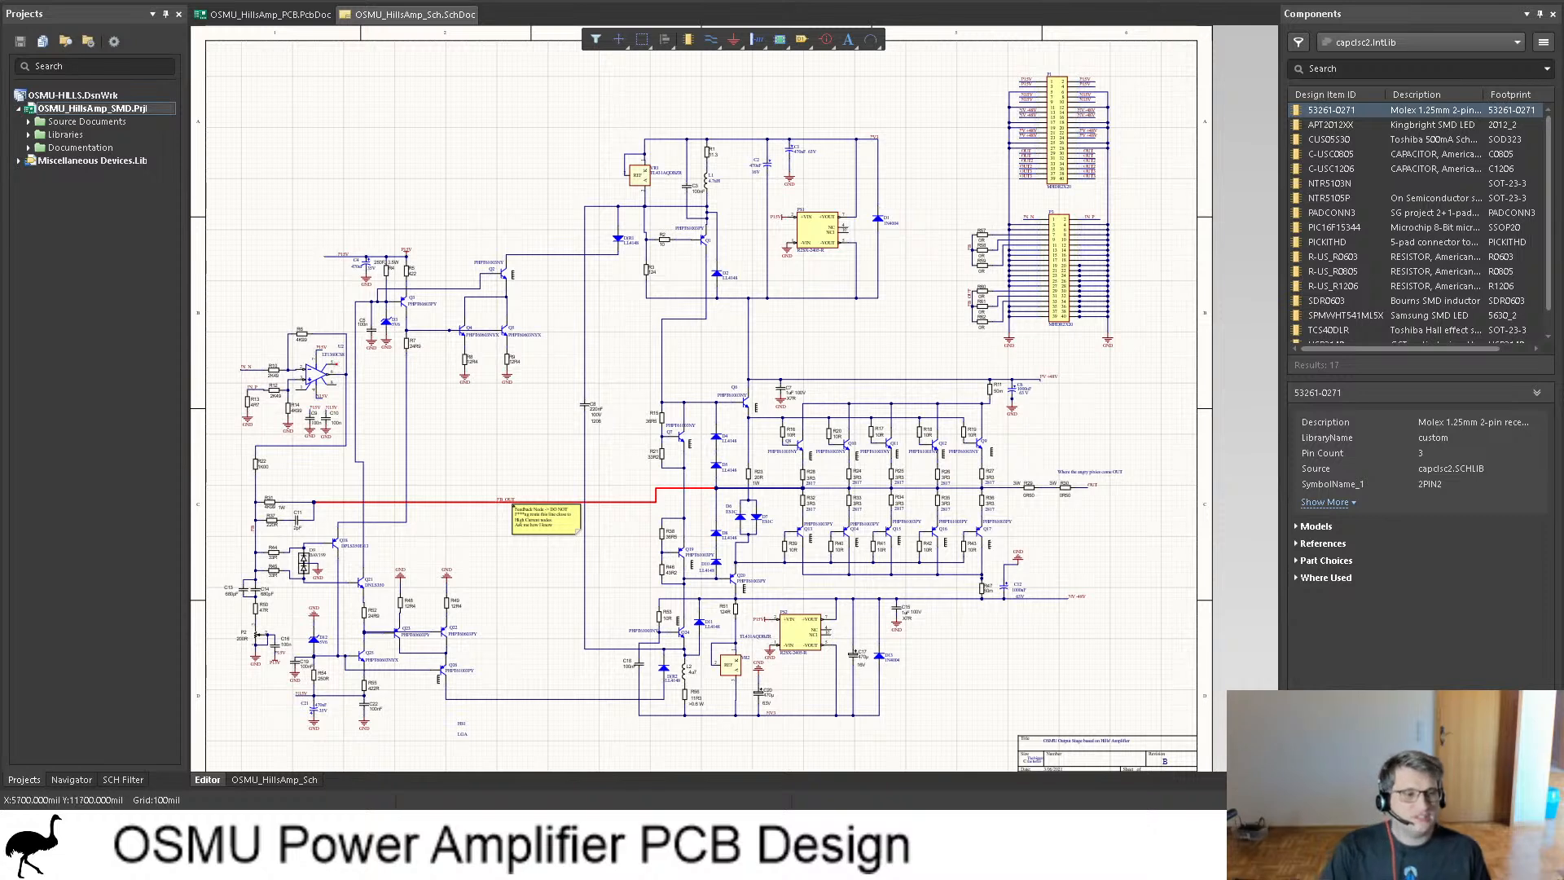
# Step: View the amplifier's PCB layout with its unplaced components and return to the schematic
pyautogui.click(269, 14)
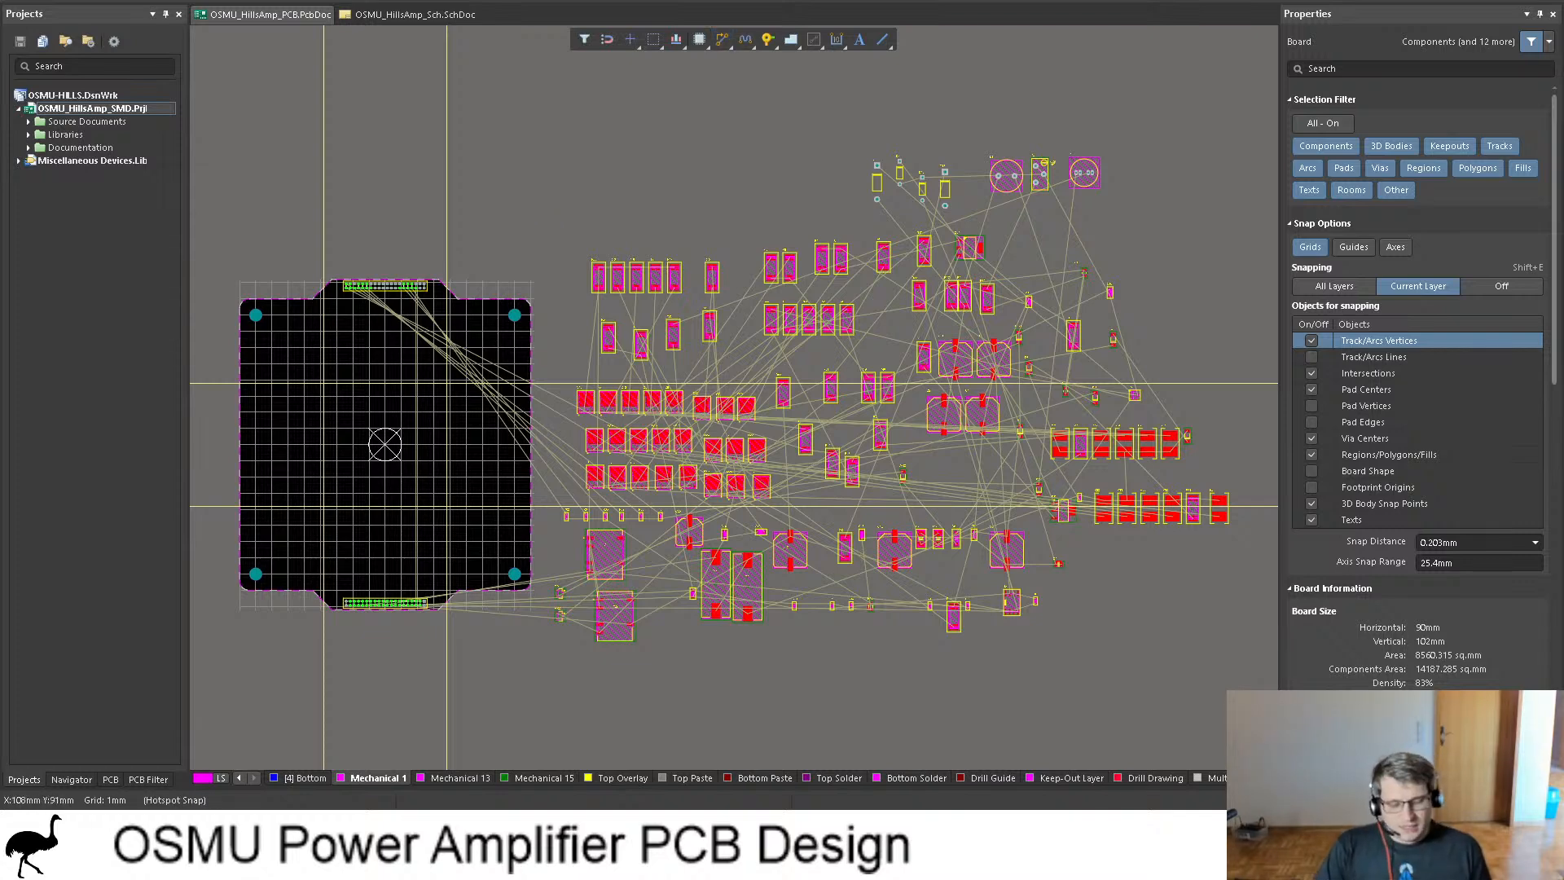
pyautogui.click(412, 14)
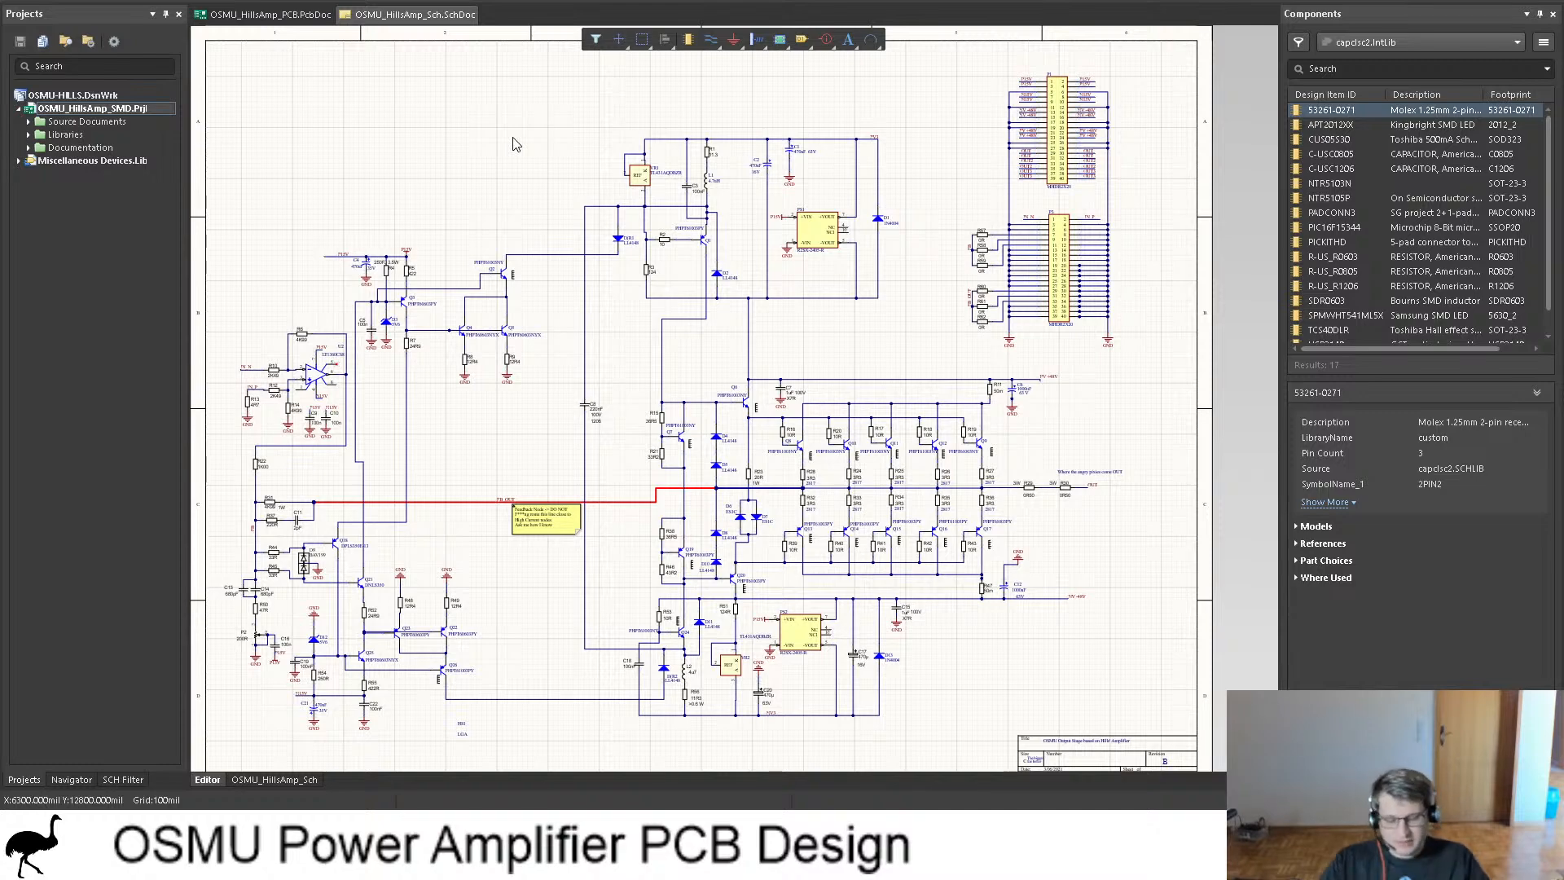
# Step: Examine output transistor Q8 with its base resistor R16 and emitter resistor R28 in the schematic's output stage
pyautogui.keyDown('ctrl'); pyautogui.scroll(2, 806, 505); pyautogui.keyUp('ctrl')
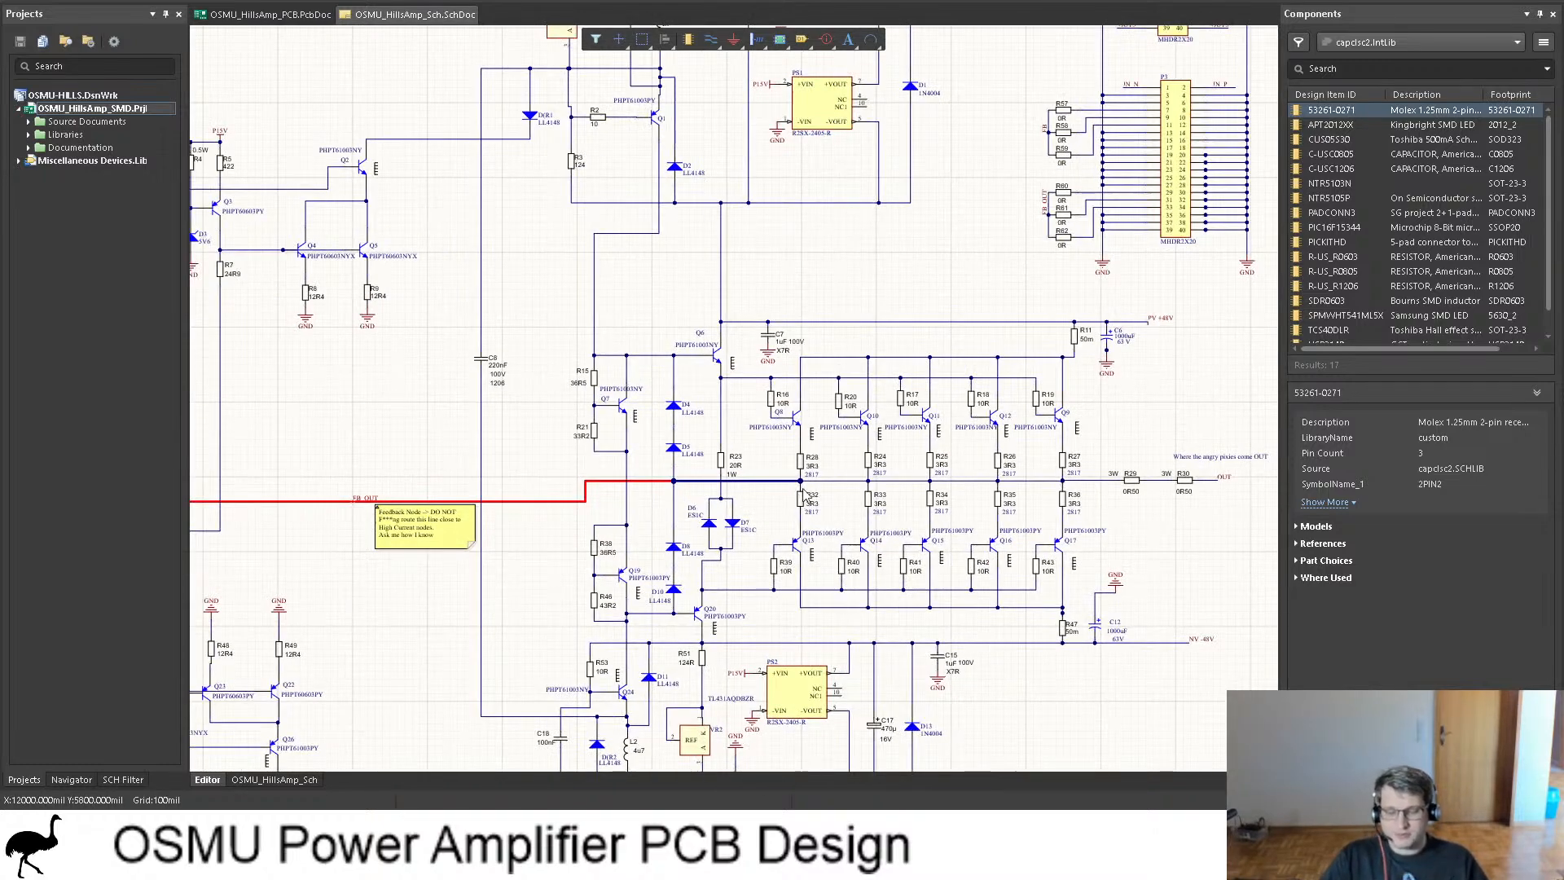
pyautogui.keyDown('ctrl'); pyautogui.scroll(4, 802, 456); pyautogui.keyUp('ctrl')
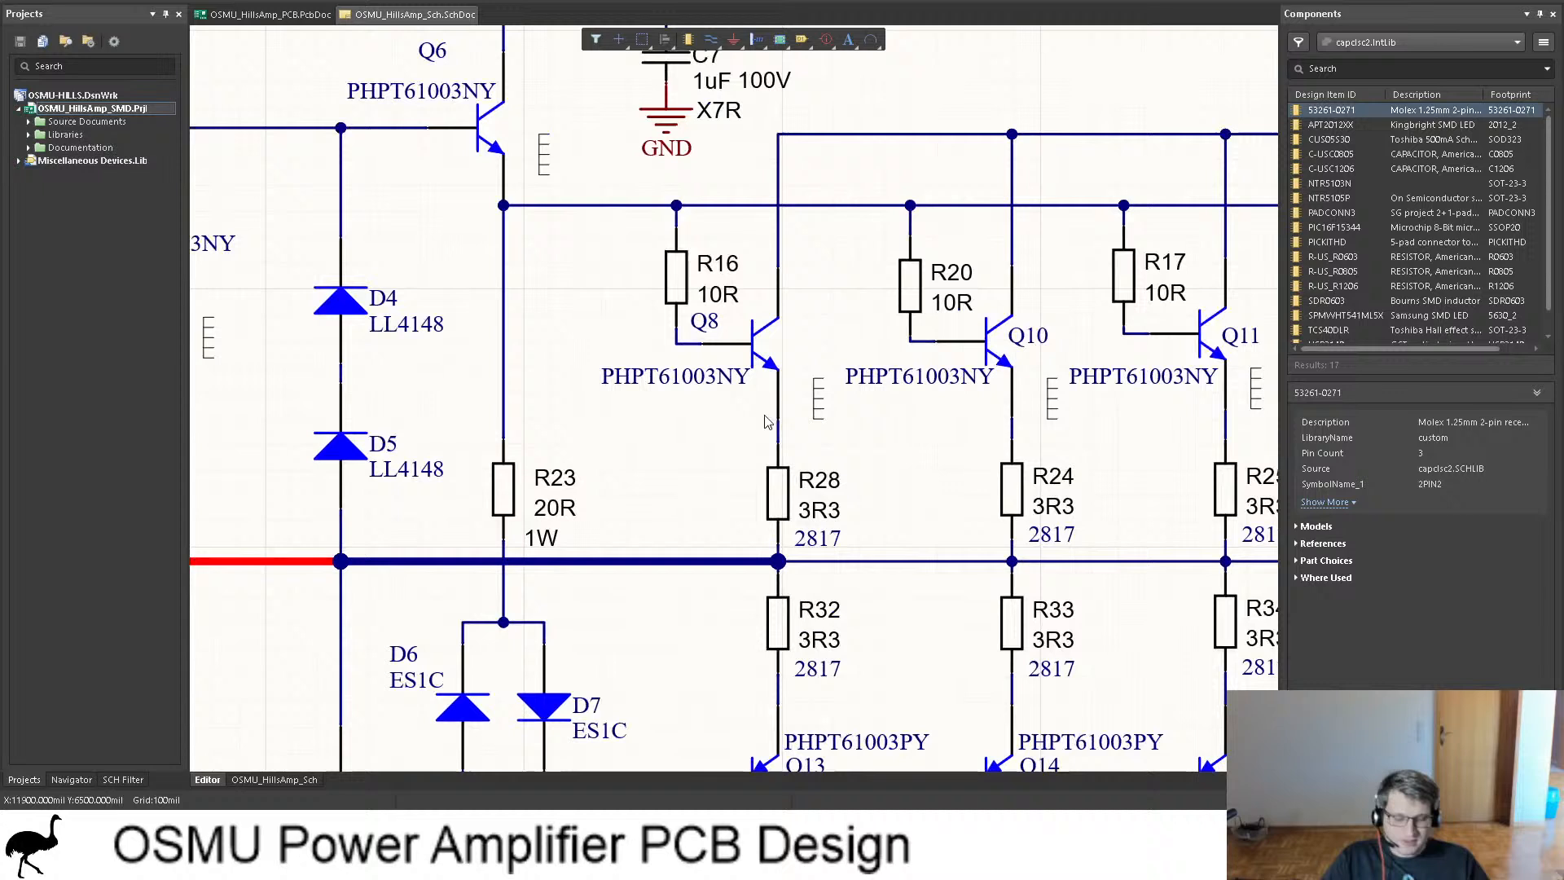
pyautogui.click(657, 384)
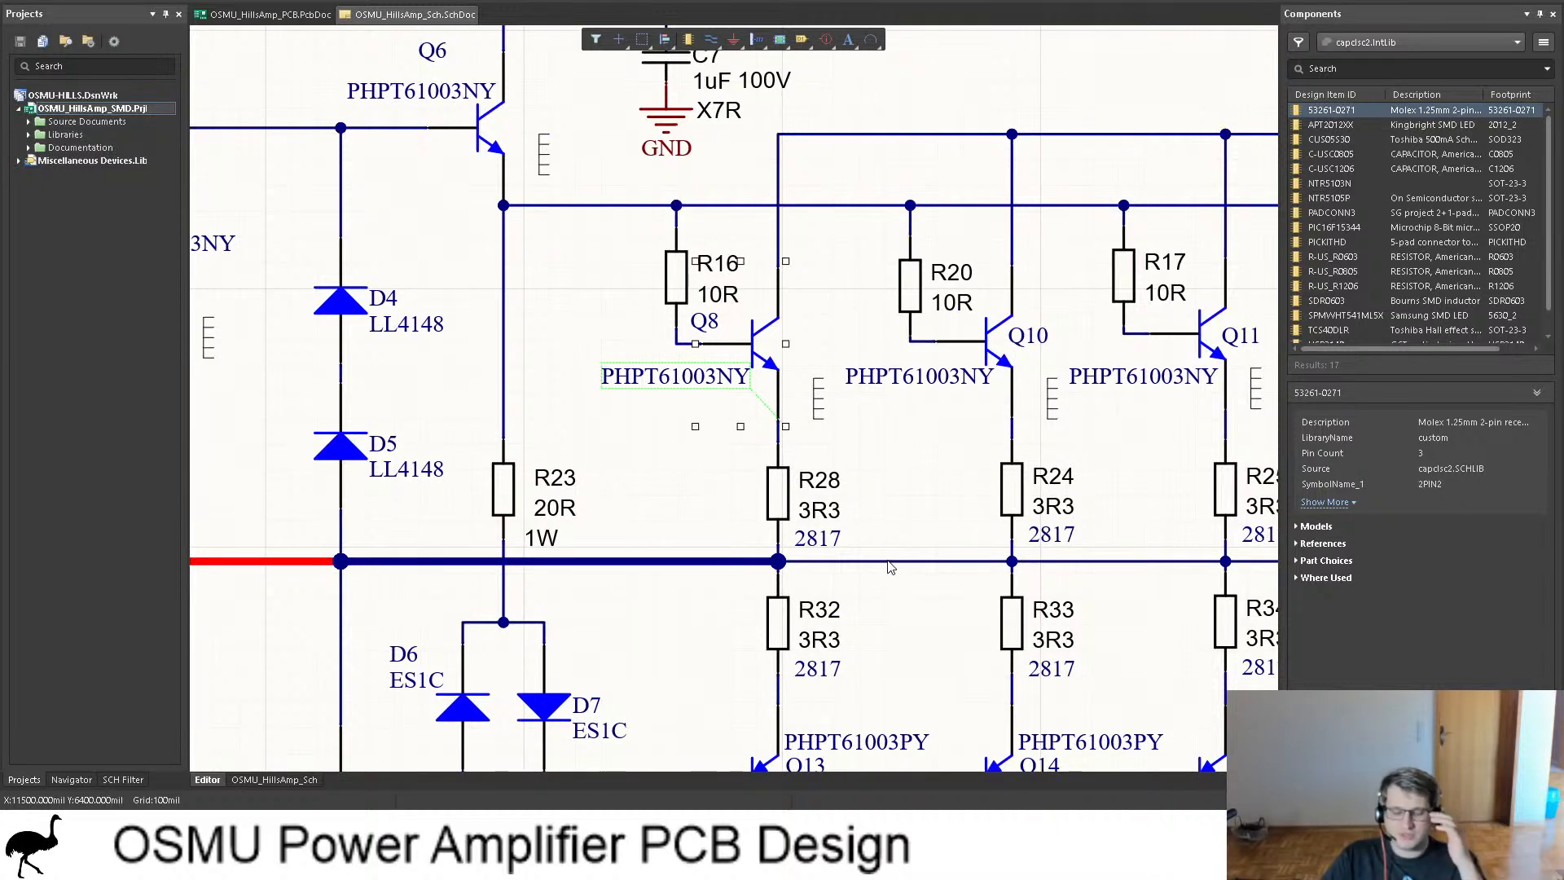
pyautogui.click(649, 429)
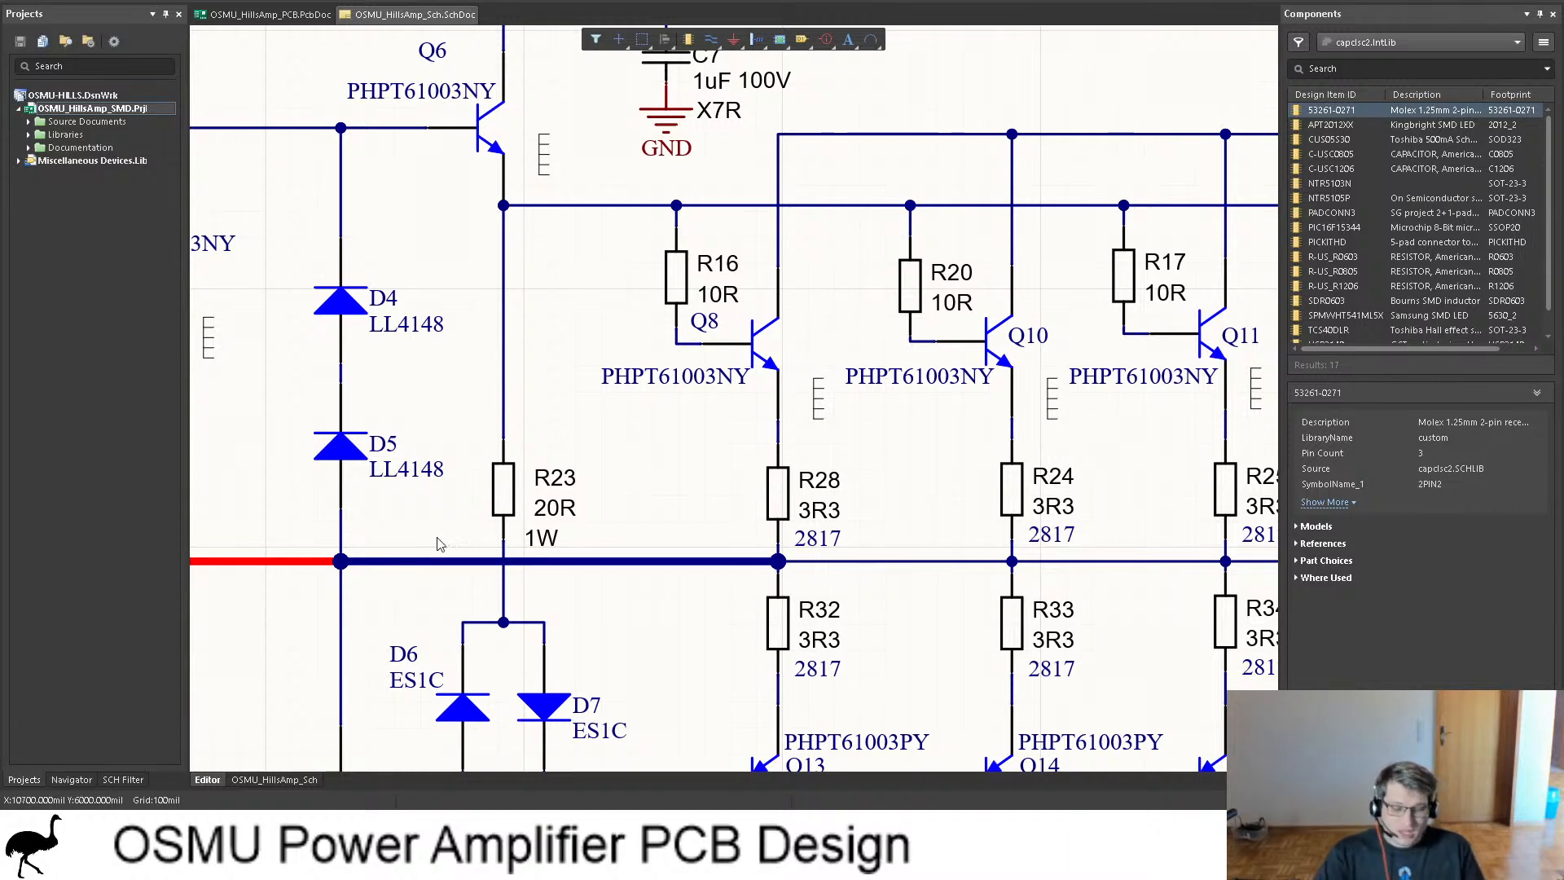
# Step: Examine the five parallel output transistor pairs, checking the comb-shaped symbols beside Q8, Q10 and Q11
pyautogui.keyDown('ctrl'); pyautogui.scroll(-5, 841, 566); pyautogui.keyUp('ctrl')
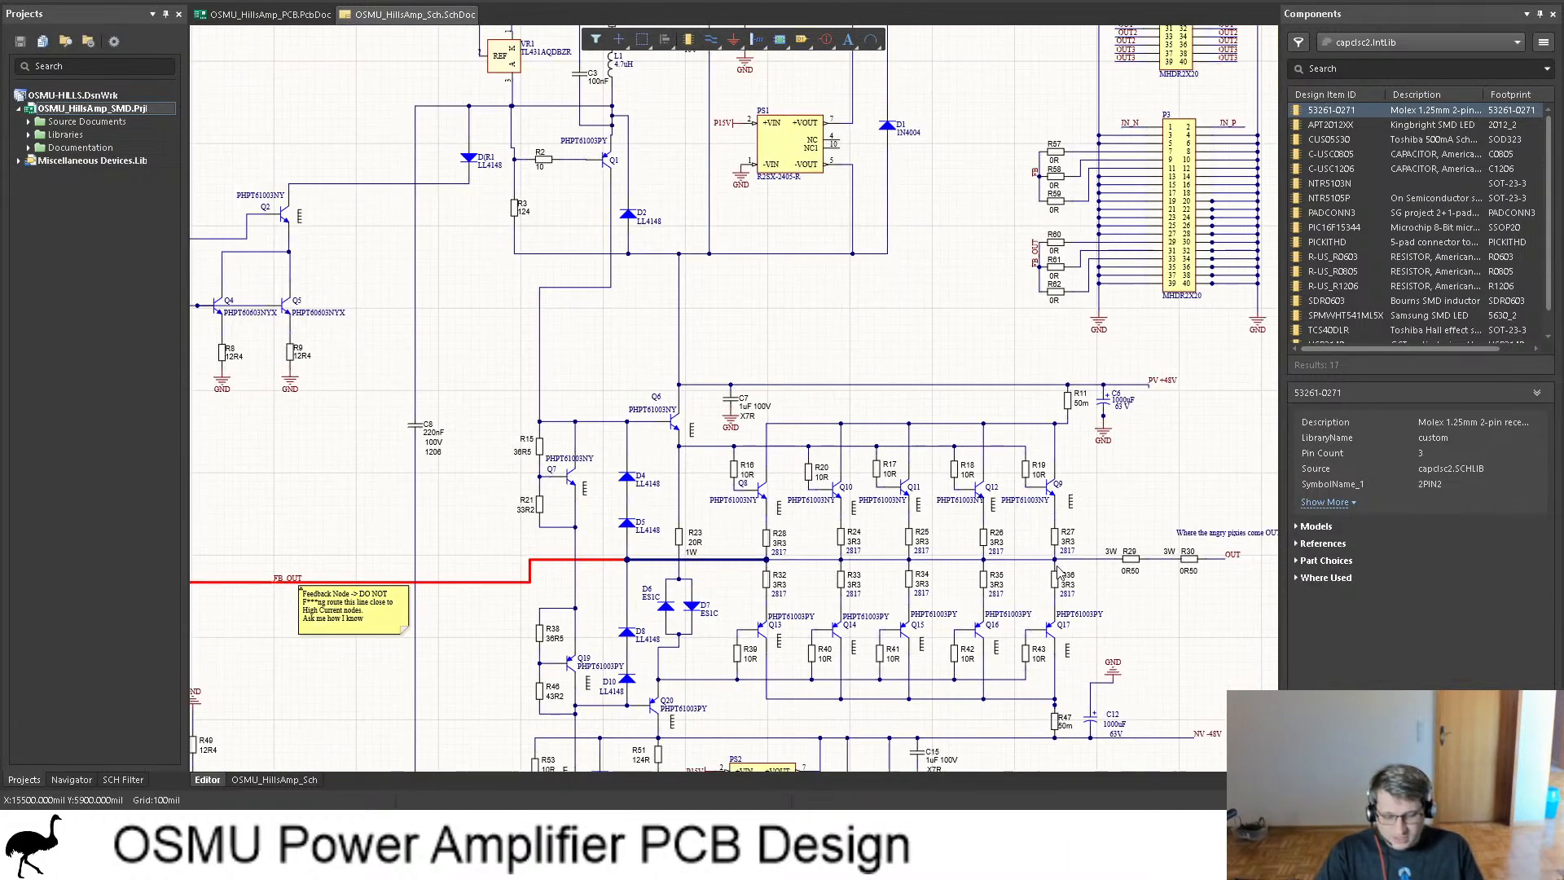
pyautogui.scroll(-4, 1061, 573)
pyautogui.keyDown('shift'); pyautogui.hscroll(2, 1013, 489); pyautogui.keyUp('shift')
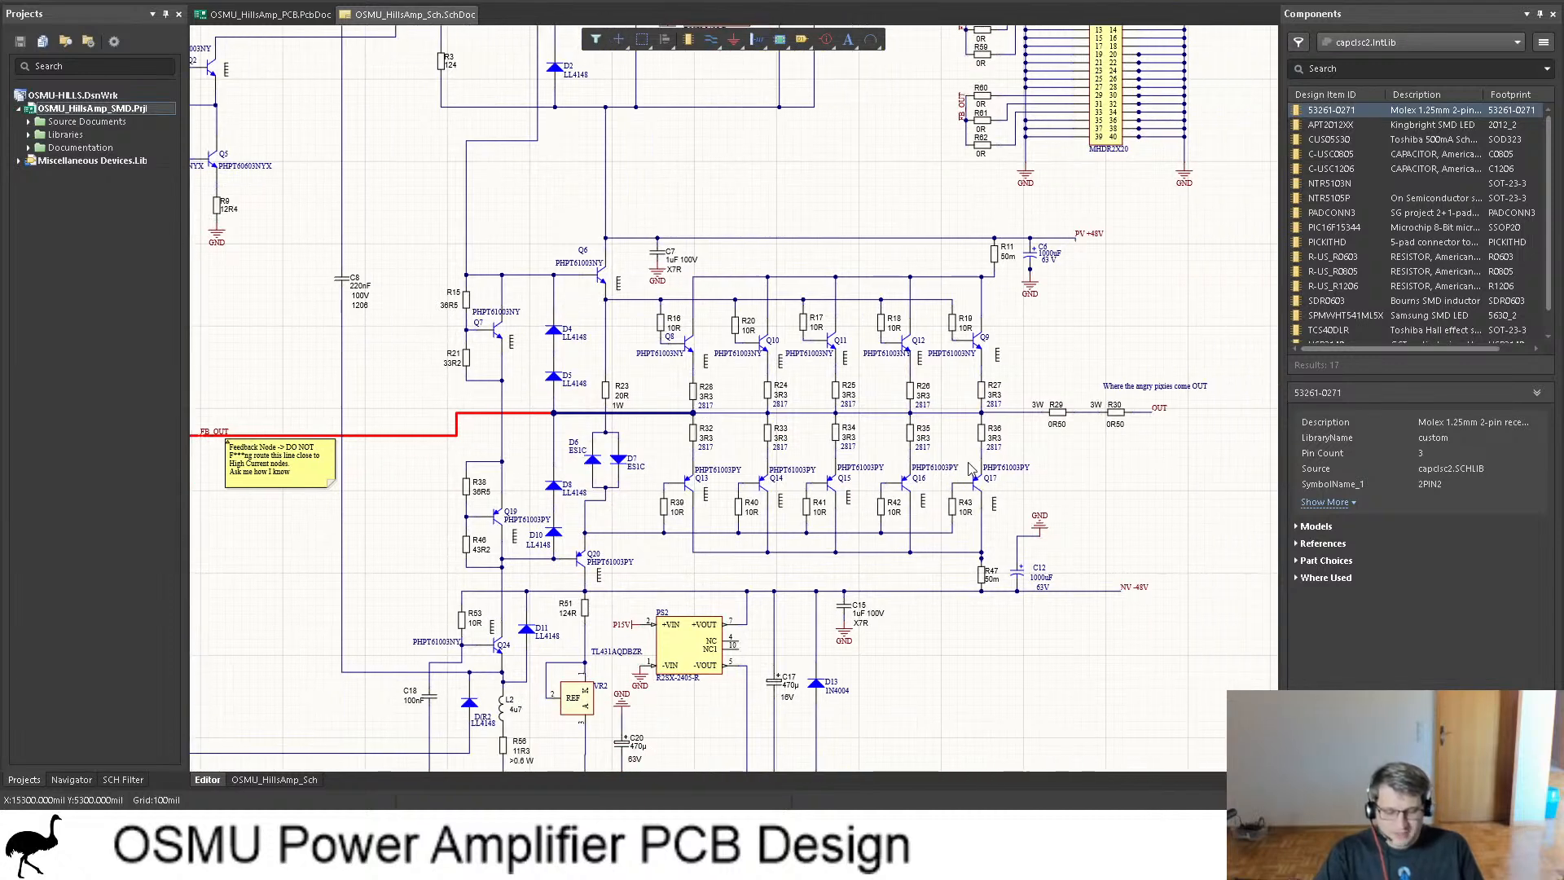
pyautogui.keyDown('ctrl'); pyautogui.scroll(2, 971, 469); pyautogui.keyUp('ctrl')
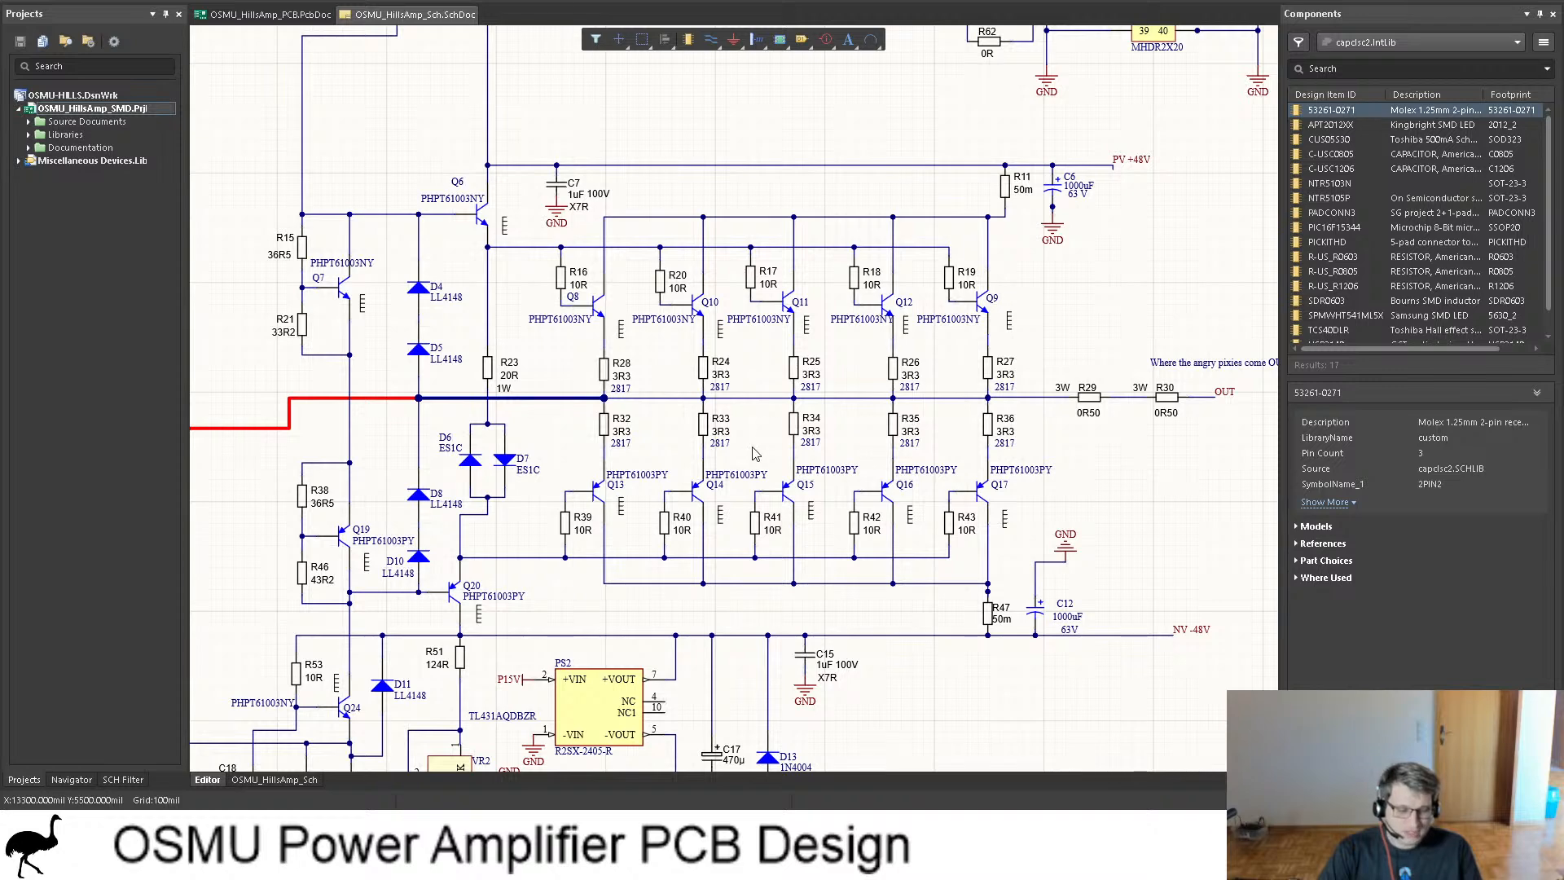
pyautogui.keyDown('ctrl'); pyautogui.scroll(2, 505, 358); pyautogui.keyUp('ctrl')
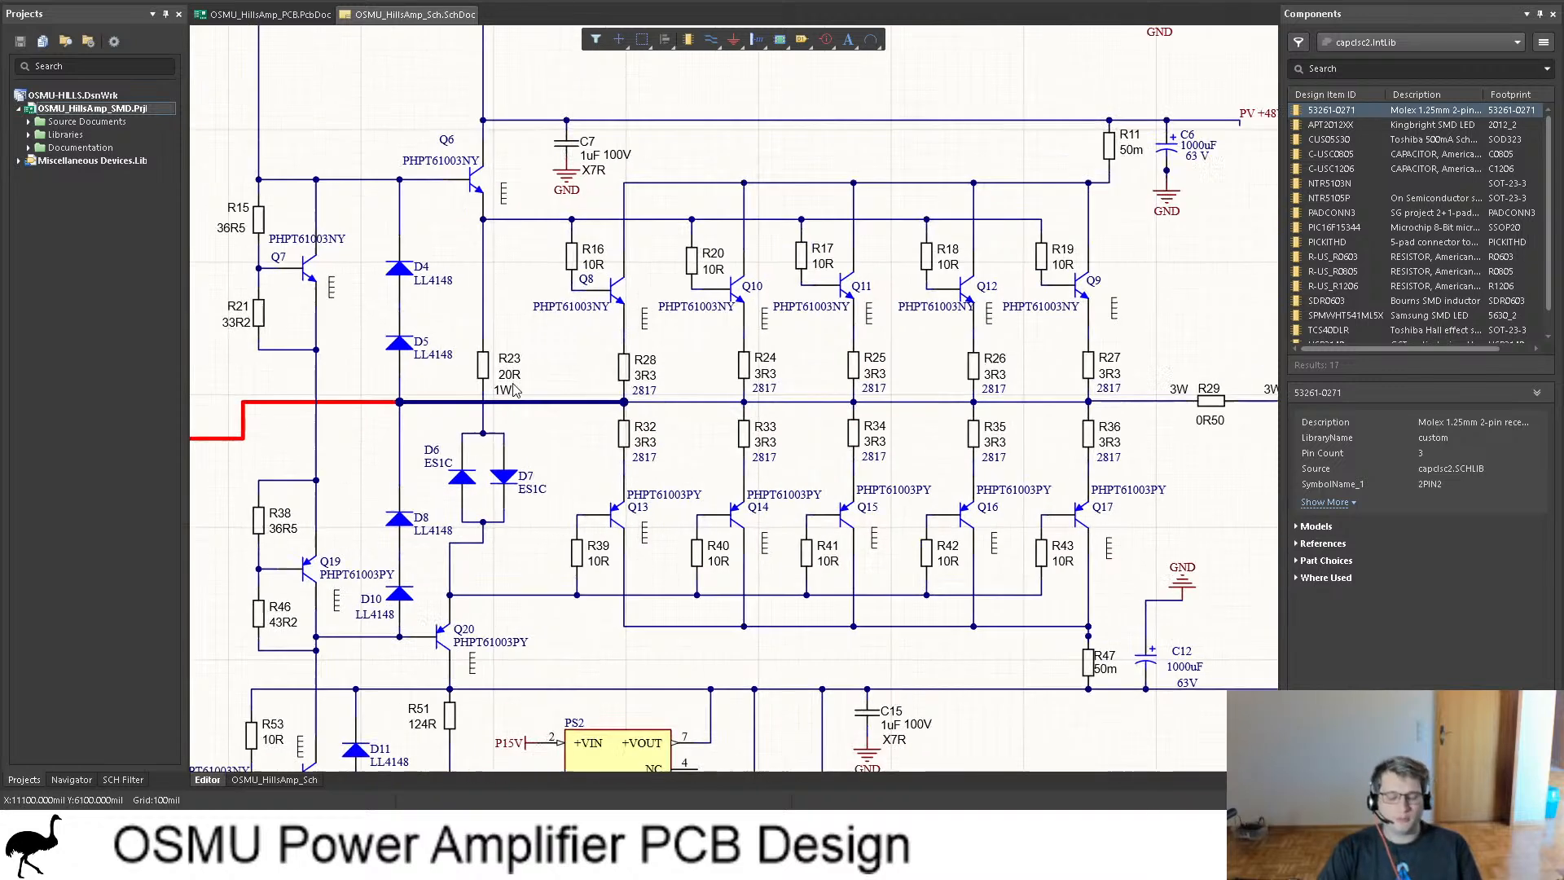
pyautogui.click(676, 311)
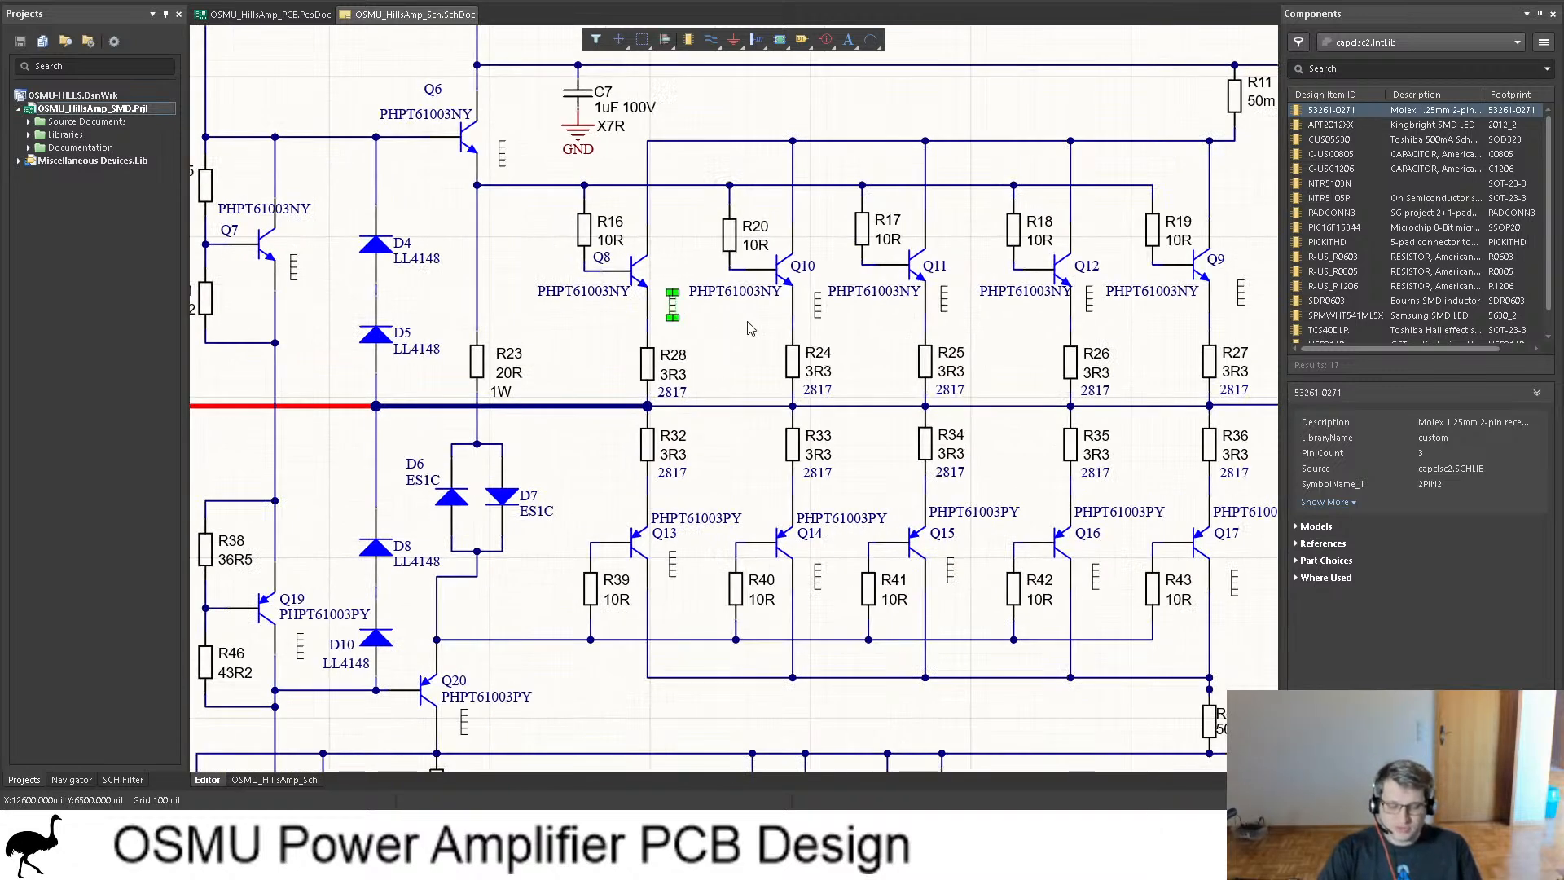
pyautogui.click(818, 310)
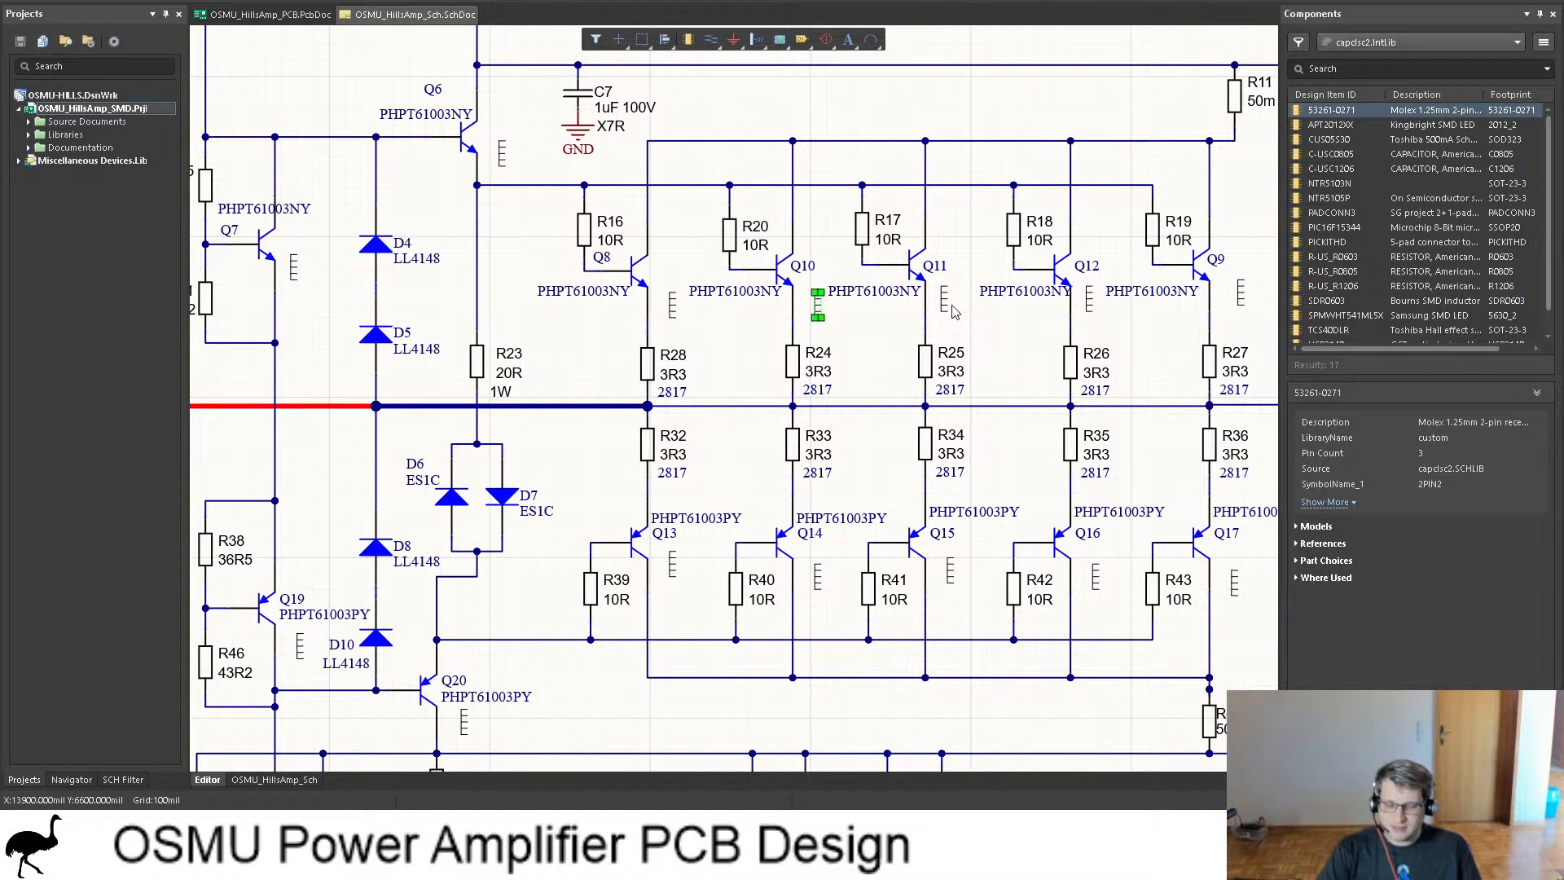
pyautogui.click(944, 307)
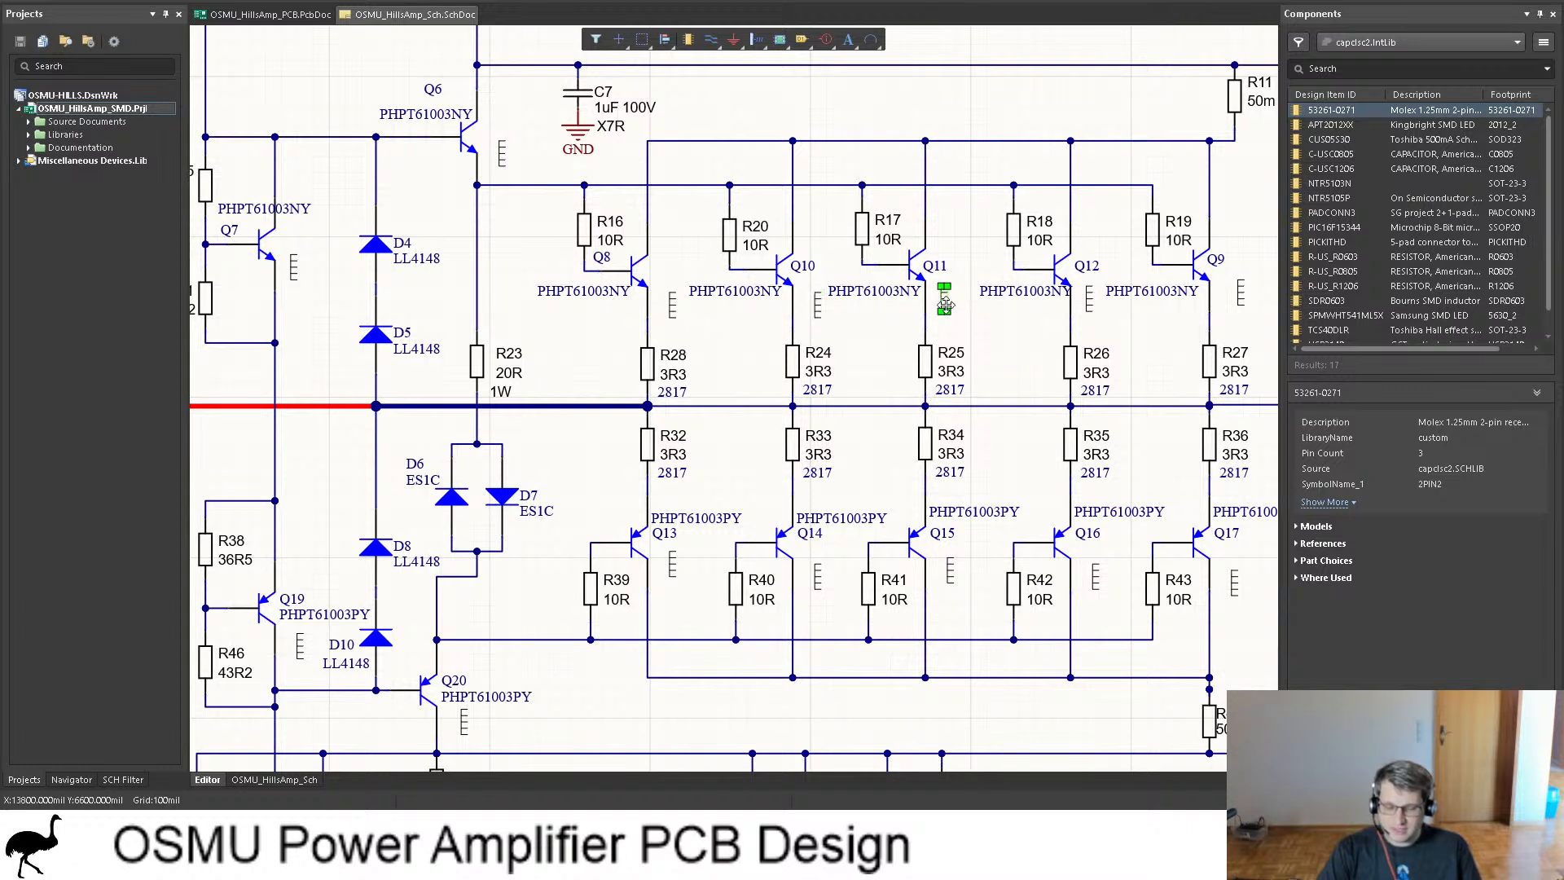
pyautogui.click(1015, 329)
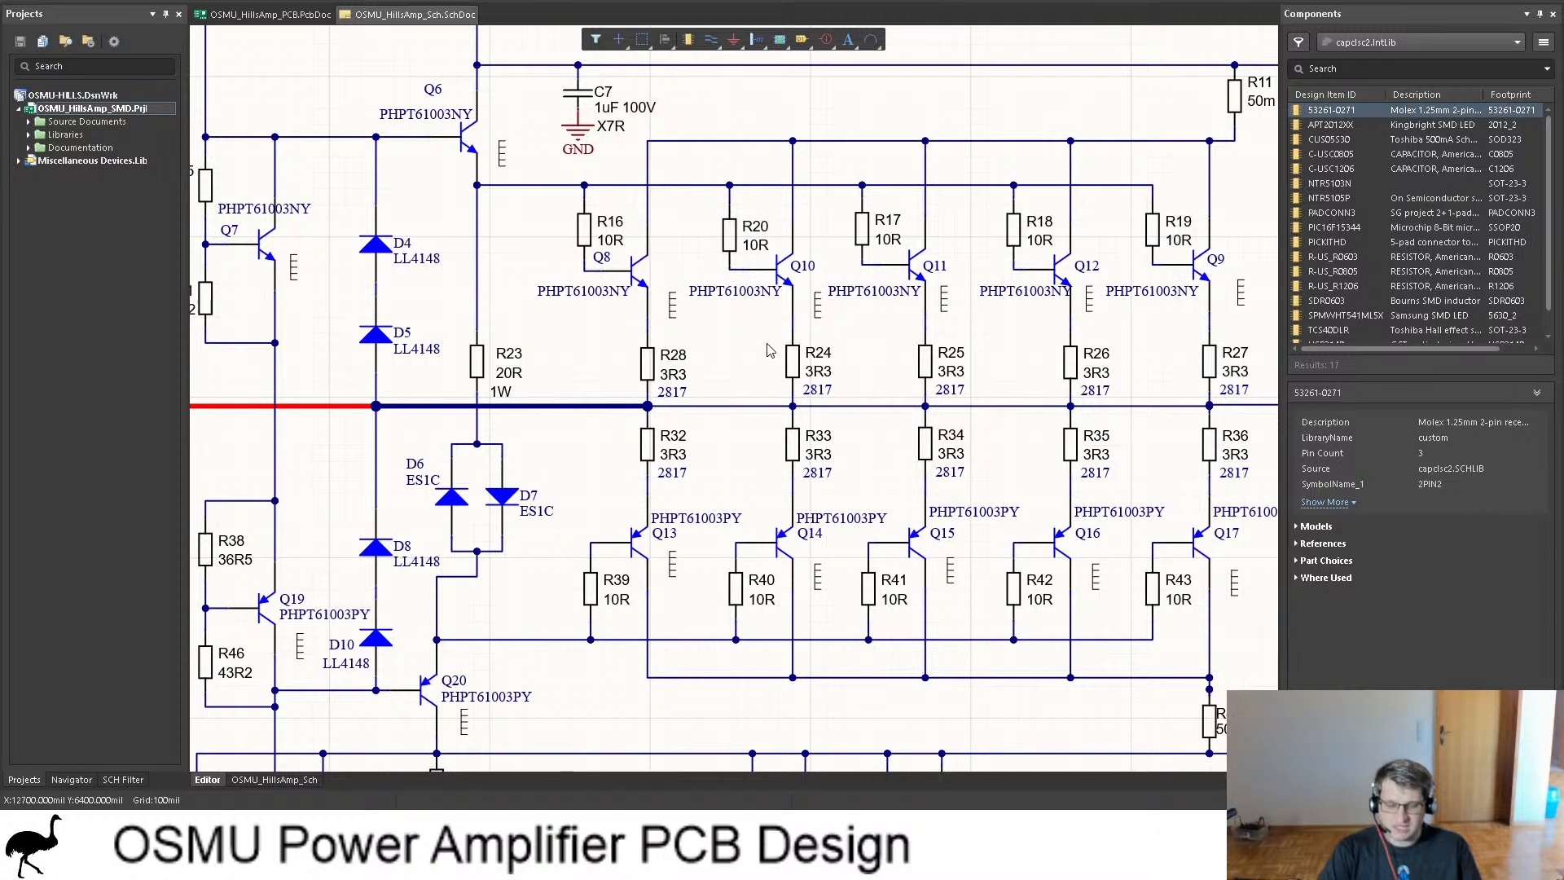
# Step: Examine how the output stage and driver Q6 connect to the upper supply circuit around converter PS1
pyautogui.keyDown('ctrl'); pyautogui.scroll(-2, 737, 358); pyautogui.keyUp('ctrl')
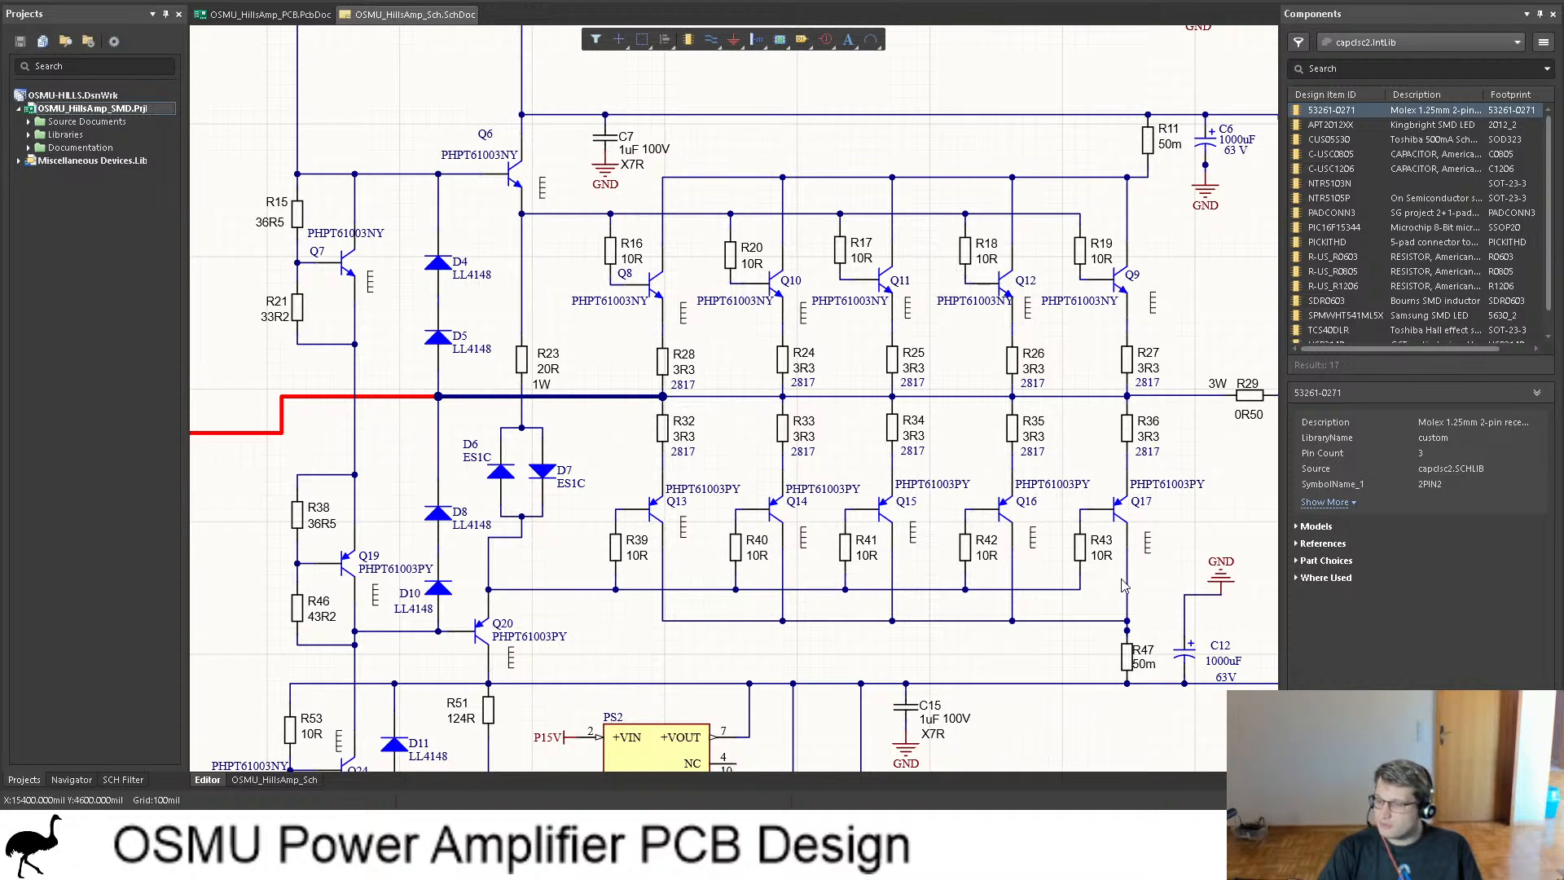
pyautogui.keyDown('ctrl'); pyautogui.scroll(-2, 659, 453); pyautogui.keyUp('ctrl')
pyautogui.scroll(1, 388, 429)
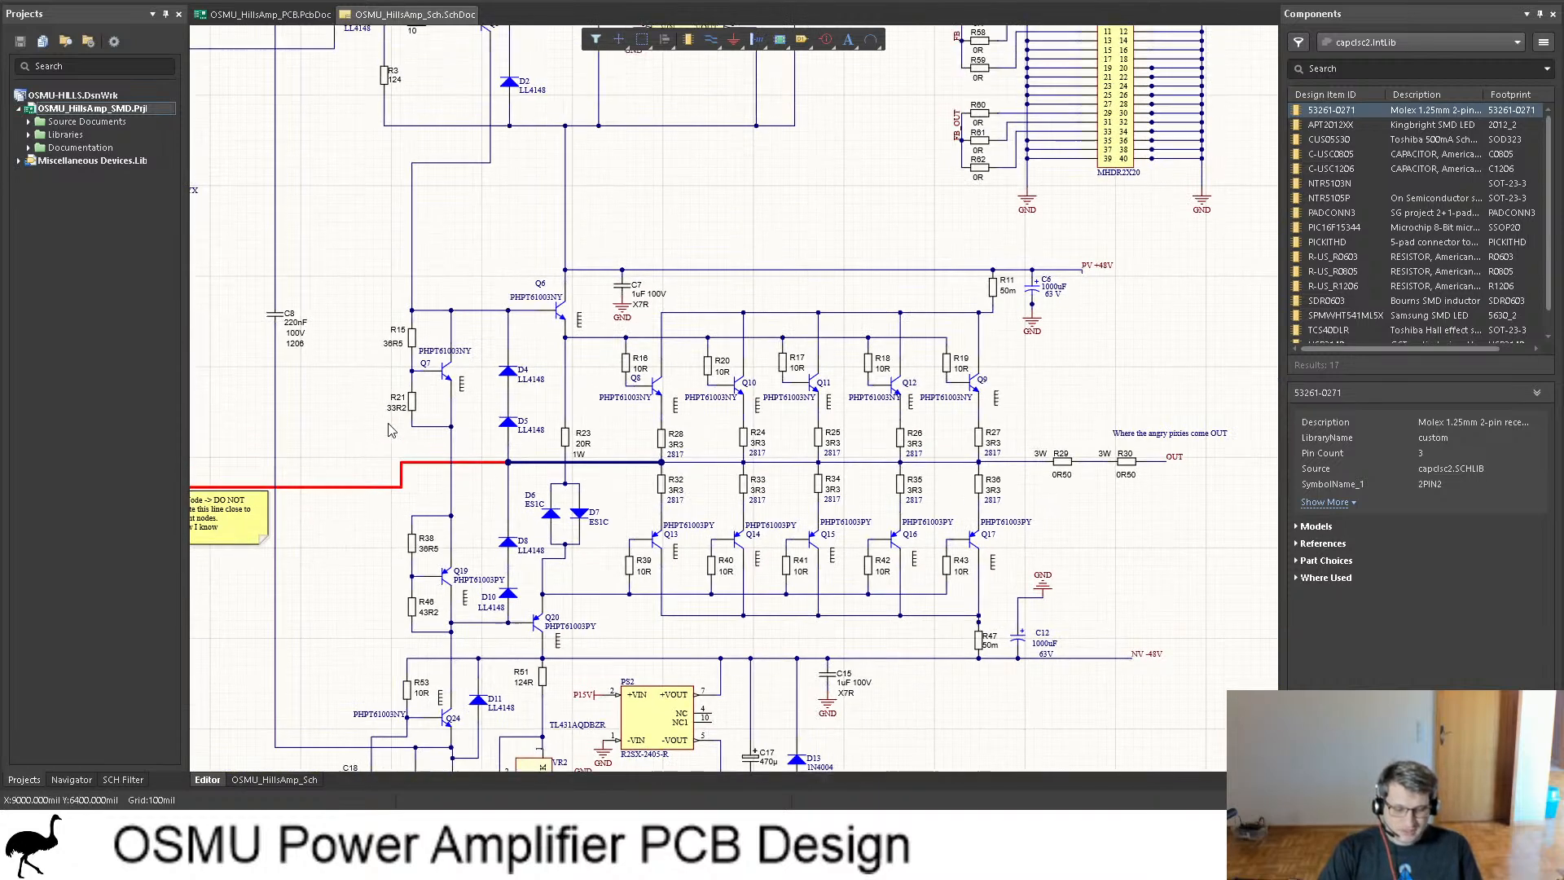
pyautogui.scroll(3, 604, 452)
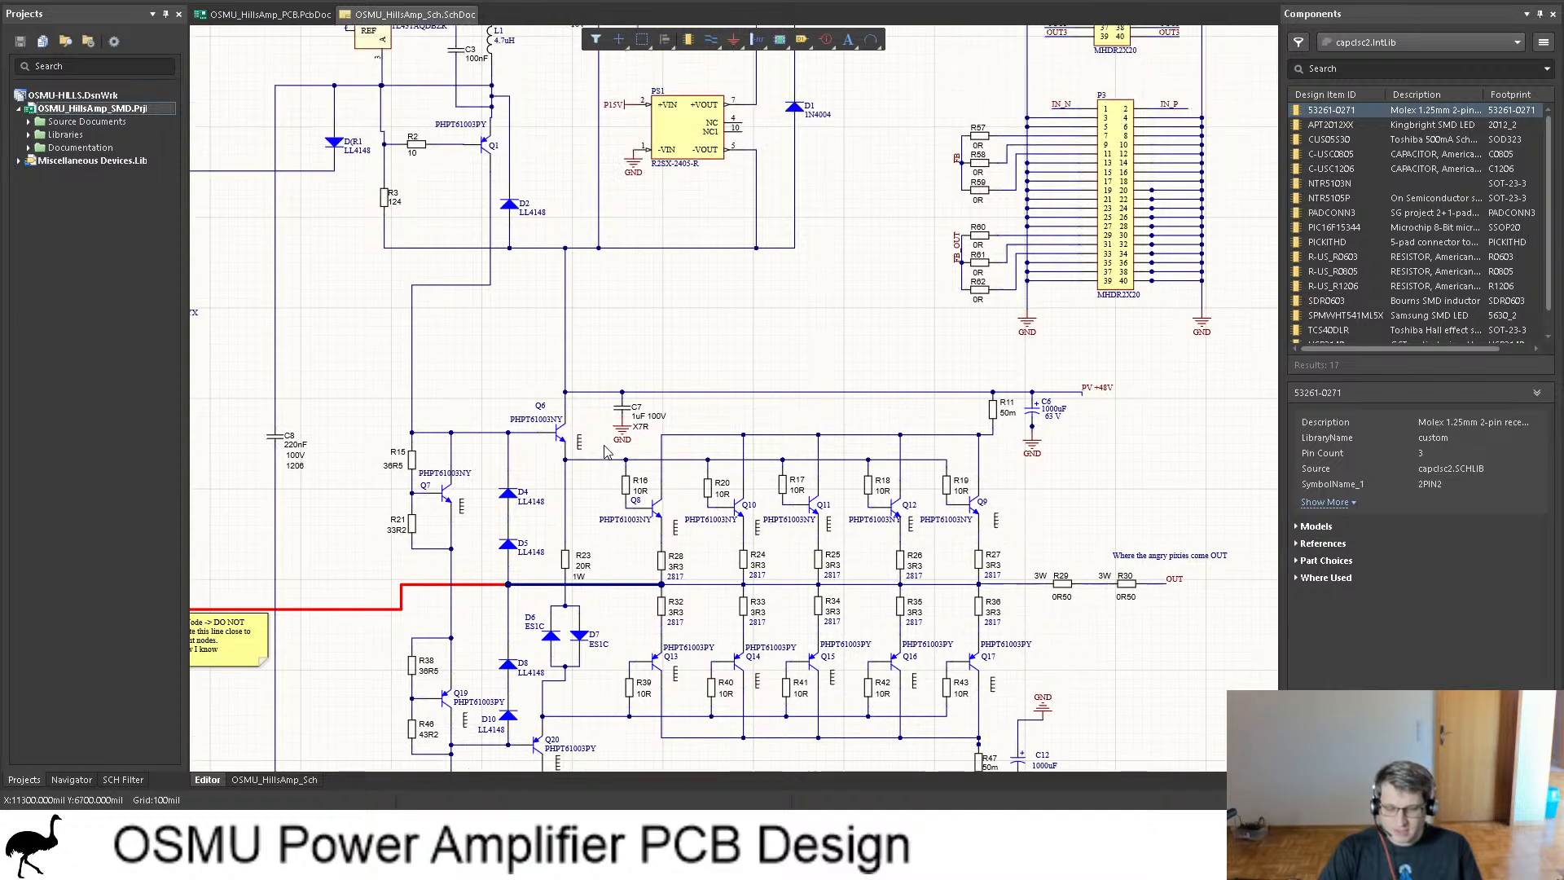
pyautogui.scroll(2, 465, 390)
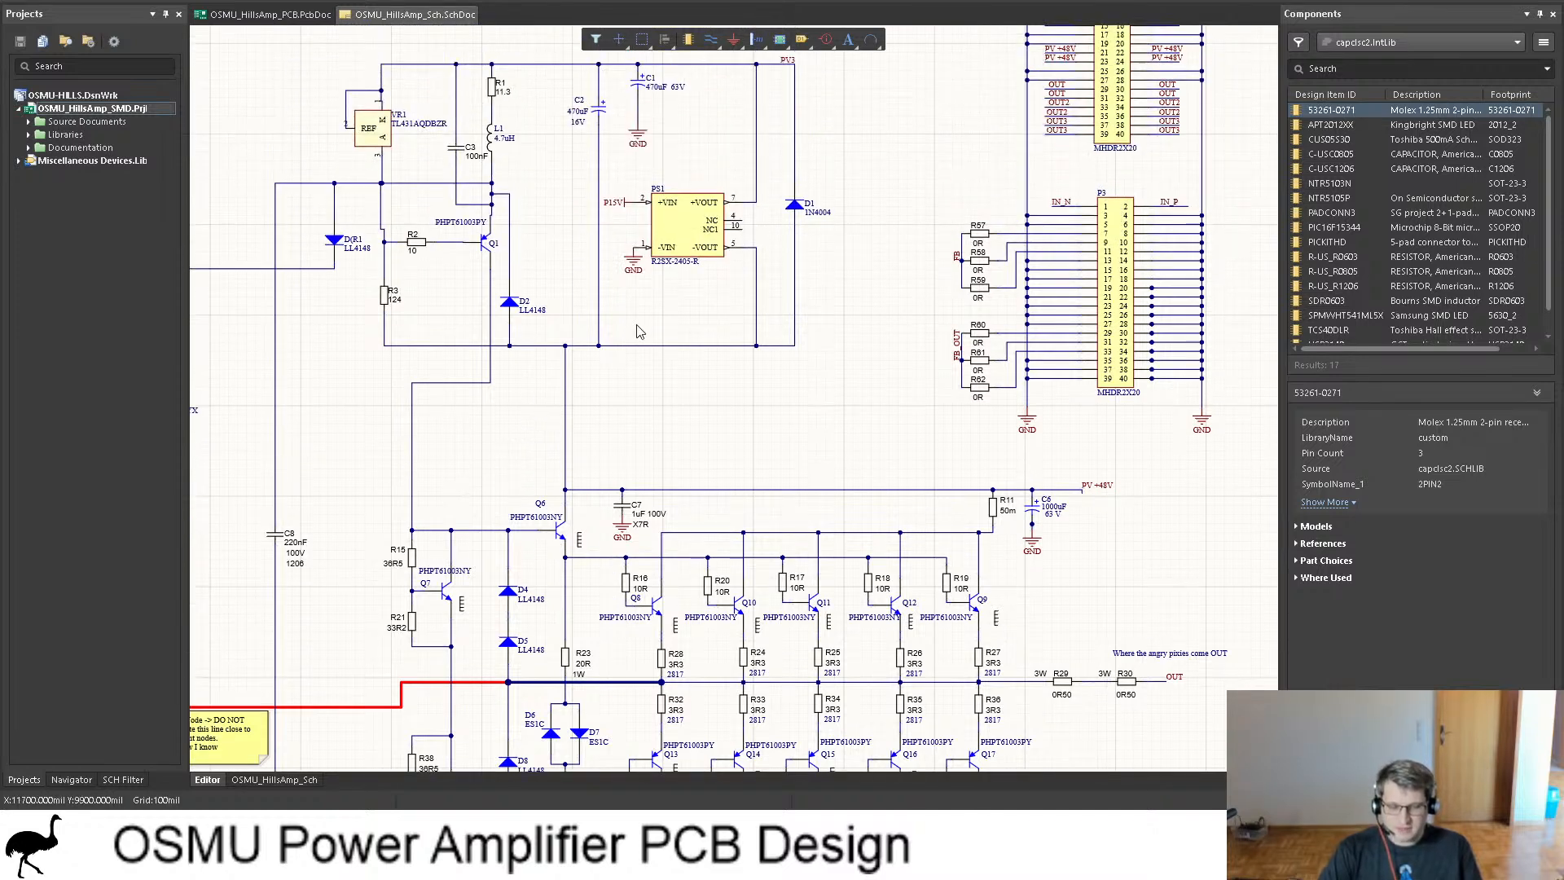
pyautogui.scroll(-3, 546, 415)
pyautogui.scroll(-1, 544, 421)
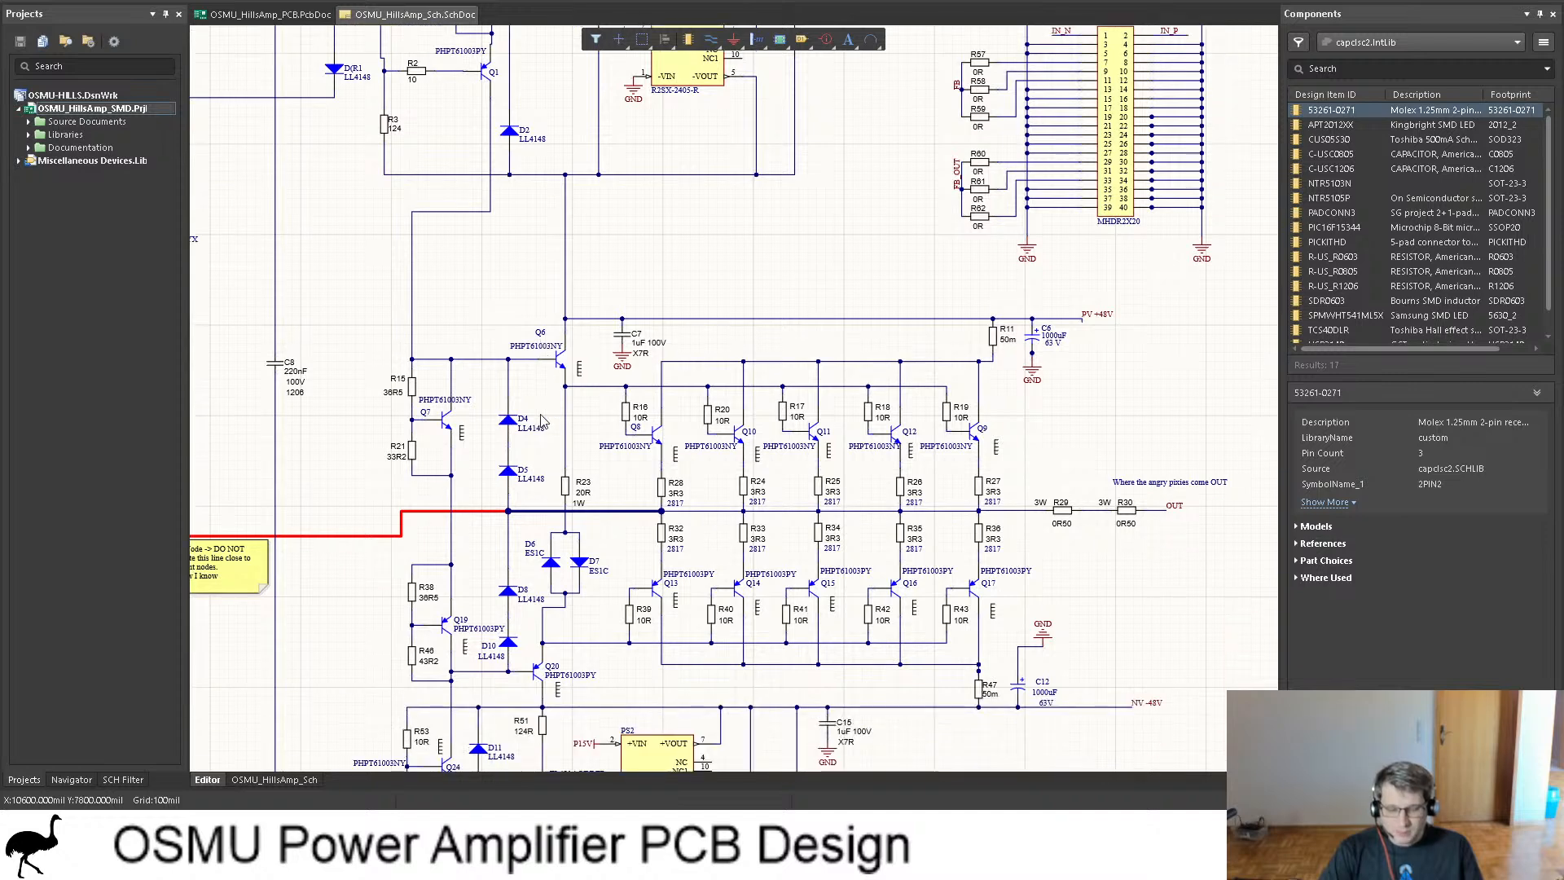
pyautogui.scroll(-2, 541, 415)
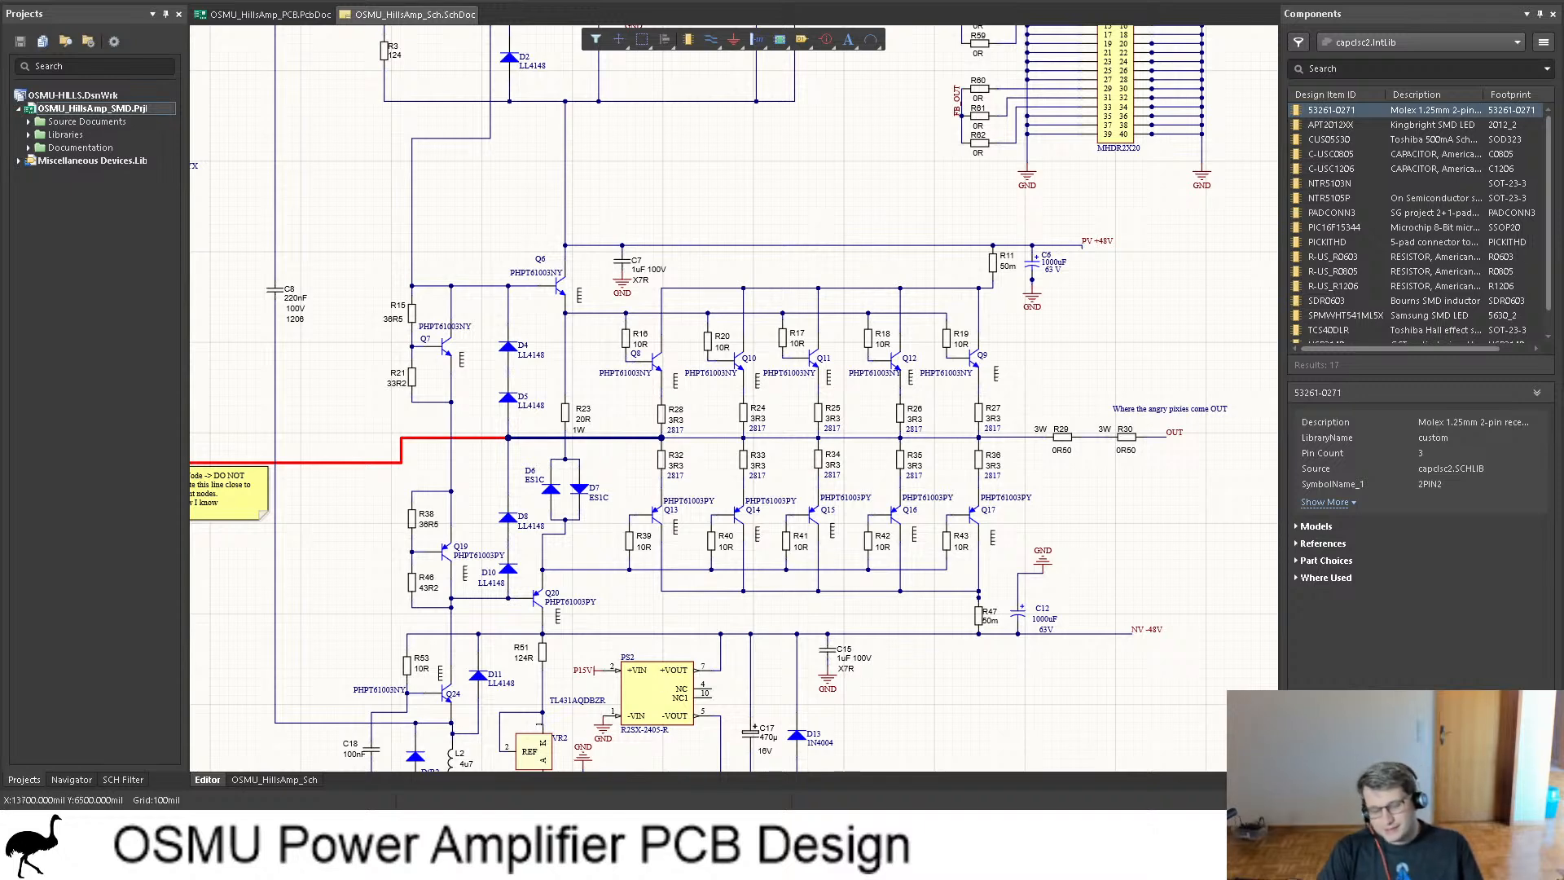
pyautogui.scroll(-2, 720, 398)
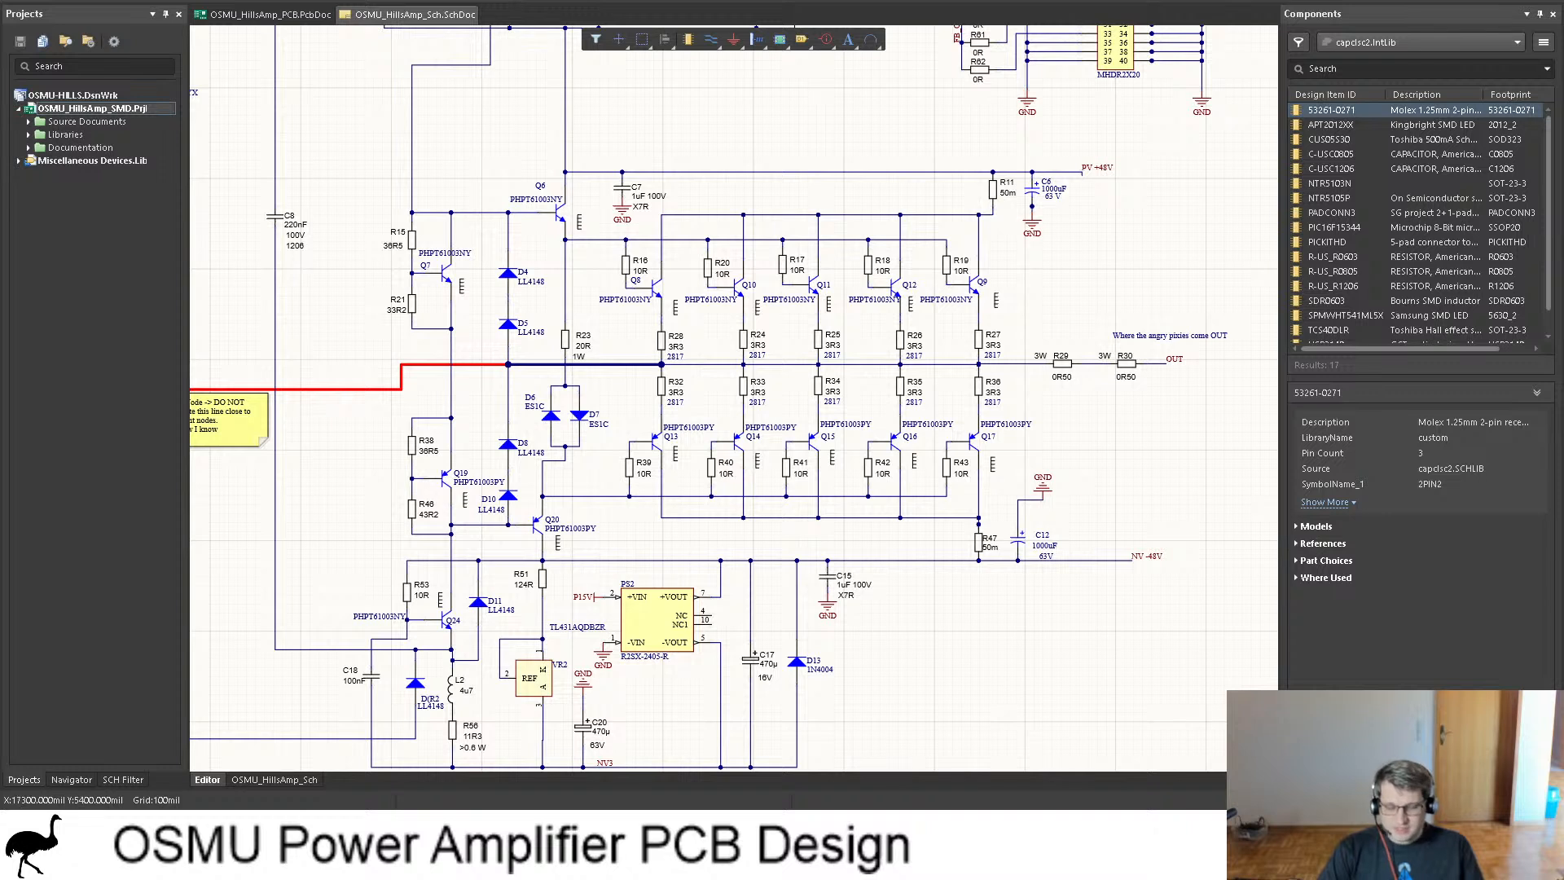
# Step: Examine the lower supply circuit around converter PS2, voltage reference VR2 and transistor Q24
pyautogui.keyDown('shift'); pyautogui.hscroll(-3, 721, 398); pyautogui.keyUp('shift')
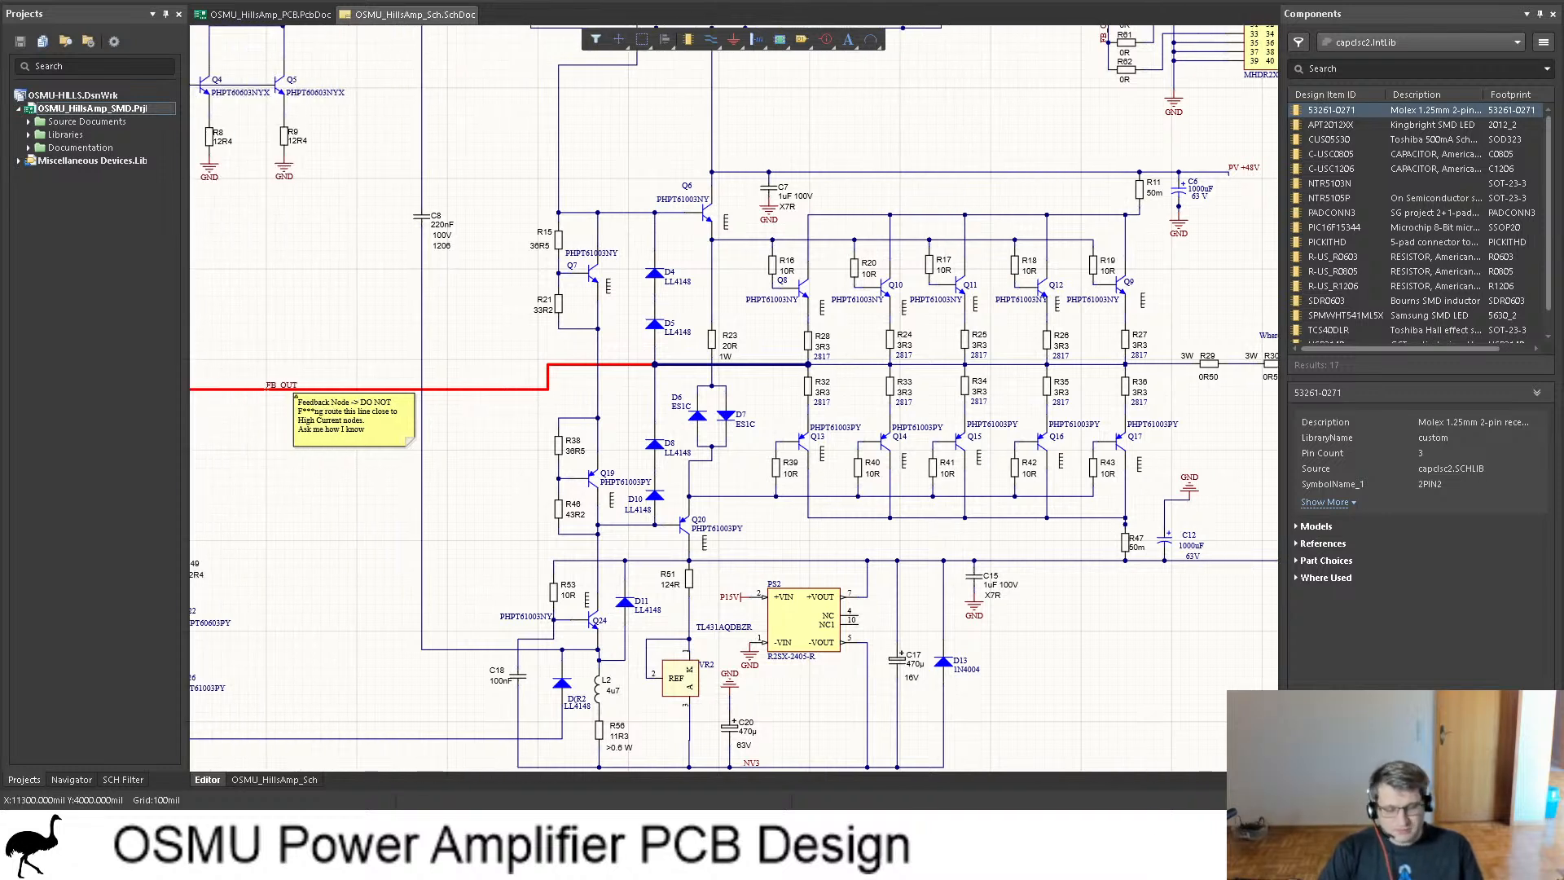
pyautogui.keyDown('shift'); pyautogui.hscroll(-3, 721, 398); pyautogui.keyUp('shift')
pyautogui.scroll(-3, 721, 398)
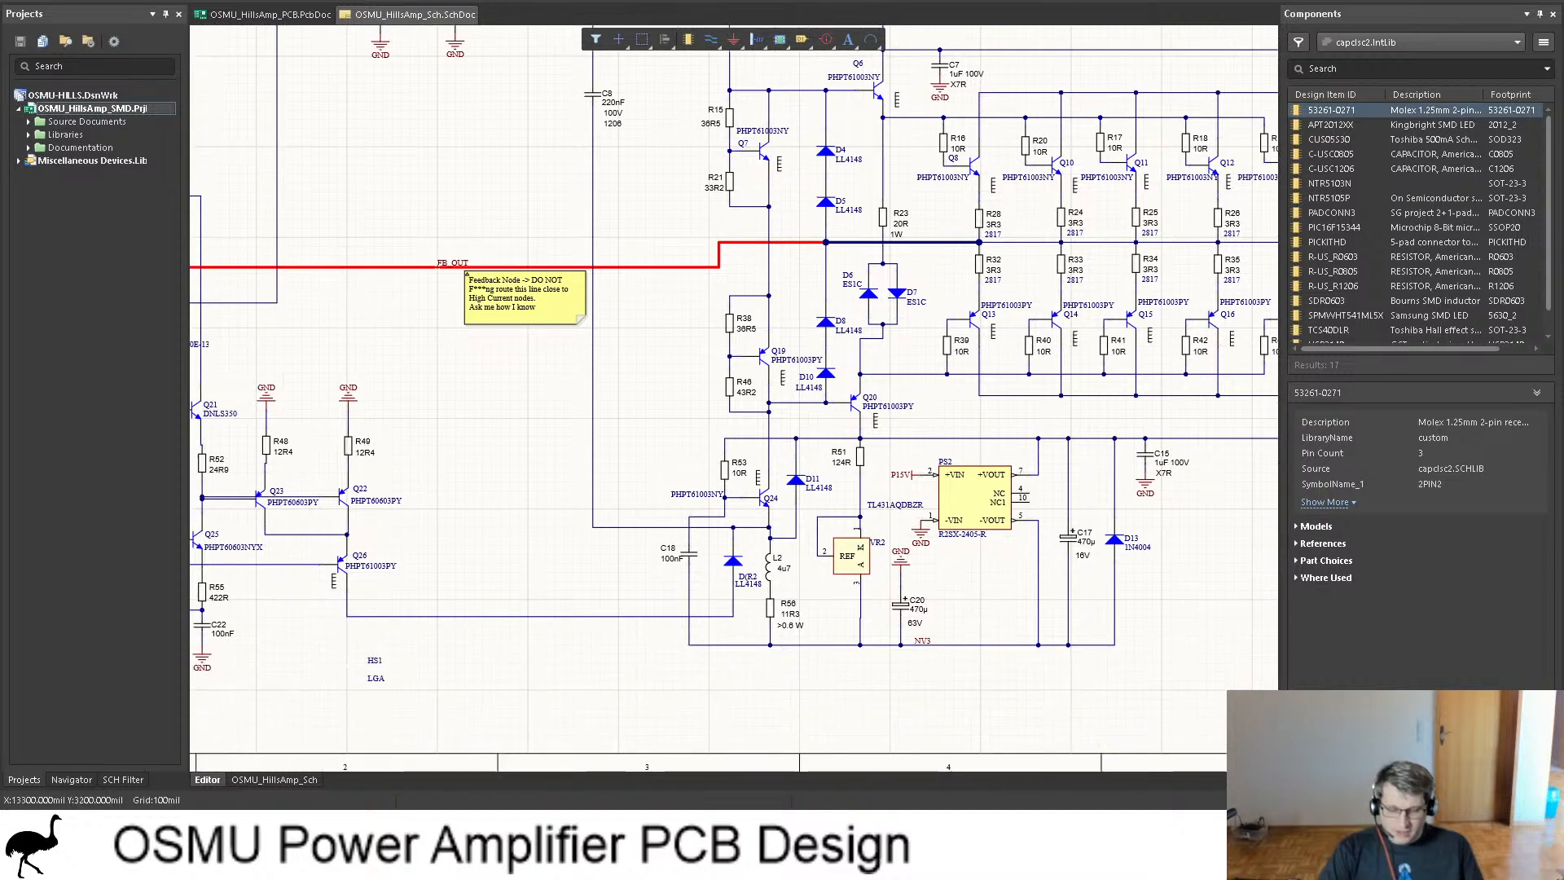
pyautogui.scroll(2, 733, 399)
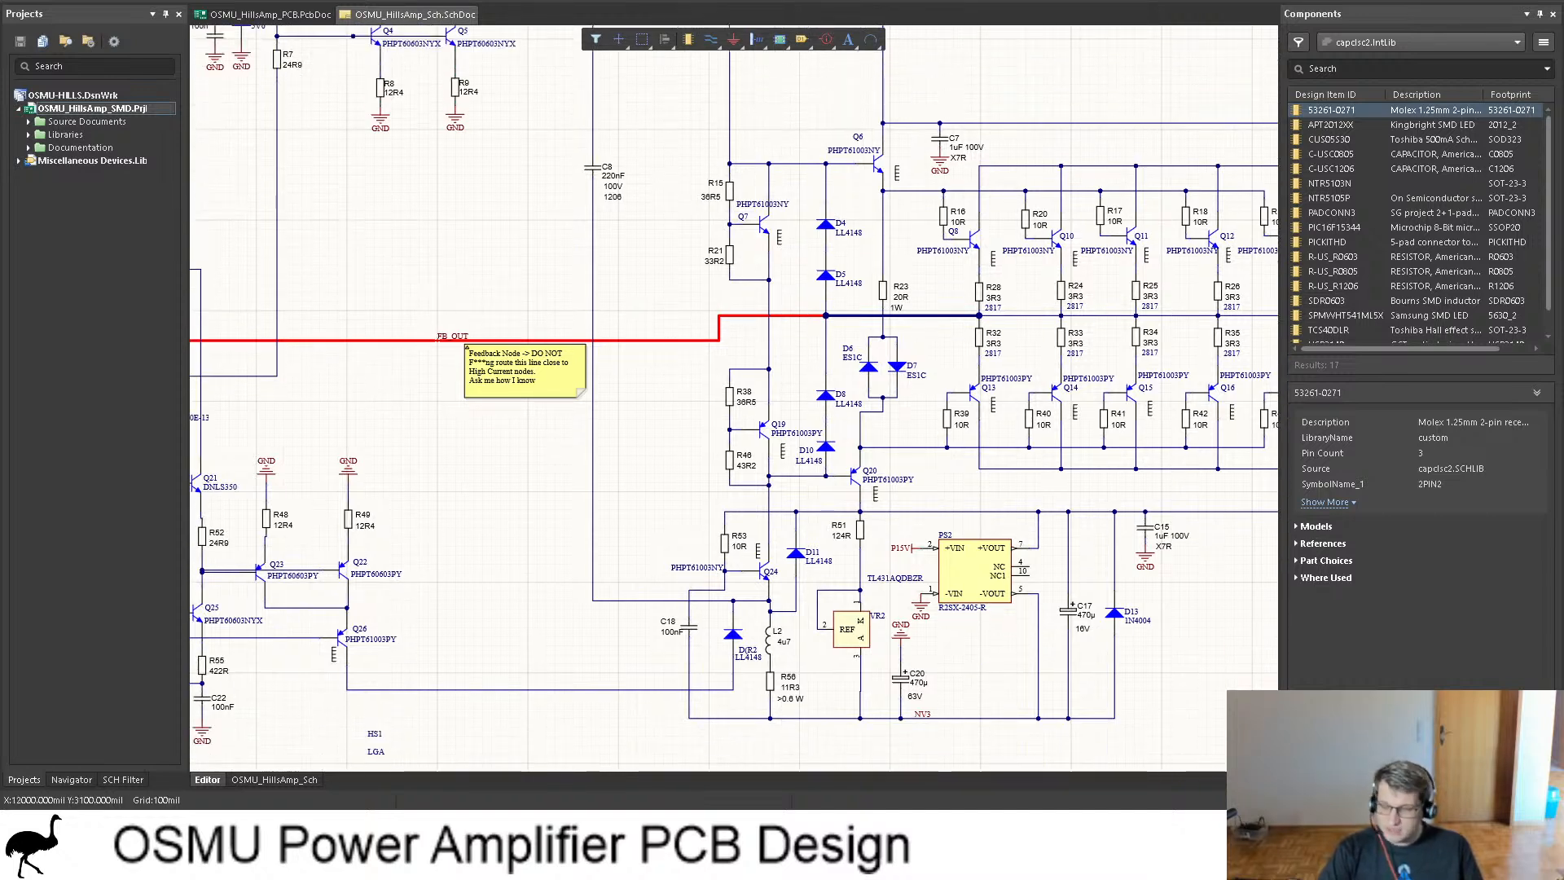
pyautogui.click(977, 574)
pyautogui.scroll(-1, 1029, 611)
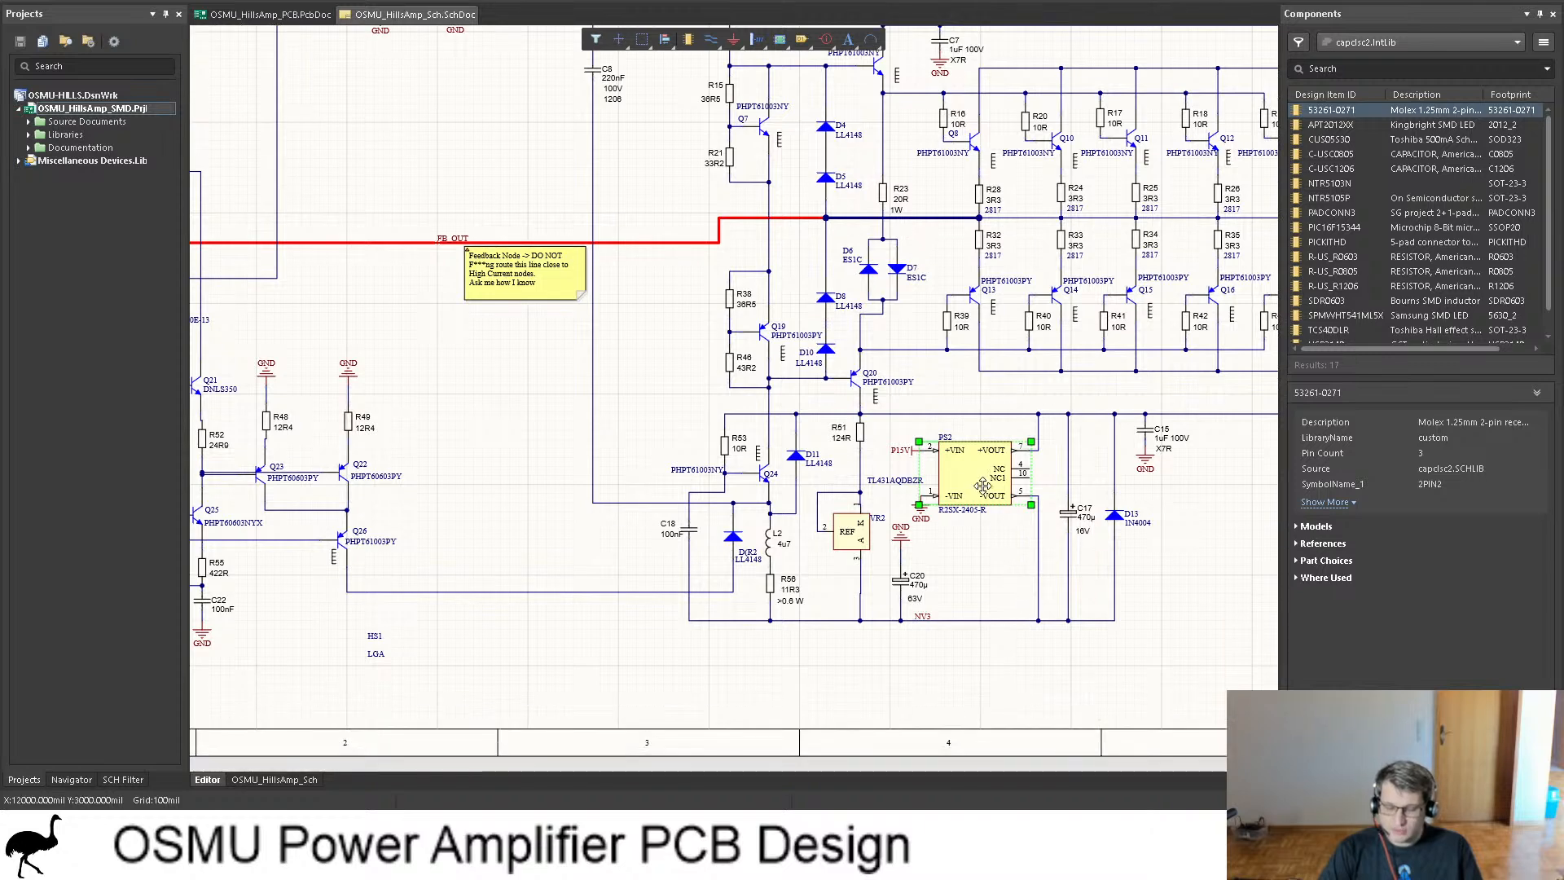
pyautogui.keyDown('ctrl'); pyautogui.scroll(2, 996, 529); pyautogui.keyUp('ctrl')
pyautogui.keyDown('shift'); pyautogui.hscroll(2, 995, 529); pyautogui.keyUp('shift')
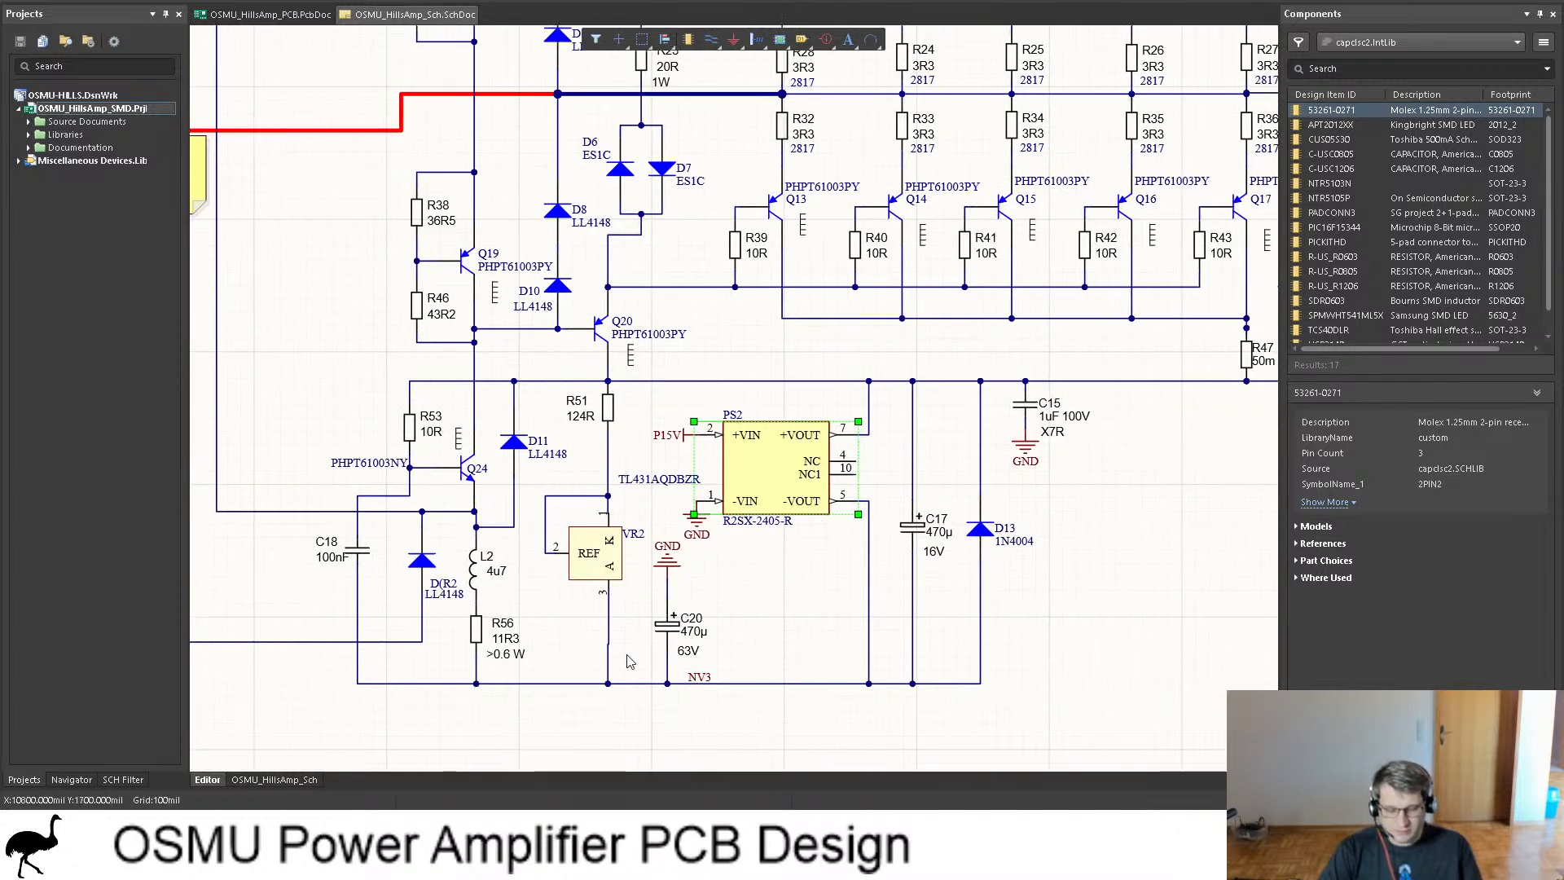
pyautogui.keyDown('ctrl'); pyautogui.scroll(-1, 678, 607); pyautogui.keyUp('ctrl')
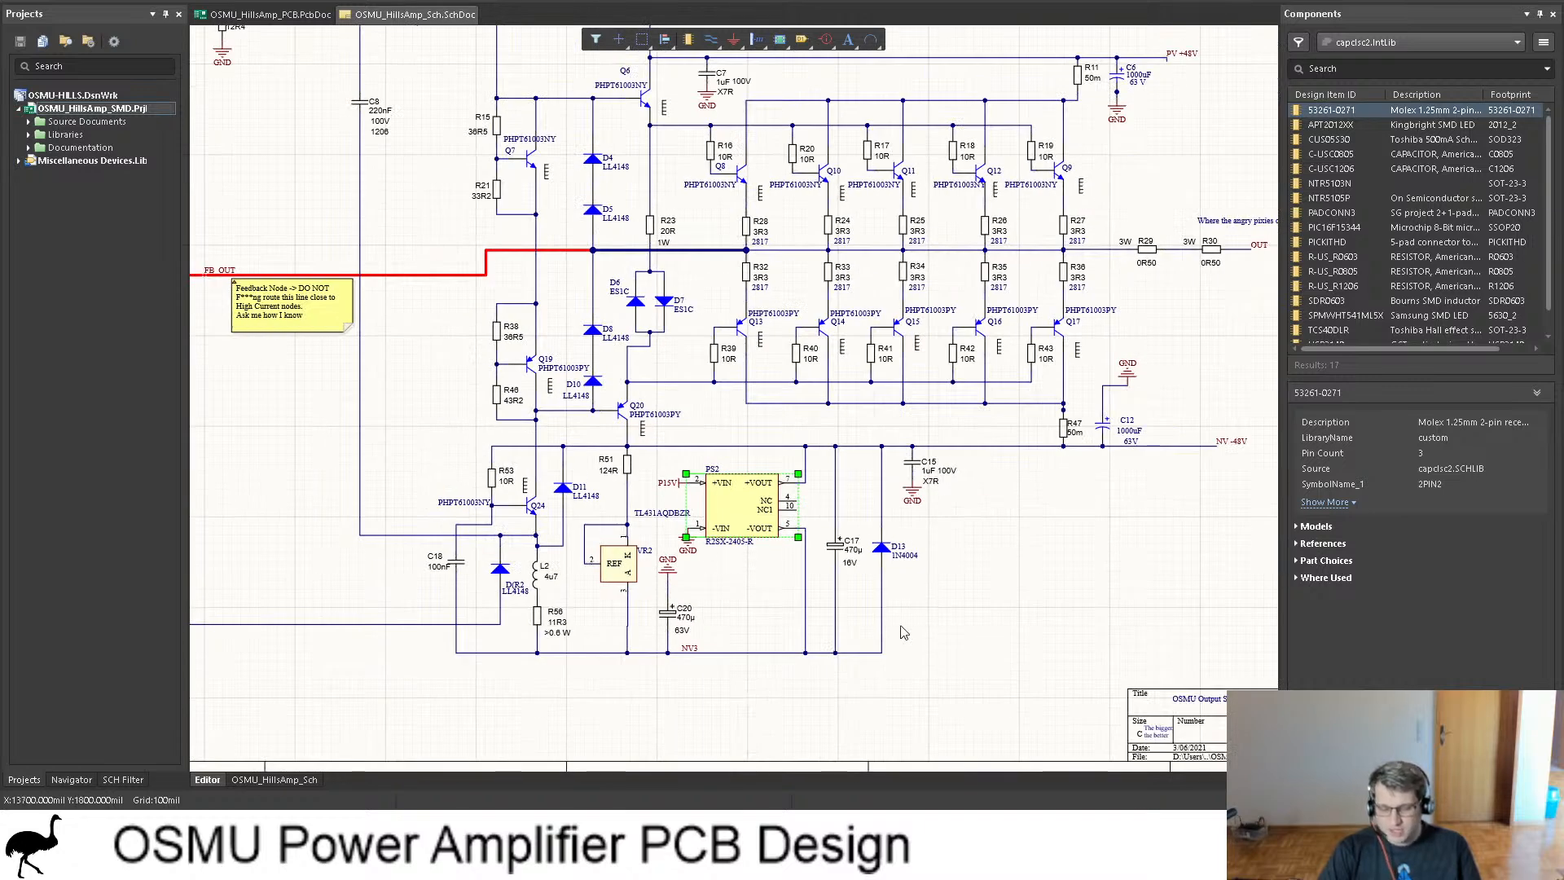
# Step: Examine the NV -48V and PV +48V rails with their capacitors and the output resistors R29 and R30
pyautogui.keyDown('shift'); pyautogui.hscroll(2, 1222, 448); pyautogui.keyUp('shift')
pyautogui.keyDown('ctrl'); pyautogui.scroll(2, 1156, 431); pyautogui.keyUp('ctrl')
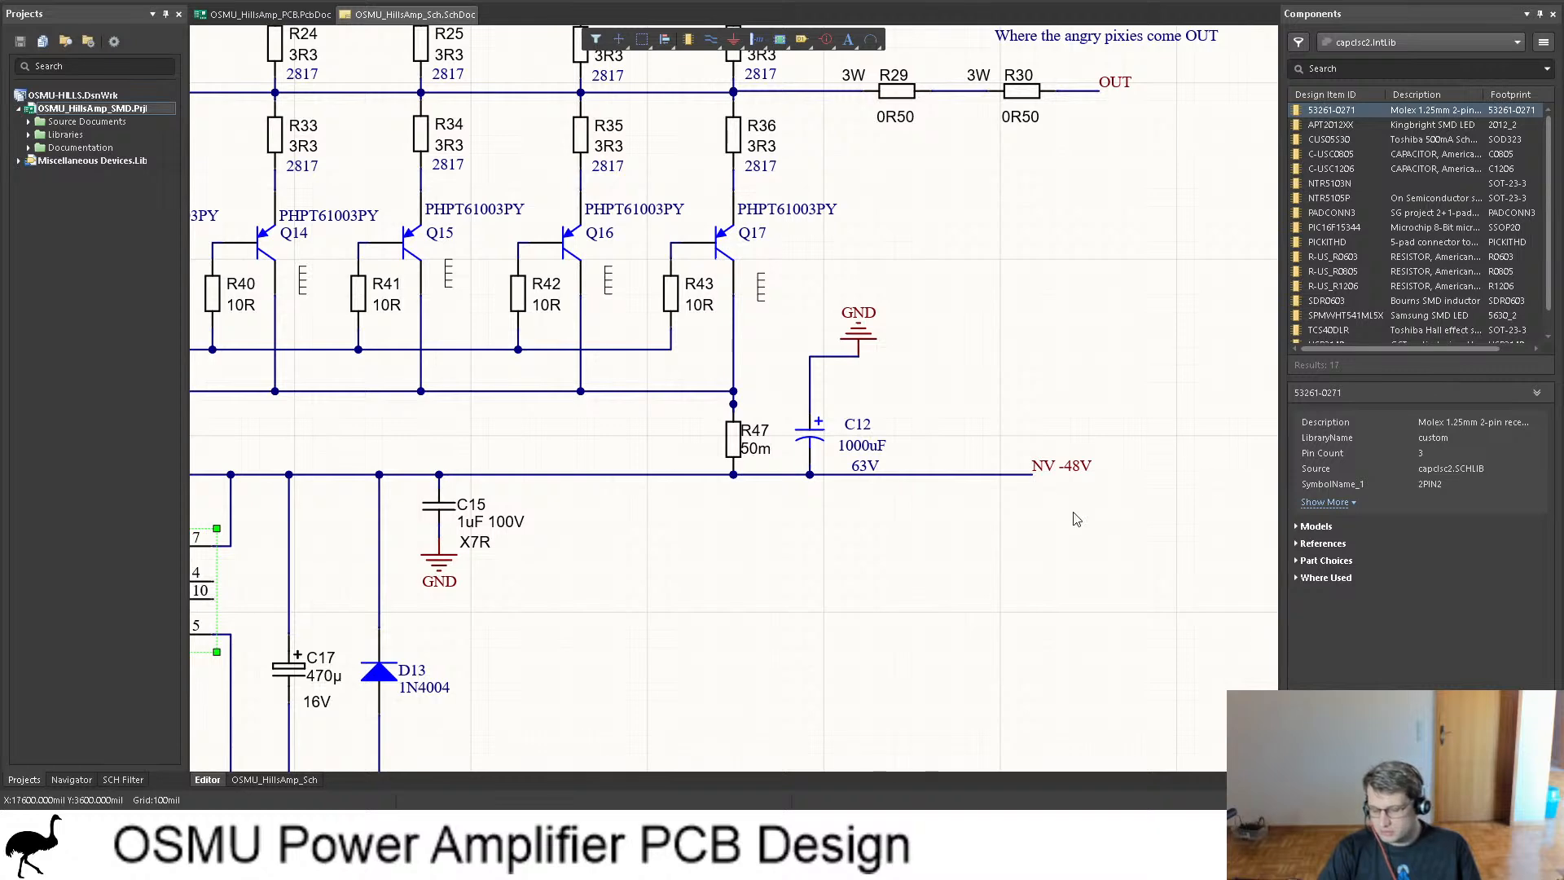
pyautogui.scroll(3, 1092, 538)
pyautogui.scroll(3, 1084, 565)
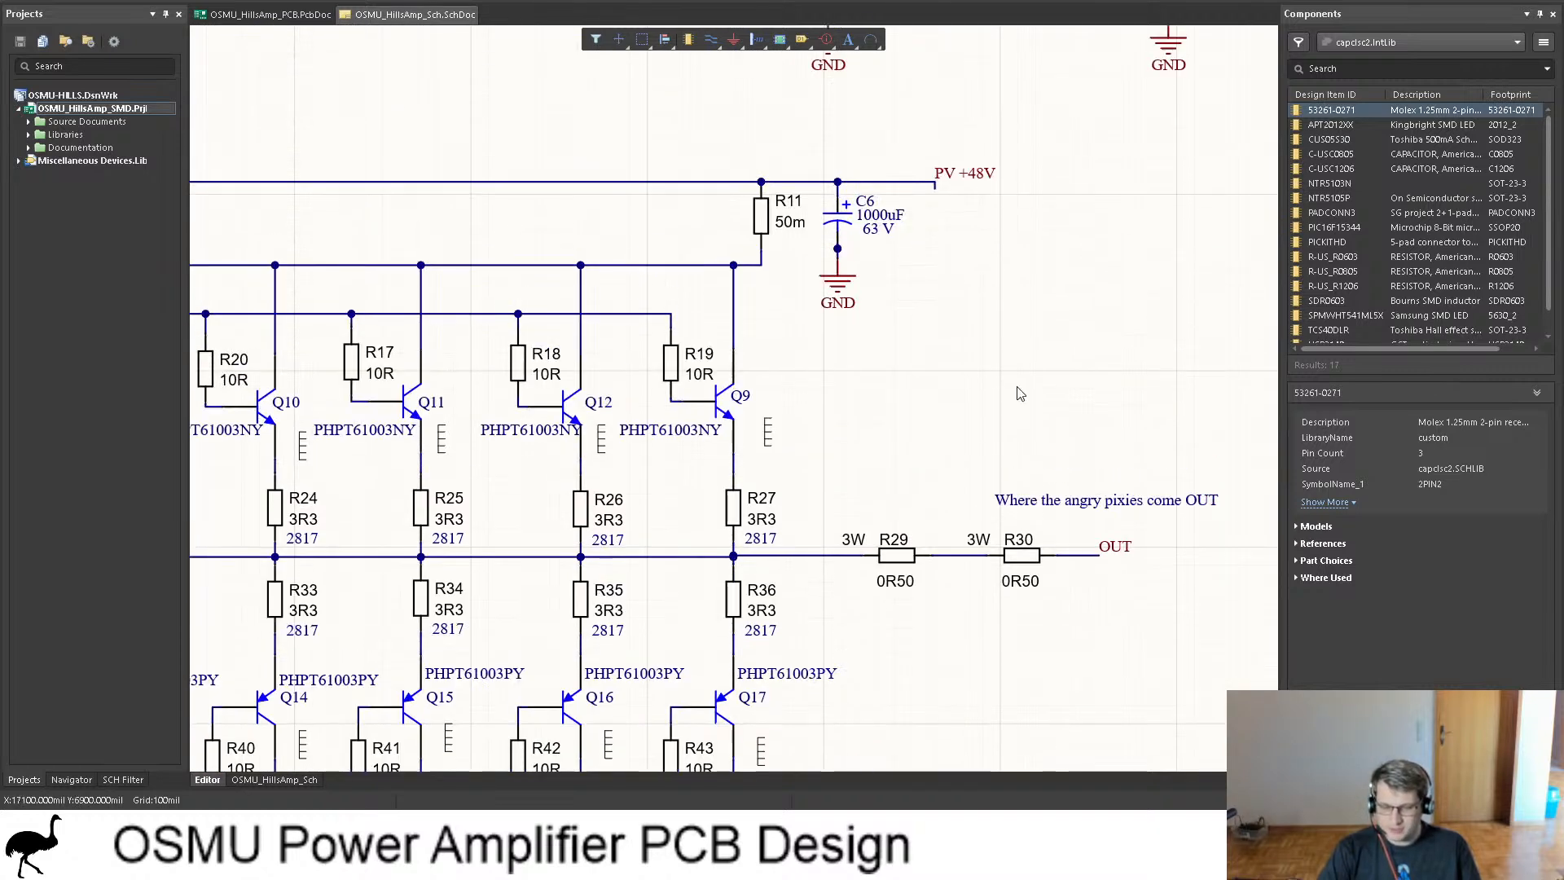
pyautogui.keyDown('ctrl'); pyautogui.scroll(-3, 1075, 293); pyautogui.keyUp('ctrl')
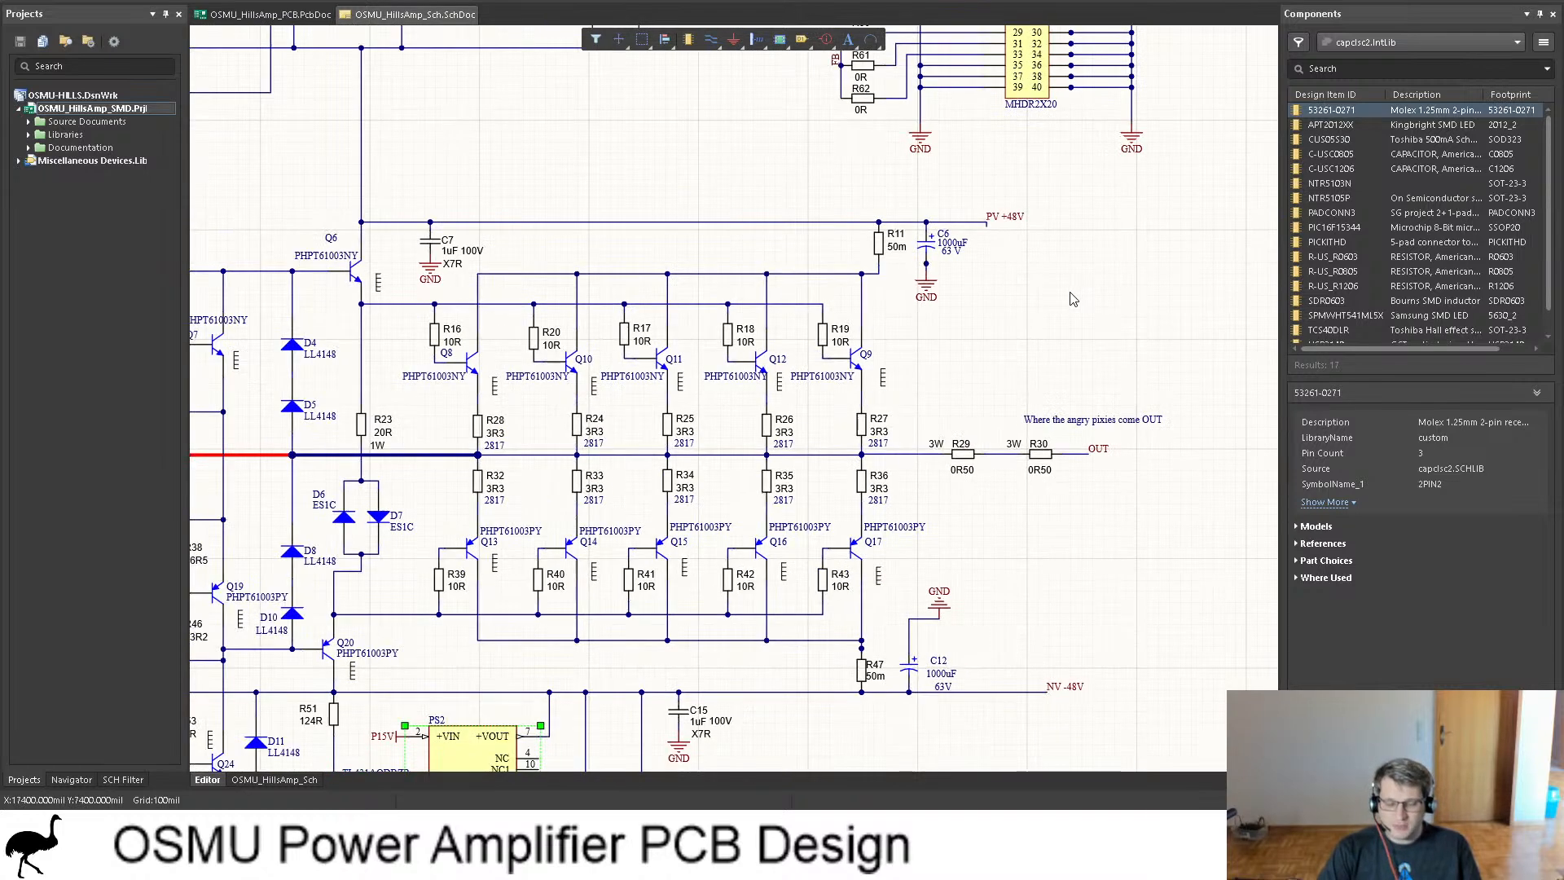
# Step: Compare the lower PS2 supply circuit with the upper PS1 supply circuit and review the surrounding schematic
pyautogui.scroll(-3, 1071, 298)
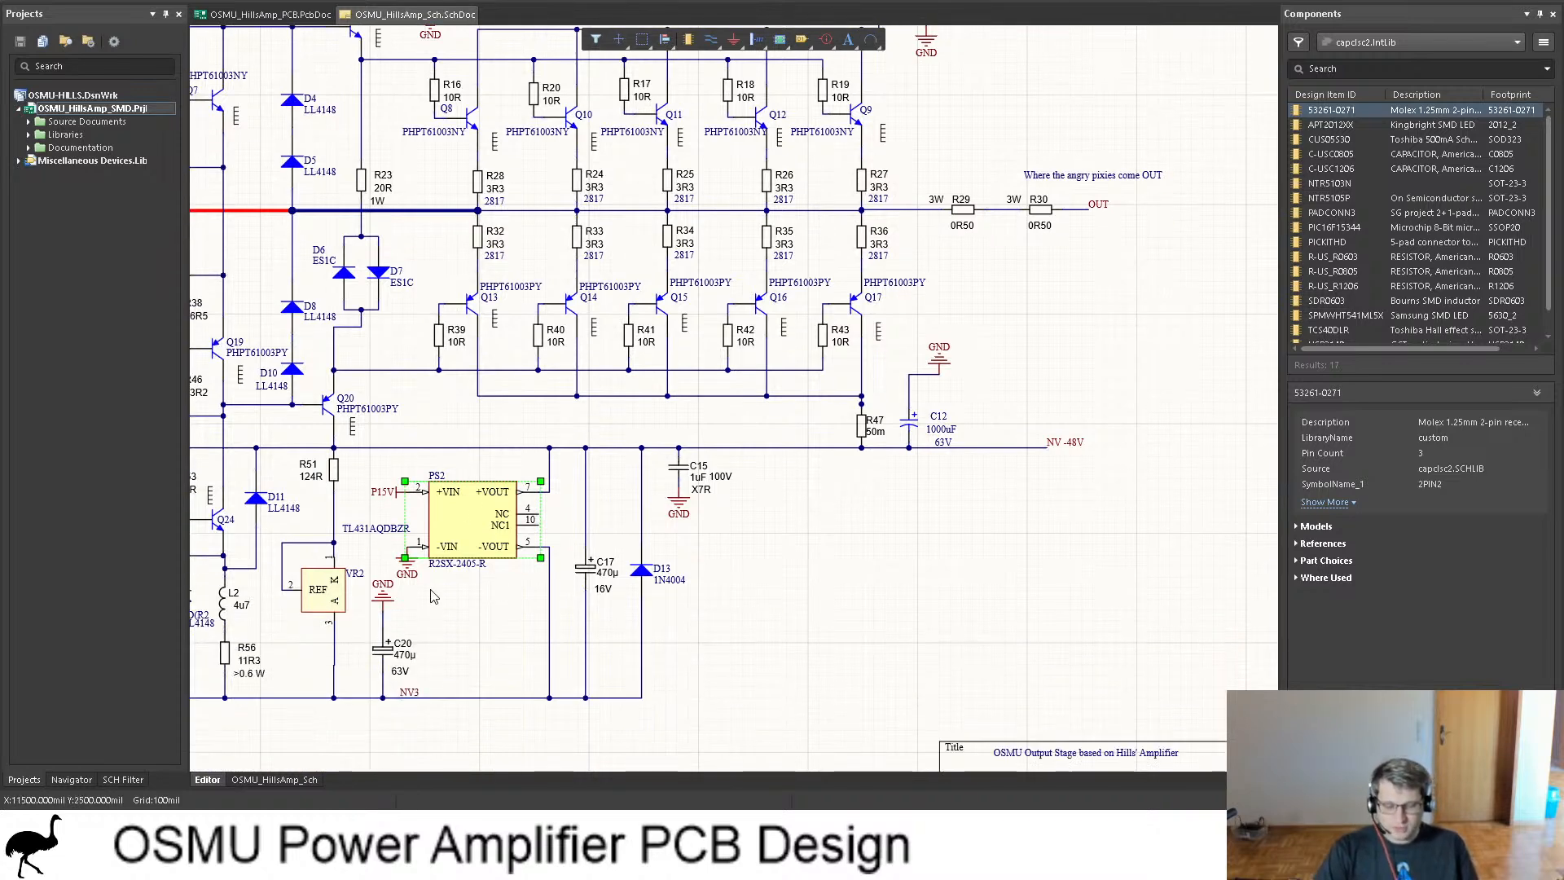
pyautogui.keyDown('shift'); pyautogui.hscroll(-1, 820, 625); pyautogui.keyUp('shift')
pyautogui.keyDown('shift'); pyautogui.hscroll(-5, 820, 624); pyautogui.keyUp('shift')
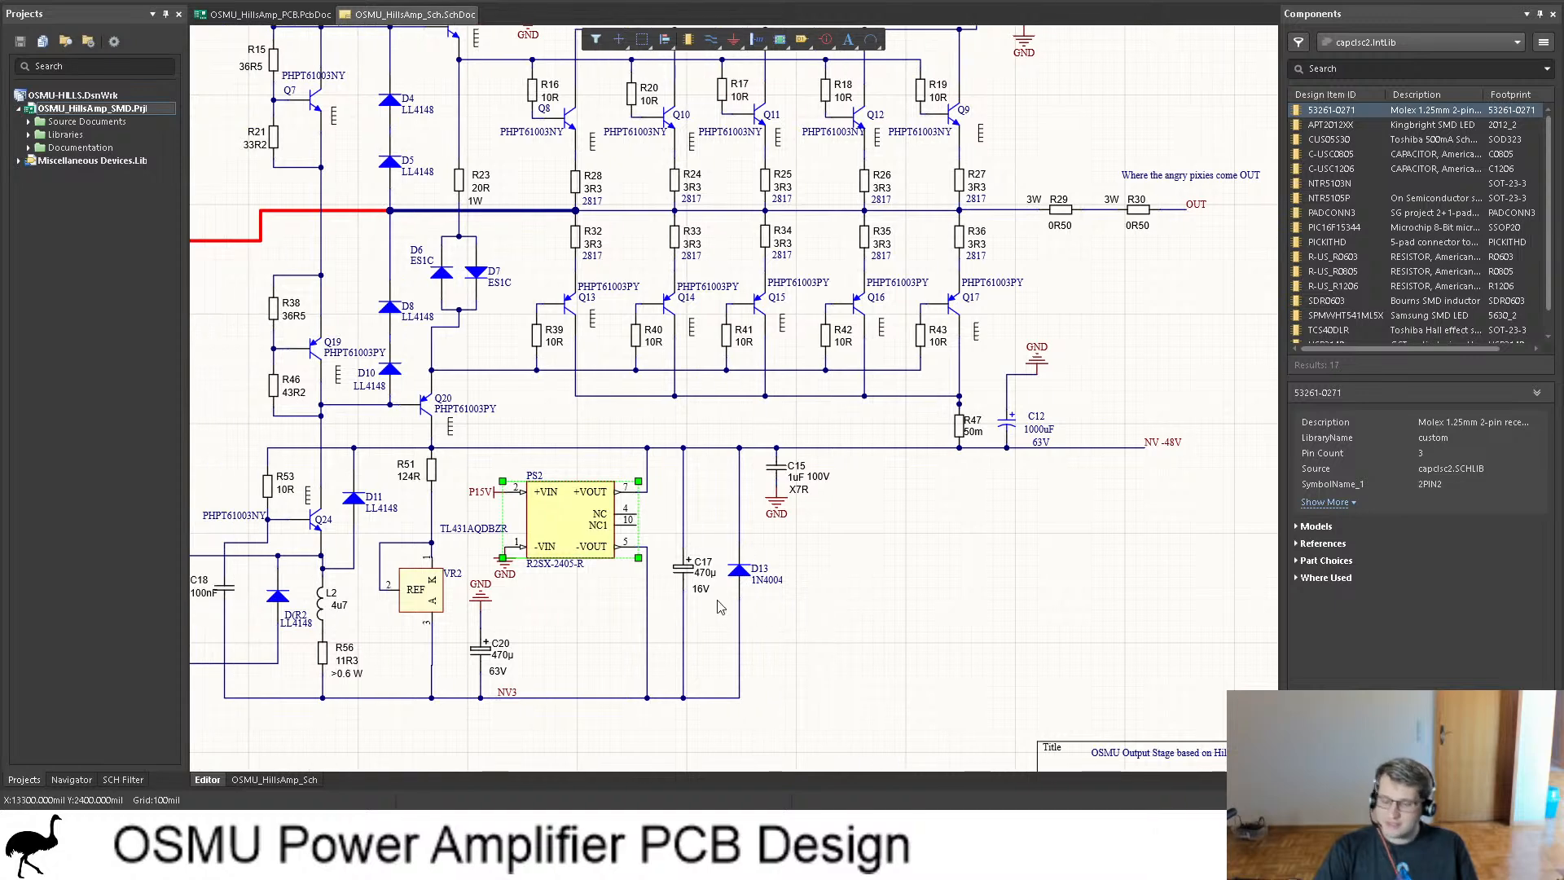
pyautogui.scroll(12, 792, 533)
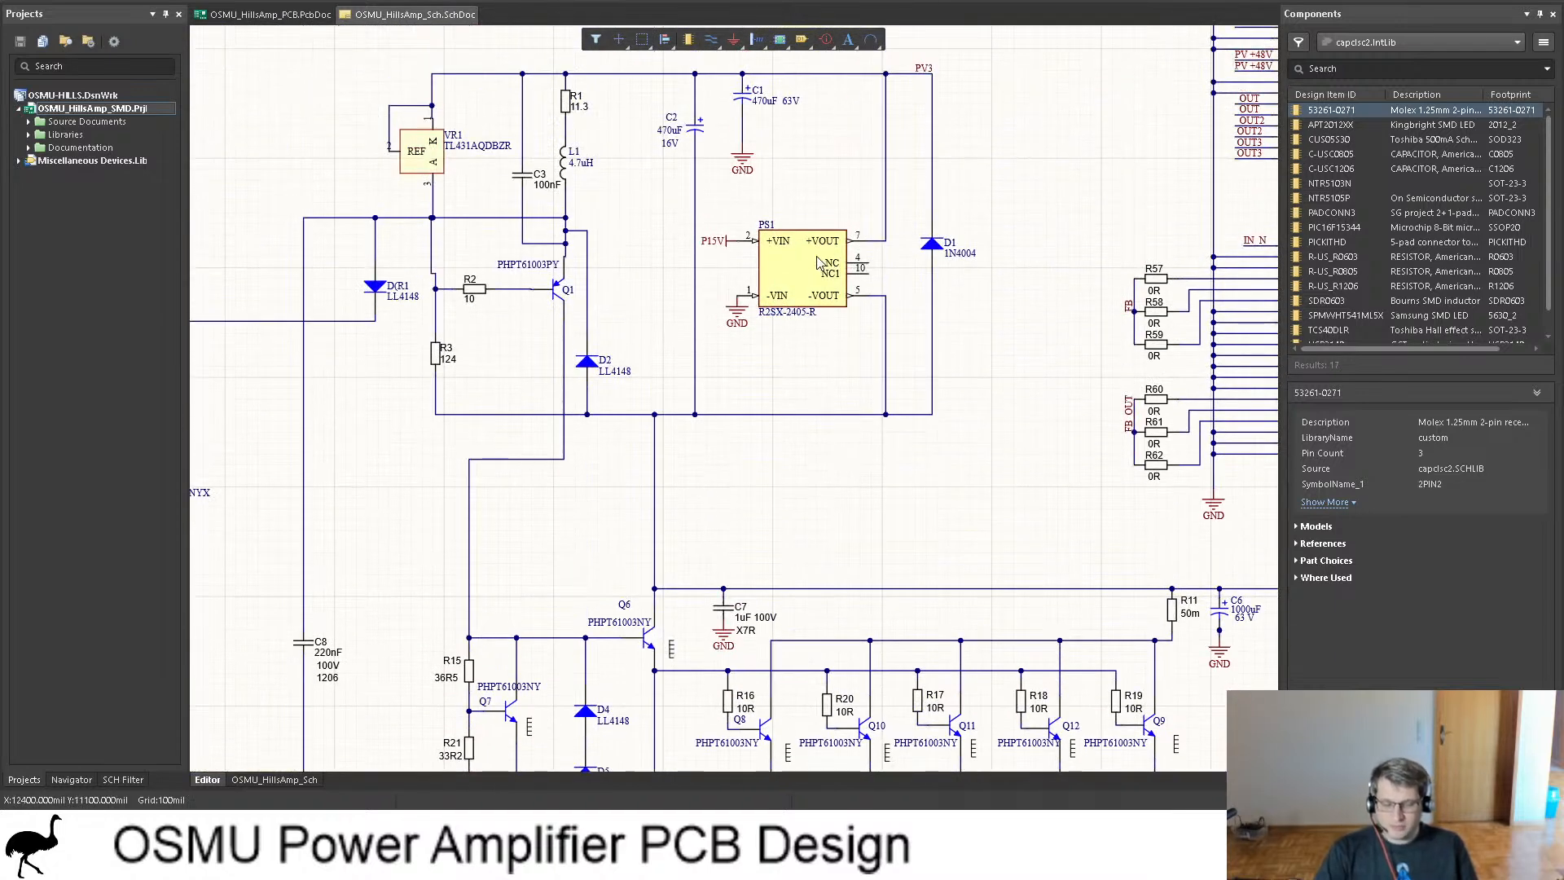
pyautogui.keyDown('ctrl'); pyautogui.scroll(-2, 815, 254); pyautogui.keyUp('ctrl')
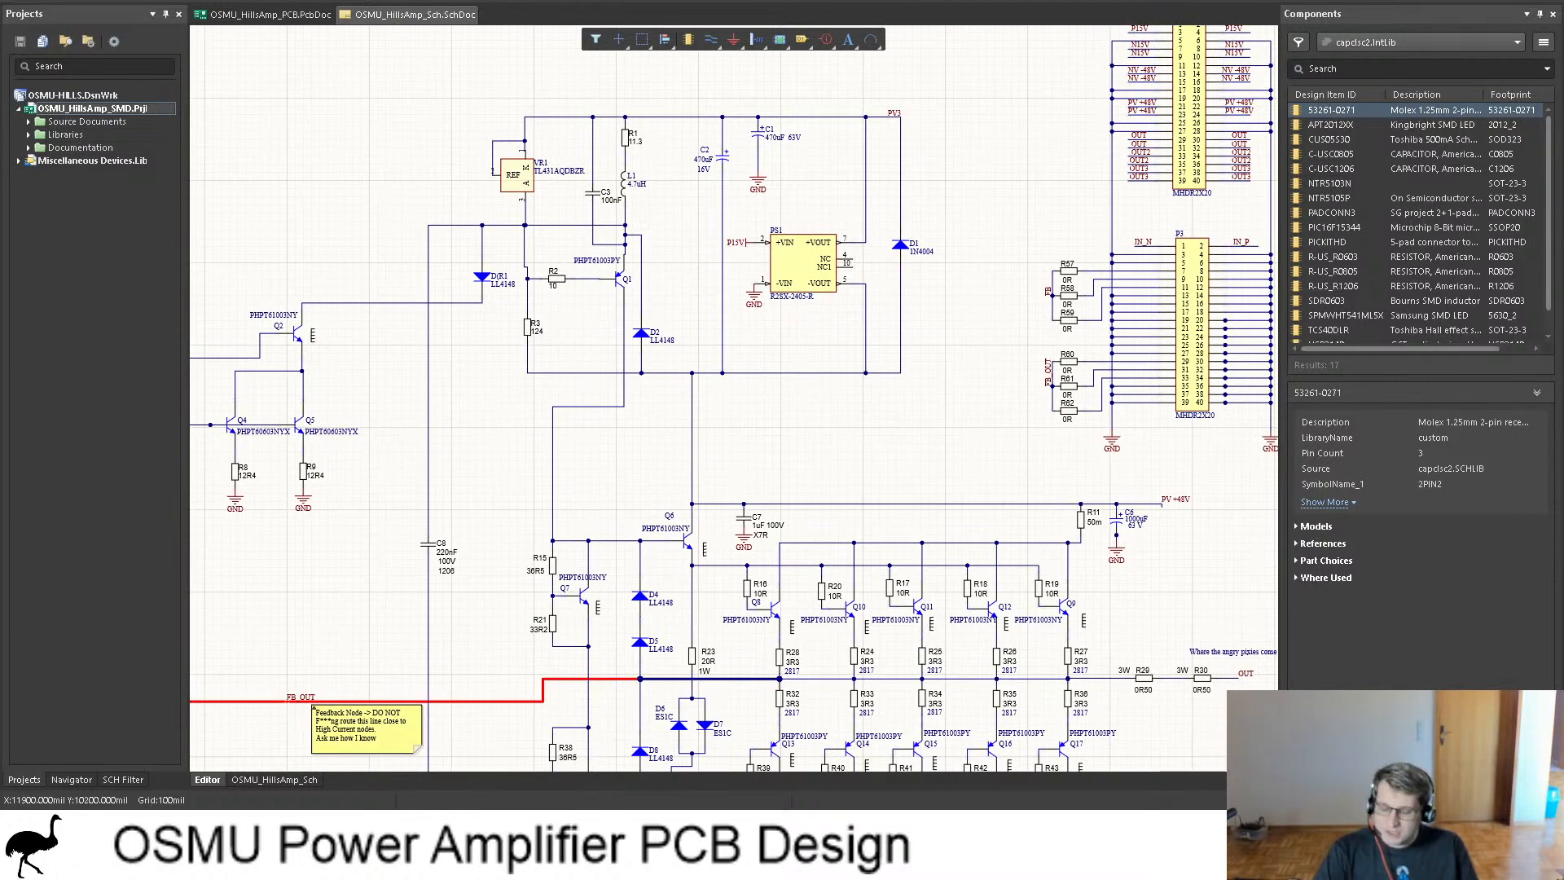
pyautogui.keyDown('ctrl'); pyautogui.scroll(-1, 905, 359); pyautogui.keyUp('ctrl')
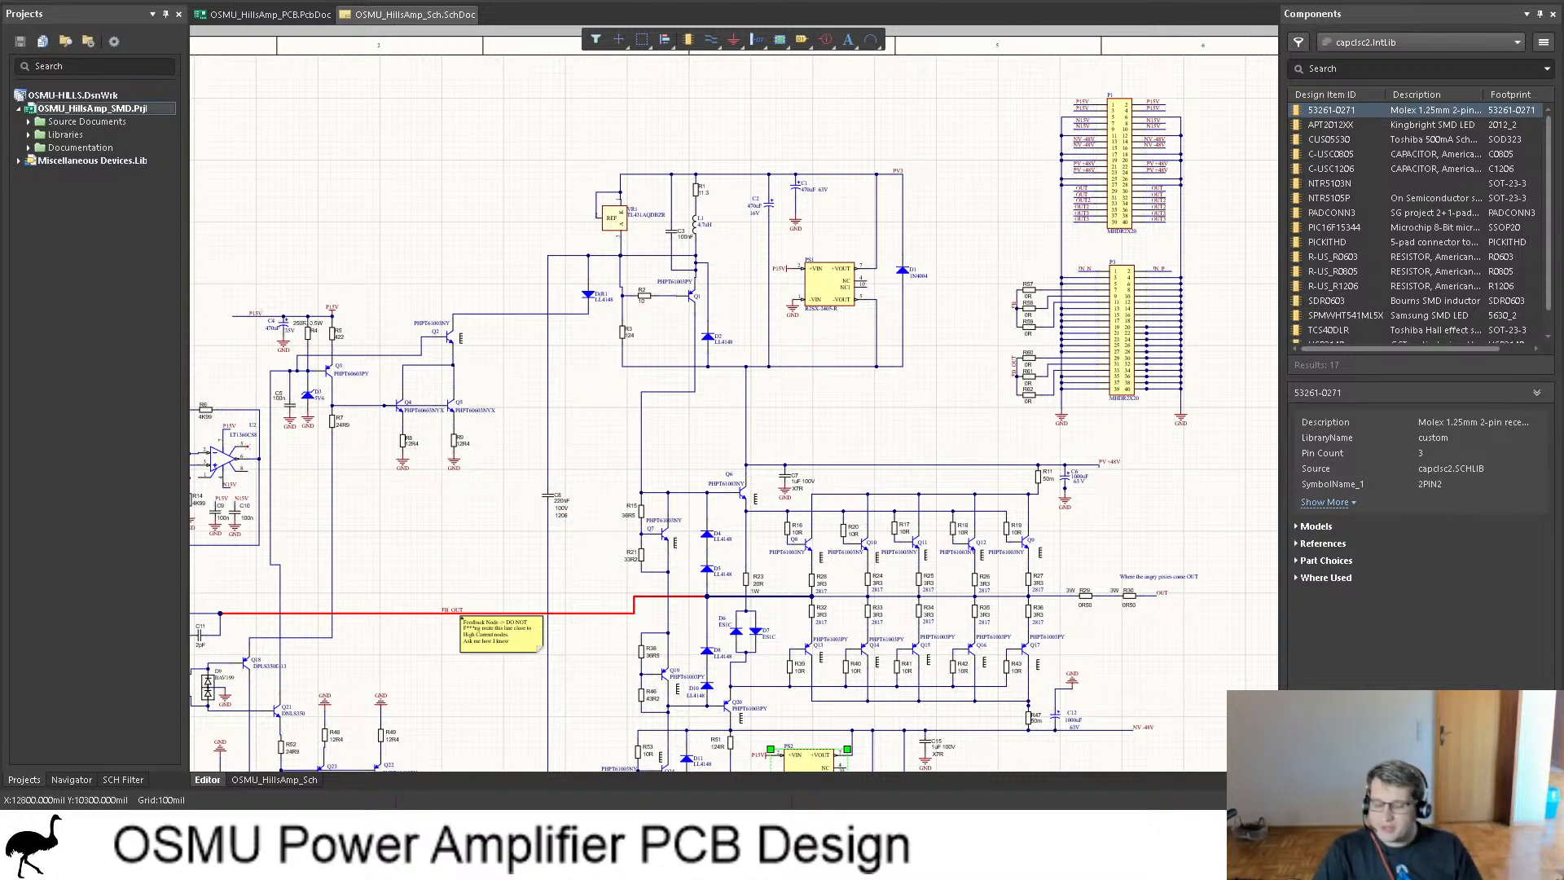
# Step: Compare the upper driver circuit around Q2, Q4 and Q5 with the lower one around Q22, Q23 and Q26
pyautogui.scroll(-3, 861, 327)
pyautogui.hscroll(-7, 862, 327)
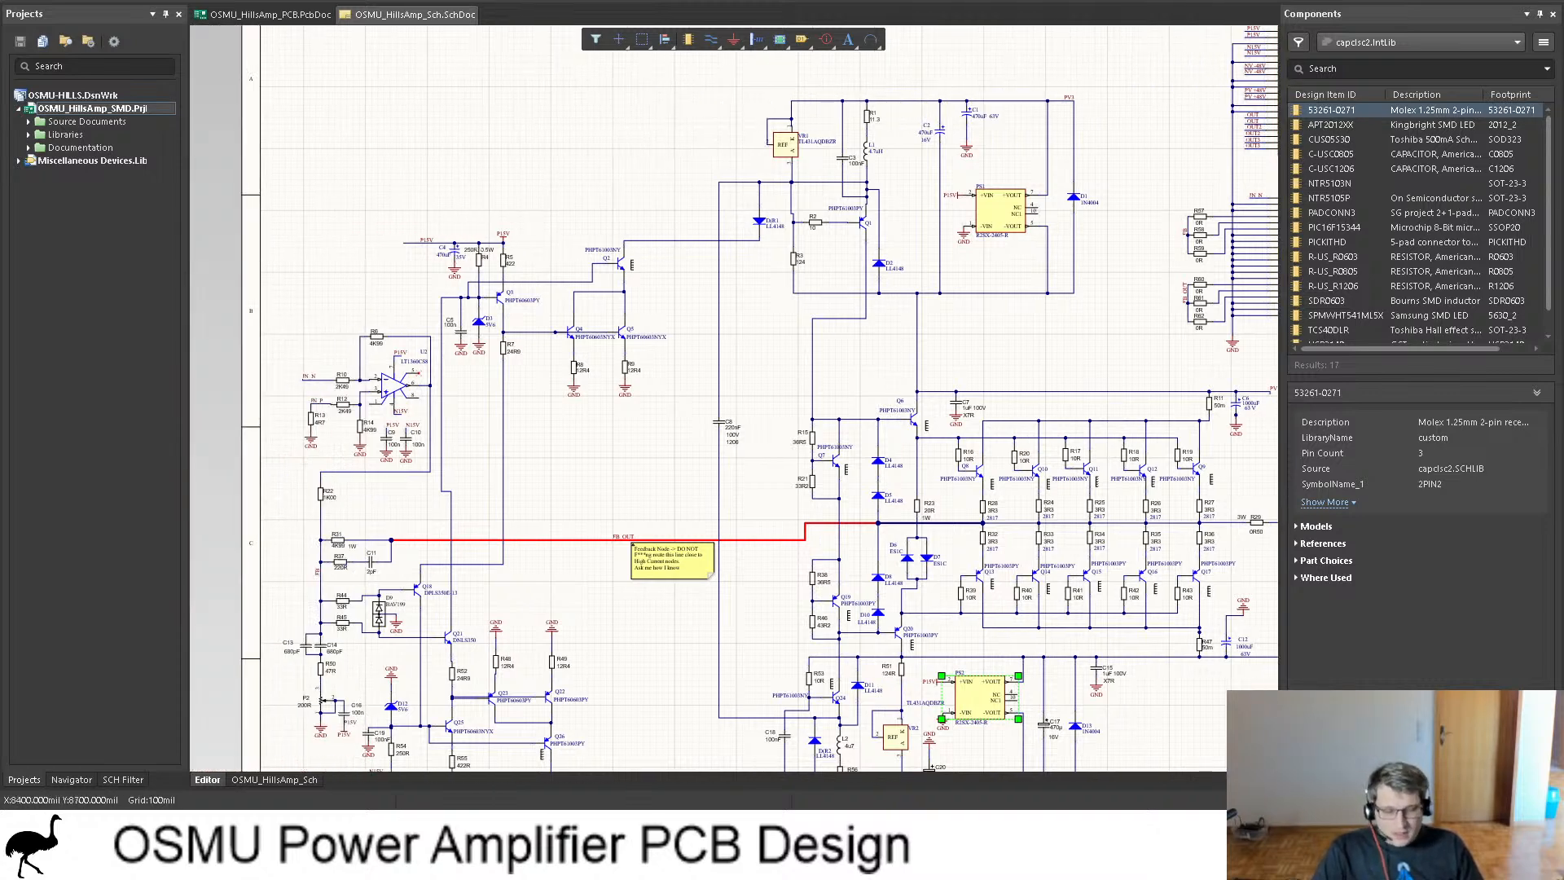
pyautogui.keyDown('ctrl'); pyautogui.scroll(3, 766, 124); pyautogui.keyUp('ctrl')
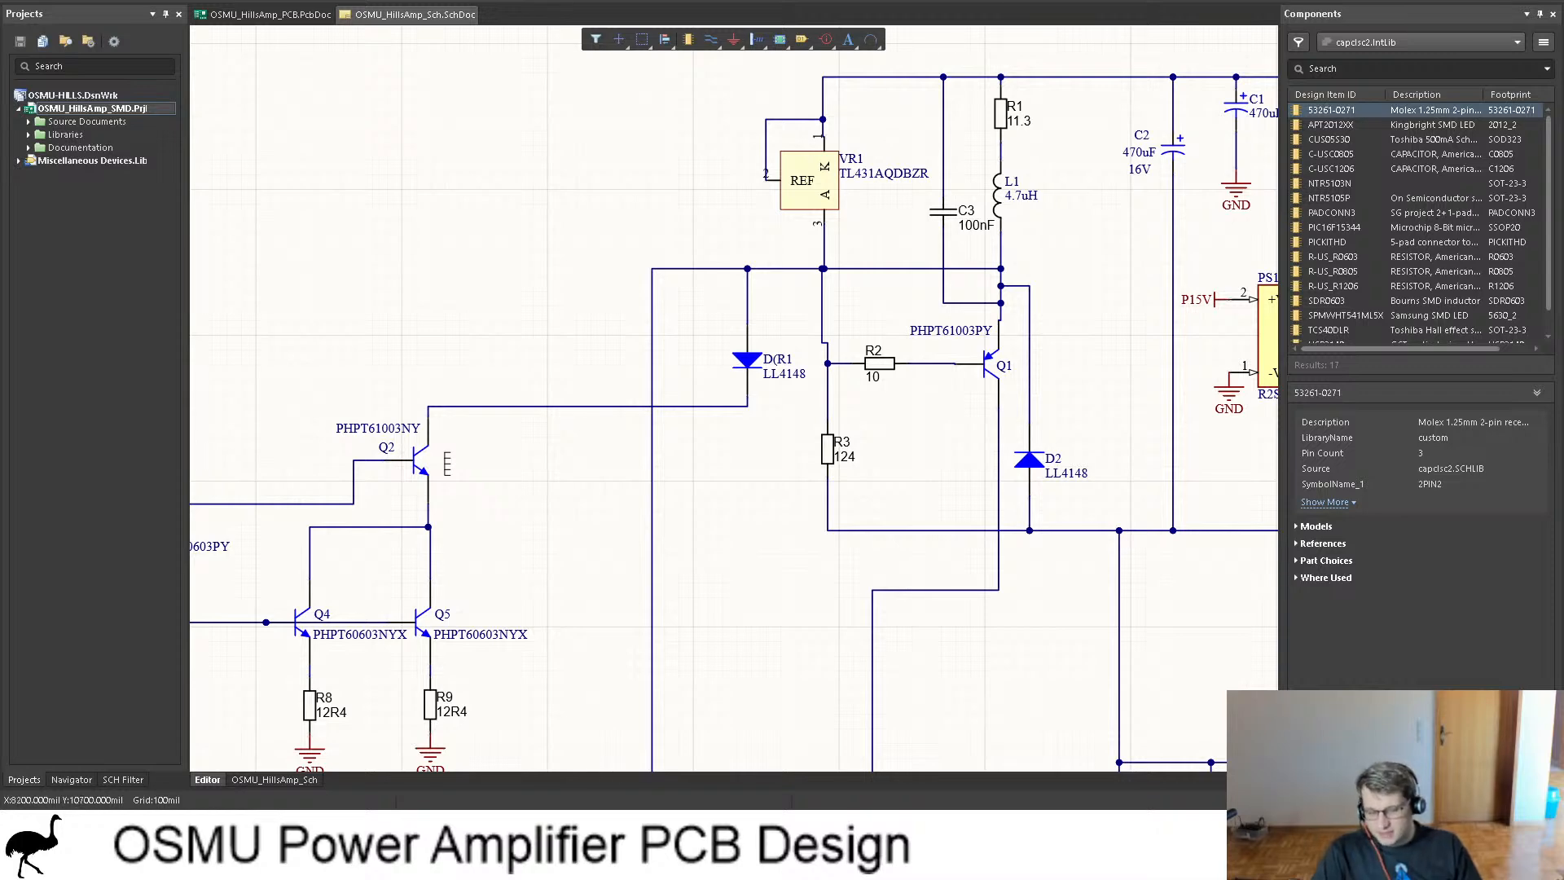
pyautogui.keyDown('ctrl'); pyautogui.scroll(-2, 955, 132); pyautogui.keyUp('ctrl')
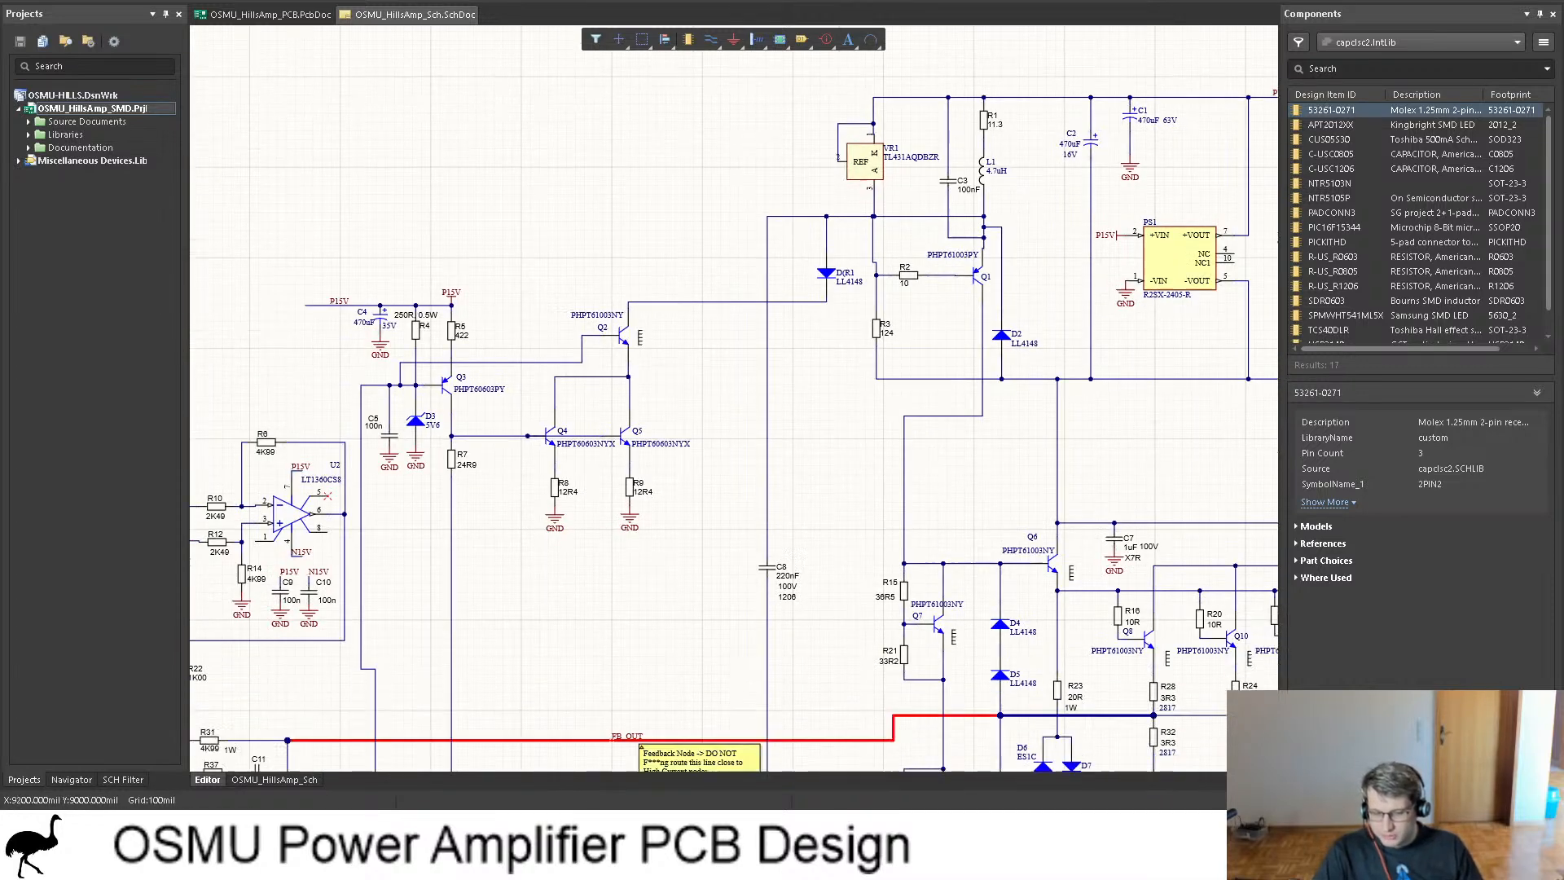
pyautogui.scroll(-8, 733, 399)
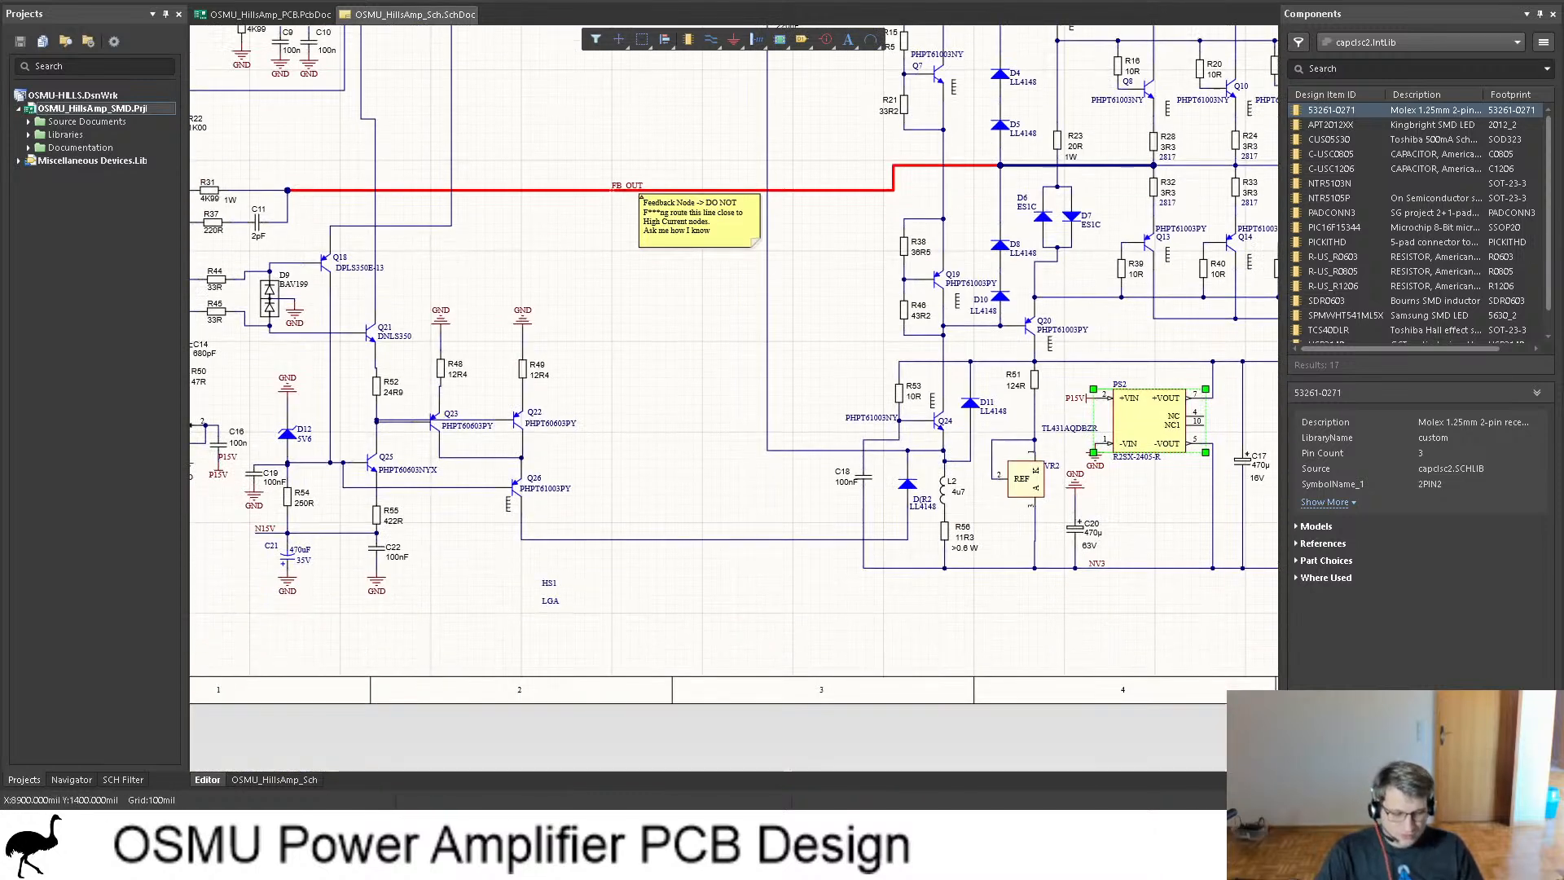
pyautogui.moveTo(385, 422); pyautogui.dragTo(597, 447, button='right')
pyautogui.scroll(2, 792, 362)
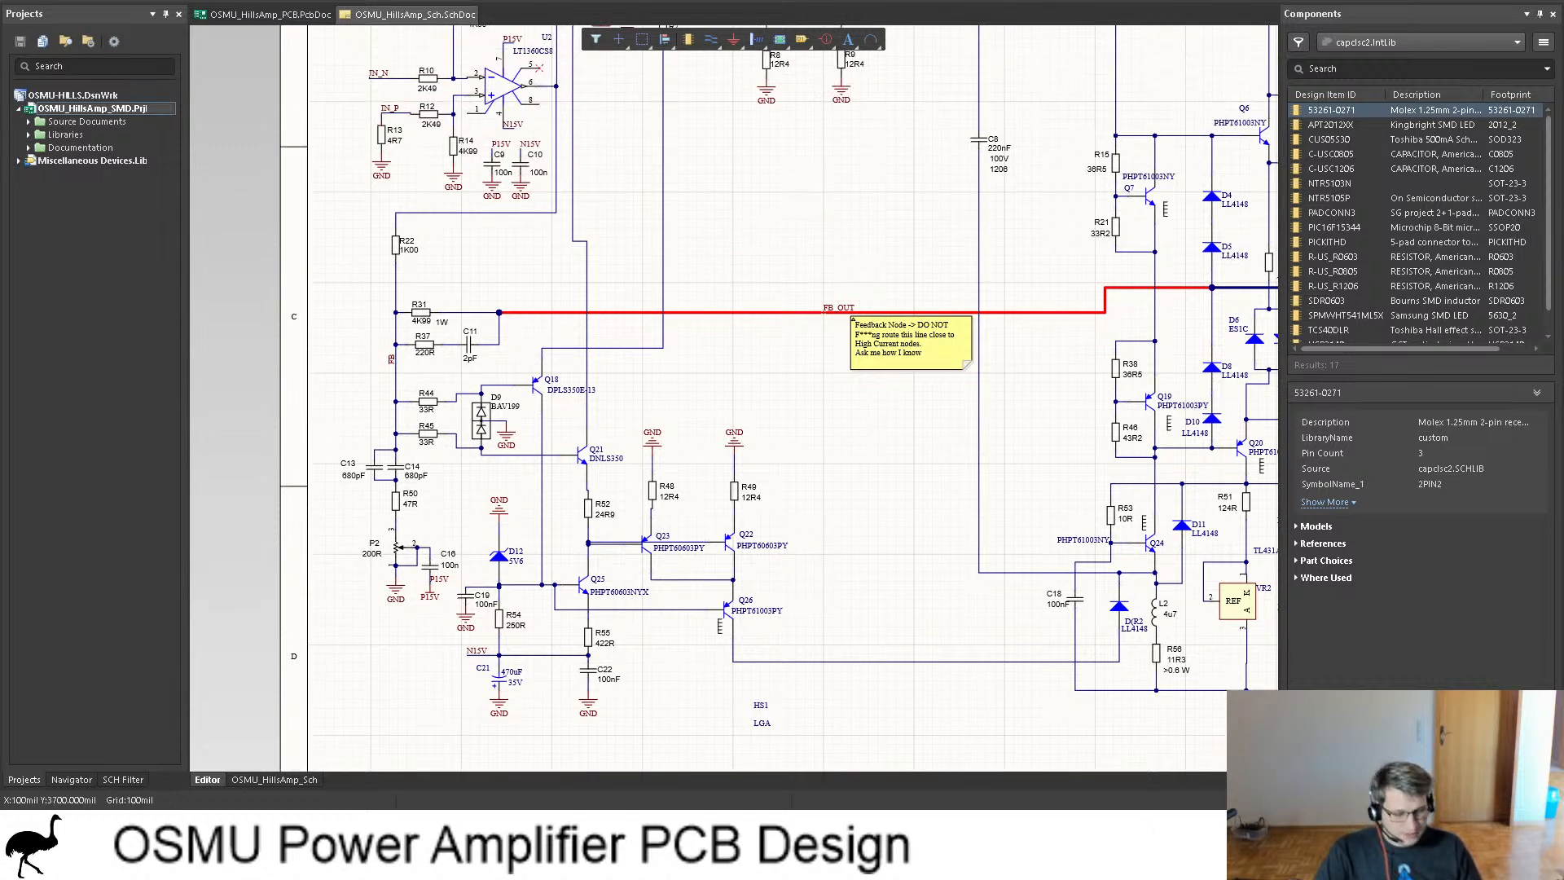
# Step: Examine the input stage around op-amp U2 and the P15V circuit with Q3, zener diode D3 and capacitor C4
pyautogui.scroll(2, 777, 399)
pyautogui.scroll(1, 778, 399)
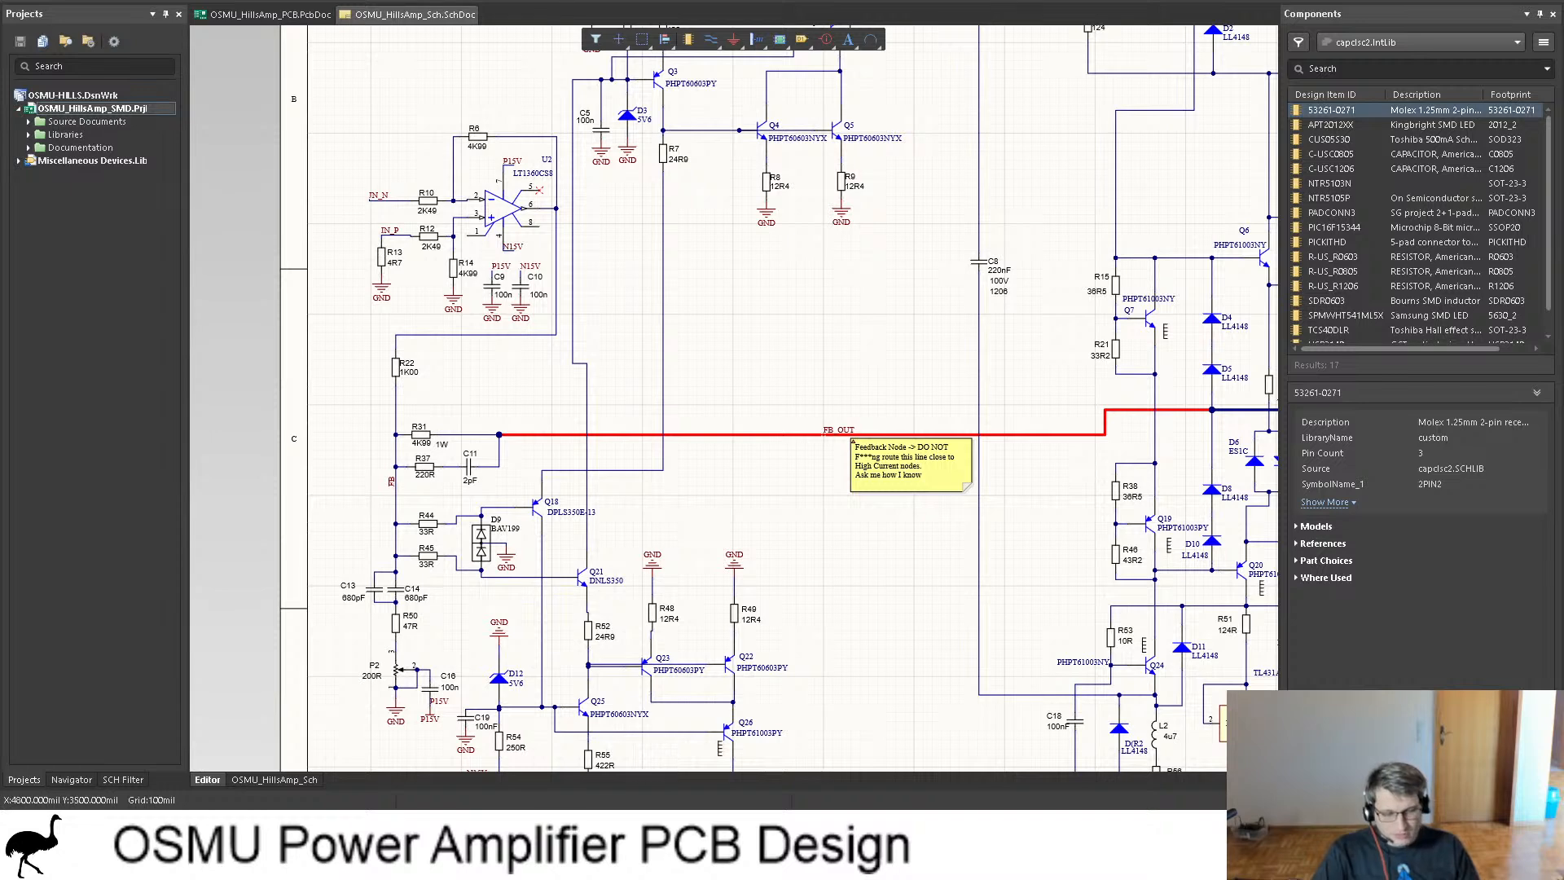
pyautogui.scroll(1, 778, 399)
pyautogui.scroll(2, 778, 399)
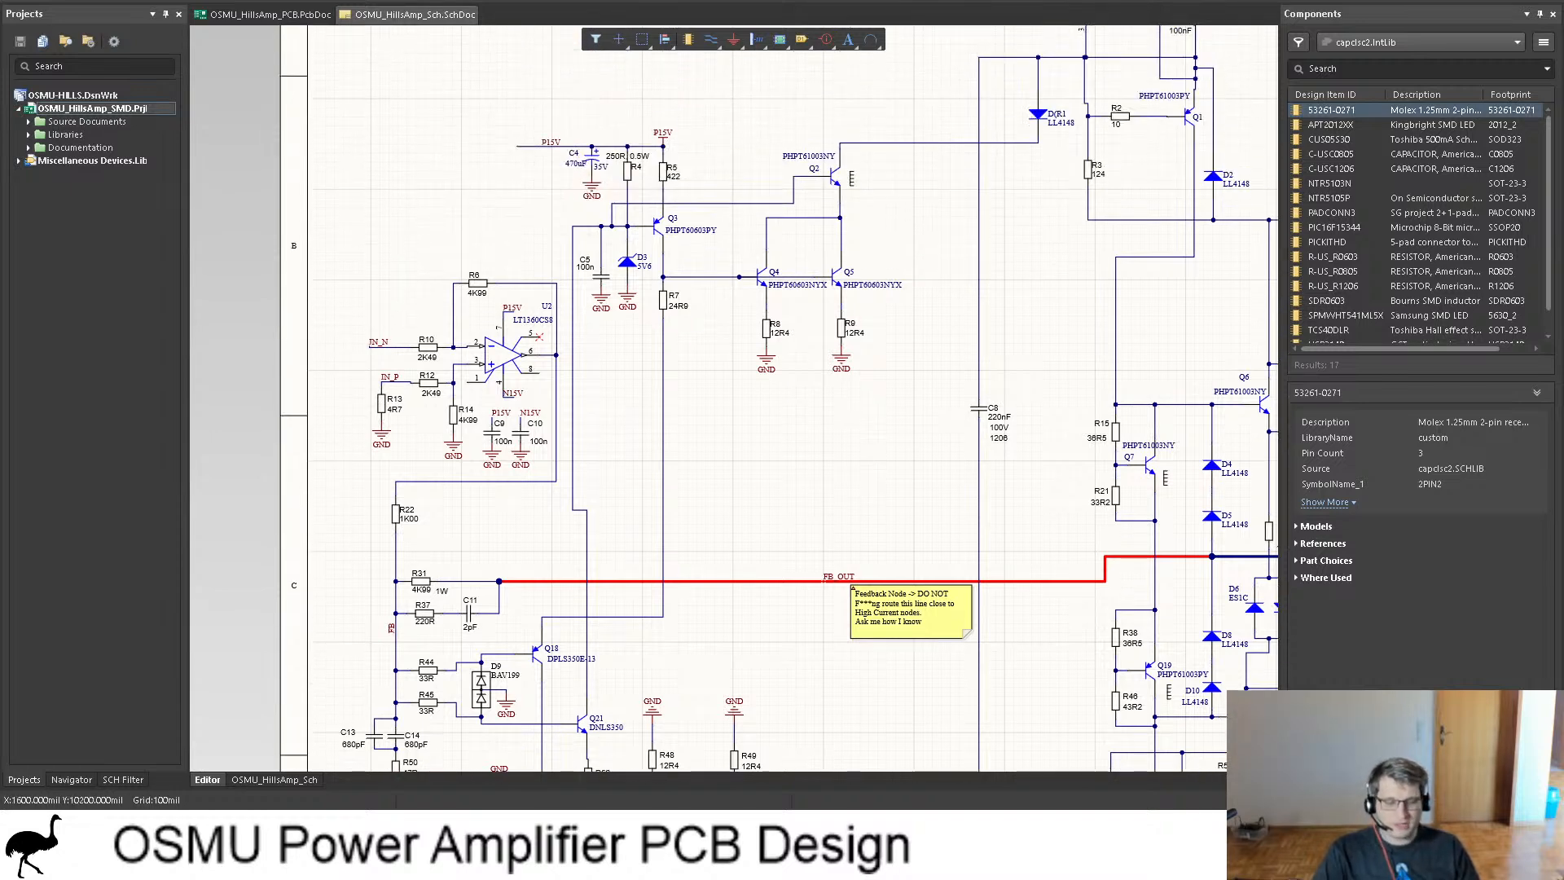
pyautogui.keyDown('ctrl'); pyautogui.scroll(3, 436, 199); pyautogui.keyUp('ctrl')
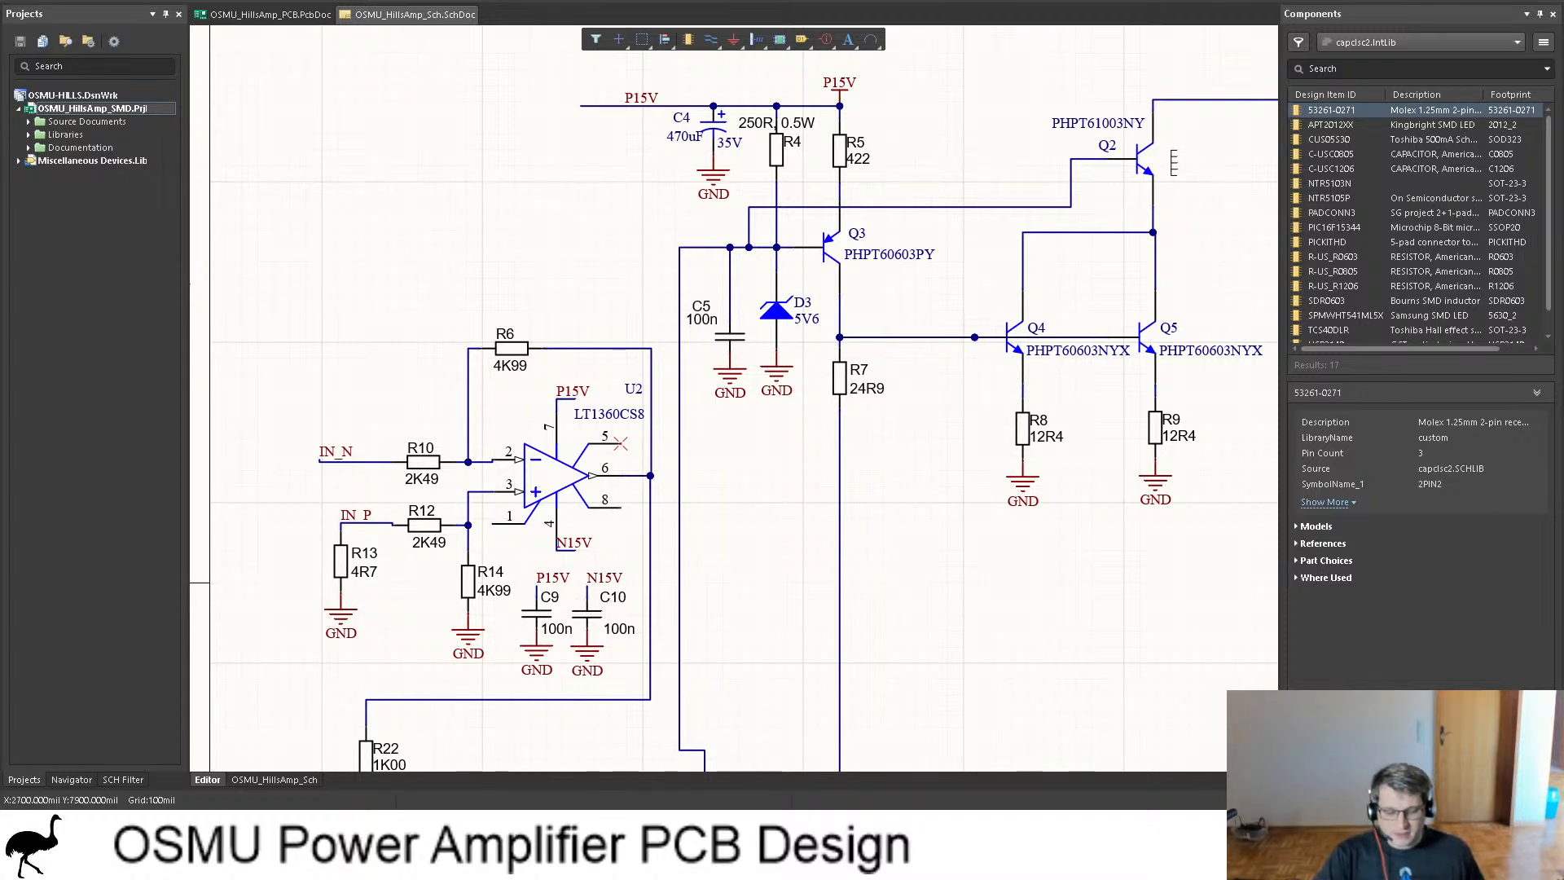
pyautogui.scroll(3, 733, 407)
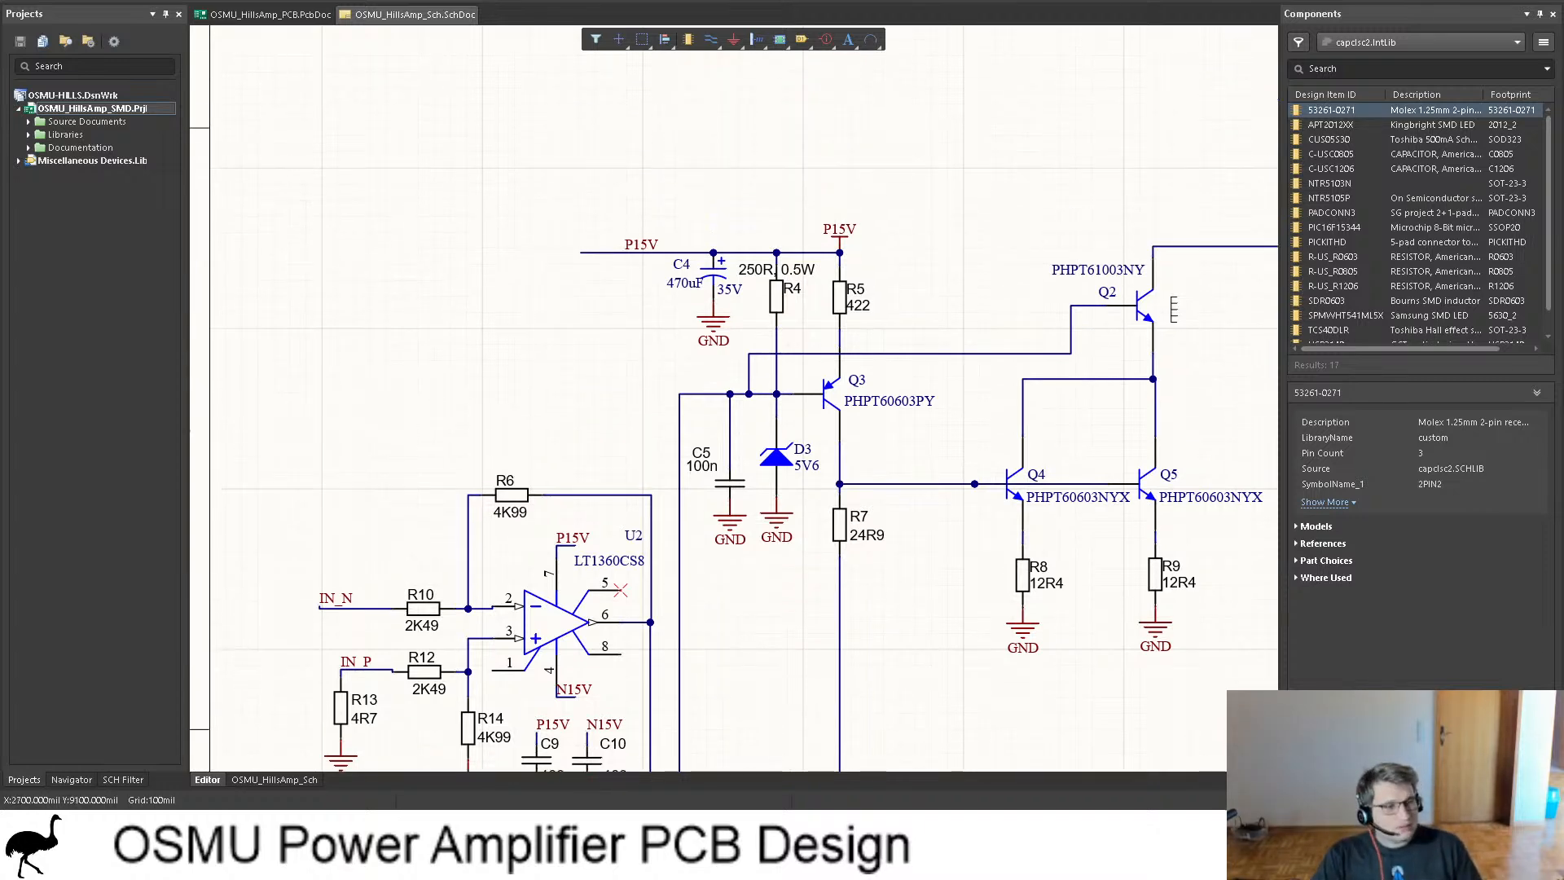
# Step: Review the full schematic sheet and examine the supply and output pin assignments of header P1
pyautogui.keyDown('ctrl'); pyautogui.scroll(-5, 560, 475); pyautogui.keyUp('ctrl')
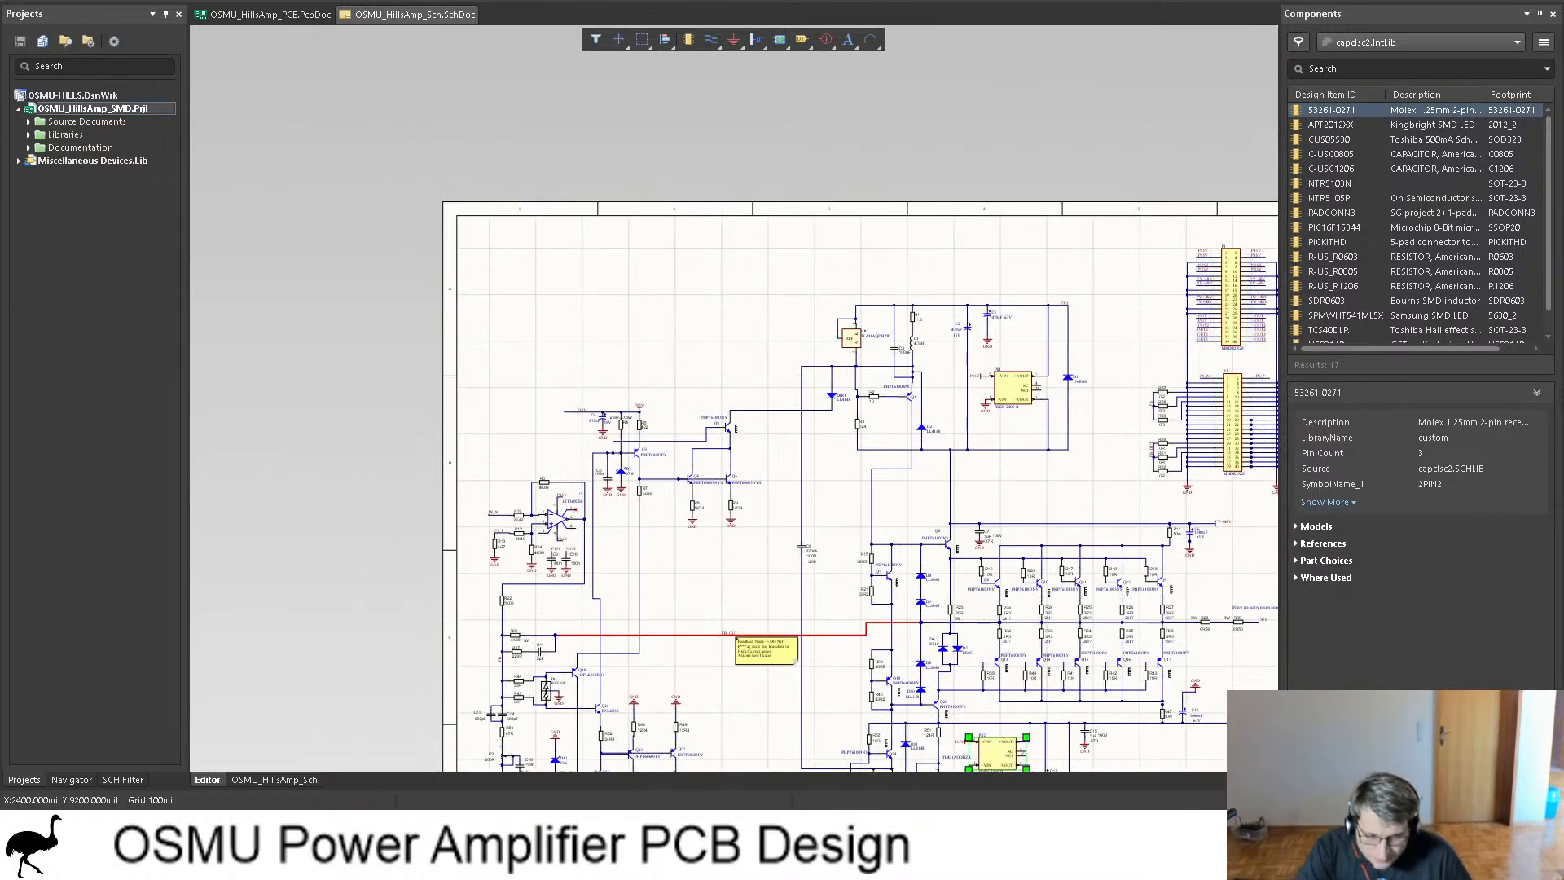
pyautogui.scroll(-3, 860, 447)
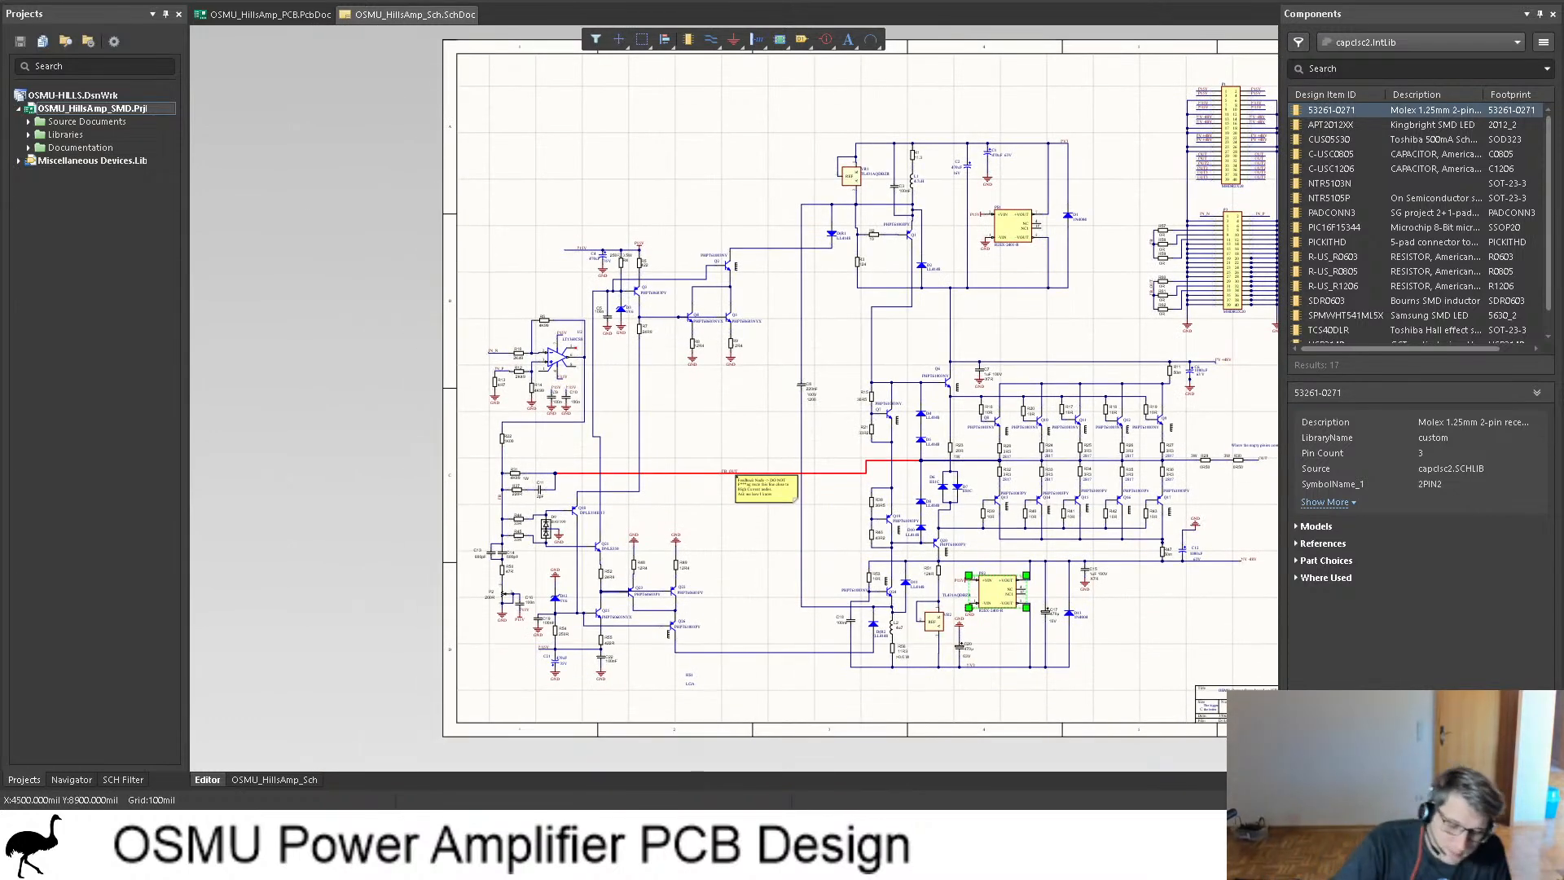
pyautogui.keyDown('shift'); pyautogui.hscroll(3, 815, 391); pyautogui.keyUp('shift')
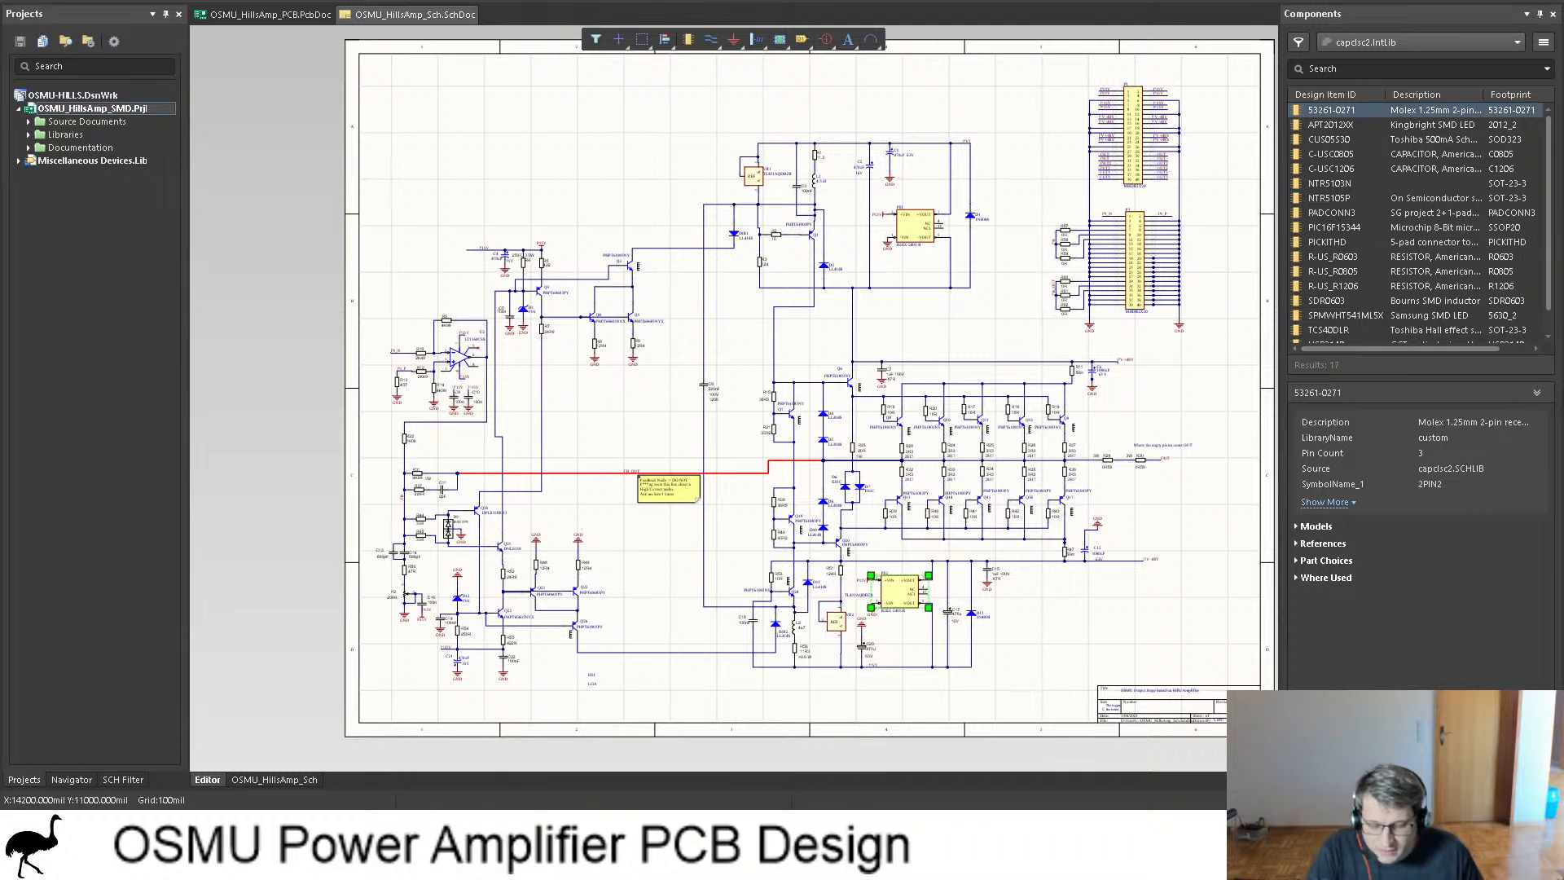
pyautogui.keyDown('ctrl'); pyautogui.scroll(5, 1210, 167); pyautogui.keyUp('ctrl')
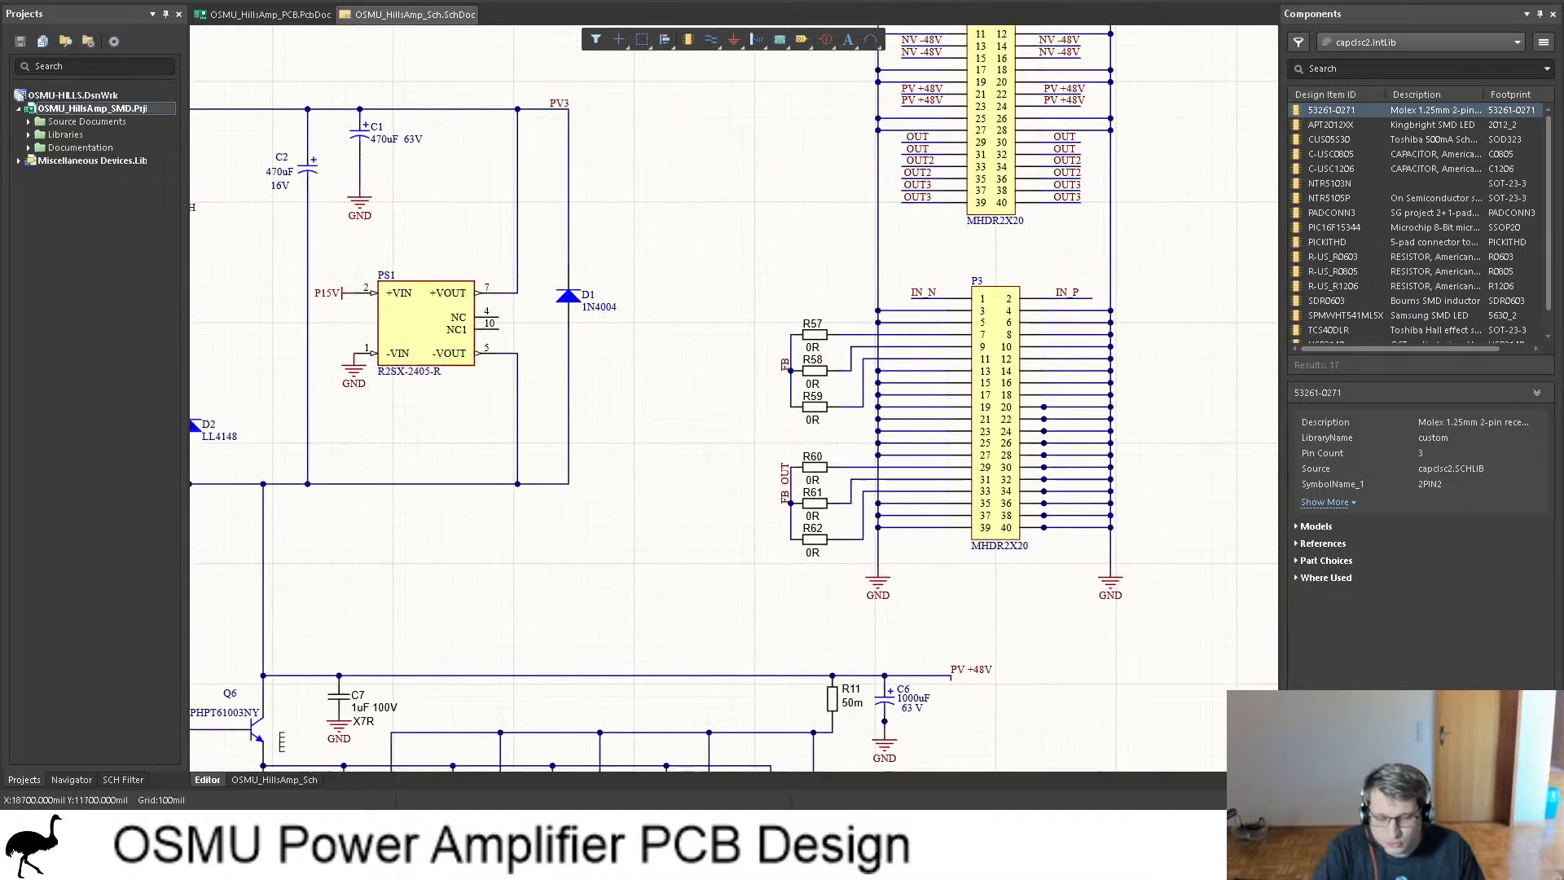
pyautogui.scroll(2, 733, 398)
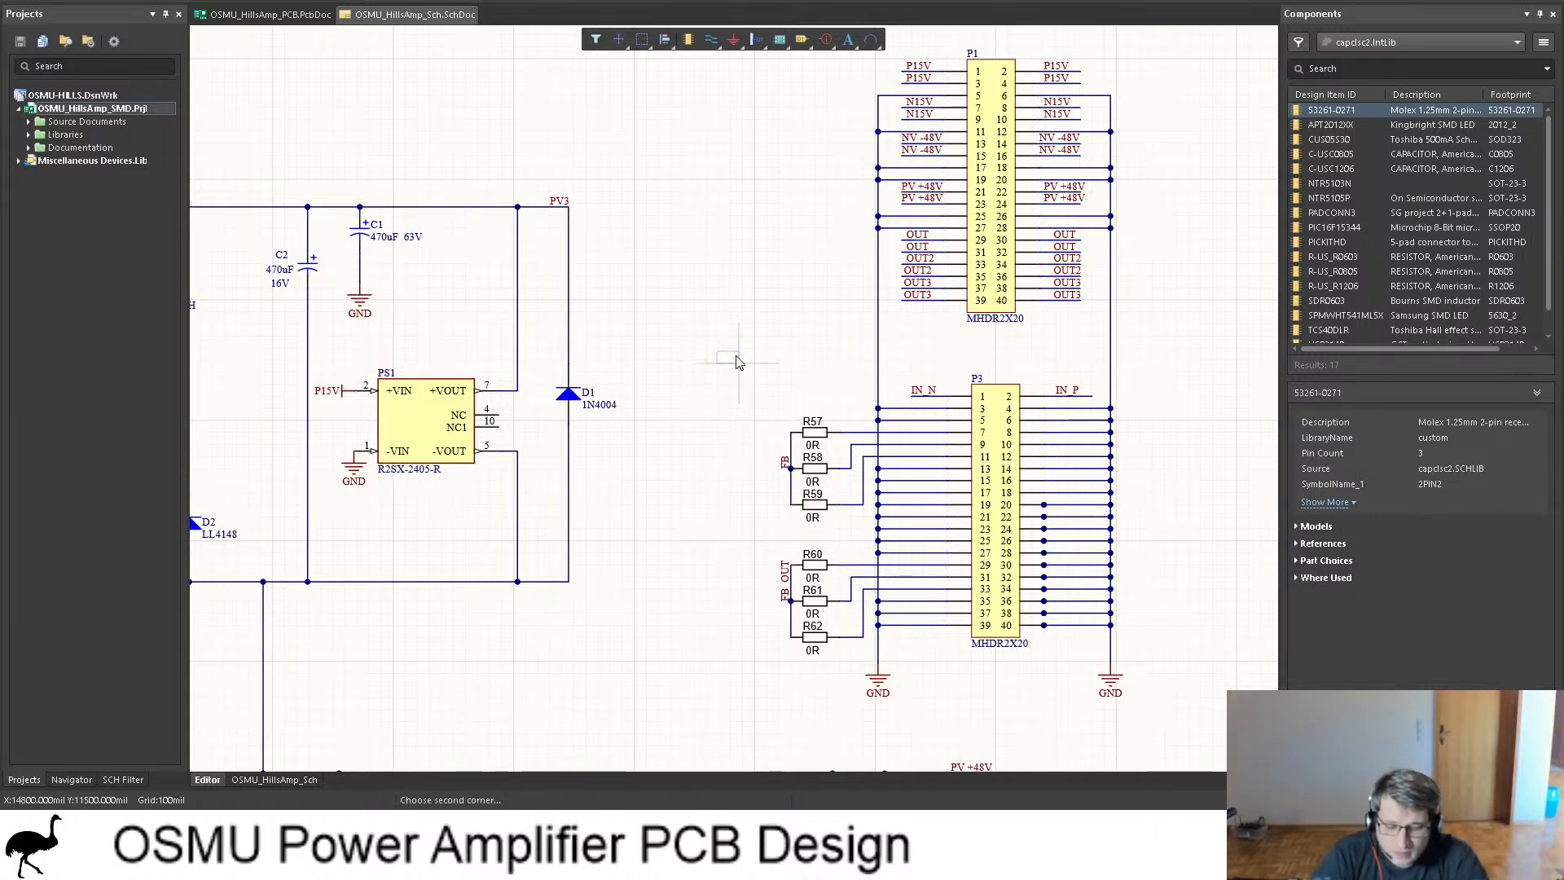
pyautogui.moveTo(811, 215); pyautogui.dragTo(1191, 373)
pyautogui.click(888, 279)
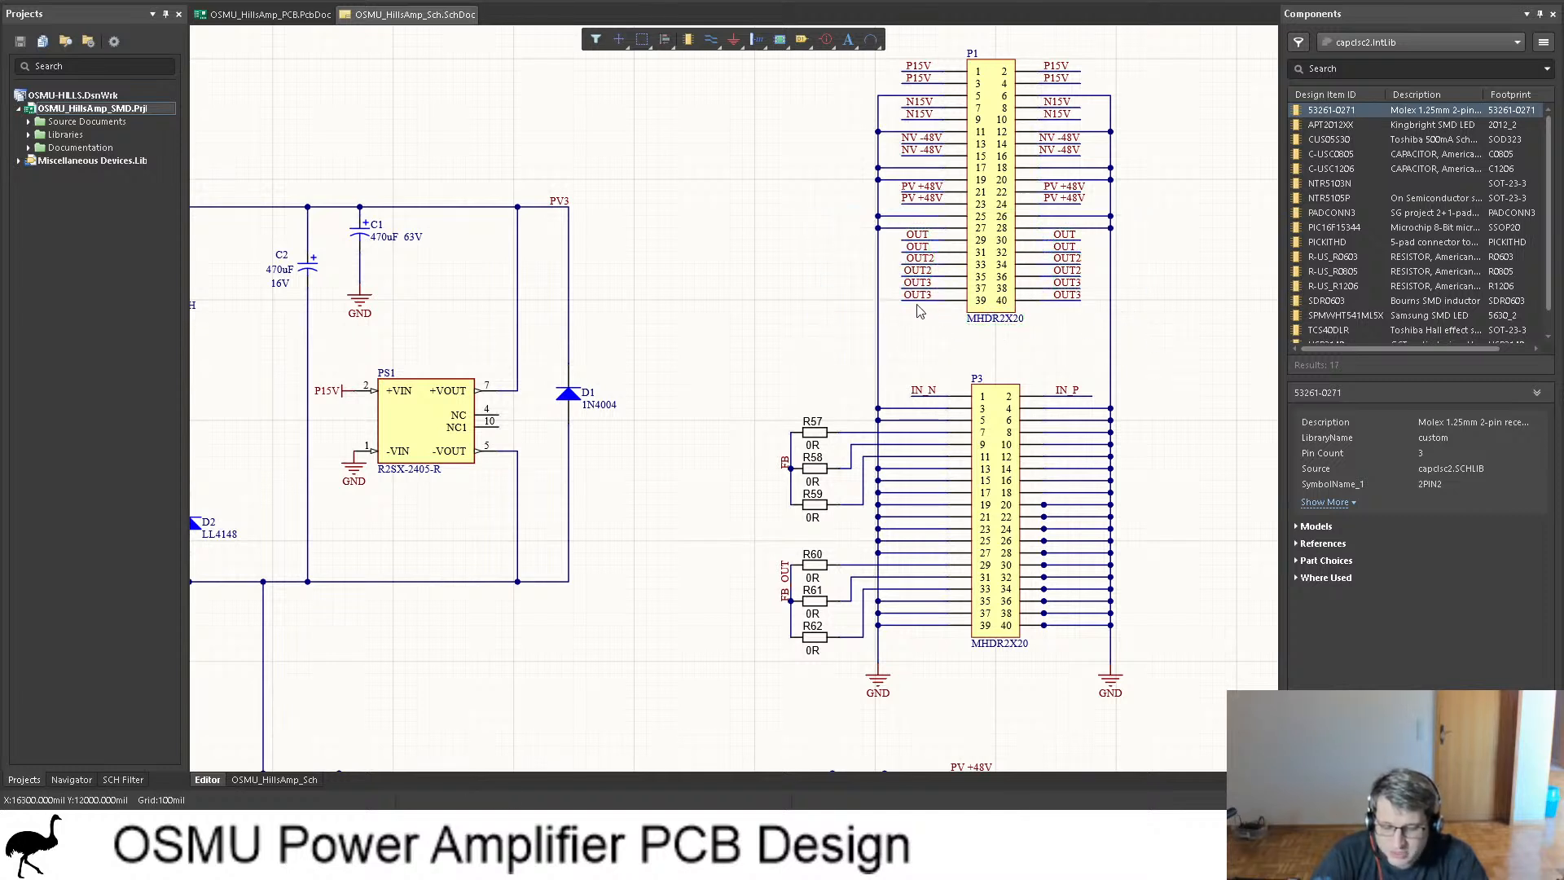
# Step: Check the OUT net behind R29 and R30 against header P1, and examine resistors R57 to R62 at header P3
pyautogui.scroll(-6, 1062, 279)
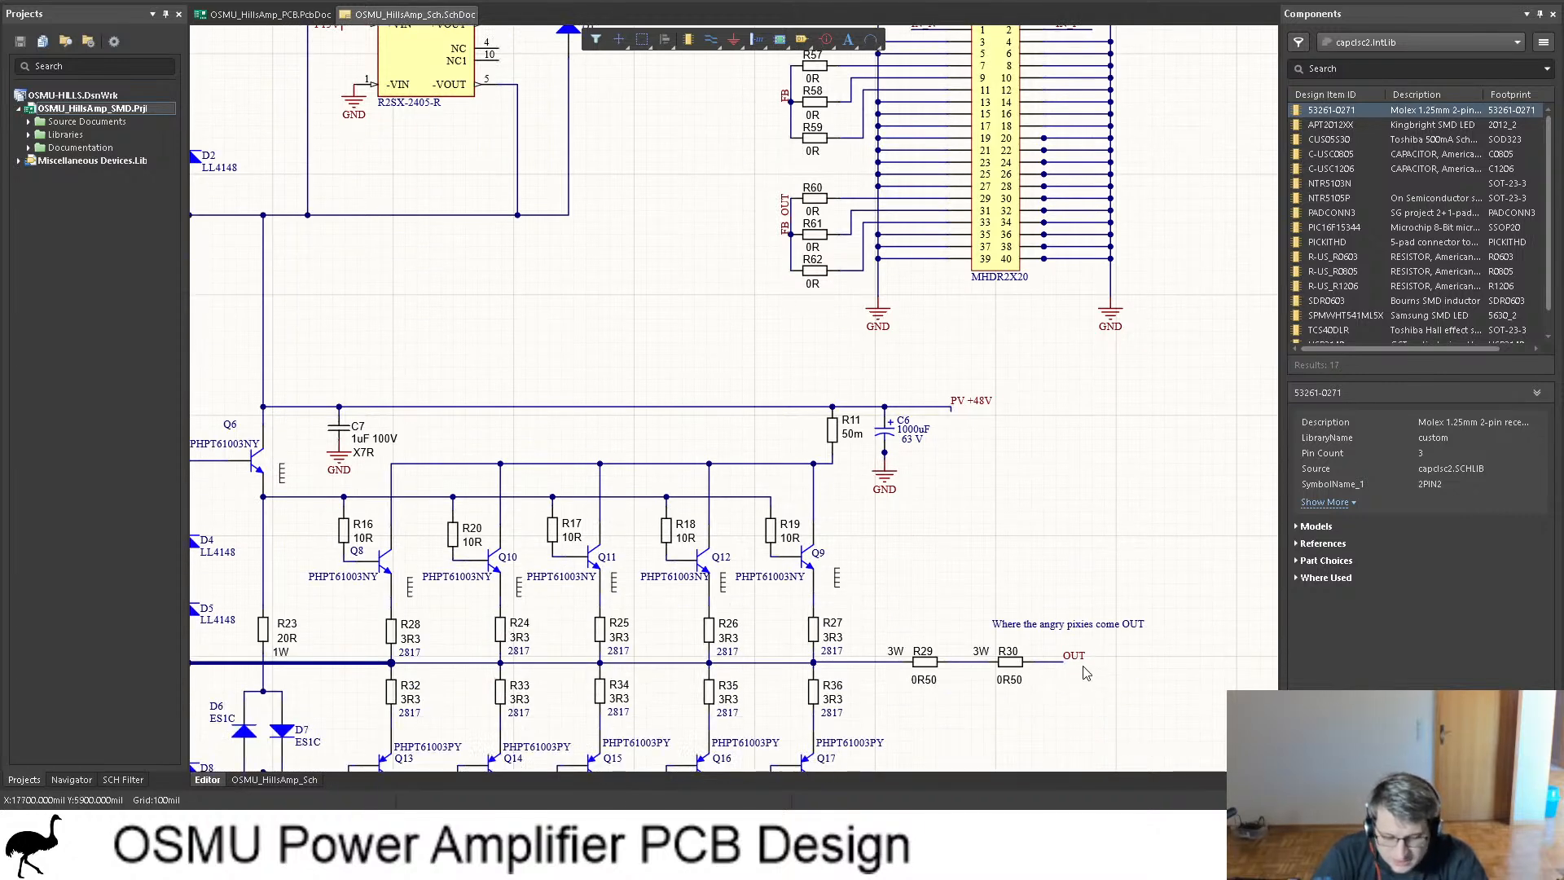
pyautogui.scroll(3, 1116, 603)
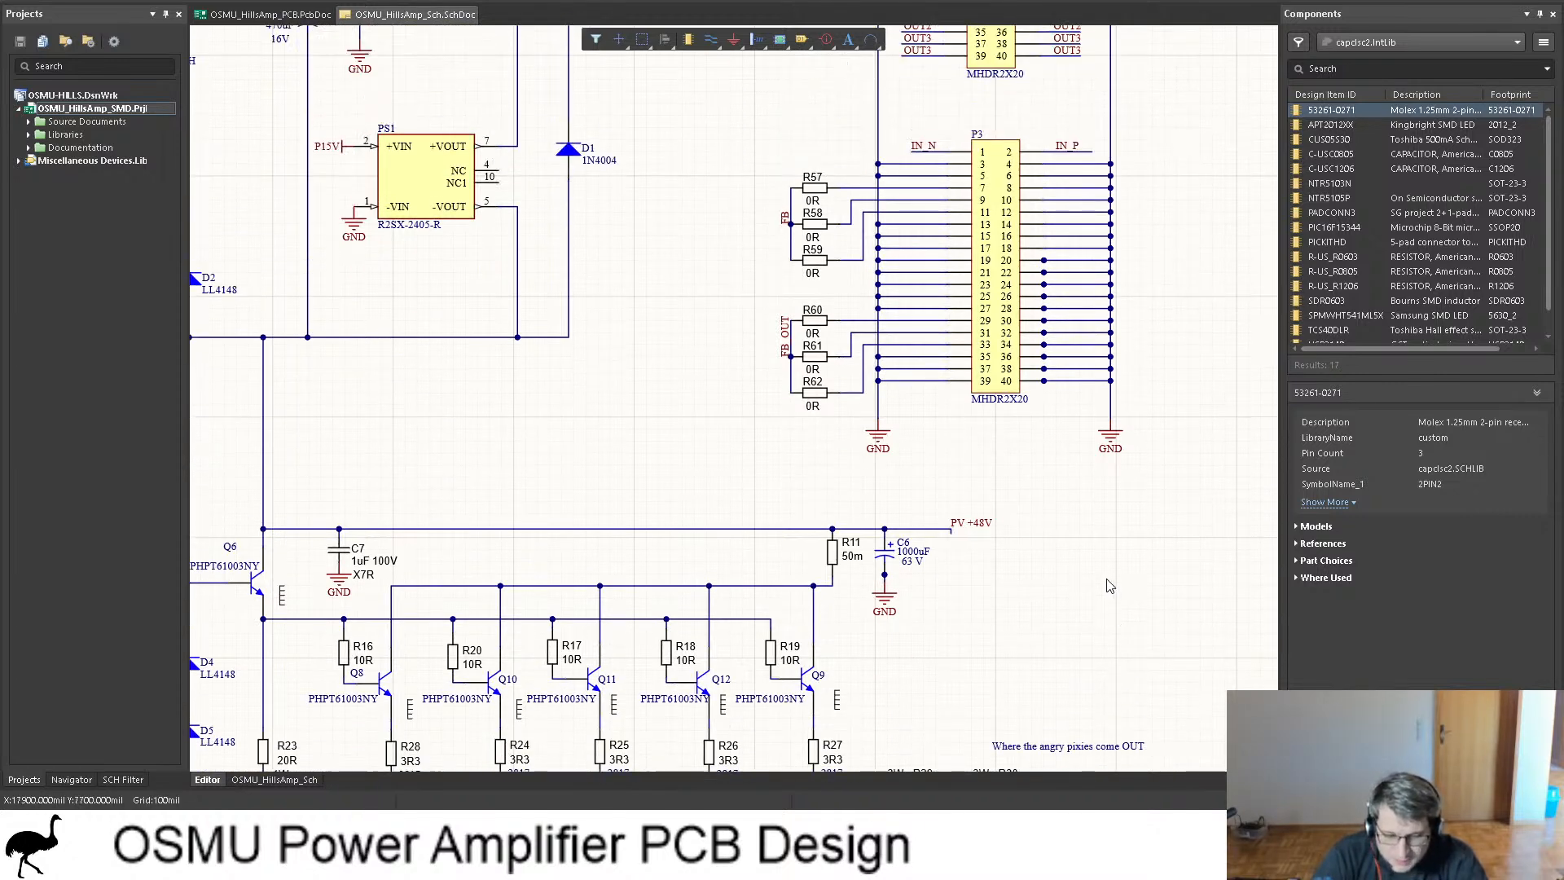
pyautogui.scroll(3, 733, 393)
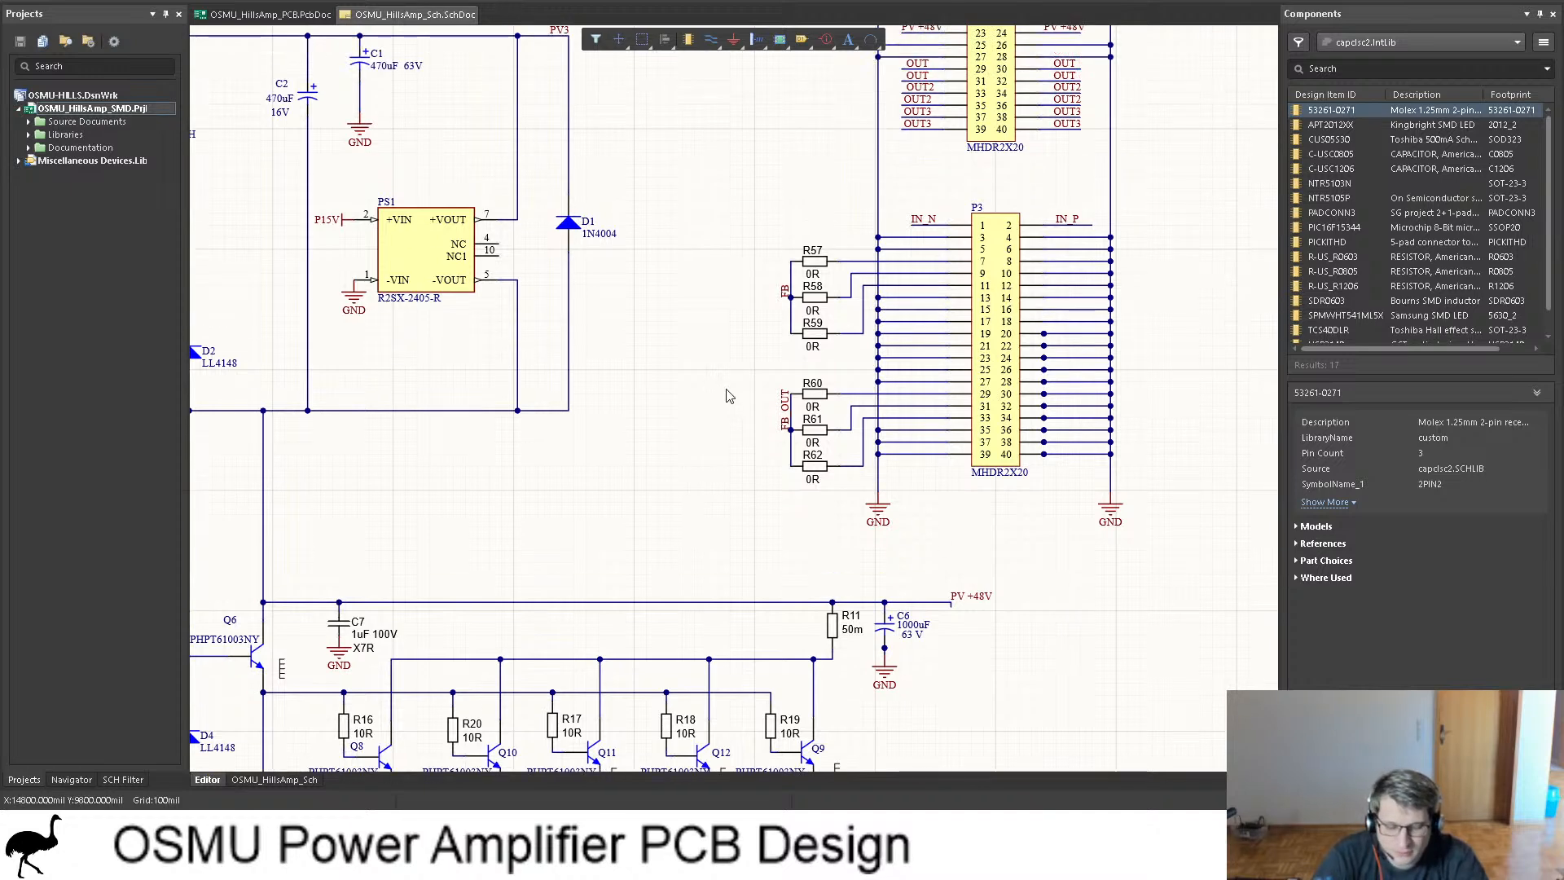
pyautogui.scroll(3, 874, 273)
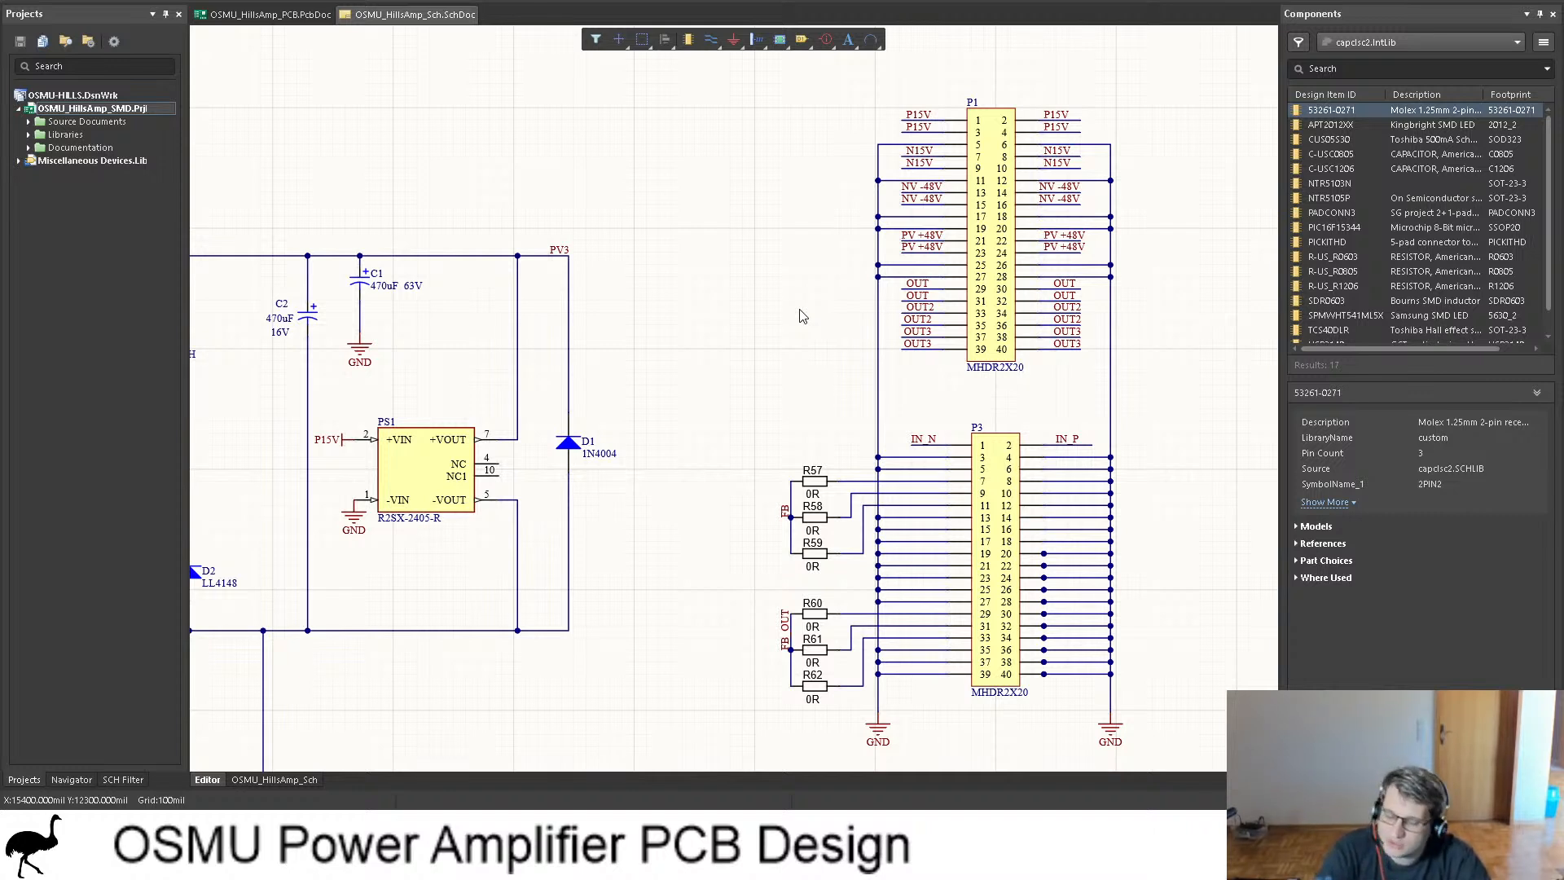
pyautogui.scroll(-1, 765, 316)
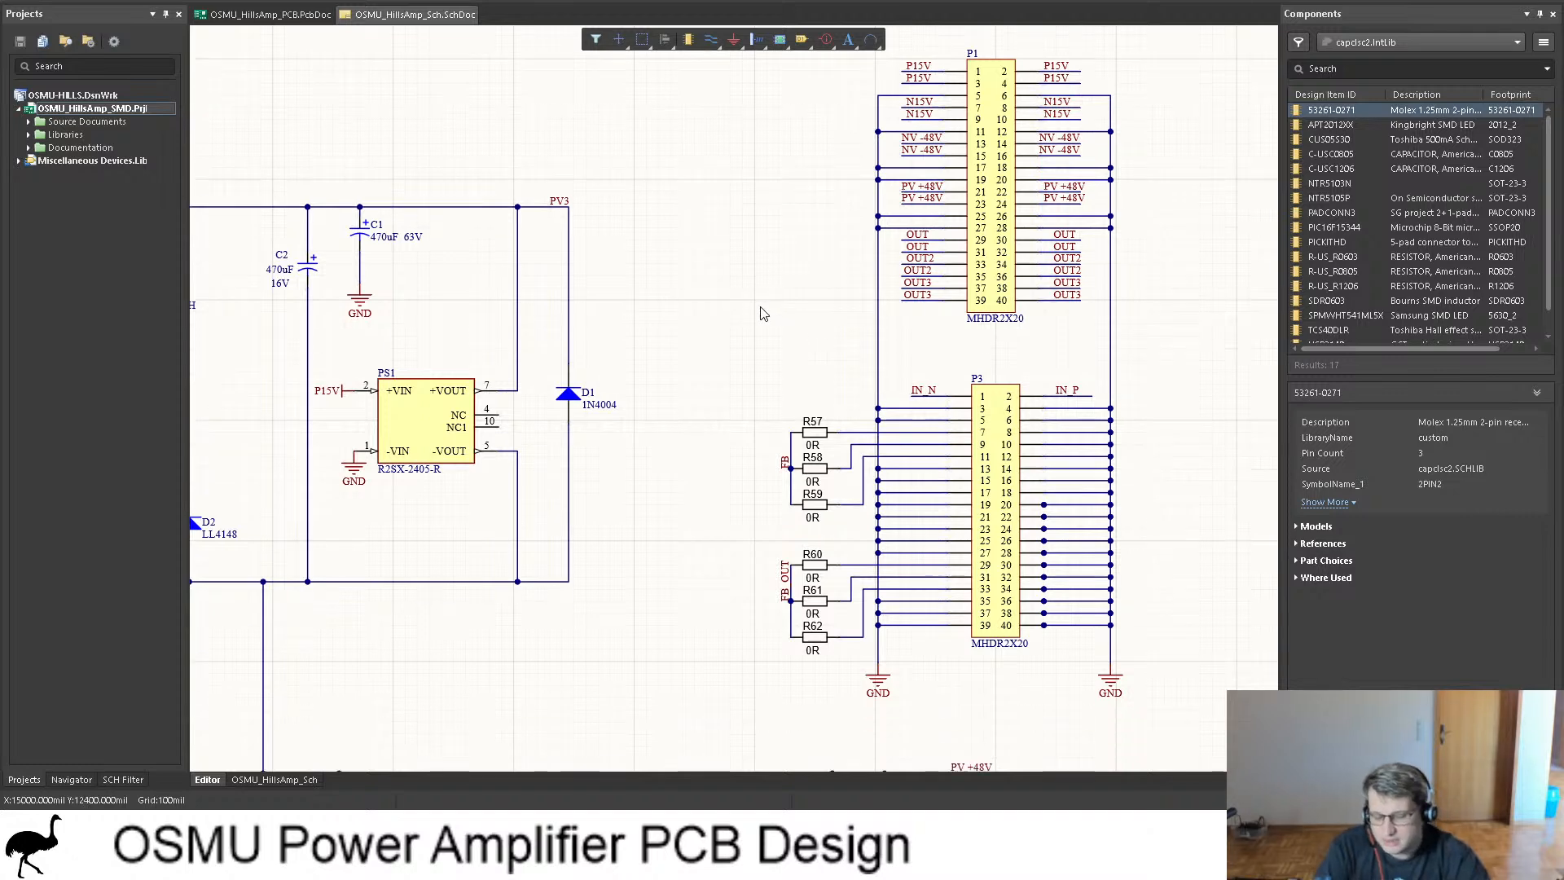
pyautogui.scroll(-1, 763, 315)
pyautogui.keyDown('ctrl'); pyautogui.scroll(2, 797, 405); pyautogui.keyUp('ctrl')
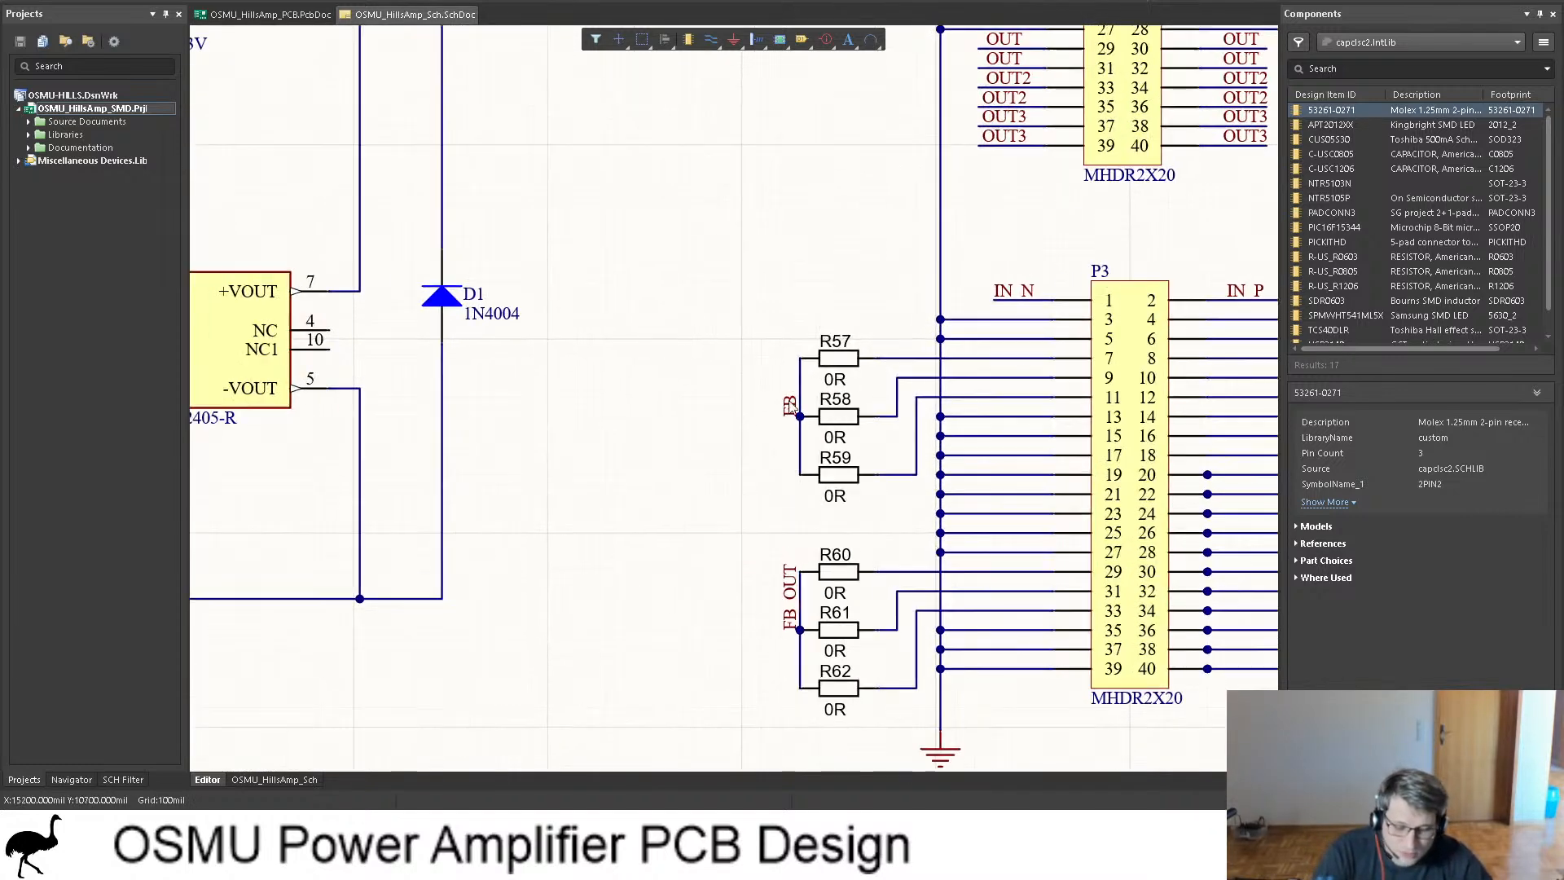
pyautogui.keyDown('shift'); pyautogui.hscroll(1, 1036, 286); pyautogui.keyUp('shift')
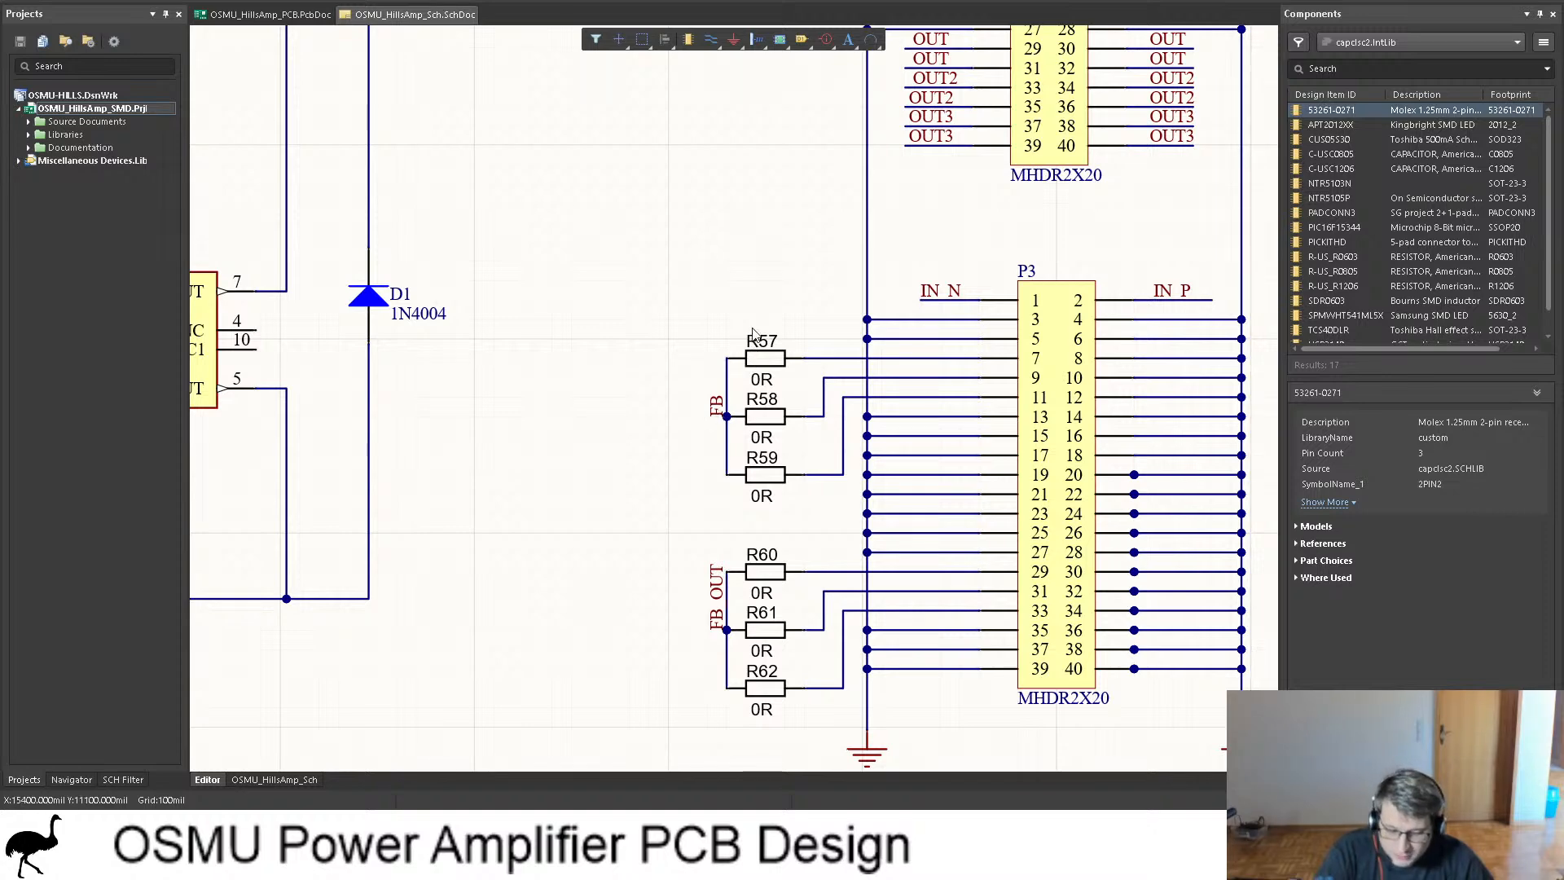
# Step: Examine the feedback network of R31, R37 and C11 between the FB and FB_OUT nets
pyautogui.keyDown('ctrl'); pyautogui.scroll(-4, 753, 334); pyautogui.keyUp('ctrl')
pyautogui.keyDown('shift'); pyautogui.hscroll(-4, 698, 377); pyautogui.keyUp('shift')
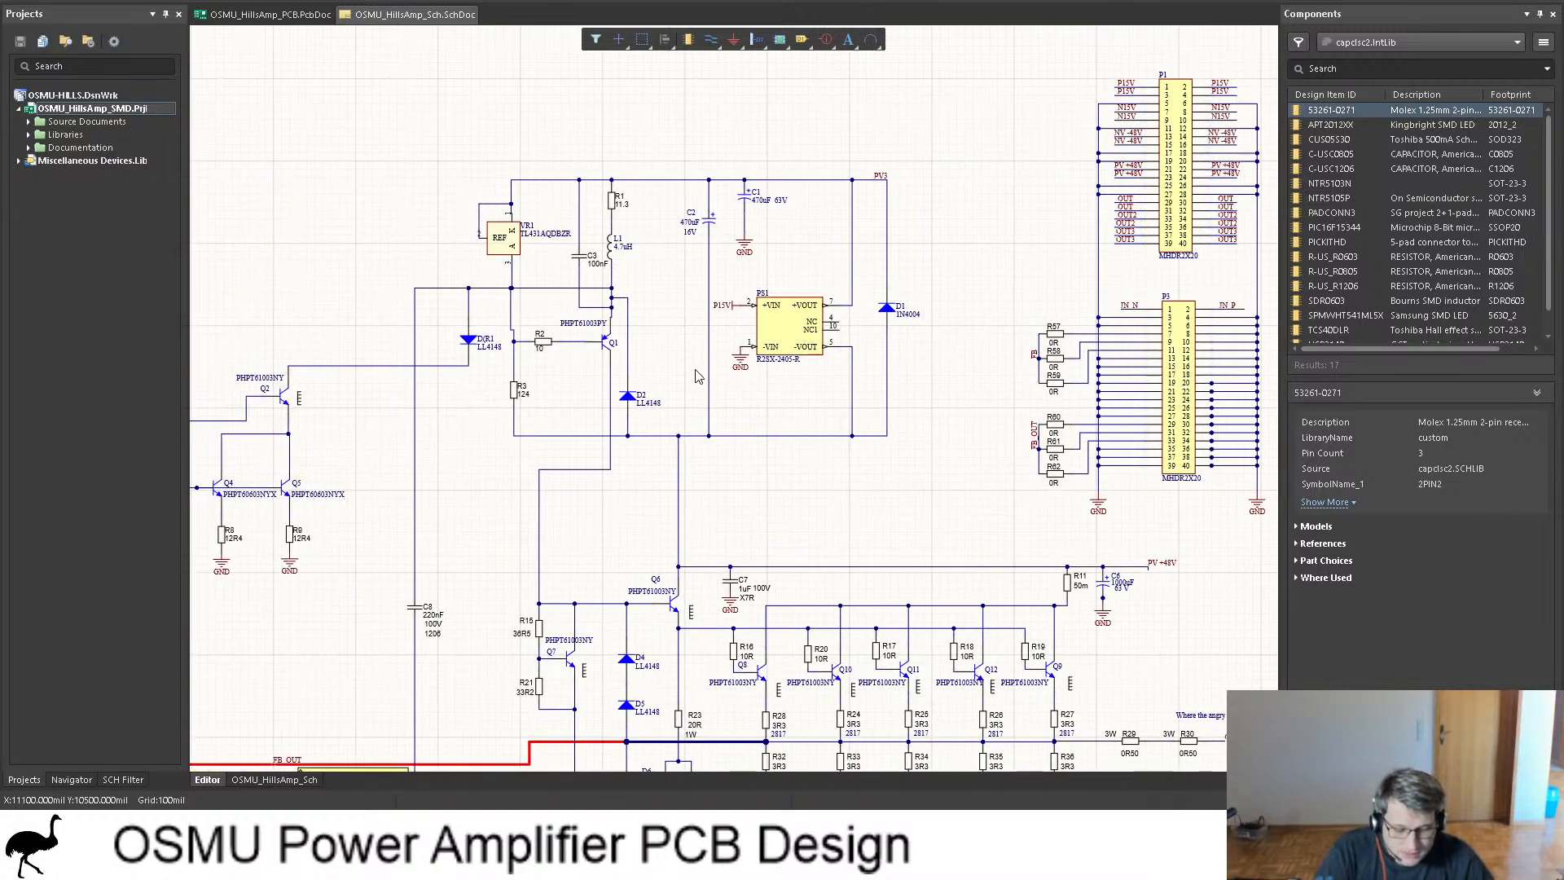
pyautogui.keyDown('shift'); pyautogui.hscroll(-6, 698, 377); pyautogui.keyUp('shift')
pyautogui.scroll(-4, 644, 413)
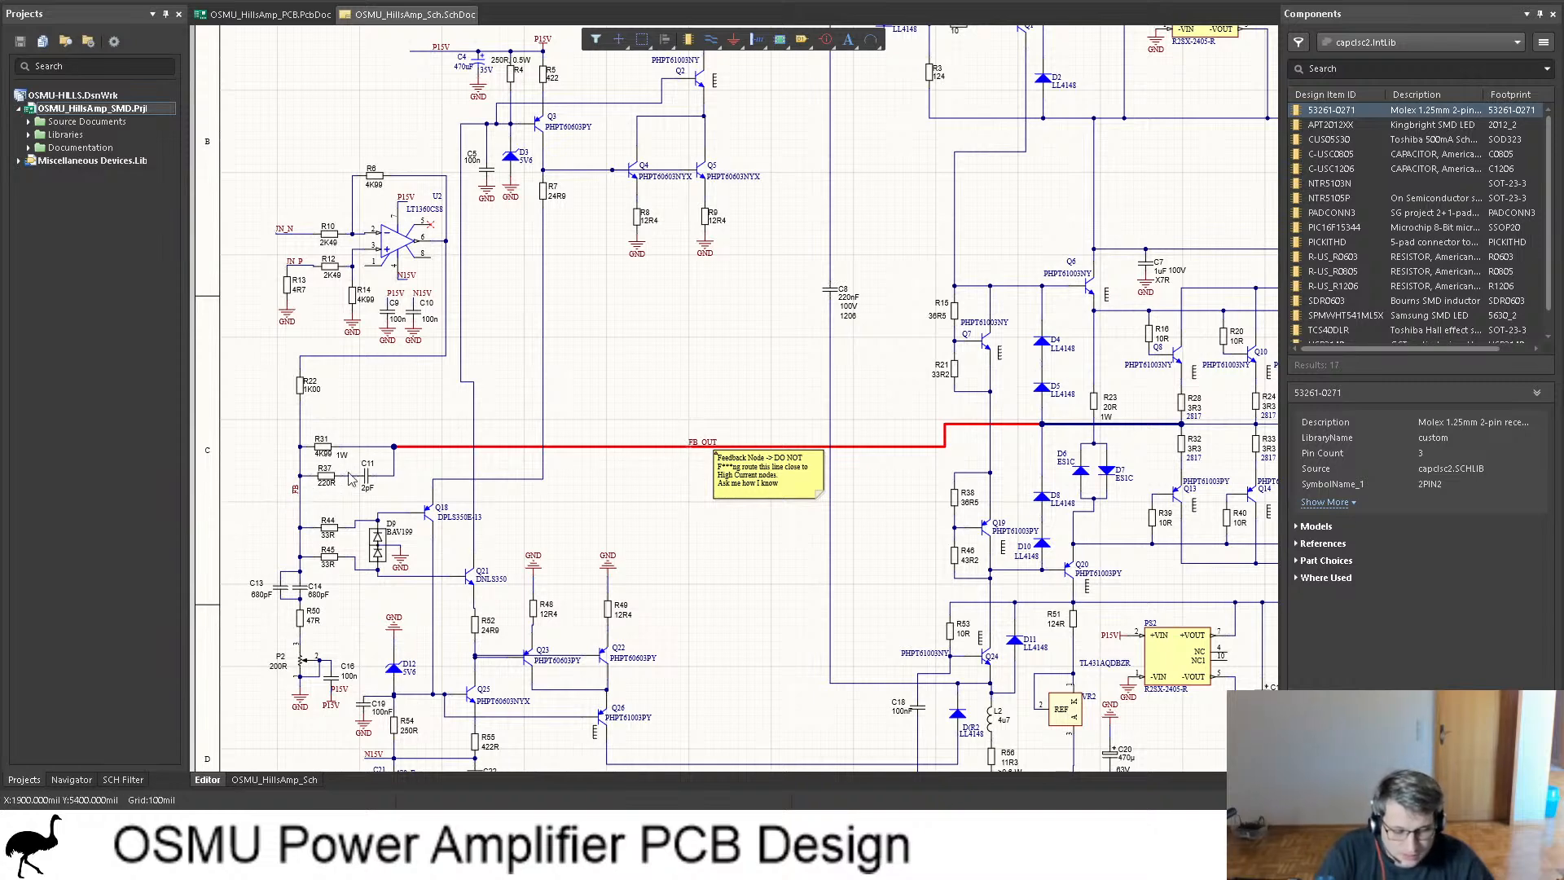
pyautogui.keyDown('ctrl'); pyautogui.scroll(3, 310, 474); pyautogui.keyUp('ctrl')
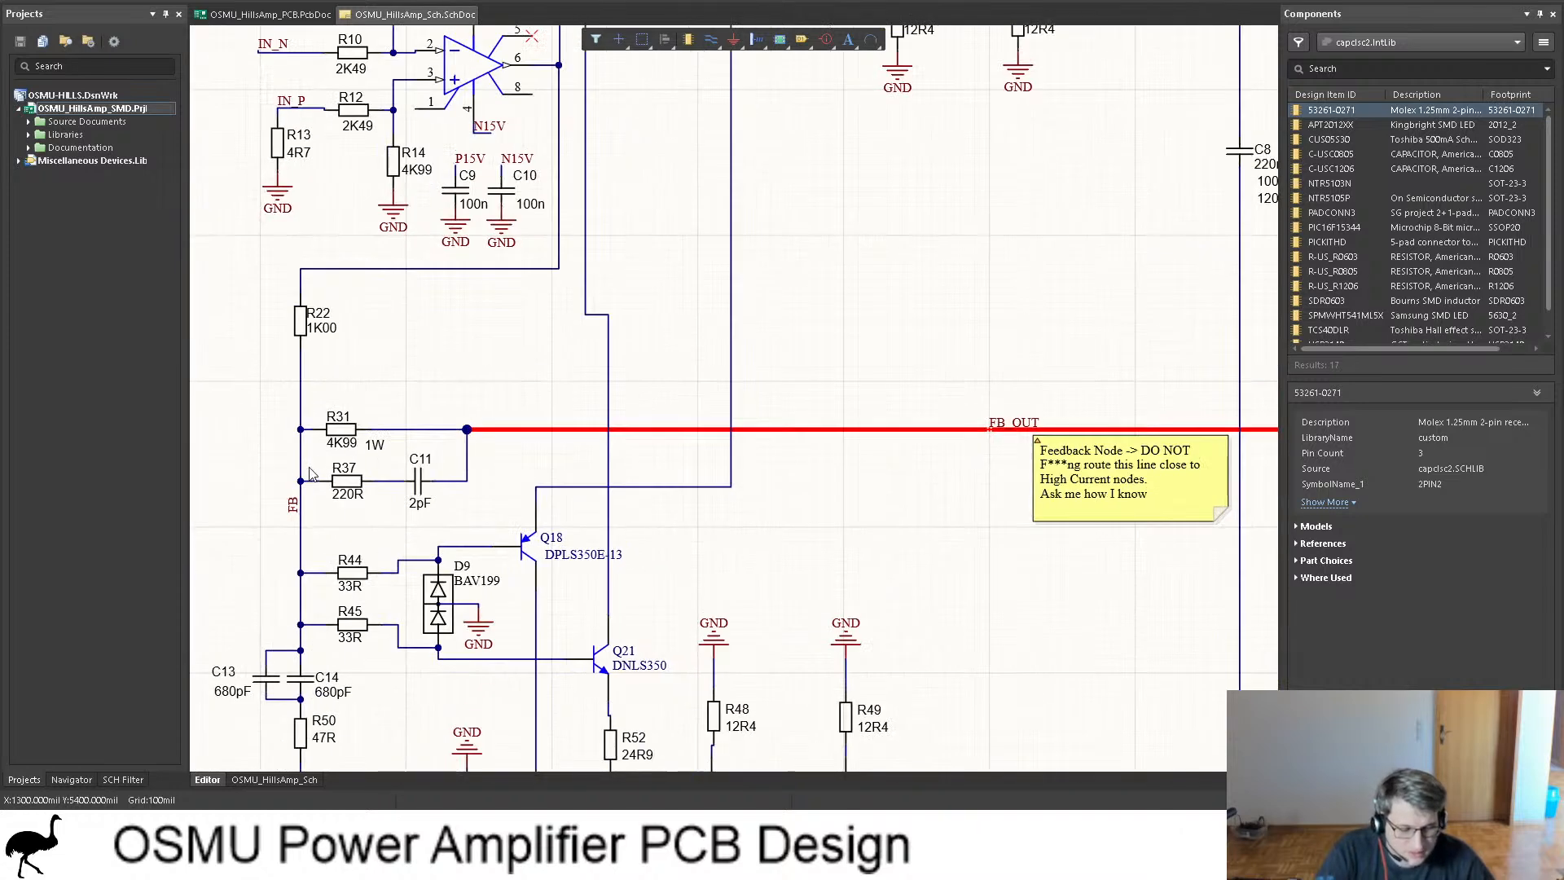
pyautogui.keyDown('ctrl'); pyautogui.scroll(3, 310, 474); pyautogui.keyUp('ctrl')
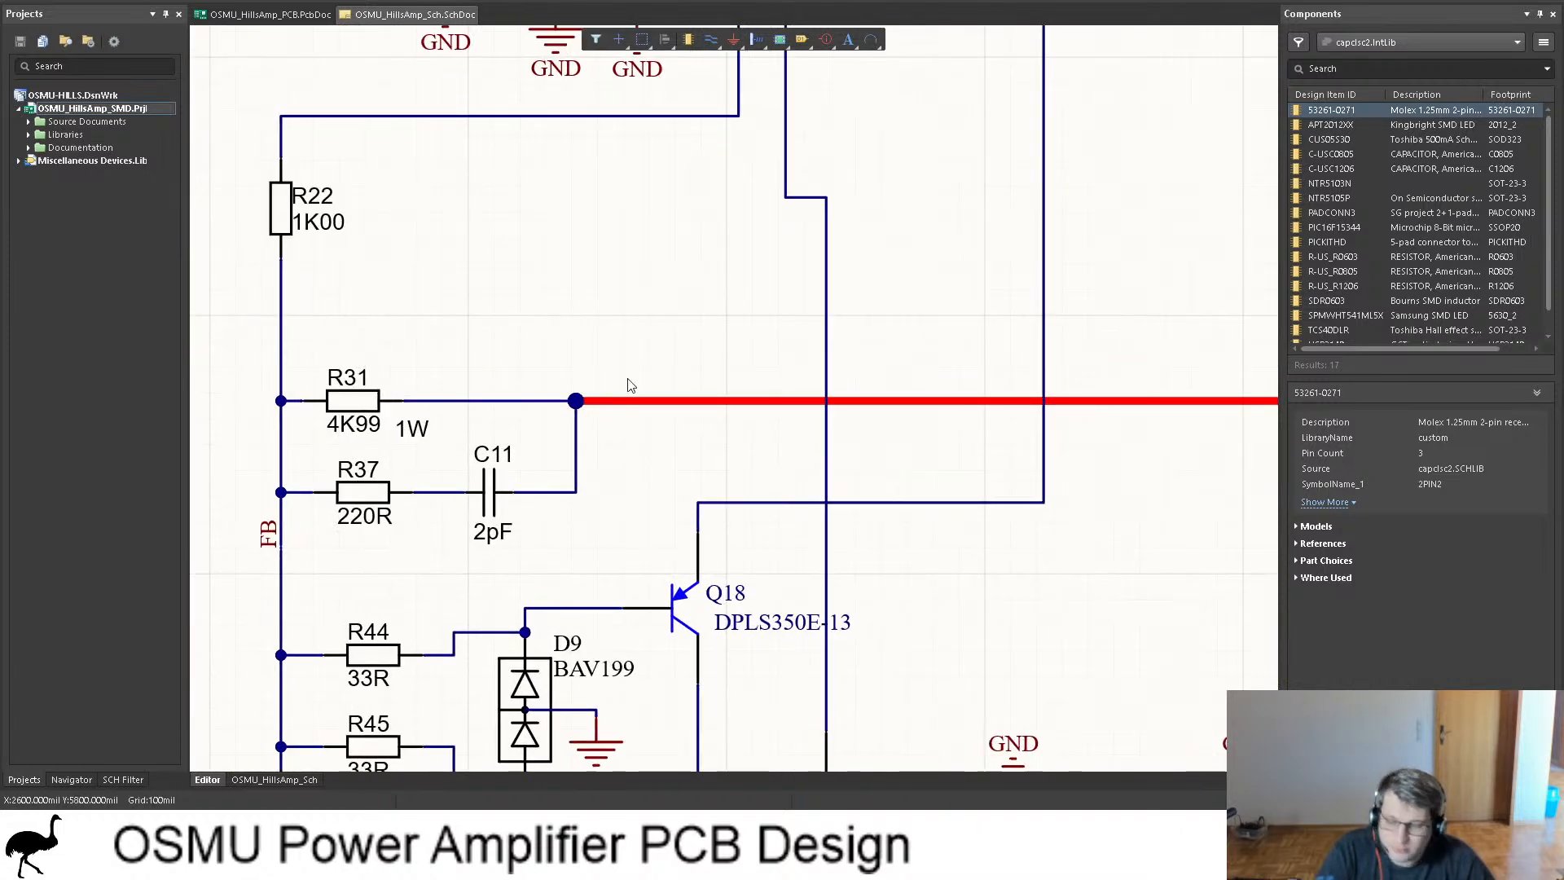
pyautogui.keyDown('ctrl'); pyautogui.scroll(-2, 693, 388); pyautogui.keyUp('ctrl')
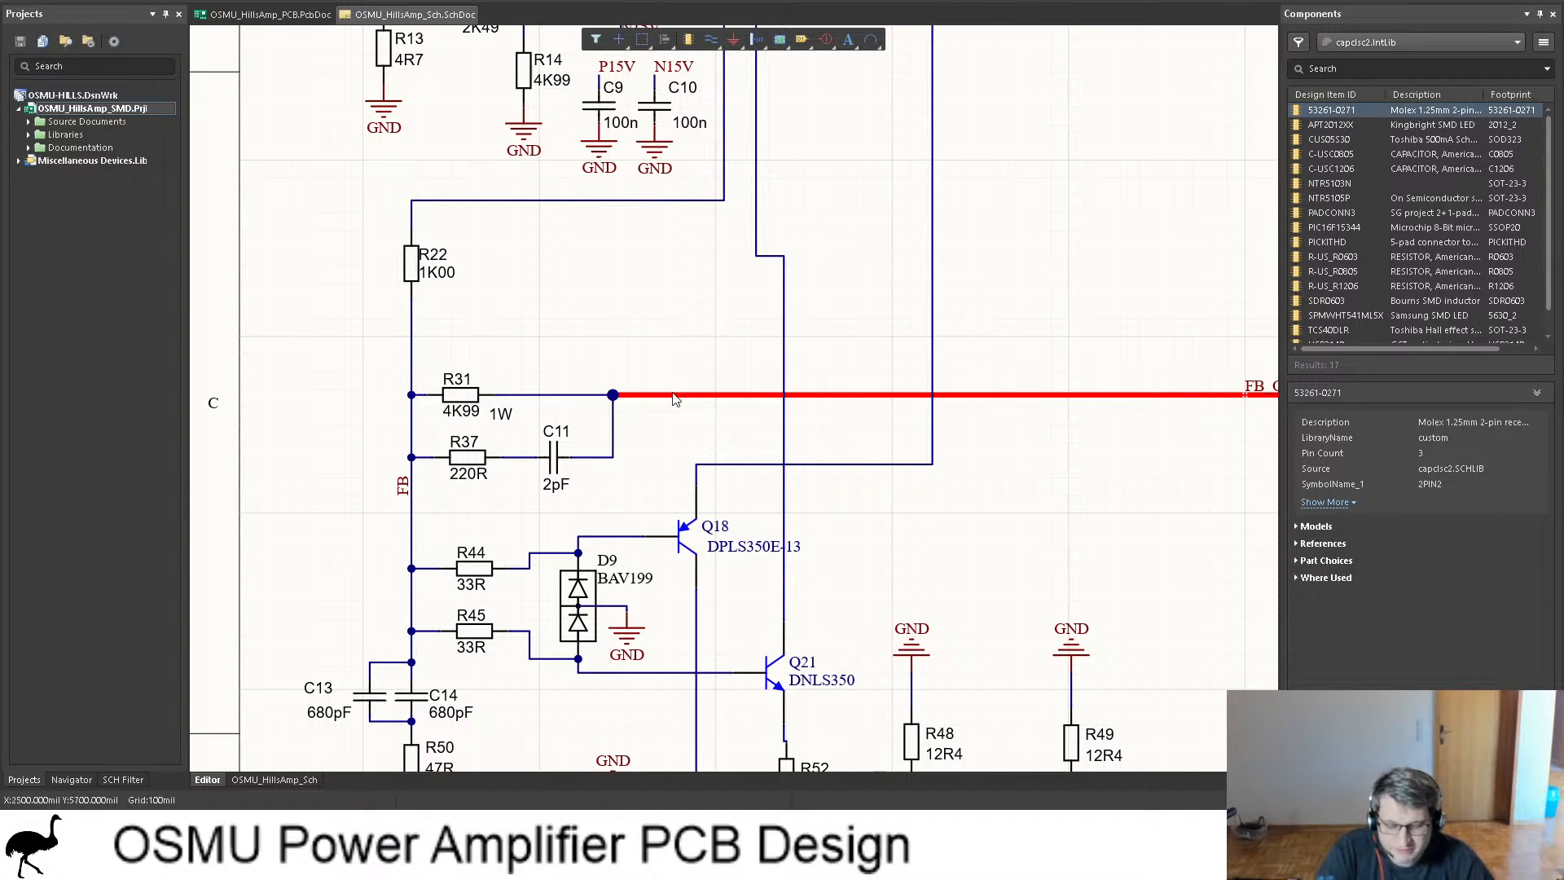
pyautogui.keyDown('ctrl'); pyautogui.scroll(-2, 580, 352); pyautogui.keyUp('ctrl')
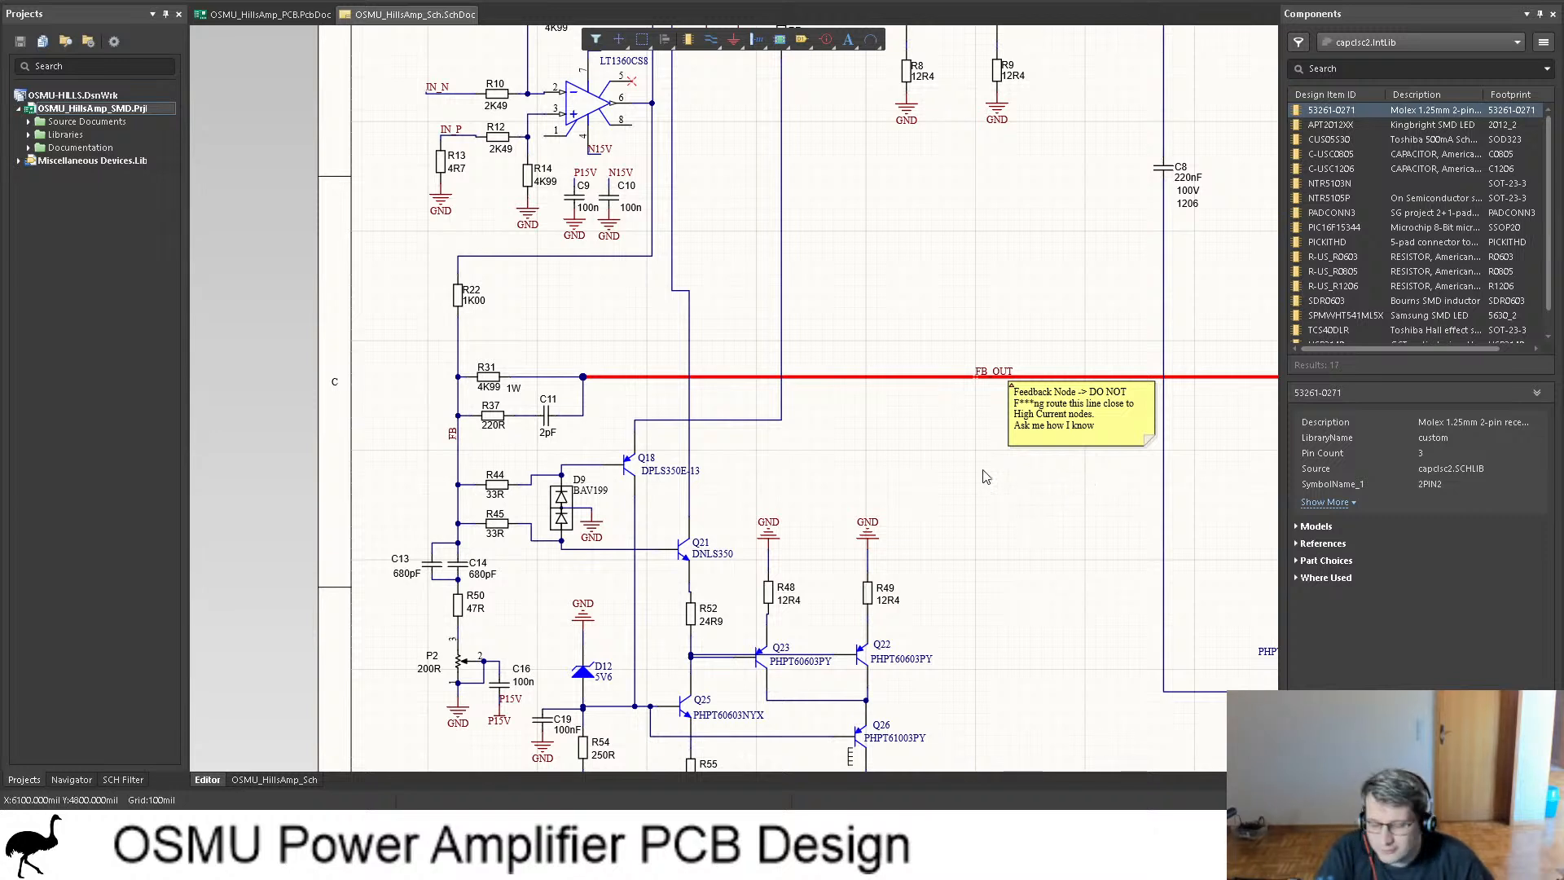
# Step: Trace the FB_OUT net to the output stage and review headers P1 and P3 with the FB and FB_OUT resistors
pyautogui.keyDown('shift'); pyautogui.hscroll(2, 937, 432); pyautogui.keyUp('shift')
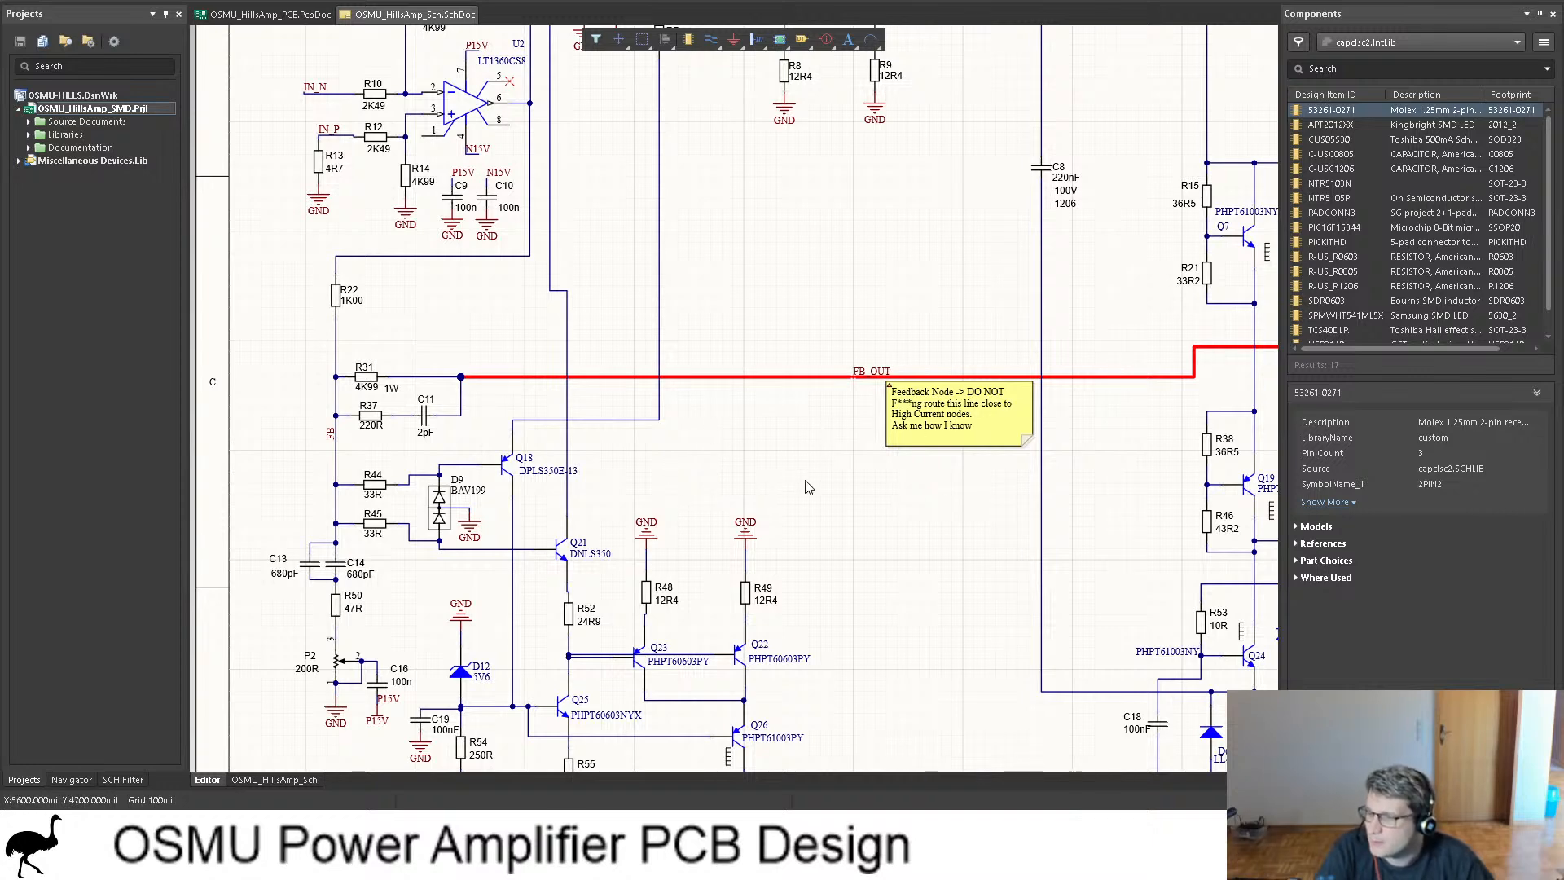
pyautogui.keyDown('ctrl'); pyautogui.scroll(-2, 717, 427); pyautogui.keyUp('ctrl')
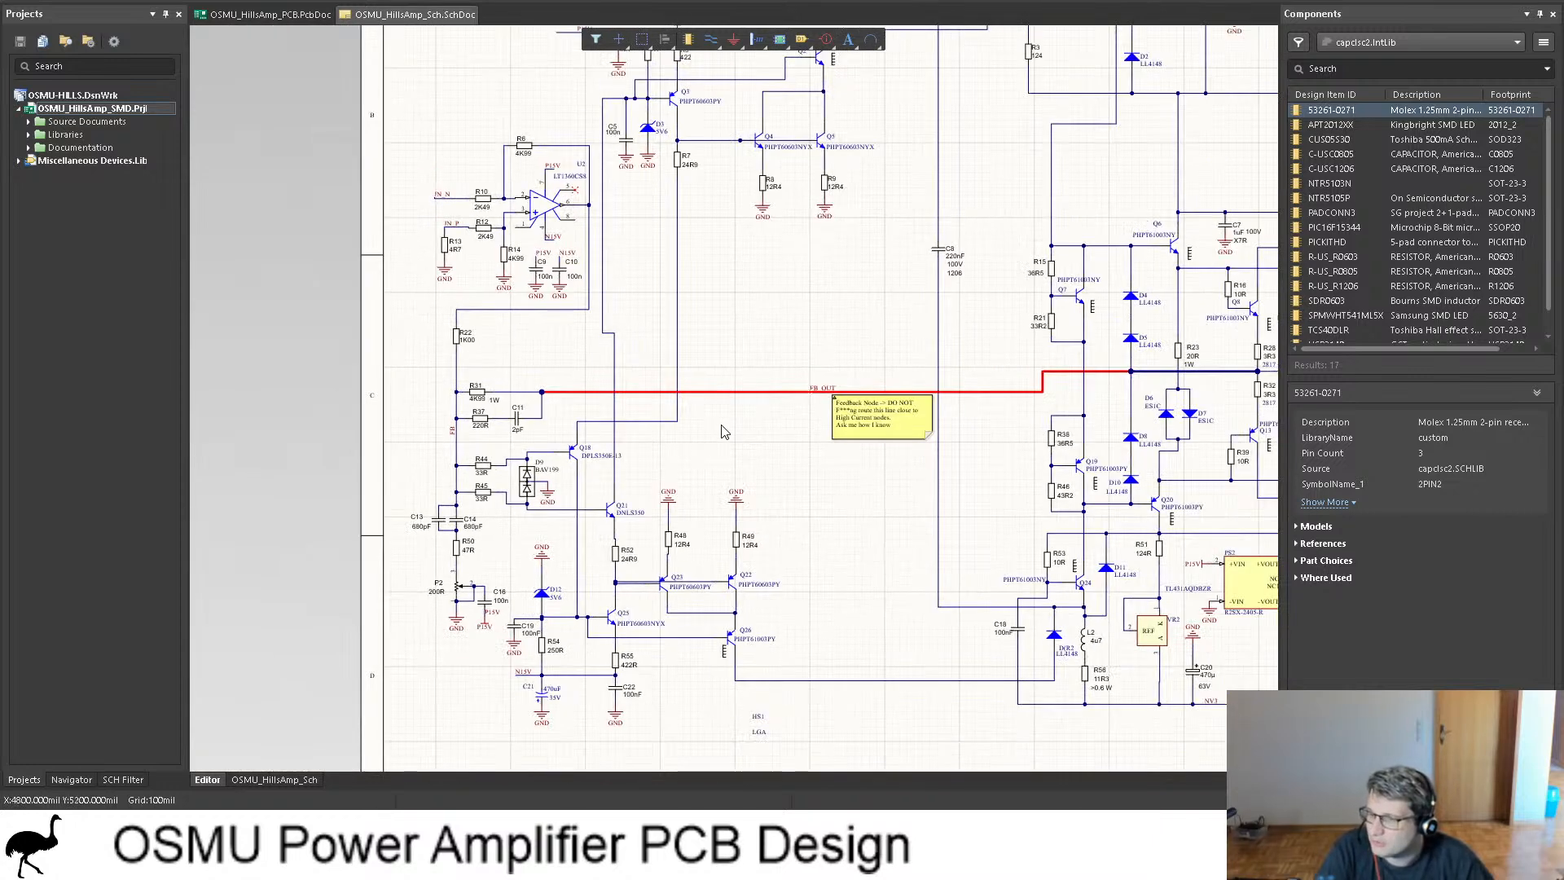
pyautogui.keyDown('shift'); pyautogui.hscroll(8, 723, 433); pyautogui.keyUp('shift')
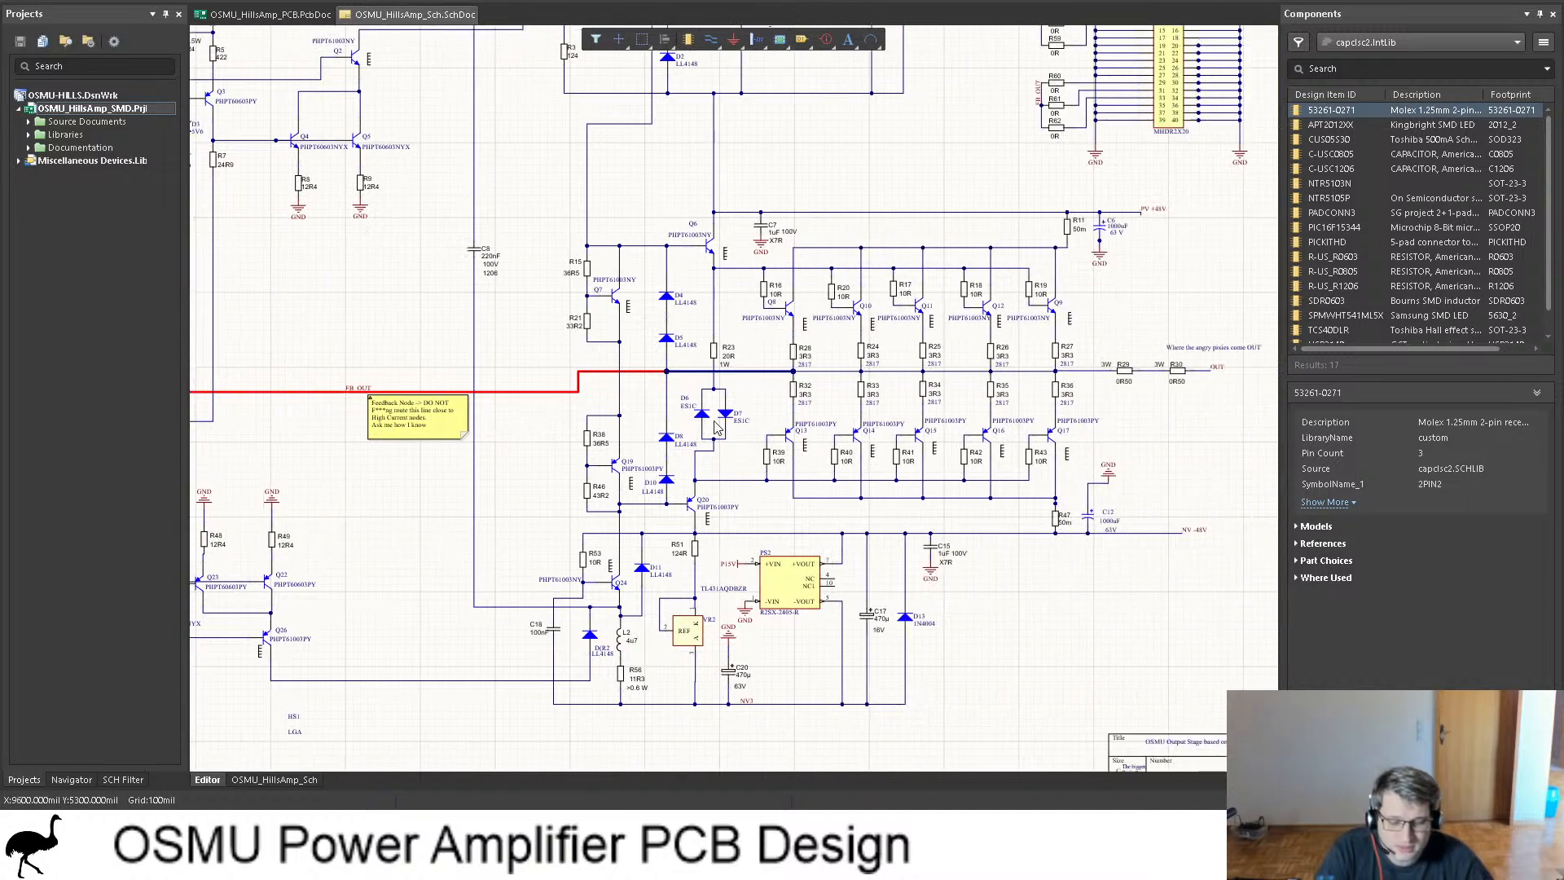
pyautogui.scroll(5, 703, 424)
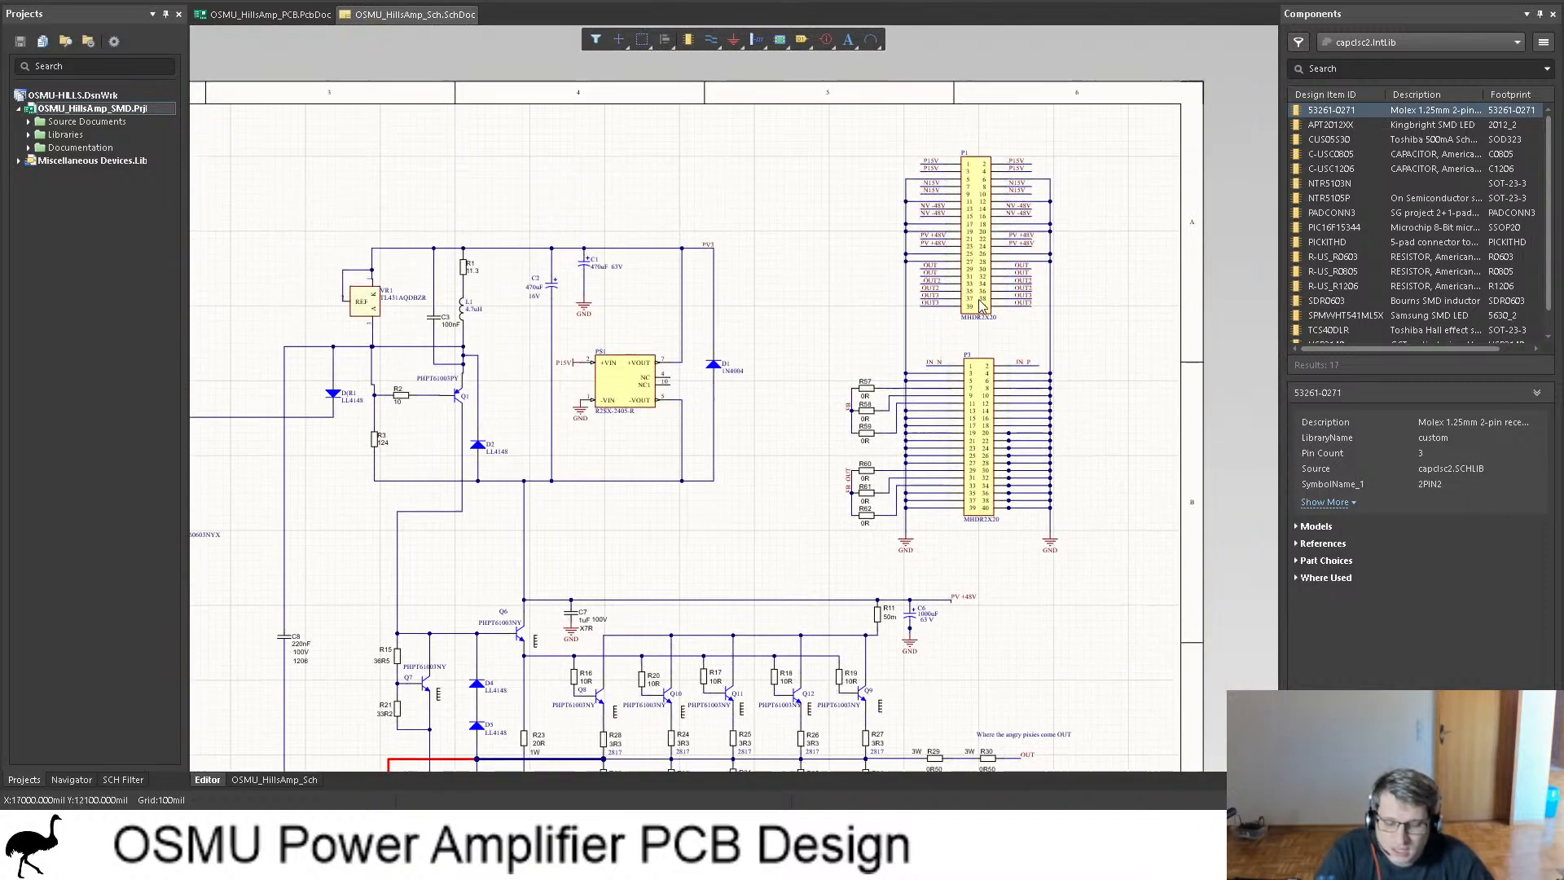
pyautogui.keyDown('ctrl'); pyautogui.scroll(2, 831, 353); pyautogui.keyUp('ctrl')
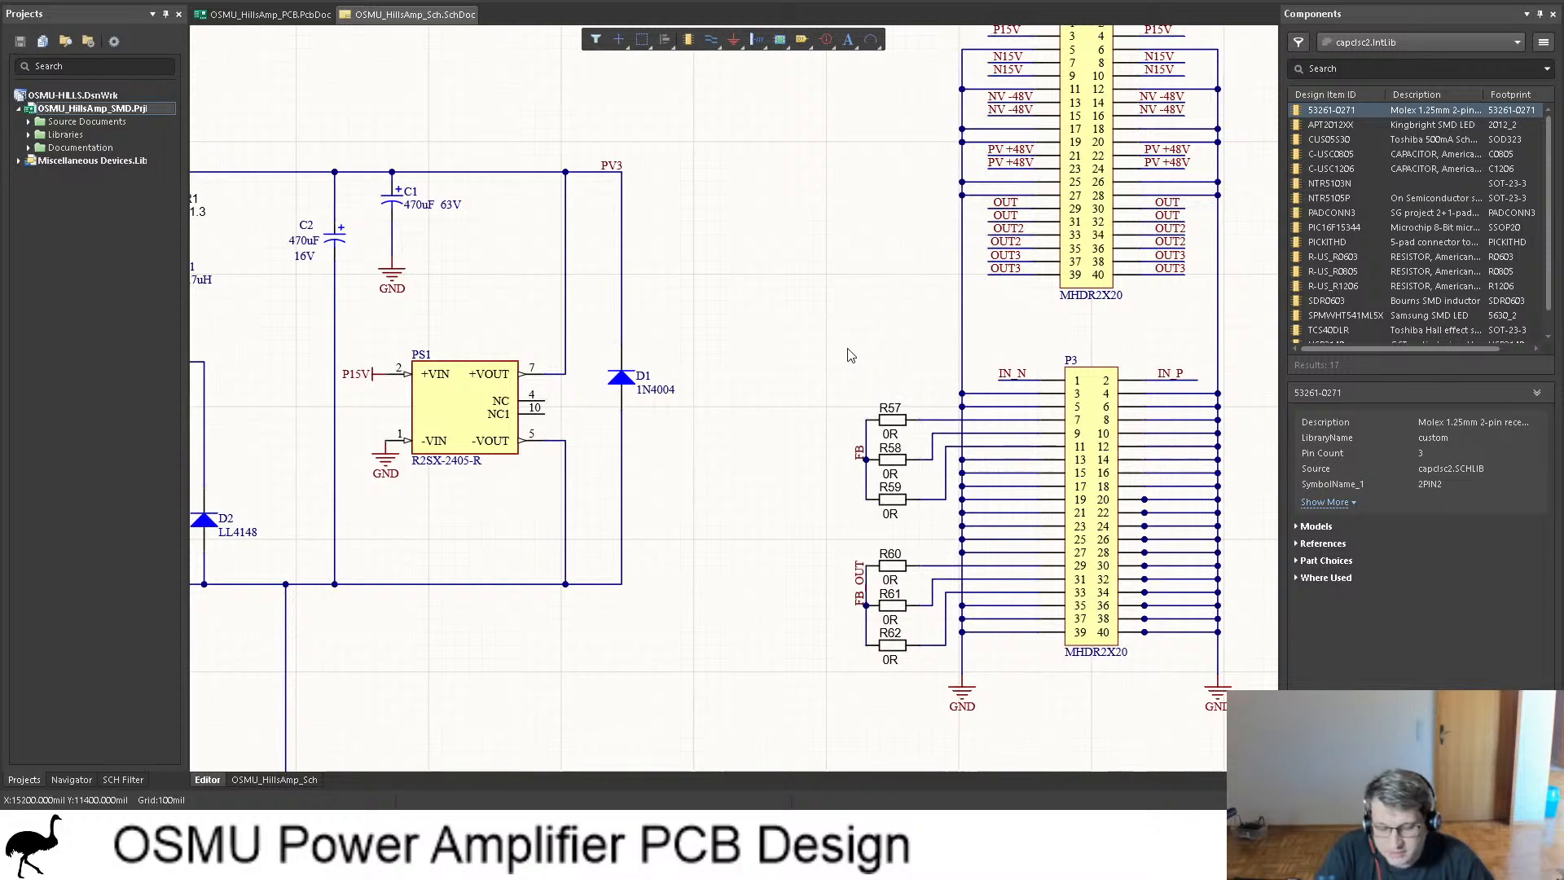
pyautogui.scroll(1, 910, 371)
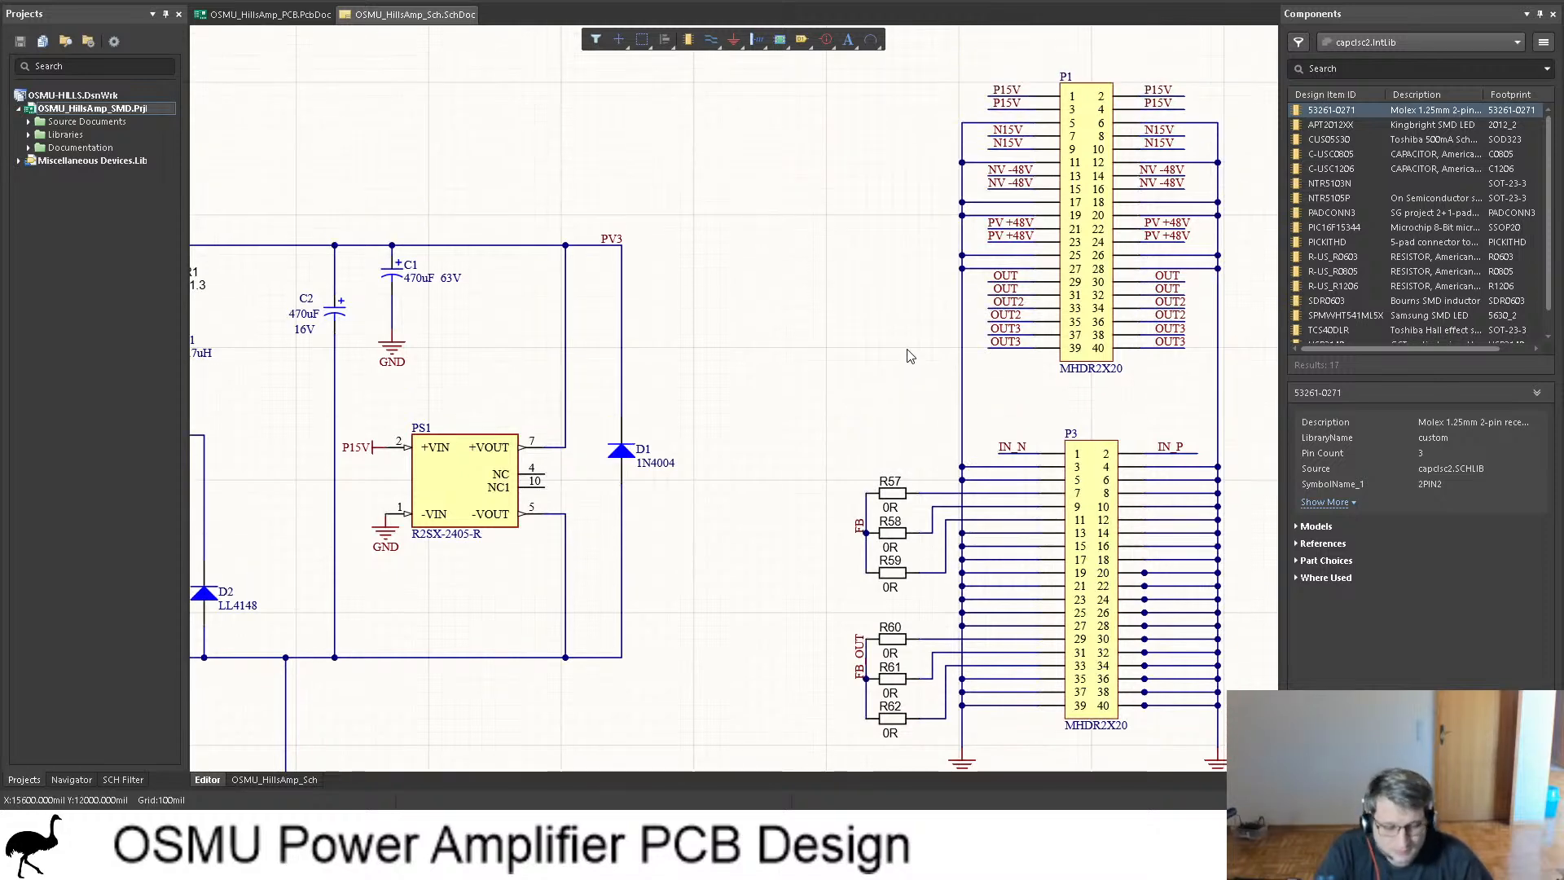
pyautogui.keyDown('ctrl'); pyautogui.scroll(-2, 774, 339); pyautogui.keyUp('ctrl')
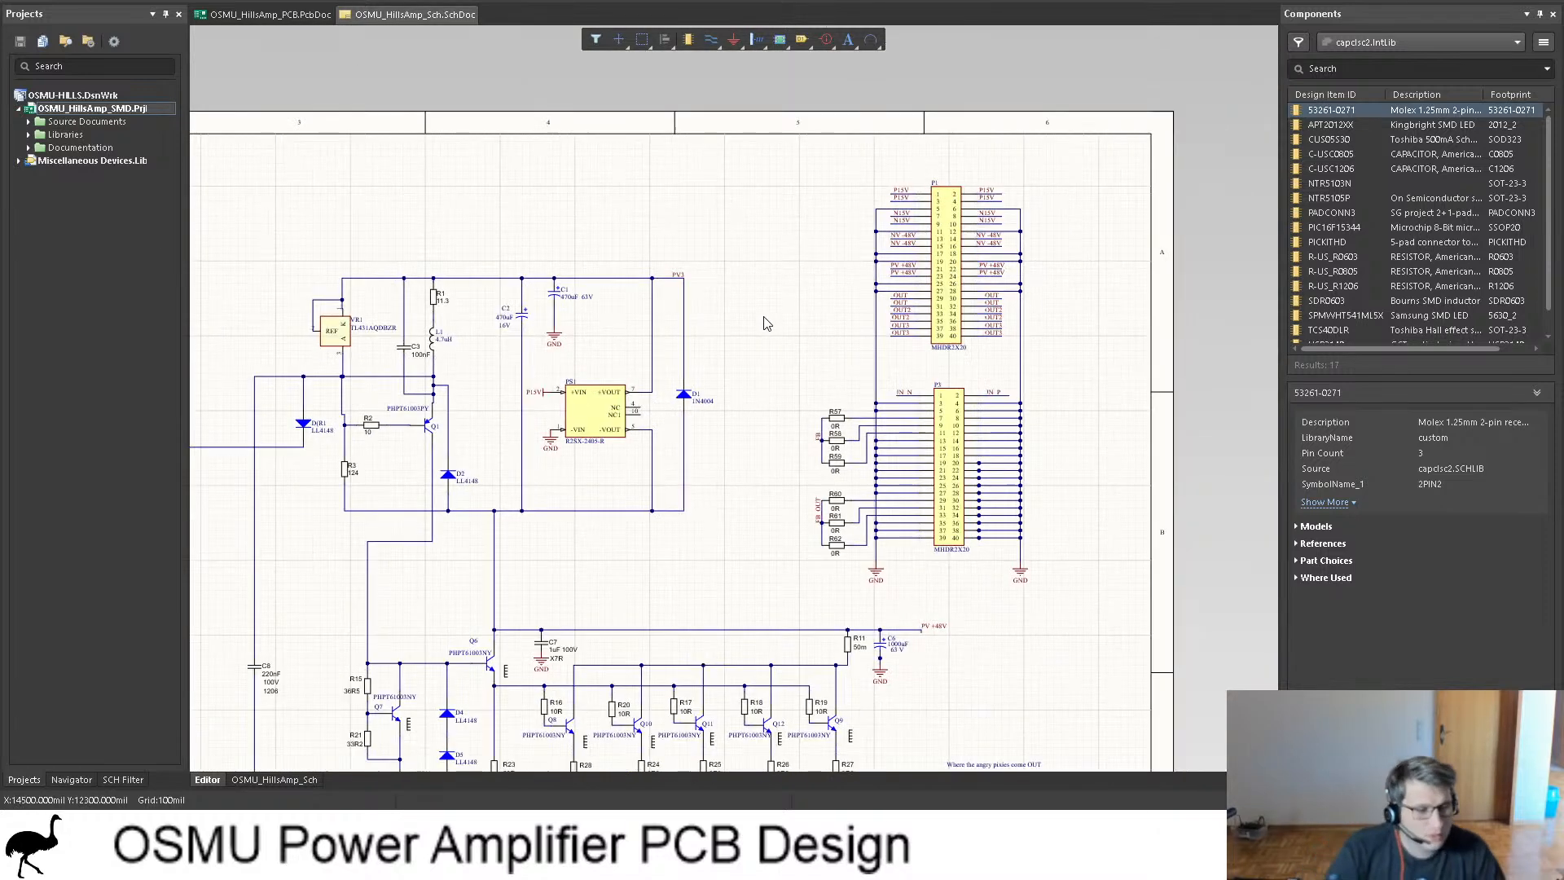
# Step: Review the amplifier schematic as a whole, from the headers and supplies to the input and output stages
pyautogui.keyDown('ctrl'); pyautogui.scroll(-1, 778, 316); pyautogui.keyUp('ctrl')
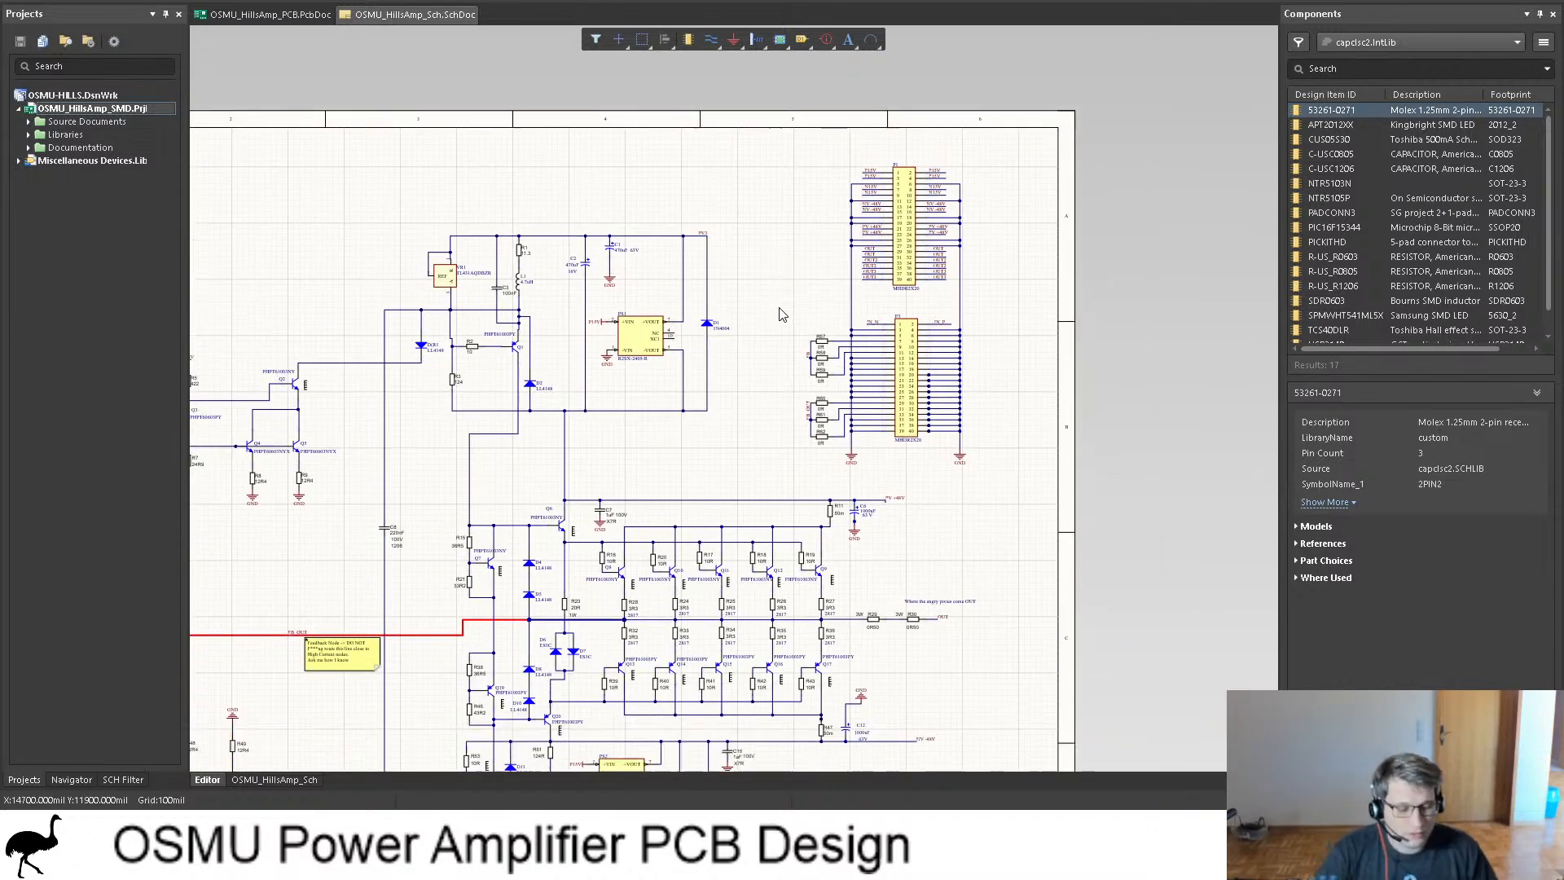
pyautogui.scroll(-3, 780, 314)
pyautogui.keyDown('shift'); pyautogui.hscroll(-3, 790, 302); pyautogui.keyUp('shift')
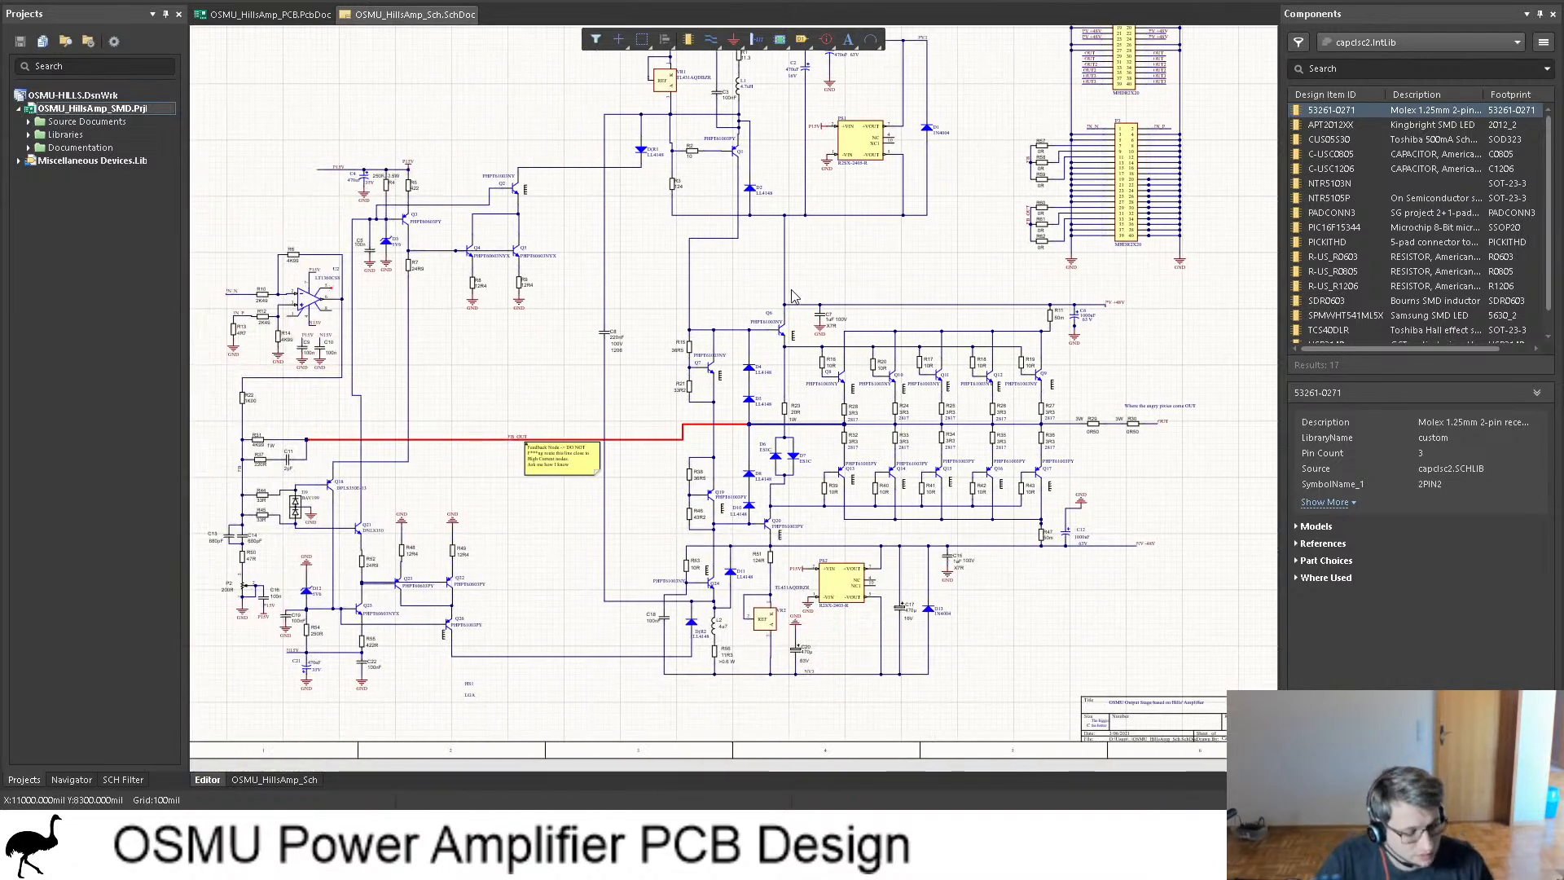
pyautogui.keyDown('shift'); pyautogui.hscroll(-1, 794, 297); pyautogui.keyUp('shift')
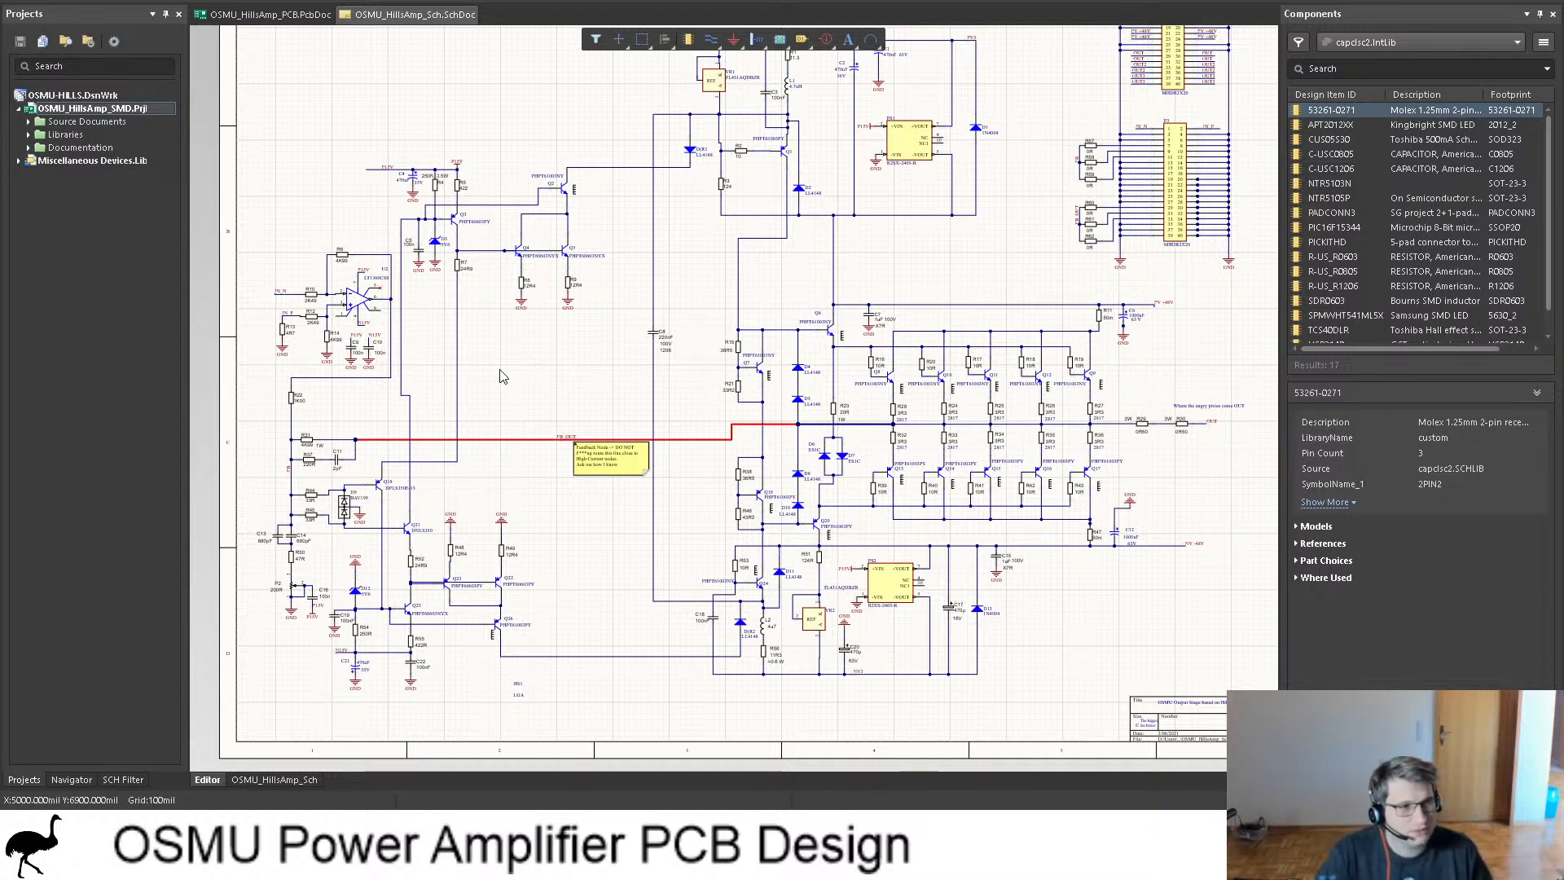
# Step: Open the OSMU_HillsAmp_PCB layout and examine the empty board outline with its mounting holes and two headers
pyautogui.click(268, 15)
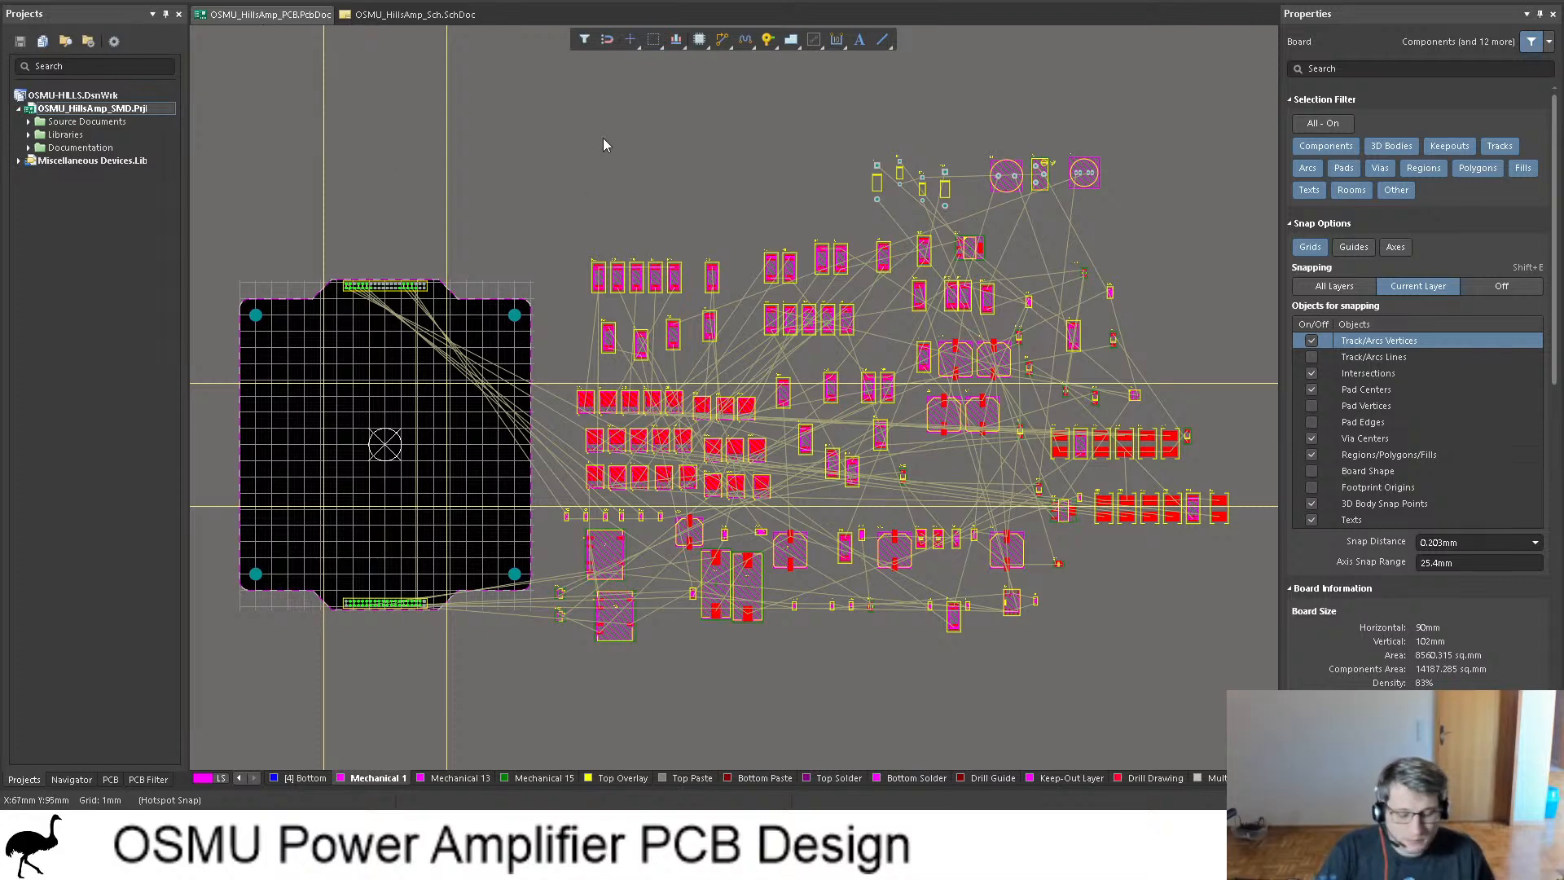
pyautogui.scroll(-2, 667, 188)
pyautogui.keyDown('shift'); pyautogui.hscroll(-4, 716, 244); pyautogui.keyUp('shift')
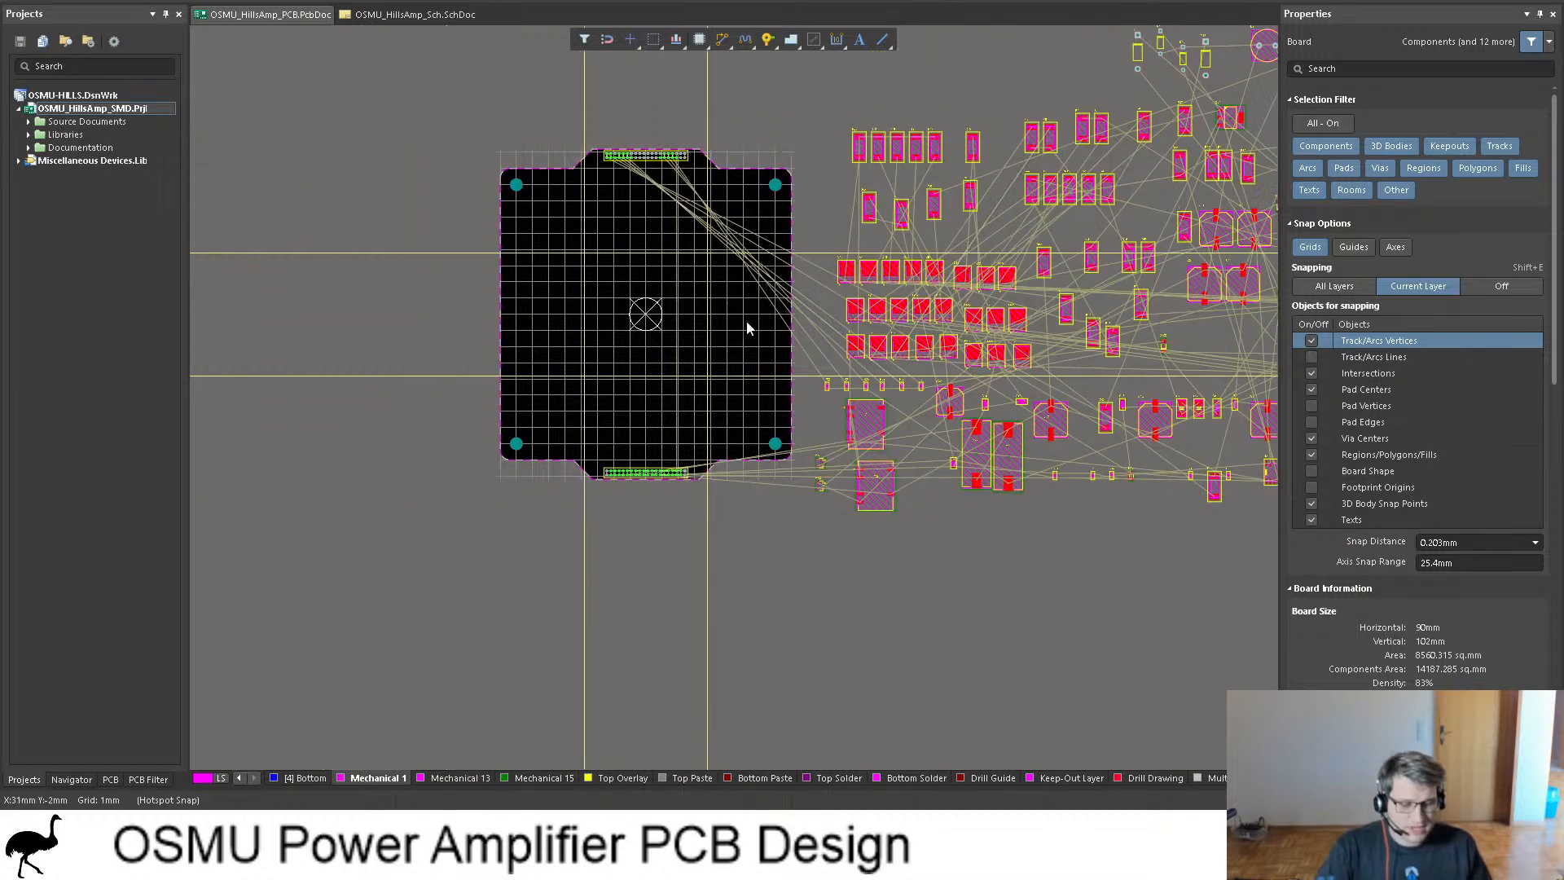
pyautogui.keyDown('ctrl'); pyautogui.scroll(3, 523, 222); pyautogui.keyUp('ctrl')
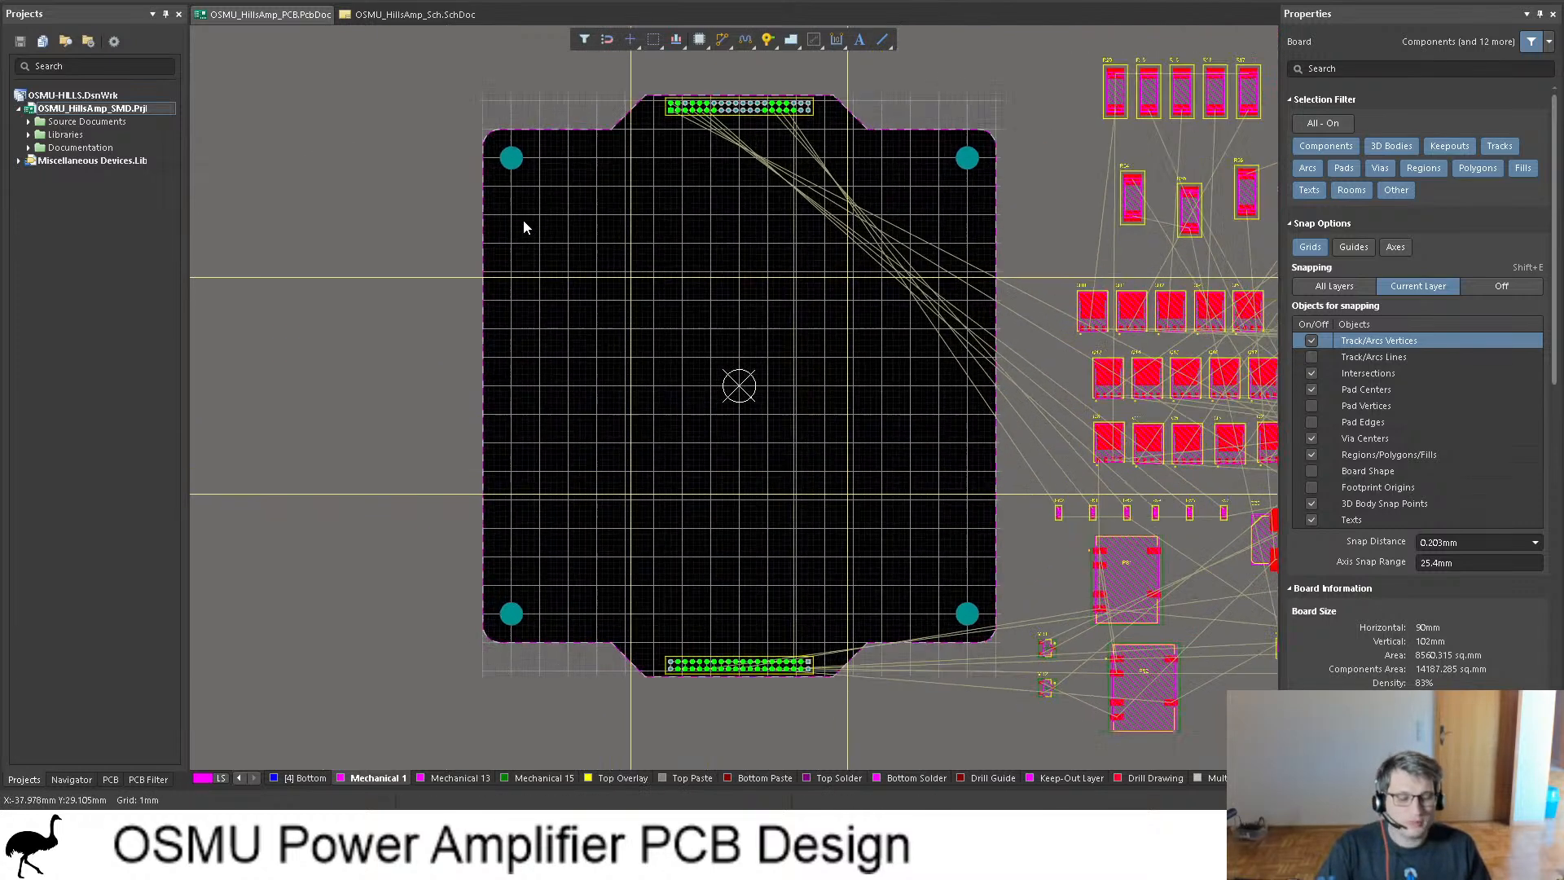
pyautogui.keyDown('ctrl'); pyautogui.scroll(1, 526, 239); pyautogui.keyUp('ctrl')
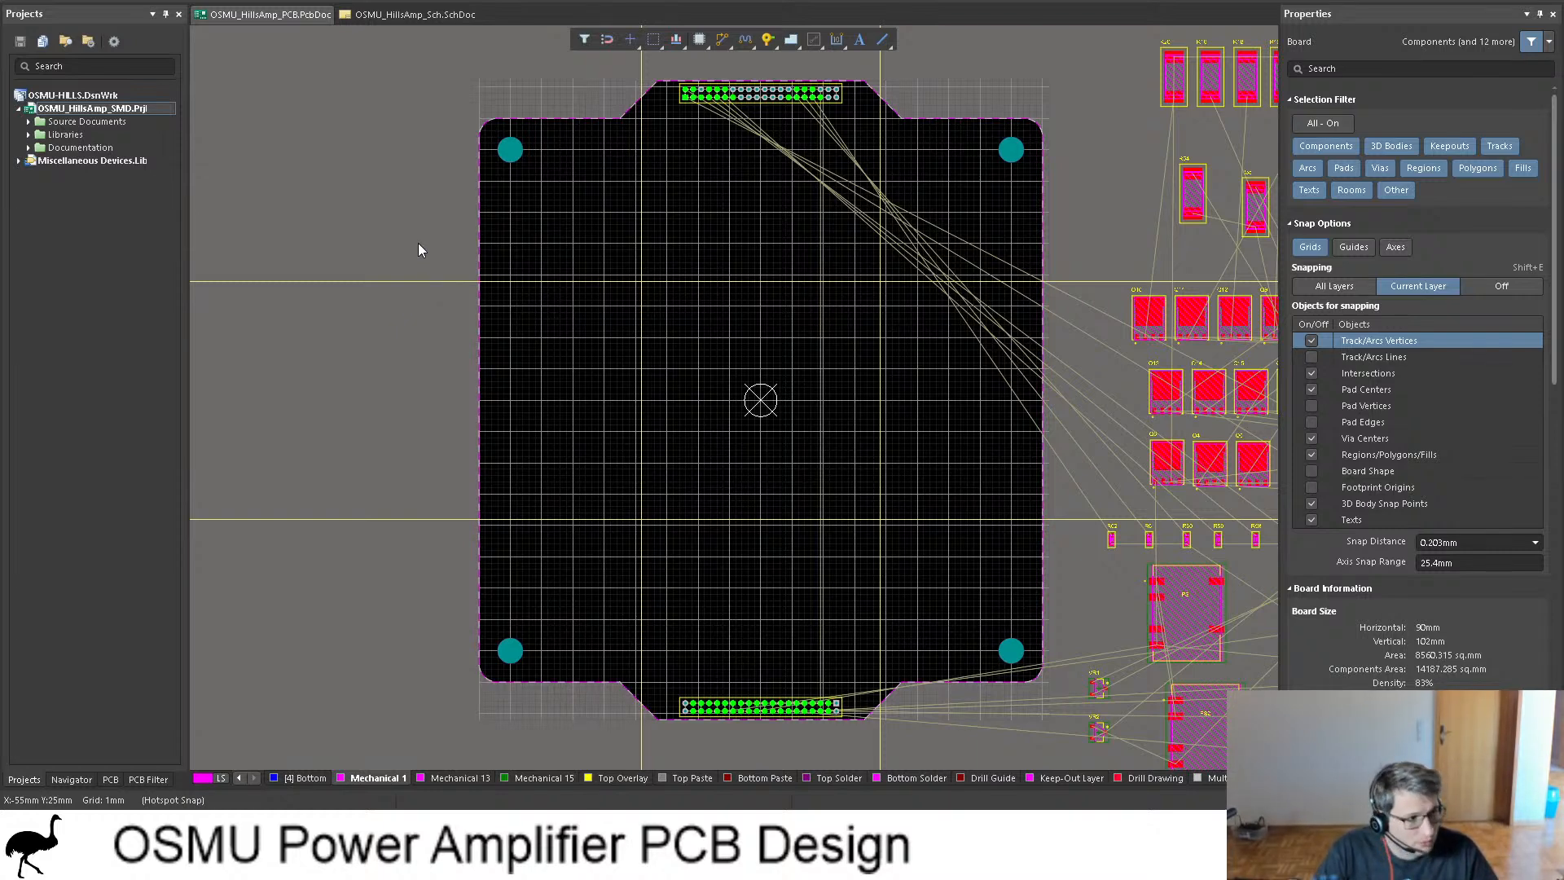
# Step: View the board in 3D and look at the Supermicro SNK-P0047PF heat sink page in the browser
pyautogui.press('3')
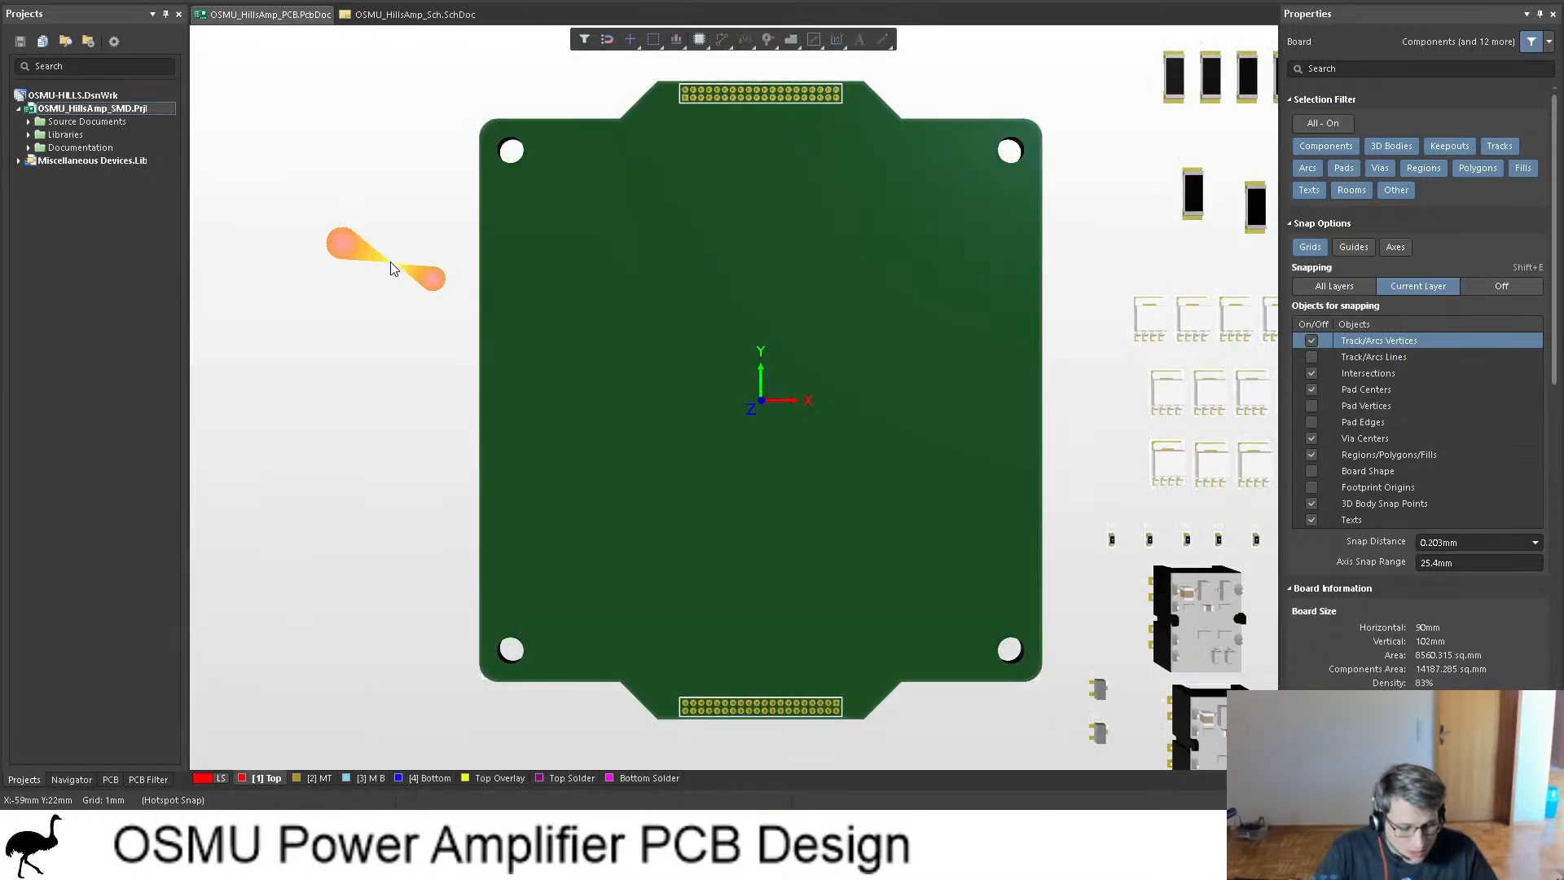
pyautogui.keyDown('ctrl'); pyautogui.scroll(-2, 399, 263); pyautogui.keyUp('ctrl')
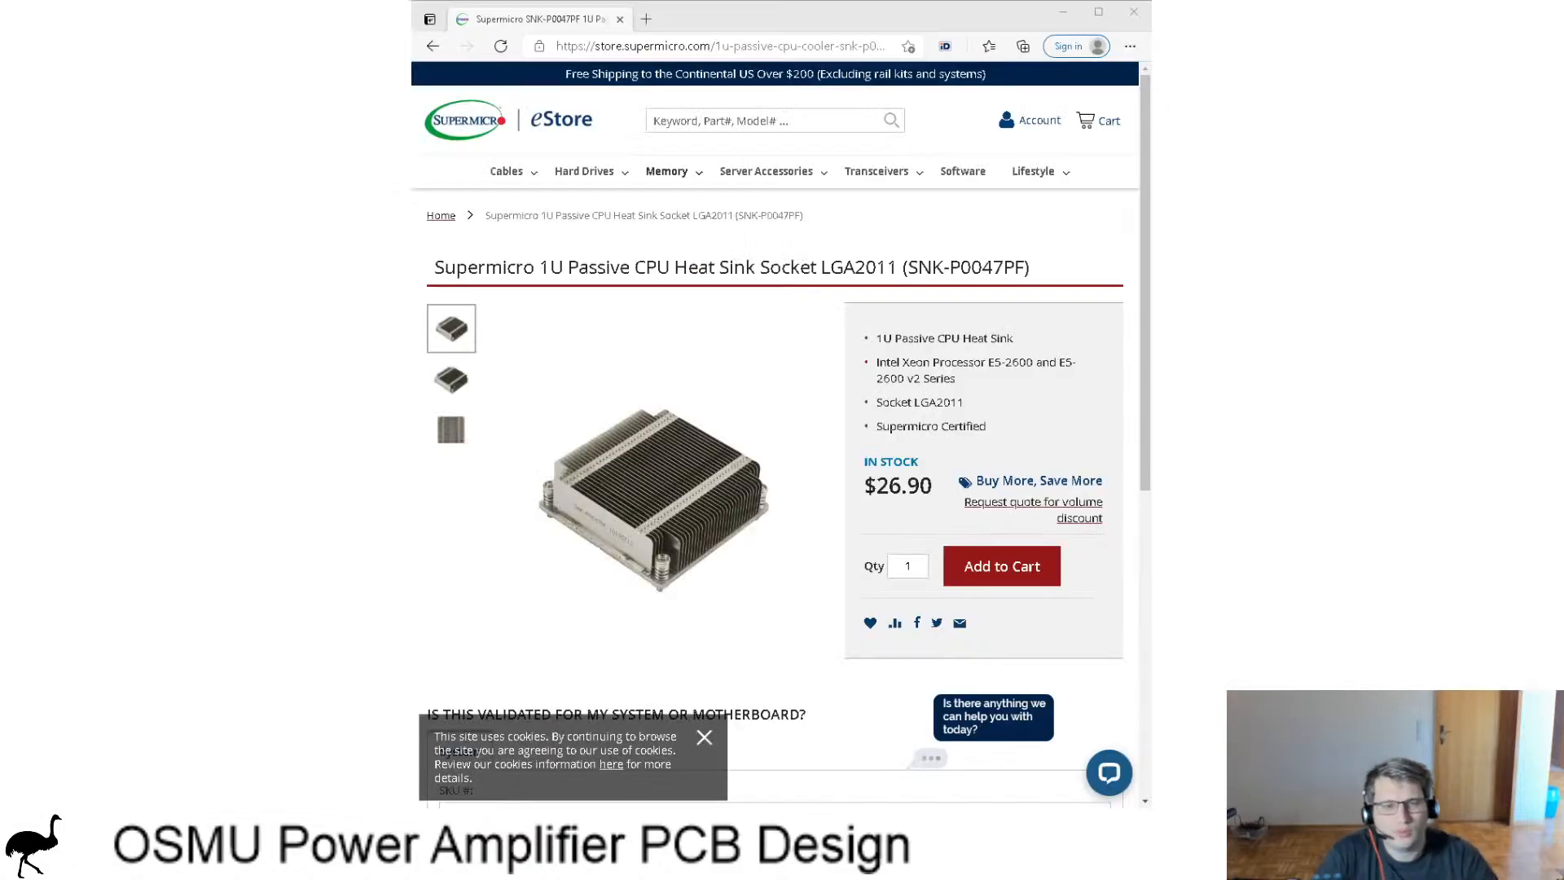
pyautogui.scroll(-1, 773, 457)
pyautogui.scroll(1, 774, 456)
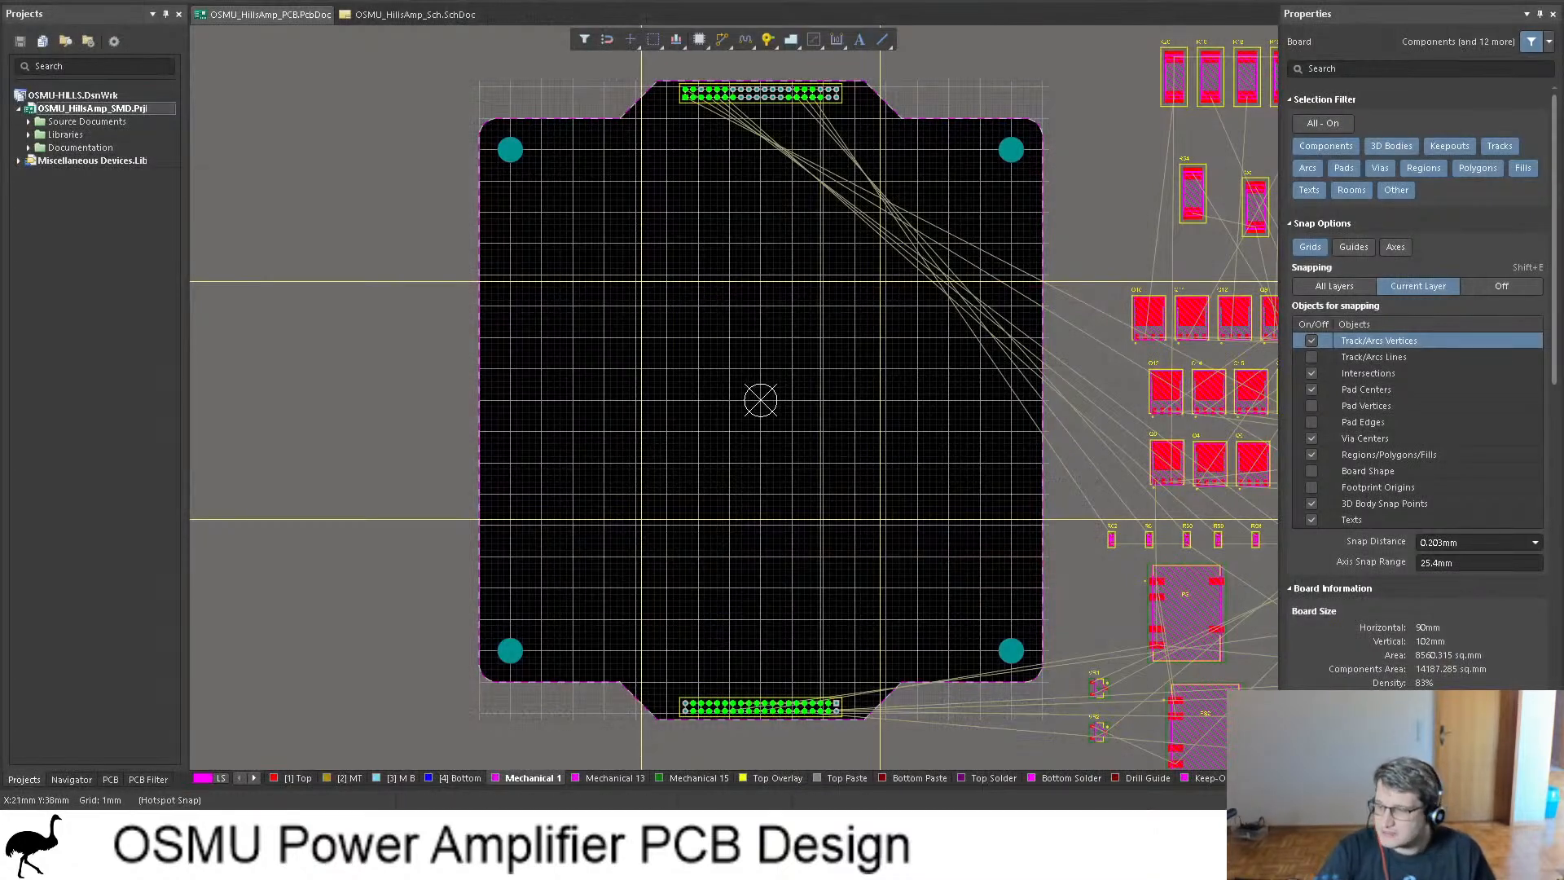
# Step: Examine the header at the board's upper edge and its connection lines in the 2D PCB layout
pyautogui.scroll(3, 733, 399)
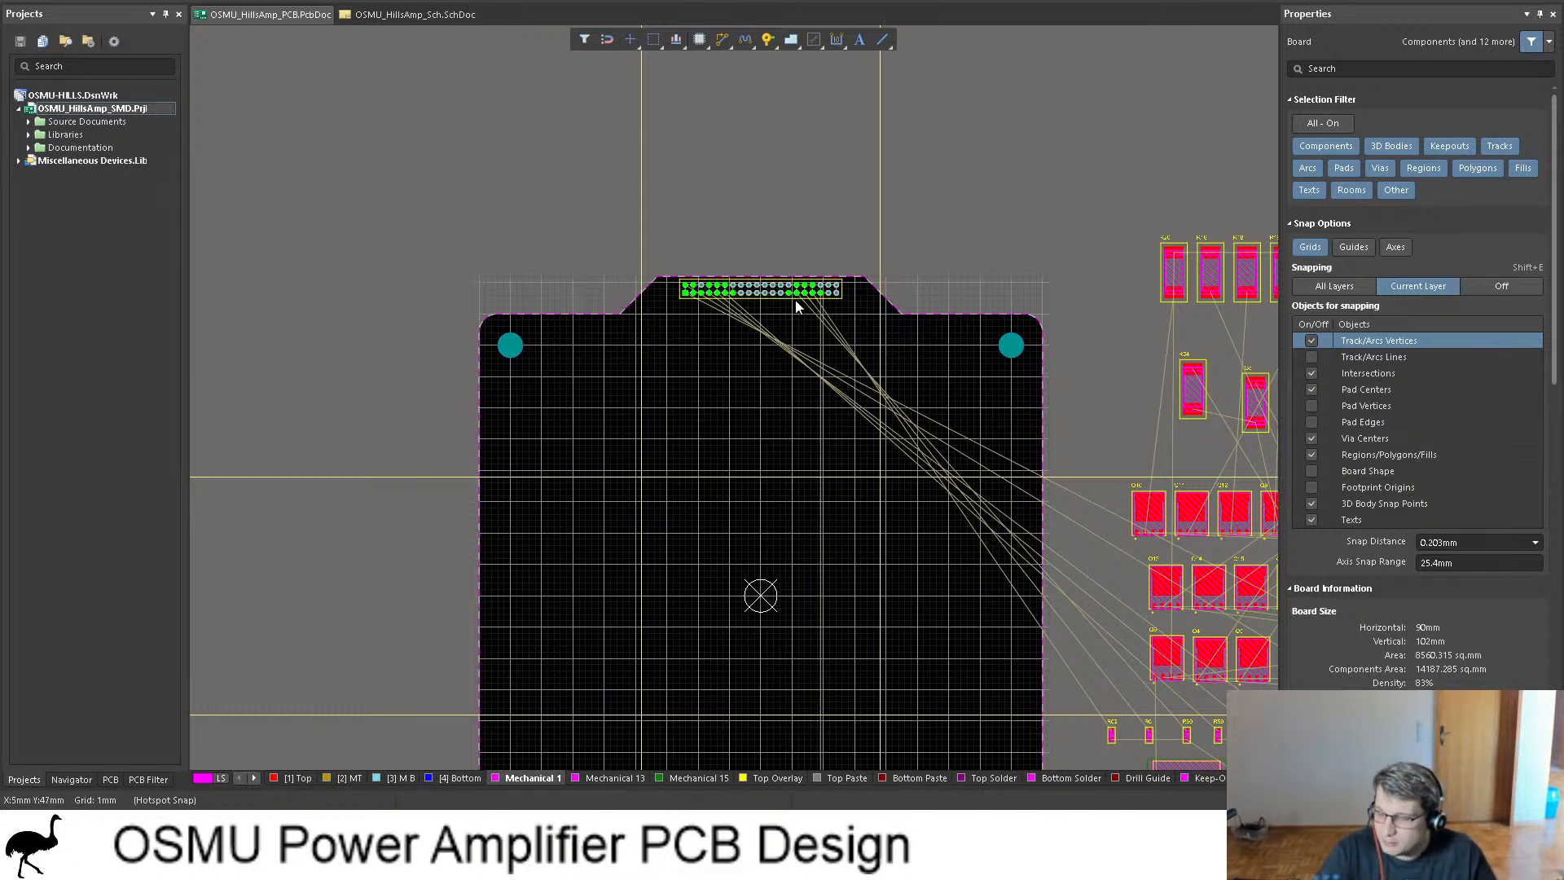
pyautogui.scroll(-2, 806, 300)
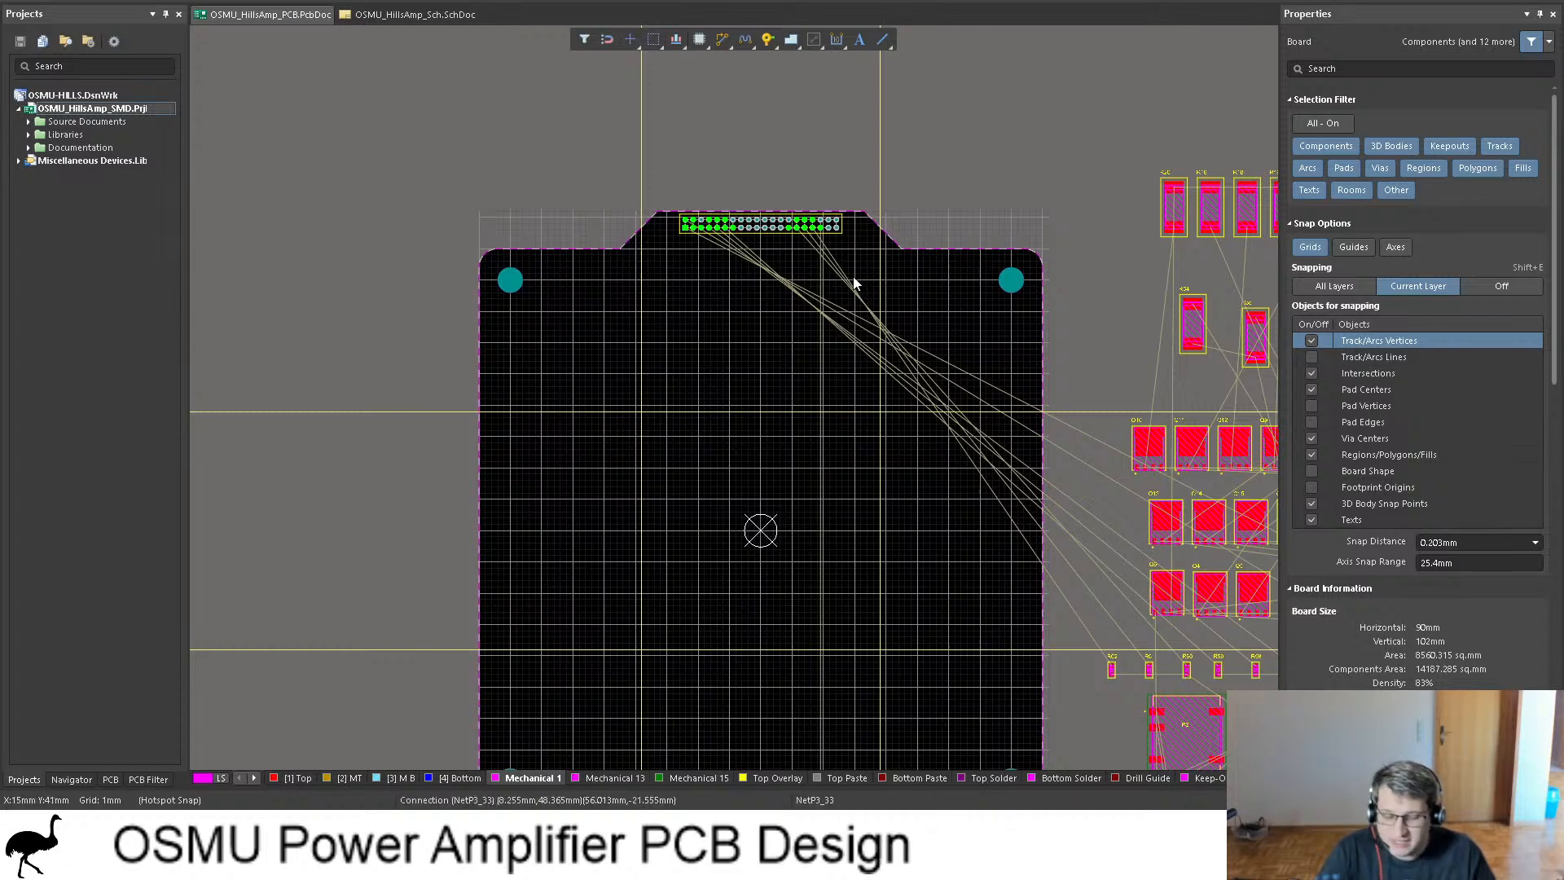
pyautogui.scroll(-2, 843, 278)
pyautogui.scroll(-2, 830, 260)
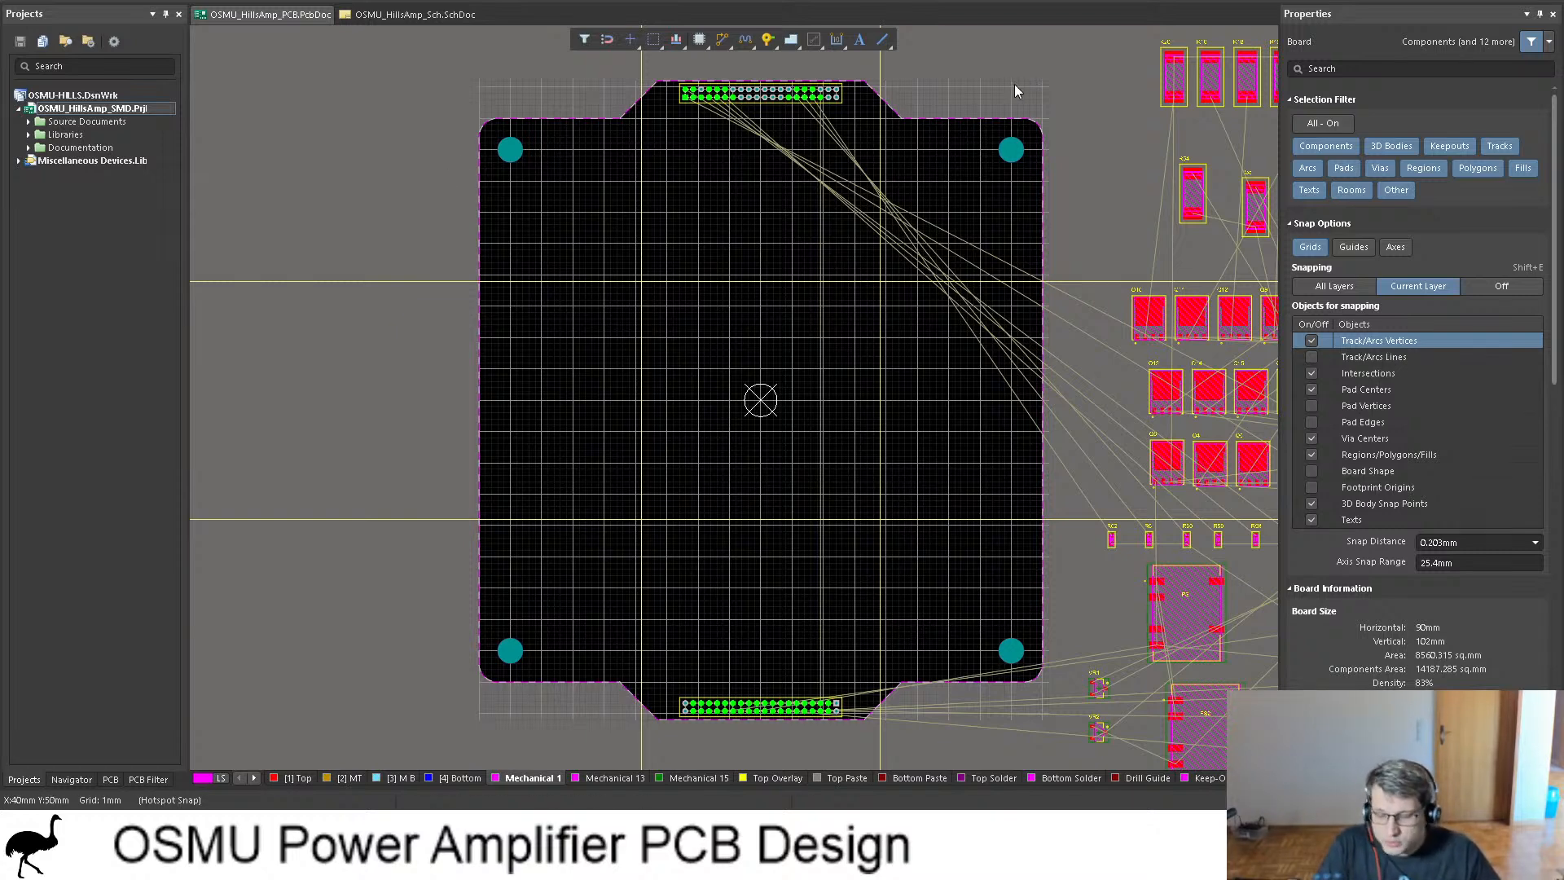
pyautogui.keyDown('ctrl'); pyautogui.scroll(-1, 808, 188); pyautogui.keyUp('ctrl')
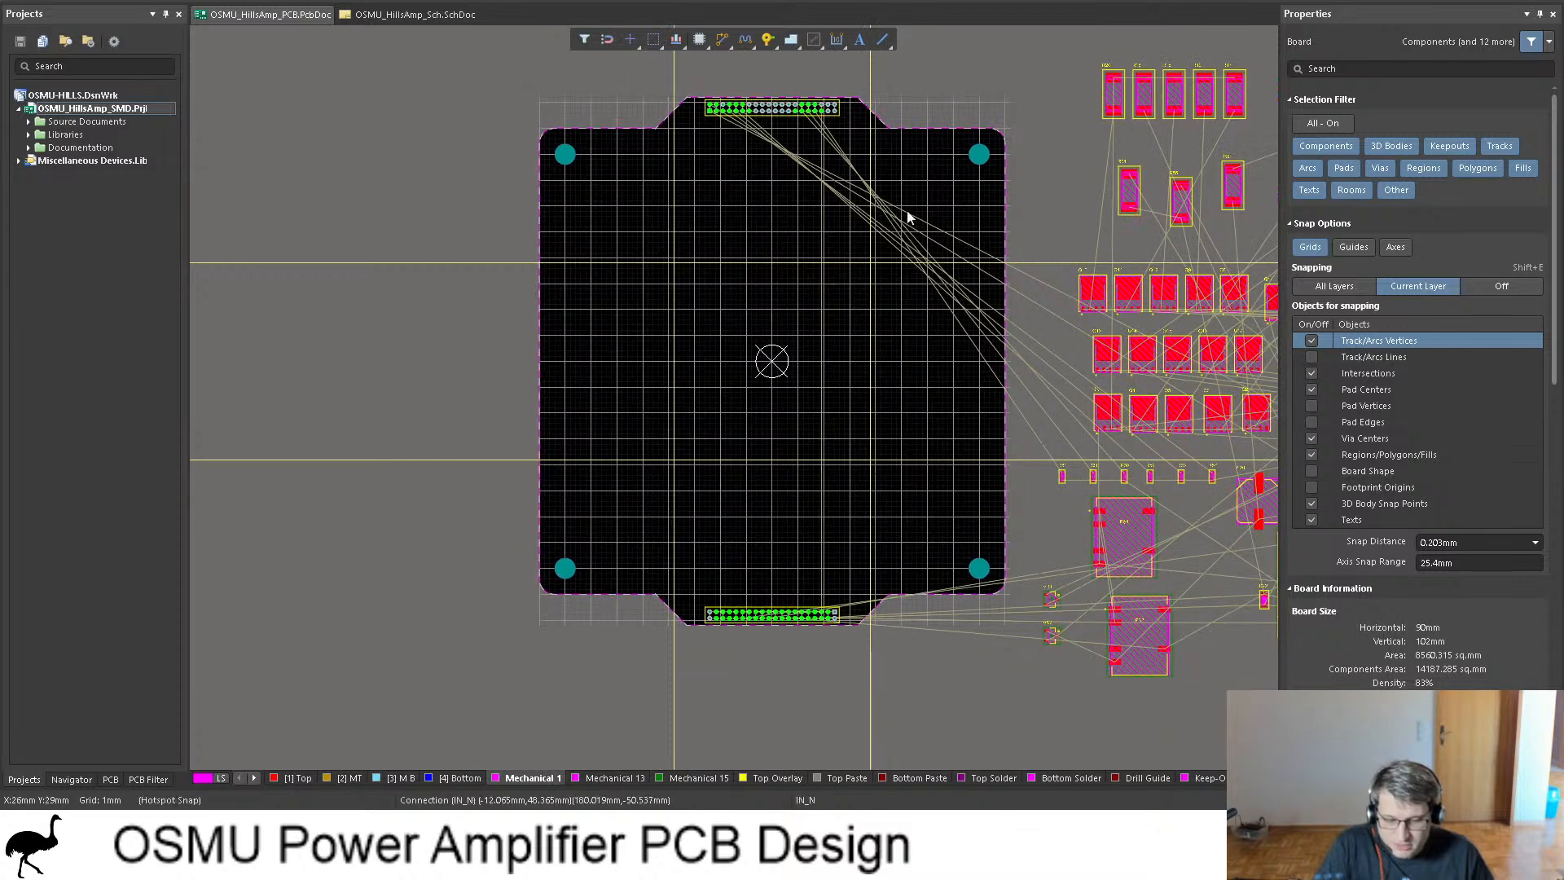
pyautogui.moveTo(839, 195); pyautogui.dragTo(709, 195, button='right')
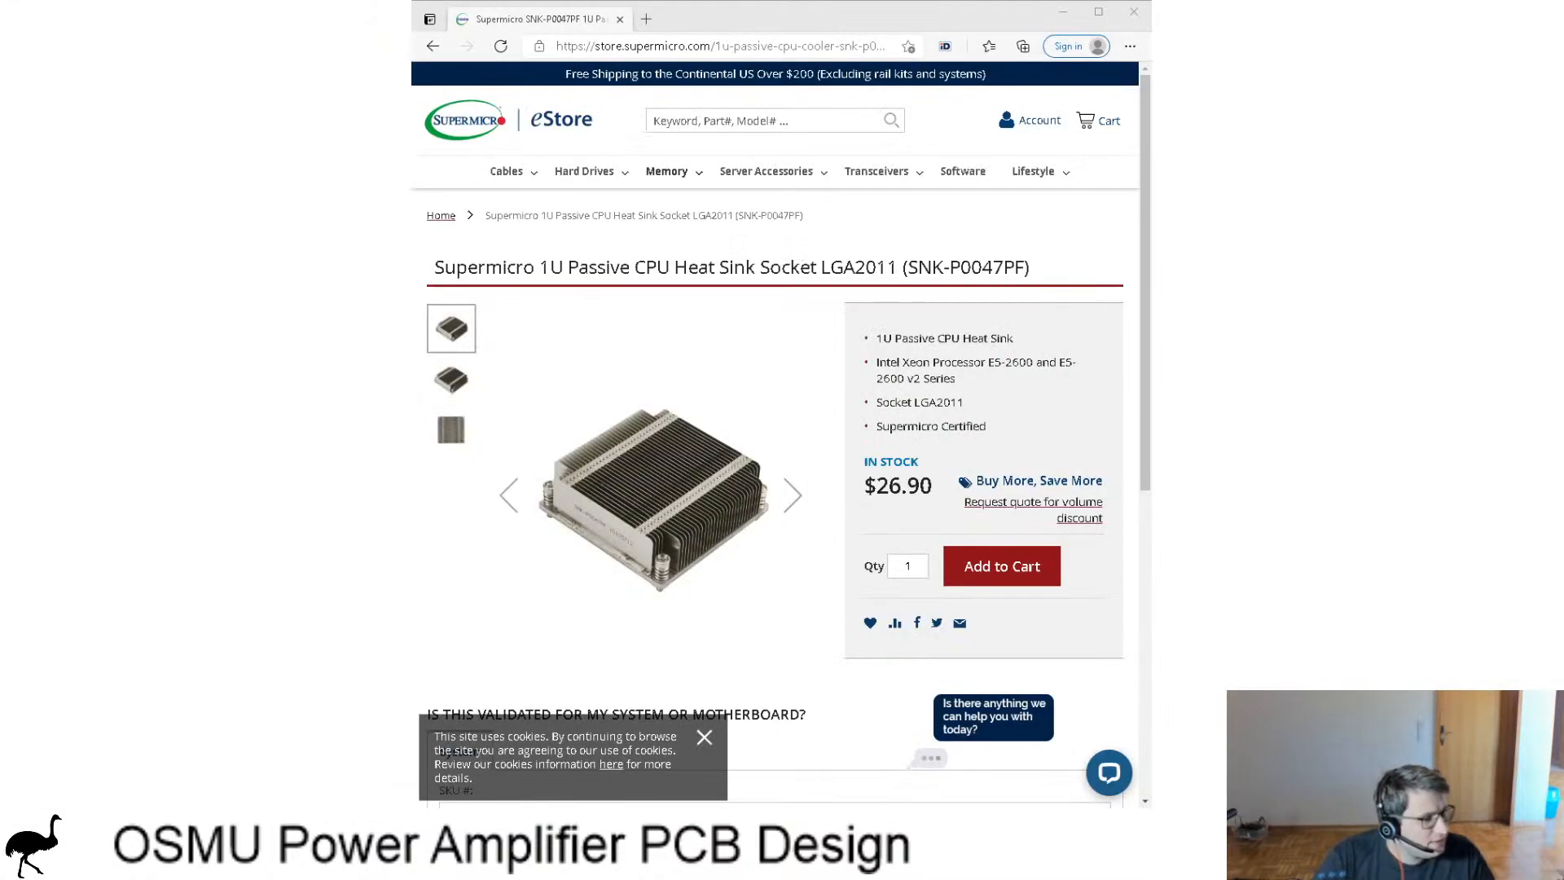
# Step: Switch to the browser and look through the product photos of the Supermicro SNK-P0047PF heat sink
pyautogui.click(451, 379)
pyautogui.click(450, 430)
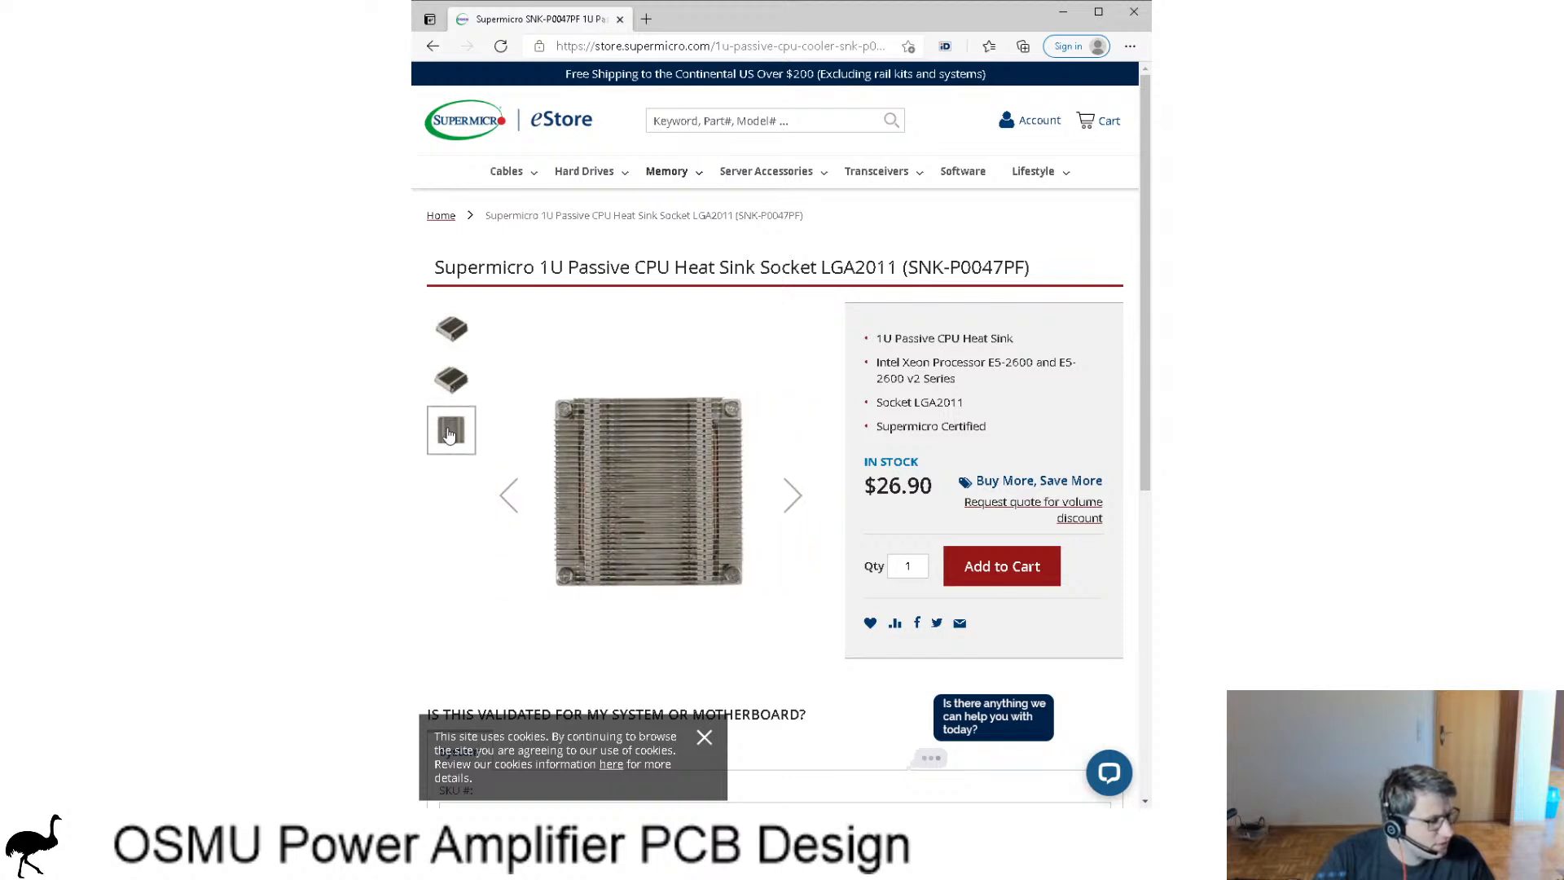
pyautogui.click(632, 498)
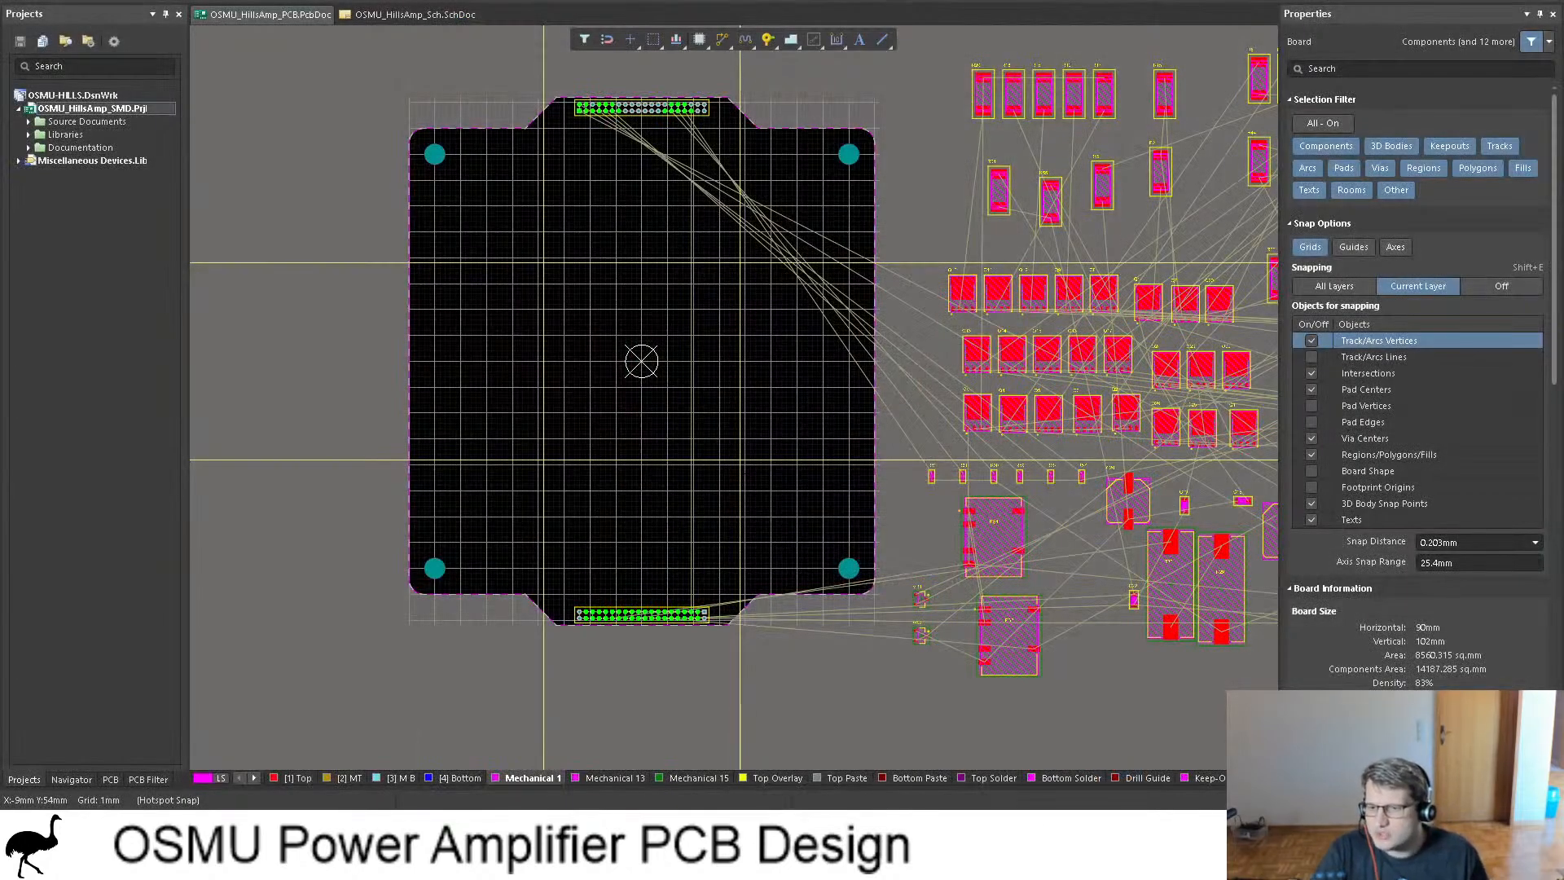
# Step: Switch to the PCB layout, highlight the square area between the two headers, and clear the highlight
pyautogui.click(565, 279)
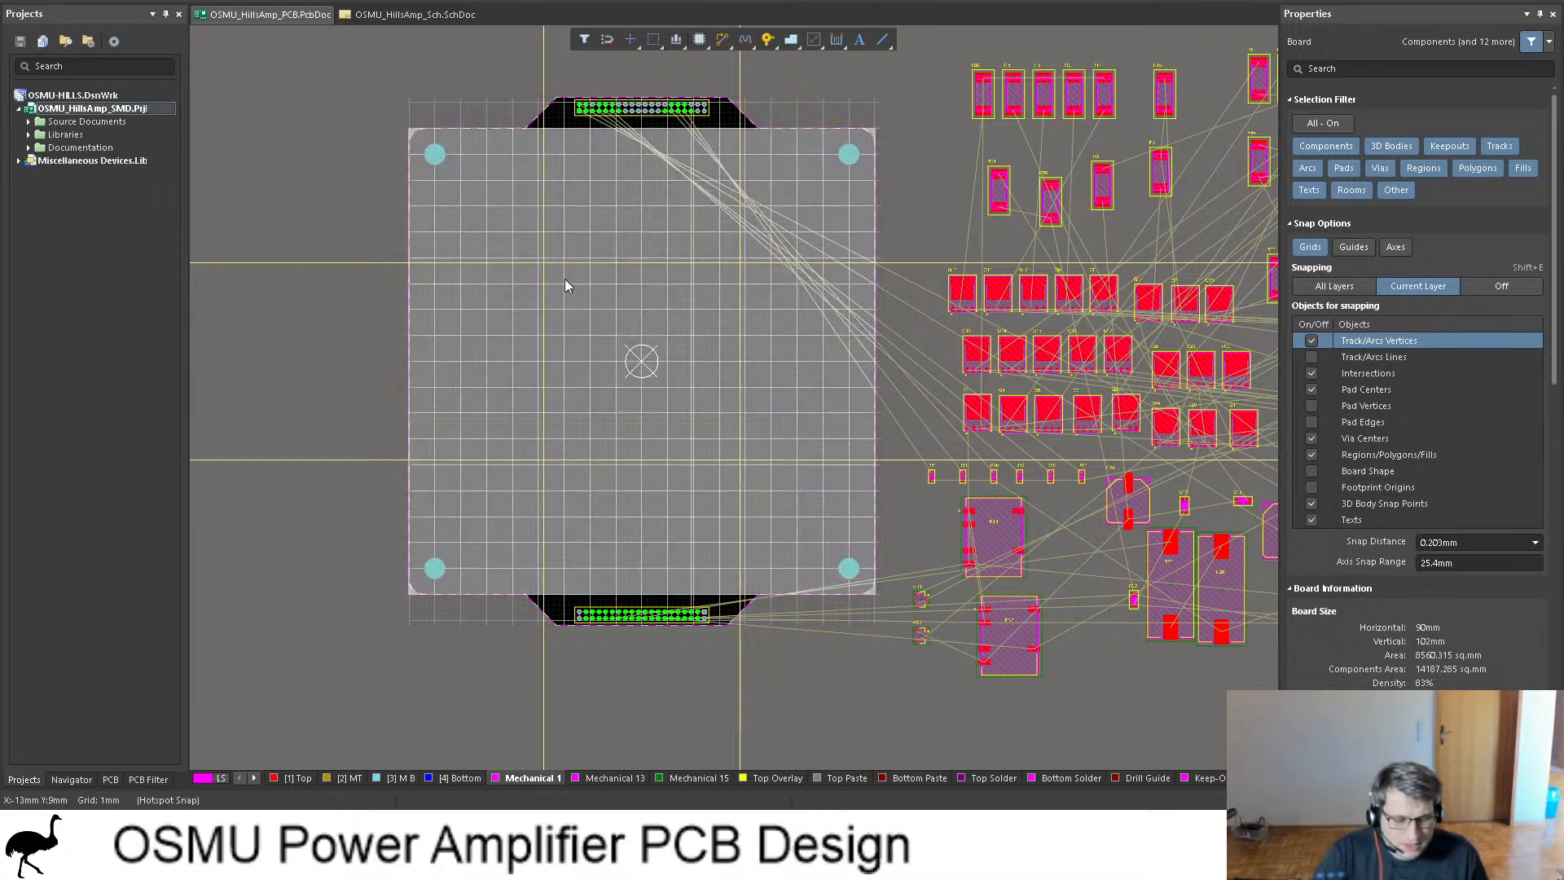
pyautogui.keyDown('ctrl'); pyautogui.scroll(1, 562, 273); pyautogui.keyUp('ctrl')
pyautogui.click(366, 253)
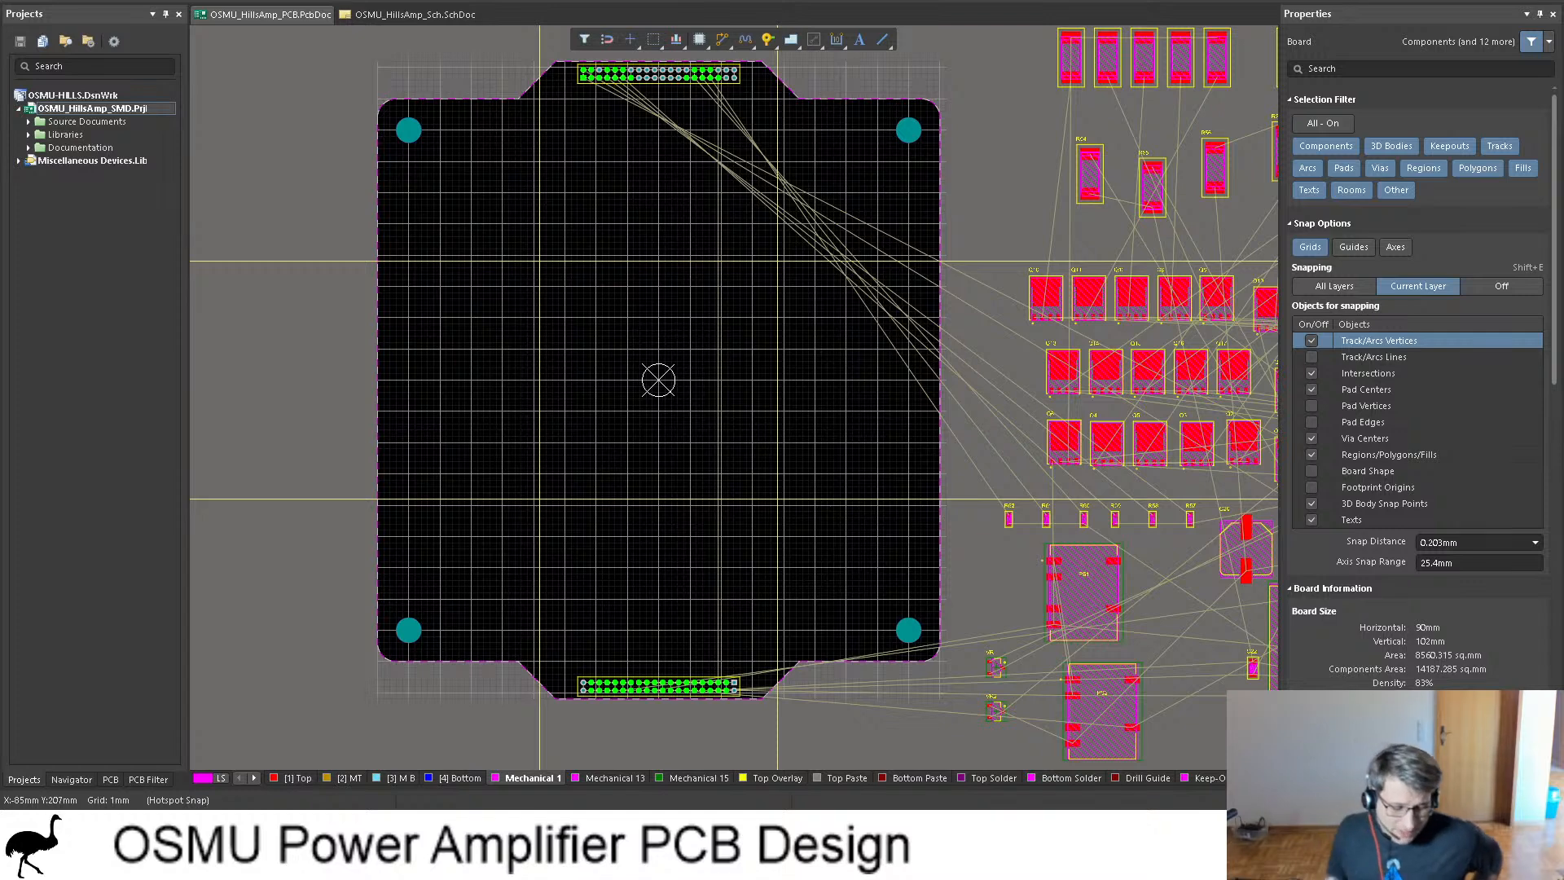
# Step: Make the Top, M B and Bottom copper layers active in turn, ending on Bottom
pyautogui.click(293, 779)
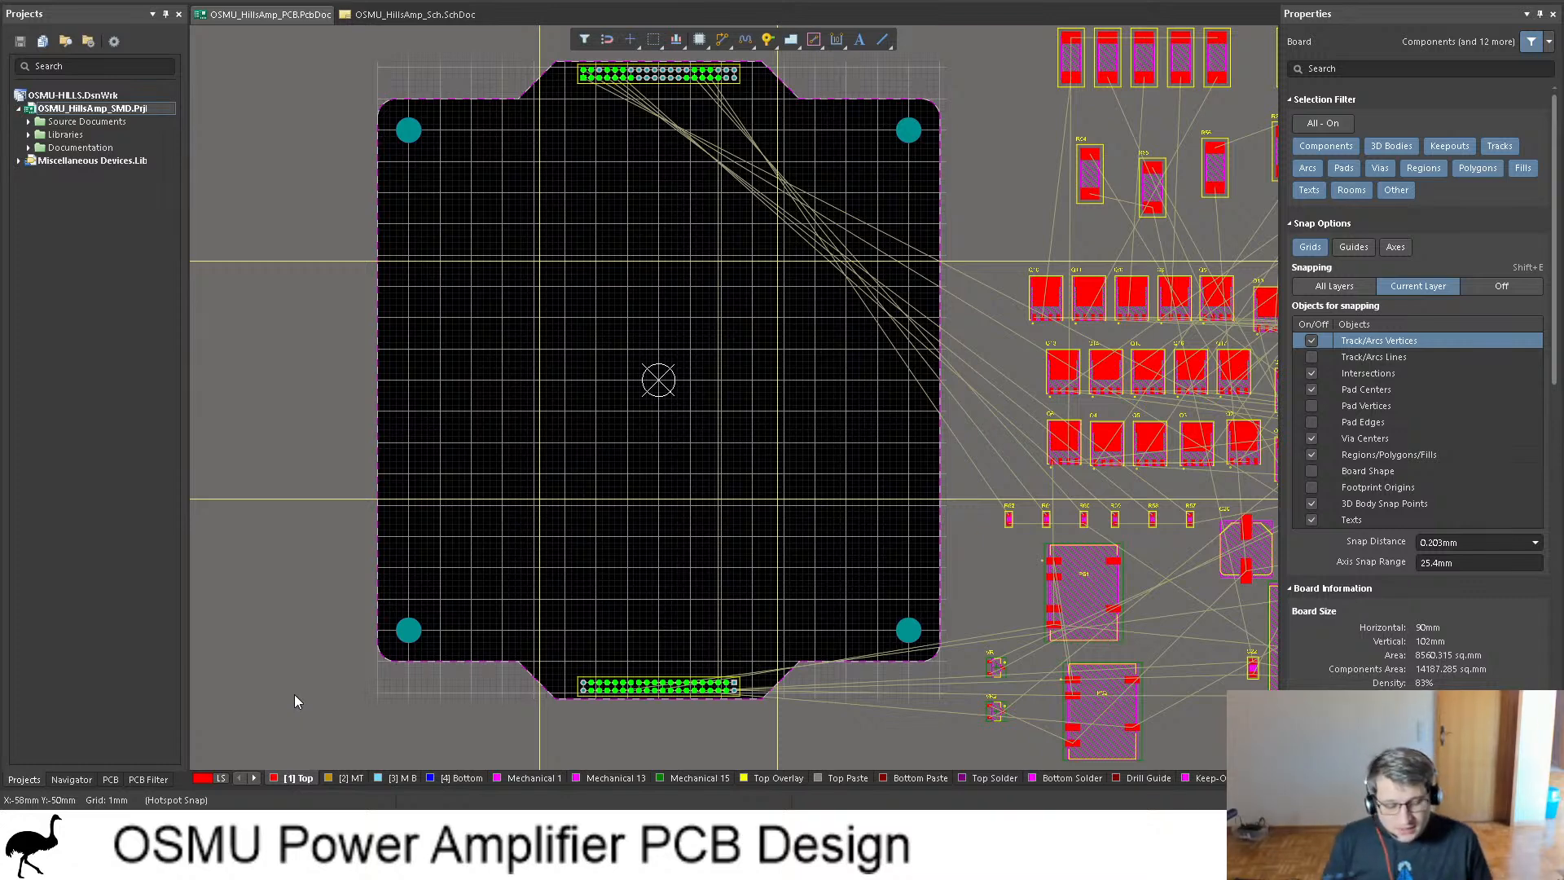
pyautogui.click(399, 778)
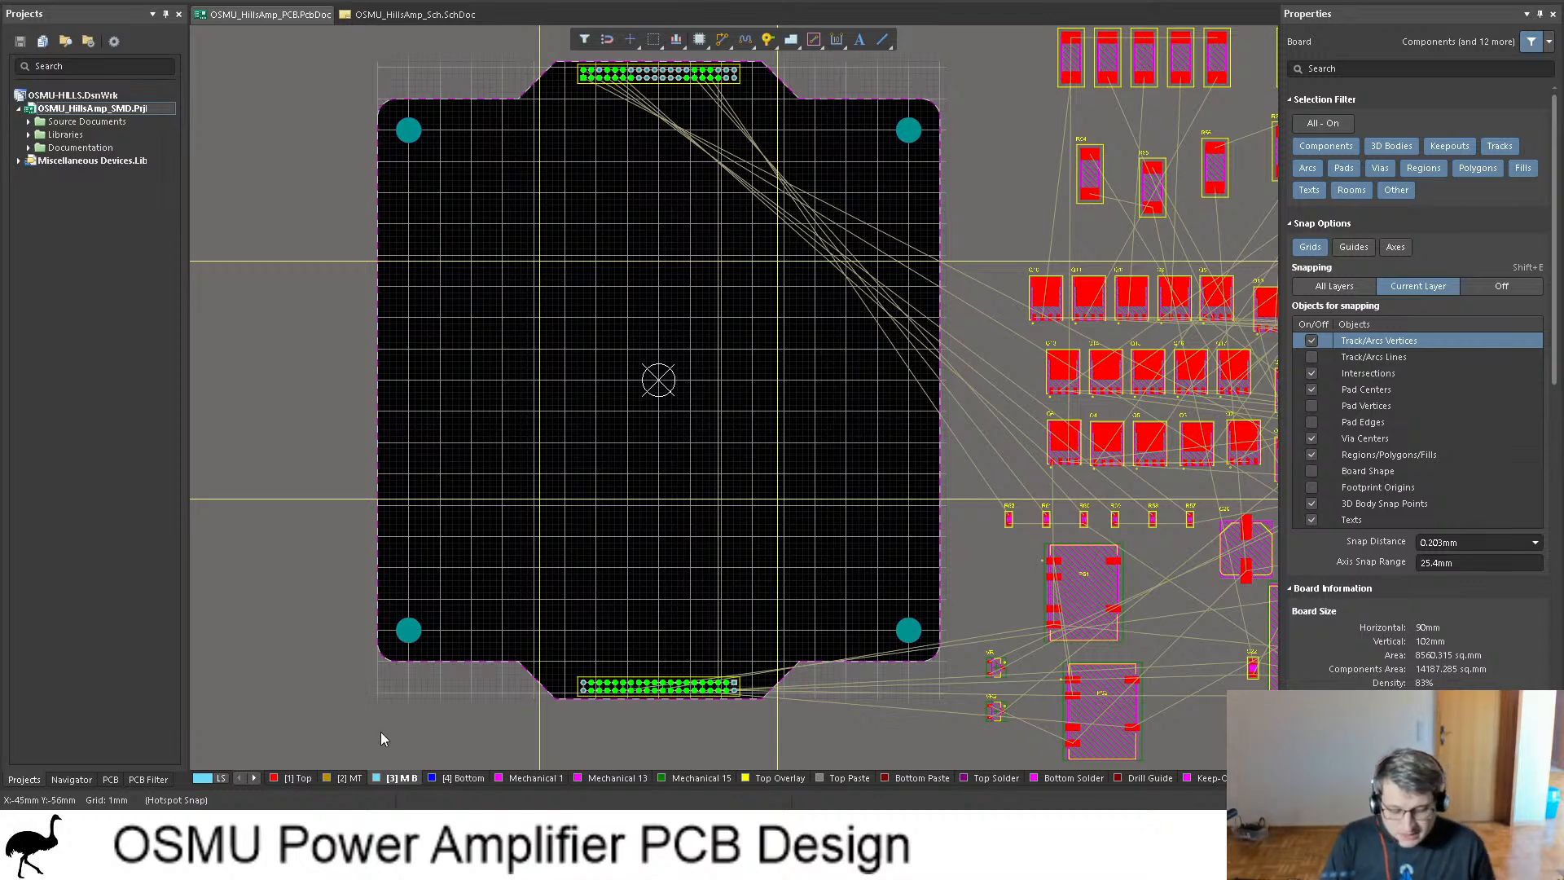
pyautogui.click(444, 778)
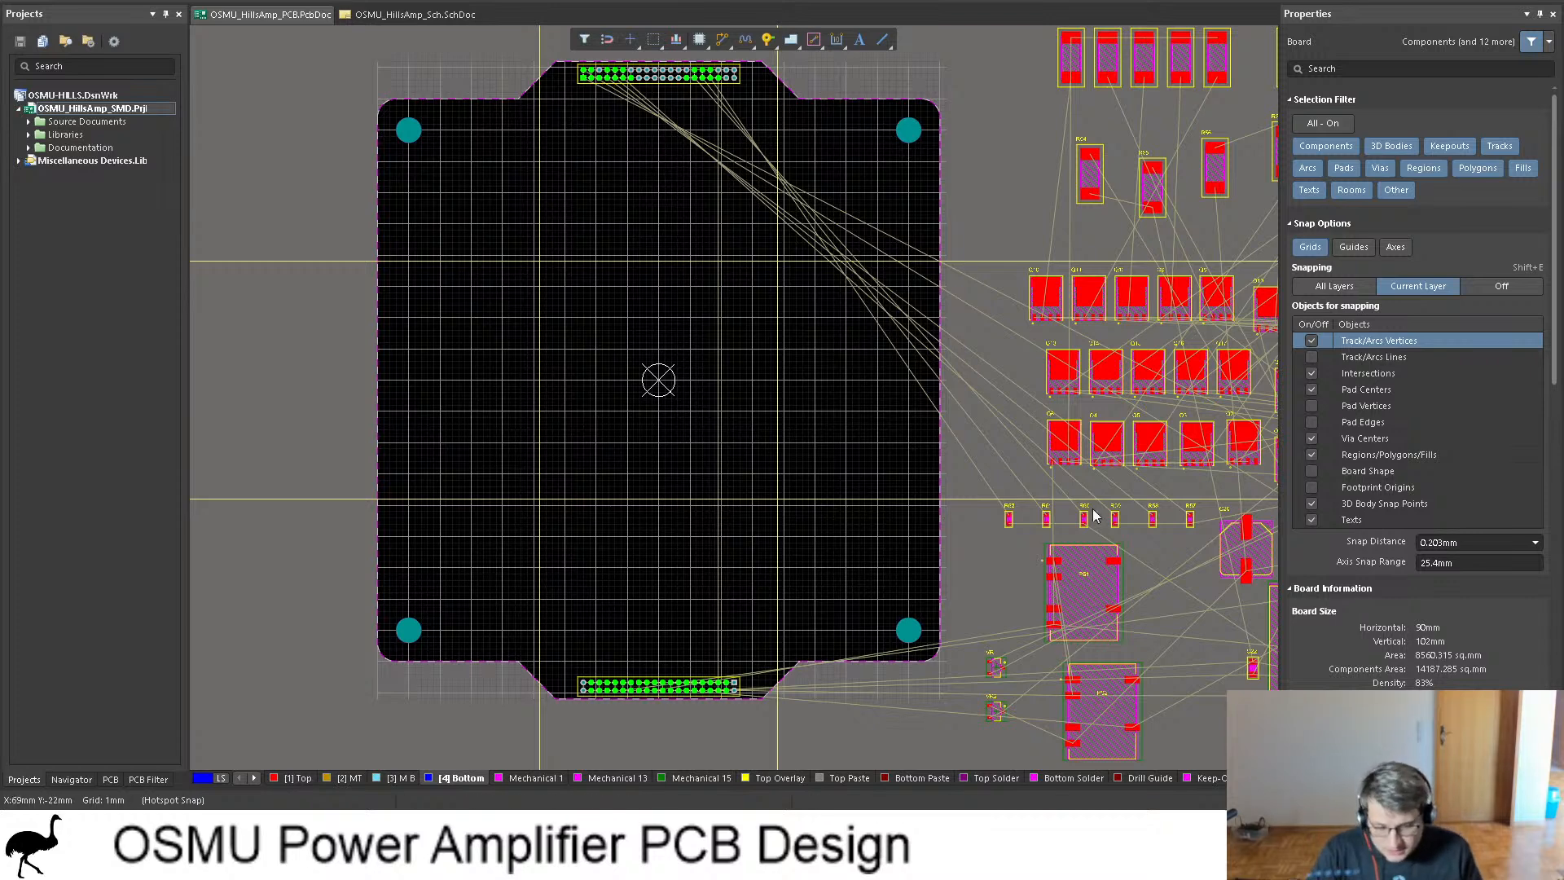
# Step: Try the whole block of LFPAK56-5 transistors on the middle of the board, and move it back beside the outline
pyautogui.keyDown('shift'); pyautogui.hscroll(3, 876, 348); pyautogui.keyUp('shift')
pyautogui.moveTo(807, 273); pyautogui.dragTo(1219, 500)
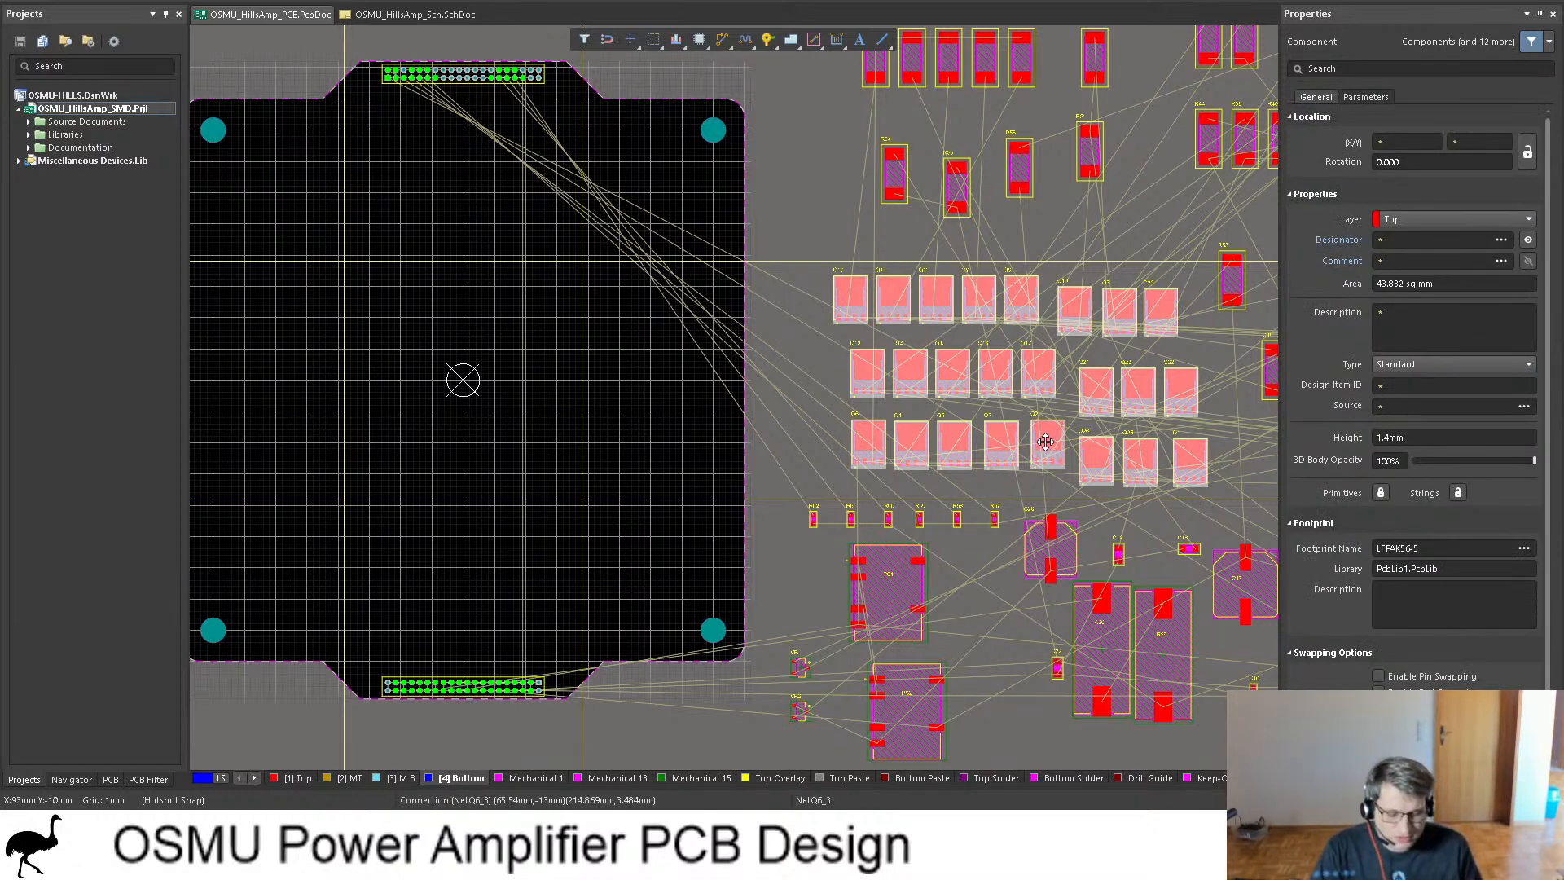
pyautogui.moveTo(1043, 444); pyautogui.dragTo(559, 450)
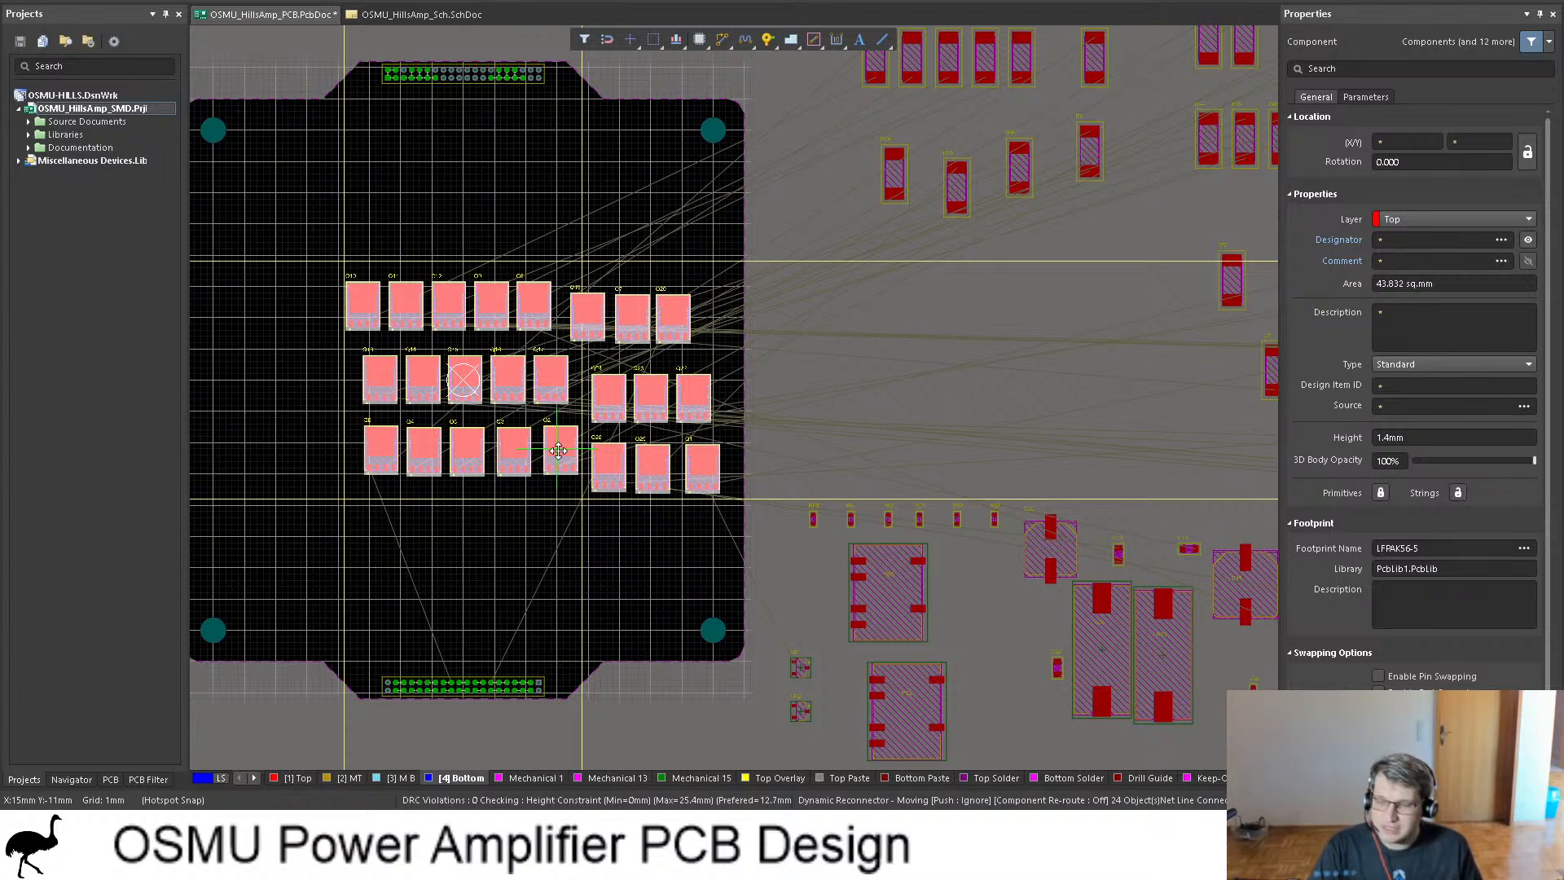
pyautogui.moveTo(559, 450); pyautogui.dragTo(561, 450)
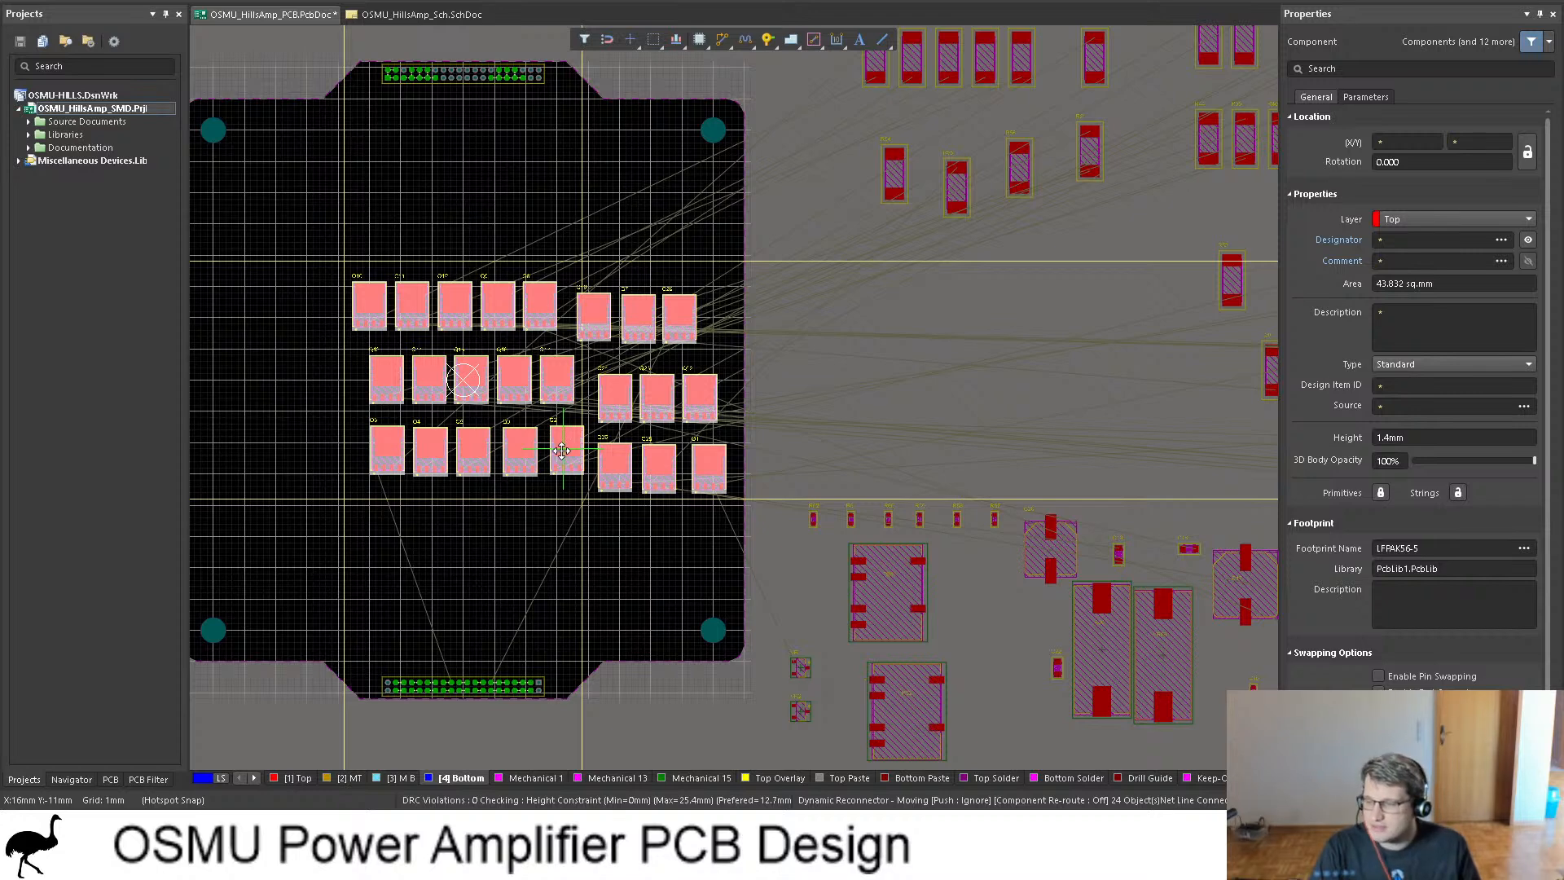
pyautogui.moveTo(561, 451); pyautogui.dragTo(1019, 439)
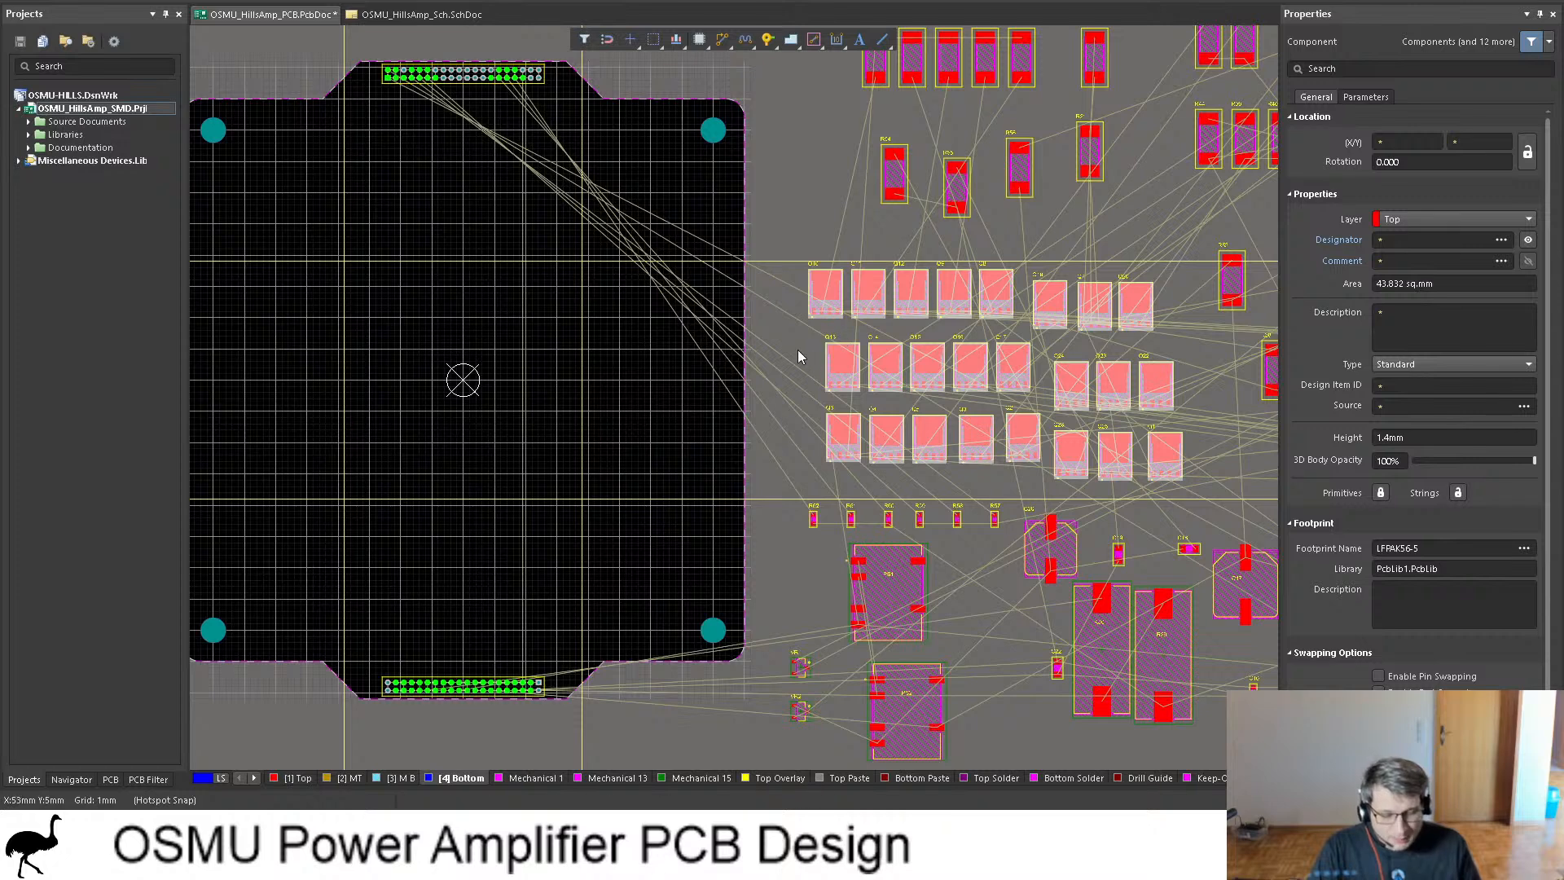
pyautogui.click(797, 350)
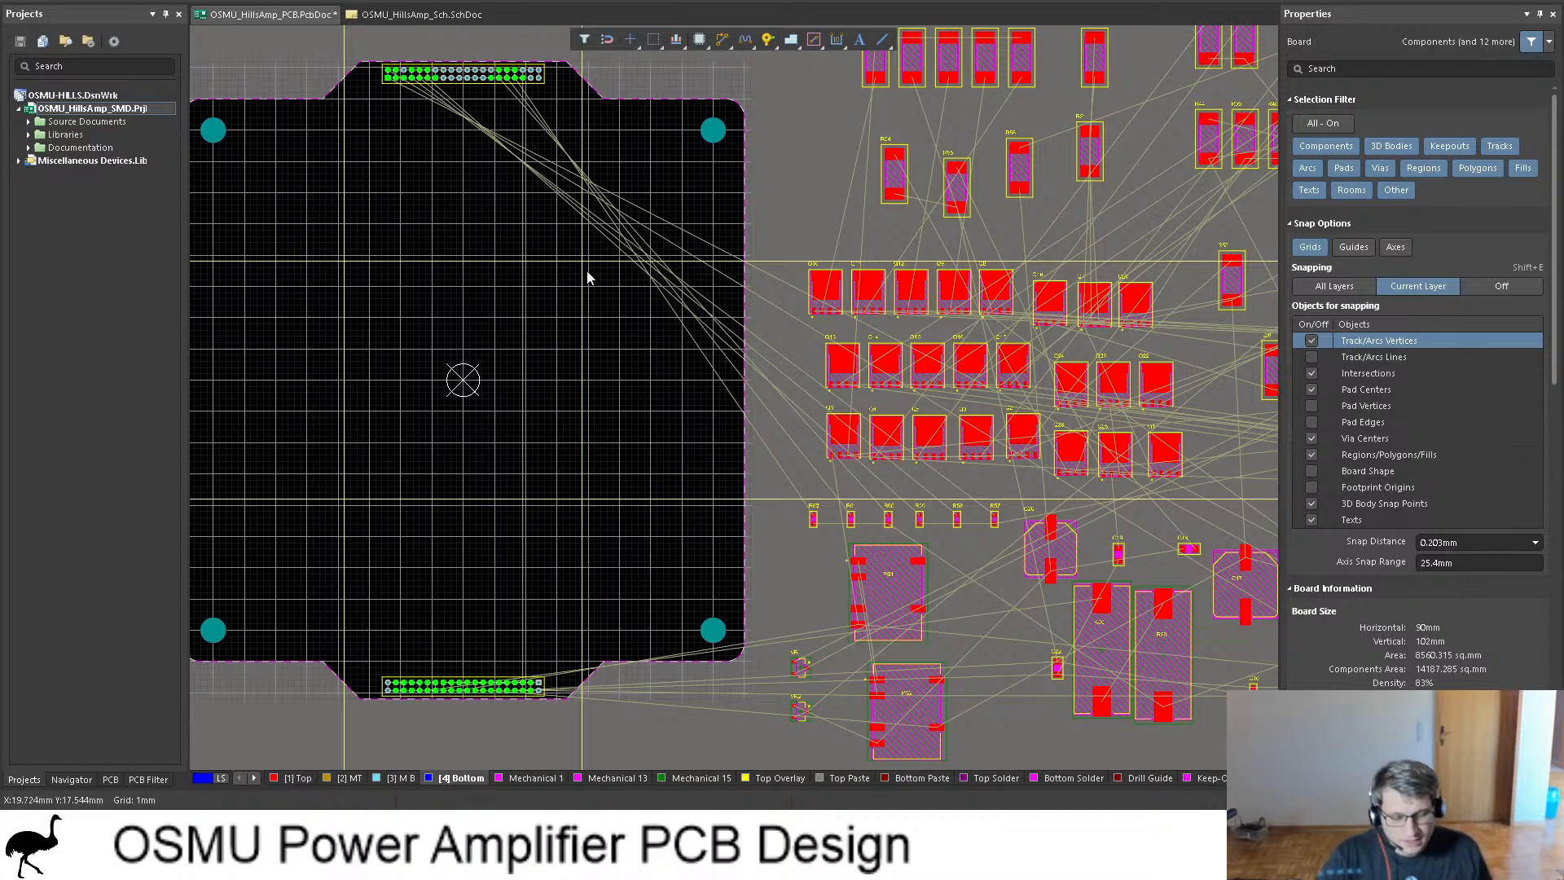
# Step: Check the output transistors Q8 to Q12 and Q13 to Q17 with their emitter resistors in the schematic
pyautogui.keyDown('ctrl'); pyautogui.scroll(-1, 587, 273); pyautogui.keyUp('ctrl')
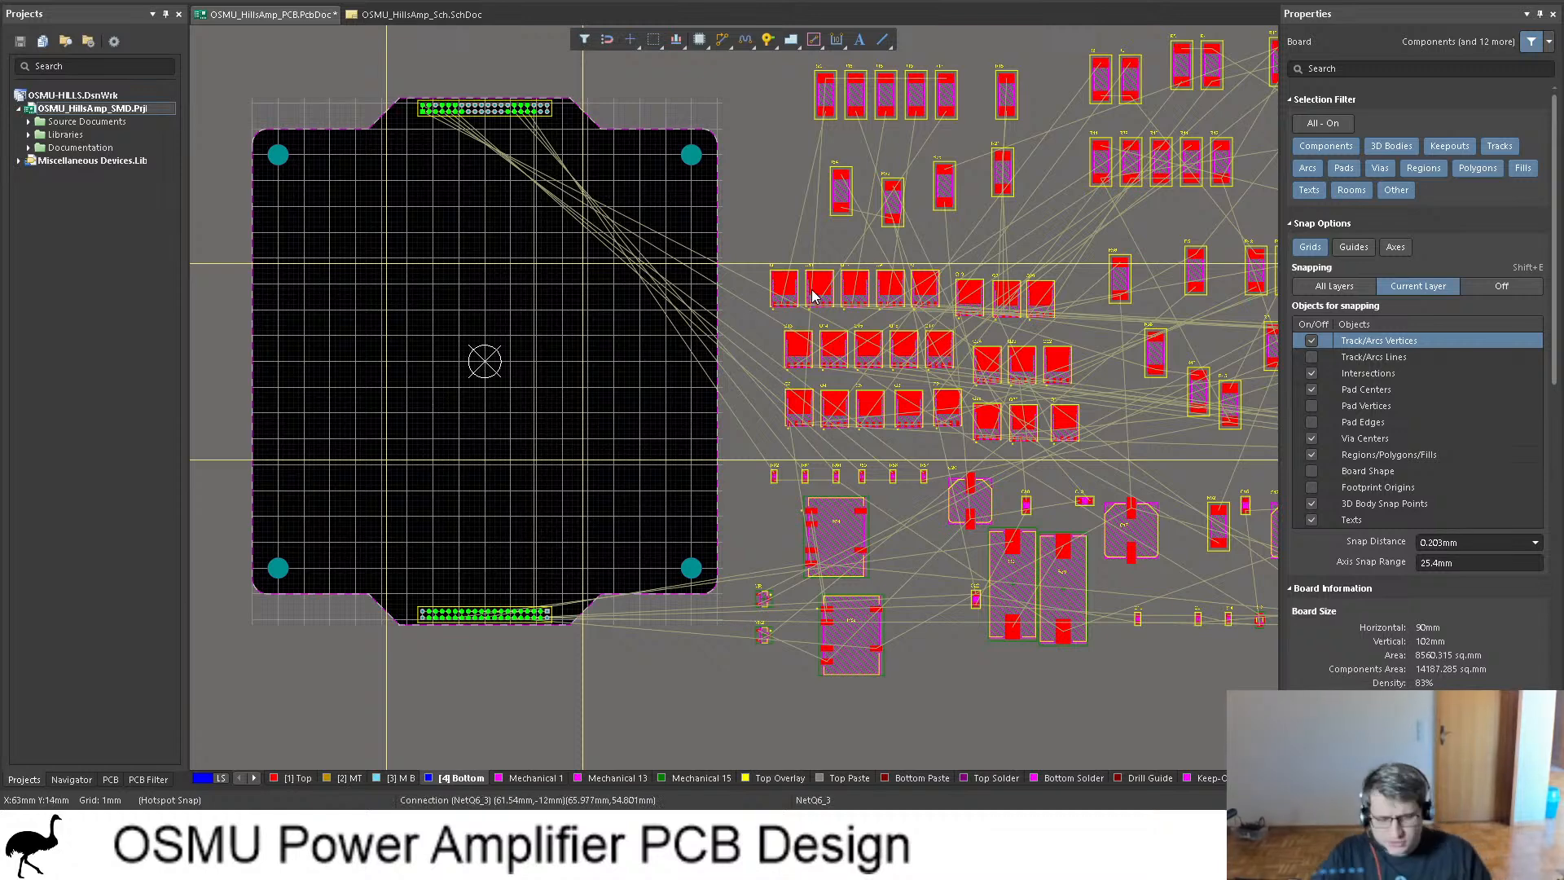
pyautogui.click(440, 14)
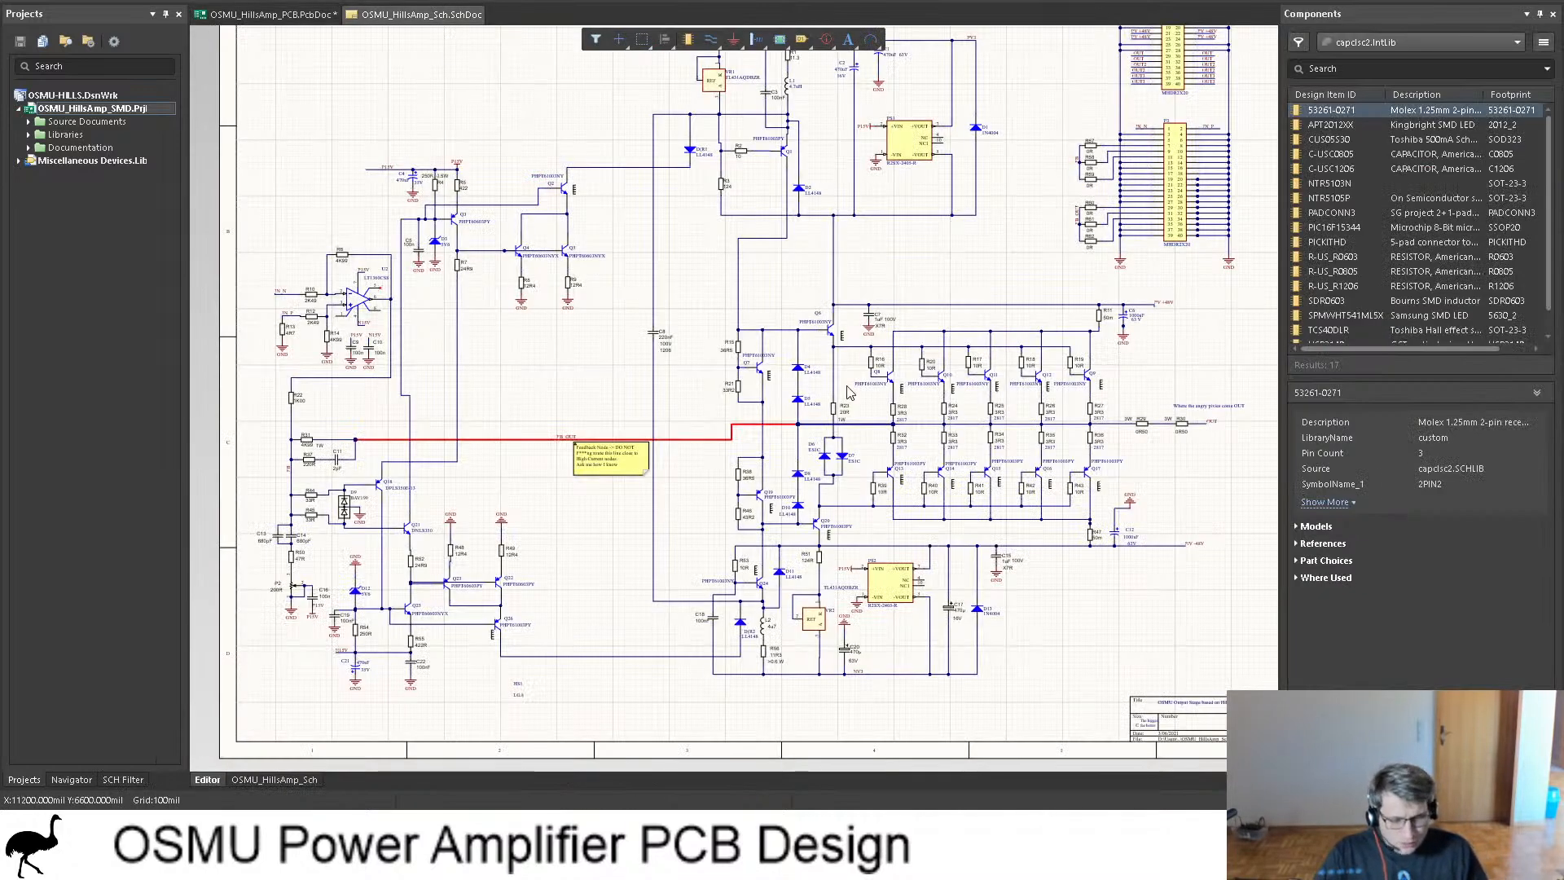
pyautogui.keyDown('shift'); pyautogui.hscroll(2, 1028, 419); pyautogui.keyUp('shift')
pyautogui.keyDown('ctrl'); pyautogui.scroll(5, 1004, 420); pyautogui.keyUp('ctrl')
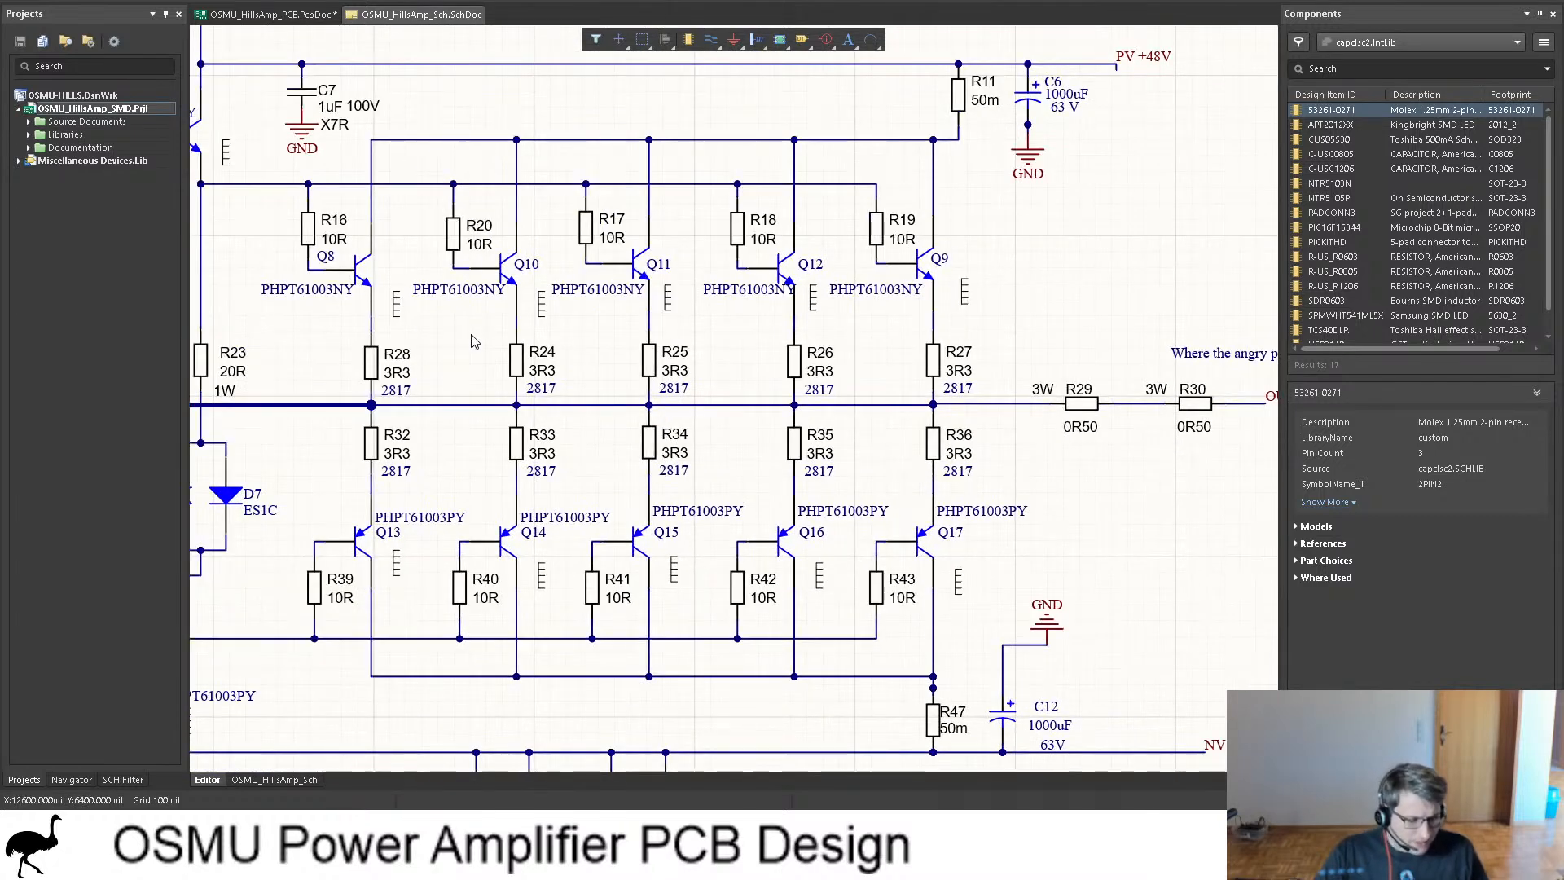
pyautogui.scroll(1, 473, 340)
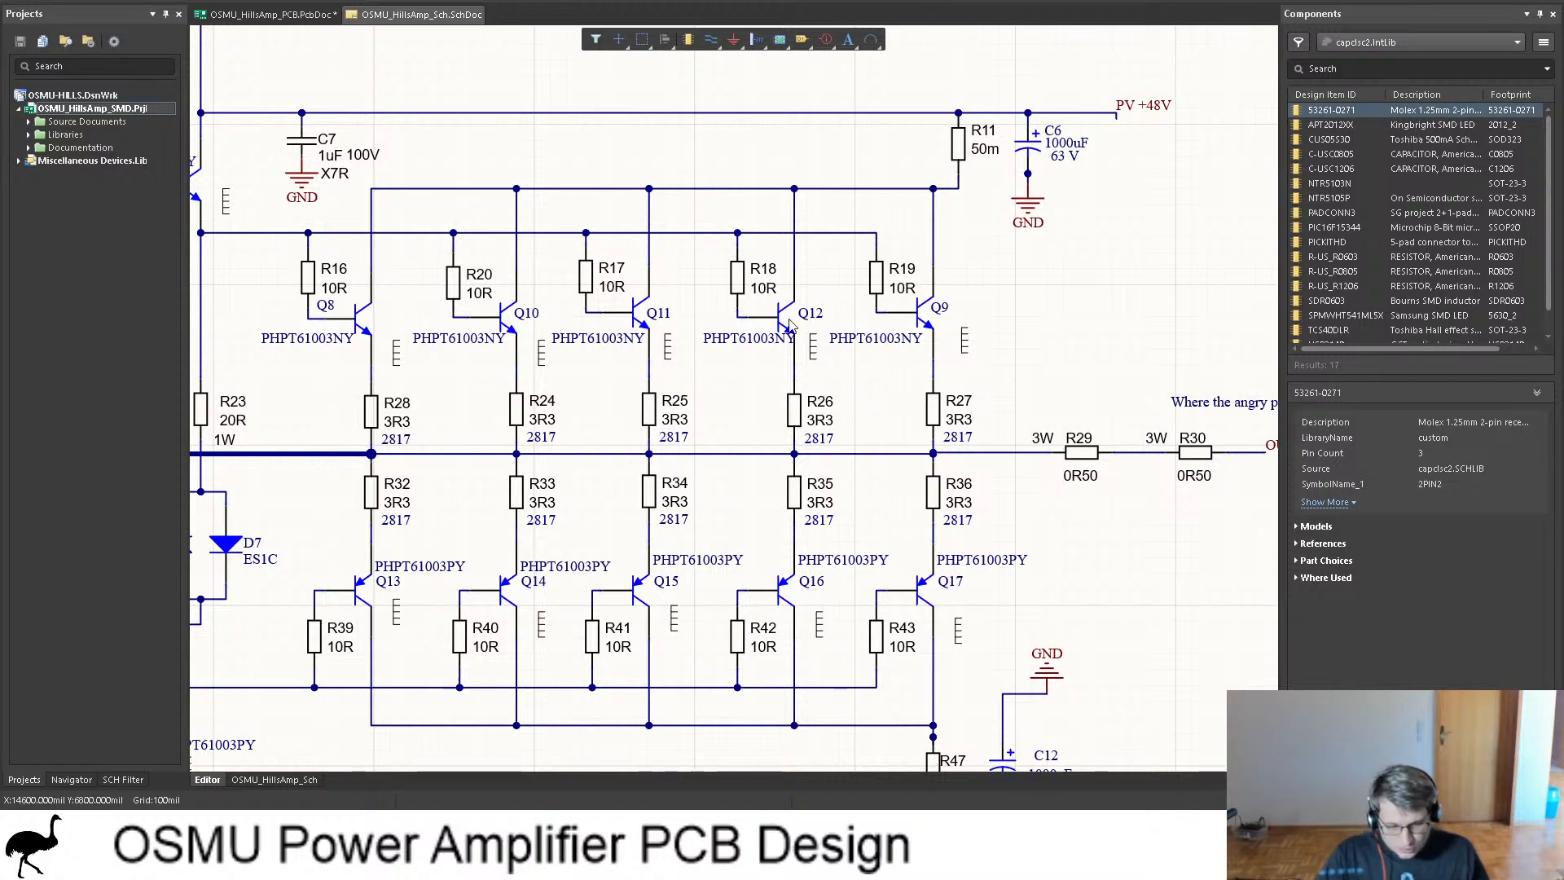
# Step: Place output transistor Q10 on the PCB, slightly above and to the right of the board's origin
pyautogui.click(277, 15)
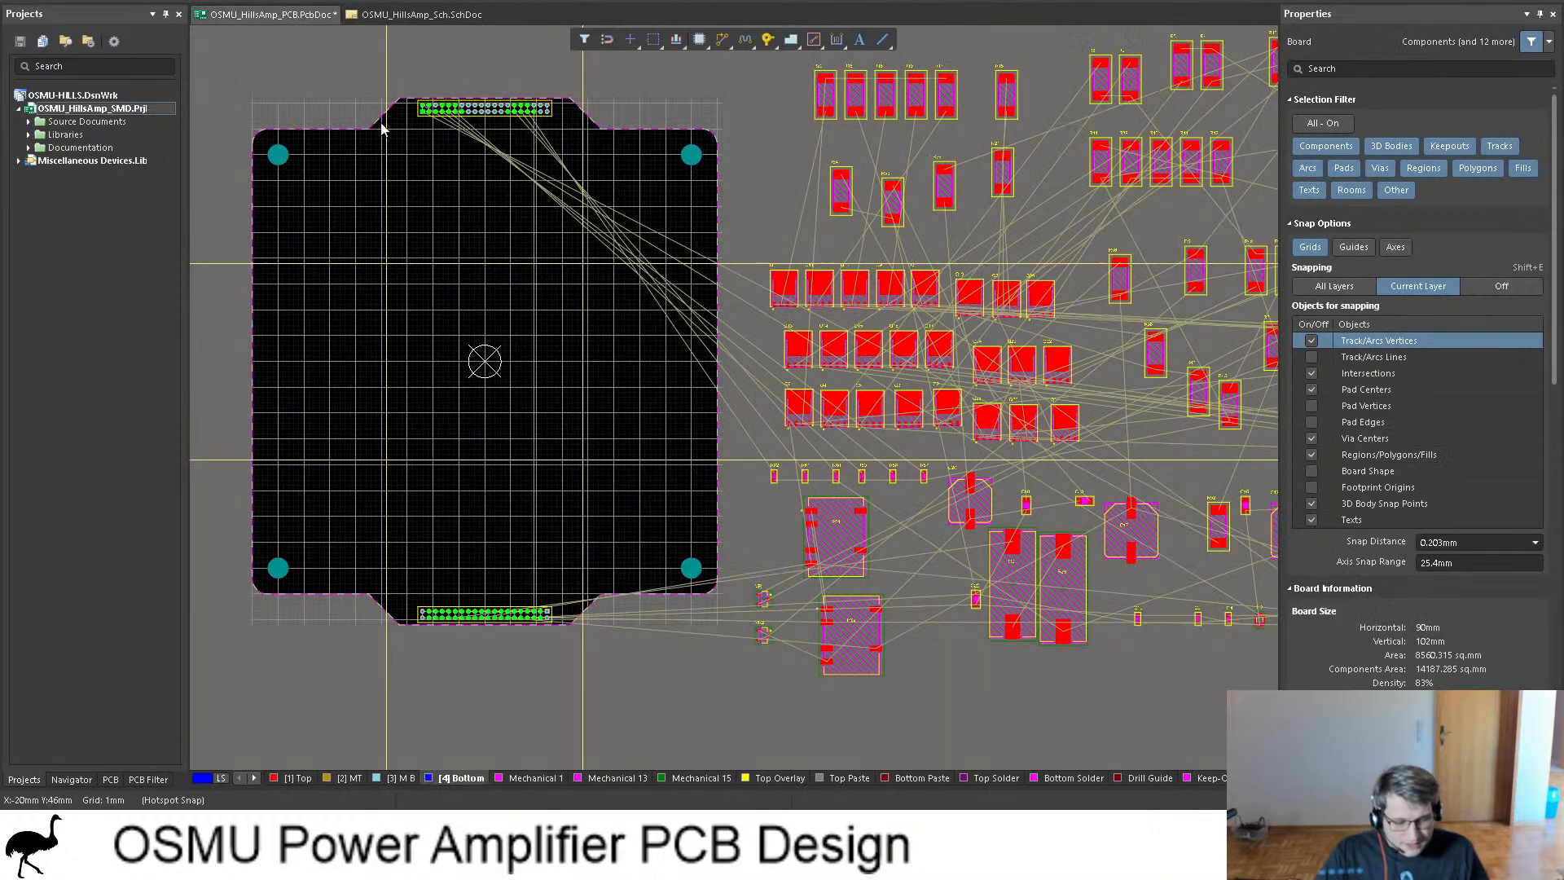
pyautogui.keyDown('ctrl'); pyautogui.scroll(5, 957, 358); pyautogui.keyUp('ctrl')
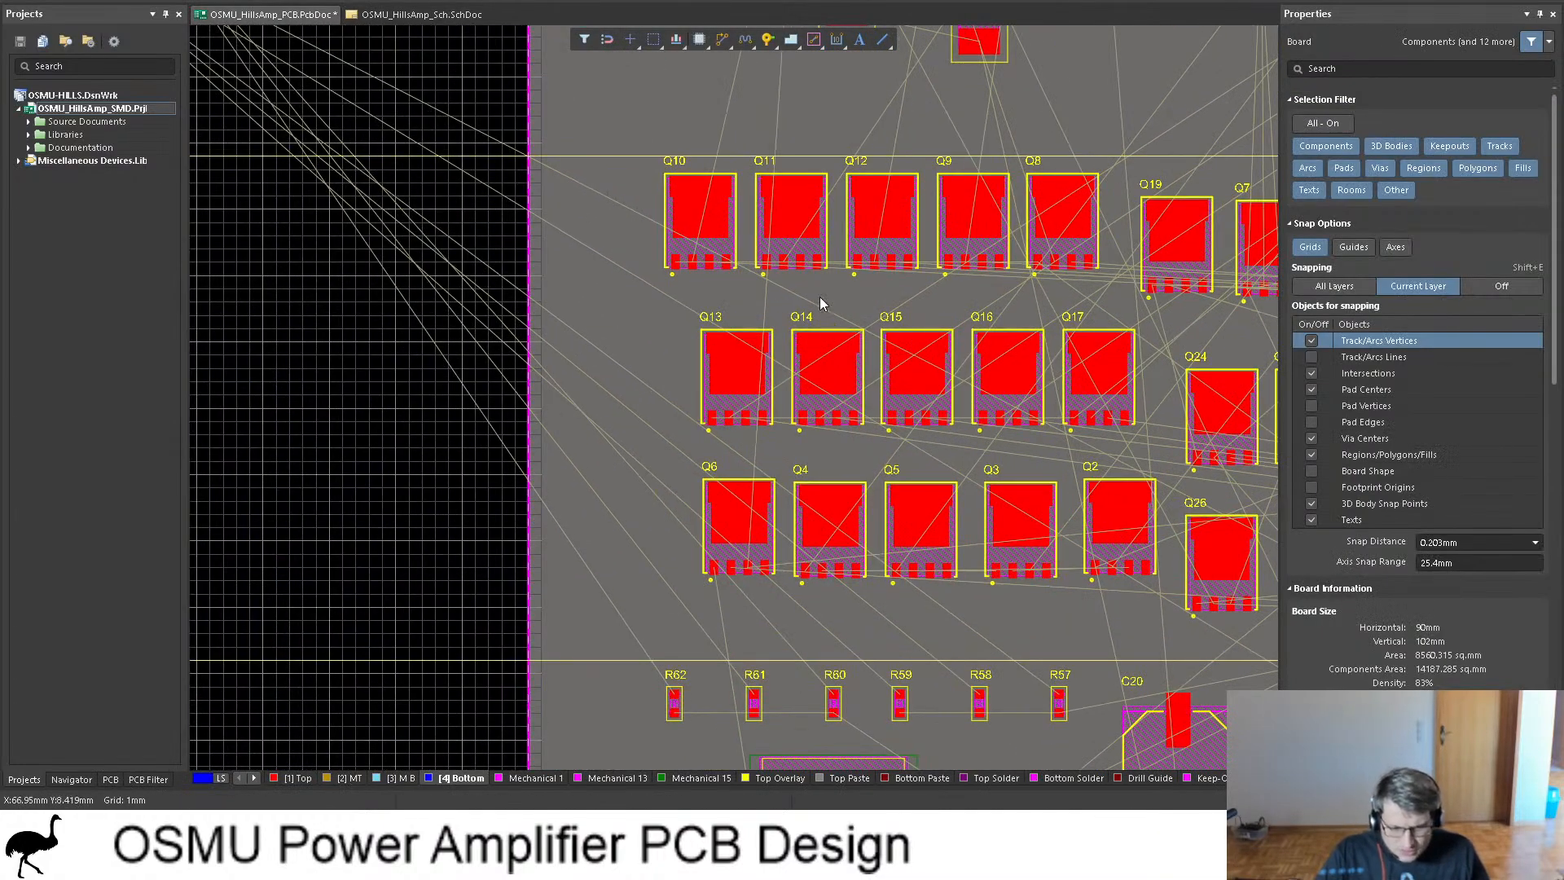
pyautogui.keyDown('ctrl'); pyautogui.scroll(-1, 829, 265); pyautogui.keyUp('ctrl')
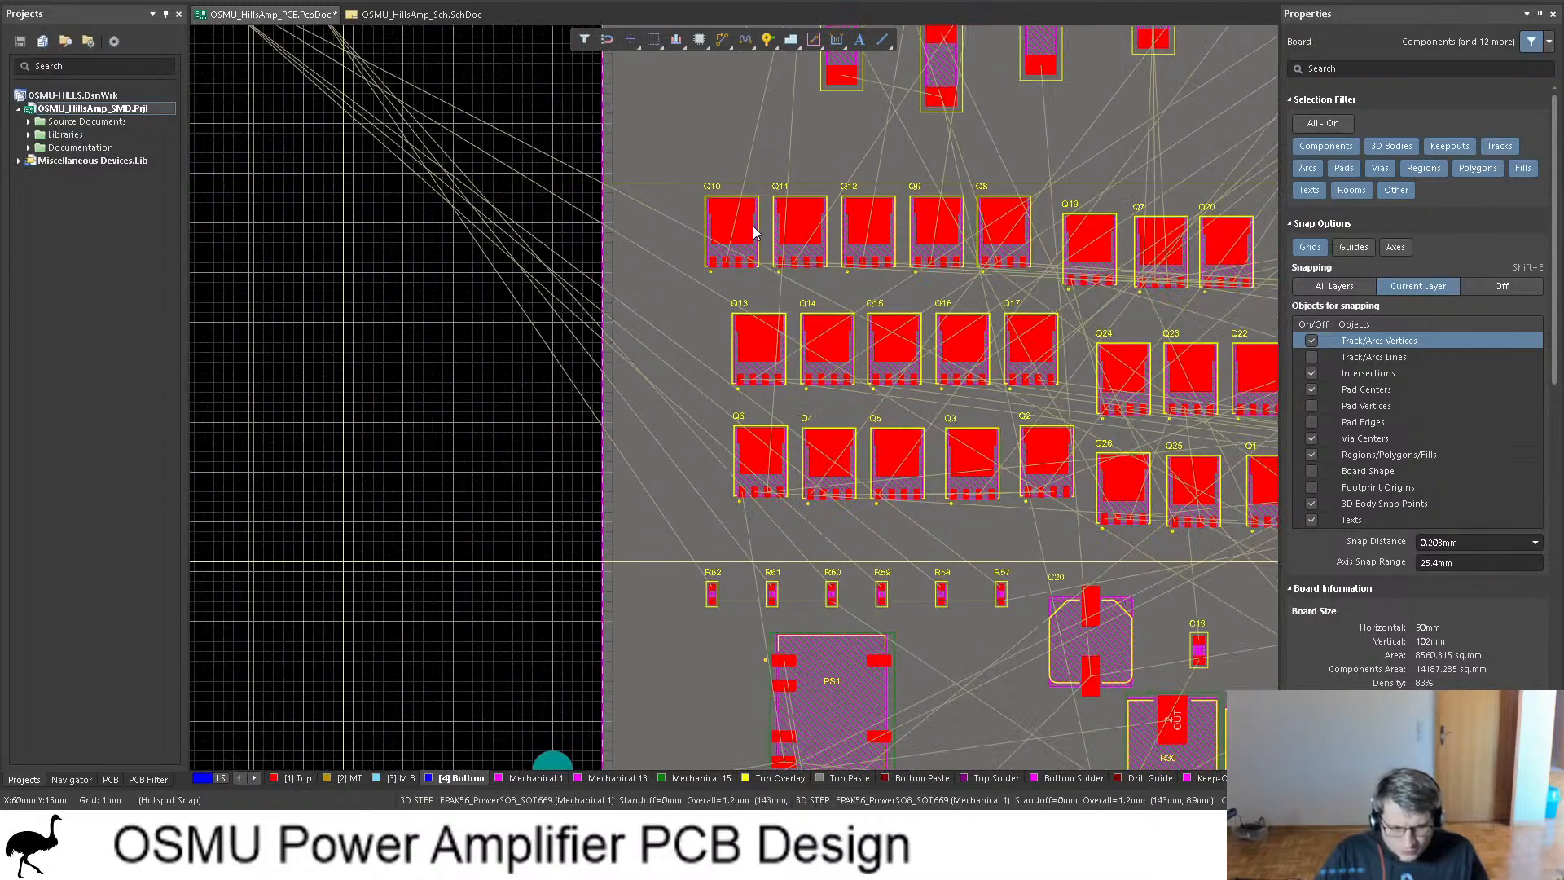
pyautogui.moveTo(727, 257); pyautogui.dragTo(236, 313)
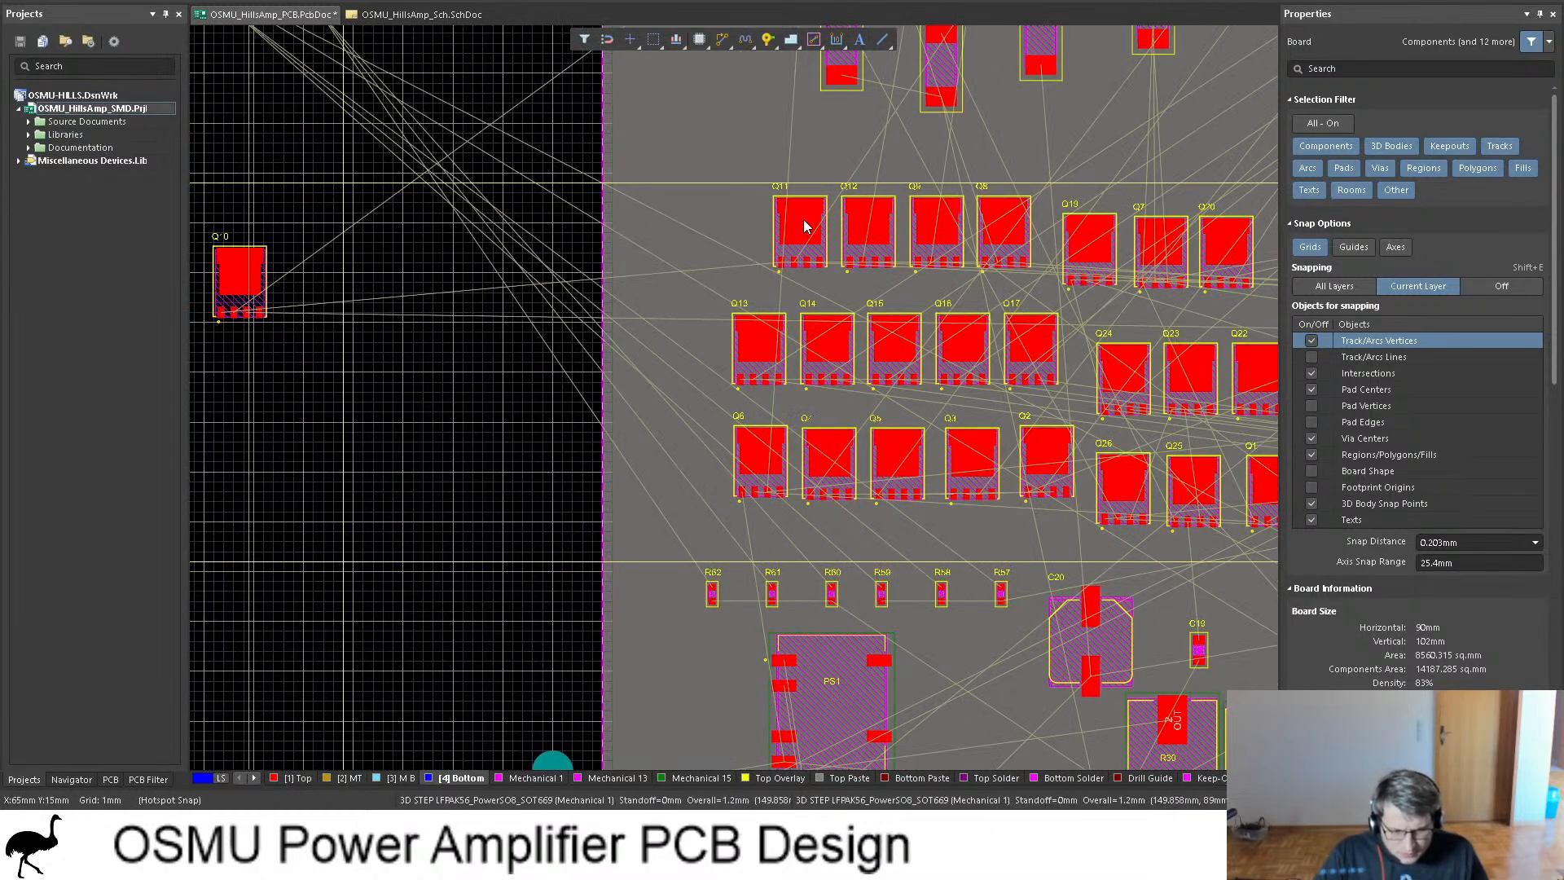
# Step: Bring output transistors Q11 and Q12 onto the board in line with Q10, and put Q8 and Q9 in a row below
pyautogui.moveTo(803, 218); pyautogui.dragTo(330, 314)
pyautogui.moveTo(865, 233); pyautogui.dragTo(437, 281)
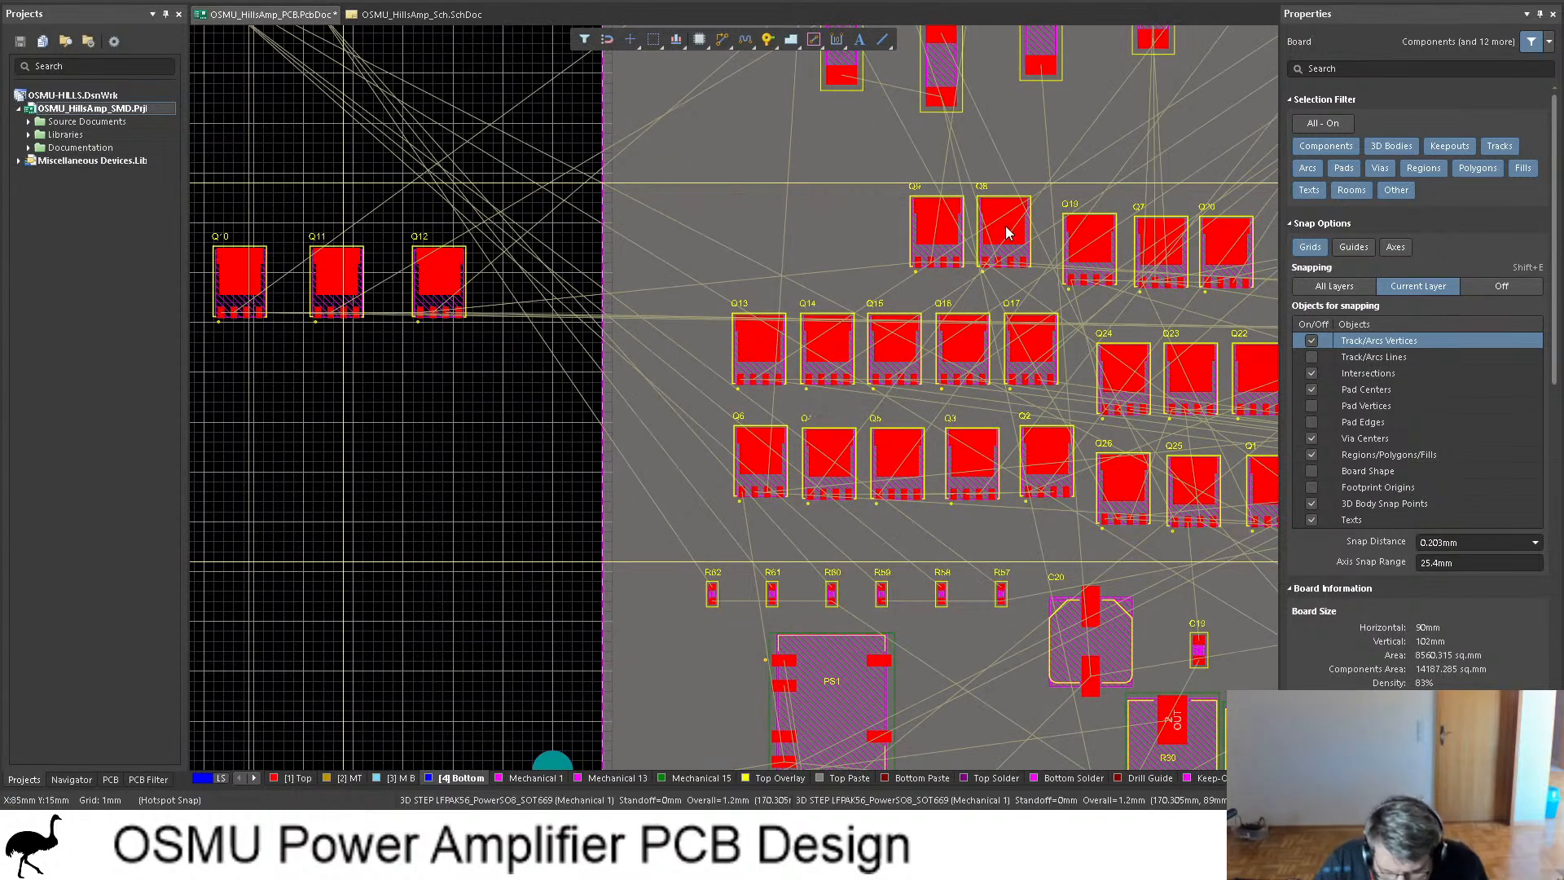
pyautogui.moveTo(1005, 226); pyautogui.dragTo(230, 391)
pyautogui.moveTo(958, 229); pyautogui.dragTo(294, 391)
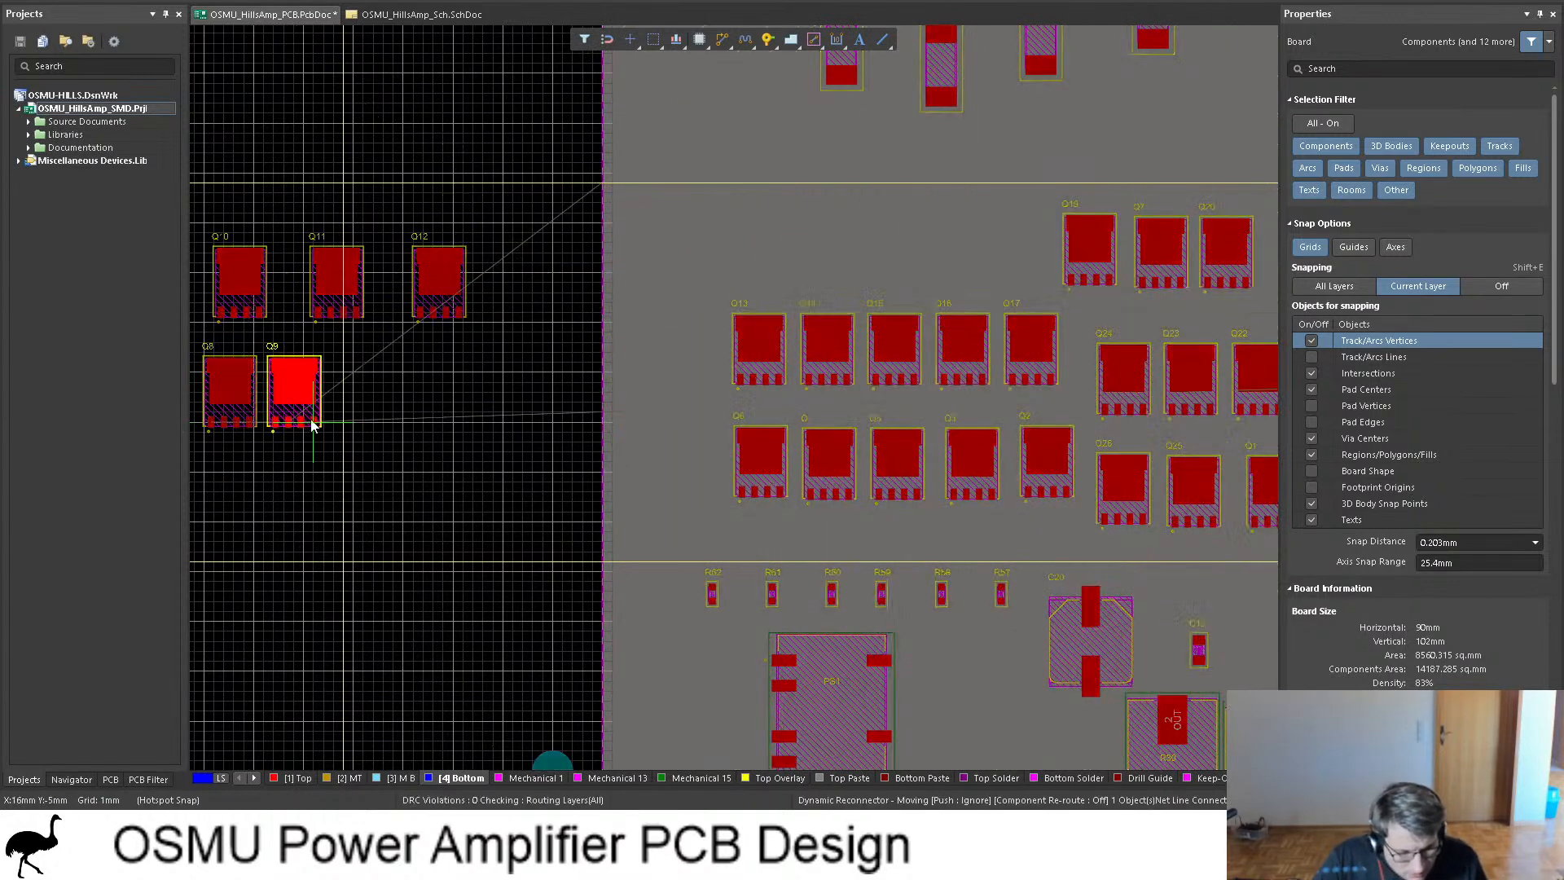
pyautogui.keyDown('shift'); pyautogui.hscroll(-3, 770, 360); pyautogui.keyUp('shift')
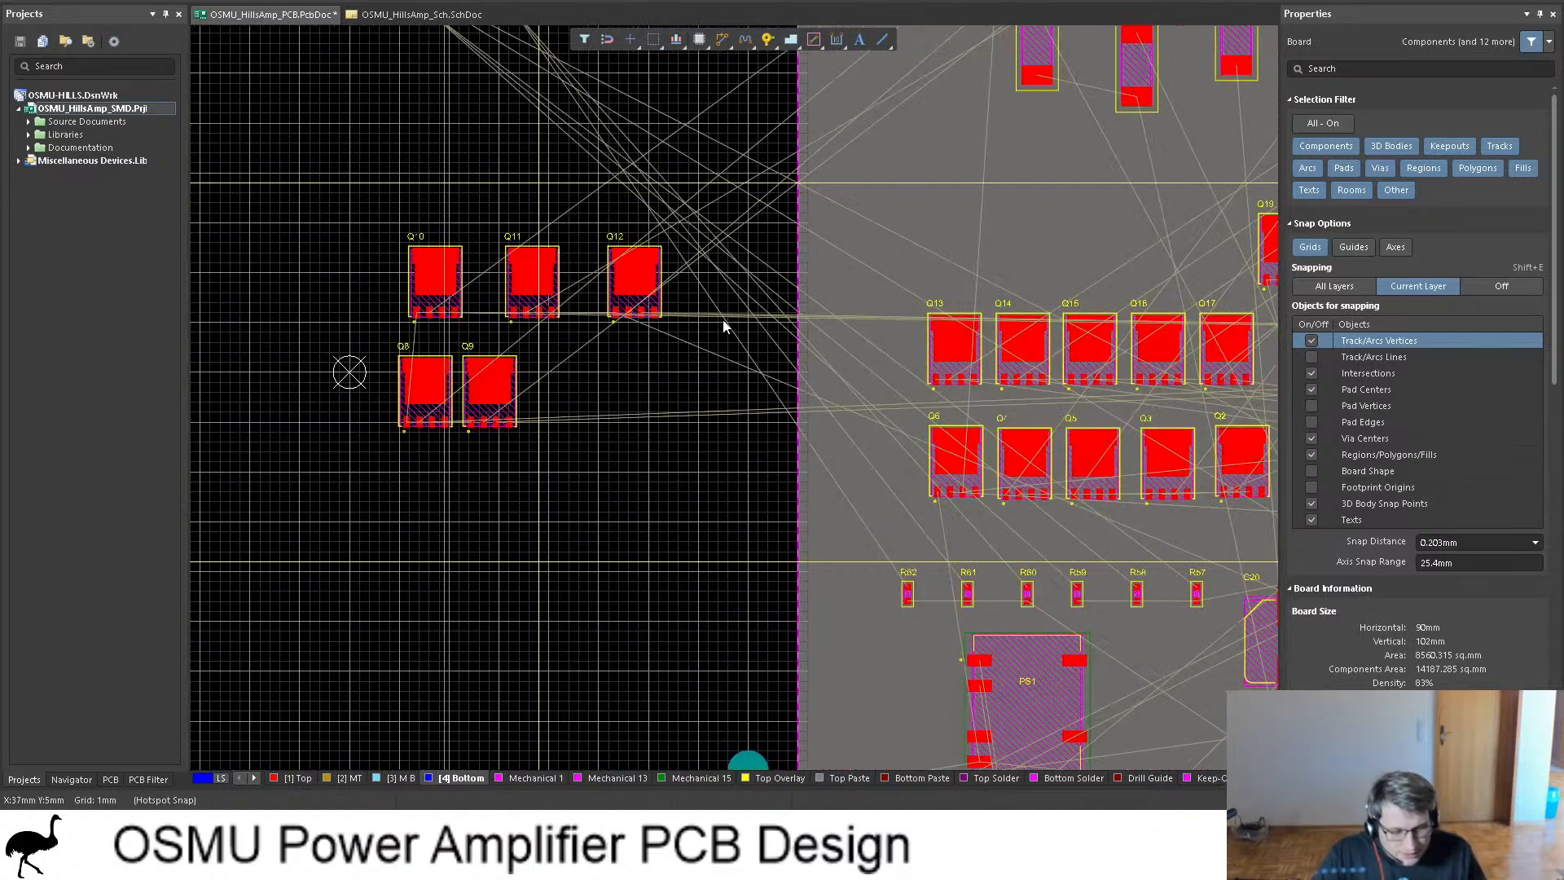
# Step: Return heat sink HS1 to X 0 mm, Y 0 mm and lock its position
pyautogui.moveTo(419, 274); pyautogui.dragTo(570, 351)
pyautogui.scroll(-1, 759, 309)
pyautogui.scroll(-3, 758, 310)
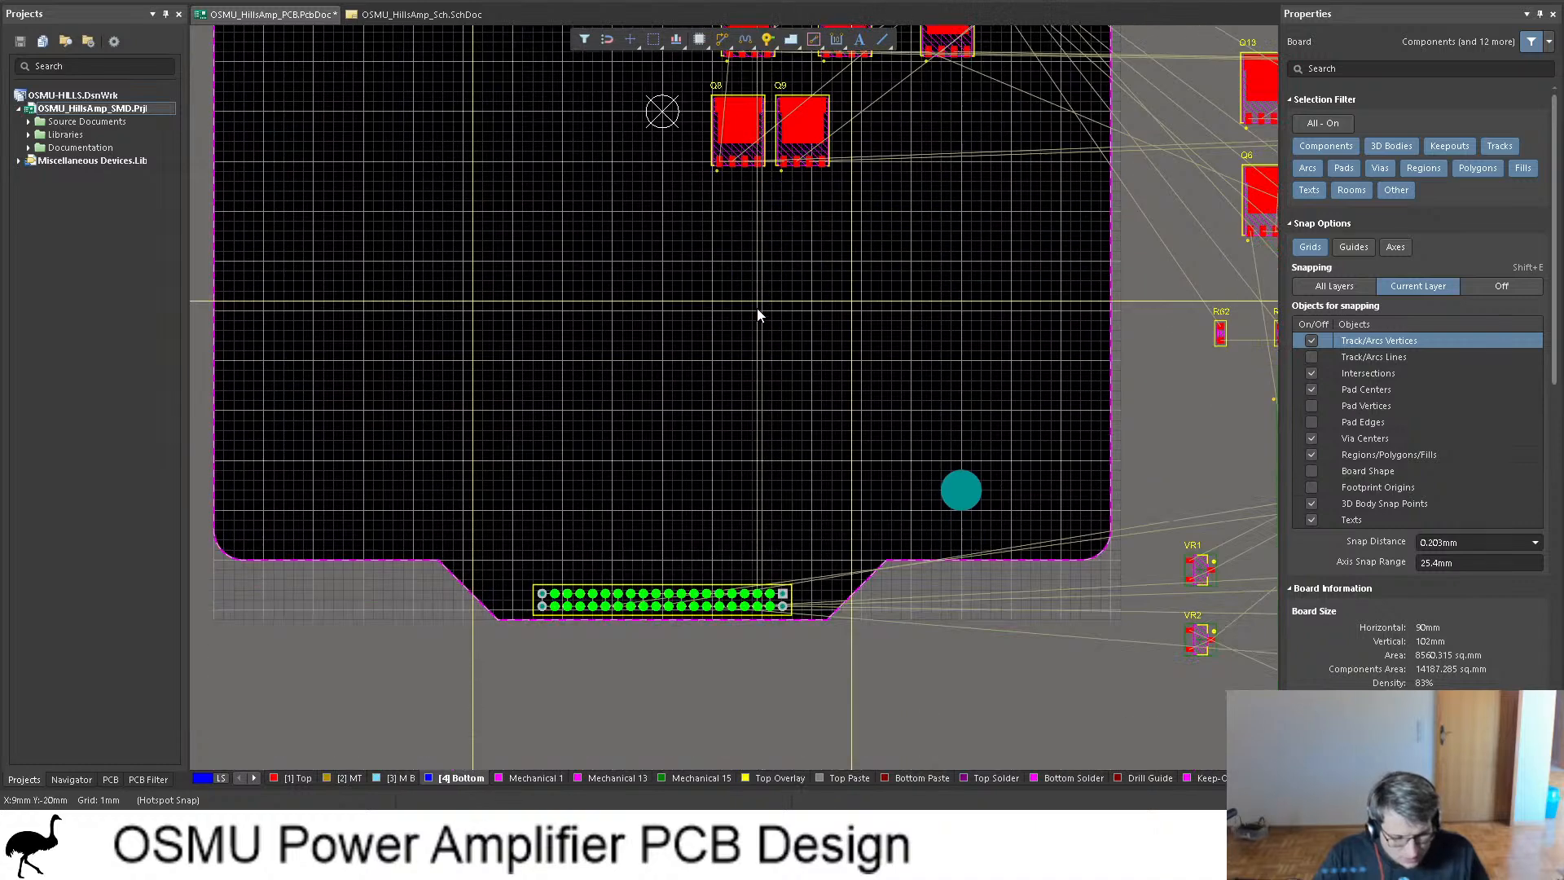
pyautogui.click(951, 354)
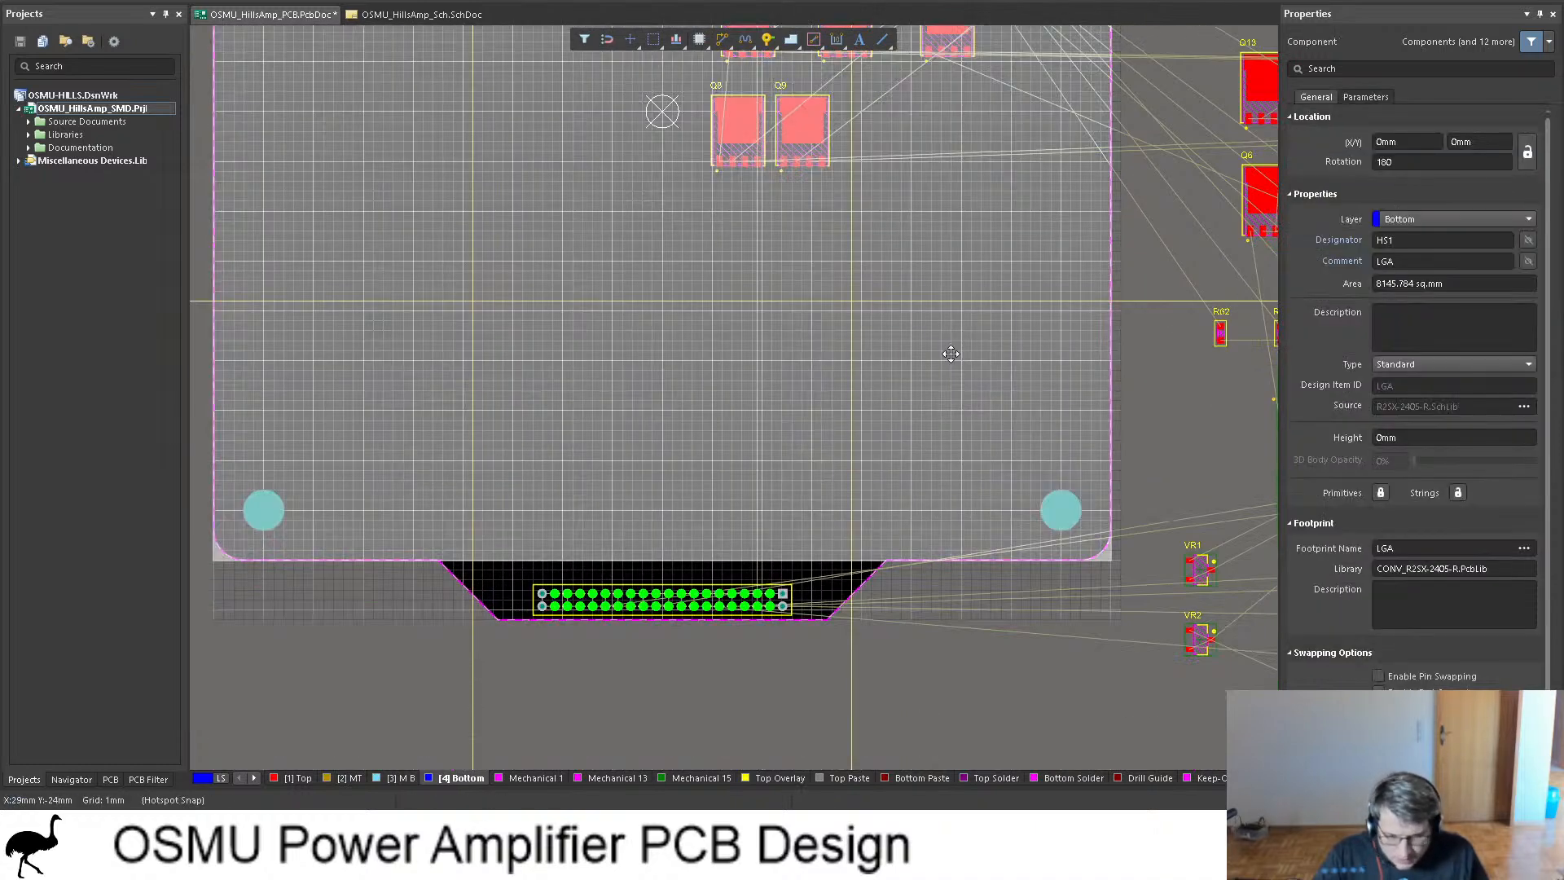
pyautogui.click(1186, 412)
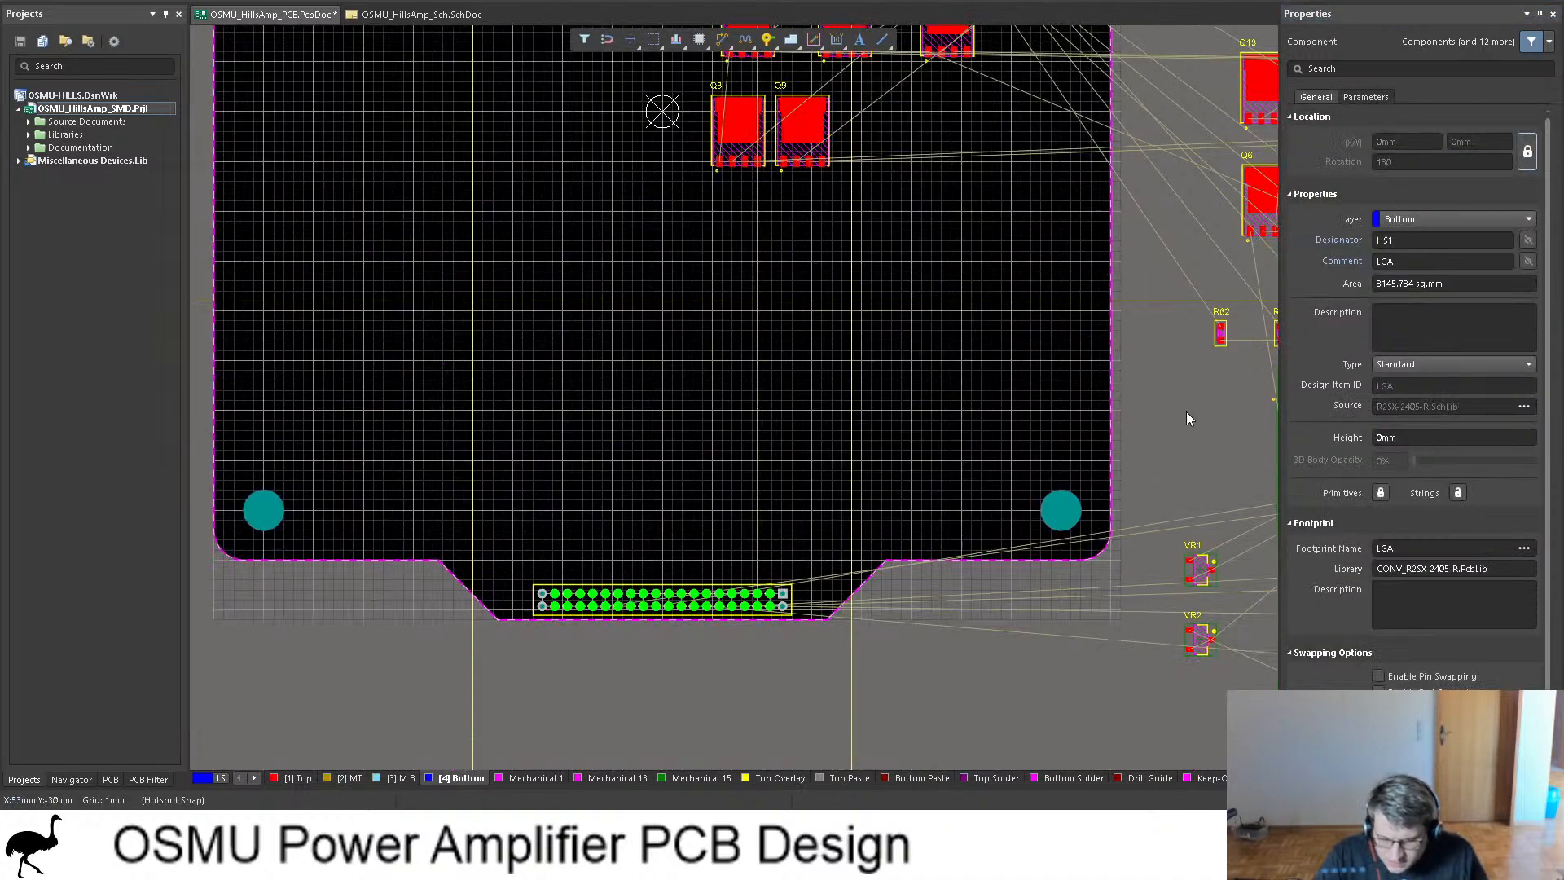
# Step: Try transistor Q8 immediately beside the board's origin, at about X -7.27 mm, Y -2 mm
pyautogui.keyDown('ctrl'); pyautogui.scroll(-2, 1043, 461); pyautogui.keyUp('ctrl')
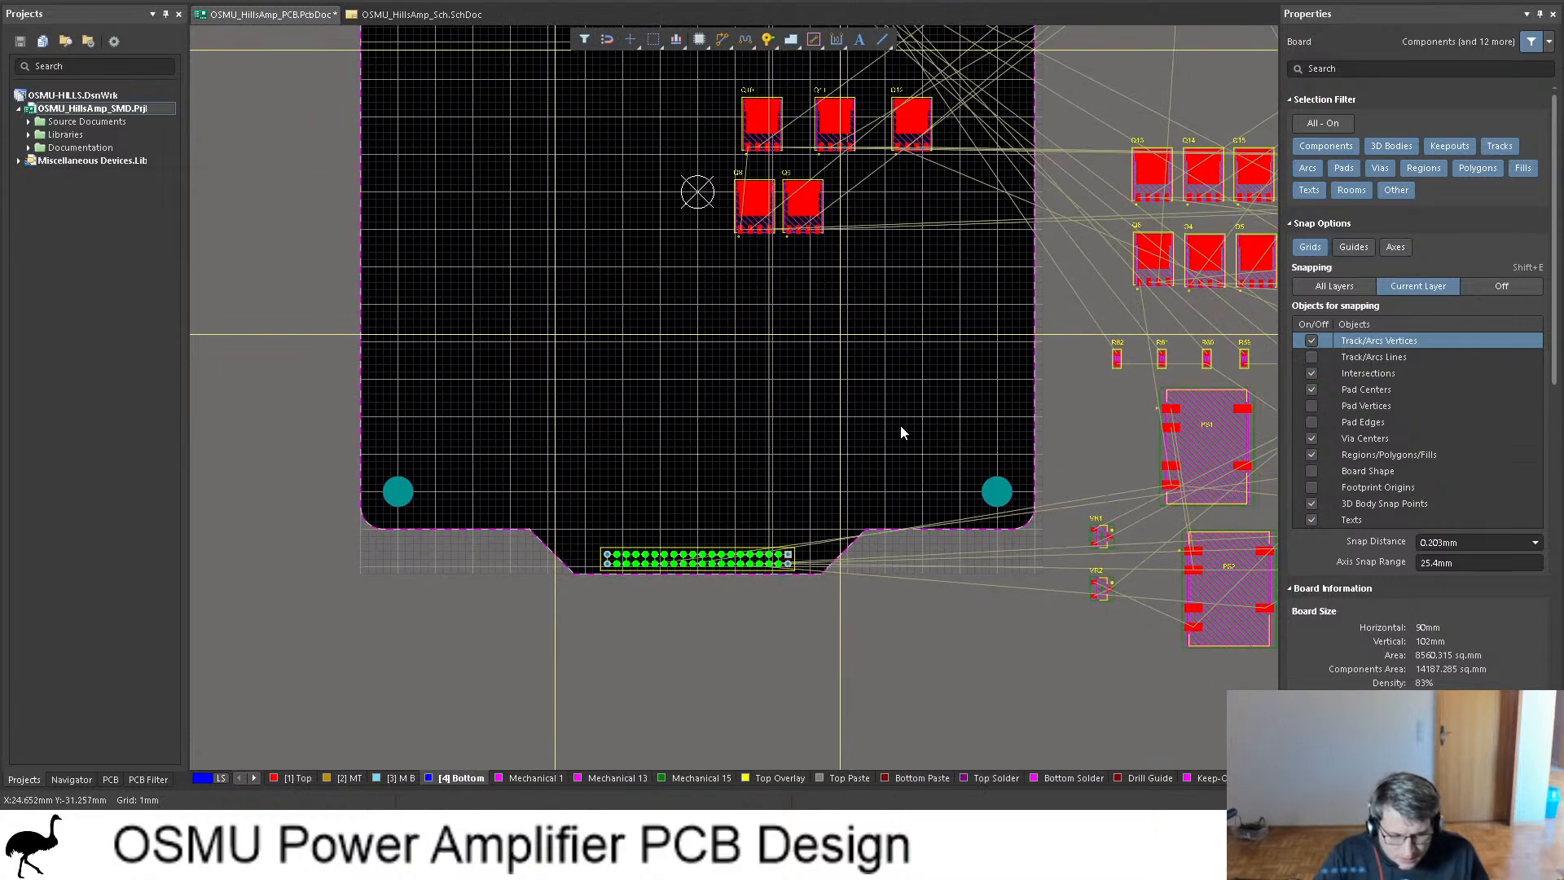
pyautogui.scroll(3, 896, 400)
pyautogui.click(751, 464)
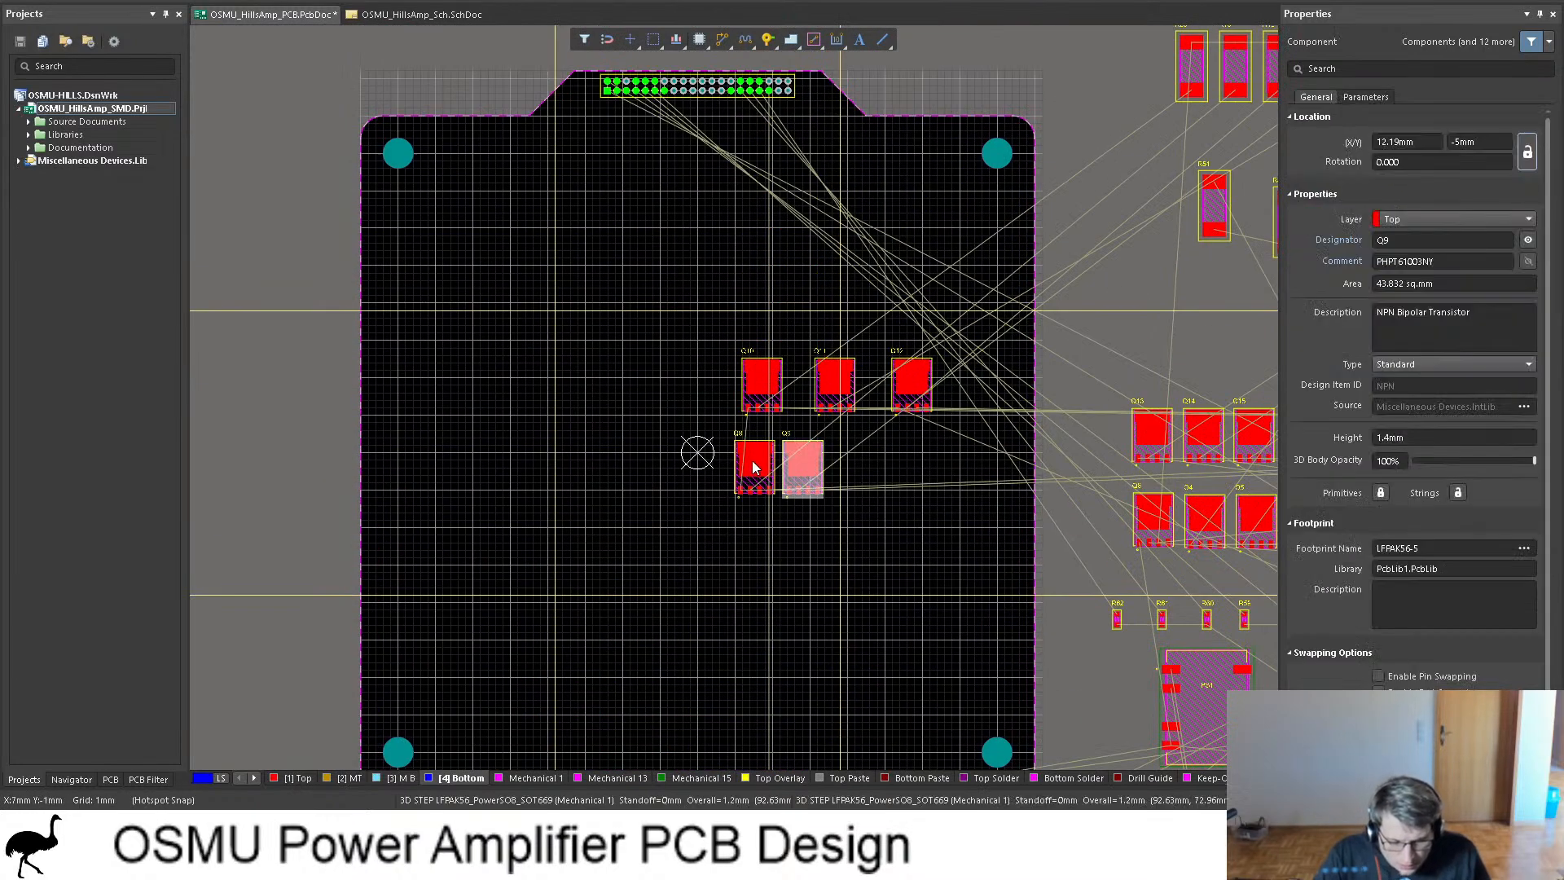
pyautogui.moveTo(751, 468); pyautogui.dragTo(653, 444)
# Step: Compare the headers and transistor placement on the board with the output stage in the schematic
pyautogui.scroll(-2, 652, 505)
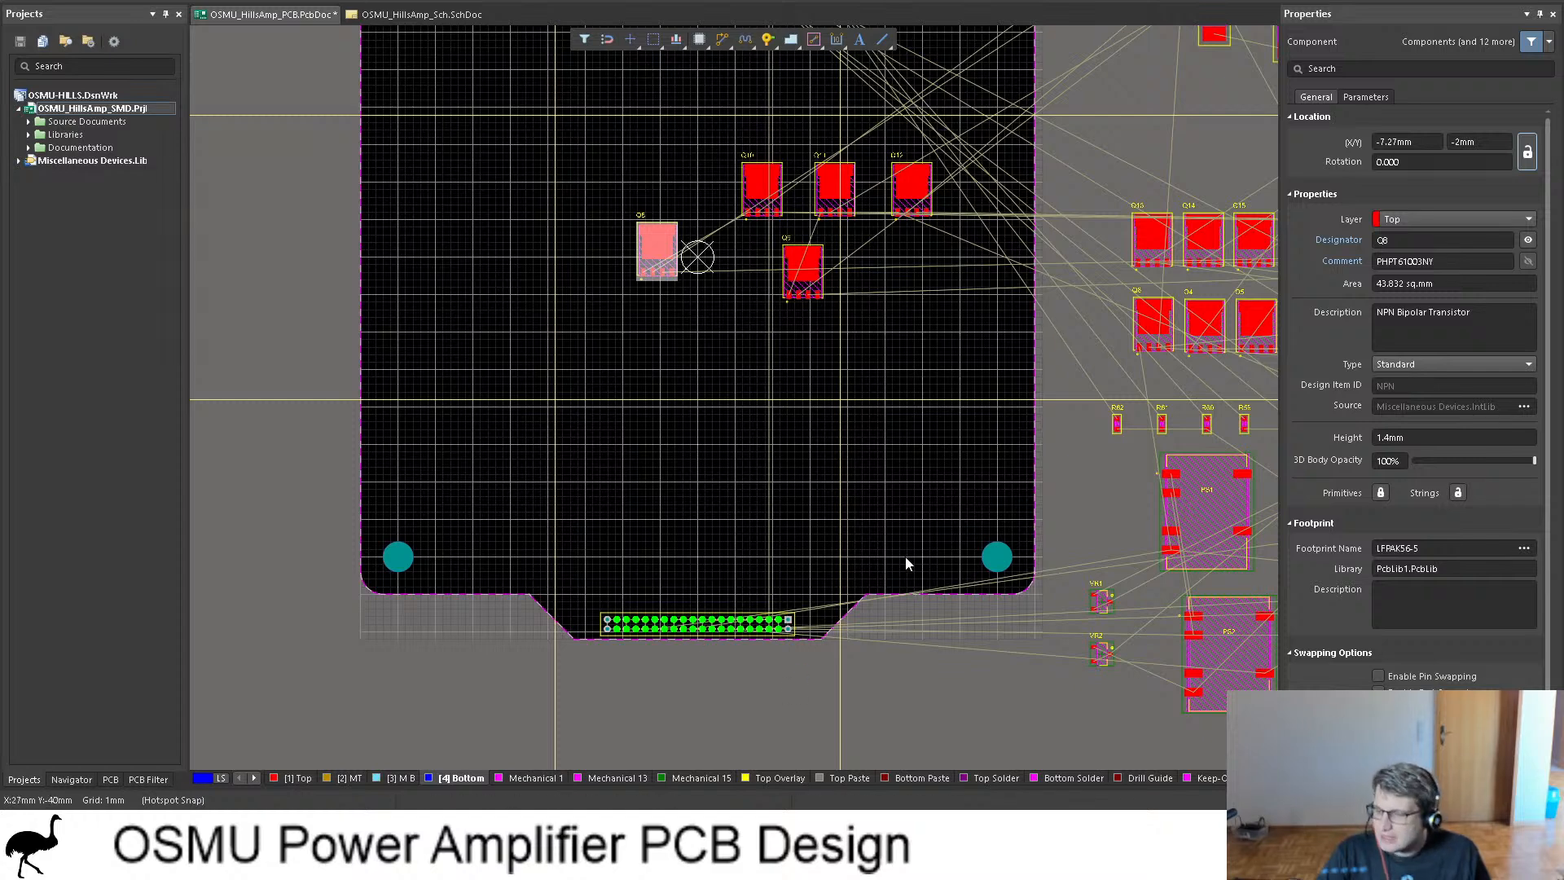
pyautogui.scroll(3, 771, 495)
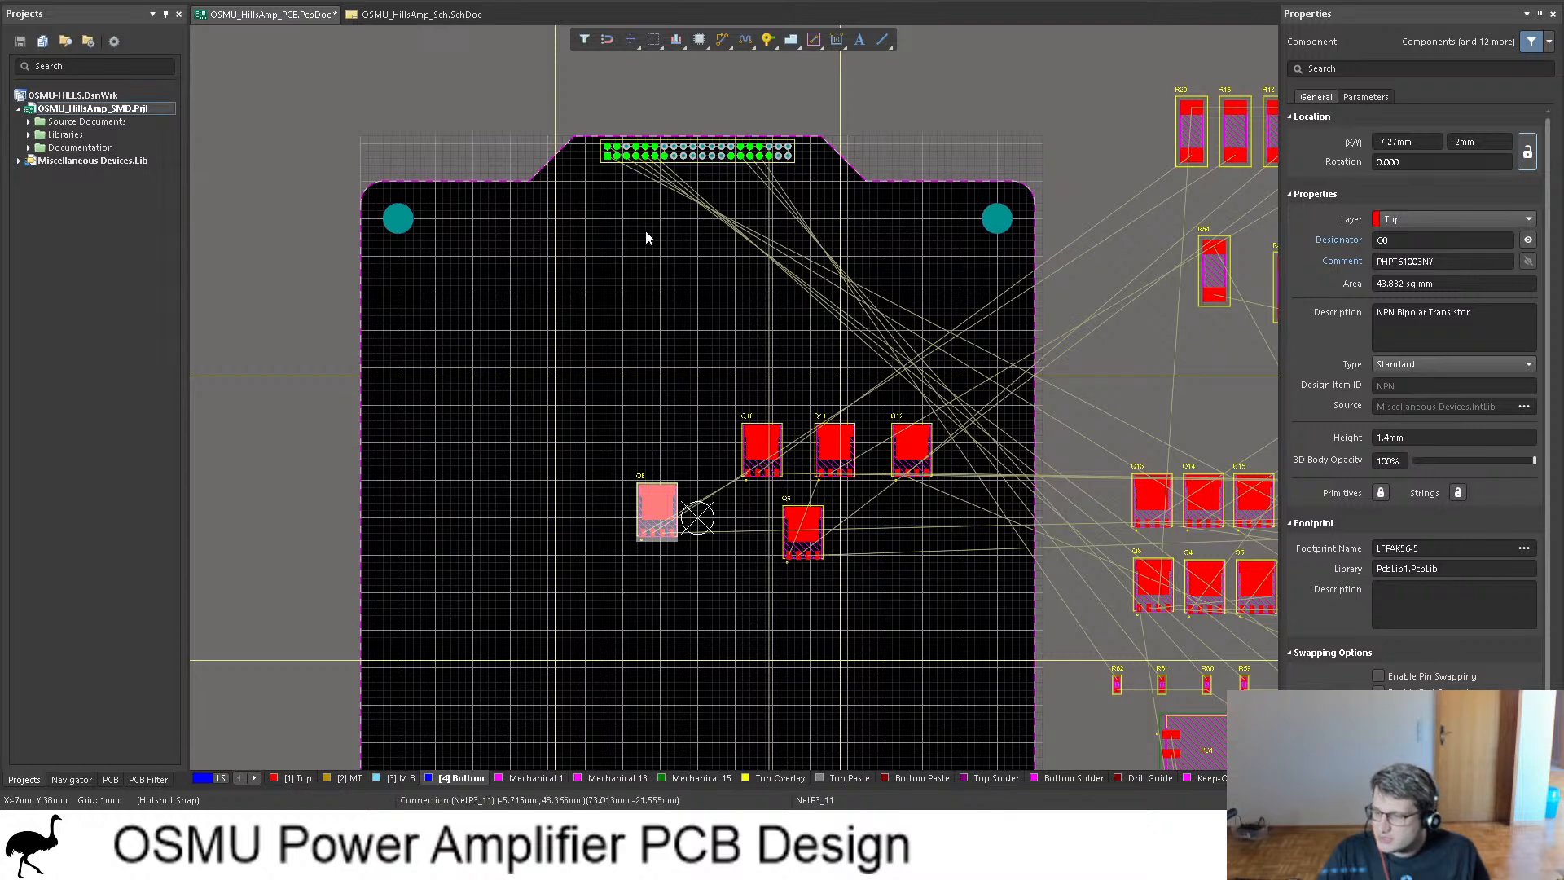
pyautogui.scroll(-3, 678, 427)
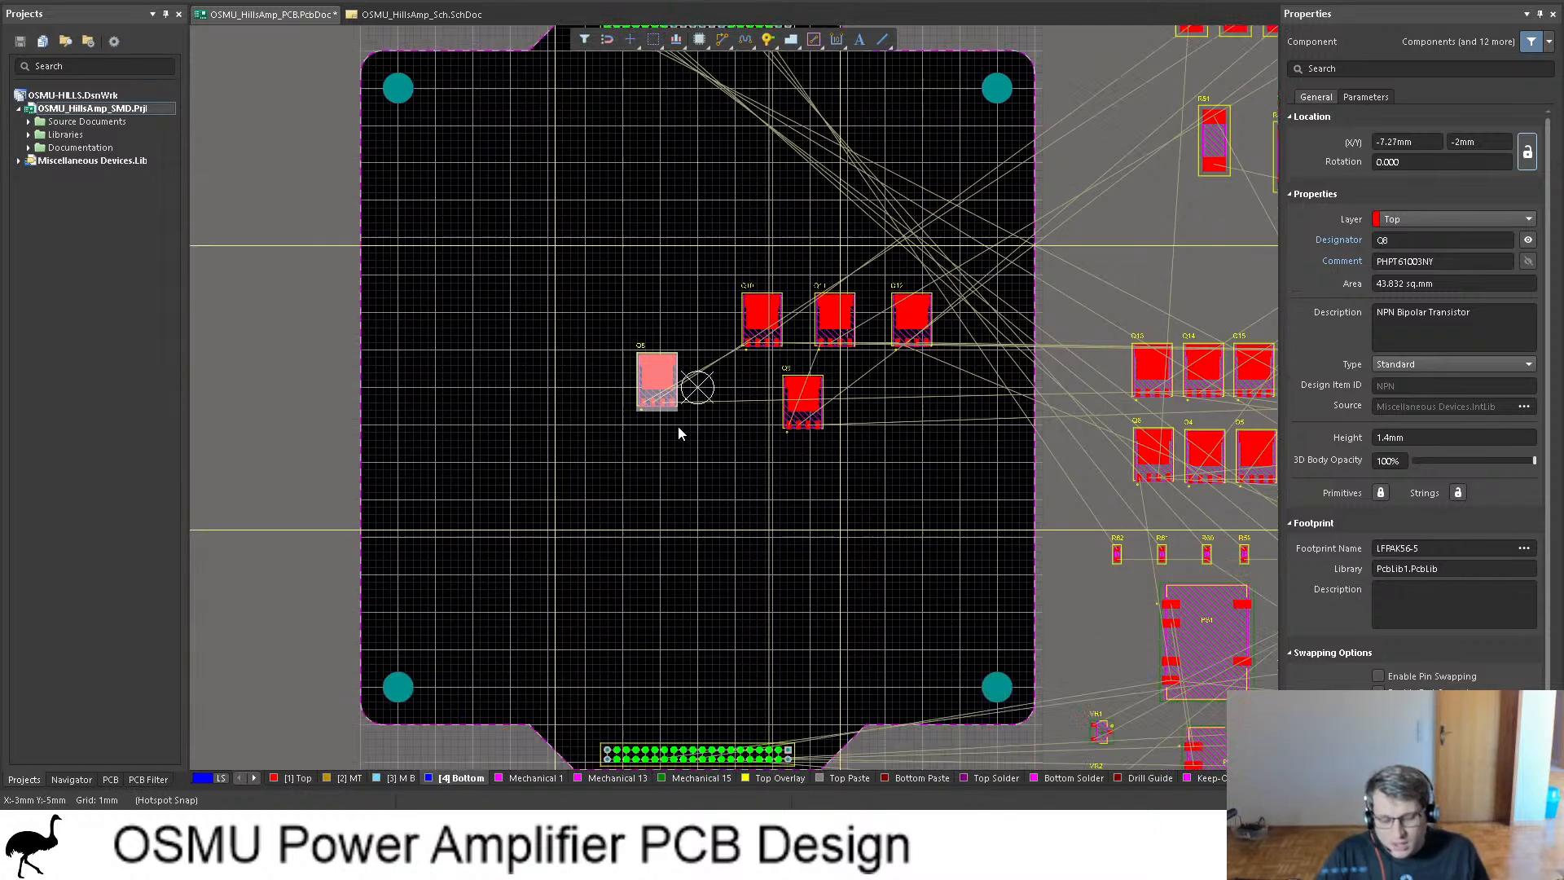
pyautogui.scroll(2, 682, 458)
pyautogui.click(422, 14)
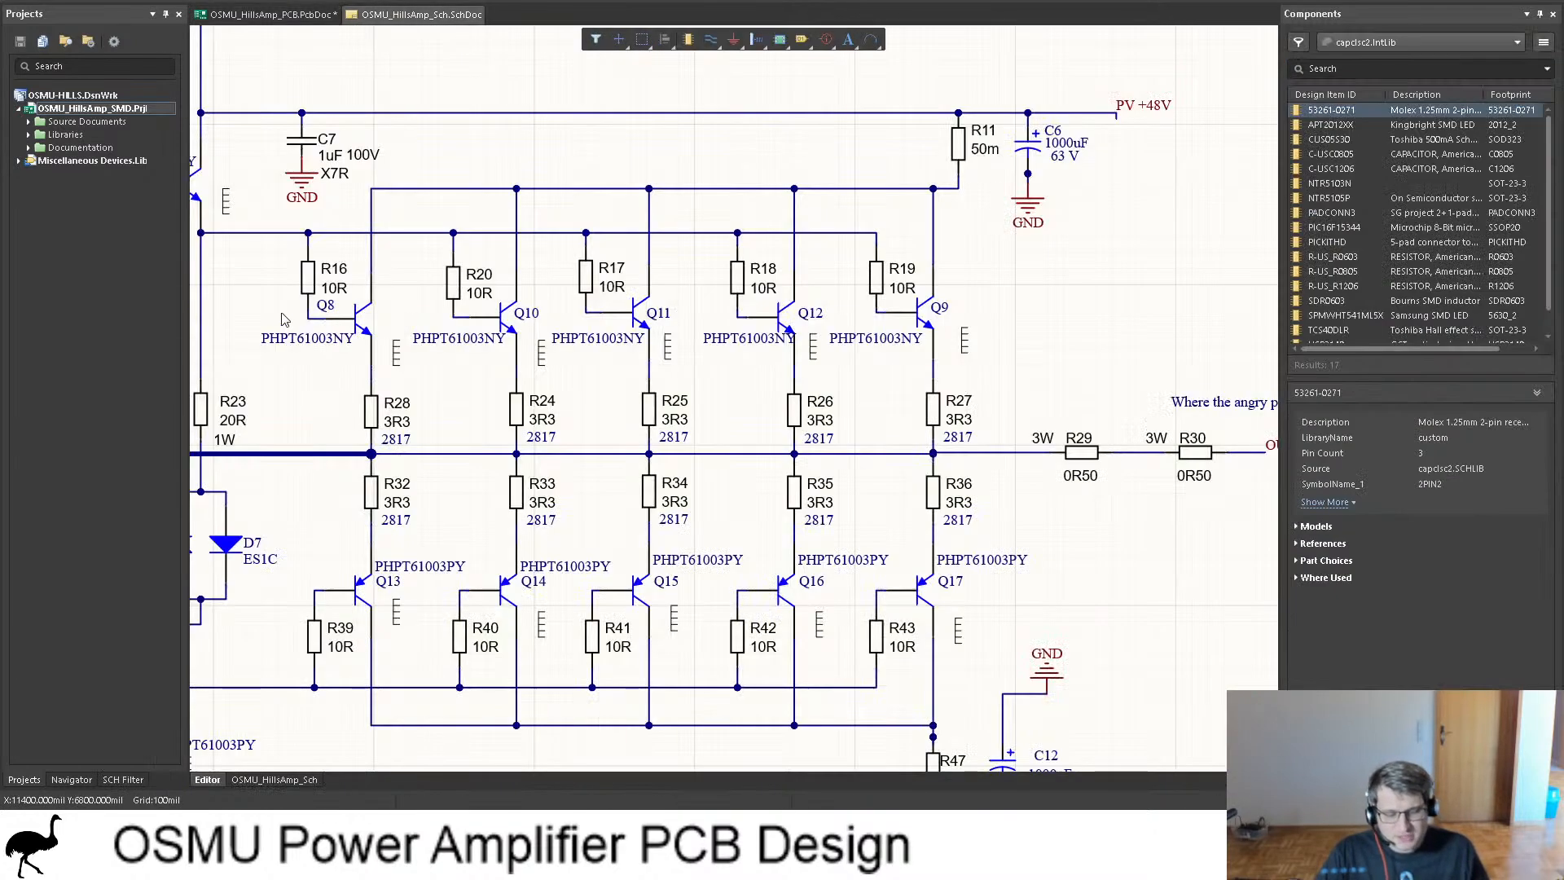
pyautogui.keyDown('ctrl'); pyautogui.scroll(-2, 770, 285); pyautogui.keyUp('ctrl')
pyautogui.keyDown('ctrl'); pyautogui.scroll(-2, 770, 285); pyautogui.keyUp('ctrl')
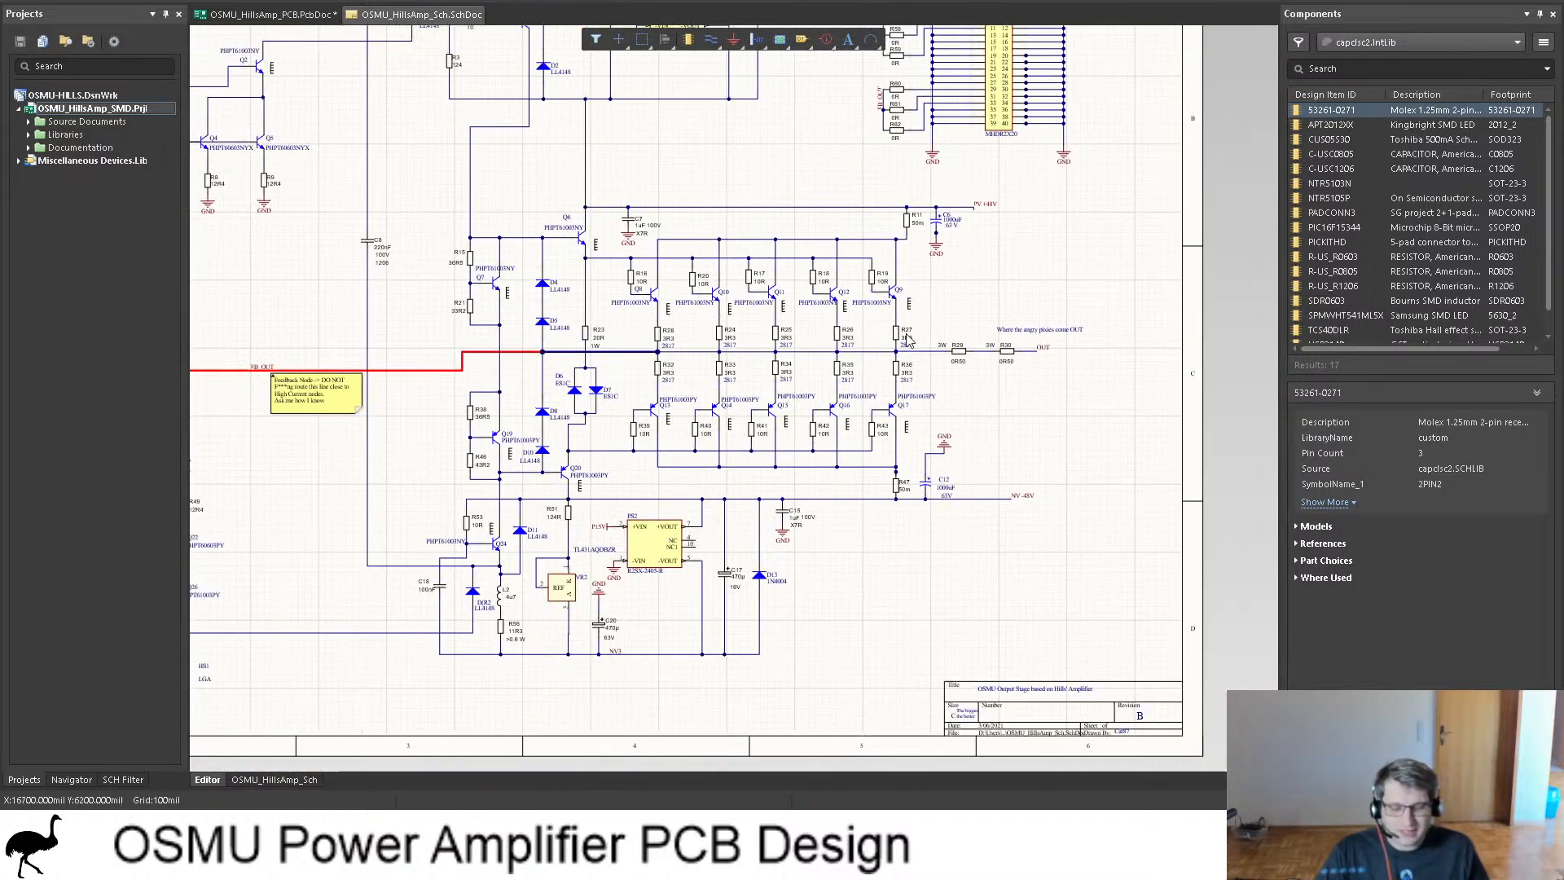
pyautogui.click(290, 16)
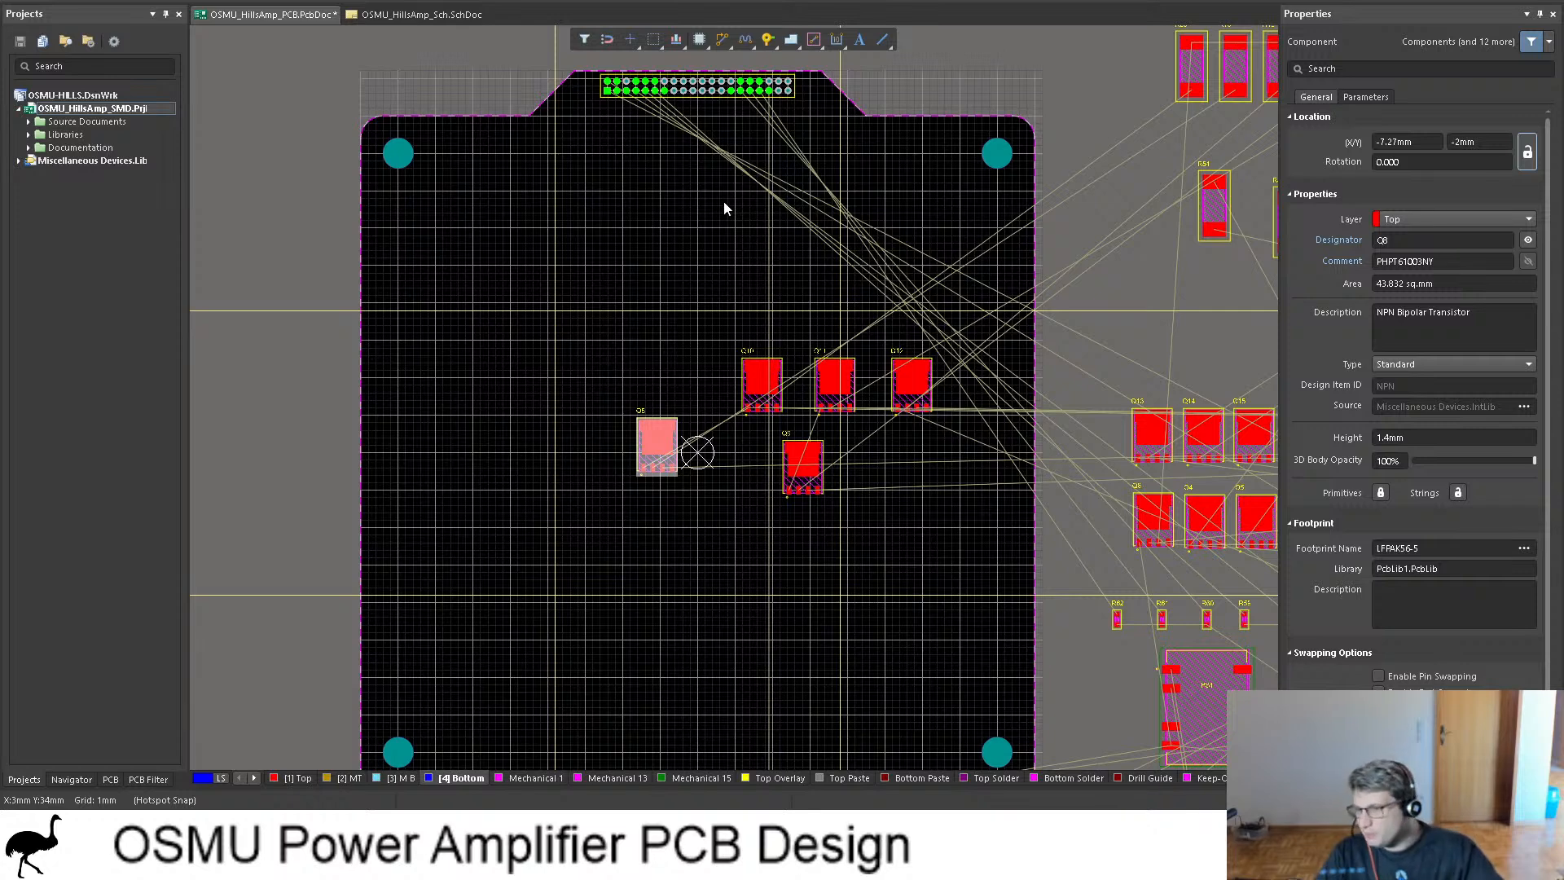
pyautogui.scroll(-2, 701, 204)
pyautogui.scroll(1, 712, 223)
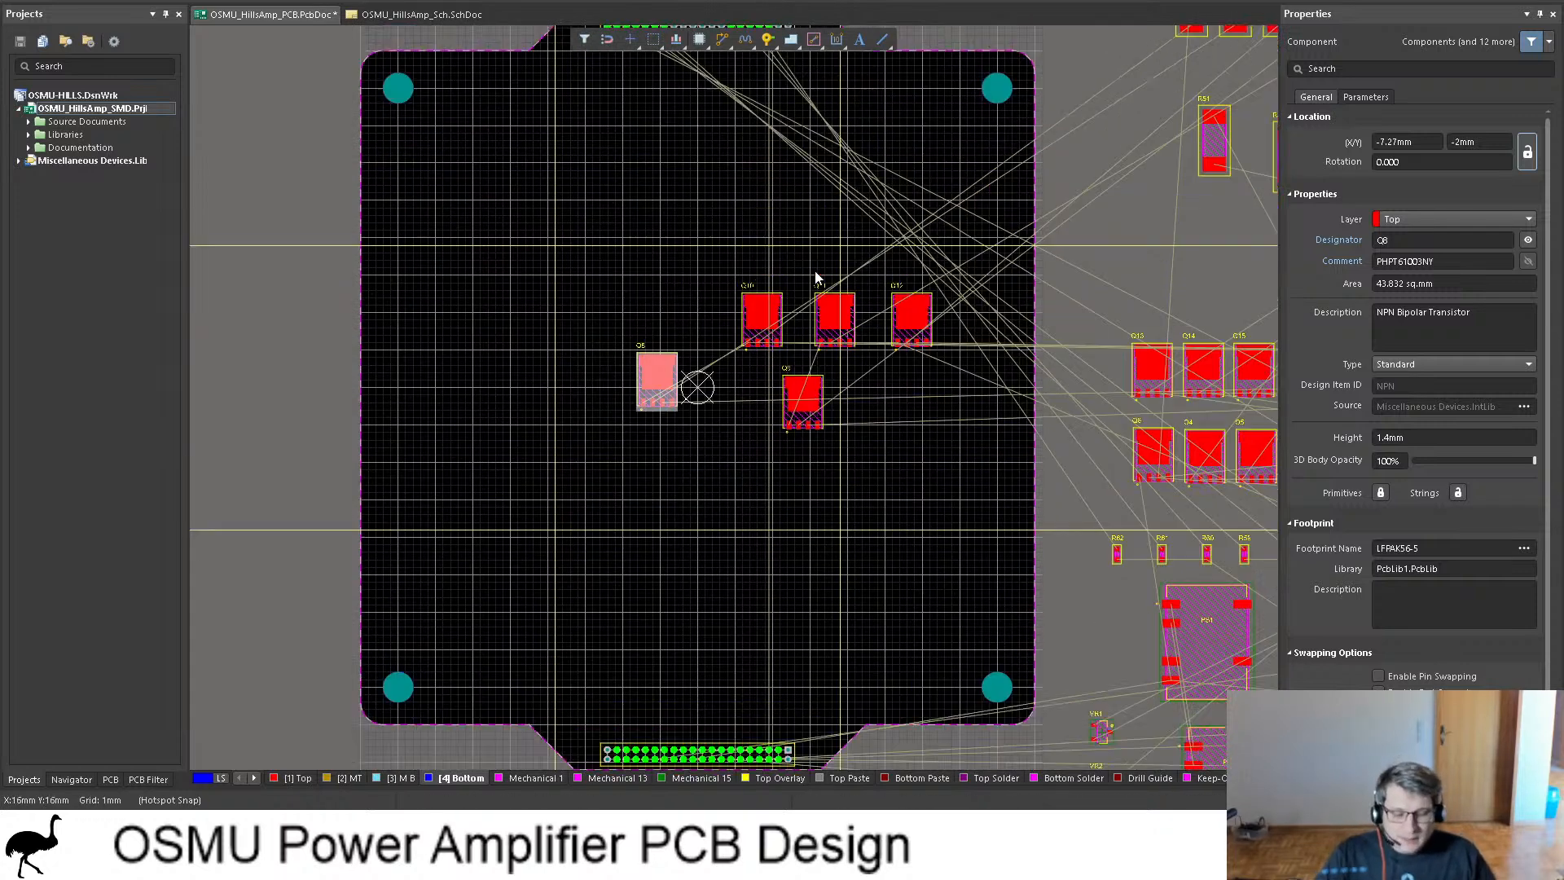
# Step: Rotate Q8 to 90 degrees and move it to about X -11 mm, Y 1.73 mm
pyautogui.moveTo(649, 374); pyautogui.dragTo(601, 368)
pyautogui.press('space')
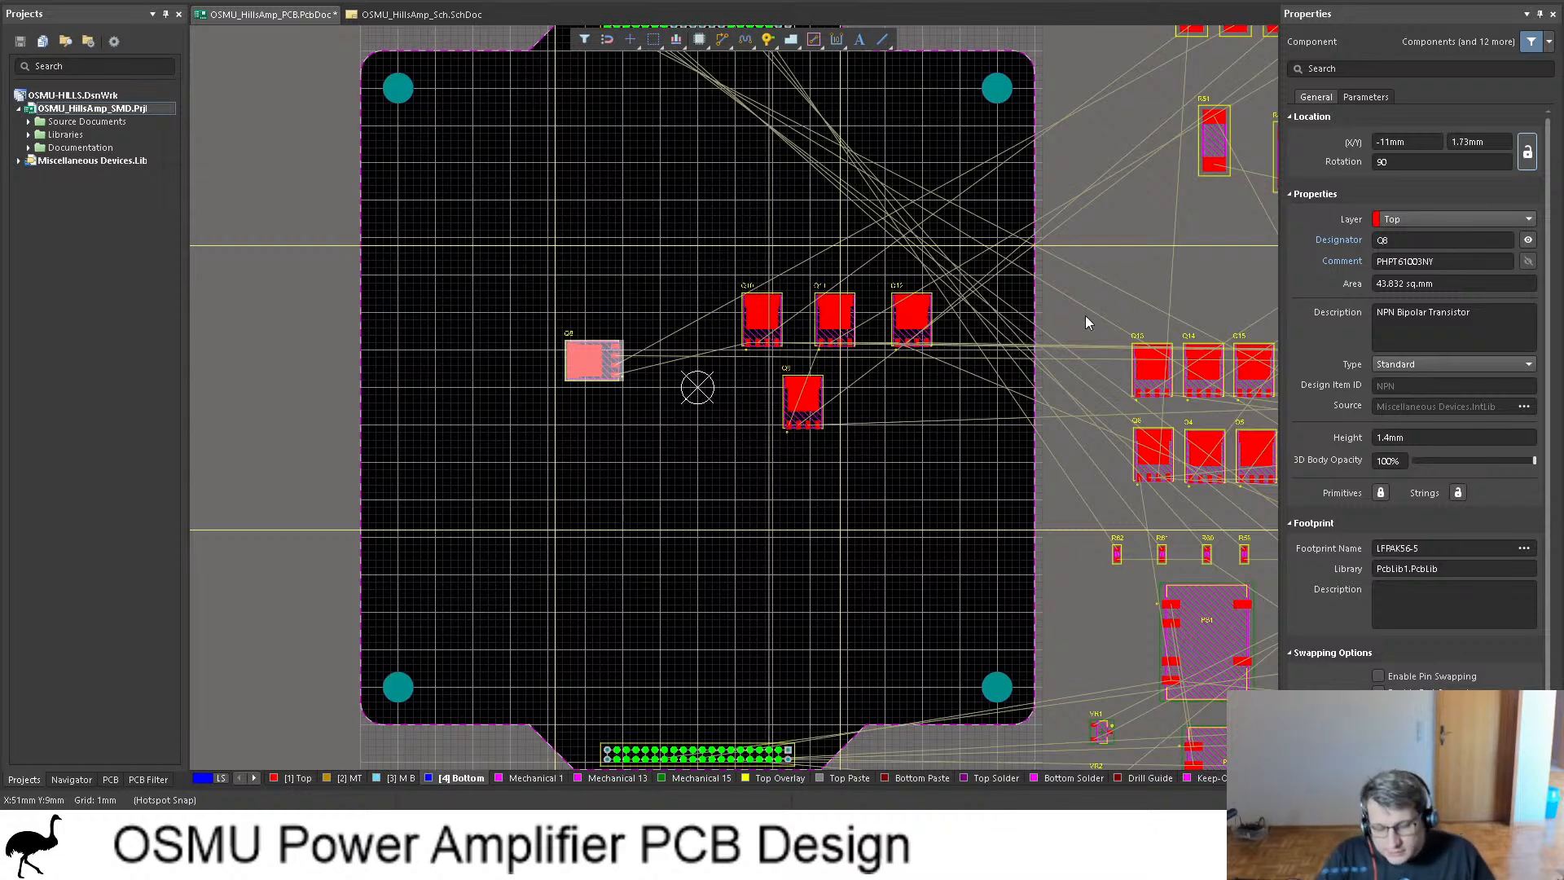
pyautogui.click(1110, 277)
pyautogui.keyDown('ctrl'); pyautogui.scroll(3, 663, 354); pyautogui.keyUp('ctrl')
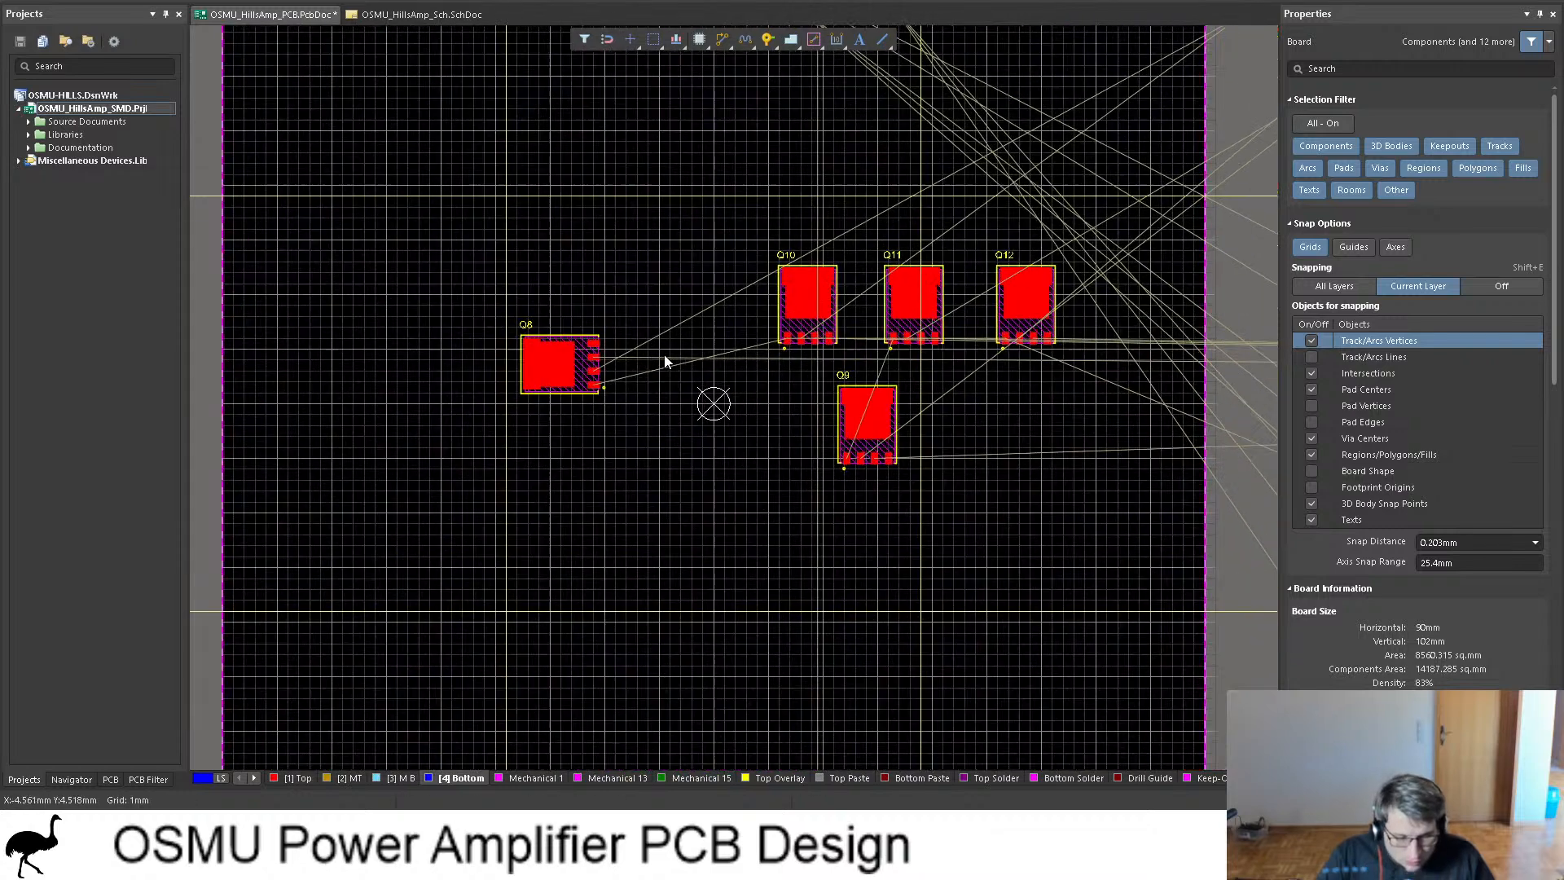
# Step: Rotate Q8 and Q9 to 270 degrees and stack them at X 10 mm to the right of the origin, Q8 above Q9
pyautogui.moveTo(521, 362); pyautogui.dragTo(828, 541)
pyautogui.press('space')
pyautogui.press('space')
pyautogui.moveTo(896, 442); pyautogui.dragTo(834, 634)
pyautogui.press('space')
pyautogui.press('space')
pyautogui.press('space')
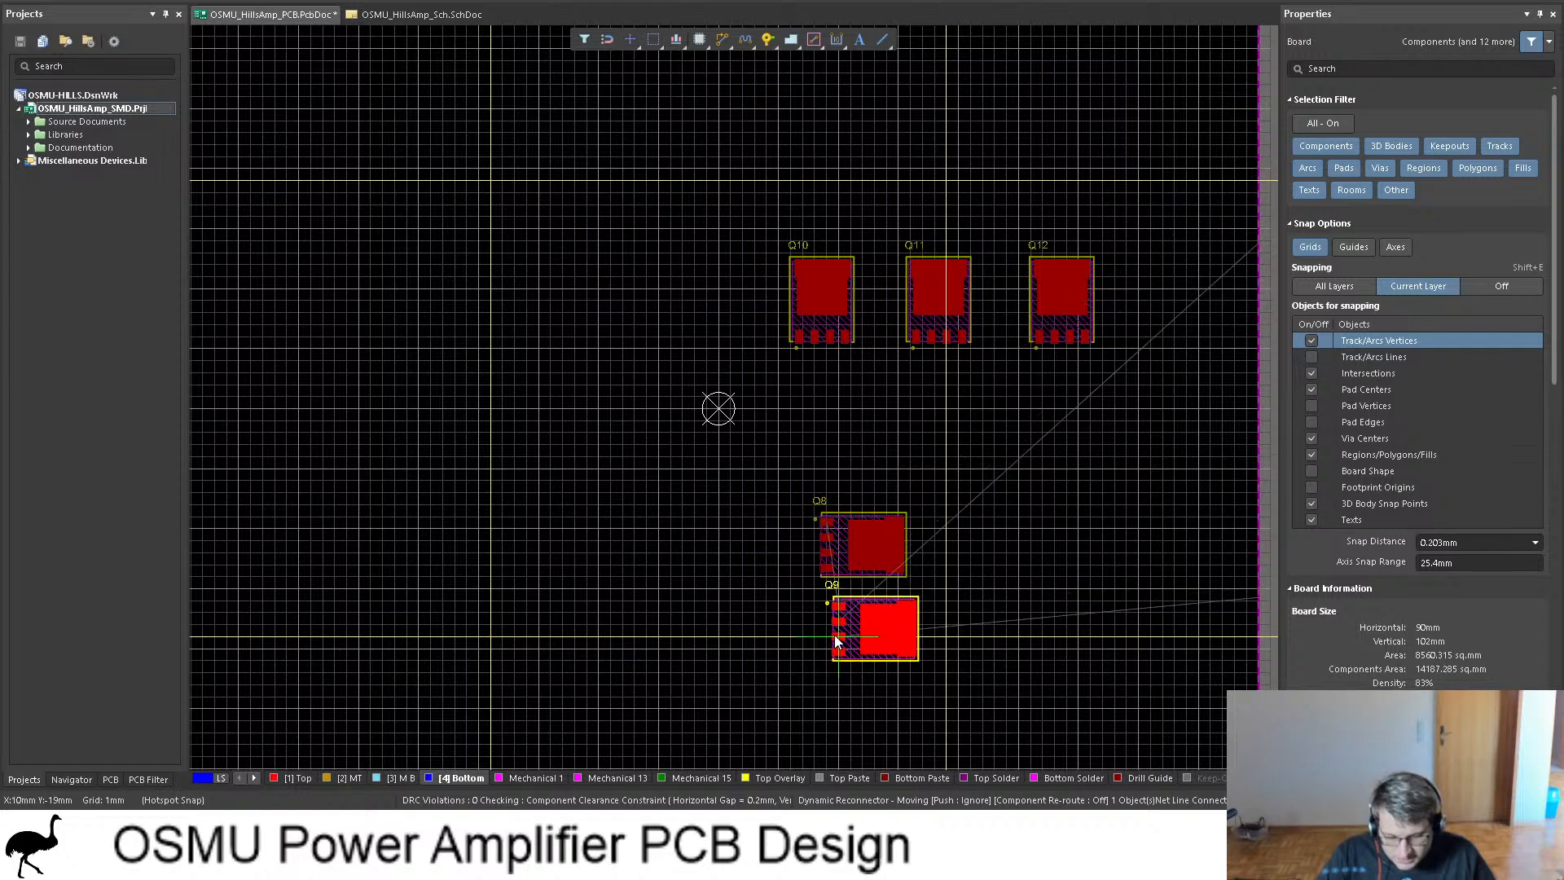
pyautogui.moveTo(849, 543); pyautogui.dragTo(839, 420)
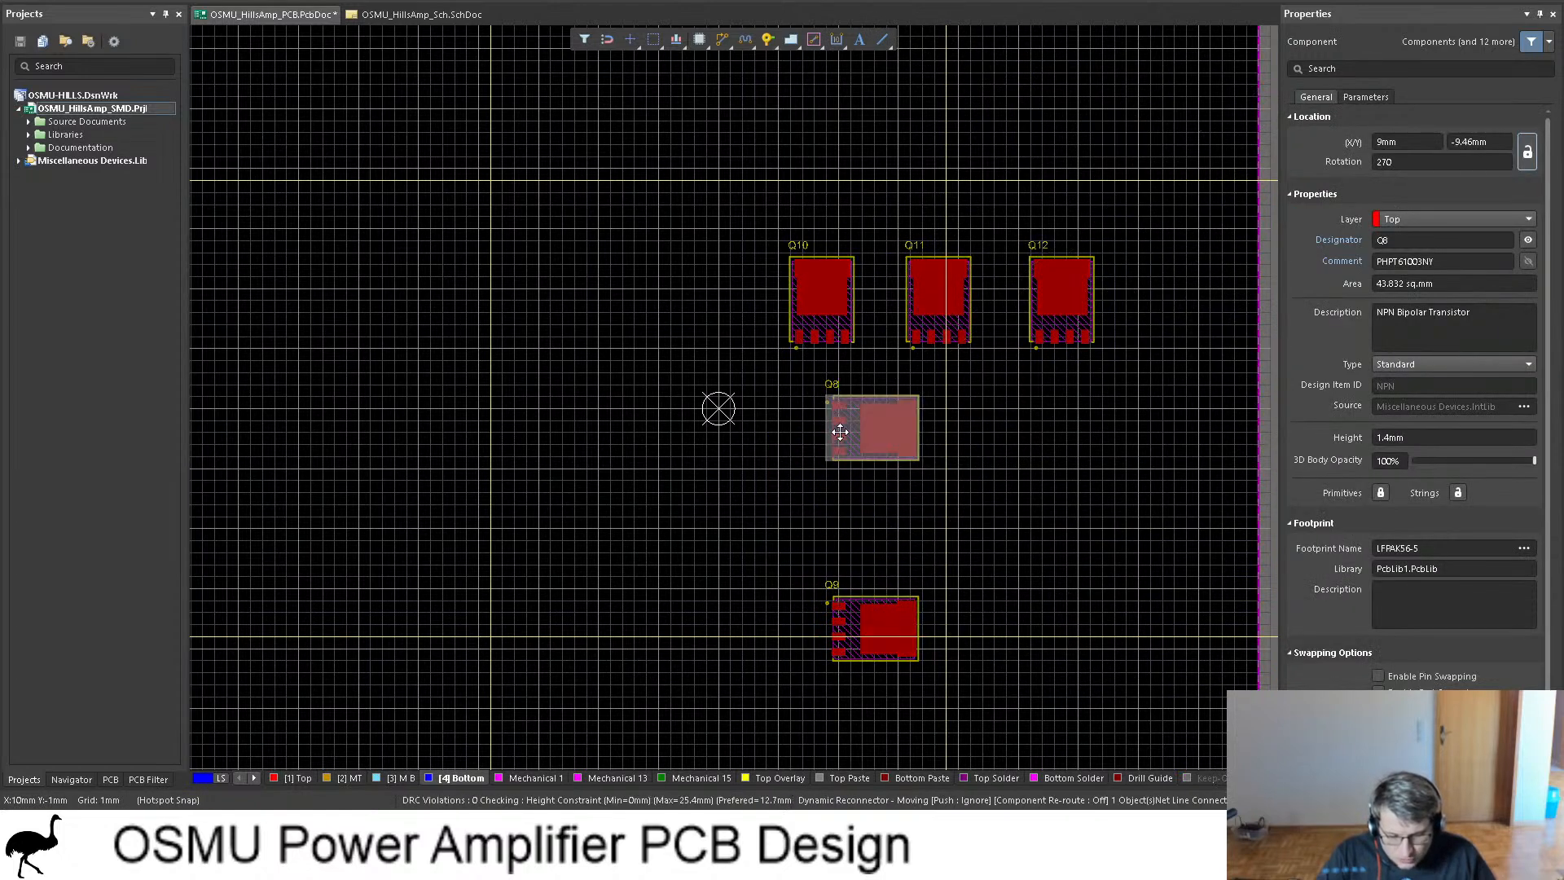
pyautogui.moveTo(847, 615); pyautogui.dragTo(833, 506)
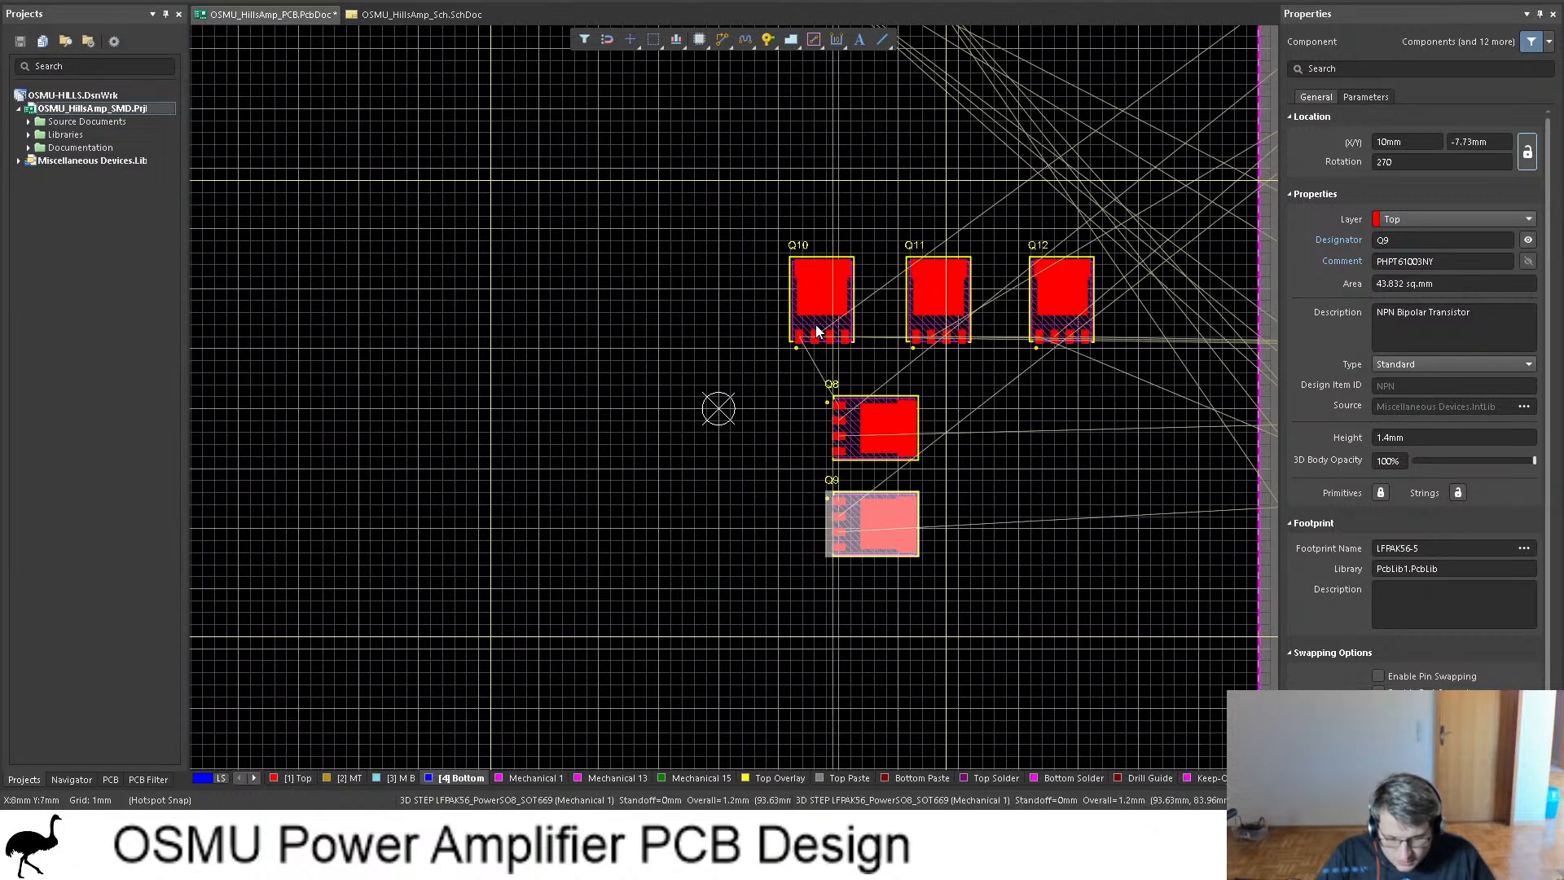
# Step: Rotate Q10 to 270 degrees and place it directly below Q9 in the transistor column
pyautogui.moveTo(821, 334); pyautogui.dragTo(843, 611)
pyautogui.press('space')
pyautogui.press('space')
pyautogui.press('space')
# Step: Move Q8, Q9 and Q10 together upward and slightly left, to X 8 mm
pyautogui.click(858, 436)
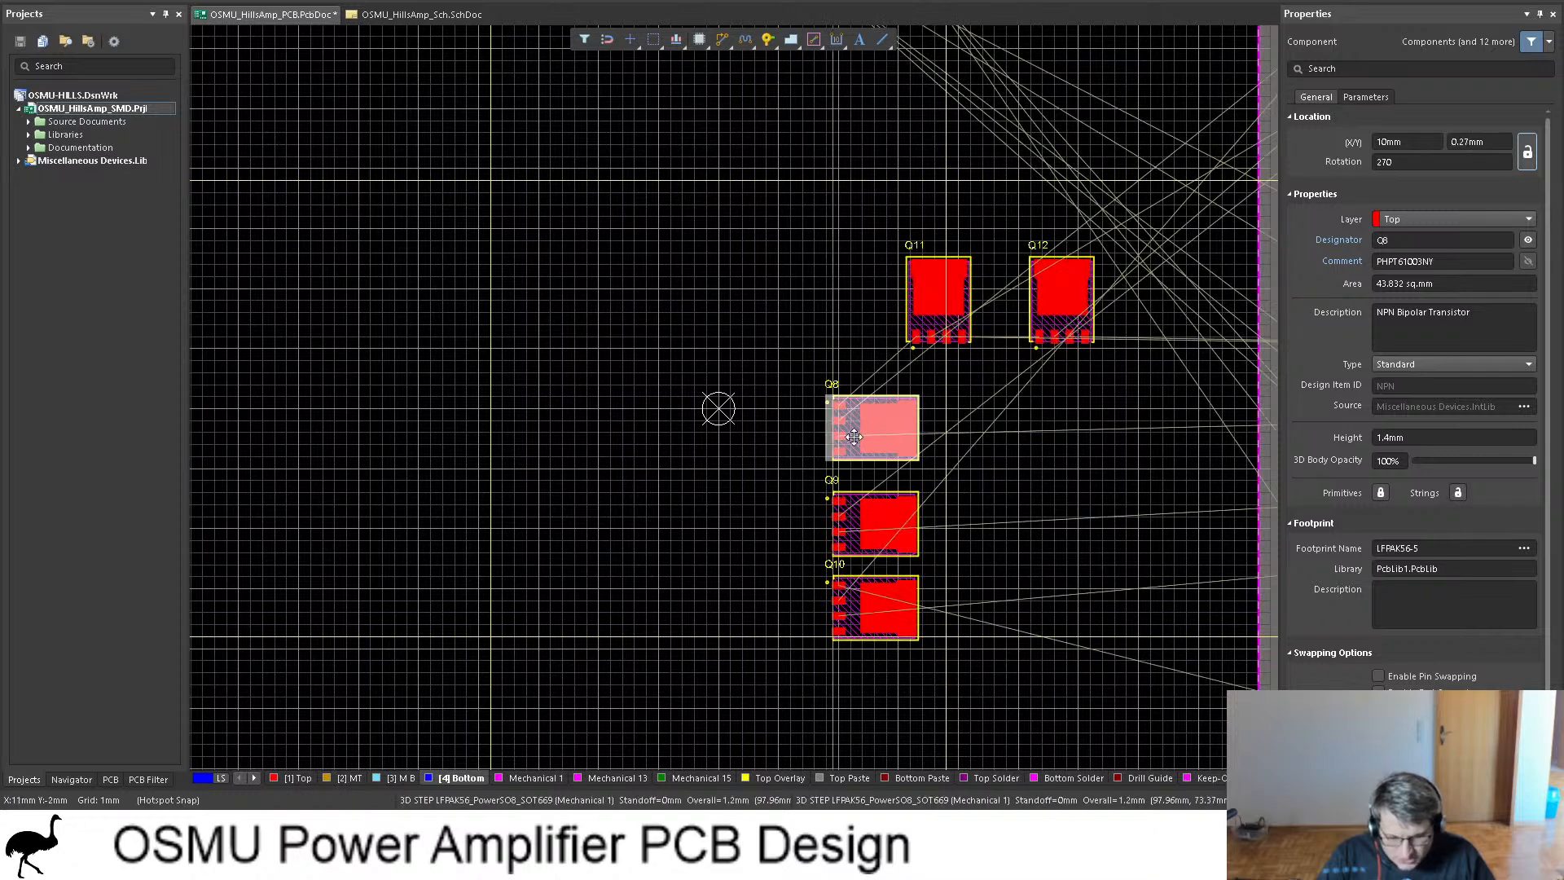
pyautogui.keyDown('shift'); pyautogui.click(849, 513); pyautogui.keyUp('shift')
pyautogui.keyDown('shift'); pyautogui.click(849, 594); pyautogui.keyUp('shift')
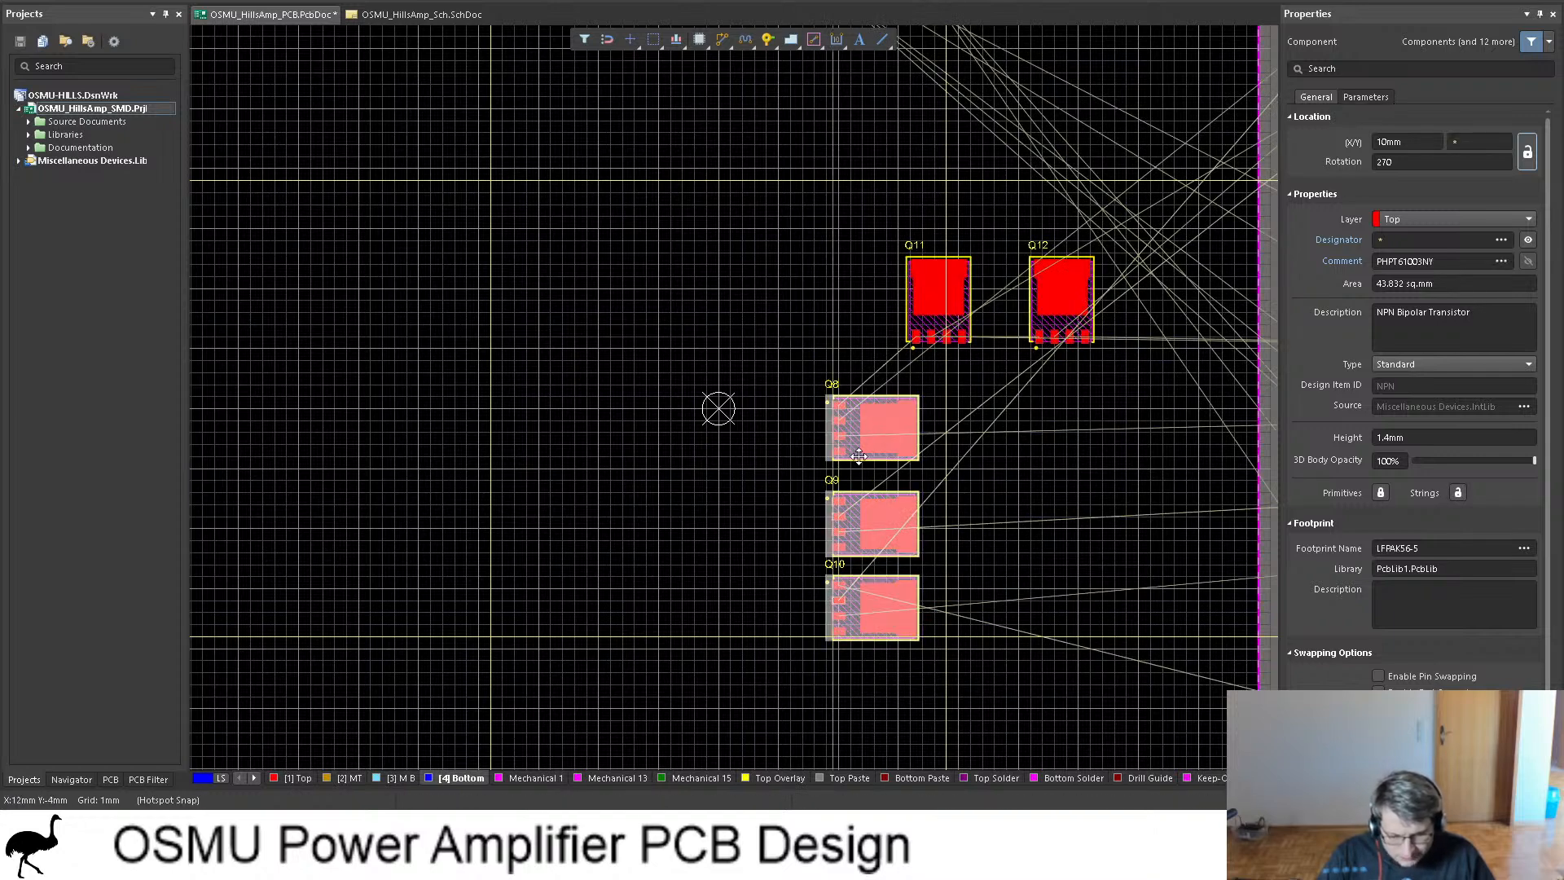
pyautogui.moveTo(846, 440); pyautogui.dragTo(822, 261)
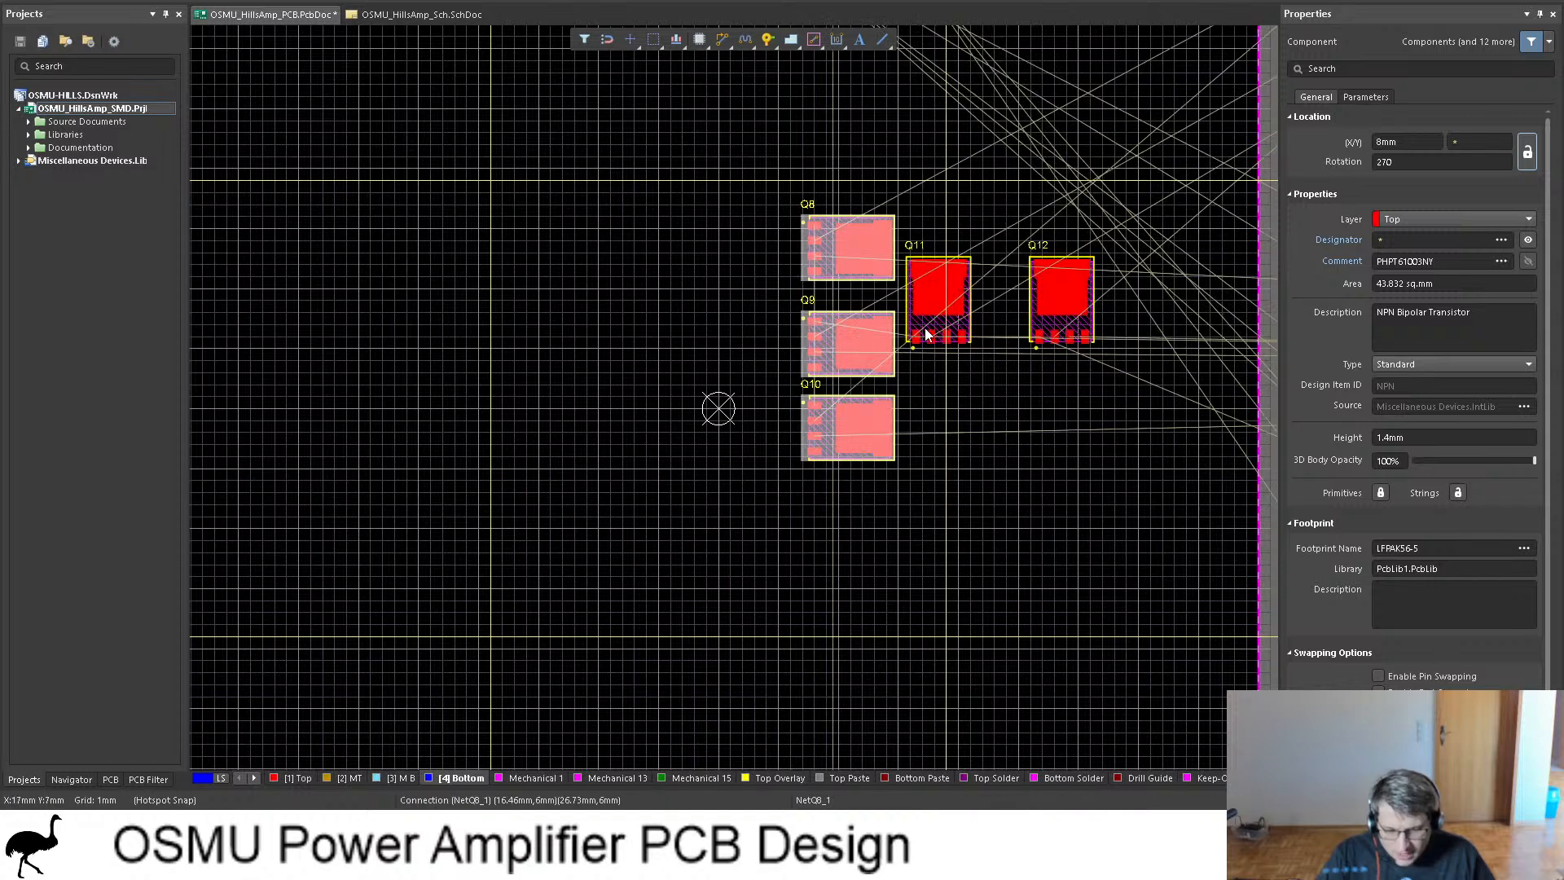
# Step: Rotate Q11 and Q12 to 270 degrees and place them below Q10 at X 8 mm, completing the column
pyautogui.click(935, 325)
pyautogui.moveTo(935, 325); pyautogui.dragTo(819, 506)
pyautogui.press('space')
pyautogui.press('space')
pyautogui.press('space')
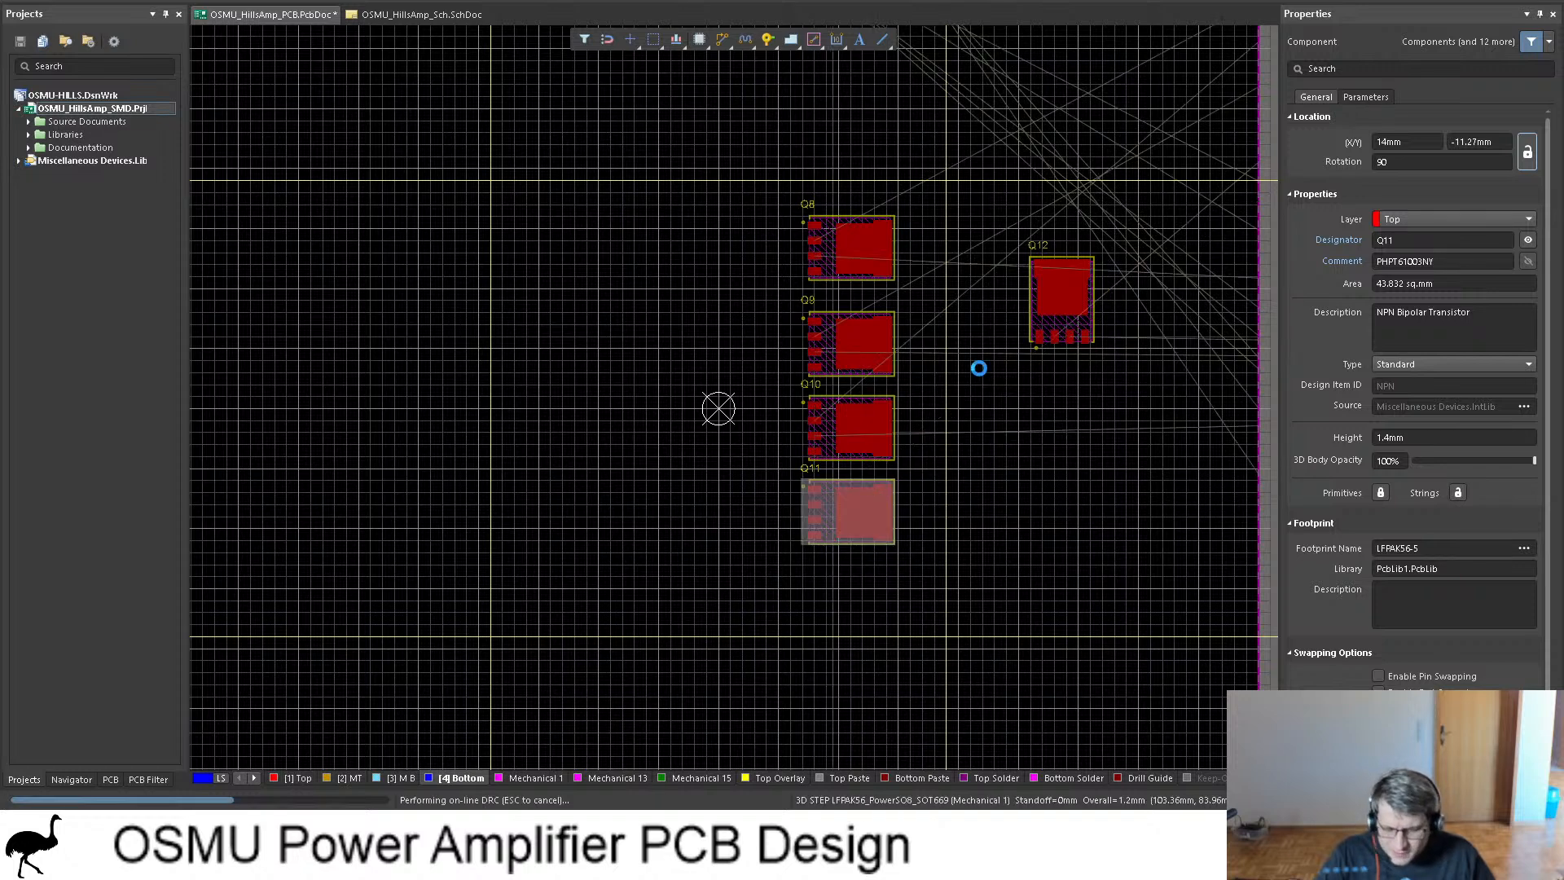
pyautogui.click(1059, 331)
pyautogui.moveTo(1059, 331); pyautogui.dragTo(819, 607)
pyautogui.press('space')
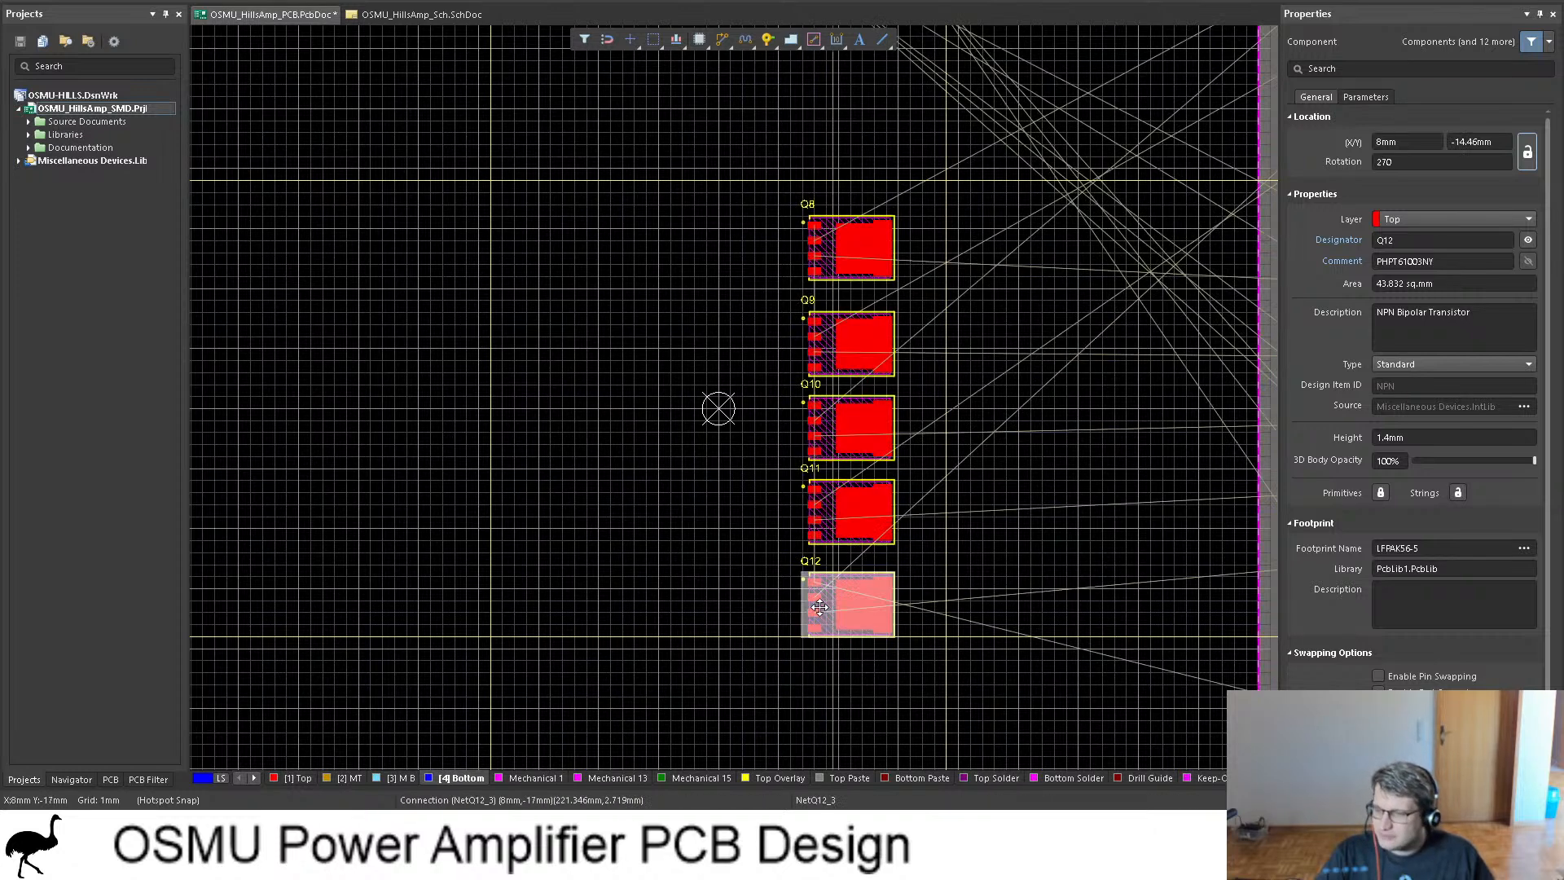
# Step: Shift the whole column of transistors Q8 to Q12 about 2 mm right and 1 mm up
pyautogui.keyDown('shift'); pyautogui.click(838, 522); pyautogui.keyUp('shift')
pyautogui.keyDown('shift'); pyautogui.click(826, 431); pyautogui.keyUp('shift')
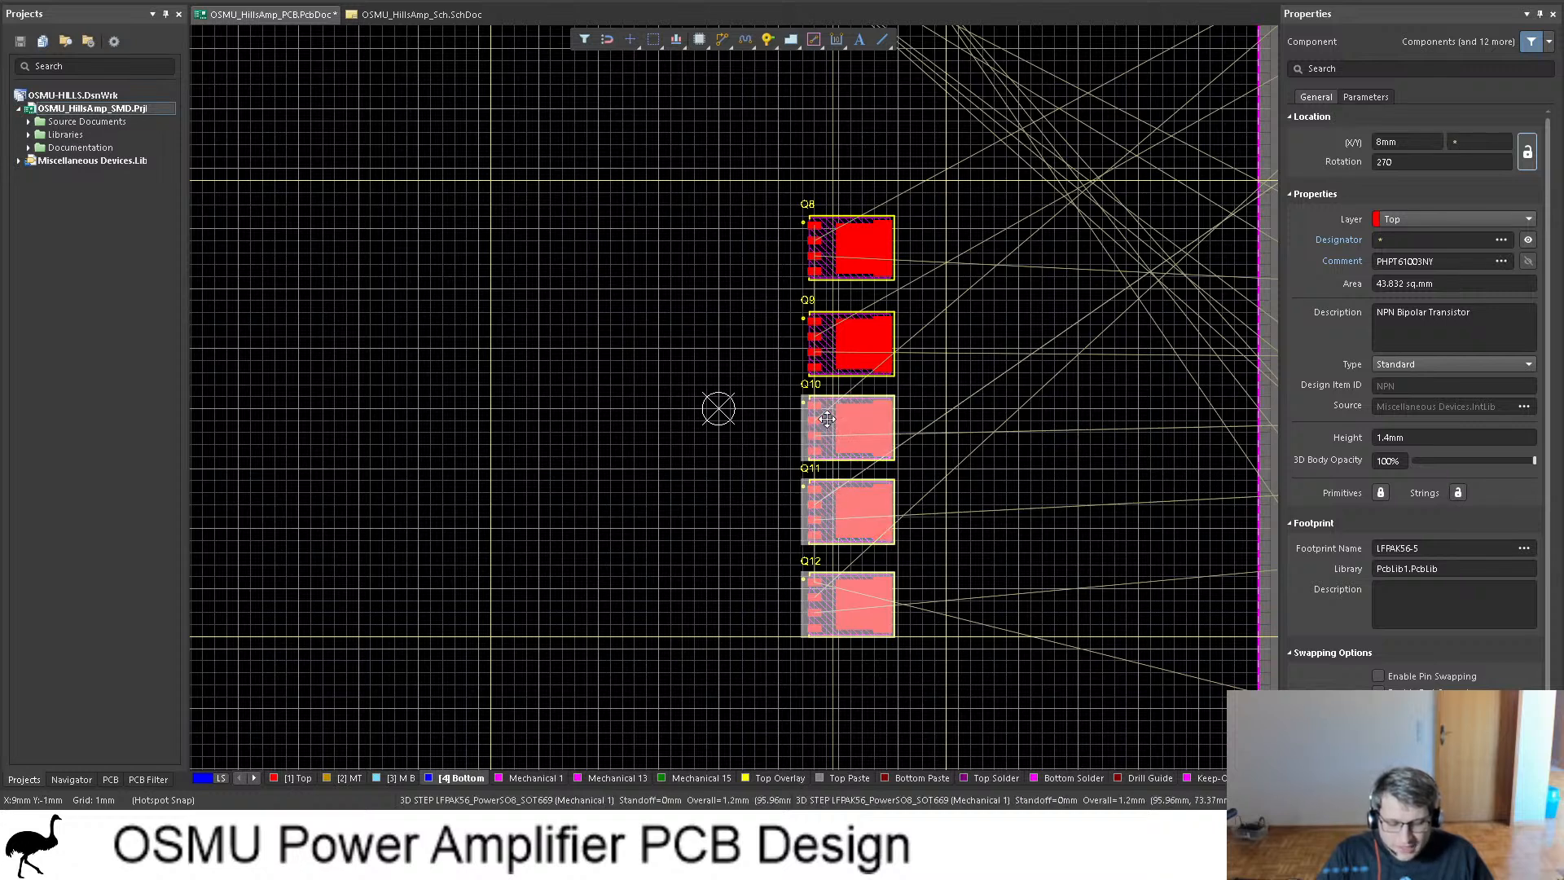
pyautogui.keyDown('shift'); pyautogui.click(829, 334); pyautogui.keyUp('shift')
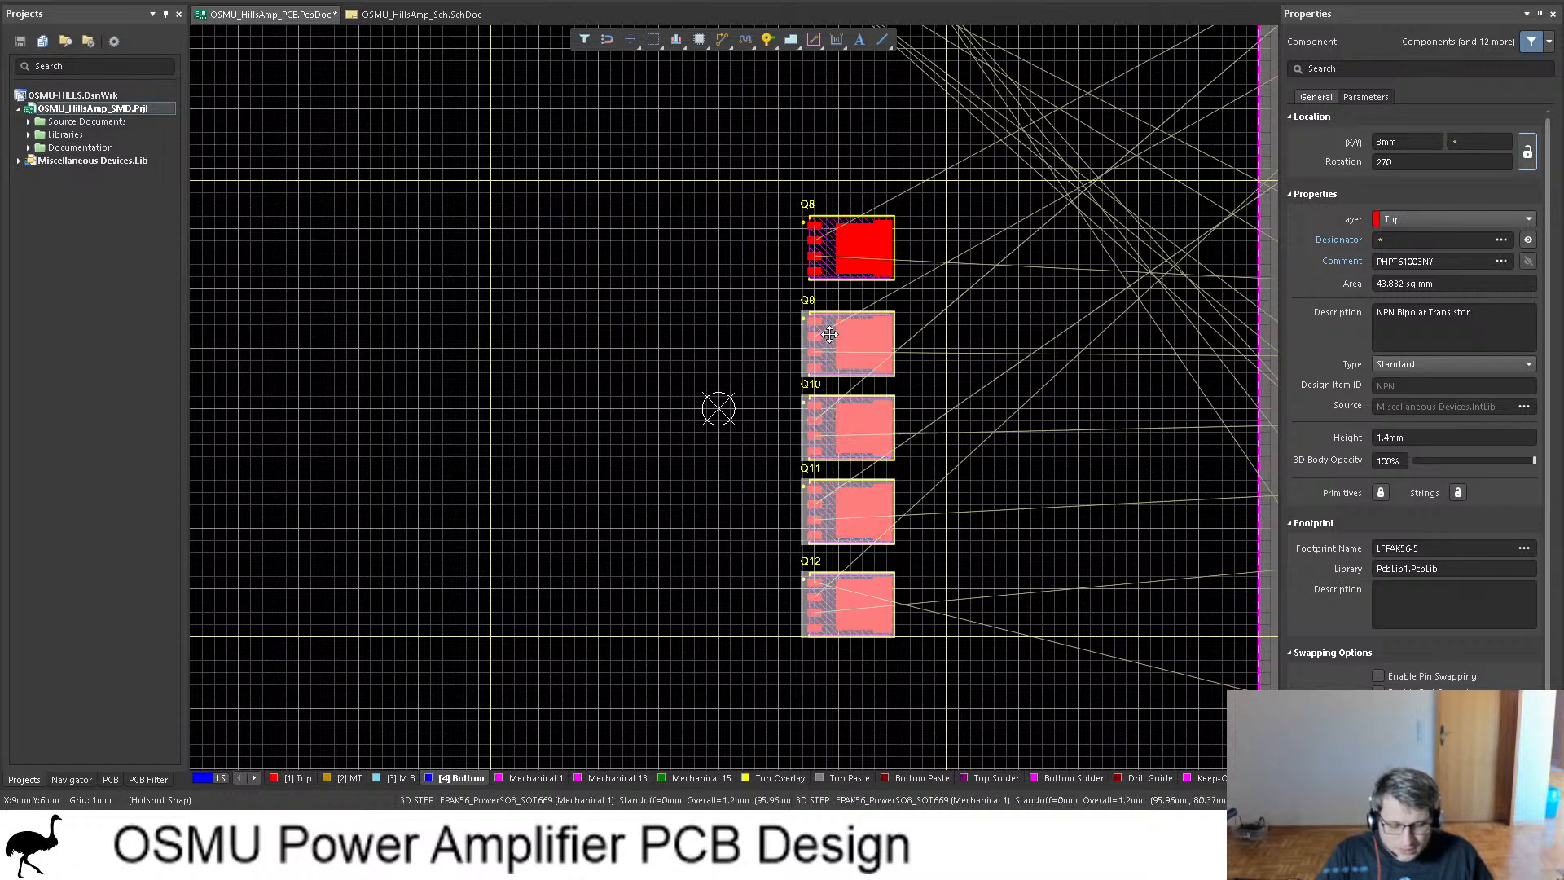
pyautogui.keyDown('shift'); pyautogui.click(830, 238); pyautogui.keyUp('shift')
pyautogui.moveTo(830, 237); pyautogui.dragTo(848, 233)
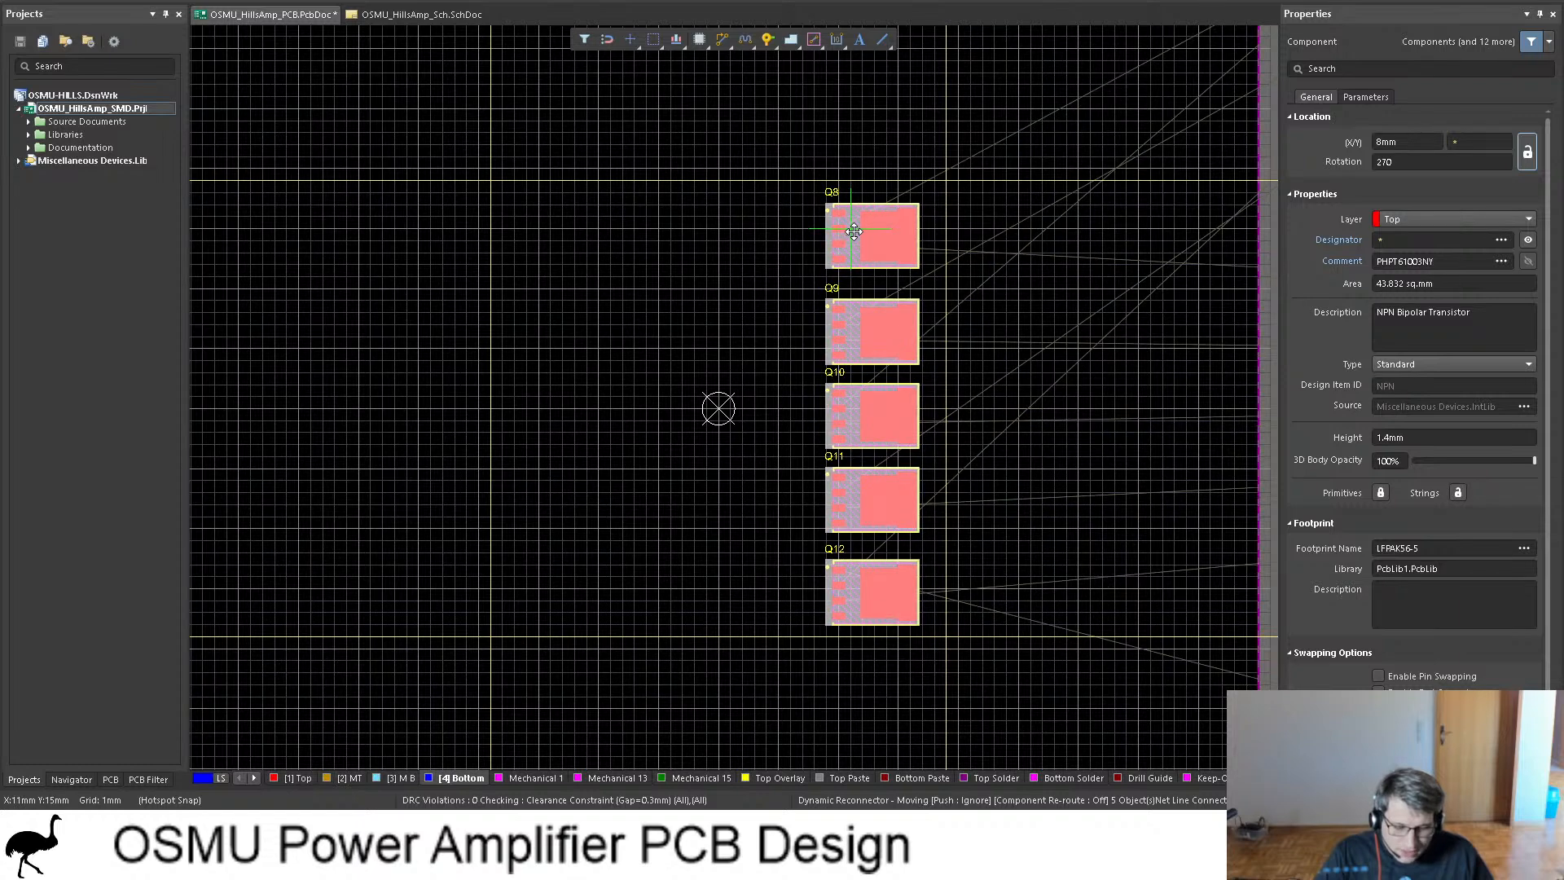
pyautogui.click(1025, 342)
pyautogui.keyDown('ctrl'); pyautogui.scroll(-3, 1023, 342); pyautogui.keyUp('ctrl')
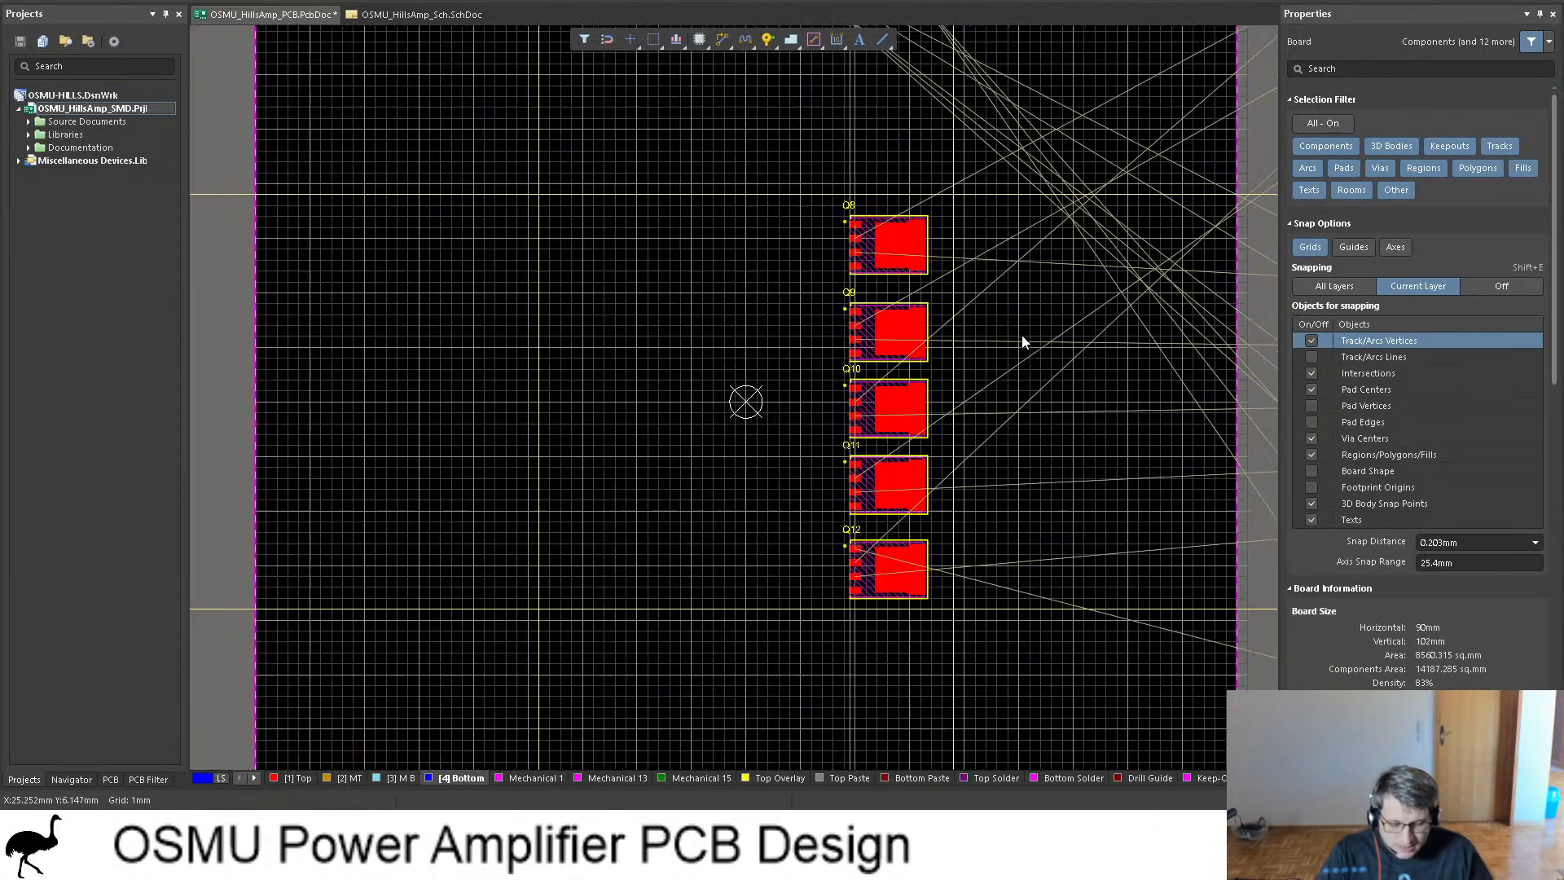
# Step: Review the transistor column on the whole board and check the PNP transistors Q13 to Q17 in the schematic
pyautogui.moveTo(984, 354); pyautogui.dragTo(826, 346, button='right')
pyautogui.keyDown('shift'); pyautogui.scroll(-1, 828, 346); pyautogui.keyUp('shift')
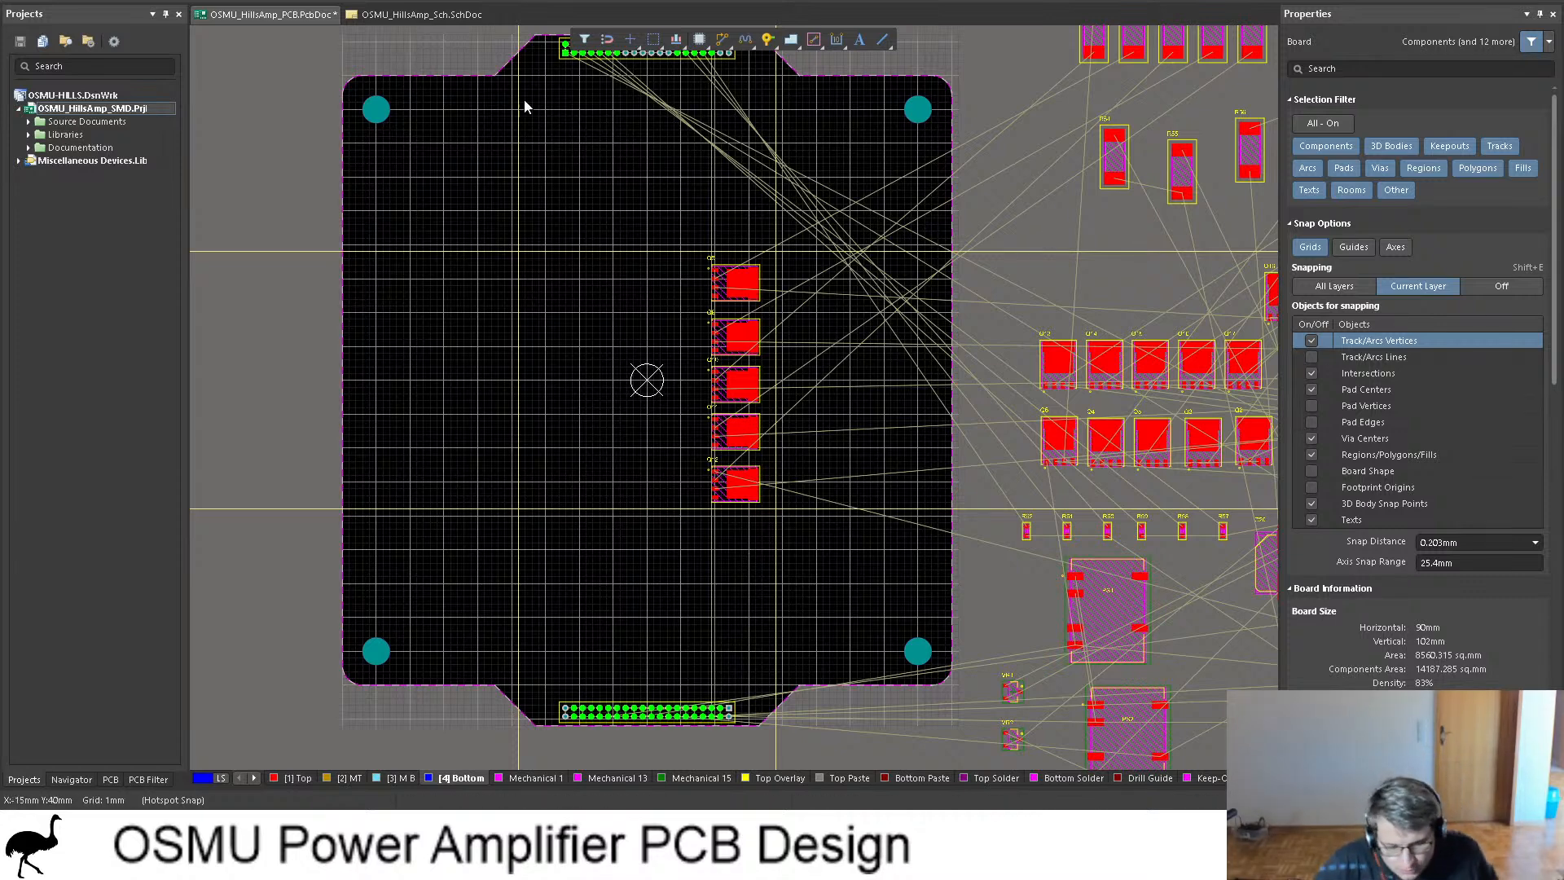
pyautogui.click(405, 15)
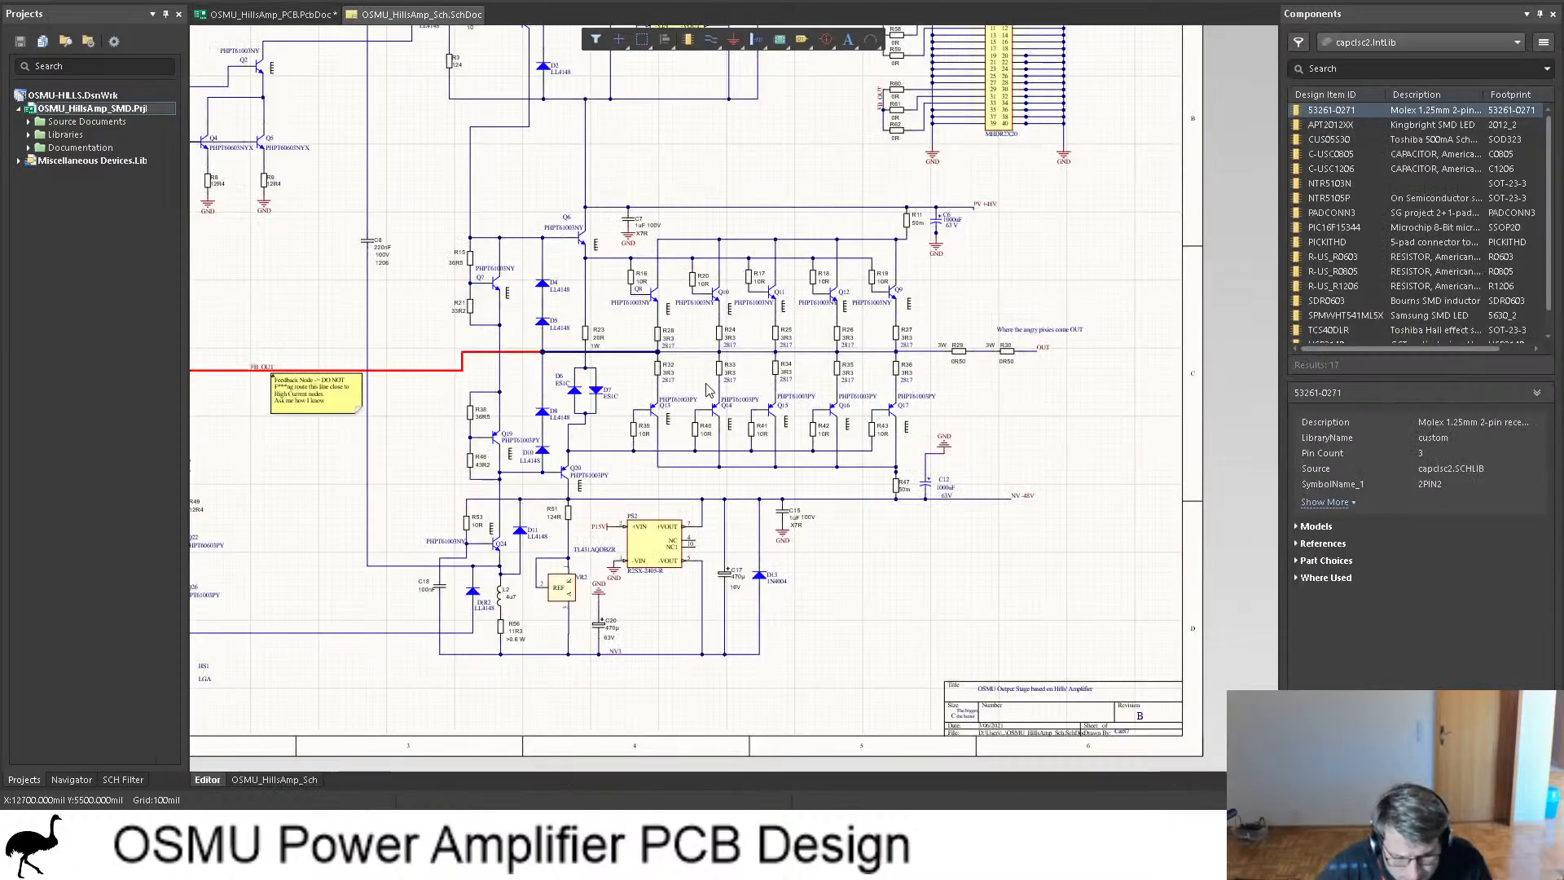
pyautogui.keyDown('ctrl'); pyautogui.scroll(3, 652, 440); pyautogui.keyUp('ctrl')
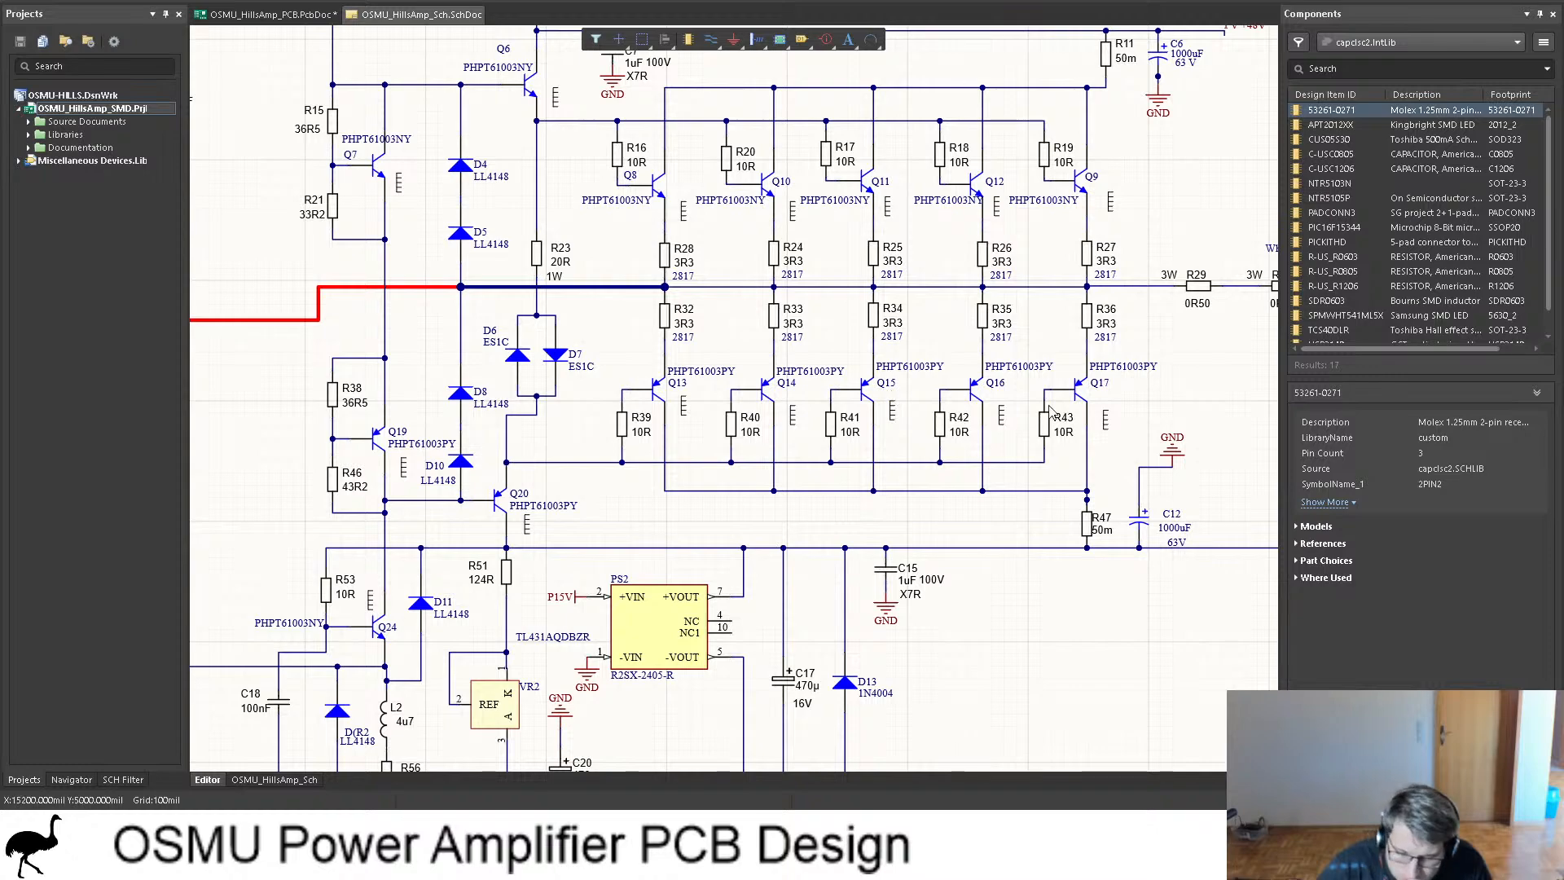
# Step: Bring the PNP transistors Q13 to Q17 onto the PCB beside the NPN column, rotated to 90 degrees, and place Q13 at X -11 mm
pyautogui.click(268, 15)
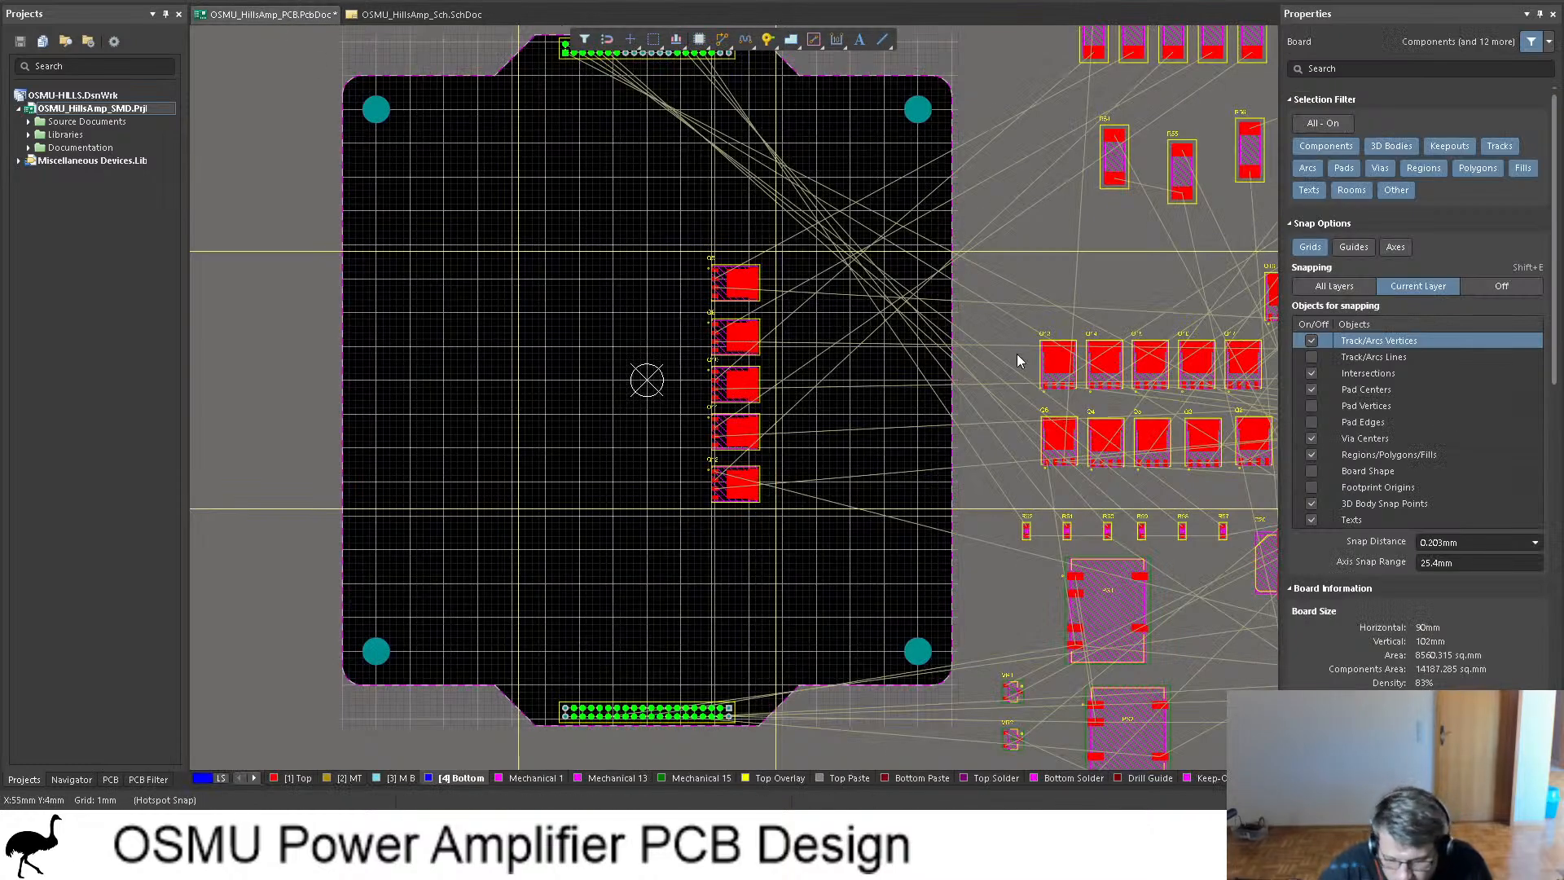
pyautogui.keyDown('ctrl'); pyautogui.scroll(4, 1014, 354); pyautogui.keyUp('ctrl')
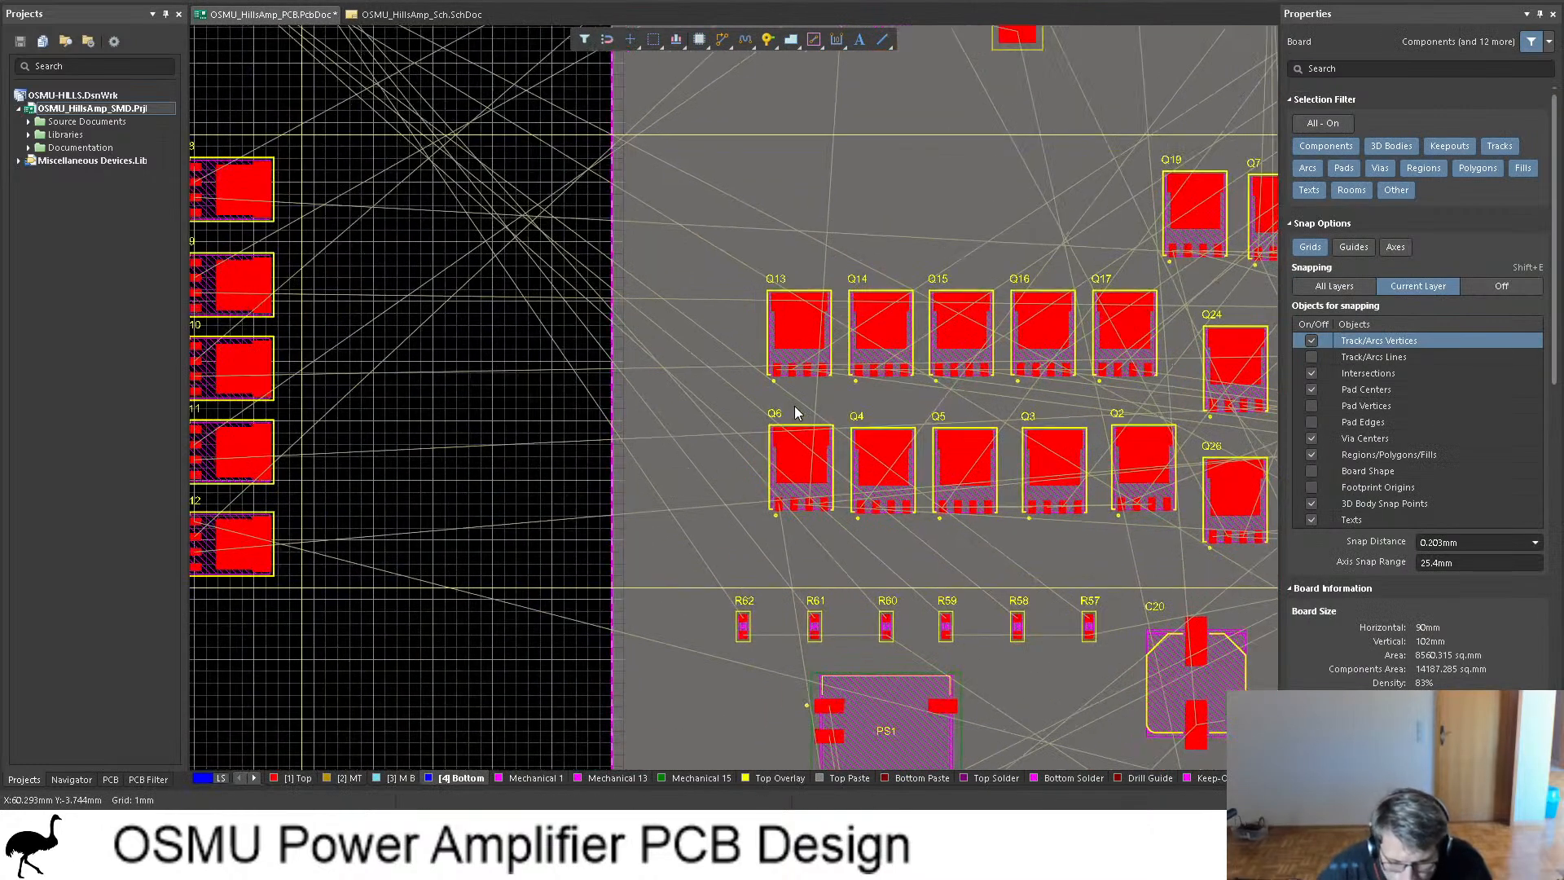
pyautogui.click(810, 359)
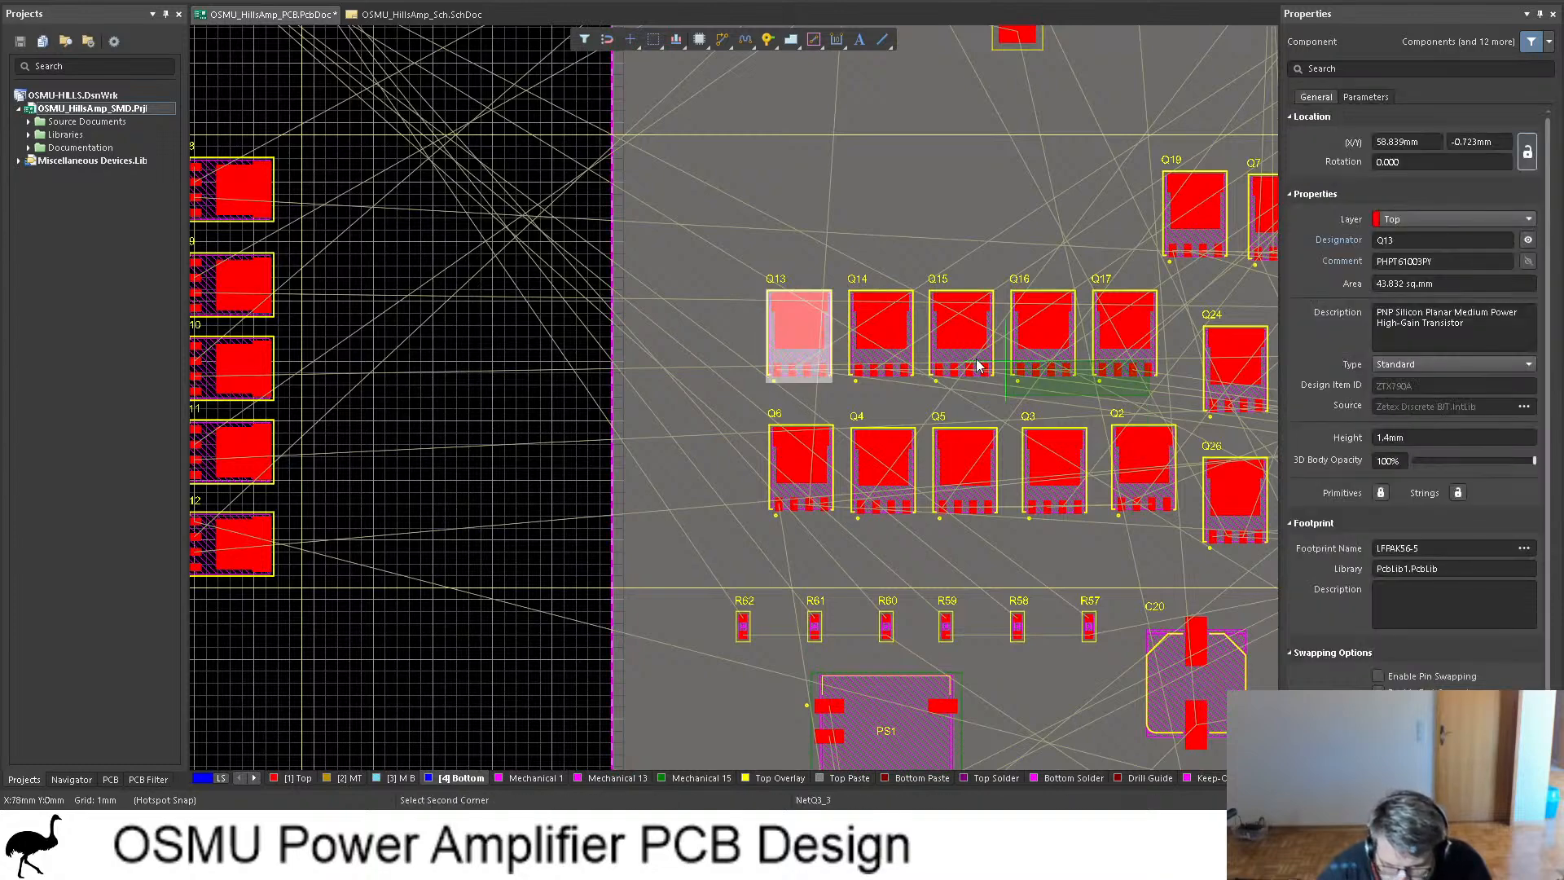
pyautogui.moveTo(978, 365); pyautogui.dragTo(724, 332)
pyautogui.moveTo(818, 338); pyautogui.dragTo(433, 238)
pyautogui.press('space')
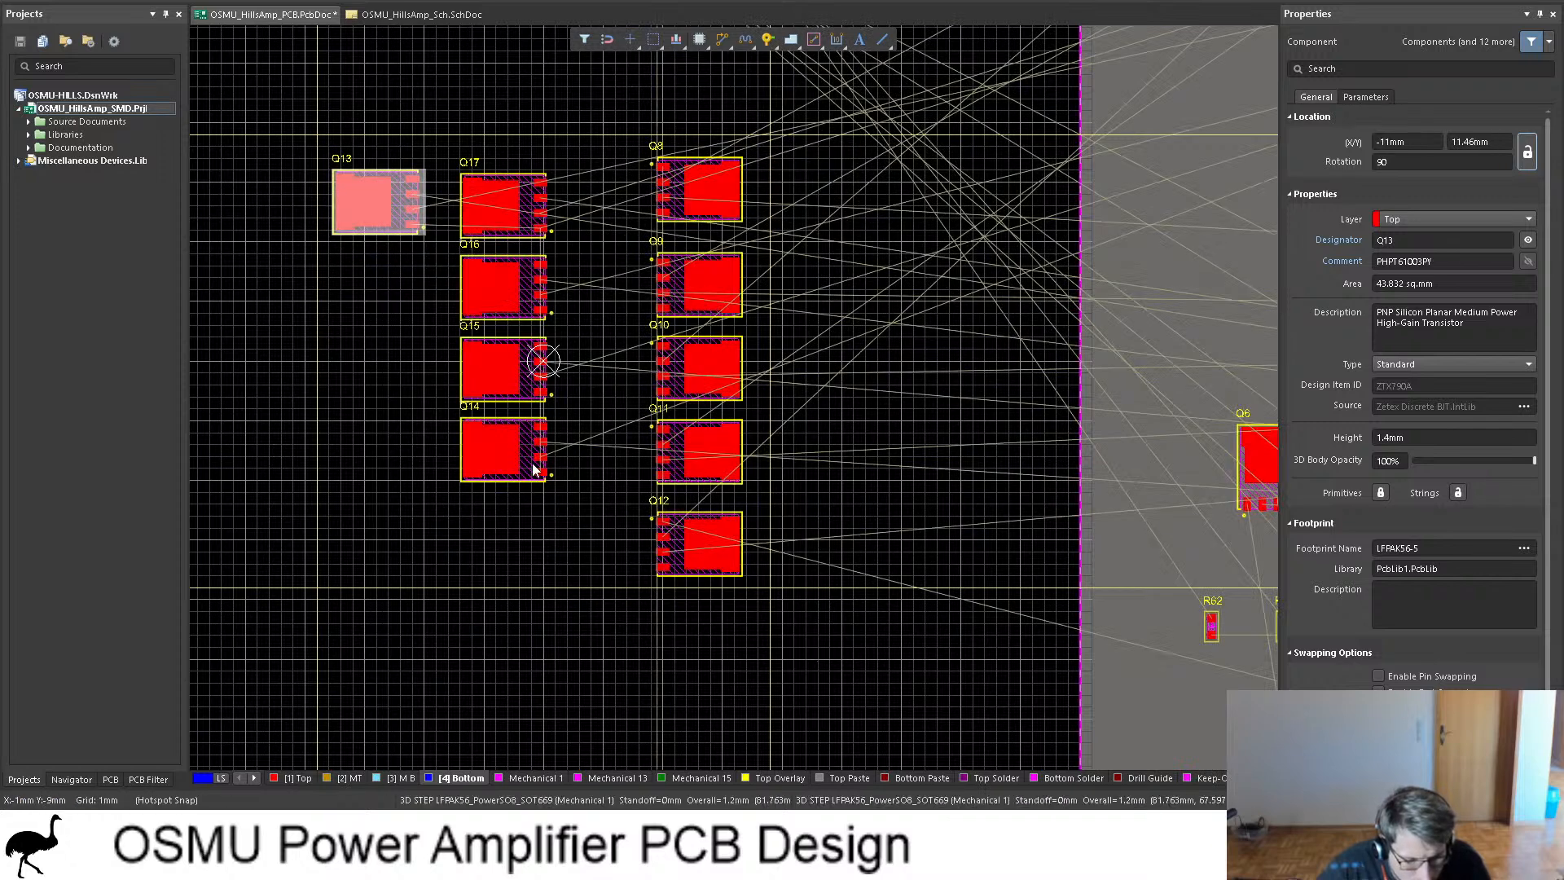
# Step: Stack Q14, Q15, Q16 and Q17 below Q13 in a column at about X -11 mm and save the board
pyautogui.moveTo(536, 460); pyautogui.dragTo(408, 291)
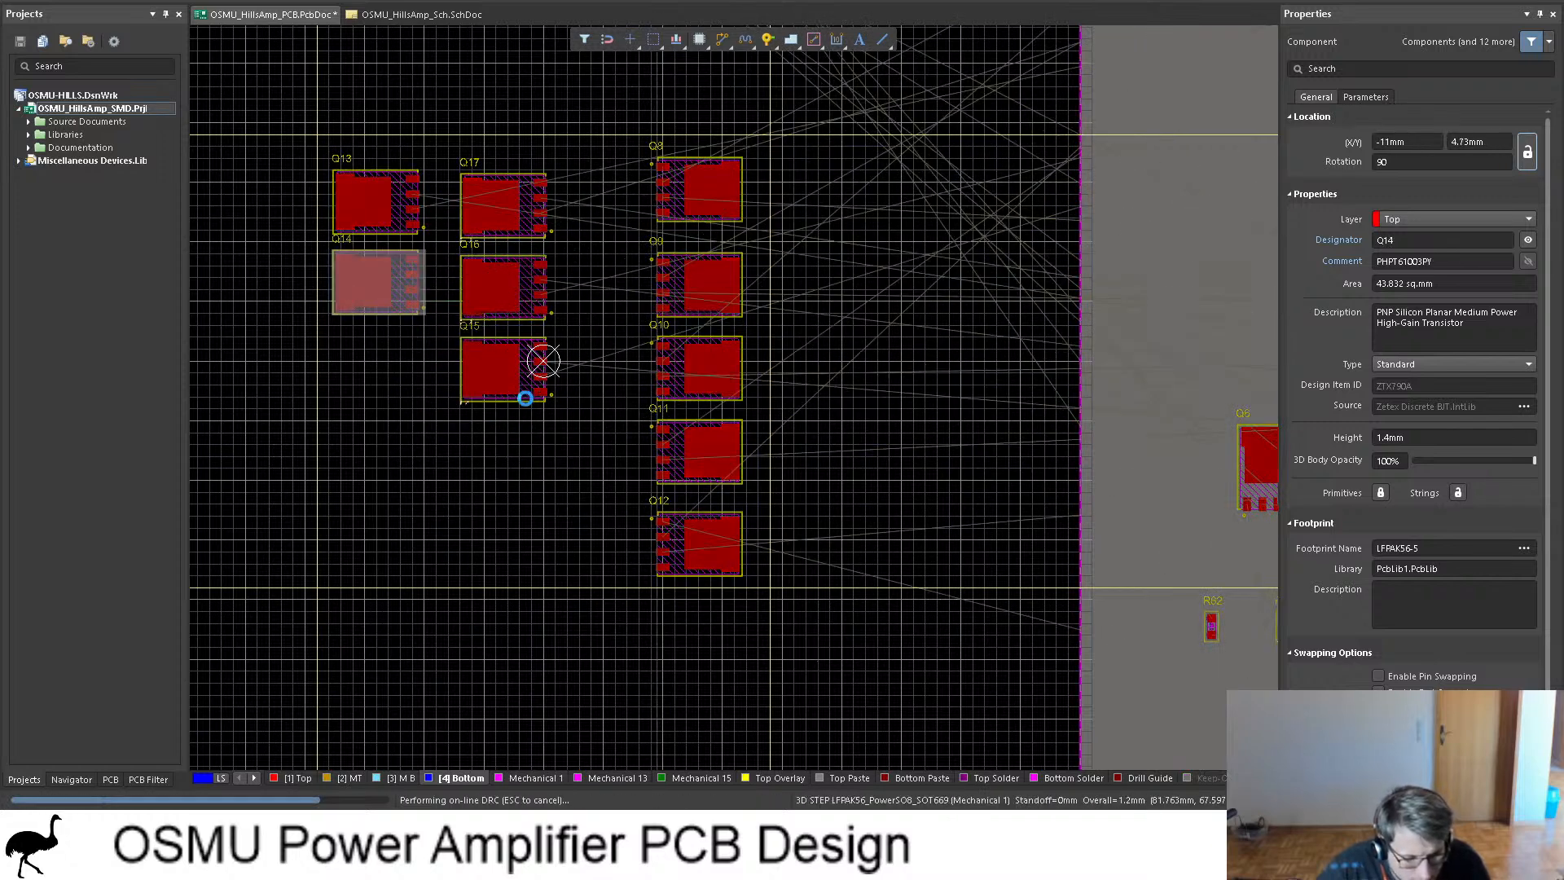
pyautogui.moveTo(526, 391); pyautogui.dragTo(393, 403)
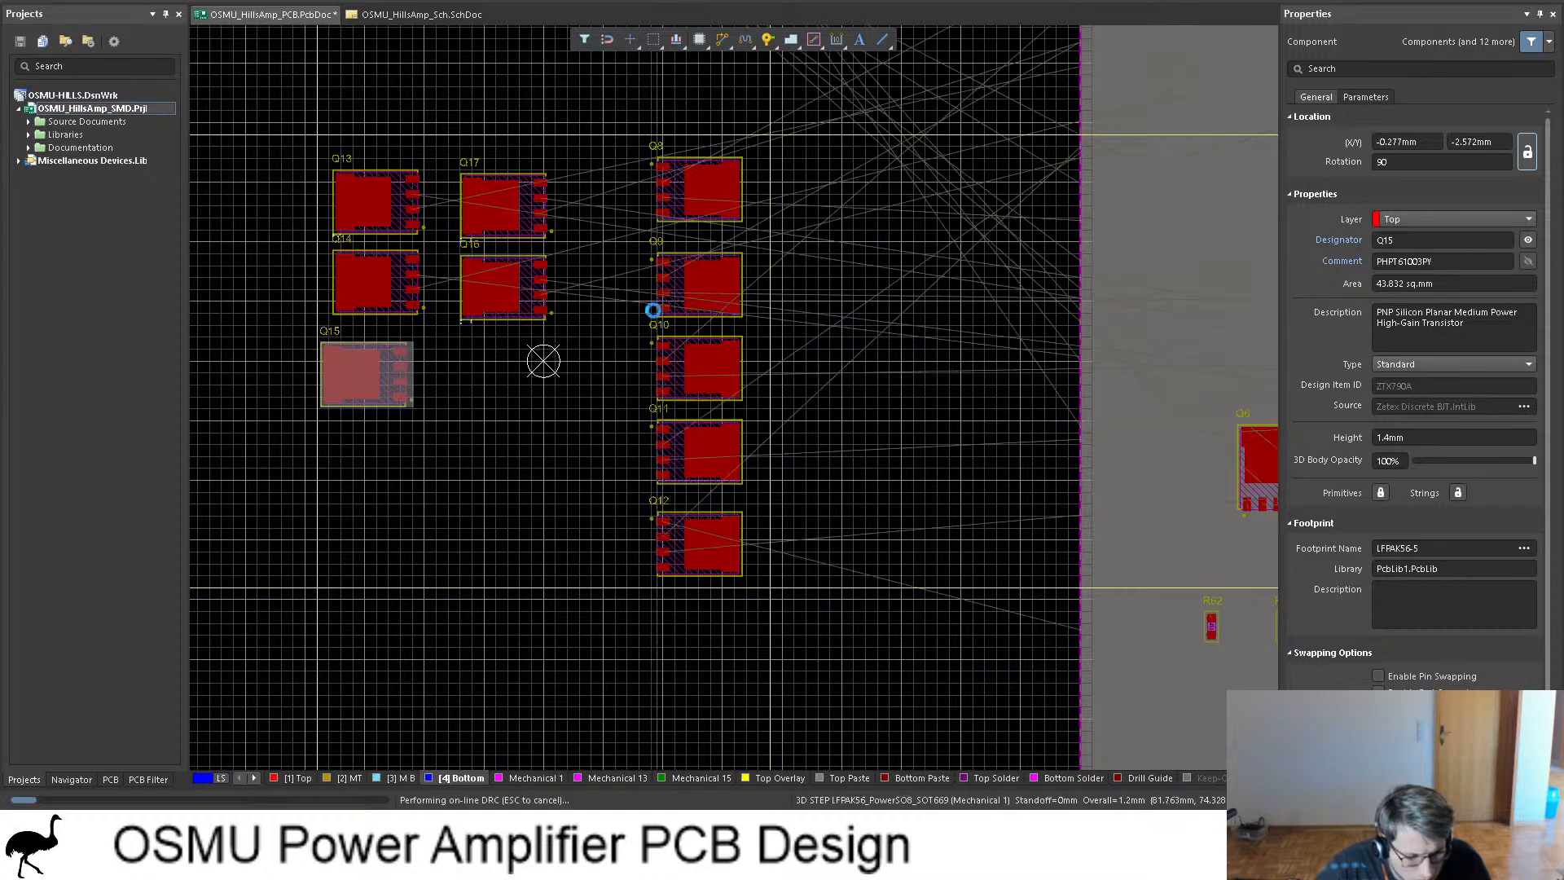
pyautogui.moveTo(536, 288); pyautogui.dragTo(407, 474)
pyautogui.moveTo(542, 210); pyautogui.dragTo(415, 562)
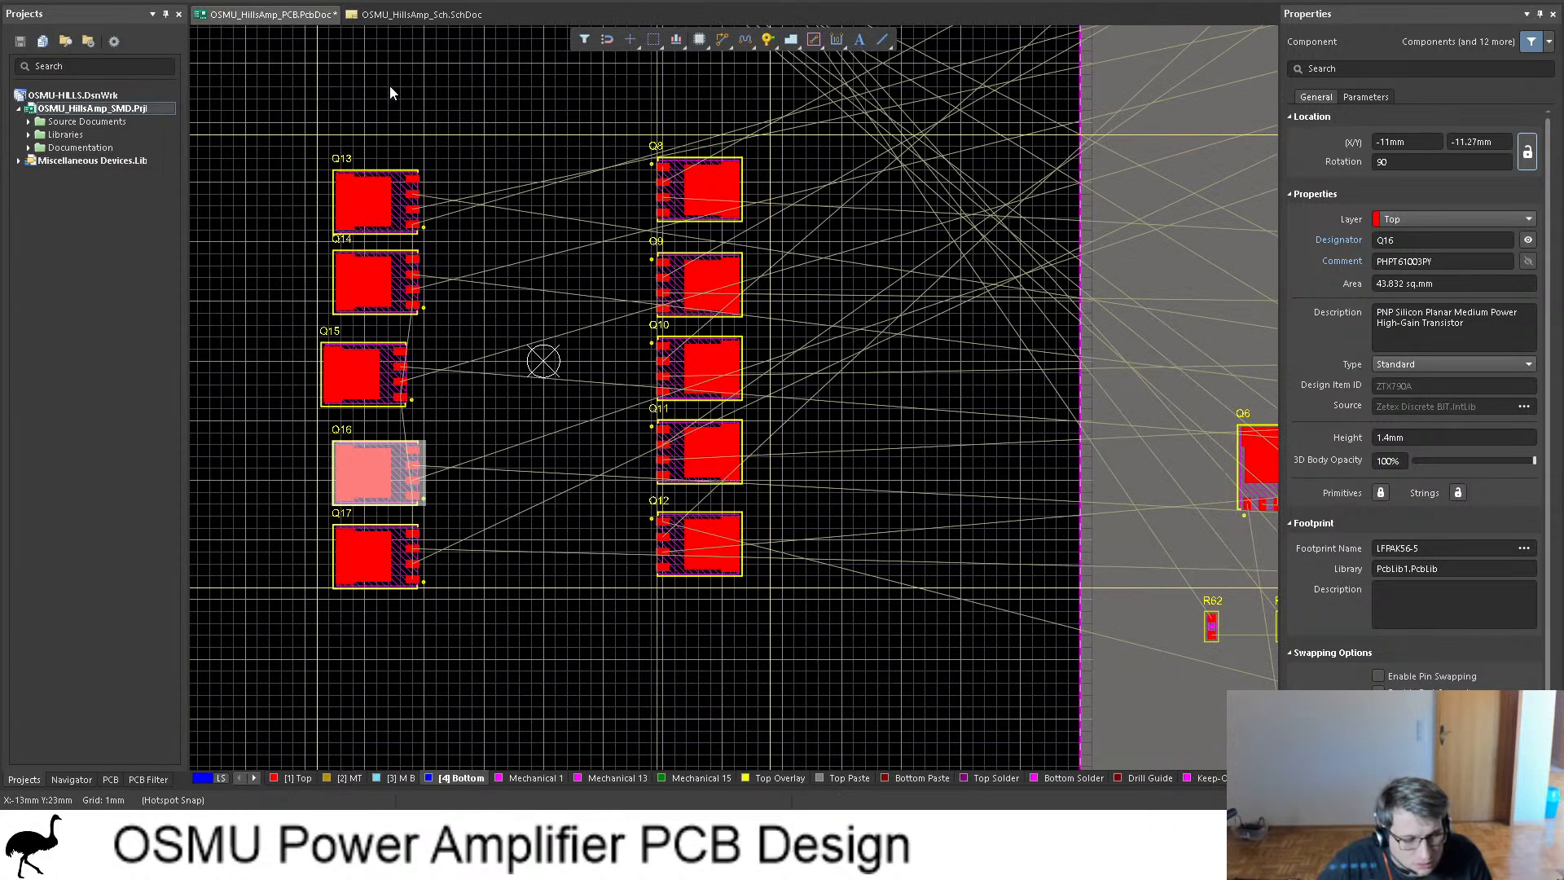
pyautogui.hotkey('ctrl', 's')
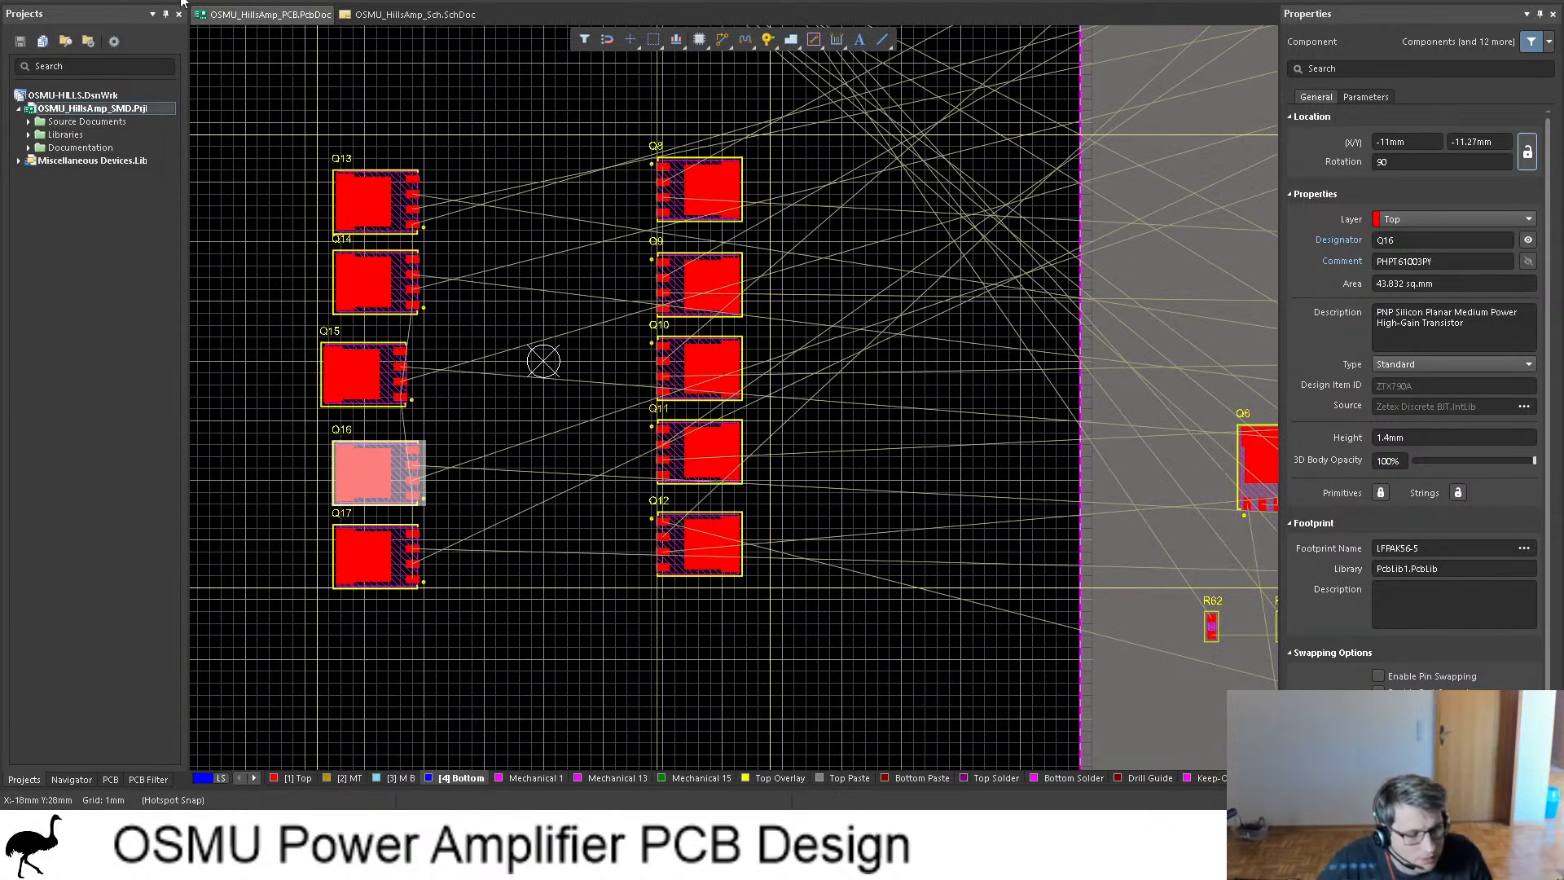
# Step: Check the resistors around Q8 to Q17 in the schematic and look through the unplaced resistors on the PCB
pyautogui.click(412, 14)
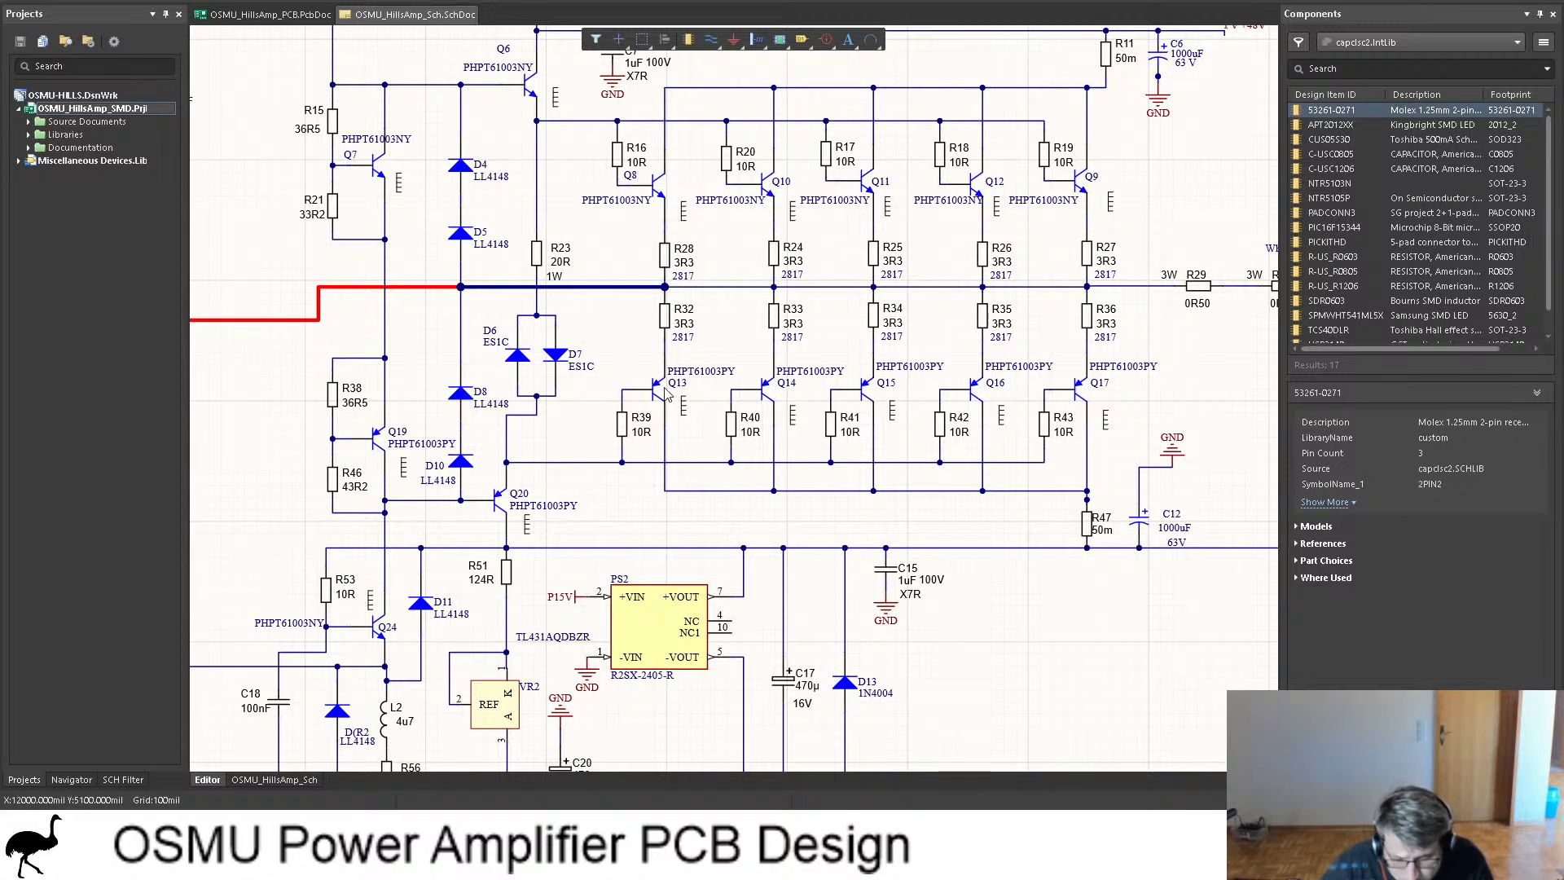
pyautogui.keyDown('ctrl'); pyautogui.scroll(-2, 666, 393); pyautogui.keyUp('ctrl')
pyautogui.keyDown('ctrl'); pyautogui.scroll(3, 806, 329); pyautogui.keyUp('ctrl')
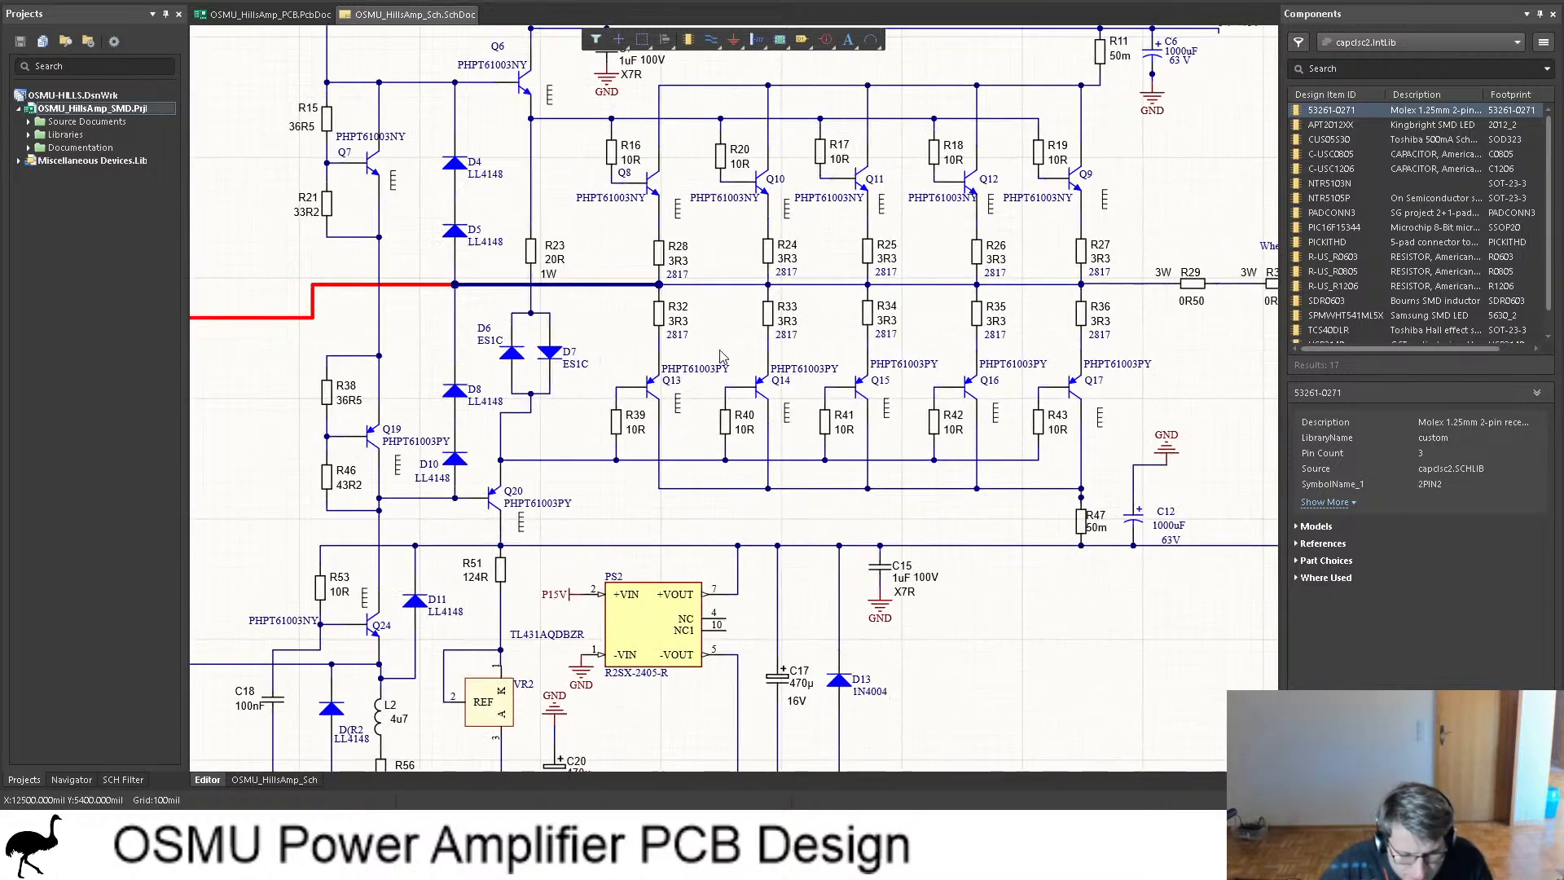
pyautogui.scroll(2, 714, 319)
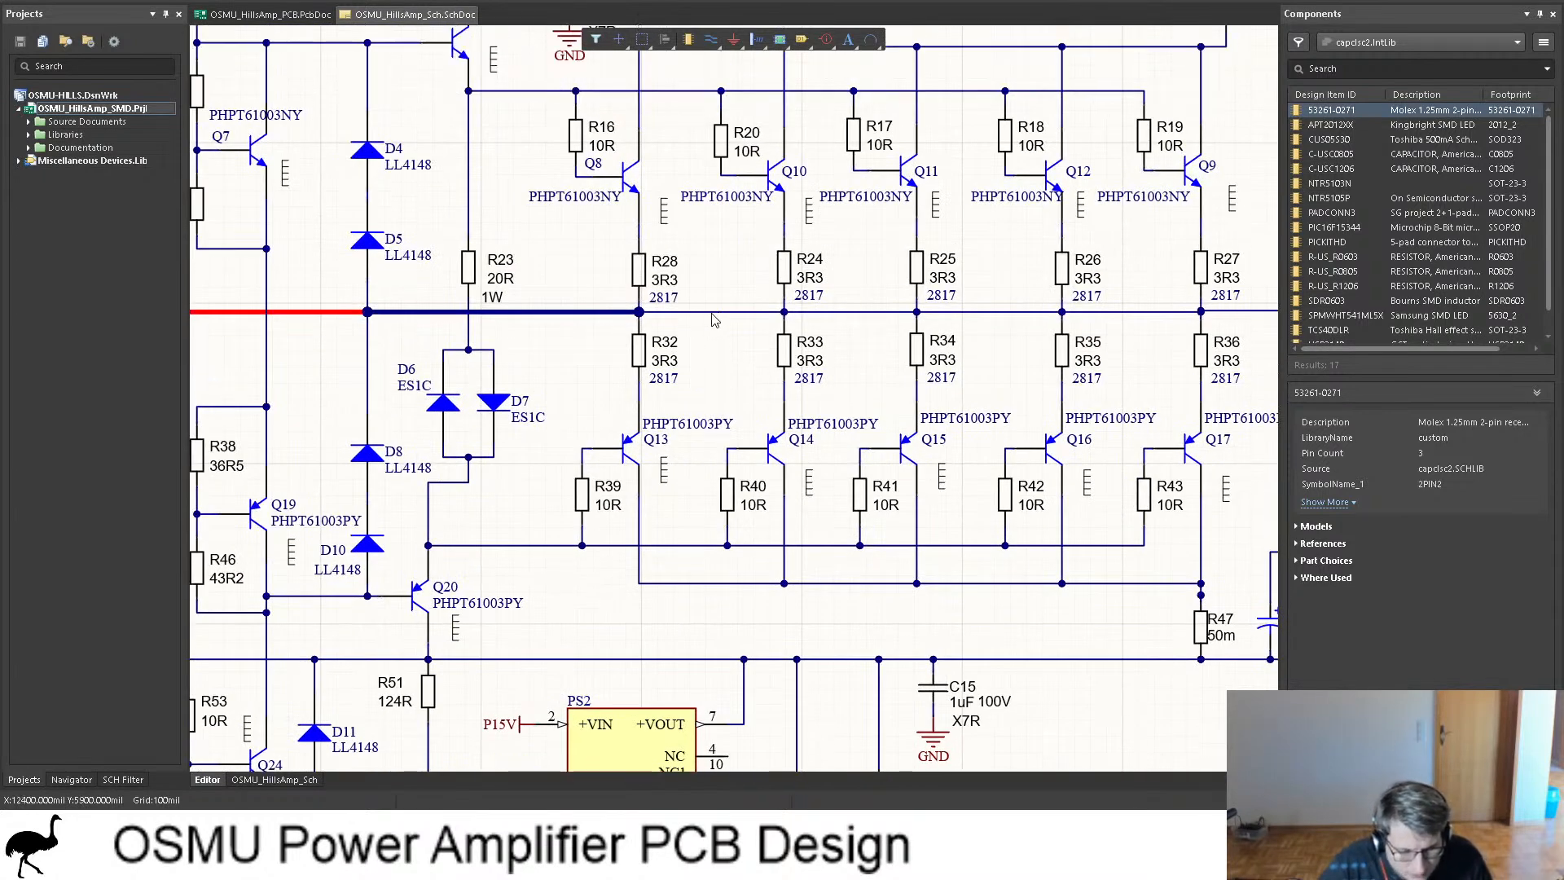
pyautogui.keyDown('shift'); pyautogui.hscroll(2, 658, 300); pyautogui.keyUp('shift')
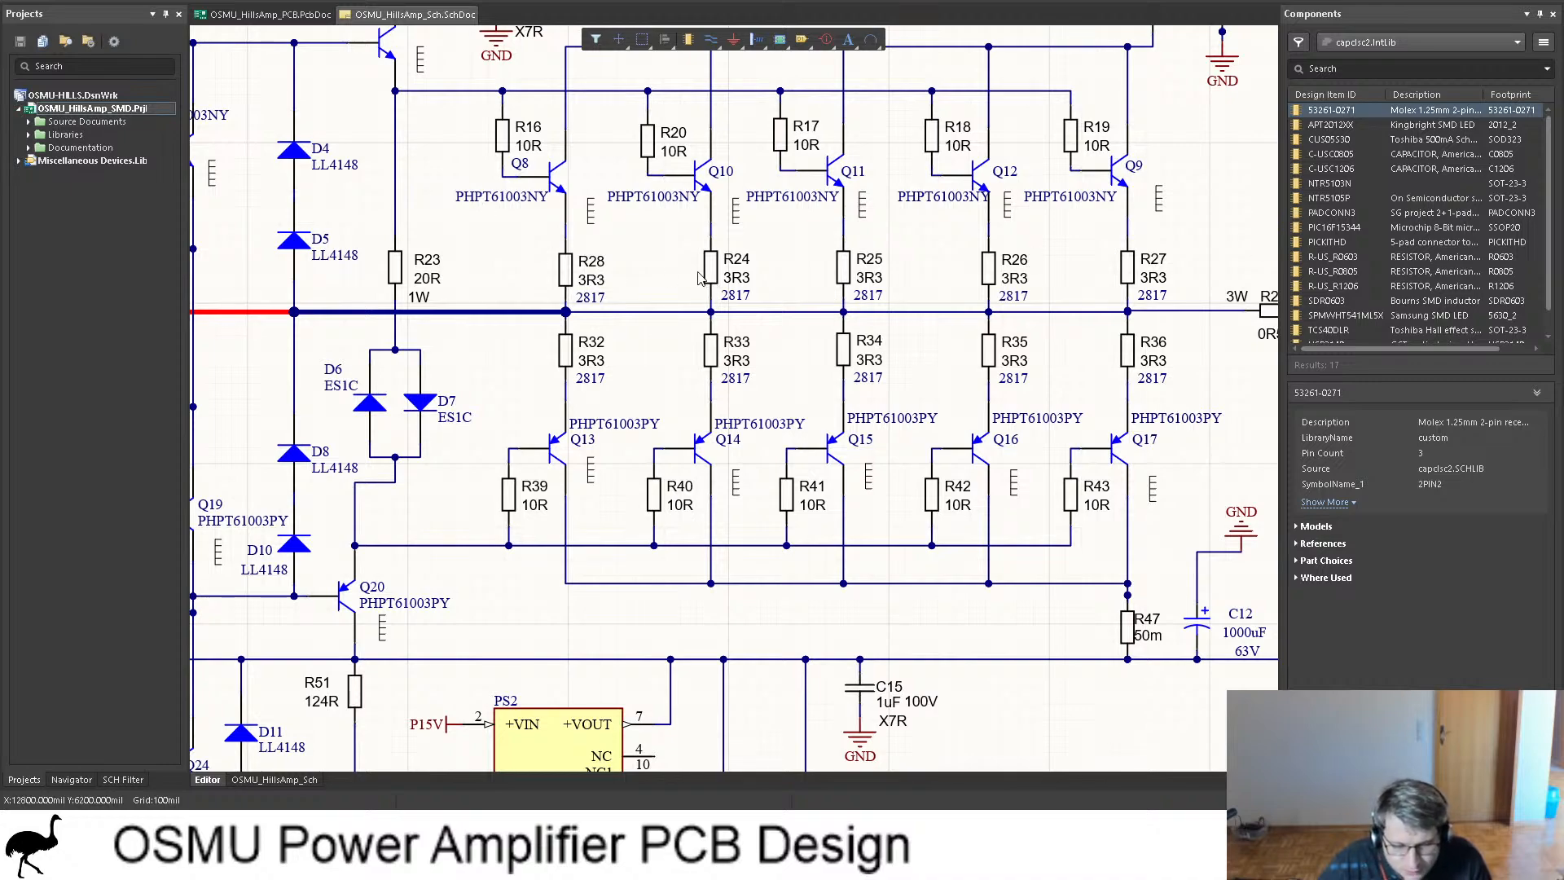
pyautogui.click(265, 16)
pyautogui.keyDown('ctrl'); pyautogui.scroll(-5, 981, 238); pyautogui.keyUp('ctrl')
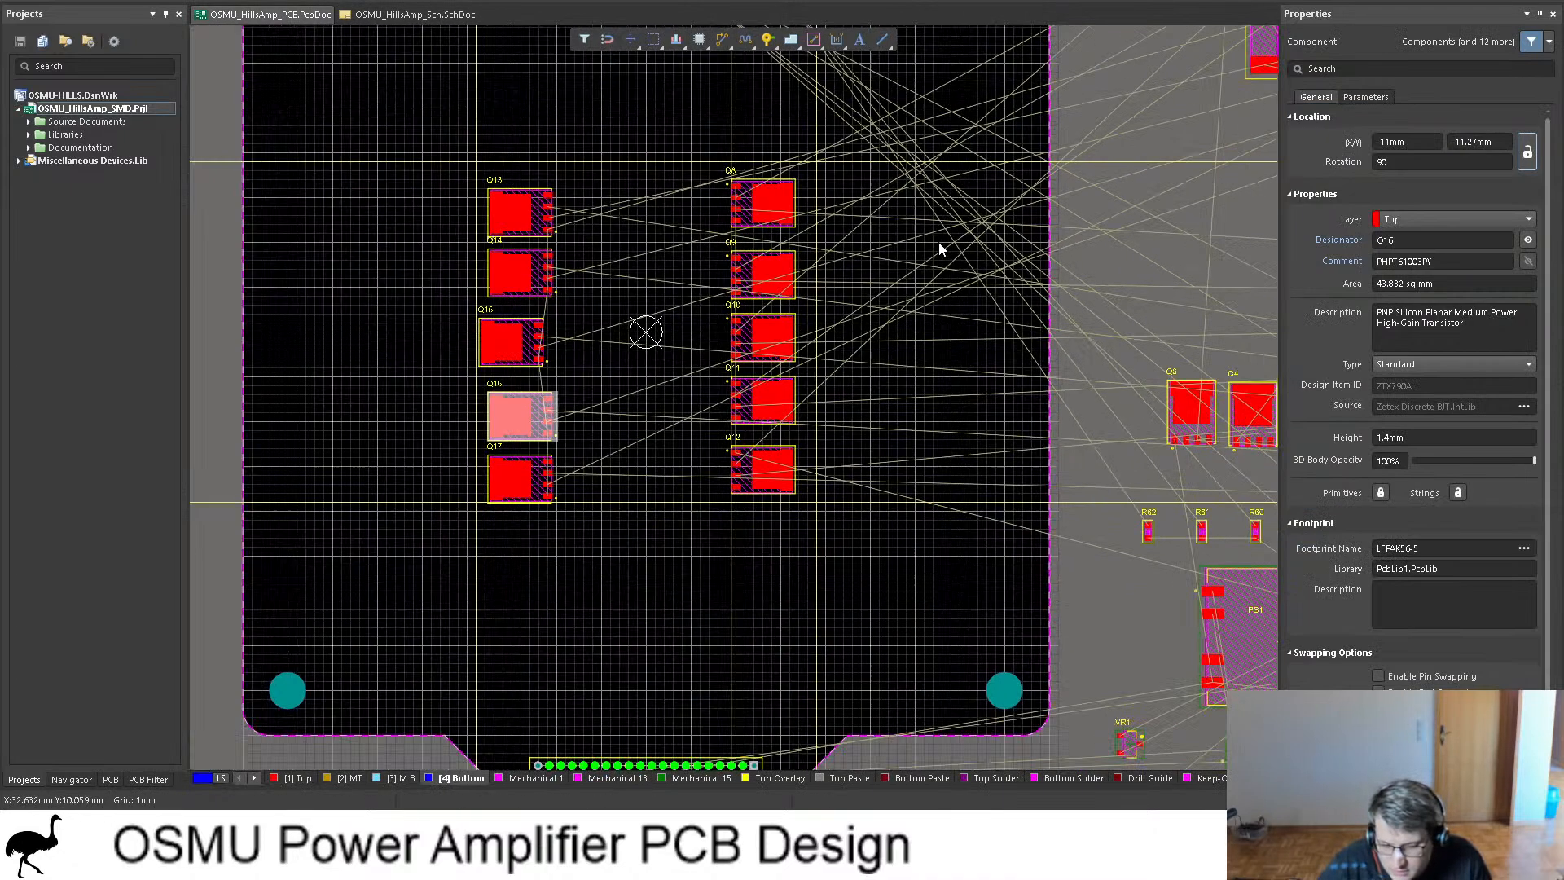
pyautogui.keyDown('ctrl'); pyautogui.scroll(4, 1078, 237); pyautogui.keyUp('ctrl')
pyautogui.keyDown('shift'); pyautogui.scroll(-5, 1075, 243); pyautogui.keyUp('shift')
pyautogui.scroll(4, 810, 289)
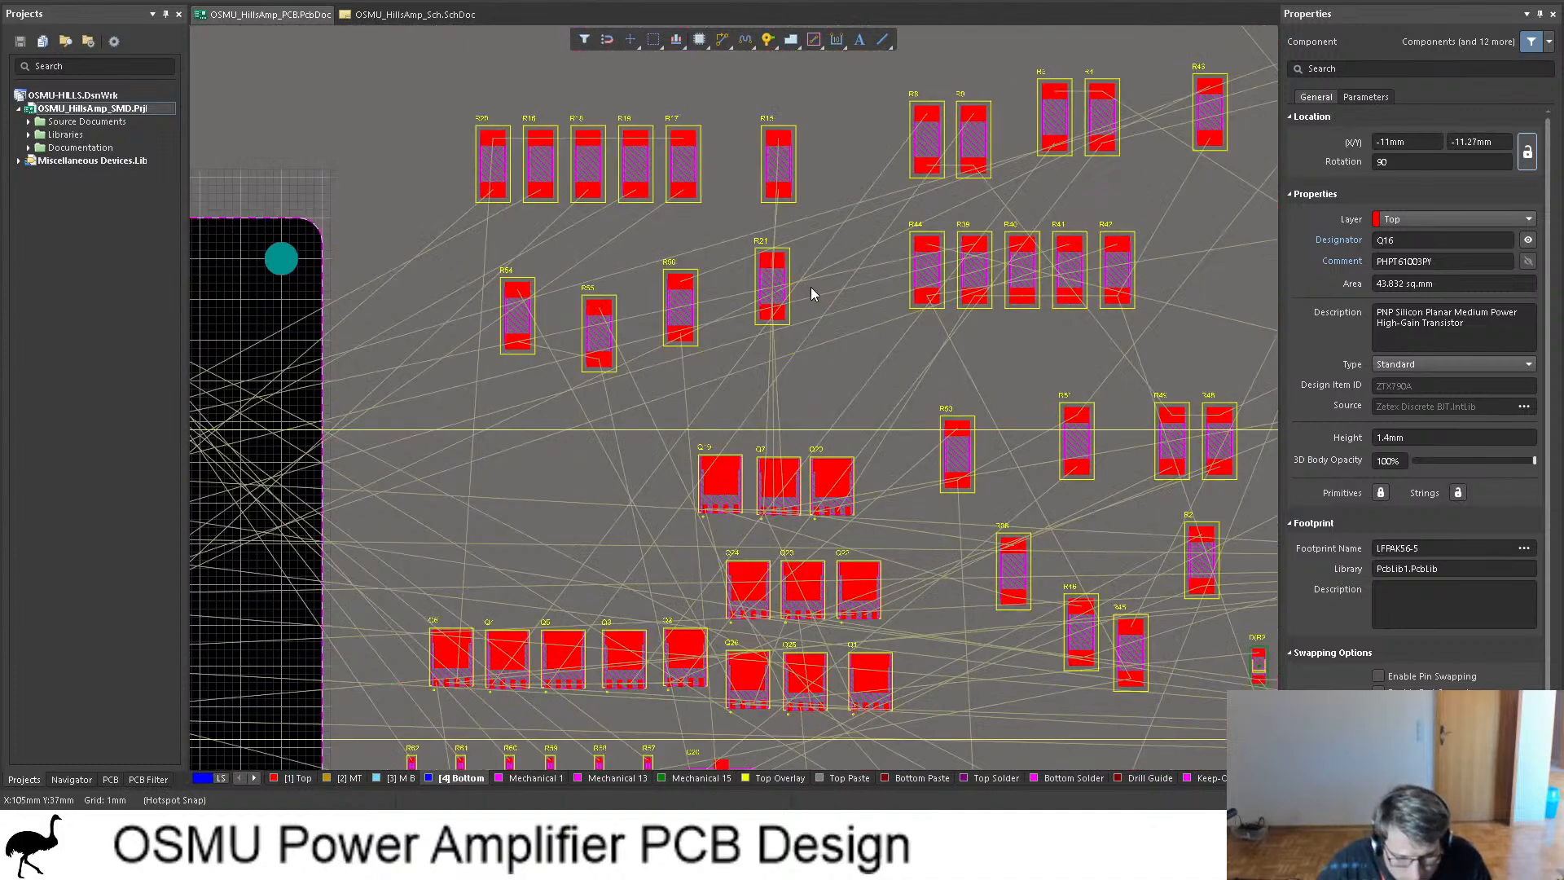
pyautogui.keyDown('ctrl'); pyautogui.scroll(2, 531, 132); pyautogui.keyUp('ctrl')
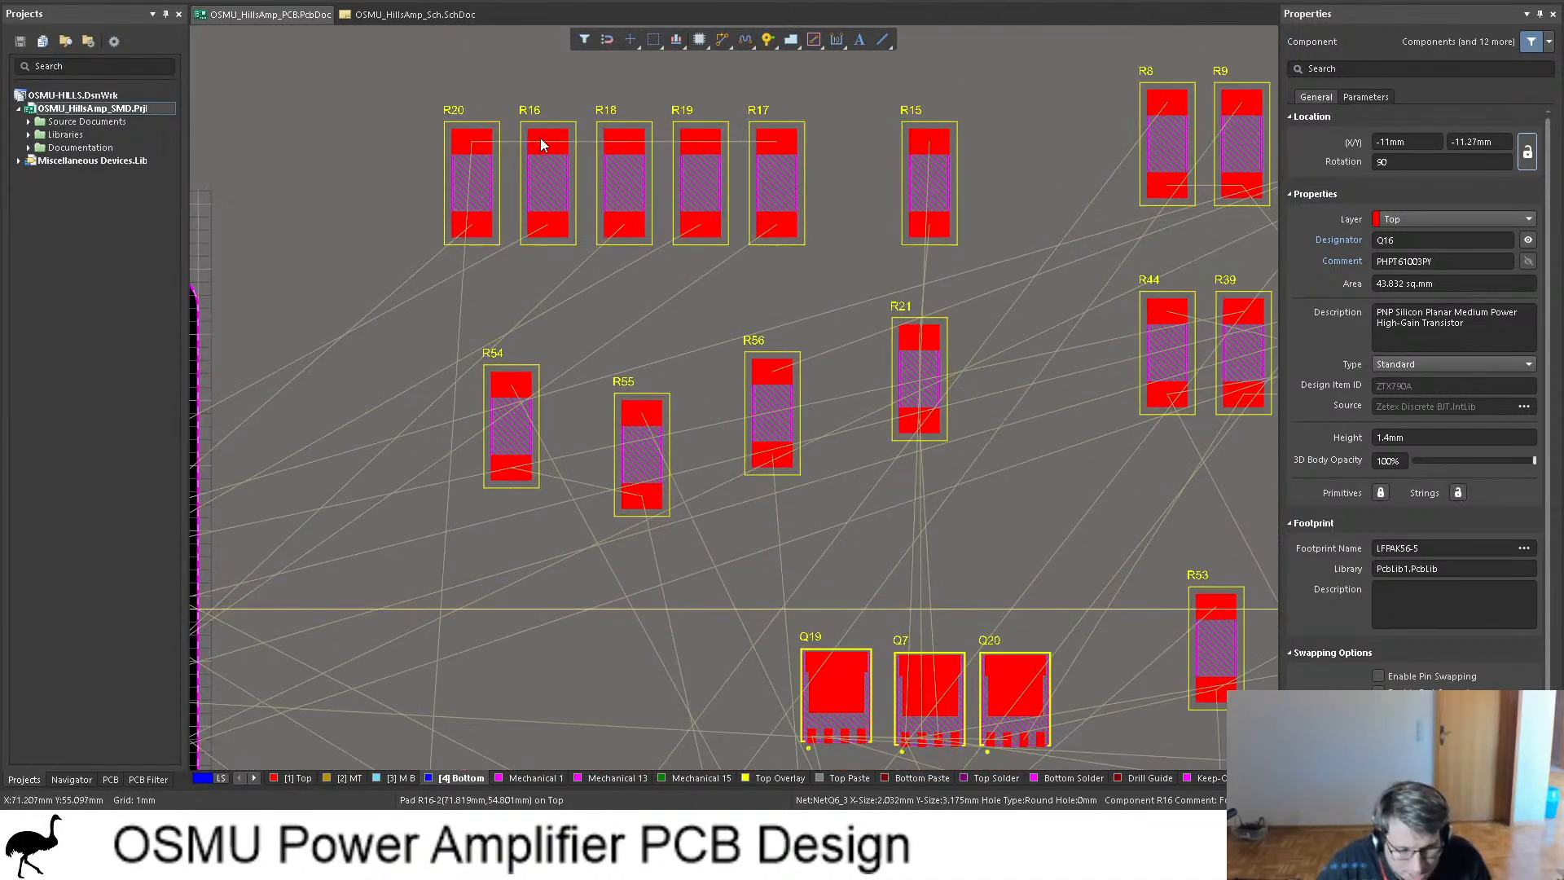
pyautogui.keyDown('ctrl'); pyautogui.scroll(-2, 751, 259); pyautogui.keyUp('ctrl')
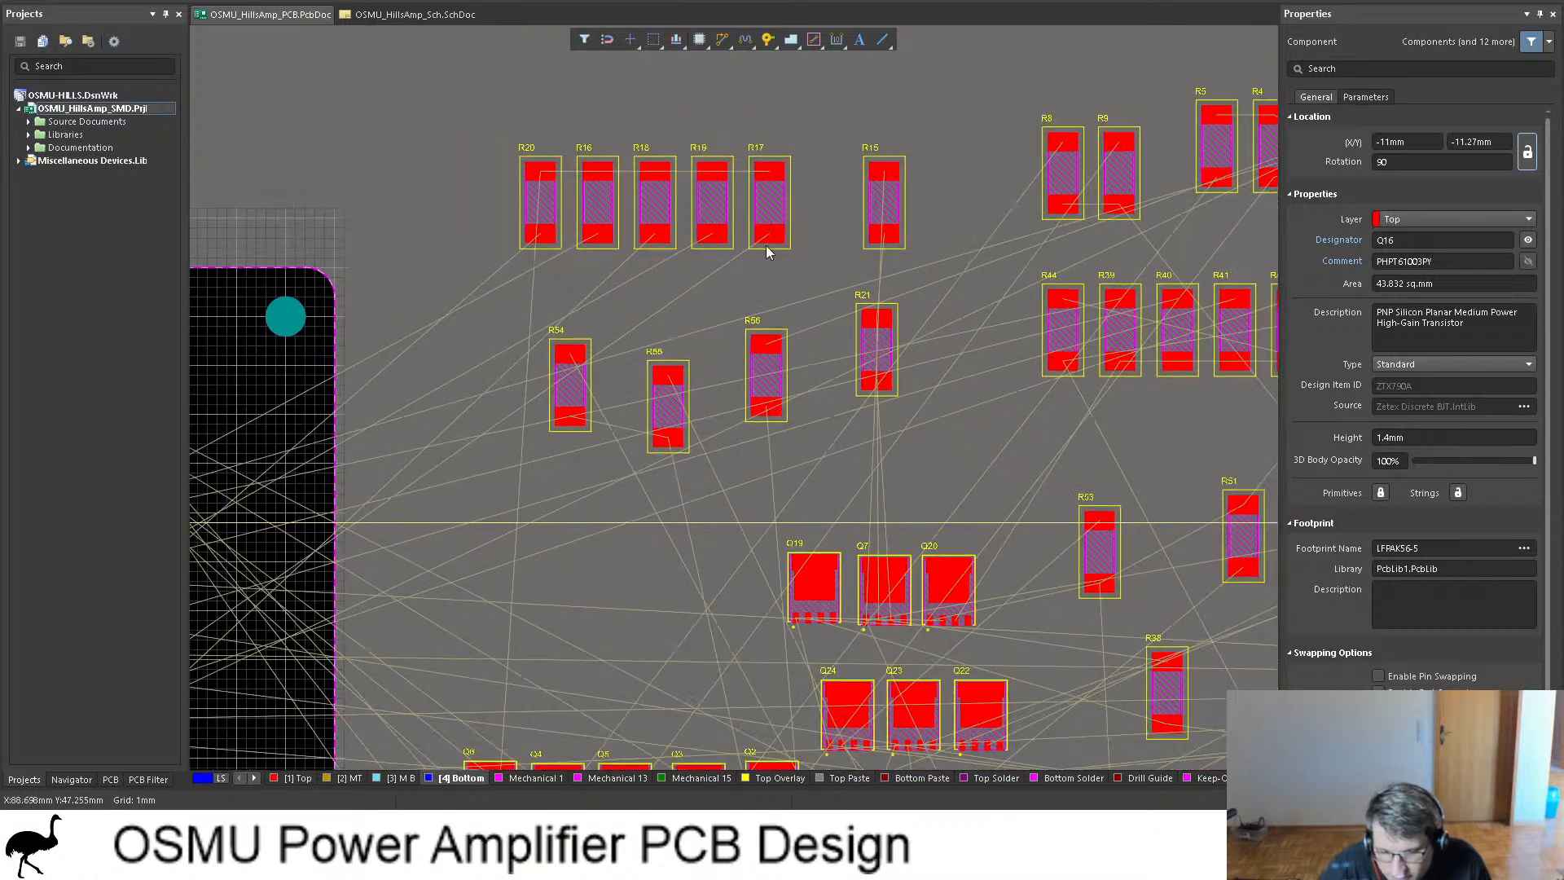
pyautogui.keyDown('shift'); pyautogui.scroll(-4, 961, 218); pyautogui.keyUp('shift')
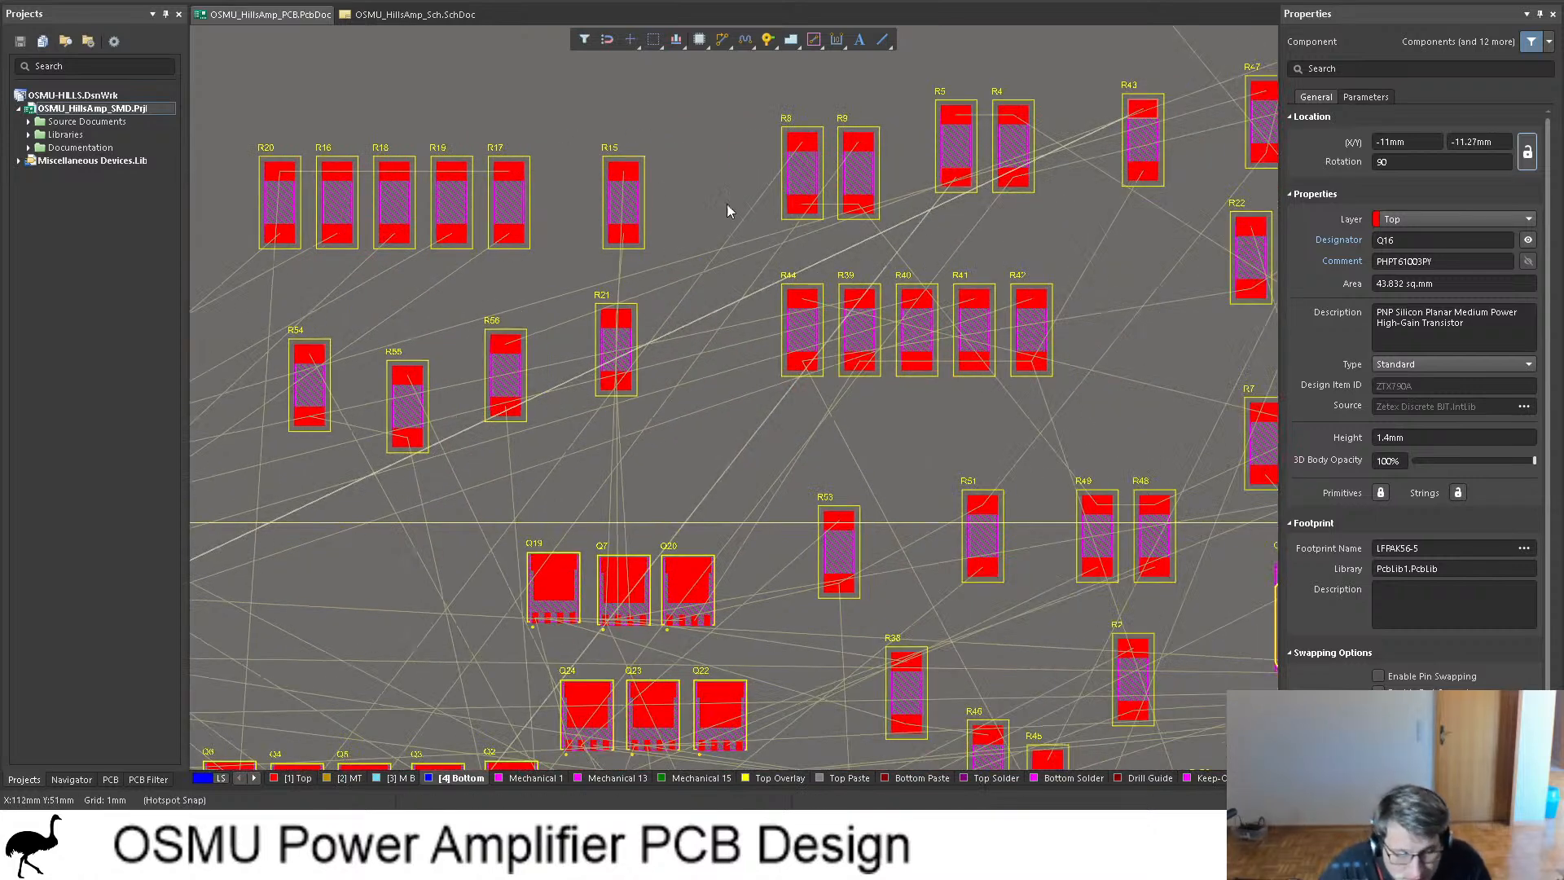
# Step: Recheck the output stage in the schematic and locate its 2817 emitter resistors among the unplaced PCB components
pyautogui.click(414, 14)
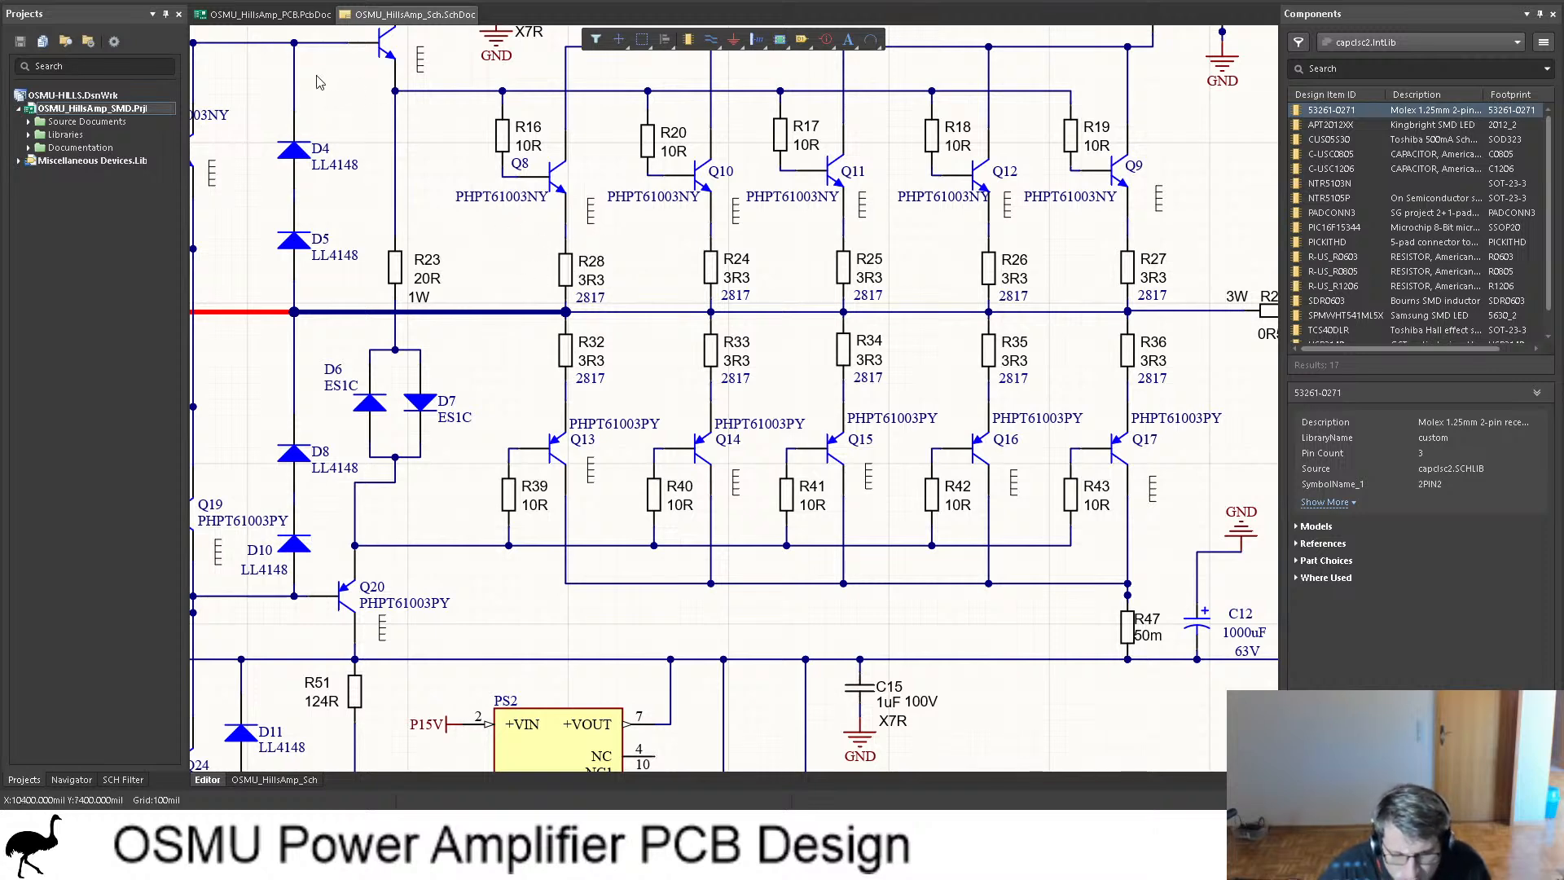
pyautogui.click(259, 15)
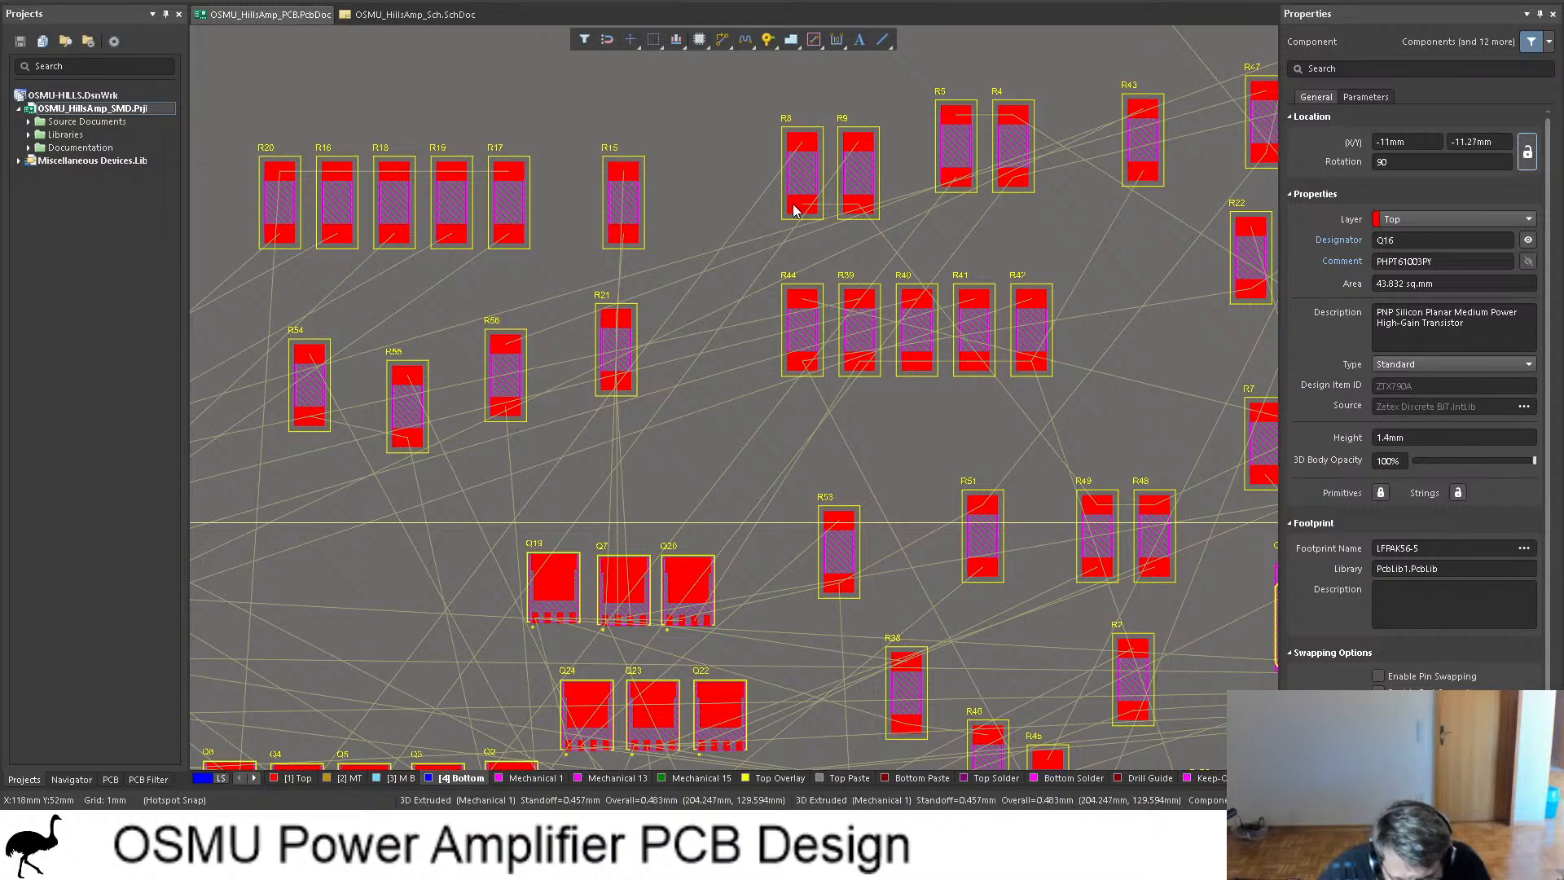
pyautogui.scroll(-5, 688, 246)
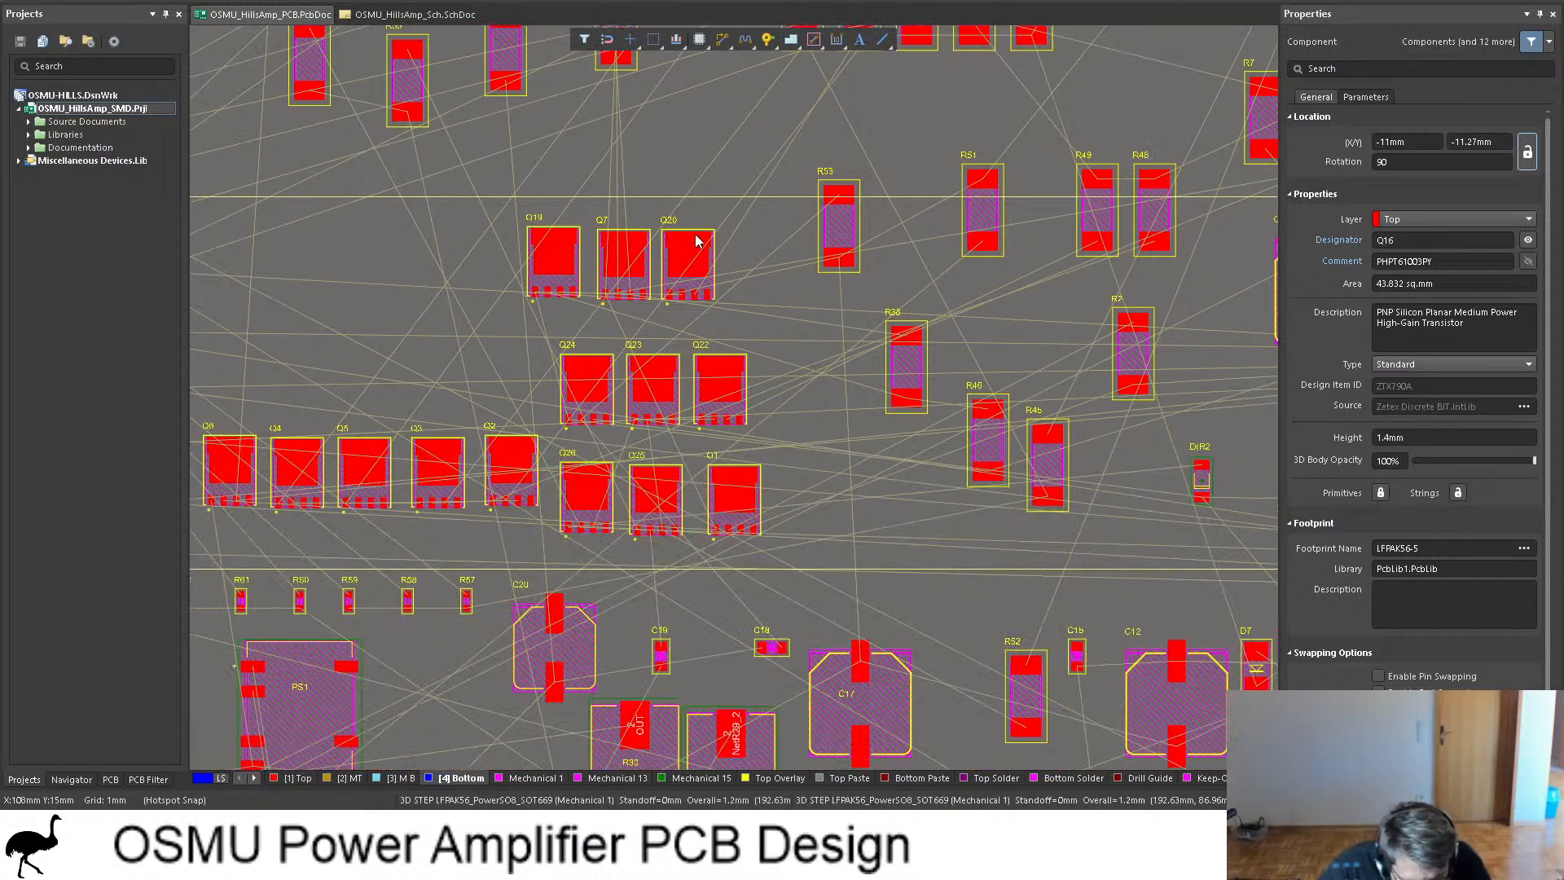
pyautogui.scroll(5, 696, 241)
pyautogui.keyDown('shift'); pyautogui.hscroll(6, 824, 223); pyautogui.keyUp('shift')
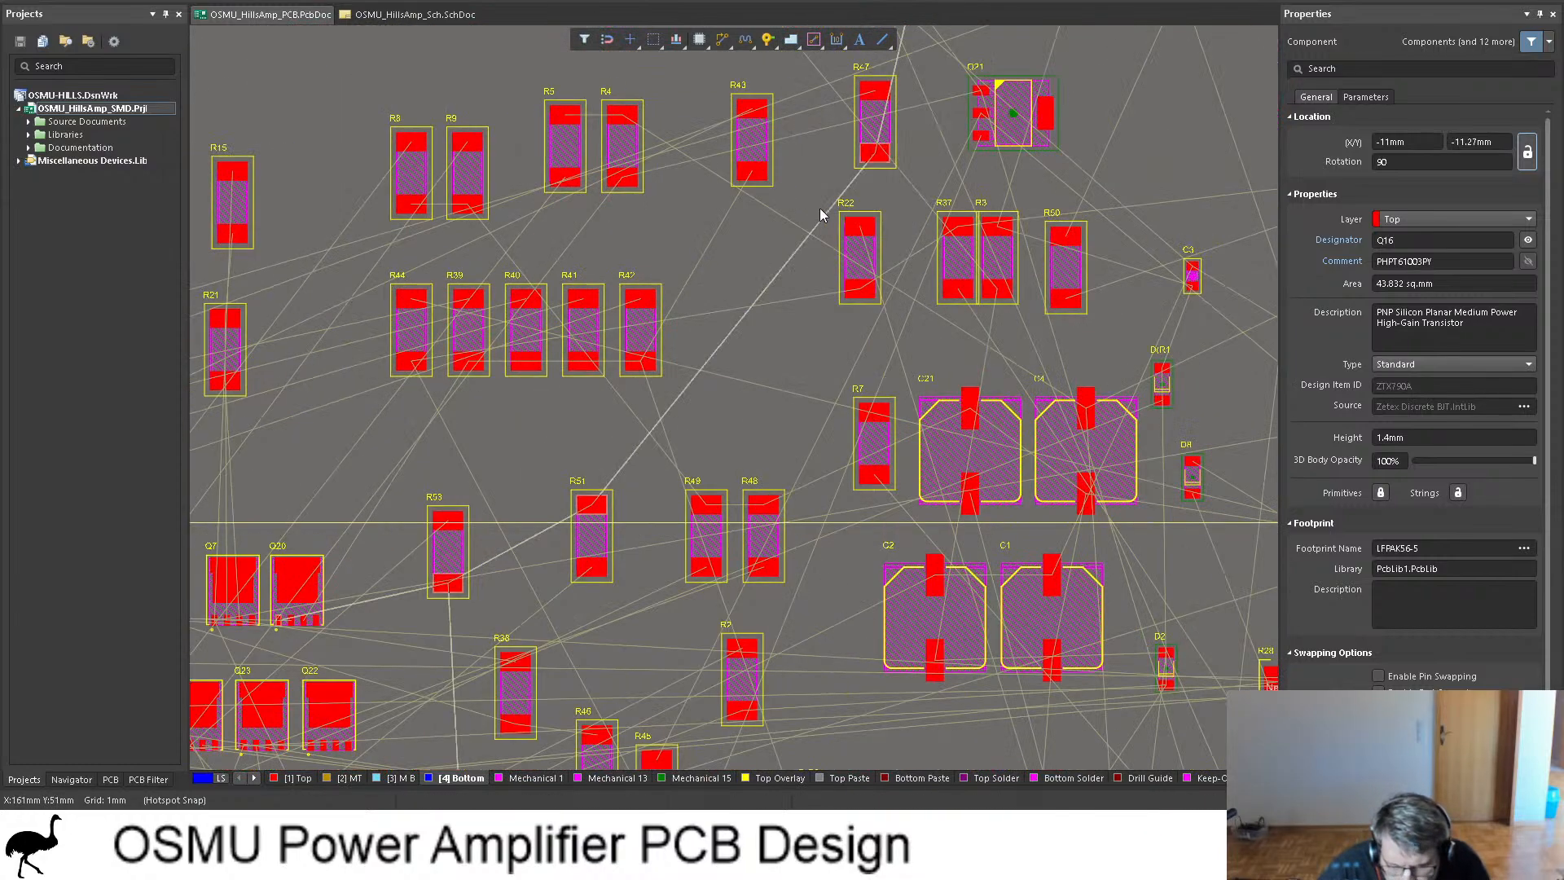
pyautogui.keyDown('shift'); pyautogui.hscroll(8, 779, 192); pyautogui.keyUp('shift')
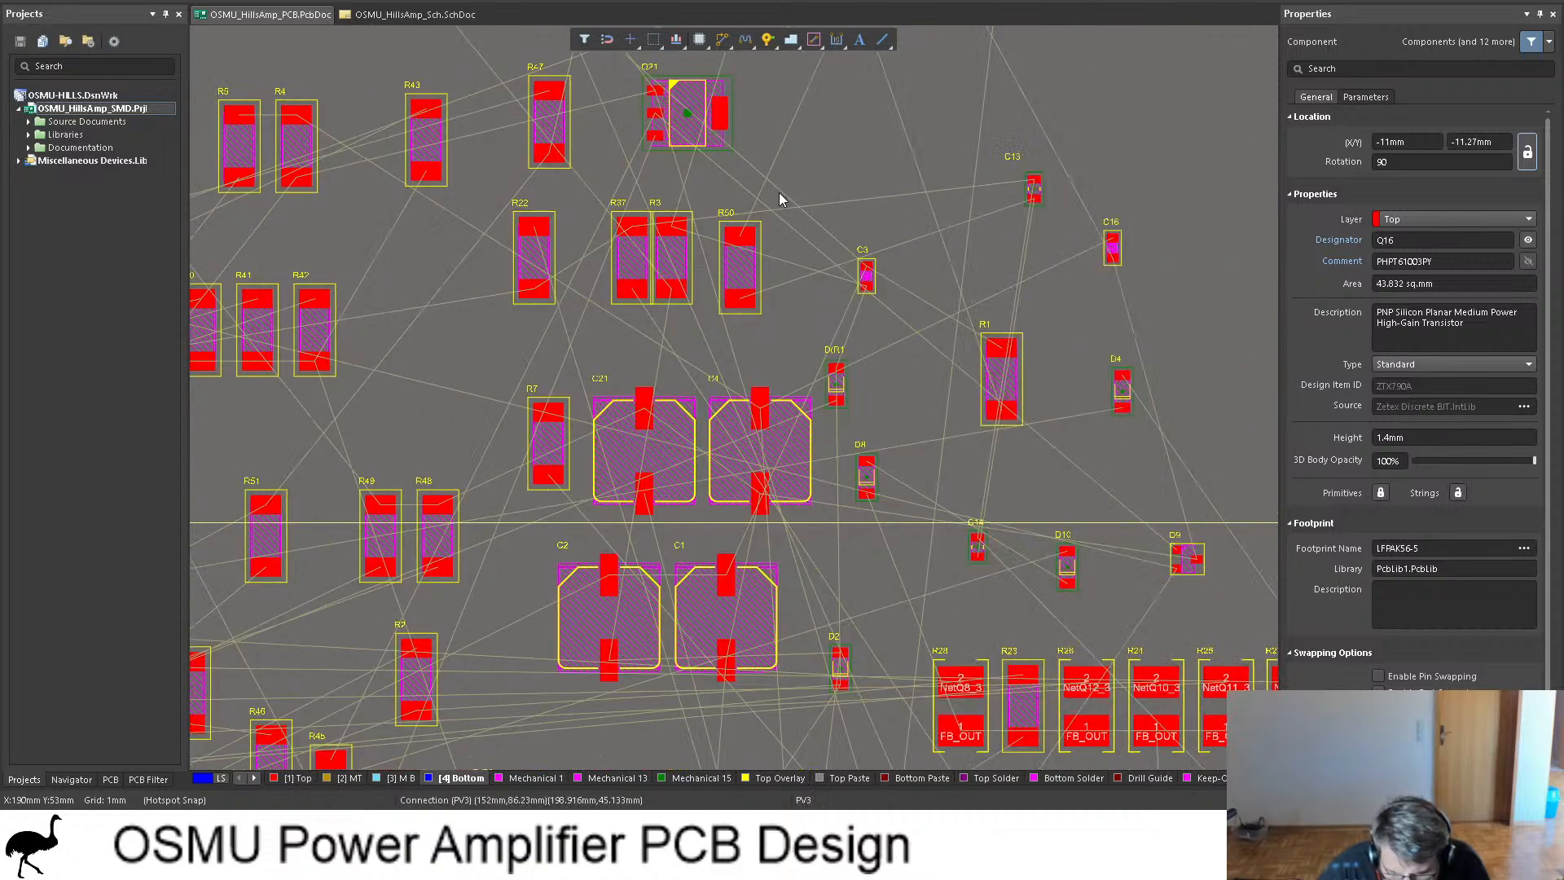
pyautogui.scroll(-8, 775, 192)
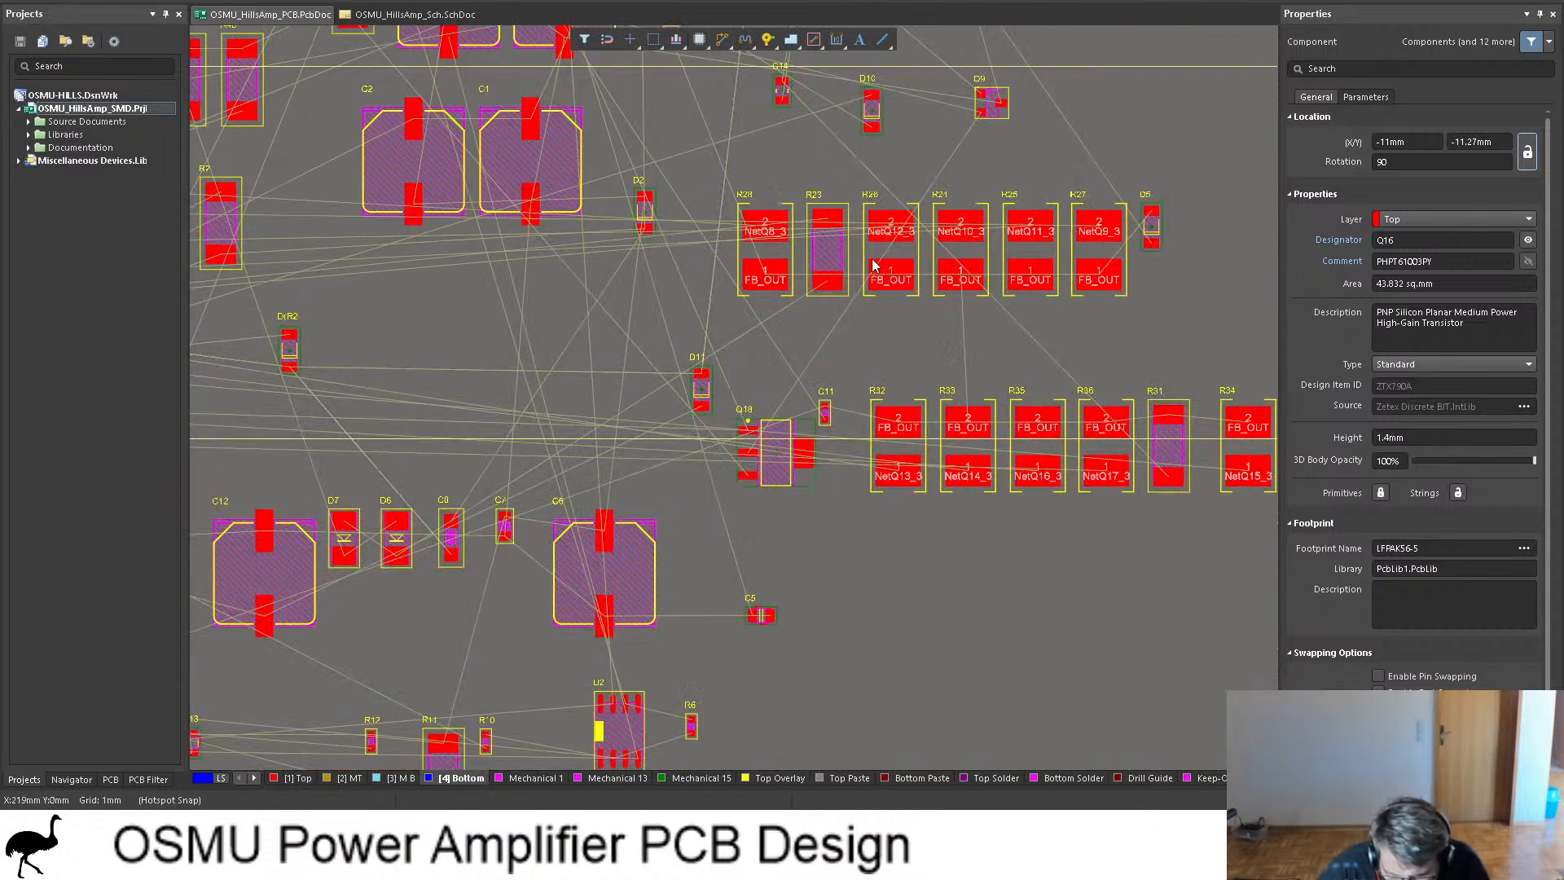
# Step: Move emitter resistors R24 to R28 together onto the board below the transistor columns and check the placement in 3D
pyautogui.click(971, 257)
pyautogui.keyDown('ctrl'); pyautogui.scroll(2, 977, 257); pyautogui.keyUp('ctrl')
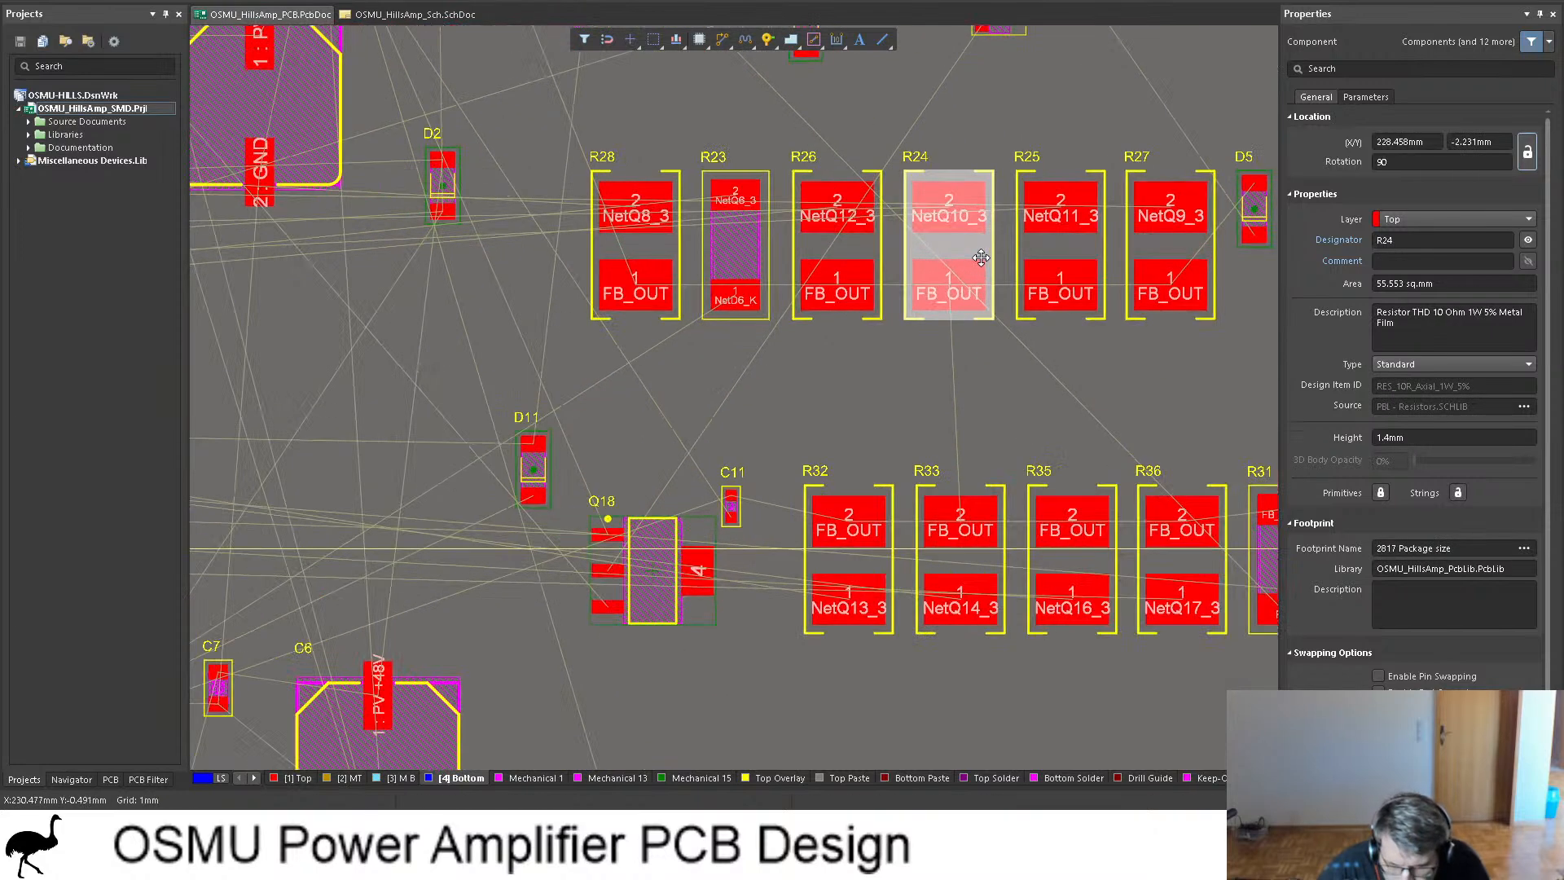
pyautogui.keyDown('shift'); pyautogui.click(1059, 252); pyautogui.keyUp('shift')
pyautogui.keyDown('shift'); pyautogui.click(1155, 241); pyautogui.keyUp('shift')
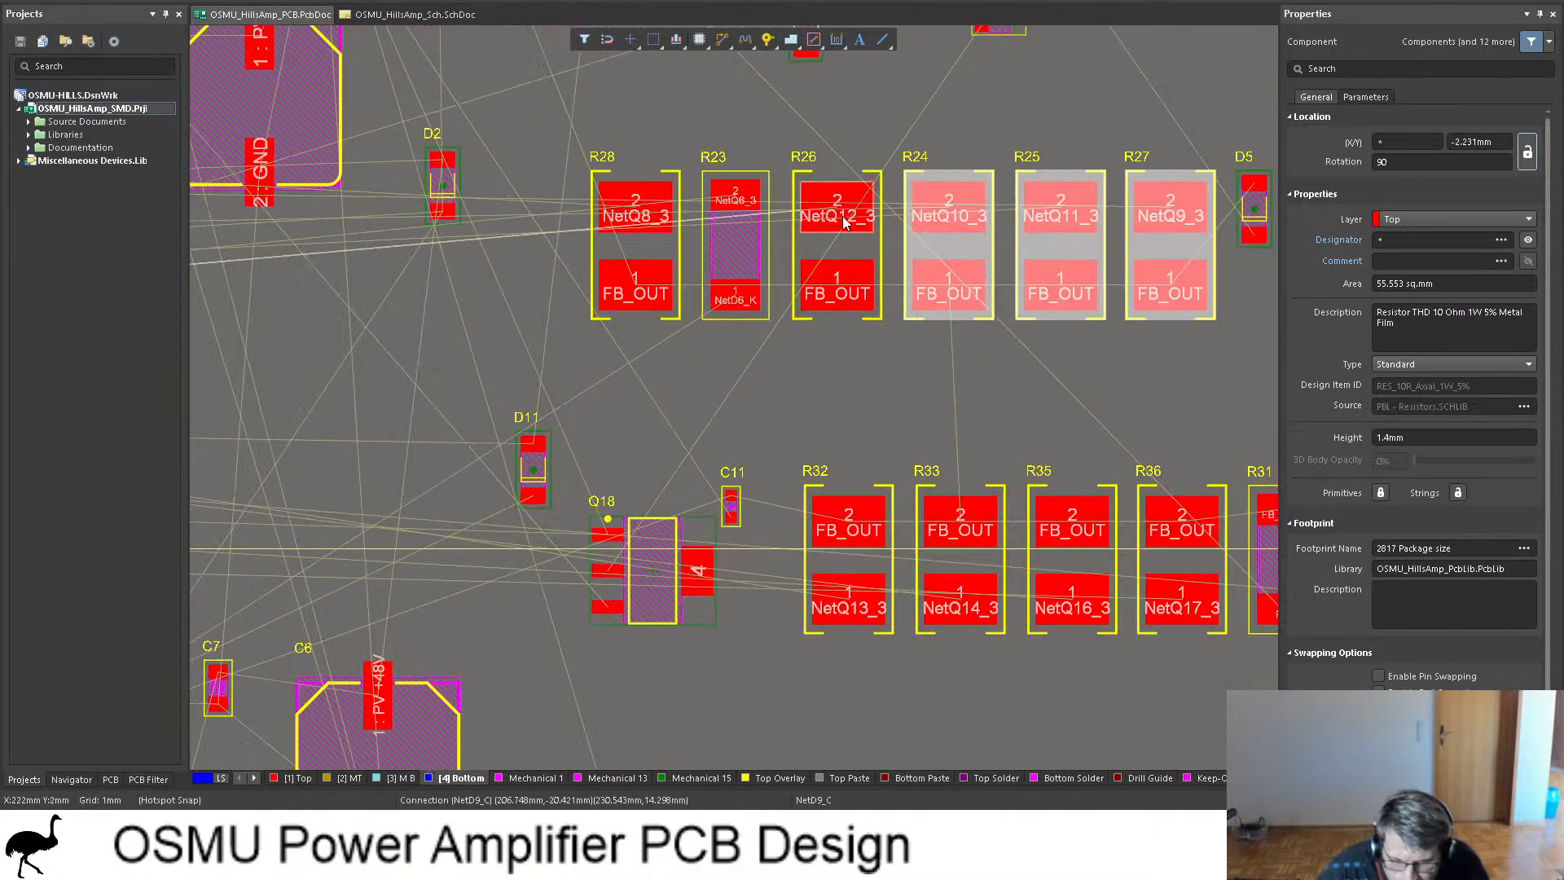
pyautogui.keyDown('shift'); pyautogui.click(845, 243); pyautogui.keyUp('shift')
pyautogui.keyDown('shift'); pyautogui.click(624, 246); pyautogui.keyUp('shift')
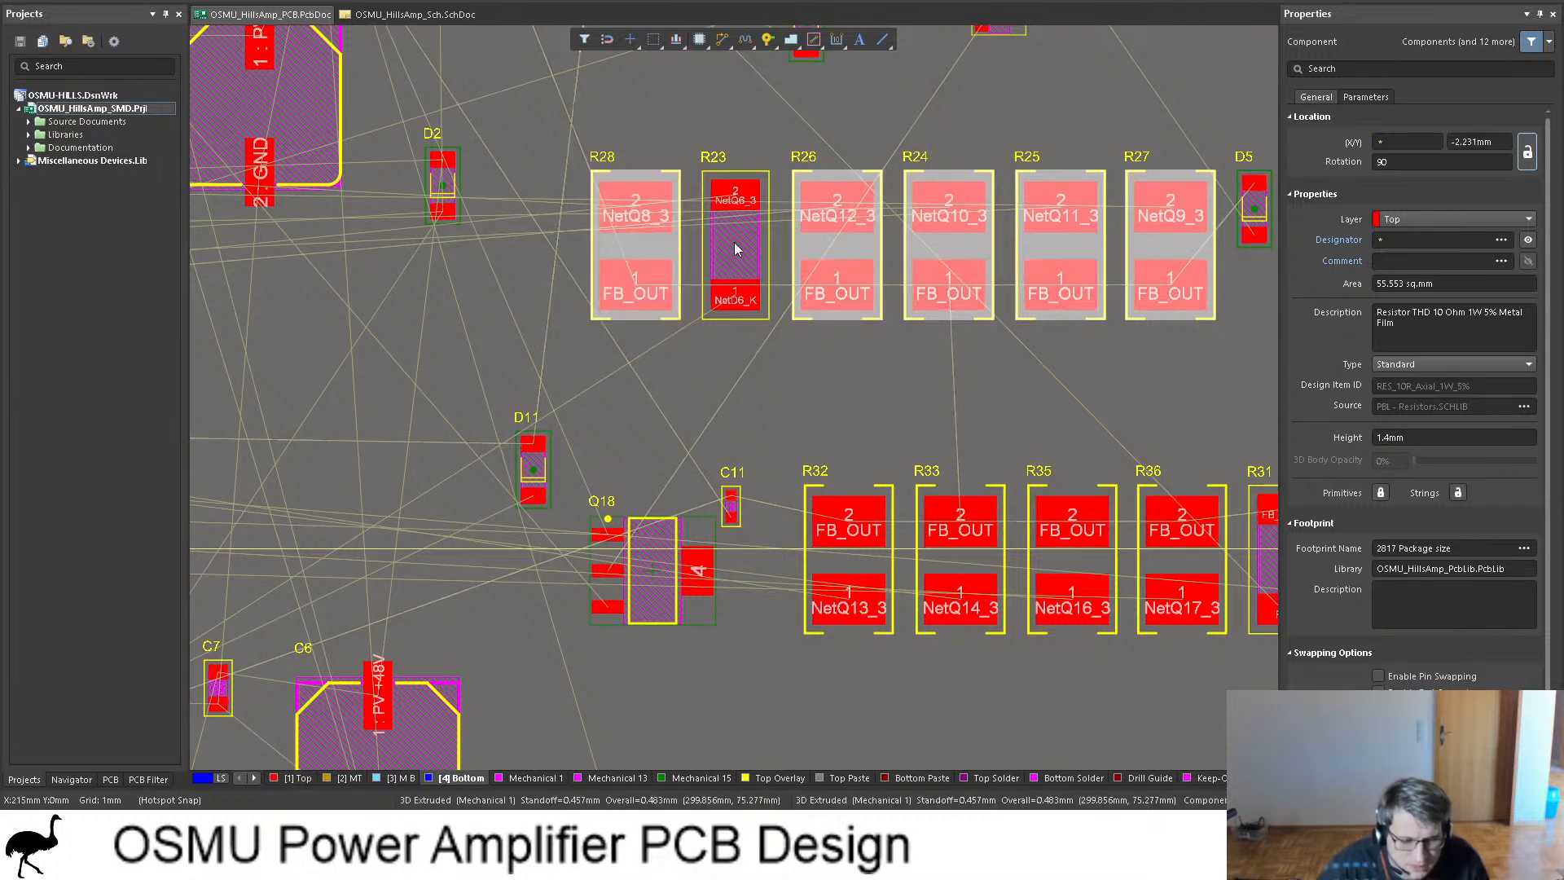
pyautogui.keyDown('ctrl'); pyautogui.scroll(-4, 835, 236); pyautogui.keyUp('ctrl')
pyautogui.moveTo(866, 239); pyautogui.dragTo(449, 381)
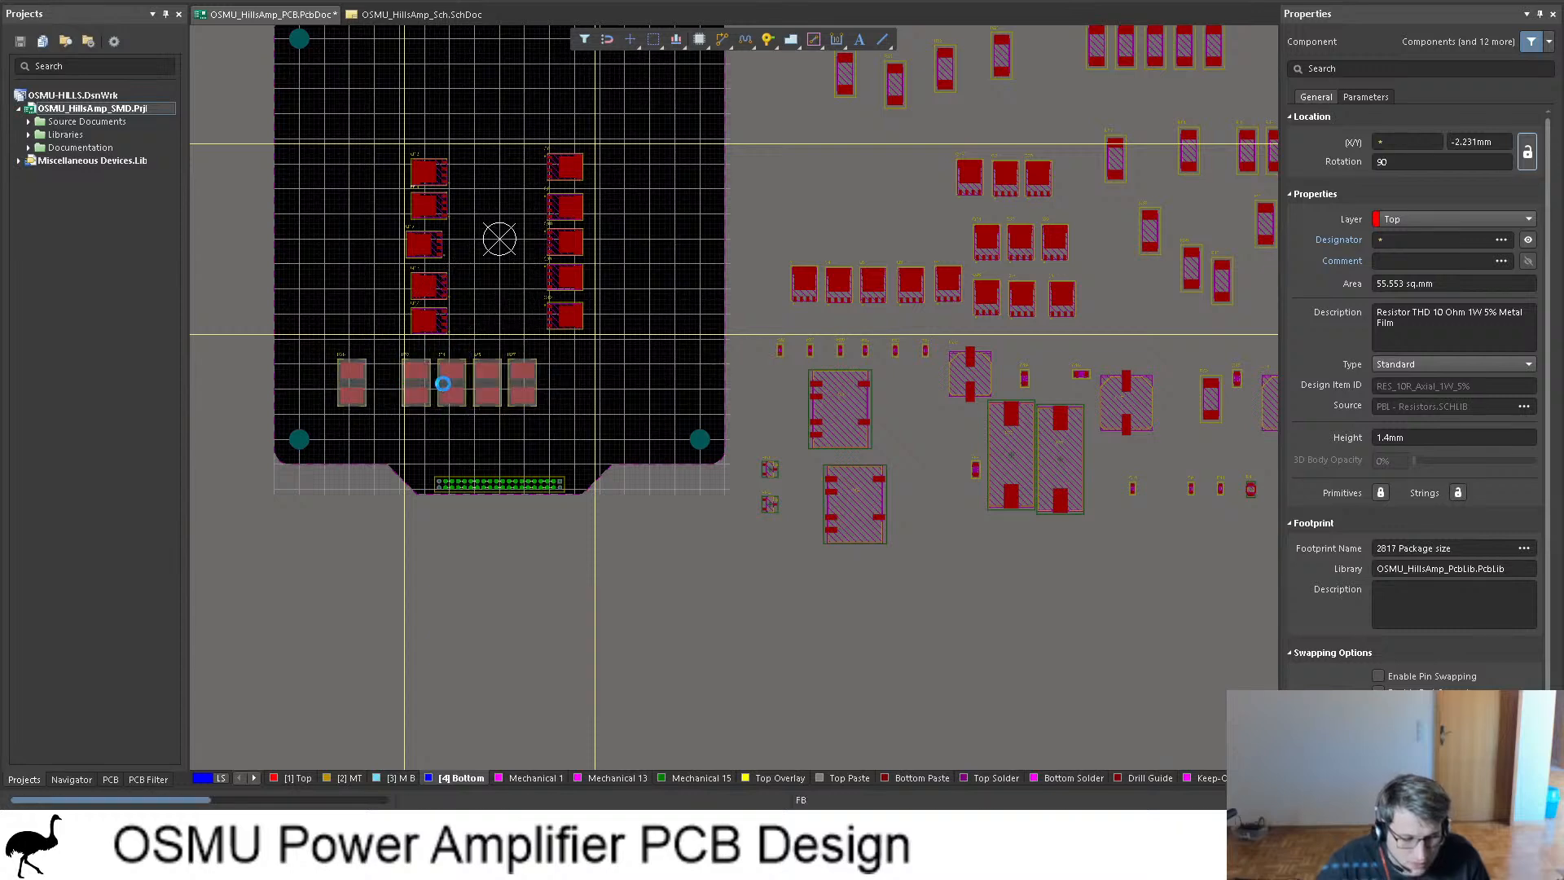
pyautogui.click(729, 591)
pyautogui.press('3')
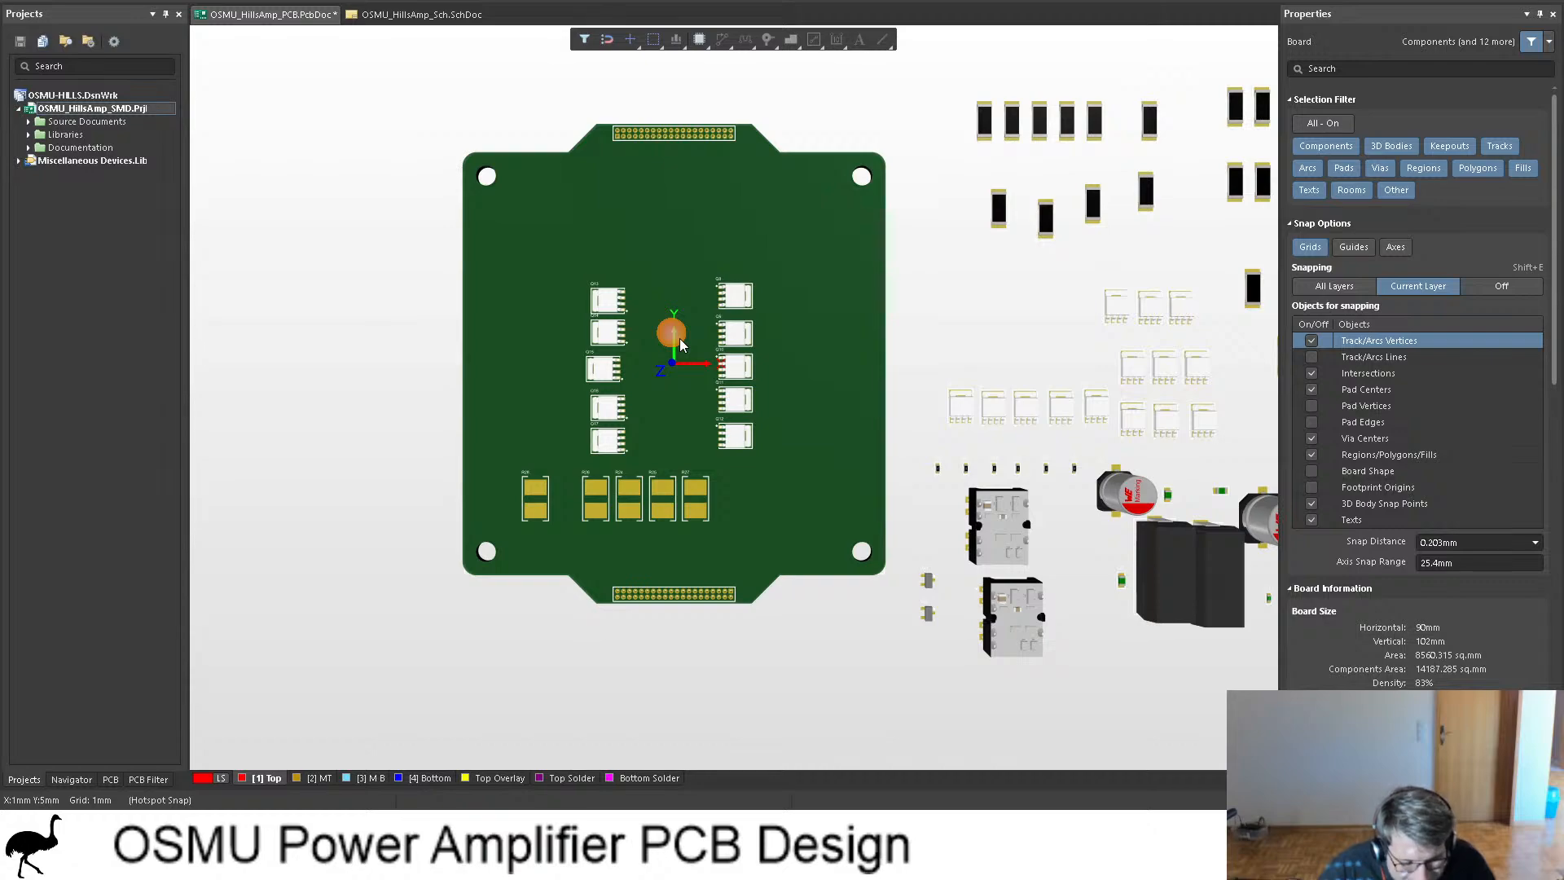
pyautogui.press('2')
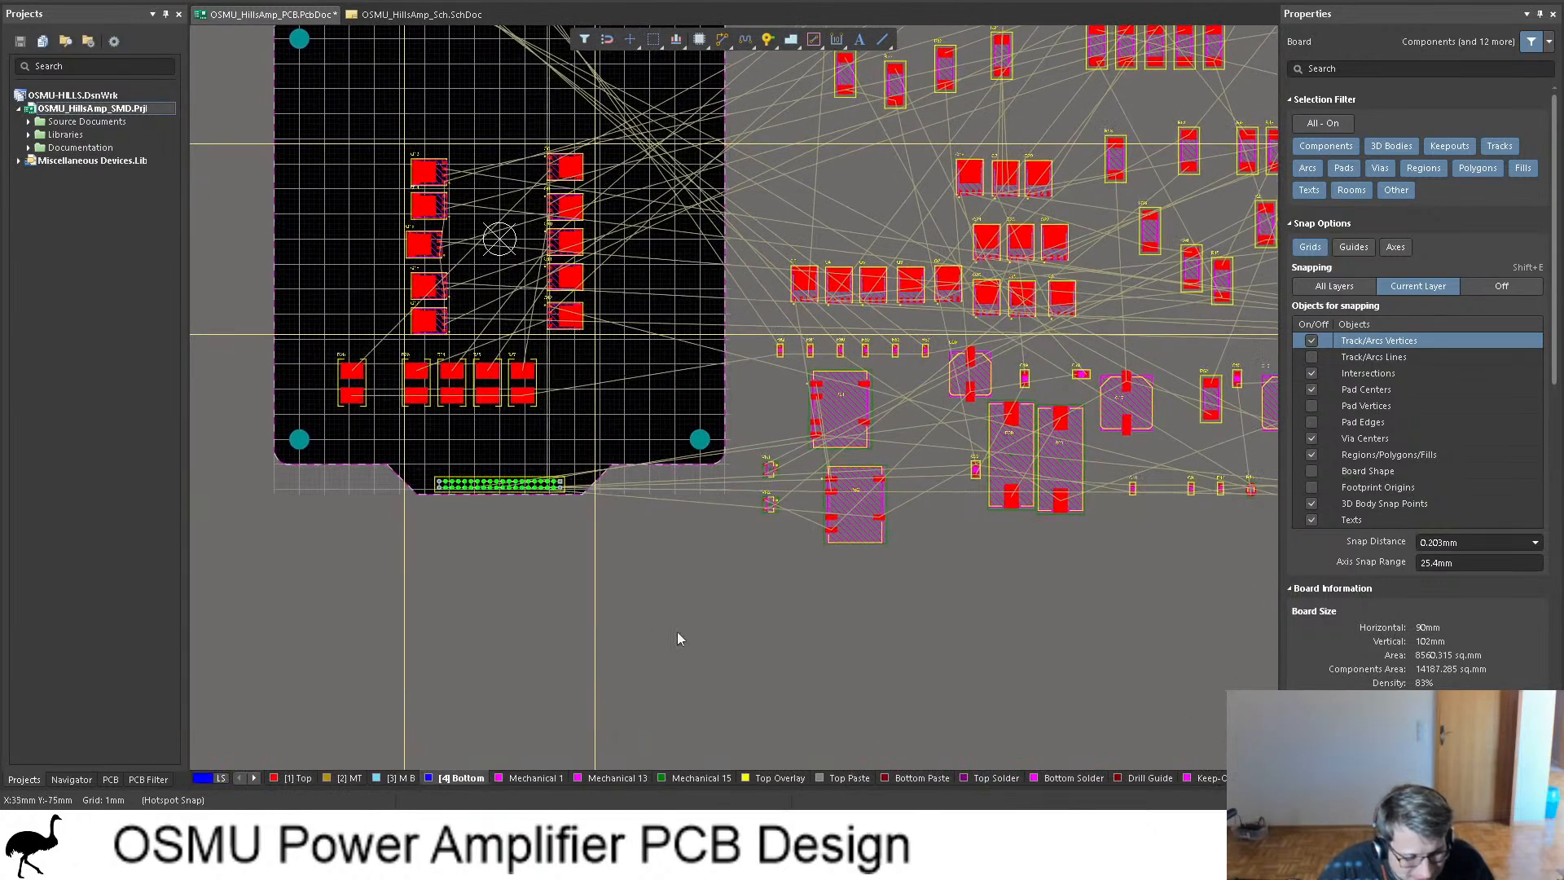
# Step: Move resistor R28 to X 0 mm, Y 6 mm between the transistor columns and examine the pads of Q8 and Q9
pyautogui.keyDown('ctrl'); pyautogui.scroll(3, 456, 183); pyautogui.keyUp('ctrl')
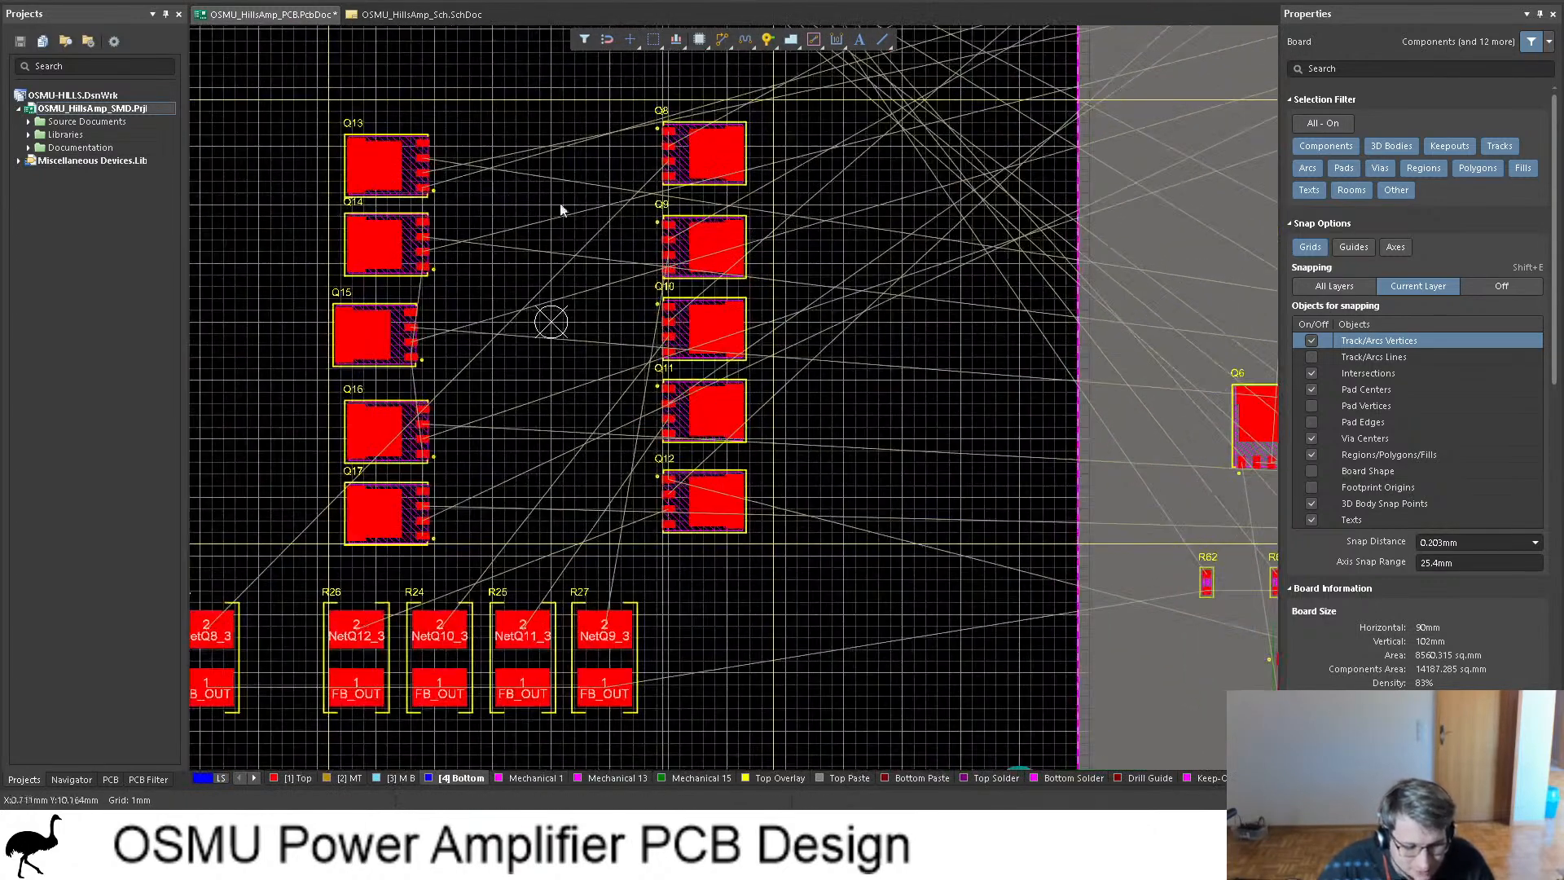
pyautogui.keyDown('ctrl'); pyautogui.scroll(-1, 559, 210); pyautogui.keyUp('ctrl')
pyautogui.keyDown('ctrl'); pyautogui.scroll(1, 646, 192); pyautogui.keyUp('ctrl')
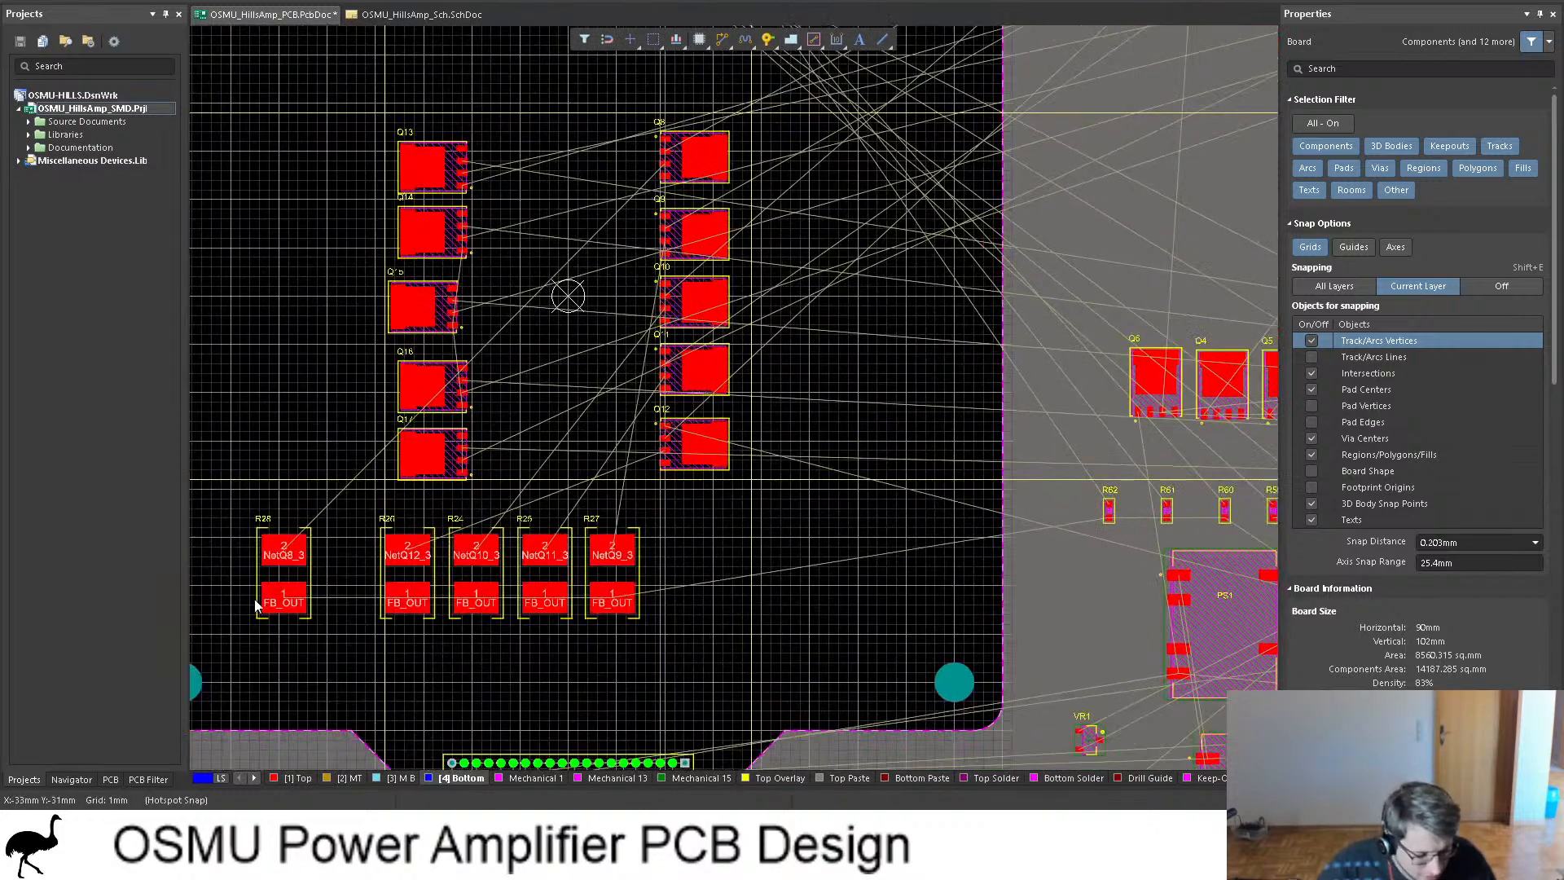
pyautogui.click(286, 577)
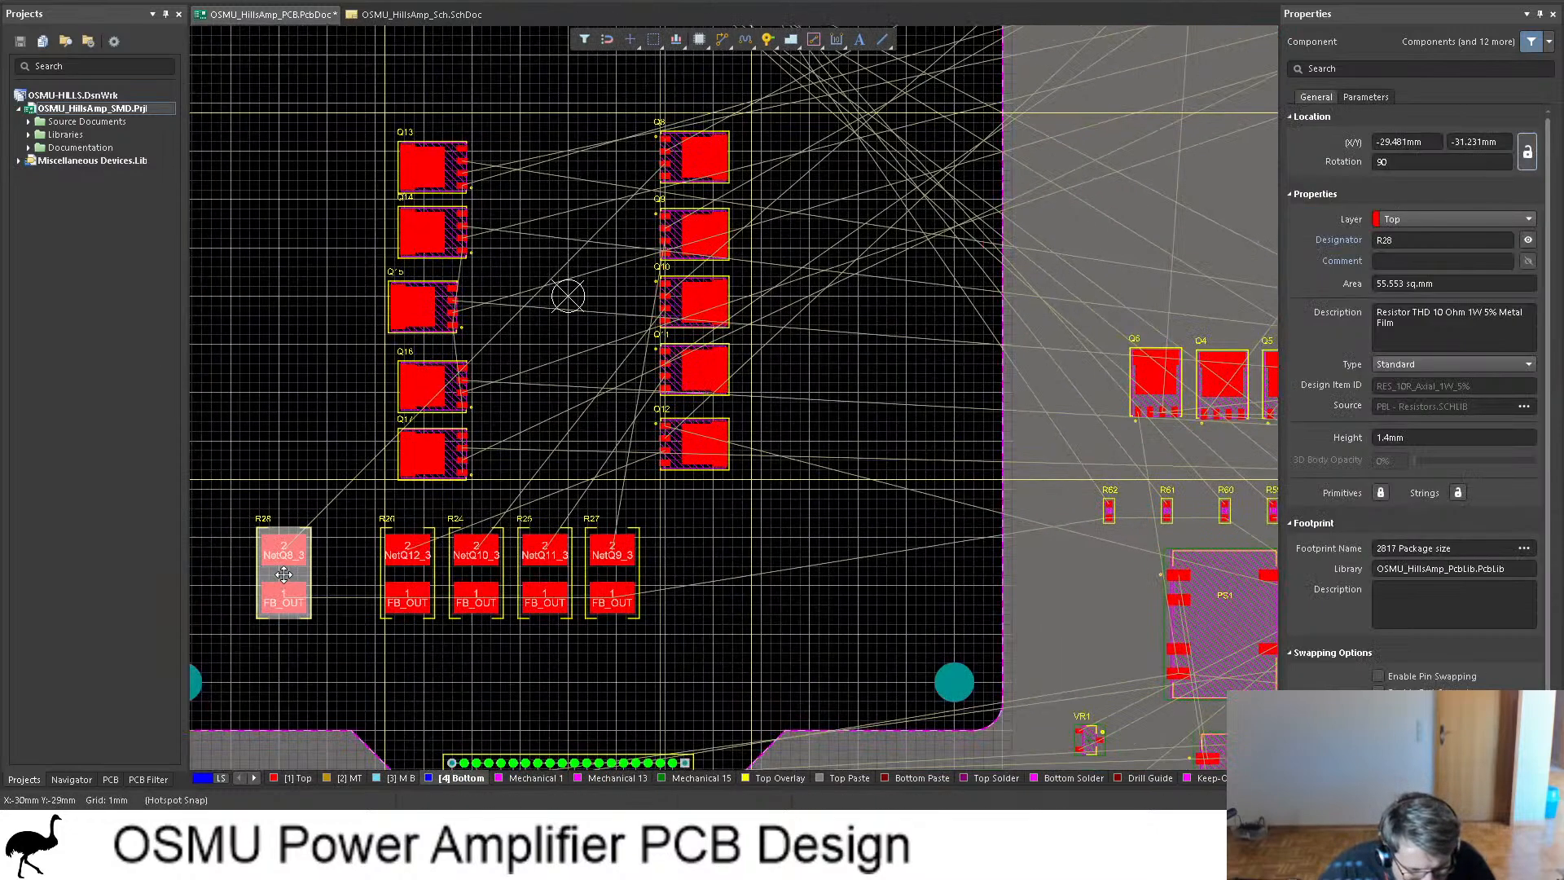
pyautogui.moveTo(283, 575); pyautogui.dragTo(565, 209)
pyautogui.keyDown('ctrl'); pyautogui.scroll(3, 628, 179); pyautogui.keyUp('ctrl')
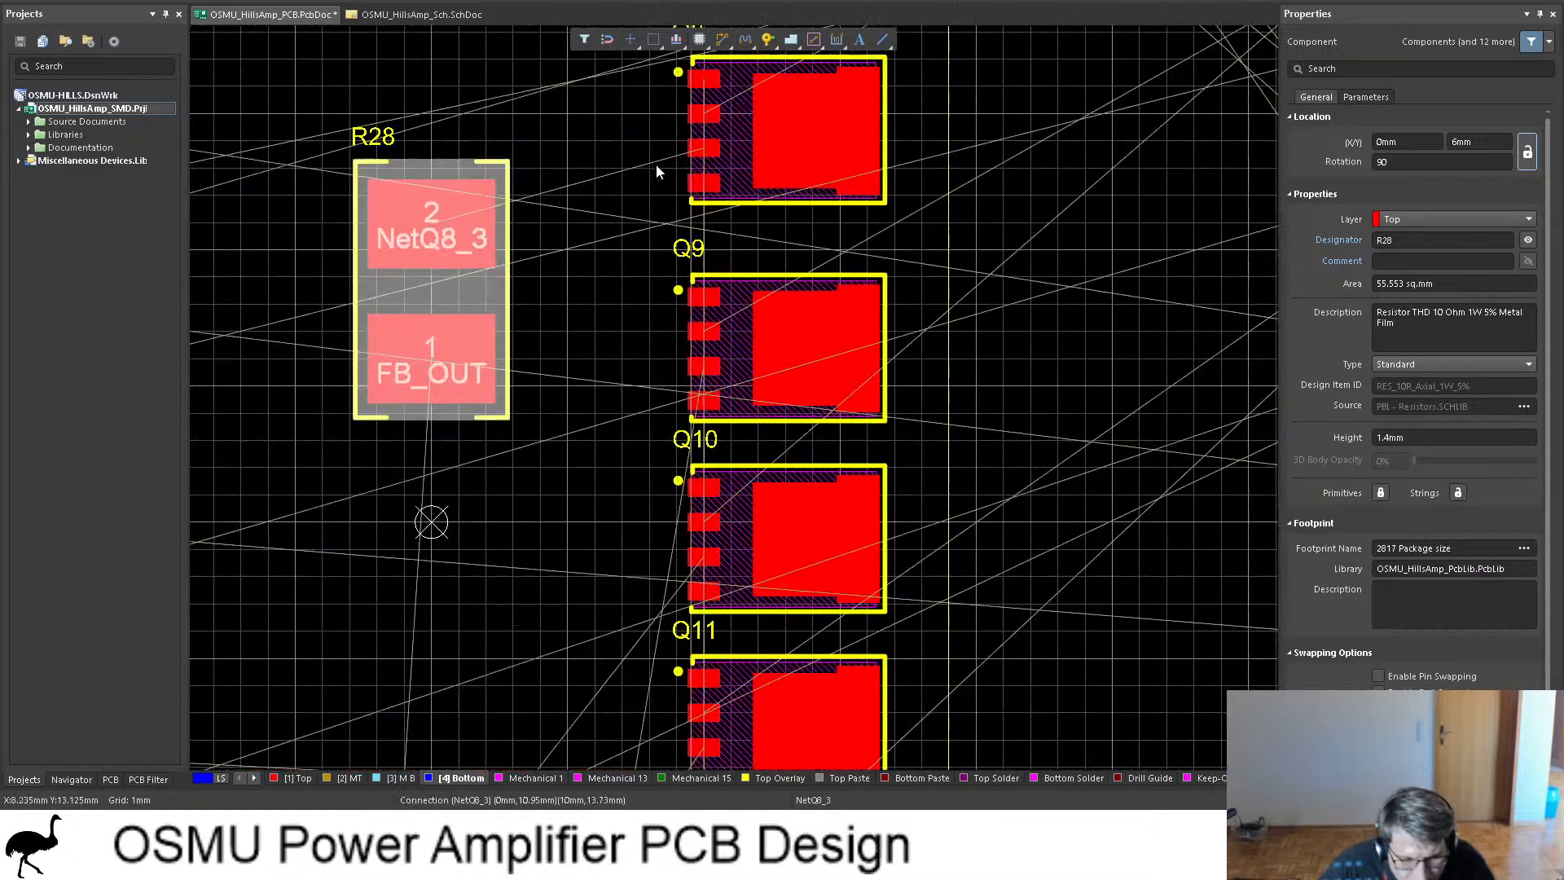
pyautogui.keyDown('ctrl'); pyautogui.scroll(2, 657, 171); pyautogui.keyUp('ctrl')
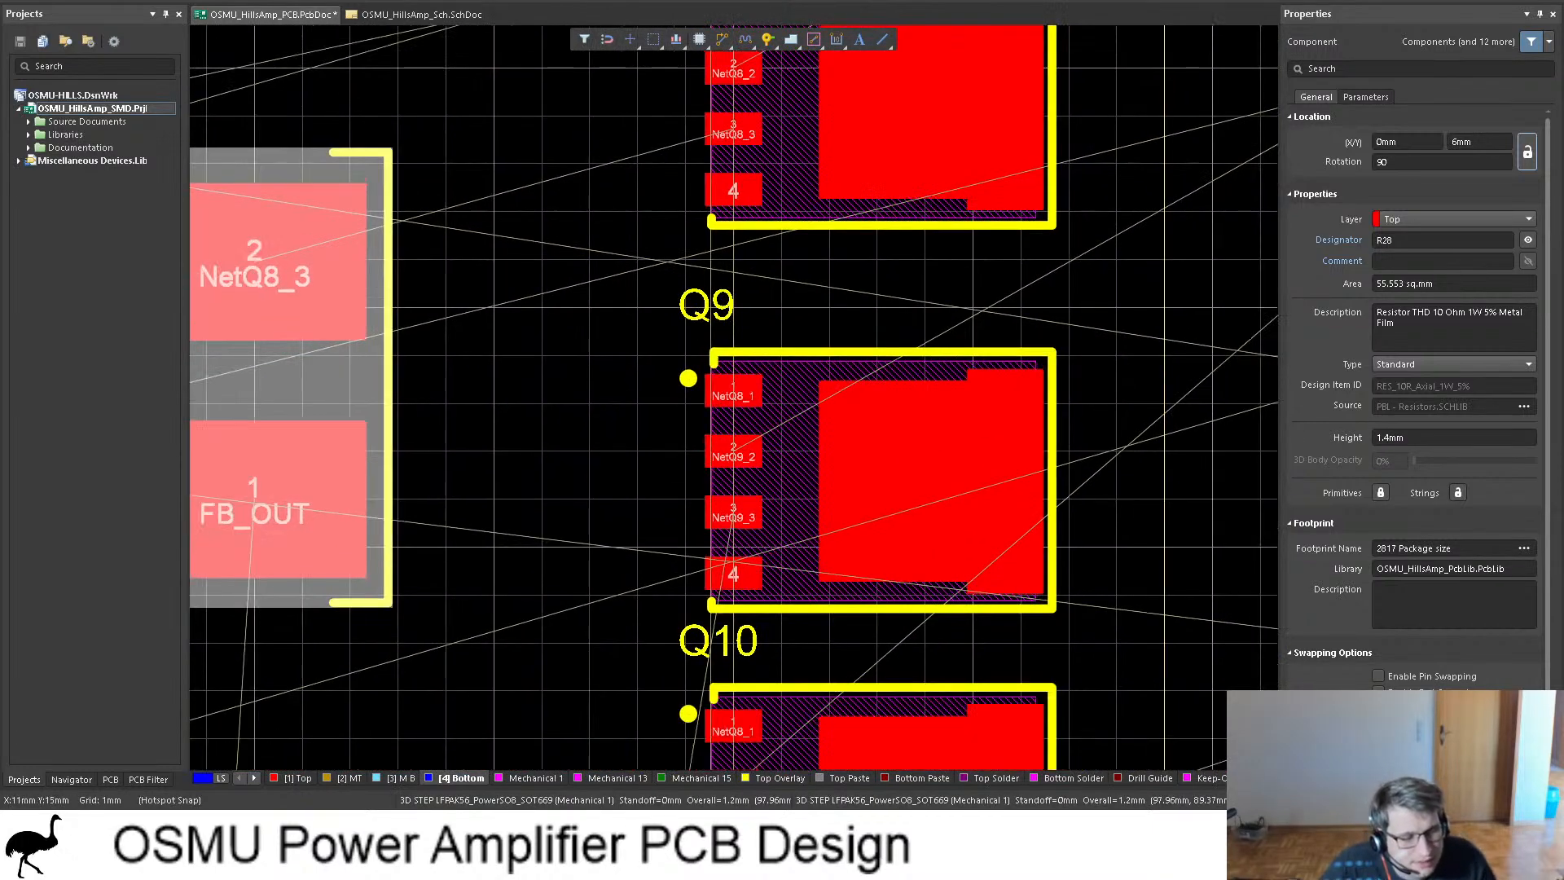
pyautogui.scroll(3, 733, 399)
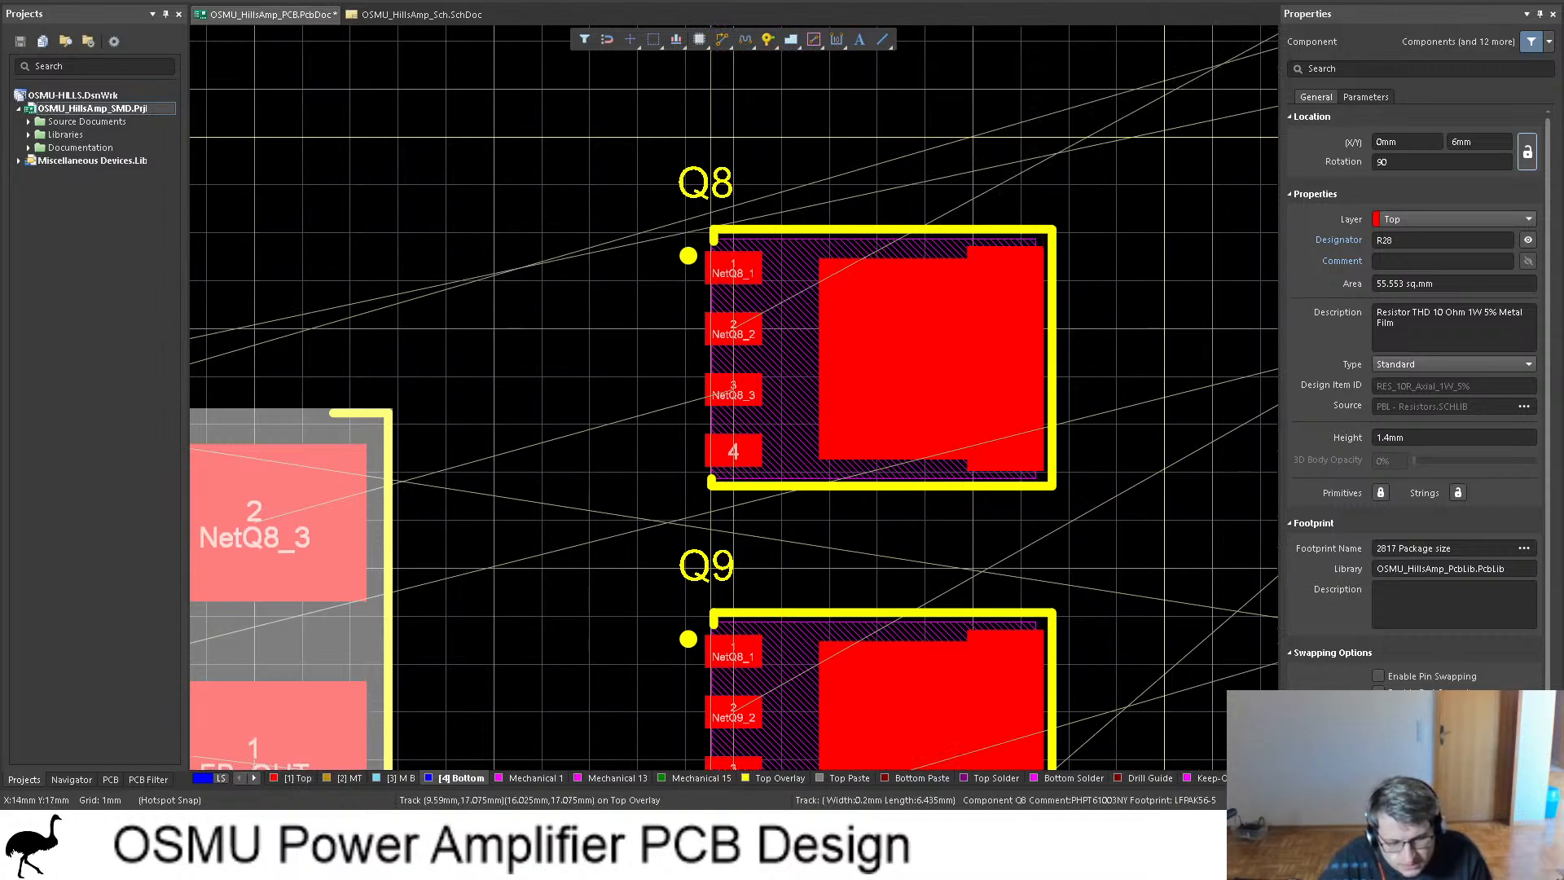
# Step: Examine the pads of transistor Q8 up close, including the unconnected pad 4, and their spacing to the neighbouring resistor
pyautogui.keyDown('ctrl'); pyautogui.scroll(2, 797, 371); pyautogui.keyUp('ctrl')
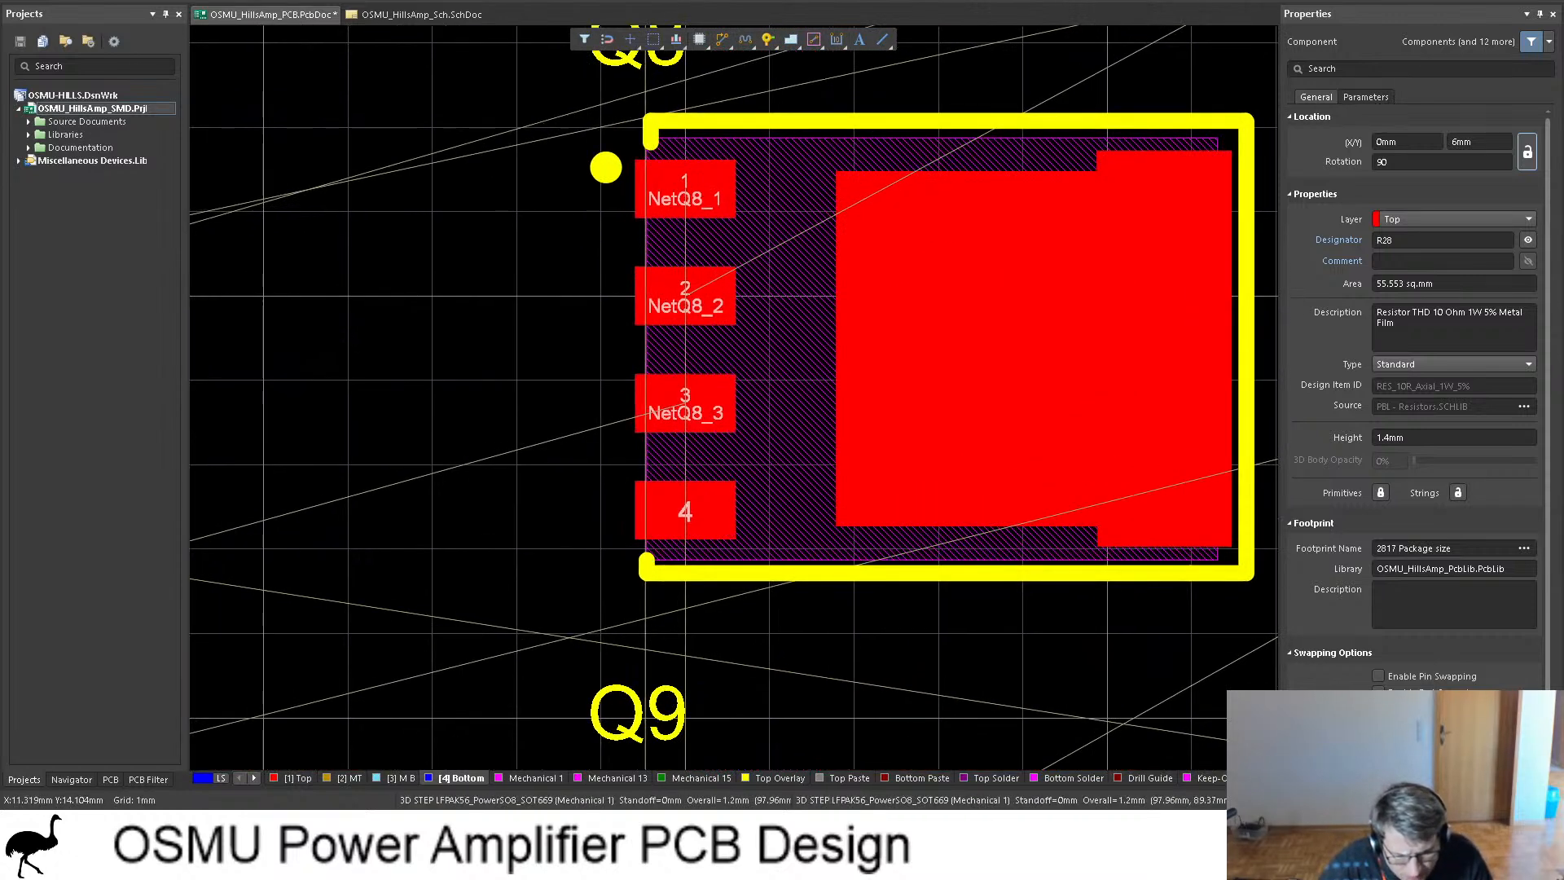
pyautogui.keyDown('ctrl'); pyautogui.scroll(1, 716, 497); pyautogui.keyUp('ctrl')
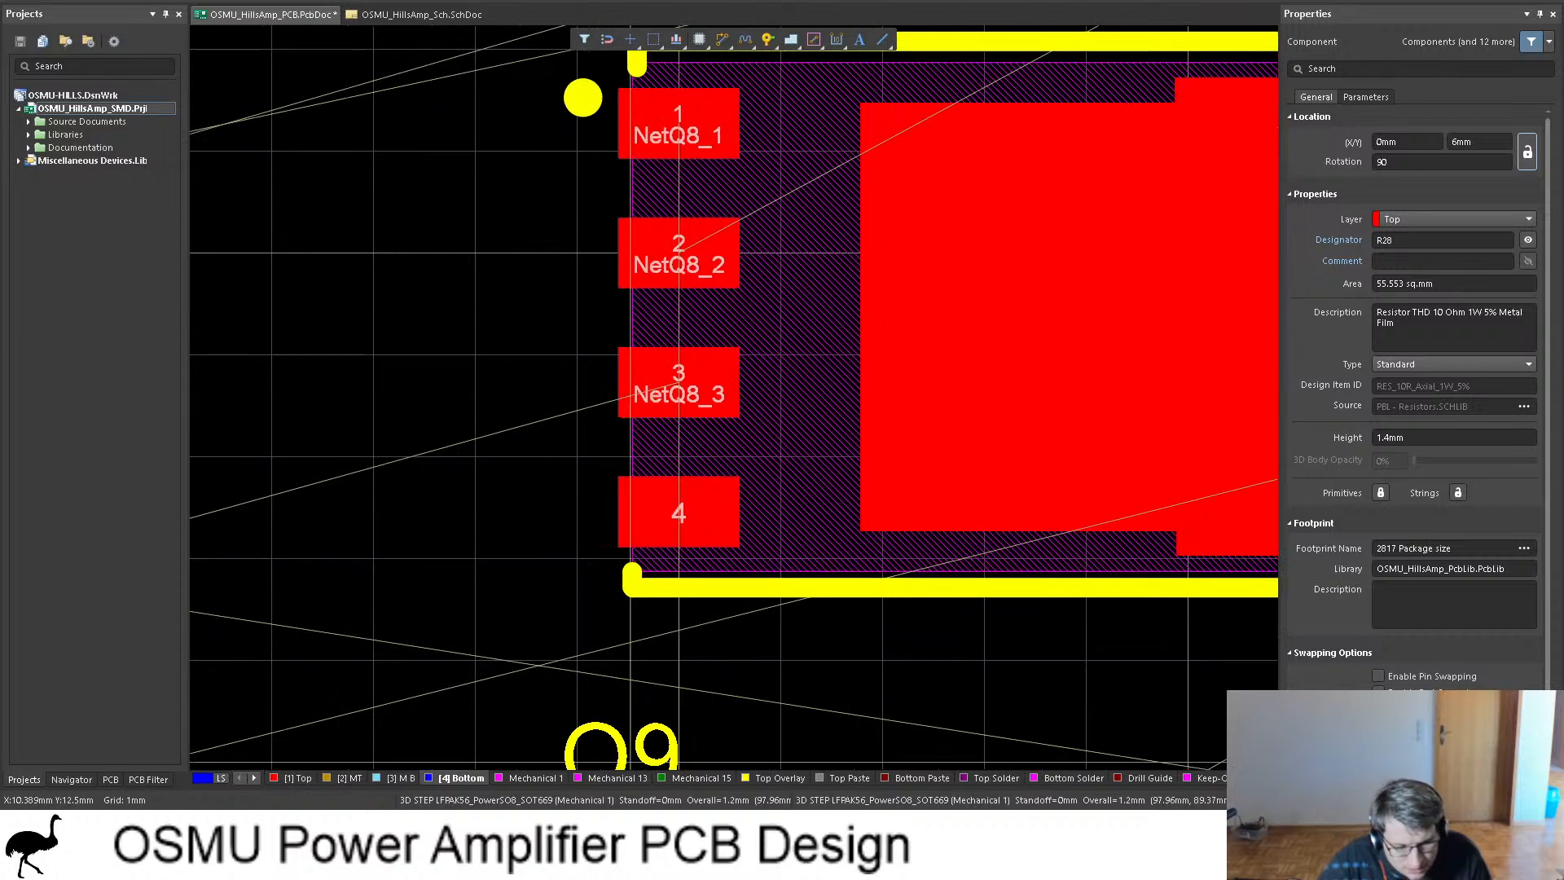
pyautogui.click(706, 515)
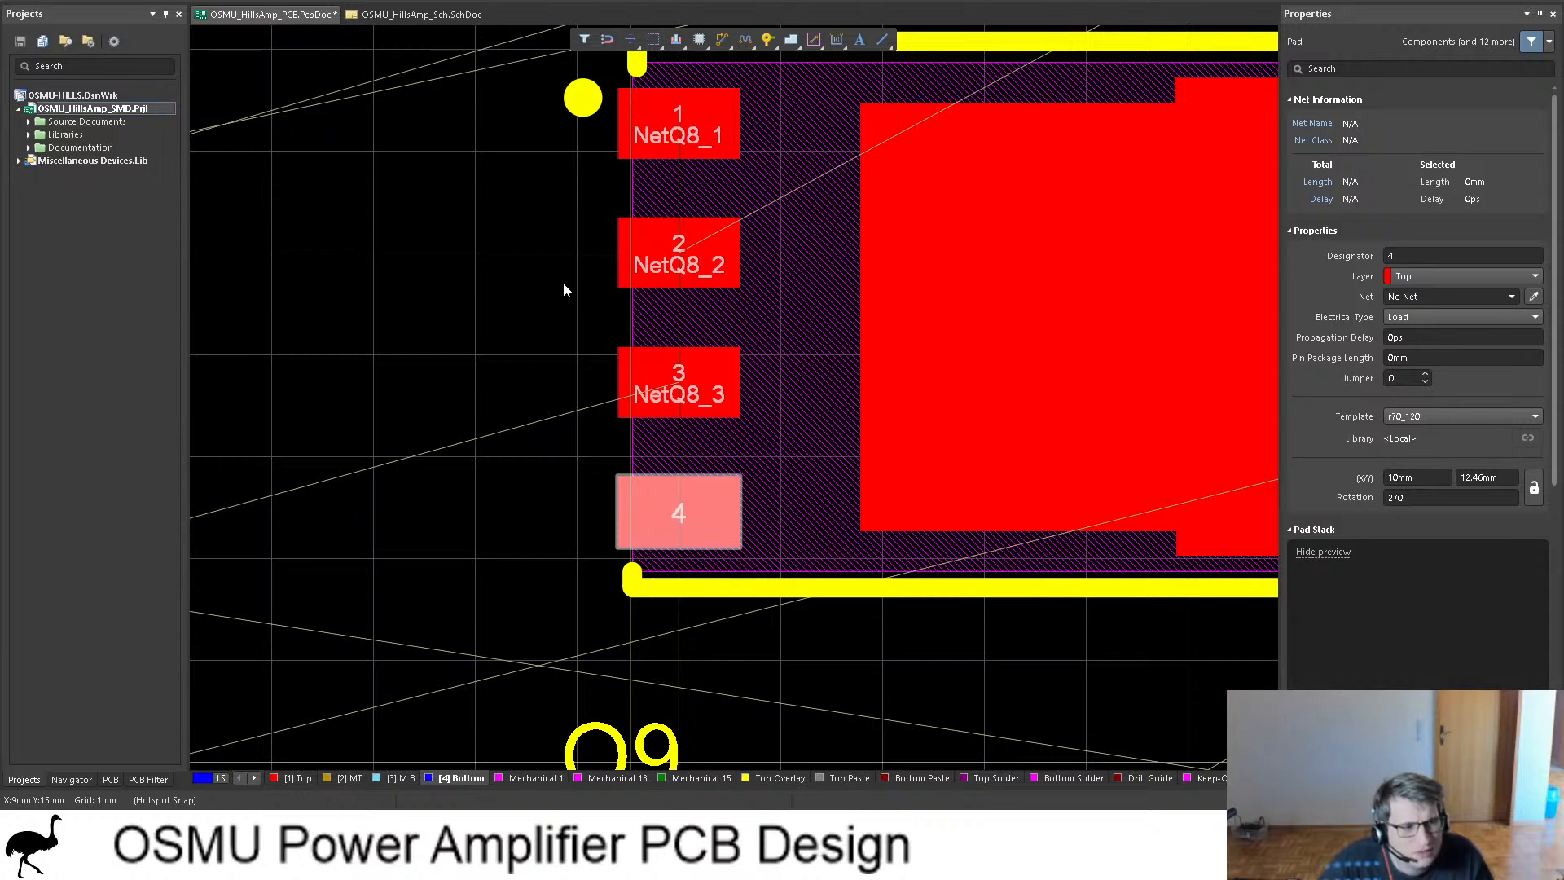
pyautogui.keyDown('ctrl'); pyautogui.scroll(-2, 564, 282); pyautogui.keyUp('ctrl')
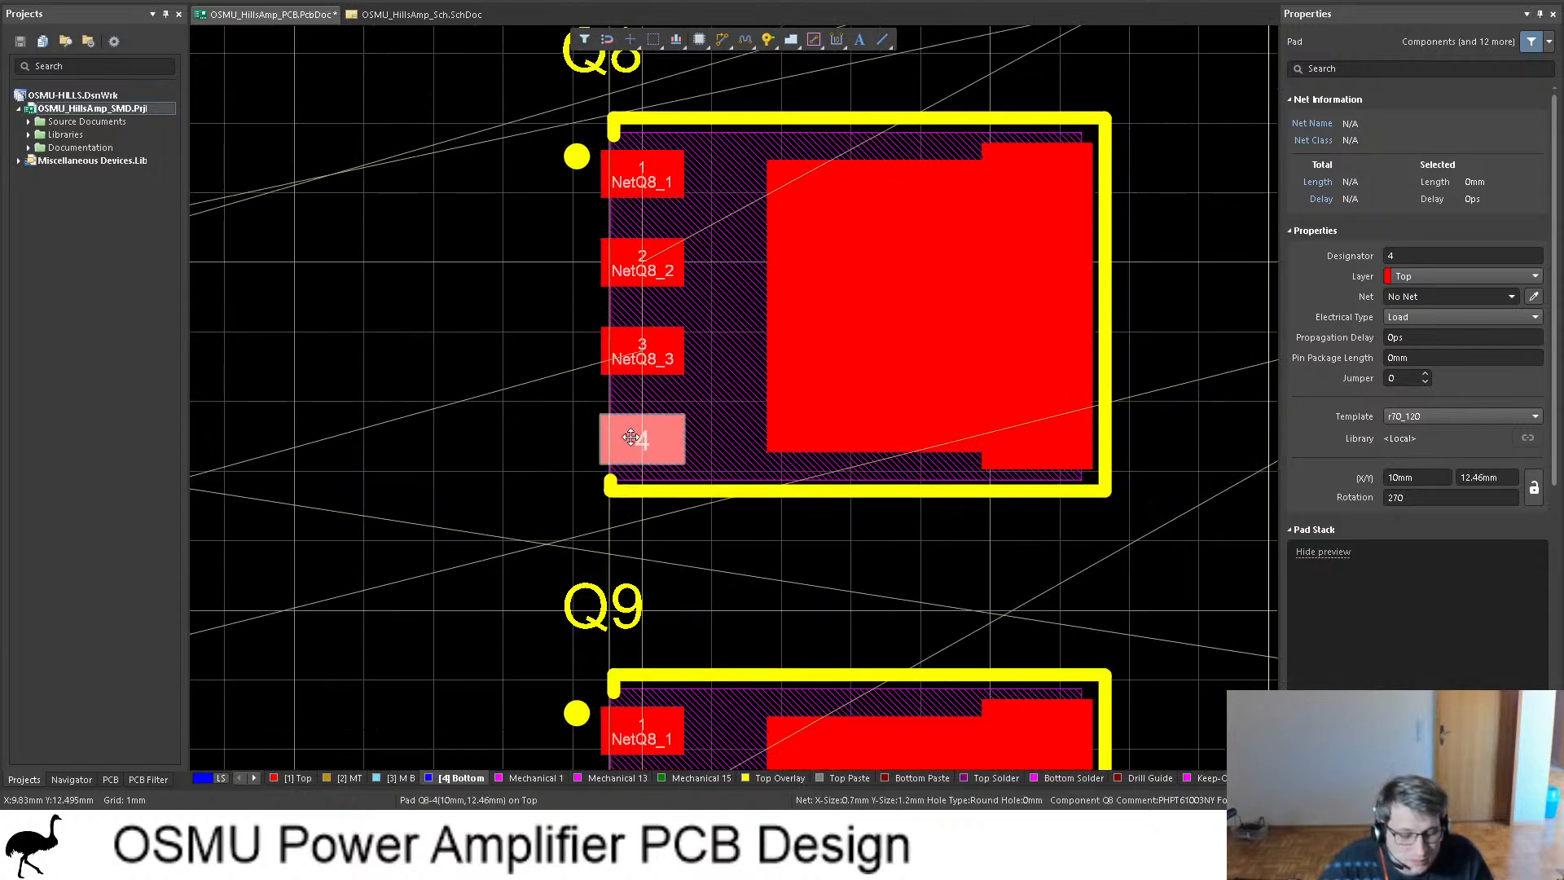
pyautogui.keyDown('ctrl'); pyautogui.scroll(2, 660, 429); pyautogui.keyUp('ctrl')
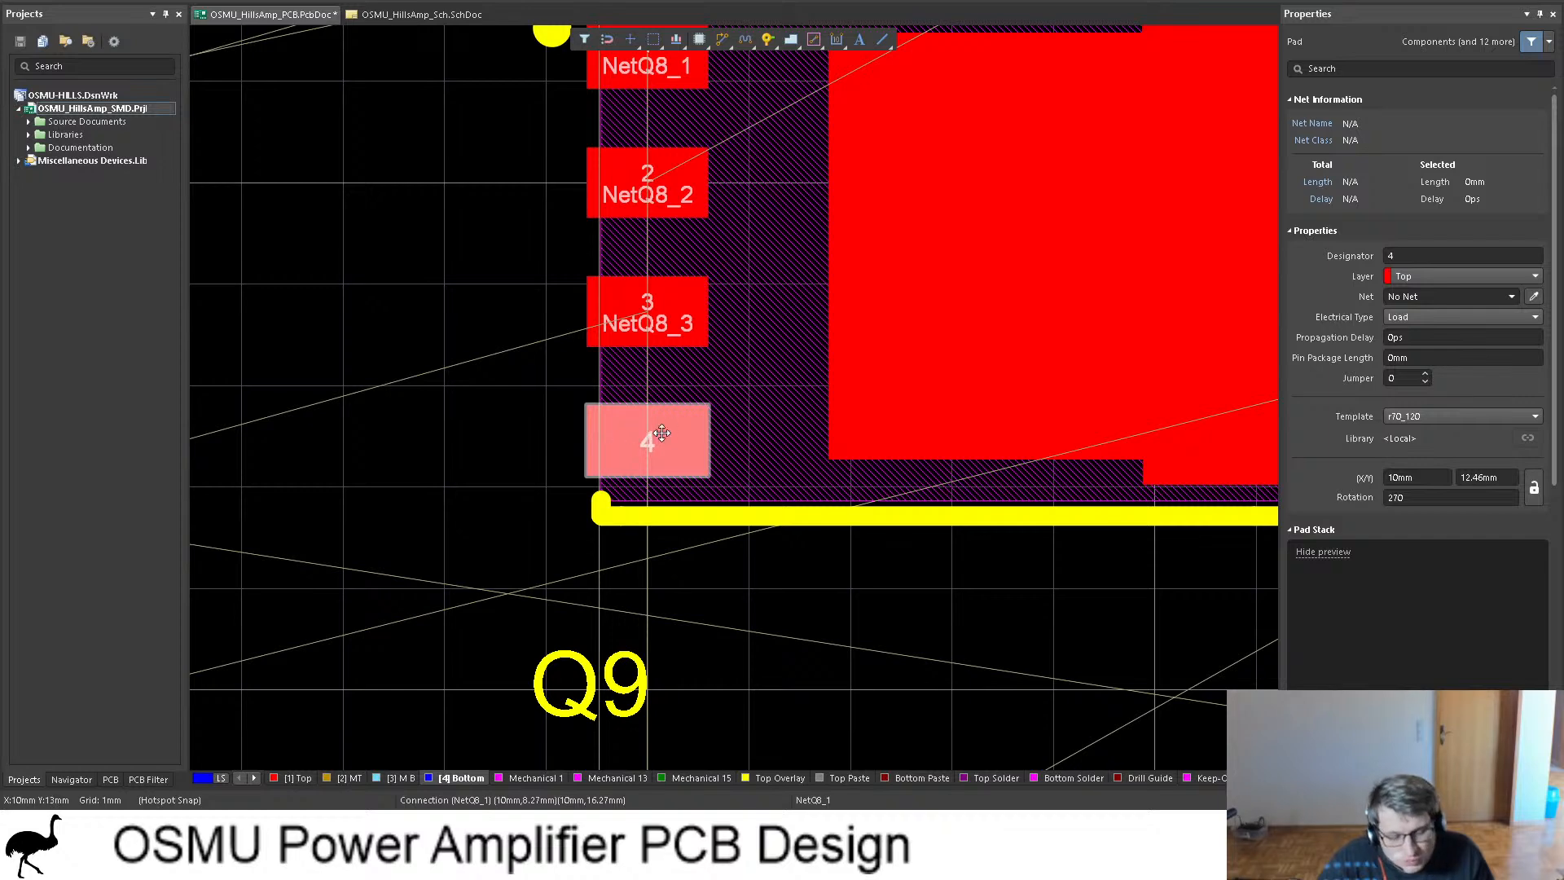
pyautogui.keyDown('ctrl'); pyautogui.scroll(-4, 736, 383); pyautogui.keyUp('ctrl')
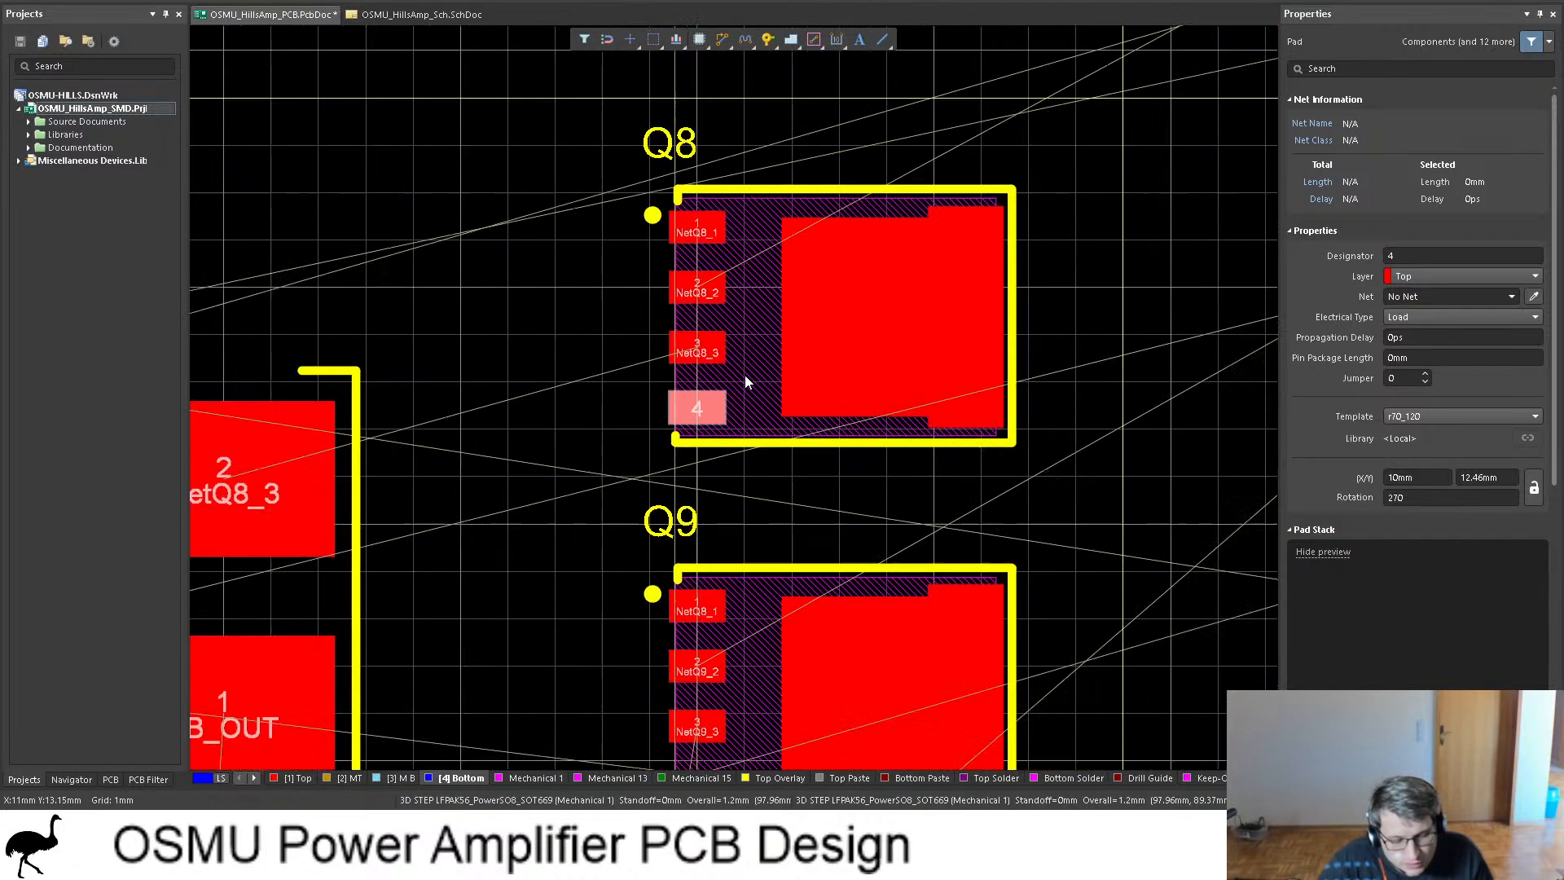
pyautogui.keyDown('ctrl'); pyautogui.scroll(4, 716, 383); pyautogui.keyUp('ctrl')
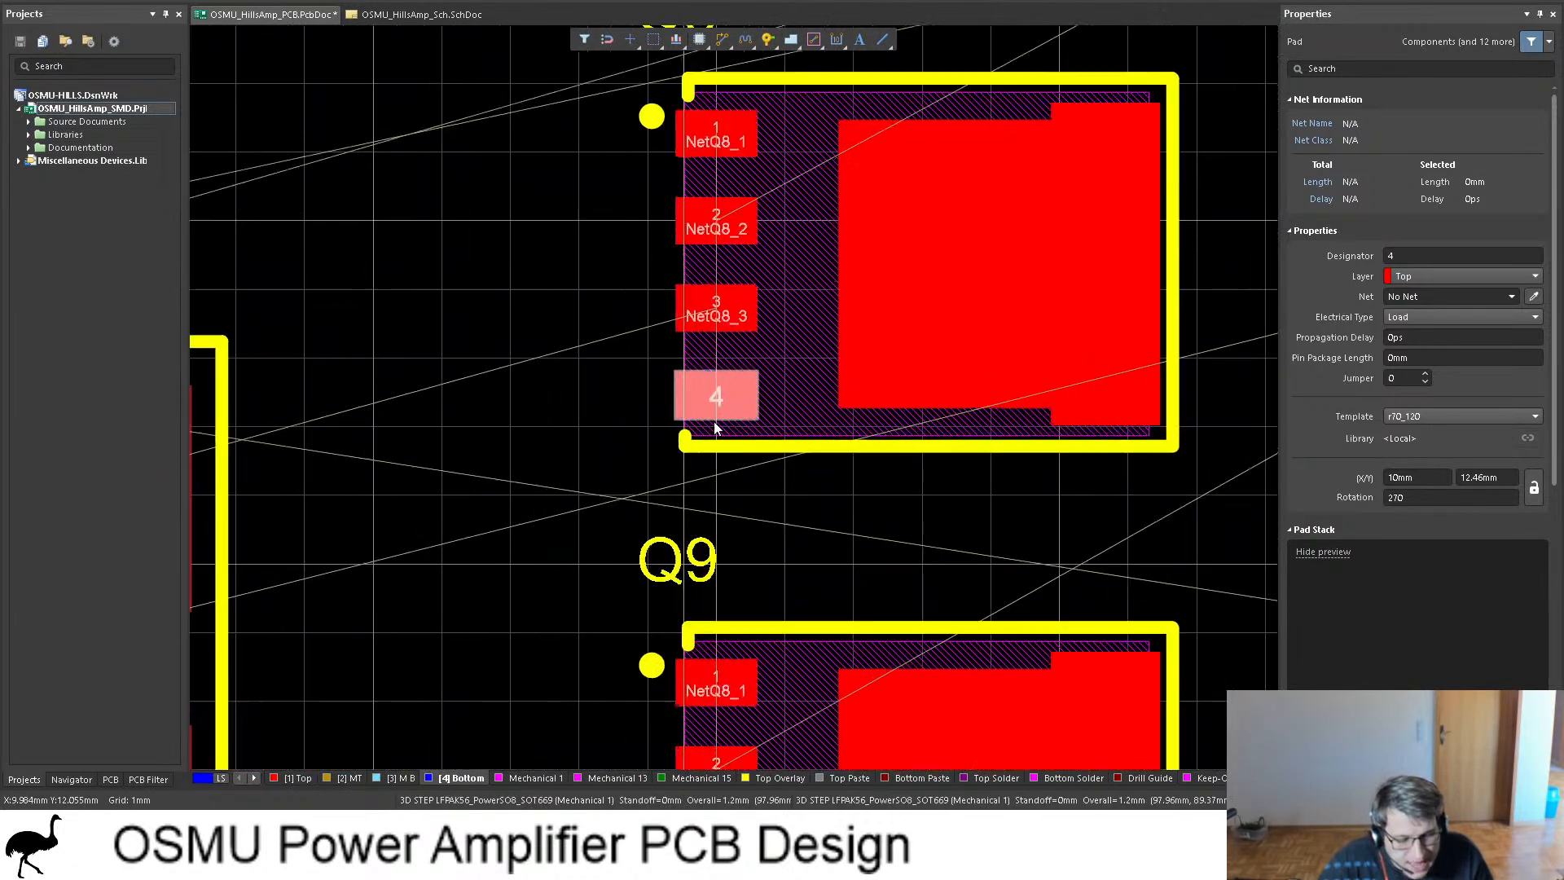
pyautogui.keyDown('ctrl'); pyautogui.scroll(2, 716, 382); pyautogui.keyUp('ctrl')
pyautogui.scroll(2, 725, 387)
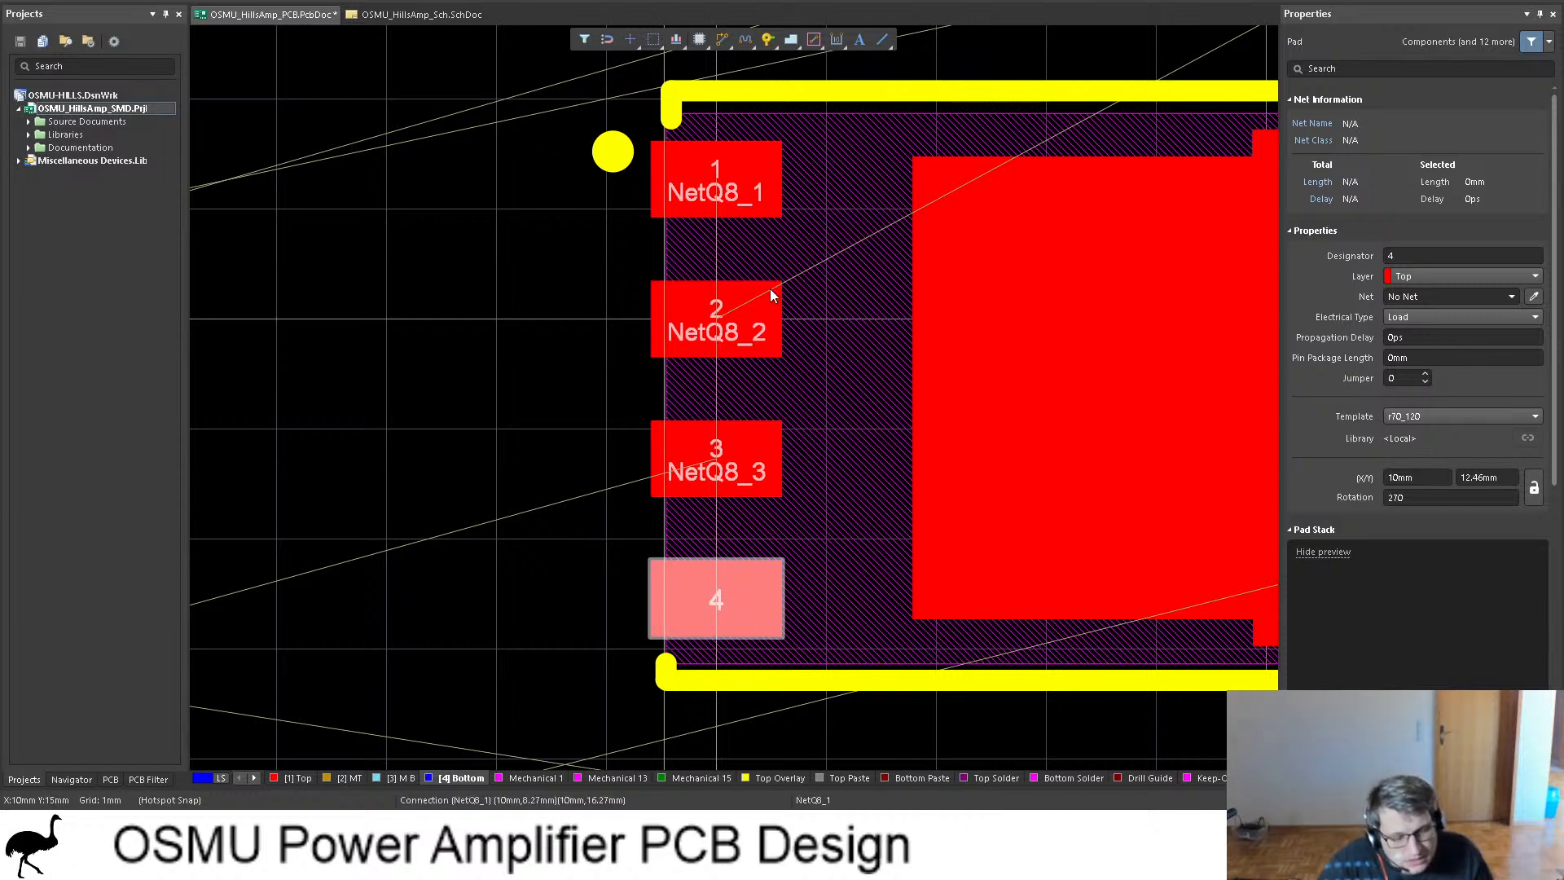
pyautogui.keyDown('ctrl'); pyautogui.scroll(-2, 868, 321); pyautogui.keyUp('ctrl')
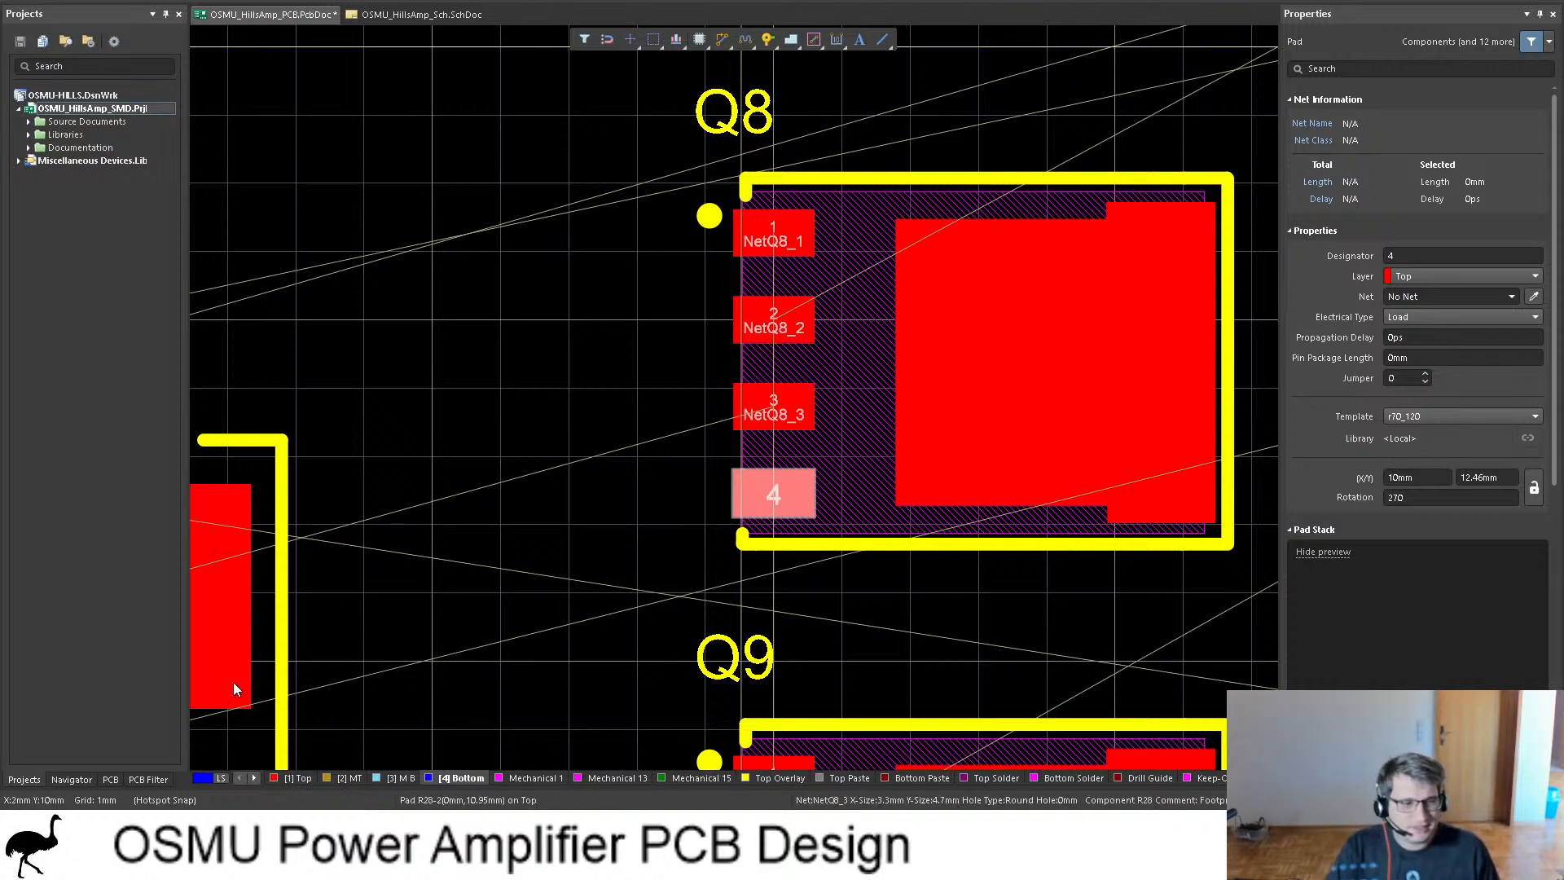
# Step: Review the transistor columns and the row of unplaced emitter resistors, inspecting R27 against its transistor Q9
pyautogui.keyDown('ctrl'); pyautogui.scroll(-6, 538, 482); pyautogui.keyUp('ctrl')
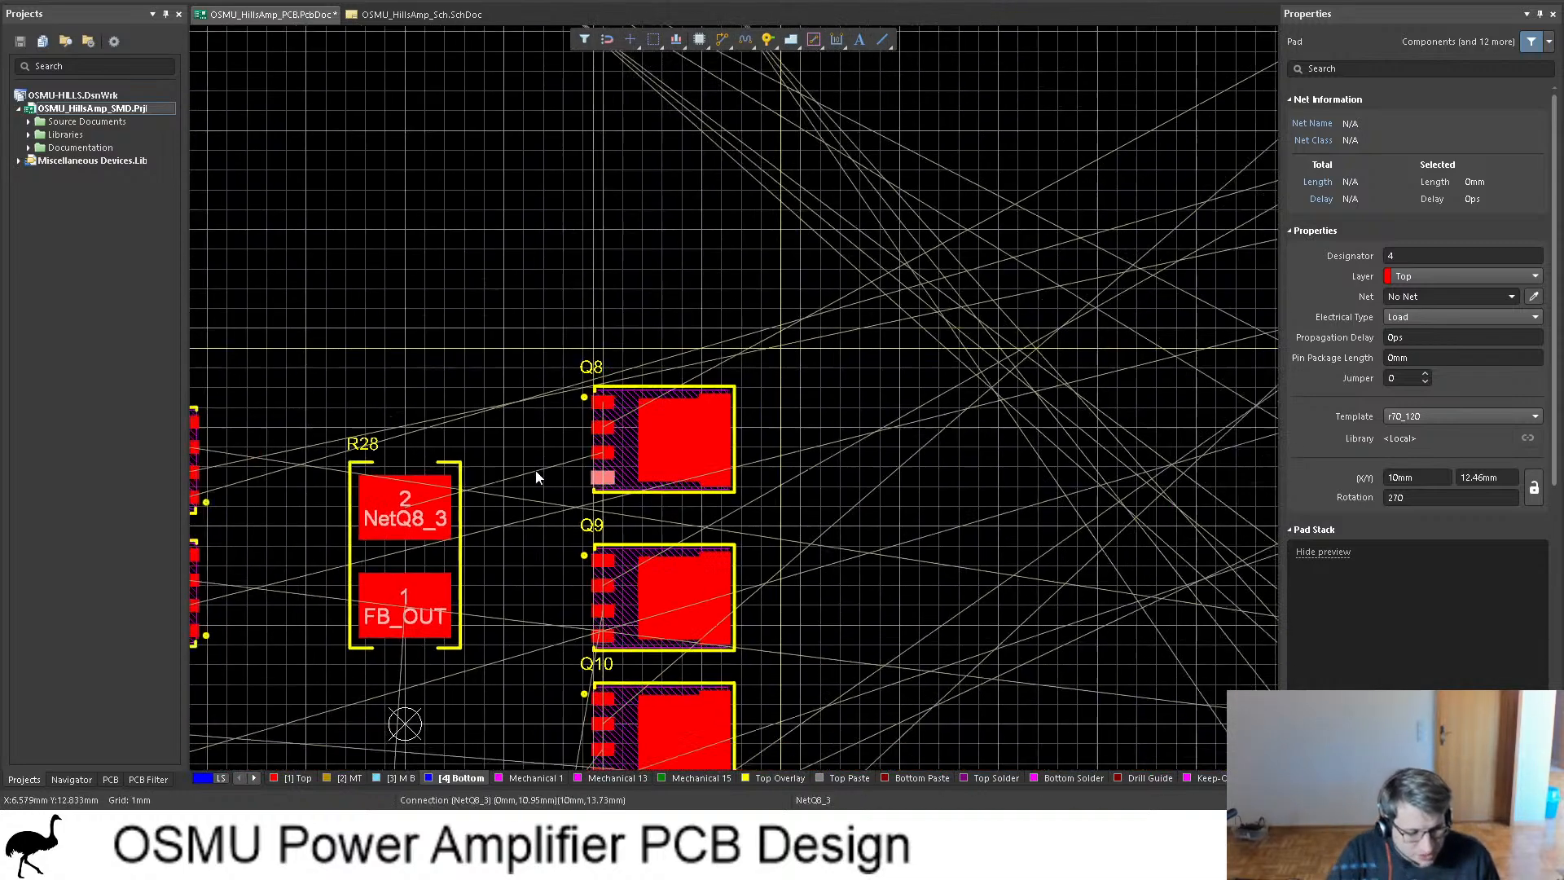
pyautogui.keyDown('ctrl'); pyautogui.scroll(-2, 538, 476); pyautogui.keyUp('ctrl')
pyautogui.scroll(-6, 549, 453)
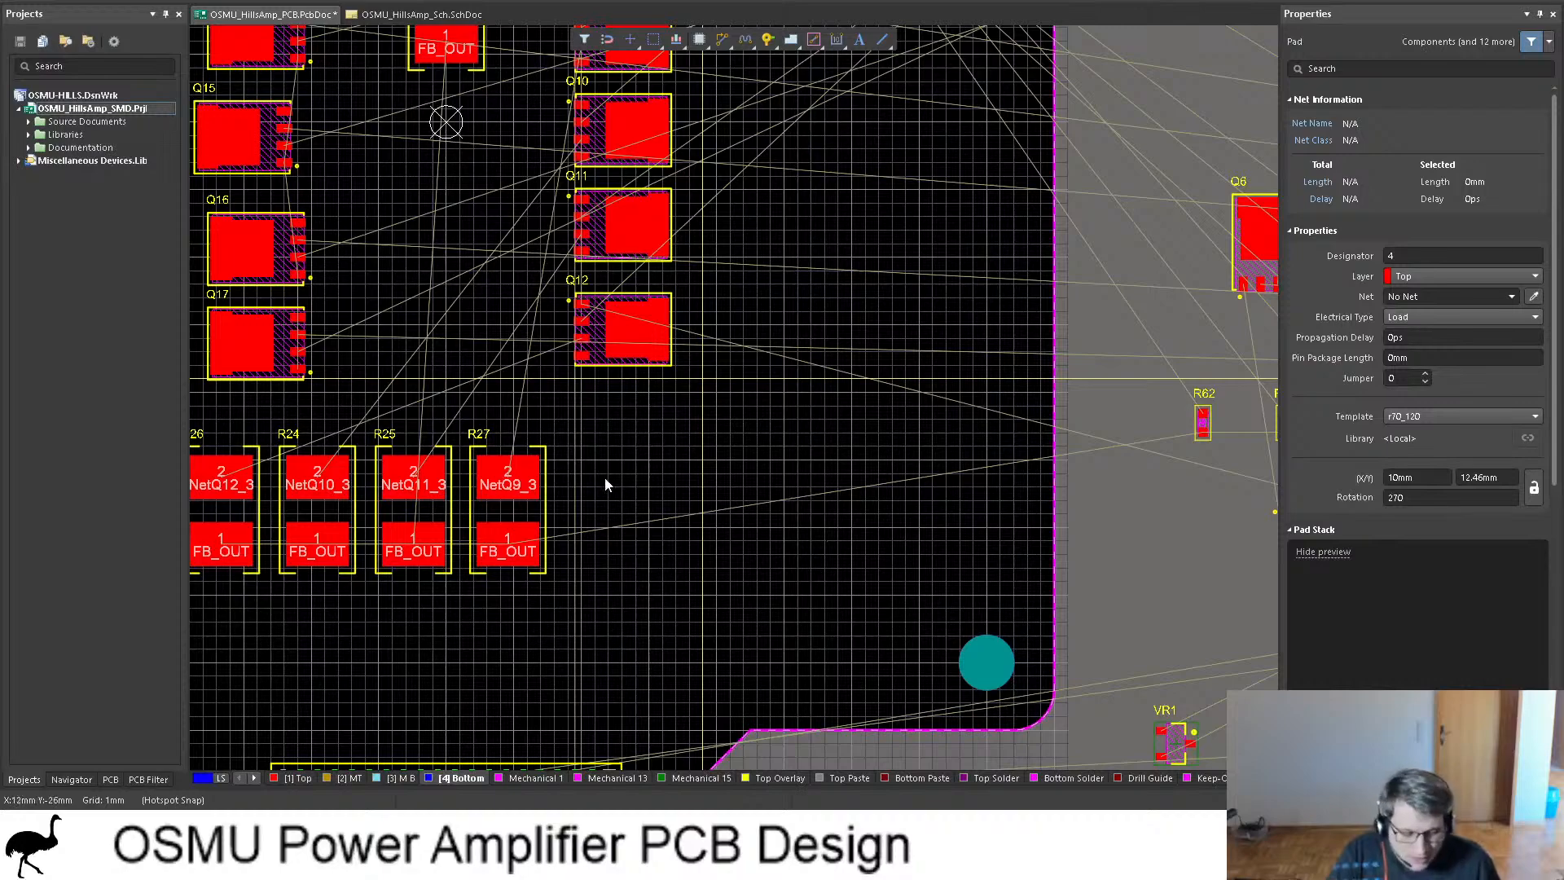
pyautogui.click(521, 510)
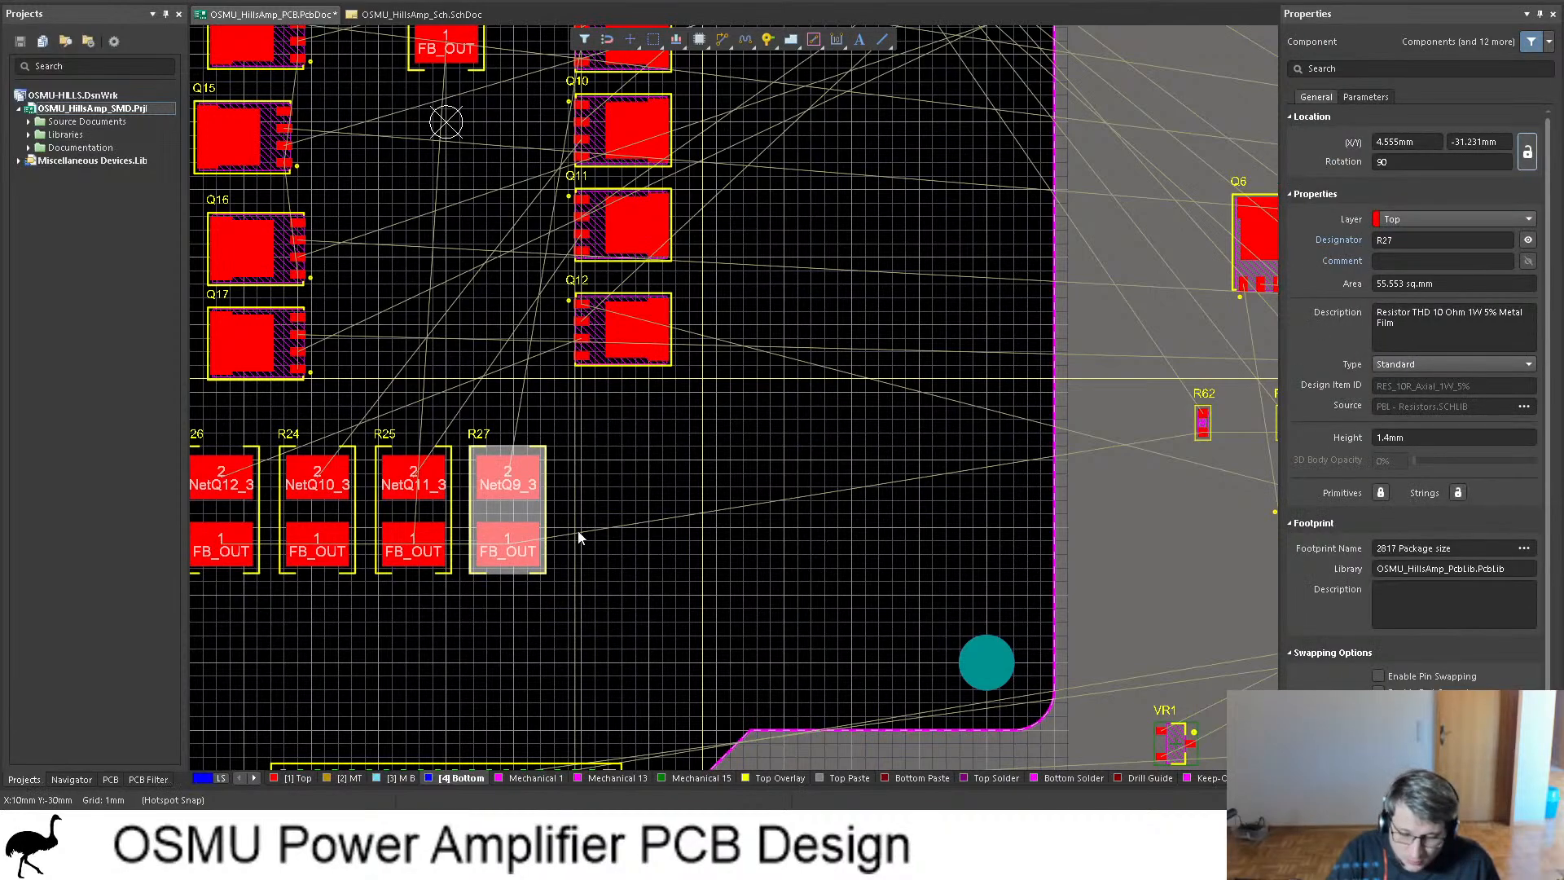
pyautogui.scroll(3, 579, 530)
pyautogui.scroll(-2, 550, 611)
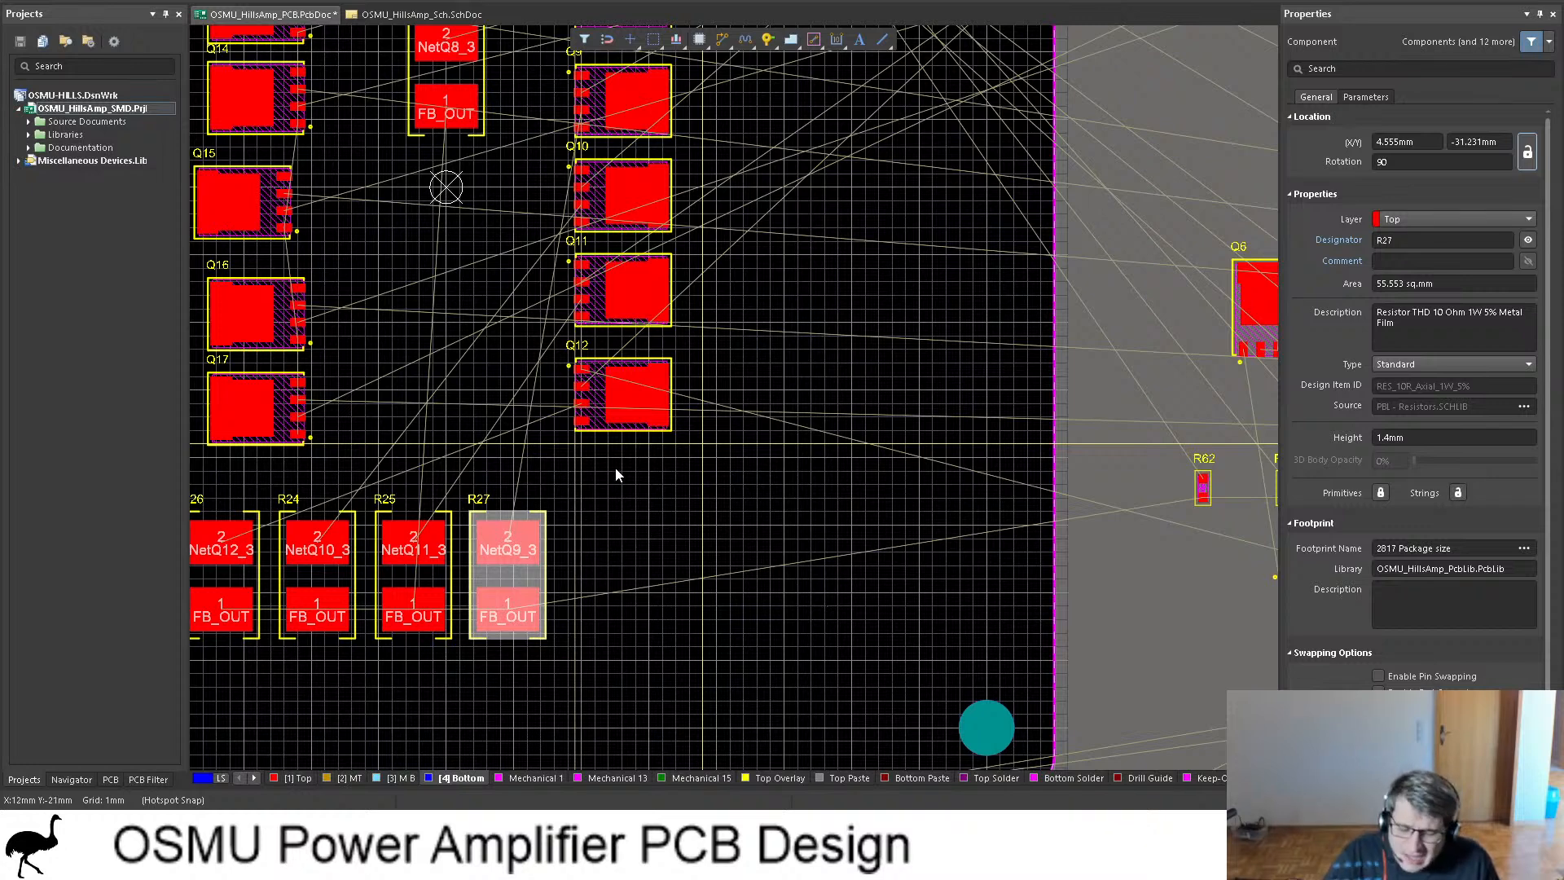
pyautogui.keyDown('ctrl'); pyautogui.scroll(-1, 614, 481); pyautogui.keyUp('ctrl')
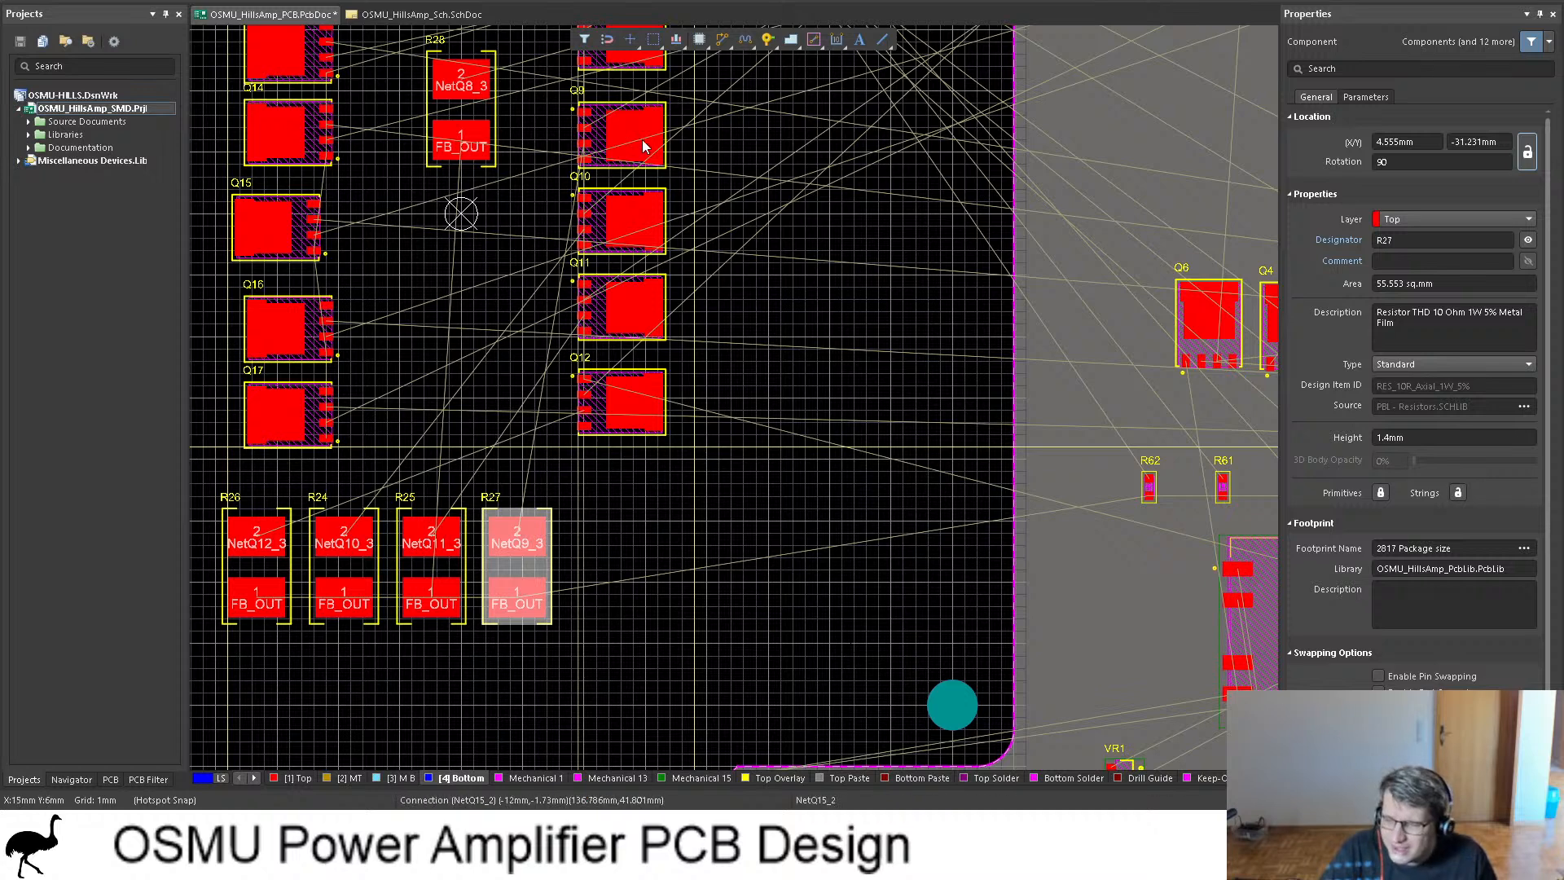
pyautogui.scroll(1, 623, 104)
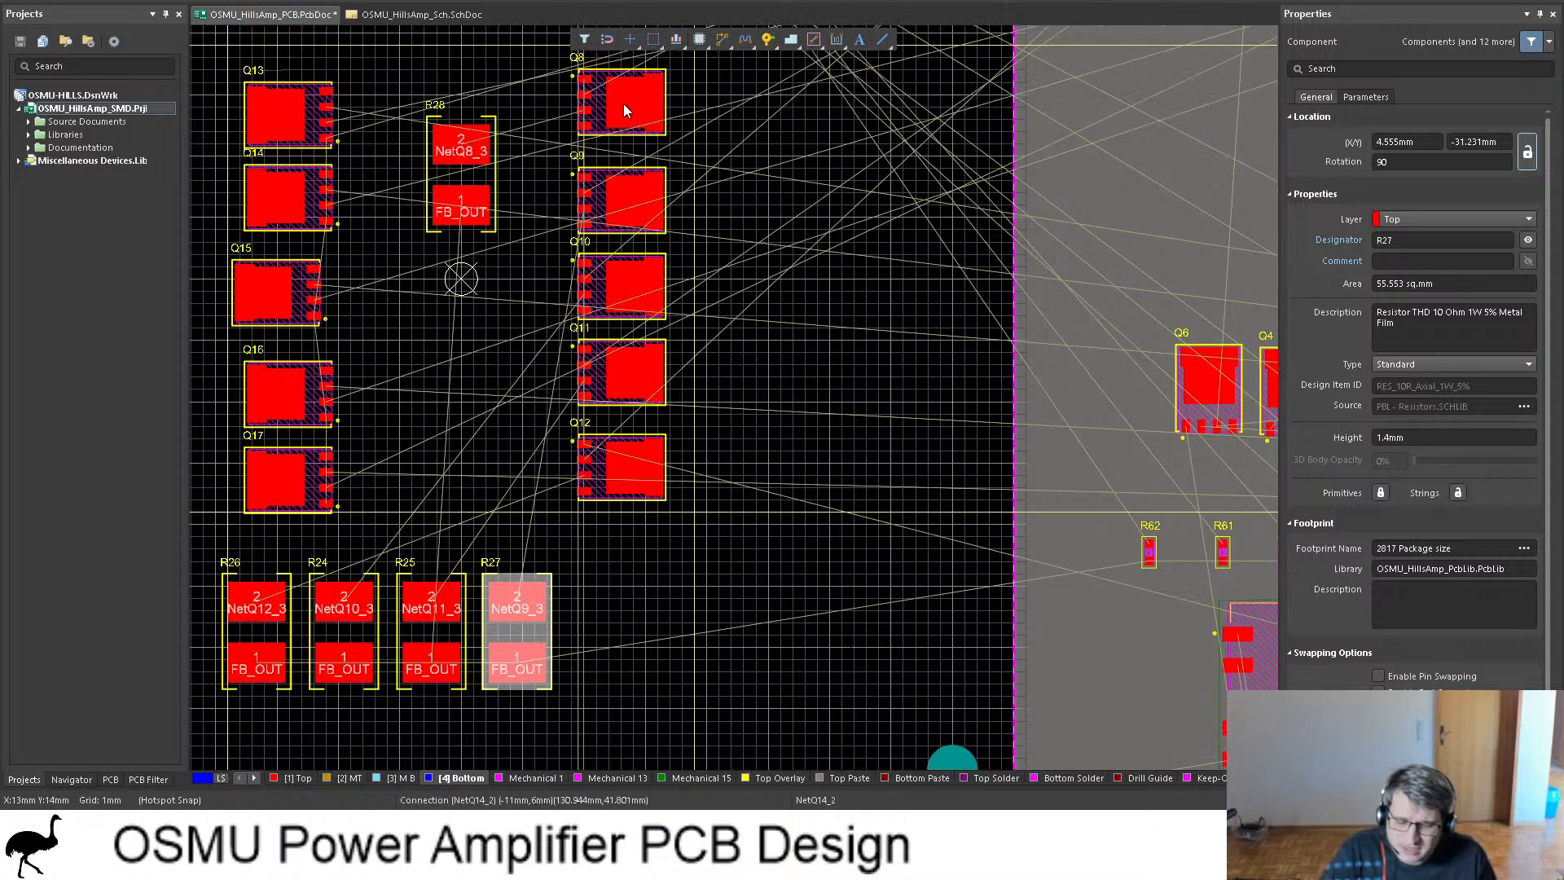
pyautogui.click(519, 635)
pyautogui.click(520, 635)
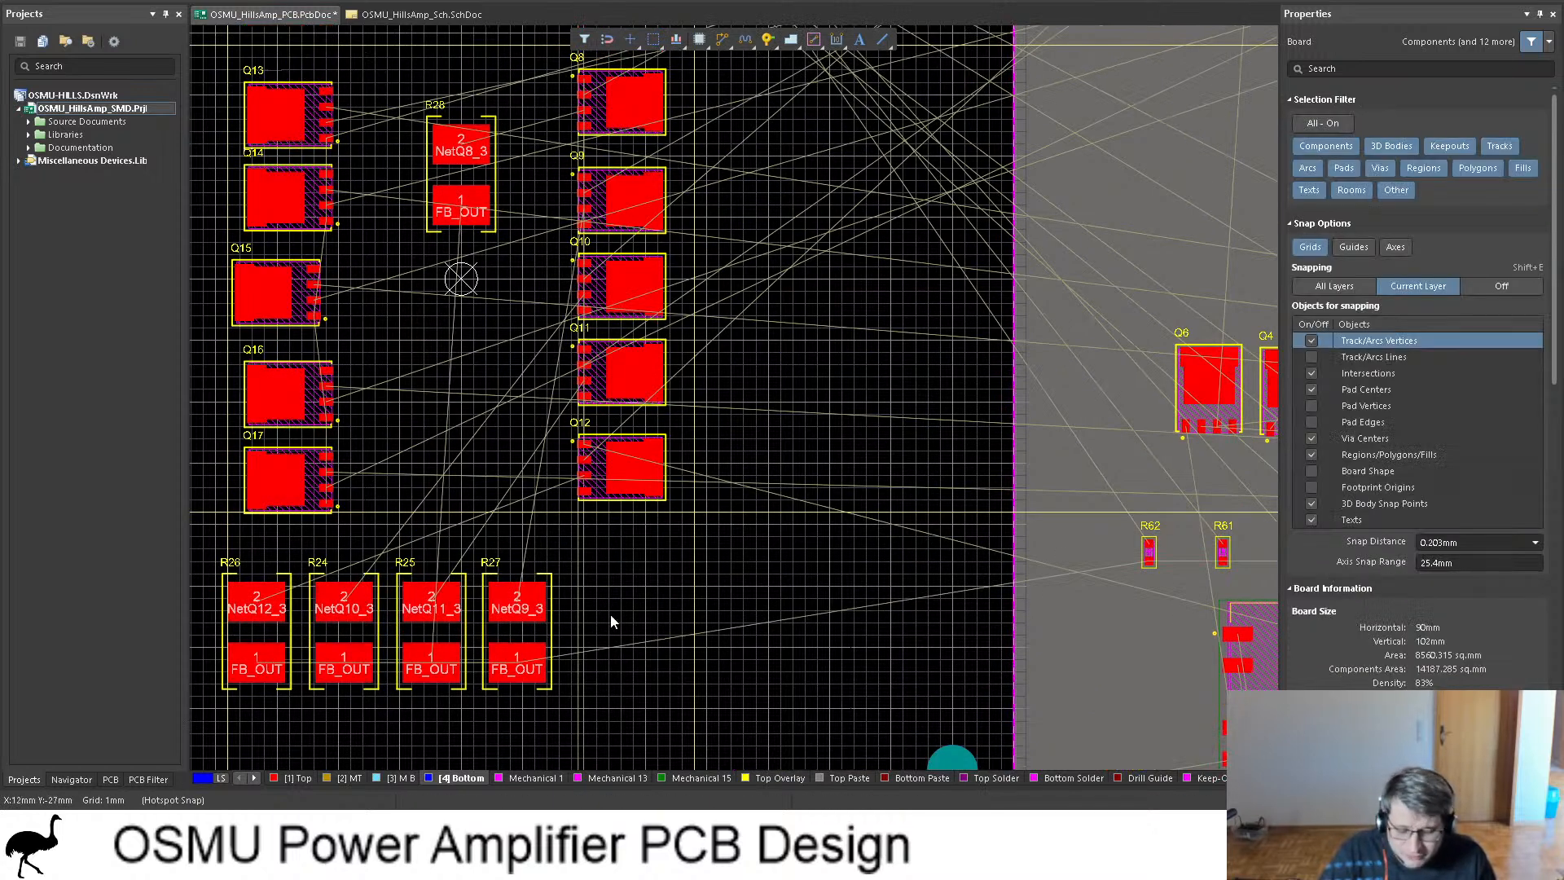
# Step: Rotate resistors R24 to R27 together to 180 degrees and place them as a column on the outer side of Q8 to Q12
pyautogui.click(520, 639)
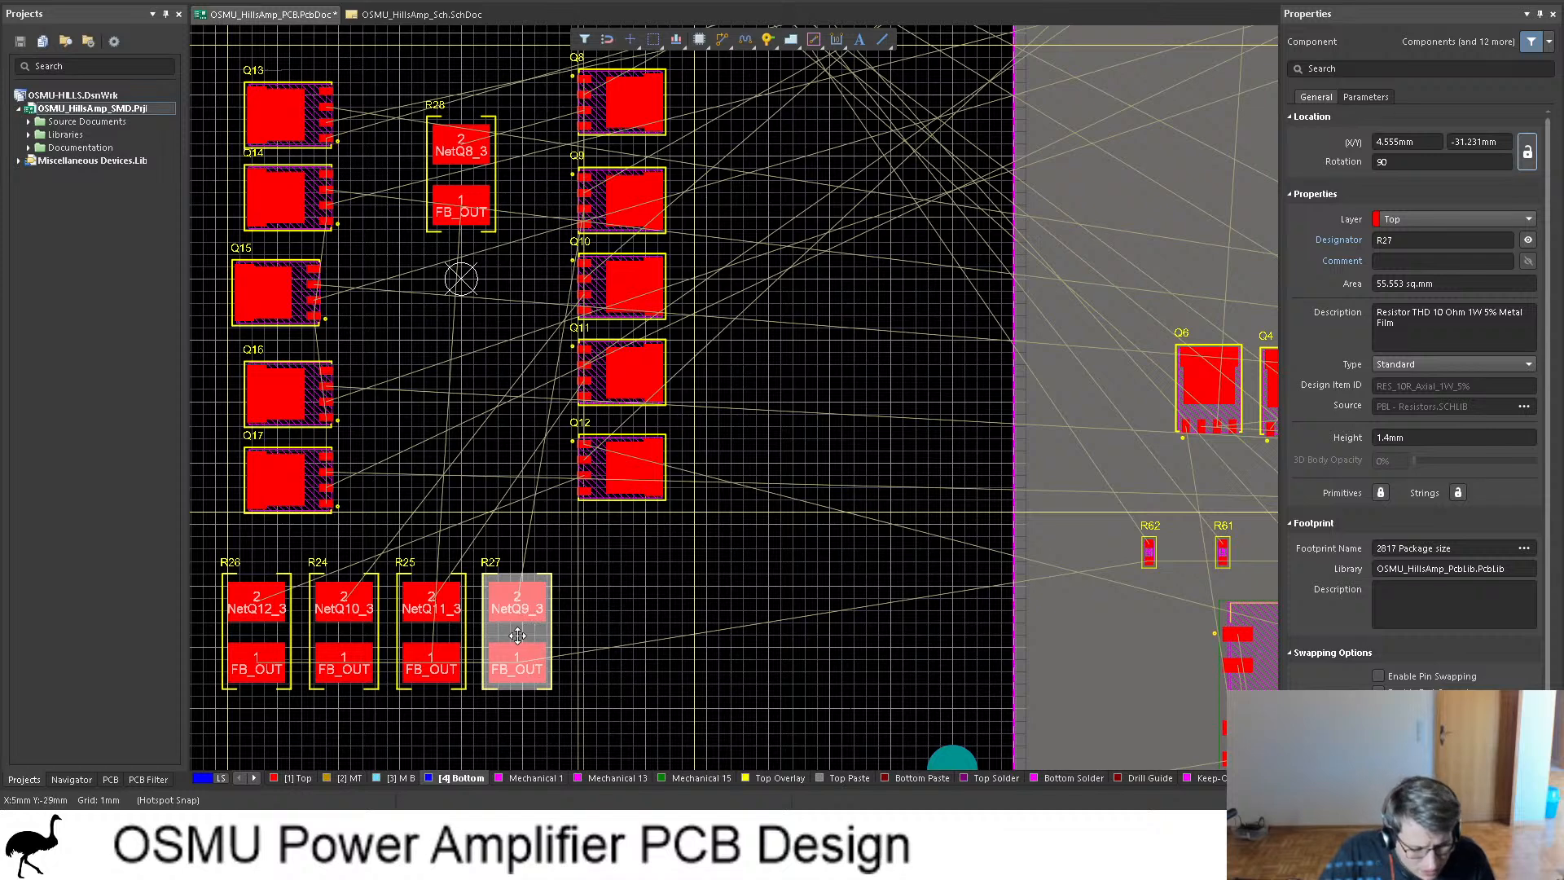
pyautogui.keyDown('ctrl'); pyautogui.scroll(-2, 648, 481); pyautogui.keyUp('ctrl')
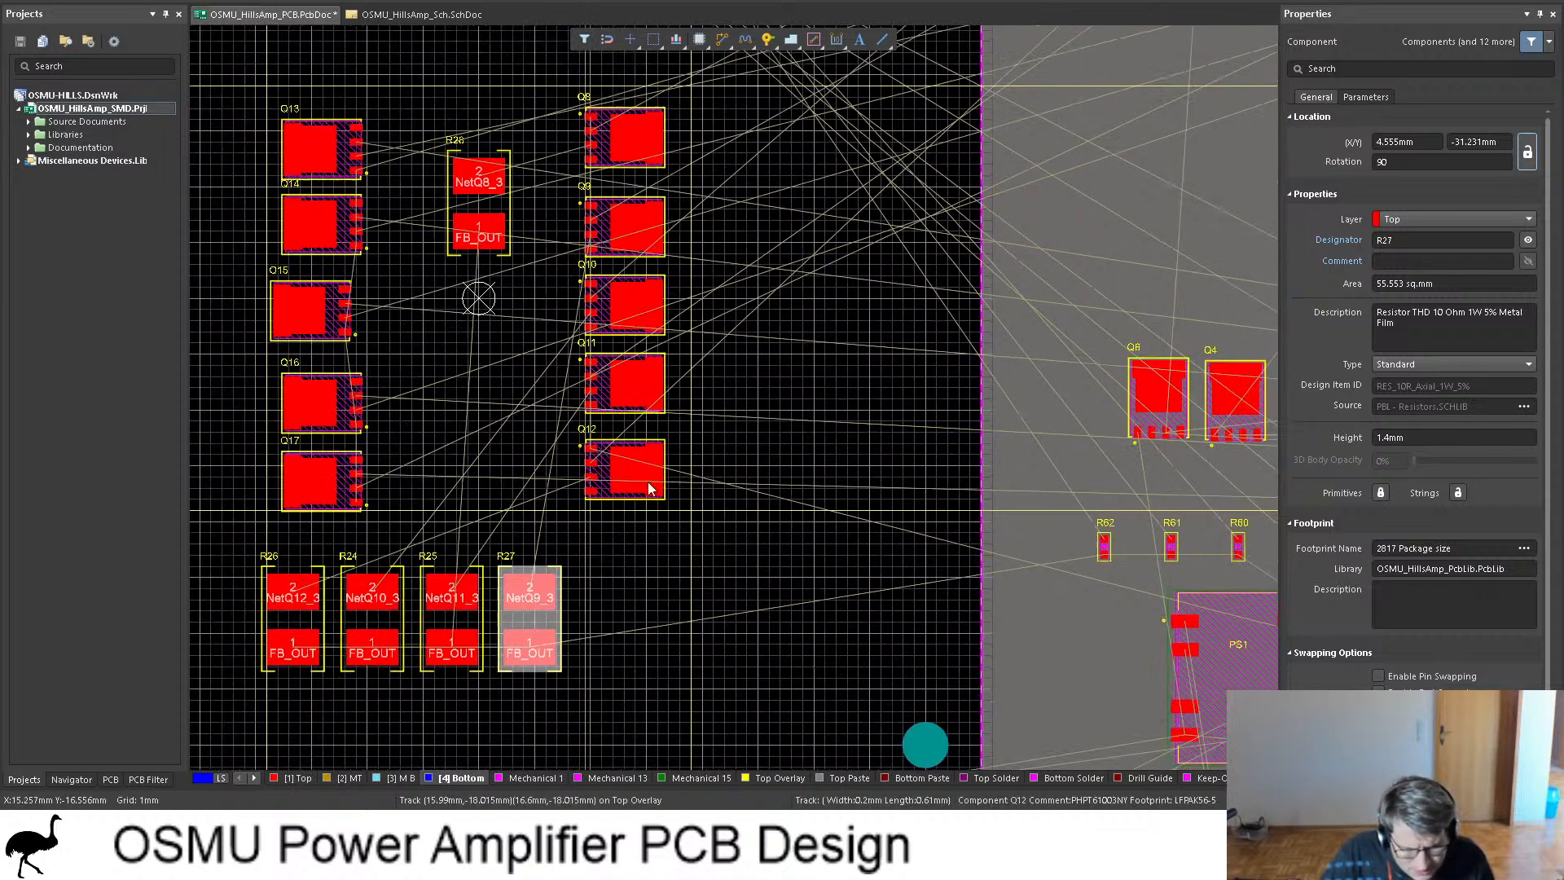
pyautogui.keyDown('shift'); pyautogui.click(467, 617); pyautogui.keyUp('shift')
pyautogui.keyDown('shift'); pyautogui.click(399, 613); pyautogui.keyUp('shift')
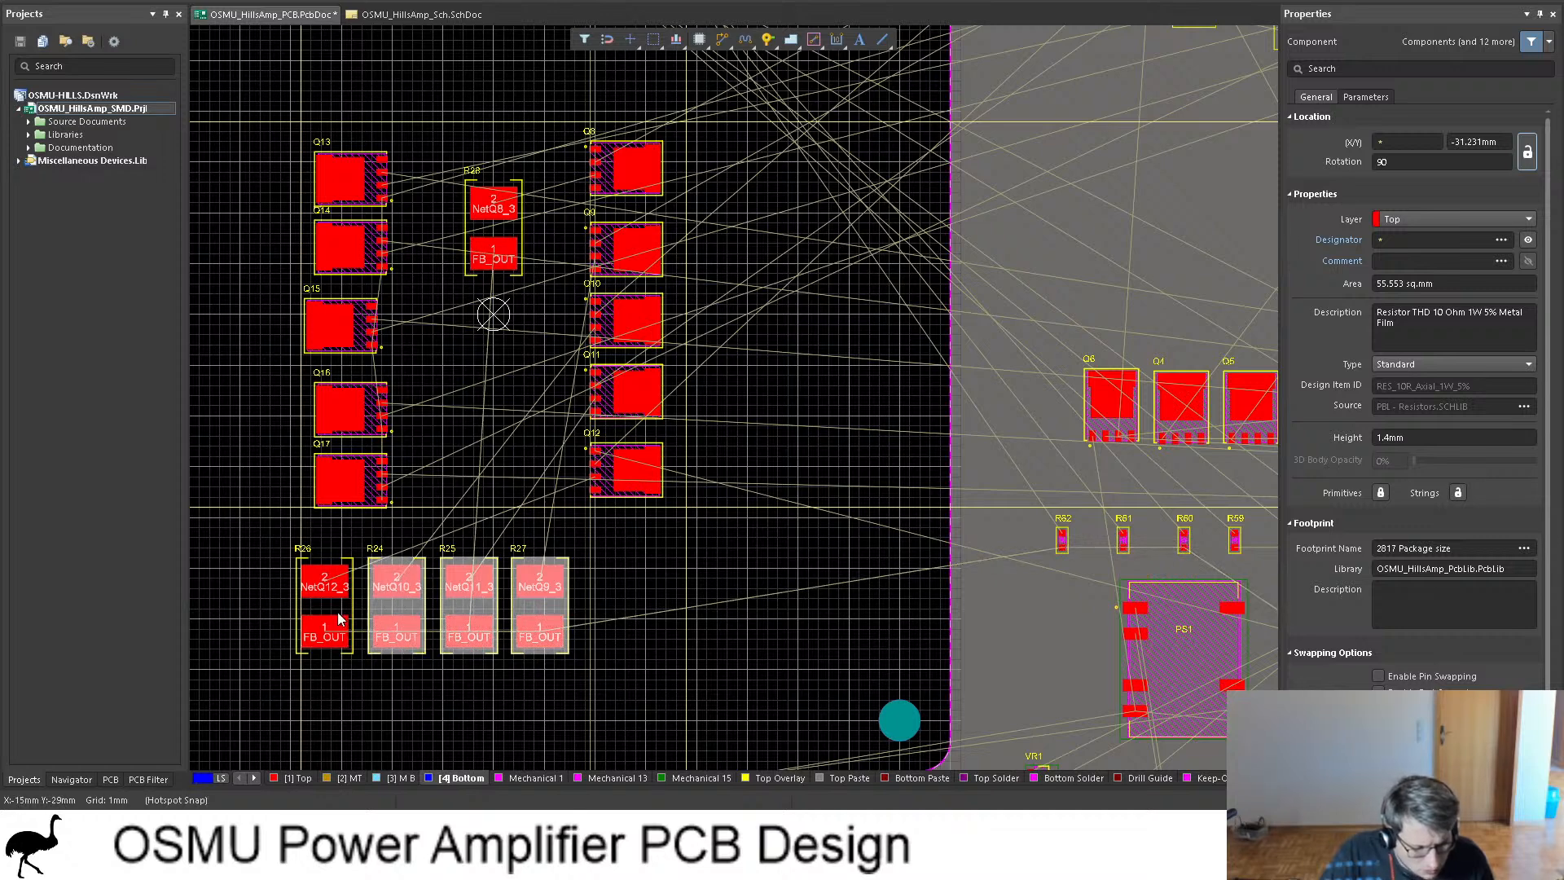
pyautogui.moveTo(327, 607); pyautogui.dragTo(500, 637)
pyautogui.press('space')
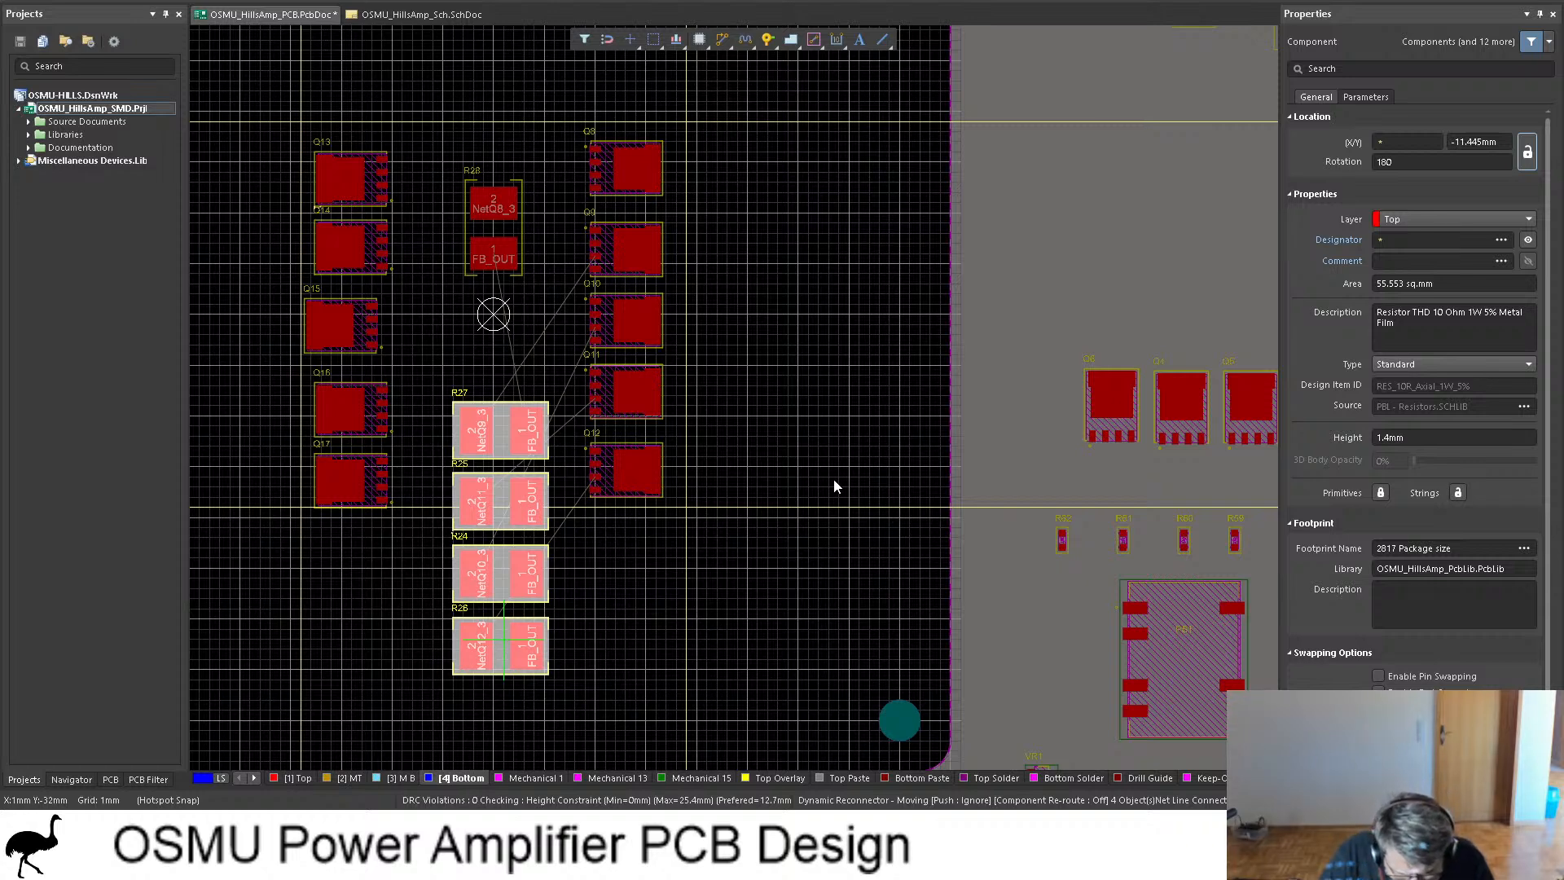
pyautogui.moveTo(927, 445); pyautogui.dragTo(781, 409)
pyautogui.click(1091, 232)
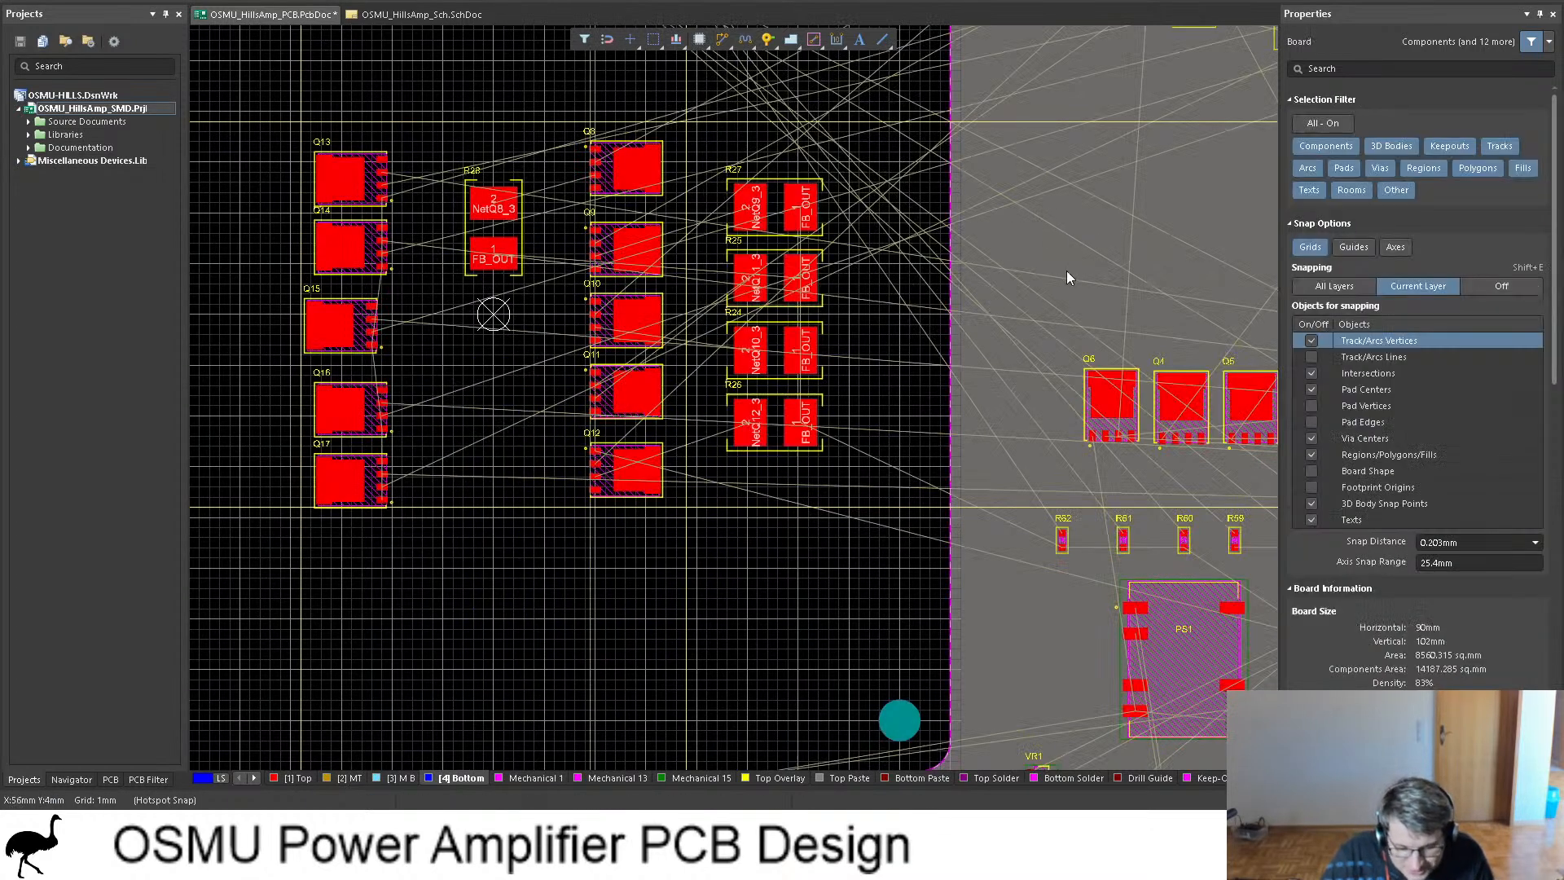
# Step: Check the PNP emitter resistors R32 to R36 in the schematic and locate them among the unplaced PCB components
pyautogui.click(418, 16)
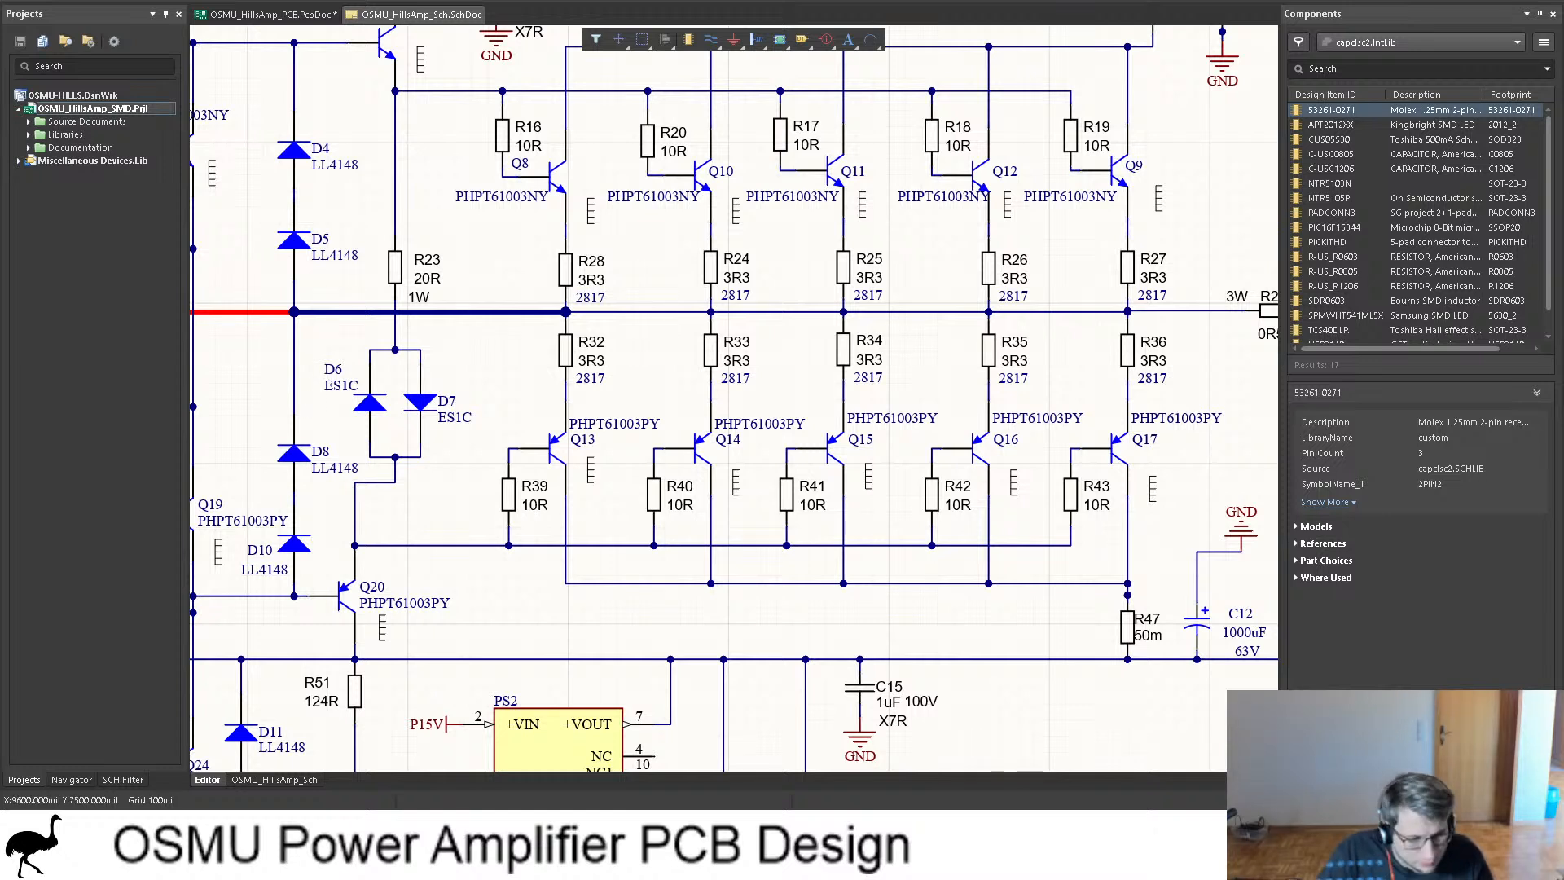
pyautogui.click(239, 18)
pyautogui.keyDown('ctrl'); pyautogui.scroll(4, 969, 389); pyautogui.keyUp('ctrl')
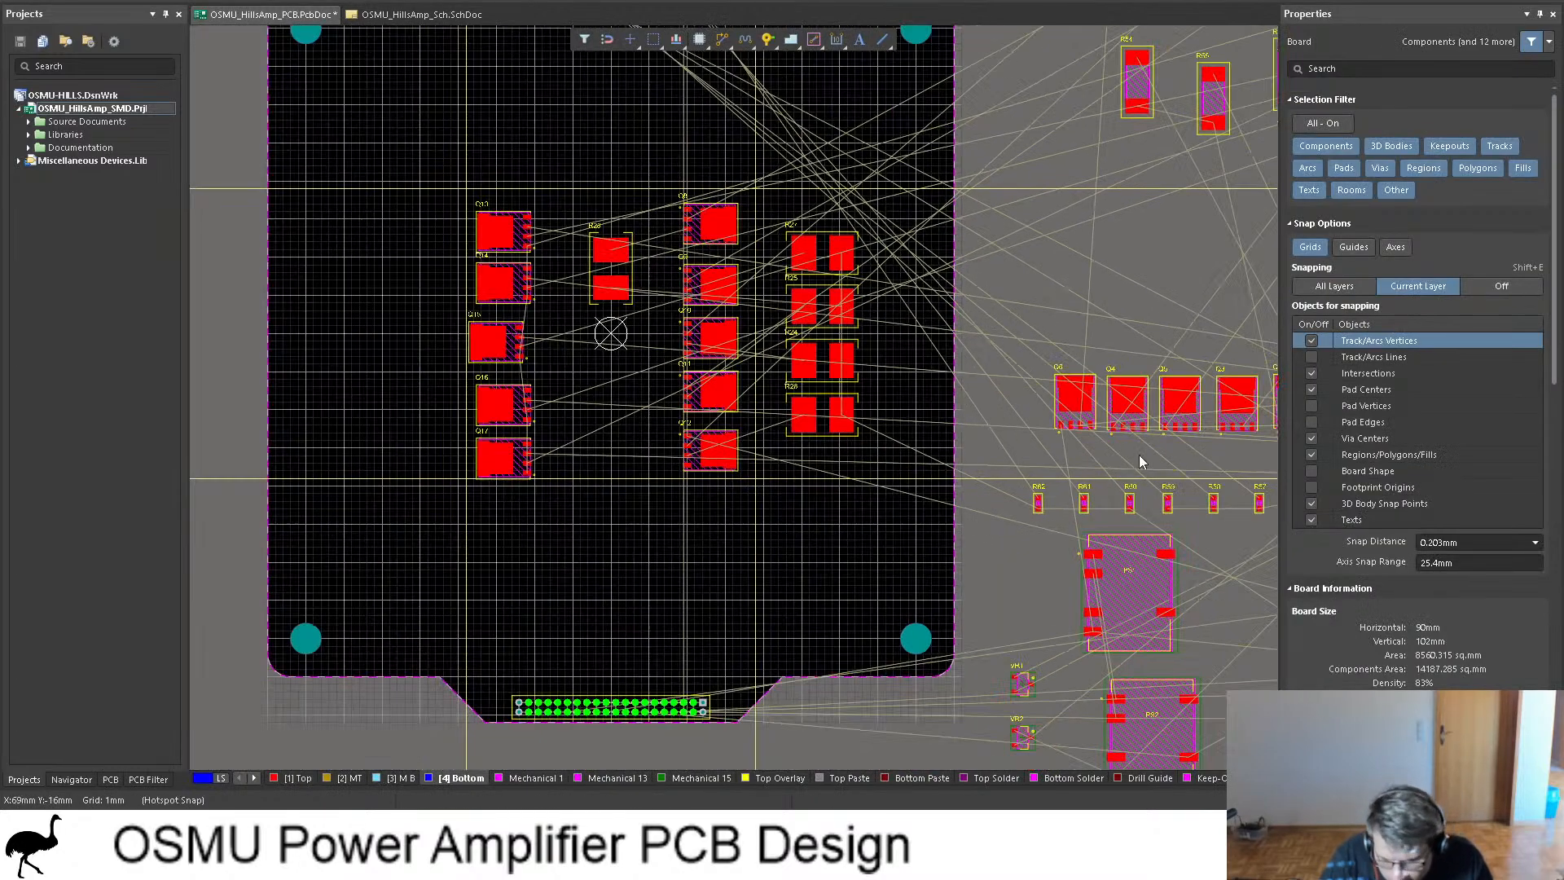
pyautogui.keyDown('ctrl'); pyautogui.scroll(5, 1041, 497); pyautogui.keyUp('ctrl')
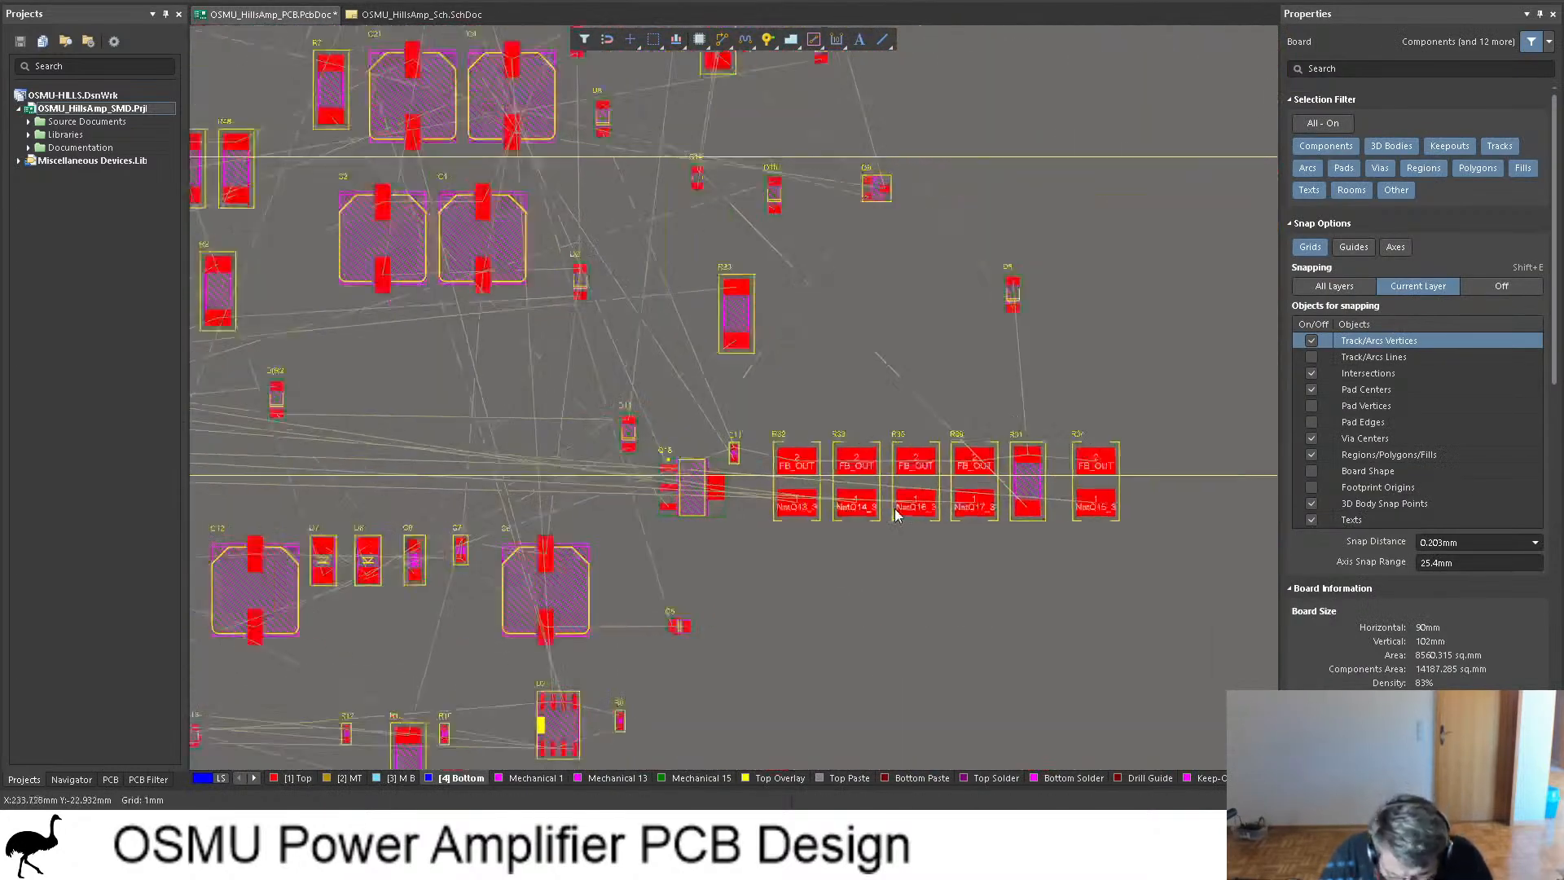
pyautogui.keyDown('shift'); pyautogui.scroll(-2, 868, 512); pyautogui.keyUp('shift')
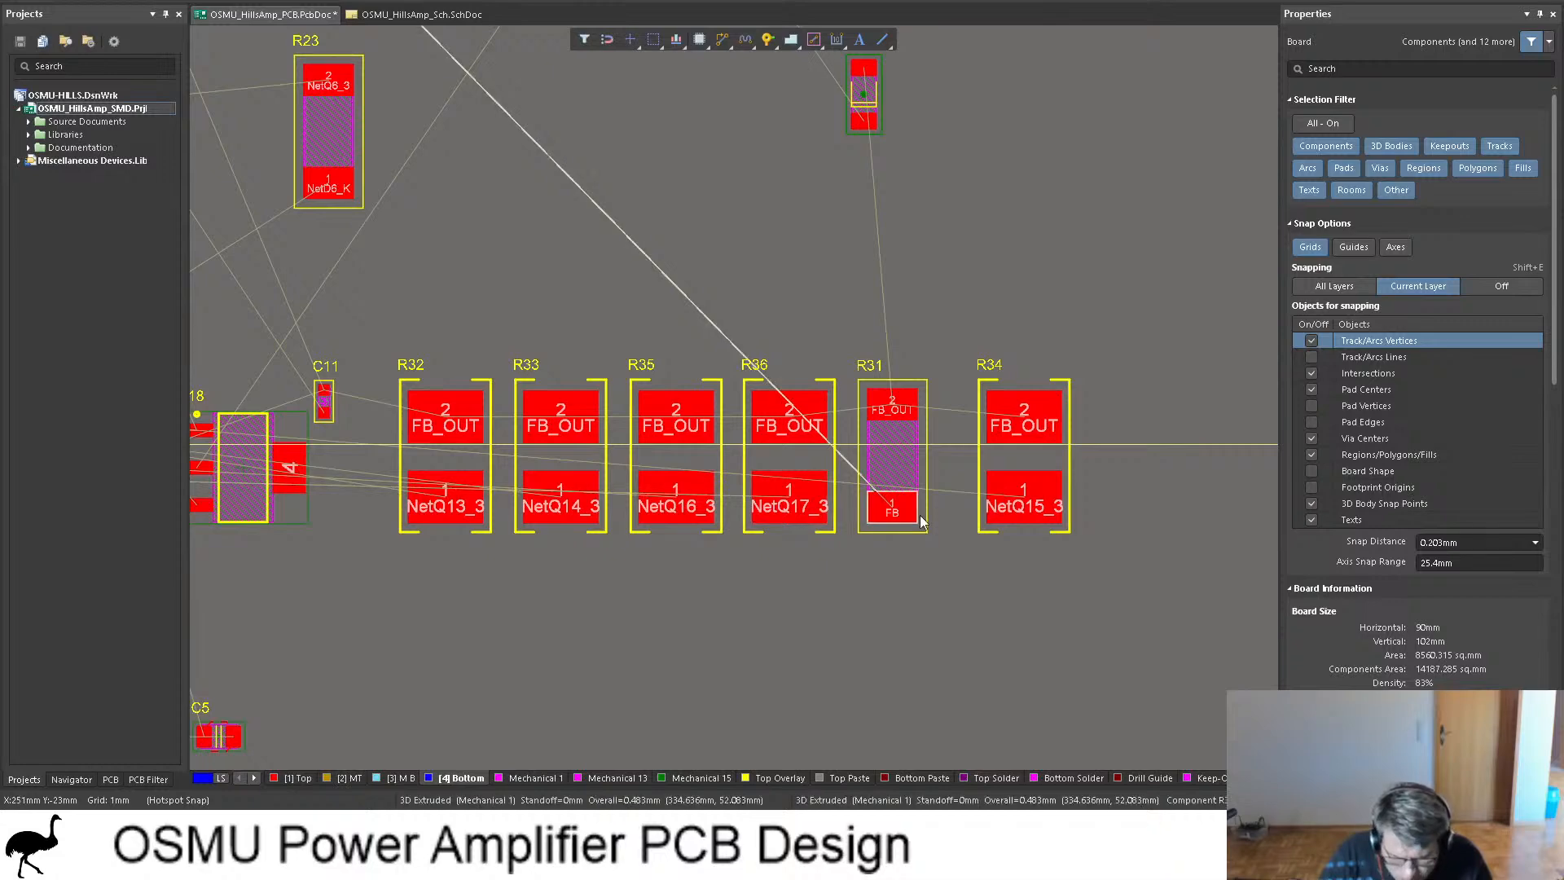
pyautogui.scroll(3, 936, 528)
pyautogui.scroll(1, 937, 527)
pyautogui.keyDown('ctrl'); pyautogui.scroll(-6, 940, 527); pyautogui.keyUp('ctrl')
pyautogui.scroll(-7, 861, 485)
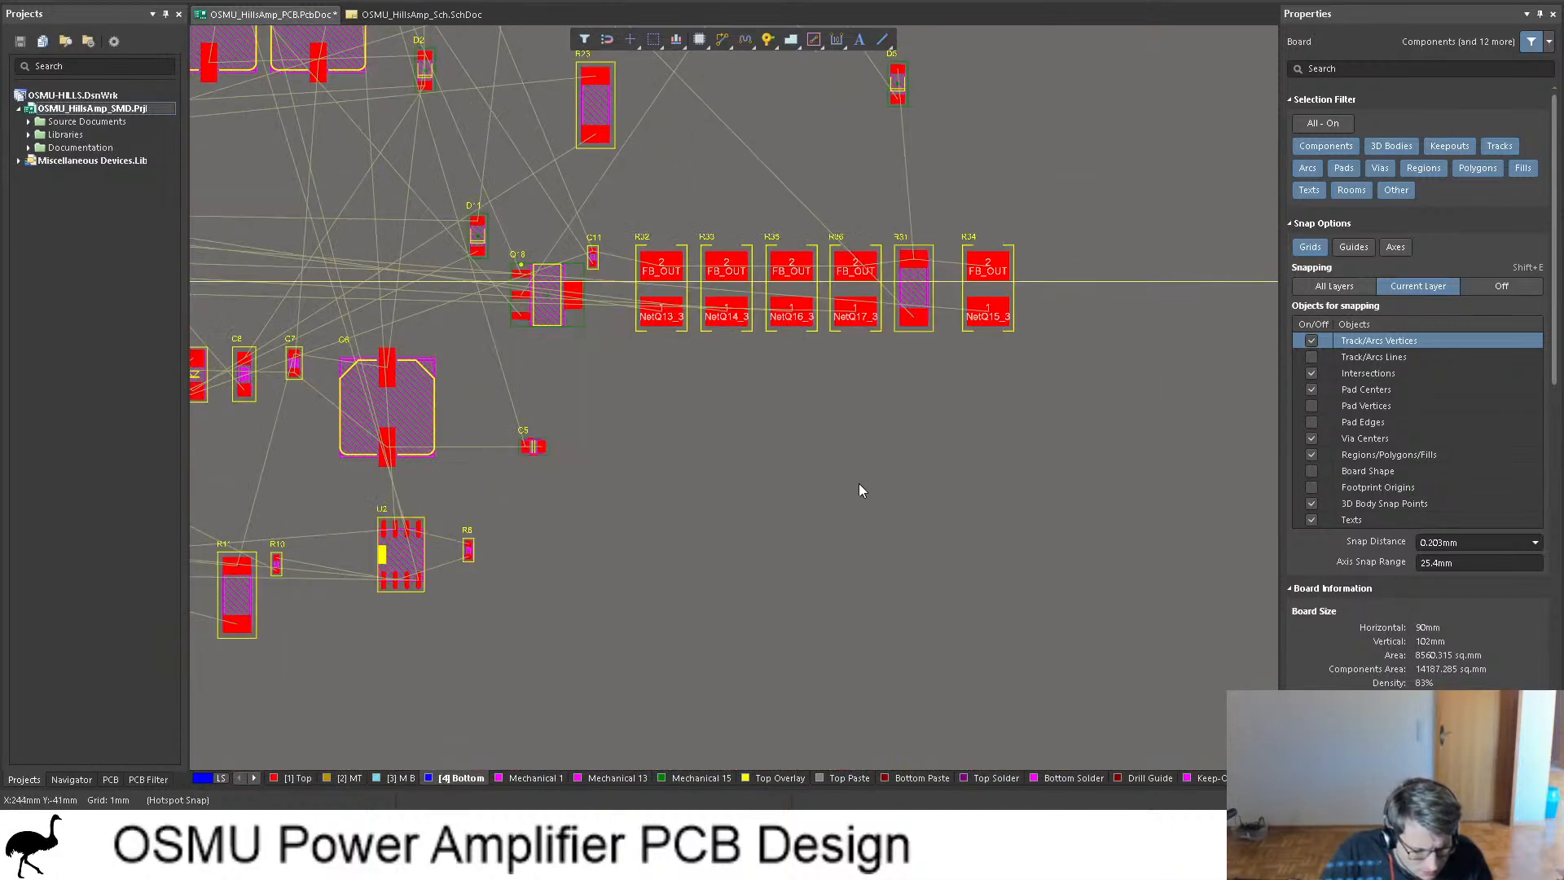
# Step: Look through the remaining unplaced components around the PNP emitter resistors and recheck the output stage in the schematic
pyautogui.keyDown('shift'); pyautogui.scroll(5, 860, 497); pyautogui.keyUp('shift')
pyautogui.keyDown('shift'); pyautogui.scroll(5, 864, 518); pyautogui.keyUp('shift')
pyautogui.keyDown('shift'); pyautogui.scroll(5, 830, 488); pyautogui.keyUp('shift')
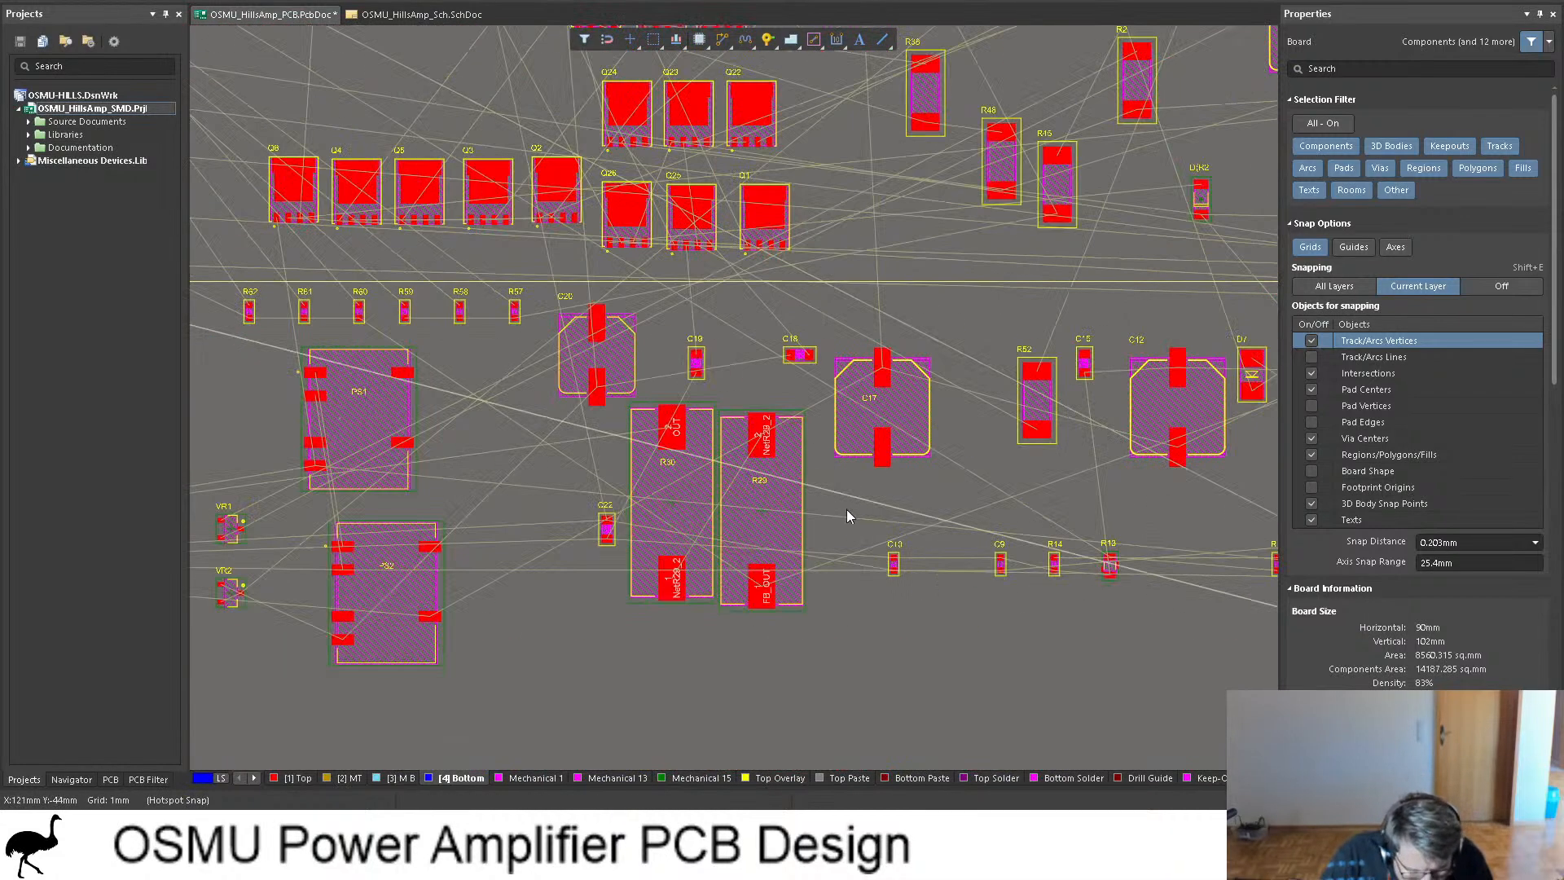
pyautogui.scroll(5, 831, 503)
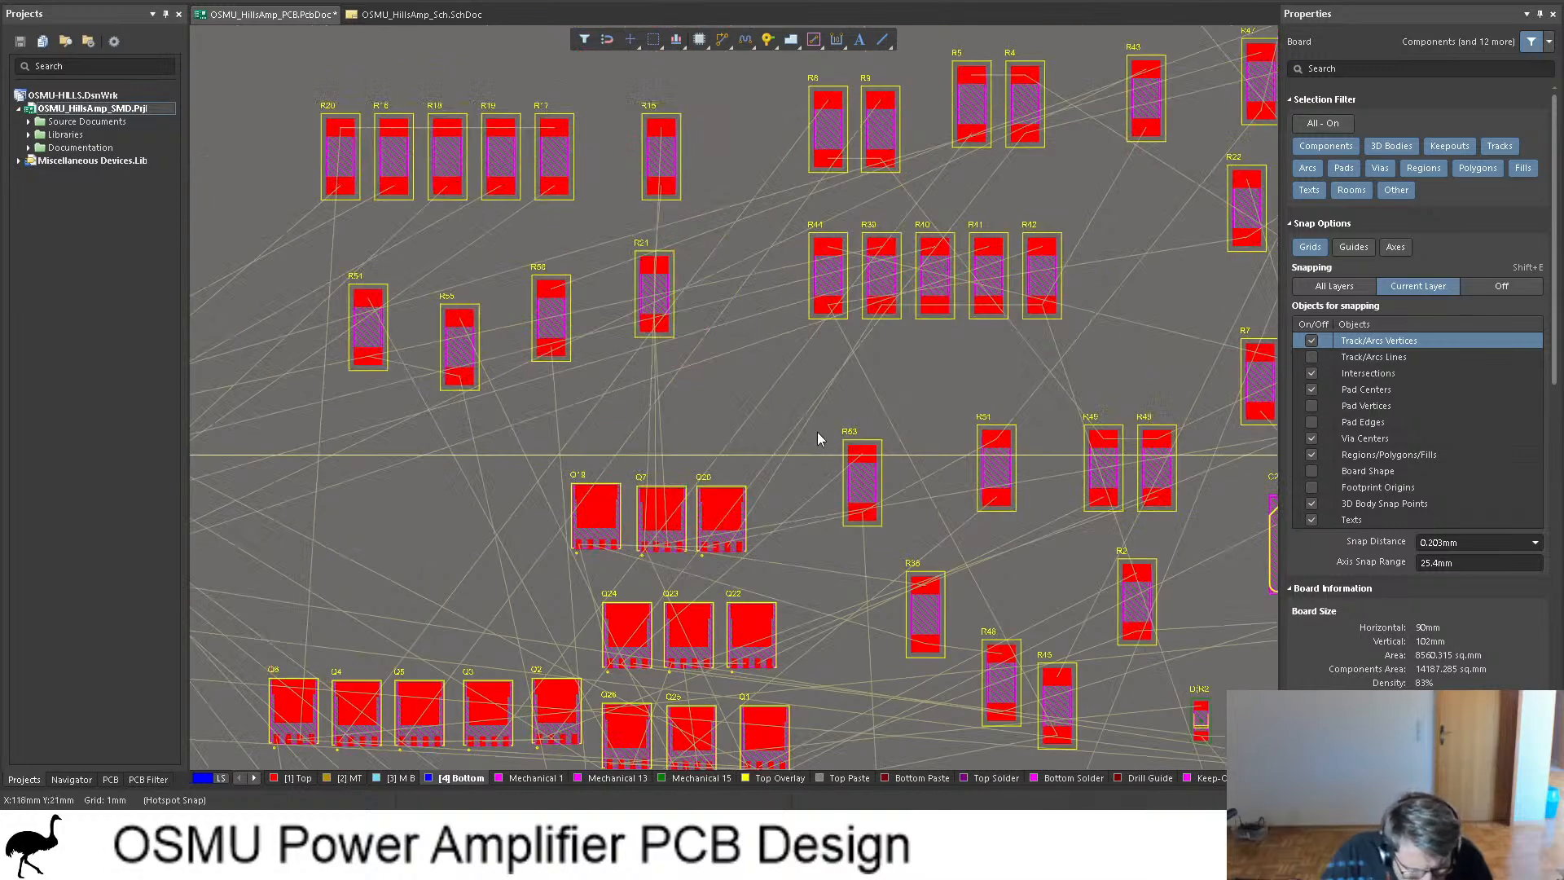
pyautogui.keyDown('shift'); pyautogui.scroll(-5, 780, 420); pyautogui.keyUp('shift')
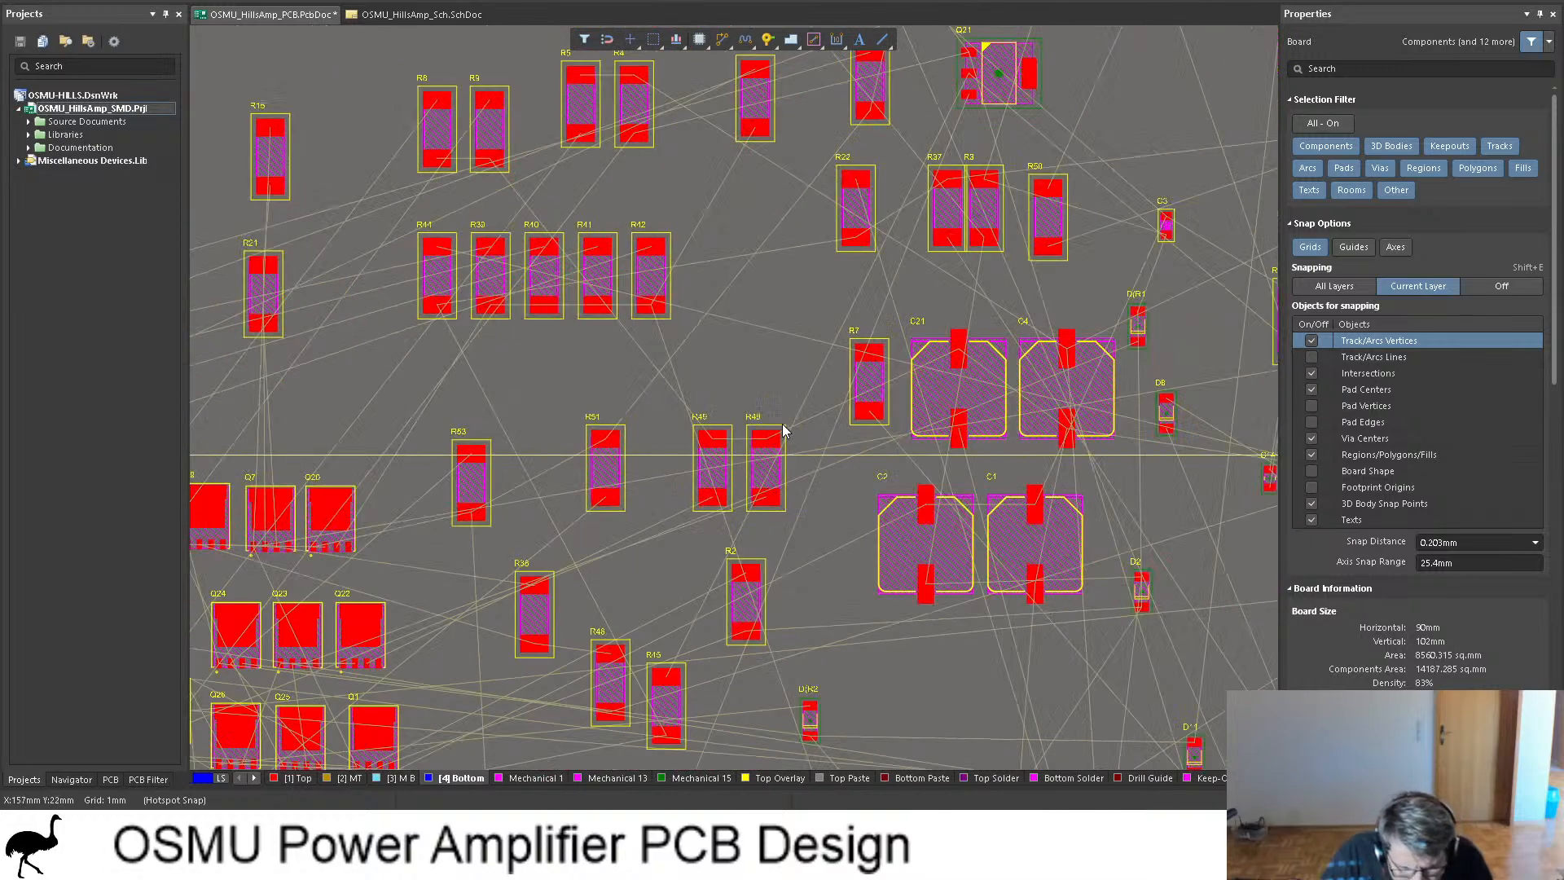
pyautogui.scroll(2, 817, 427)
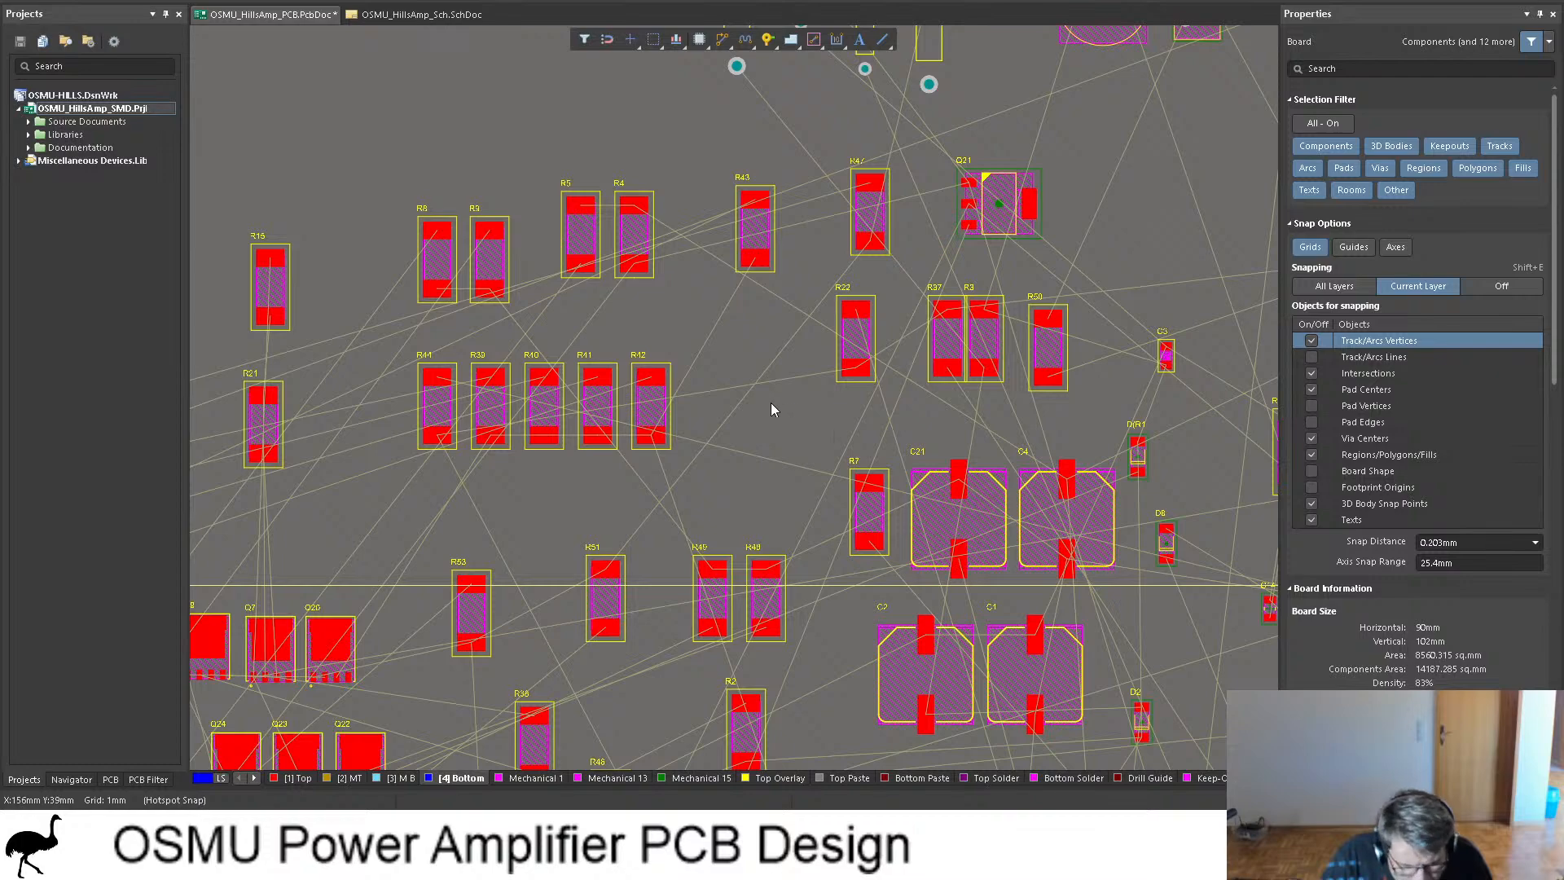
pyautogui.scroll(-6, 774, 408)
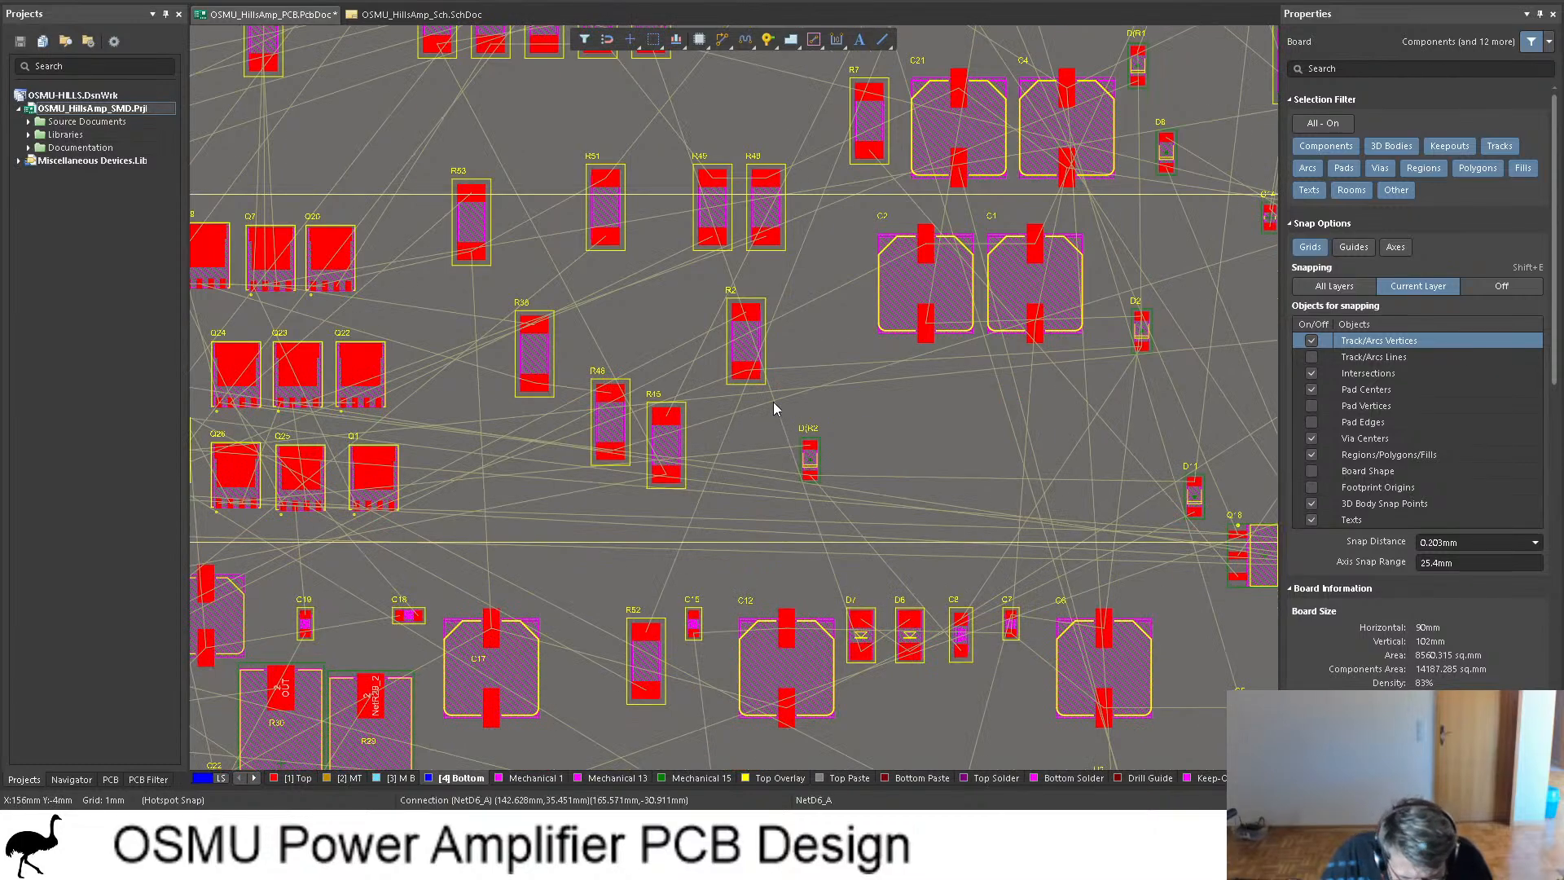
pyautogui.scroll(-5, 766, 397)
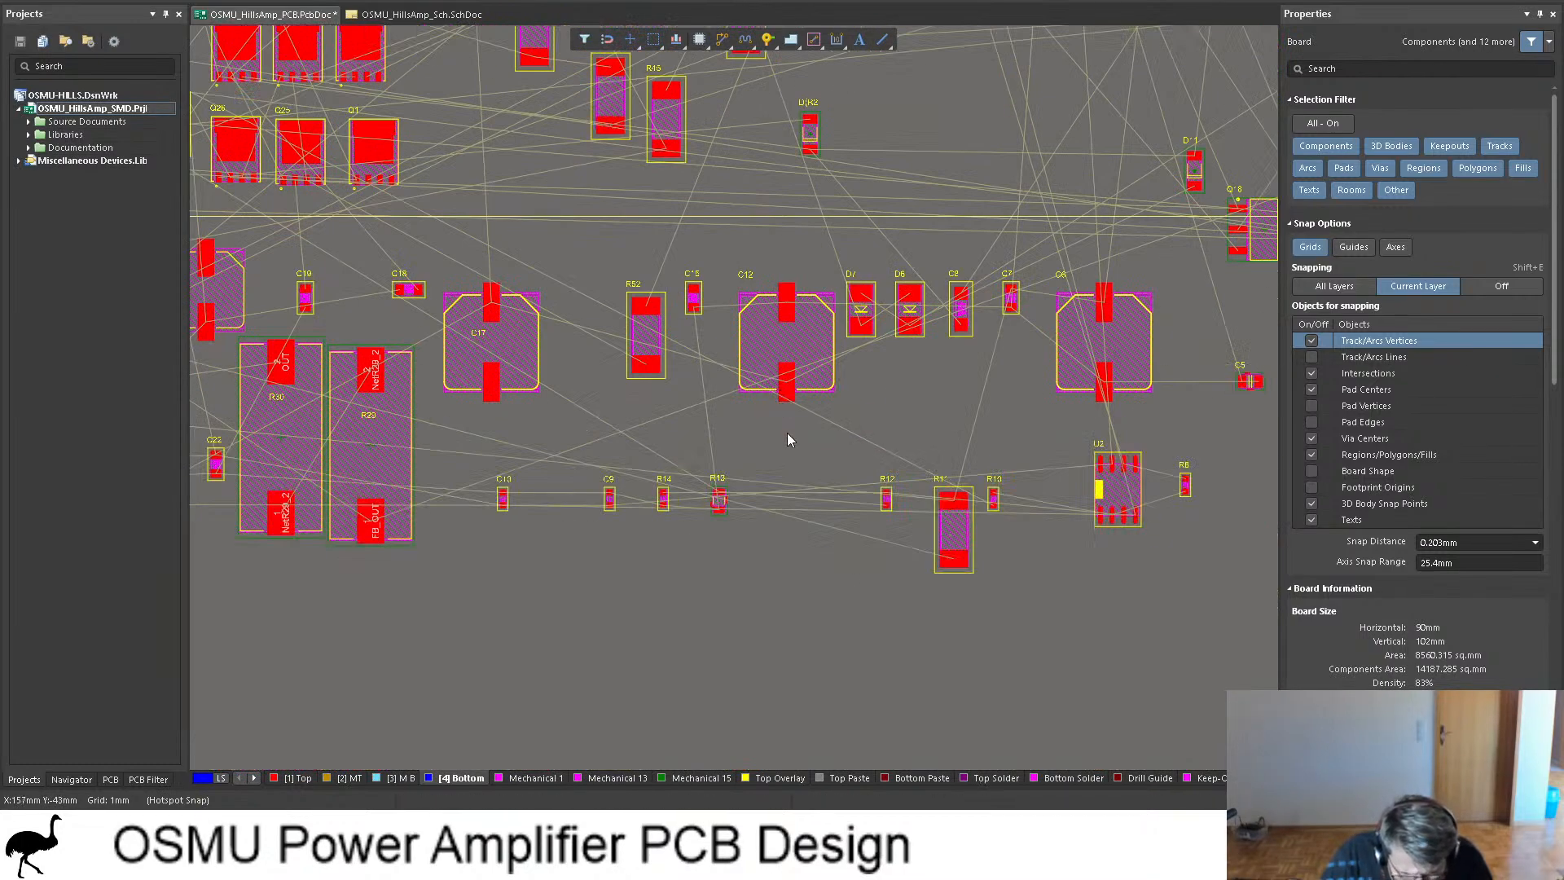
pyautogui.keyDown('shift'); pyautogui.scroll(12, 788, 436); pyautogui.keyUp('shift')
pyautogui.keyDown('shift'); pyautogui.scroll(-8, 802, 487); pyautogui.keyUp('shift')
pyautogui.keyDown('shift'); pyautogui.scroll(-12, 830, 458); pyautogui.keyUp('shift')
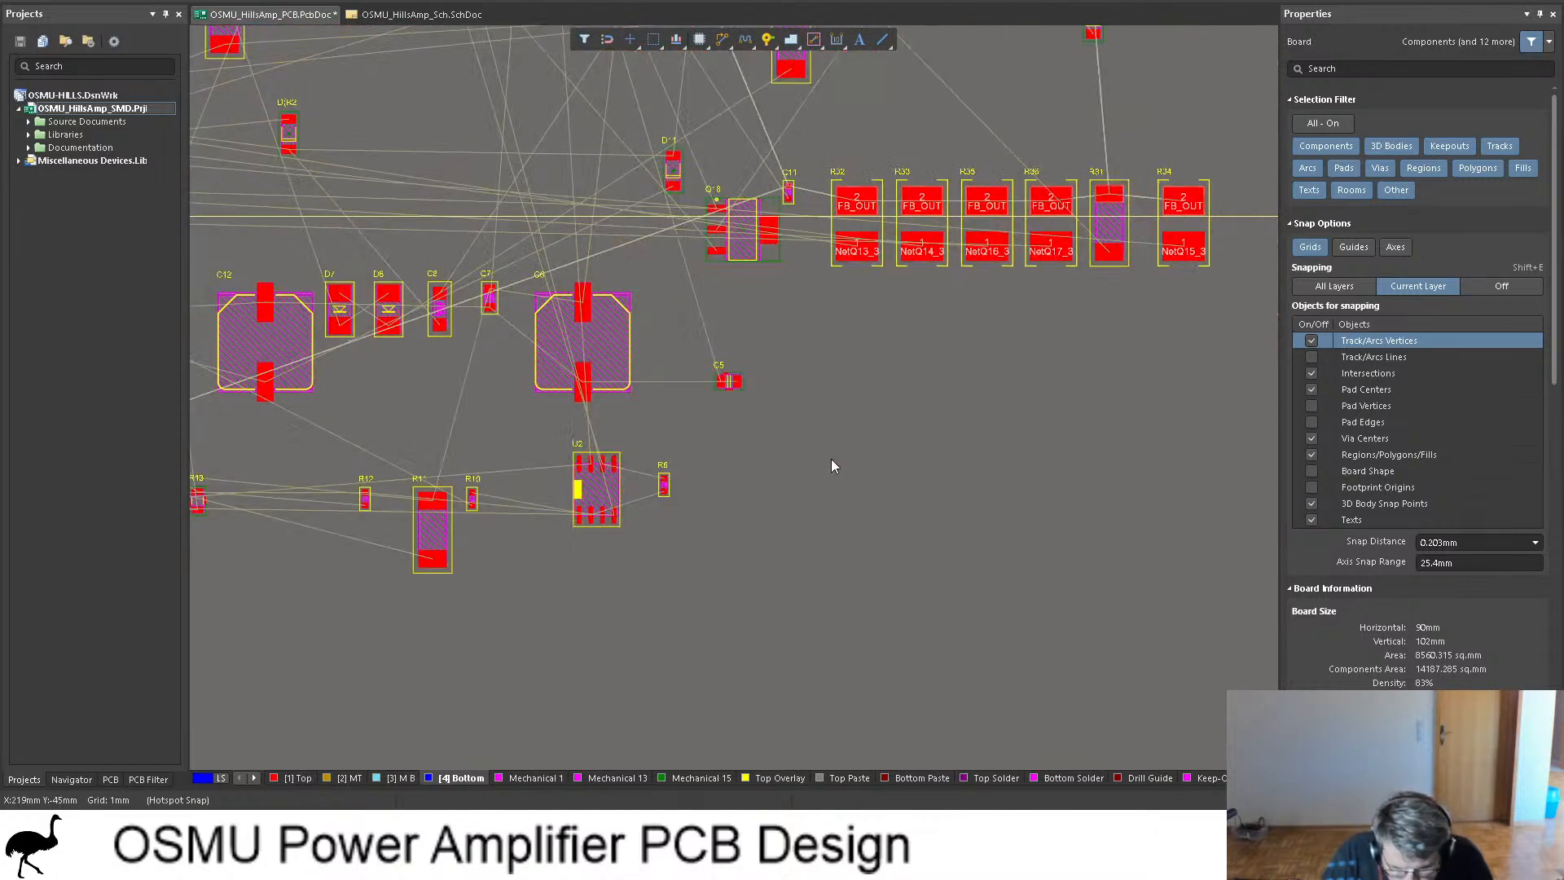
pyautogui.keyDown('shift'); pyautogui.scroll(-2, 822, 416); pyautogui.keyUp('shift')
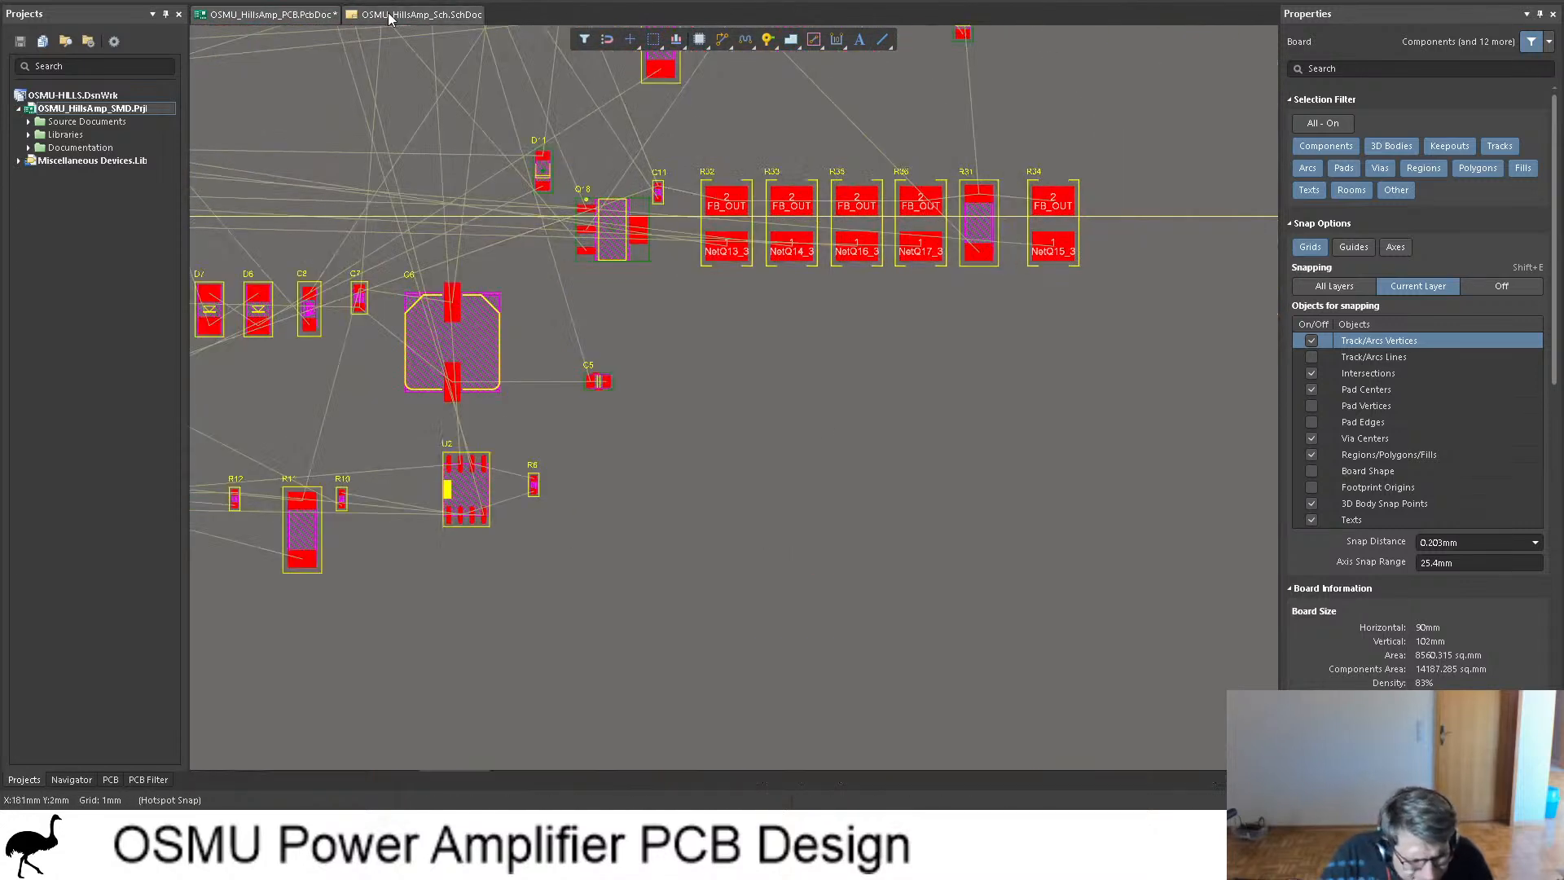
pyautogui.click(415, 15)
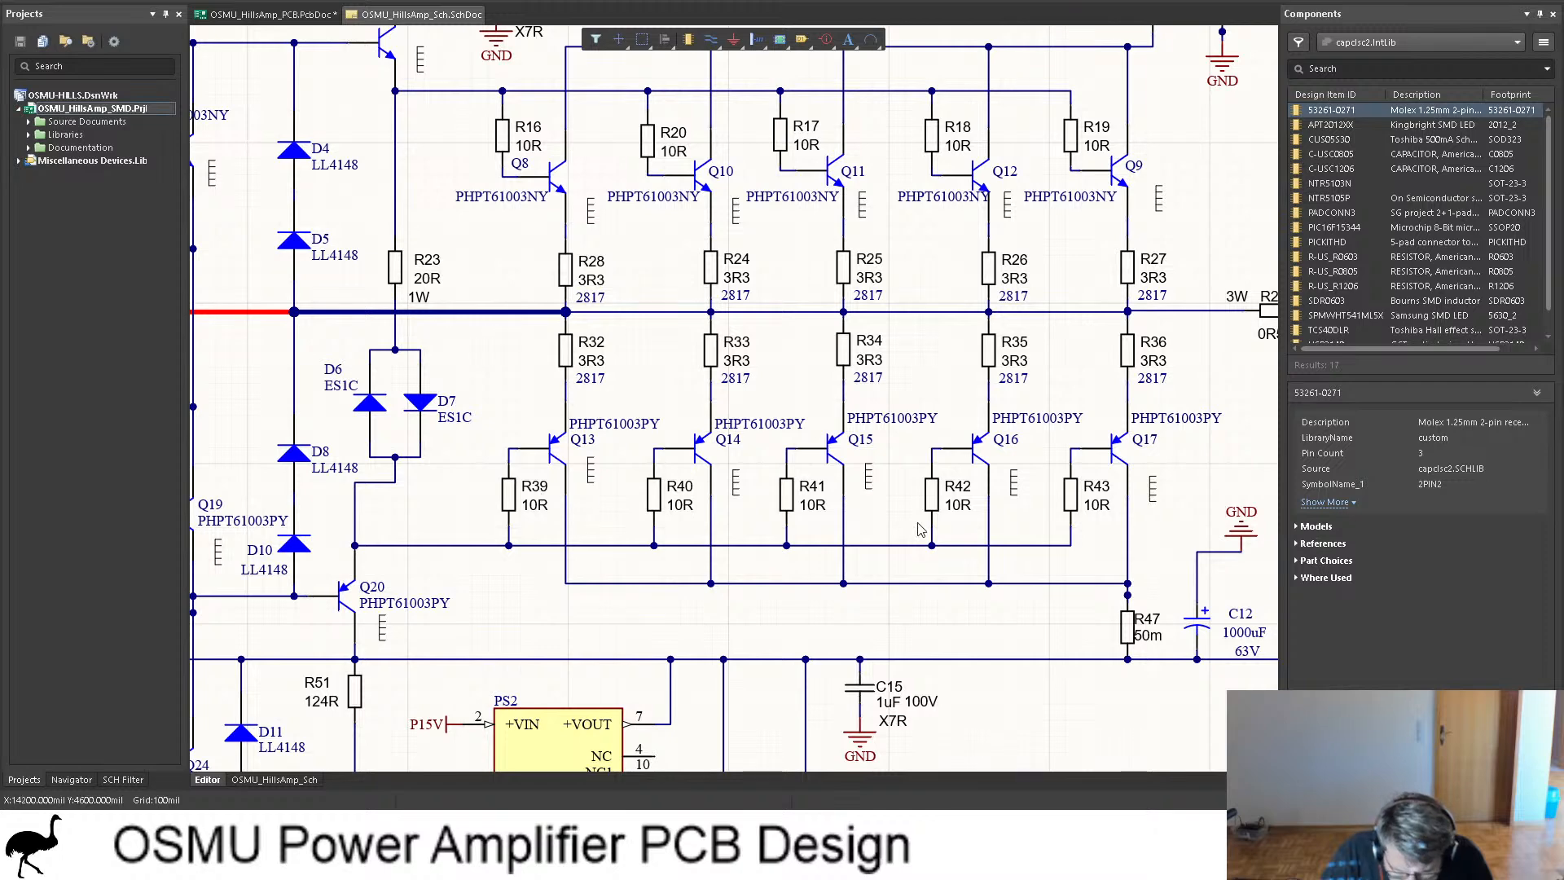
# Step: Select the PNP base resistors R39 to R43 among the unplaced PCB components and move them together onto the board's upper area above the transistors
pyautogui.click(261, 25)
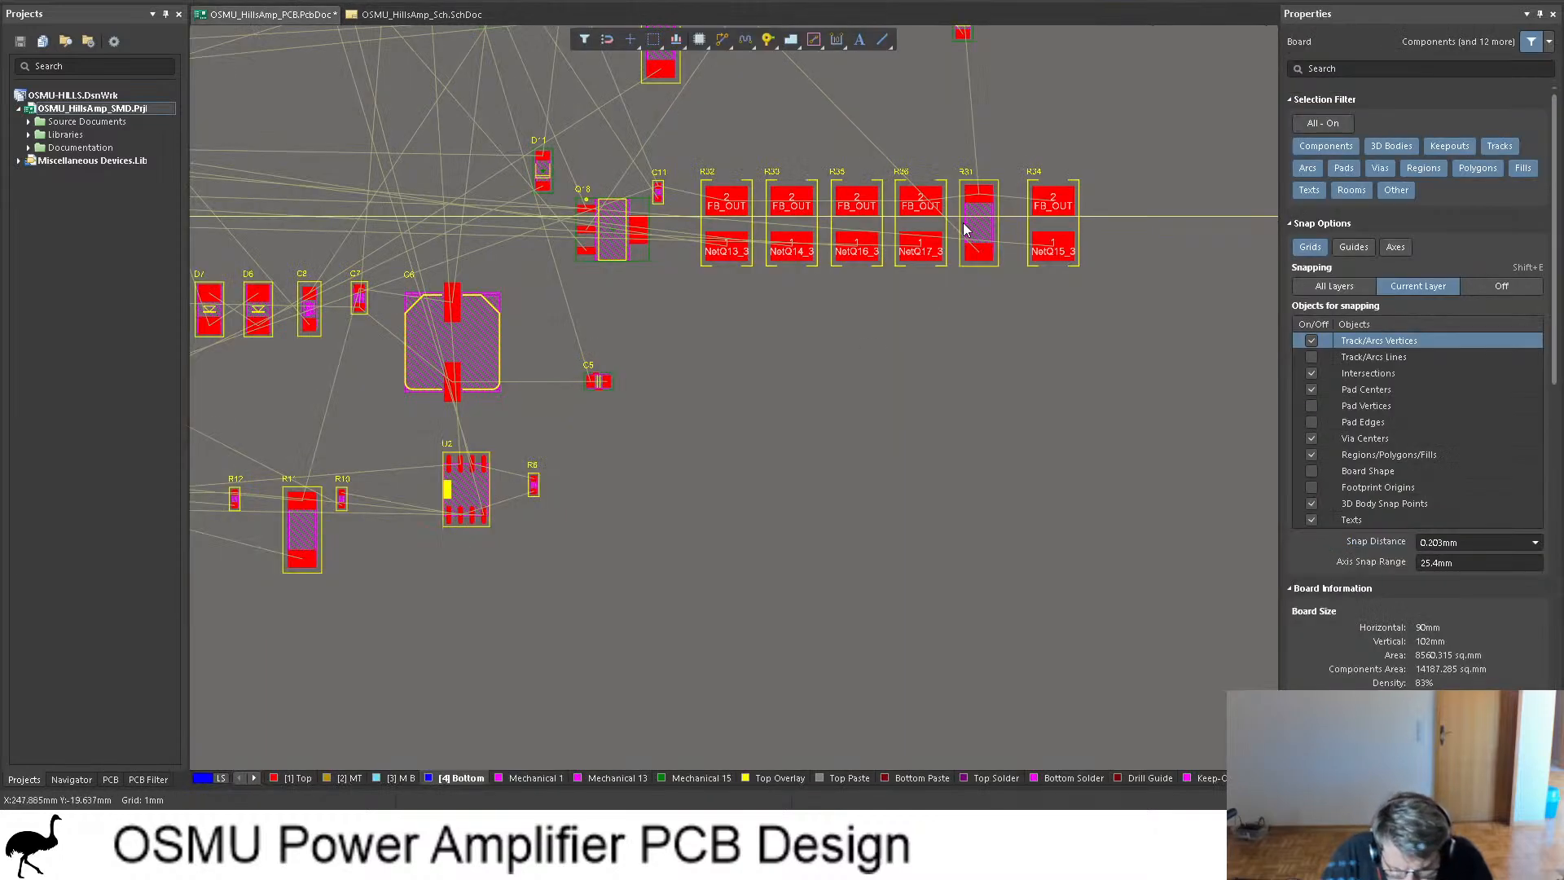
pyautogui.keyDown('ctrl'); pyautogui.scroll(4, 953, 204); pyautogui.keyUp('ctrl')
pyautogui.keyDown('ctrl'); pyautogui.scroll(-5, 956, 203); pyautogui.keyUp('ctrl')
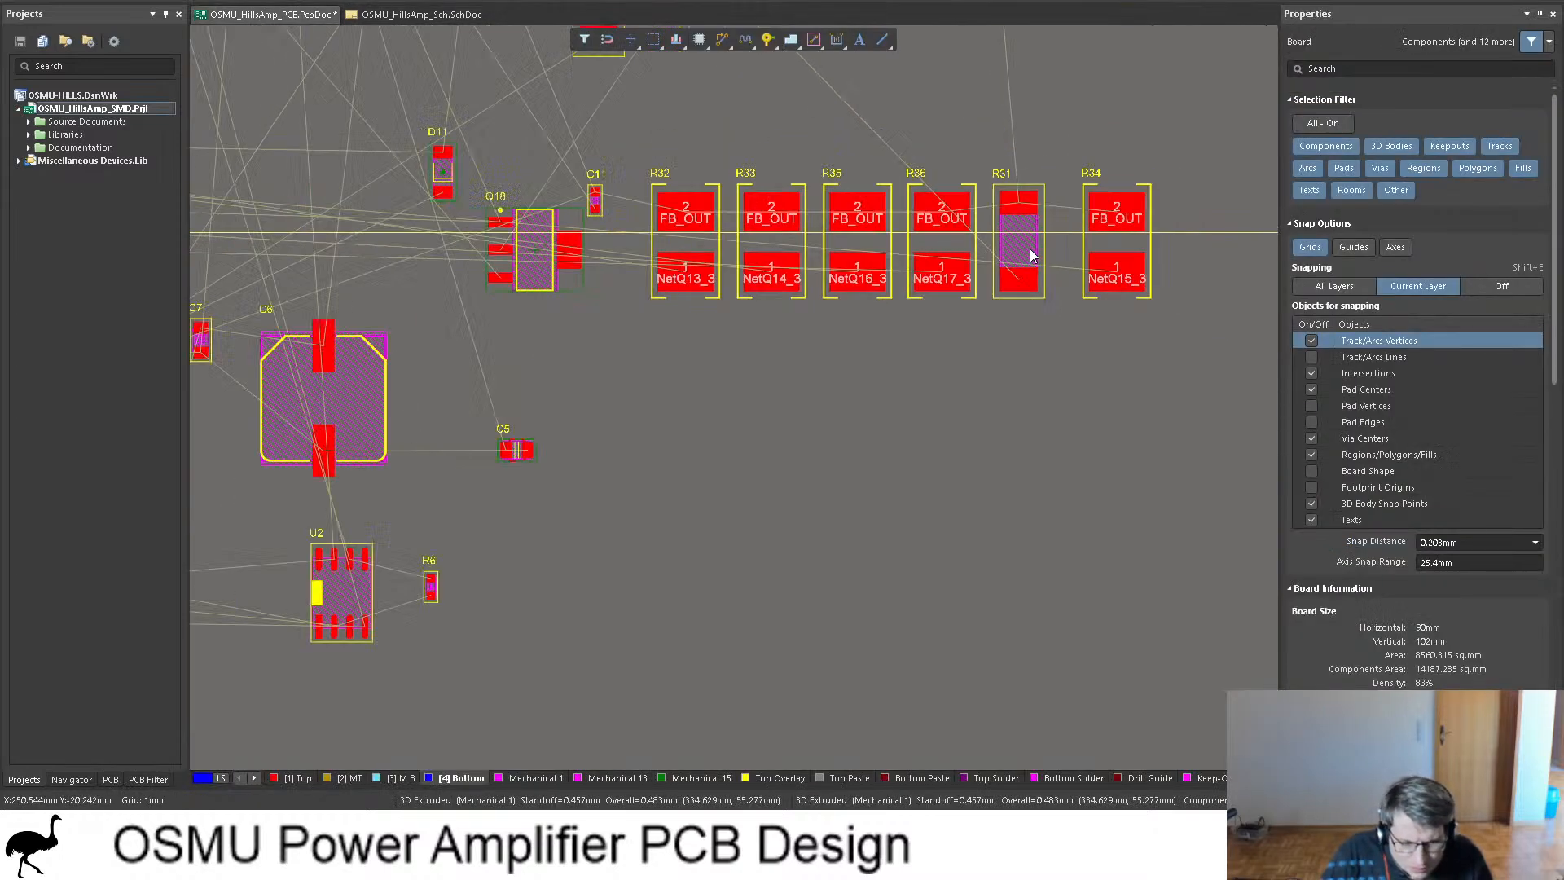
pyautogui.keyDown('ctrl'); pyautogui.scroll(6, 873, 174); pyautogui.keyUp('ctrl')
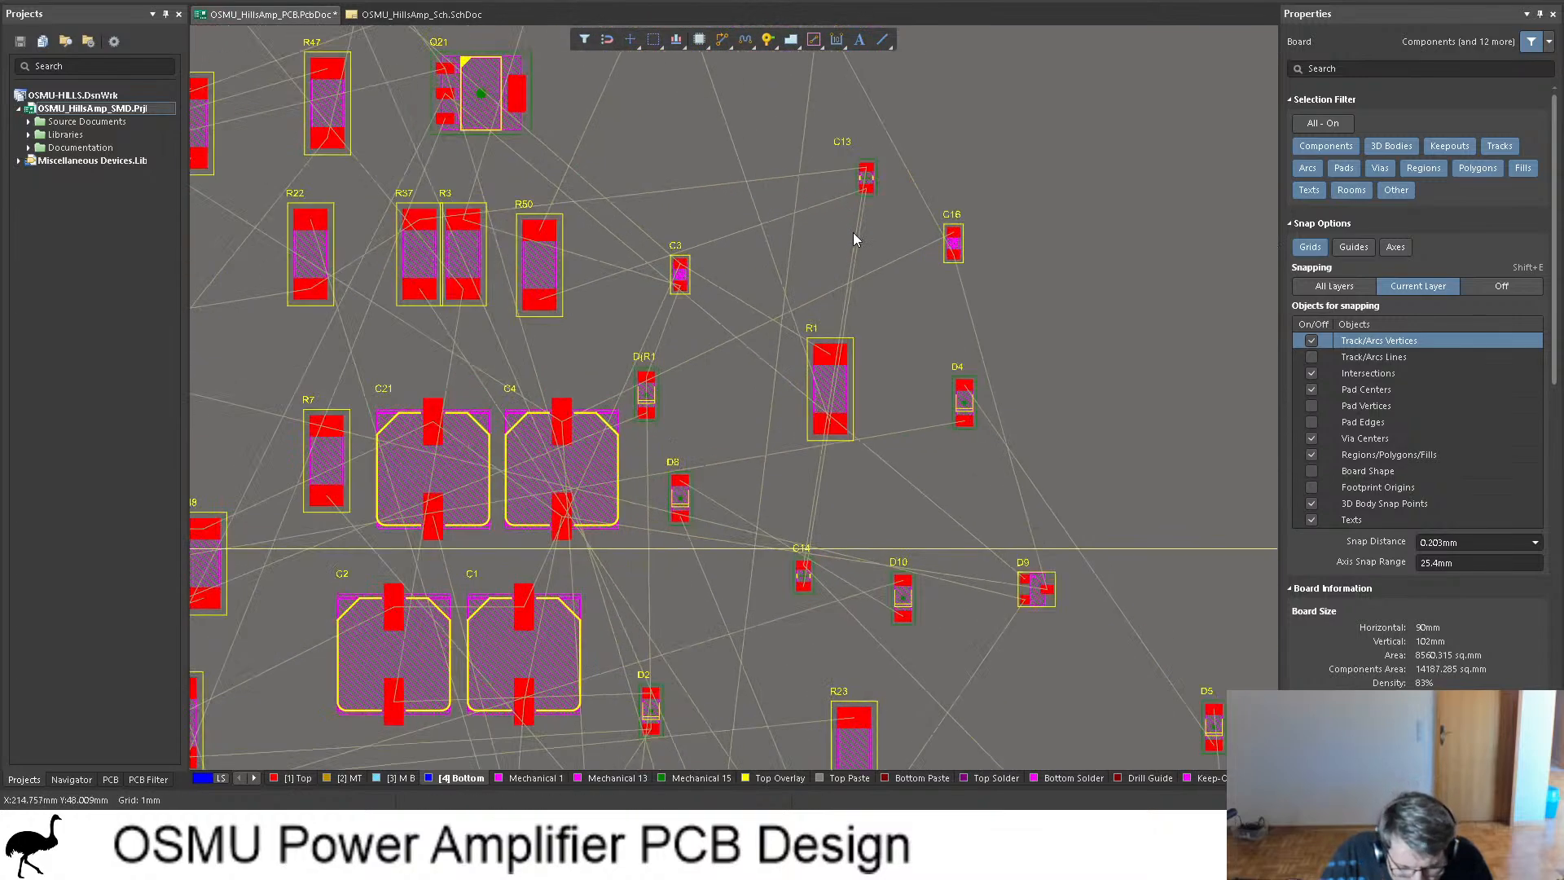
pyautogui.keyDown('shift'); pyautogui.hscroll(-3, 844, 309); pyautogui.keyUp('shift')
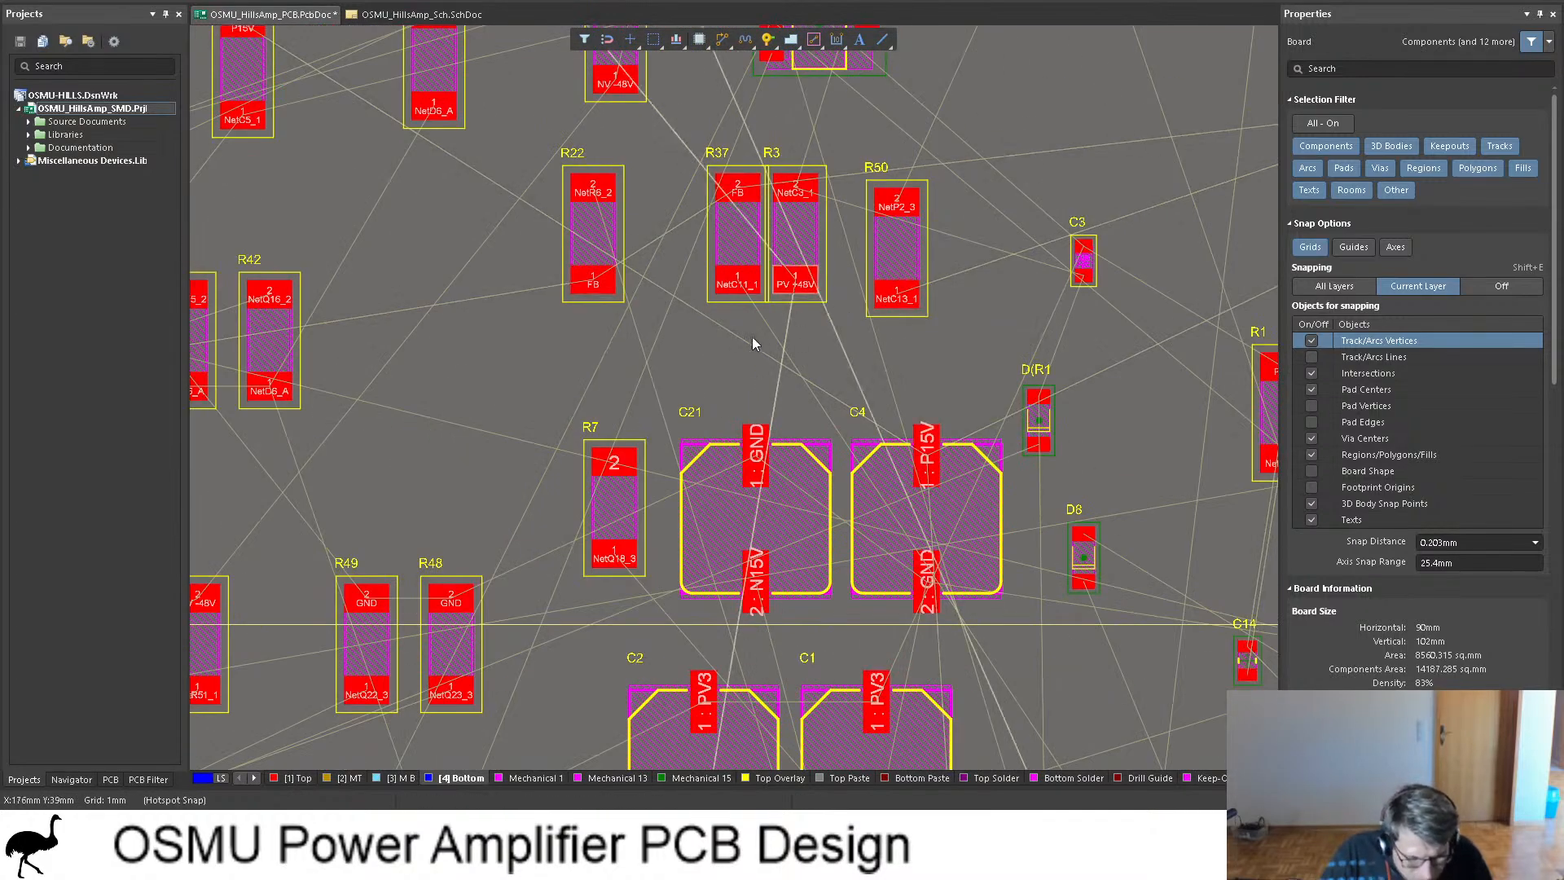
pyautogui.keyDown('shift'); pyautogui.hscroll(-4, 751, 339); pyautogui.keyUp('shift')
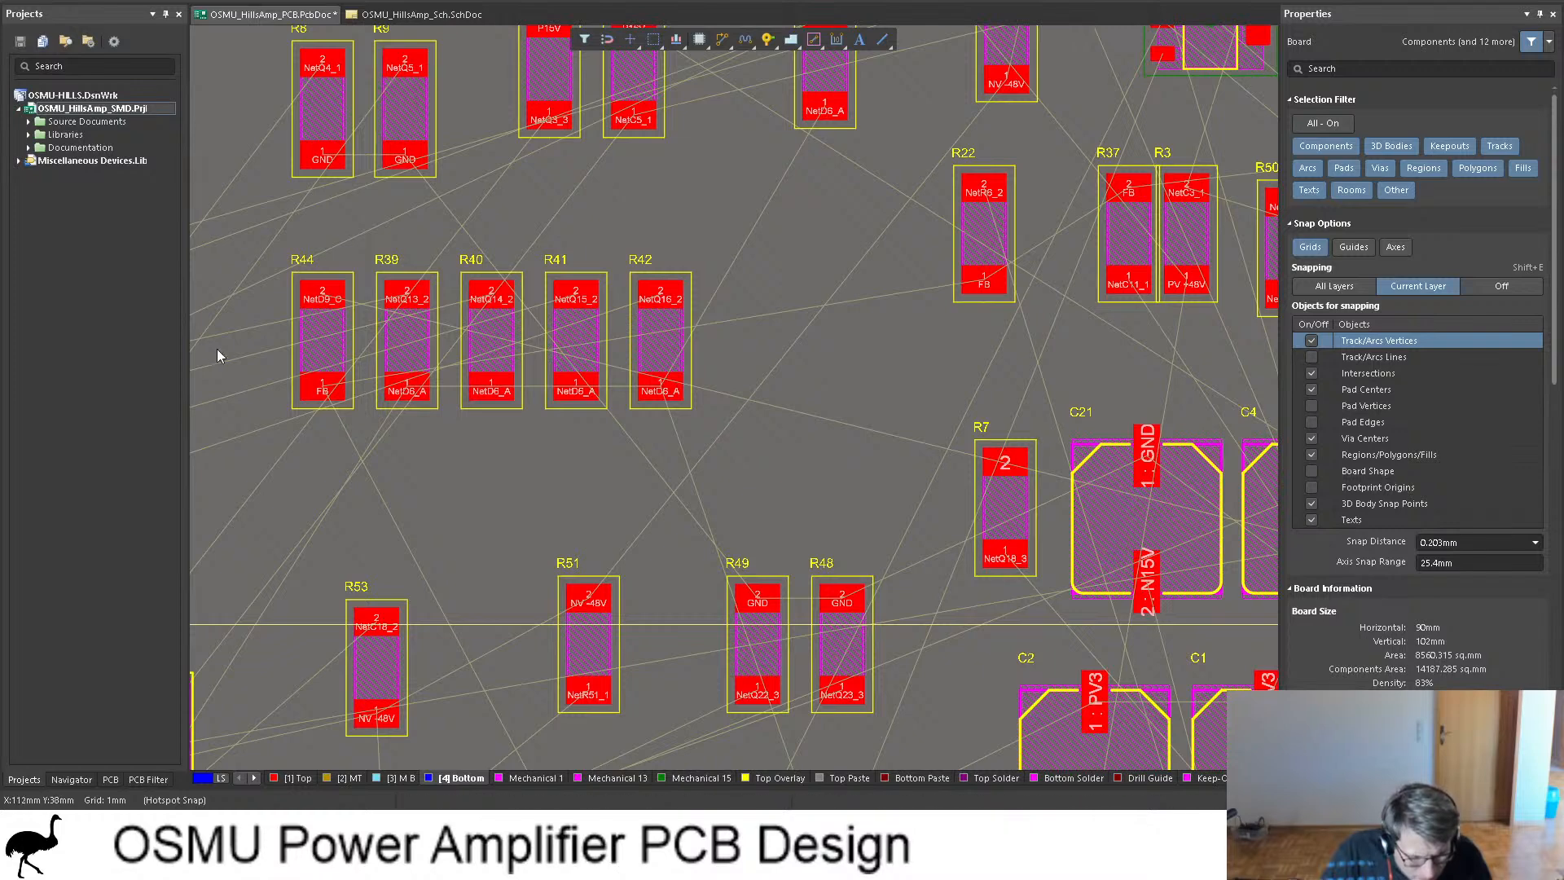
pyautogui.click(416, 336)
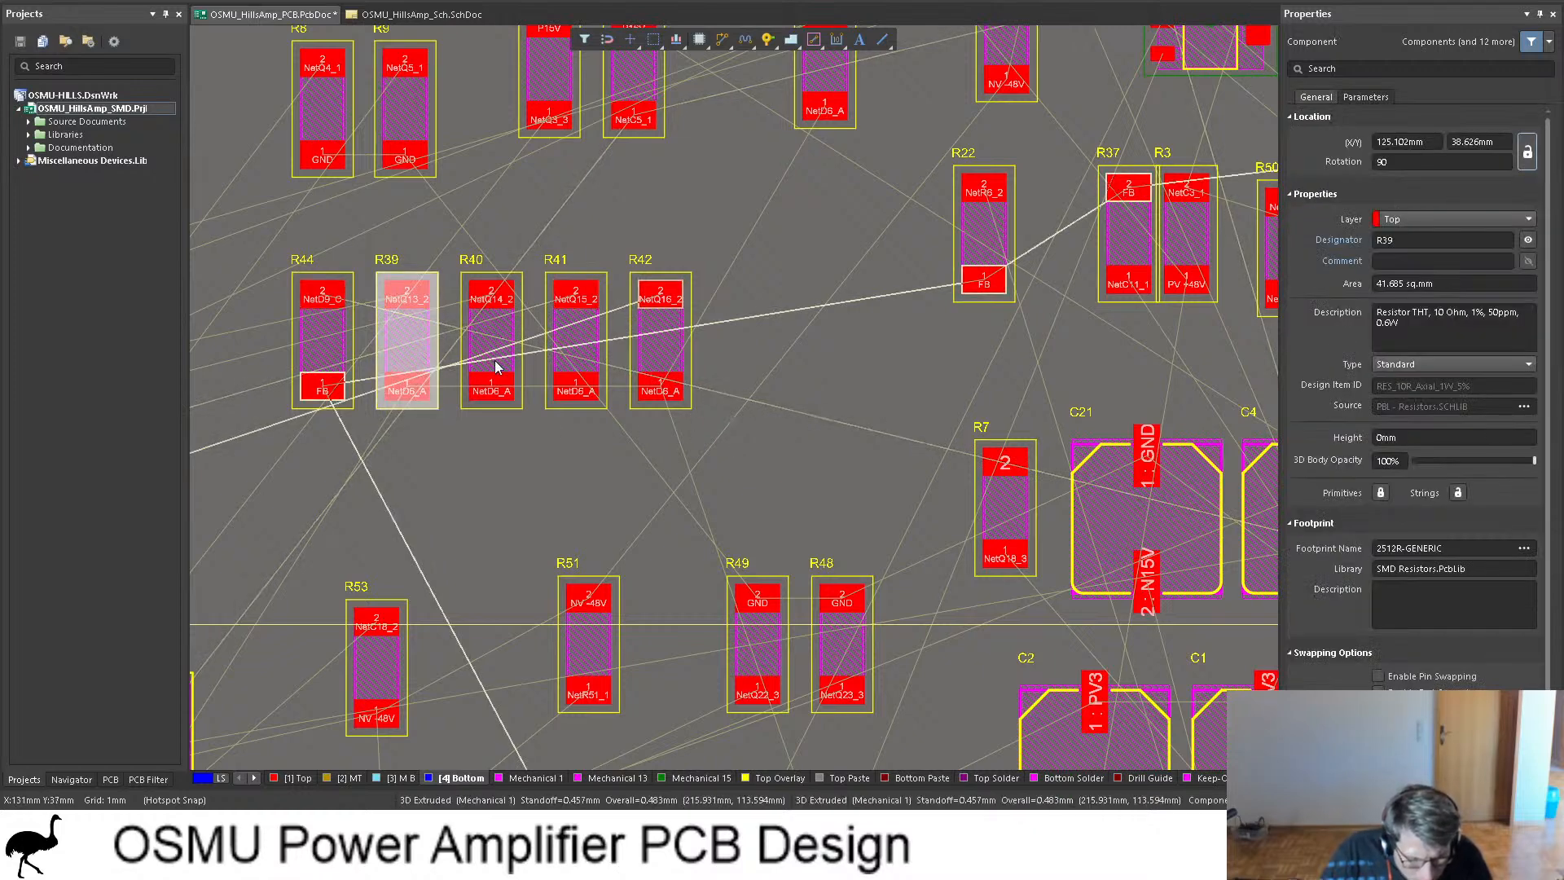
pyautogui.keyDown('shift'); pyautogui.click(507, 363); pyautogui.keyUp('shift')
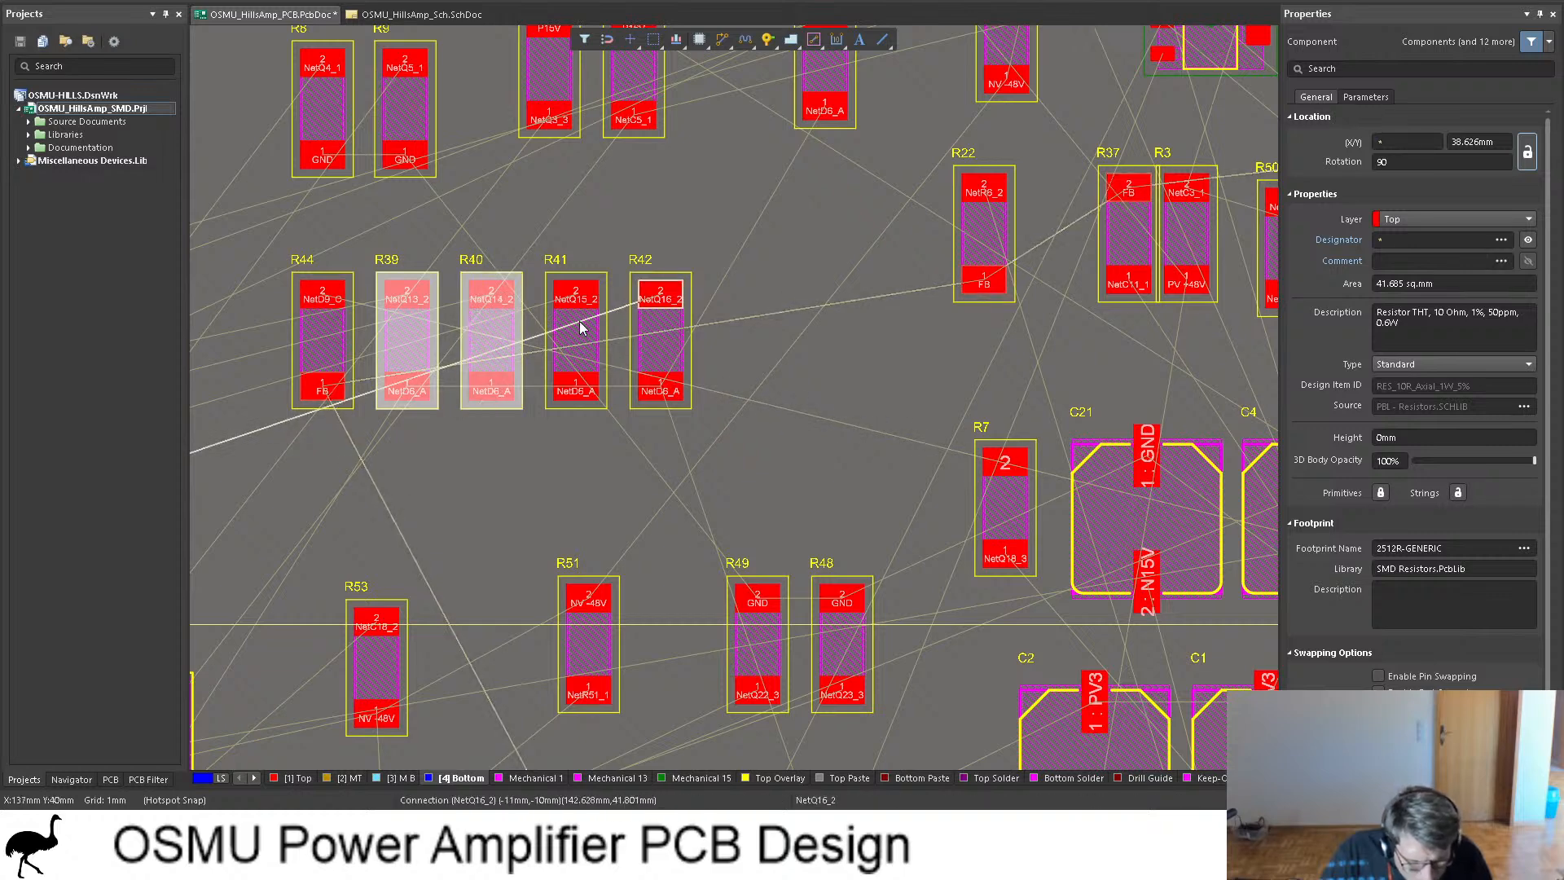
pyautogui.keyDown('shift'); pyautogui.click(593, 349); pyautogui.keyUp('shift')
pyautogui.keyDown('shift'); pyautogui.click(652, 345); pyautogui.keyUp('shift')
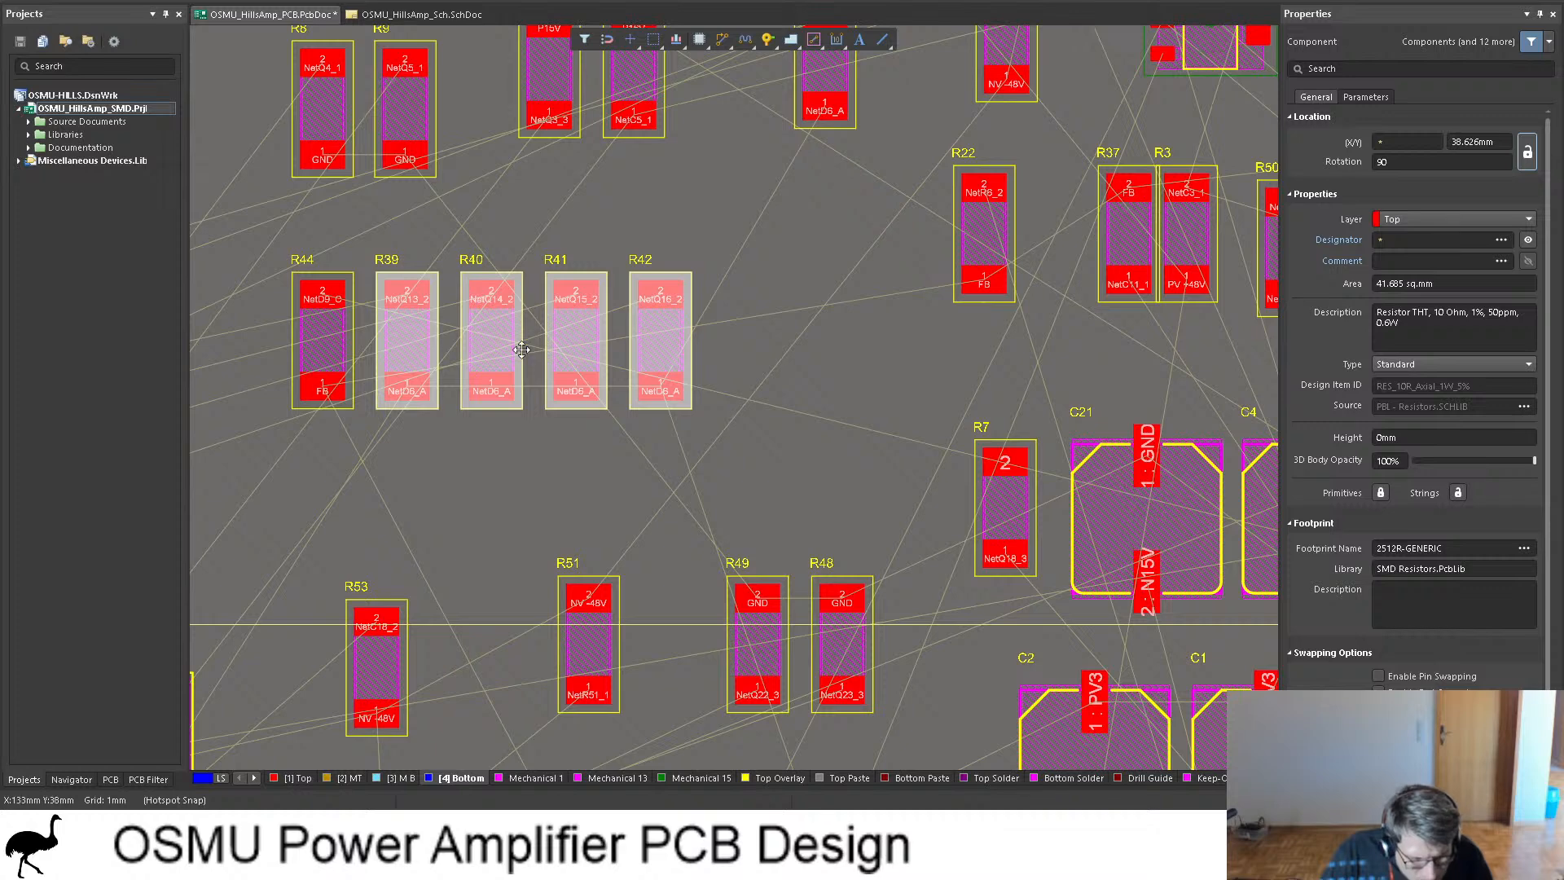
pyautogui.scroll(3, 772, 362)
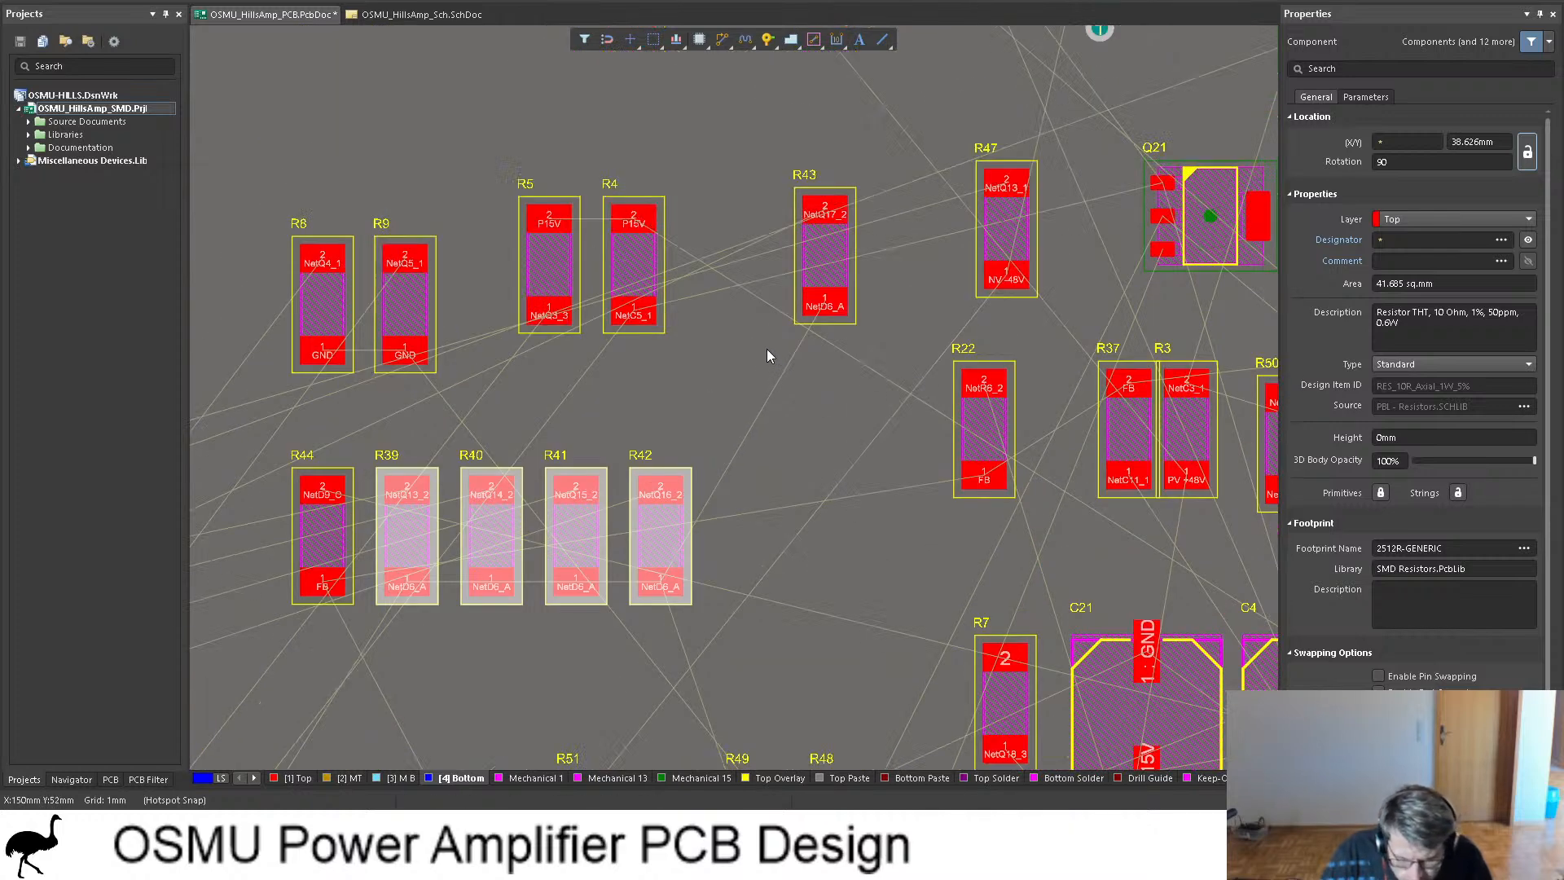
pyautogui.keyDown('shift'); pyautogui.click(821, 267); pyautogui.keyUp('shift')
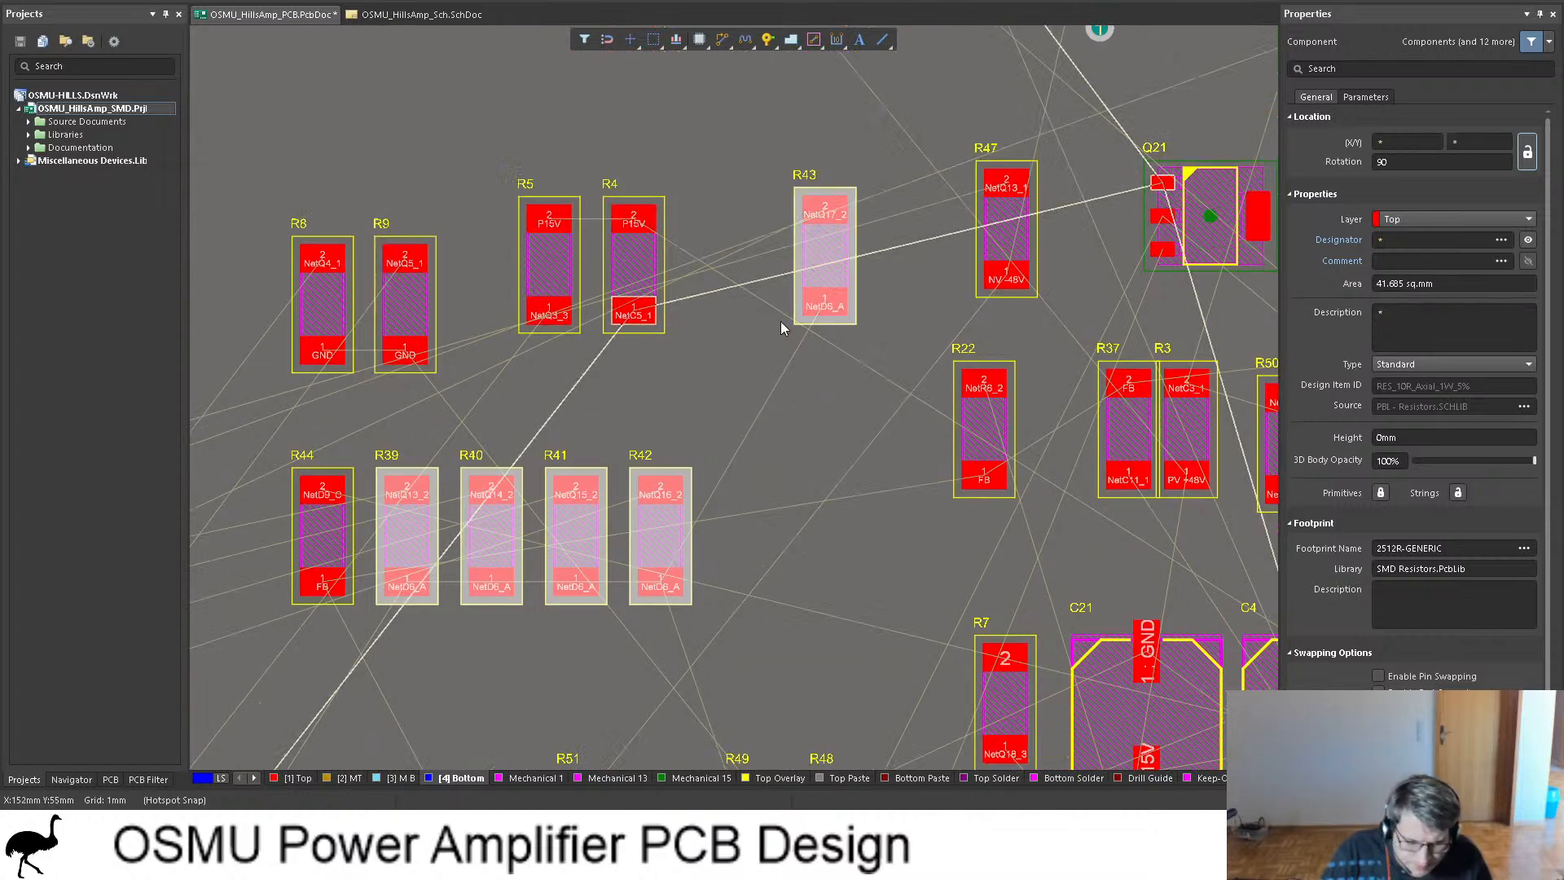
pyautogui.moveTo(649, 523); pyautogui.dragTo(633, 392)
pyautogui.keyDown('ctrl'); pyautogui.scroll(-3, 930, 295); pyautogui.keyUp('ctrl')
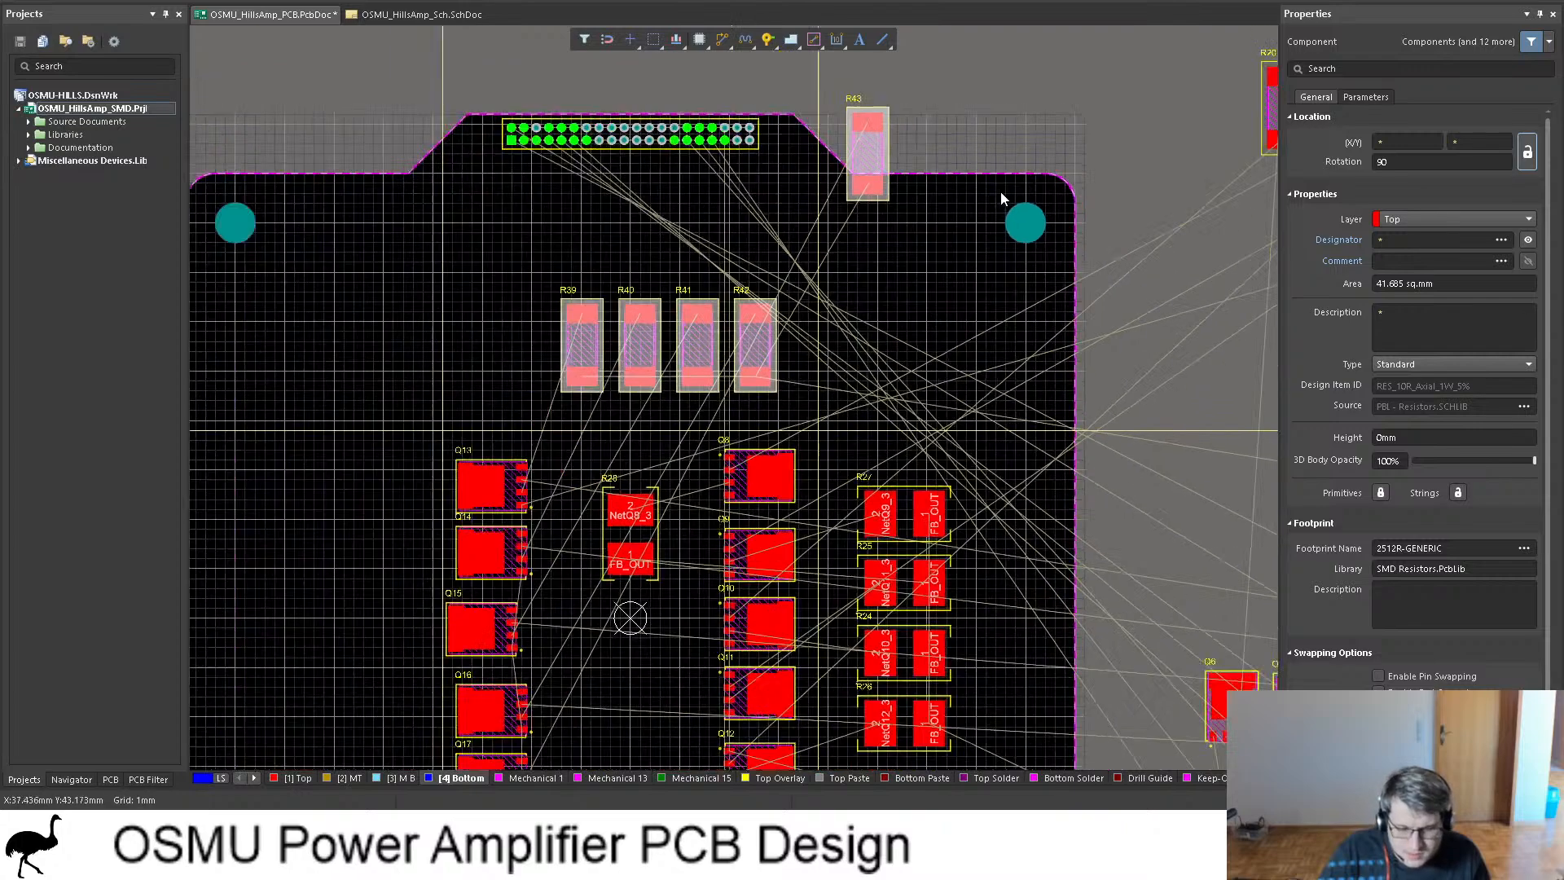
pyautogui.click(1114, 198)
# Step: Inspect the pads of transistor Q9 on the board, checking the properties and net assignment of pad 4
pyautogui.scroll(-3, 1078, 261)
pyautogui.scroll(1, 1045, 269)
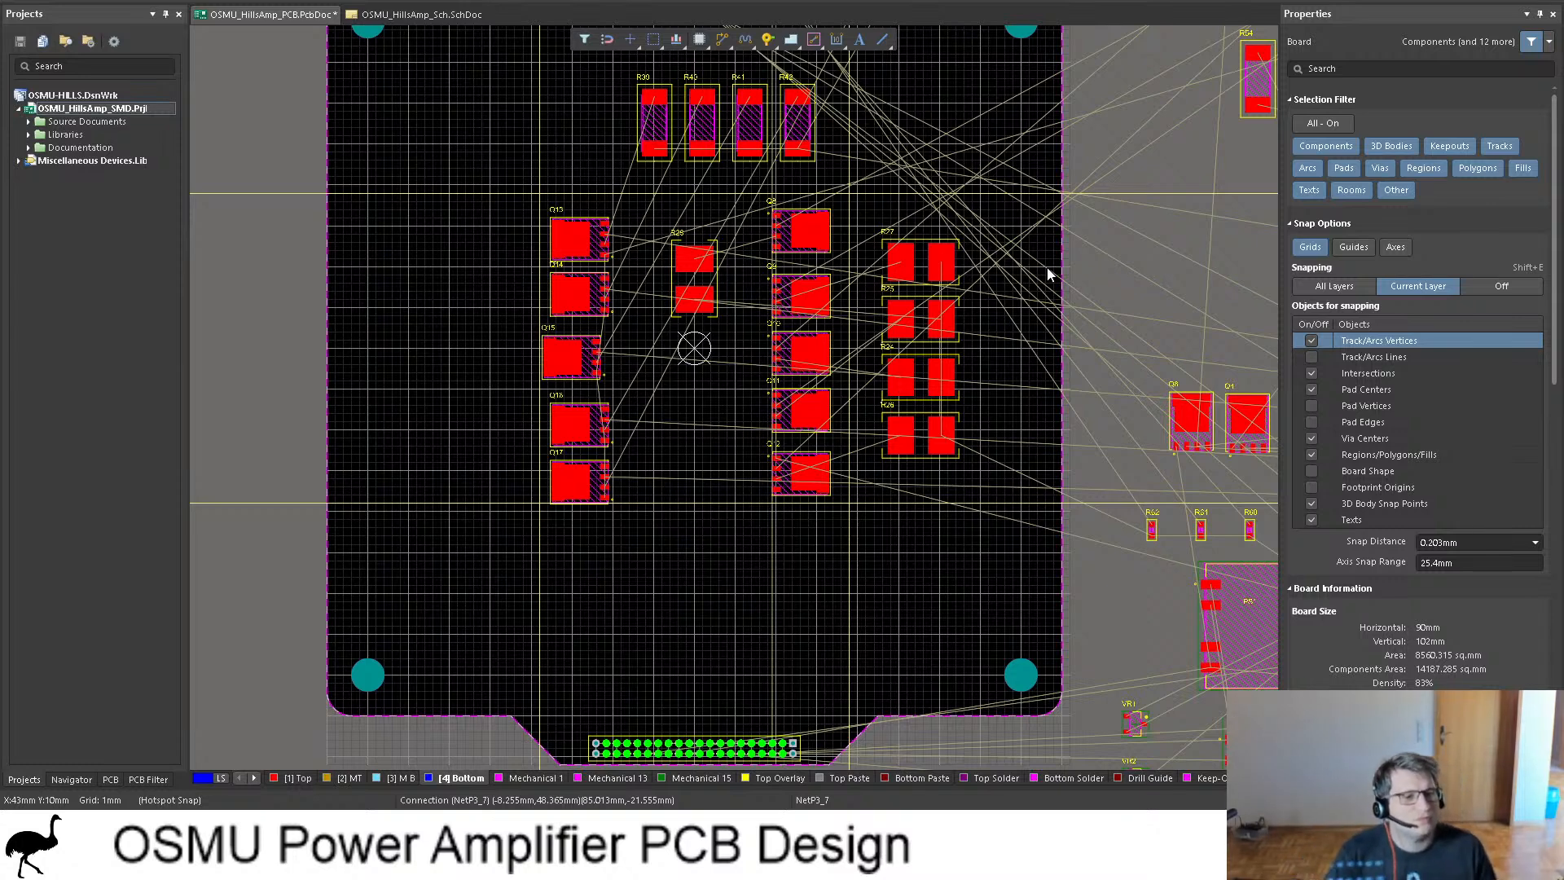
pyautogui.keyDown('ctrl'); pyautogui.scroll(2, 780, 308); pyautogui.keyUp('ctrl')
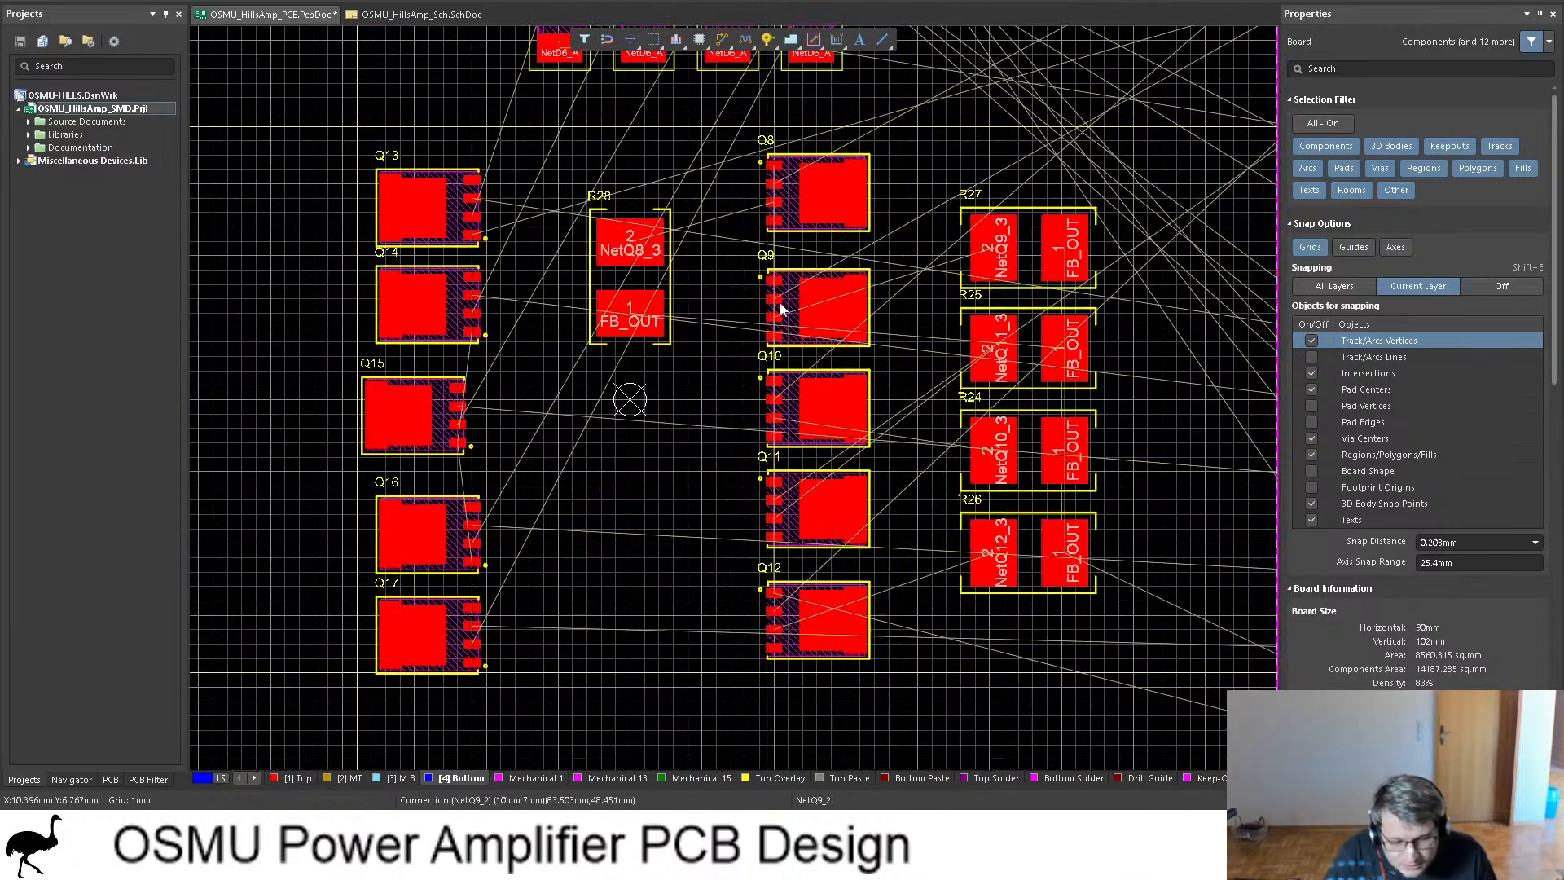
pyautogui.keyDown('ctrl'); pyautogui.scroll(5, 781, 307); pyautogui.keyUp('ctrl')
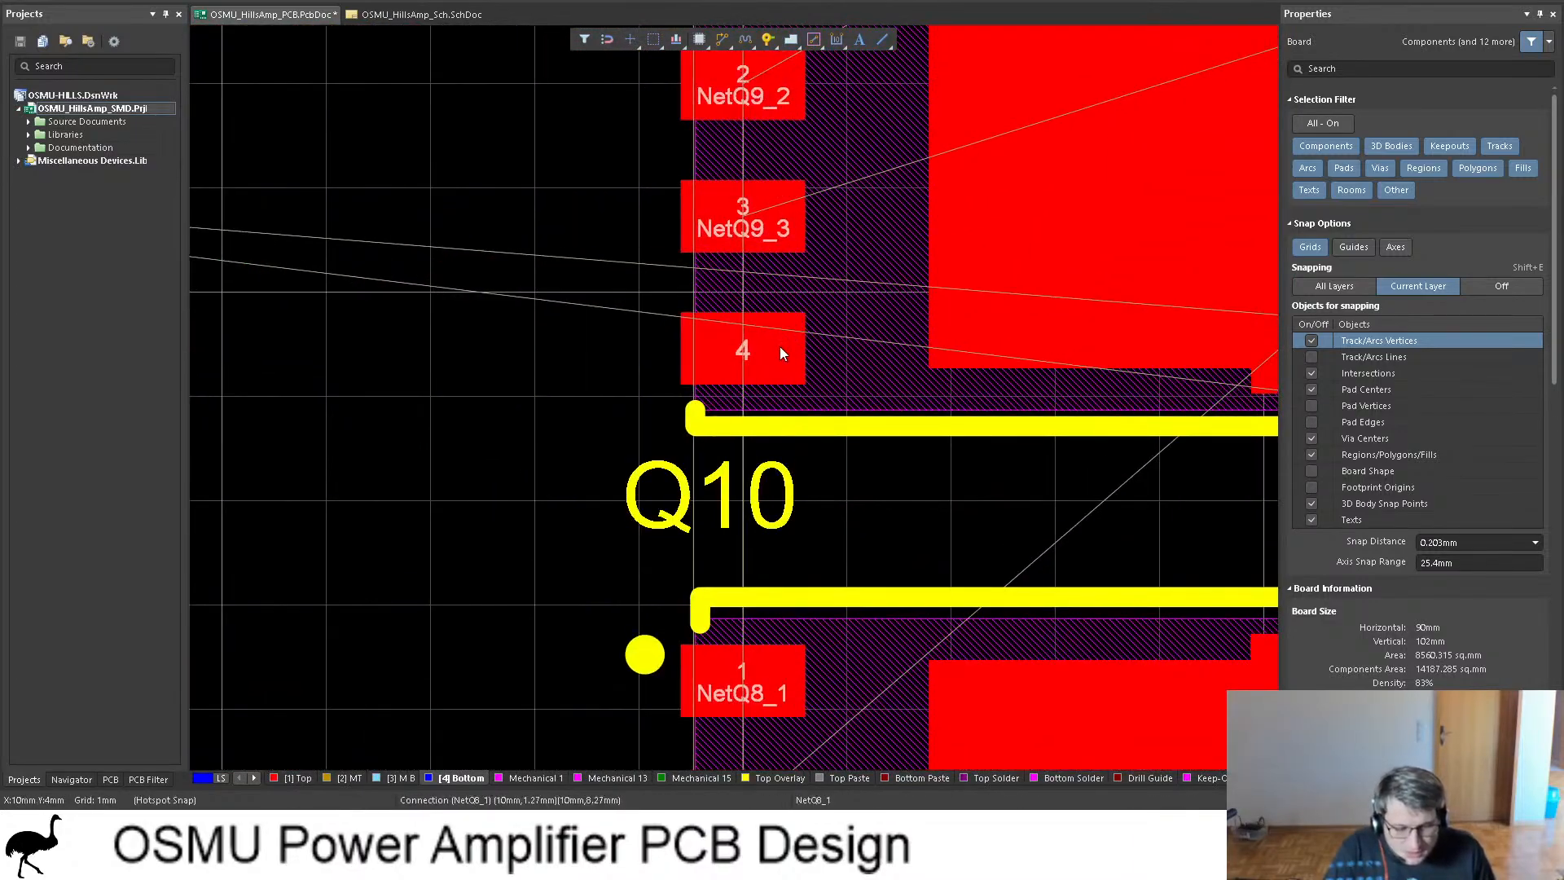
pyautogui.click(780, 352)
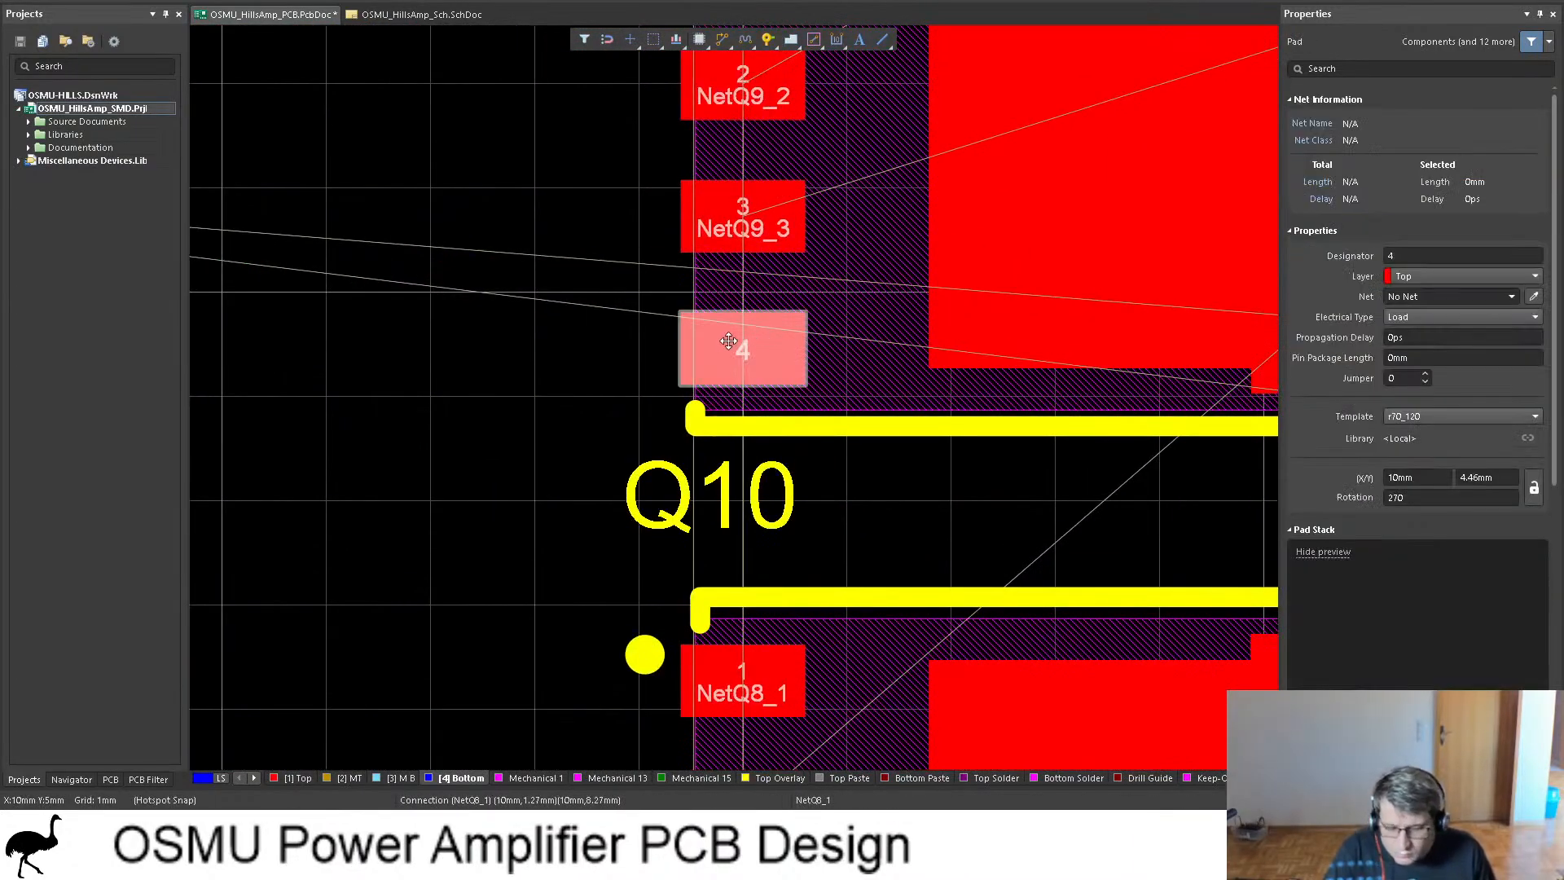
pyautogui.keyDown('ctrl'); pyautogui.scroll(-6, 801, 295); pyautogui.keyUp('ctrl')
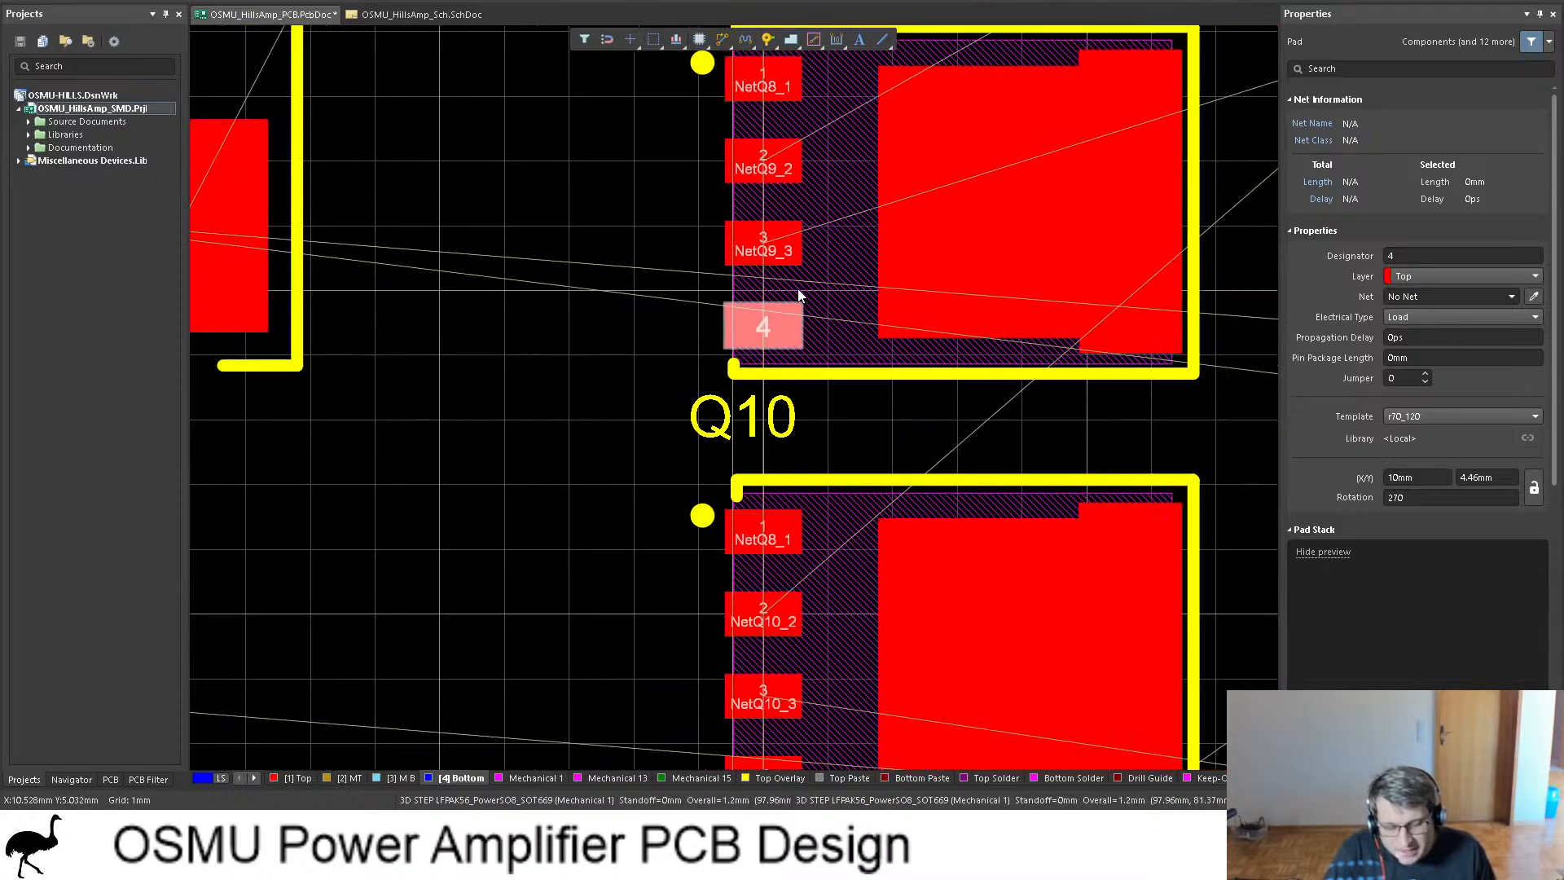
pyautogui.keyDown('ctrl'); pyautogui.scroll(-1, 800, 287); pyautogui.keyUp('ctrl')
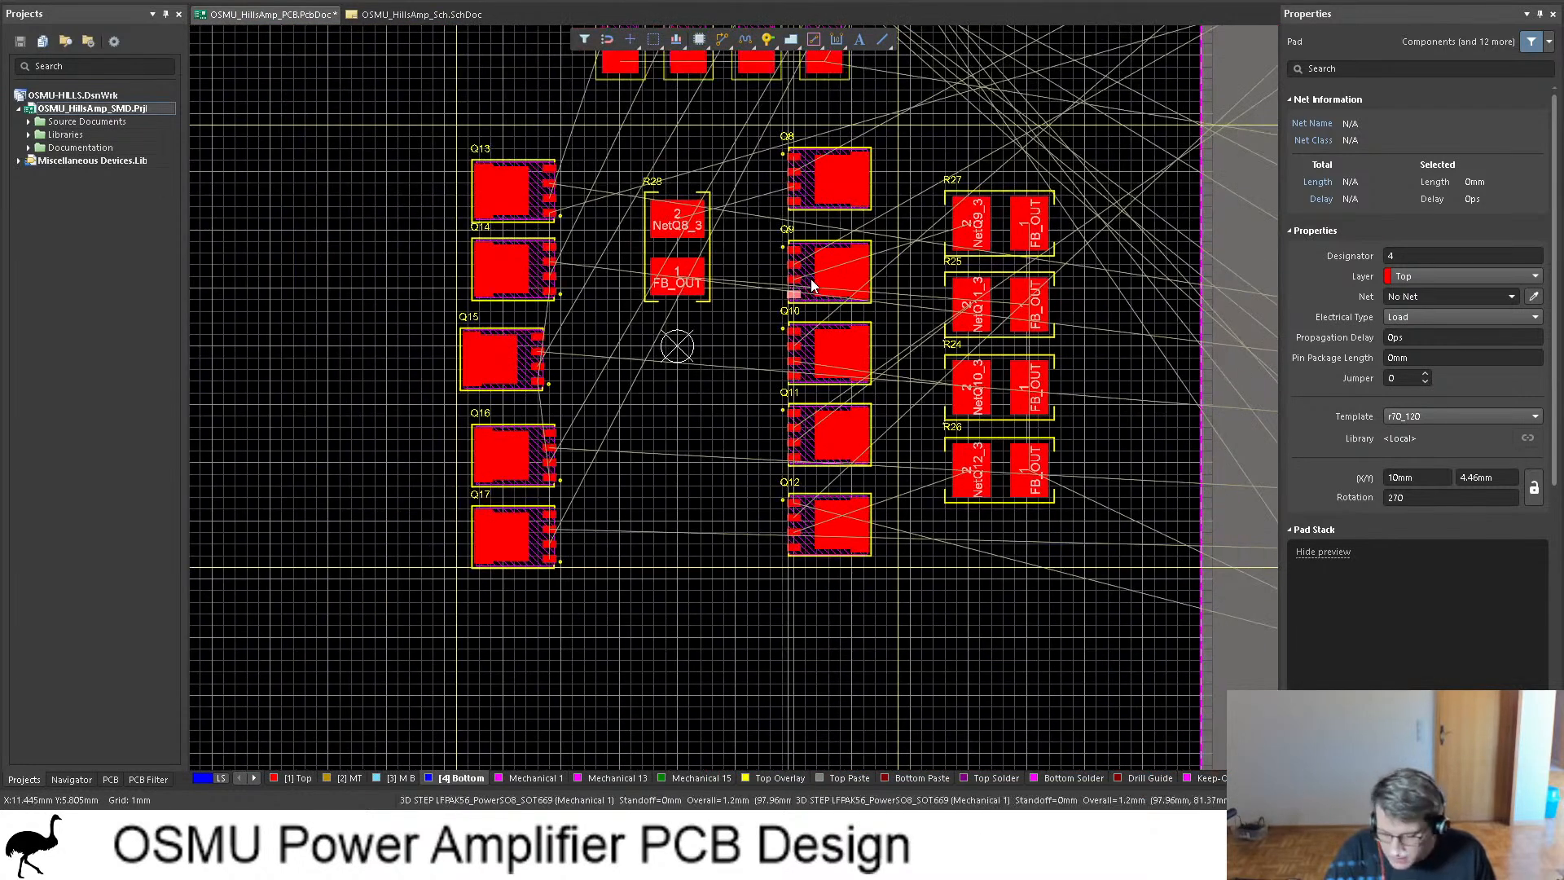
pyautogui.click(1240, 271)
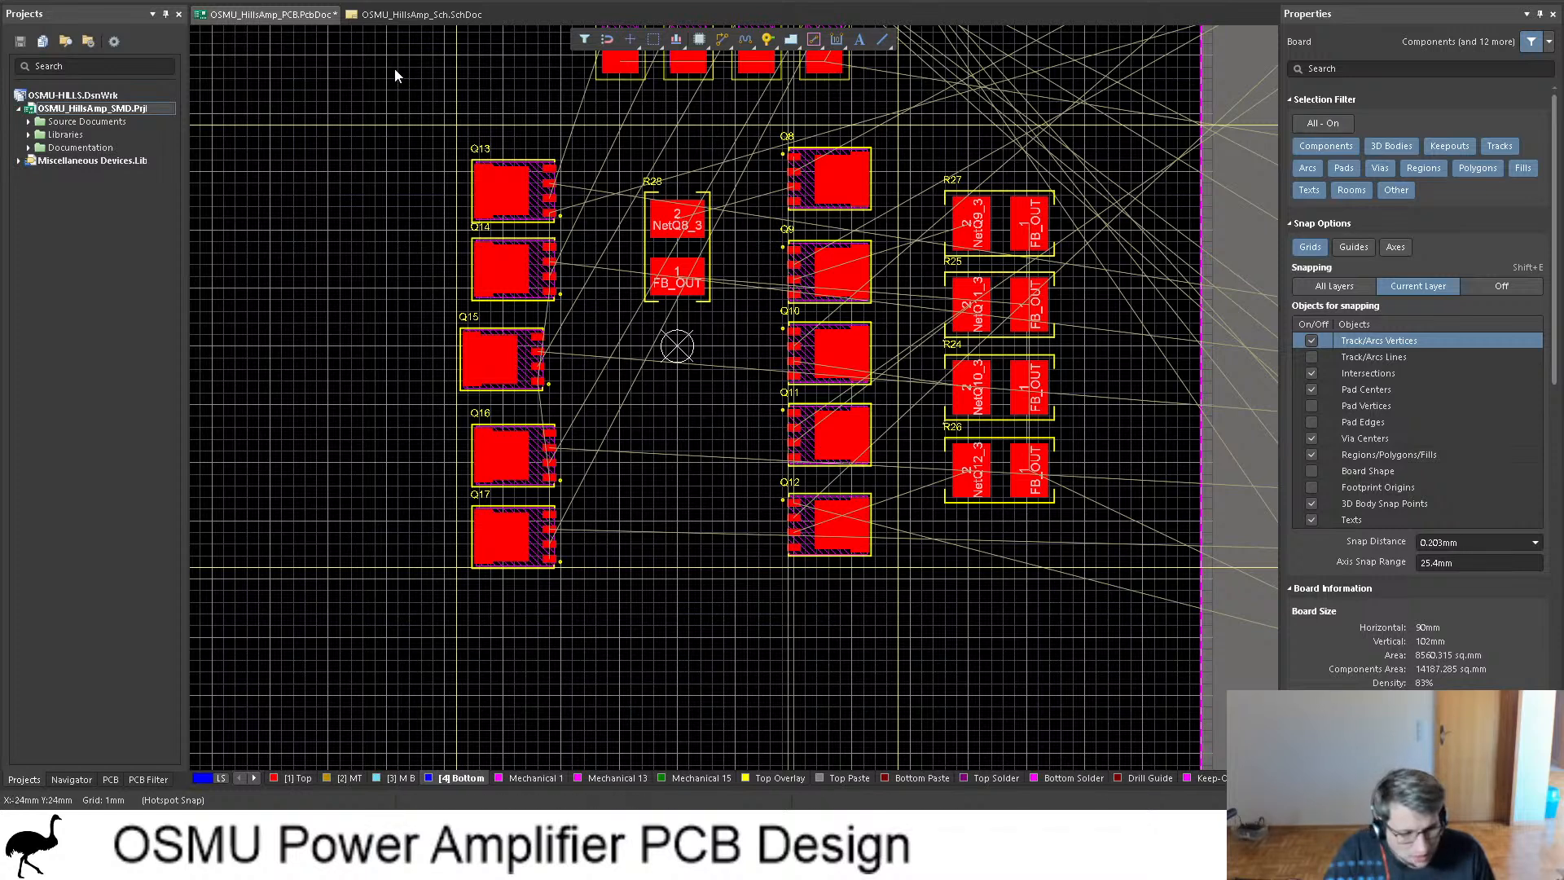
# Step: Save the PCB document and list the project's PCB library documents with their full file names readable
pyautogui.hotkey('ctrl', 's')
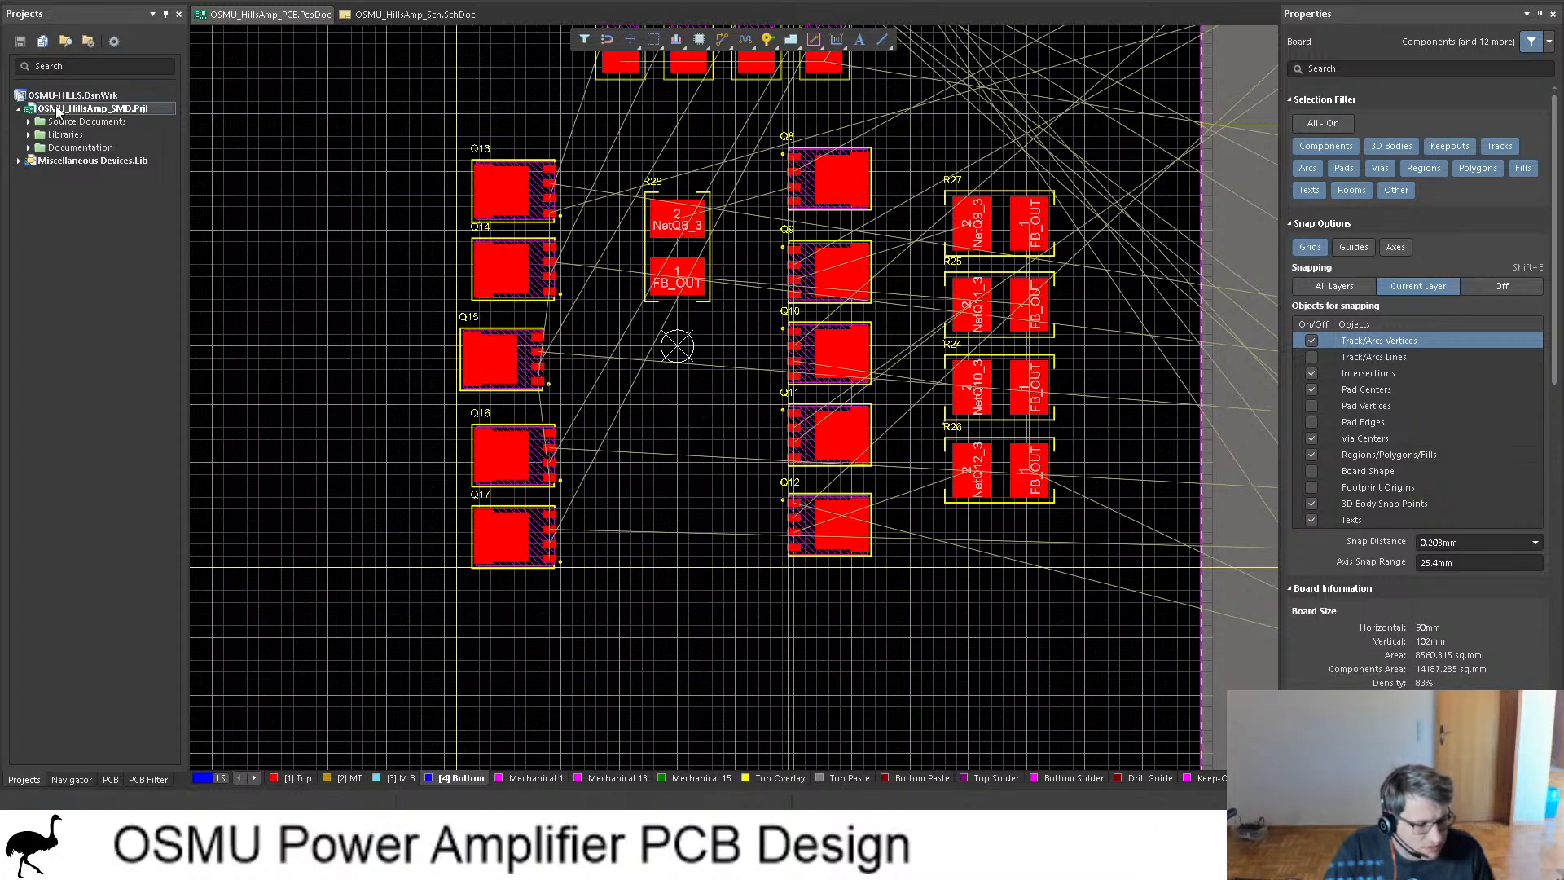
pyautogui.click(28, 134)
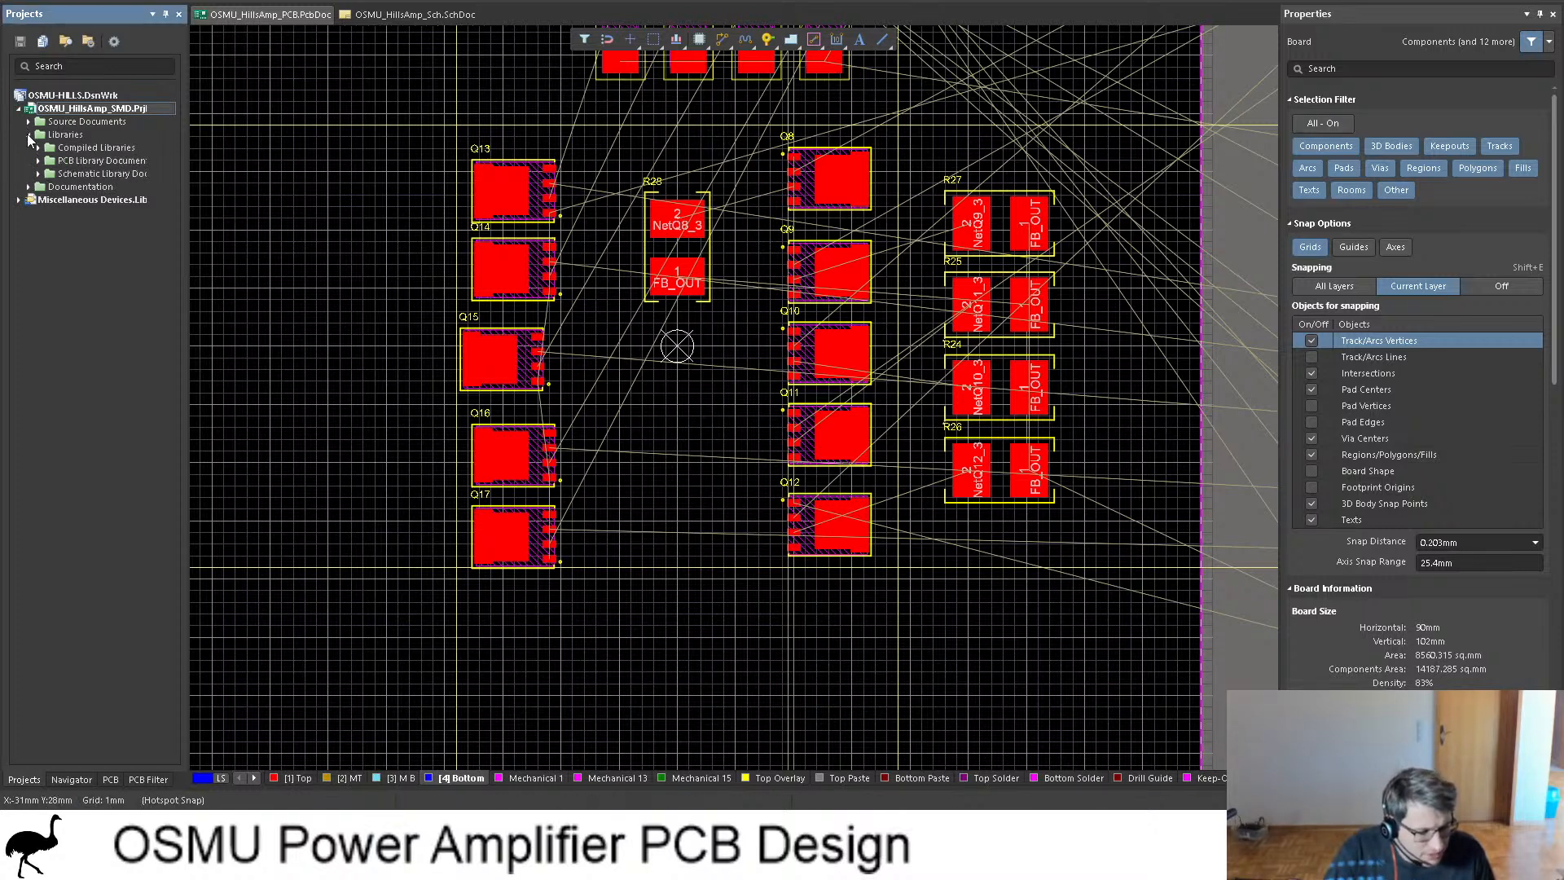
pyautogui.click(29, 187)
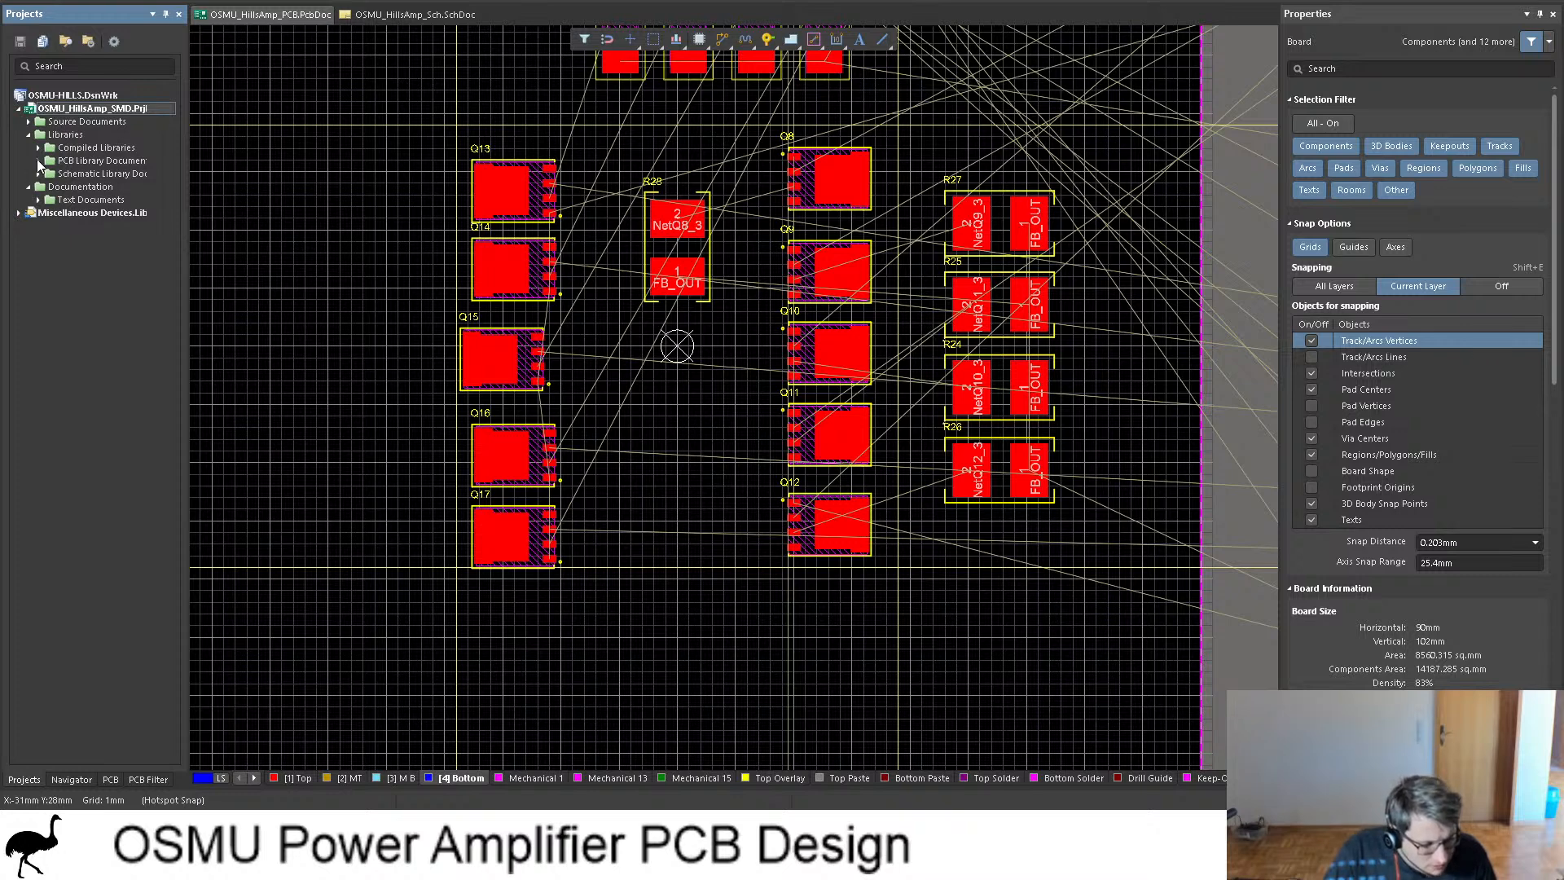
pyautogui.click(39, 160)
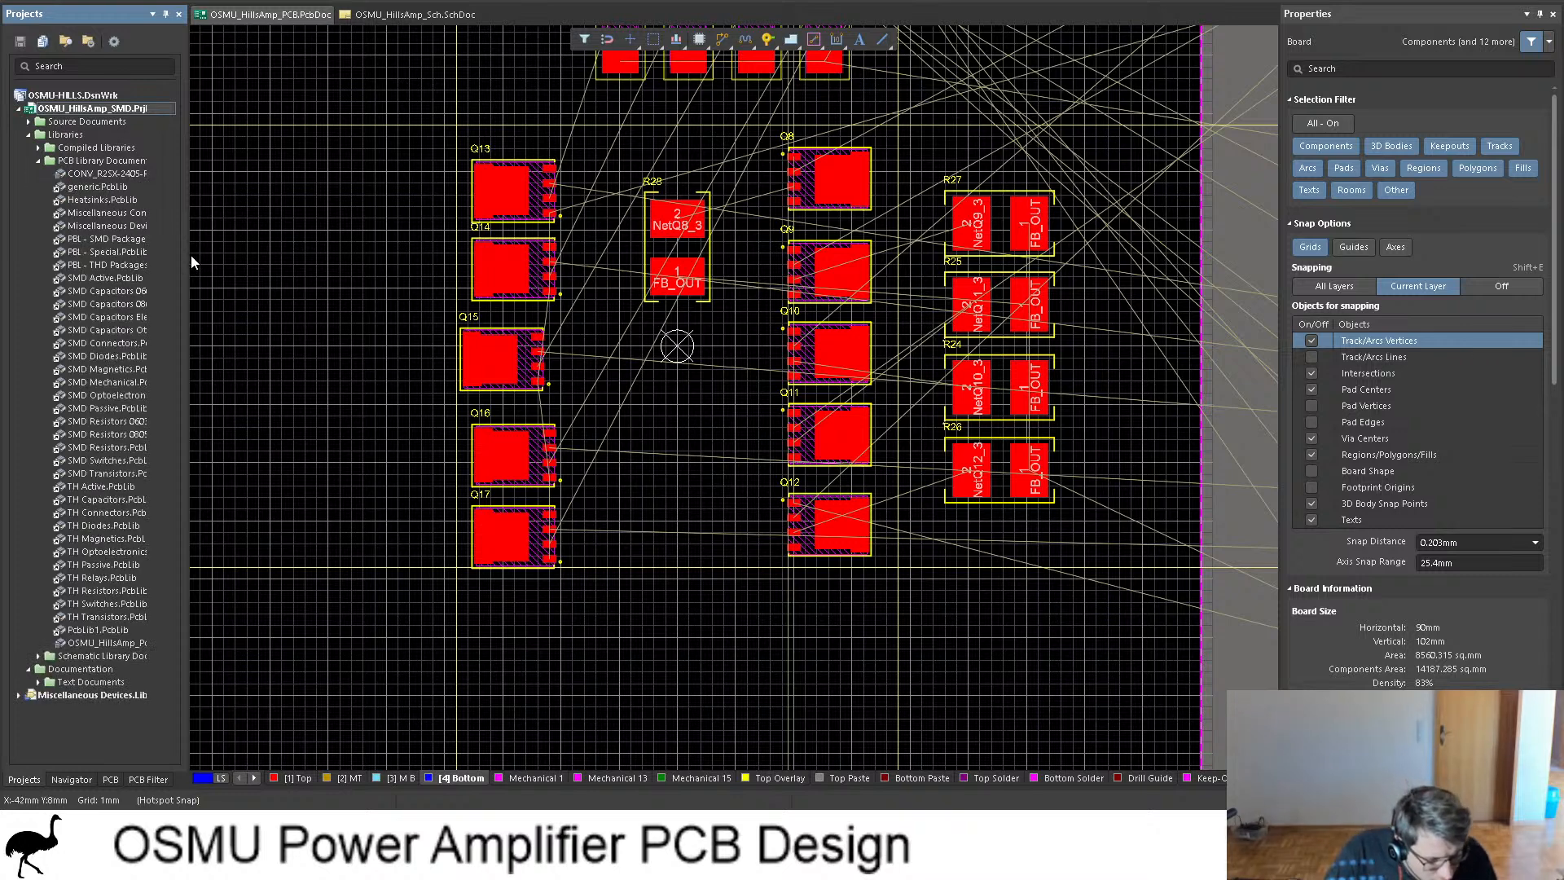
pyautogui.moveTo(187, 258); pyautogui.dragTo(272, 258)
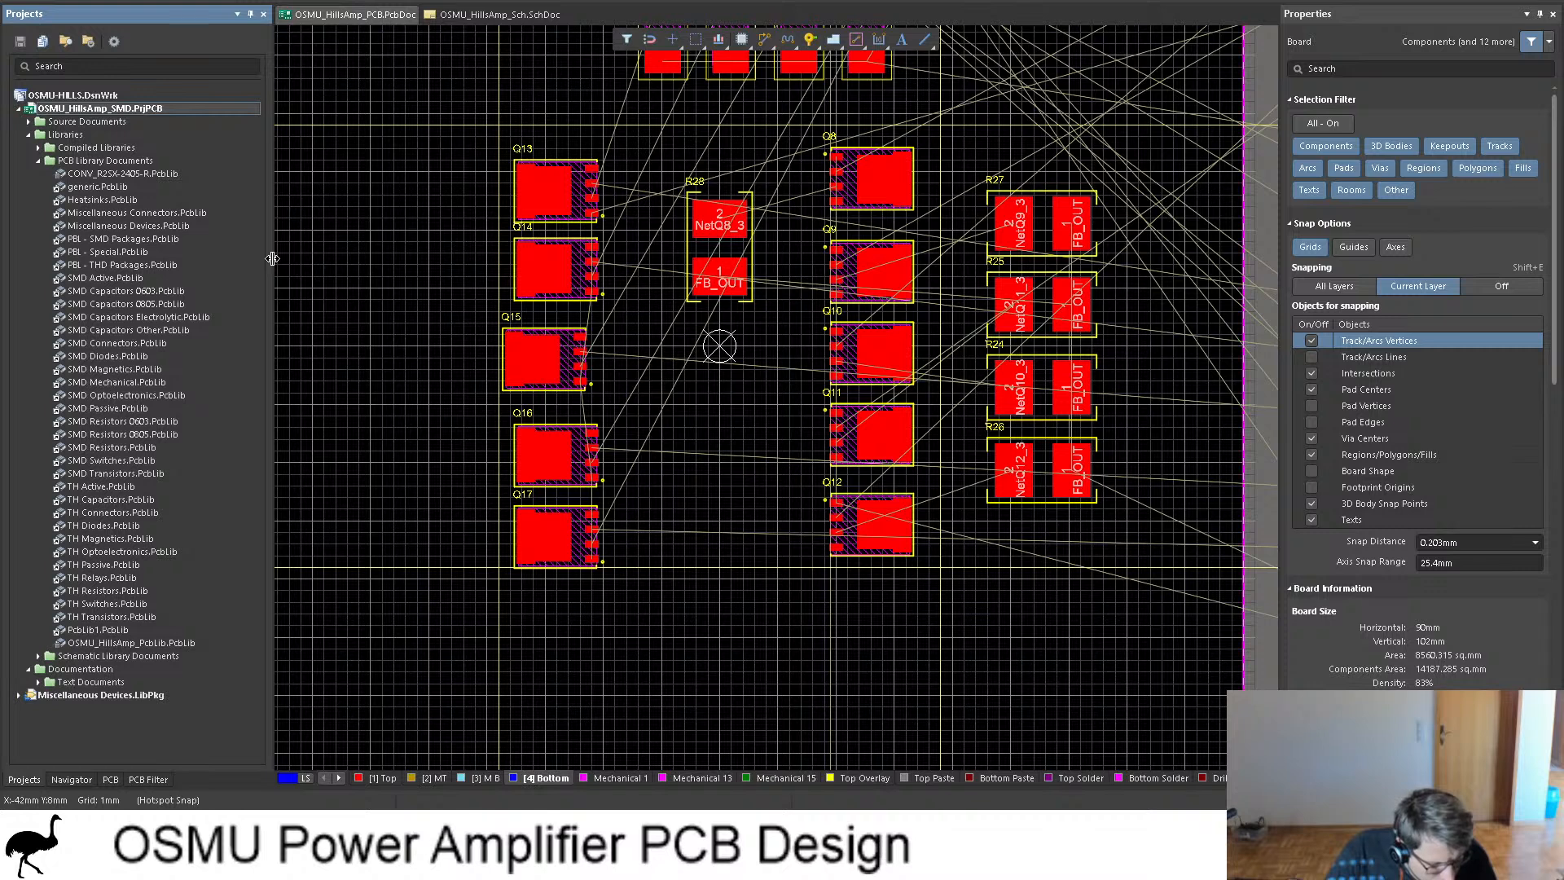
# Step: Examine transistor Q8 in the schematic's output stage
pyautogui.click(466, 17)
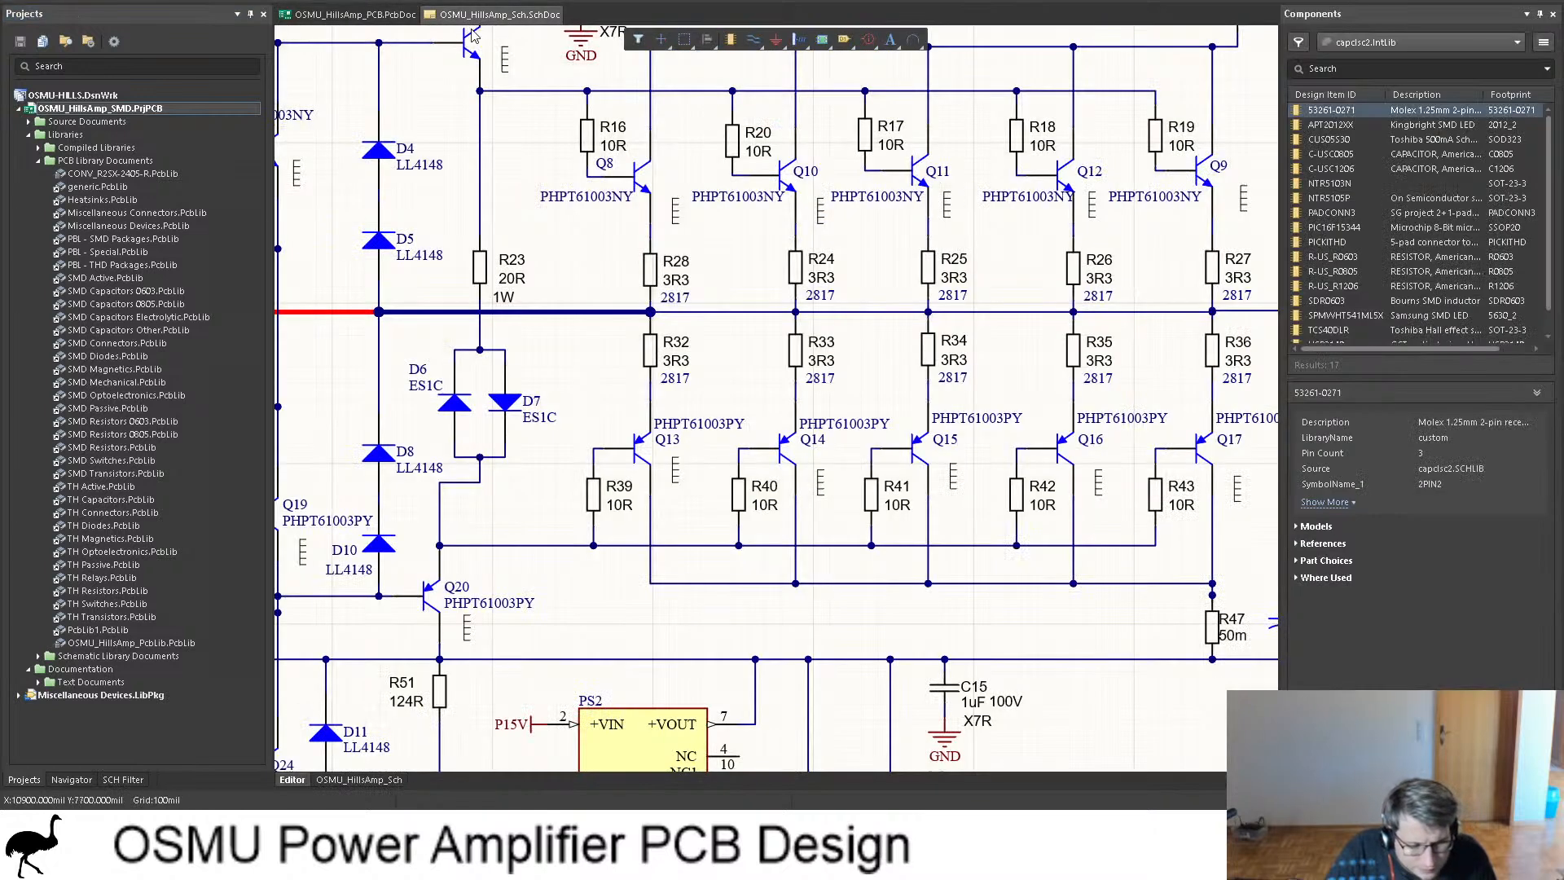
pyautogui.click(645, 176)
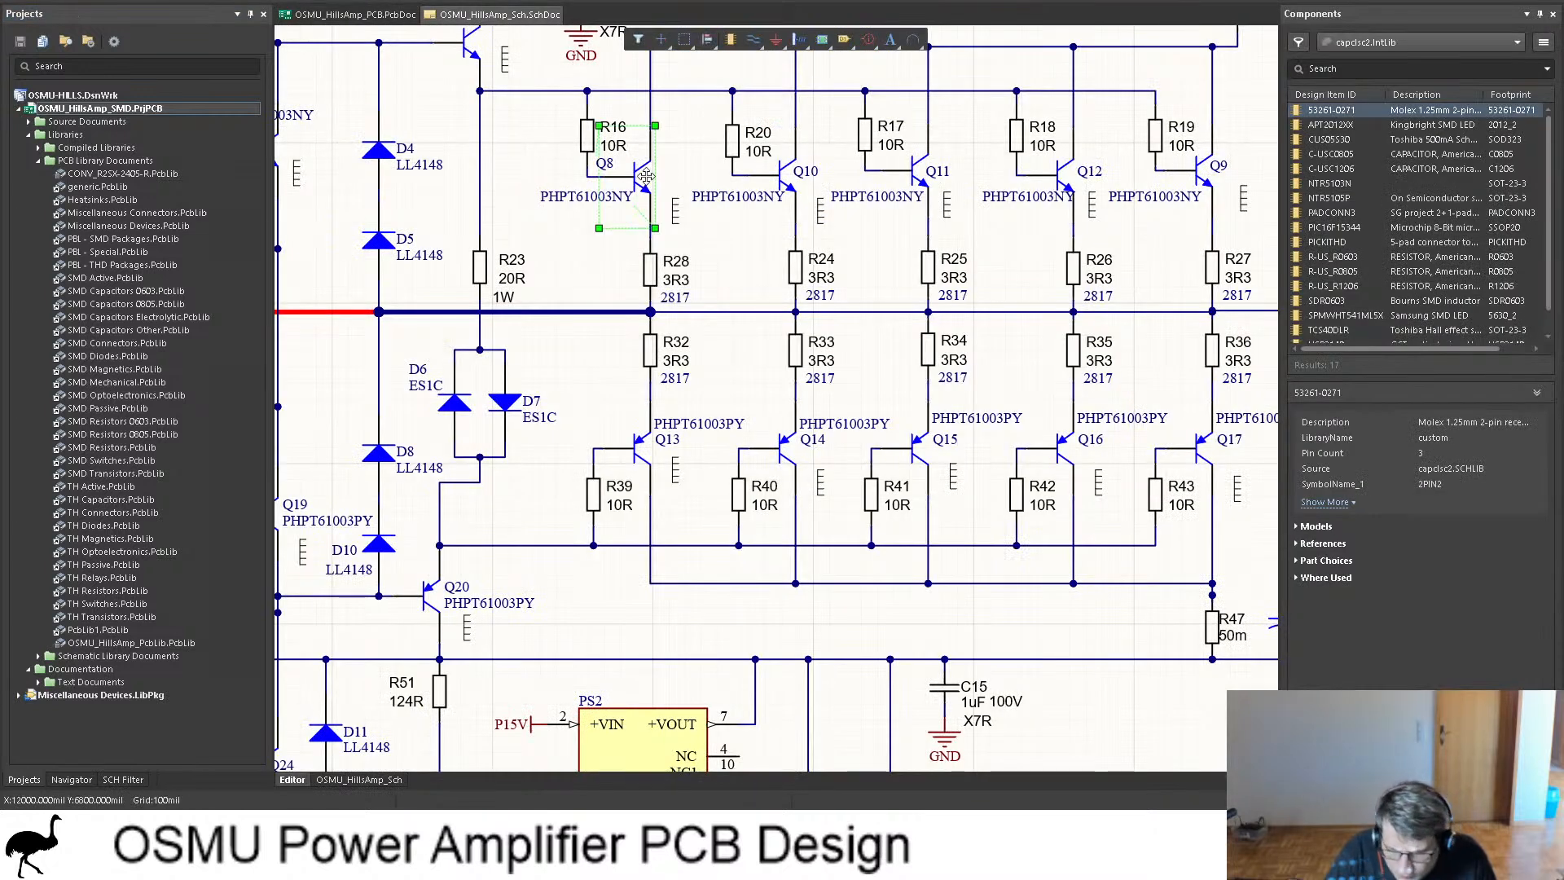
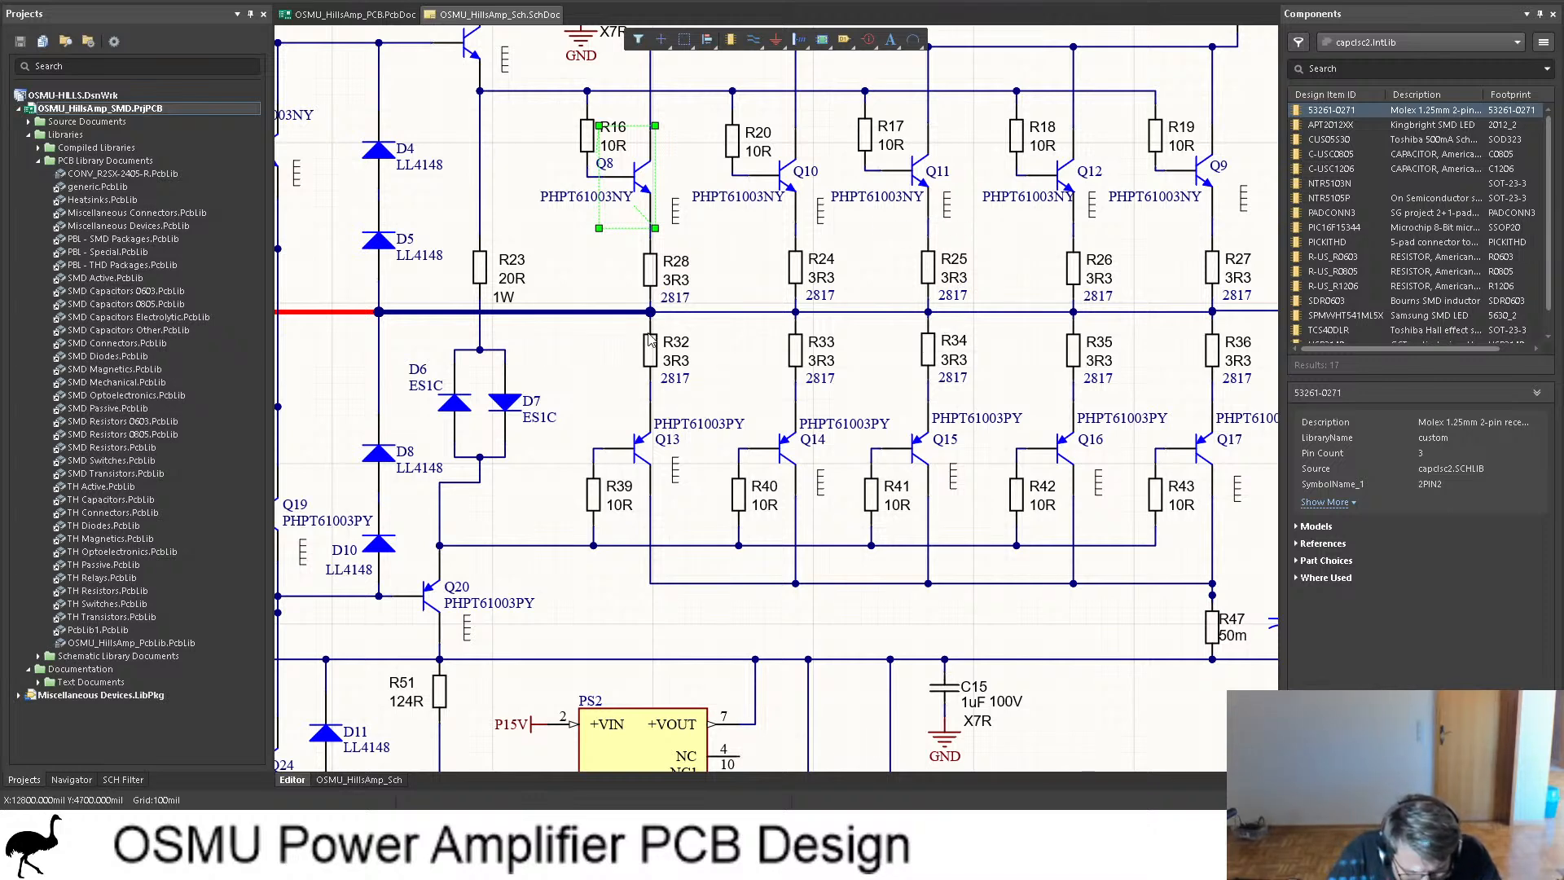
pyautogui.click(660, 195)
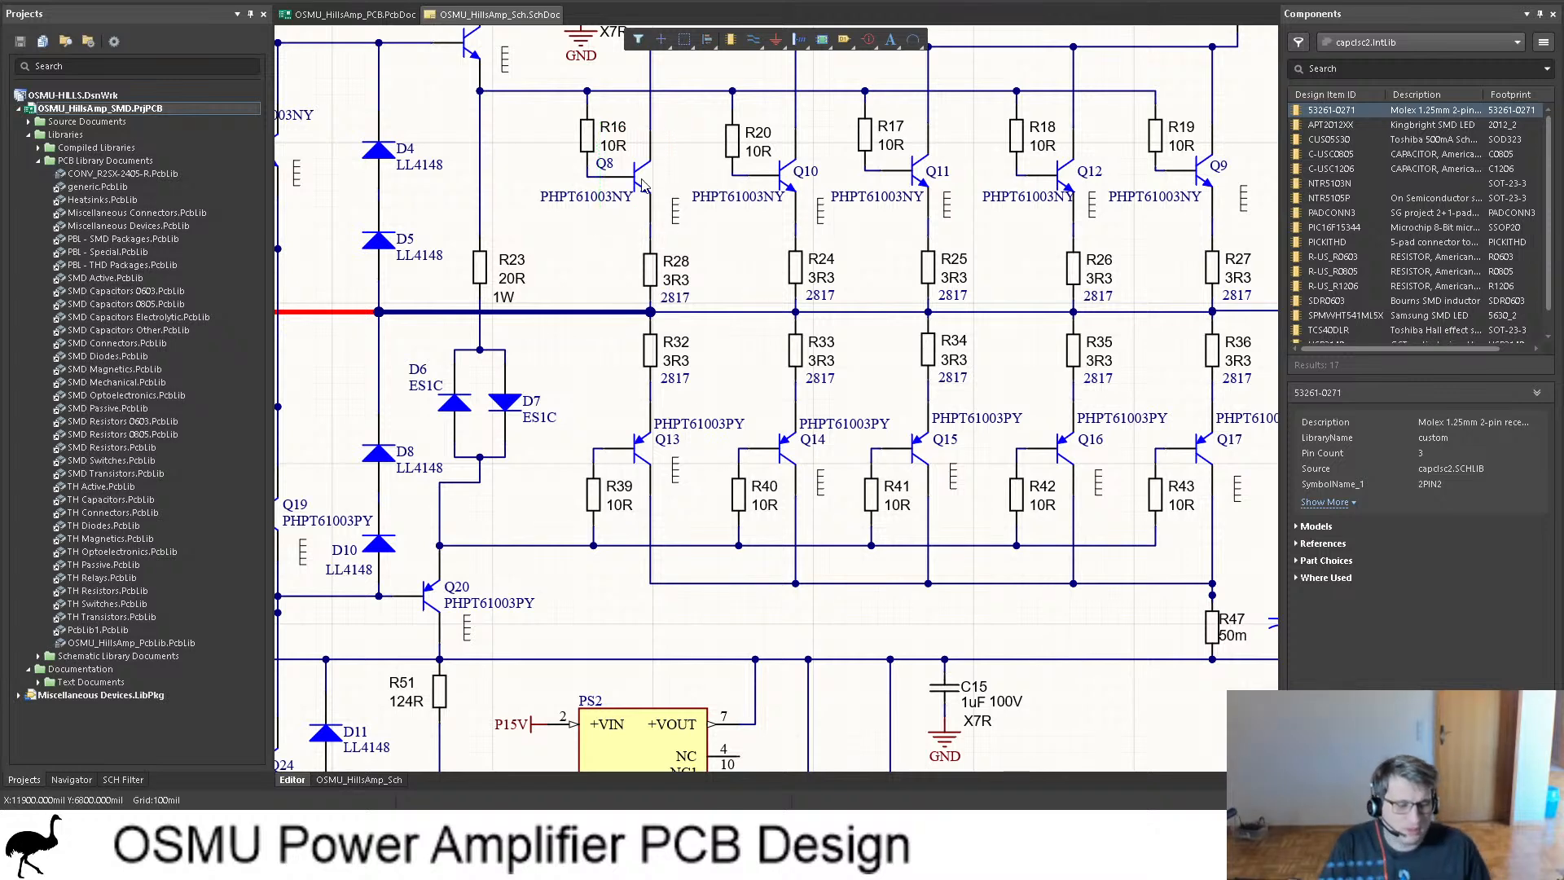
pyautogui.click(642, 178)
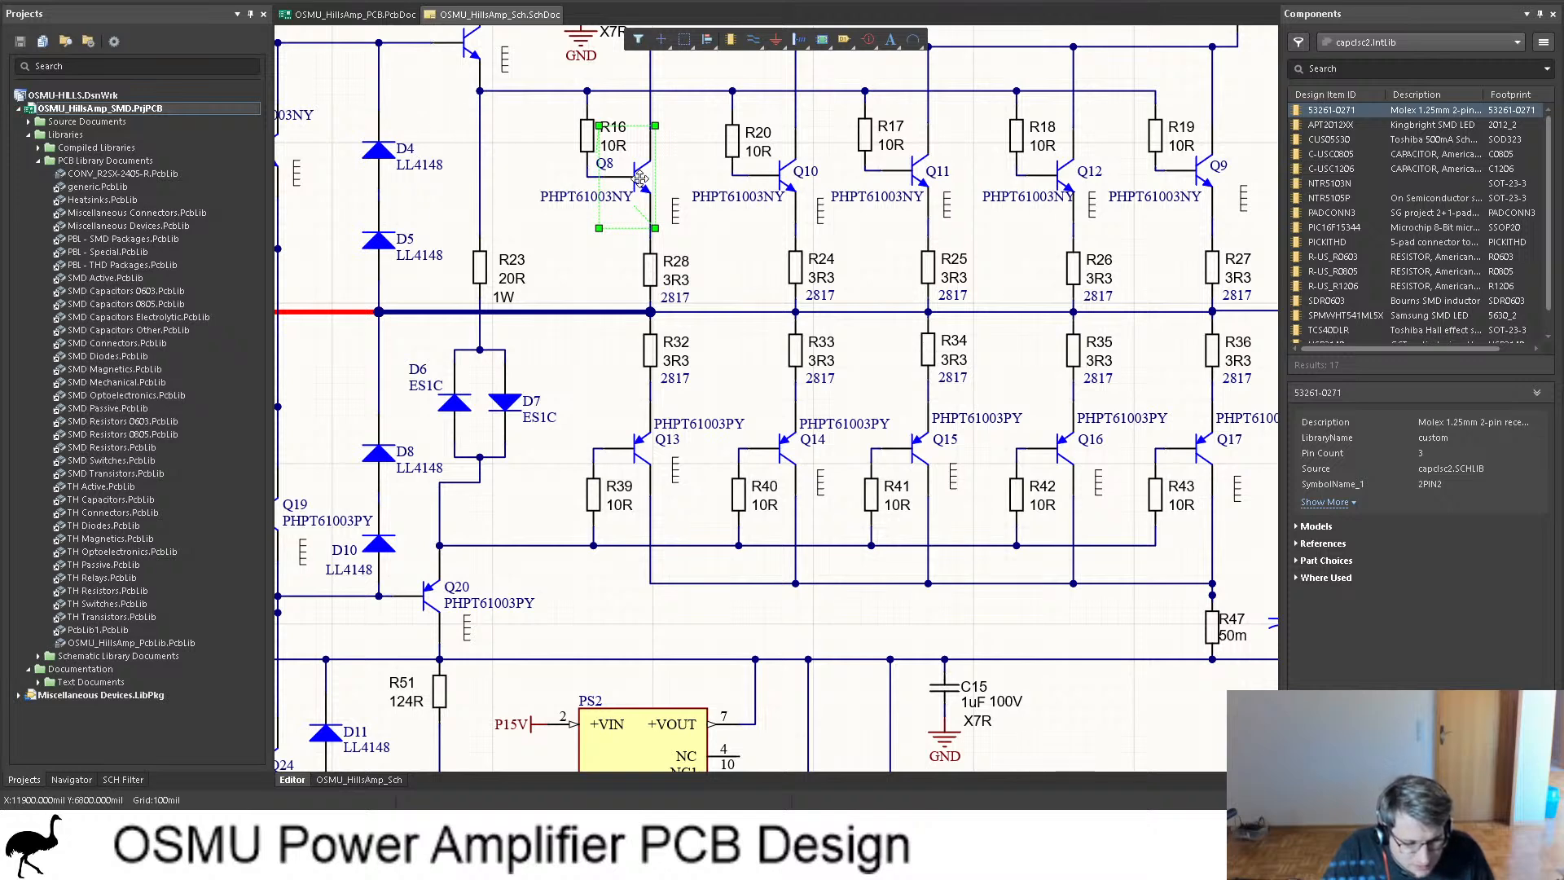
# Step: Expand the project's schematic library documents and look through the listed libraries
pyautogui.click(71, 780)
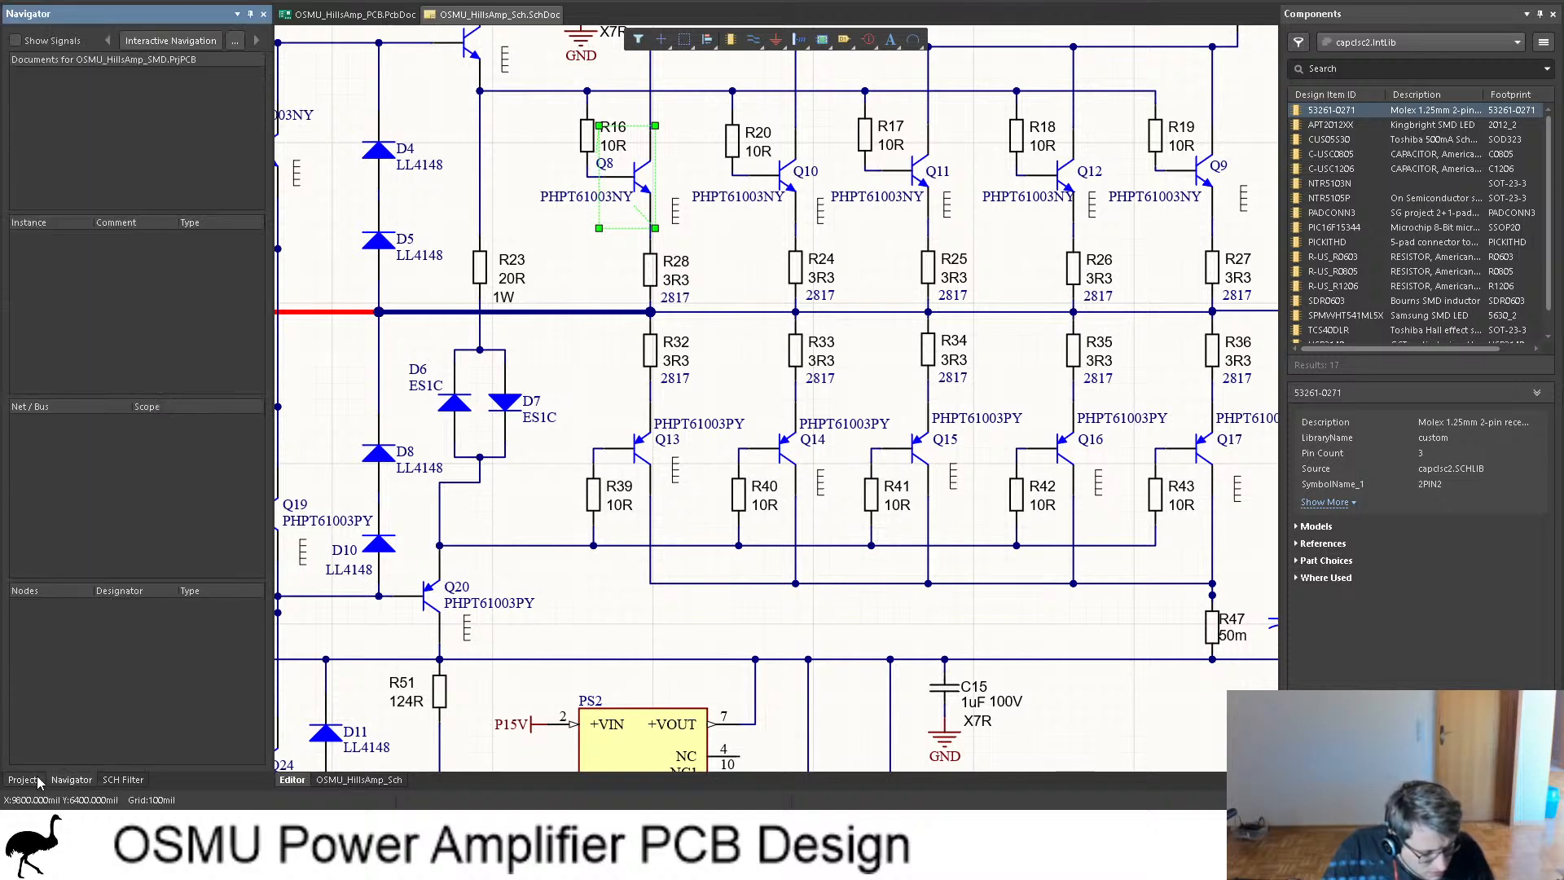
pyautogui.click(36, 782)
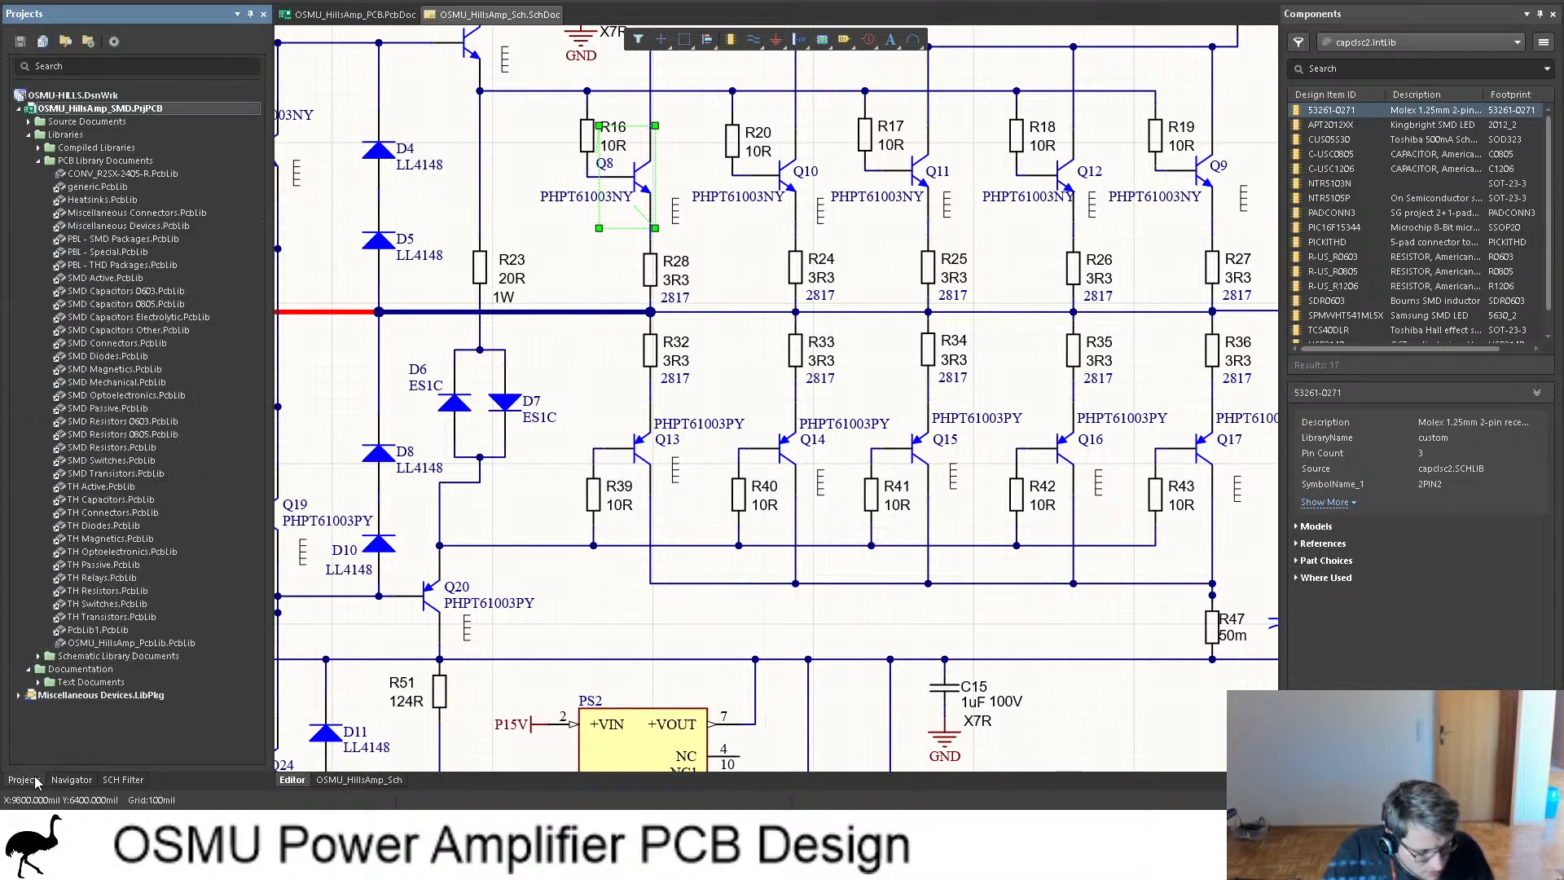
pyautogui.click(38, 657)
pyautogui.scroll(-10, 38, 662)
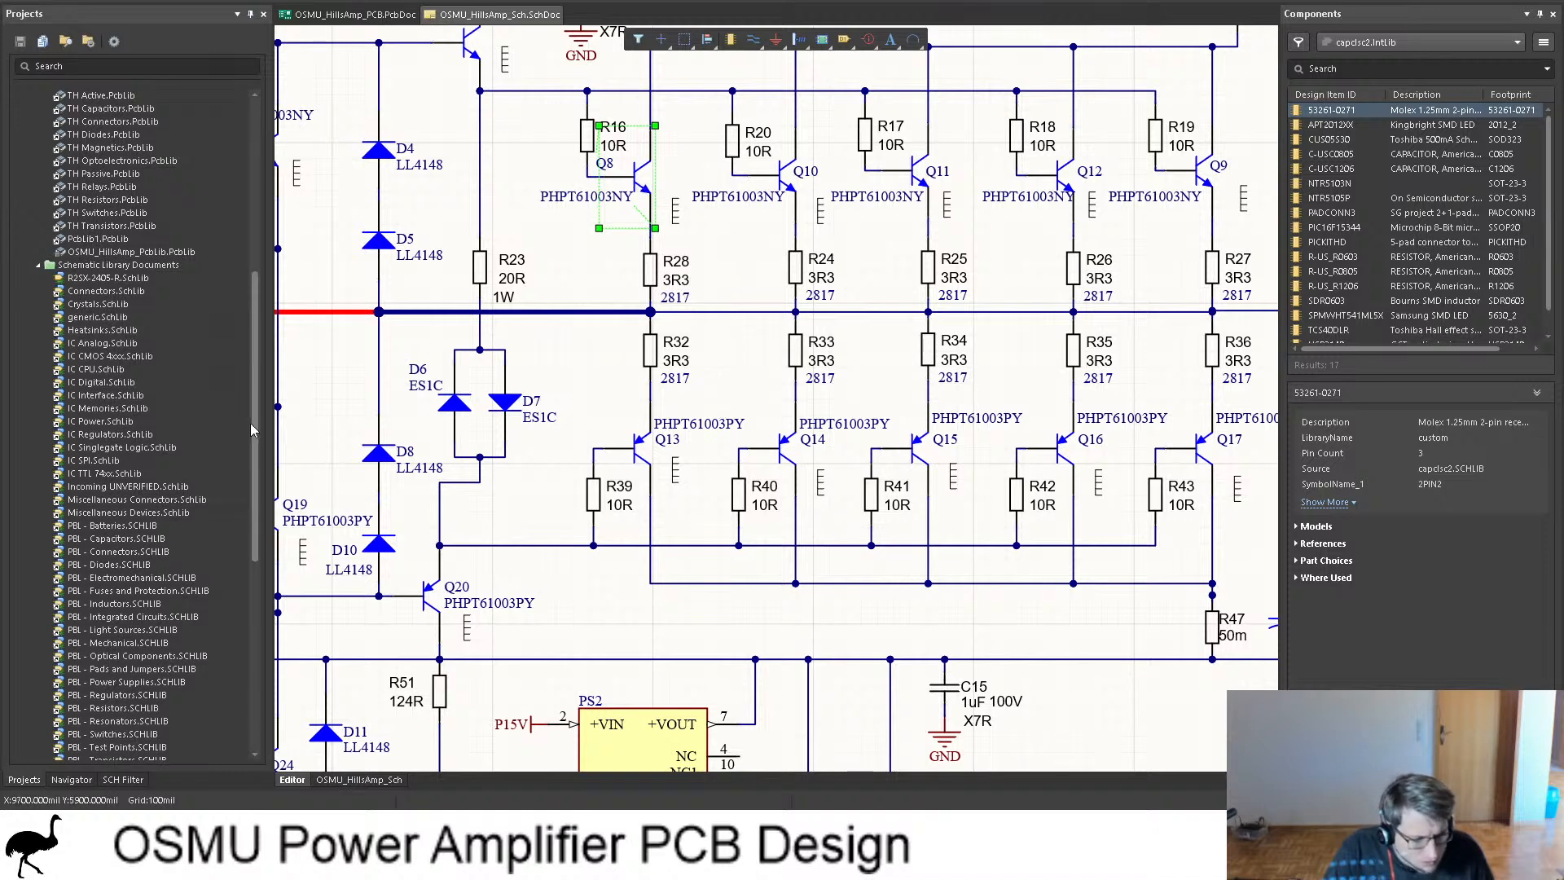
pyautogui.click(120, 779)
pyautogui.click(25, 779)
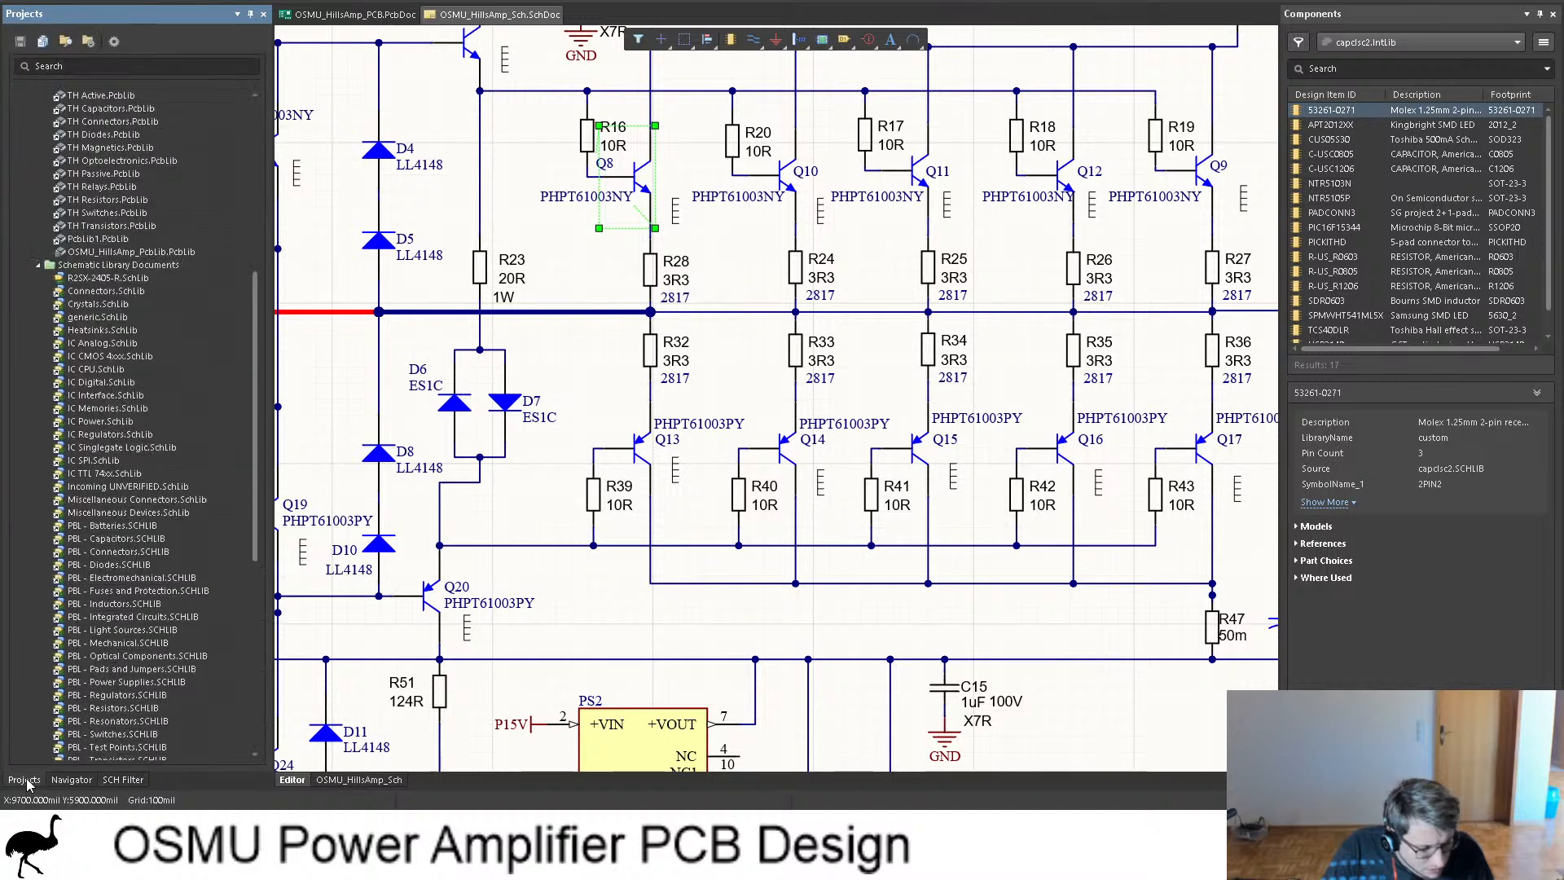
# Step: Open the schematic library R2SX-2405-R.SchLib, check the library browsing views and return to the project's list of libraries
pyautogui.doubleClick(102, 279)
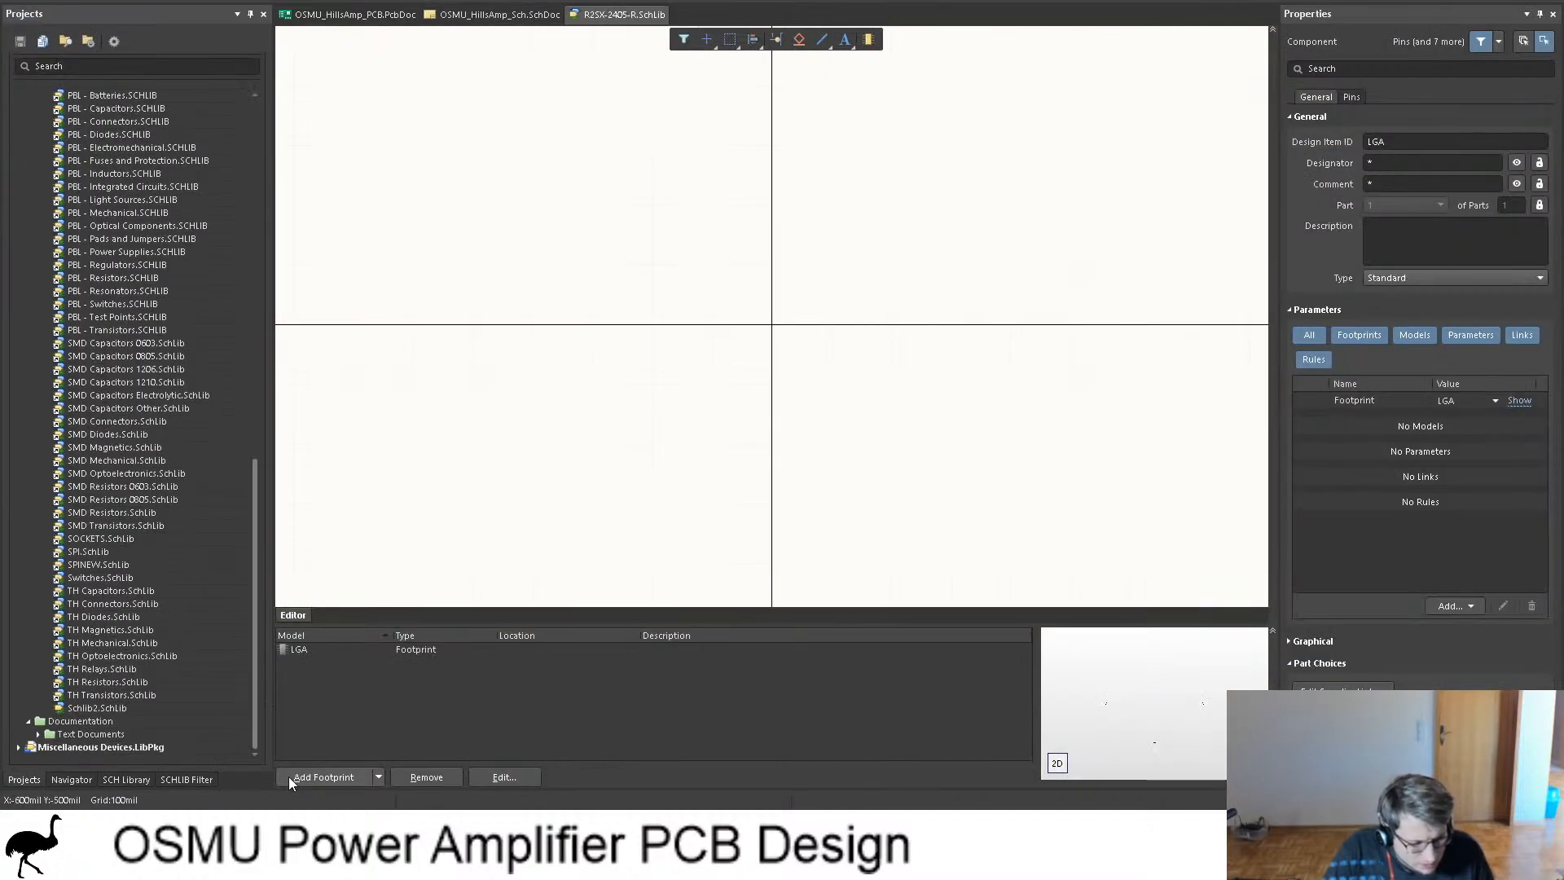
pyautogui.click(65, 777)
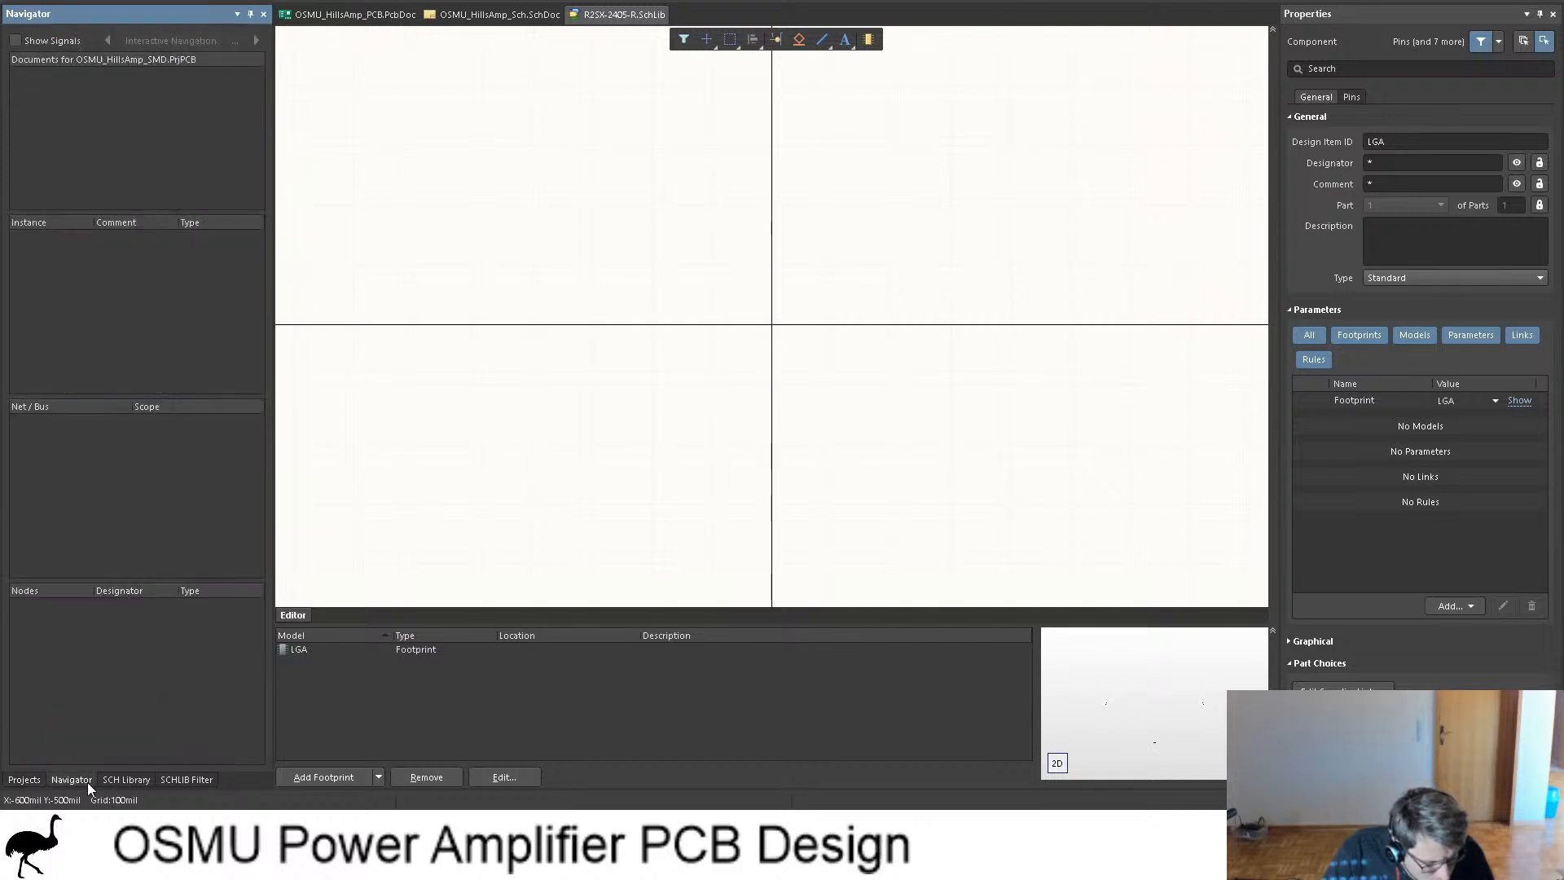
pyautogui.click(111, 781)
pyautogui.click(31, 779)
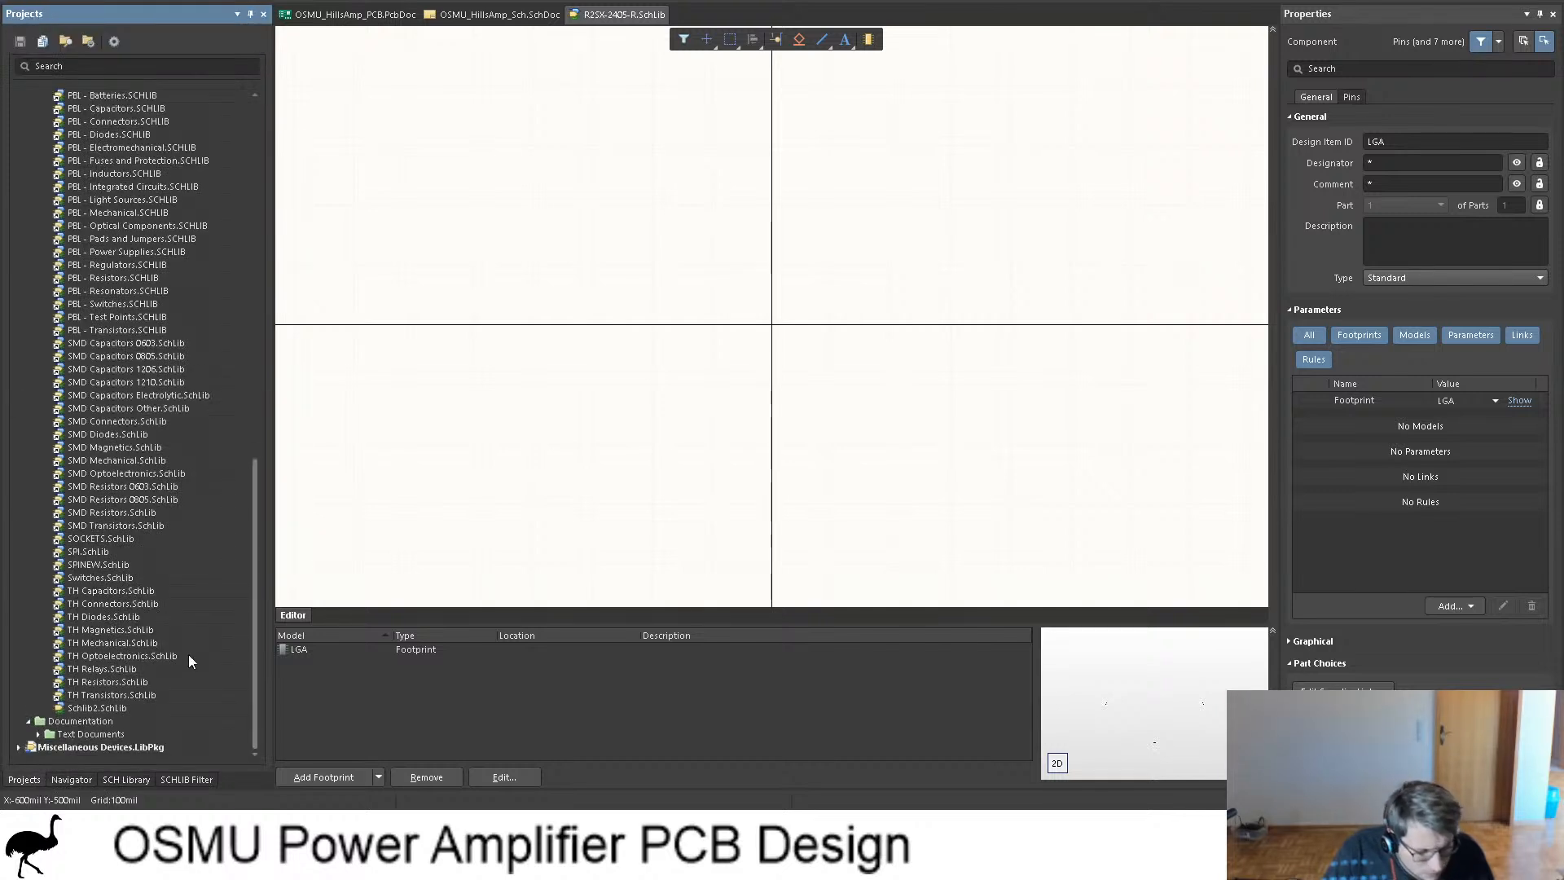
# Step: Add a new component named NPN to the schematic library R2SX-2405-R.SchLib
pyautogui.click(129, 779)
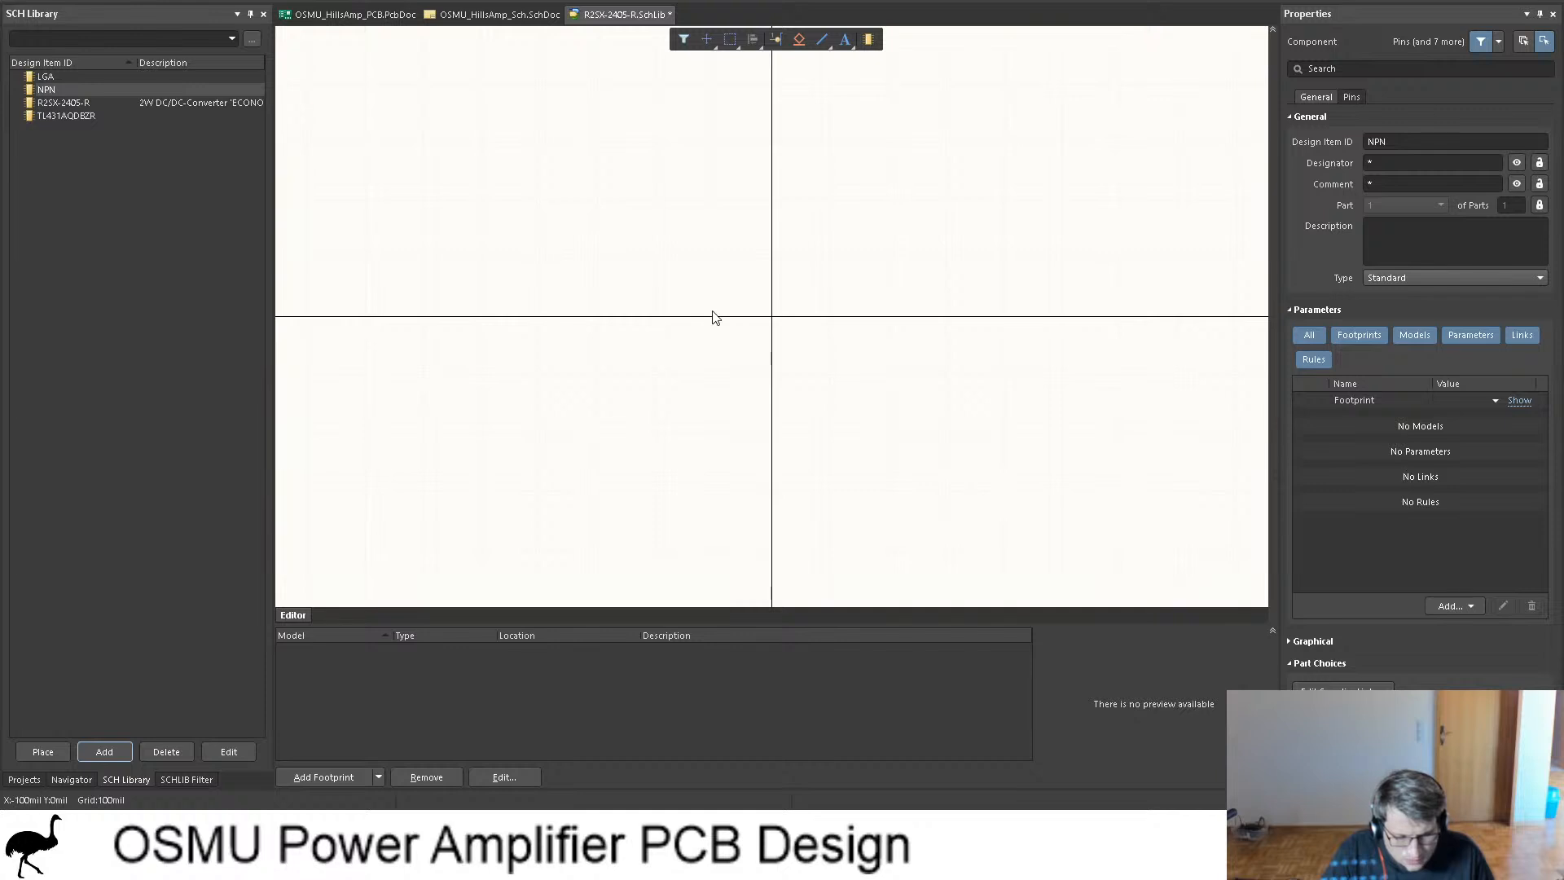
# Step: Compare the output-stage transistors in the schematic OSMU_HillsAmp_Sch.SchDoc with the blank NPN component in the library
pyautogui.click(500, 13)
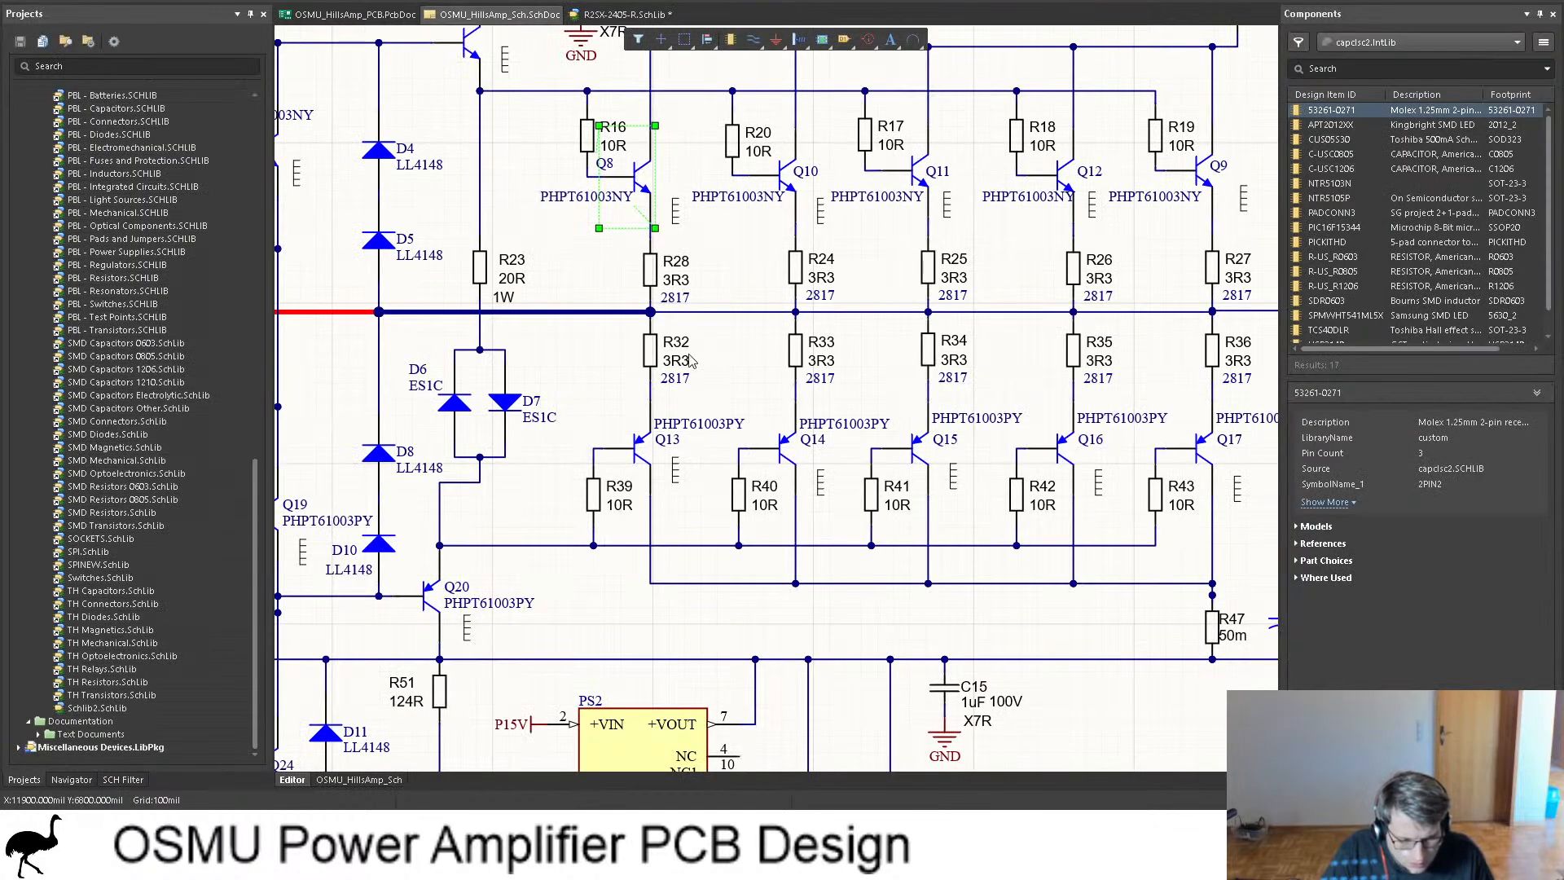
pyautogui.click(623, 14)
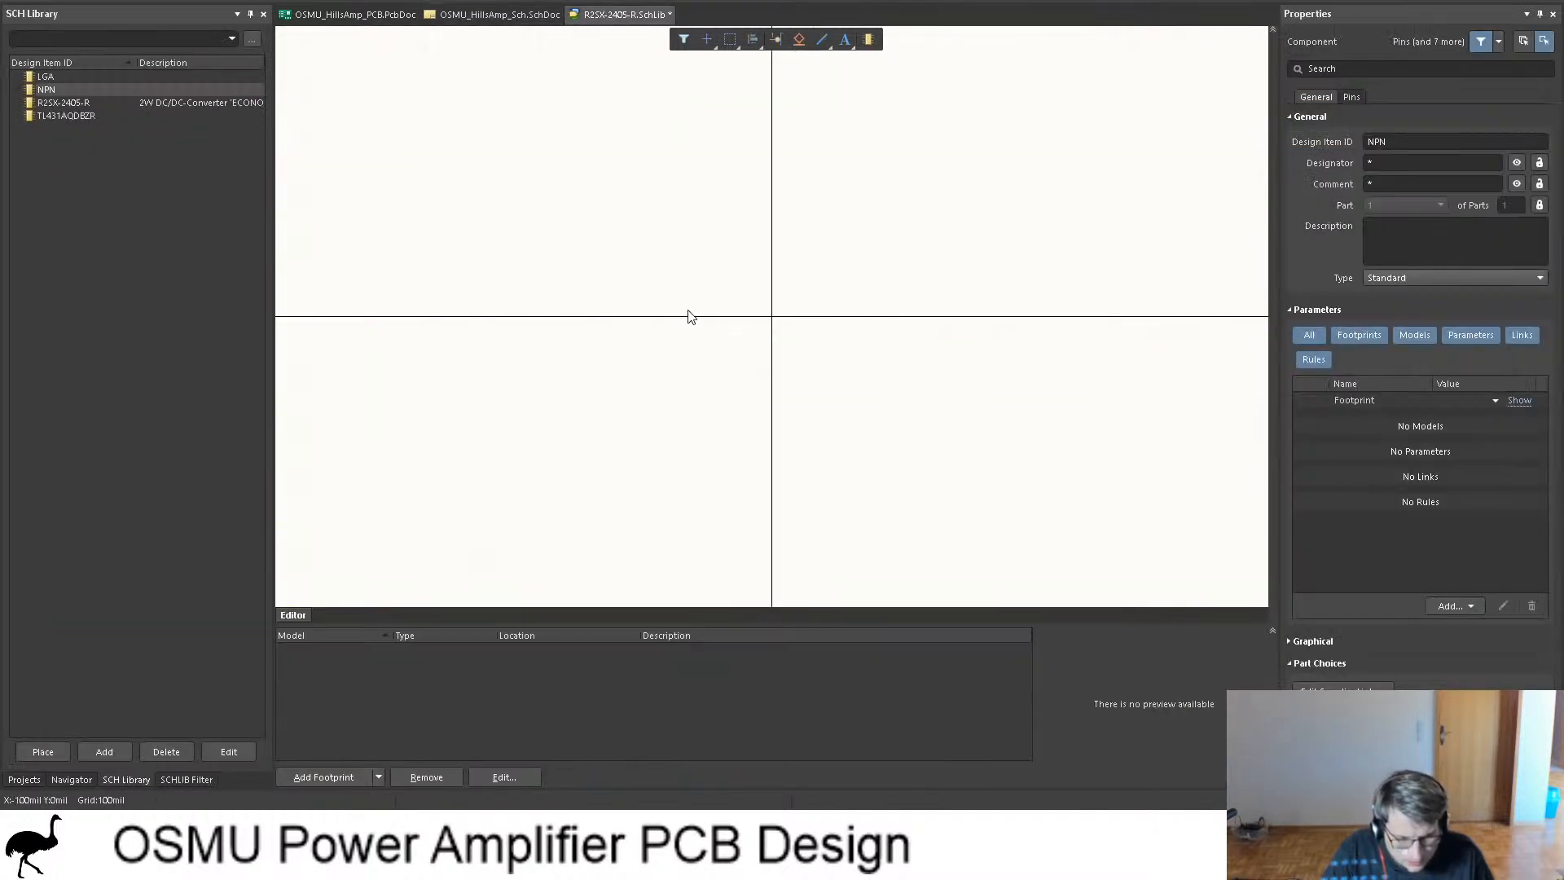
pyautogui.click(100, 161)
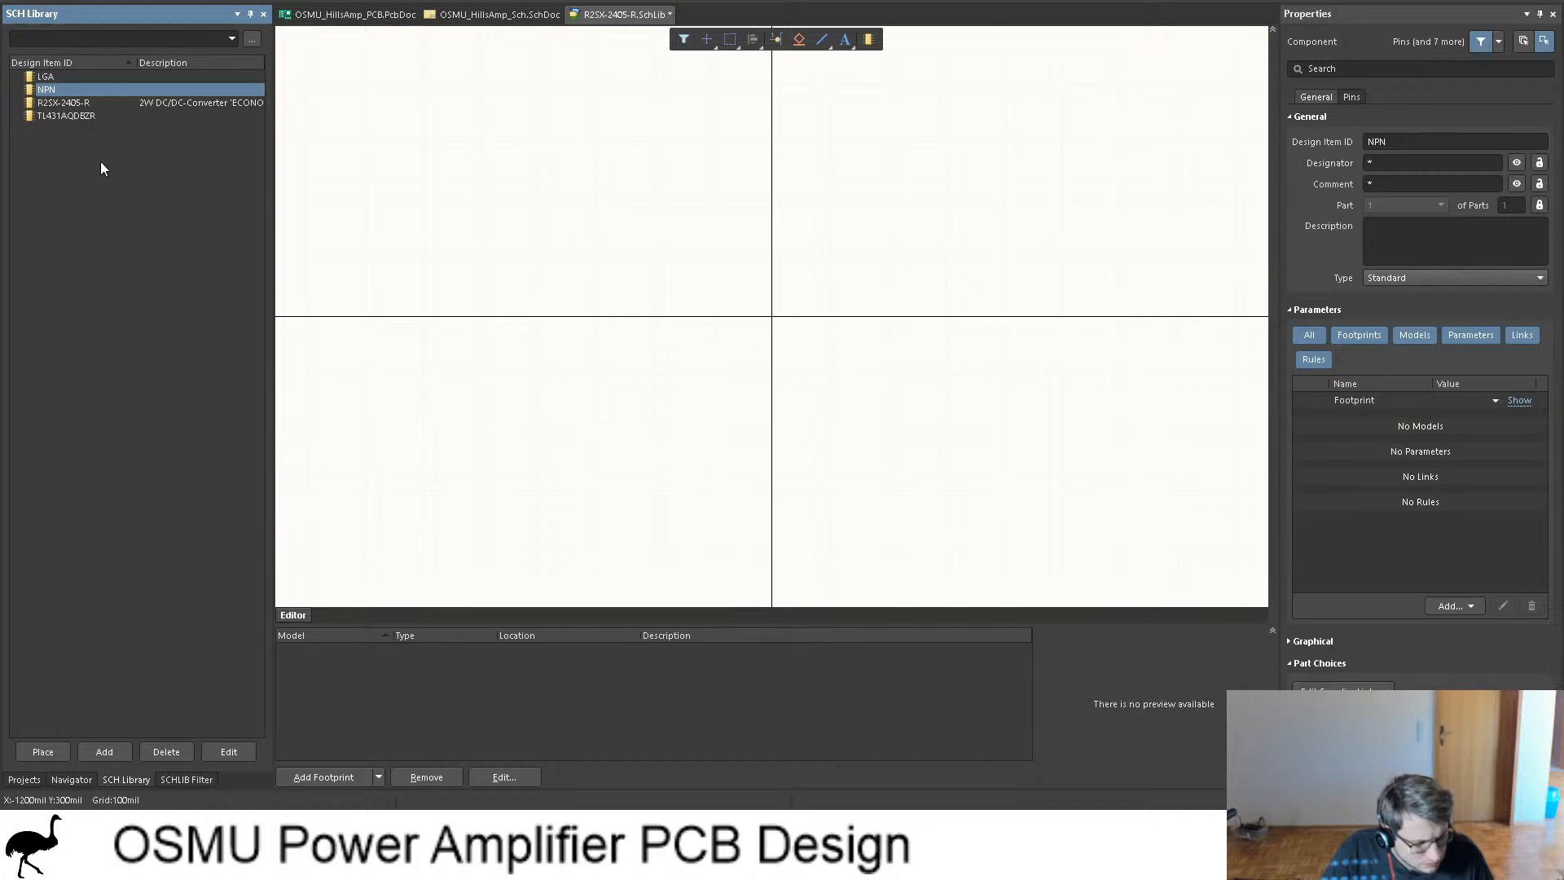
pyautogui.click(574, 235)
pyautogui.click(479, 18)
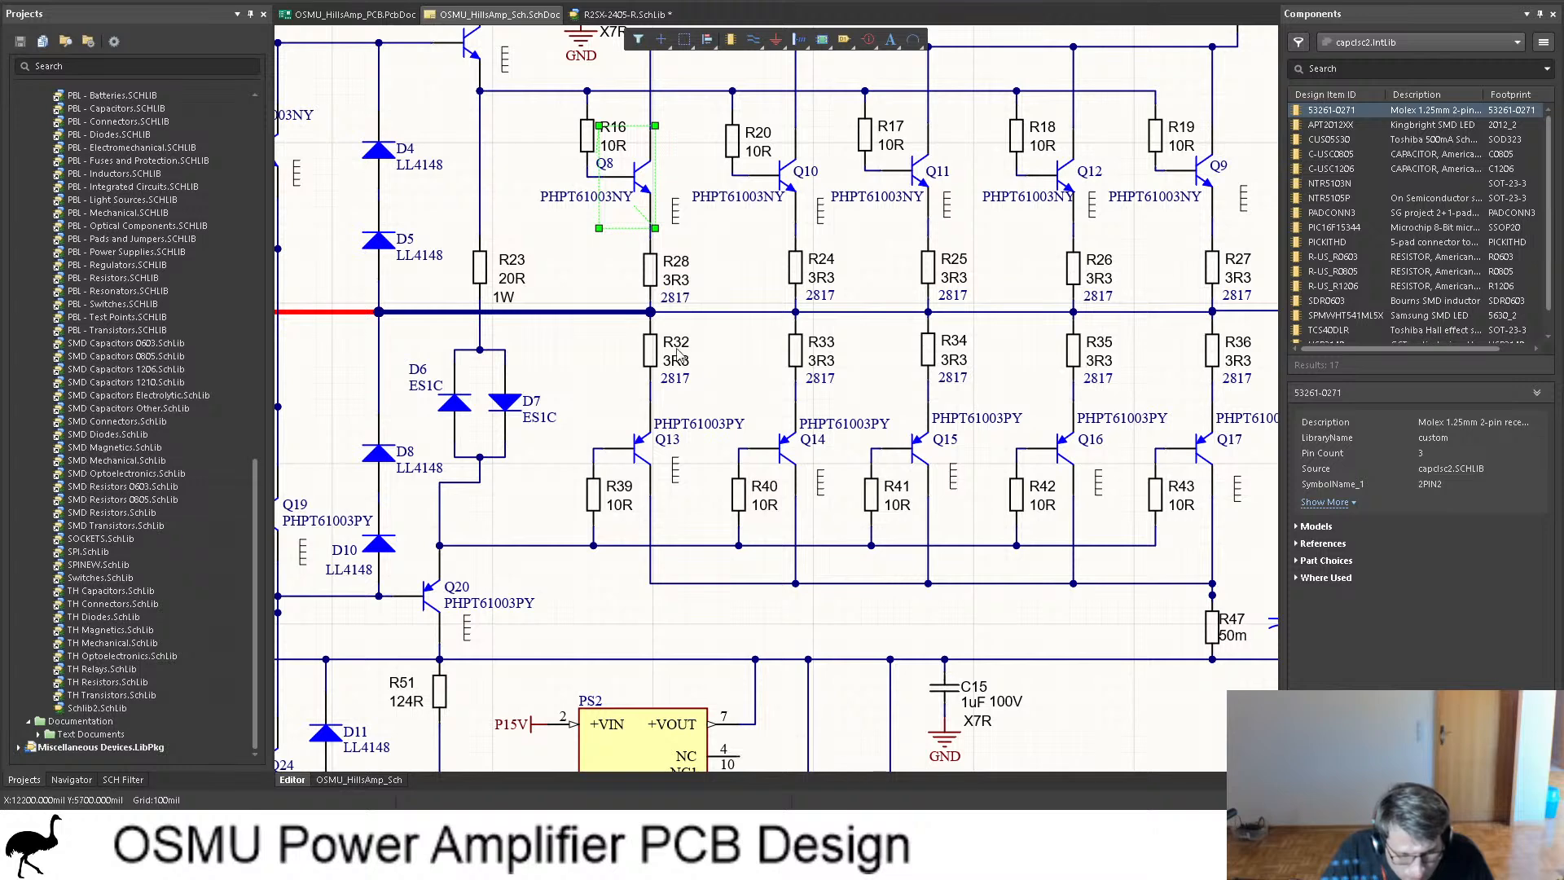
pyautogui.click(623, 15)
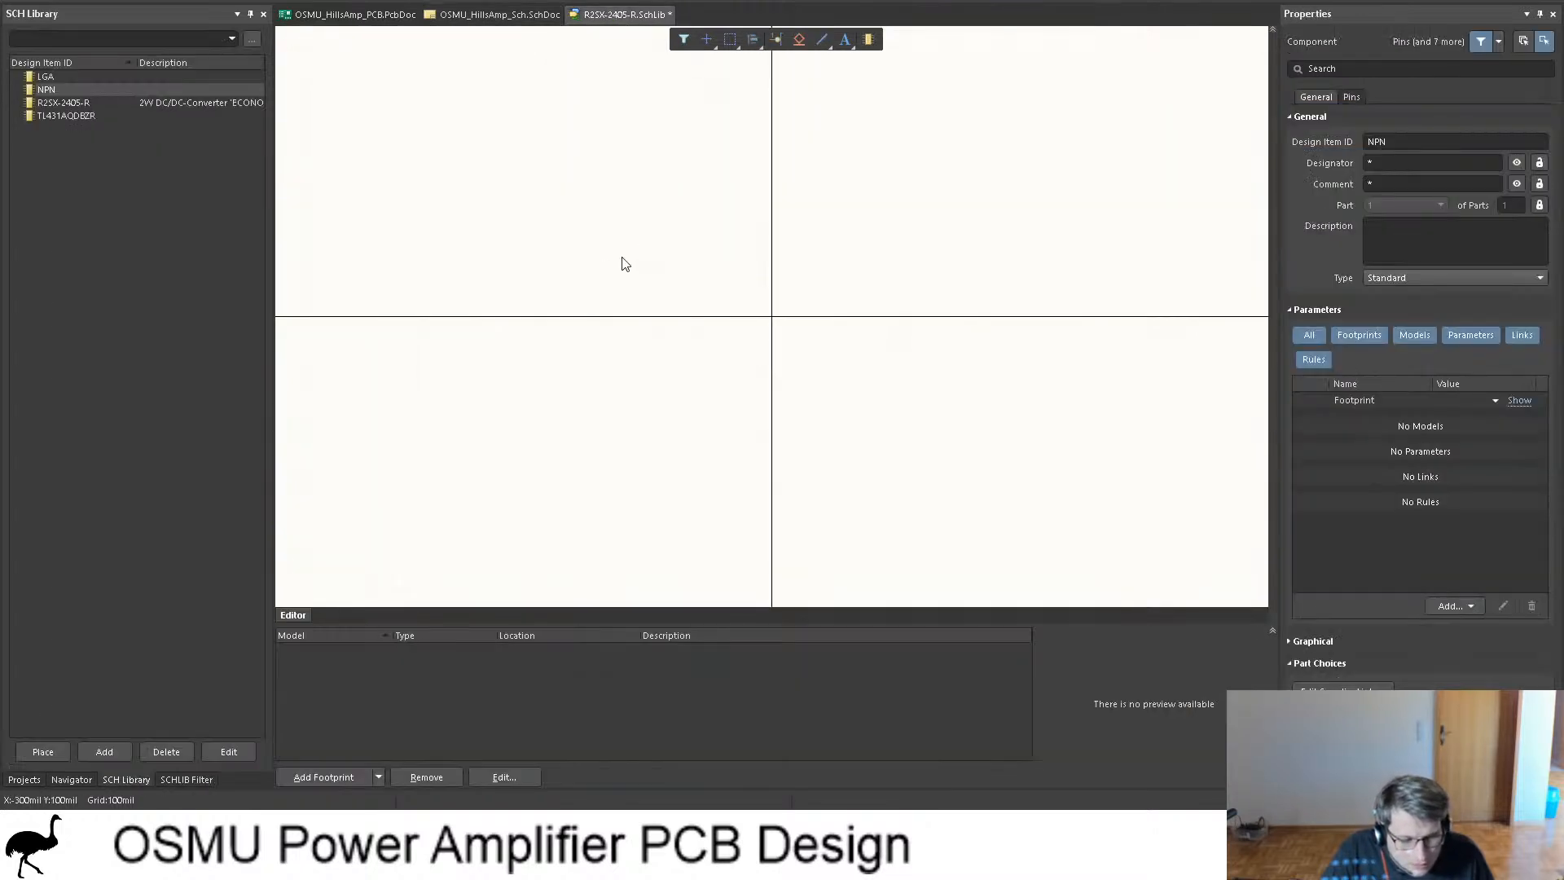
pyautogui.click(500, 15)
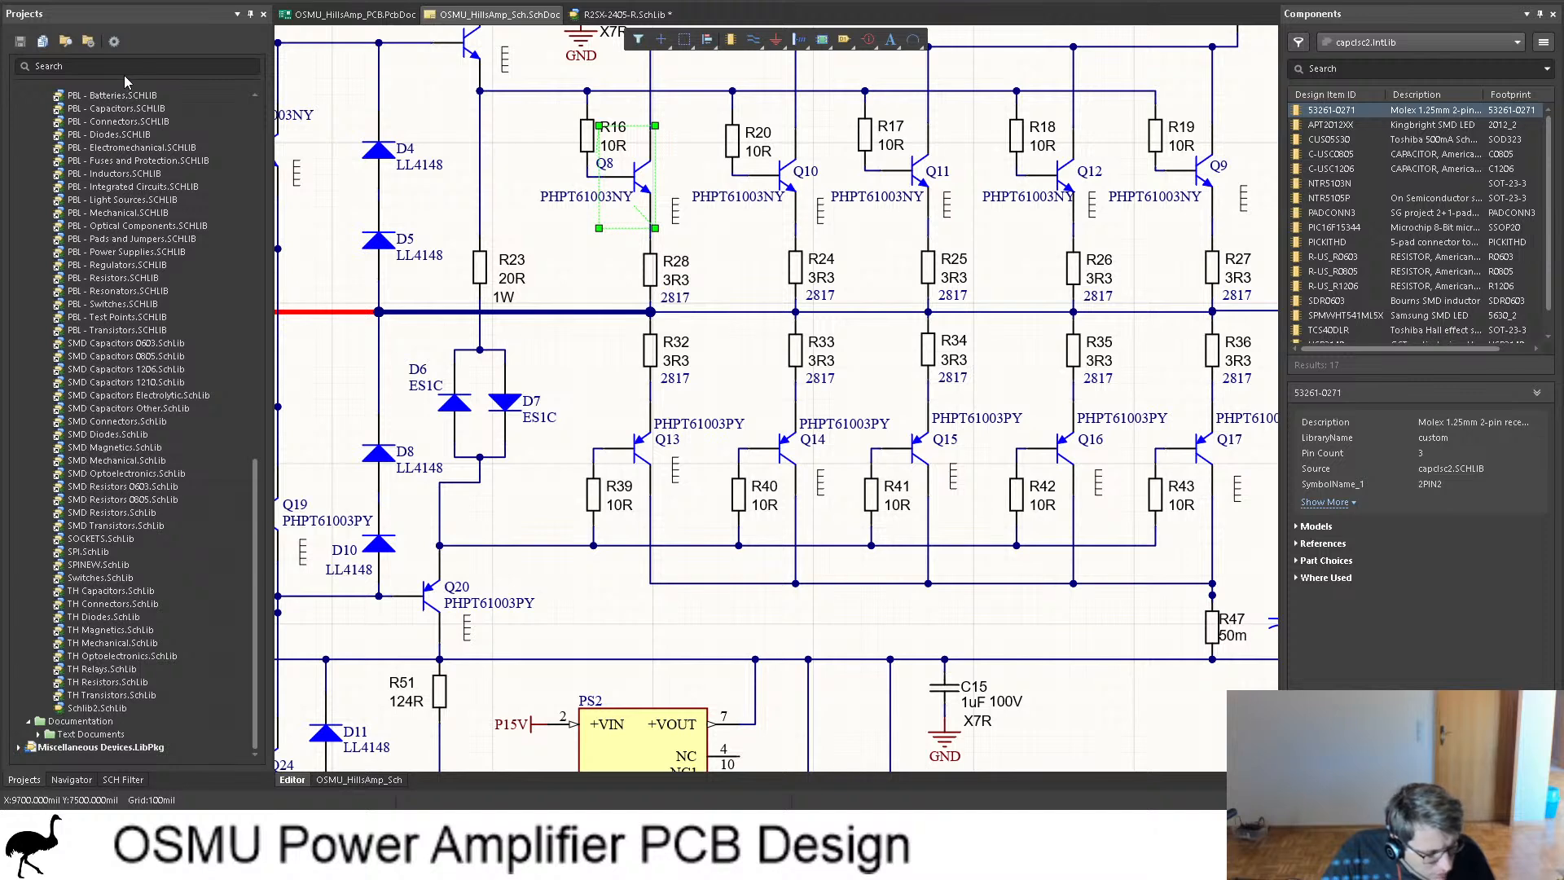
pyautogui.click(623, 14)
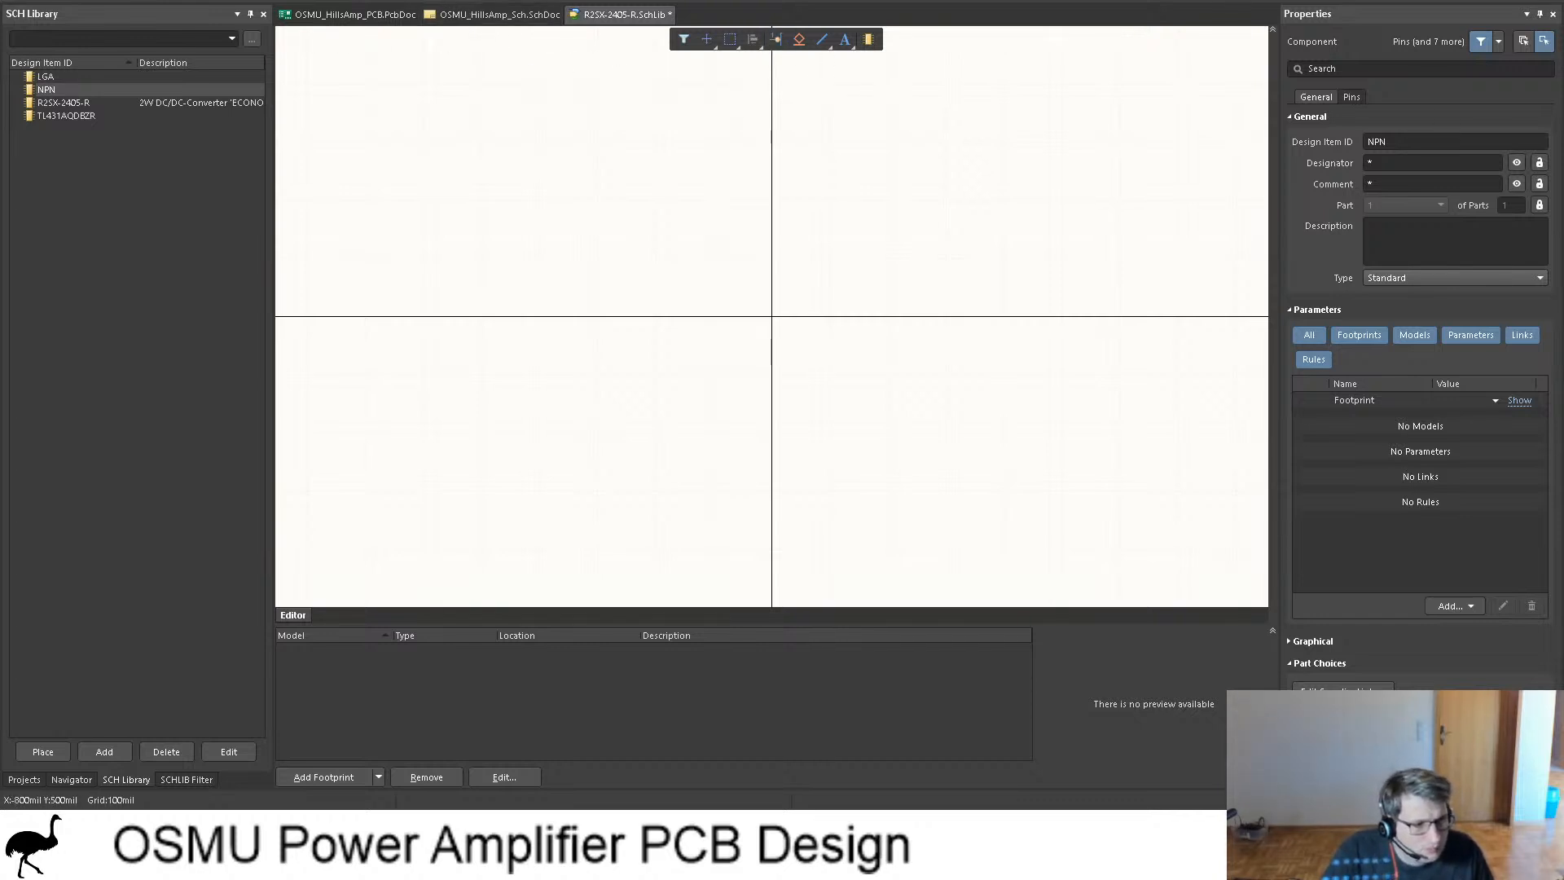
# Step: Take the part name from transistor Q8 in the schematic and set the NPN component's designator to PHPT61003NY
pyautogui.click(499, 14)
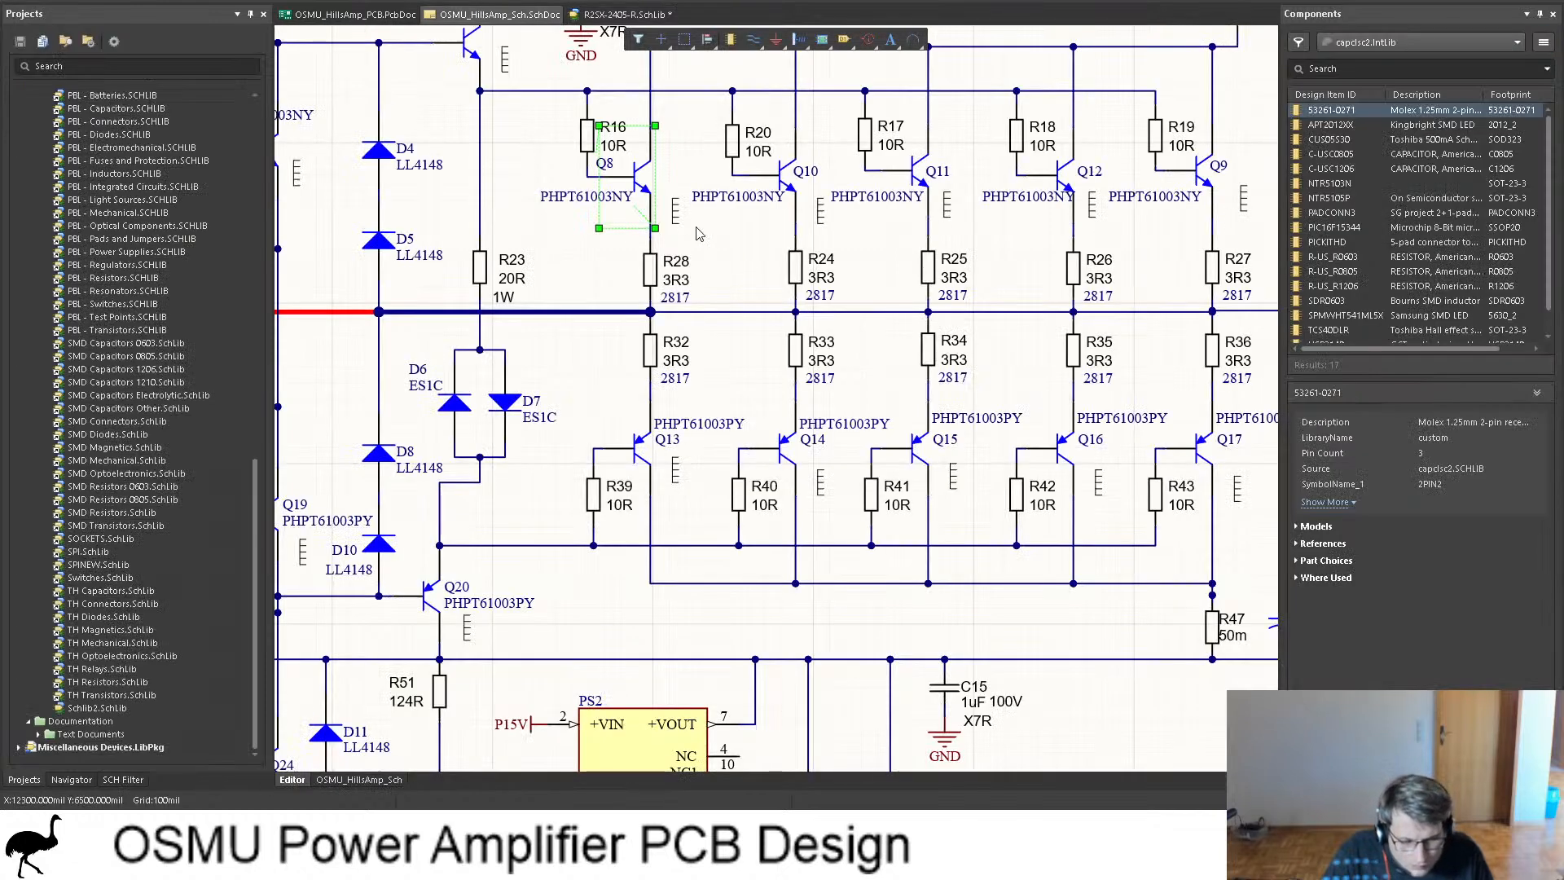
pyautogui.click(574, 199)
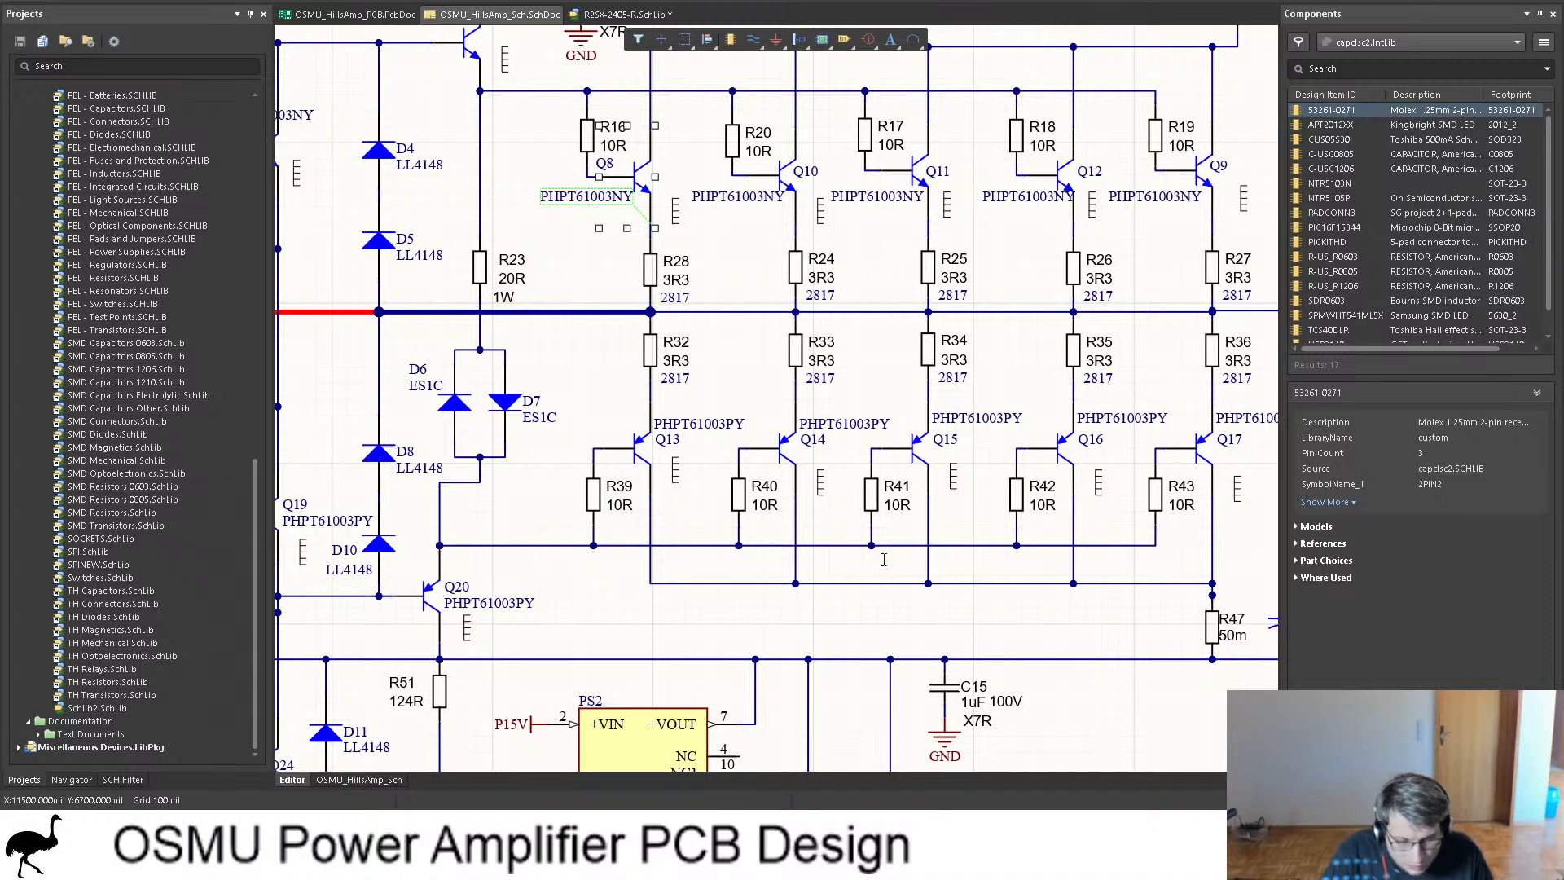
pyautogui.click(624, 14)
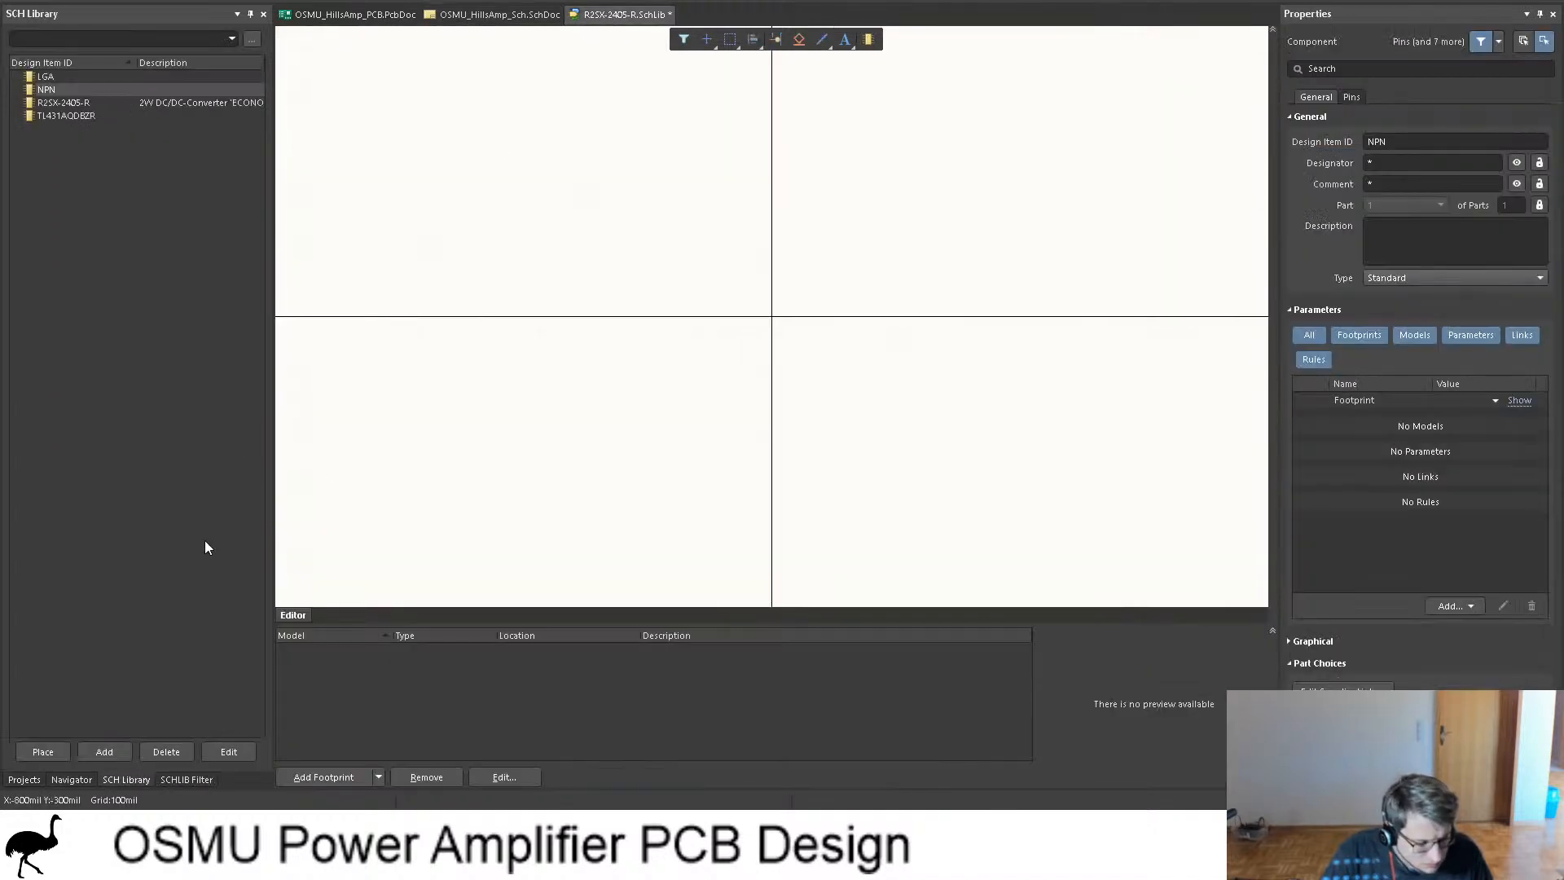
pyautogui.doubleClick(68, 92)
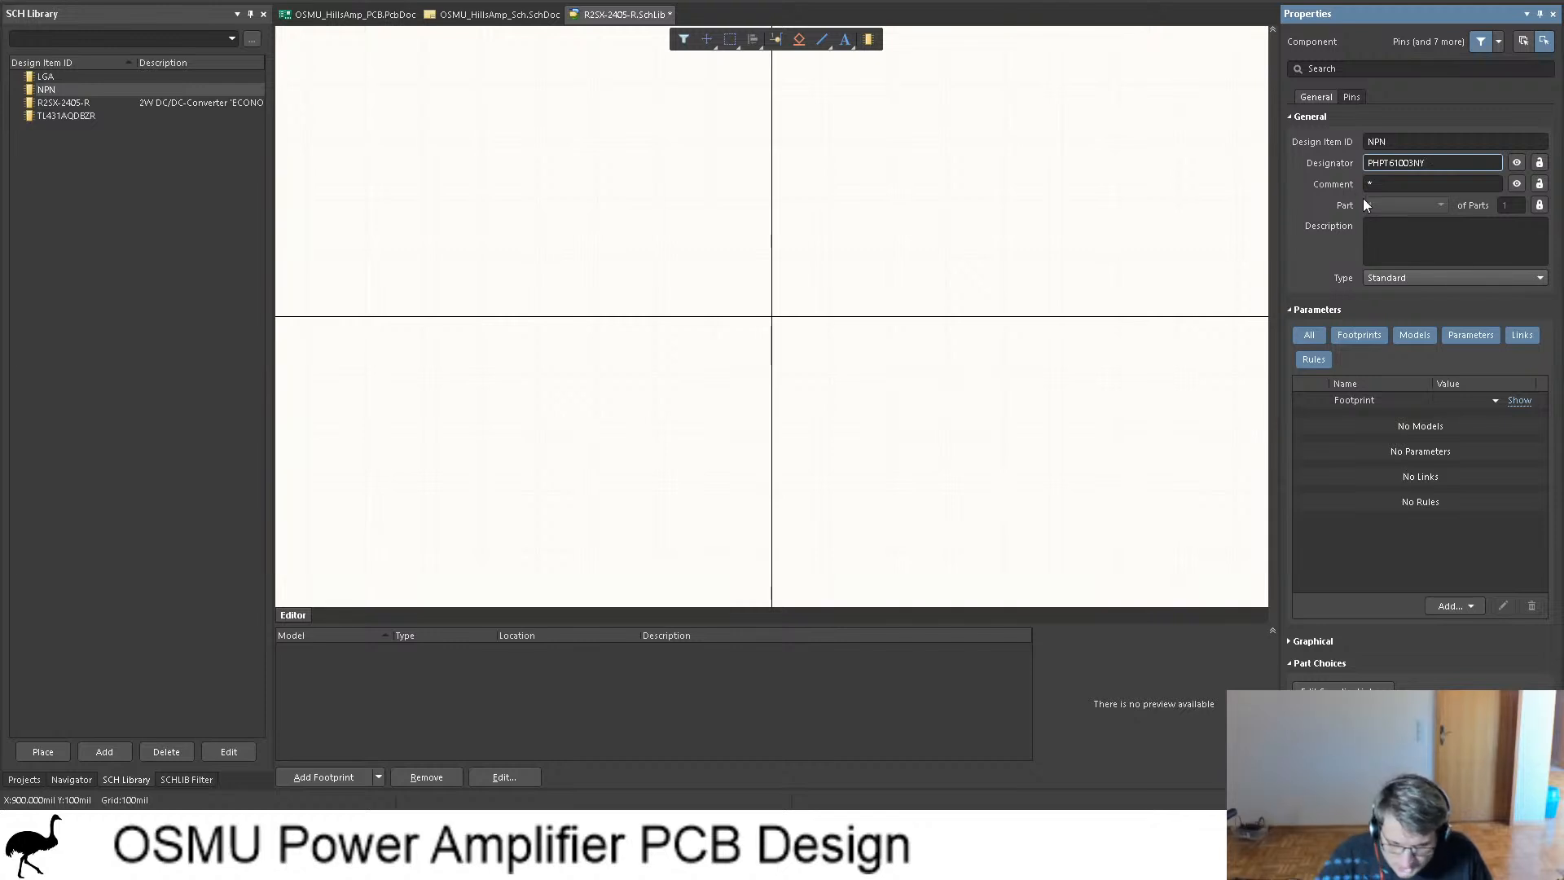
pyautogui.press('Return')
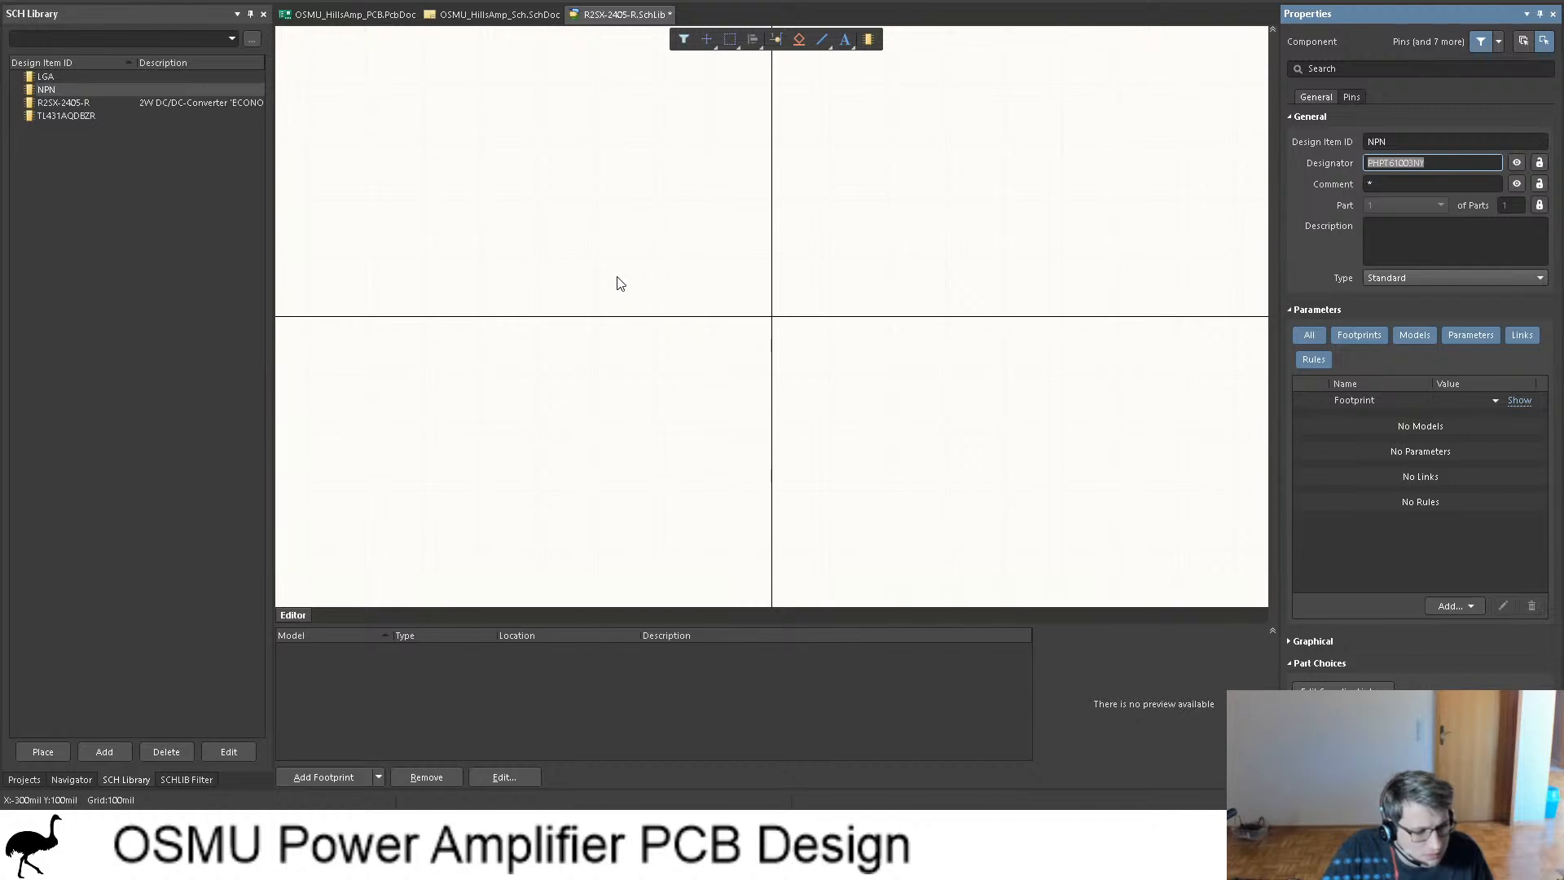
pyautogui.doubleClick(60, 89)
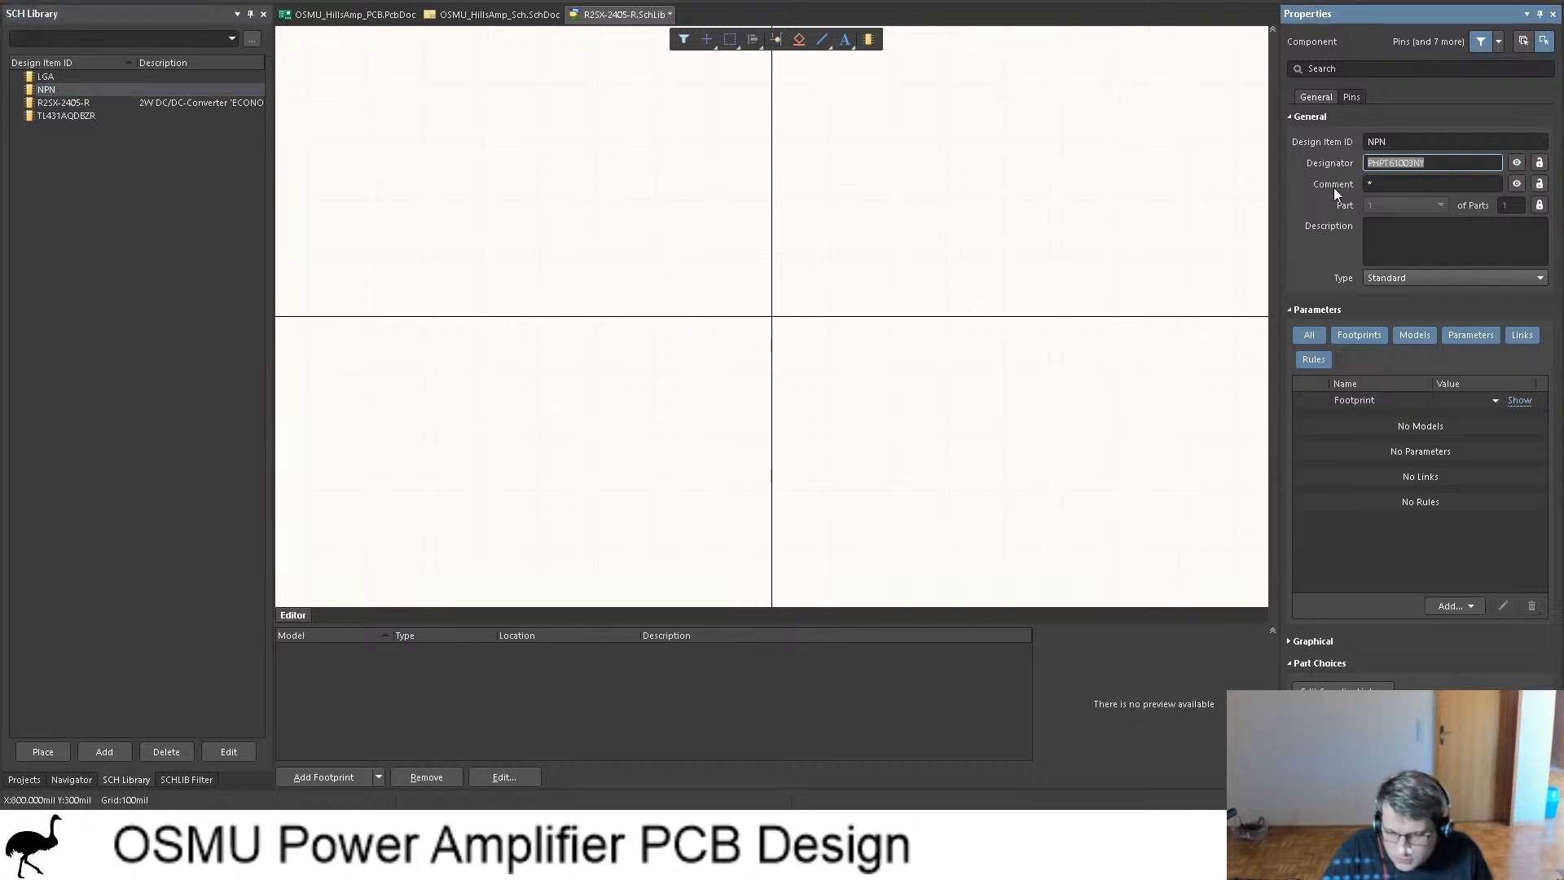
# Step: Examine transistors Q8 and Q10 in the schematic and the available component details and model previews for footprint information
pyautogui.click(323, 778)
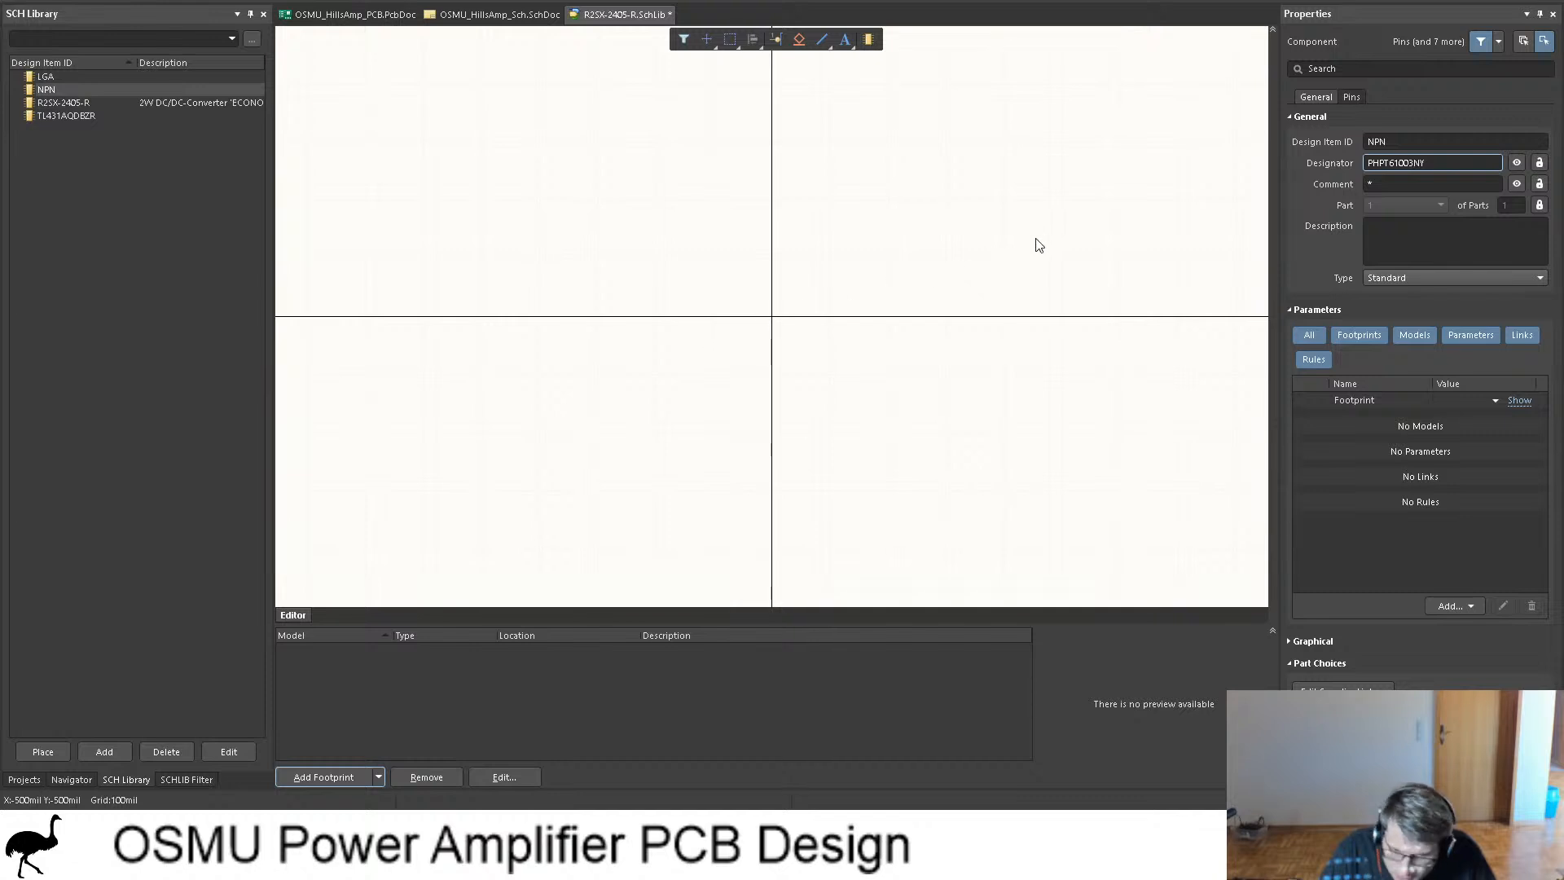
pyautogui.click(500, 14)
pyautogui.click(639, 186)
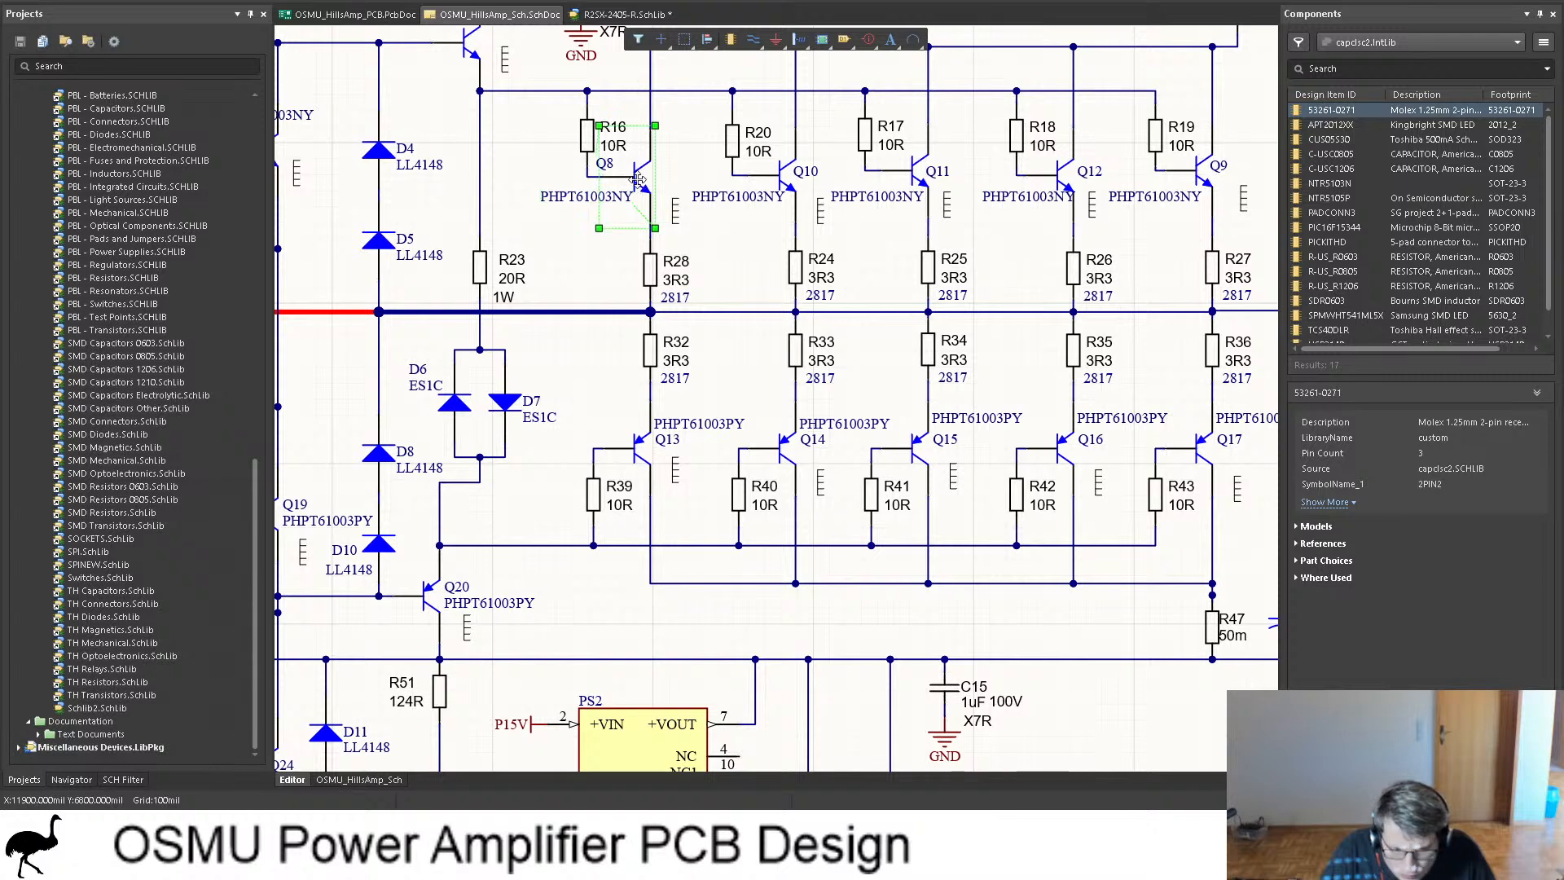
pyautogui.click(1467, 472)
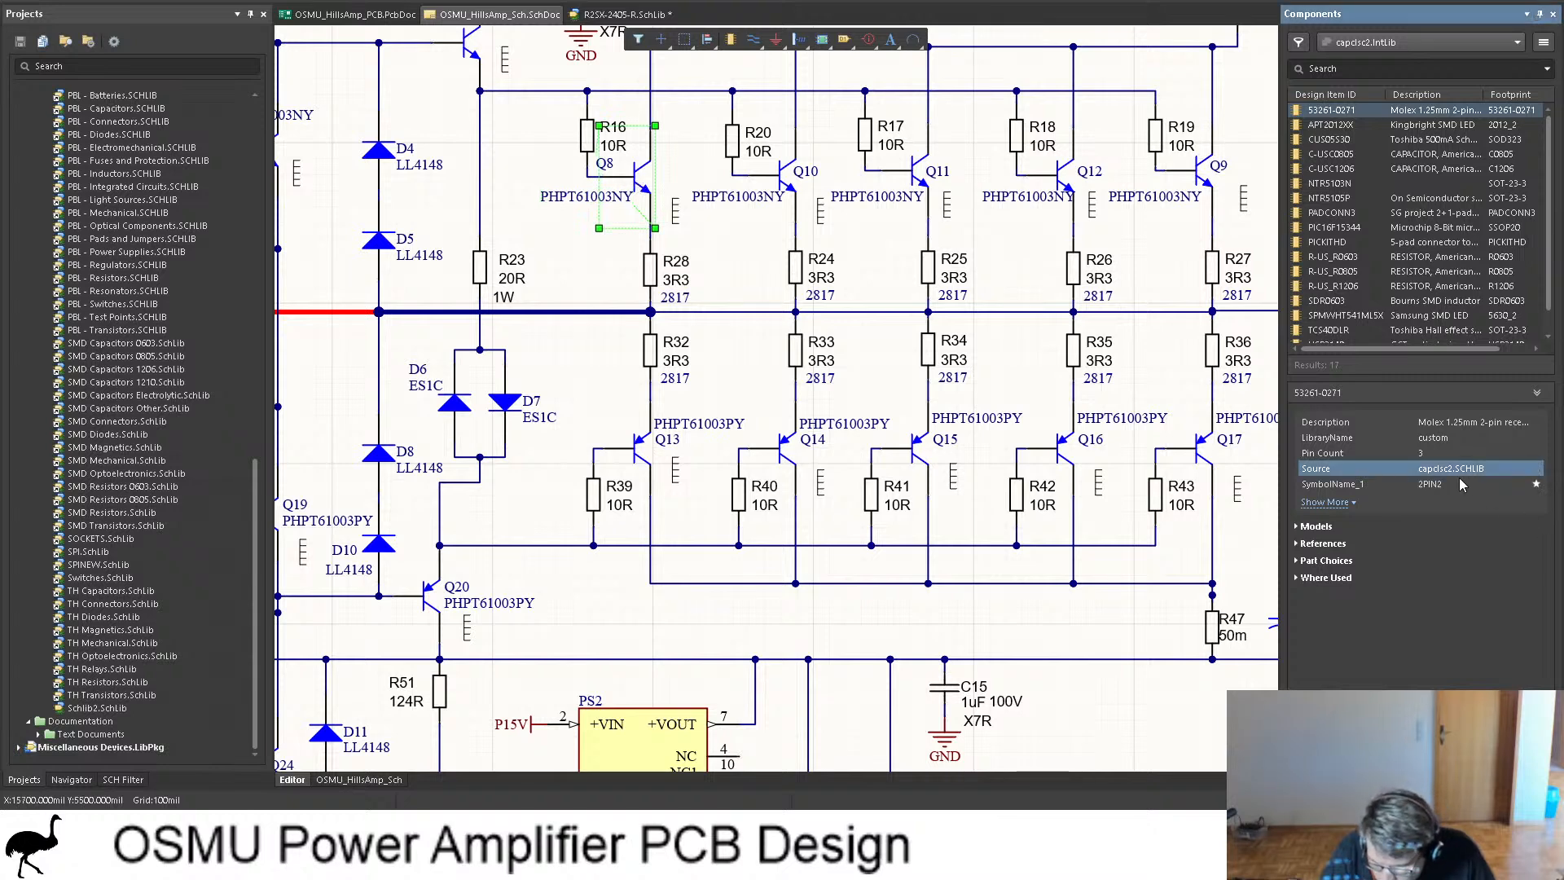
pyautogui.click(1299, 527)
pyautogui.click(1298, 526)
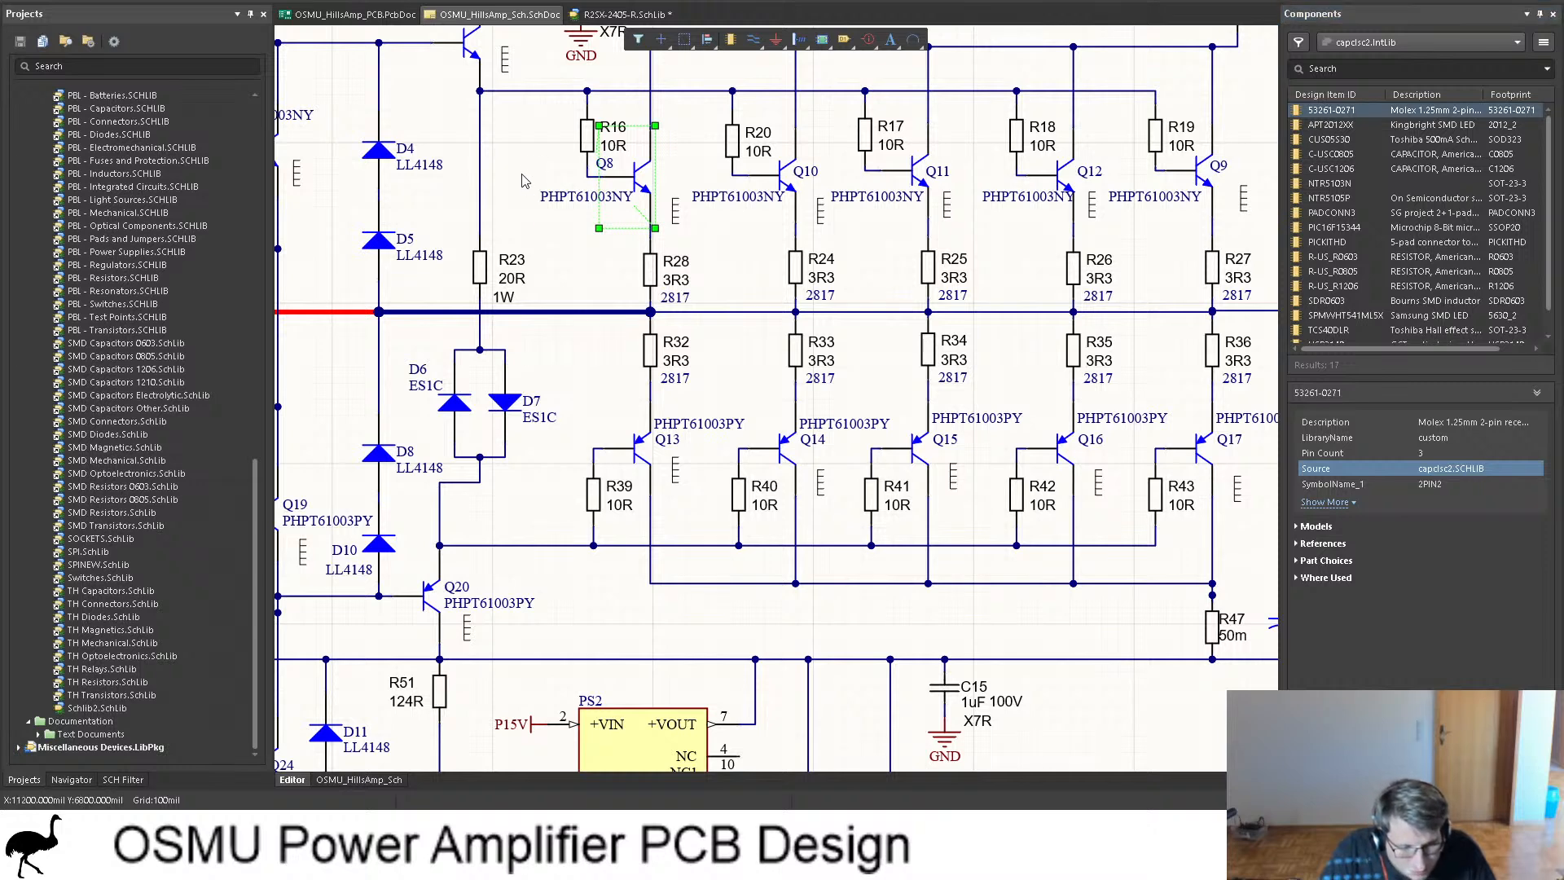
pyautogui.click(660, 186)
pyautogui.click(645, 188)
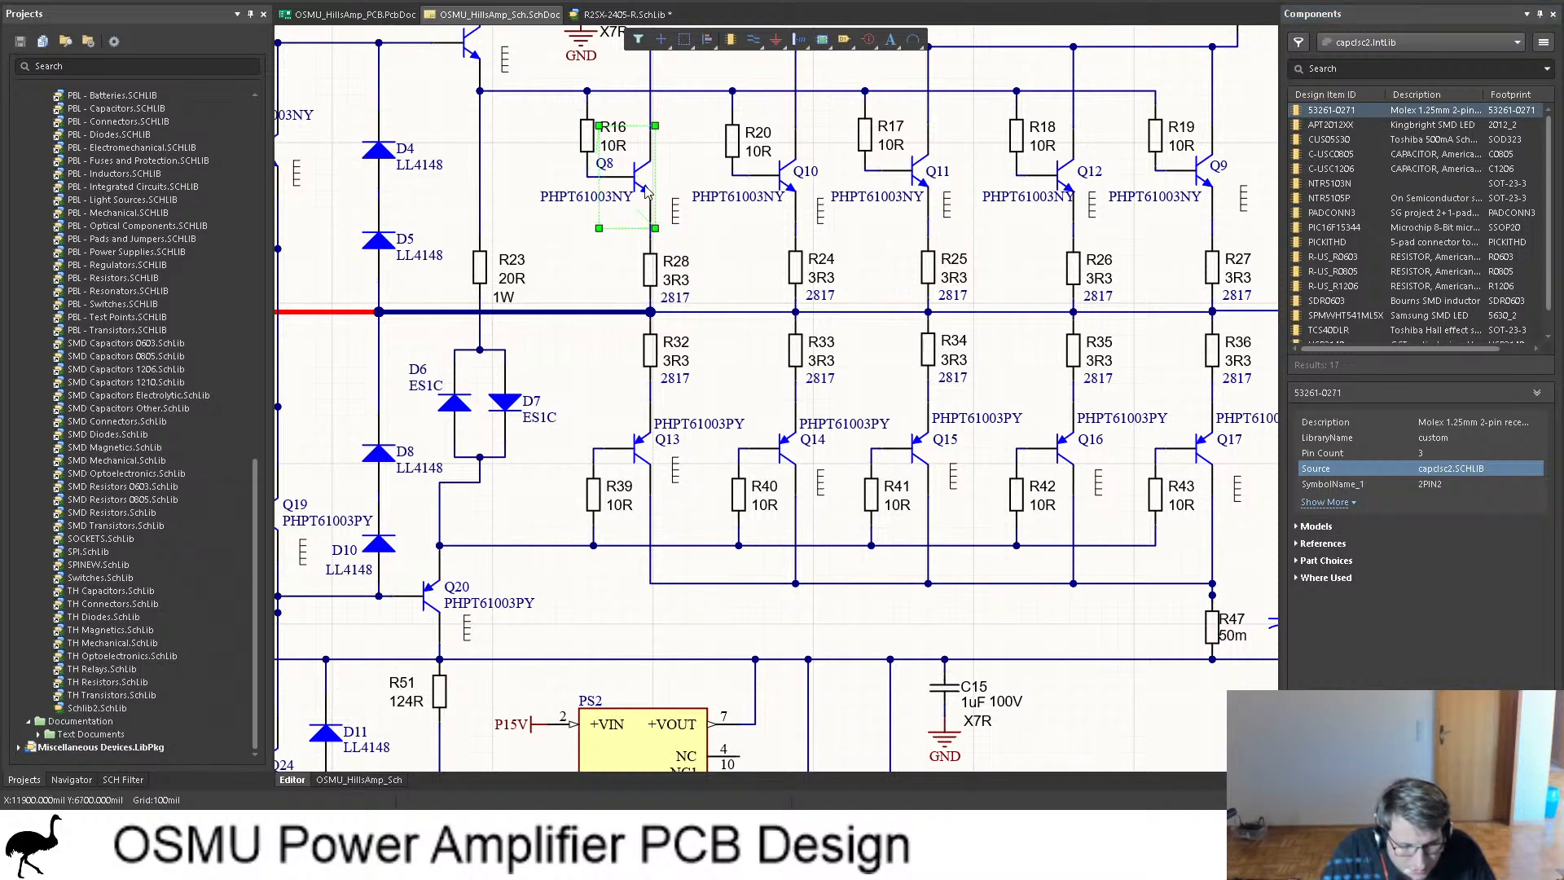
pyautogui.click(1297, 527)
pyautogui.scroll(-2, 1385, 571)
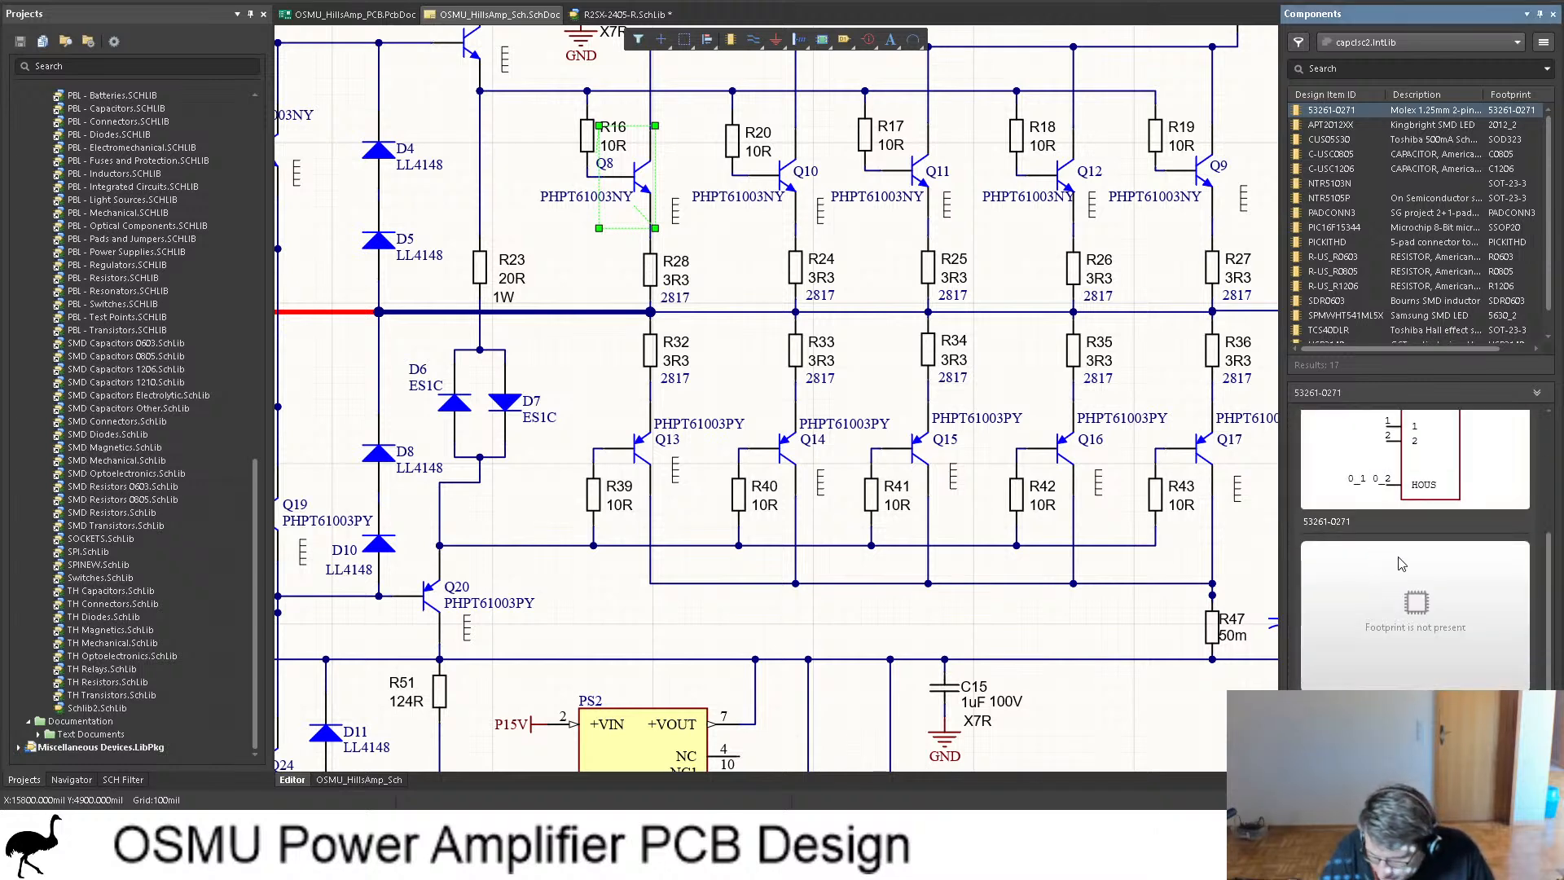
pyautogui.scroll(2, 1409, 586)
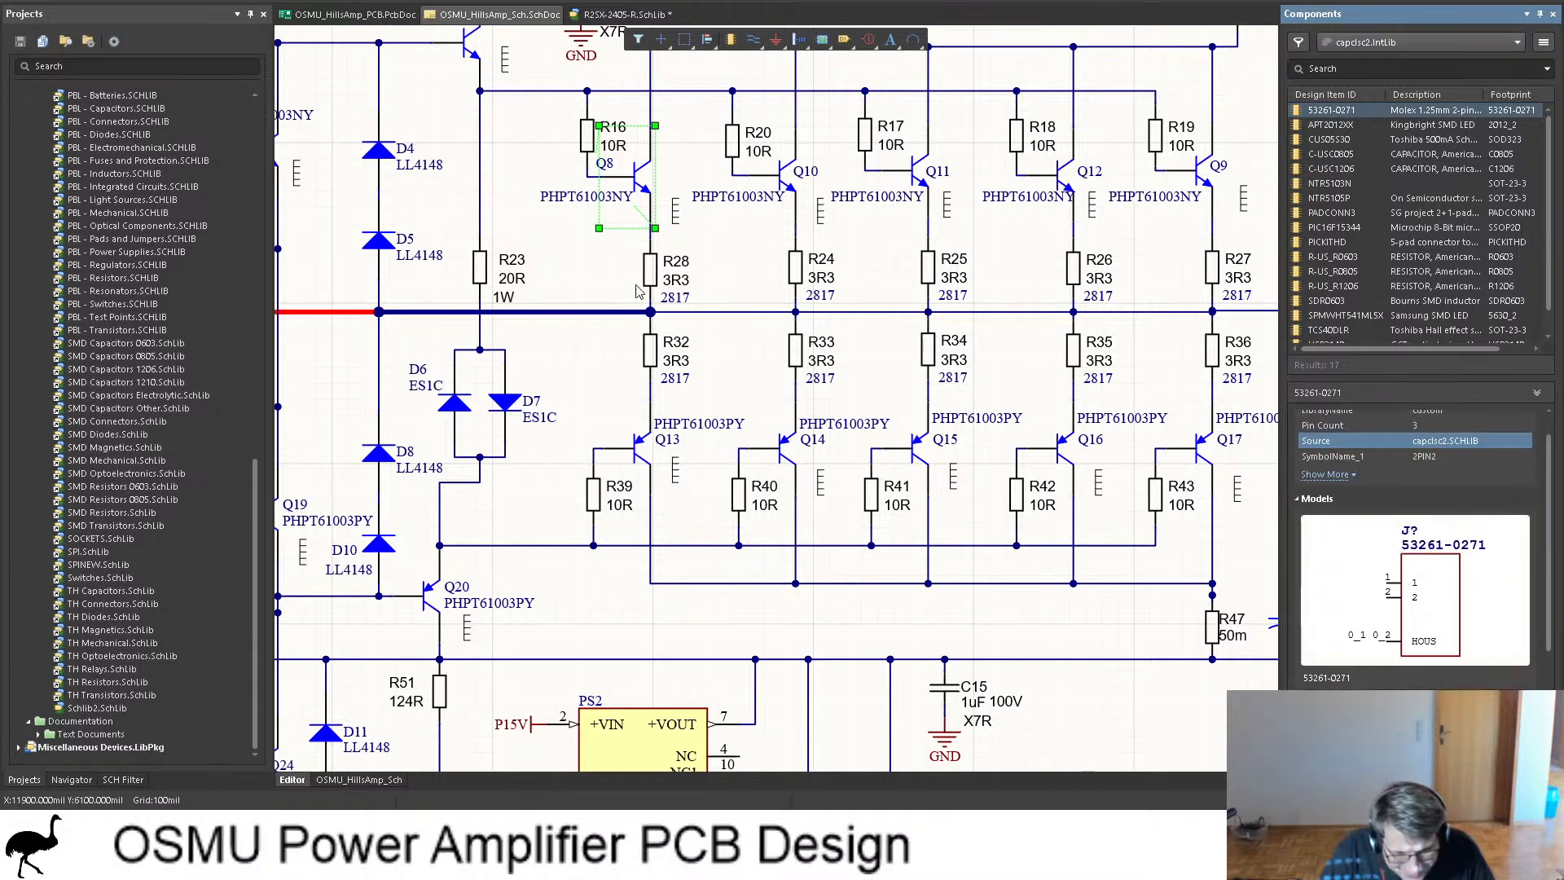
pyautogui.click(787, 178)
pyautogui.scroll(1, 1398, 524)
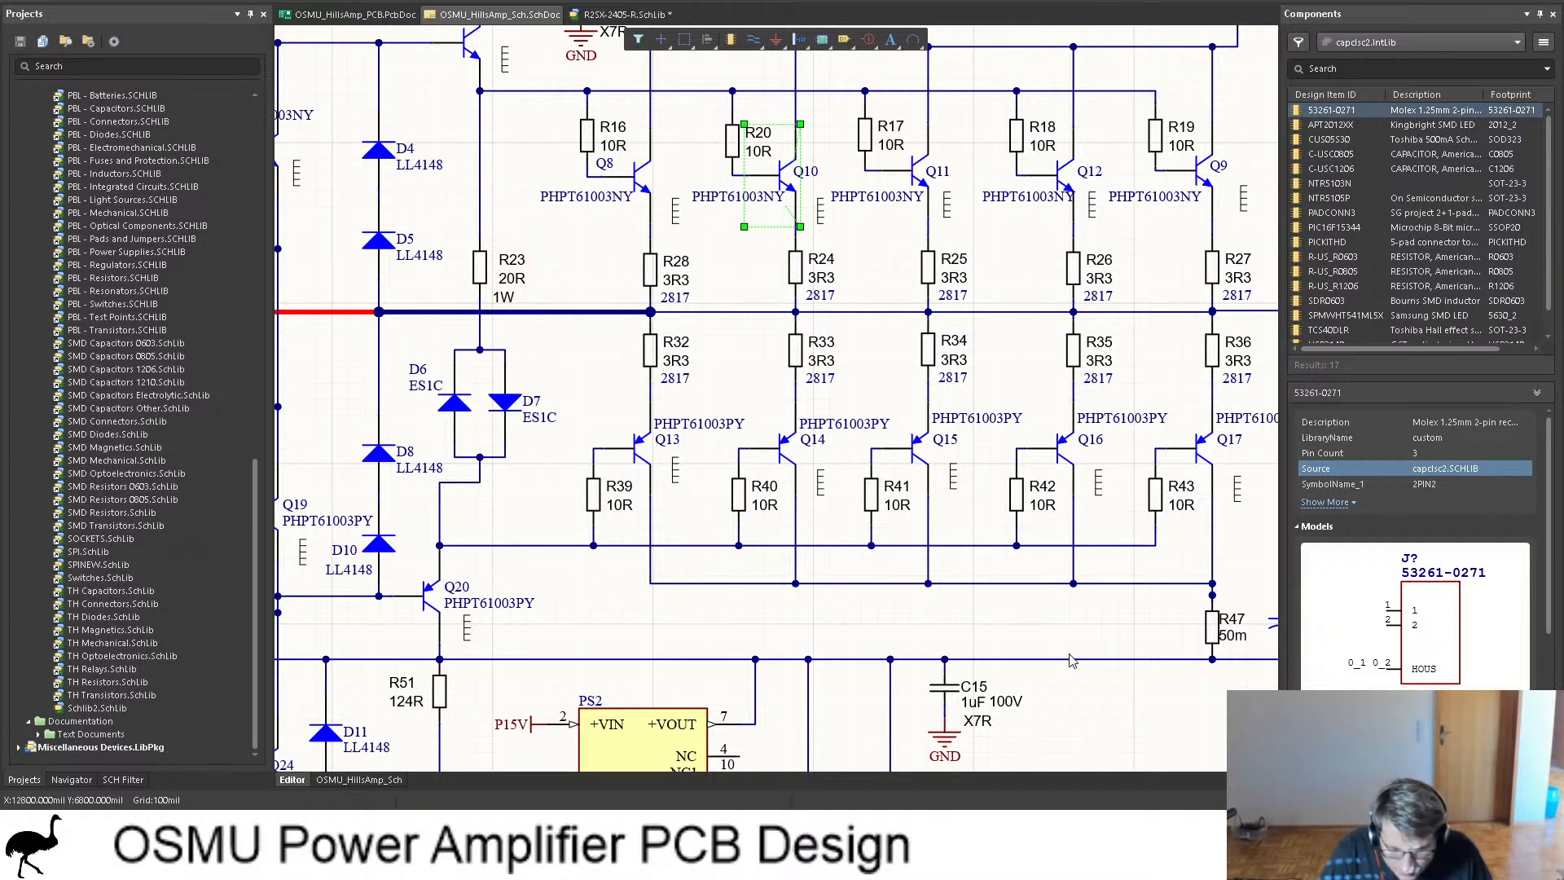
# Step: Assign the LFPAK56-5 footprint to the NPN component in the schematic library
pyautogui.click(628, 15)
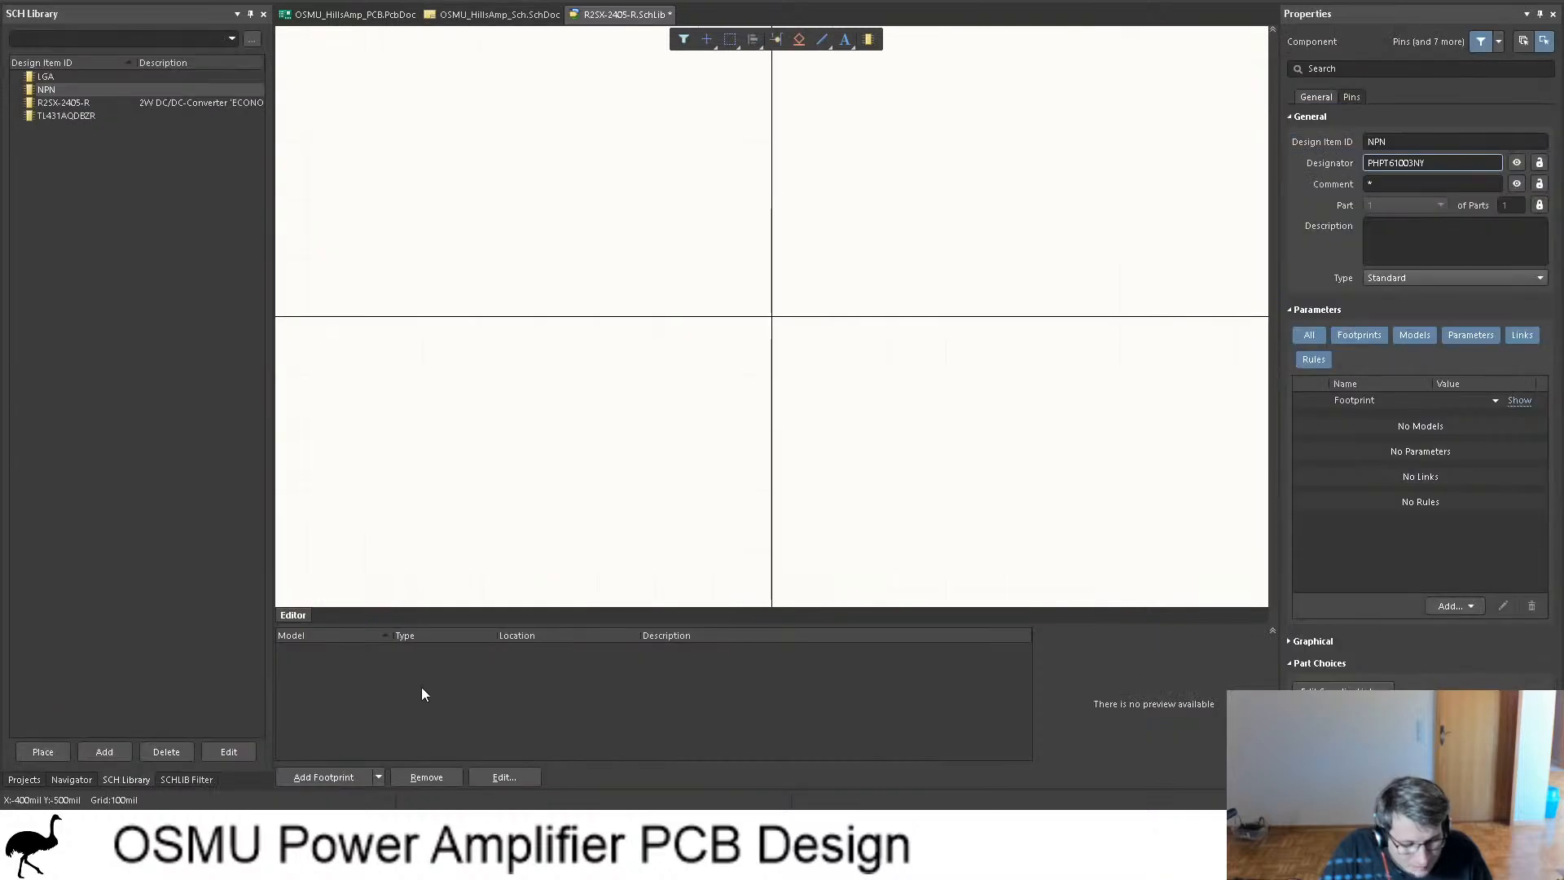
pyautogui.click(334, 778)
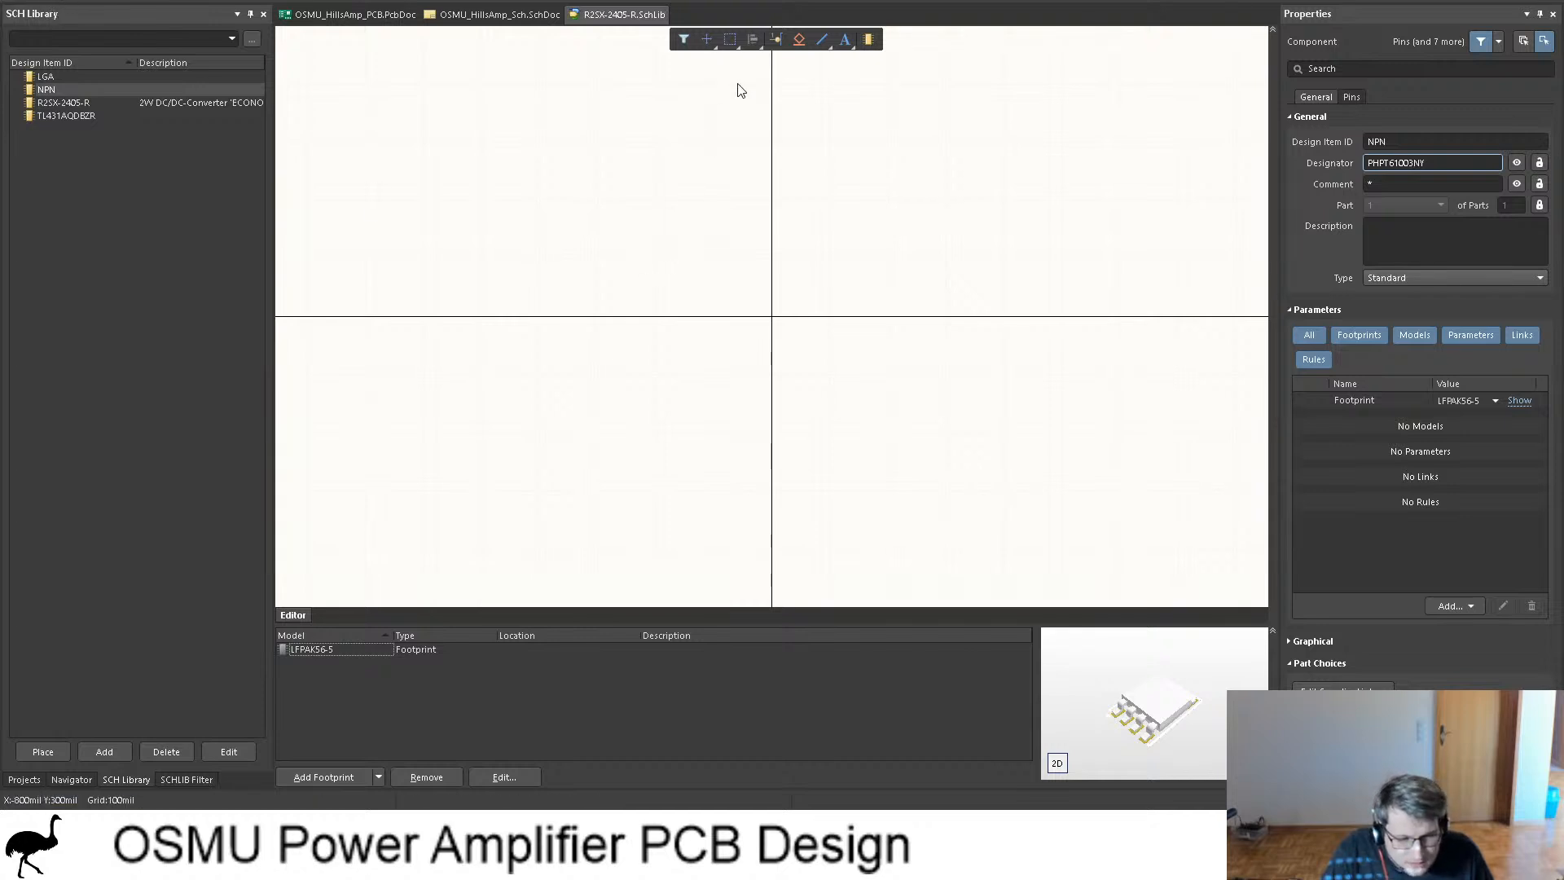
# Step: Place three pins named E with designators 1 to 3, rotated 180 degrees and stacked 100 mil apart left of the vertical axis
pyautogui.click(776, 39)
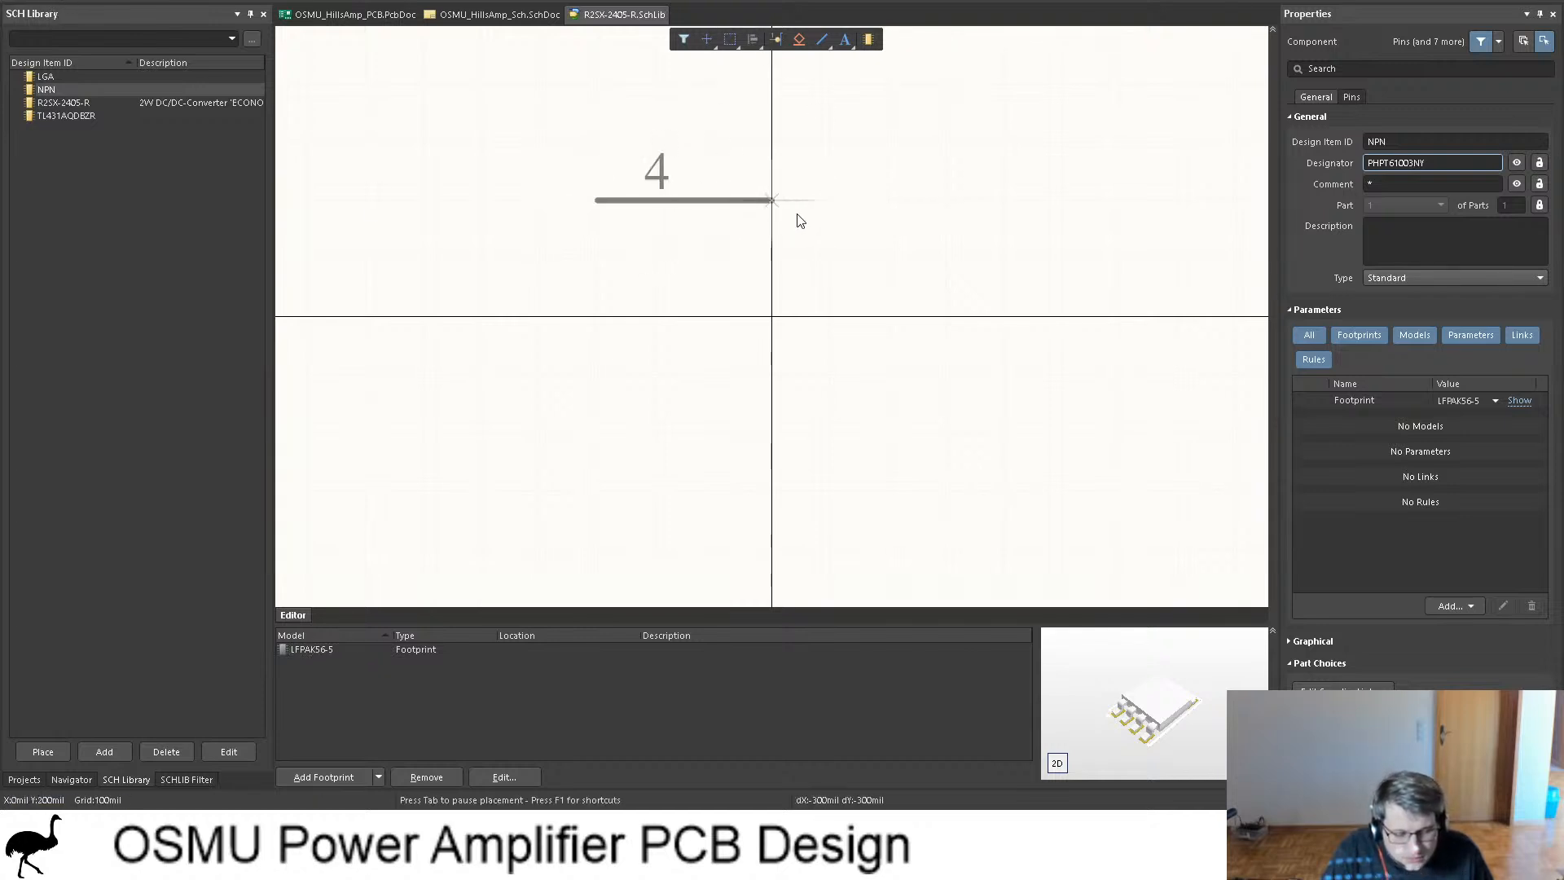
pyautogui.press('space')
pyautogui.press('space')
pyautogui.press('Tab')
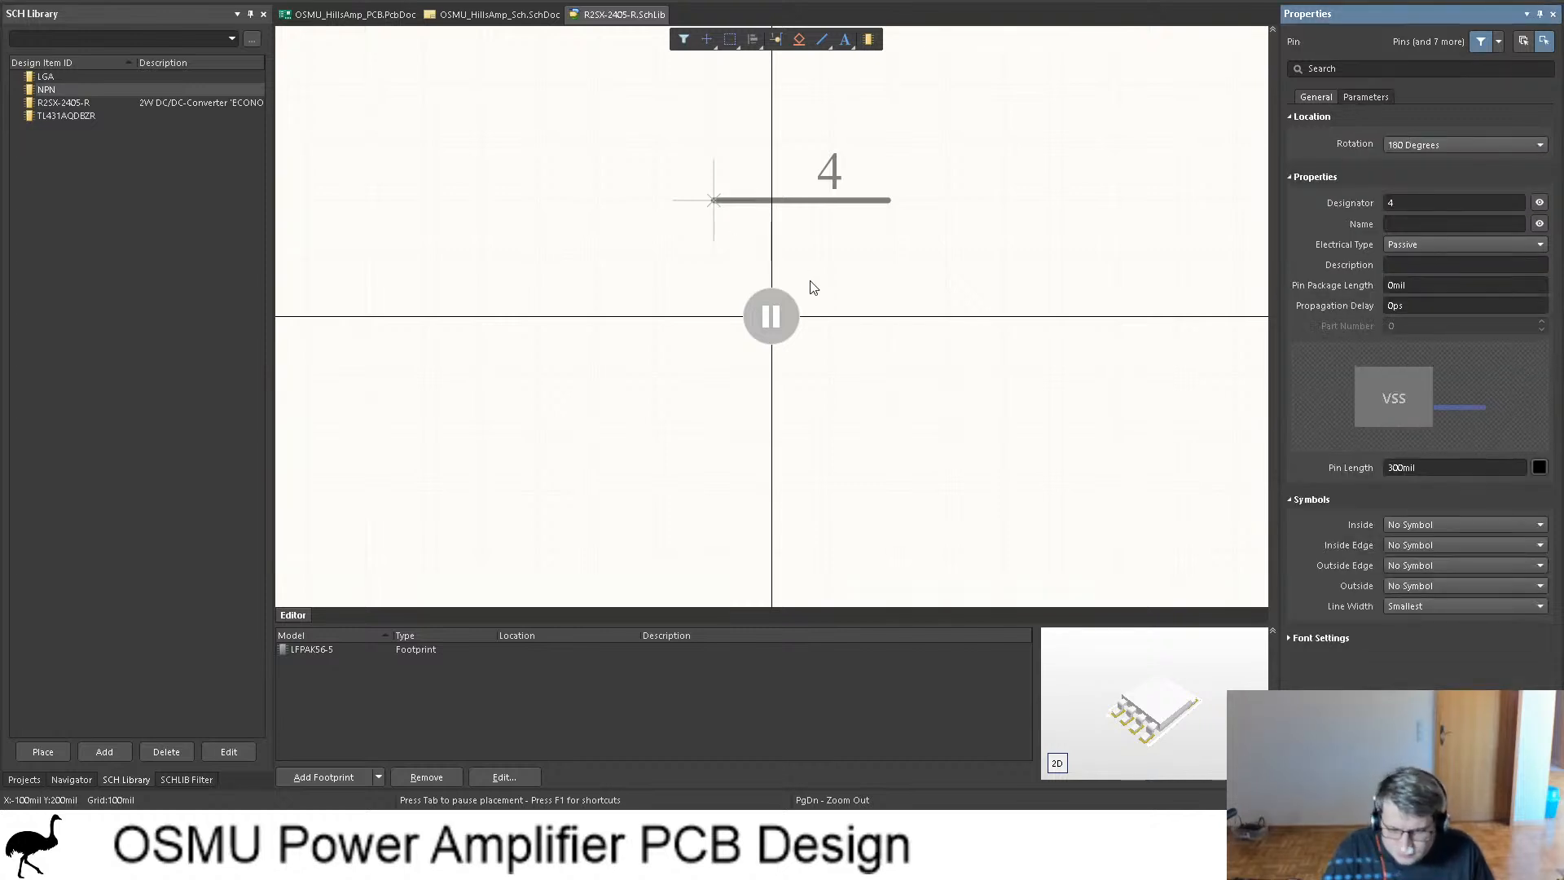
pyautogui.click(1422, 225)
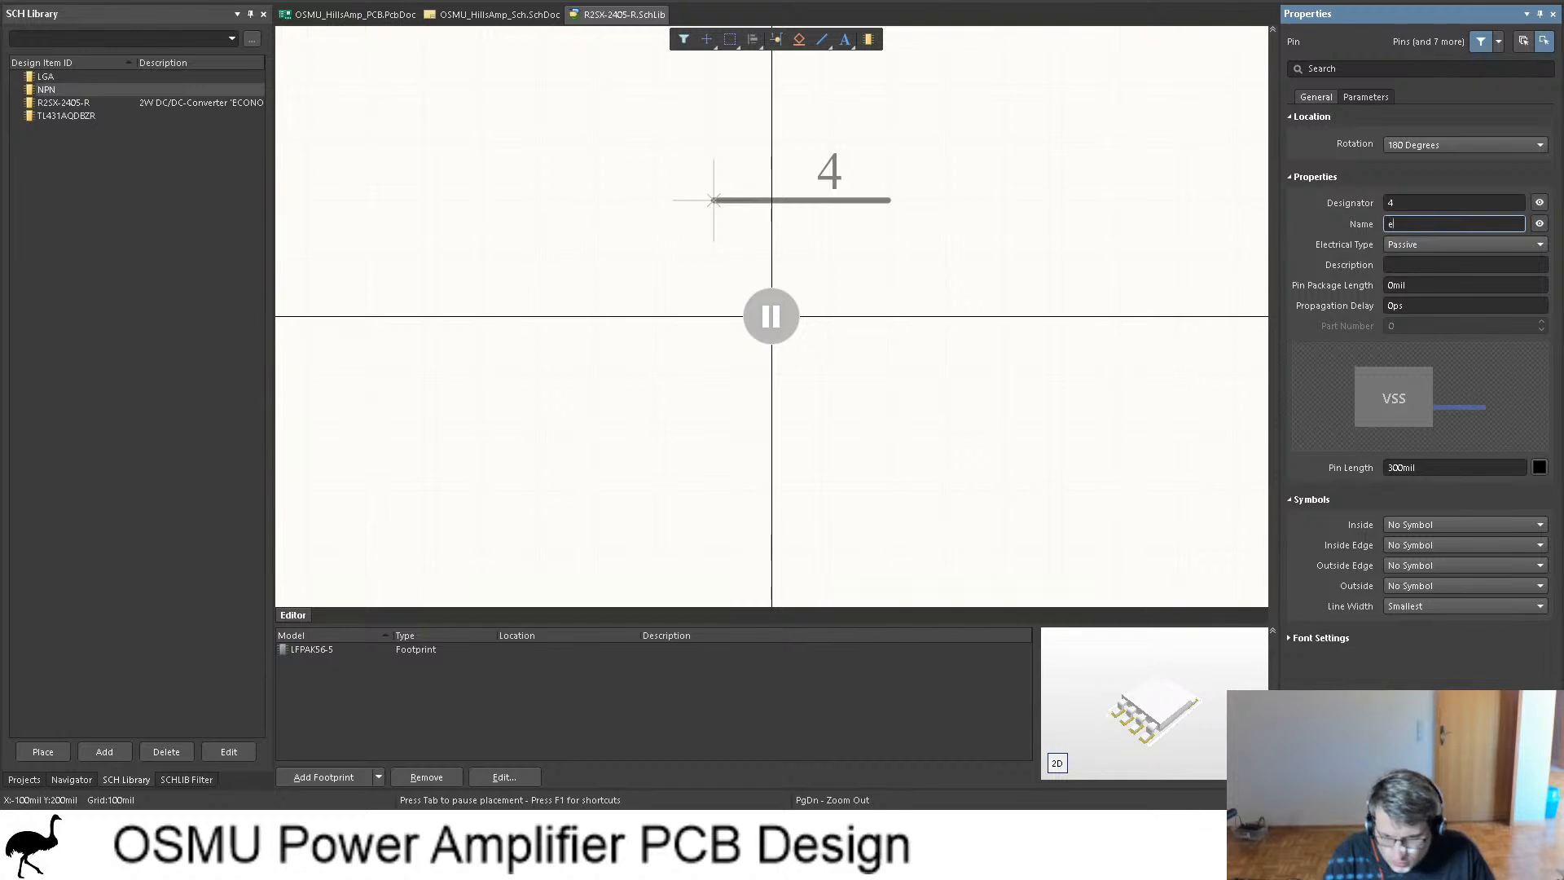
pyautogui.hotkey('shift', 'Tab')
pyautogui.hotkey('shift', 'Tab')
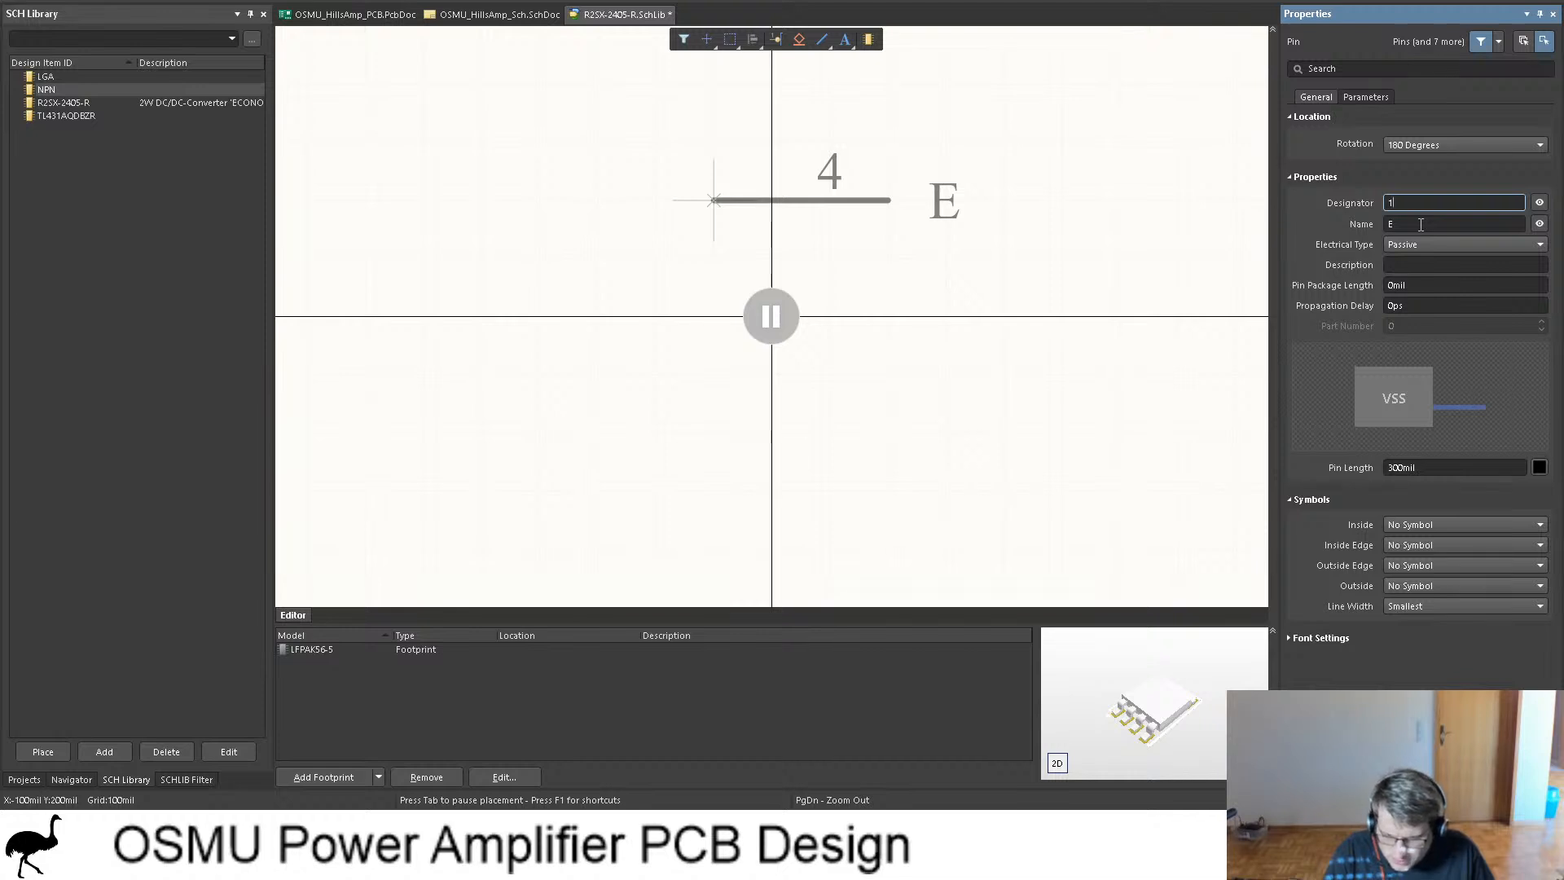
pyautogui.write('1')
pyautogui.press('Return')
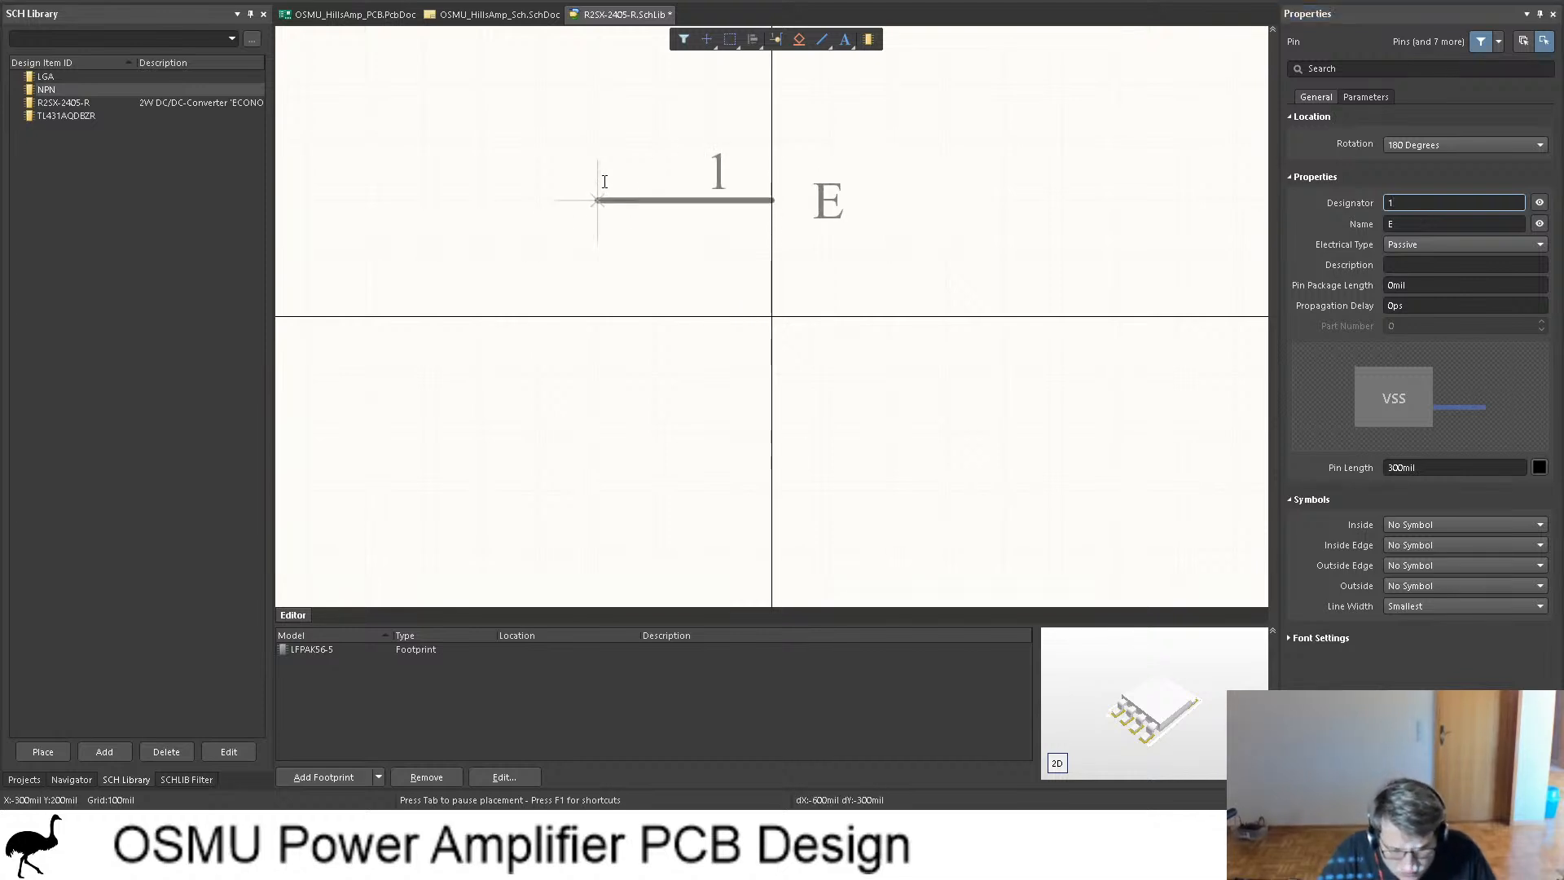
pyautogui.click(600, 197)
pyautogui.click(608, 282)
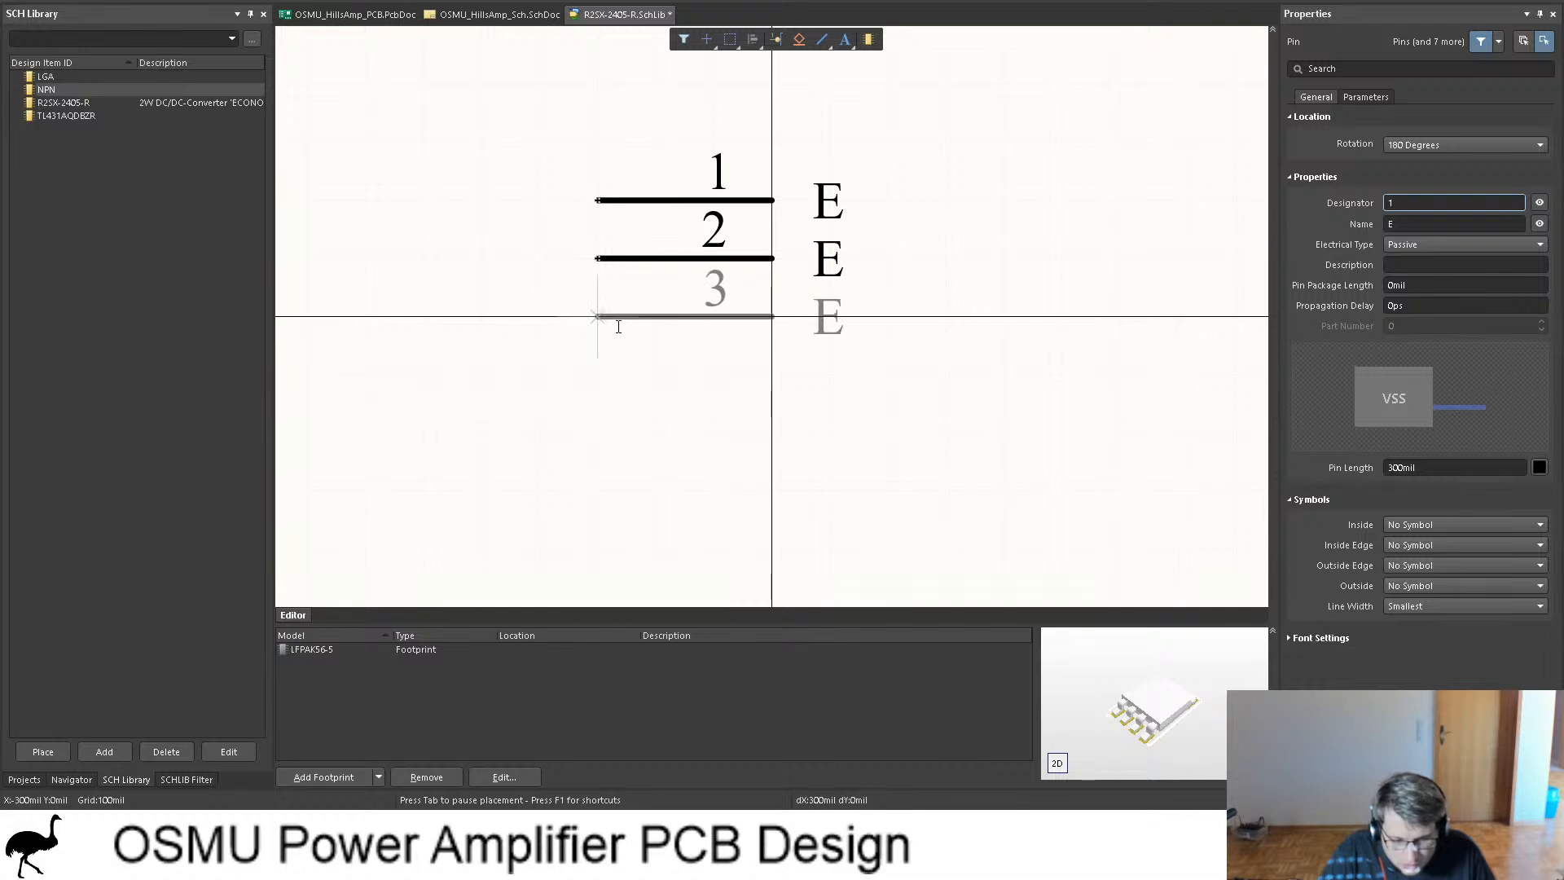
pyautogui.click(608, 340)
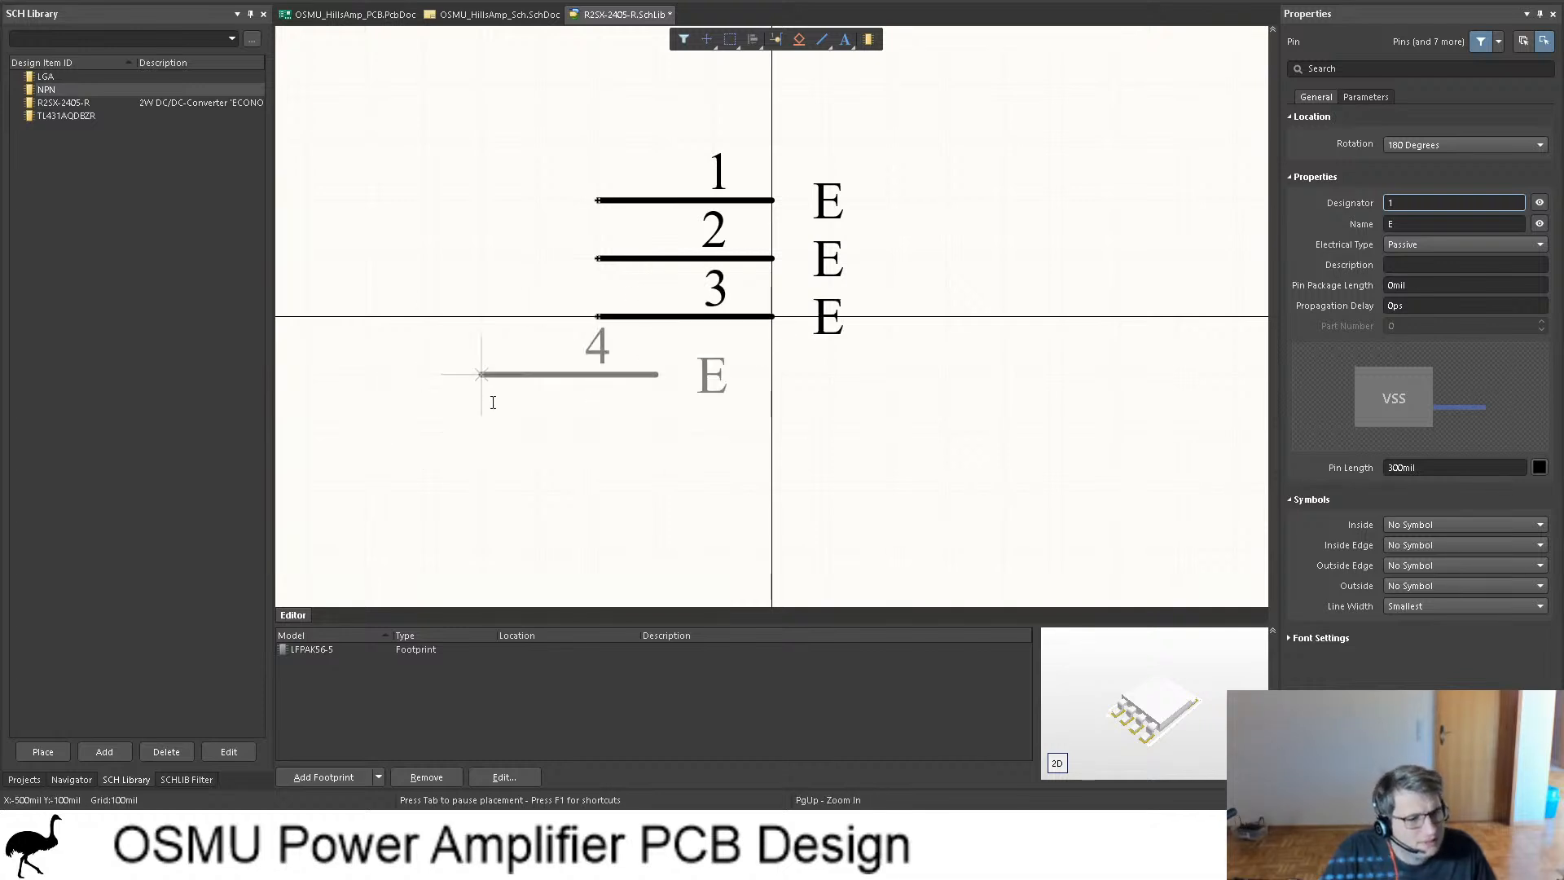
# Step: Place pin 4 named B directly below the three emitter pins
pyautogui.press('Tab')
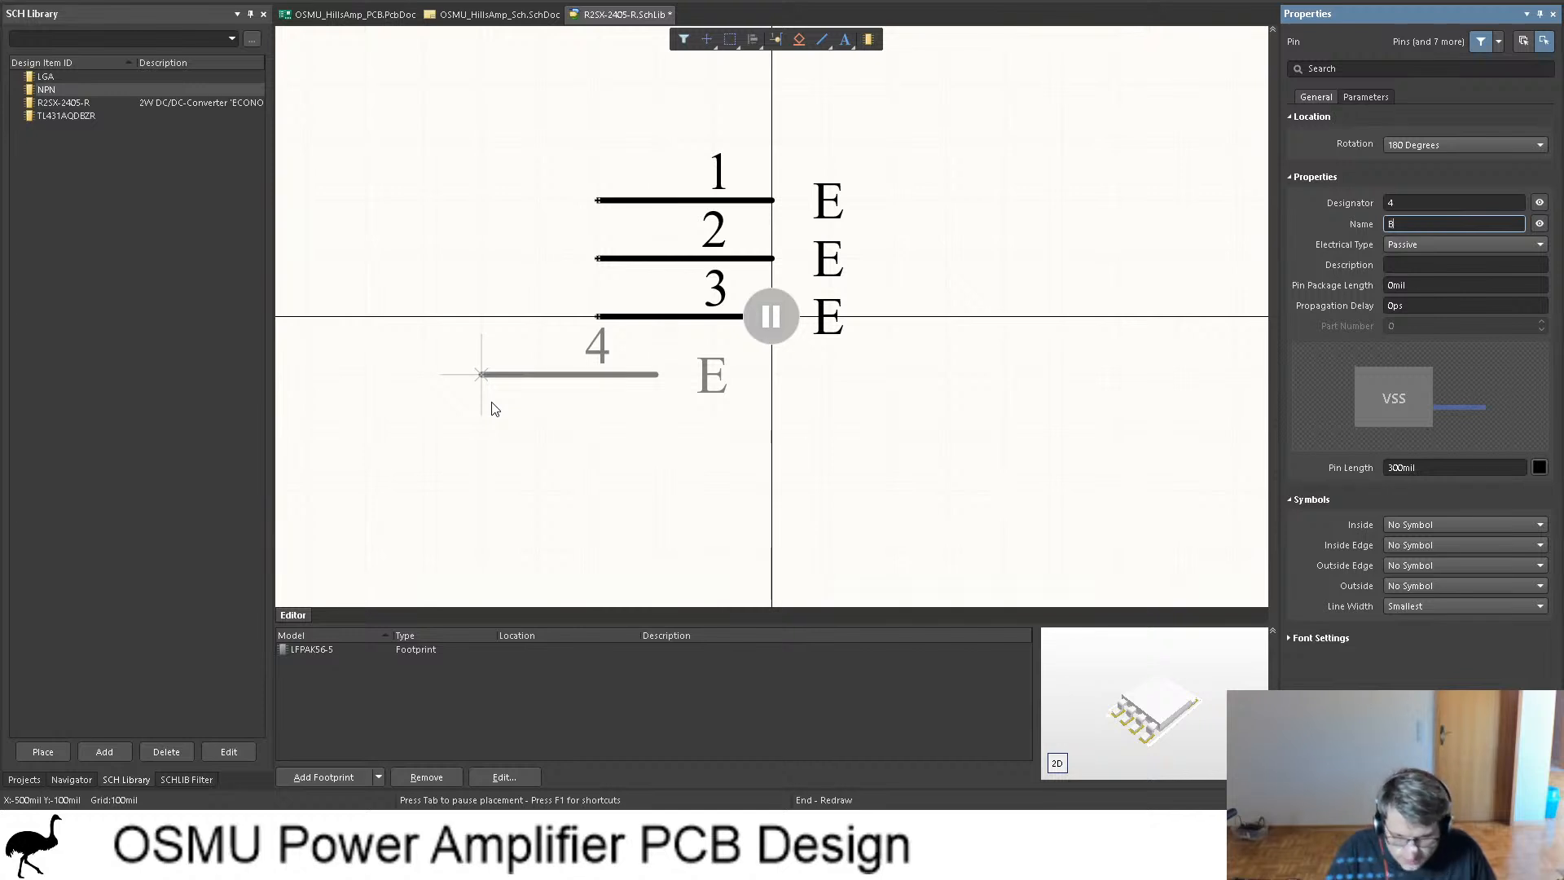
pyautogui.press('Return')
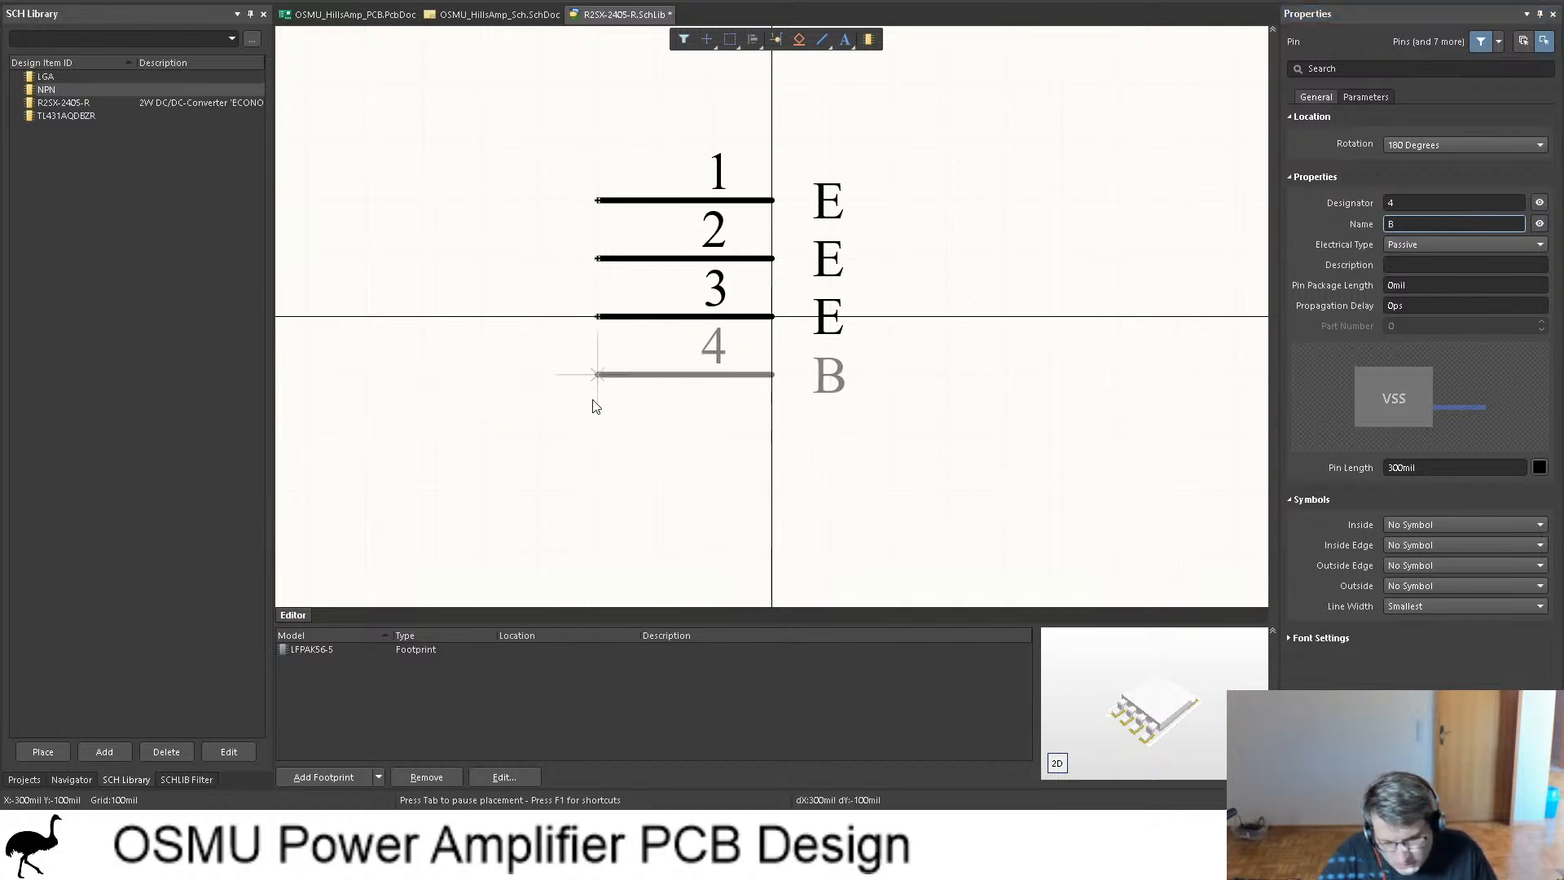
pyautogui.click(610, 395)
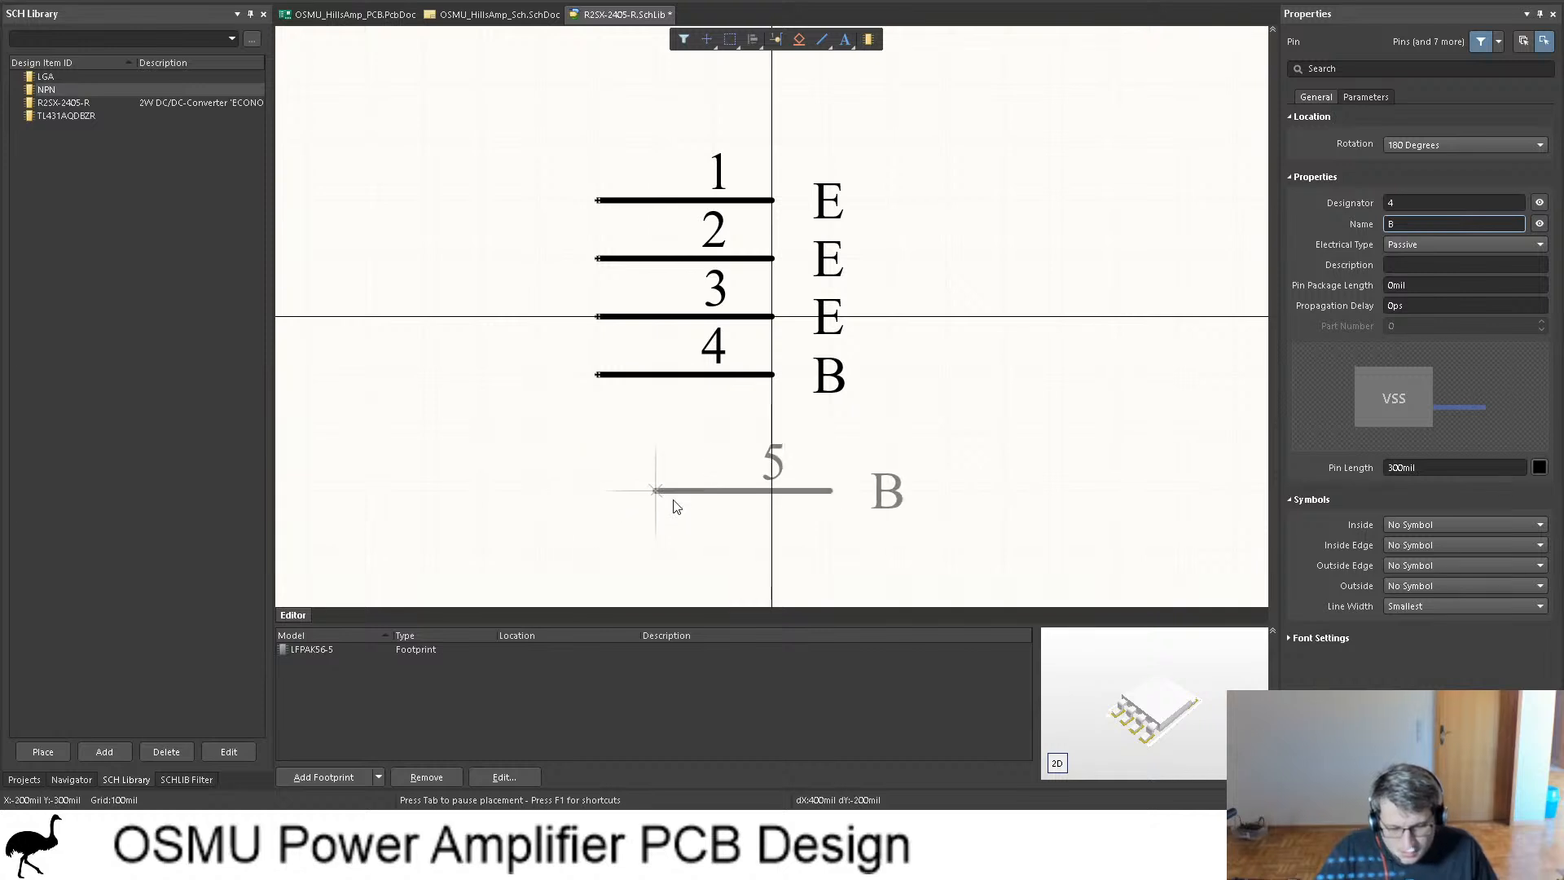
# Step: Place pin 5 named B at 0 degrees rotation, opposite pin 1 at X 300 mil and Y 200 mil
pyautogui.press('space')
pyautogui.press('space')
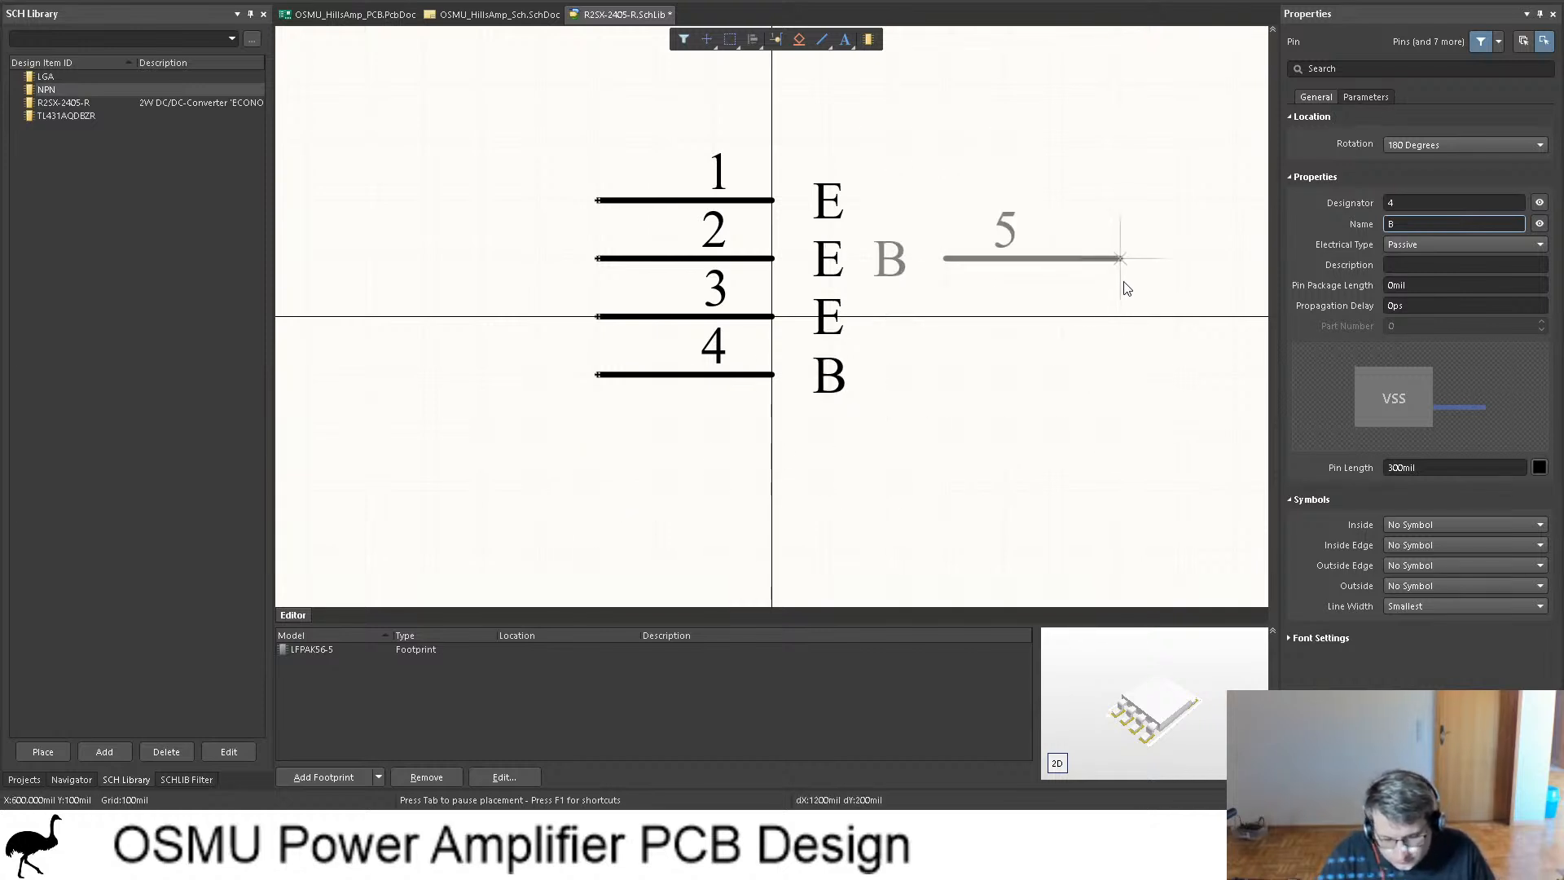
pyautogui.click(1127, 222)
pyautogui.press('Escape')
pyautogui.click(967, 183)
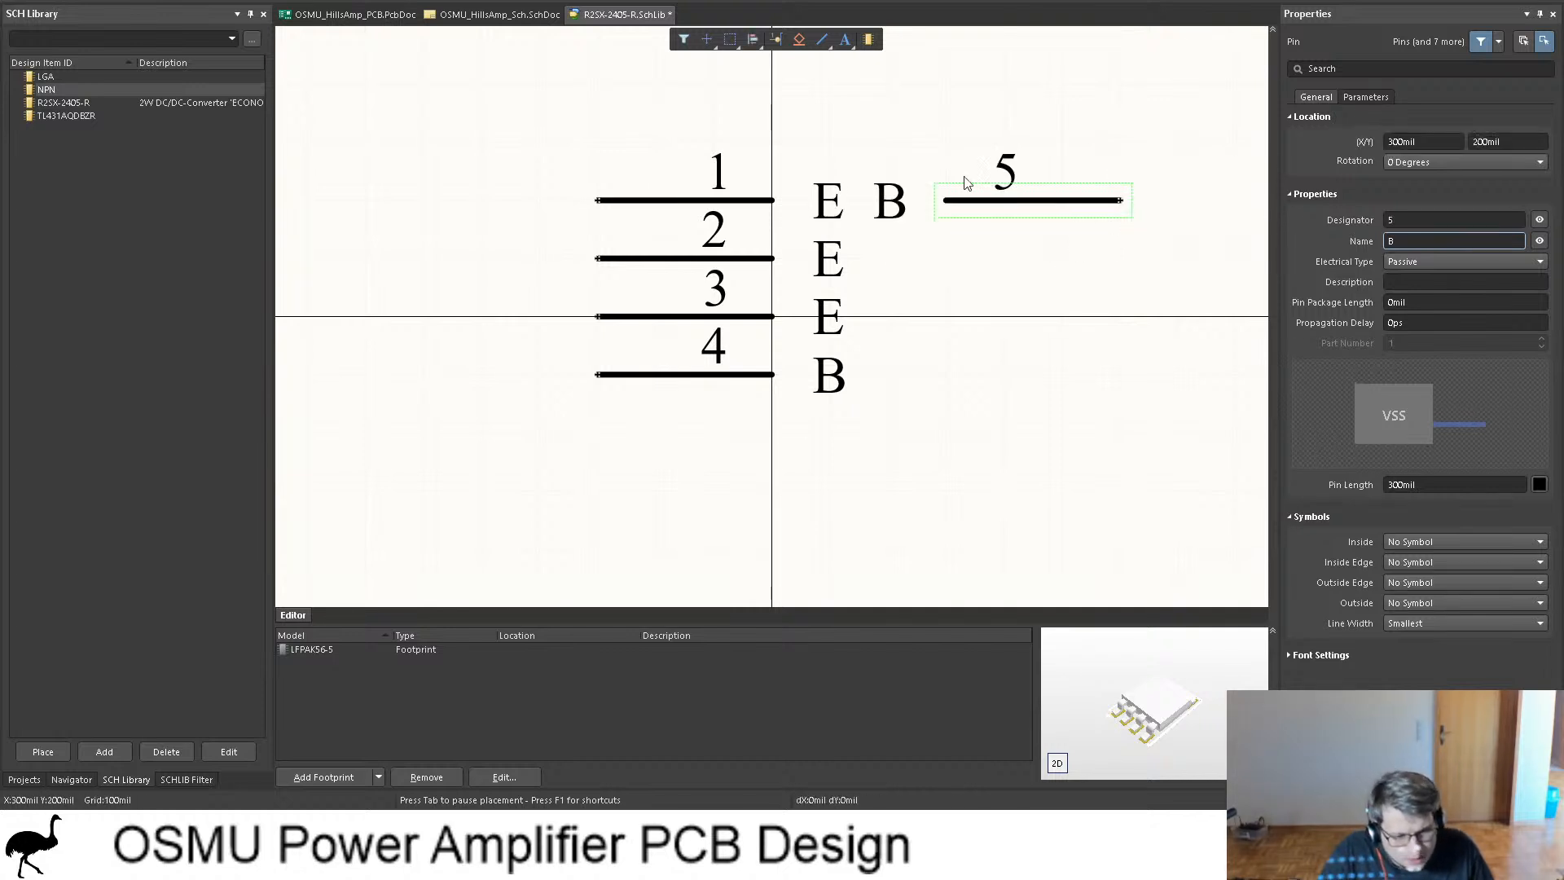
# Step: Preview the LFPAK56-5 footprint of the NPN component in 2D and examine its pad layout
pyautogui.click(334, 647)
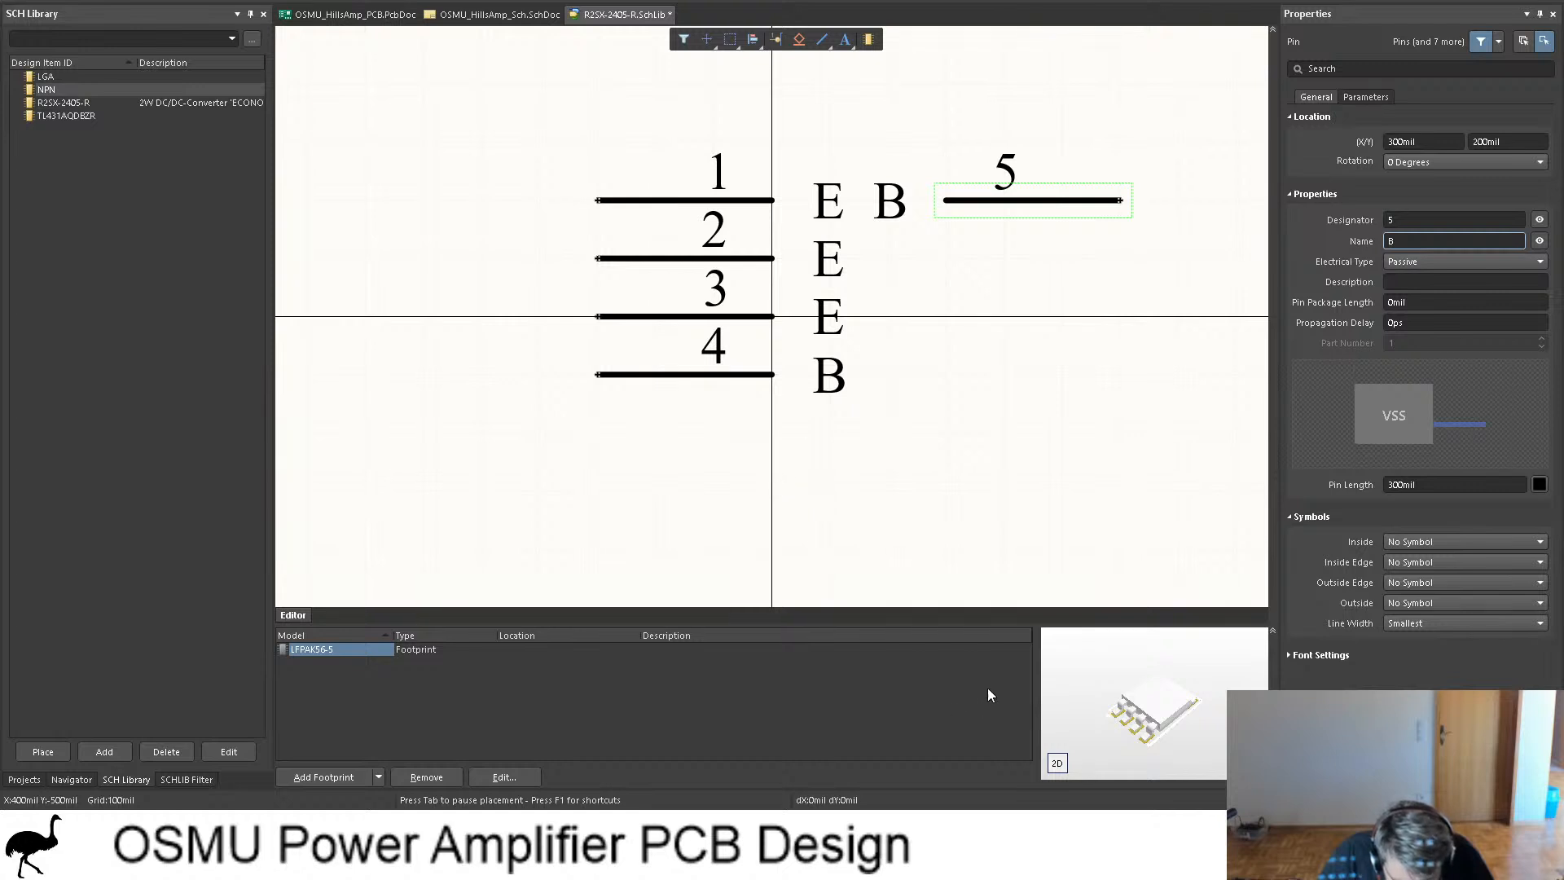
pyautogui.click(1056, 763)
pyautogui.keyDown('ctrl'); pyautogui.scroll(2, 1140, 697); pyautogui.keyUp('ctrl')
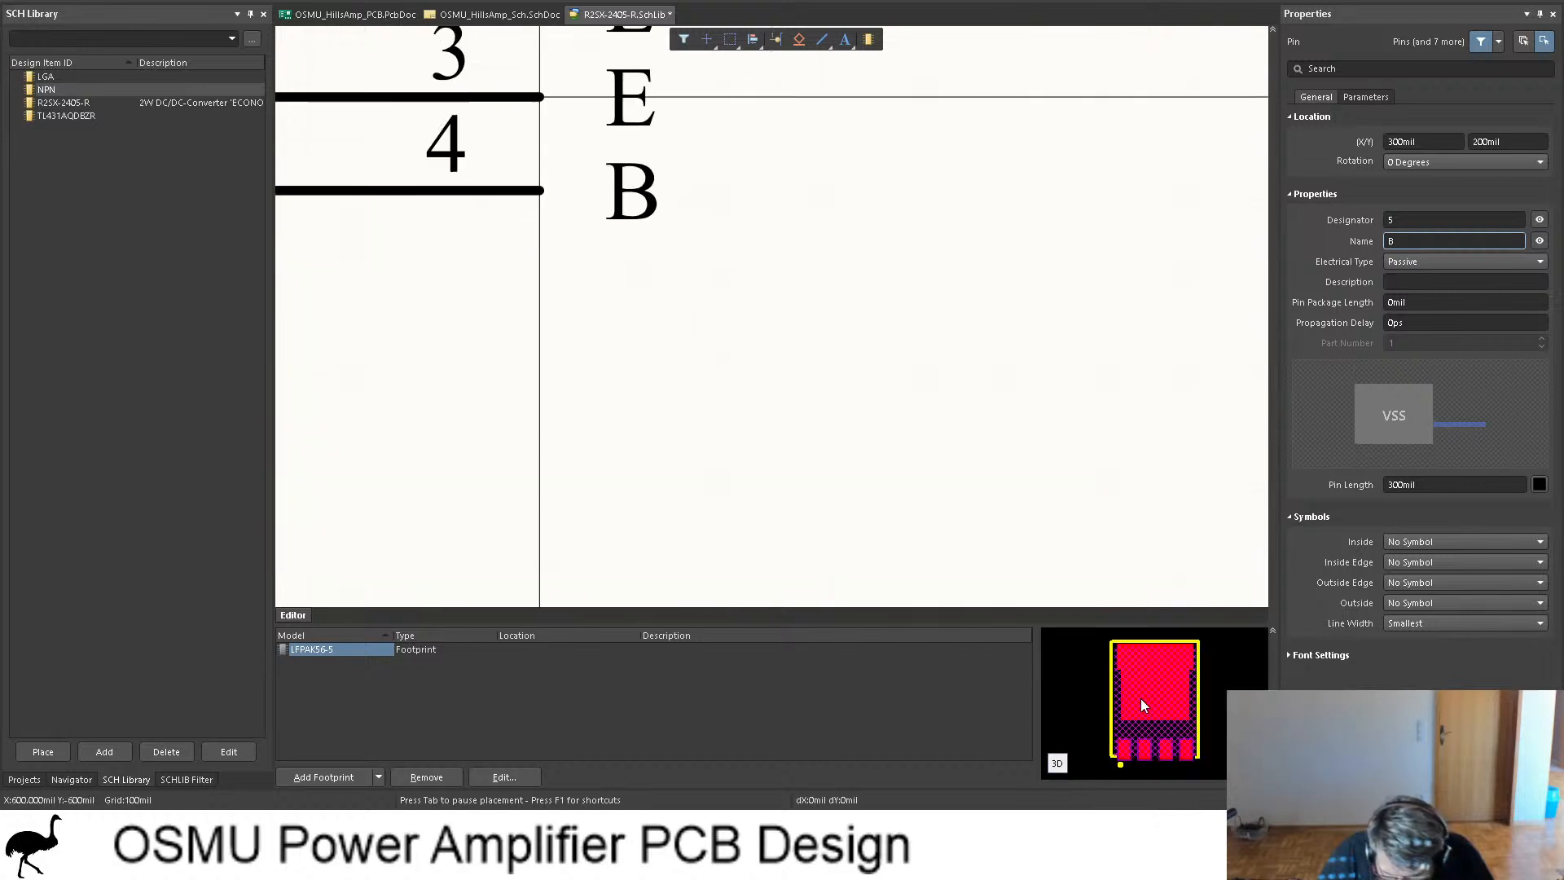
pyautogui.keyDown('ctrl'); pyautogui.scroll(2, 1140, 703); pyautogui.keyUp('ctrl')
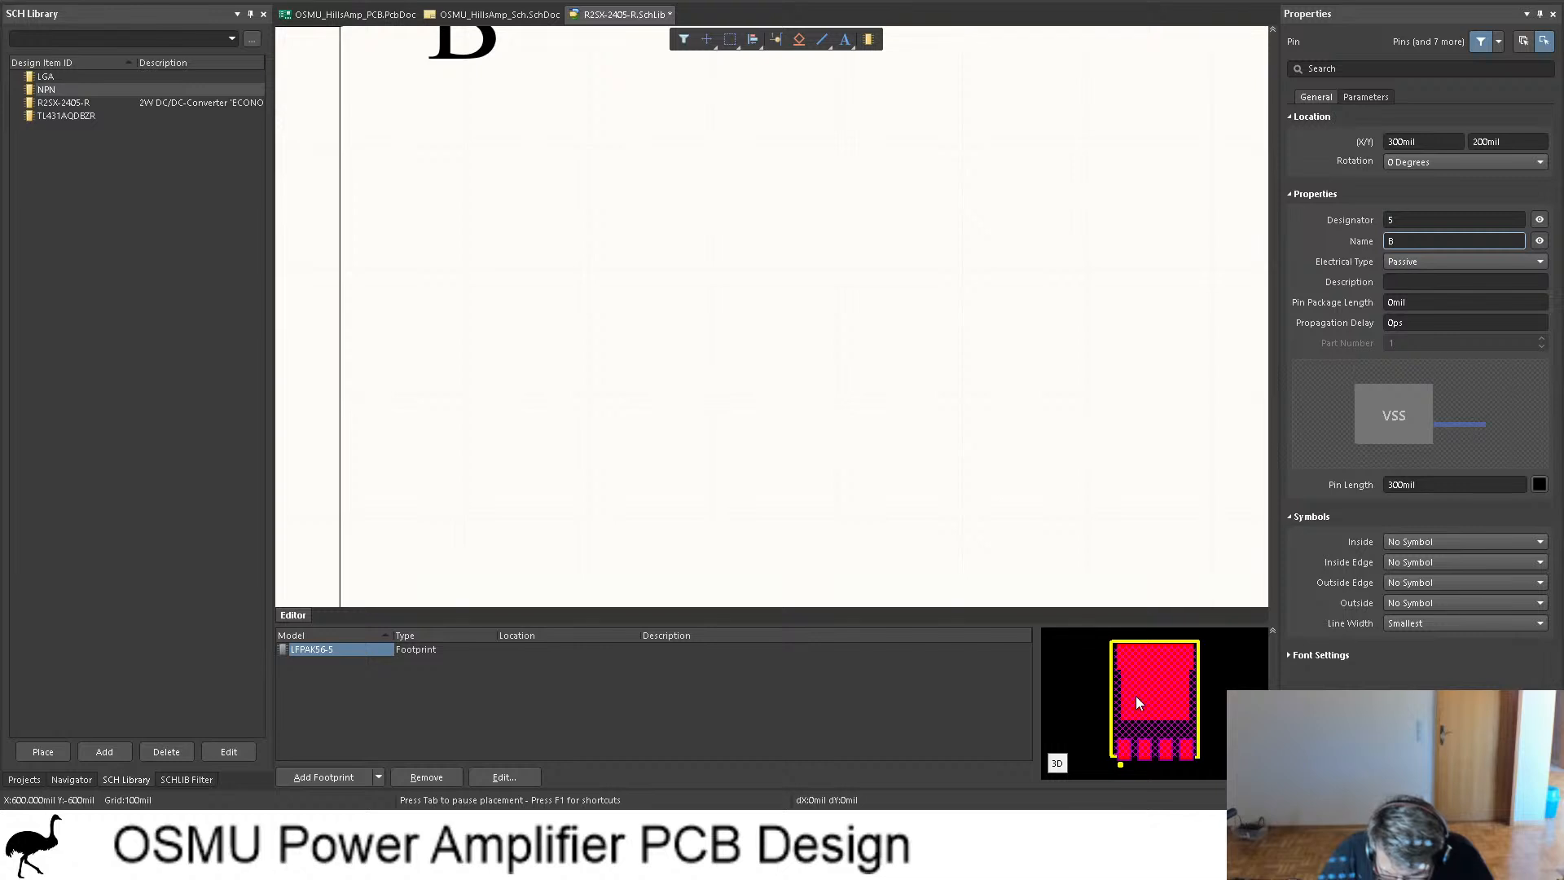
pyautogui.keyDown('shift'); pyautogui.scroll(2, 1150, 699); pyautogui.keyUp('shift')
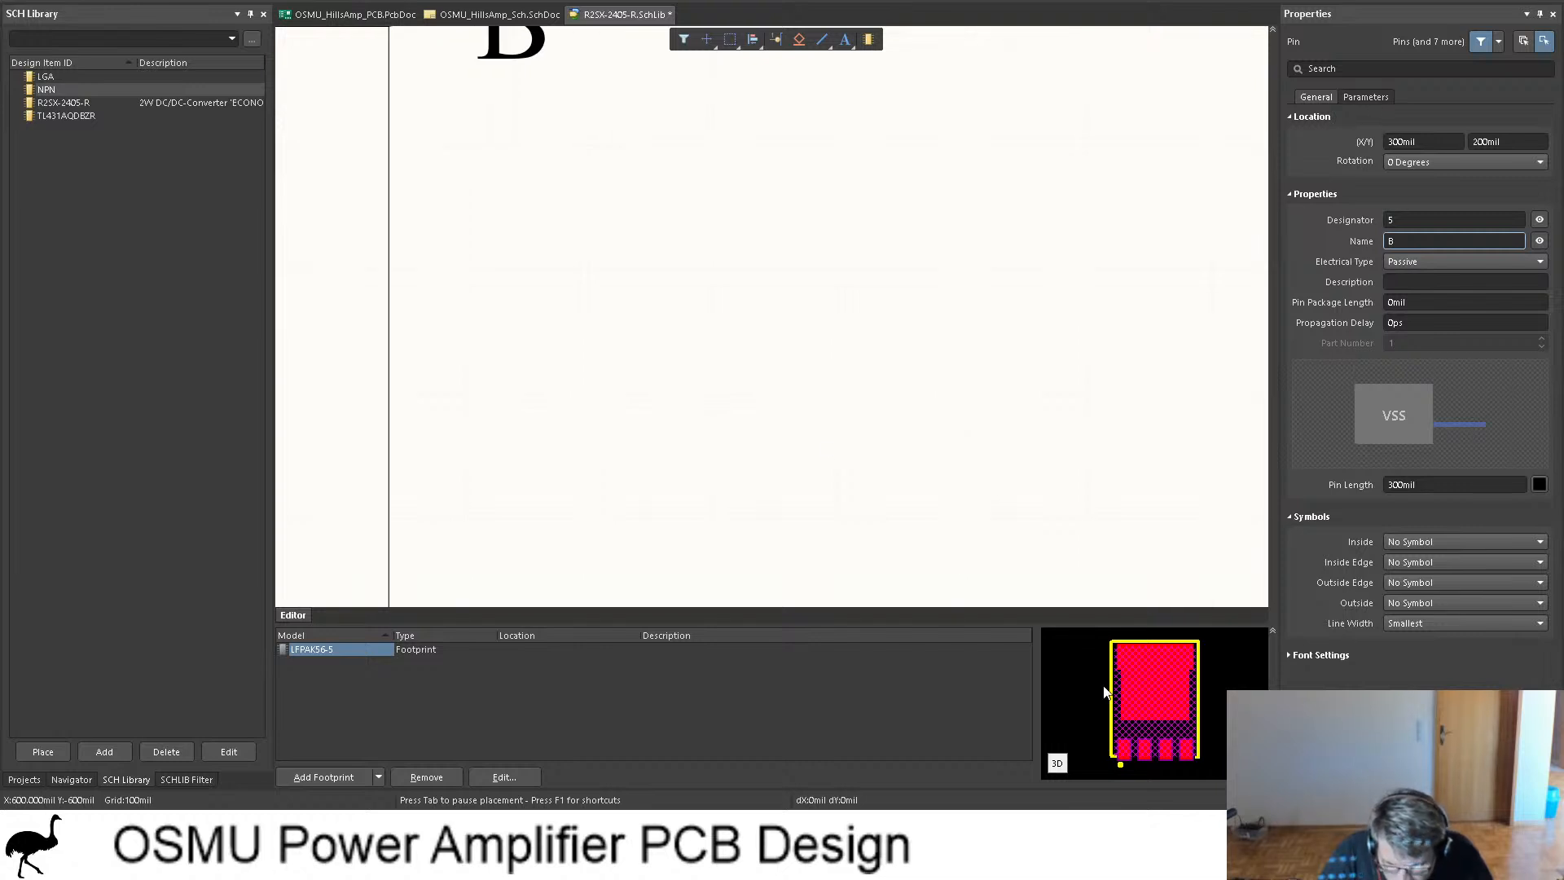
pyautogui.click(736, 244)
pyautogui.keyDown('ctrl'); pyautogui.scroll(-2, 740, 253); pyautogui.keyUp('ctrl')
pyautogui.keyDown('ctrl'); pyautogui.scroll(-3, 737, 273); pyautogui.keyUp('ctrl')
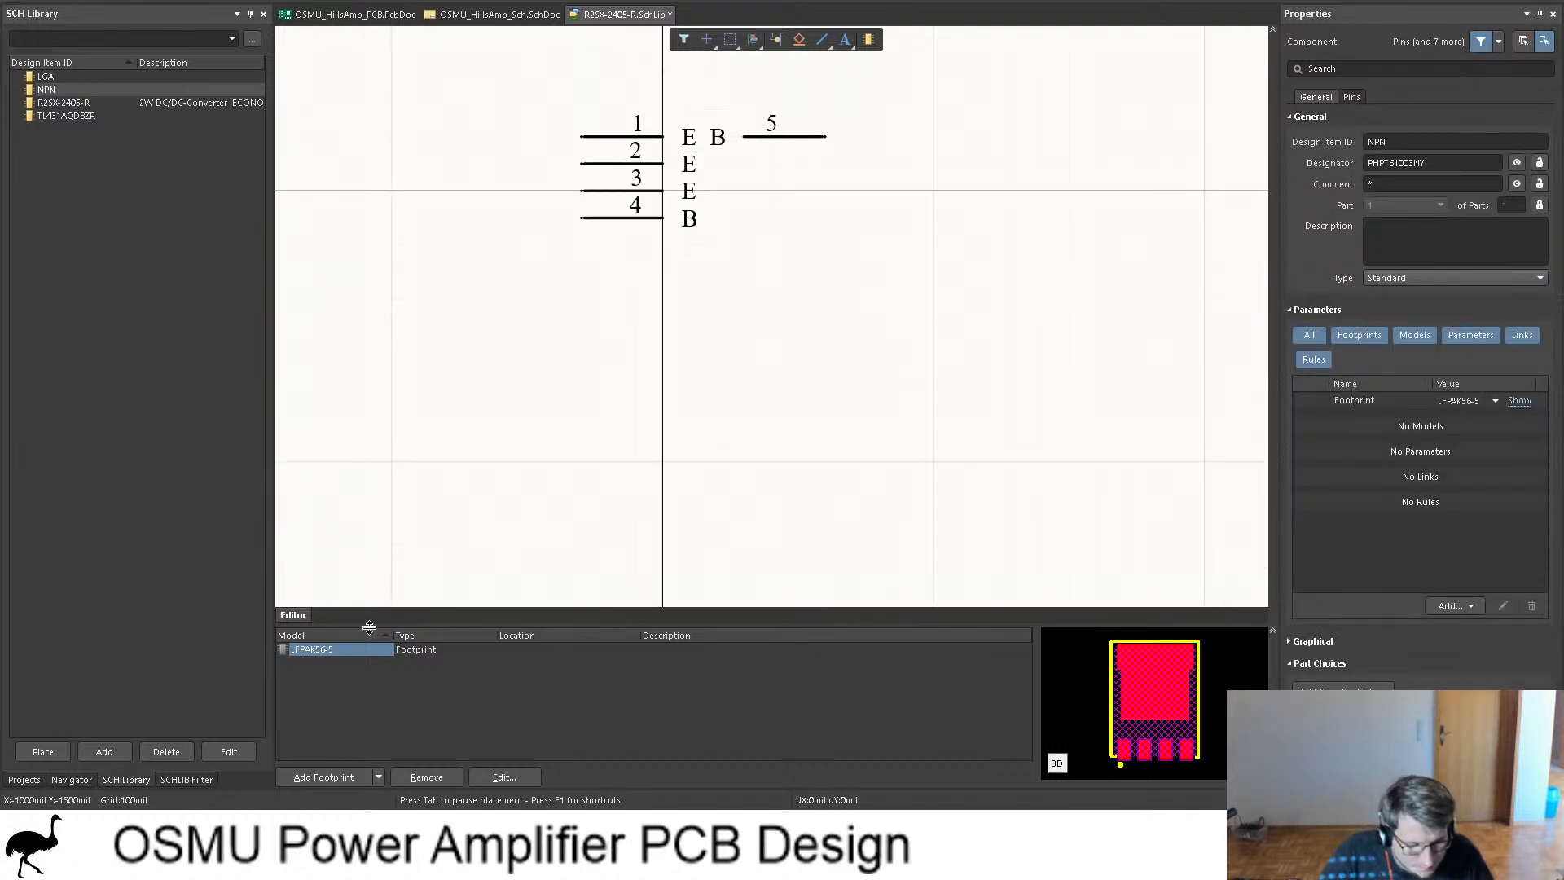
# Step: Examine the pad numbers and net assignments of transistor Q9 on the PCB
pyautogui.click(350, 13)
pyautogui.keyDown('ctrl'); pyautogui.scroll(5, 894, 216); pyautogui.keyUp('ctrl')
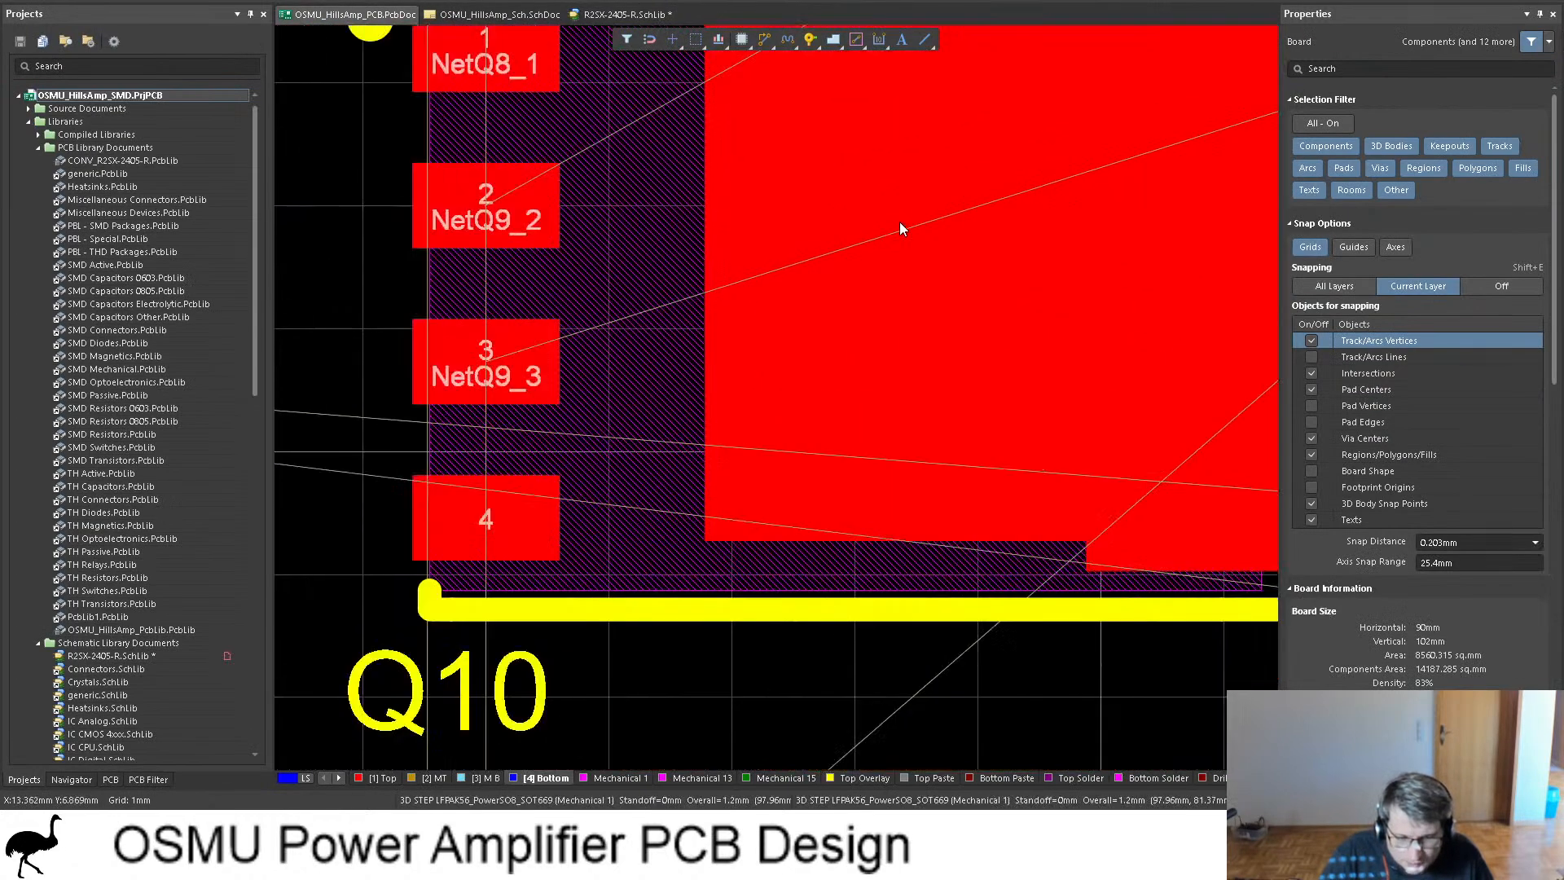
pyautogui.click(899, 222)
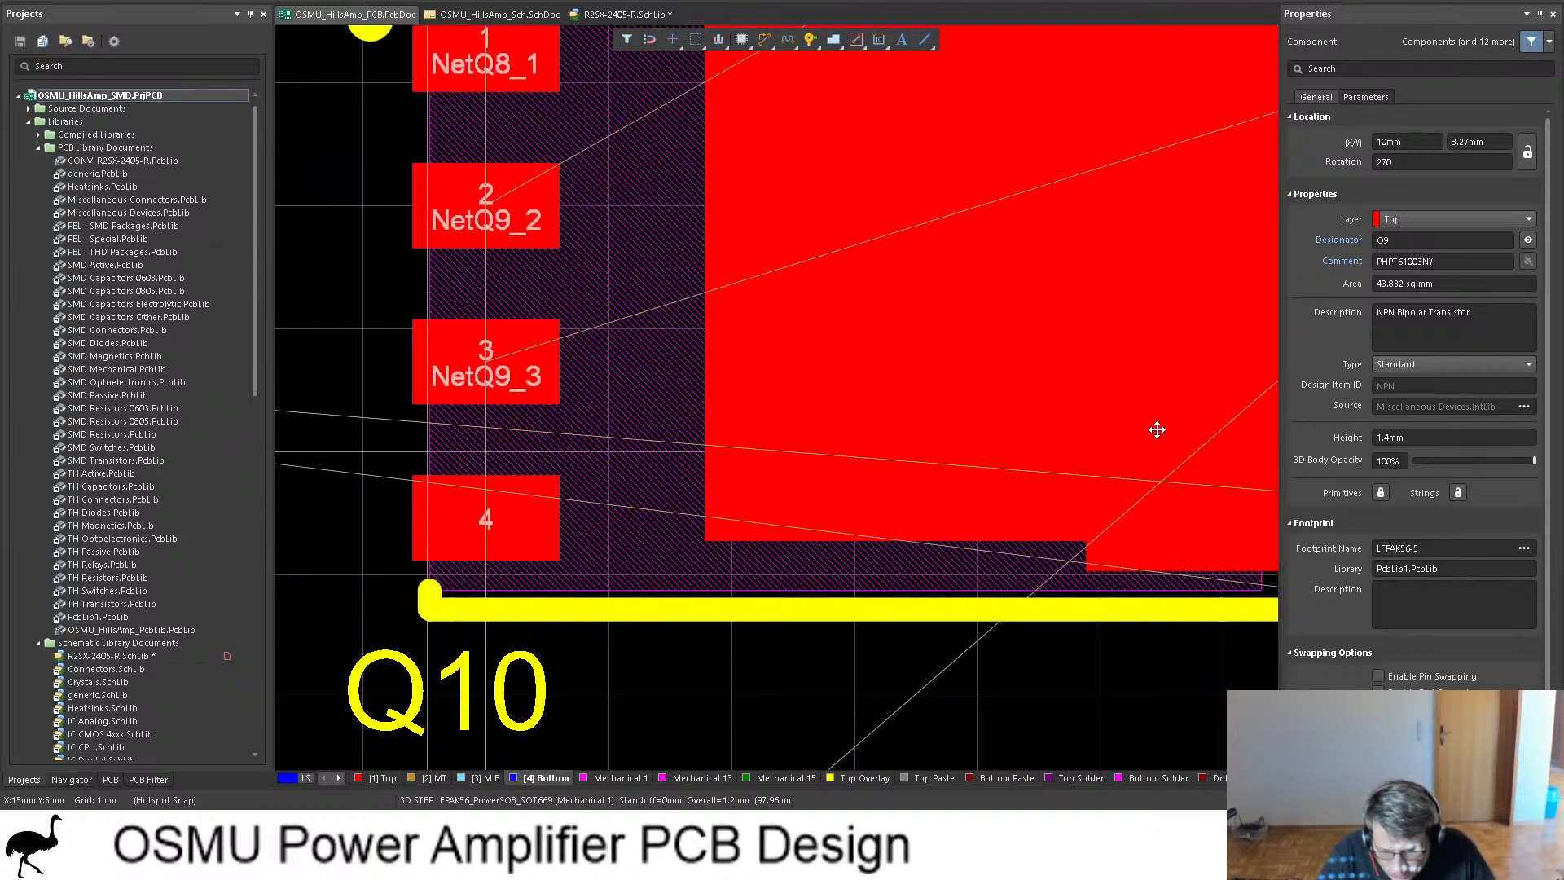
pyautogui.click(1157, 432)
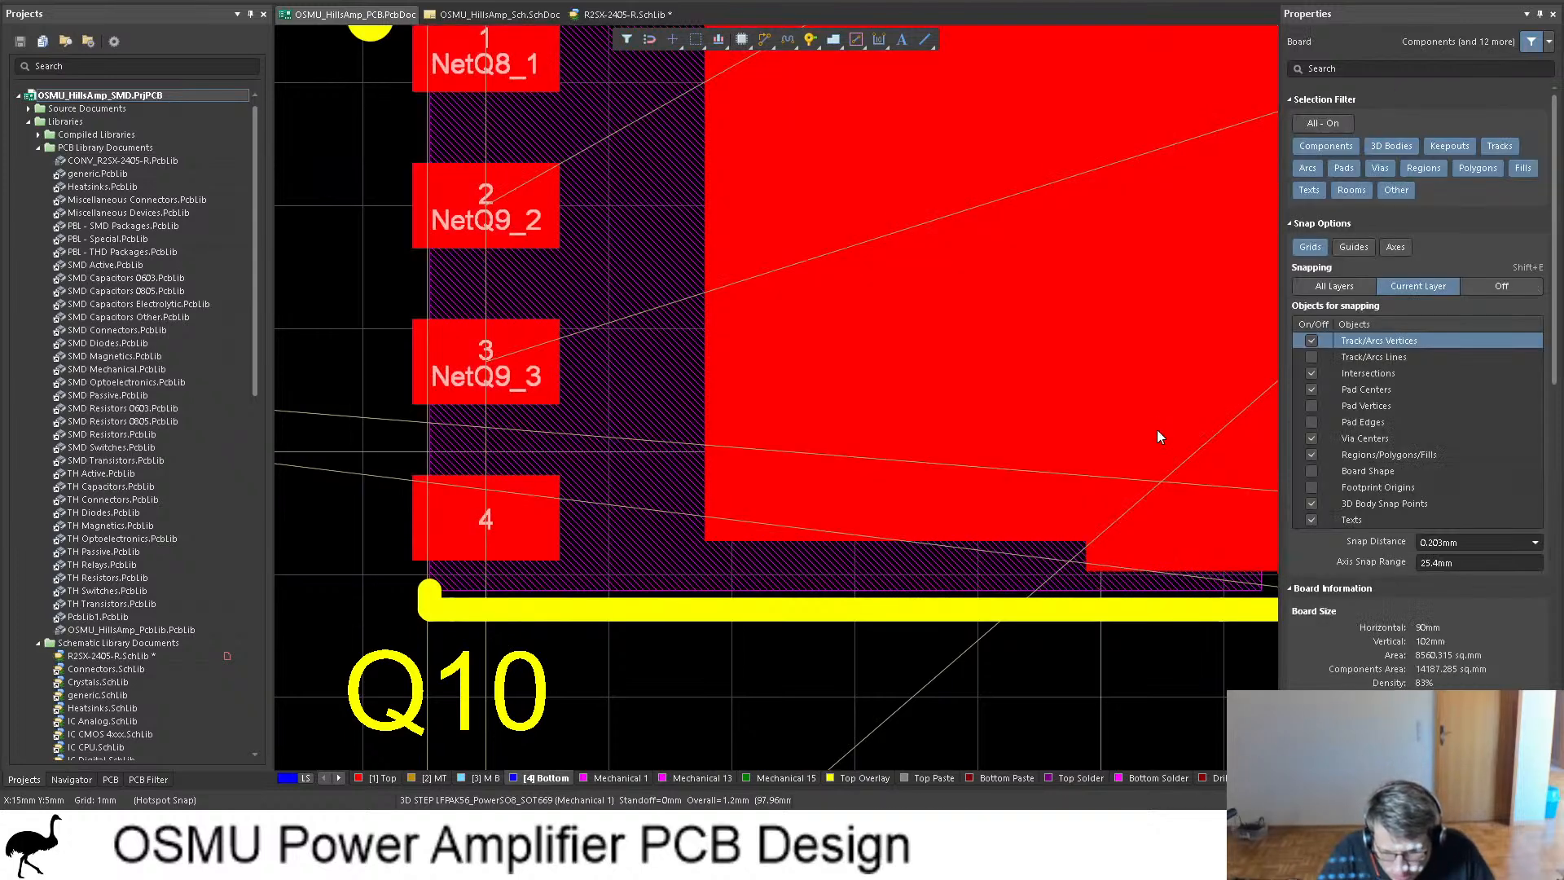
pyautogui.click(1053, 393)
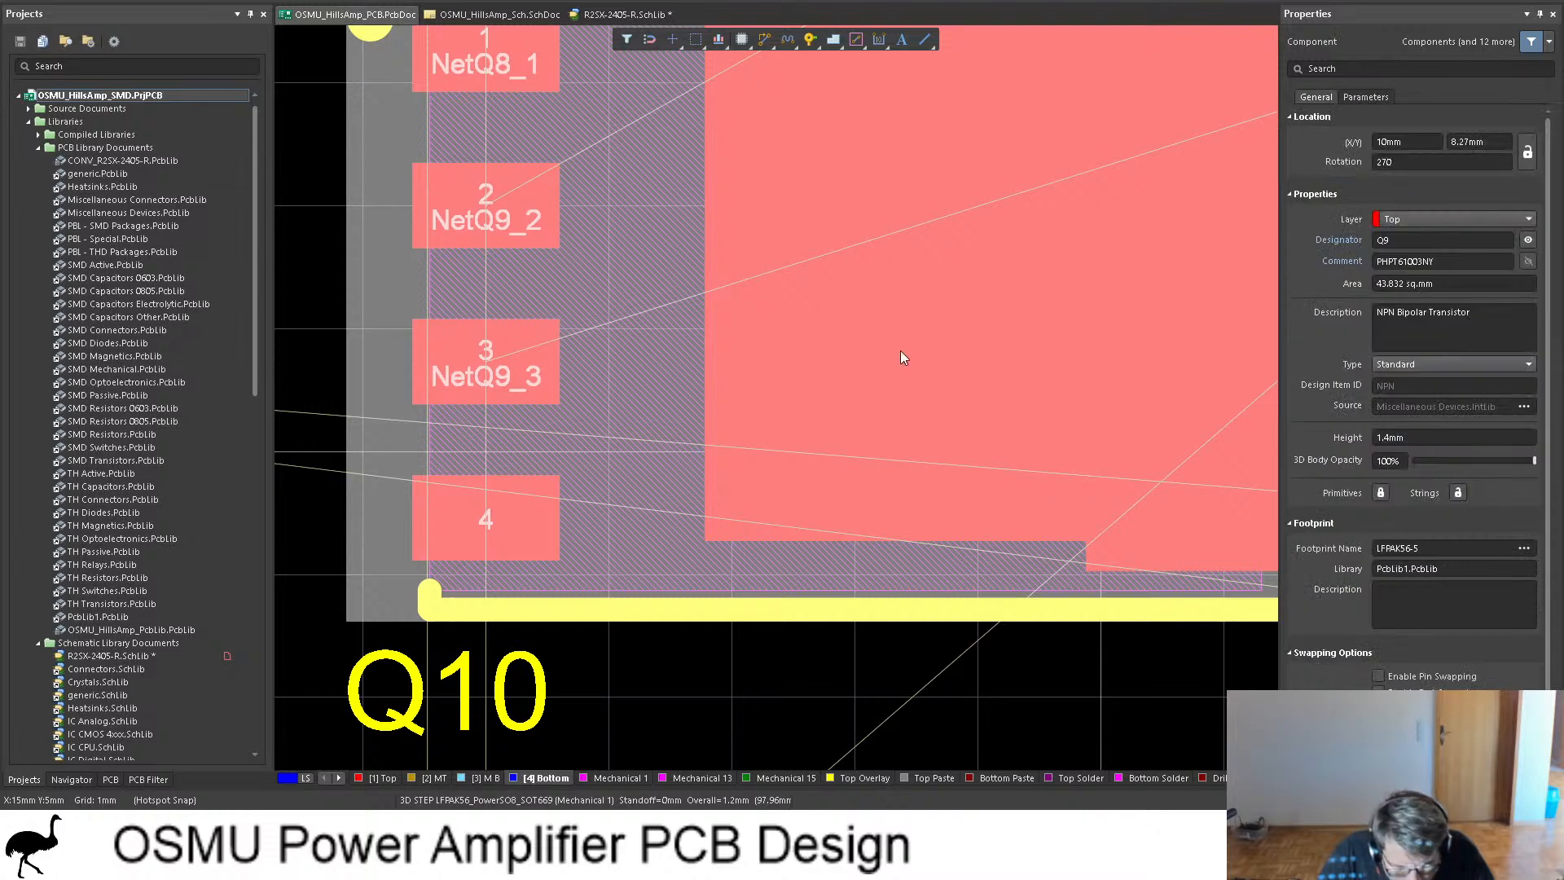
pyautogui.click(977, 280)
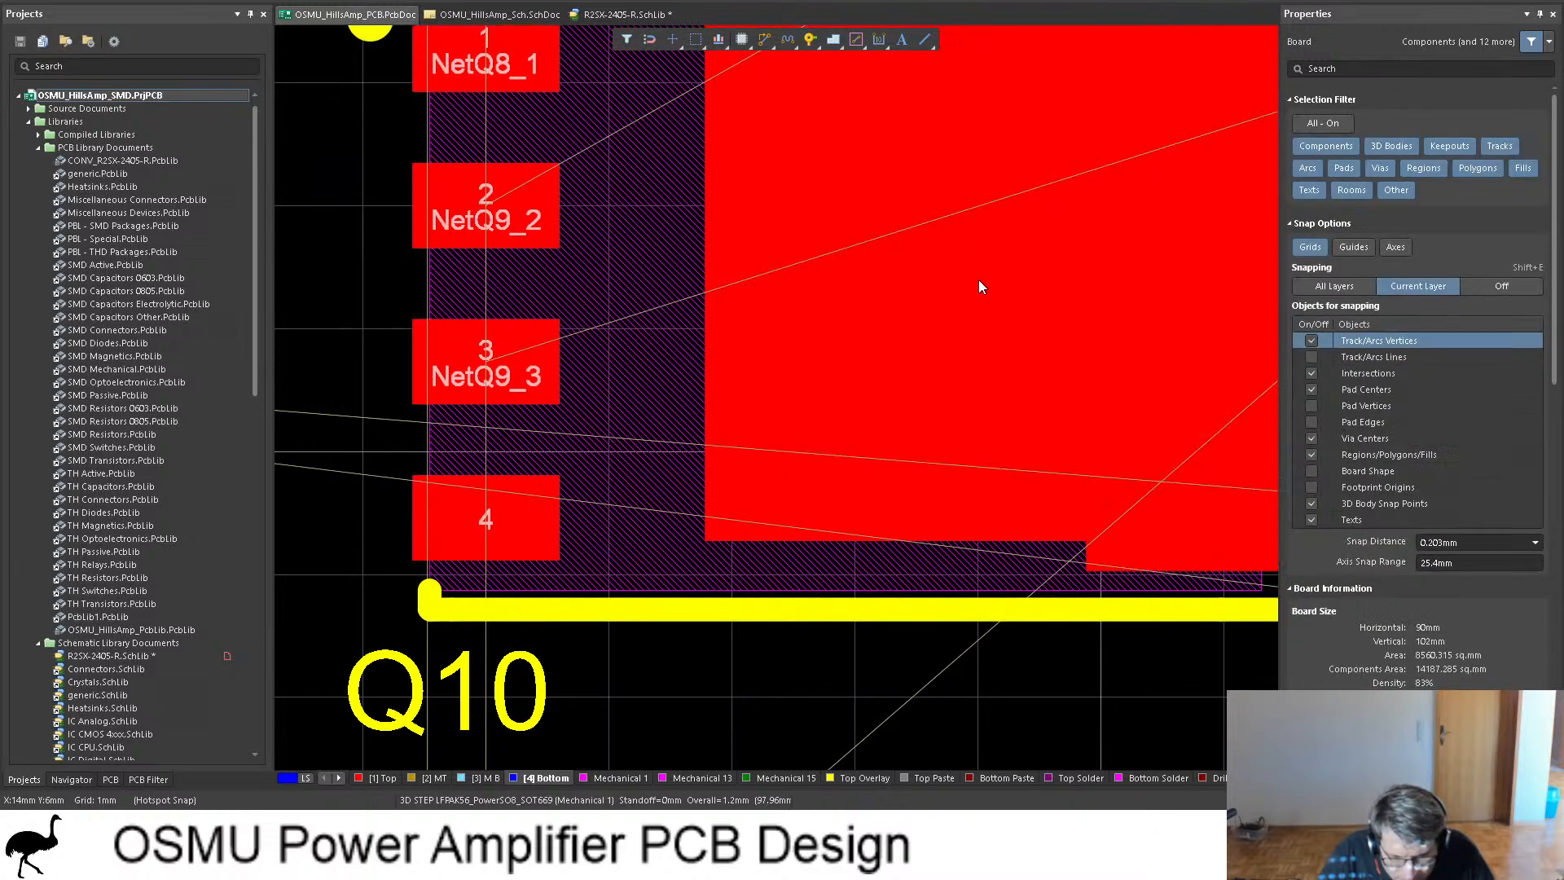
pyautogui.click(864, 279)
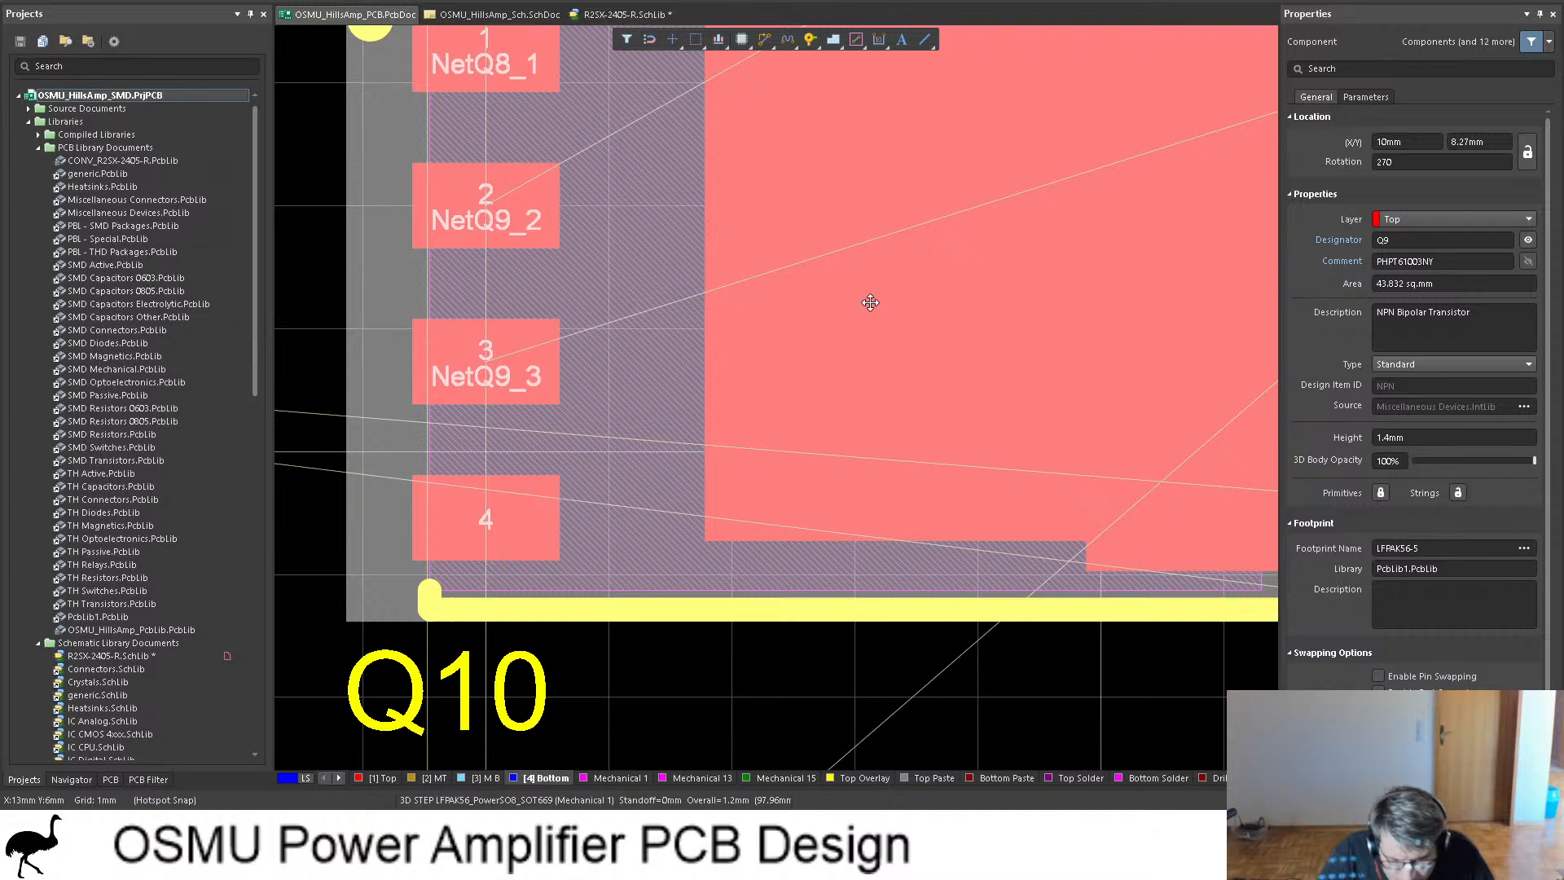
pyautogui.keyDown('ctrl'); pyautogui.scroll(-4, 780, 321); pyautogui.keyUp('ctrl')
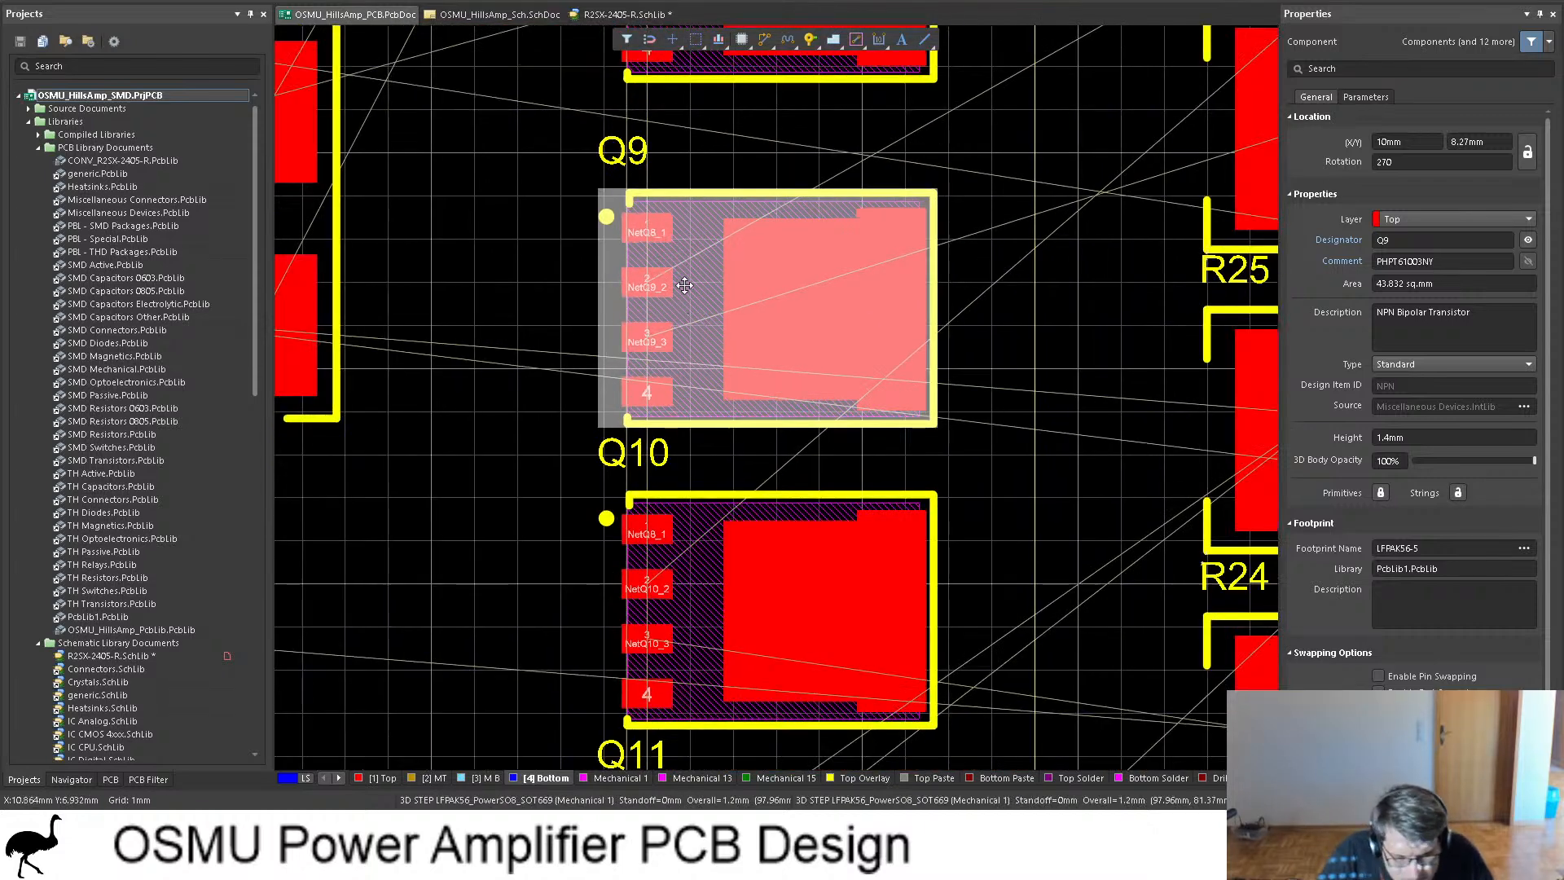
# Step: Examine the symbol and connections of transistor Q10 in the schematic as a reference for the pin arrangement
pyautogui.click(619, 15)
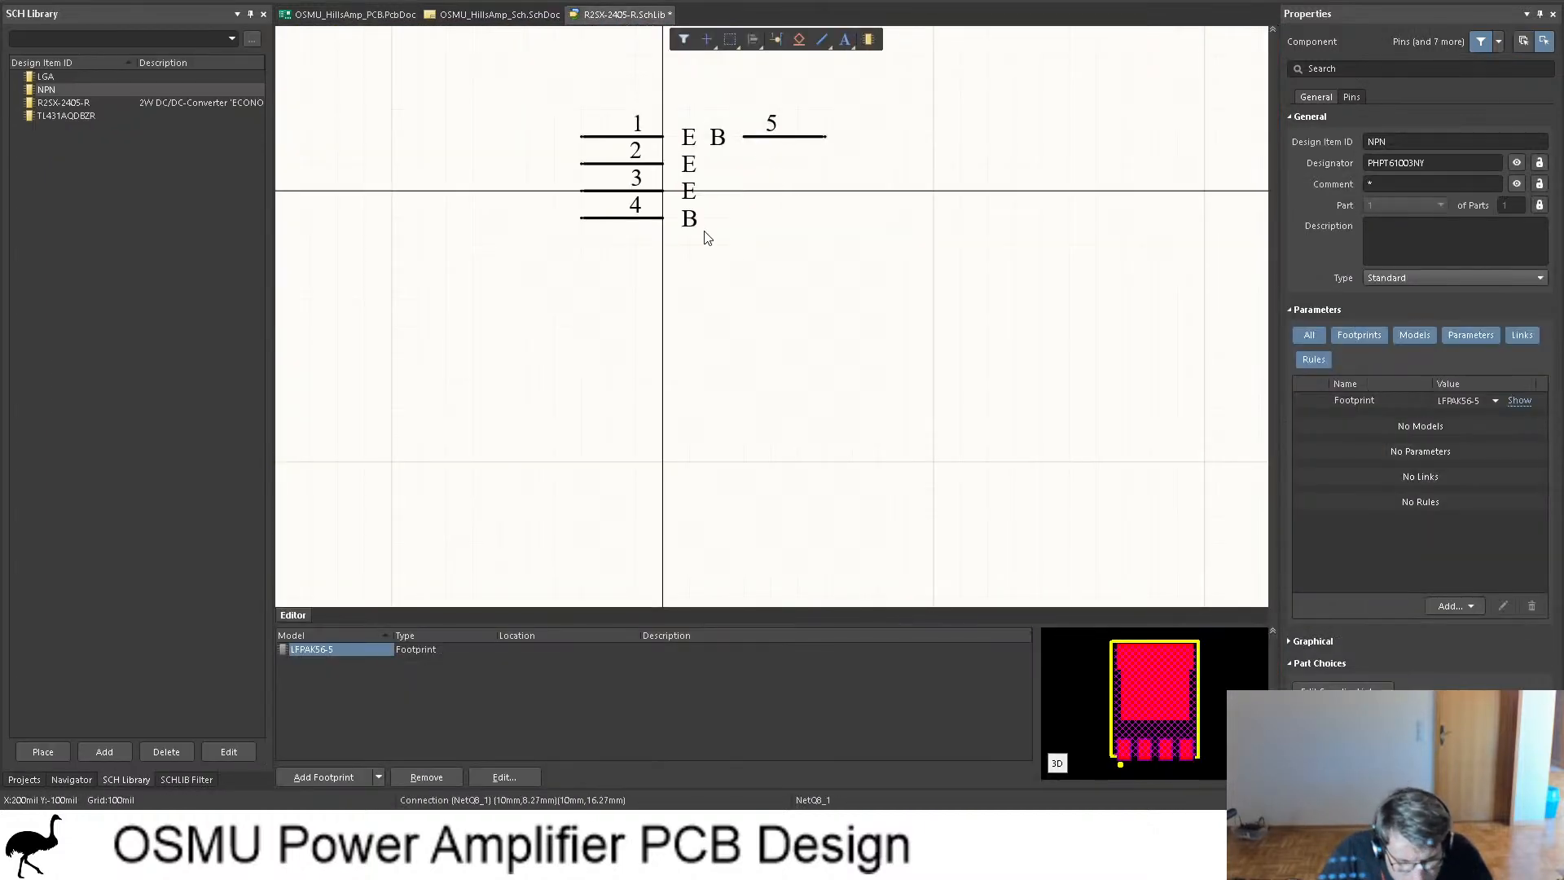
pyautogui.click(473, 16)
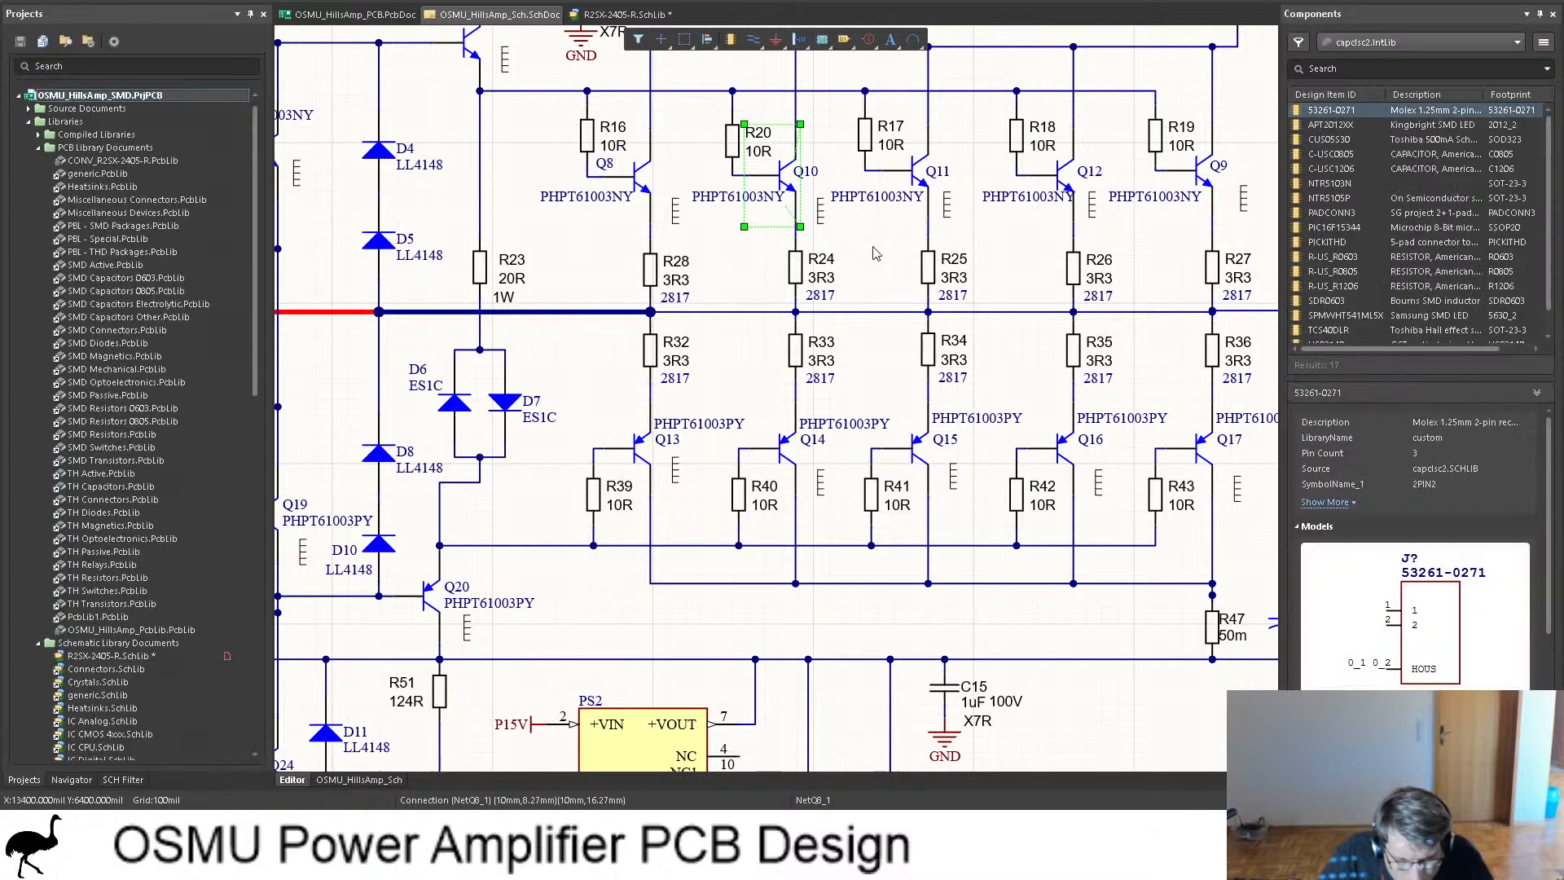
pyautogui.click(873, 246)
pyautogui.keyDown('ctrl'); pyautogui.scroll(4, 782, 157); pyautogui.keyUp('ctrl')
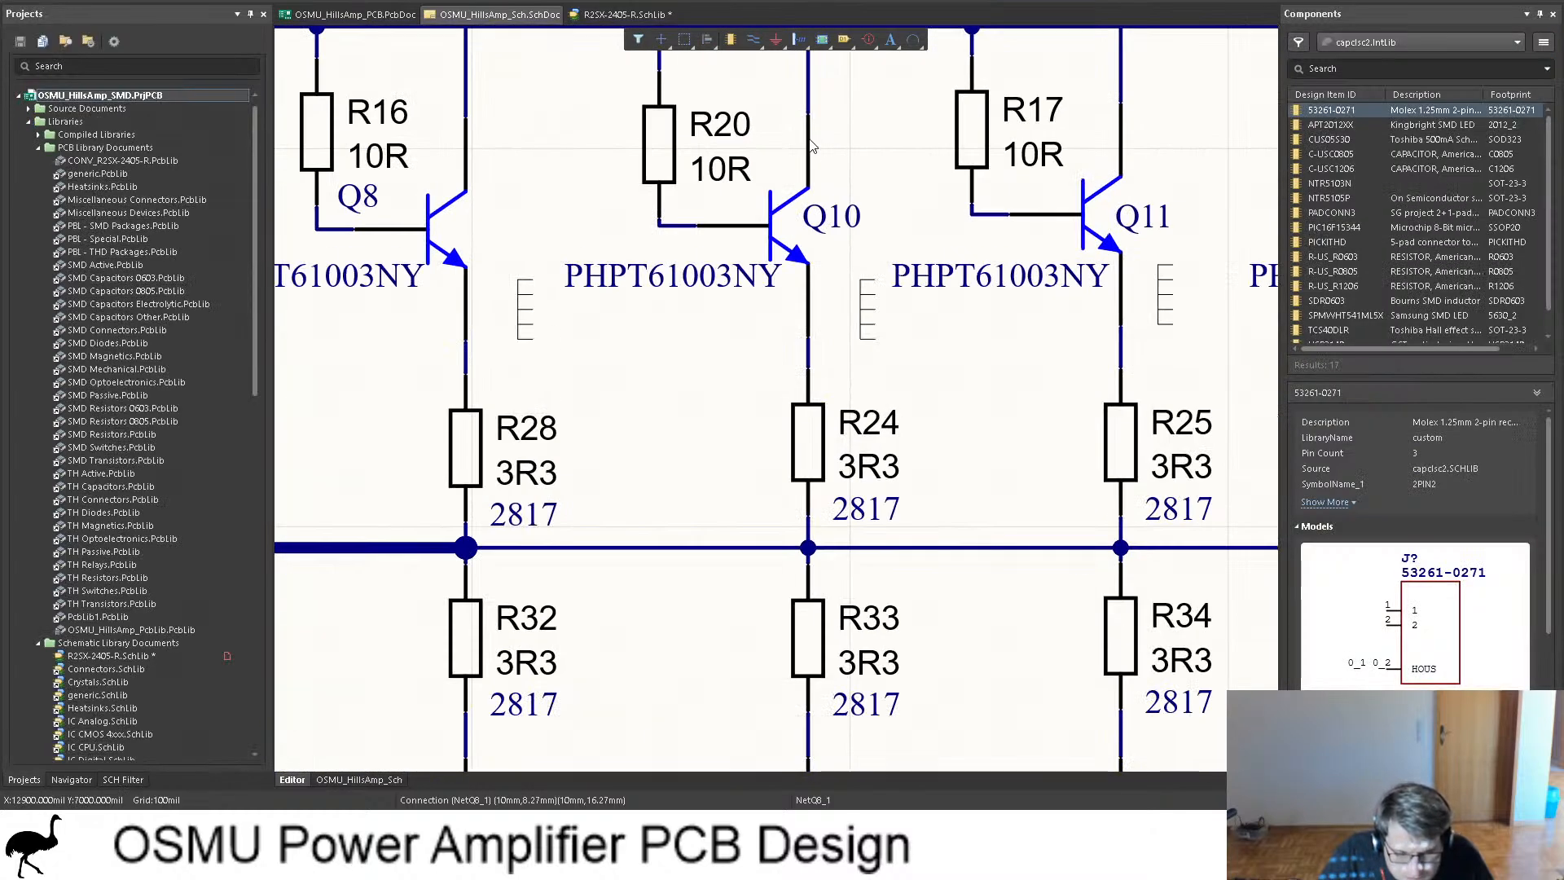
pyautogui.click(809, 138)
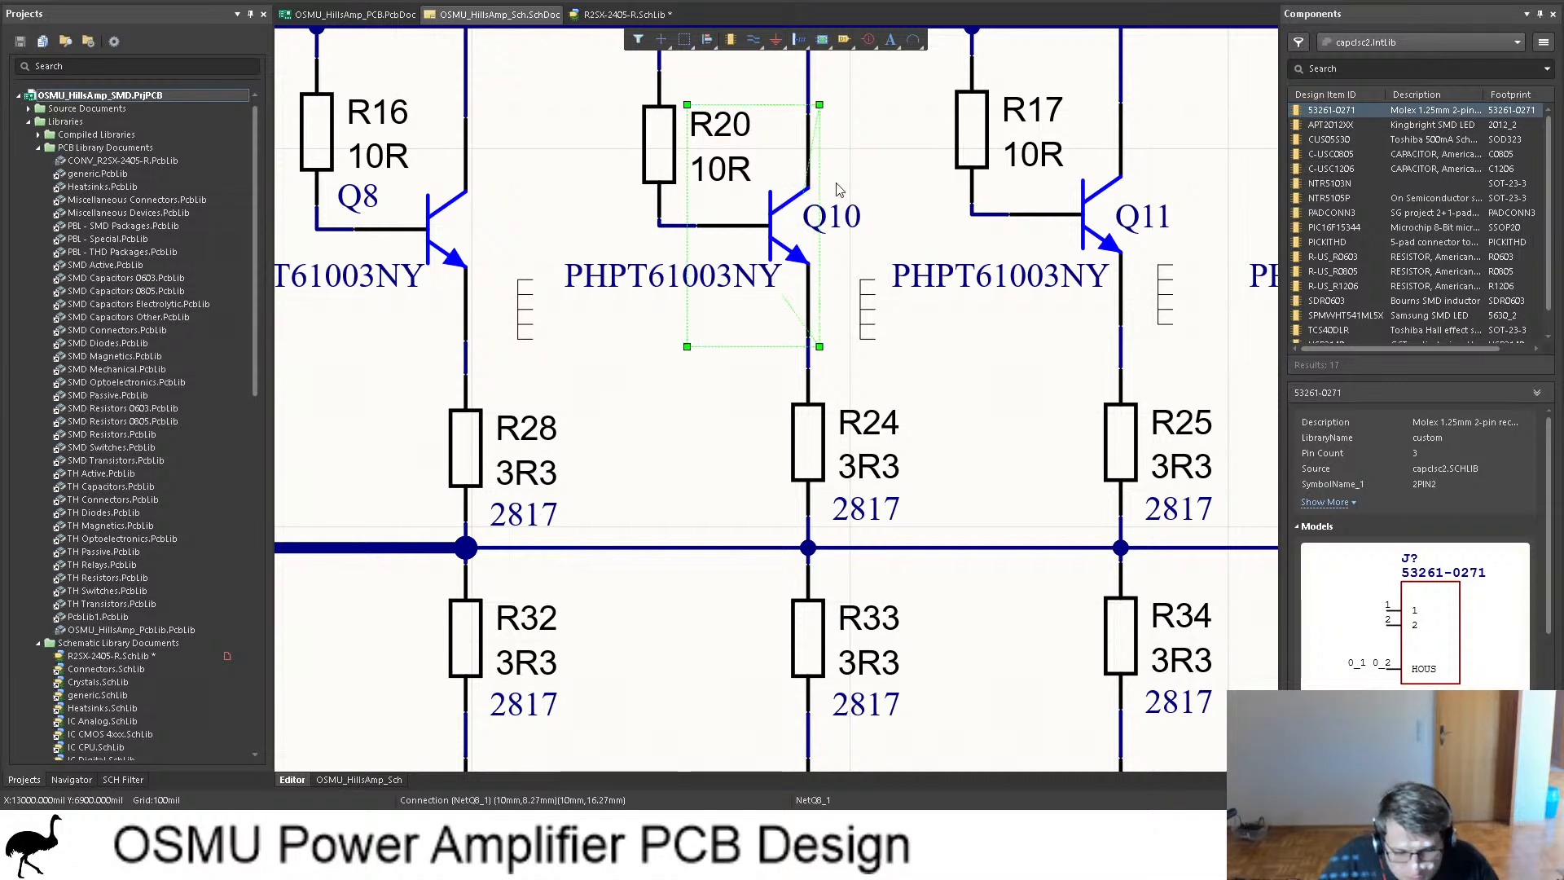
pyautogui.click(881, 158)
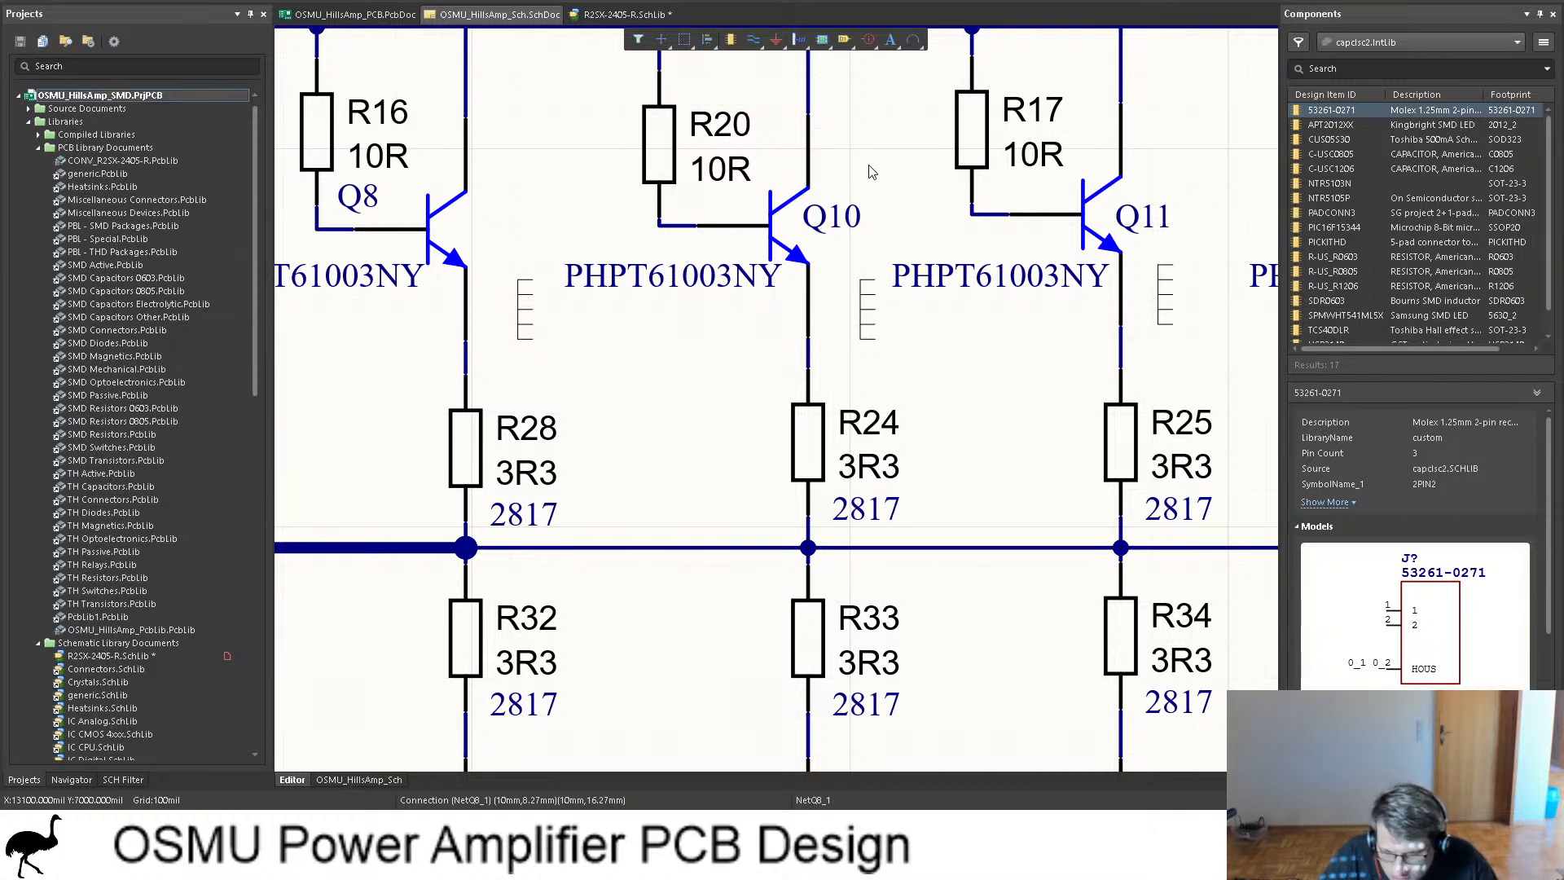
pyautogui.scroll(-4, 1436, 501)
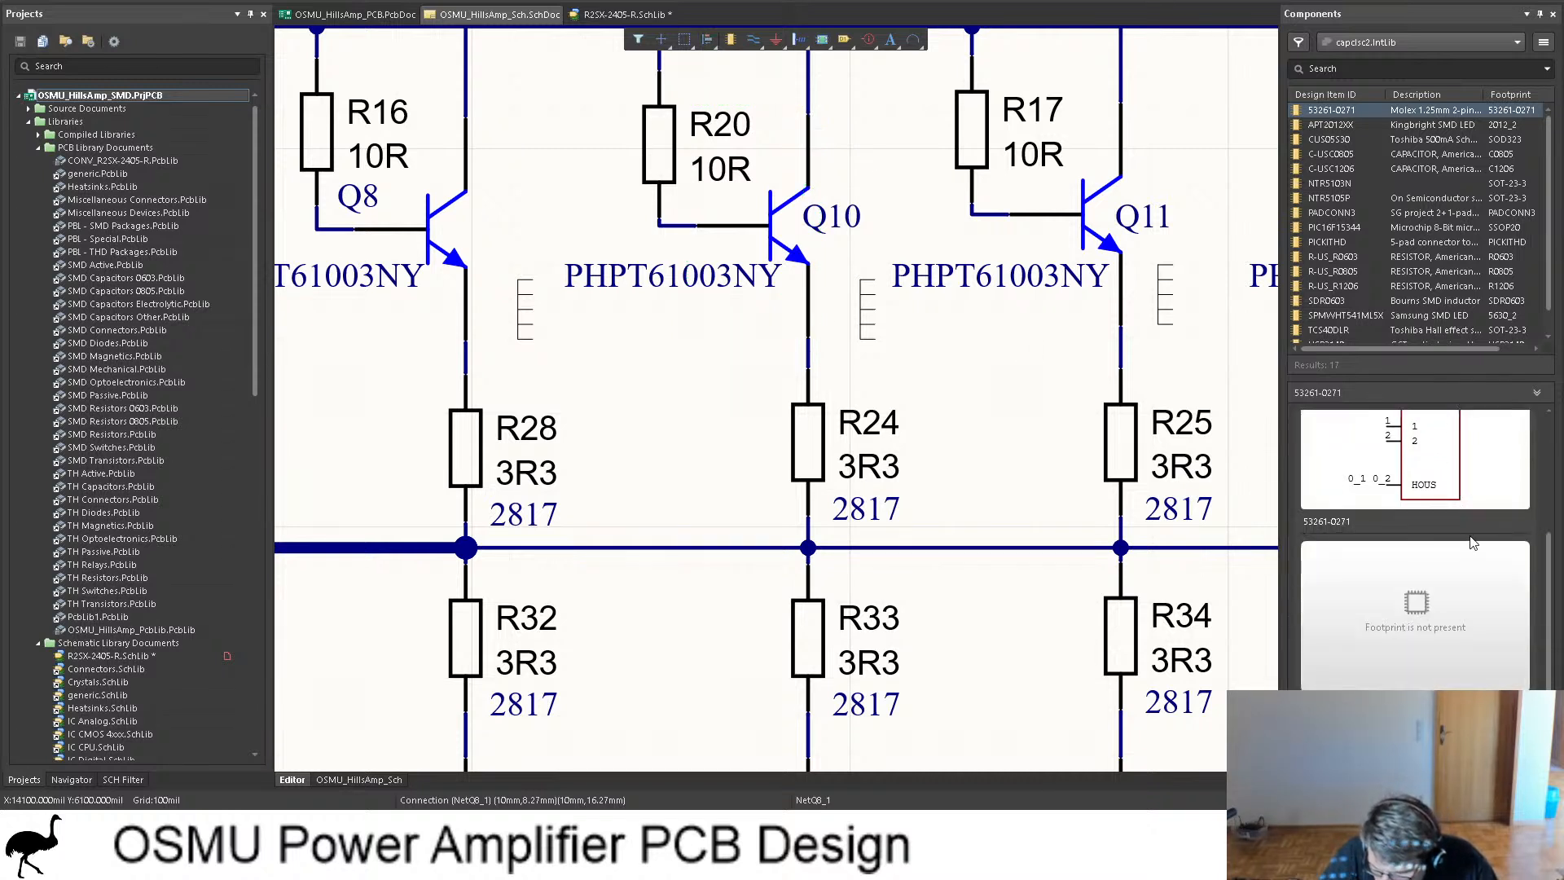
pyautogui.scroll(4, 1471, 540)
# Step: Rearrange the NPN pins: rotate pin 5 to 90 degrees at the top, pins 1 to 3 to 270 degrees below, and move pin 4 onto the horizontal axis
pyautogui.click(619, 14)
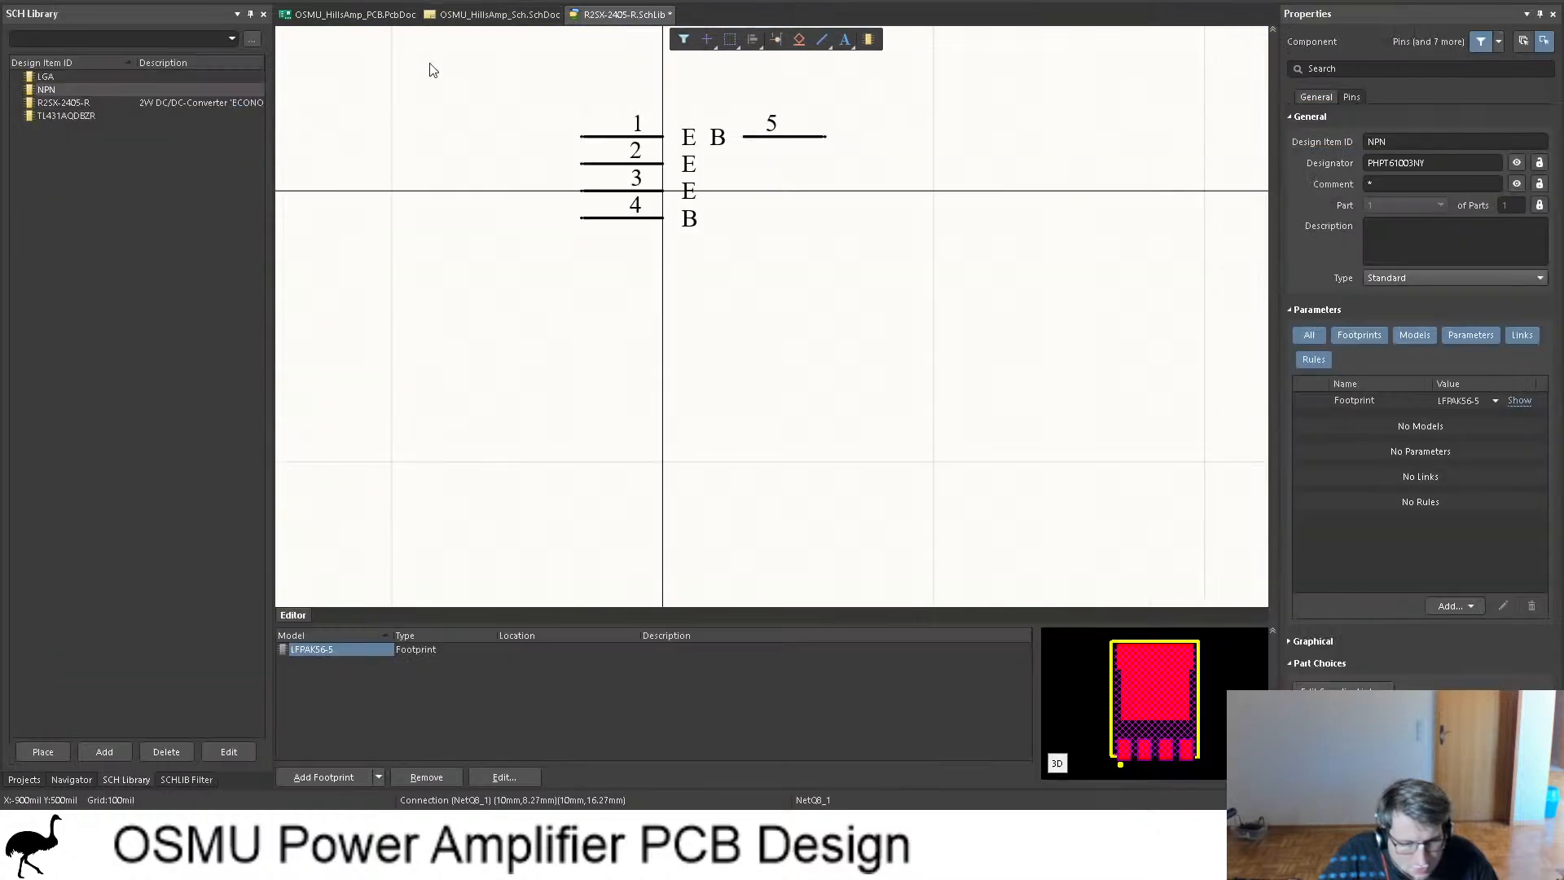
pyautogui.moveTo(786, 139)
pyautogui.mouseDown()
pyautogui.moveTo(817, 74)
pyautogui.moveTo(747, 41)
pyautogui.moveTo(738, 74)
pyautogui.mouseUp()
pyautogui.press('space')
pyautogui.moveTo(663, 208); pyautogui.dragTo(697, 286)
pyautogui.press('space')
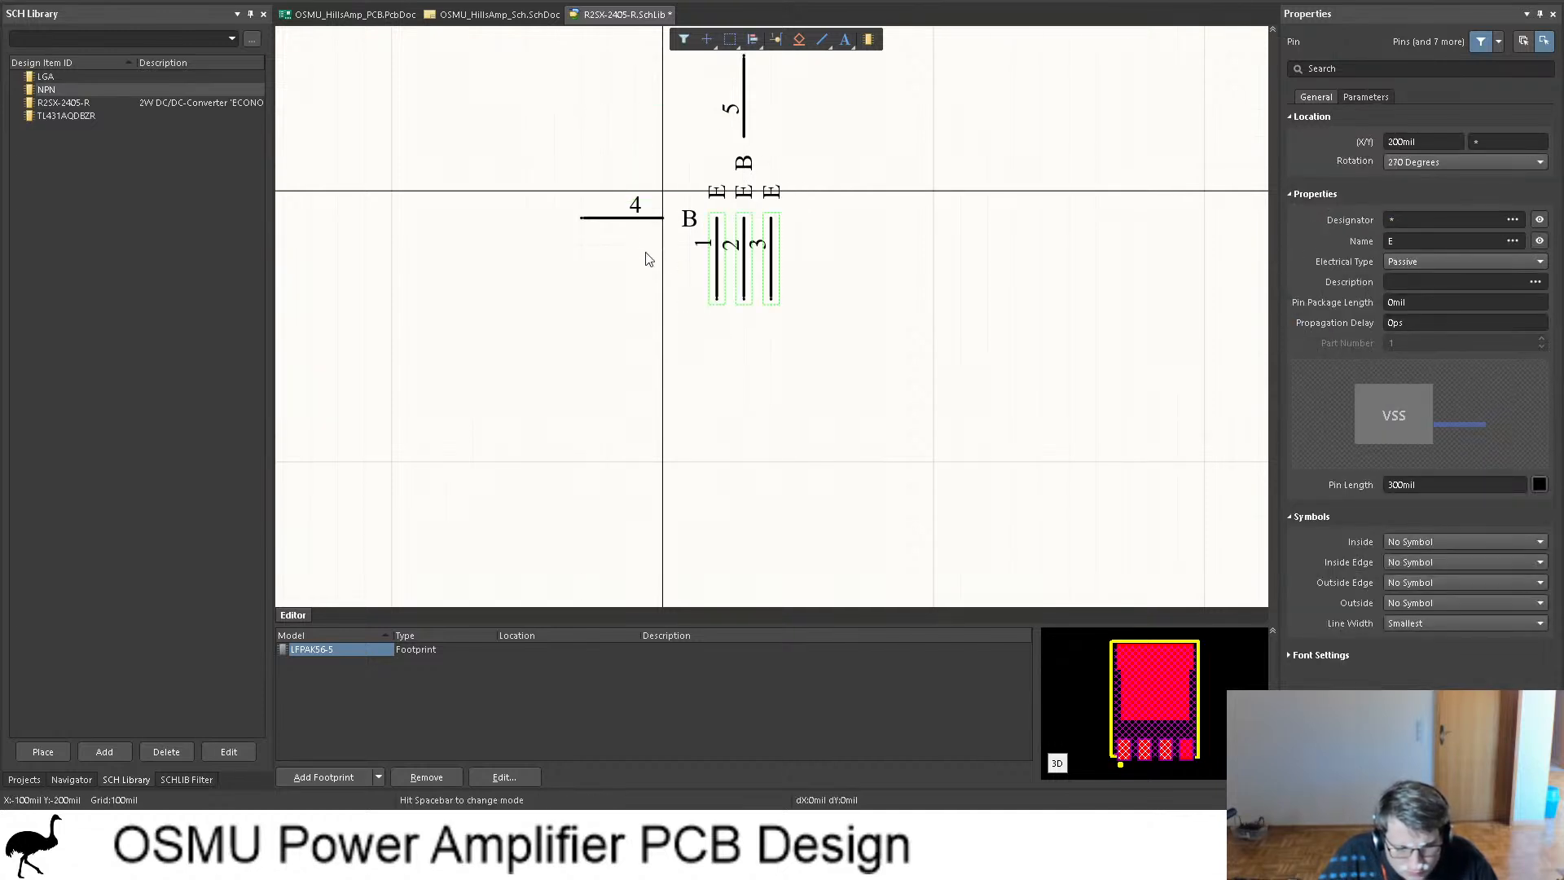
pyautogui.moveTo(592, 214)
pyautogui.mouseDown()
pyautogui.moveTo(589, 198)
pyautogui.moveTo(569, 203)
pyautogui.mouseUp()
# Step: Rename pin 5 to C and save the schematic library
pyautogui.click(747, 133)
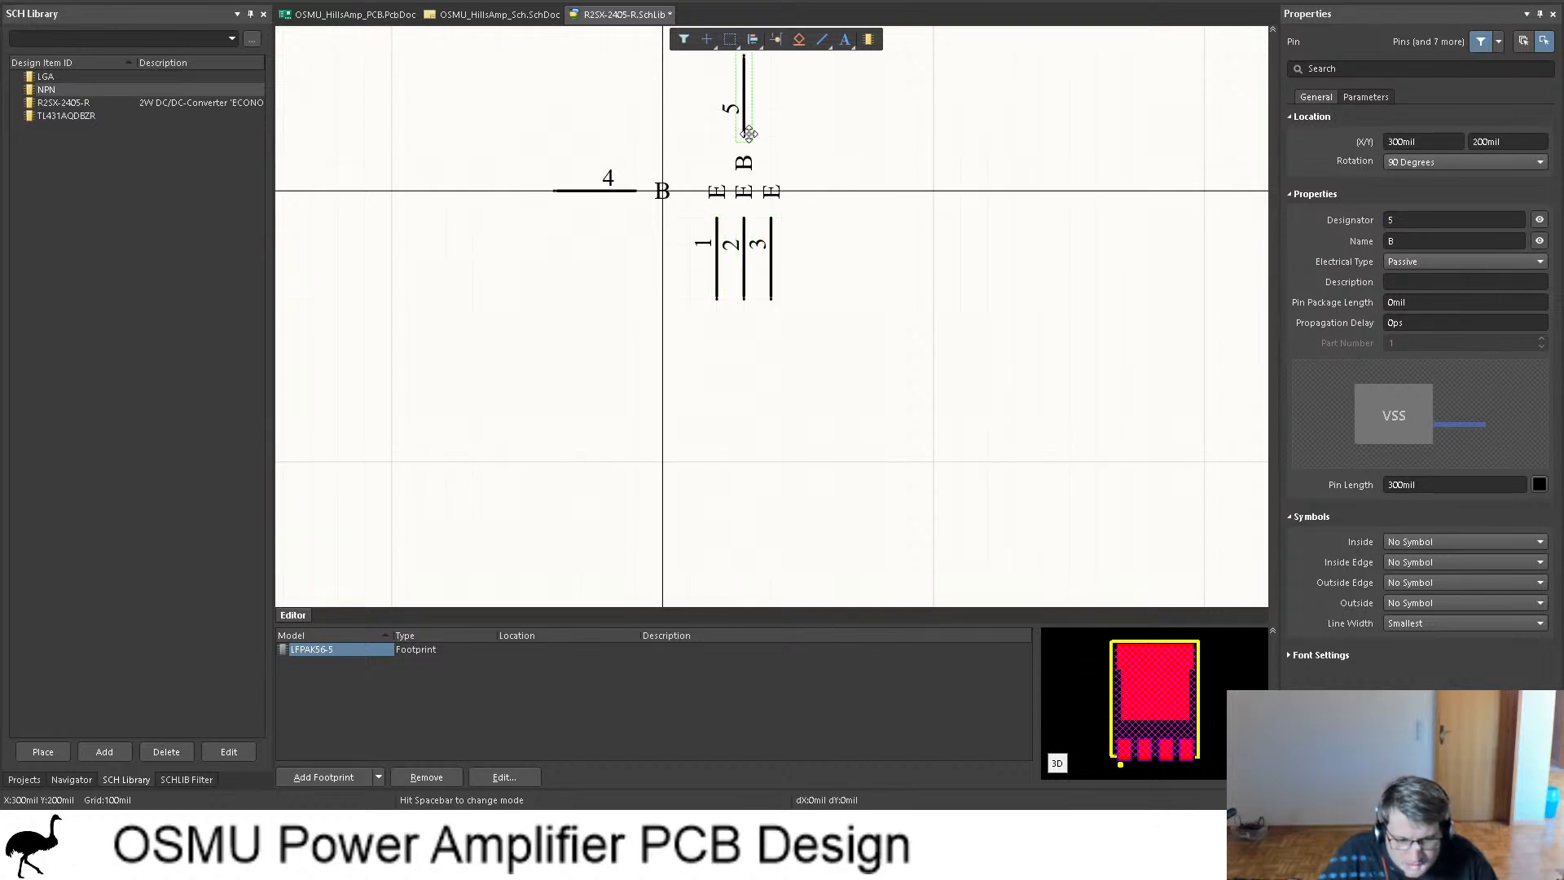
pyautogui.click(1420, 247)
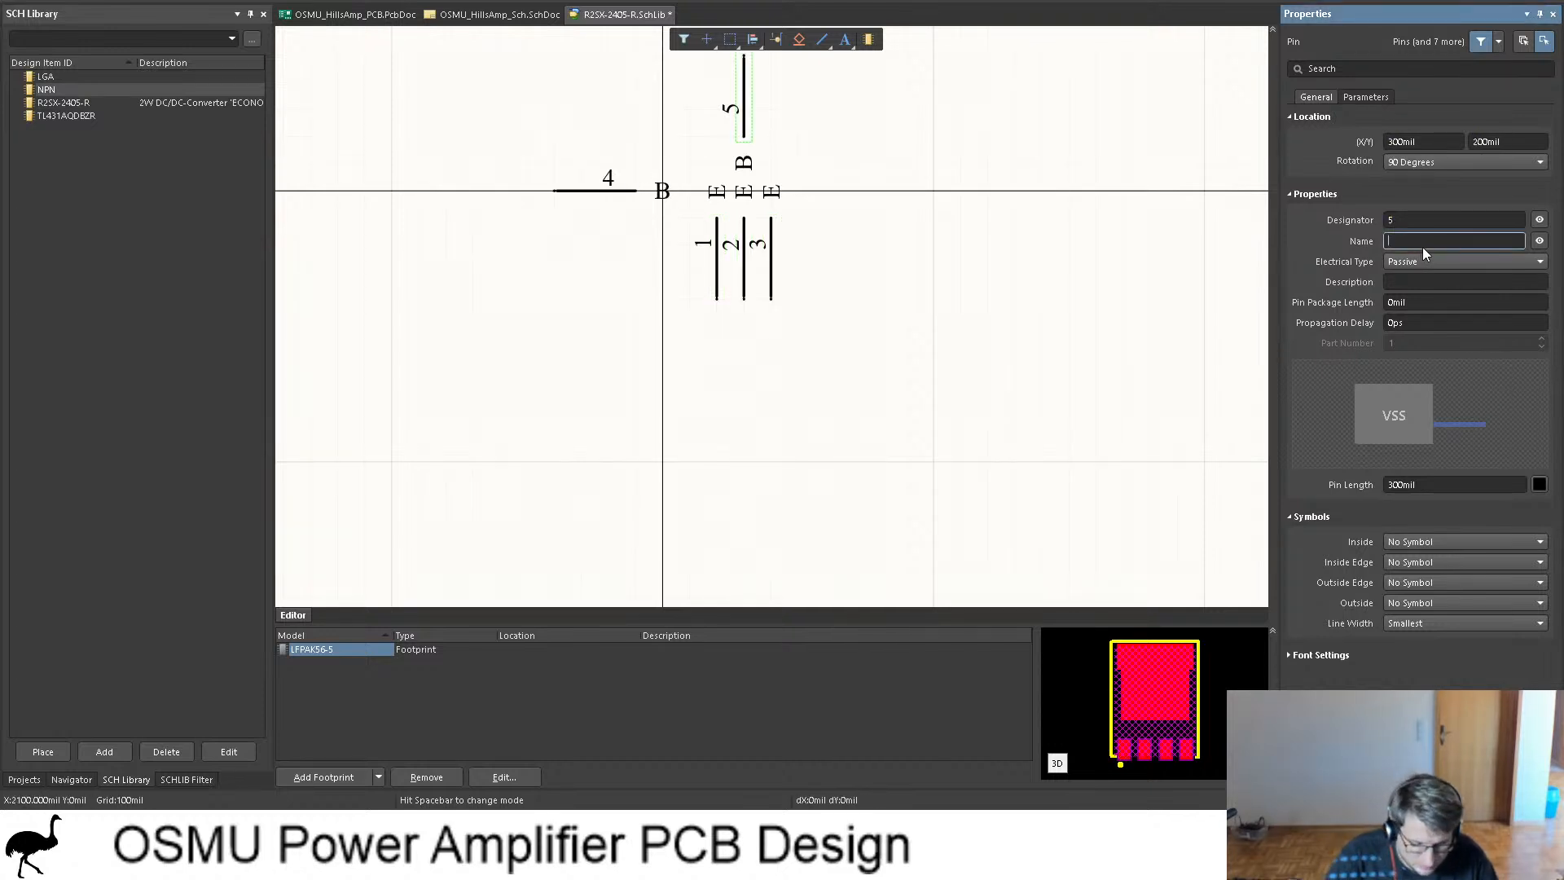
pyautogui.press('Return')
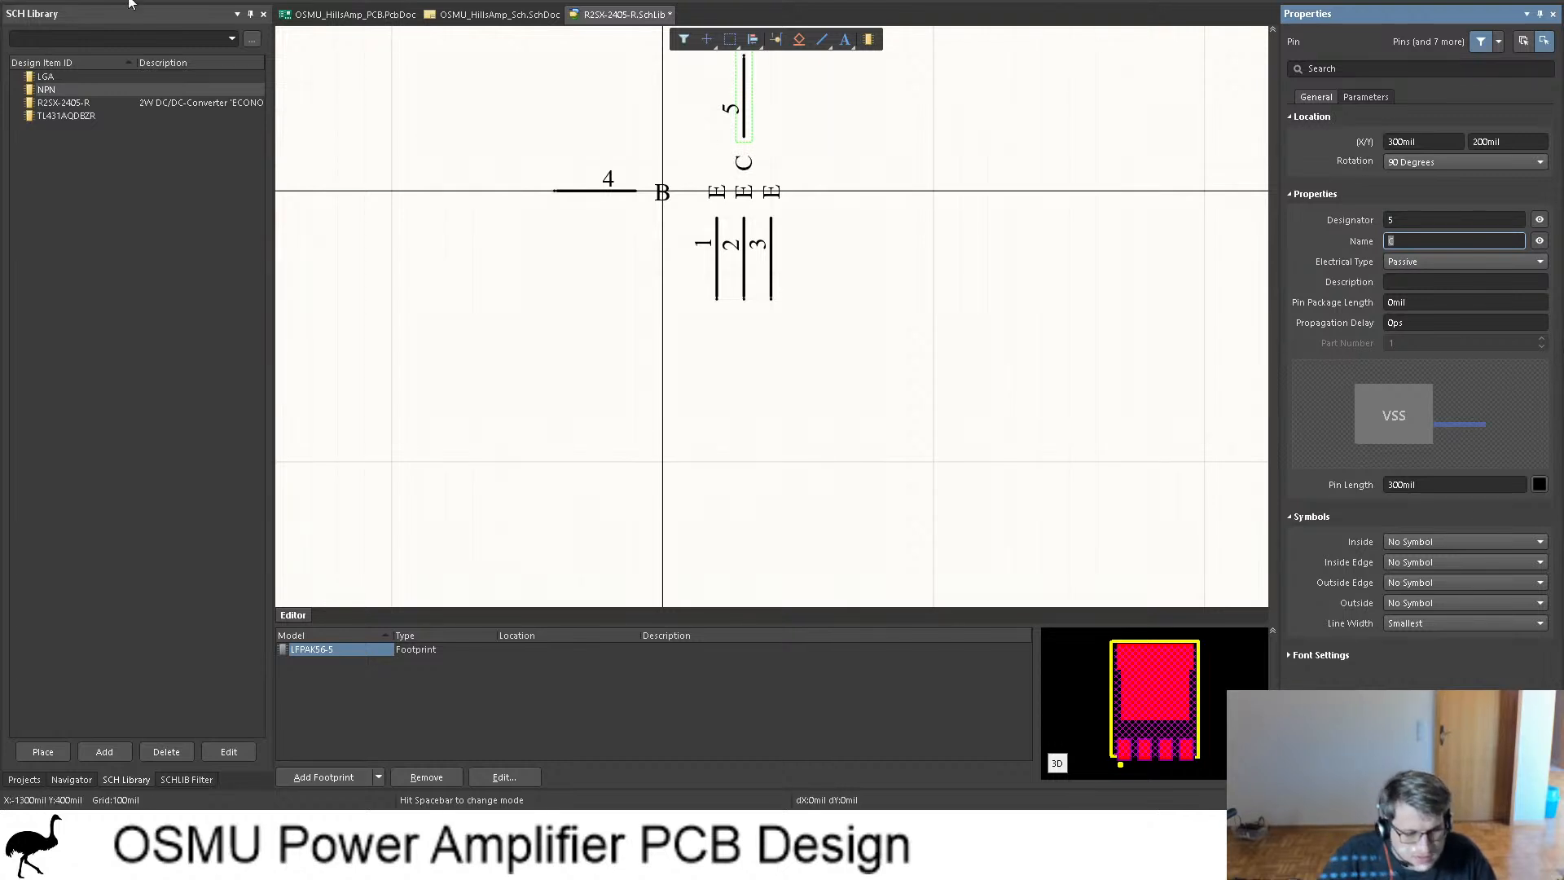
pyautogui.click(576, 370)
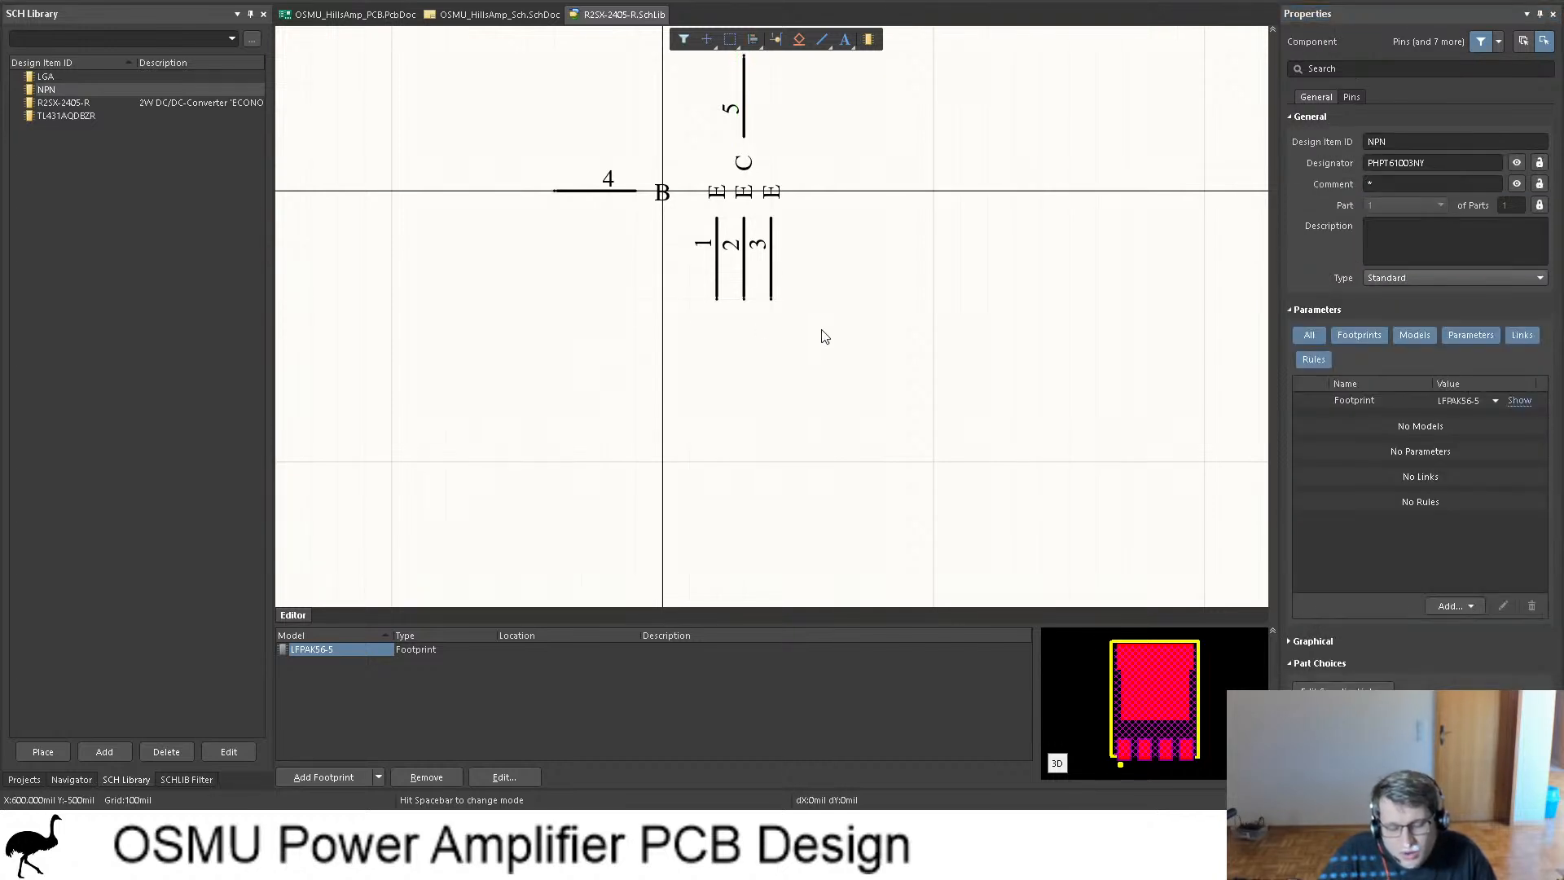
pyautogui.scroll(1, 839, 317)
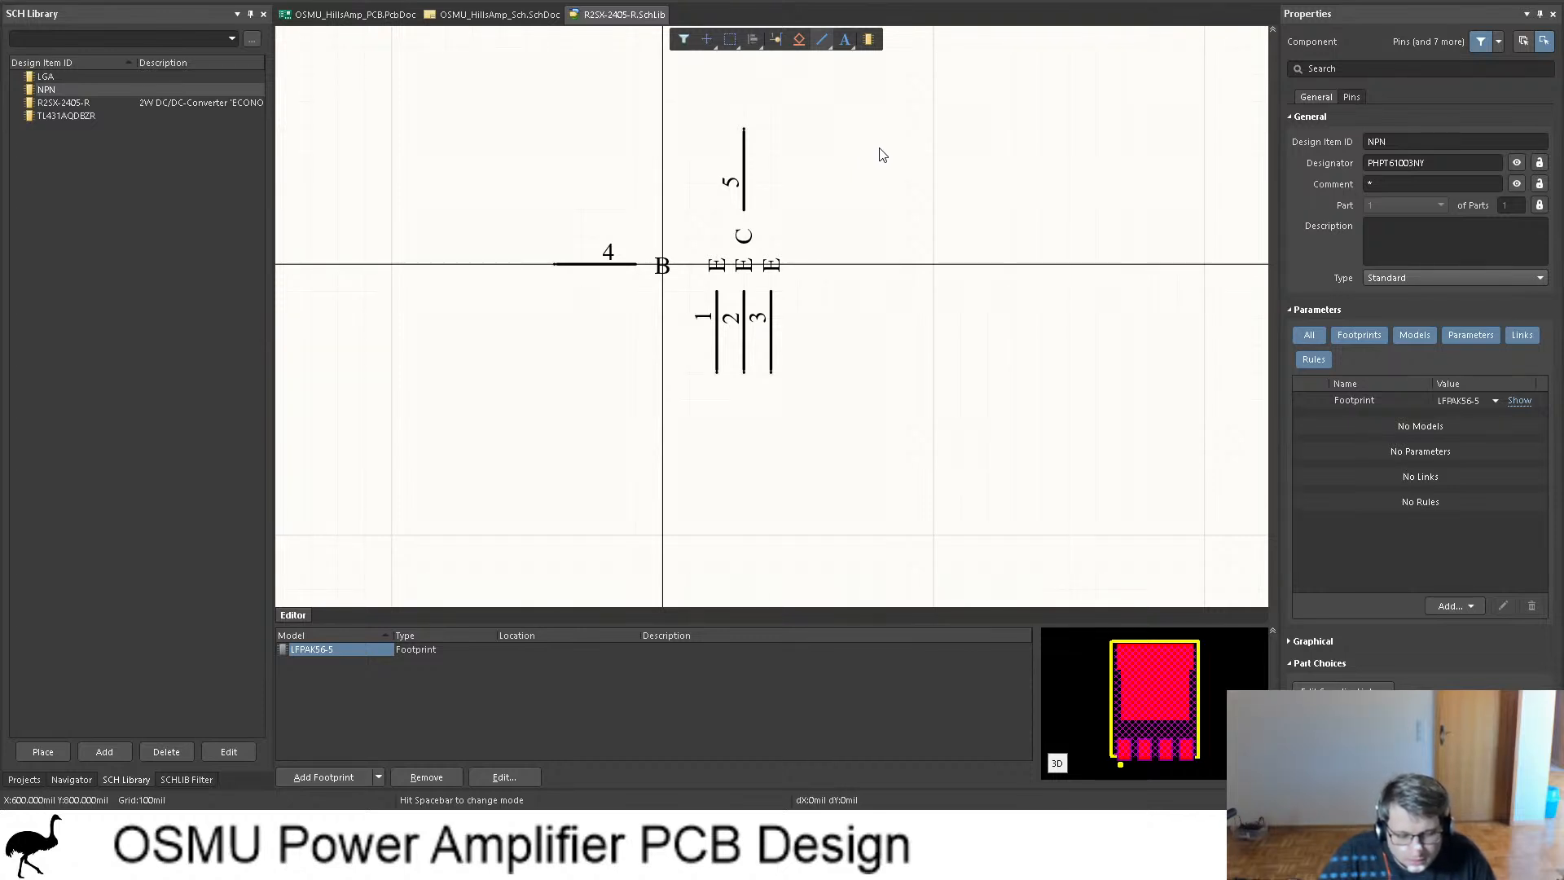
pyautogui.press('p')
pyautogui.press('e')
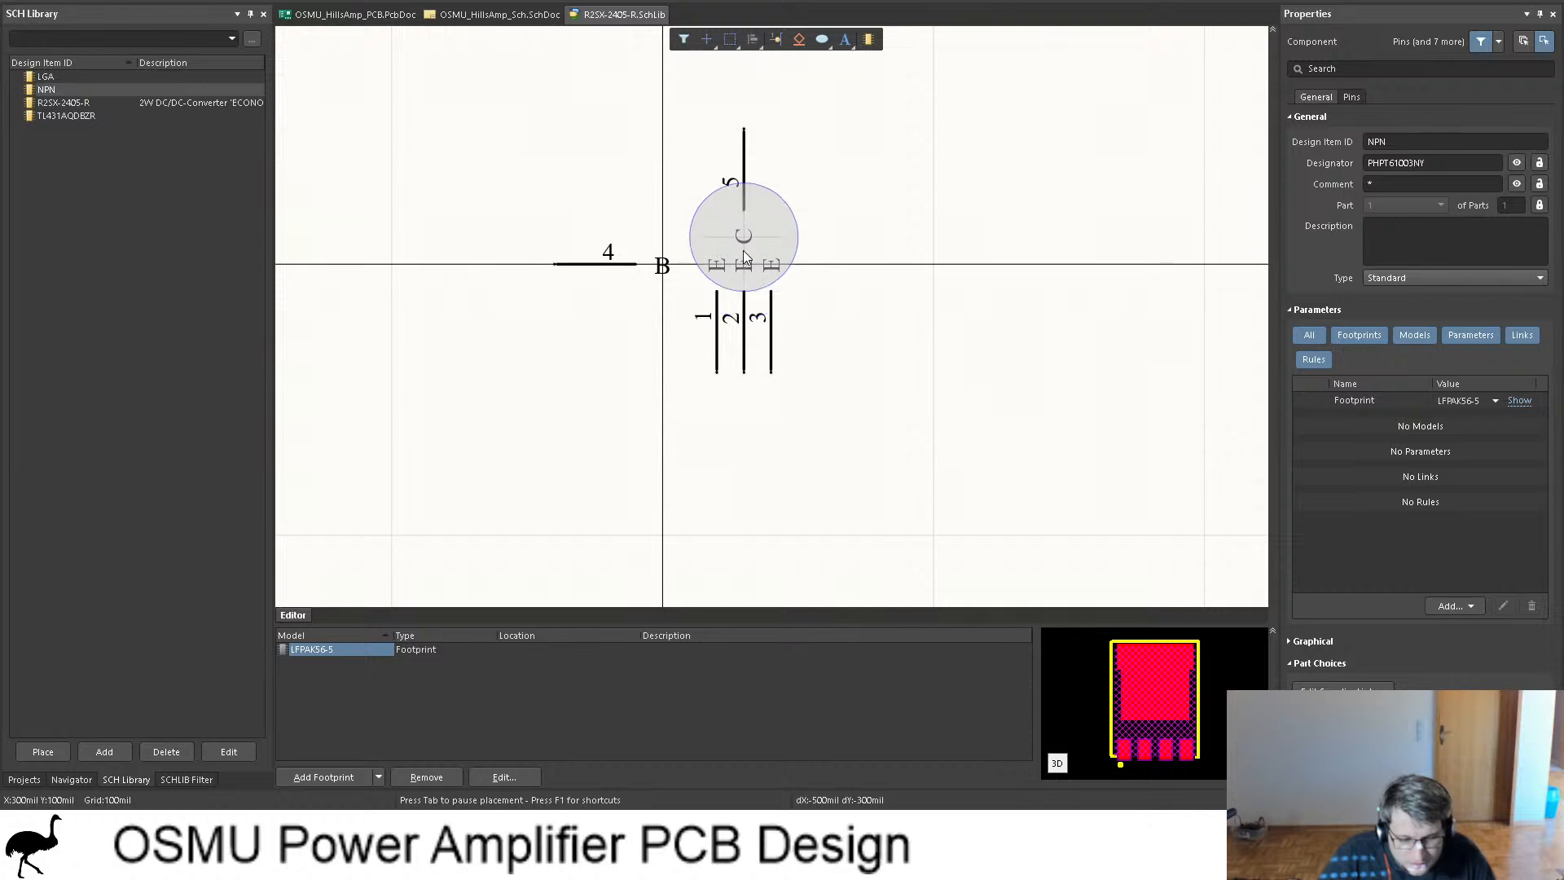
pyautogui.rightClick(842, 257)
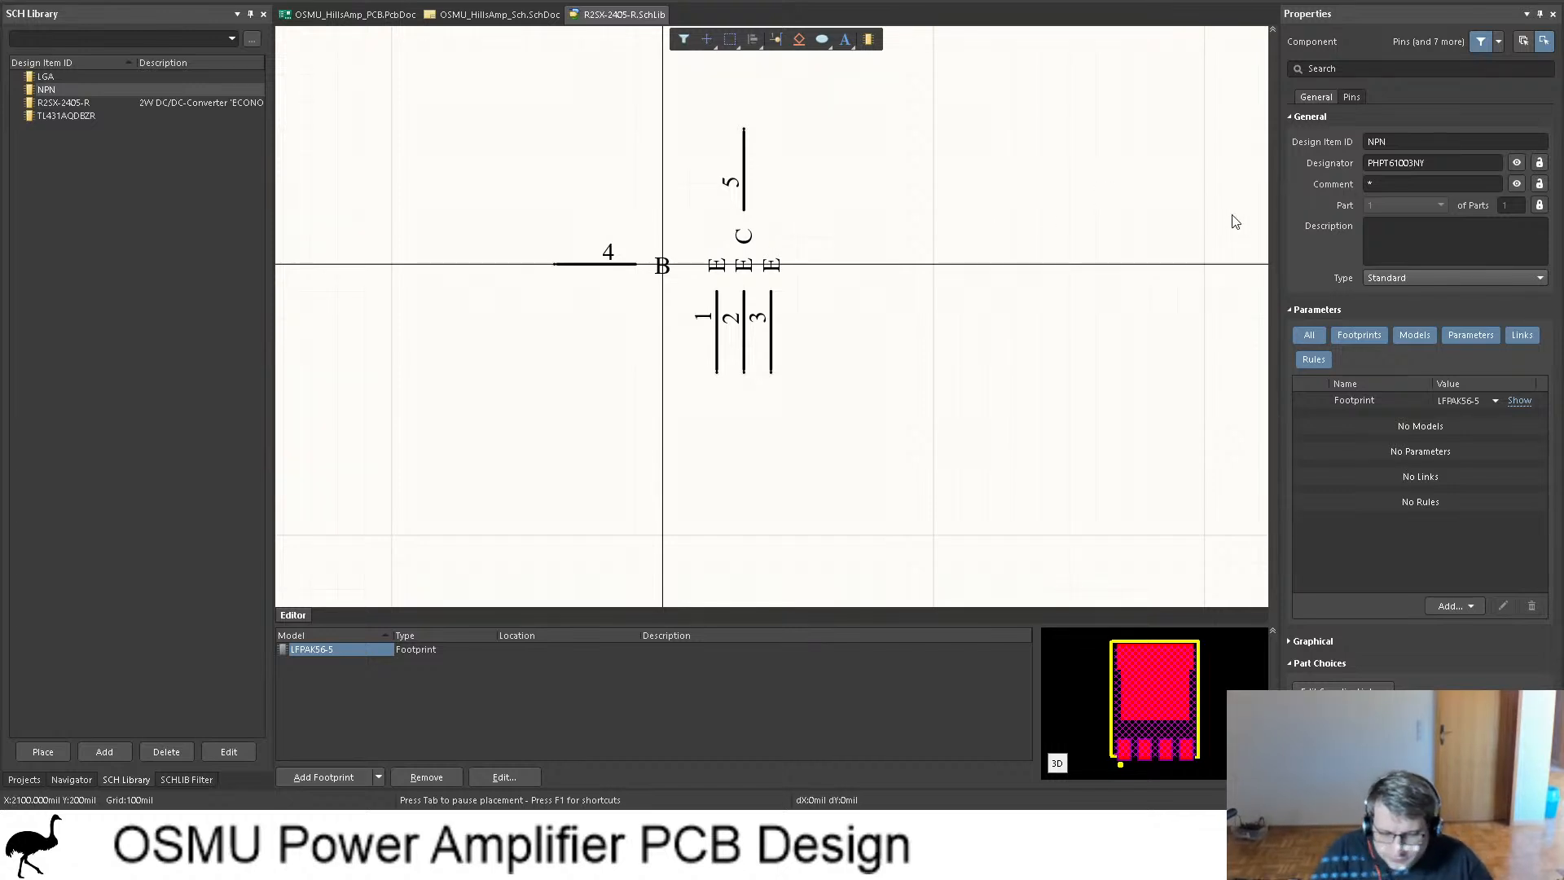
# Step: Look over the output transistors in the schematic and the TL431AQDBZR symbol in the library, and return to the NPN component
pyautogui.click(499, 15)
pyautogui.keyDown('ctrl'); pyautogui.scroll(-3, 798, 231); pyautogui.keyUp('ctrl')
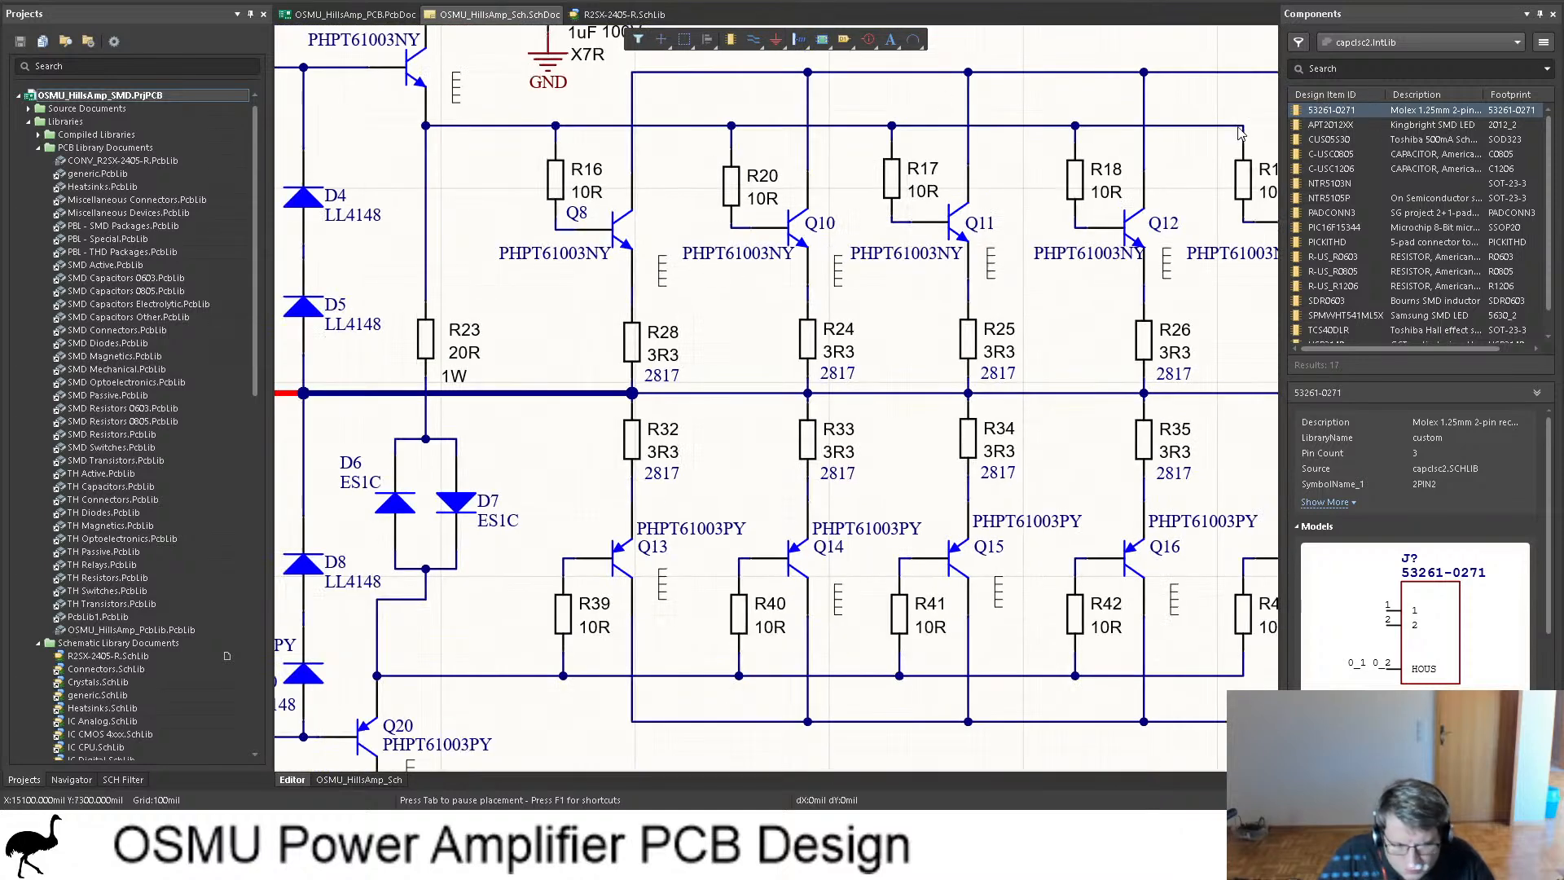
pyautogui.click(1359, 68)
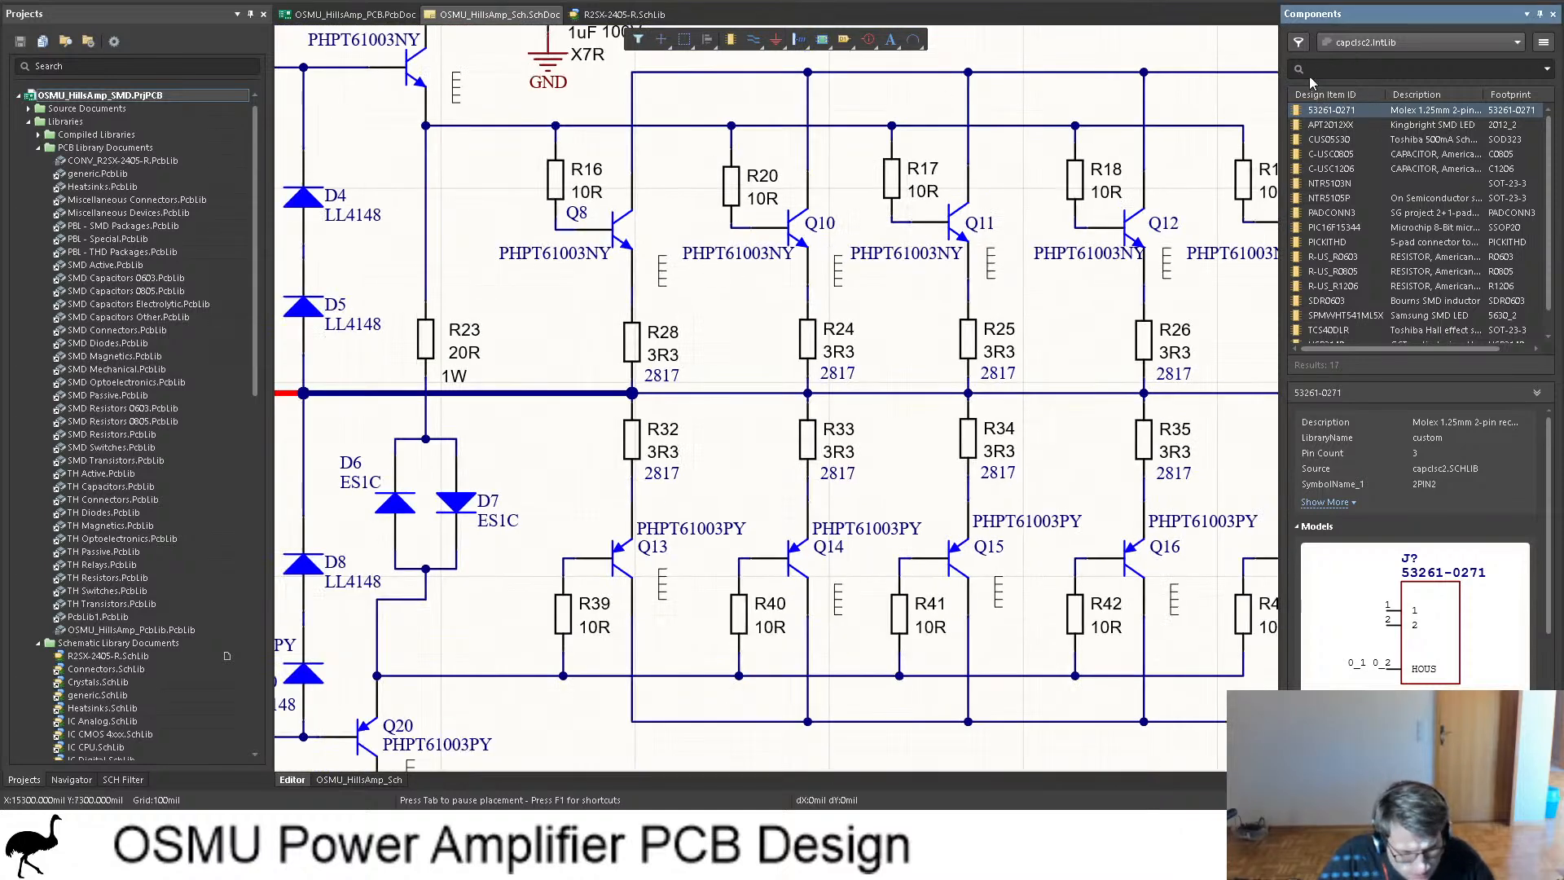
pyautogui.click(623, 14)
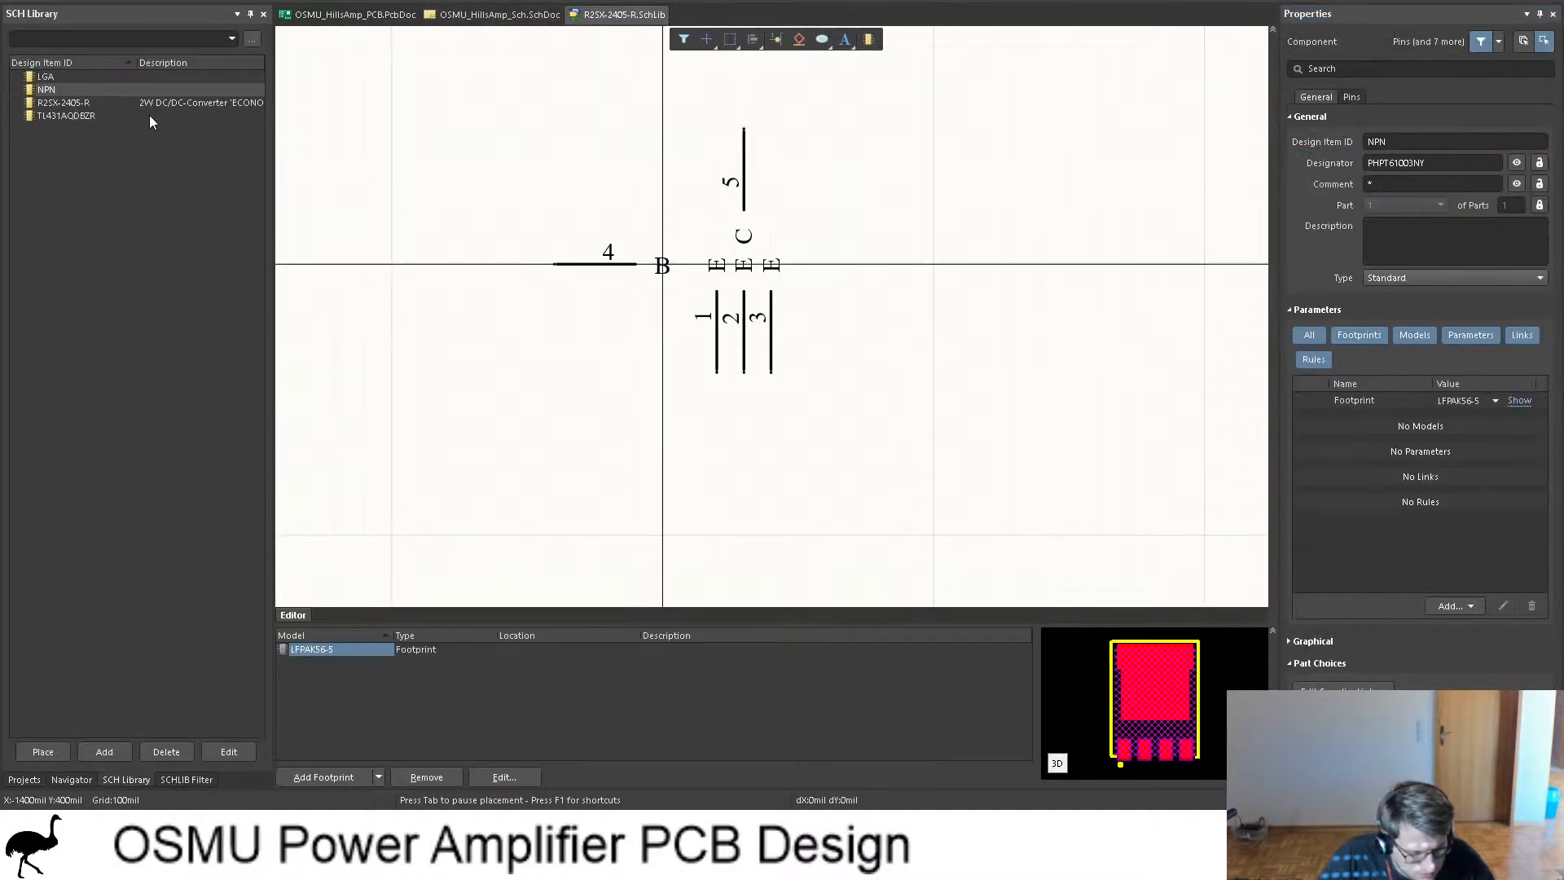
pyautogui.click(65, 116)
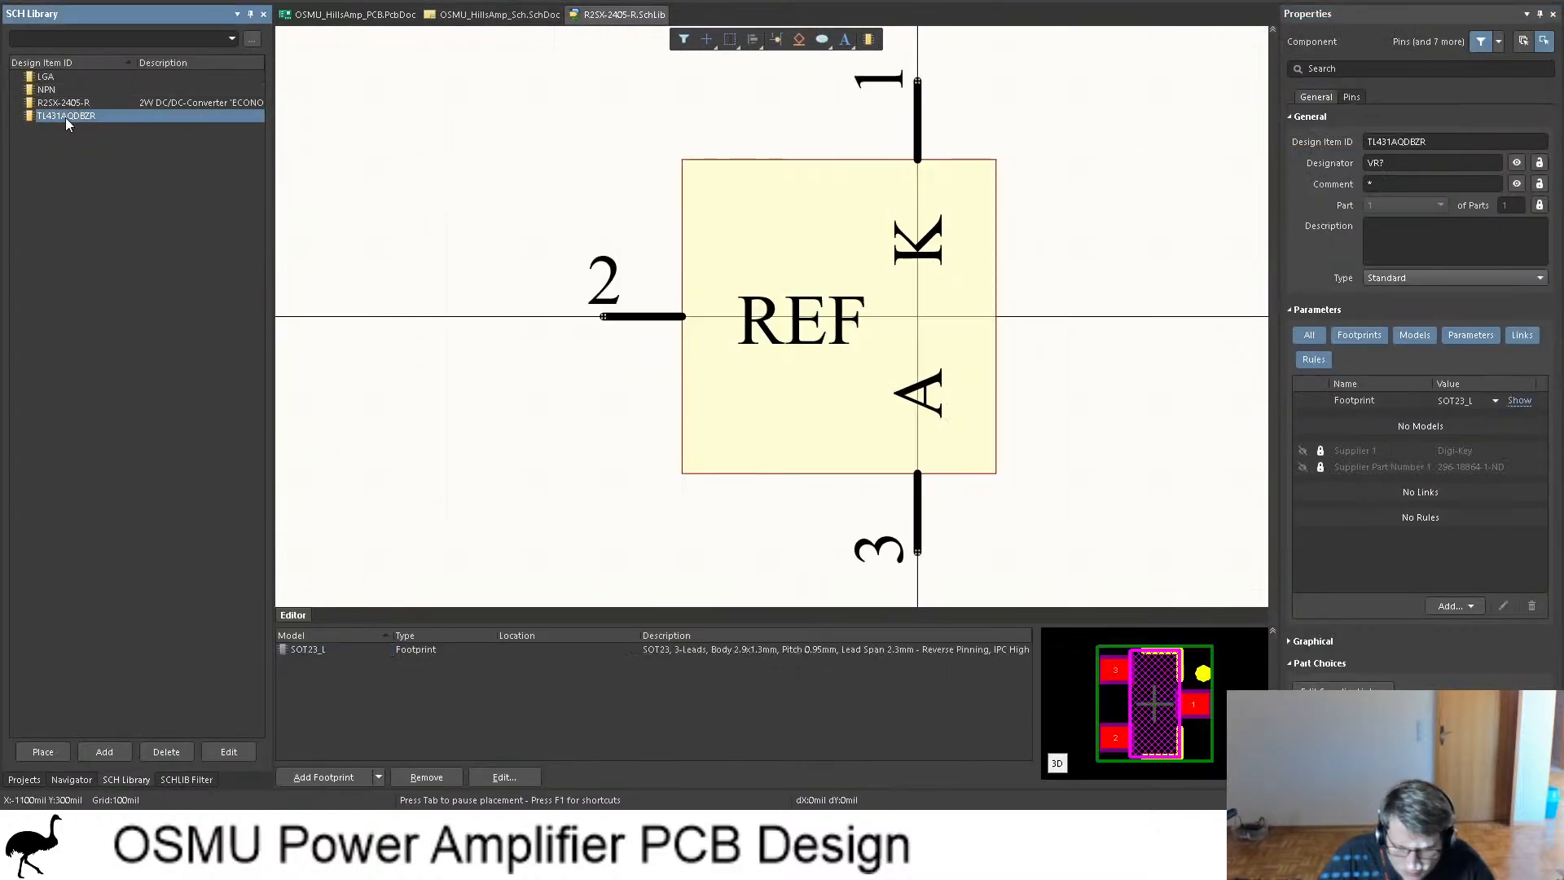
pyautogui.click(60, 103)
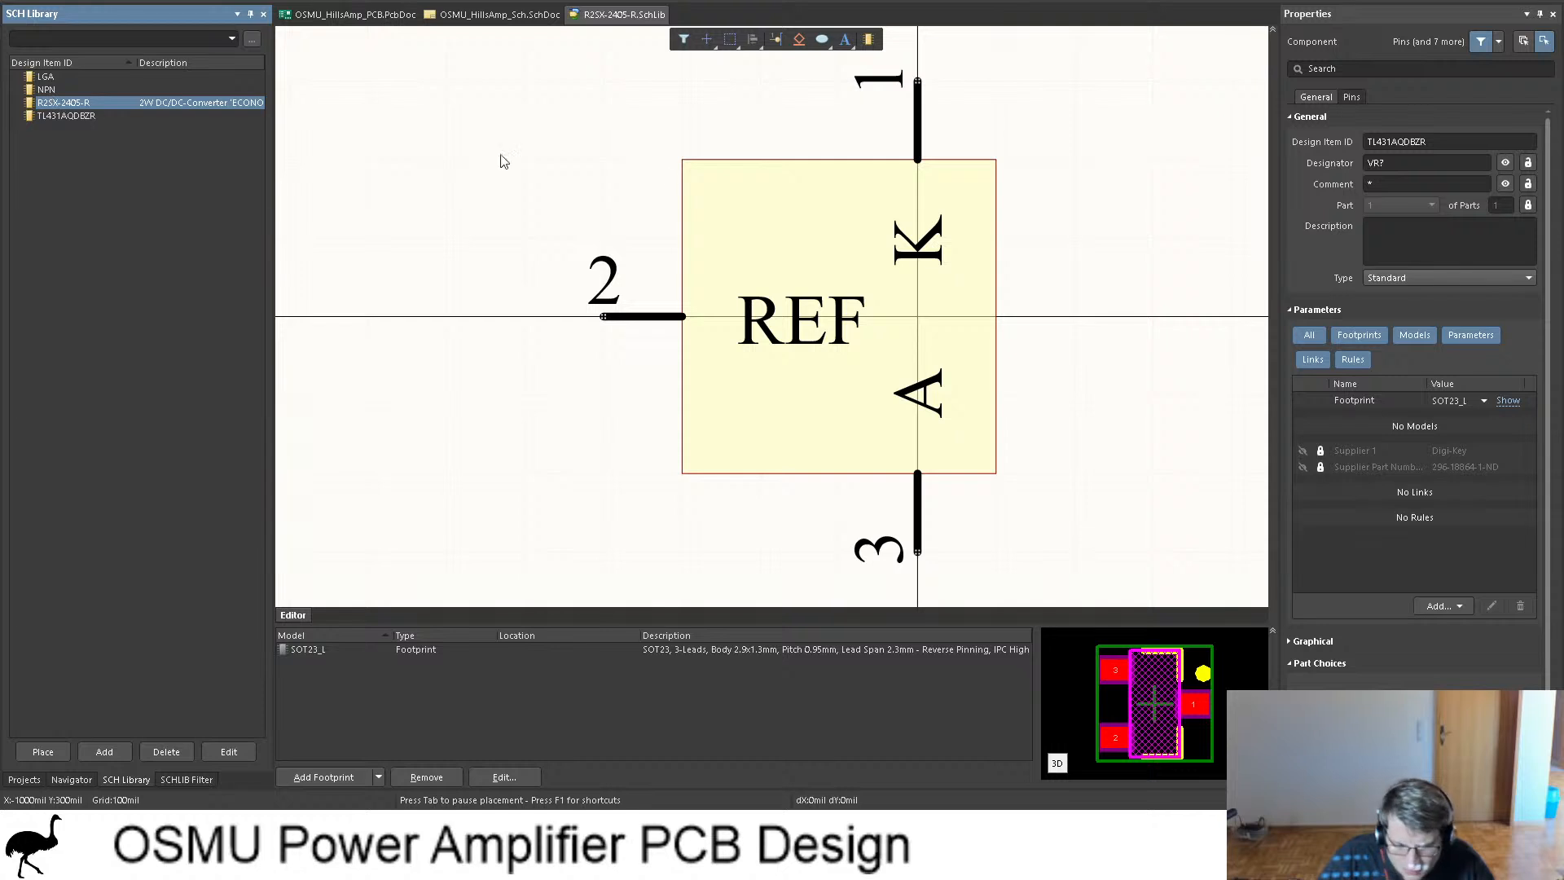
pyautogui.click(53, 94)
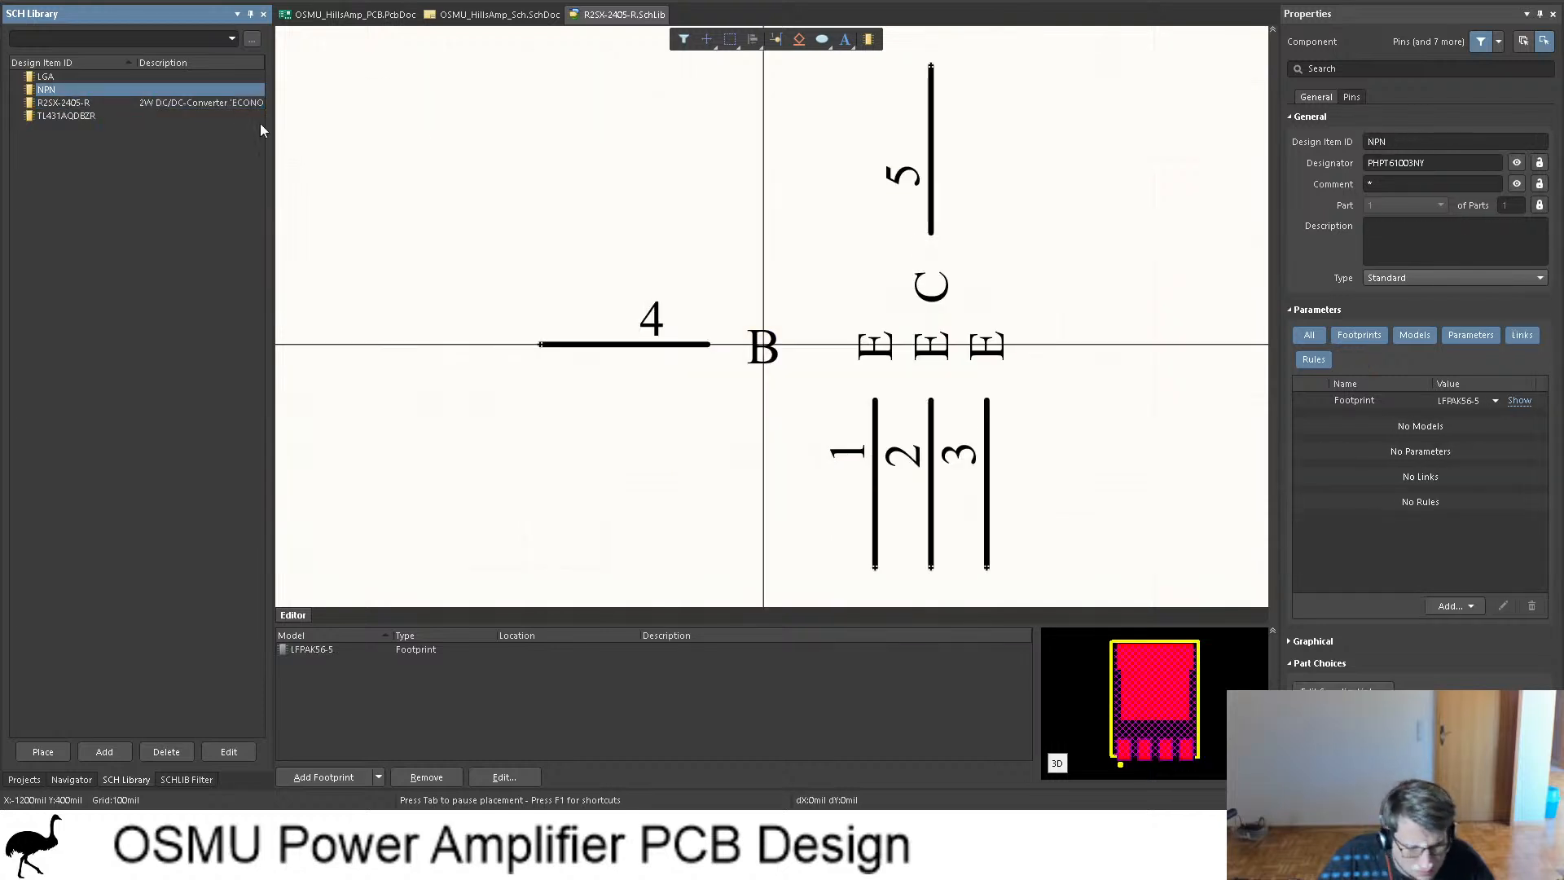
# Step: Set the NPN component's design item ID to PHPT61003NY and its designator to Q?, and save the schematic library
pyautogui.click(1396, 164)
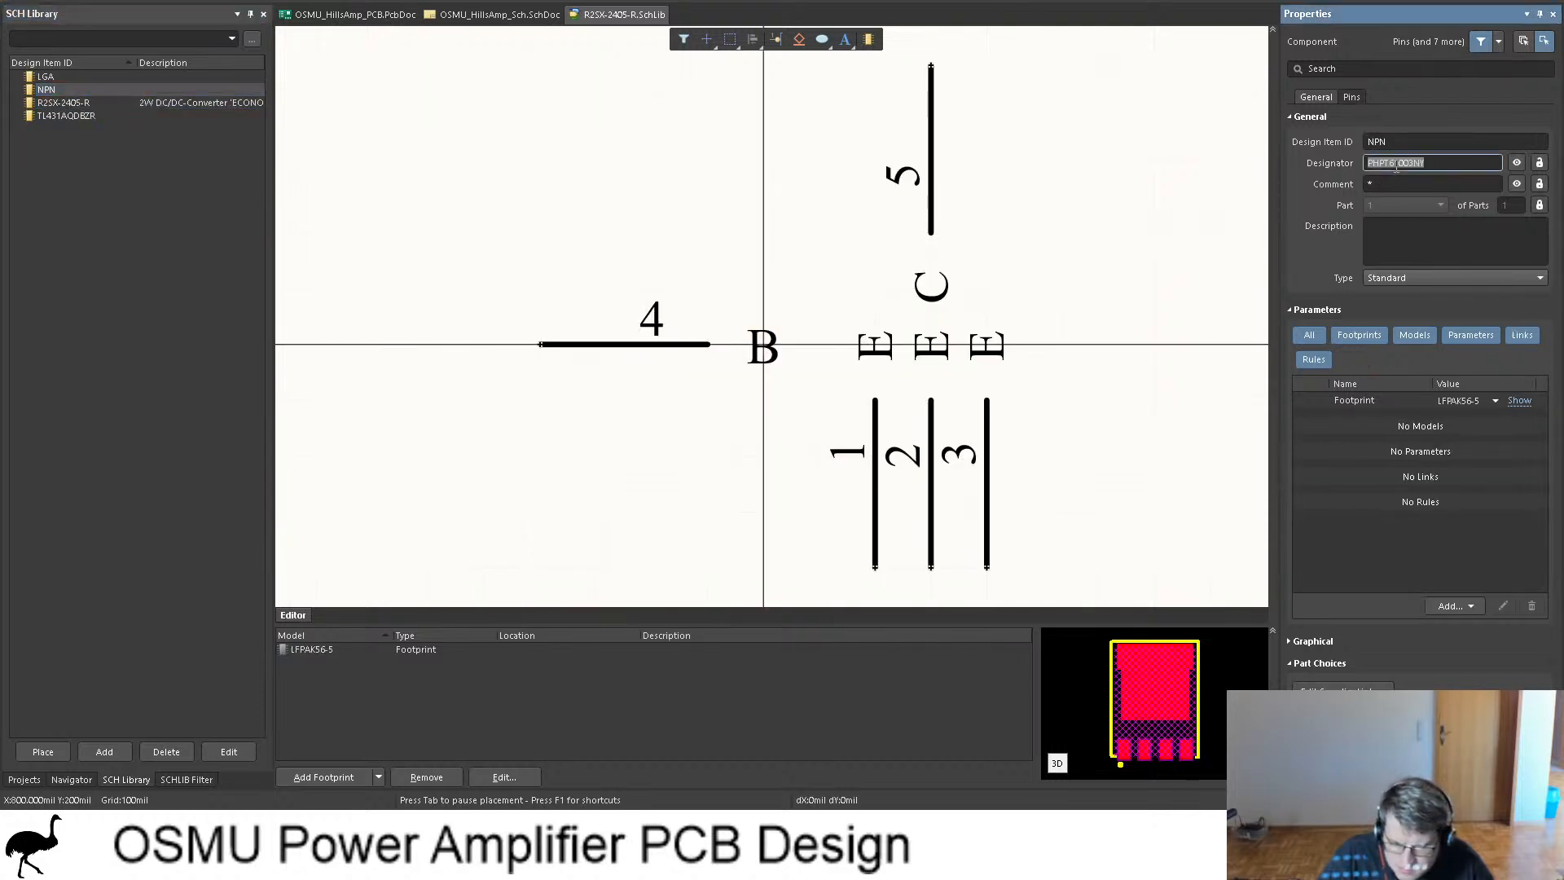
pyautogui.click(1379, 143)
pyautogui.write('PHPT61003NY')
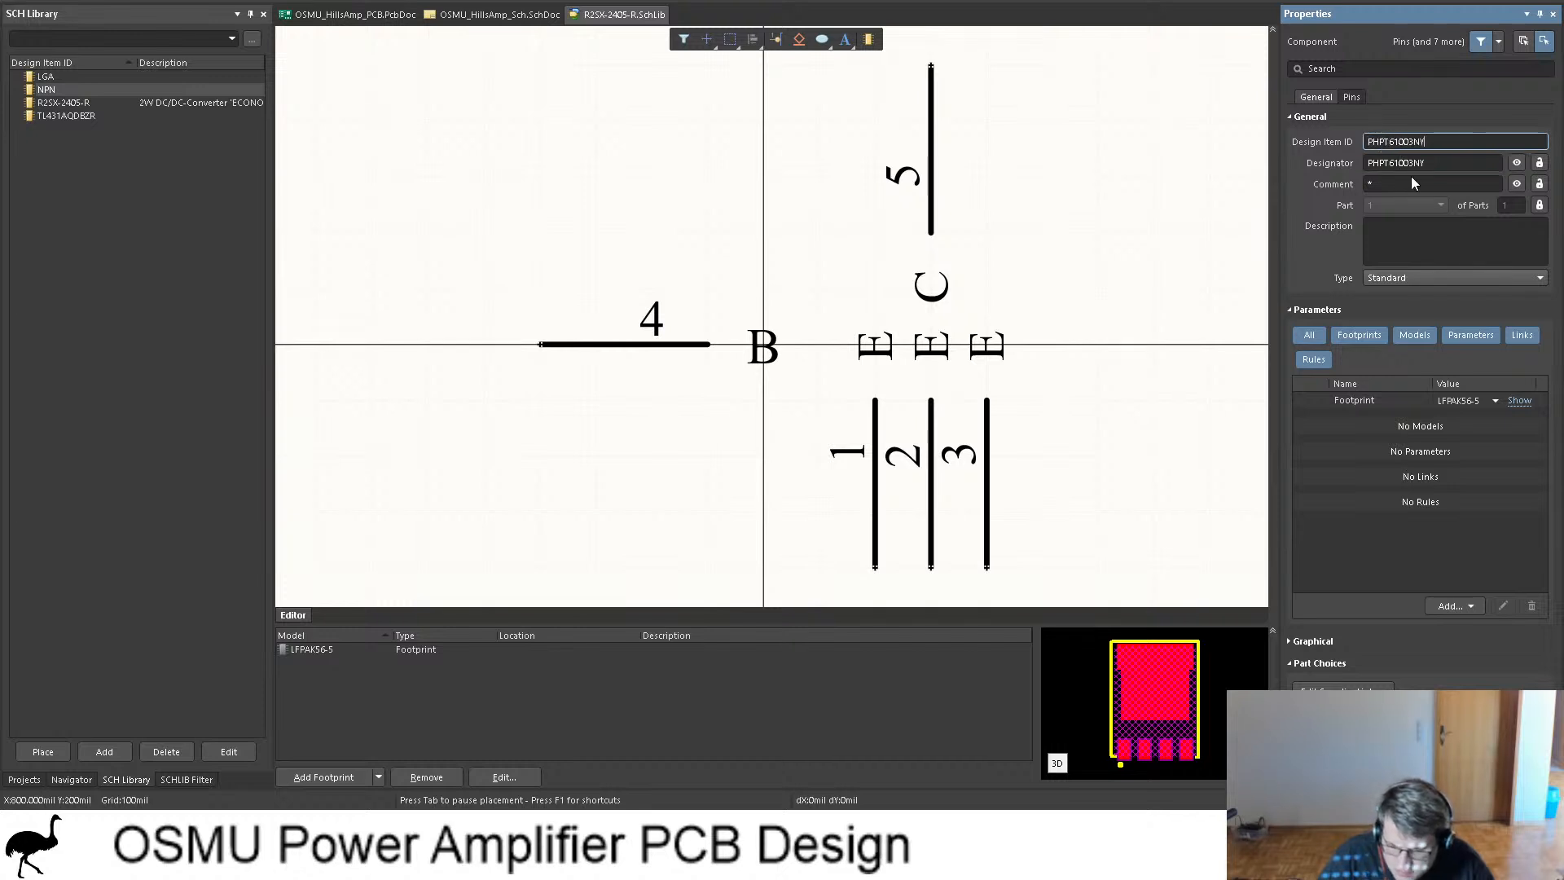
pyautogui.click(1414, 164)
pyautogui.hotkey('ctrl', 'c')
pyautogui.write('Q')
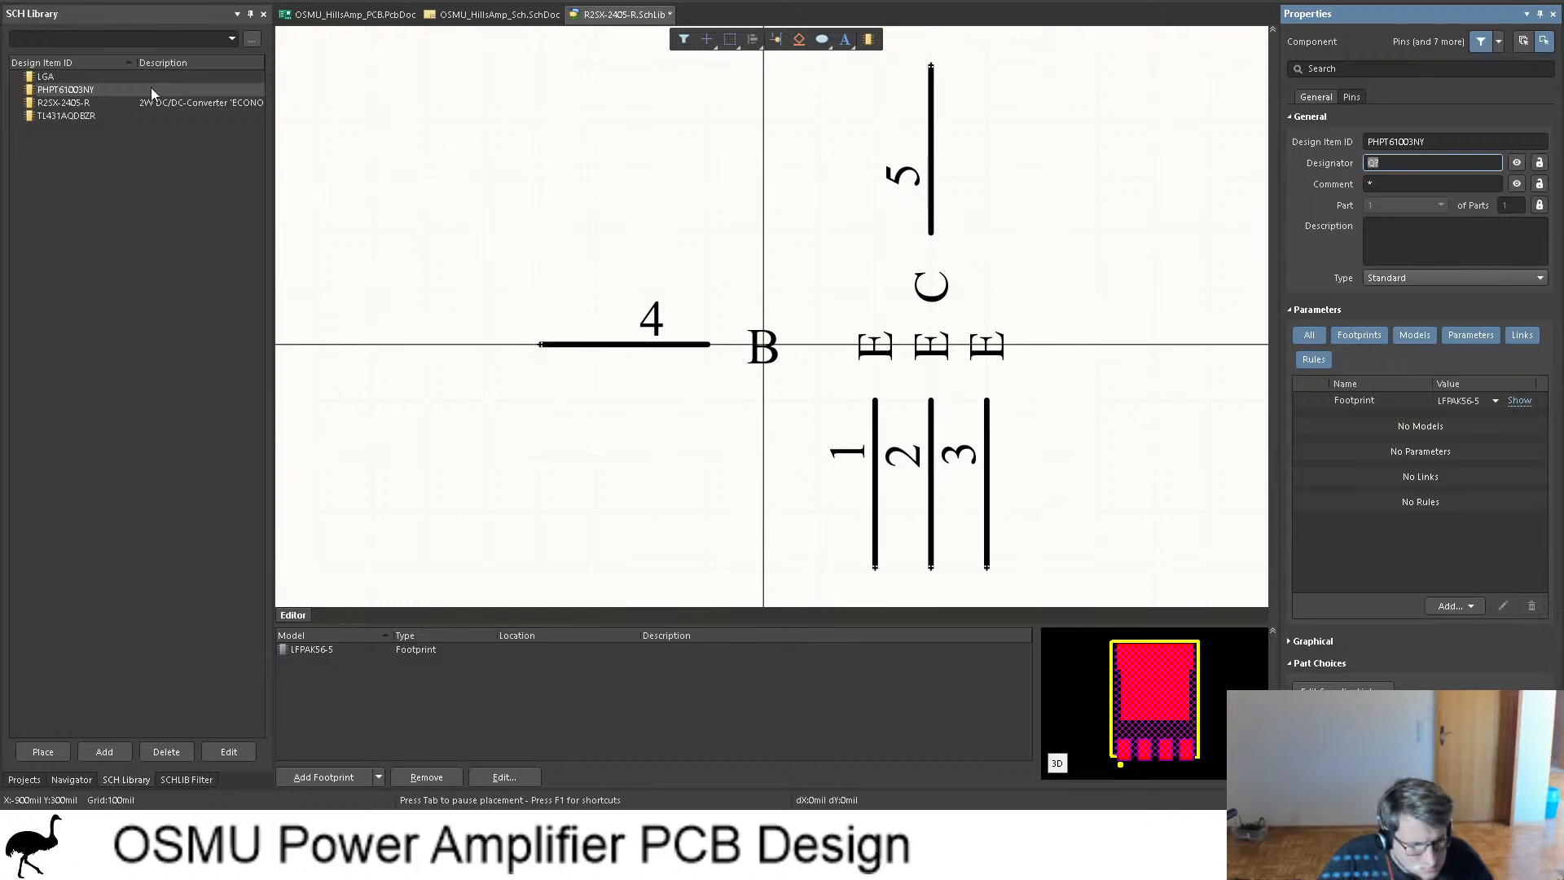
pyautogui.hotkey('ctrl', 's')
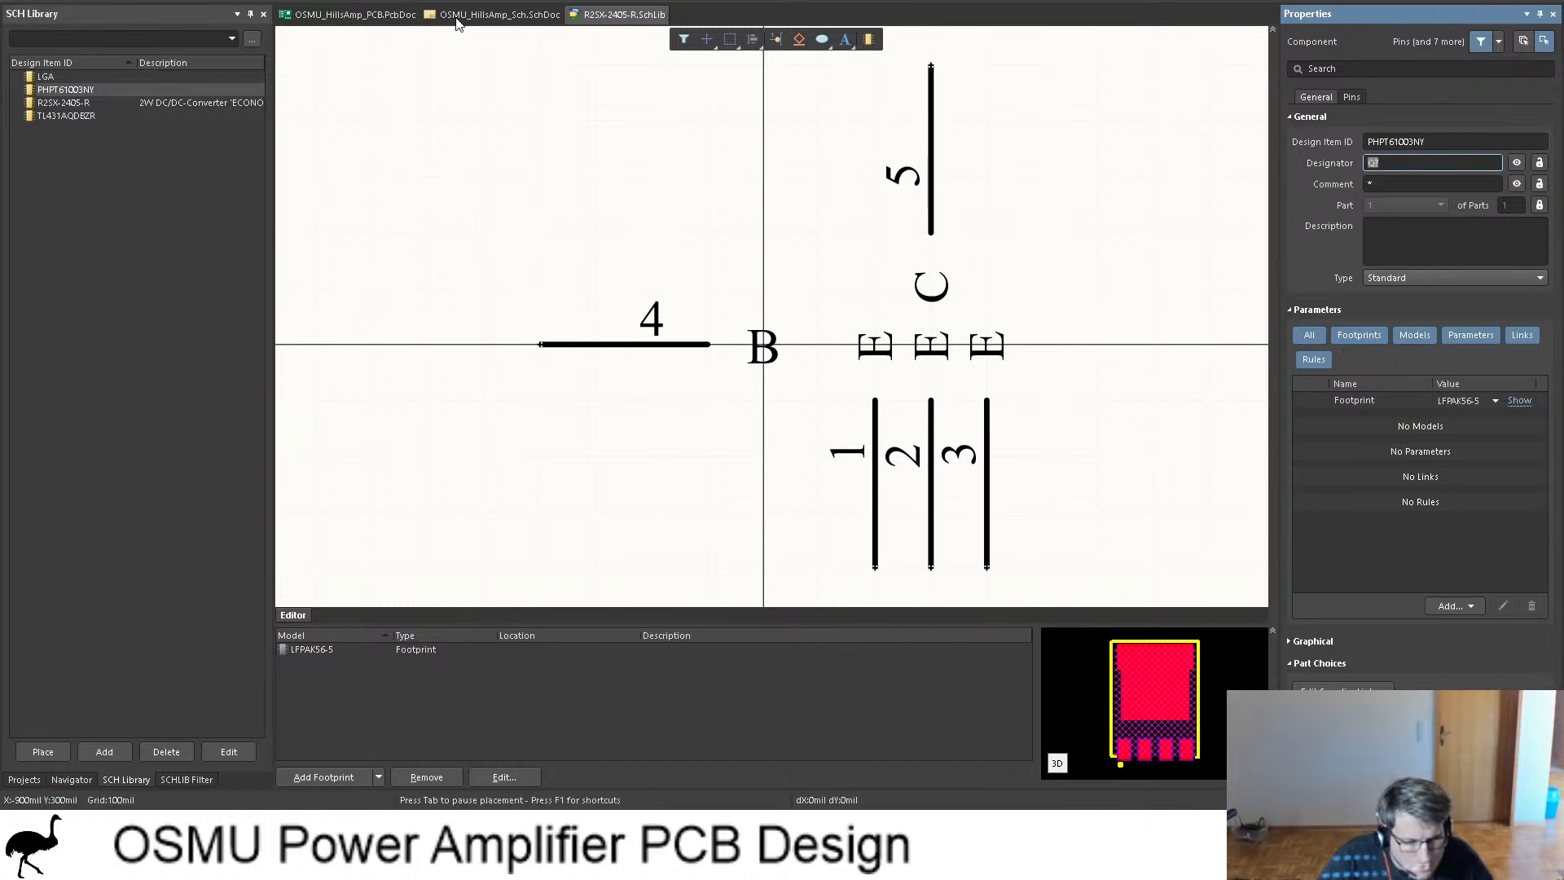
# Step: In the schematic, search the components for PHPT61003NY, and select it in the R2SX-2405-R.SchLib library
pyautogui.click(477, 18)
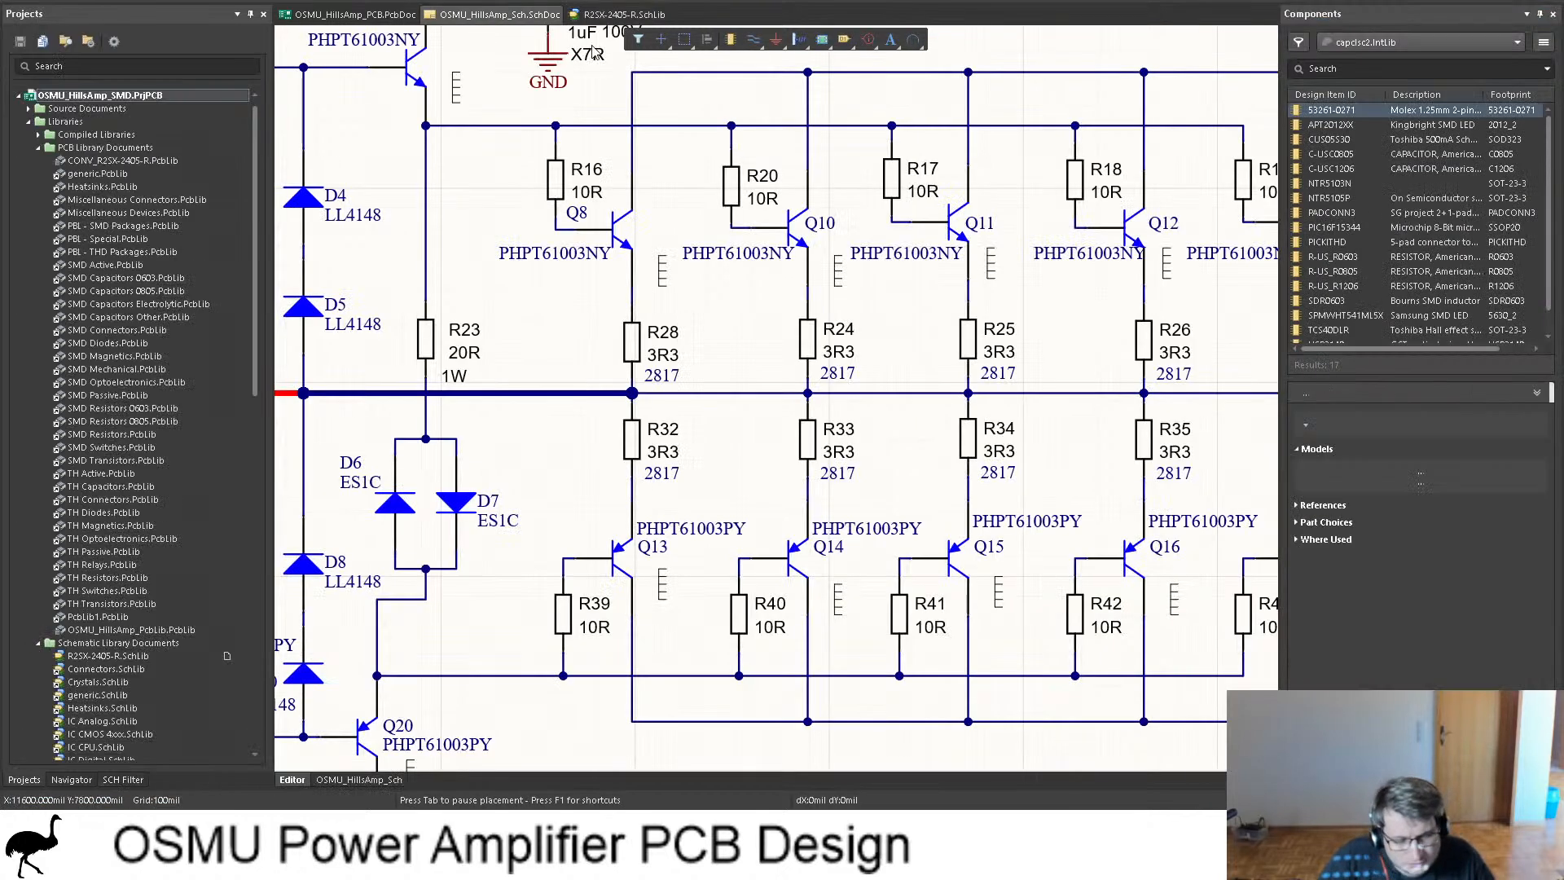
pyautogui.click(1366, 69)
pyautogui.hotkey('ctrl', 'v')
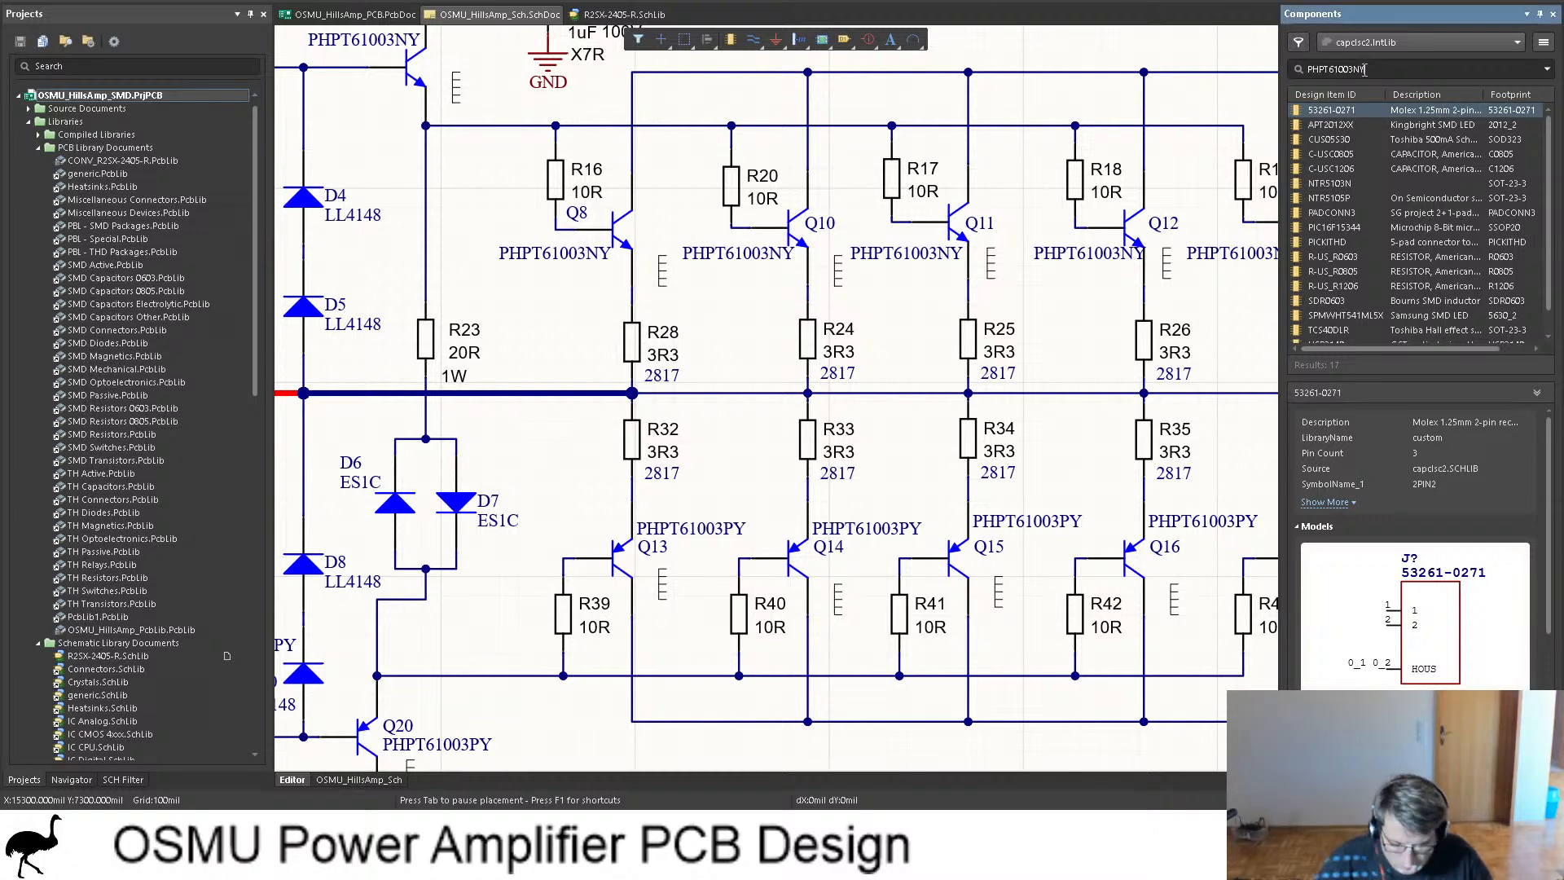
pyautogui.press('Return')
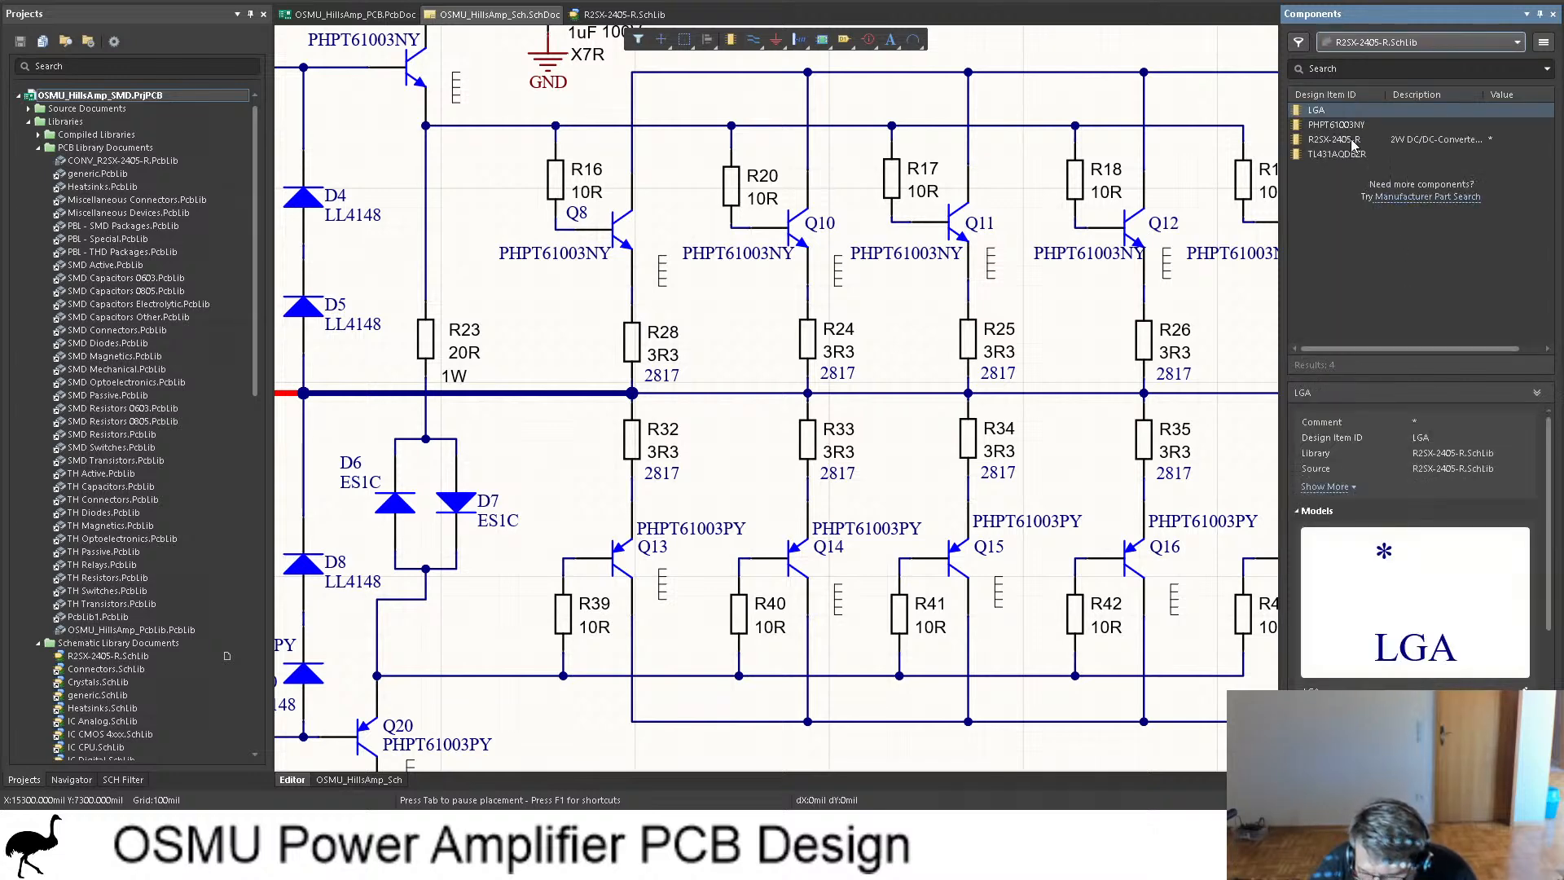
pyautogui.click(1335, 126)
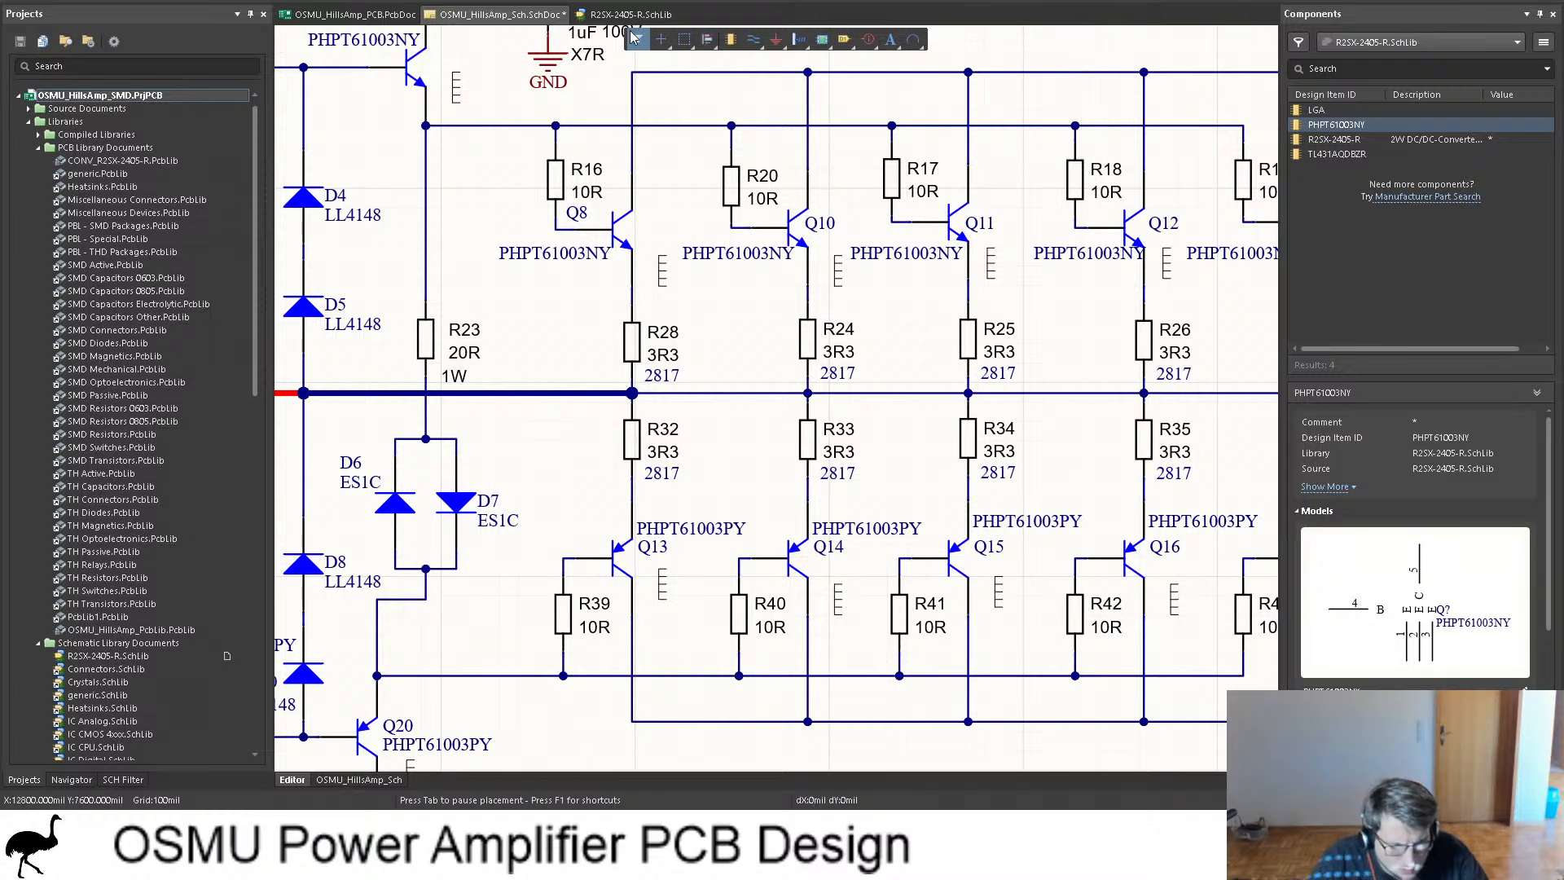
# Step: Return to the schematic library and set the length of all five PHPT61003NY pins to 100 mil
pyautogui.click(603, 15)
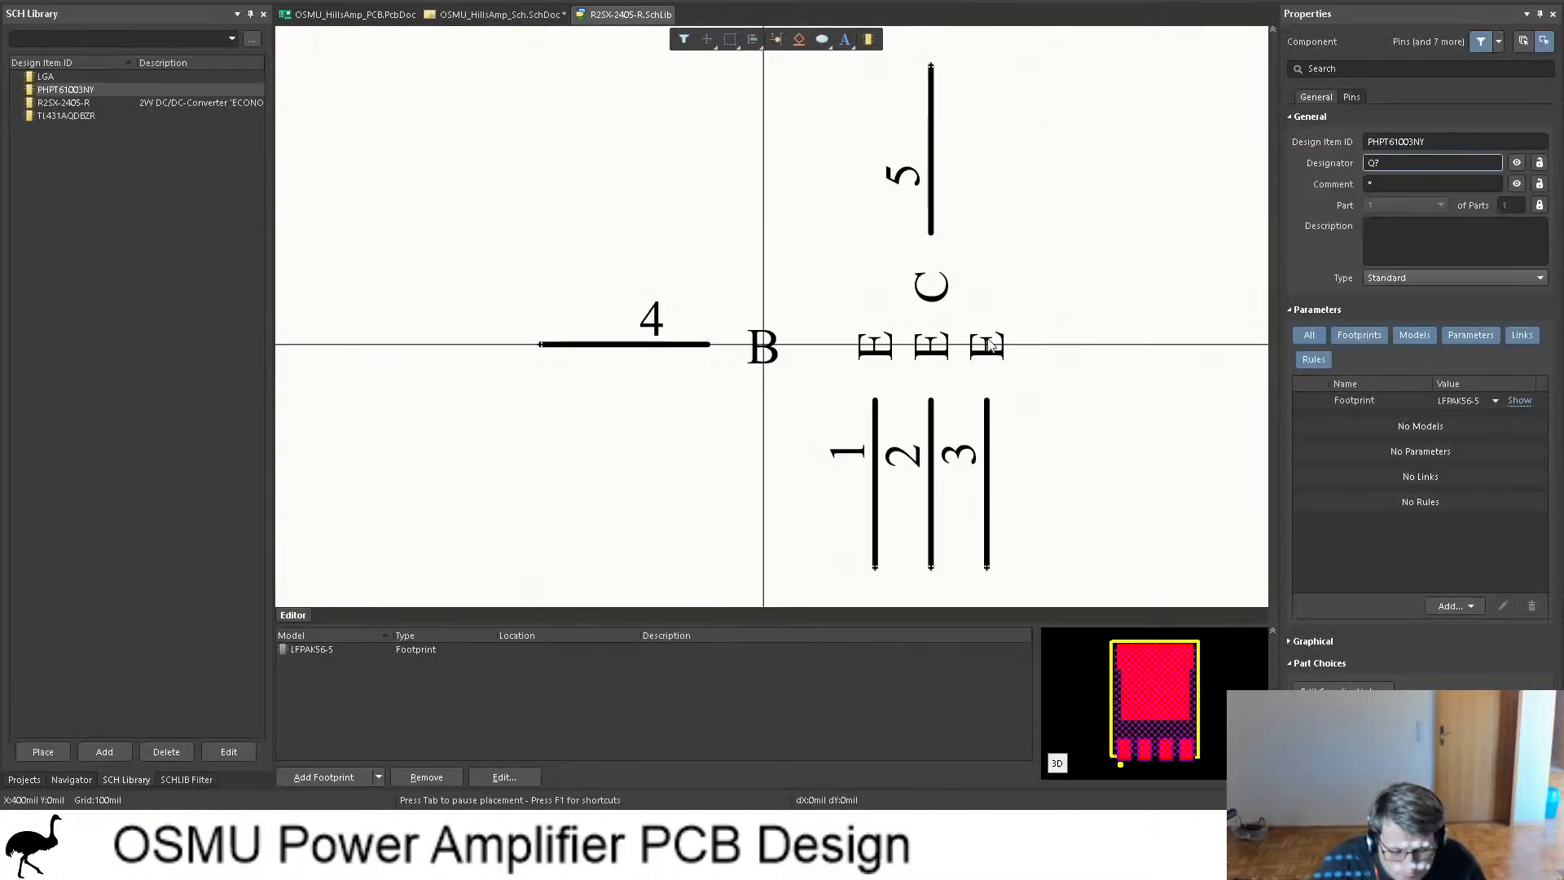
pyautogui.moveTo(710, 158); pyautogui.dragTo(710, 158)
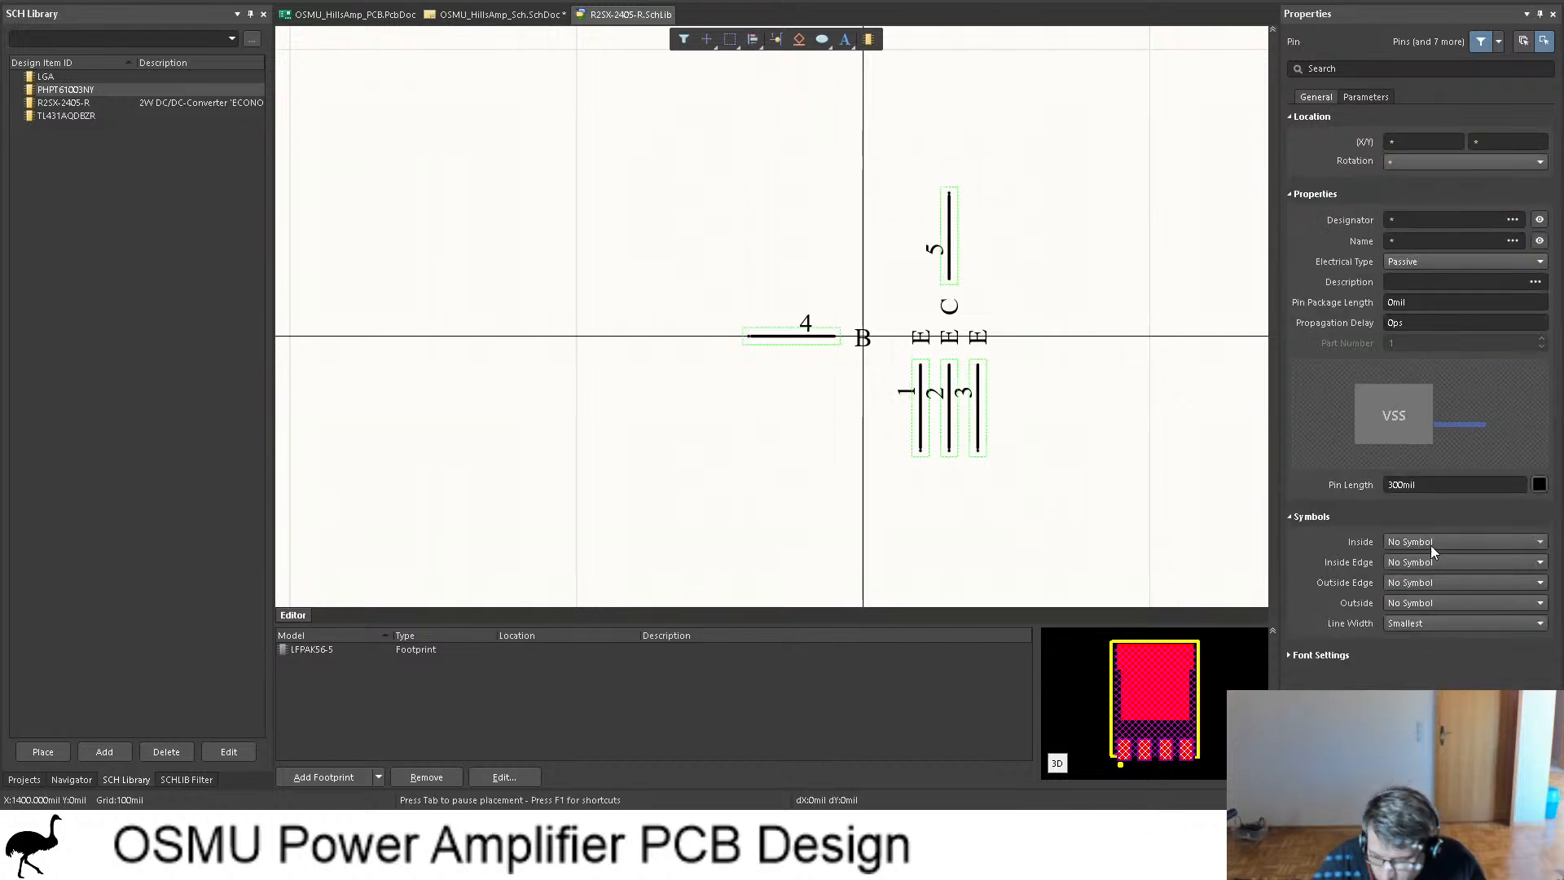
pyautogui.click(1392, 487)
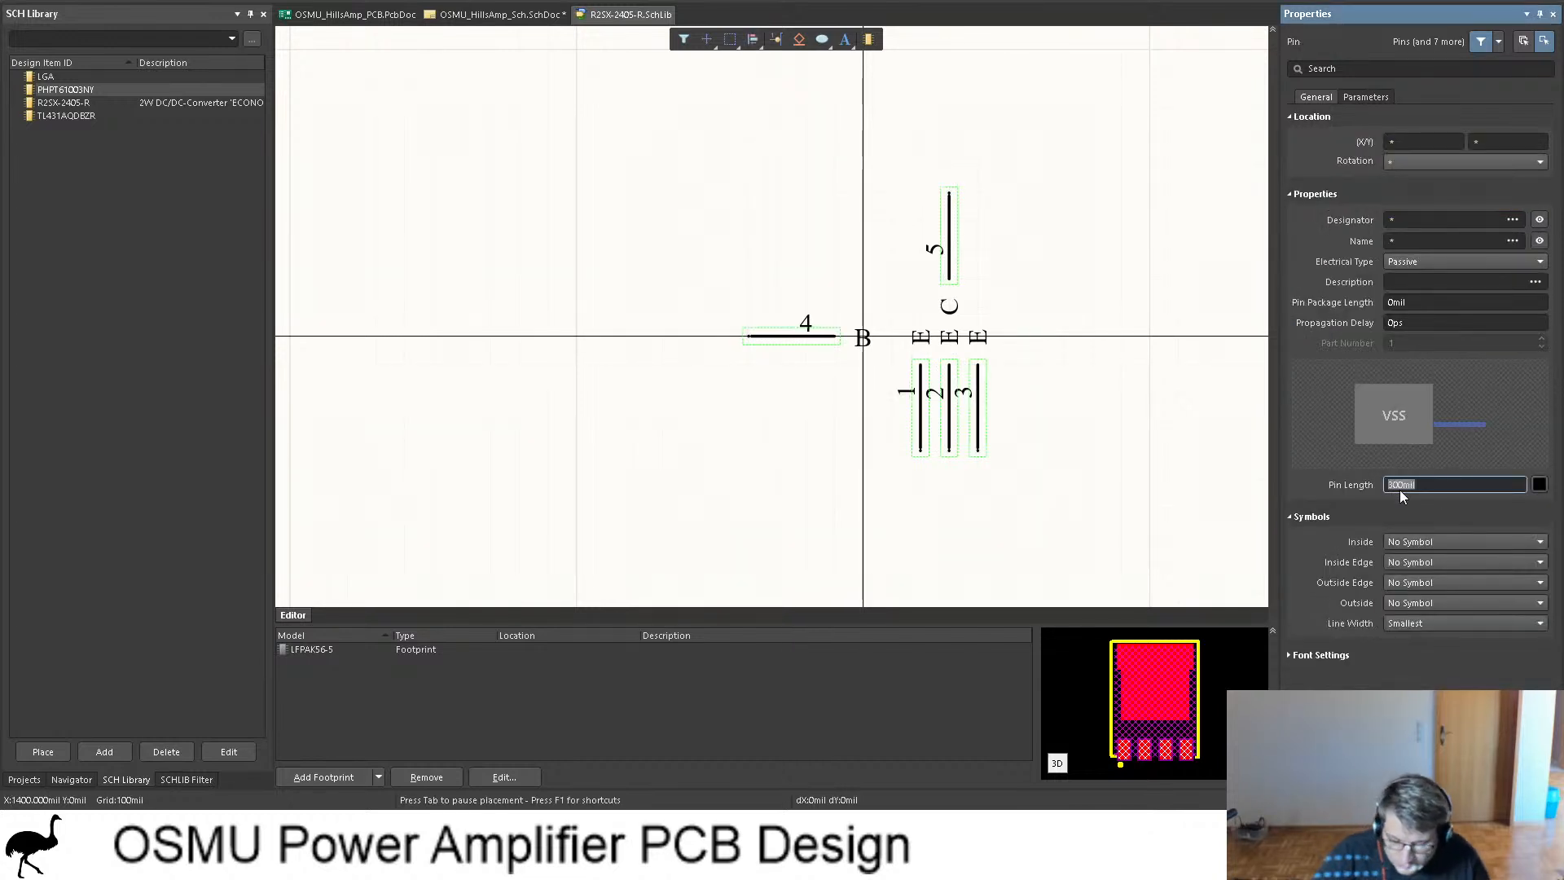
pyautogui.click(1394, 486)
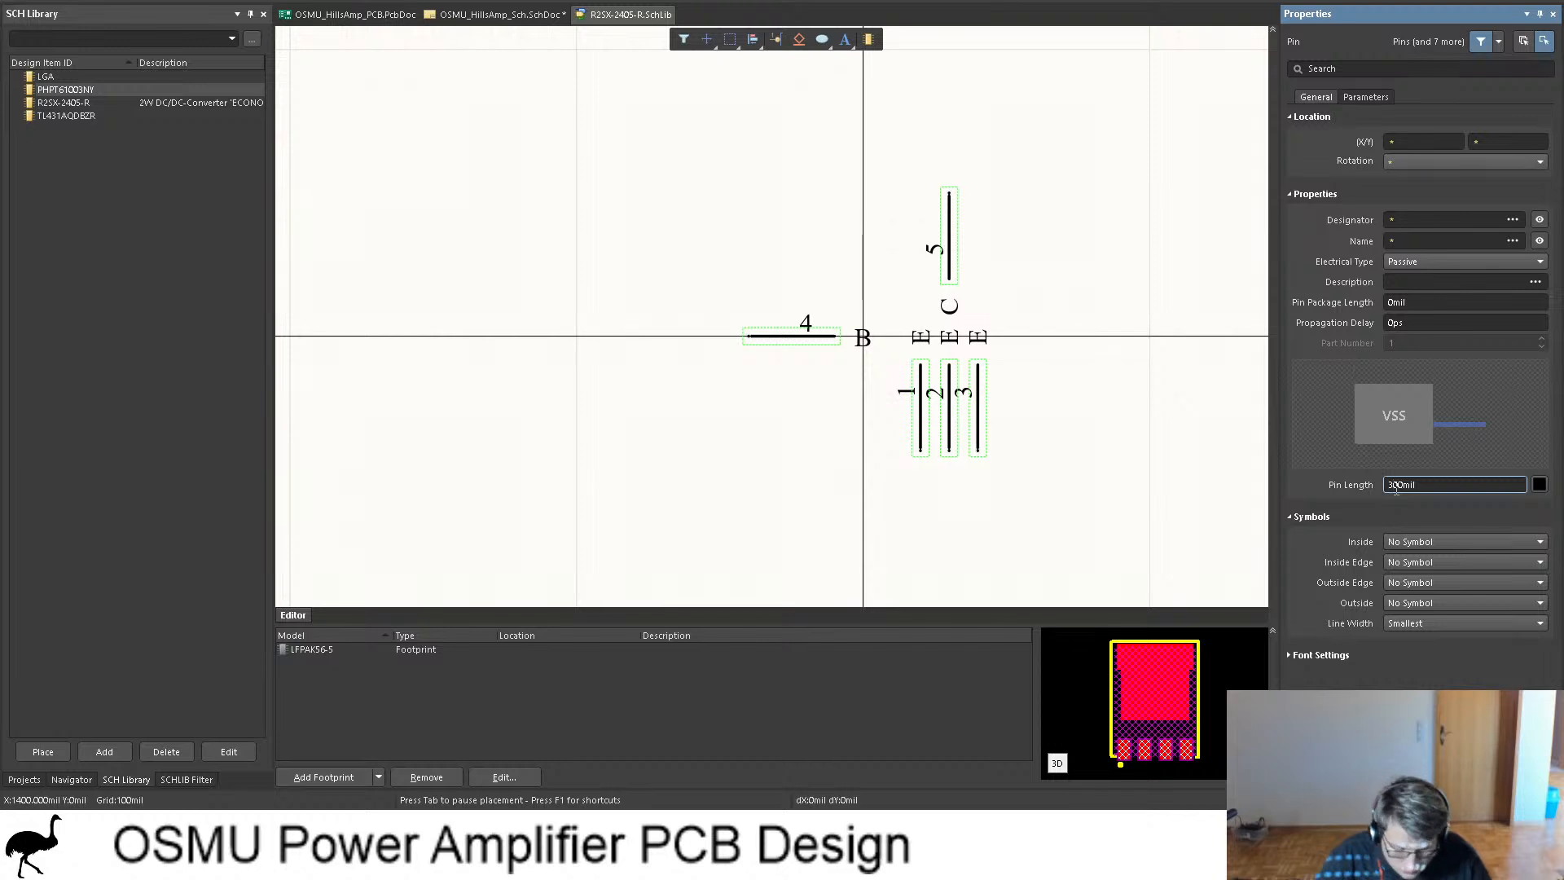
pyautogui.press('BackSpace')
pyautogui.write('1')
pyautogui.press('Return')
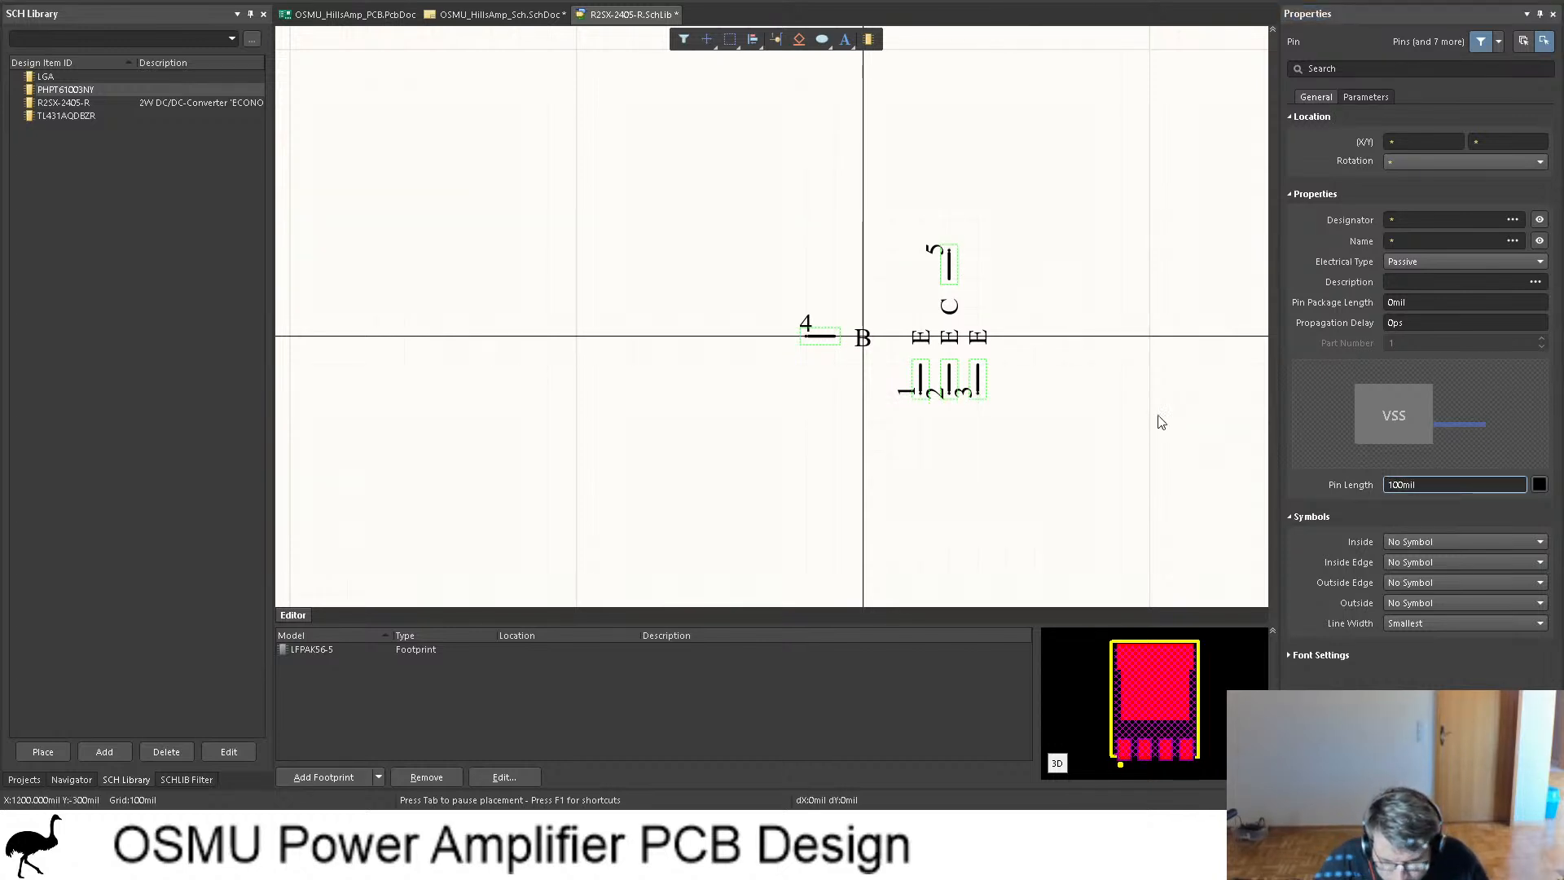
# Step: Move pin 4 100 mil inward so its inner end sits at the origin, and save the schematic library
pyautogui.click(1155, 419)
pyautogui.click(786, 336)
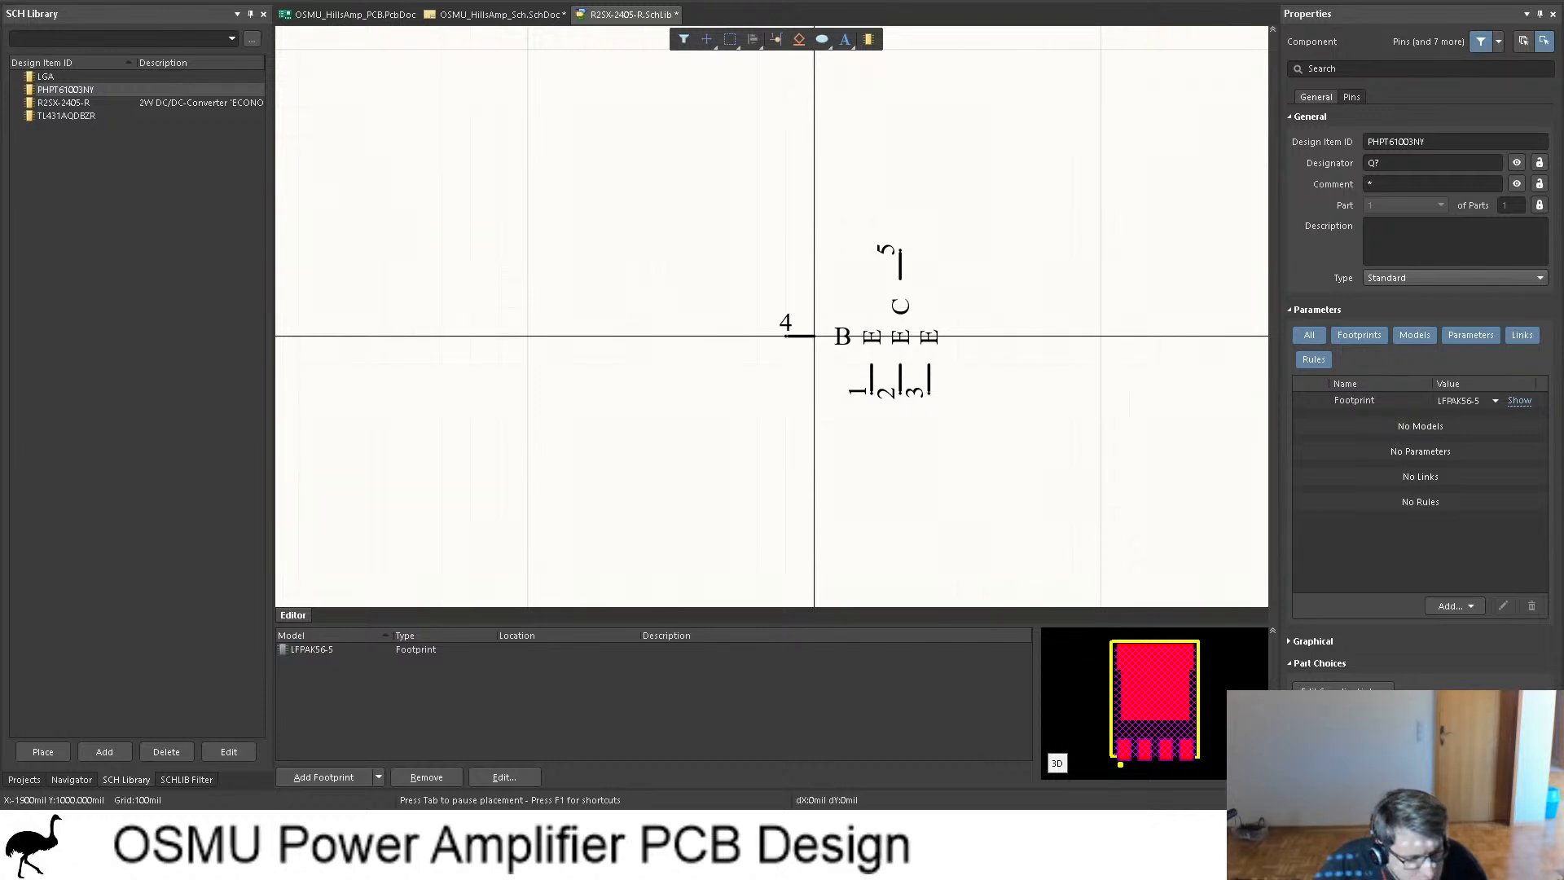
pyautogui.hotkey('ctrl', 's')
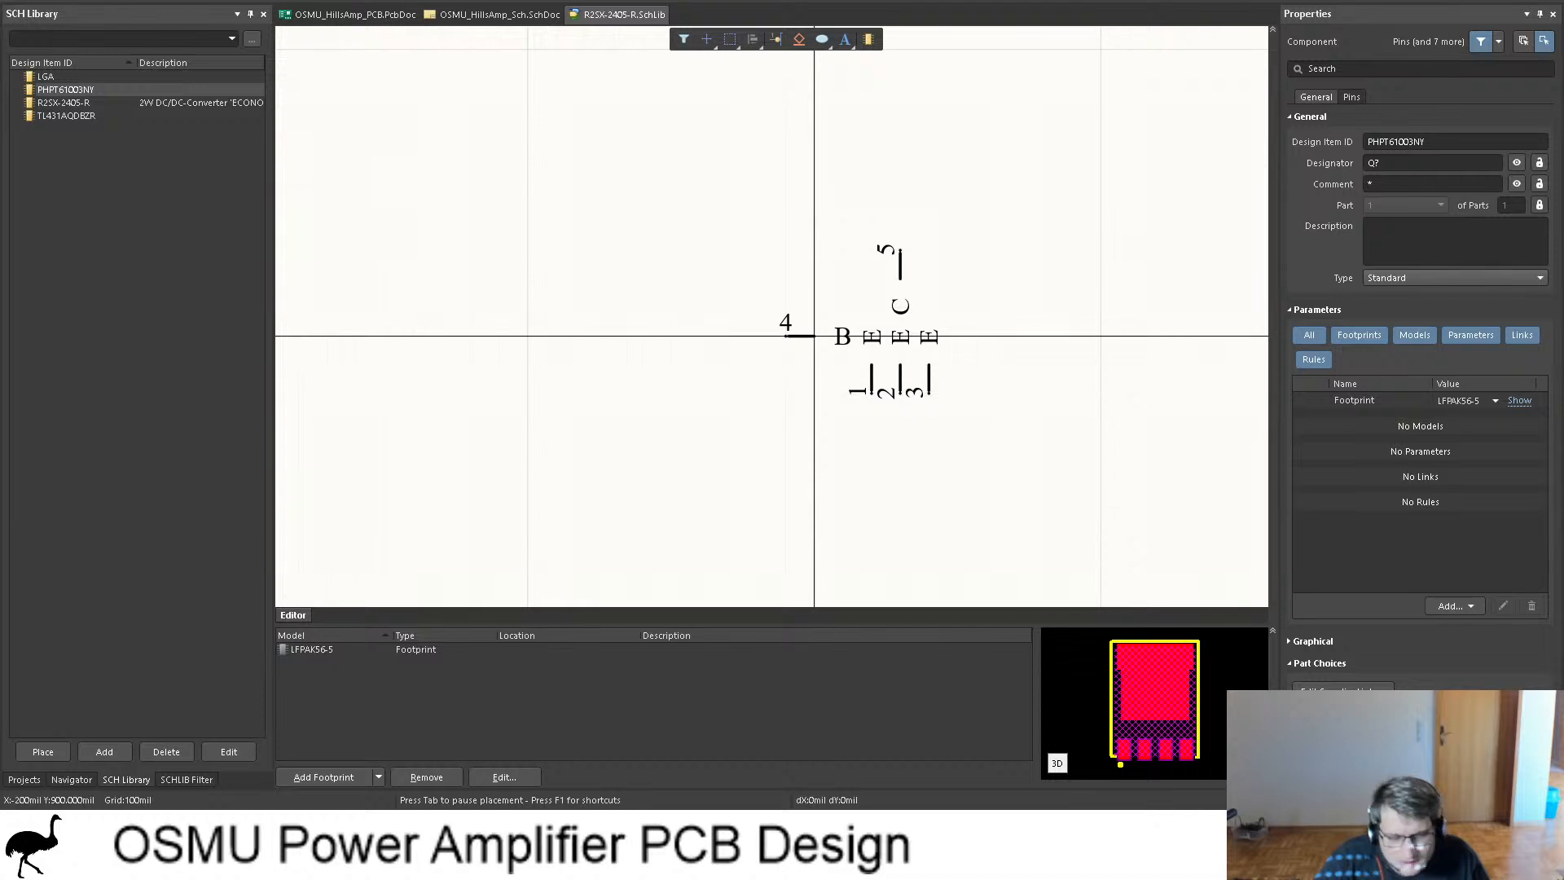
# Step: Place the updated PHPT61003NY component in the schematic between Q8 and Q10, and delete transistor Q8
pyautogui.click(23, 780)
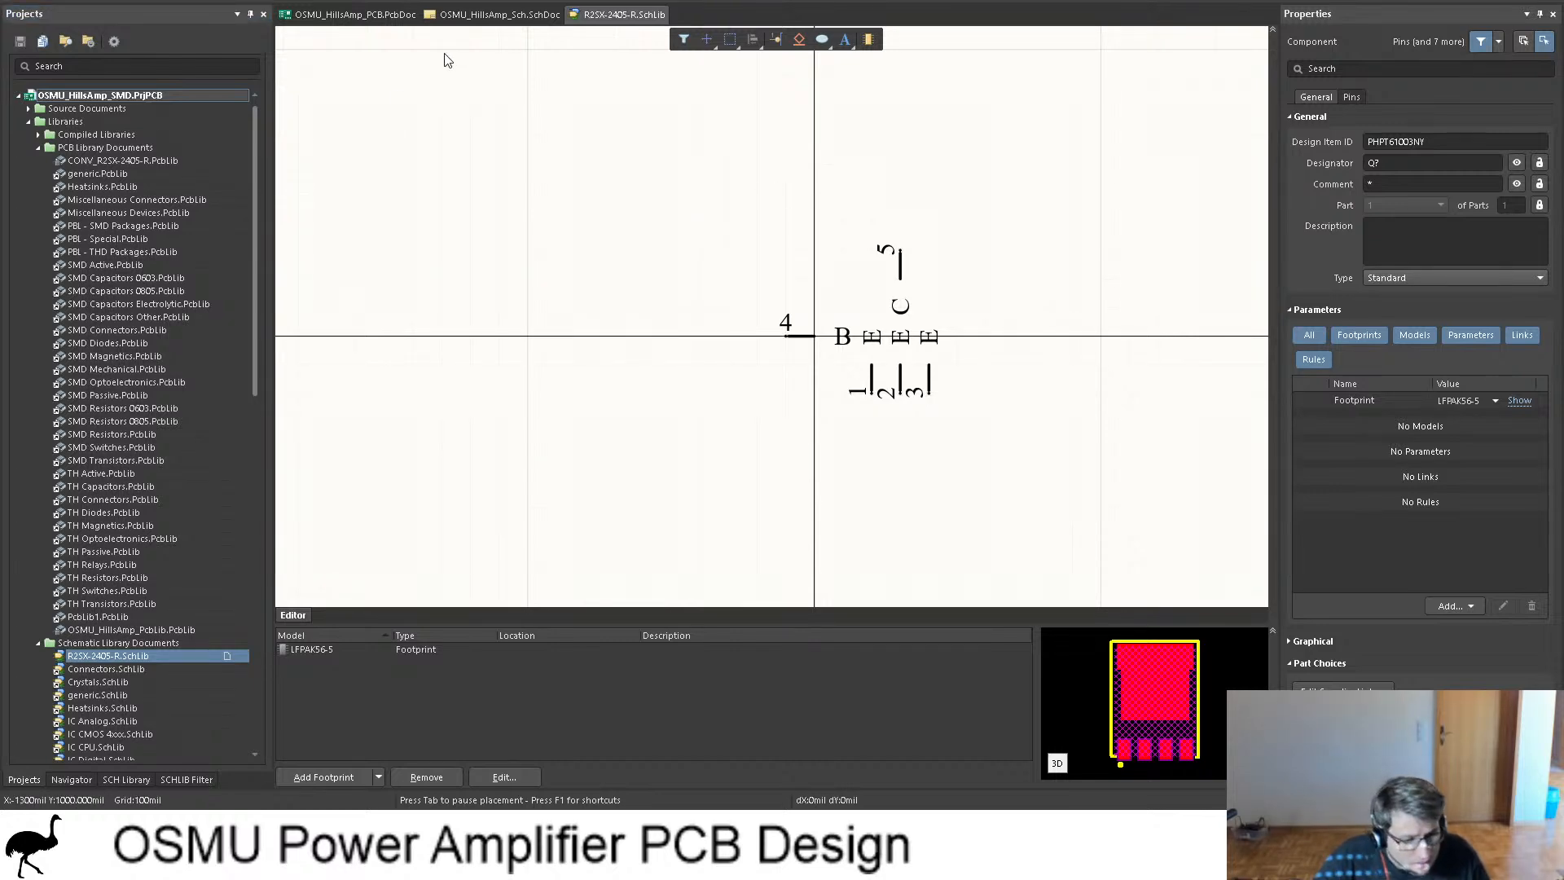
pyautogui.click(488, 14)
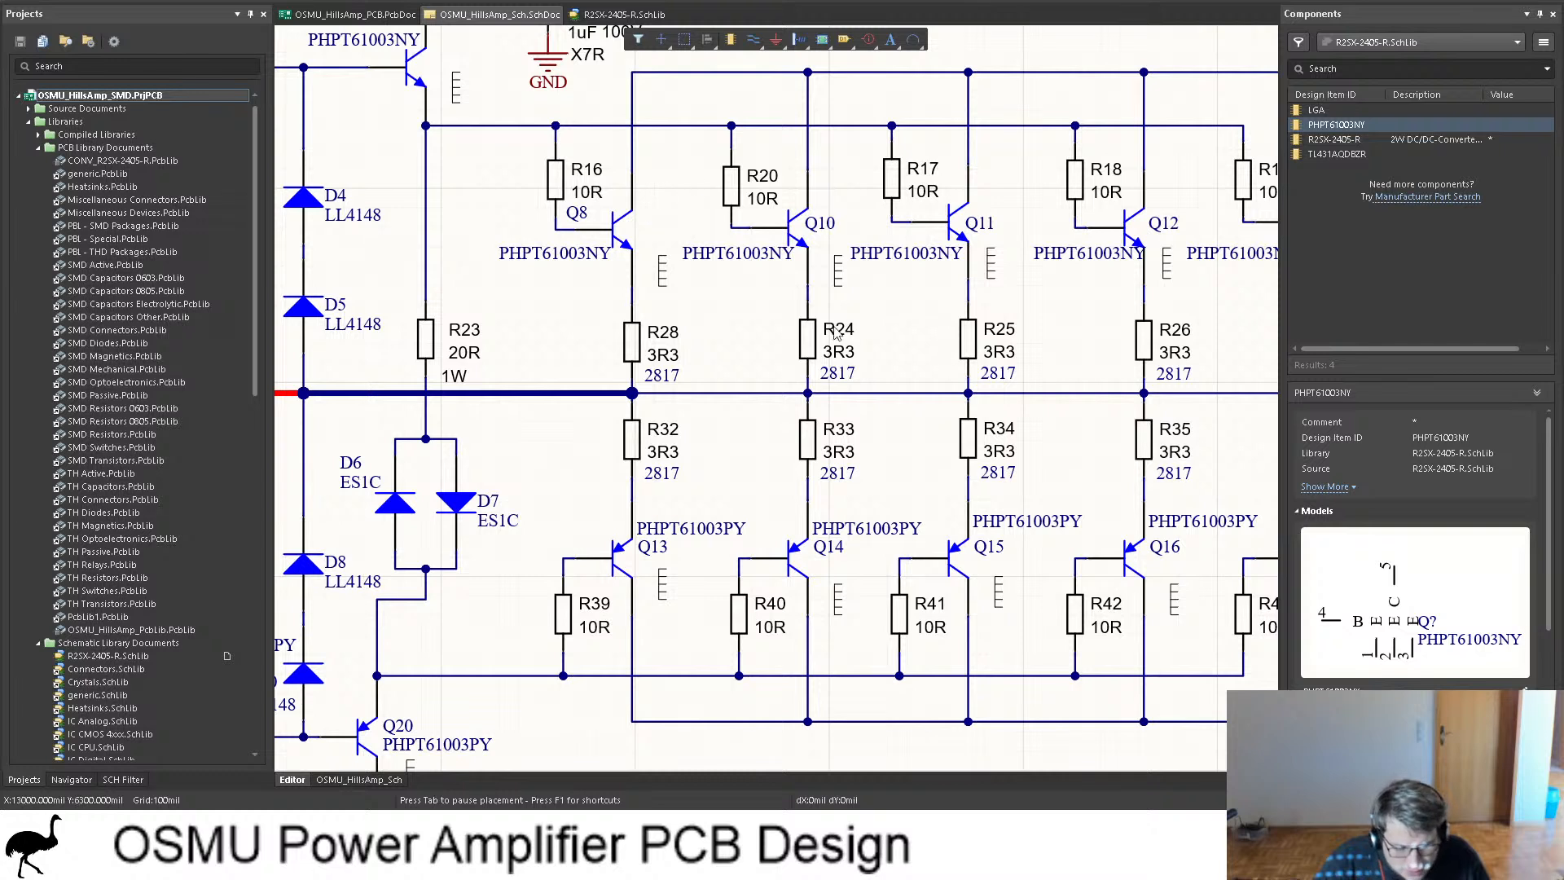
pyautogui.moveTo(1357, 131); pyautogui.dragTo(639, 244)
pyautogui.click(620, 235)
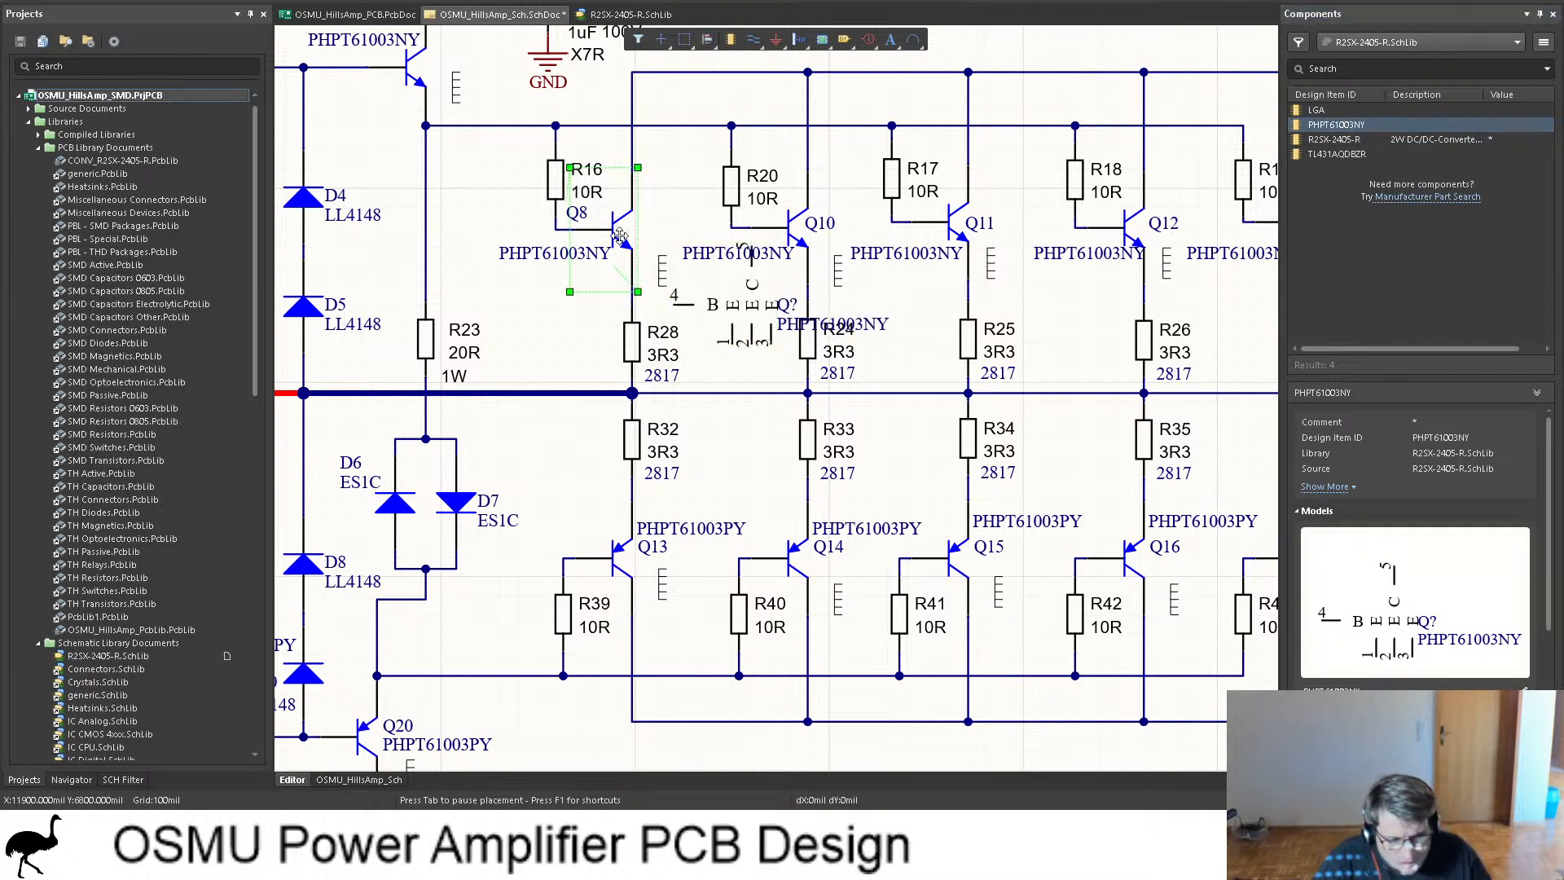
pyautogui.press('Delete')
# Step: Move the new transistor into the gap left by Q8, between R16 and R28
pyautogui.moveTo(741, 303)
pyautogui.mouseDown()
pyautogui.moveTo(636, 274)
pyautogui.moveTo(741, 306)
pyautogui.mouseUp()
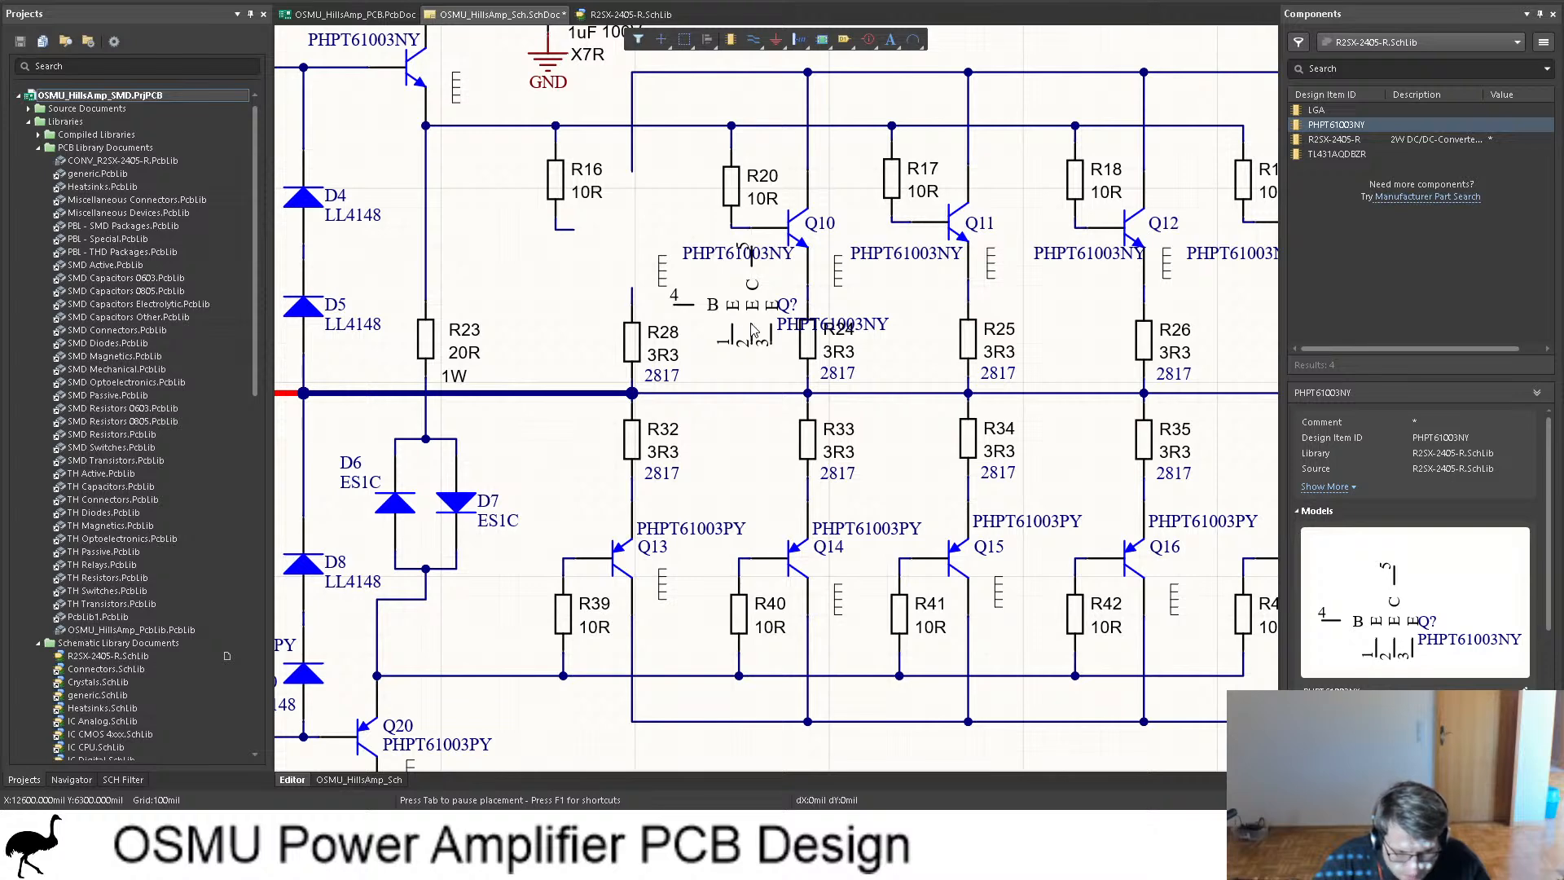
pyautogui.moveTo(751, 324); pyautogui.dragTo(621, 197)
pyautogui.keyDown('ctrl'); pyautogui.scroll(6, 631, 194); pyautogui.keyUp('ctrl')
# Step: Select the new transistor's PHPT61003NY comment text, which overlaps the neighbouring Q10 label
pyautogui.click(791, 513)
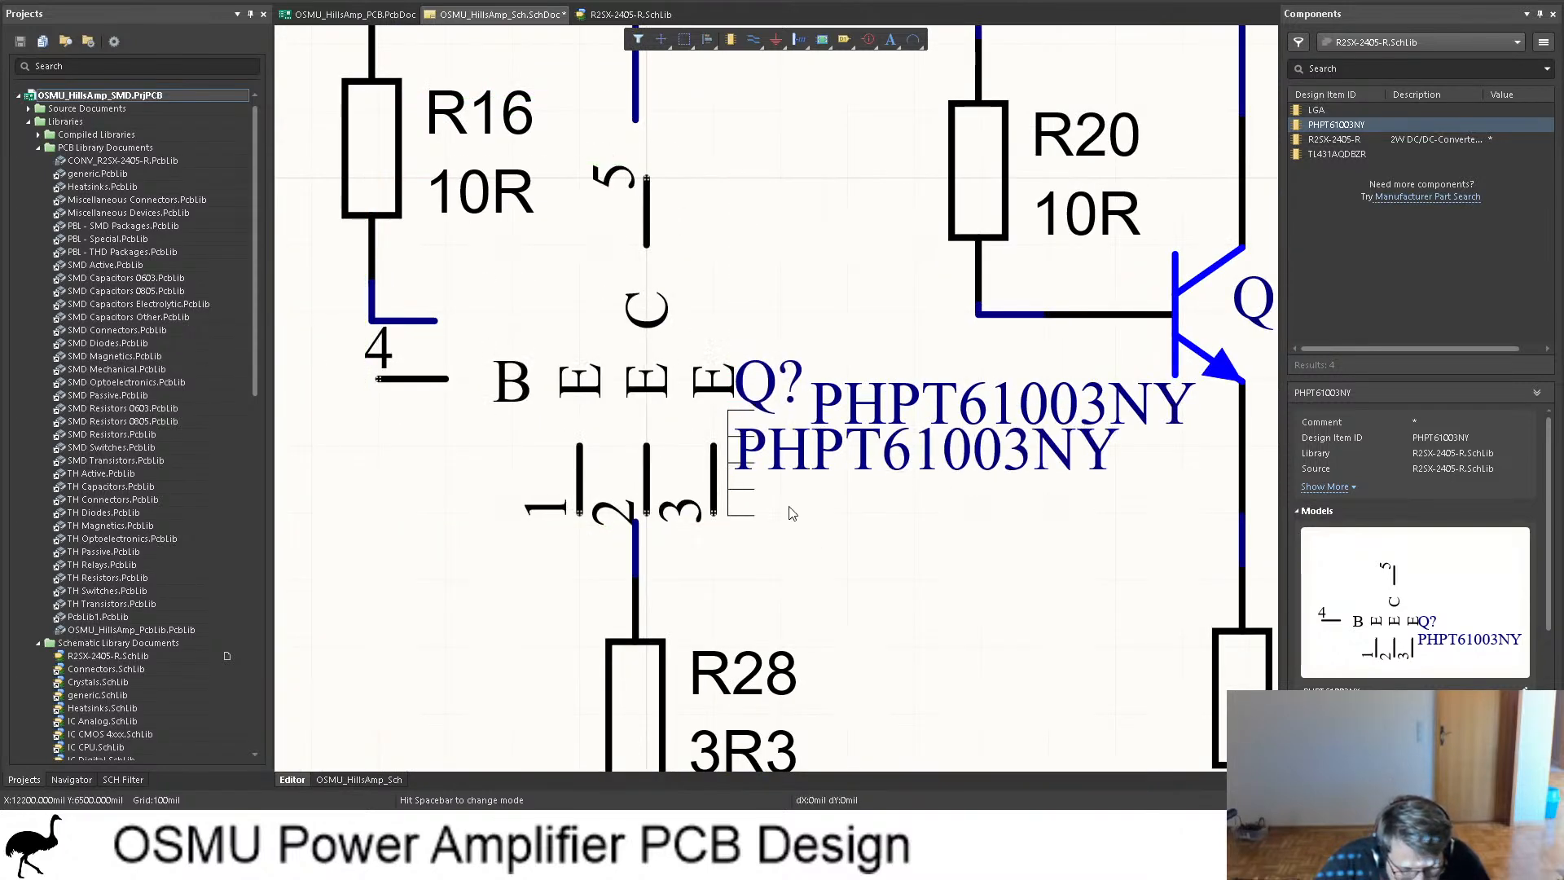
pyautogui.click(856, 444)
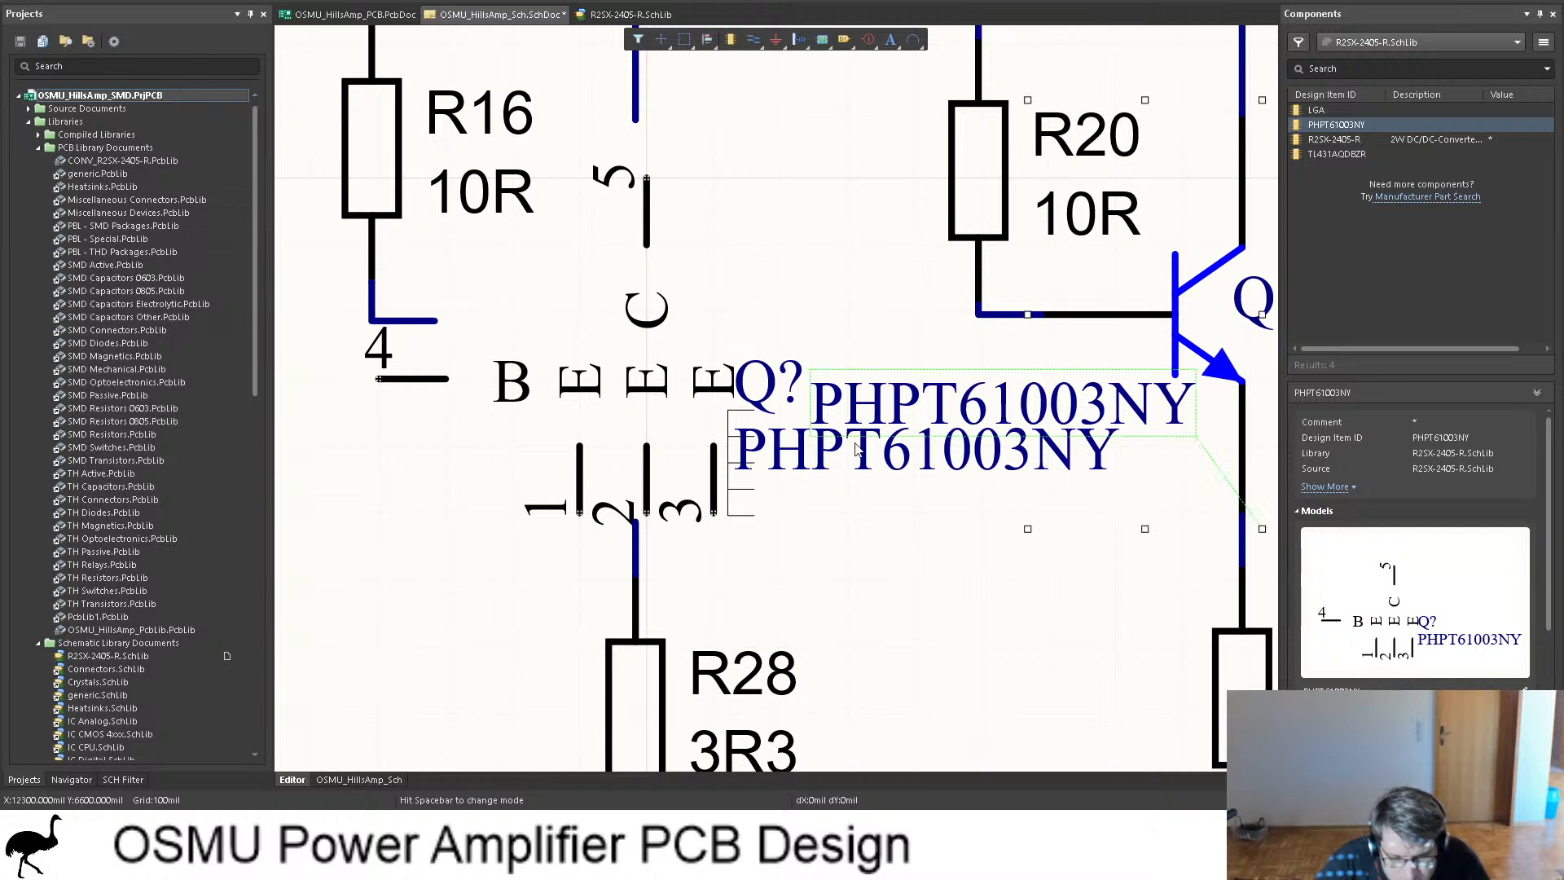
pyautogui.click(855, 444)
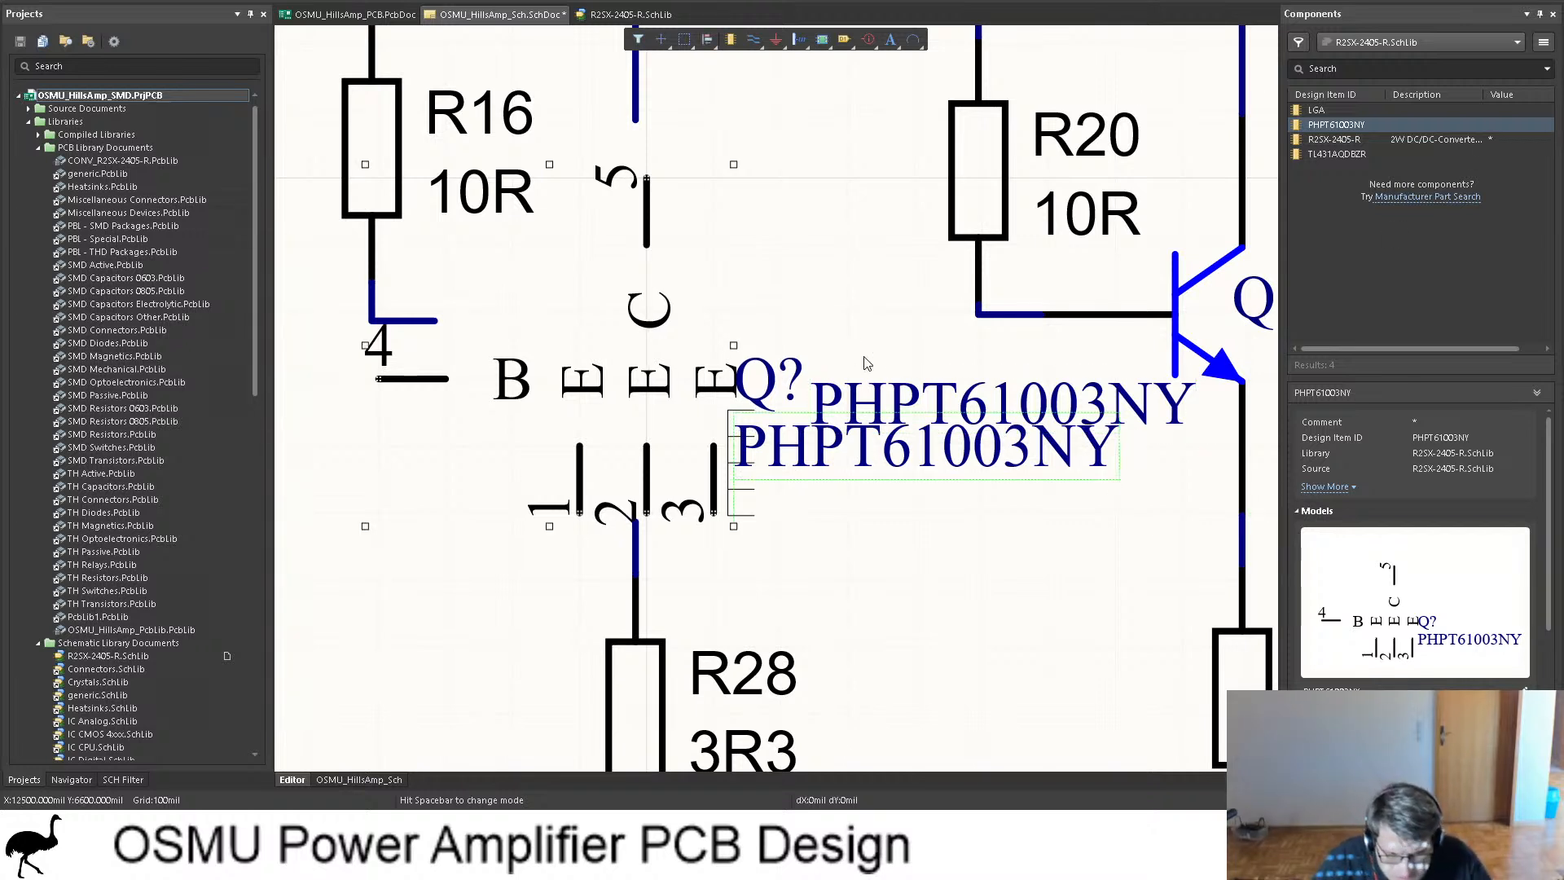
# Step: Delete the two stray PHPT61003NY comment labels beside the new transistor symbol
pyautogui.press('Delete')
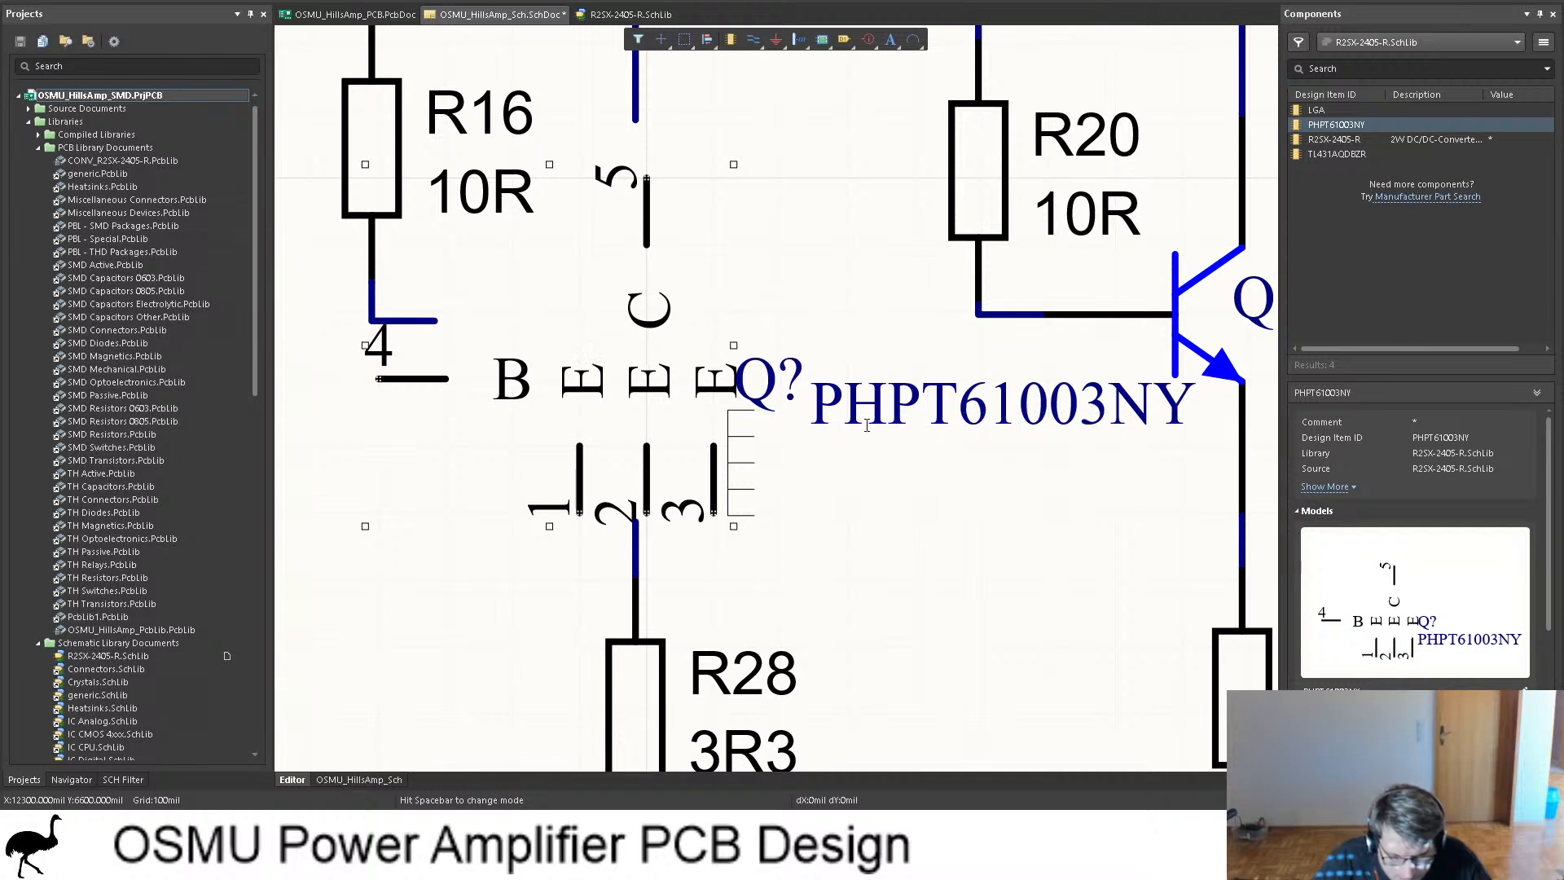
pyautogui.click(874, 412)
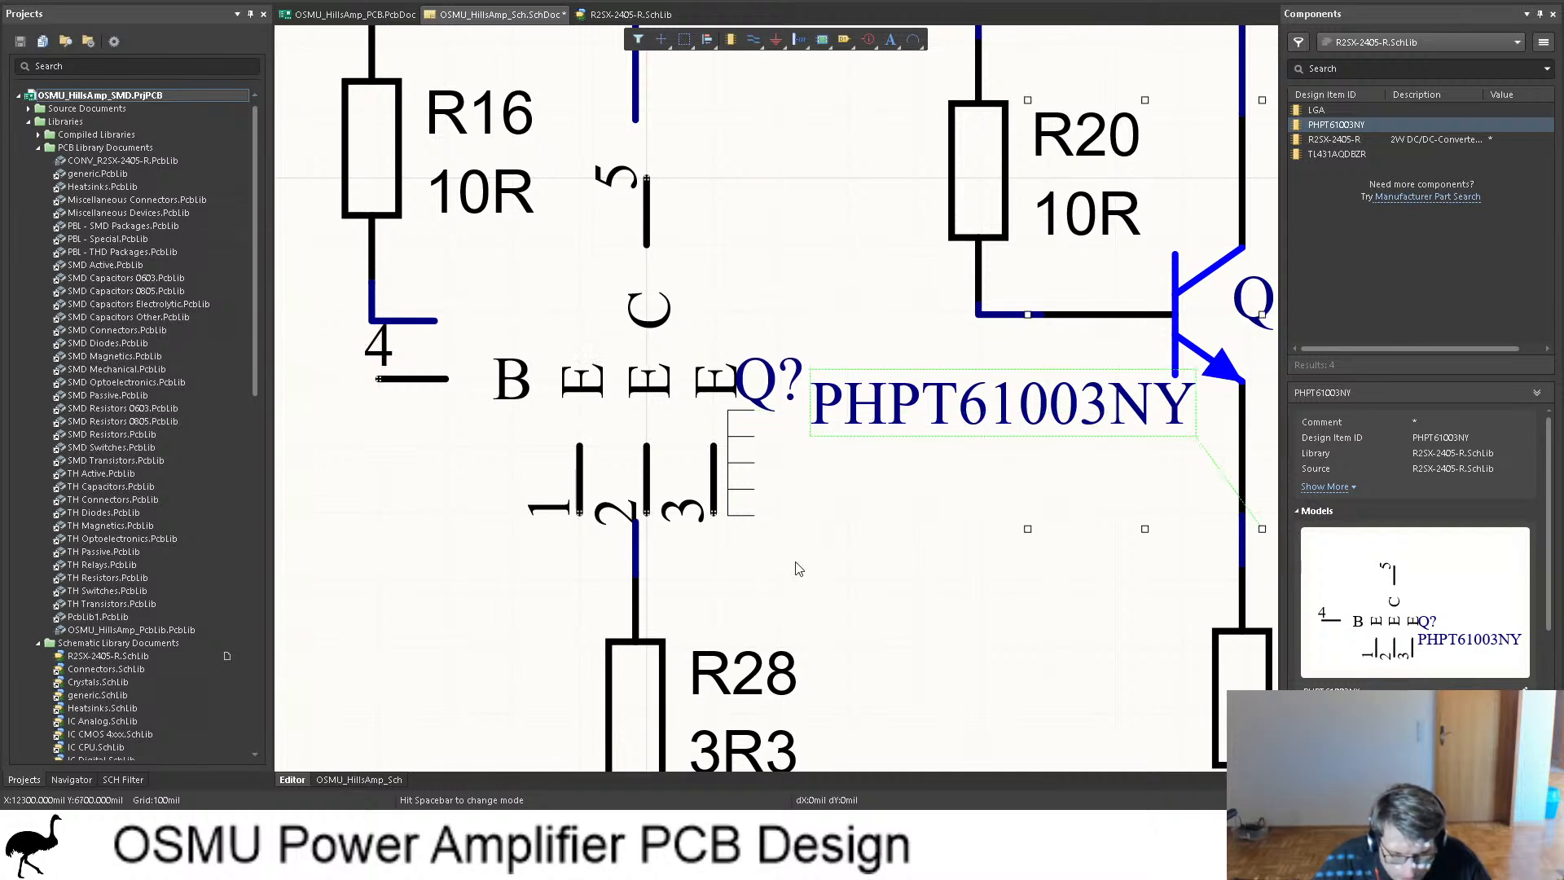
pyautogui.press('Delete')
pyautogui.scroll(2, 724, 196)
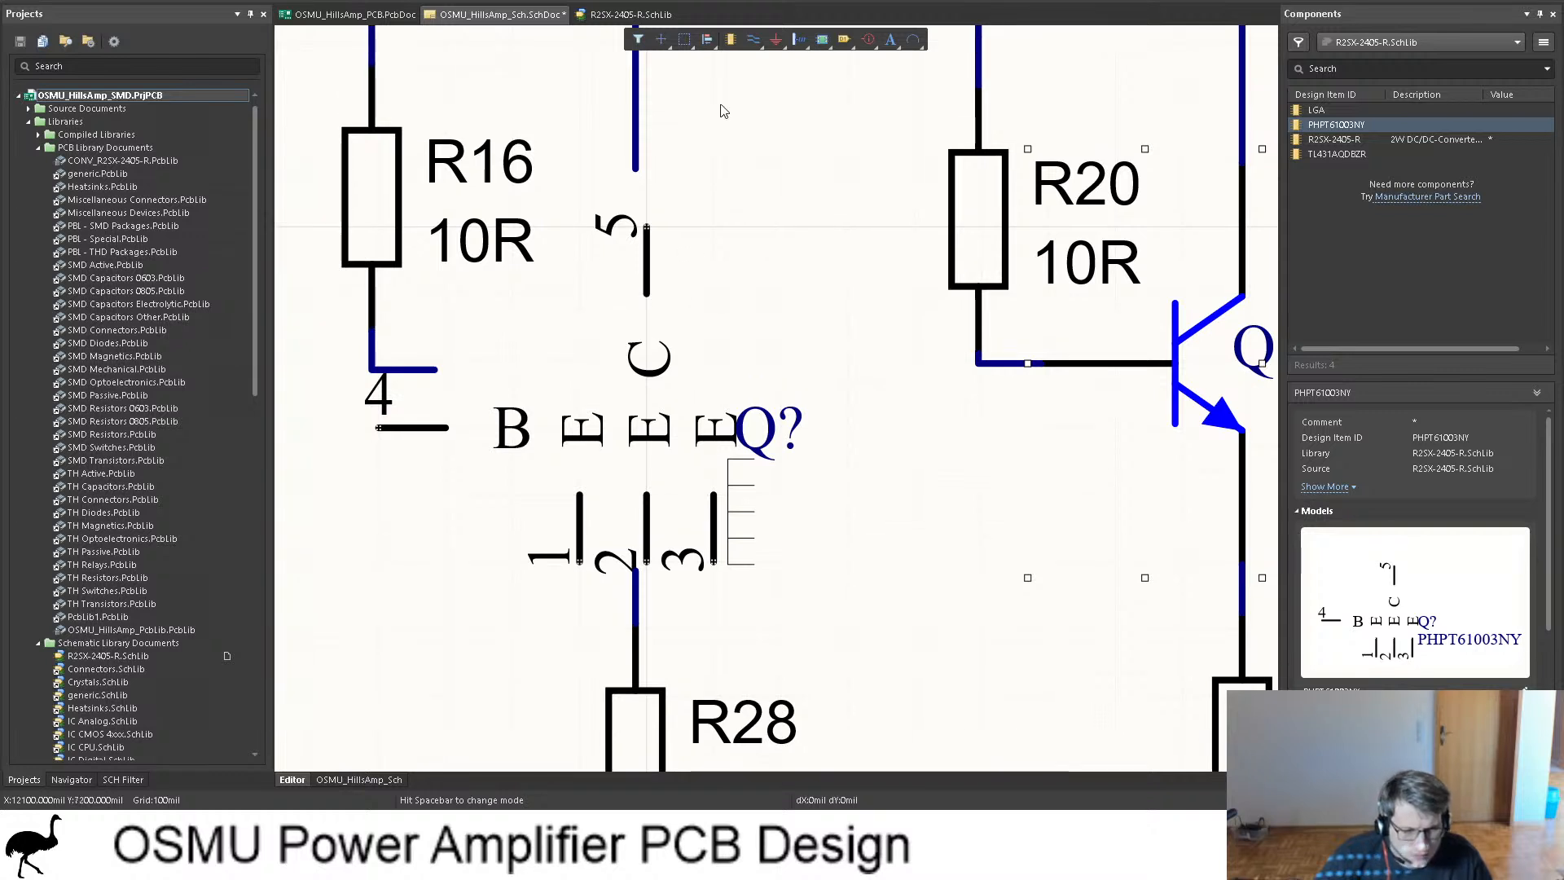
# Step: Wire collector pin 5 to the vertical line above it and join emitter pins 1, 2 and 3 at the R28 connection
pyautogui.click(636, 169)
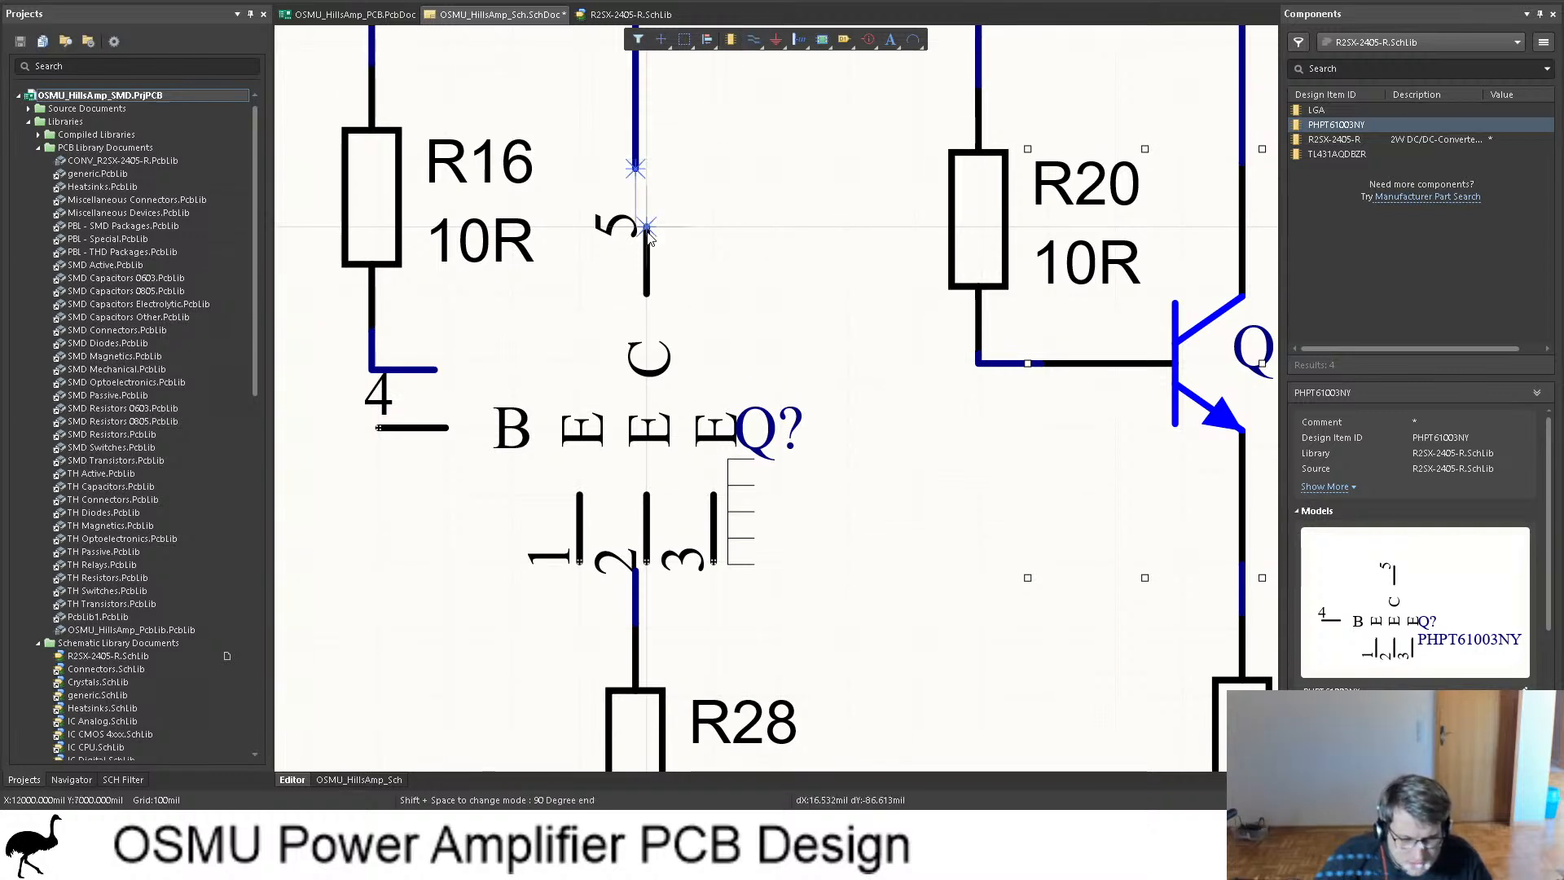
pyautogui.click(585, 575)
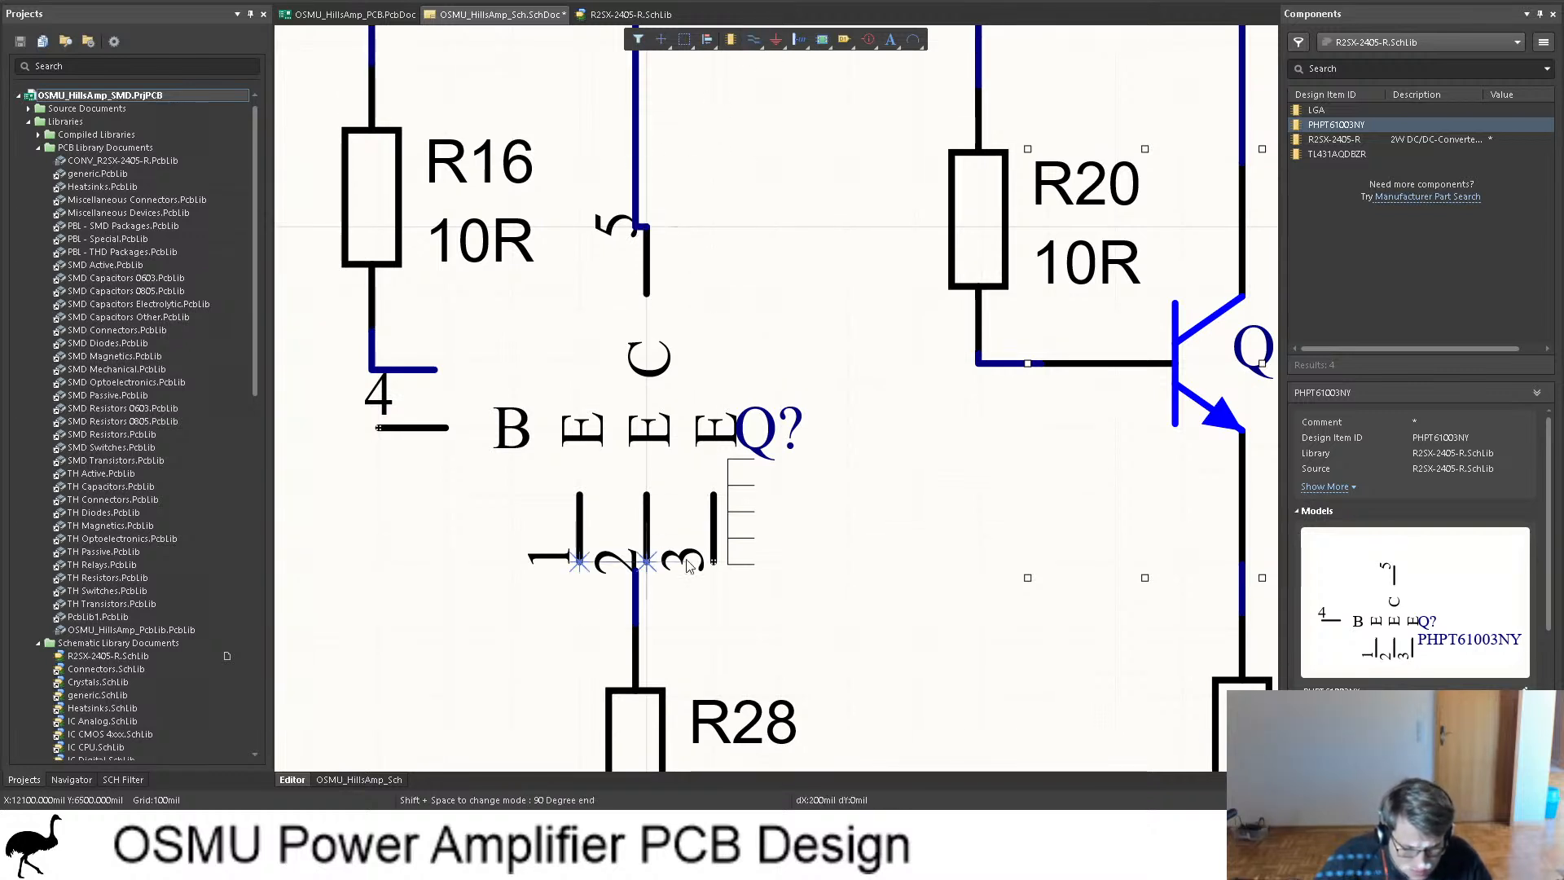
pyautogui.click(707, 562)
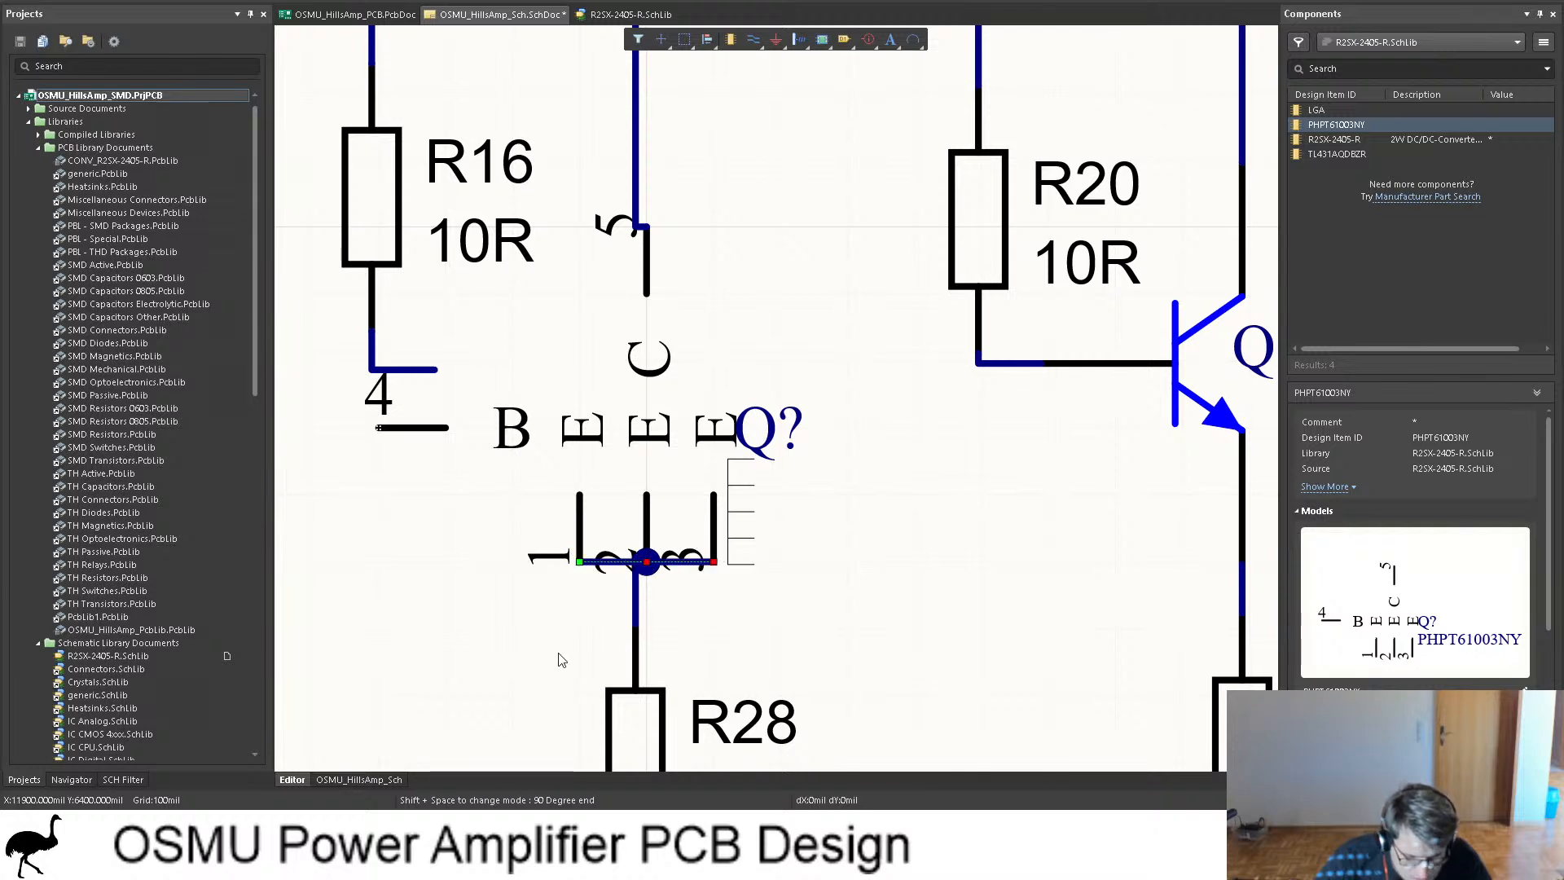
pyautogui.click(666, 562)
pyautogui.click(444, 517)
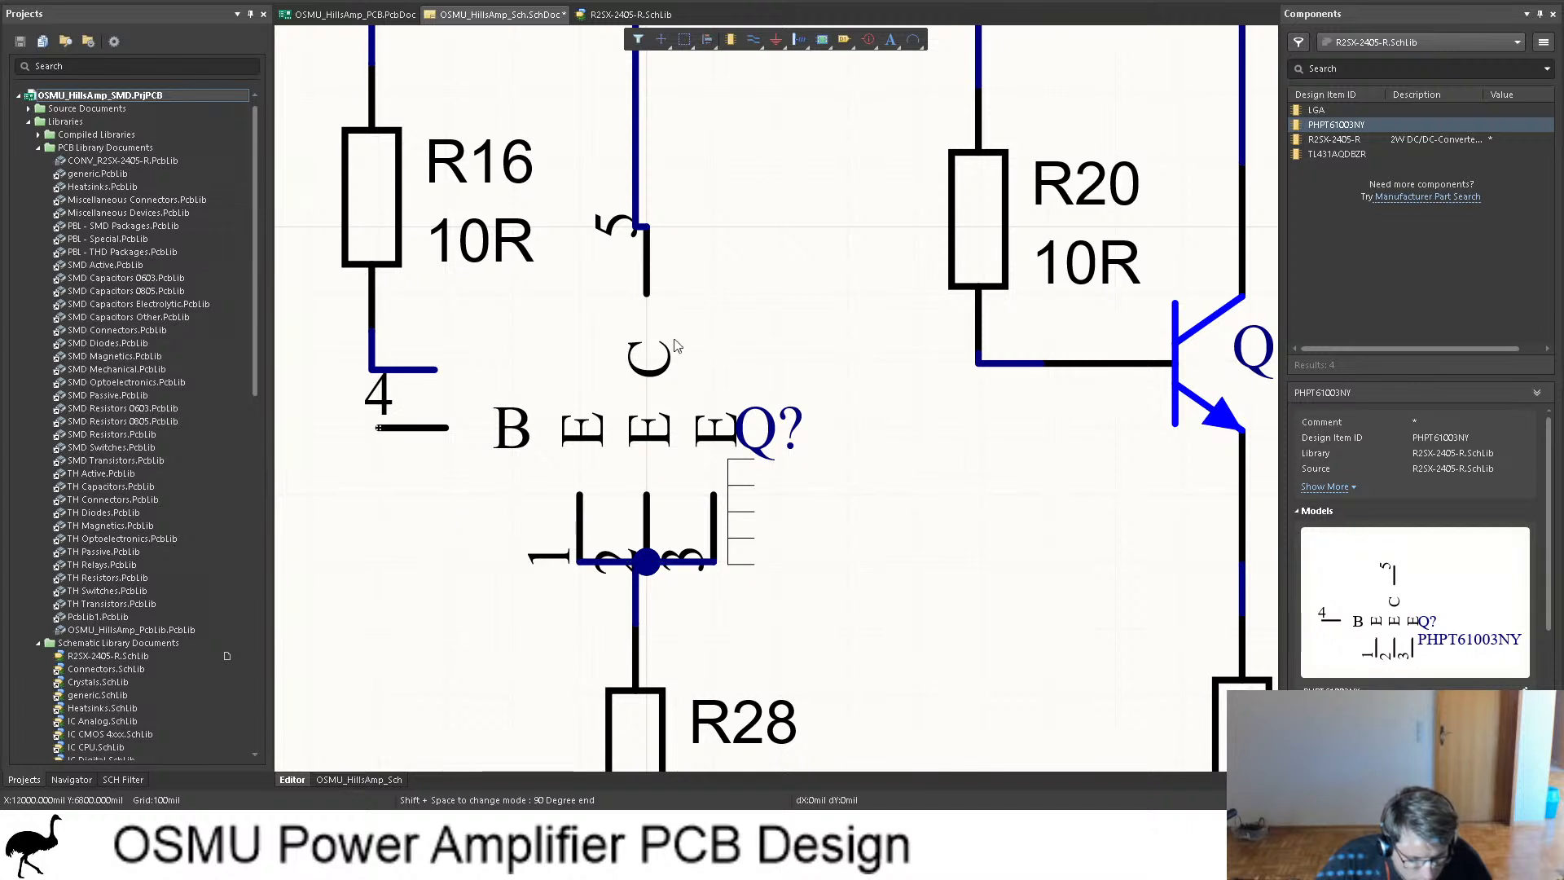
# Step: Replace the old wire stub below R16 with a wire to base pin 4 and save the schematic
pyautogui.click(394, 371)
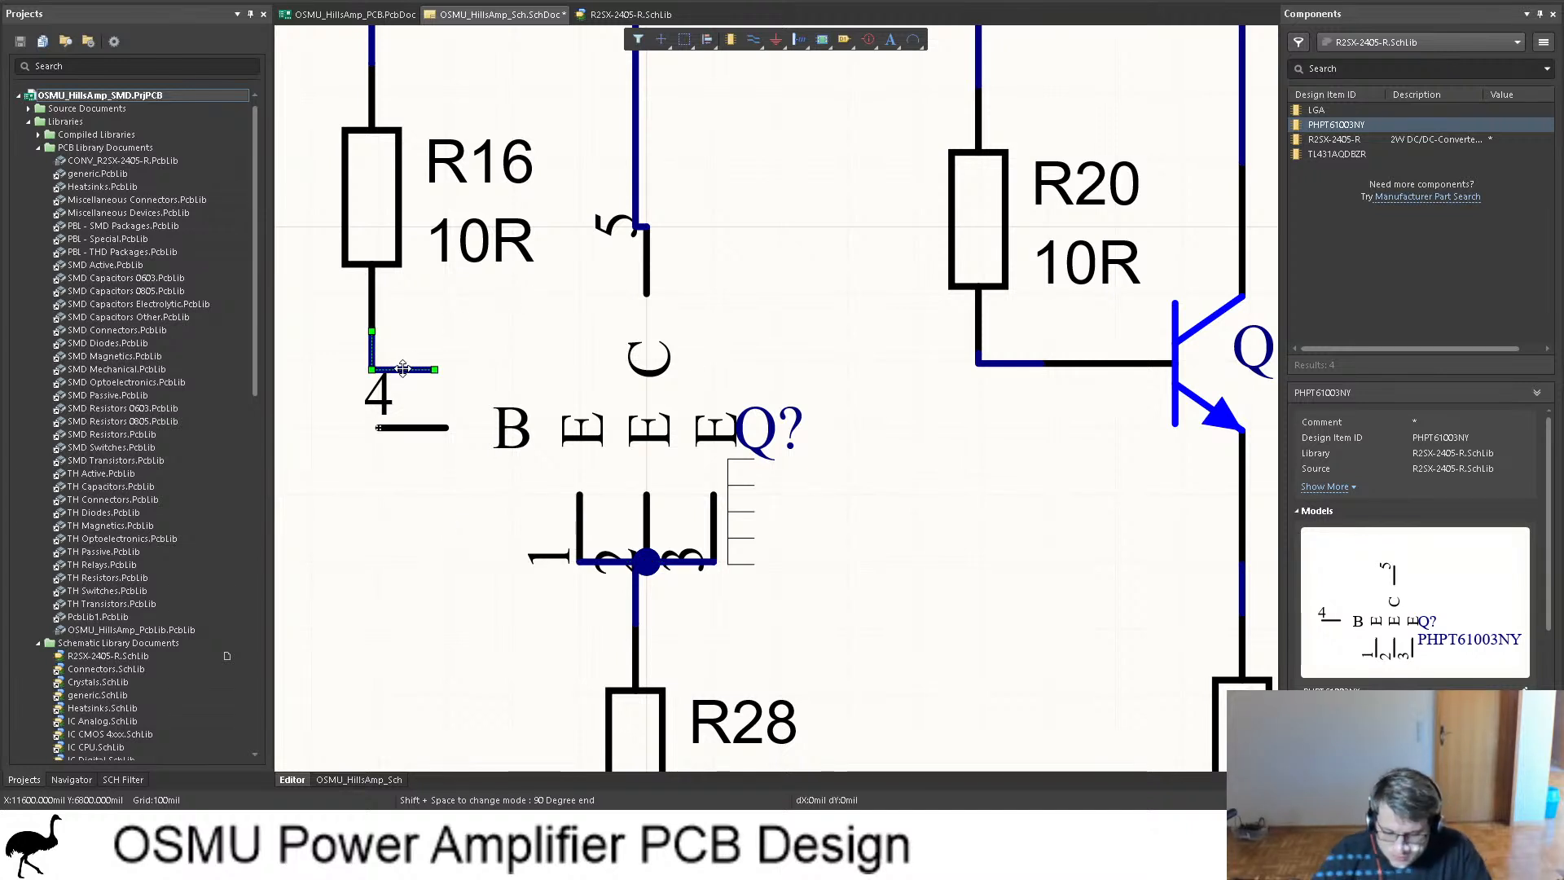
pyautogui.press('Delete')
pyautogui.click(754, 40)
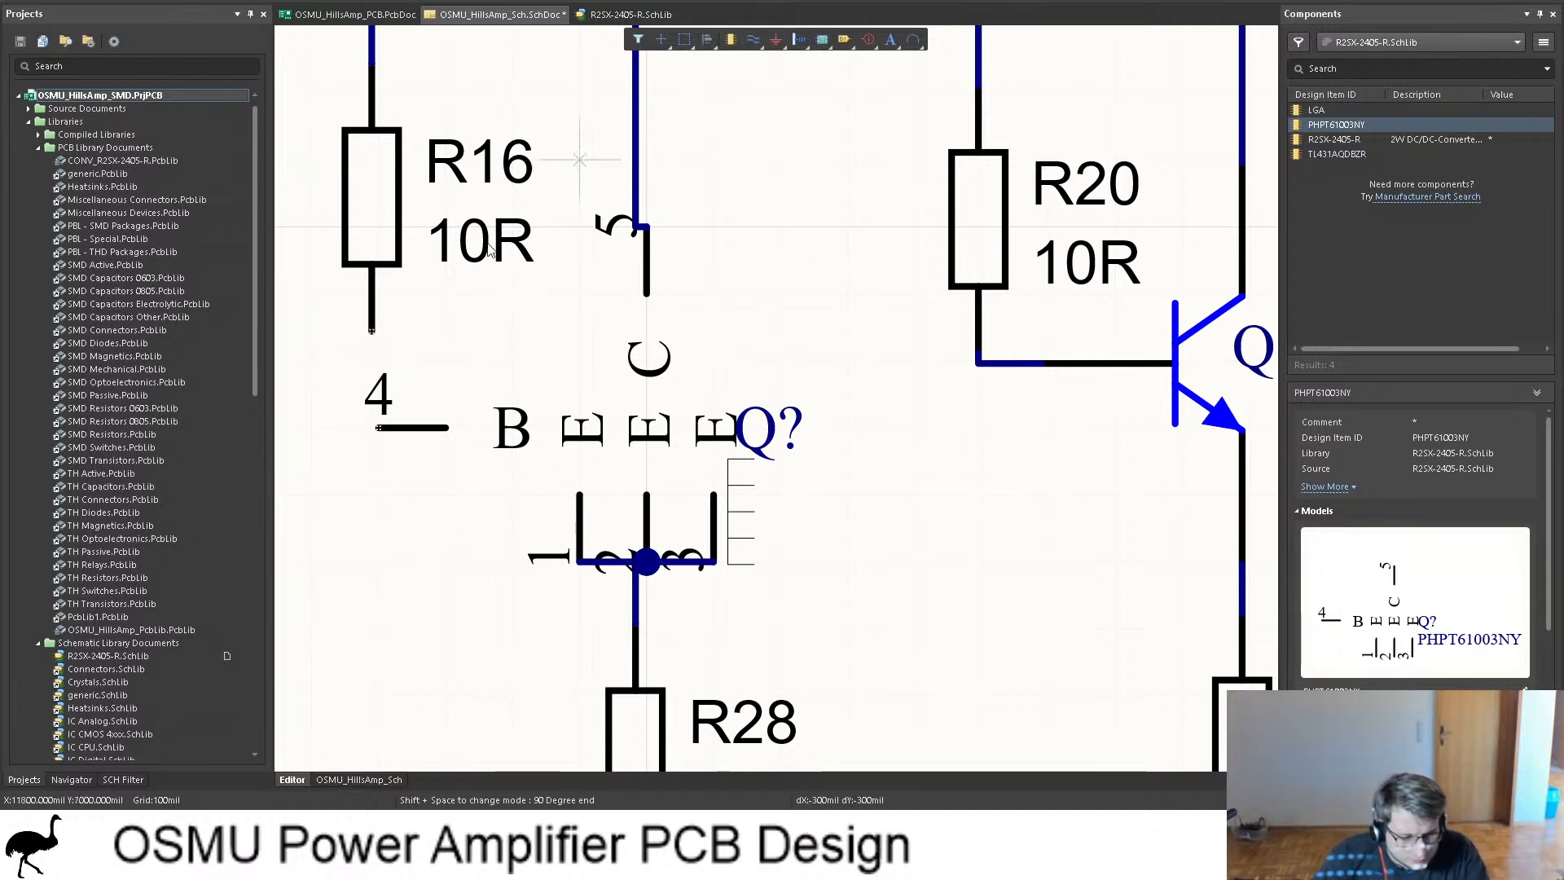
pyautogui.click(371, 329)
pyautogui.click(376, 428)
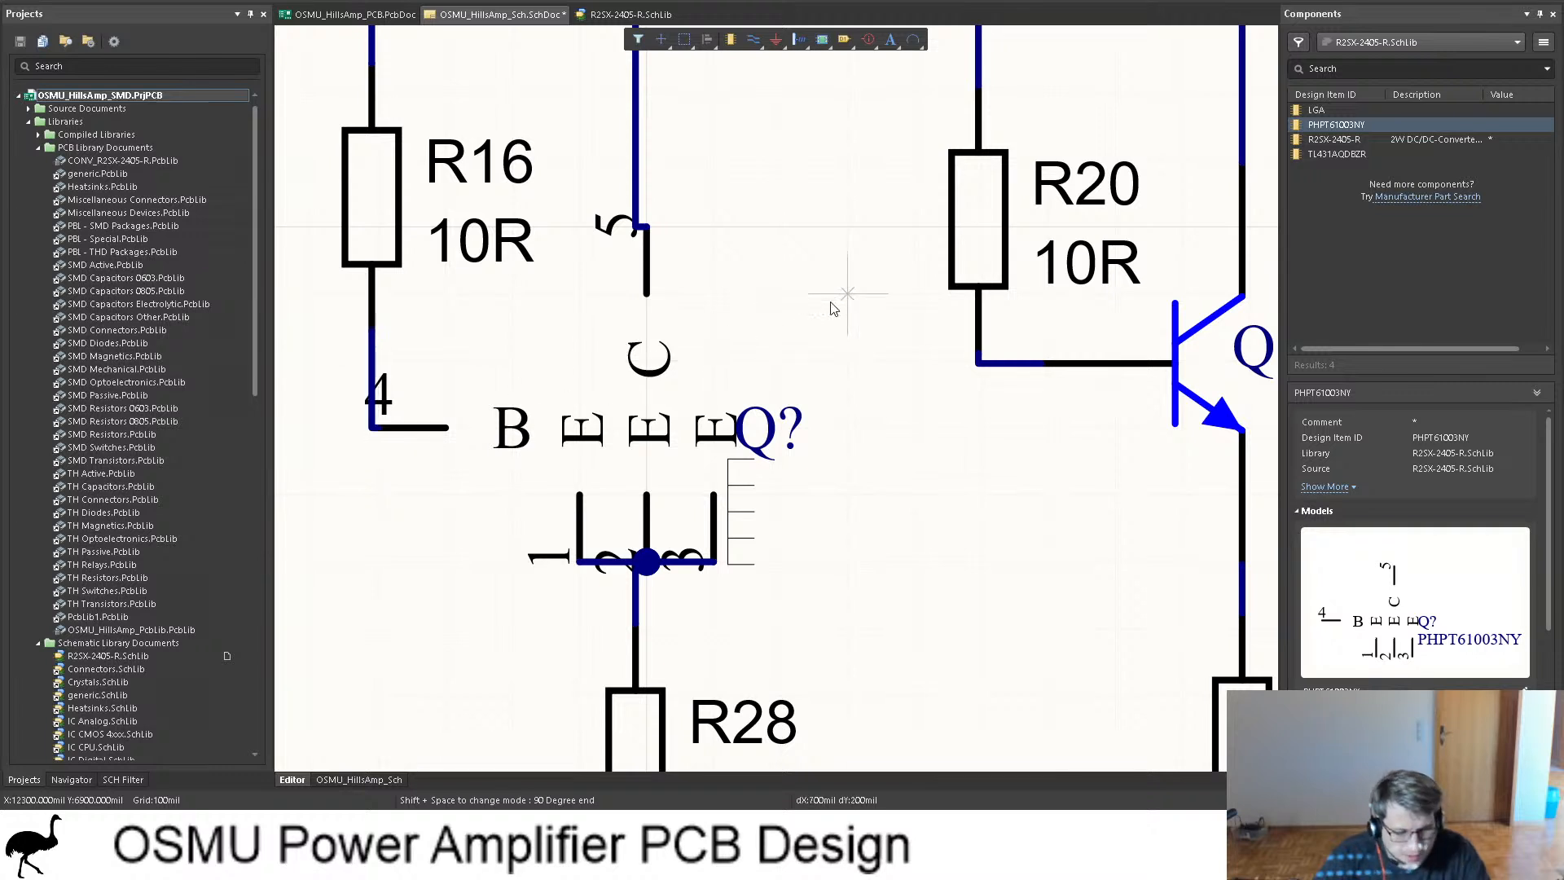
pyautogui.hotkey('ctrl', 's')
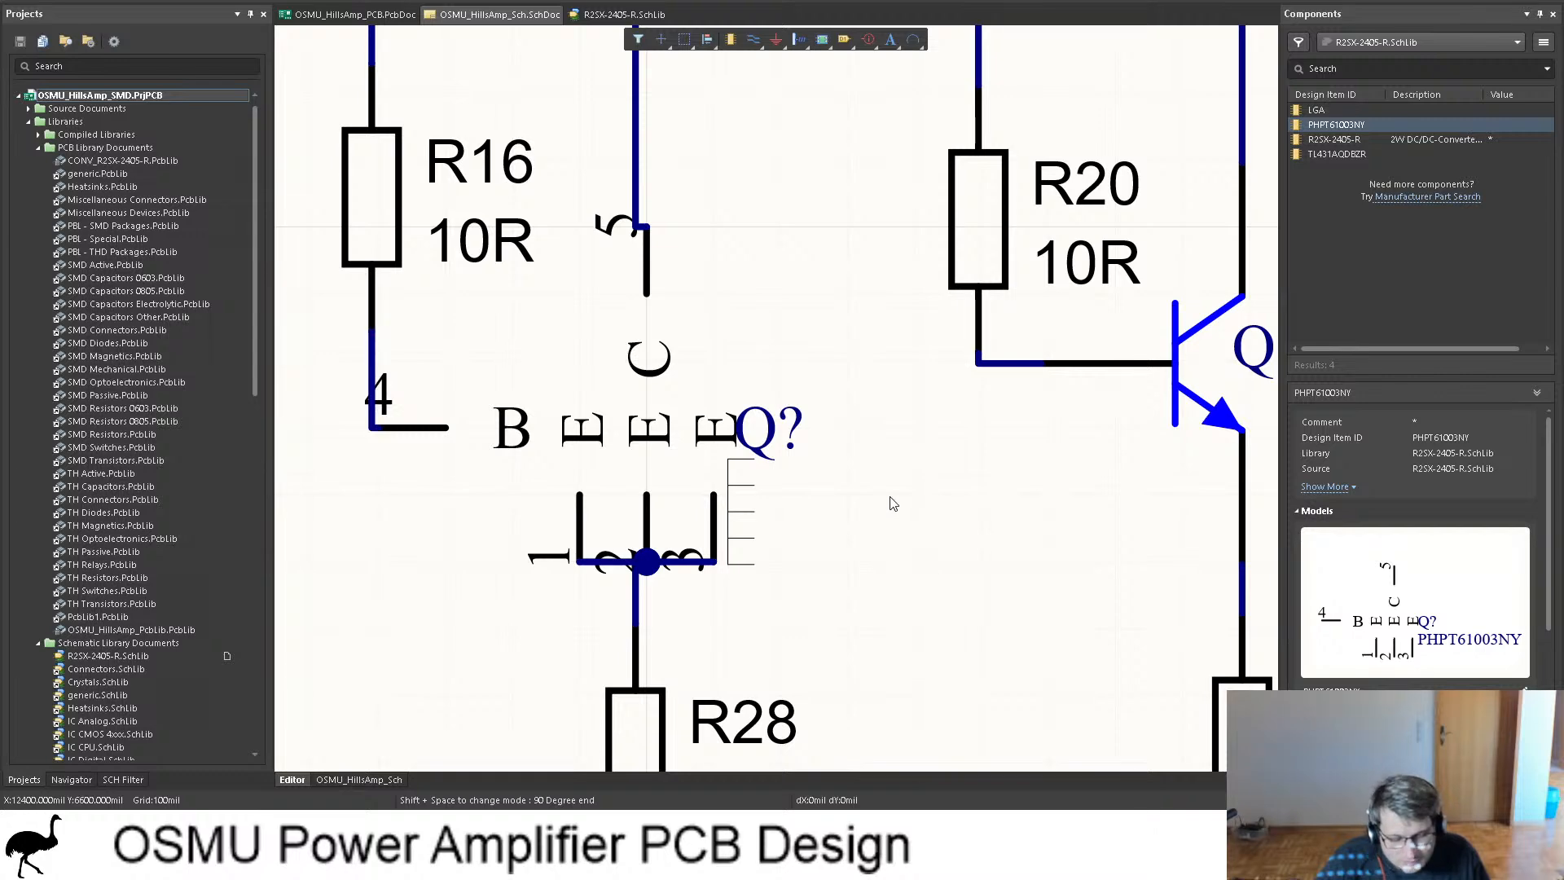
# Step: Check the transistor designators on the PCB and set the new schematic transistor's designator to Q8
pyautogui.keyDown('ctrl'); pyautogui.scroll(-3, 844, 391); pyautogui.keyUp('ctrl')
pyautogui.keyDown('ctrl'); pyautogui.scroll(-1, 845, 391); pyautogui.keyUp('ctrl')
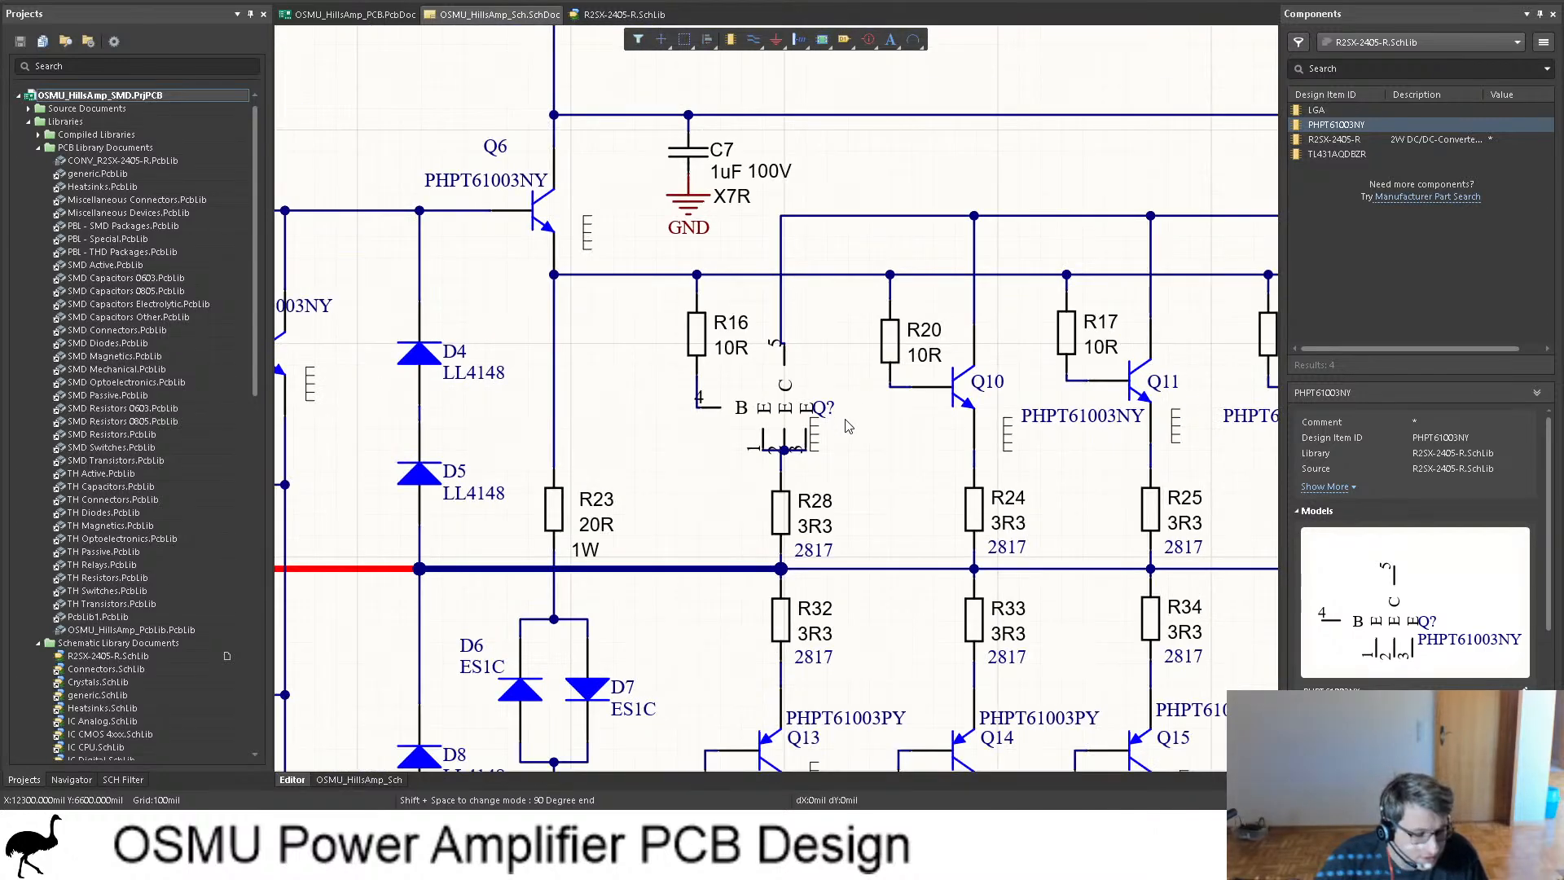
pyautogui.click(827, 407)
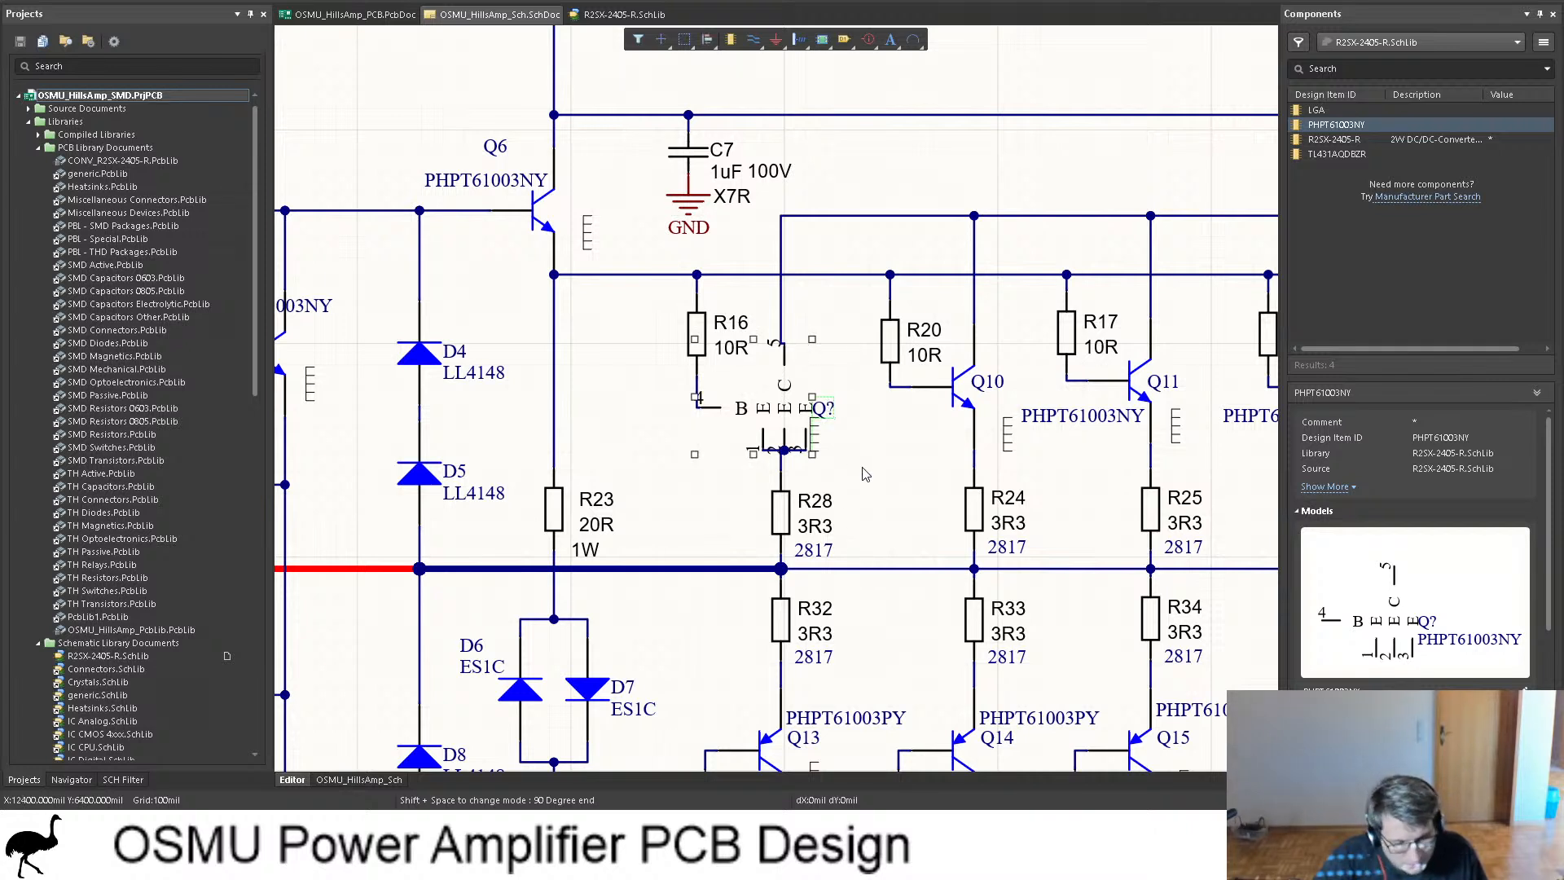
pyautogui.click(740, 327)
pyautogui.click(888, 492)
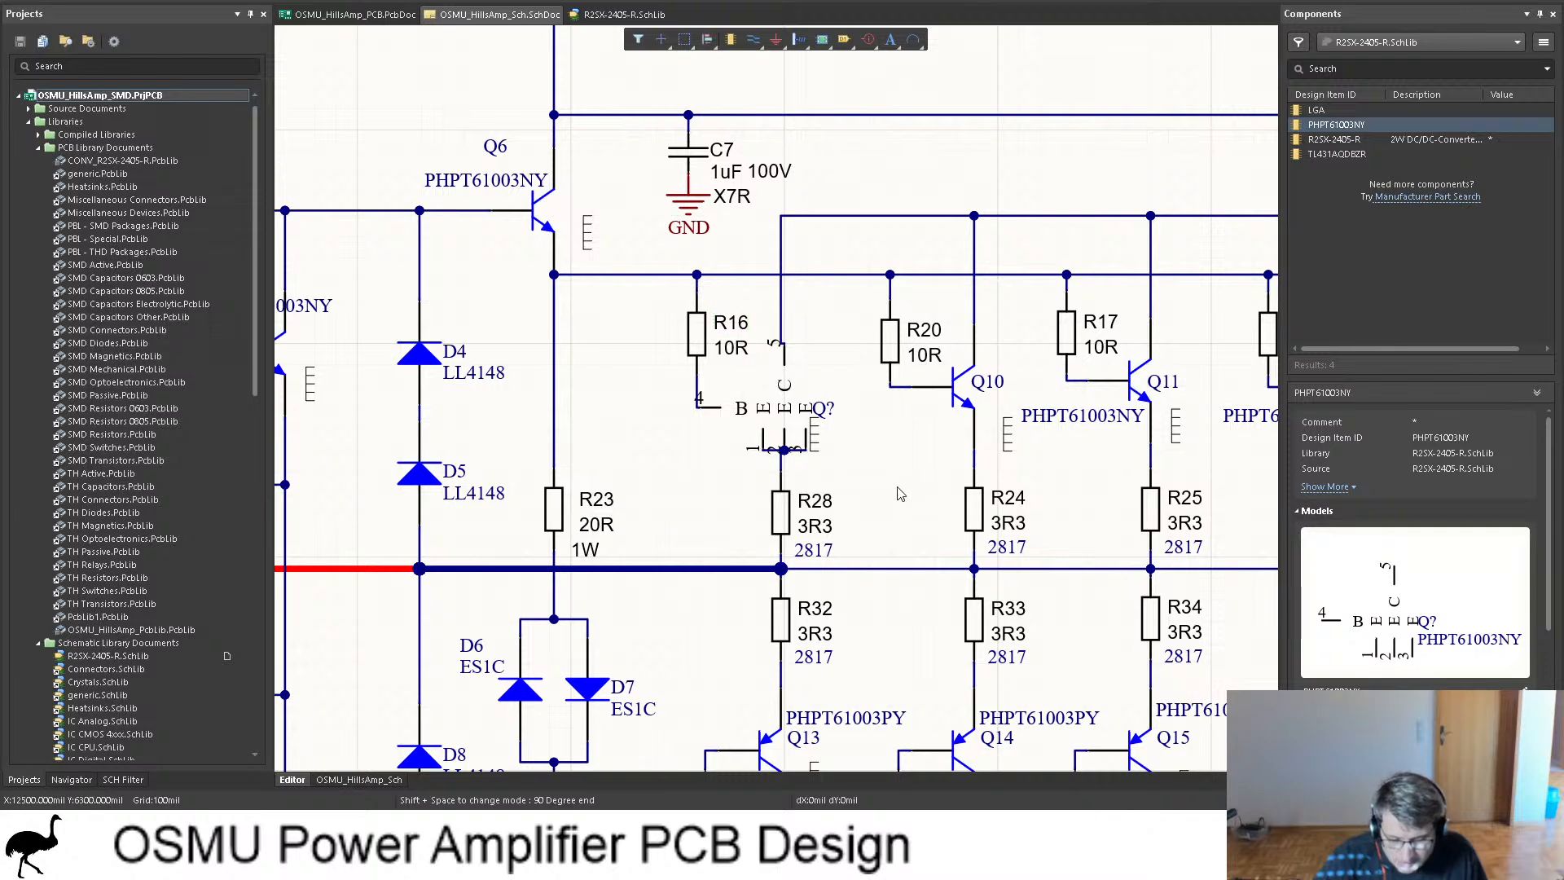
pyautogui.click(364, 17)
pyautogui.keyDown('ctrl'); pyautogui.scroll(-4, 552, 187); pyautogui.keyUp('ctrl')
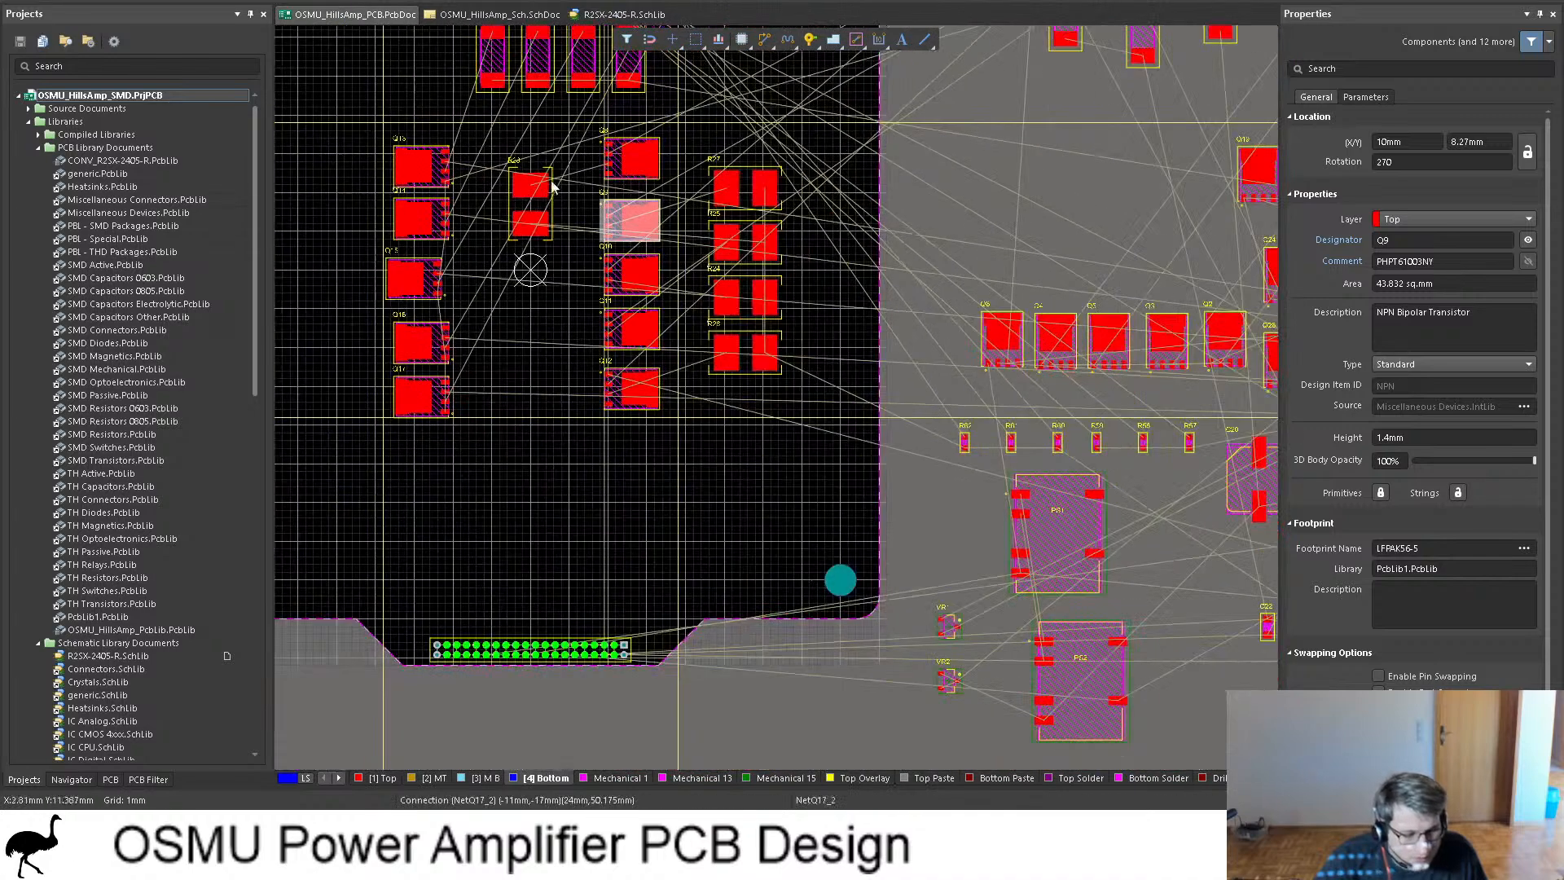
pyautogui.click(499, 15)
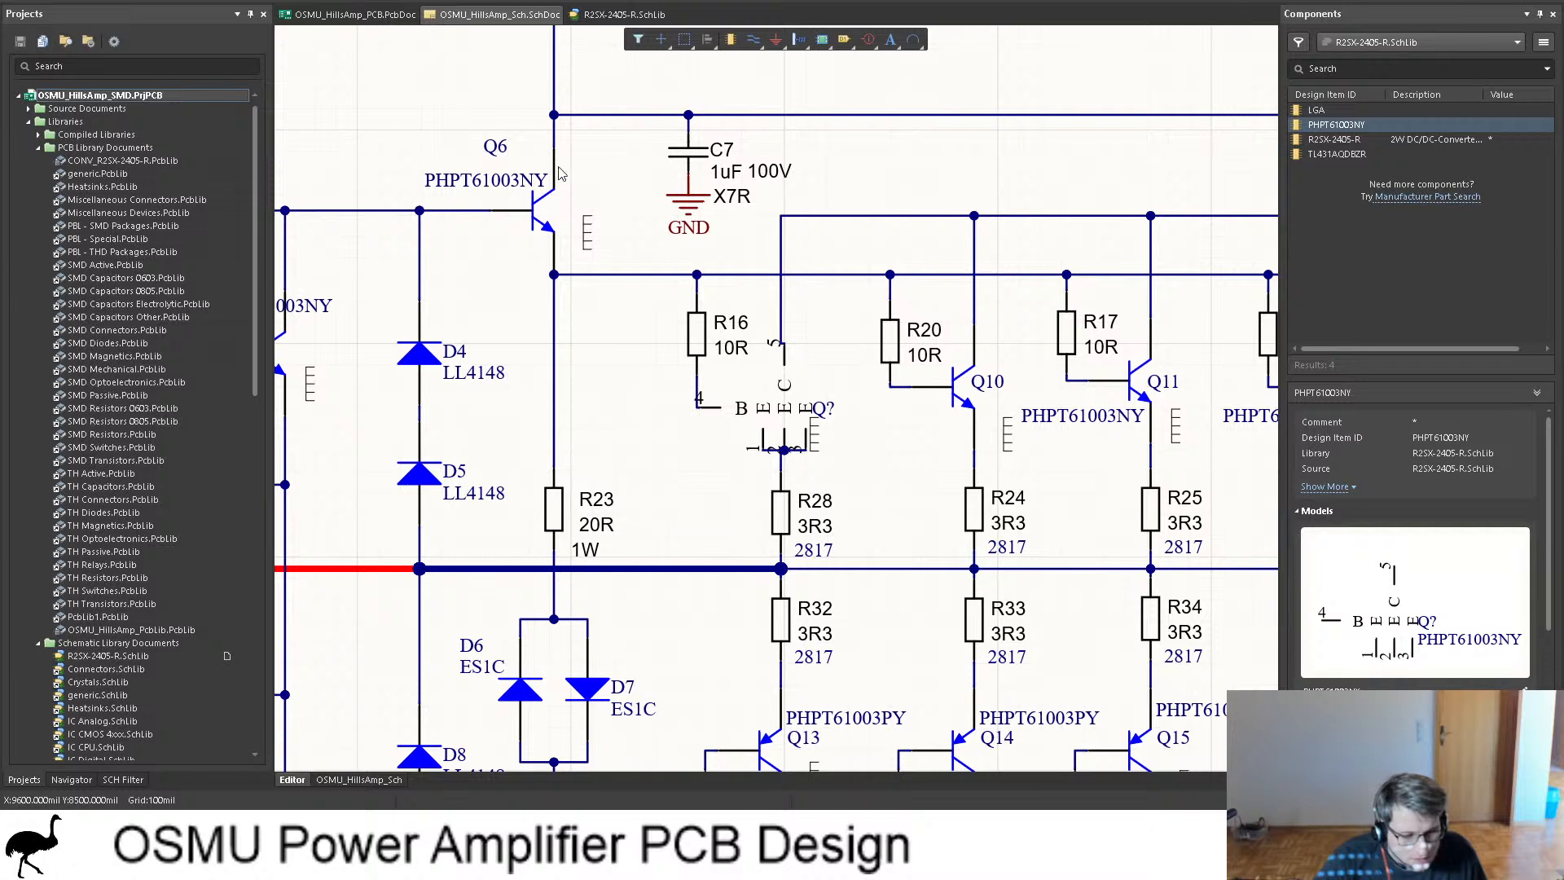
pyautogui.click(819, 437)
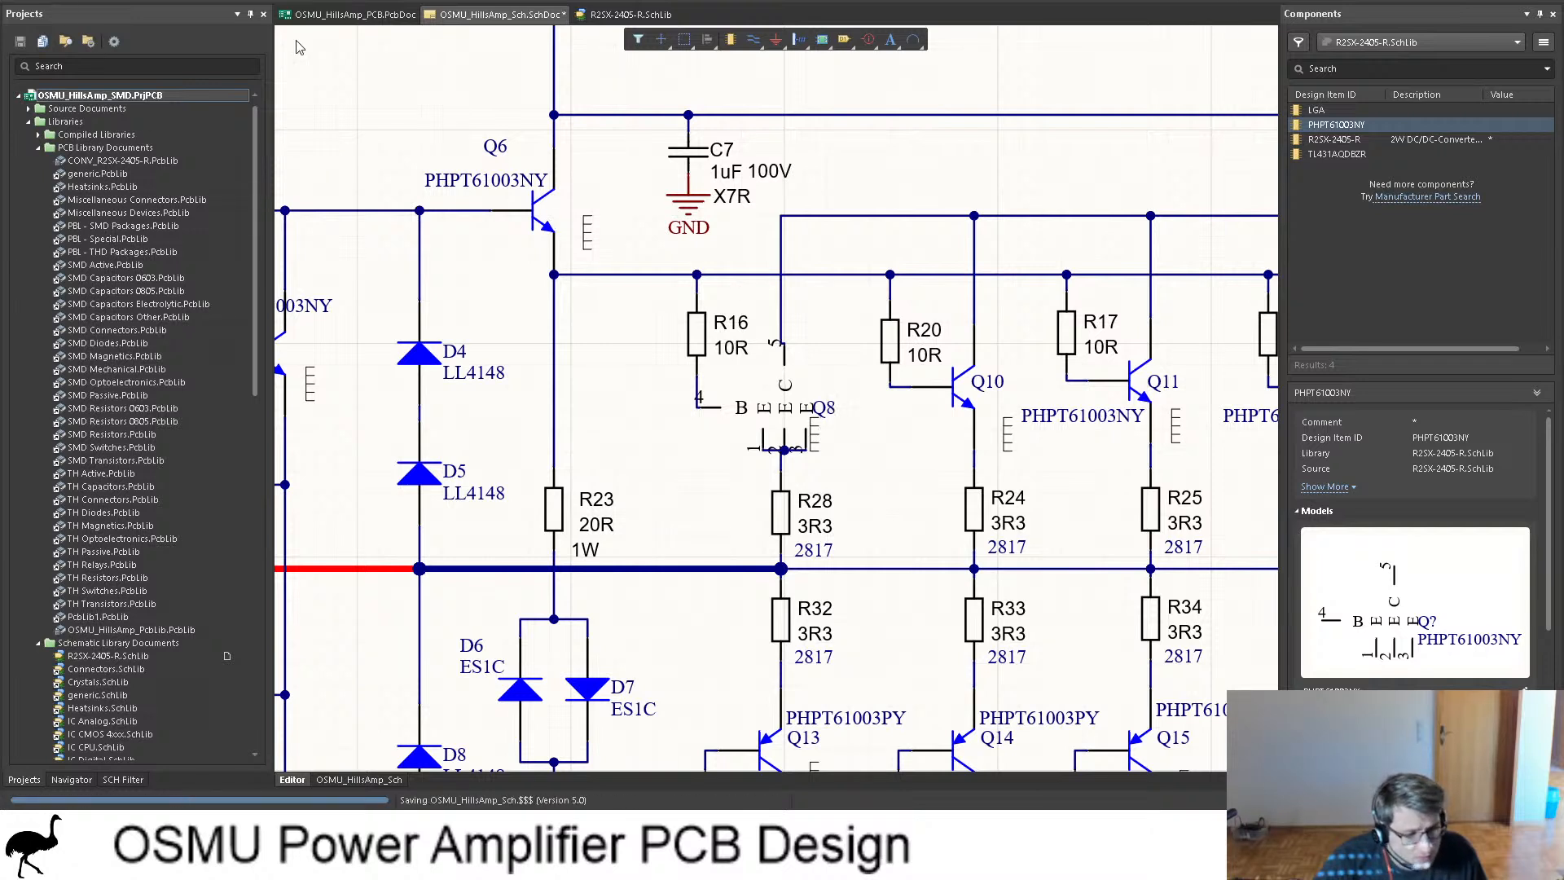
# Step: Examine the PCB layout and the net assignments on Q8's pads
pyautogui.click(624, 14)
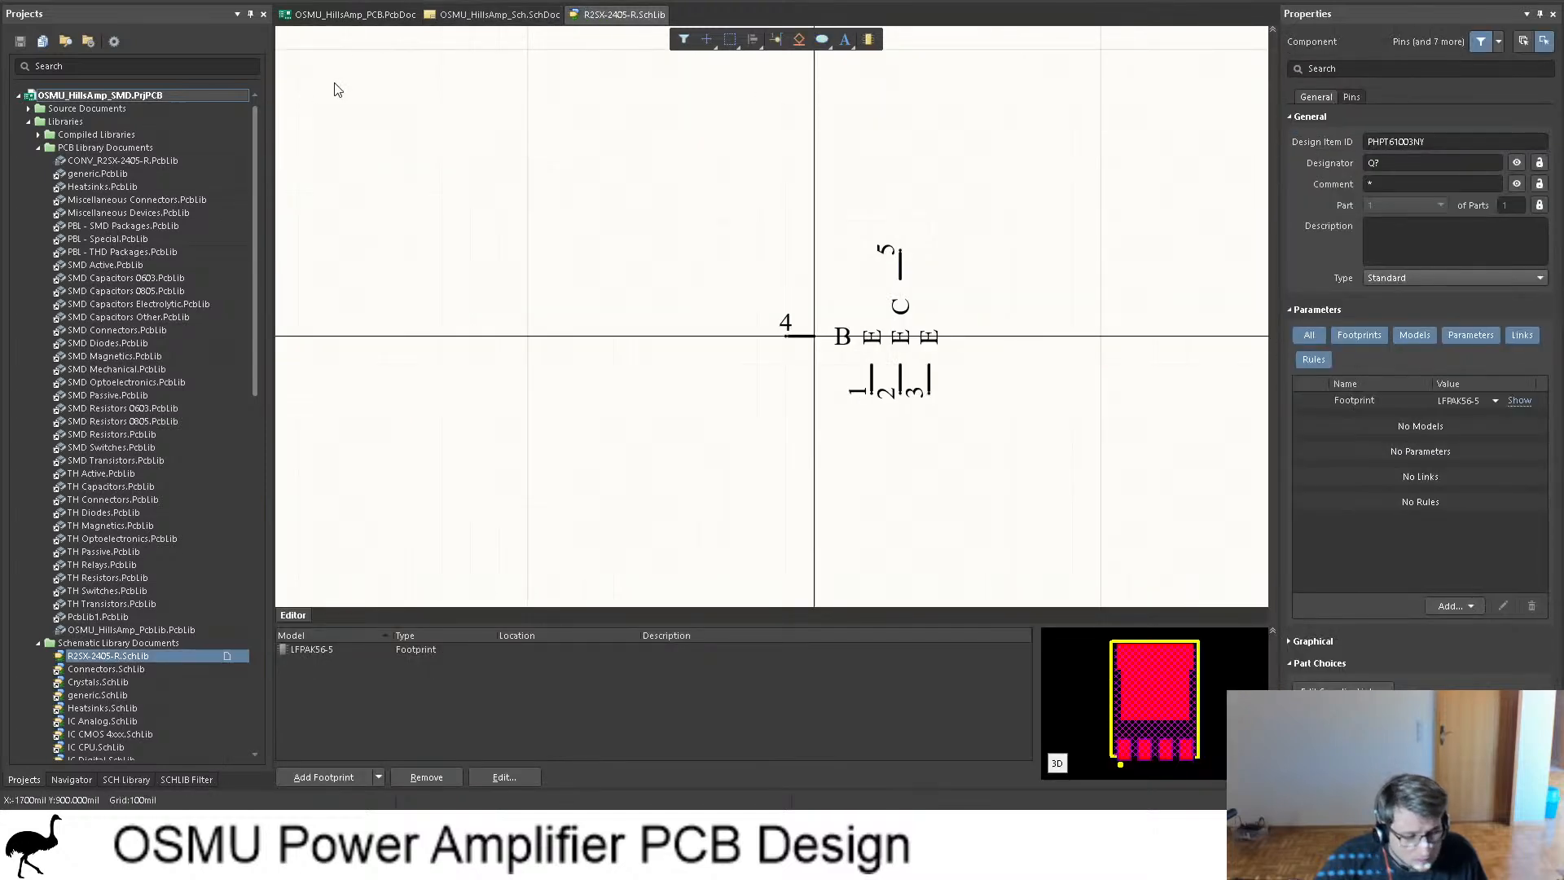
pyautogui.click(352, 14)
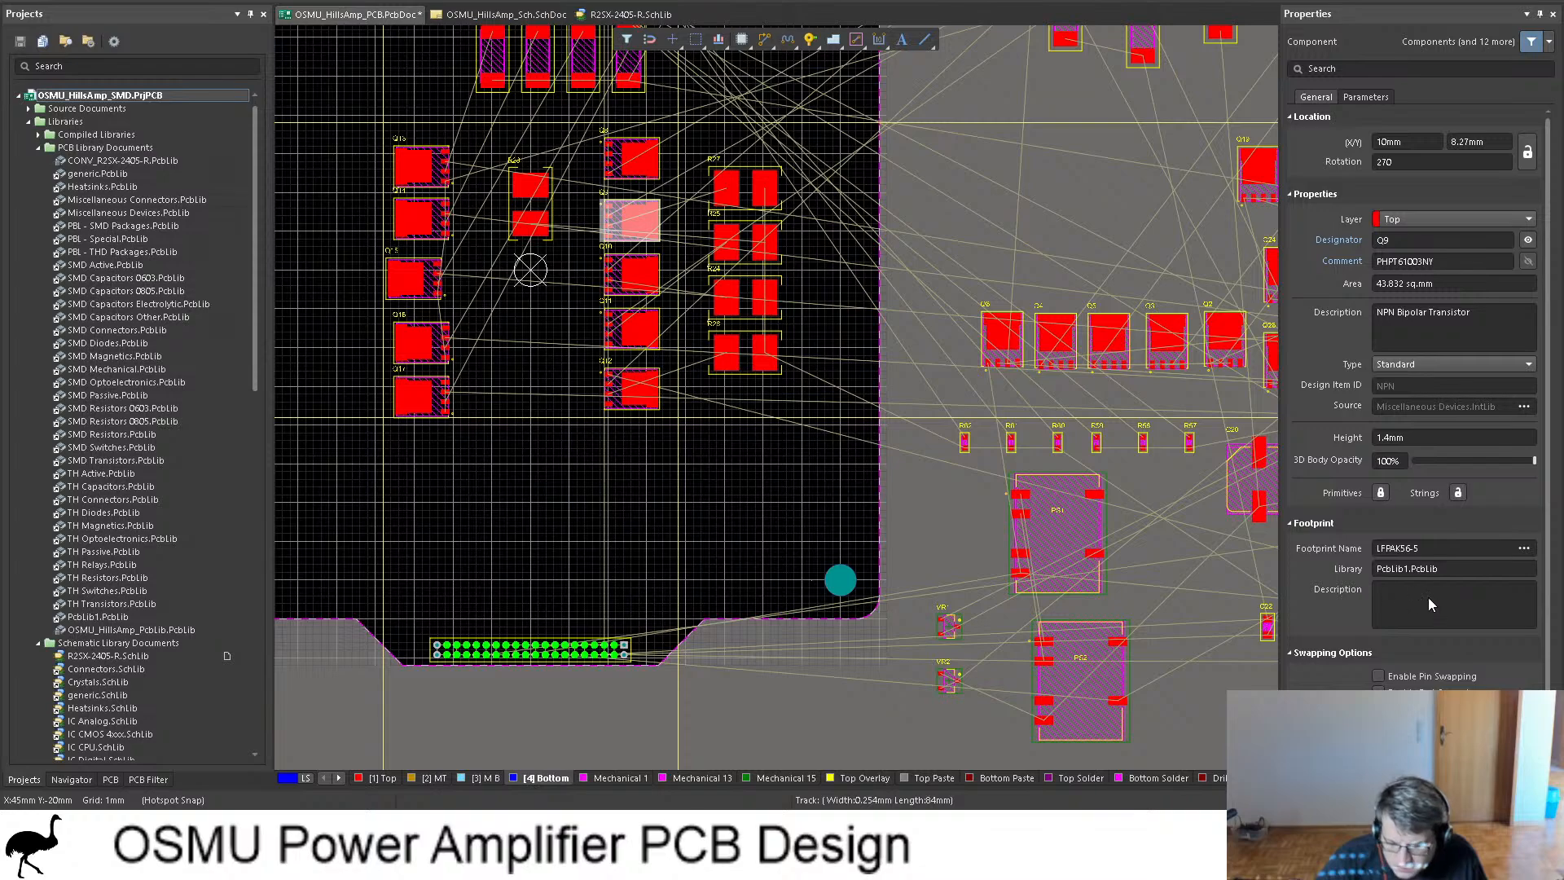
pyautogui.keyDown('ctrl'); pyautogui.scroll(-2, 858, 296); pyautogui.keyUp('ctrl')
pyautogui.keyDown('ctrl'); pyautogui.scroll(-1, 1105, 252); pyautogui.keyUp('ctrl')
pyautogui.scroll(4, 1136, 242)
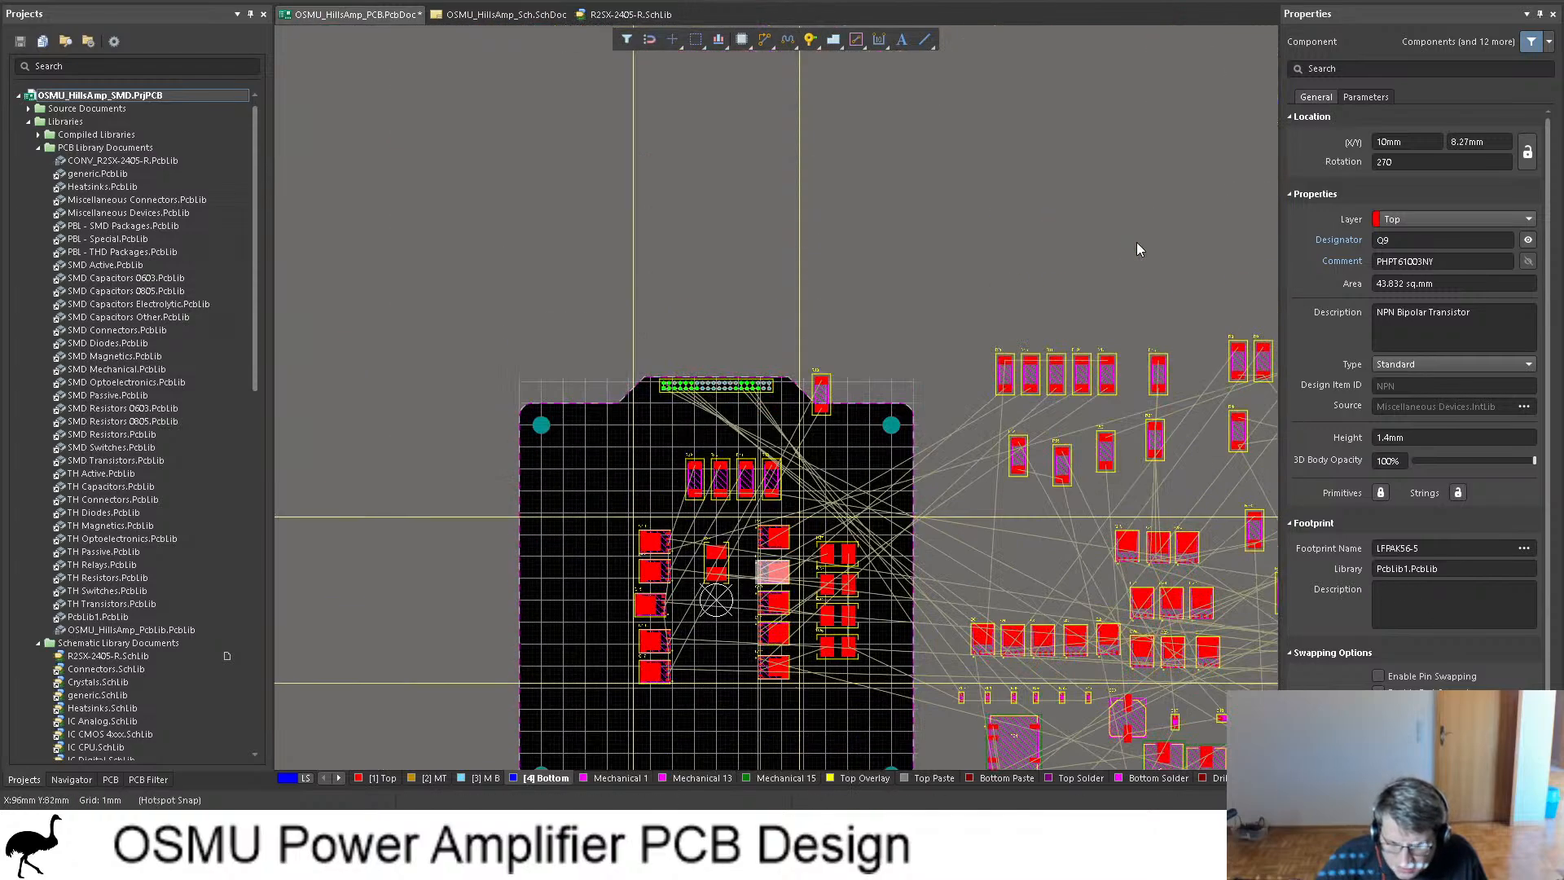
pyautogui.scroll(-4, 1136, 248)
pyautogui.keyDown('shift'); pyautogui.hscroll(6, 1157, 259); pyautogui.keyUp('shift')
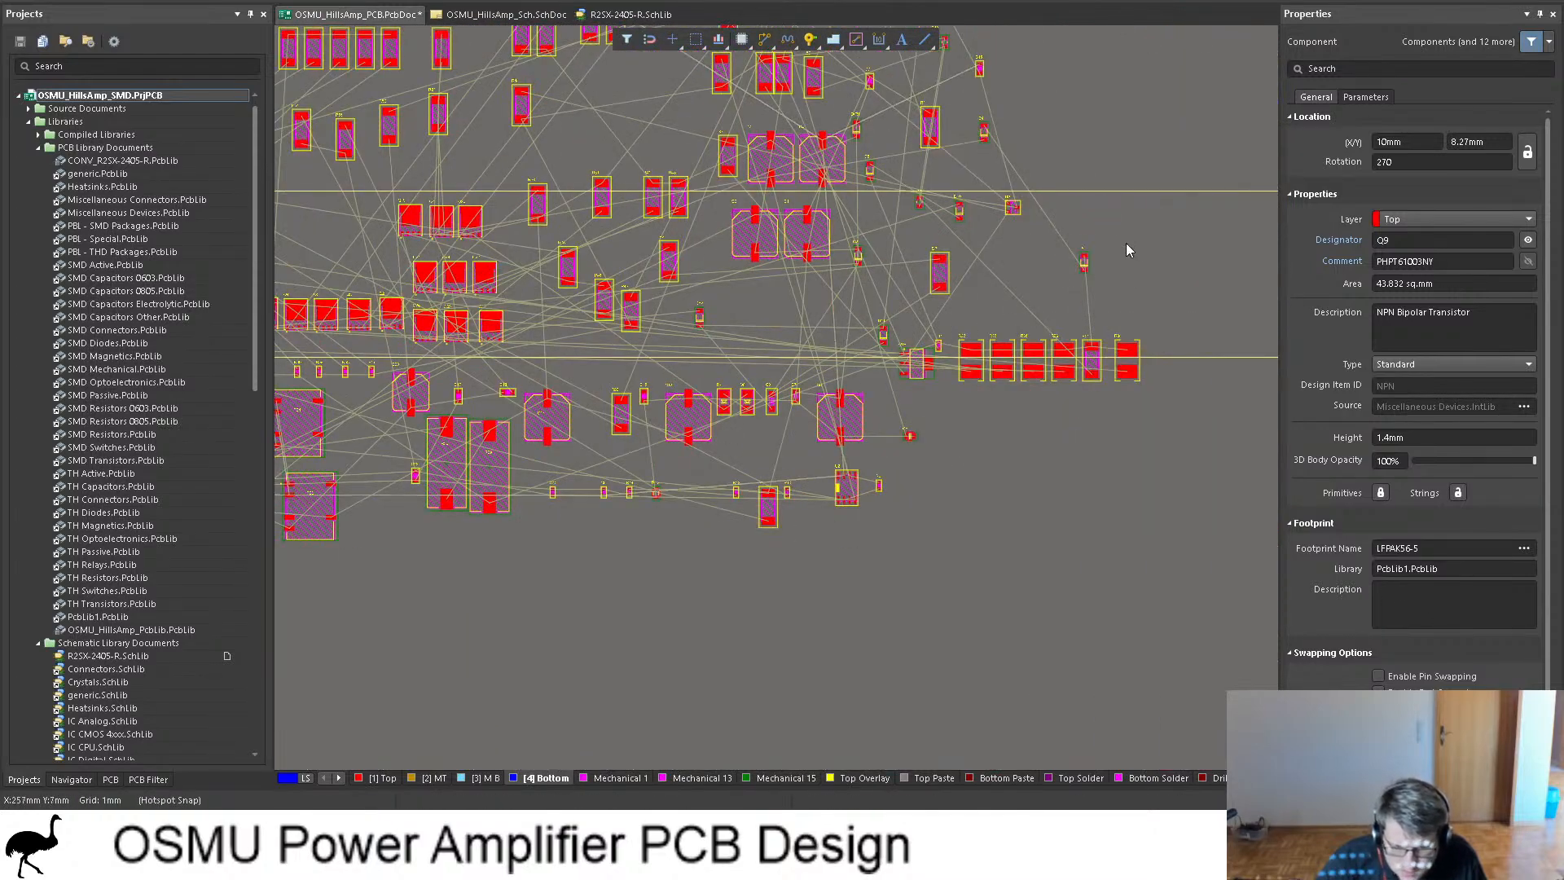
pyautogui.keyDown('ctrl'); pyautogui.scroll(-1, 1132, 250); pyautogui.keyUp('ctrl')
pyautogui.scroll(3, 953, 418)
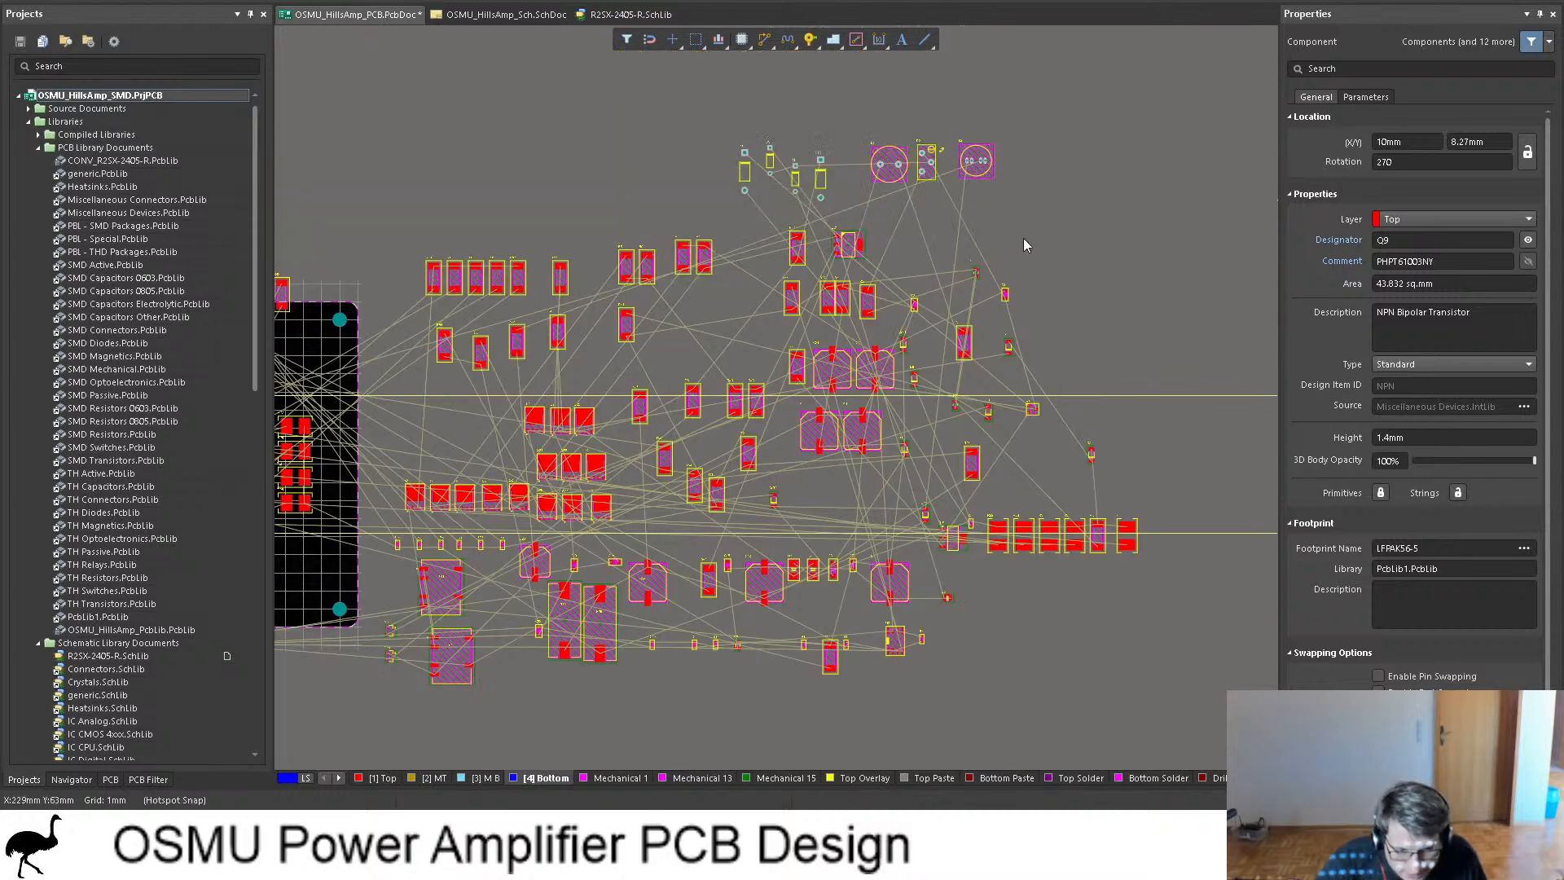
pyautogui.keyDown('shift'); pyautogui.hscroll(-5, 896, 318); pyautogui.keyUp('shift')
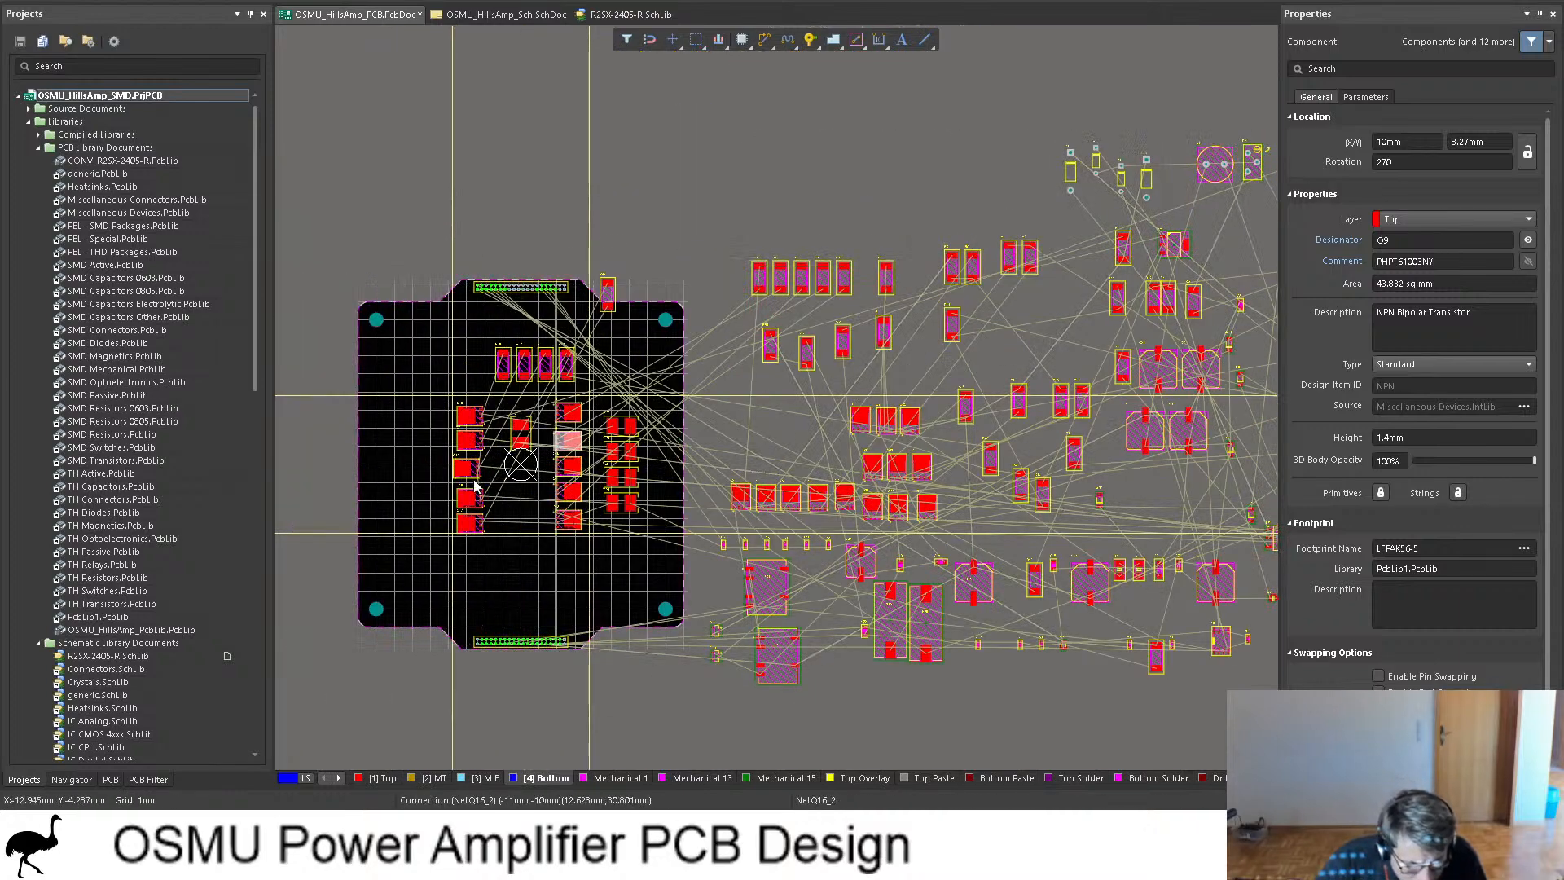
pyautogui.keyDown('ctrl'); pyautogui.scroll(5, 476, 486); pyautogui.keyUp('ctrl')
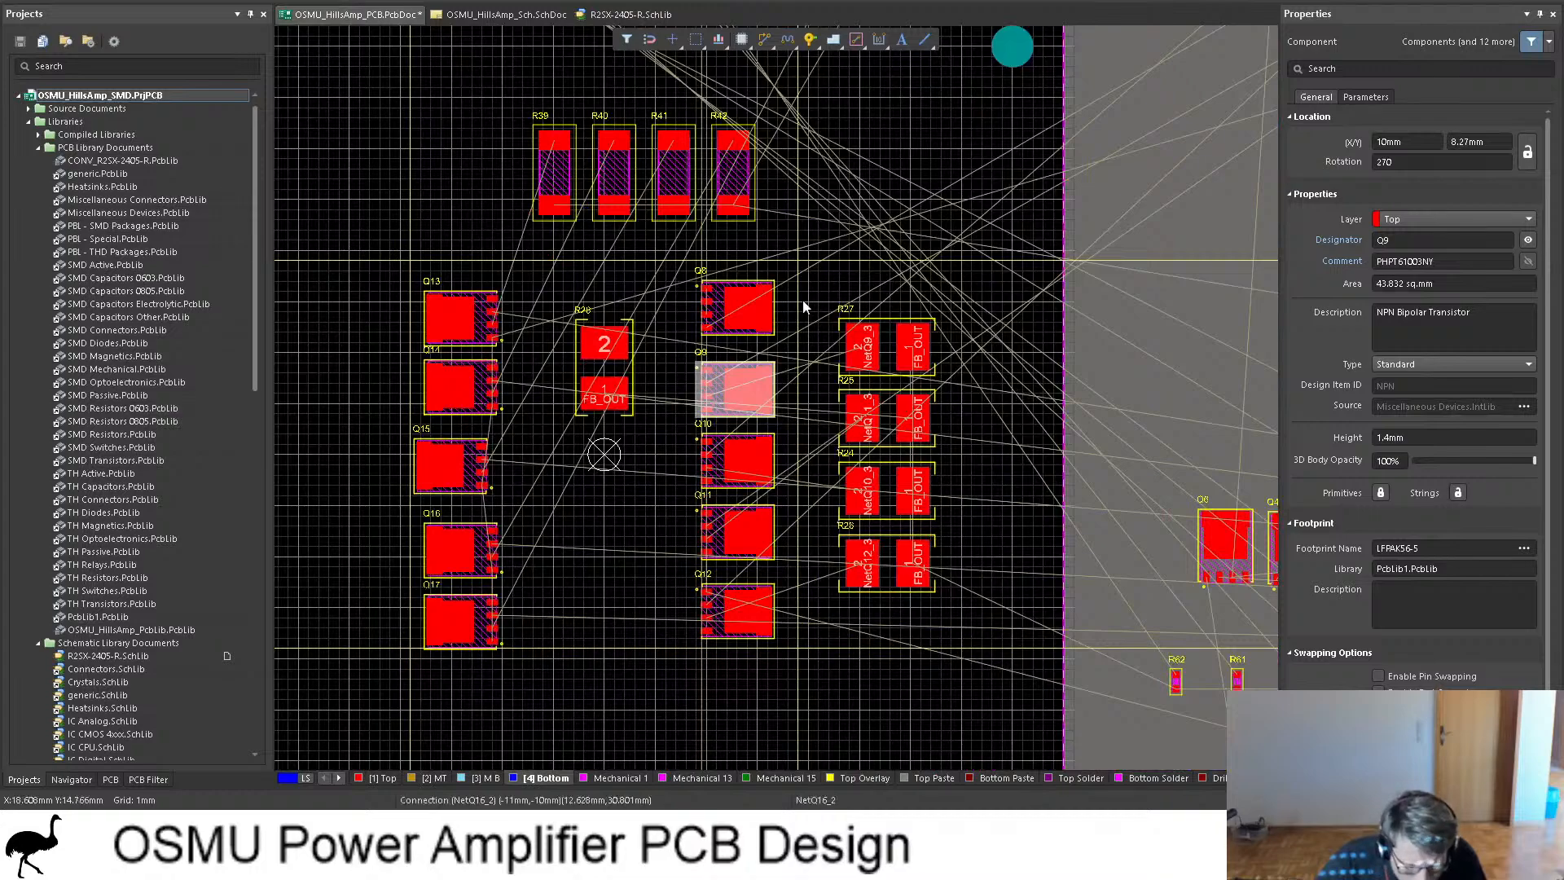
pyautogui.keyDown('ctrl'); pyautogui.scroll(6, 732, 302); pyautogui.keyUp('ctrl')
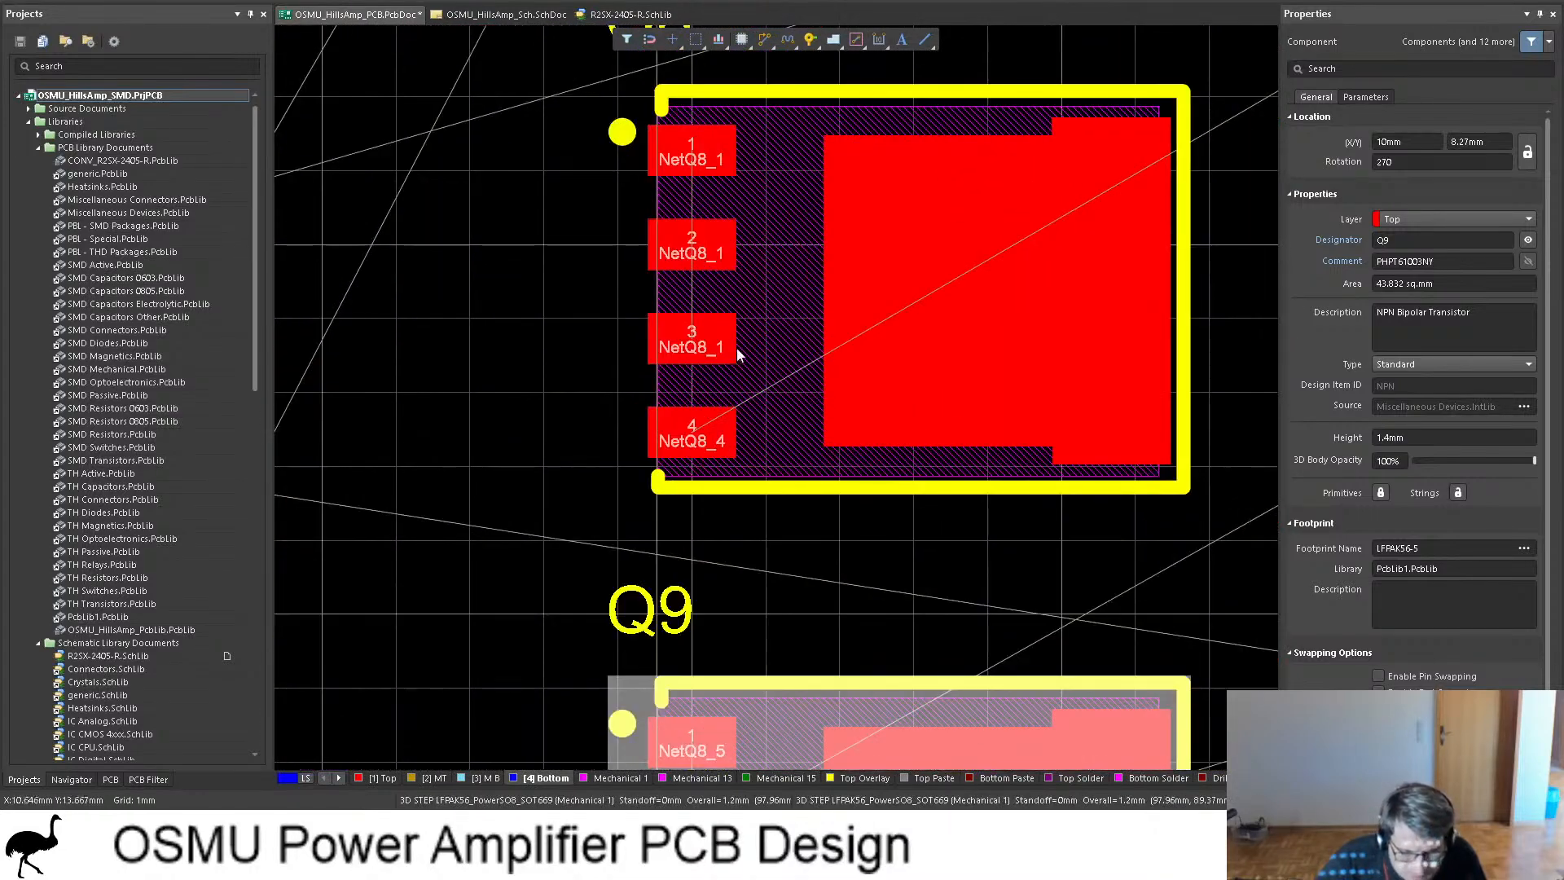
pyautogui.keyDown('ctrl'); pyautogui.scroll(-2, 721, 336); pyautogui.keyUp('ctrl')
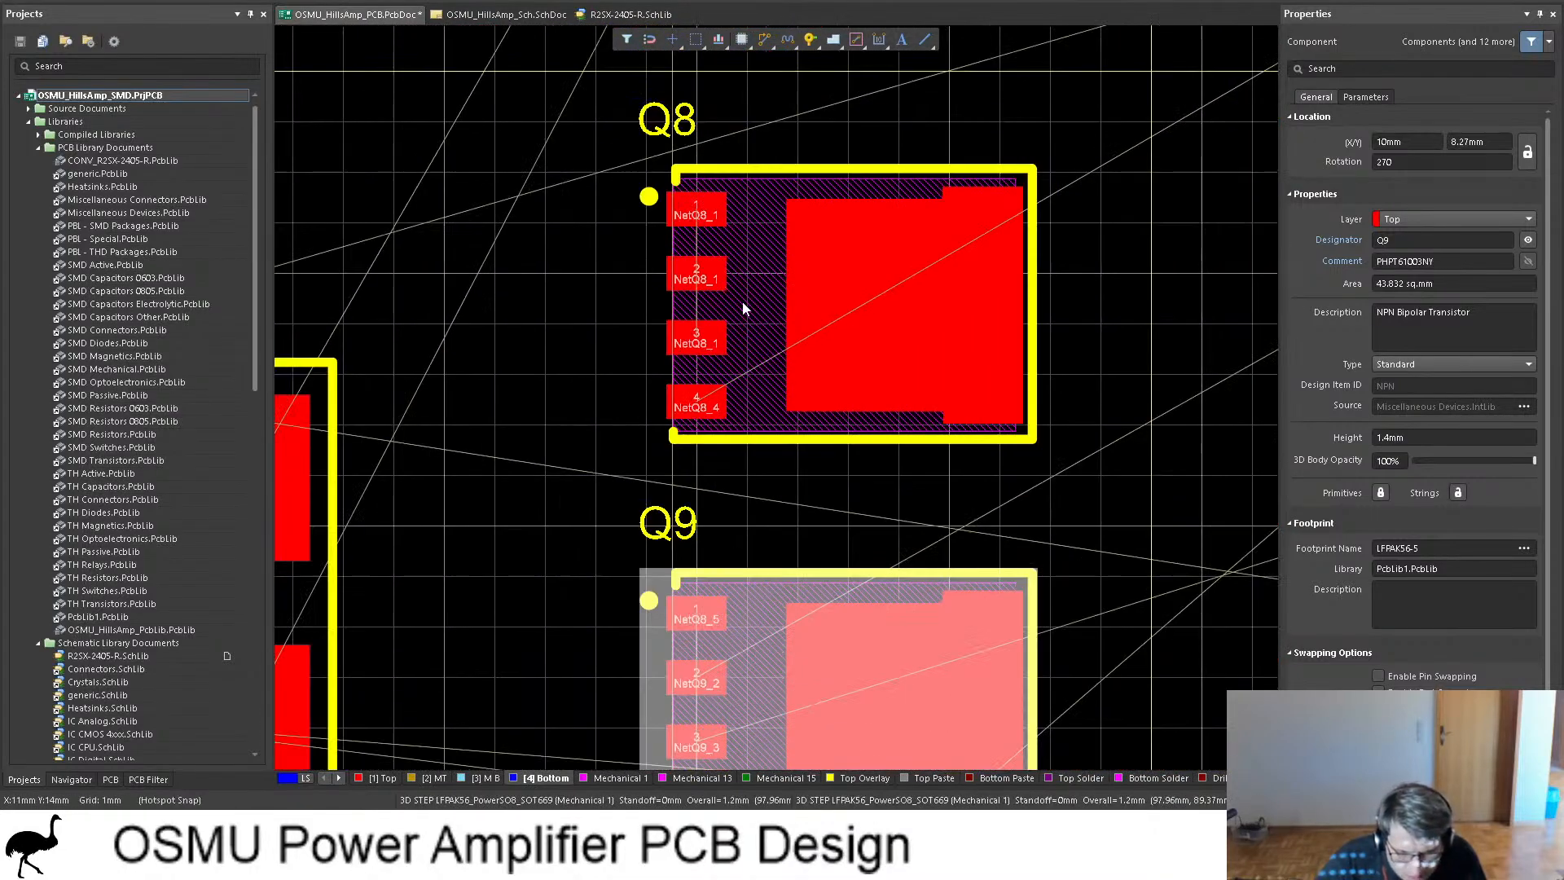
# Step: Compare Q8's schematic wiring with its pad nets on the PCB and select the Q8 footprint
pyautogui.click(500, 17)
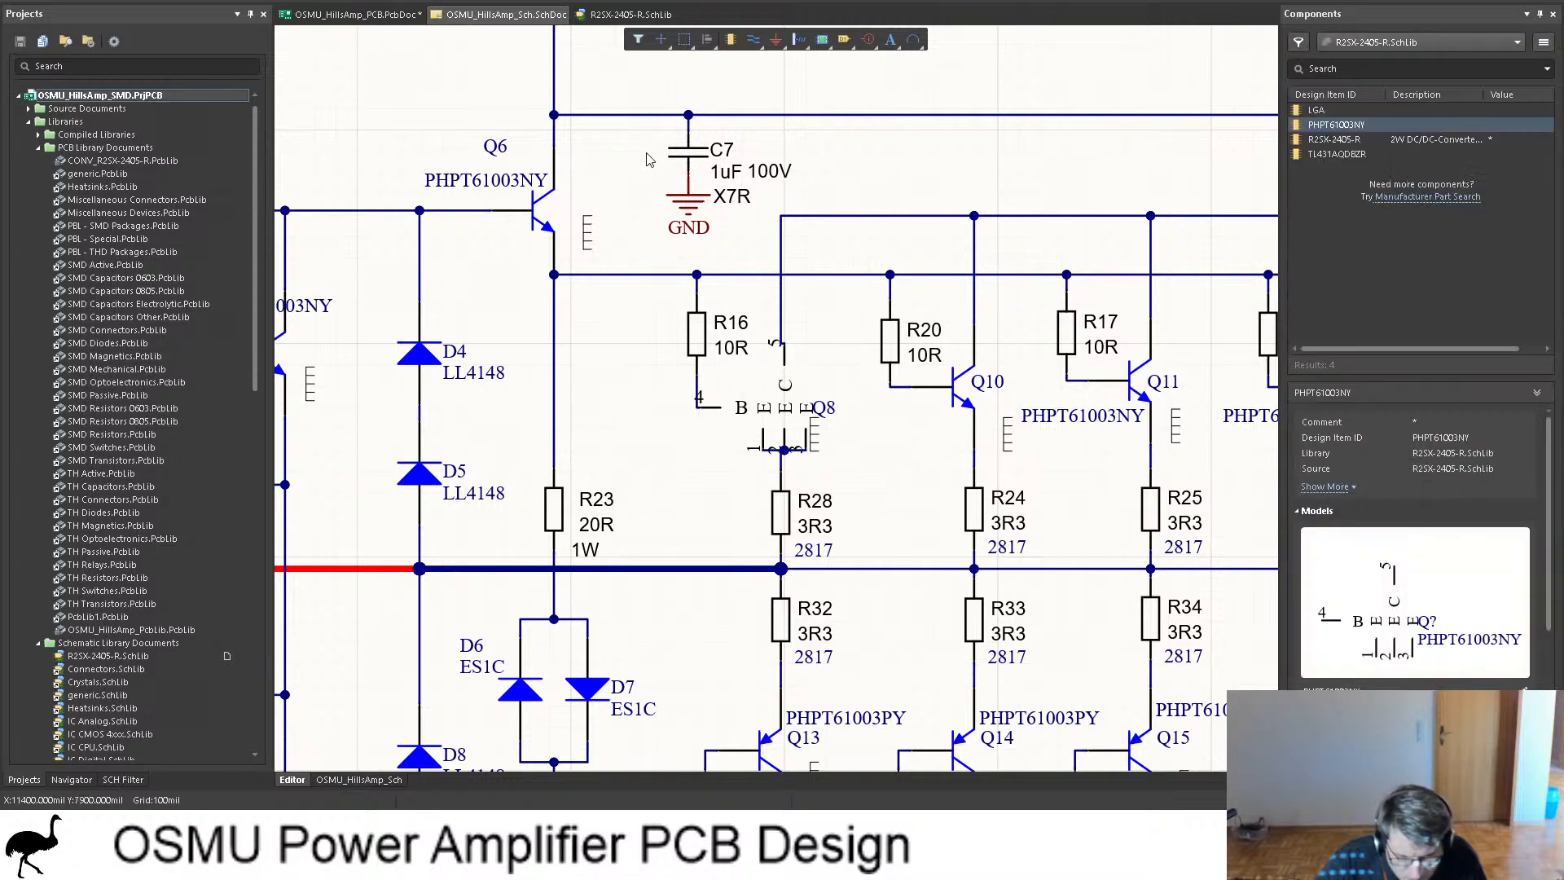
pyautogui.click(358, 15)
pyautogui.keyDown('ctrl'); pyautogui.scroll(3, 759, 293); pyautogui.keyUp('ctrl')
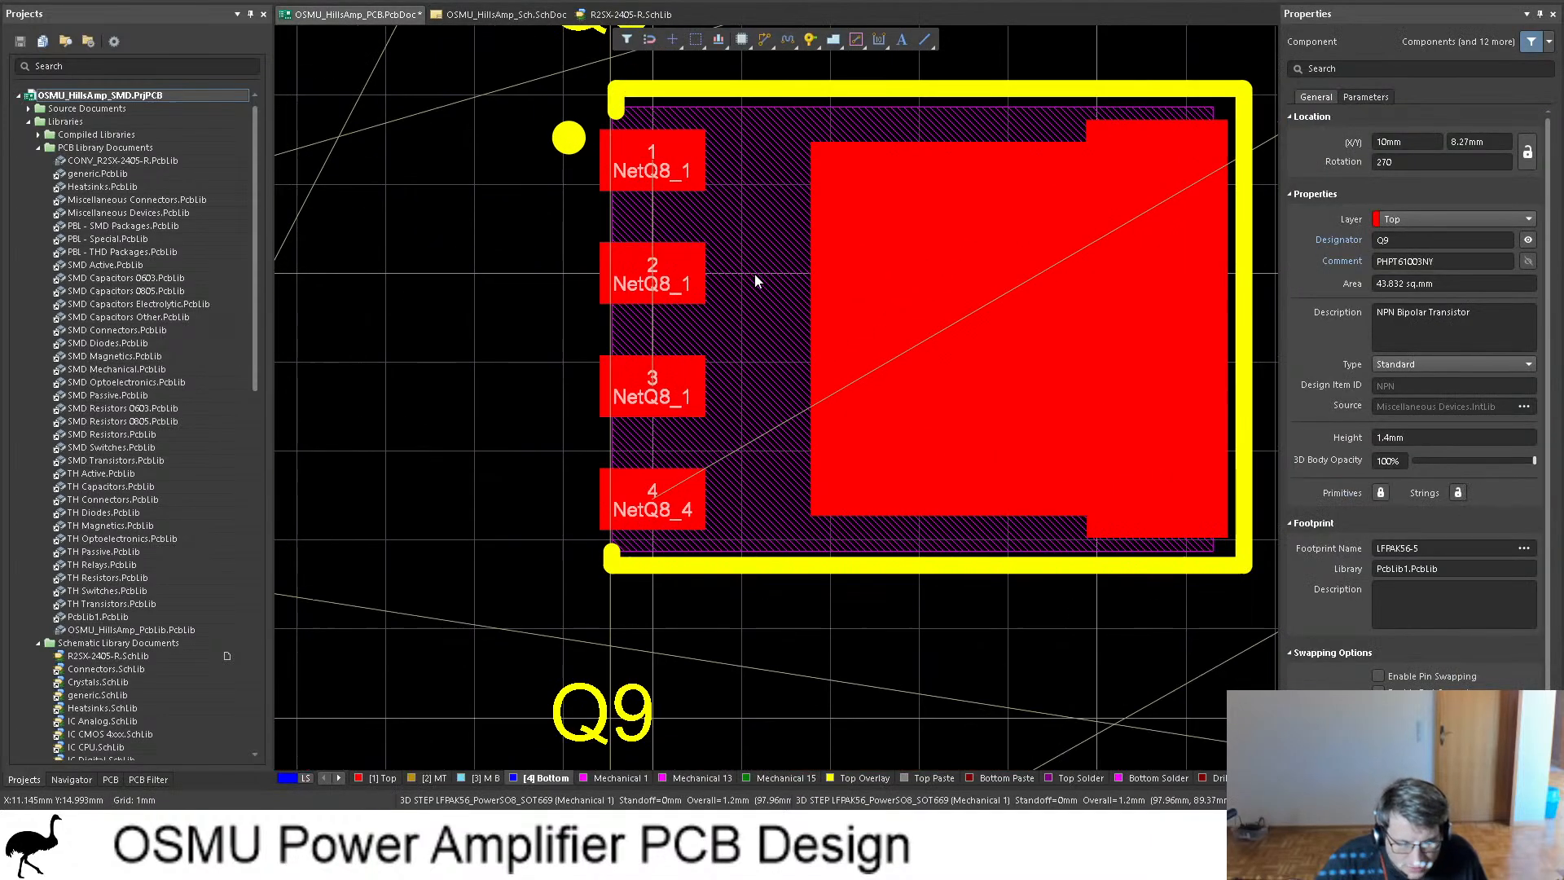
pyautogui.click(759, 293)
pyautogui.keyDown('ctrl'); pyautogui.scroll(-3, 762, 281); pyautogui.keyUp('ctrl')
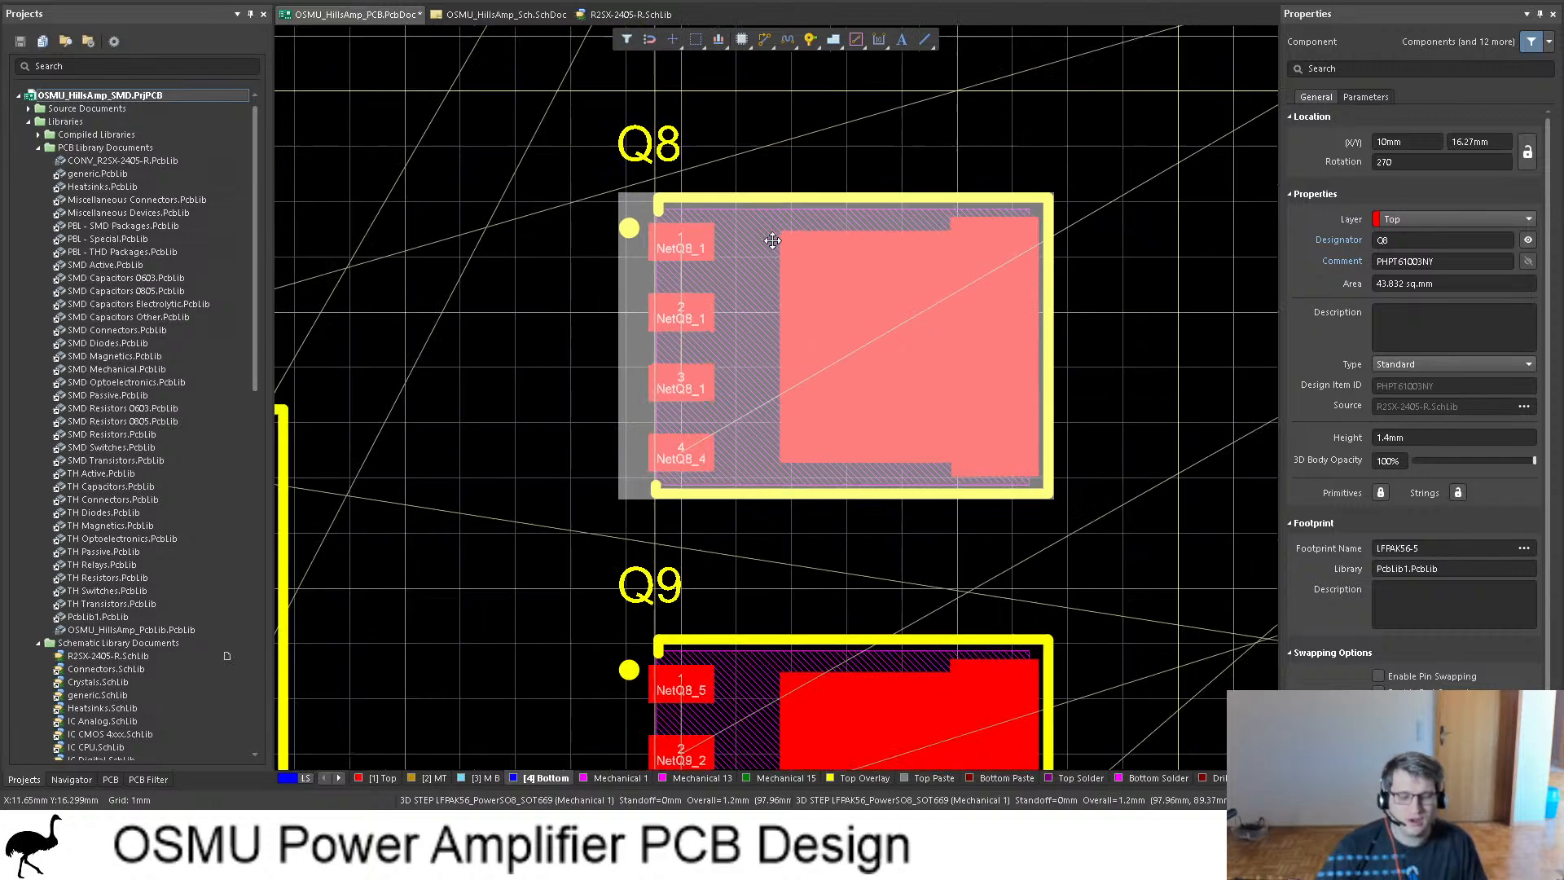
# Step: Move resistor R16 onto the board beside Q8, at X 22 mm and Y 19 mm
pyautogui.keyDown('ctrl'); pyautogui.scroll(-6, 782, 244); pyautogui.keyUp('ctrl')
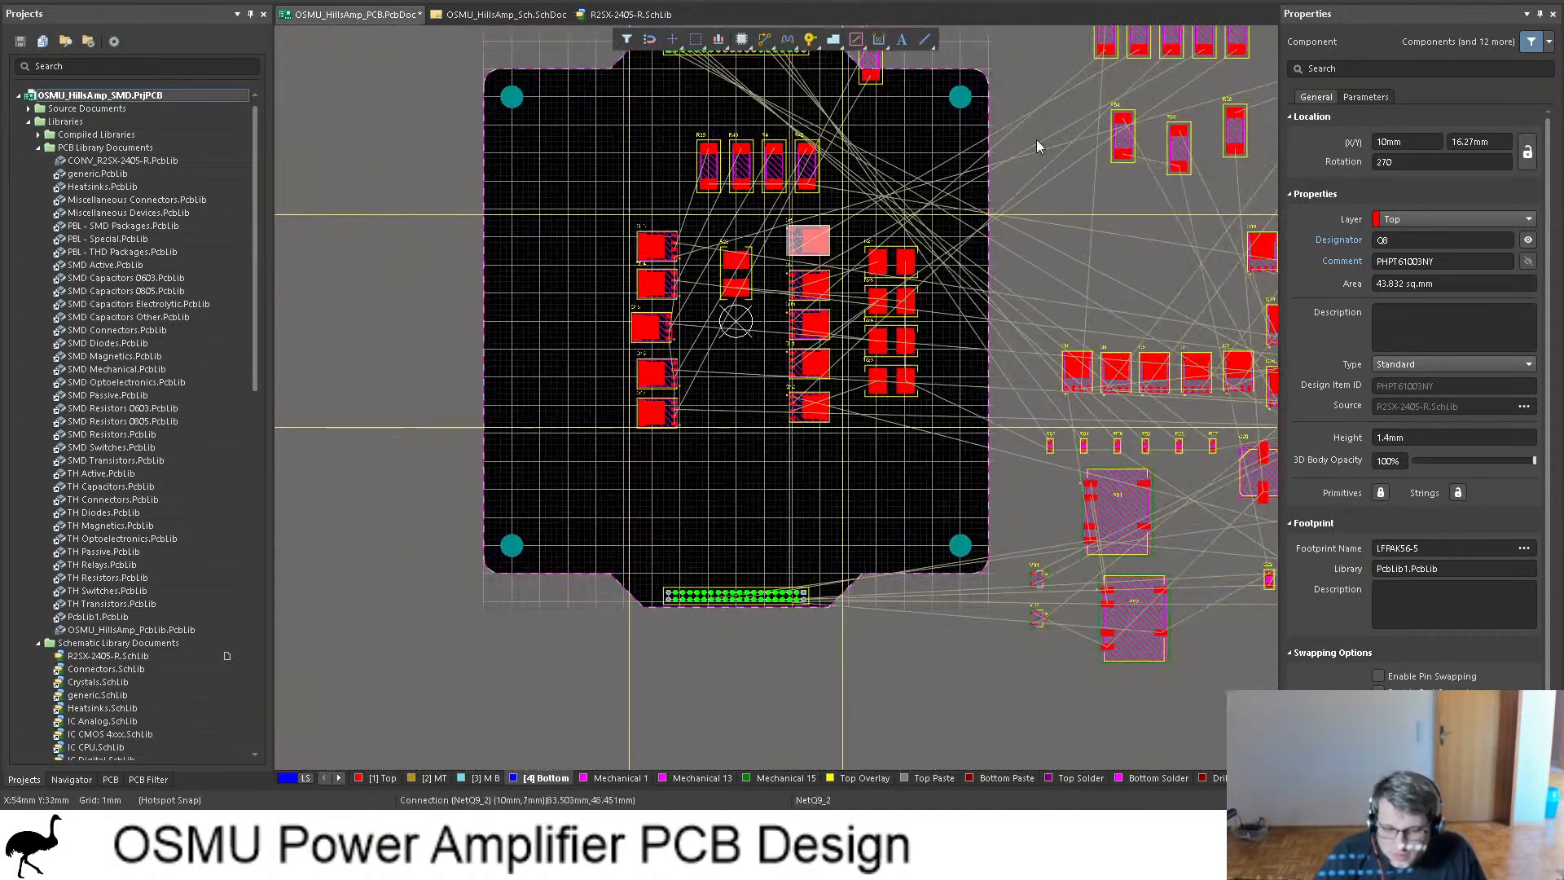
pyautogui.scroll(1, 1036, 139)
pyautogui.moveTo(1139, 98); pyautogui.dragTo(863, 265)
pyautogui.keyDown('ctrl'); pyautogui.scroll(4, 864, 265); pyautogui.keyUp('ctrl')
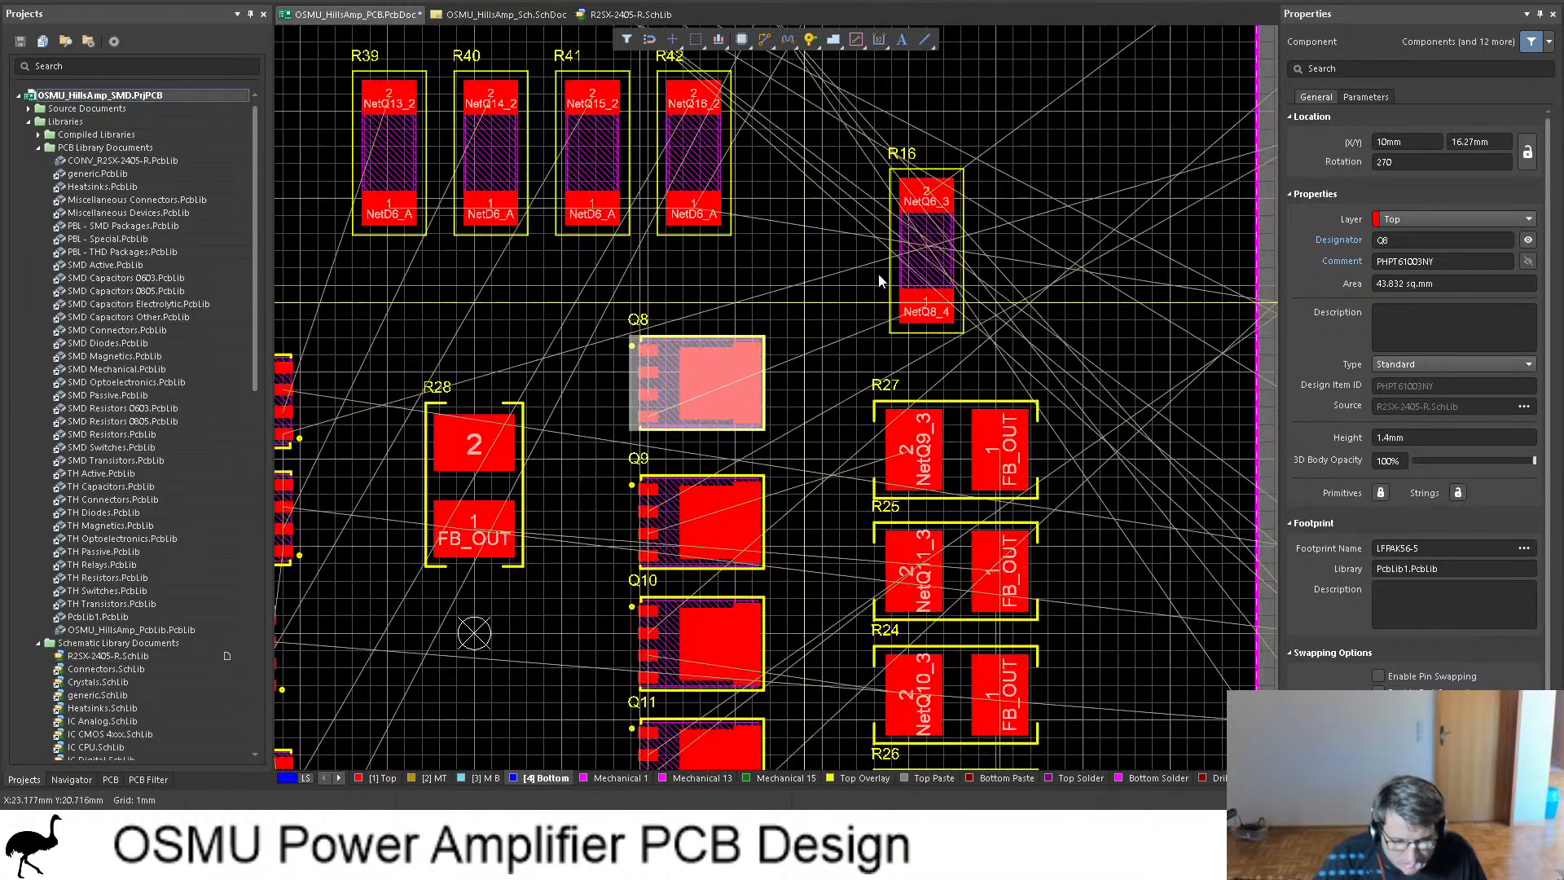
pyautogui.click(936, 246)
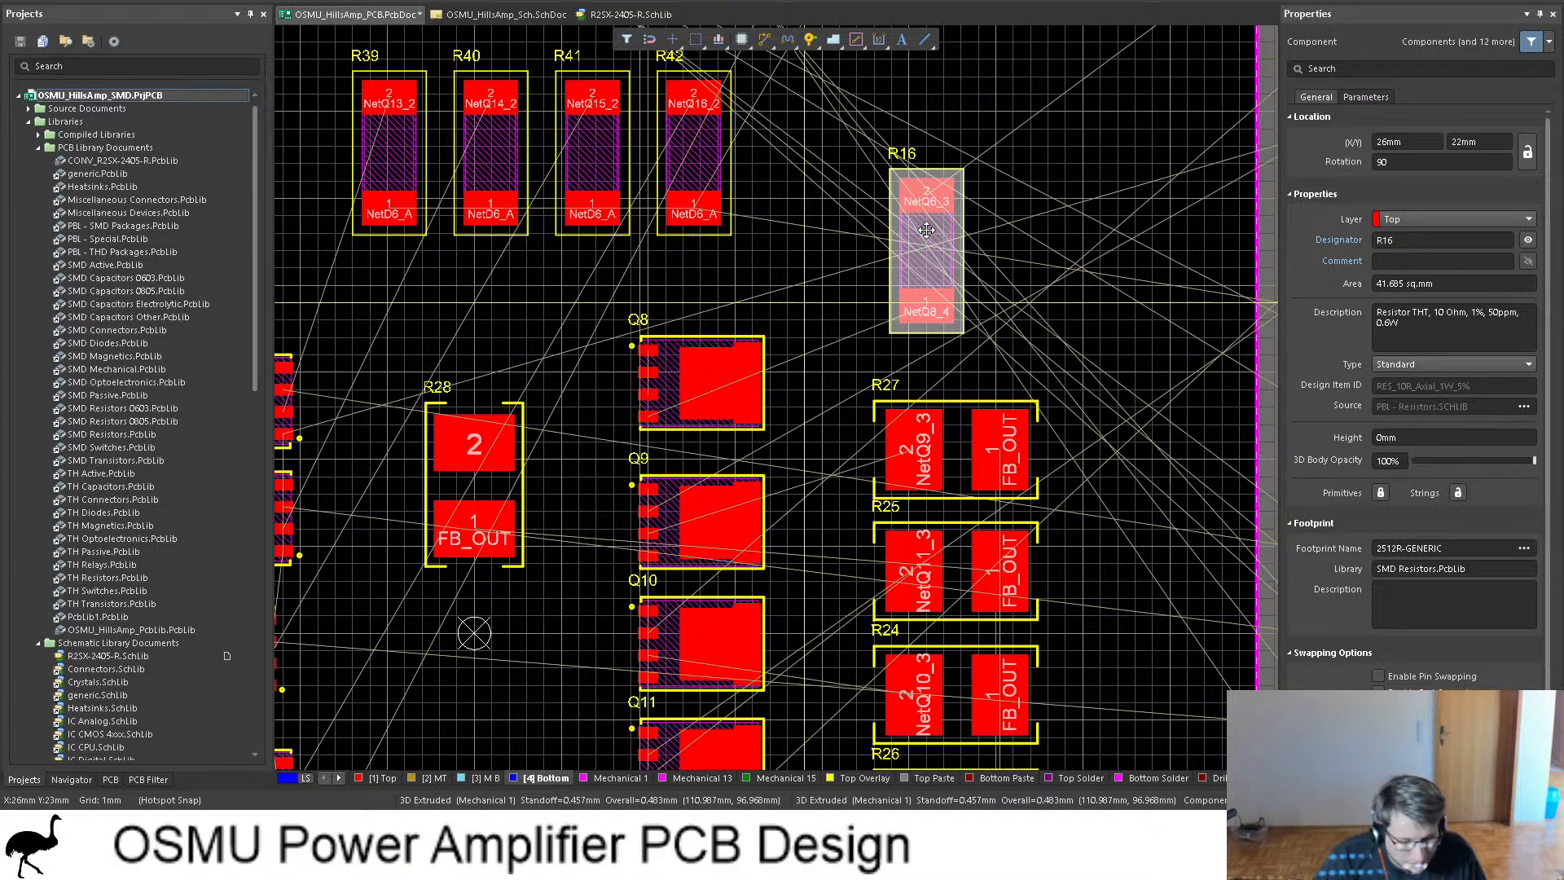
pyautogui.moveTo(927, 230); pyautogui.dragTo(858, 289)
pyautogui.keyDown('ctrl'); pyautogui.scroll(3, 651, 403); pyautogui.keyUp('ctrl')
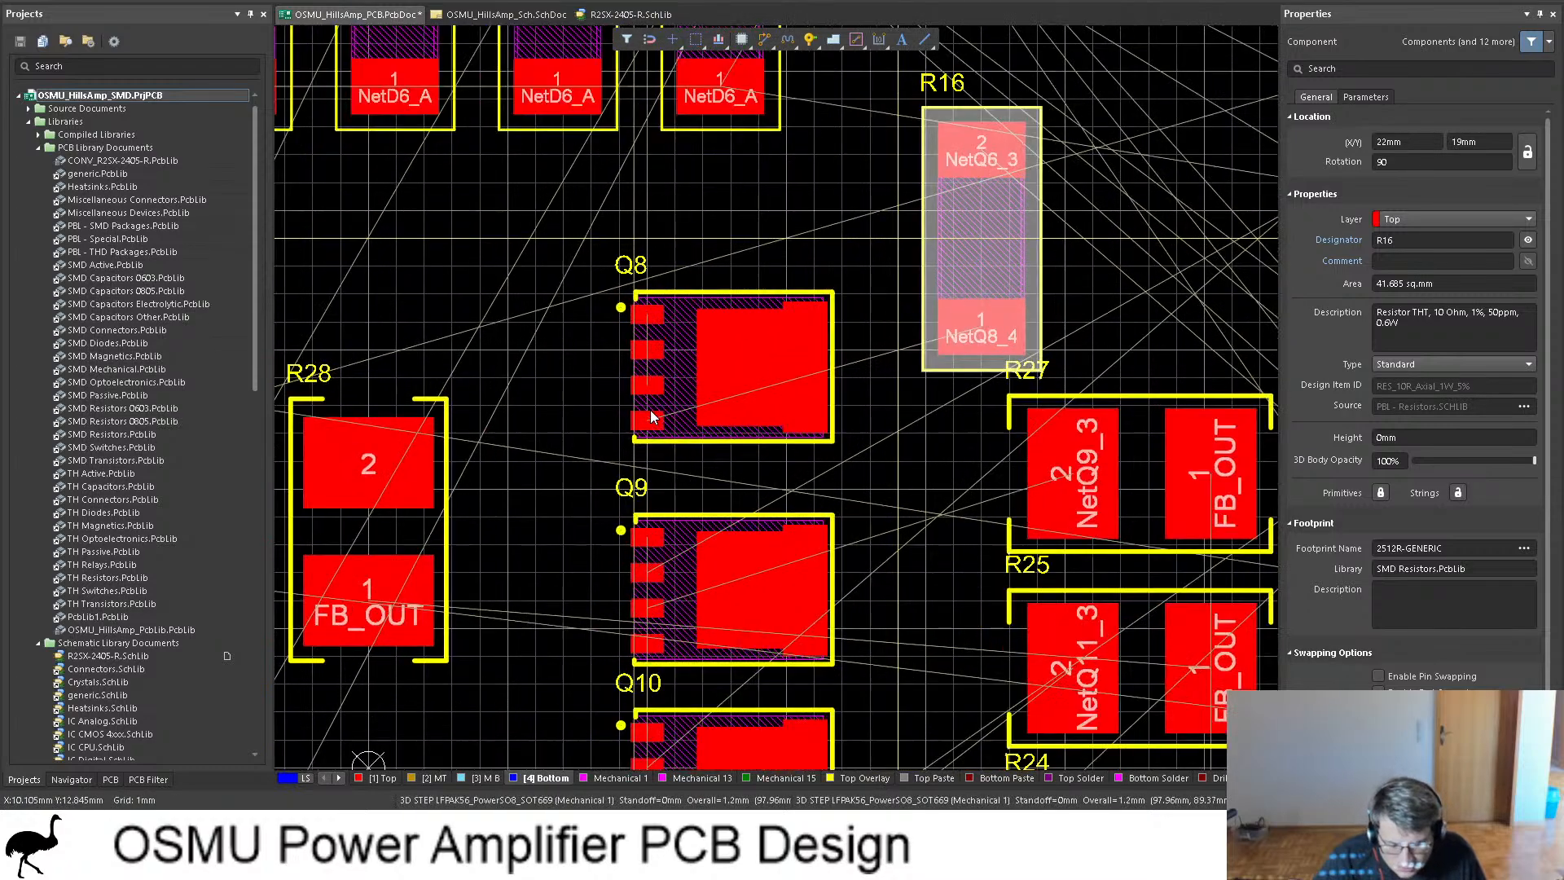
pyautogui.keyDown('ctrl'); pyautogui.scroll(1, 669, 379); pyautogui.keyUp('ctrl')
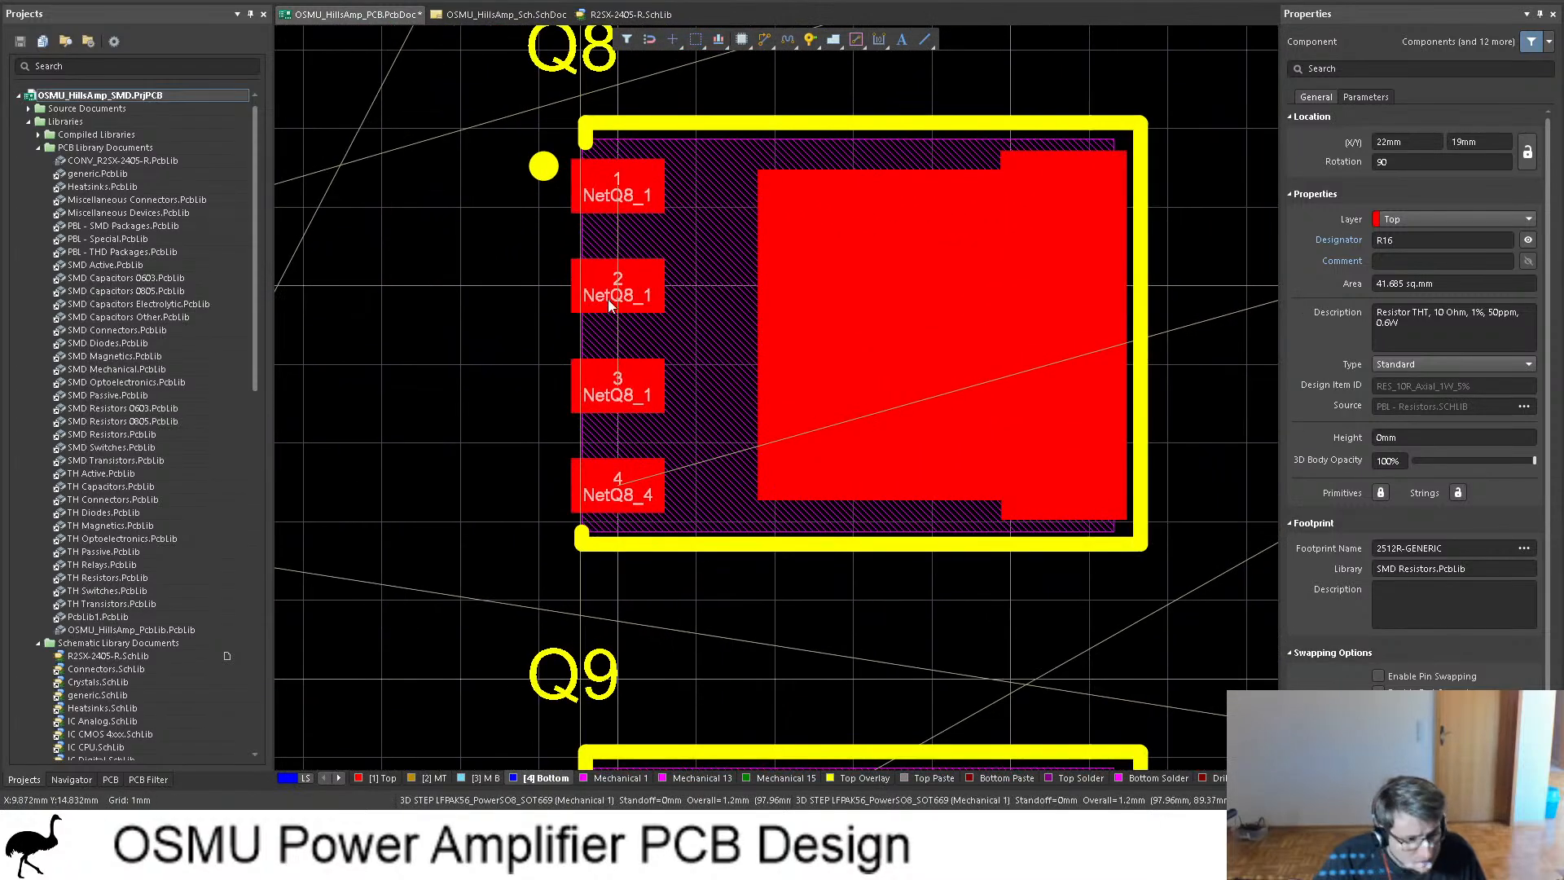
pyautogui.keyDown('ctrl'); pyautogui.scroll(-3, 643, 334); pyautogui.keyUp('ctrl')
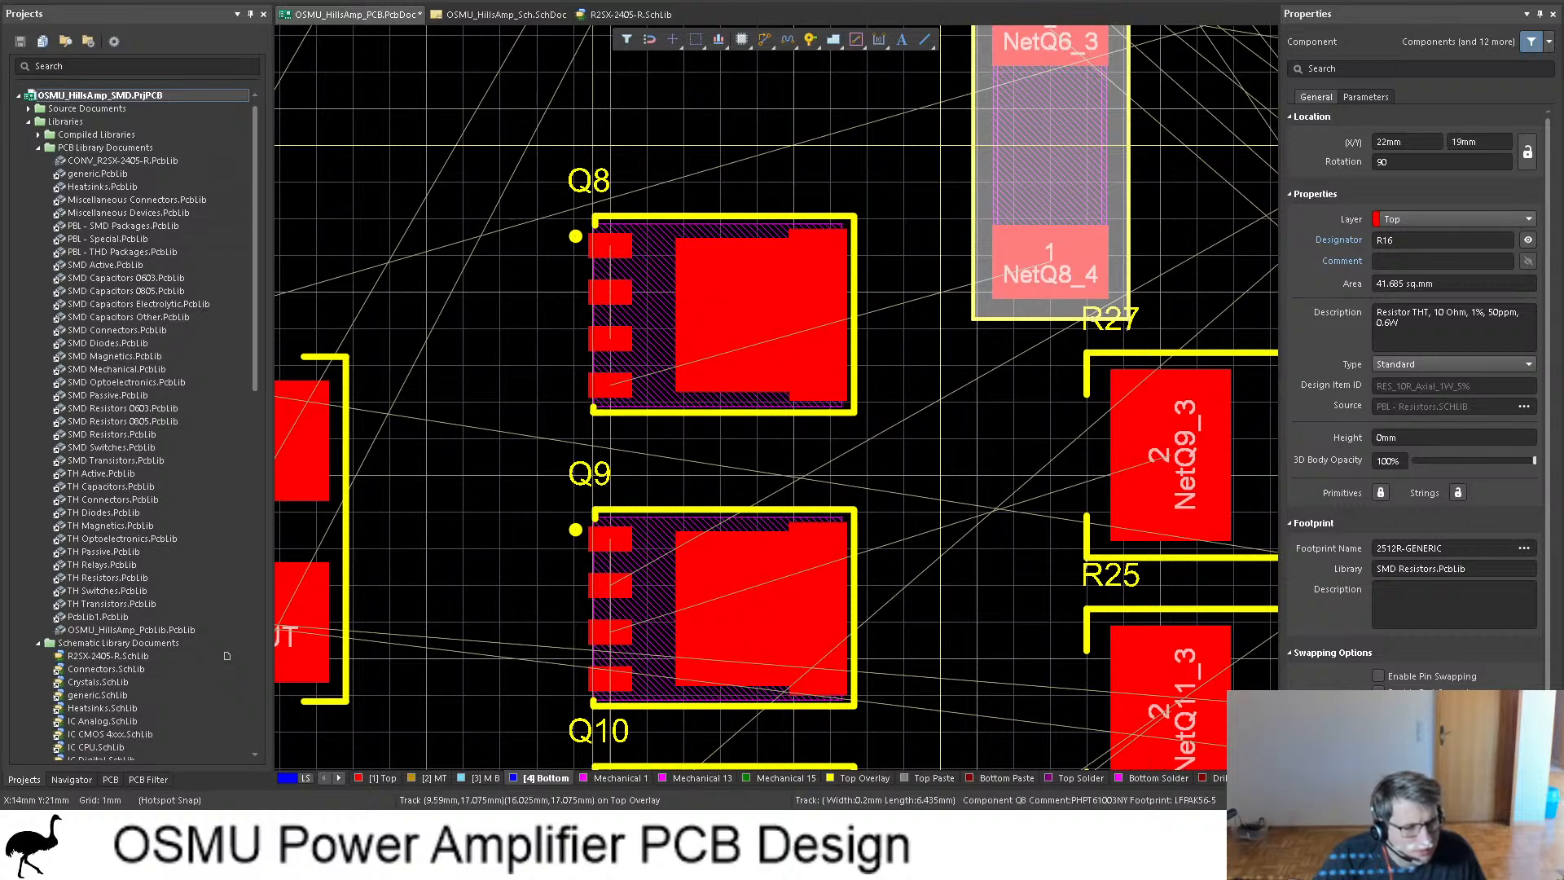
# Step: Reposition resistor R16 on the PCB beside Q8, at X 23 mm and Y 21 mm
pyautogui.scroll(3, 1037, 361)
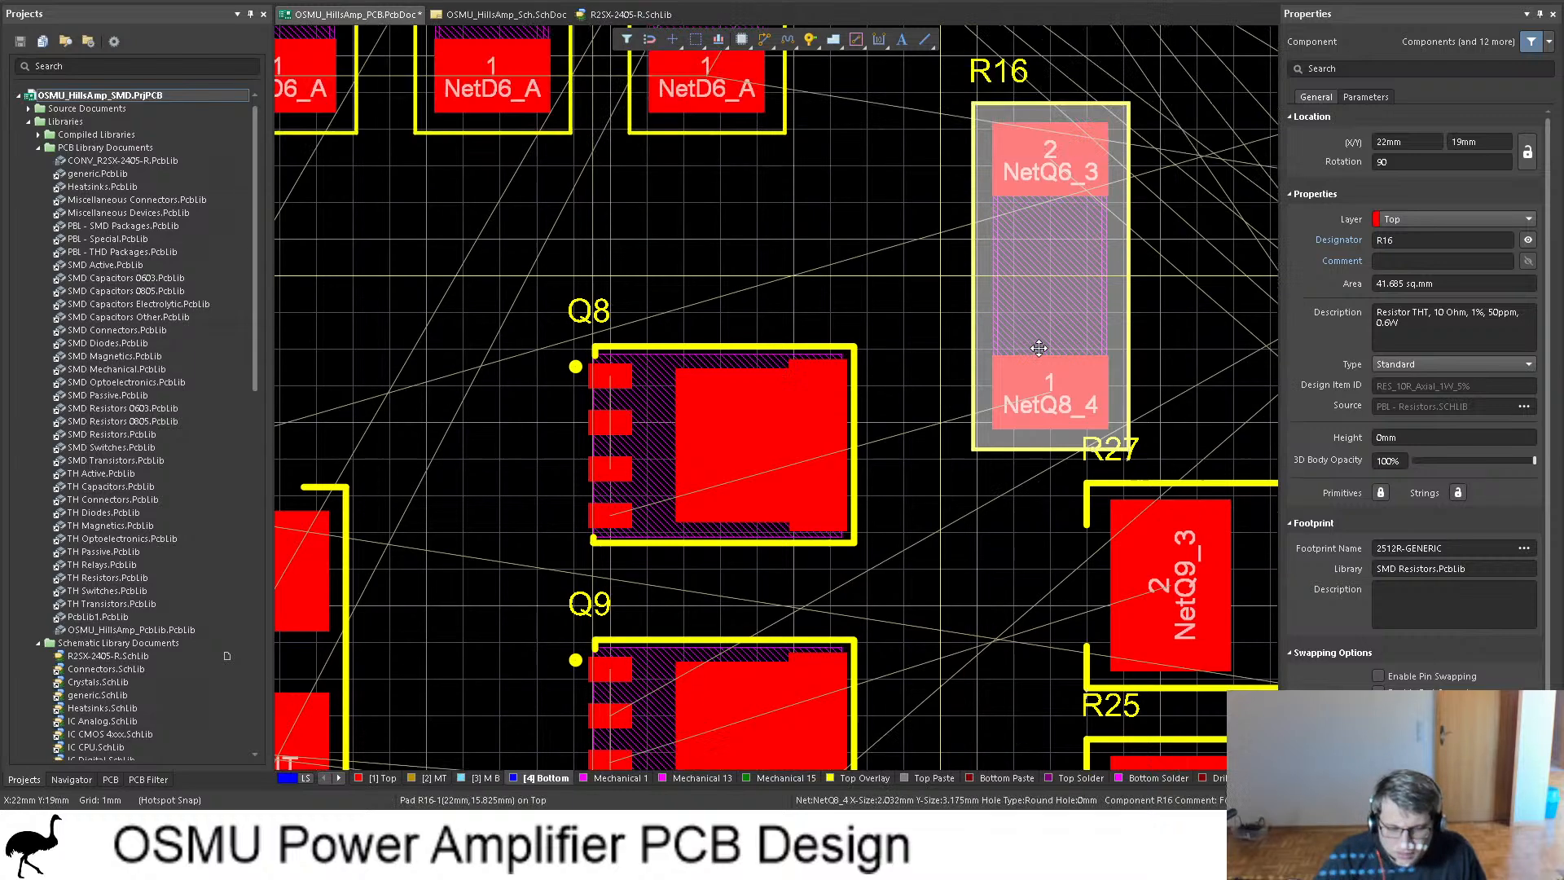
pyautogui.click(1049, 336)
pyautogui.click(1050, 333)
pyautogui.moveTo(1050, 333); pyautogui.dragTo(1052, 354)
pyautogui.keyDown('ctrl'); pyautogui.scroll(-2, 921, 377); pyautogui.keyUp('ctrl')
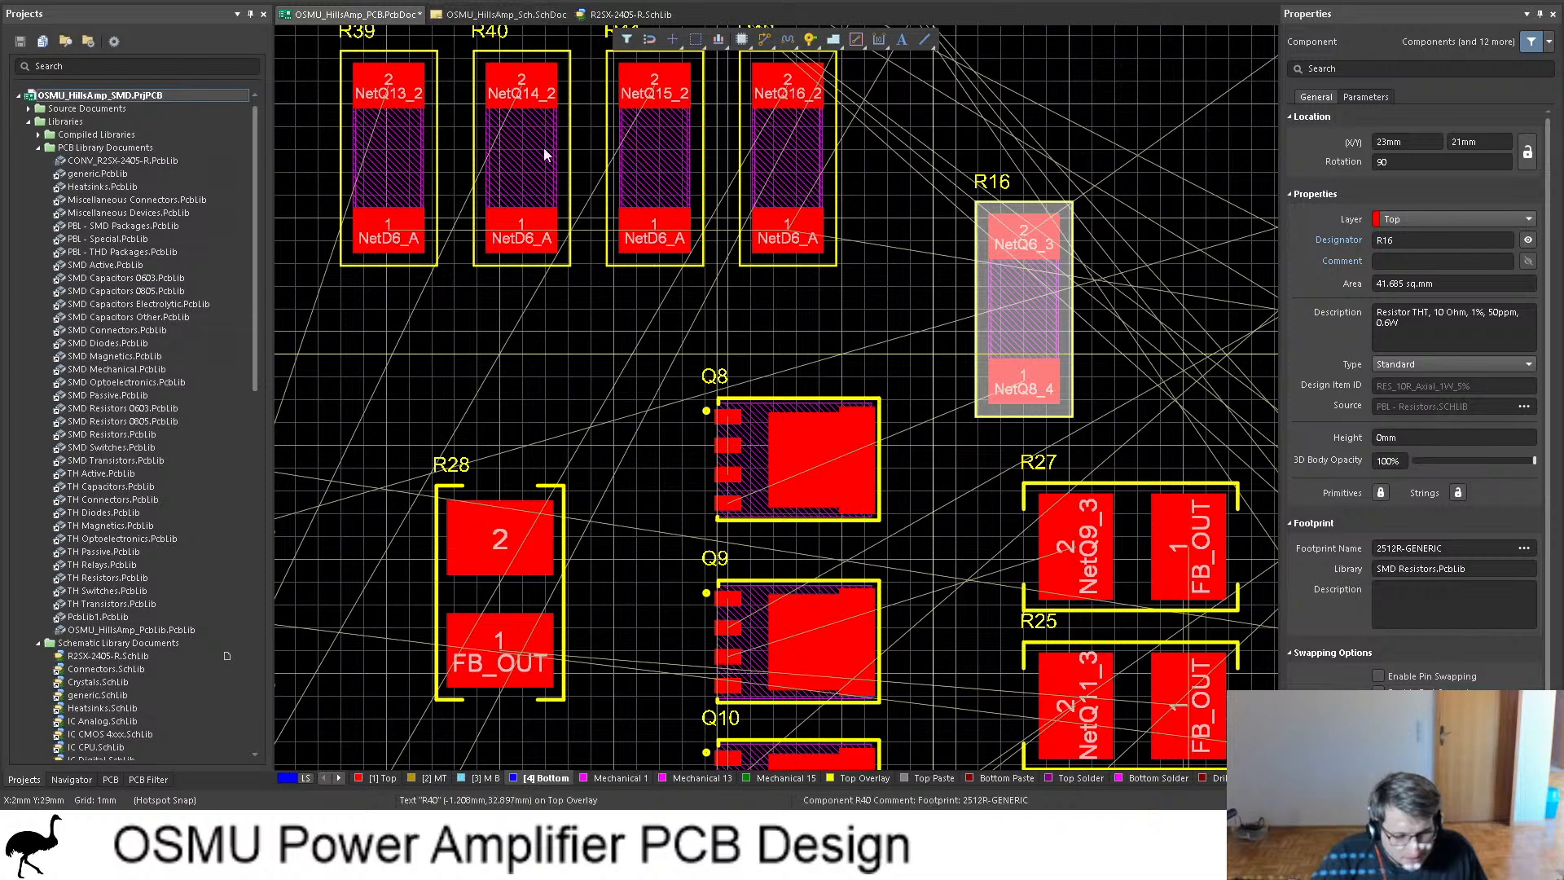
# Step: Switch to the OSMU_HillsAmp_Sch schematic and delete the old transistor symbols Q10, Q11 and Q12
pyautogui.click(504, 14)
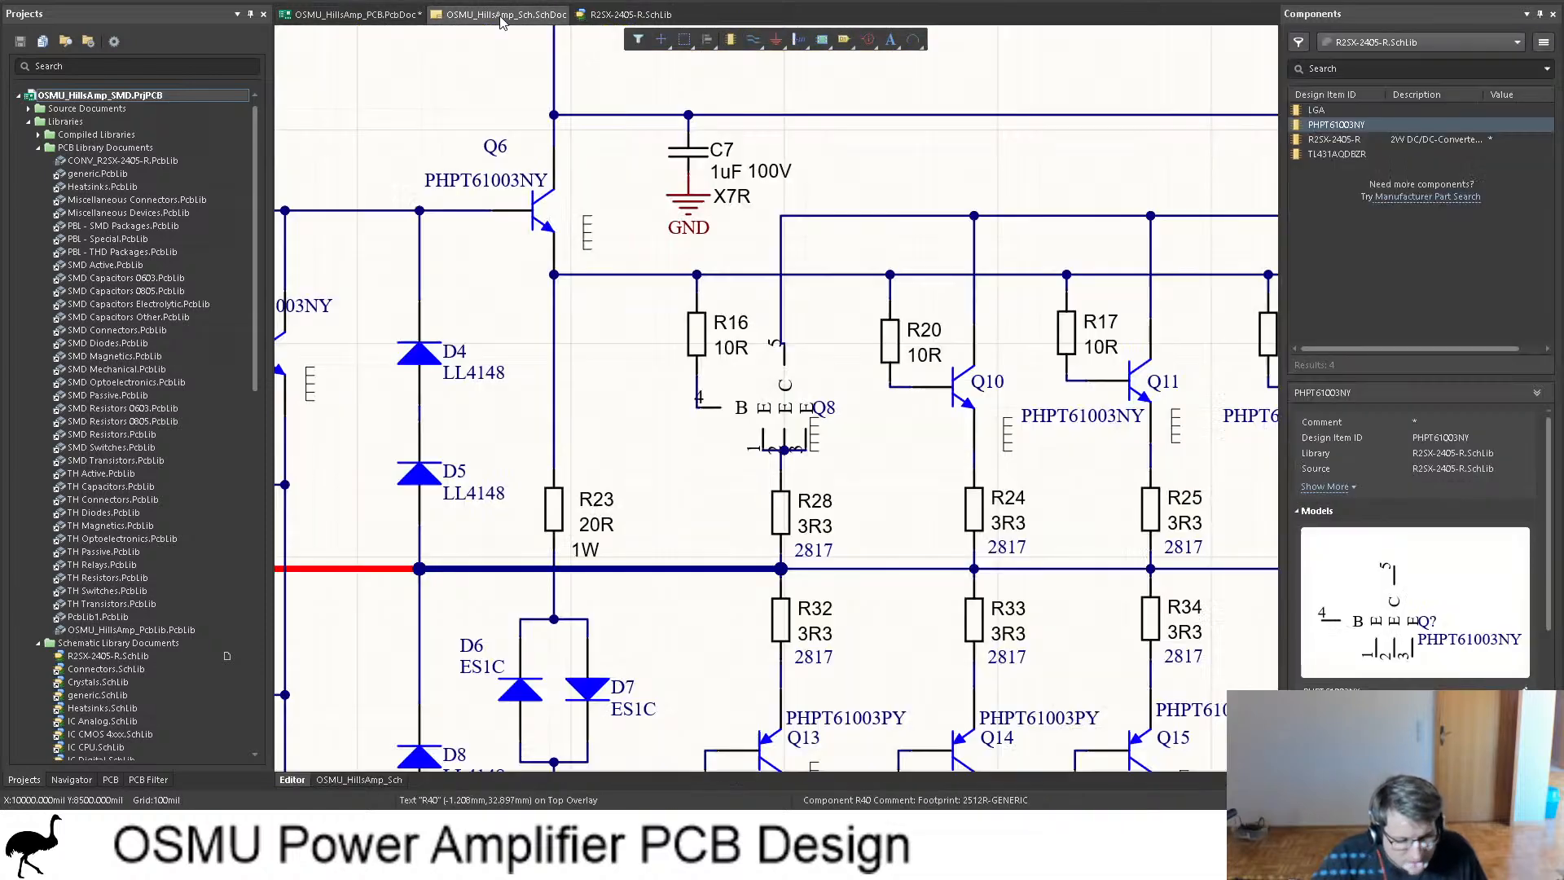
pyautogui.click(784, 434)
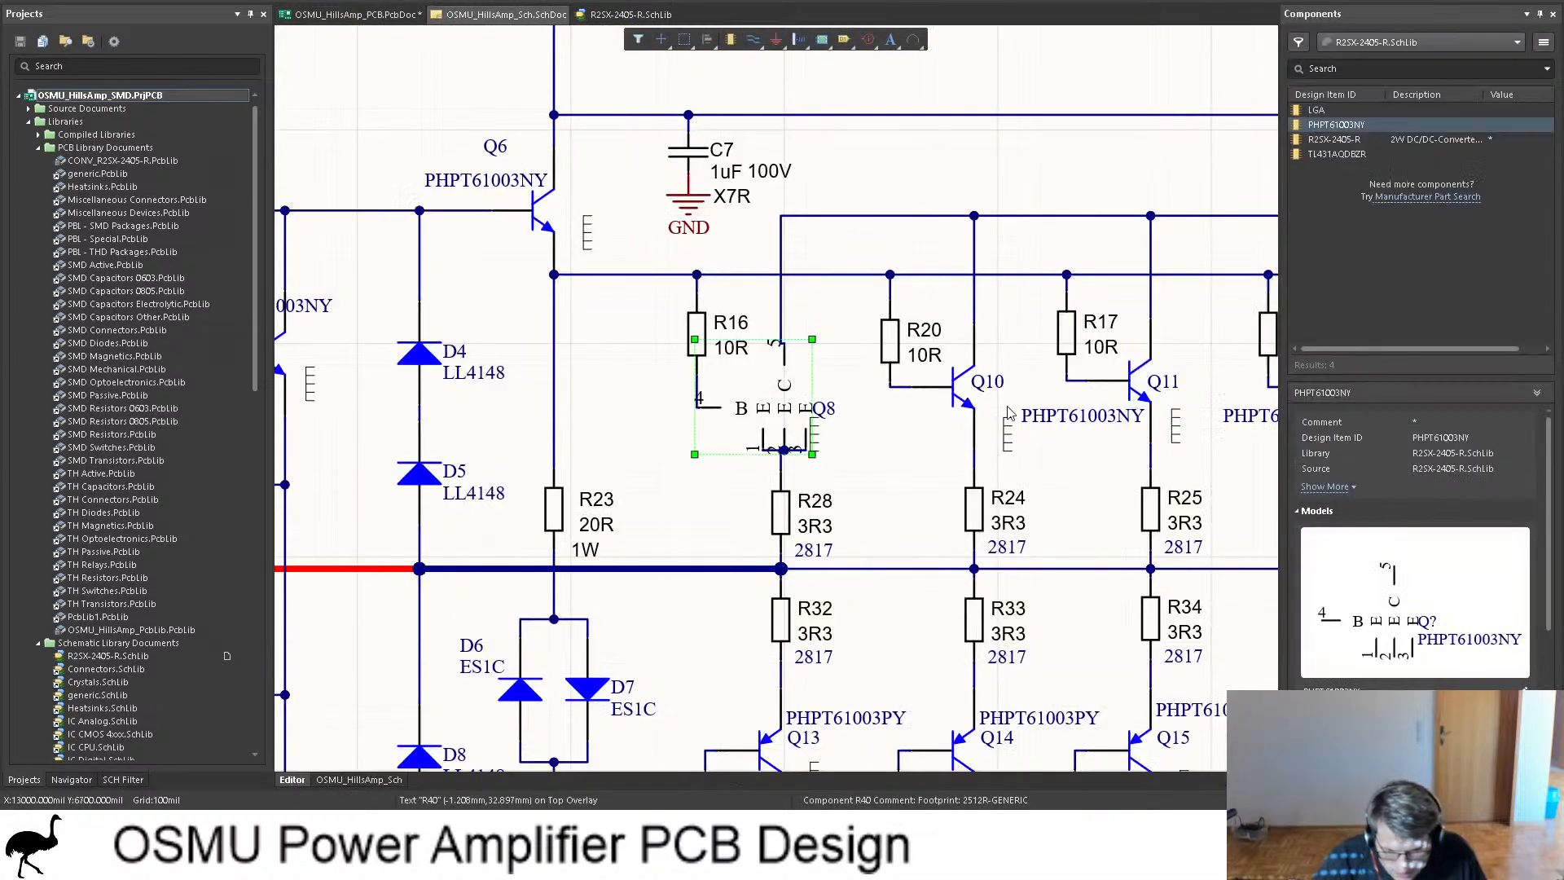
pyautogui.click(961, 399)
pyautogui.press('Delete')
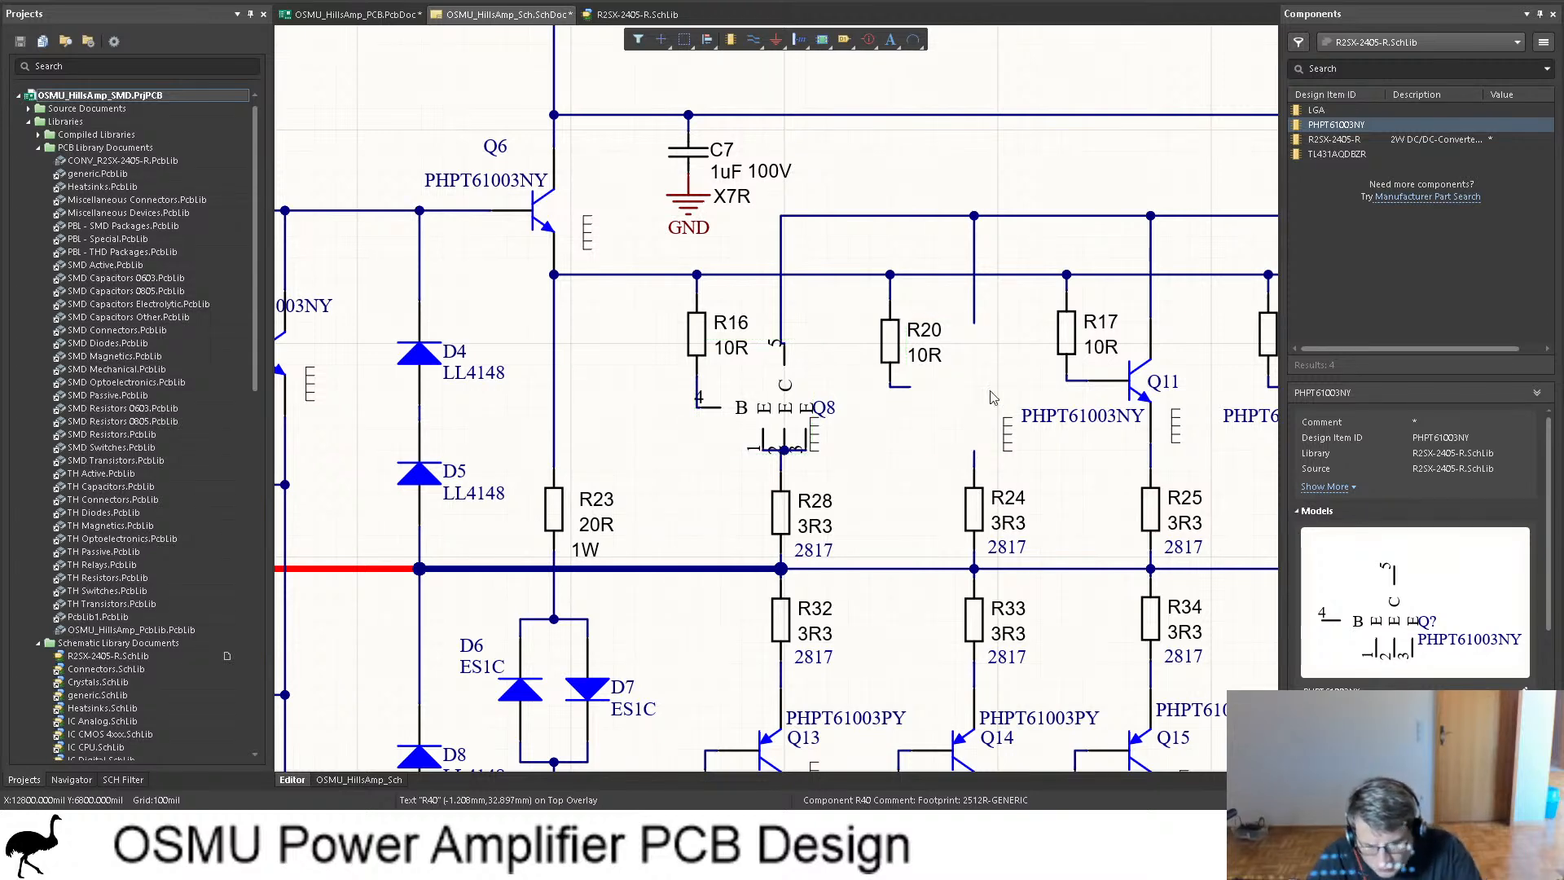
pyautogui.click(1136, 396)
pyautogui.press('Delete')
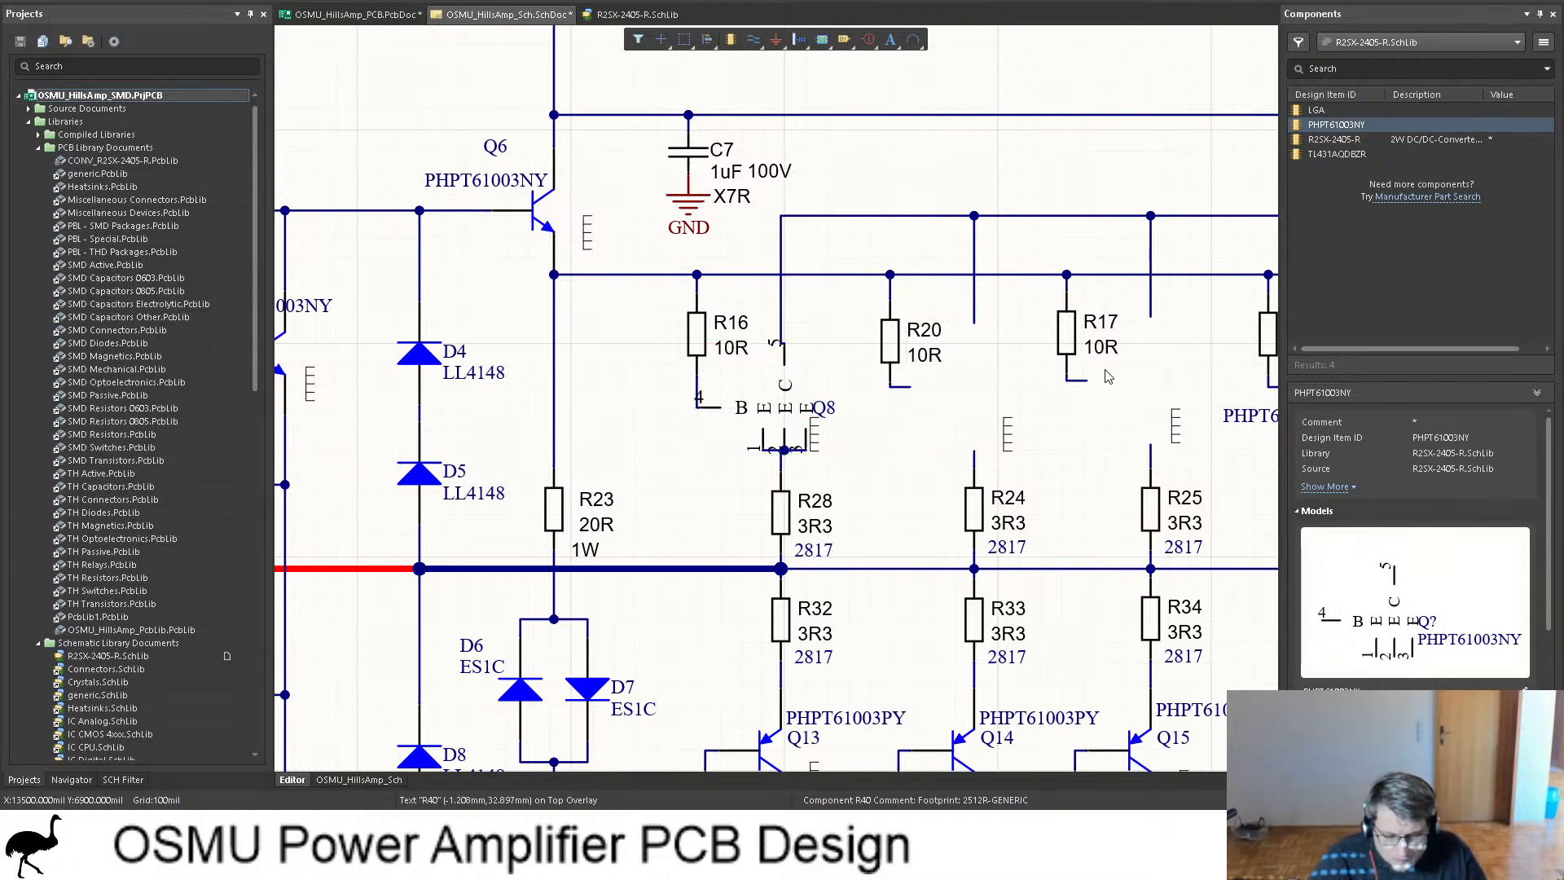
pyautogui.keyDown('shift'); pyautogui.hscroll(3, 1092, 377); pyautogui.keyUp('shift')
pyautogui.click(1180, 395)
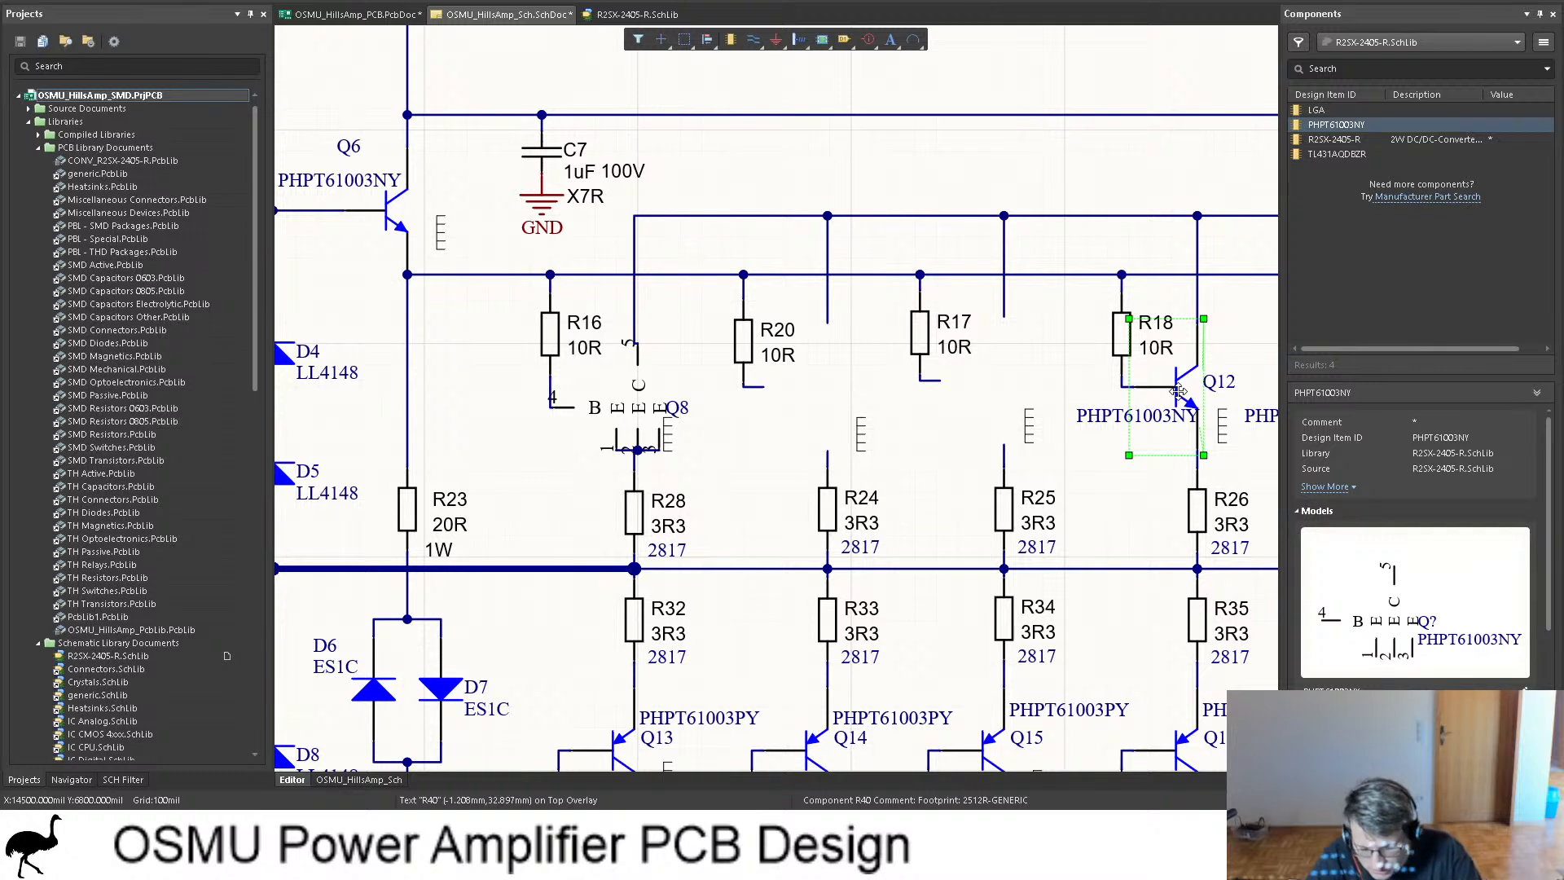
pyautogui.press('Delete')
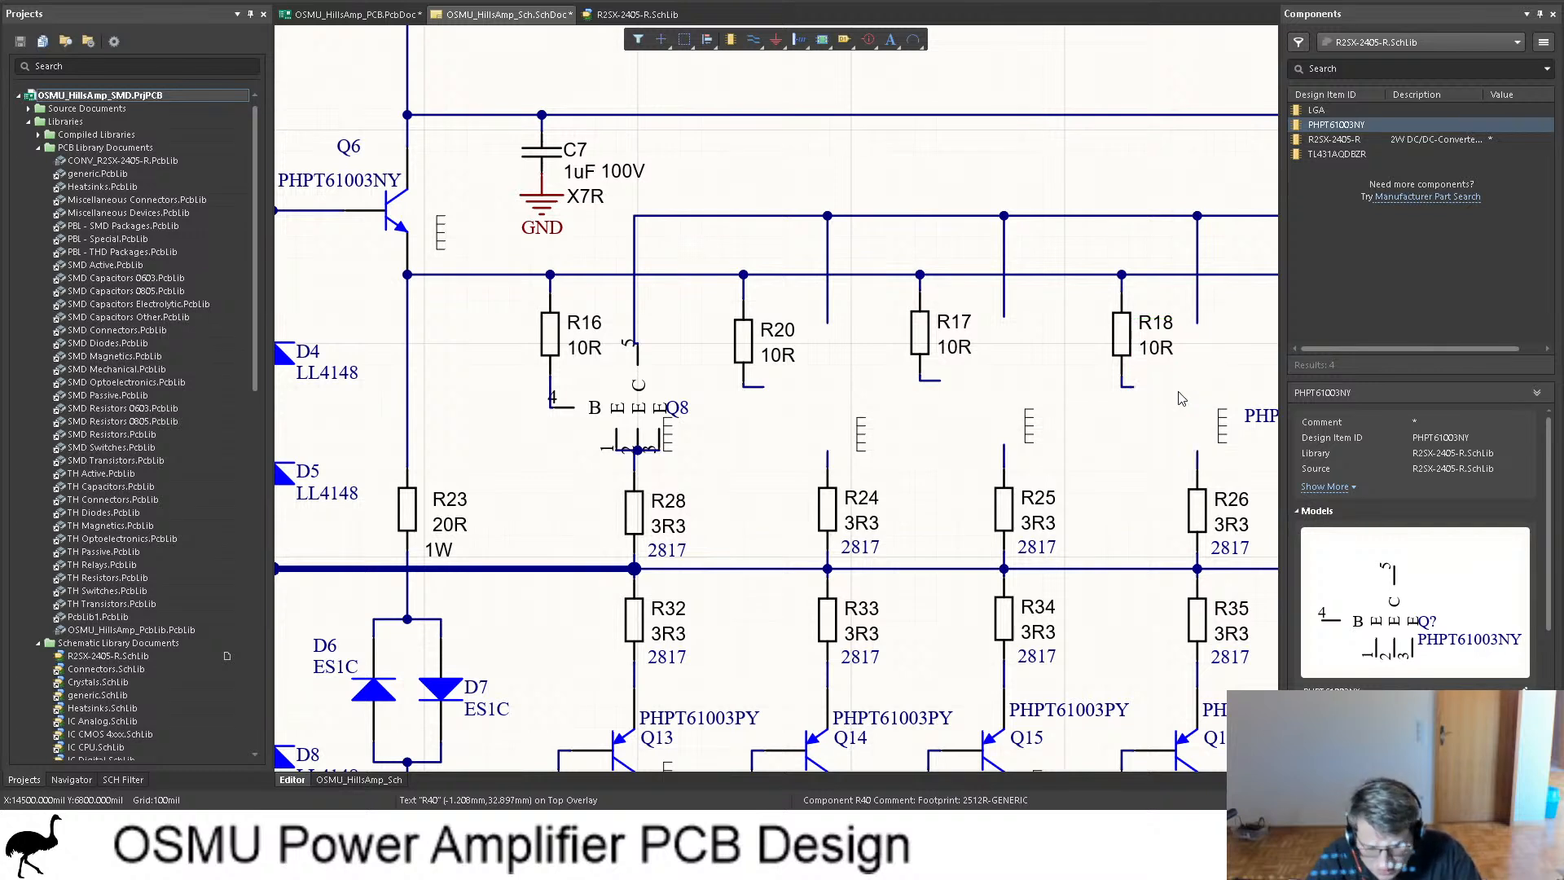
# Step: Copy the new Q8 transistor symbol and paste it between R20 and R24 in place of the deleted Q10
pyautogui.click(666, 430)
pyautogui.click(641, 433)
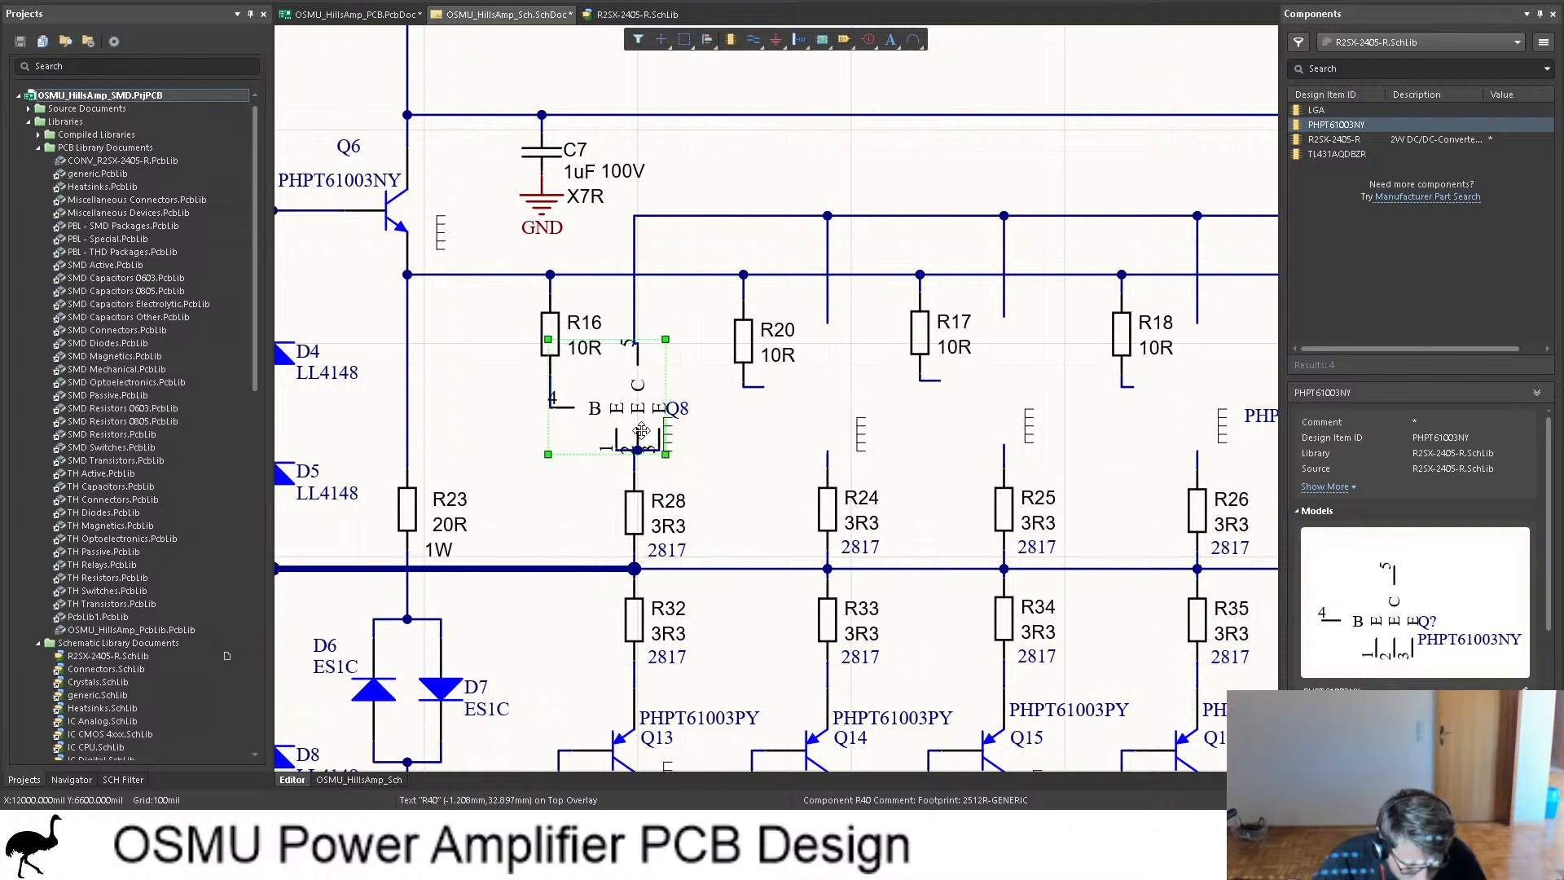
pyautogui.click(748, 401)
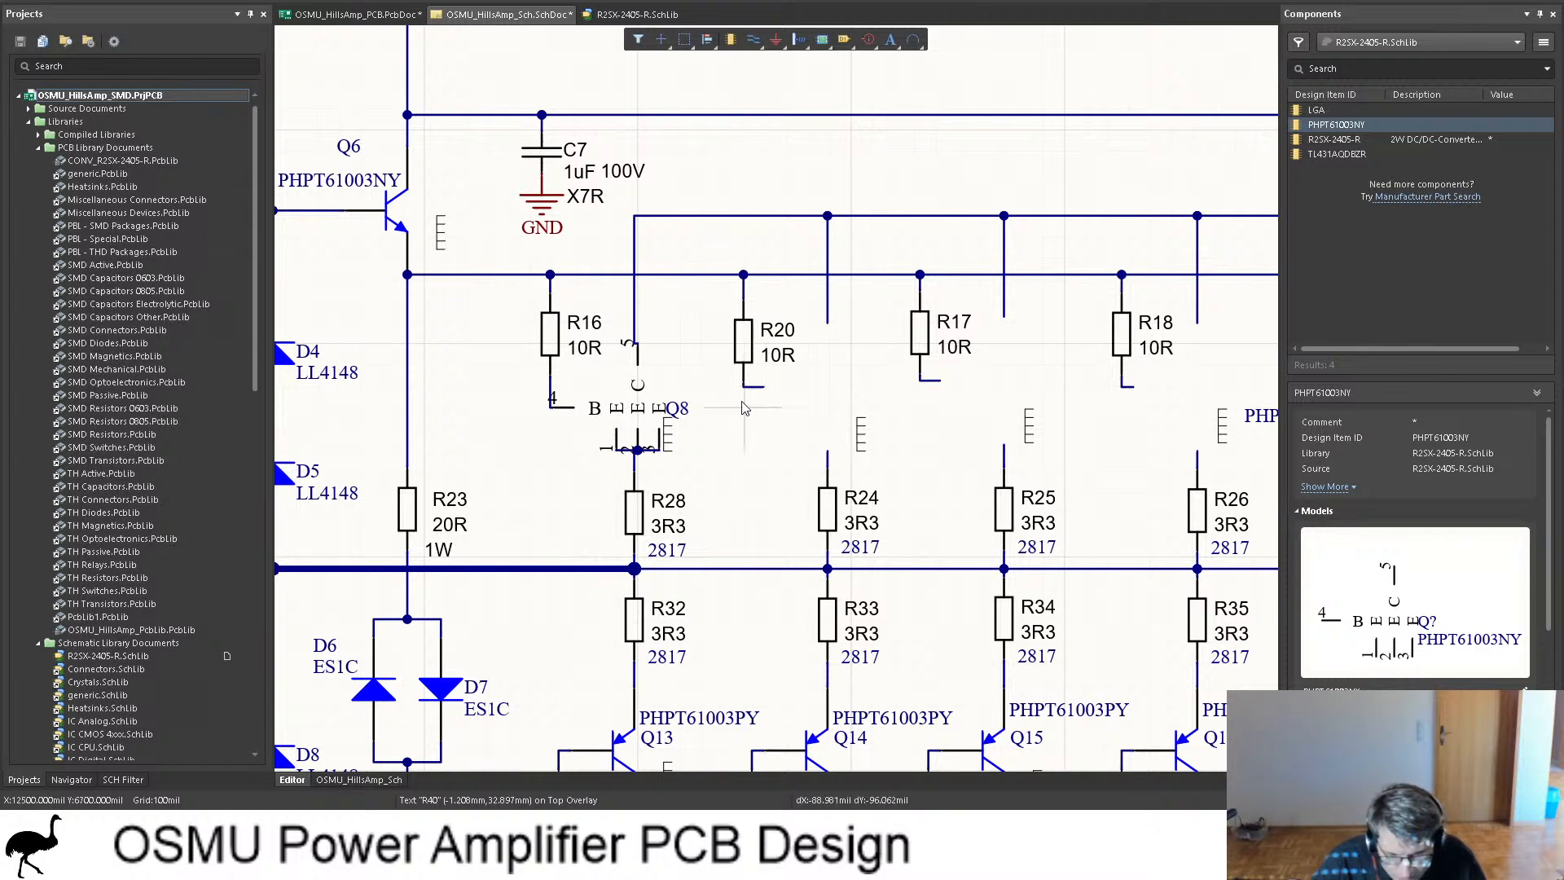
pyautogui.hotkey('ctrl', 'v')
pyautogui.keyDown('ctrl'); pyautogui.scroll(5, 841, 398); pyautogui.keyUp('ctrl')
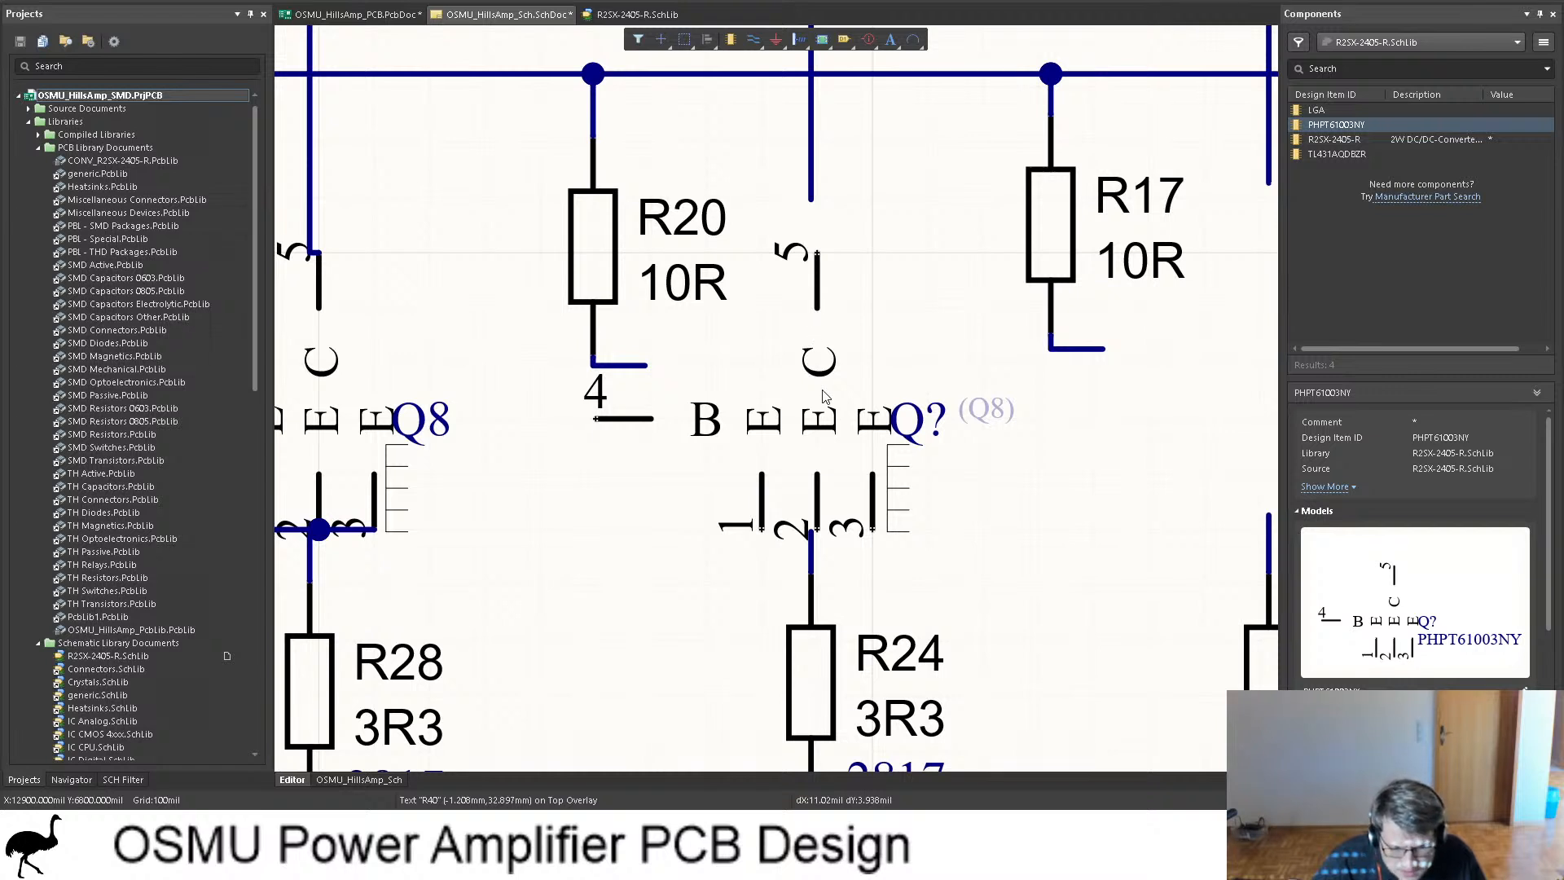
pyautogui.moveTo(819, 388); pyautogui.dragTo(779, 377)
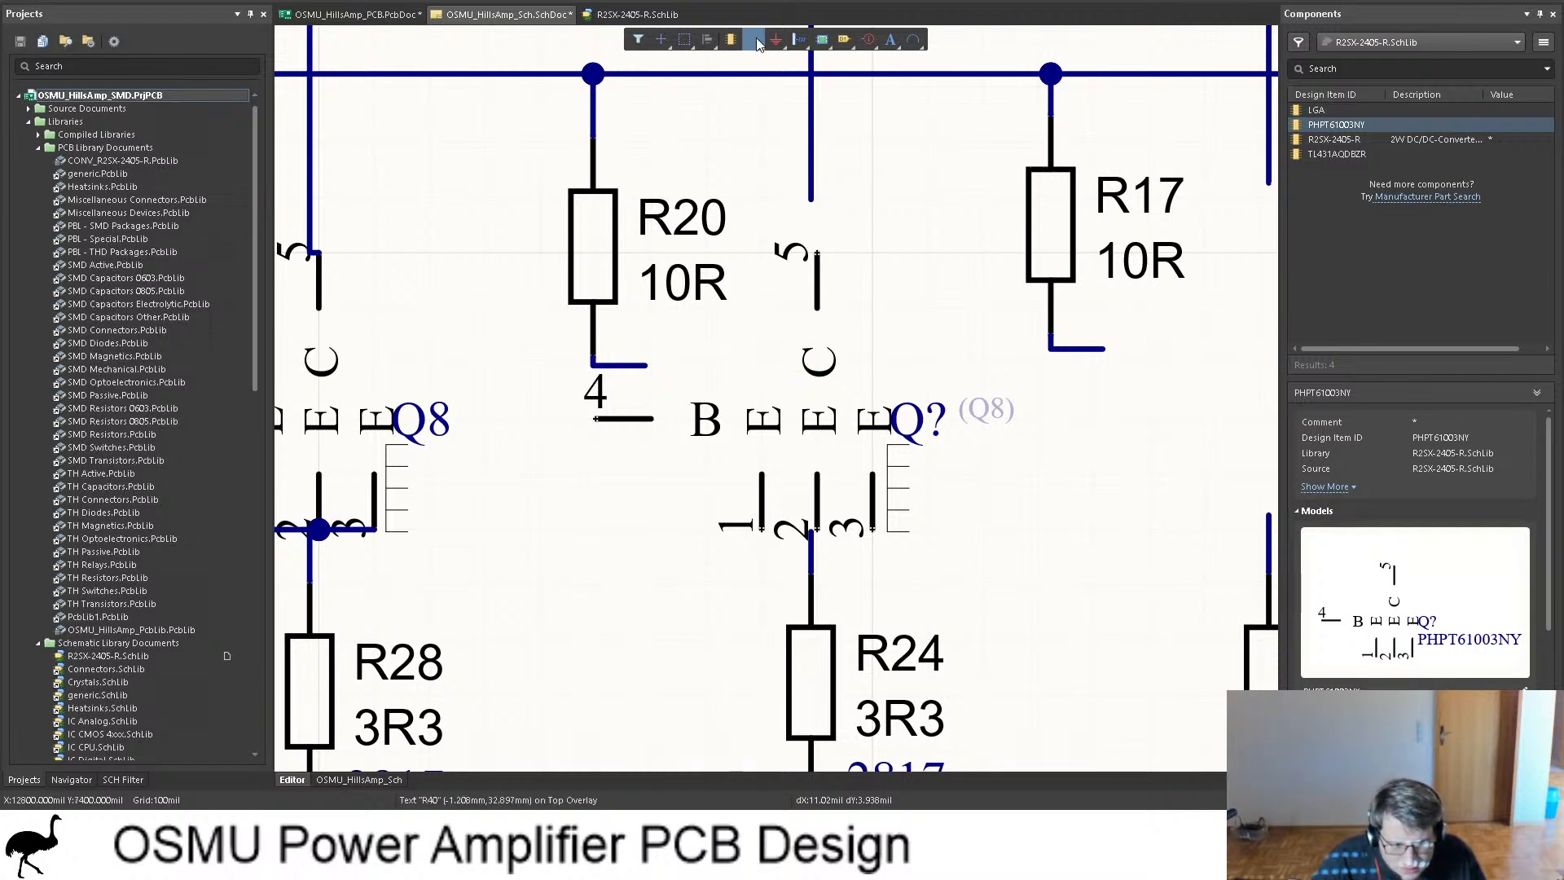
# Step: Wire the pasted transistor's collector to the line above, its base to R20, and its three joined emitter pins to R24
pyautogui.hotkey('ctrl', 'w')
pyautogui.click(813, 253)
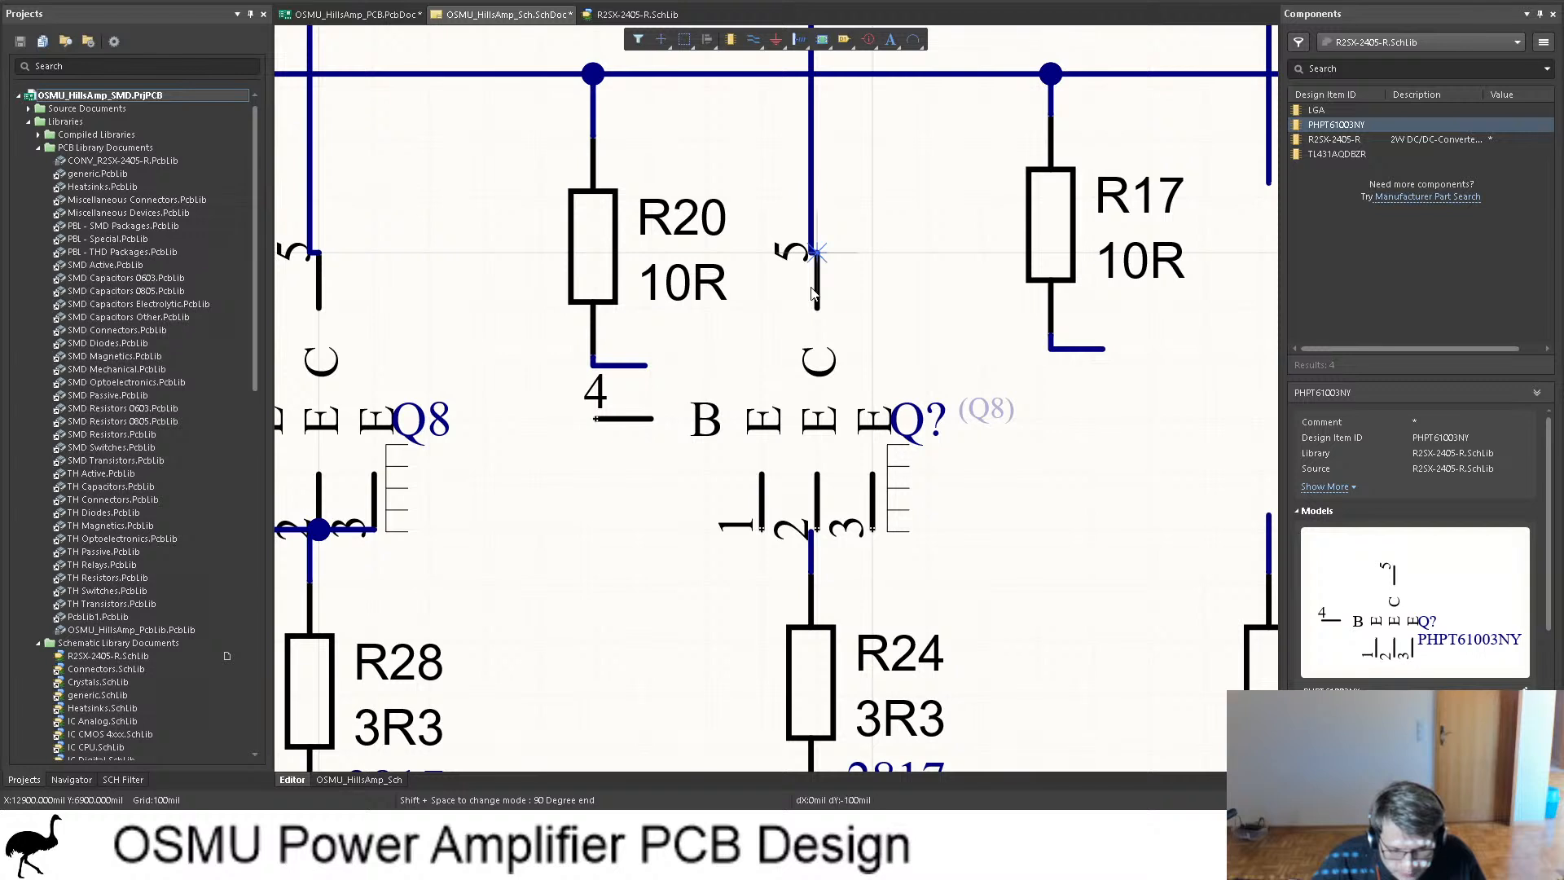
pyautogui.click(597, 421)
pyautogui.click(594, 367)
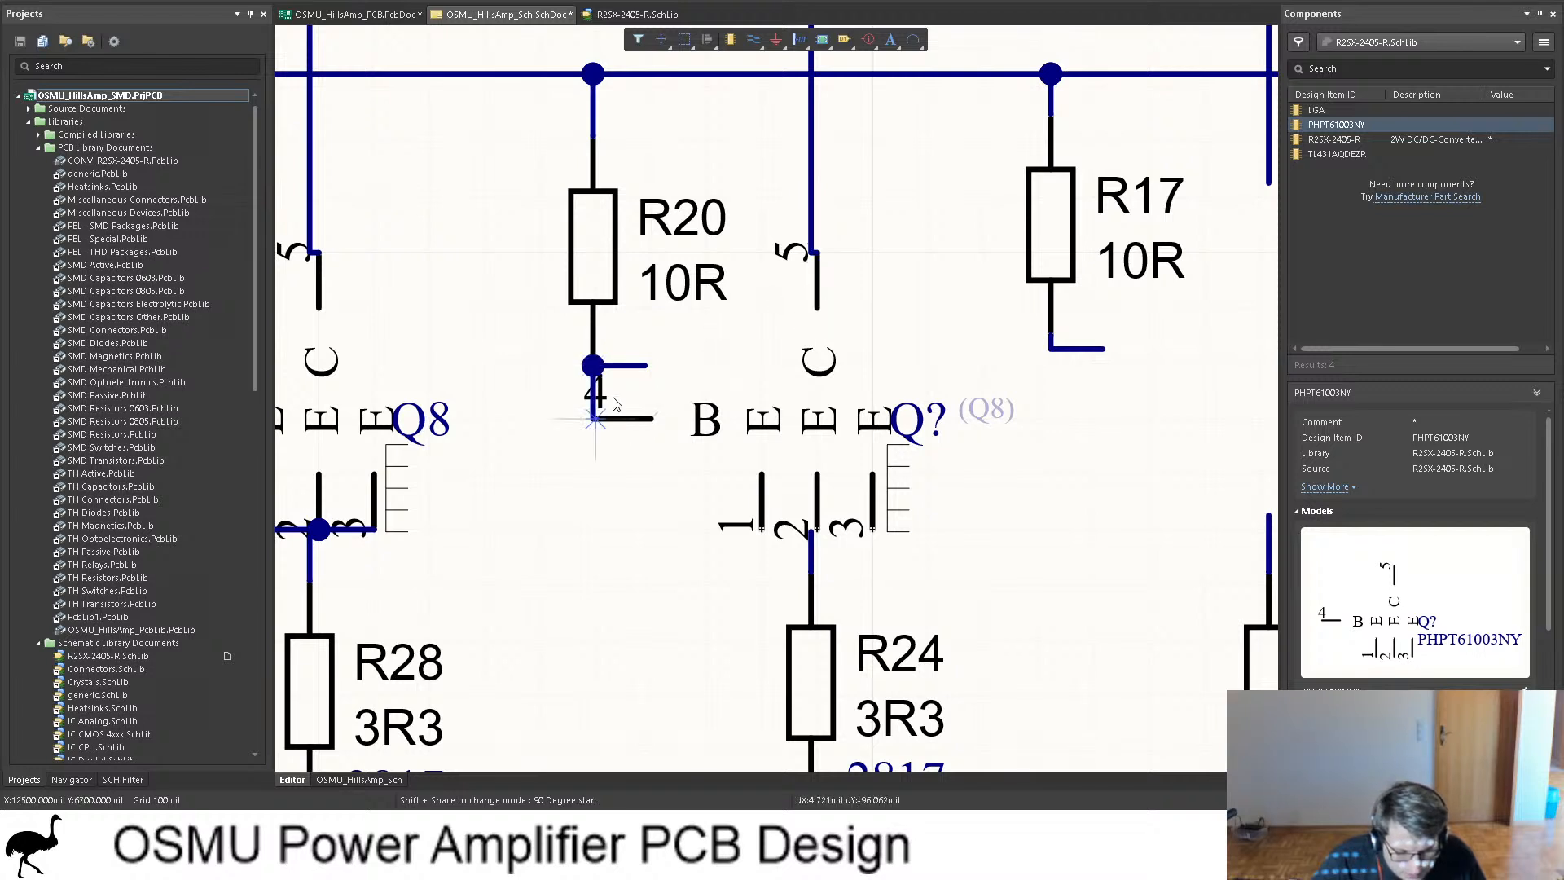
pyautogui.click(762, 530)
pyautogui.click(872, 529)
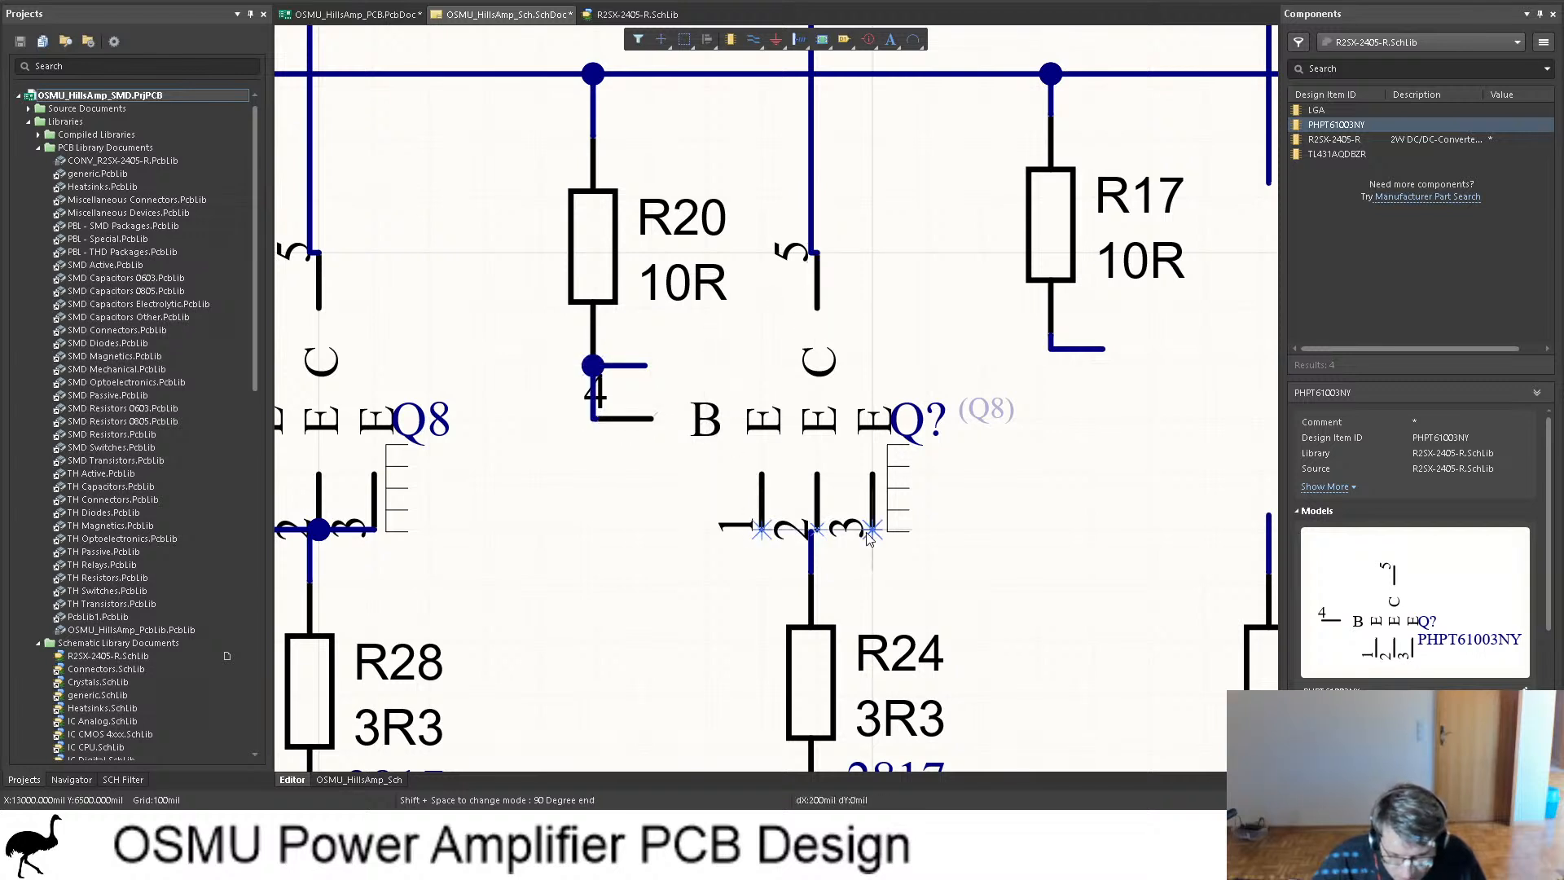
pyautogui.click(779, 530)
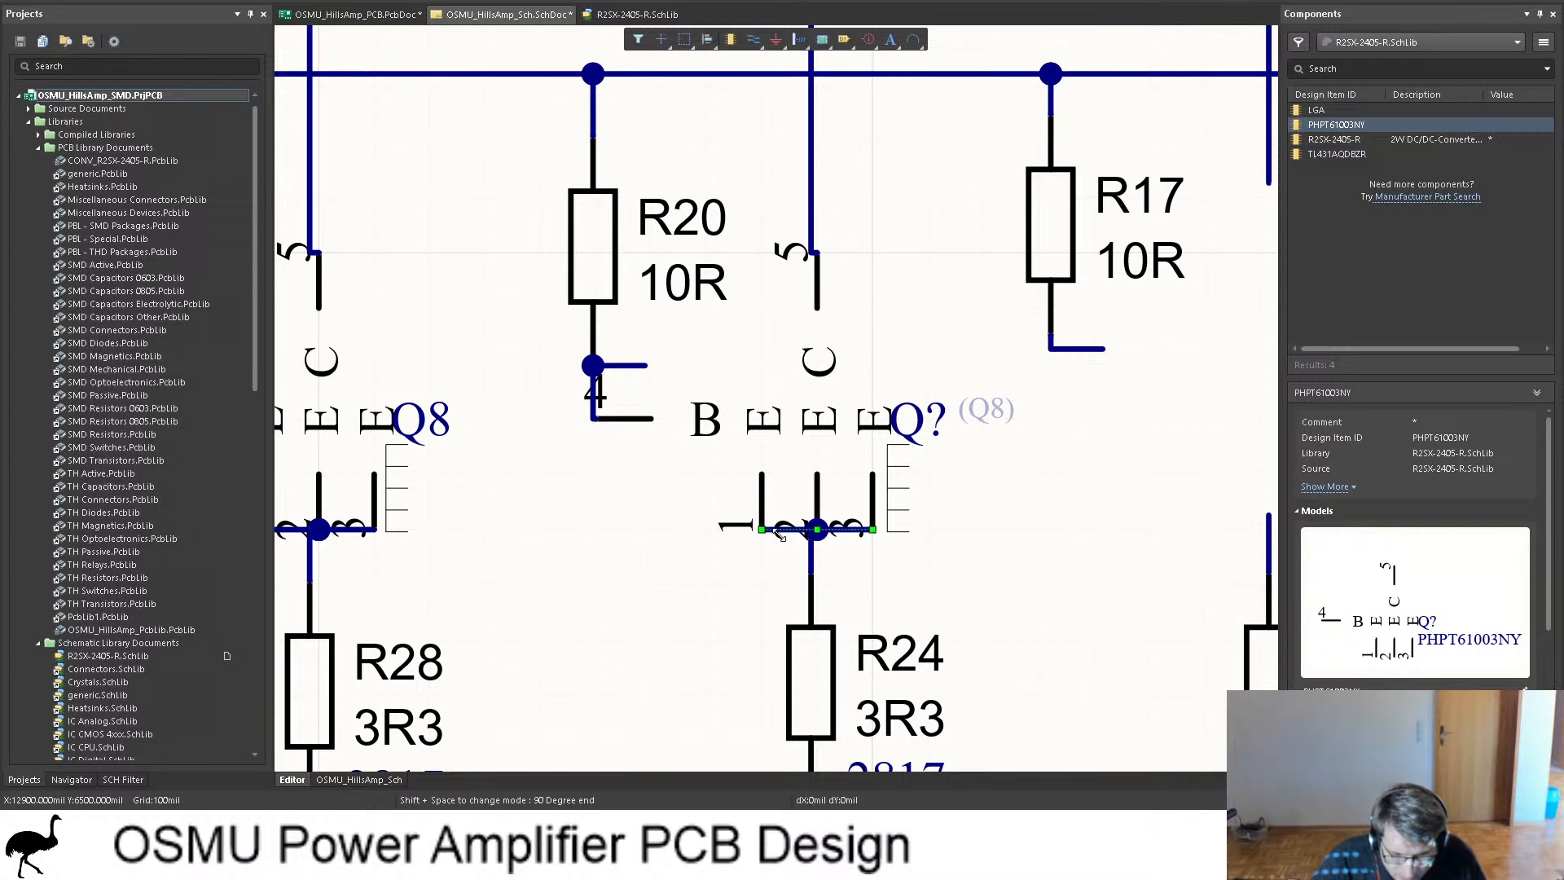
pyautogui.click(1017, 489)
# Step: Paste another transistor copy between R17 and R25 and shift the adjacent comb-shaped symbol clear of it
pyautogui.keyDown('ctrl'); pyautogui.scroll(-2, 978, 443); pyautogui.keyUp('ctrl')
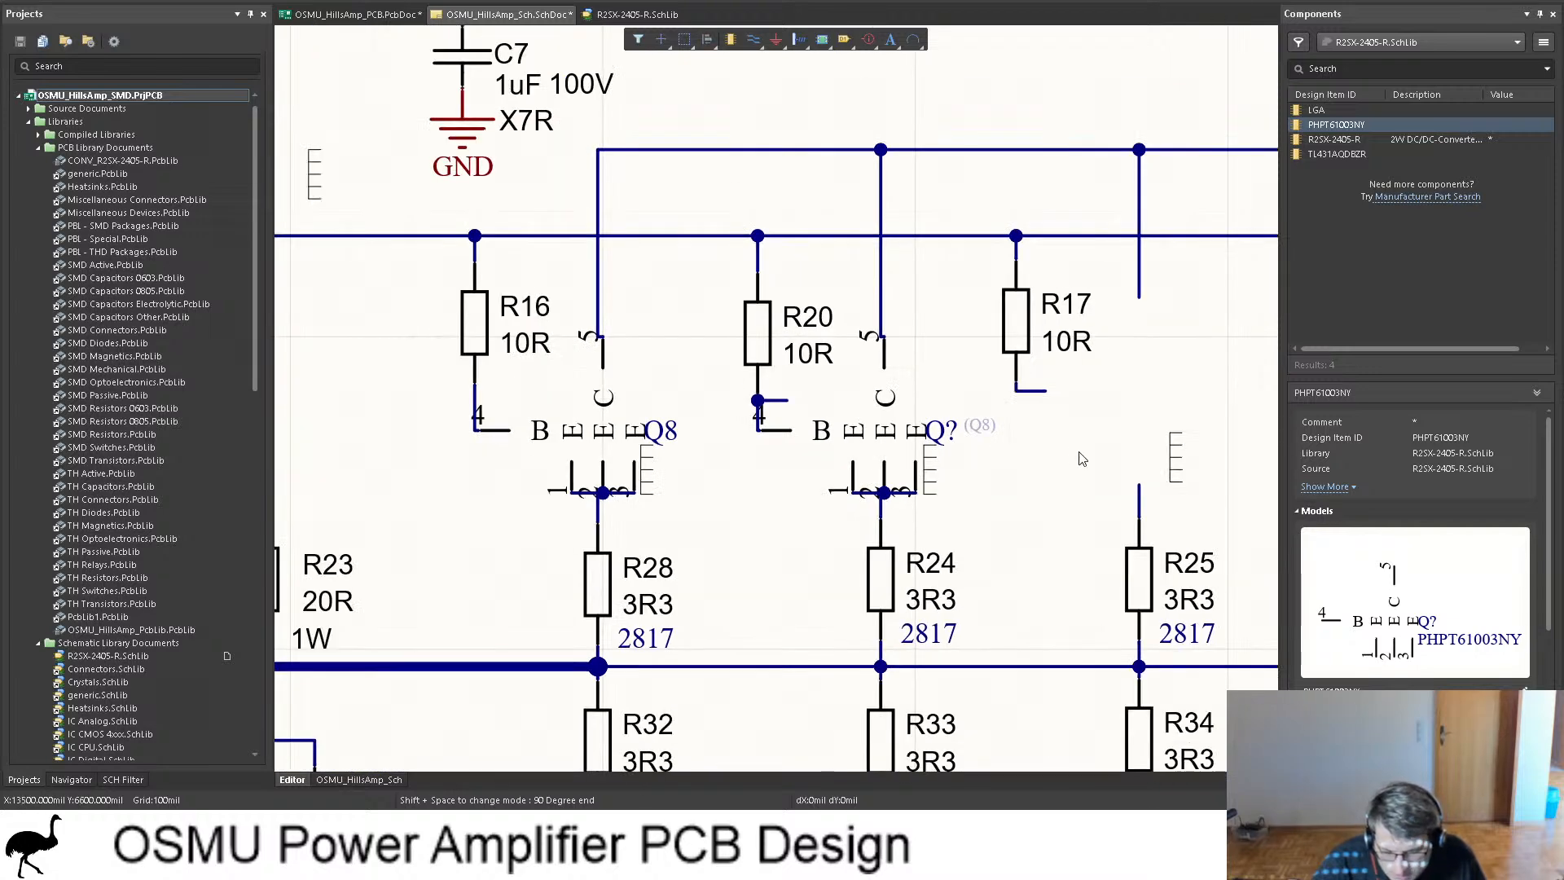
pyautogui.click(1016, 400)
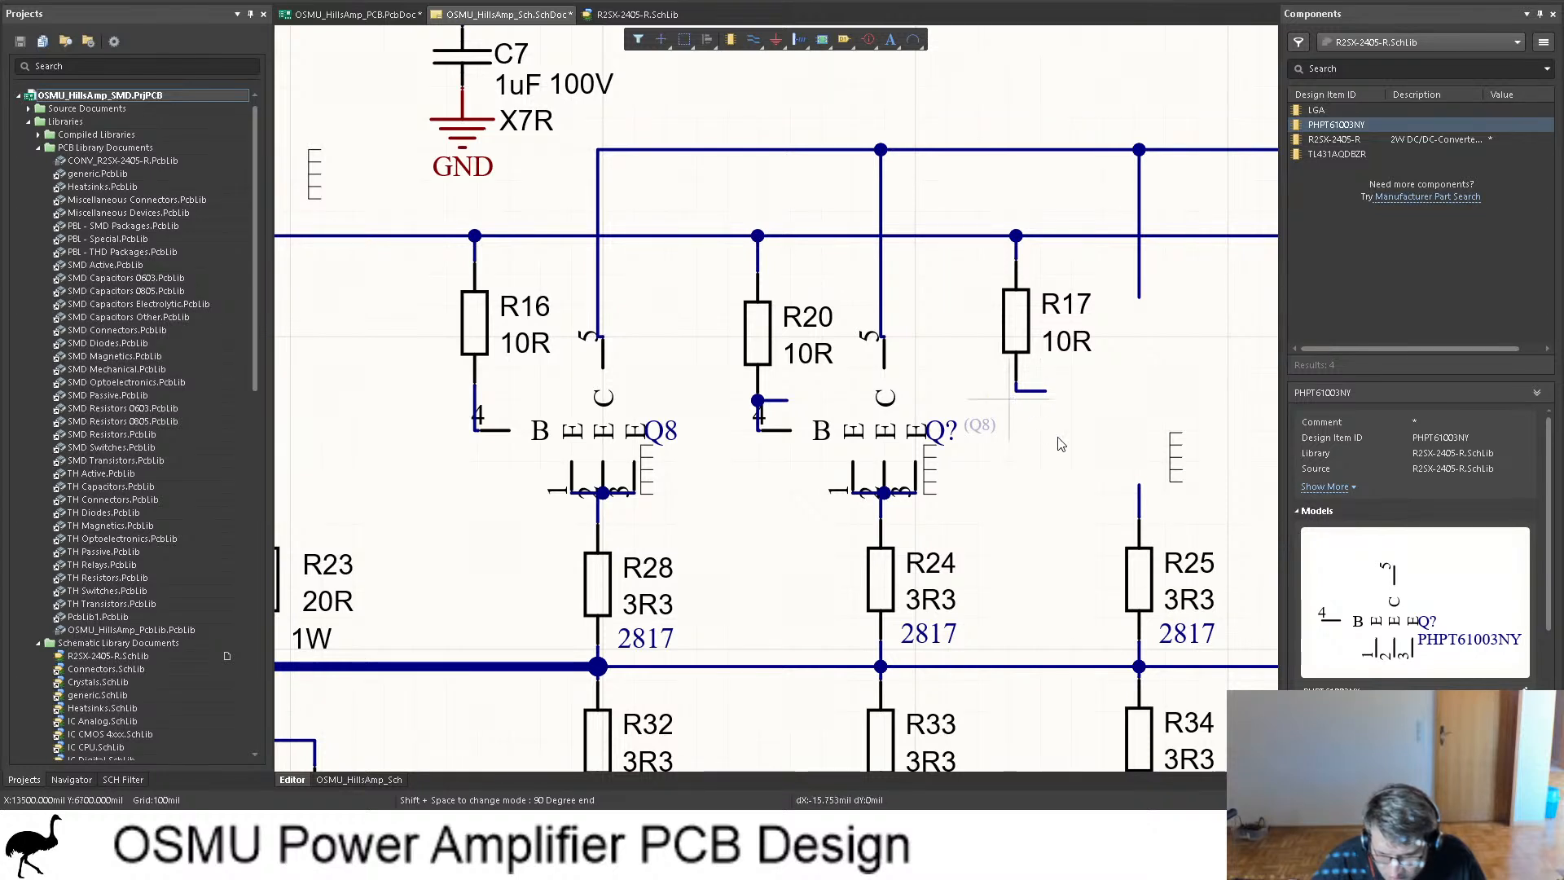
pyautogui.click(1176, 471)
pyautogui.moveTo(1176, 472); pyautogui.dragTo(1225, 459)
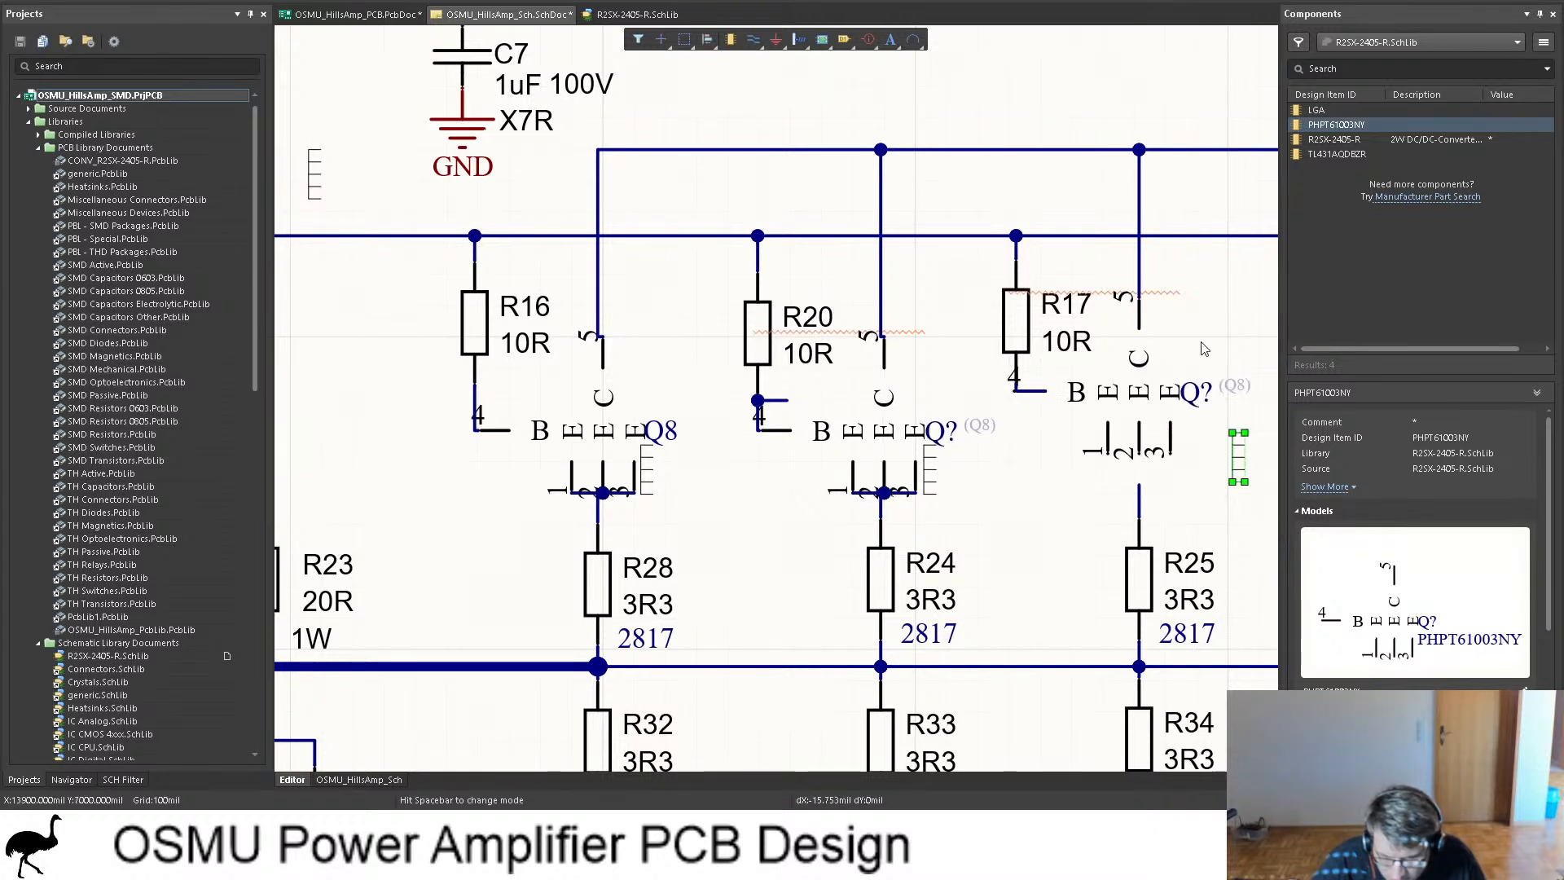
pyautogui.click(1198, 345)
# Step: Connect the base pin of the transistor copy to R17 and remove the redundant wire stub overlapping that pin
pyautogui.moveTo(1196, 347); pyautogui.dragTo(1075, 354, button='right')
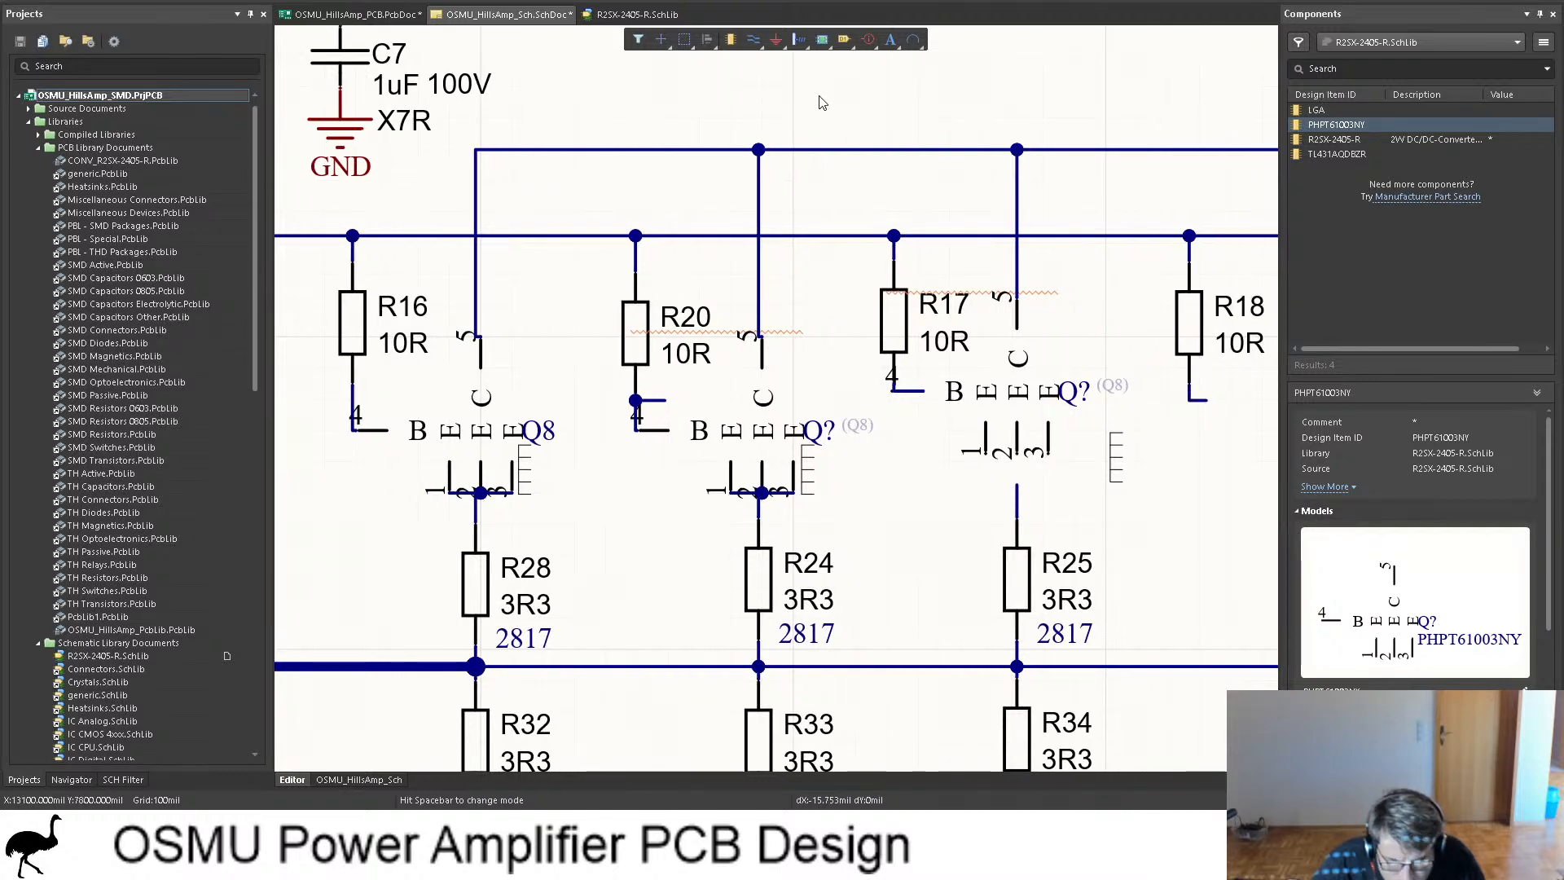
pyautogui.keyDown('ctrl'); pyautogui.scroll(2, 908, 396); pyautogui.keyUp('ctrl')
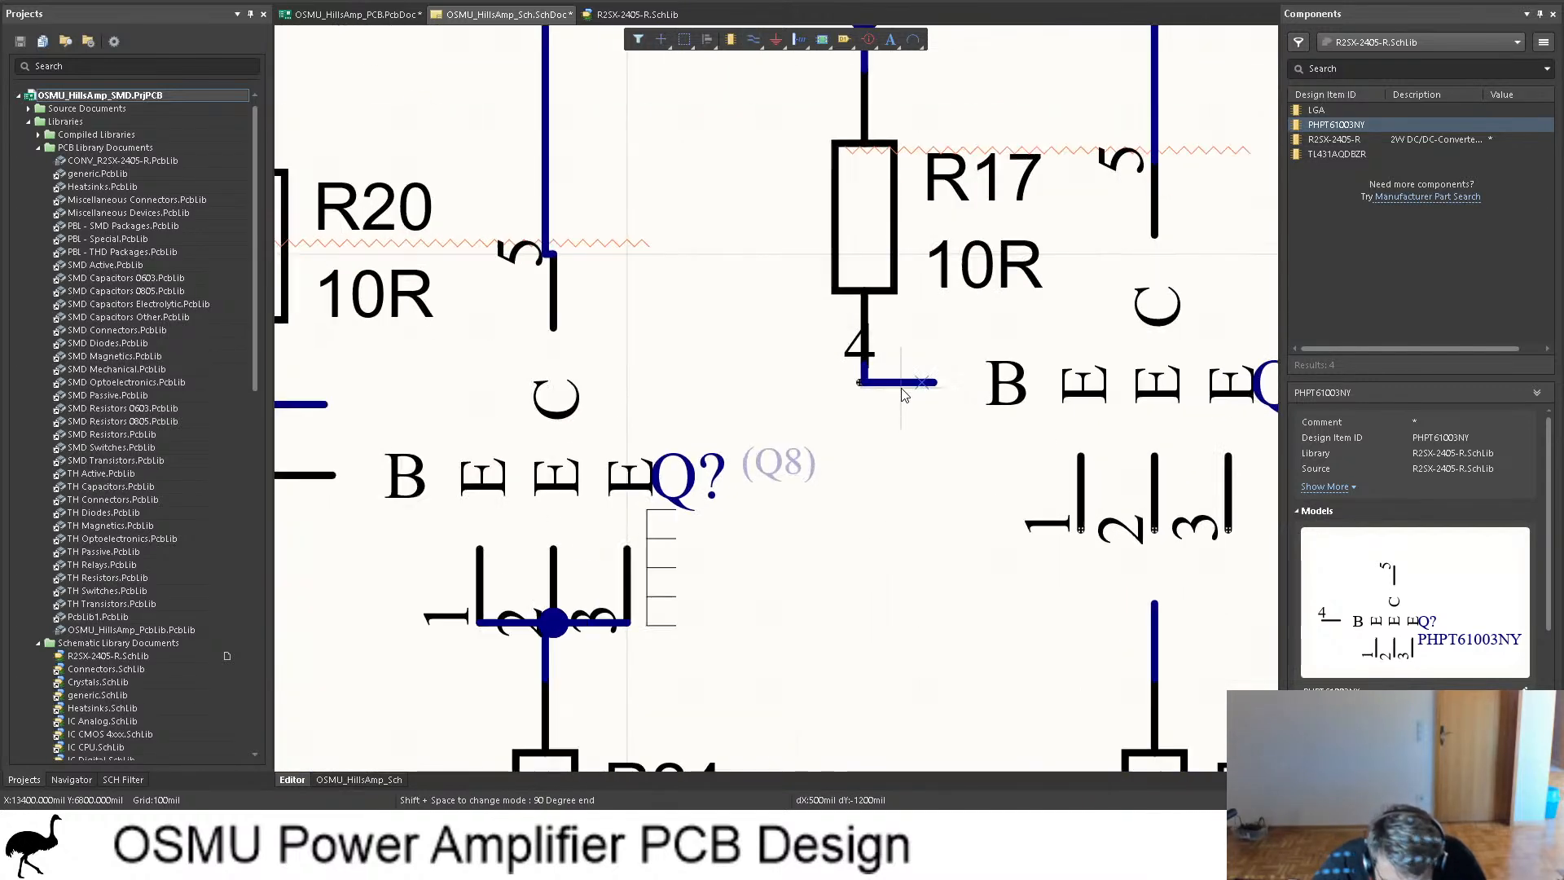
pyautogui.click(865, 377)
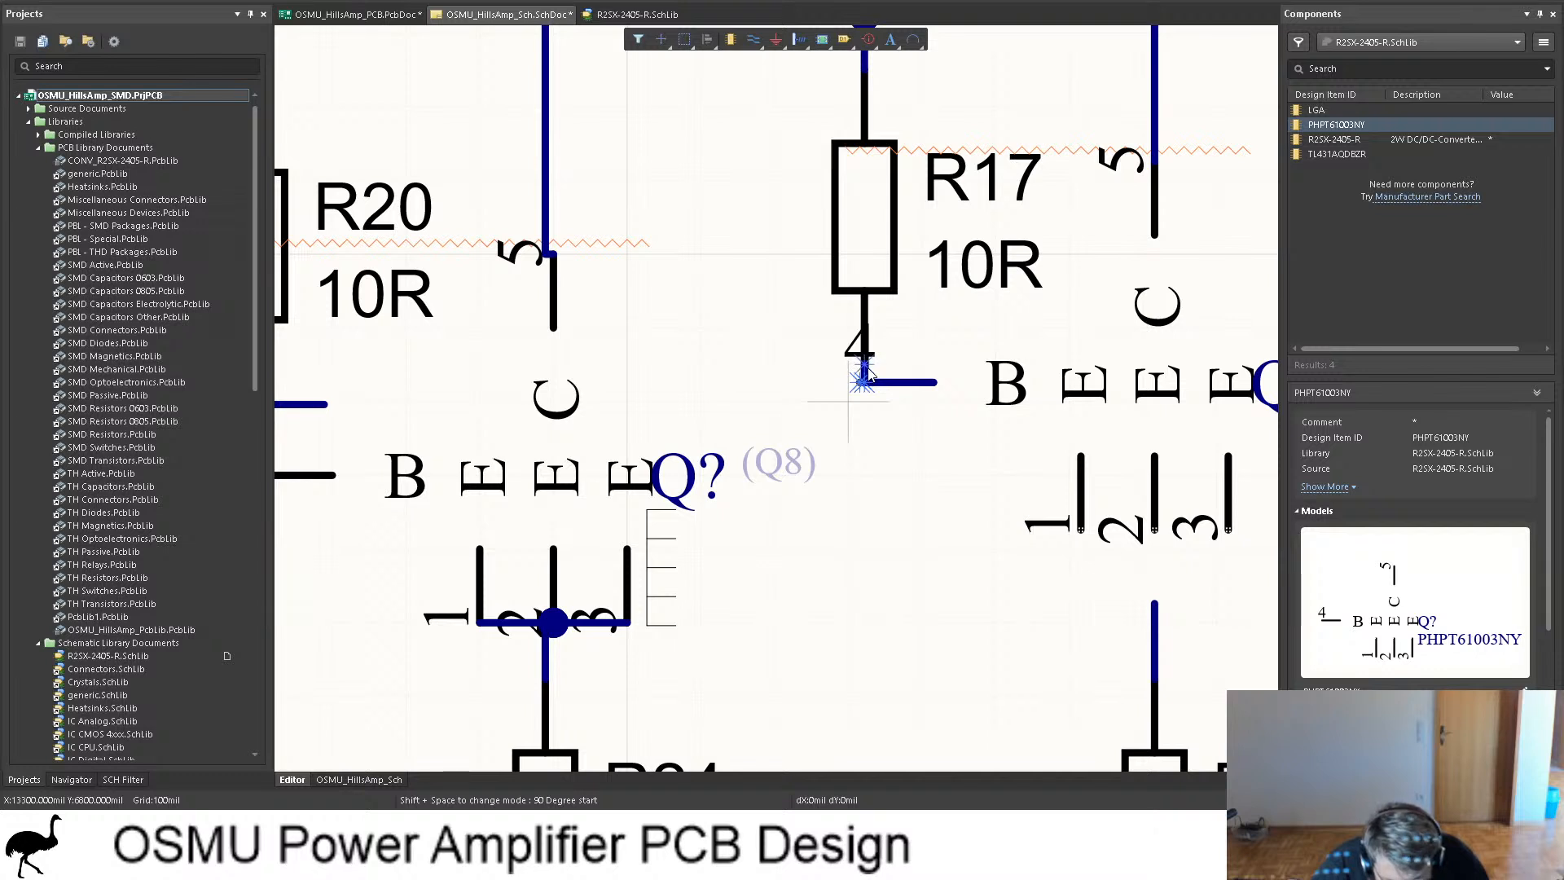
pyautogui.rightClick(865, 377)
pyautogui.click(919, 383)
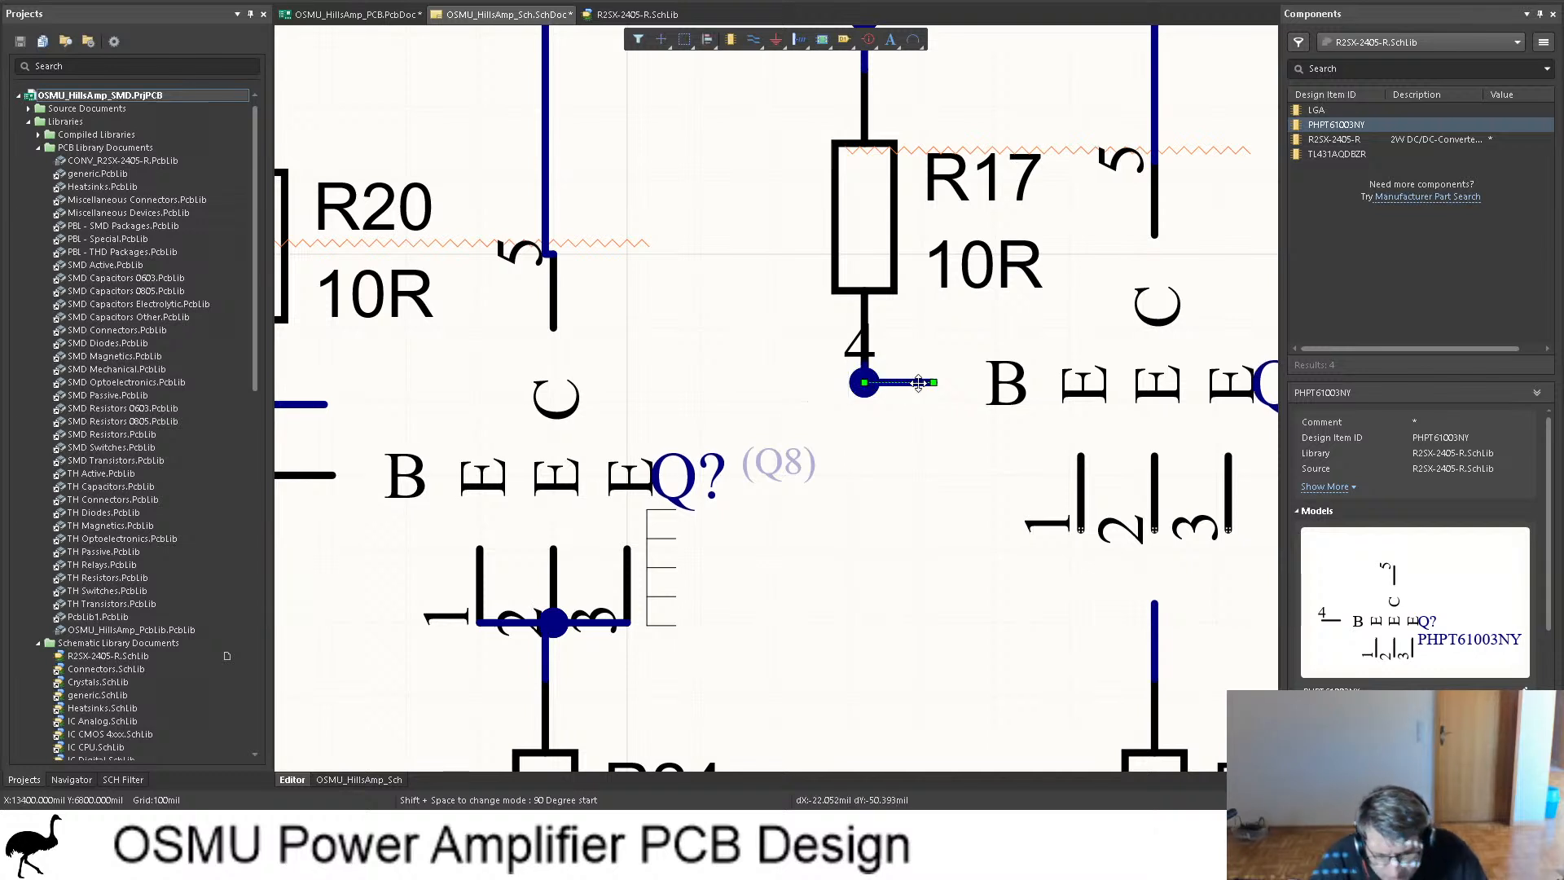
pyautogui.click(908, 413)
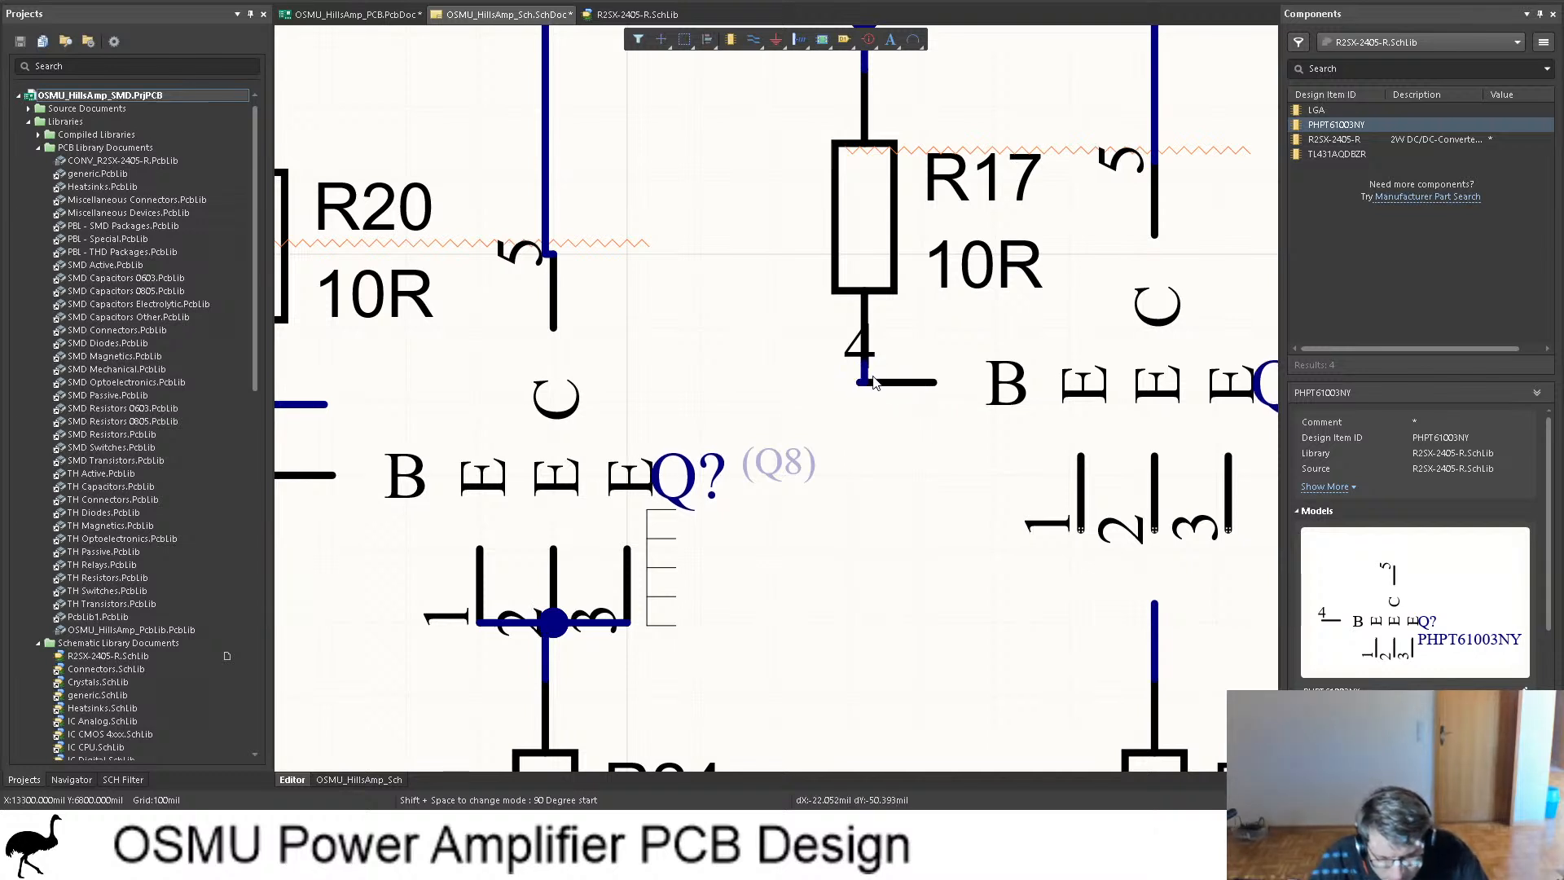
pyautogui.scroll(-3, 707, 434)
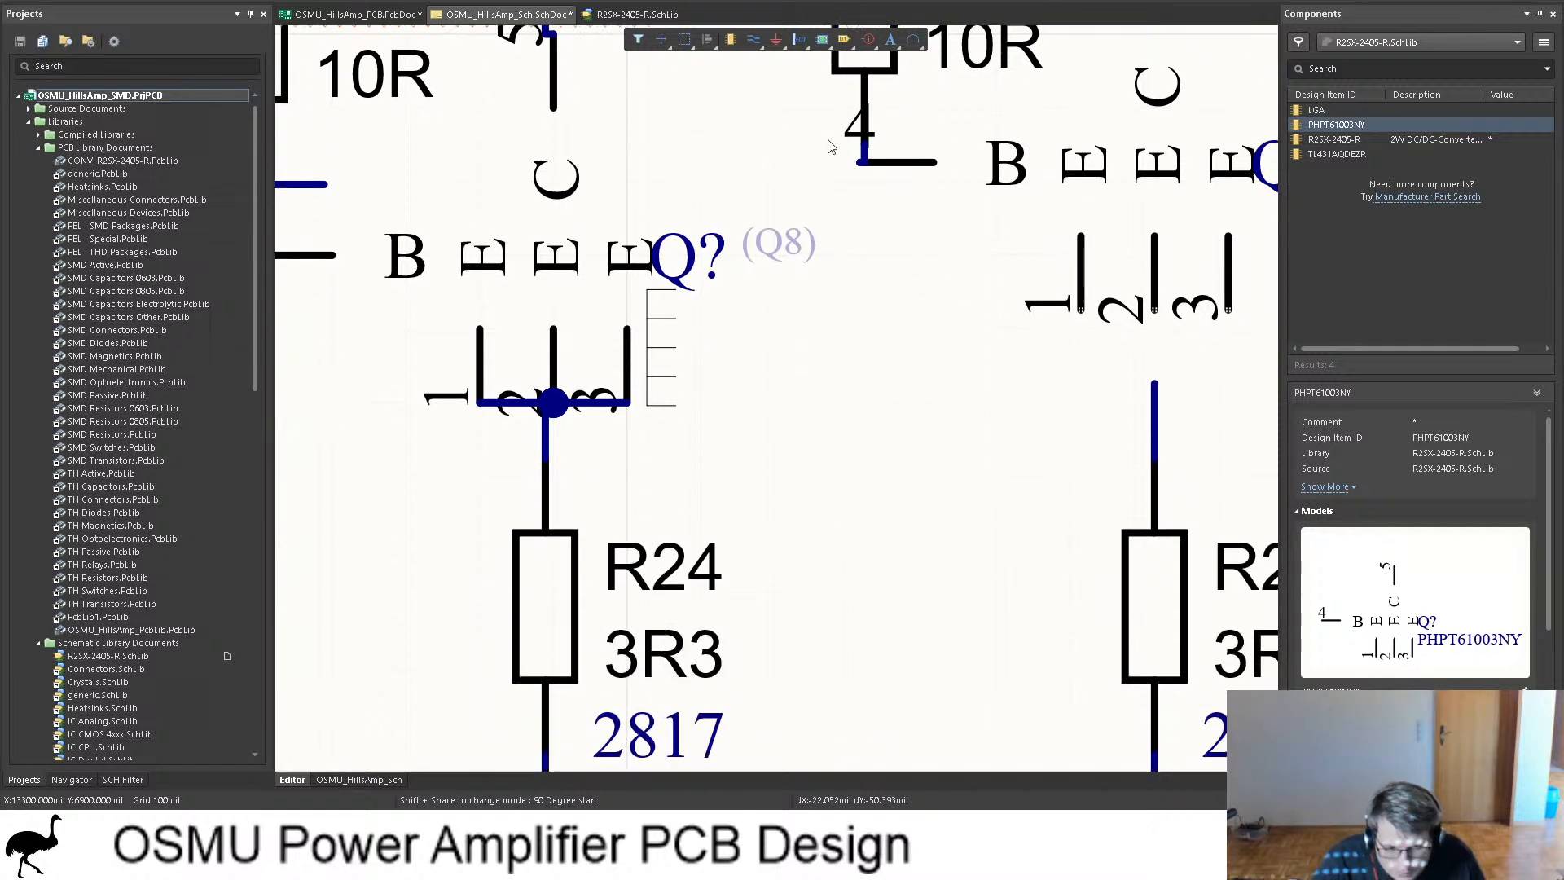
# Step: Join emitter pins 1, 2 and 3 of the transistor beside R17 and wire them down to R25
pyautogui.click(1080, 309)
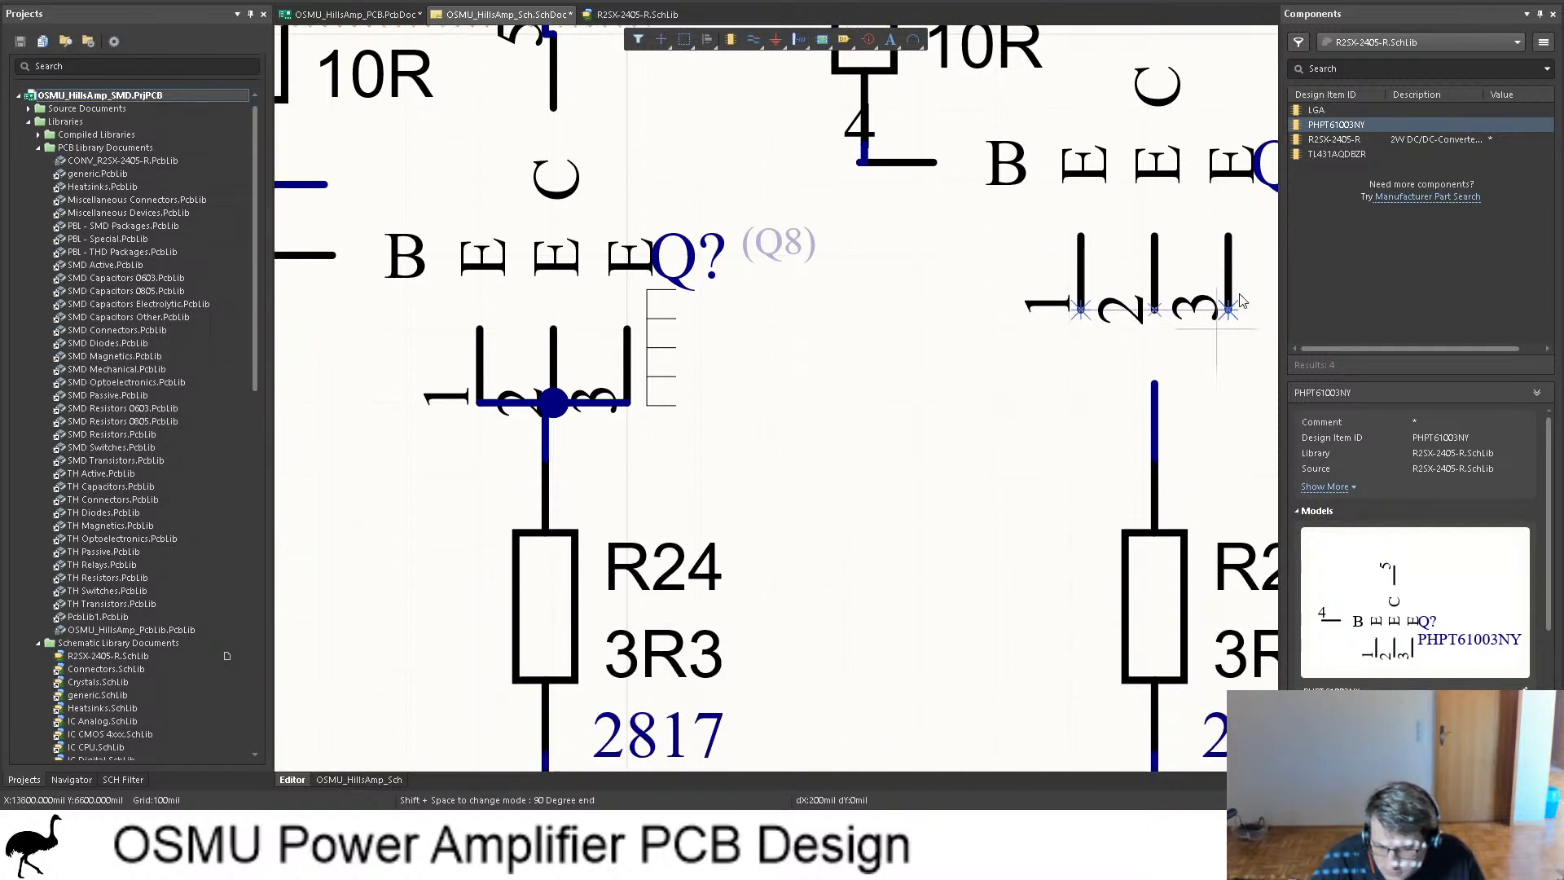
pyautogui.click(1230, 308)
pyautogui.click(1157, 379)
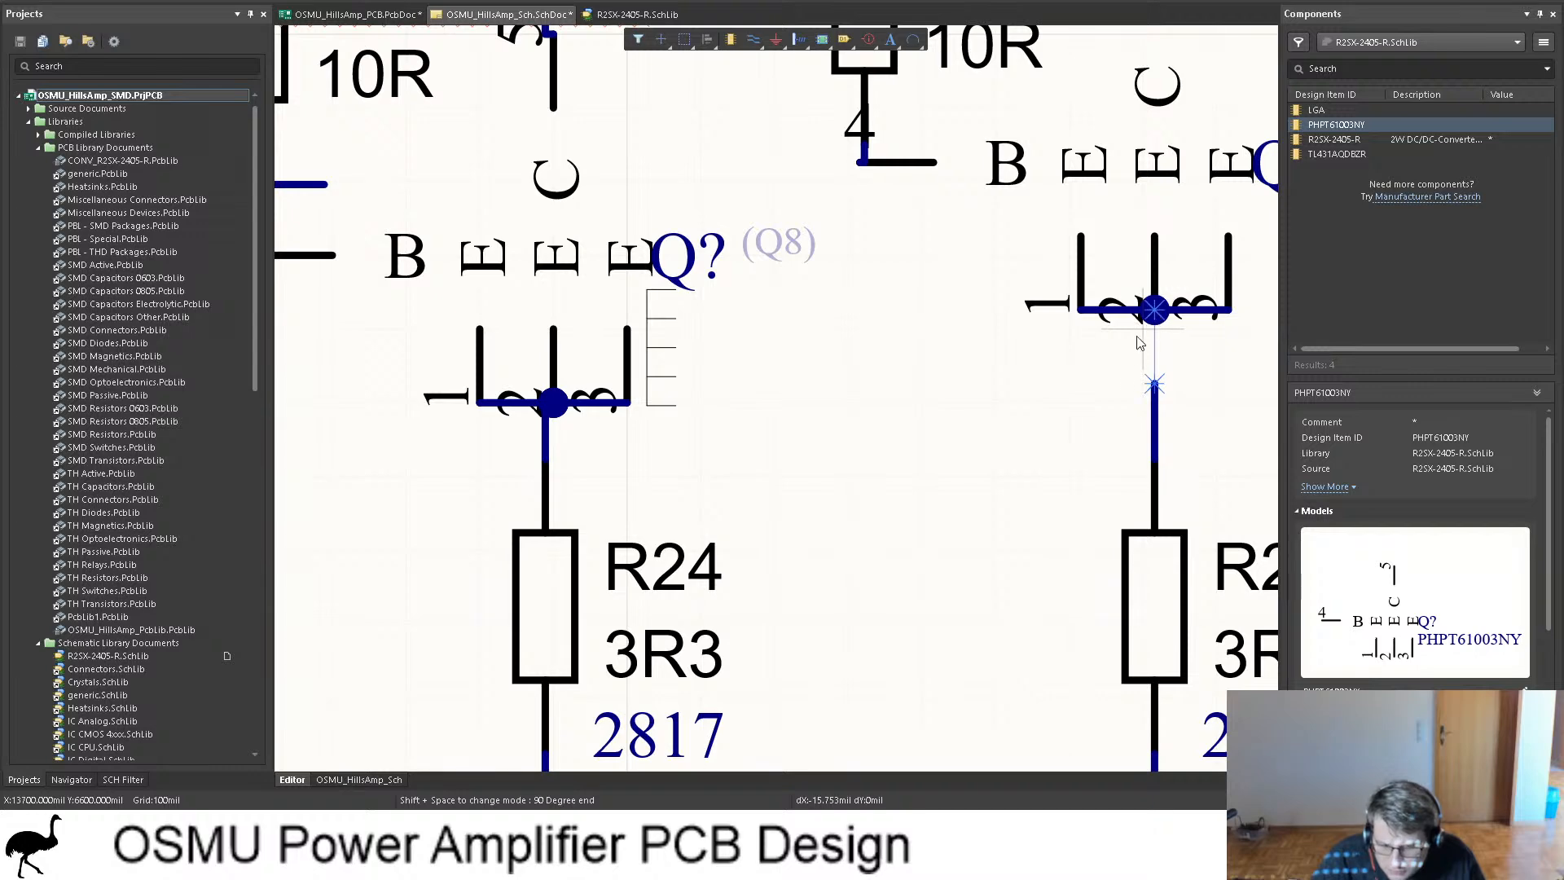
pyautogui.click(1152, 317)
# Step: Place a PHPT61003NY from the R2SX-2405-R library between R18 and R26, with its base pin at R18
pyautogui.keyDown('ctrl'); pyautogui.scroll(-5, 922, 423); pyautogui.keyUp('ctrl')
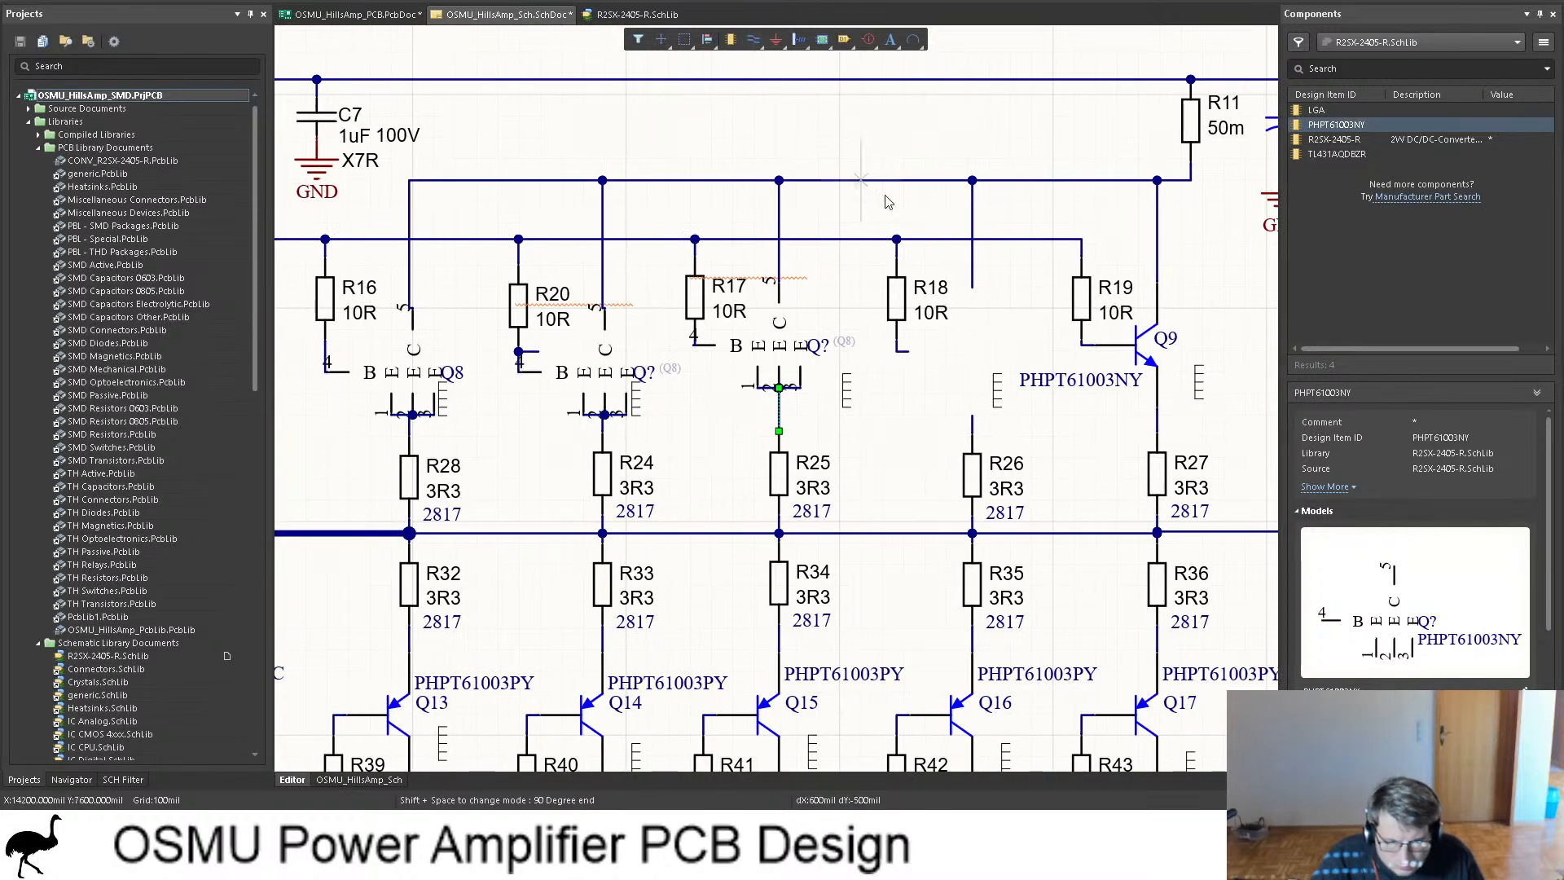
pyautogui.keyDown('ctrl'); pyautogui.scroll(2, 957, 334); pyautogui.keyUp('ctrl')
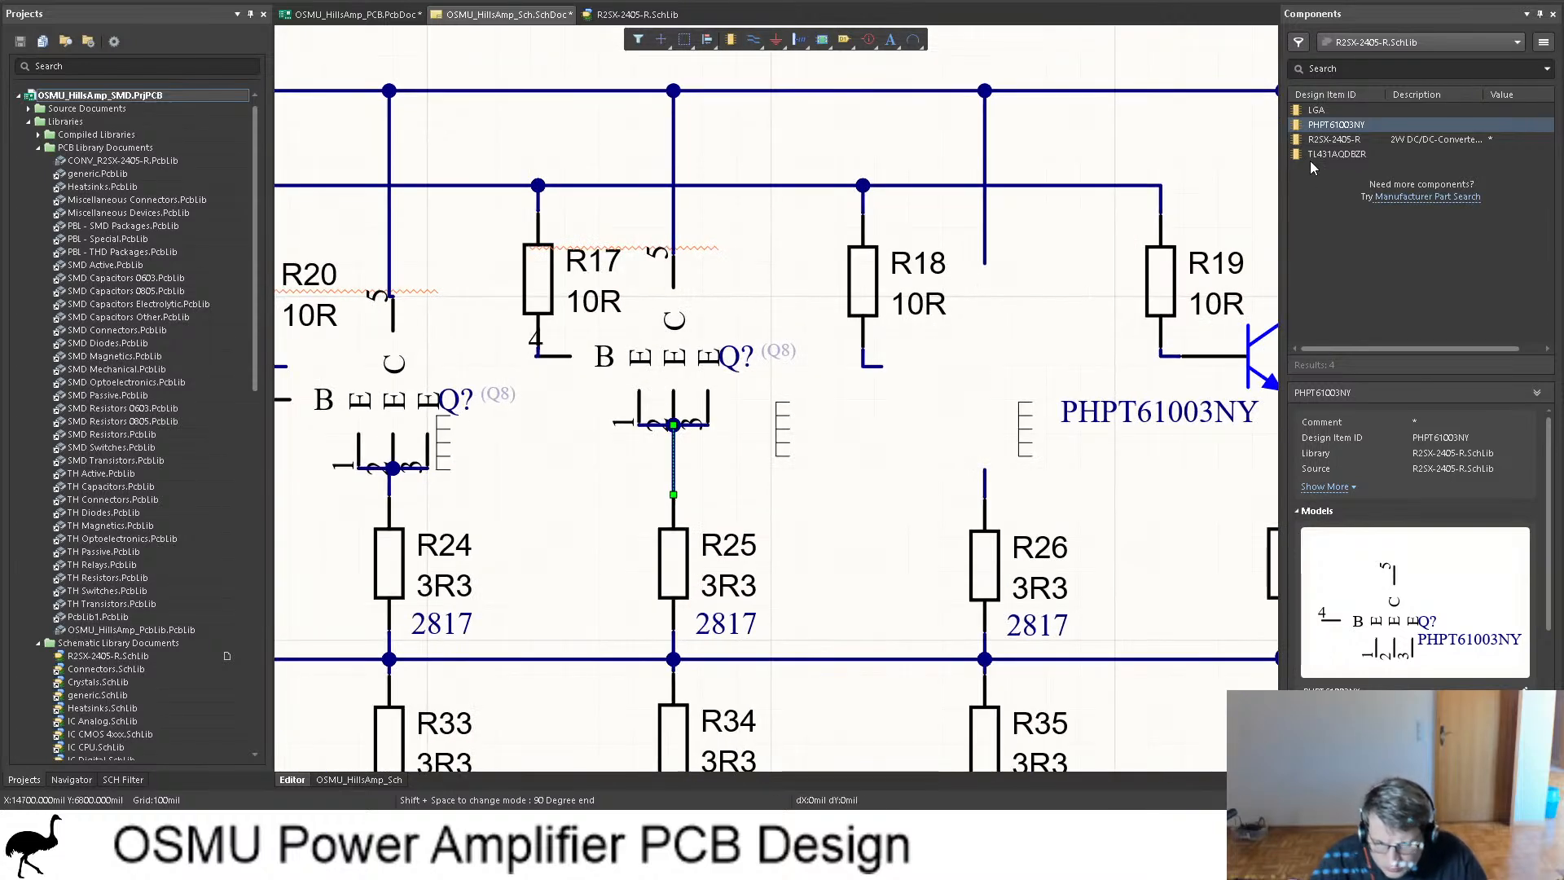
pyautogui.moveTo(1324, 135); pyautogui.dragTo(906, 381)
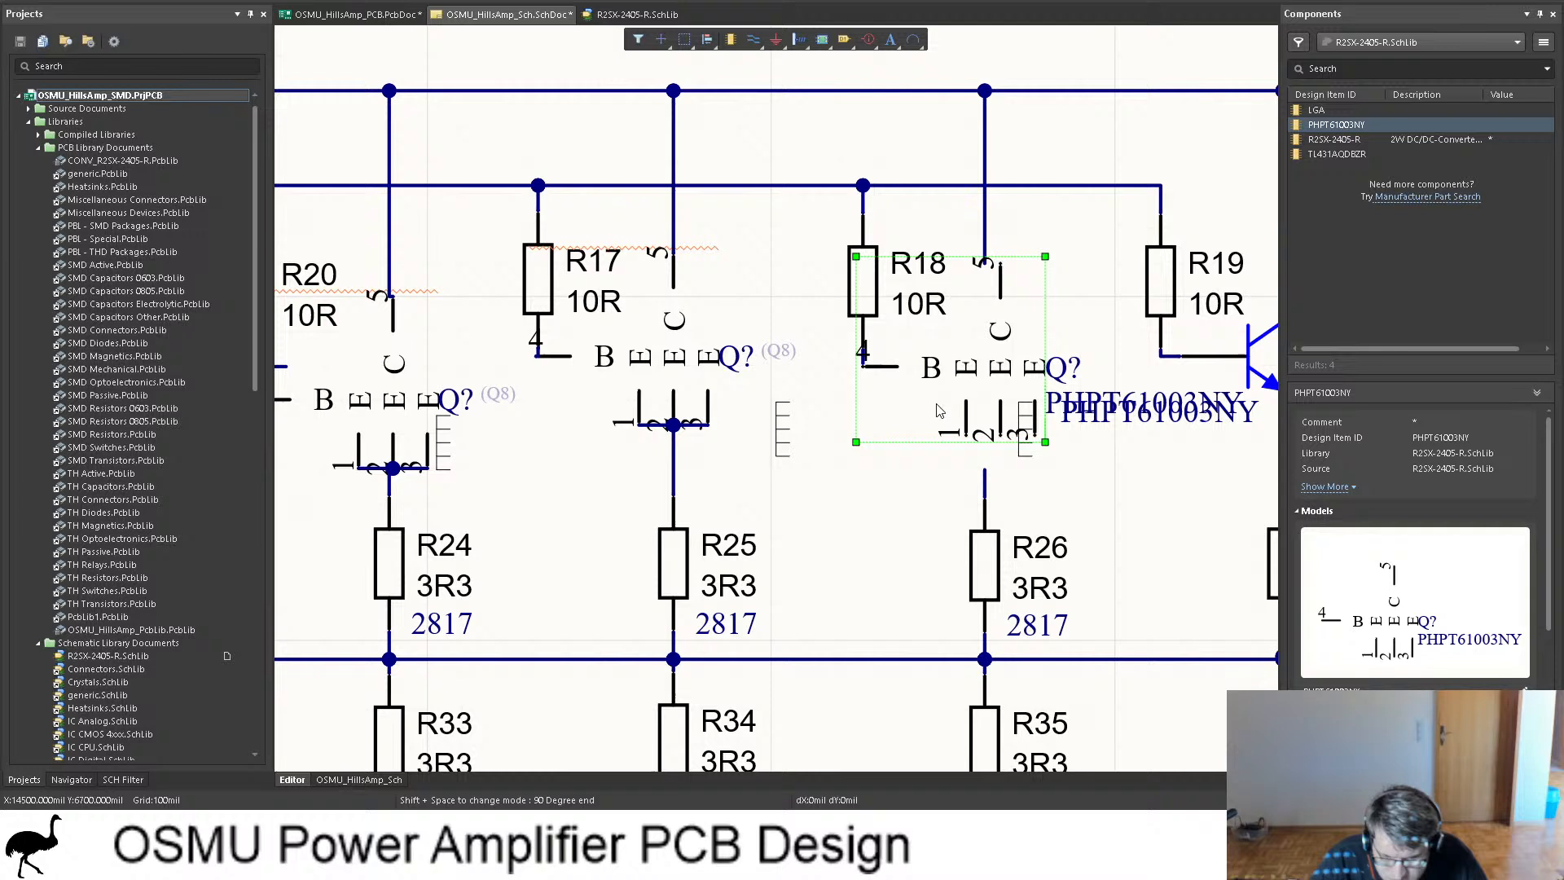
# Step: Wire the placed PHPT61003NY's collector to the line above and its three joined emitter pins to R26
pyautogui.click(1080, 489)
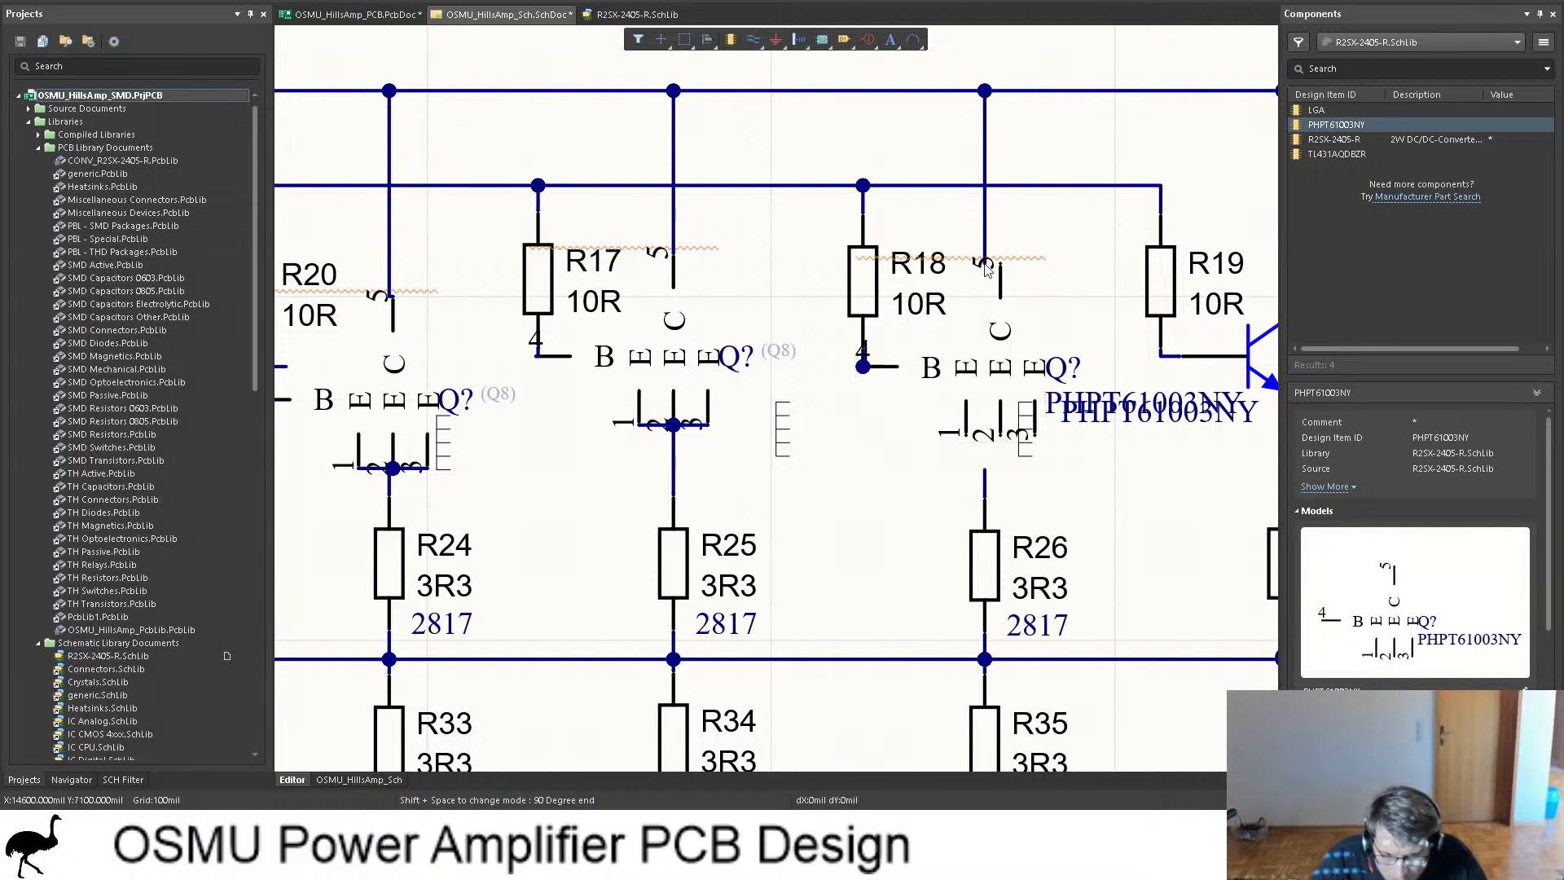
pyautogui.click(996, 263)
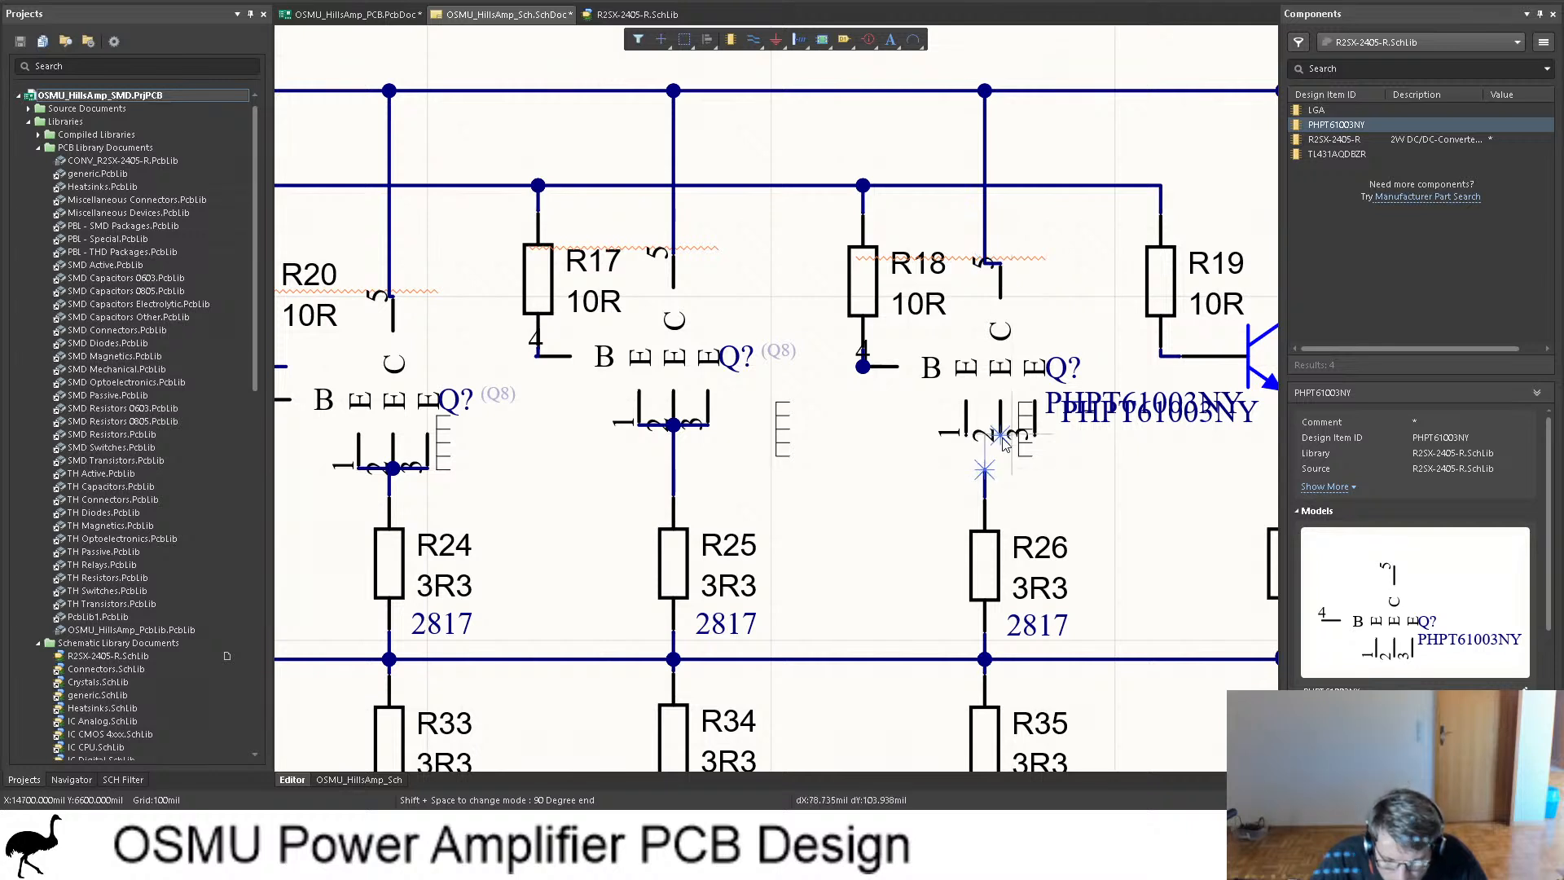
pyautogui.click(969, 435)
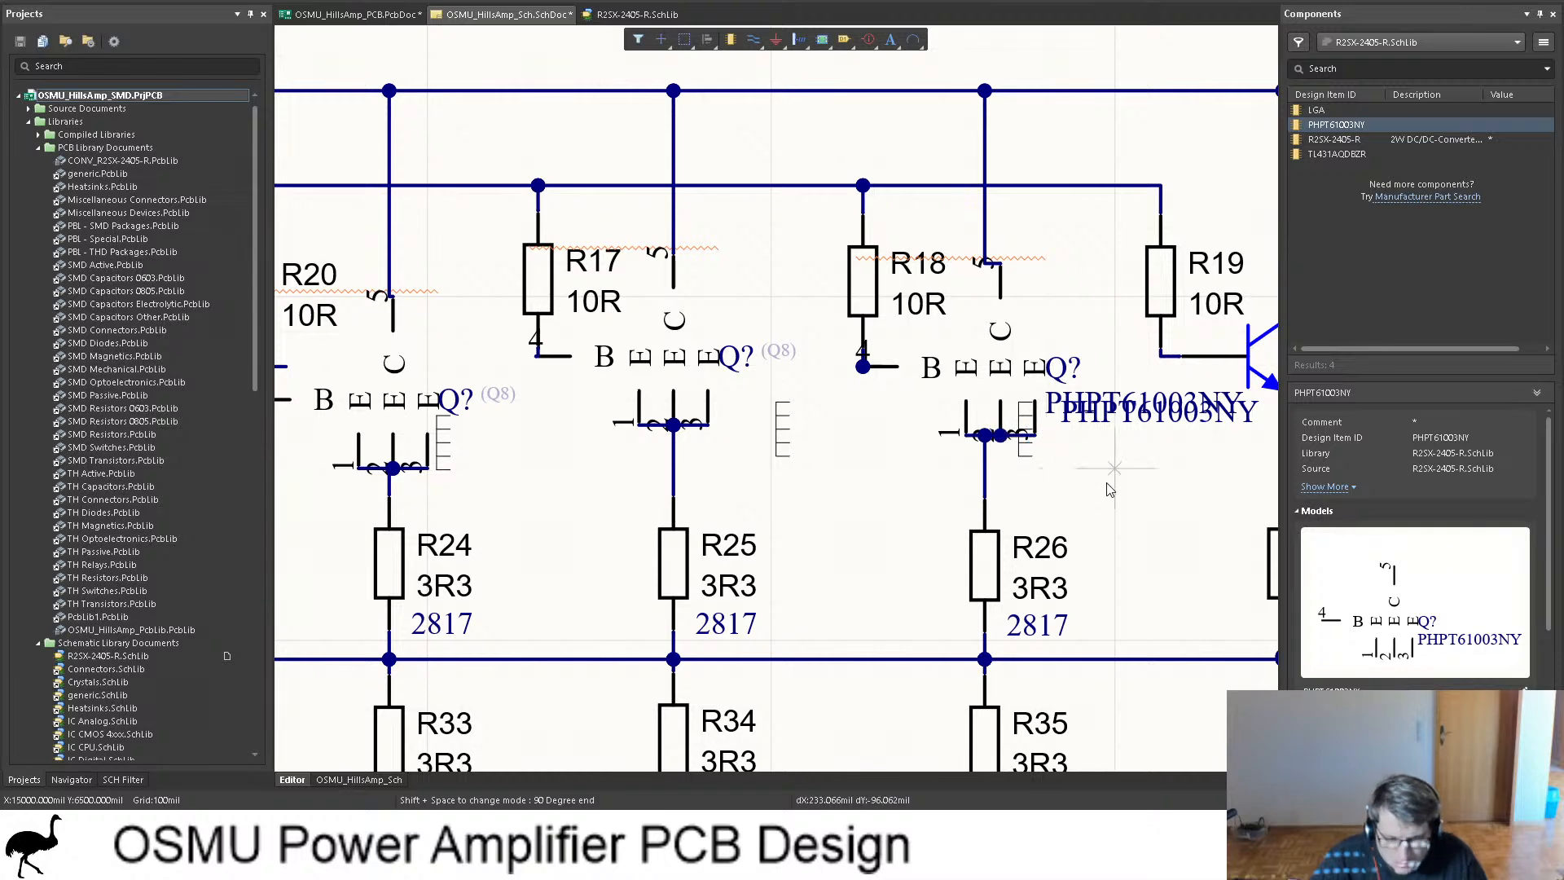
# Step: Examine the transistor stages in the schematic, comparing Q6, the replaced NPN symbols and the PHPT61003PY row starting at Q13
pyautogui.keyDown('ctrl'); pyautogui.scroll(-3, 1121, 431); pyautogui.keyUp('ctrl')
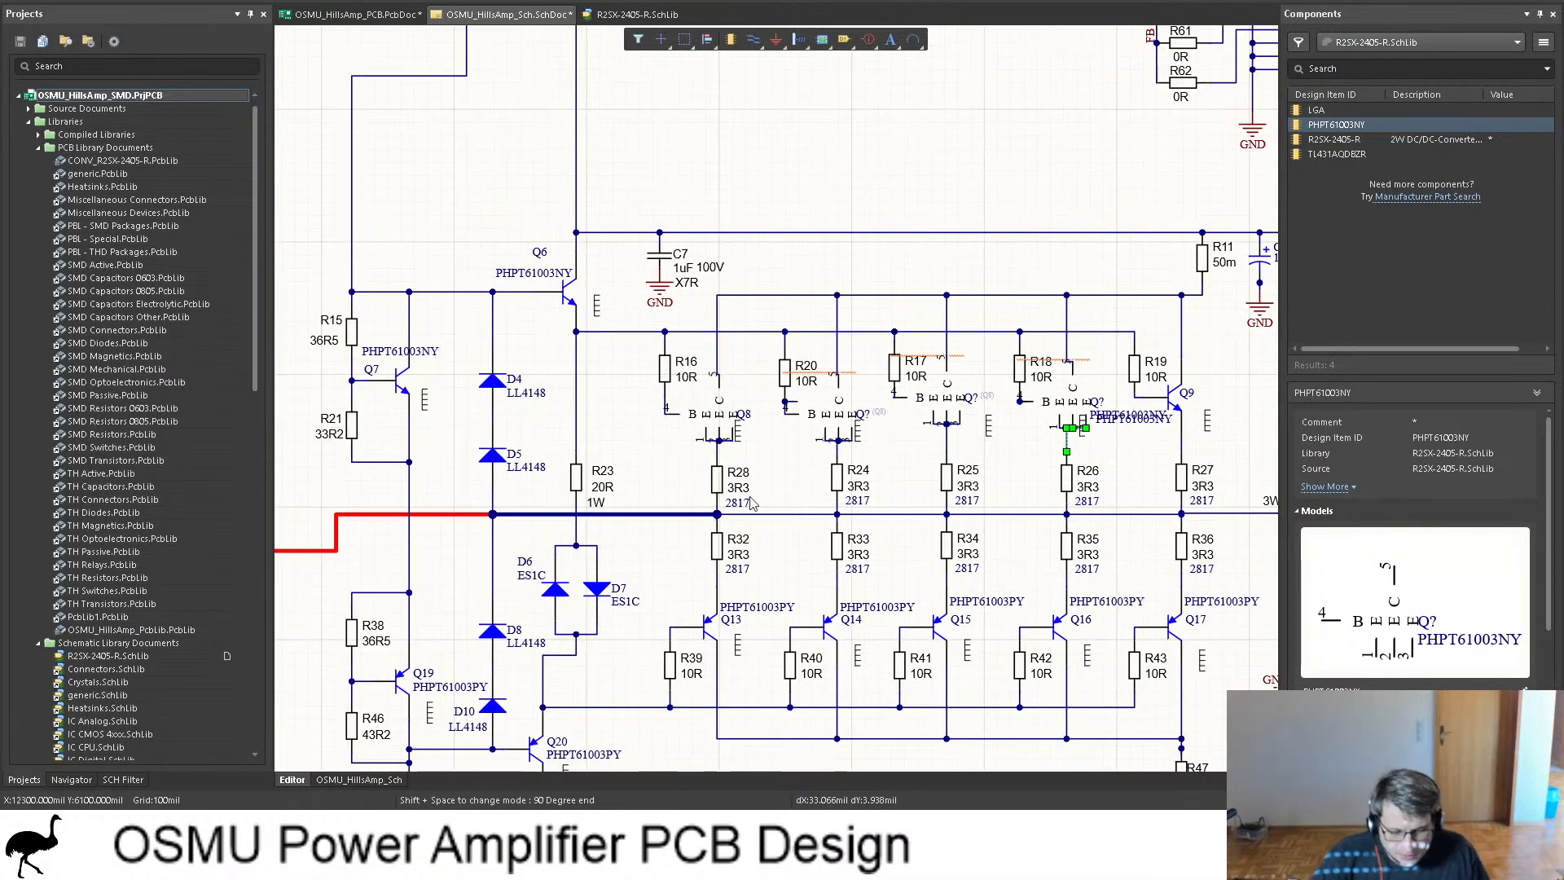
pyautogui.click(926, 149)
pyautogui.click(570, 305)
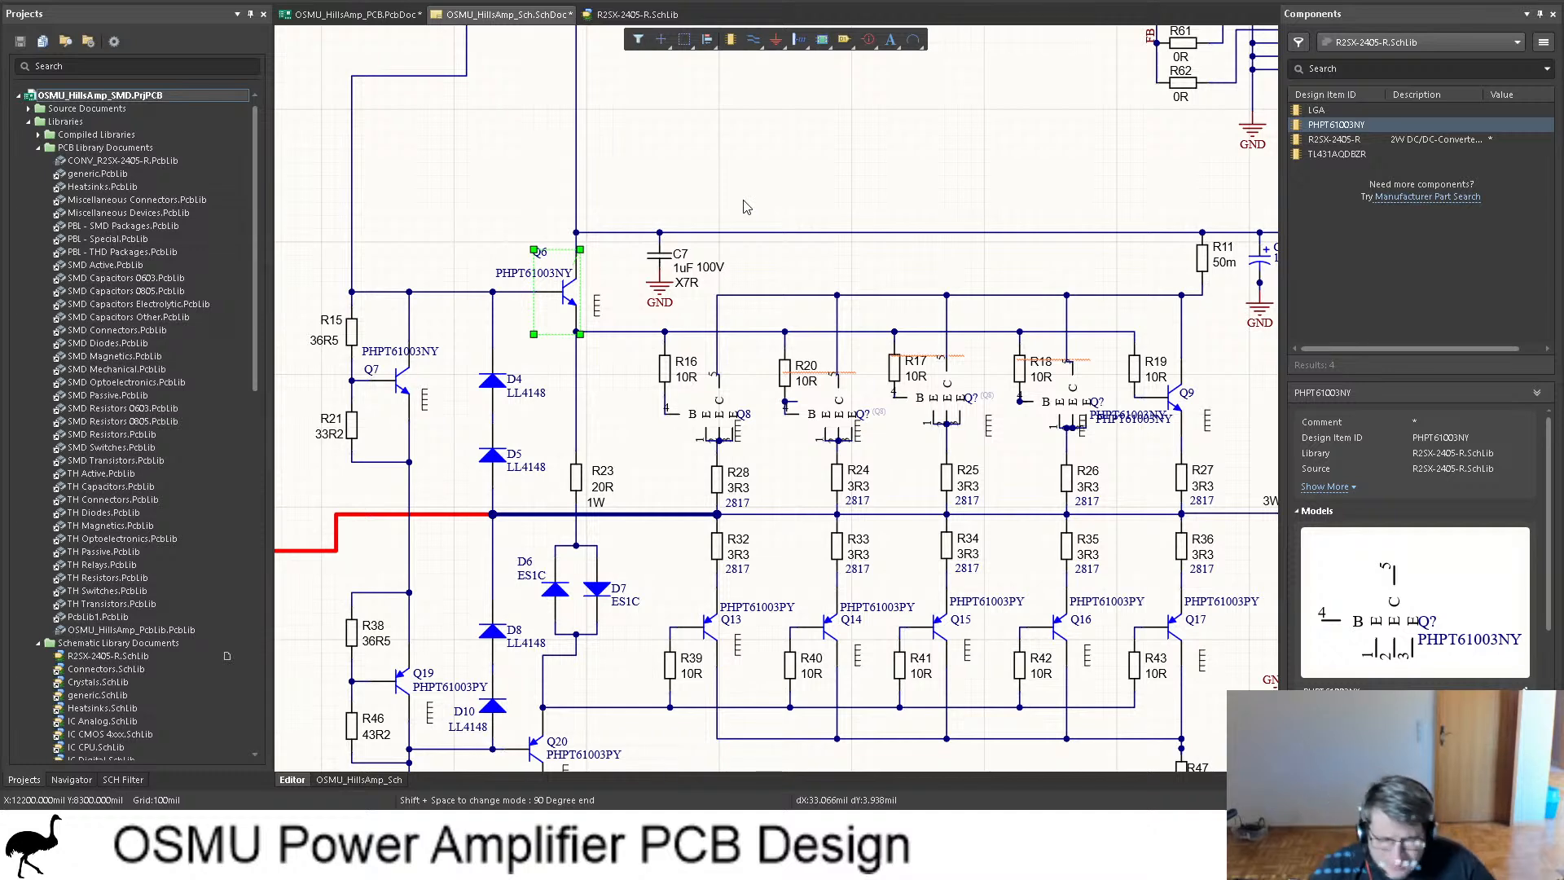
pyautogui.click(740, 146)
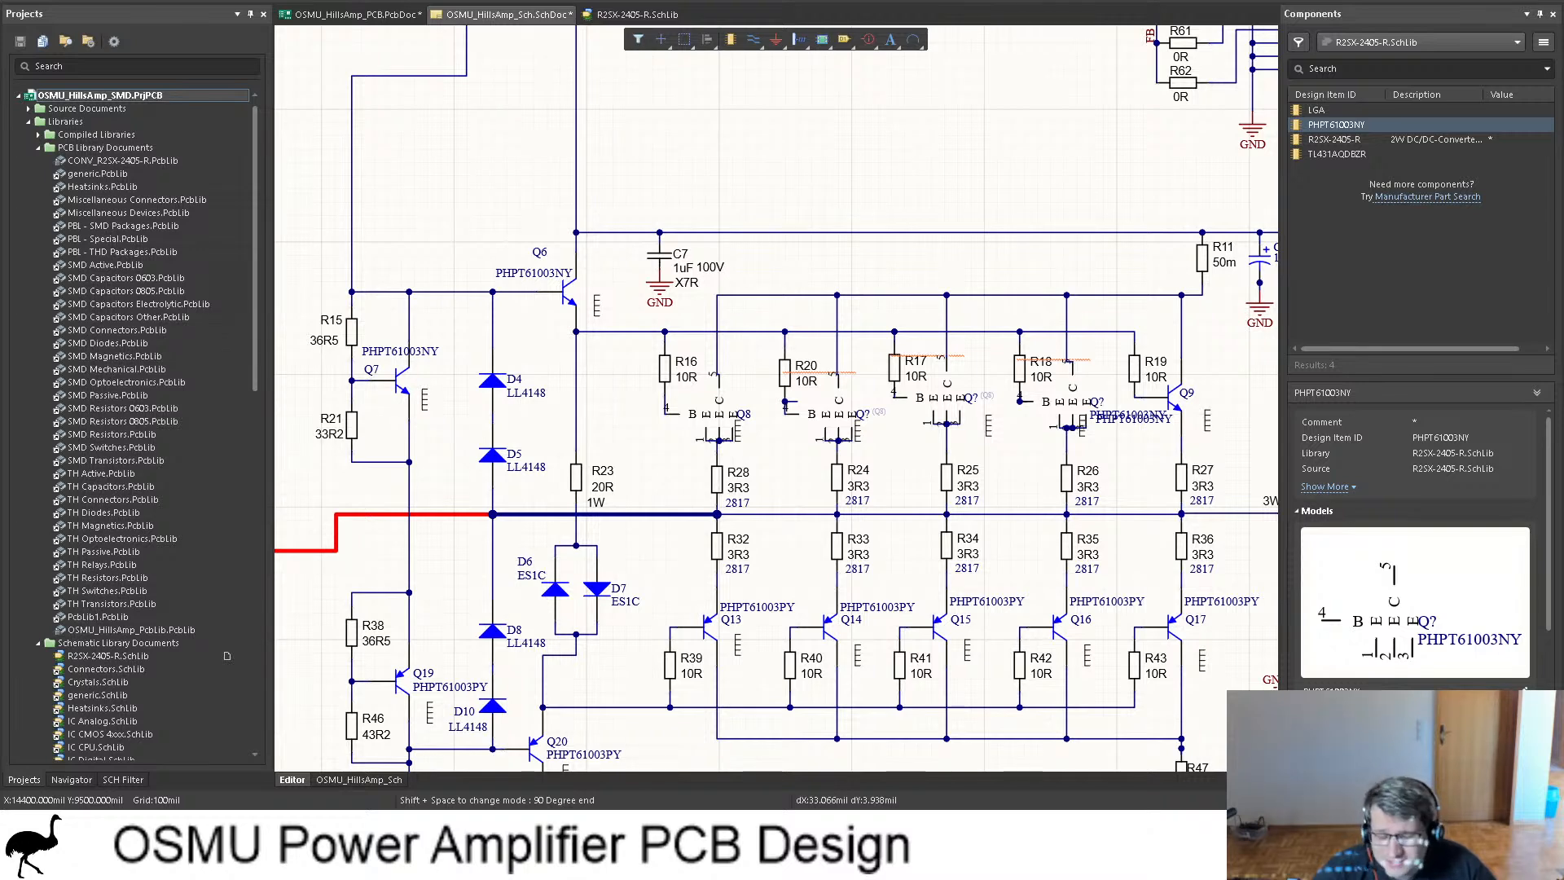
pyautogui.scroll(-5, 798, 177)
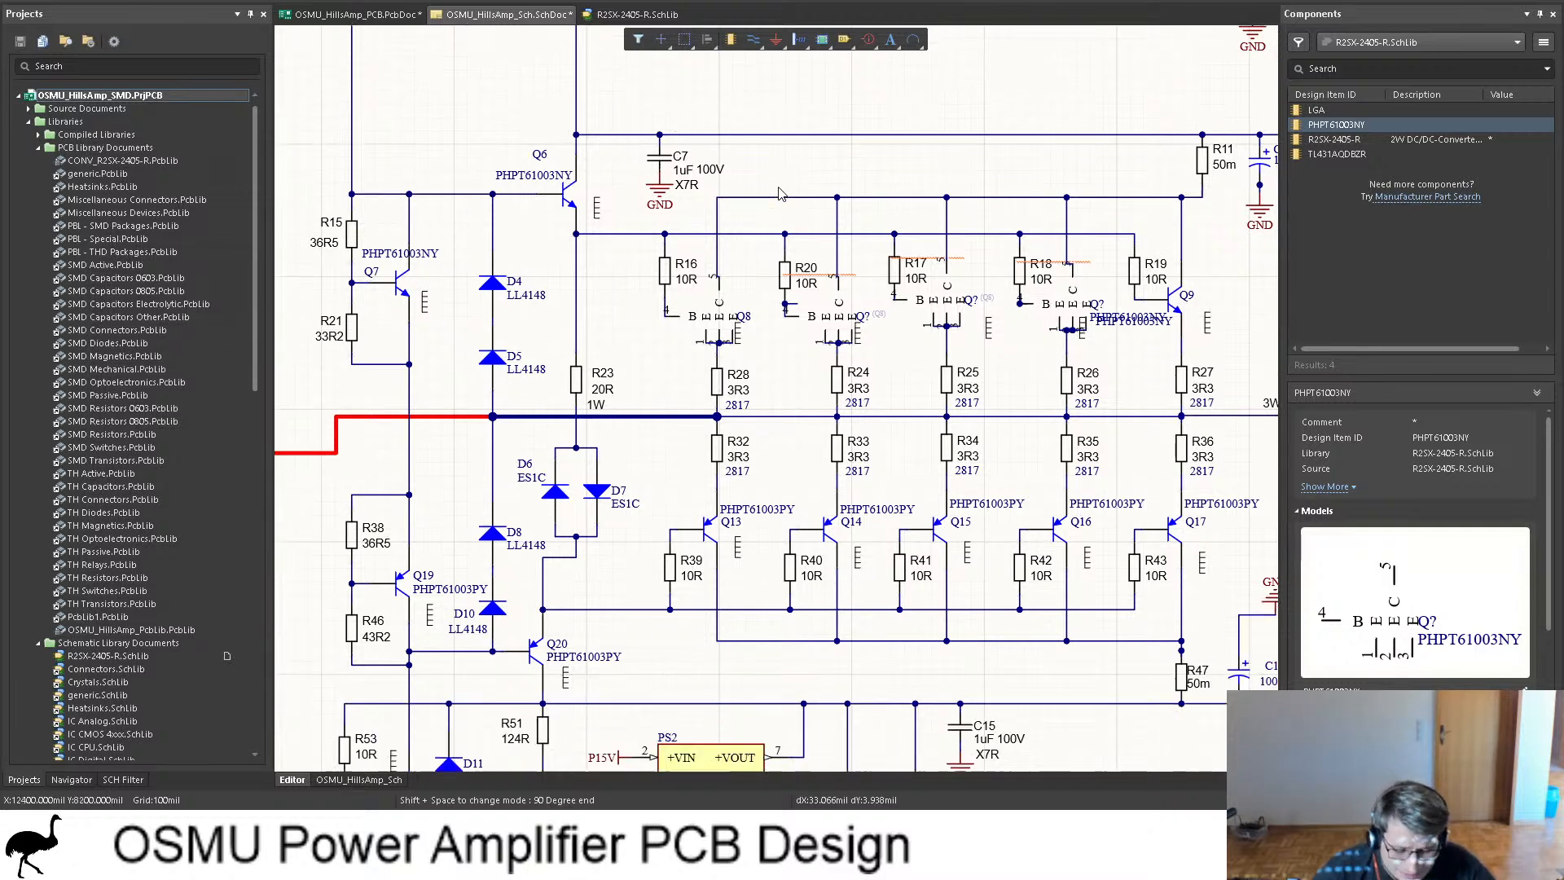
pyautogui.keyDown('shift'); pyautogui.hscroll(3, 758, 278); pyautogui.keyUp('shift')
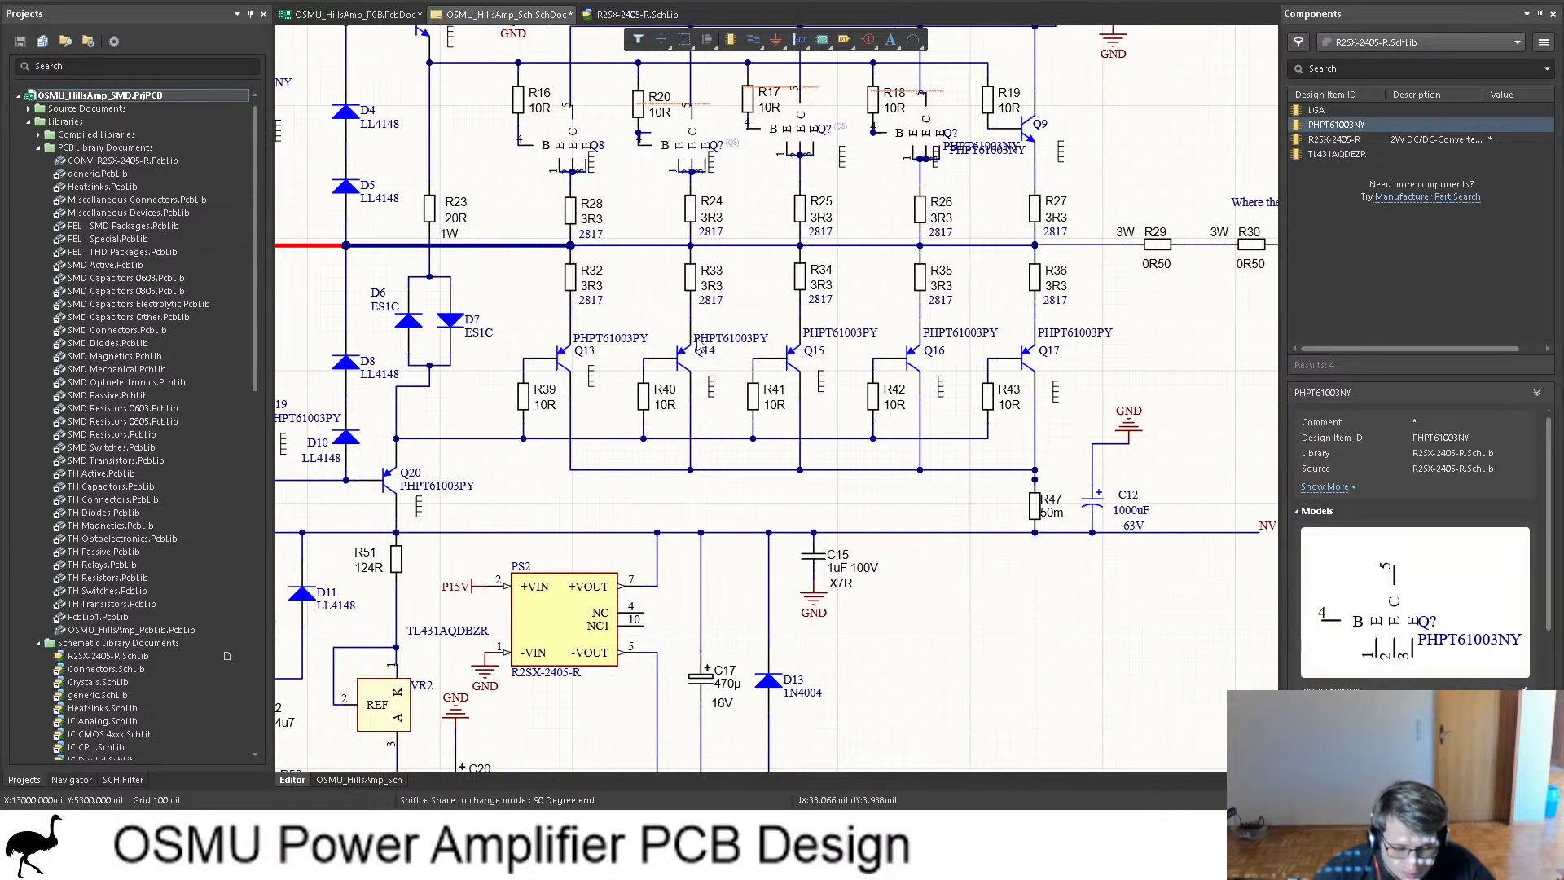
pyautogui.keyDown('ctrl'); pyautogui.scroll(7, 597, 371); pyautogui.keyUp('ctrl')
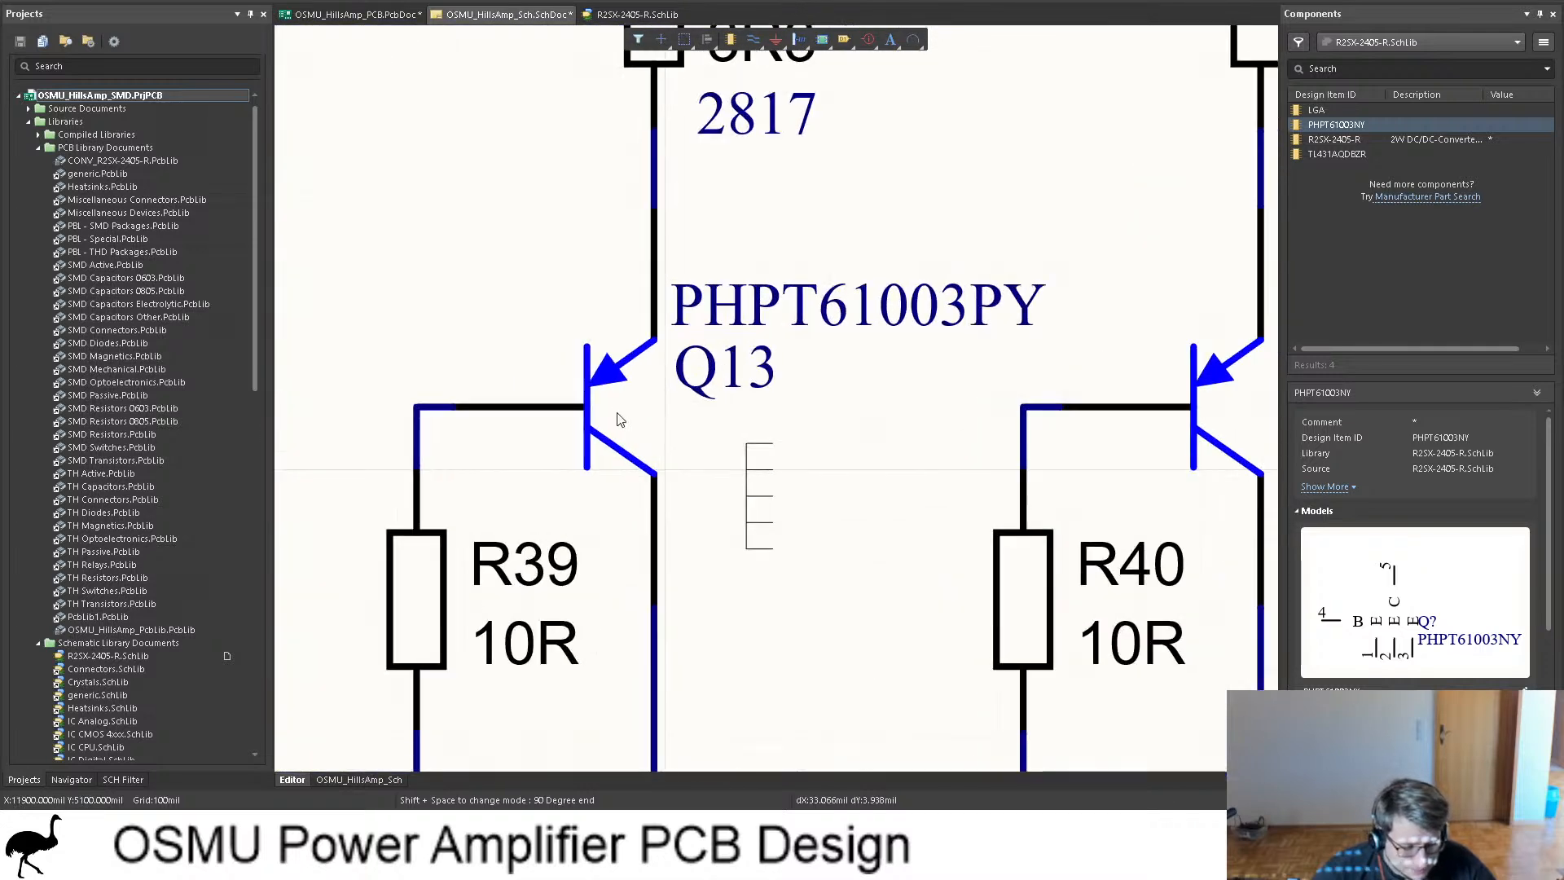
pyautogui.click(564, 359)
pyautogui.keyDown('ctrl'); pyautogui.scroll(-4, 774, 326); pyautogui.keyUp('ctrl')
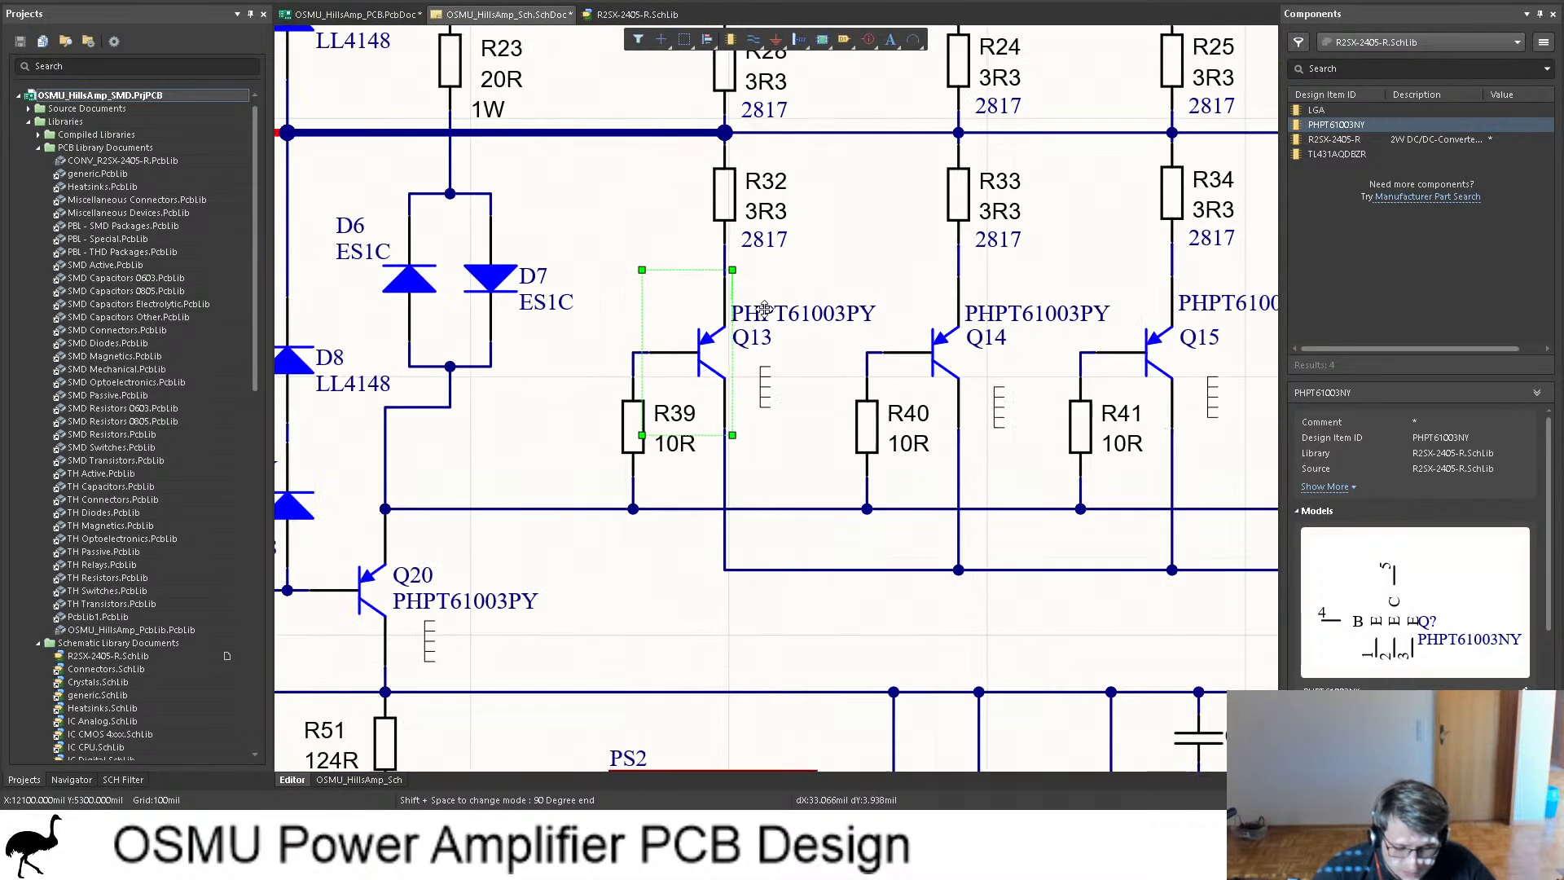
pyautogui.keyDown('ctrl'); pyautogui.scroll(-2, 692, 332); pyautogui.keyUp('ctrl')
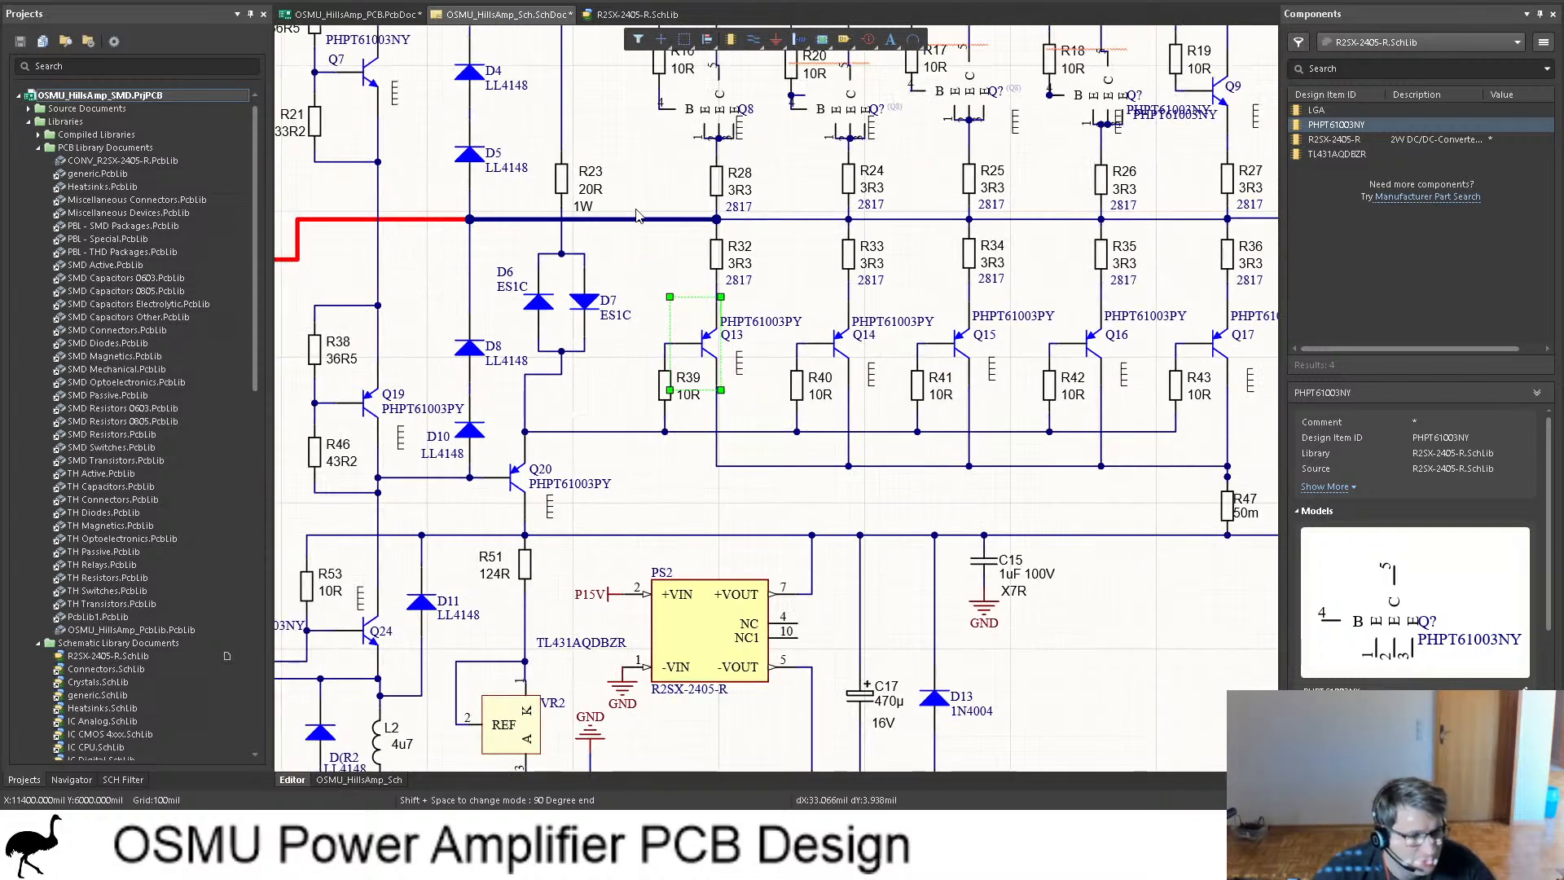
# Step: In the PCB document, move resistor R43 from the board's upper edge to the unplaced parts beside the board
pyautogui.click(631, 15)
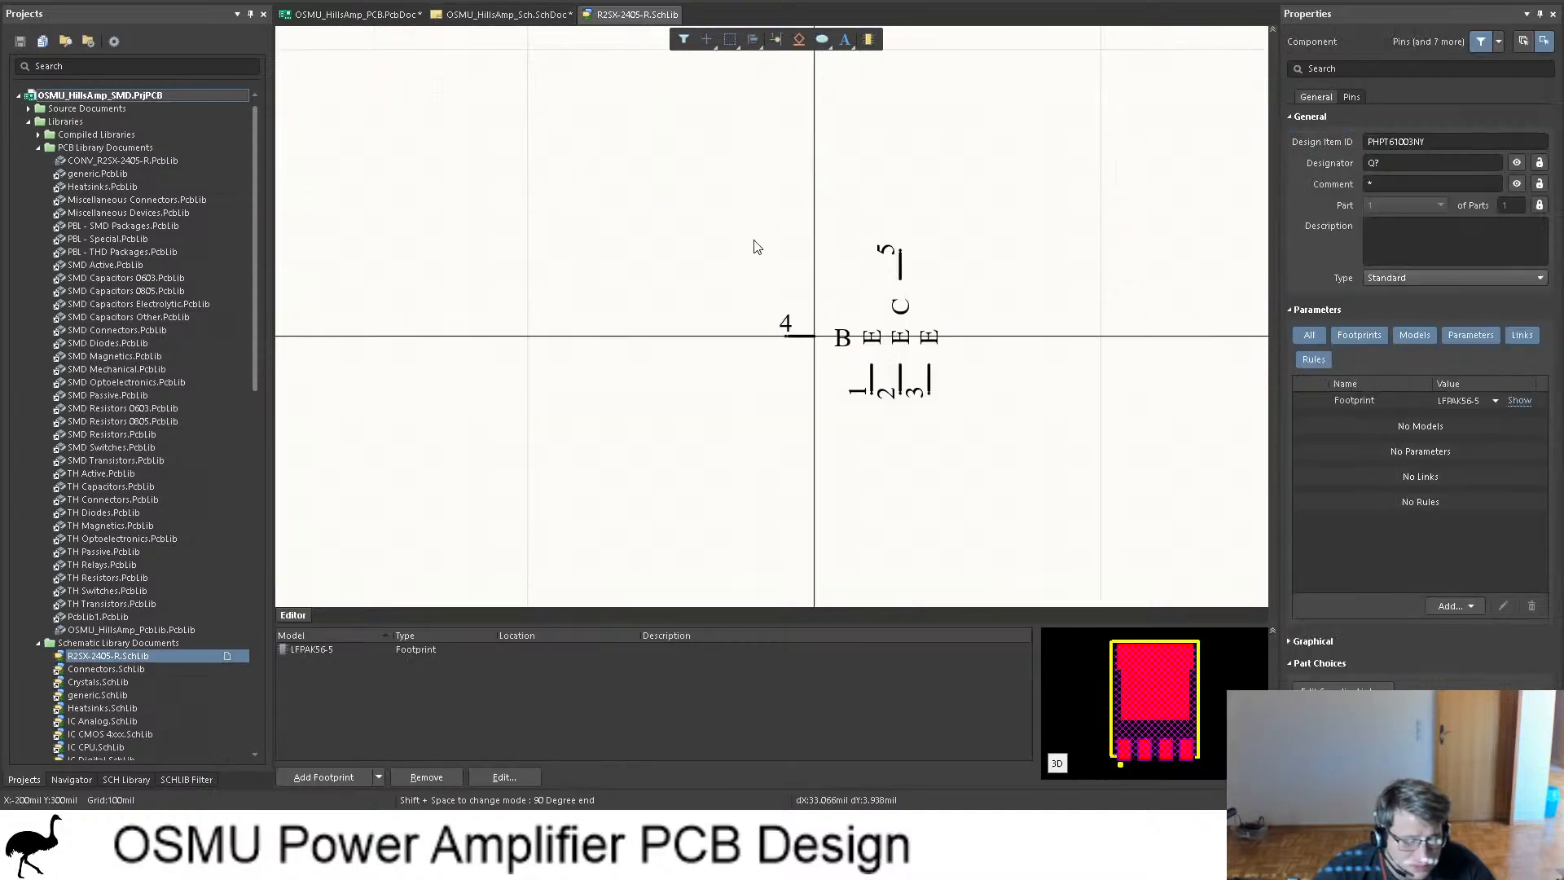
pyautogui.click(355, 15)
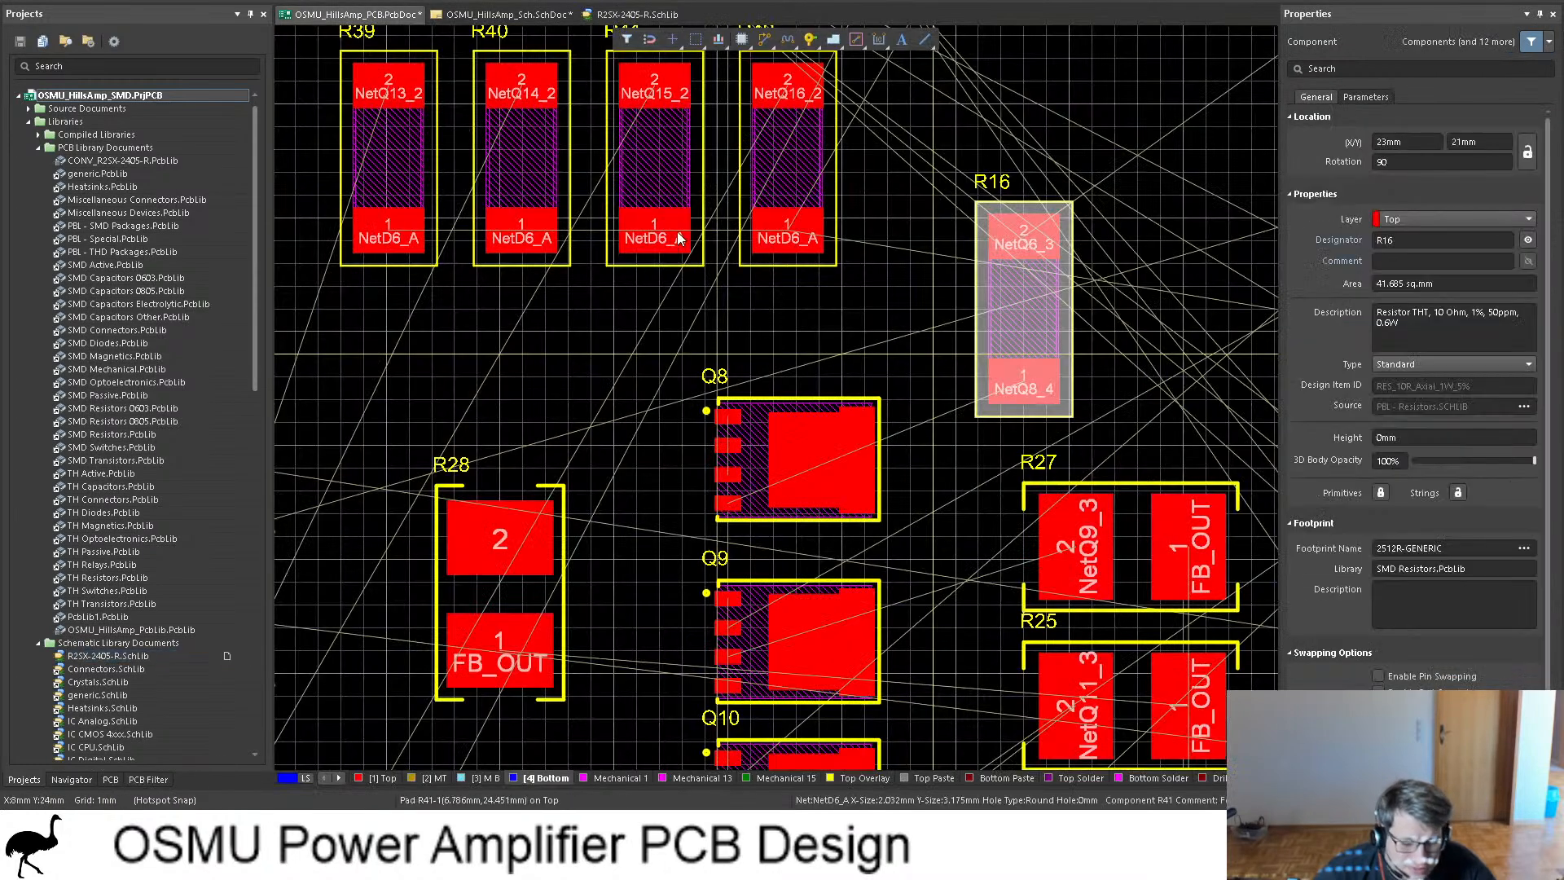
pyautogui.click(927, 229)
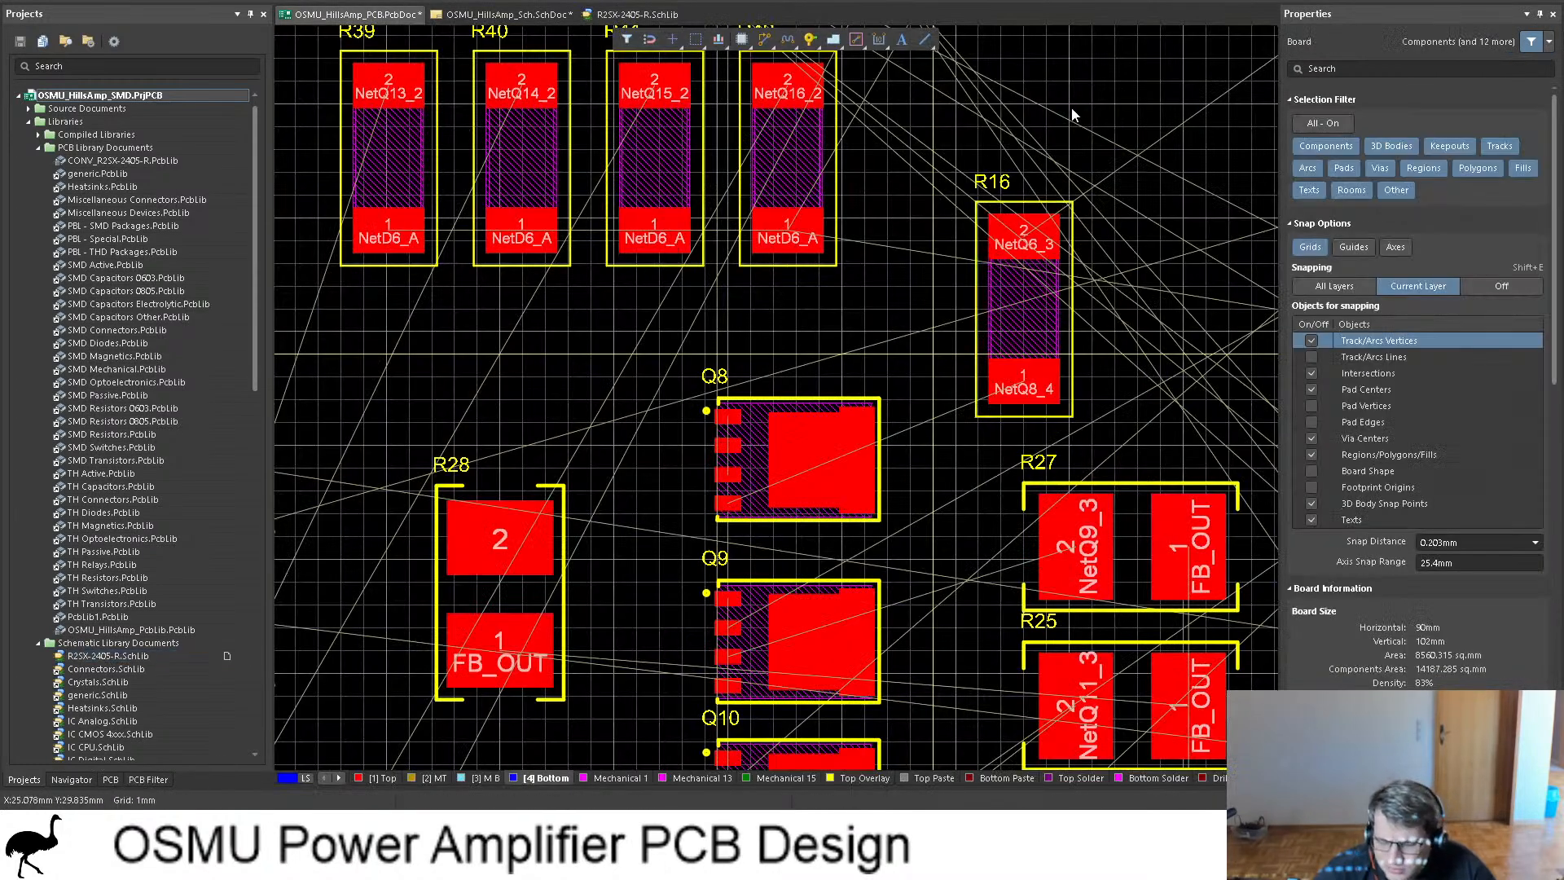
pyautogui.keyDown('ctrl'); pyautogui.scroll(-2, 1069, 116); pyautogui.keyUp('ctrl')
pyautogui.scroll(-3, 892, 242)
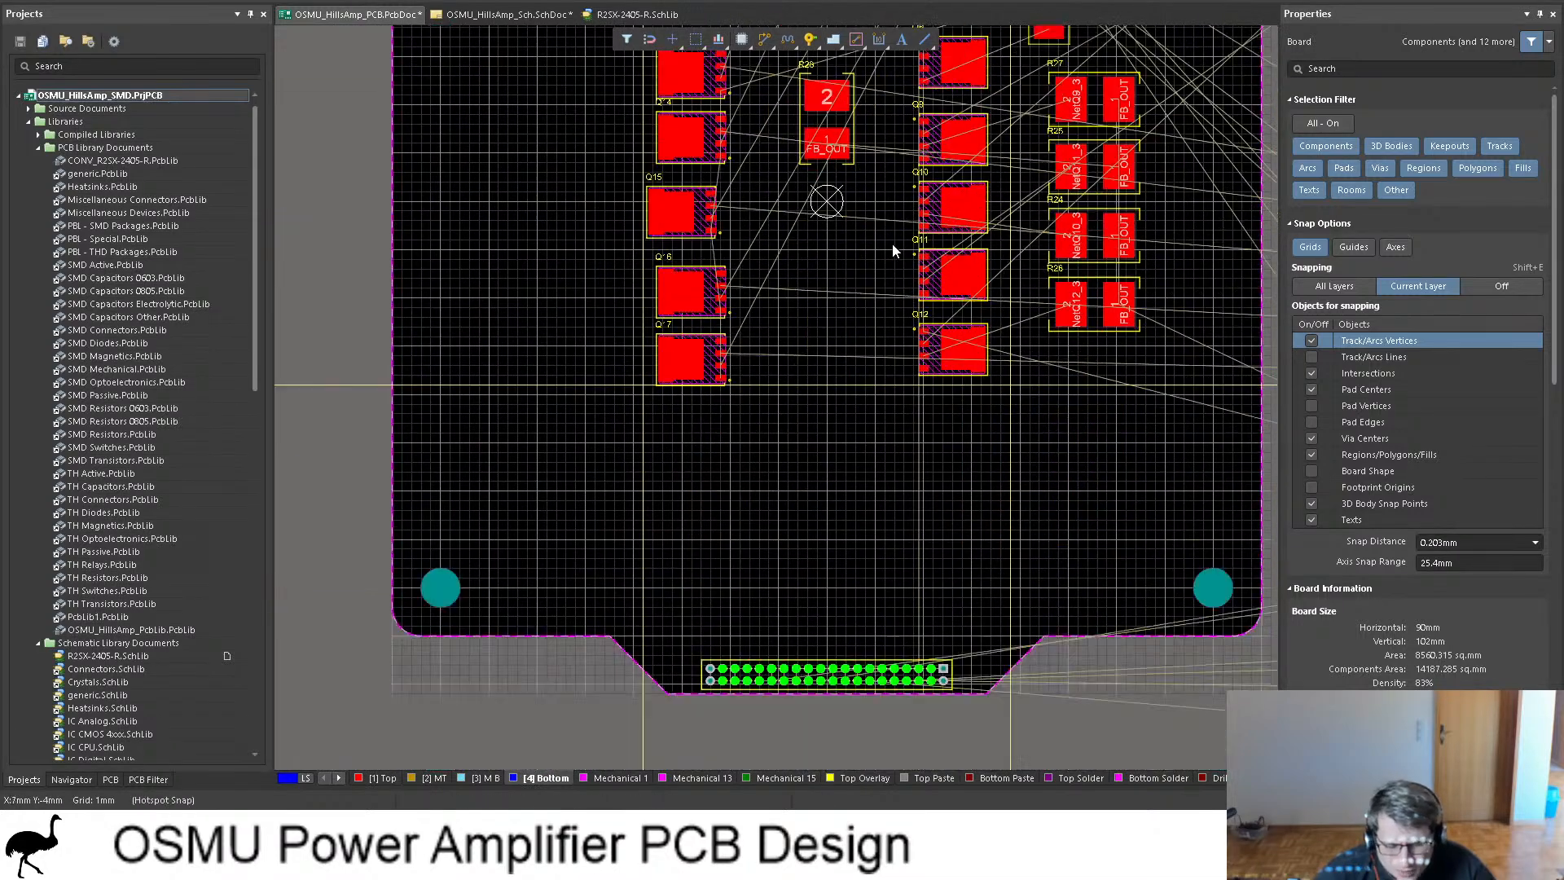
pyautogui.keyDown('shift'); pyautogui.hscroll(3, 891, 213); pyautogui.keyUp('shift')
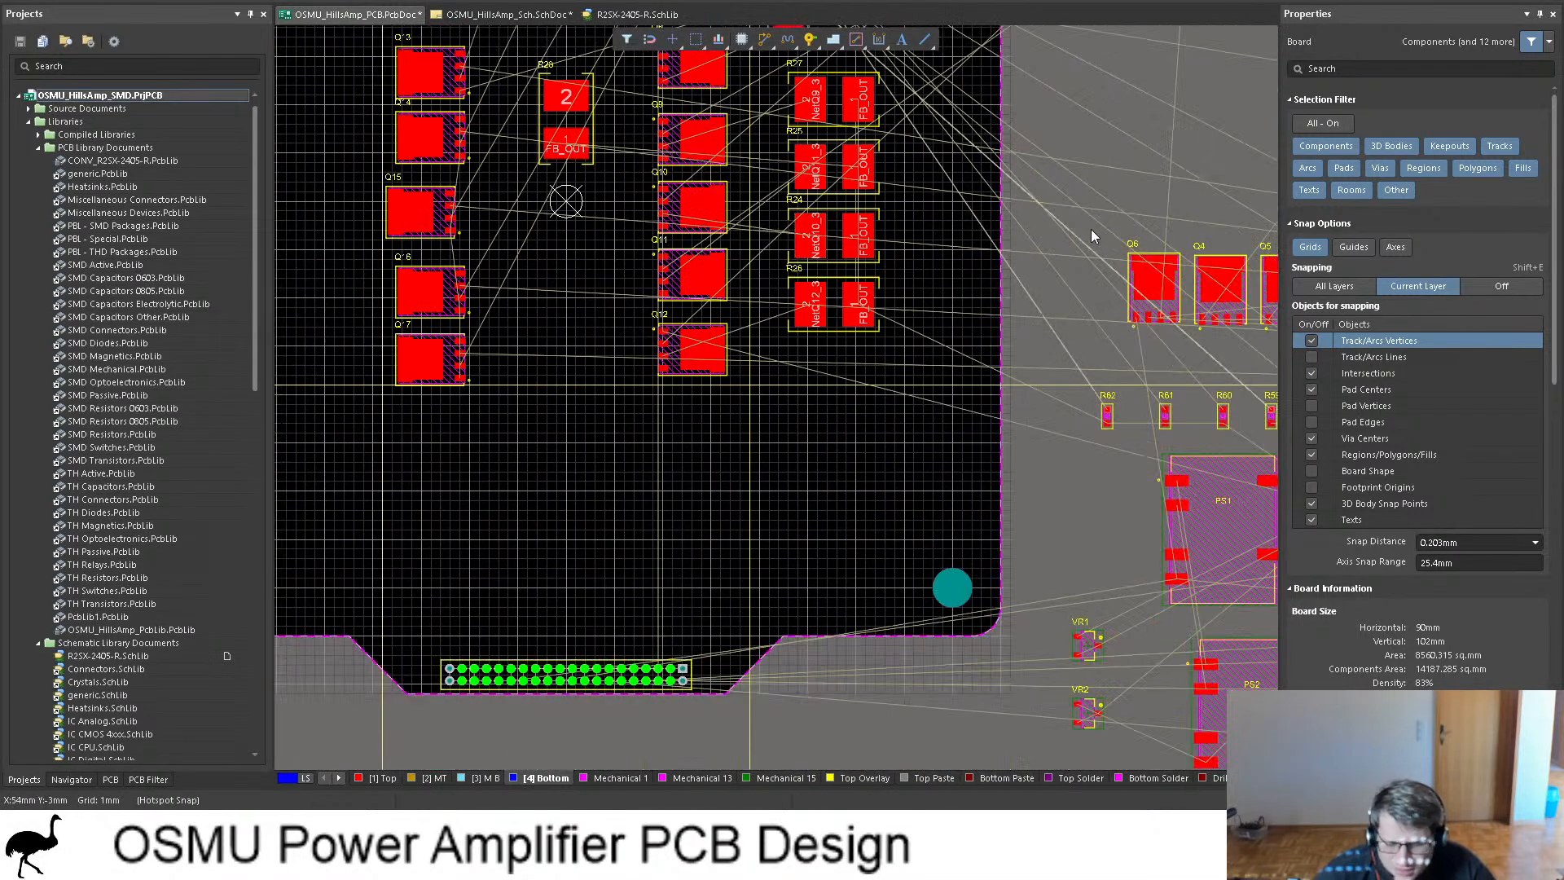
pyautogui.keyDown('ctrl'); pyautogui.scroll(-4, 1081, 208); pyautogui.keyUp('ctrl')
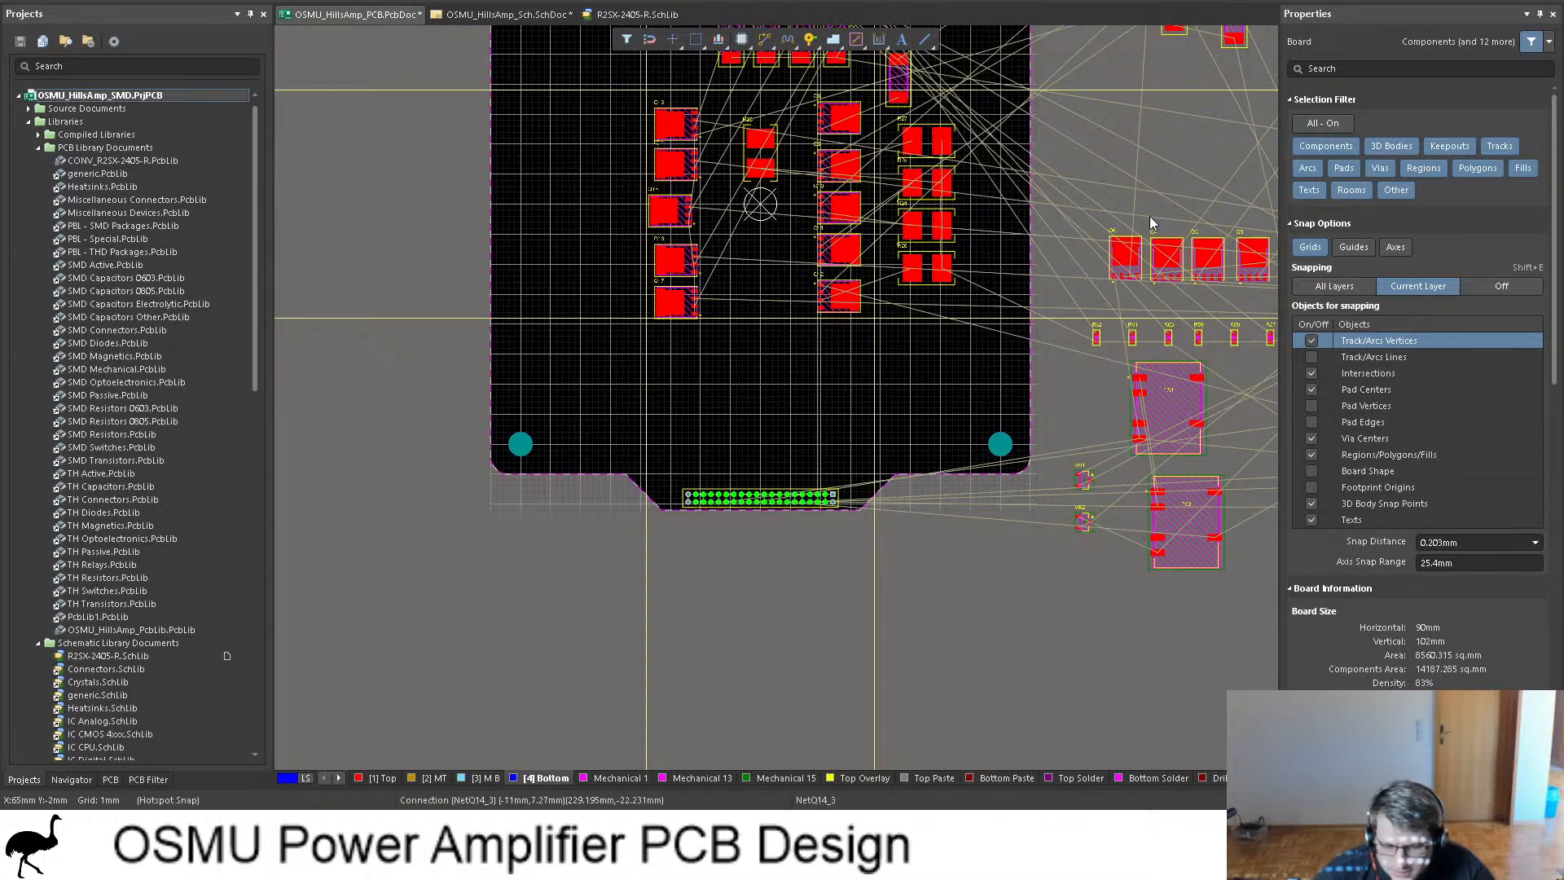
pyautogui.scroll(3, 1150, 215)
pyautogui.keyDown('shift'); pyautogui.hscroll(3, 1147, 214); pyautogui.keyUp('shift')
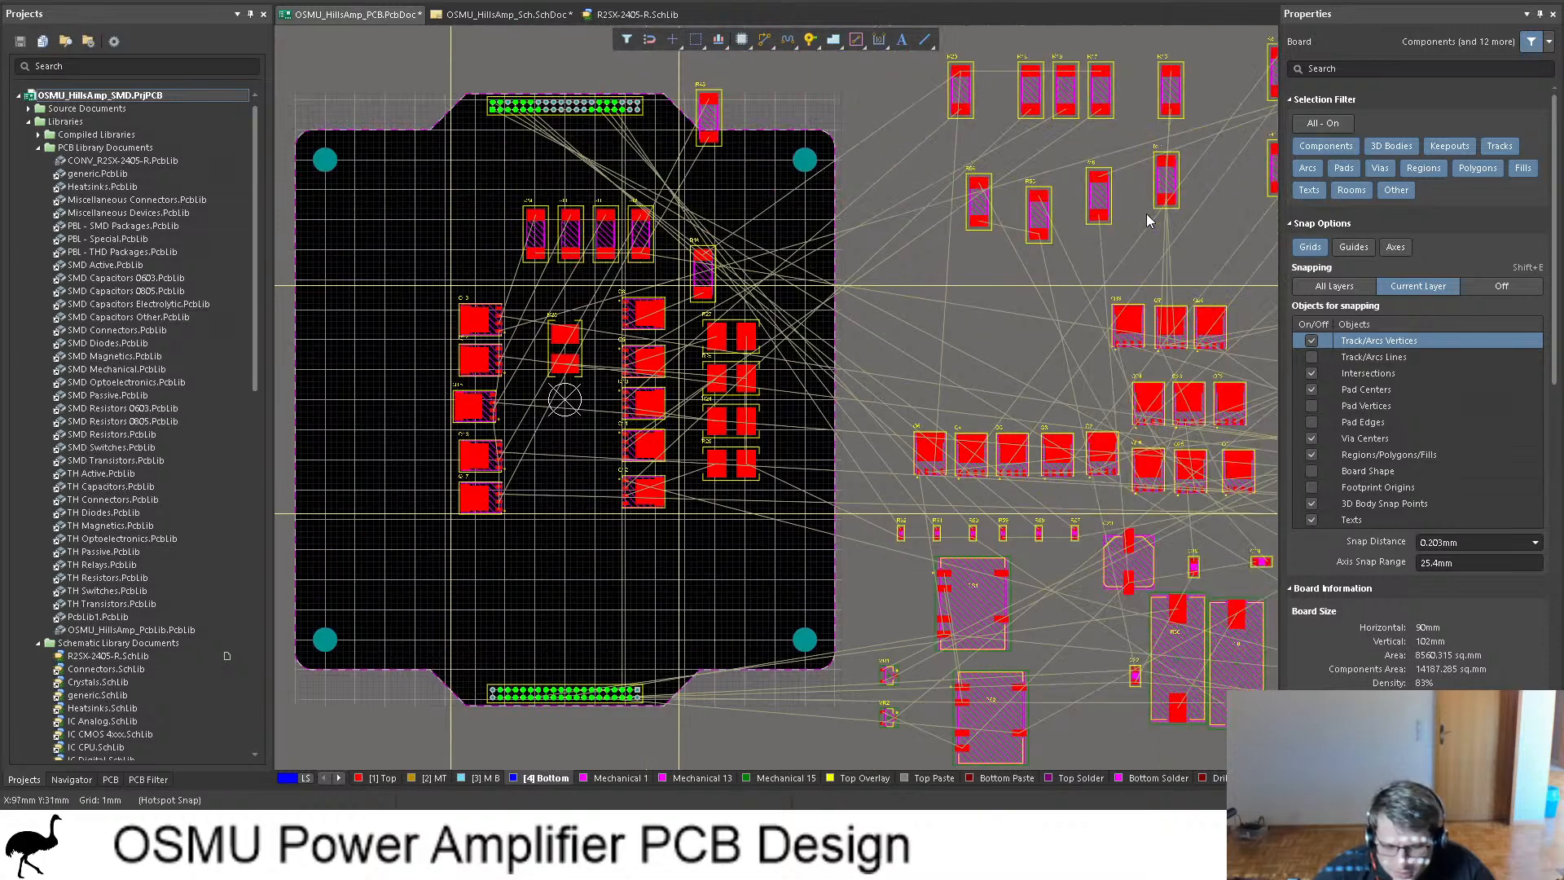
pyautogui.click(715, 118)
pyautogui.moveTo(715, 118); pyautogui.dragTo(902, 242)
pyautogui.click(994, 254)
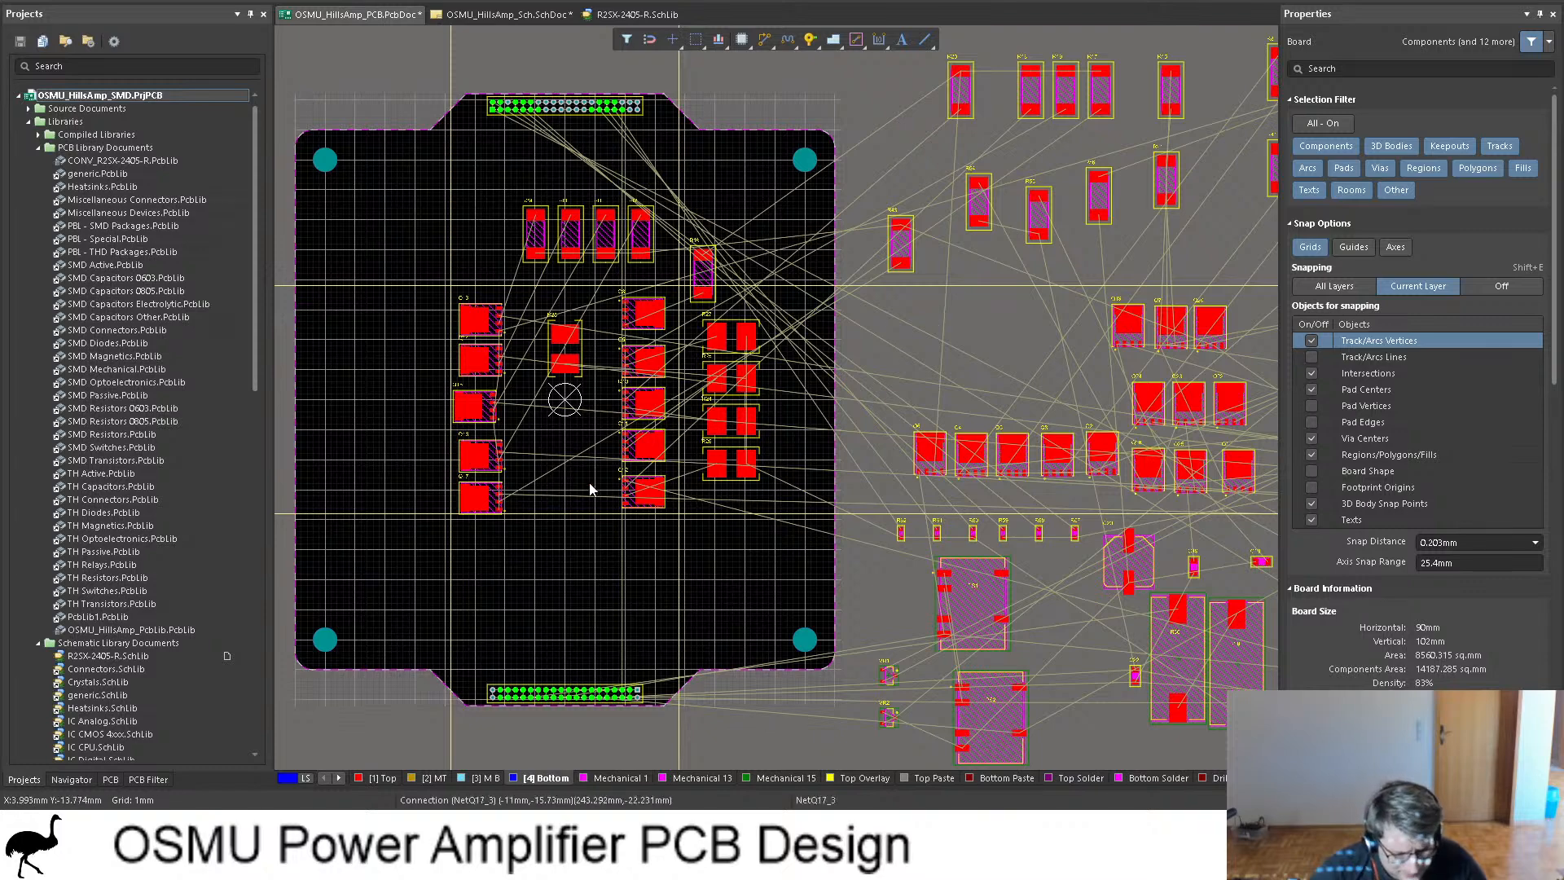
# Step: Rotate R39 to horizontal and place it beside Q13, and shift R28 clear of it to X 4 mm, Y 3.05 mm
pyautogui.keyDown('ctrl'); pyautogui.scroll(3, 549, 438); pyautogui.keyUp('ctrl')
pyautogui.keyDown('ctrl'); pyautogui.scroll(2, 482, 233); pyautogui.keyUp('ctrl')
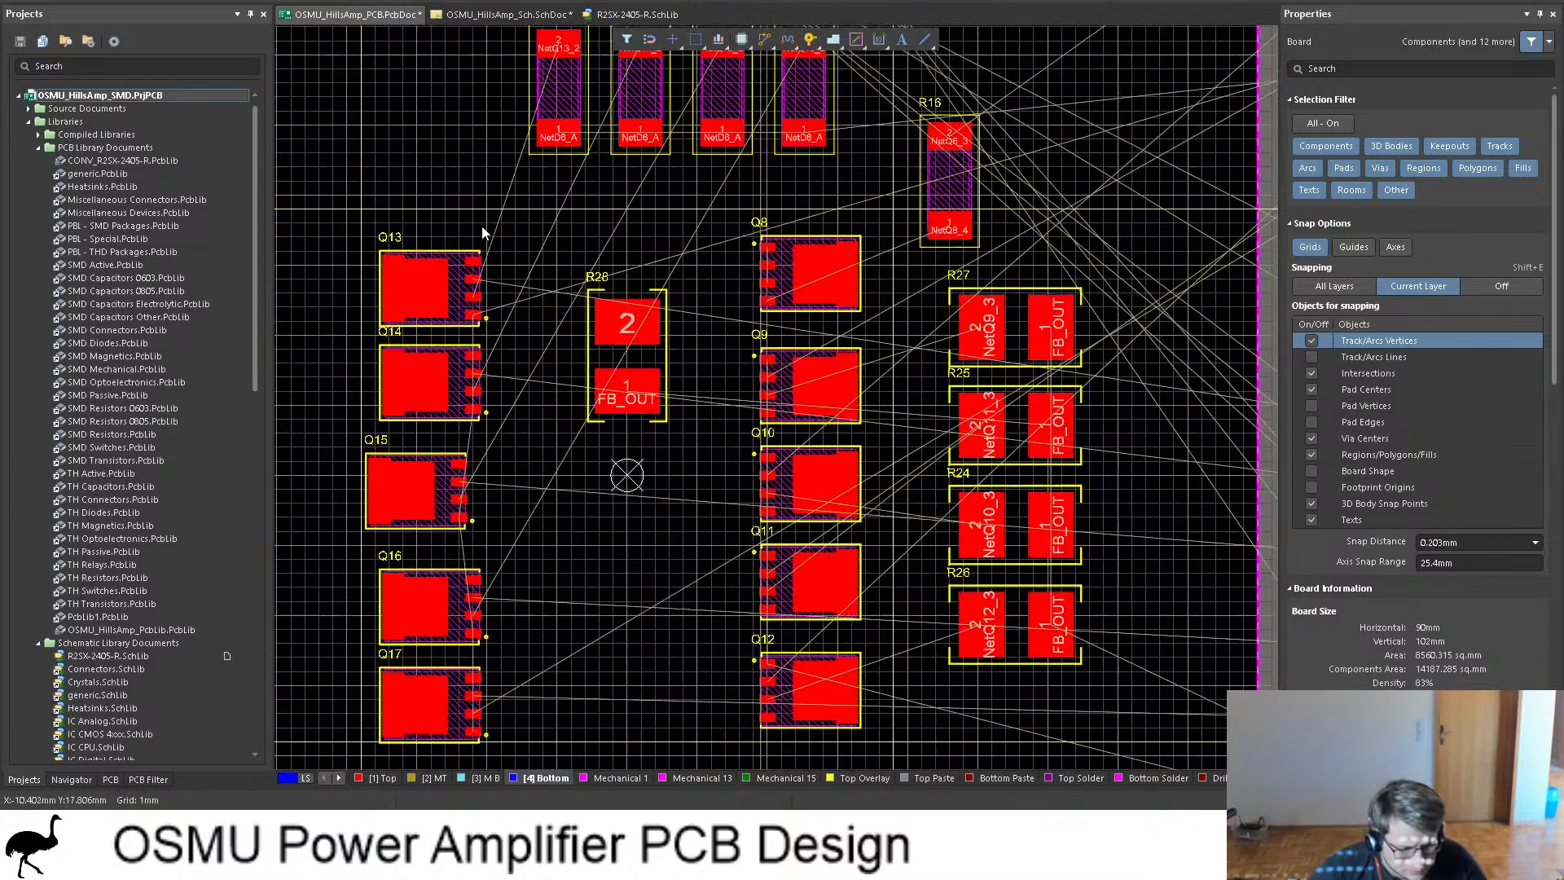
pyautogui.moveTo(559, 102); pyautogui.dragTo(571, 251)
pyautogui.press('space')
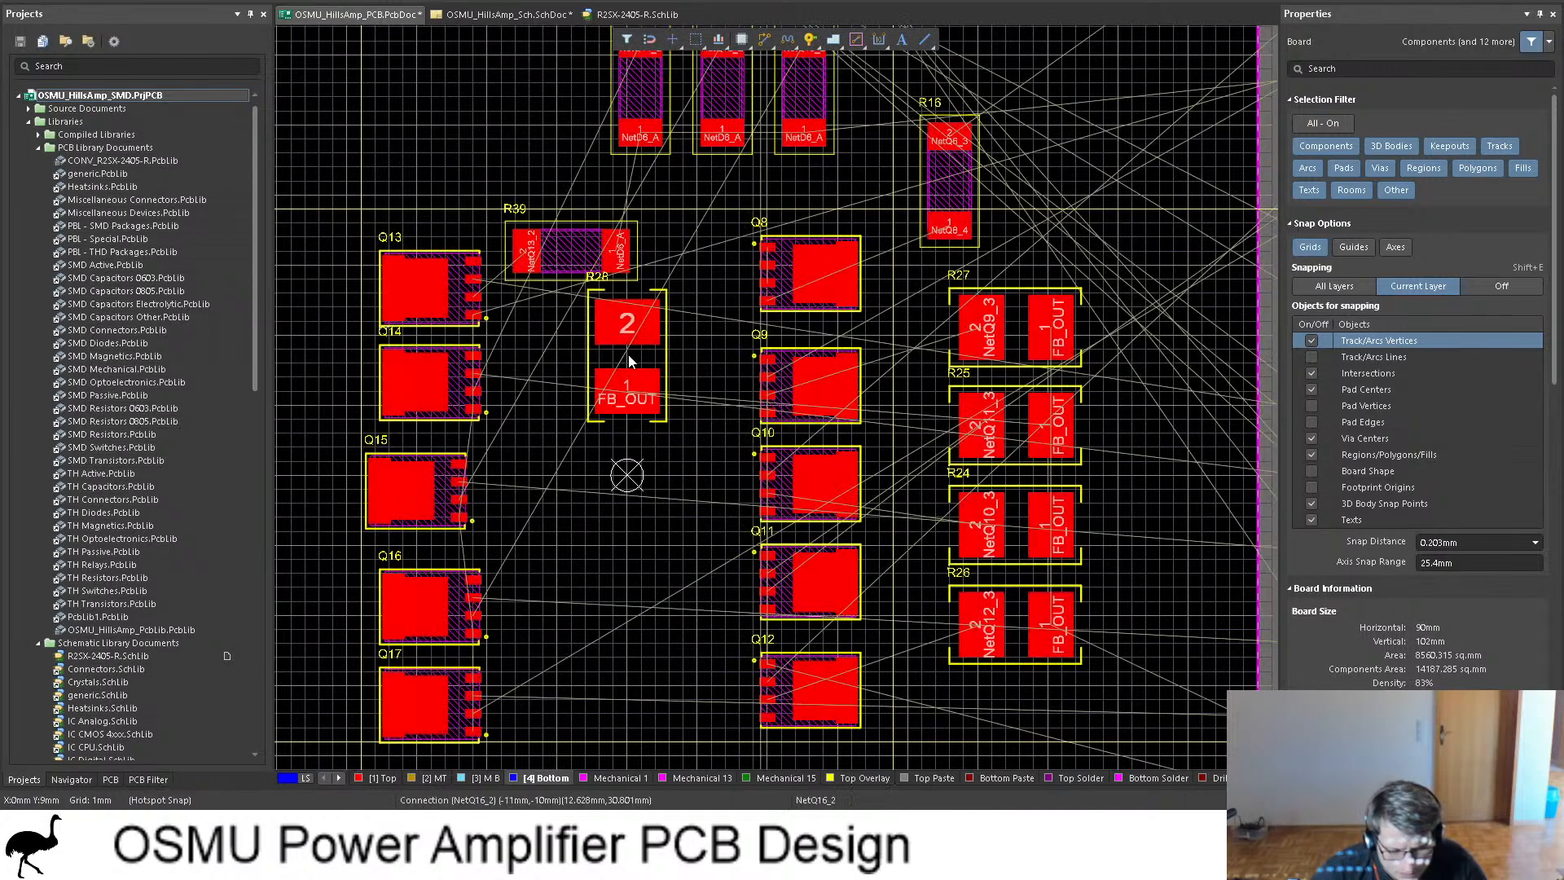
pyautogui.click(629, 355)
pyautogui.moveTo(643, 351); pyautogui.dragTo(678, 360)
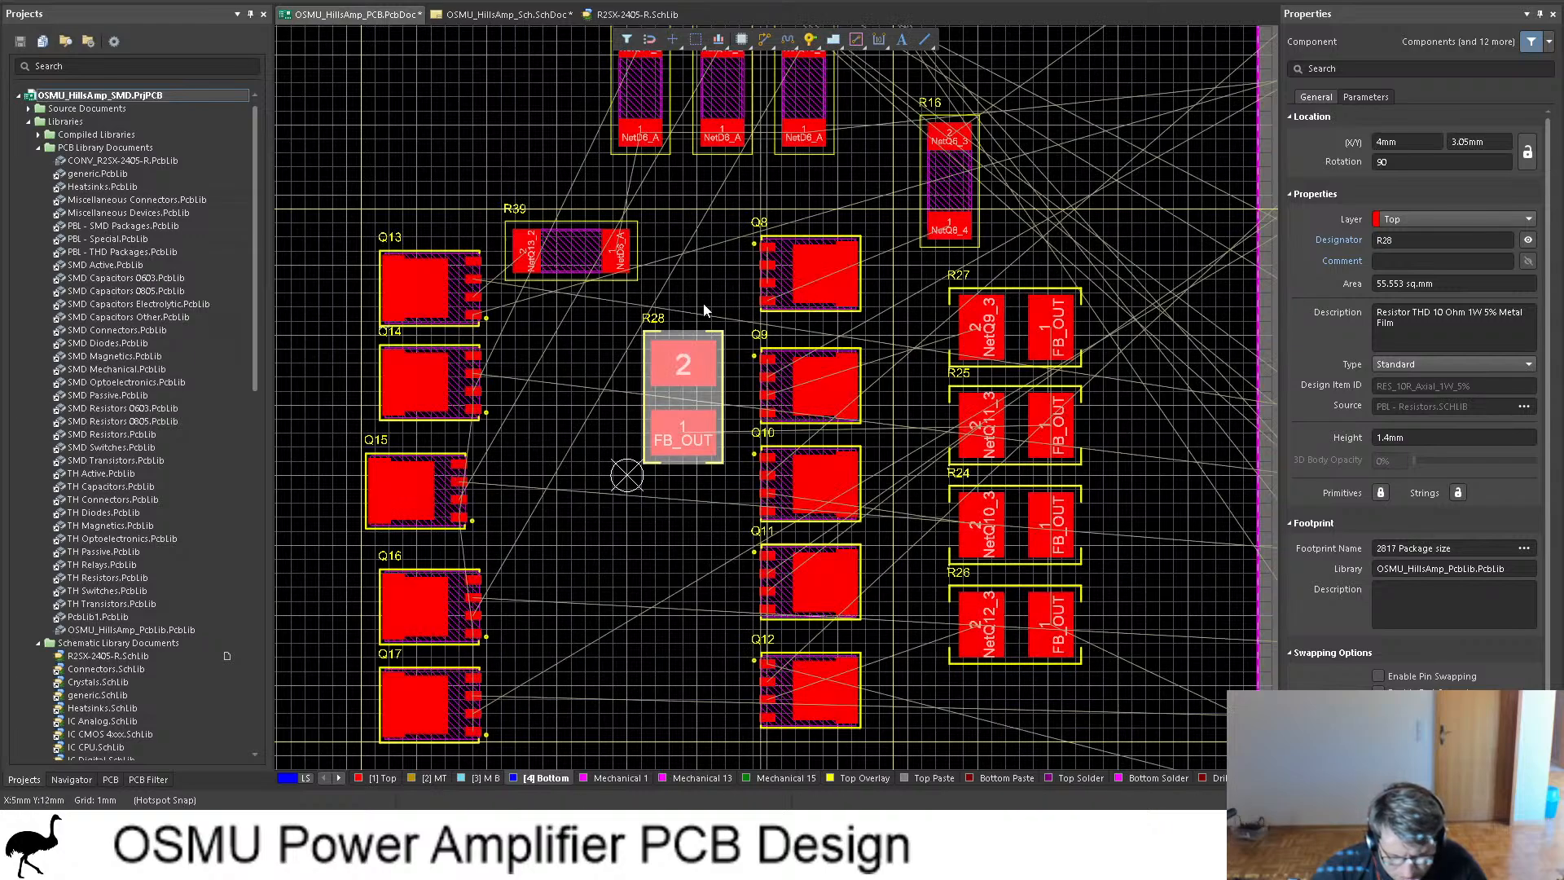
# Step: Move R28 out from between the transistor columns to X 40 mm, Y 1.05 mm, beyond R27 and R25
pyautogui.scroll(3, 702, 303)
pyautogui.scroll(-7, 697, 277)
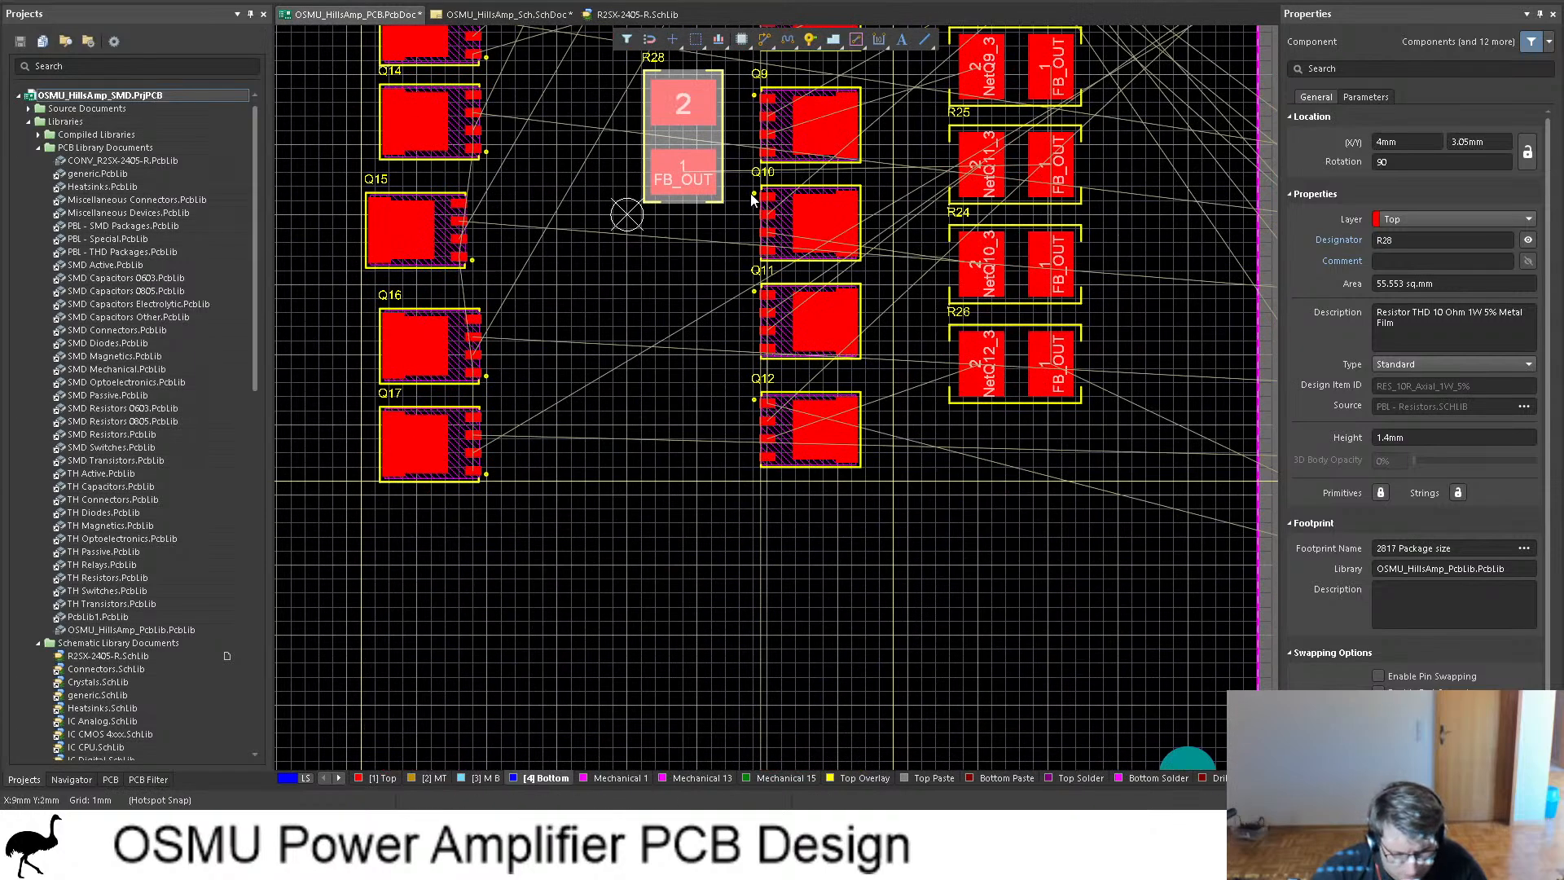
pyautogui.keyDown('ctrl'); pyautogui.scroll(-1, 705, 163); pyautogui.keyUp('ctrl')
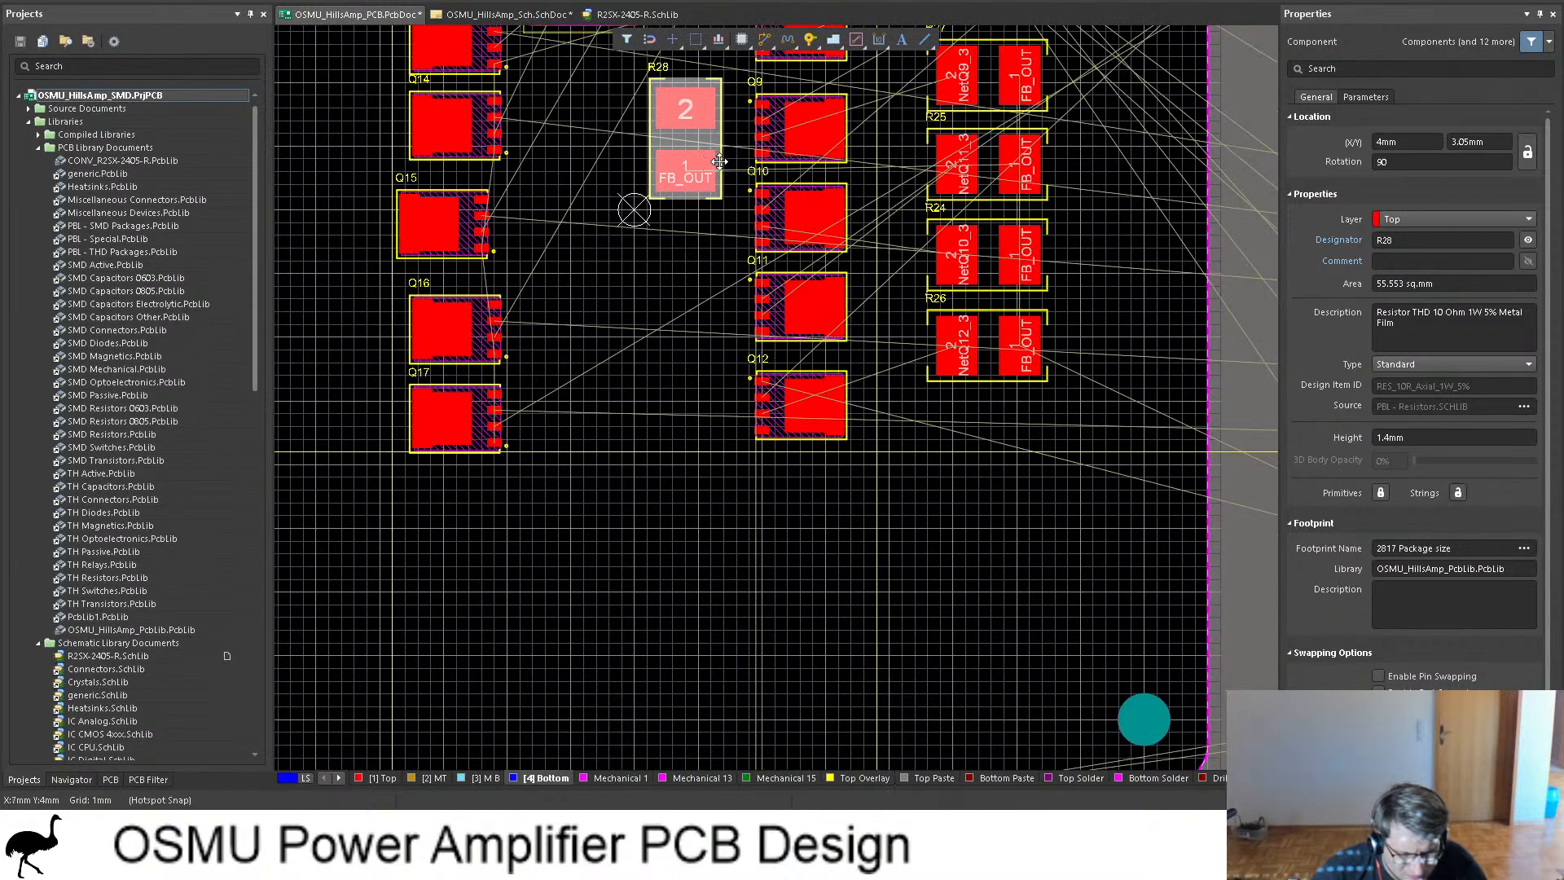
pyautogui.scroll(5, 709, 161)
pyautogui.keyDown('ctrl'); pyautogui.scroll(2, 662, 157); pyautogui.keyUp('ctrl')
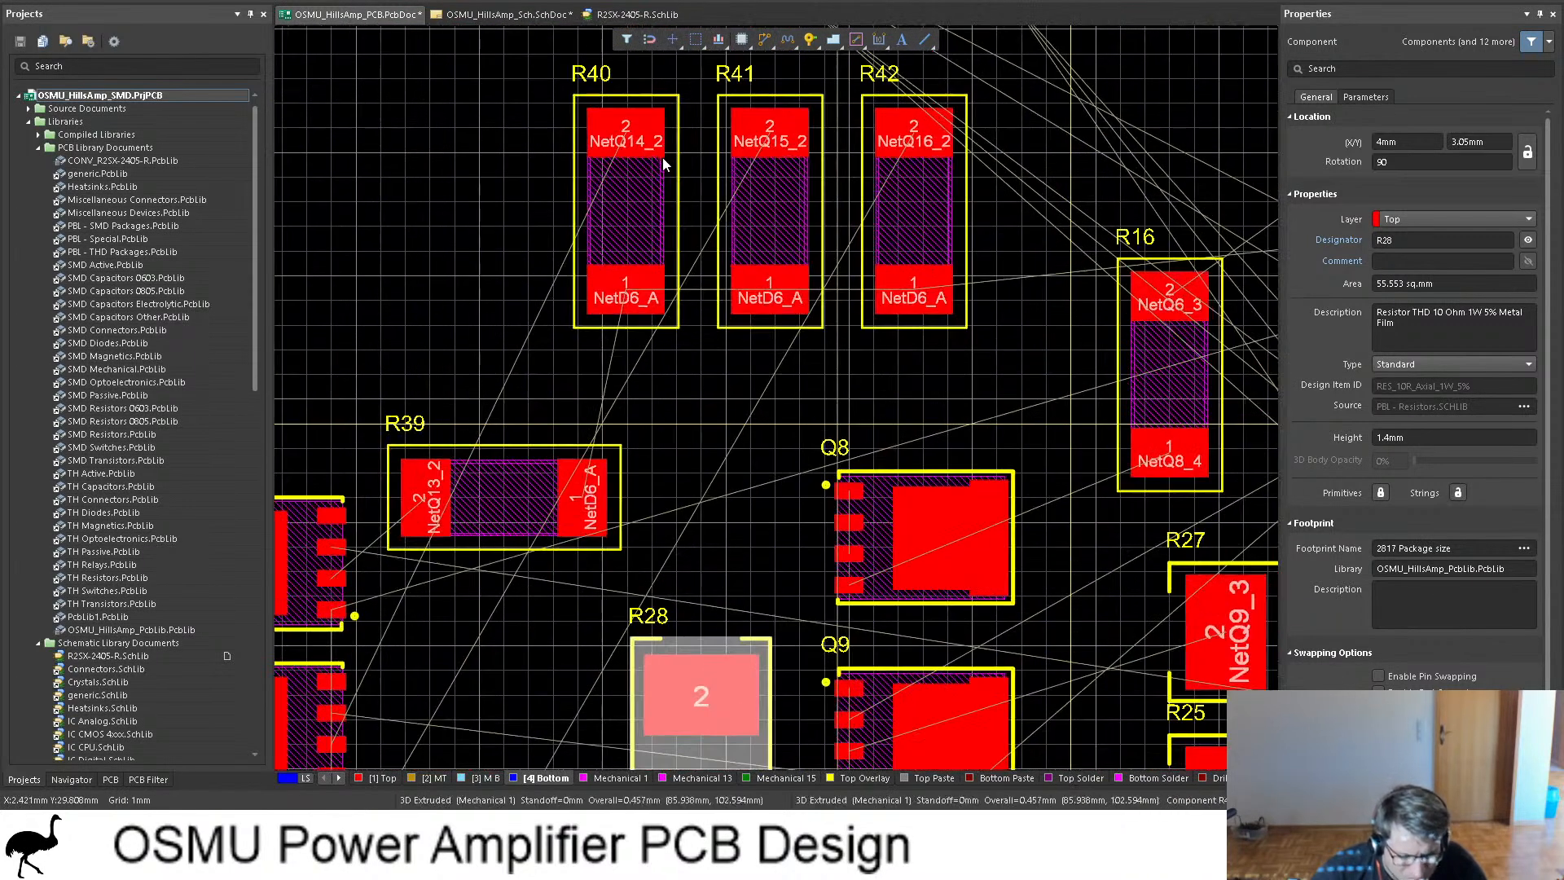
pyautogui.keyDown('ctrl'); pyautogui.scroll(-3, 662, 163); pyautogui.keyUp('ctrl')
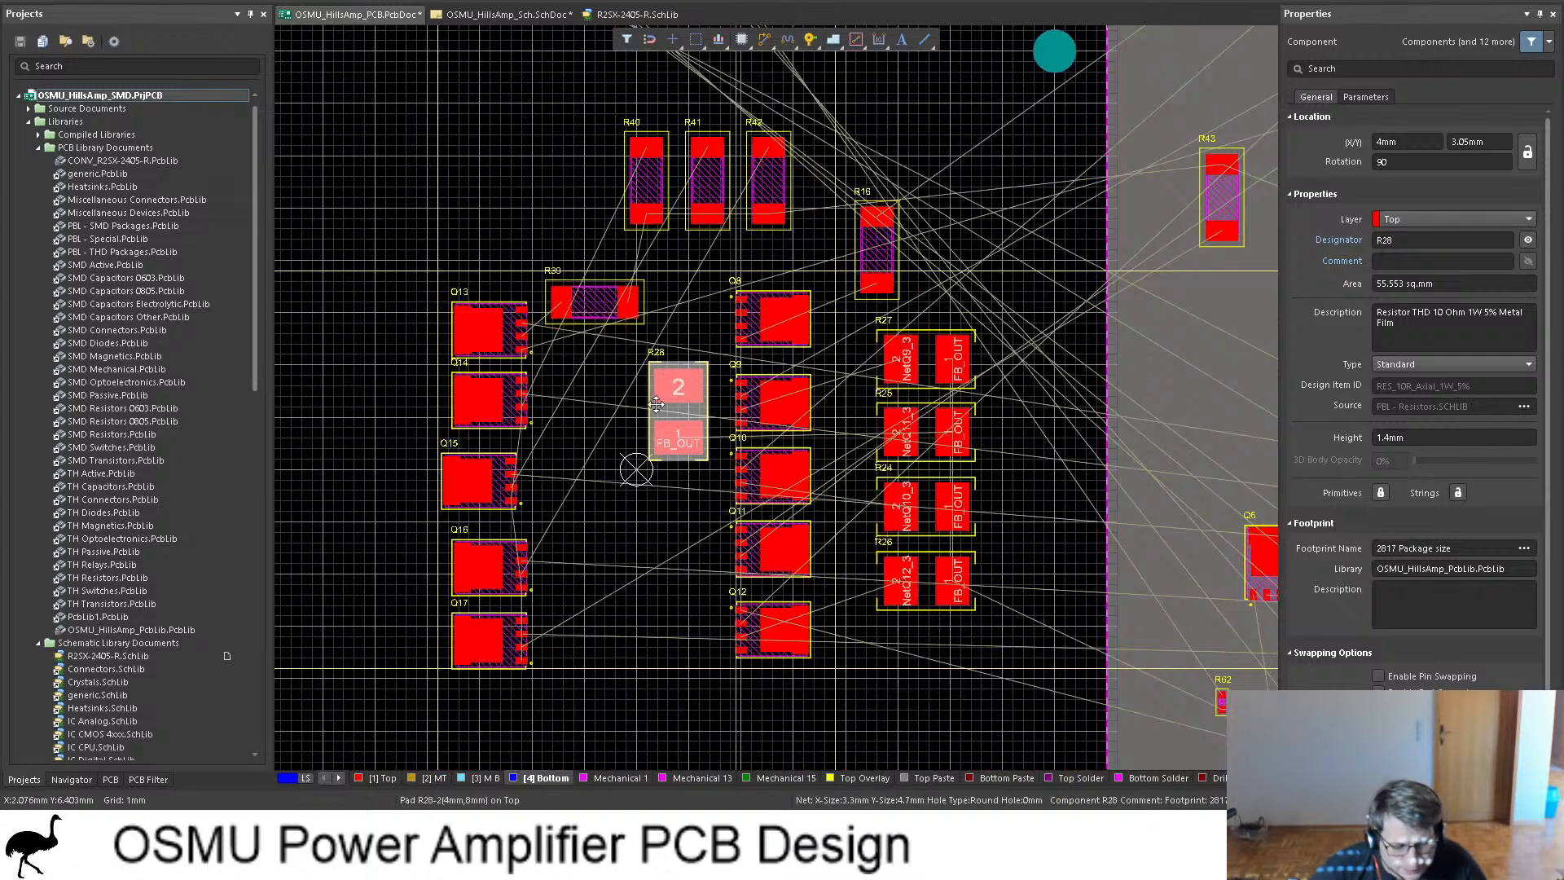
pyautogui.keyDown('ctrl'); pyautogui.scroll(2, 610, 416); pyautogui.keyUp('ctrl')
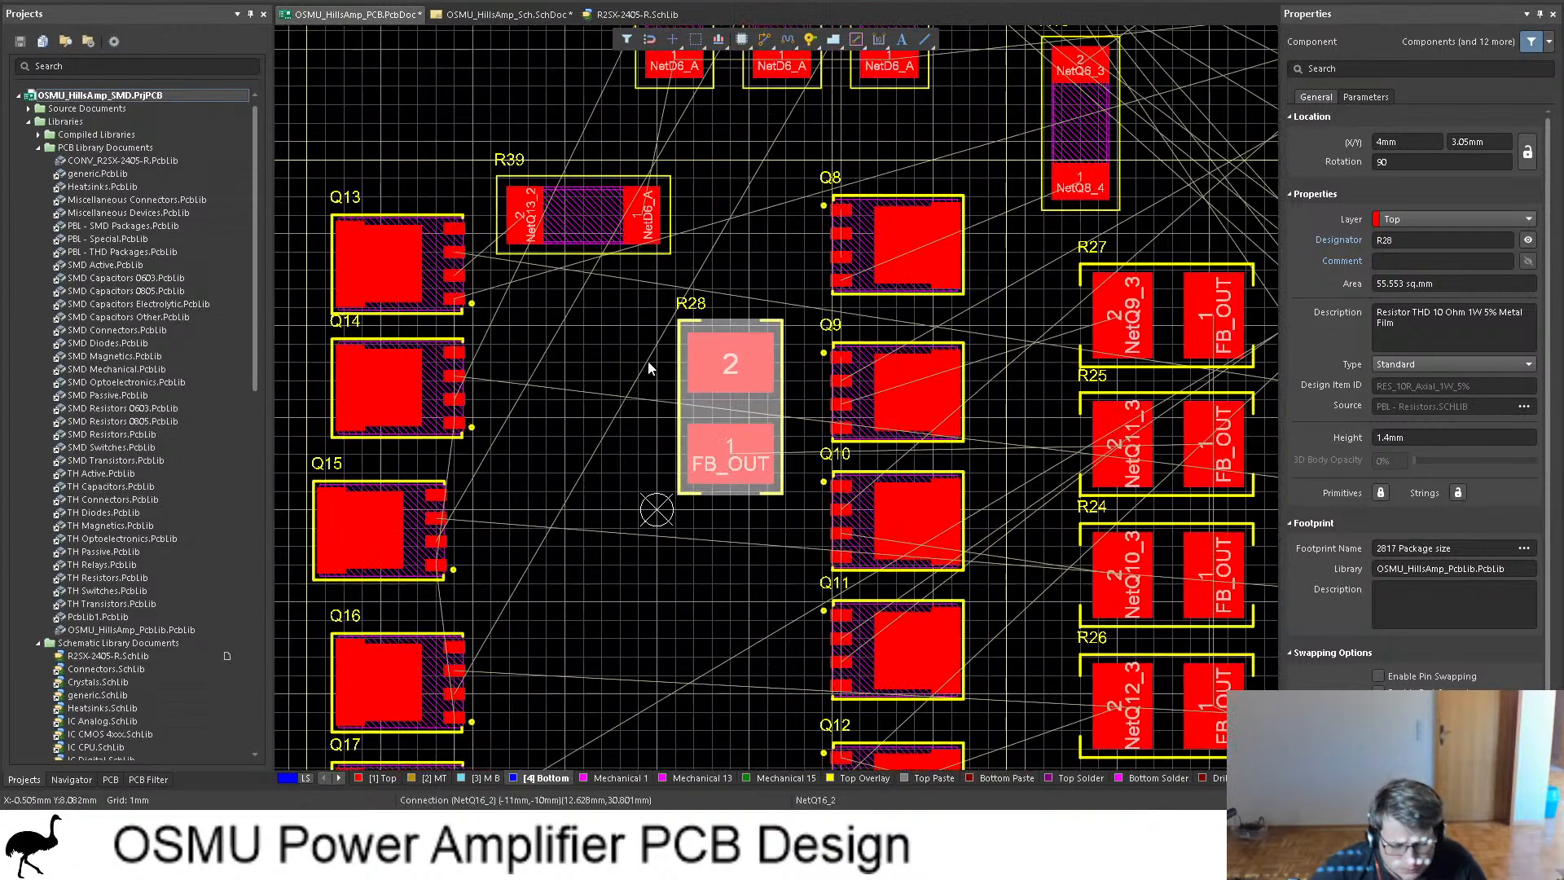
pyautogui.keyDown('ctrl'); pyautogui.scroll(-1, 720, 318); pyautogui.keyUp('ctrl')
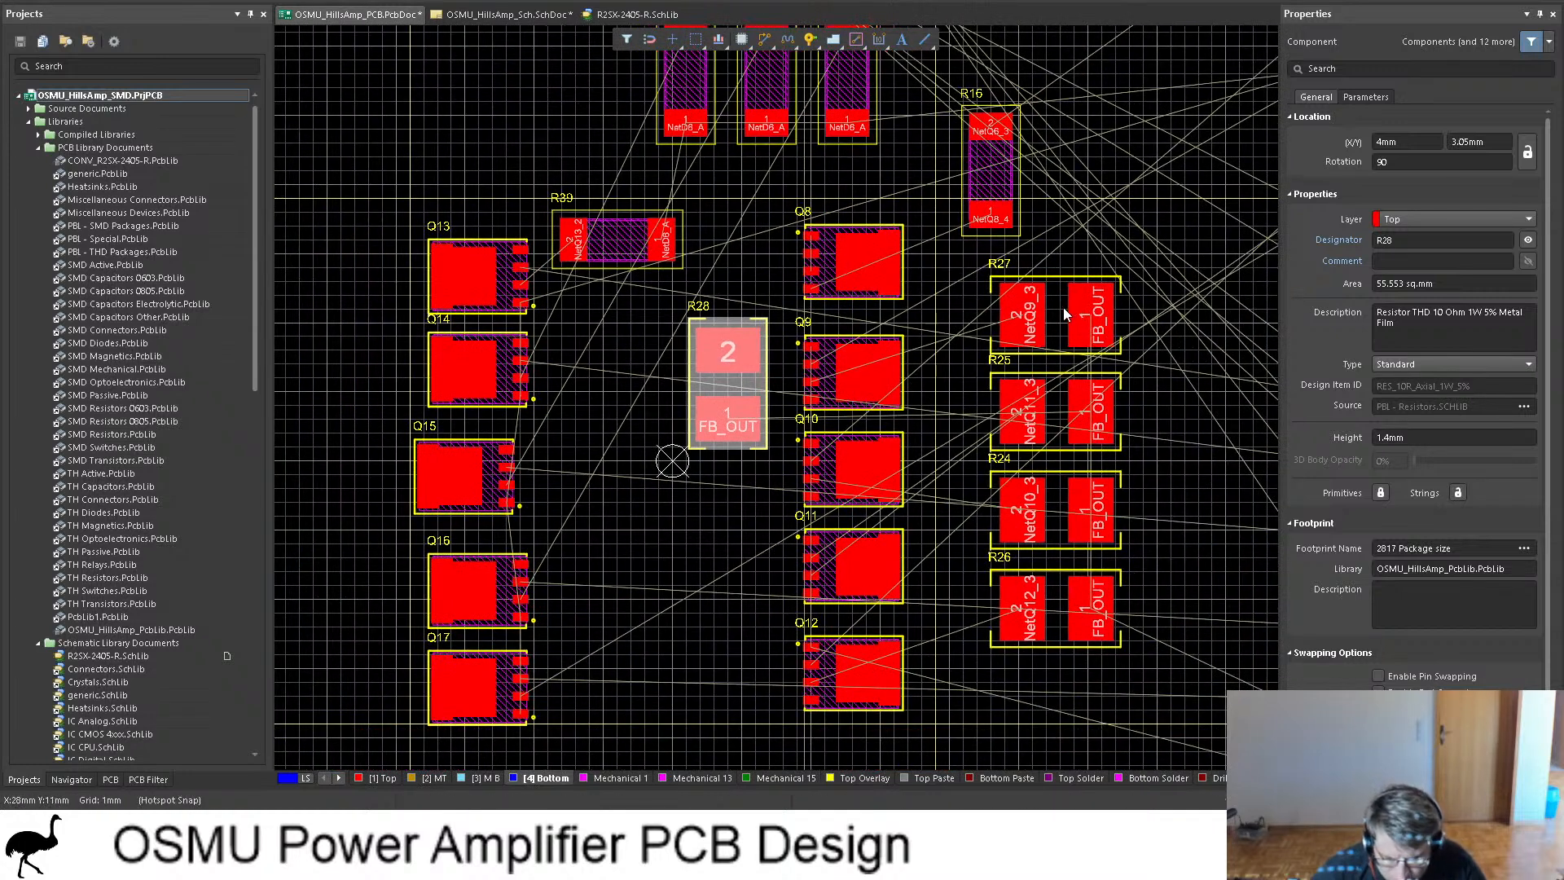
pyautogui.moveTo(728, 350); pyautogui.dragTo(1225, 376)
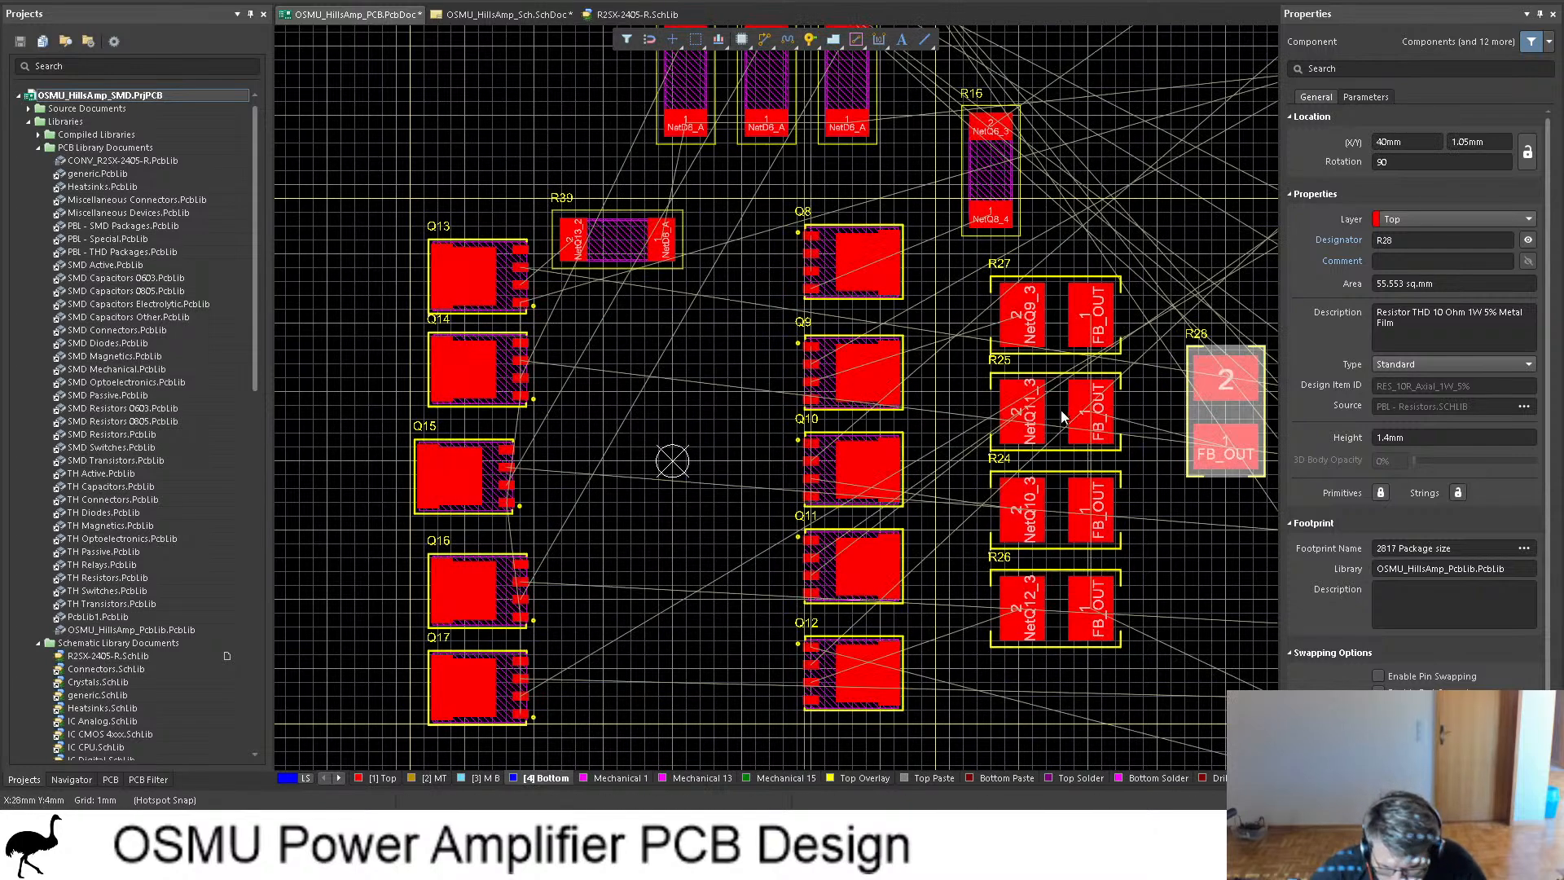
# Step: Rotate R25, R26 and R28 and place them between the transistor columns, with pad 2 facing Q11, Q12 and Q9 respectively
pyautogui.moveTo(1096, 422); pyautogui.dragTo(672, 572)
pyautogui.press('space')
pyautogui.press('space')
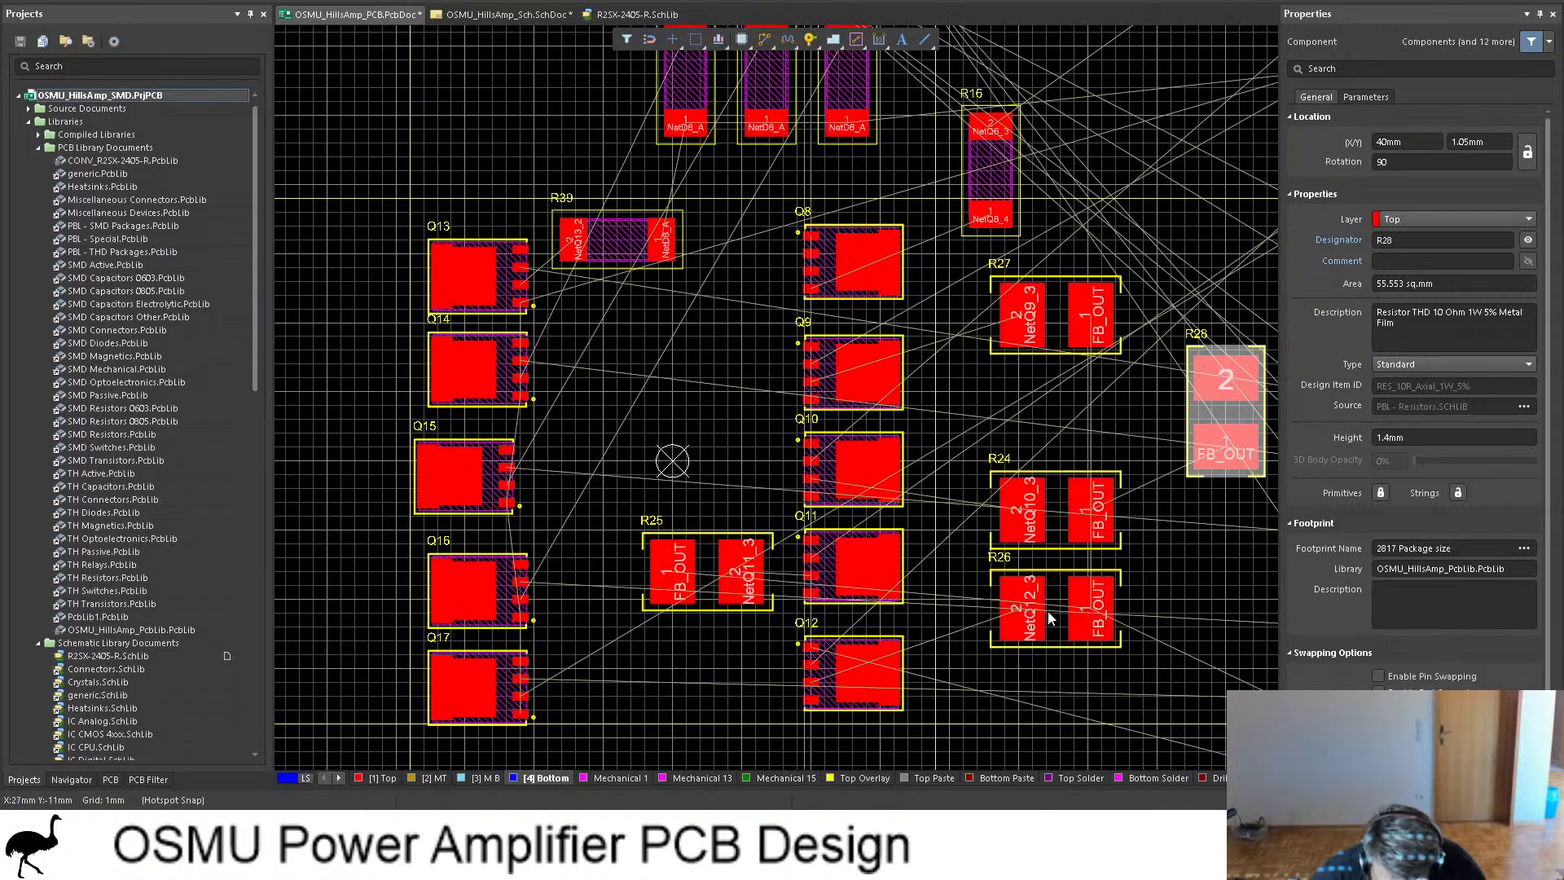
pyautogui.moveTo(1059, 632); pyautogui.dragTo(663, 673)
pyautogui.press('space')
pyautogui.click(1067, 509)
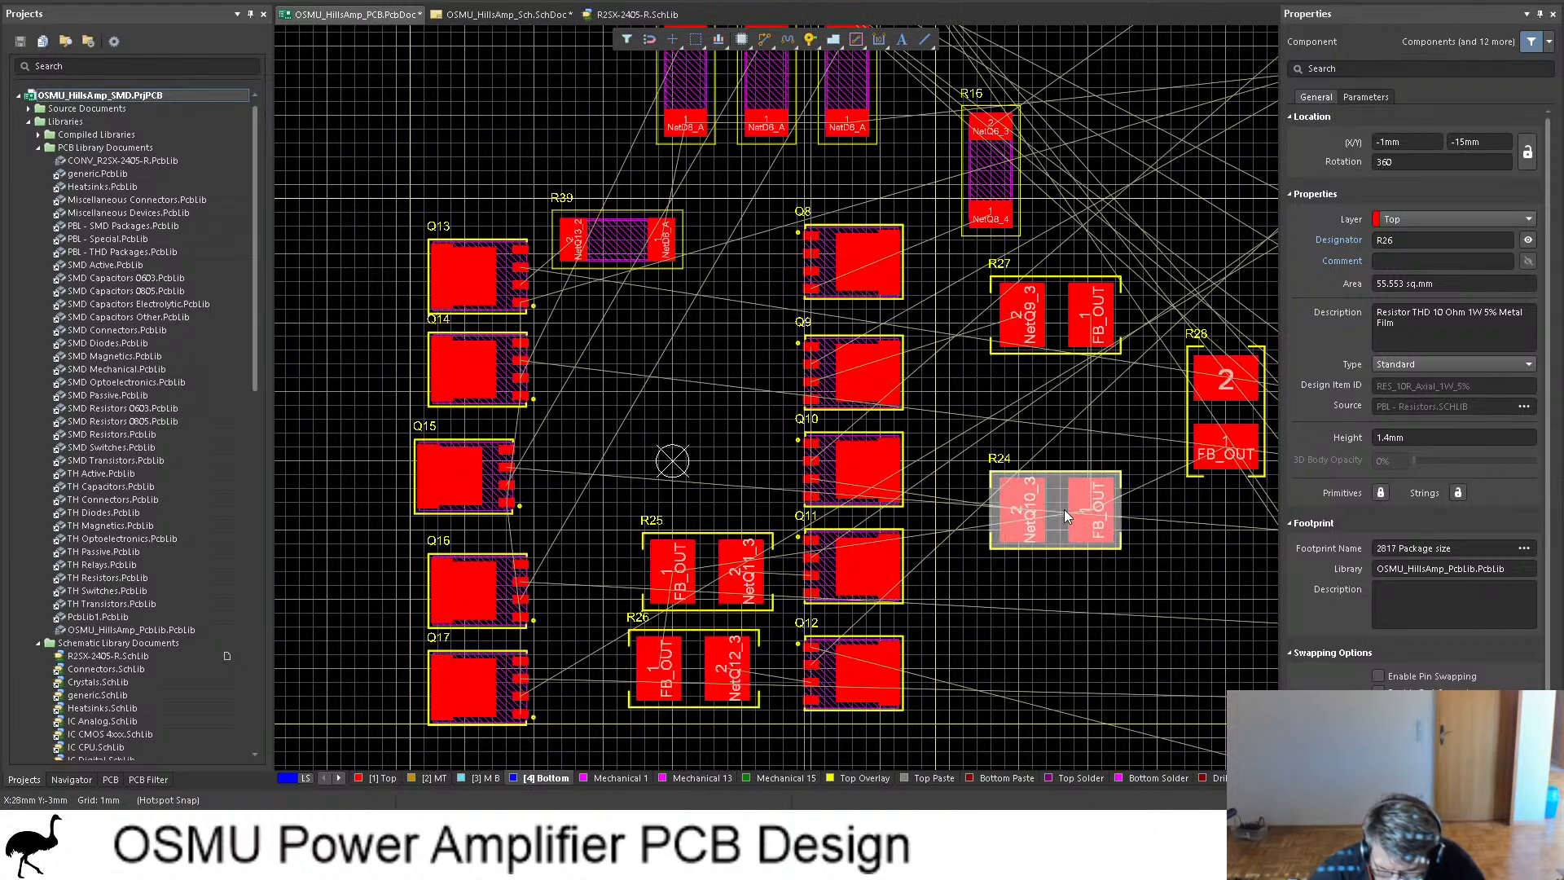
pyautogui.moveTo(1243, 423); pyautogui.dragTo(663, 399)
pyautogui.press('space')
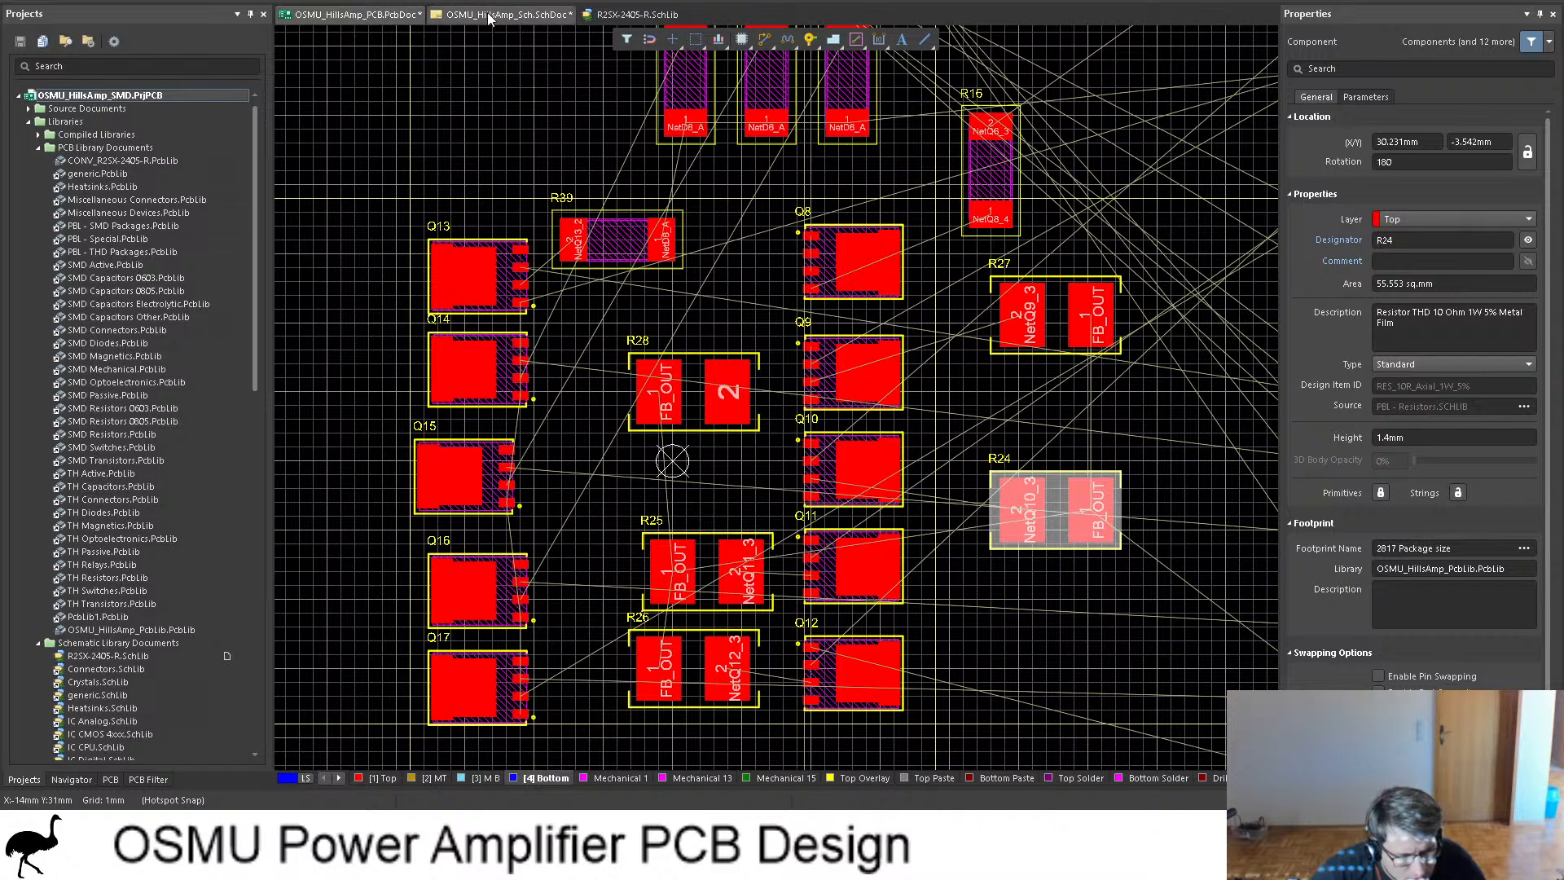
# Step: Annotate the unnumbered transistors beside R20, R17 and R18 in the schematic and update the PCB with the changed nets
pyautogui.click(501, 14)
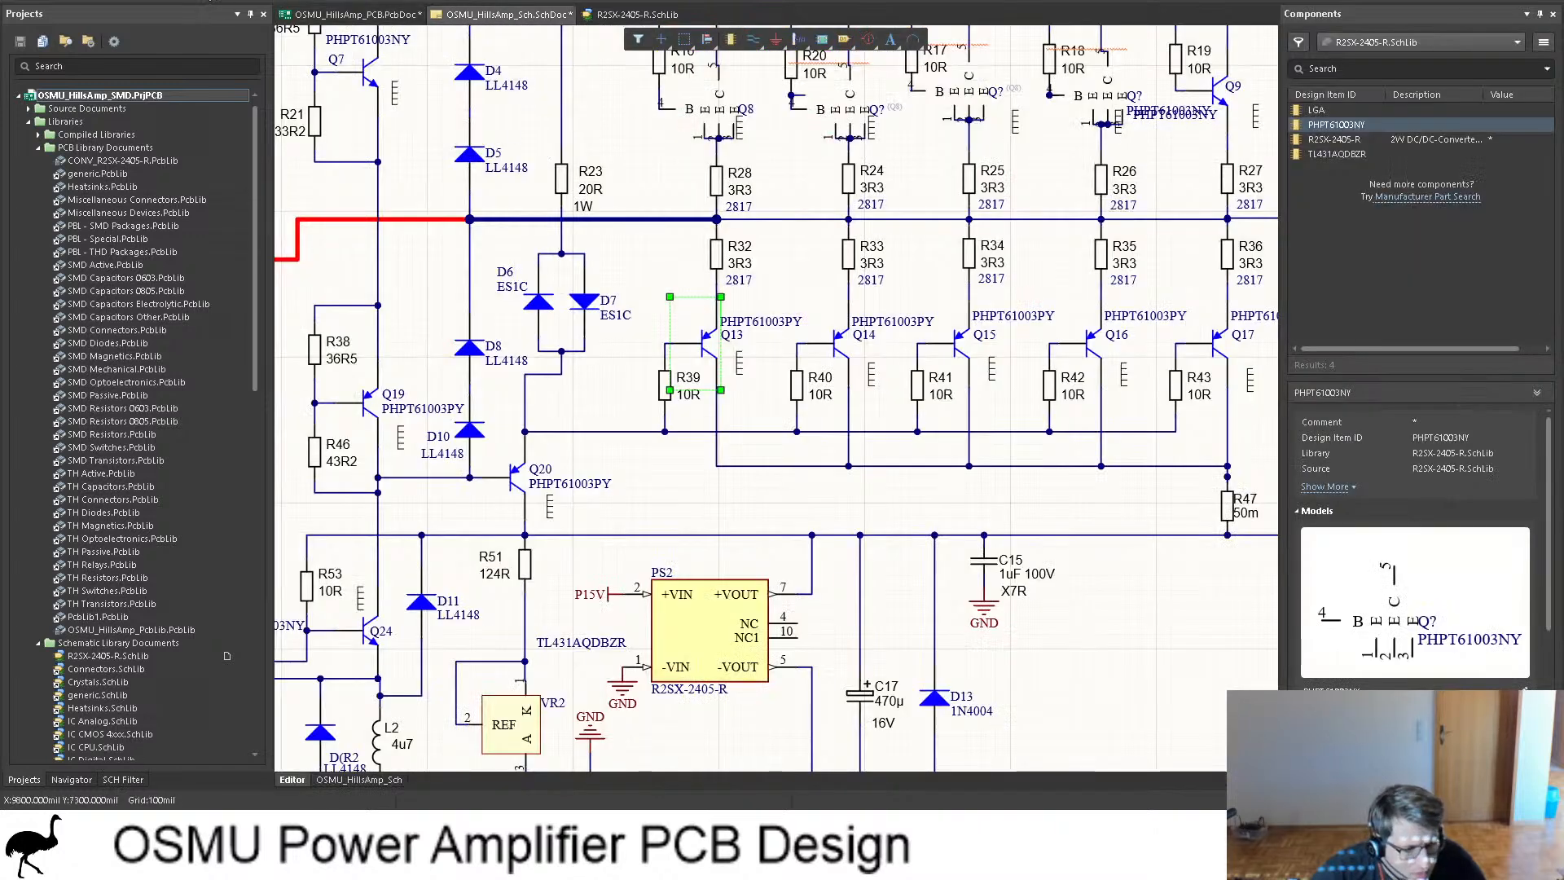
pyautogui.scroll(2, 623, 155)
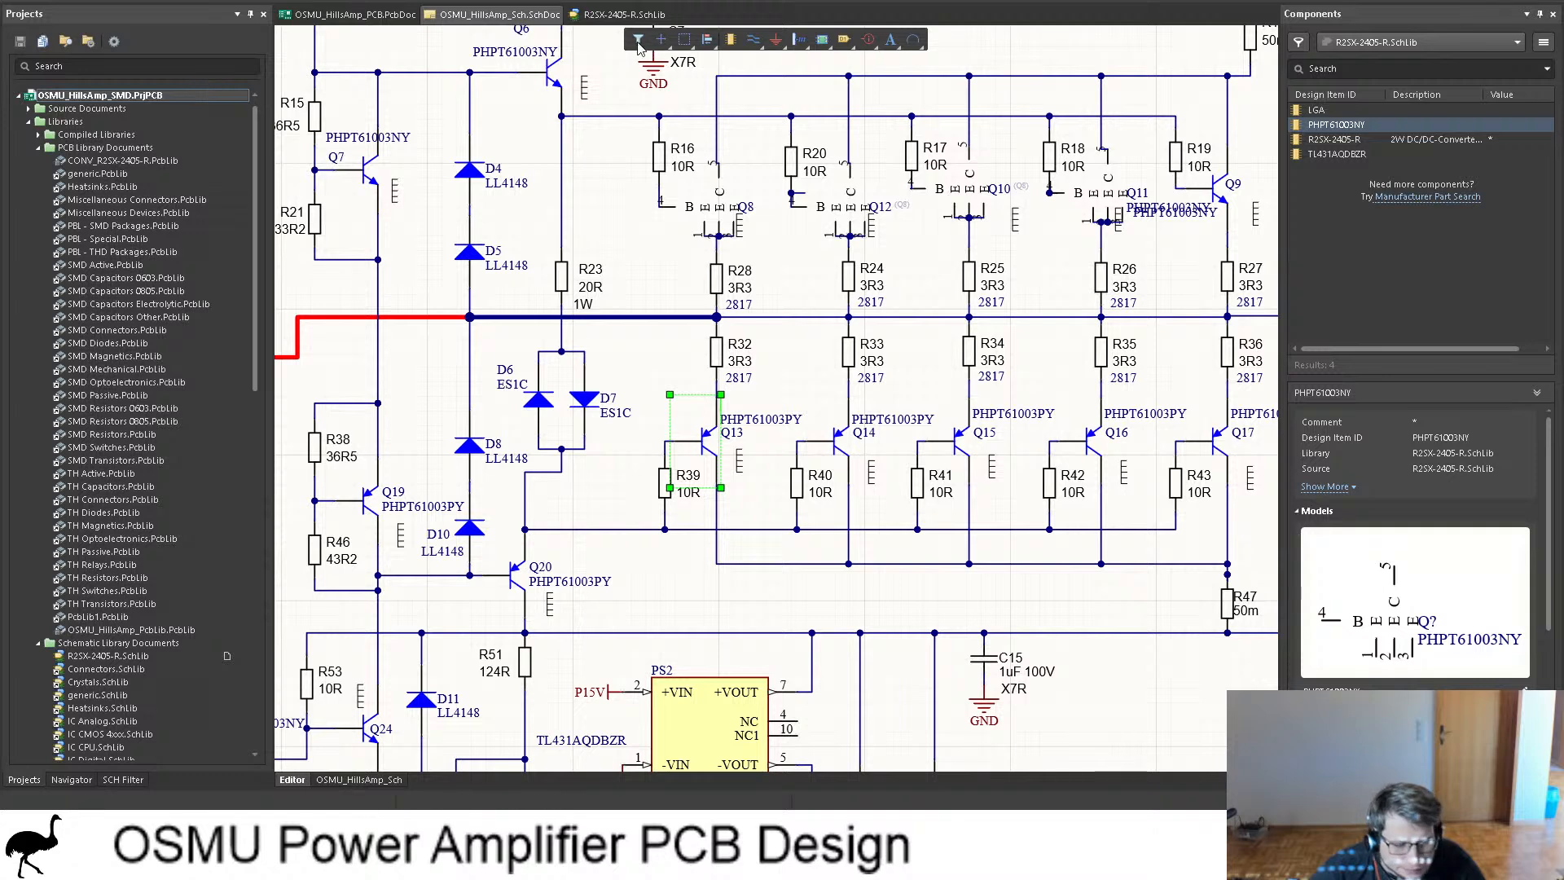
pyautogui.click(621, 14)
pyautogui.click(355, 14)
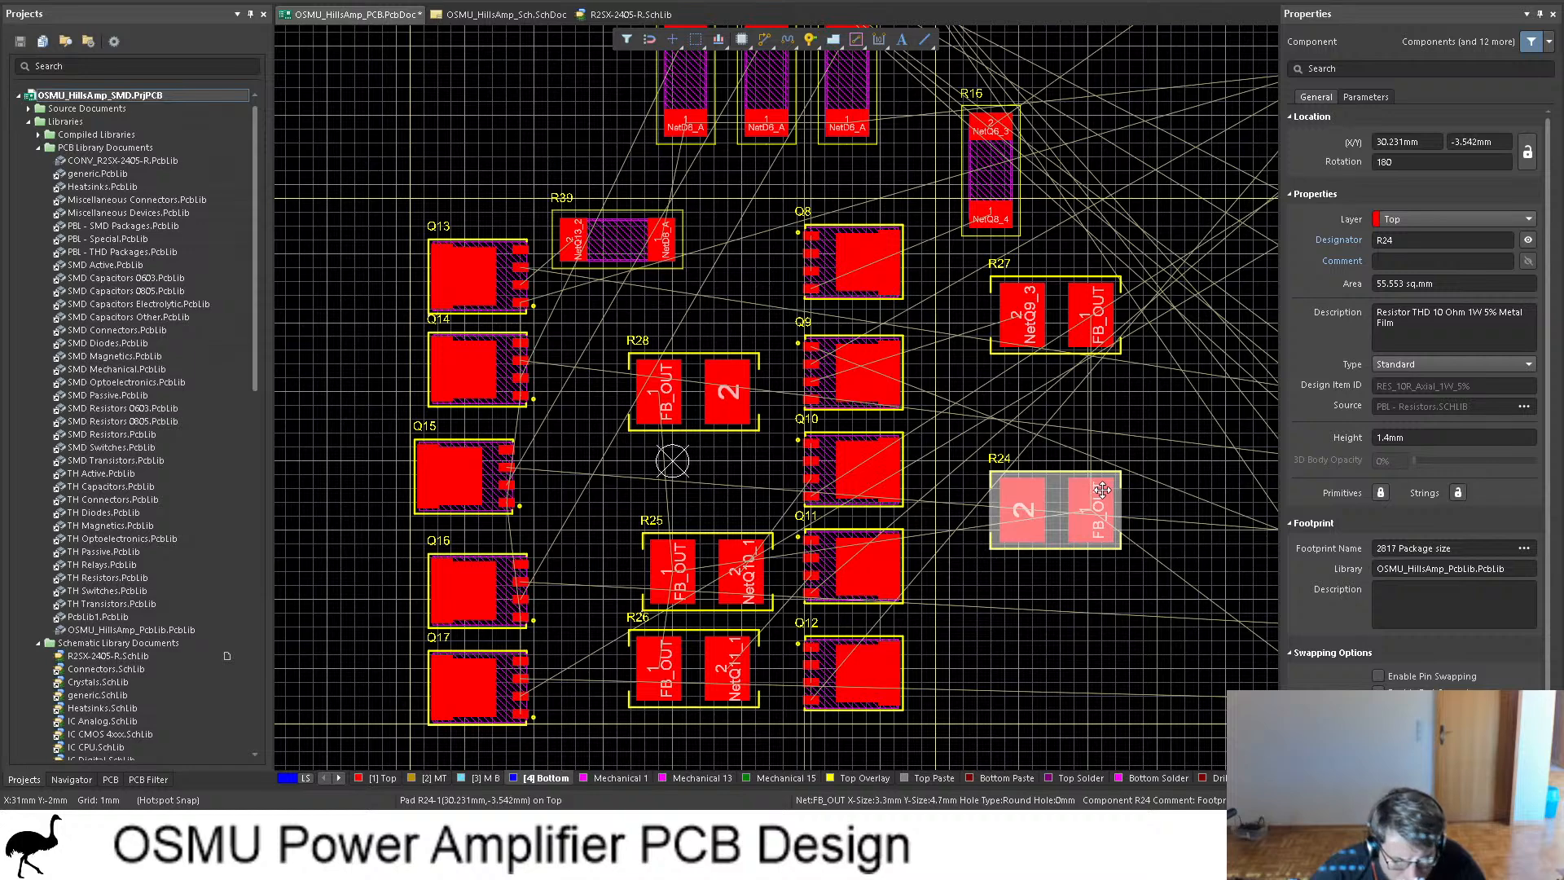
# Step: Shift R24 to just below R27, and check the schematic for the emitter resistors belonging to Q8 through Q12
pyautogui.moveTo(1102, 488); pyautogui.dragTo(1096, 433)
pyautogui.click(1056, 316)
pyautogui.click(513, 17)
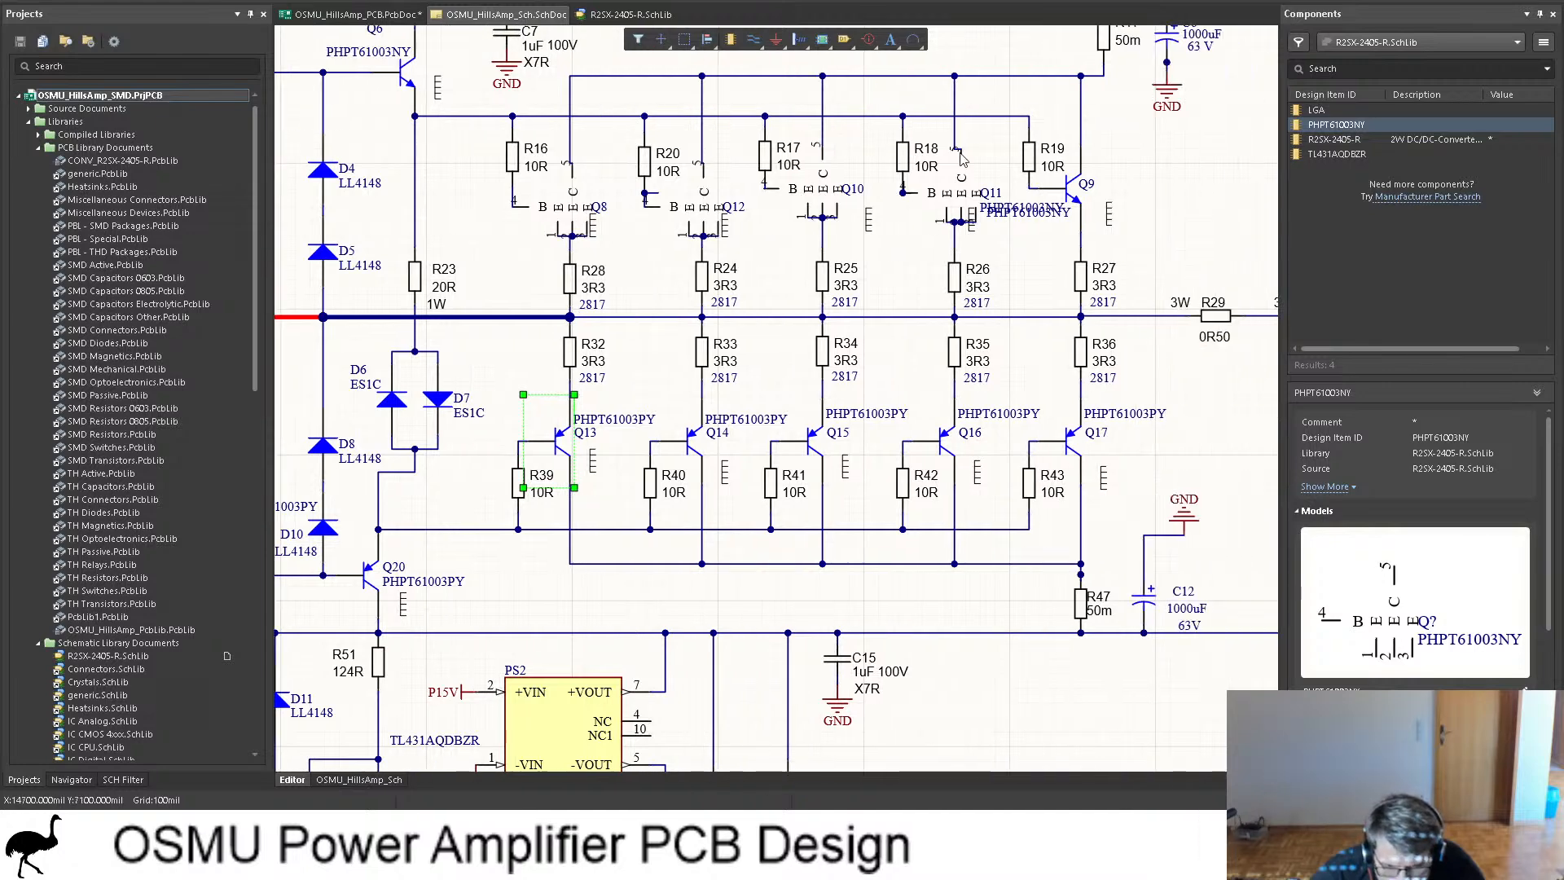
pyautogui.keyDown('ctrl'); pyautogui.scroll(5, 959, 158); pyautogui.keyUp('ctrl')
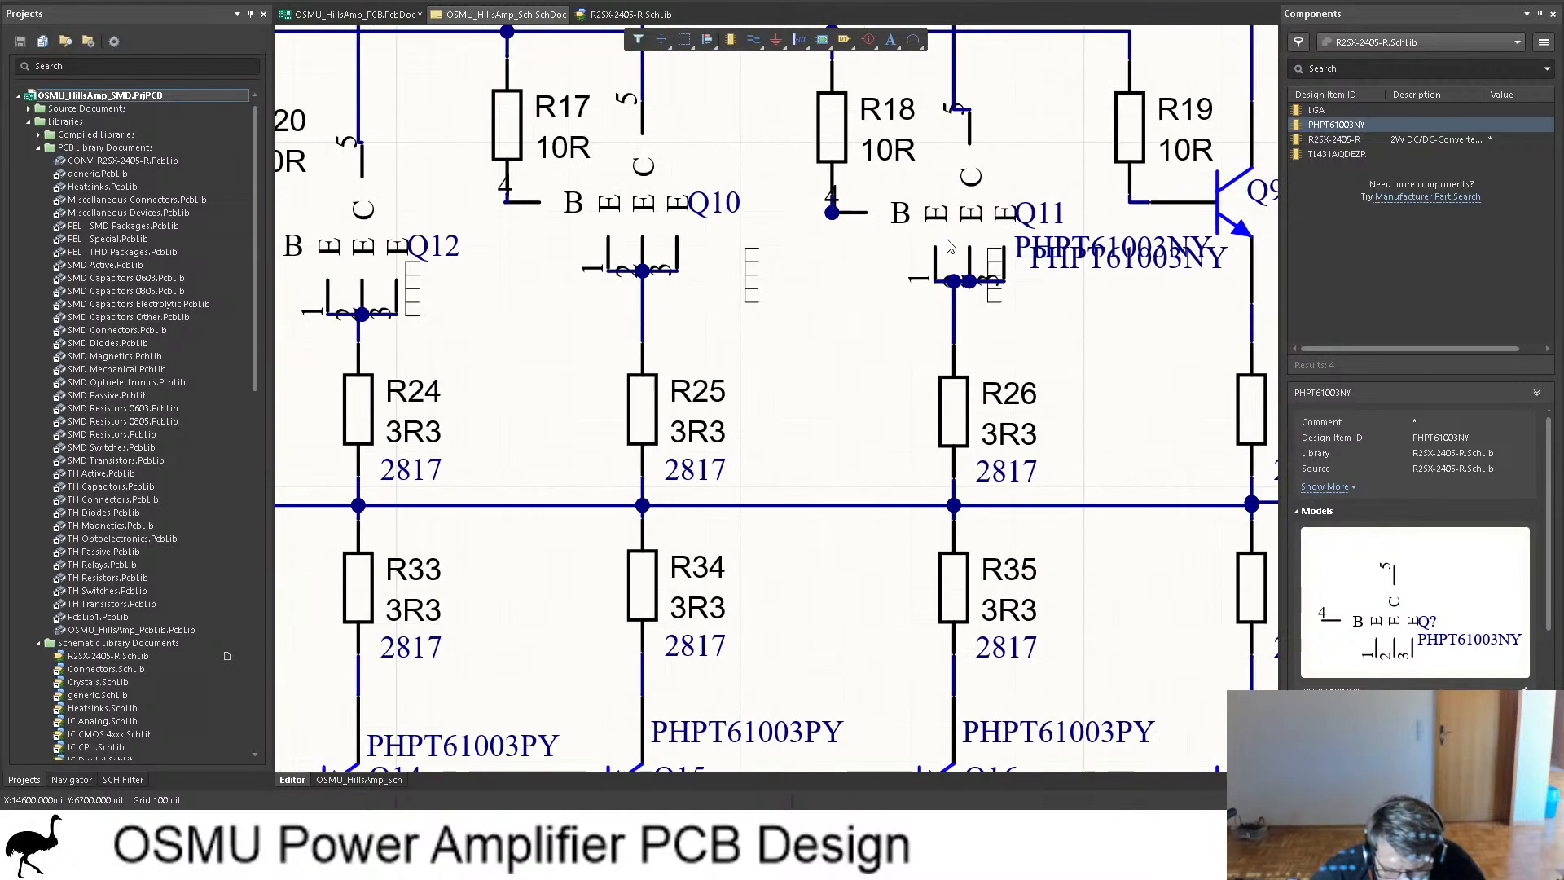
pyautogui.keyDown('ctrl'); pyautogui.scroll(-2, 958, 250); pyautogui.keyUp('ctrl')
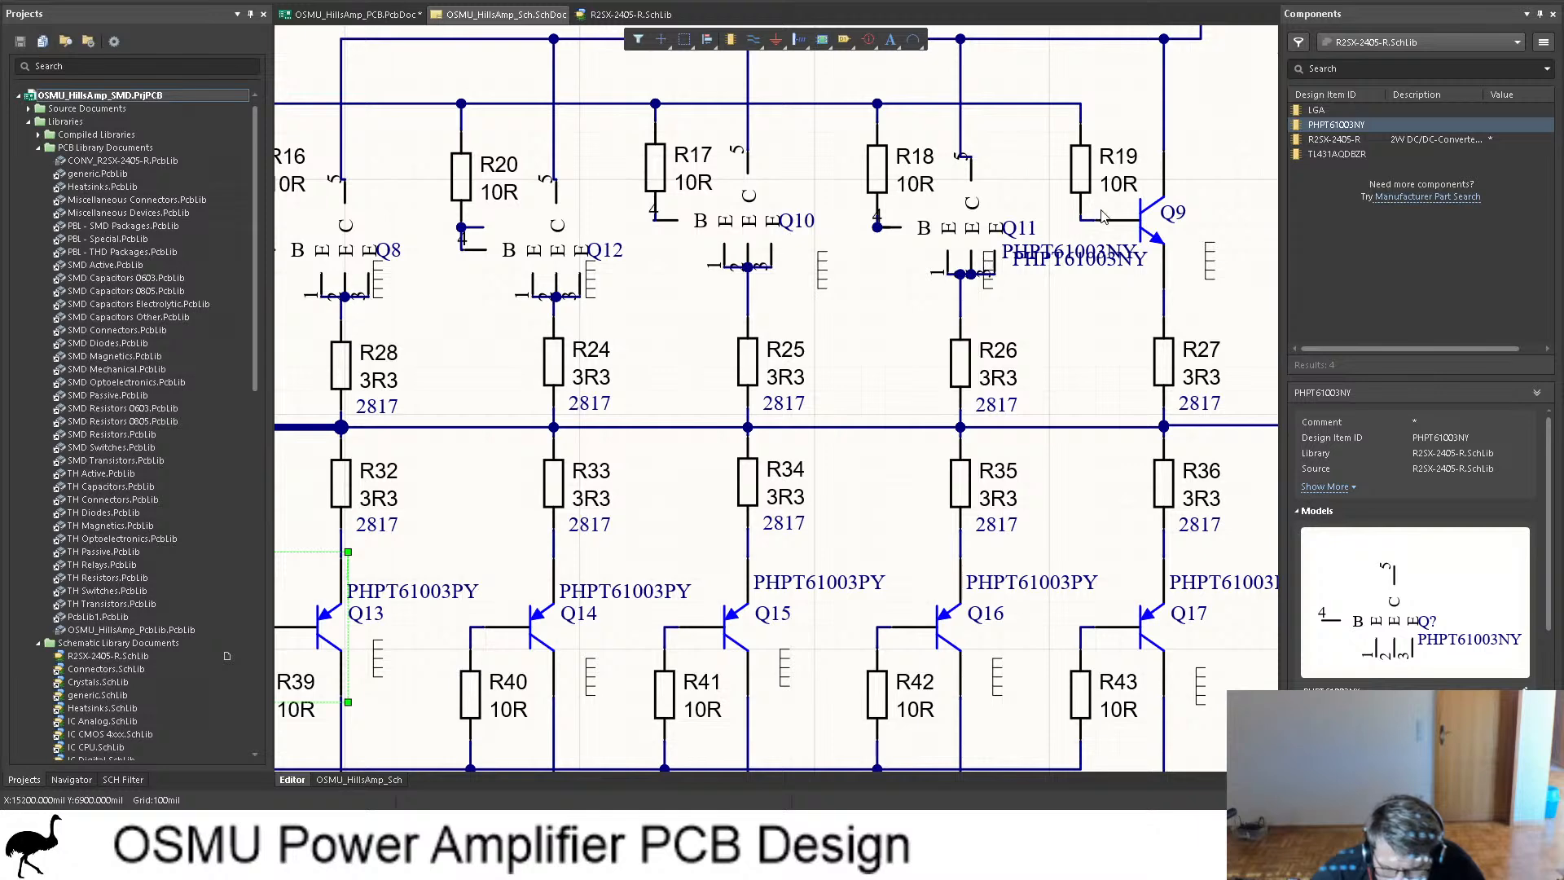
pyautogui.keyDown('shift'); pyautogui.hscroll(-3, 839, 279); pyautogui.keyUp('shift')
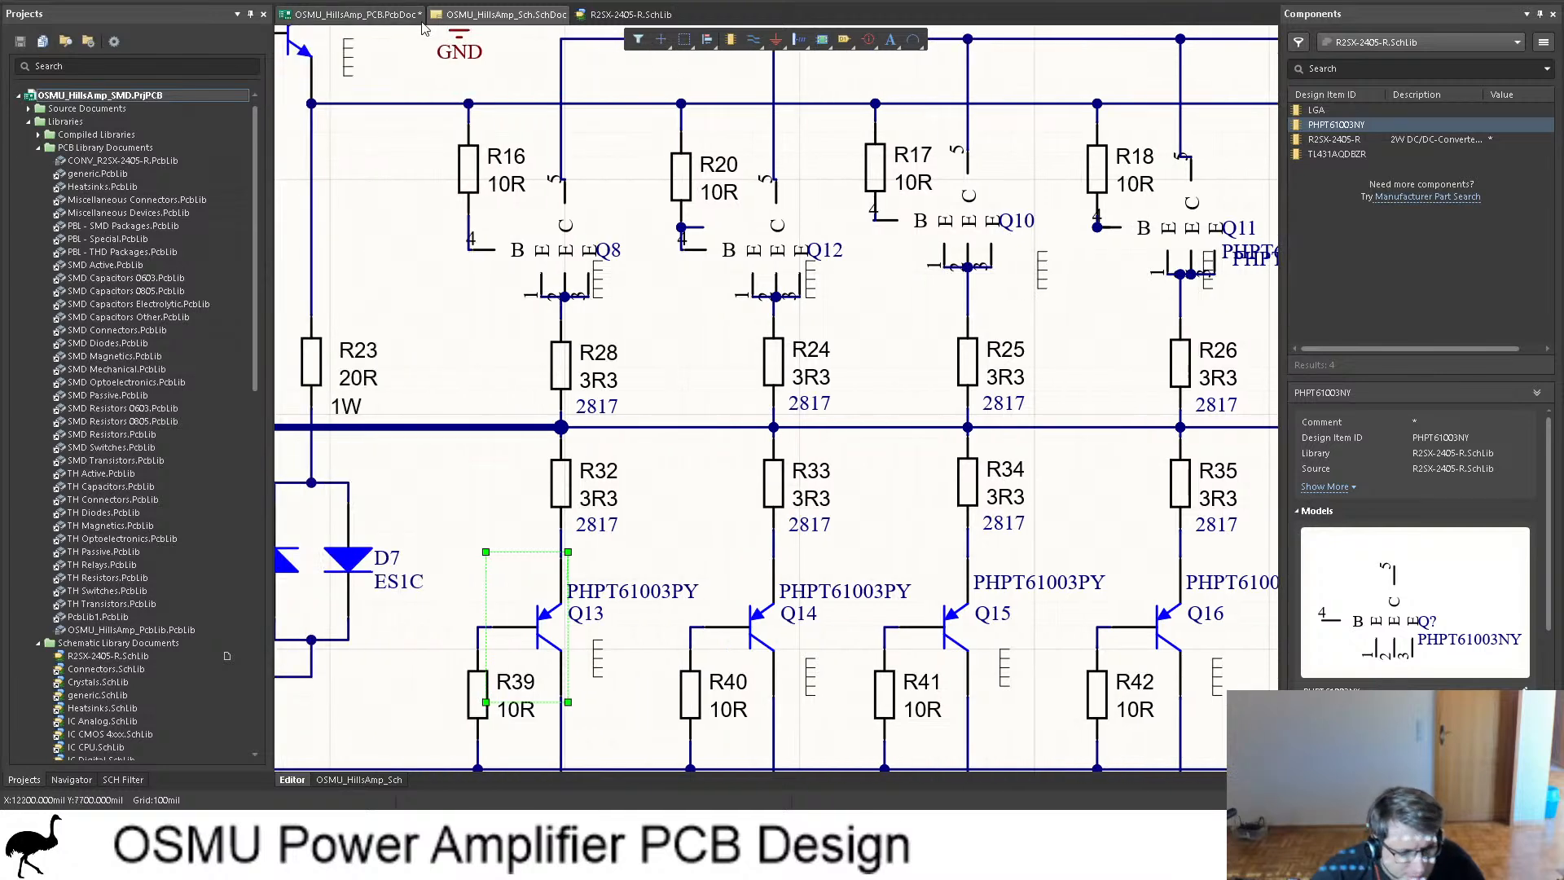
pyautogui.click(346, 15)
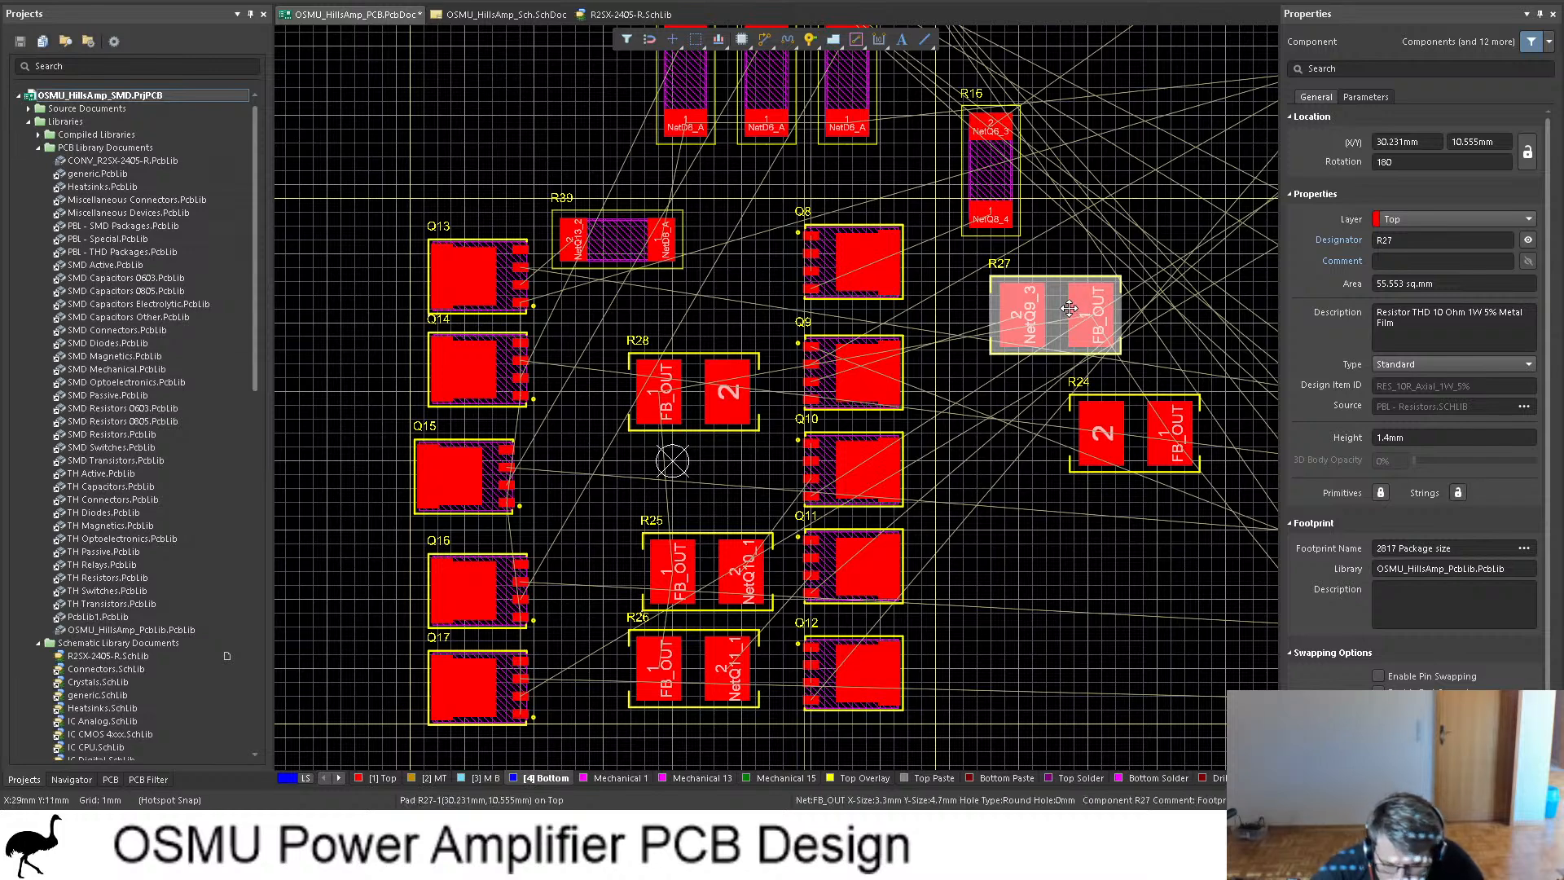
# Step: Rotate R27 and R24 by 180 degrees and place them between the transistor columns beside Q8 and Q10, with R39 shifted up above Q13
pyautogui.moveTo(1069, 308); pyautogui.dragTo(558, 174)
pyautogui.press('space')
pyautogui.press('space')
pyautogui.moveTo(1143, 448); pyautogui.dragTo(655, 473)
pyautogui.press('space')
pyautogui.press('space')
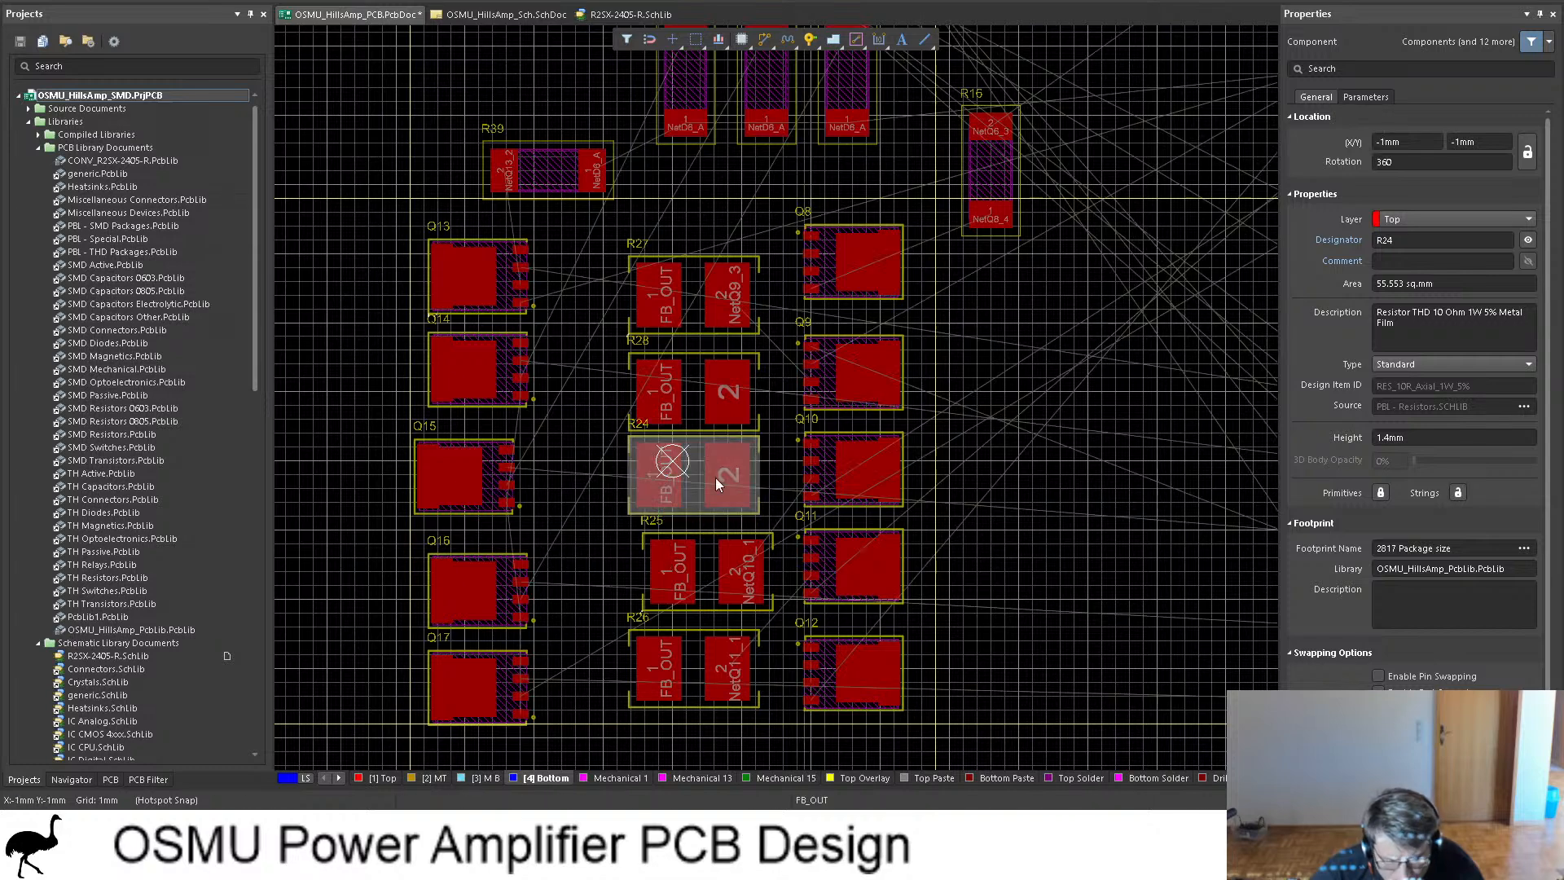
# Step: Move R28 out from between the transistor columns to X 35.05 mm, Y 7 mm, and shift R26 closer to Q12
pyautogui.scroll(-3, 715, 478)
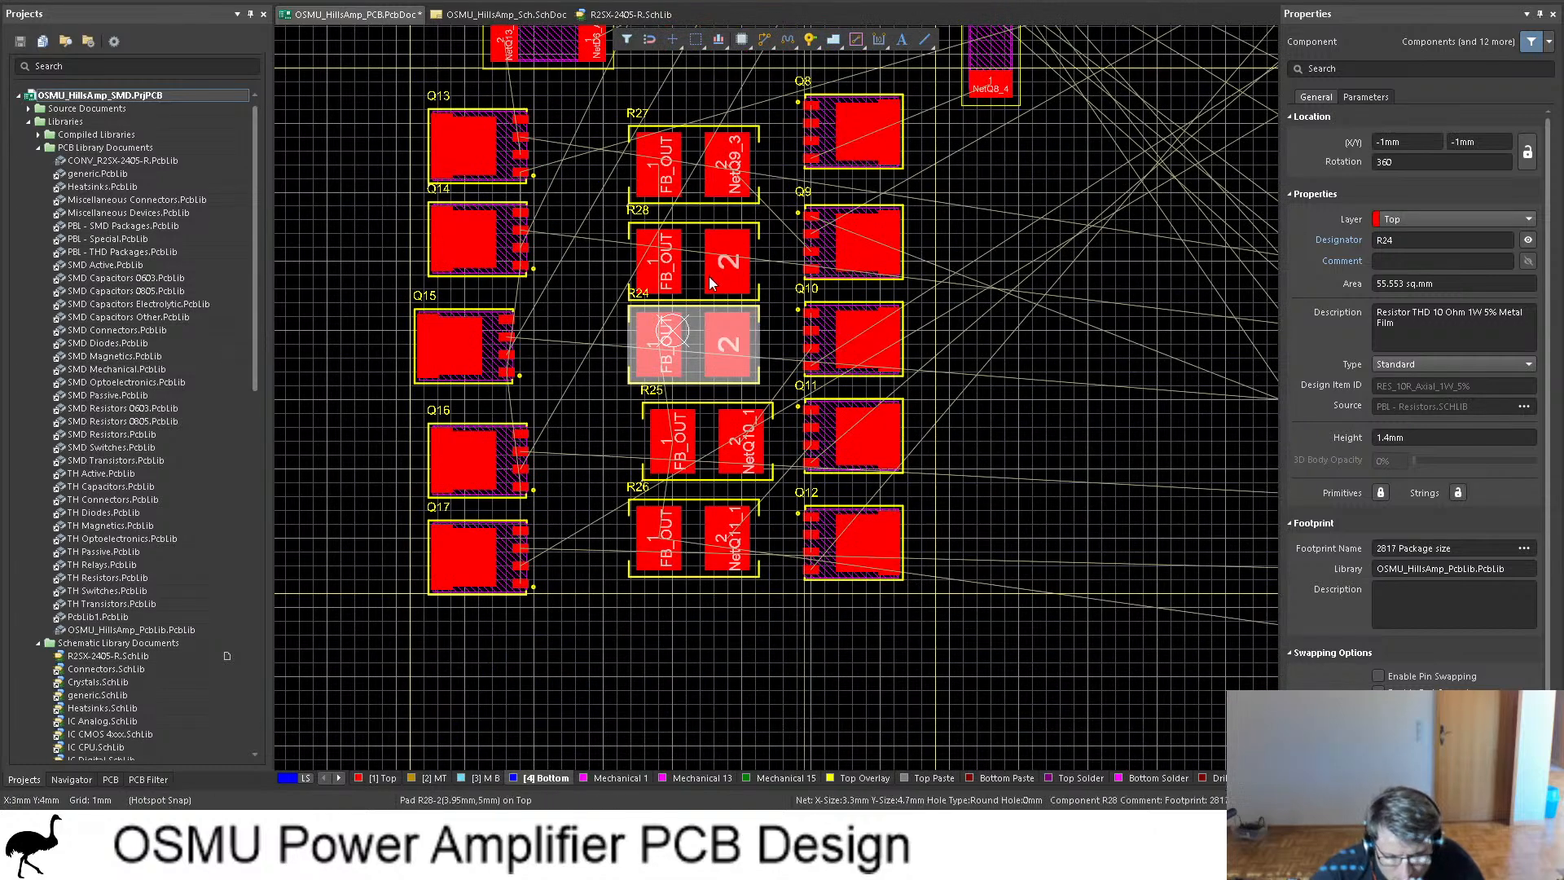
pyautogui.click(694, 270)
pyautogui.moveTo(765, 251); pyautogui.dragTo(1189, 236)
pyautogui.keyDown('ctrl'); pyautogui.scroll(2, 692, 348); pyautogui.keyUp('ctrl')
pyautogui.keyDown('ctrl'); pyautogui.scroll(-2, 692, 349); pyautogui.keyUp('ctrl')
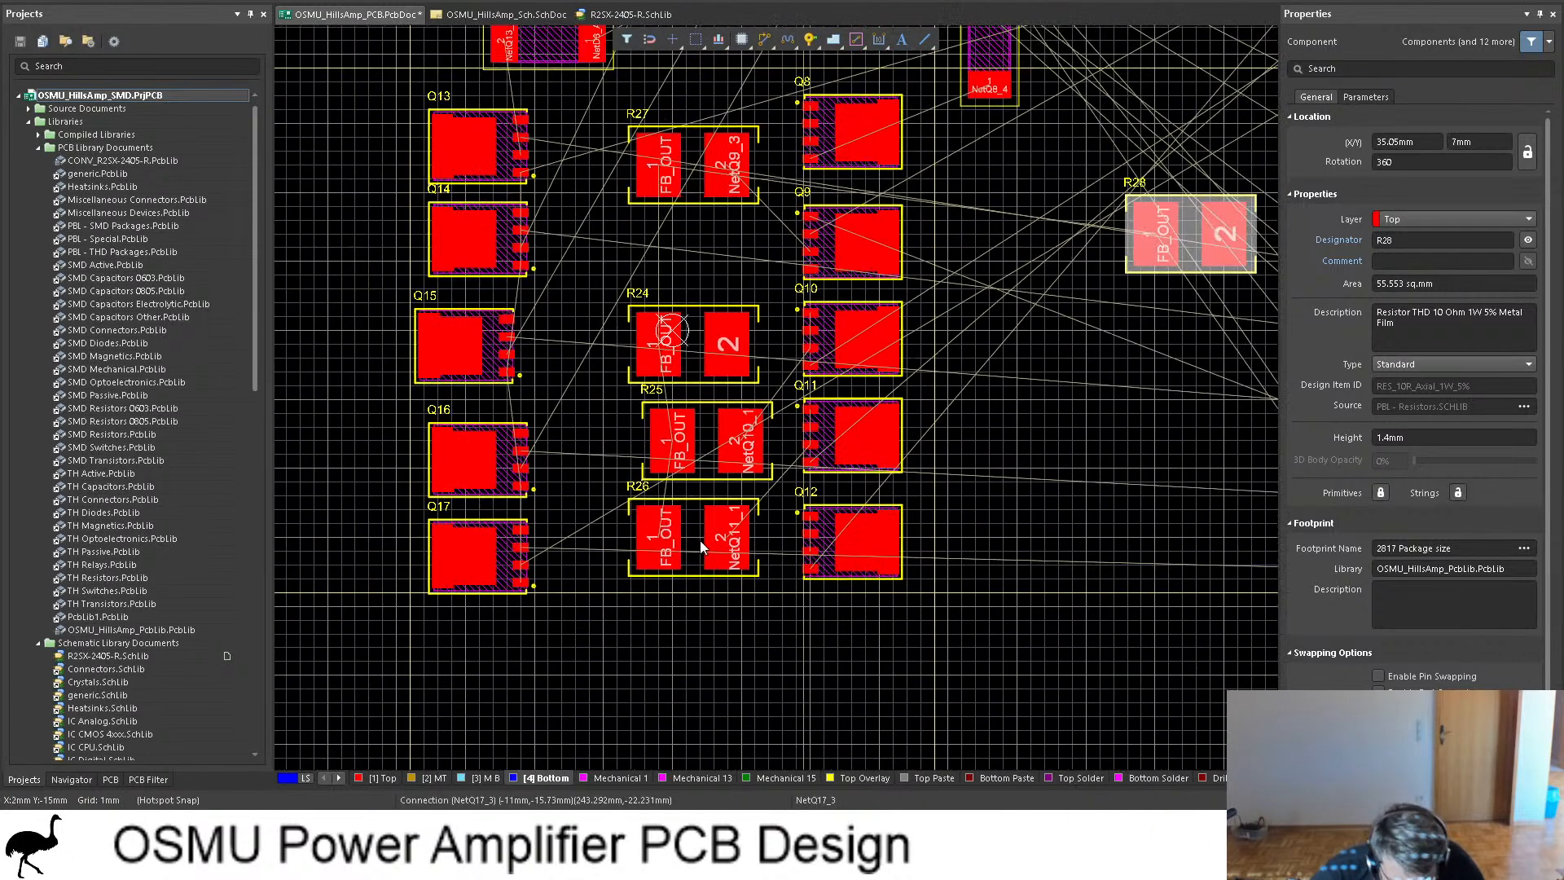
pyautogui.moveTo(697, 534); pyautogui.dragTo(748, 547)
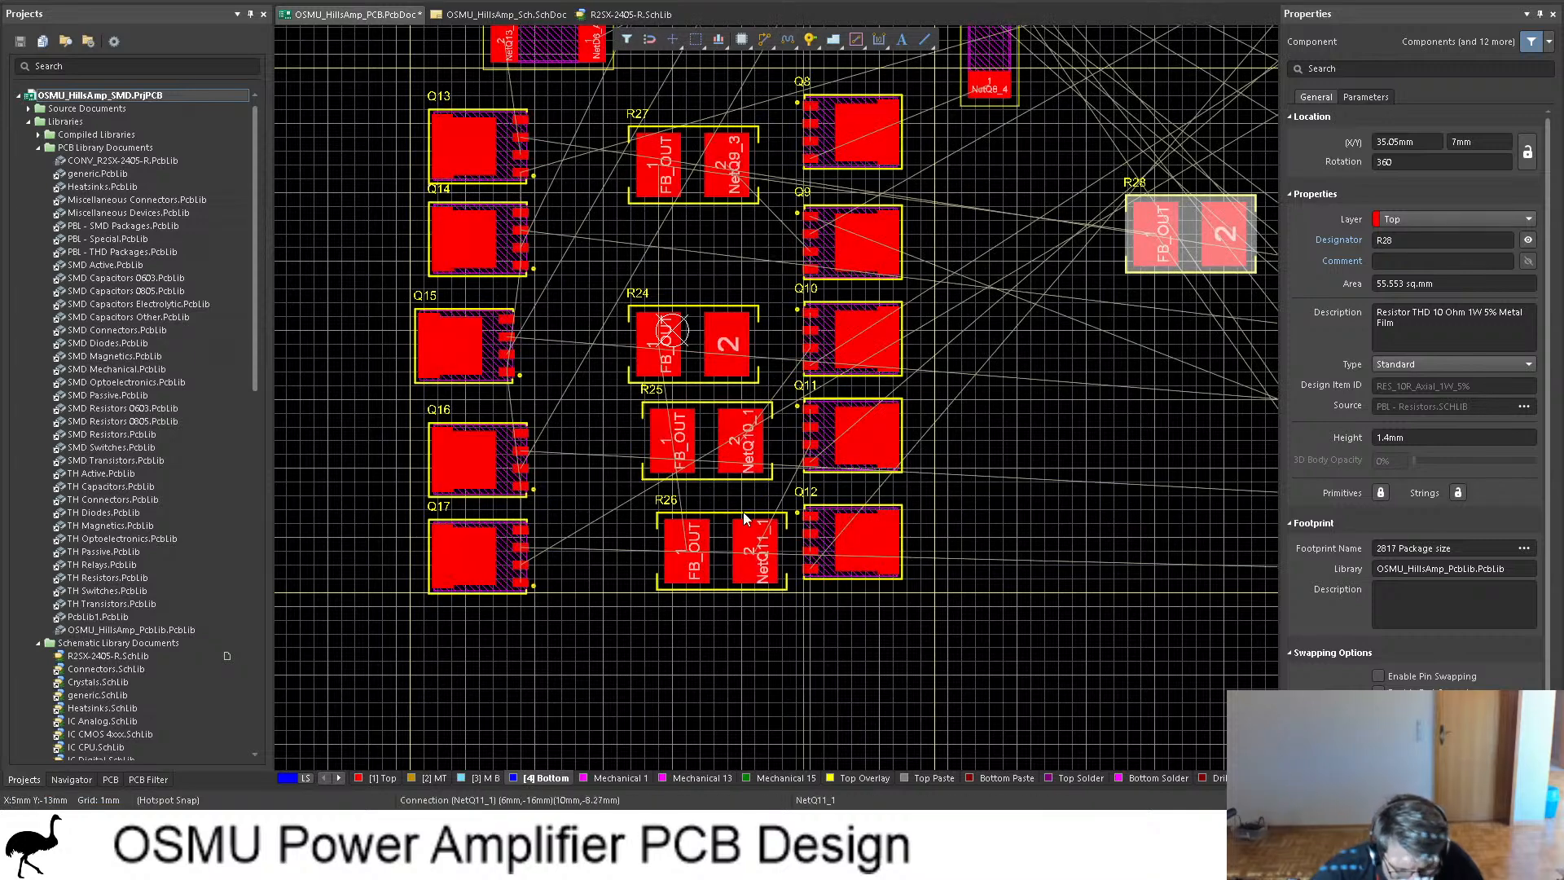
# Step: Compare the placement of R25 and its neighbours with the transistor and emitter resistor pairs in the schematic
pyautogui.click(705, 440)
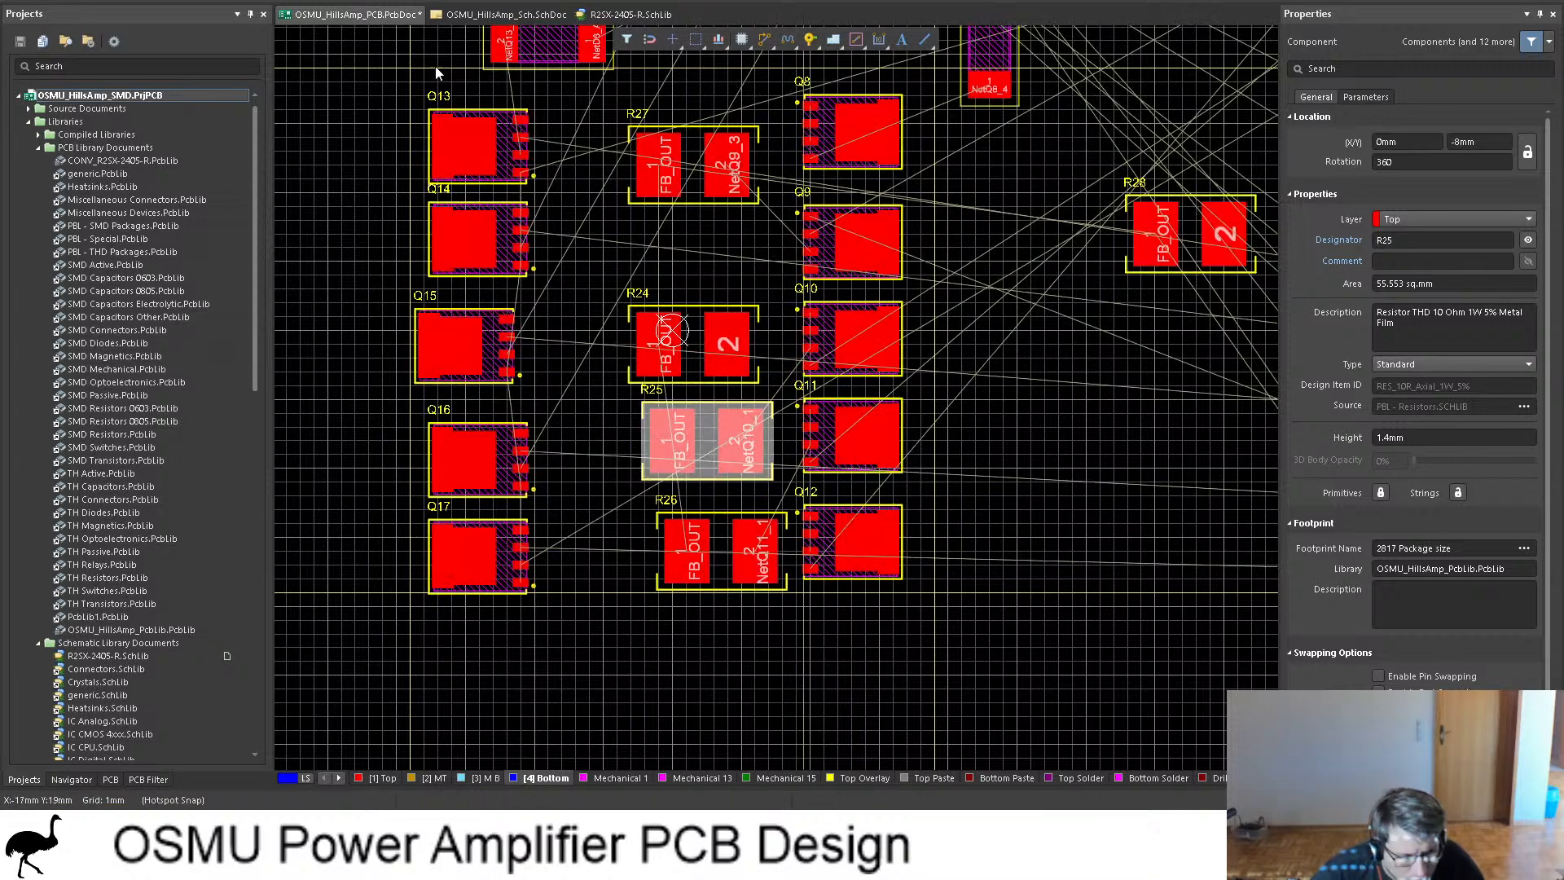
pyautogui.click(497, 14)
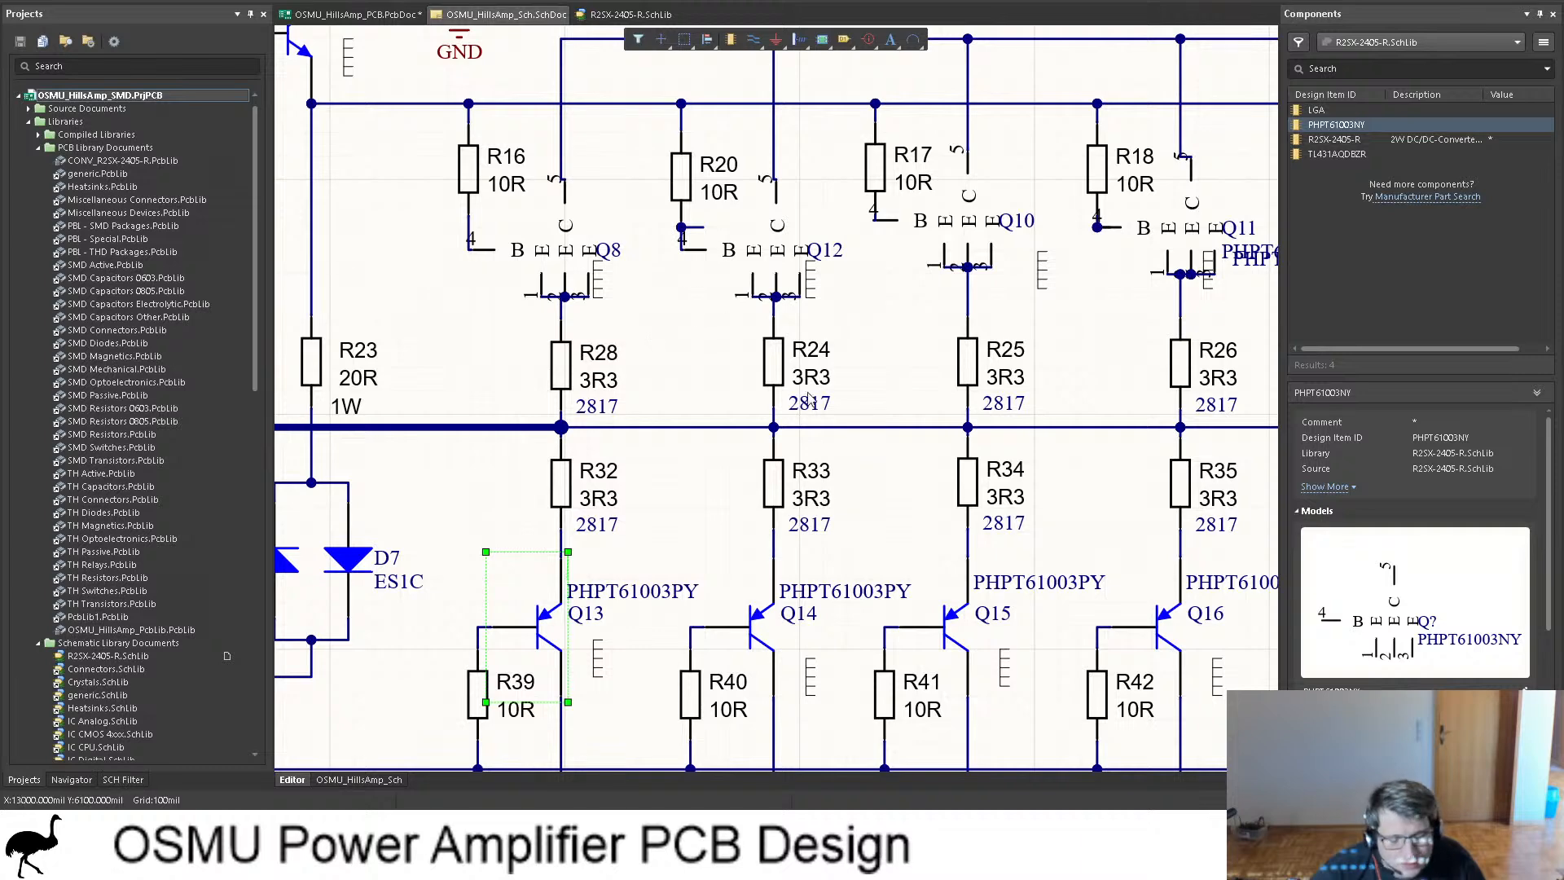
pyautogui.keyDown('ctrl'); pyautogui.scroll(-2, 754, 298); pyautogui.keyUp('ctrl')
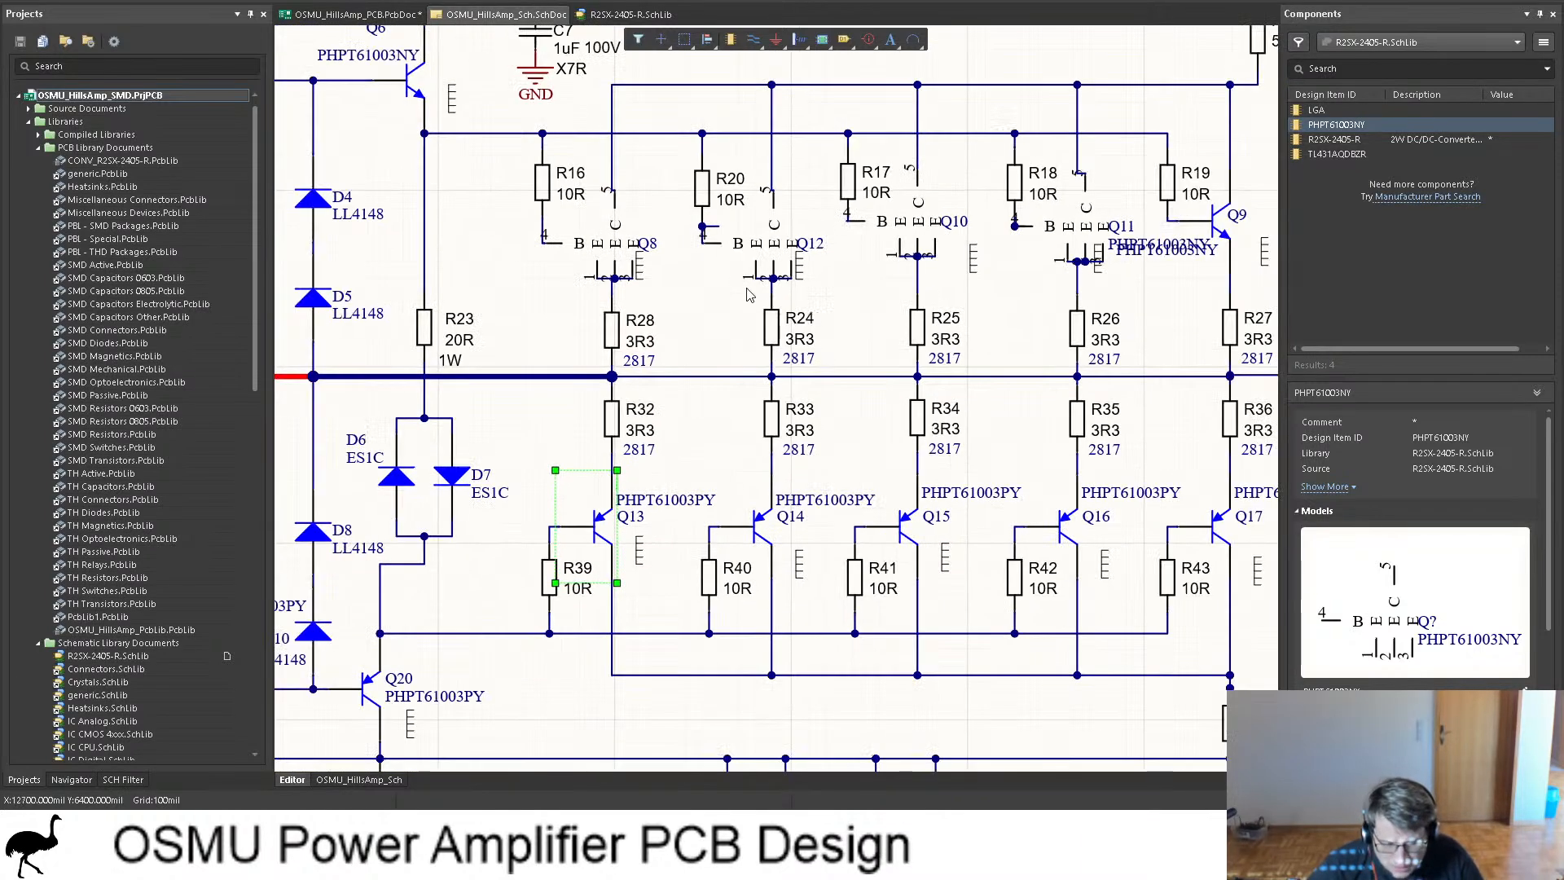
pyautogui.keyDown('shift'); pyautogui.hscroll(3, 915, 273); pyautogui.keyUp('shift')
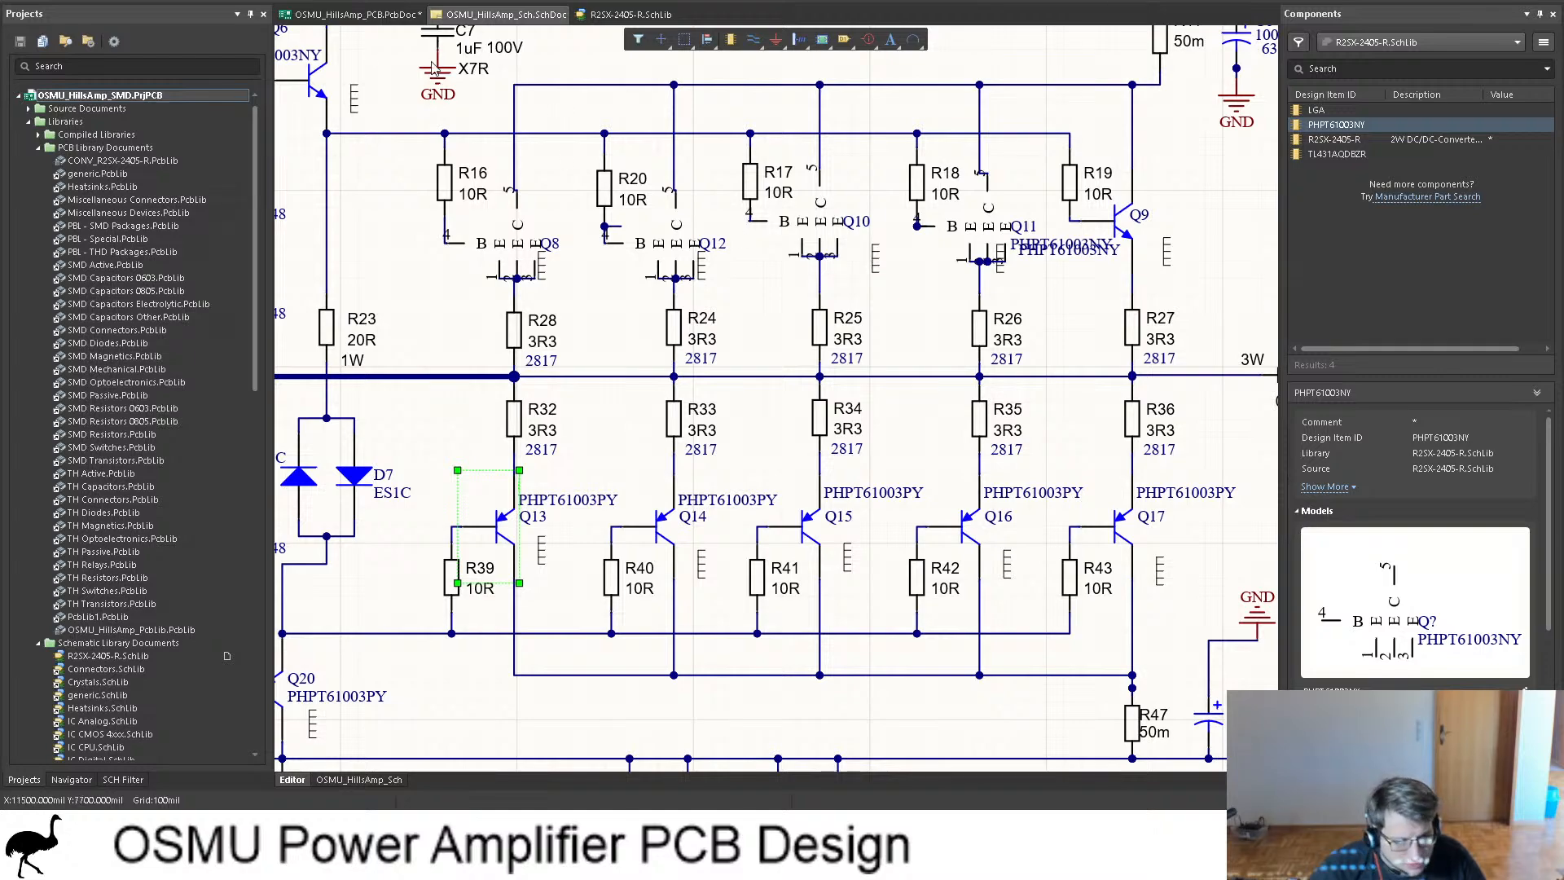
pyautogui.click(351, 14)
# Step: Examine the output-stage layout on the board and the base resistors R16 to R20 and R39 to R43 around it
pyautogui.keyDown('ctrl'); pyautogui.scroll(-2, 986, 359); pyautogui.keyUp('ctrl')
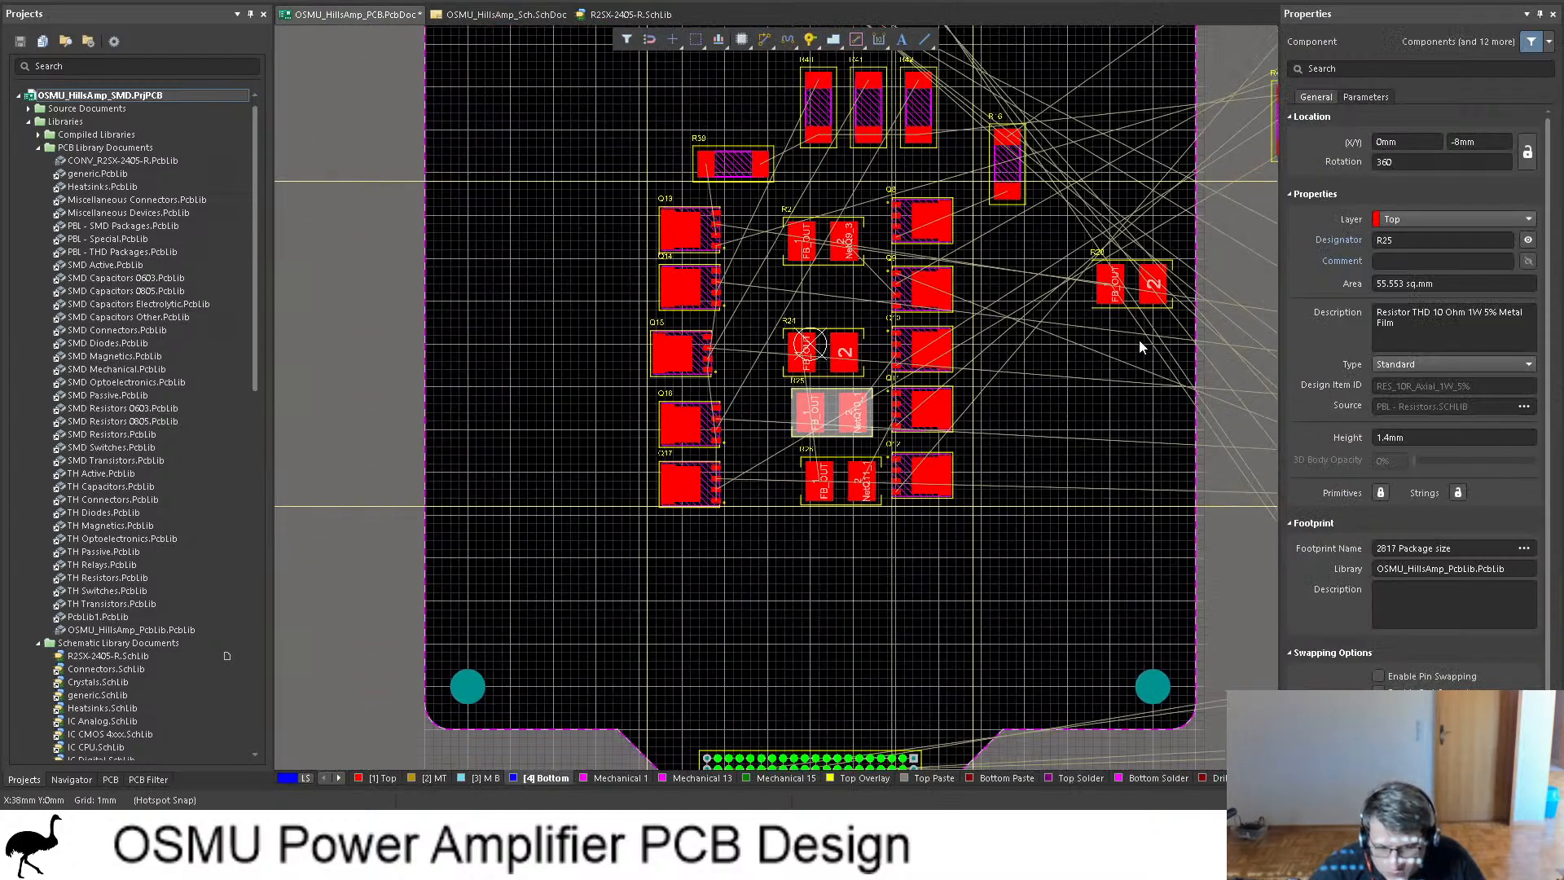
pyautogui.keyDown('ctrl'); pyautogui.scroll(4, 675, 148); pyautogui.keyUp('ctrl')
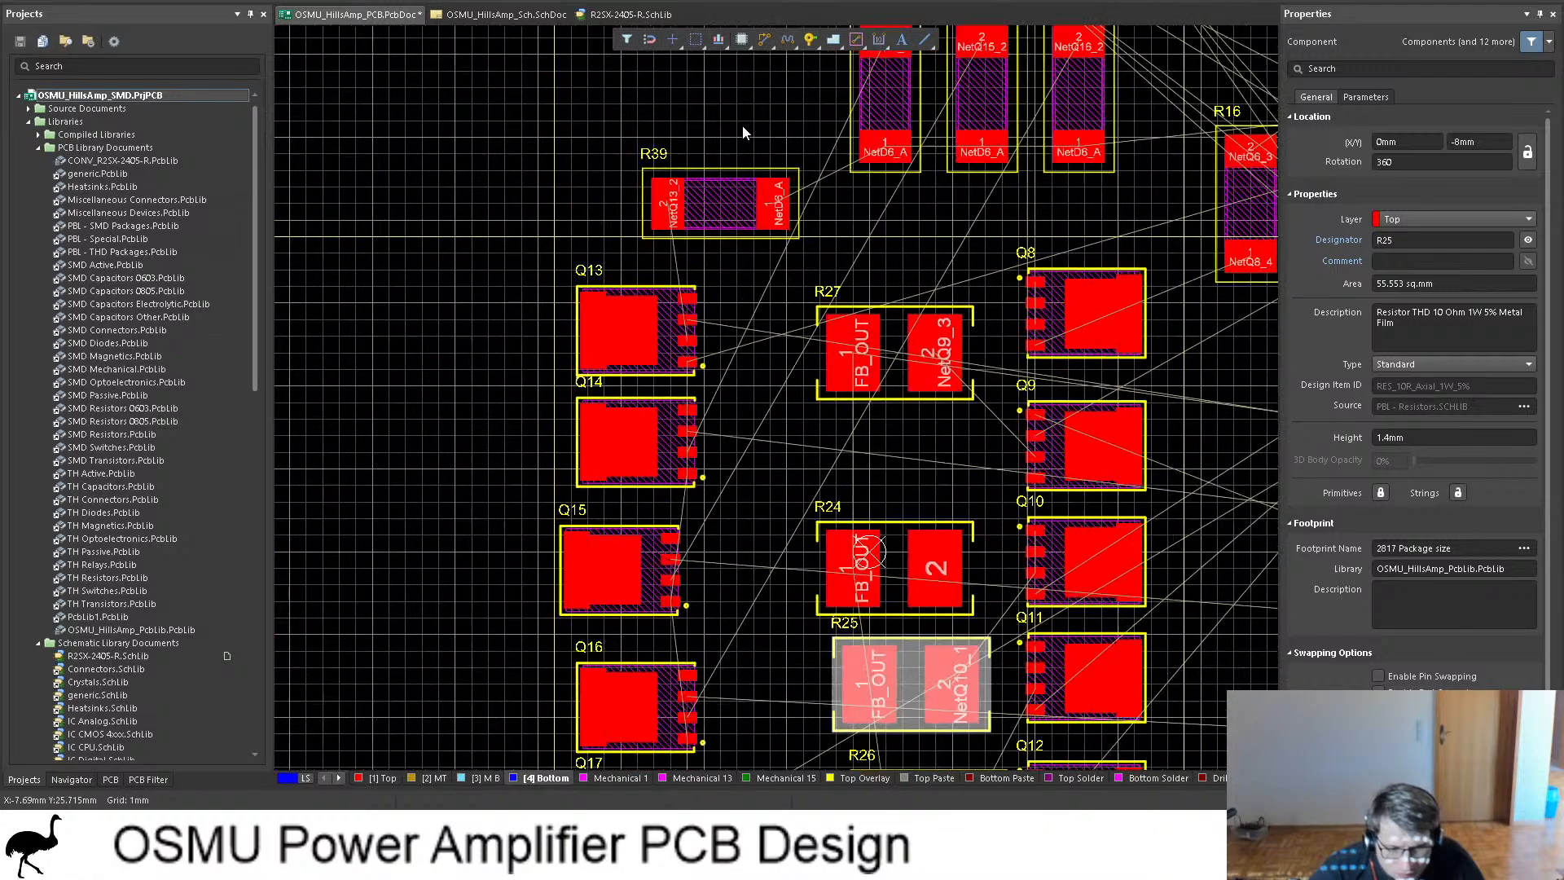
pyautogui.scroll(-5, 887, 178)
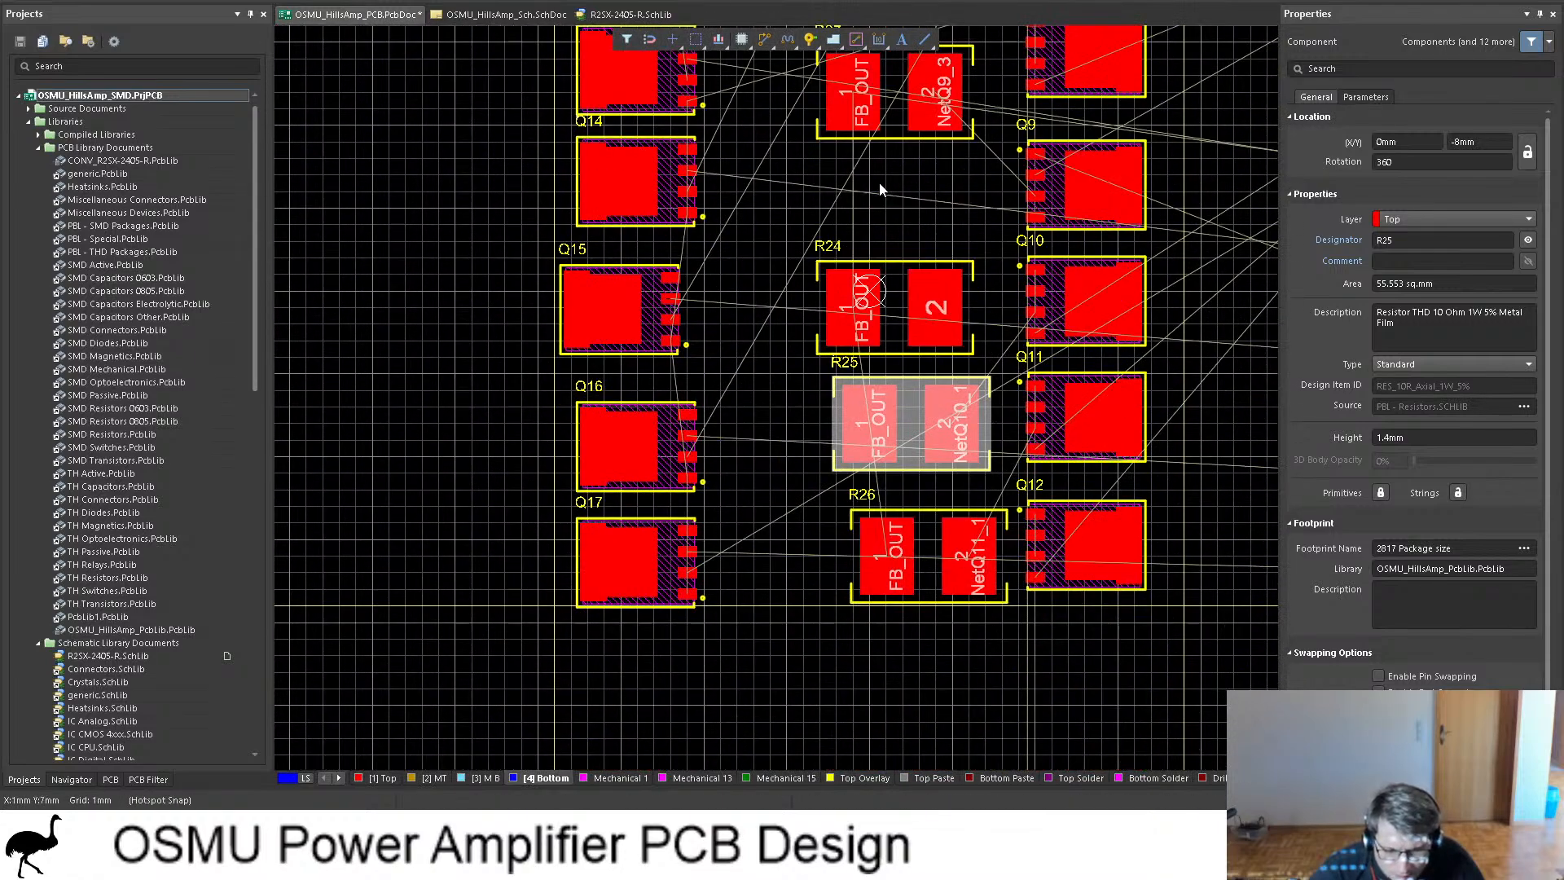
pyautogui.keyDown('ctrl'); pyautogui.scroll(-2, 878, 183); pyautogui.keyUp('ctrl')
pyautogui.hscroll(5, 1084, 171)
pyautogui.scroll(5, 1028, 184)
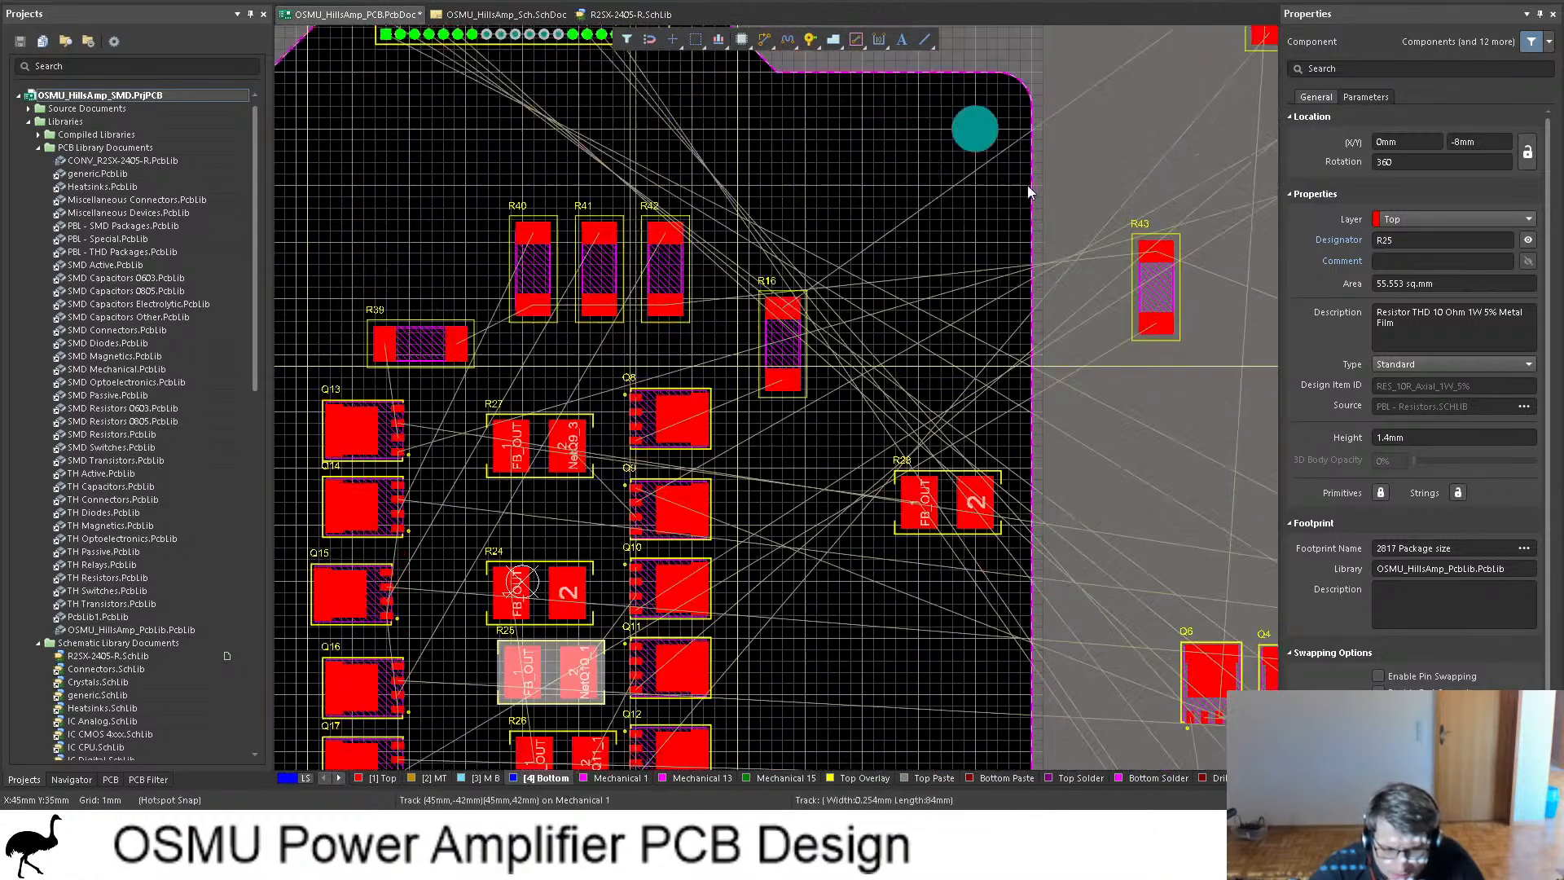
pyautogui.hscroll(5, 1036, 187)
pyautogui.scroll(3, 1035, 190)
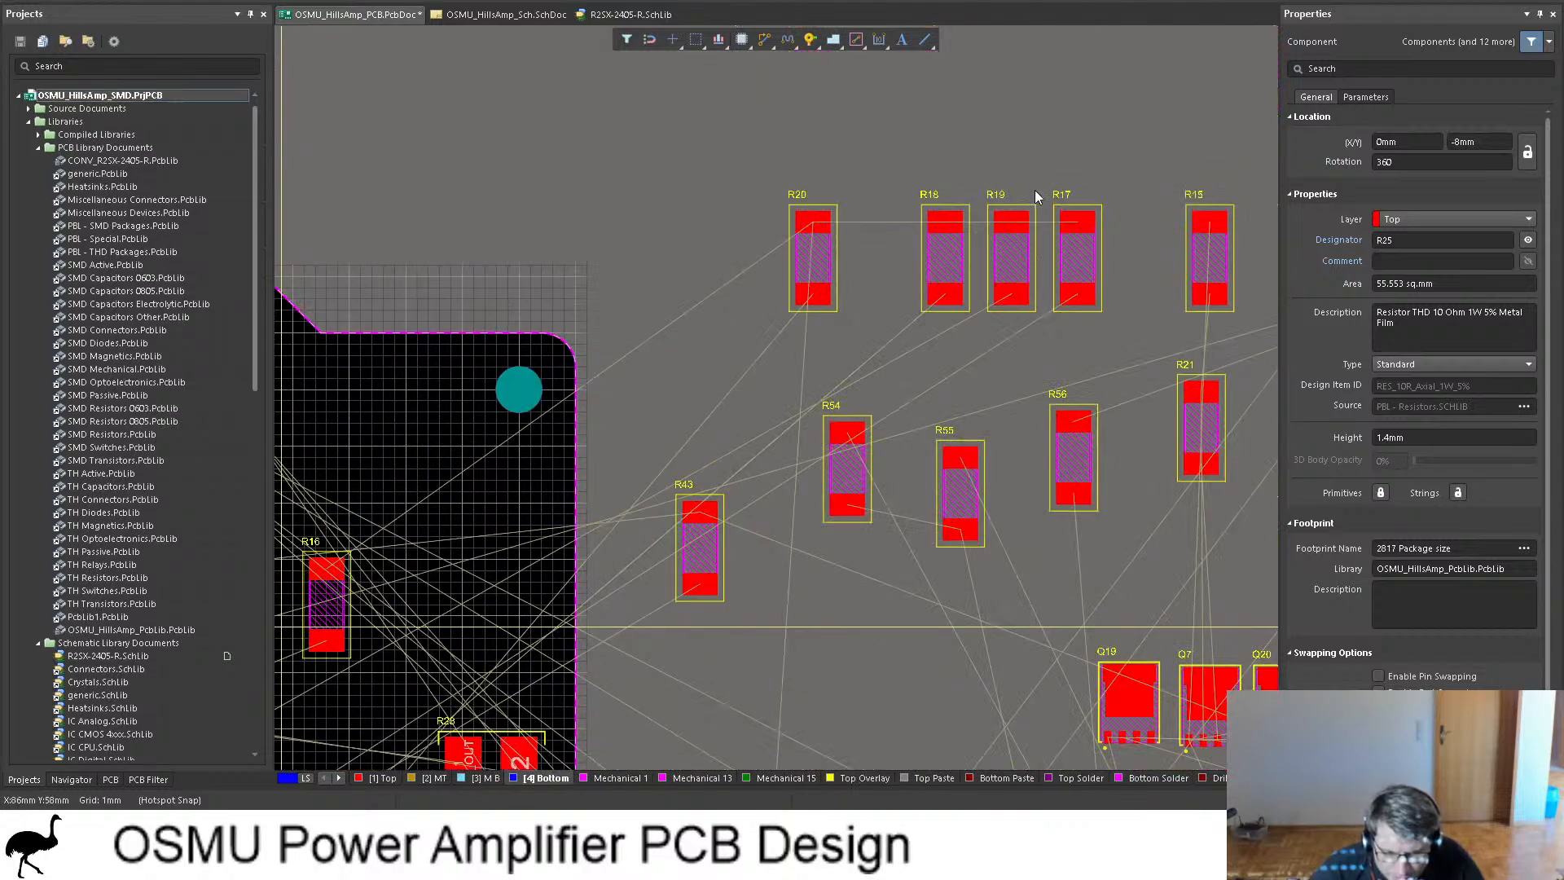
pyautogui.hscroll(-6, 1029, 193)
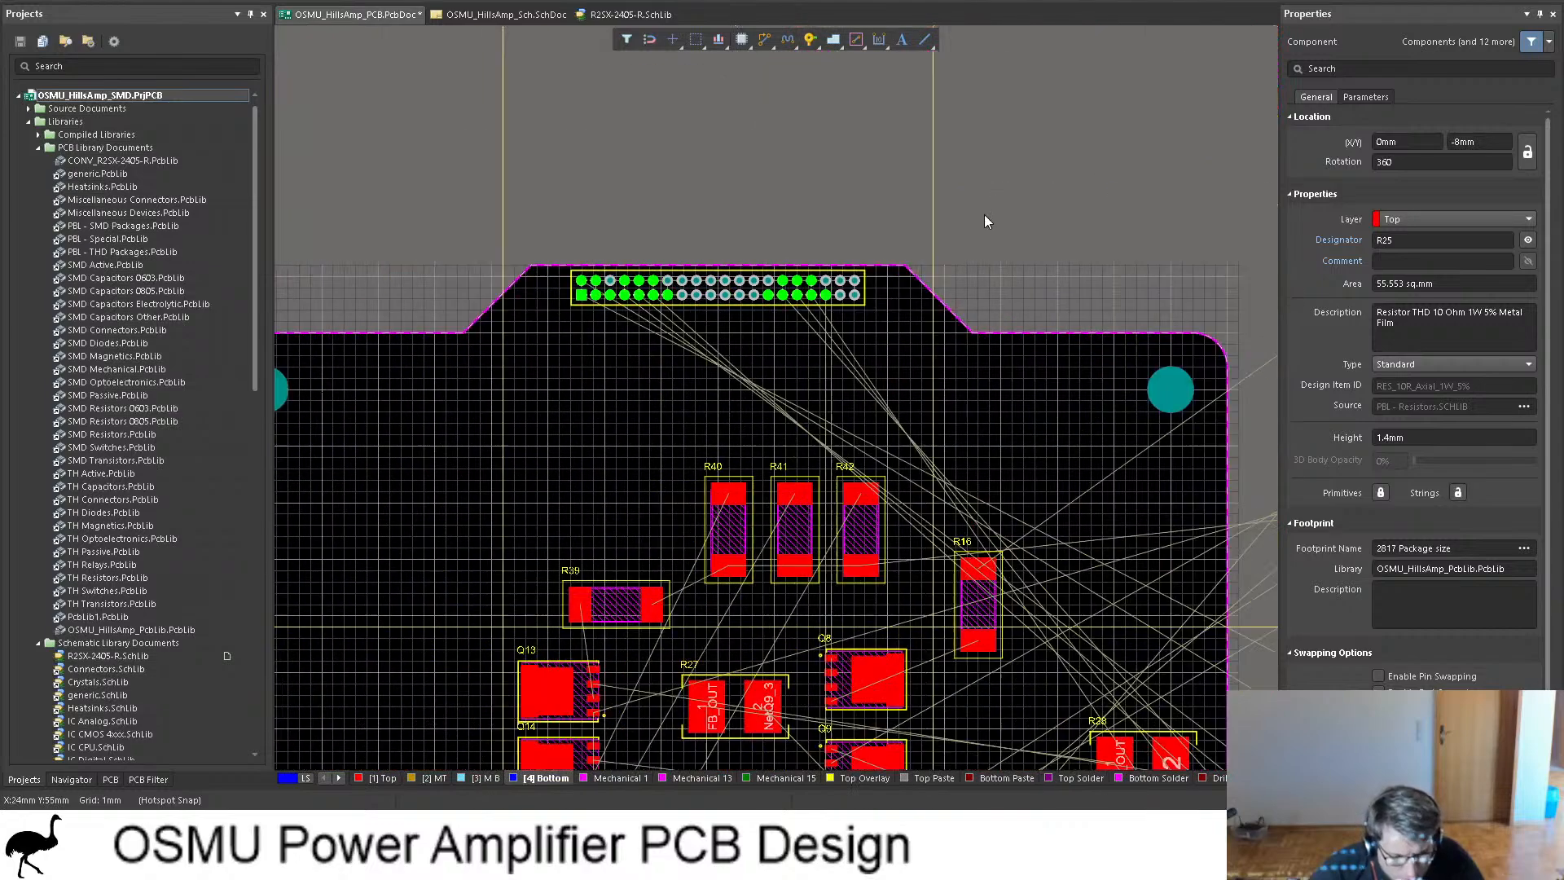
pyautogui.keyDown('ctrl'); pyautogui.scroll(2, 839, 421); pyautogui.keyUp('ctrl')
pyautogui.scroll(-5, 839, 418)
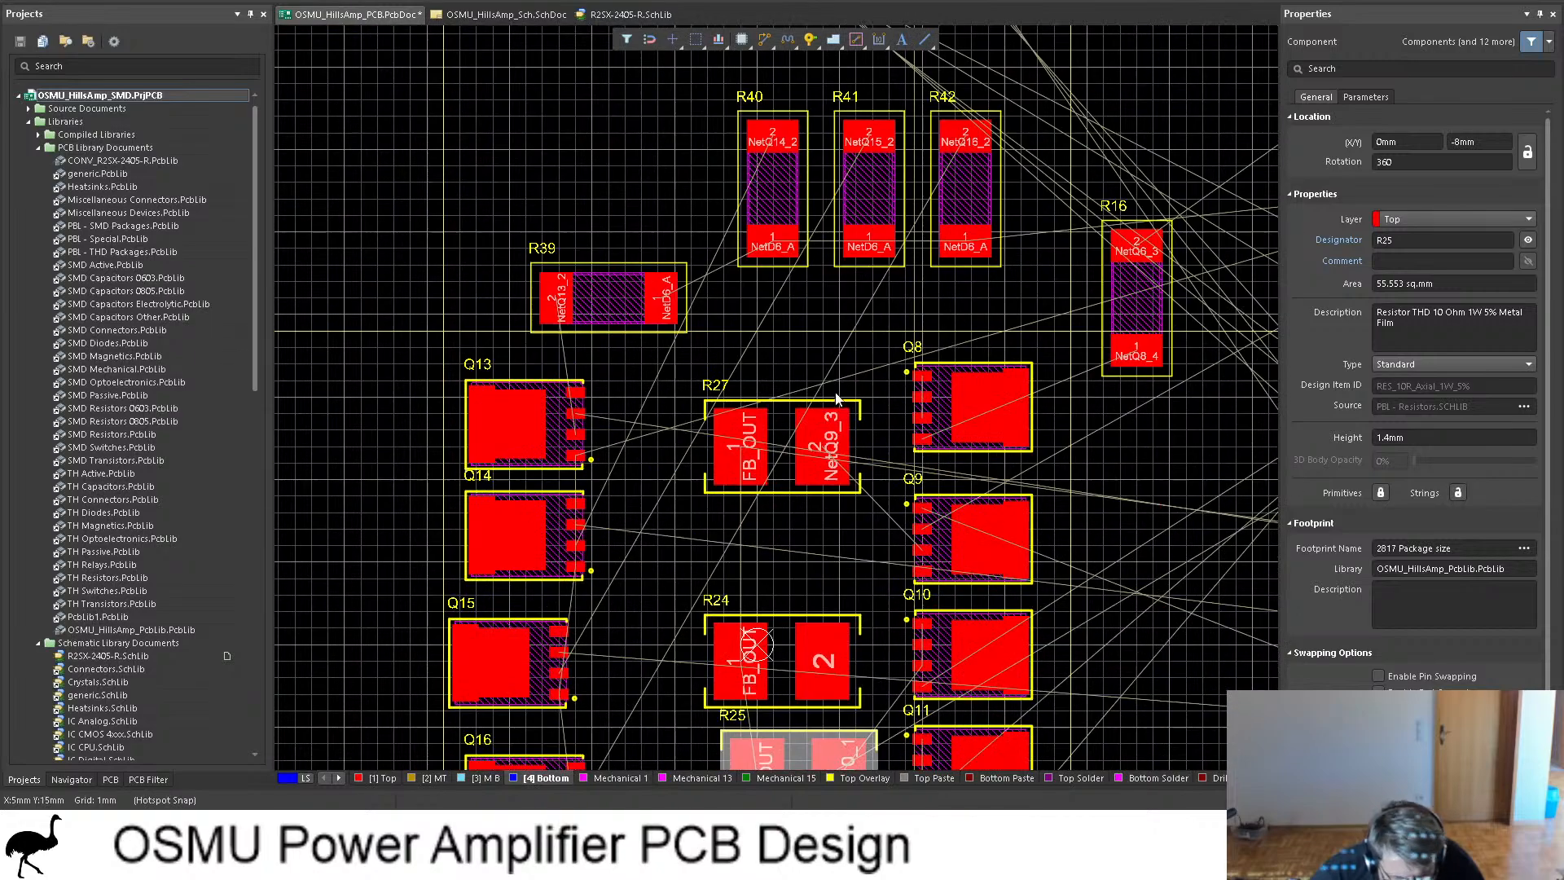
pyautogui.scroll(-4, 860, 360)
pyautogui.keyDown('ctrl'); pyautogui.scroll(-2, 865, 346); pyautogui.keyUp('ctrl')
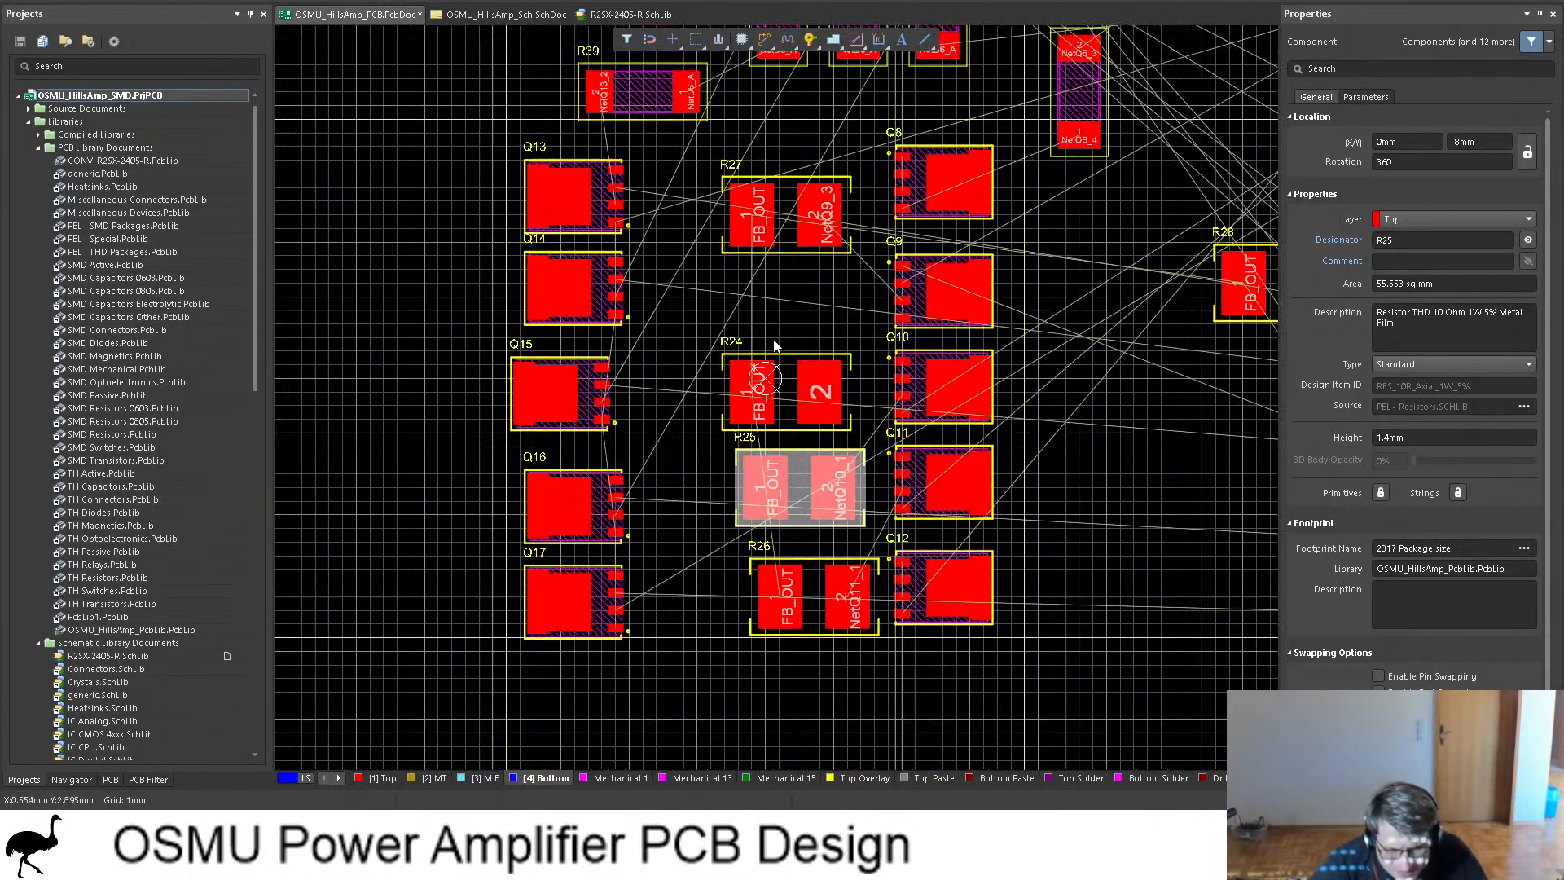
pyautogui.keyDown('shift'); pyautogui.hscroll(3, 1048, 262); pyautogui.keyUp('shift')
pyautogui.scroll(3, 935, 235)
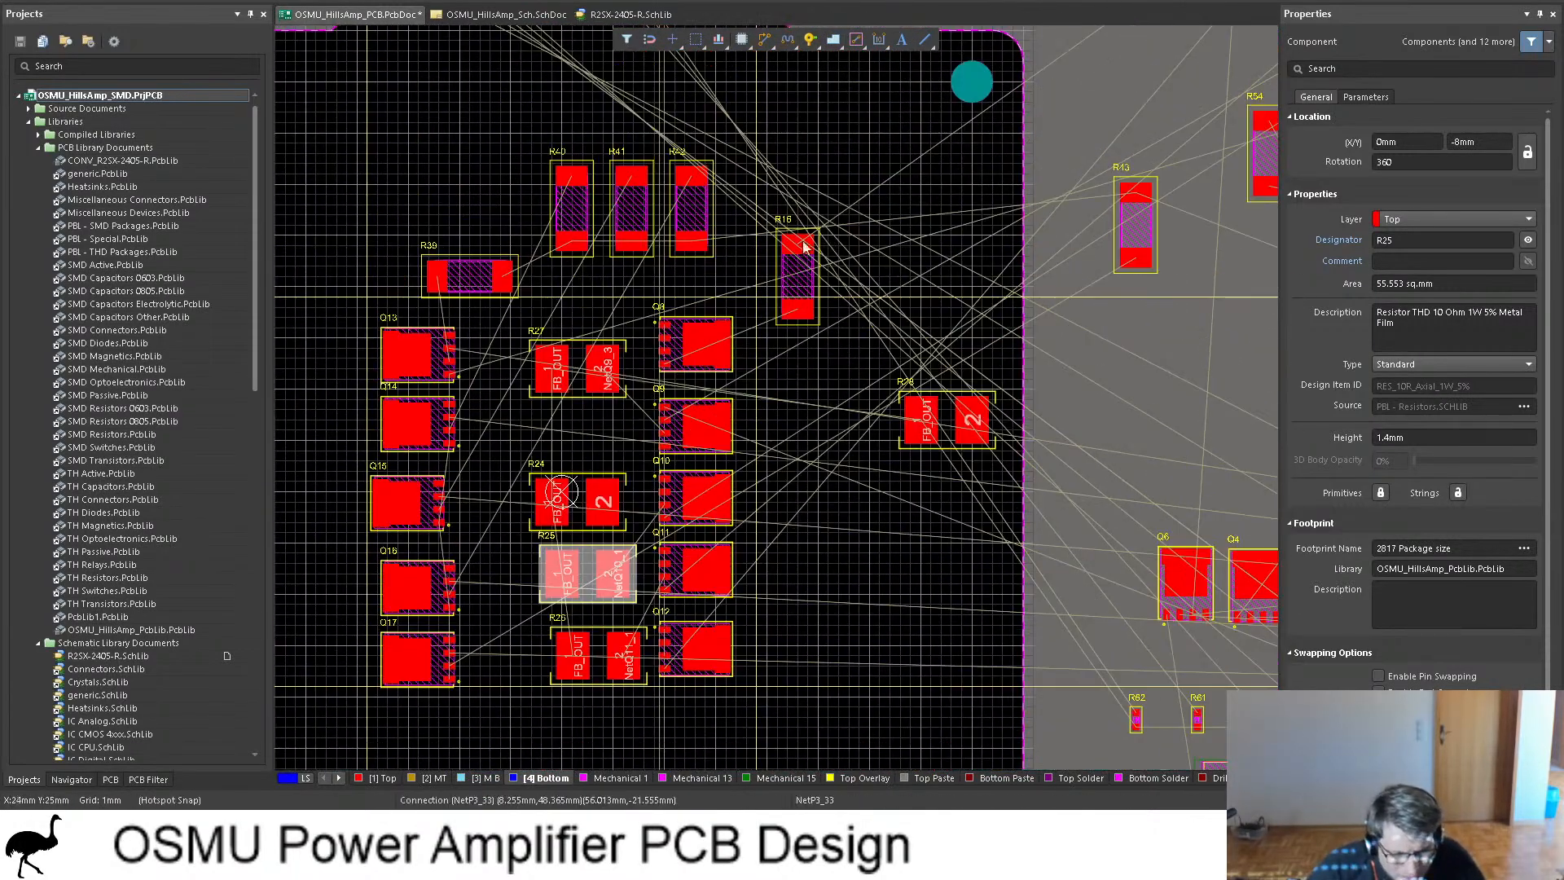
pyautogui.keyDown('ctrl'); pyautogui.scroll(2, 558, 152); pyautogui.keyUp('ctrl')
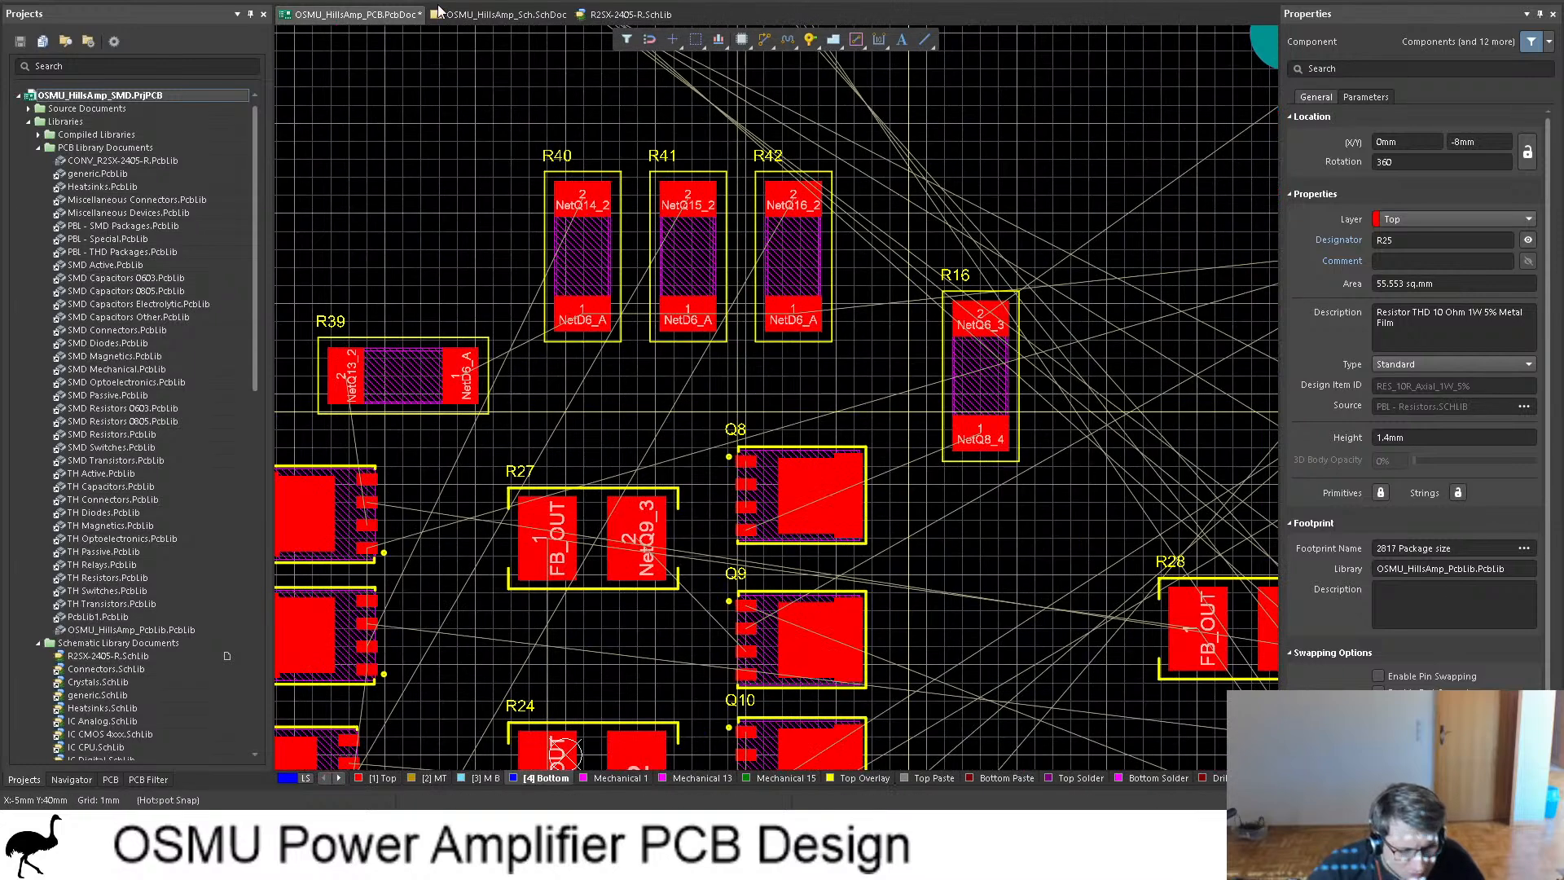
# Step: Check the emitter resistors of Q13 to Q17 in the schematic and look for R32 to R36 among the unplaced PCB parts
pyautogui.click(444, 13)
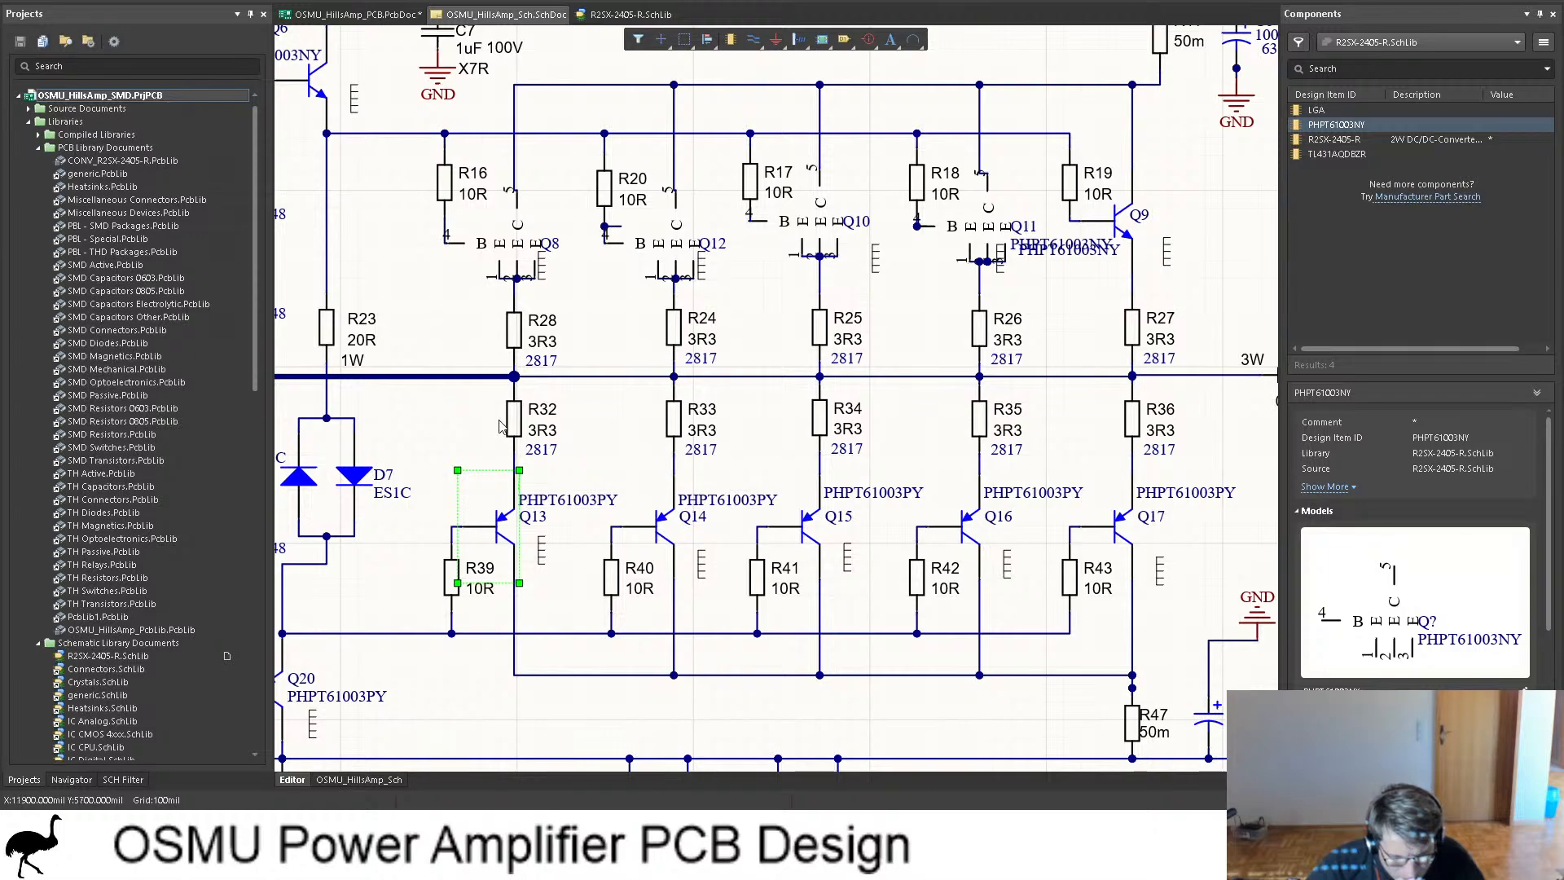
pyautogui.click(354, 14)
pyautogui.keyDown('ctrl'); pyautogui.scroll(-4, 882, 218); pyautogui.keyUp('ctrl')
pyautogui.keyDown('shift'); pyautogui.scroll(-5, 1096, 197); pyautogui.keyUp('shift')
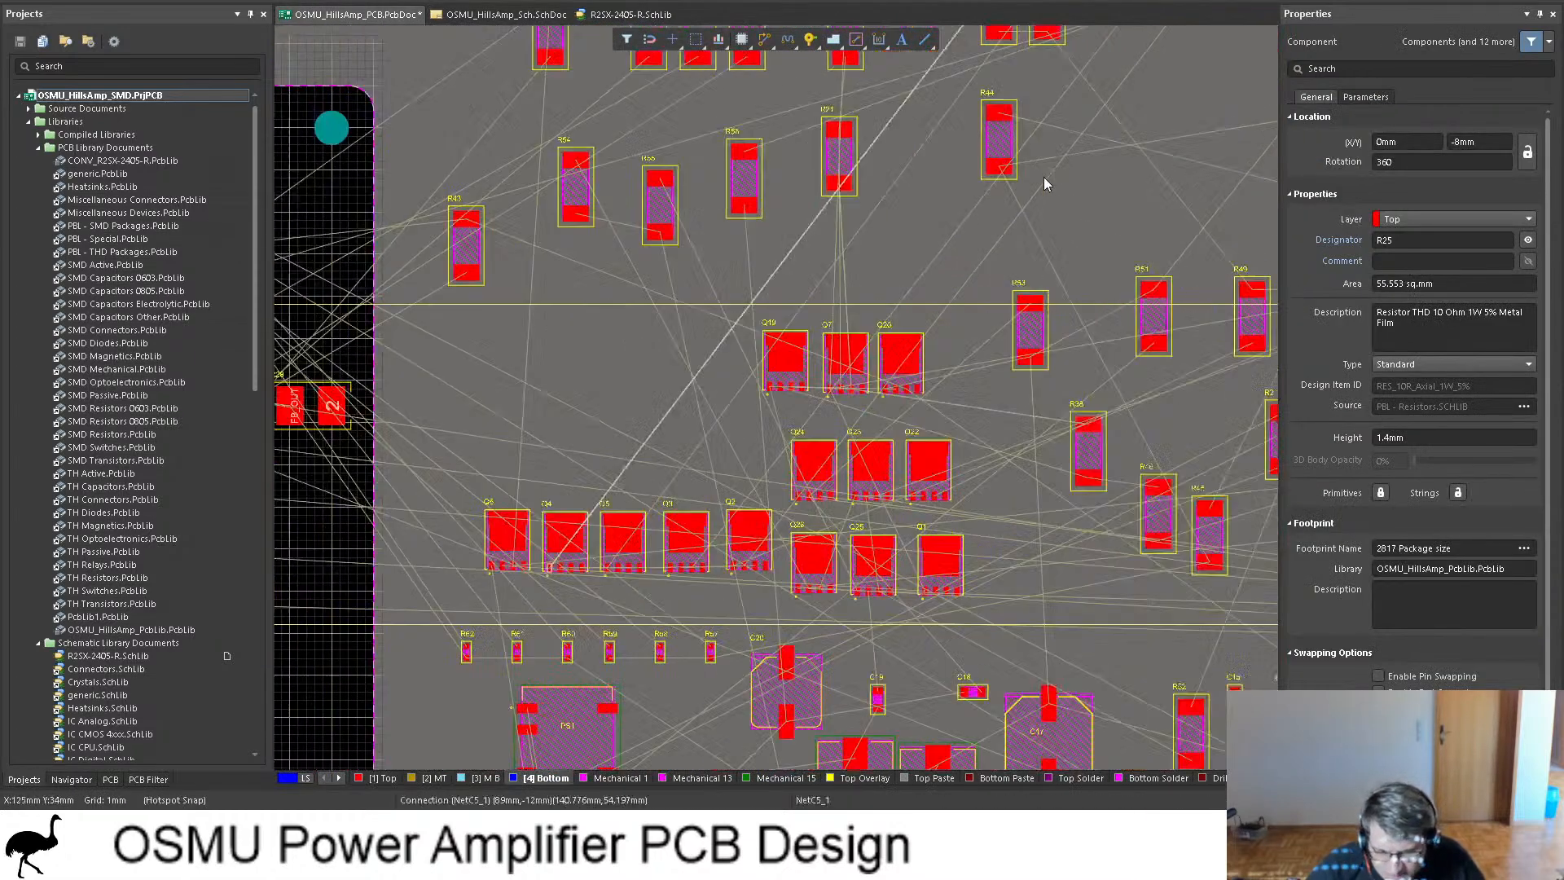
pyautogui.scroll(2, 663, 312)
pyautogui.keyDown('ctrl'); pyautogui.scroll(3, 487, 288); pyautogui.keyUp('ctrl')
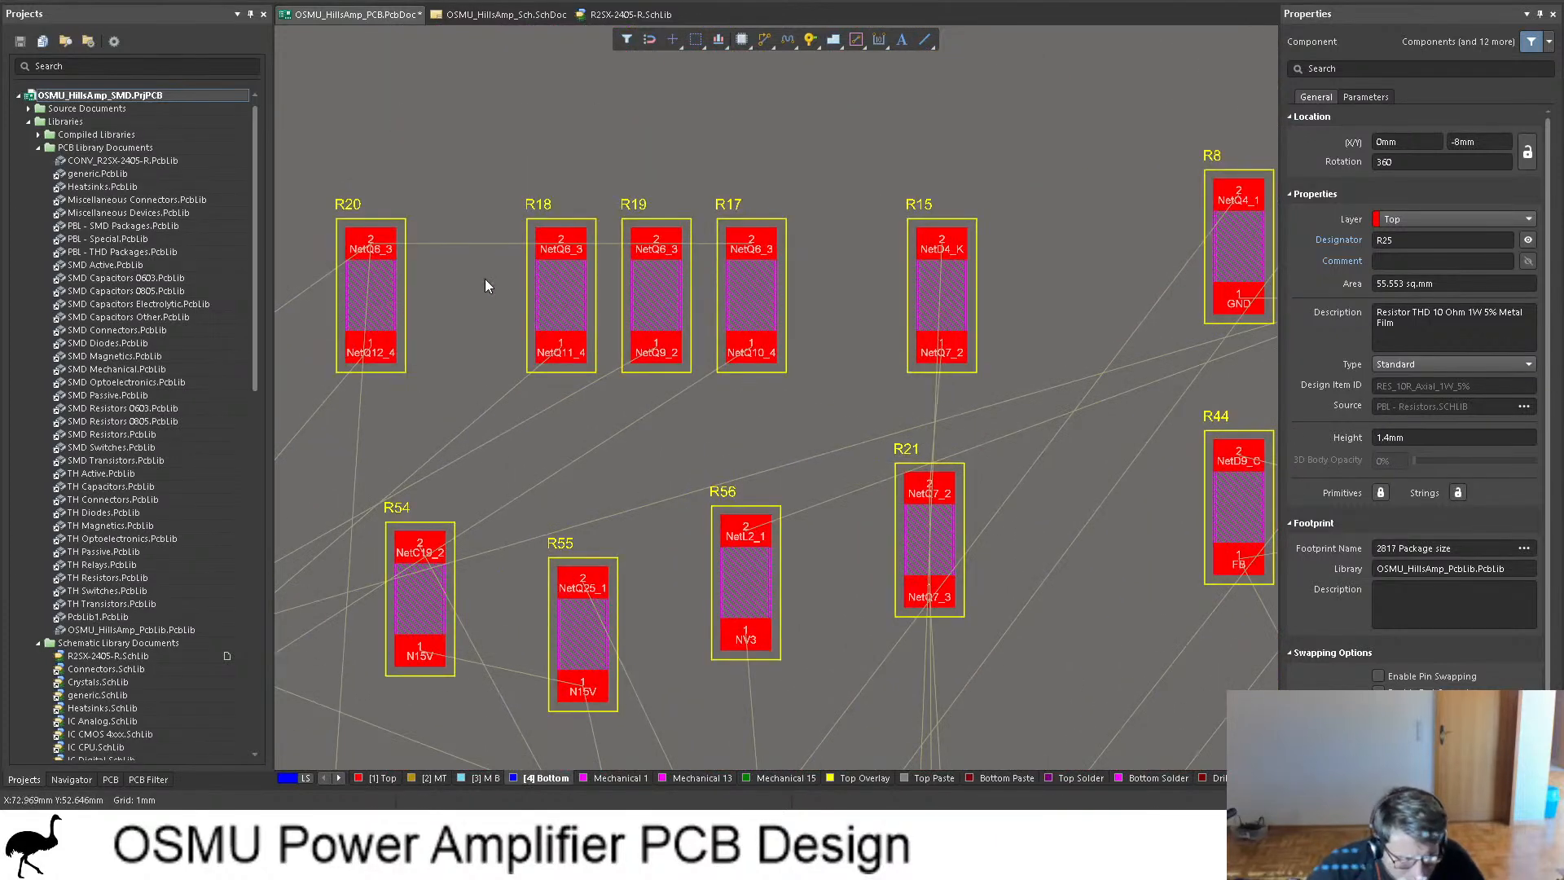
pyautogui.keyDown('ctrl'); pyautogui.scroll(-1, 569, 252); pyautogui.keyUp('ctrl')
pyautogui.keyDown('shift'); pyautogui.scroll(-4, 1067, 204); pyautogui.keyUp('shift')
pyautogui.keyDown('shift'); pyautogui.scroll(-3, 917, 213); pyautogui.keyUp('shift')
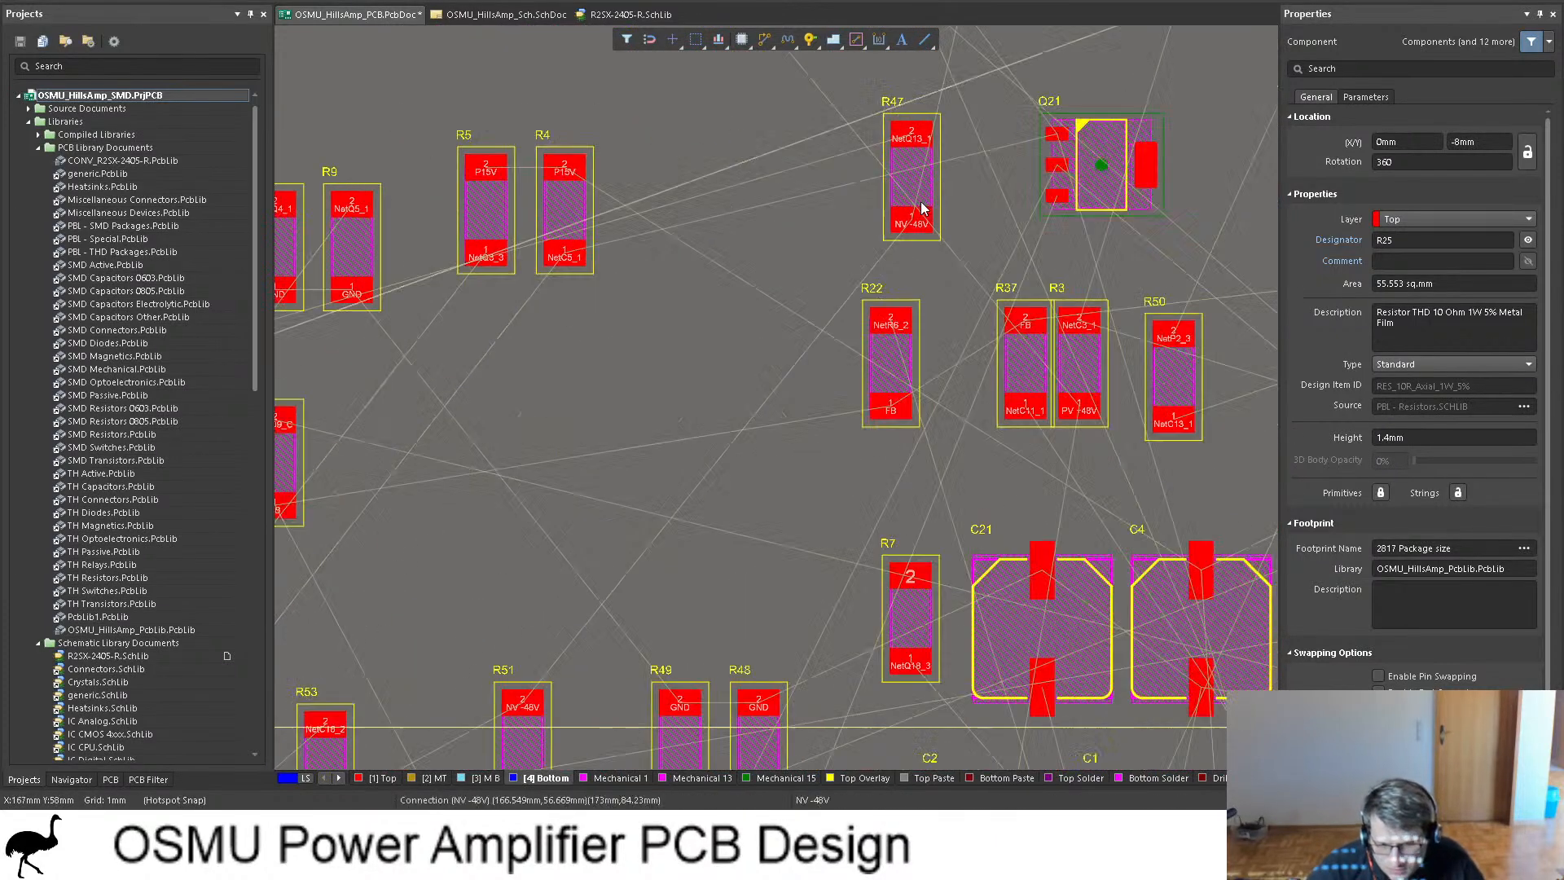
pyautogui.keyDown('shift'); pyautogui.scroll(-1, 868, 234); pyautogui.keyUp('shift')
pyautogui.keyDown('shift'); pyautogui.scroll(-2, 867, 232); pyautogui.keyUp('shift')
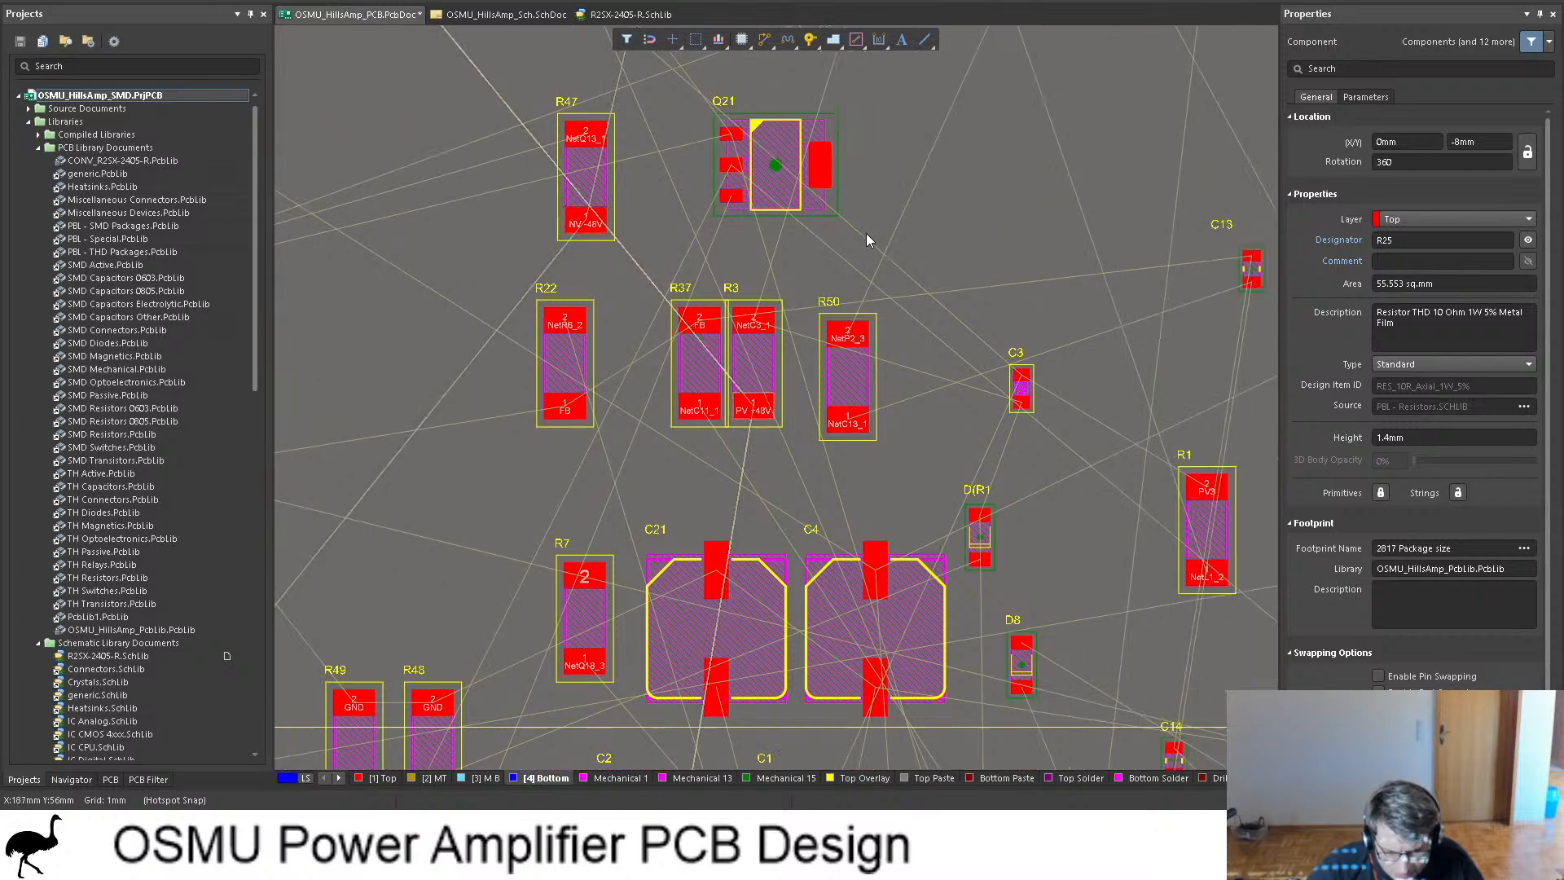
pyautogui.keyDown('ctrl'); pyautogui.scroll(-1, 847, 261); pyautogui.keyUp('ctrl')
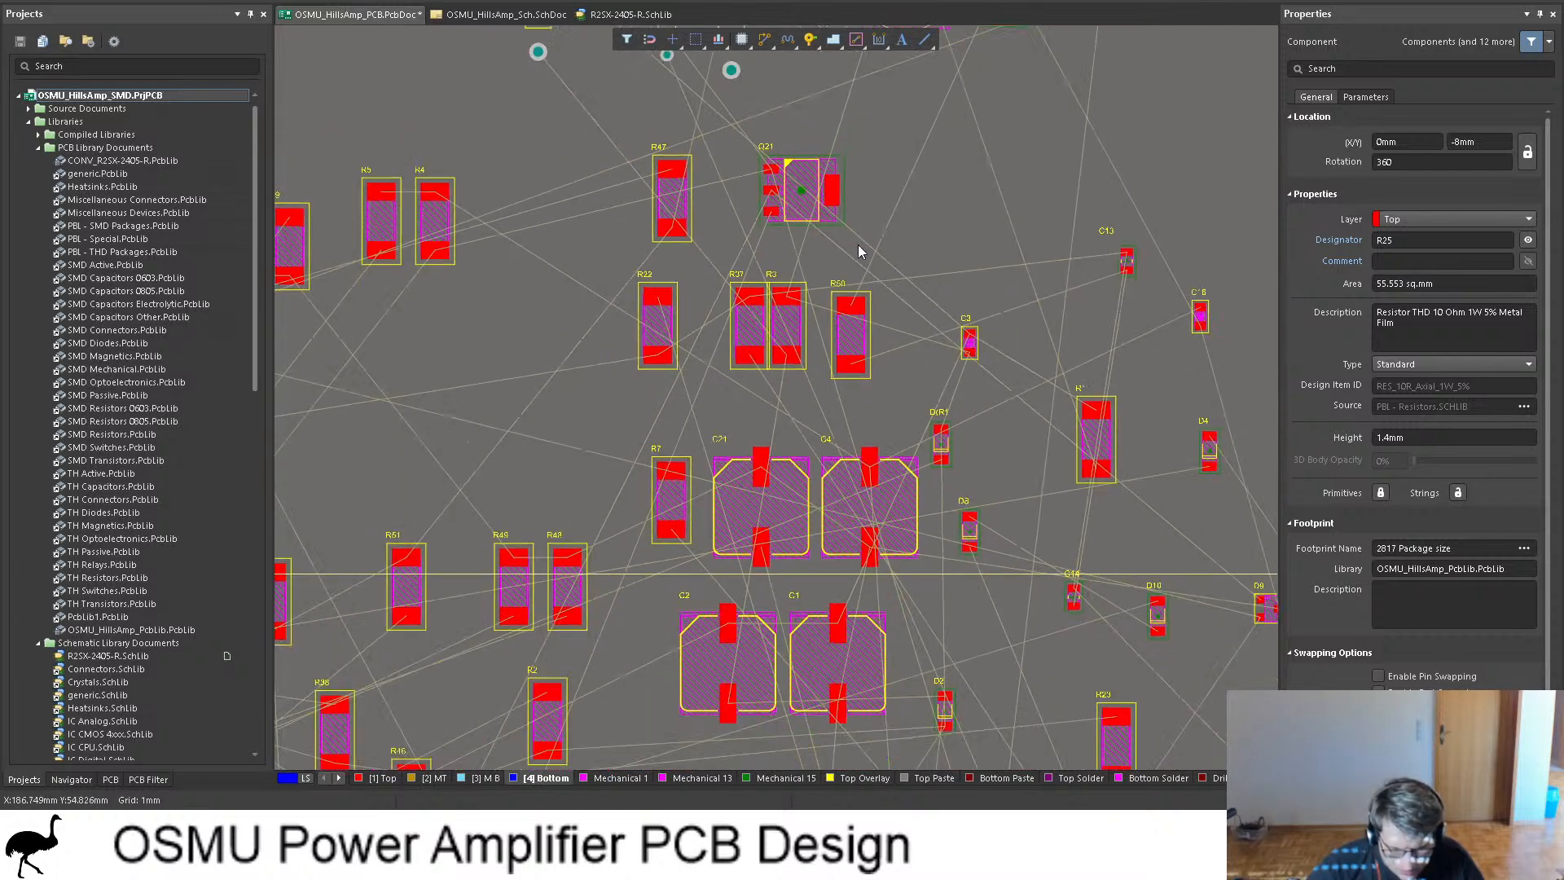
pyautogui.scroll(-5, 988, 196)
pyautogui.keyDown('shift'); pyautogui.scroll(-1, 1014, 195); pyautogui.keyUp('shift')
pyautogui.keyDown('shift'); pyautogui.scroll(-1, 1014, 195); pyautogui.keyUp('shift')
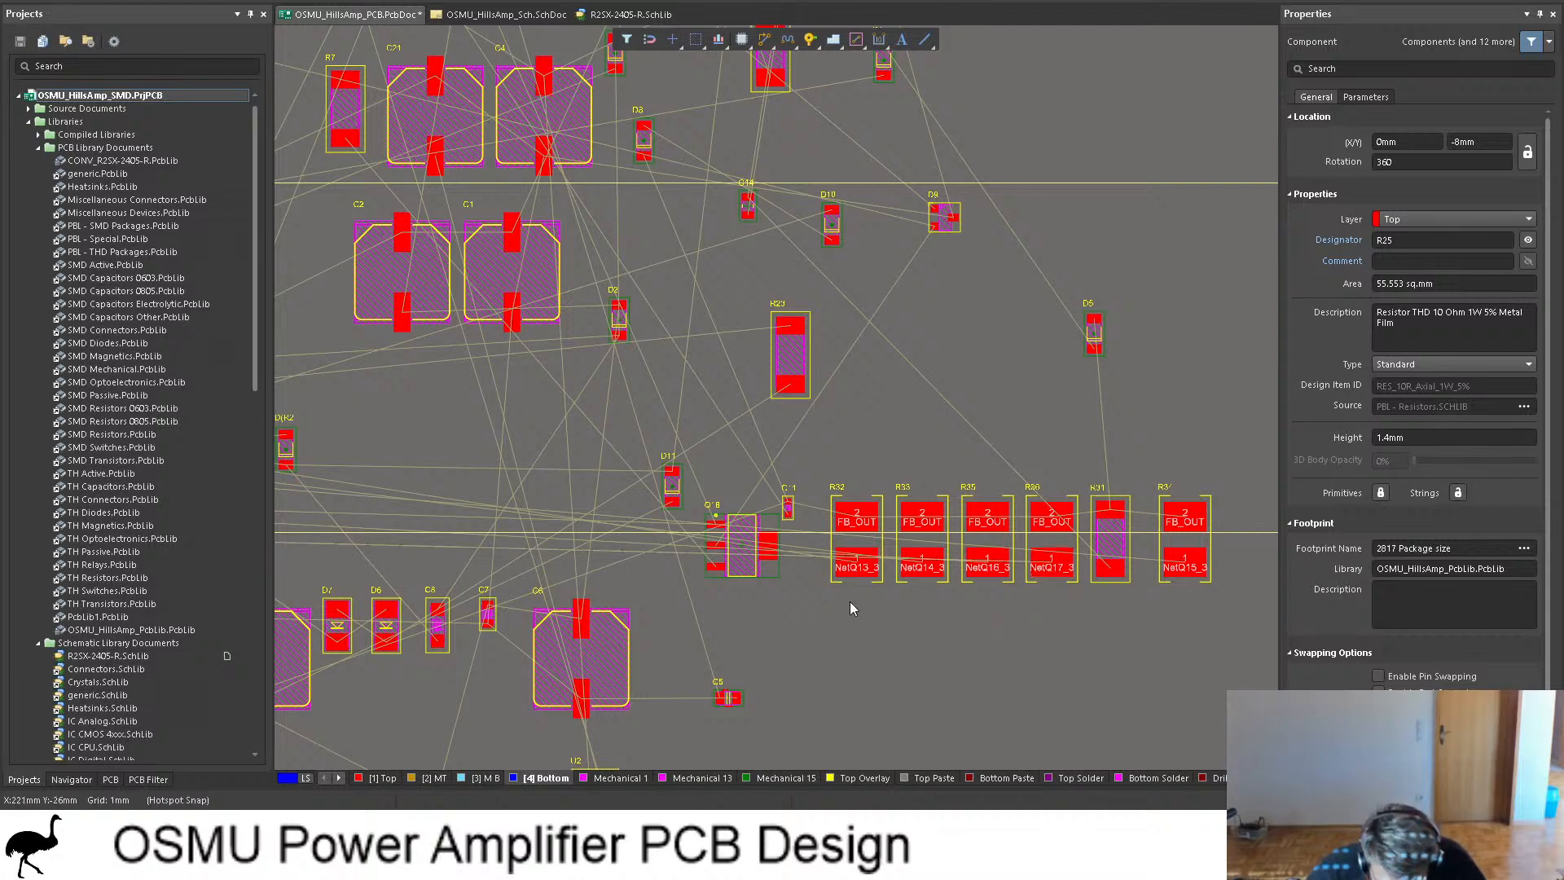
# Step: Select R32 to R36 without R31 and move them together onto the board below the transistor columns, at Y -30.231 mm
pyautogui.keyDown('ctrl'); pyautogui.scroll(-2, 867, 604); pyautogui.keyUp('ctrl')
pyautogui.keyDown('ctrl'); pyautogui.scroll(3, 969, 614); pyautogui.keyUp('ctrl')
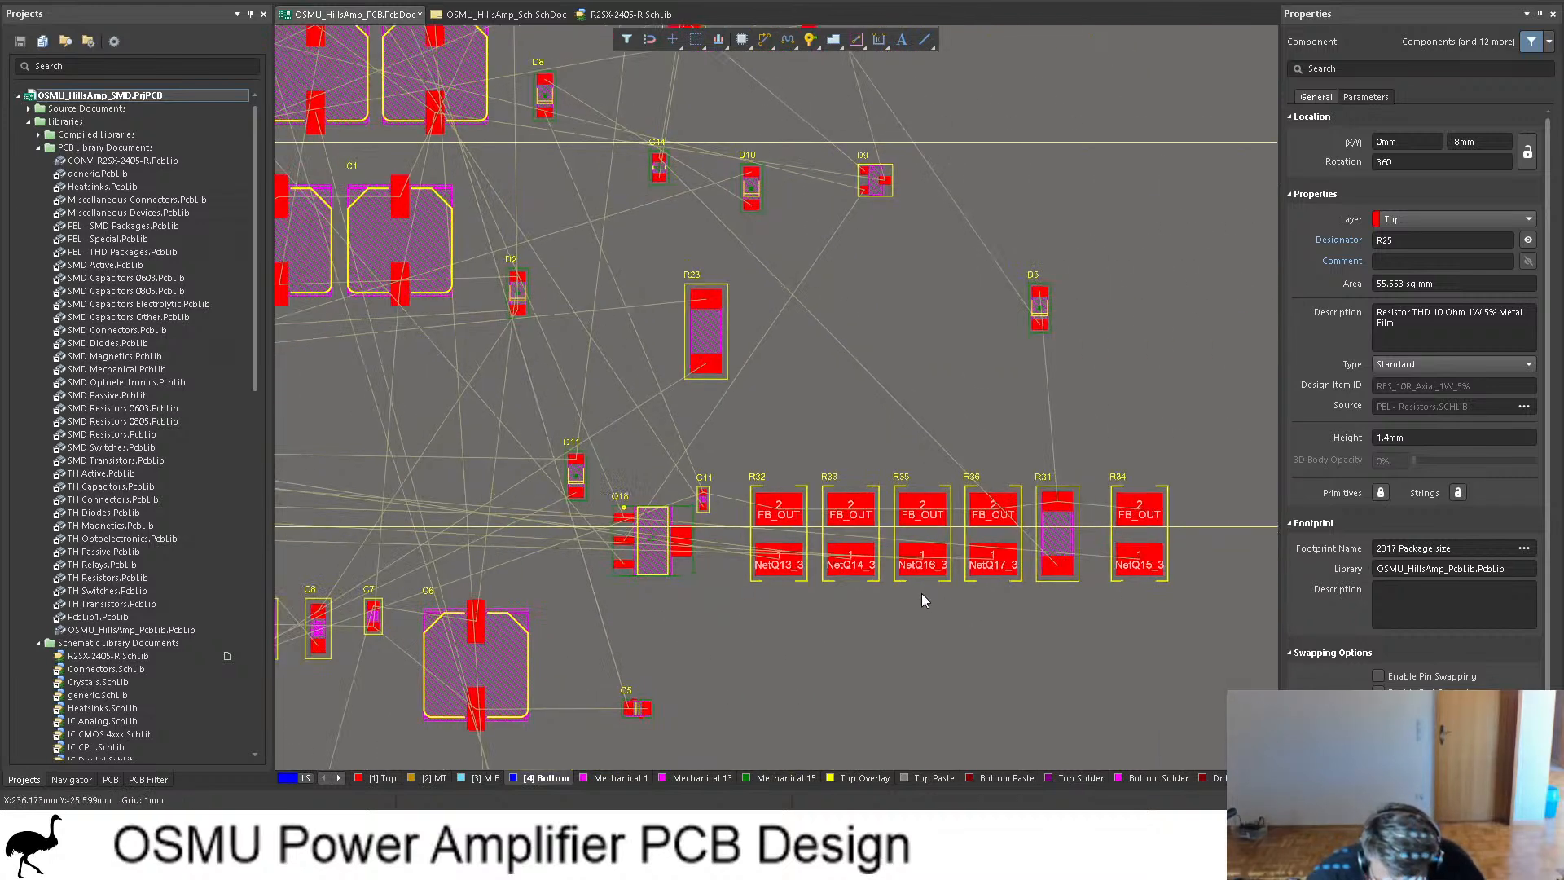
pyautogui.keyDown('ctrl'); pyautogui.scroll(1, 921, 601); pyautogui.keyUp('ctrl')
pyautogui.moveTo(1012, 637); pyautogui.dragTo(737, 486)
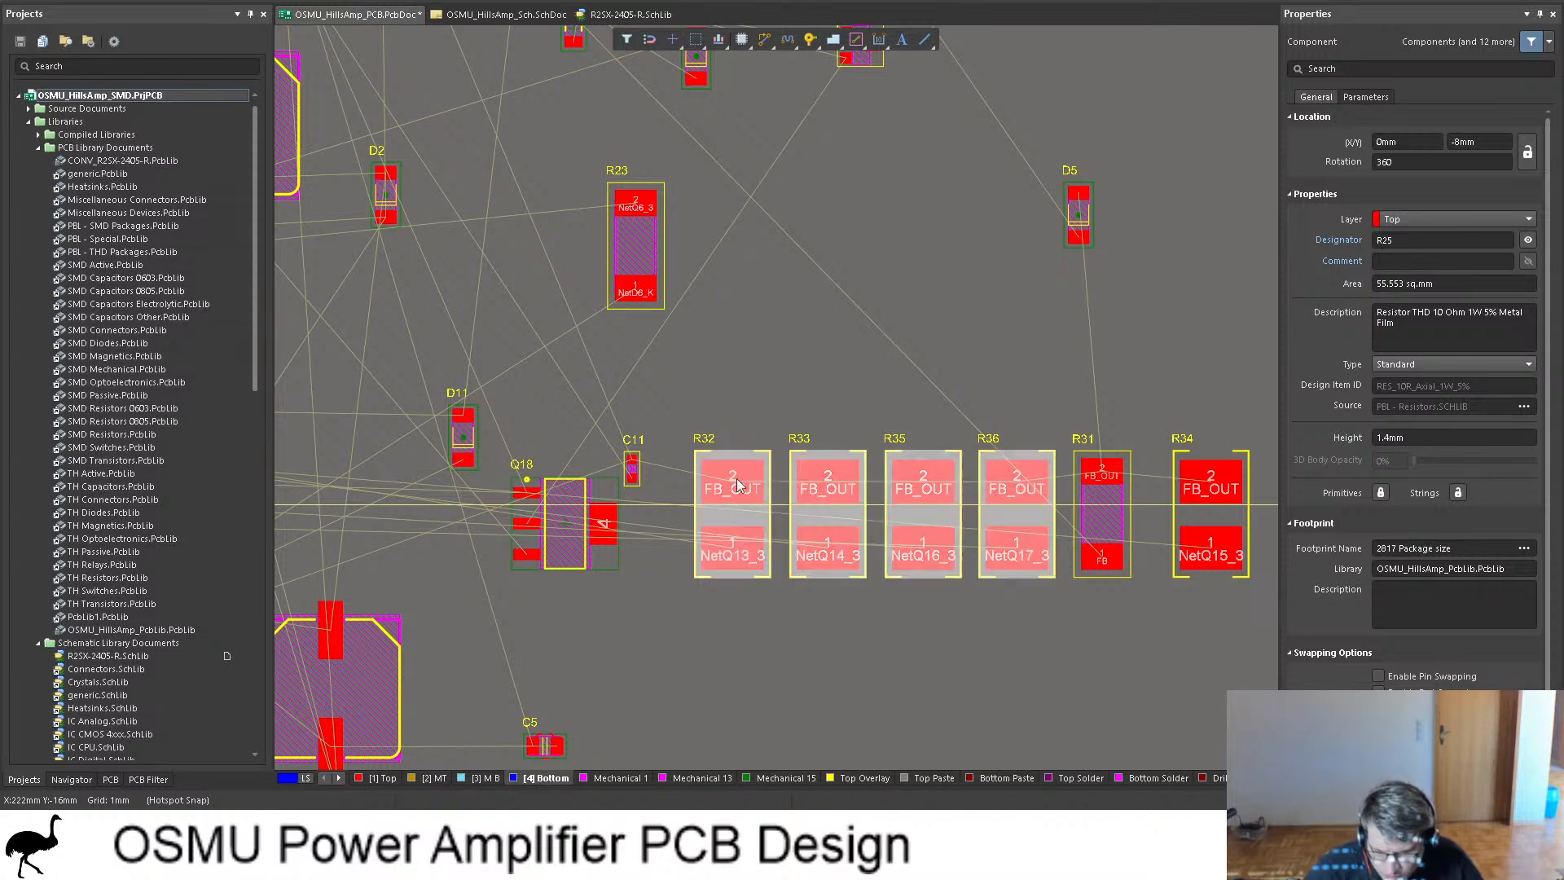
pyautogui.keyDown('shift'); pyautogui.click(1205, 528); pyautogui.keyUp('shift')
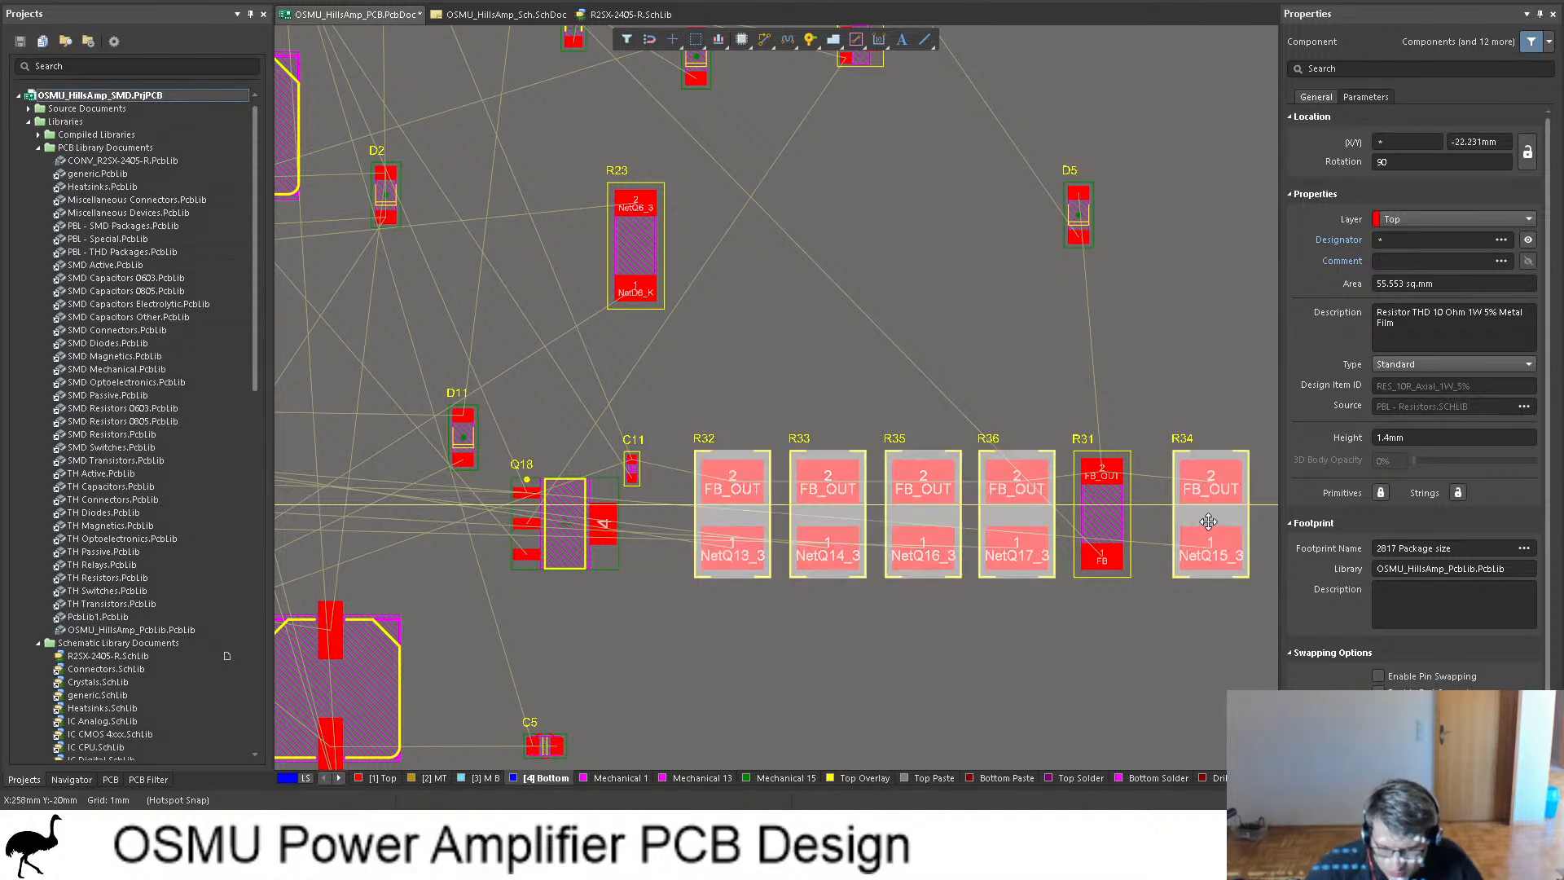
pyautogui.moveTo(1208, 521); pyautogui.dragTo(807, 536)
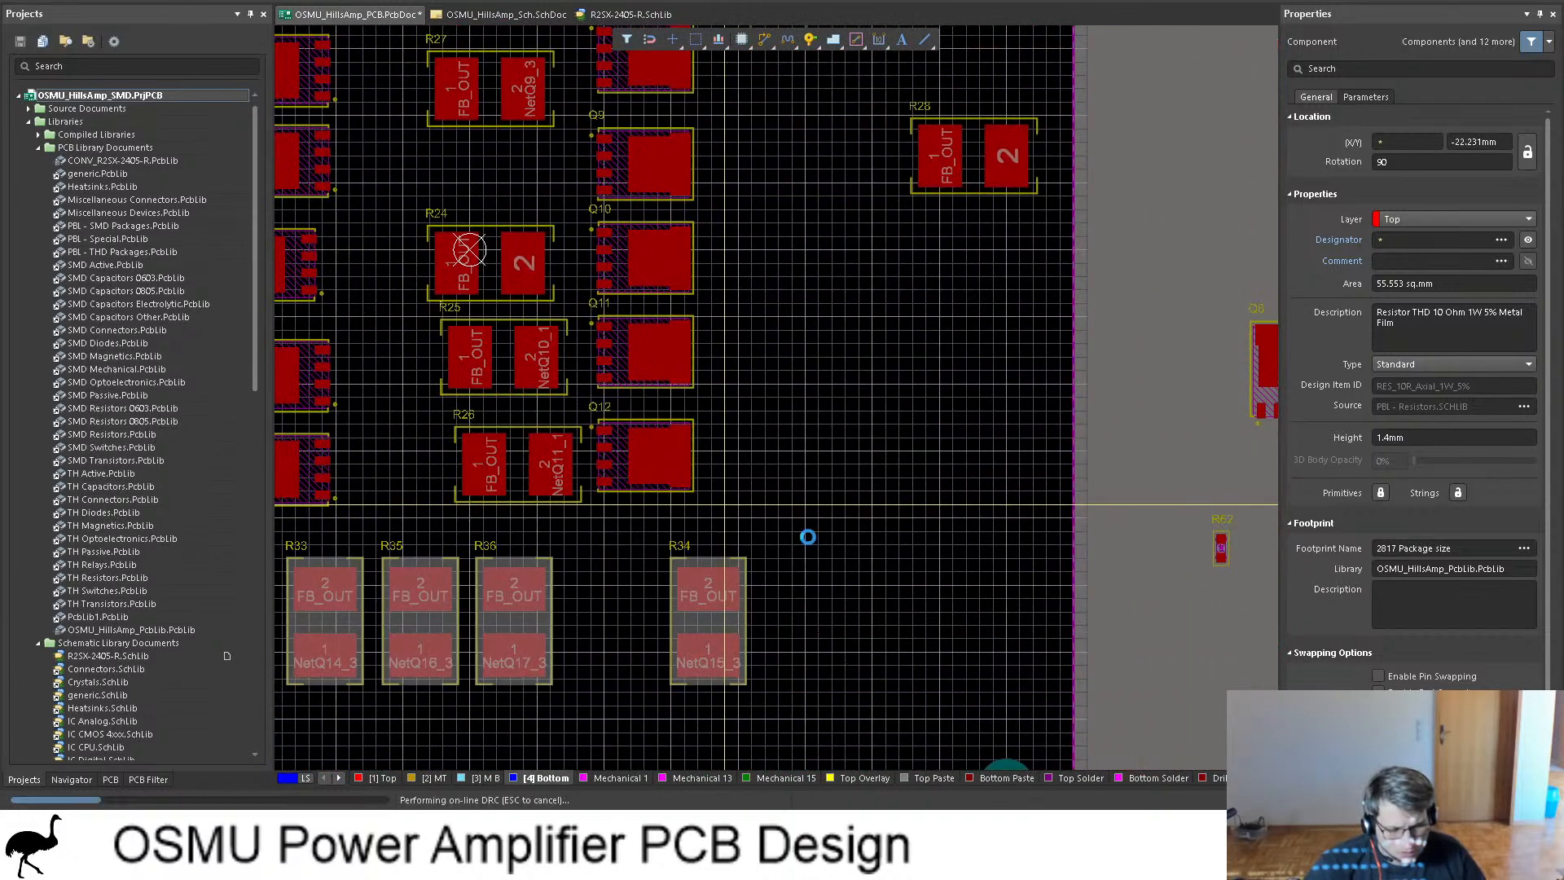
pyautogui.hscroll(-5, 918, 461)
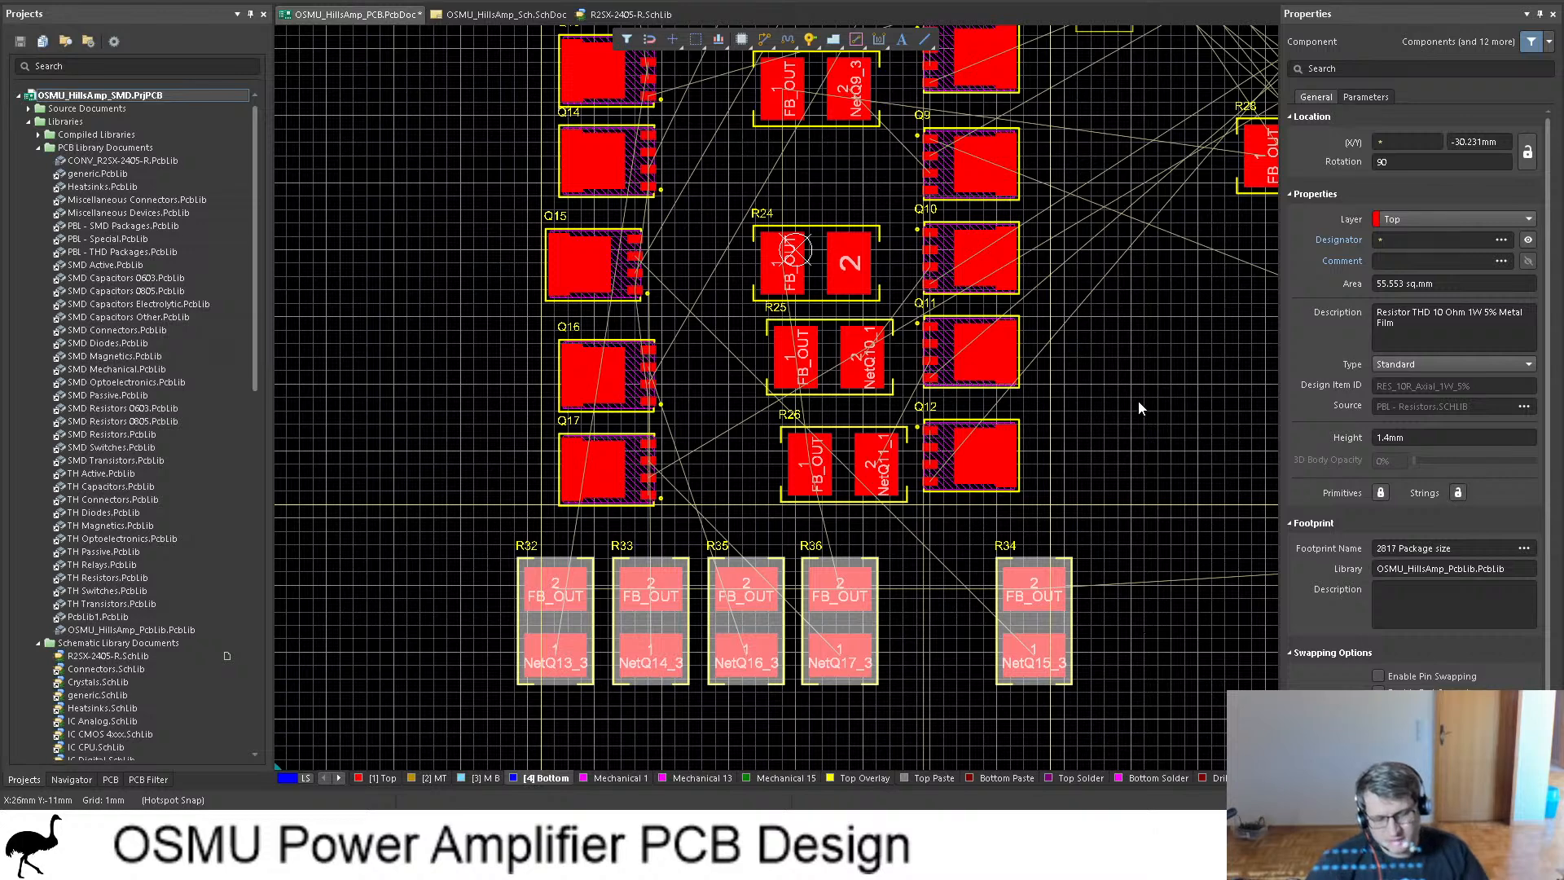
# Step: Rotate R32 to 360° with its NetQ13_3 pad facing Q13, shift R27 toward Q8, and place R32 beside R27 at X -9 mm, Y 13 mm
pyautogui.click(1138, 404)
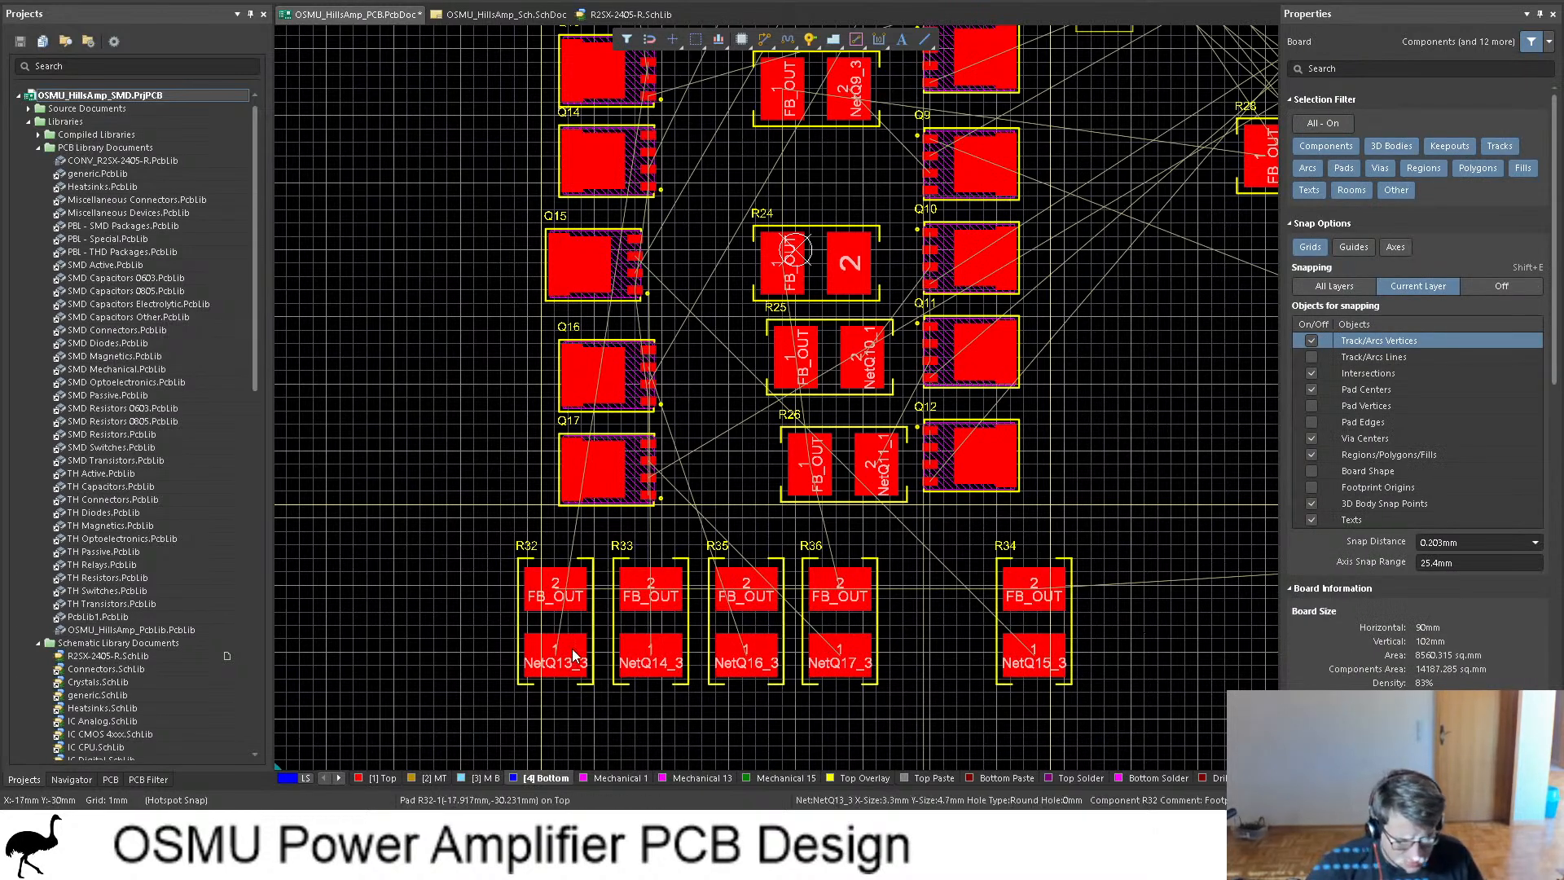
pyautogui.moveTo(570, 640); pyautogui.dragTo(420, 232)
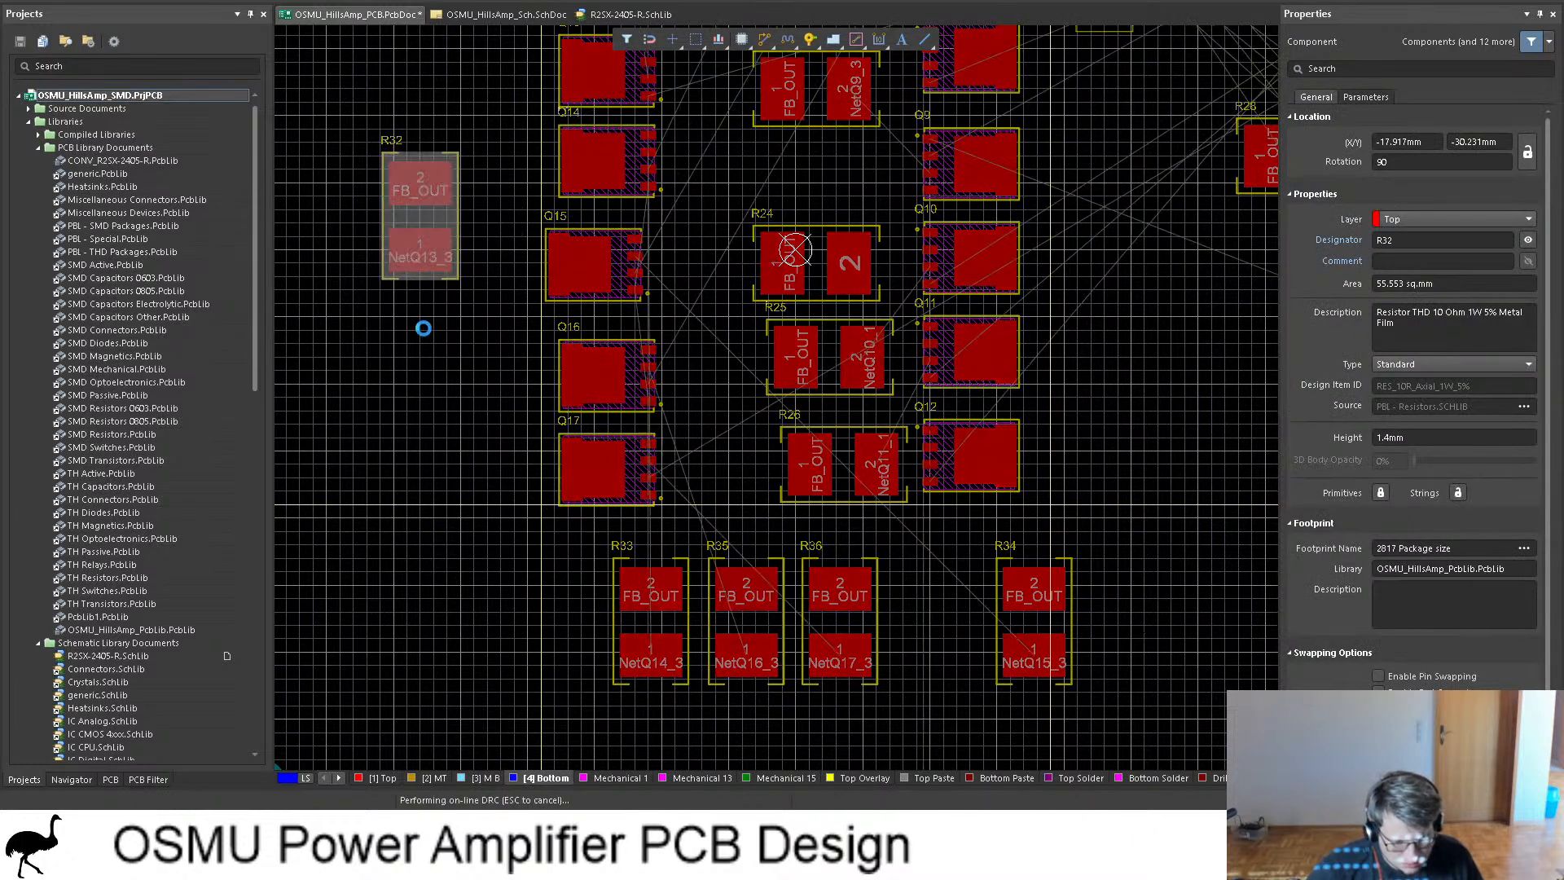
pyautogui.scroll(3, 478, 373)
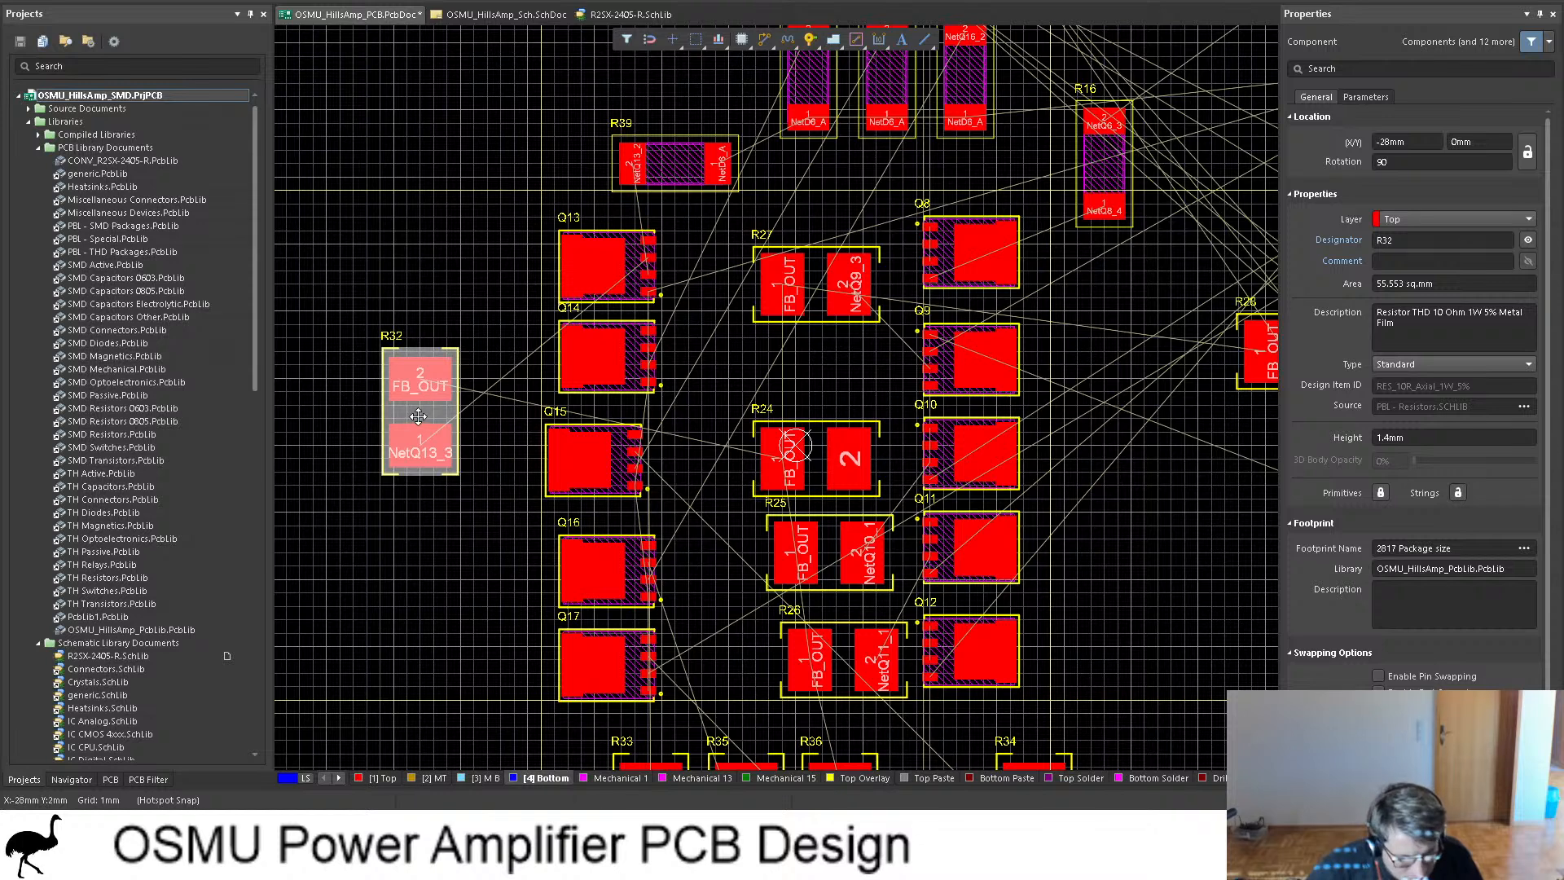
pyautogui.moveTo(432, 442); pyautogui.dragTo(432, 351)
pyautogui.press('space')
pyautogui.press('space')
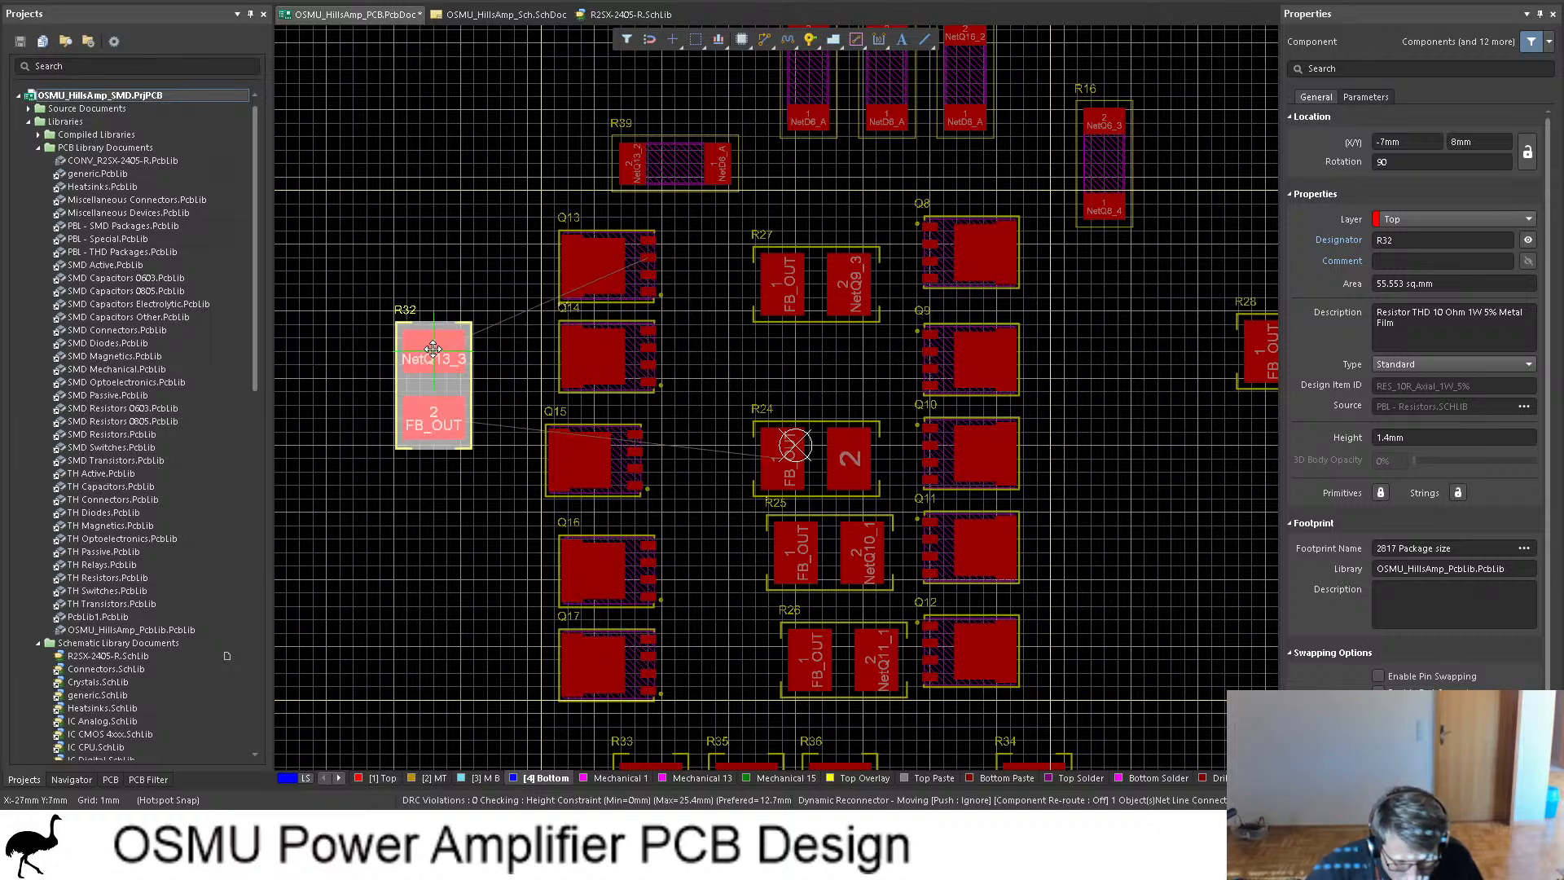
pyautogui.press('space')
pyautogui.moveTo(434, 348); pyautogui.dragTo(388, 370)
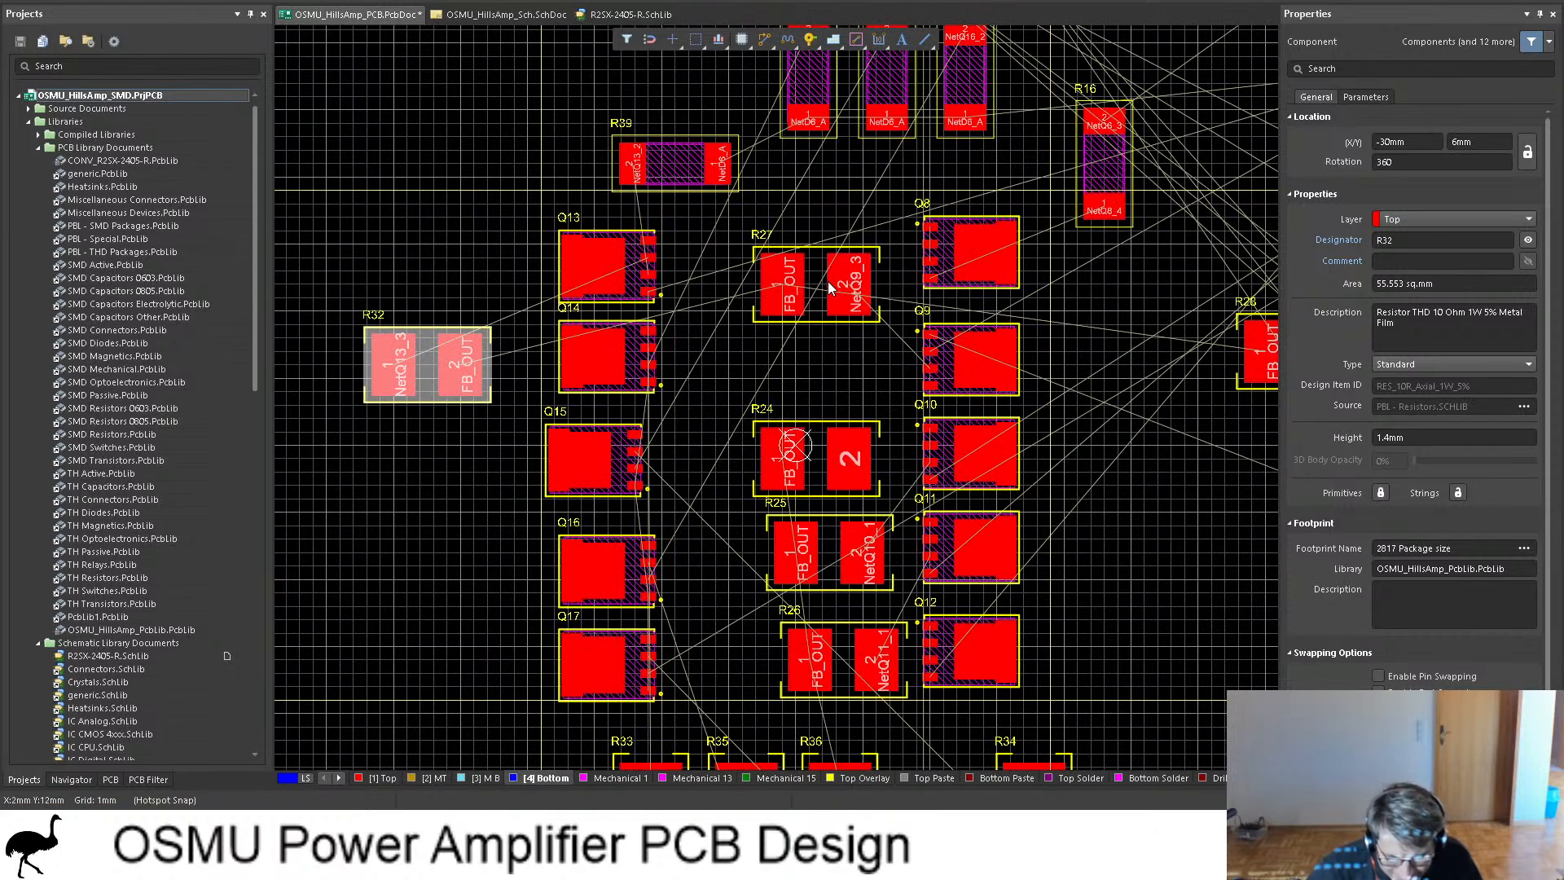
pyautogui.moveTo(830, 287); pyautogui.dragTo(878, 271)
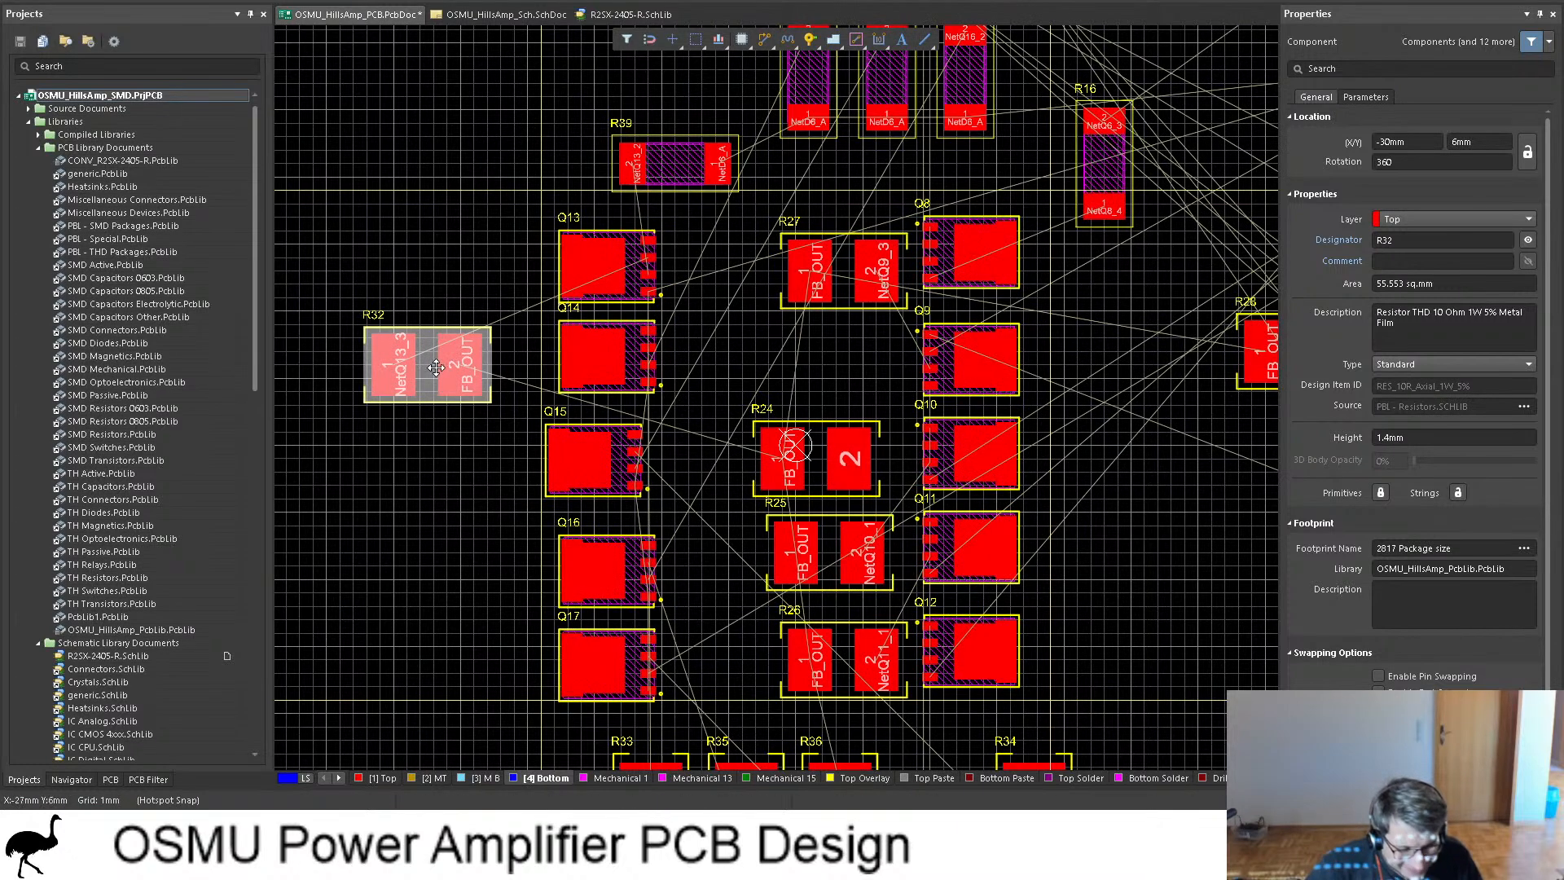
pyautogui.moveTo(436, 368); pyautogui.dragTo(559, 273)
# Step: Move transistors Q14 to Q17 outward, away from the resistor column, placing Q15 at X -20 mm, Y -5.54 mm
pyautogui.moveTo(600, 364); pyautogui.dragTo(541, 370)
pyautogui.moveTo(595, 457); pyautogui.dragTo(489, 478)
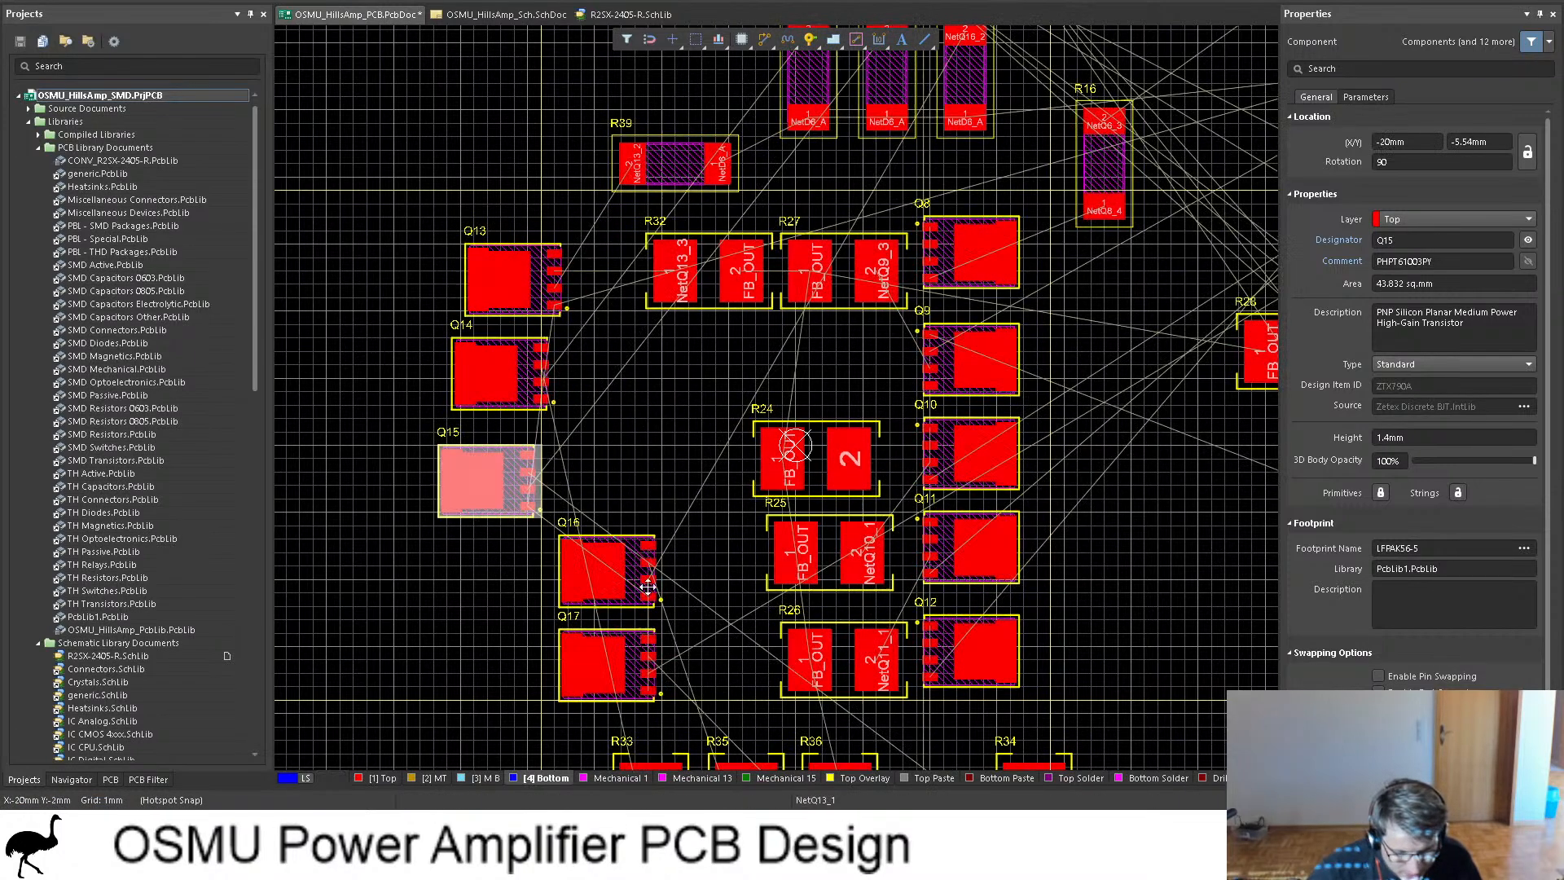
pyautogui.moveTo(648, 586); pyautogui.dragTo(513, 627)
pyautogui.moveTo(653, 657); pyautogui.dragTo(546, 688)
# Step: Shift R32 and R27 together so R32 is at X -10 mm, and close their gap by placing R27 at X -0.2 mm, Y 13 mm
pyautogui.click(717, 271)
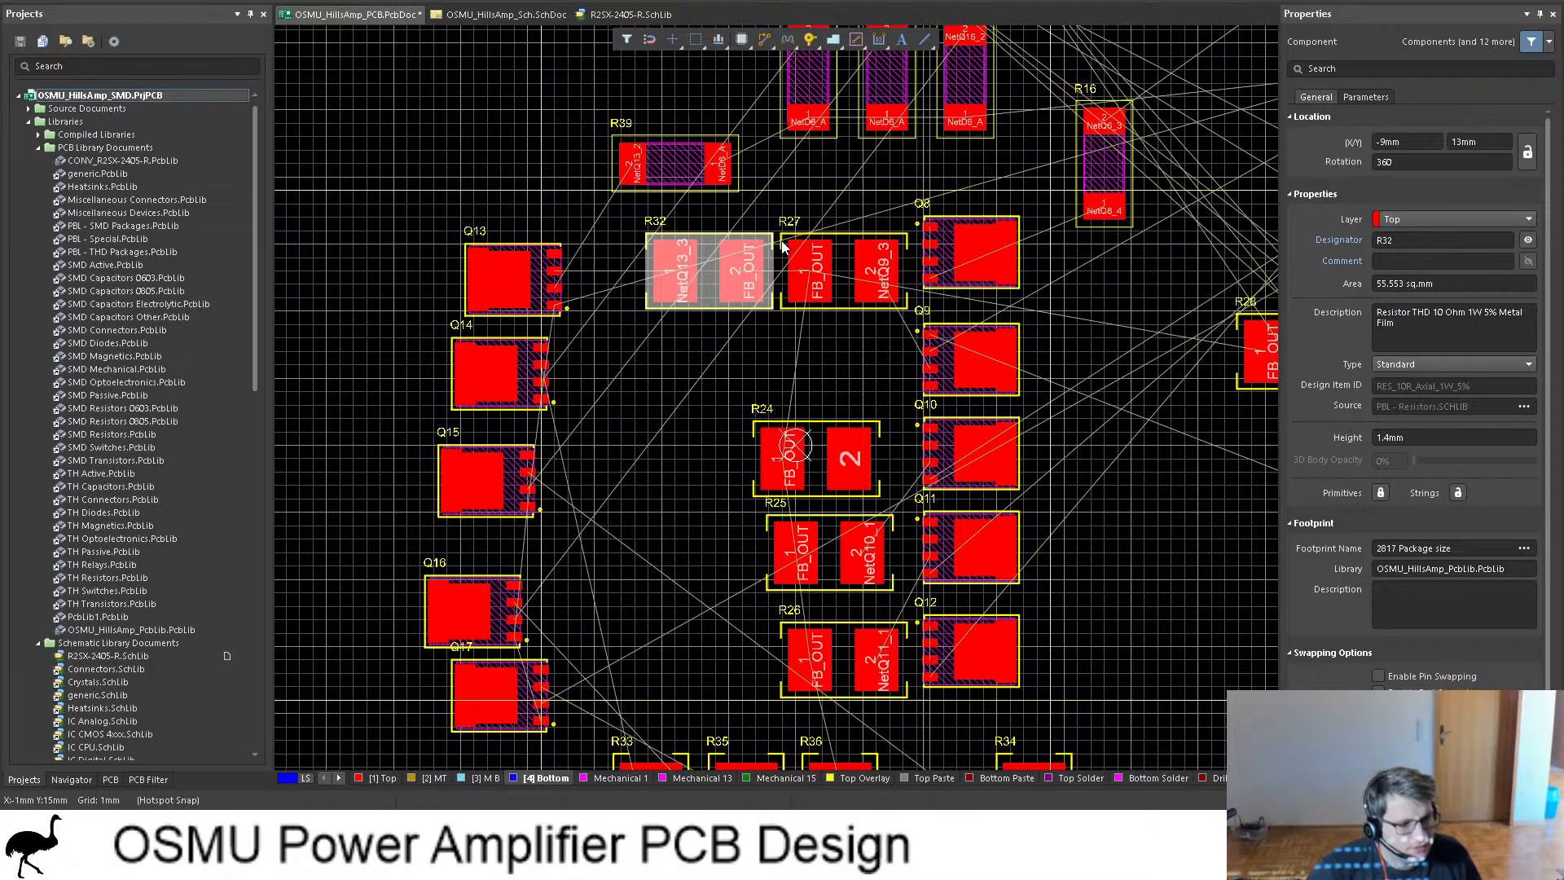
pyautogui.keyDown('ctrl'); pyautogui.scroll(5, 782, 253); pyautogui.keyUp('ctrl')
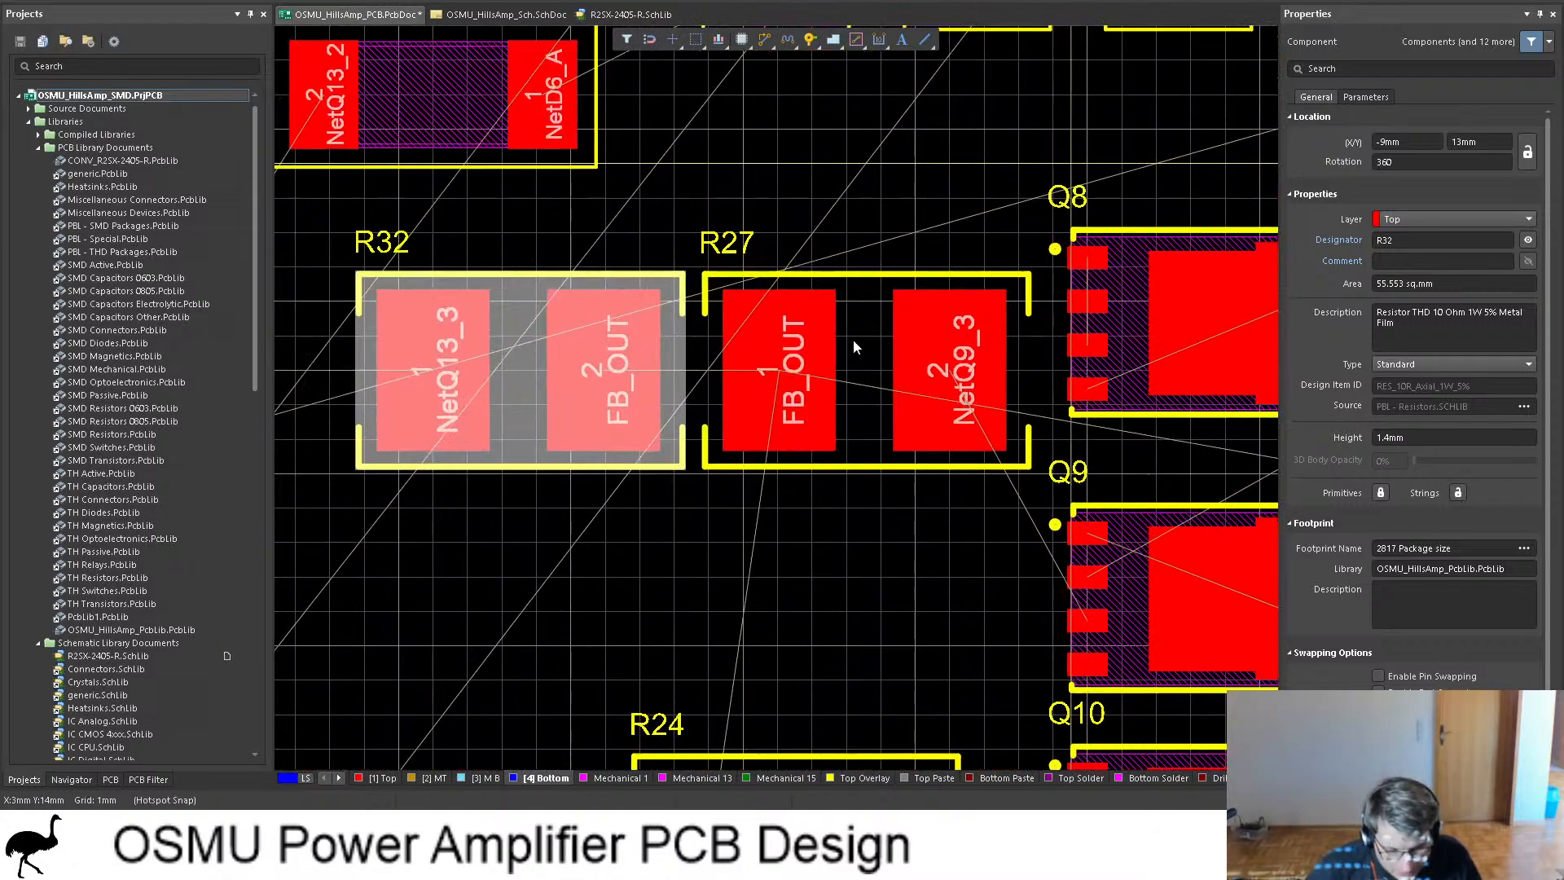
pyautogui.keyDown('shift'); pyautogui.click(853, 338); pyautogui.keyUp('shift')
pyautogui.moveTo(872, 341); pyautogui.dragTo(841, 328)
pyautogui.click(802, 323)
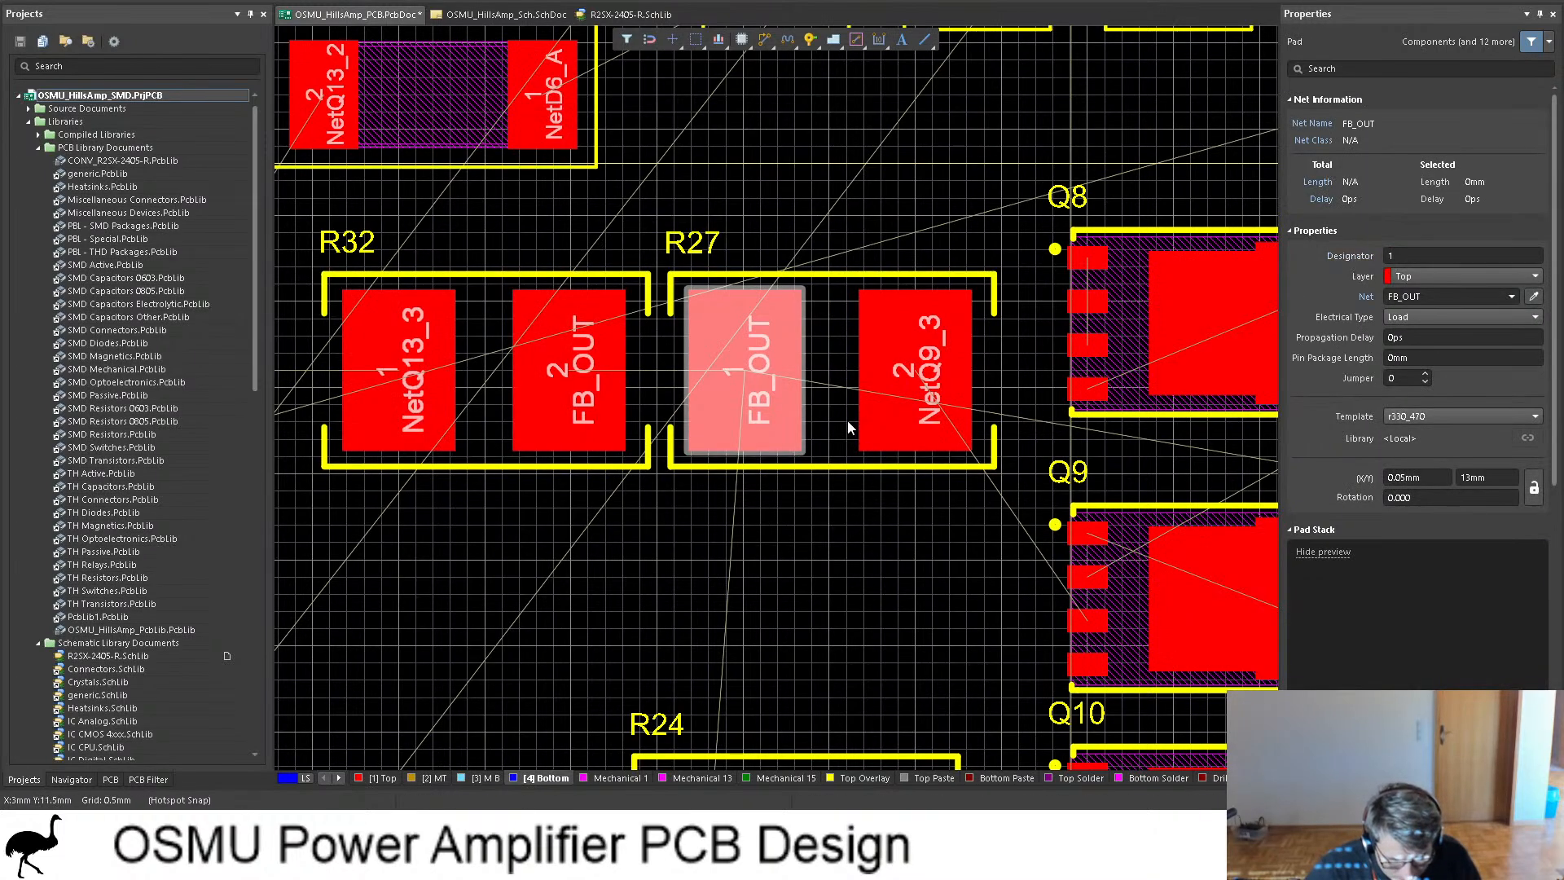
pyautogui.click(828, 372)
pyautogui.moveTo(828, 372); pyautogui.dragTo(735, 373)
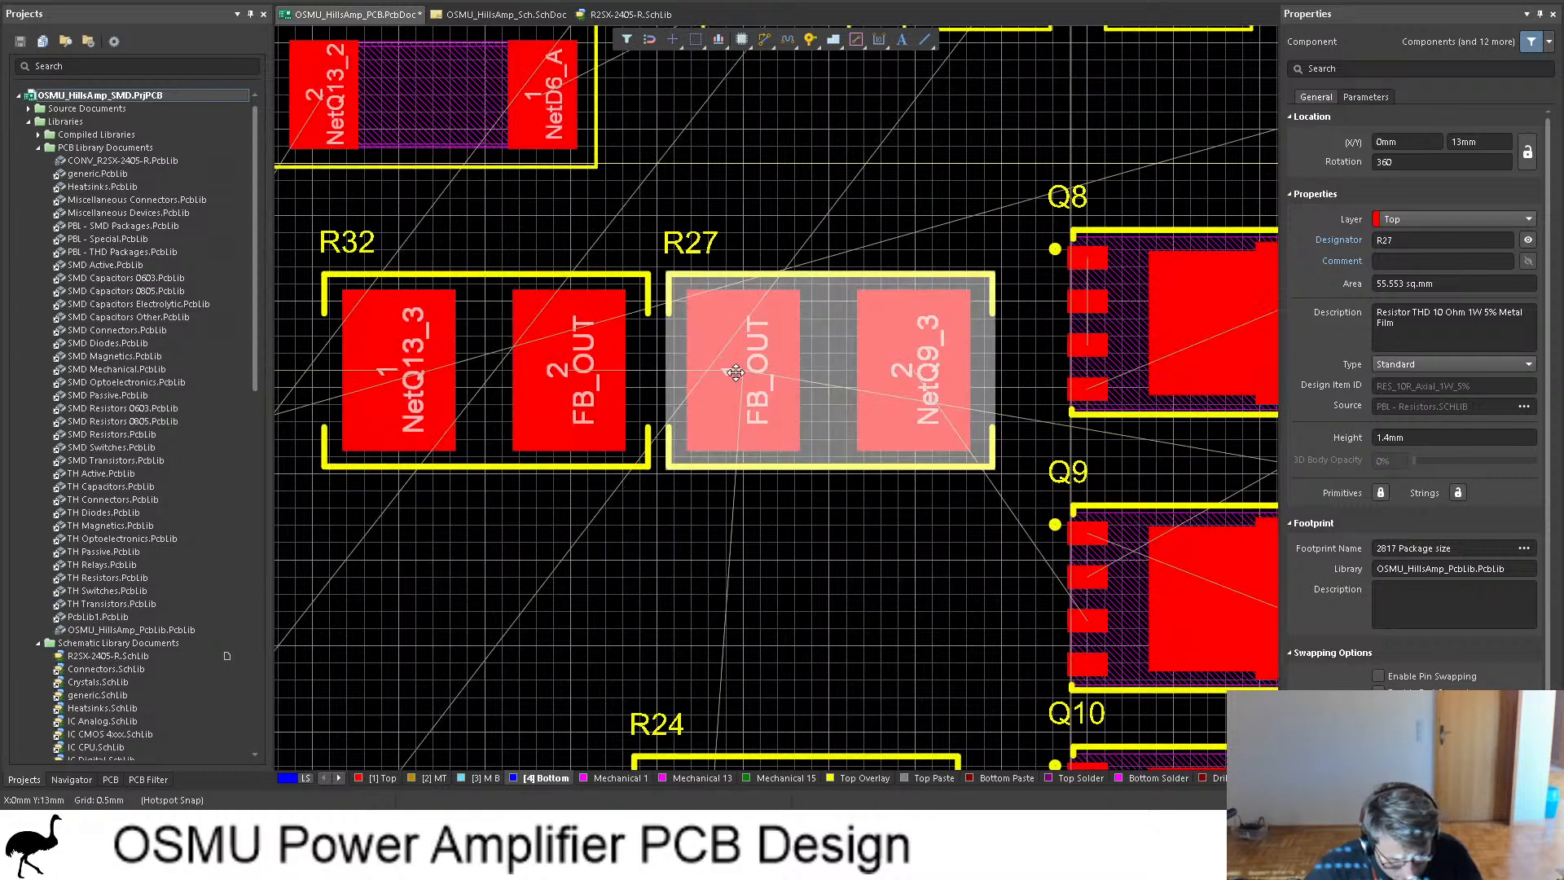
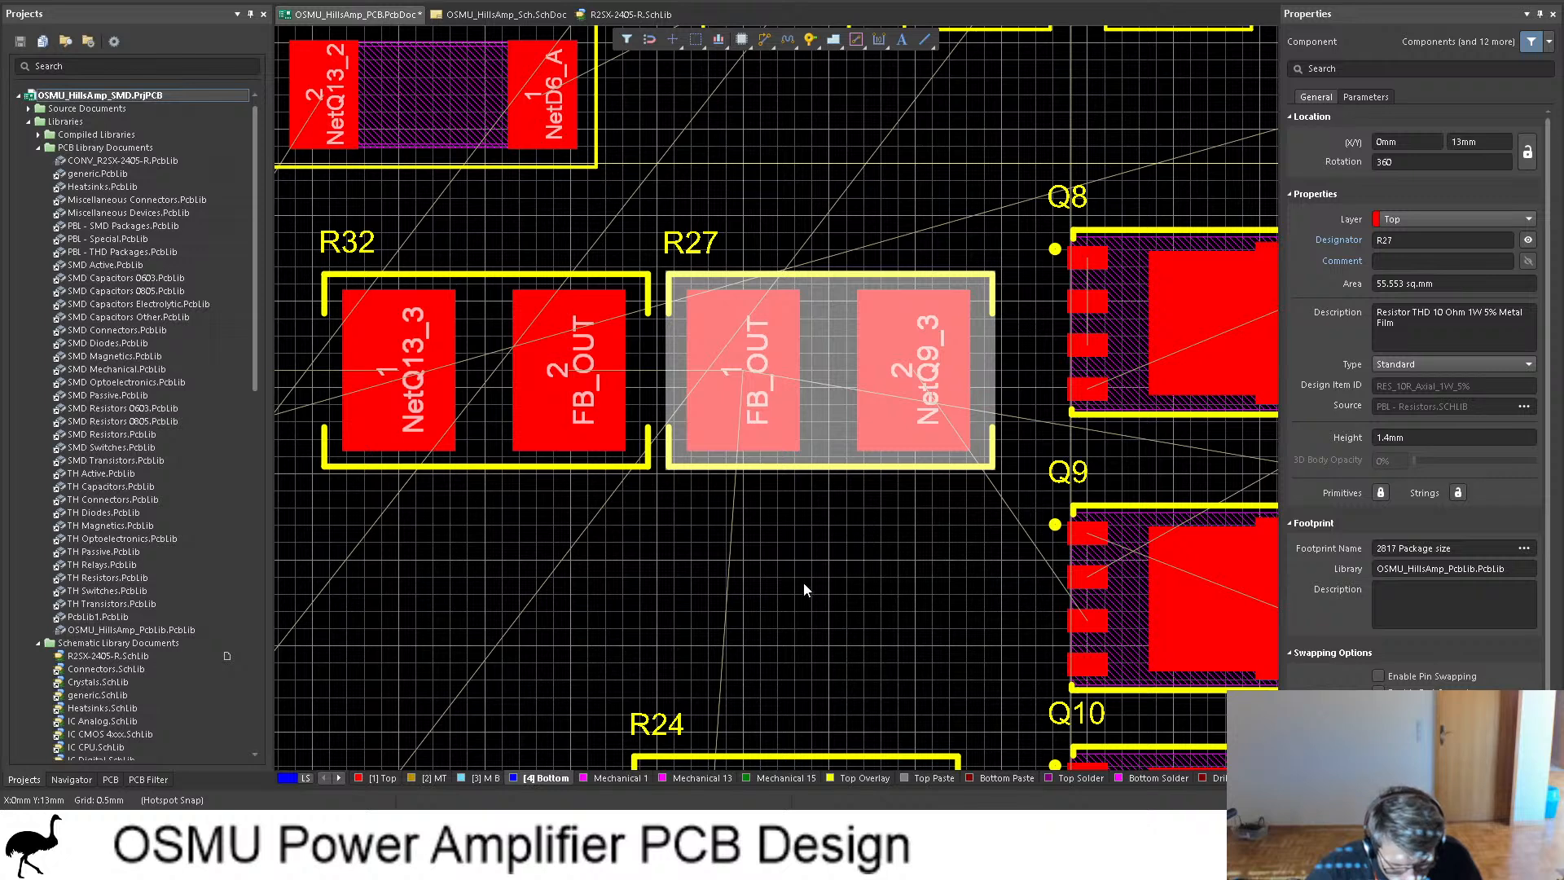
pyautogui.moveTo(830, 370); pyautogui.dragTo(901, 370)
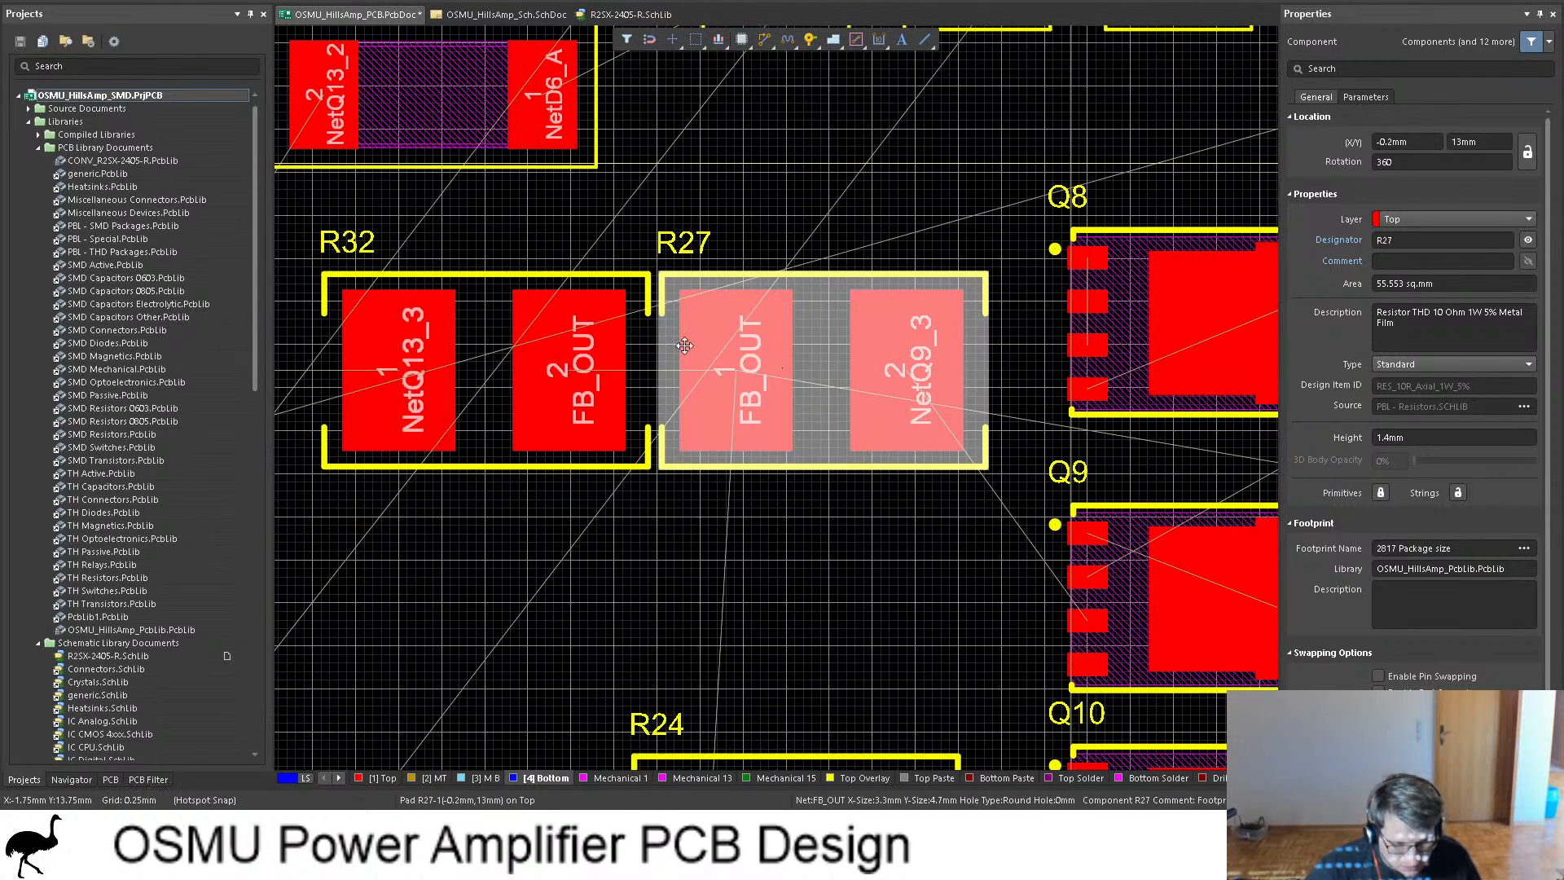
pyautogui.click(502, 366)
pyautogui.keyDown('ctrl'); pyautogui.scroll(-2, 838, 281); pyautogui.keyUp('ctrl')
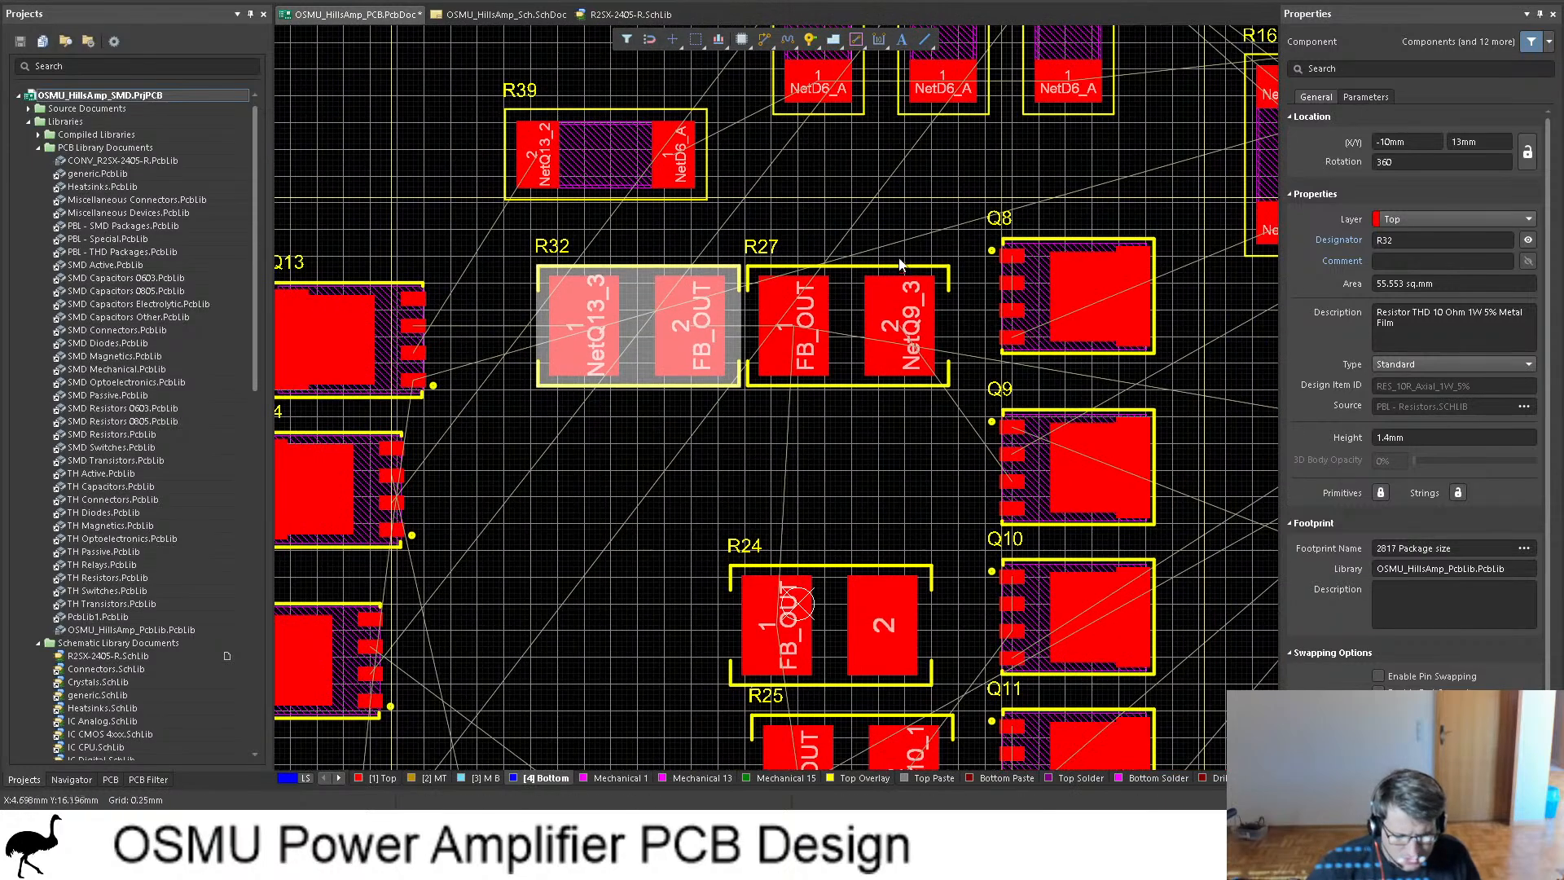
pyautogui.keyDown('ctrl'); pyautogui.scroll(-1, 839, 281); pyautogui.keyUp('ctrl')
pyautogui.scroll(-4, 873, 235)
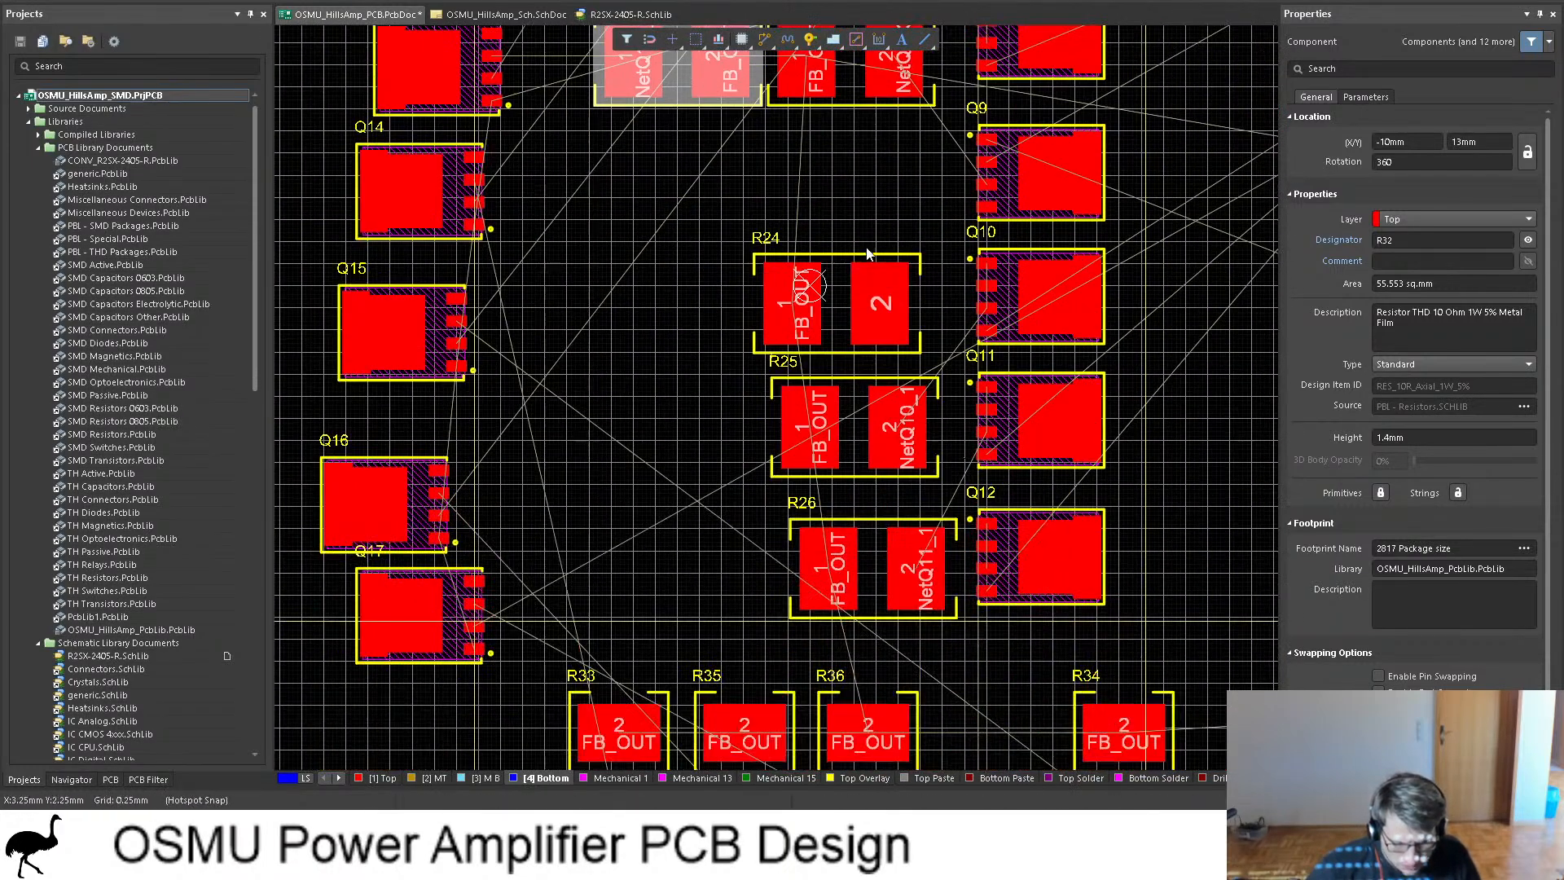
pyautogui.scroll(4, 873, 235)
pyautogui.keyDown('ctrl'); pyautogui.scroll(-2, 887, 233); pyautogui.keyUp('ctrl')
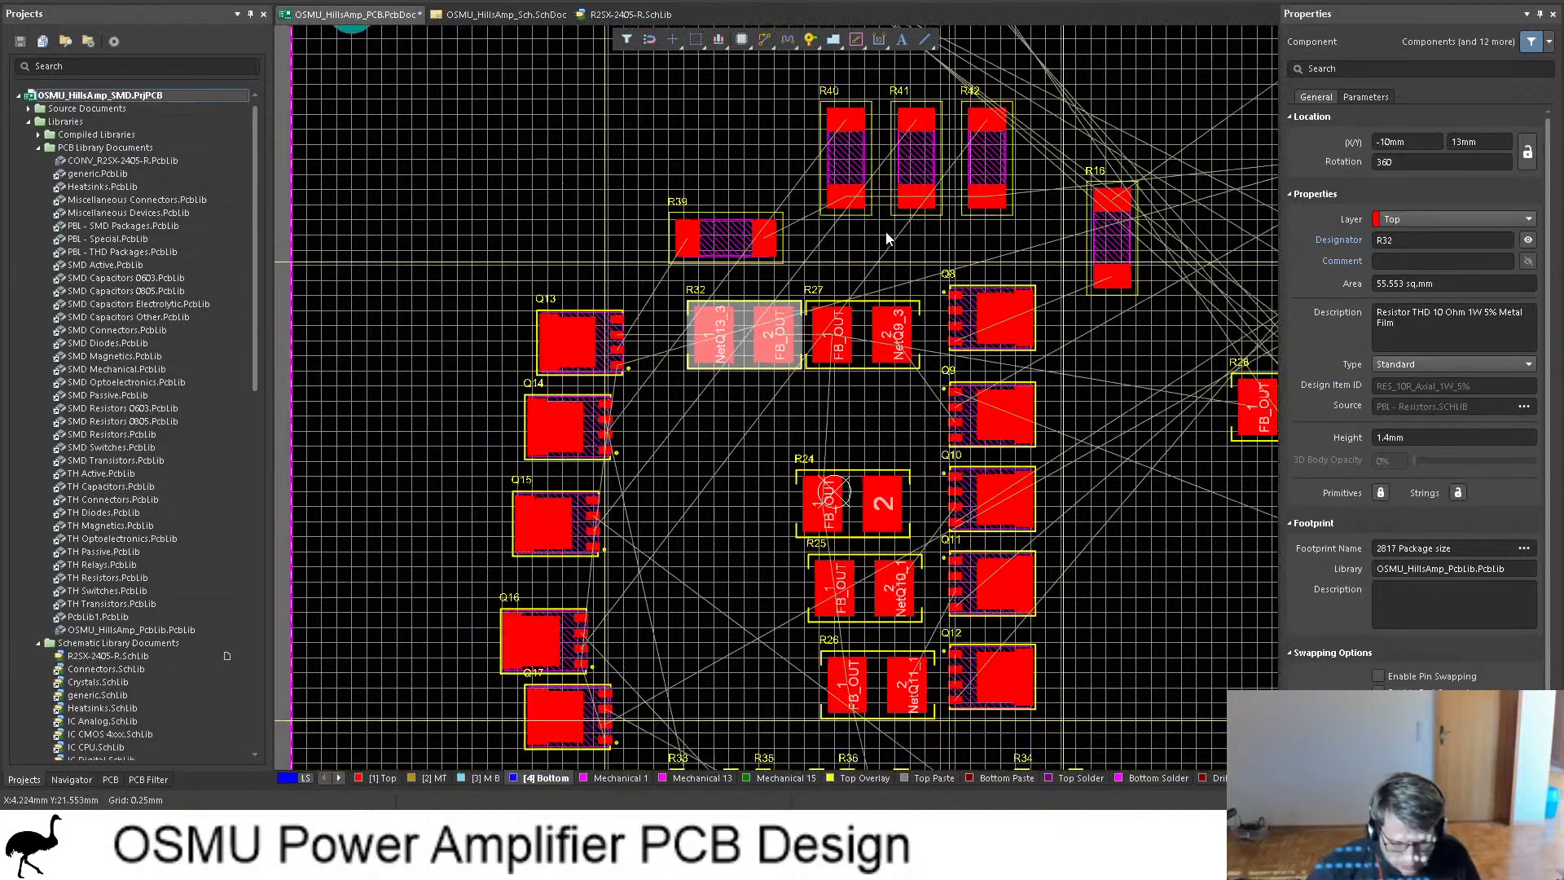
# Step: Move Q8 to X 12.25 mm, Y 17.52 mm and shift Q9 to Q12 together outward to X 19.5 mm
pyautogui.click(866, 318)
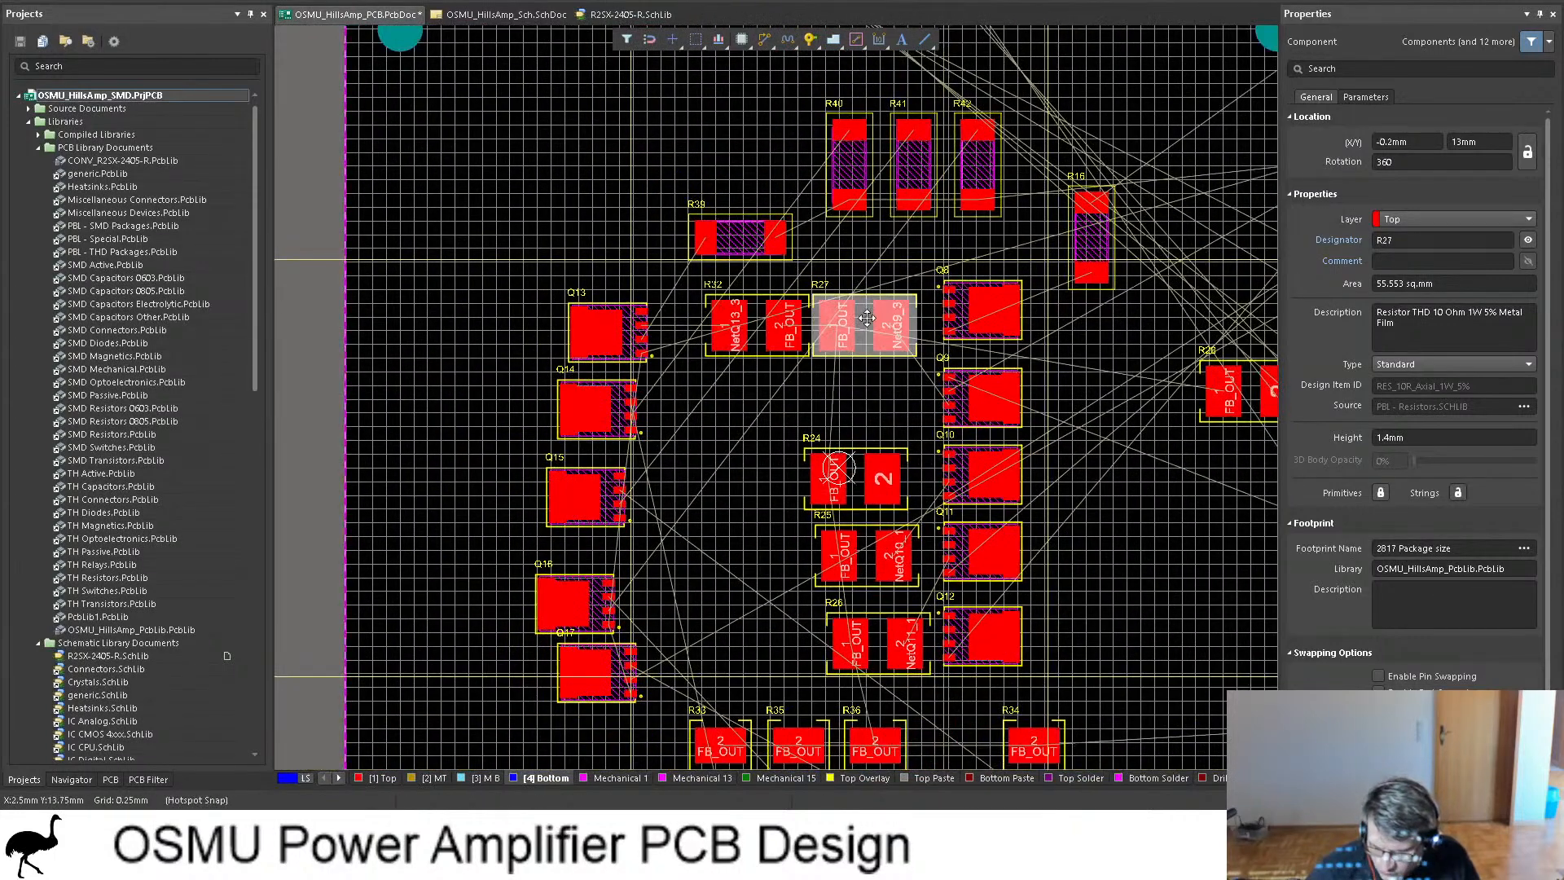
pyautogui.click(758, 316)
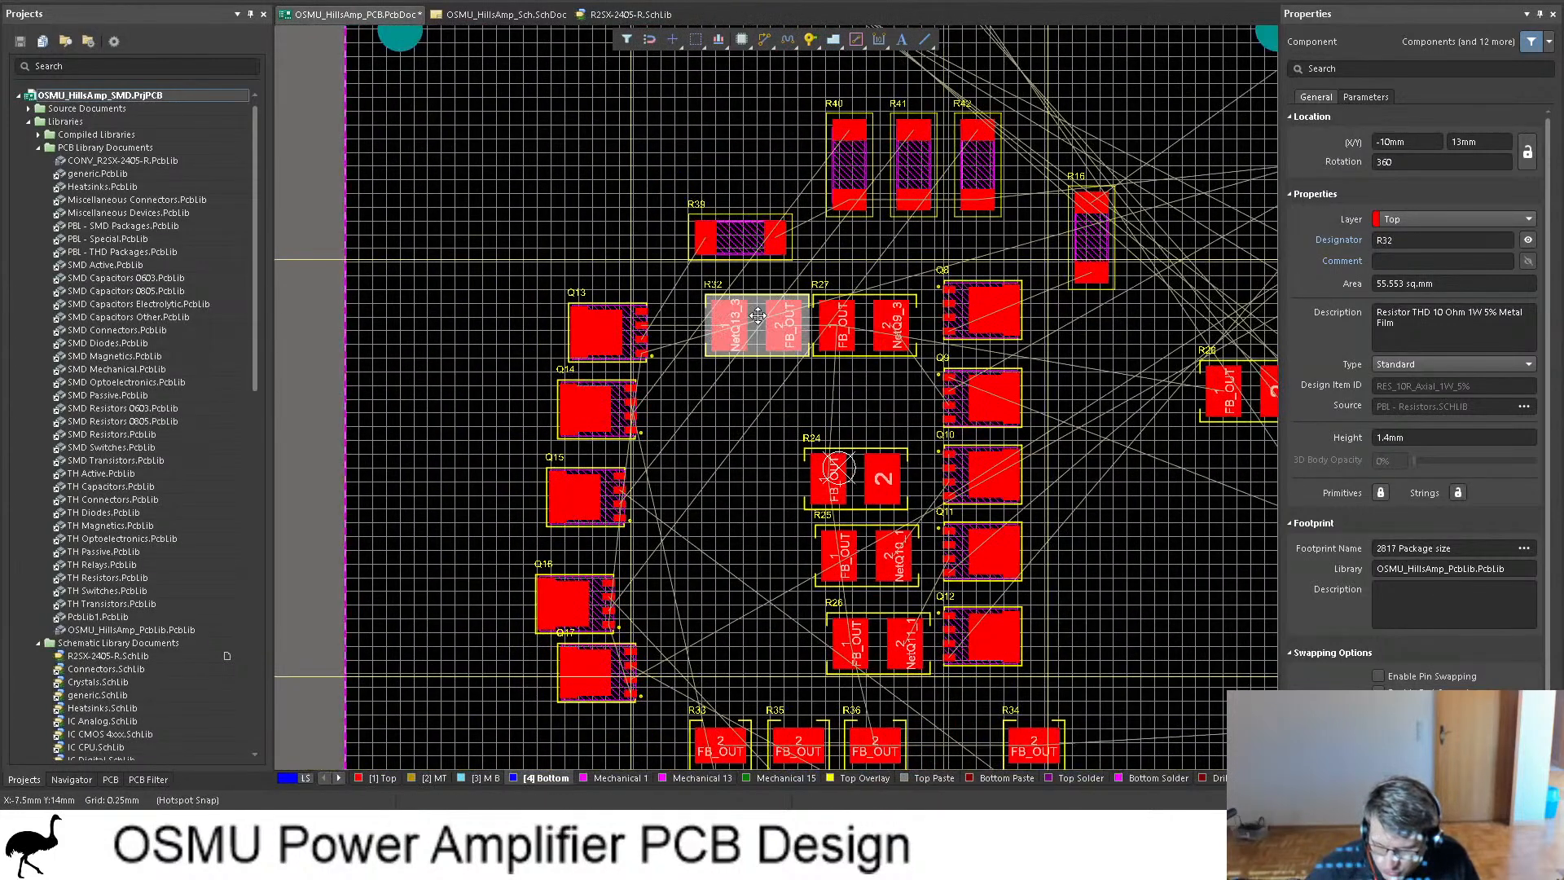
pyautogui.keyDown('shift'); pyautogui.click(872, 324); pyautogui.keyUp('shift')
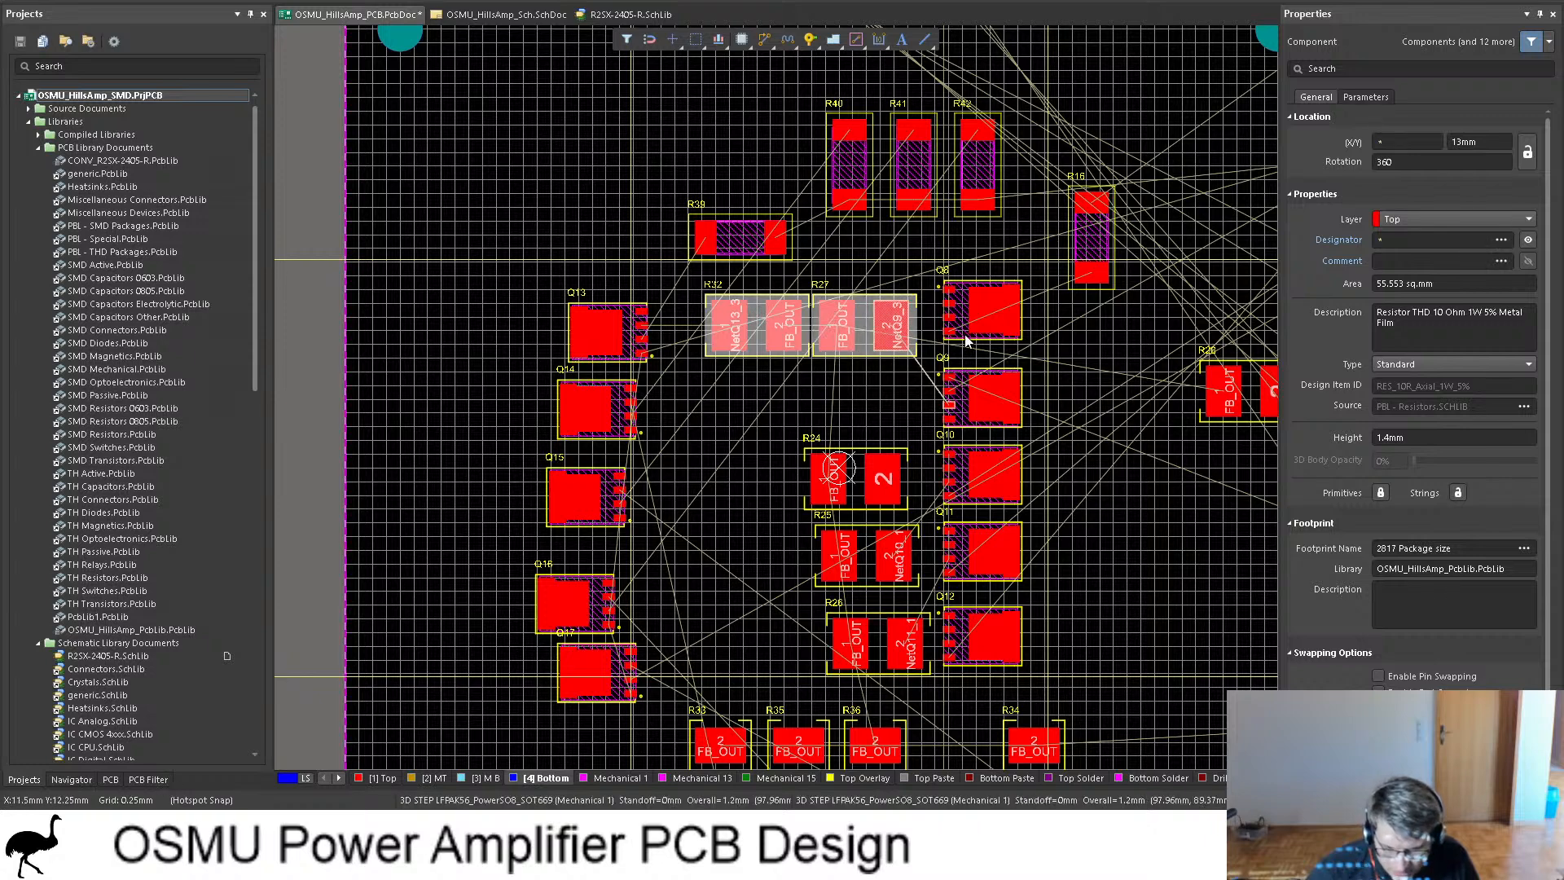
pyautogui.moveTo(1000, 314); pyautogui.dragTo(974, 295)
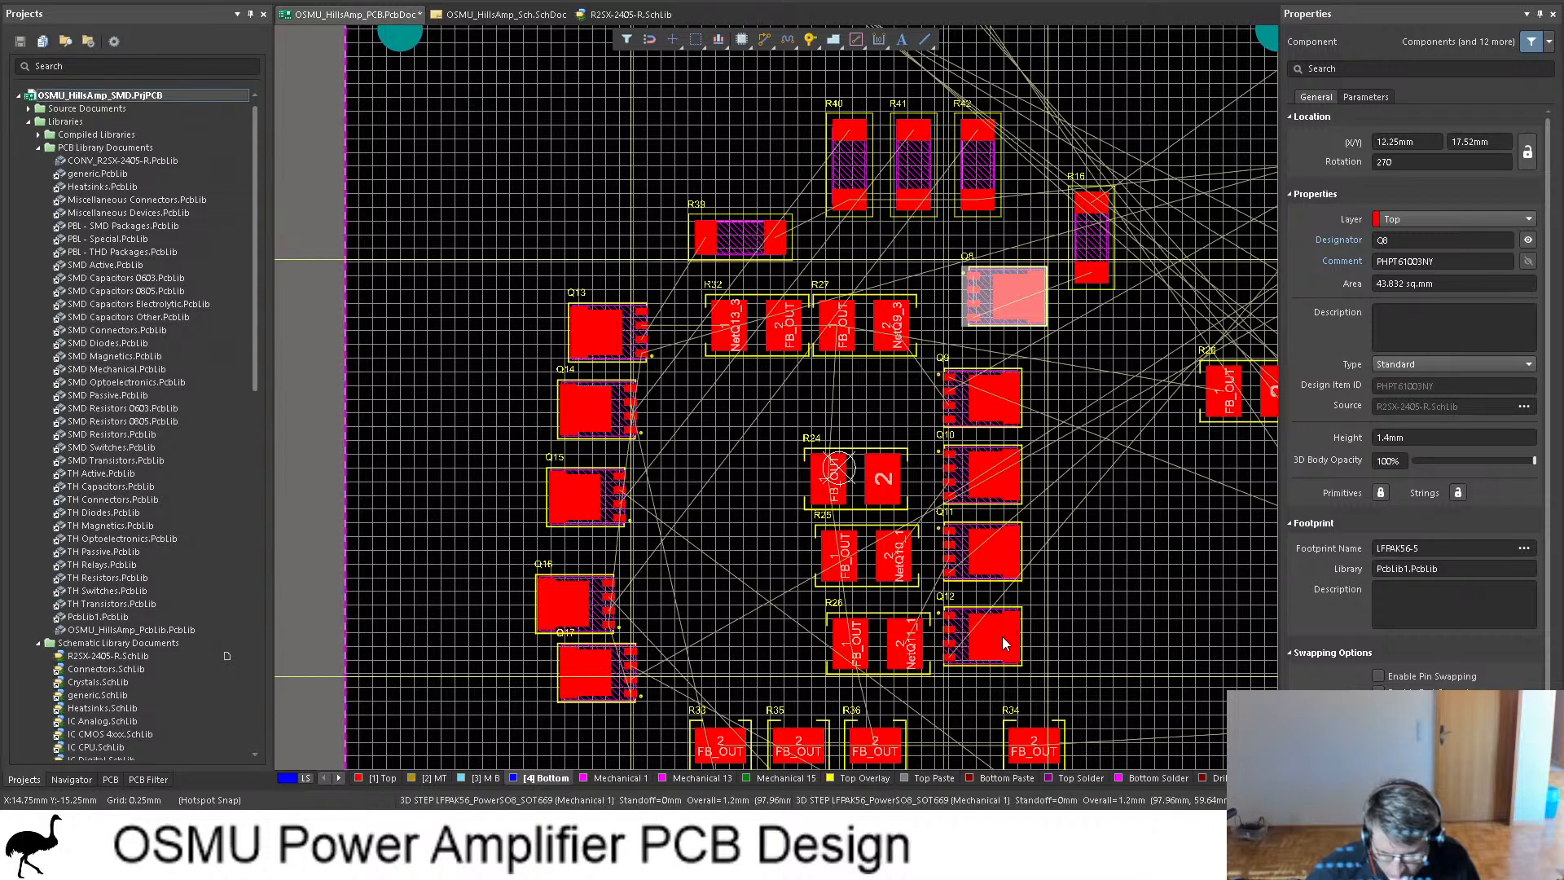
pyautogui.click(1002, 637)
pyautogui.moveTo(1061, 653); pyautogui.dragTo(1082, 382)
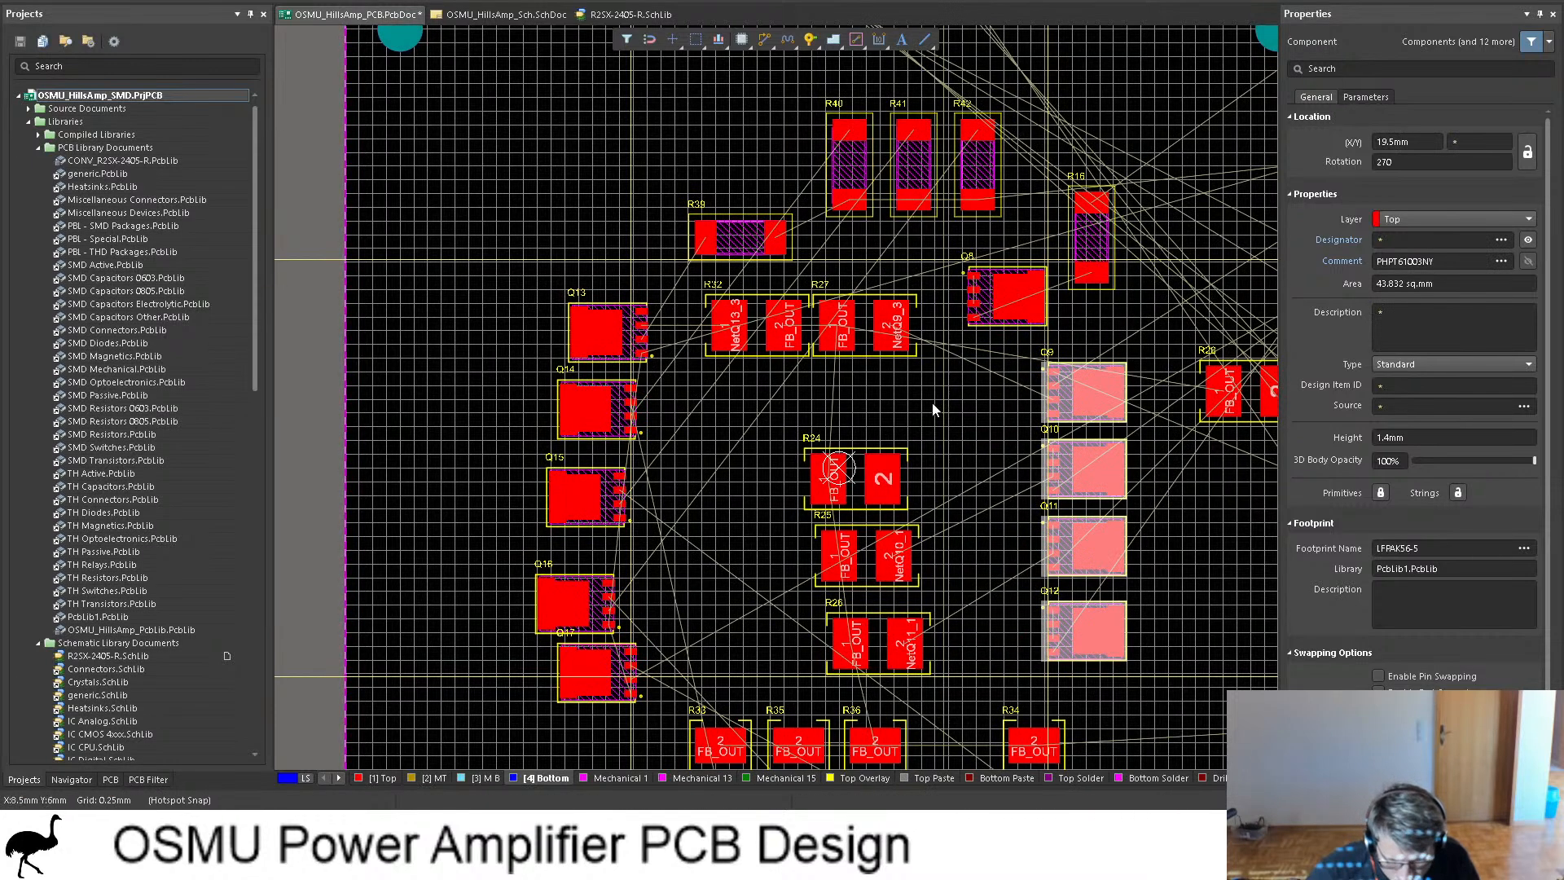
# Step: Move the R32 and R27 pair toward Q8 at Y 12.75 mm and place R24 directly below R27
pyautogui.moveTo(901, 393); pyautogui.dragTo(800, 330)
pyautogui.moveTo(802, 329); pyautogui.dragTo(799, 329)
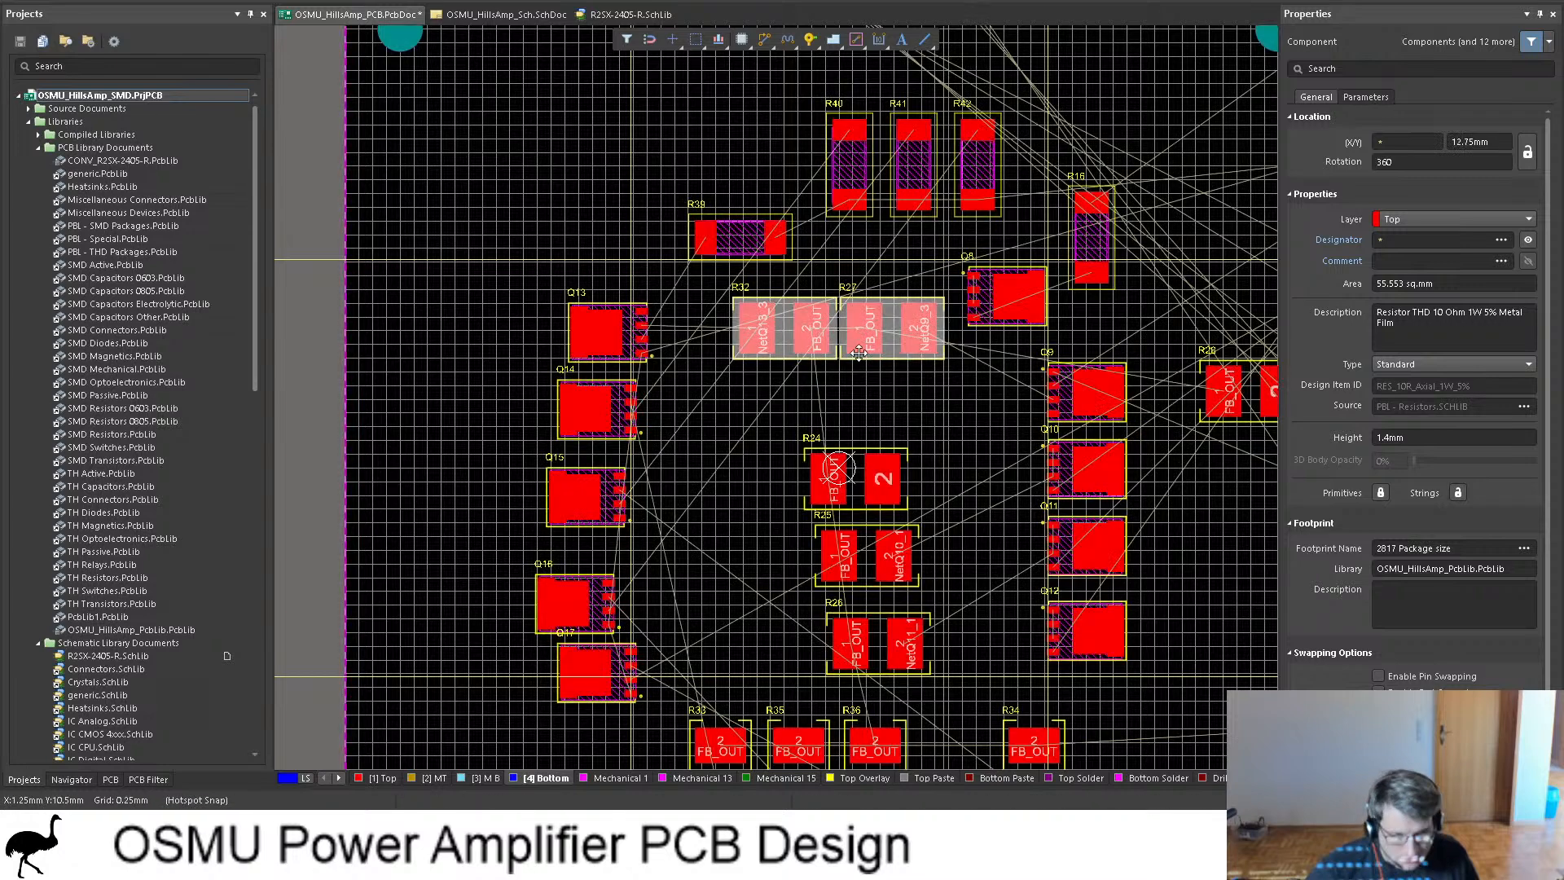
pyautogui.click(966, 445)
pyautogui.scroll(-2, 912, 458)
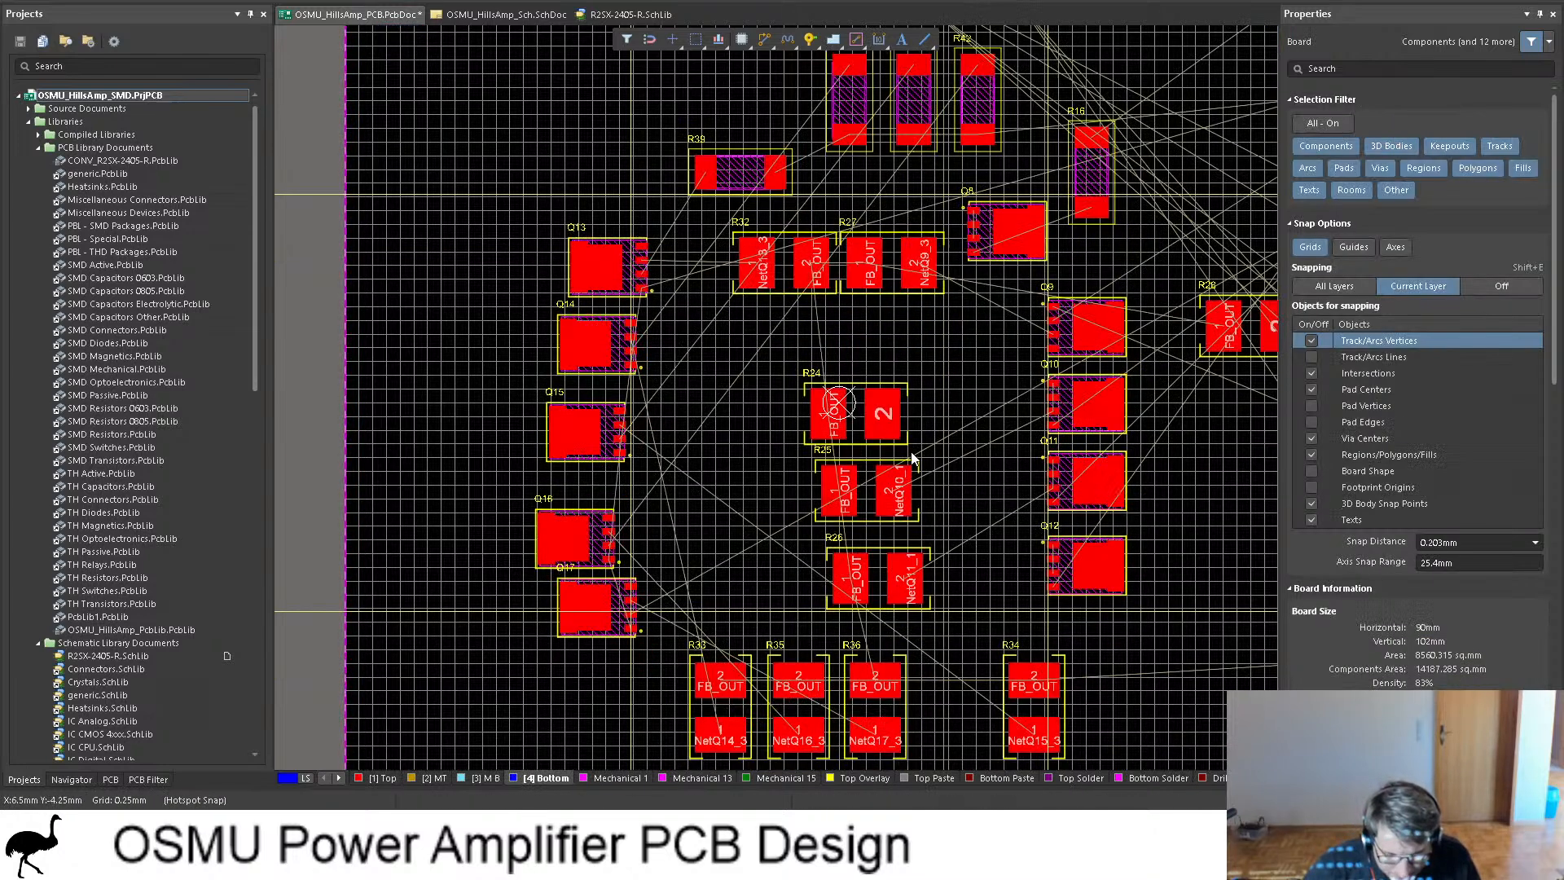
pyautogui.keyDown('ctrl'); pyautogui.scroll(3, 862, 237); pyautogui.keyUp('ctrl')
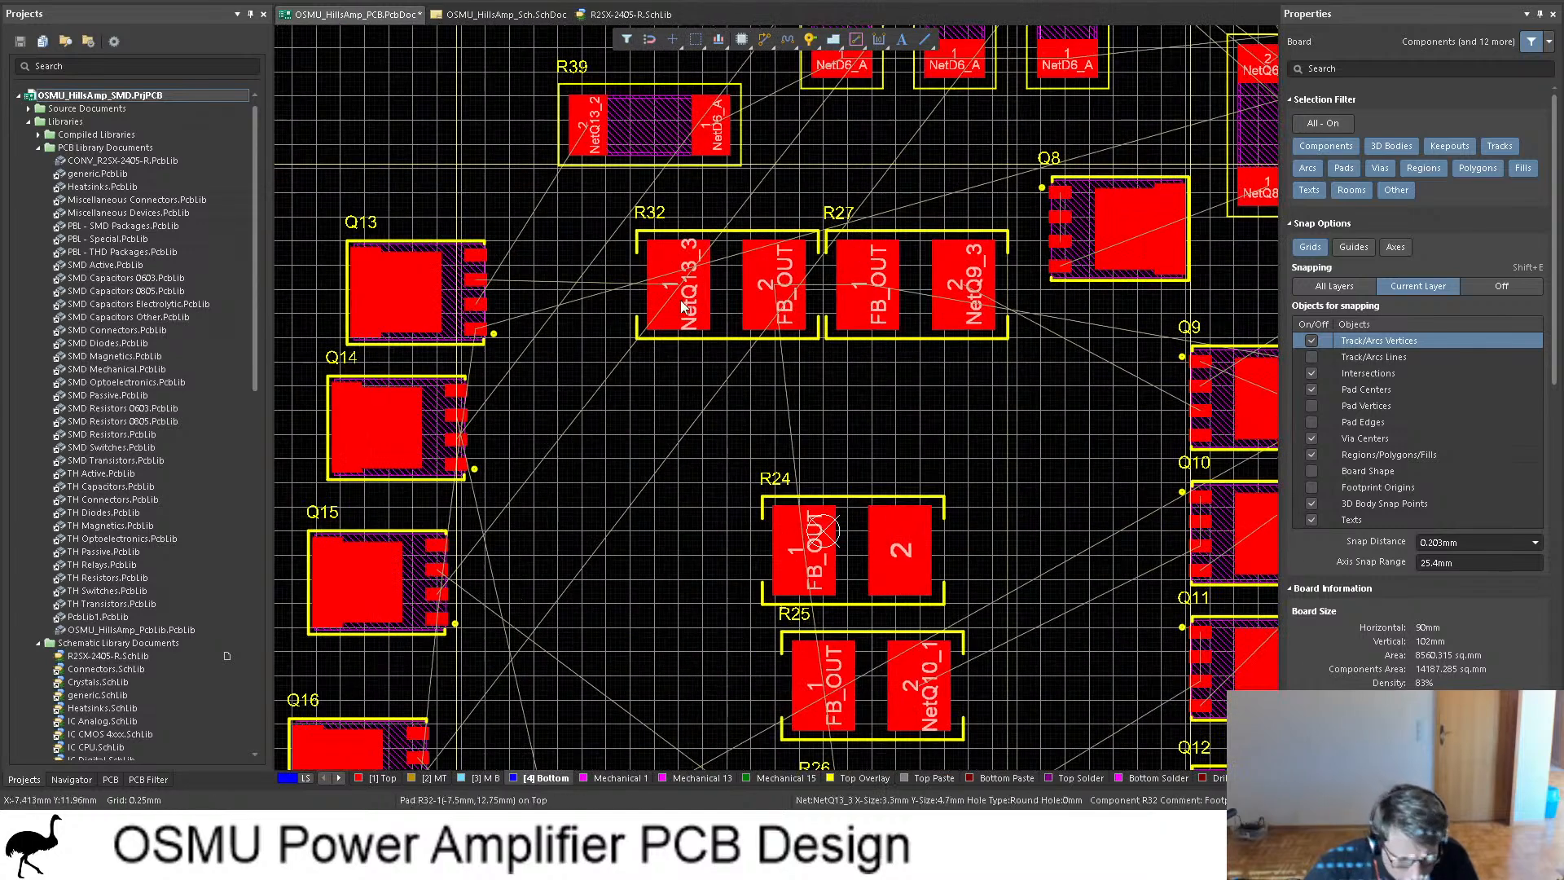
pyautogui.keyDown('ctrl'); pyautogui.scroll(2, 680, 300); pyautogui.keyUp('ctrl')
pyautogui.keyDown('ctrl'); pyautogui.scroll(-3, 805, 276); pyautogui.keyUp('ctrl')
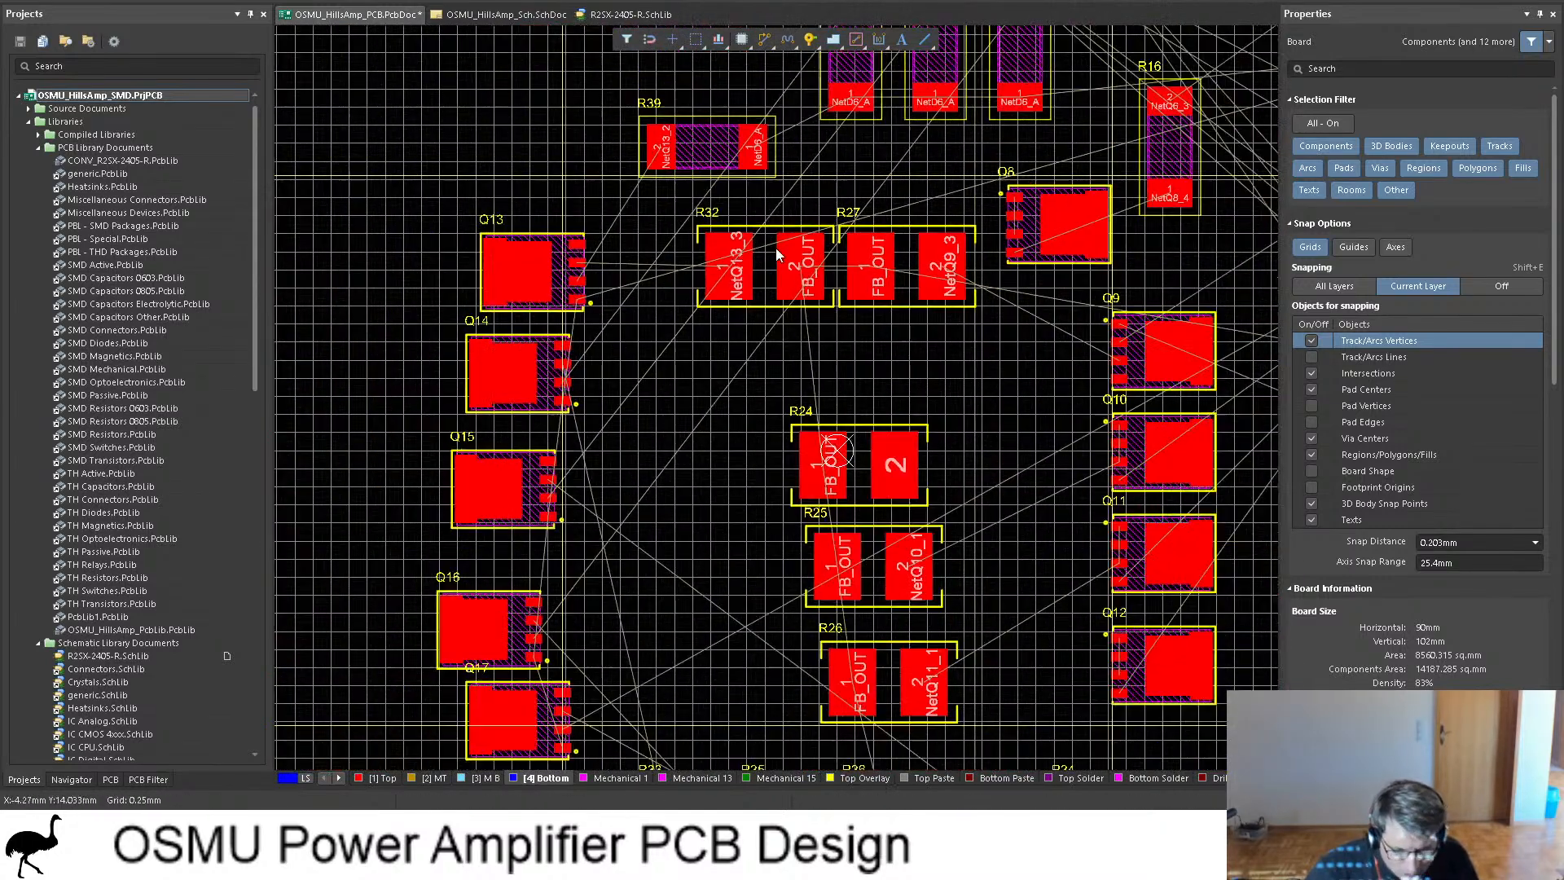
pyautogui.moveTo(899, 466); pyautogui.dragTo(939, 378)
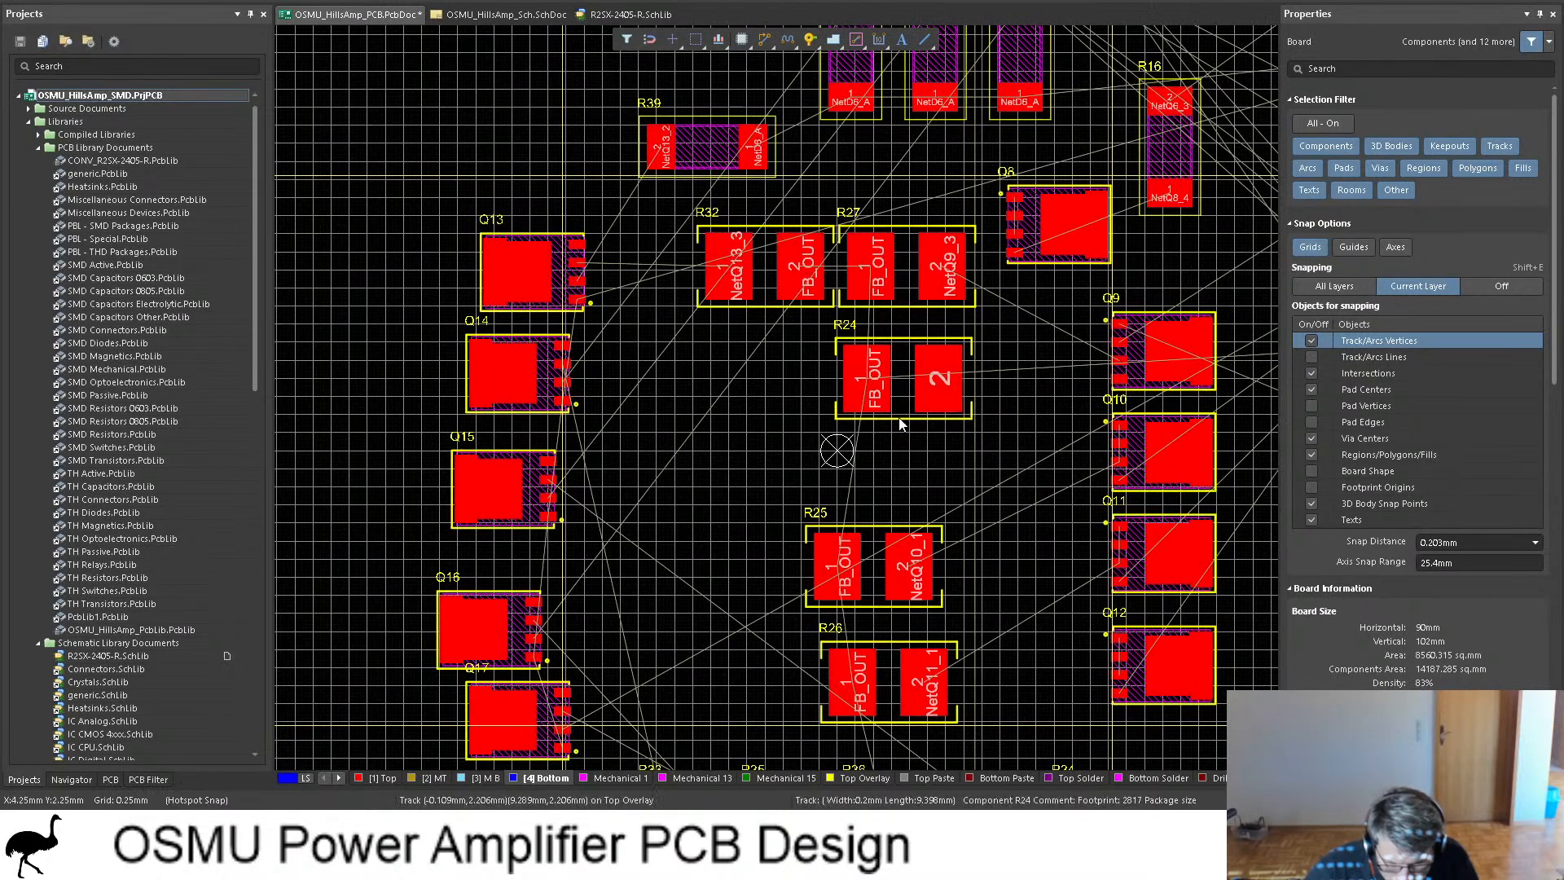
# Step: Rotate the designator texts of R24, R27 and R32 to 90° and centre each one between its resistor's pads
pyautogui.moveTo(853, 346); pyautogui.dragTo(911, 397)
pyautogui.keyDown('ctrl'); pyautogui.scroll(4, 837, 213); pyautogui.keyUp('ctrl')
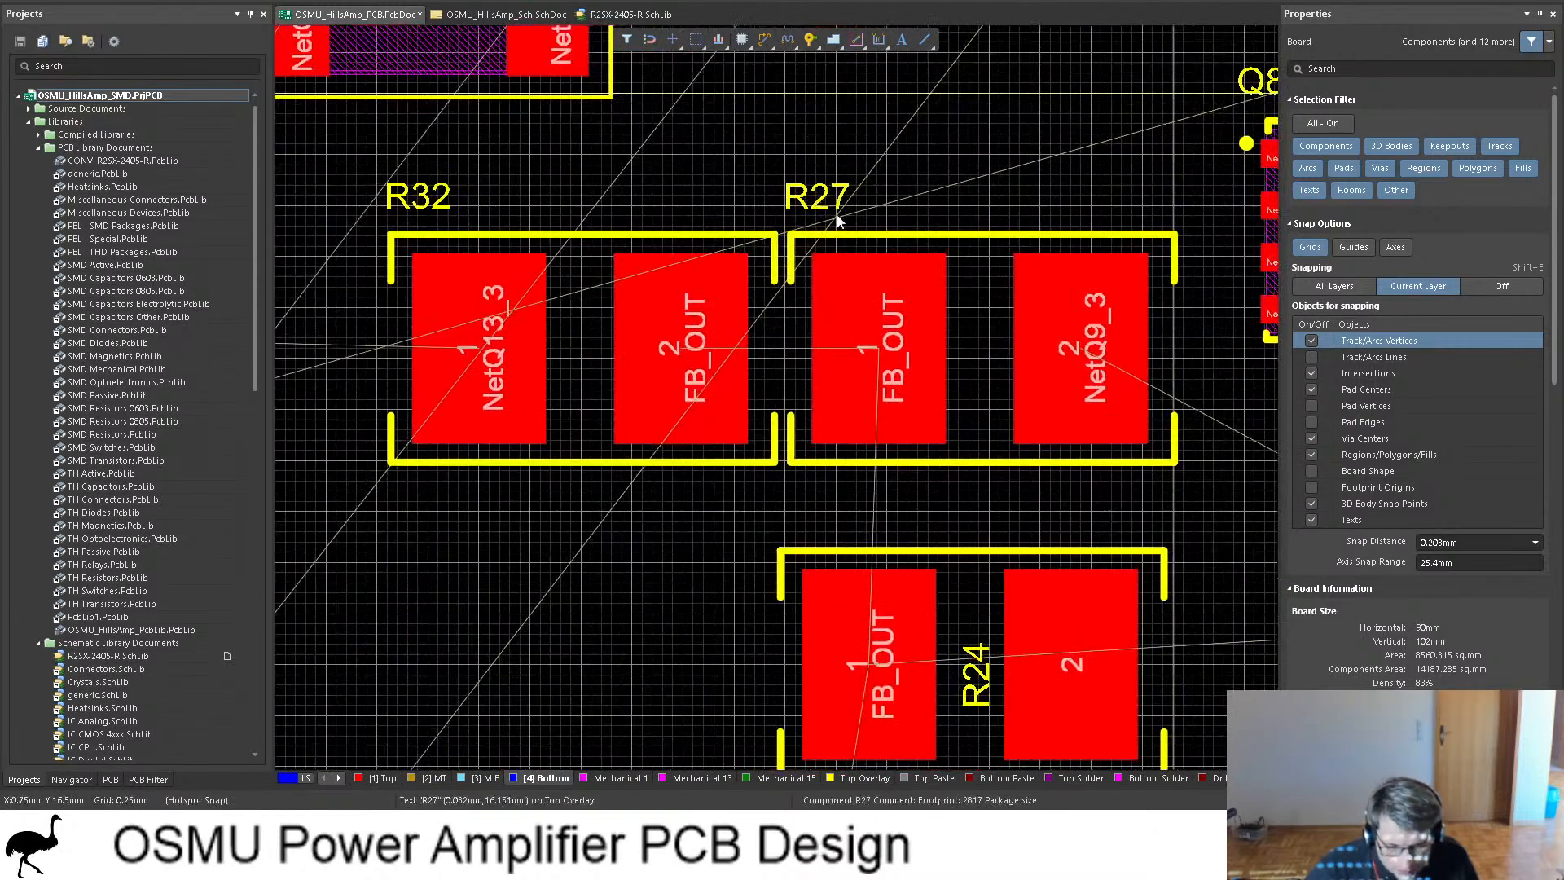
pyautogui.moveTo(991, 372); pyautogui.dragTo(991, 372)
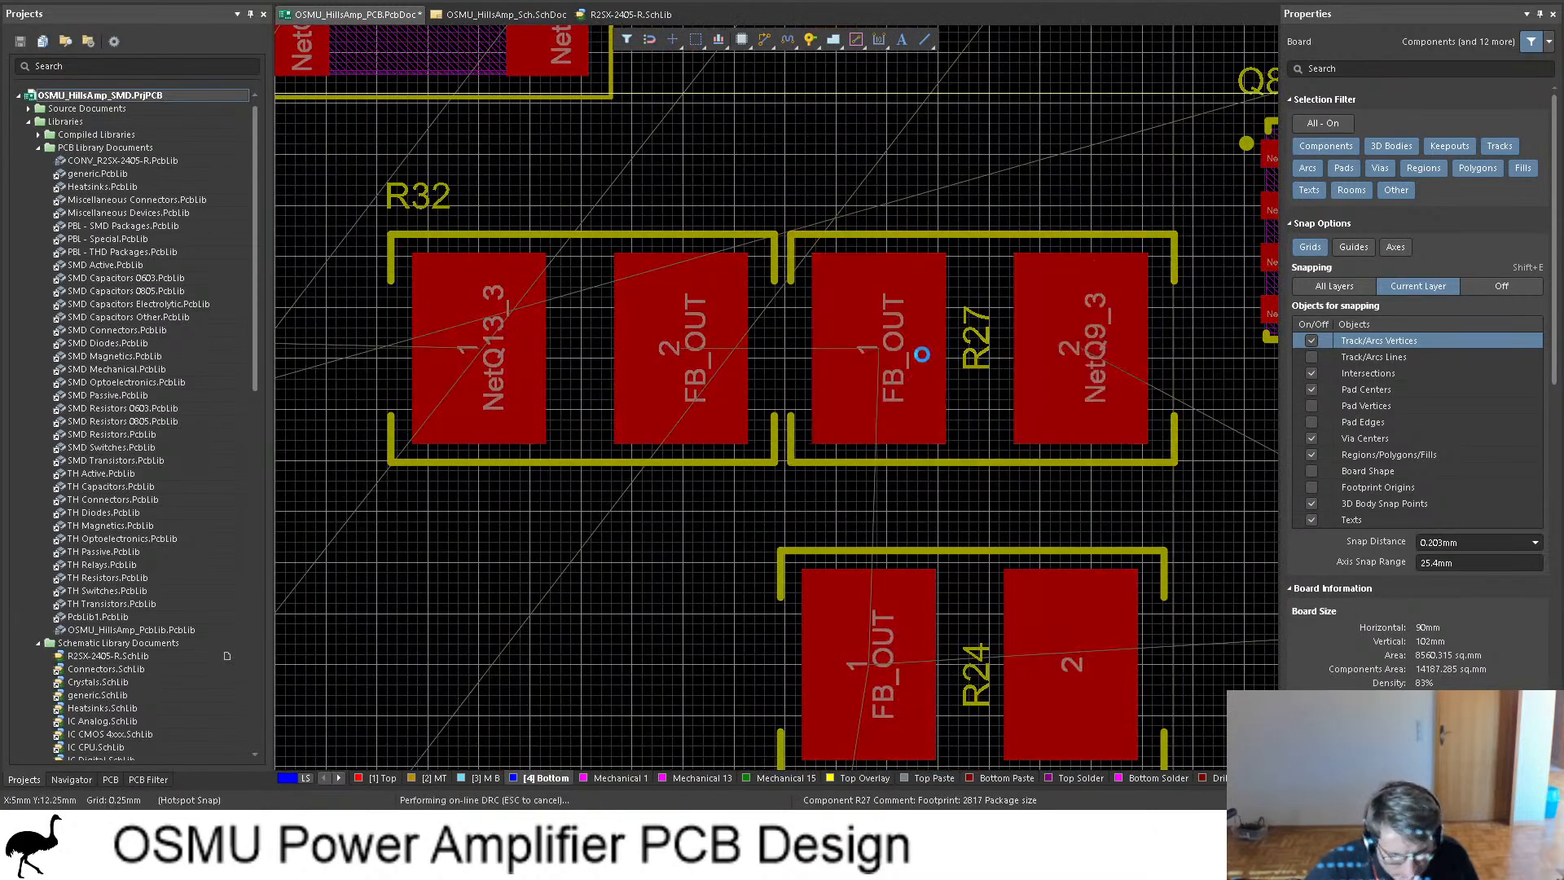
pyautogui.moveTo(417, 196); pyautogui.dragTo(597, 389)
pyautogui.press('space')
# Step: Turn the designator texts of R25 and R26 vertical and place each one between its resistor's pads
pyautogui.keyDown('ctrl'); pyautogui.scroll(-4, 632, 255); pyautogui.keyUp('ctrl')
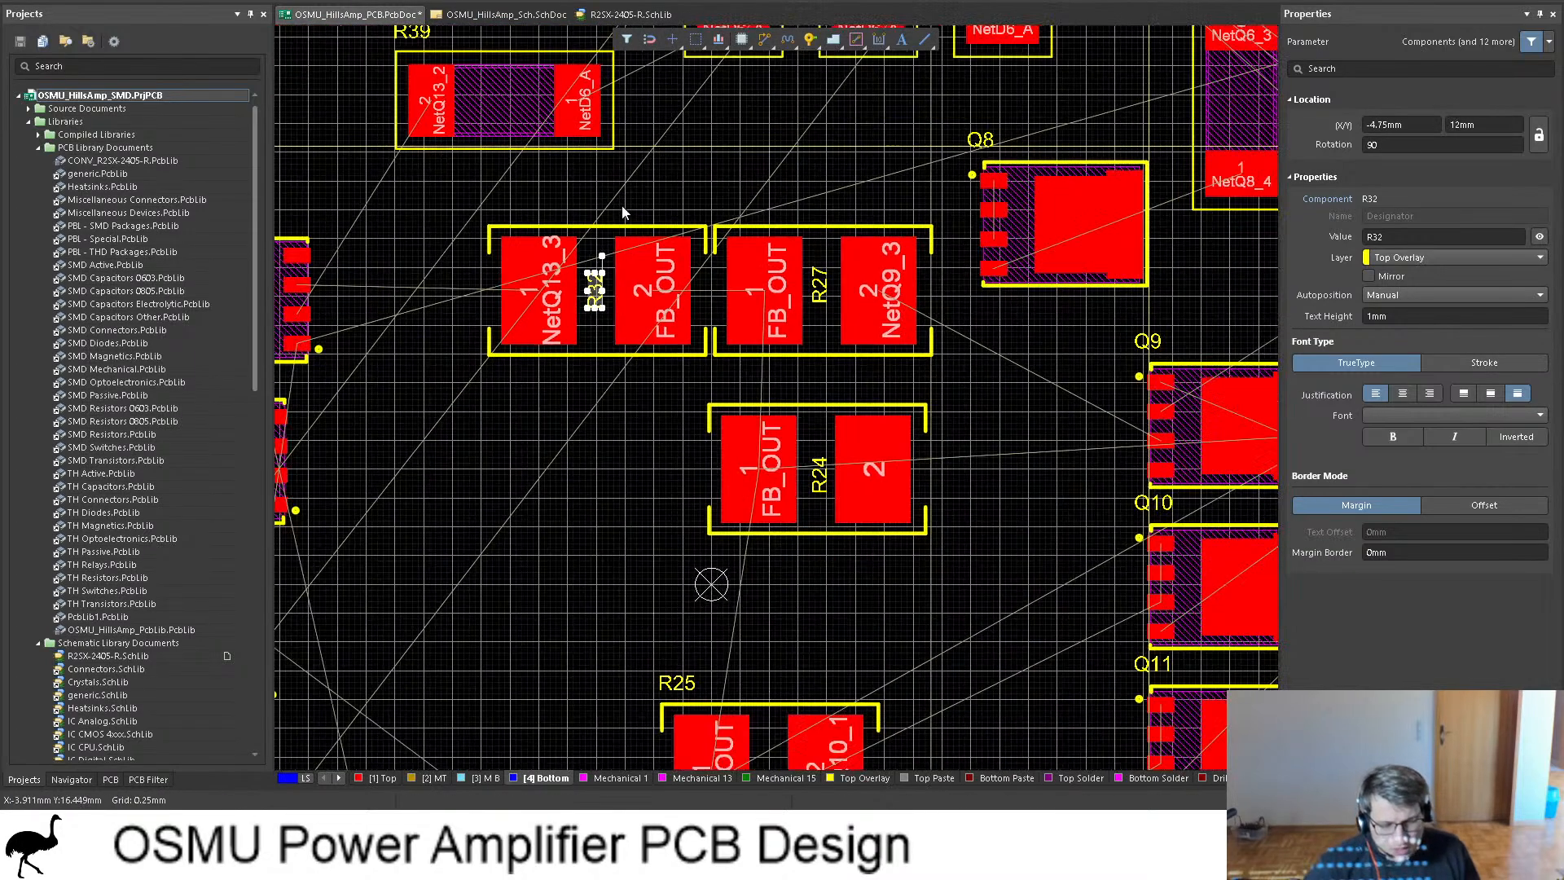
pyautogui.moveTo(670, 549); pyautogui.dragTo(730, 614)
pyautogui.press('space')
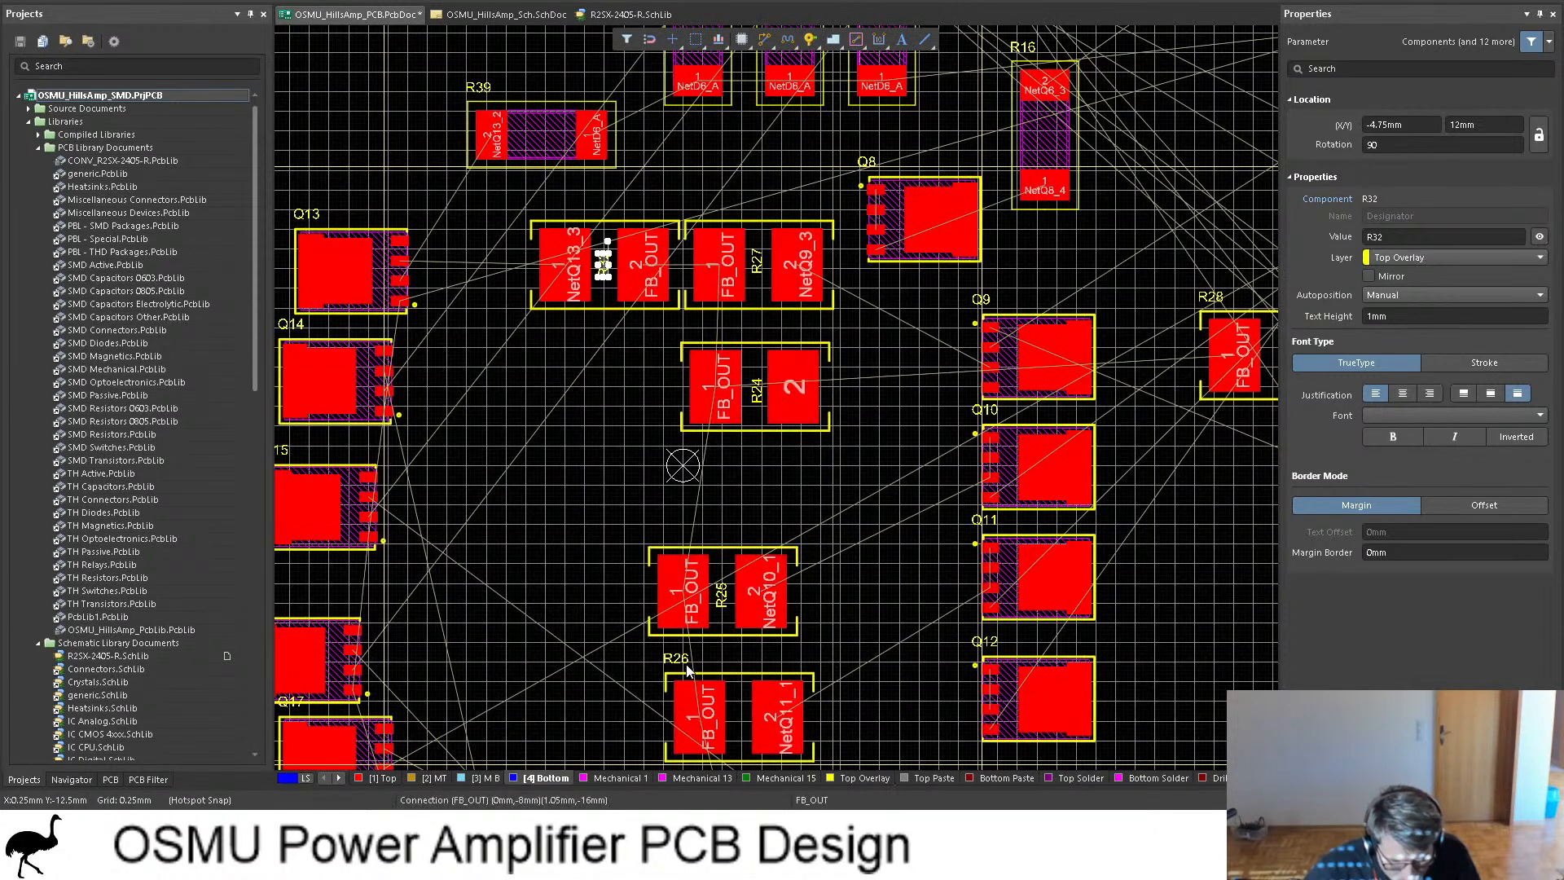
pyautogui.moveTo(677, 665); pyautogui.dragTo(706, 700)
pyautogui.press('space')
pyautogui.moveTo(707, 701); pyautogui.dragTo(747, 739)
pyautogui.keyDown('shift'); pyautogui.hscroll(-5, 778, 406); pyautogui.keyUp('shift')
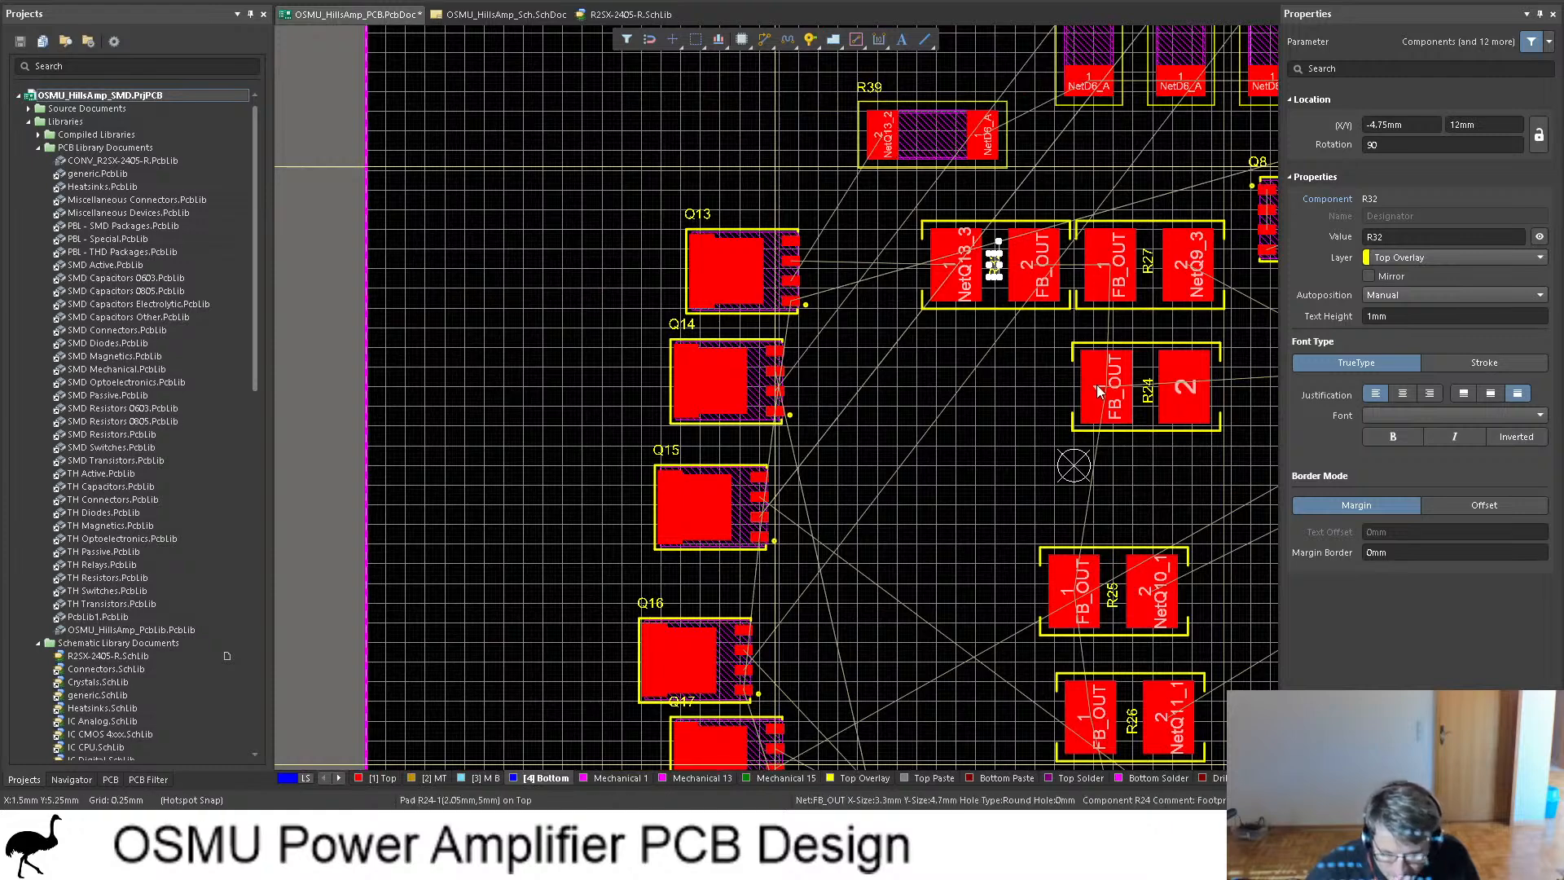
pyautogui.click(979, 395)
# Step: Rotate R33, R34, R35 and R36 to horizontal and stack them in a column beside Q14 to Q17, with their FB_OUT pads facing inward
pyautogui.keyDown('shift'); pyautogui.hscroll(4, 957, 366); pyautogui.keyUp('shift')
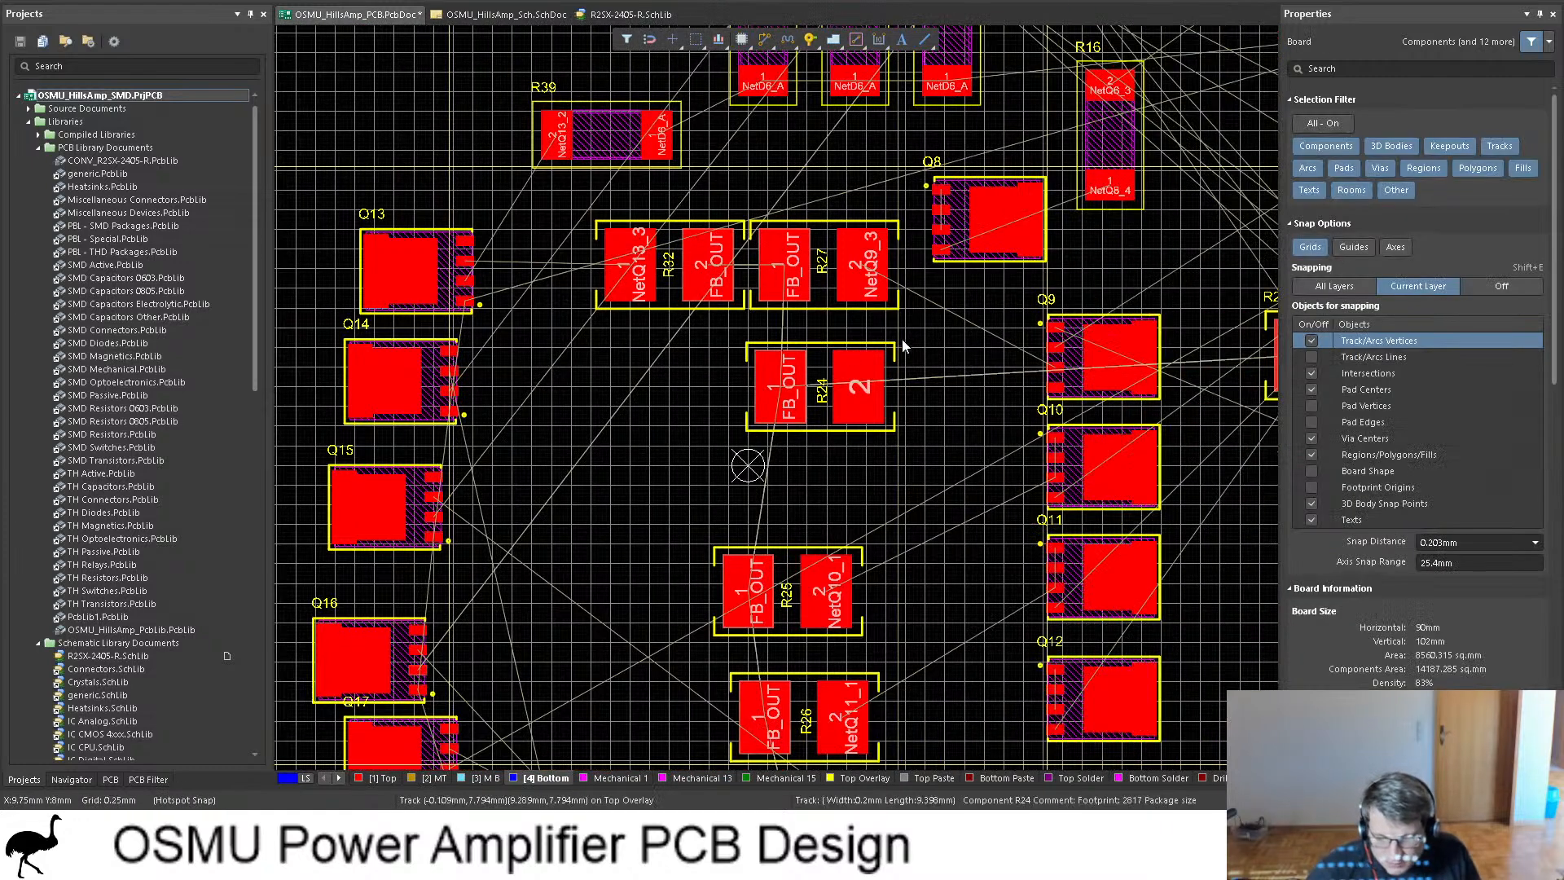
pyautogui.scroll(-3, 689, 340)
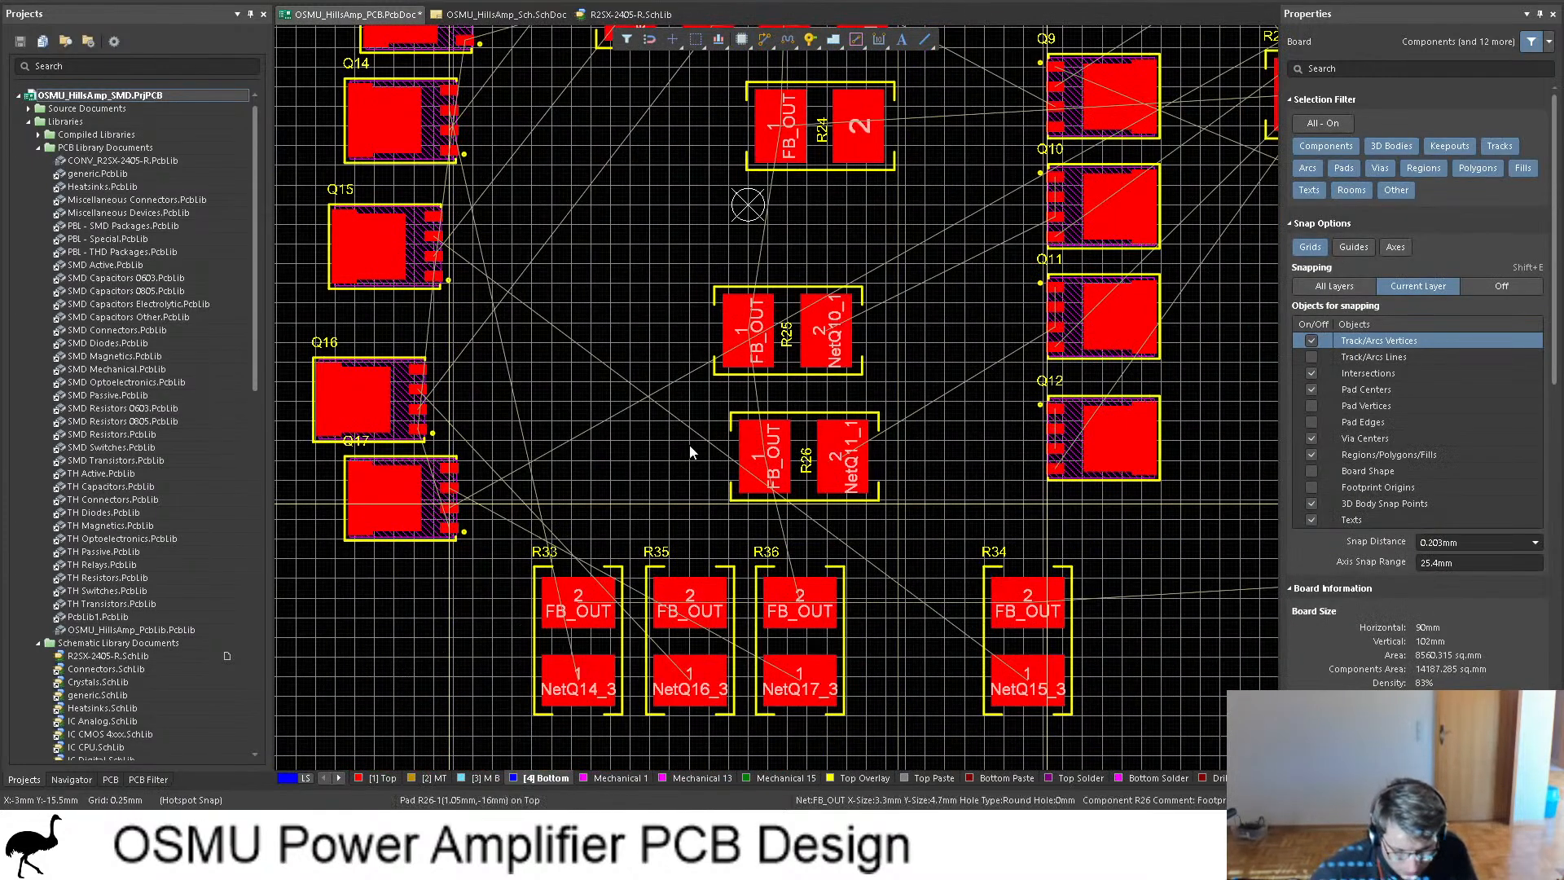
pyautogui.moveTo(590, 653); pyautogui.dragTo(551, 145)
pyautogui.press('space')
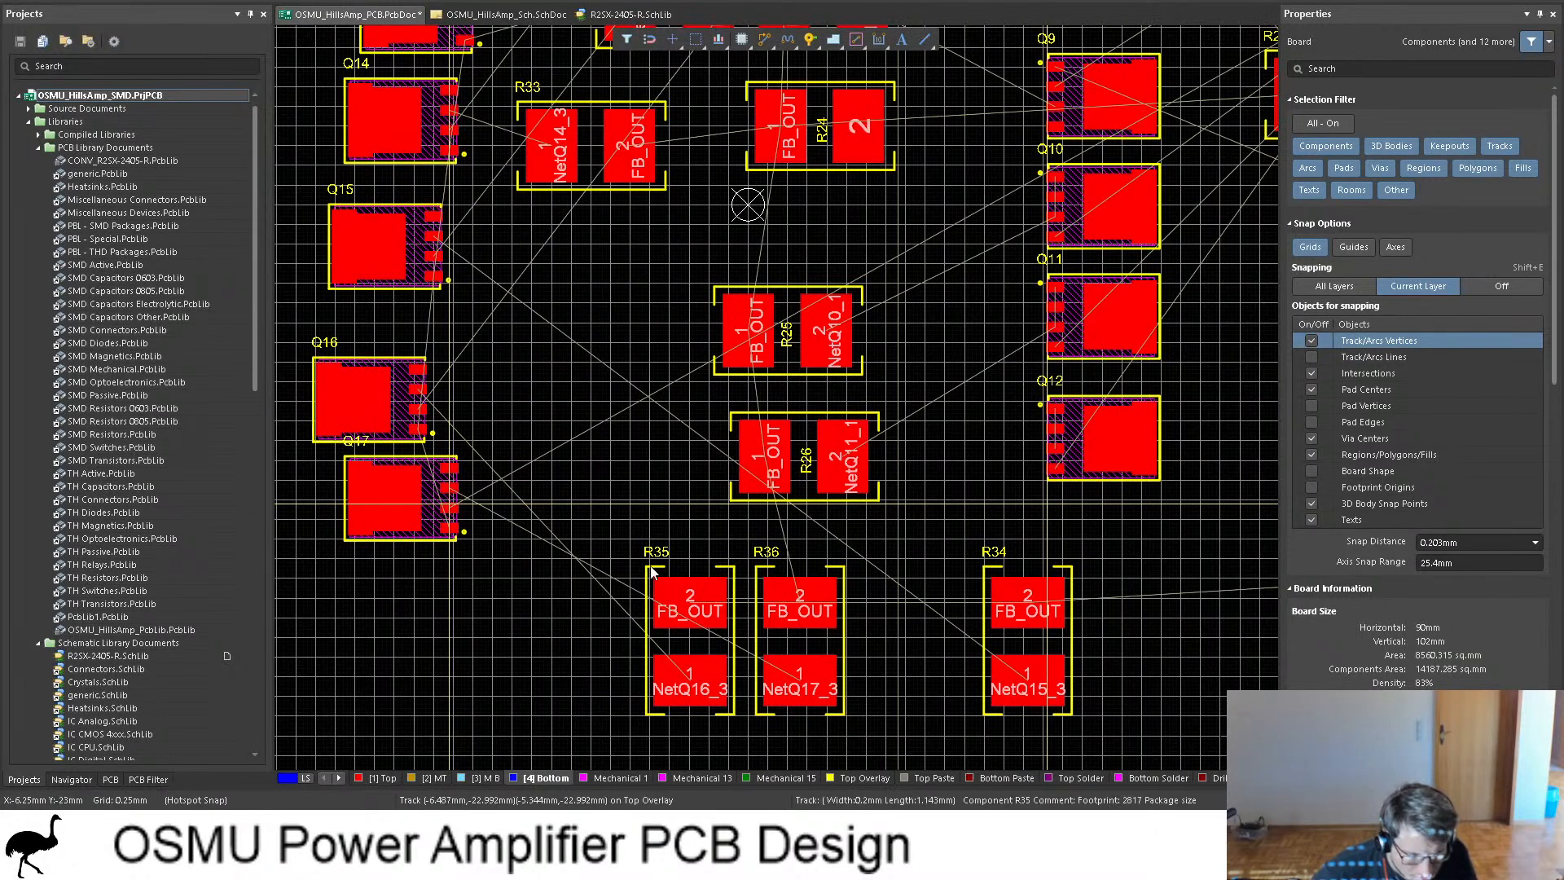
pyautogui.moveTo(1015, 649); pyautogui.dragTo(540, 269)
pyautogui.press('space')
pyautogui.press('space')
pyautogui.moveTo(702, 657); pyautogui.dragTo(542, 407)
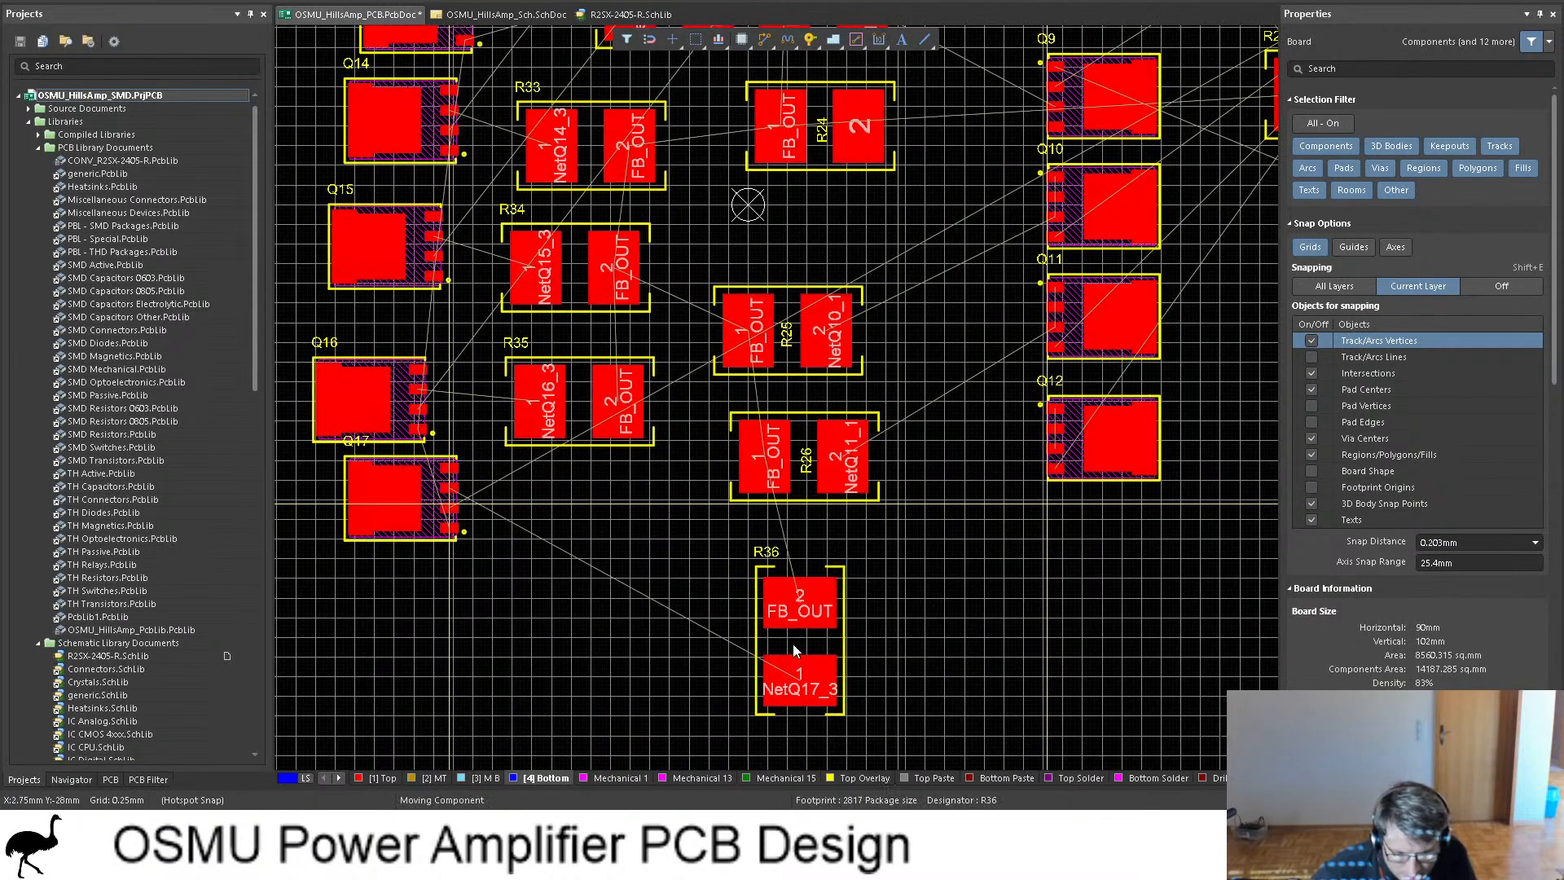
pyautogui.press('space')
pyautogui.moveTo(793, 643); pyautogui.dragTo(545, 526)
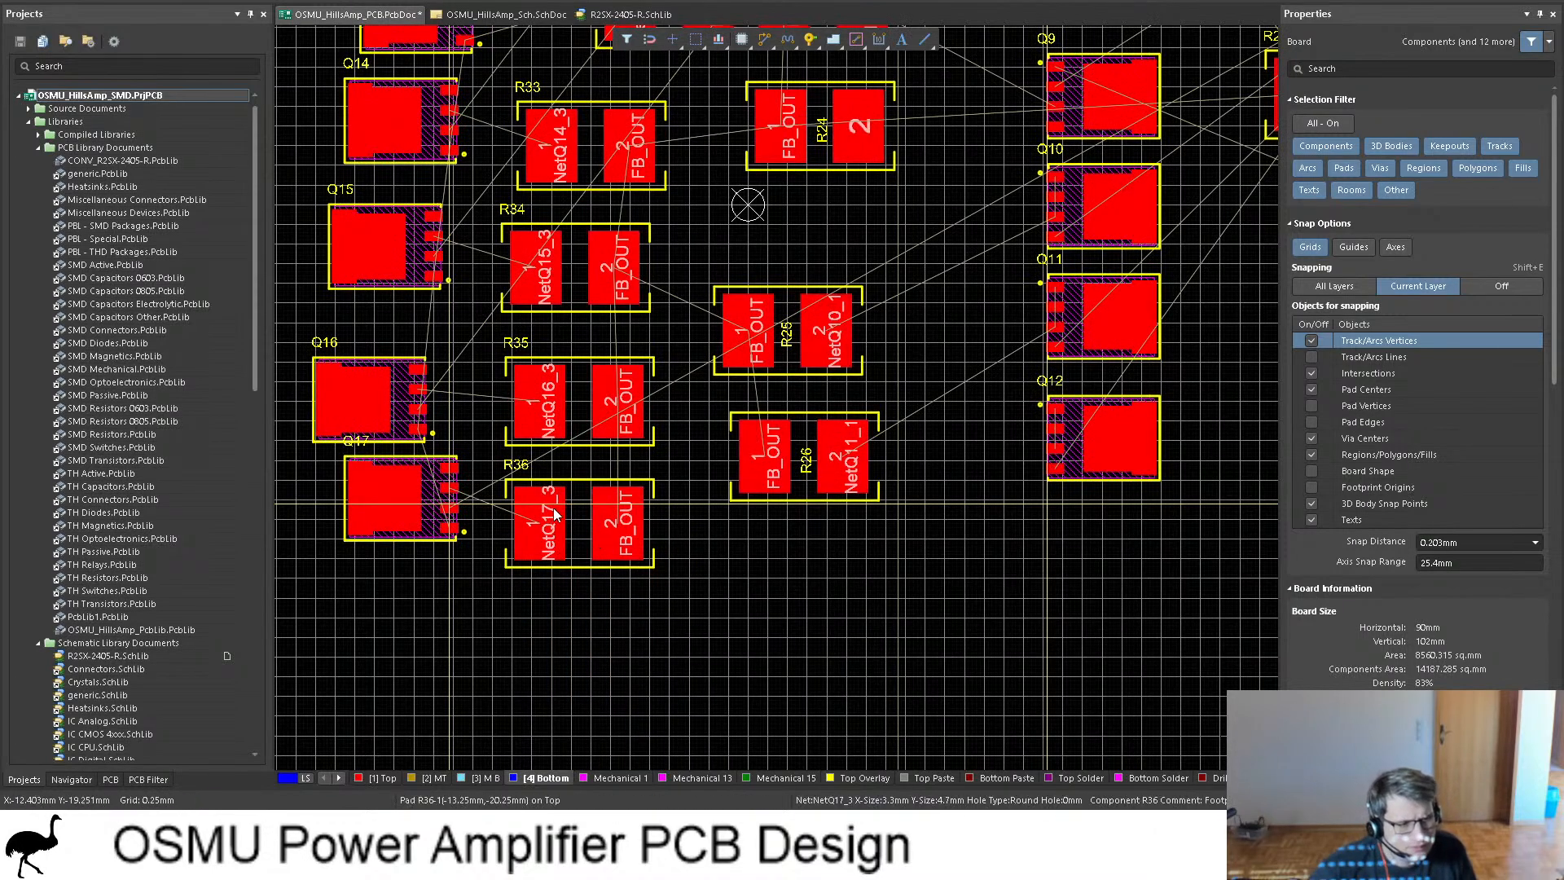
# Step: Rotate the designator texts of R36 and R35 to 90° and place each one between its resistor's pads
pyautogui.keyDown('ctrl'); pyautogui.scroll(5, 554, 506); pyautogui.keyUp('ctrl')
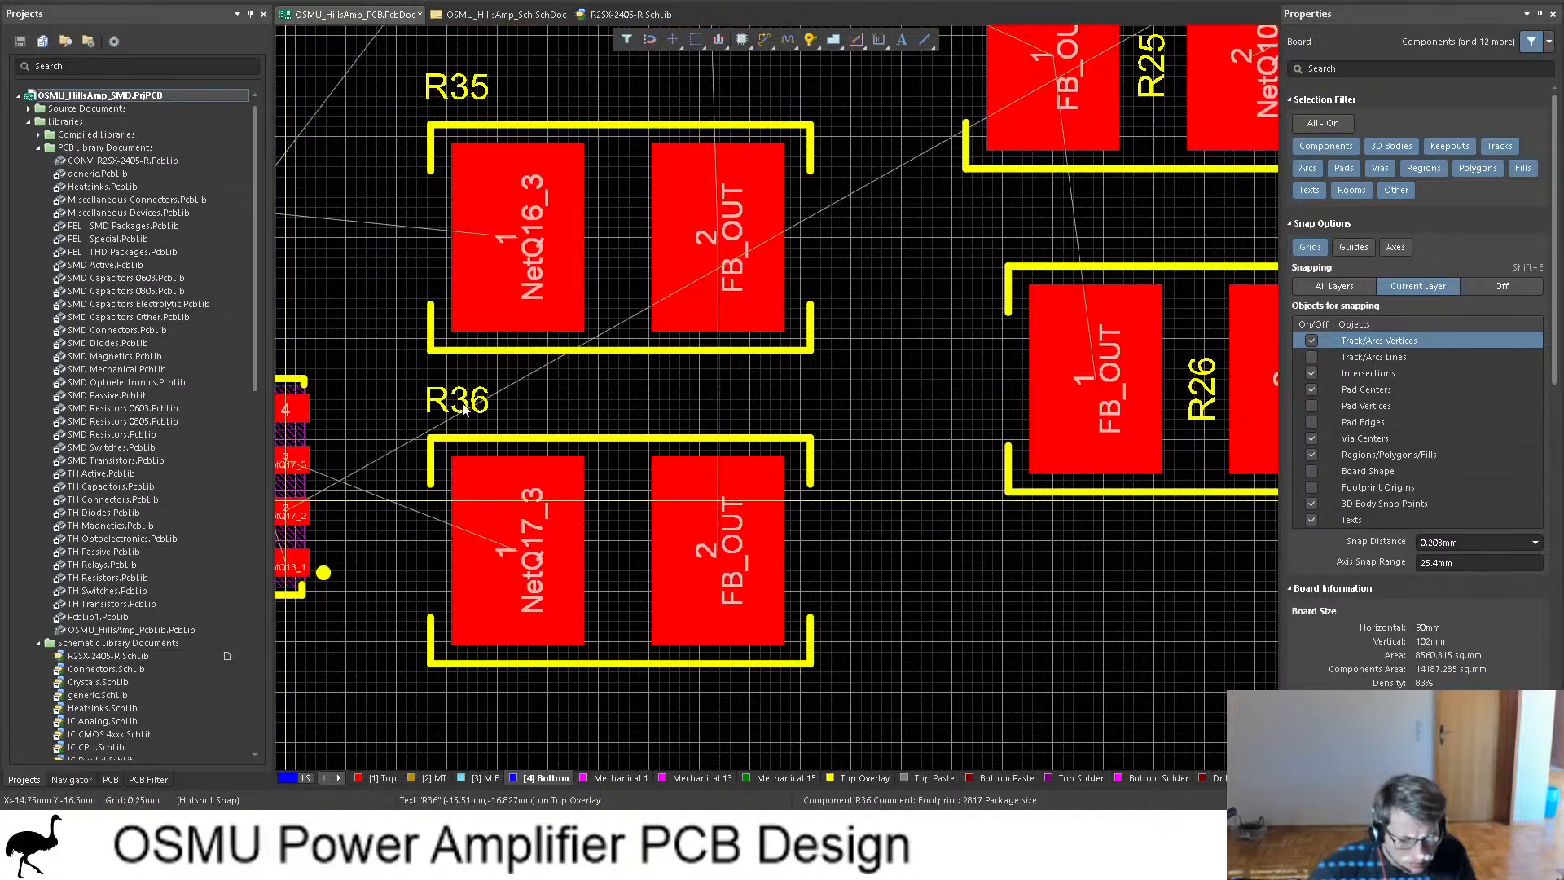
pyautogui.click(461, 407)
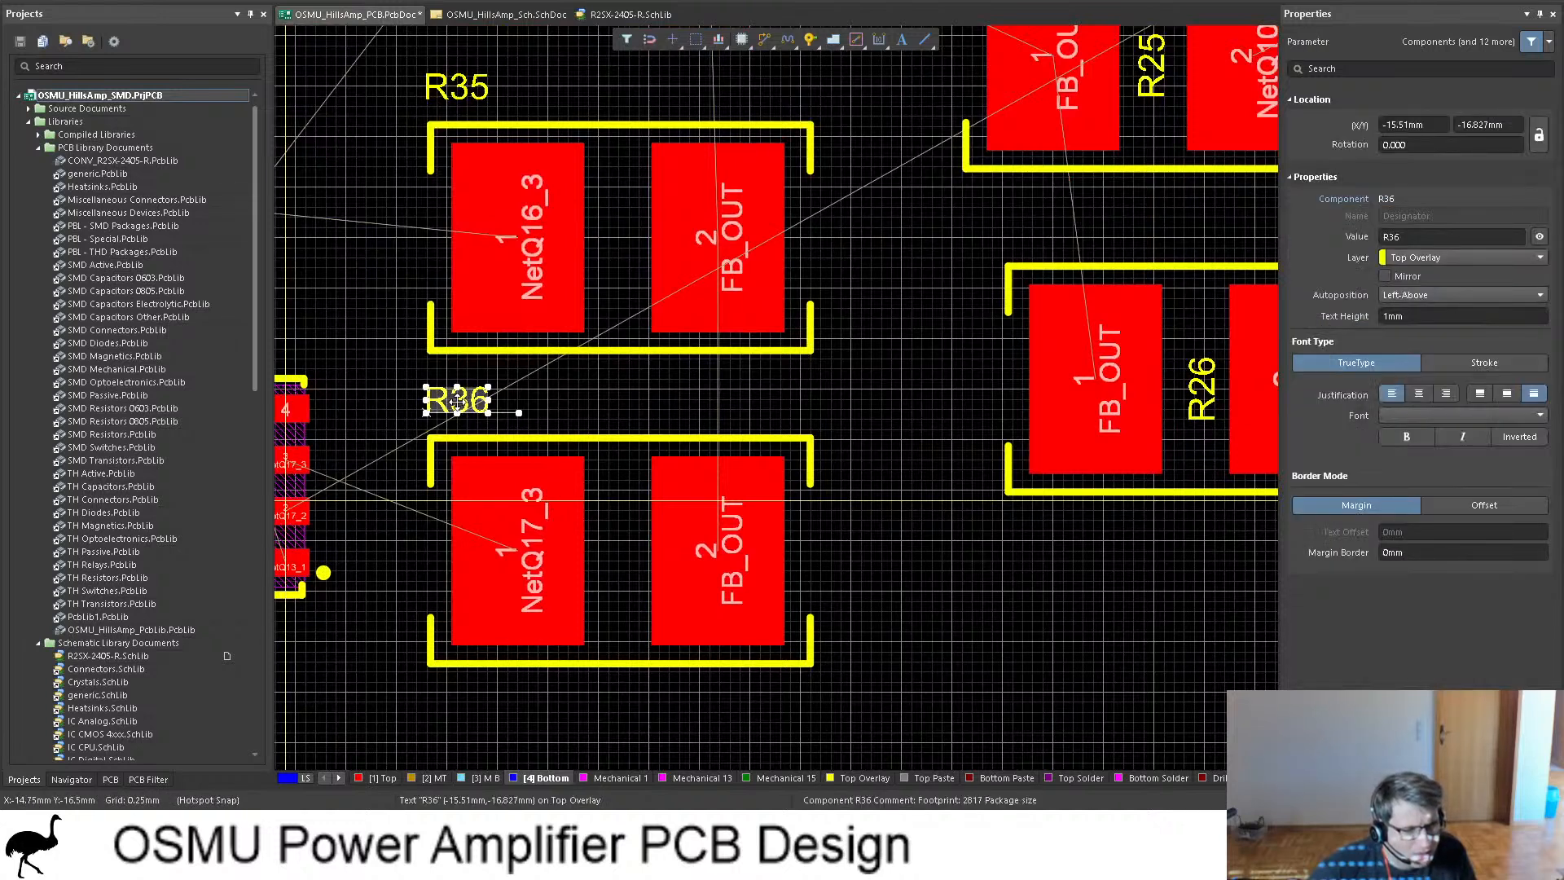
pyautogui.press('space')
pyautogui.moveTo(447, 399); pyautogui.dragTo(627, 580)
pyautogui.scroll(3, 617, 330)
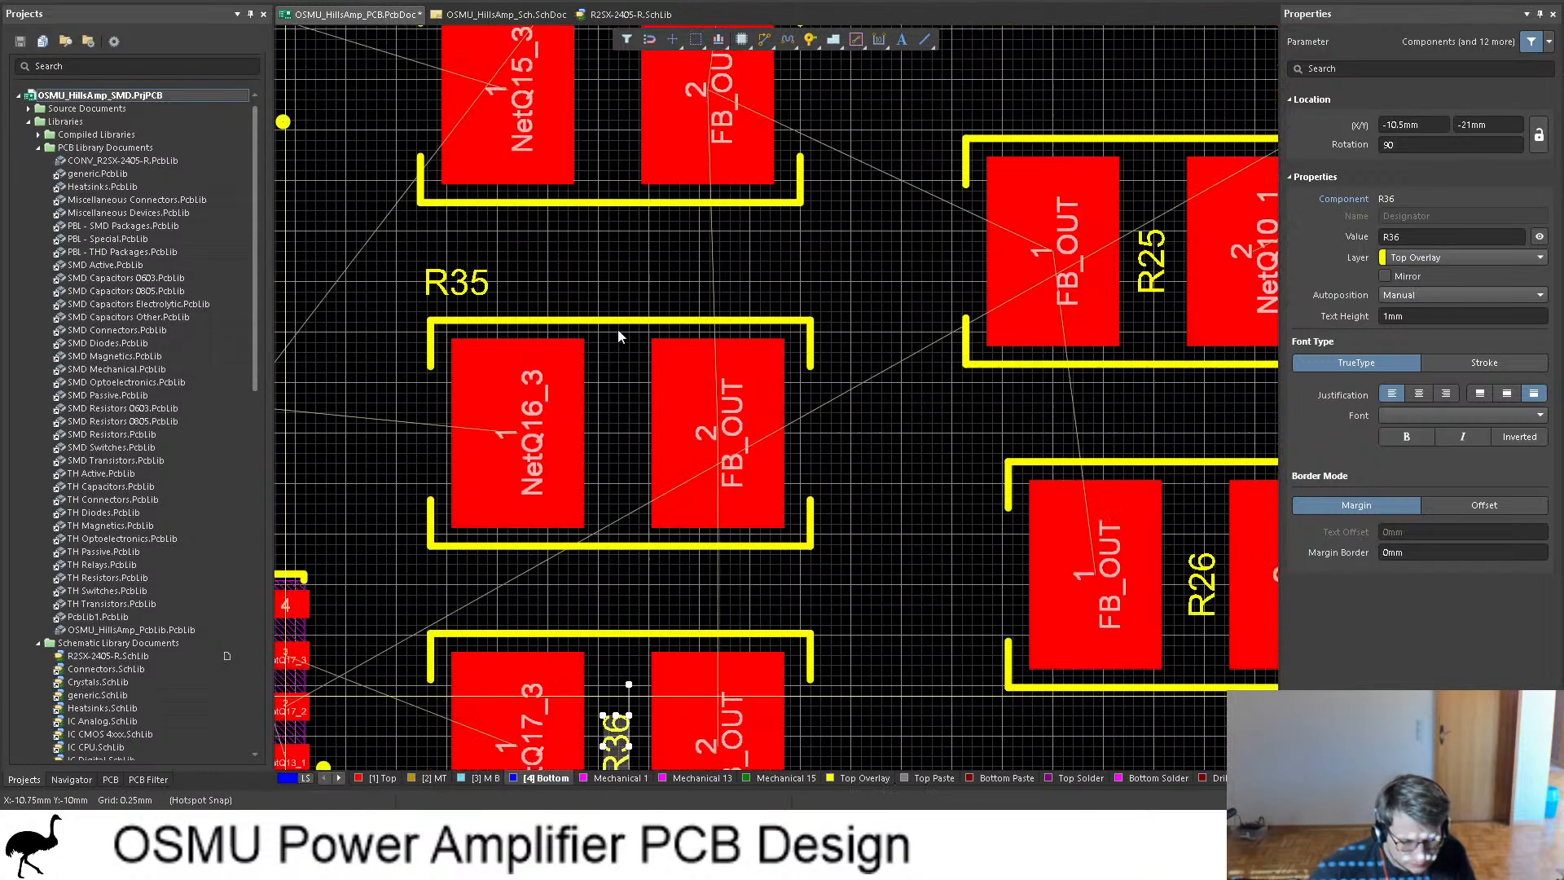
pyautogui.moveTo(467, 283); pyautogui.dragTo(559, 394)
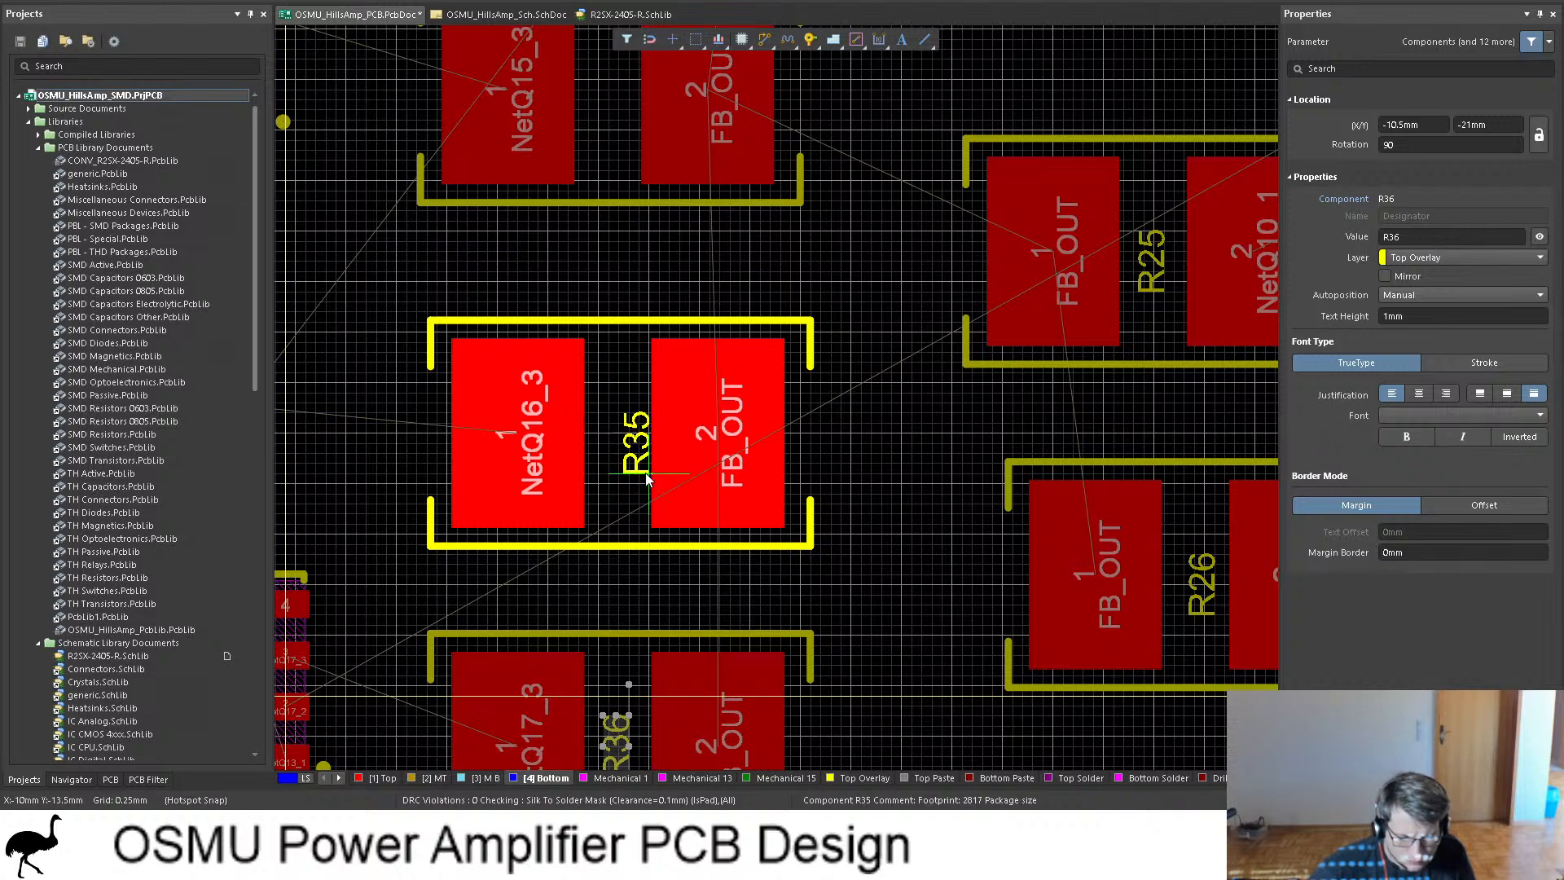
pyautogui.click(633, 473)
# Step: Turn the designator texts of R34 and R33 vertical and place each one between its resistor's pads
pyautogui.scroll(5, 653, 472)
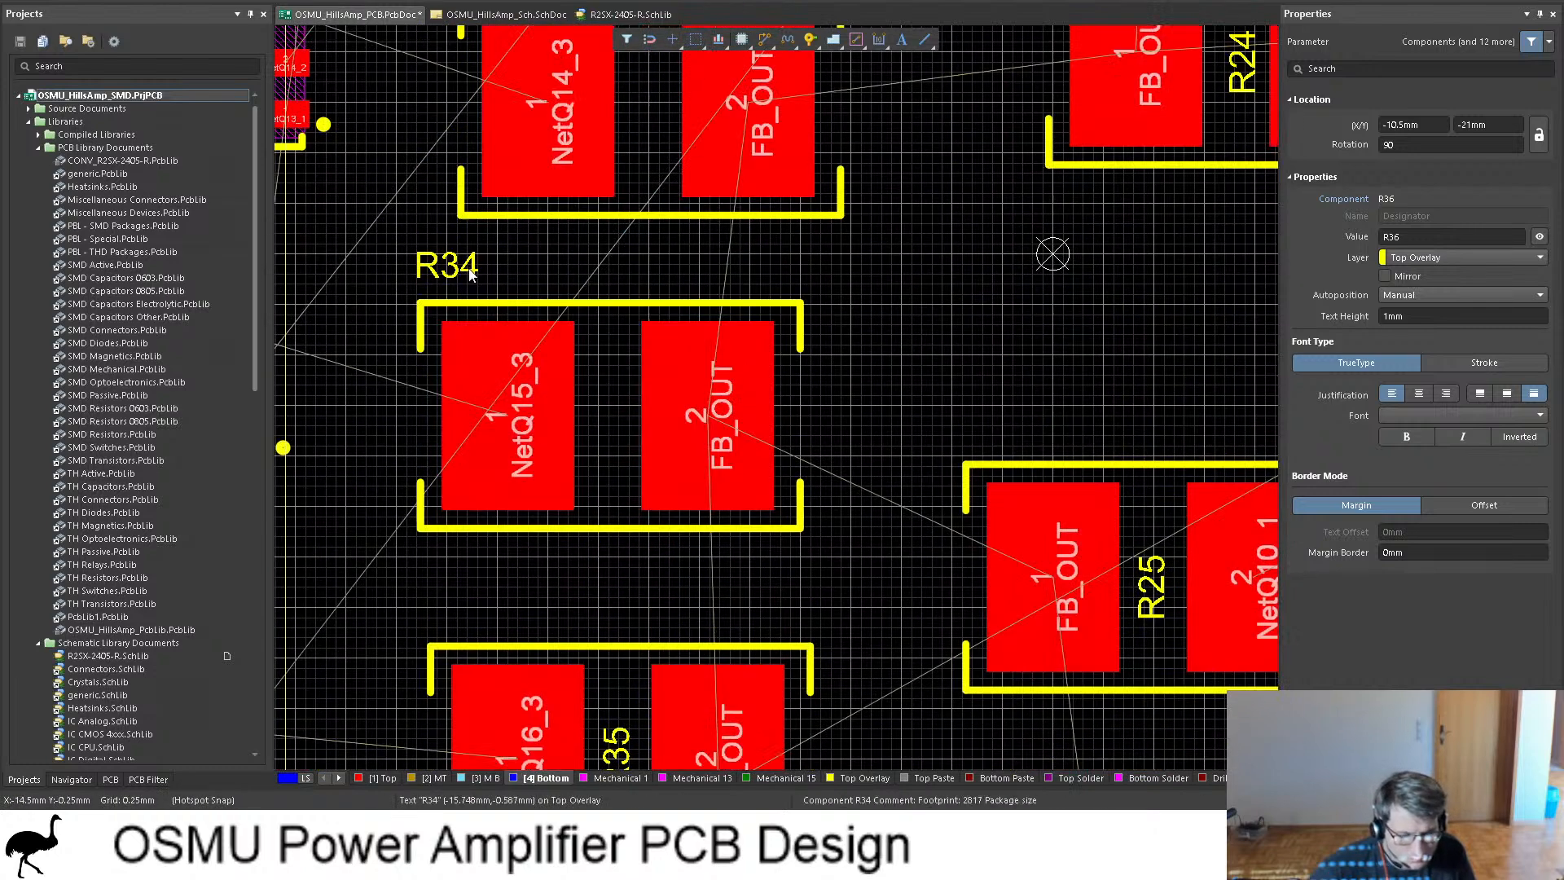
pyautogui.moveTo(472, 273); pyautogui.dragTo(574, 435)
pyautogui.click(618, 453)
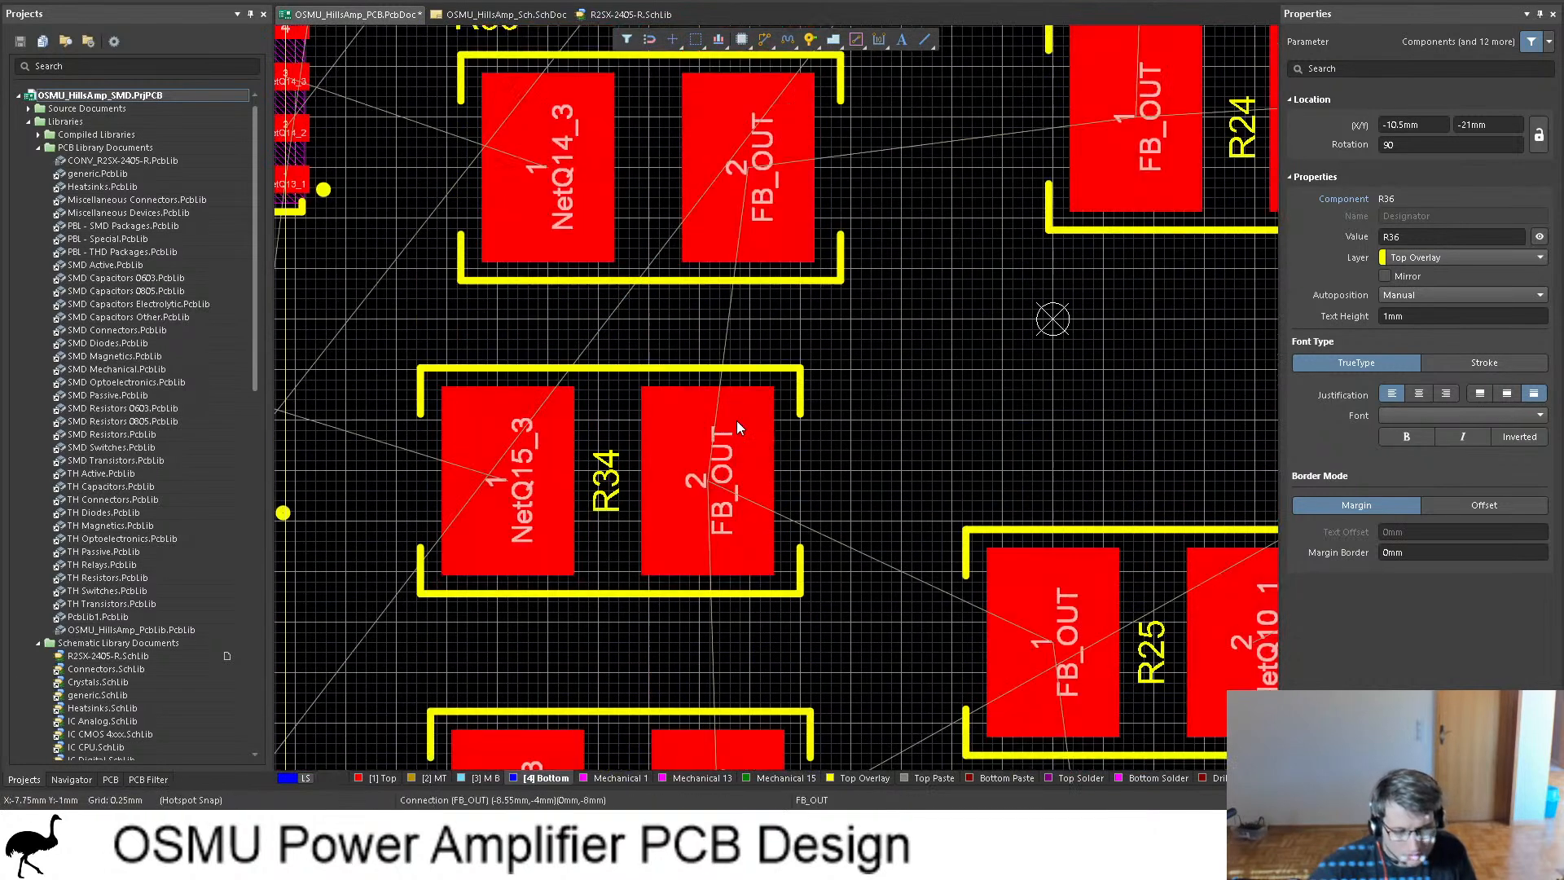
pyautogui.scroll(5, 603, 407)
pyautogui.moveTo(582, 339); pyautogui.dragTo(677, 433)
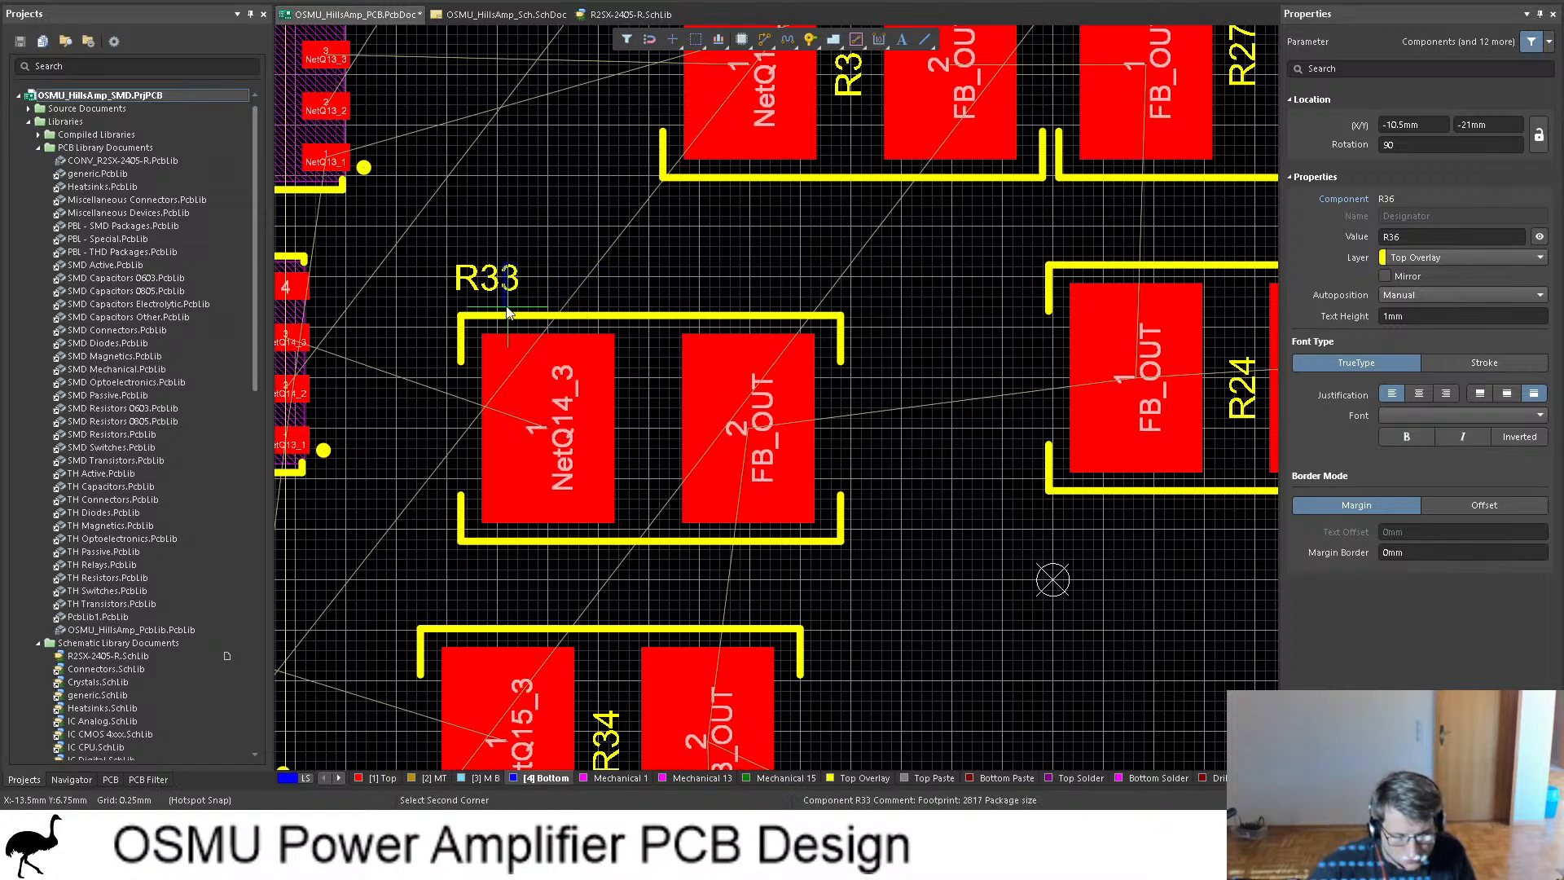
pyautogui.moveTo(488, 279); pyautogui.dragTo(659, 456)
pyautogui.press('space')
# Step: Place R33 directly below R32 at X -7.45 mm, Y 6.75 mm and R24 beside it at X 2.5 mm, Y 6.75 mm
pyautogui.keyDown('ctrl'); pyautogui.scroll(-4, 674, 369); pyautogui.keyUp('ctrl')
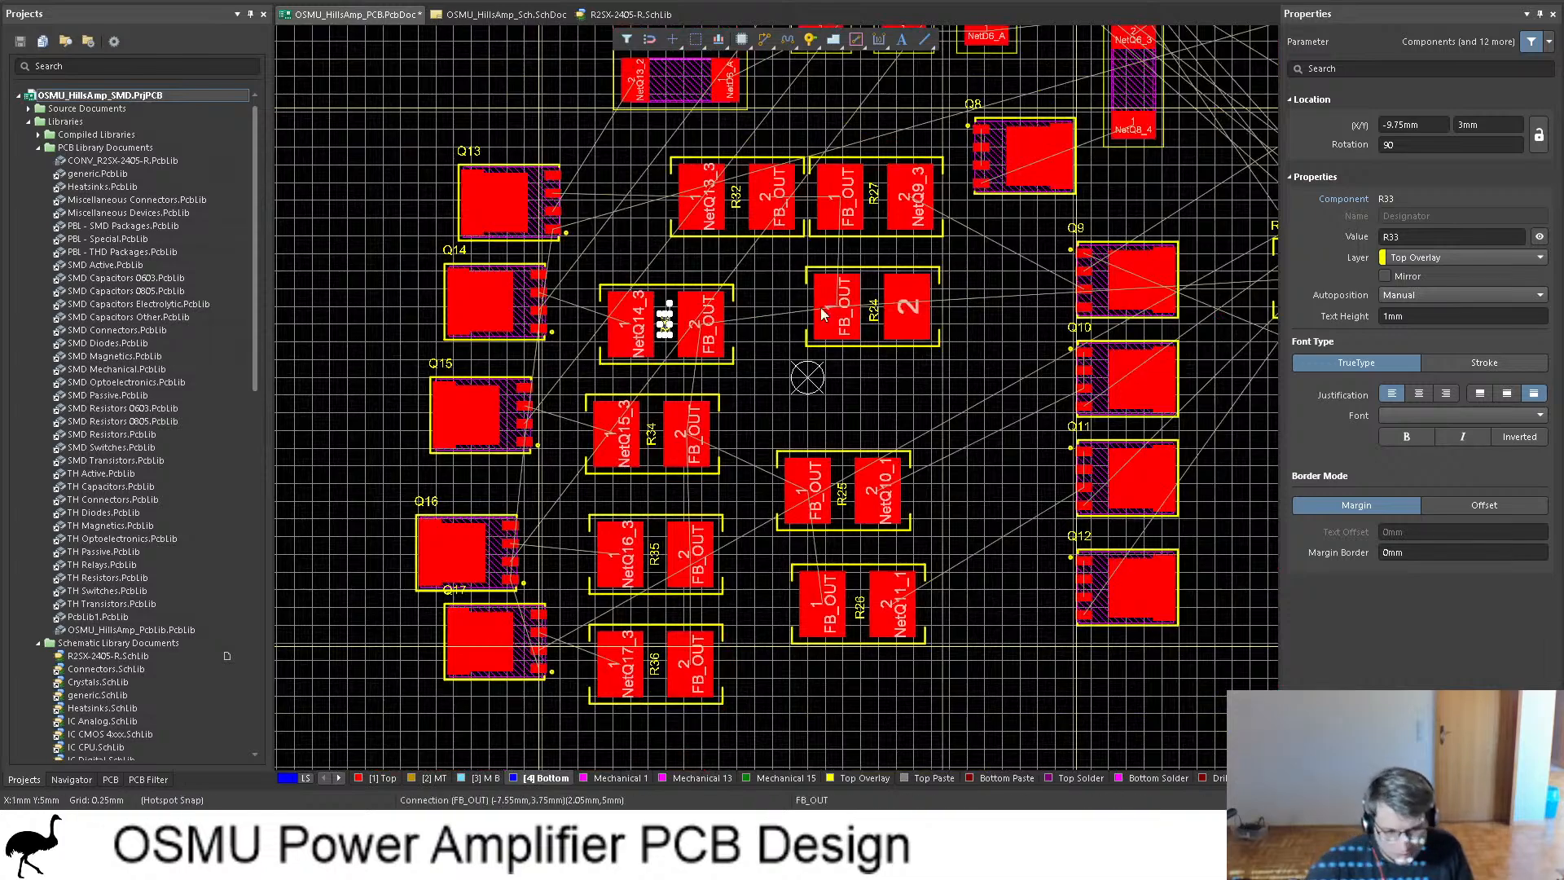
pyautogui.keyDown('ctrl'); pyautogui.scroll(4, 839, 340); pyautogui.keyUp('ctrl')
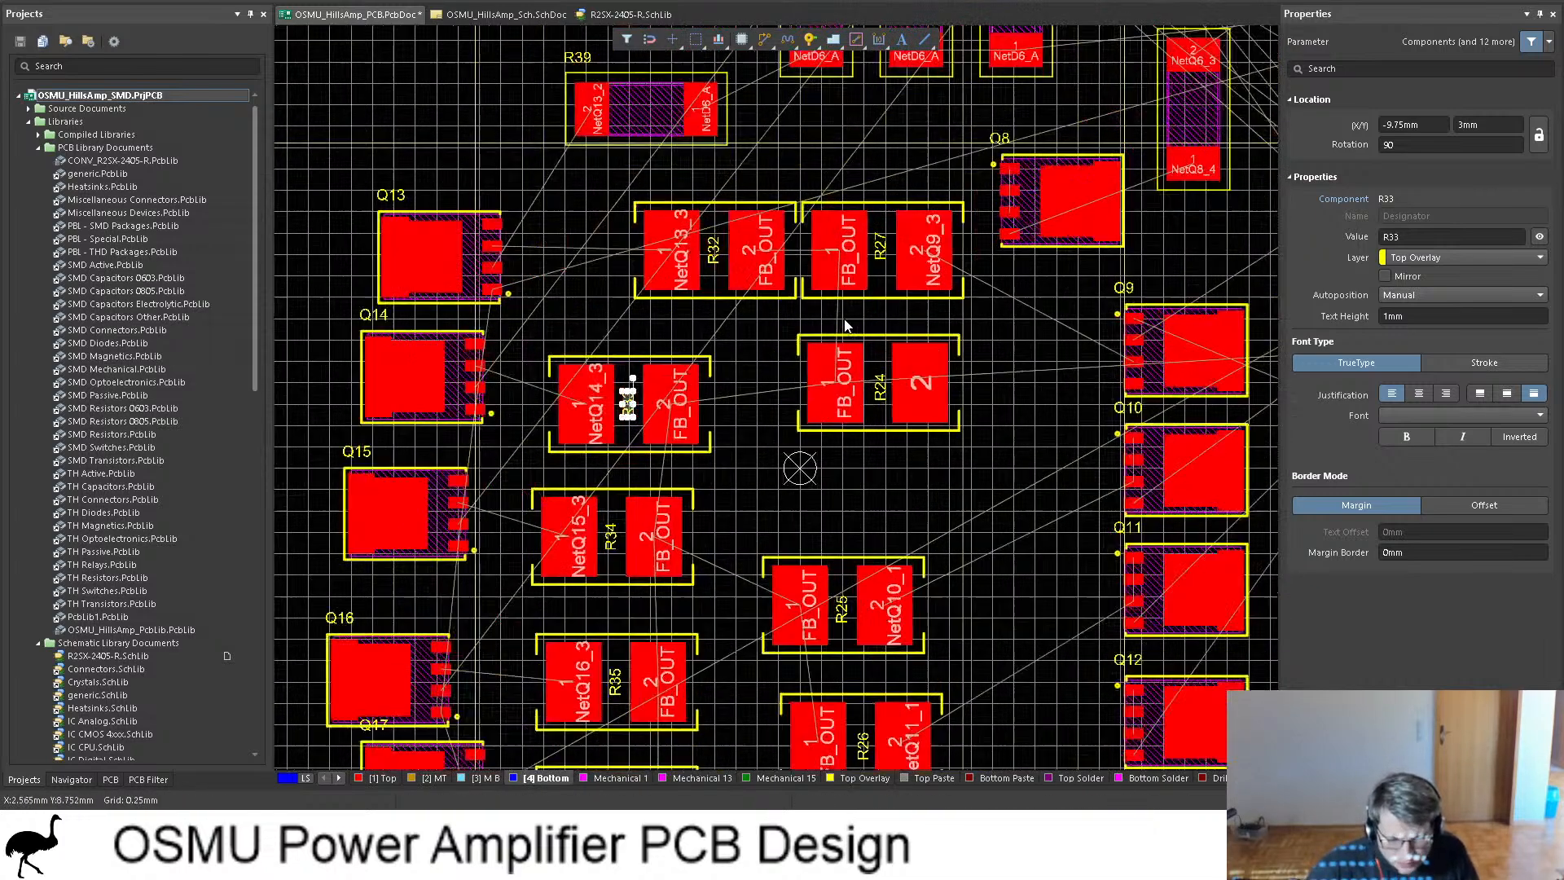
pyautogui.moveTo(908, 412); pyautogui.dragTo(820, 382)
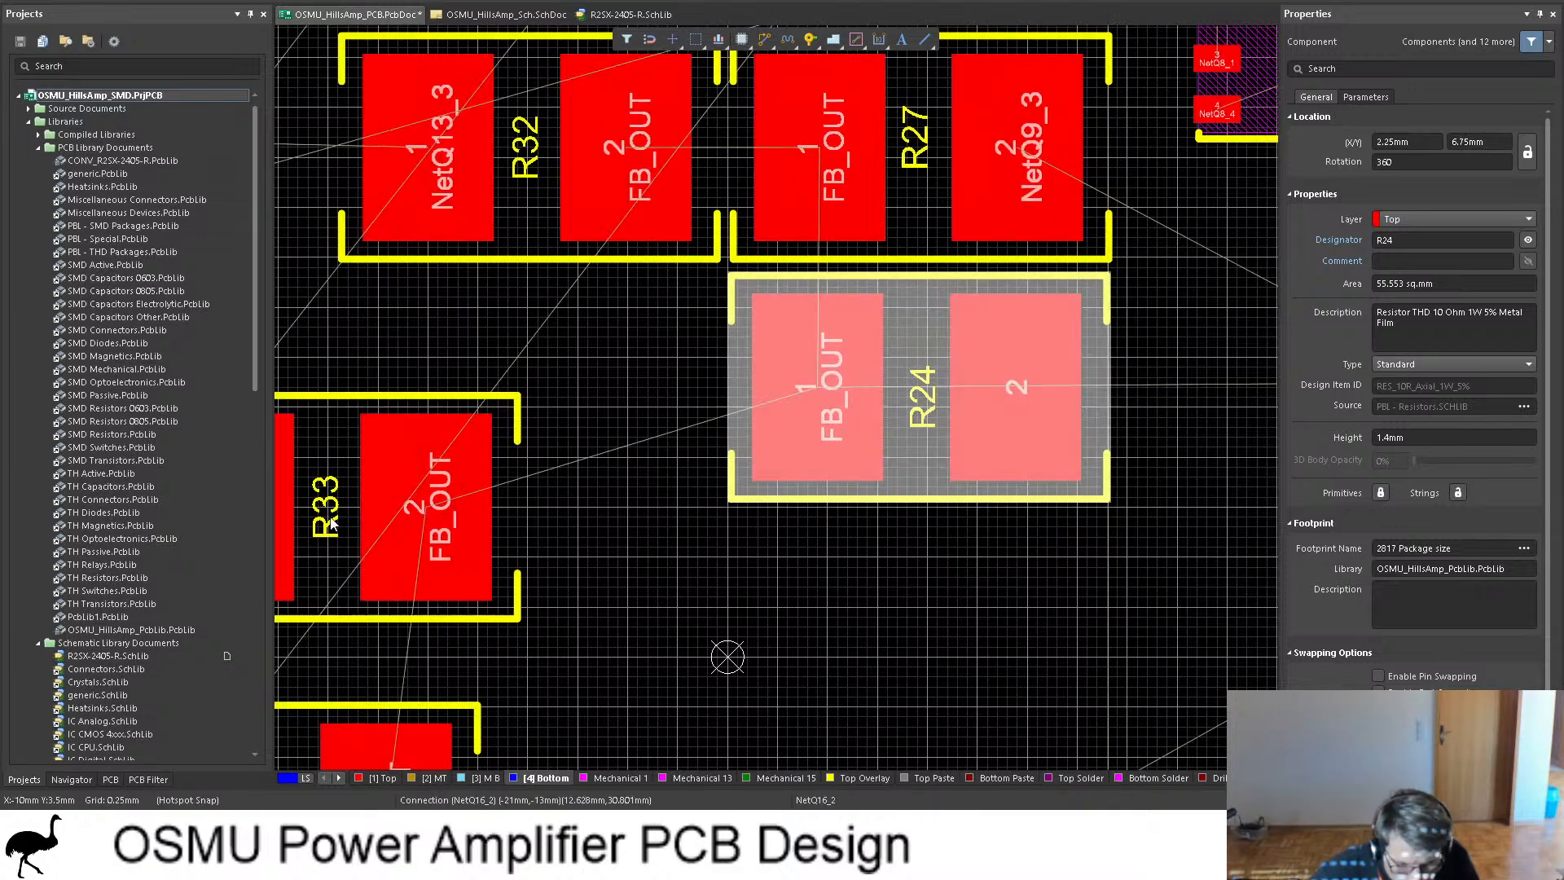
pyautogui.moveTo(347, 450); pyautogui.dragTo(623, 389)
pyautogui.moveTo(769, 290); pyautogui.dragTo(829, 385)
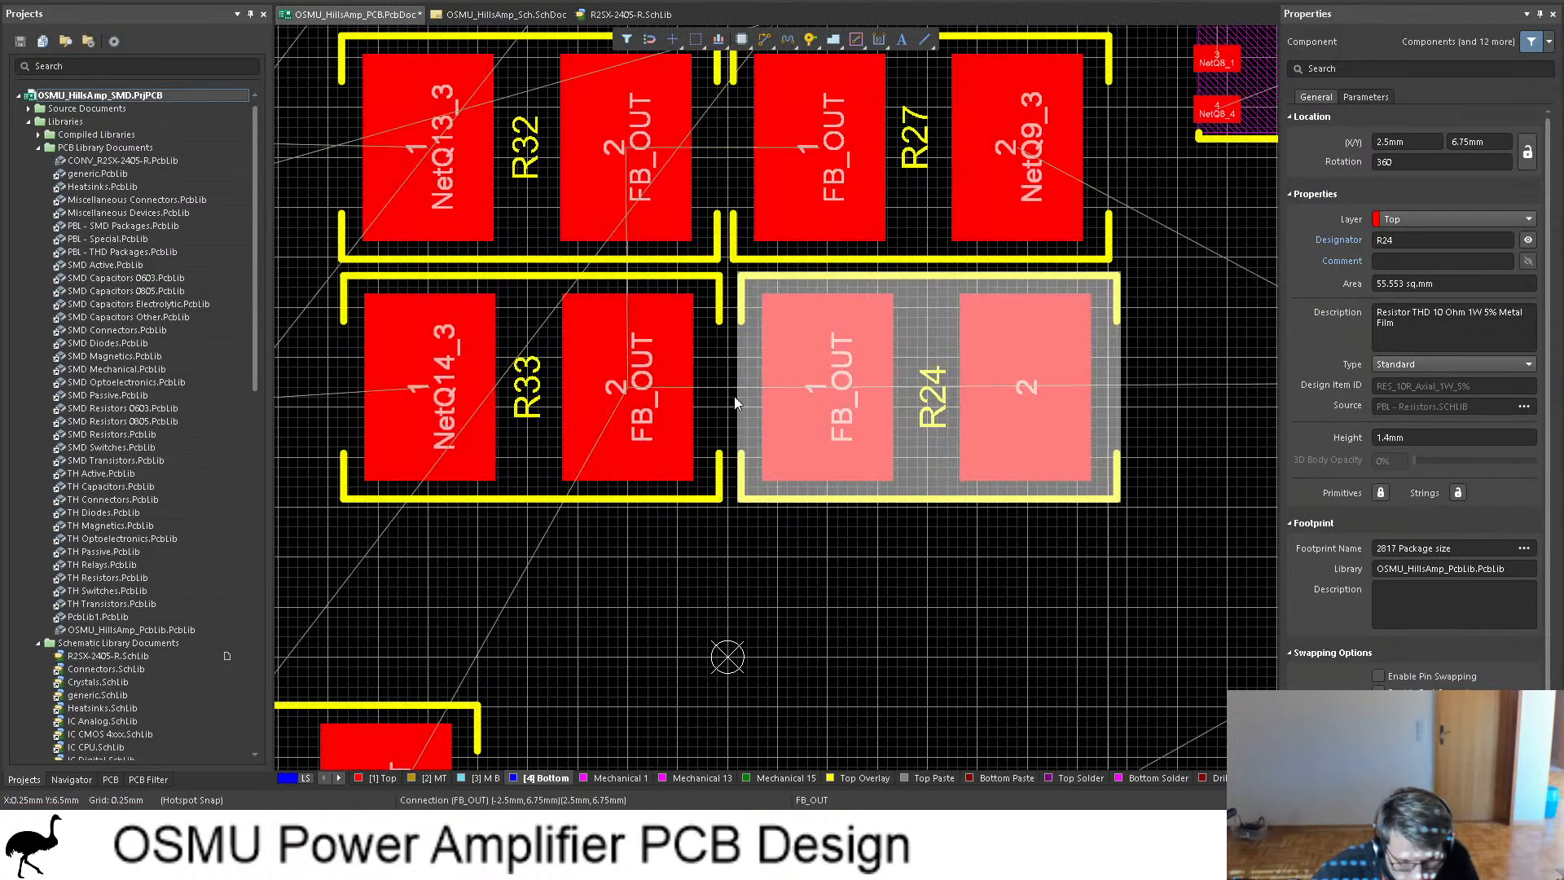
pyautogui.keyDown('ctrl'); pyautogui.scroll(3, 466, 328); pyautogui.keyUp('ctrl')
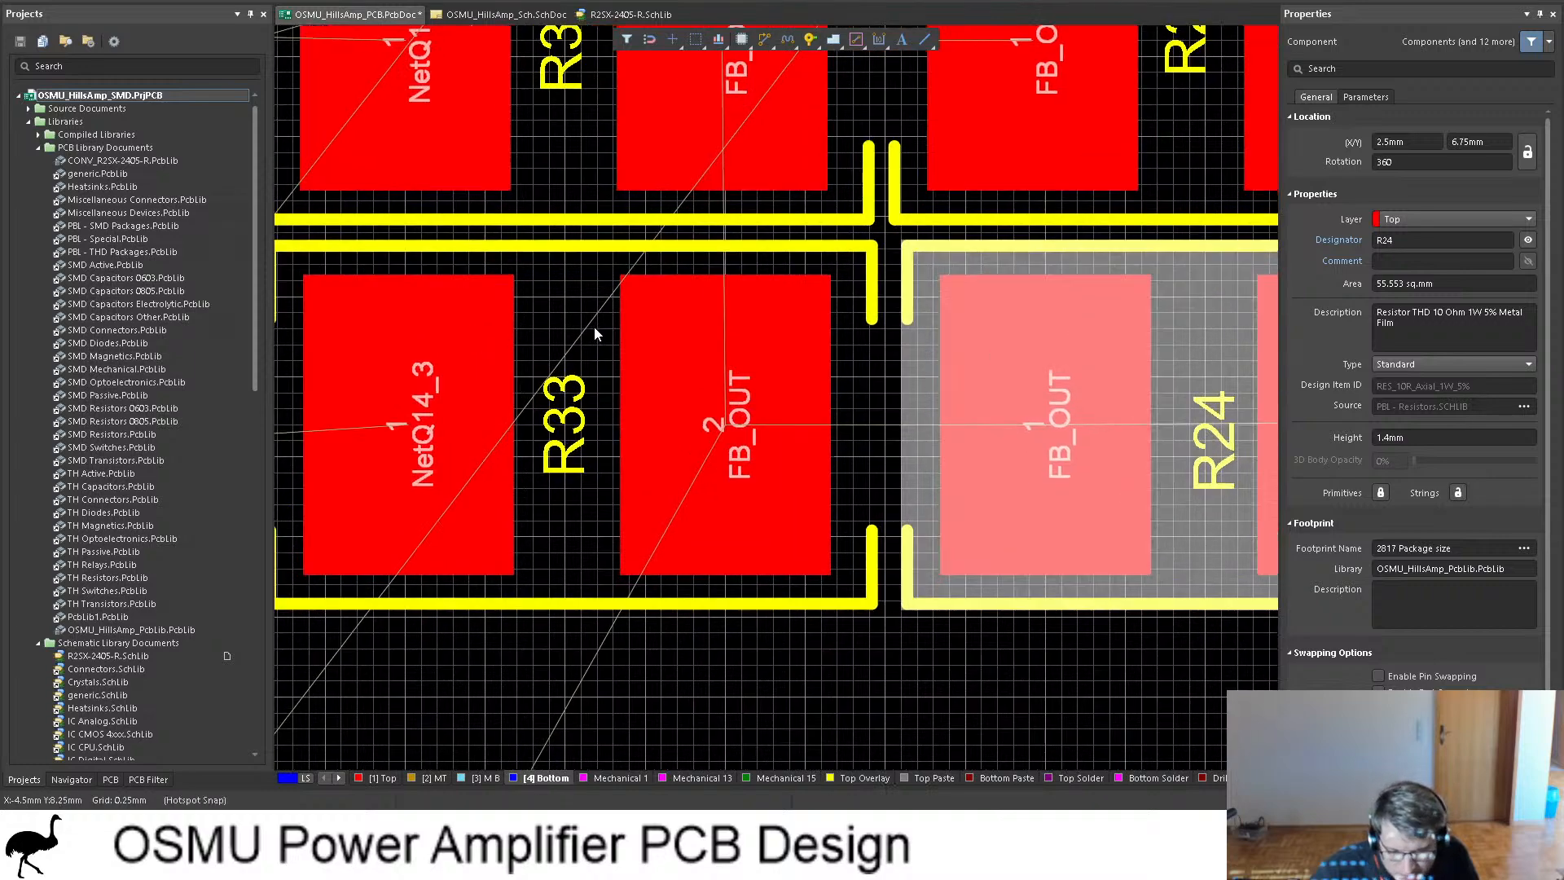
pyautogui.click(594, 328)
pyautogui.keyDown('ctrl'); pyautogui.scroll(-2, 975, 287); pyautogui.keyUp('ctrl')
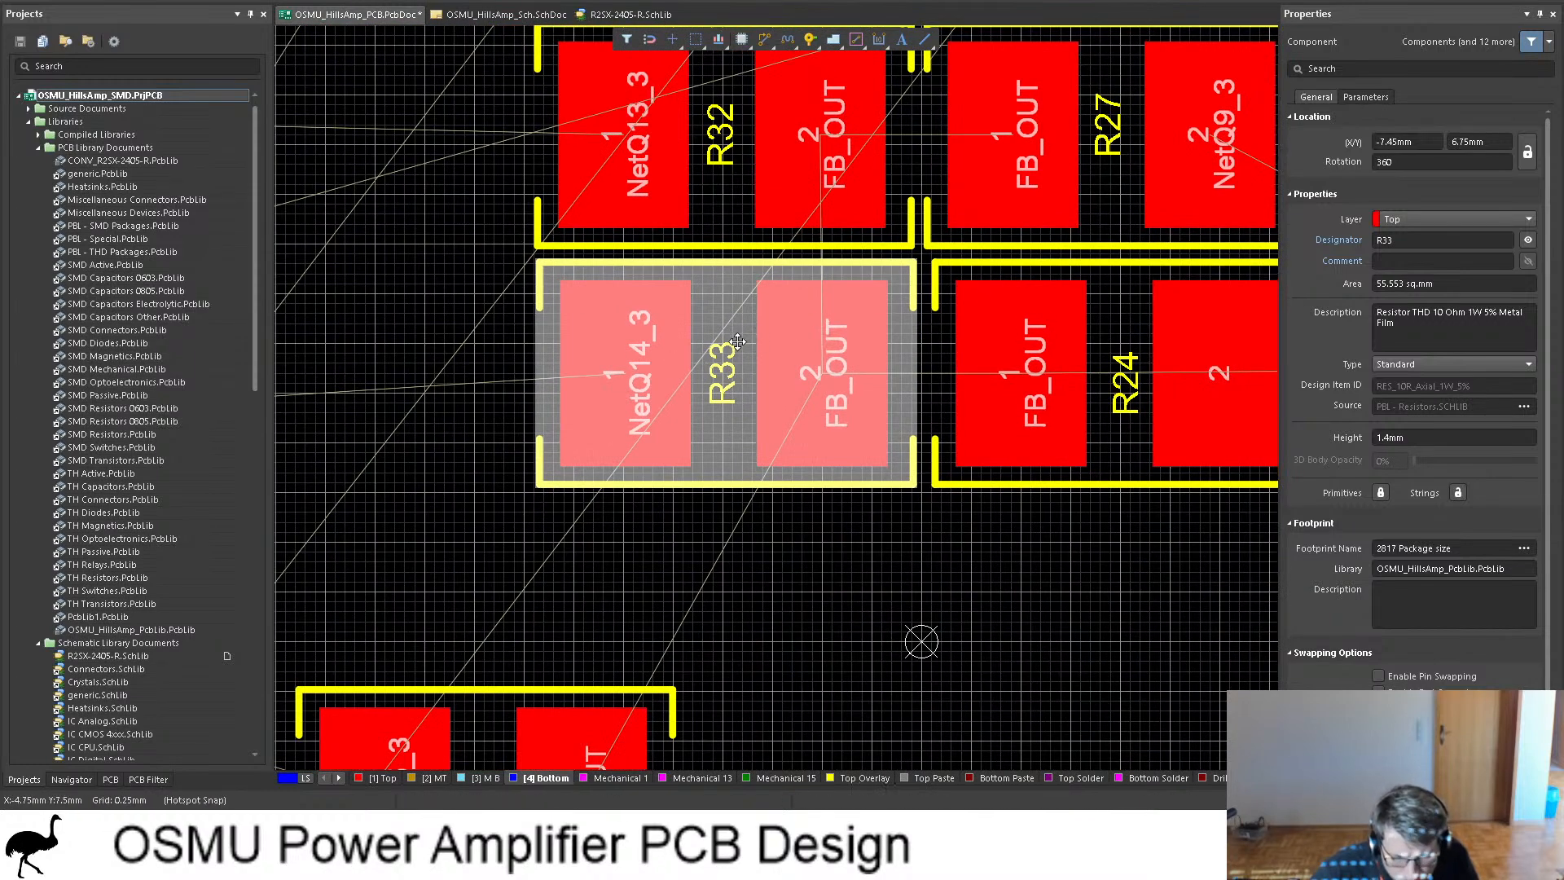
pyautogui.moveTo(725, 325); pyautogui.dragTo(822, 374)
# Step: Try R24 closer to R33 at X 2.3 mm, compare with R32's position, and return R24 to X 2.5 mm
pyautogui.click(984, 311)
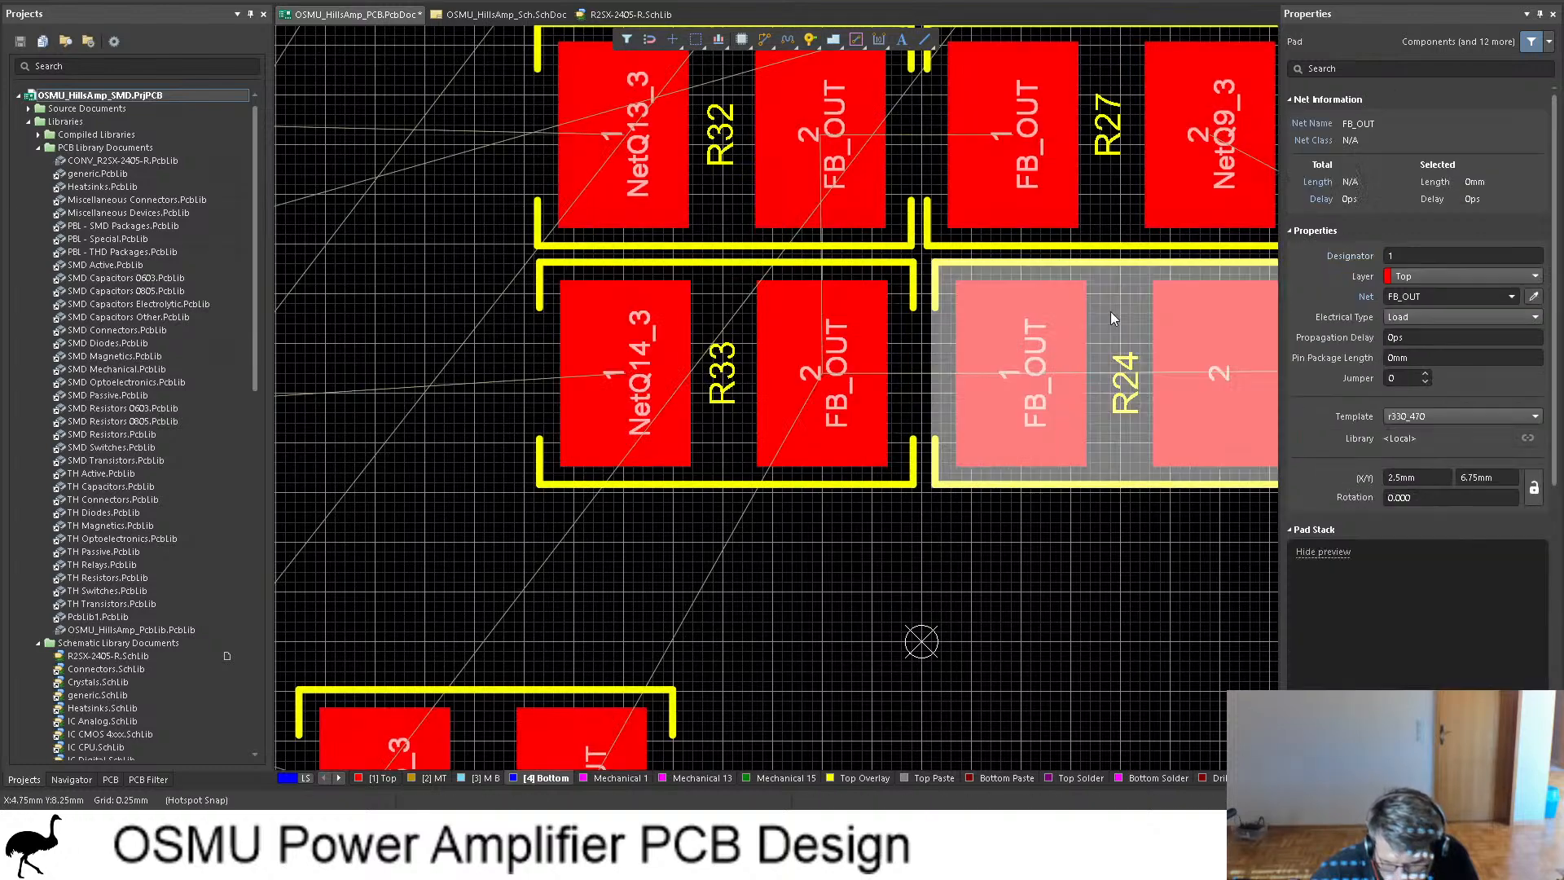
pyautogui.moveTo(1111, 314); pyautogui.dragTo(1209, 373)
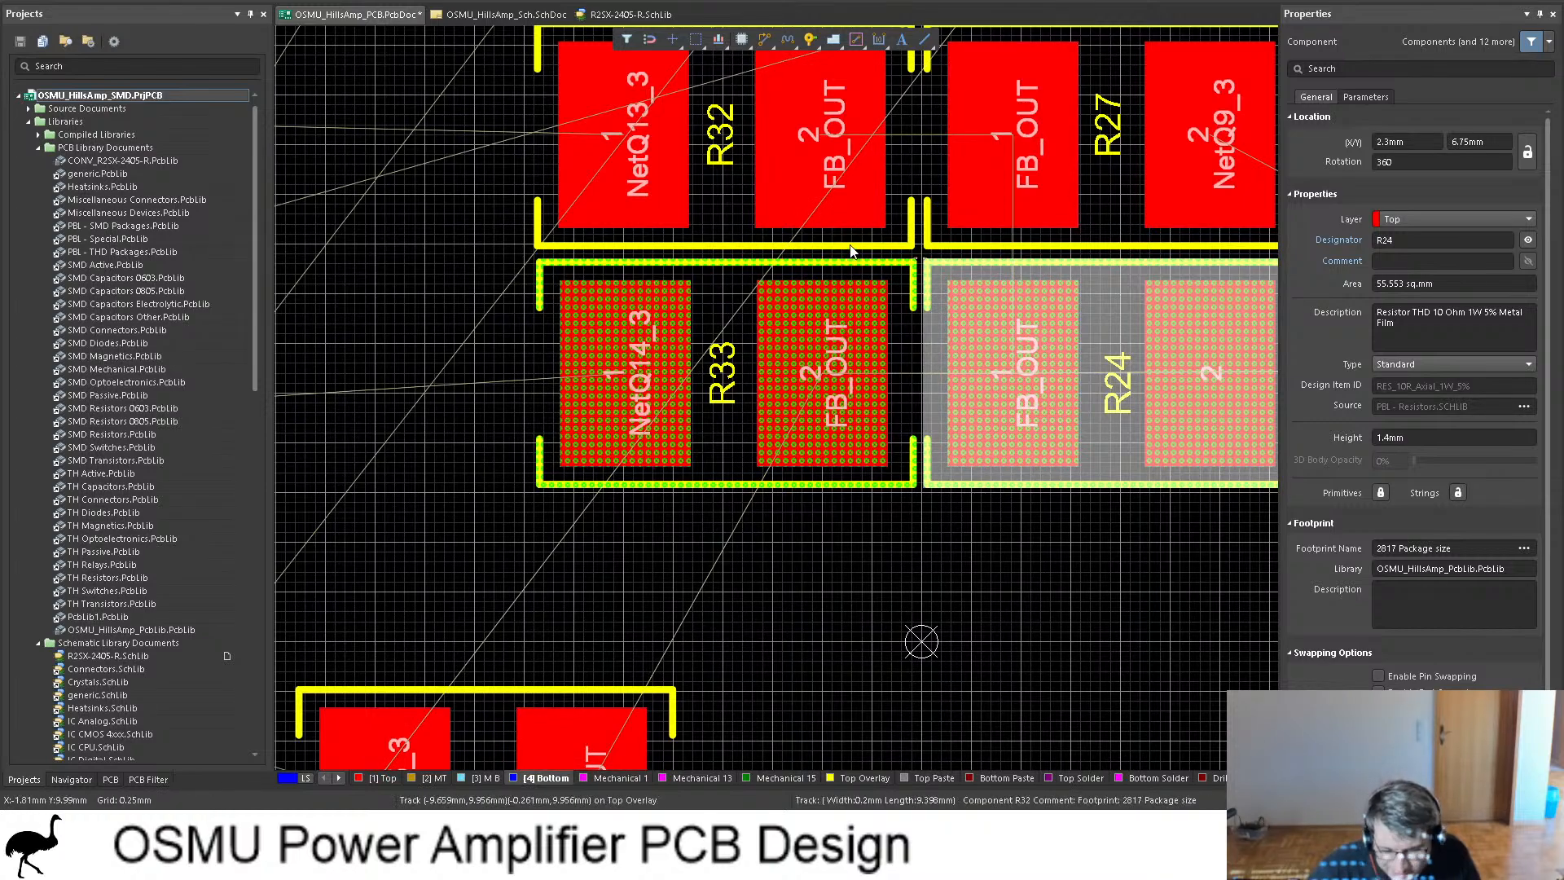
pyautogui.keyDown('ctrl'); pyautogui.scroll(1, 936, 255); pyautogui.keyUp('ctrl')
pyautogui.keyDown('ctrl'); pyautogui.scroll(1, 938, 354); pyautogui.keyUp('ctrl')
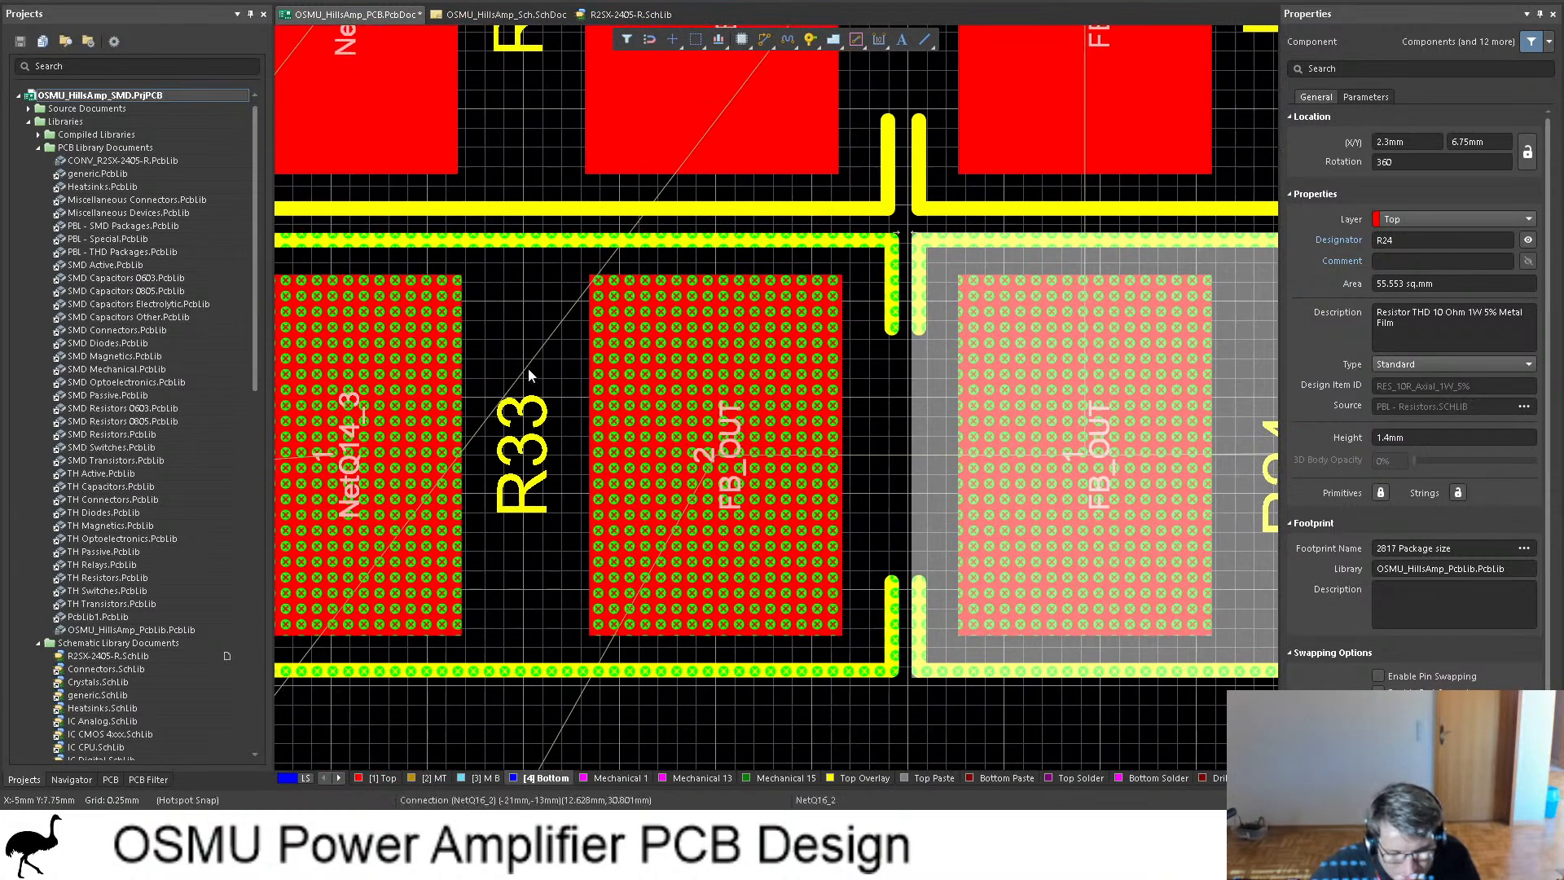
pyautogui.click(535, 330)
pyautogui.click(561, 107)
pyautogui.scroll(5, 658, 348)
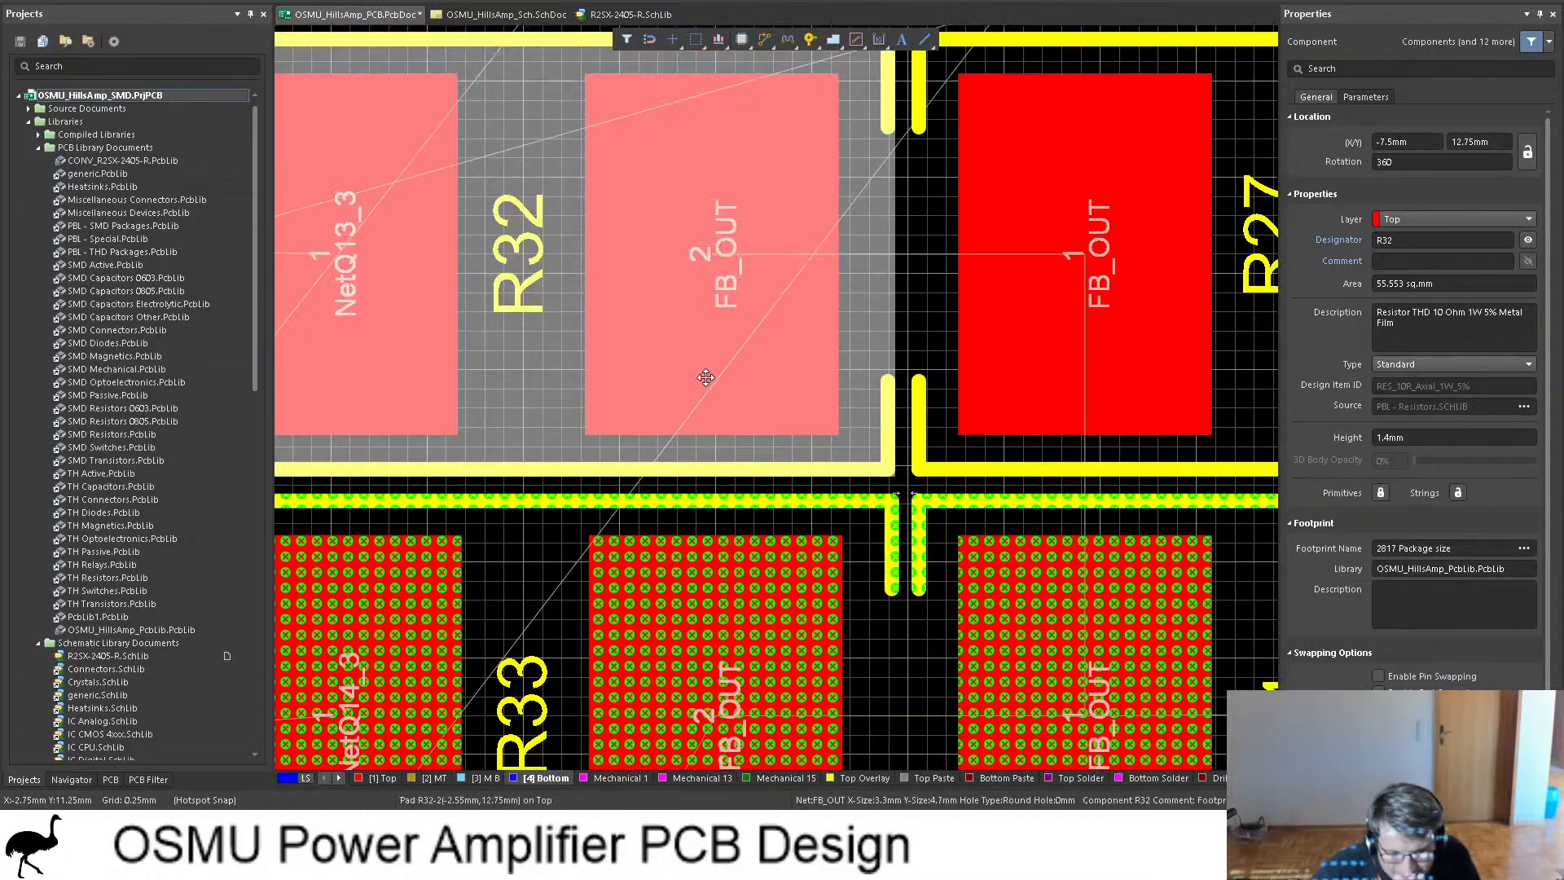
pyautogui.scroll(-3, 916, 489)
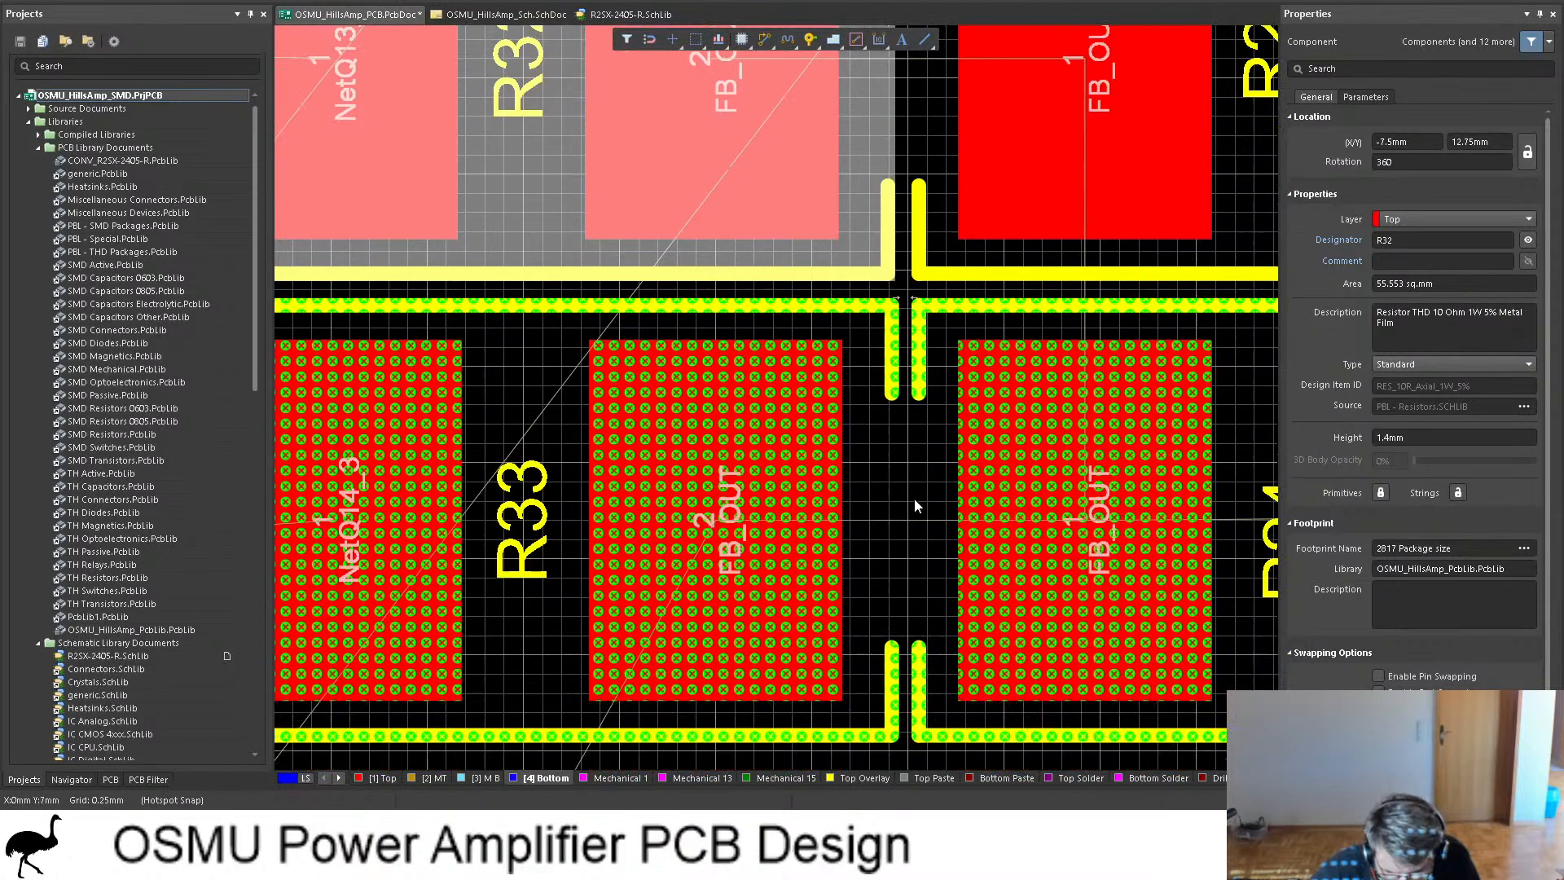
pyautogui.click(948, 443)
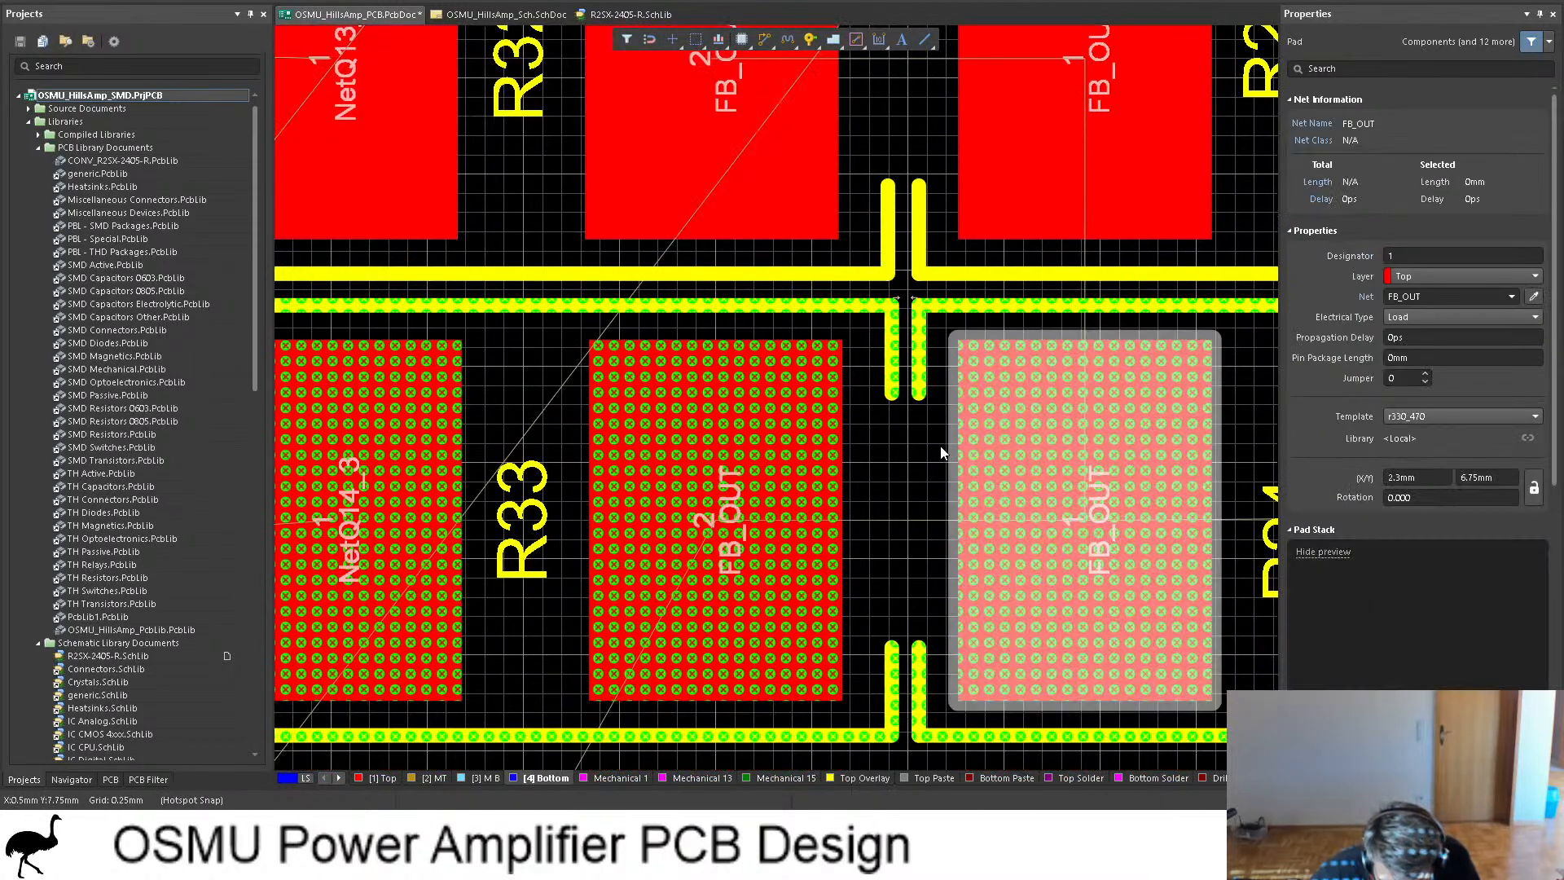
pyautogui.moveTo(940, 446); pyautogui.dragTo(1091, 520)
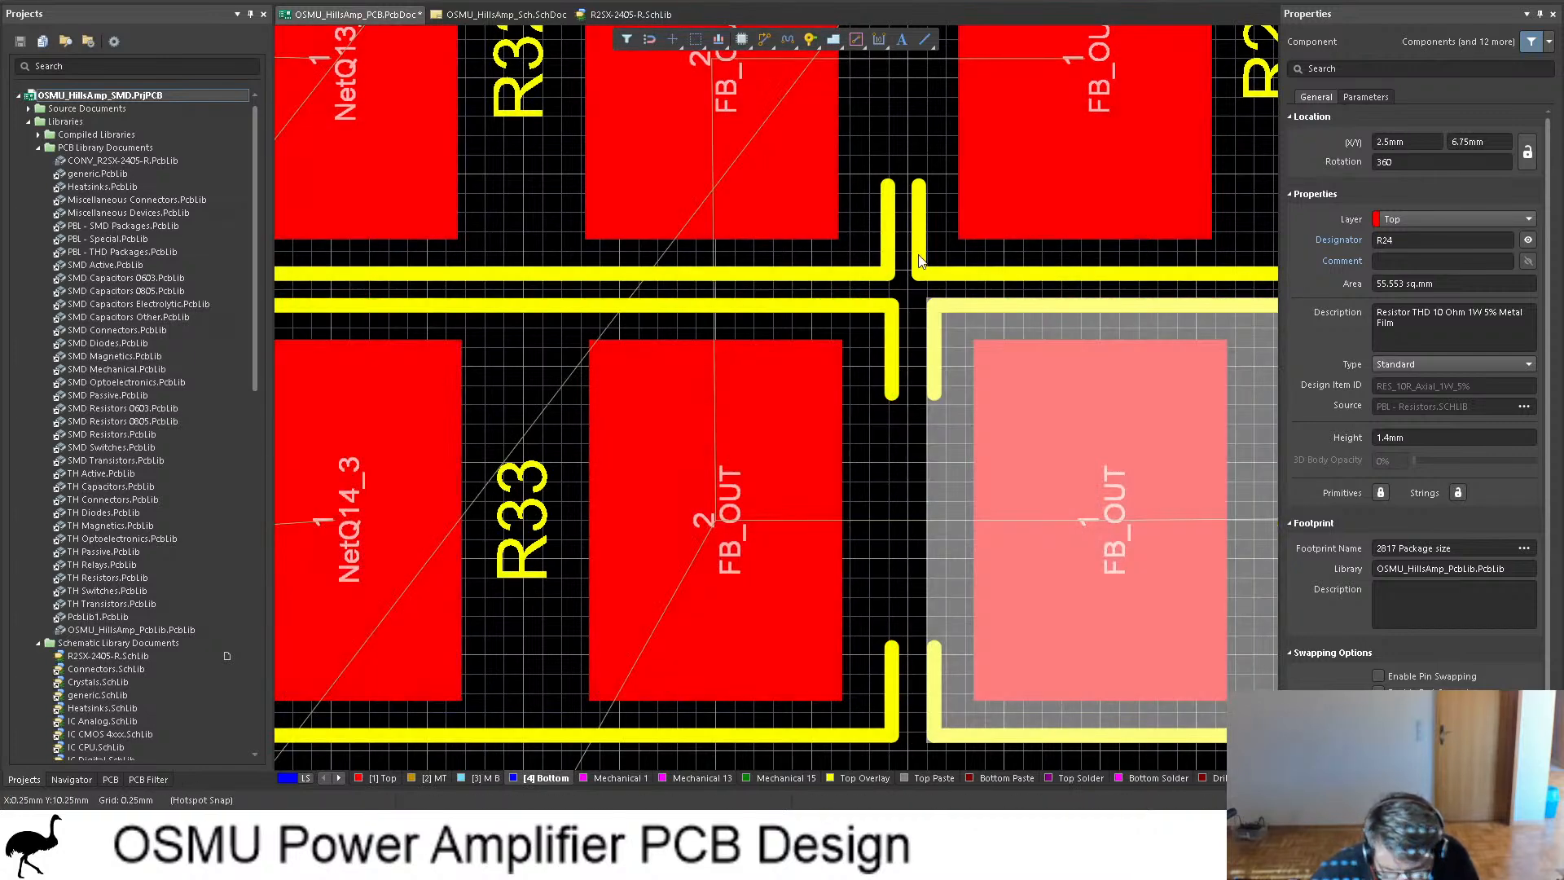
# Step: Align R27 above R24 at about X 2.5 mm and R32 above R33 at X -7.45 mm, both at Y 12.75 mm
pyautogui.click(1095, 228)
pyautogui.moveTo(1235, 126); pyautogui.dragTo(1252, 126)
pyautogui.scroll(1, 805, 285)
pyautogui.scroll(1, 806, 285)
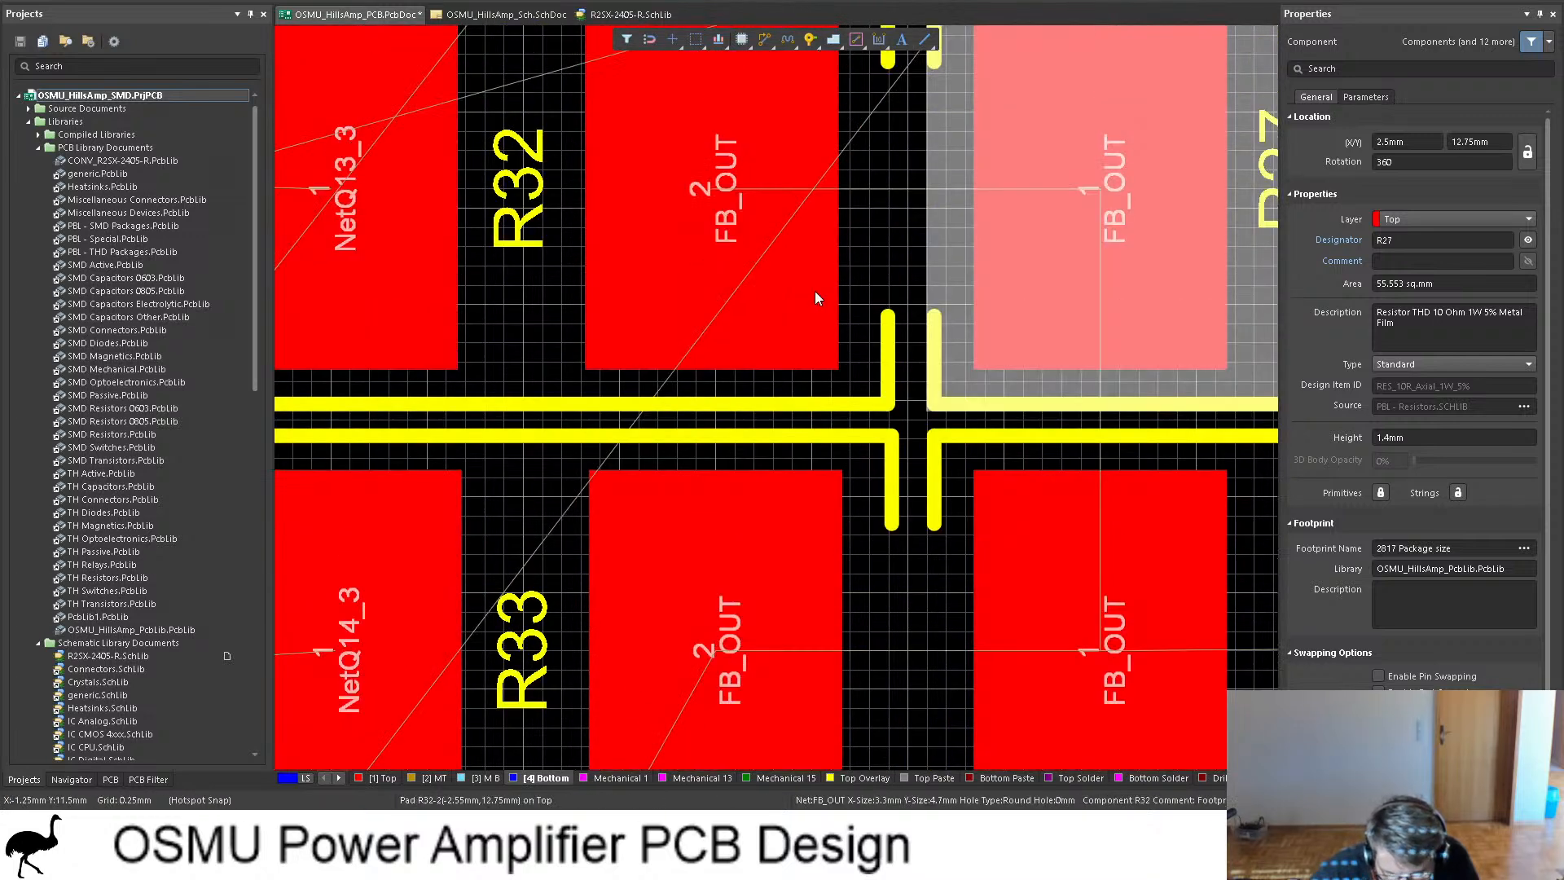
pyautogui.click(720, 292)
pyautogui.click(559, 233)
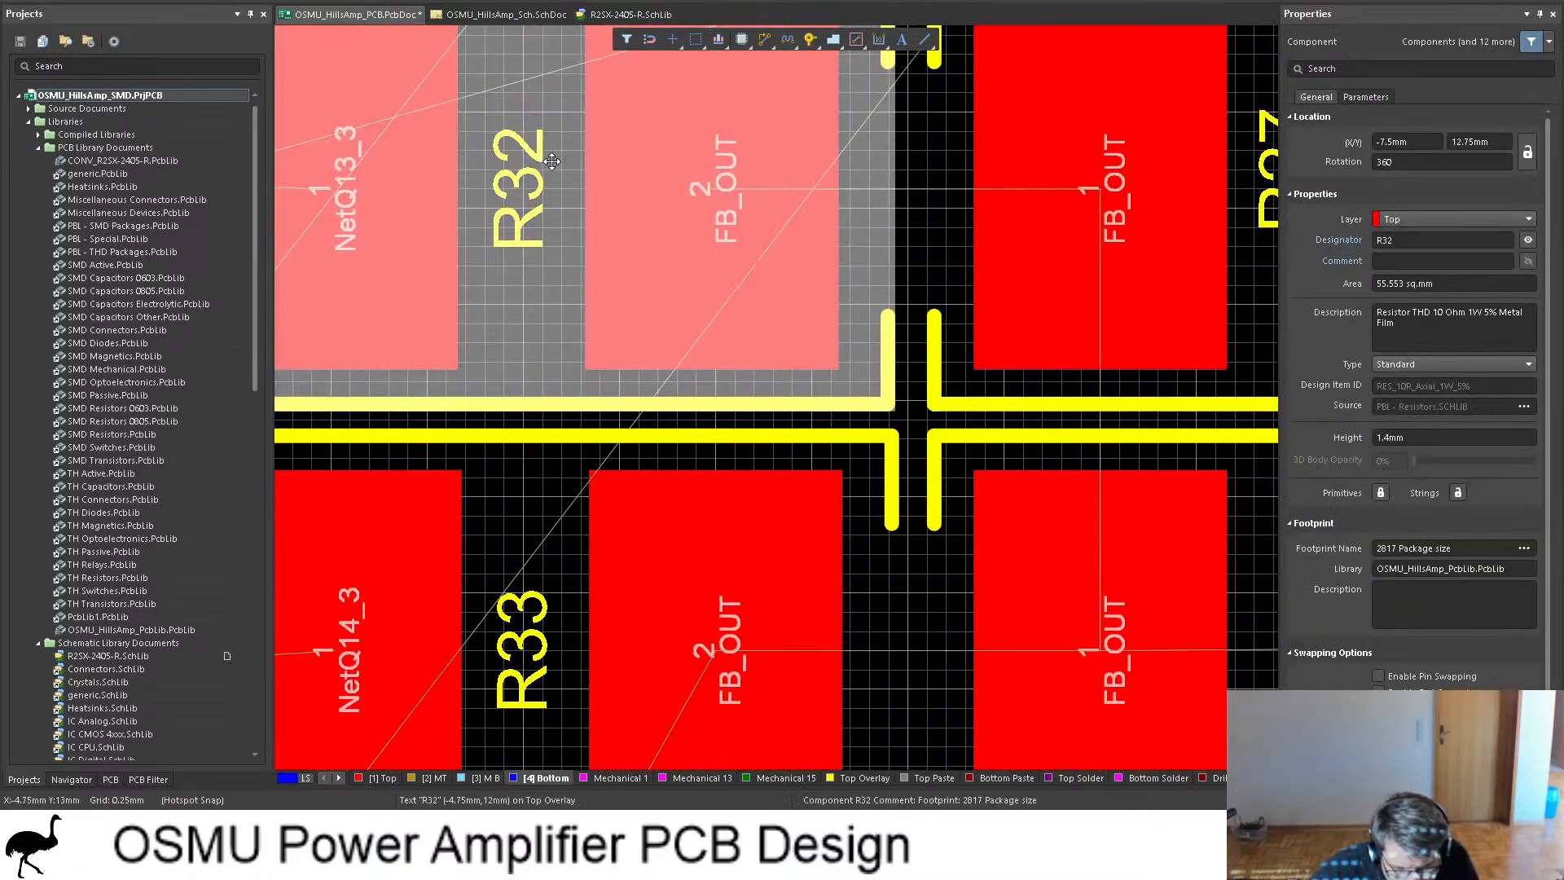
pyautogui.moveTo(549, 232); pyautogui.dragTo(714, 188)
pyautogui.keyDown('ctrl'); pyautogui.scroll(-8, 917, 311); pyautogui.keyUp('ctrl')
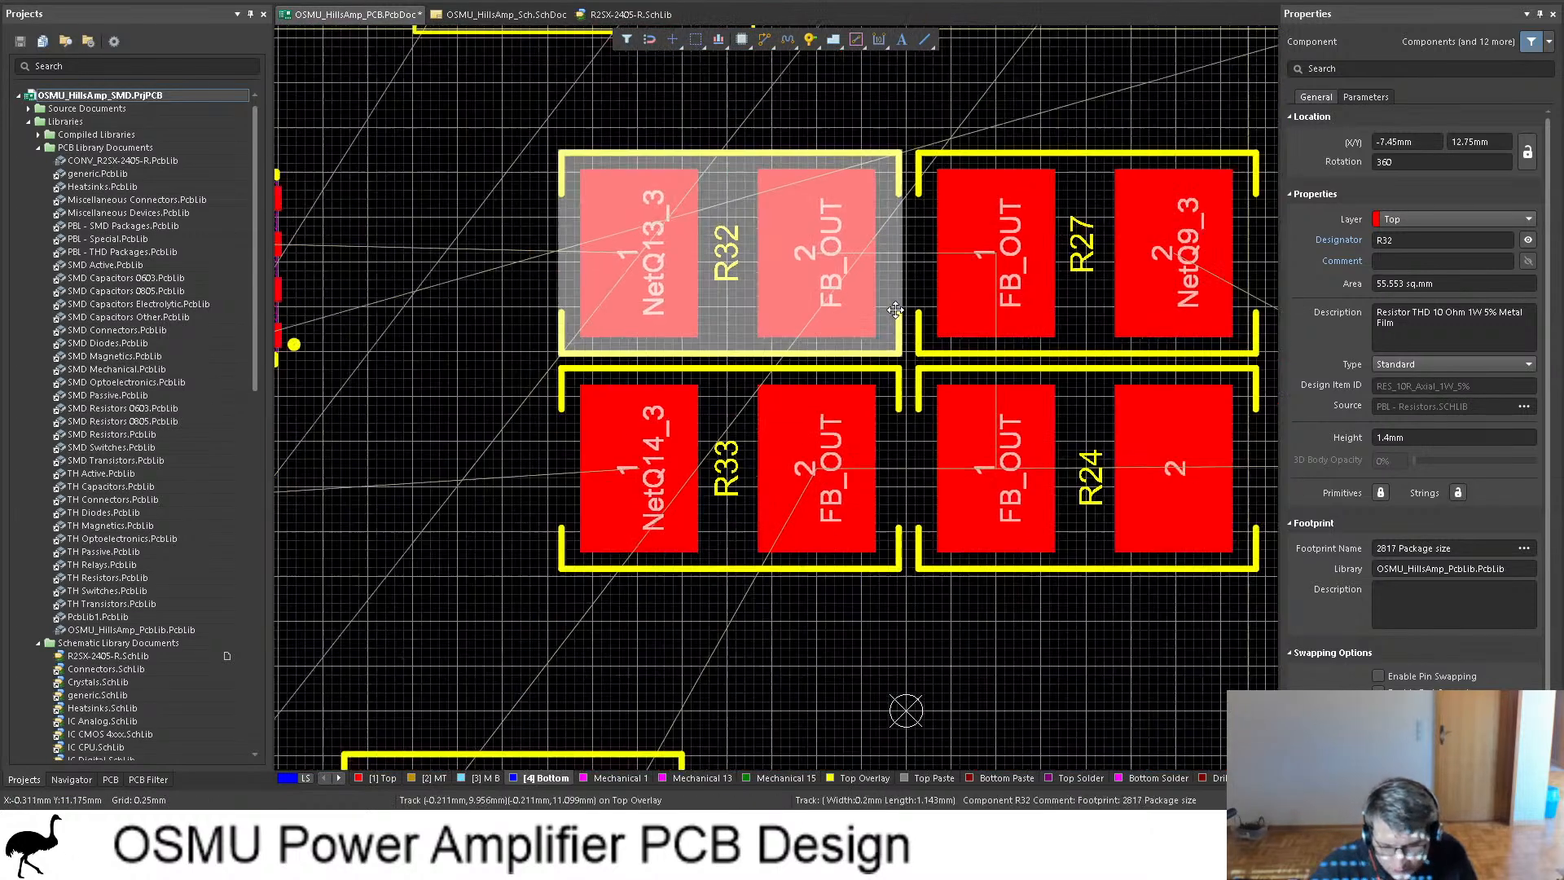
pyautogui.click(1002, 588)
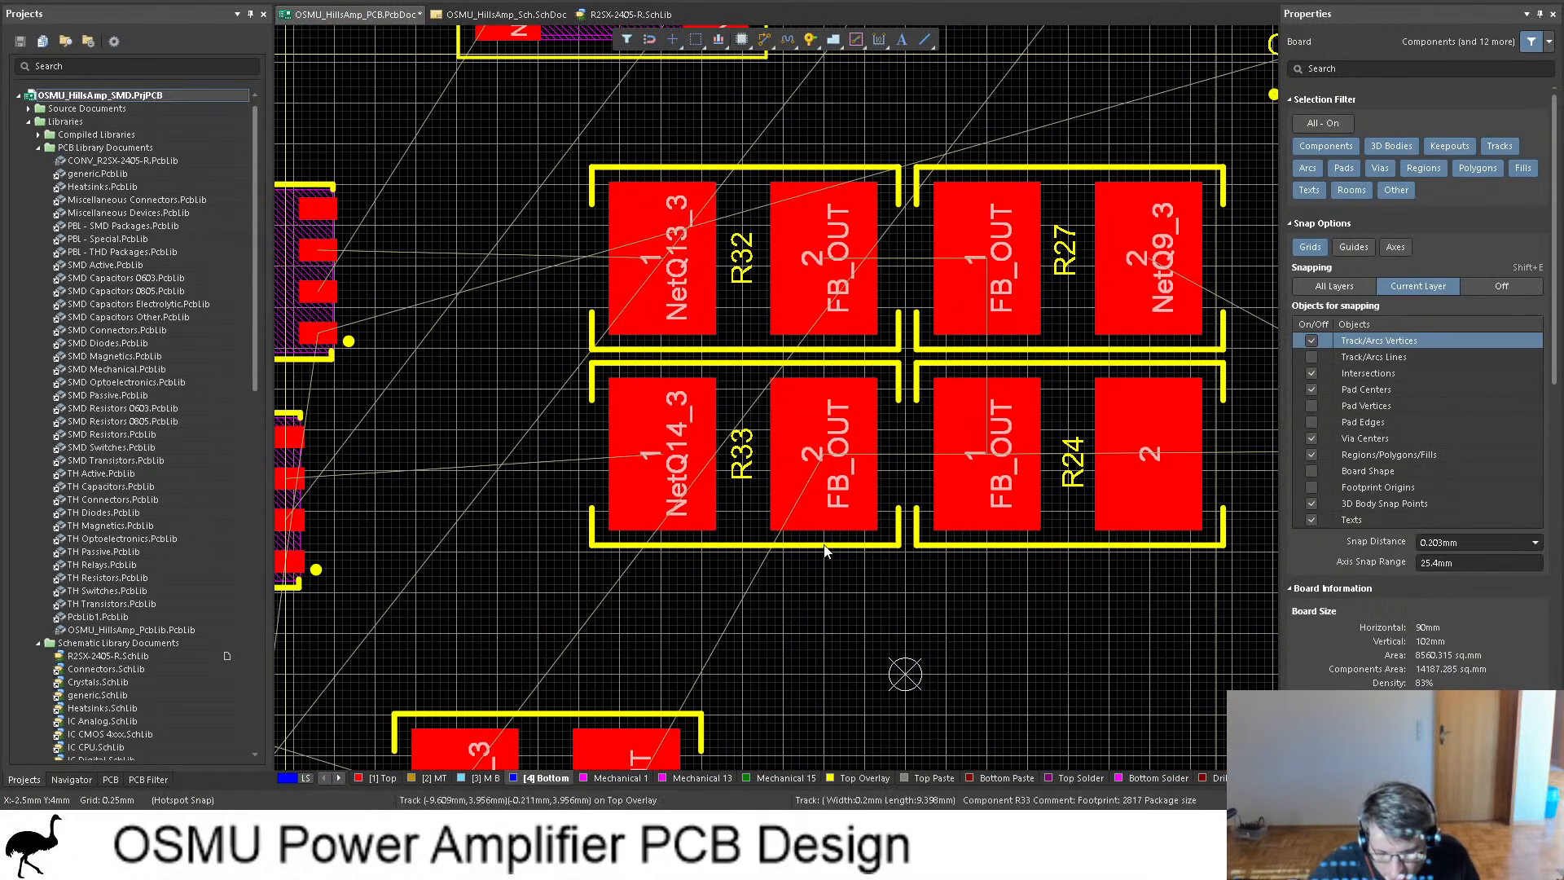
pyautogui.click(1062, 291)
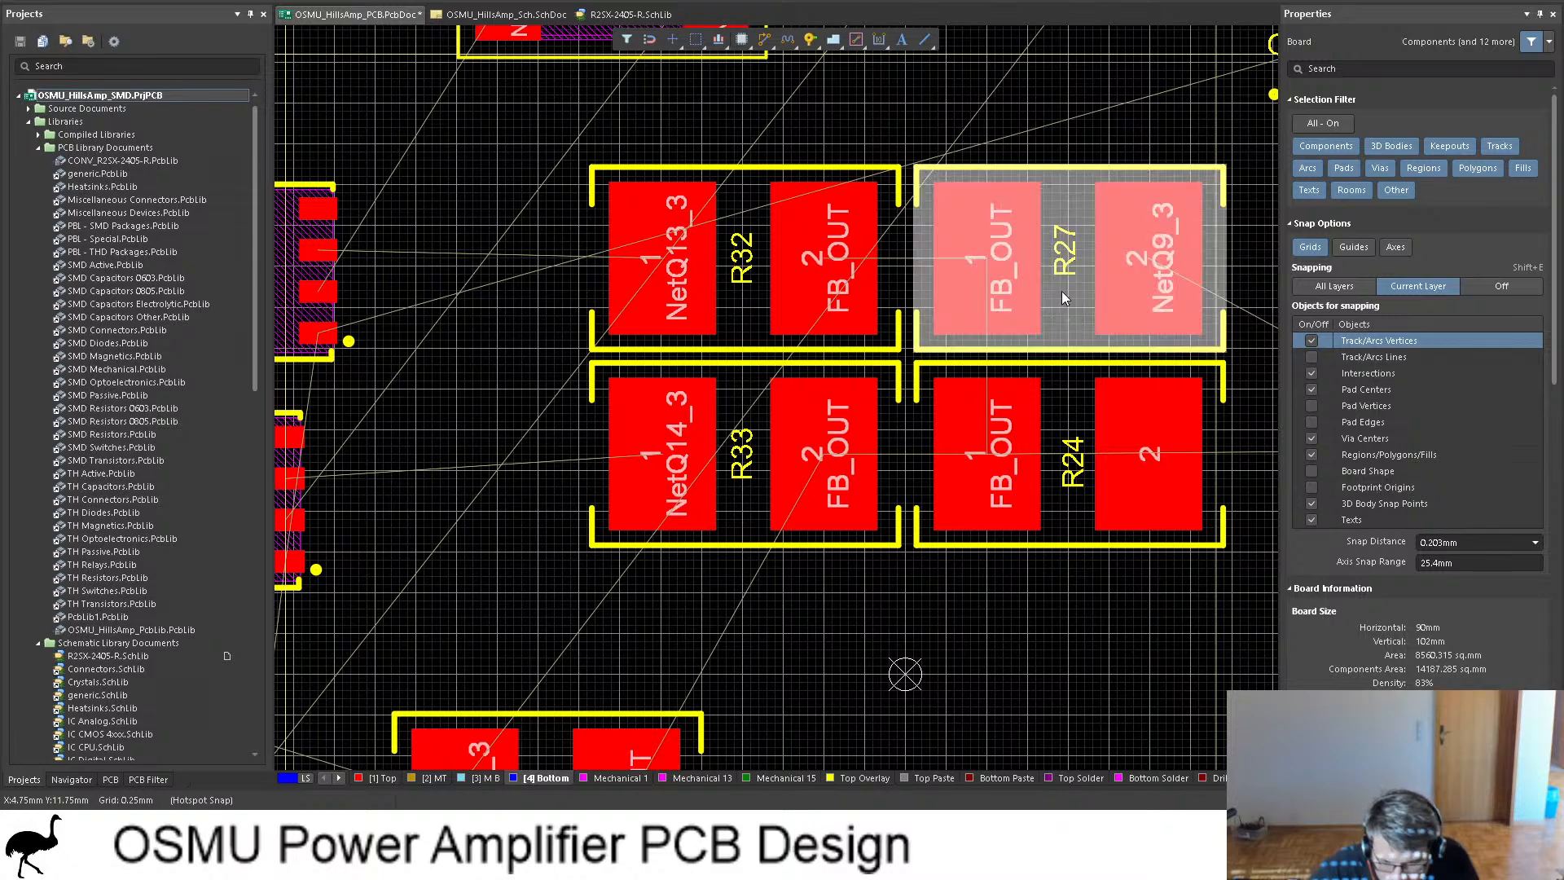
pyautogui.moveTo(1062, 291); pyautogui.dragTo(1154, 257)
pyautogui.click(991, 549)
# Step: Place R34 directly below R33 and R25 beside it, below R24, at X 2.55 mm, Y 0.75 mm
pyautogui.scroll(-3, 995, 497)
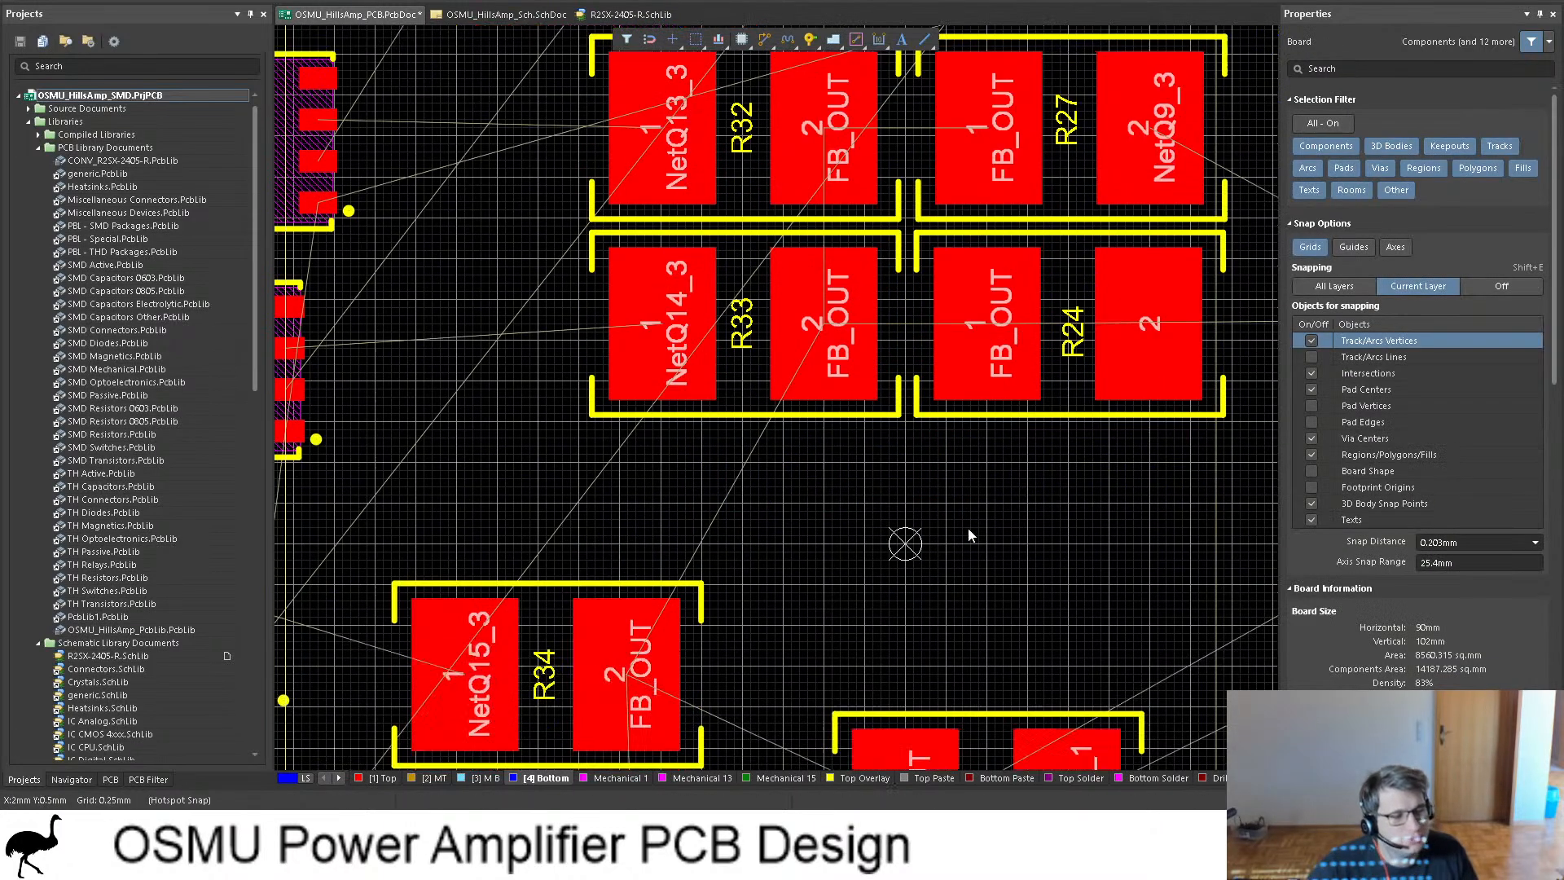
pyautogui.keyDown('shift'); pyautogui.hscroll(3, 824, 310); pyautogui.keyUp('shift')
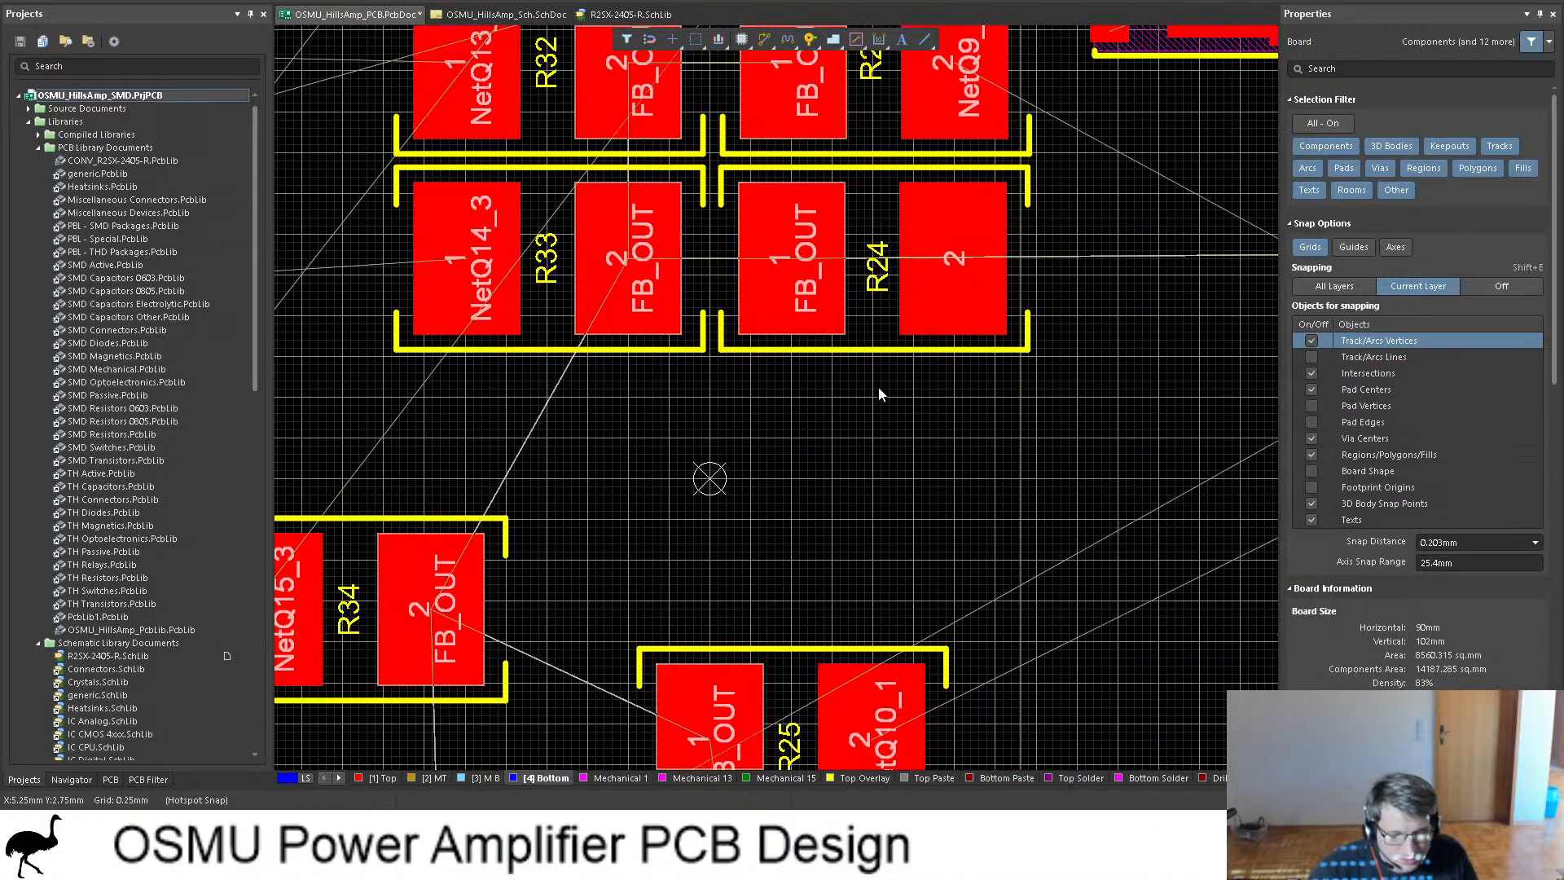
pyautogui.keyDown('ctrl'); pyautogui.scroll(-1, 885, 360); pyautogui.keyUp('ctrl')
pyautogui.scroll(-4, 878, 425)
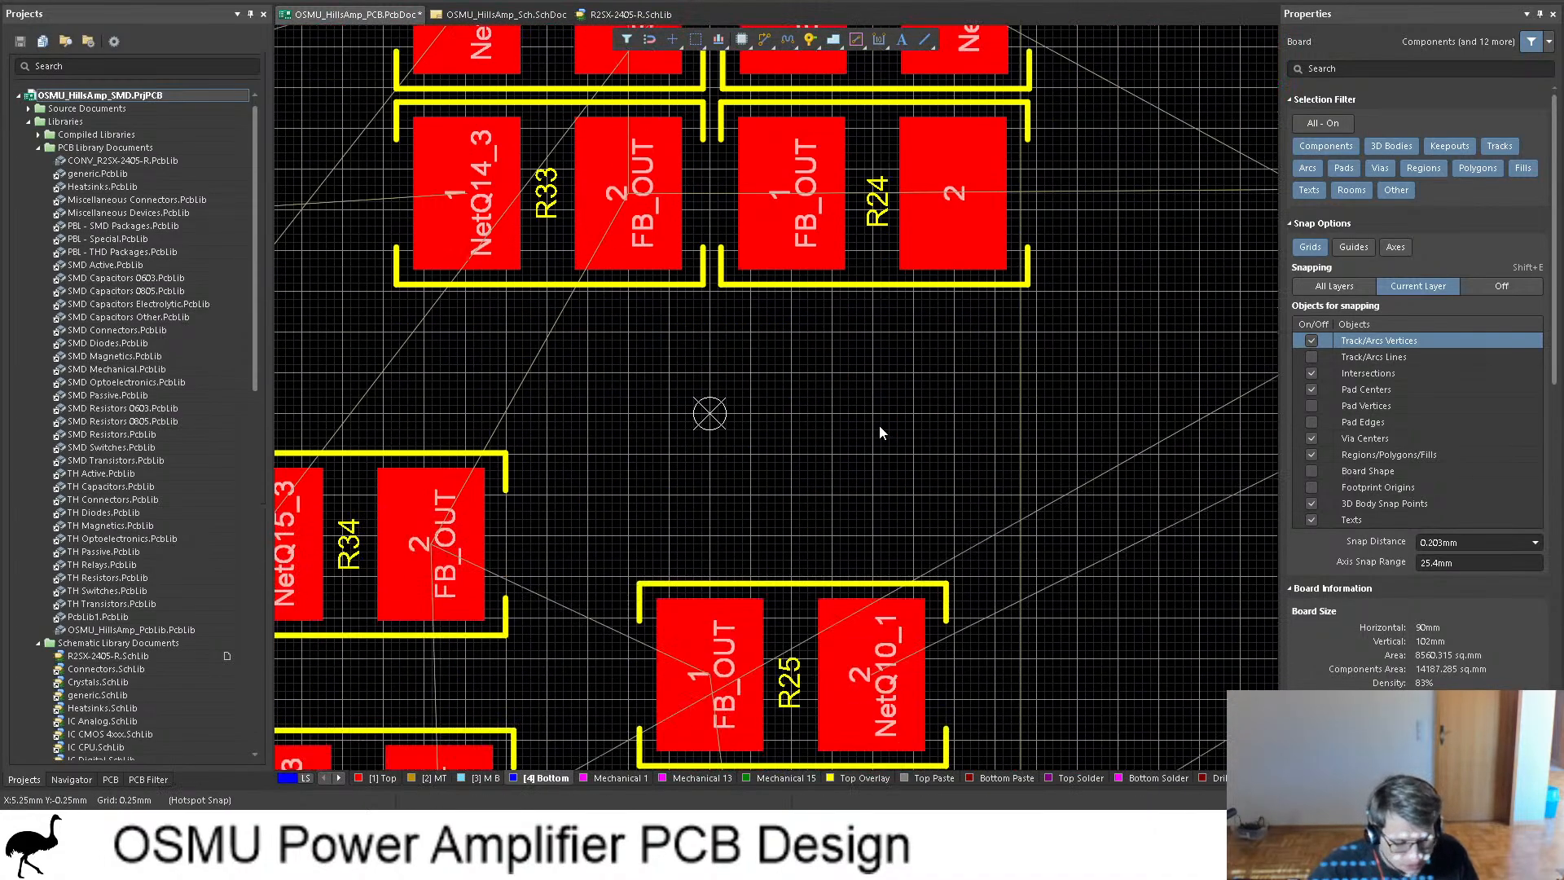
pyautogui.keyDown('ctrl'); pyautogui.scroll(-1, 893, 408); pyautogui.keyUp('ctrl')
pyautogui.moveTo(613, 493); pyautogui.dragTo(731, 398)
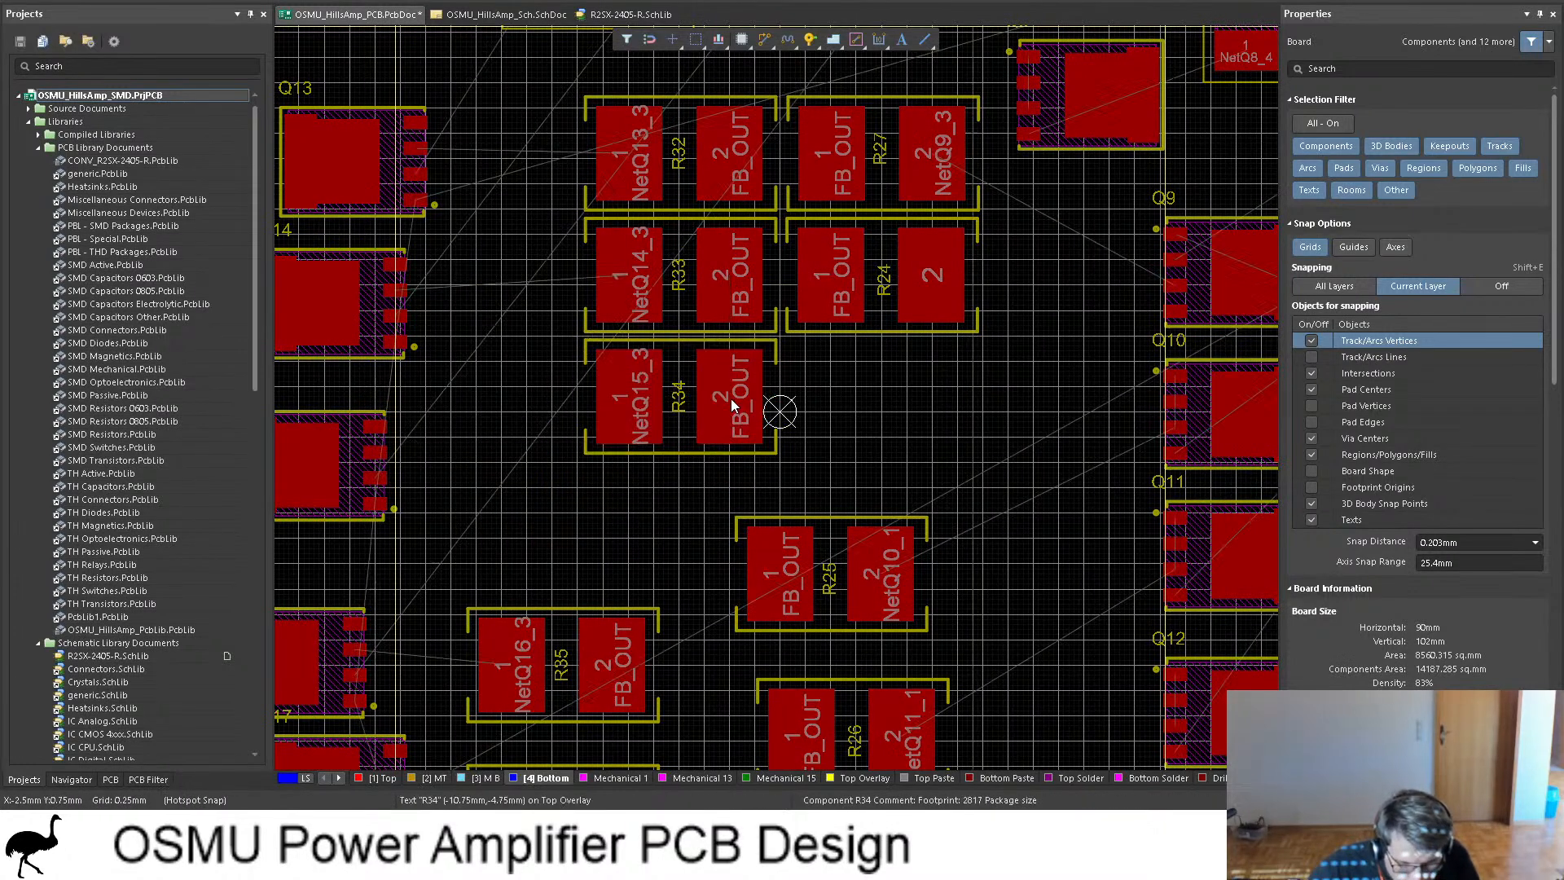
pyautogui.click(844, 550)
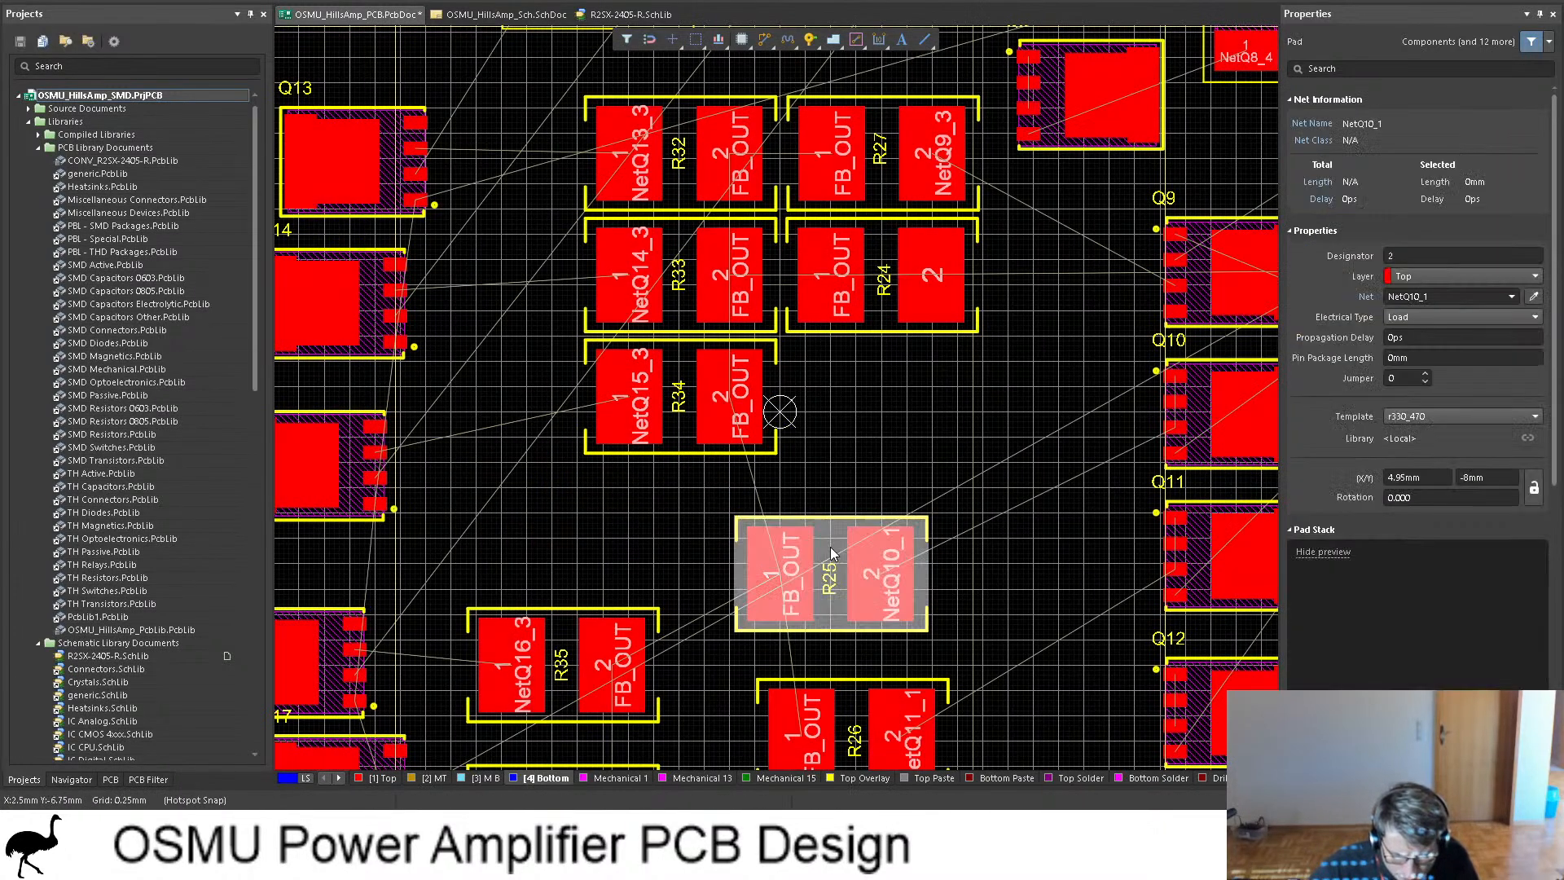
pyautogui.moveTo(844, 549); pyautogui.dragTo(932, 397)
# Step: Stack R35 and R36 below R34 and place R26 beside R36 at X 3.55 mm, Y -11.25 mm
pyautogui.scroll(-3, 821, 533)
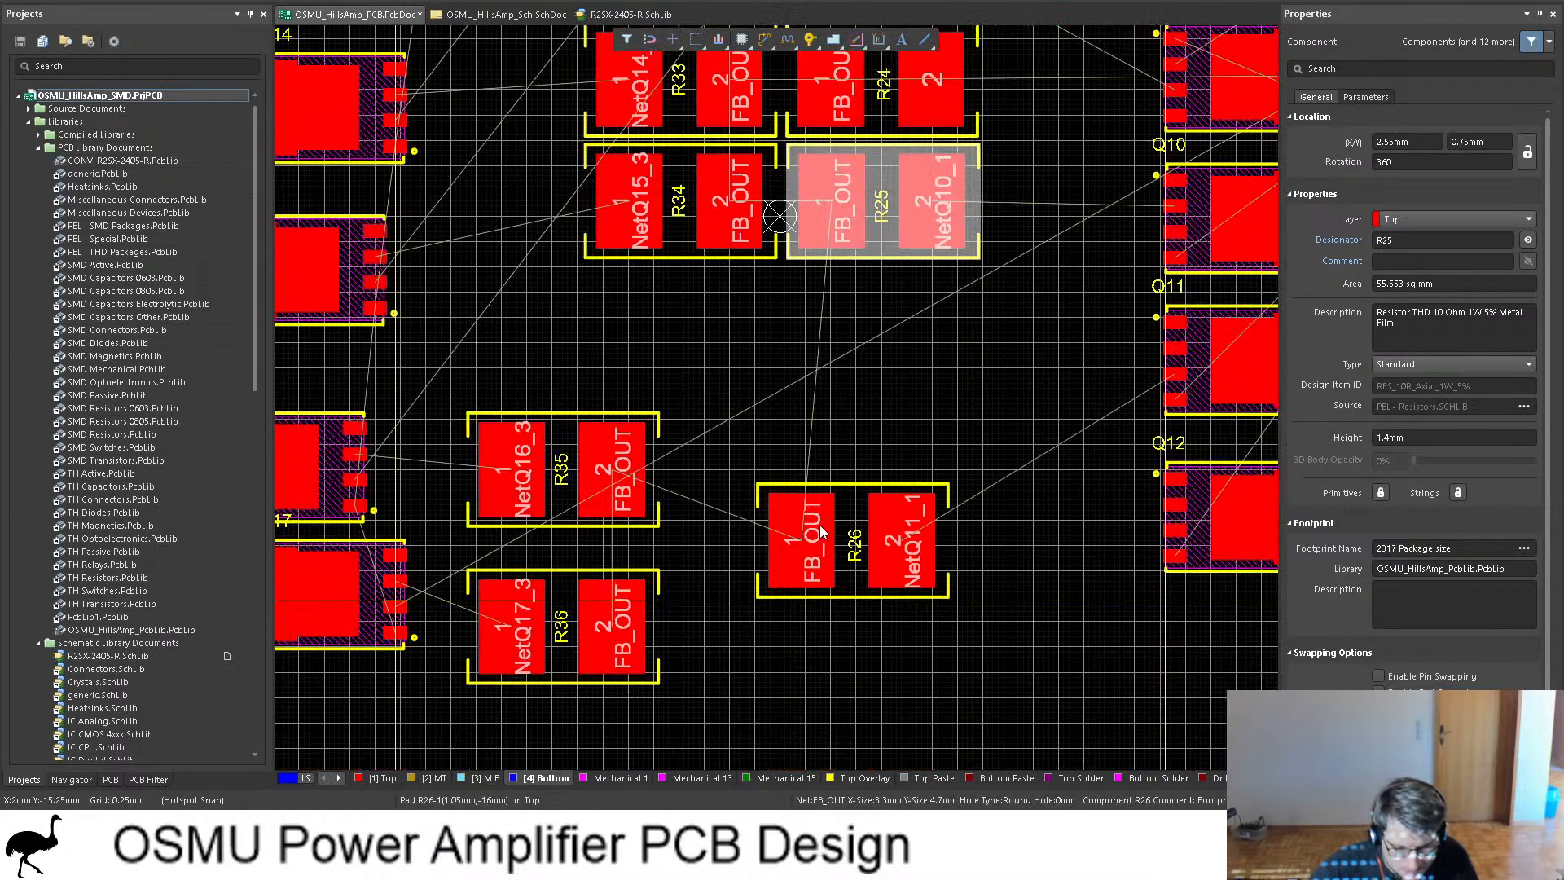
pyautogui.click(511, 469)
pyautogui.moveTo(511, 469); pyautogui.dragTo(628, 325)
pyautogui.click(543, 583)
pyautogui.moveTo(543, 583); pyautogui.dragTo(628, 443)
pyautogui.click(905, 541)
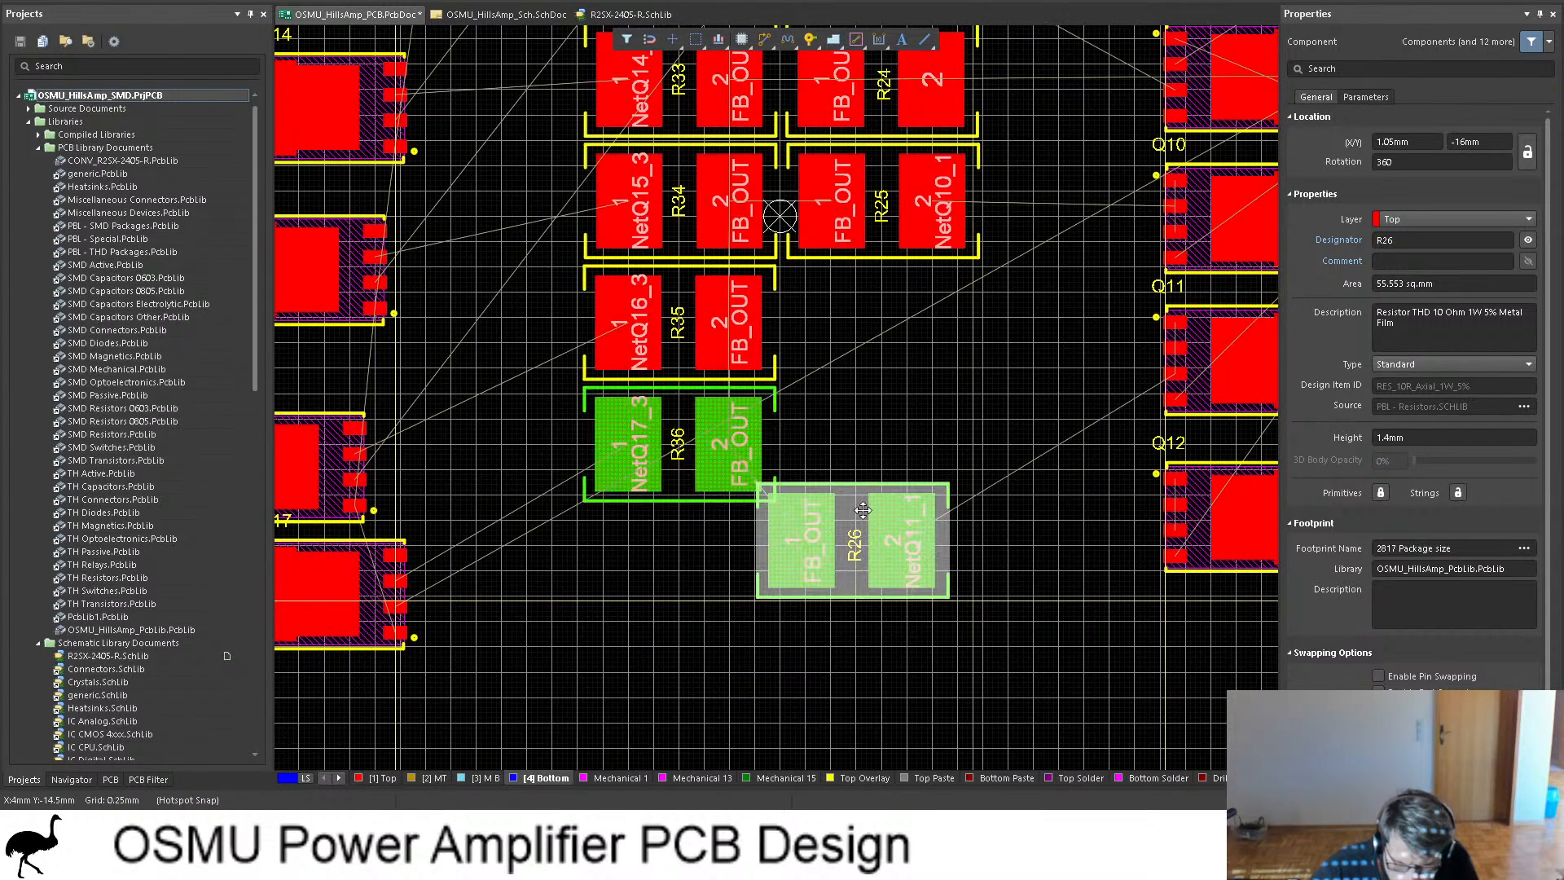
pyautogui.moveTo(905, 540); pyautogui.dragTo(954, 442)
# Step: Bring R28 from beyond Q9 into the gap beside R35, at about X 3.8 mm, Y -5.5 mm
pyautogui.keyDown('ctrl'); pyautogui.scroll(-2, 890, 488); pyautogui.keyUp('ctrl')
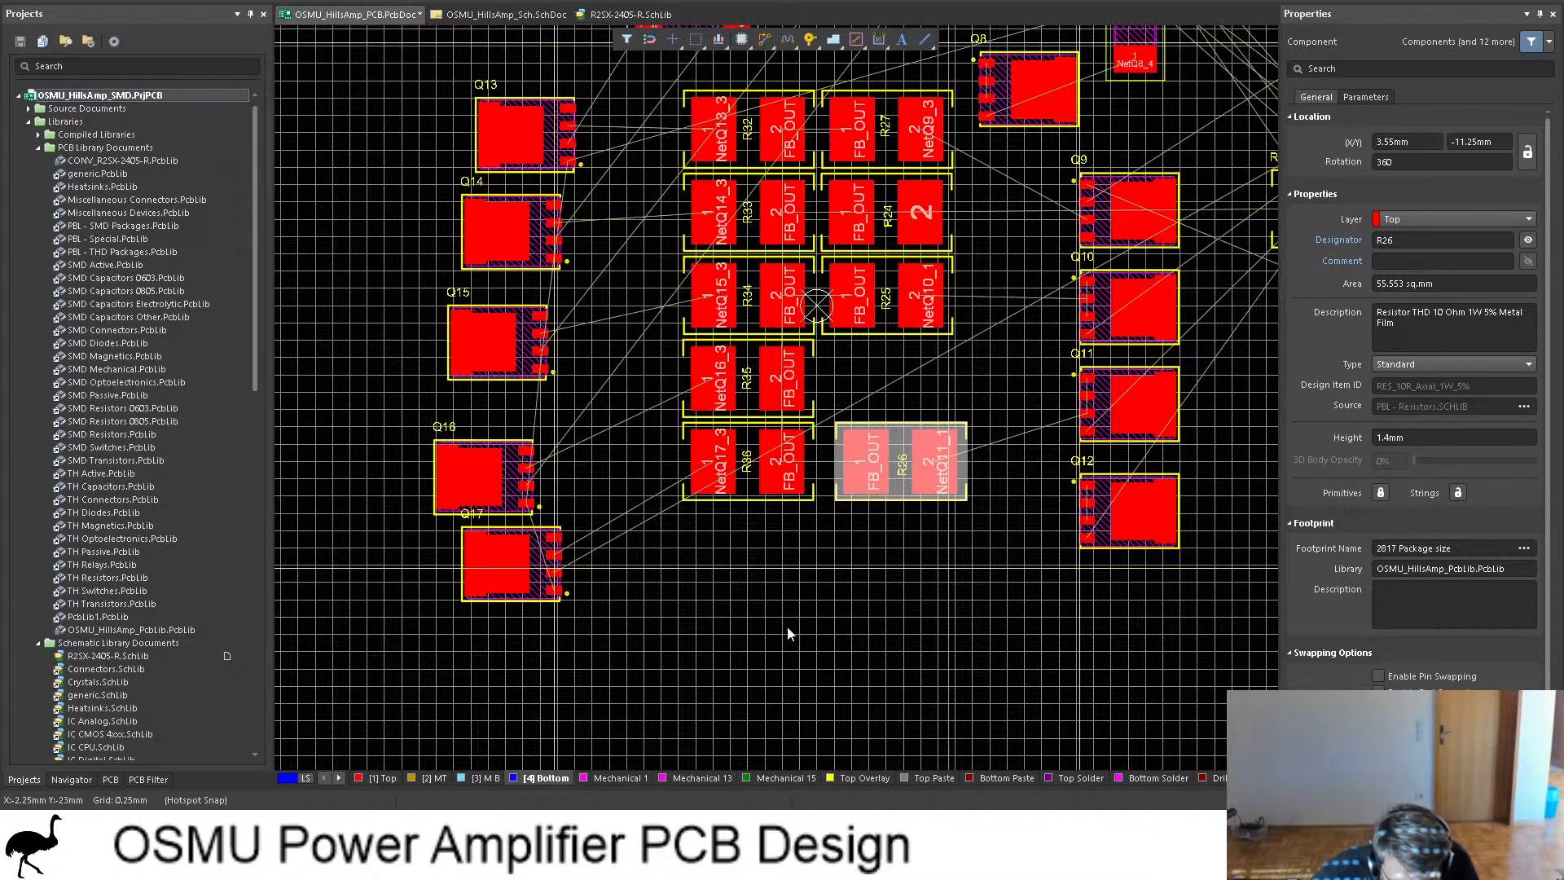
pyautogui.scroll(3, 788, 628)
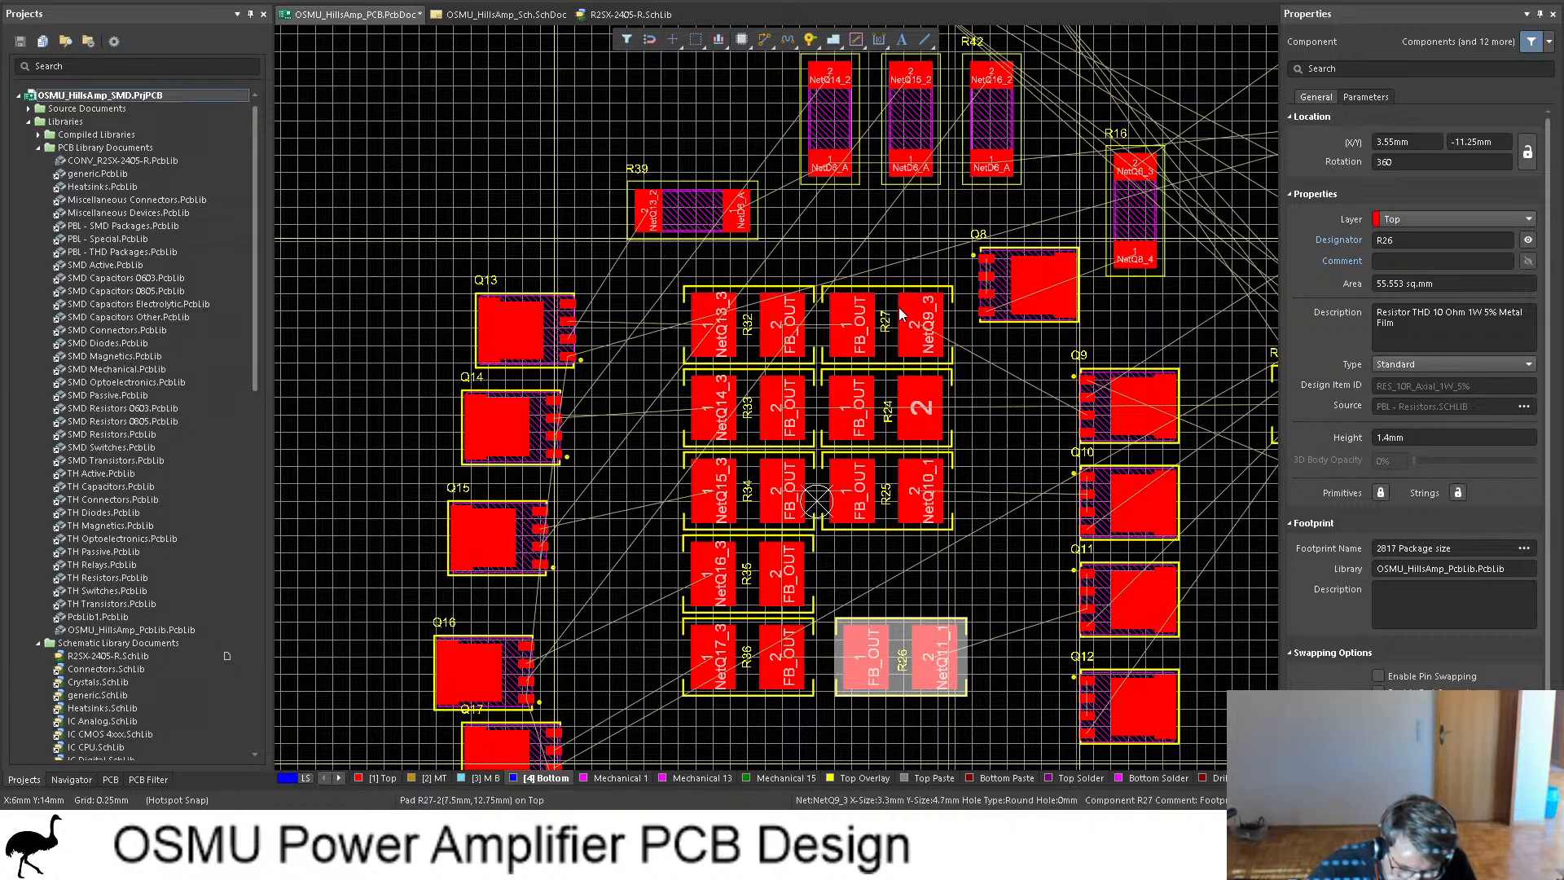
pyautogui.keyDown('ctrl'); pyautogui.scroll(-2, 791, 481); pyautogui.keyUp('ctrl')
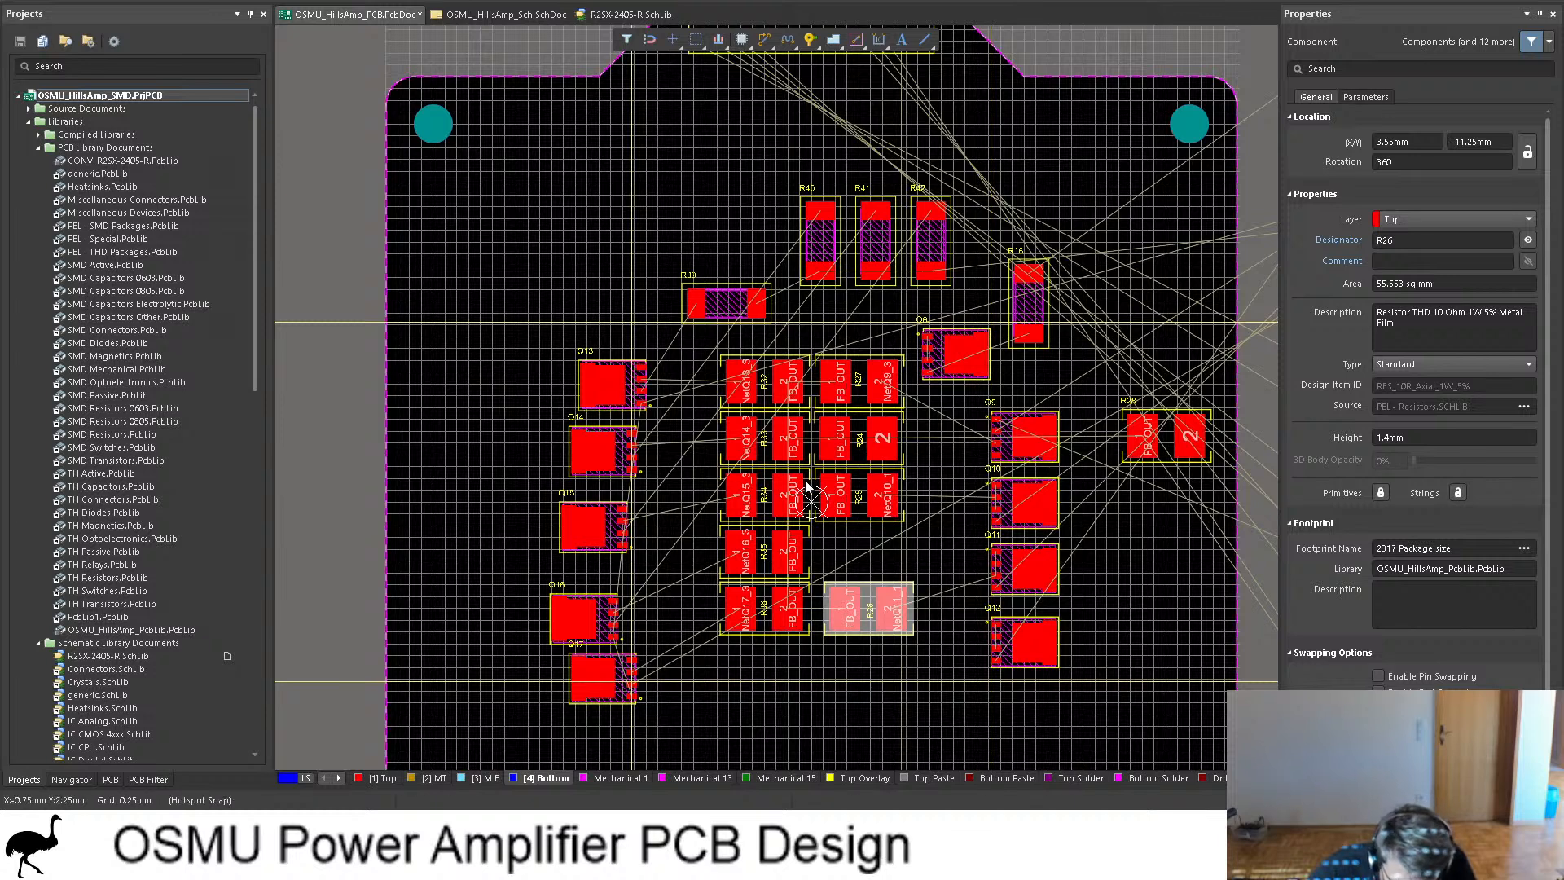
pyautogui.moveTo(1173, 437); pyautogui.dragTo(848, 558)
pyautogui.press('space')
pyautogui.press('space')
pyautogui.keyDown('ctrl'); pyautogui.scroll(4, 849, 557); pyautogui.keyUp('ctrl')
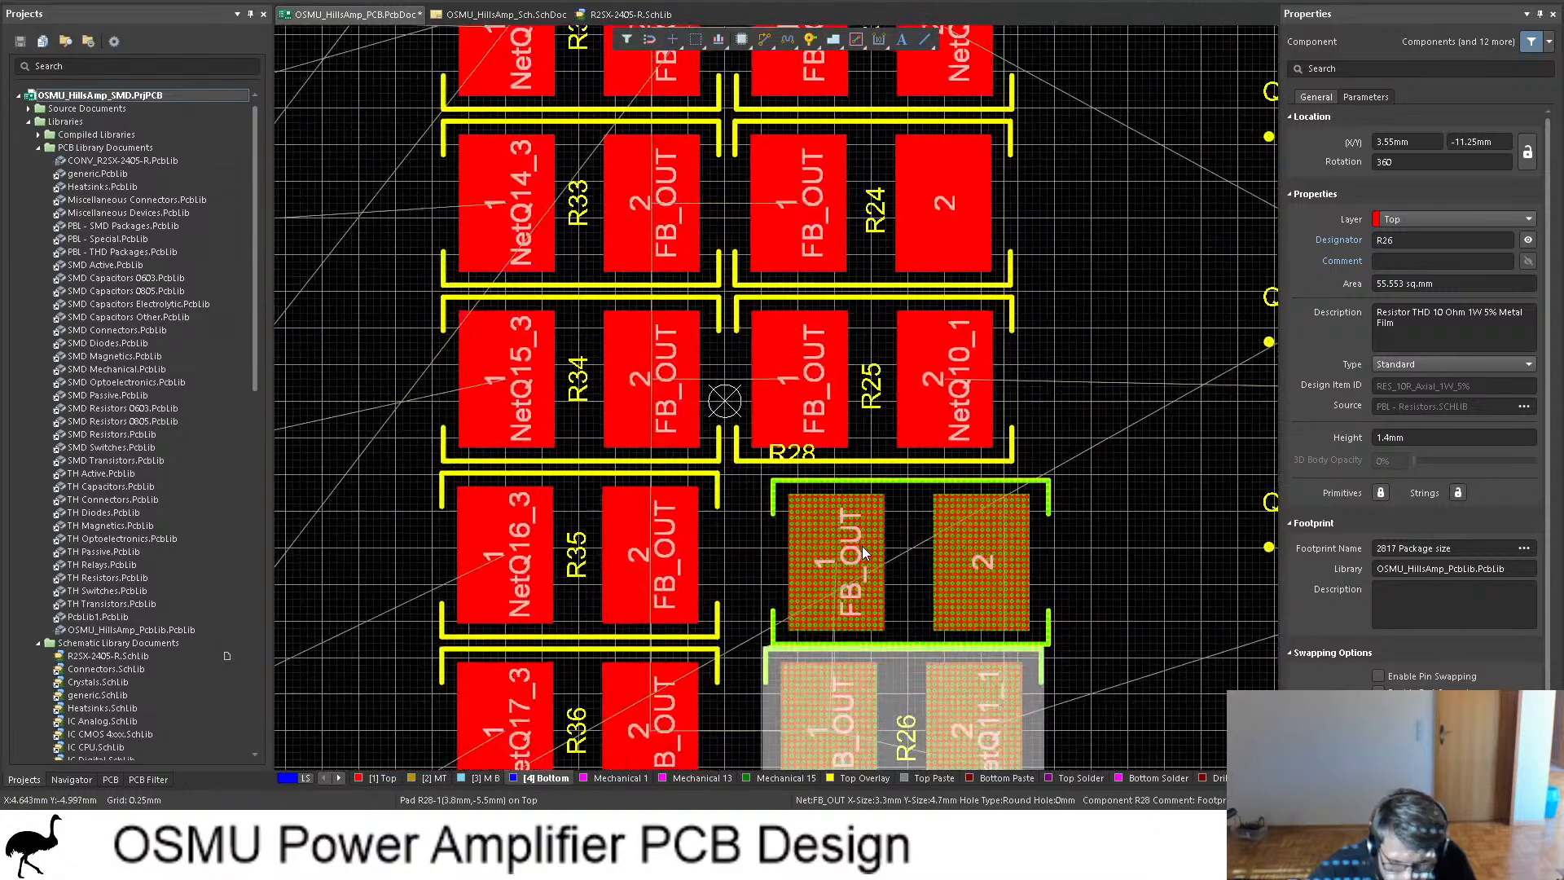
pyautogui.click(857, 483)
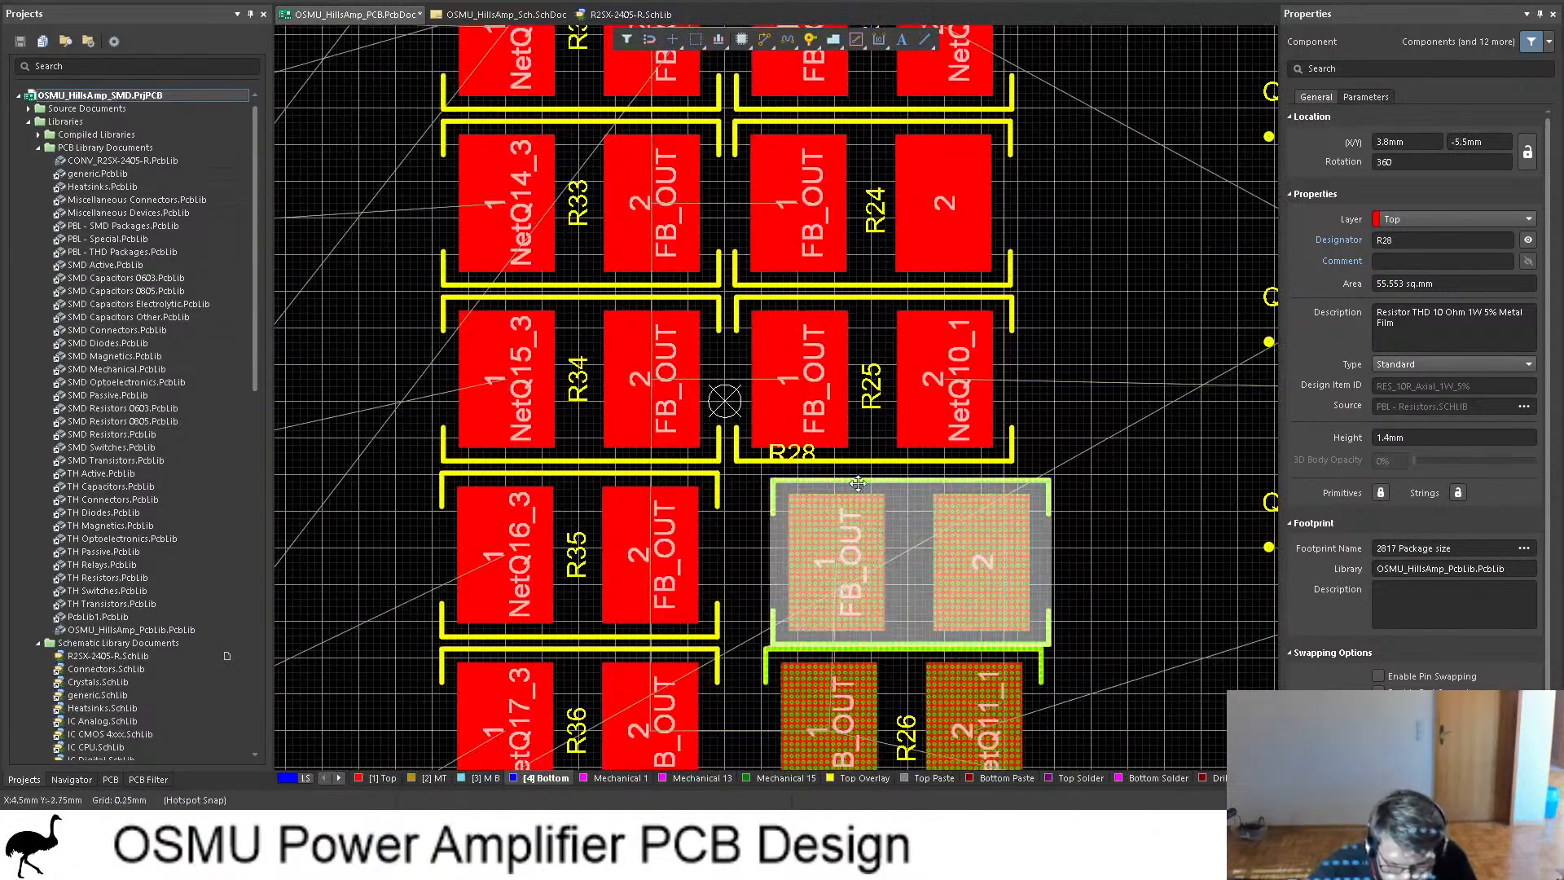
# Step: Turn R28's designator vertical between its pads and align the resistor below R25 at X 2.5 mm, Y -5.25 mm
pyautogui.click(806, 458)
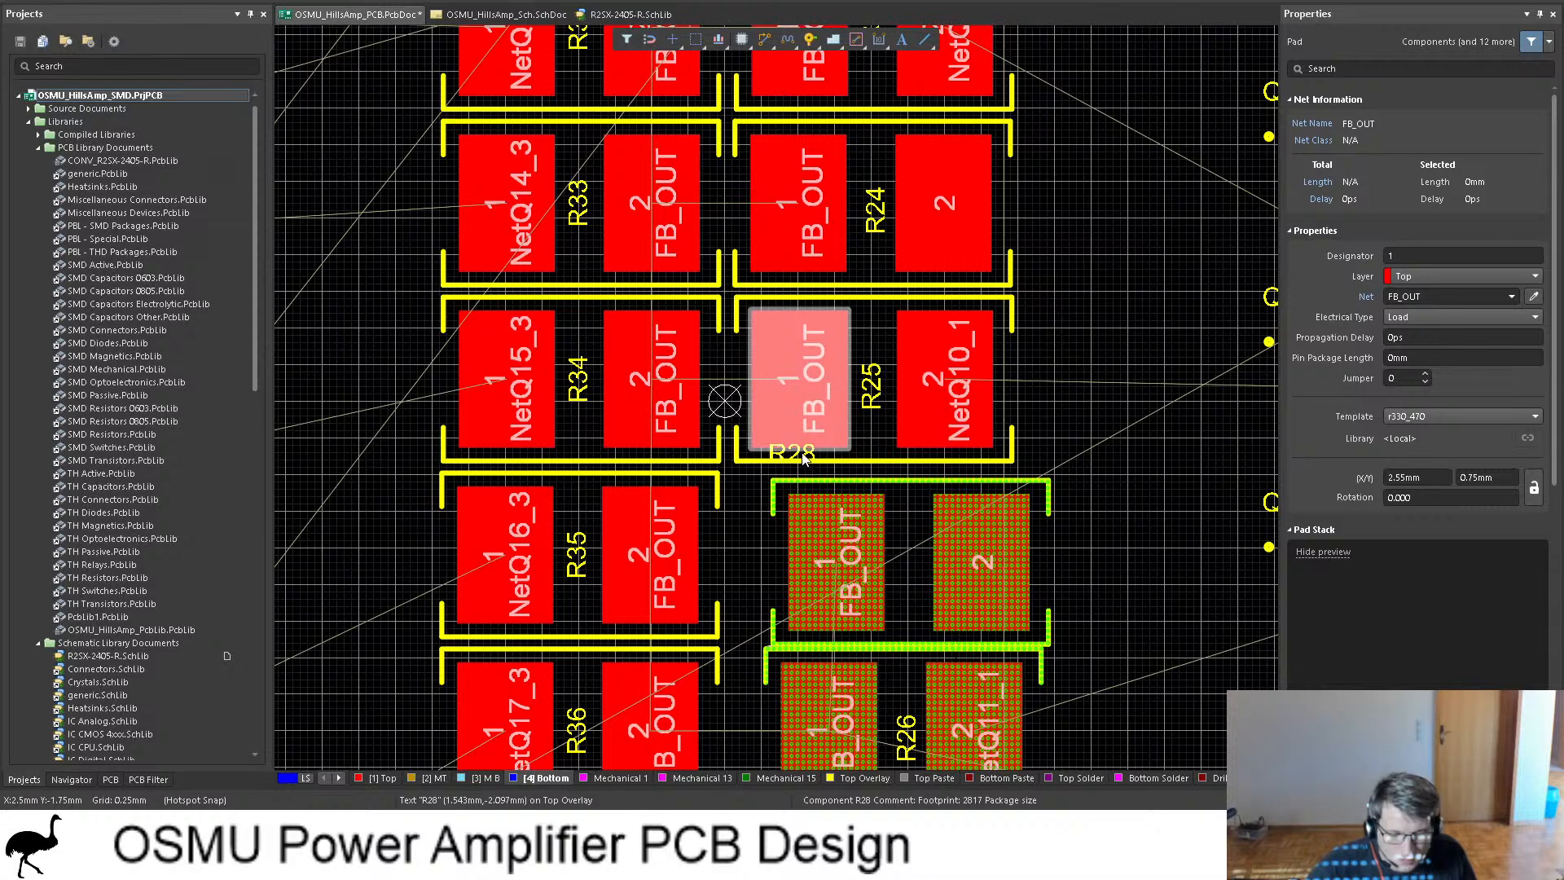
pyautogui.click(797, 454)
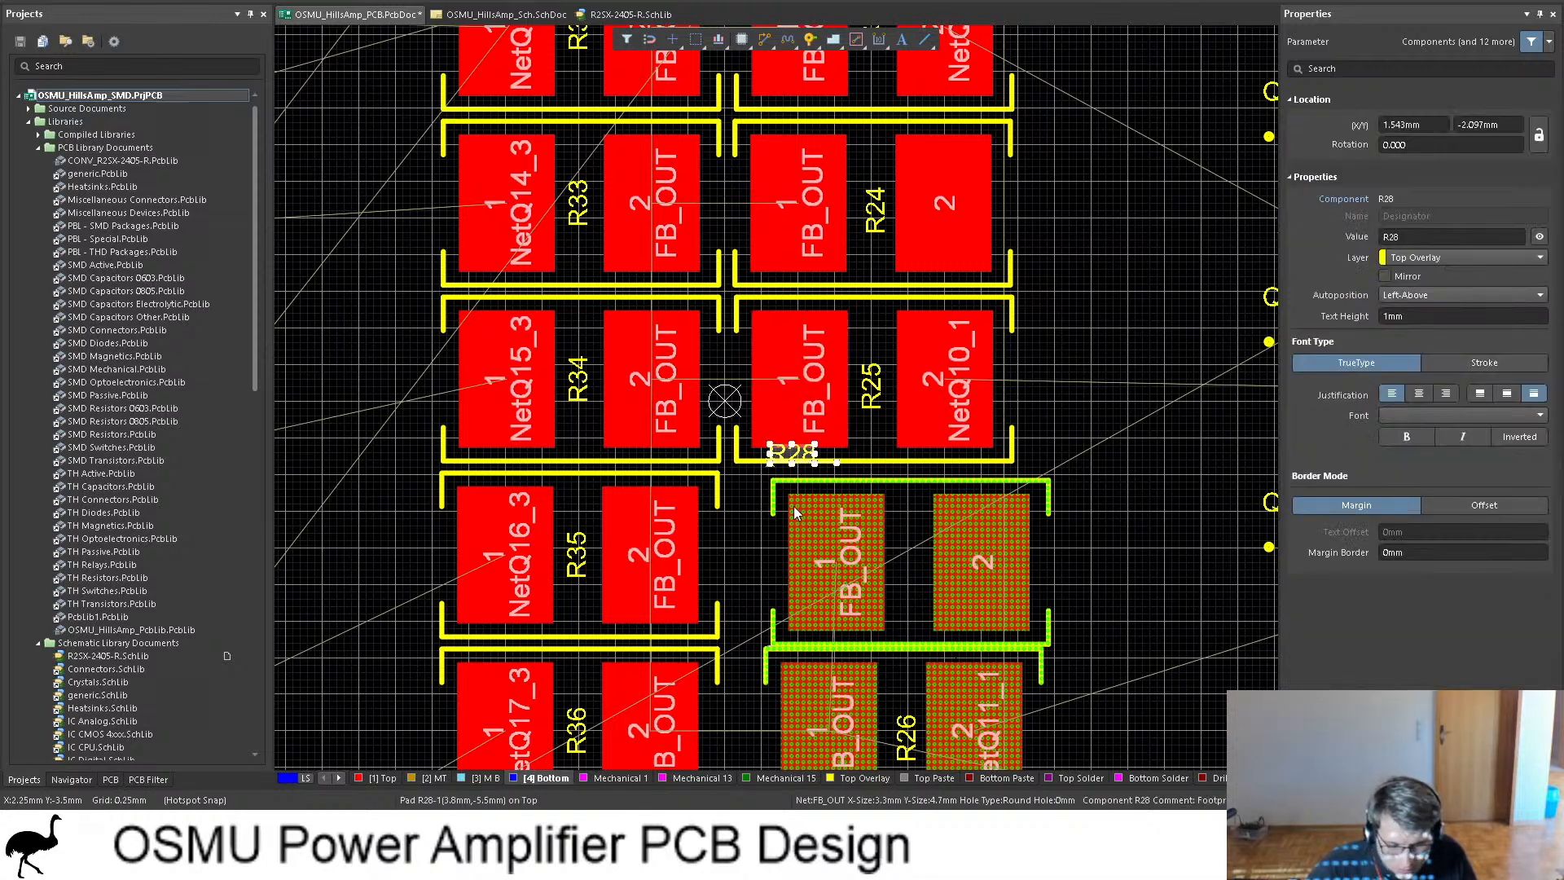
pyautogui.moveTo(775, 454); pyautogui.dragTo(799, 554)
pyautogui.press('space')
# Step: Shift R26 sideways to line up directly below R28 and beside R36
pyautogui.scroll(-4, 925, 472)
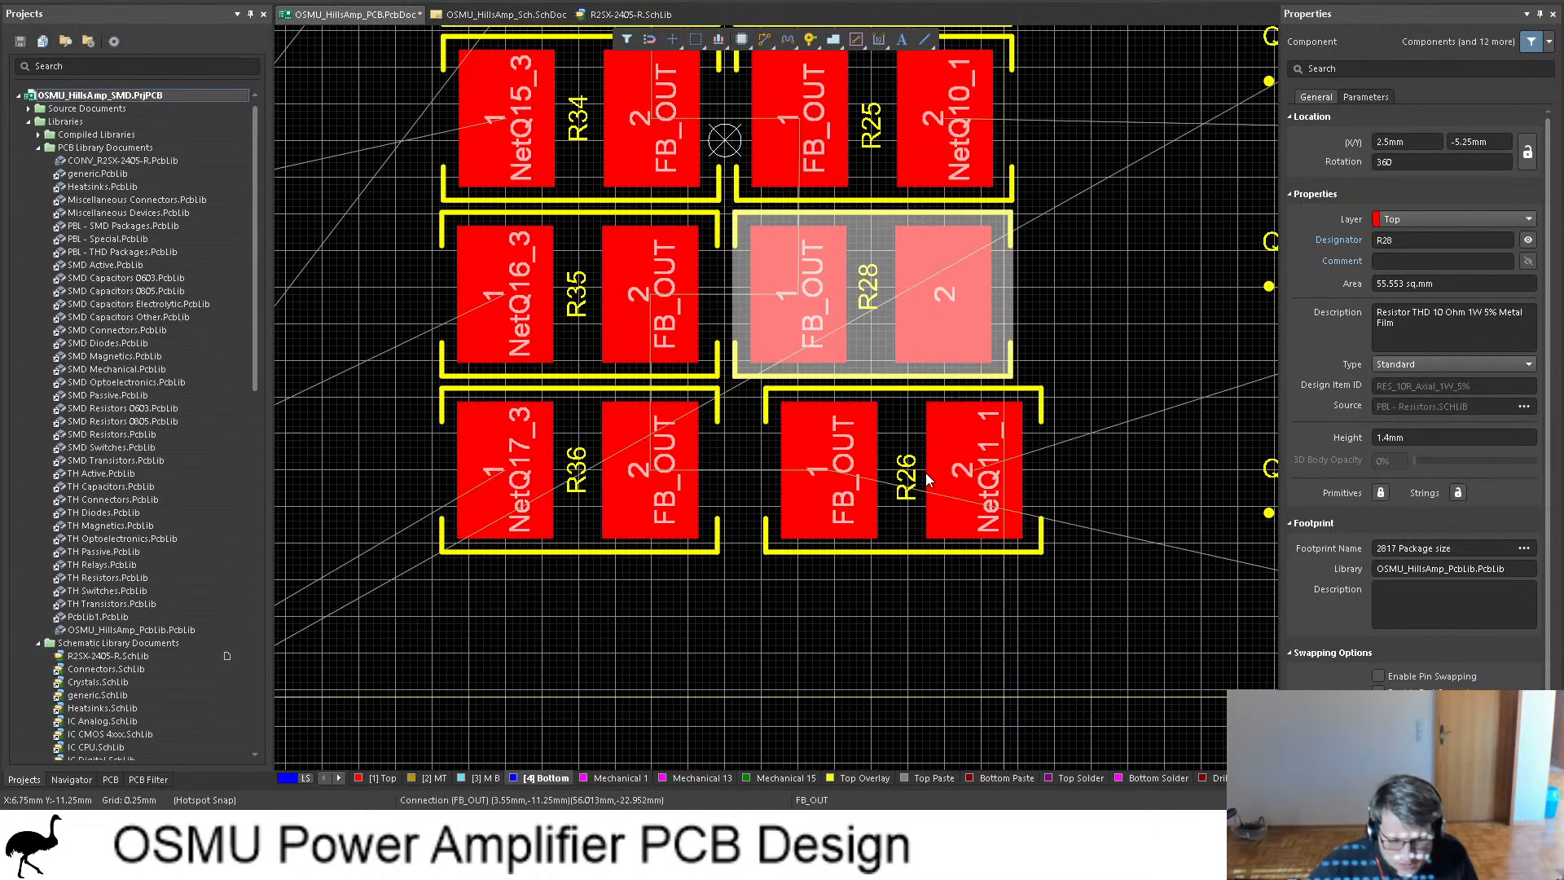
pyautogui.click(898, 411)
pyautogui.moveTo(901, 411); pyautogui.dragTo(871, 411)
pyautogui.click(1063, 326)
# Step: Examine the transistor and emitter resistor placement in the 3D view and return to the 2D layout
pyautogui.keyDown('ctrl'); pyautogui.scroll(-4, 1063, 342); pyautogui.keyUp('ctrl')
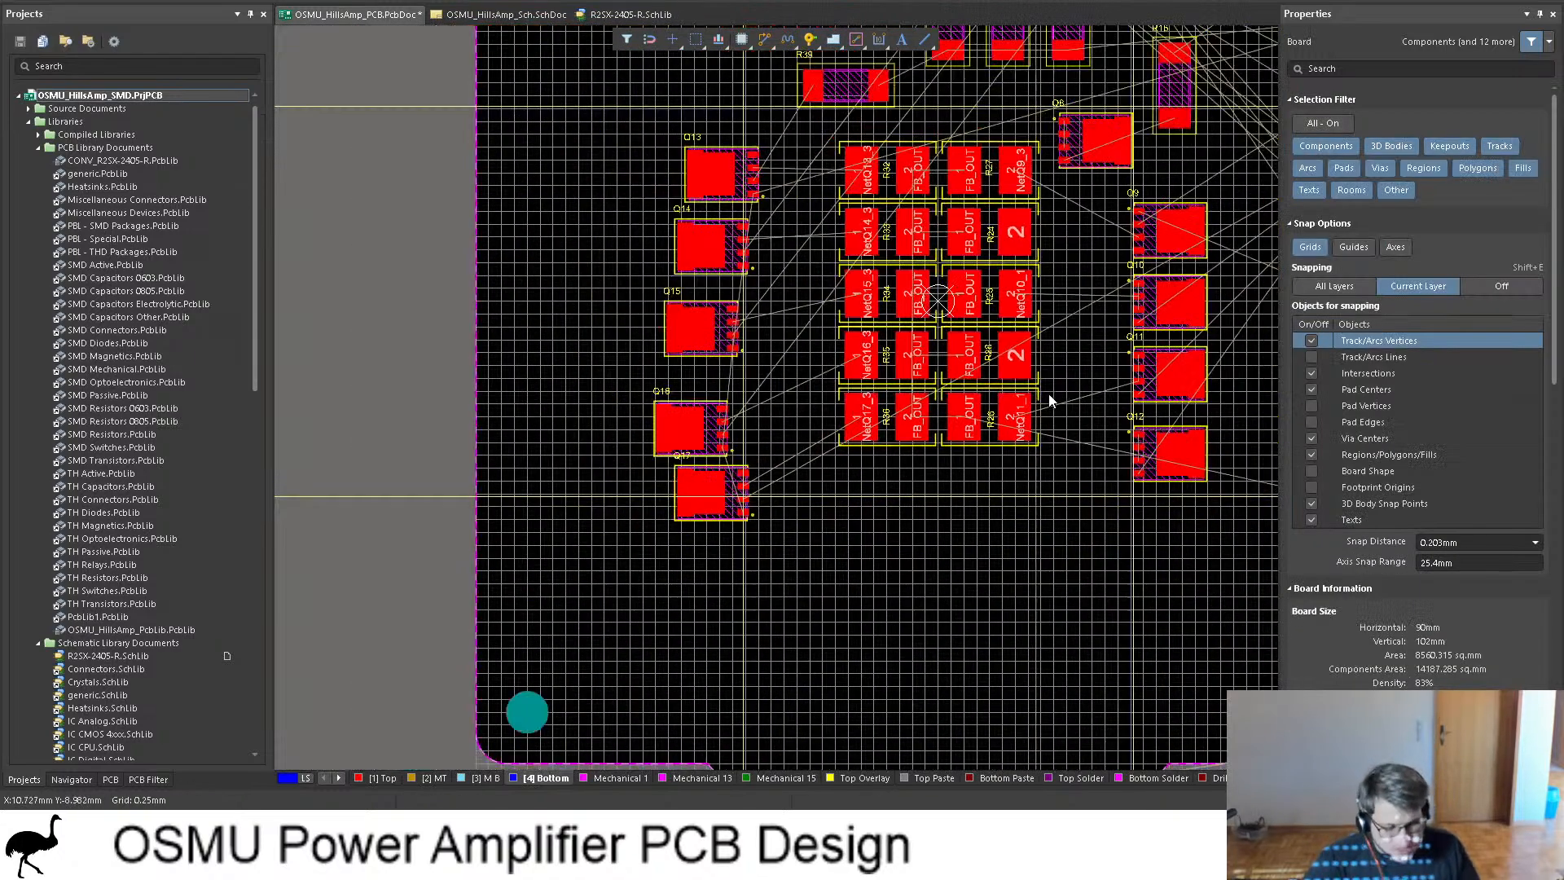
pyautogui.press('3')
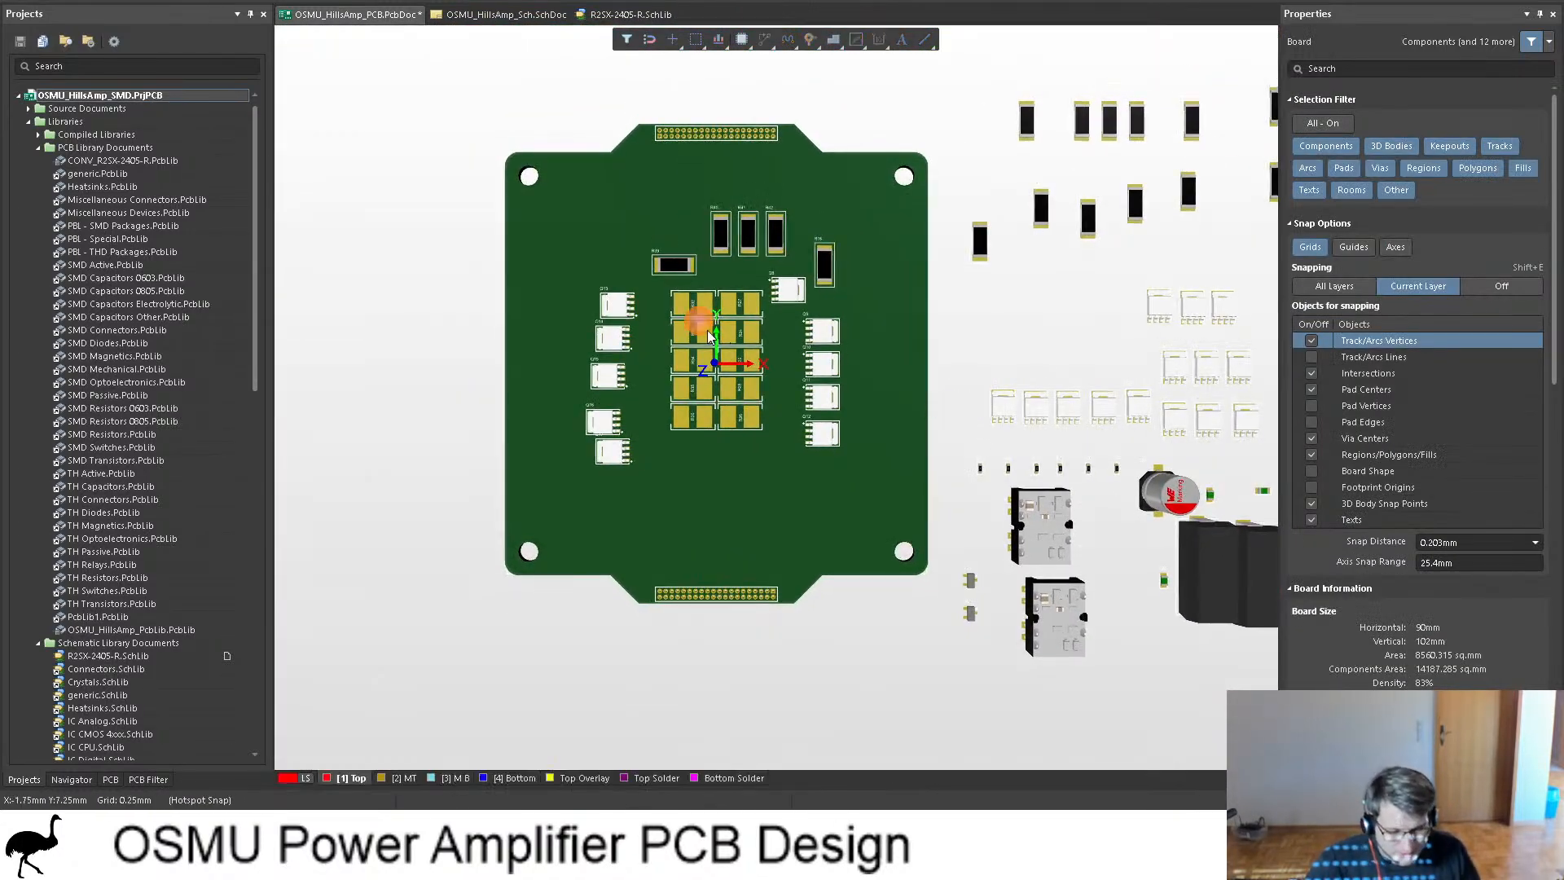
pyautogui.keyDown('ctrl'); pyautogui.scroll(4, 707, 330); pyautogui.keyUp('ctrl')
pyautogui.keyDown('ctrl'); pyautogui.scroll(2, 722, 340); pyautogui.keyUp('ctrl')
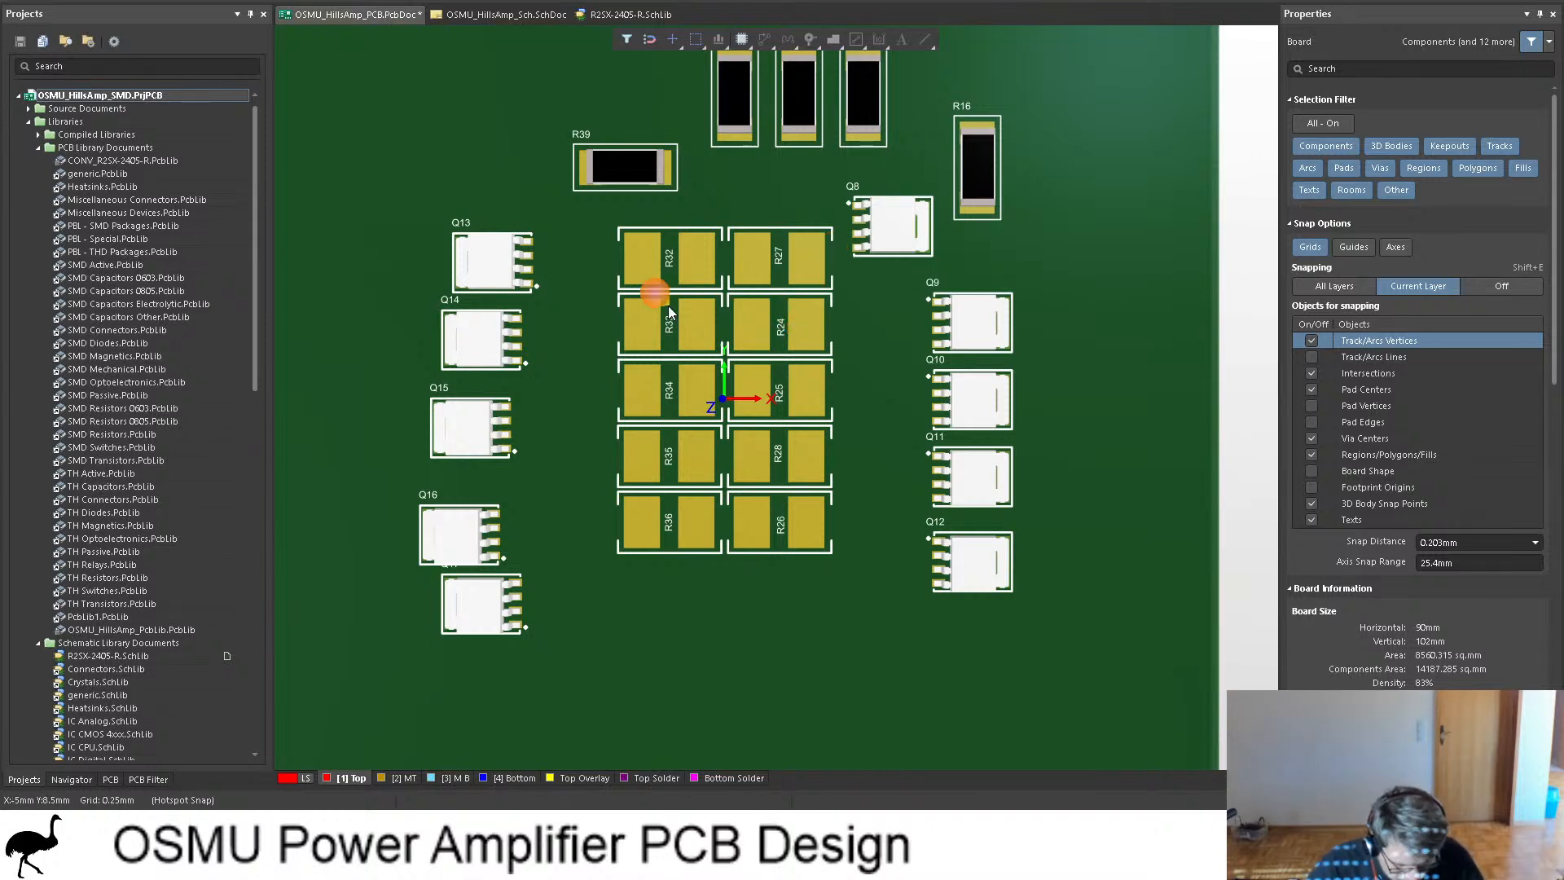
pyautogui.press('2')
pyautogui.moveTo(670, 310); pyautogui.dragTo(887, 223, button='right')
# Step: Select all ten emitter resistors and shift the block slightly down to centre the R34 and R25 row on the board origin
pyautogui.keyDown('ctrl'); pyautogui.scroll(2, 990, 305); pyautogui.keyUp('ctrl')
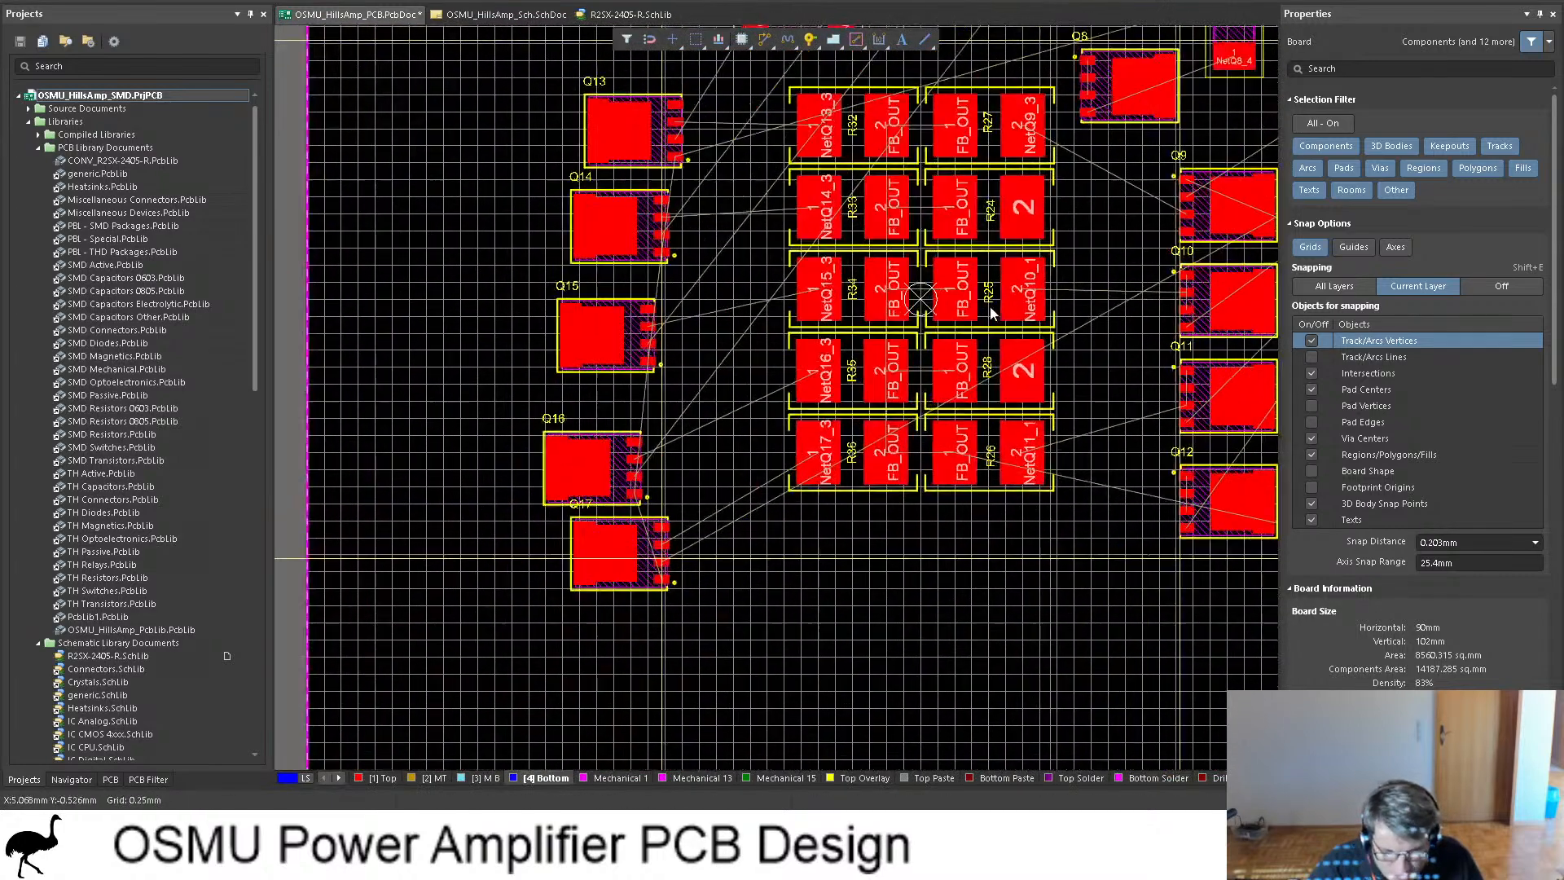
pyautogui.scroll(2, 1036, 433)
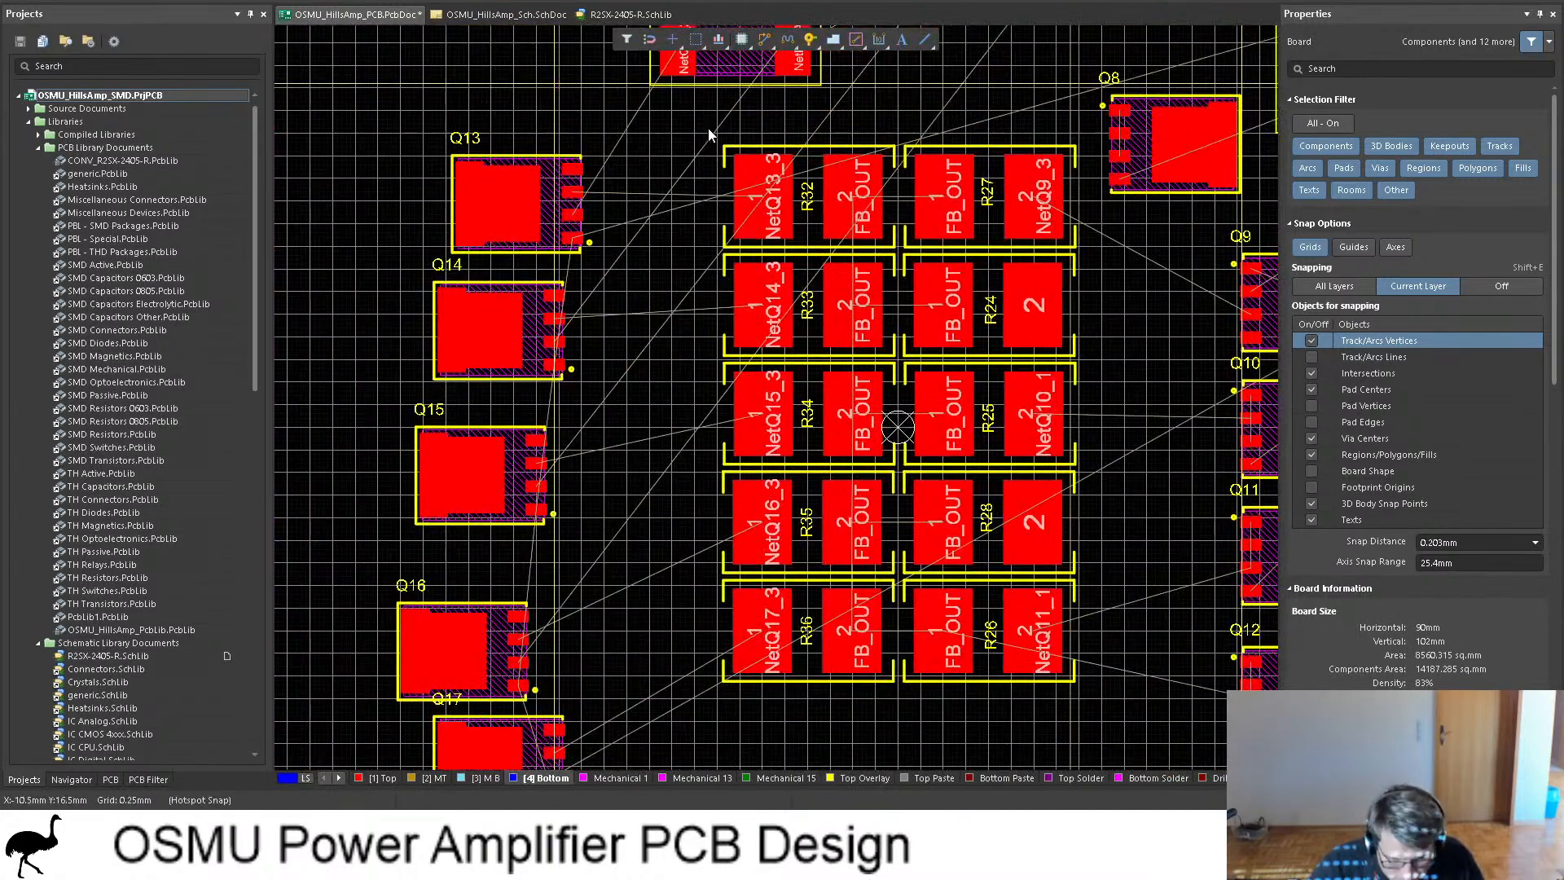
pyautogui.moveTo(707, 129); pyautogui.dragTo(1100, 704)
pyautogui.click(1096, 714)
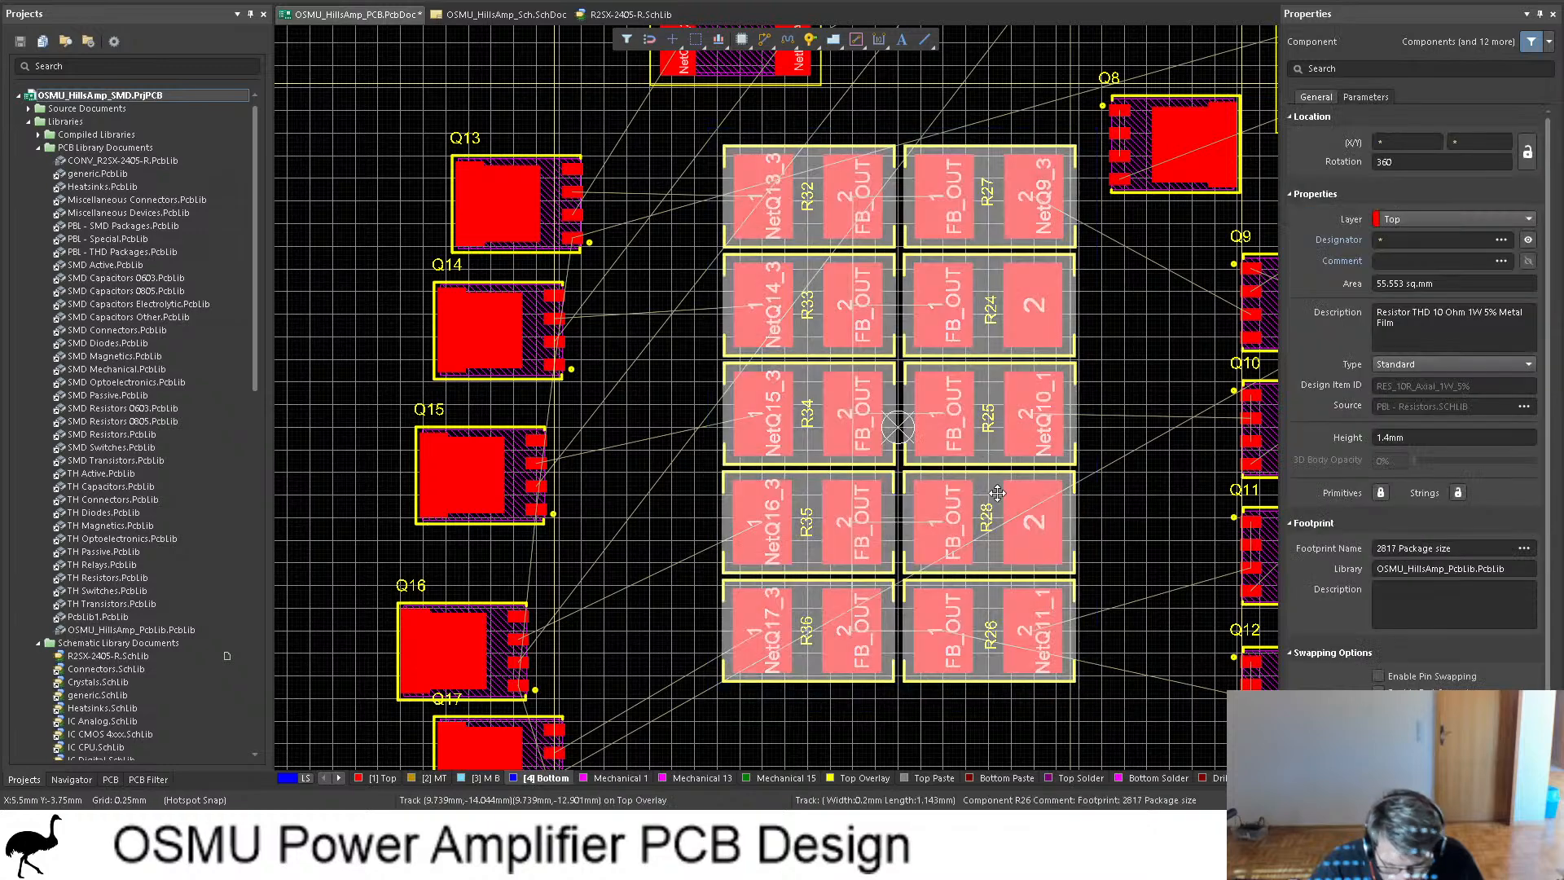
pyautogui.moveTo(987, 417); pyautogui.dragTo(988, 436)
pyautogui.click(1182, 355)
# Step: Move Q13 next to R32 at X -11.75 mm, Y 9.96 mm and Q14 below it, next to R33, at X -11.75 mm
pyautogui.keyDown('ctrl'); pyautogui.scroll(-2, 977, 298); pyautogui.keyUp('ctrl')
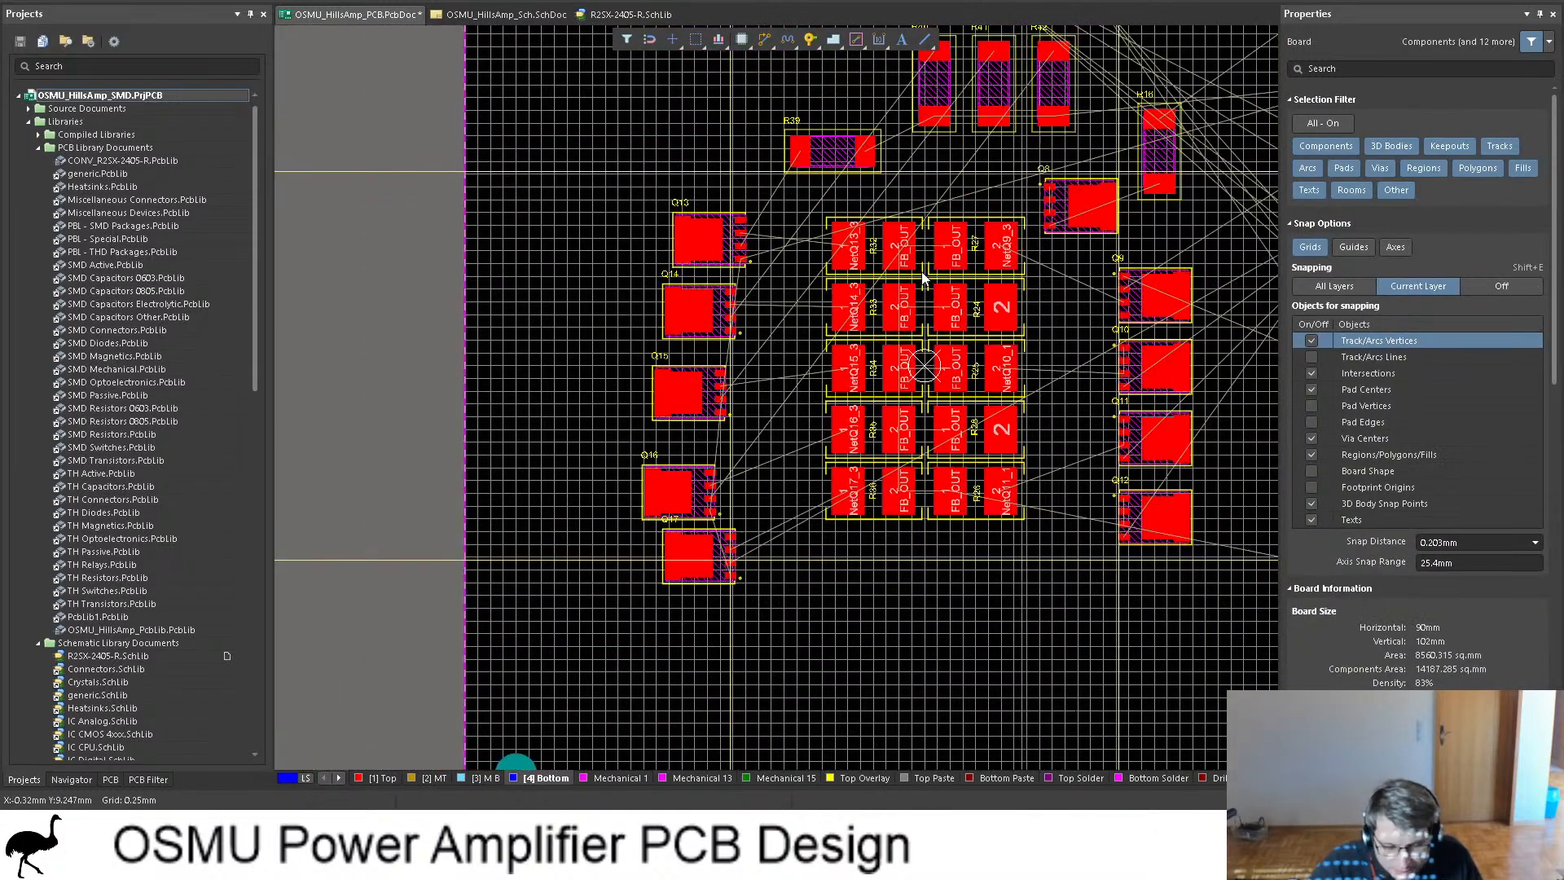
pyautogui.keyDown('shift'); pyautogui.scroll(-3, 953, 310); pyautogui.keyUp('shift')
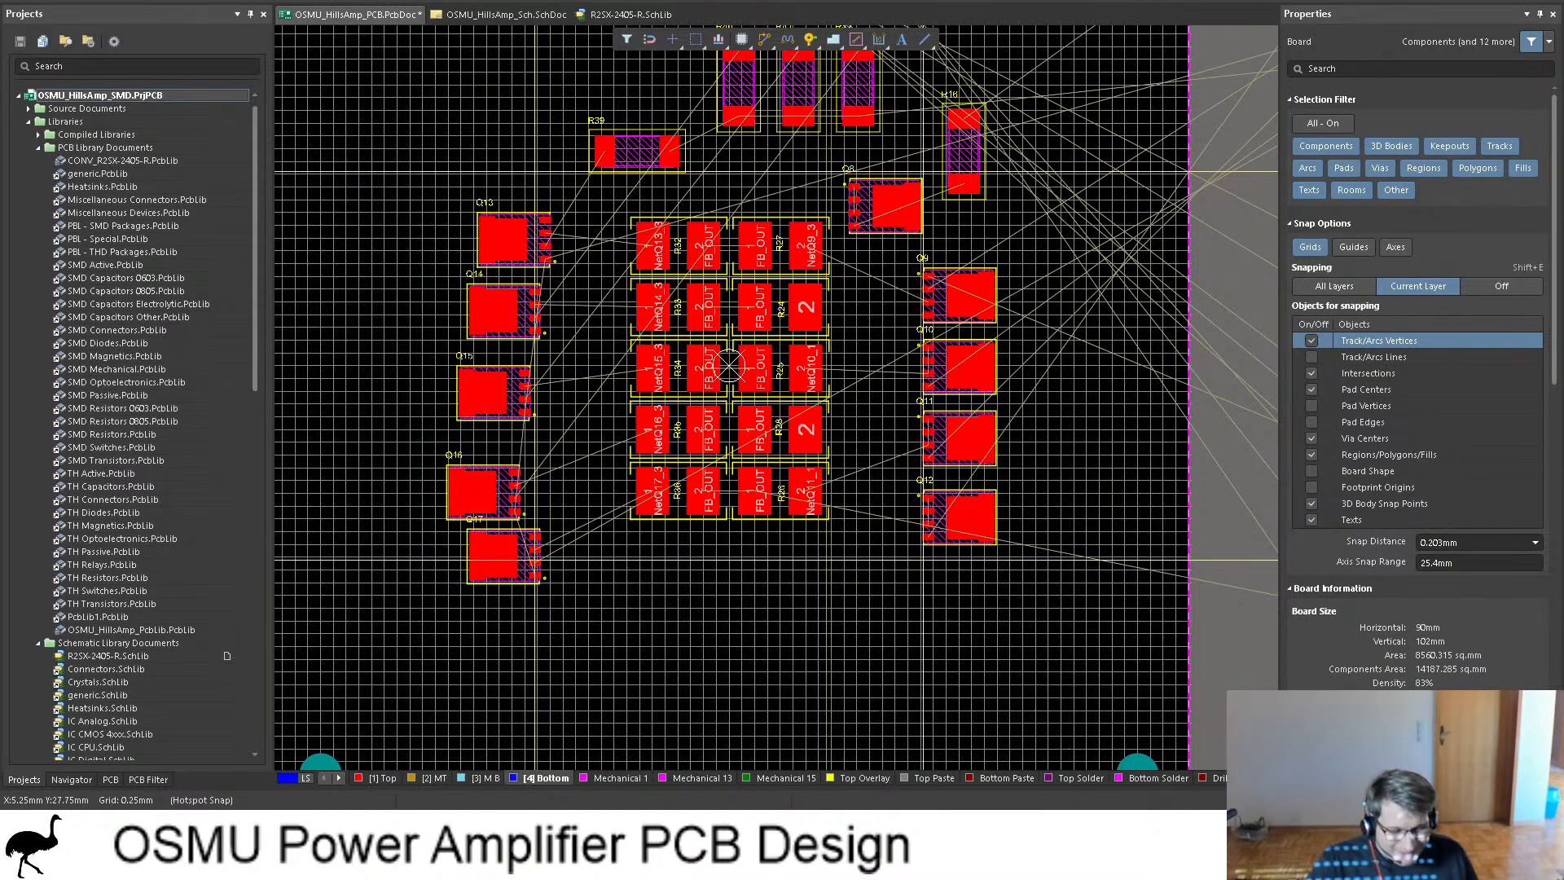
pyautogui.keyDown('ctrl'); pyautogui.scroll(5, 729, 367); pyautogui.keyUp('ctrl')
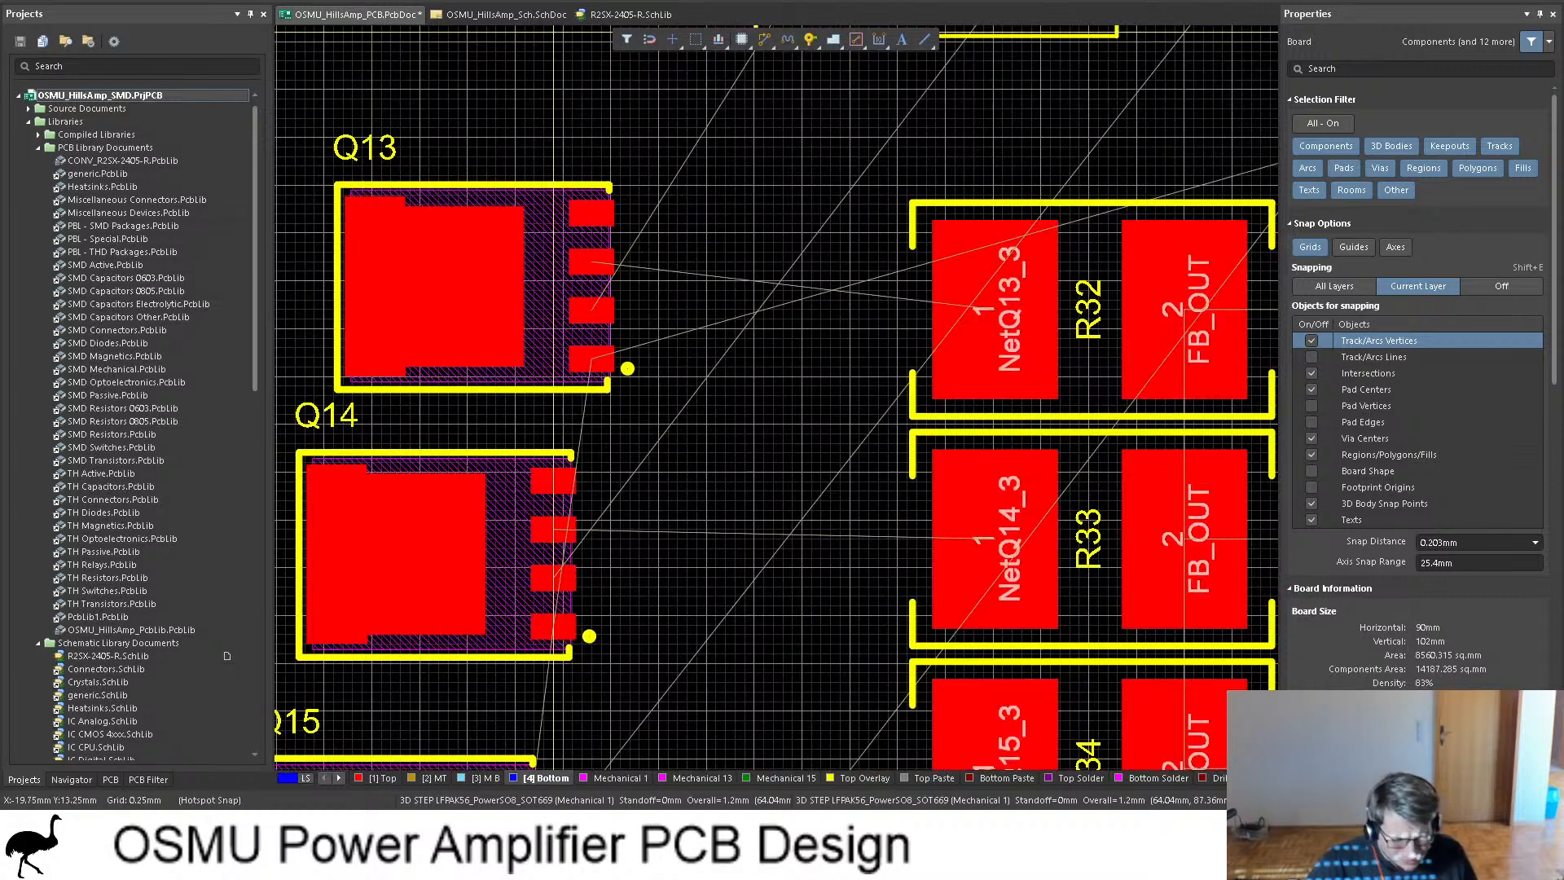
pyautogui.click(534, 277)
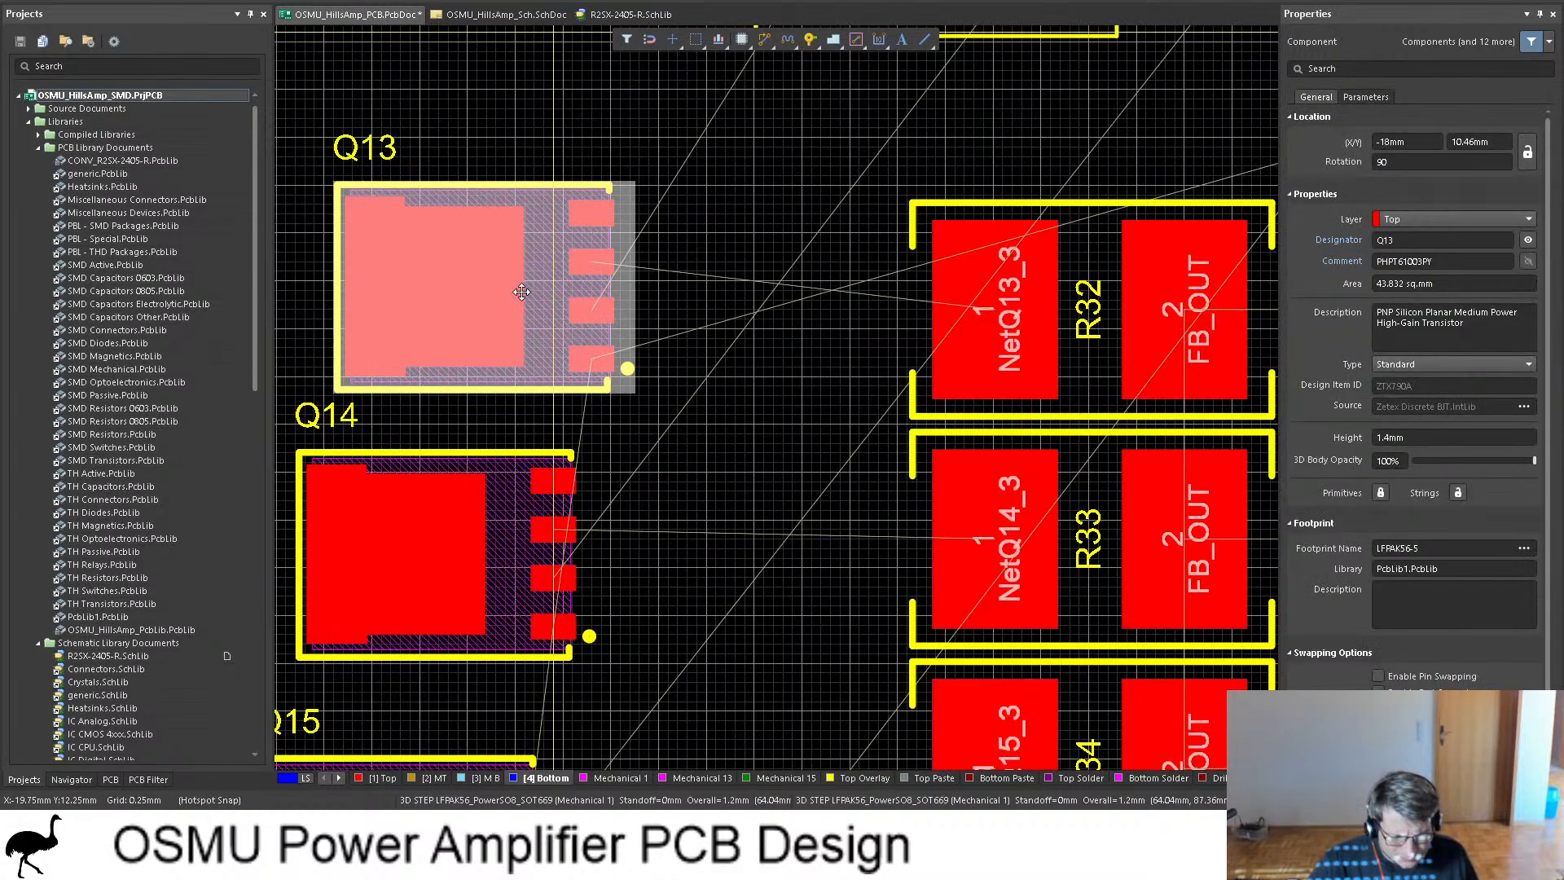
pyautogui.moveTo(503, 275); pyautogui.dragTo(731, 302)
pyautogui.click(516, 523)
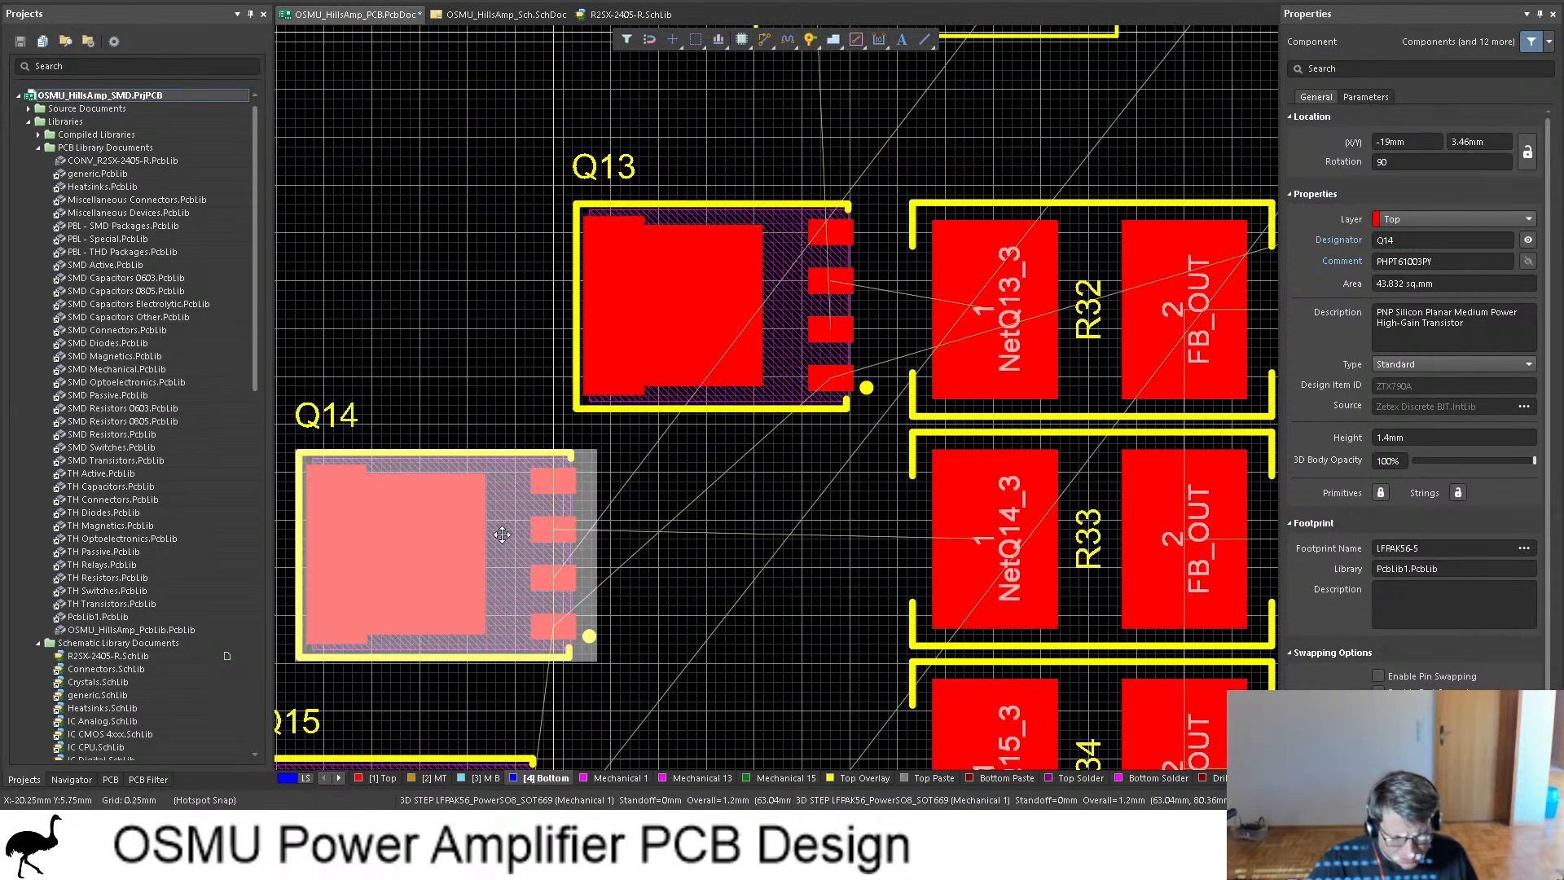
pyautogui.moveTo(516, 522); pyautogui.dragTo(829, 528)
# Step: Turn the designator texts of Q14 and Q13 vertical and place each one between its transistor's pads and the neighbouring resistor
pyautogui.click(620, 423)
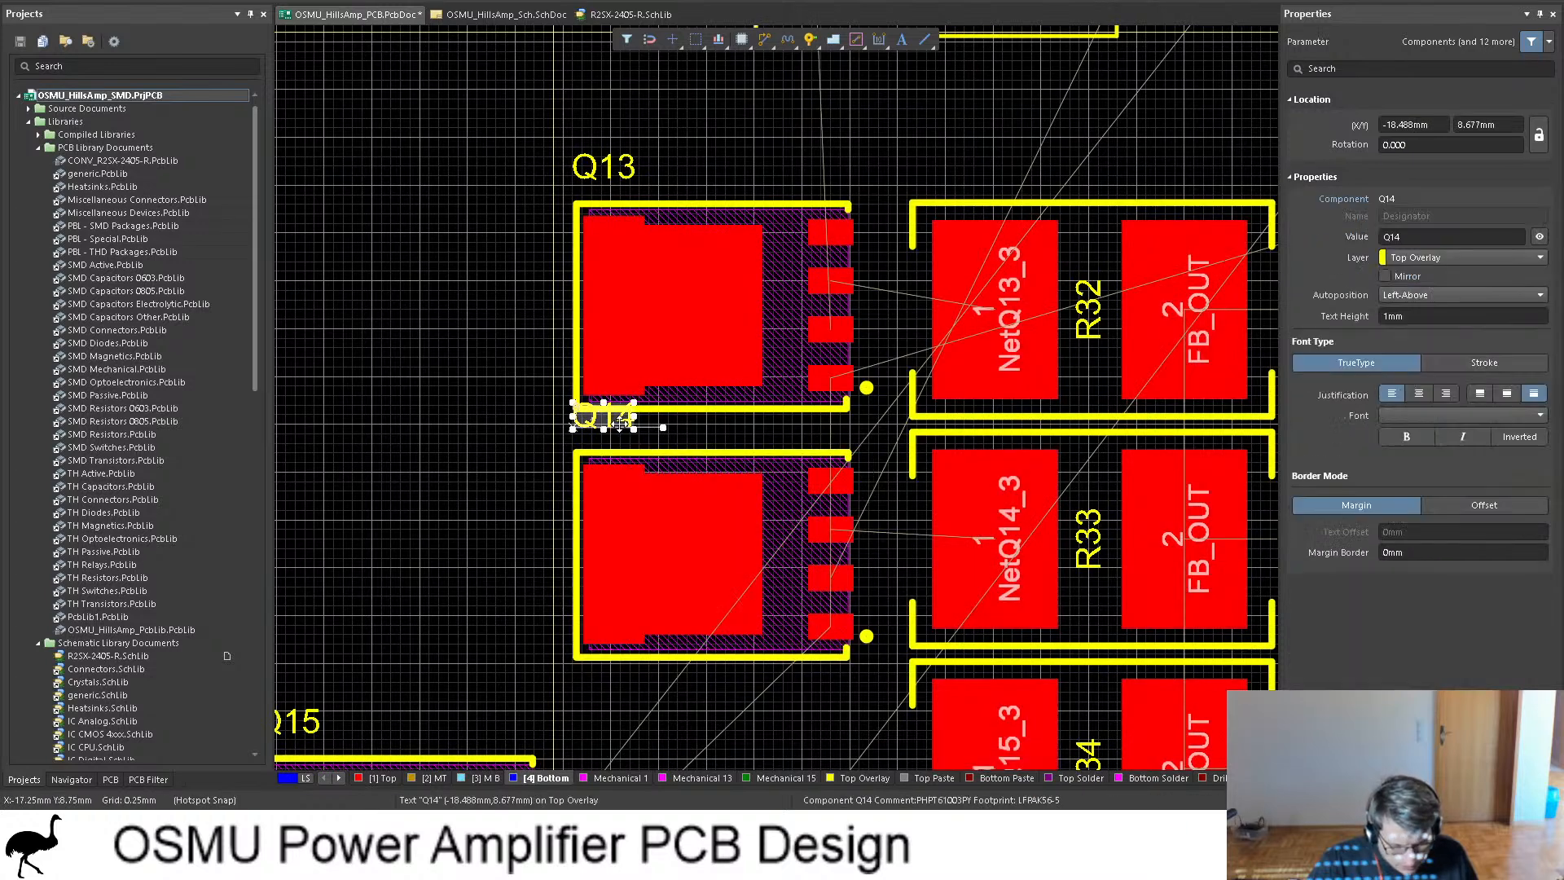
pyautogui.moveTo(627, 432); pyautogui.dragTo(883, 578)
pyautogui.press('space')
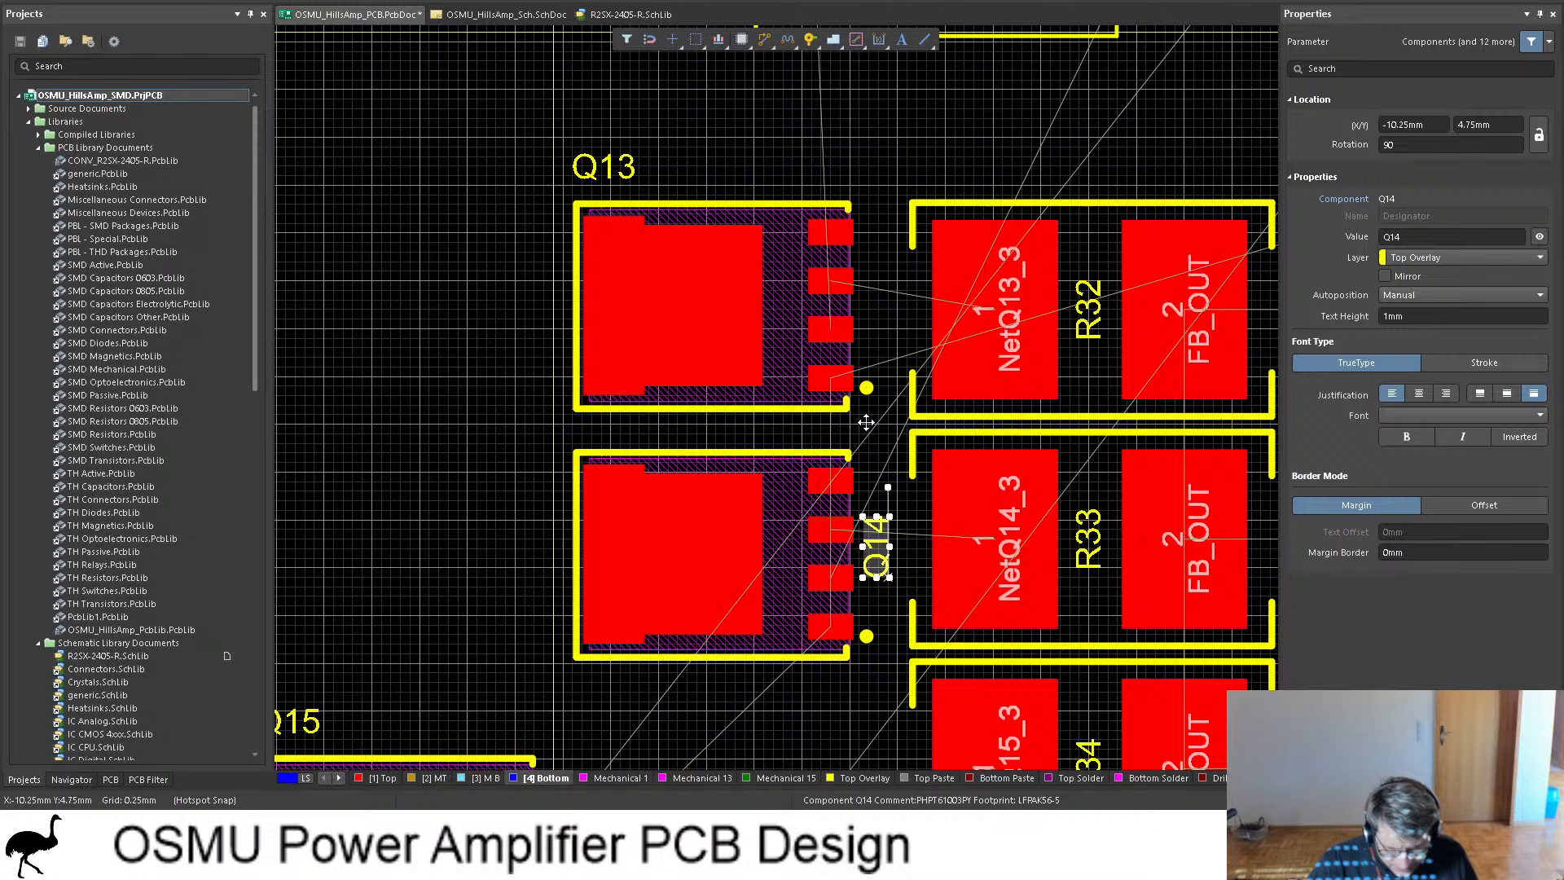
pyautogui.click(607, 169)
pyautogui.moveTo(606, 170); pyautogui.dragTo(889, 330)
pyautogui.press('space')
# Step: Move Q13 closer to R32, to about X -11 mm, keeping its designator between the transistor and the resistor
pyautogui.click(774, 315)
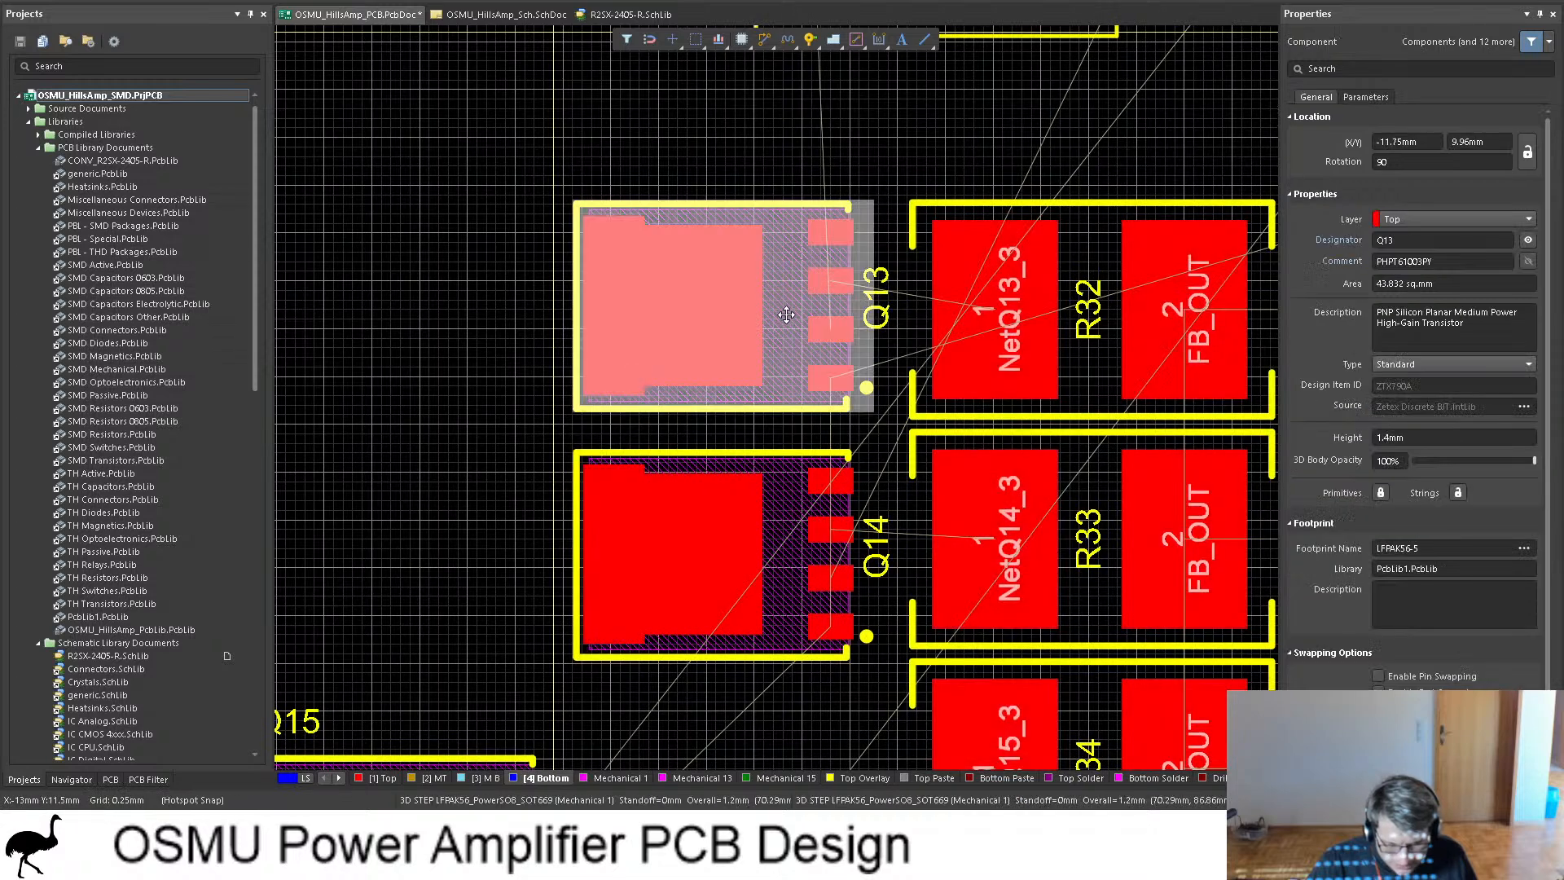
pyautogui.keyDown('shift'); pyautogui.click(787, 536); pyautogui.keyUp('shift')
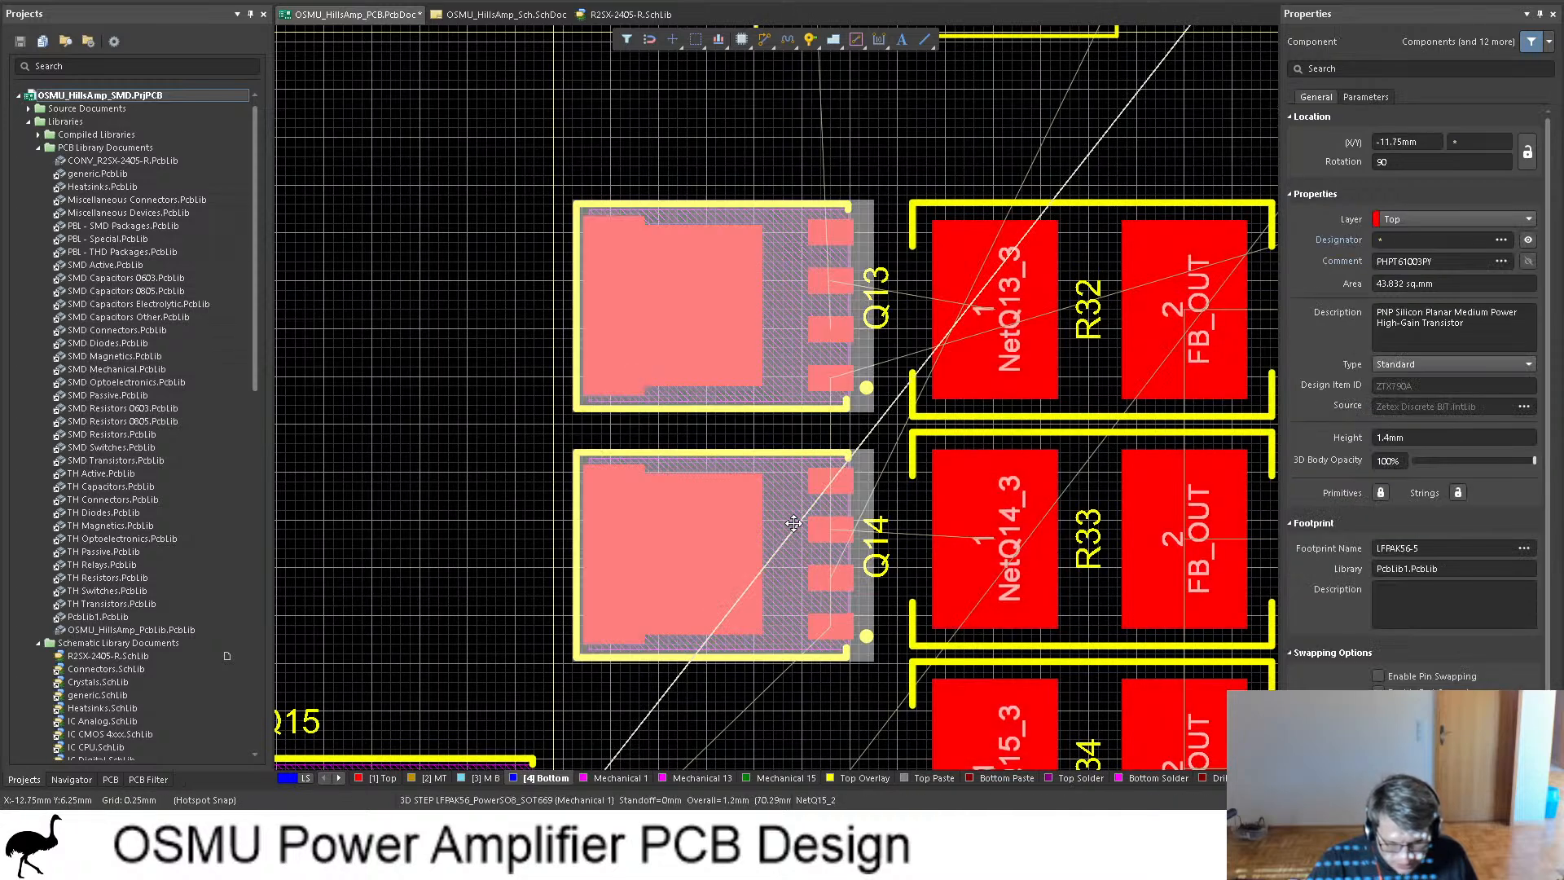
pyautogui.click(787, 328)
pyautogui.click(782, 332)
pyautogui.moveTo(788, 327); pyautogui.dragTo(860, 336)
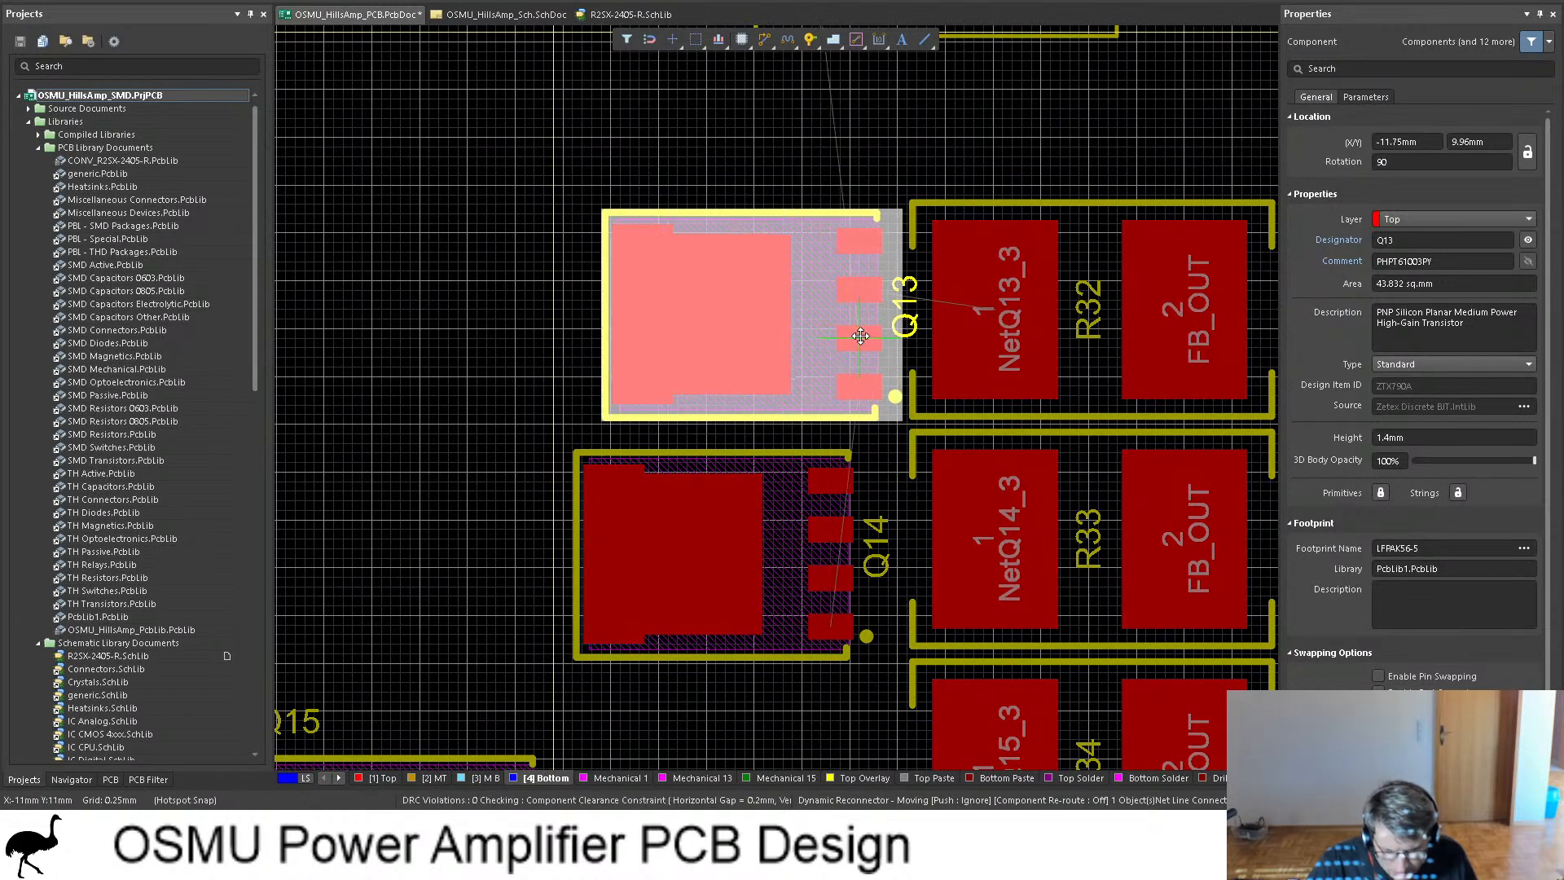
pyautogui.moveTo(860, 337); pyautogui.dragTo(914, 339)
pyautogui.click(906, 314)
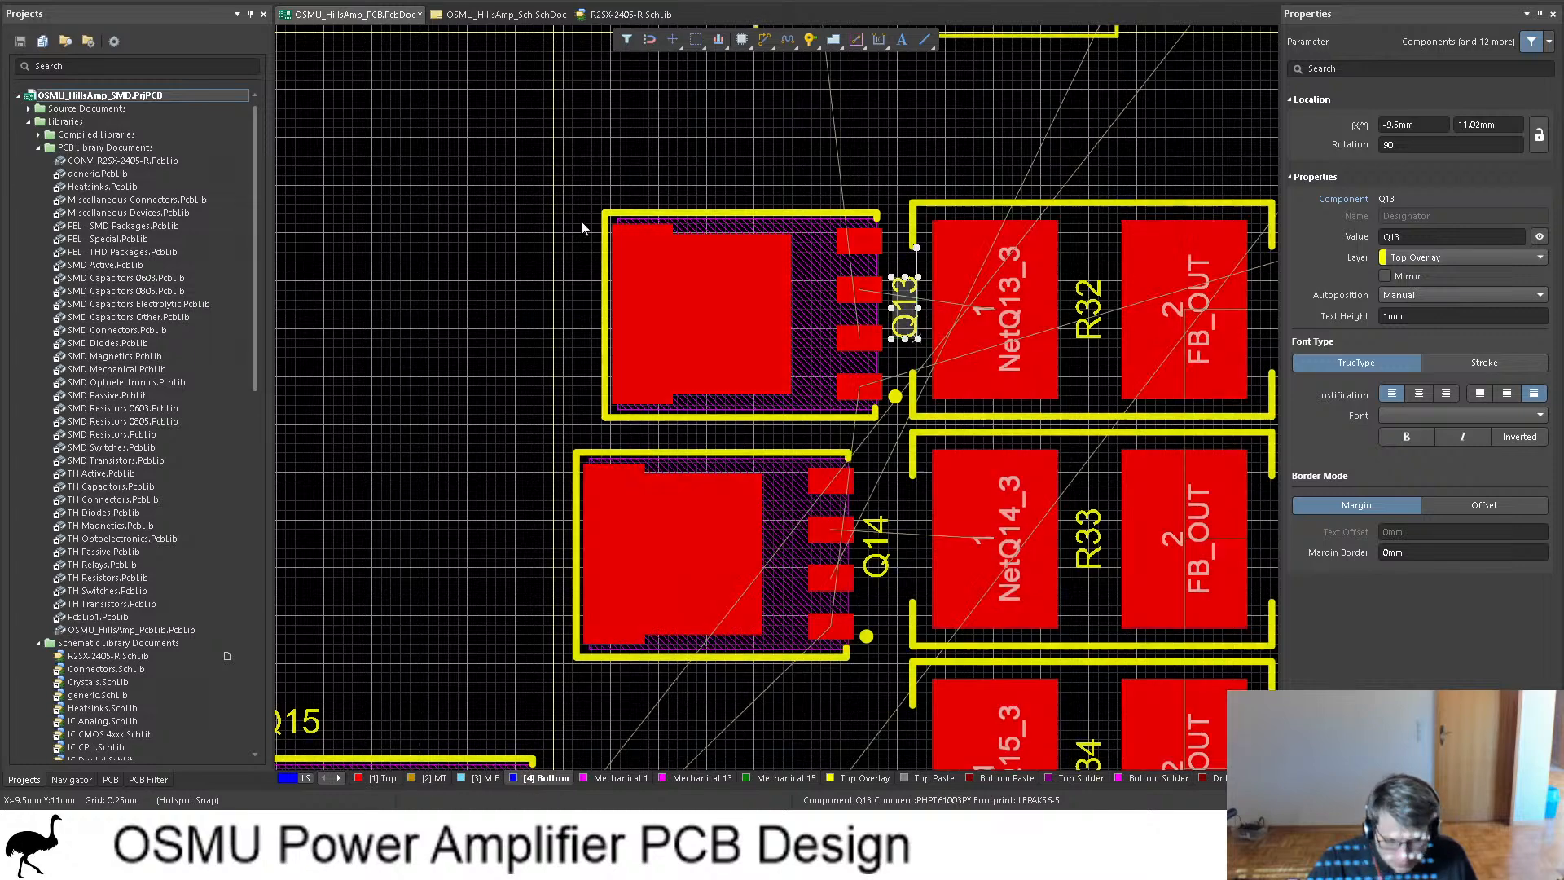
pyautogui.click(549, 335)
# Step: Align Q14 directly below Q13 at X -11 mm, Y 3.96 mm, with its designator close to R33
pyautogui.scroll(-3, 652, 340)
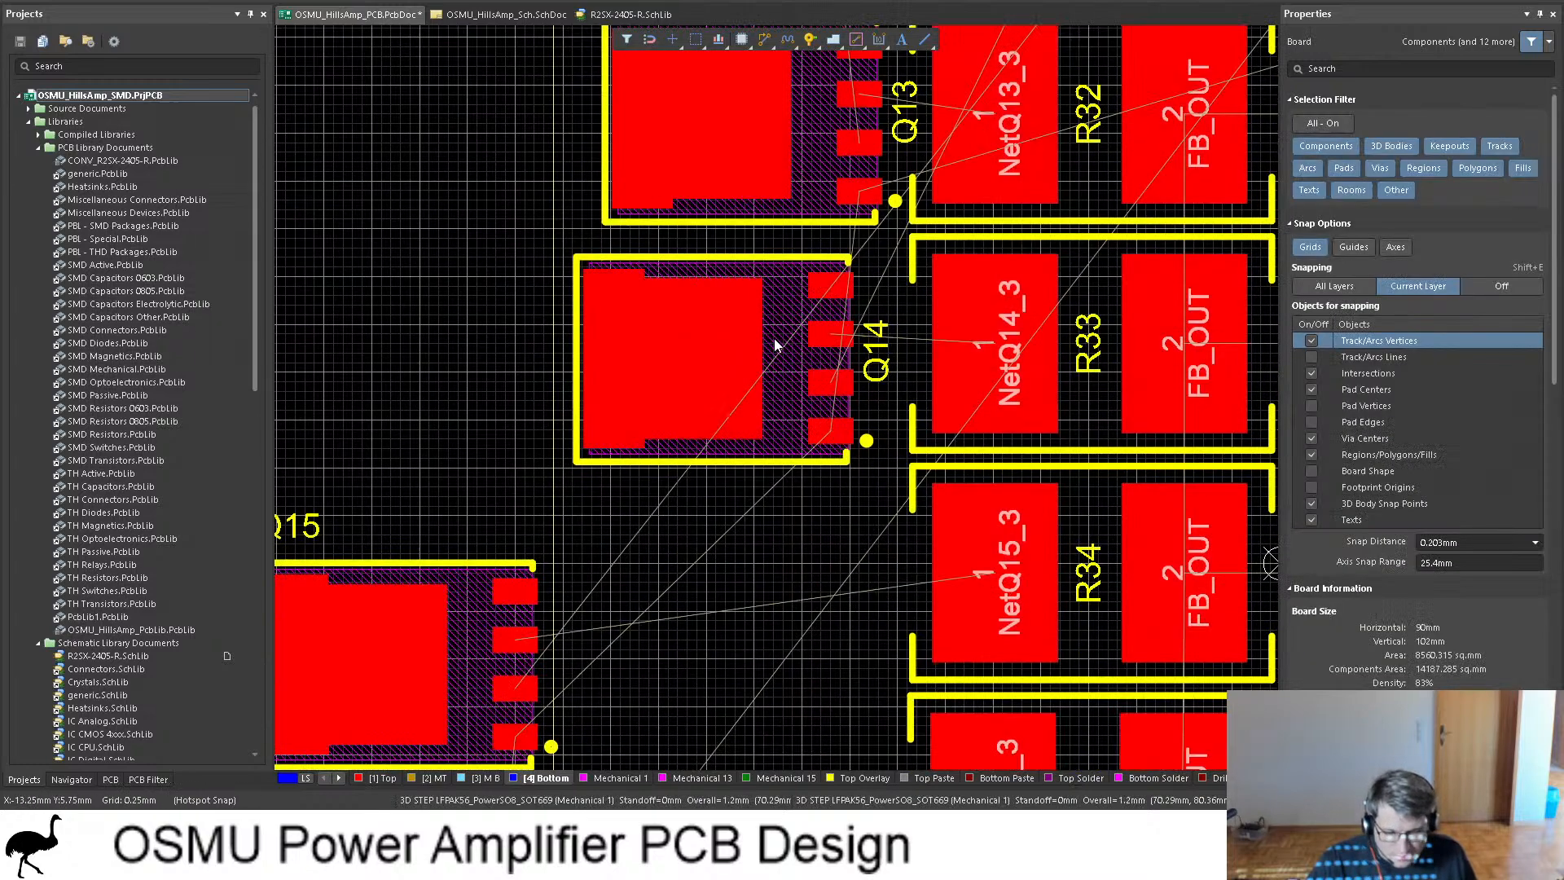
pyautogui.click(877, 366)
pyautogui.moveTo(876, 366); pyautogui.dragTo(886, 390)
pyautogui.moveTo(793, 365); pyautogui.dragTo(858, 365)
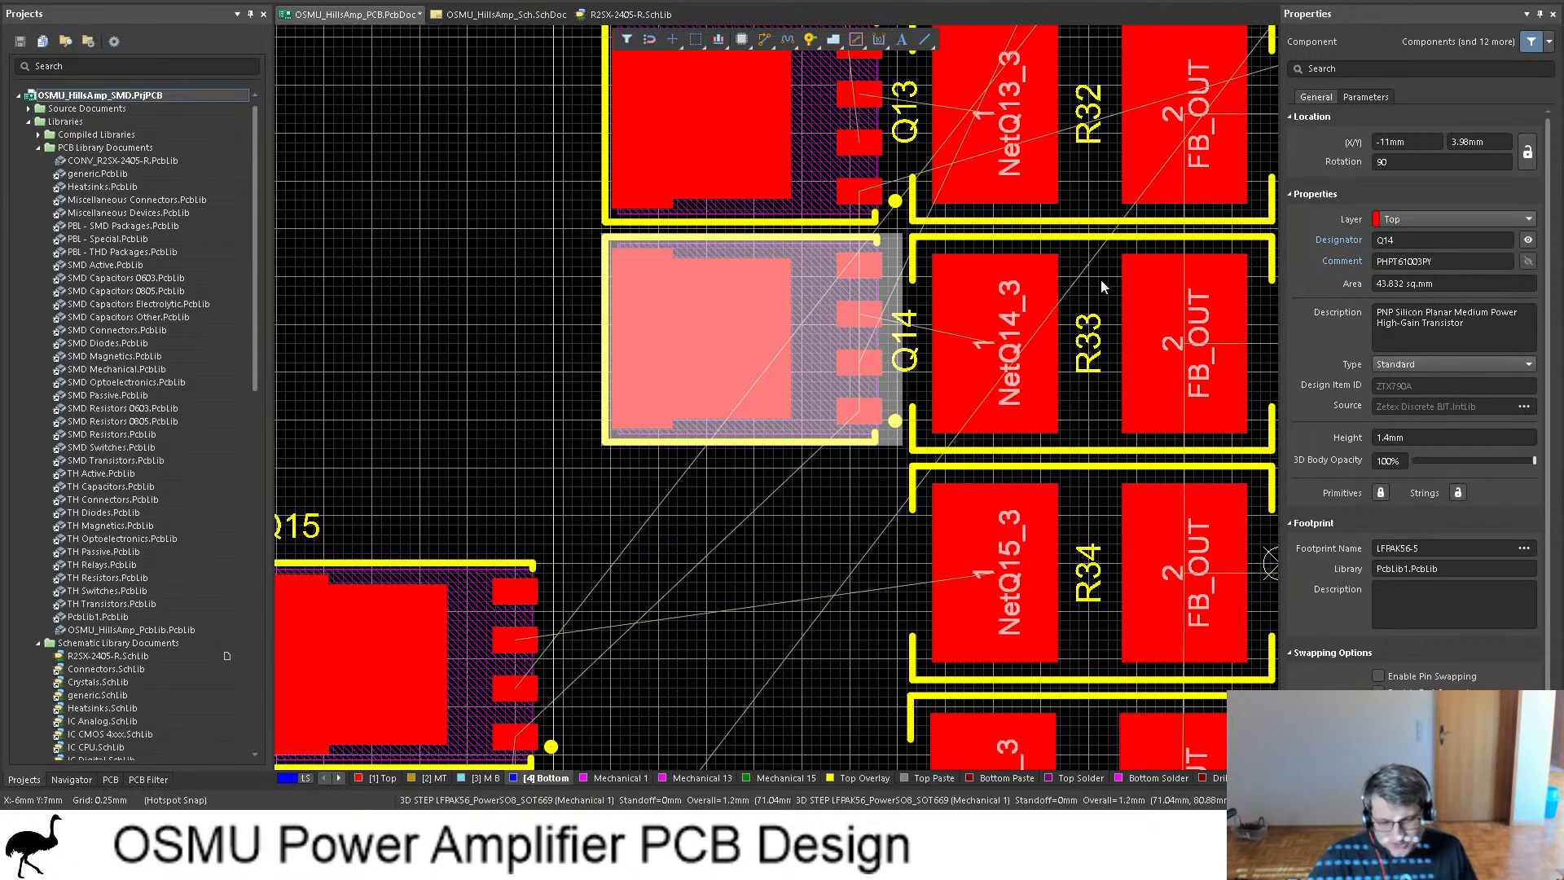
pyautogui.keyDown('ctrl'); pyautogui.scroll(-3, 942, 320); pyautogui.keyUp('ctrl')
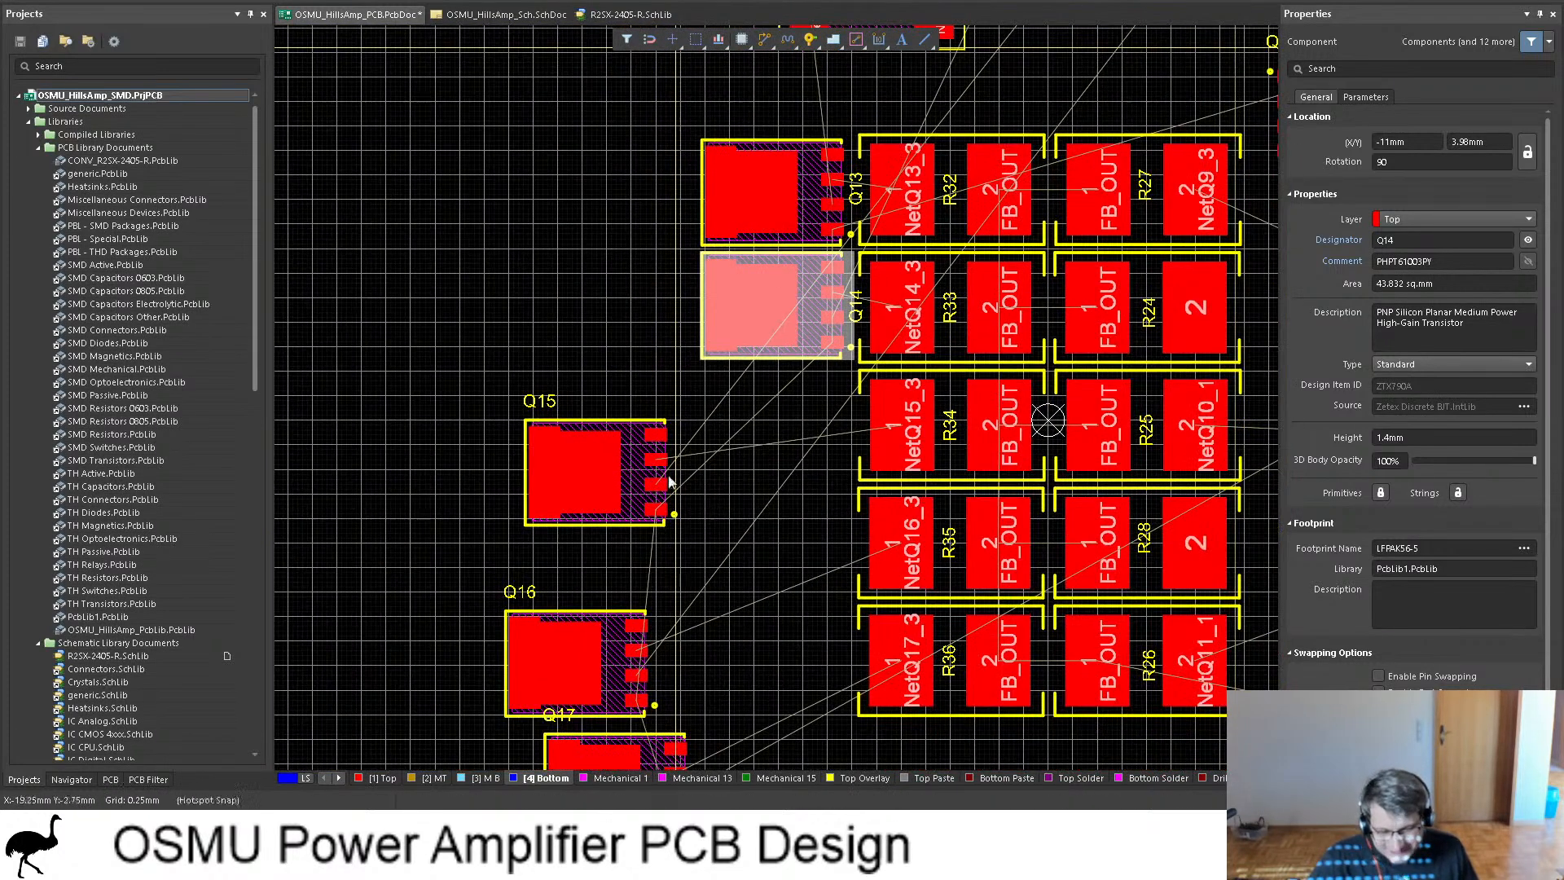
# Step: Place Q15 directly below Q14, beside R34, at X -11 mm, Y -2.02 mm
pyautogui.moveTo(668, 482); pyautogui.dragTo(830, 436)
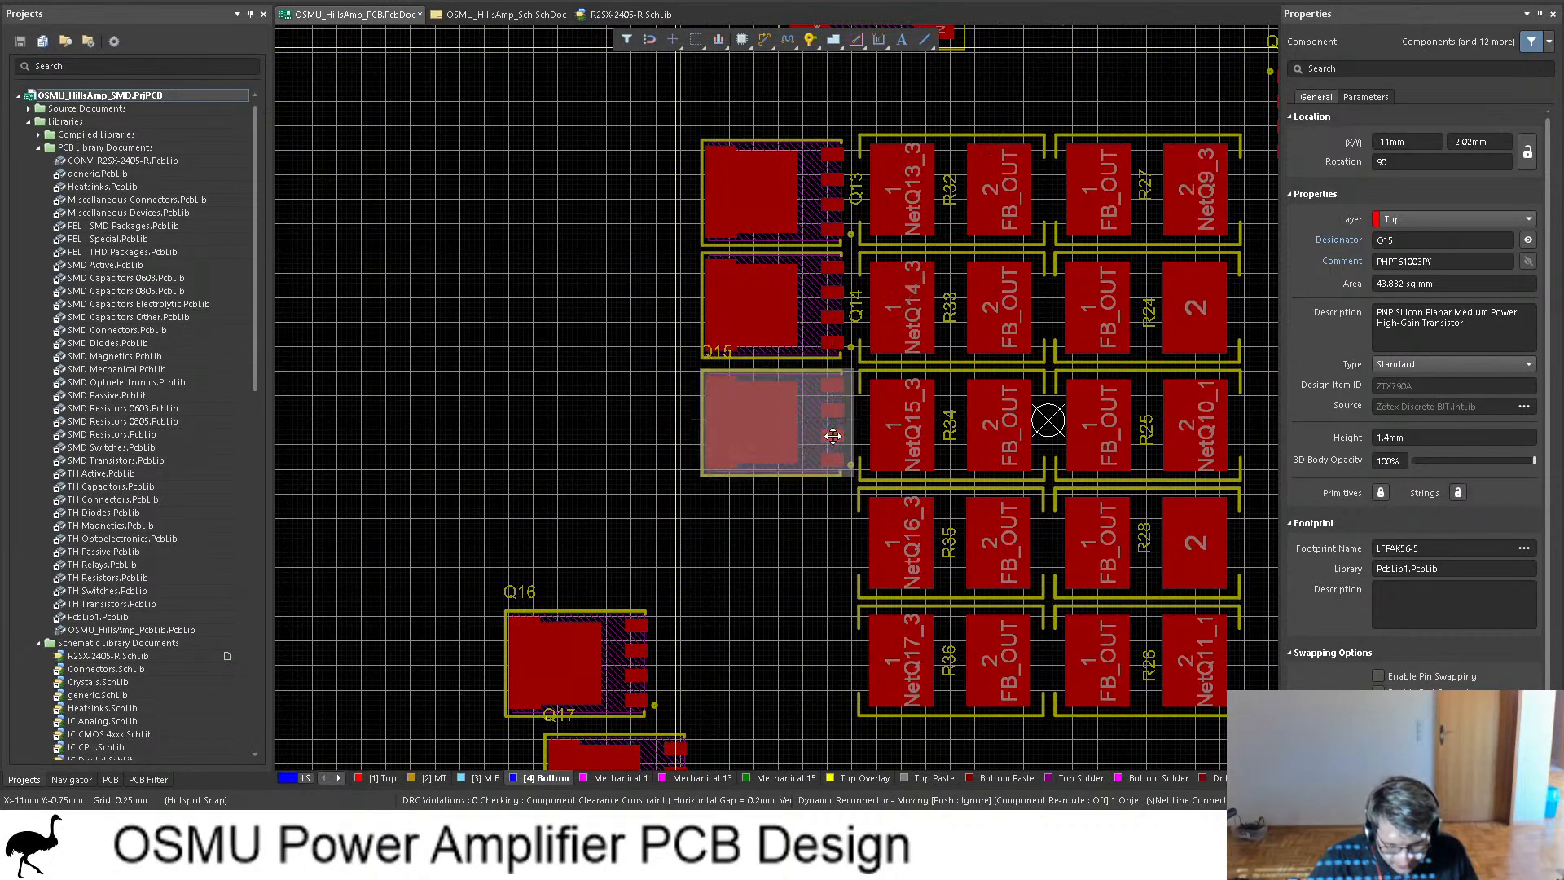
pyautogui.keyDown('ctrl'); pyautogui.scroll(1, 832, 428); pyautogui.keyUp('ctrl')
pyautogui.keyDown('ctrl'); pyautogui.scroll(3, 834, 419); pyautogui.keyUp('ctrl')
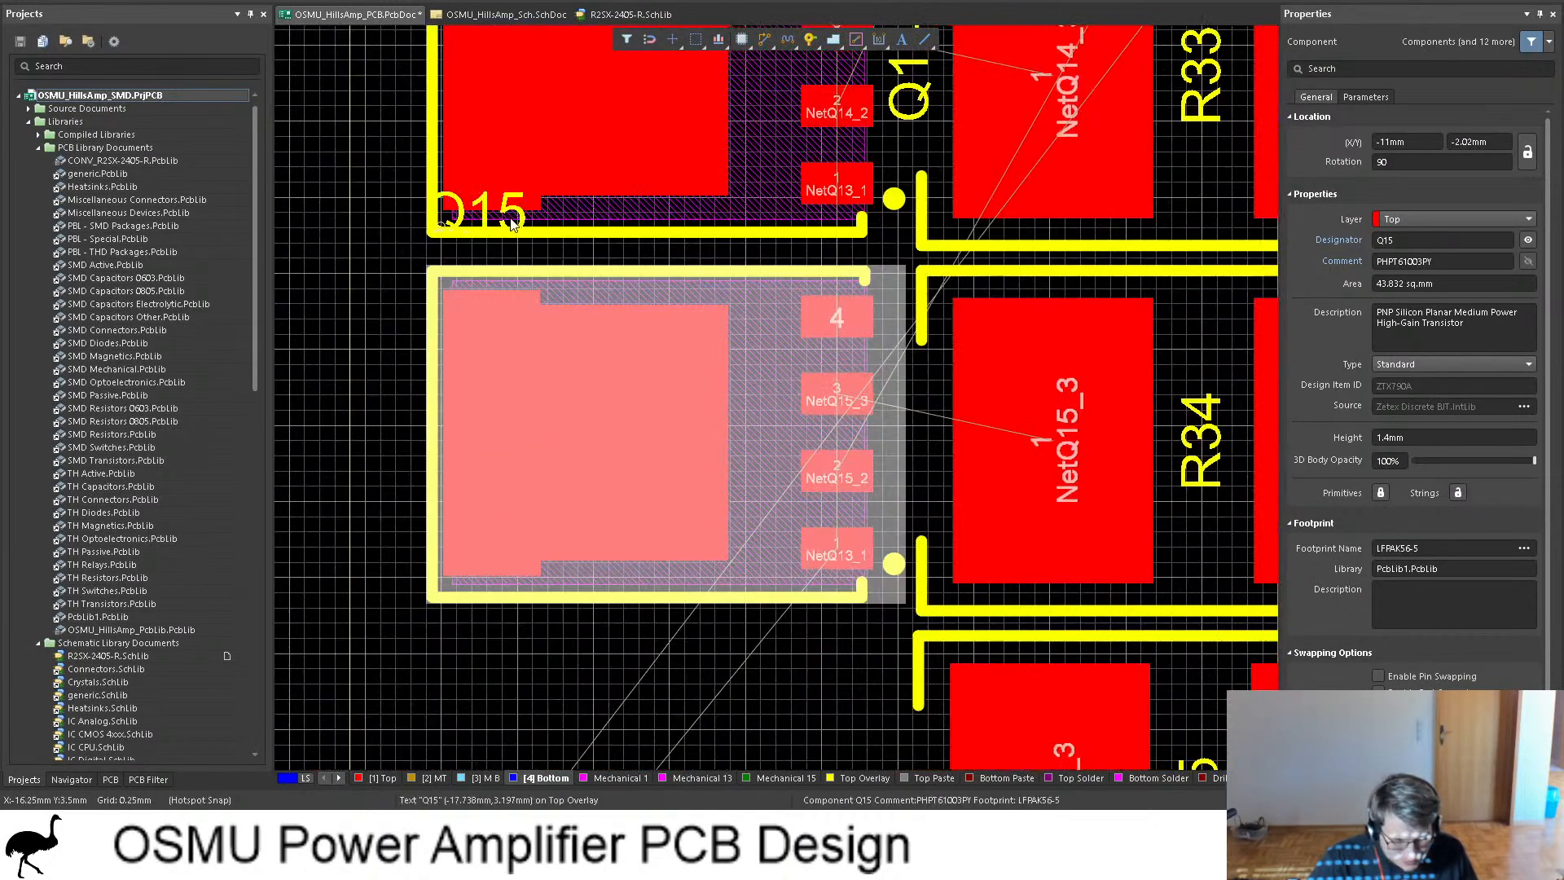
pyautogui.click(469, 216)
pyautogui.click(512, 230)
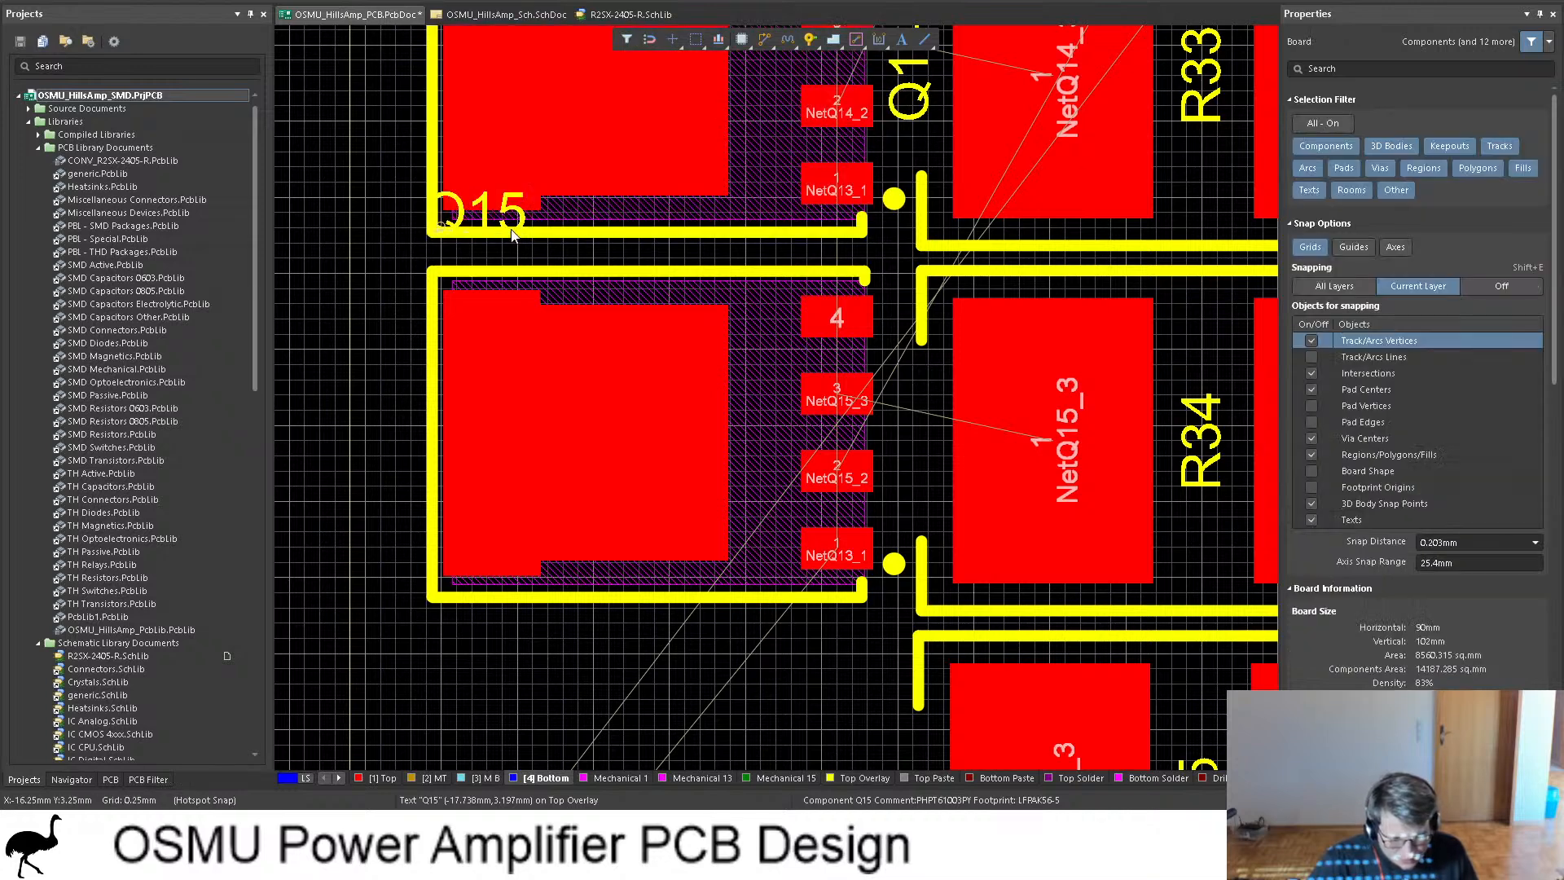
pyautogui.click(526, 228)
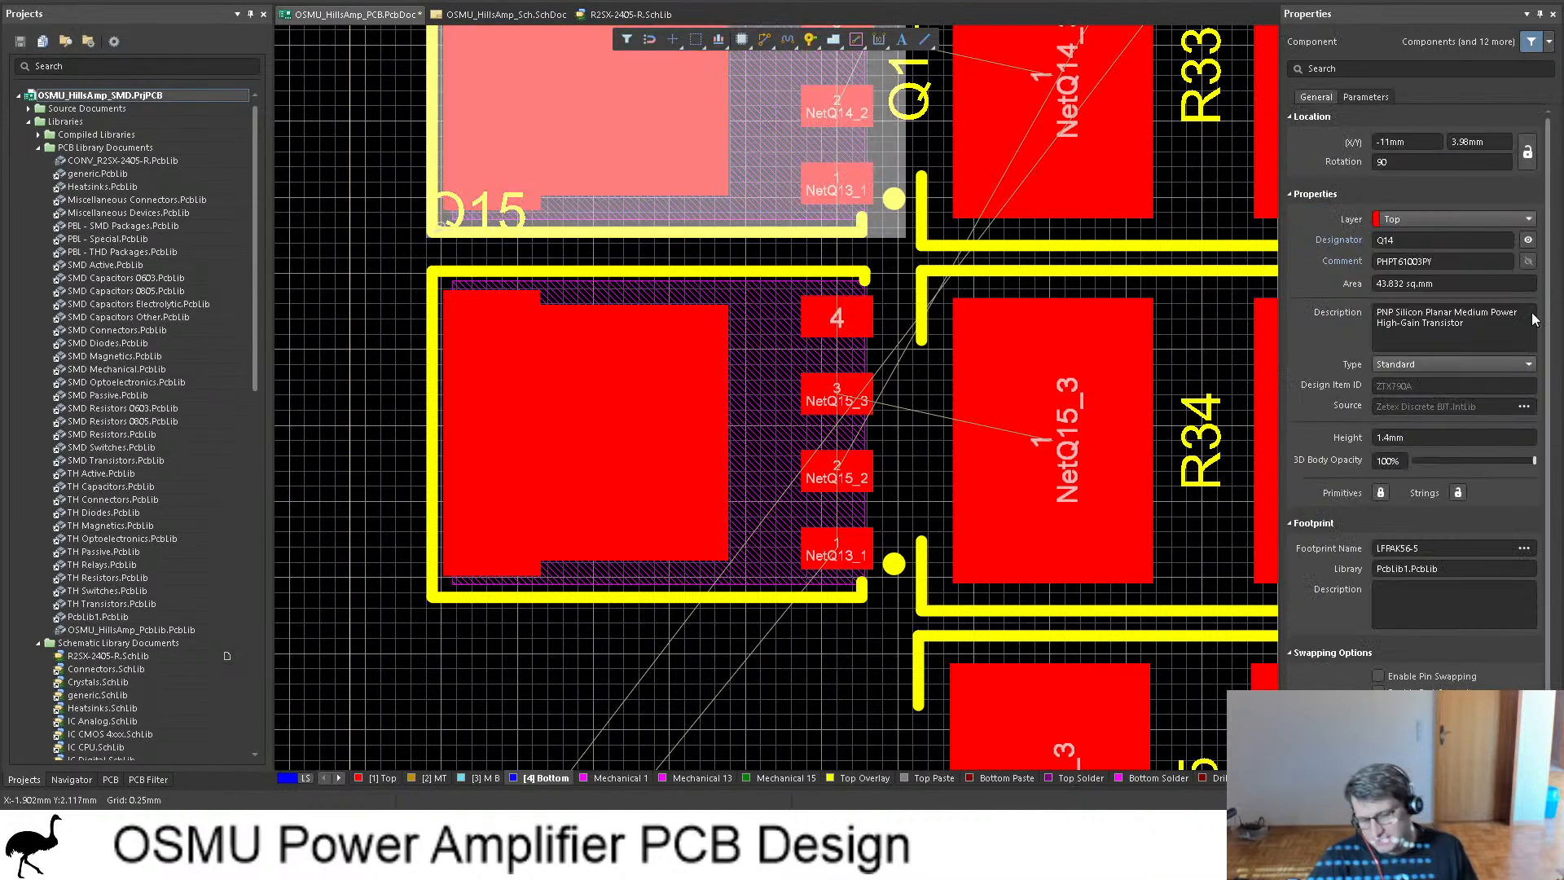
pyautogui.click(525, 221)
pyautogui.click(521, 224)
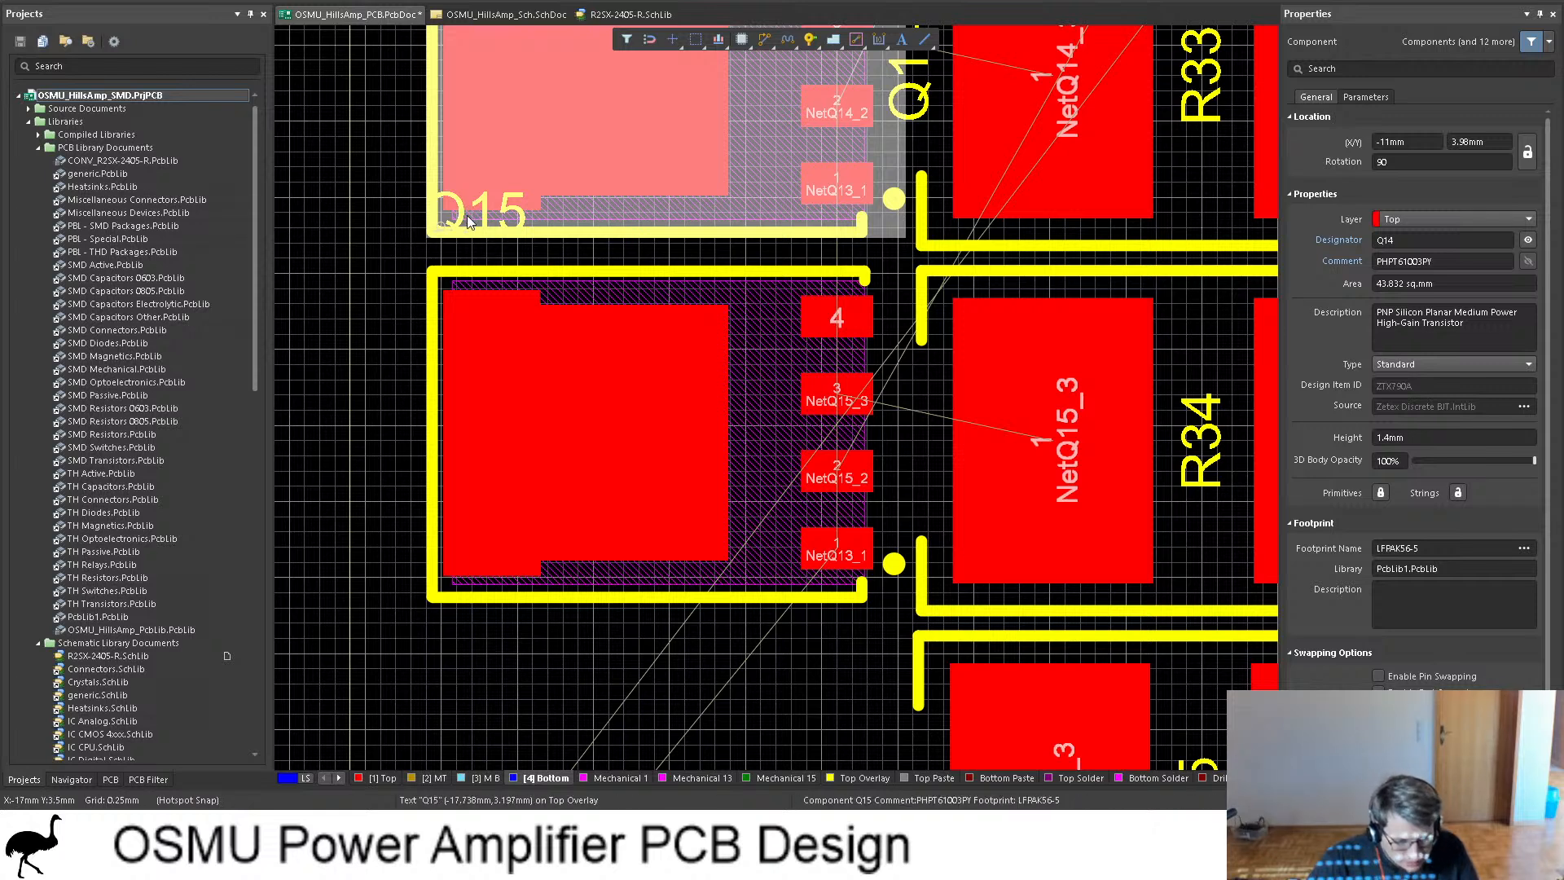
# Step: Shift Q15 slightly away from Q14, then turn its designator vertical and place it between Q15's pads and R34
pyautogui.moveTo(544, 410); pyautogui.dragTo(527, 487)
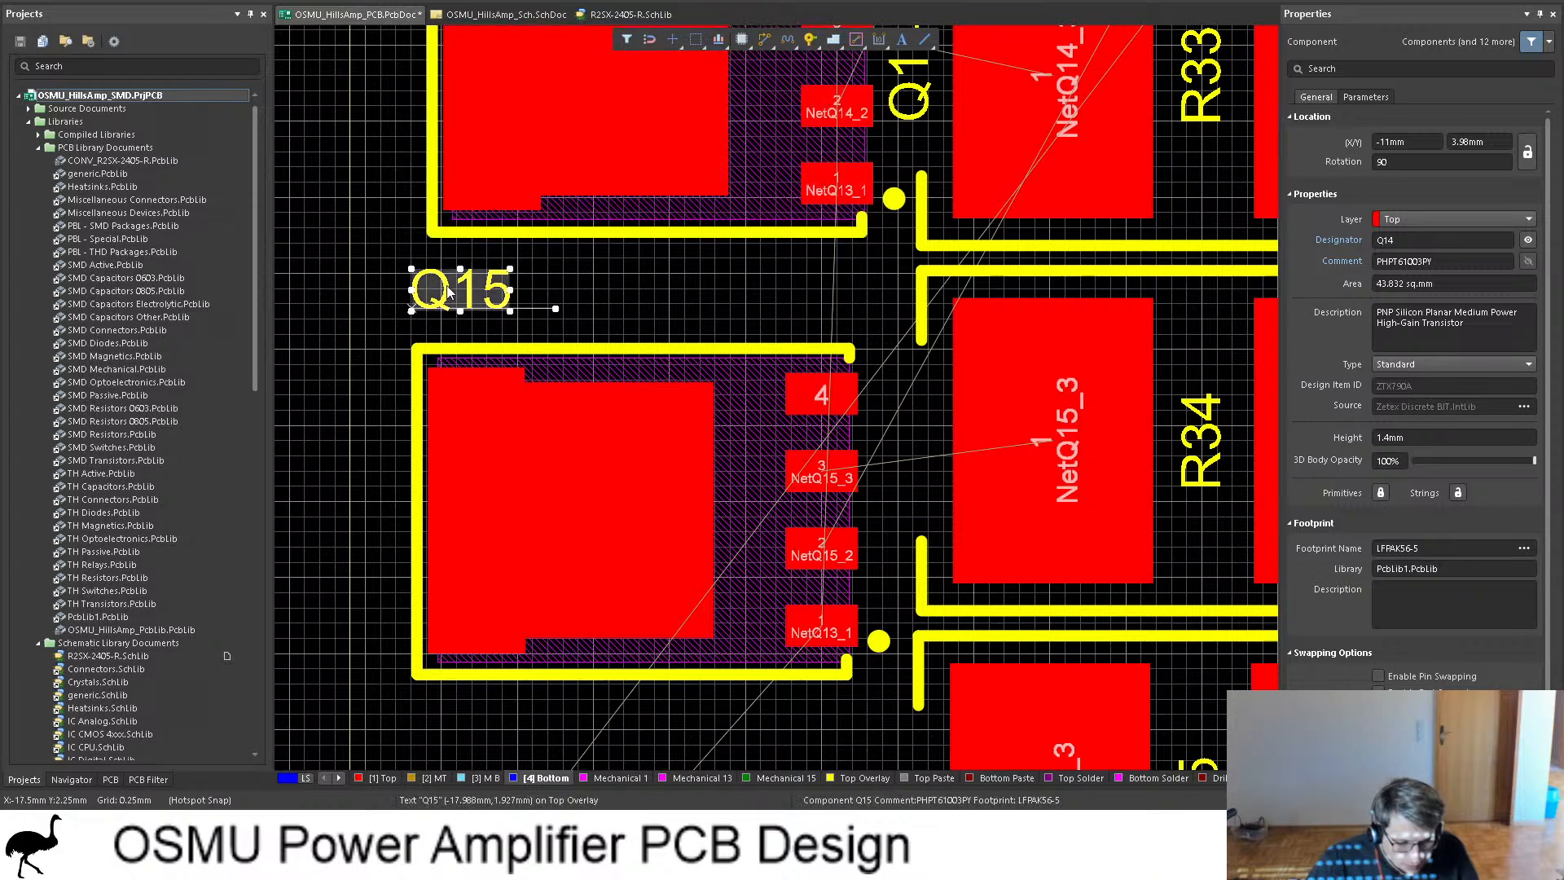
pyautogui.moveTo(488, 293); pyautogui.dragTo(671, 350)
pyautogui.press('space')
pyautogui.moveTo(705, 446); pyautogui.dragTo(902, 541)
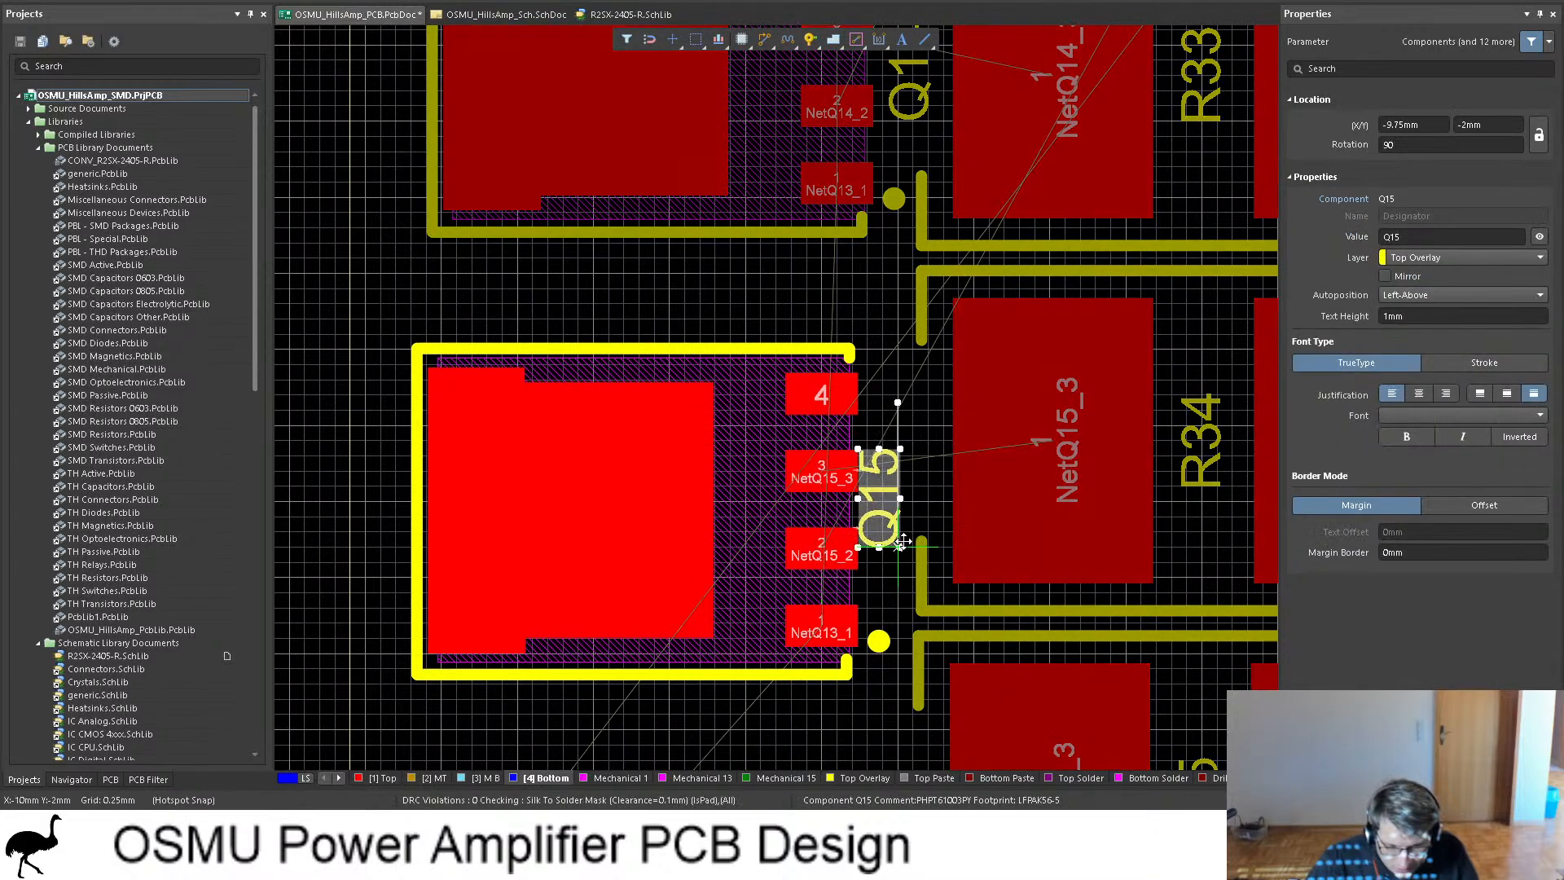
# Step: Move Q15 up against Q14 at X -11 mm, Y -1.79 mm, with its designator close to R34 at X -9.75 mm, Y -0.75 mm
pyautogui.moveTo(818, 472); pyautogui.dragTo(834, 381)
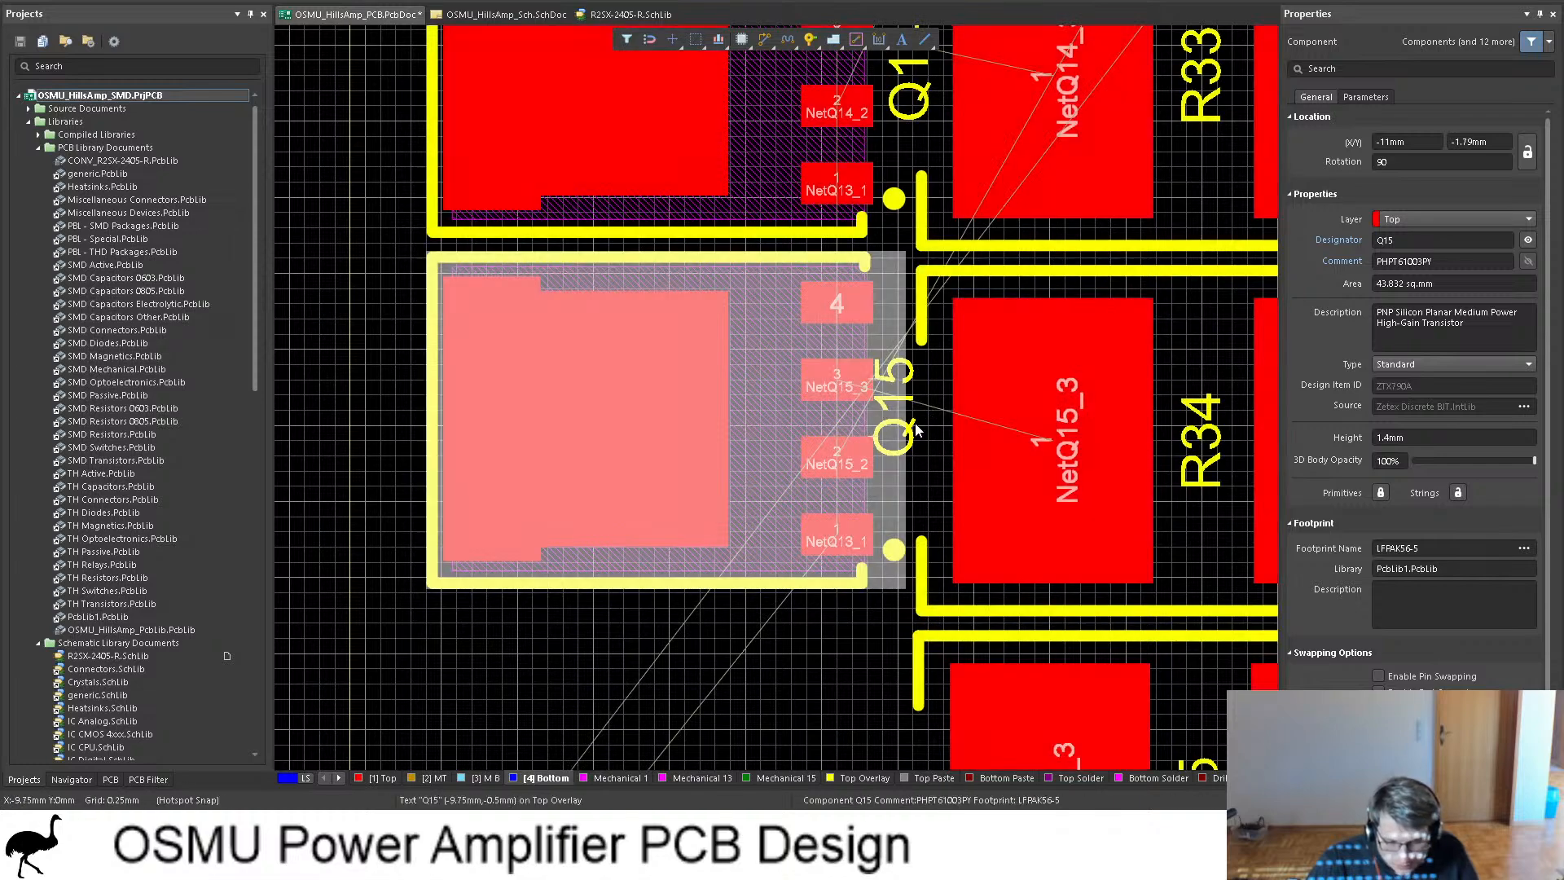
pyautogui.click(902, 437)
pyautogui.moveTo(901, 438); pyautogui.dragTo(926, 484)
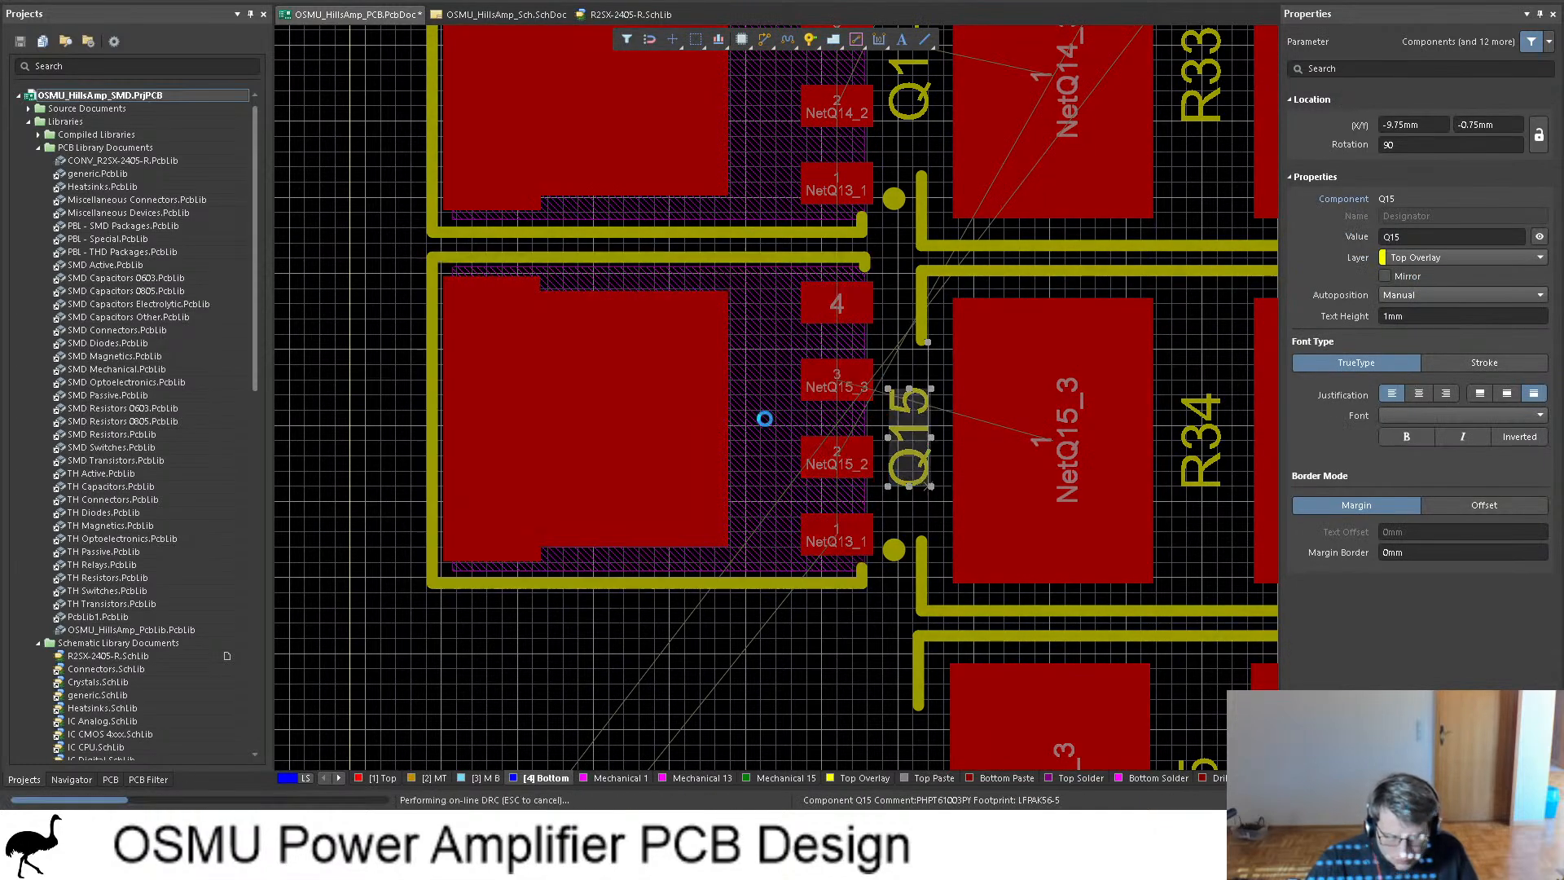
pyautogui.click(398, 431)
pyautogui.keyDown('ctrl'); pyautogui.scroll(-11, 523, 295); pyautogui.keyUp('ctrl')
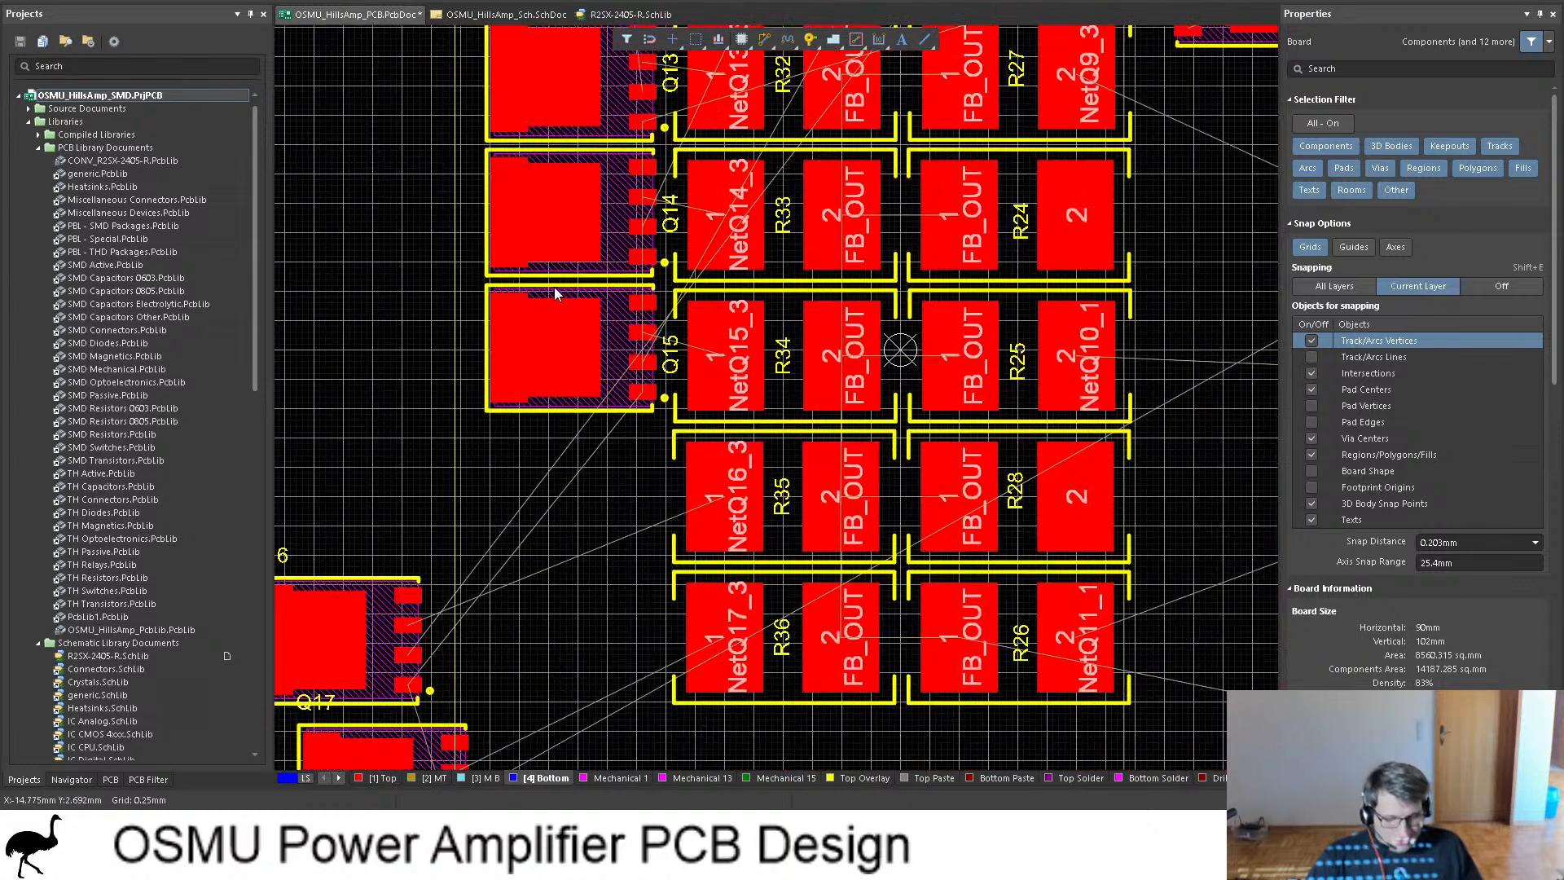
# Step: Turn the designators of Q16 and Q17 vertical and place each beside its transistor's pads, shifting Q17 clear of Q16
pyautogui.scroll(-4, 394, 660)
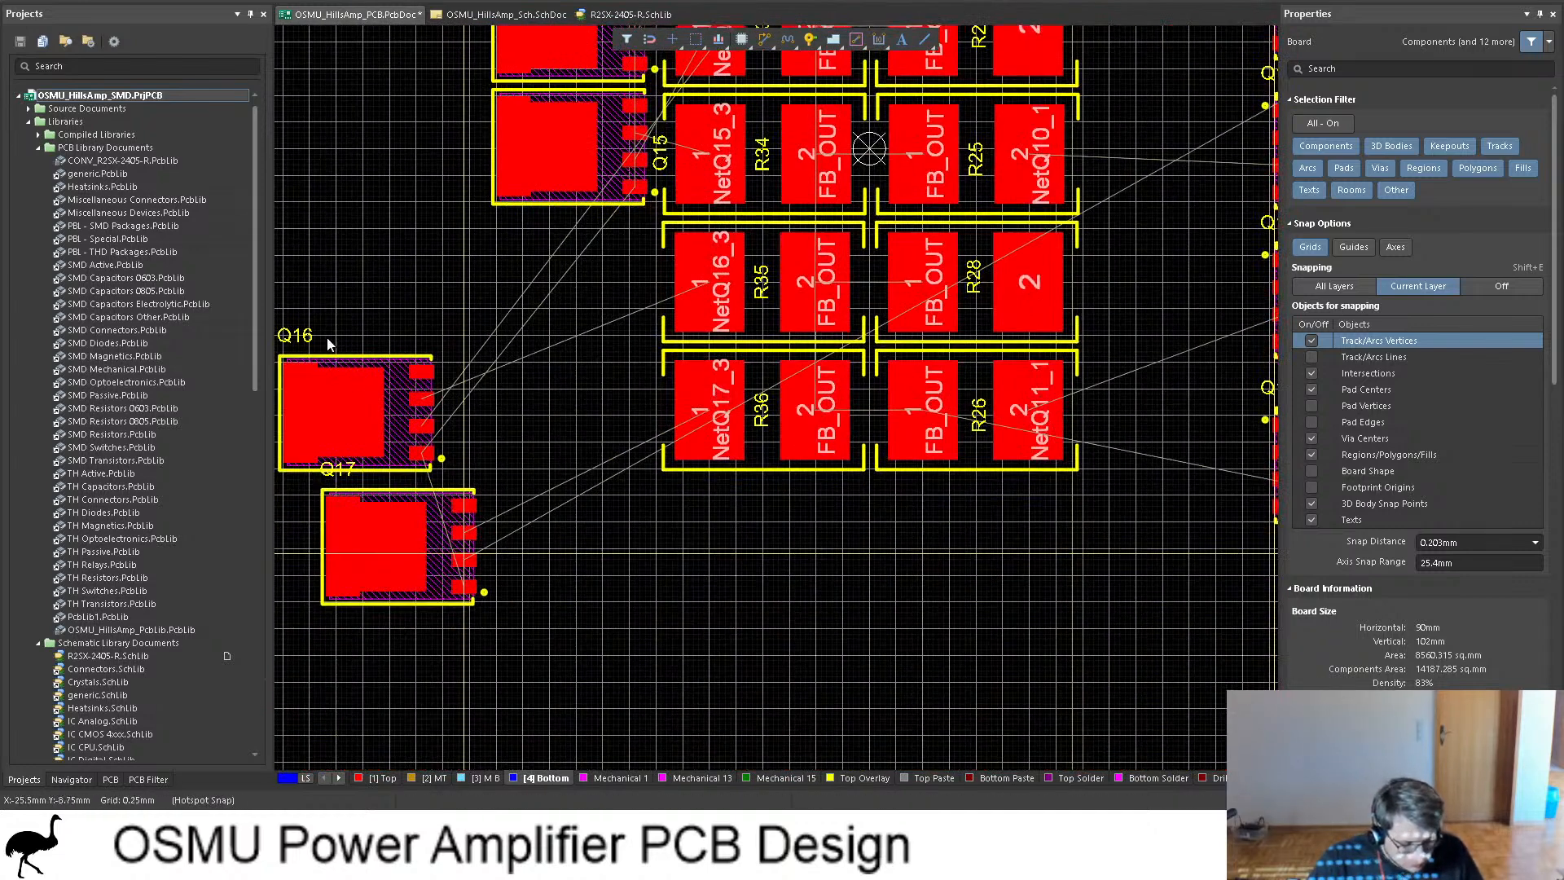
pyautogui.press('space')
pyautogui.moveTo(294, 335); pyautogui.dragTo(456, 437)
pyautogui.moveTo(350, 533); pyautogui.dragTo(355, 582)
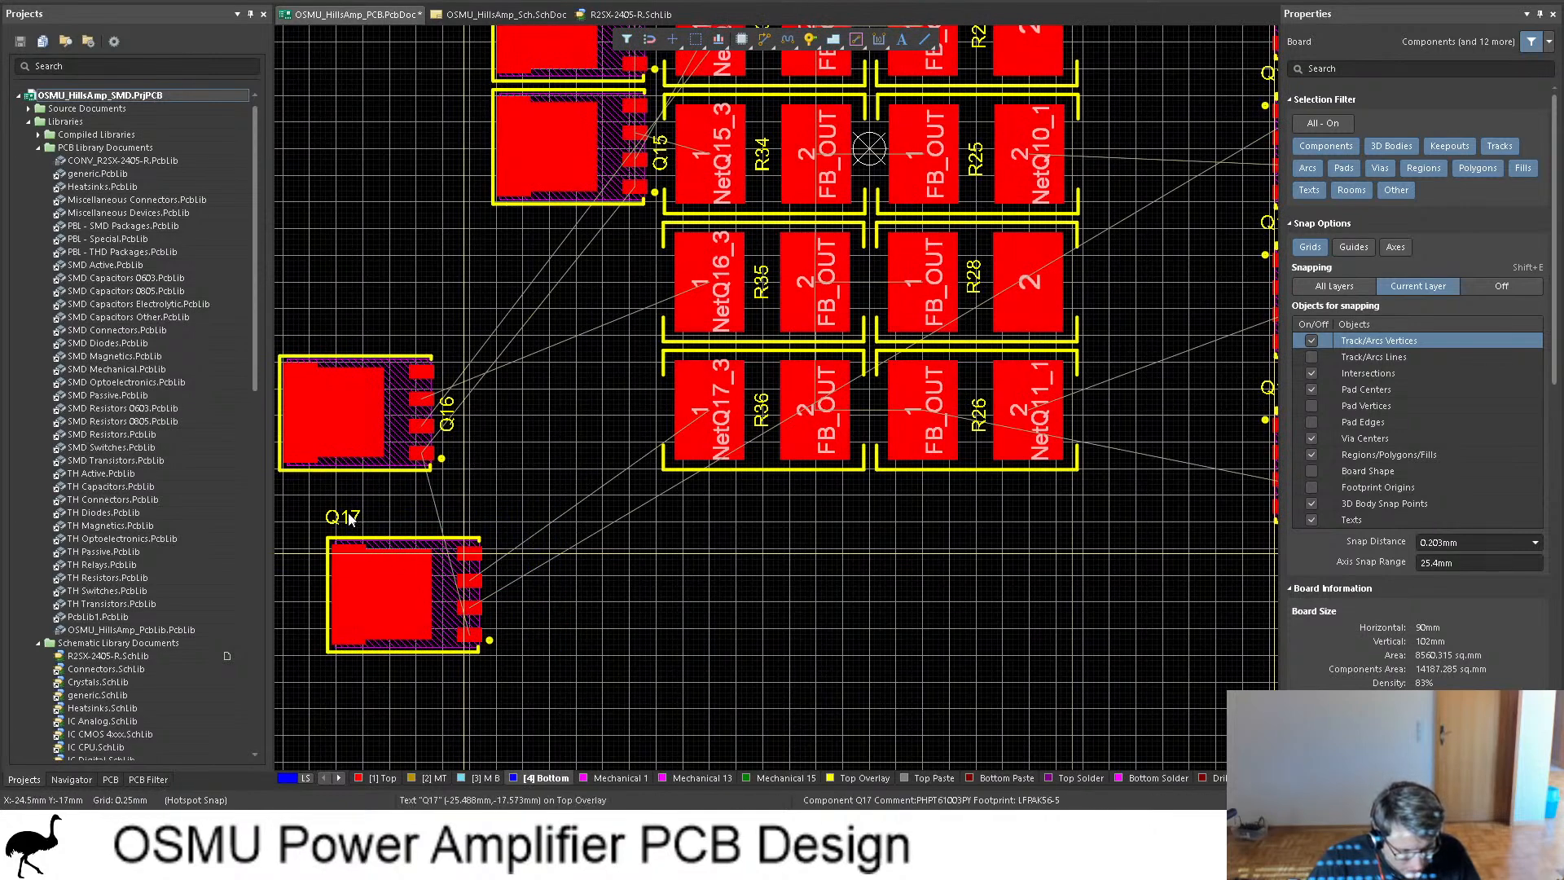
pyautogui.moveTo(346, 526); pyautogui.dragTo(501, 610)
pyautogui.press('space')
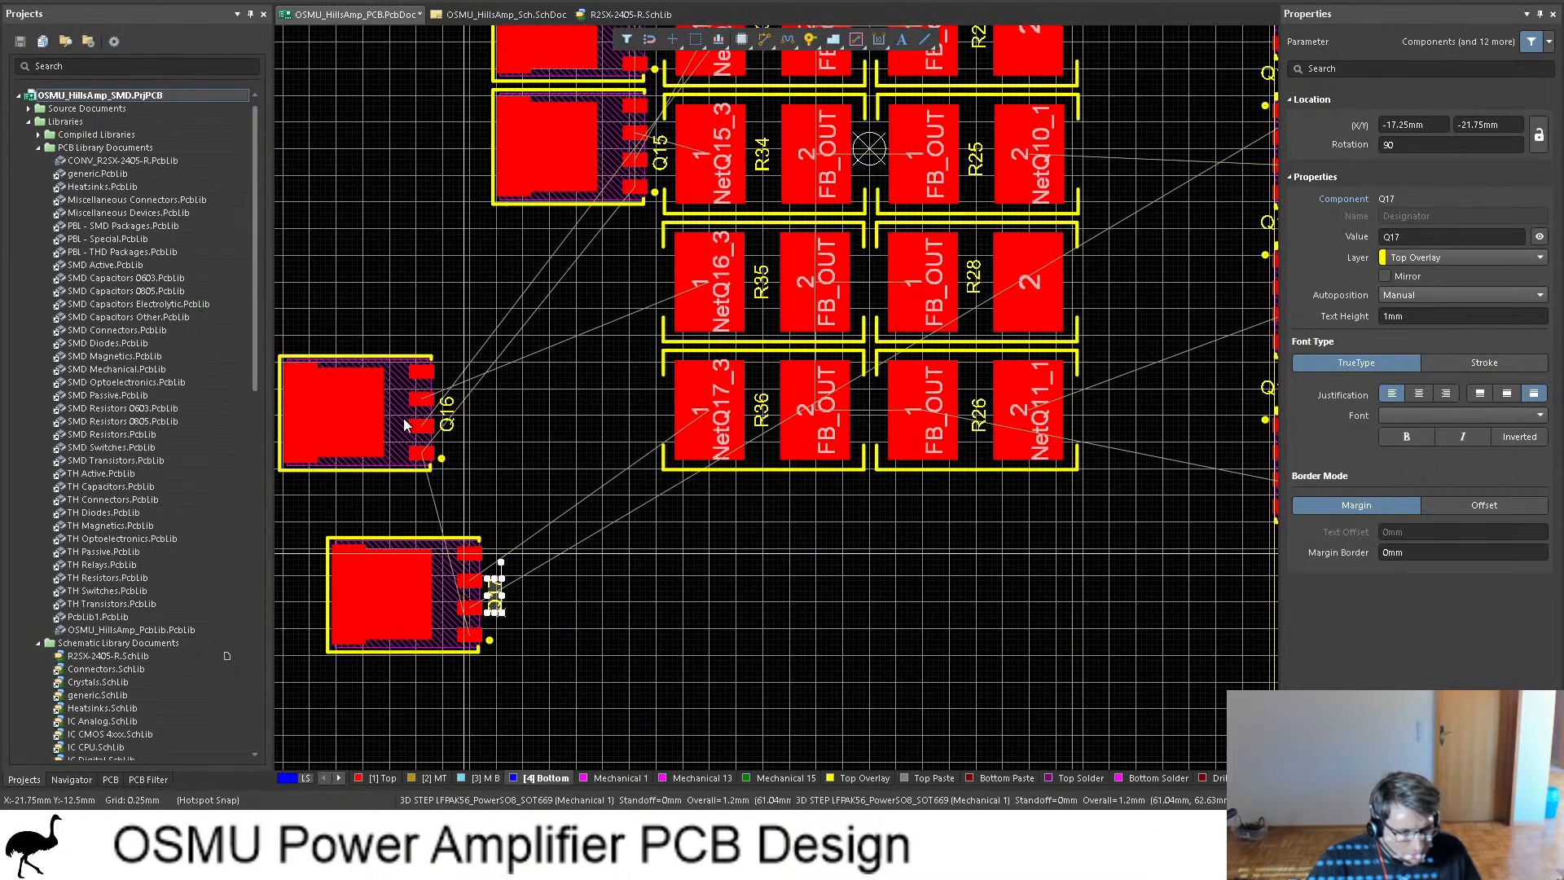
# Step: Place Q16 beside R35 at X -11 mm, Y -8.02 mm, and Q17 directly below it beside R36
pyautogui.click(404, 418)
pyautogui.scroll(2, 477, 434)
pyautogui.moveTo(407, 483); pyautogui.dragTo(631, 357)
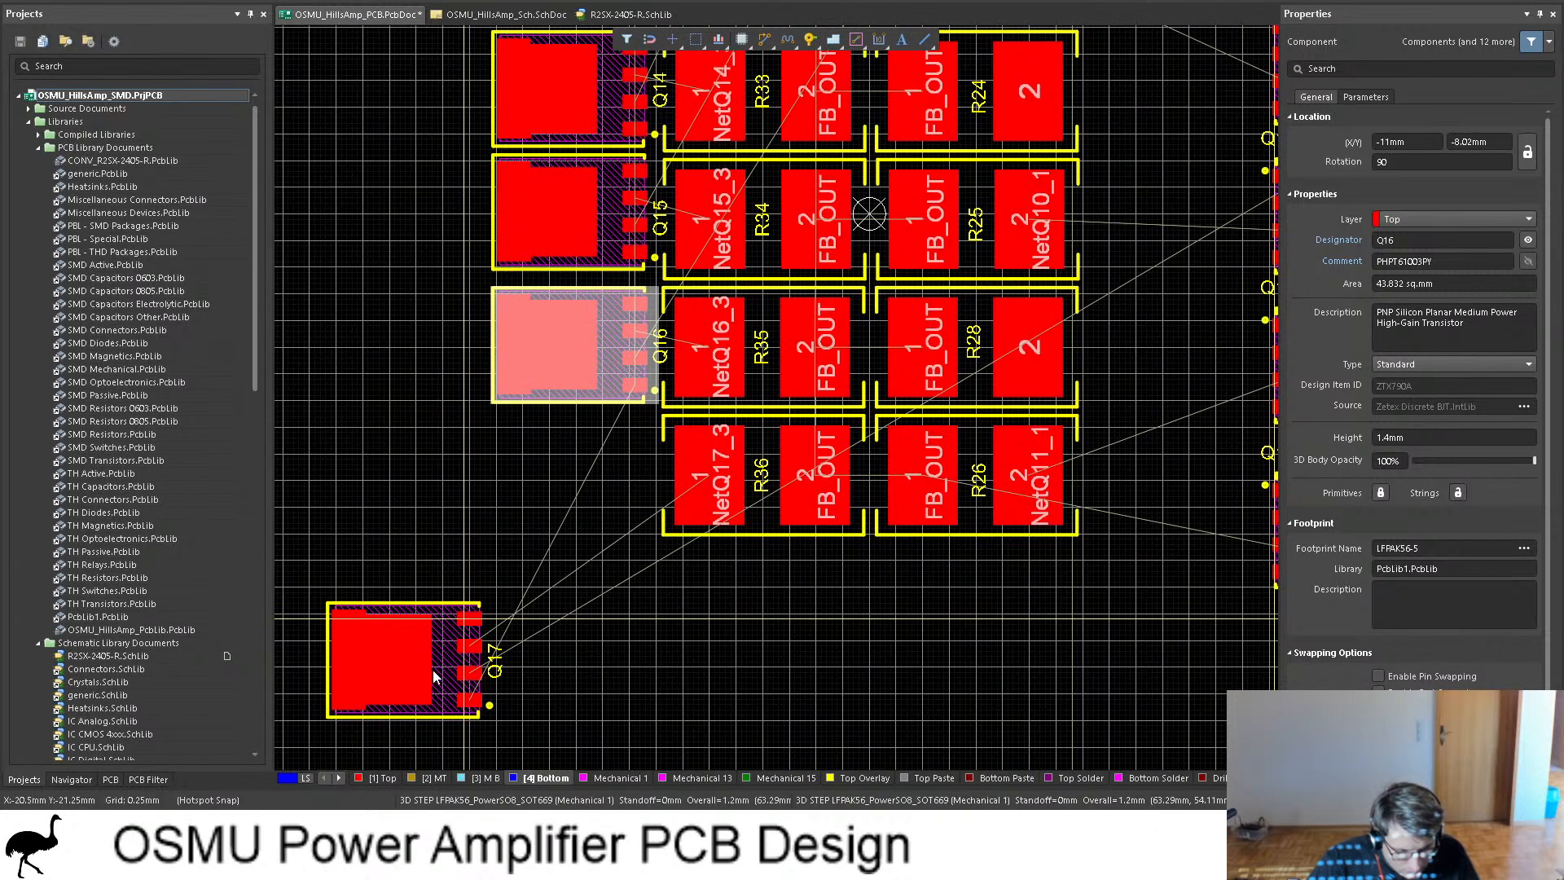
pyautogui.click(447, 673)
pyautogui.moveTo(447, 673); pyautogui.dragTo(634, 487)
pyautogui.click(731, 650)
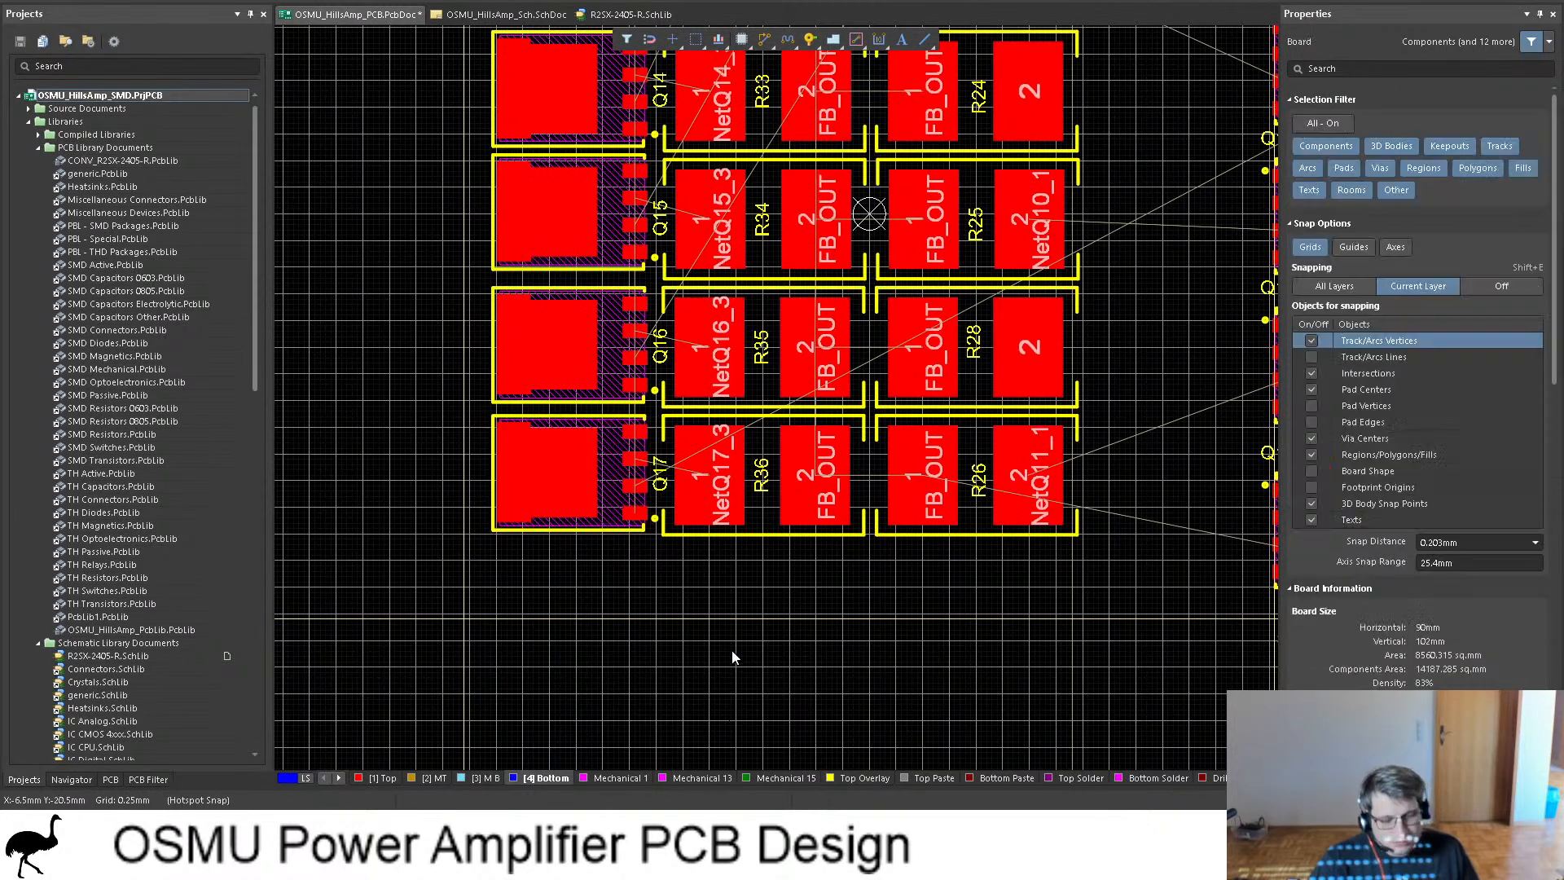
# Step: Check the stacked transistors and emitter resistors in the 3D view and return to the 2D layout
pyautogui.scroll(4, 731, 637)
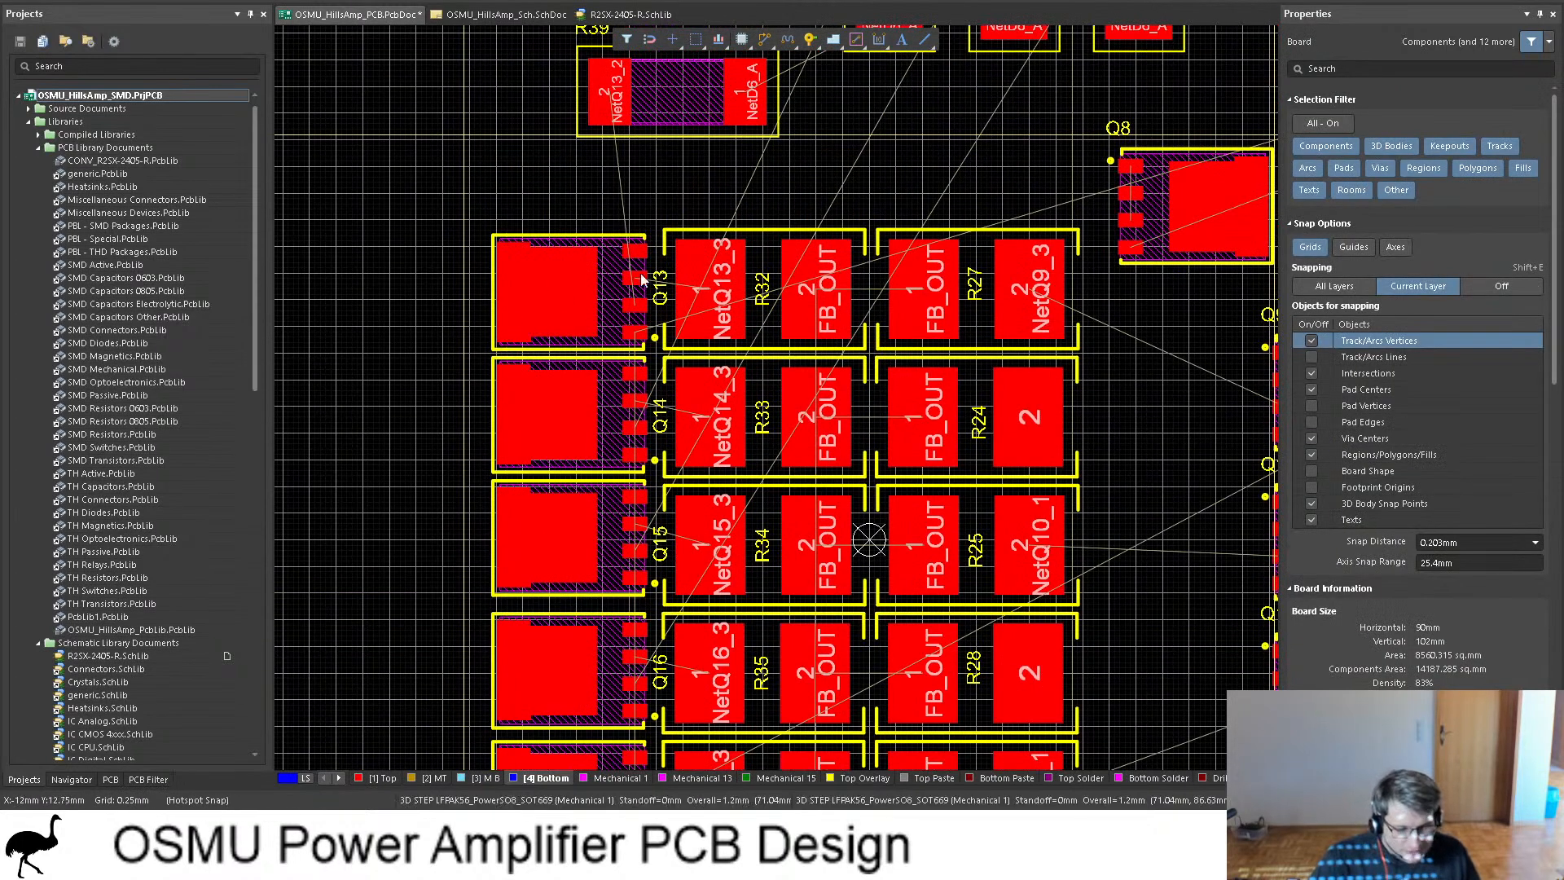
pyautogui.press('3')
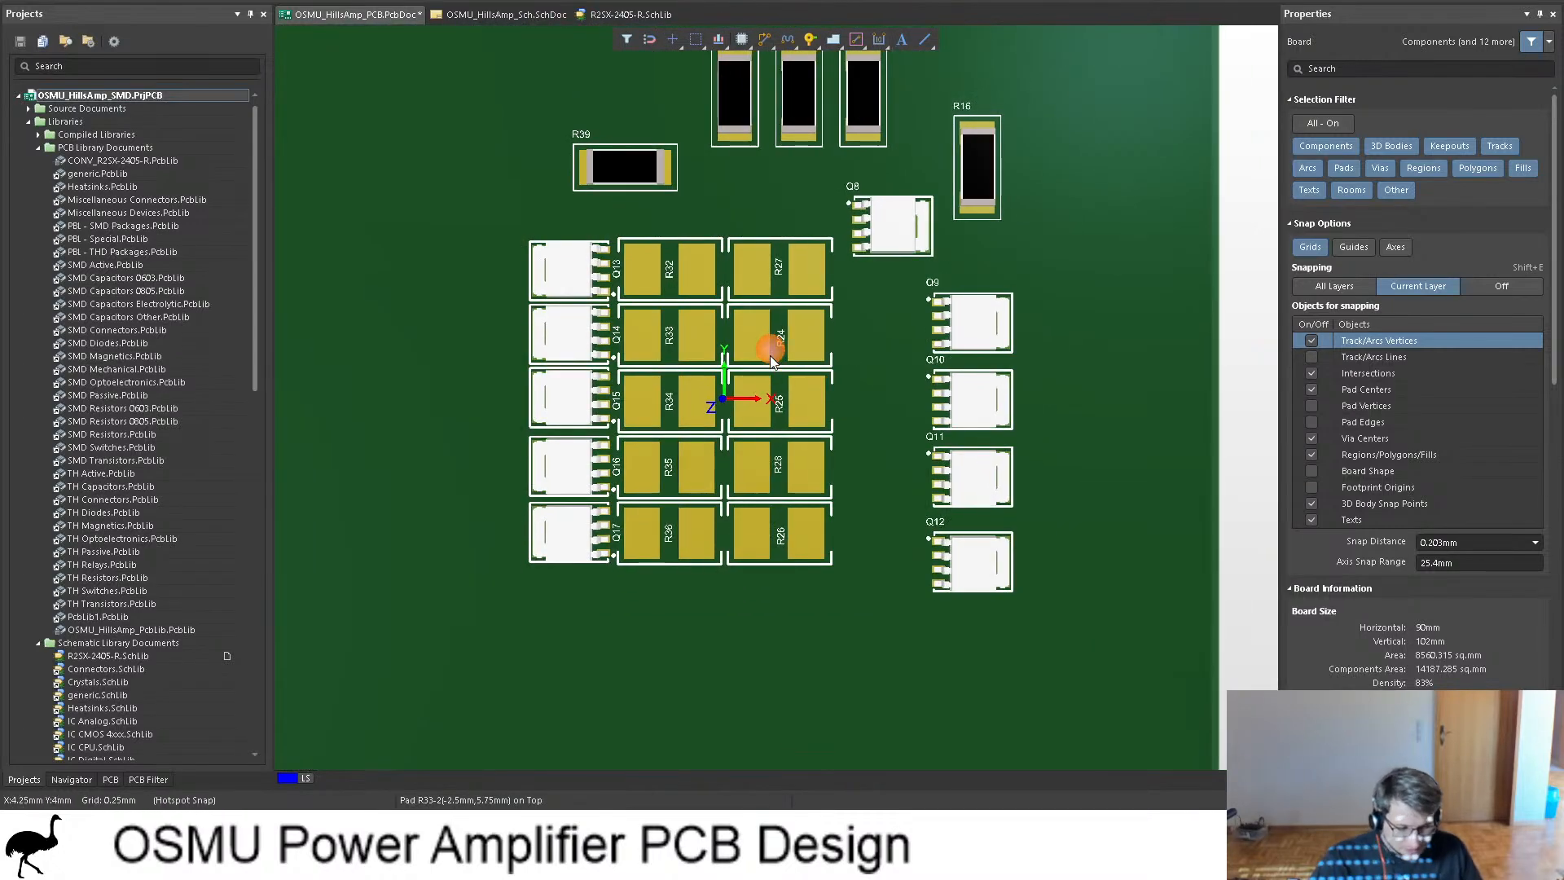
pyautogui.press('2')
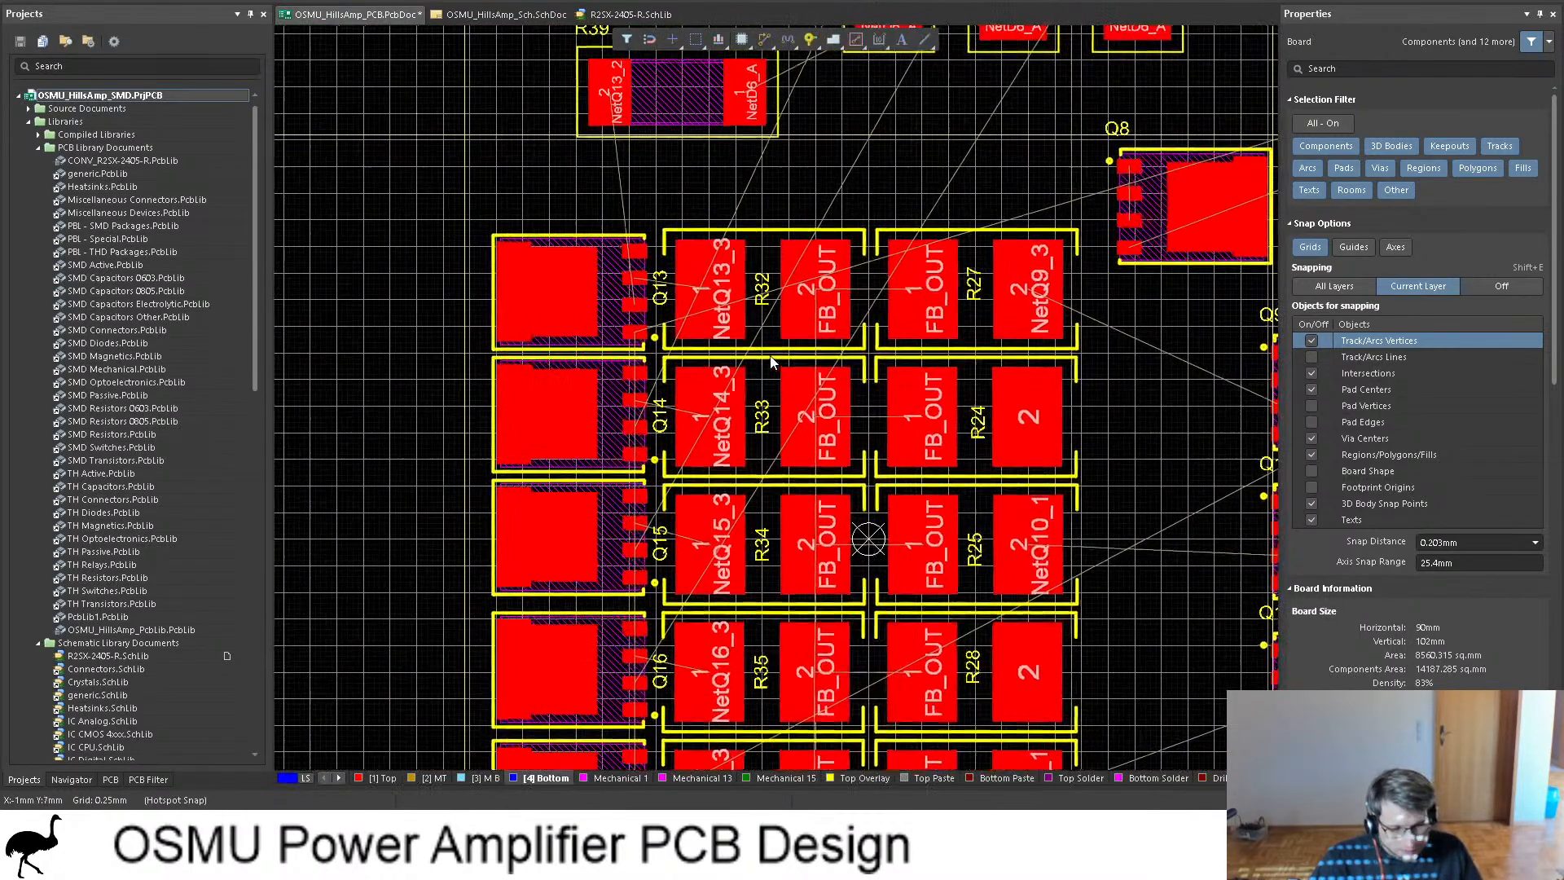
# Step: Move Q8 out of the way toward R16 and place Q9 beside R27 at X 11.5 mm, Y 13.79 mm
pyautogui.keyDown('ctrl'); pyautogui.scroll(-2, 742, 169); pyautogui.keyUp('ctrl')
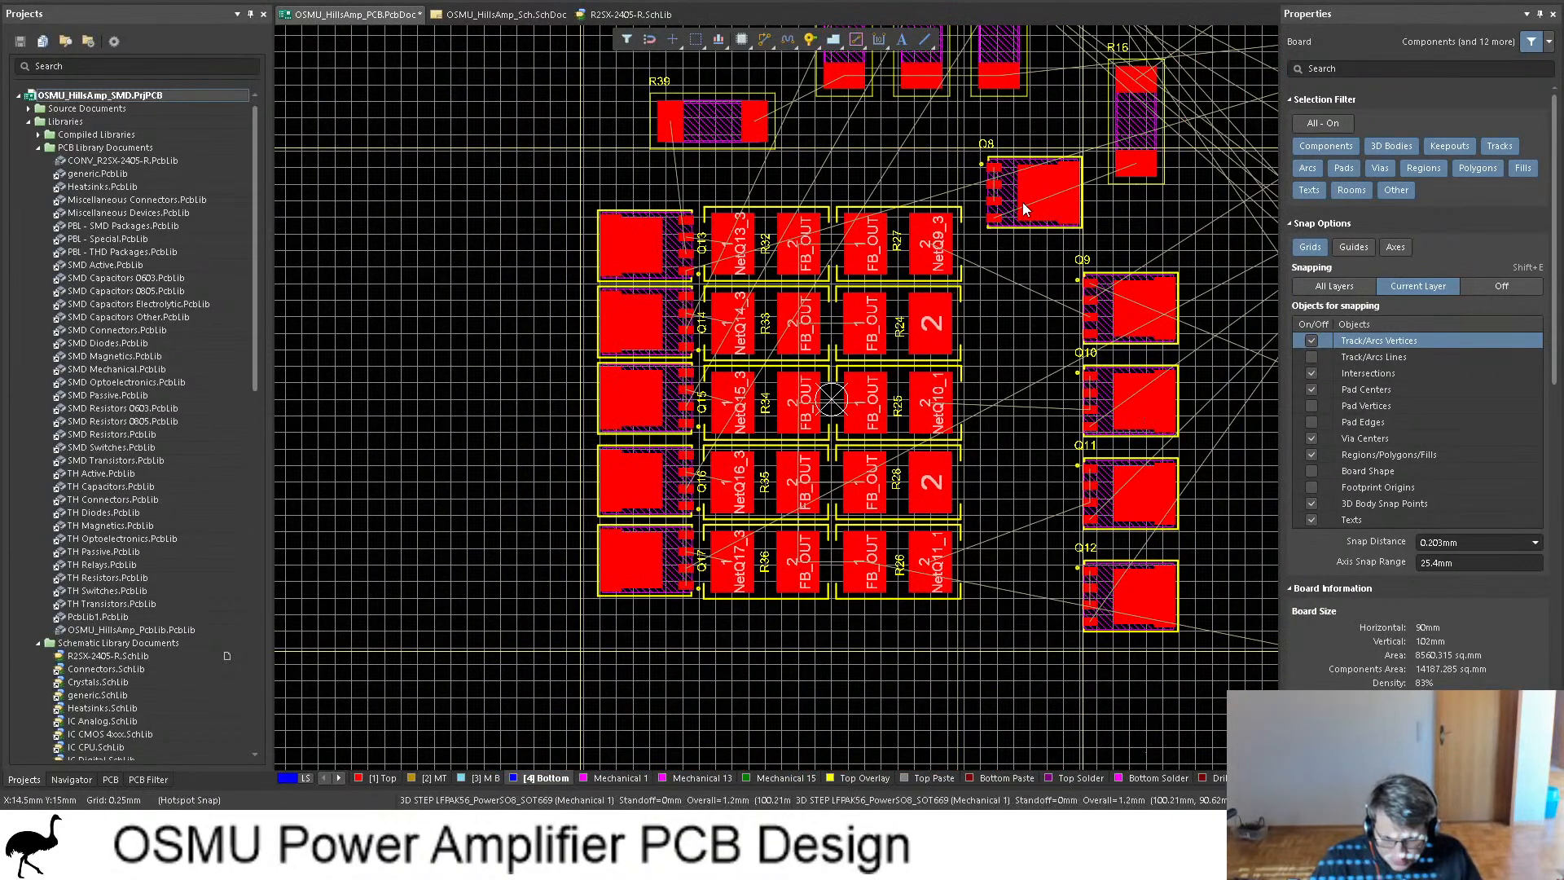
pyautogui.moveTo(1013, 207); pyautogui.dragTo(1169, 237)
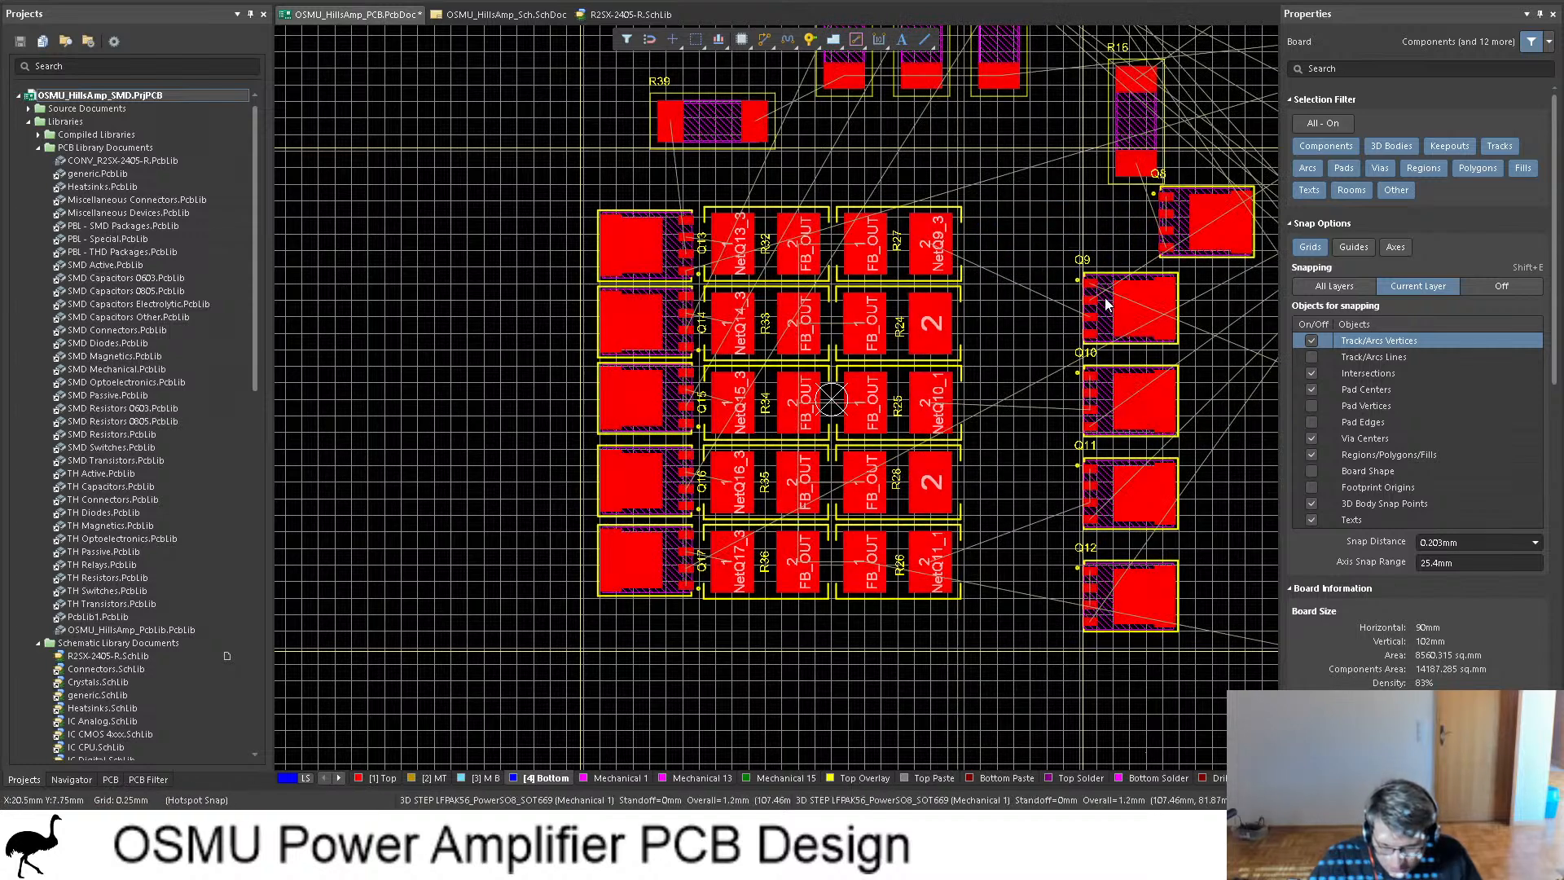
pyautogui.click(1094, 311)
pyautogui.moveTo(1094, 310); pyautogui.dragTo(983, 250)
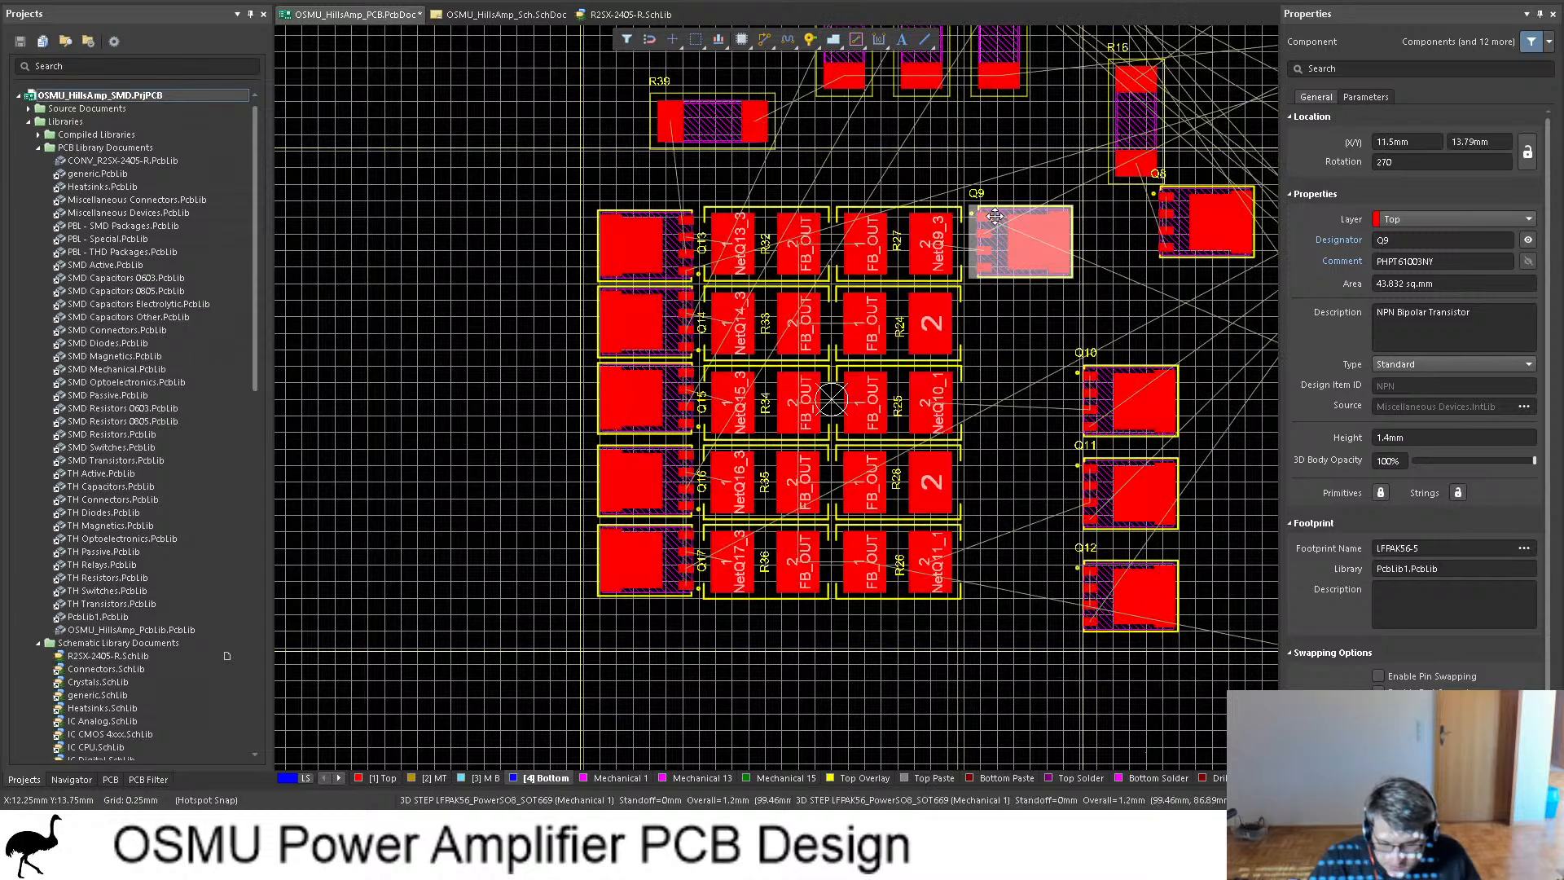
# Step: Turn Q9's designator vertical and place it between R27 and Q9's pads
pyautogui.keyDown('ctrl'); pyautogui.scroll(3, 988, 192); pyautogui.keyUp('ctrl')
pyautogui.moveTo(938, 223); pyautogui.dragTo(958, 297)
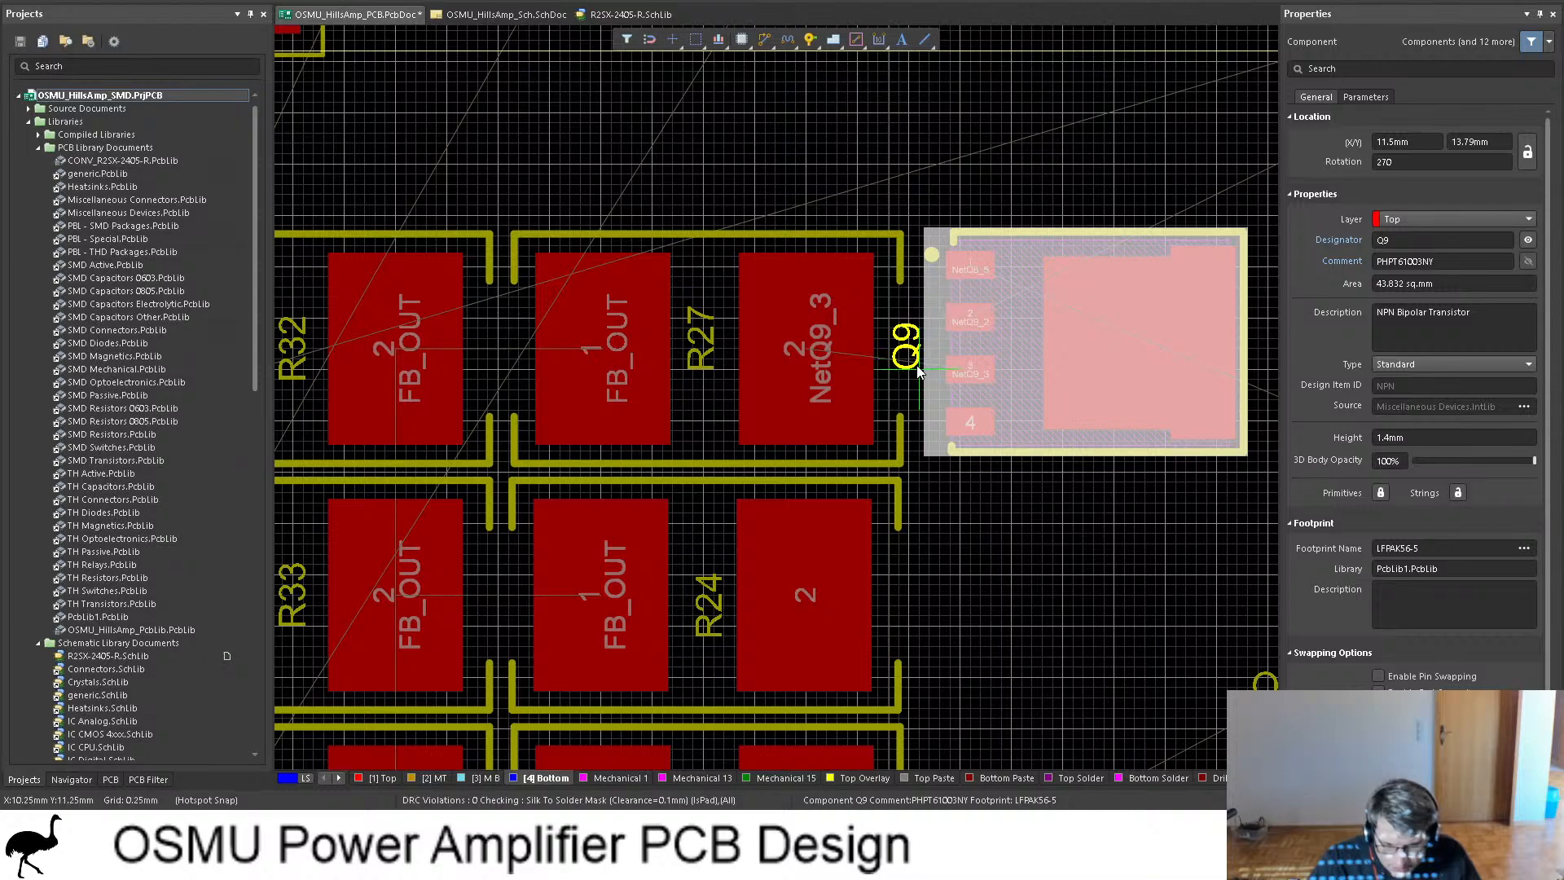
pyautogui.moveTo(917, 370); pyautogui.dragTo(917, 370)
# Step: Place Q10 beside R25 and put its designator vertically between them at X 10.5 mm, Y -1.25 mm
pyautogui.keyDown('ctrl'); pyautogui.scroll(-2, 917, 370); pyautogui.keyUp('ctrl')
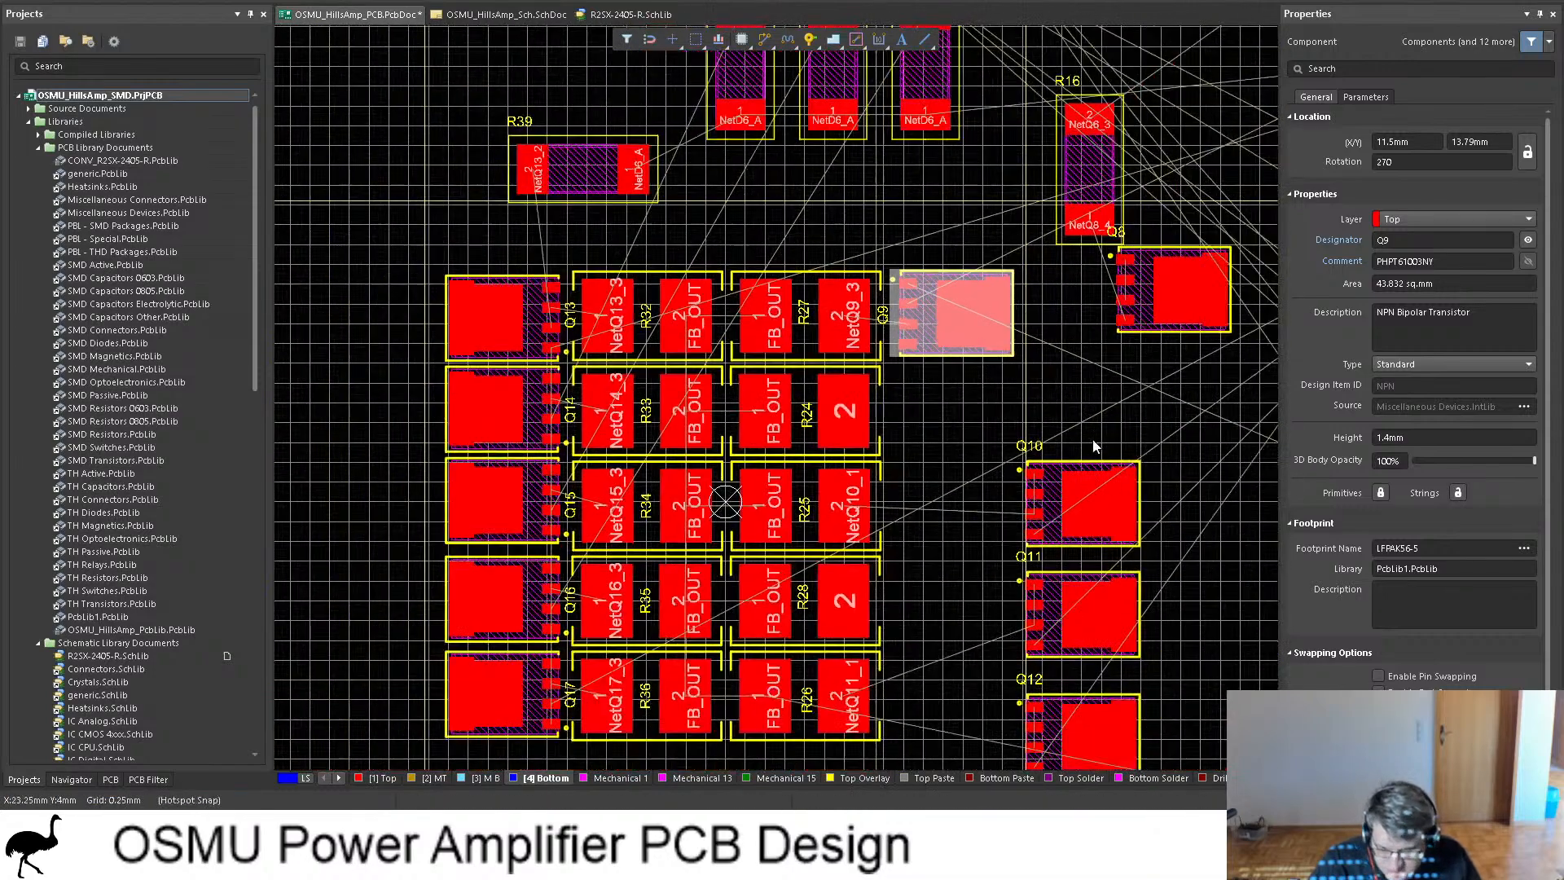
pyautogui.scroll(-2, 1094, 447)
pyautogui.moveTo(1054, 377); pyautogui.dragTo(891, 399)
pyautogui.click(907, 324)
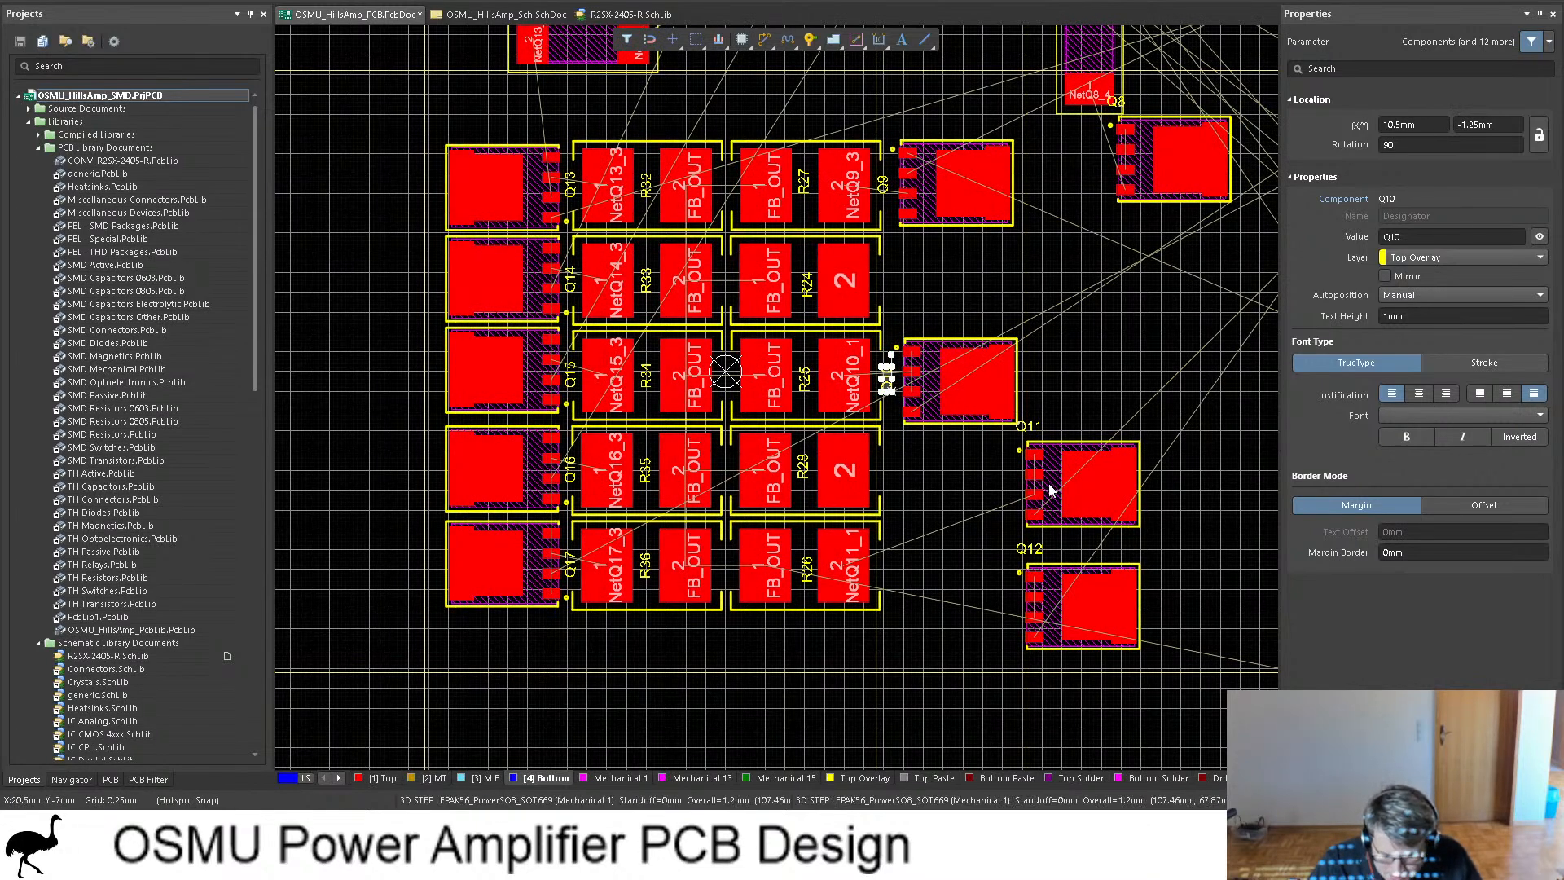
# Step: Place Q11 beside R26 and Q12 beside R28, with each designator turned vertical between the transistor and its resistor
pyautogui.moveTo(1050, 489); pyautogui.dragTo(946, 536)
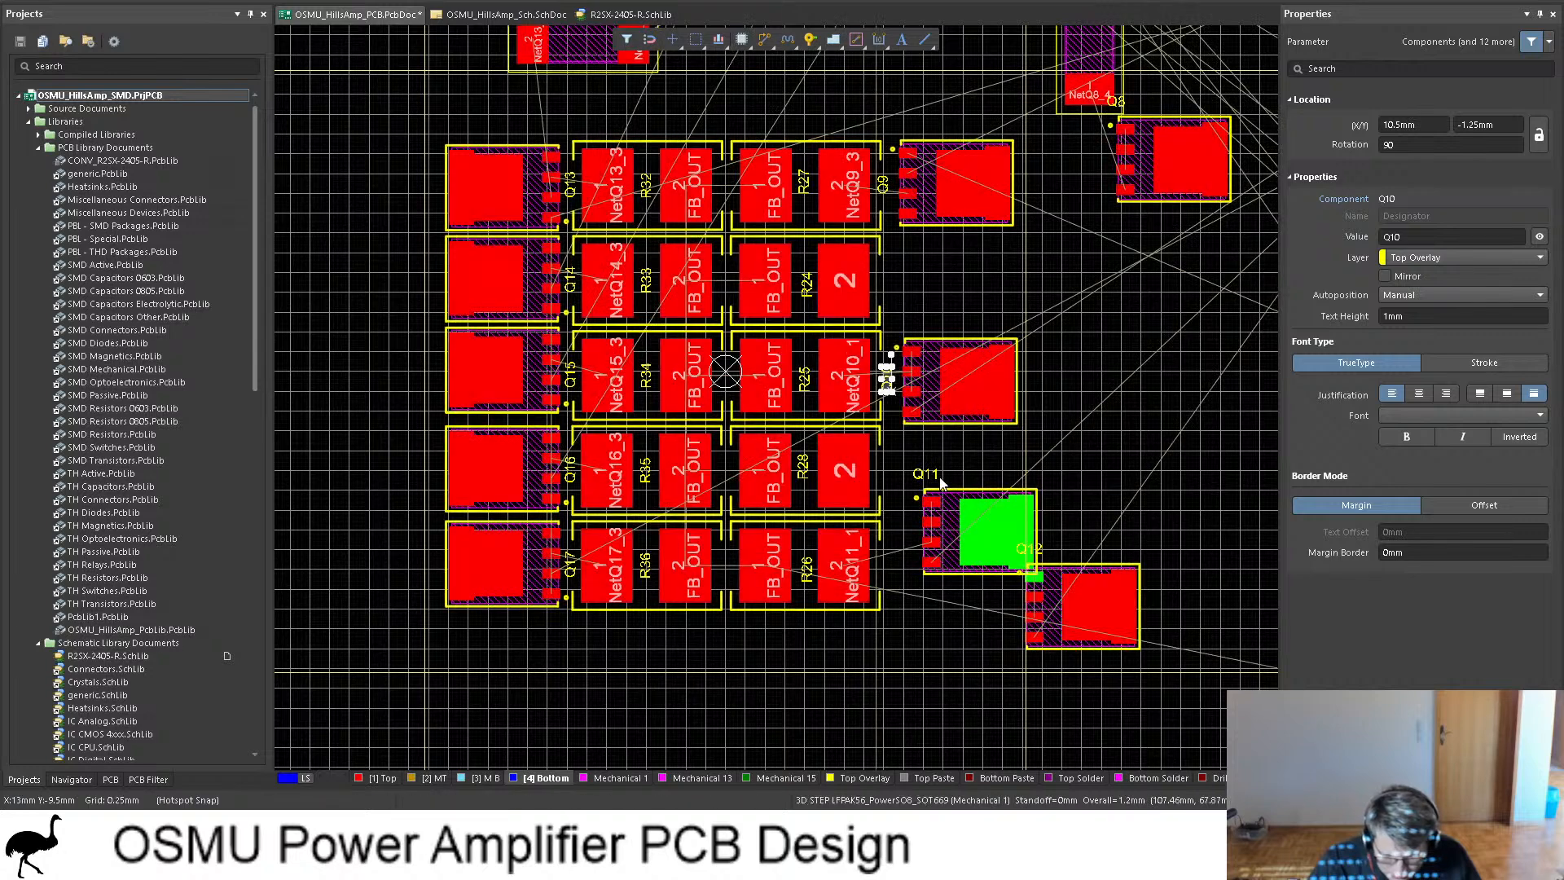
pyautogui.click(939, 478)
pyautogui.moveTo(929, 481); pyautogui.dragTo(907, 517)
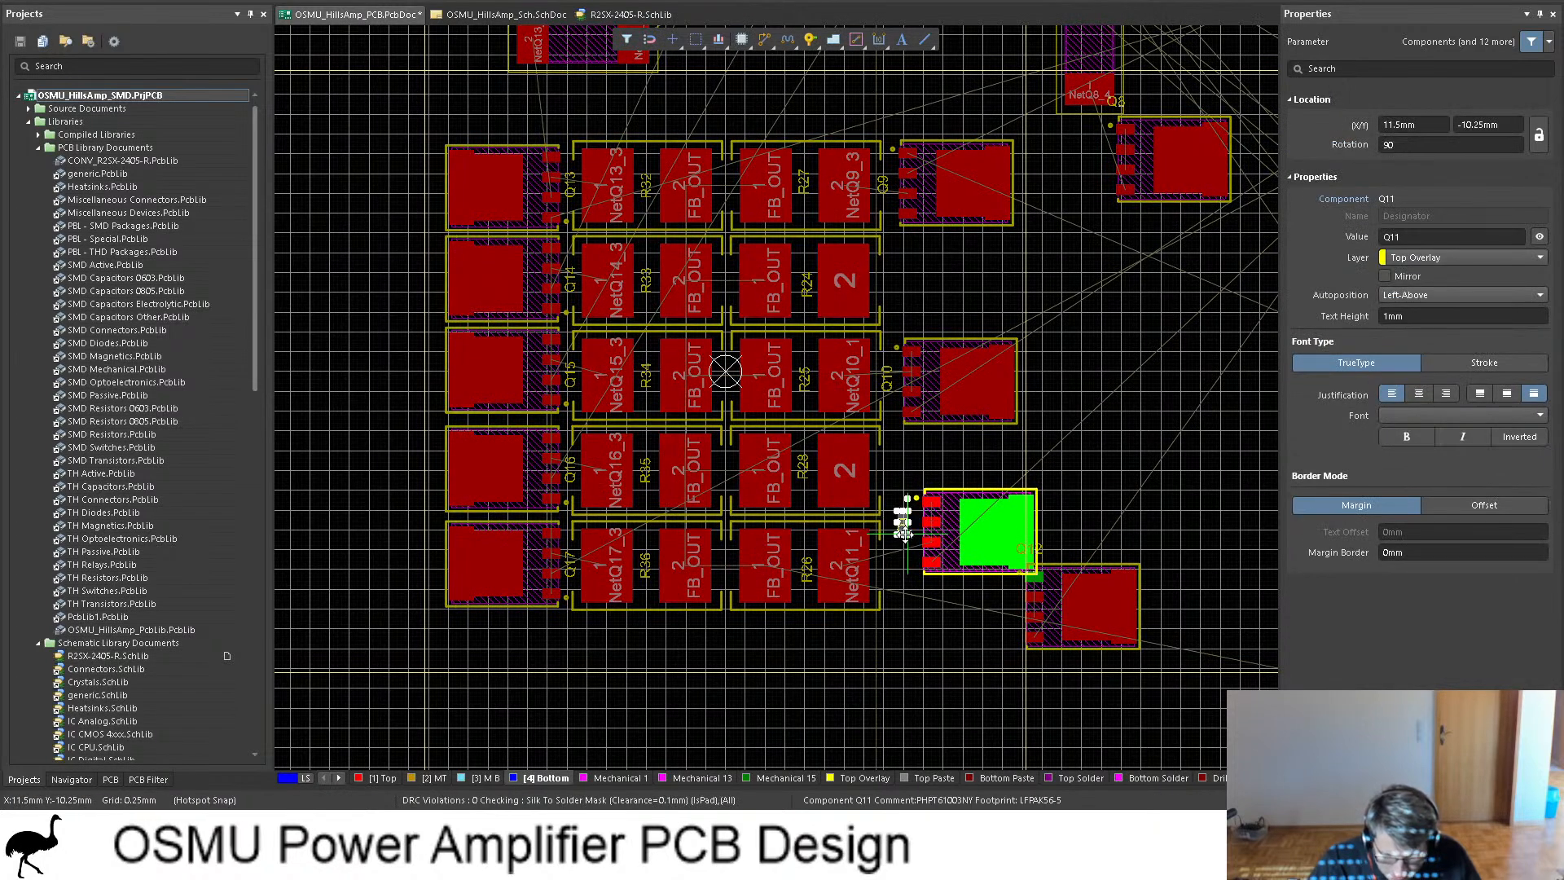
pyautogui.moveTo(915, 545); pyautogui.dragTo(909, 562)
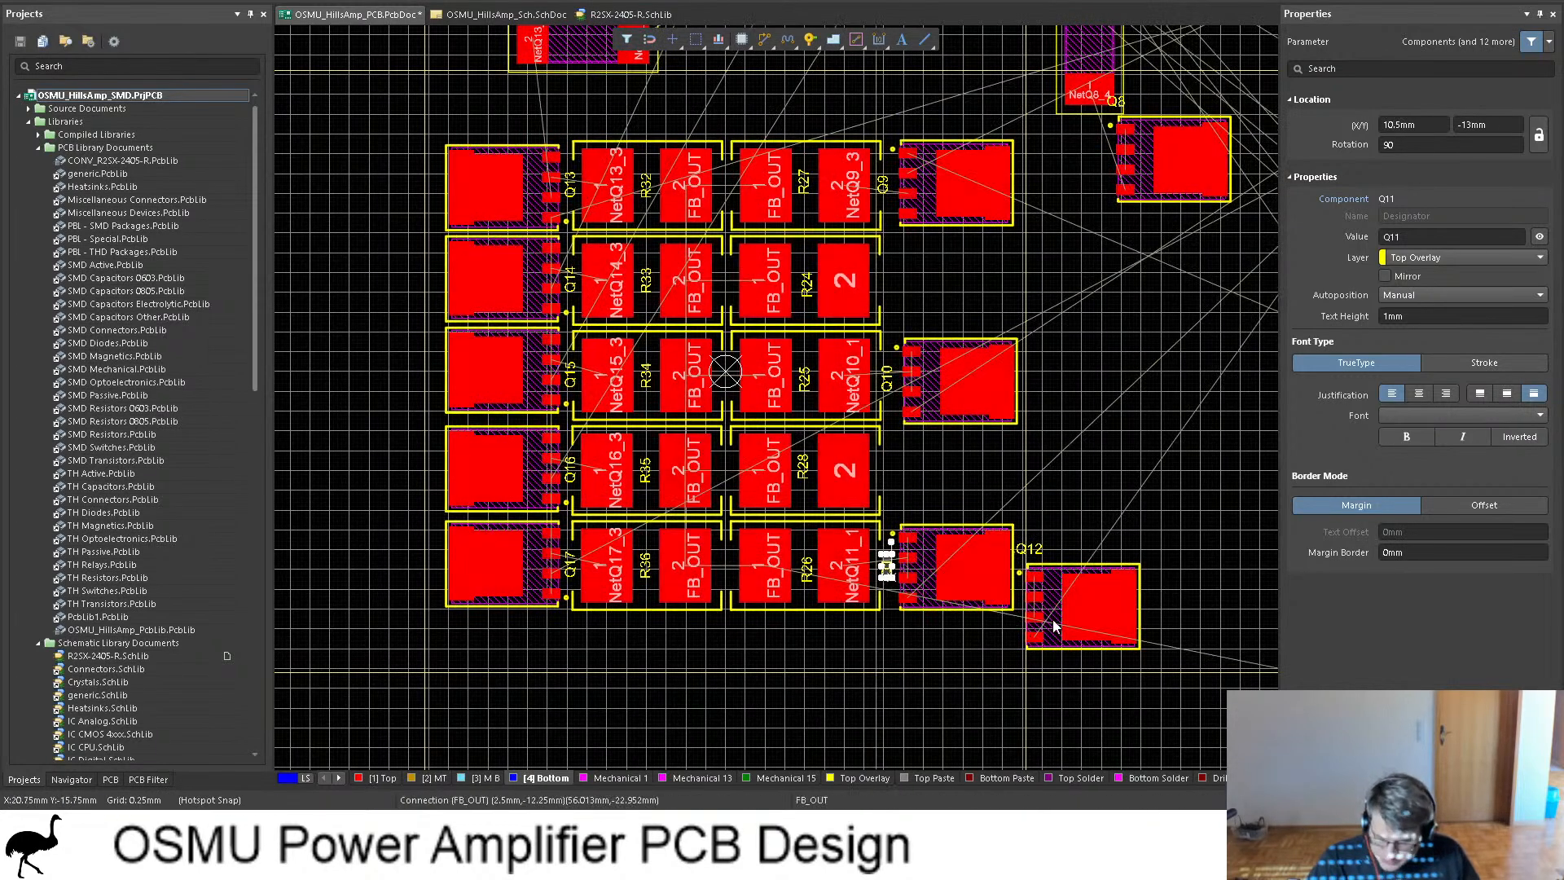
pyautogui.moveTo(1040, 595); pyautogui.dragTo(911, 482)
# Step: Move Q10 closer to R25, keeping its designator between its pads and the resistor
pyautogui.keyDown('ctrl'); pyautogui.scroll(6, 929, 371); pyautogui.keyUp('ctrl')
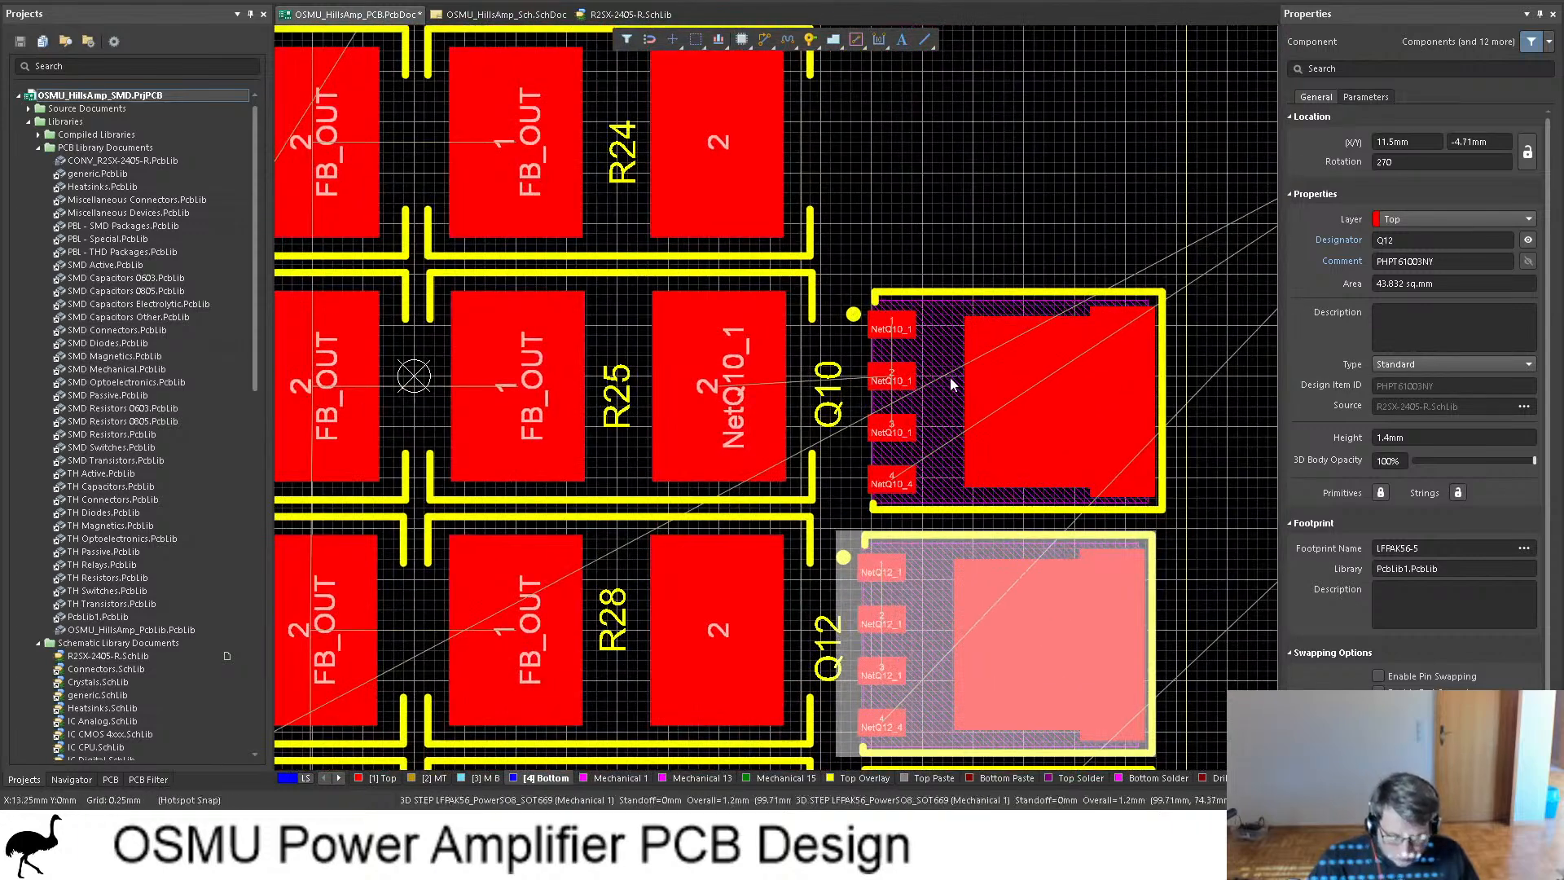
pyautogui.click(834, 411)
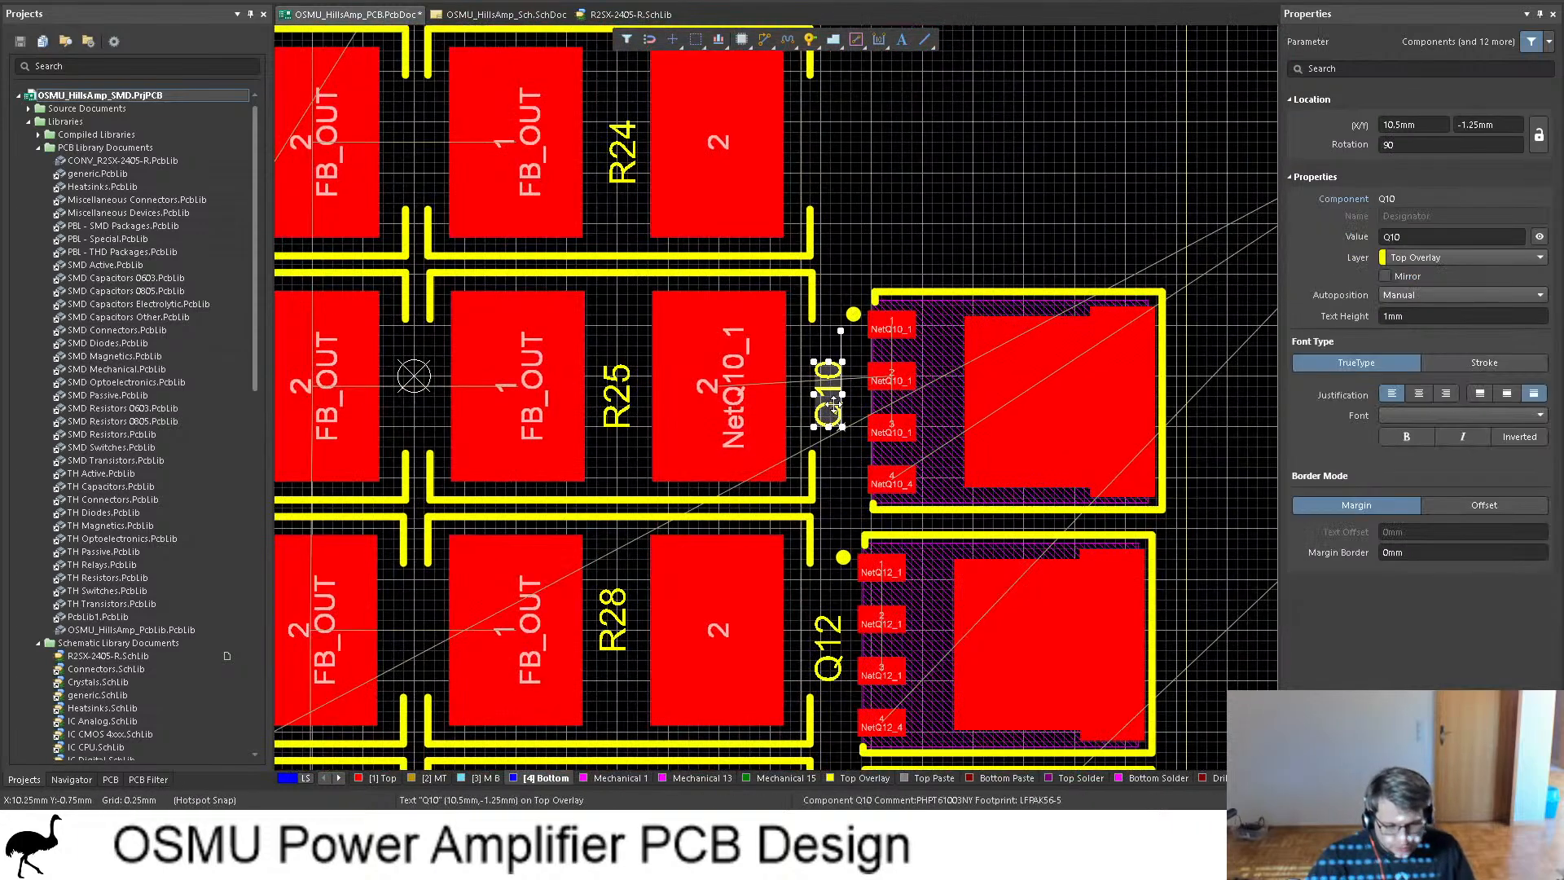
pyautogui.moveTo(832, 403); pyautogui.dragTo(851, 429)
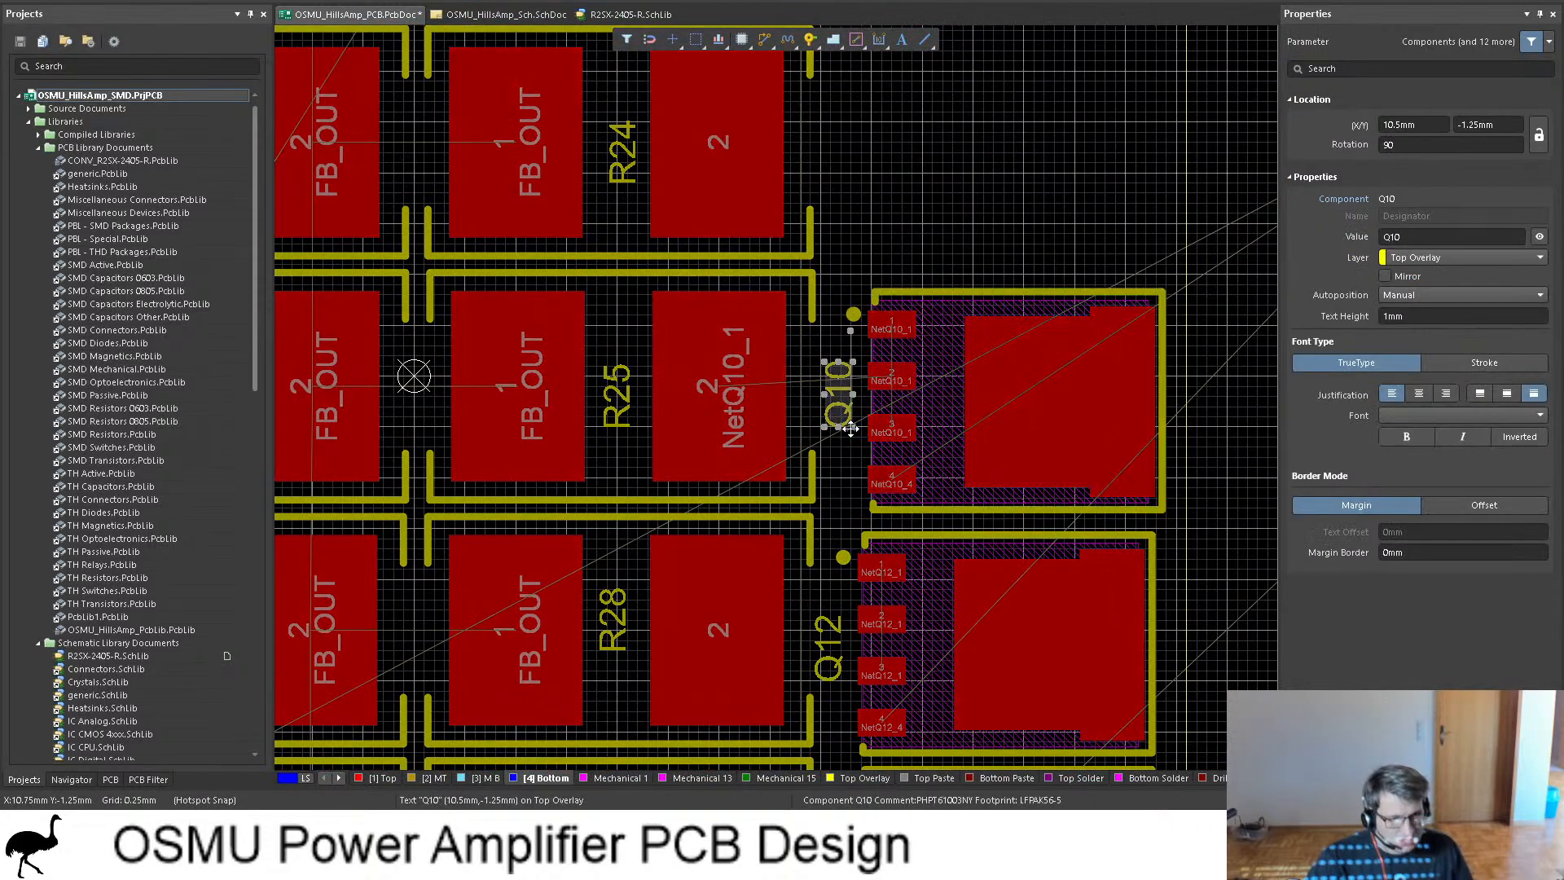
pyautogui.click(953, 413)
pyautogui.moveTo(953, 413); pyautogui.dragTo(876, 417)
# Step: Move Q12 closer to R28 and Q10, to X 11.25 mm, Y -4.48 mm
pyautogui.click(937, 628)
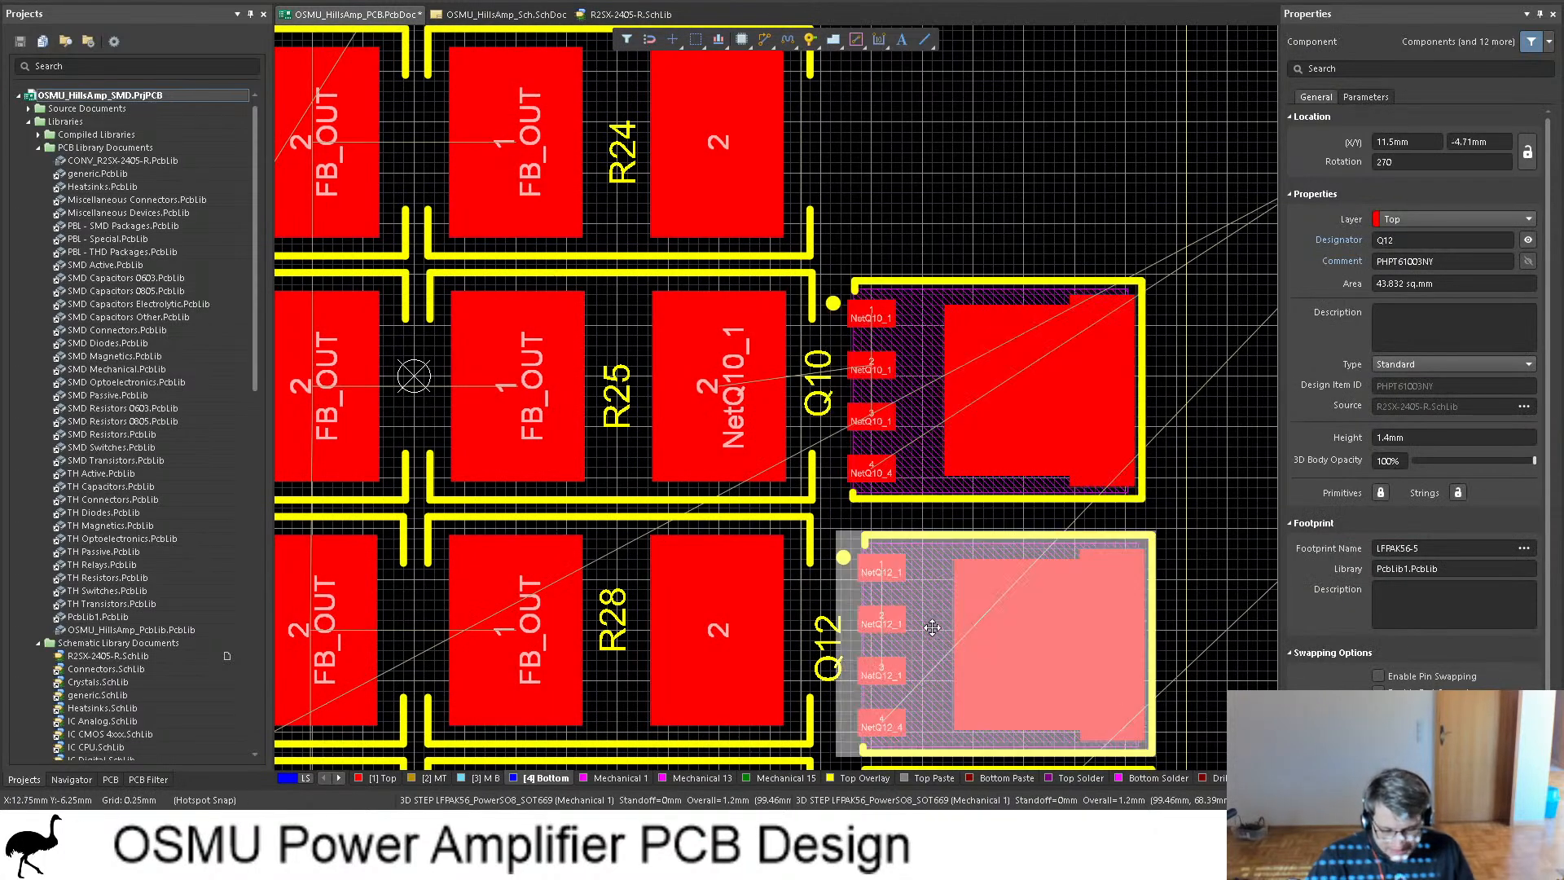
pyautogui.moveTo(931, 627); pyautogui.dragTo(877, 605)
pyautogui.keyDown('ctrl'); pyautogui.scroll(-3, 893, 506); pyautogui.keyUp('ctrl')
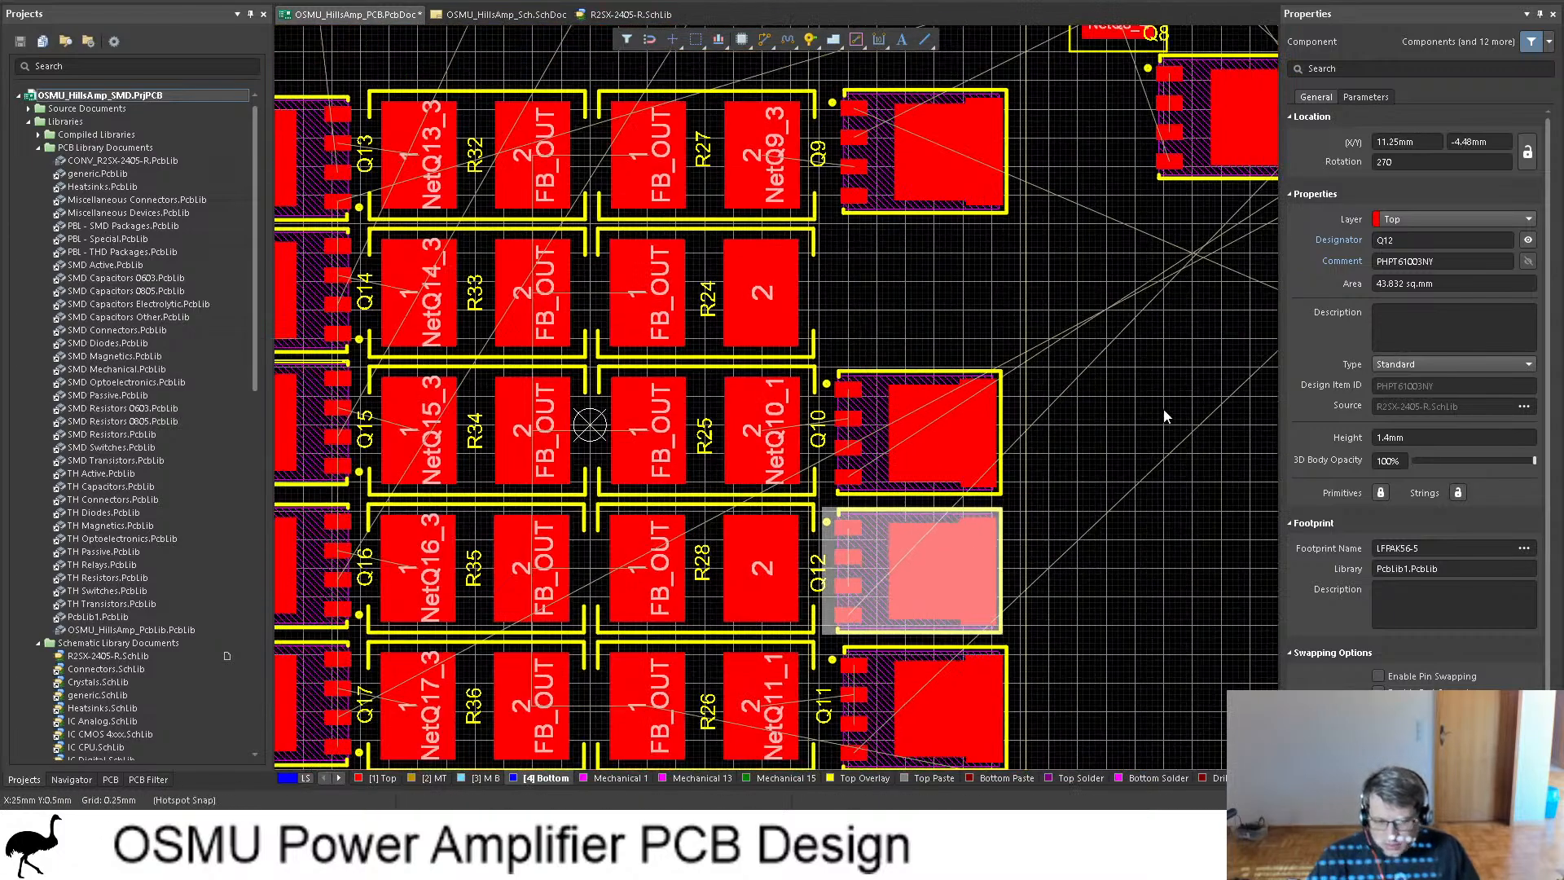
# Step: Place Q8 beside R24 at X 11.5 mm, Y 7.52 mm, with its designator vertical between the transistor and the resistor
pyautogui.scroll(3, 1165, 417)
pyautogui.keyDown('ctrl'); pyautogui.scroll(-2, 1097, 368); pyautogui.keyUp('ctrl')
pyautogui.keyDown('shift'); pyautogui.hscroll(3, 1165, 400); pyautogui.keyUp('shift')
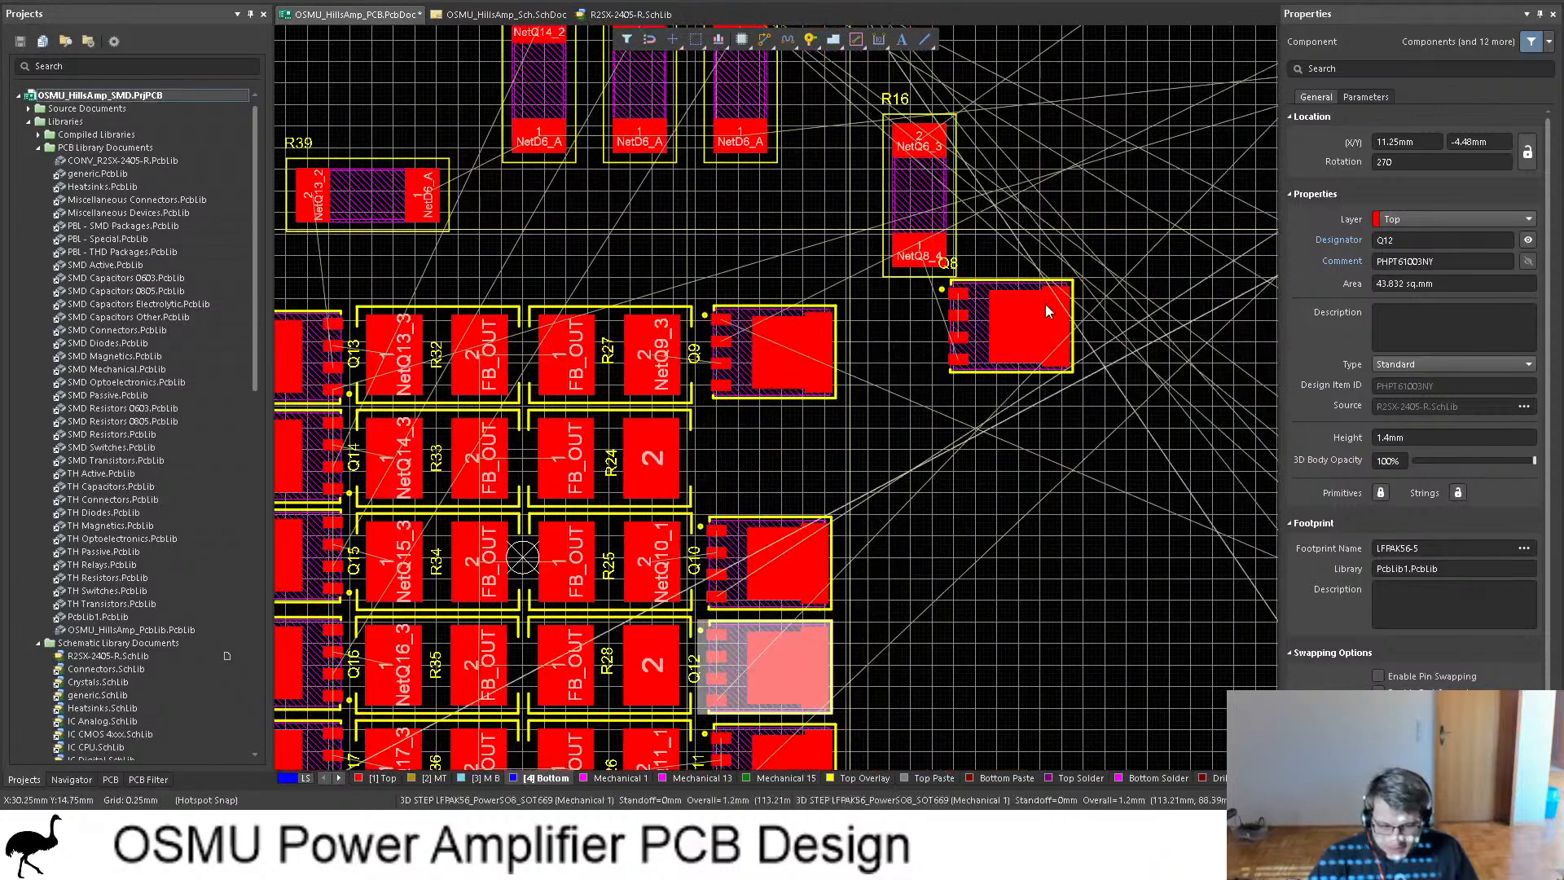
pyautogui.moveTo(1046, 309); pyautogui.dragTo(988, 413)
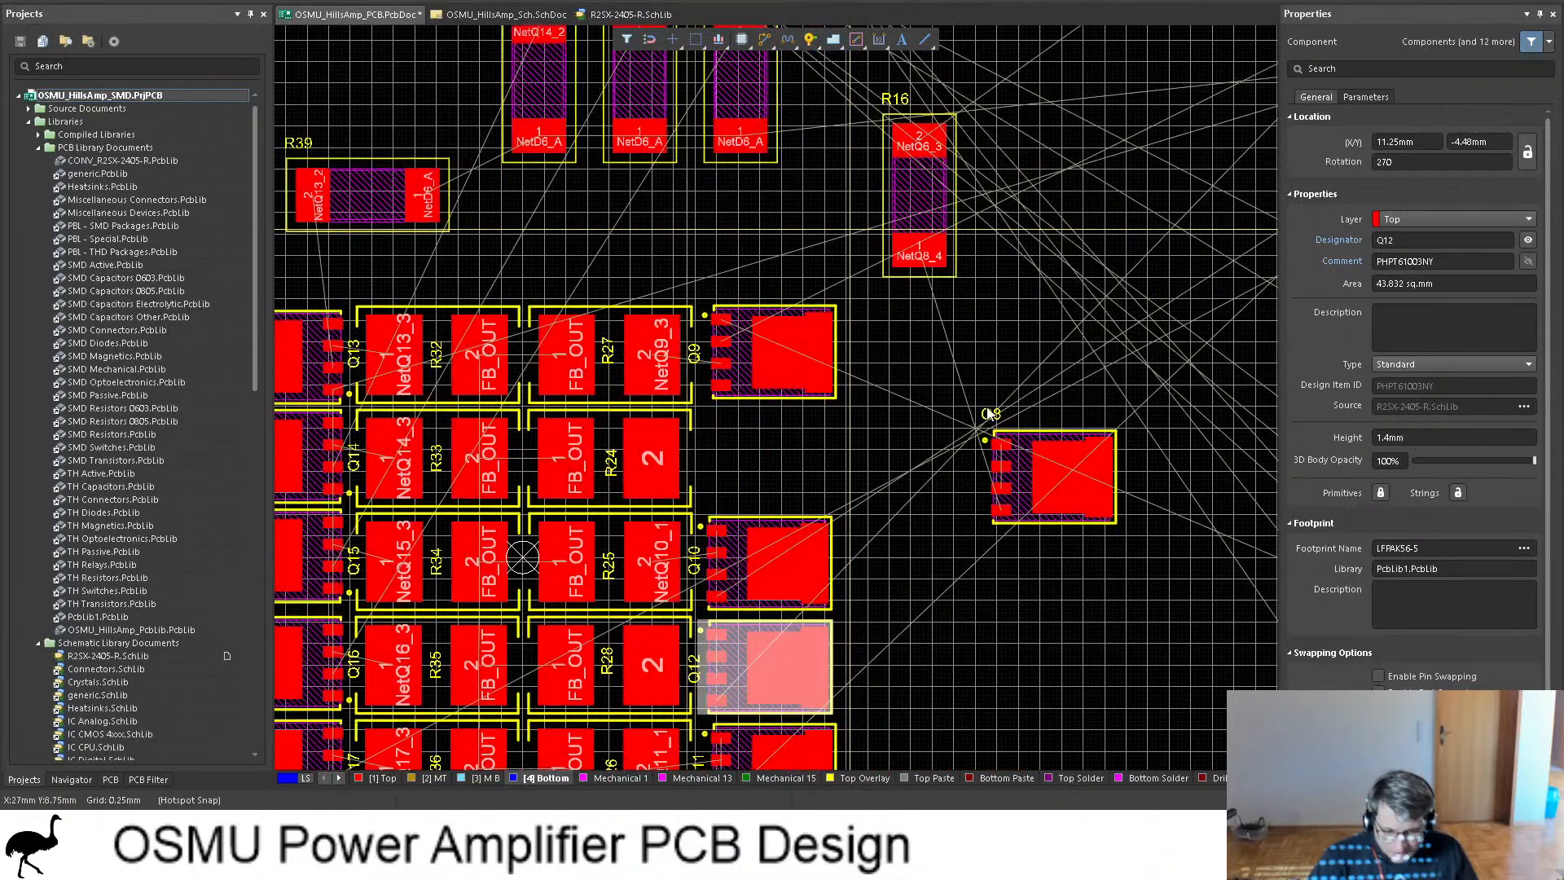
pyautogui.click(990, 414)
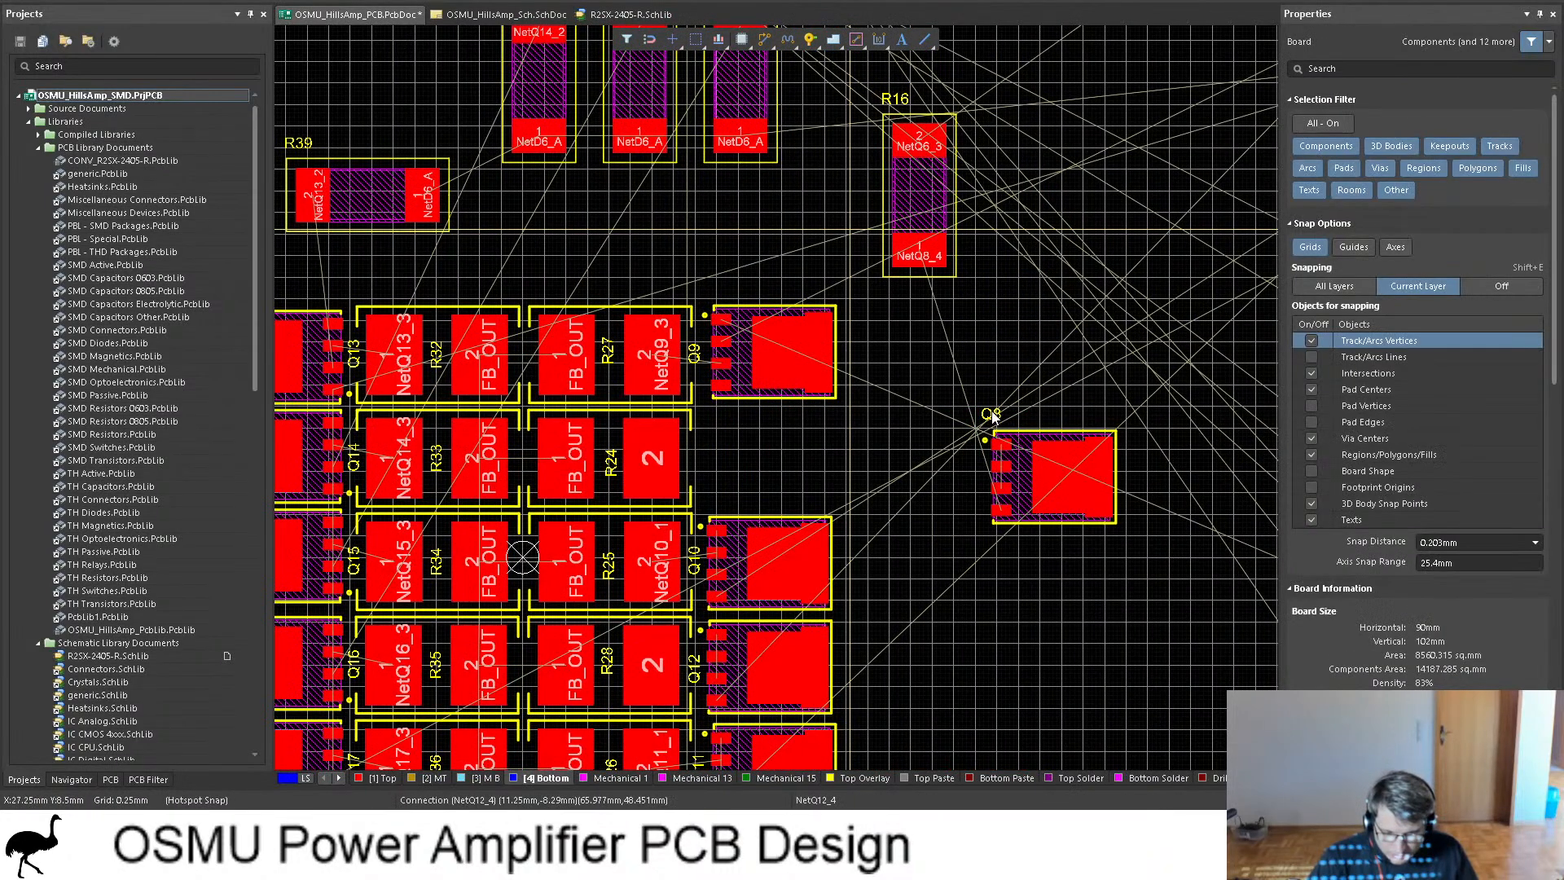
pyautogui.click(991, 415)
pyautogui.moveTo(991, 413); pyautogui.dragTo(720, 449)
pyautogui.click(1025, 475)
pyautogui.keyDown('ctrl'); pyautogui.scroll(4, 768, 369); pyautogui.keyUp('ctrl')
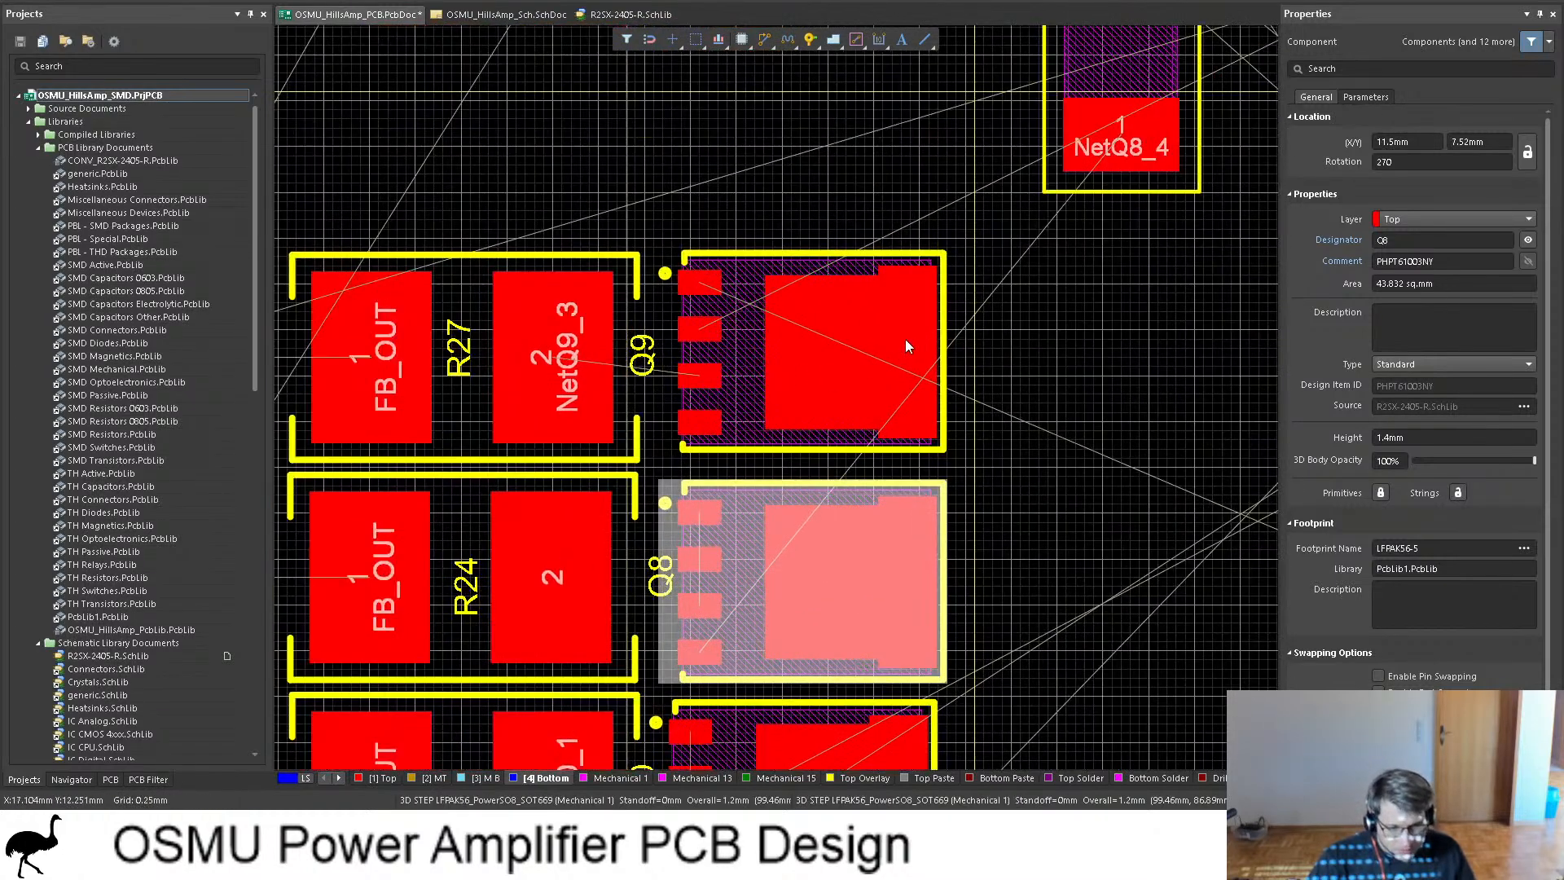
pyautogui.keyDown('ctrl'); pyautogui.scroll(-4, 906, 338); pyautogui.keyUp('ctrl')
pyautogui.keyDown('ctrl'); pyautogui.scroll(-2, 941, 359); pyautogui.keyUp('ctrl')
pyautogui.click(1022, 389)
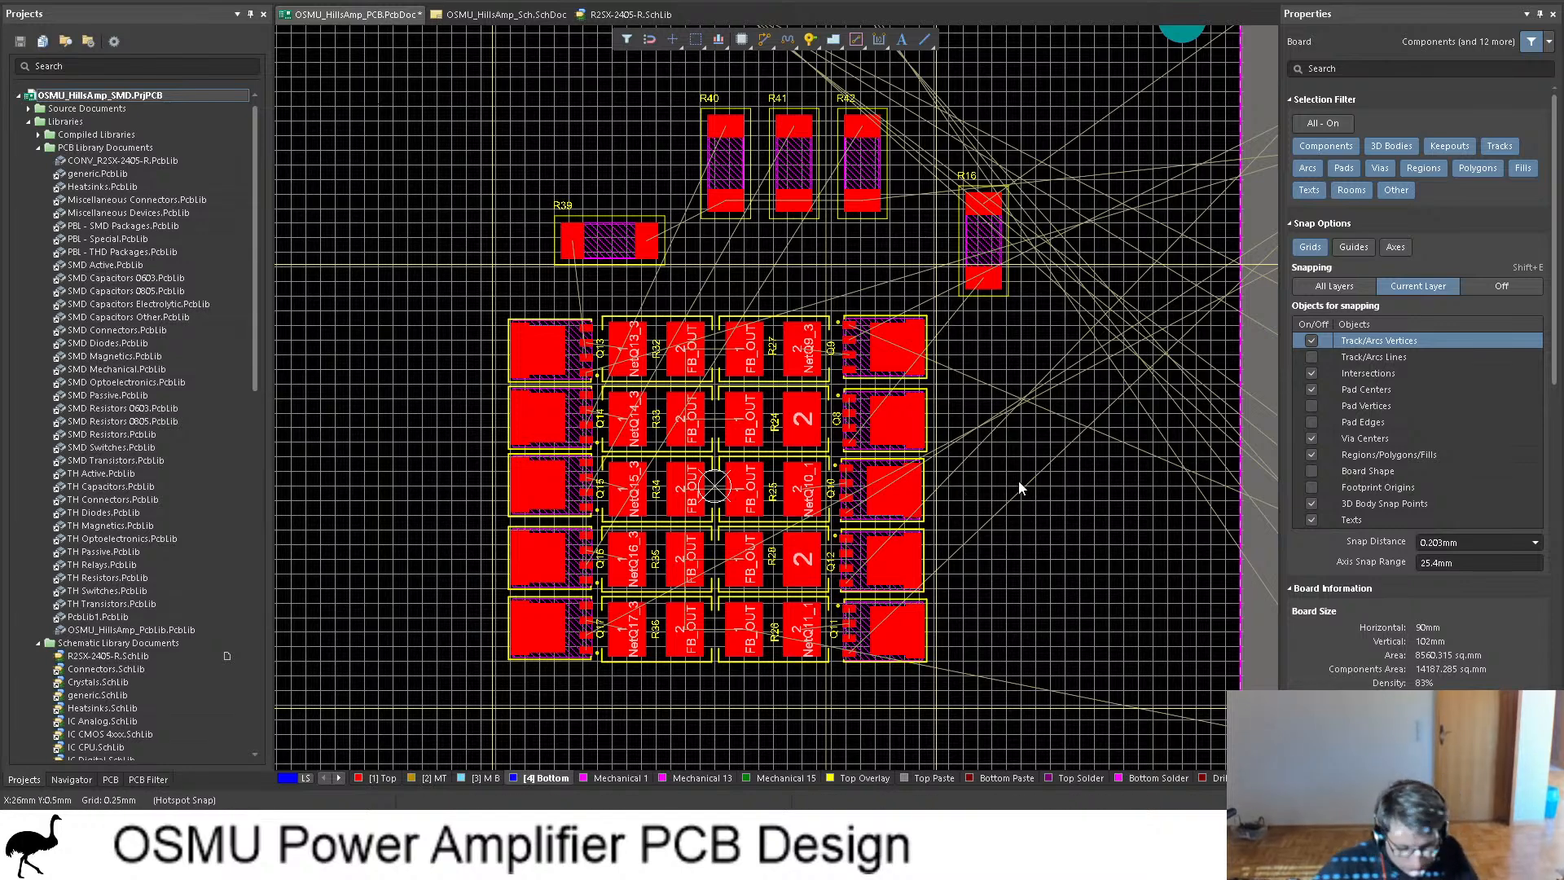
# Step: Check the output-stage block in the 3D view and inspect the free board area between it and the lower connector
pyautogui.press('3')
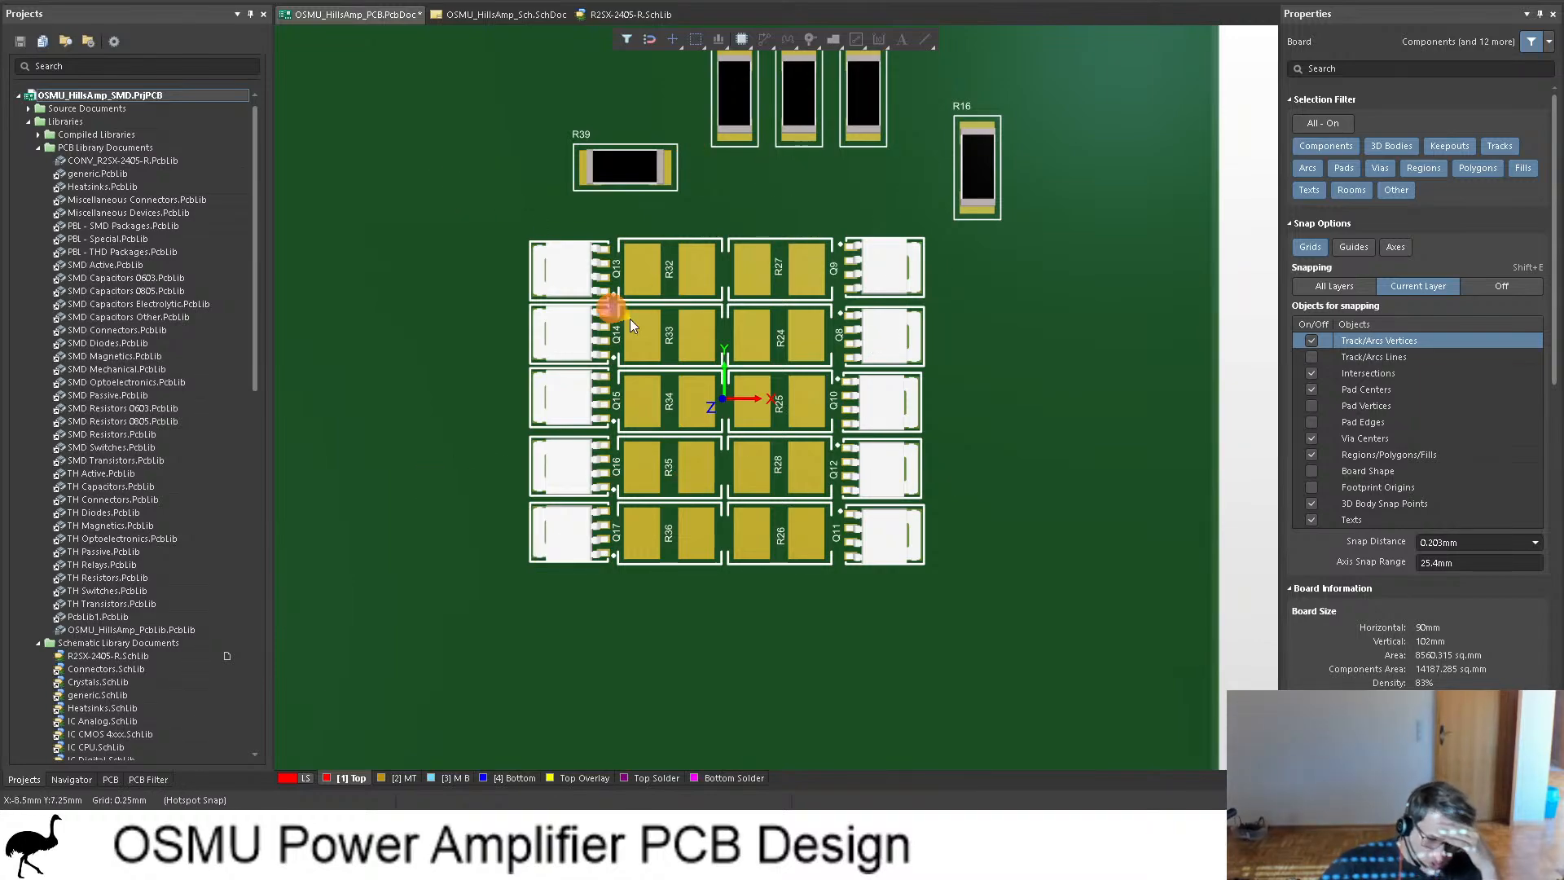
pyautogui.press('2')
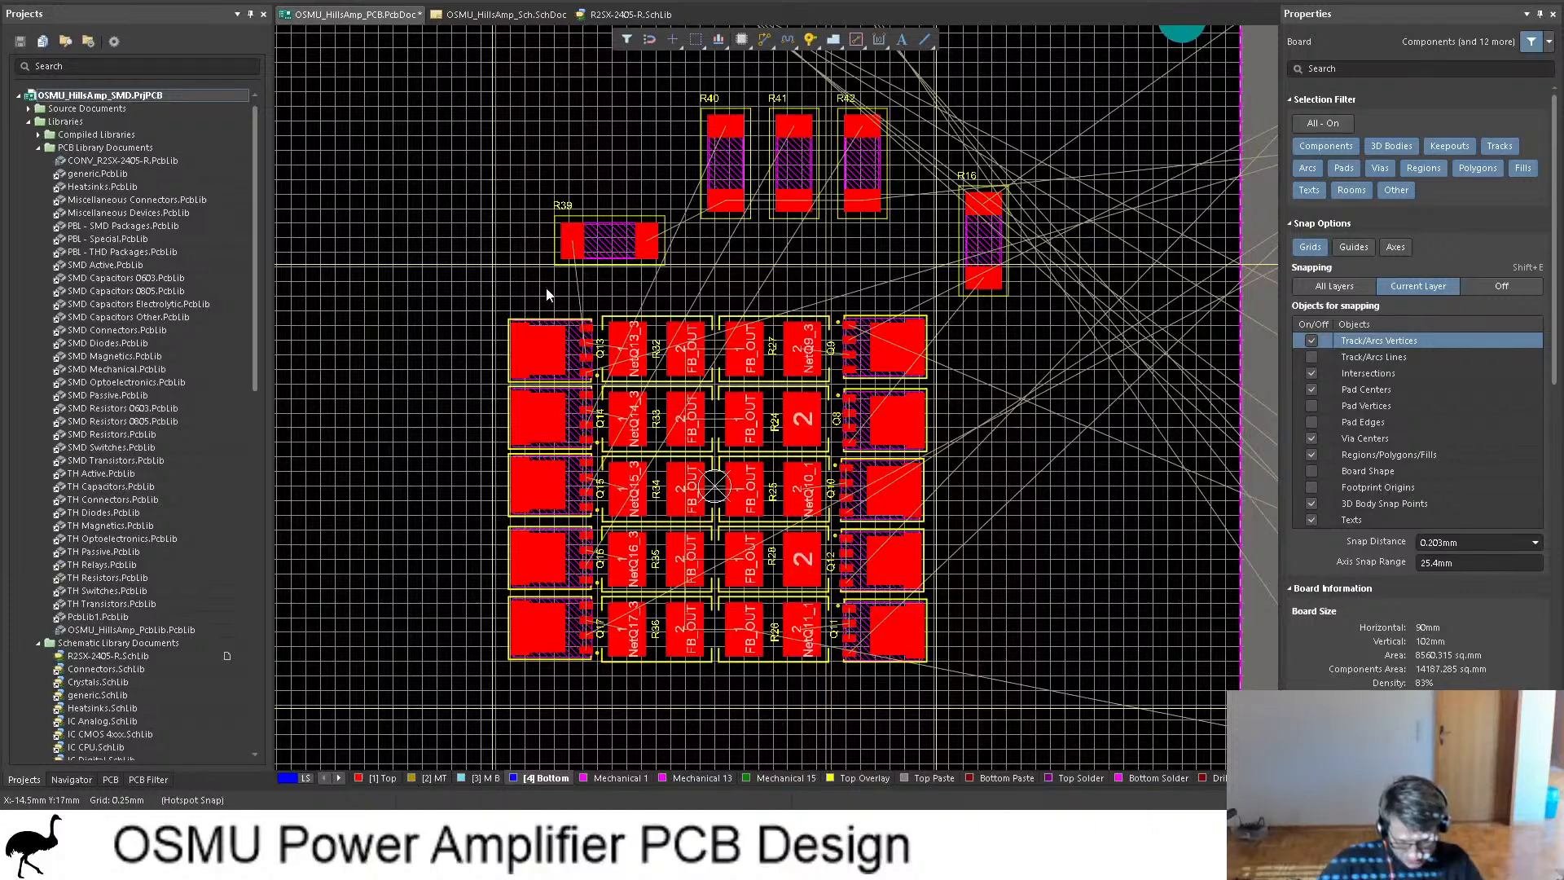
pyautogui.scroll(-5, 907, 634)
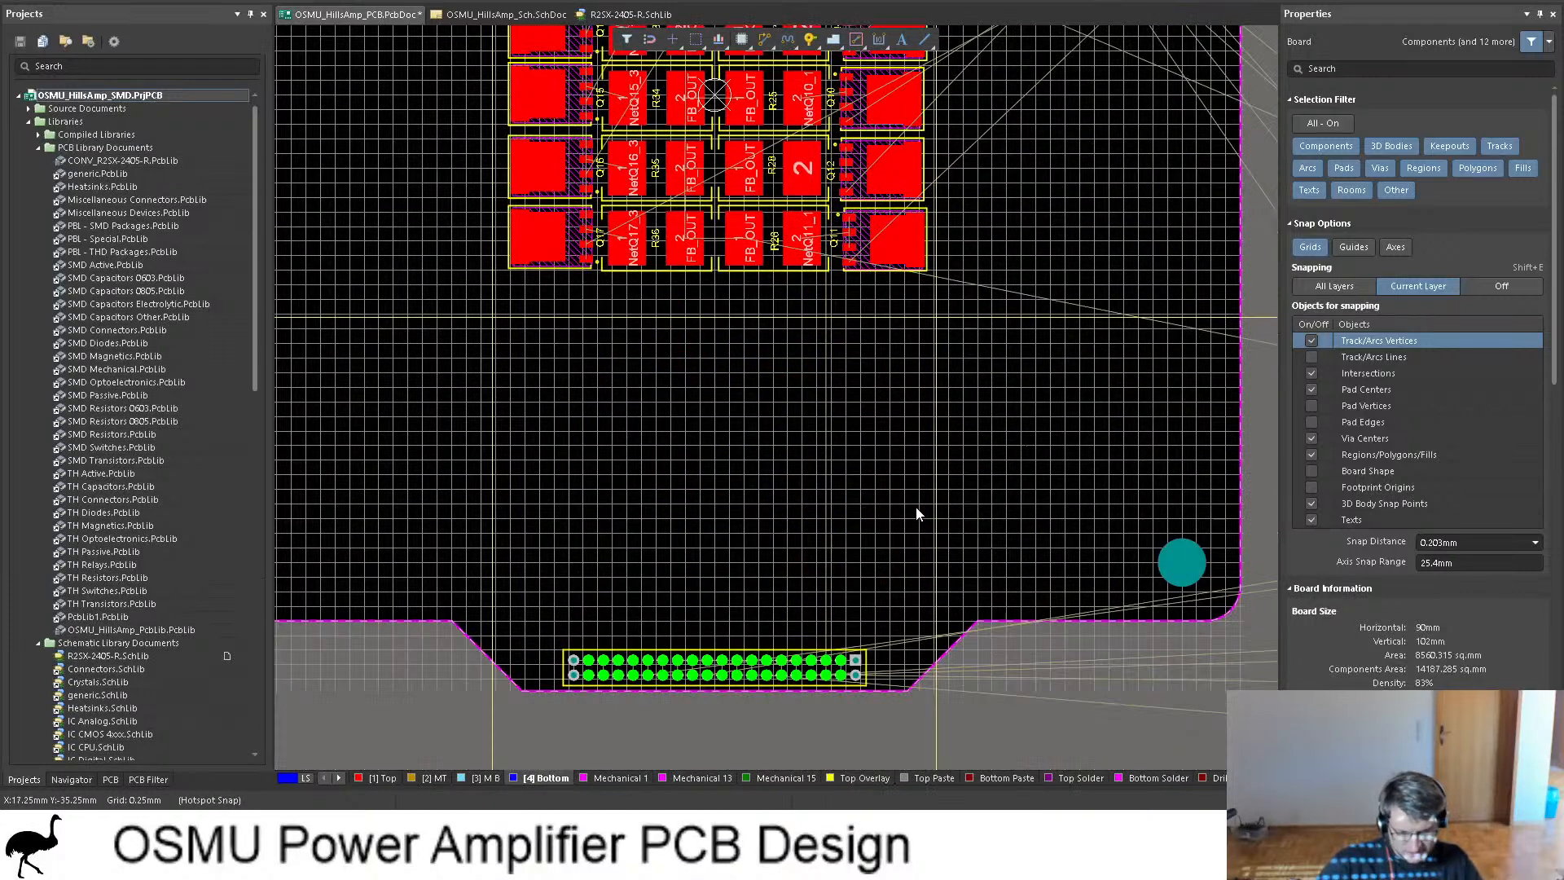
pyautogui.scroll(4, 834, 357)
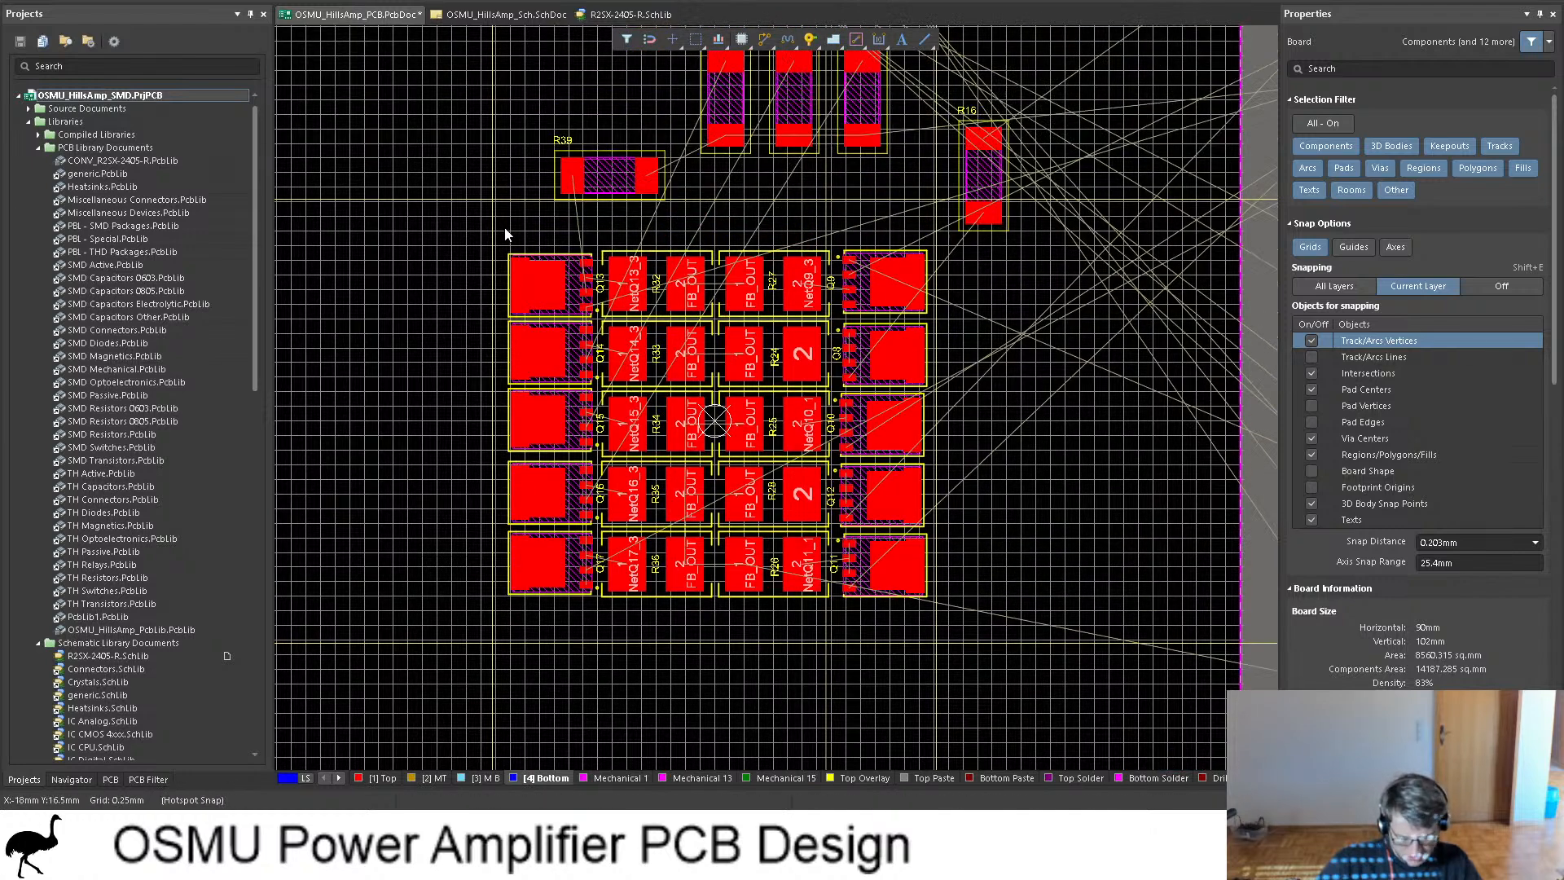
# Step: Move the whole block of output transistors and emitter resistors slightly down on the board
pyautogui.moveTo(505, 235); pyautogui.dragTo(935, 616)
pyautogui.moveTo(771, 434); pyautogui.dragTo(770, 478)
pyautogui.click(977, 338)
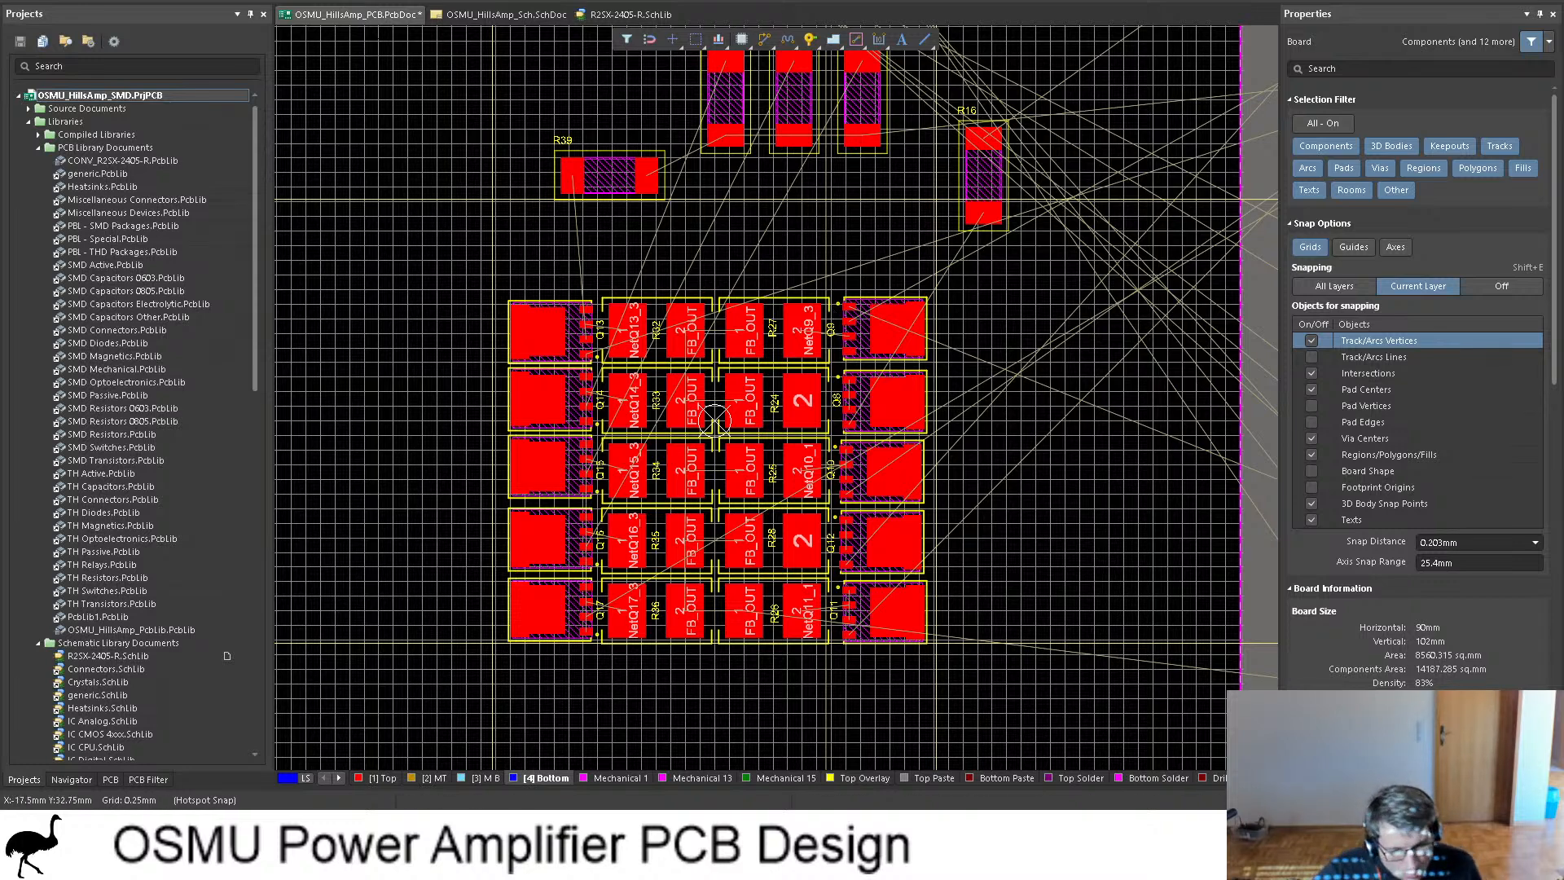
# Step: Examine the OSMU_HillsAmp_Sch schematic around the driver transistors Q6 and Q20 that feed the output stage
pyautogui.click(505, 14)
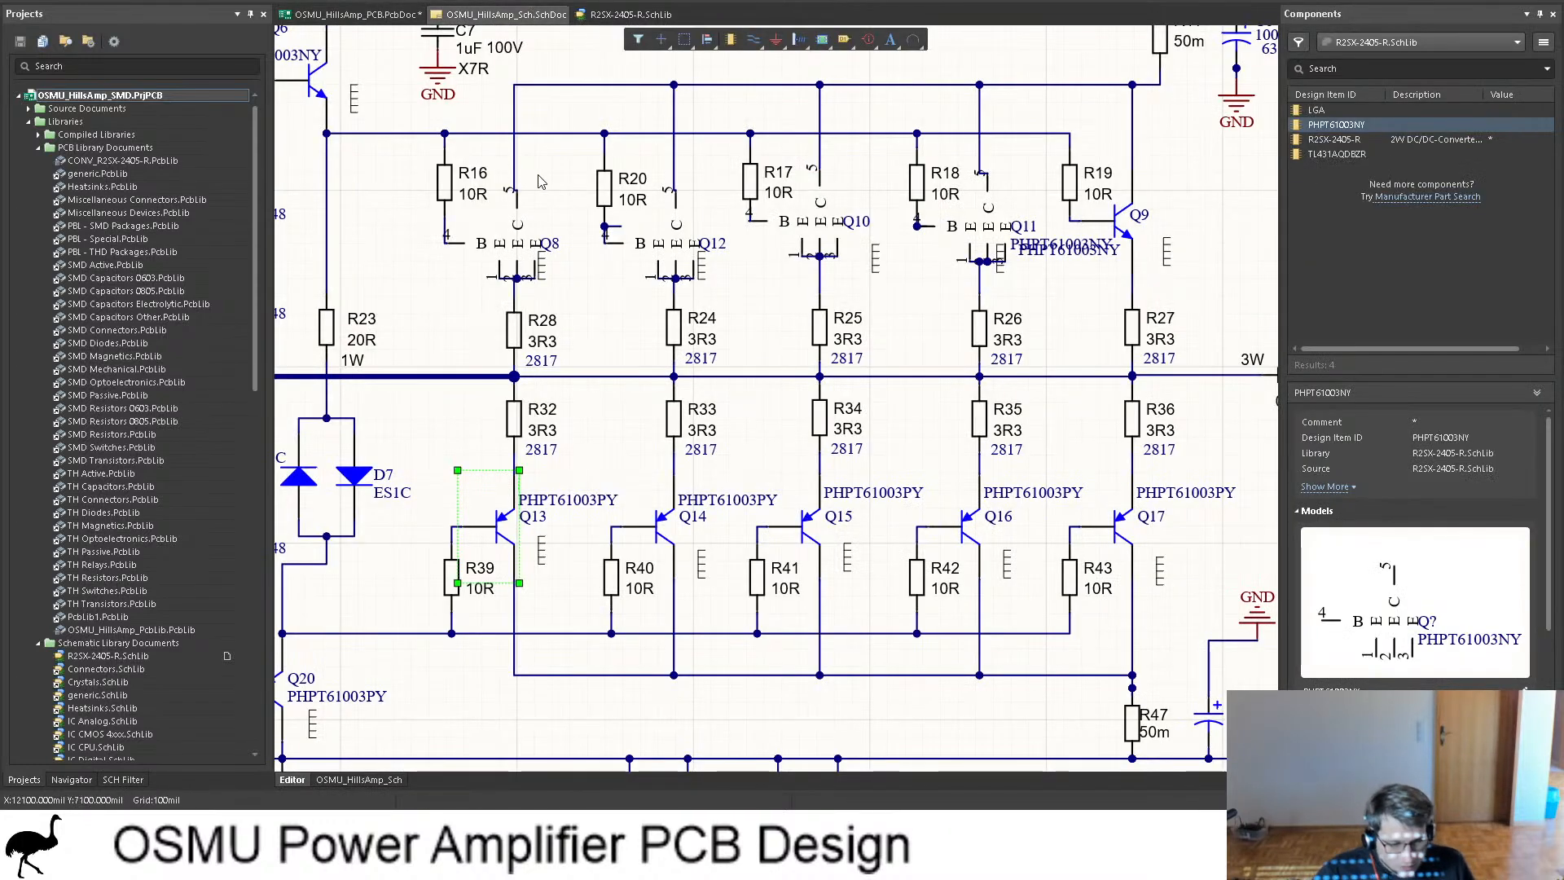
pyautogui.keyDown('ctrl'); pyautogui.scroll(-3, 805, 241); pyautogui.keyUp('ctrl')
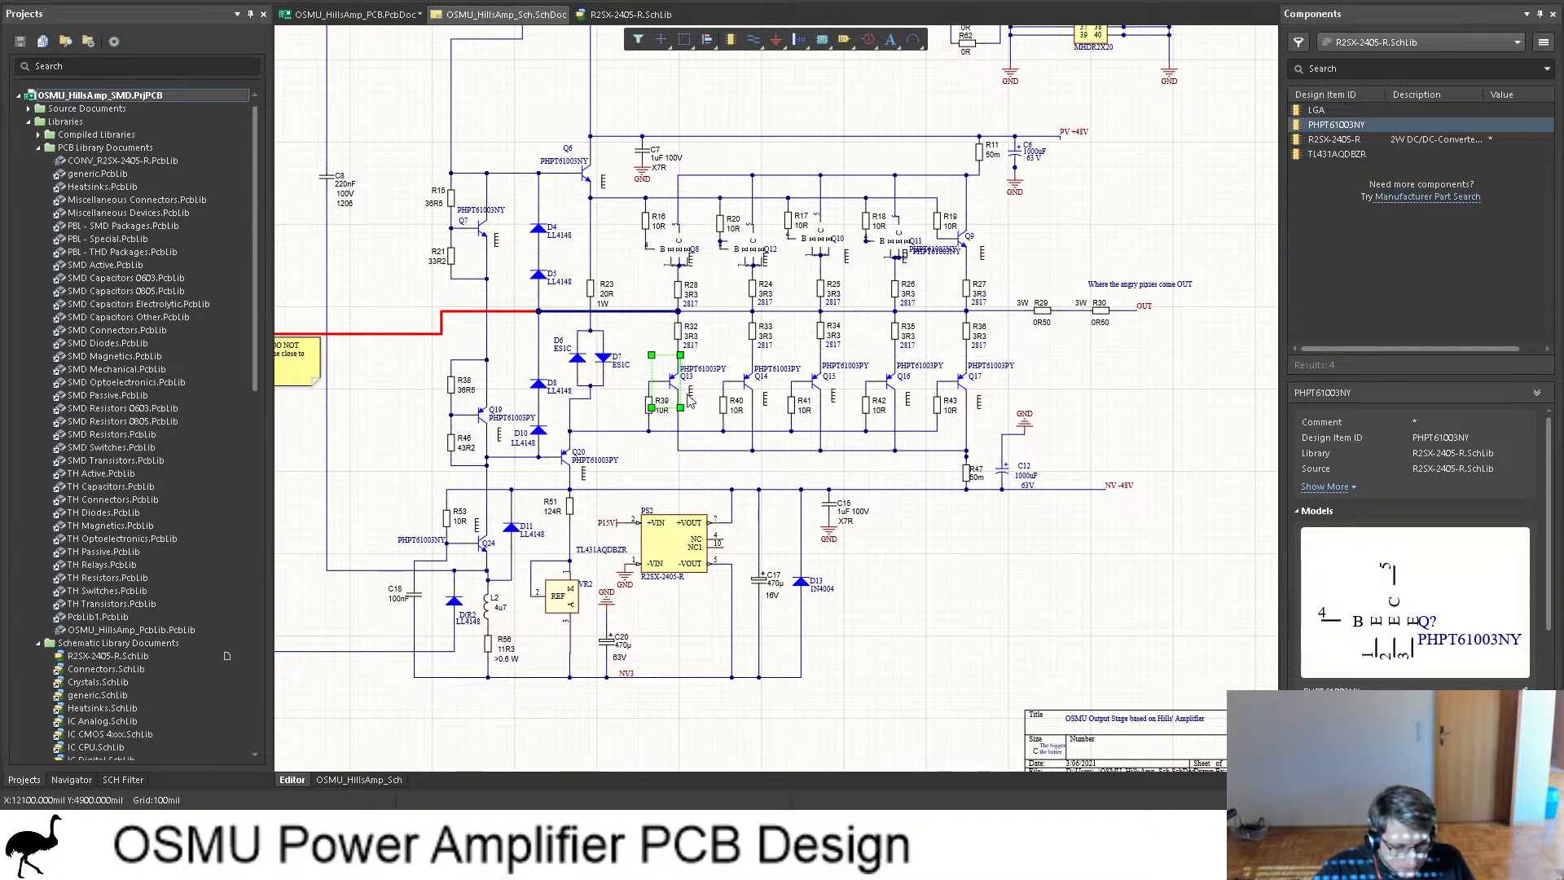
pyautogui.keyDown('shift'); pyautogui.hscroll(-4, 676, 399); pyautogui.keyUp('shift')
pyautogui.keyDown('ctrl'); pyautogui.scroll(3, 721, 326); pyautogui.keyUp('ctrl')
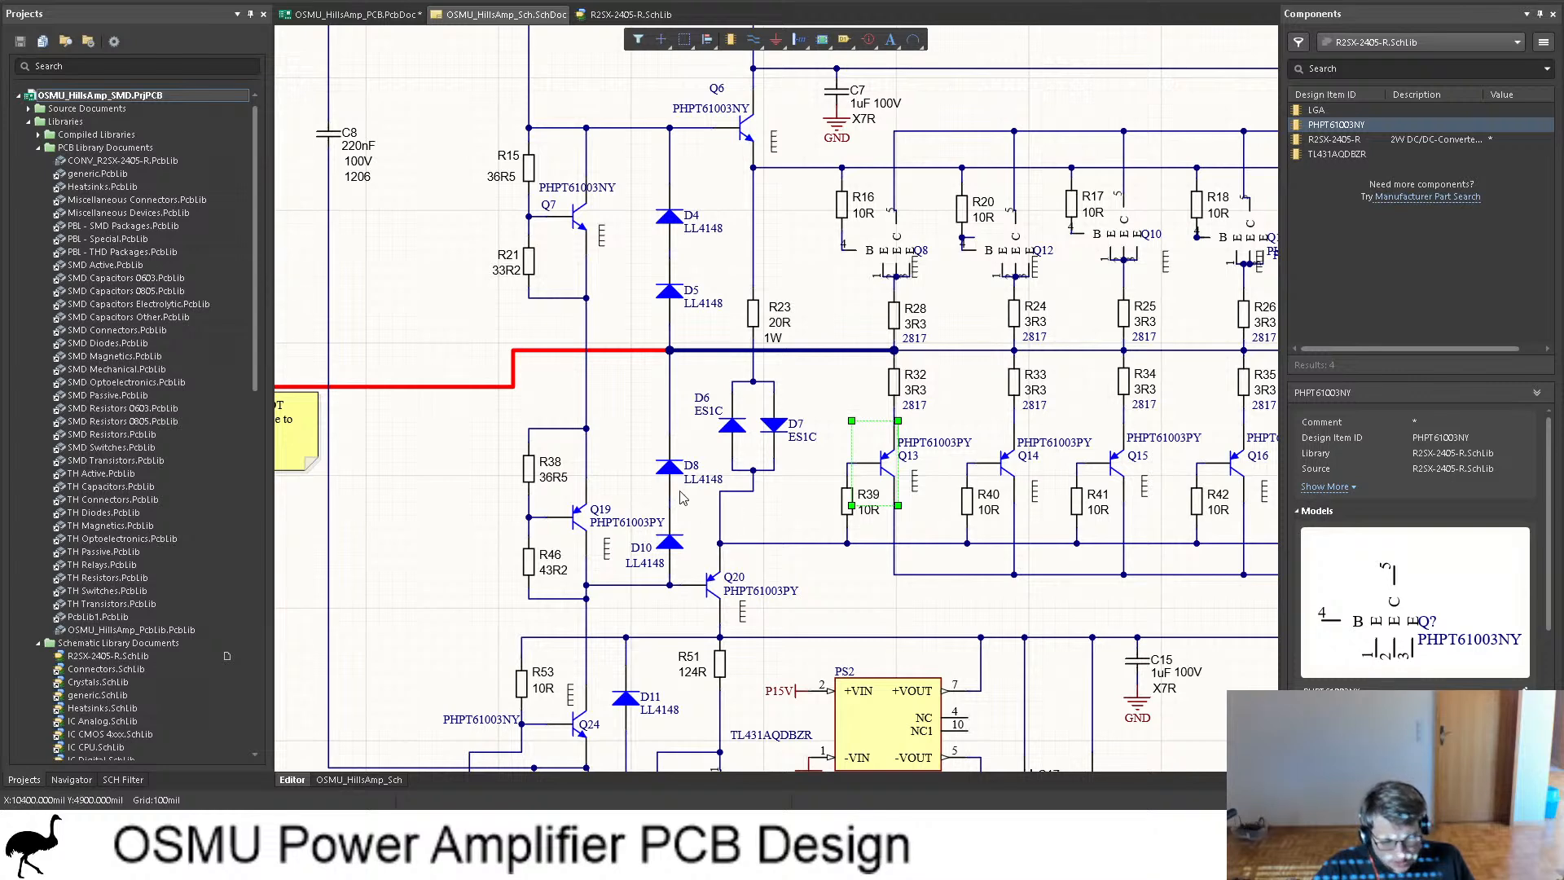
pyautogui.keyDown('ctrl'); pyautogui.scroll(-3, 682, 499); pyautogui.keyUp('ctrl')
pyautogui.scroll(4, 810, 488)
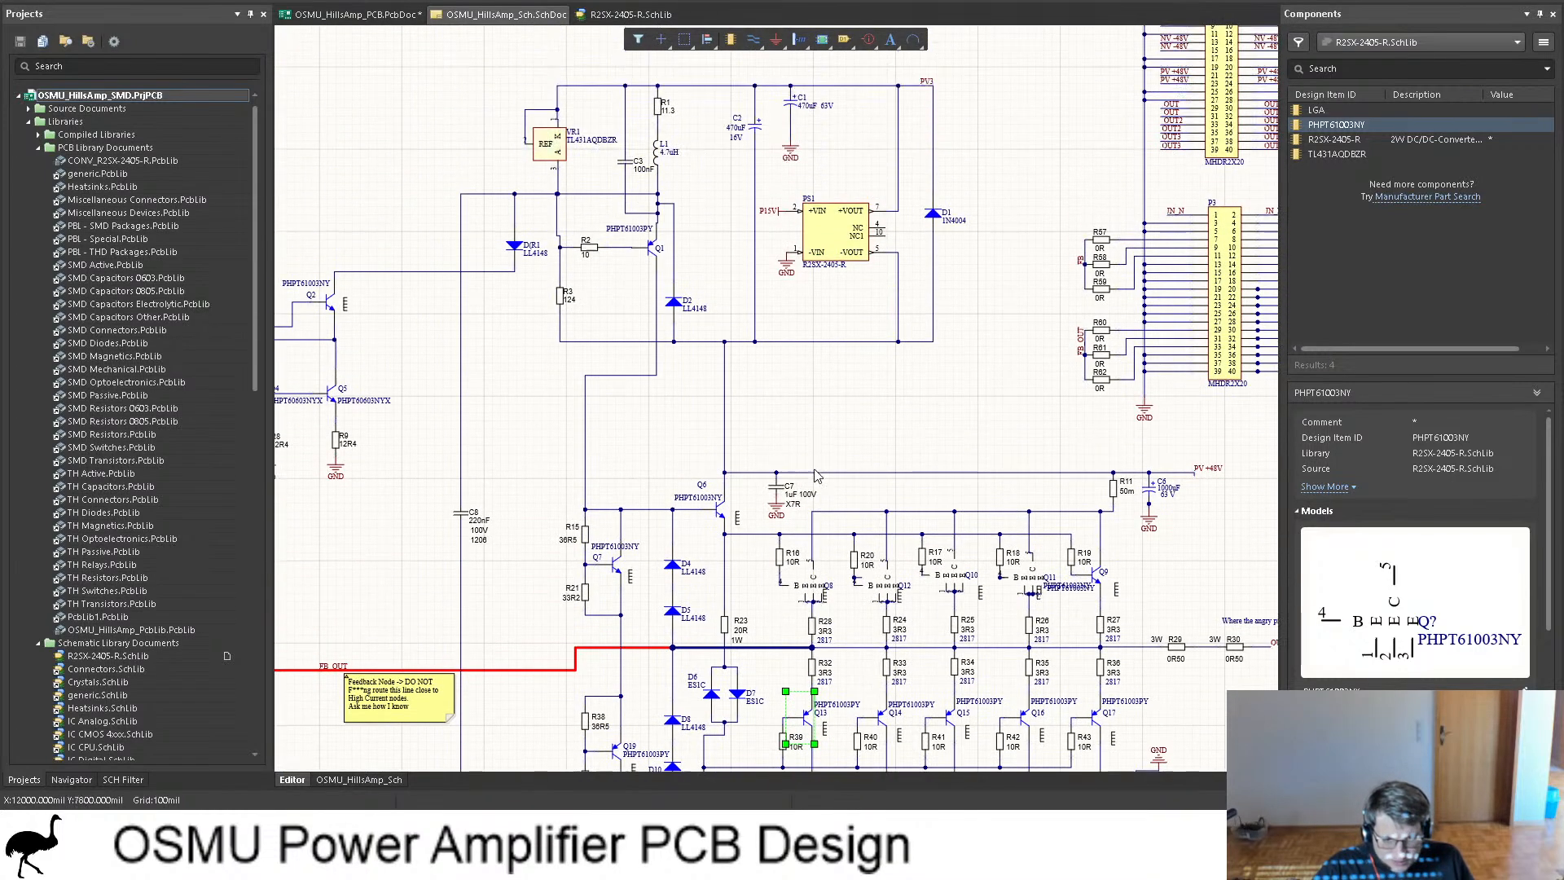
pyautogui.keyDown('shift'); pyautogui.hscroll(2, 780, 428); pyautogui.keyUp('shift')
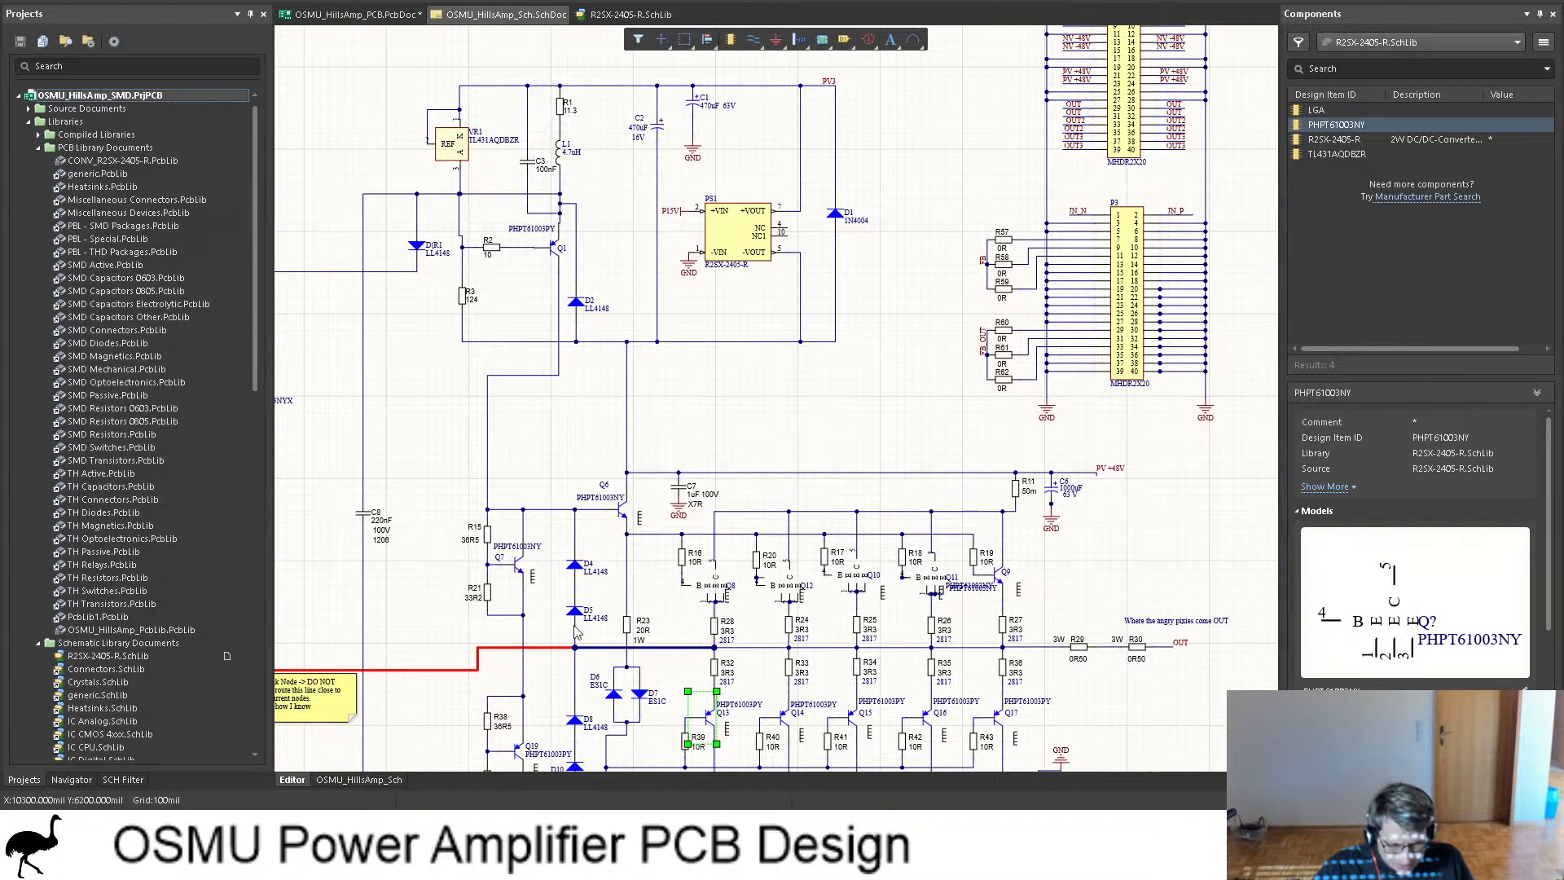
pyautogui.scroll(-2, 607, 537)
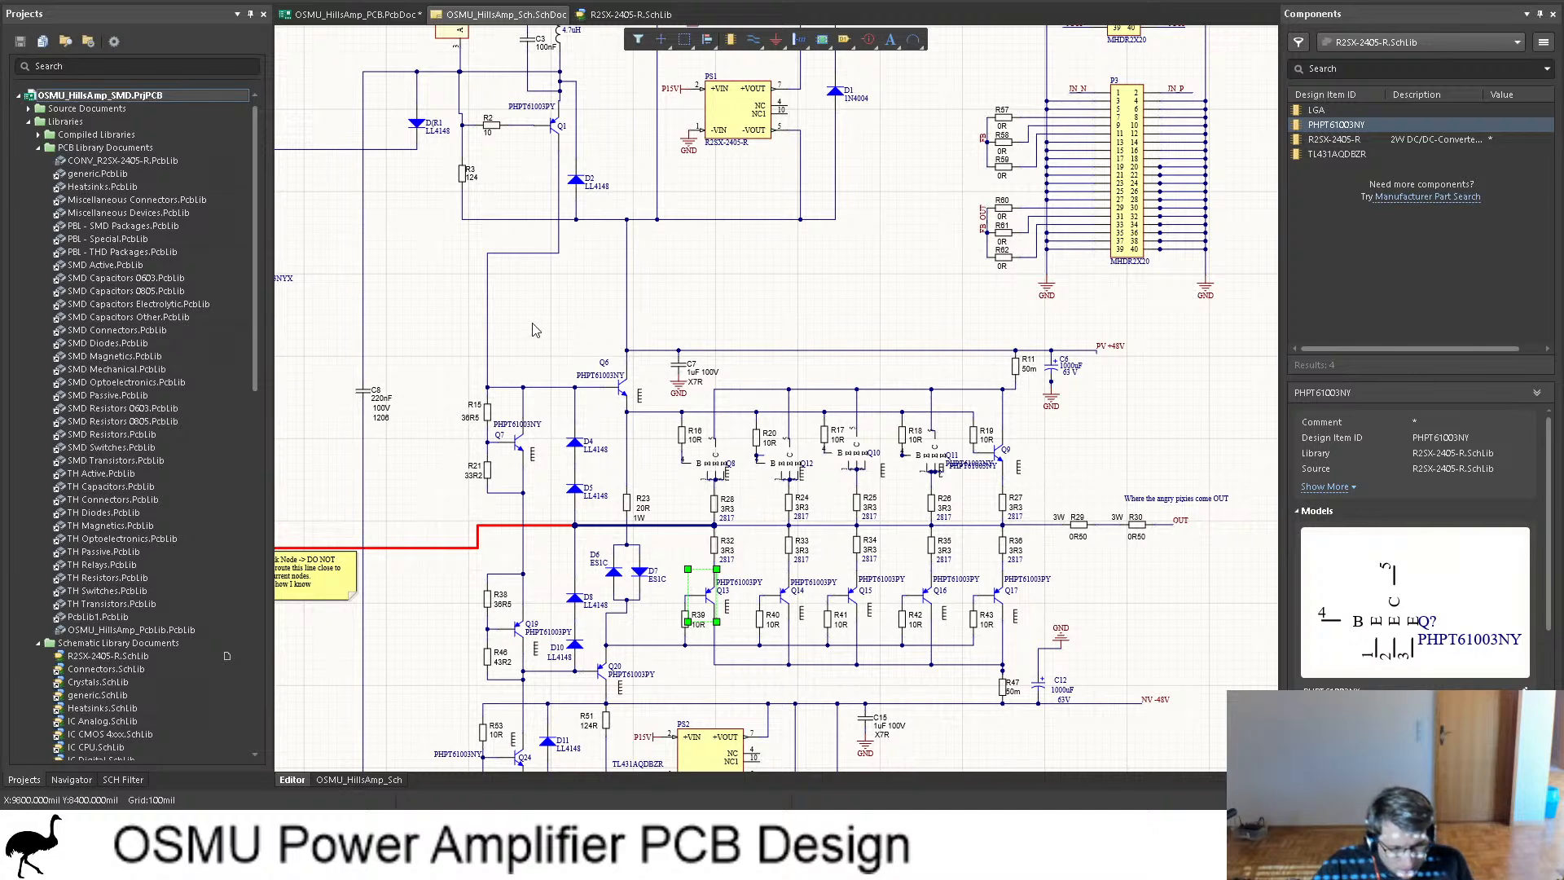
# Step: Return to the PCB document and place driver transistor Q6 on the board directly above Q9
pyautogui.click(367, 14)
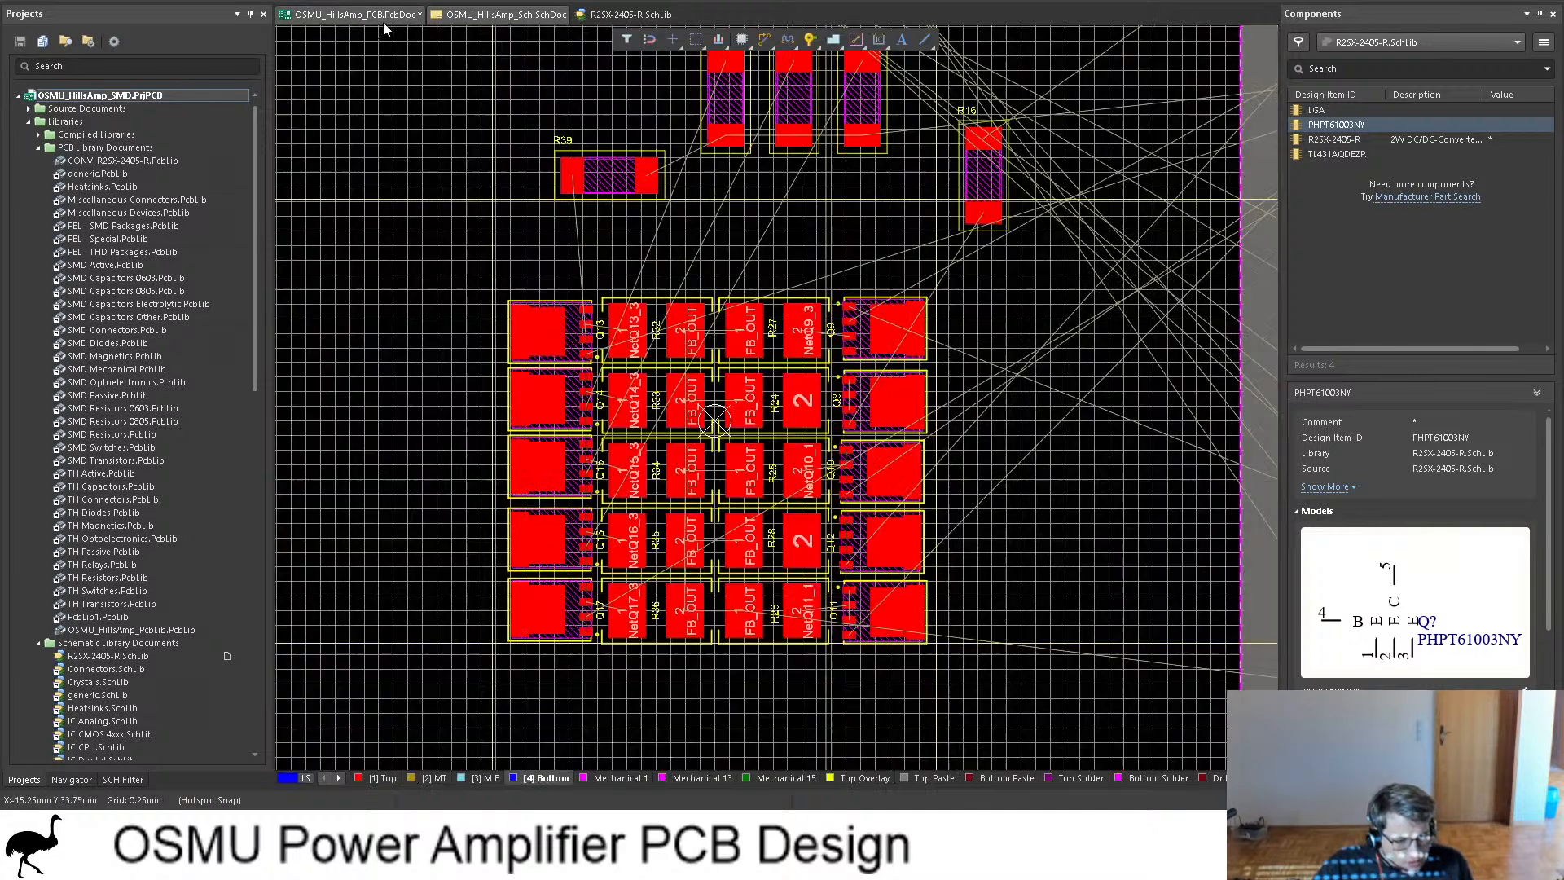
pyautogui.keyDown('ctrl'); pyautogui.scroll(-3, 1018, 412); pyautogui.keyUp('ctrl')
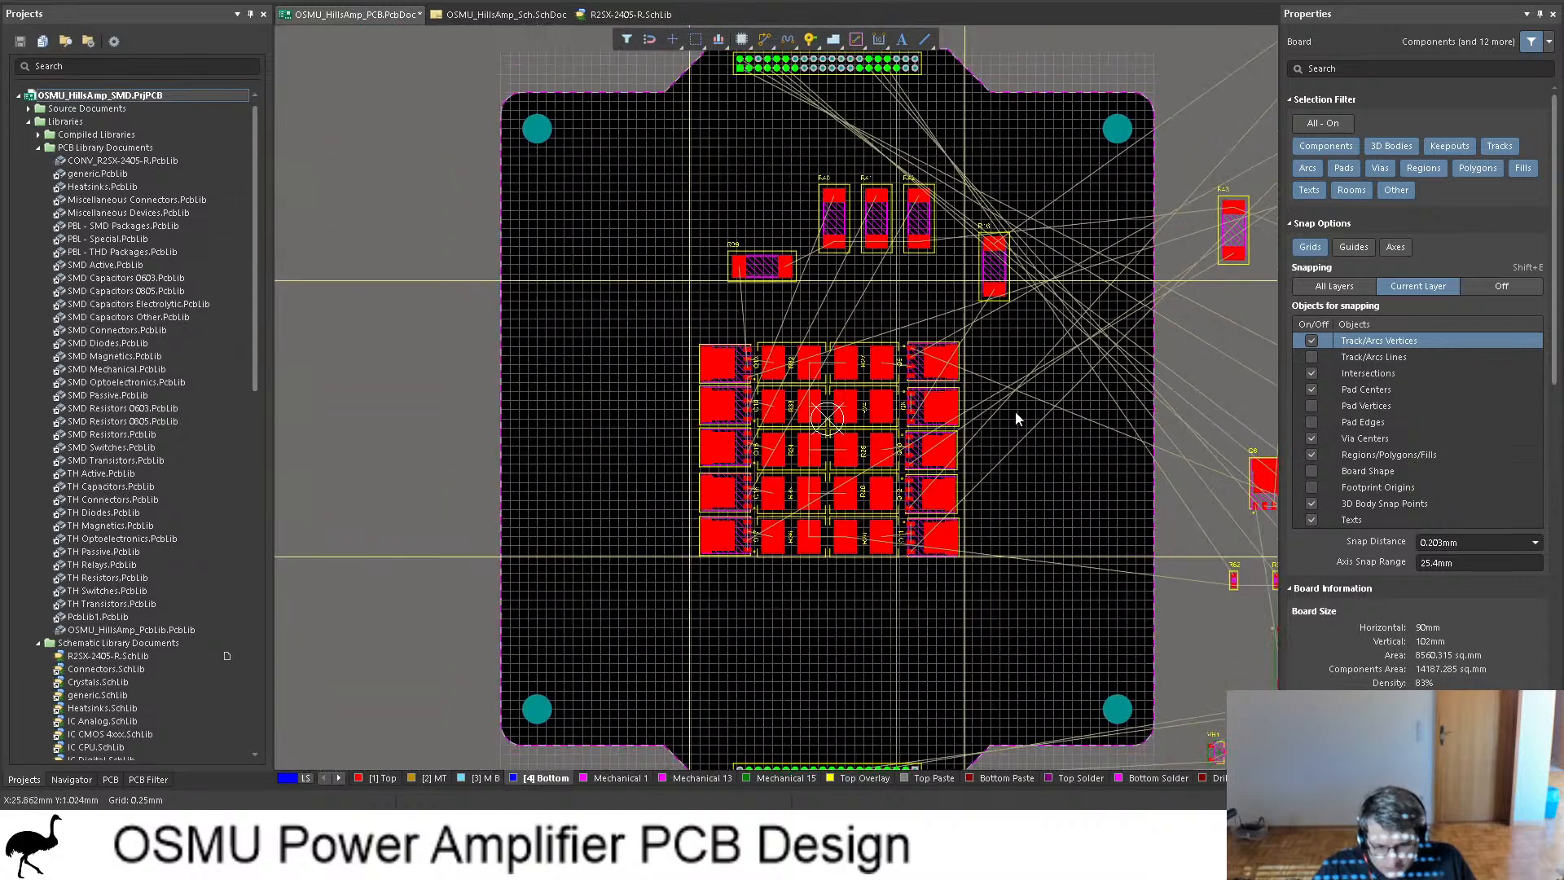
pyautogui.keyDown('shift'); pyautogui.hscroll(6, 1059, 419); pyautogui.keyUp('shift')
pyautogui.keyDown('shift'); pyautogui.hscroll(1, 1073, 429); pyautogui.keyUp('shift')
pyautogui.keyDown('ctrl'); pyautogui.scroll(3, 1074, 429); pyautogui.keyUp('ctrl')
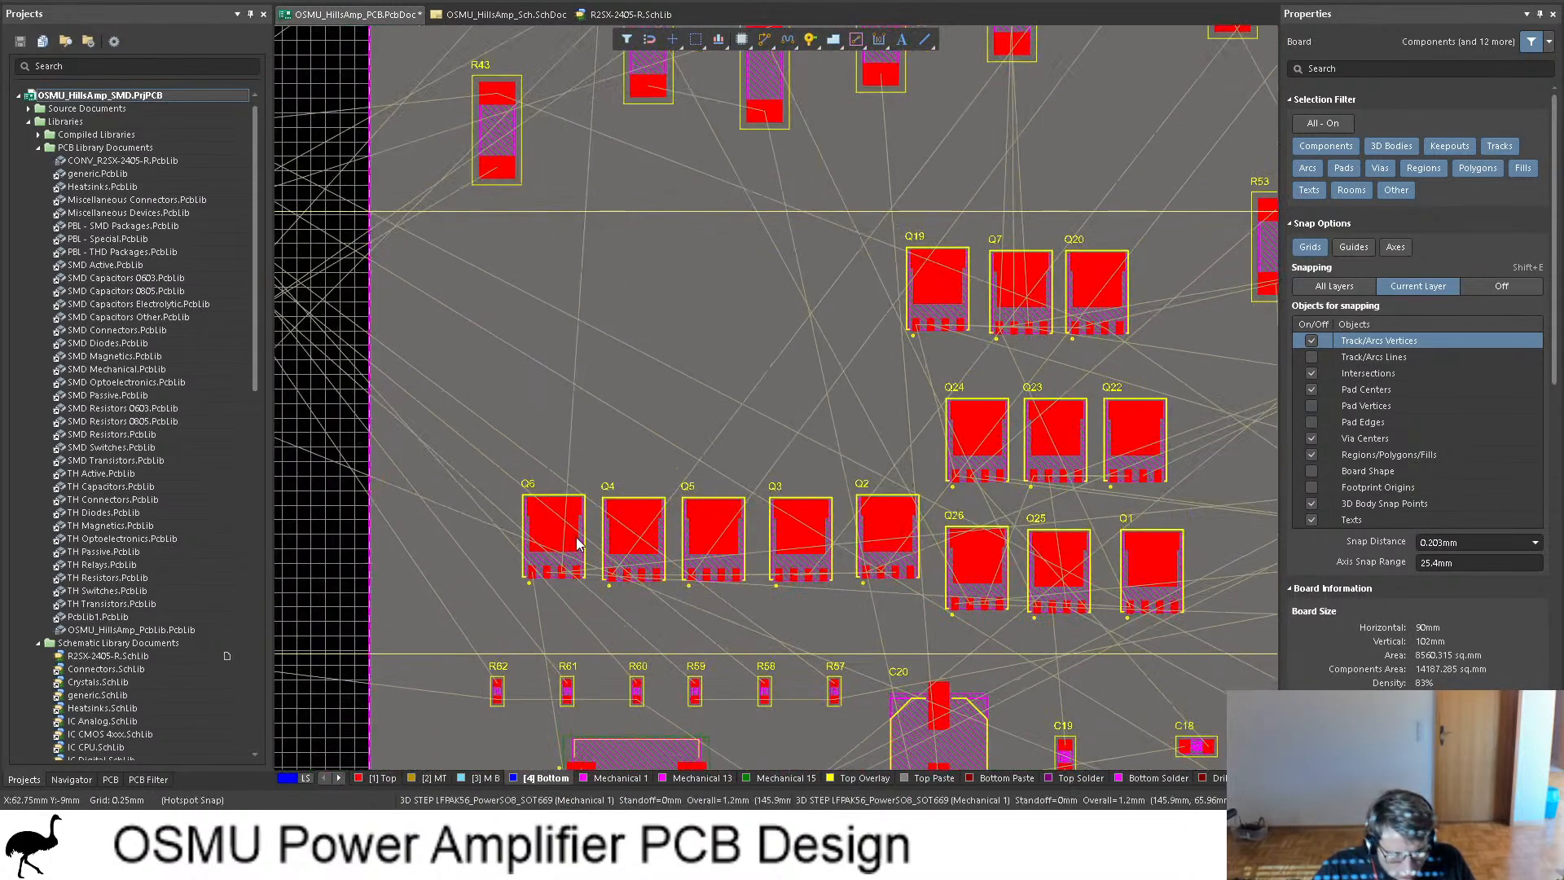
pyautogui.moveTo(534, 570); pyautogui.dragTo(666, 295)
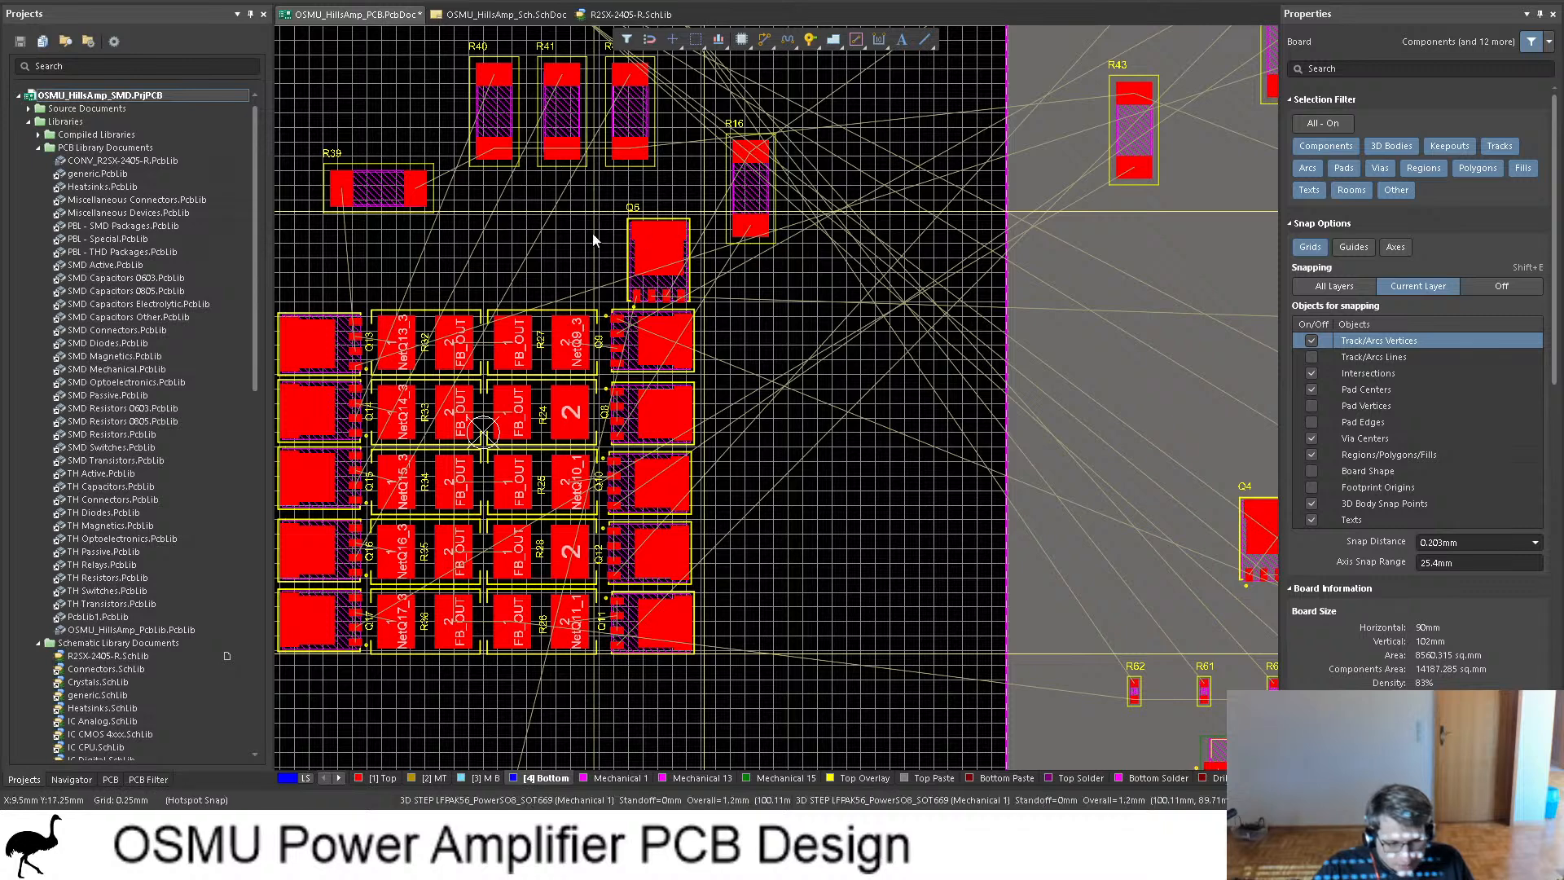
# Step: Place driver transistor Q20 directly above Q13 and move R39 up, clear of it
pyautogui.keyDown('ctrl'); pyautogui.scroll(-1, 1017, 342); pyautogui.keyUp('ctrl')
pyautogui.keyDown('shift'); pyautogui.hscroll(4, 1160, 407); pyautogui.keyUp('shift')
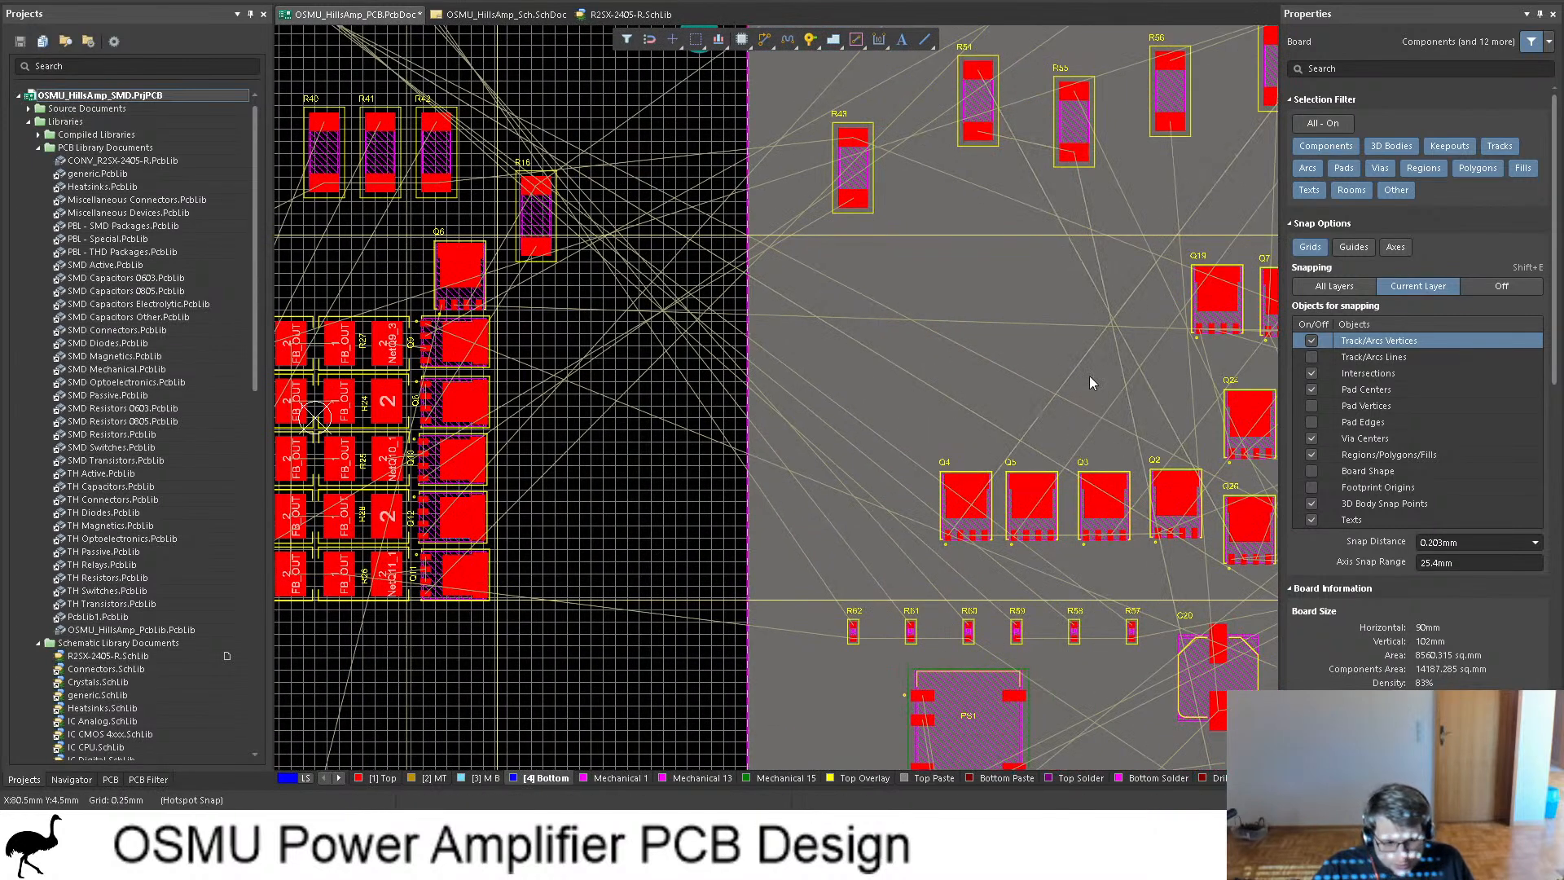
pyautogui.keyDown('shift'); pyautogui.hscroll(4, 1088, 374); pyautogui.keyUp('shift')
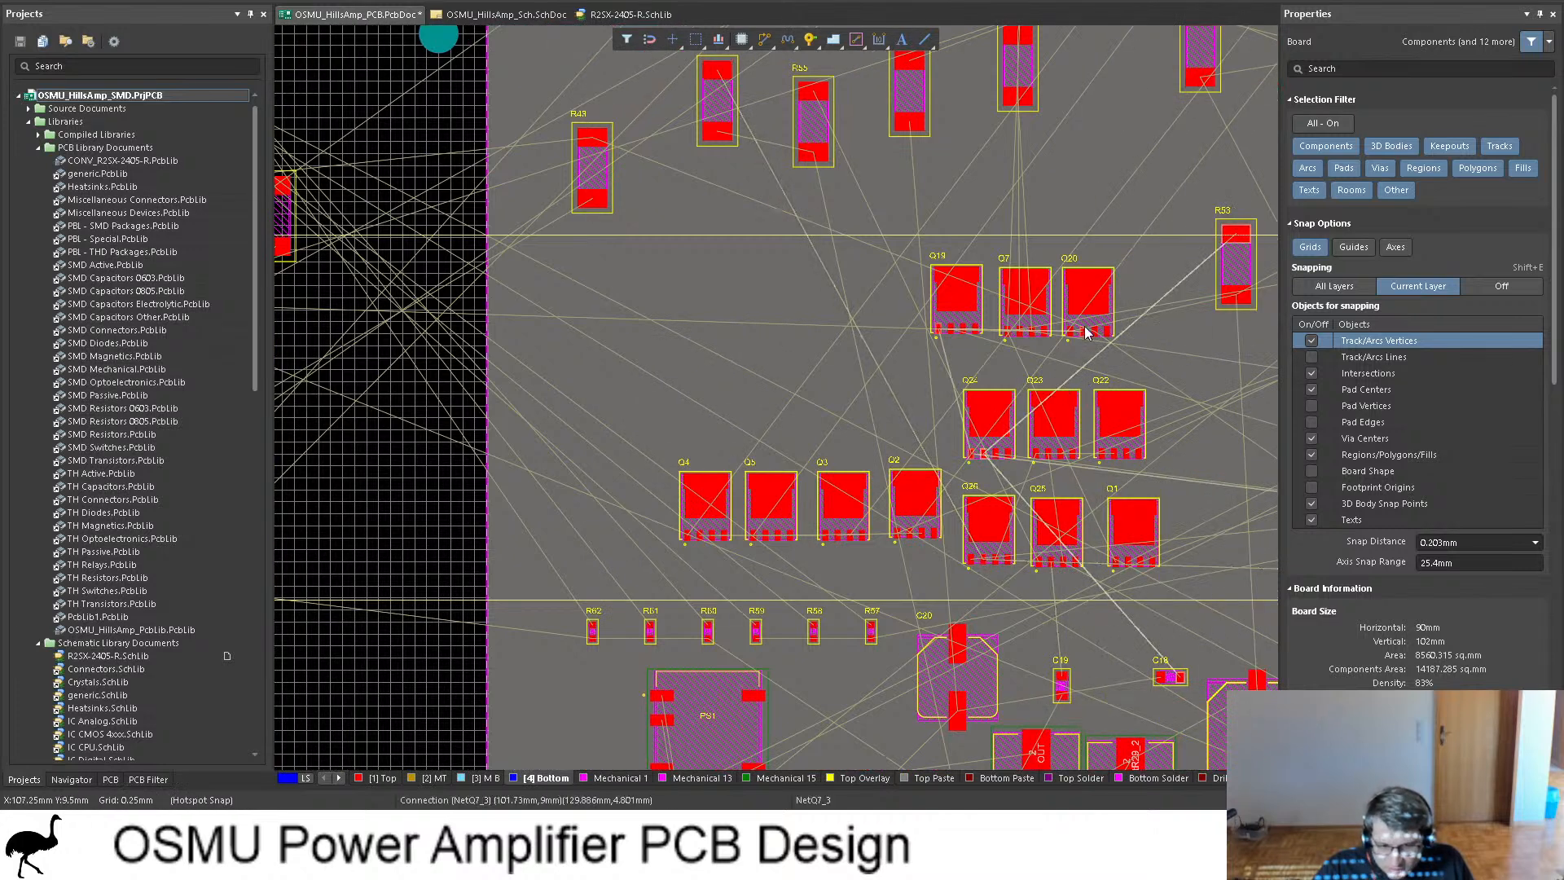
pyautogui.moveTo(1094, 322); pyautogui.dragTo(599, 298)
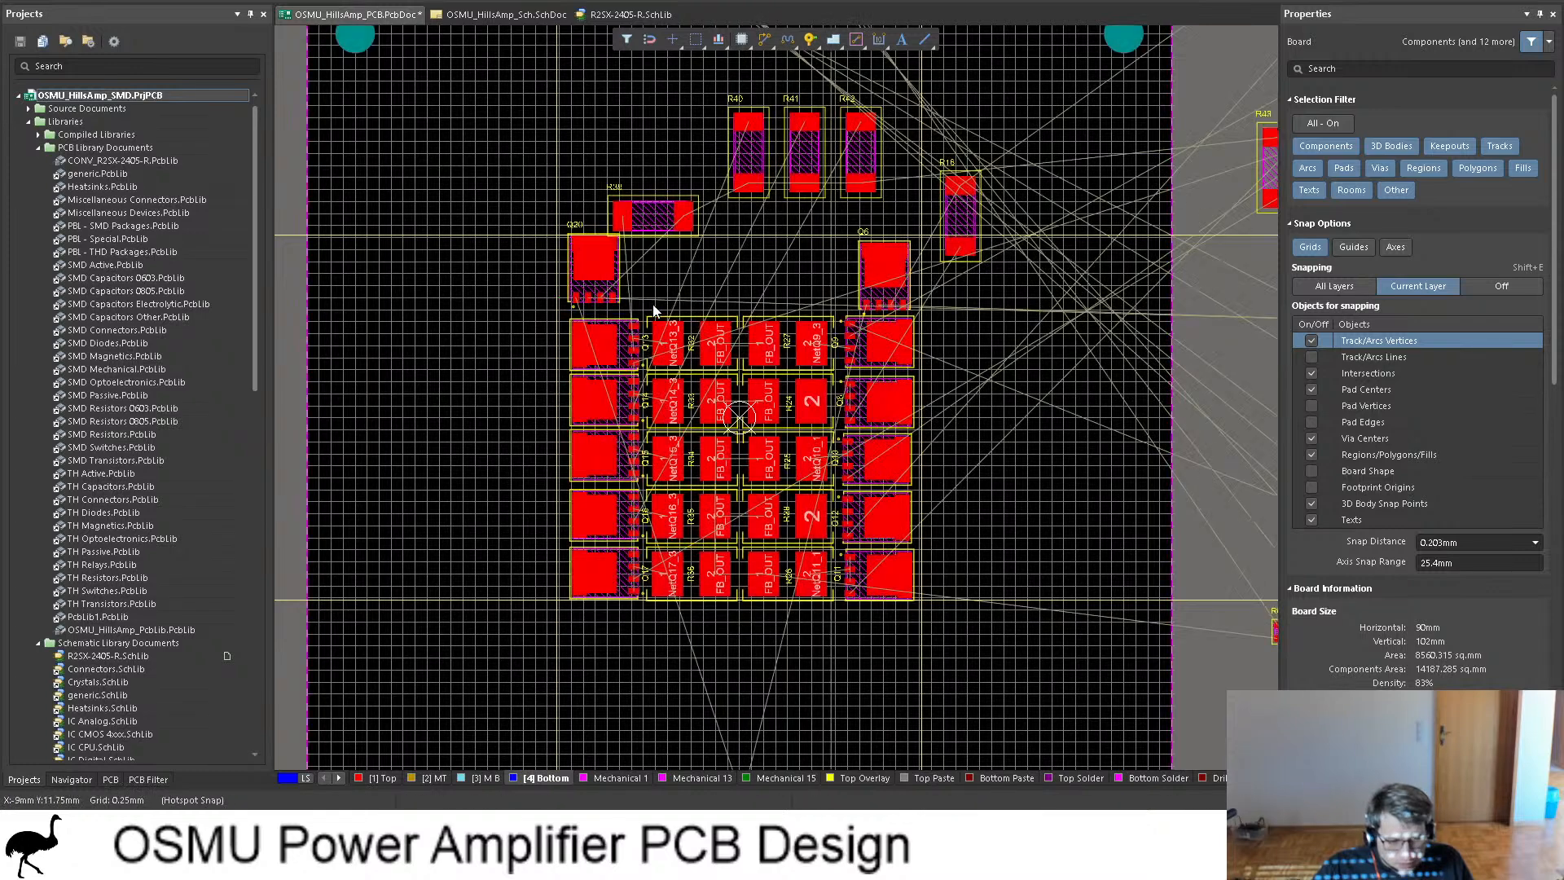
pyautogui.moveTo(651, 209); pyautogui.dragTo(646, 130)
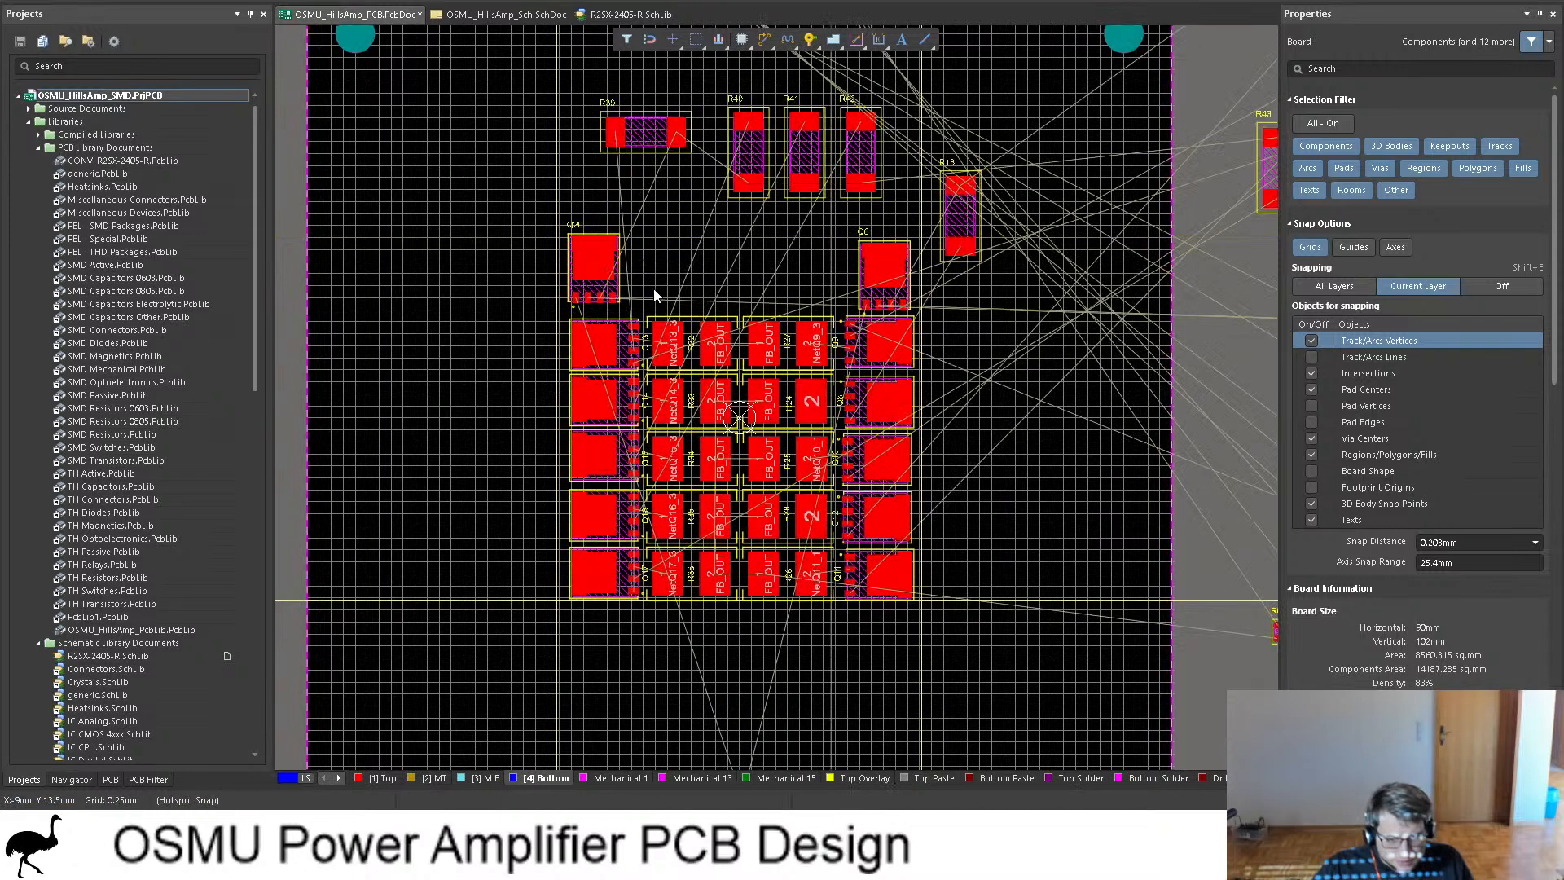
# Step: Look over the unplaced components beside the board and check output resistors R29 and R30 in the schematic
pyautogui.keyDown('ctrl'); pyautogui.scroll(-5, 701, 316); pyautogui.keyUp('ctrl')
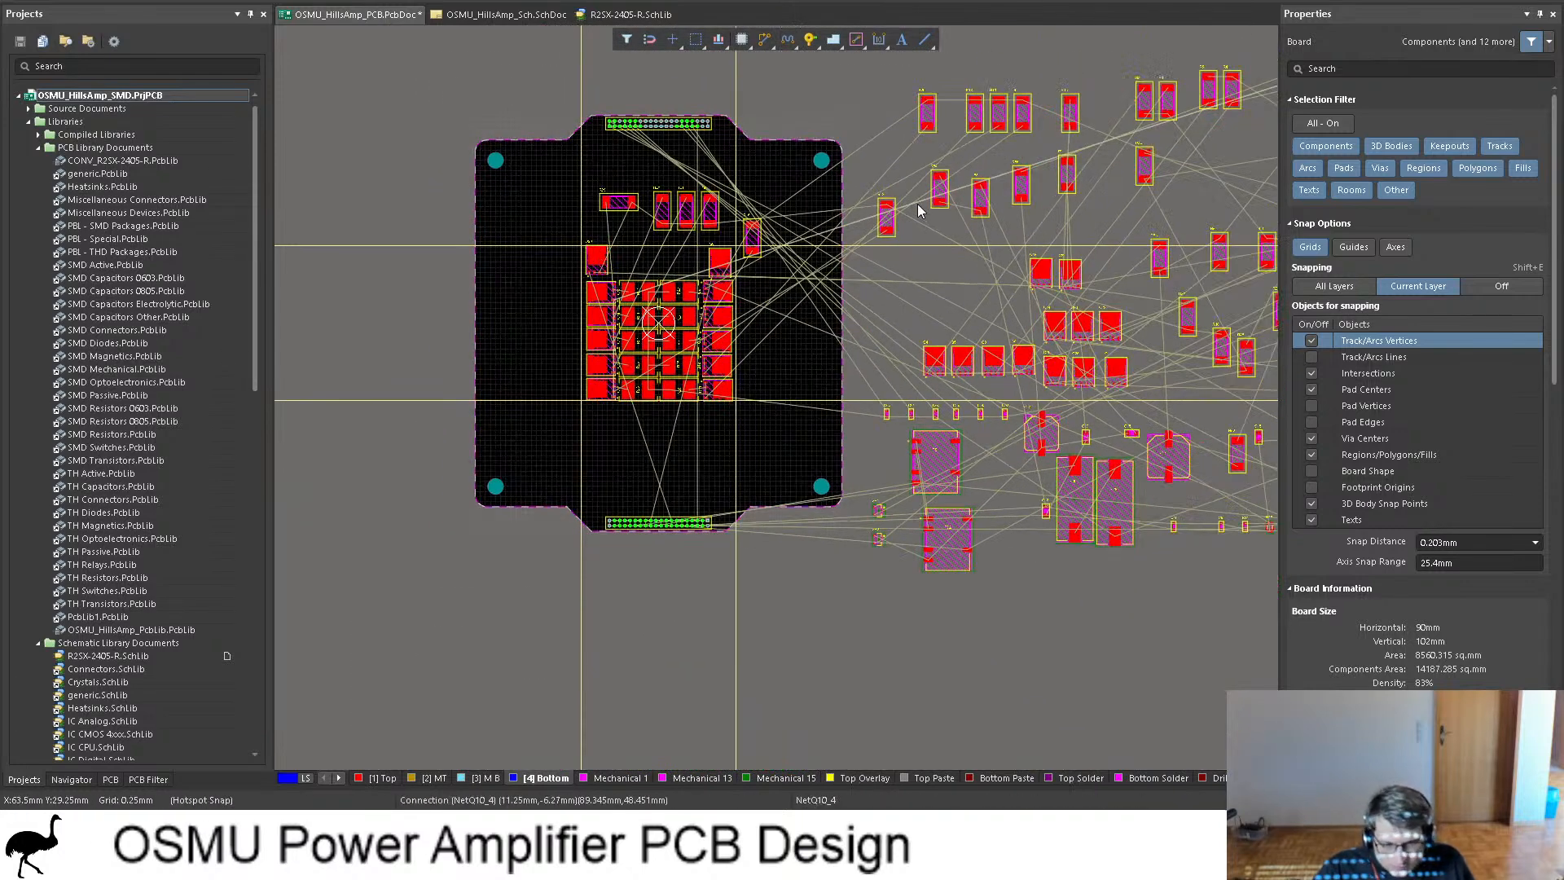
pyautogui.keyDown('shift'); pyautogui.scroll(-3, 921, 212); pyautogui.keyUp('shift')
pyautogui.scroll(2, 1007, 253)
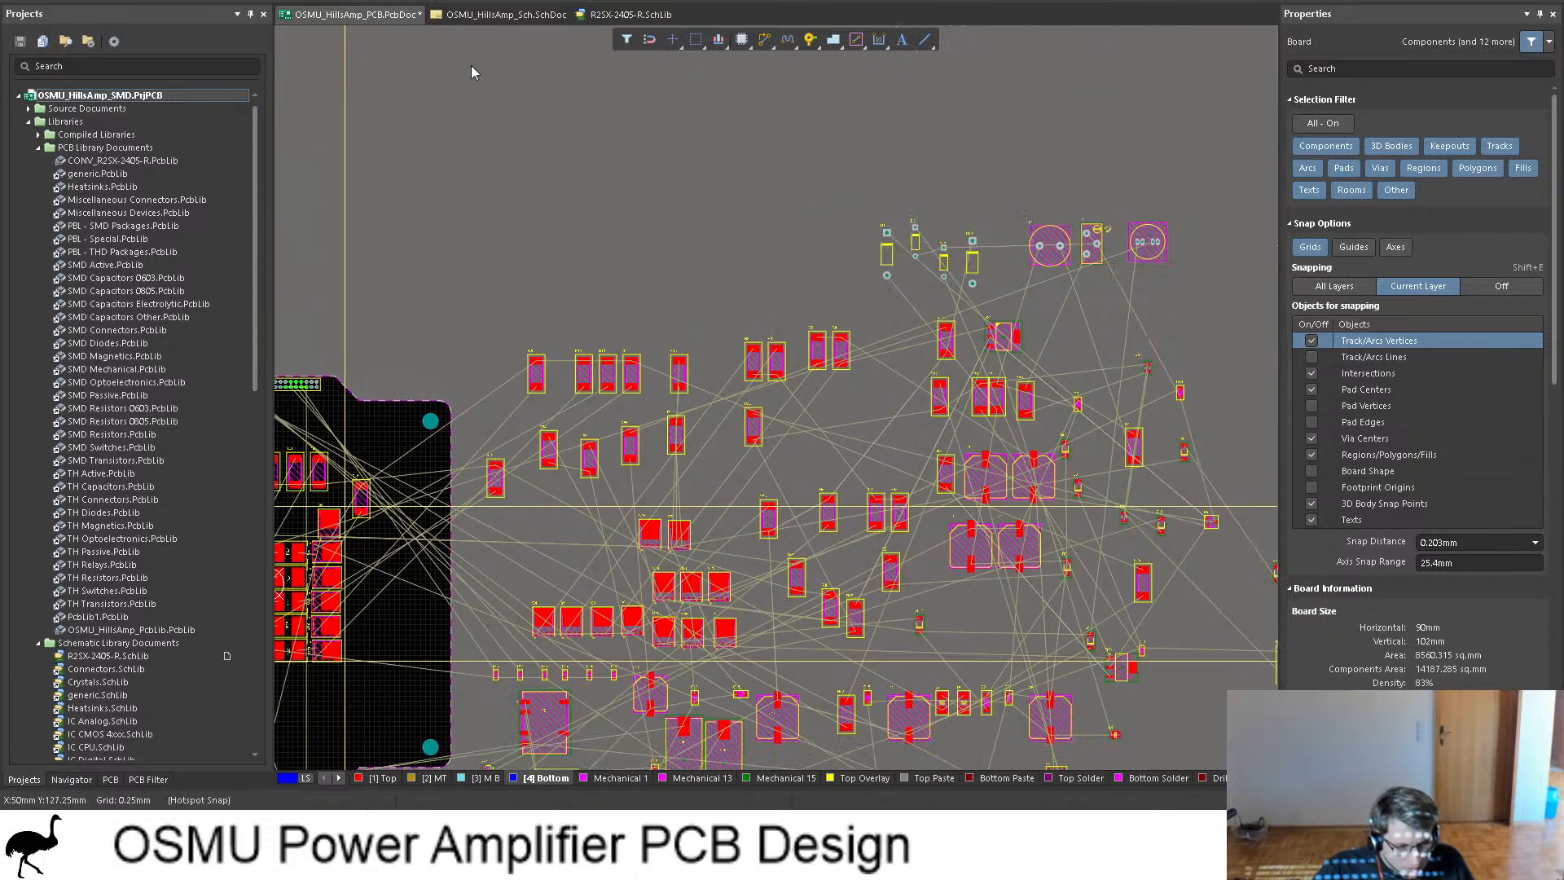
pyautogui.click(483, 15)
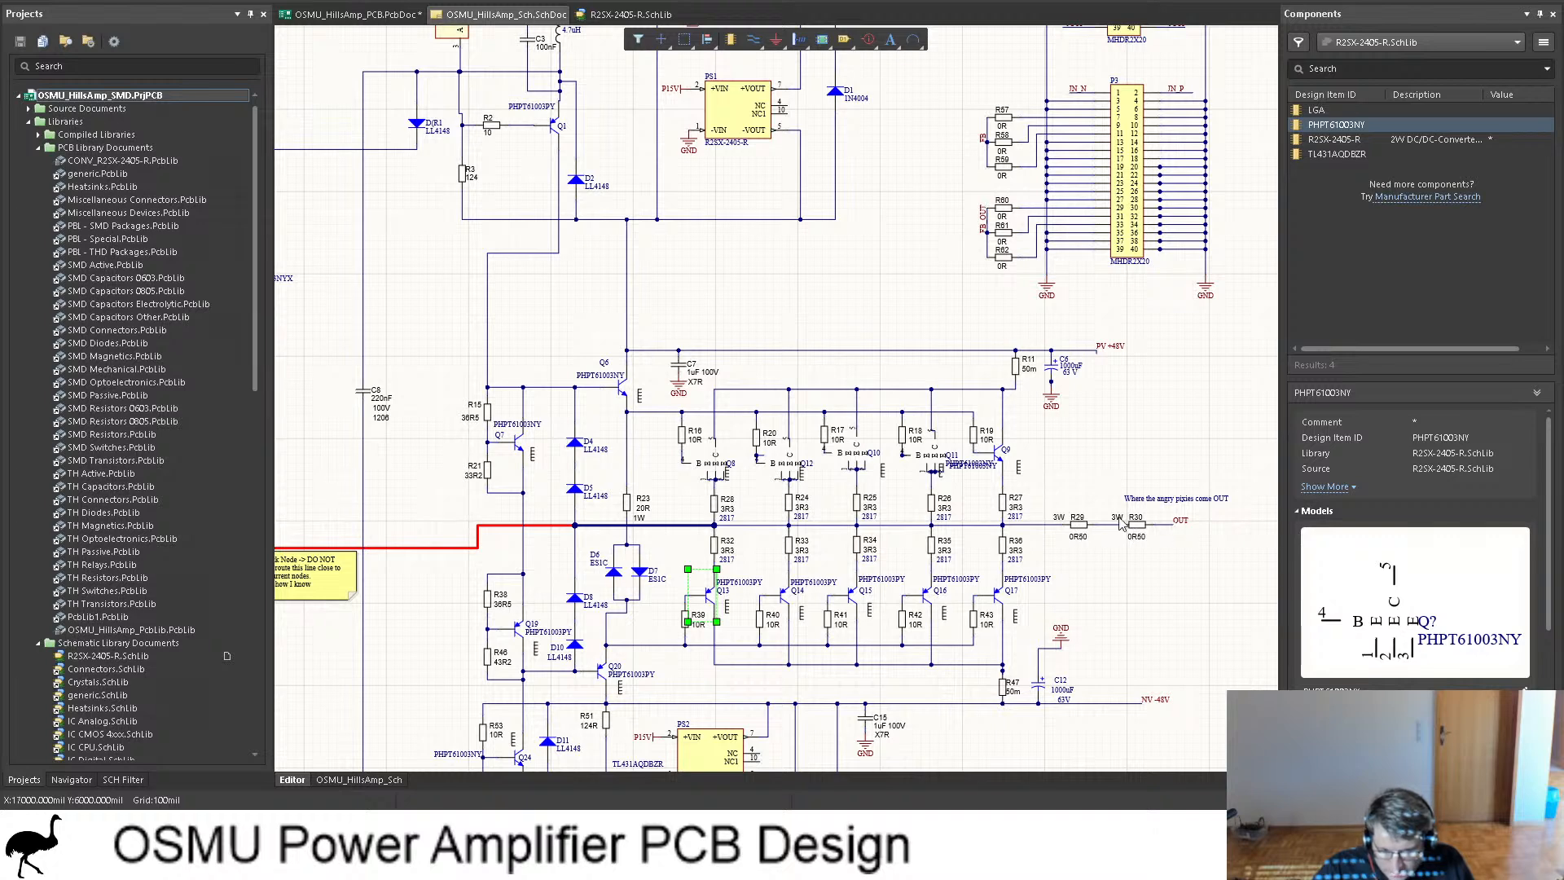
pyautogui.click(346, 12)
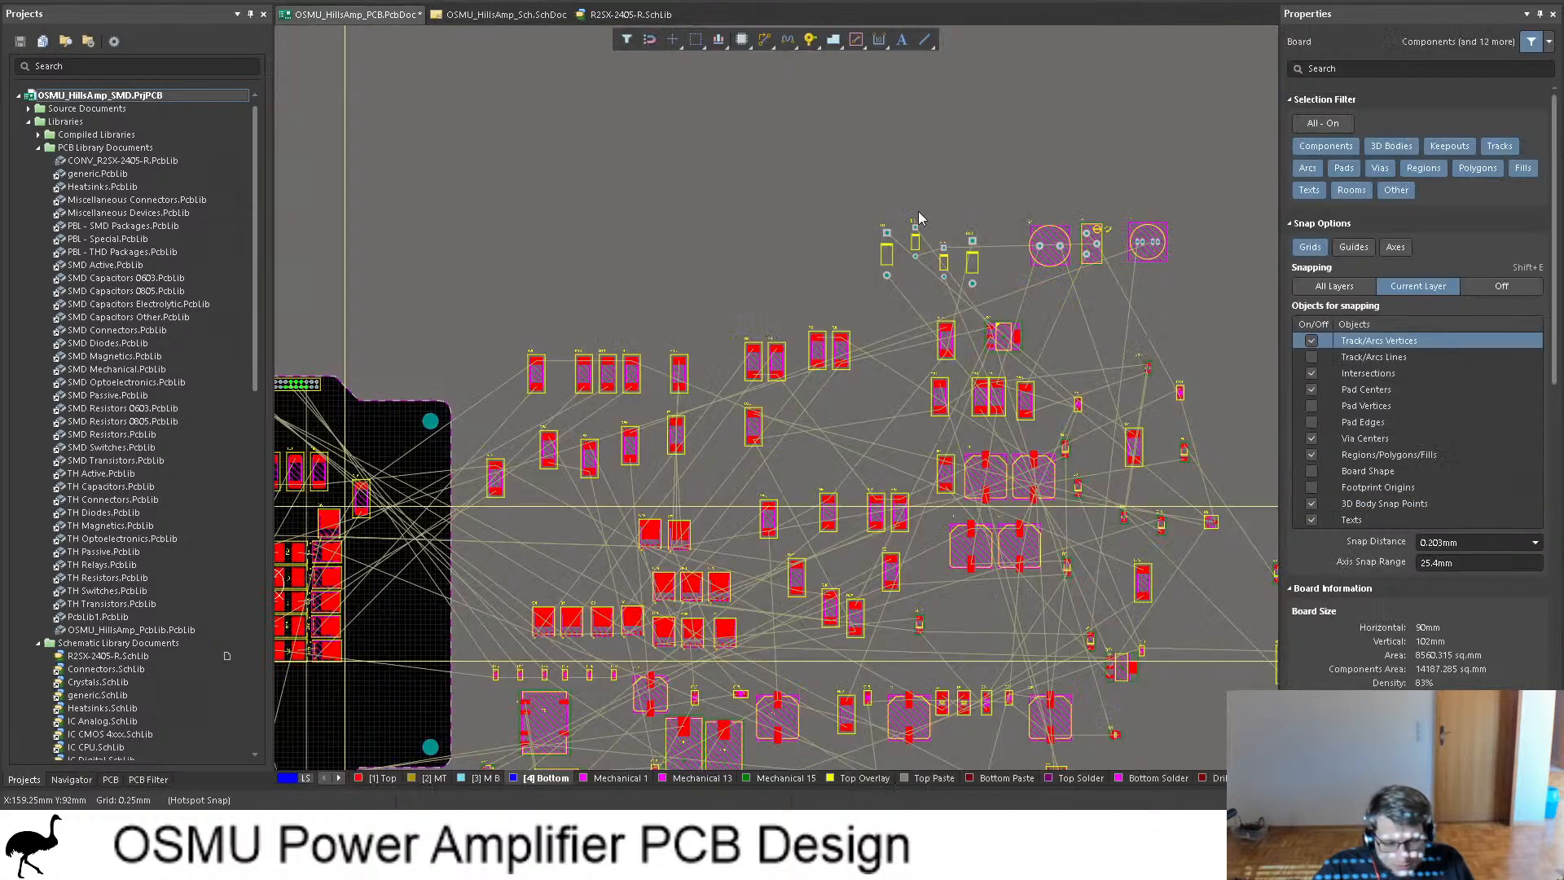
# Step: Look over the unplaced resistors, capacitors, transistors and converters beside the board for the remaining output-stage parts
pyautogui.keyDown('ctrl'); pyautogui.scroll(5, 765, 364); pyautogui.keyUp('ctrl')
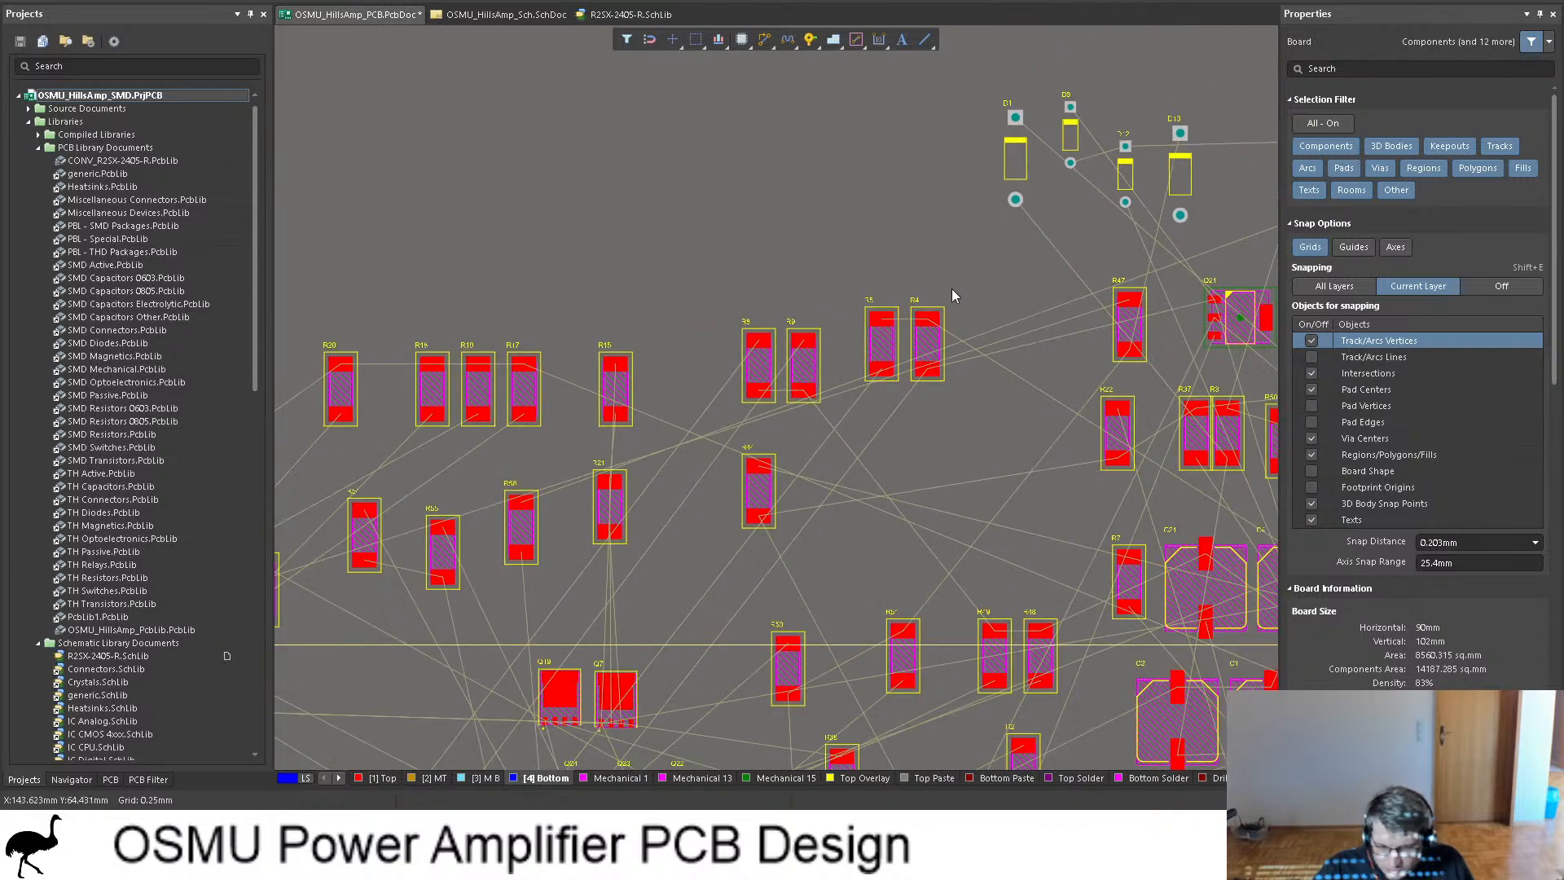
pyautogui.keyDown('shift'); pyautogui.hscroll(3, 1056, 350); pyautogui.keyUp('shift')
pyautogui.scroll(-3, 1049, 340)
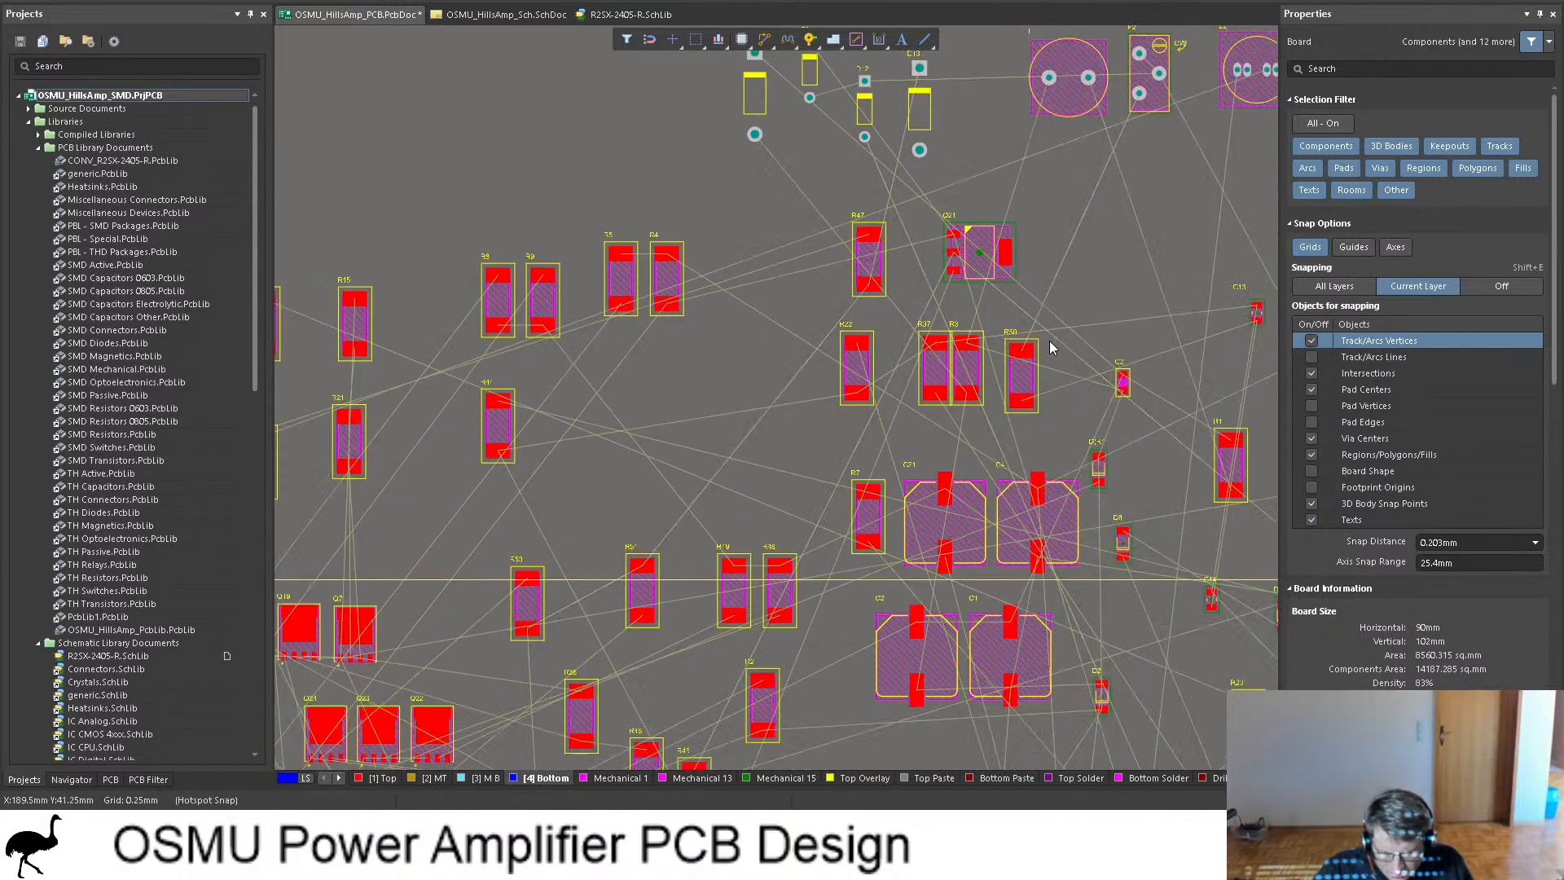
pyautogui.keyDown('shift'); pyautogui.hscroll(4, 1034, 370); pyautogui.keyUp('shift')
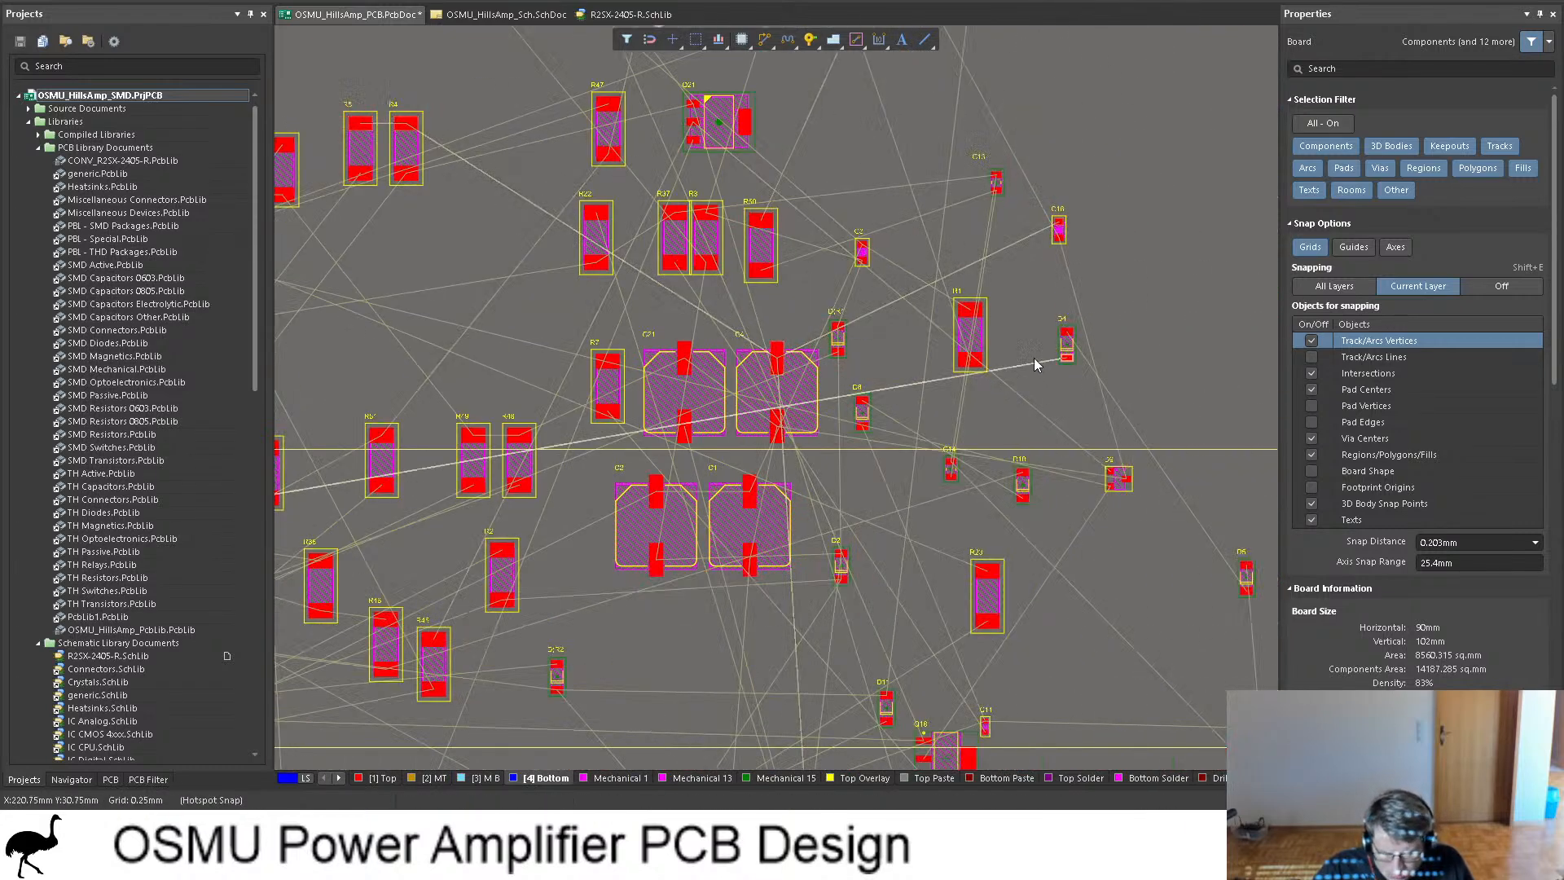
pyautogui.scroll(-7, 1036, 362)
pyautogui.keyDown('shift'); pyautogui.hscroll(4, 1037, 358); pyautogui.keyUp('shift')
pyautogui.keyDown('shift'); pyautogui.hscroll(5, 1026, 321); pyautogui.keyUp('shift')
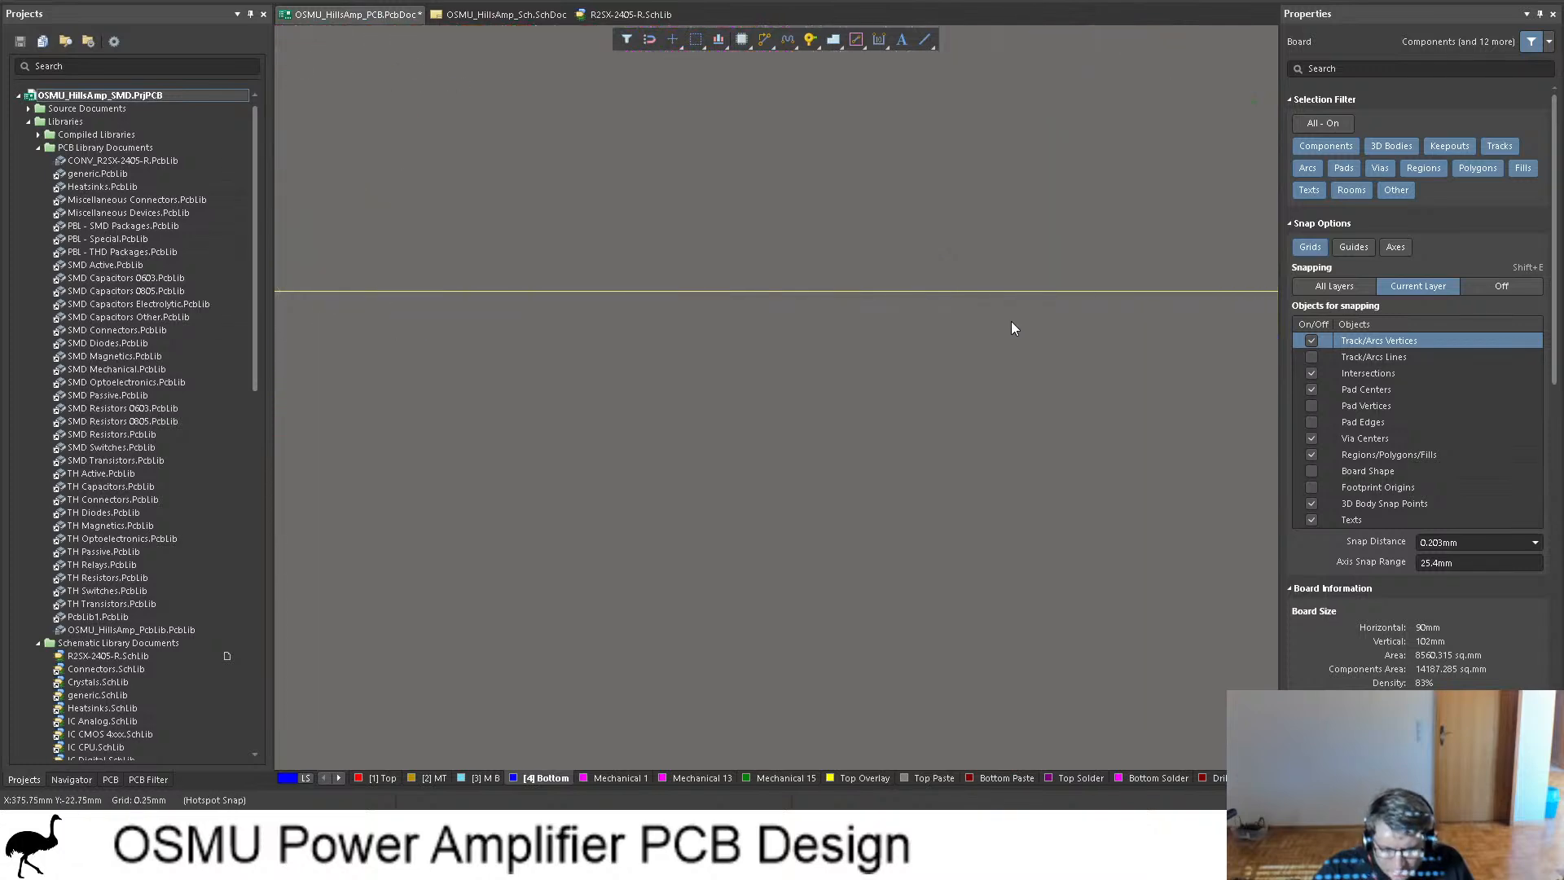
pyautogui.keyDown('shift'); pyautogui.hscroll(-8, 999, 321); pyautogui.keyUp('shift')
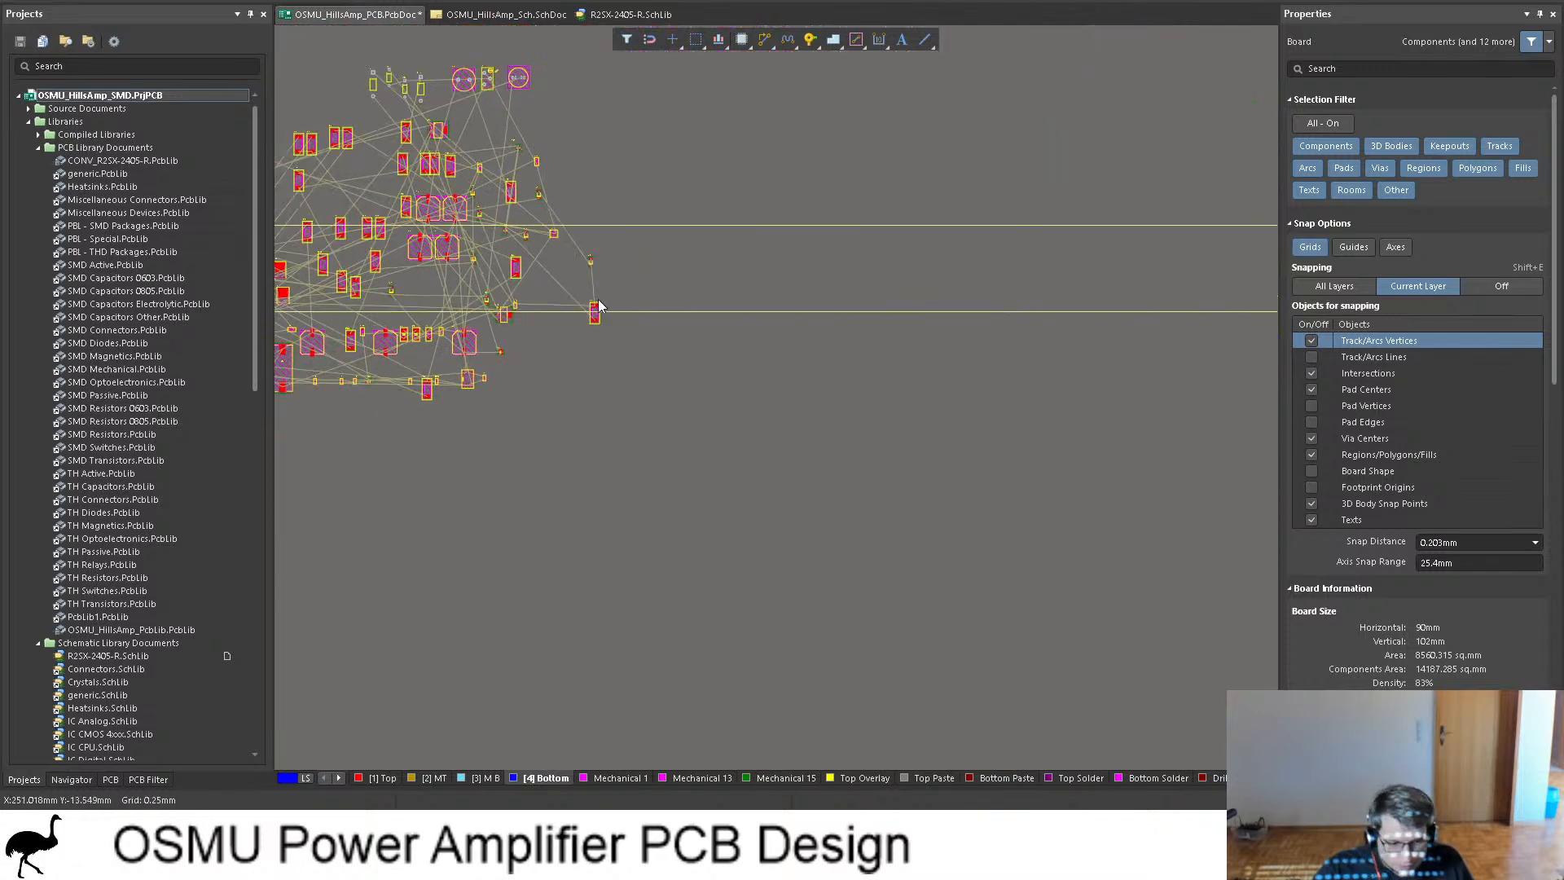
pyautogui.keyDown('ctrl'); pyautogui.scroll(3, 569, 324); pyautogui.keyUp('ctrl')
pyautogui.keyDown('ctrl'); pyautogui.scroll(2, 574, 315); pyautogui.keyUp('ctrl')
pyautogui.keyDown('ctrl'); pyautogui.scroll(-4, 594, 305); pyautogui.keyUp('ctrl')
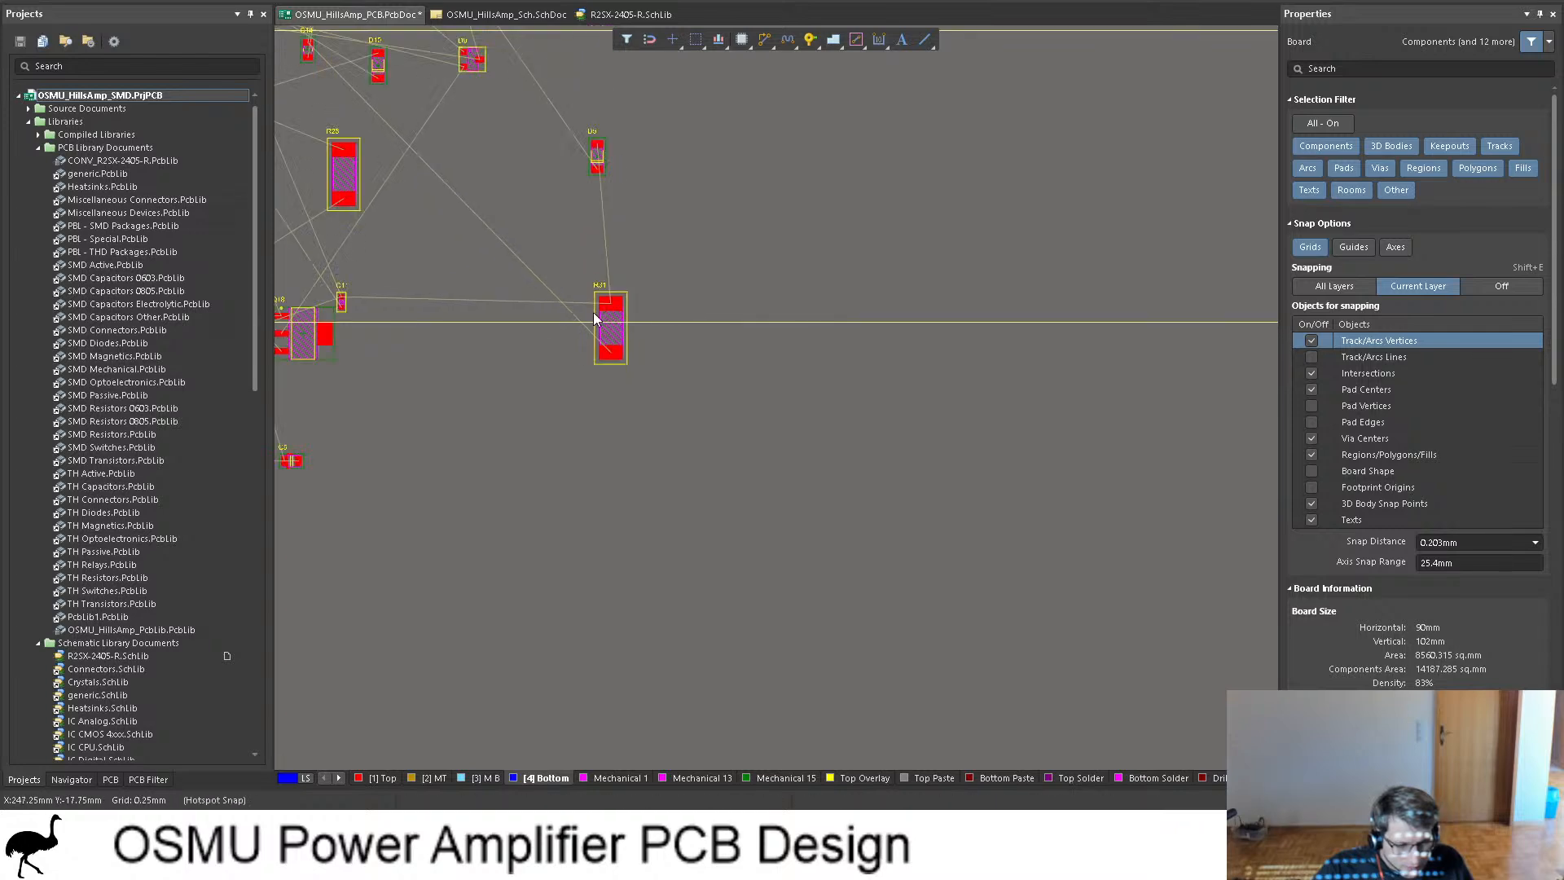
pyautogui.keyDown('shift'); pyautogui.hscroll(-4, 637, 320); pyautogui.keyUp('shift')
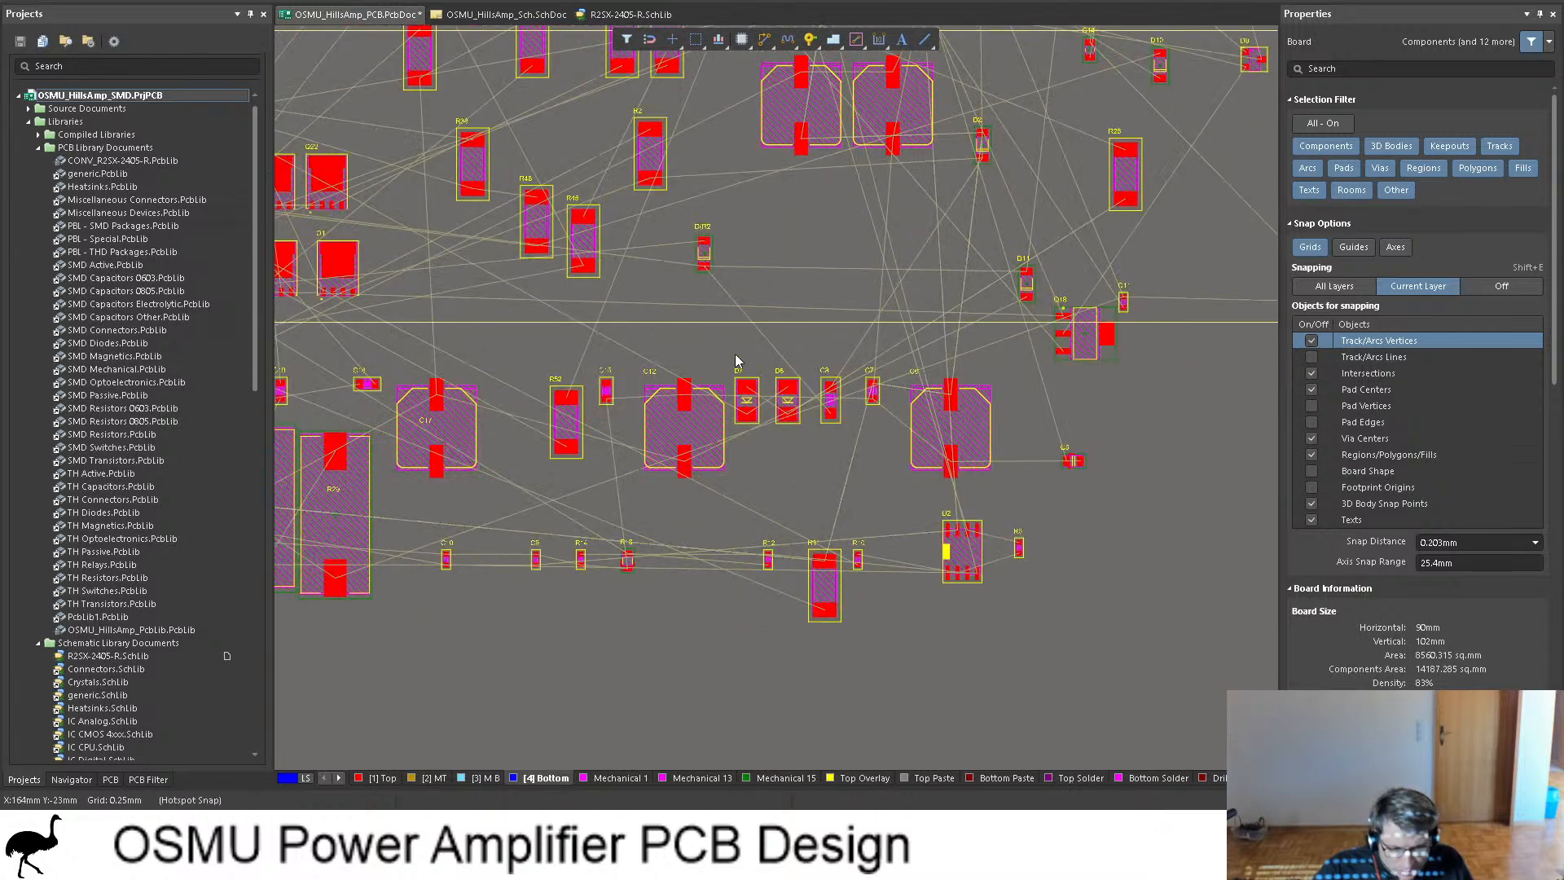
pyautogui.keyDown('shift'); pyautogui.hscroll(-9, 745, 391); pyautogui.keyUp('shift')
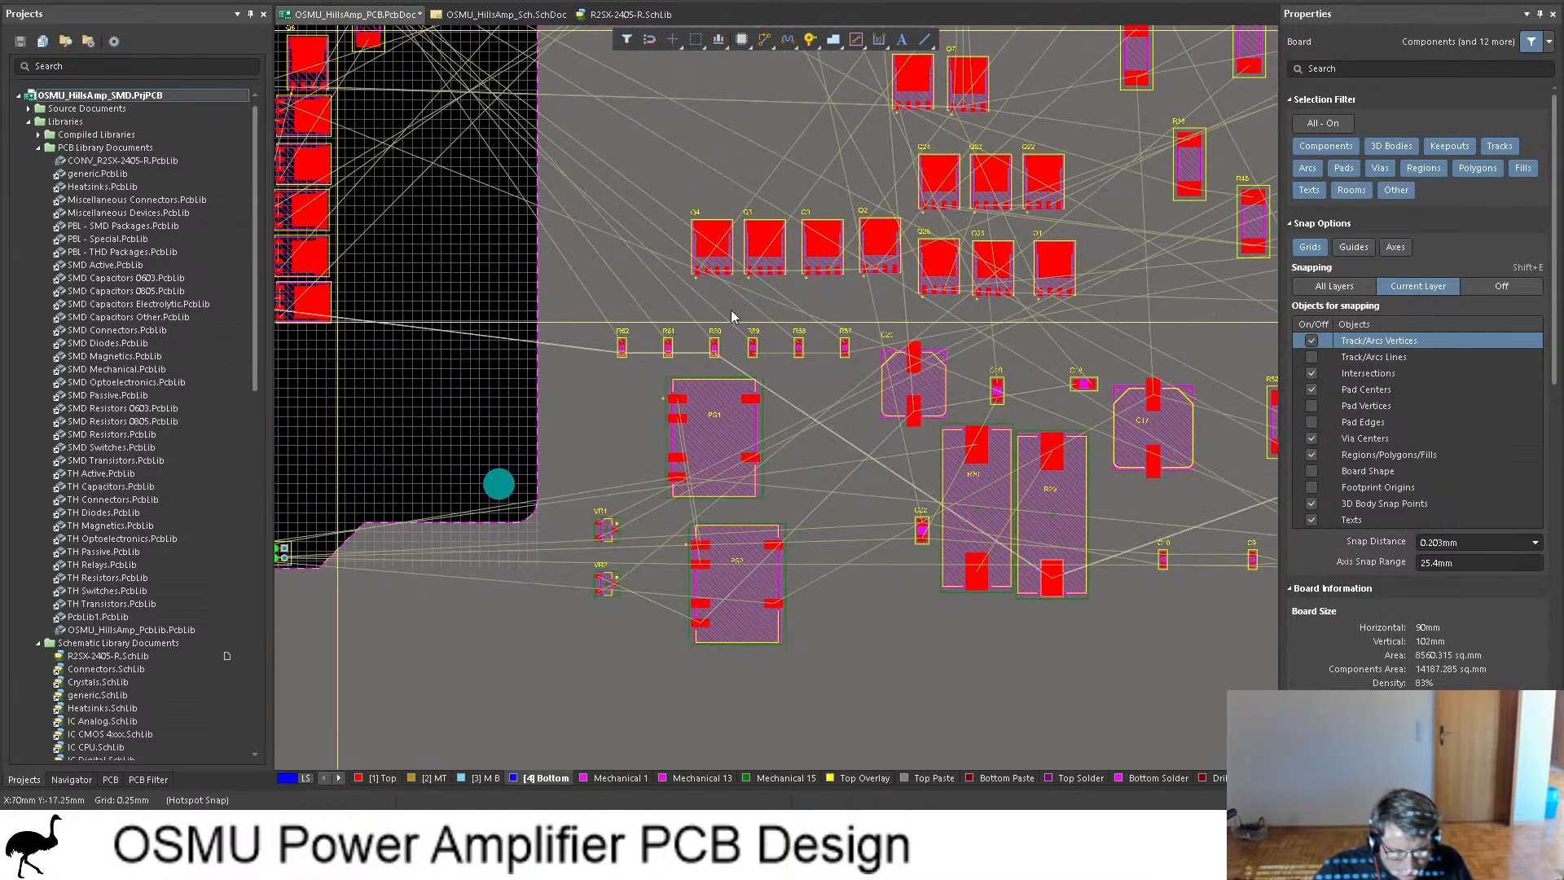
pyautogui.scroll(5, 827, 370)
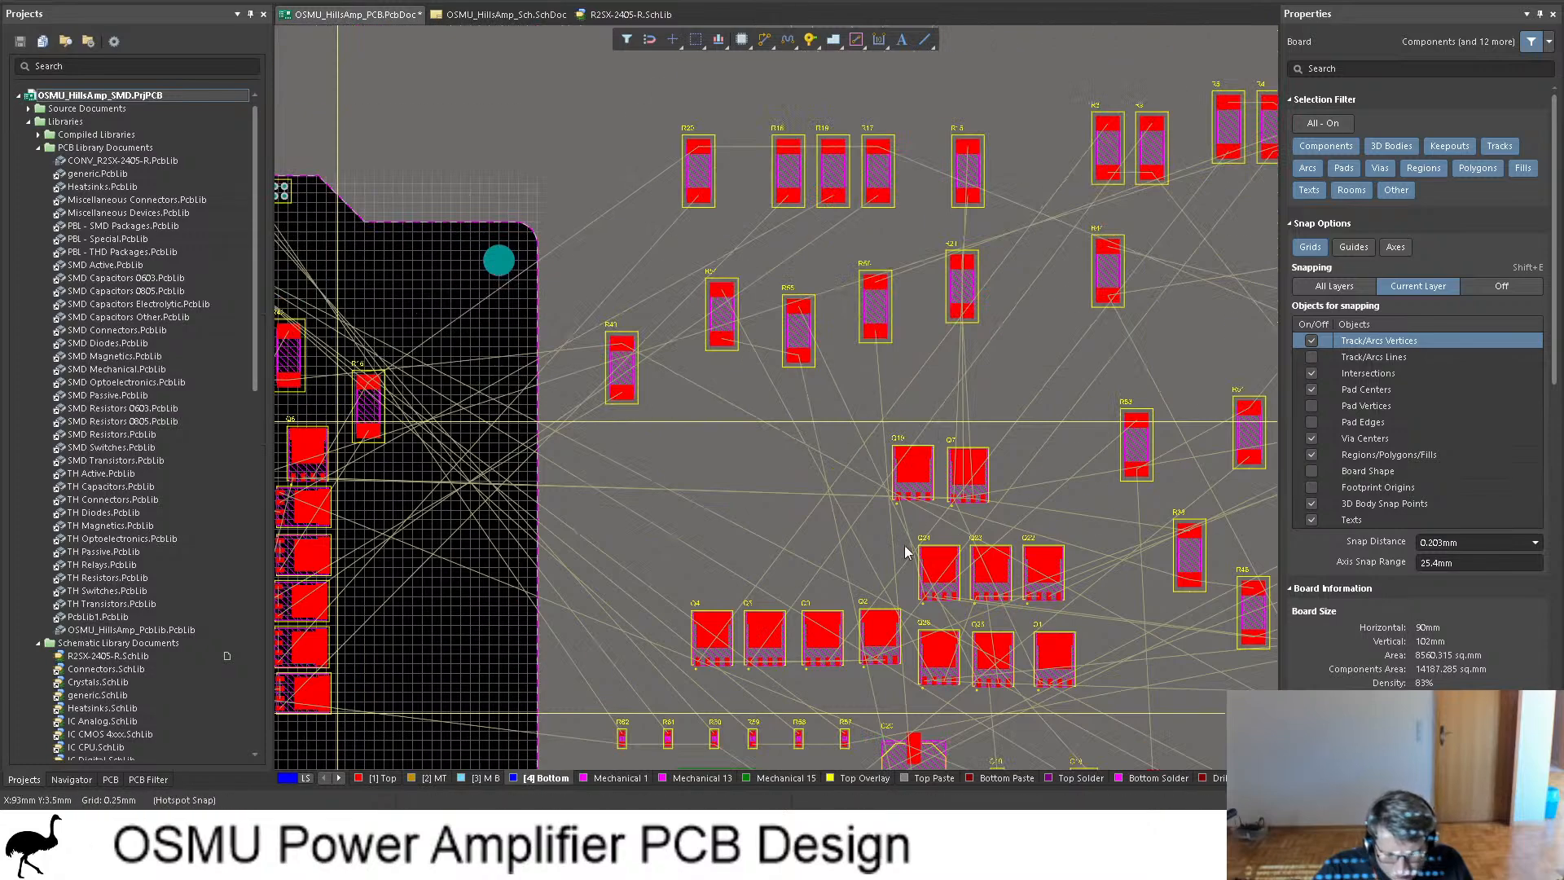
pyautogui.keyDown('ctrl'); pyautogui.scroll(2, 904, 545); pyautogui.keyUp('ctrl')
pyautogui.scroll(4, 849, 562)
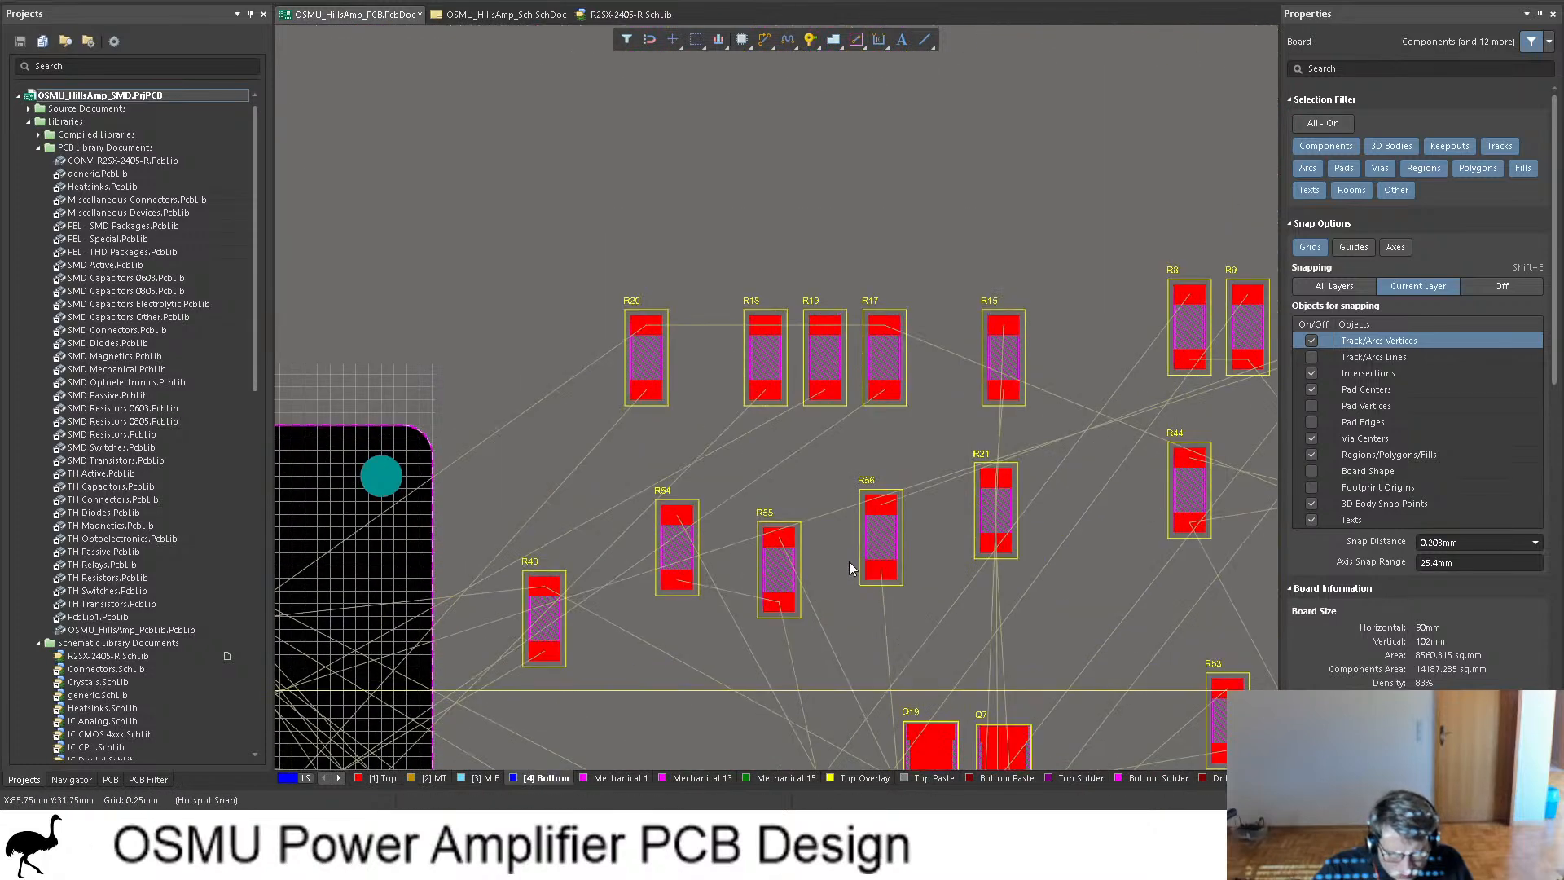
pyautogui.keyDown('shift'); pyautogui.hscroll(3, 847, 548); pyautogui.keyUp('shift')
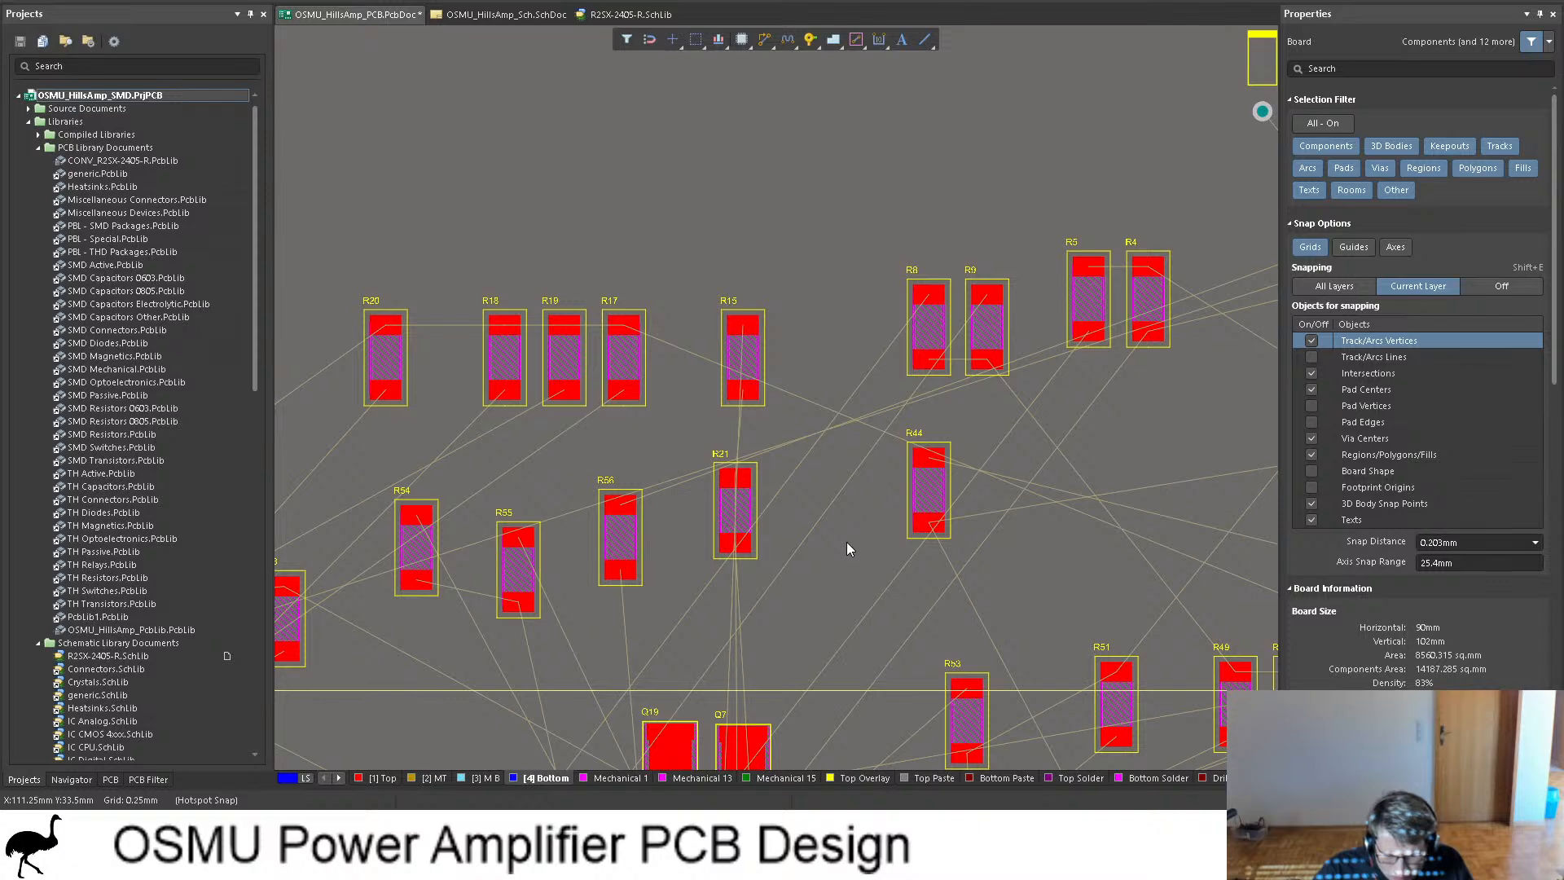
pyautogui.keyDown('shift'); pyautogui.hscroll(5, 847, 547); pyautogui.keyUp('shift')
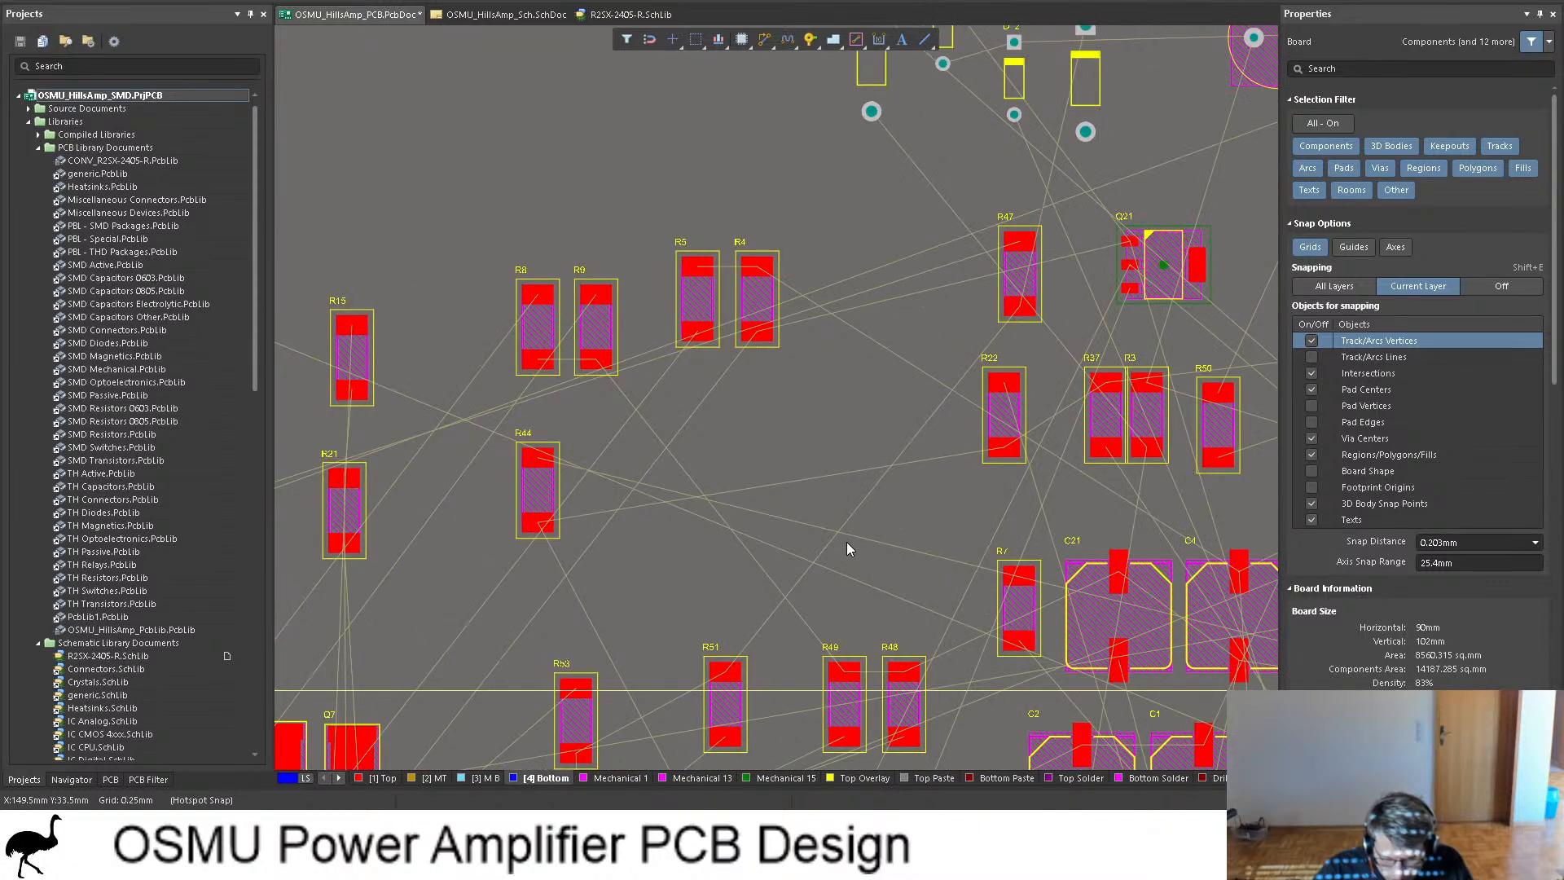
pyautogui.keyDown('shift'); pyautogui.hscroll(2, 847, 548); pyautogui.keyUp('shift')
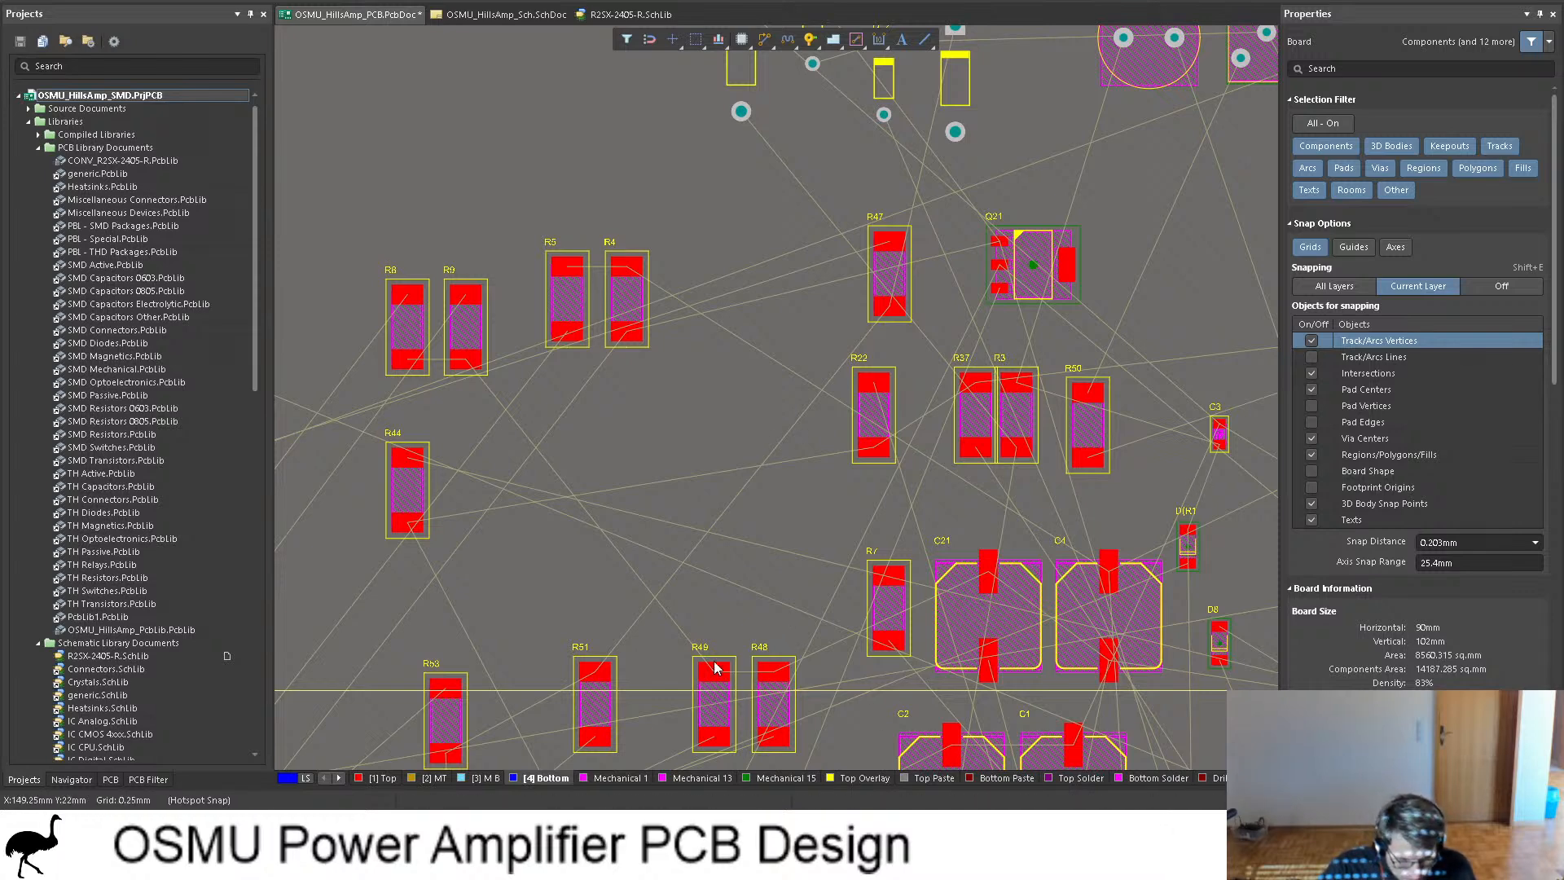
# Step: Check the output stage in the OSMU_HillsAmp_Sch schematic, then return to the PCB and examine the nets of the unplaced resistors
pyautogui.click(489, 16)
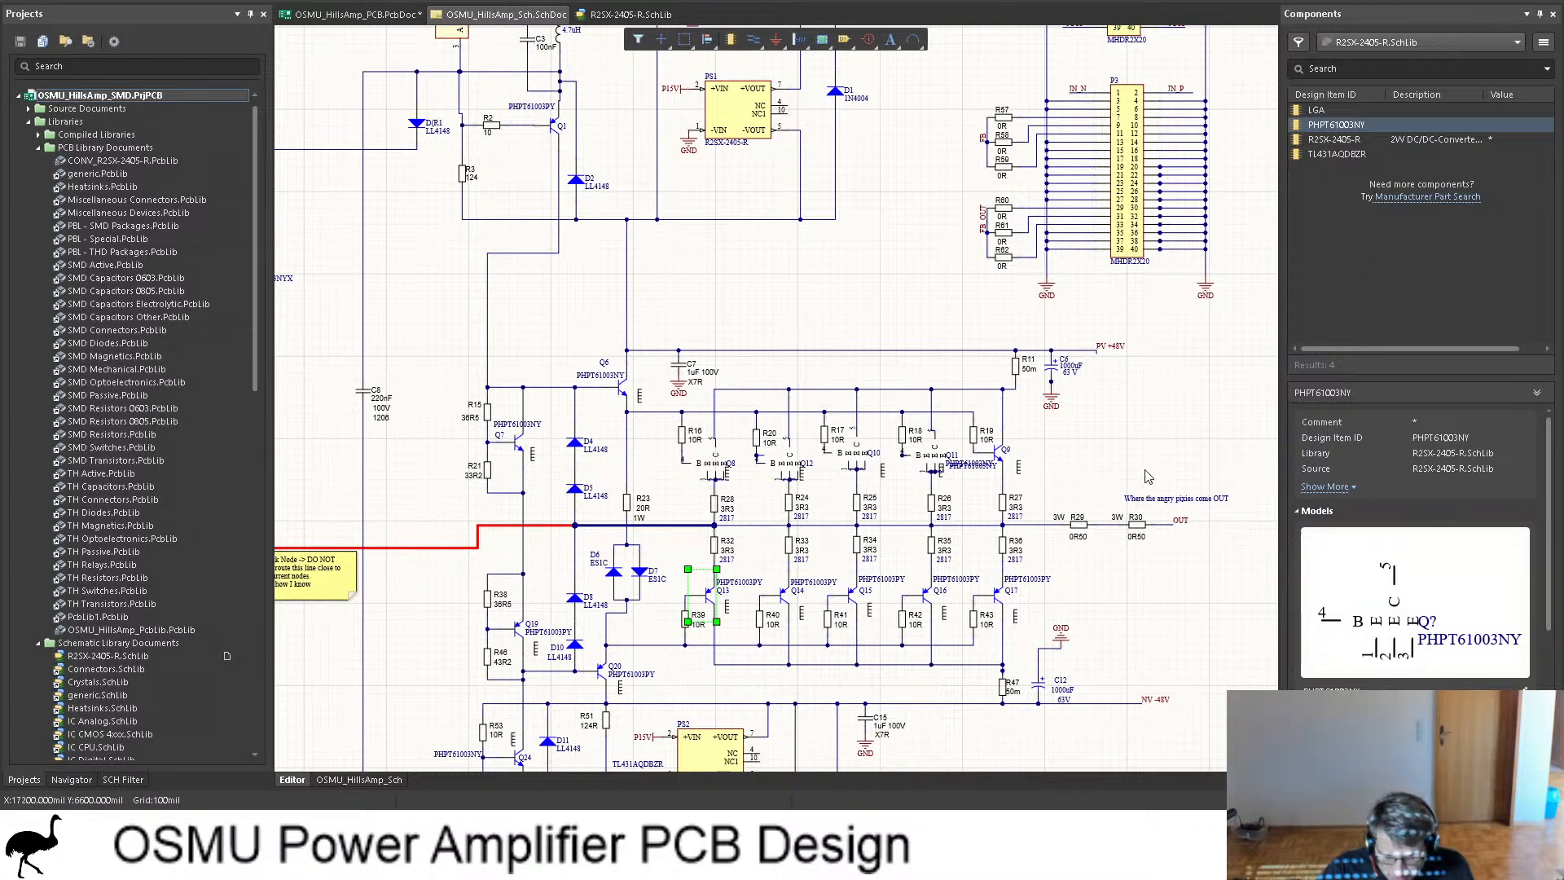
pyautogui.click(388, 13)
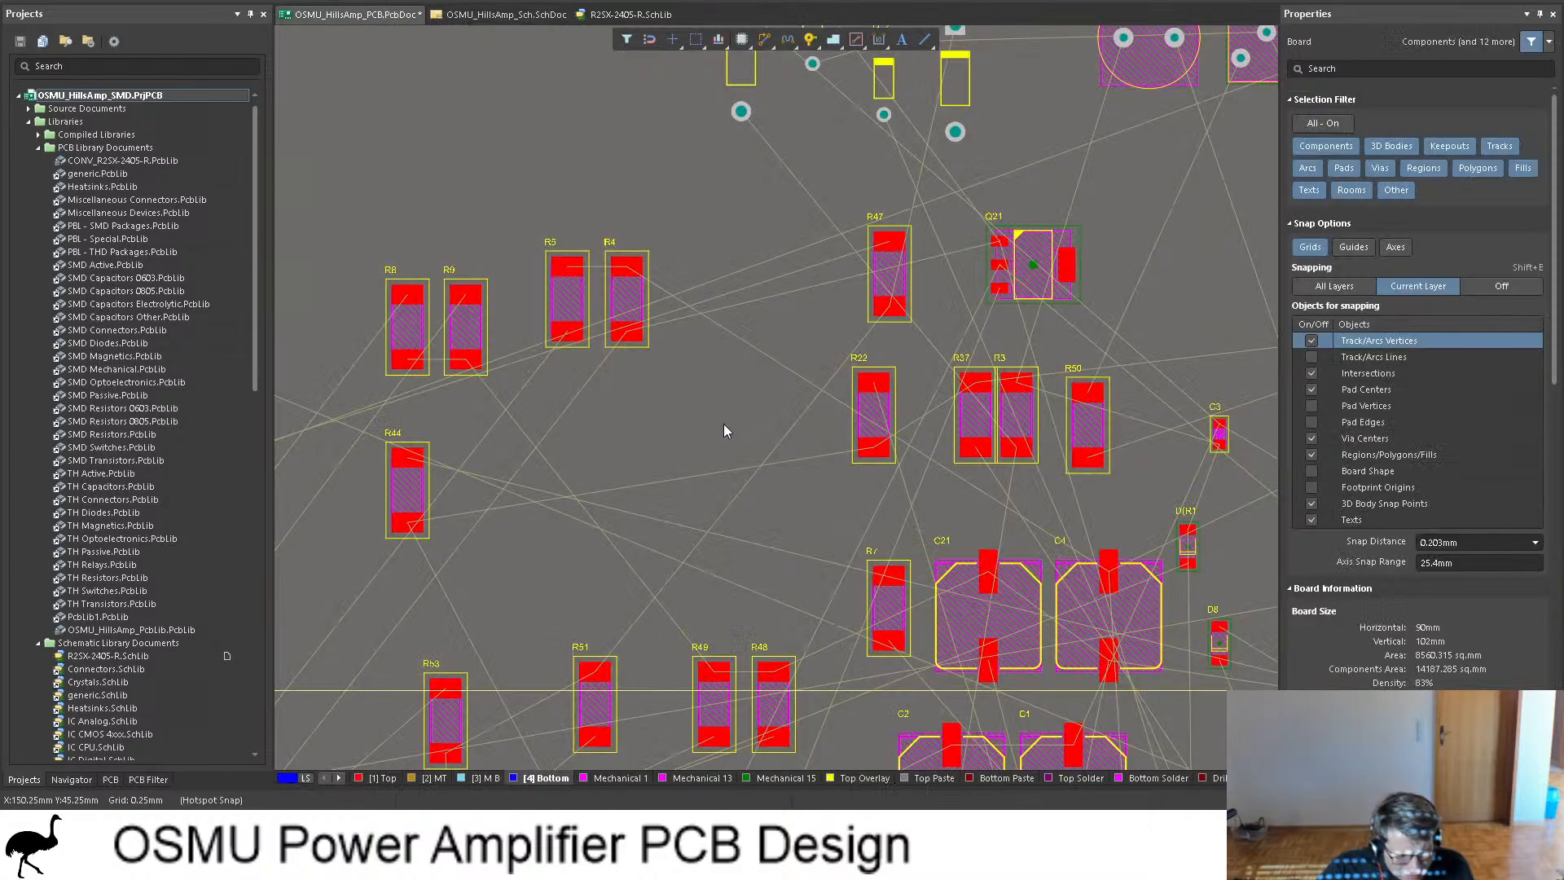
pyautogui.scroll(-4, 721, 404)
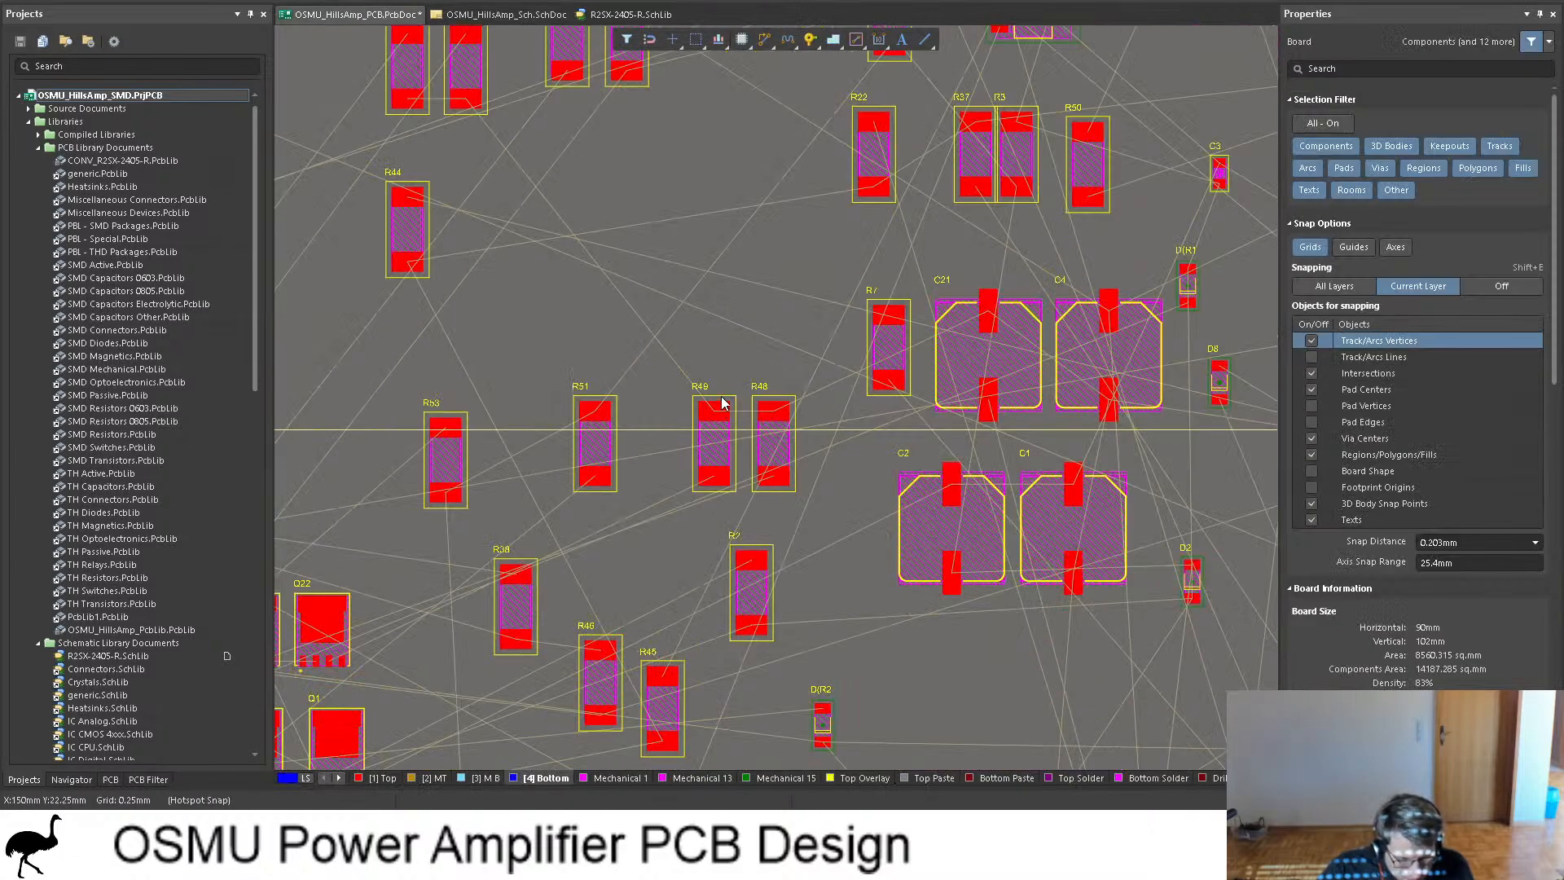
pyautogui.scroll(2, 726, 381)
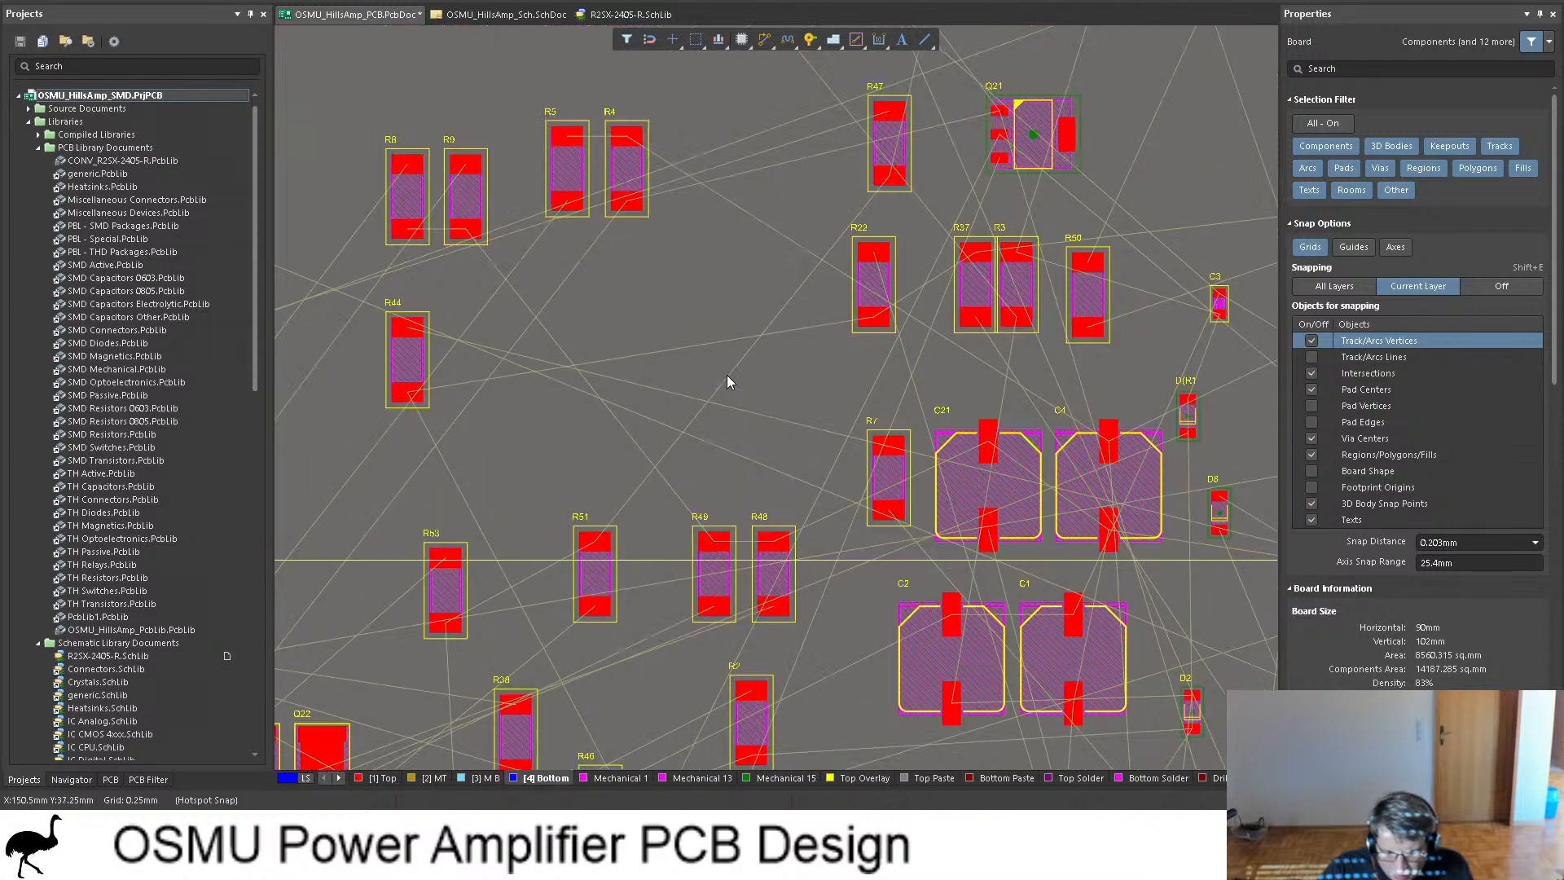
pyautogui.keyDown('ctrl'); pyautogui.scroll(-2, 726, 375); pyautogui.keyUp('ctrl')
pyautogui.keyDown('shift'); pyautogui.scroll(7, 725, 375); pyautogui.keyUp('shift')
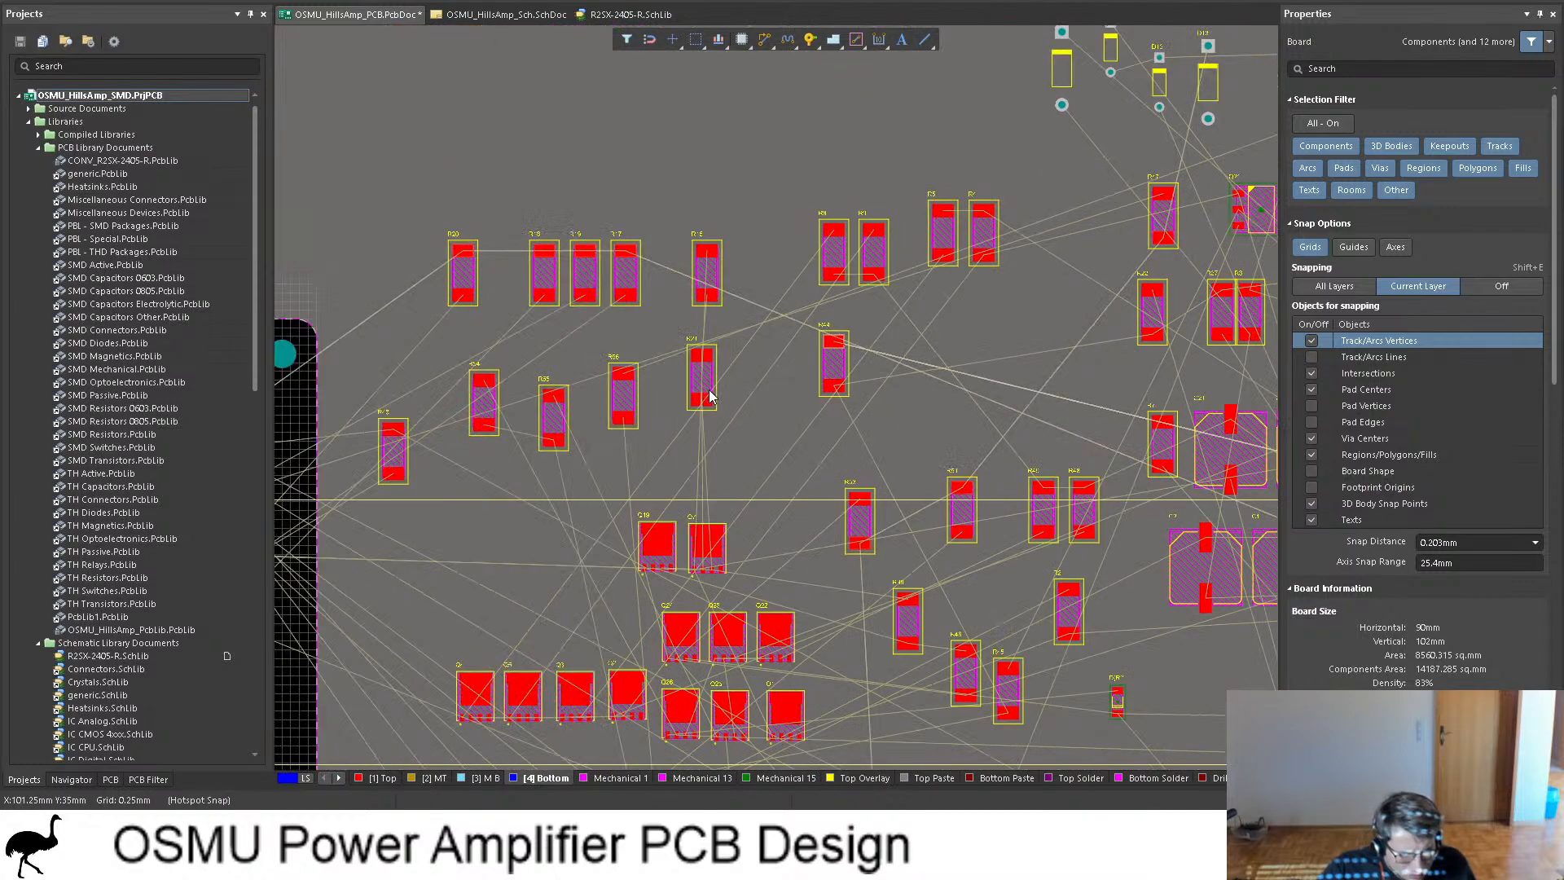
pyautogui.keyDown('ctrl'); pyautogui.scroll(3, 588, 296); pyautogui.keyUp('ctrl')
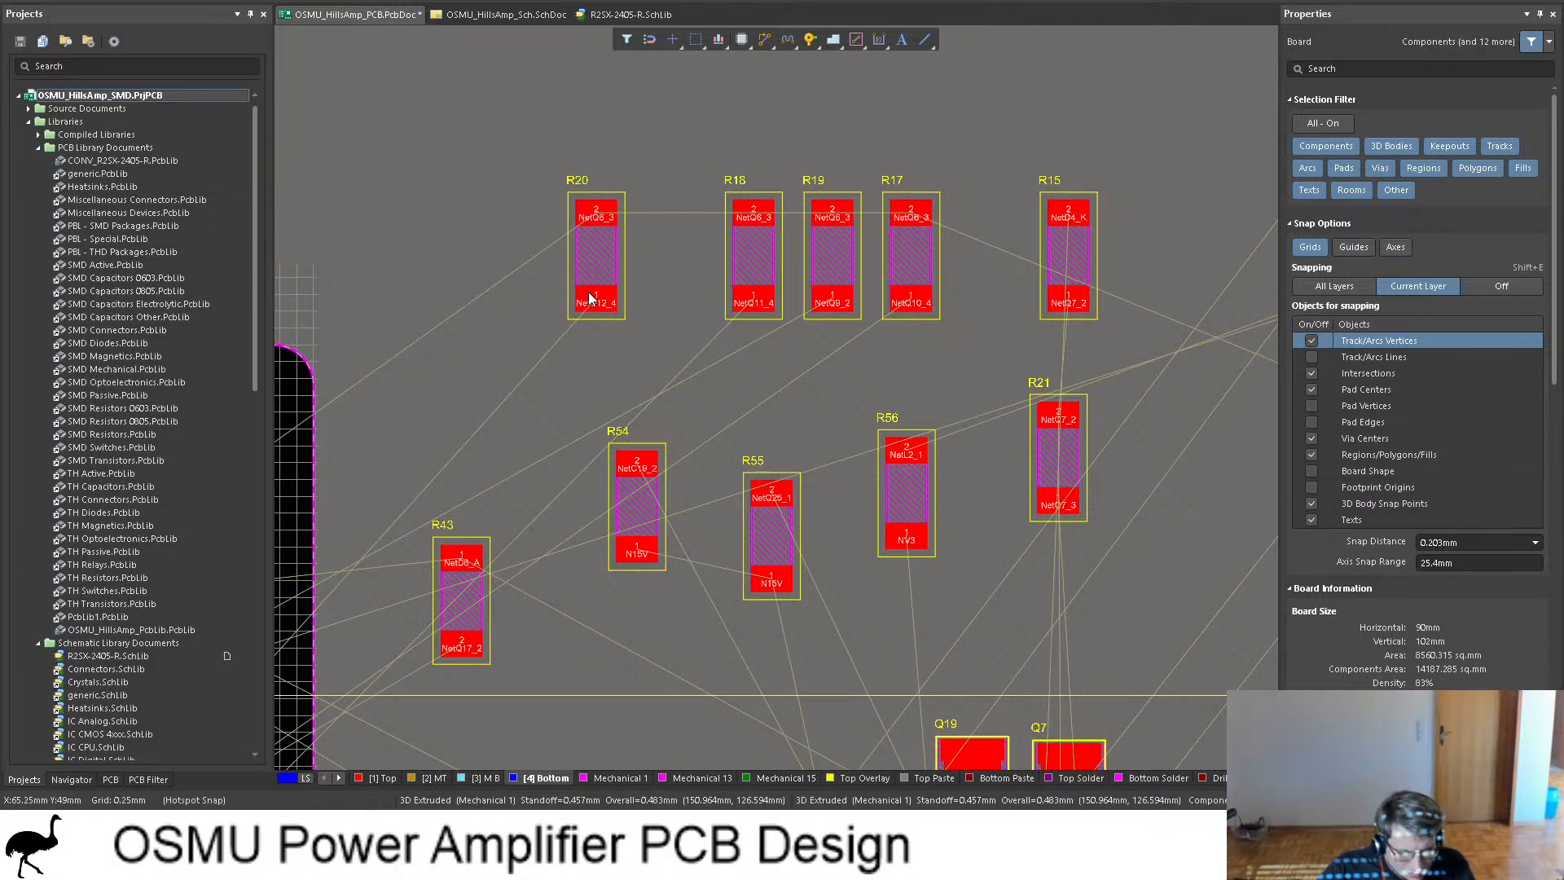
# Step: Move output resistors R29 and R30 onto the board between the output stage and the pin header, rotated to lie horizontally
pyautogui.scroll(-8, 590, 301)
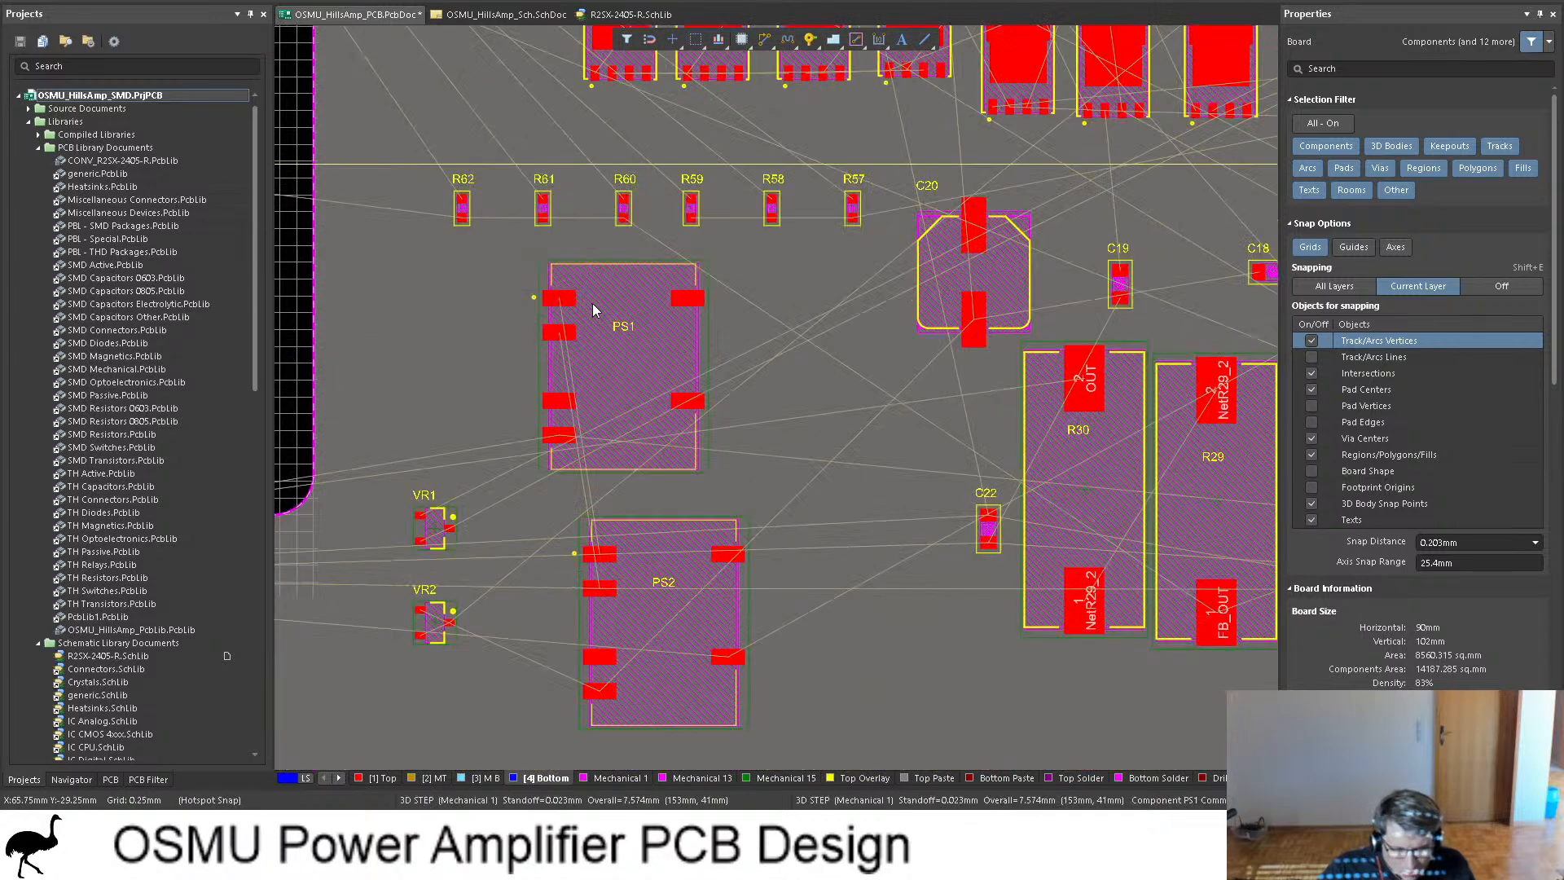
pyautogui.click(1219, 506)
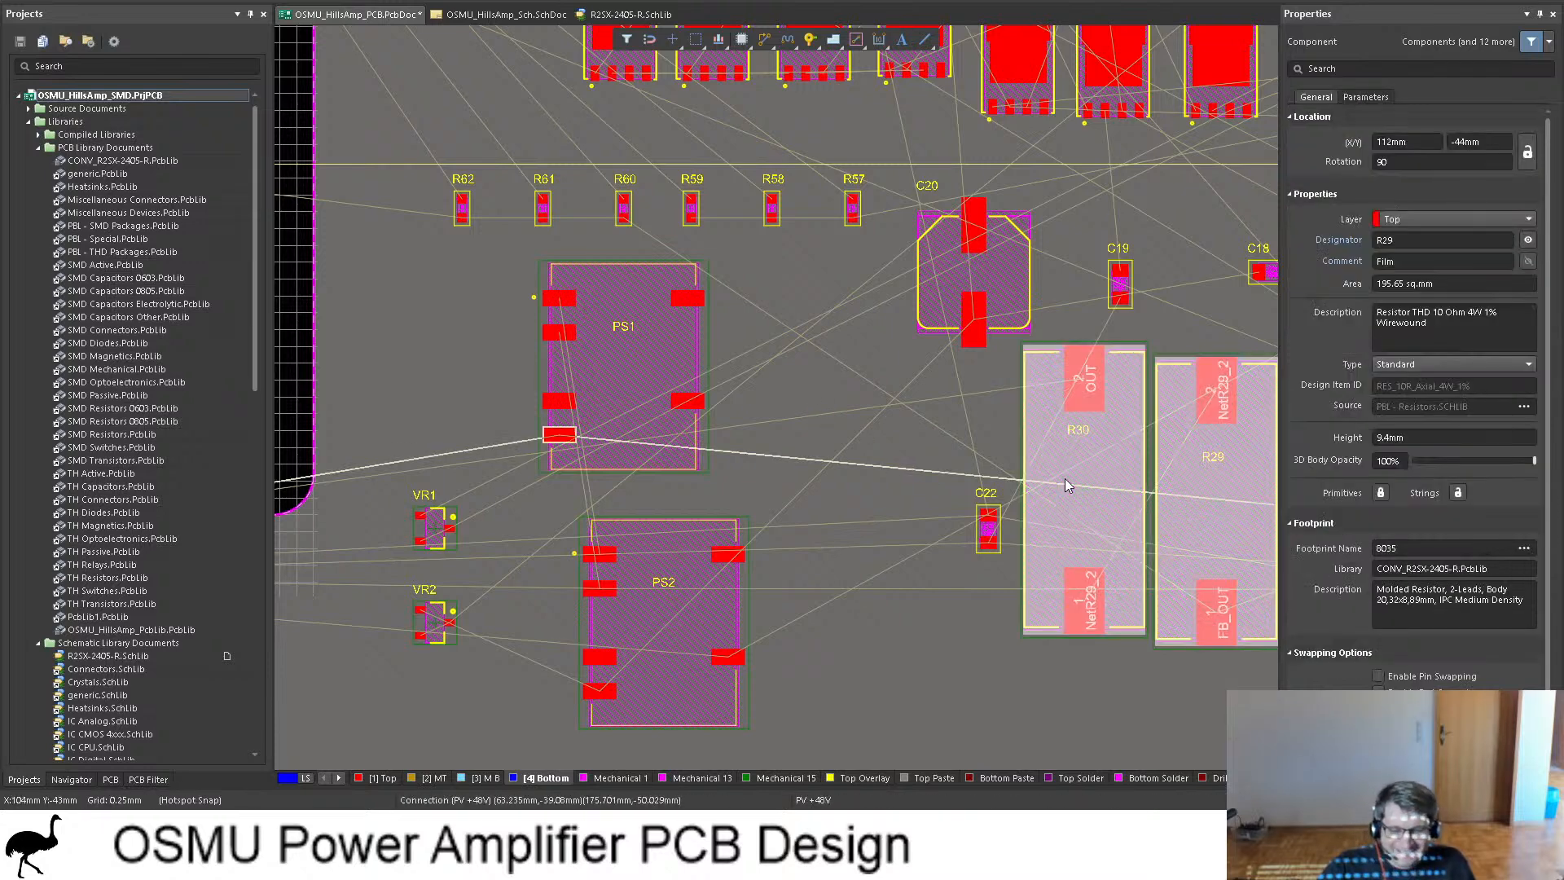
pyautogui.keyDown('ctrl'); pyautogui.scroll(-2, 1132, 482); pyautogui.keyUp('ctrl')
pyautogui.moveTo(1157, 495); pyautogui.dragTo(394, 402)
pyautogui.press('space')
pyautogui.hscroll(-3, 536, 463)
pyautogui.click(667, 655)
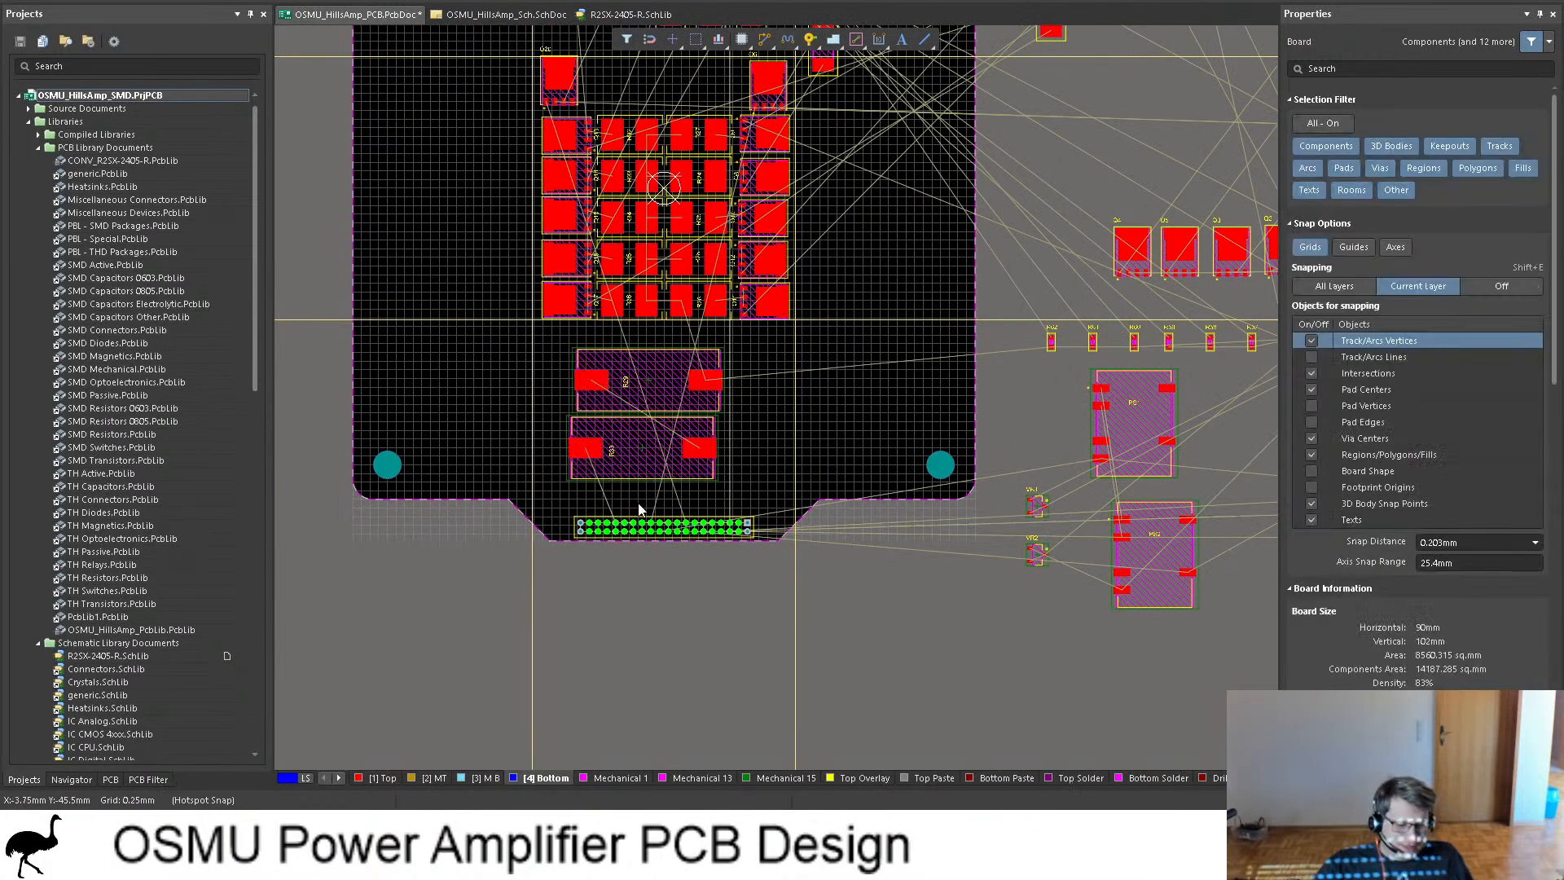
# Step: Inspect the placement of R29 and R30 above the pin header in the 2D layout and in the 3D view
pyautogui.keyDown('ctrl'); pyautogui.scroll(4, 584, 377); pyautogui.keyUp('ctrl')
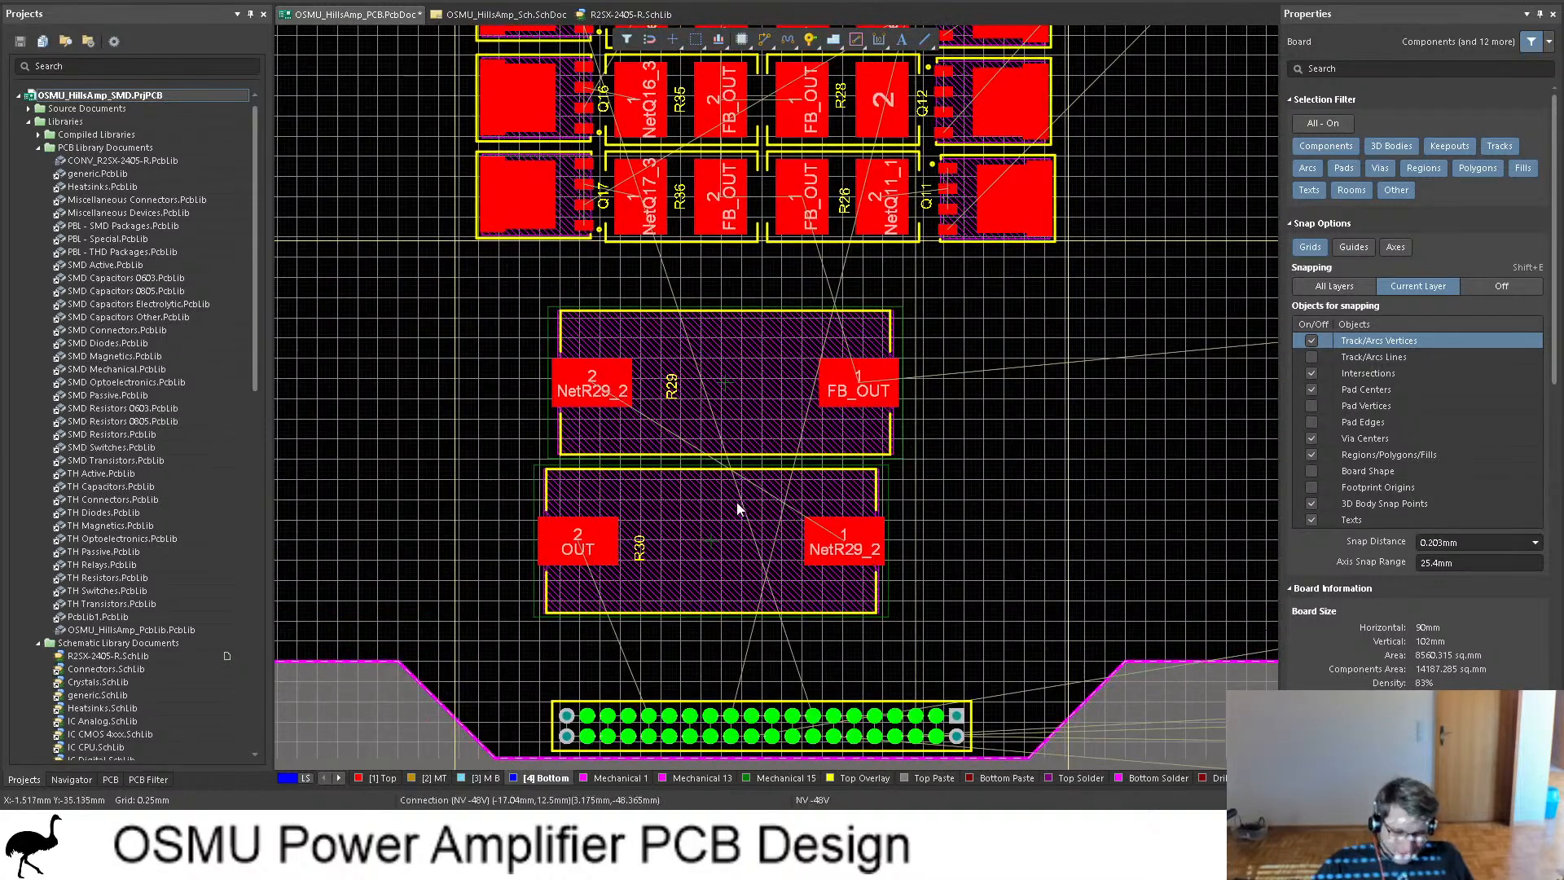
pyautogui.scroll(-1, 737, 502)
pyautogui.scroll(-3, 736, 489)
pyautogui.keyDown('ctrl'); pyautogui.scroll(1, 782, 472); pyautogui.keyUp('ctrl')
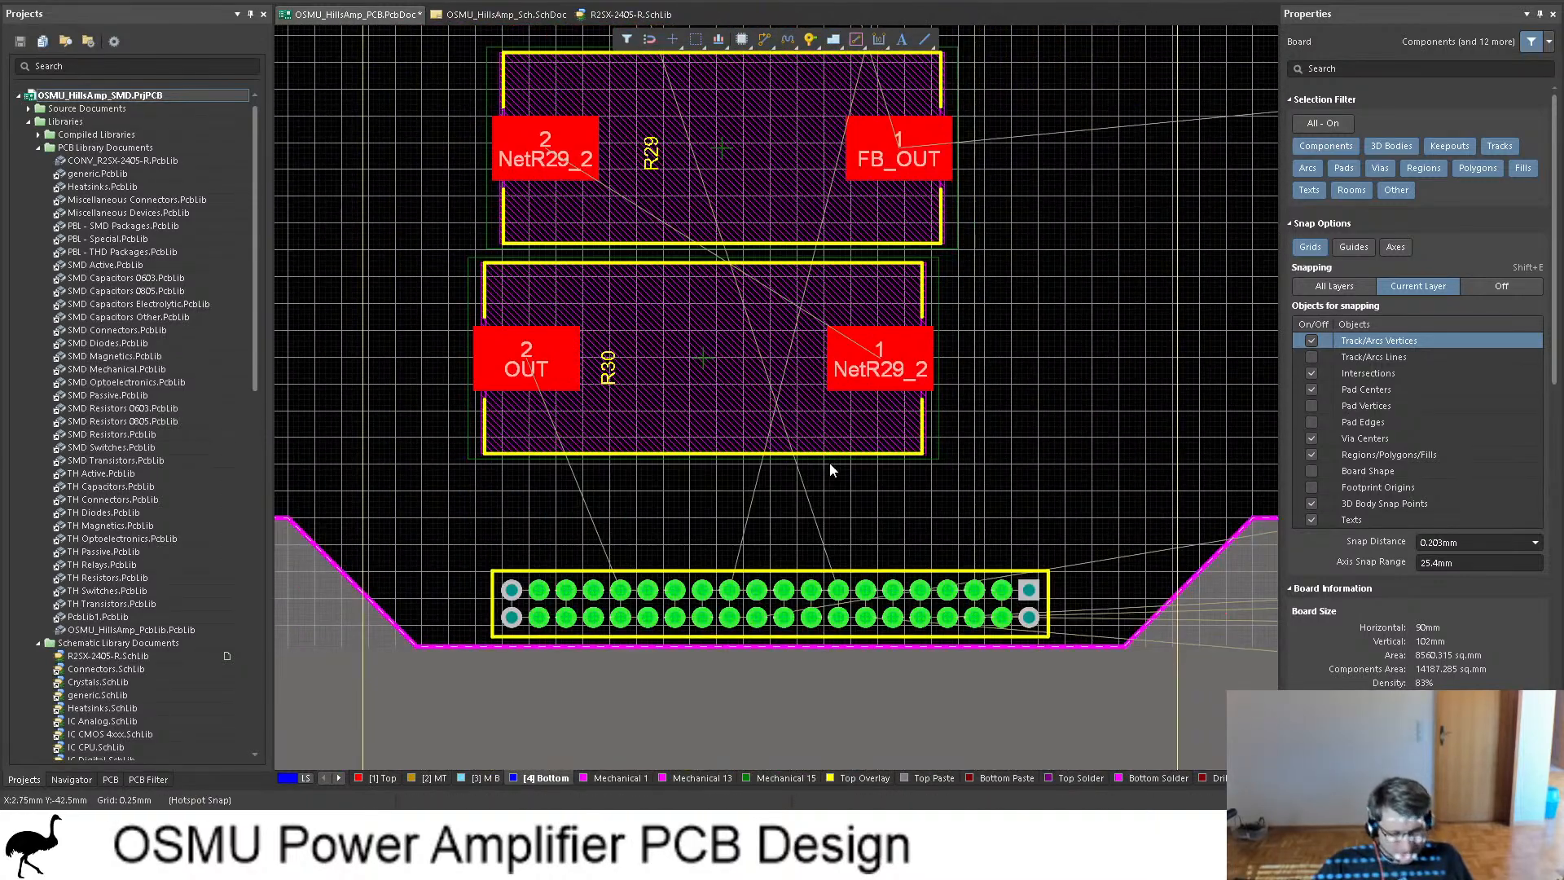
pyautogui.scroll(3, 833, 417)
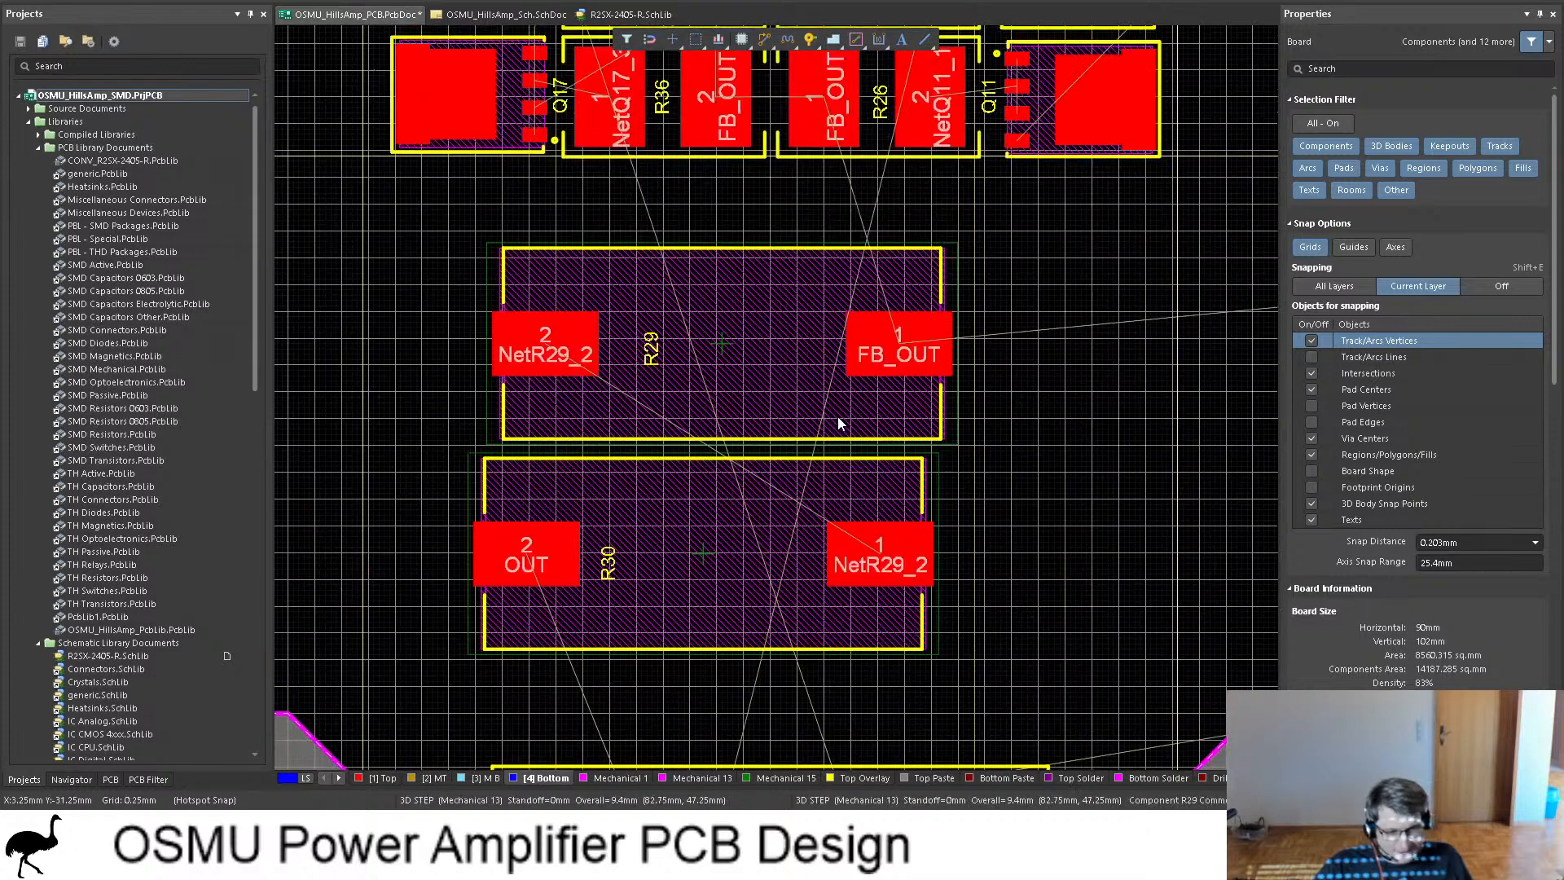
pyautogui.scroll(-2, 709, 409)
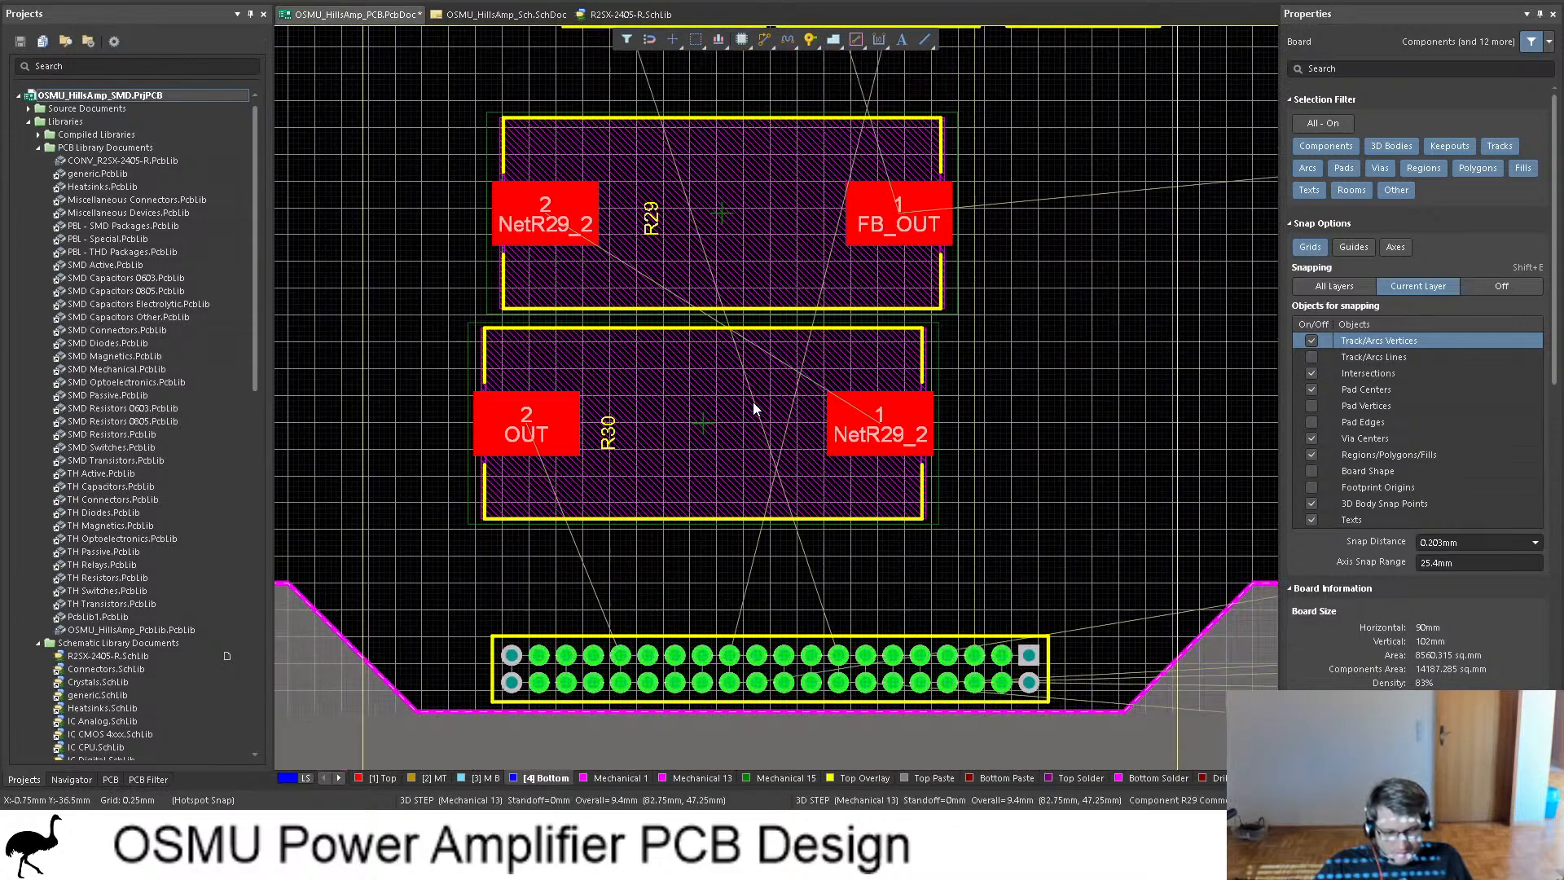
pyautogui.press('3')
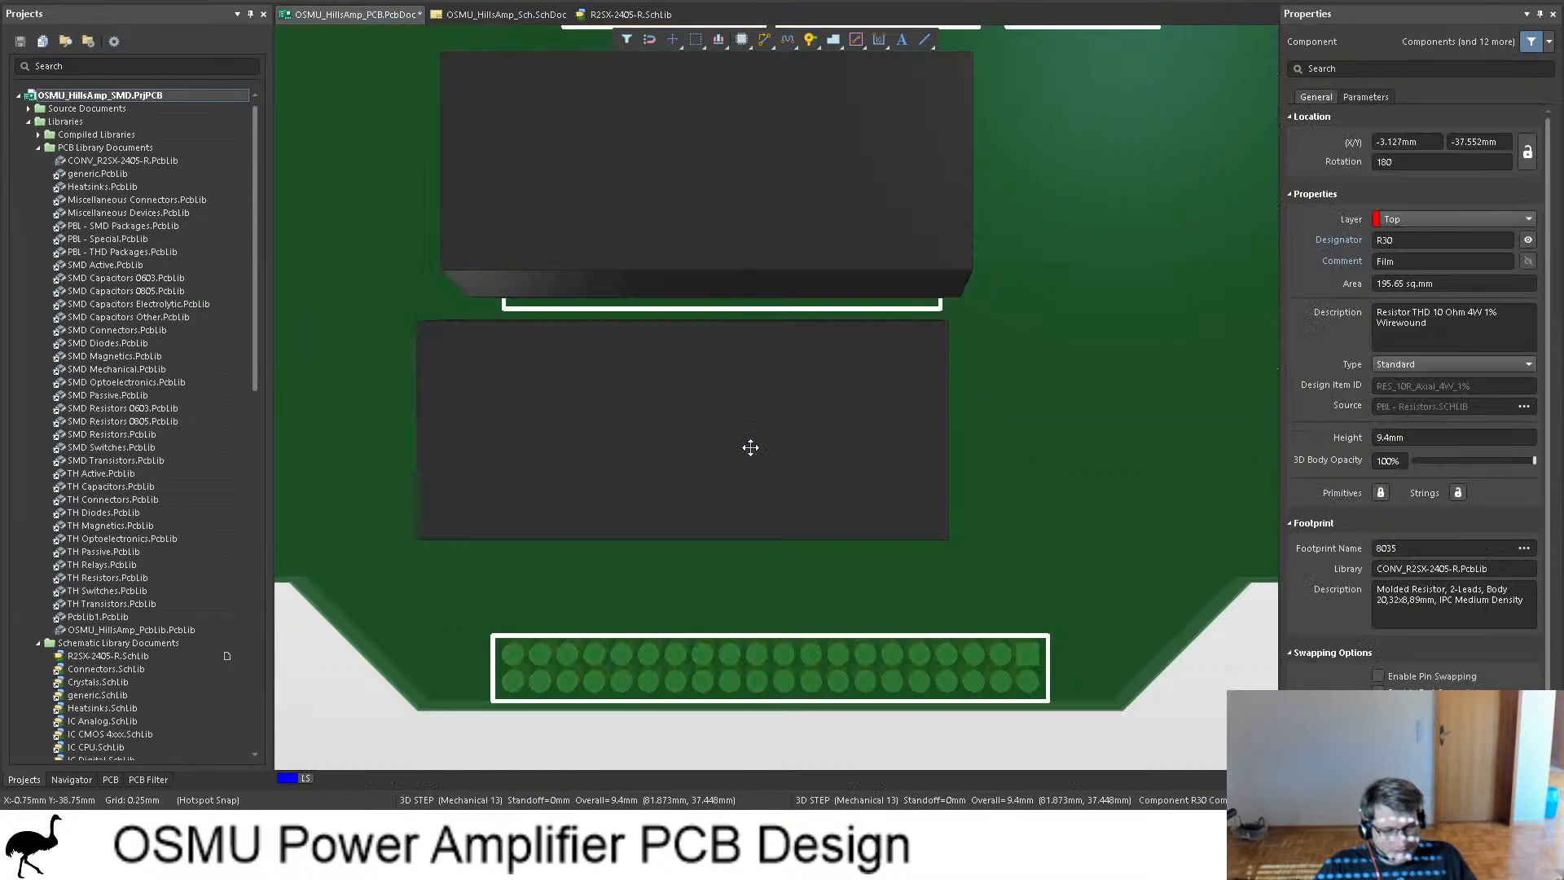
pyautogui.scroll(5, 824, 487)
pyautogui.moveTo(824, 487); pyautogui.dragTo(785, 368, button='right')
pyautogui.scroll(-2, 820, 370)
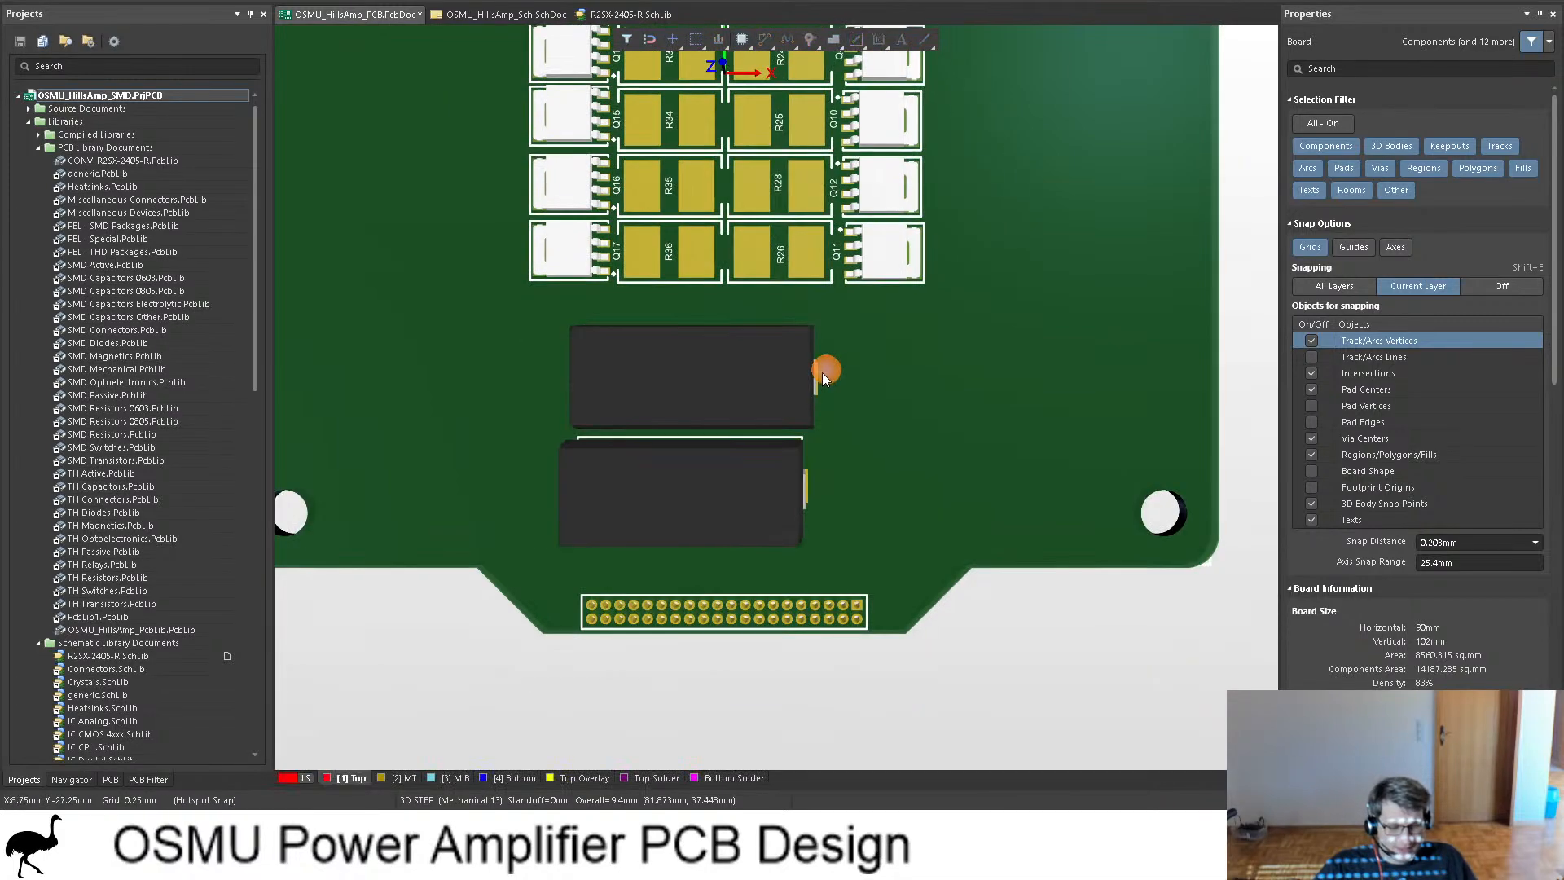
pyautogui.press('2')
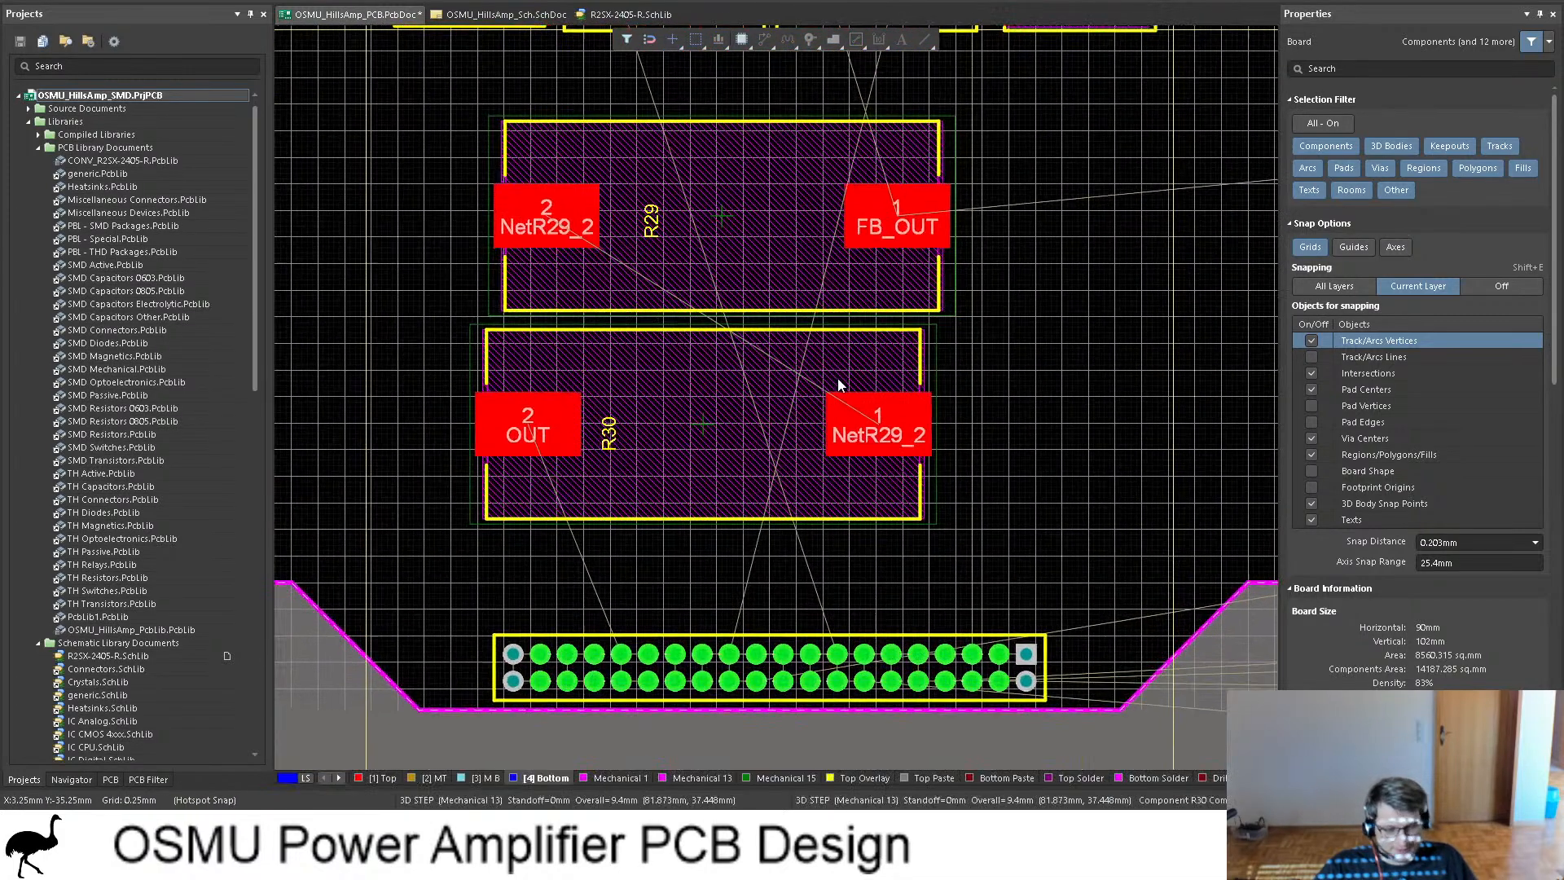
# Step: Shift R29 to X -3 mm, lining it up directly above R30
pyautogui.click(746, 411)
pyautogui.keyDown('ctrl'); pyautogui.scroll(2, 800, 401); pyautogui.keyUp('ctrl')
pyautogui.keyDown('ctrl'); pyautogui.scroll(-1, 800, 401); pyautogui.keyUp('ctrl')
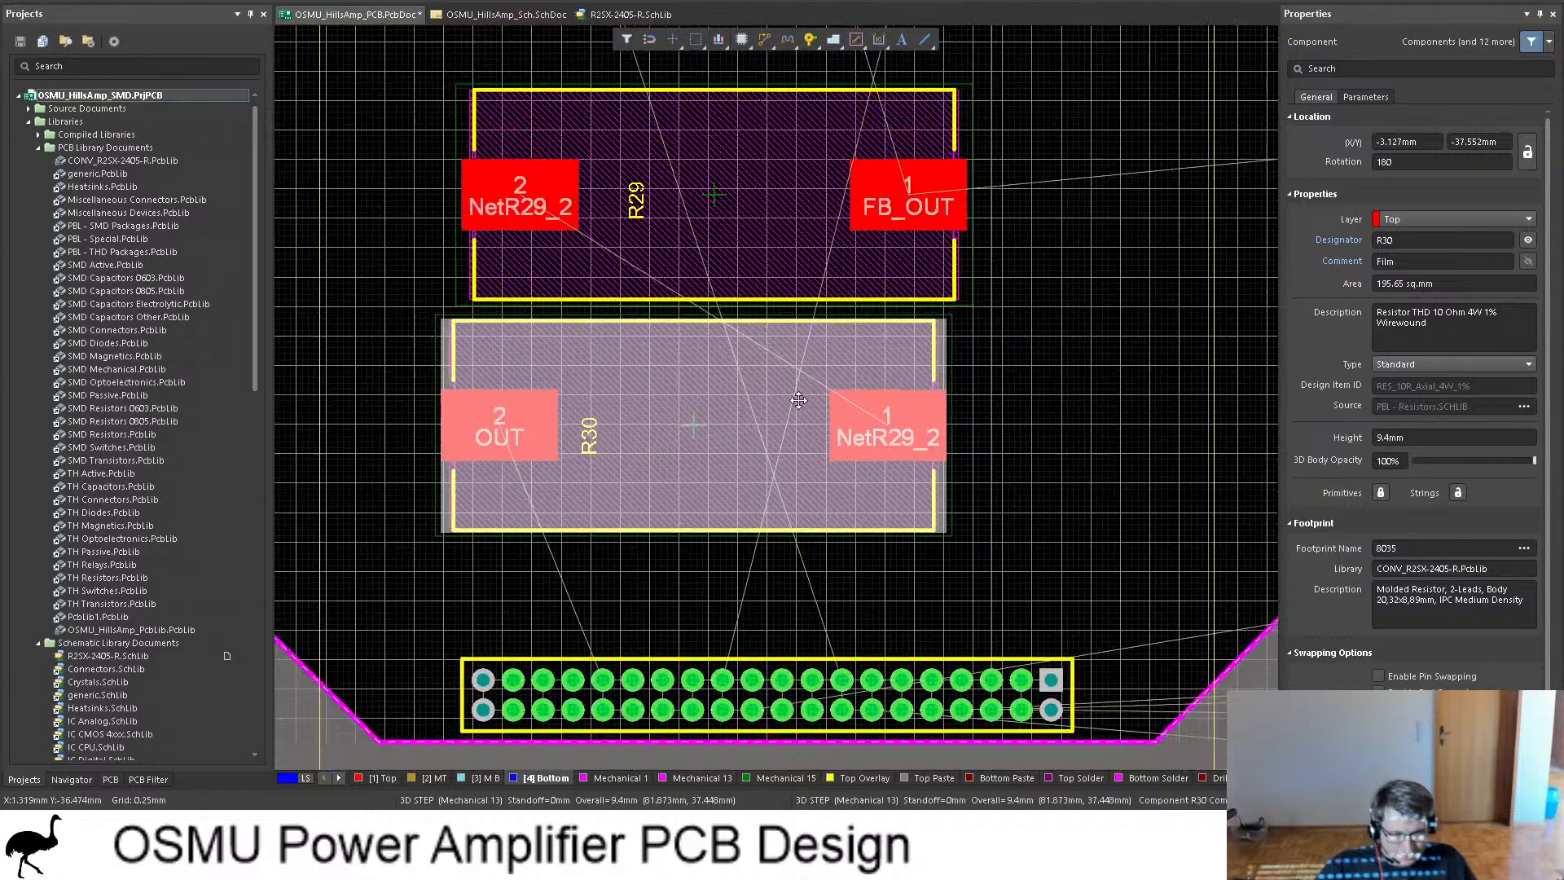
pyautogui.click(771, 227)
pyautogui.moveTo(771, 226); pyautogui.dragTo(752, 227)
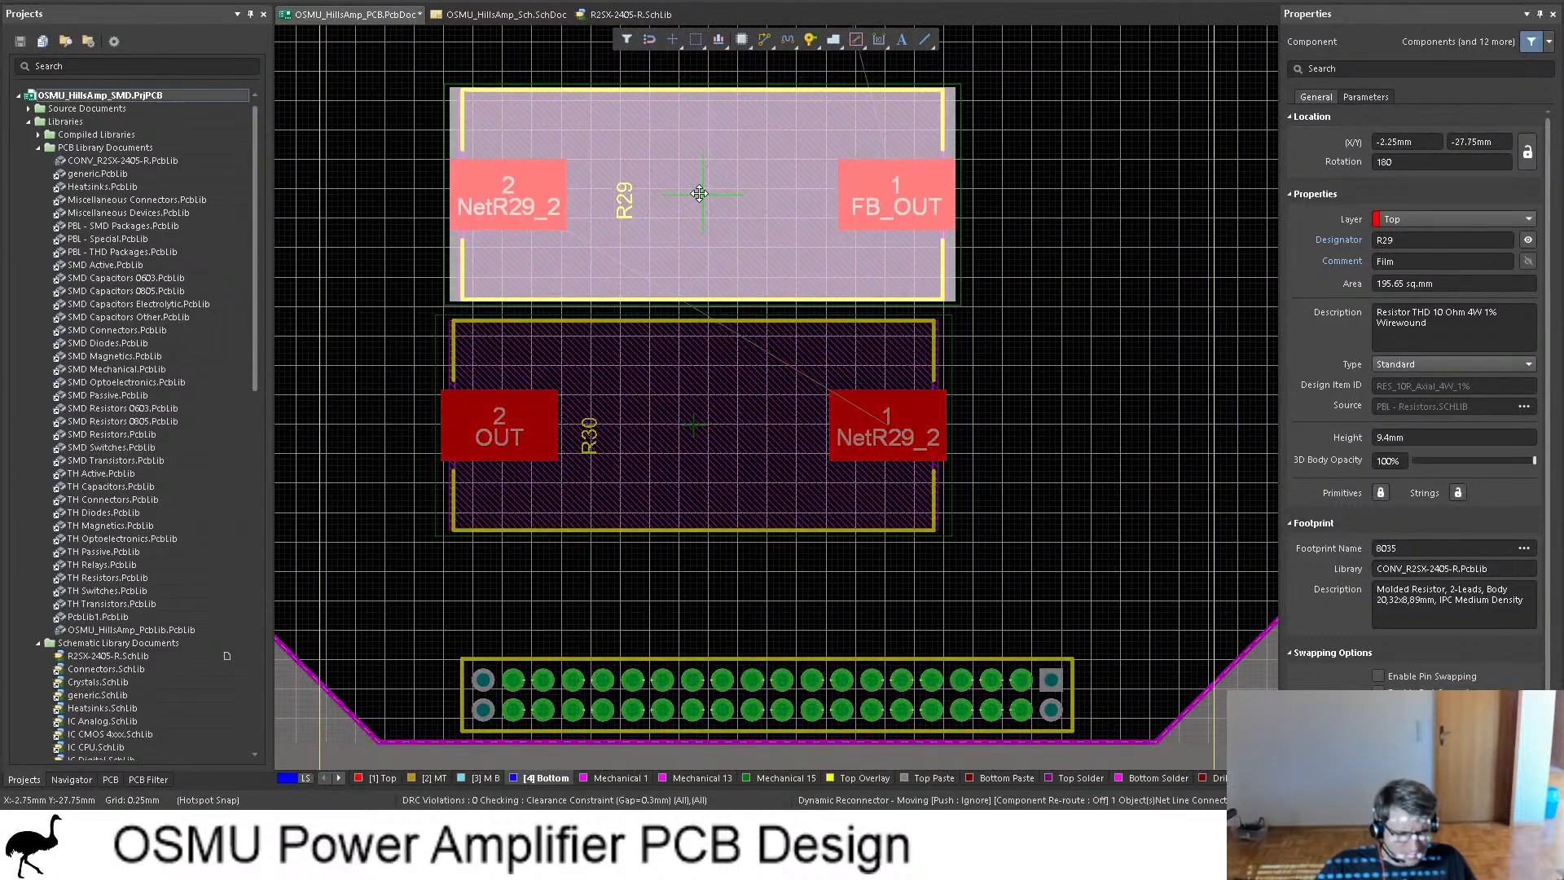
# Step: Rotate R29 and R30 together to 270° so they stand upright side by side between the output stage and the pin header
pyautogui.keyDown('ctrl'); pyautogui.scroll(-1, 736, 238); pyautogui.keyUp('ctrl')
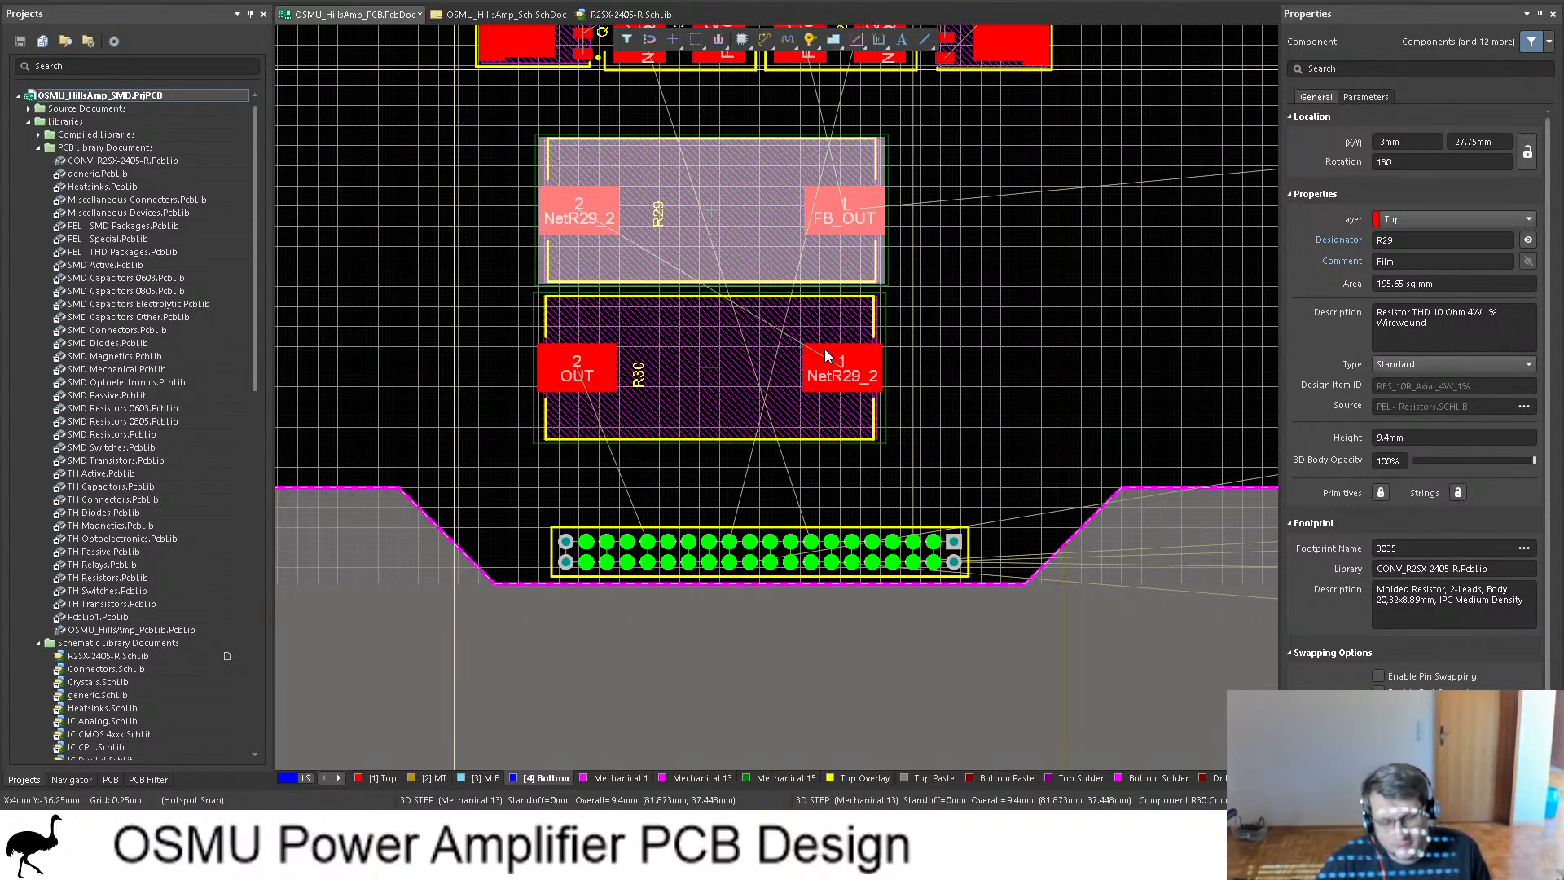
pyautogui.click(695, 339)
pyautogui.keyDown('shift'); pyautogui.click(689, 247); pyautogui.keyUp('shift')
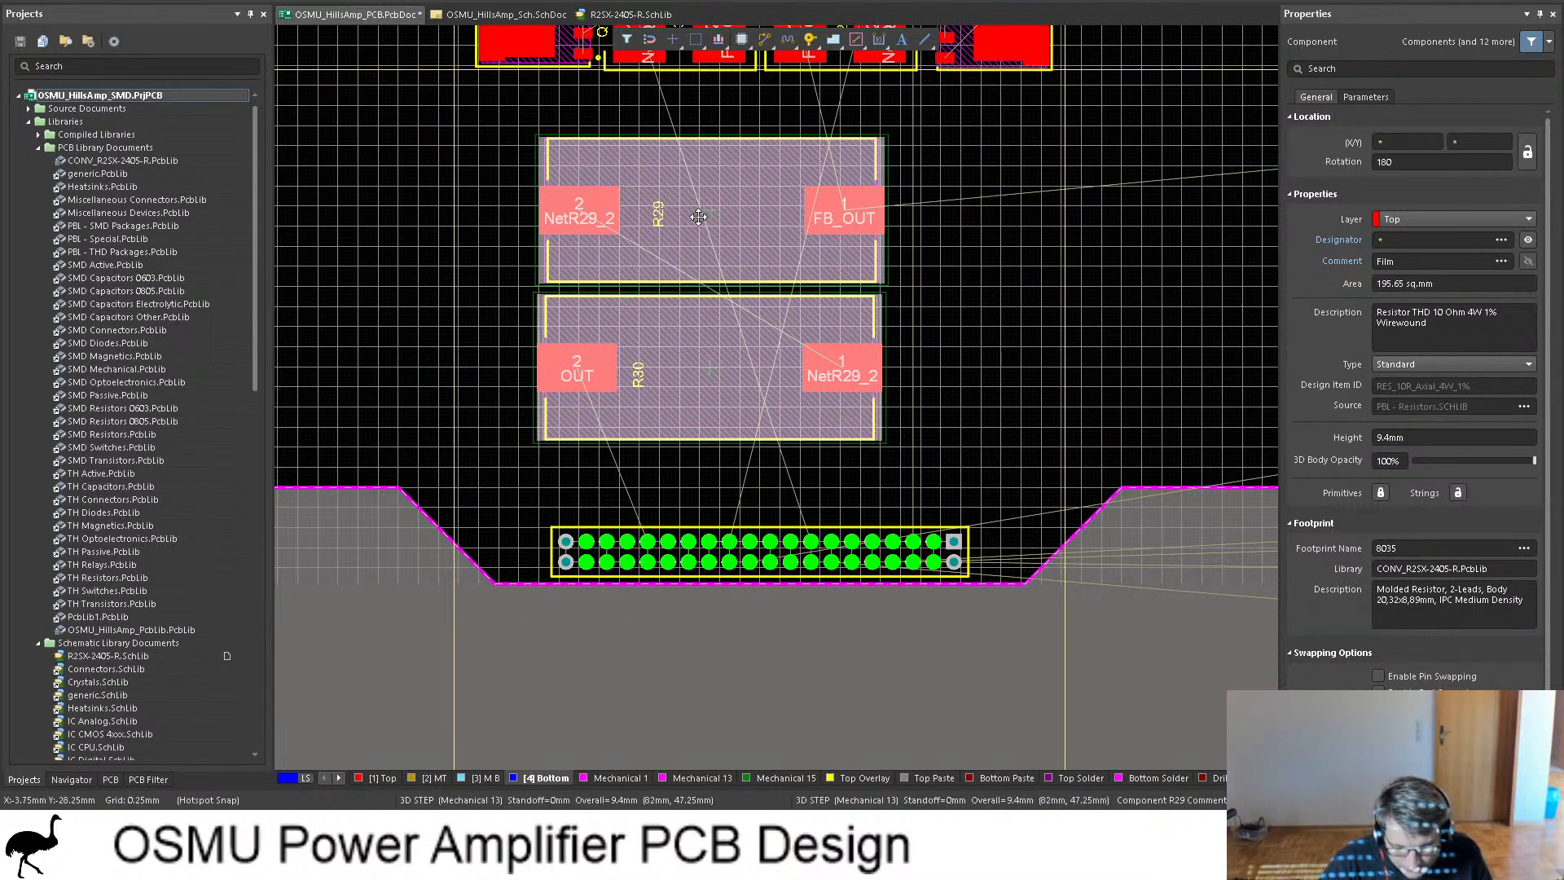
pyautogui.moveTo(704, 215); pyautogui.dragTo(849, 298)
pyautogui.press('space')
pyautogui.click(525, 277)
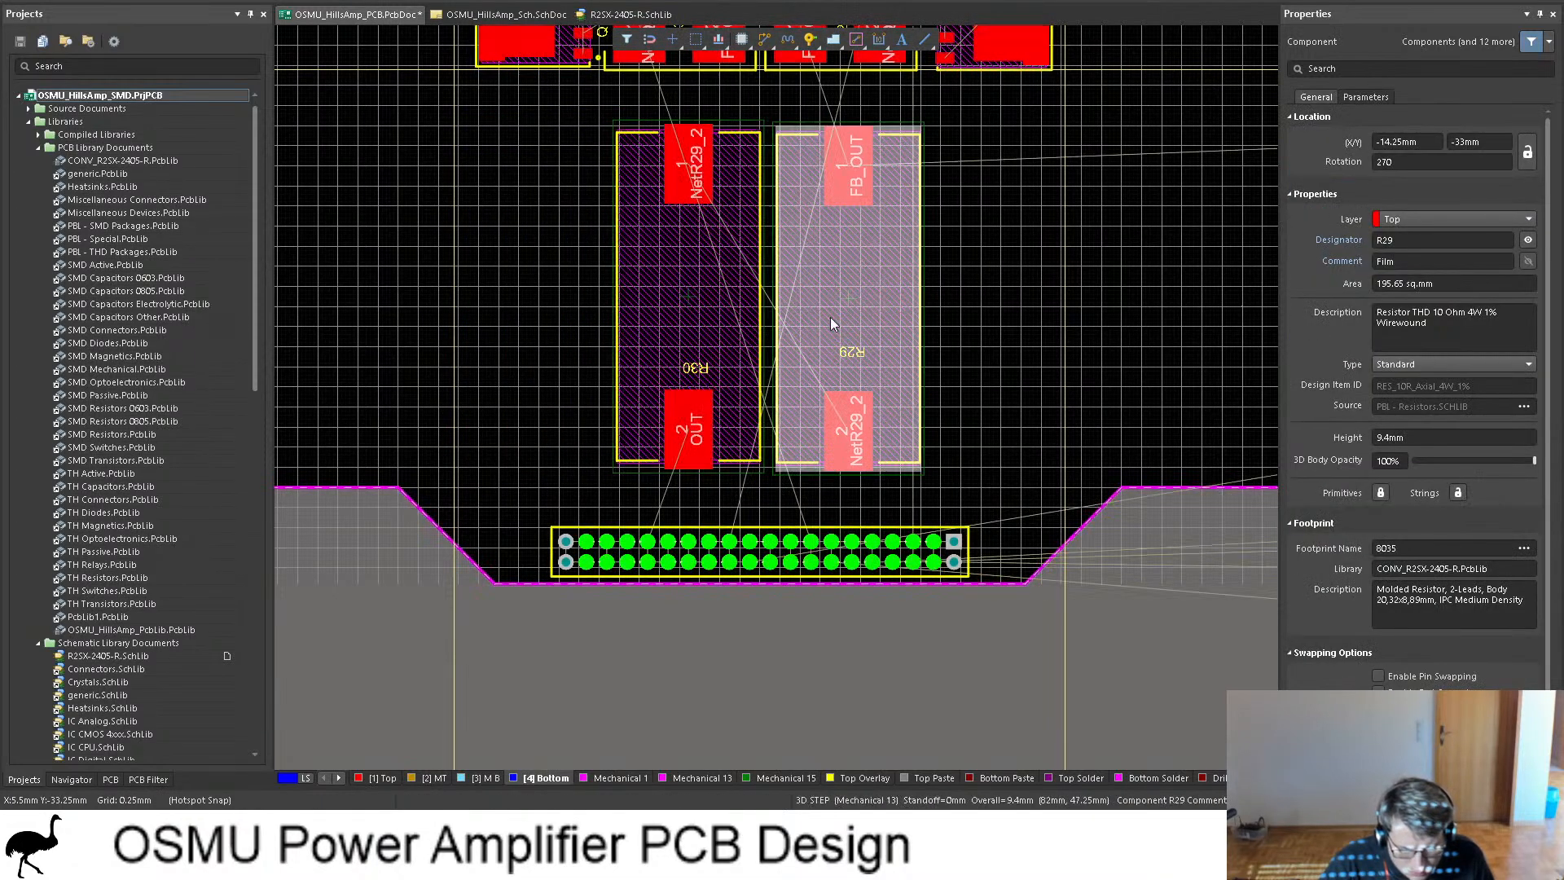
# Step: Move R30 closer to the output stage and away from R29, and place R29 directly beside it at X -0.5 mm, Y -32 mm
pyautogui.scroll(1, 828, 318)
pyautogui.click(725, 312)
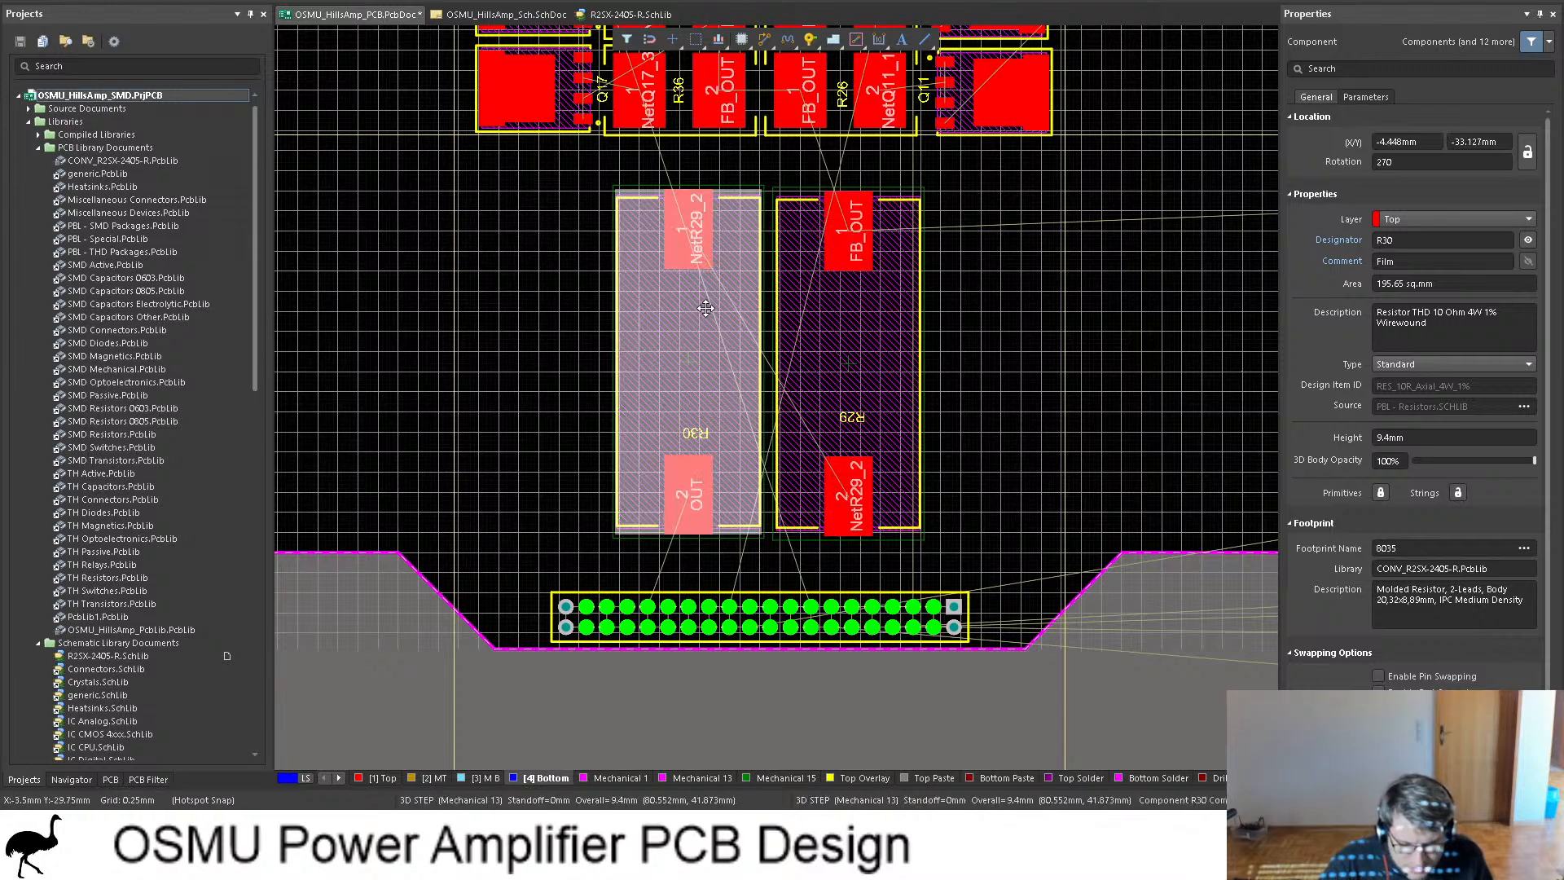
pyautogui.moveTo(724, 312); pyautogui.dragTo(631, 295)
pyautogui.click(812, 364)
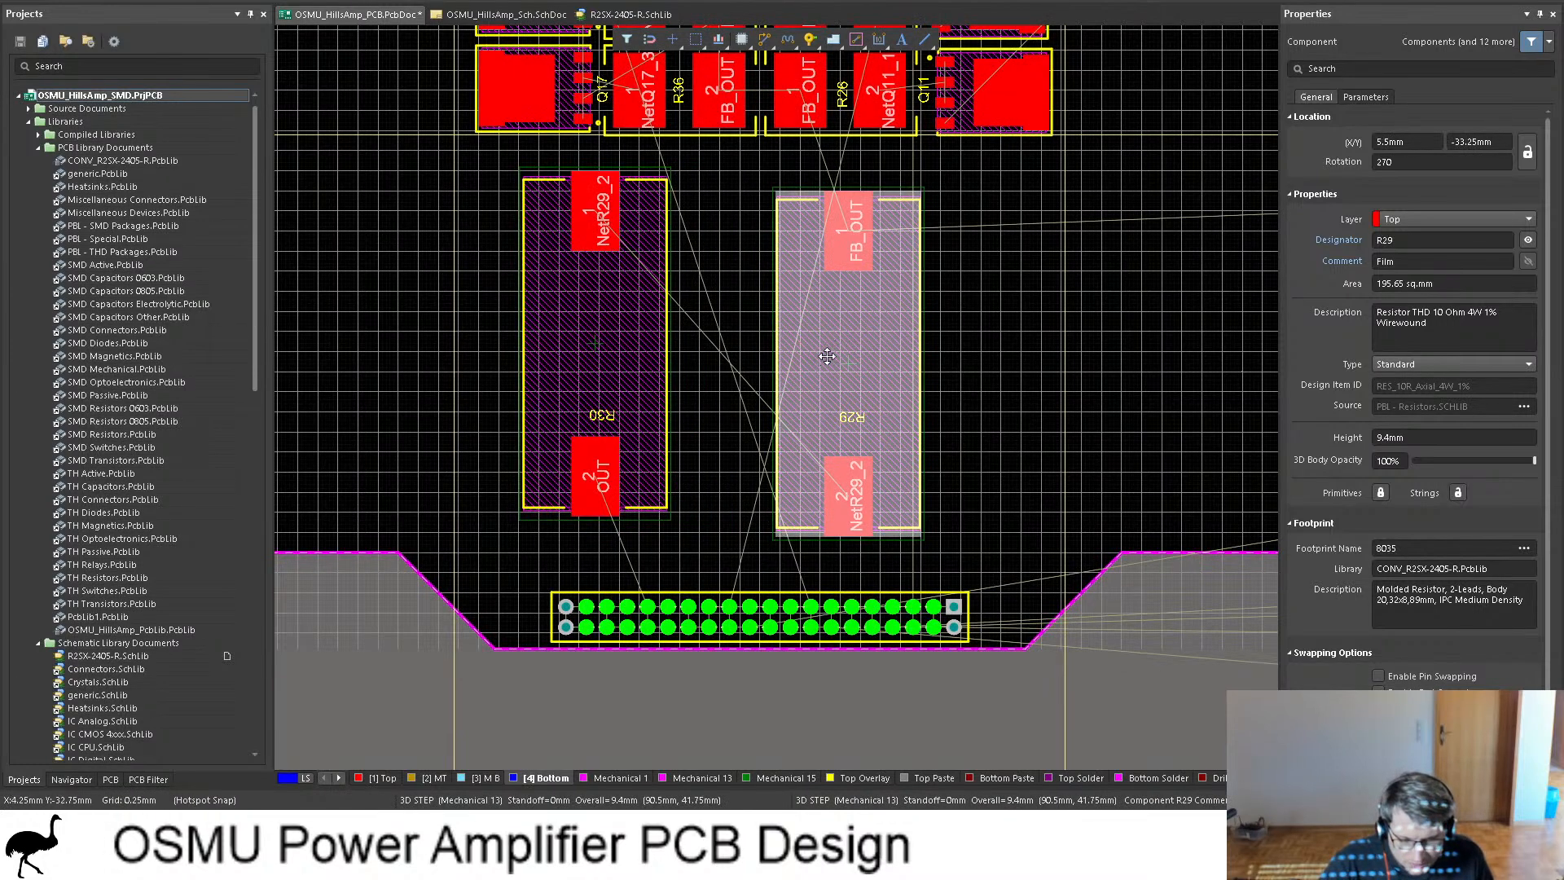
pyautogui.moveTo(811, 364); pyautogui.dragTo(751, 342)
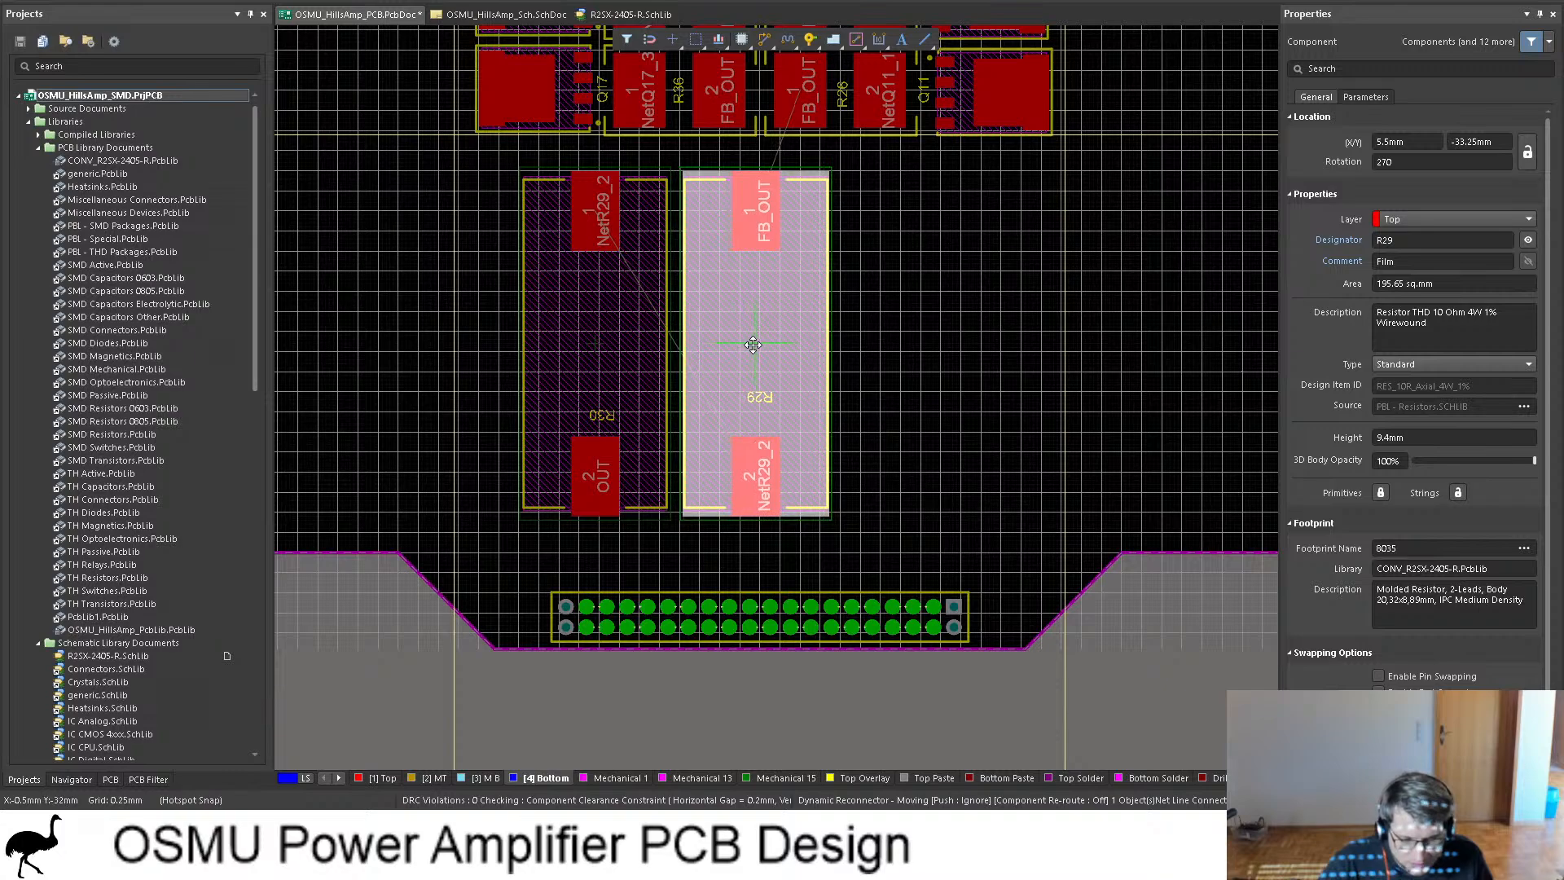
# Step: Inspect the upright placement of R29 and R30 in the 3D view, then return to the 2D layout
pyautogui.keyDown('ctrl'); pyautogui.scroll(-3, 832, 381); pyautogui.keyUp('ctrl')
pyautogui.keyDown('ctrl'); pyautogui.scroll(-1, 834, 375); pyautogui.keyUp('ctrl')
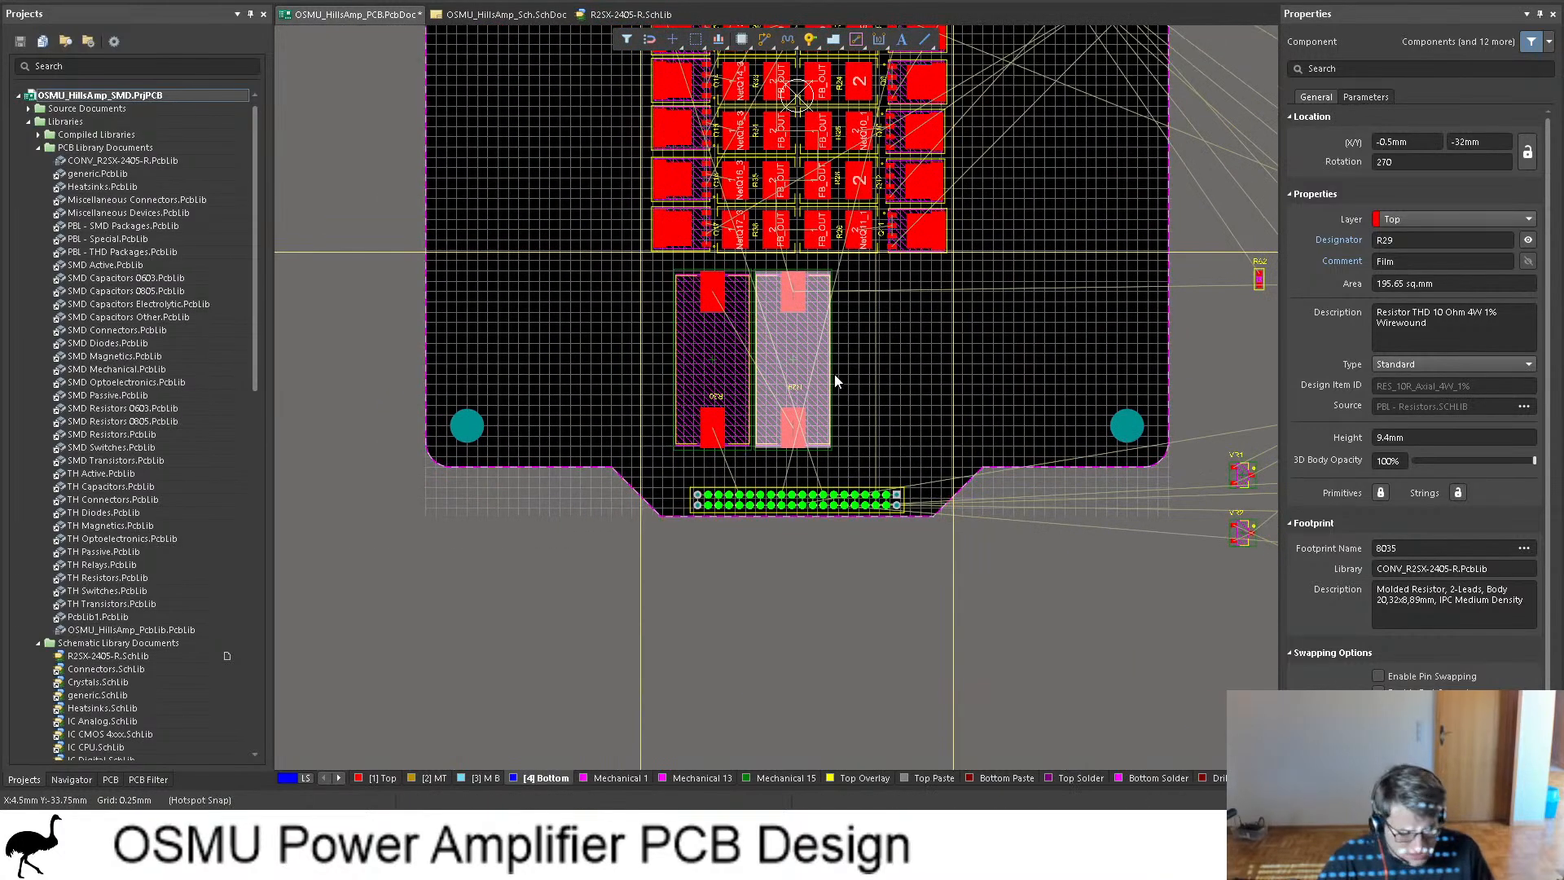
pyautogui.press('3')
pyautogui.click(841, 378)
pyautogui.keyDown('ctrl'); pyautogui.scroll(3, 896, 408); pyautogui.keyUp('ctrl')
pyautogui.press('2')
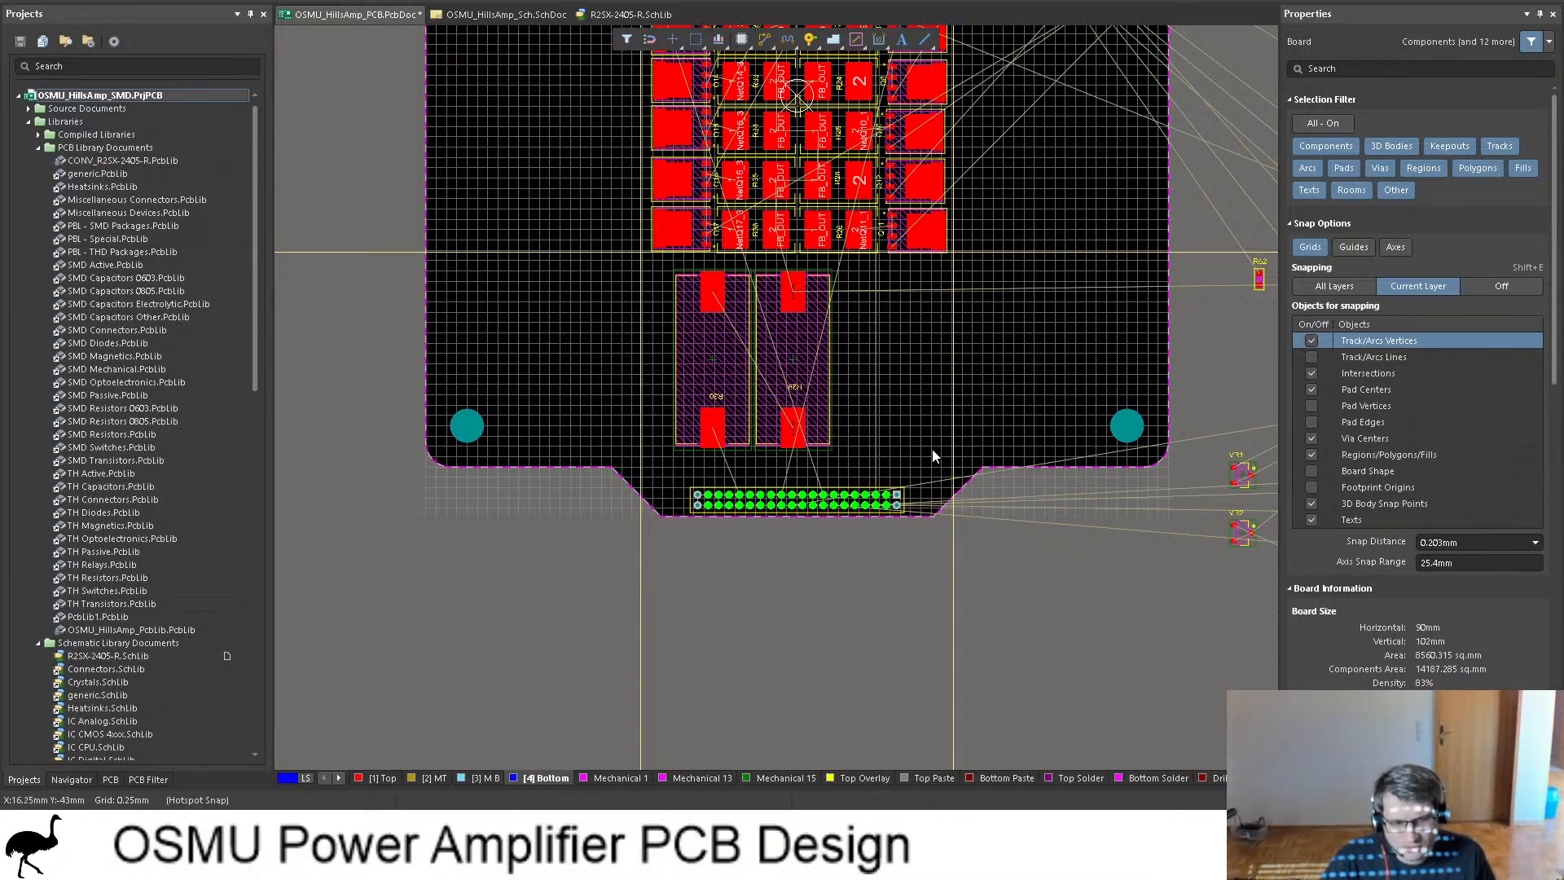
# Step: Review the output stage on the board and examine its driver and output transistors in the OSMU_HillsAmp_Sch schematic
pyautogui.scroll(3, 933, 444)
pyautogui.keyDown('shift'); pyautogui.hscroll(3, 931, 407); pyautogui.keyUp('shift')
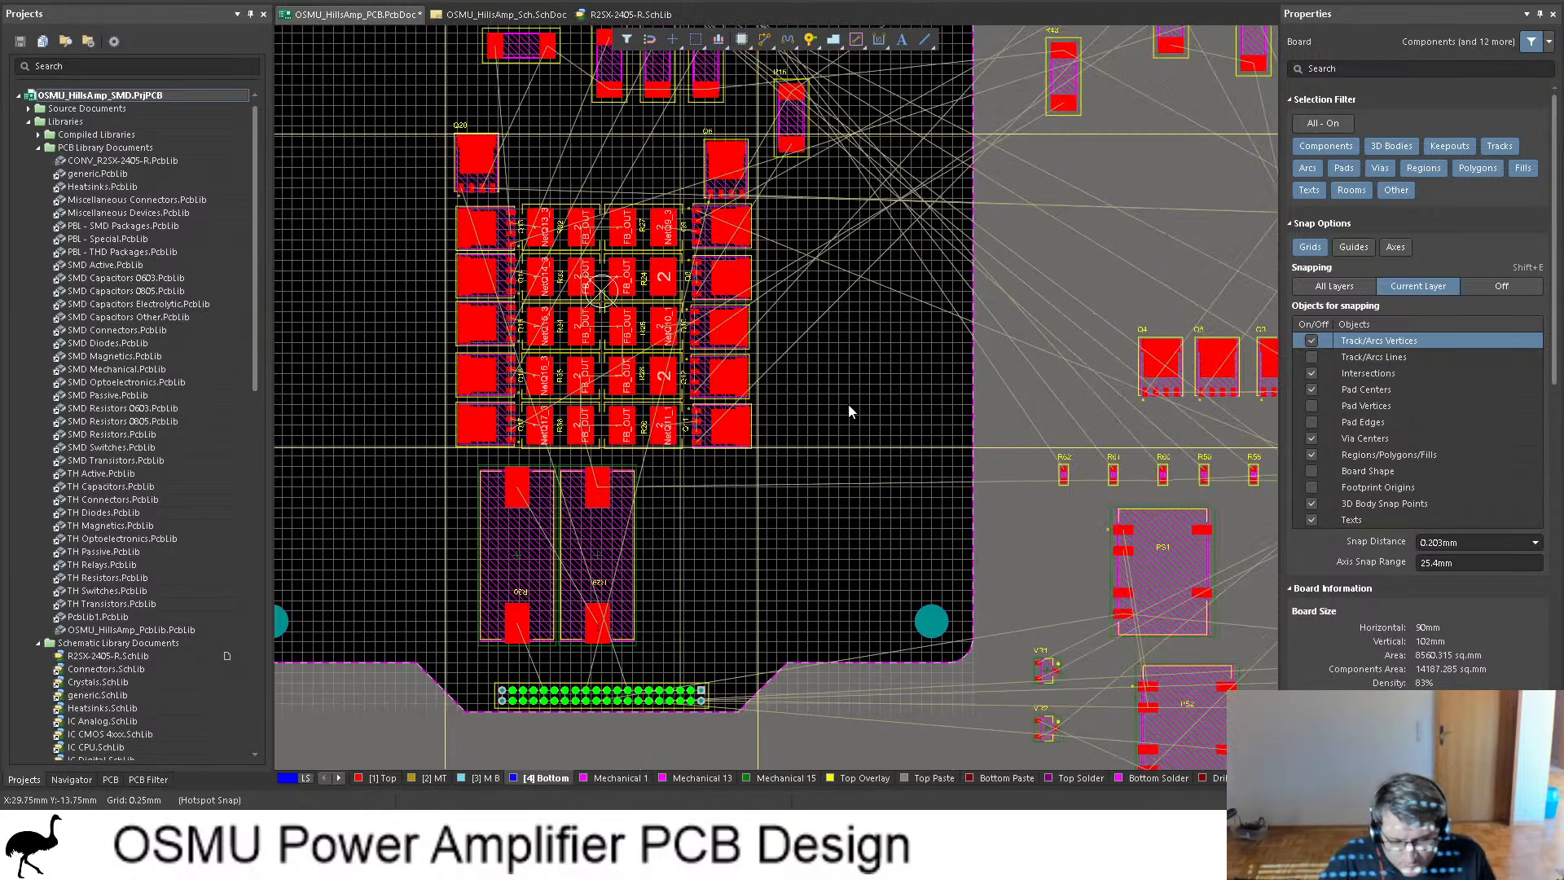
pyautogui.click(505, 14)
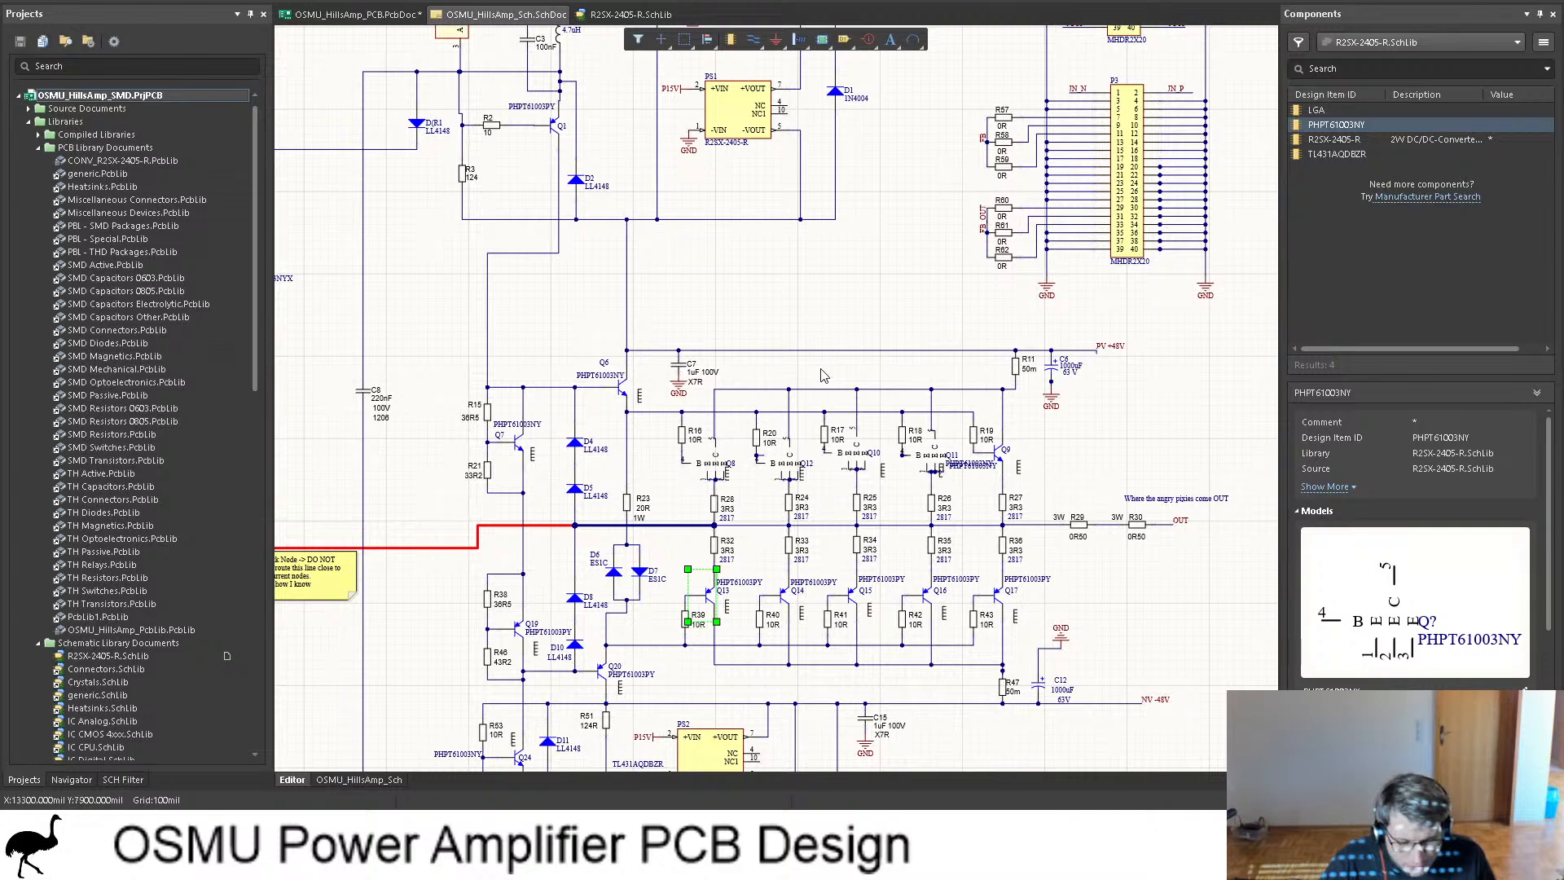
pyautogui.scroll(-2, 823, 375)
pyautogui.keyDown('ctrl'); pyautogui.scroll(2, 575, 421); pyautogui.keyUp('ctrl')
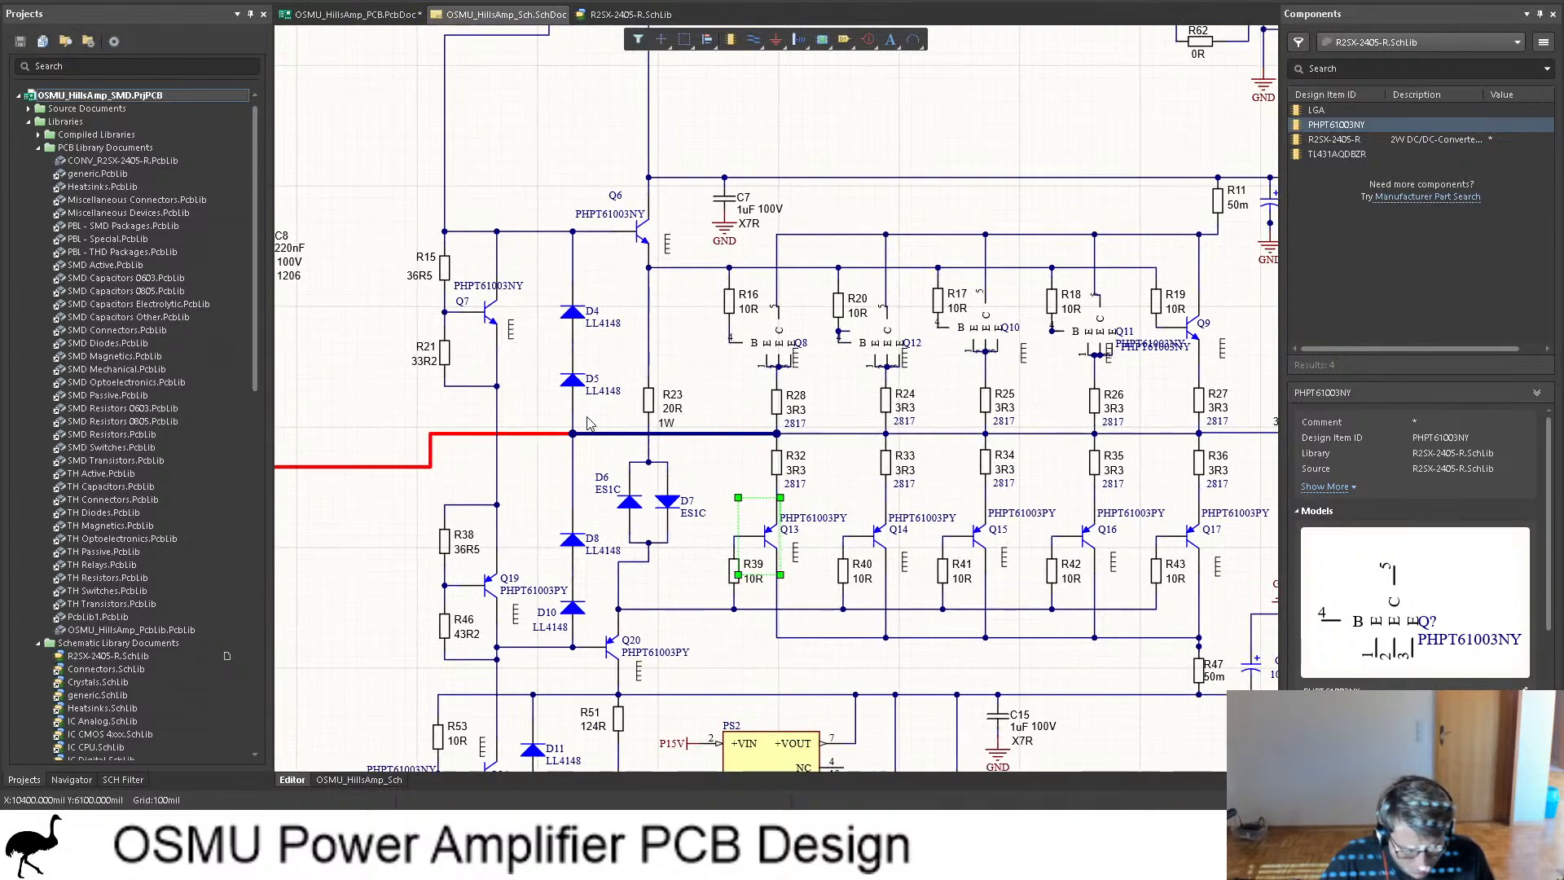
# Step: Select resistor R23 in the schematic and look for its footprint among the unplaced components of the PCB
pyautogui.scroll(1, 591, 424)
pyautogui.scroll(-3, 597, 441)
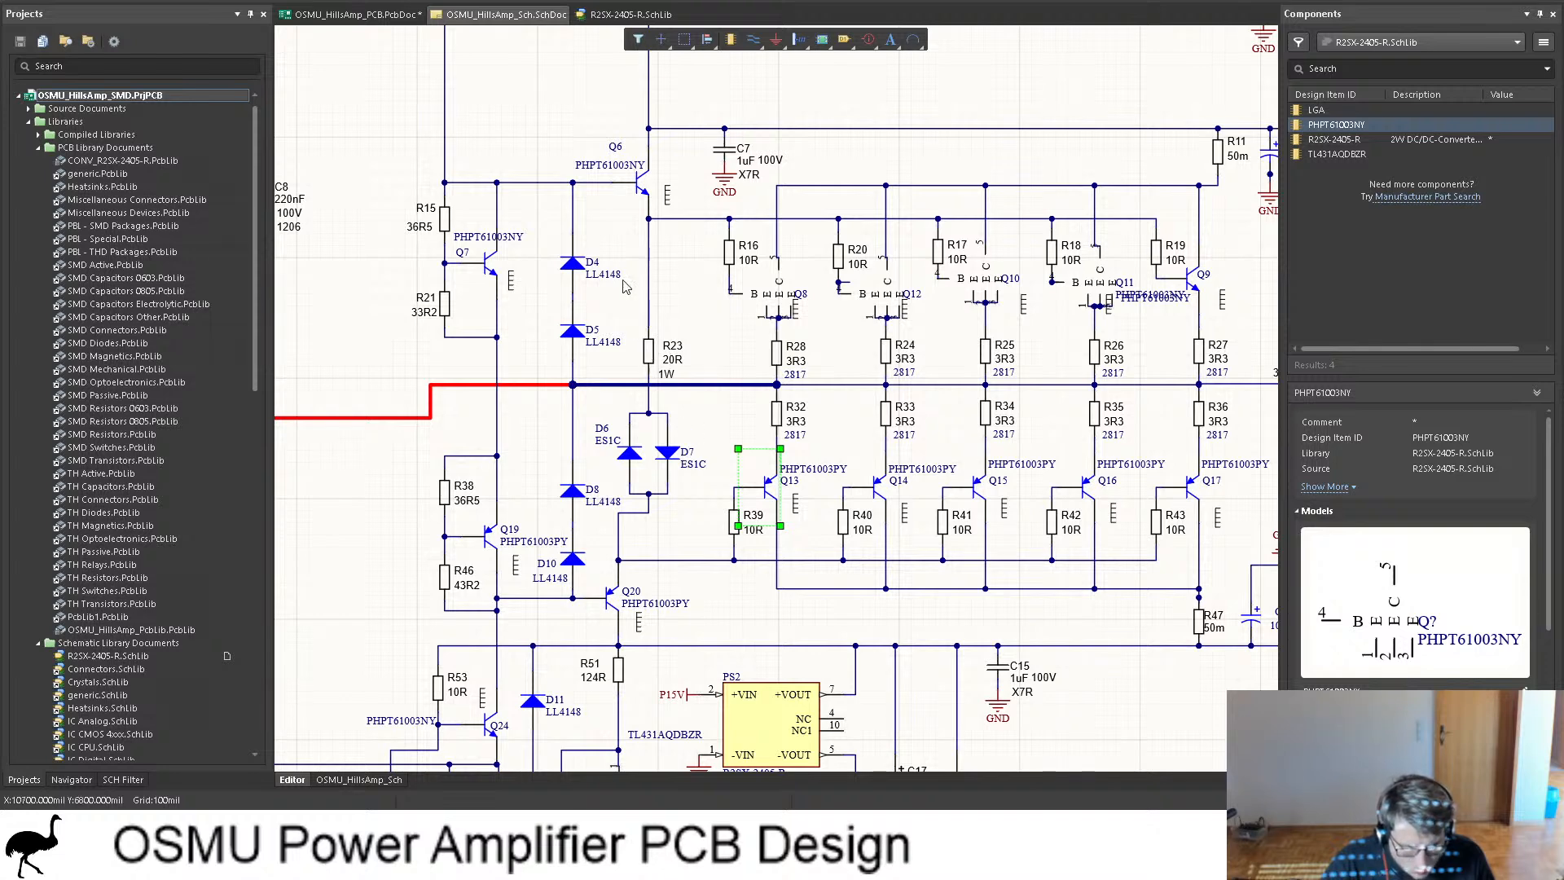
pyautogui.click(651, 350)
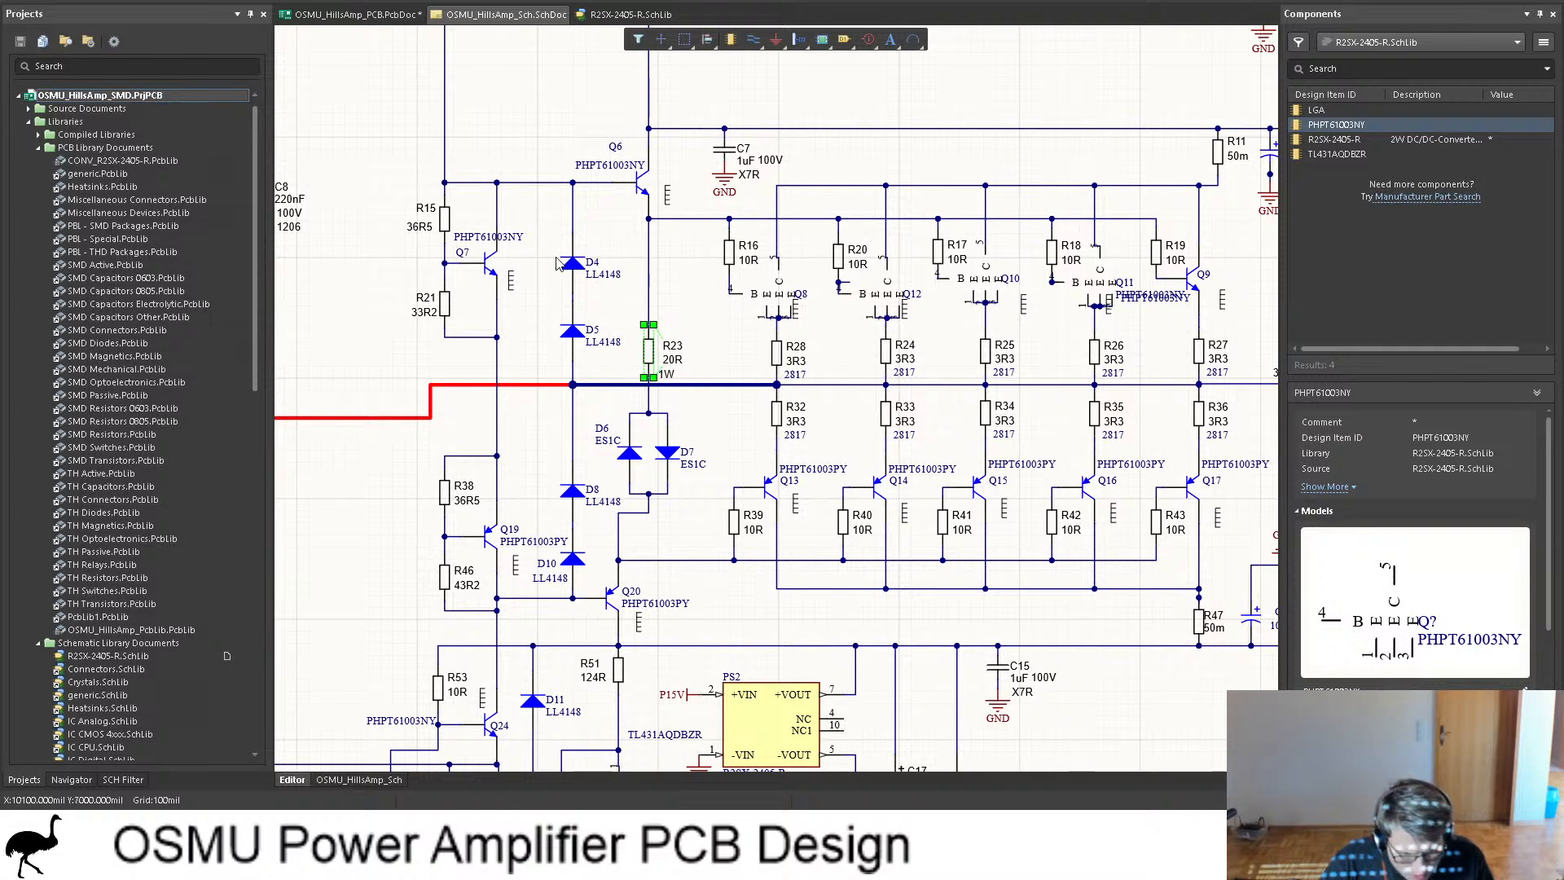
pyautogui.click(350, 14)
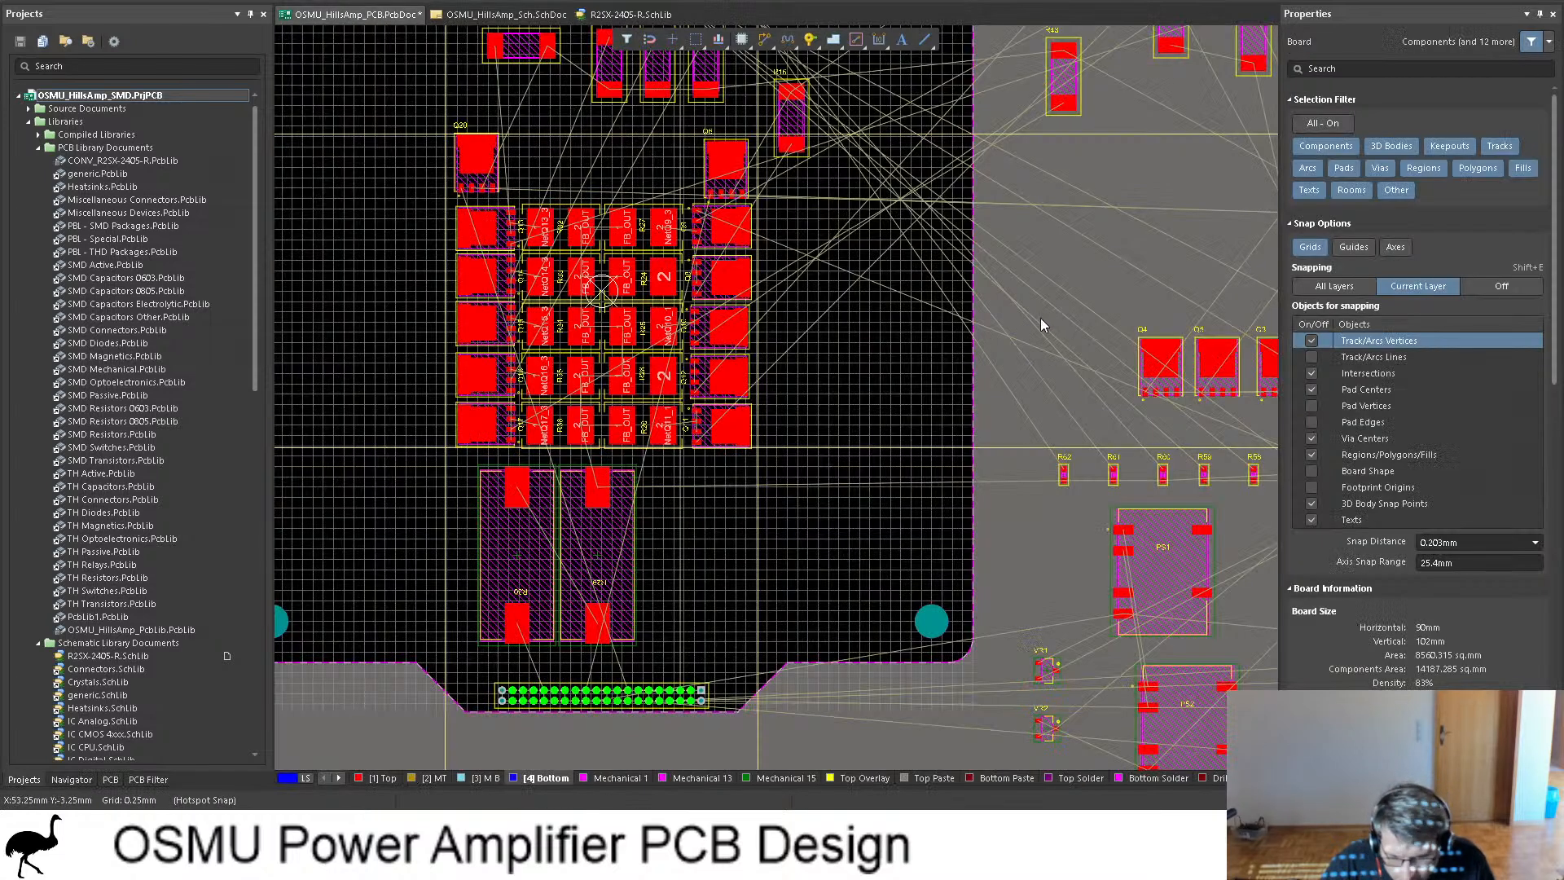
pyautogui.keyDown('ctrl'); pyautogui.scroll(3, 1042, 316); pyautogui.keyUp('ctrl')
pyautogui.scroll(4, 882, 379)
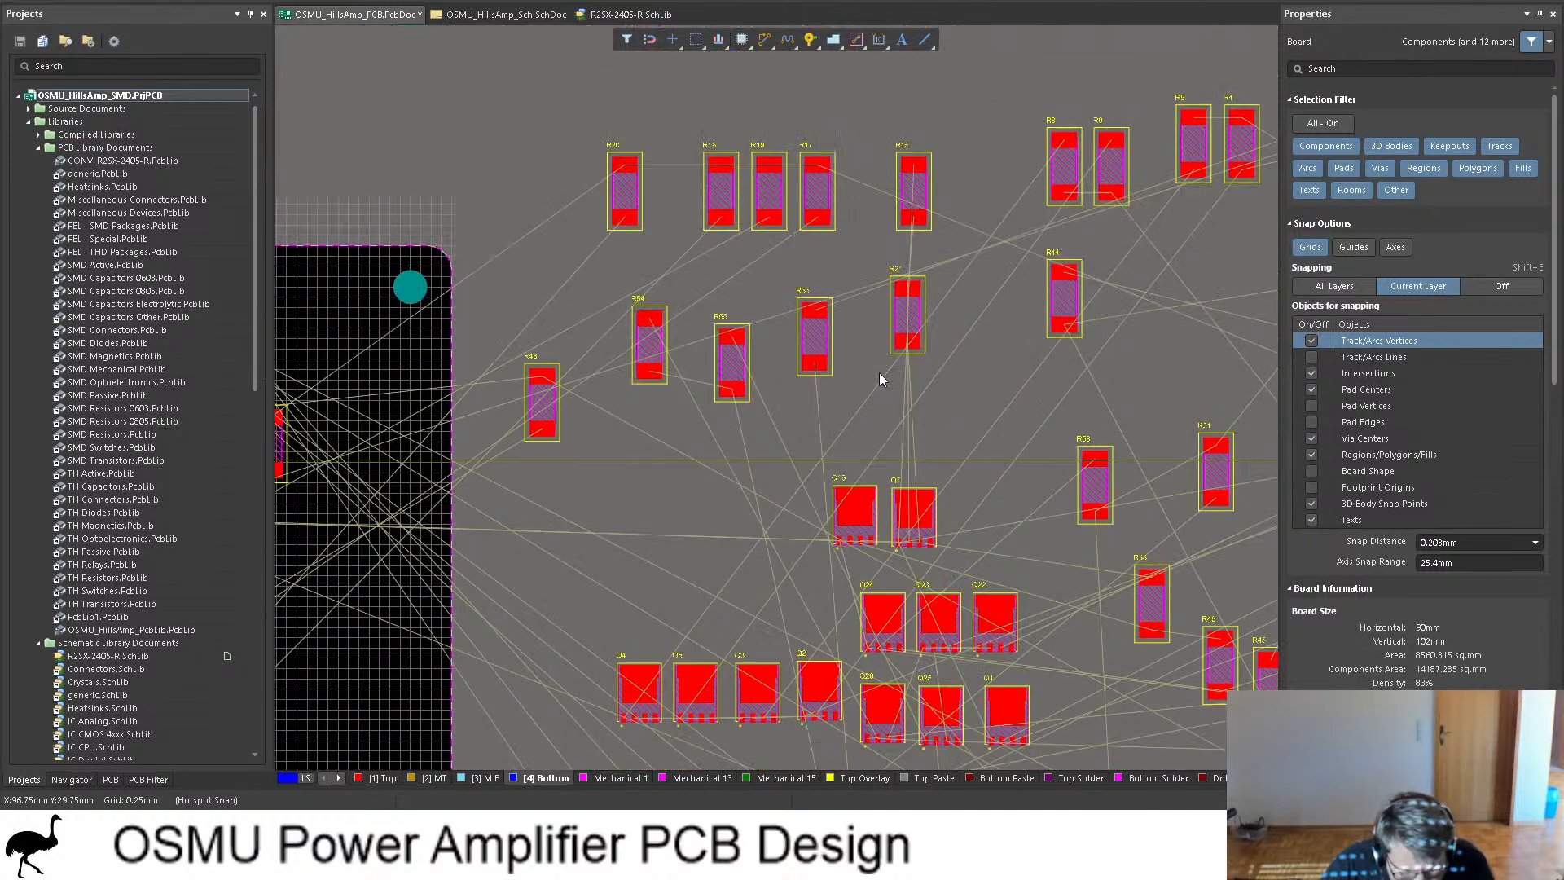
pyautogui.keyDown('ctrl'); pyautogui.scroll(2, 961, 285); pyautogui.keyUp('ctrl')
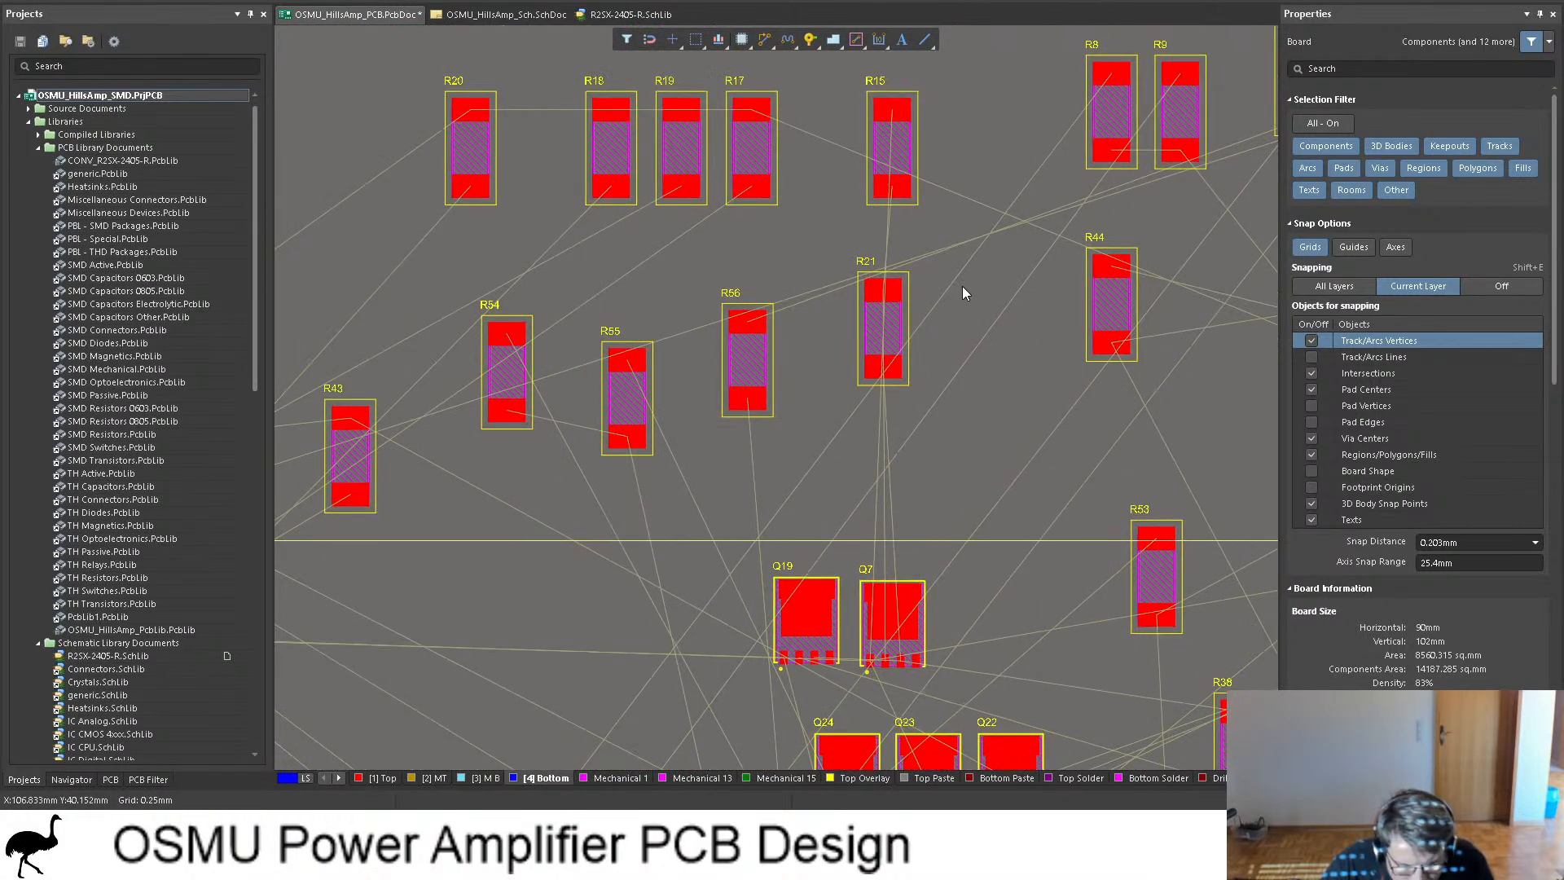
pyautogui.scroll(1, 979, 301)
pyautogui.keyDown('shift'); pyautogui.hscroll(3, 981, 300); pyautogui.keyUp('shift')
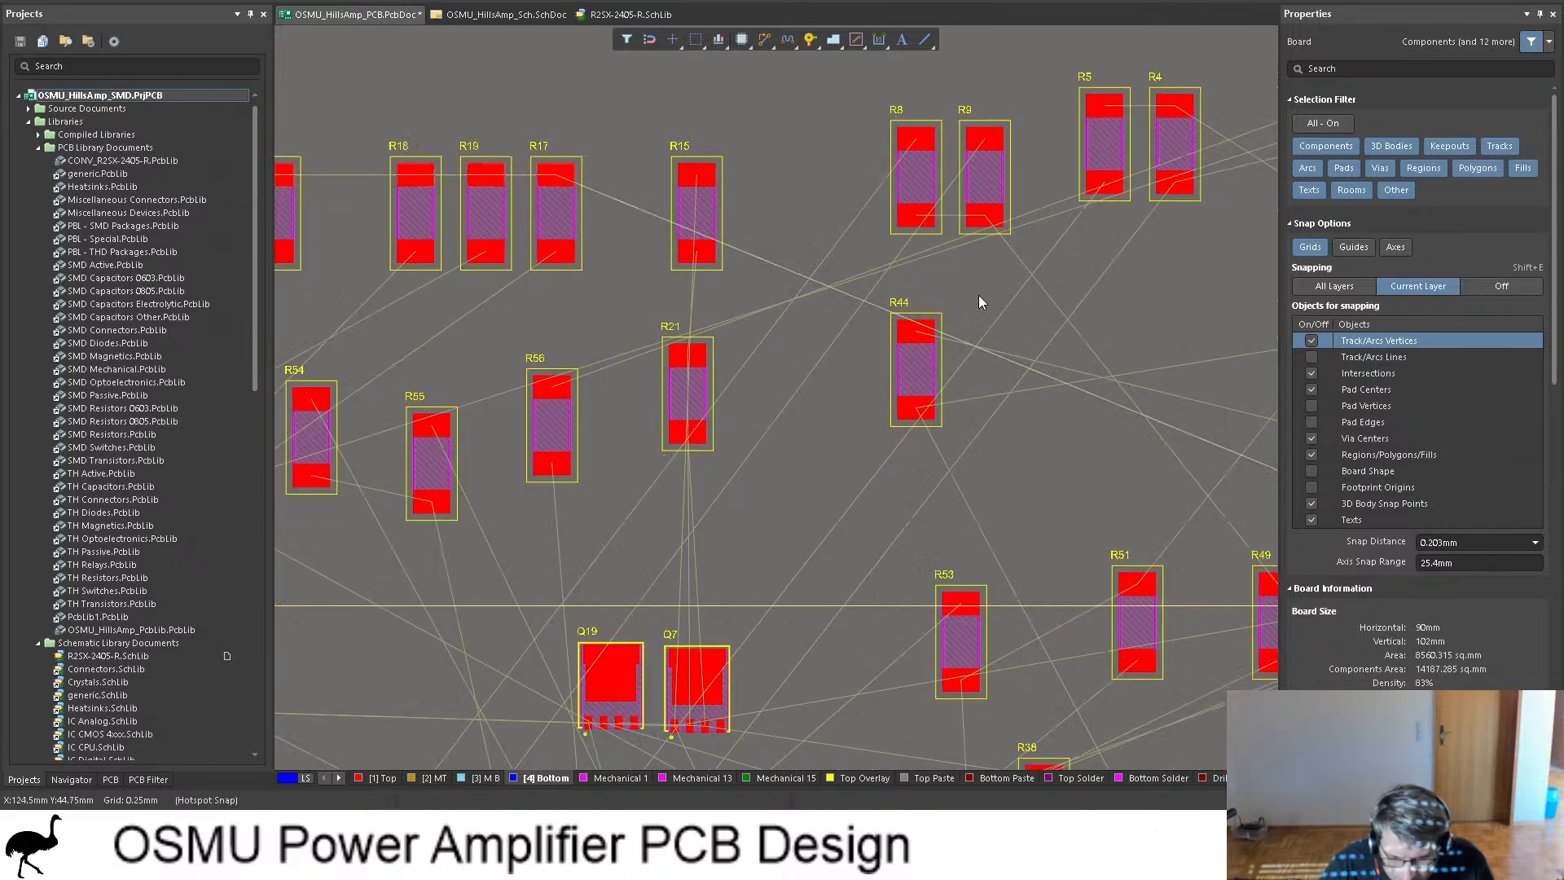
pyautogui.keyDown('shift'); pyautogui.hscroll(4, 980, 300); pyautogui.keyUp('shift')
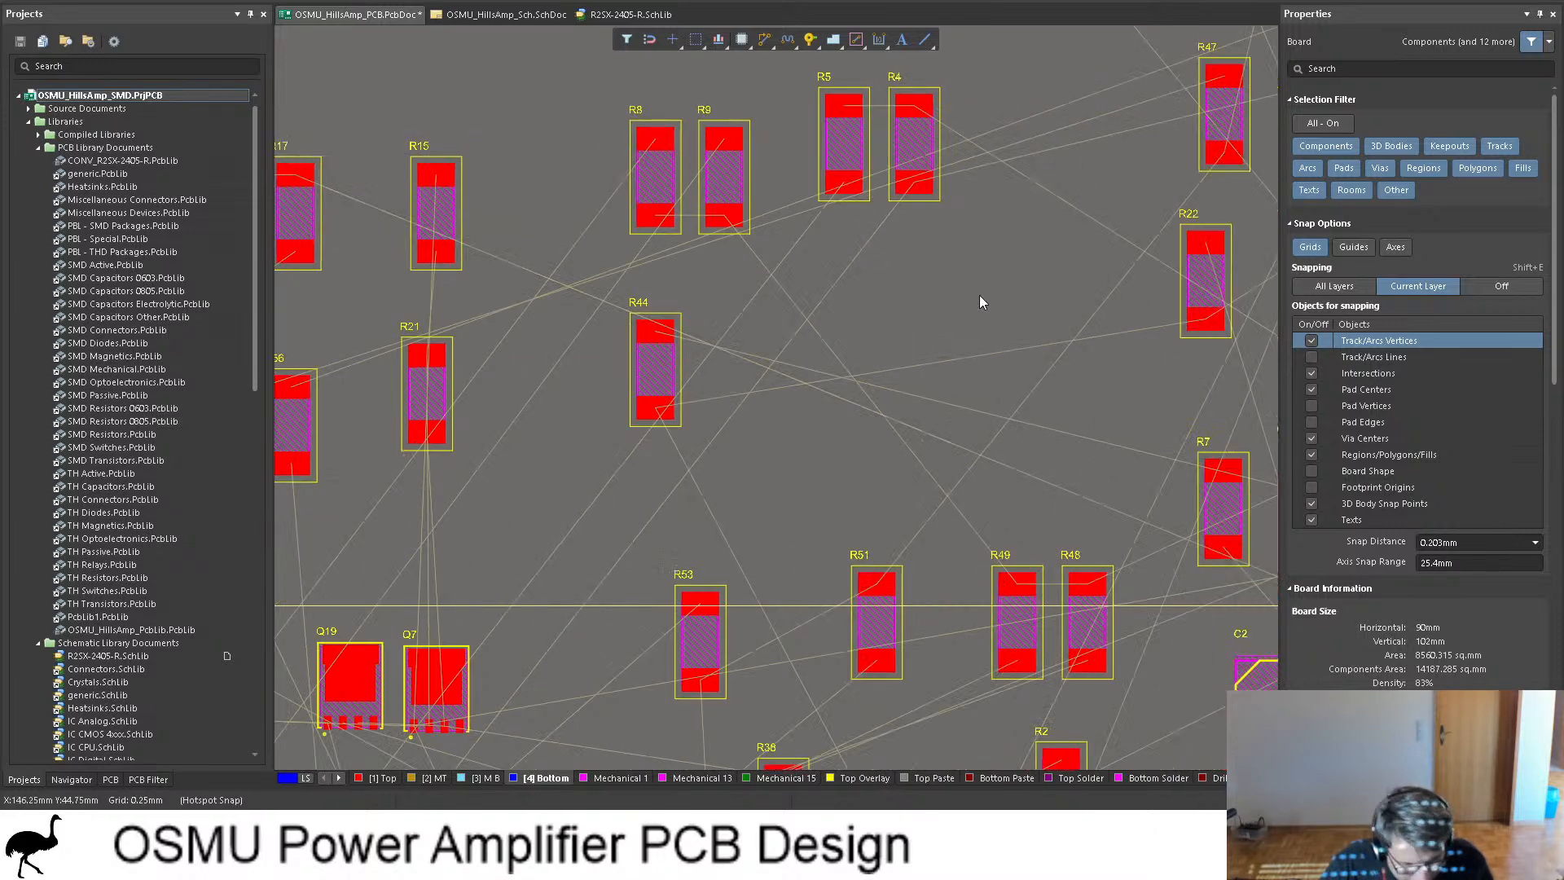
pyautogui.scroll(-5, 979, 295)
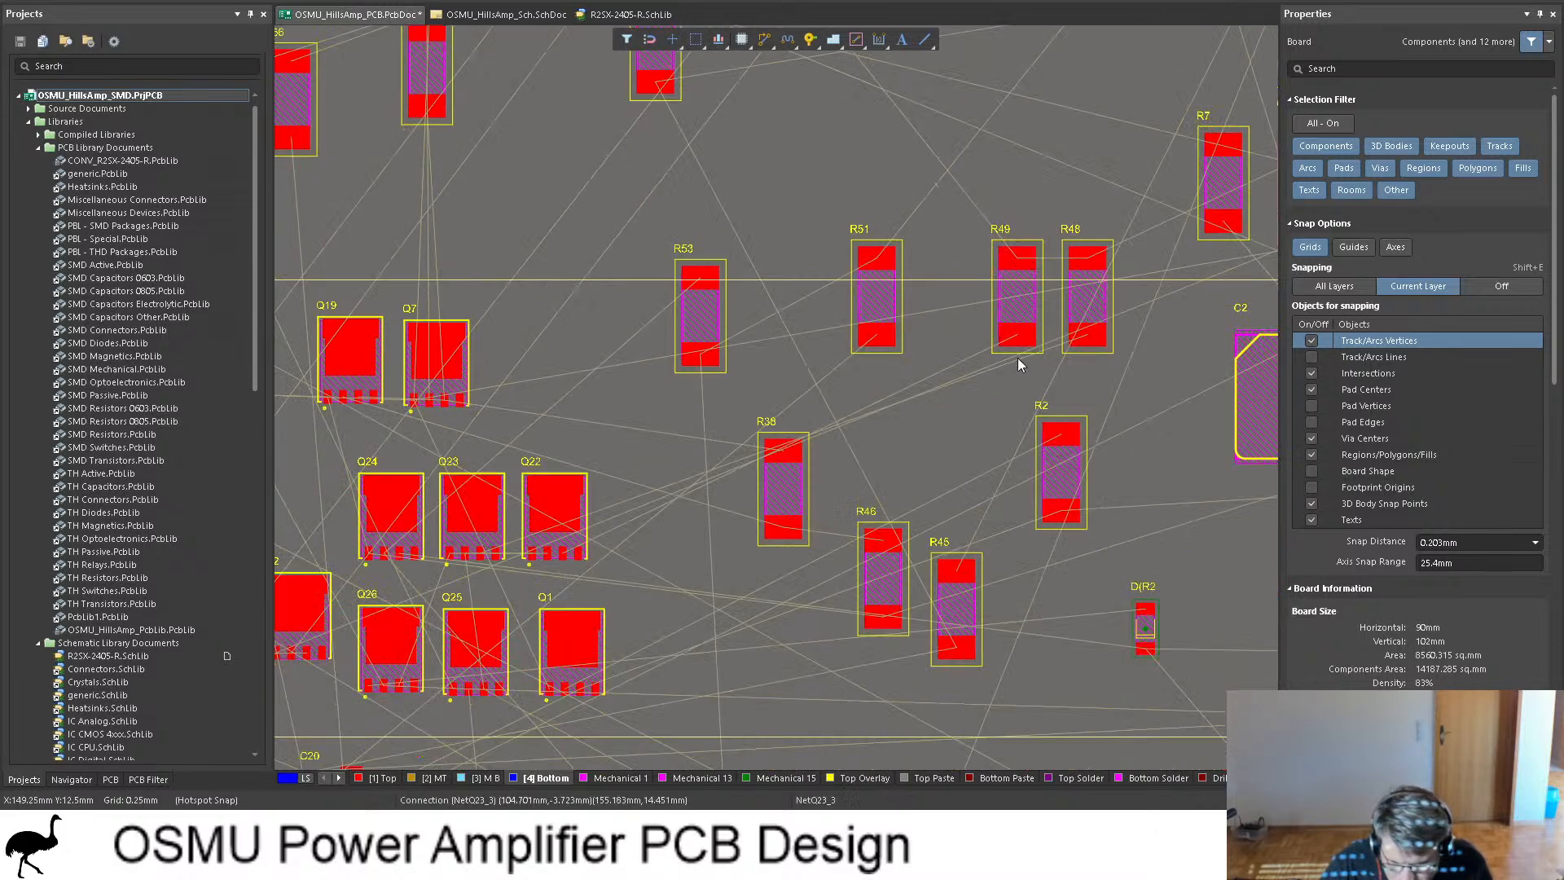
# Step: Try to find R23 with a text search and clear the search entry
pyautogui.click(1343, 68)
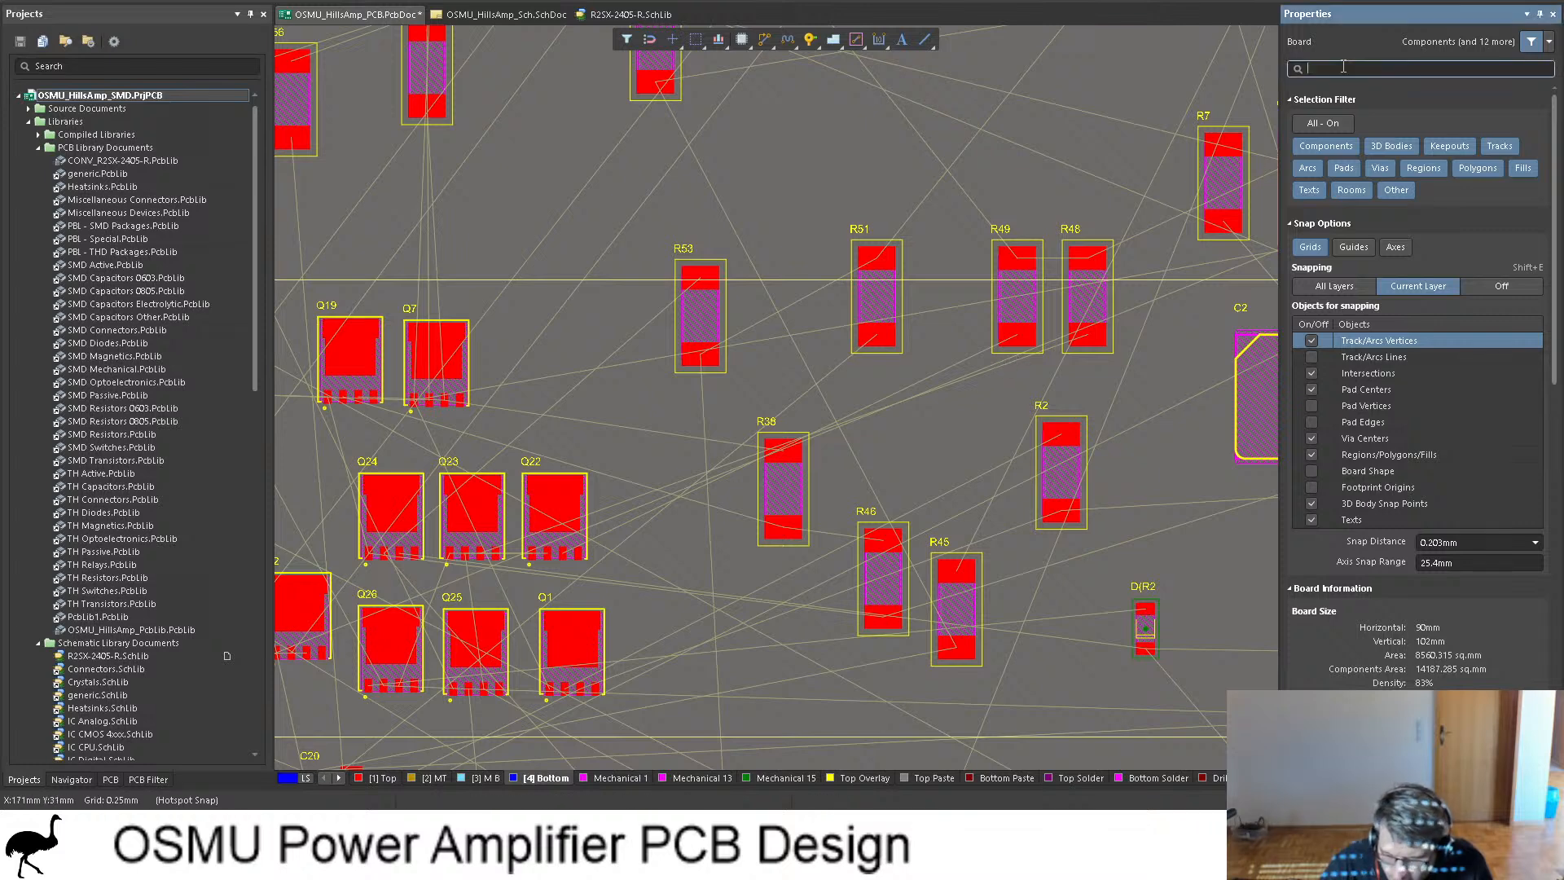
pyautogui.write('R23')
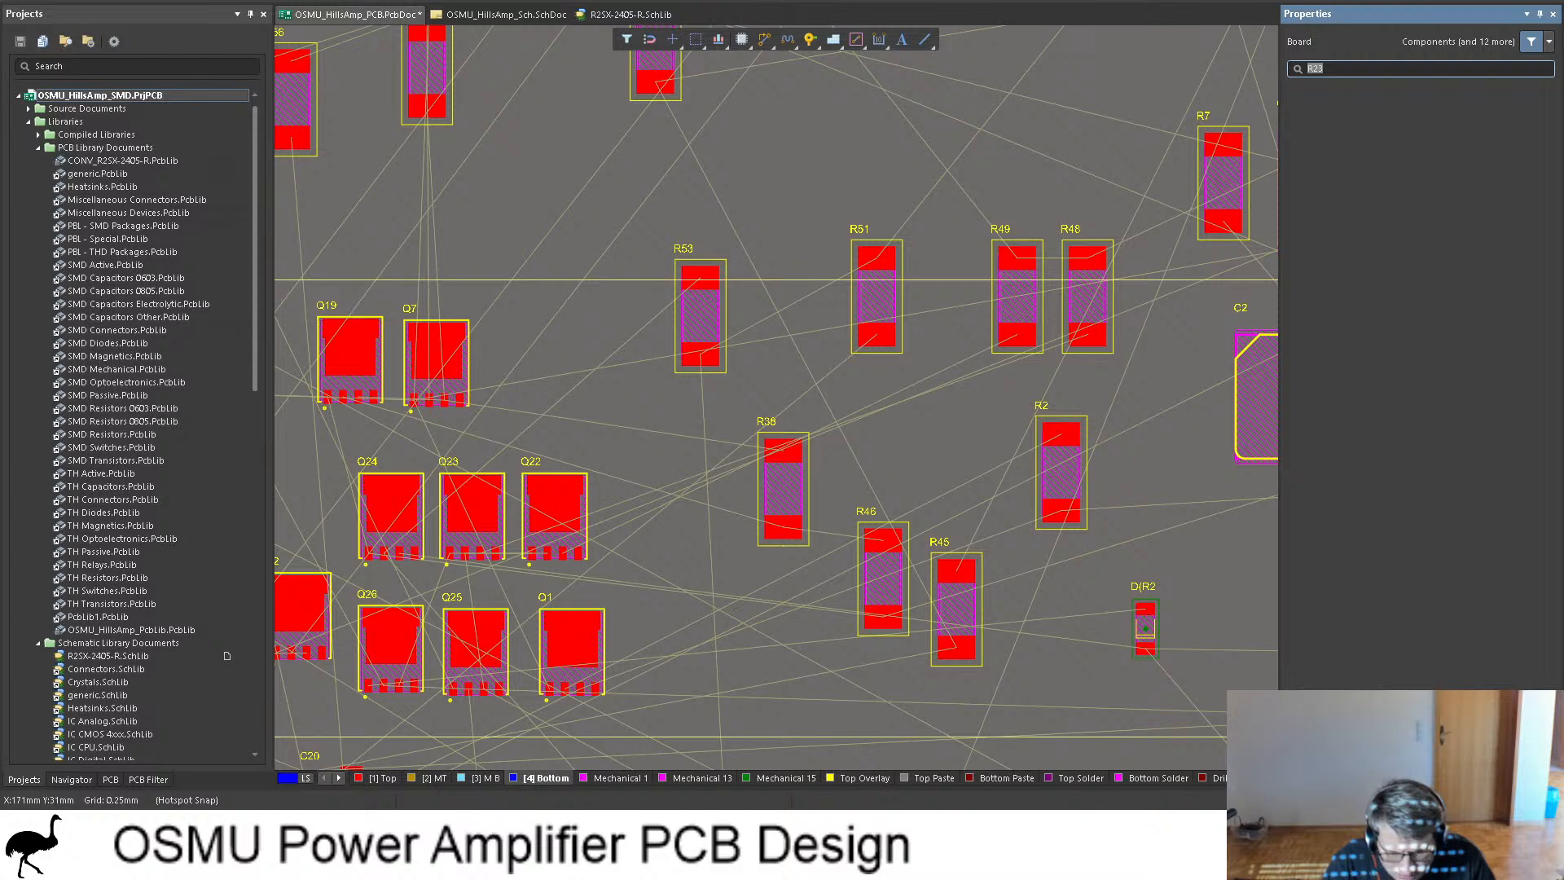
pyautogui.press('BackSpace')
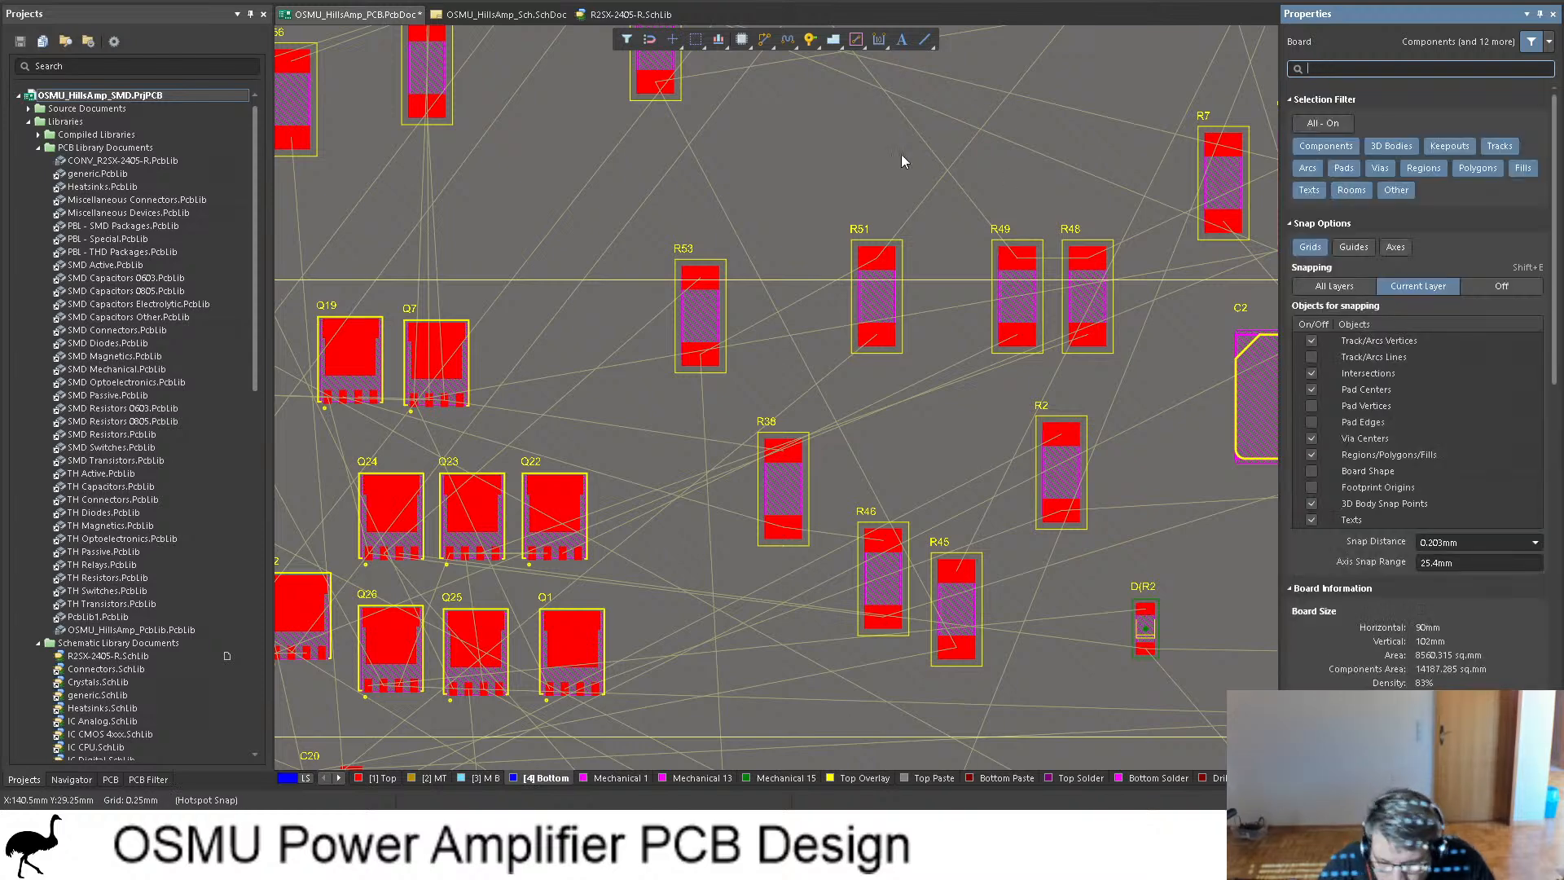
pyautogui.click(835, 143)
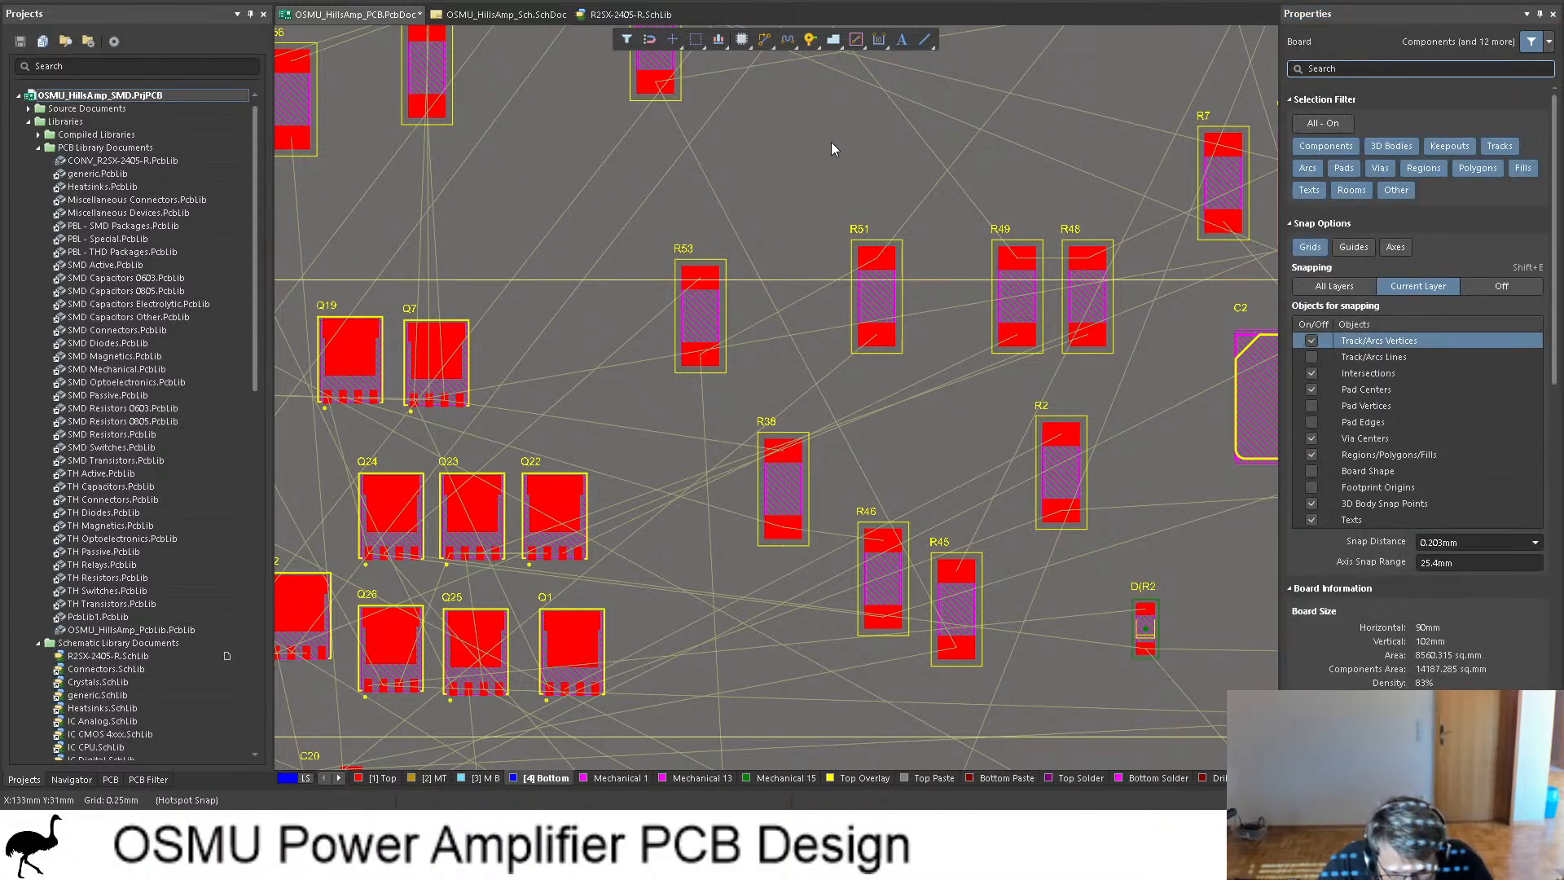
pyautogui.hotkey('shift', 'f')
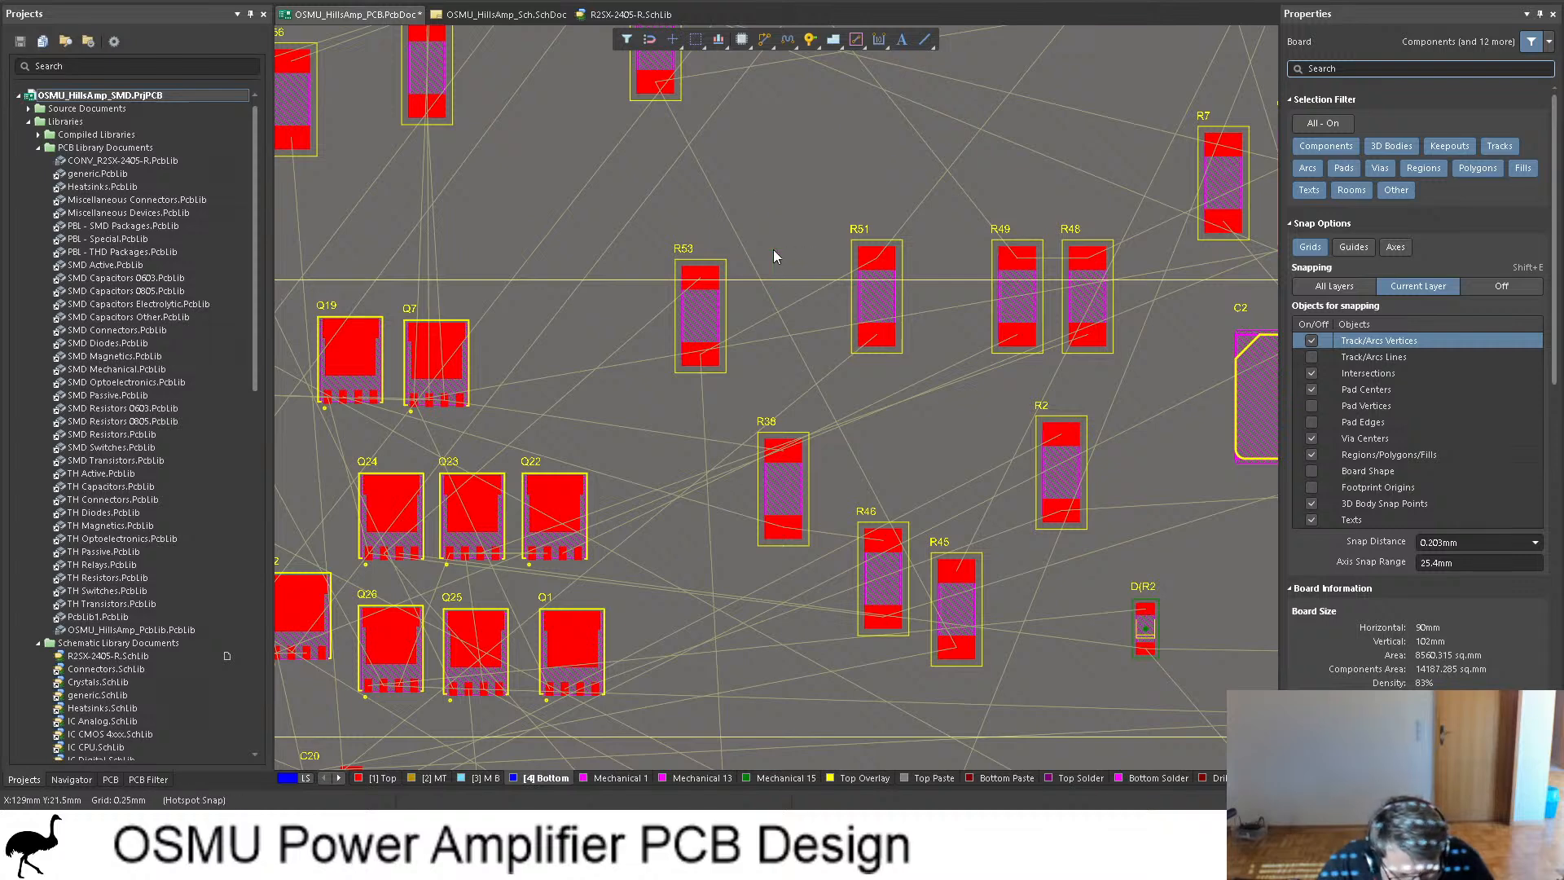
# Step: Move resistor R23 from the unplaced components onto the board, beside the output transistors below R16, and rotate it to lie horizontally
pyautogui.keyDown('ctrl'); pyautogui.scroll(-2, 789, 292); pyautogui.keyUp('ctrl')
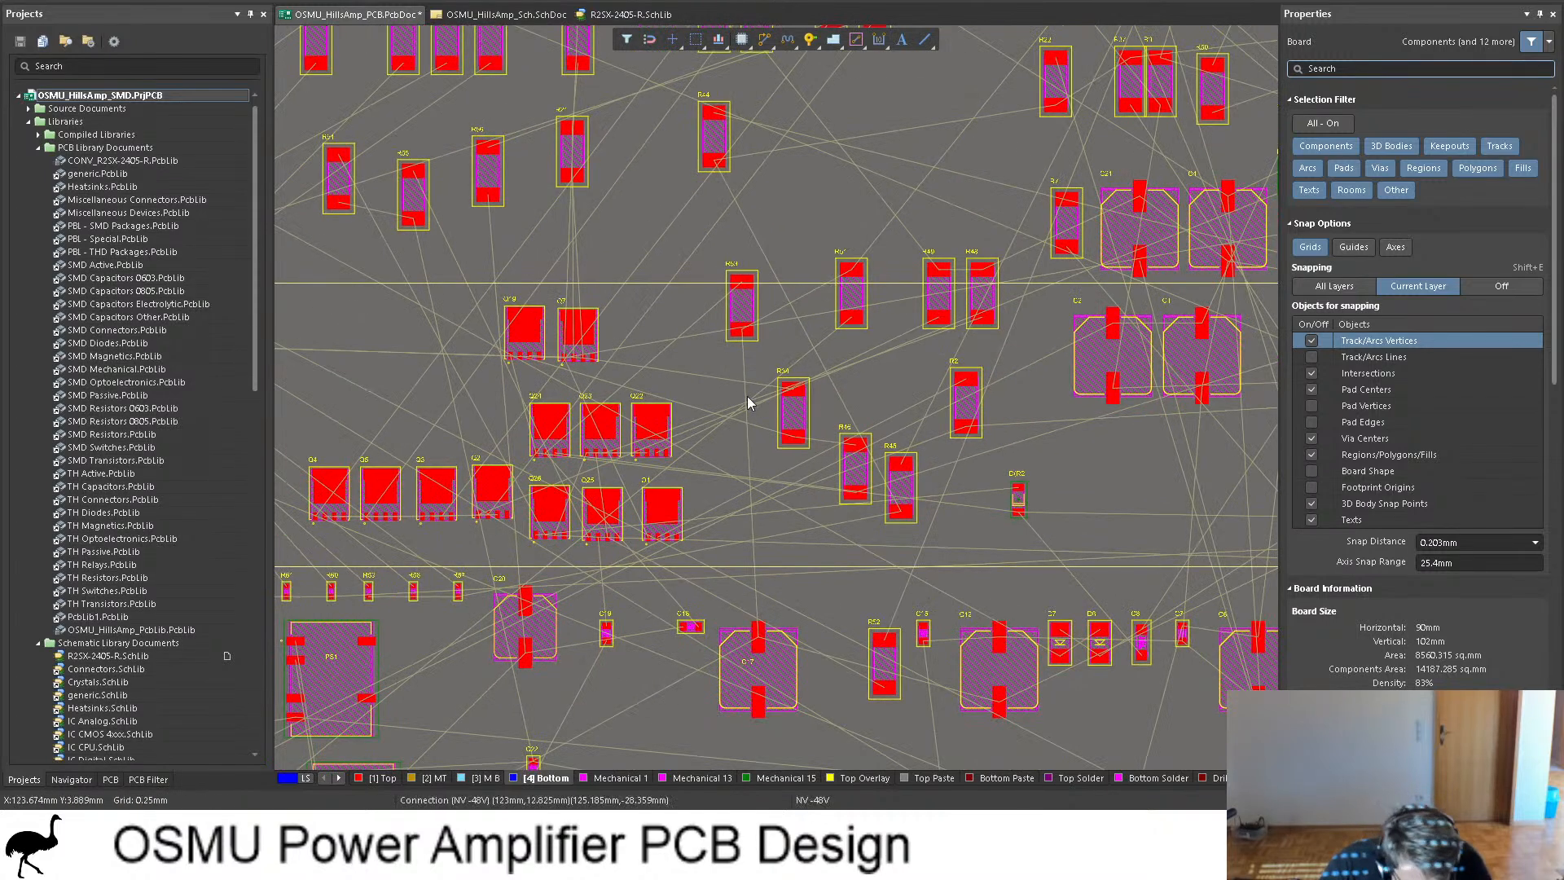
pyautogui.keyDown('shift'); pyautogui.hscroll(-5, 721, 400); pyautogui.keyUp('shift')
pyautogui.scroll(3, 752, 370)
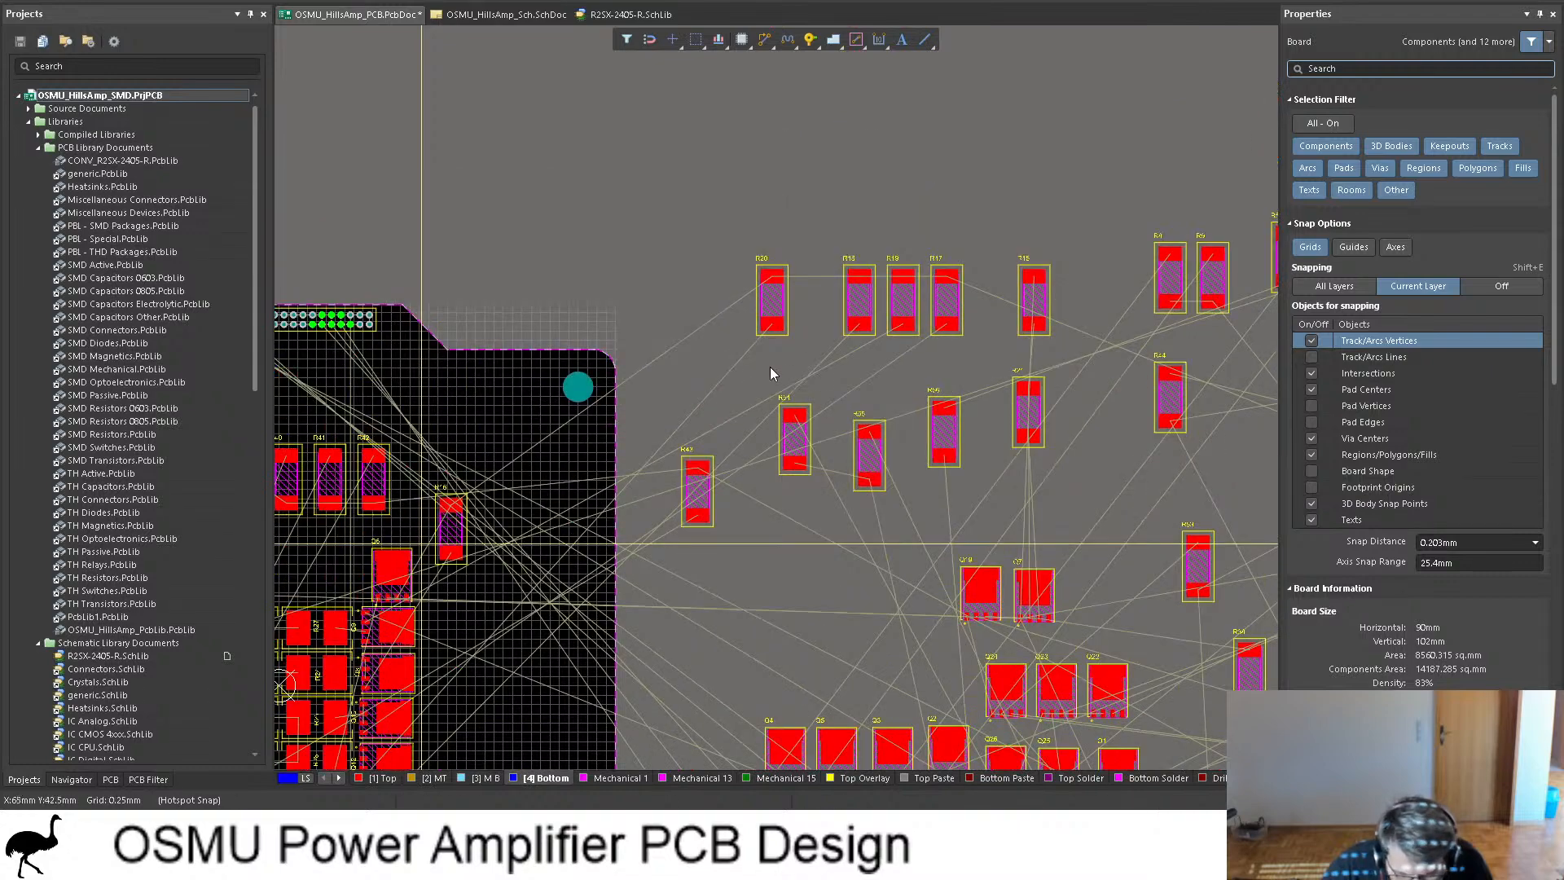
pyautogui.keyDown('shift'); pyautogui.hscroll(4, 771, 373); pyautogui.keyUp('shift')
pyautogui.keyDown('shift'); pyautogui.hscroll(2, 787, 281); pyautogui.keyUp('shift')
pyautogui.keyDown('ctrl'); pyautogui.scroll(3, 899, 243); pyautogui.keyUp('ctrl')
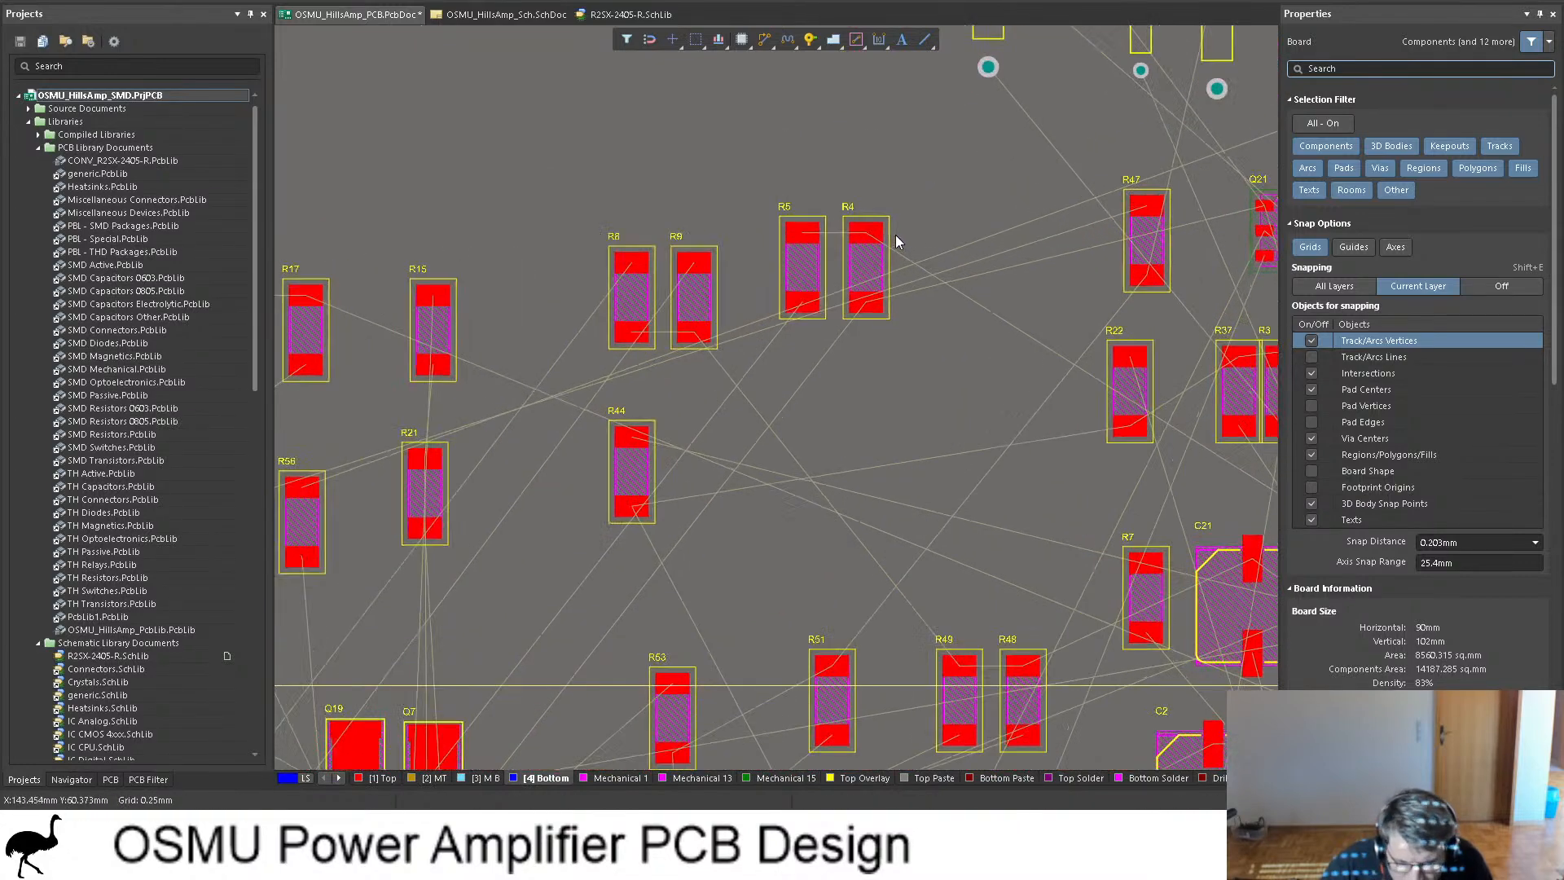
pyautogui.keyDown('shift'); pyautogui.hscroll(5, 900, 254); pyautogui.keyUp('shift')
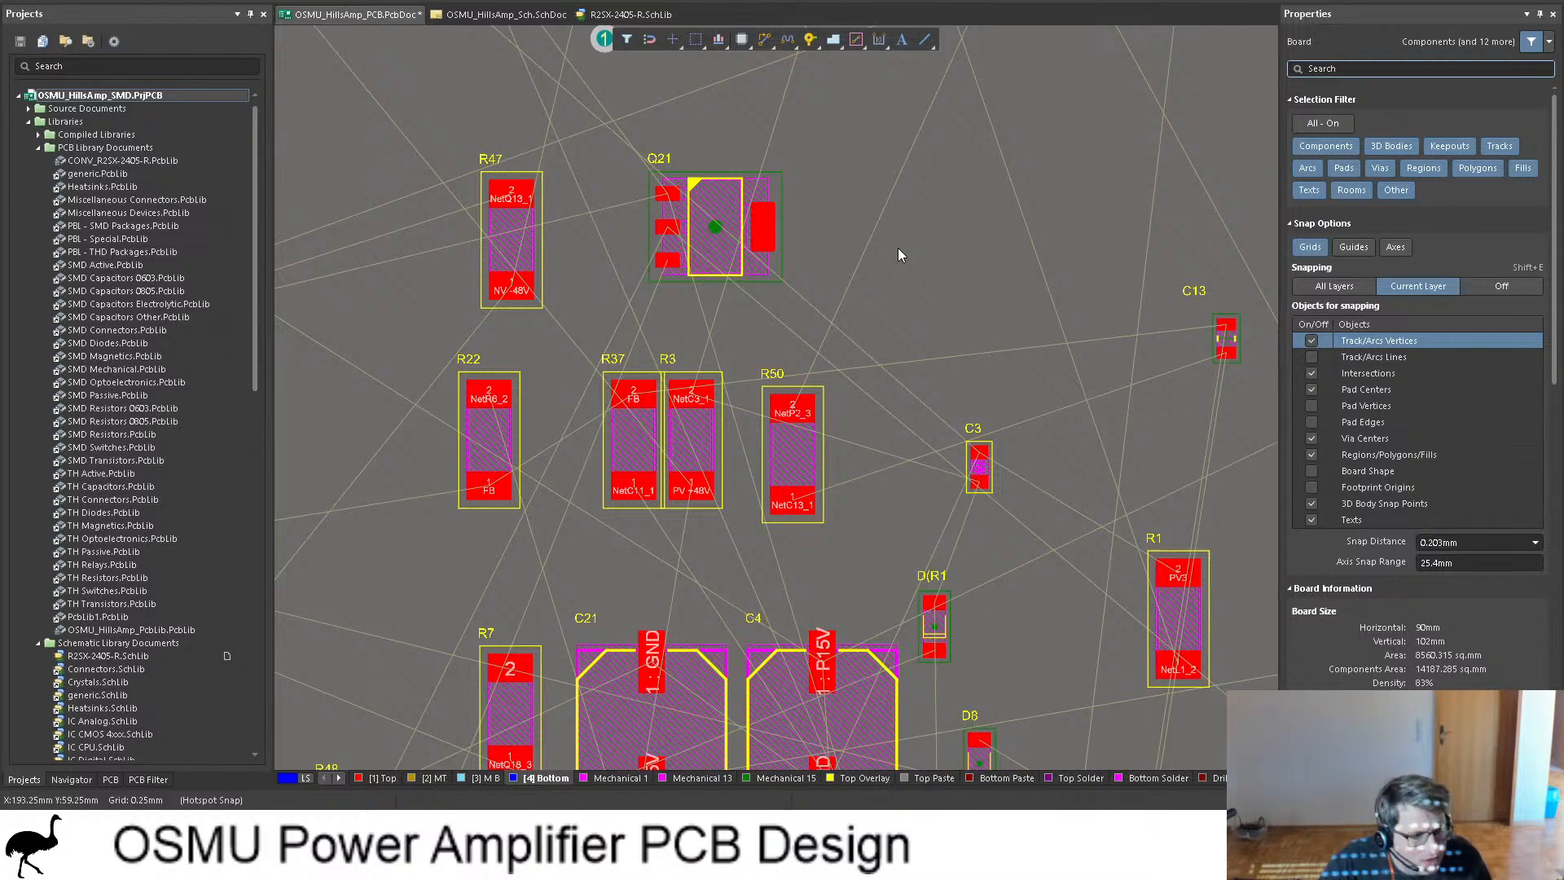
pyautogui.scroll(-2, 897, 248)
pyautogui.keyDown('ctrl'); pyautogui.scroll(-1, 897, 248); pyautogui.keyUp('ctrl')
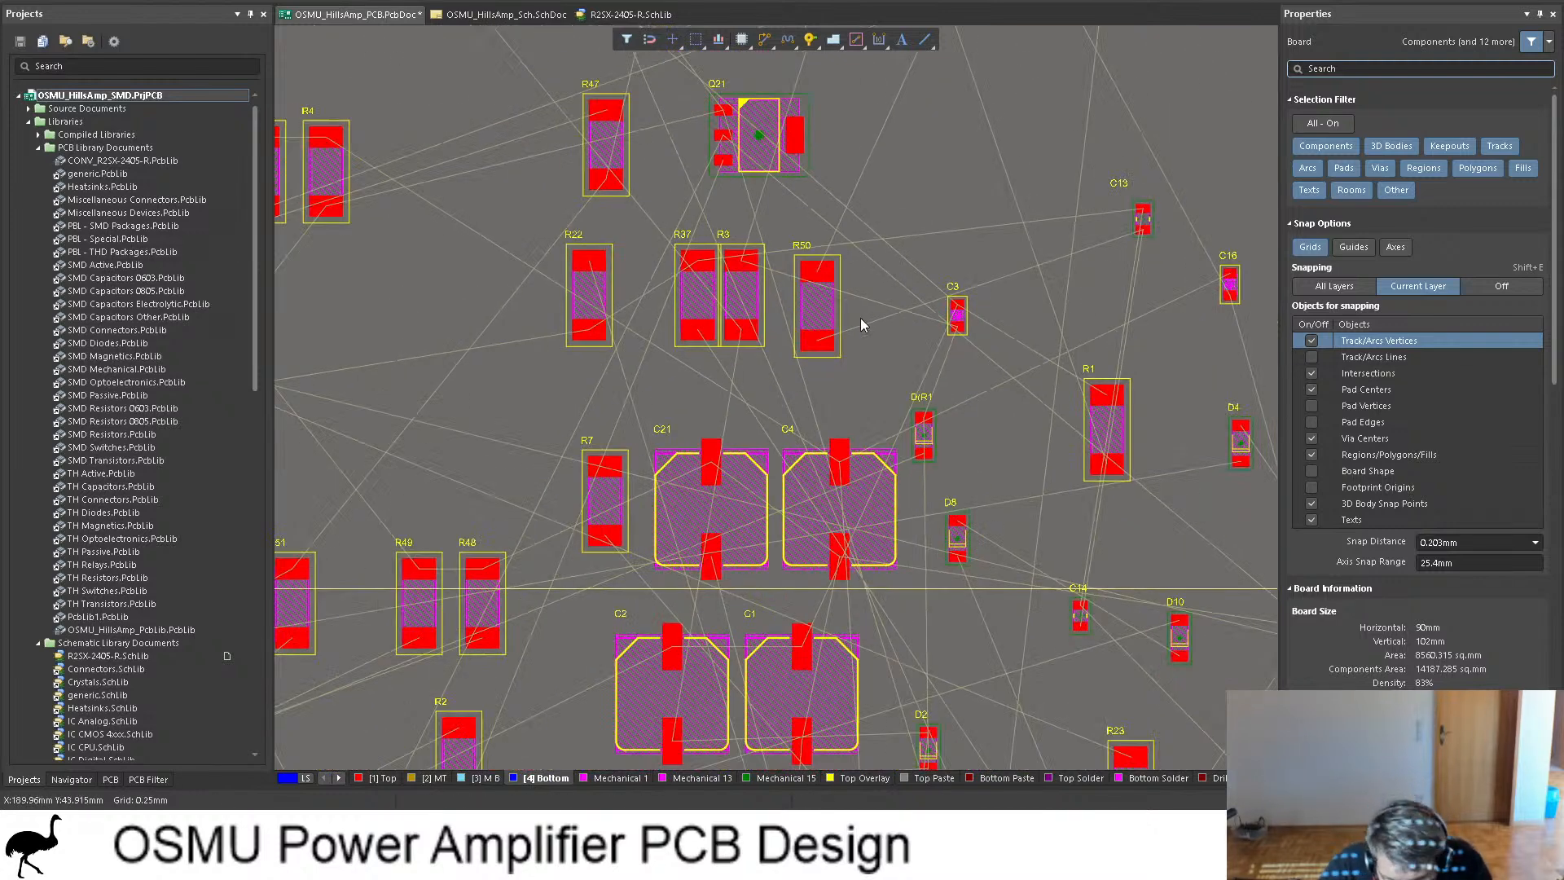
pyautogui.scroll(-3, 874, 315)
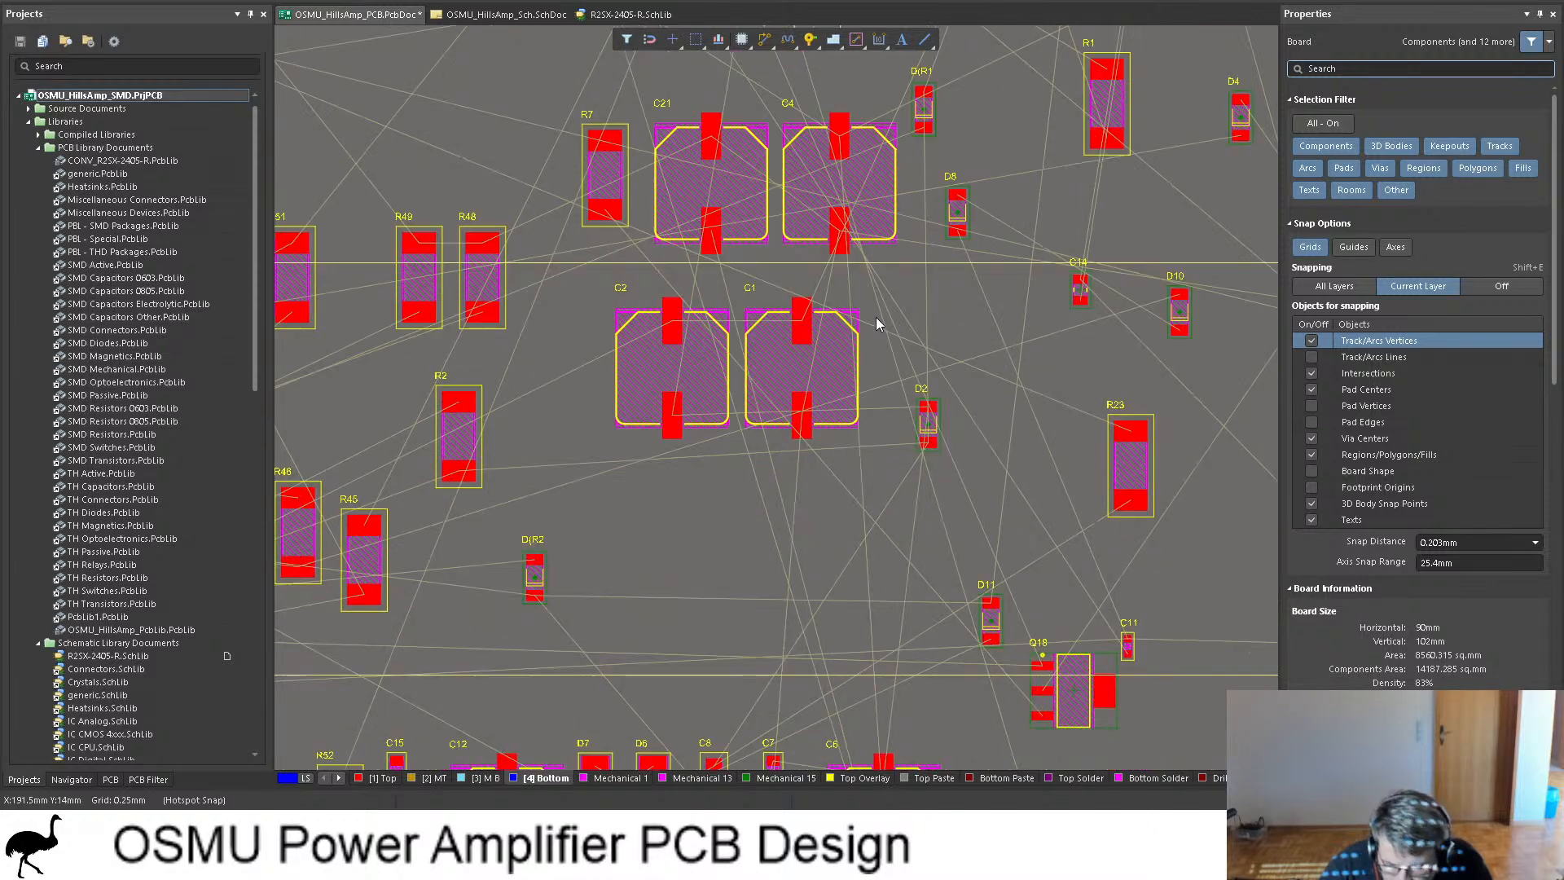
pyautogui.moveTo(1129, 468); pyautogui.dragTo(841, 377)
pyautogui.press('space')
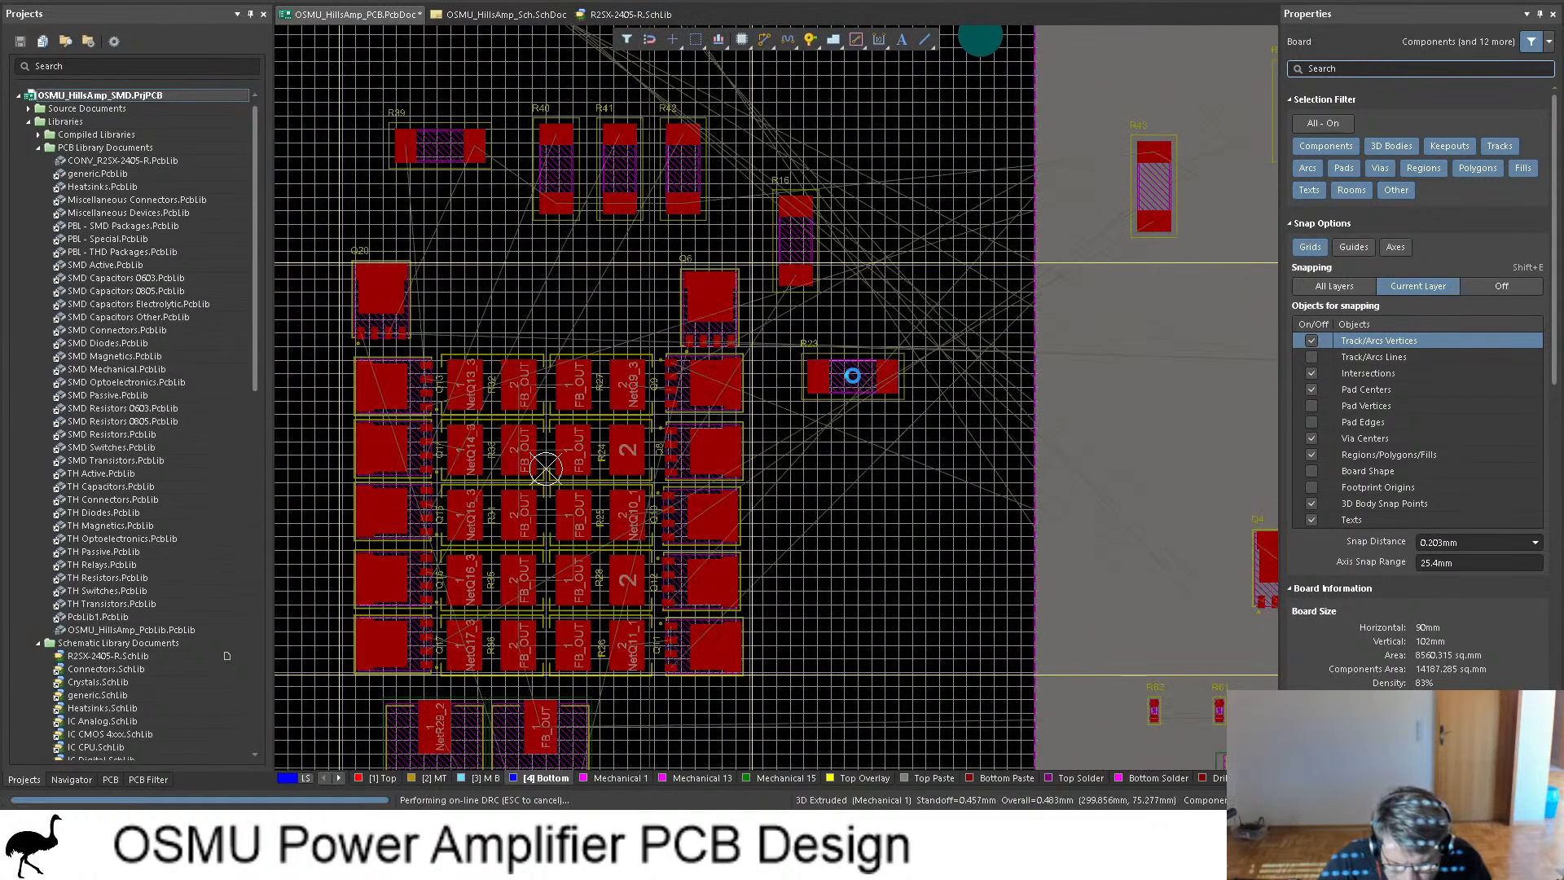
# Step: Check diode D7 in the schematic and look for the D6 and D7 footprints among the unplaced PCB components
pyautogui.click(501, 14)
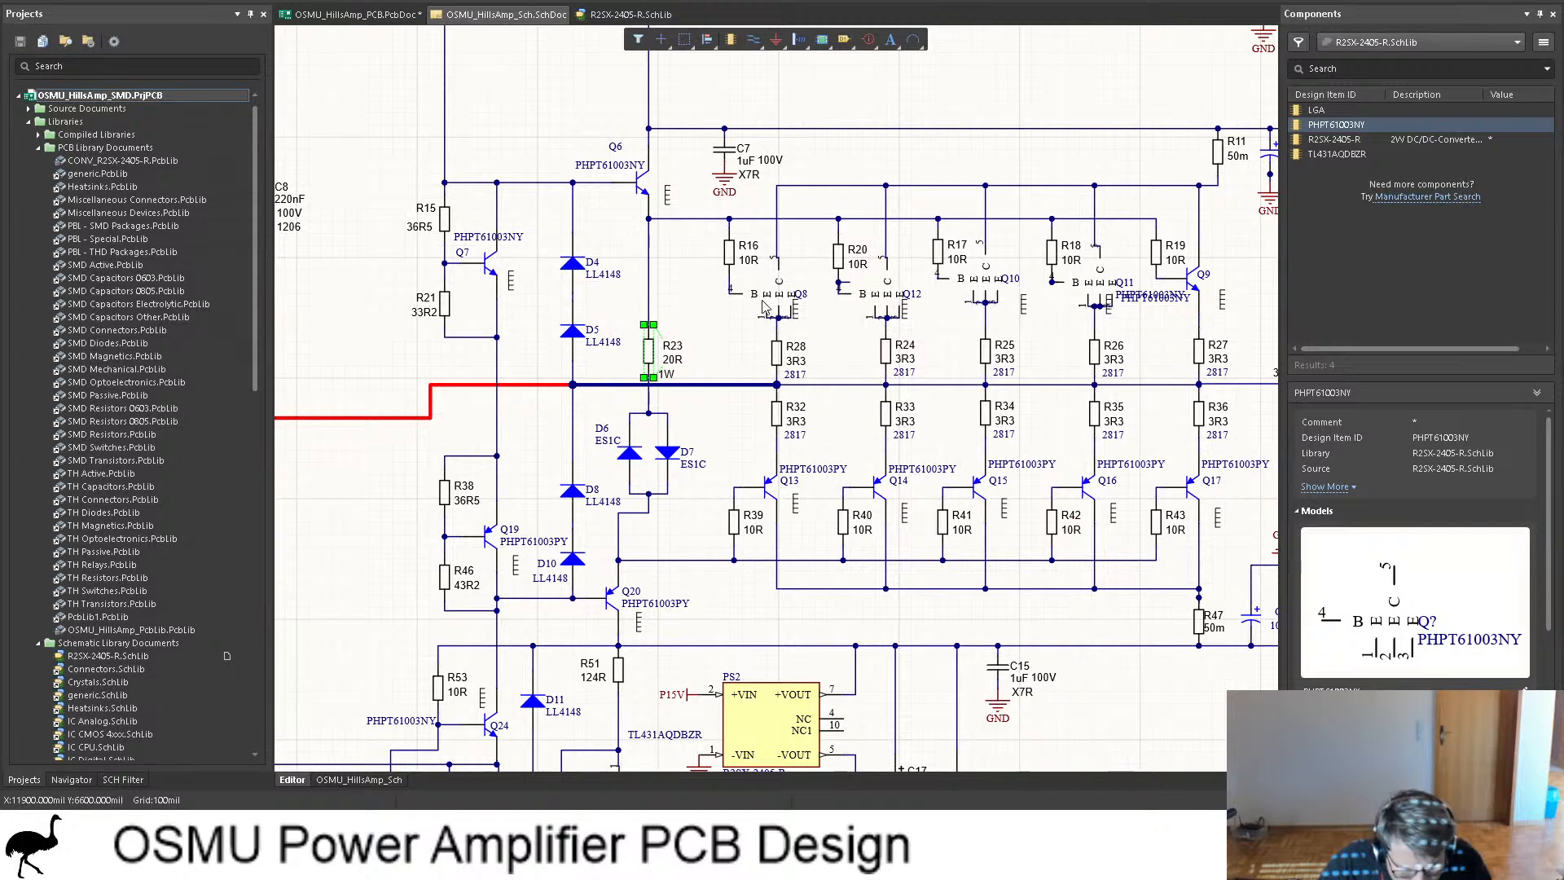
pyautogui.click(671, 453)
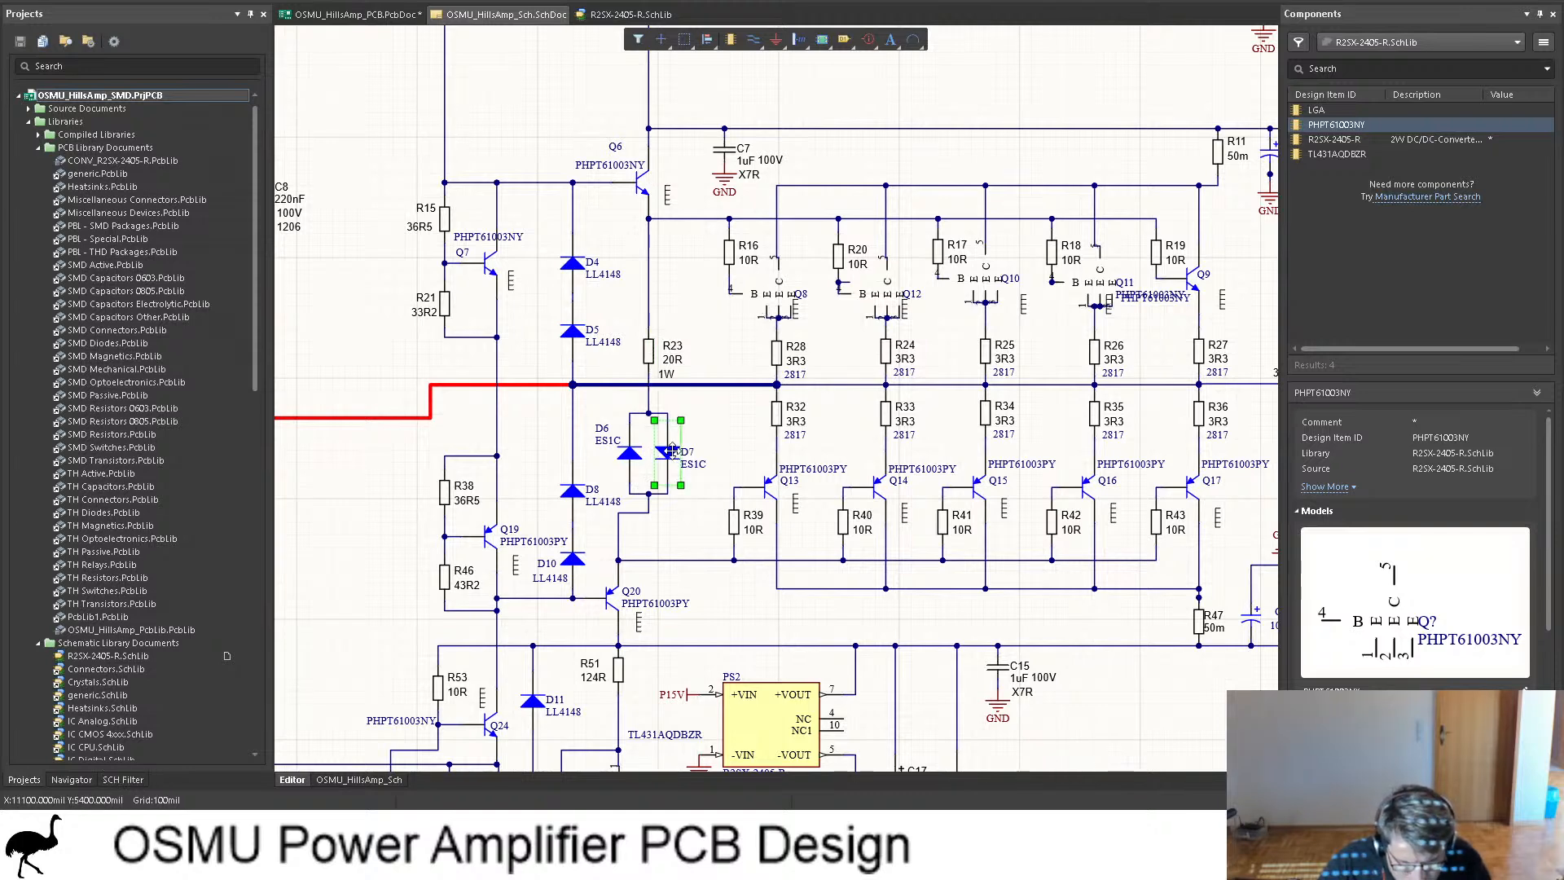
pyautogui.click(356, 14)
pyautogui.keyDown('ctrl'); pyautogui.scroll(-2, 989, 312); pyautogui.keyUp('ctrl')
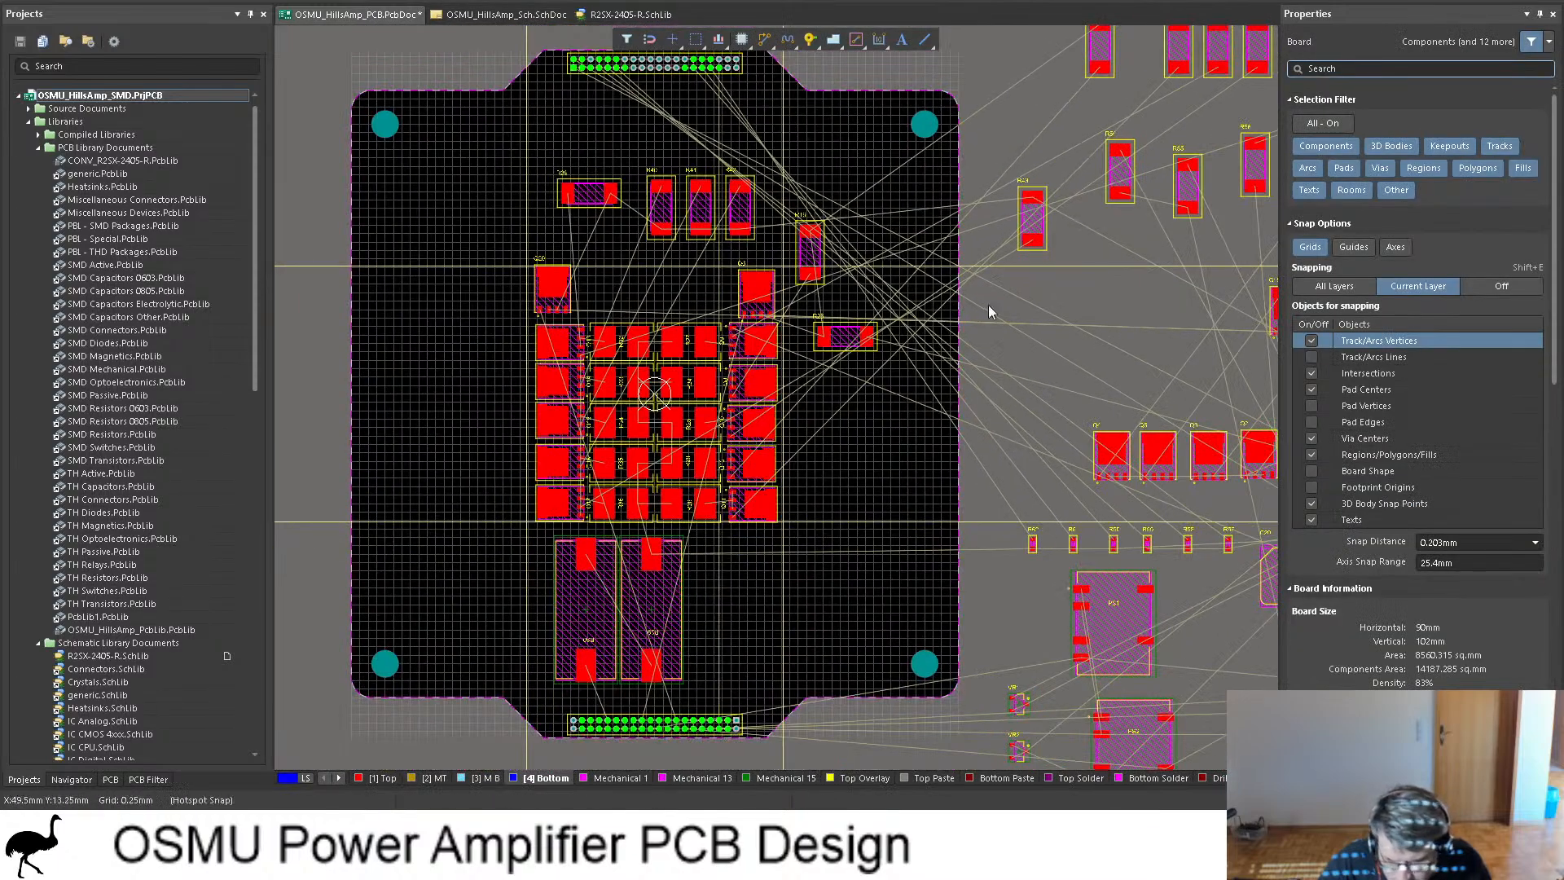
pyautogui.keyDown('shift'); pyautogui.scroll(-9, 970, 296); pyautogui.keyUp('shift')
pyautogui.scroll(3, 961, 292)
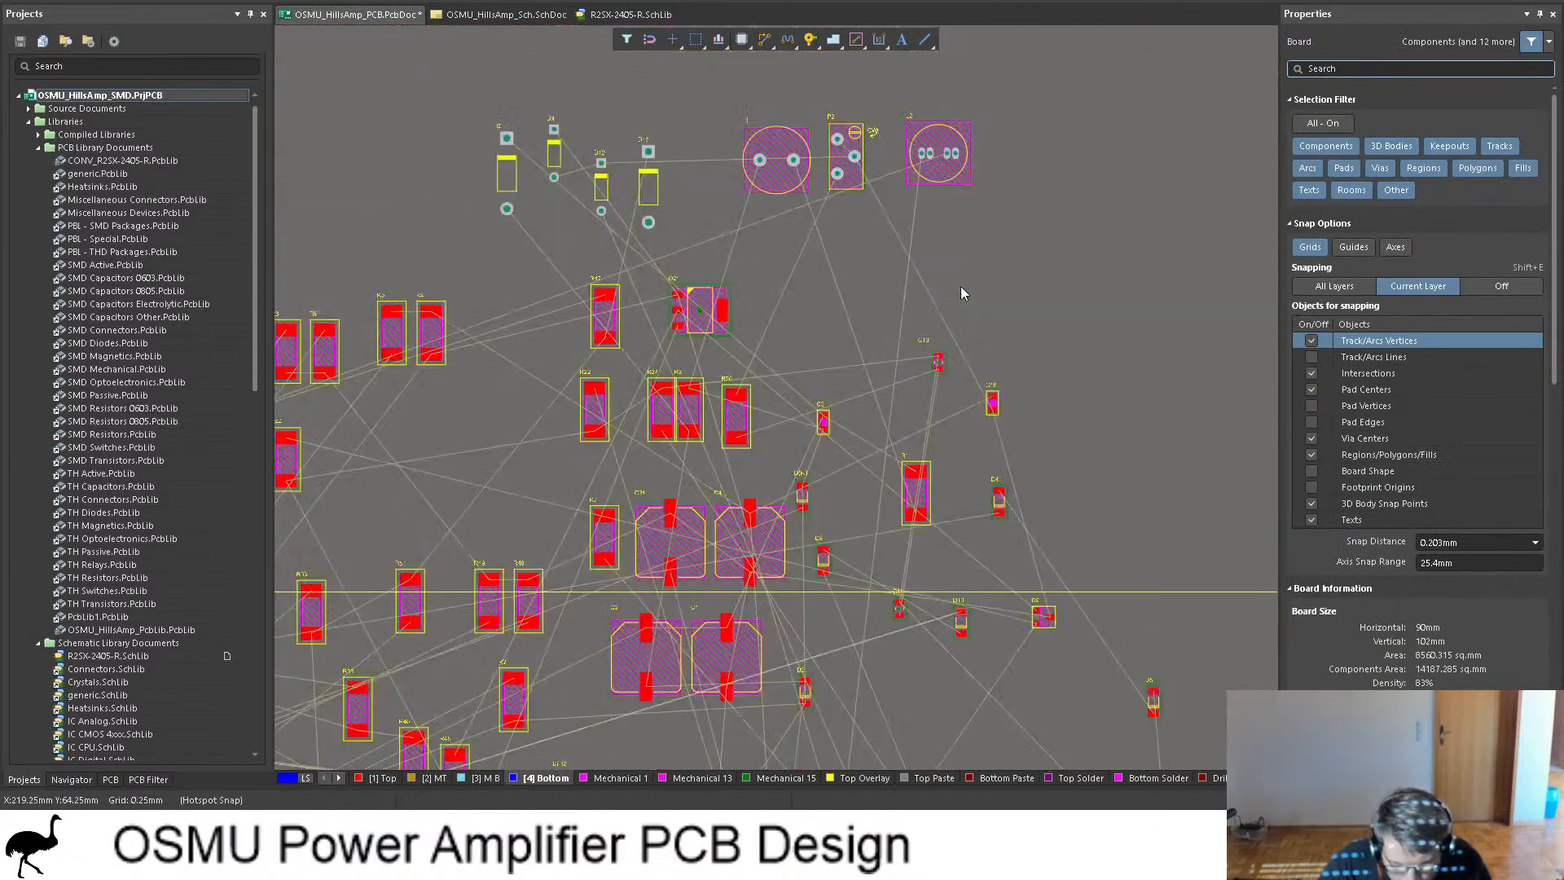
pyautogui.keyDown('ctrl'); pyautogui.scroll(2, 806, 204); pyautogui.keyUp('ctrl')
pyautogui.keyDown('ctrl'); pyautogui.scroll(2, 518, 148); pyautogui.keyUp('ctrl')
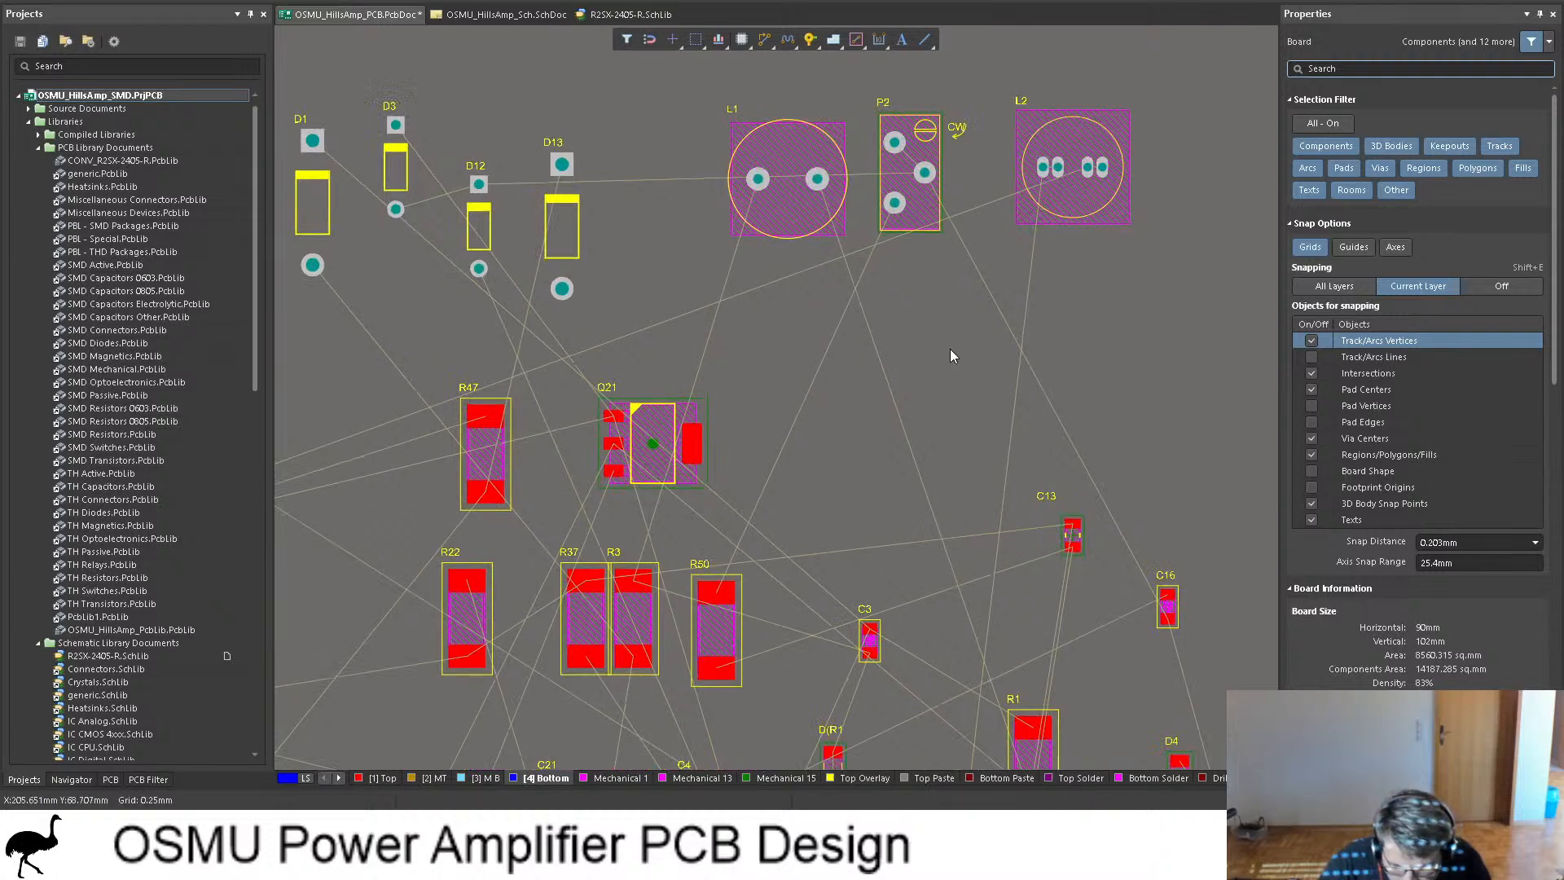
pyautogui.keyDown('ctrl'); pyautogui.scroll(-2, 950, 349); pyautogui.keyUp('ctrl')
pyautogui.scroll(-5, 935, 334)
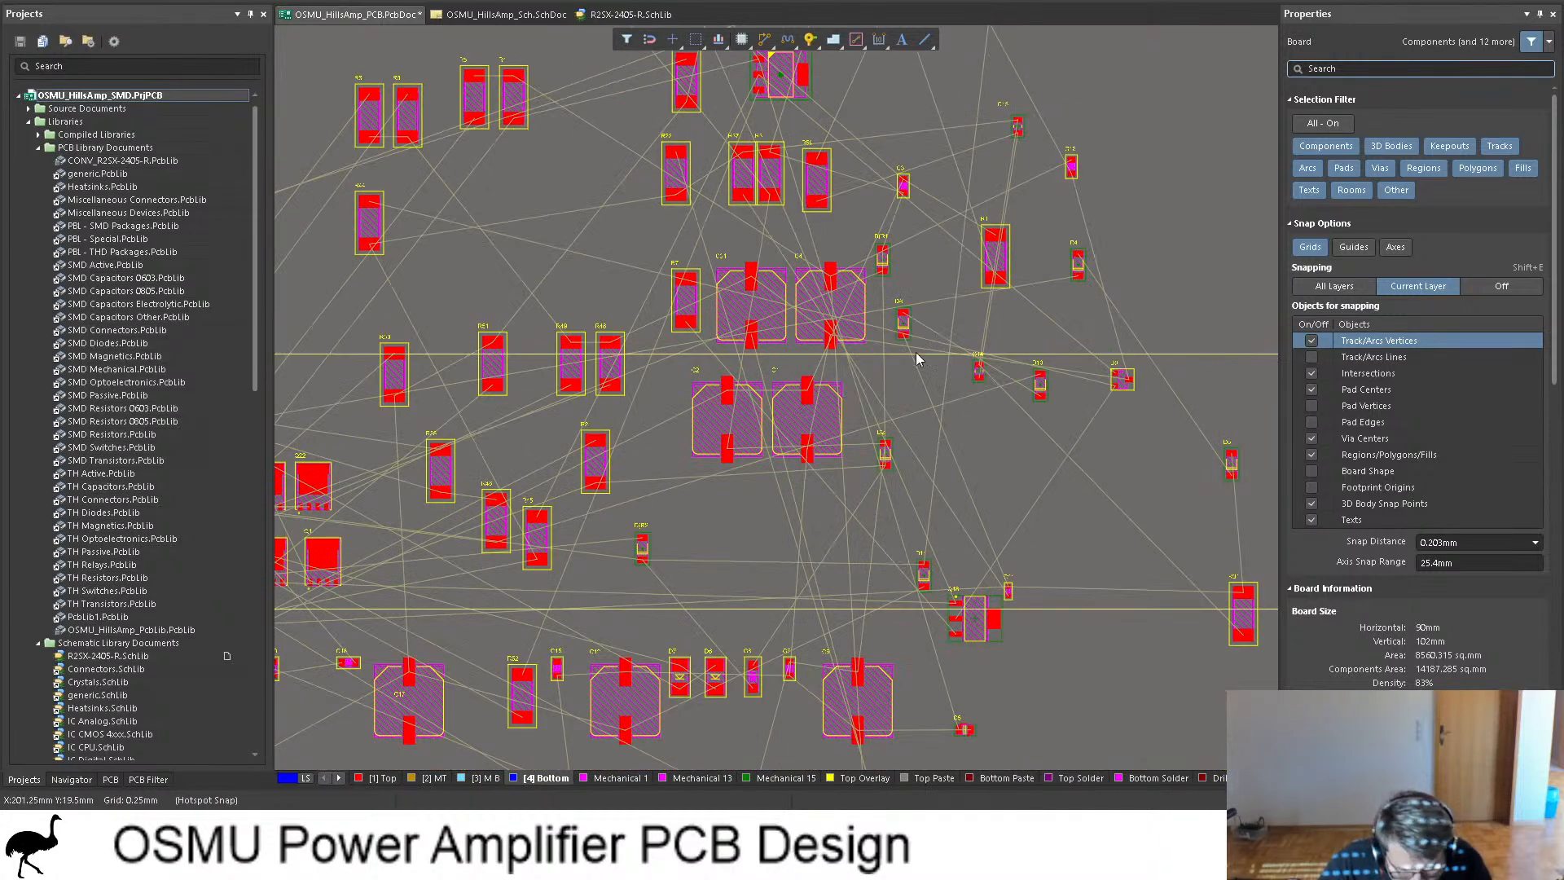
pyautogui.scroll(-4, 722, 507)
pyautogui.keyDown('ctrl'); pyautogui.scroll(5, 705, 486); pyautogui.keyUp('ctrl')
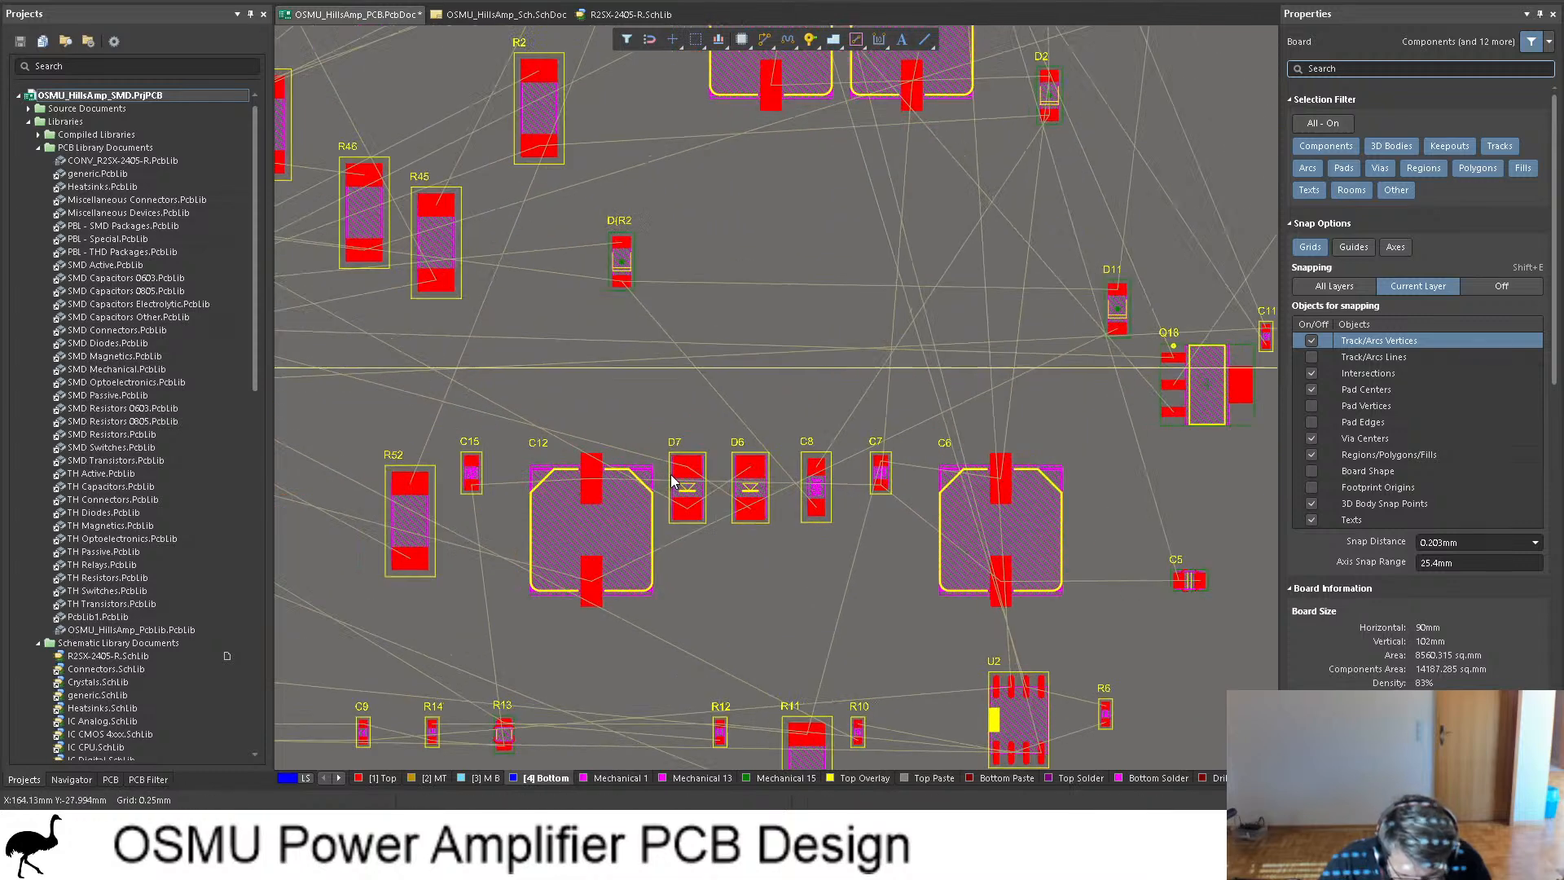
# Step: Move diodes D6 and D7 together to the free area just outside the board's left edge
pyautogui.click(795, 503)
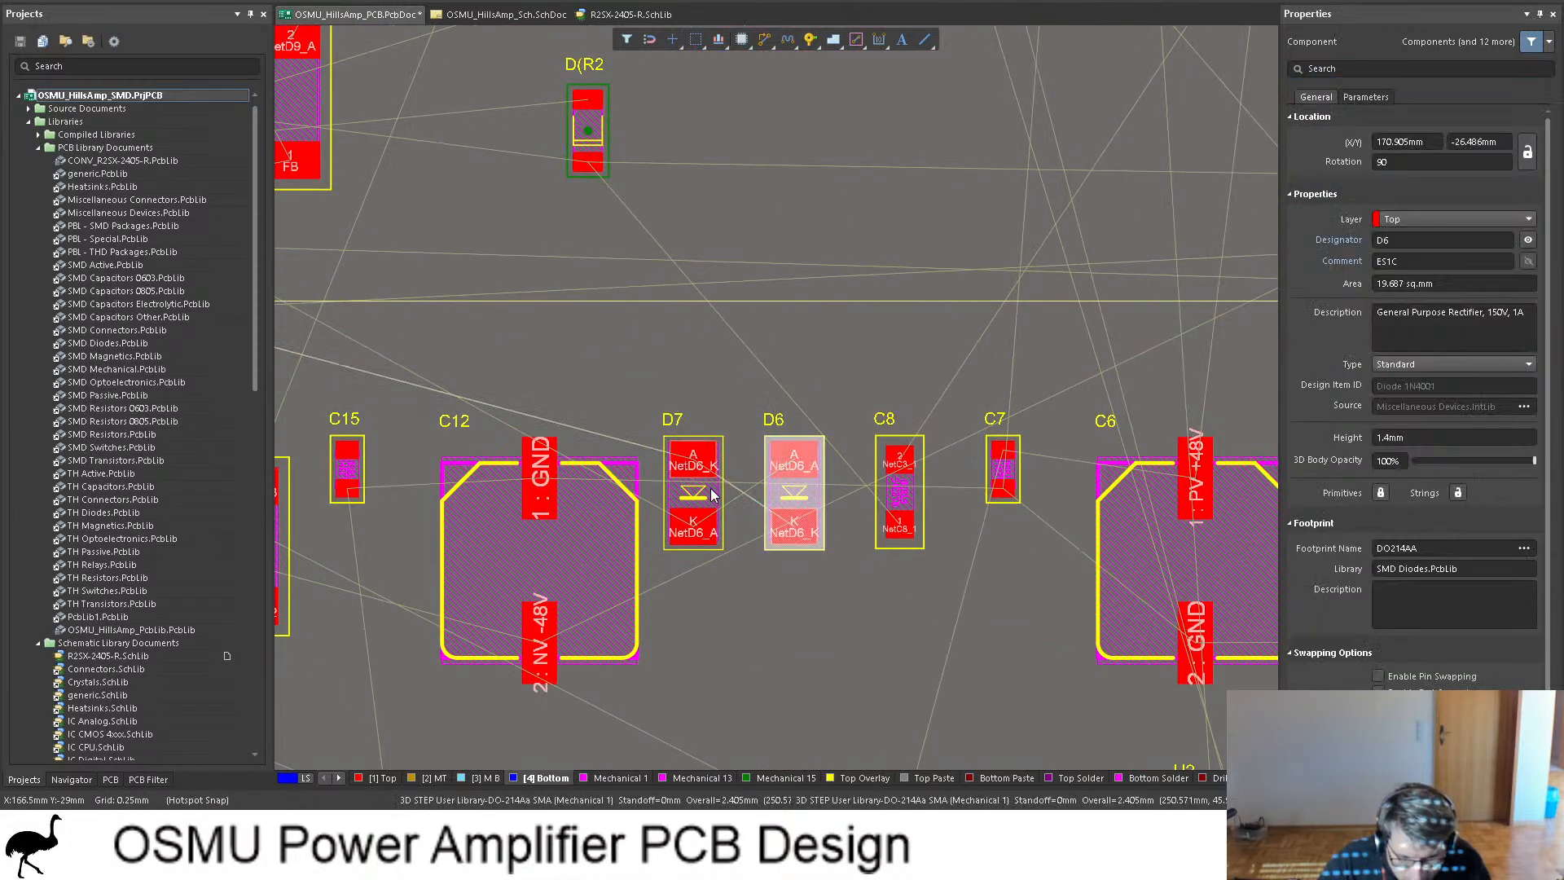
pyautogui.keyDown('shift'); pyautogui.click(692, 492); pyautogui.keyUp('shift')
pyautogui.keyDown('ctrl'); pyautogui.scroll(-2, 888, 397); pyautogui.keyUp('ctrl')
pyautogui.keyDown('ctrl'); pyautogui.scroll(-3, 888, 397); pyautogui.keyUp('ctrl')
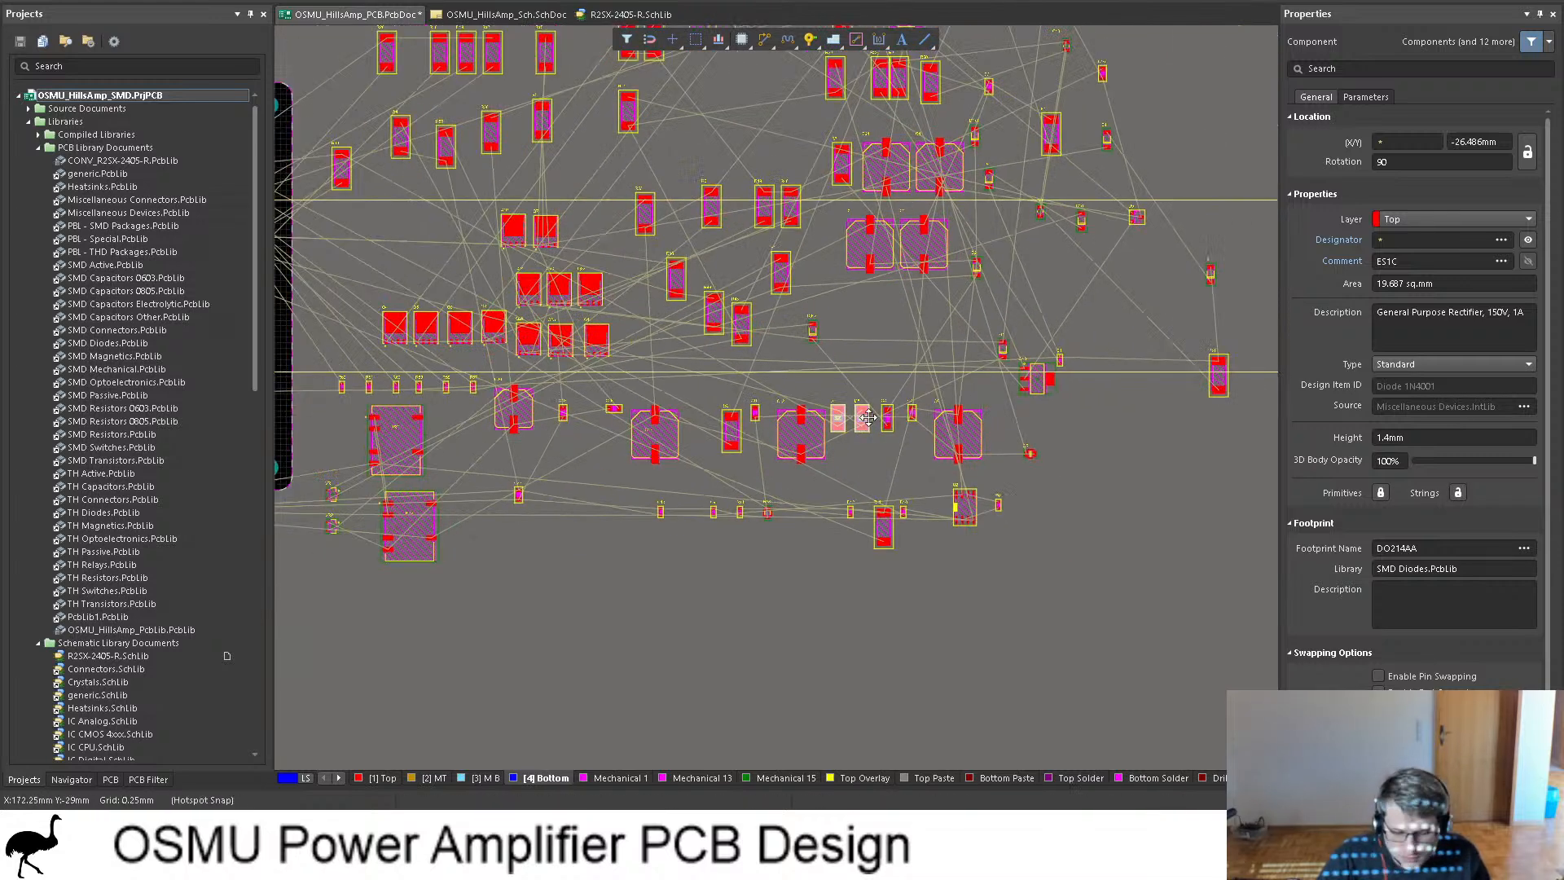
pyautogui.moveTo(864, 422); pyautogui.dragTo(363, 256)
pyautogui.click(386, 311)
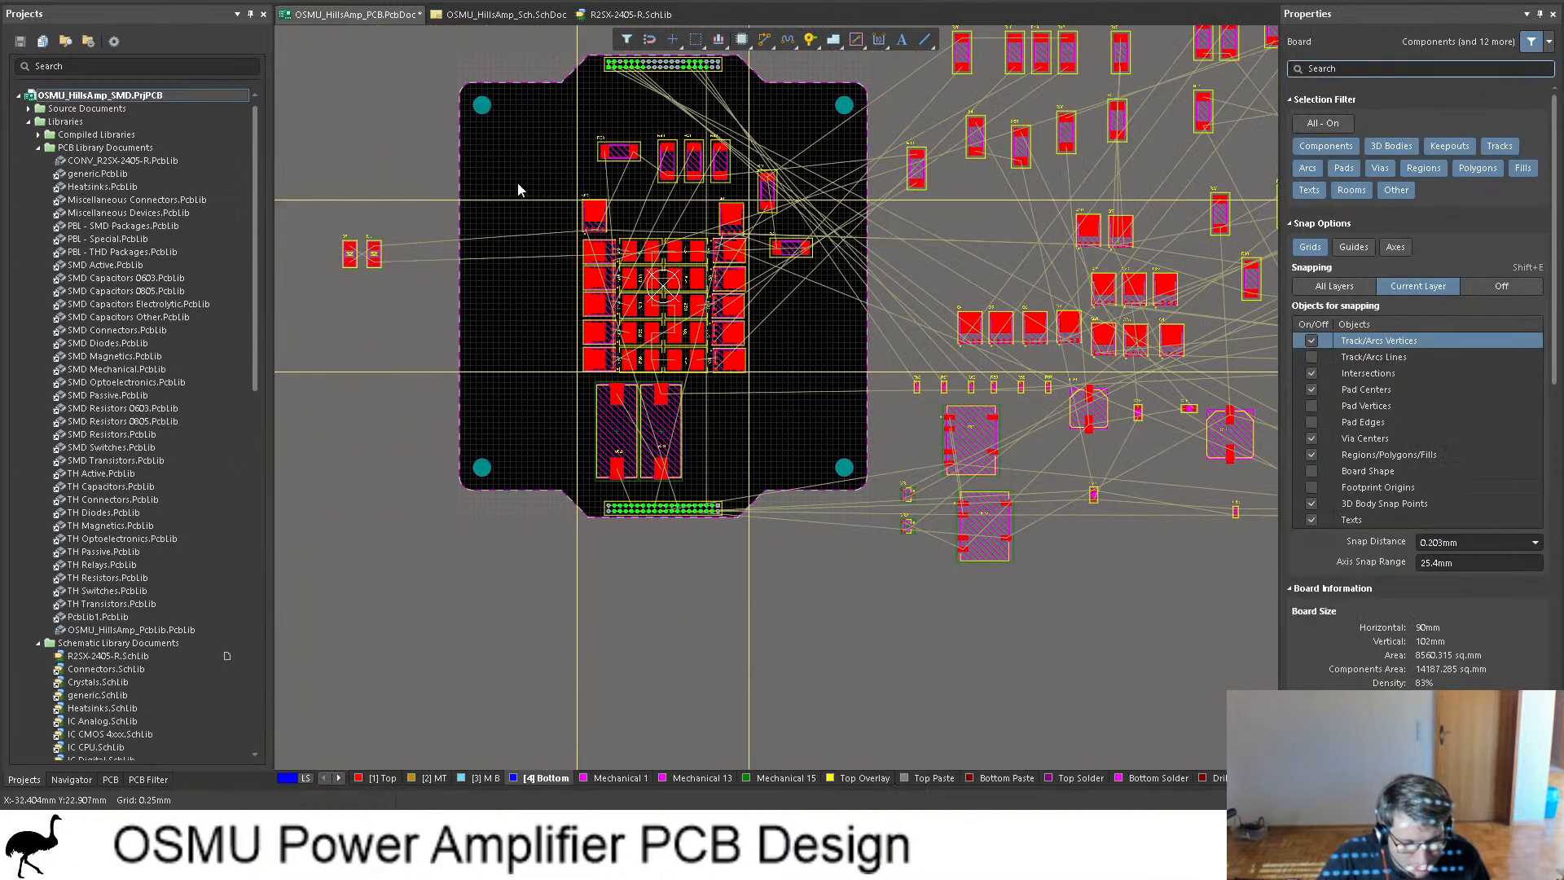
# Step: Move diode D7 to the board-facing side of D6 and rotate it to 270 degrees so that the matching nets line up
pyautogui.keyDown('ctrl'); pyautogui.scroll(4, 524, 217); pyautogui.keyUp('ctrl')
pyautogui.keyDown('ctrl'); pyautogui.scroll(1, 758, 293); pyautogui.keyUp('ctrl')
pyautogui.keyDown('shift'); pyautogui.scroll(4, 817, 324); pyautogui.keyUp('shift')
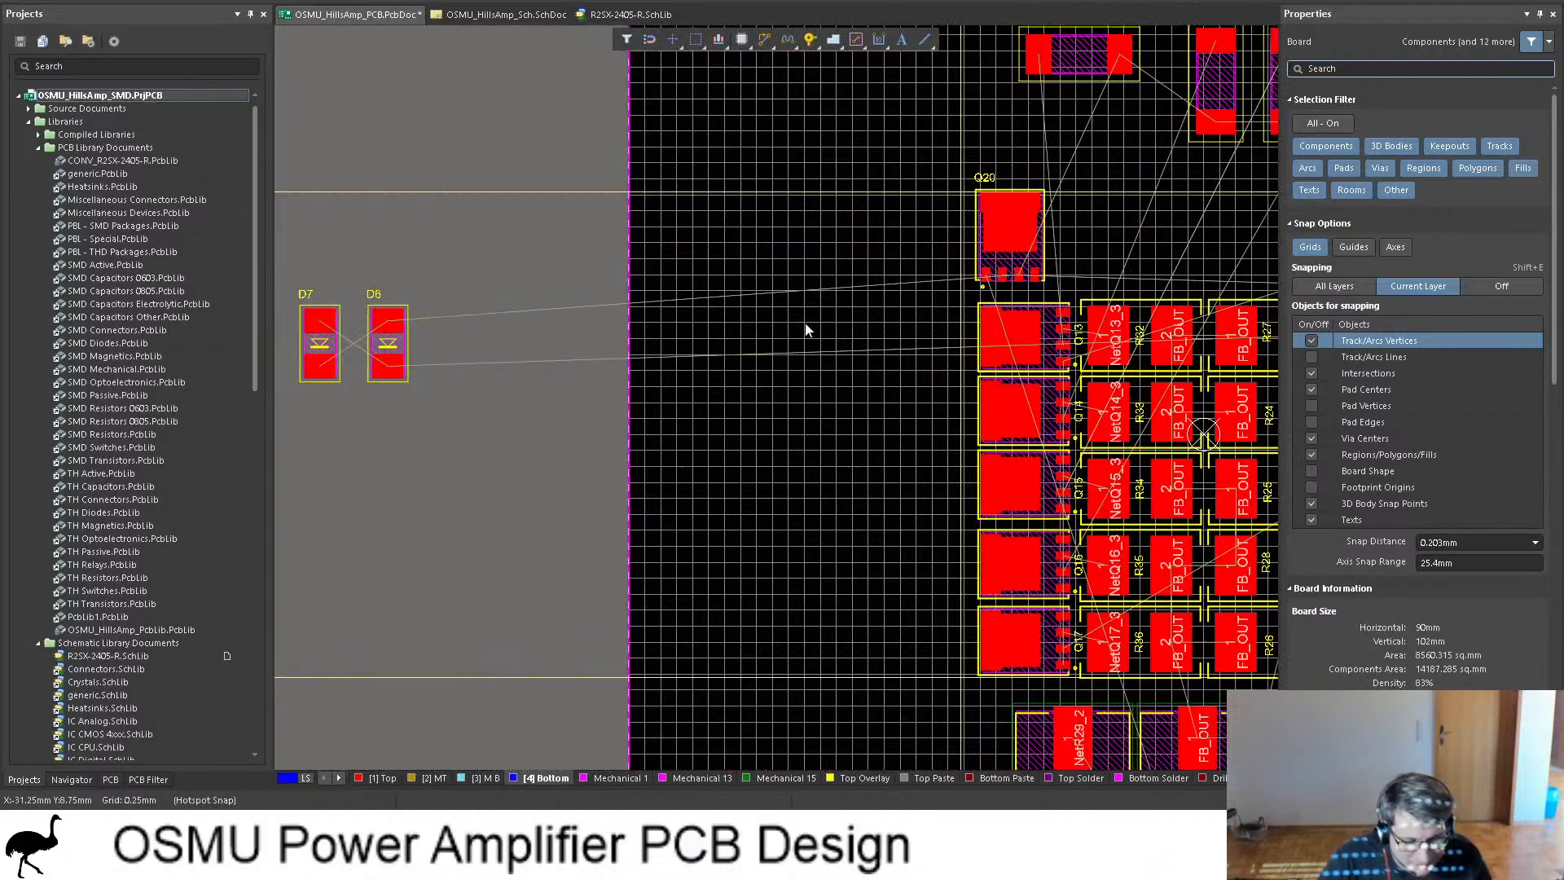
pyautogui.moveTo(319, 325); pyautogui.dragTo(461, 350)
# Step: Position diode D7's designator text vertically over its own footprint, beside the diode symbol
pyautogui.keyDown('ctrl'); pyautogui.scroll(5, 461, 349); pyautogui.keyUp('ctrl')
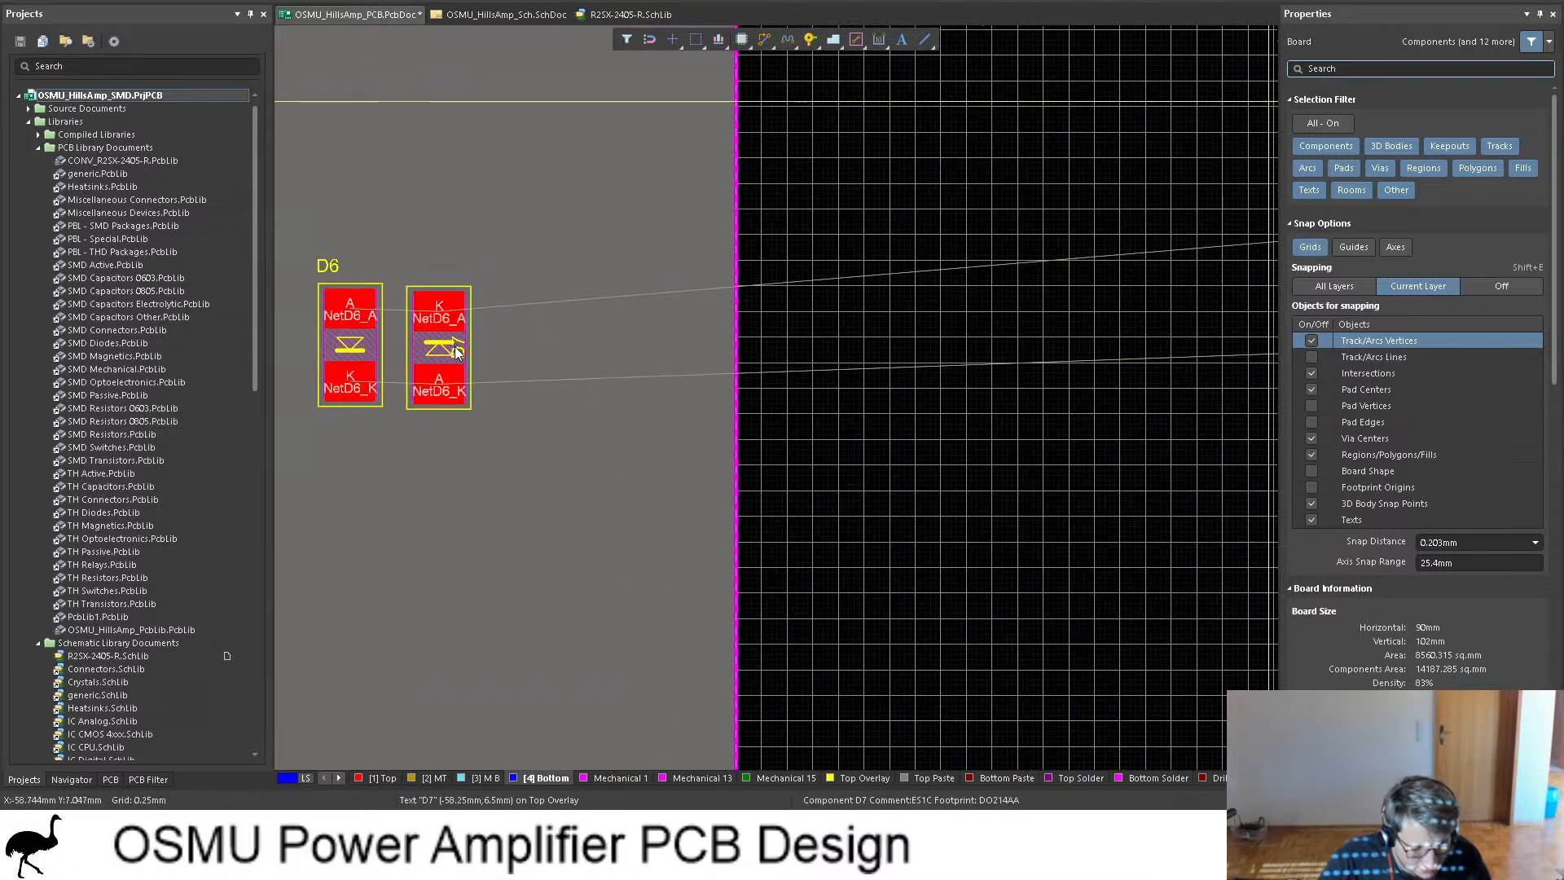
pyautogui.click(464, 351)
pyautogui.click(463, 347)
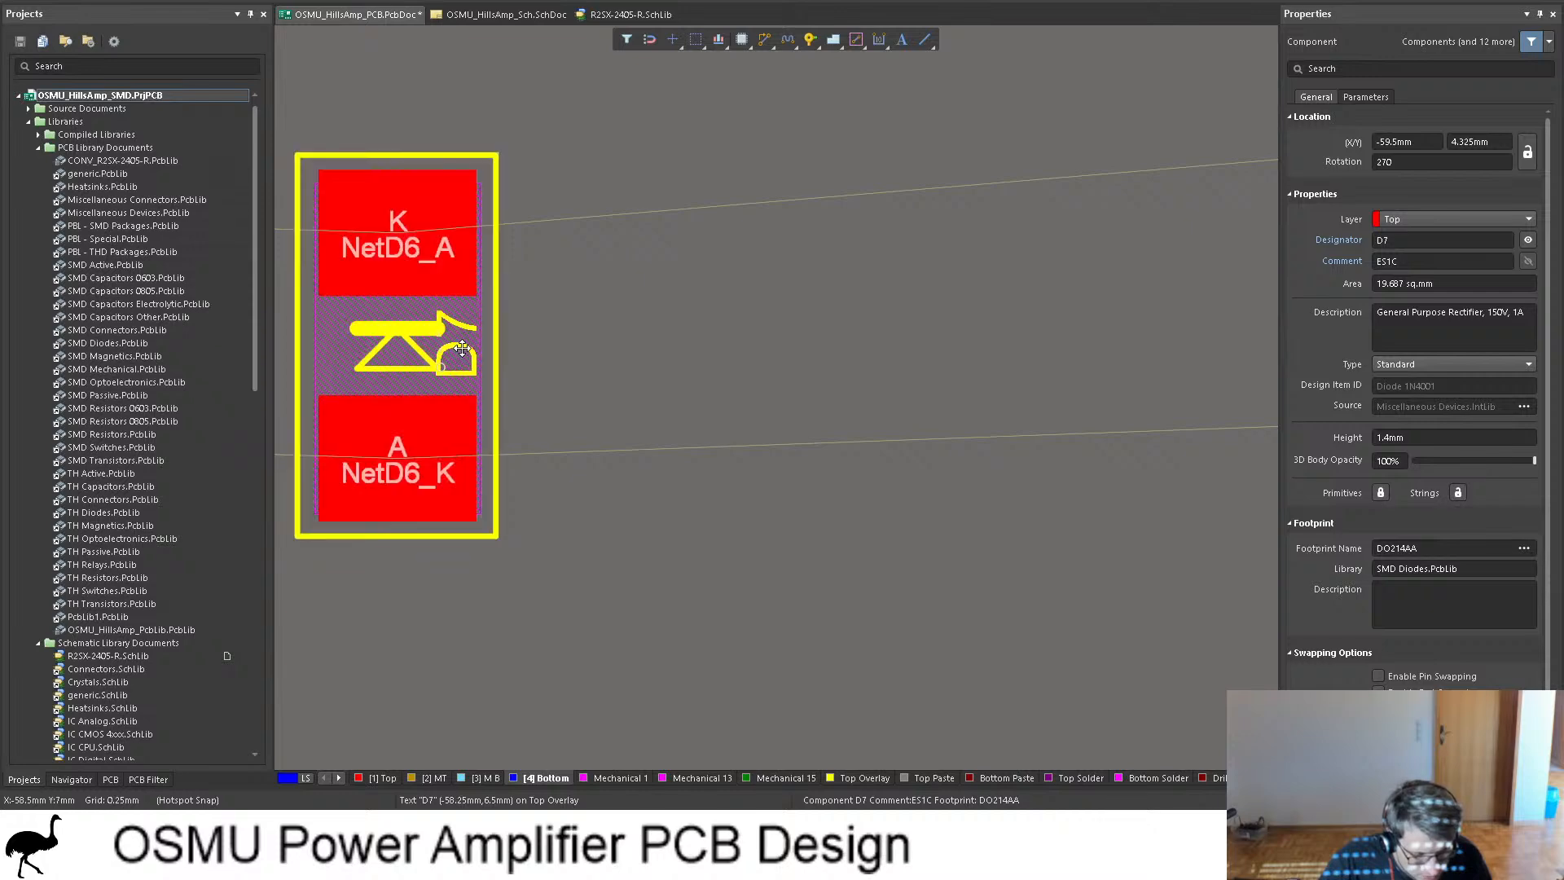
pyautogui.click(464, 347)
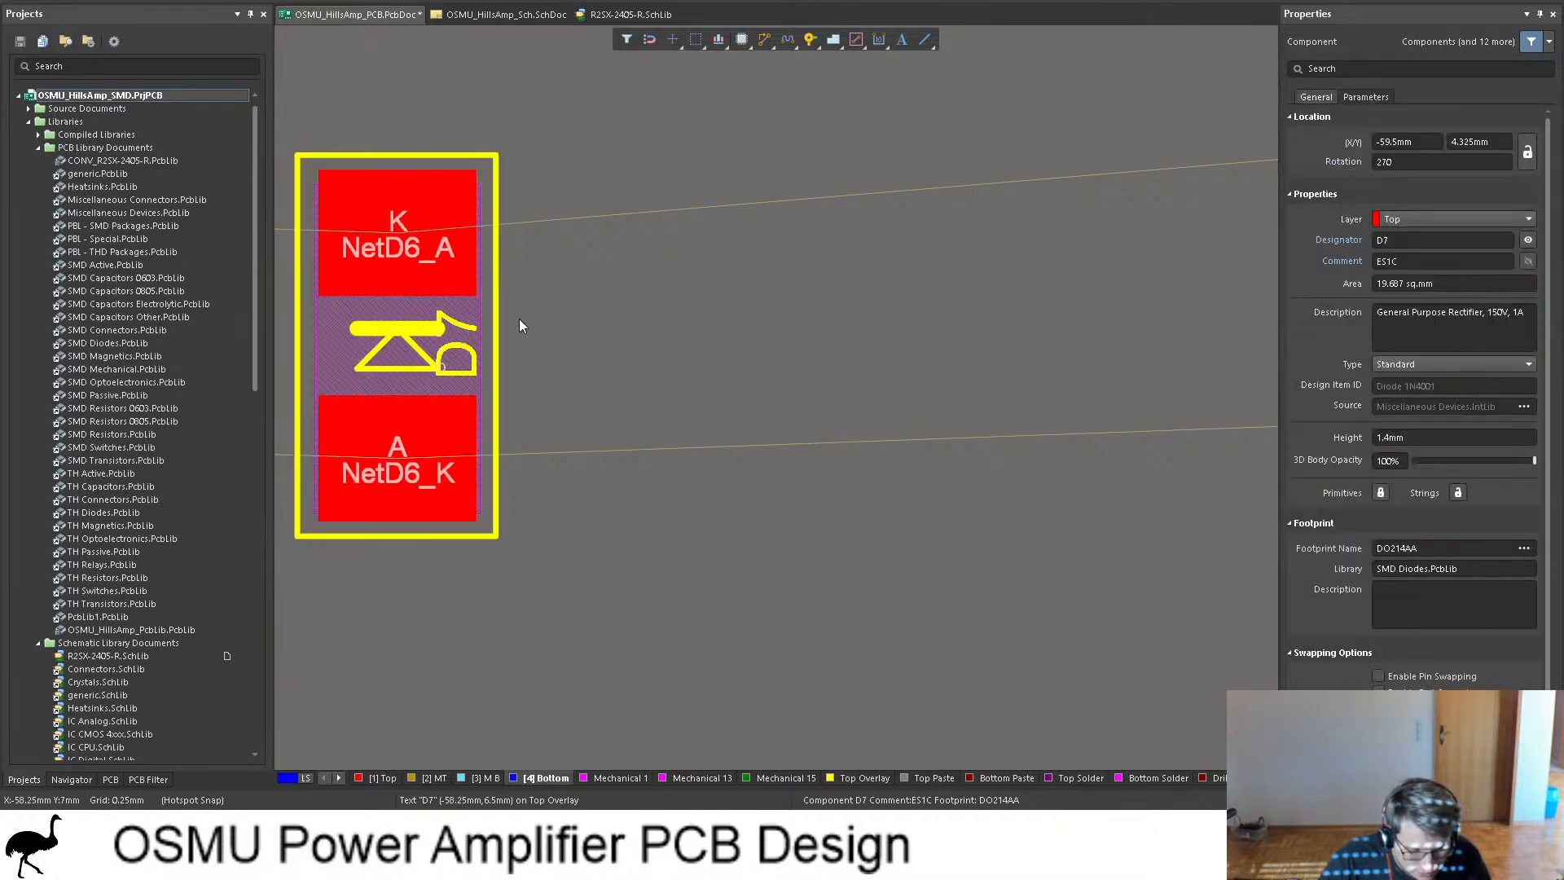
pyautogui.click(459, 349)
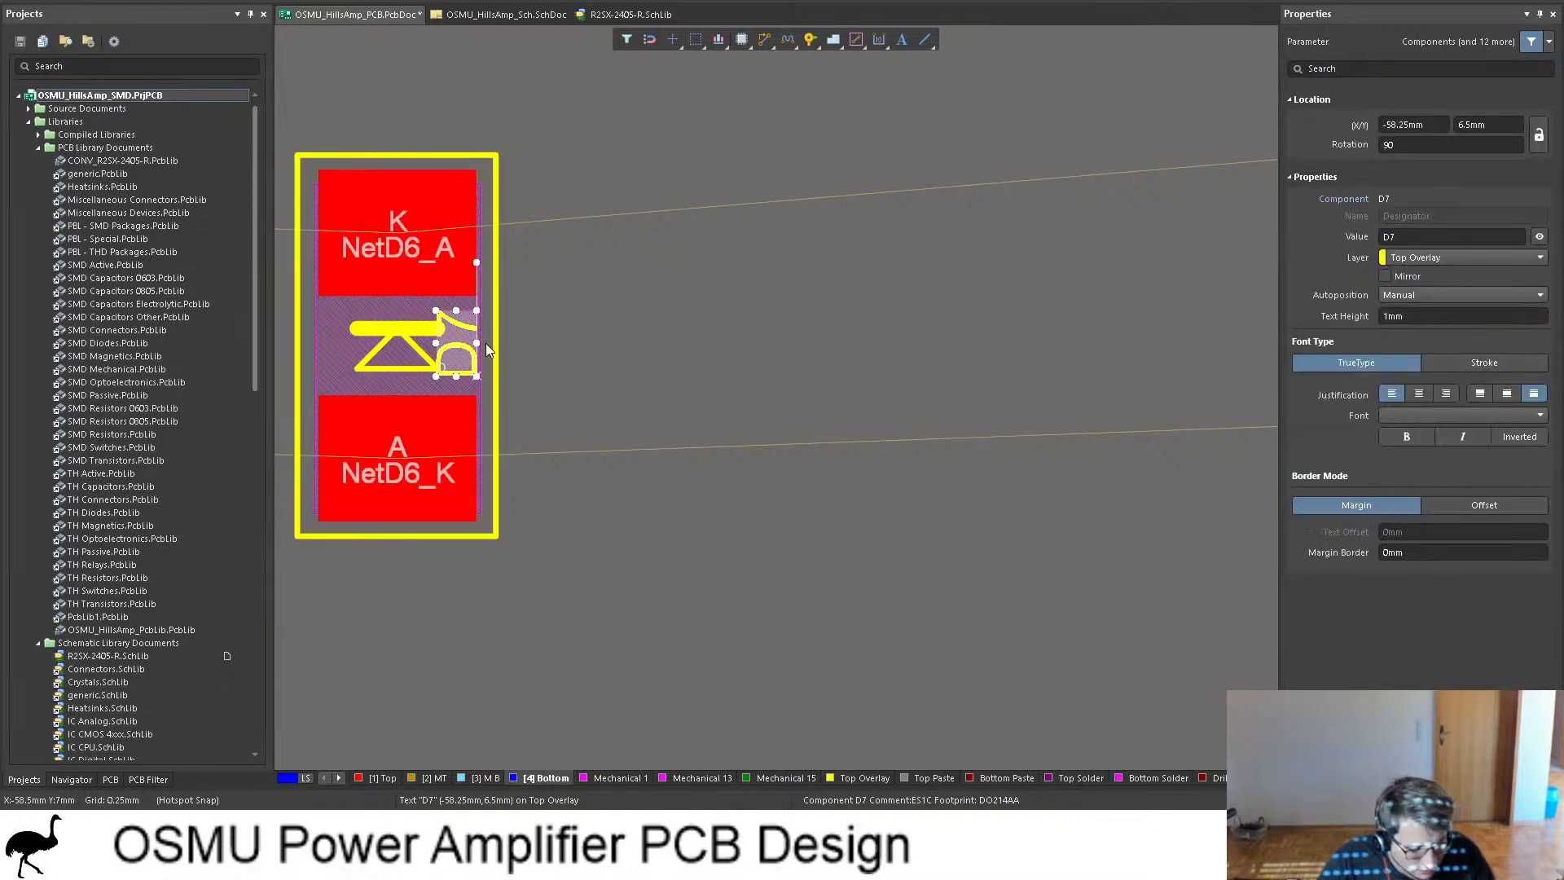
pyautogui.moveTo(486, 344)
pyautogui.mouseDown()
pyautogui.moveTo(496, 383)
pyautogui.moveTo(491, 369)
pyautogui.mouseUp()
pyautogui.click(627, 371)
pyautogui.hscroll(-4, 632, 374)
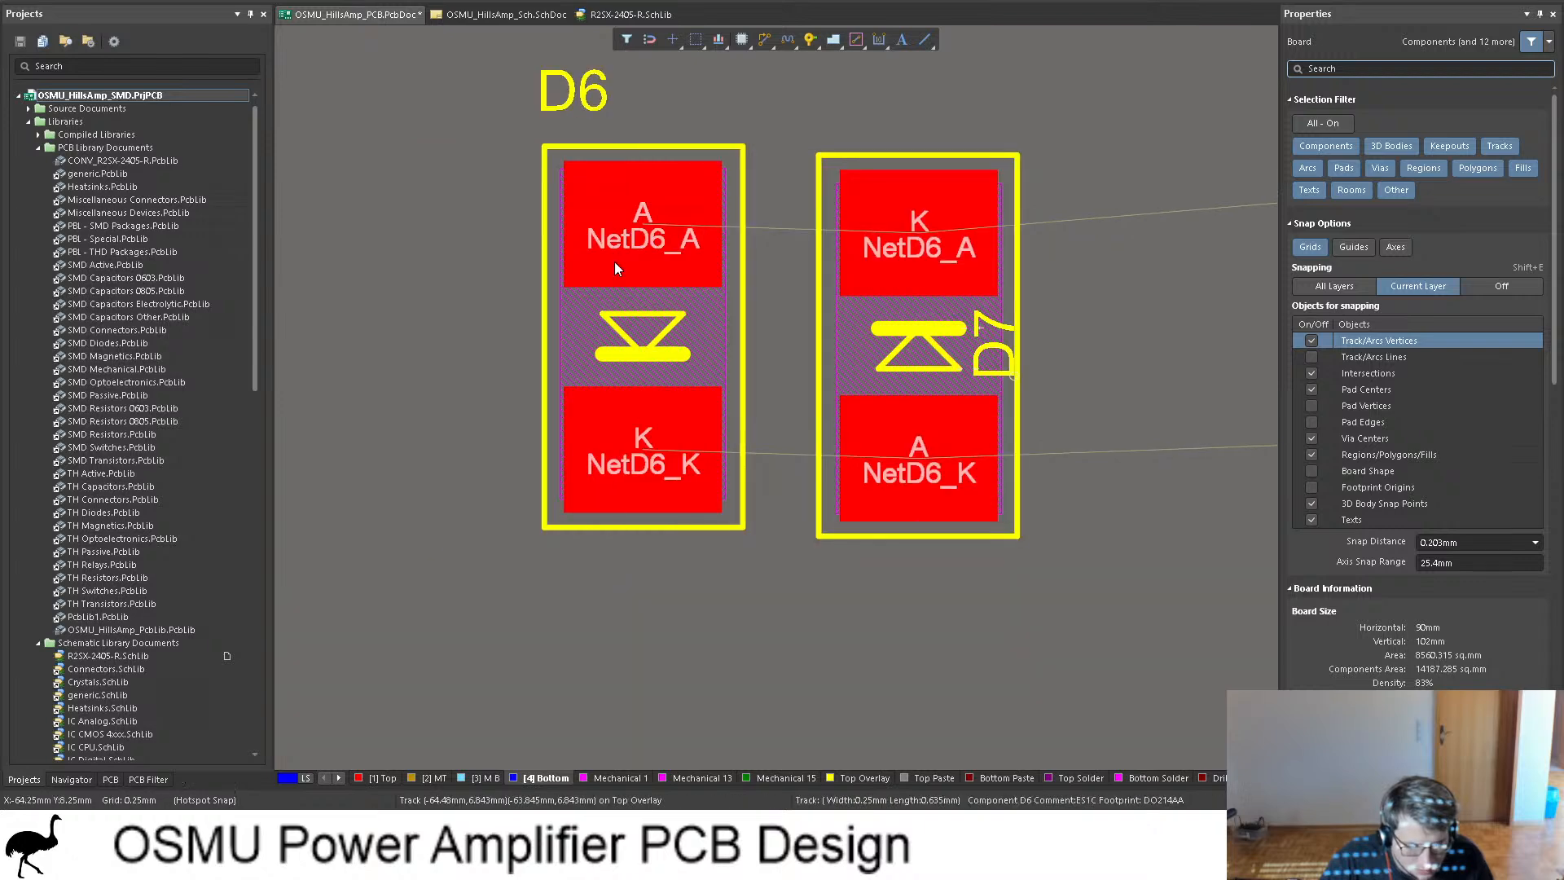
# Step: Move diode D6's designator text onto its footprint beside the diode symbol and rotate it to 90 degrees
pyautogui.click(591, 96)
pyautogui.moveTo(591, 96); pyautogui.dragTo(738, 365)
pyautogui.press('space')
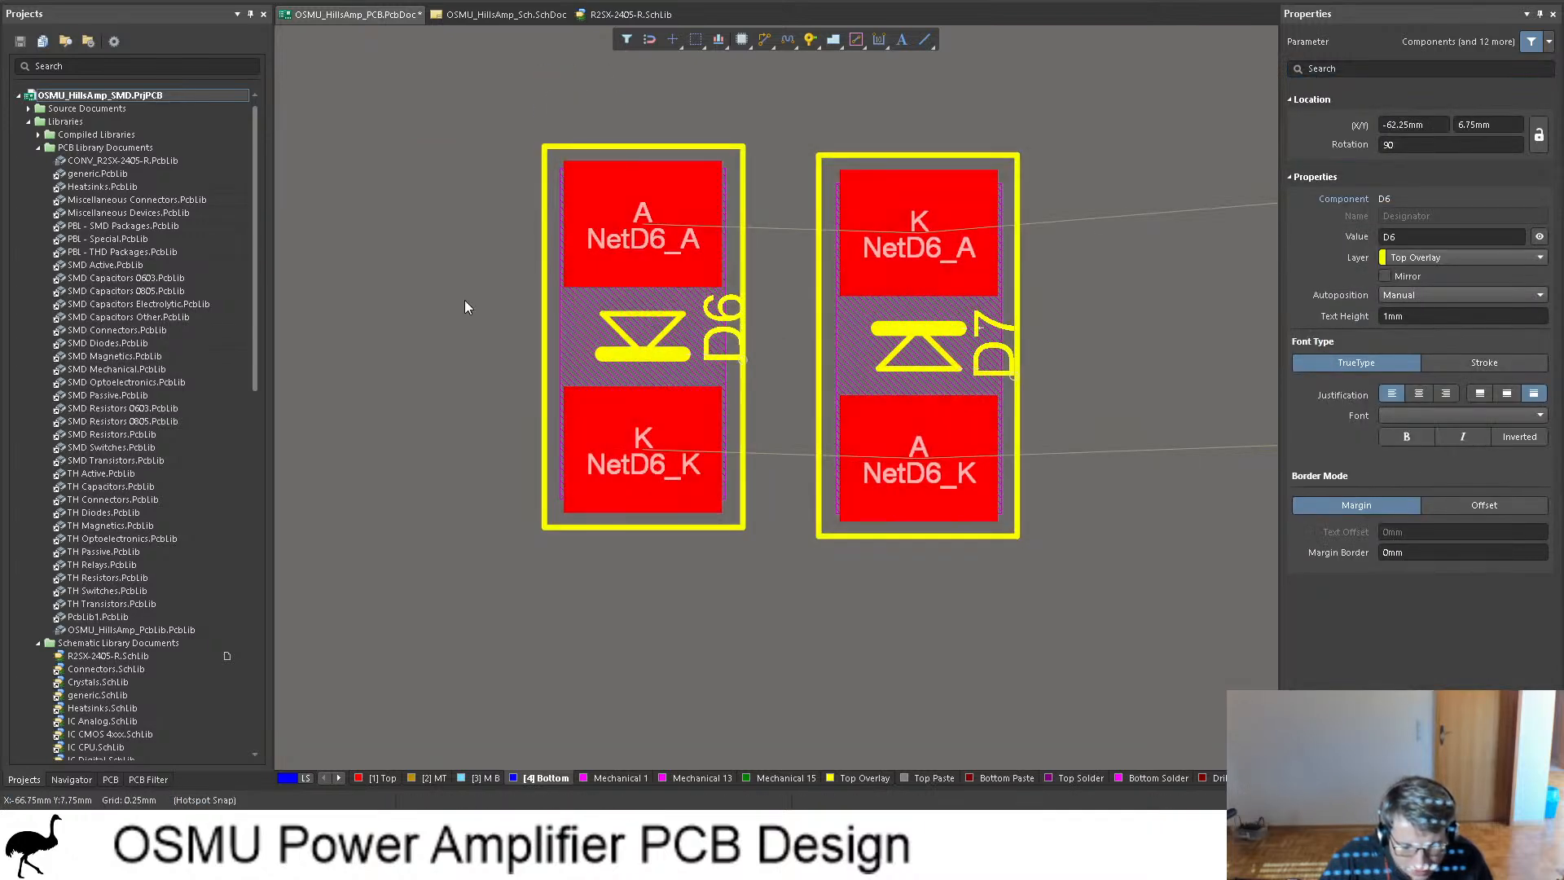
pyautogui.click(465, 300)
# Step: View diodes D6 and D7 with the board flipped, and return to the unflipped view
pyautogui.keyDown('ctrl'); pyautogui.scroll(-2, 489, 241); pyautogui.keyUp('ctrl')
pyautogui.keyDown('ctrl'); pyautogui.scroll(-3, 478, 237); pyautogui.keyUp('ctrl')
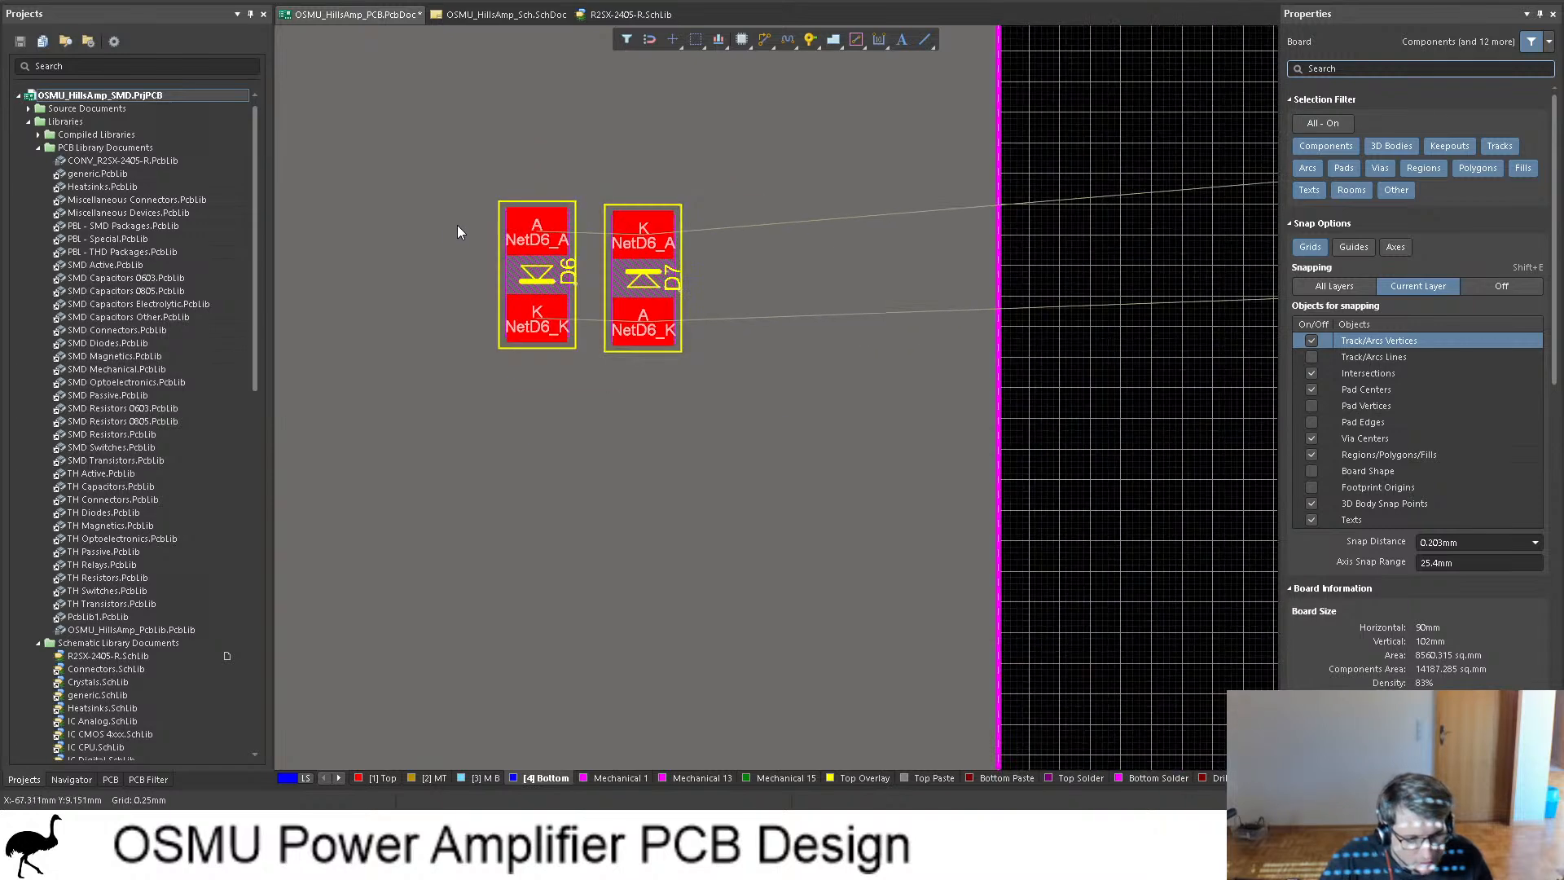
pyautogui.press('v')
pyautogui.press('b')
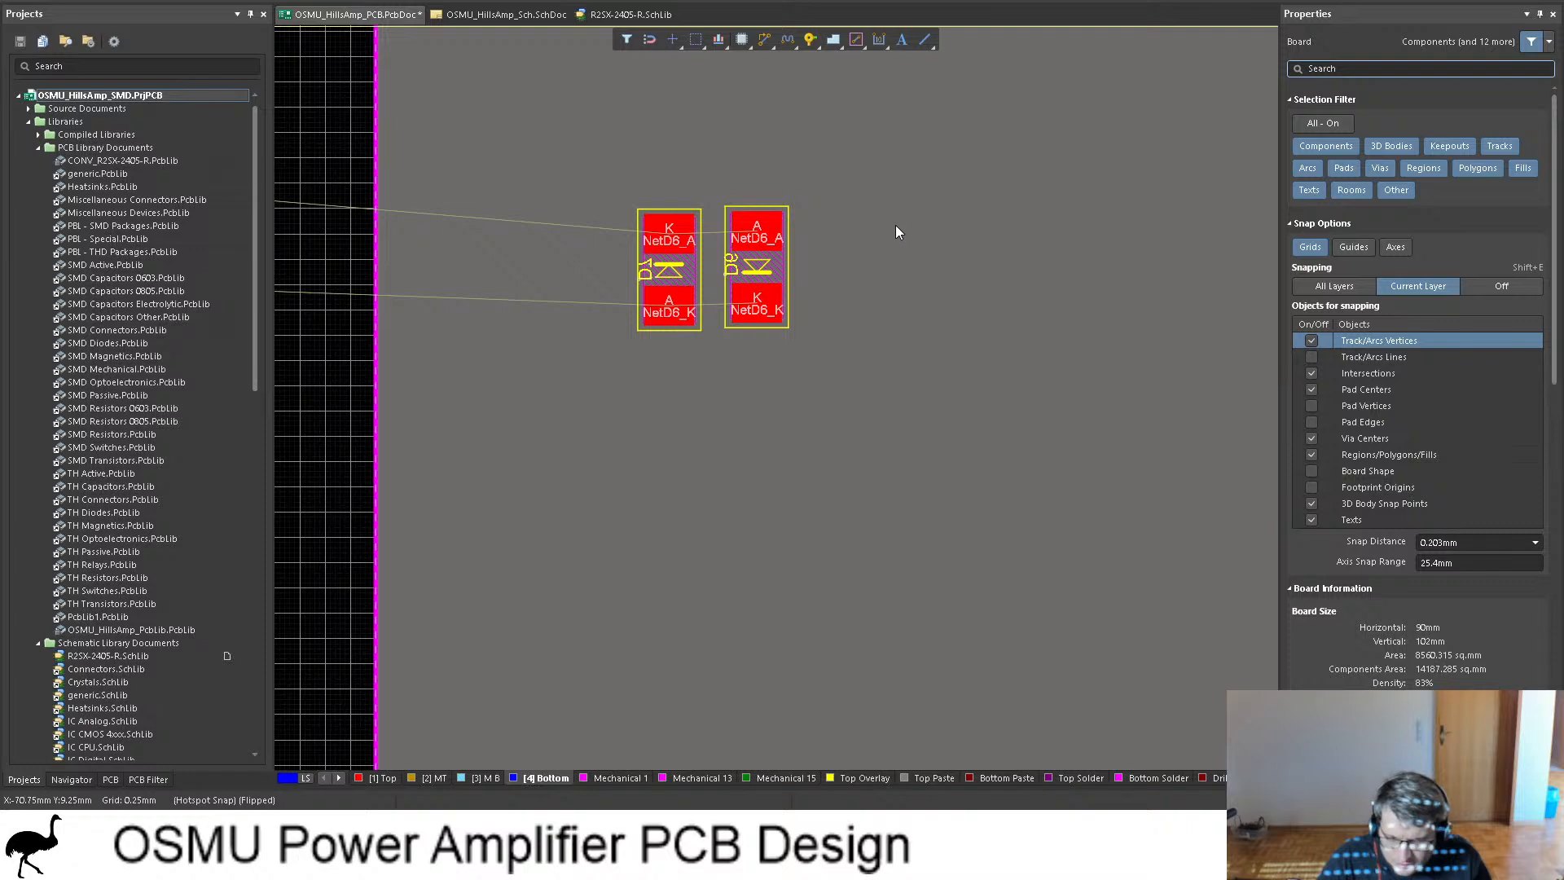
pyautogui.press('v')
pyautogui.press('b')
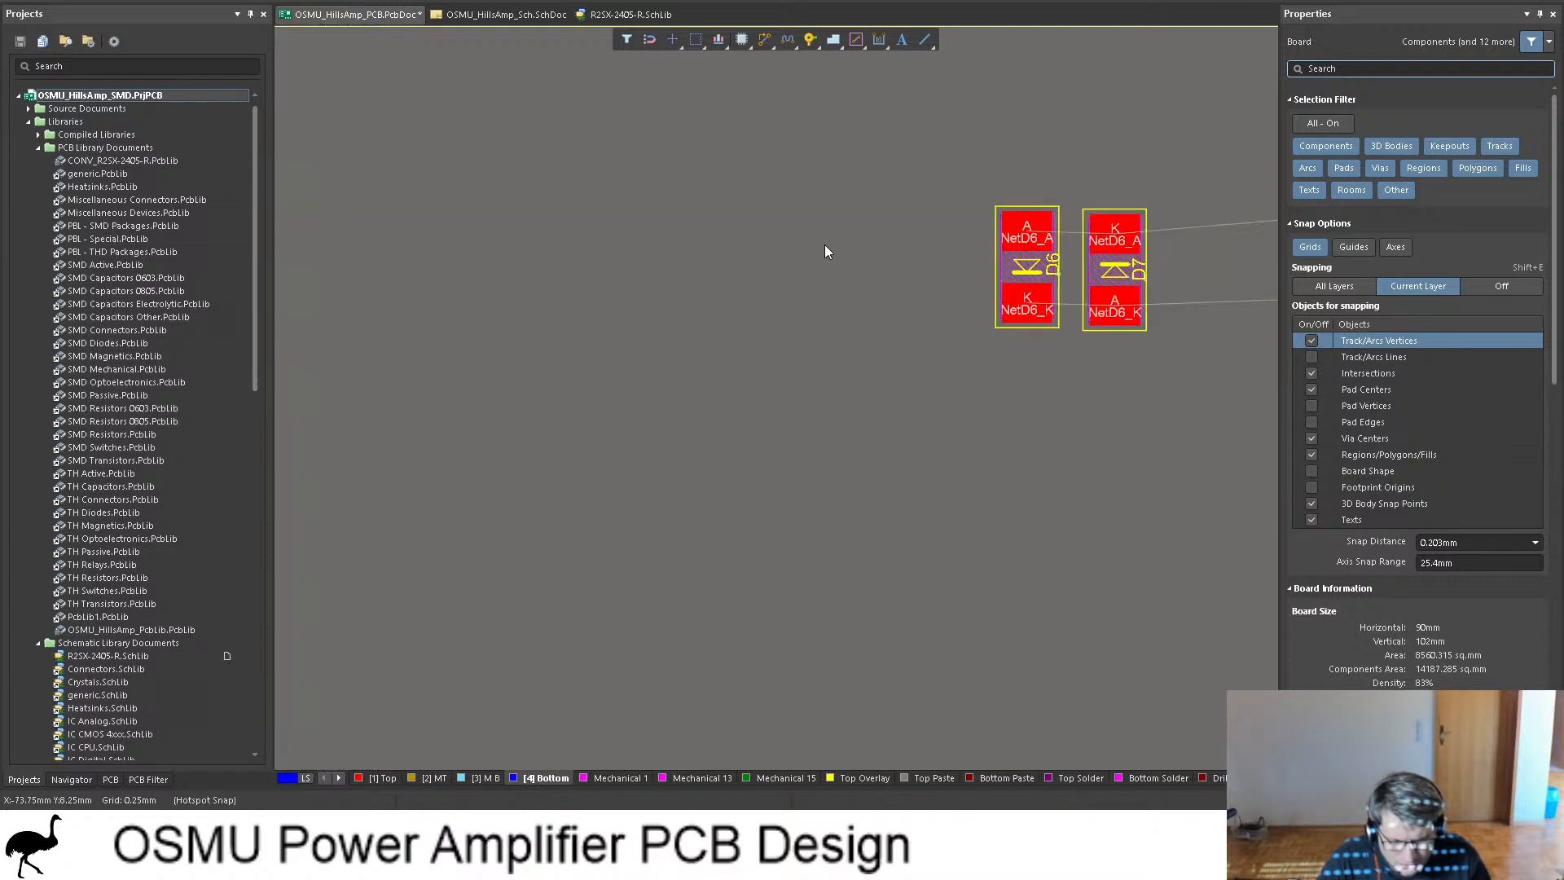
pyautogui.press('v')
pyautogui.press('b')
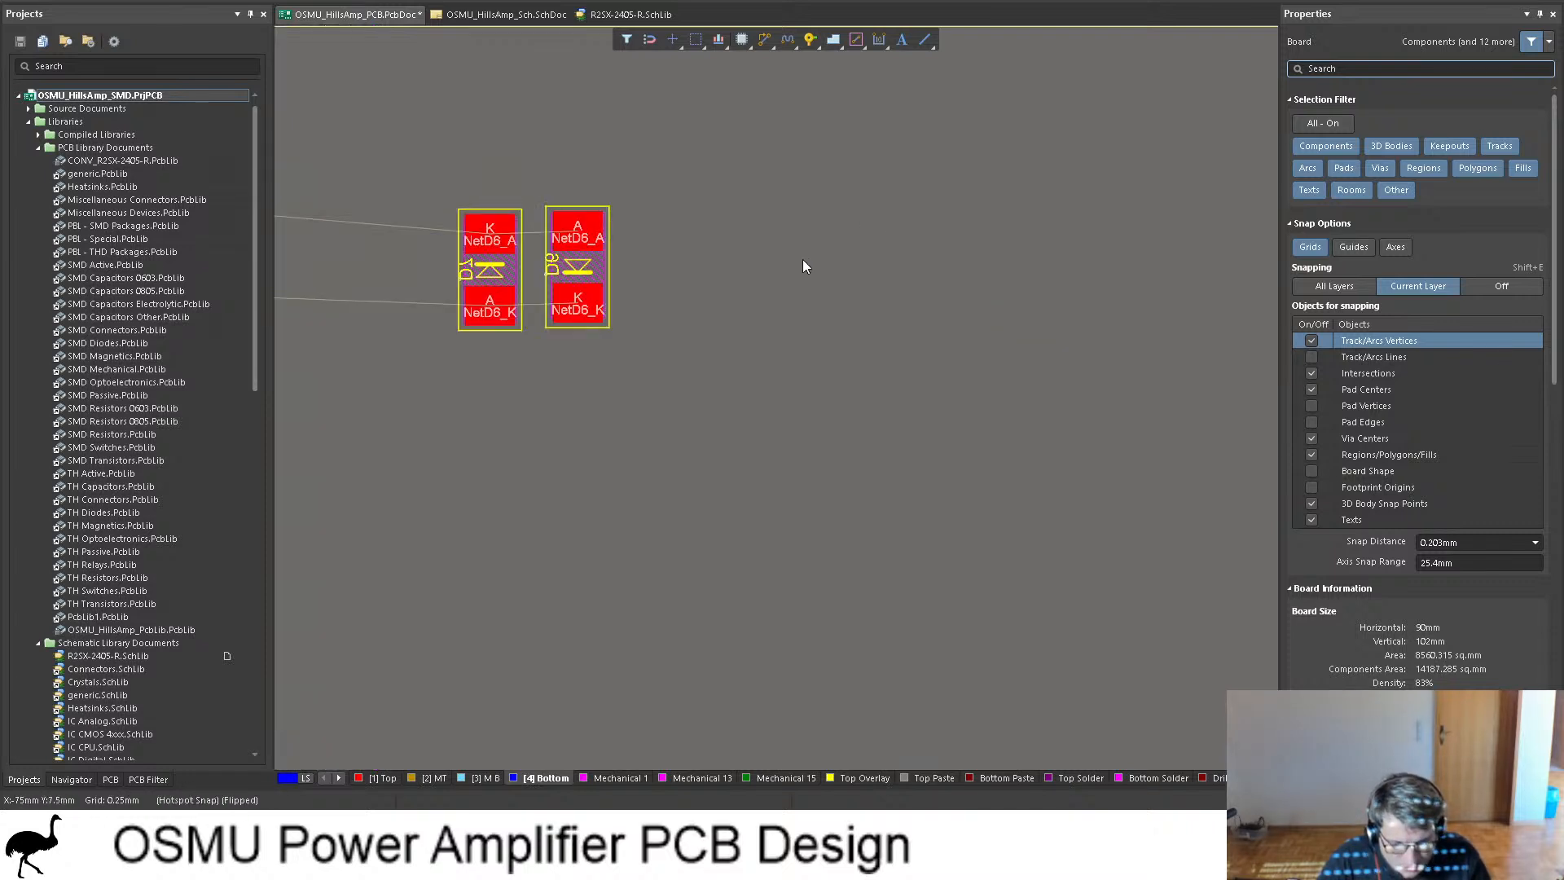
pyautogui.press('v')
pyautogui.press('b')
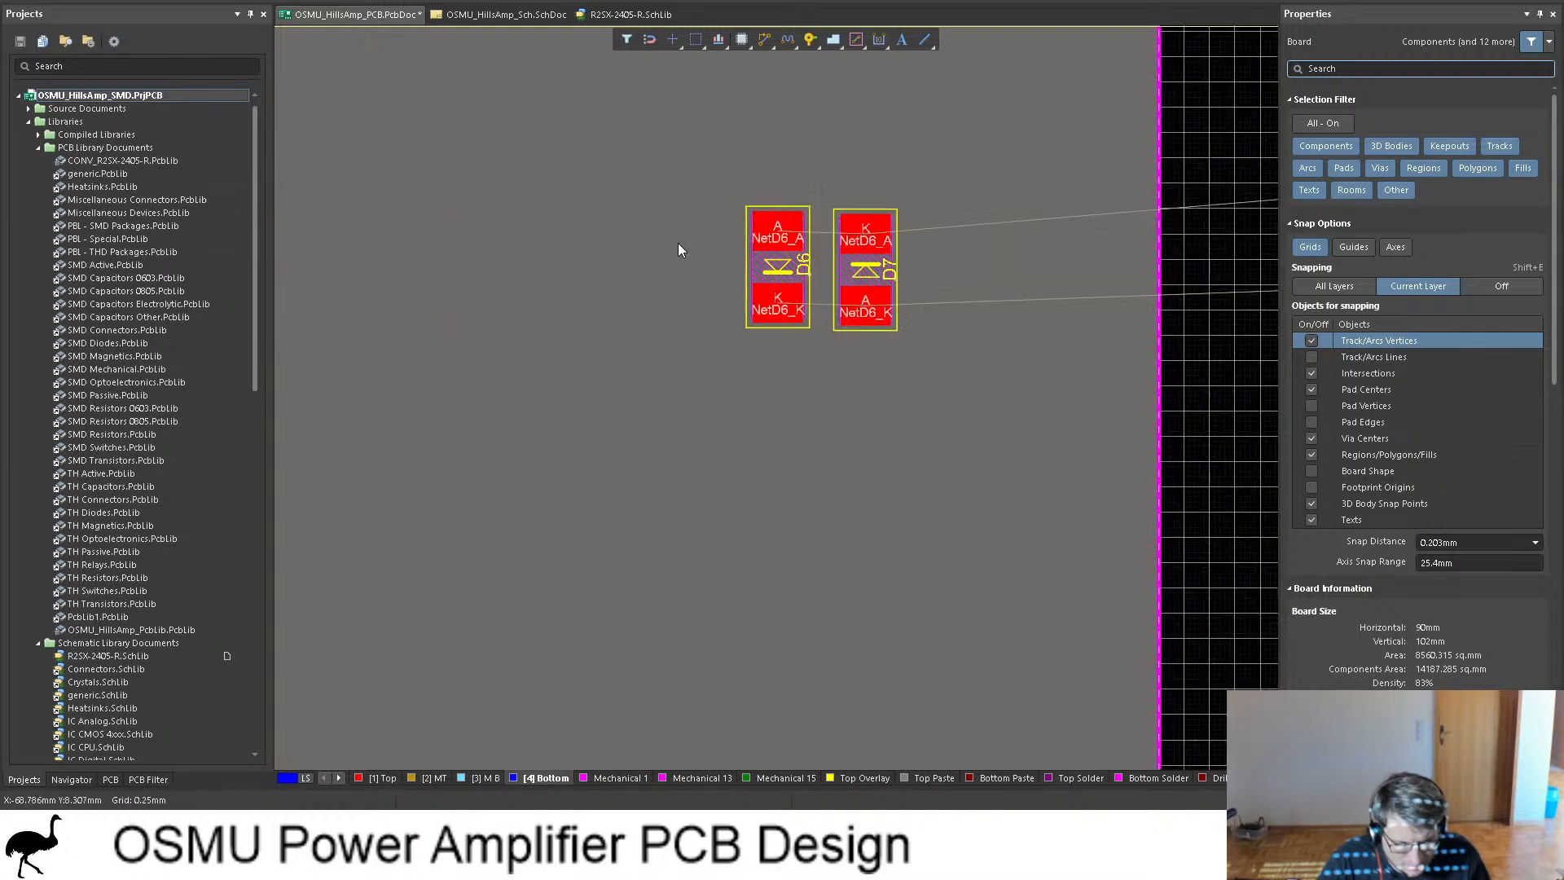
# Step: Move diodes D6 and D7 together onto the board, into the gap between transistors Q20 and Q6 above the emitter resistors
pyautogui.keyDown('ctrl'); pyautogui.scroll(-3, 671, 250); pyautogui.keyUp('ctrl')
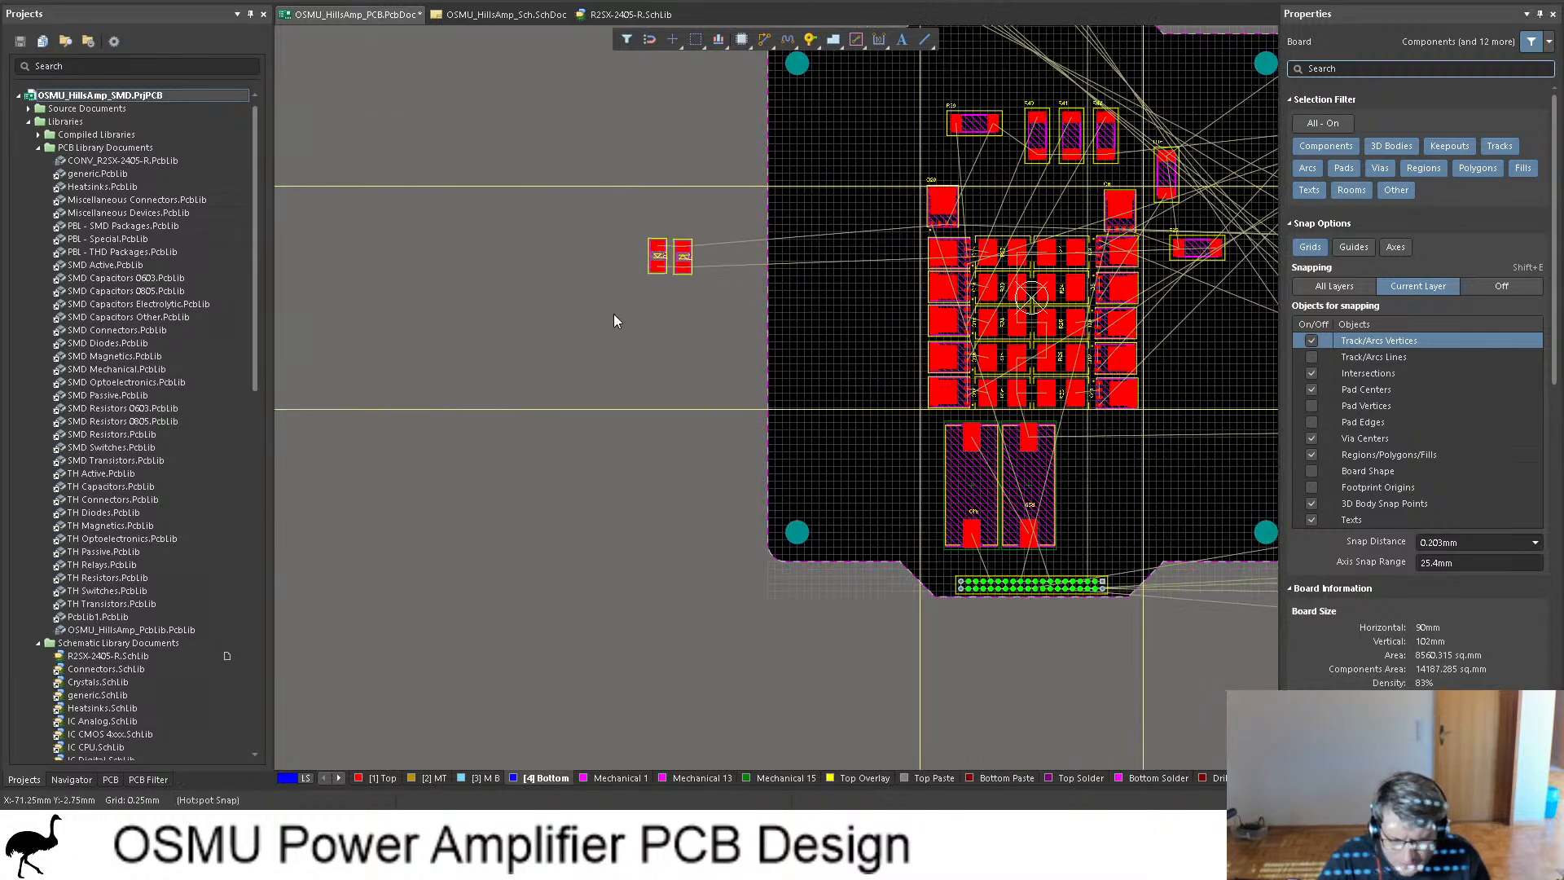
pyautogui.keyDown('shift'); pyautogui.scroll(-3, 635, 293); pyautogui.keyUp('shift')
pyautogui.keyDown('ctrl'); pyautogui.scroll(3, 397, 210); pyautogui.keyUp('ctrl')
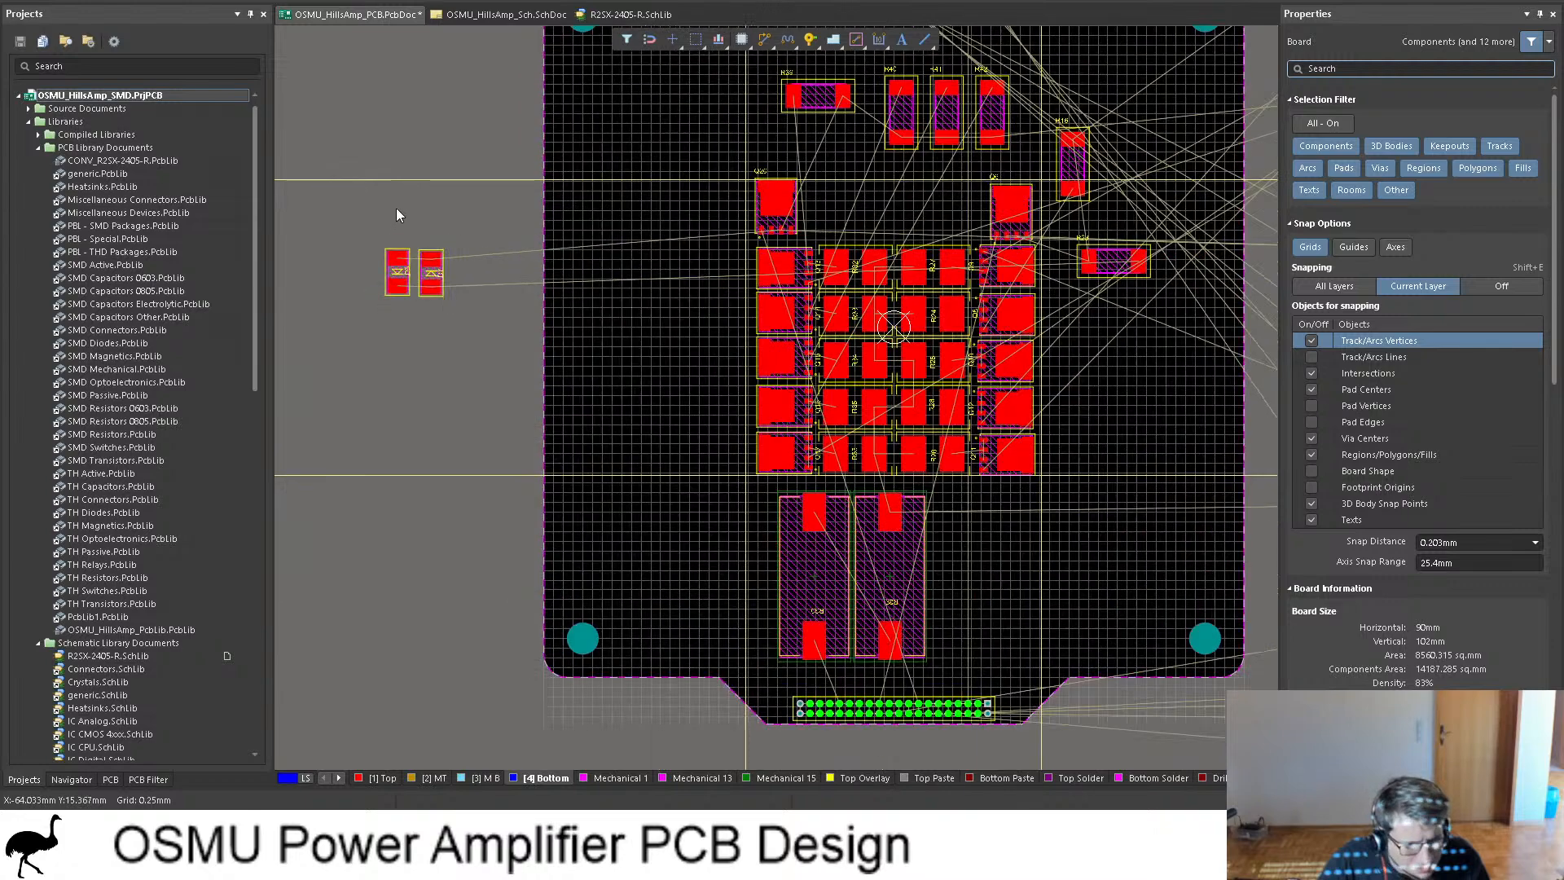
pyautogui.keyDown('ctrl'); pyautogui.scroll(1, 396, 208); pyautogui.keyUp('ctrl')
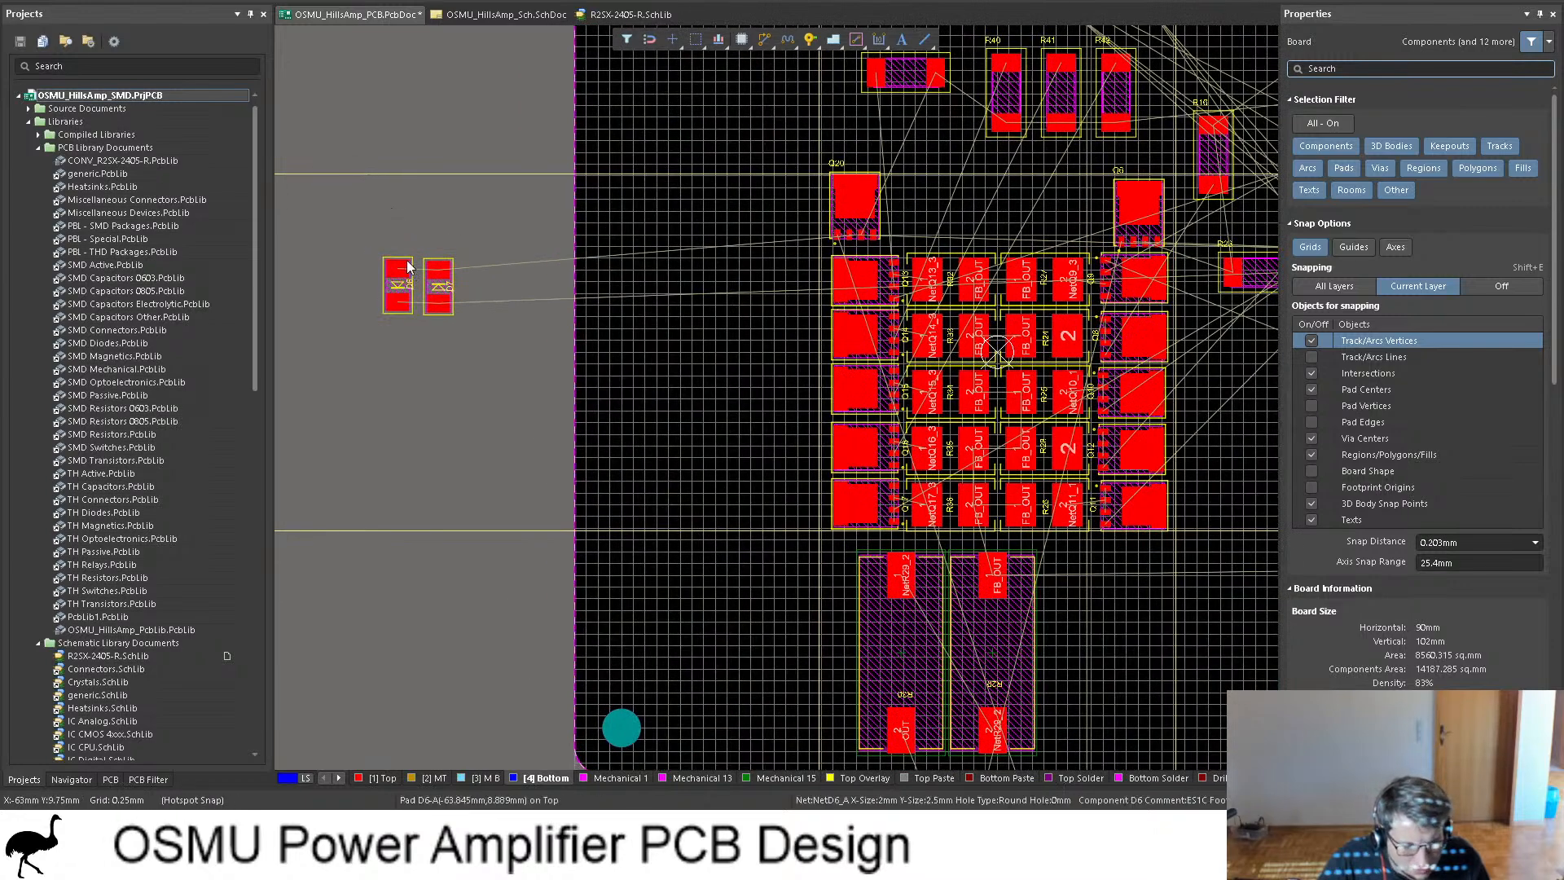
pyautogui.moveTo(357, 241); pyautogui.dragTo(1018, 208)
pyautogui.click(521, 367)
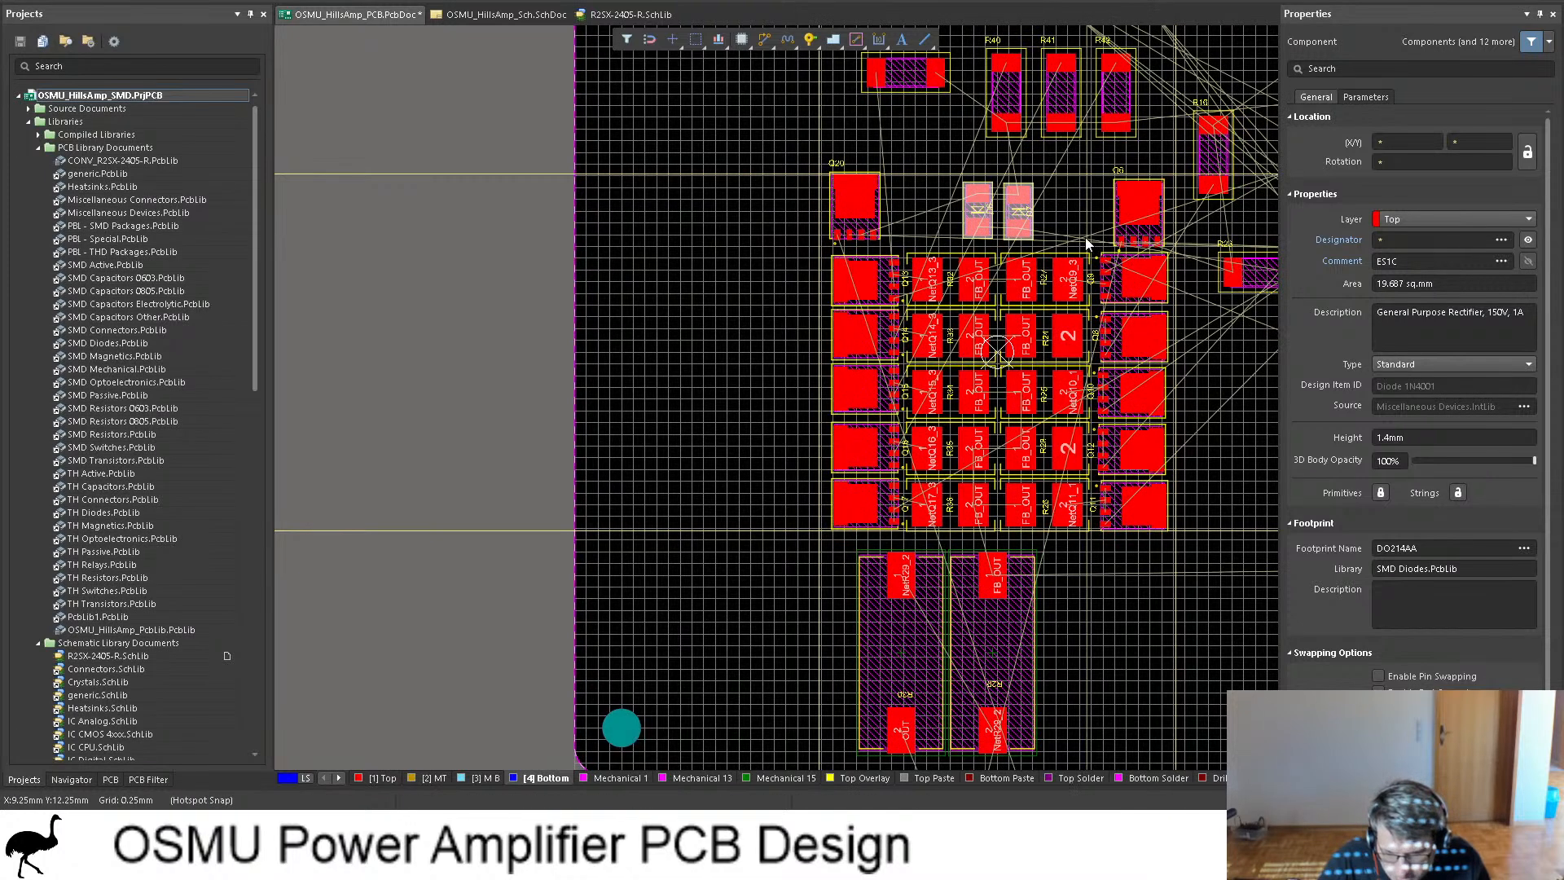
# Step: Check in the schematic how D6, D7, Q20 and the output transistors' base resistors connect, comparing them with the parts on the PCB
pyautogui.click(505, 14)
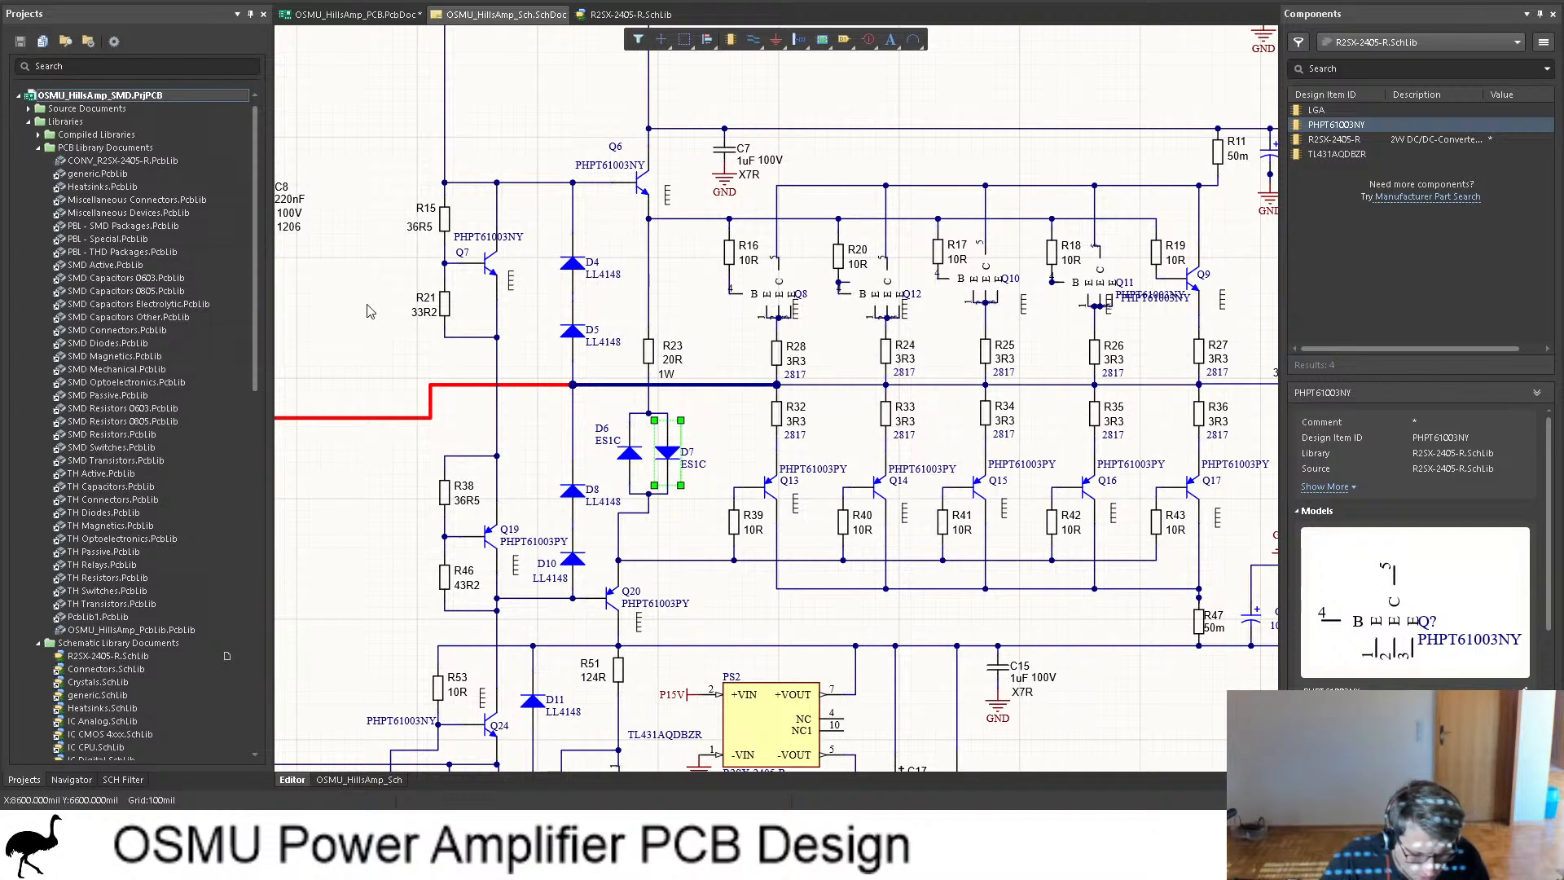
pyautogui.scroll(-1, 367, 312)
pyautogui.scroll(-4, 364, 303)
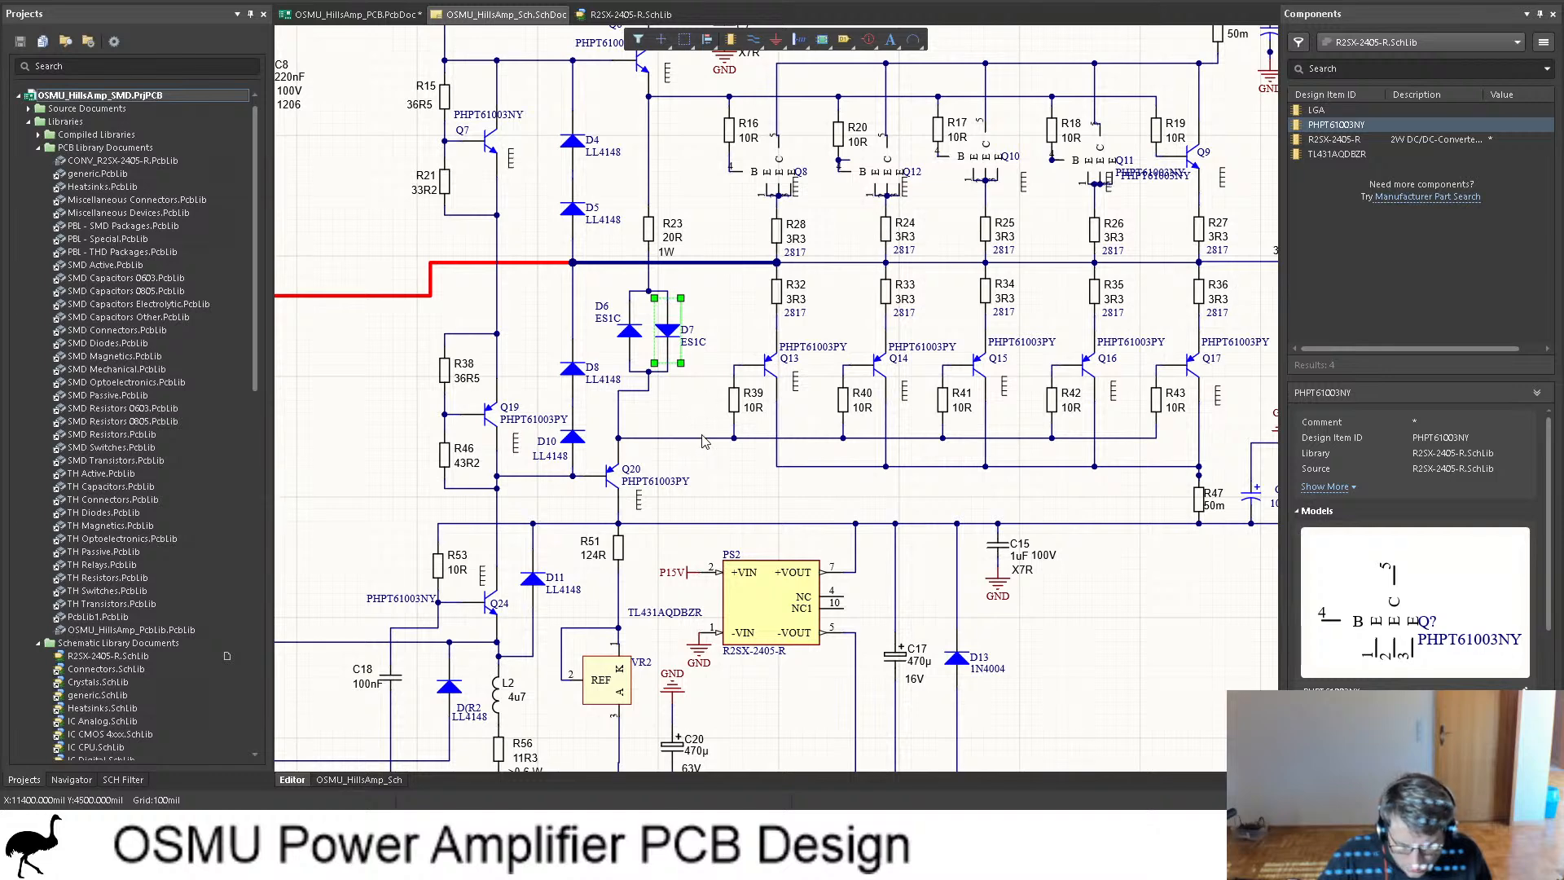
pyautogui.scroll(1, 705, 440)
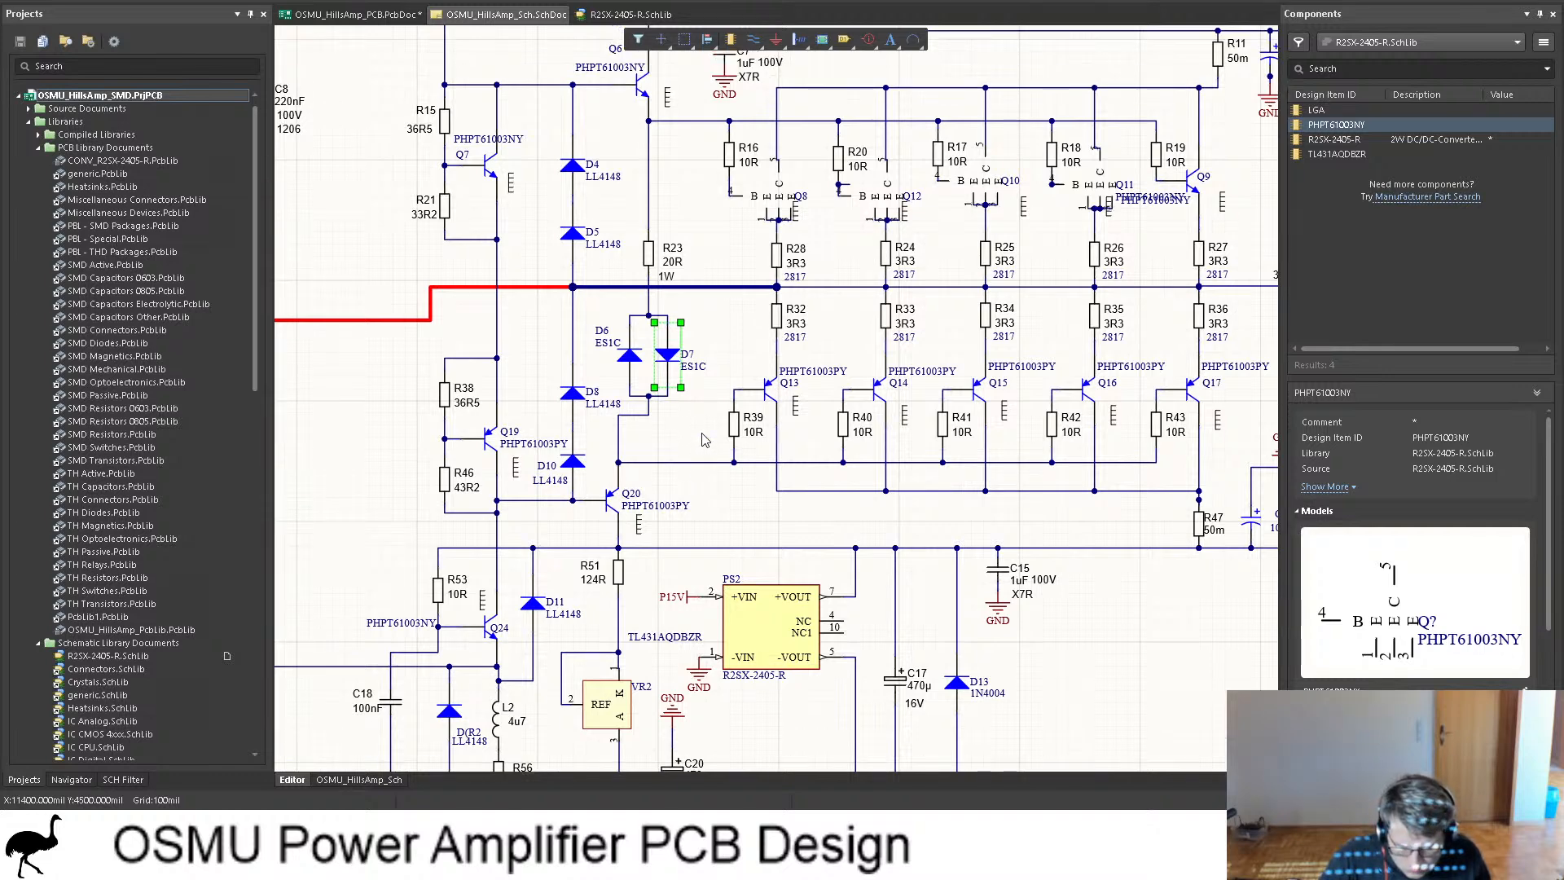
pyautogui.click(359, 15)
pyautogui.keyDown('ctrl'); pyautogui.scroll(-3, 717, 281); pyautogui.keyUp('ctrl')
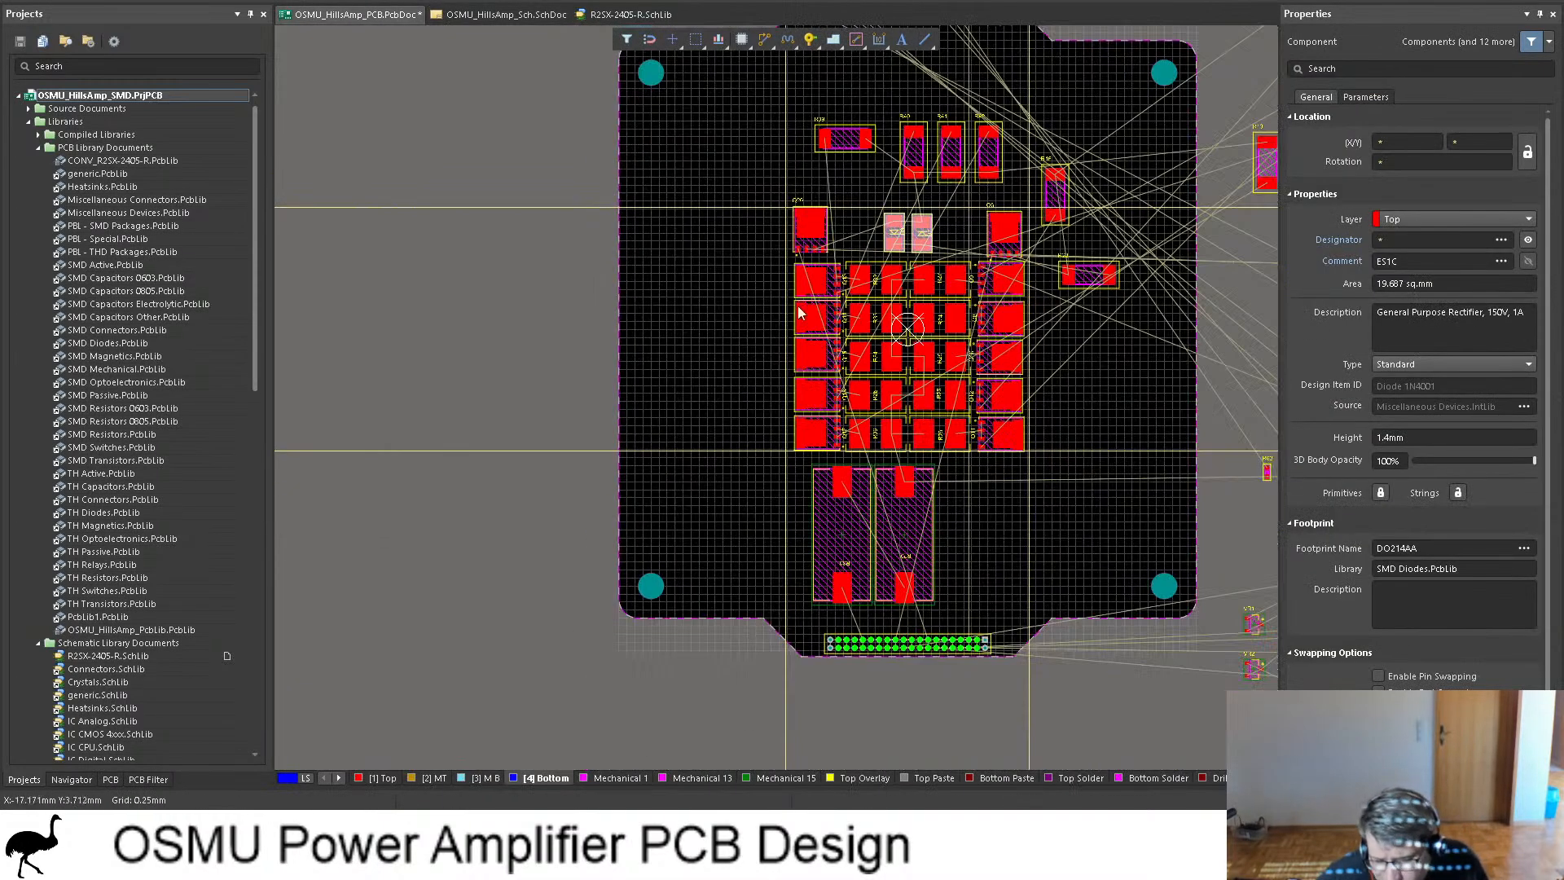
pyautogui.keyDown('shift'); pyautogui.scroll(-4, 815, 308); pyautogui.keyUp('shift')
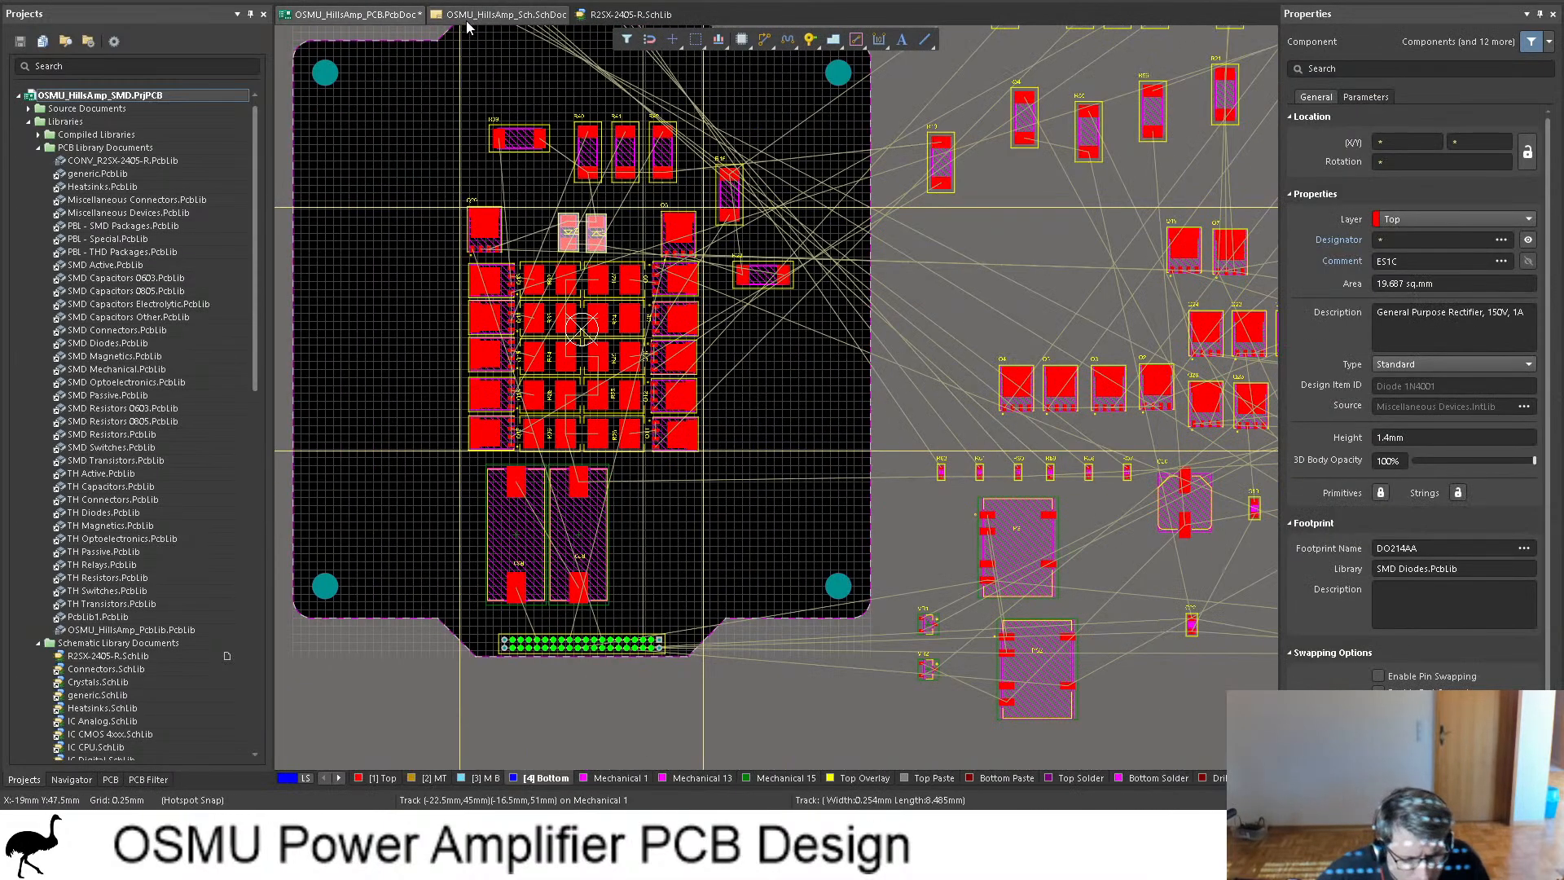
pyautogui.click(505, 15)
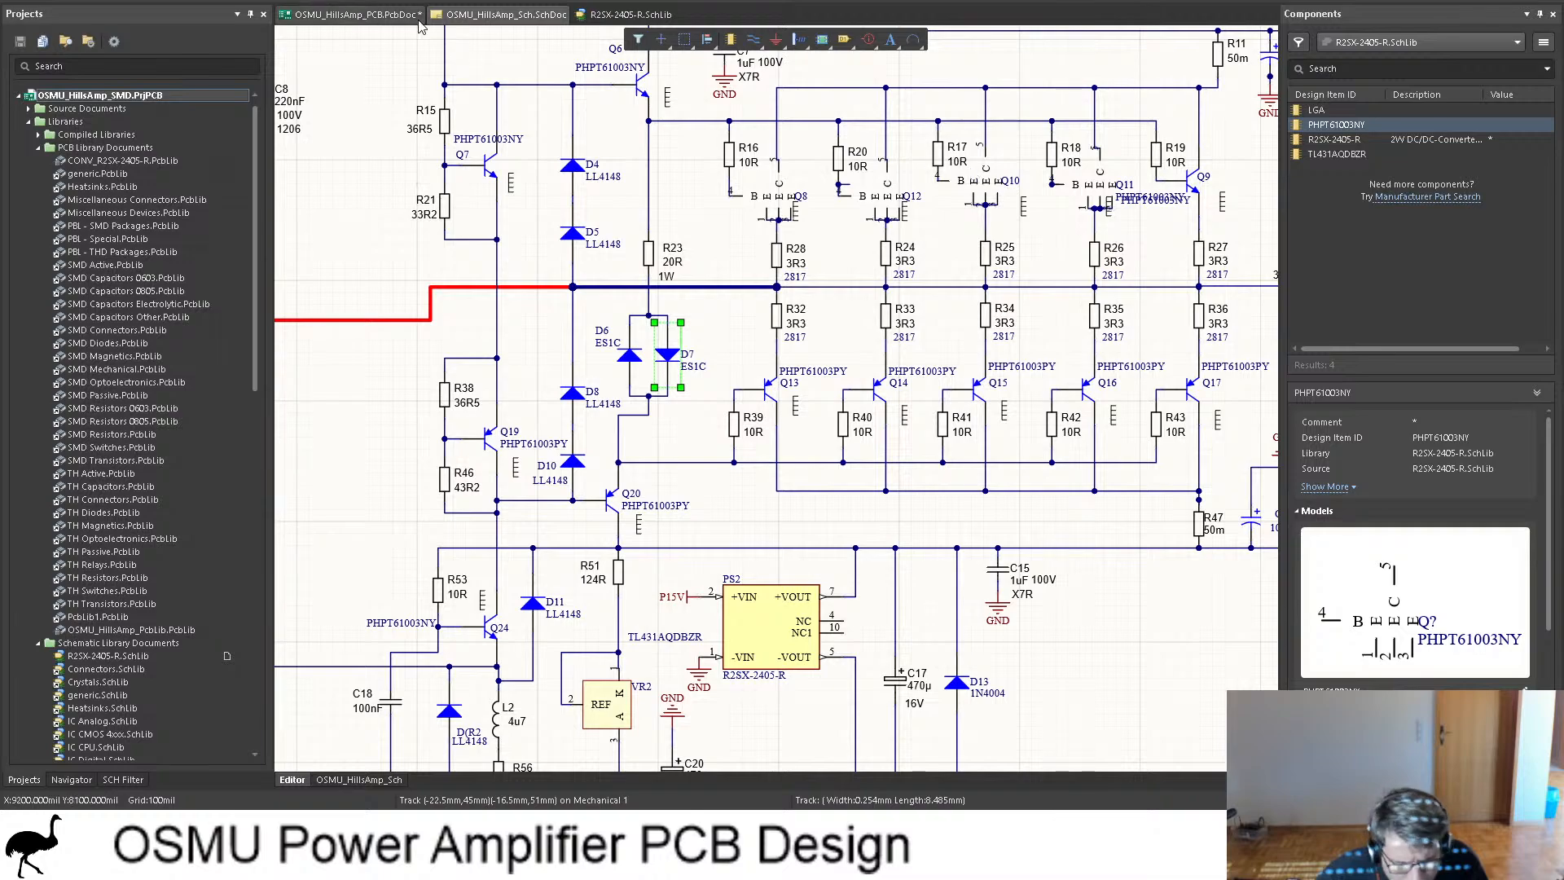
pyautogui.click(362, 14)
# Step: Move resistors R20, R18, R19 and R17 together from the unplaced components to the board's left side, in line with R39 to R42
pyautogui.keyDown('ctrl'); pyautogui.scroll(4, 425, 96); pyautogui.keyUp('ctrl')
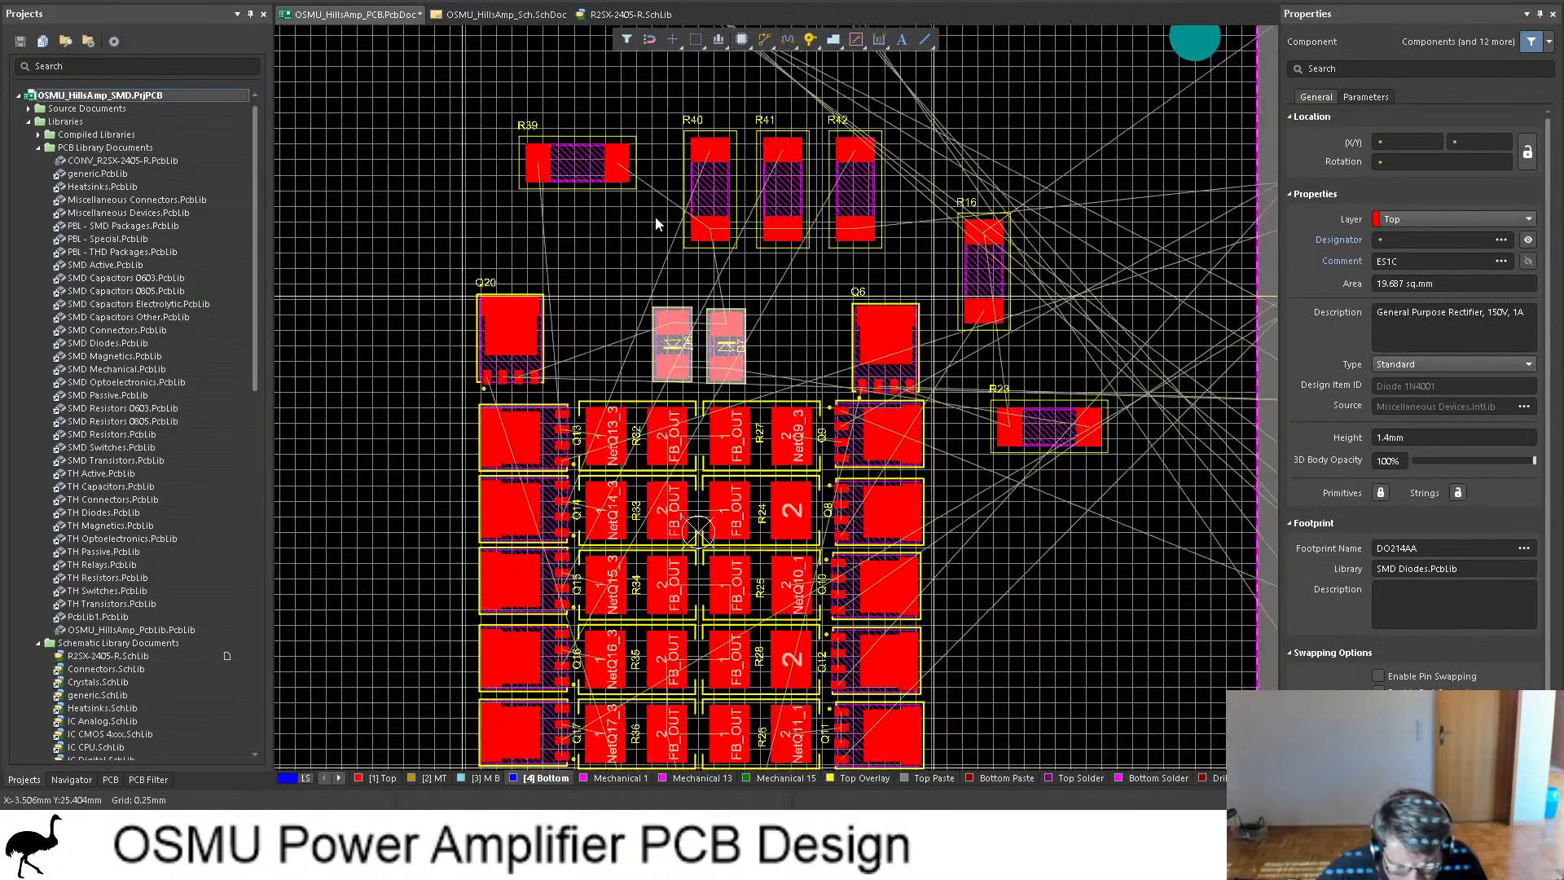
pyautogui.scroll(-10, 655, 216)
pyautogui.keyDown('ctrl'); pyautogui.scroll(-2, 693, 220); pyautogui.keyUp('ctrl')
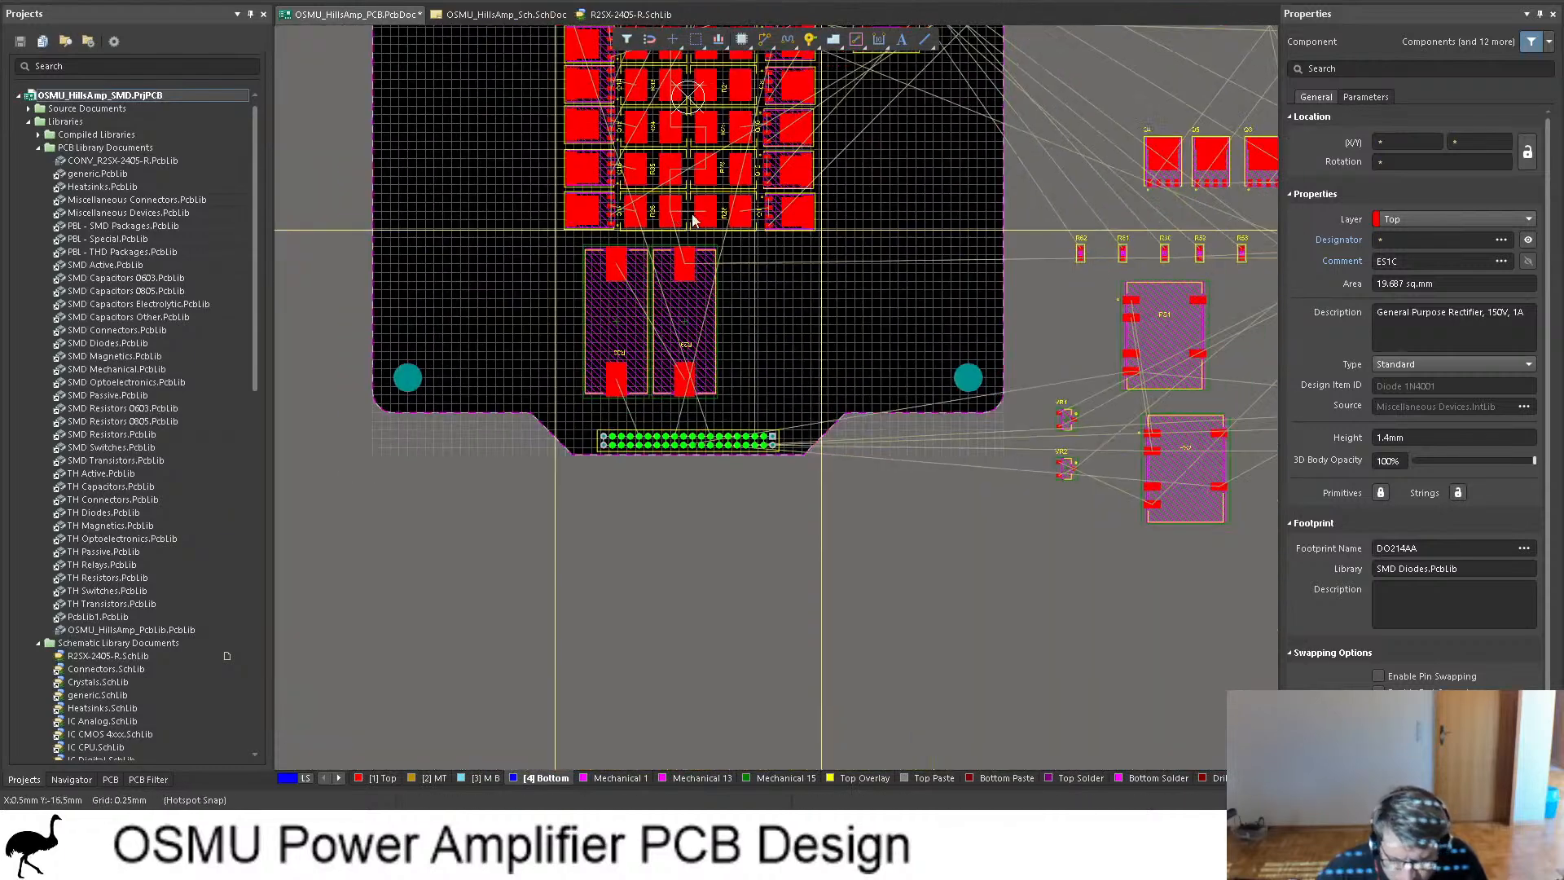
pyautogui.keyDown('shift'); pyautogui.scroll(-5, 961, 217); pyautogui.keyUp('shift')
pyautogui.keyDown('ctrl'); pyautogui.scroll(4, 777, 206); pyautogui.keyUp('ctrl')
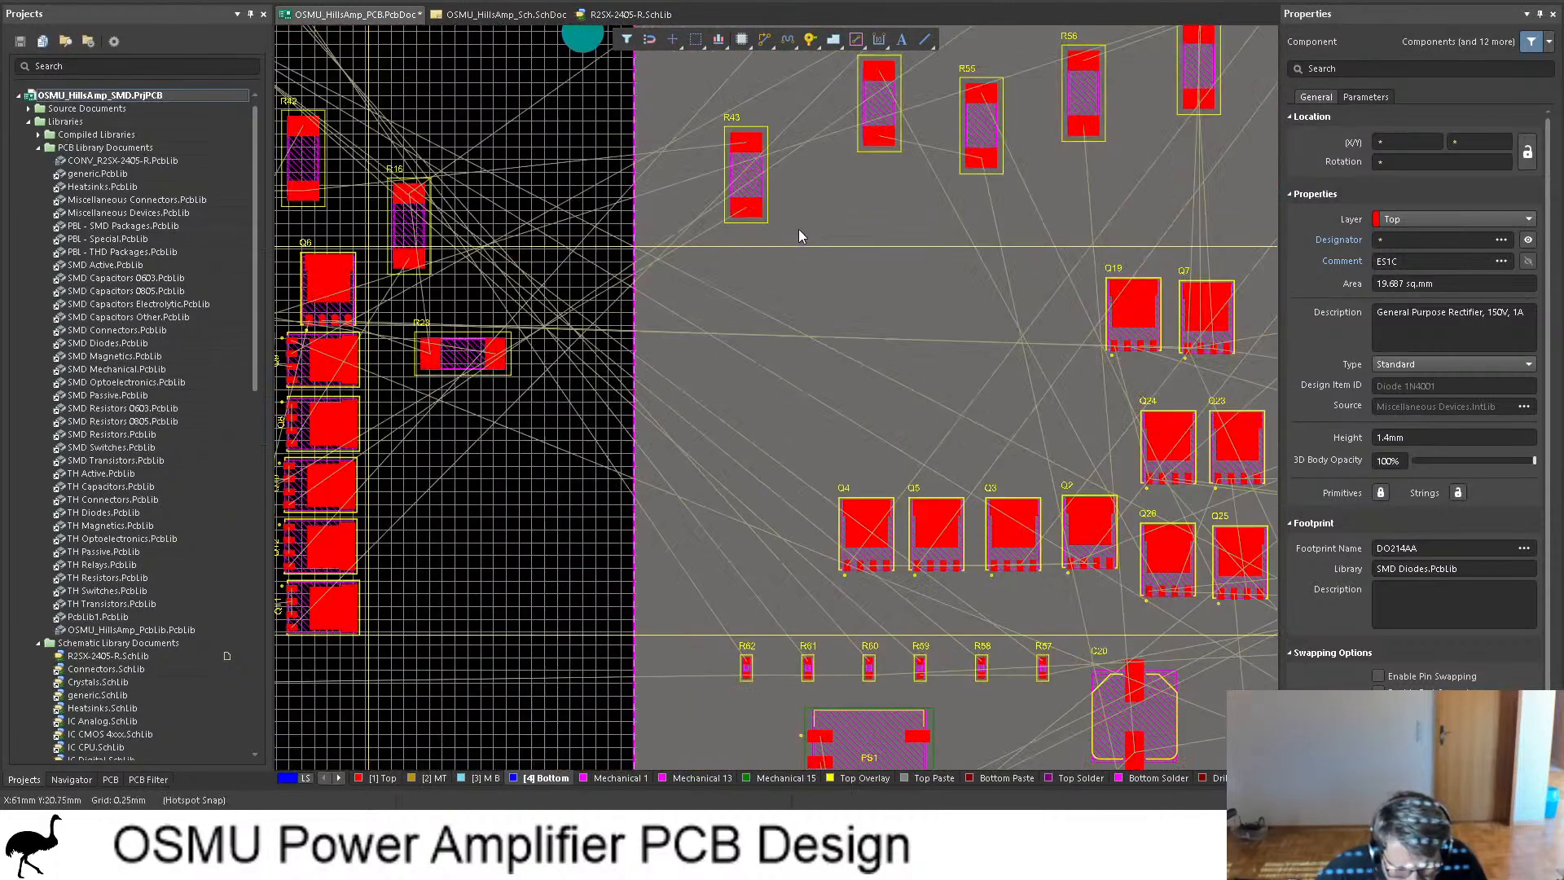
pyautogui.scroll(5, 798, 237)
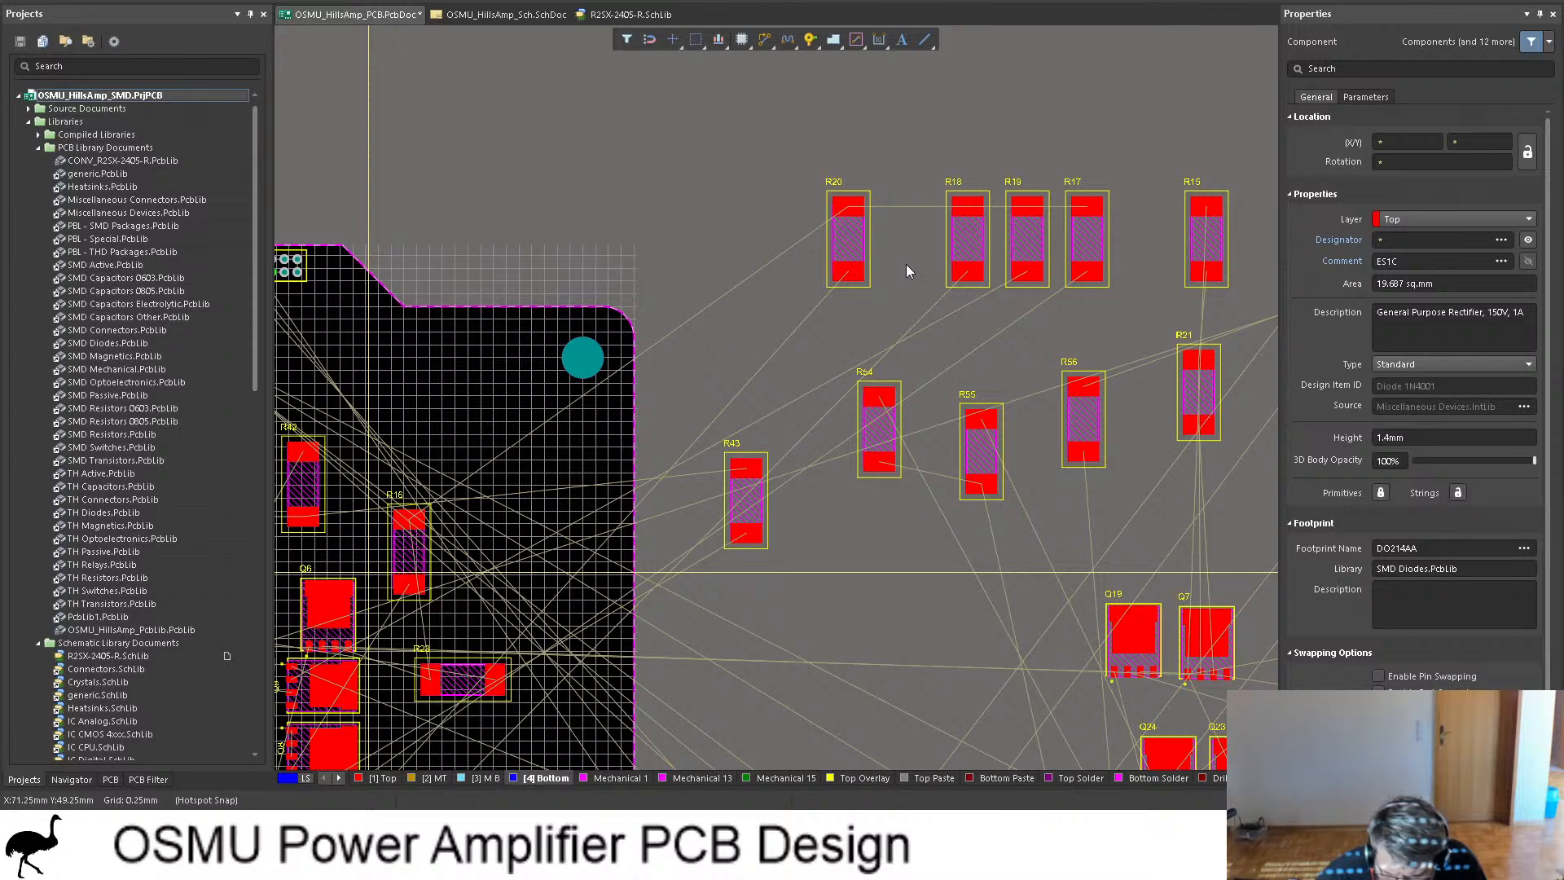
pyautogui.moveTo(1122, 299); pyautogui.dragTo(461, 480)
pyautogui.click(438, 189)
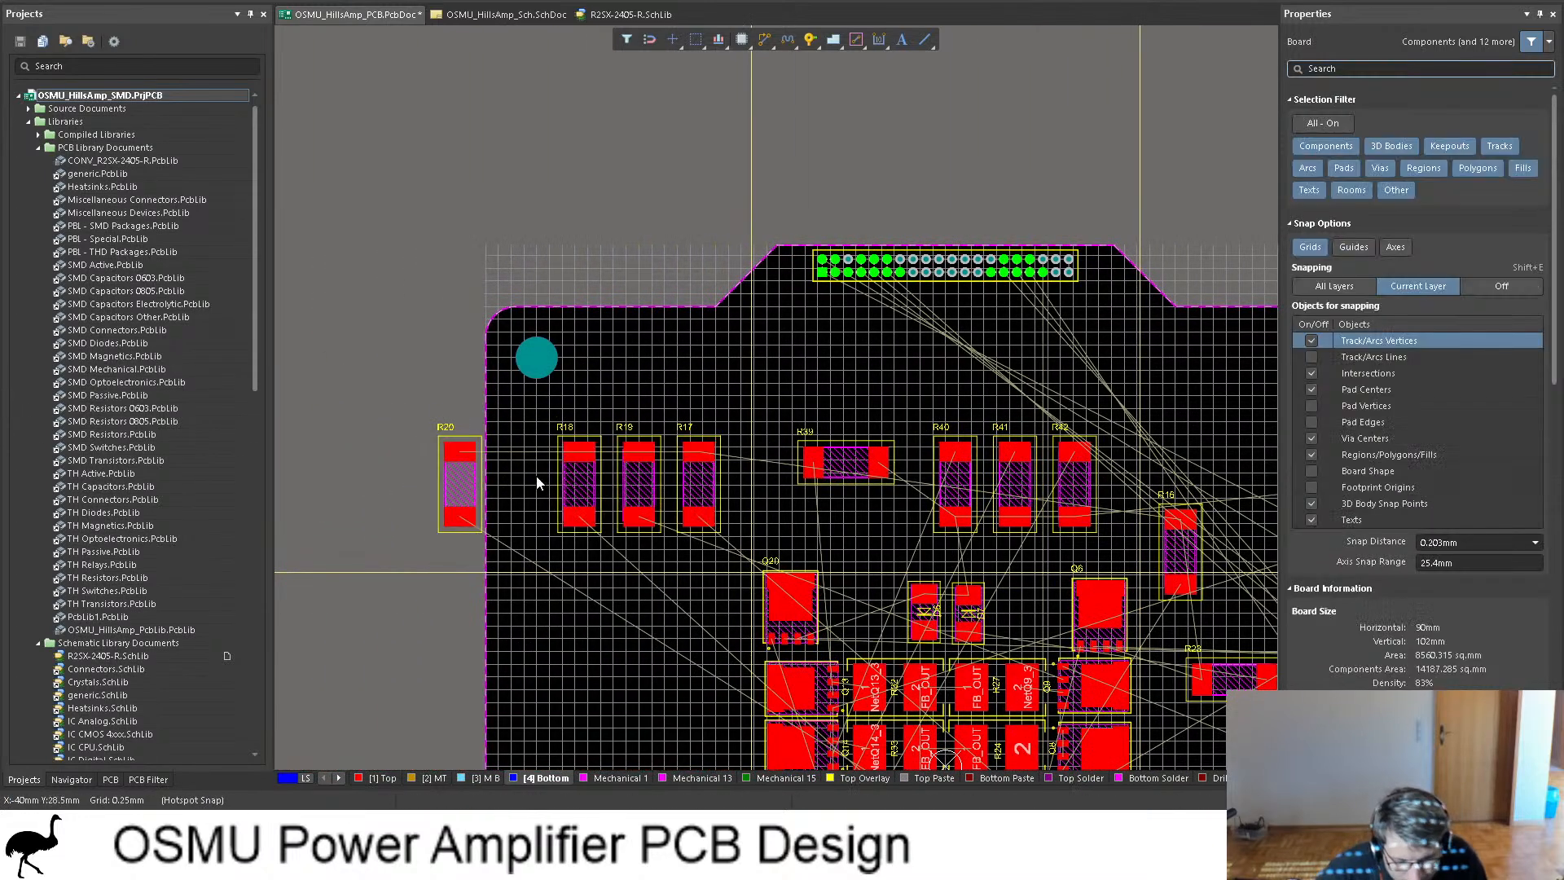
pyautogui.click(578, 483)
pyautogui.click(582, 159)
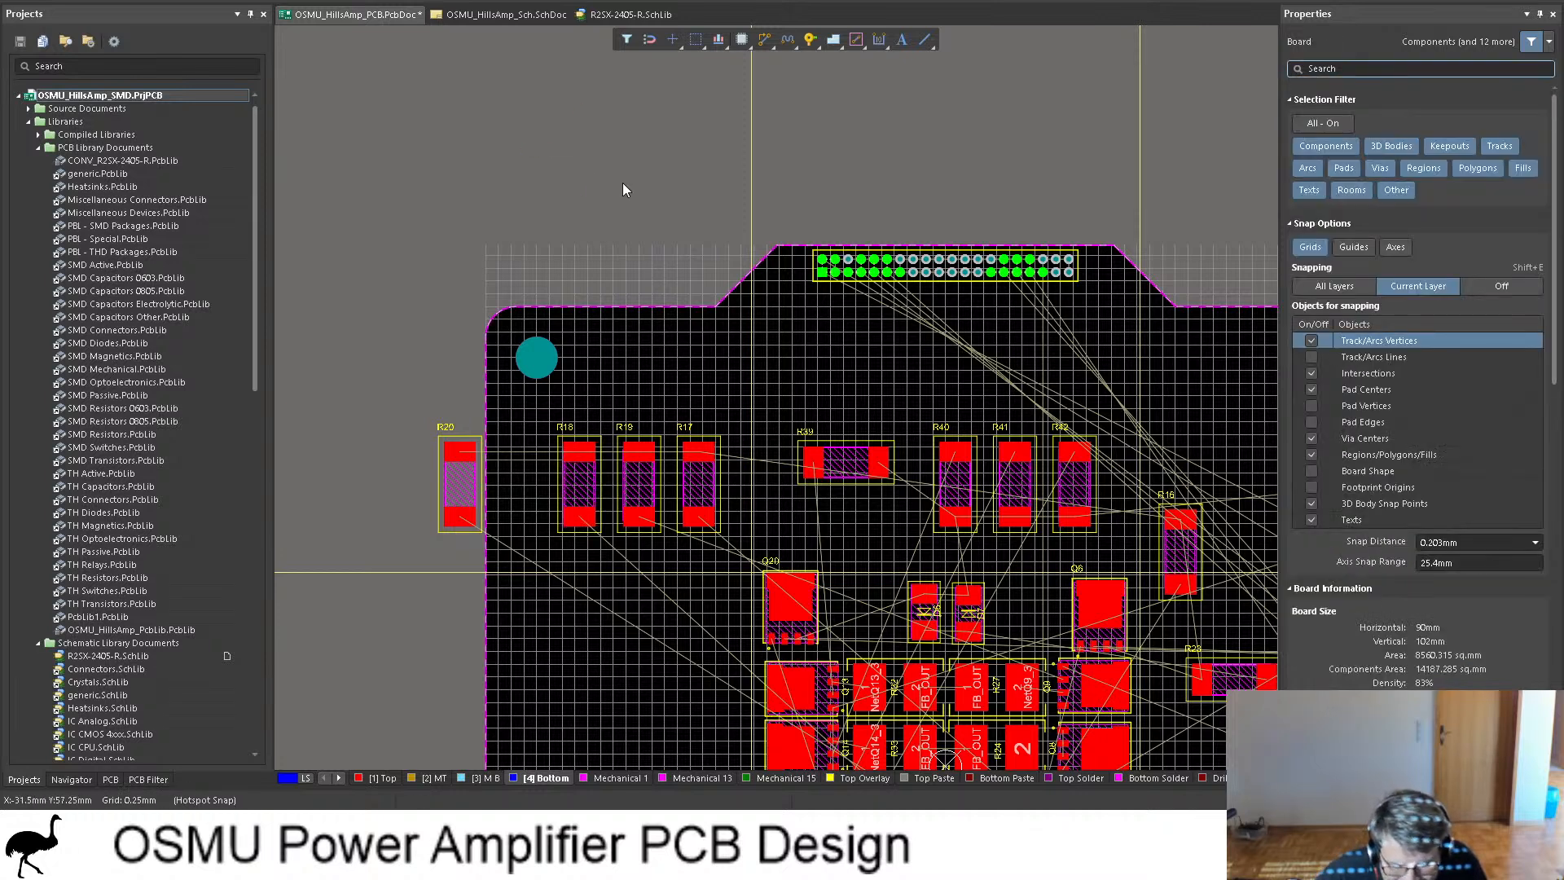
# Step: Look through the remaining unplaced resistors on the PCB and compare them with the output stage in the schematic
pyautogui.hscroll(16, 622, 182)
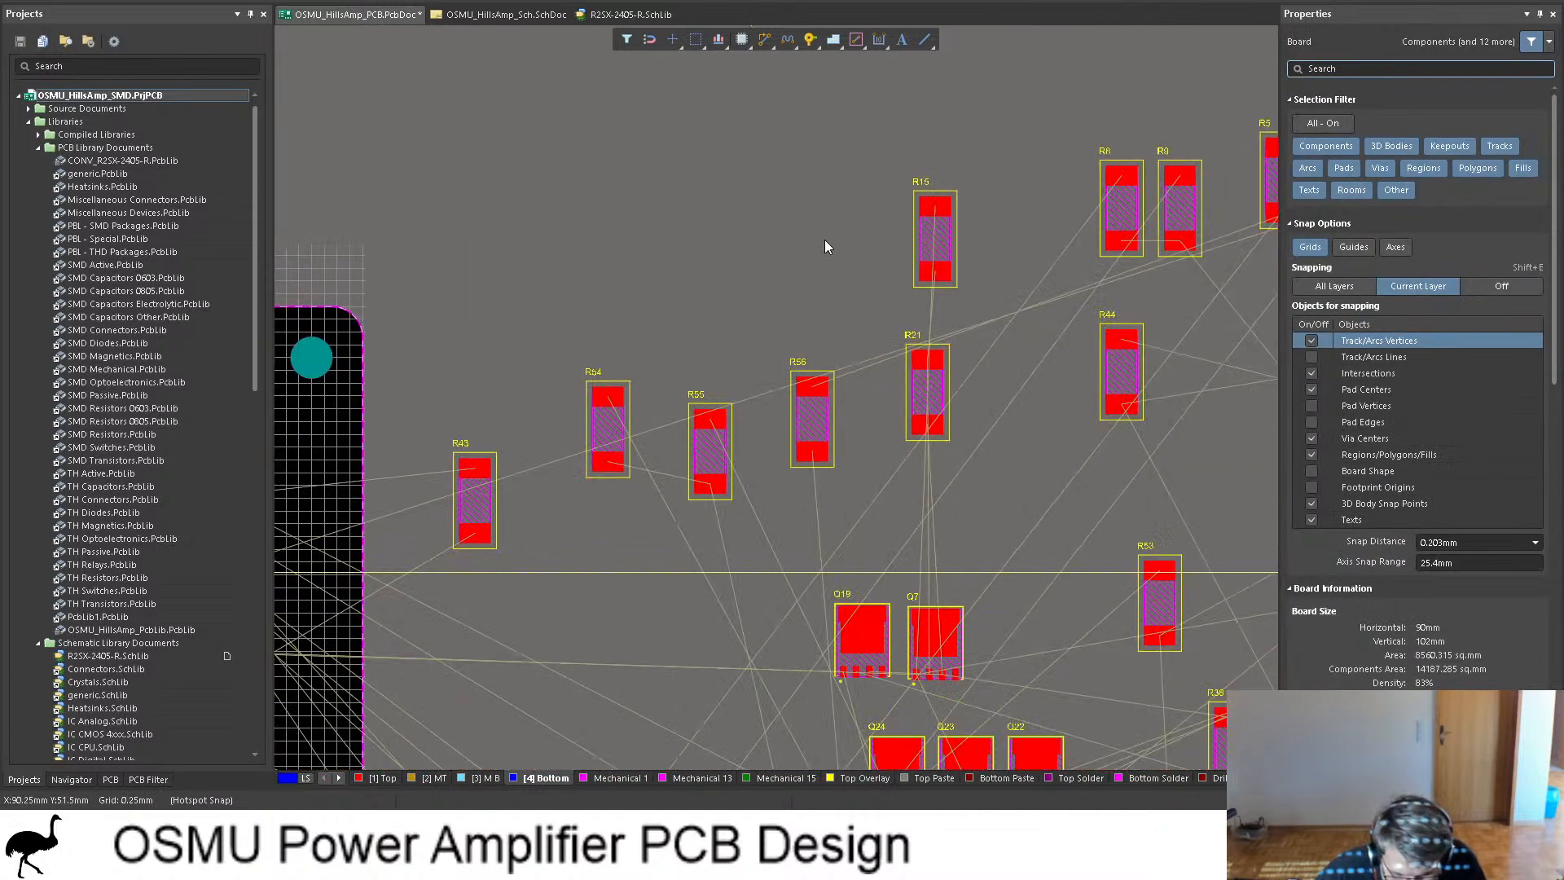
pyautogui.hscroll(-5, 828, 239)
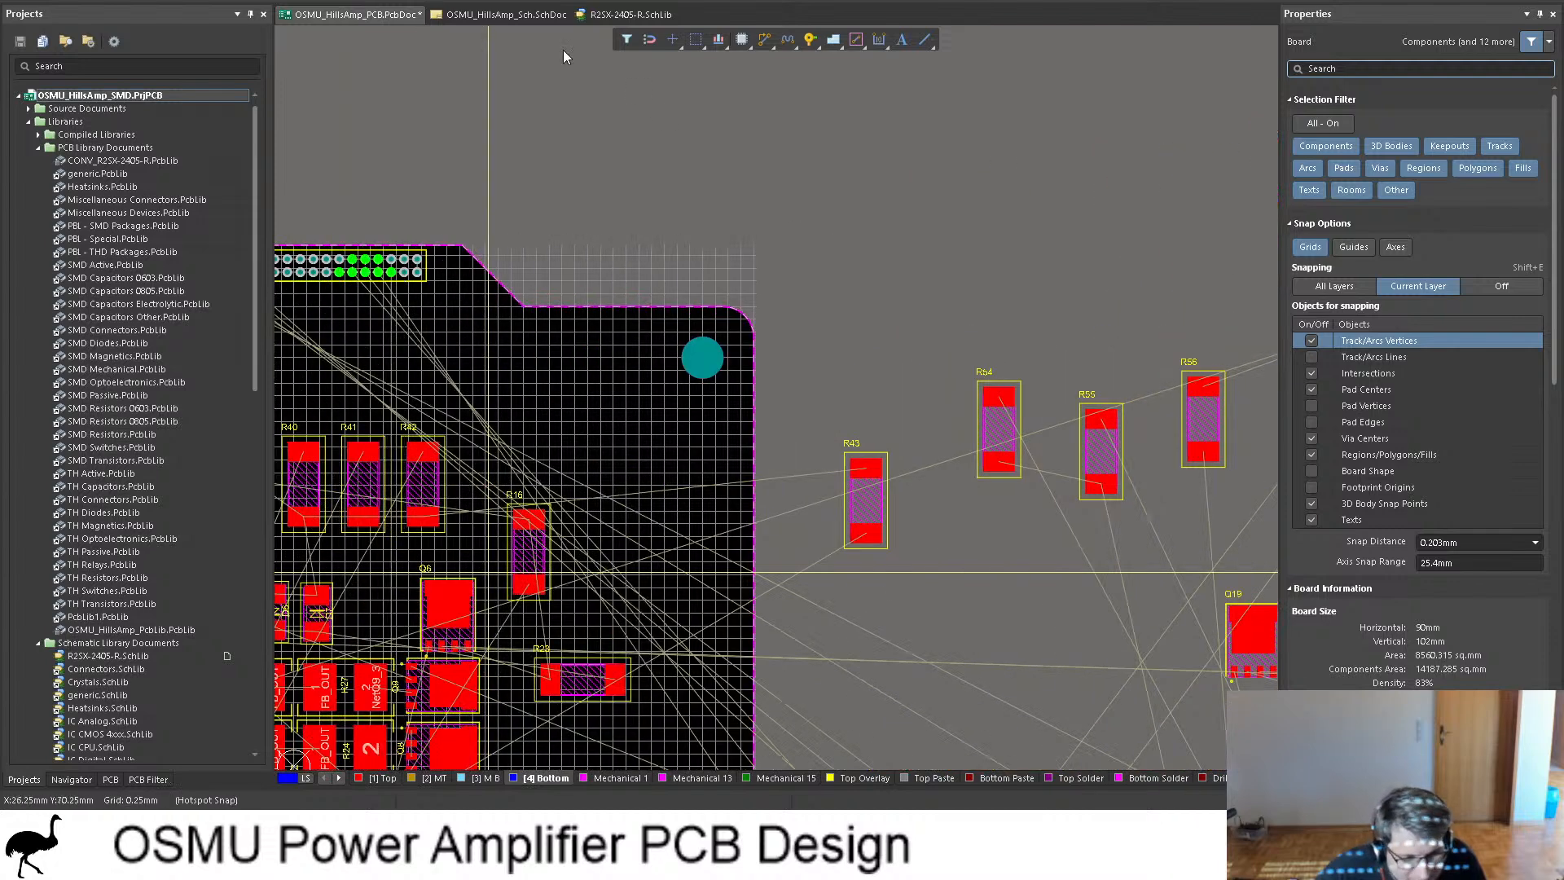
pyautogui.click(520, 13)
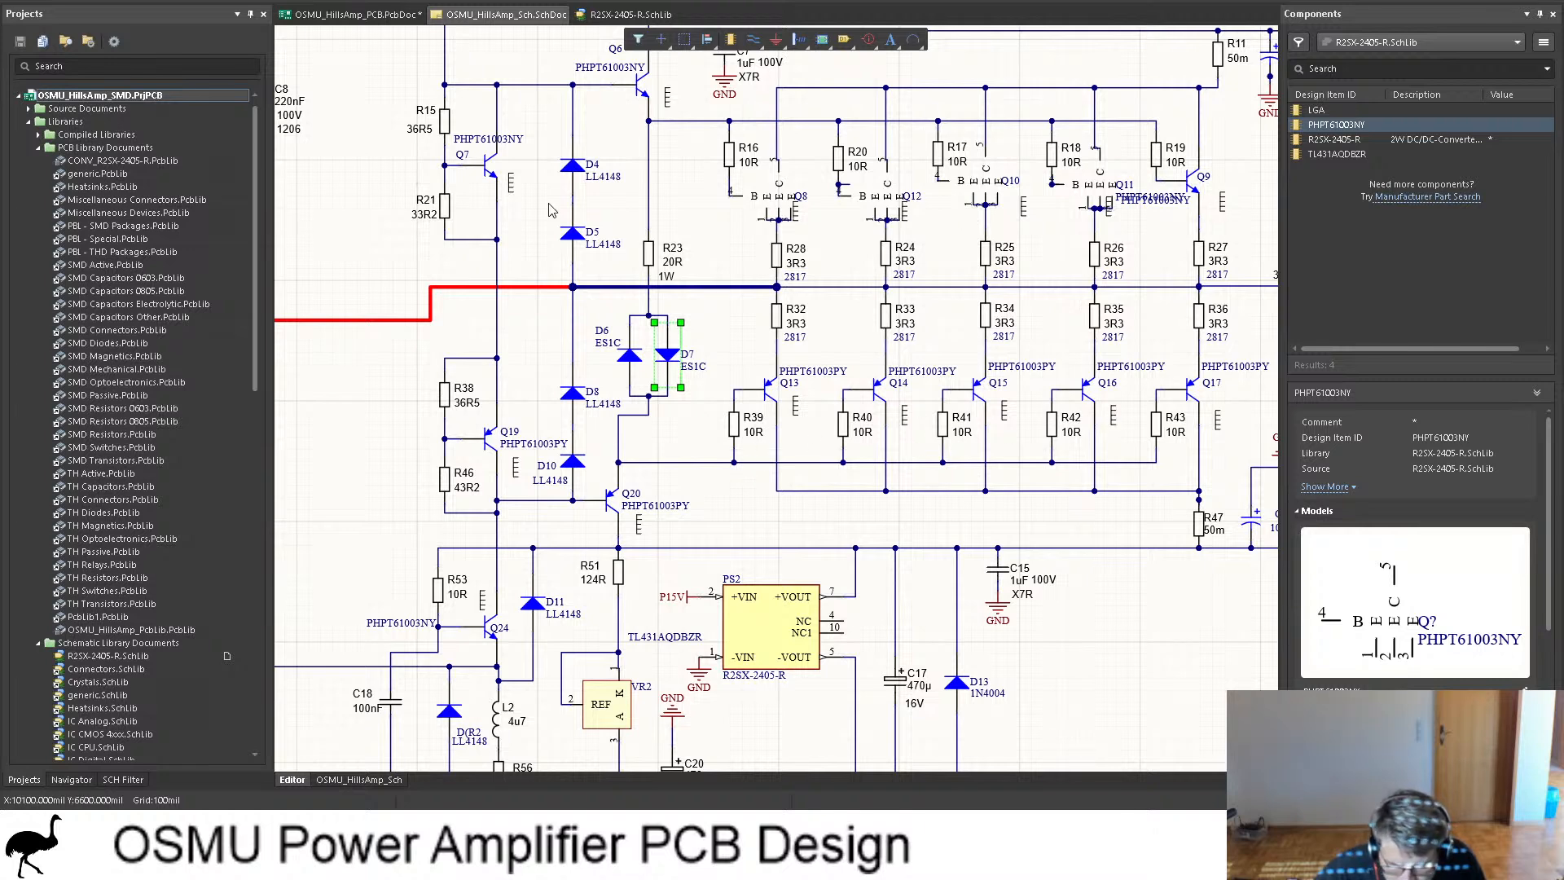
pyautogui.click(350, 13)
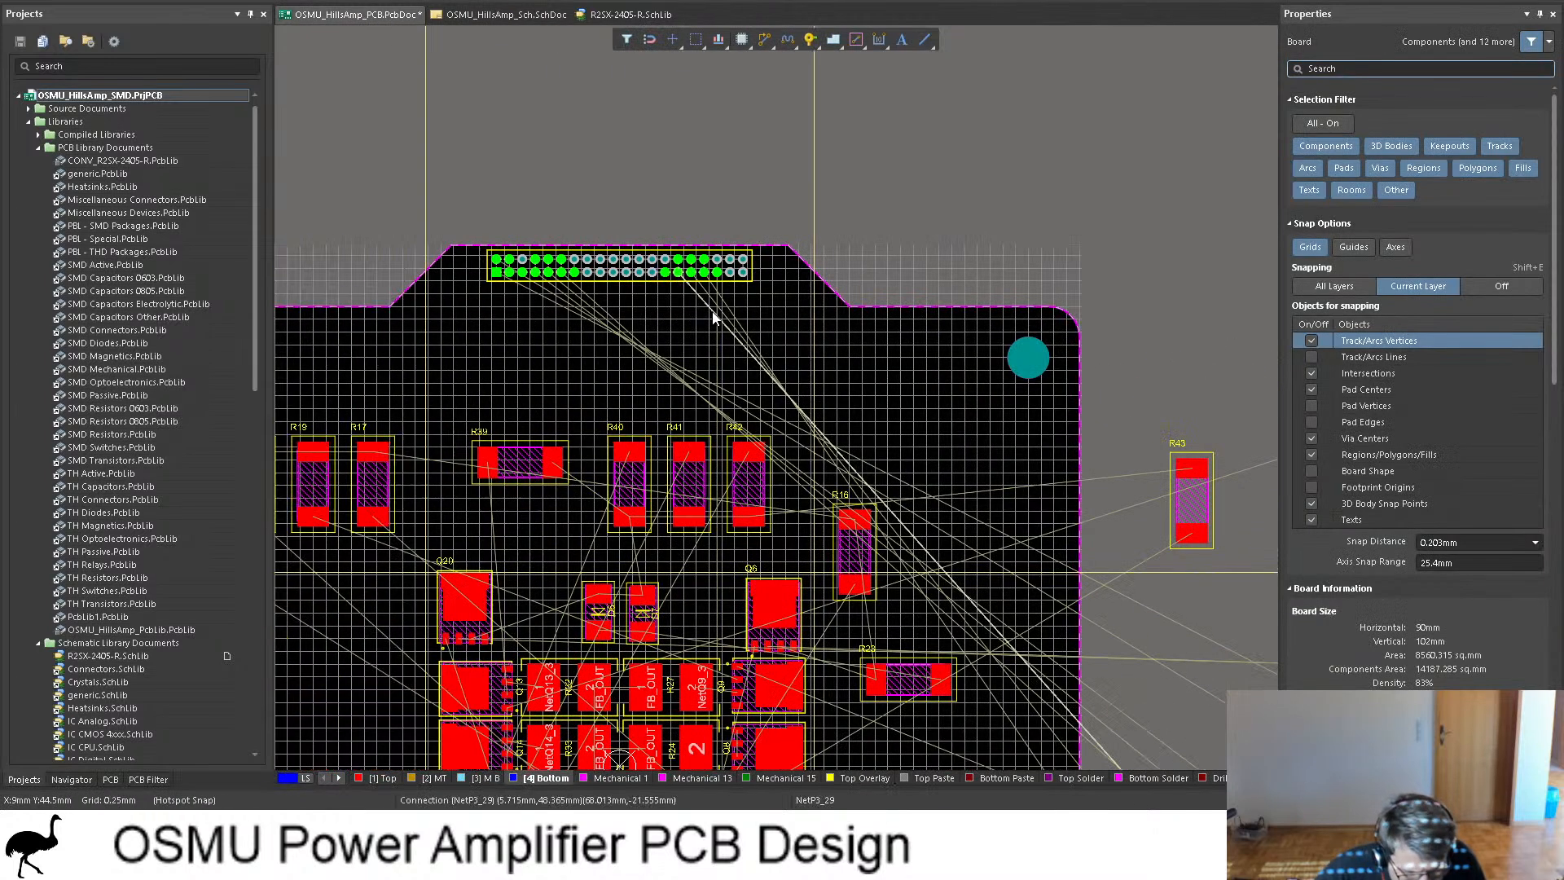
pyautogui.scroll(-3, 676, 311)
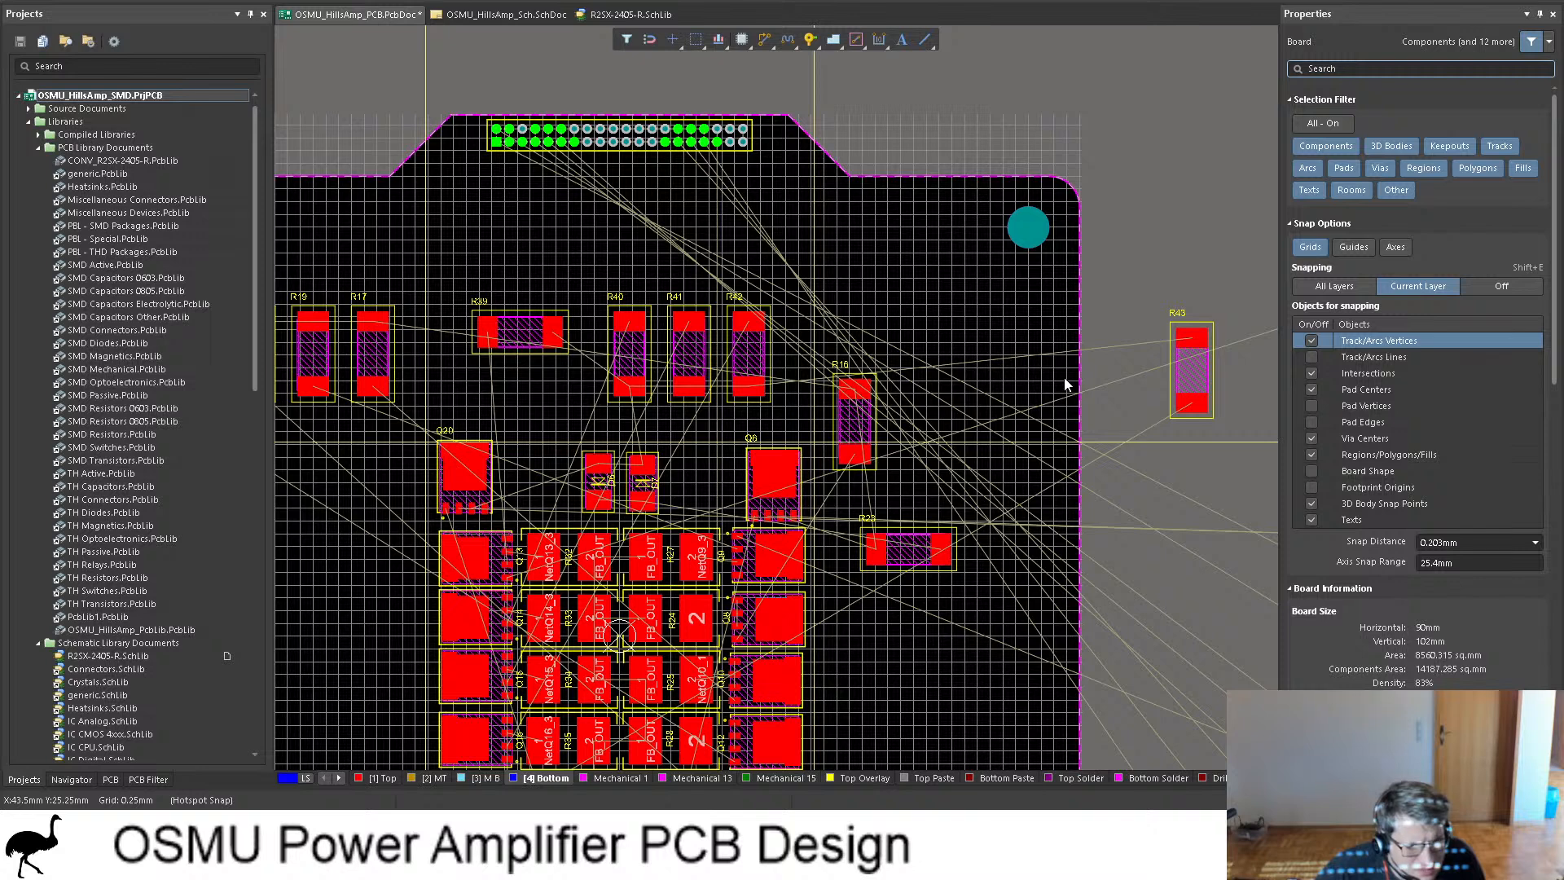
pyautogui.click(1335, 70)
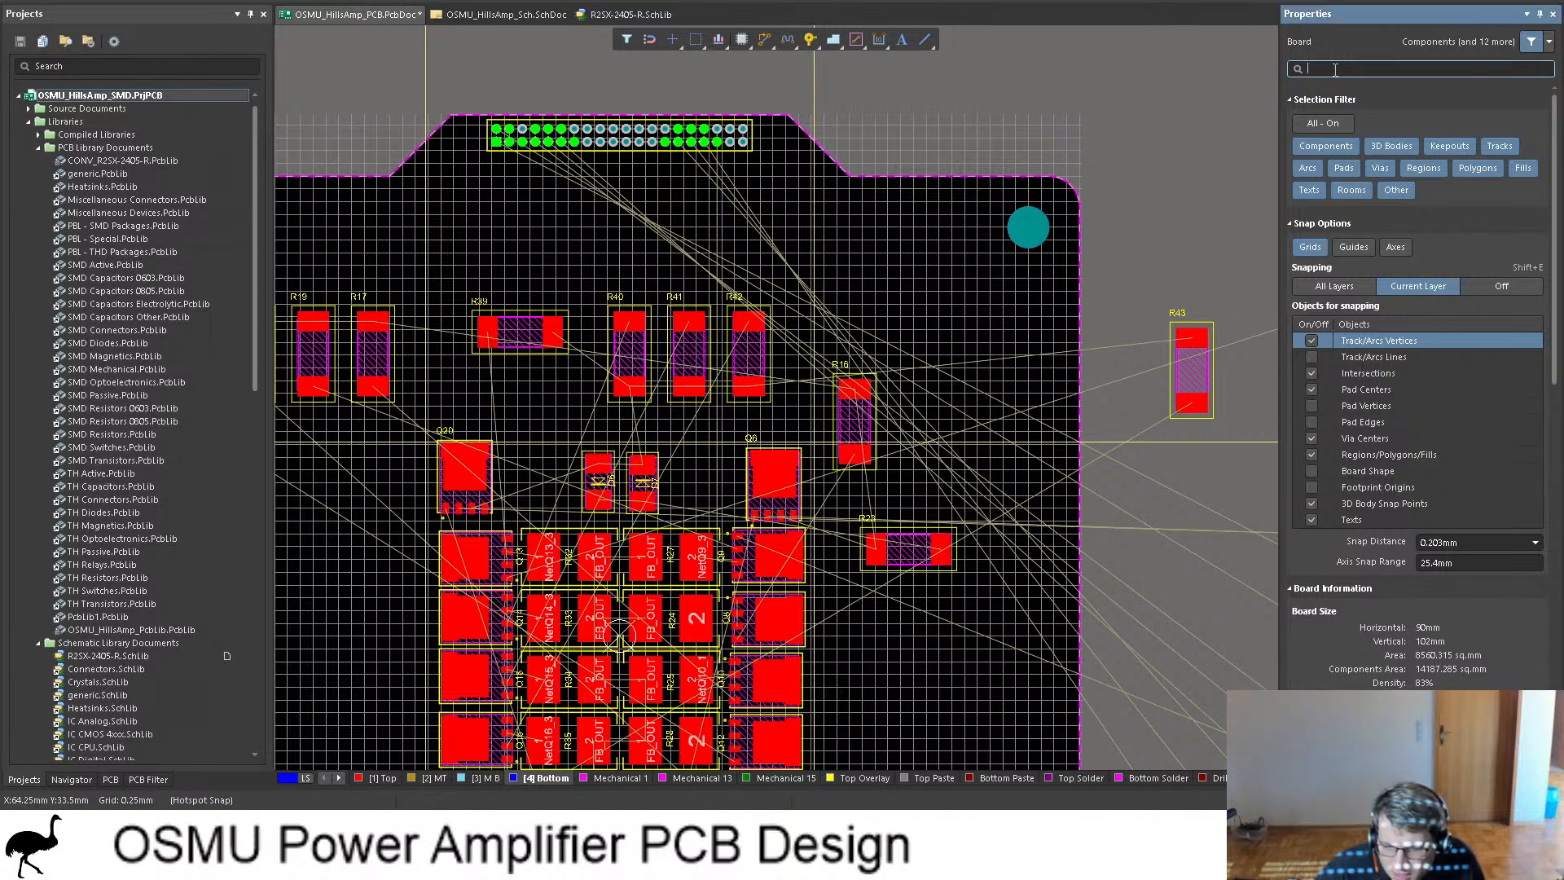
pyautogui.hotkey('ctrl', 'f')
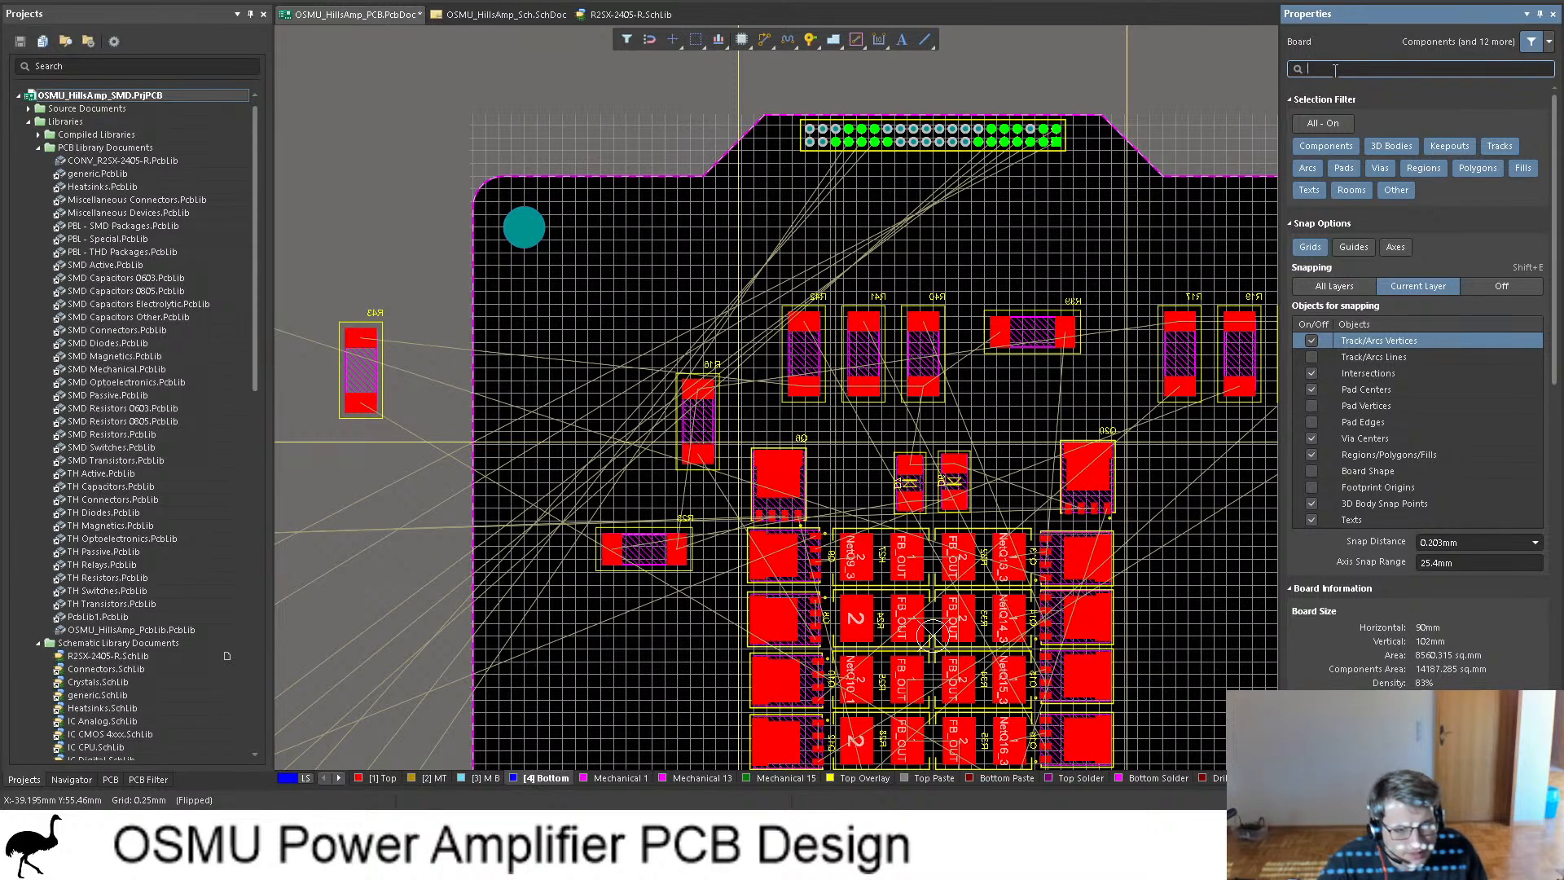
pyautogui.write('R')
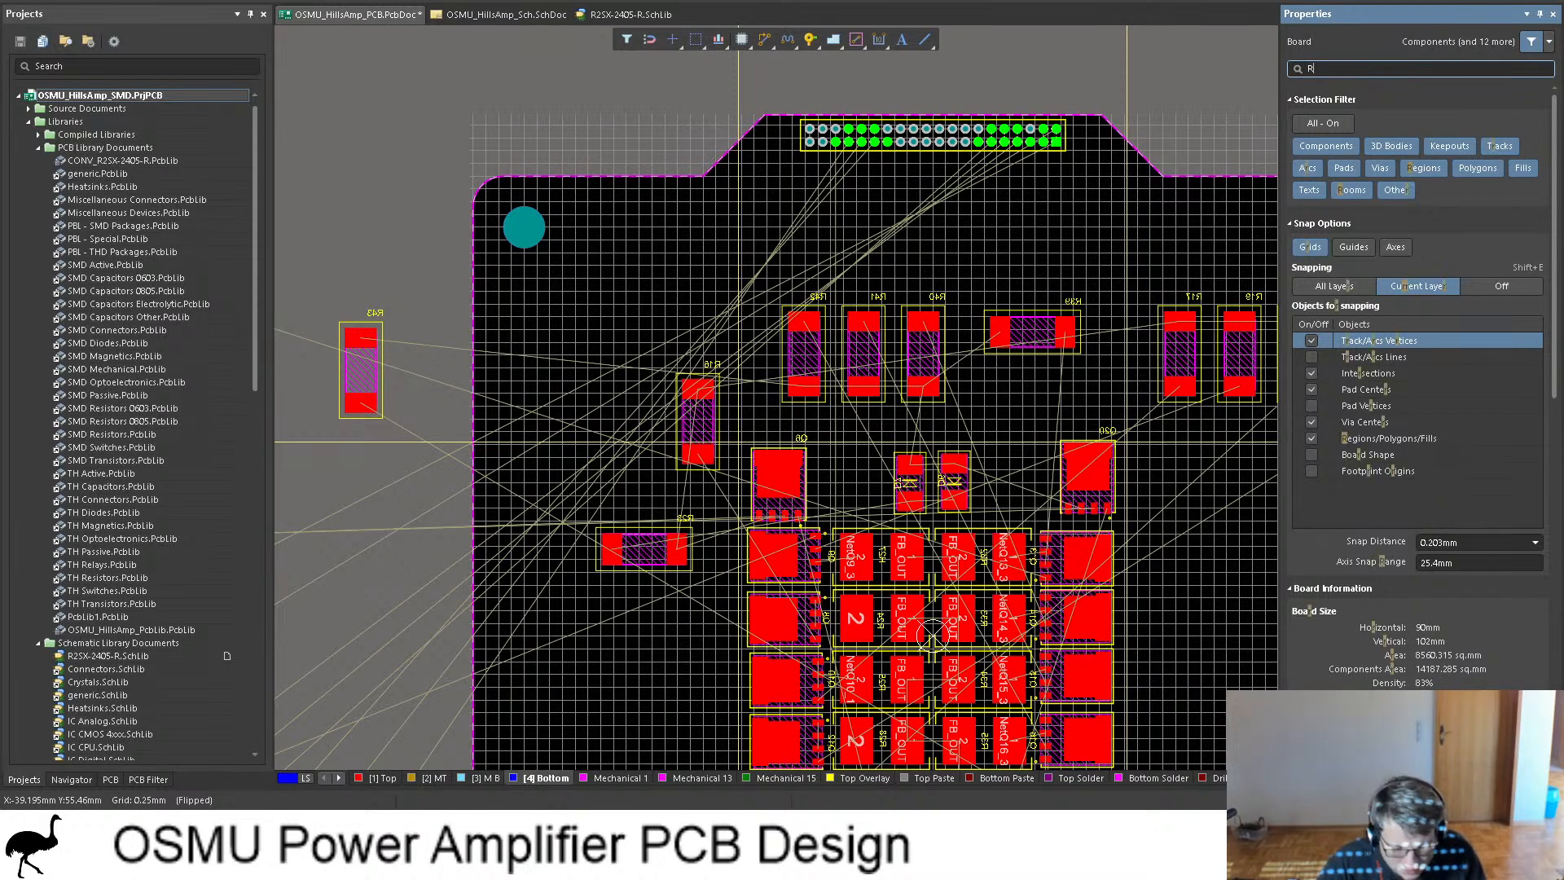
pyautogui.write('12')
pyautogui.hotkey('ctrl', 'f')
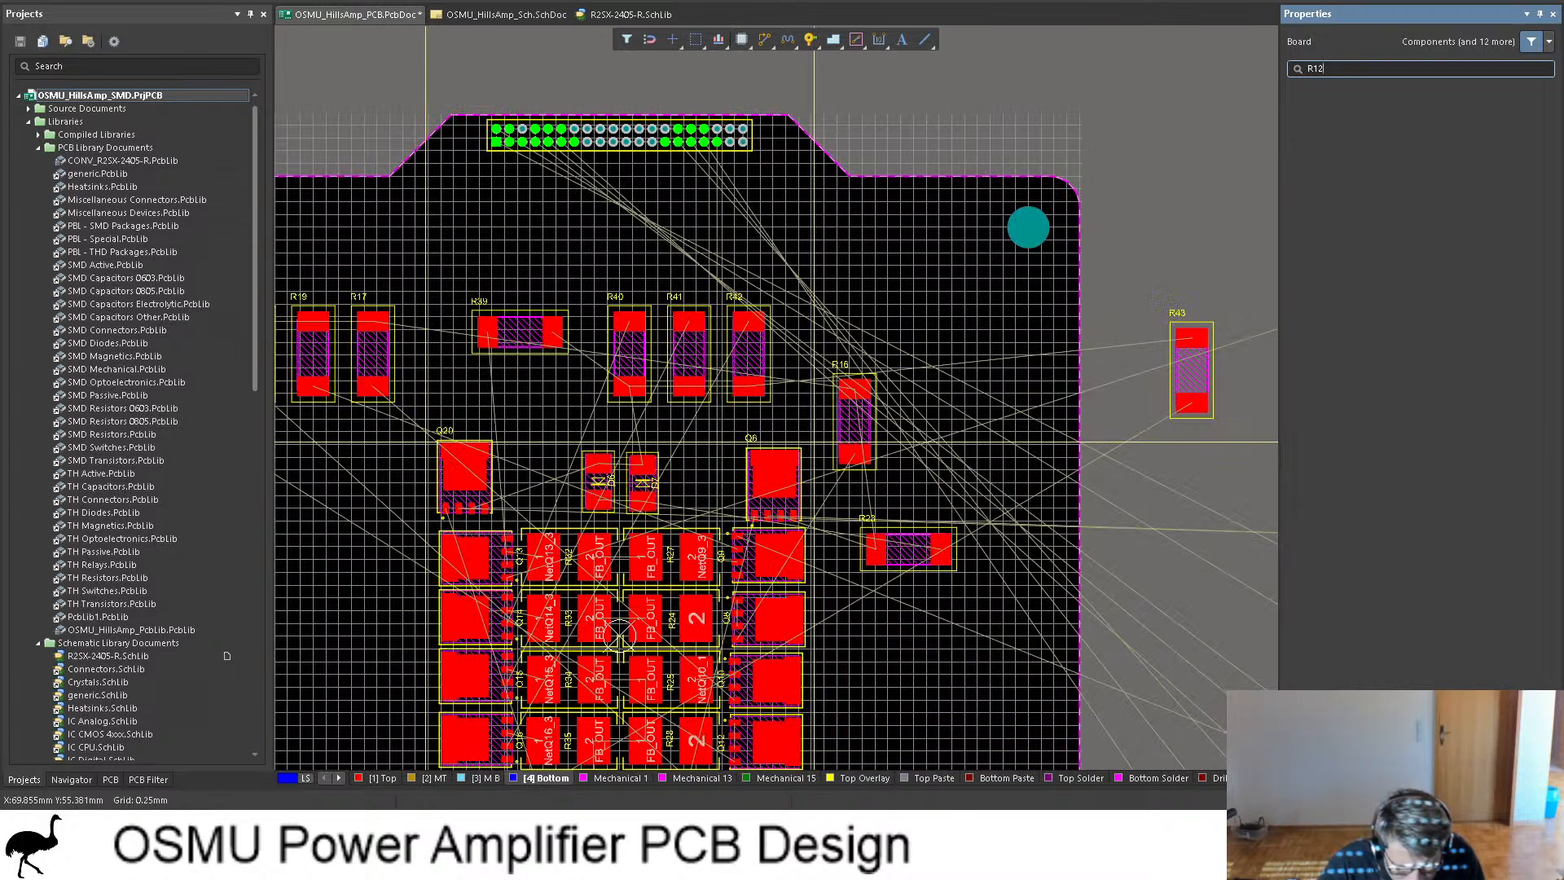
pyautogui.press('BackSpace')
pyautogui.press('BackSpace')
pyautogui.press('BackSpace')
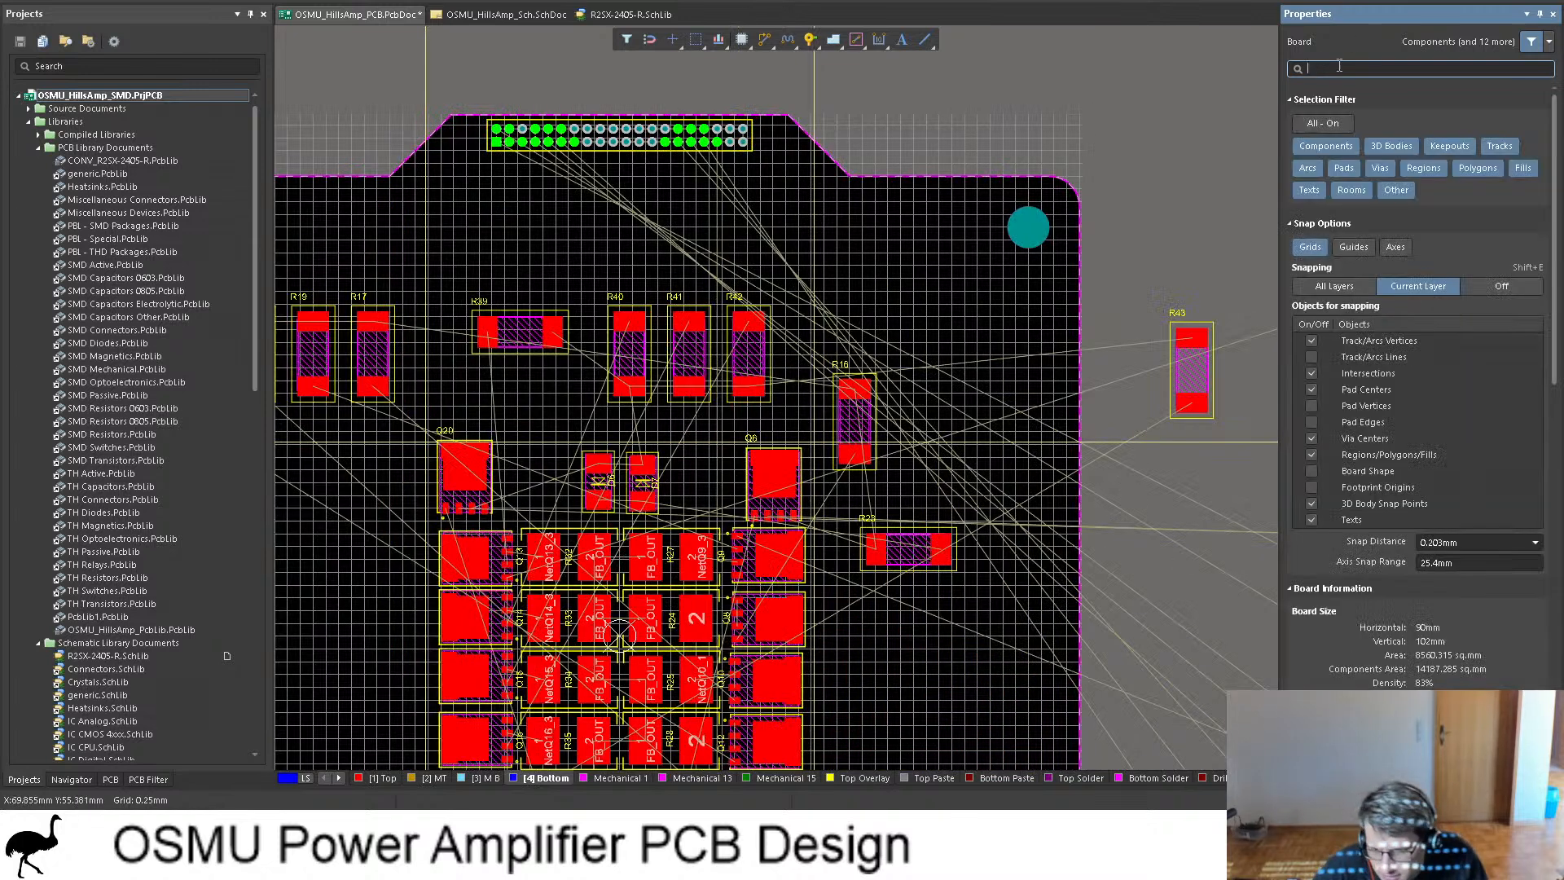
pyautogui.click(1217, 111)
# Step: Move resistor R40 from the upper row to just left of transistor Q14 and rotate it to horizontal
pyautogui.keyDown('ctrl'); pyautogui.scroll(-2, 1193, 104); pyautogui.keyUp('ctrl')
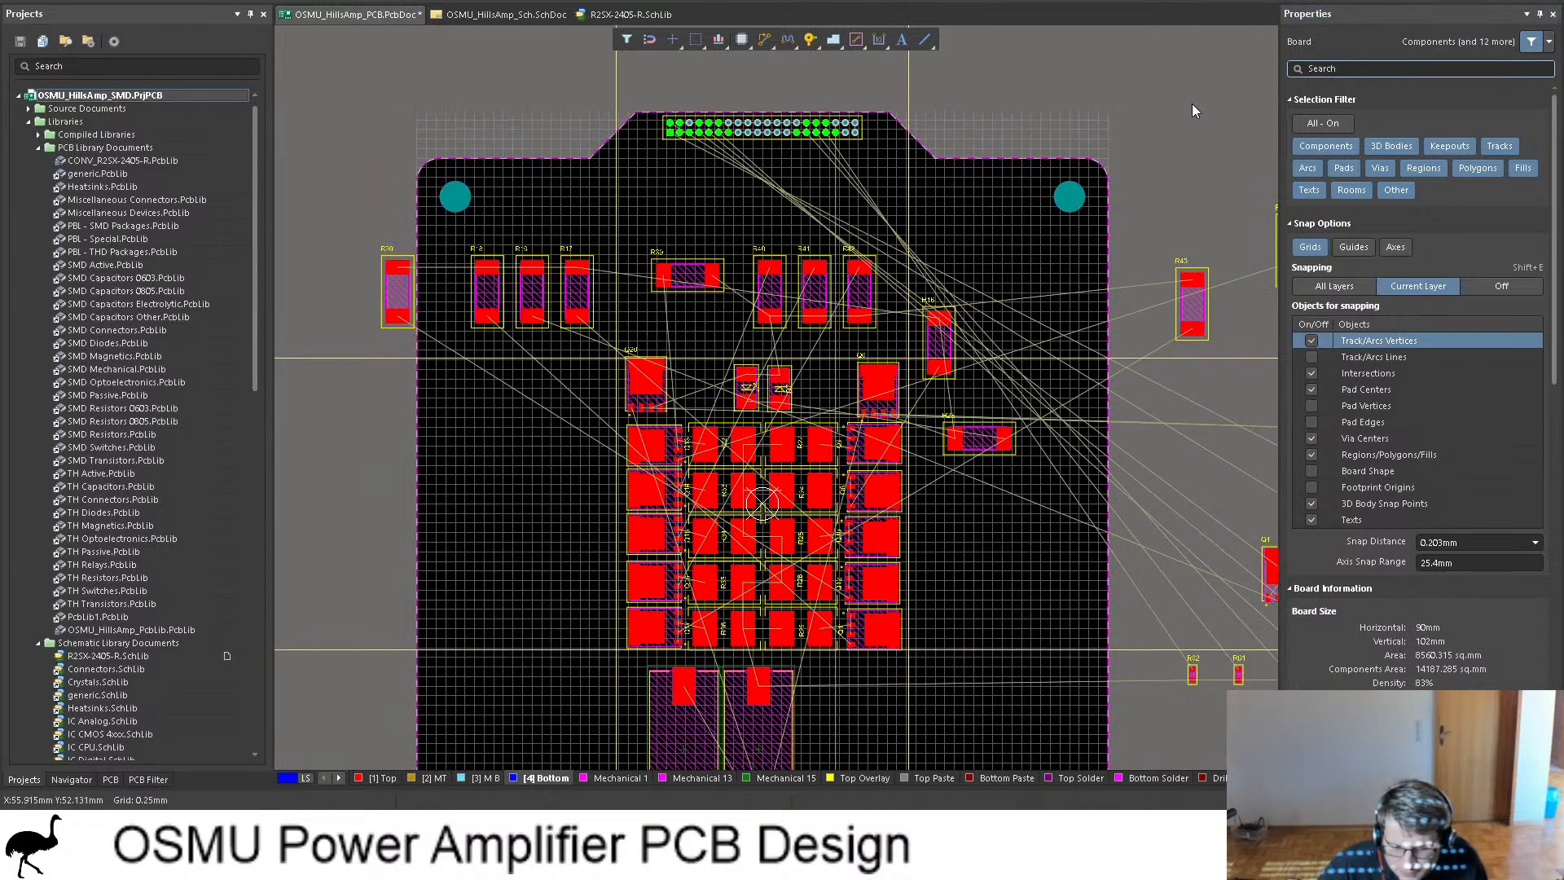
pyautogui.keyDown('ctrl'); pyautogui.scroll(-1, 996, 184); pyautogui.keyUp('ctrl')
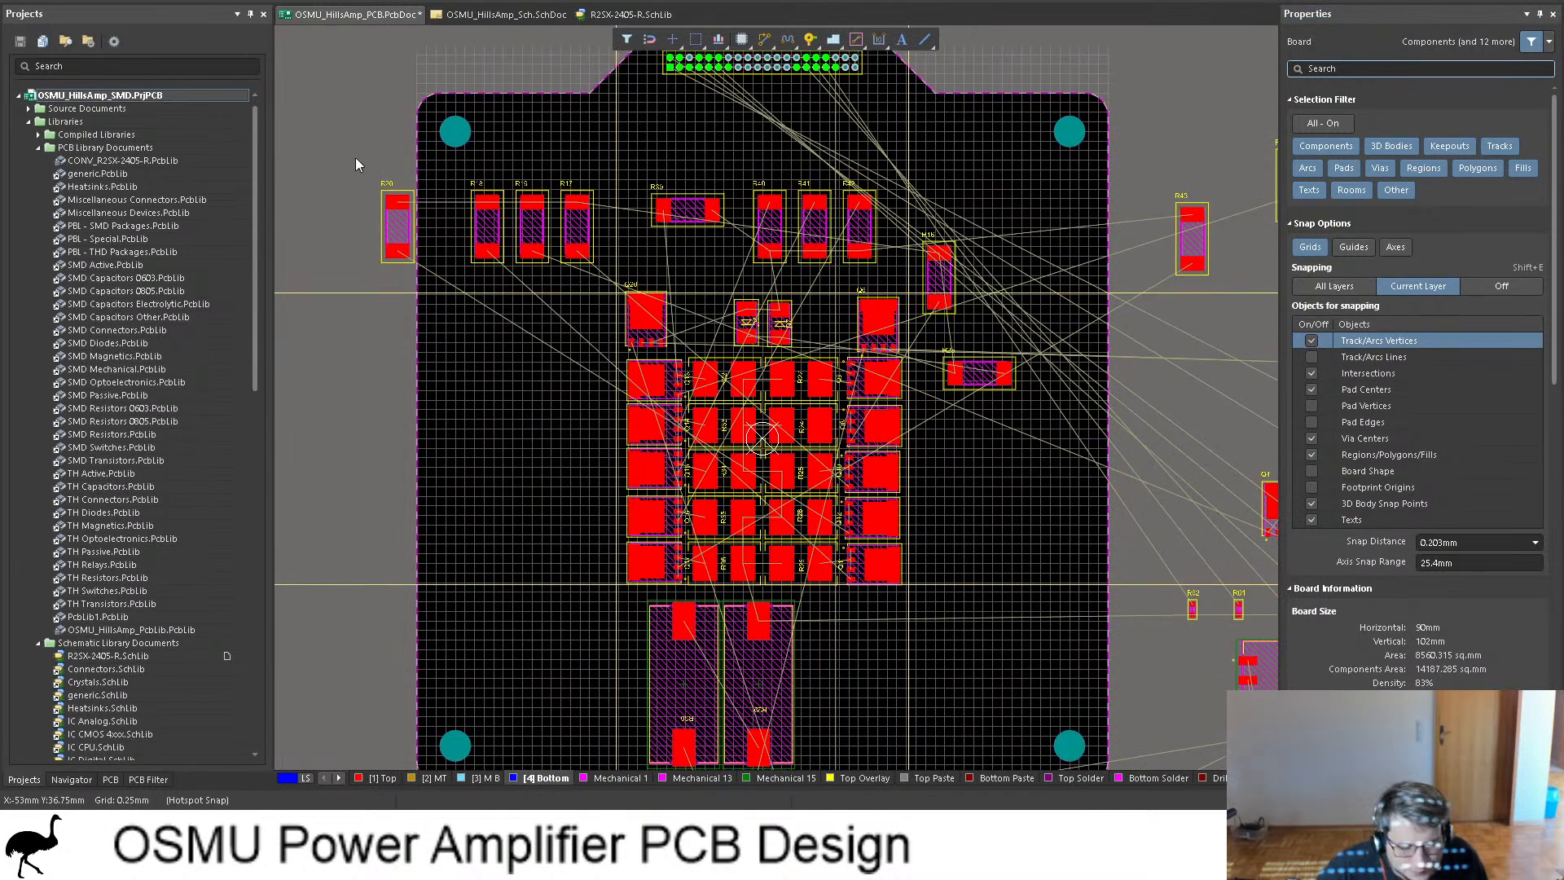
pyautogui.keyDown('ctrl'); pyautogui.scroll(3, 730, 368); pyautogui.keyUp('ctrl')
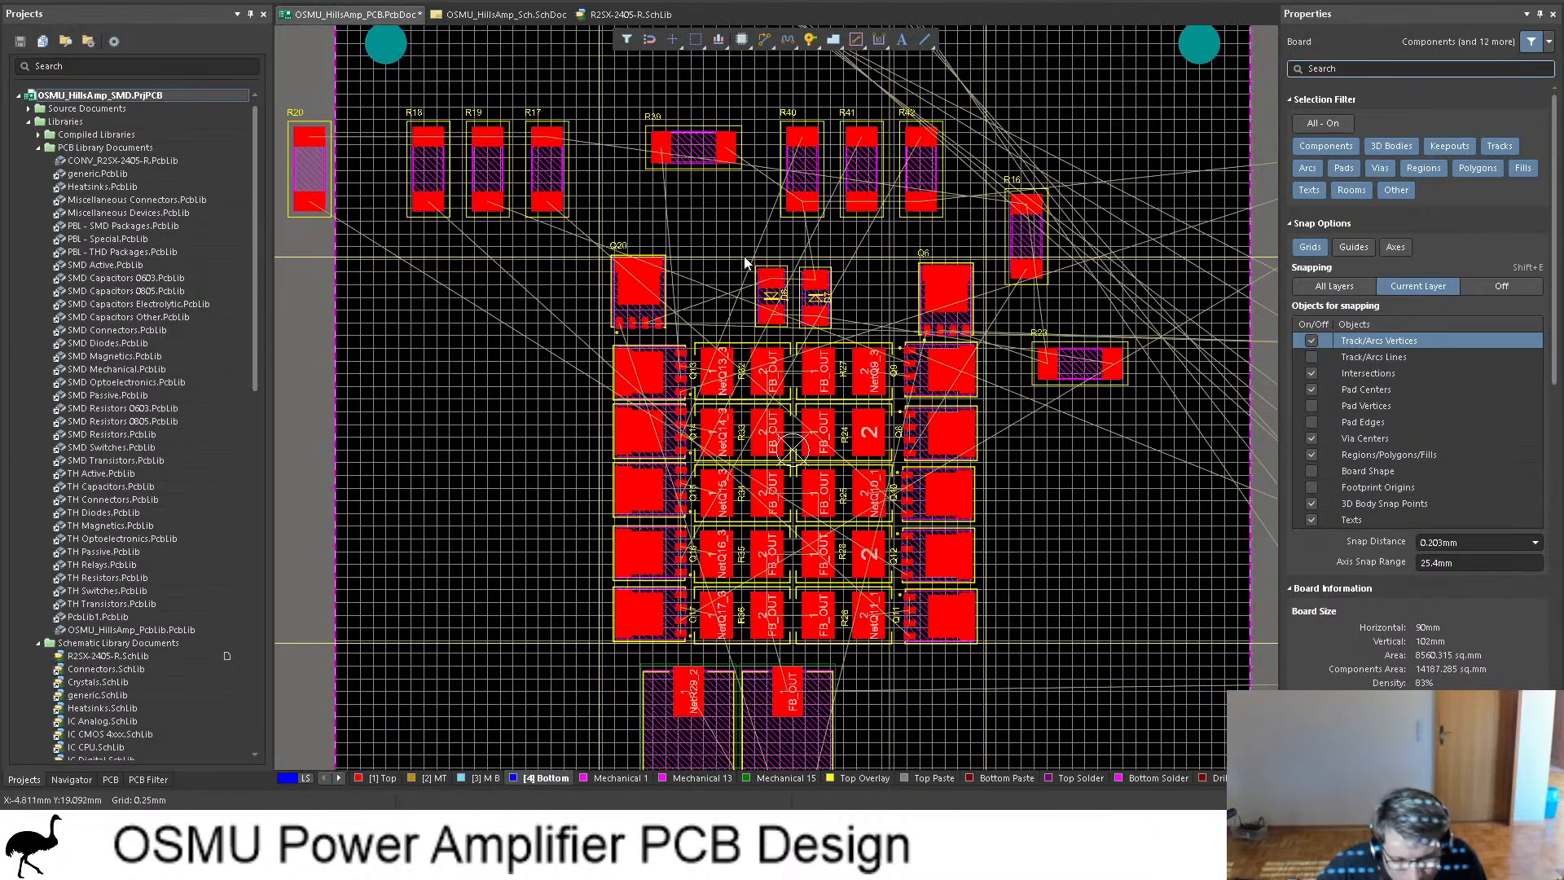
pyautogui.keyDown('shift'); pyautogui.hscroll(-3, 643, 173); pyautogui.keyUp('shift')
pyautogui.keyDown('shift'); pyautogui.hscroll(4, 686, 194); pyautogui.keyUp('shift')
pyautogui.keyDown('shift'); pyautogui.hscroll(4, 686, 194); pyautogui.keyUp('shift')
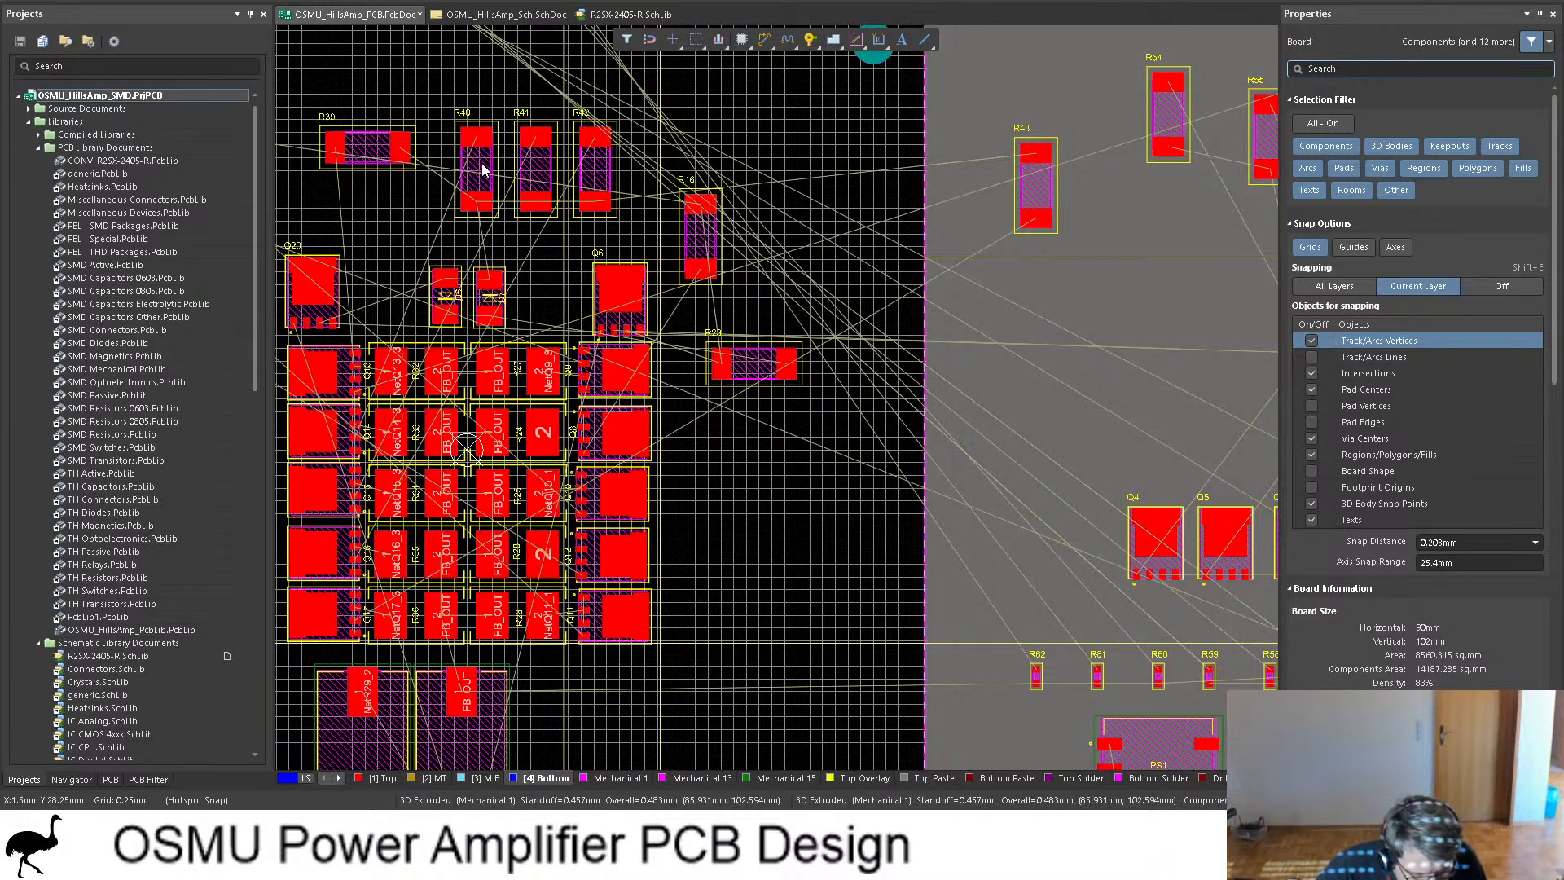
pyautogui.moveTo(481, 162); pyautogui.dragTo(552, 479)
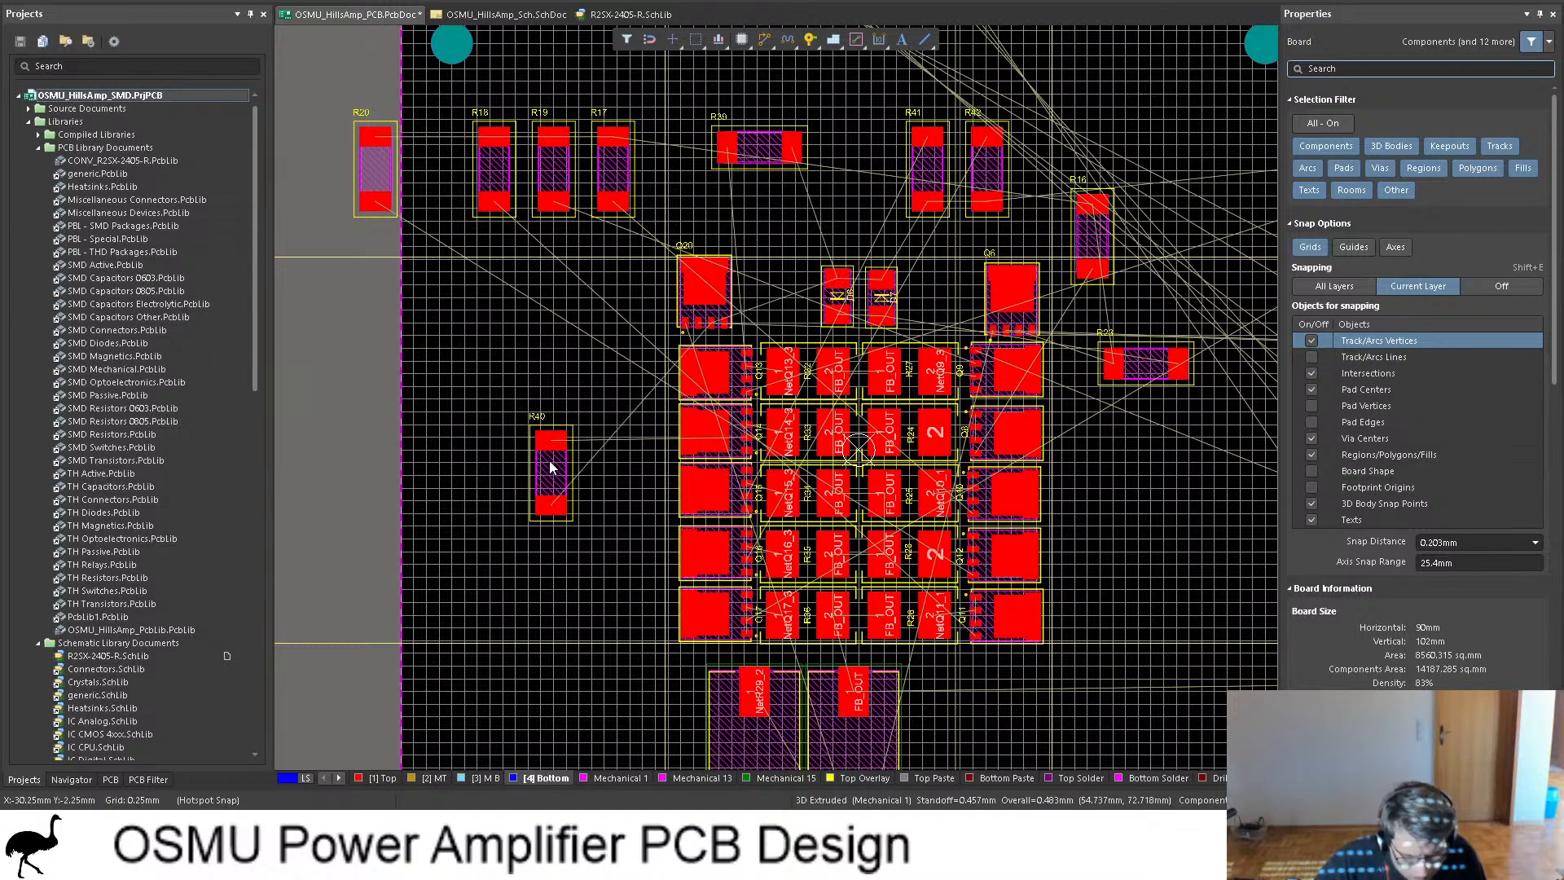
pyautogui.click(555, 476)
pyautogui.moveTo(555, 476); pyautogui.dragTo(612, 438)
pyautogui.press('space')
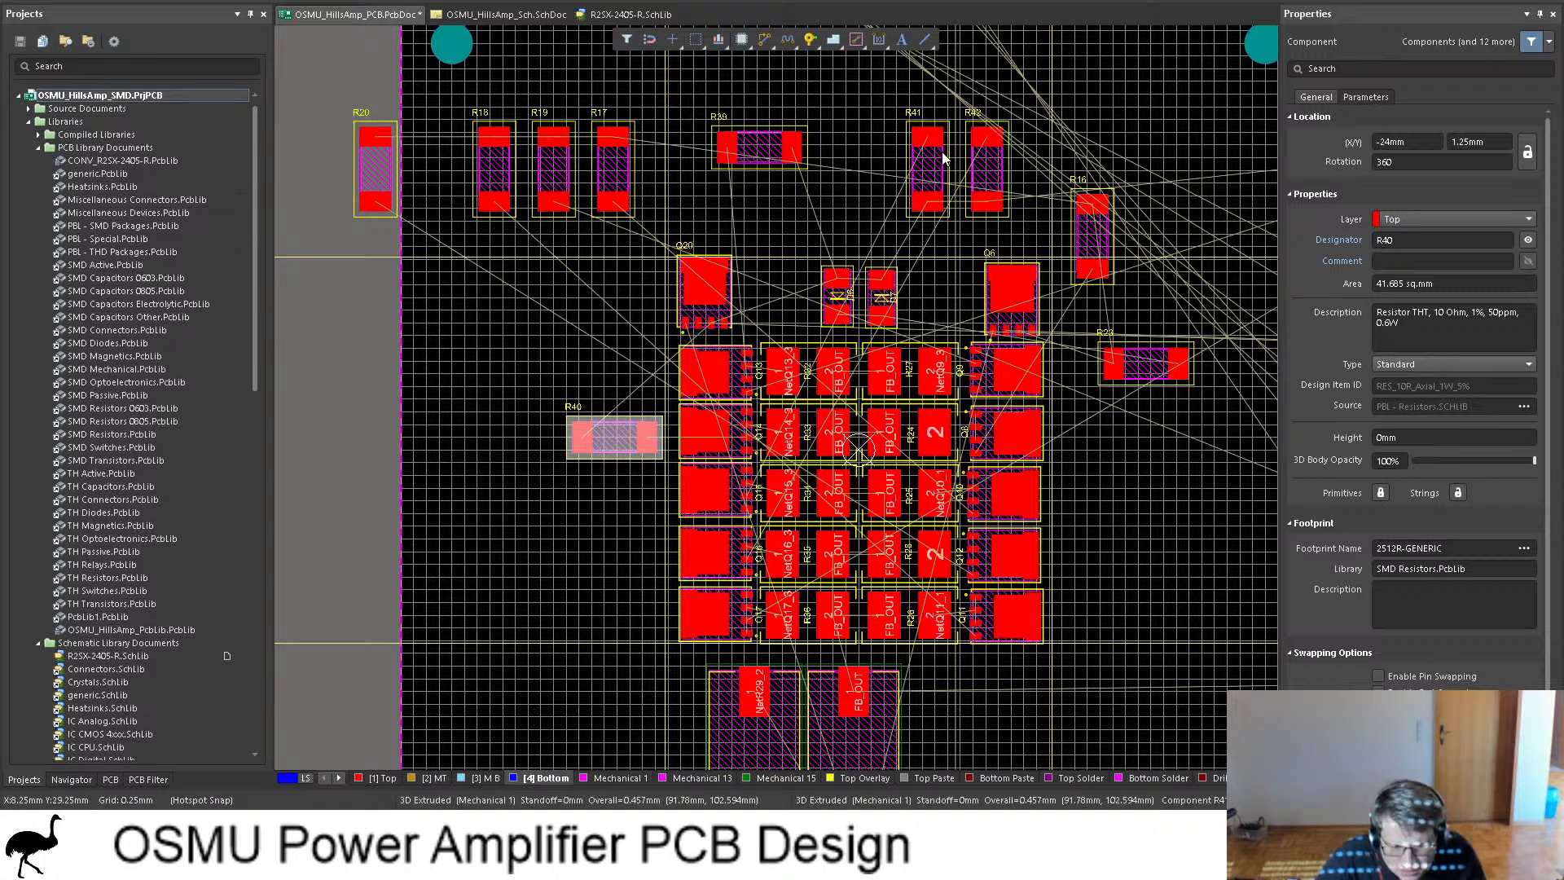
# Step: Move resistors R41 and R39 below R40, left of the transistor column, with R41 above R39 and both horizontal
pyautogui.moveTo(930, 168); pyautogui.dragTo(599, 511)
pyautogui.press('space')
pyautogui.press('space')
pyautogui.press('space')
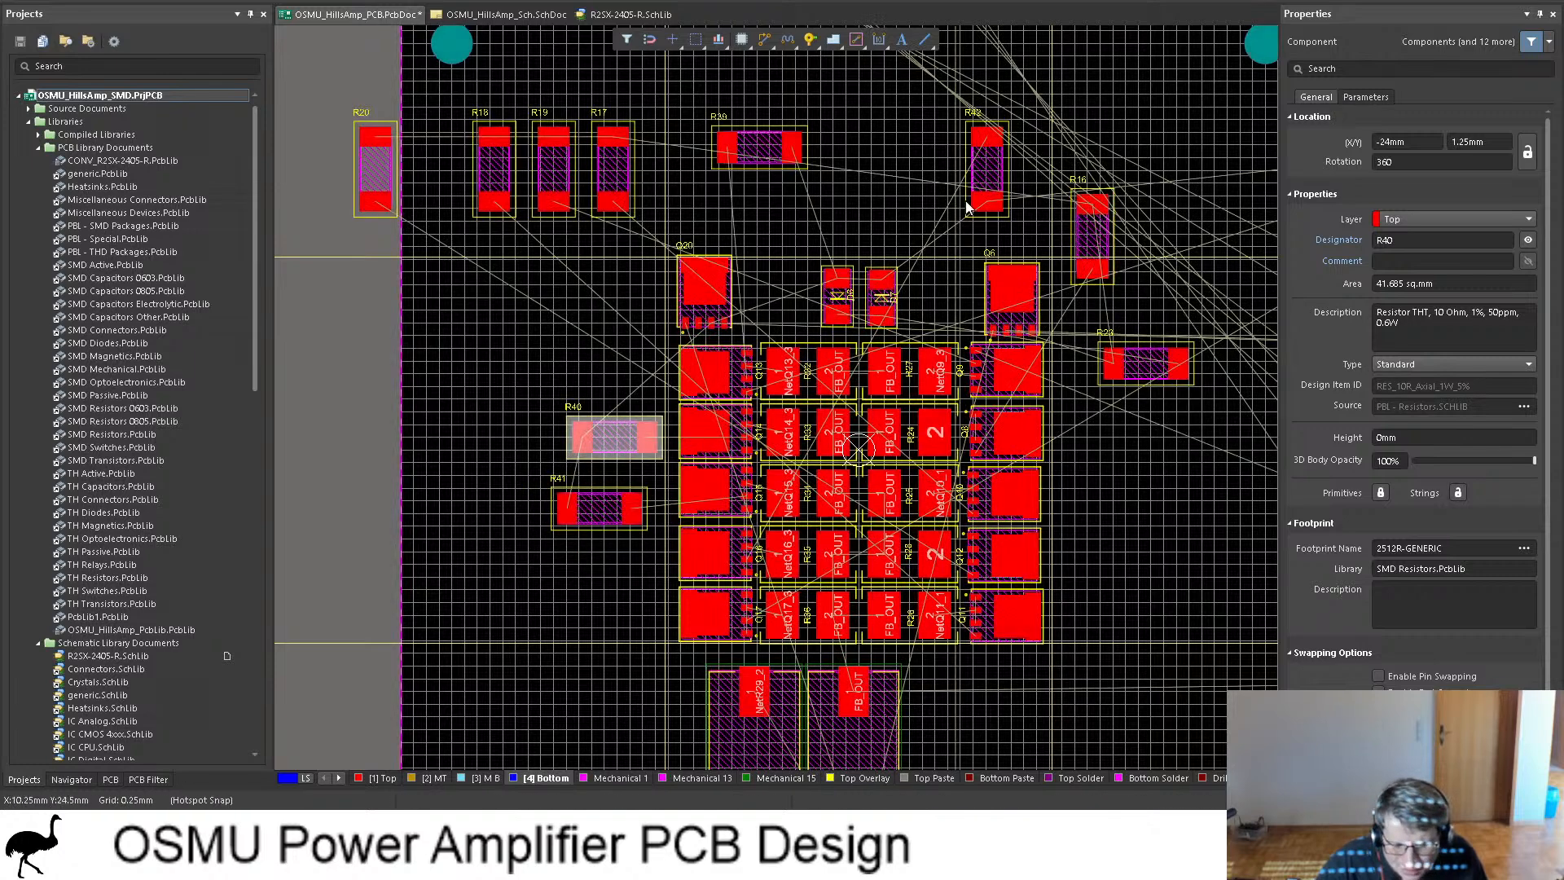
pyautogui.moveTo(745, 159); pyautogui.dragTo(605, 575)
pyautogui.press('space')
pyautogui.press('space')
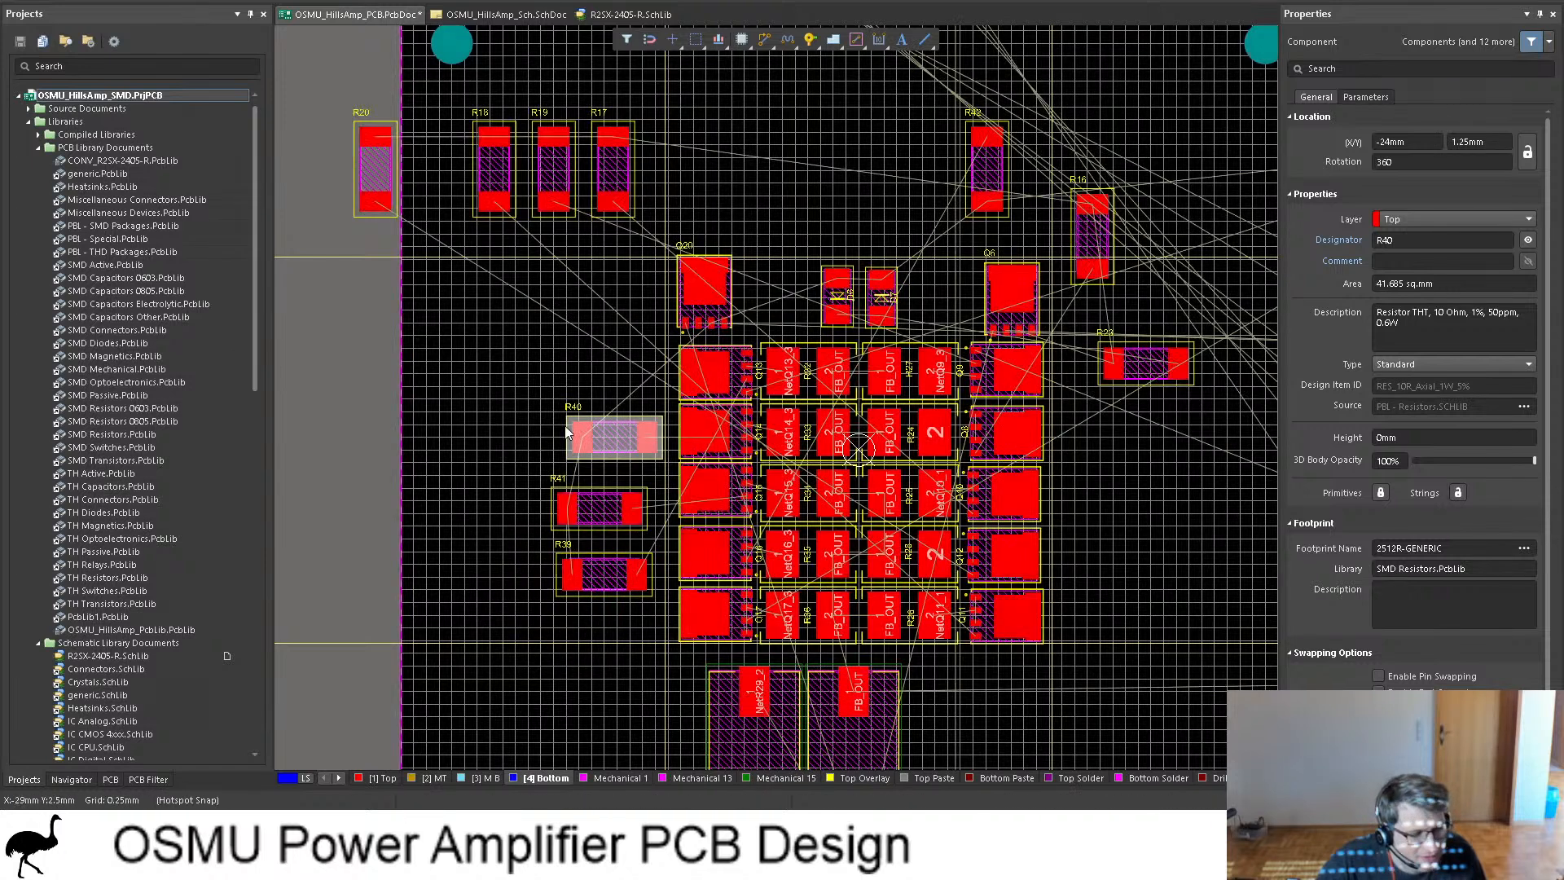
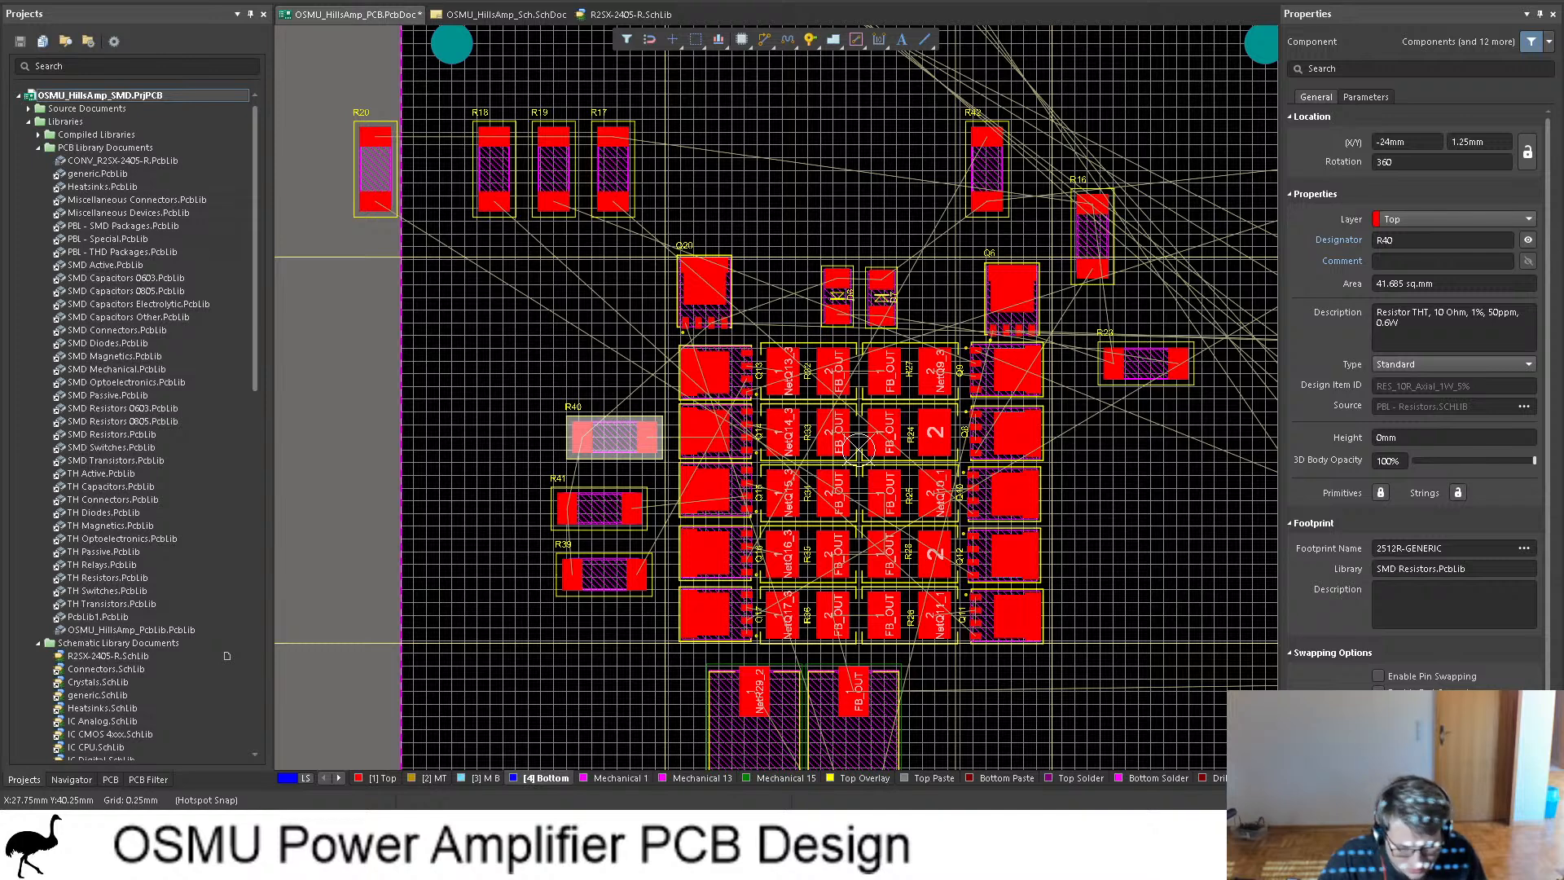
# Step: Look over the unplaced diodes and resistors around D1, comparing them with the output-stage parts on the board
pyautogui.hotkey('ctrl', 'Tab')
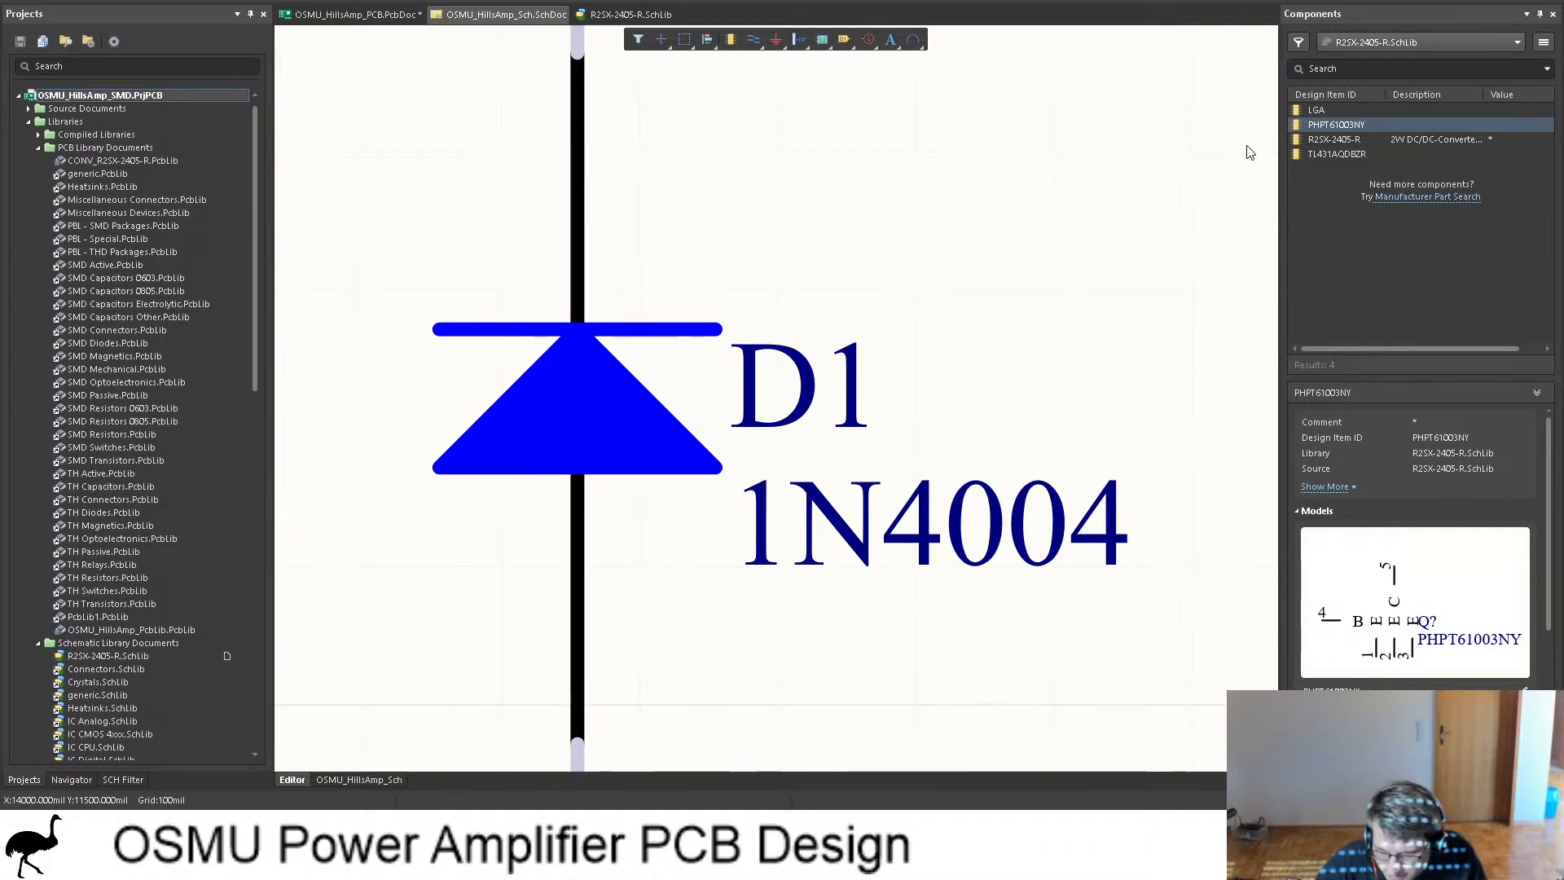
pyautogui.hotkey('ctrl', 'Tab')
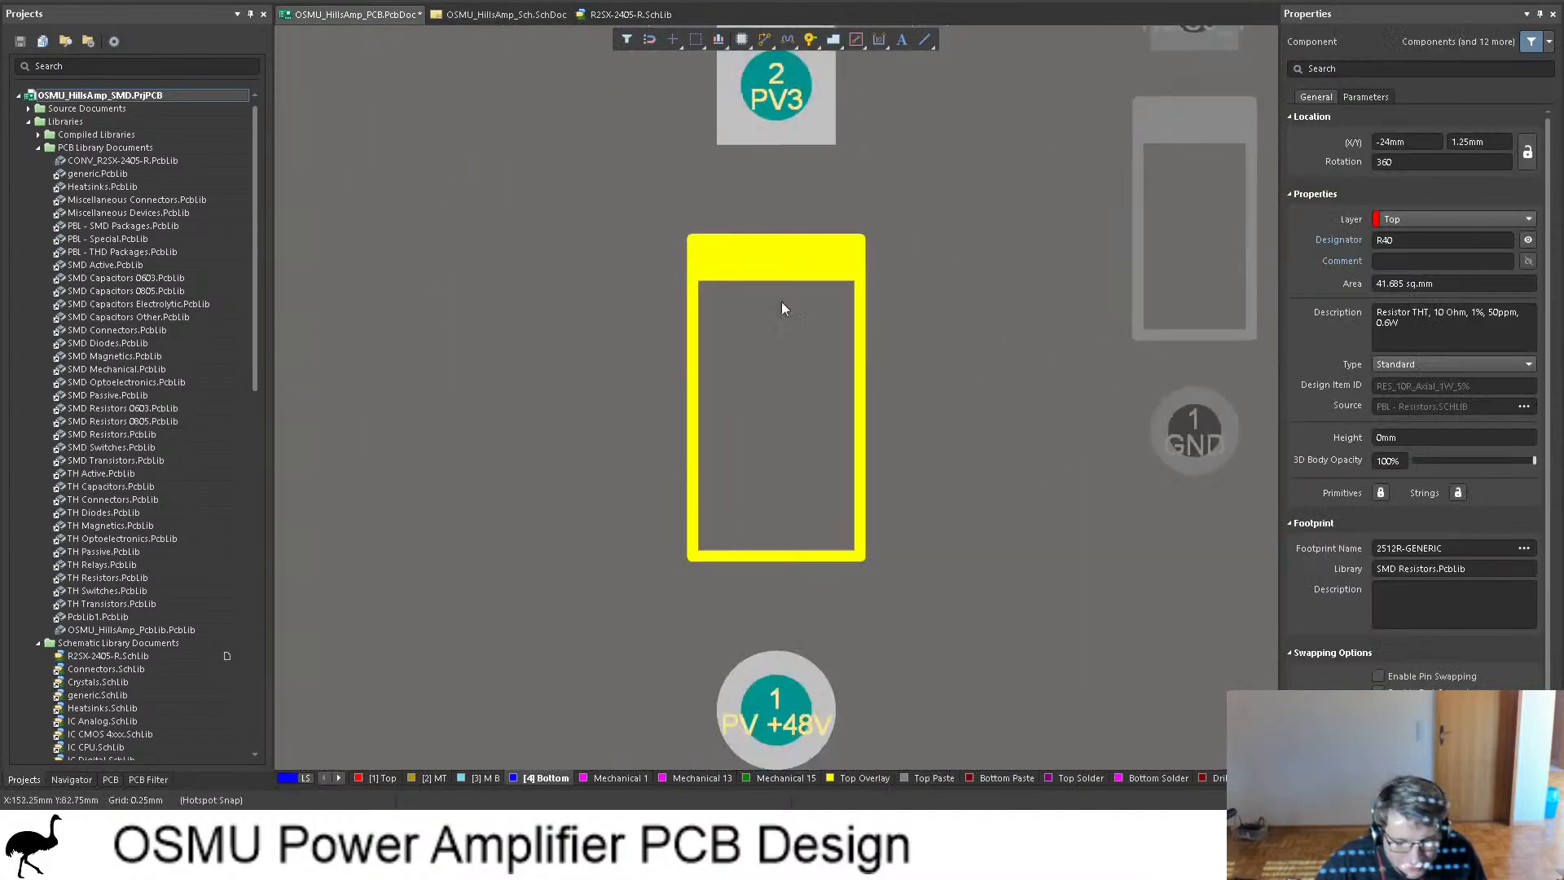
pyautogui.click(632, 274)
pyautogui.keyDown('ctrl'); pyautogui.scroll(-5, 652, 269); pyautogui.keyUp('ctrl')
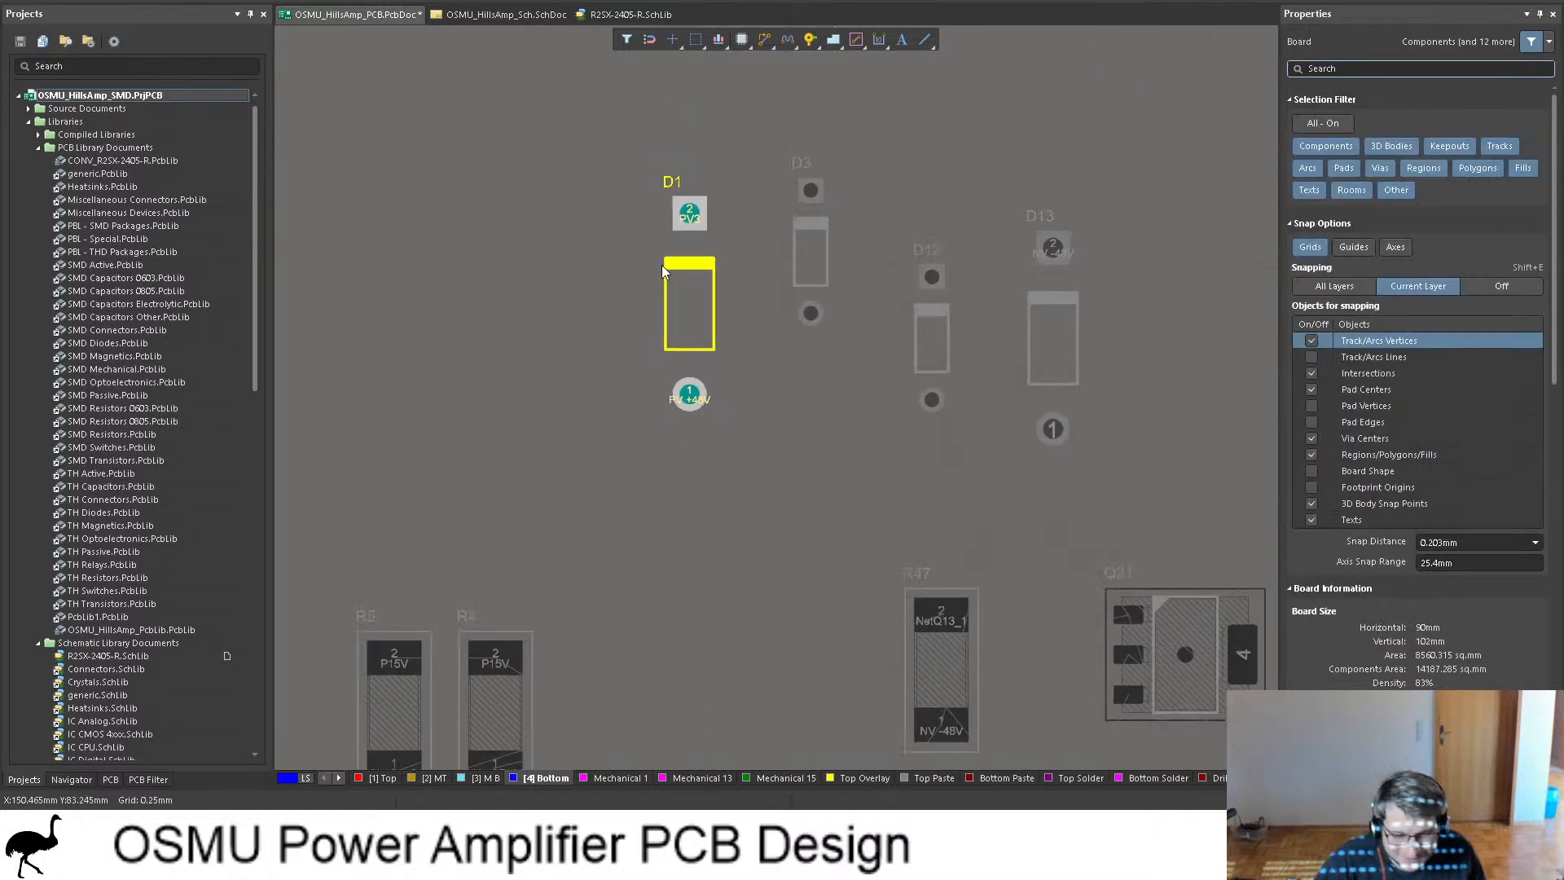
pyautogui.click(634, 291)
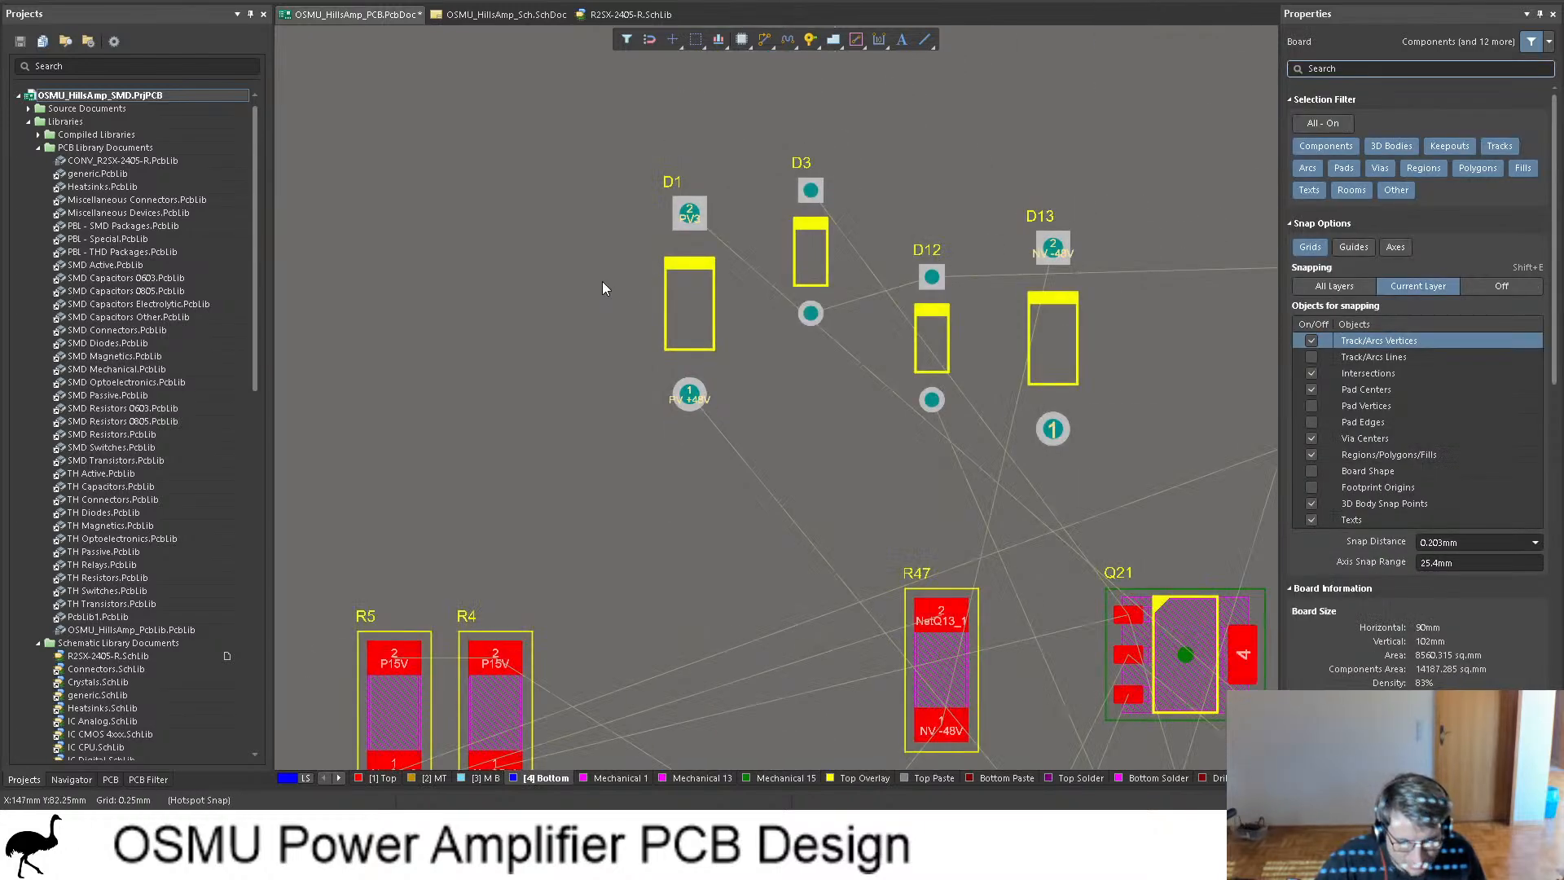
pyautogui.keyDown('ctrl'); pyautogui.scroll(-4, 601, 272); pyautogui.keyUp('ctrl')
pyautogui.keyDown('shift'); pyautogui.scroll(8, 575, 300); pyautogui.keyUp('shift')
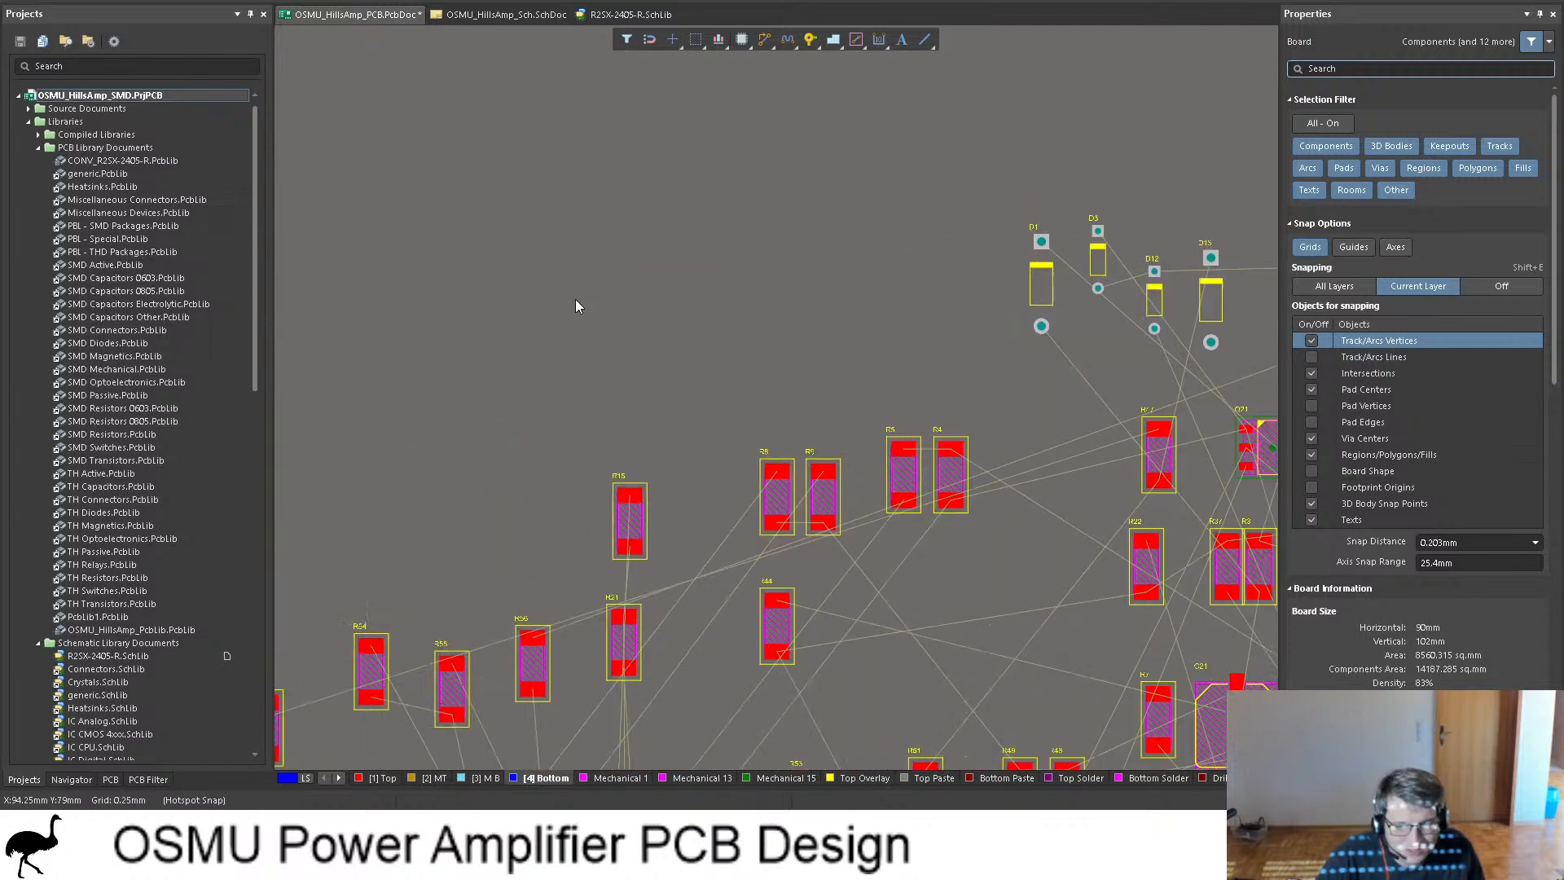
pyautogui.keyDown('shift'); pyautogui.scroll(3, 582, 308); pyautogui.keyUp('shift')
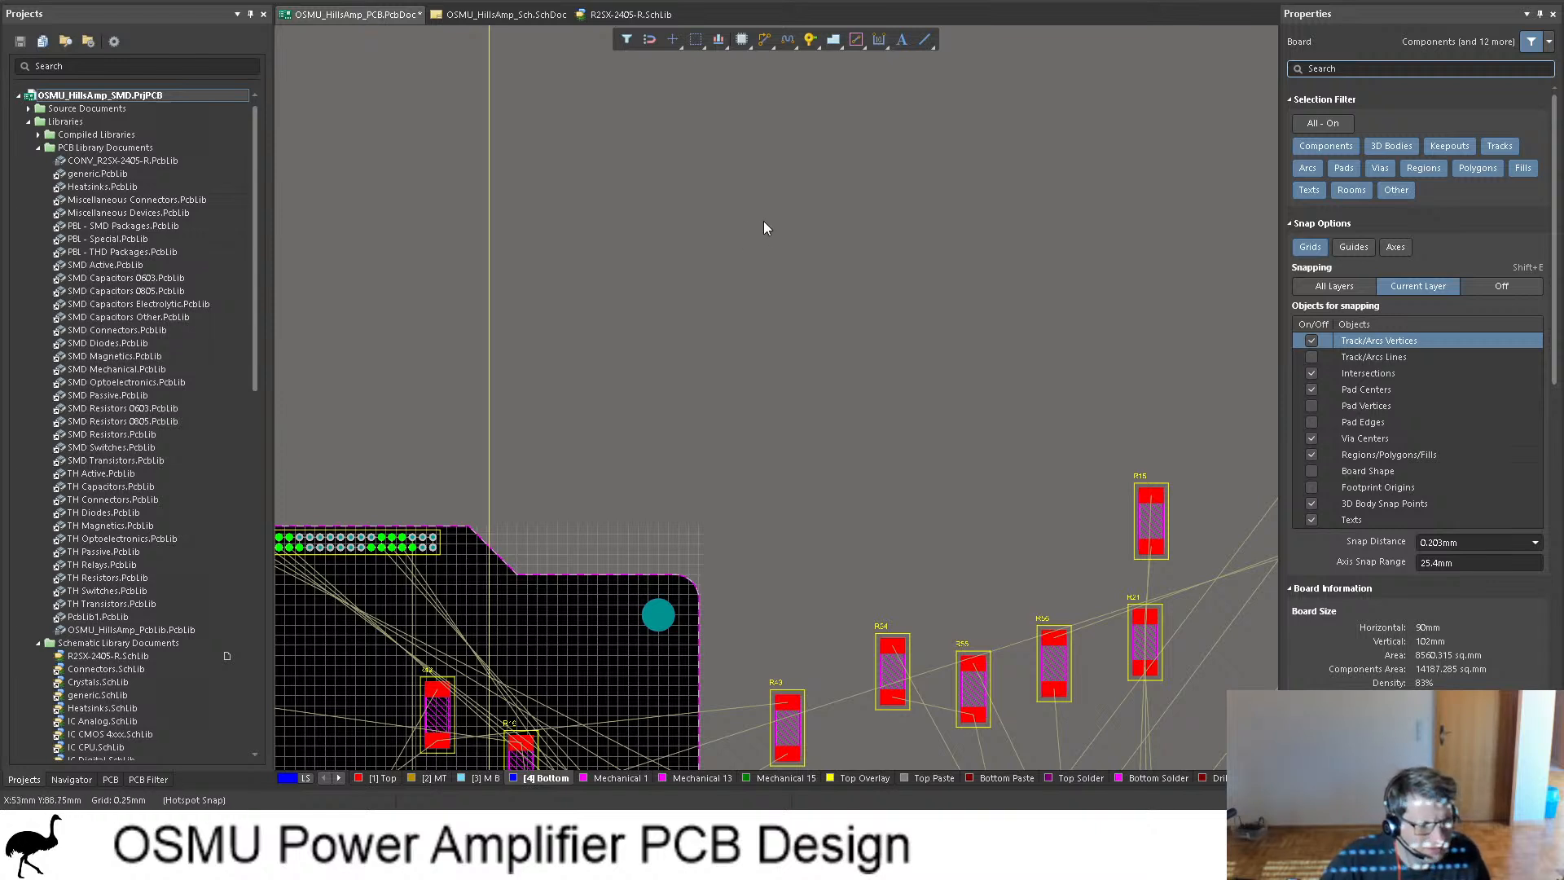
pyautogui.scroll(-5, 741, 207)
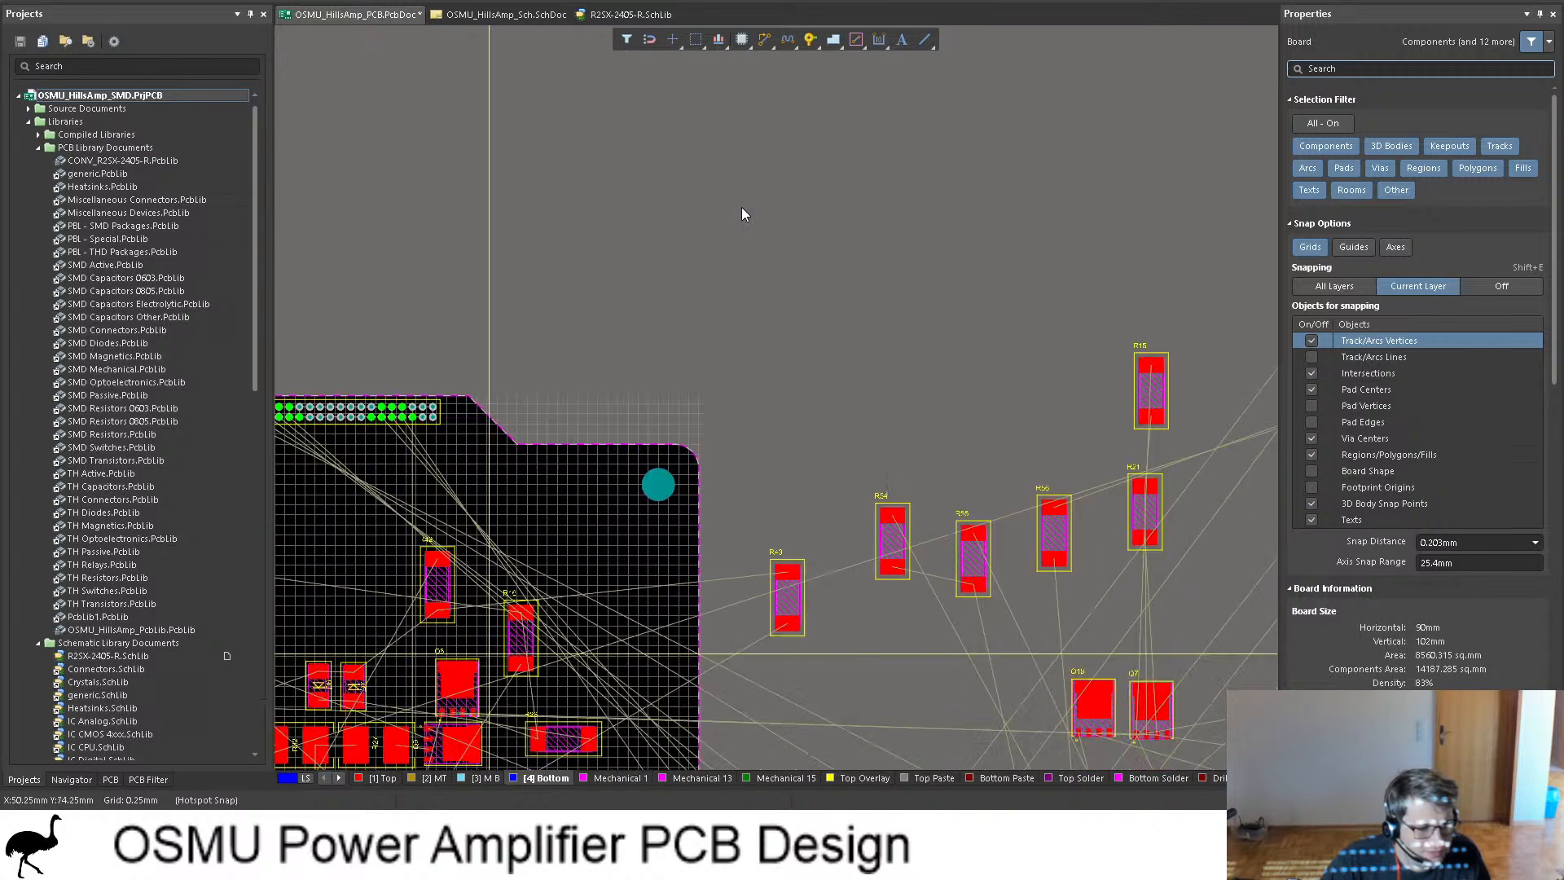
pyautogui.keyDown('shift'); pyautogui.hscroll(-4, 798, 168); pyautogui.keyUp('shift')
pyautogui.keyDown('shift'); pyautogui.hscroll(-3, 800, 172); pyautogui.keyUp('shift')
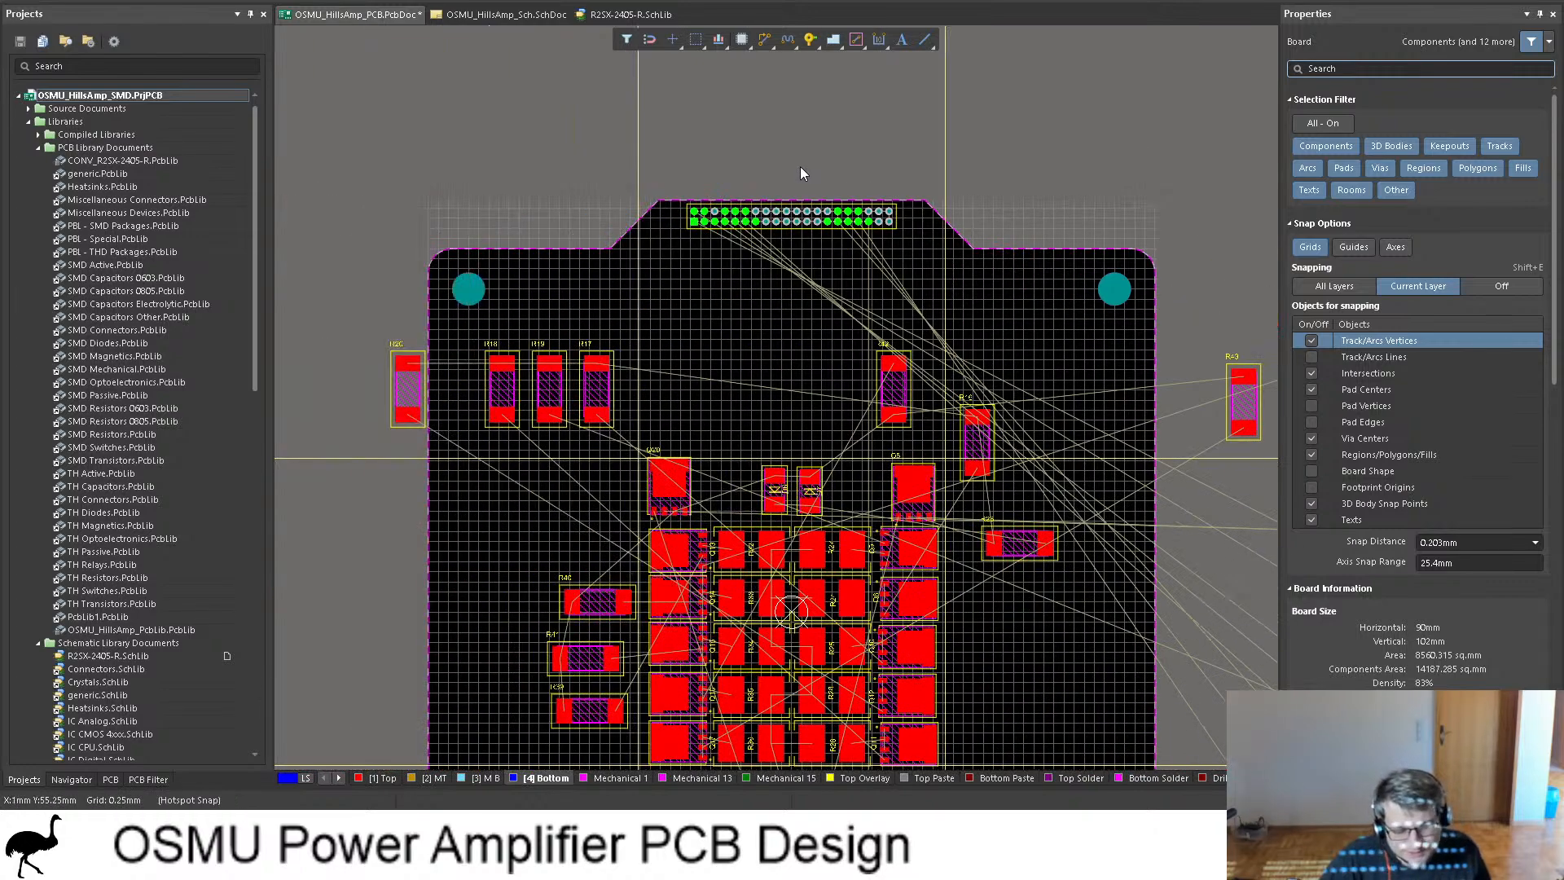
pyautogui.scroll(-4, 491, 367)
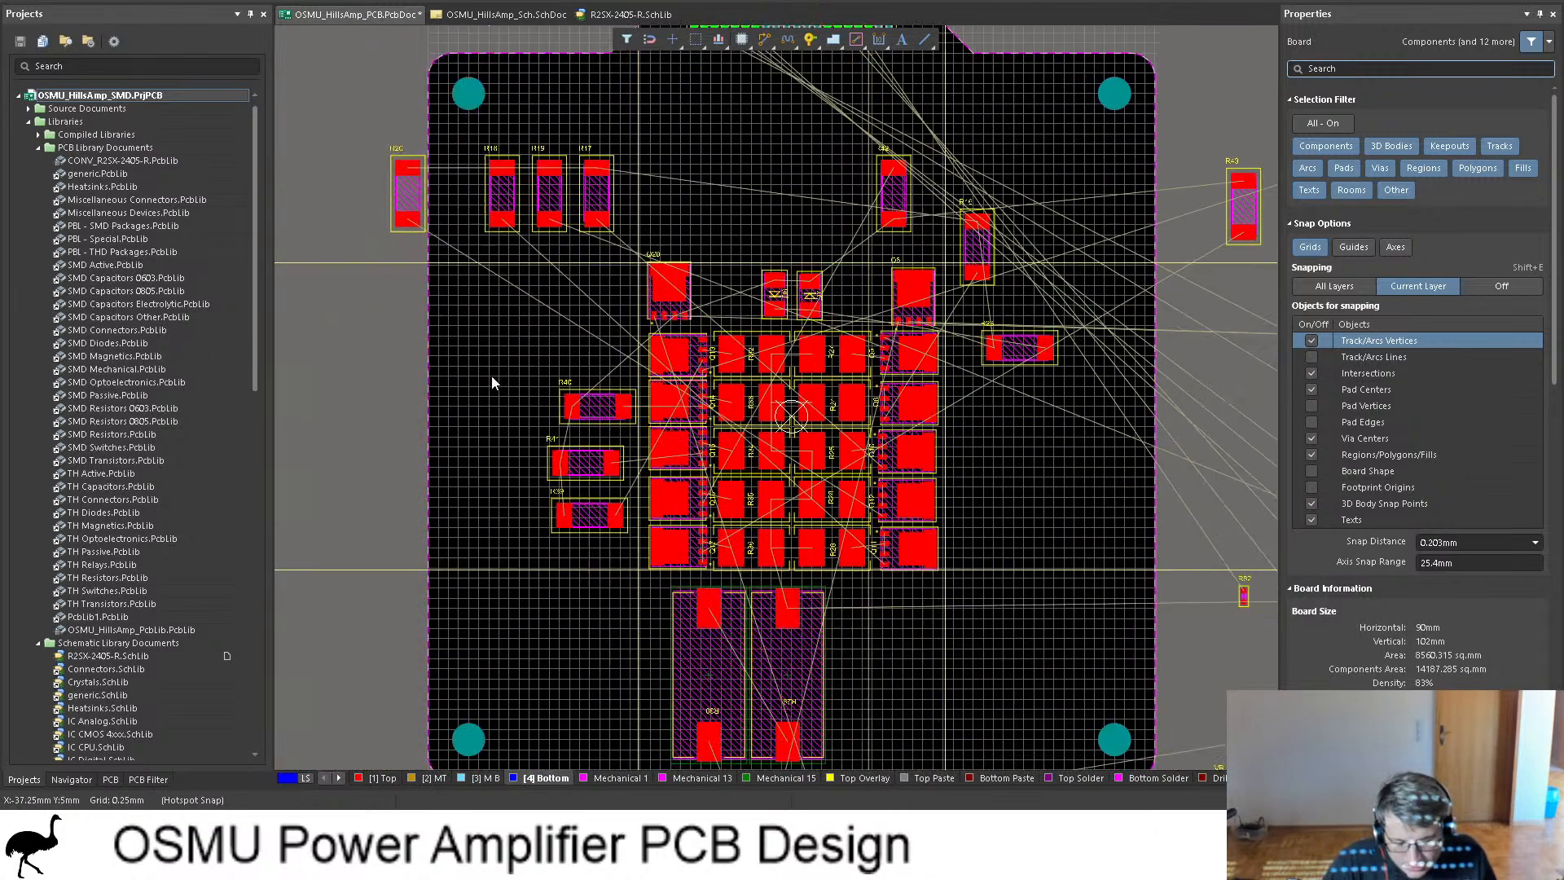
pyautogui.scroll(1, 516, 401)
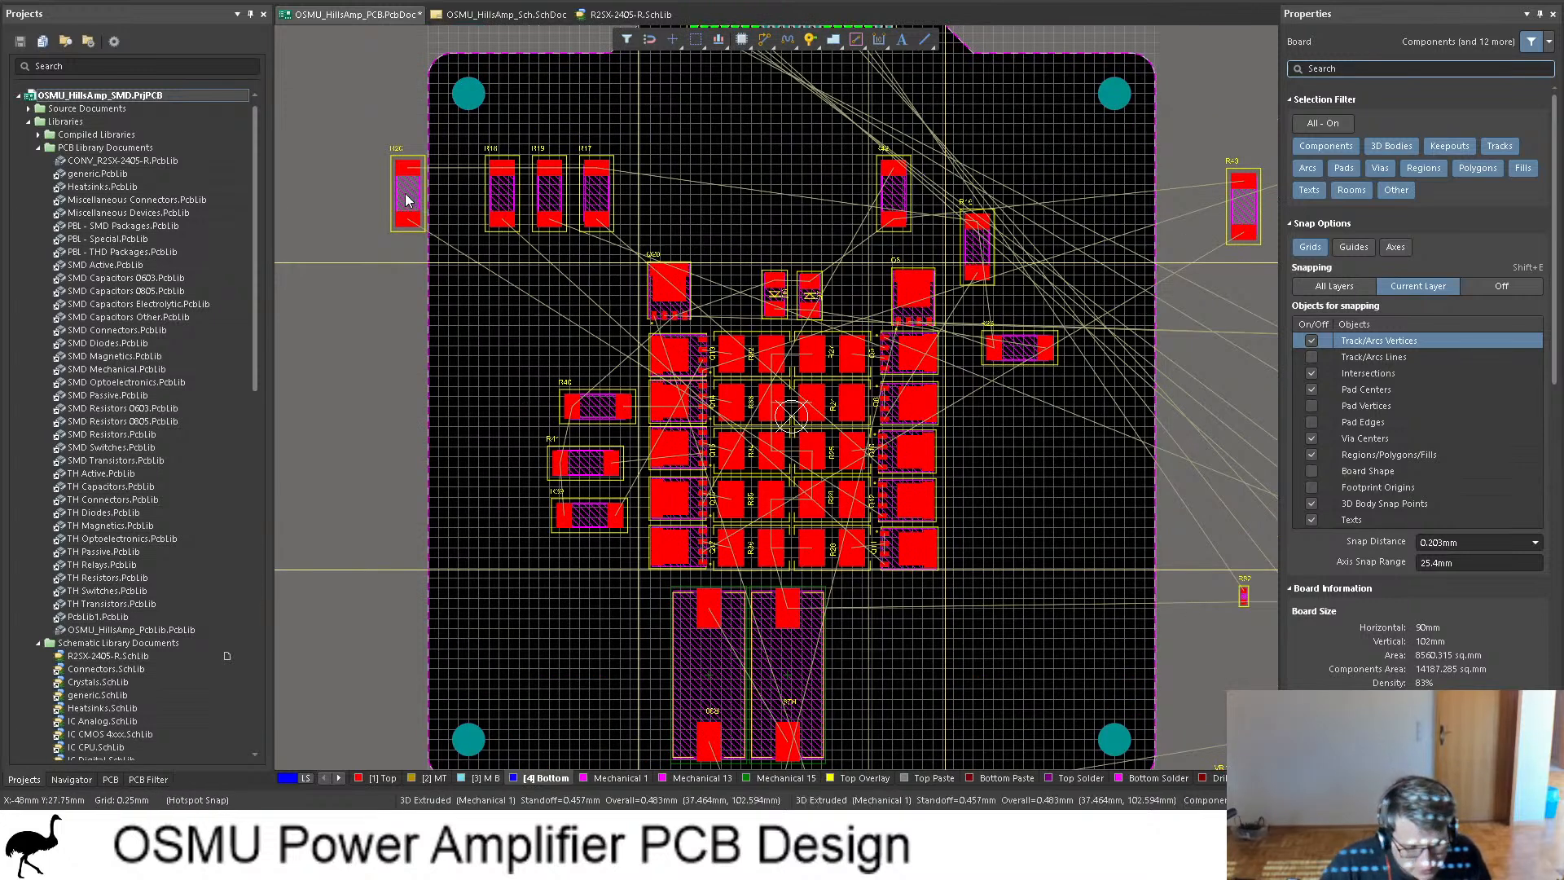
# Step: Place resistors R20 and R23 horizontally to the right of the right-hand transistor column, with R23 above R20
pyautogui.moveTo(407, 200); pyautogui.dragTo(999, 499)
pyautogui.press('space')
pyautogui.moveTo(1021, 351); pyautogui.dragTo(1019, 438)
pyautogui.press('space')
pyautogui.press('space')
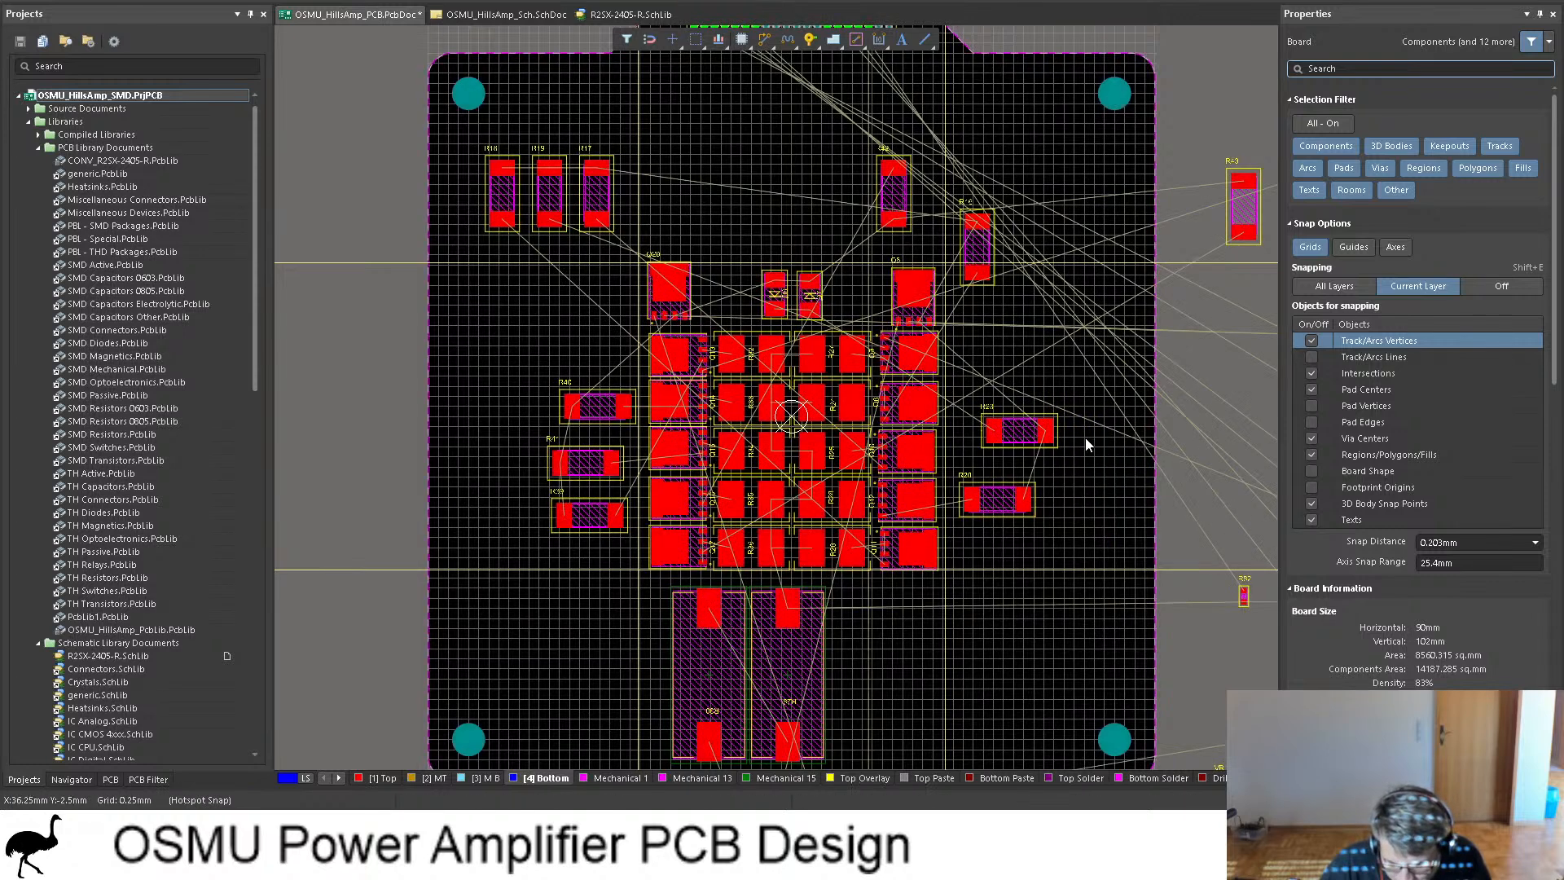
# Step: Move resistor R43 horizontally below R39 beside Q17, and shift the nearest unplaced resistor lower outside the board
pyautogui.keyDown('shift'); pyautogui.hscroll(5, 1028, 445); pyautogui.keyUp('shift')
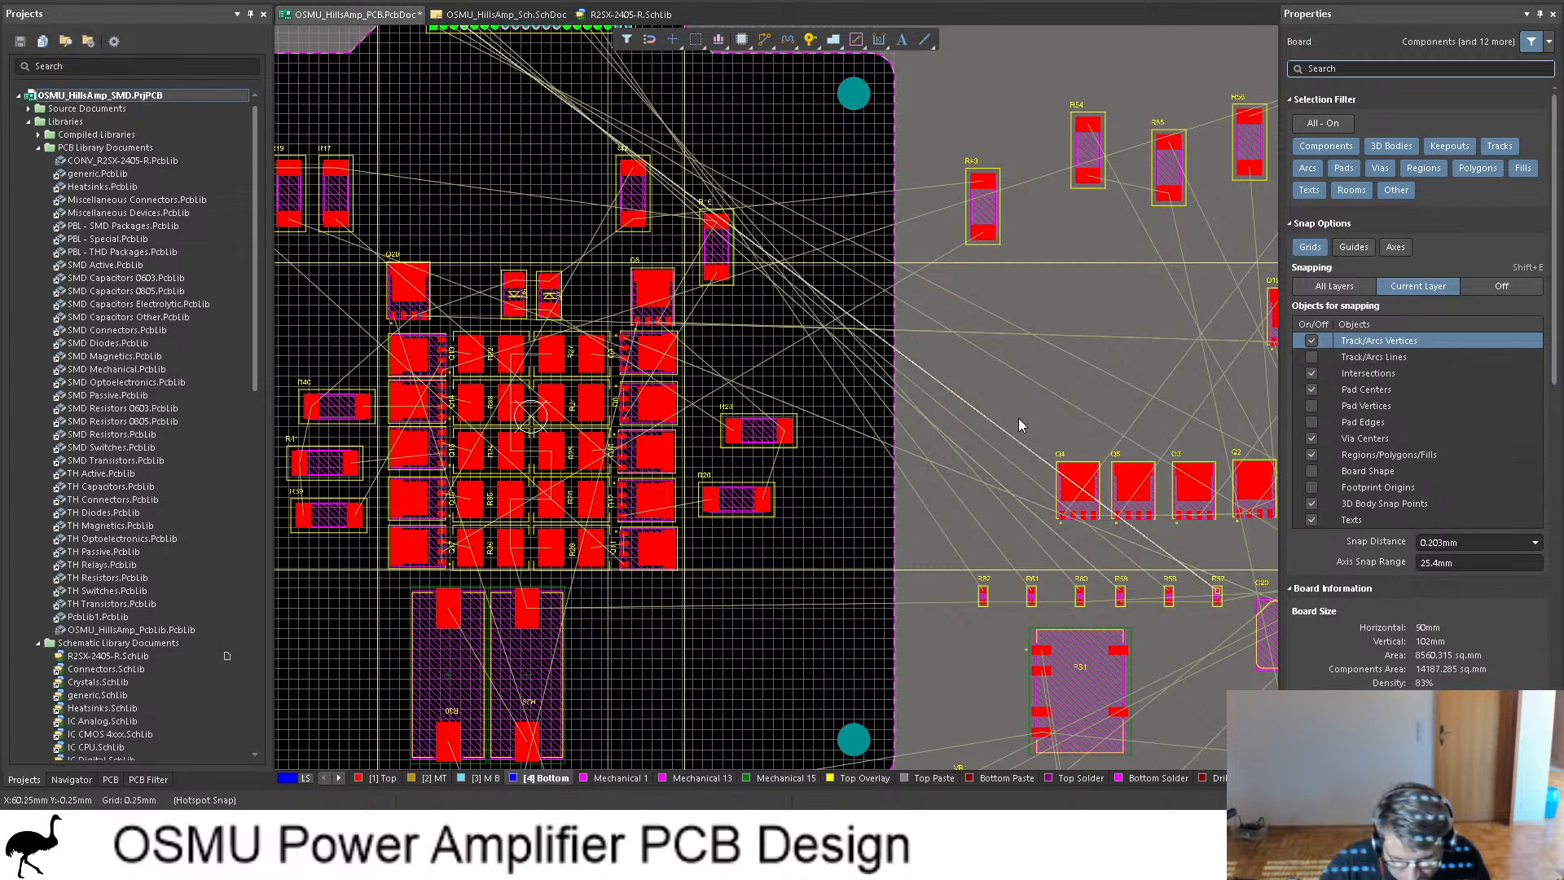
pyautogui.keyDown('shift'); pyautogui.hscroll(-3, 1018, 418); pyautogui.keyUp('shift')
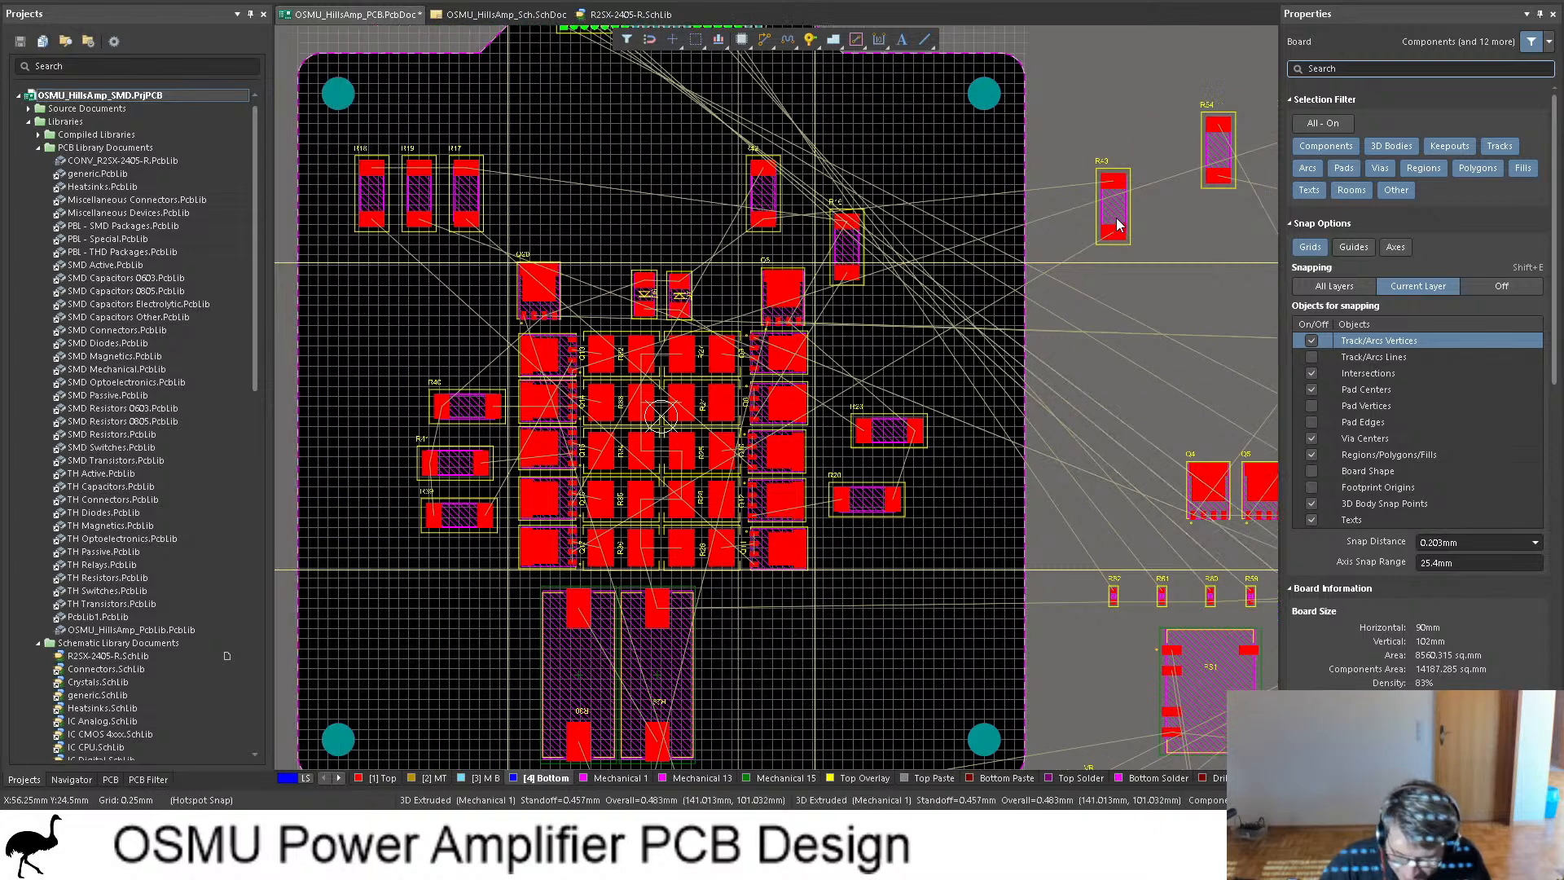
pyautogui.moveTo(1116, 221); pyautogui.dragTo(454, 558)
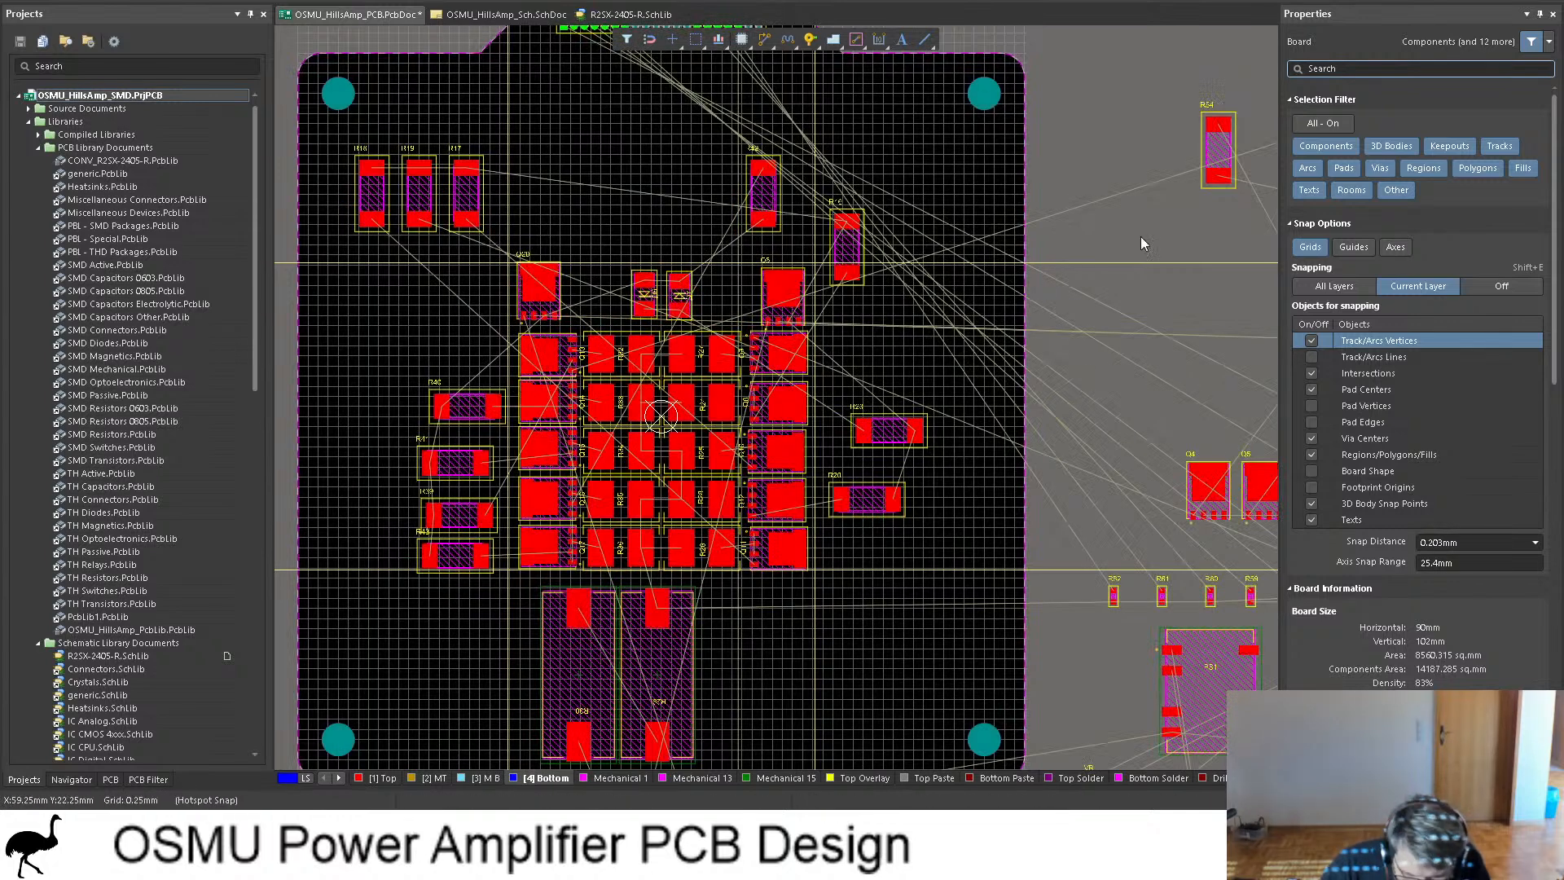
pyautogui.moveTo(1213, 166); pyautogui.dragTo(1164, 307)
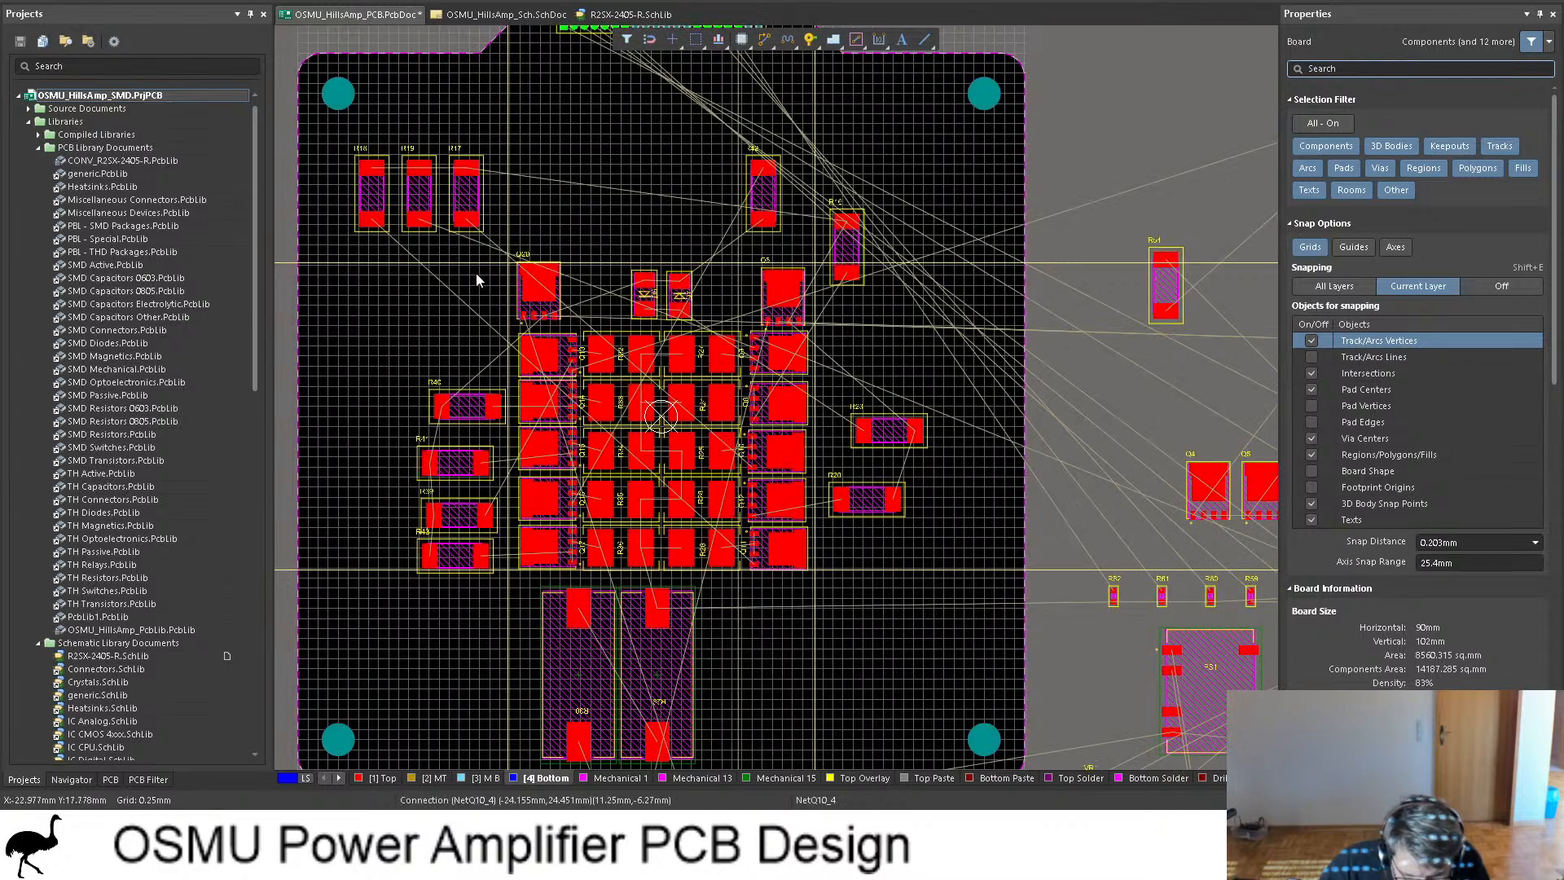
# Step: Reorder the left resistor column by moving R39 above R40 beside Q13 and aligning R41 with Q15
pyautogui.keyDown('ctrl'); pyautogui.scroll(2, 480, 276); pyautogui.keyUp('ctrl')
pyautogui.scroll(-3, 576, 492)
pyautogui.keyDown('ctrl'); pyautogui.scroll(2, 579, 489); pyautogui.keyUp('ctrl')
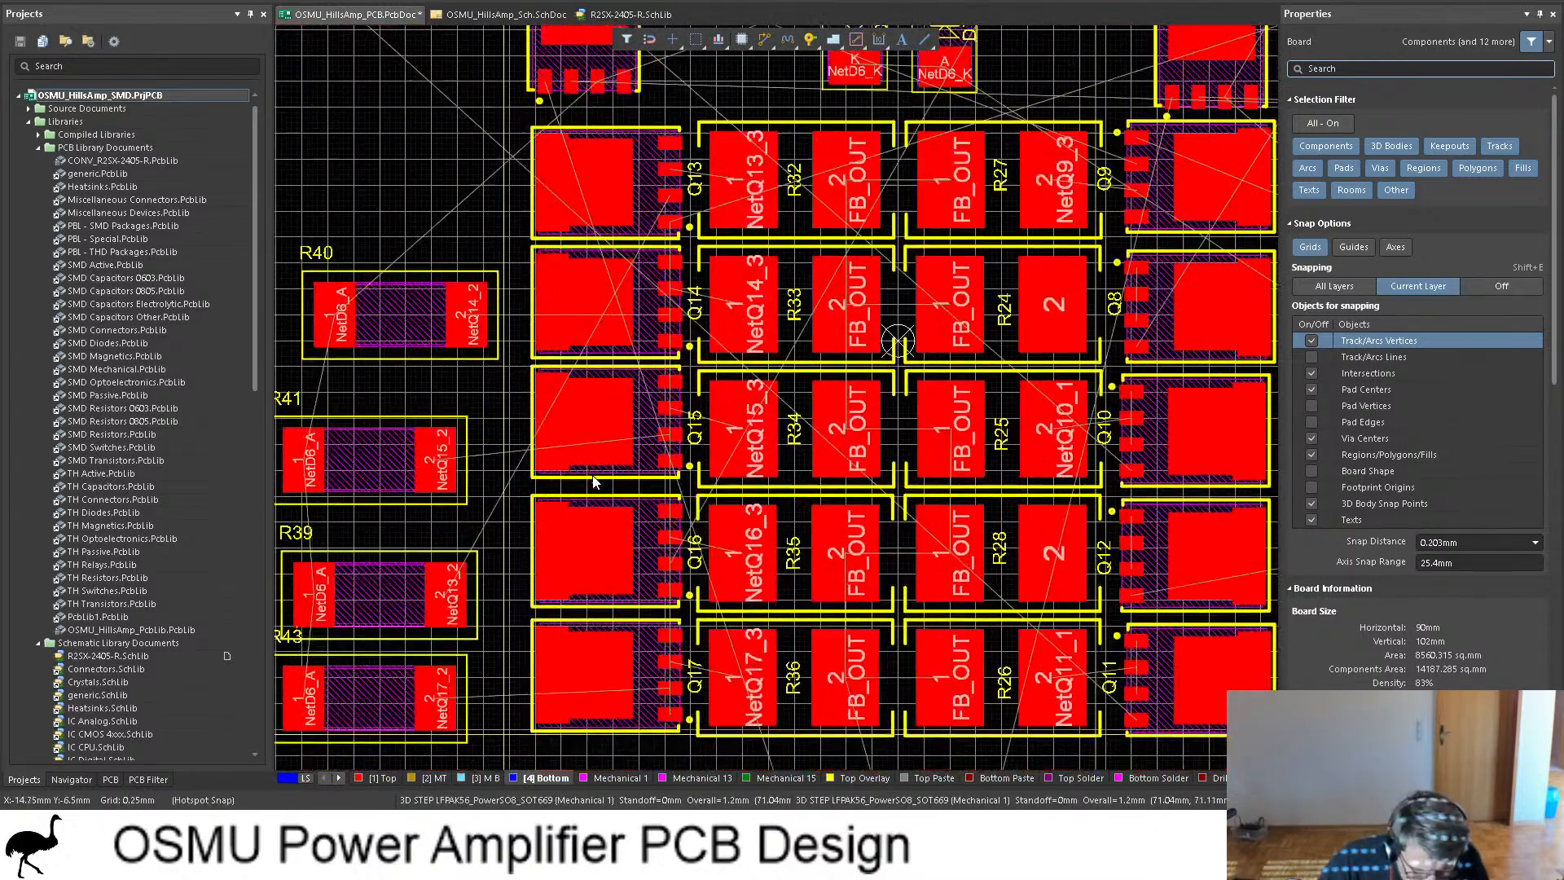
pyautogui.keyDown('shift'); pyautogui.hscroll(-2, 616, 472); pyautogui.keyUp('shift')
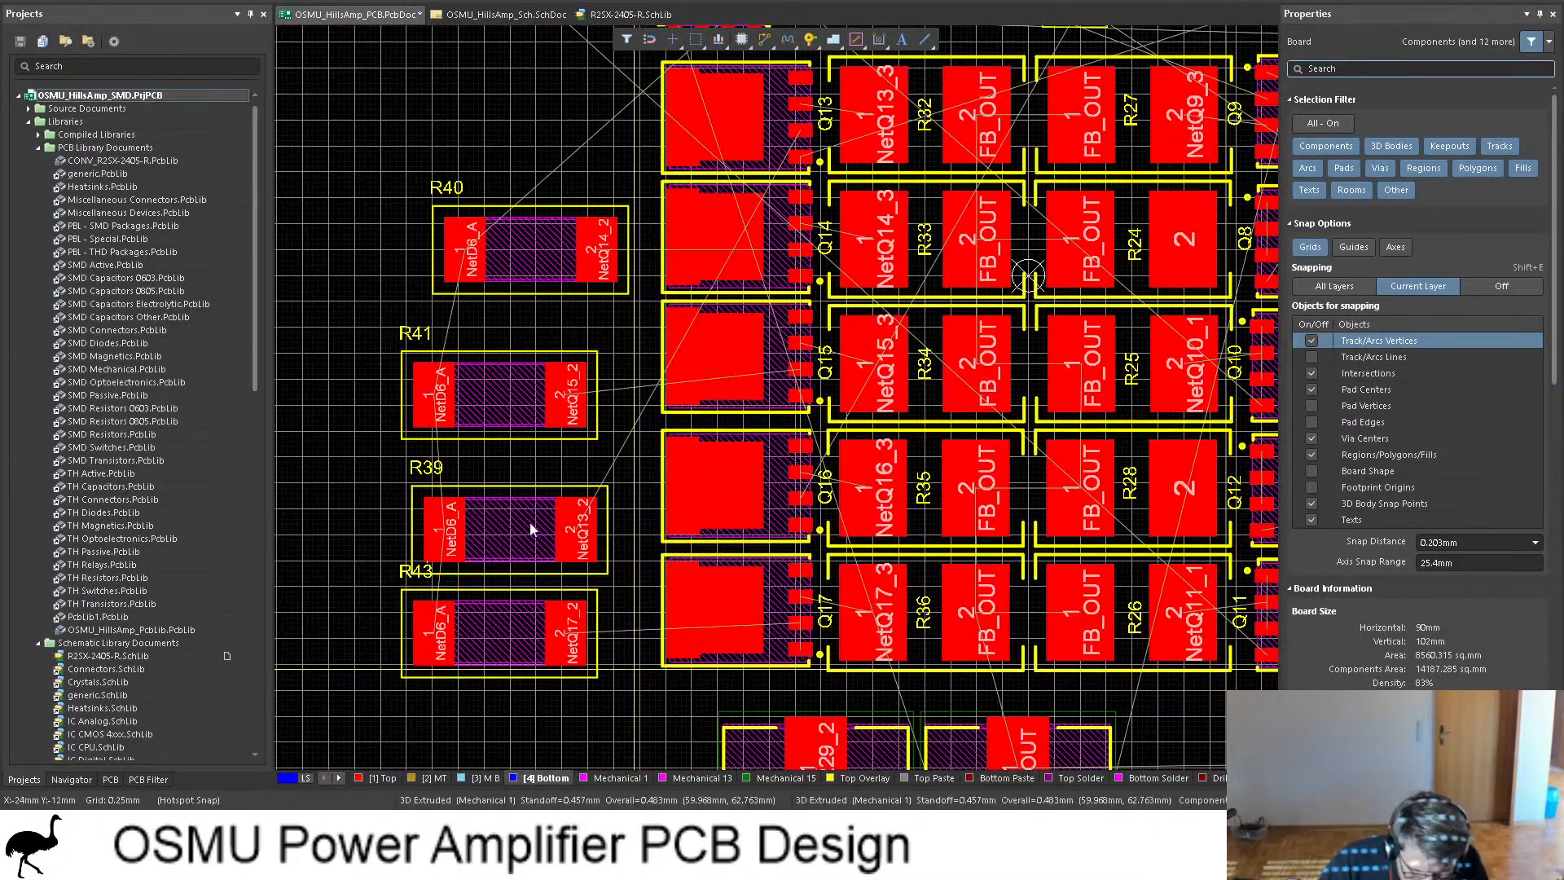
pyautogui.moveTo(522, 540); pyautogui.dragTo(533, 133)
pyautogui.moveTo(520, 379); pyautogui.dragTo(524, 375)
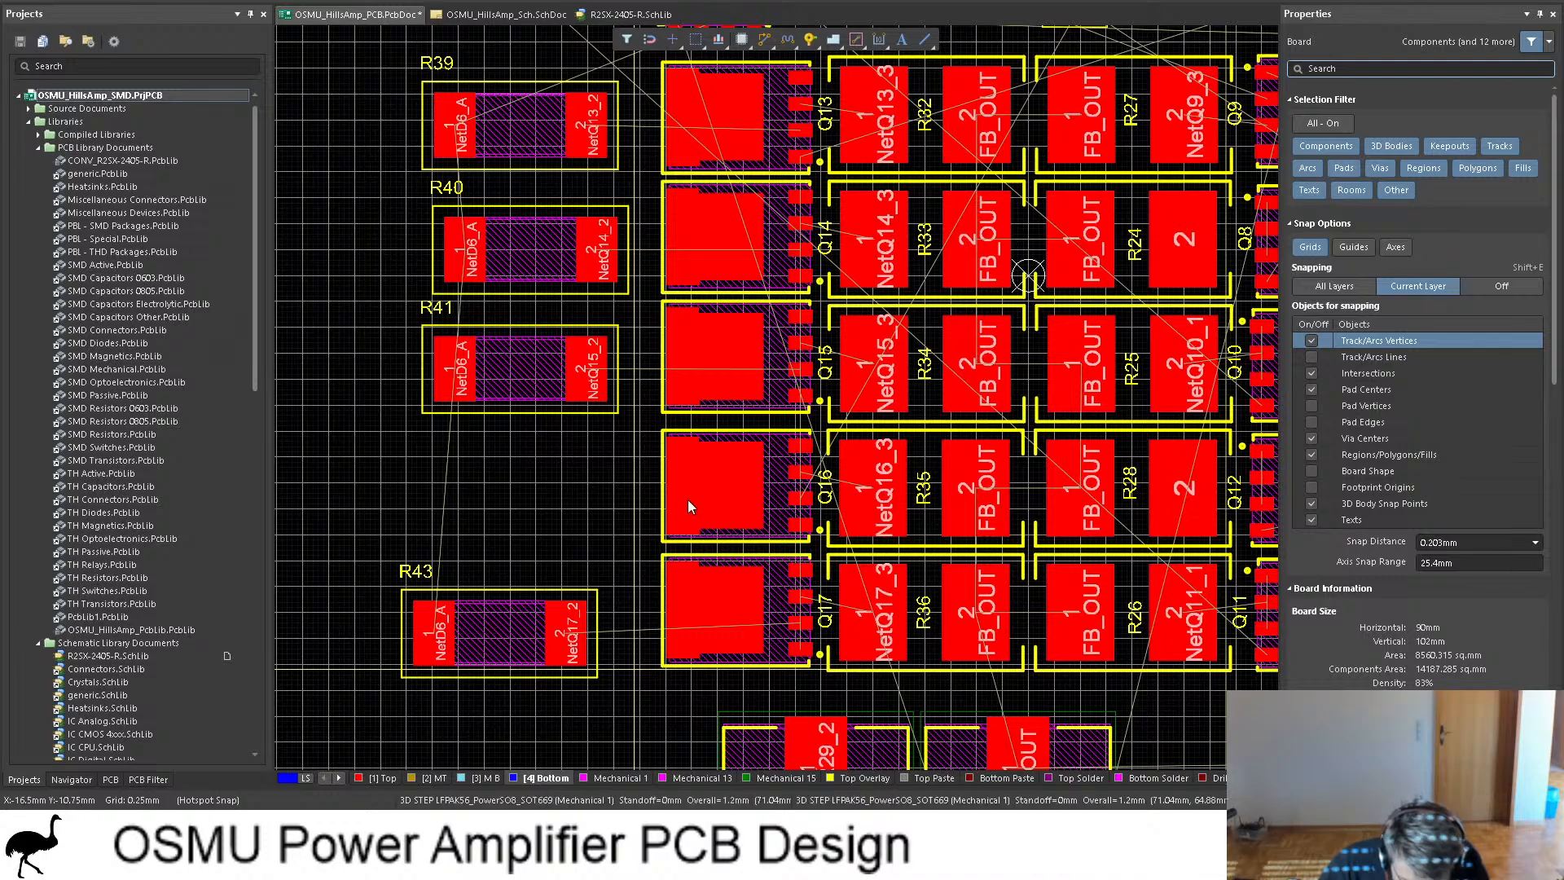
# Step: Move R42 between R41 and R43 beside Q16, and R18 below R20 near Q11, rotating both to horizontal
pyautogui.keyDown('ctrl'); pyautogui.scroll(-1, 597, 500); pyautogui.keyUp('ctrl')
pyautogui.keyDown('ctrl'); pyautogui.scroll(-3, 596, 501); pyautogui.keyUp('ctrl')
pyautogui.scroll(1, 936, 187)
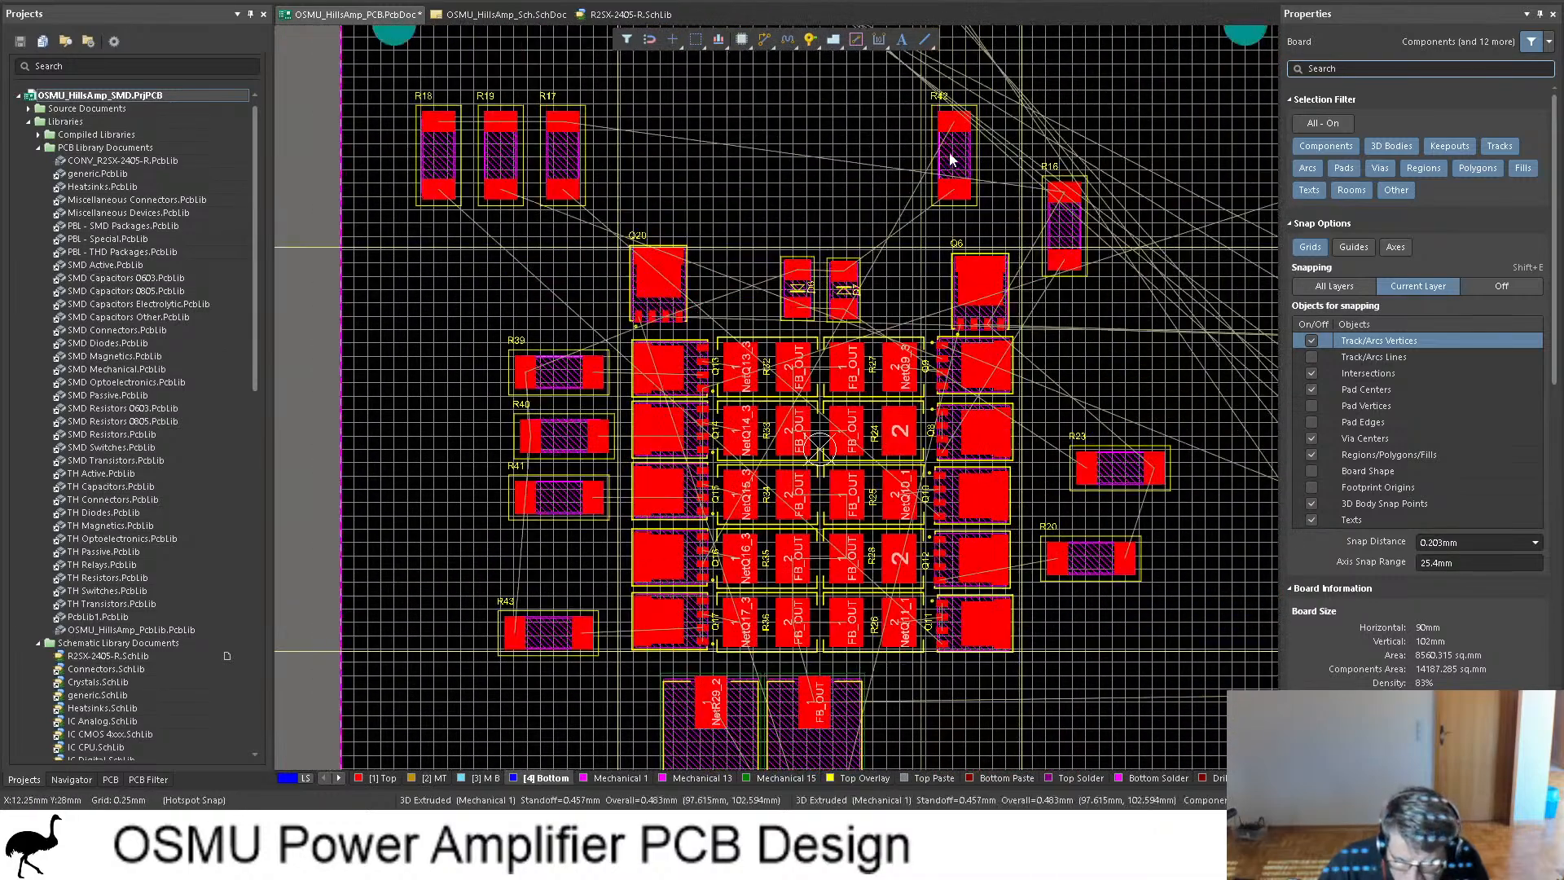
pyautogui.moveTo(949, 157); pyautogui.dragTo(552, 572)
pyautogui.press('space')
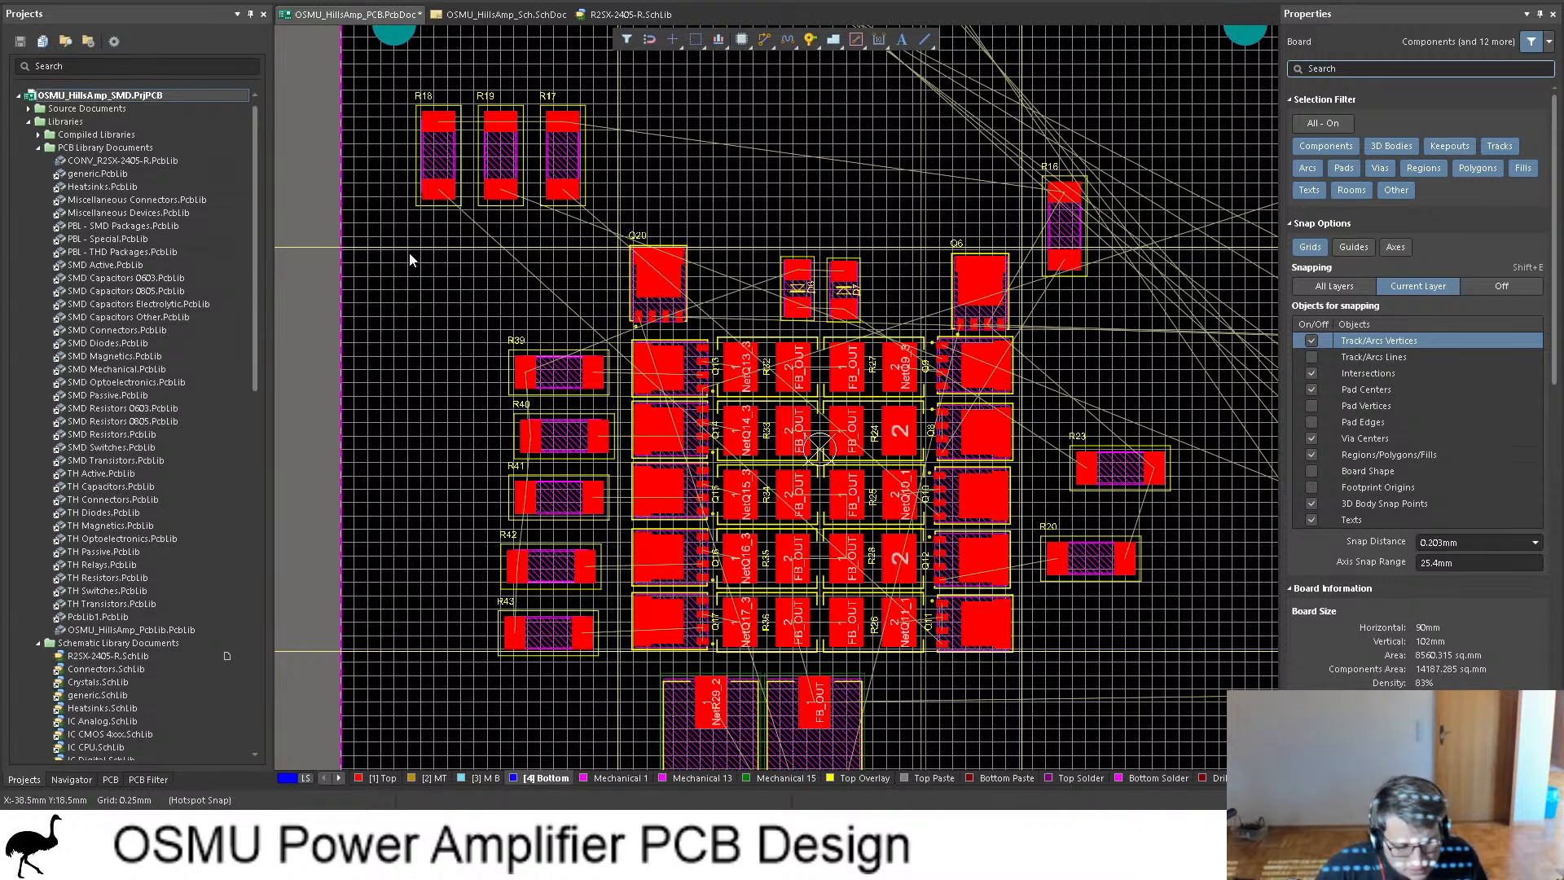
pyautogui.moveTo(443, 168); pyautogui.dragTo(1088, 628)
pyautogui.press('space')
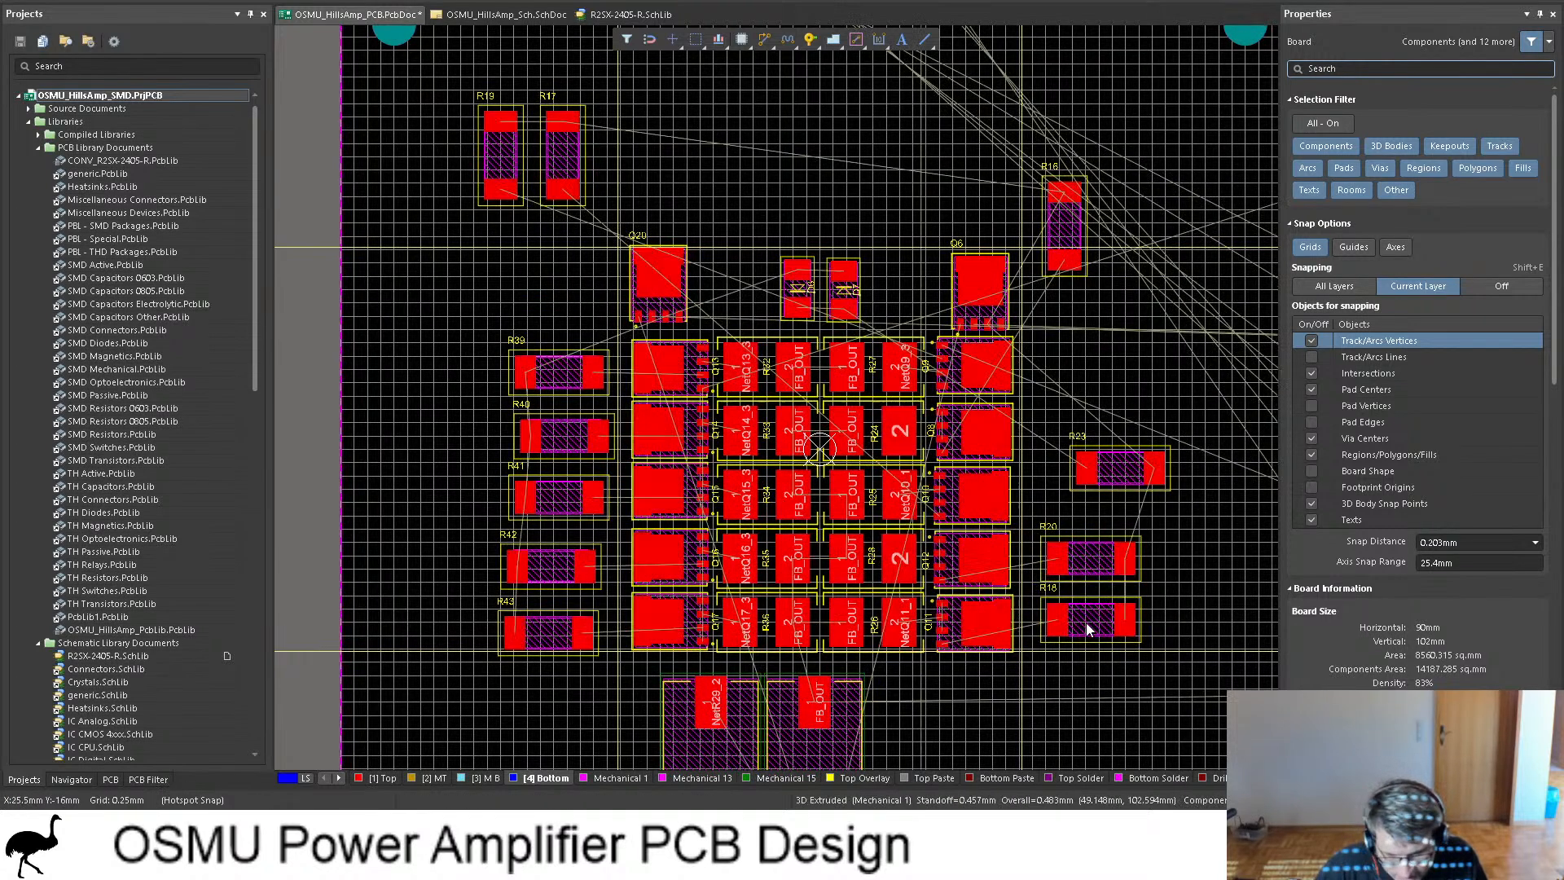
# Step: Move R19 beside Q9, to the right of the right-hand transistor column, and rotate it to horizontal
pyautogui.moveTo(497, 143); pyautogui.dragTo(1096, 363)
pyautogui.press('space')
pyautogui.press('space')
pyautogui.press('space')
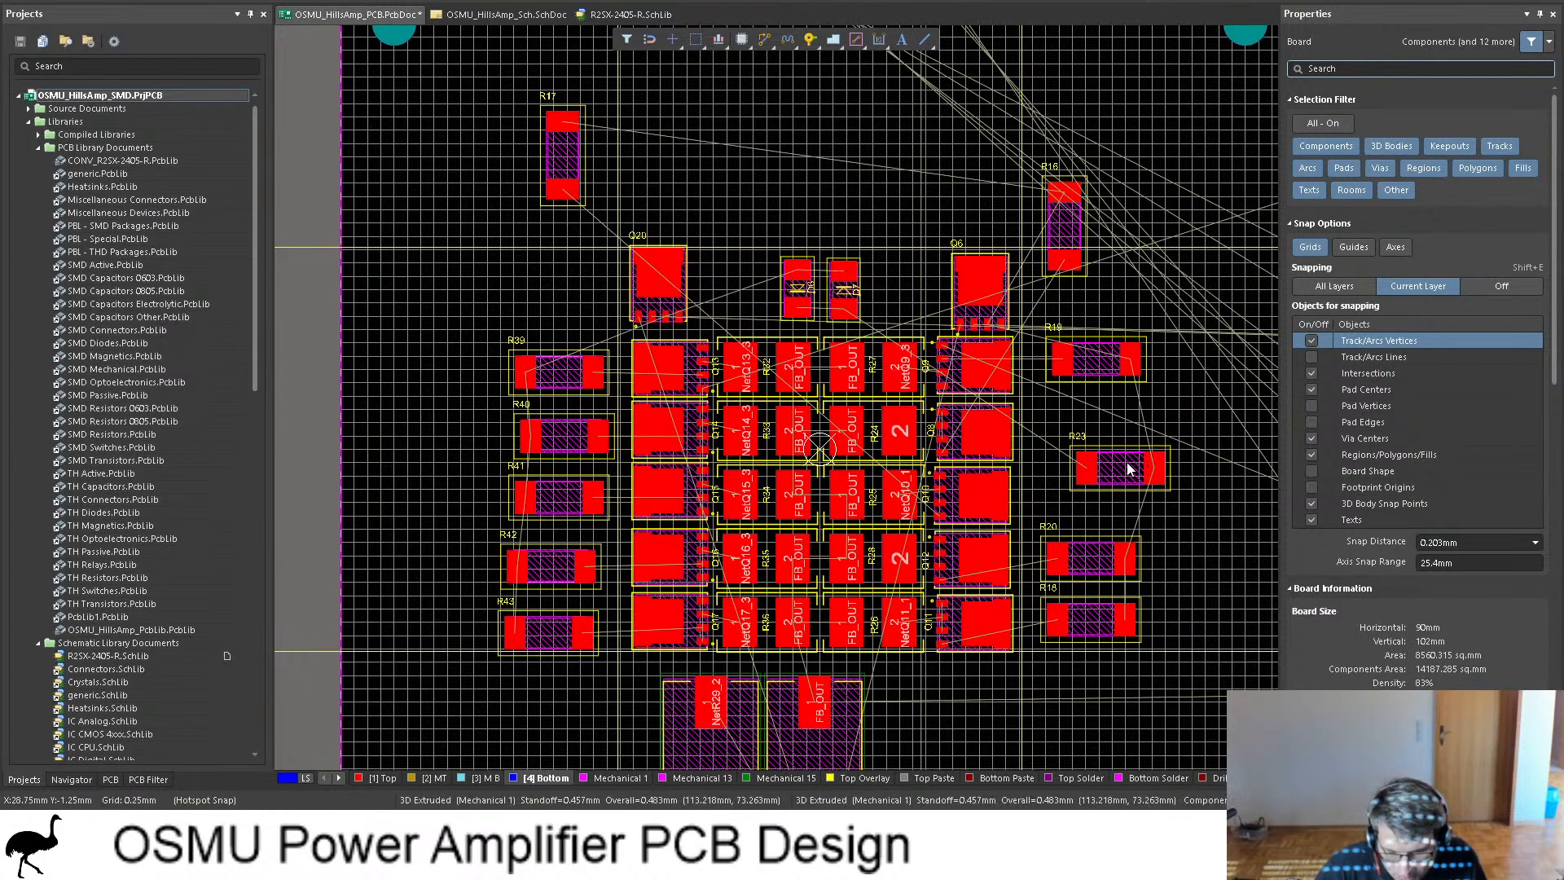
# Step: Shift R23 closer to Q8 and place R17 horizontally beside Q10, directly above R20
pyautogui.click(1128, 472)
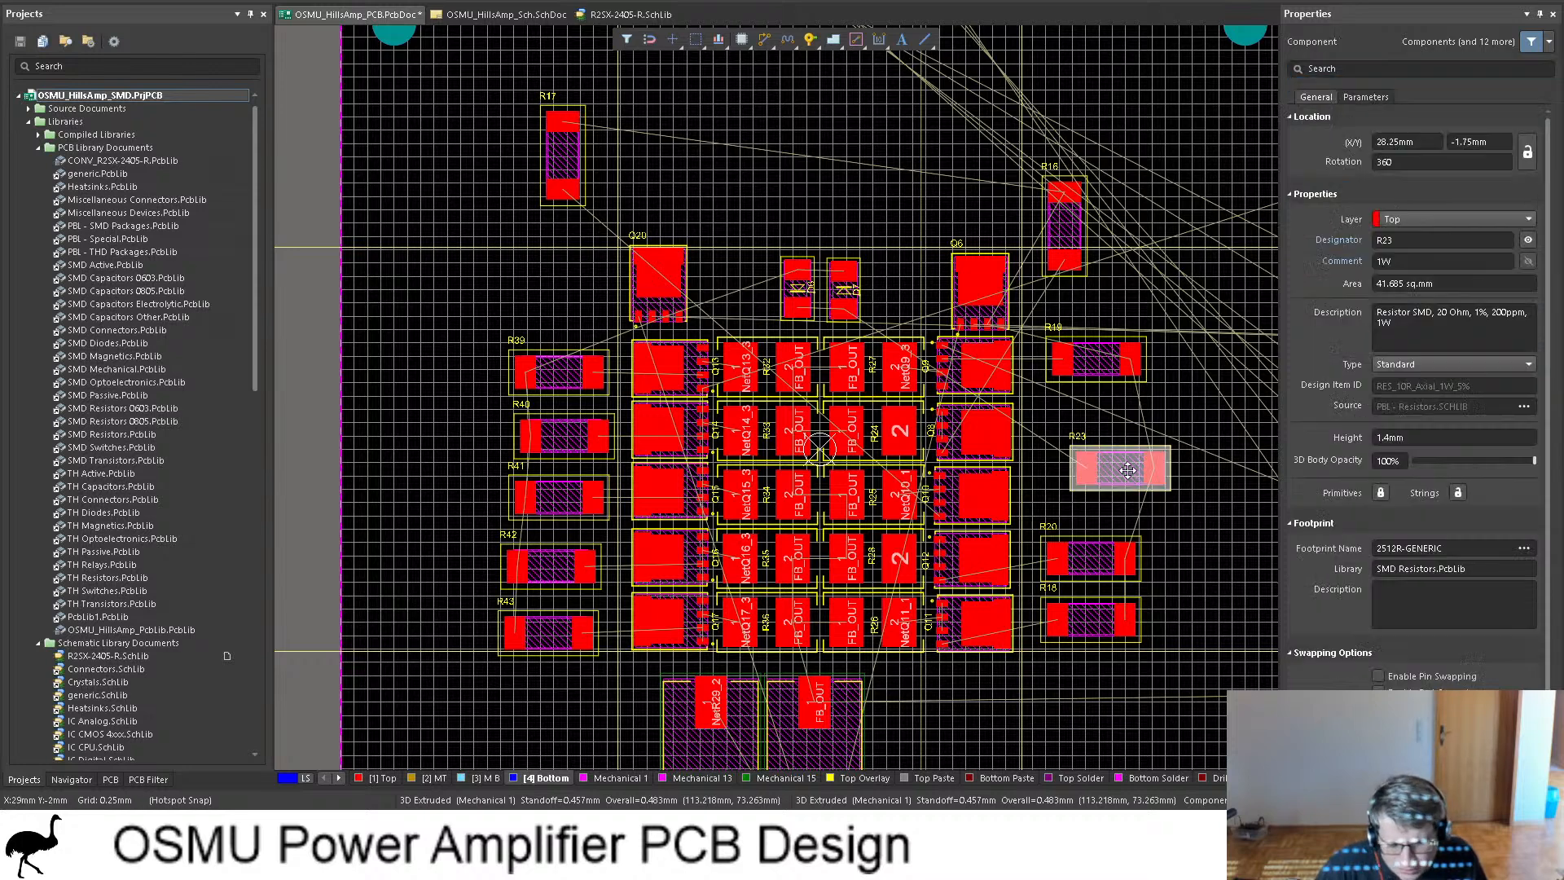
pyautogui.moveTo(1126, 469); pyautogui.dragTo(1101, 458)
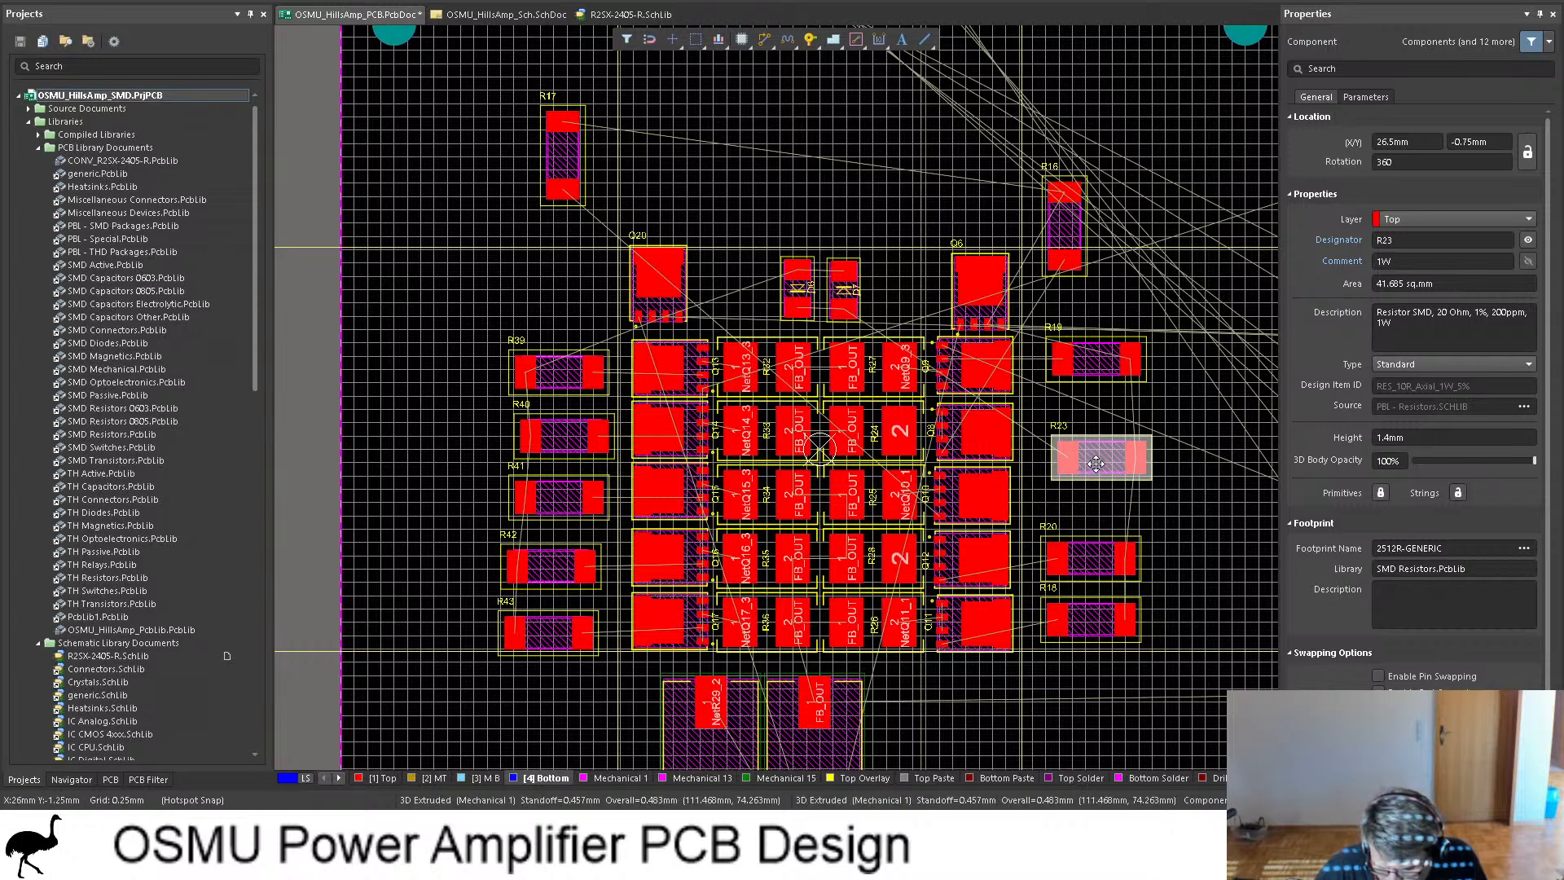
pyautogui.moveTo(562, 156); pyautogui.dragTo(1082, 496)
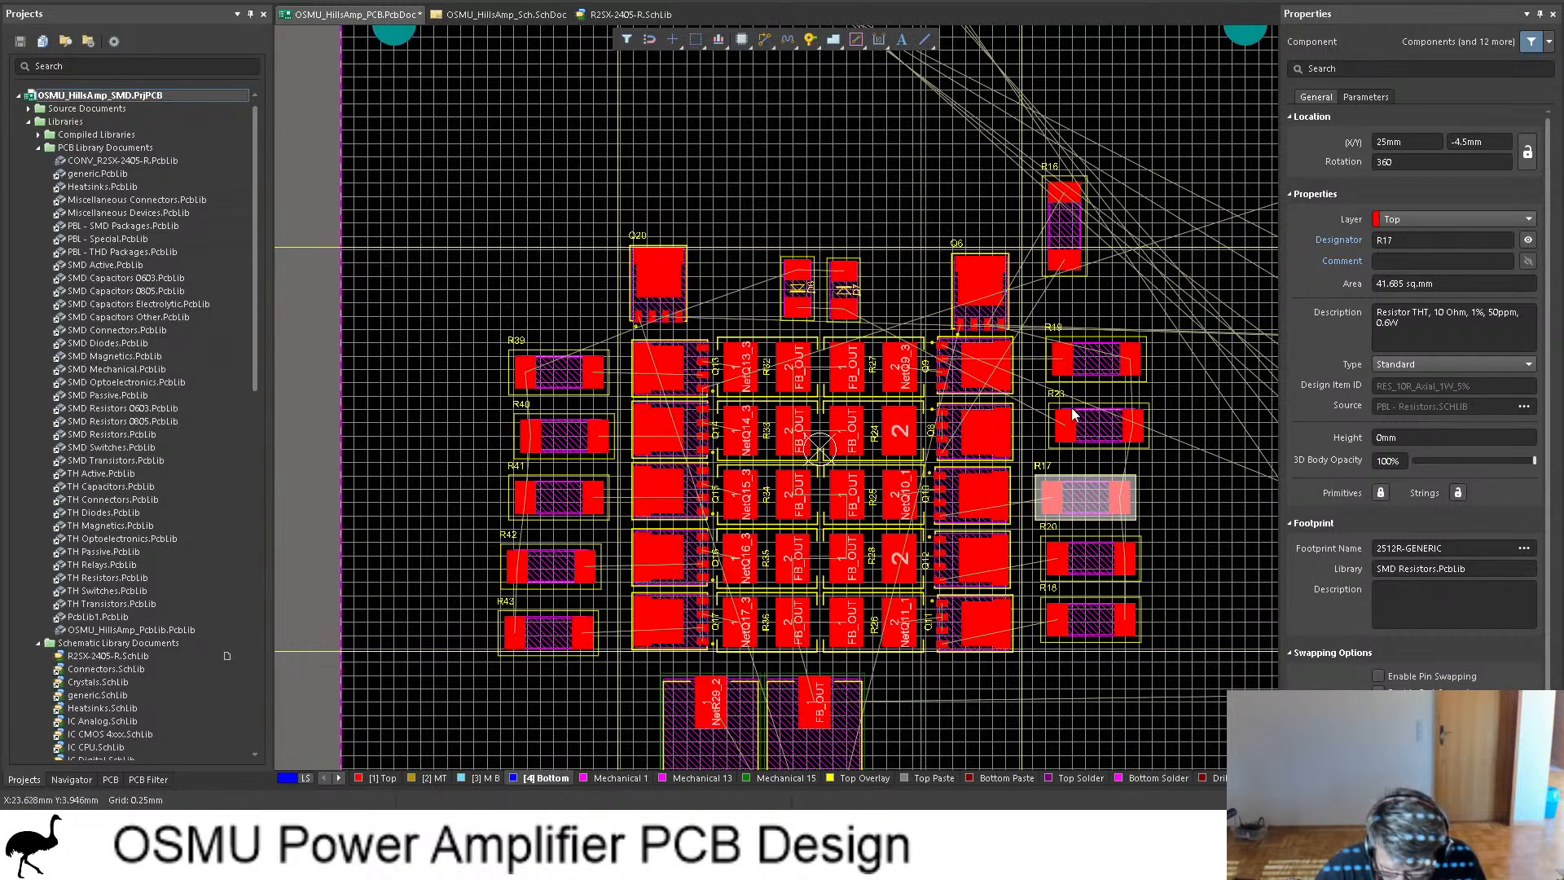
# Step: Move R23 out to the upper right and place R16 horizontally beside Q8, between R19 and R17
pyautogui.keyDown('ctrl'); pyautogui.scroll(5, 1083, 412); pyautogui.keyUp('ctrl')
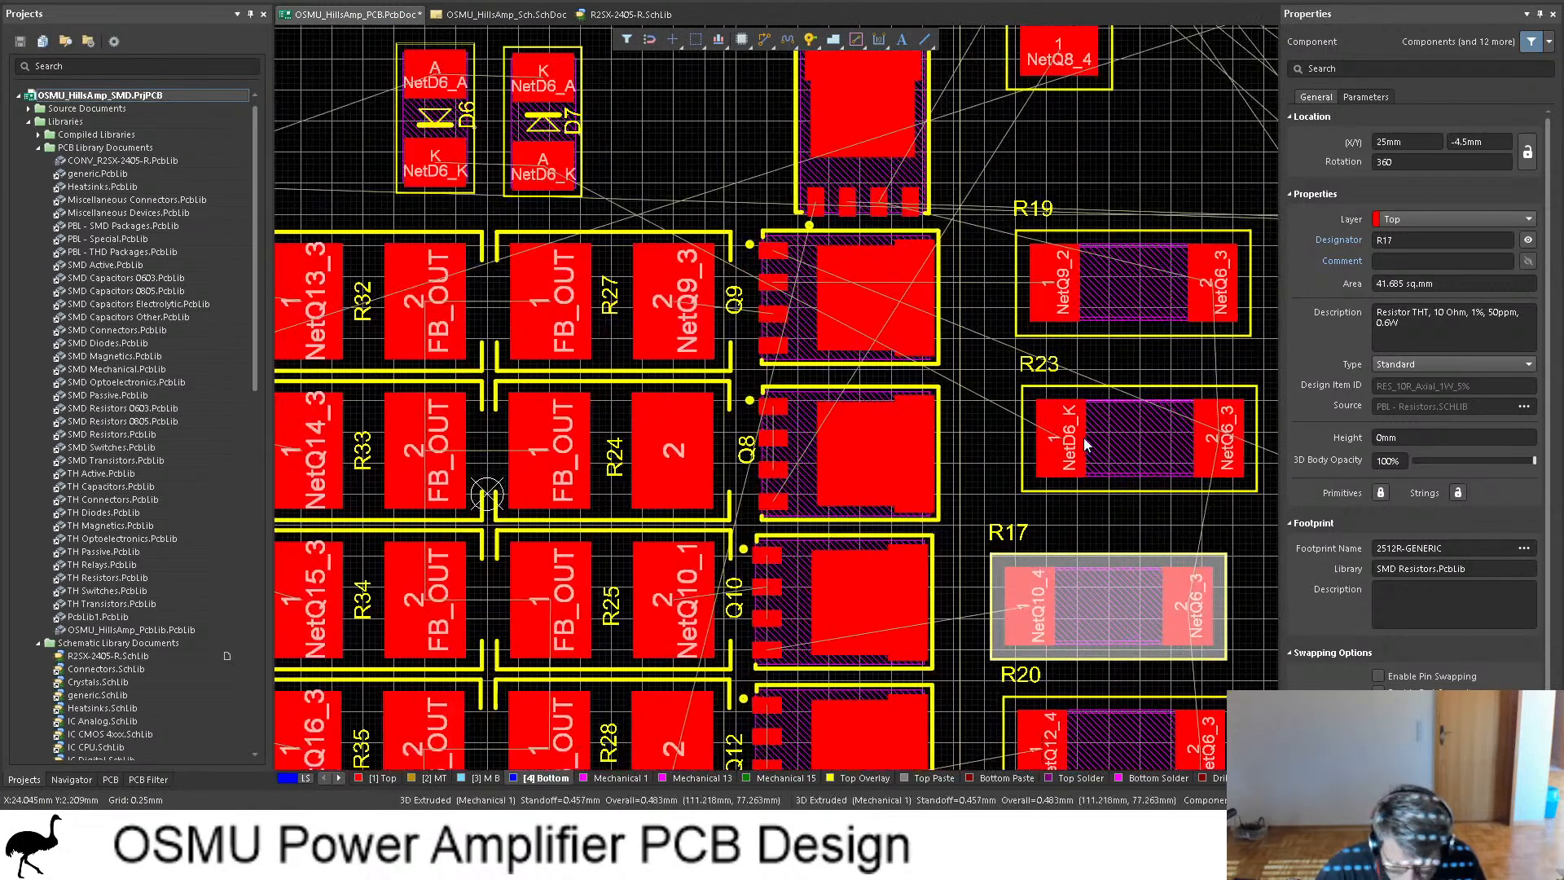
pyautogui.keyDown('ctrl'); pyautogui.scroll(-3, 1077, 461); pyautogui.keyUp('ctrl')
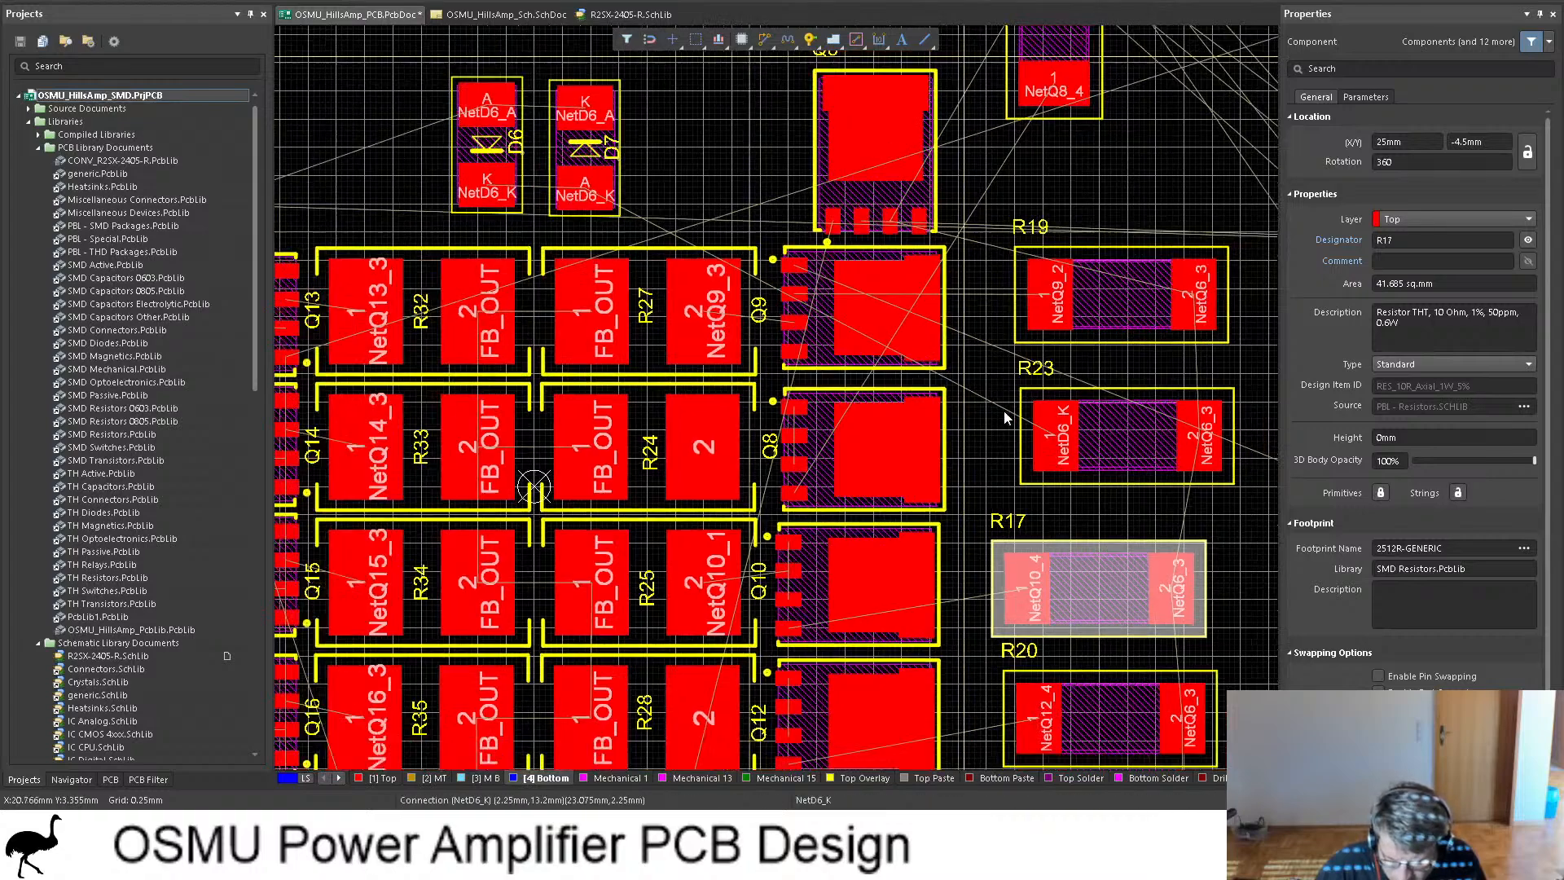
pyautogui.click(1110, 437)
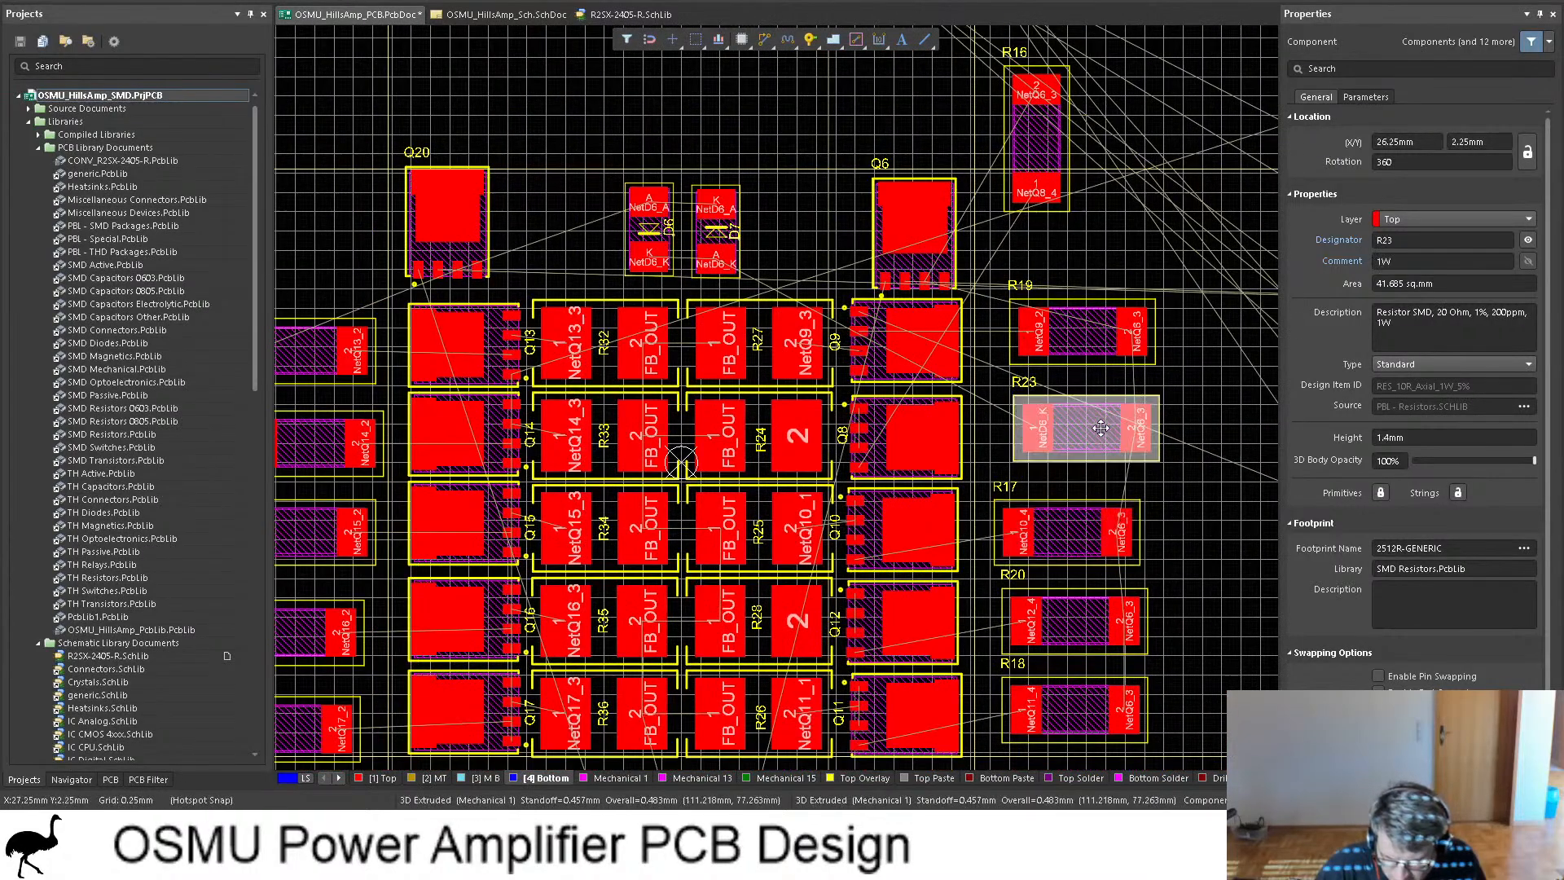
pyautogui.moveTo(1110, 438); pyautogui.dragTo(1250, 190)
pyautogui.click(1048, 143)
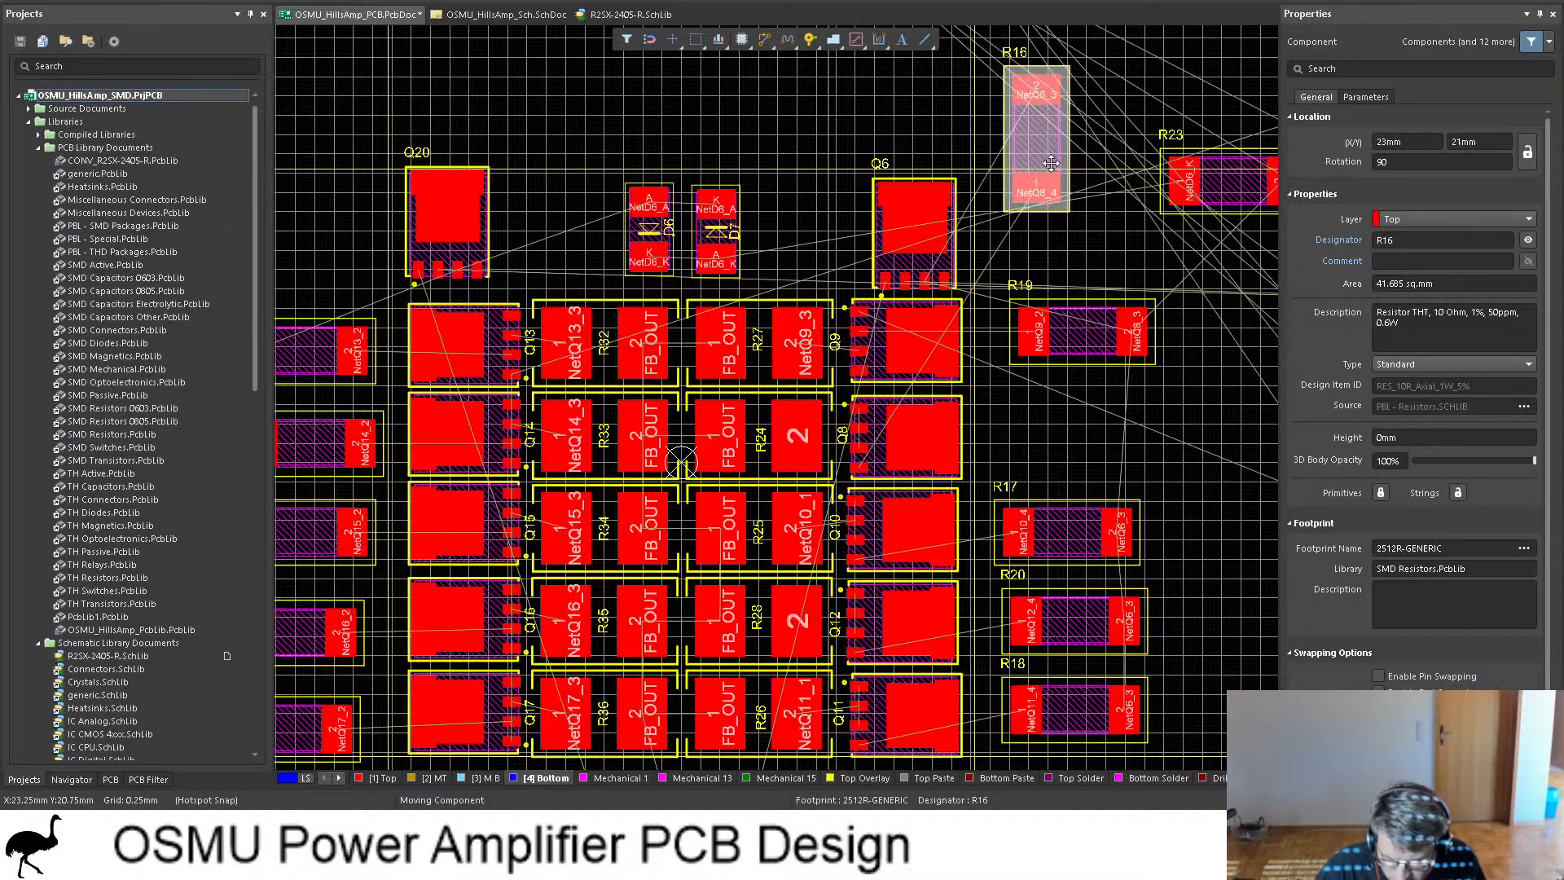
pyautogui.moveTo(1047, 143); pyautogui.dragTo(1076, 439)
pyautogui.press('space')
# Step: Nudge R19 slightly left and down to line it up with Q9 above R16
pyautogui.click(1082, 348)
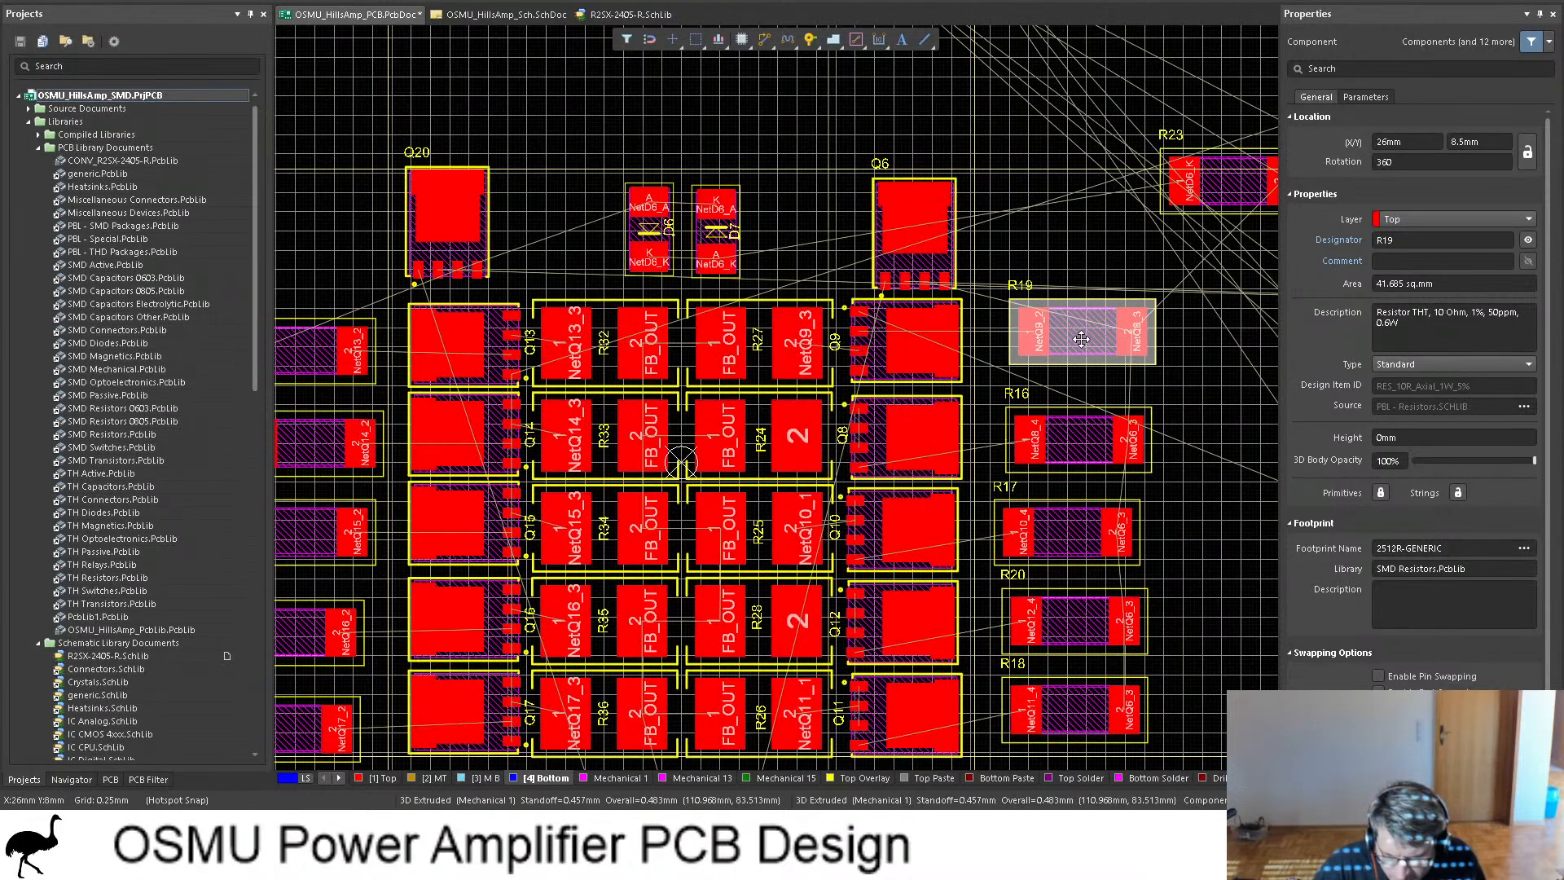
pyautogui.moveTo(1081, 348); pyautogui.dragTo(1072, 353)
pyautogui.keyDown('ctrl'); pyautogui.scroll(-2, 1067, 350); pyautogui.keyUp('ctrl')
pyautogui.keyDown('ctrl'); pyautogui.scroll(-1, 1067, 350); pyautogui.keyUp('ctrl')
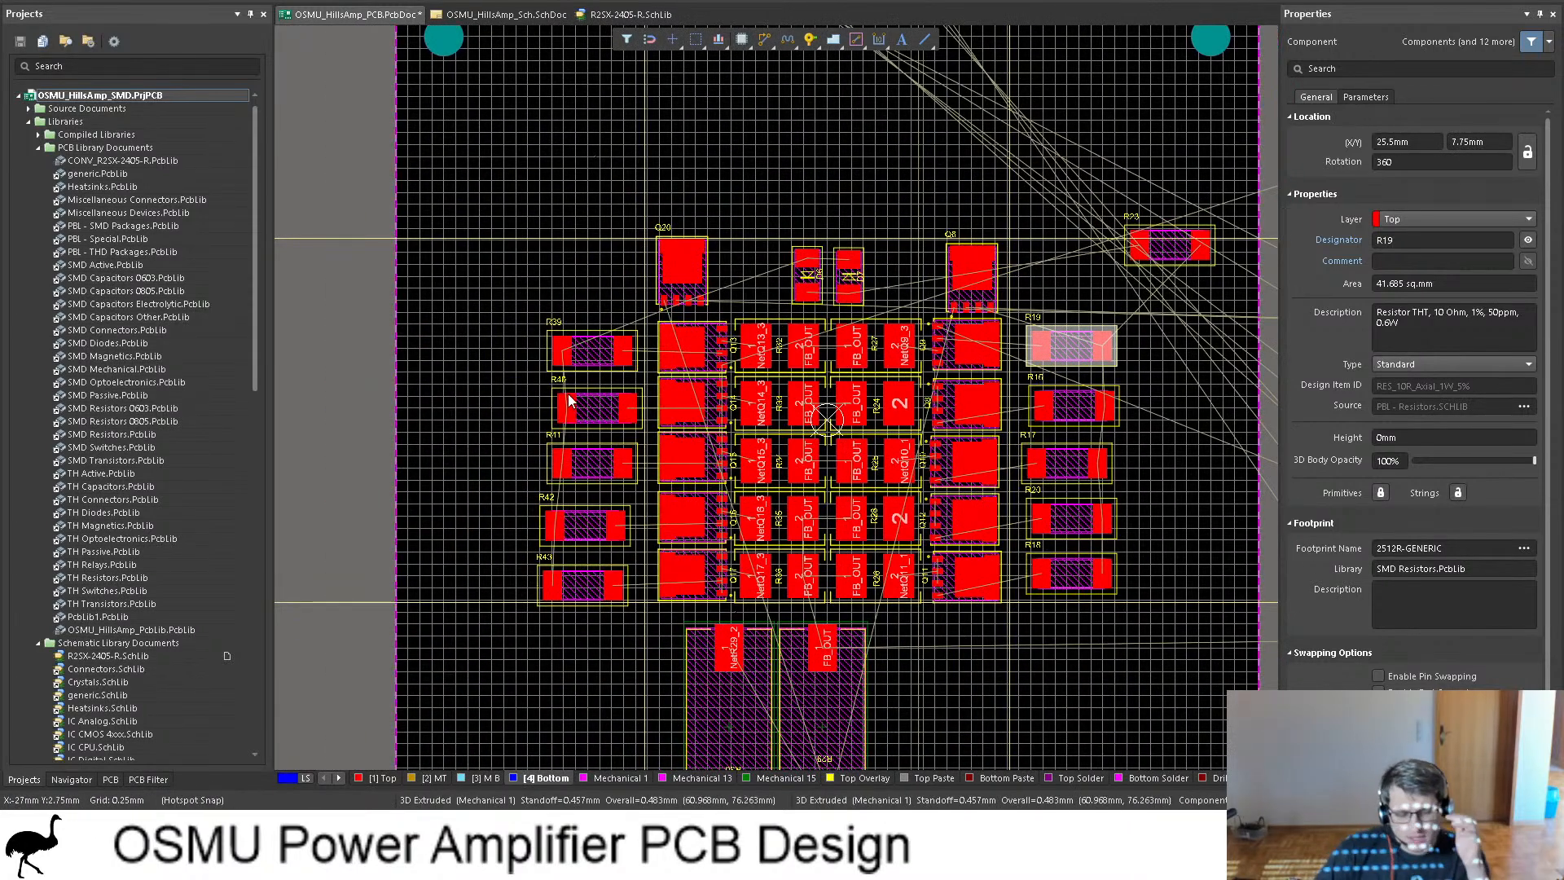
# Step: Switch to the schematic OSMU_HillsAmp_Sch.SchDoc and edit the properties of output-stage resistor R16
pyautogui.click(590, 365)
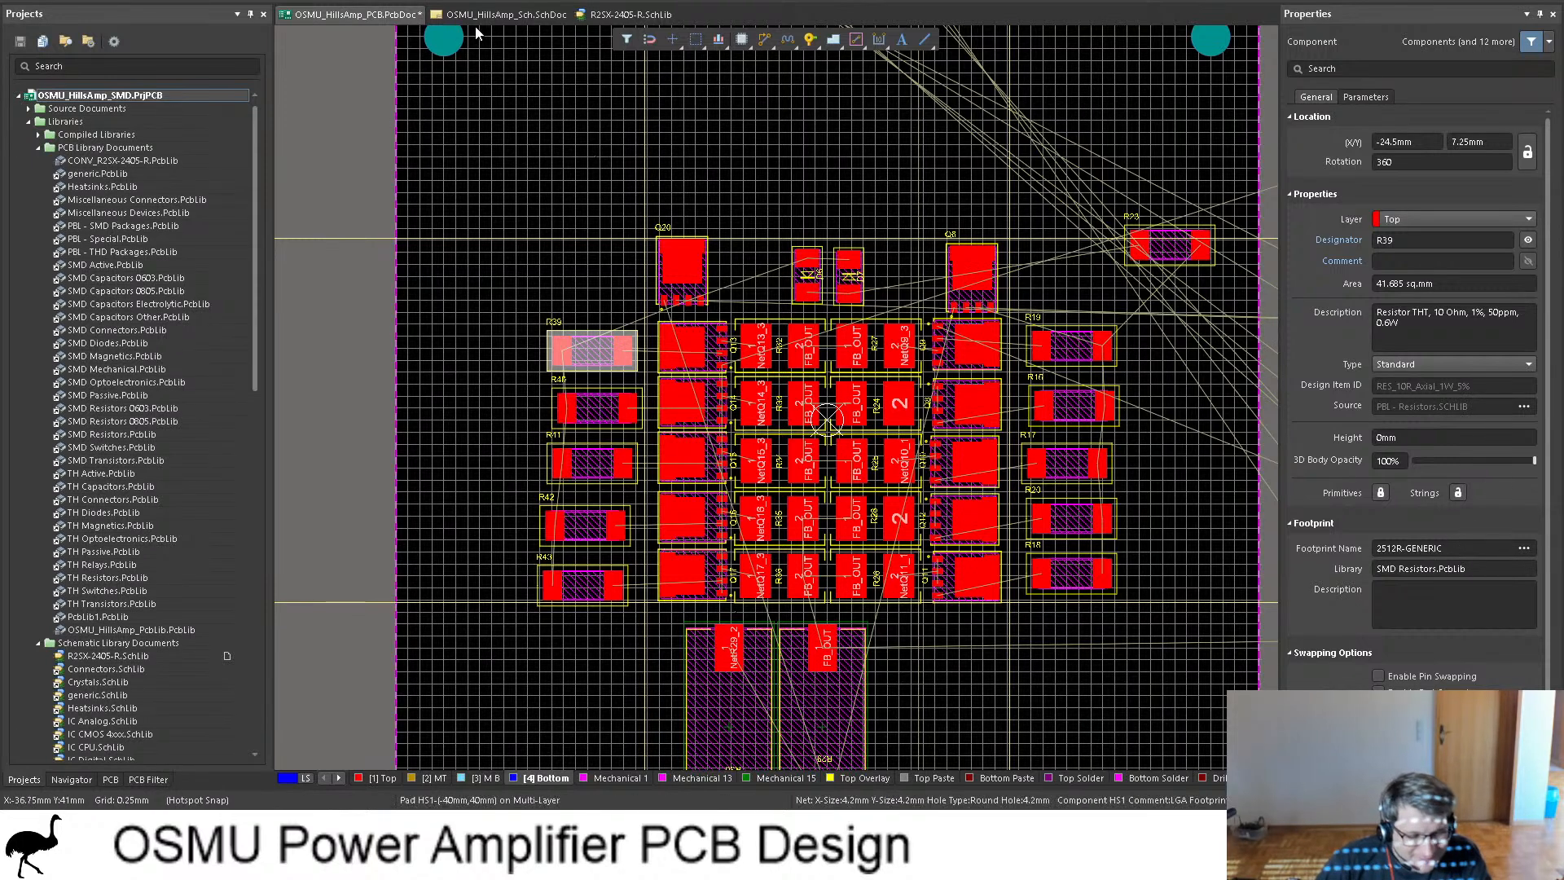
pyautogui.click(505, 14)
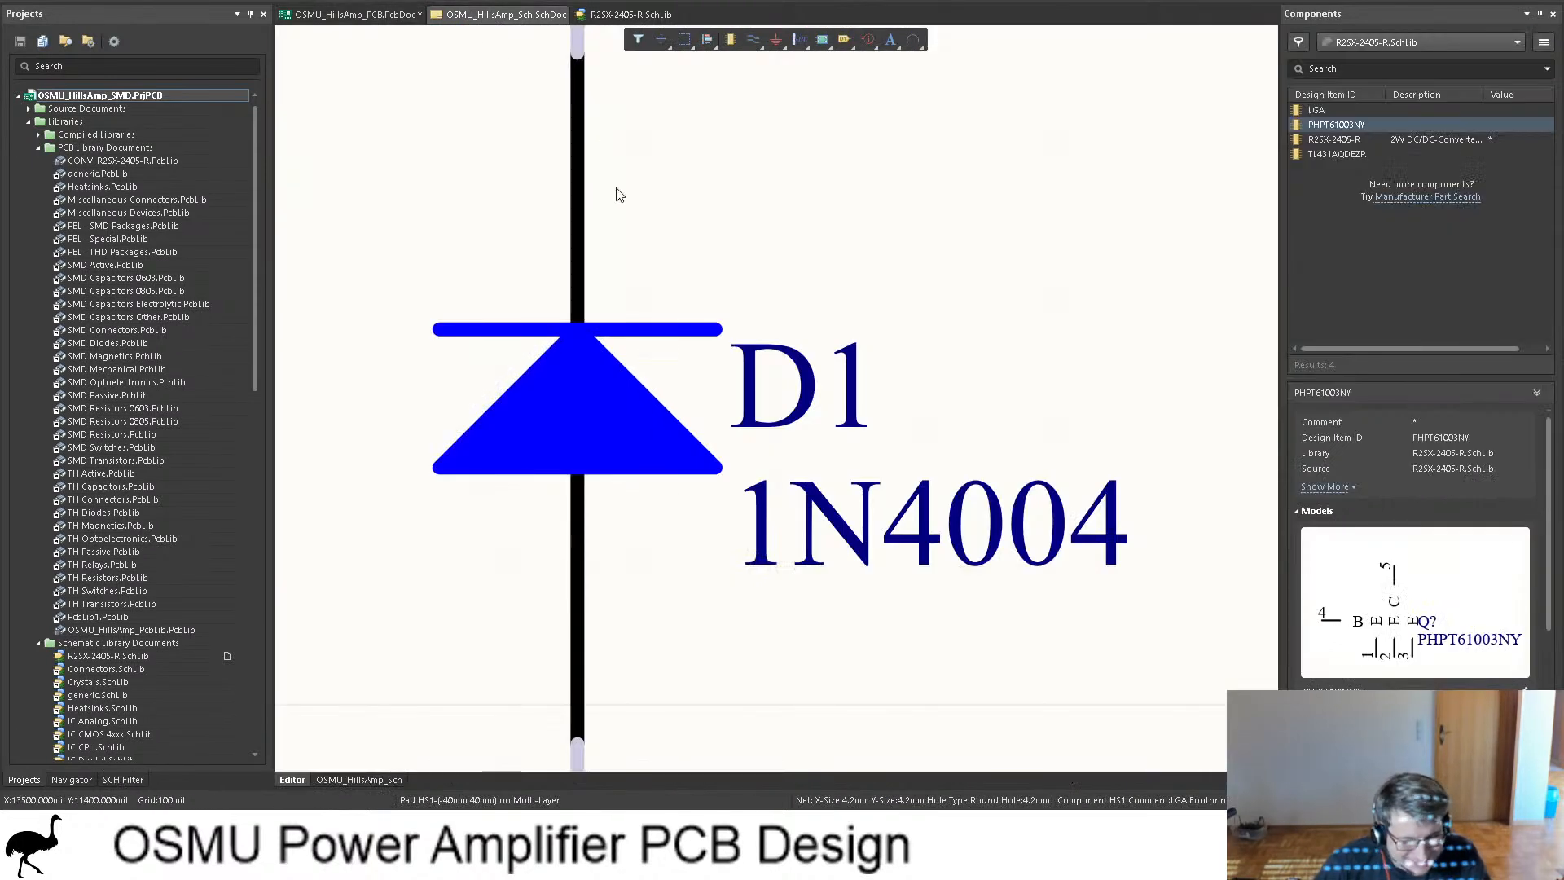
pyautogui.click(606, 13)
pyautogui.click(483, 18)
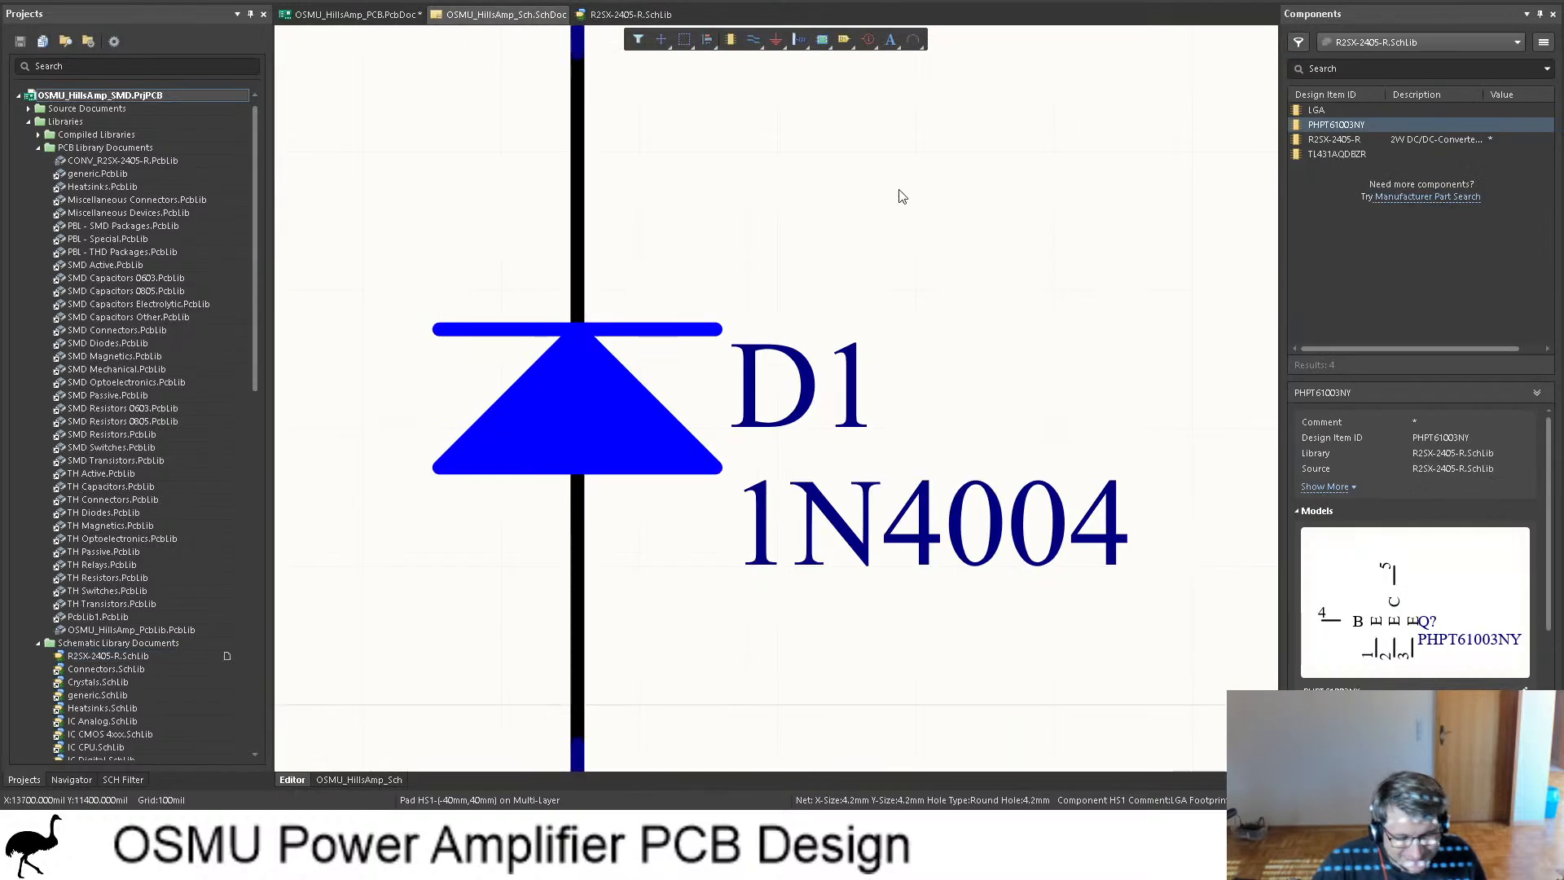
pyautogui.keyDown('ctrl'); pyautogui.scroll(-4, 897, 199); pyautogui.keyUp('ctrl')
pyautogui.keyDown('ctrl'); pyautogui.scroll(-3, 918, 275); pyautogui.keyUp('ctrl')
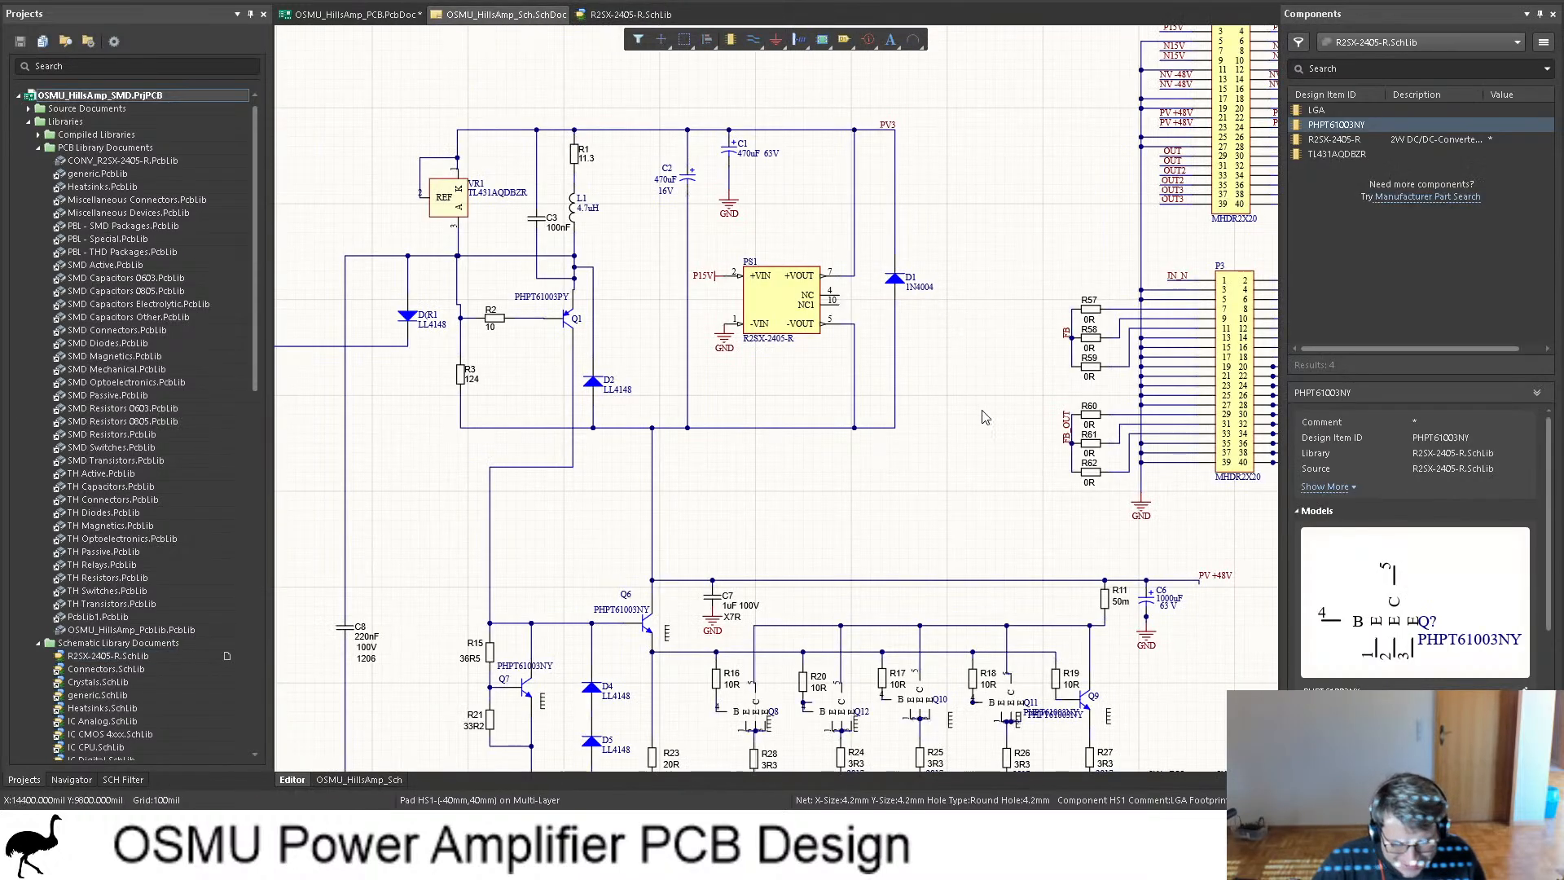
pyautogui.scroll(-3, 983, 416)
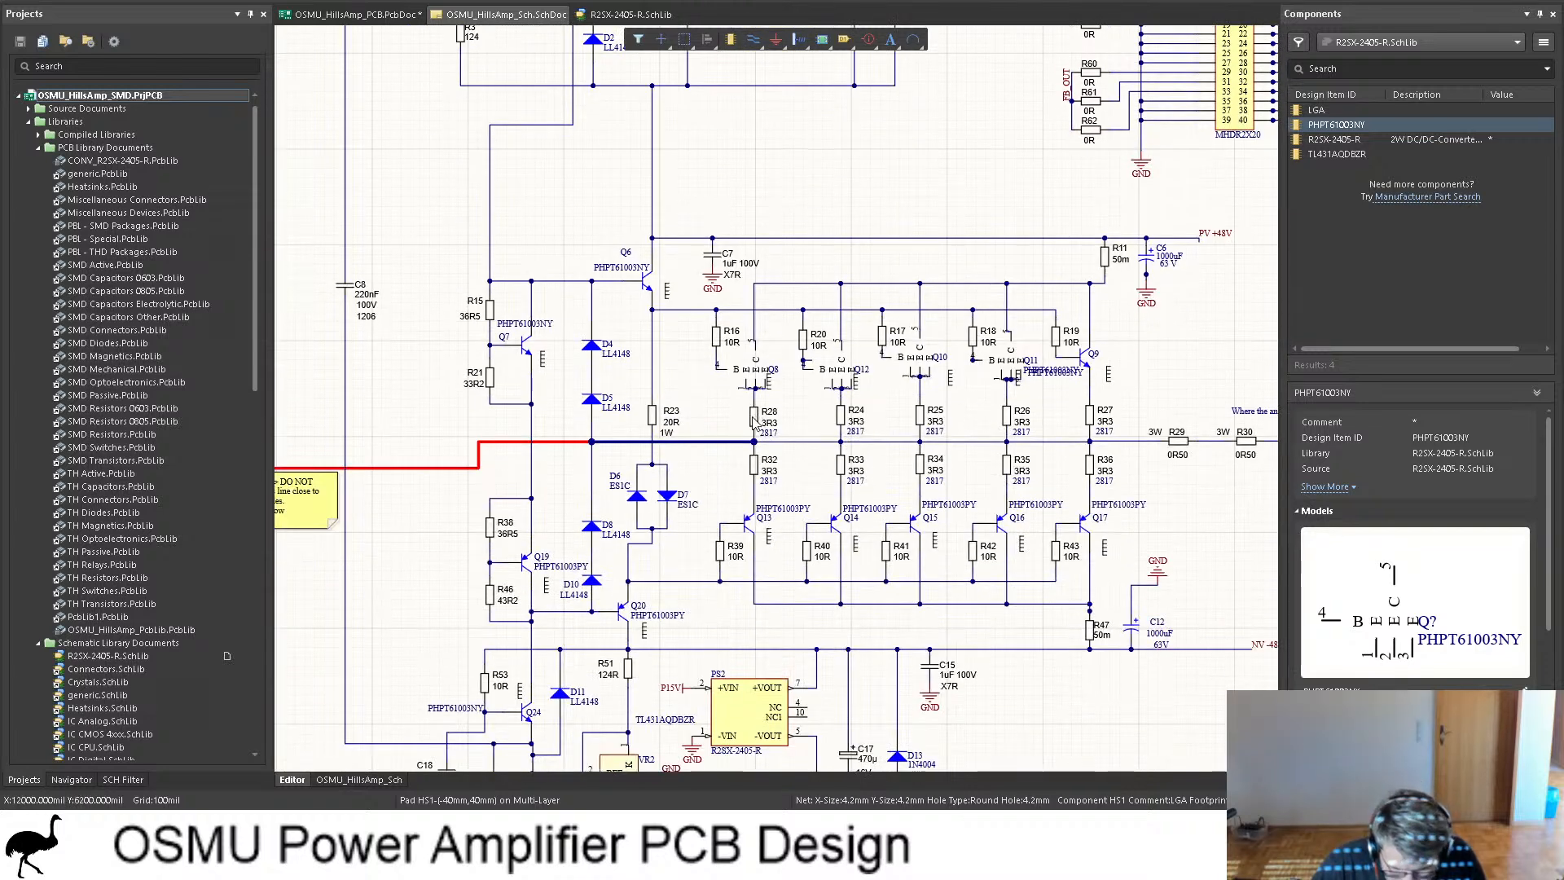
pyautogui.click(720, 340)
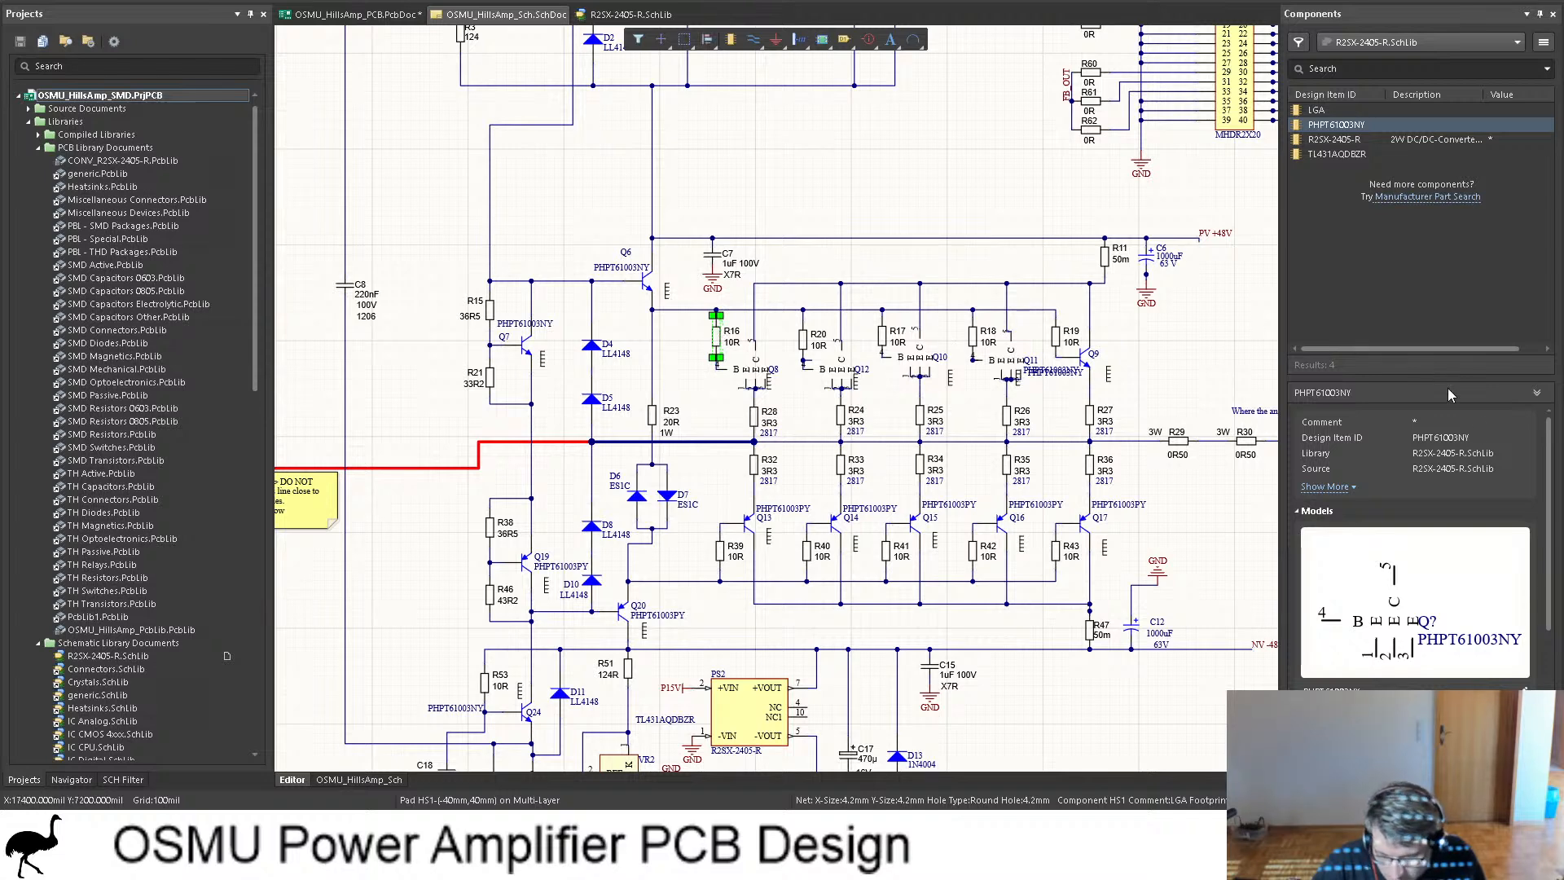
pyautogui.scroll(-4, 1478, 461)
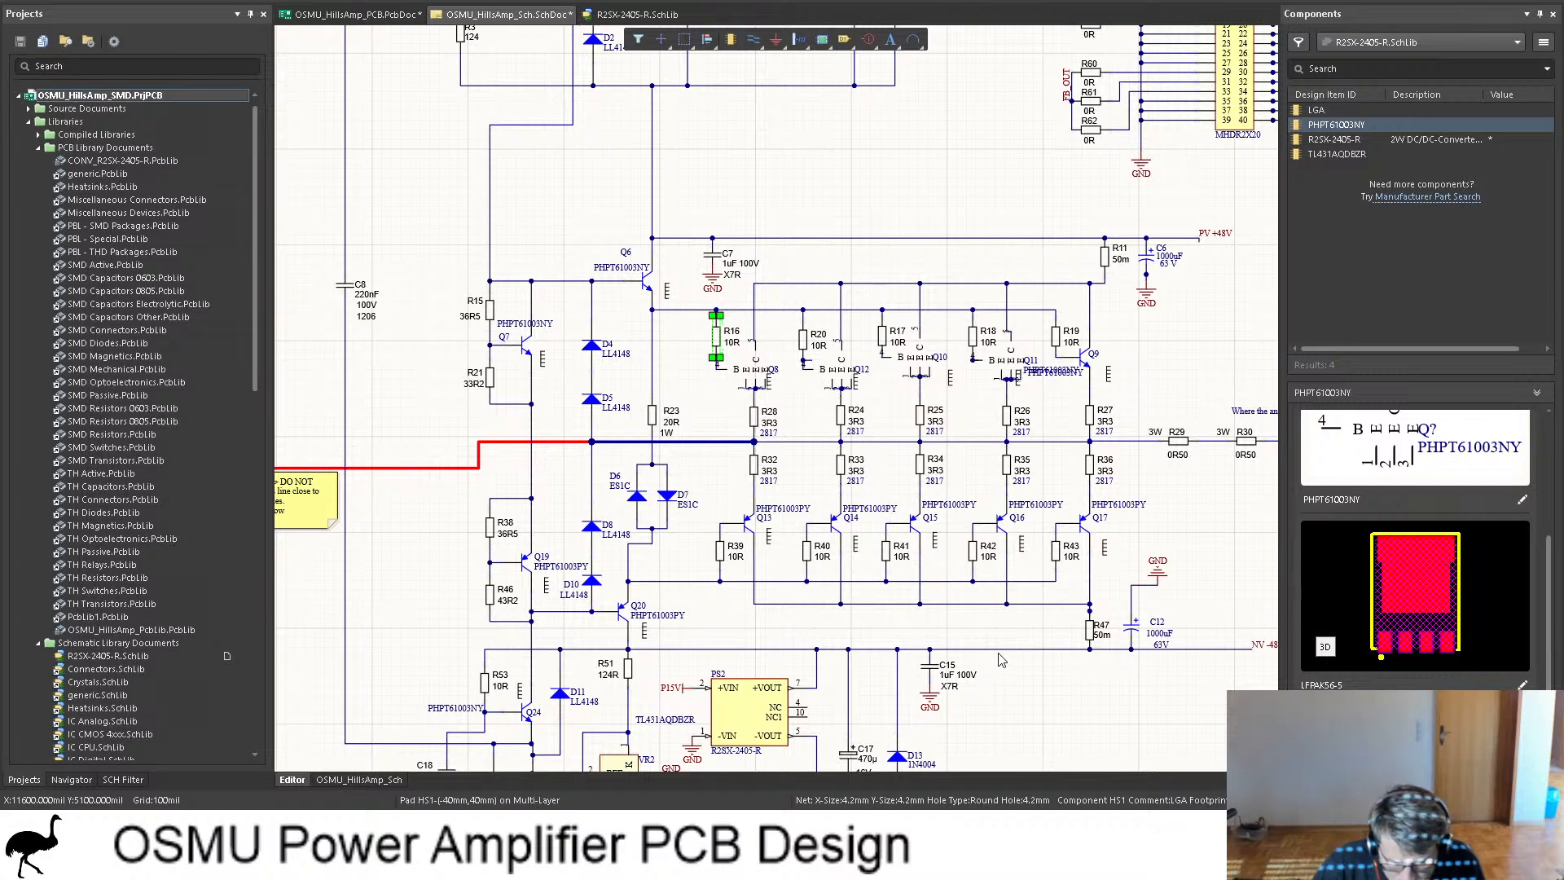
# Step: Select base resistors R16 to R20 and R39 to R43 together in the schematic, then clear the selection
pyautogui.keyDown('shift'); pyautogui.click(804, 338); pyautogui.keyUp('shift')
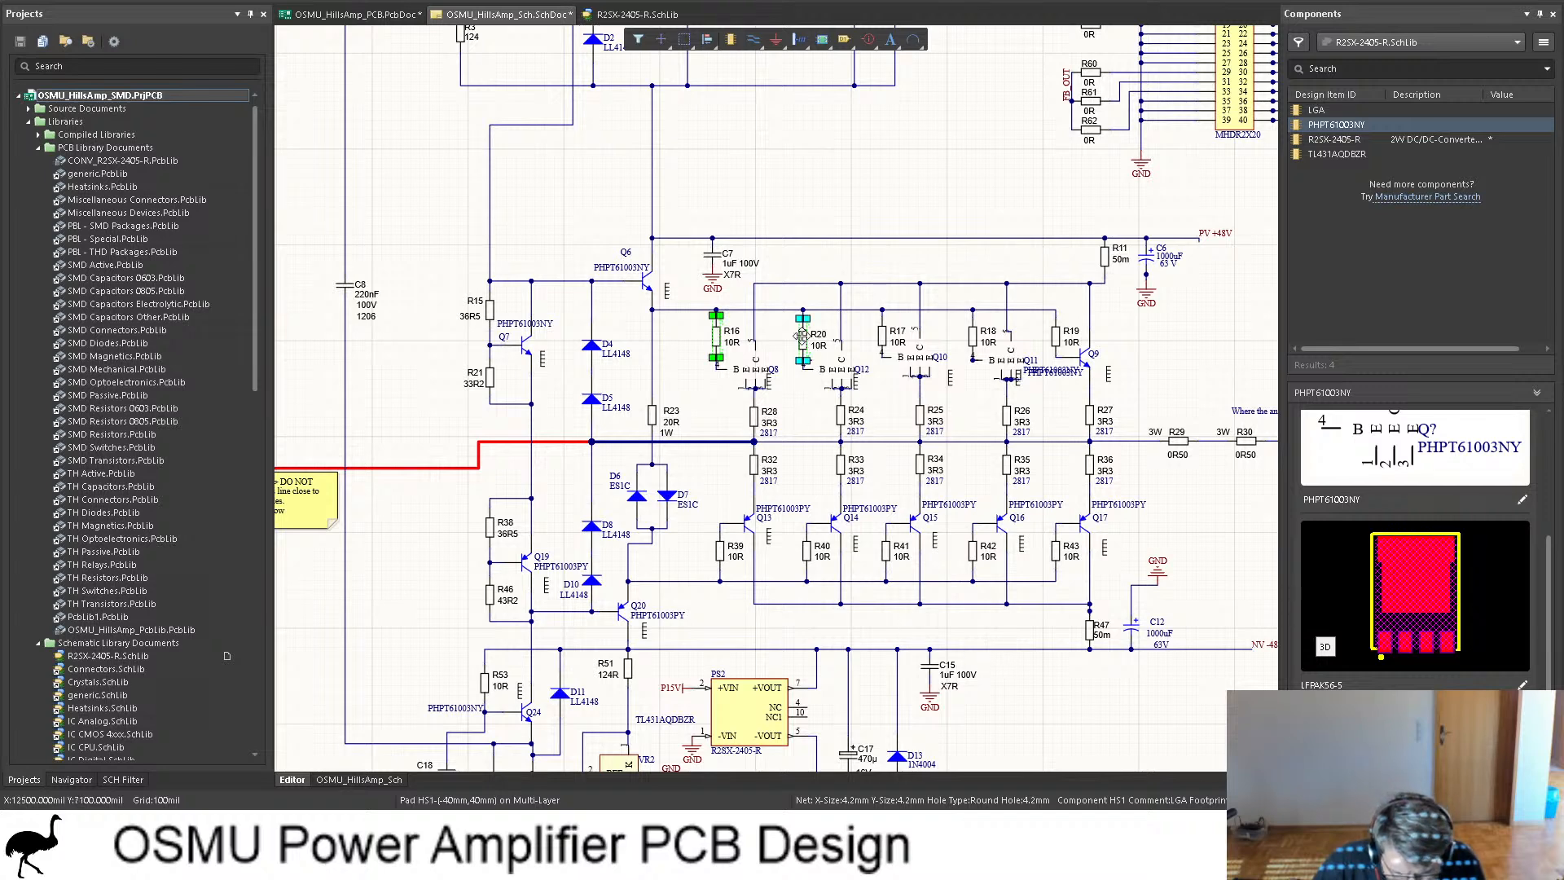
pyautogui.keyDown('shift'); pyautogui.click(883, 340); pyautogui.keyUp('shift')
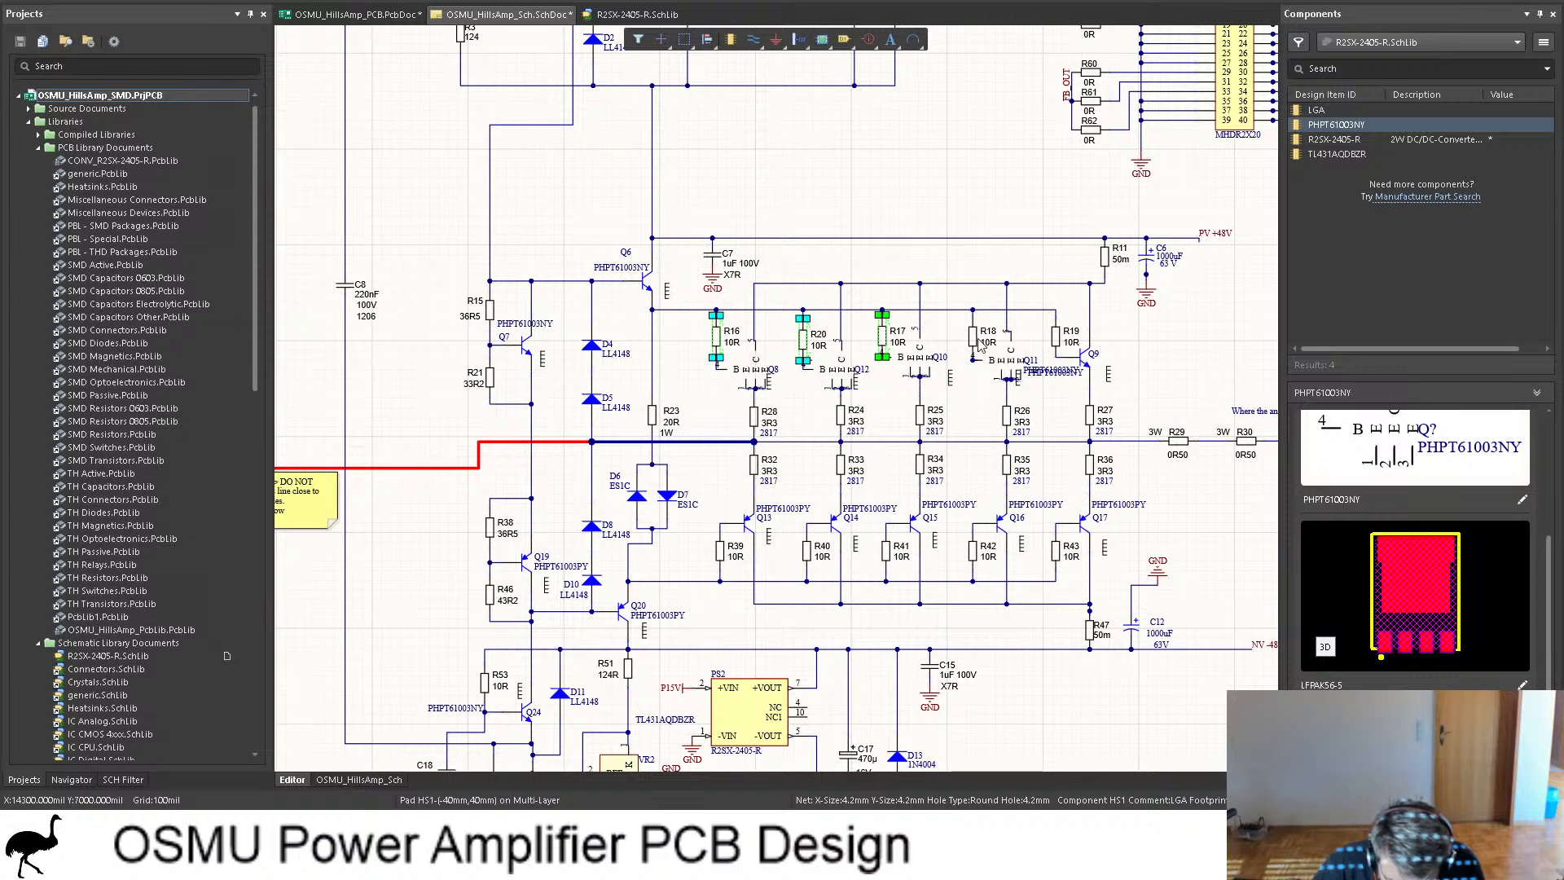
pyautogui.keyDown('shift'); pyautogui.click(974, 338); pyautogui.keyUp('shift')
pyautogui.keyDown('shift'); pyautogui.click(1056, 337); pyautogui.keyUp('shift')
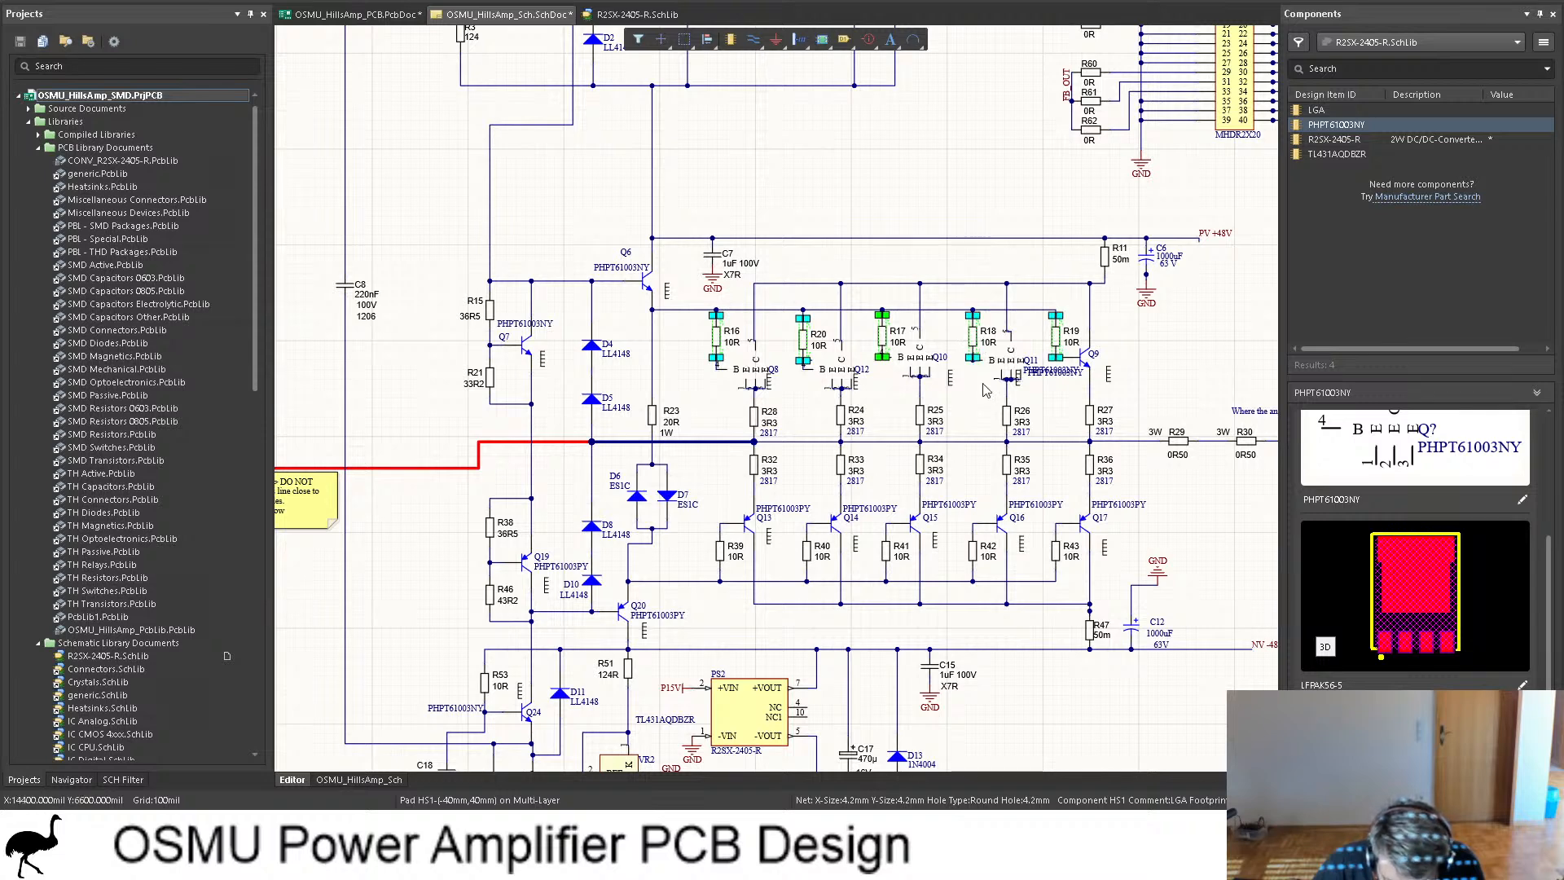
pyautogui.keyDown('shift'); pyautogui.moveTo(720, 552); pyautogui.dragTo(713, 551); pyautogui.keyUp('shift')
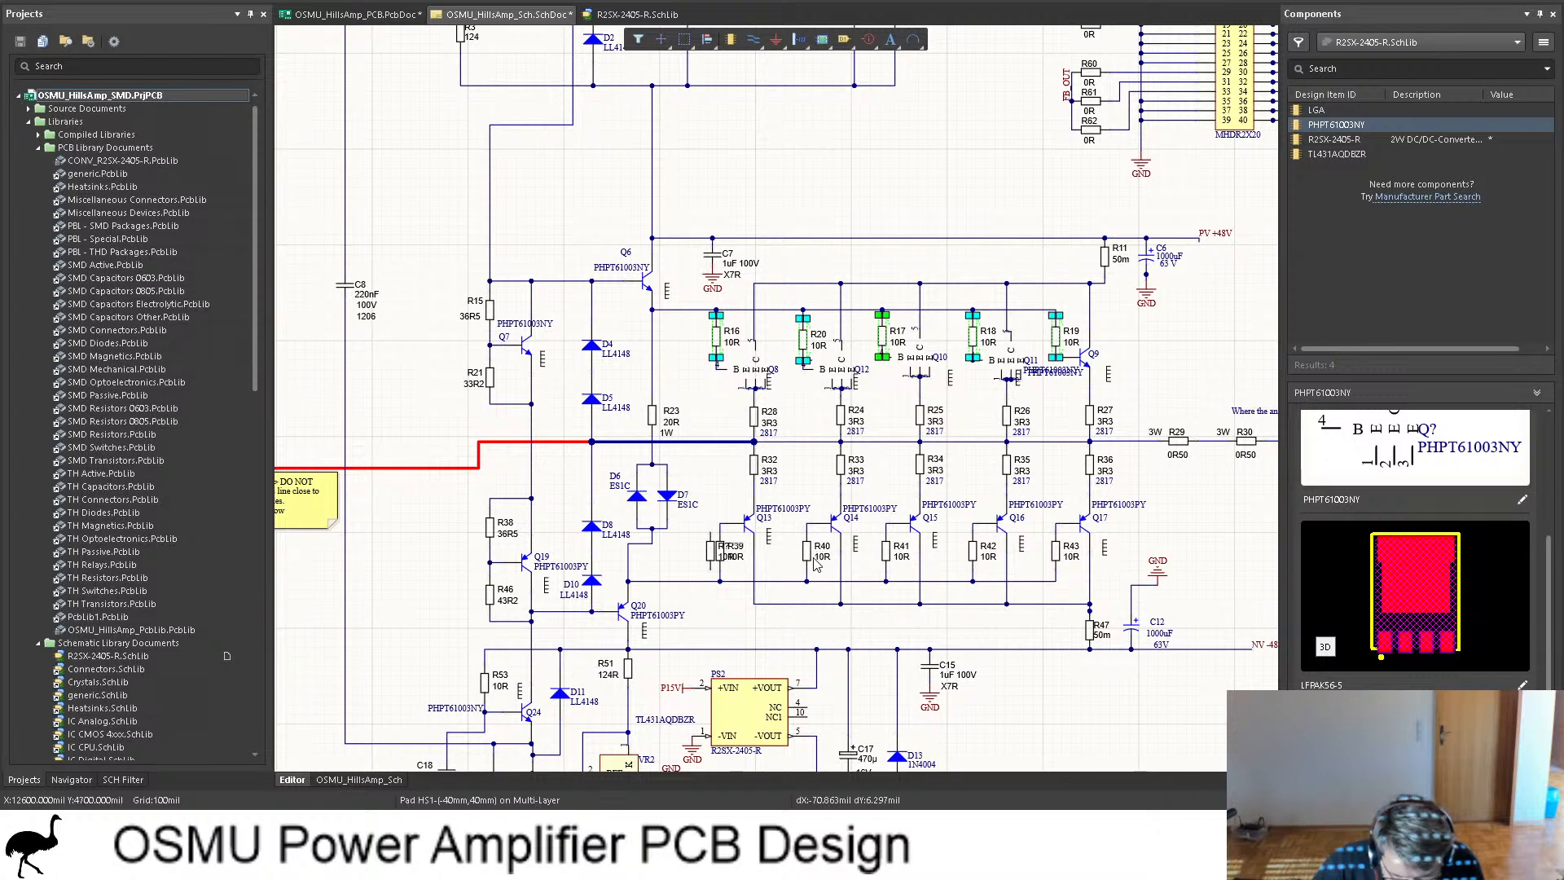
pyautogui.hotkey('ctrl', 'z')
pyautogui.keyDown('shift'); pyautogui.click(721, 553); pyautogui.keyUp('shift')
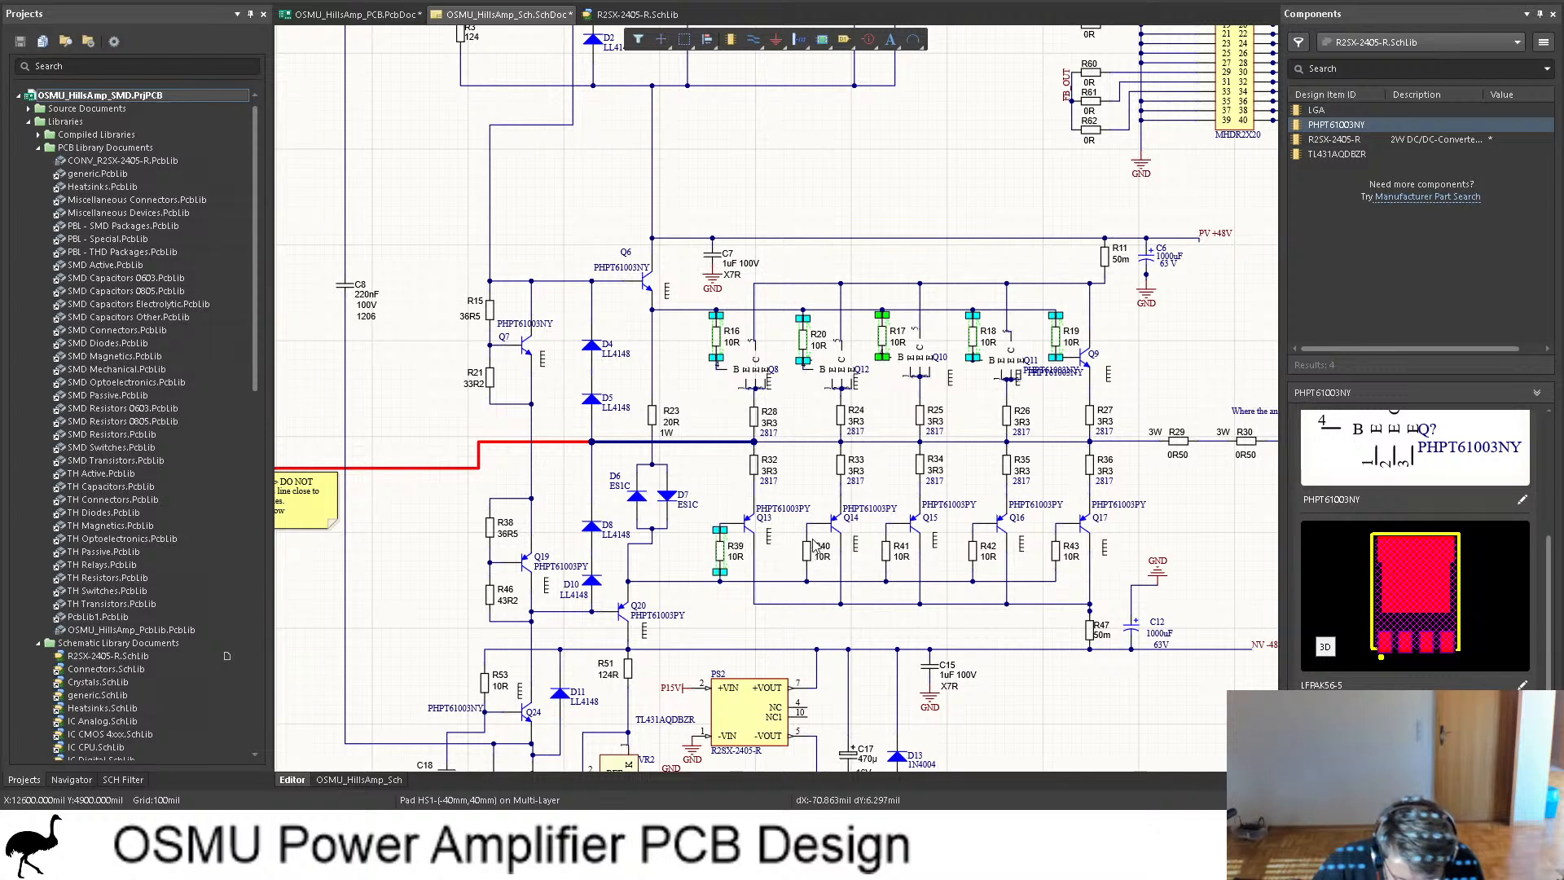
pyautogui.keyDown('shift'); pyautogui.click(809, 554); pyautogui.keyUp('shift')
pyautogui.keyDown('shift'); pyautogui.click(886, 554); pyautogui.keyUp('shift')
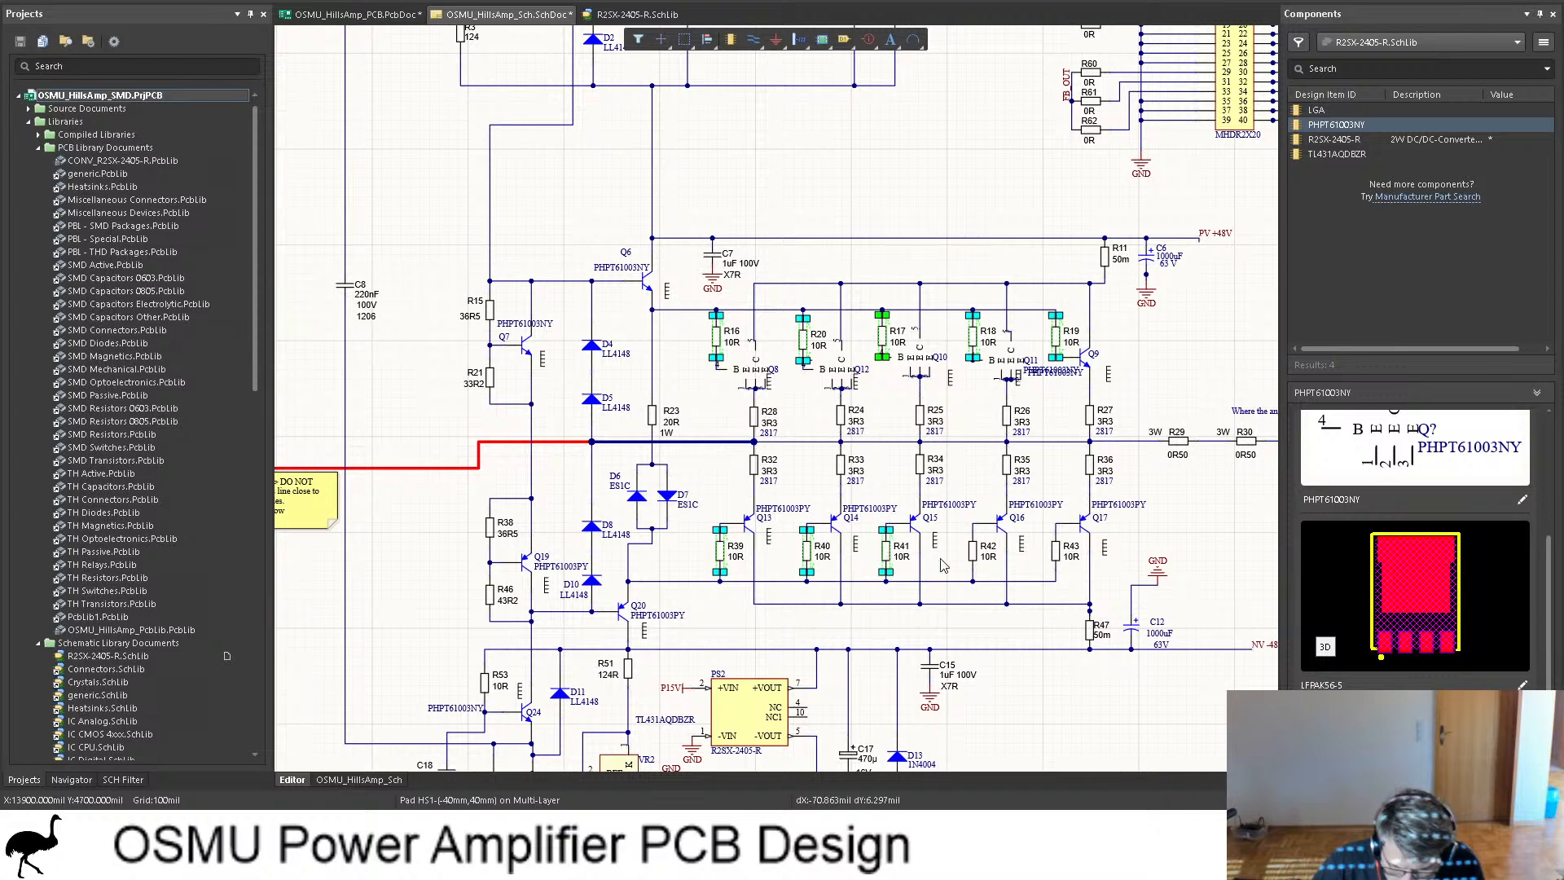
pyautogui.keyDown('shift'); pyautogui.click(974, 553); pyautogui.keyUp('shift')
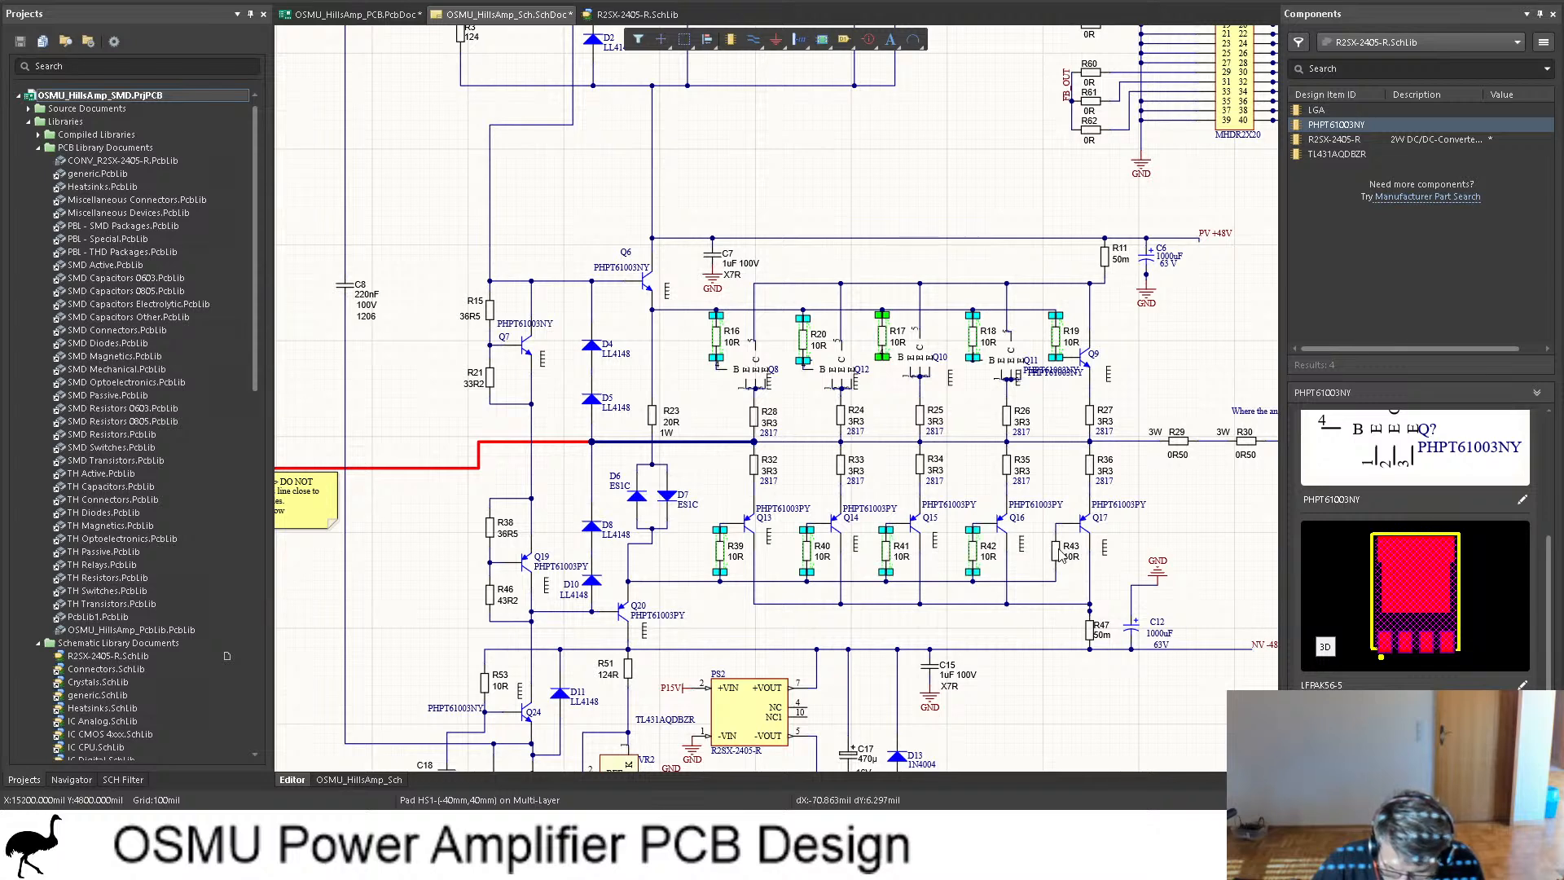
pyautogui.keyDown('shift'); pyautogui.click(1059, 554); pyautogui.keyUp('shift')
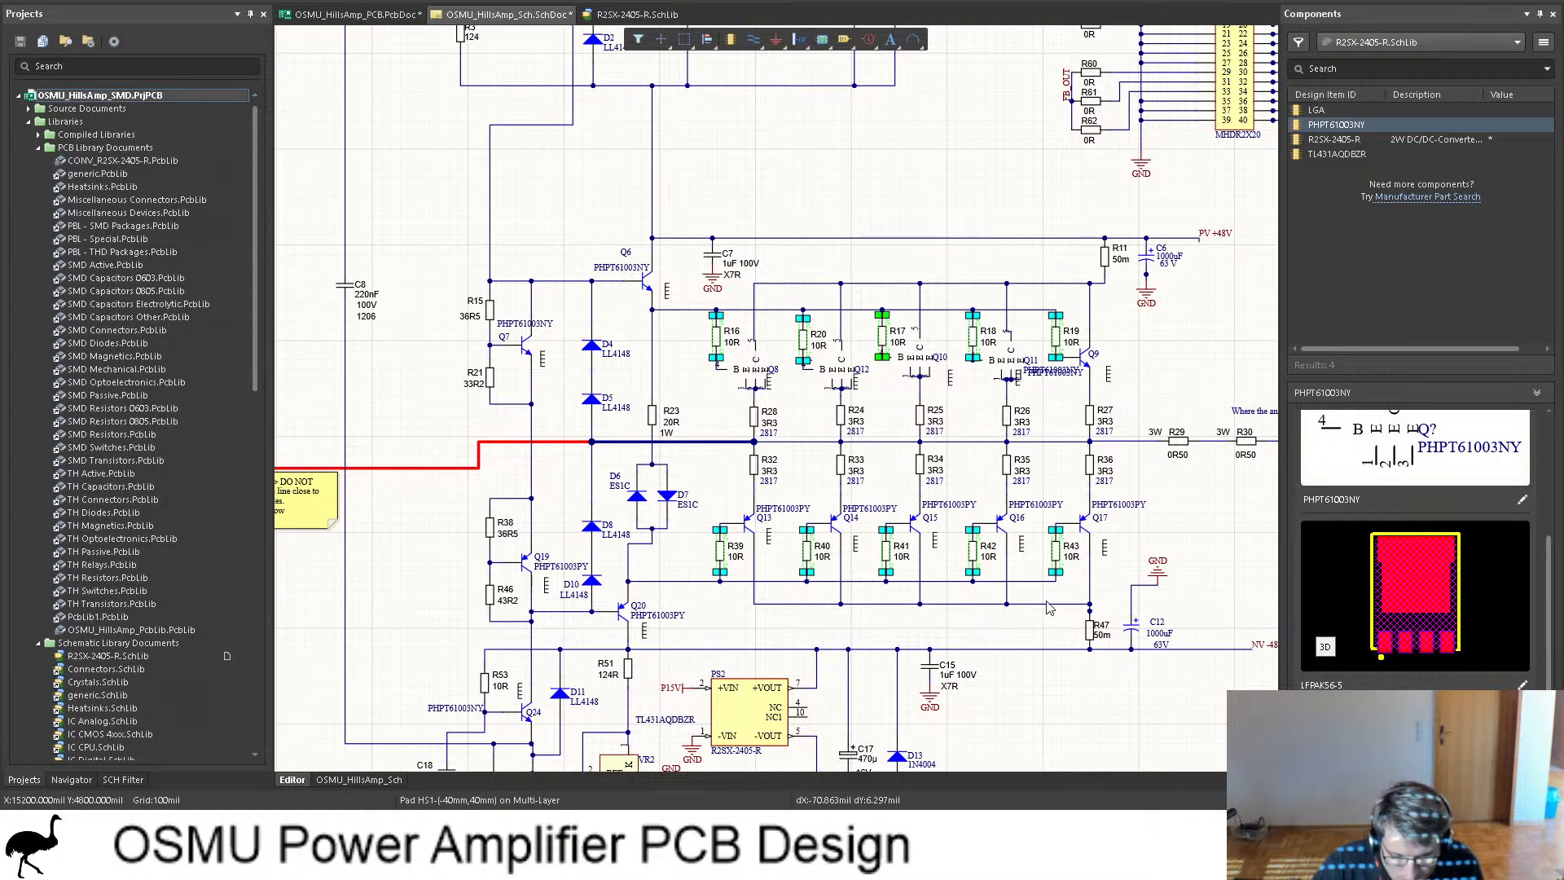
pyautogui.click(842, 273)
# Step: Edit the properties of upper base resistors R20, R17, R18 and R19 one at a time
pyautogui.click(804, 348)
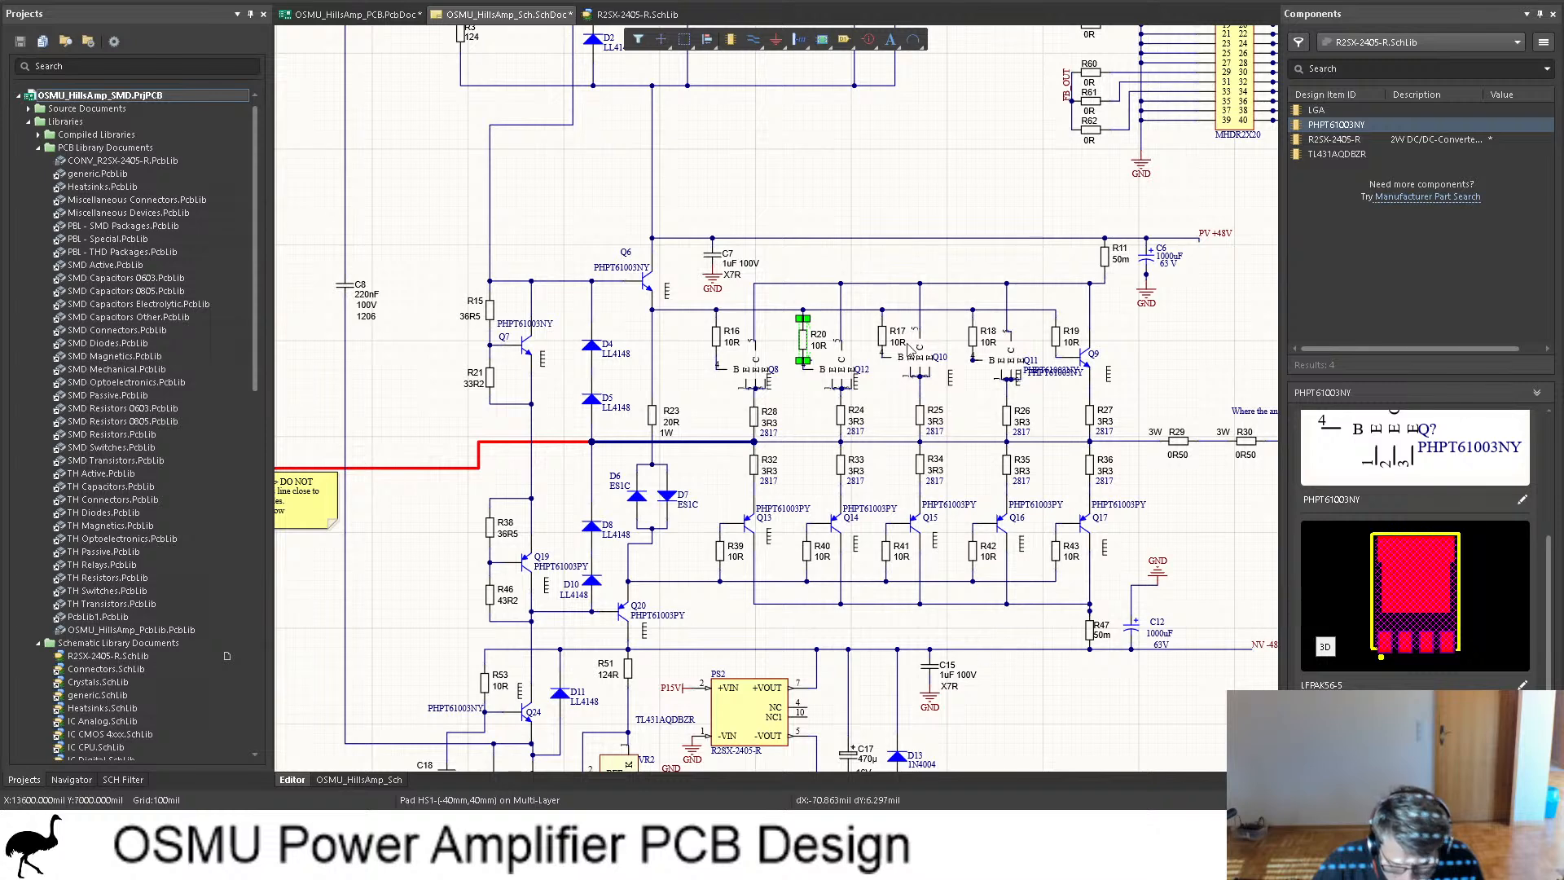
pyautogui.click(884, 335)
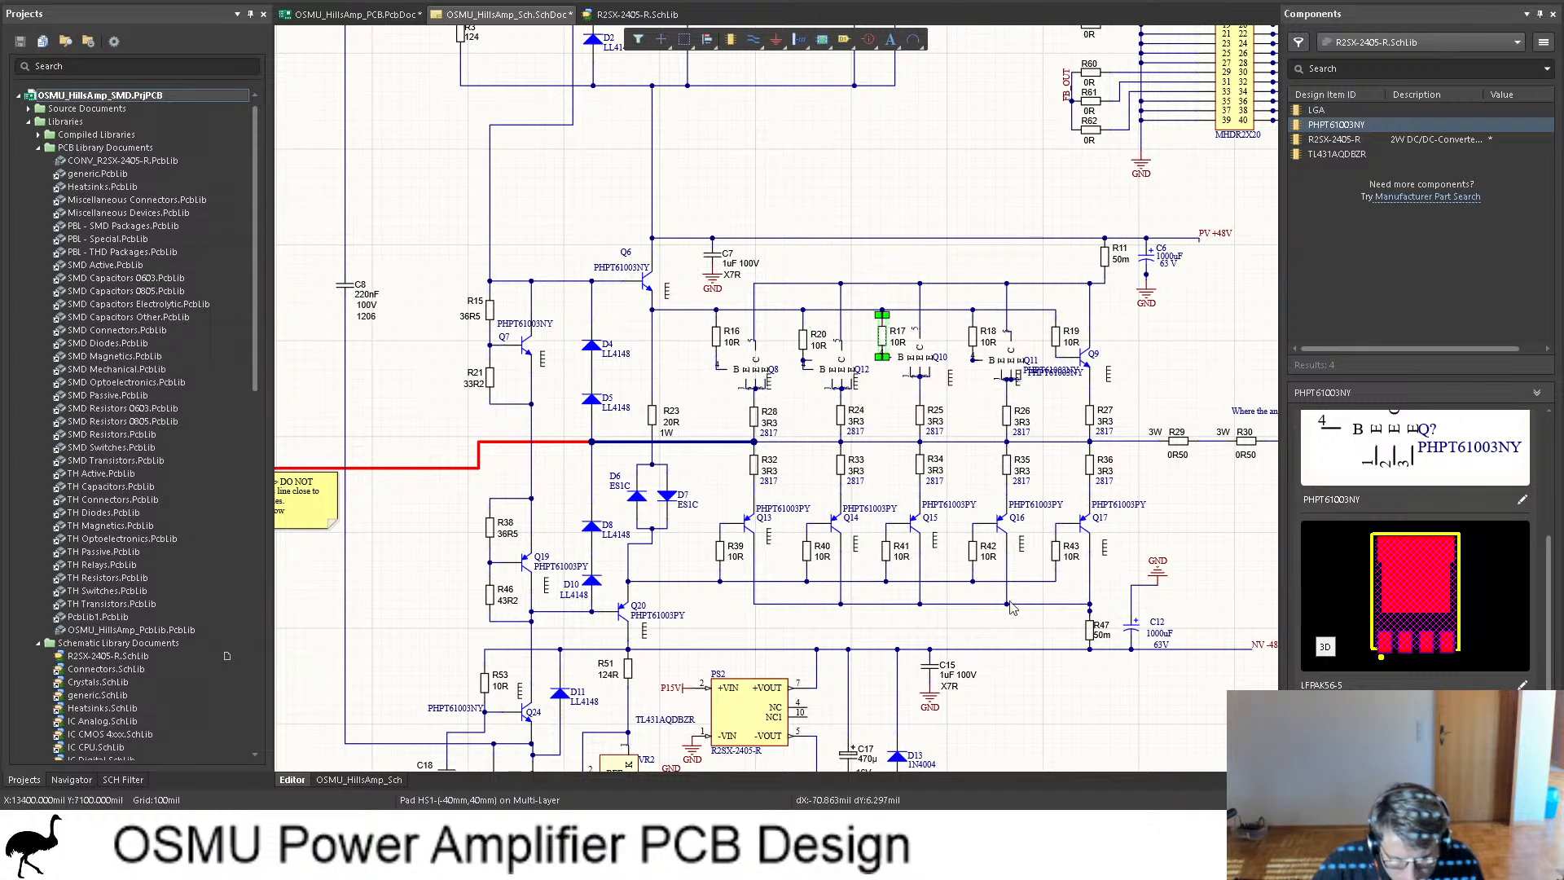
pyautogui.click(973, 346)
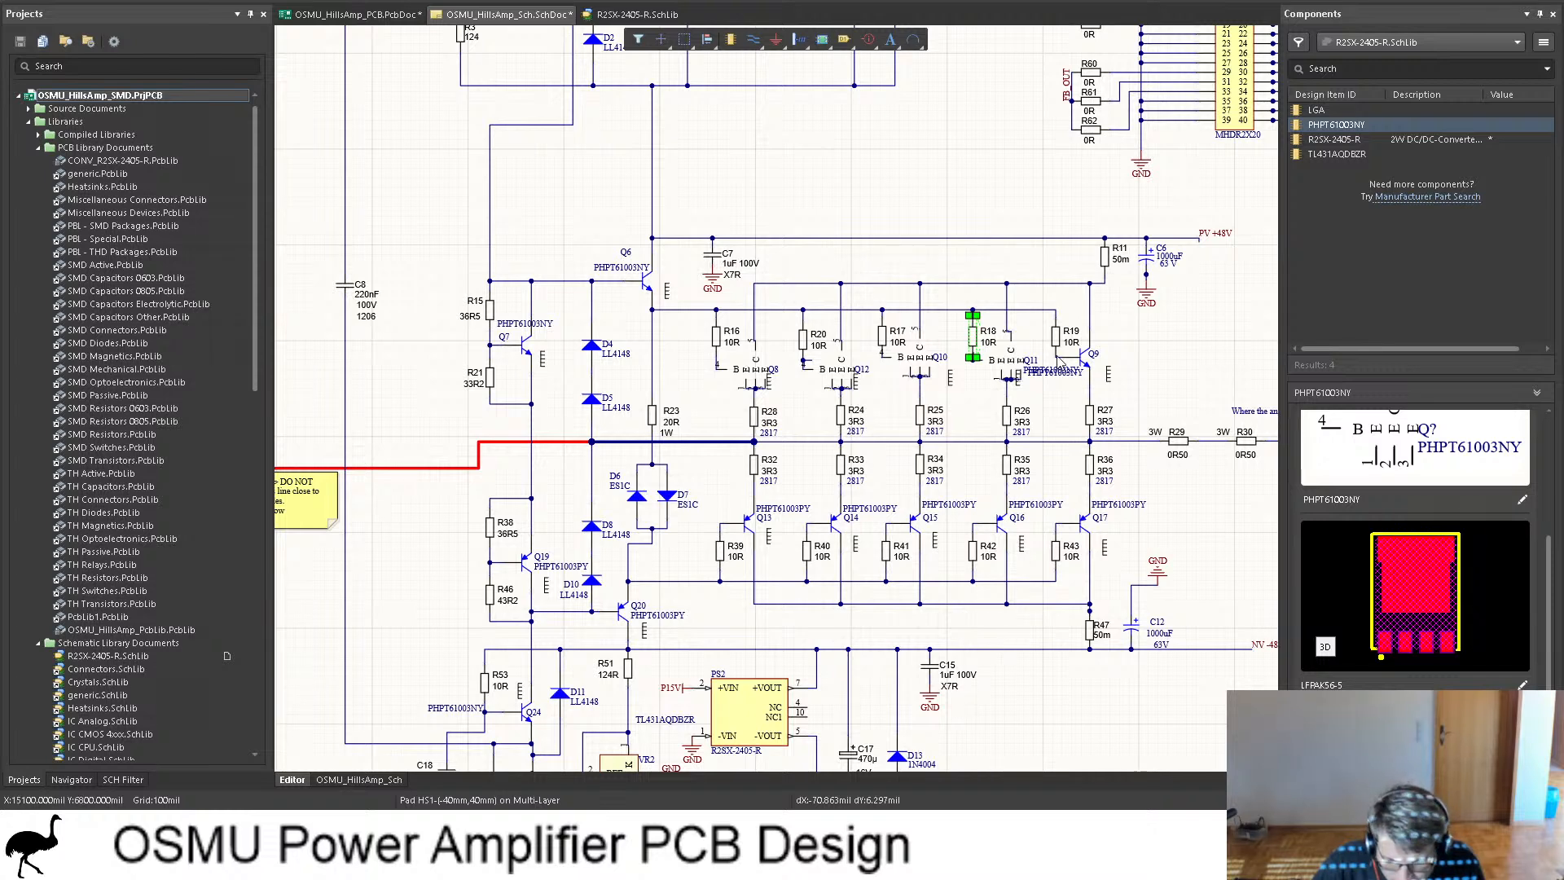
pyautogui.click(1057, 342)
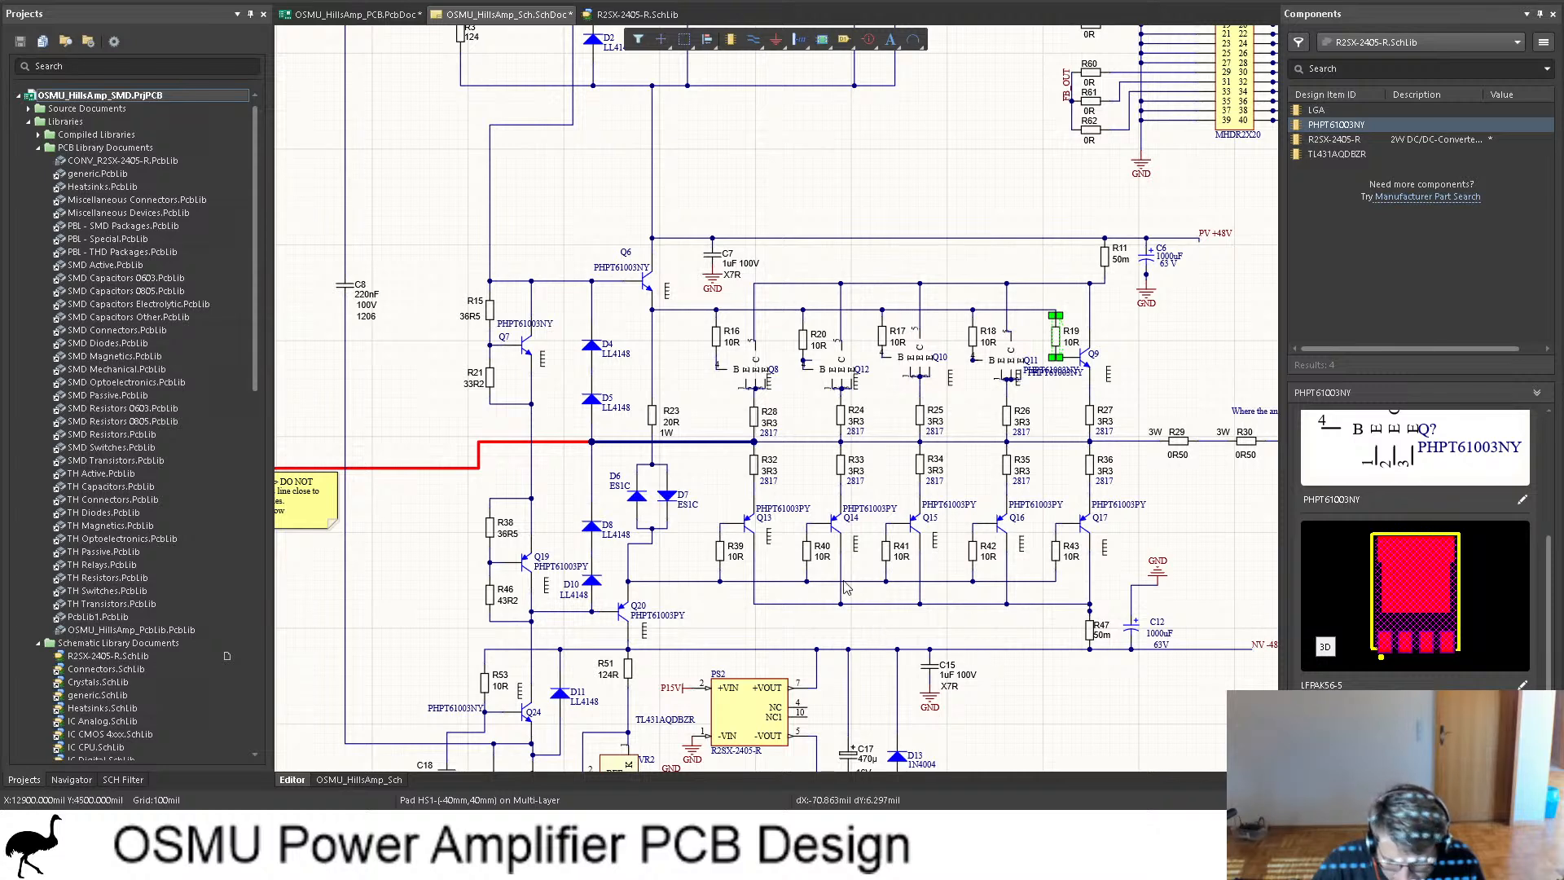
# Step: Edit the properties of lower base resistors R39, R40 and R41 one at a time
pyautogui.click(722, 550)
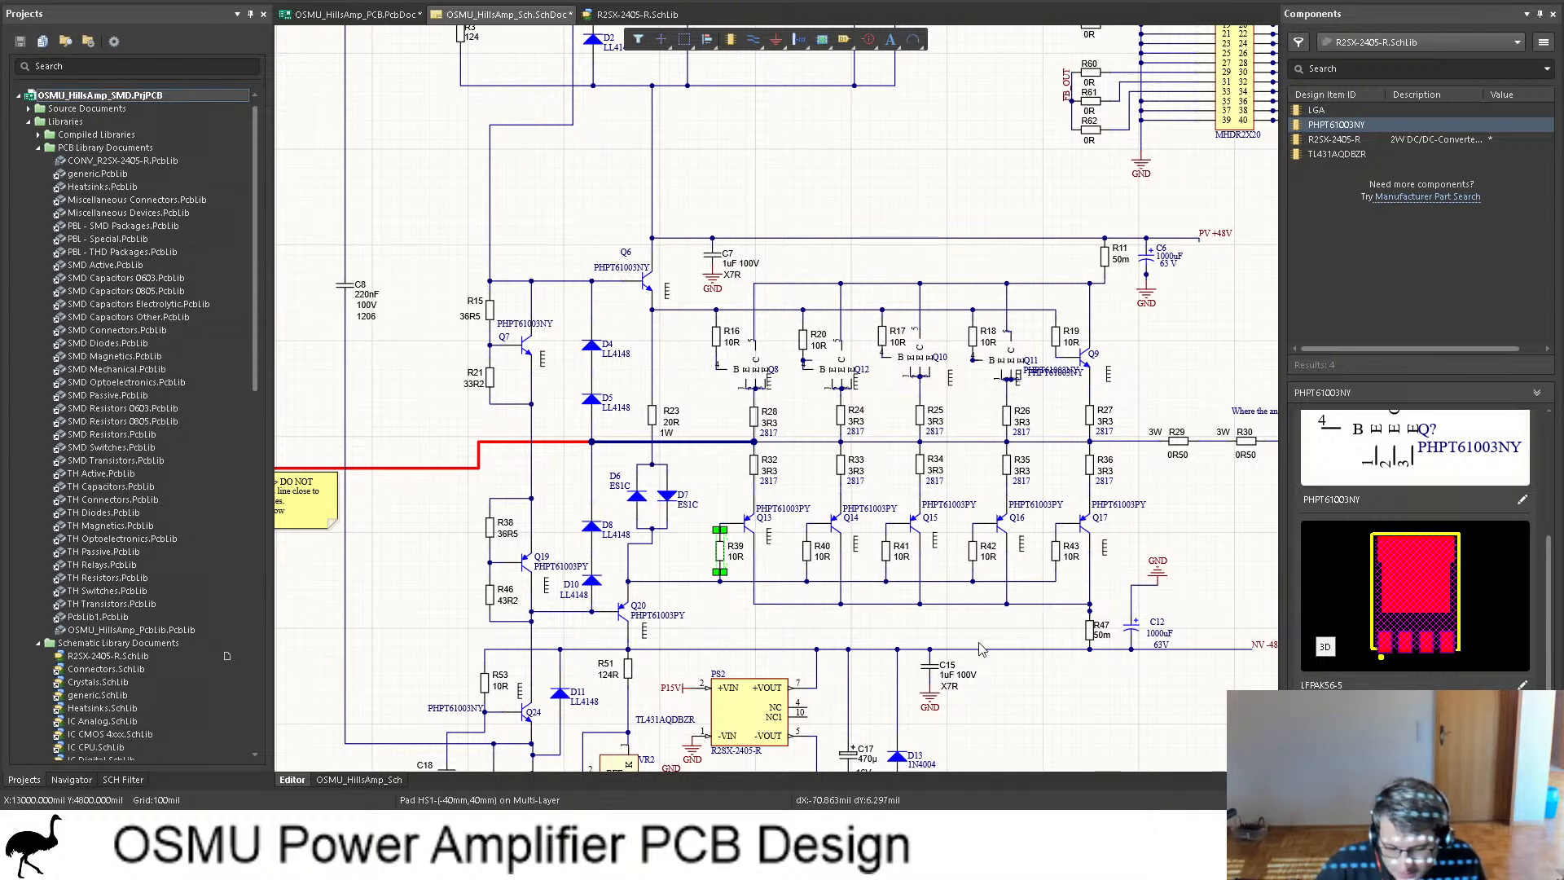
pyautogui.click(807, 554)
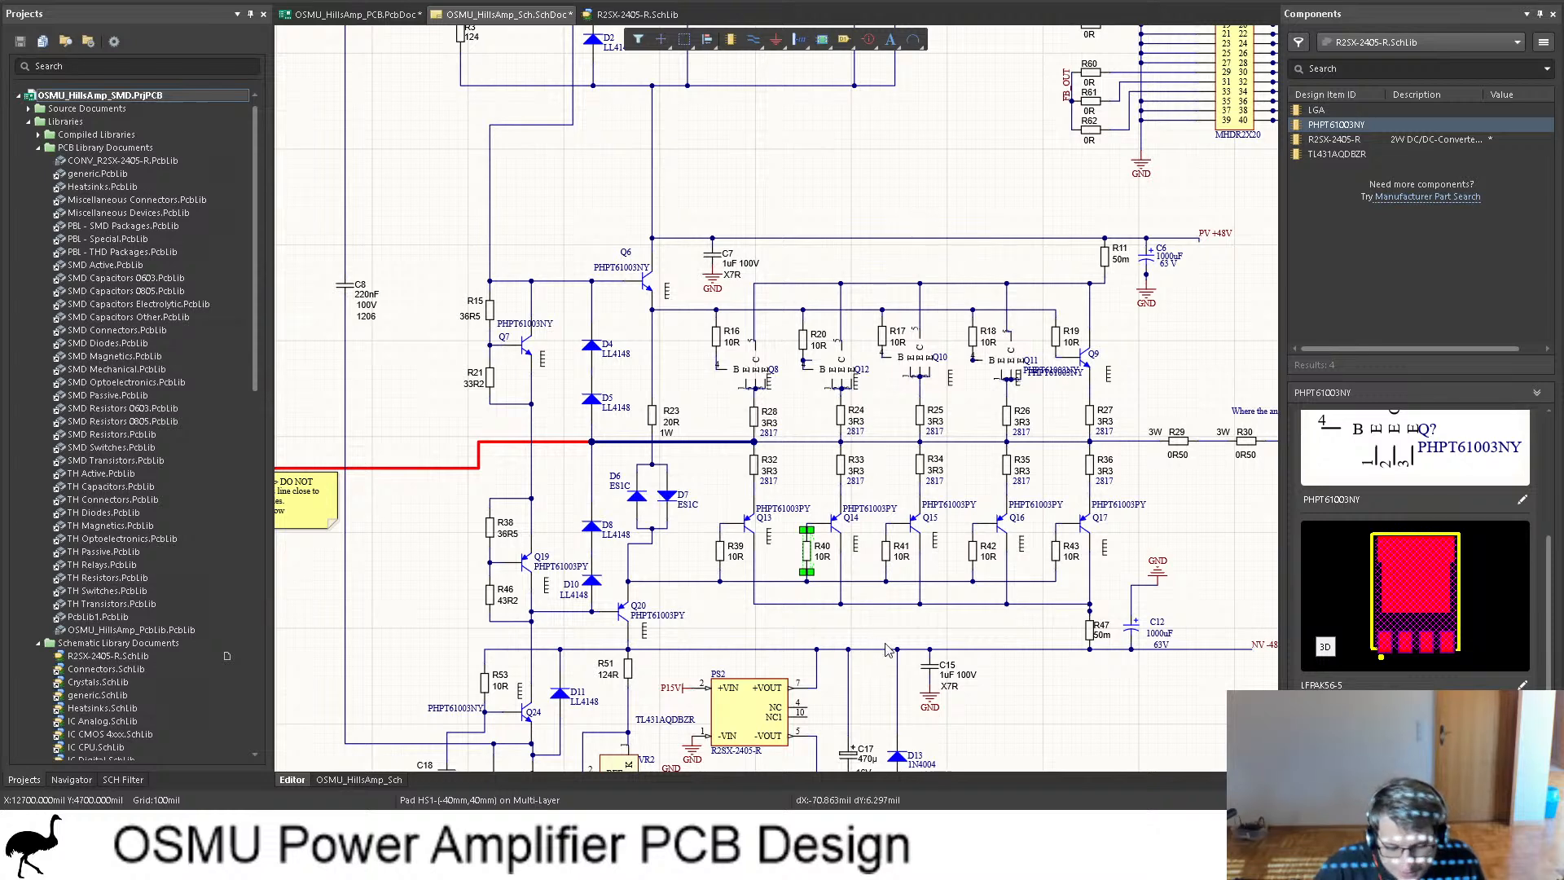
pyautogui.click(886, 553)
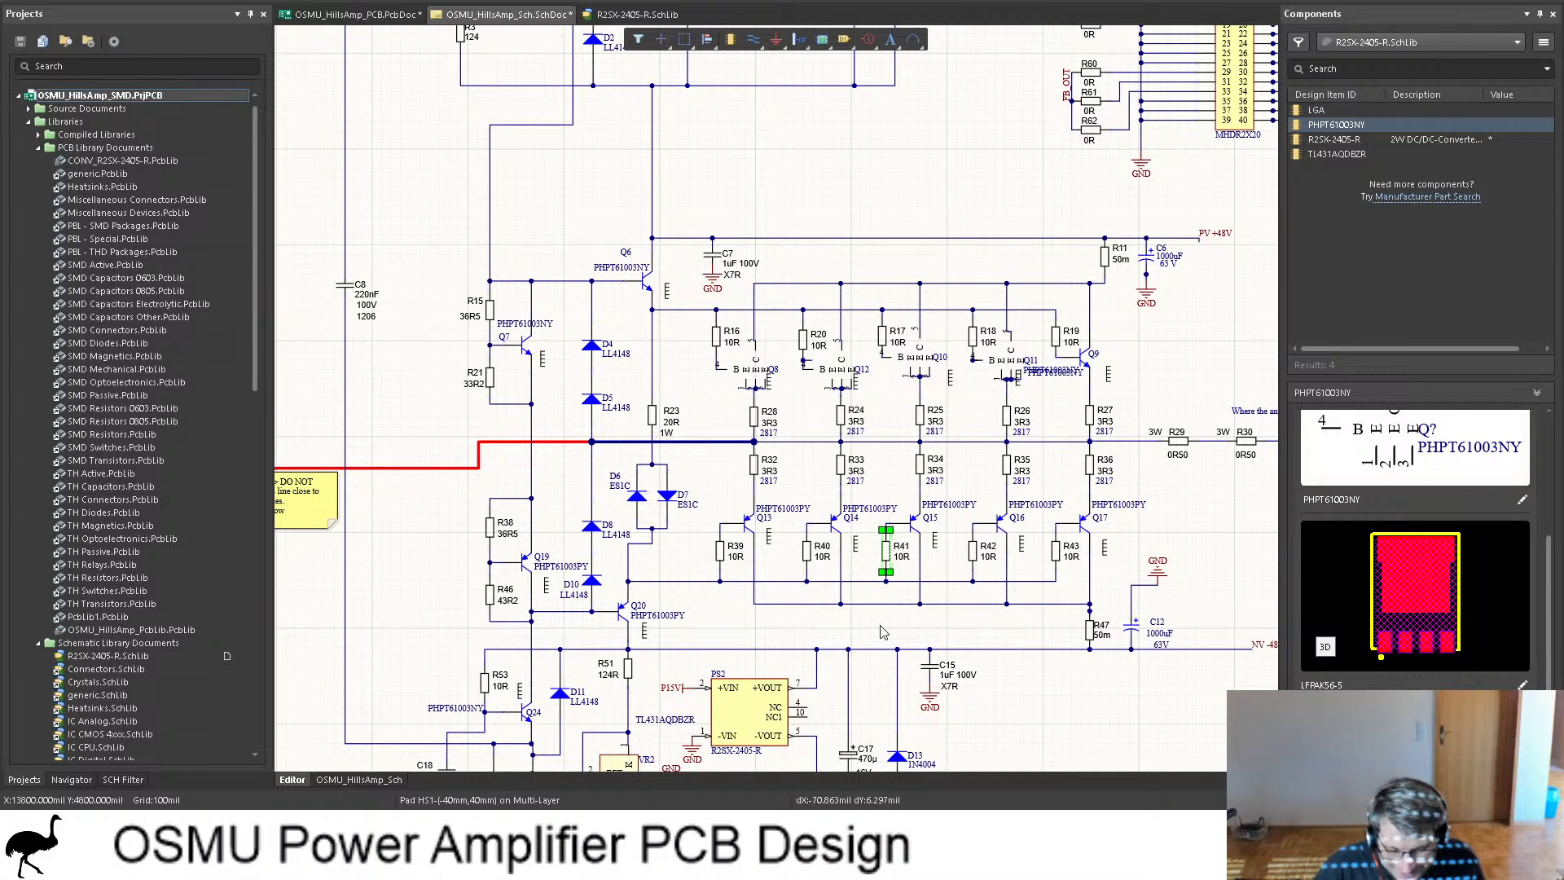
# Step: Enter 0805C-GENERIC in the properties of lower base resistors R42 and R43
pyautogui.click(976, 558)
pyautogui.click(974, 553)
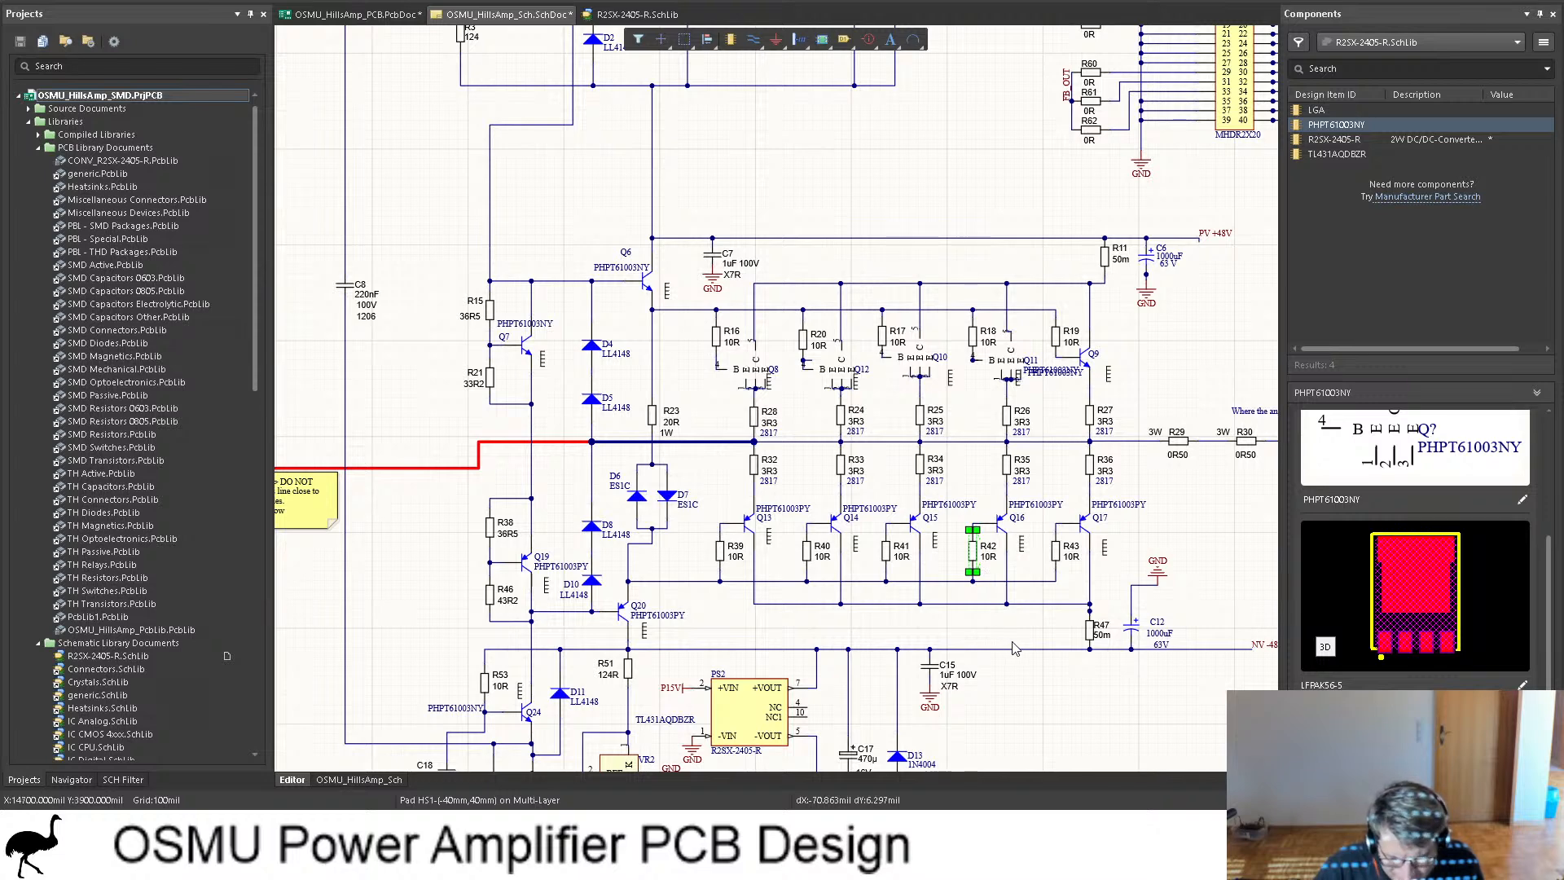
pyautogui.click(1056, 554)
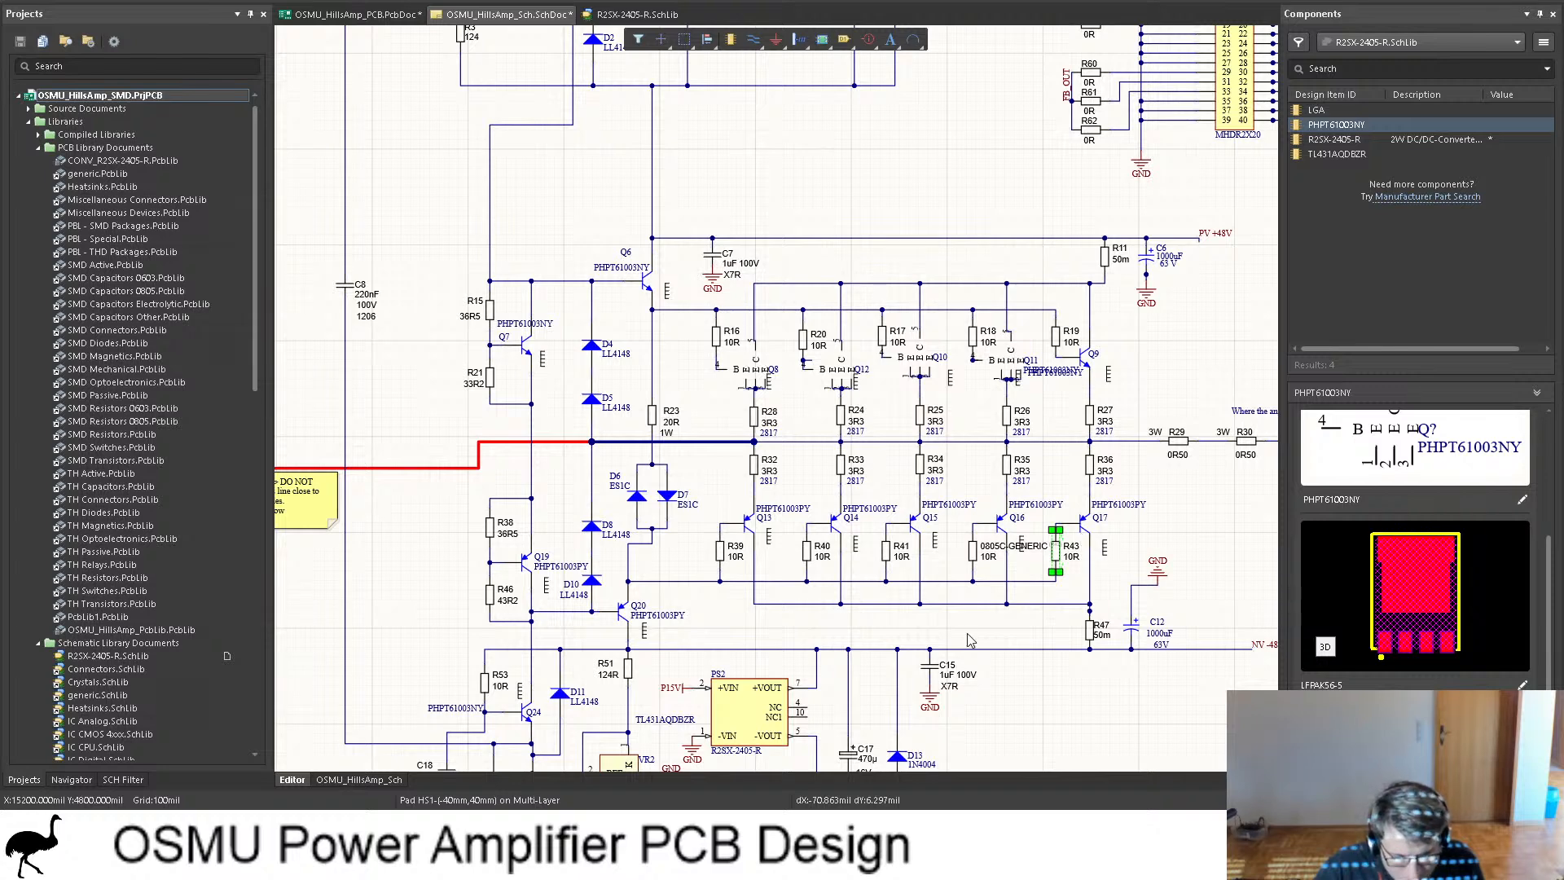
pyautogui.press('Return')
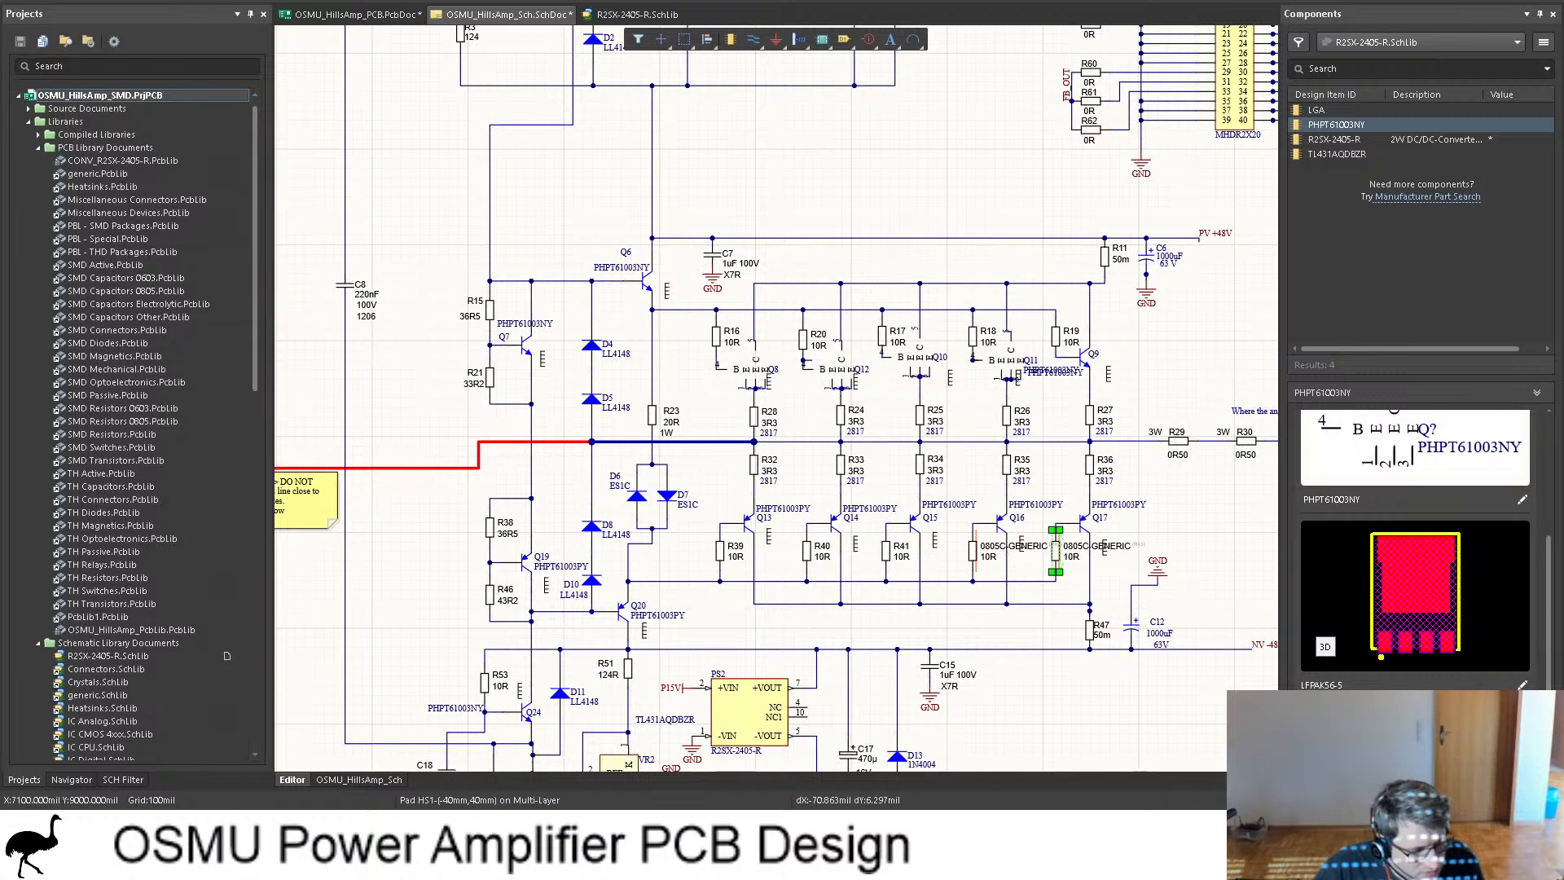
# Step: Save the schematic and update the PCB with the 0805 footprints of the base resistors
pyautogui.click(55, 1)
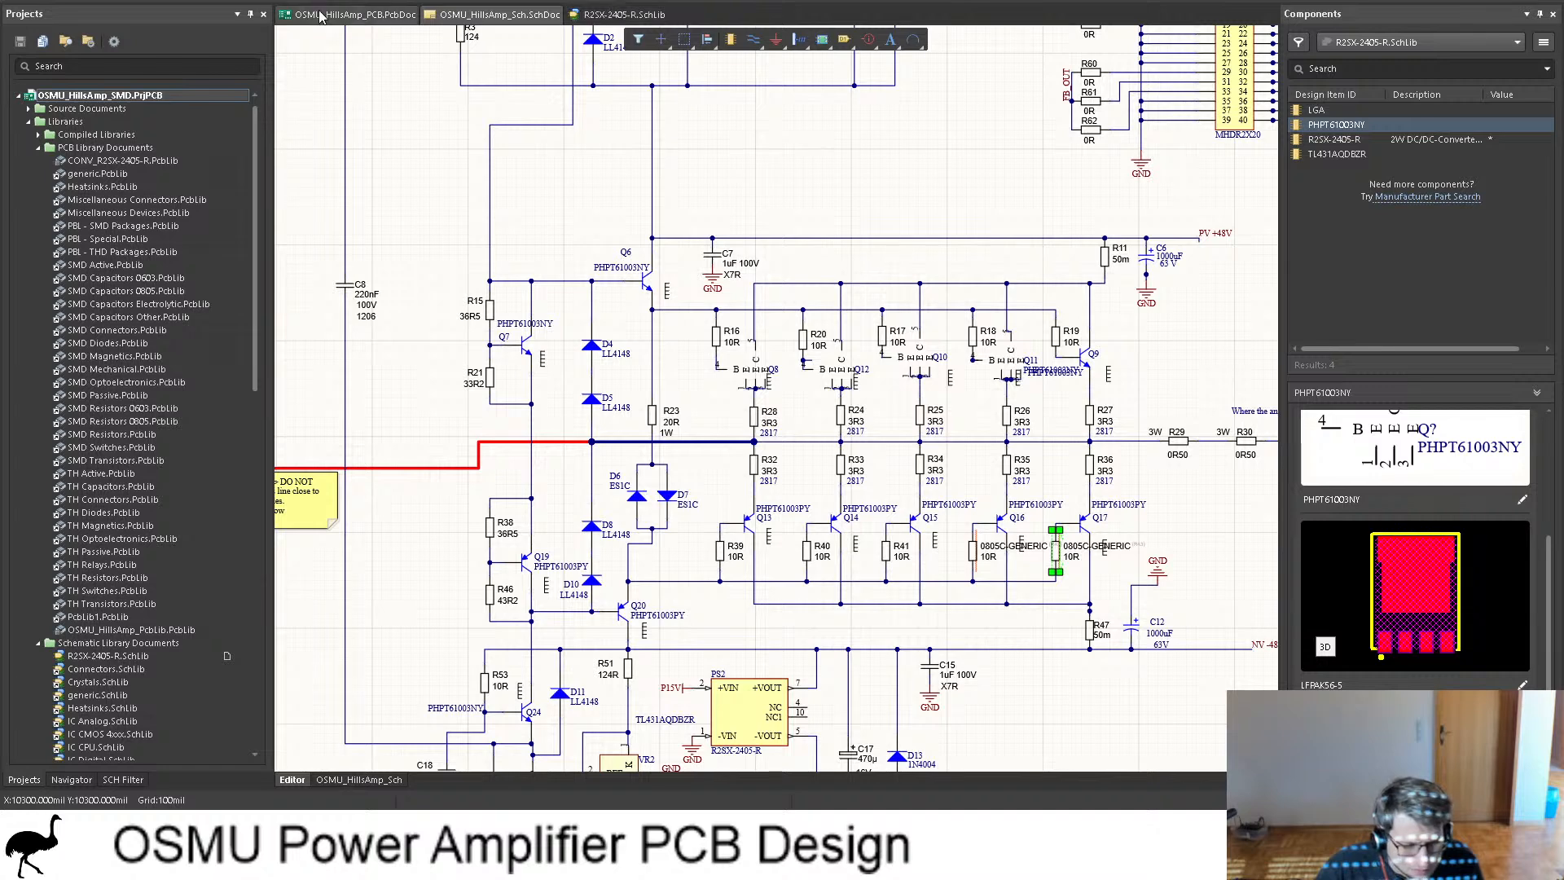
pyautogui.click(350, 15)
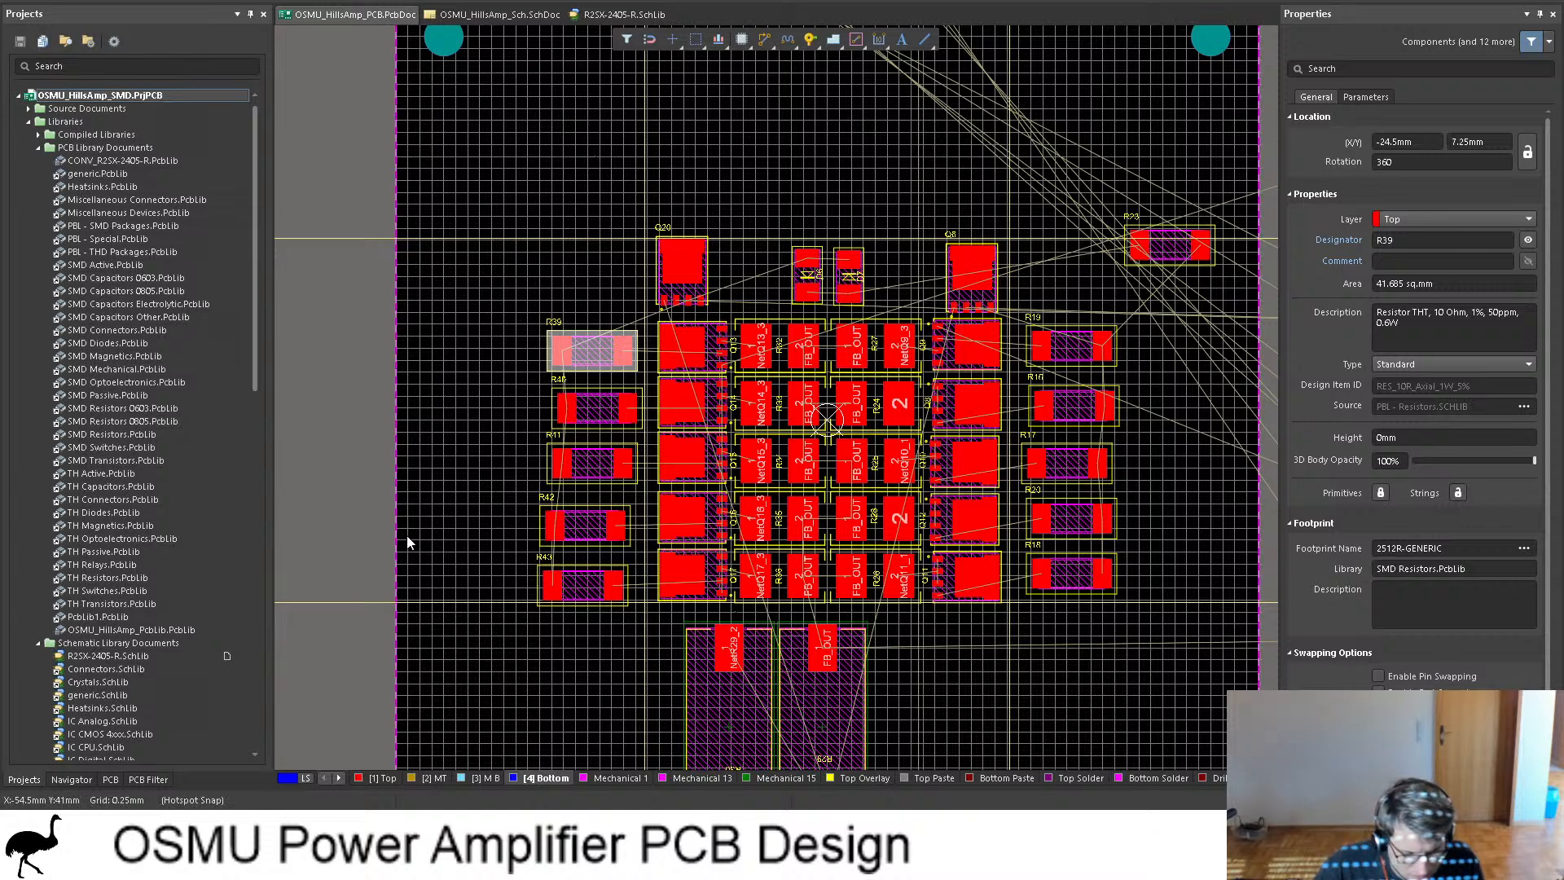
pyautogui.click(452, 602)
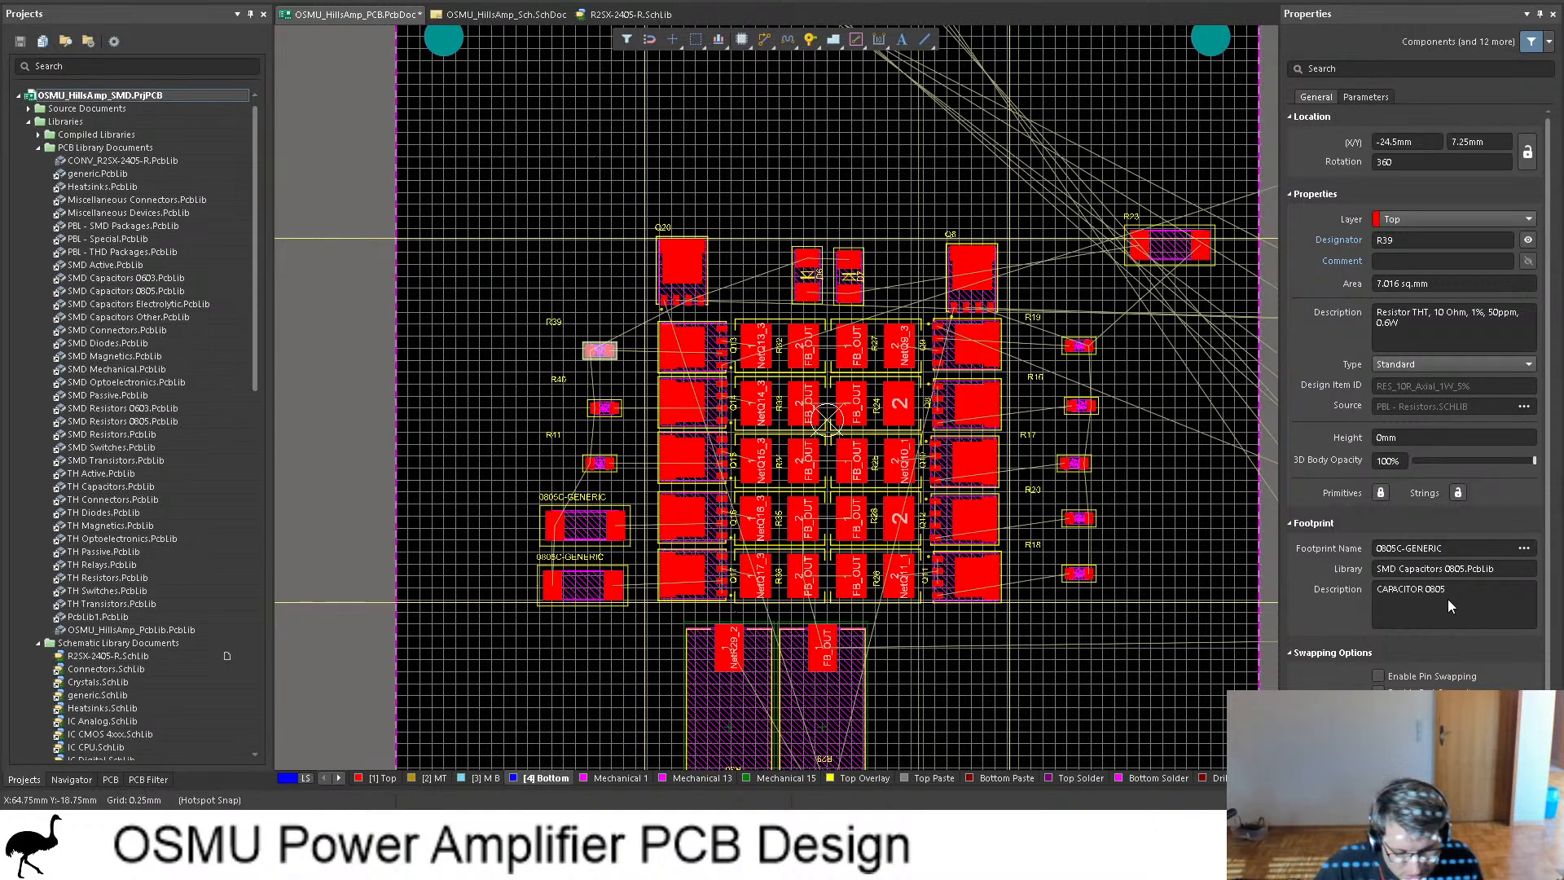
pyautogui.click(476, 412)
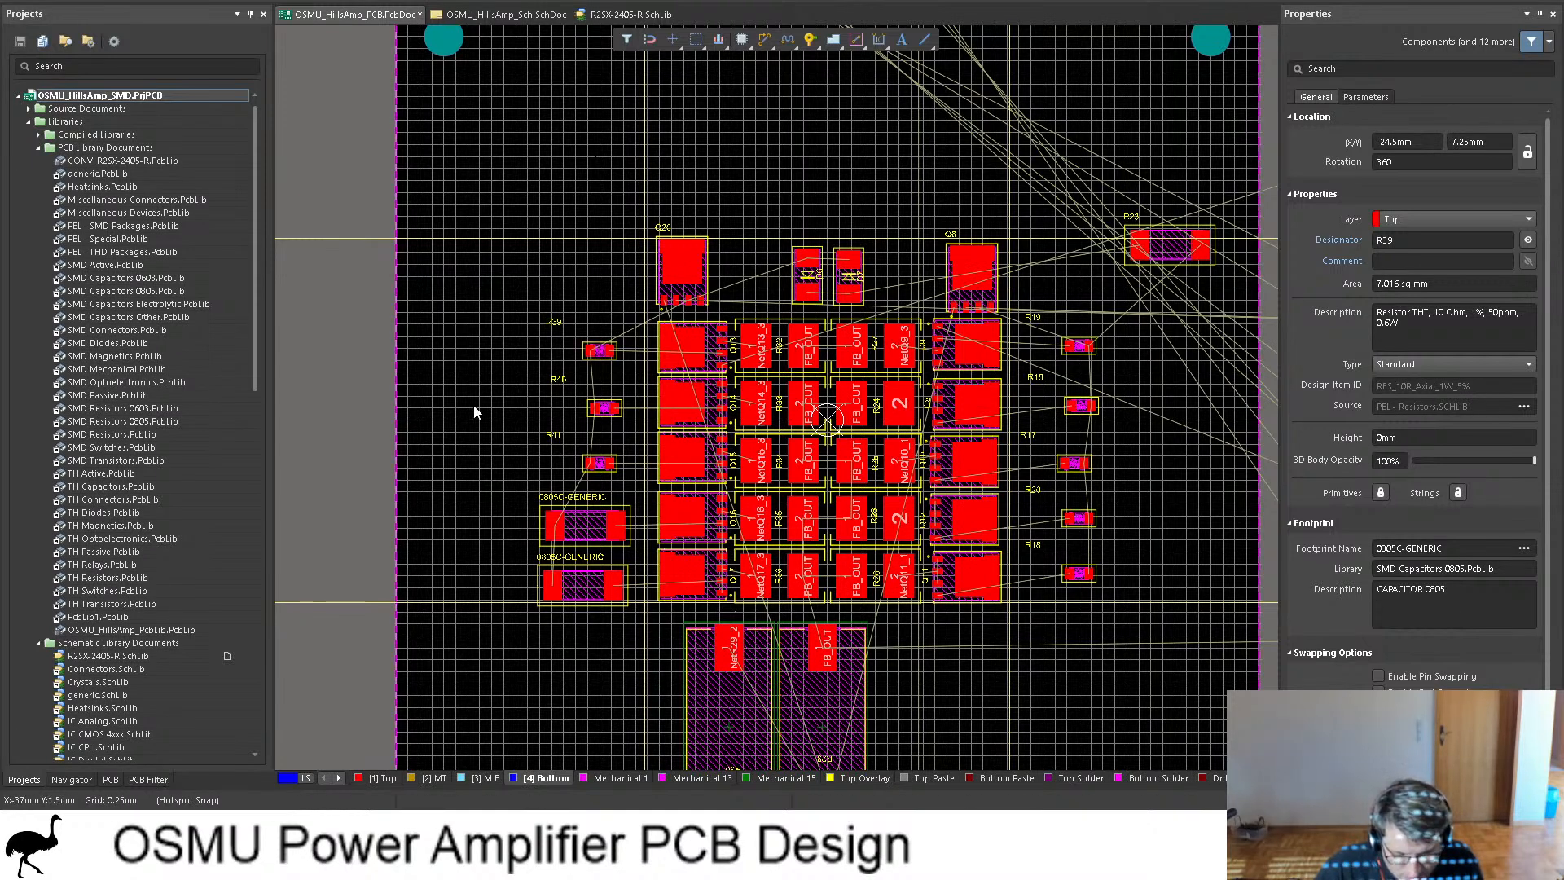
# Step: Correct the footprint of the two lower base resistors mislabelled 0805C-GENERIC, at Q16 and Q17 in the schematic, to 0805C-GENERIC
pyautogui.click(573, 531)
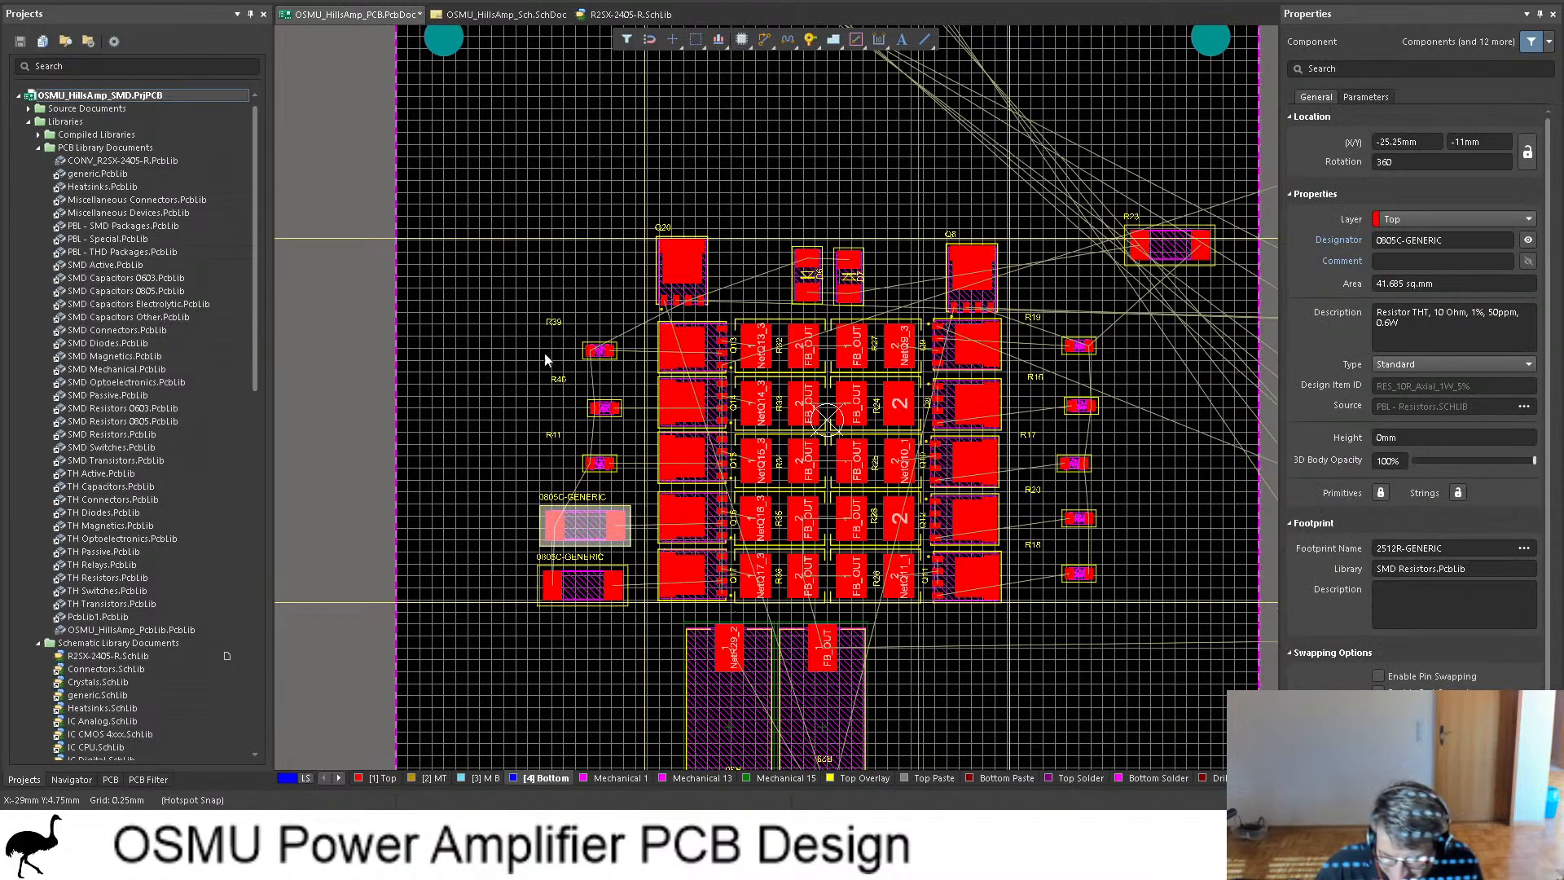
pyautogui.click(497, 14)
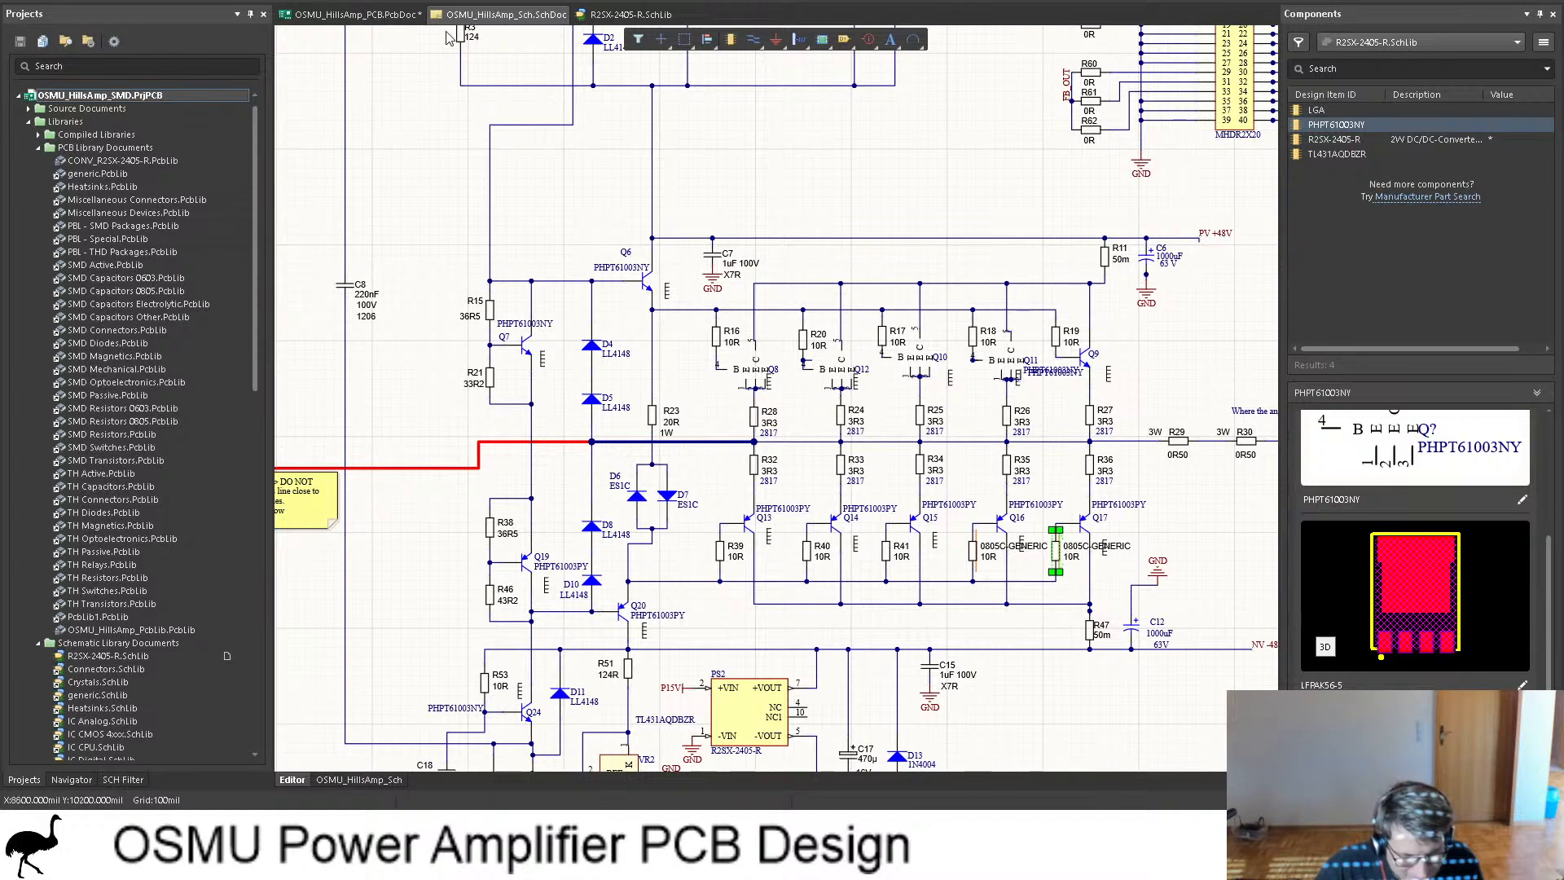
pyautogui.click(350, 14)
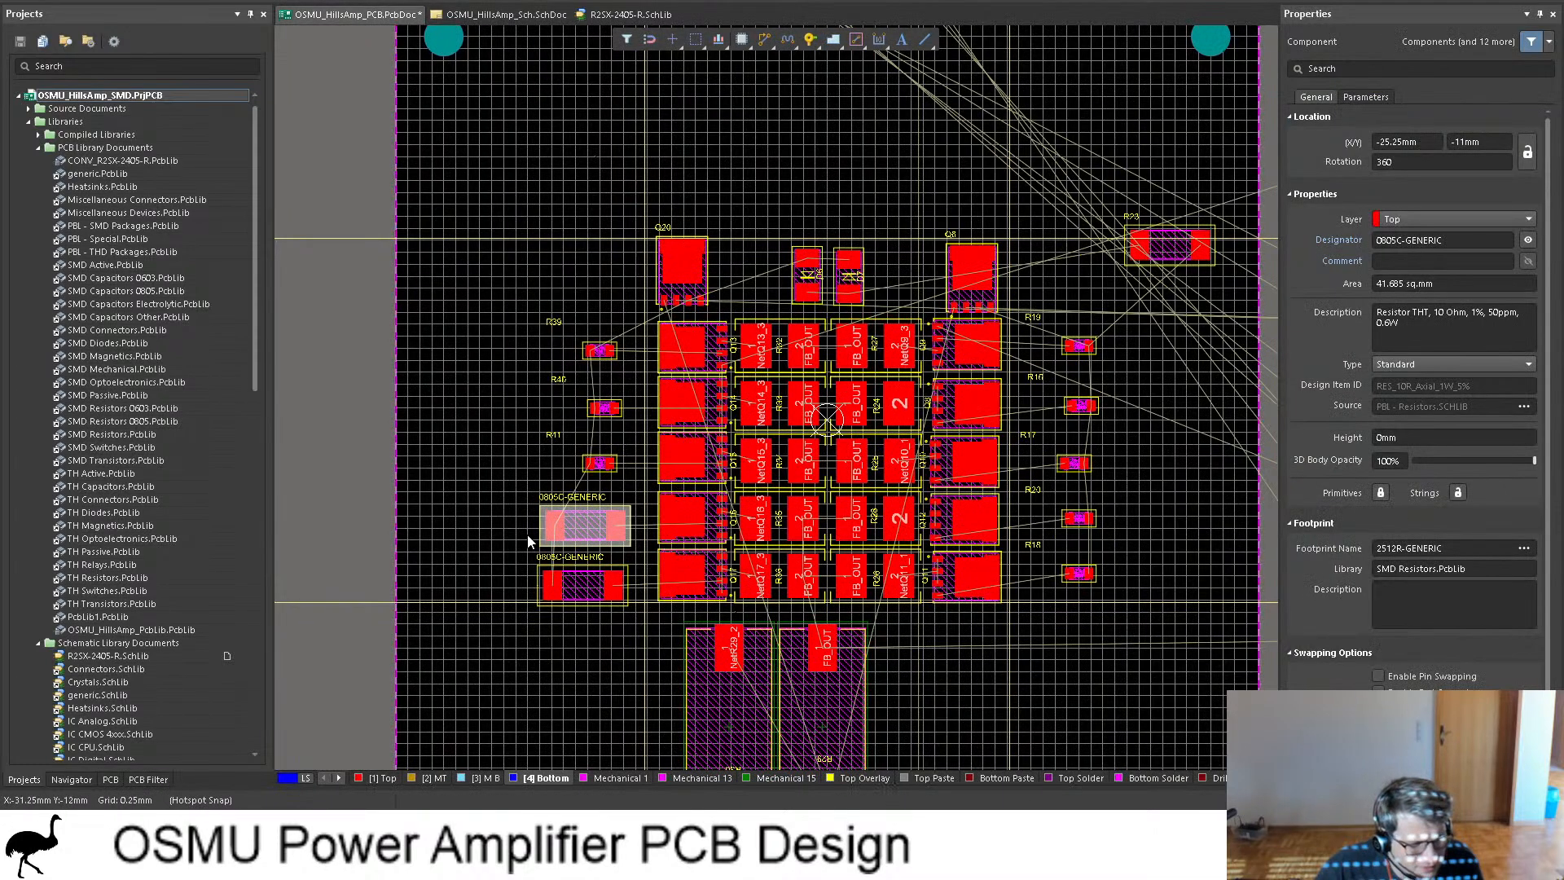
pyautogui.keyDown('ctrl'); pyautogui.scroll(2, 525, 534); pyautogui.keyUp('ctrl')
pyautogui.keyDown('ctrl'); pyautogui.scroll(2, 526, 539); pyautogui.keyUp('ctrl')
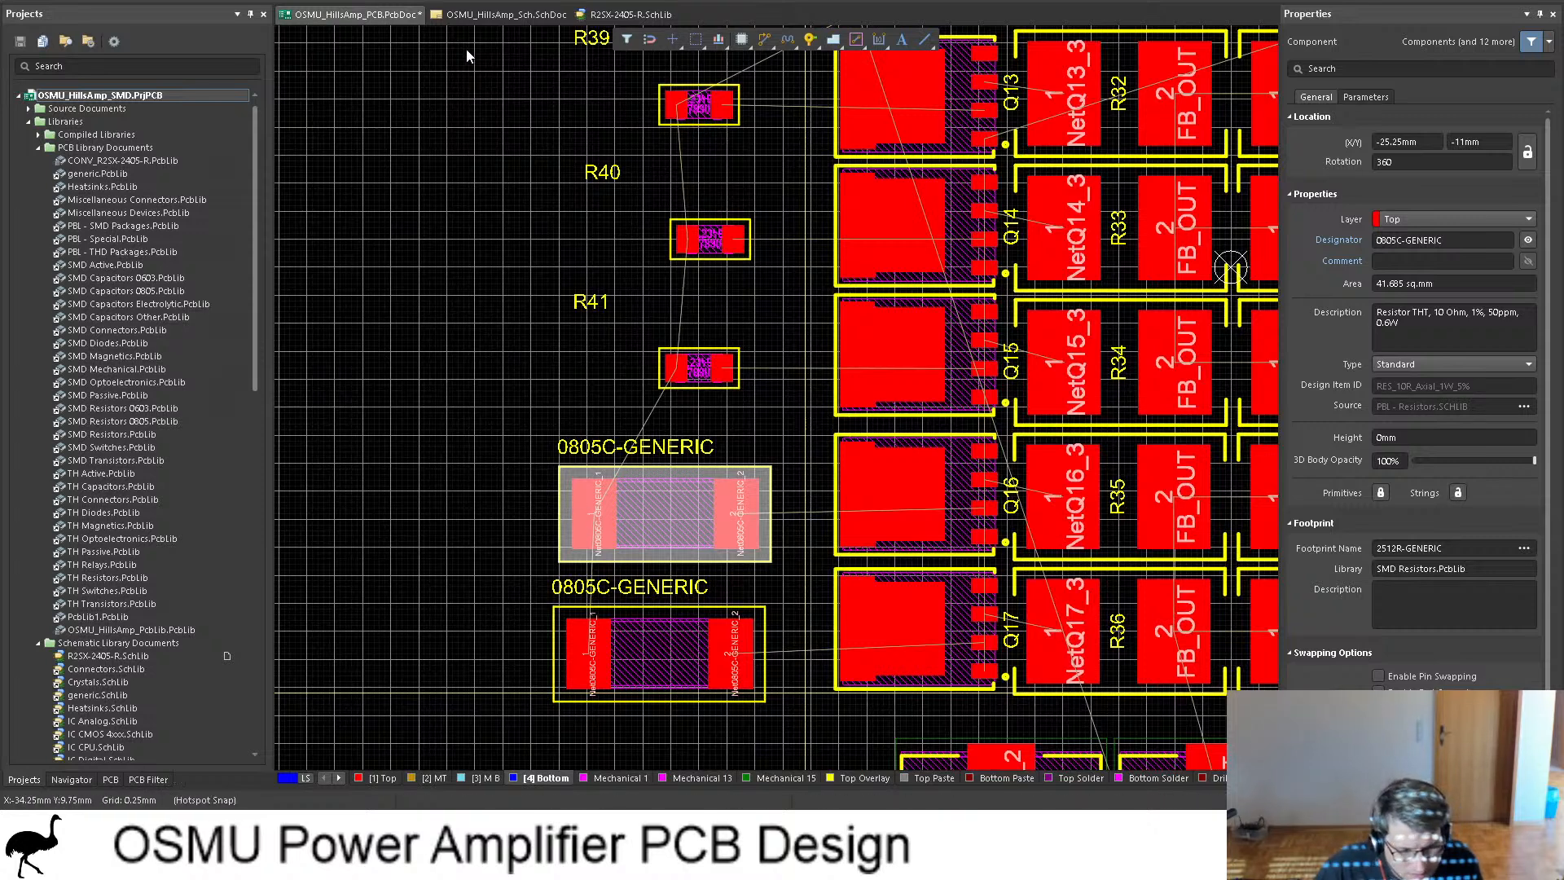
pyautogui.click(505, 14)
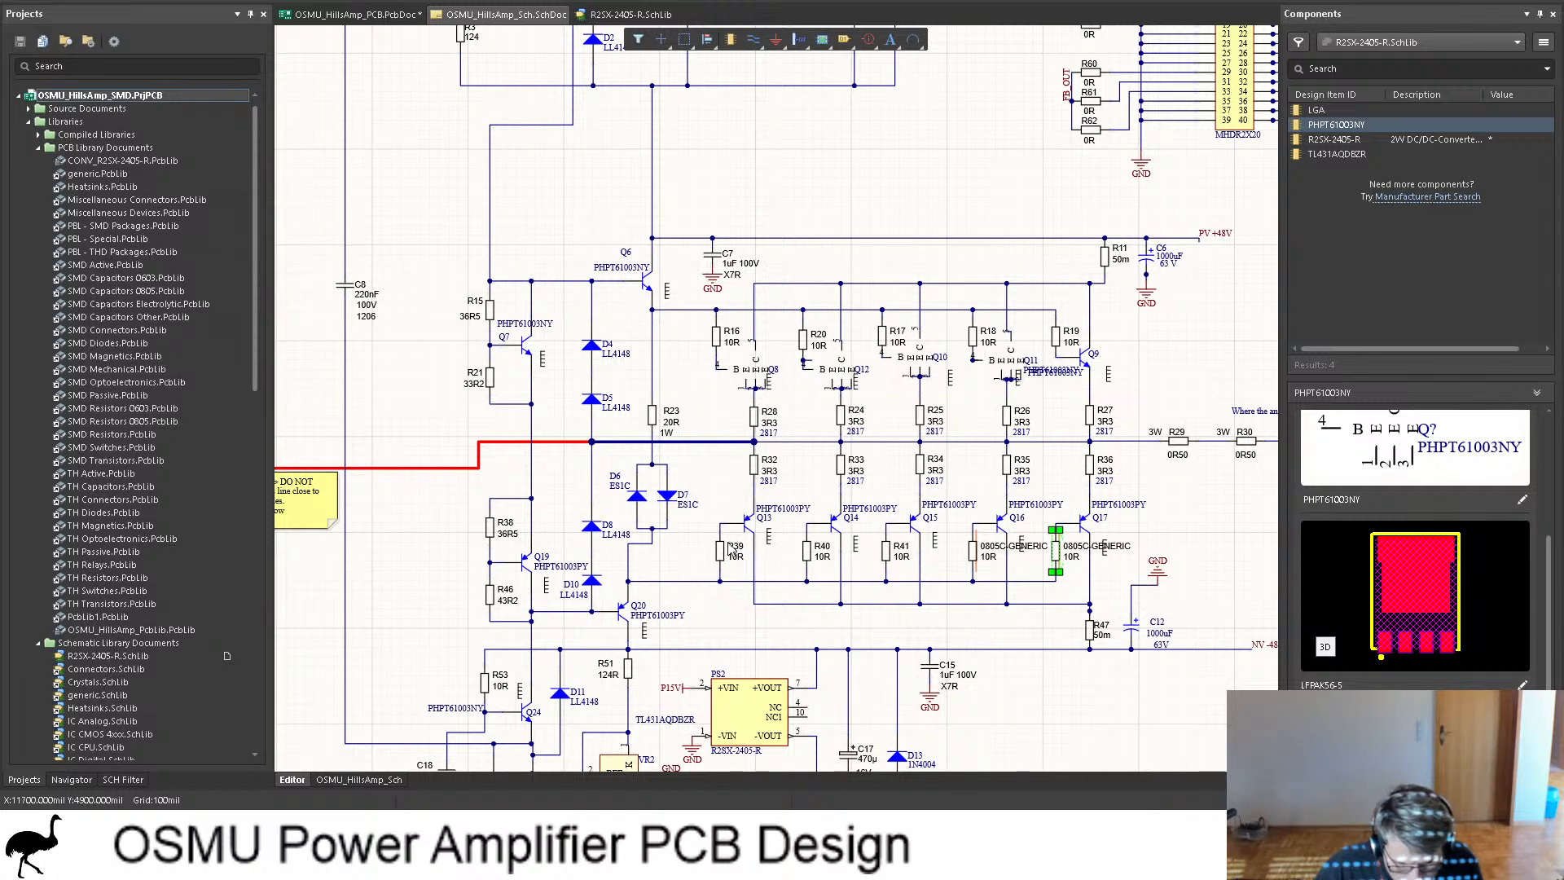
pyautogui.click(971, 552)
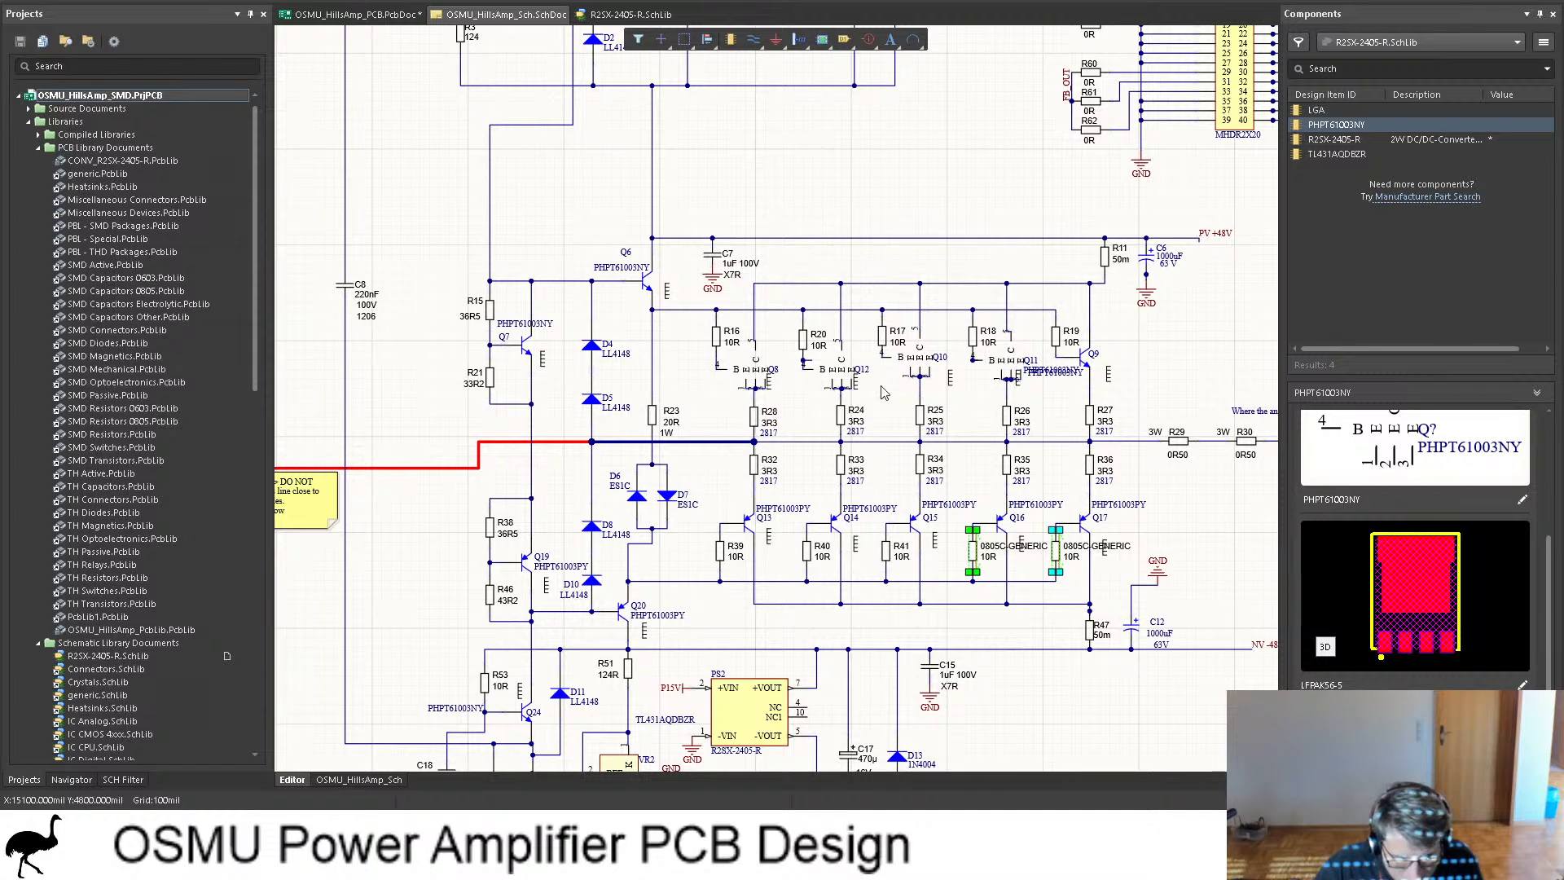
pyautogui.click(1034, 643)
pyautogui.click(1058, 566)
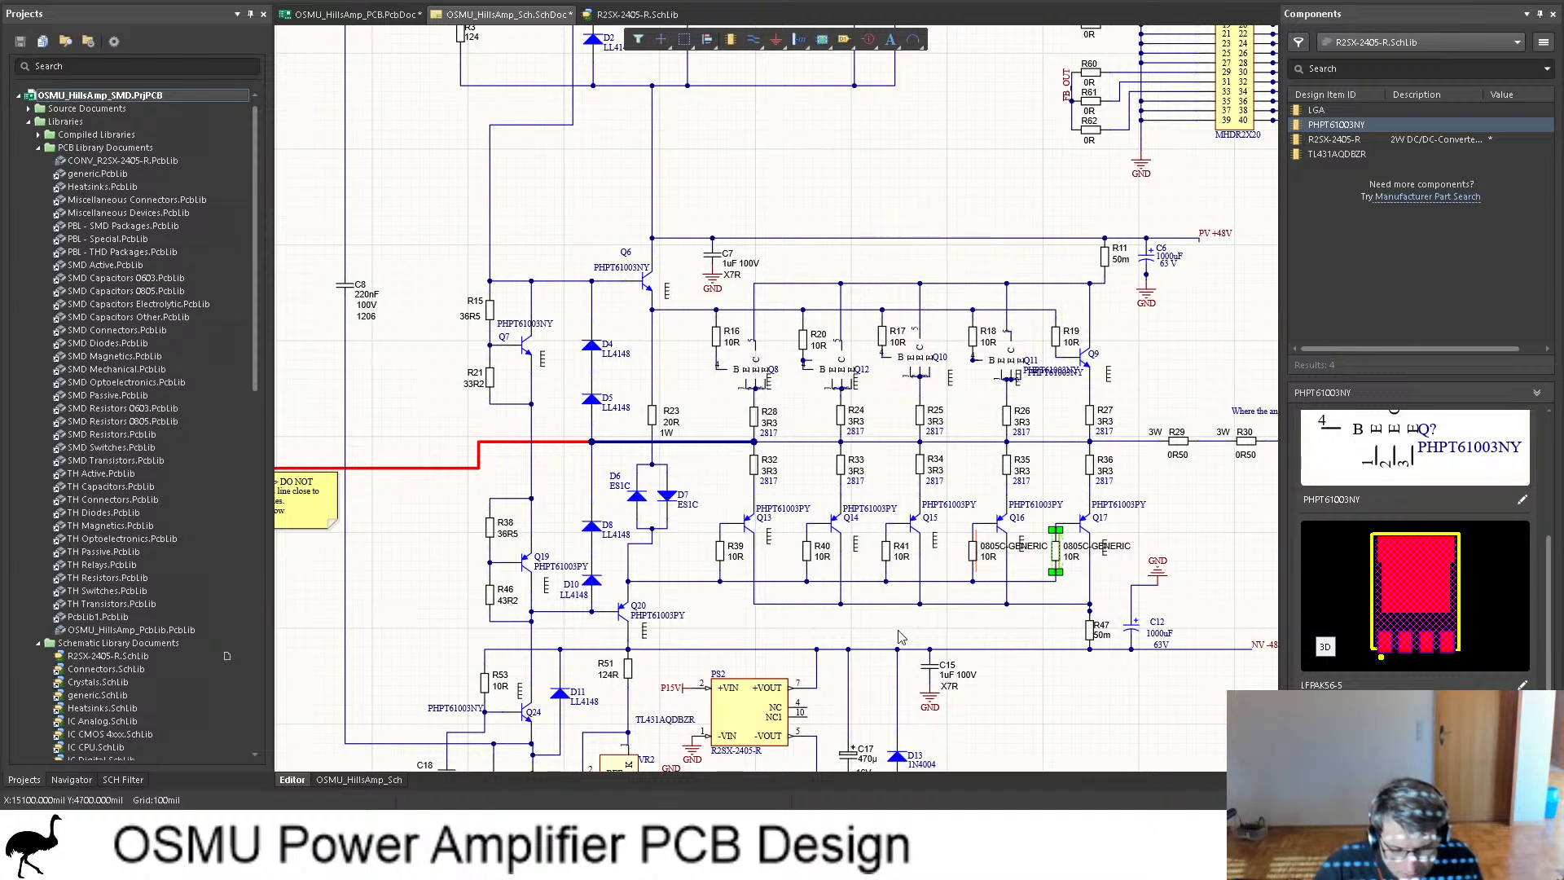
pyautogui.click(975, 557)
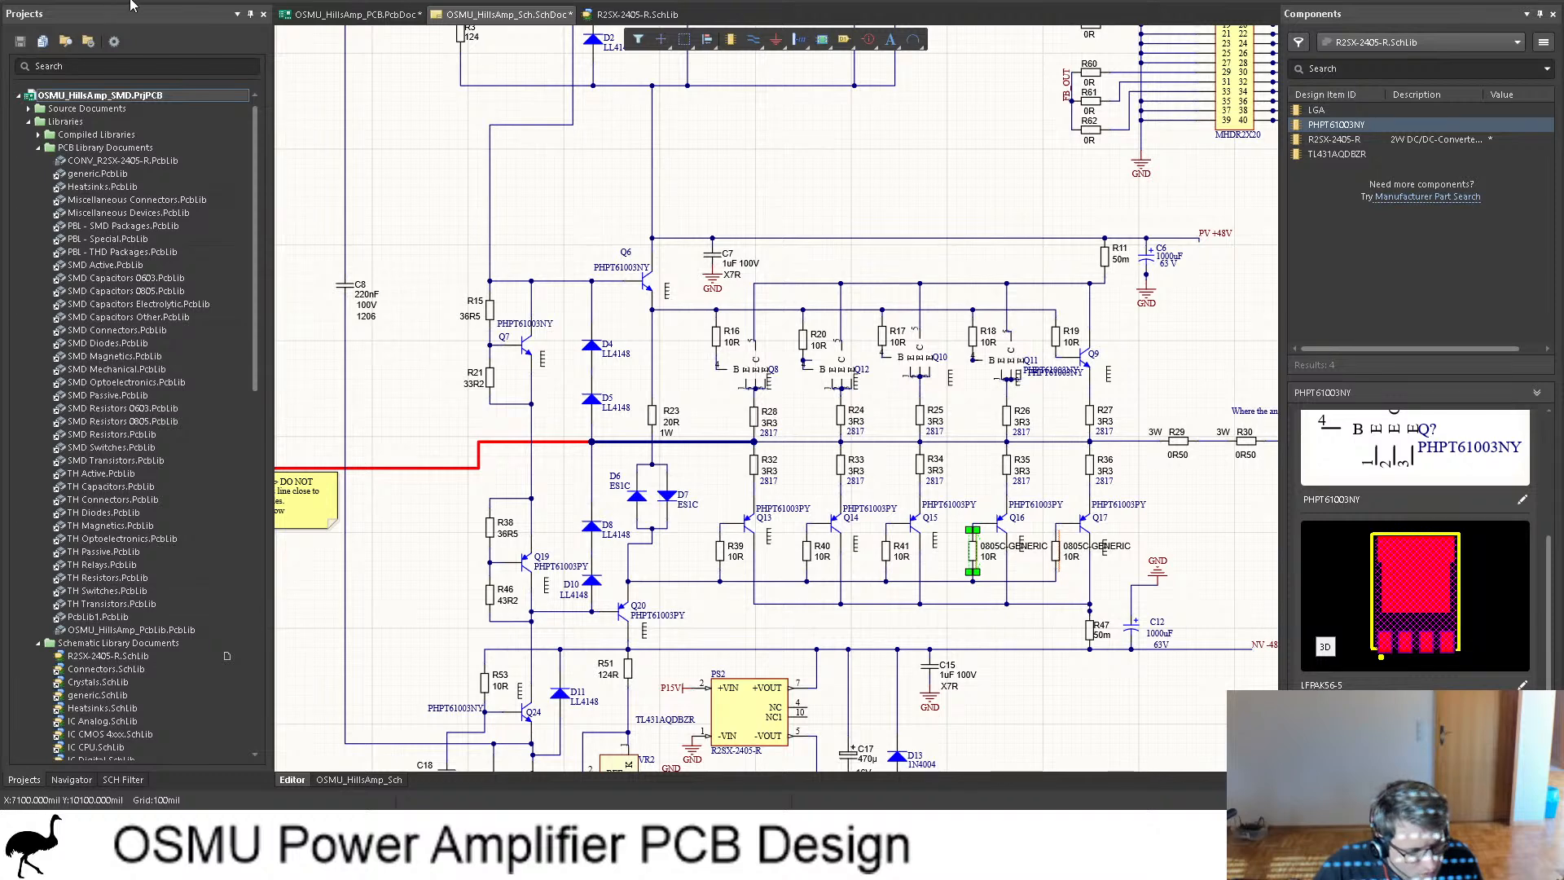
# Step: Re-annotate the schematic designators, save the schematic, and carry the changes over to the PCB
pyautogui.hotkey('ctrl', 's')
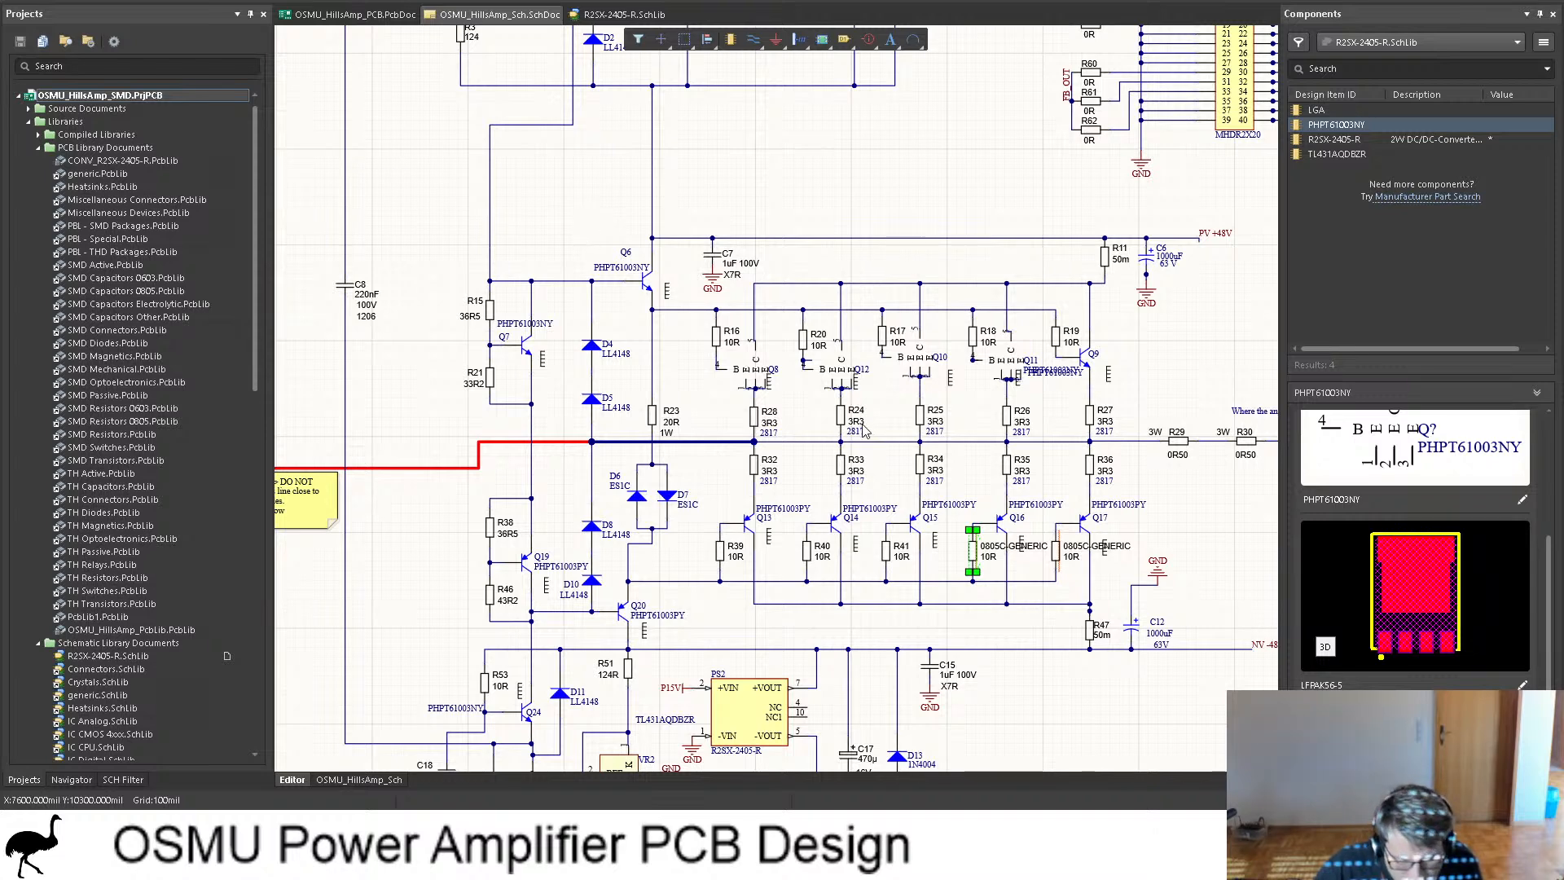
pyautogui.hotkey('ctrl', 'z')
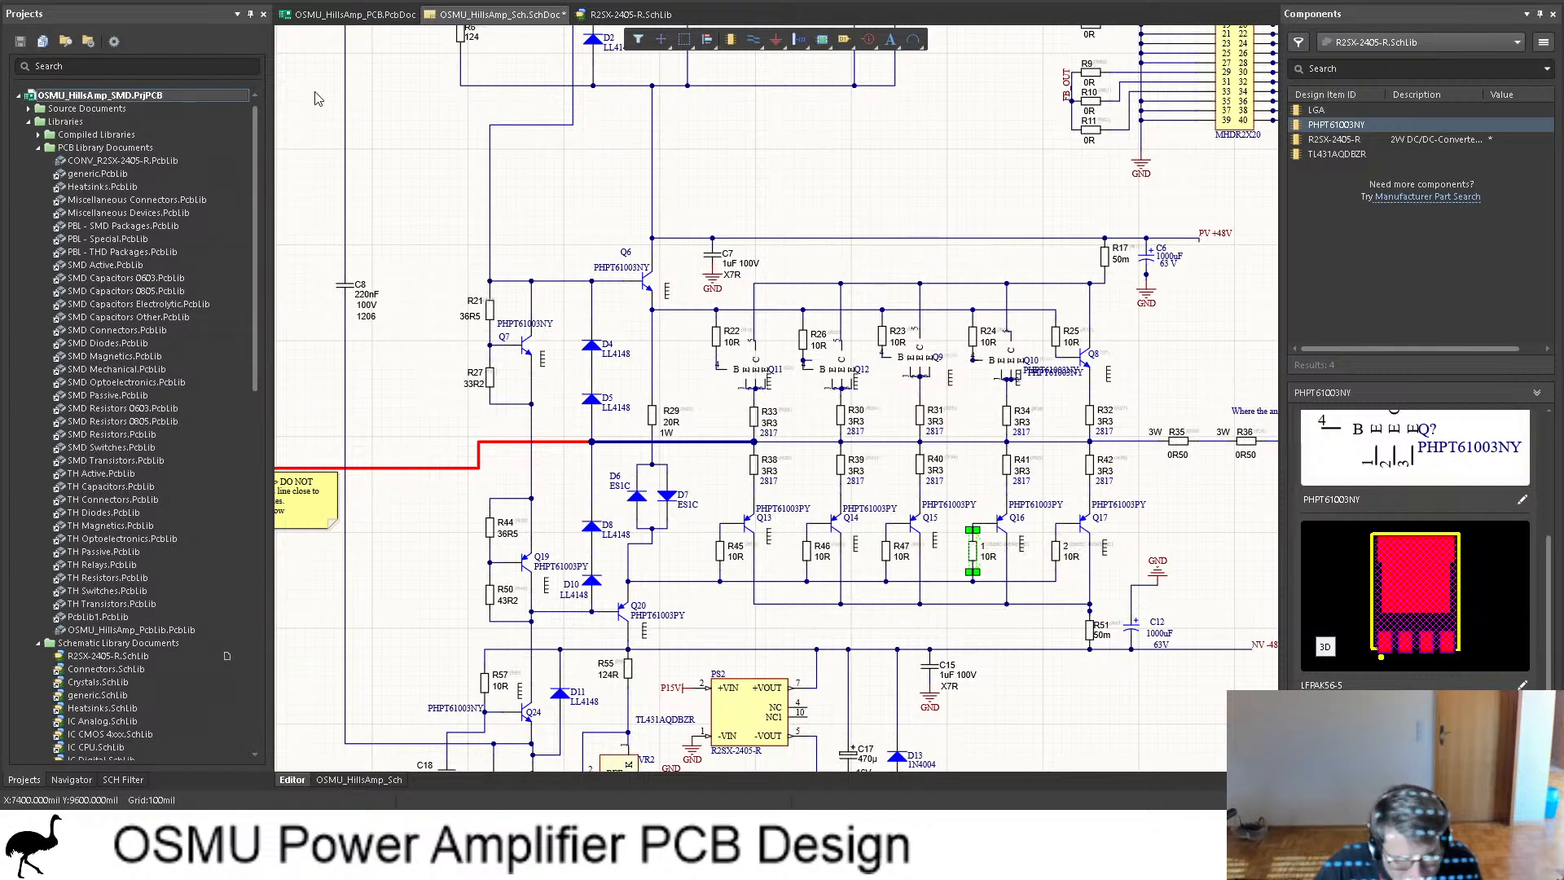
pyautogui.hotkey('ctrl', 's')
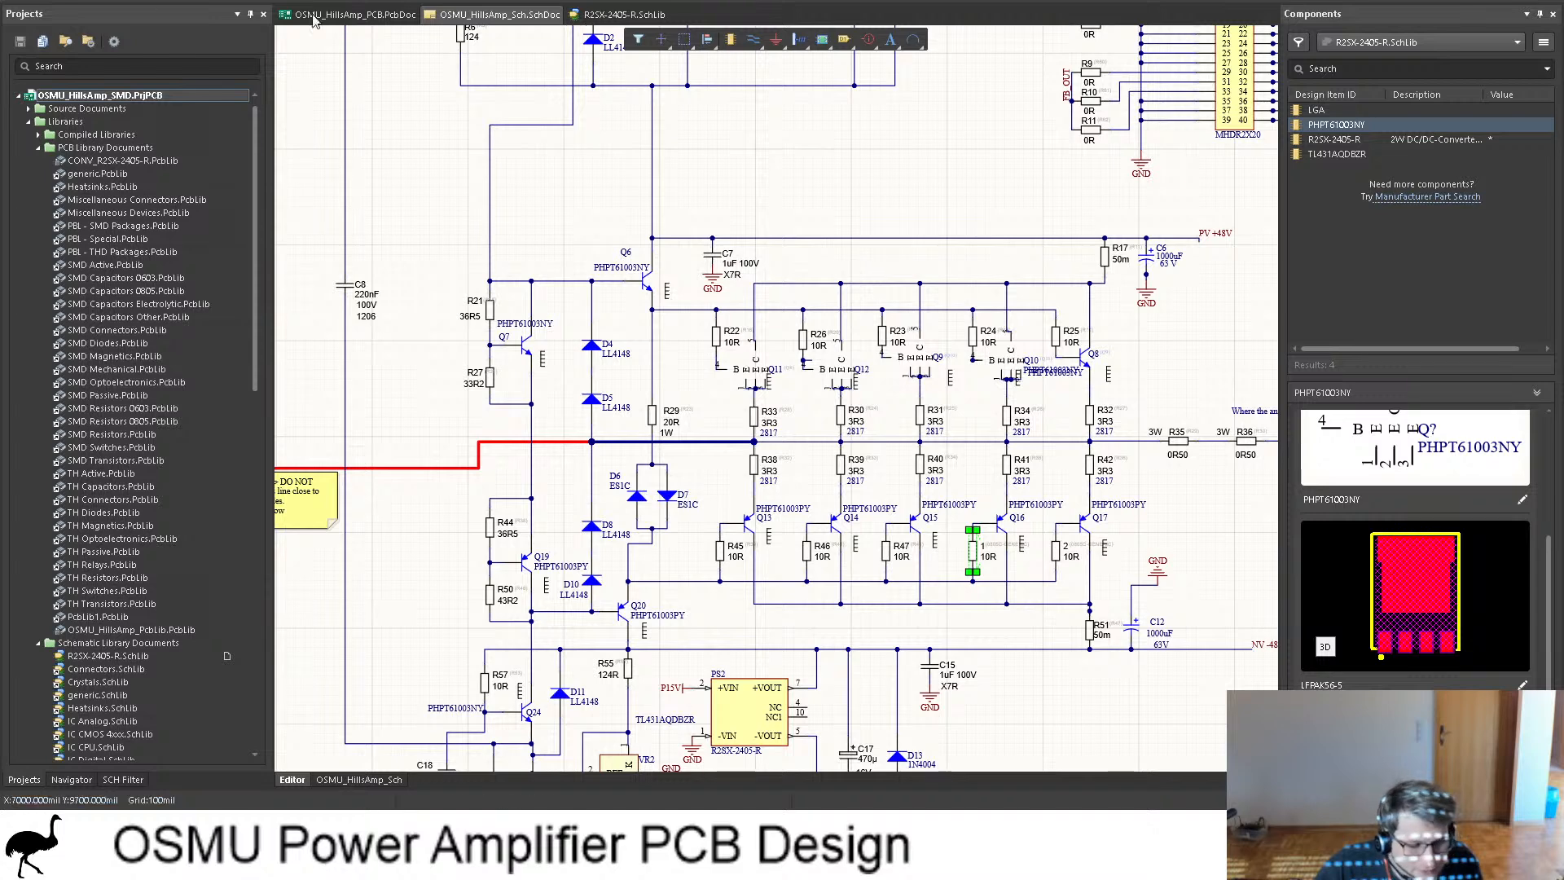
pyautogui.click(312, 15)
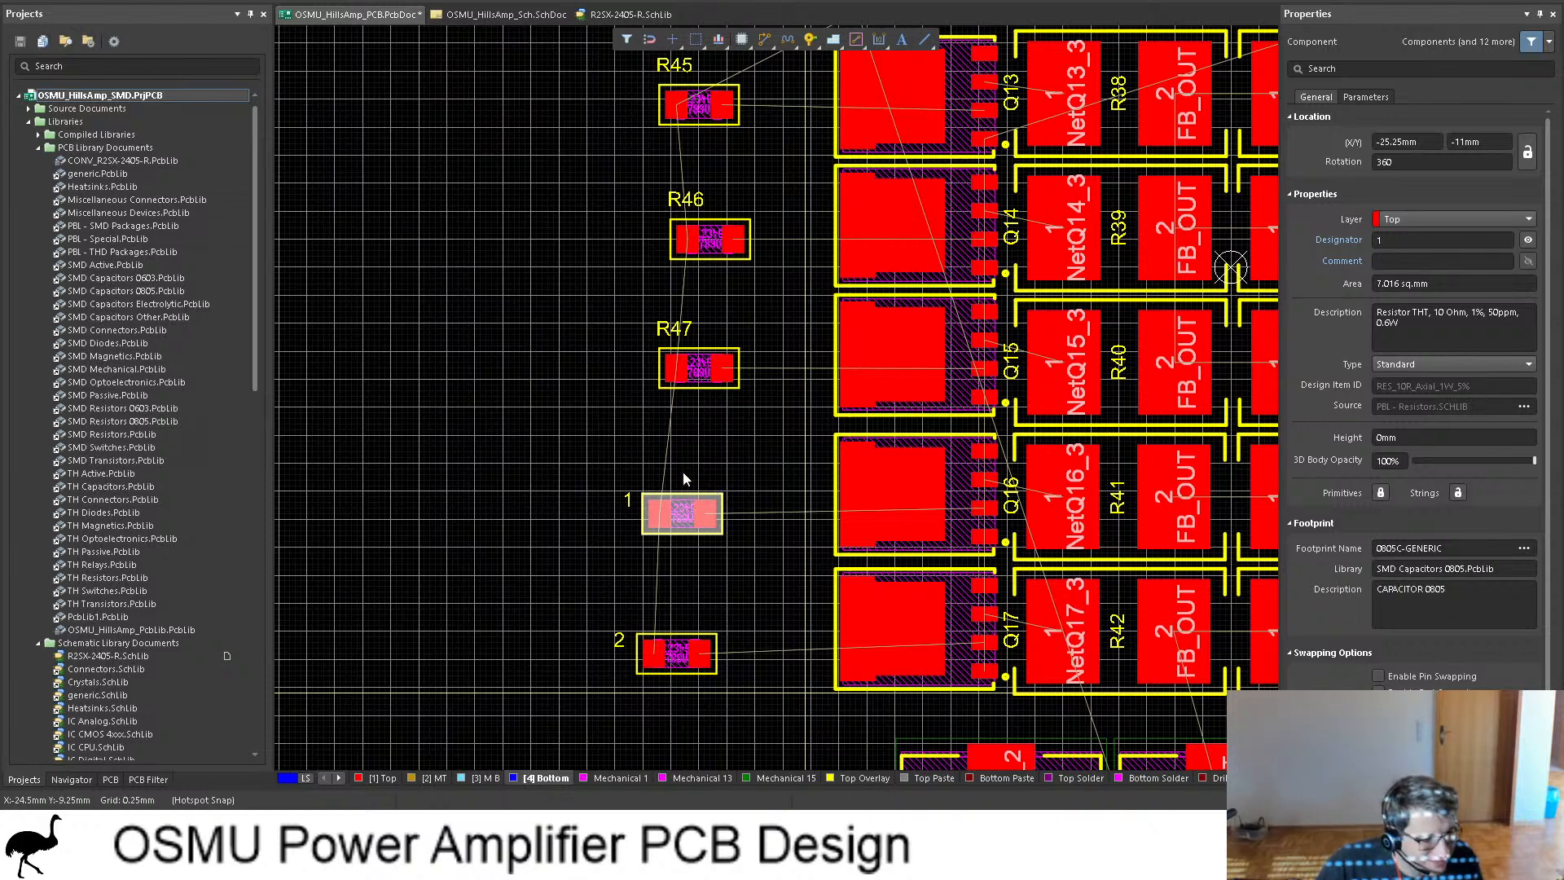
pyautogui.click(569, 404)
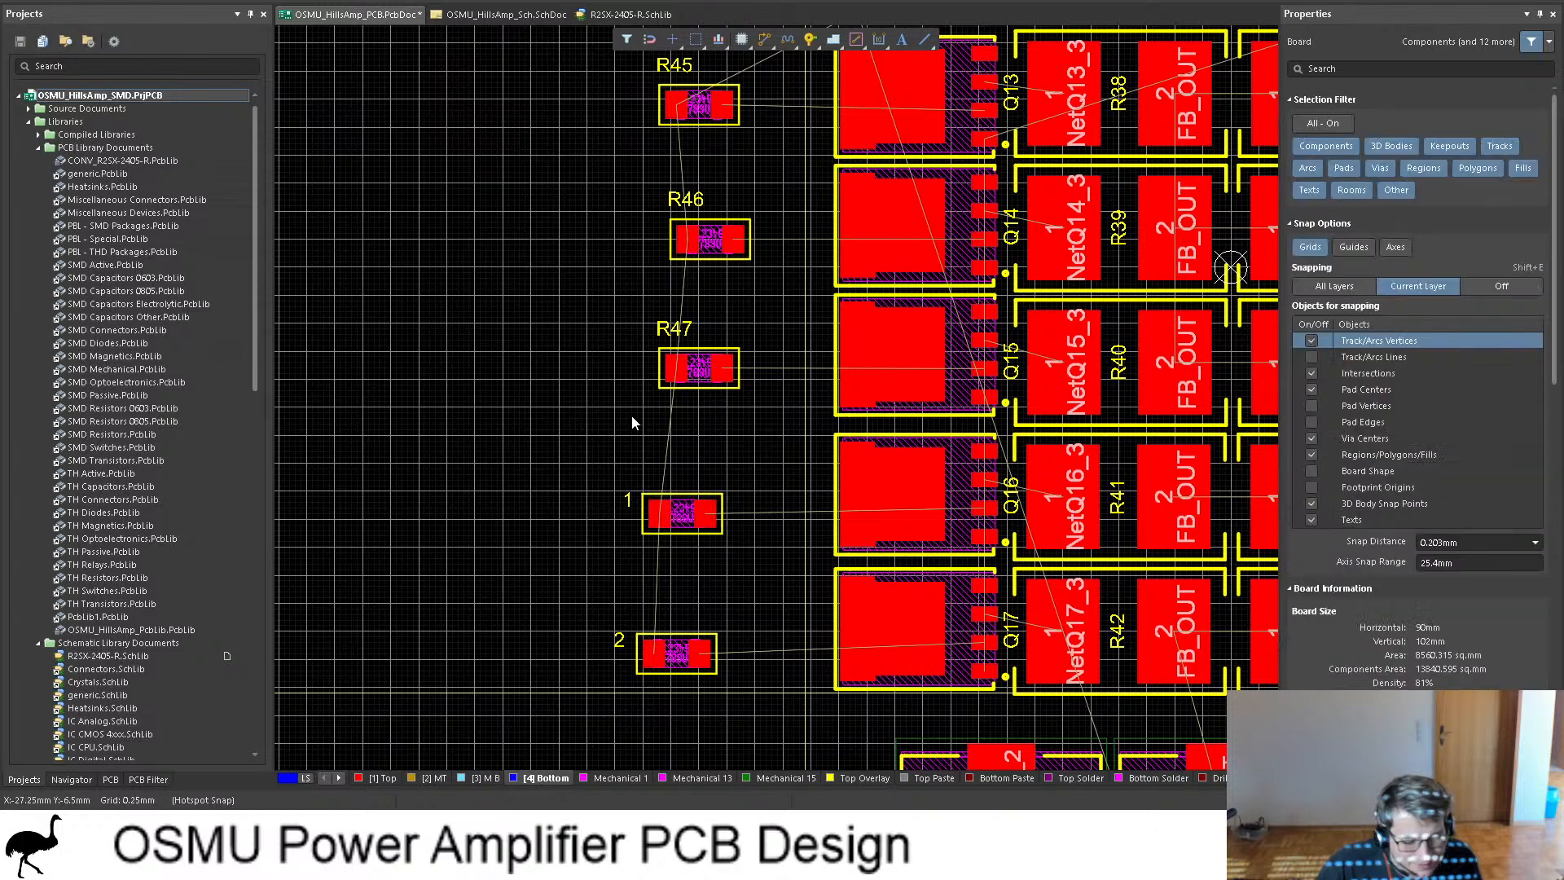
# Step: Move resistor R45 on the PCB closer to transistor Q13 and rotate it upright to 270 degrees
pyautogui.click(682, 513)
pyautogui.keyDown('shift'); pyautogui.hscroll(6, 669, 481); pyautogui.keyUp('shift')
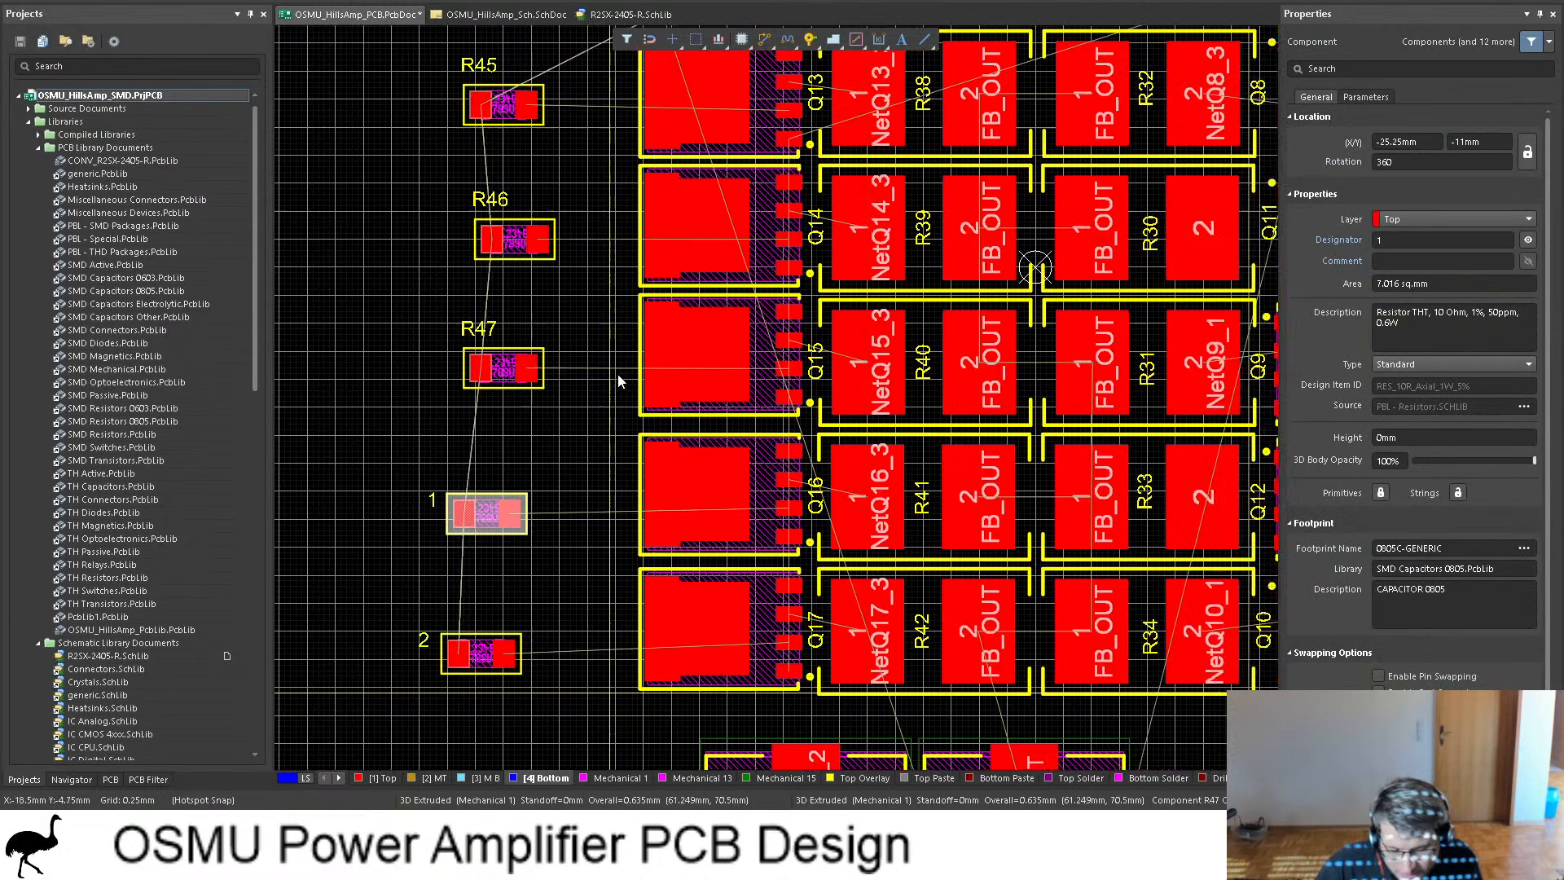
pyautogui.keyDown('ctrl'); pyautogui.scroll(-3, 656, 306); pyautogui.keyUp('ctrl')
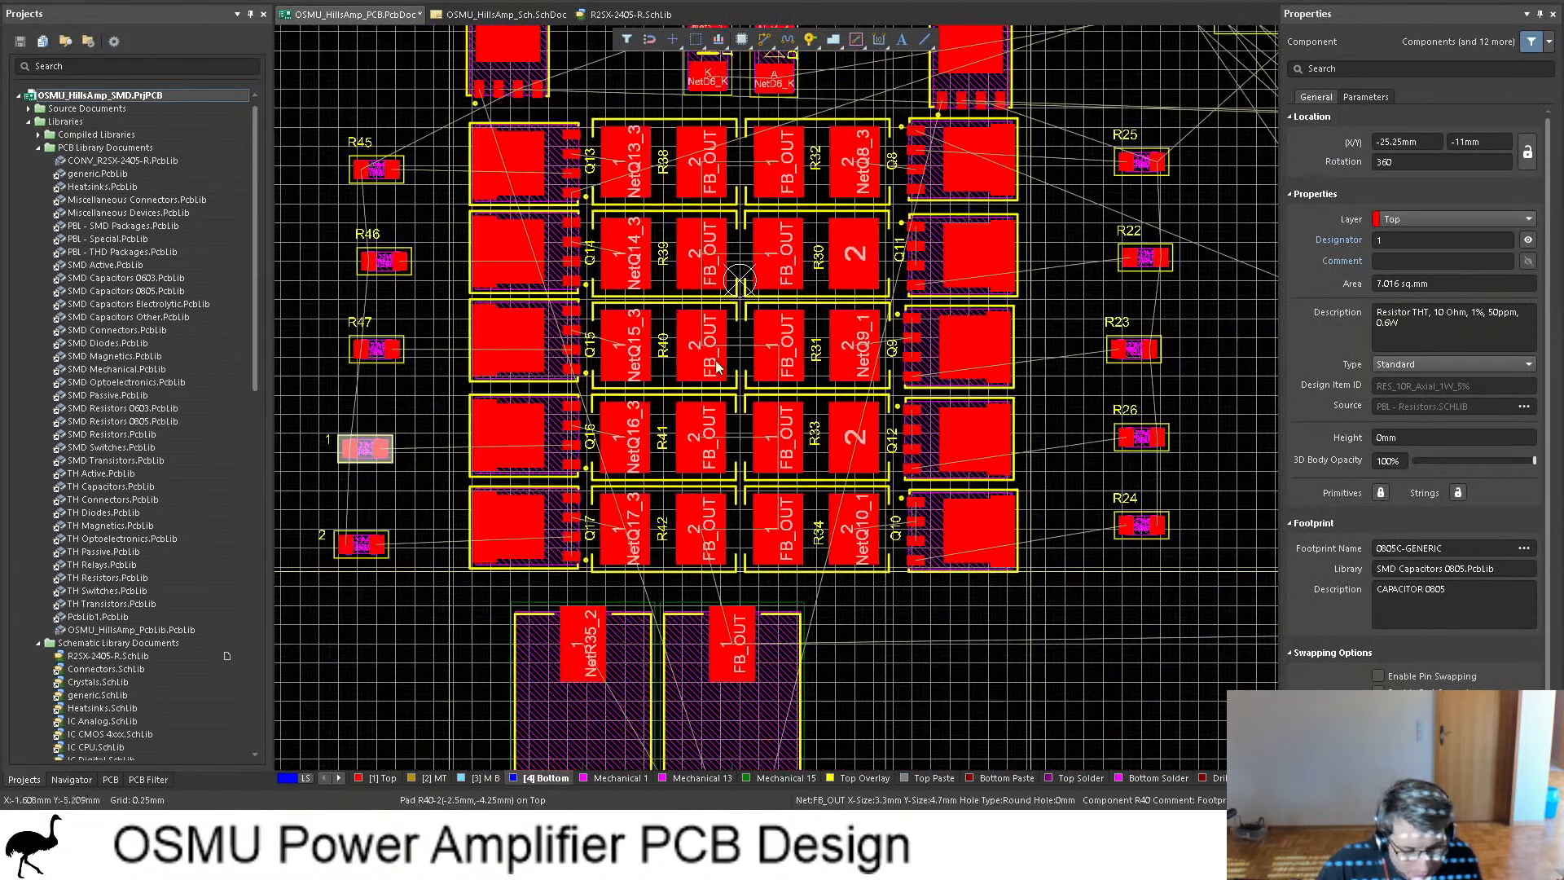
pyautogui.keyDown('ctrl'); pyautogui.scroll(2, 661, 216); pyautogui.keyUp('ctrl')
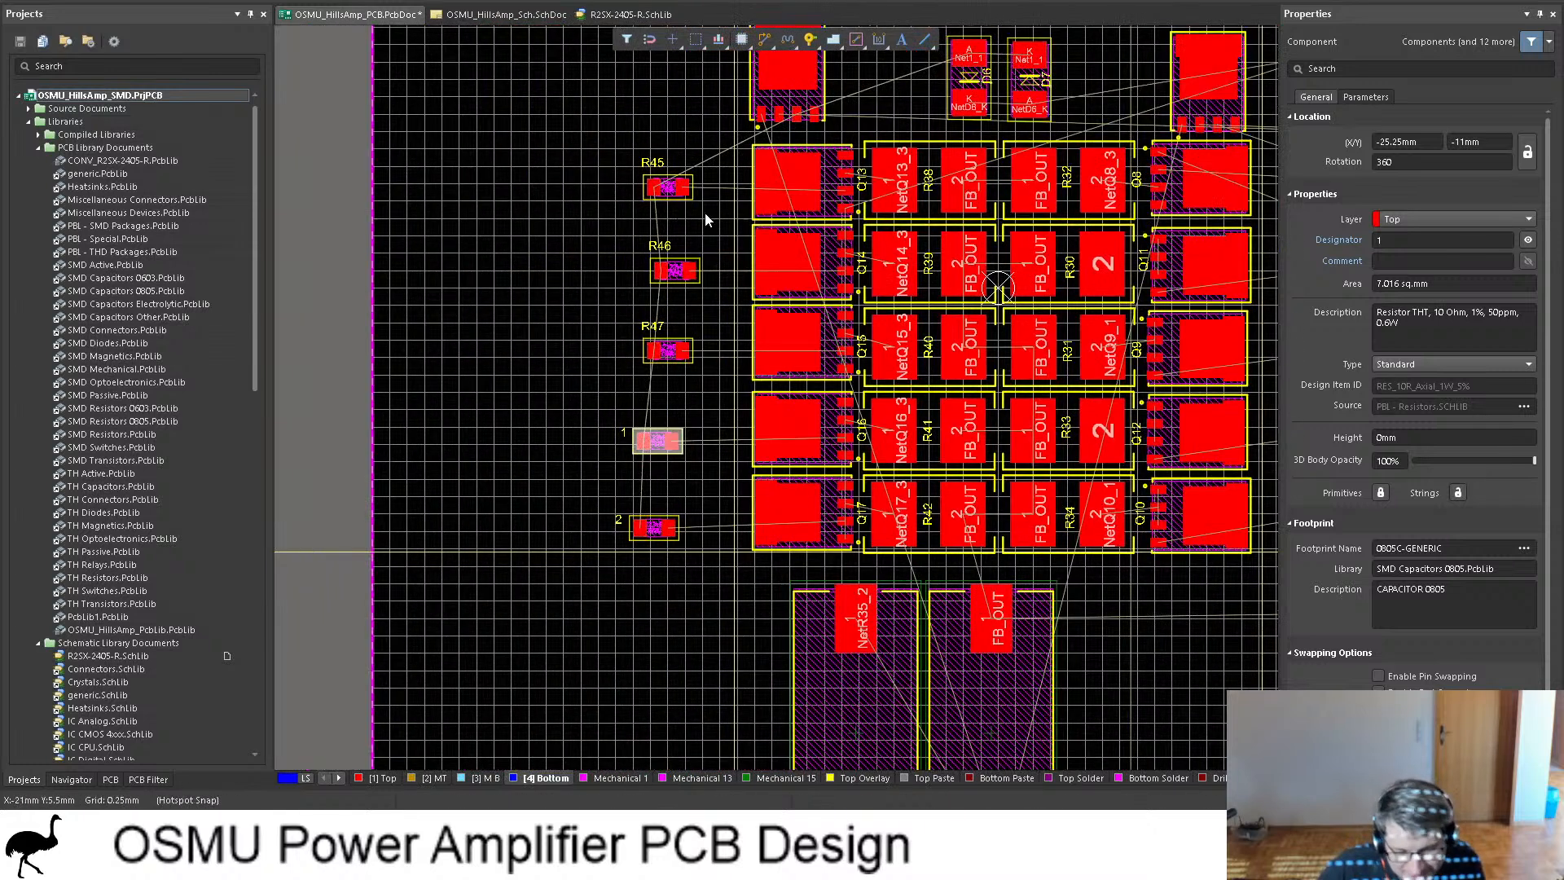
pyautogui.click(668, 188)
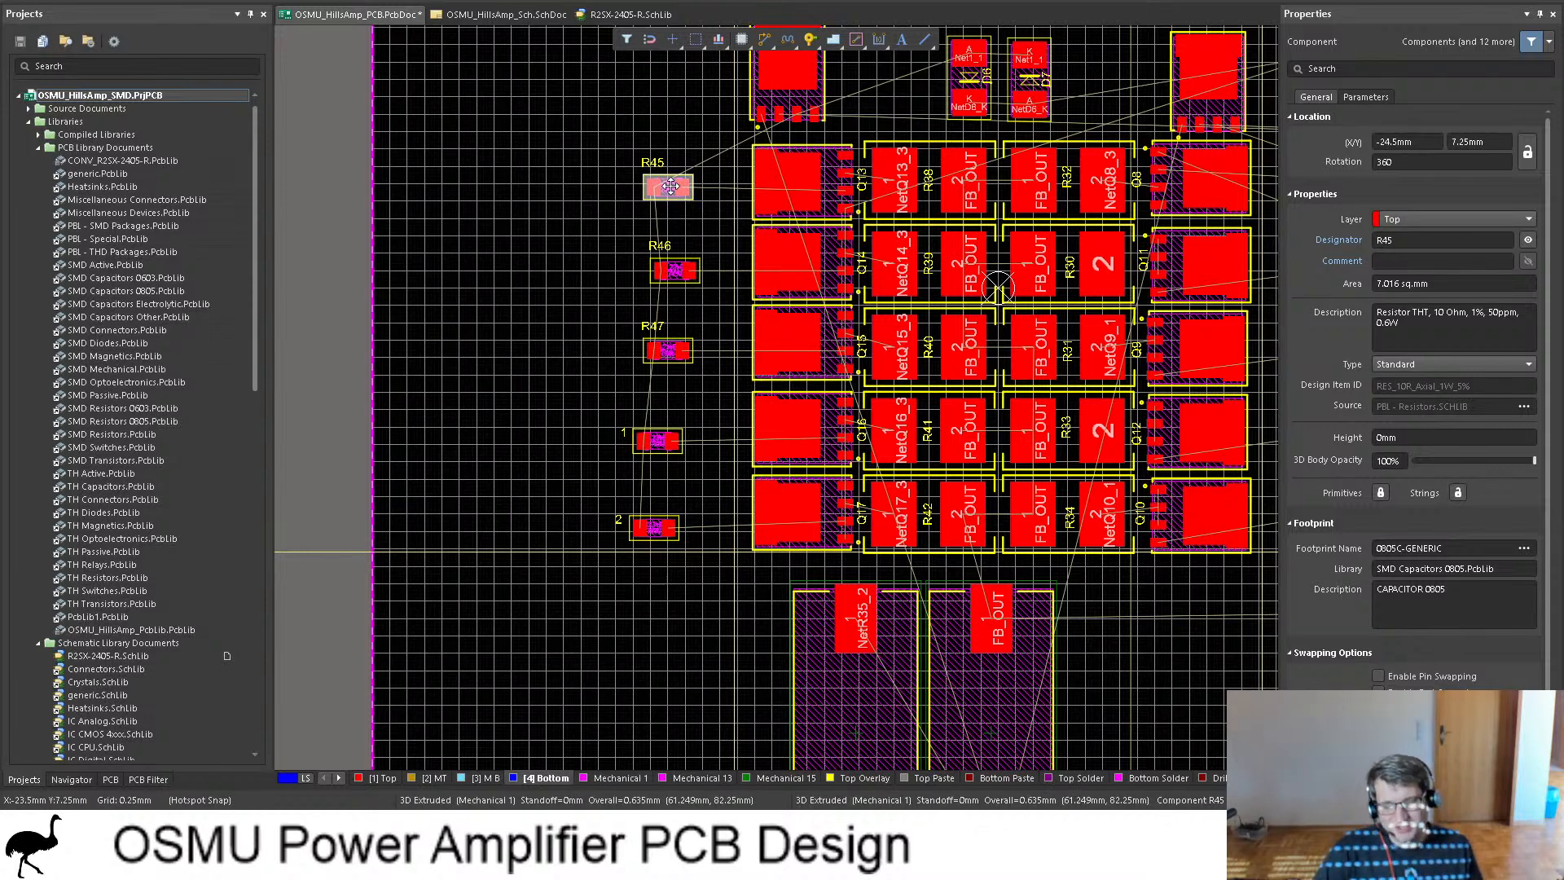
pyautogui.moveTo(667, 187); pyautogui.dragTo(713, 204)
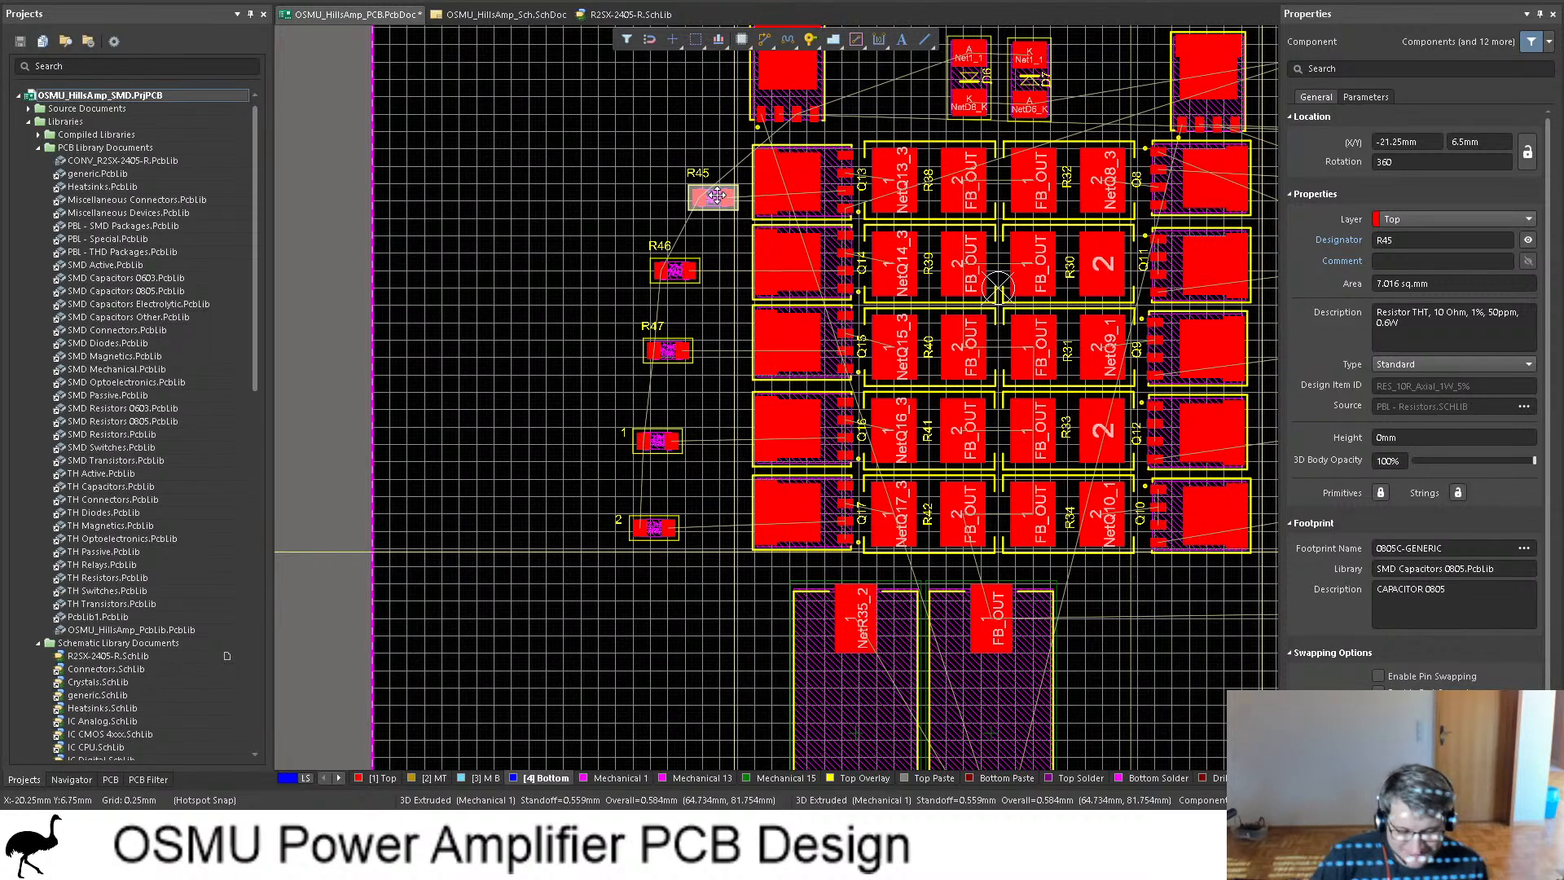
pyautogui.moveTo(715, 195); pyautogui.dragTo(695, 172)
pyautogui.press('space')
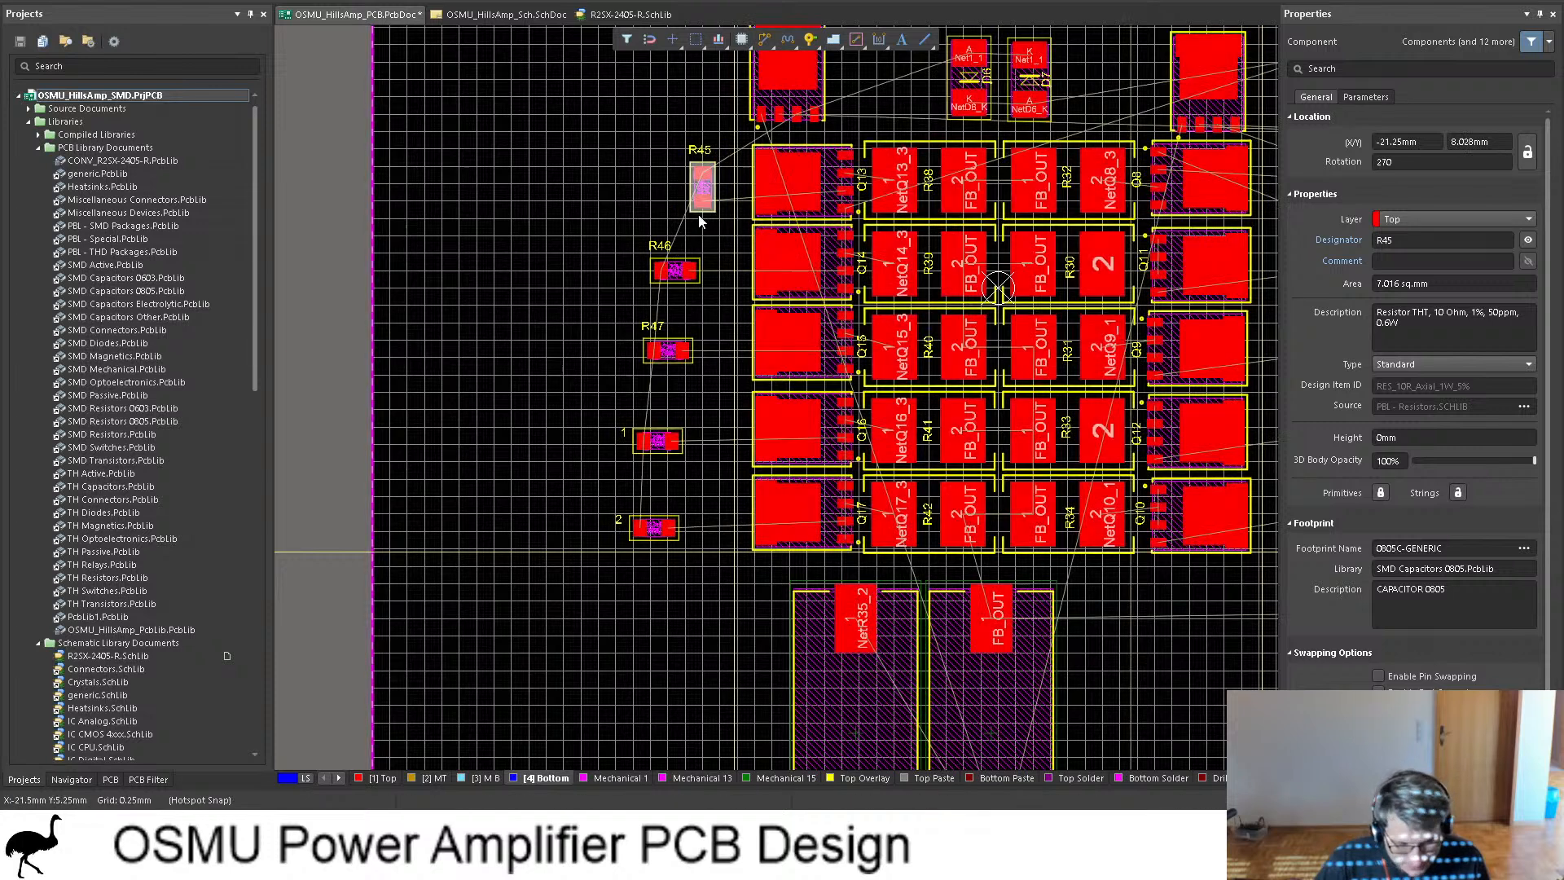
# Step: Move R46 and R47 beside transistors Q14 and Q15 and rotate both upright with pad 1 facing up
pyautogui.click(675, 270)
pyautogui.moveTo(675, 271); pyautogui.dragTo(707, 288)
pyautogui.press('space')
pyautogui.press('space')
pyautogui.press('space')
pyautogui.keyDown('ctrl'); pyautogui.scroll(5, 707, 288); pyautogui.keyUp('ctrl')
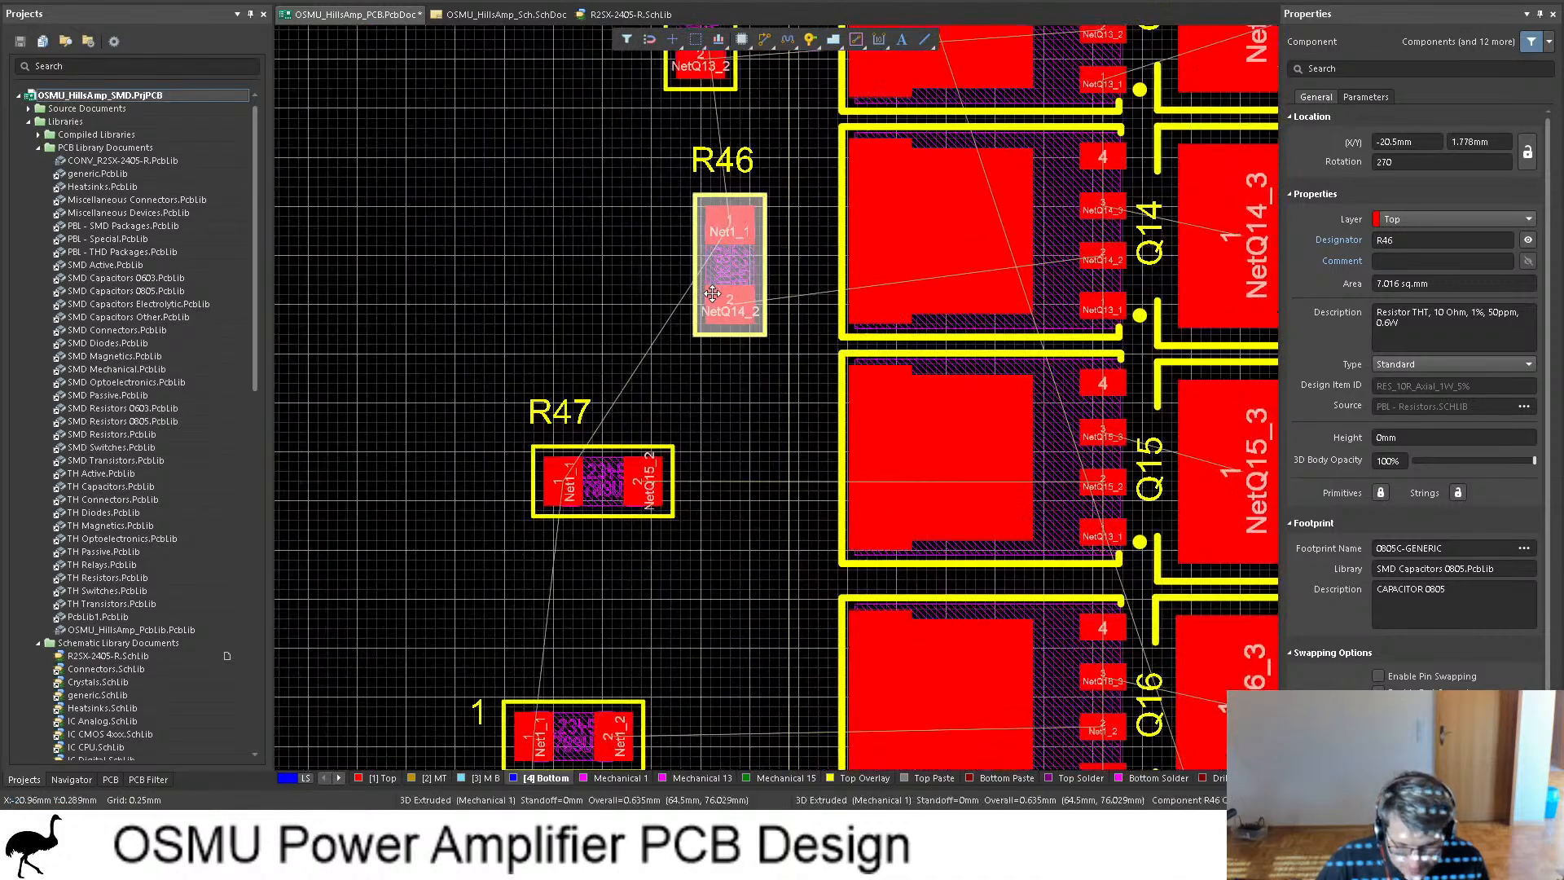
pyautogui.moveTo(629, 495); pyautogui.dragTo(693, 484)
pyautogui.press('space')
pyautogui.press('space')
pyautogui.press('space')
pyautogui.scroll(-3, 693, 484)
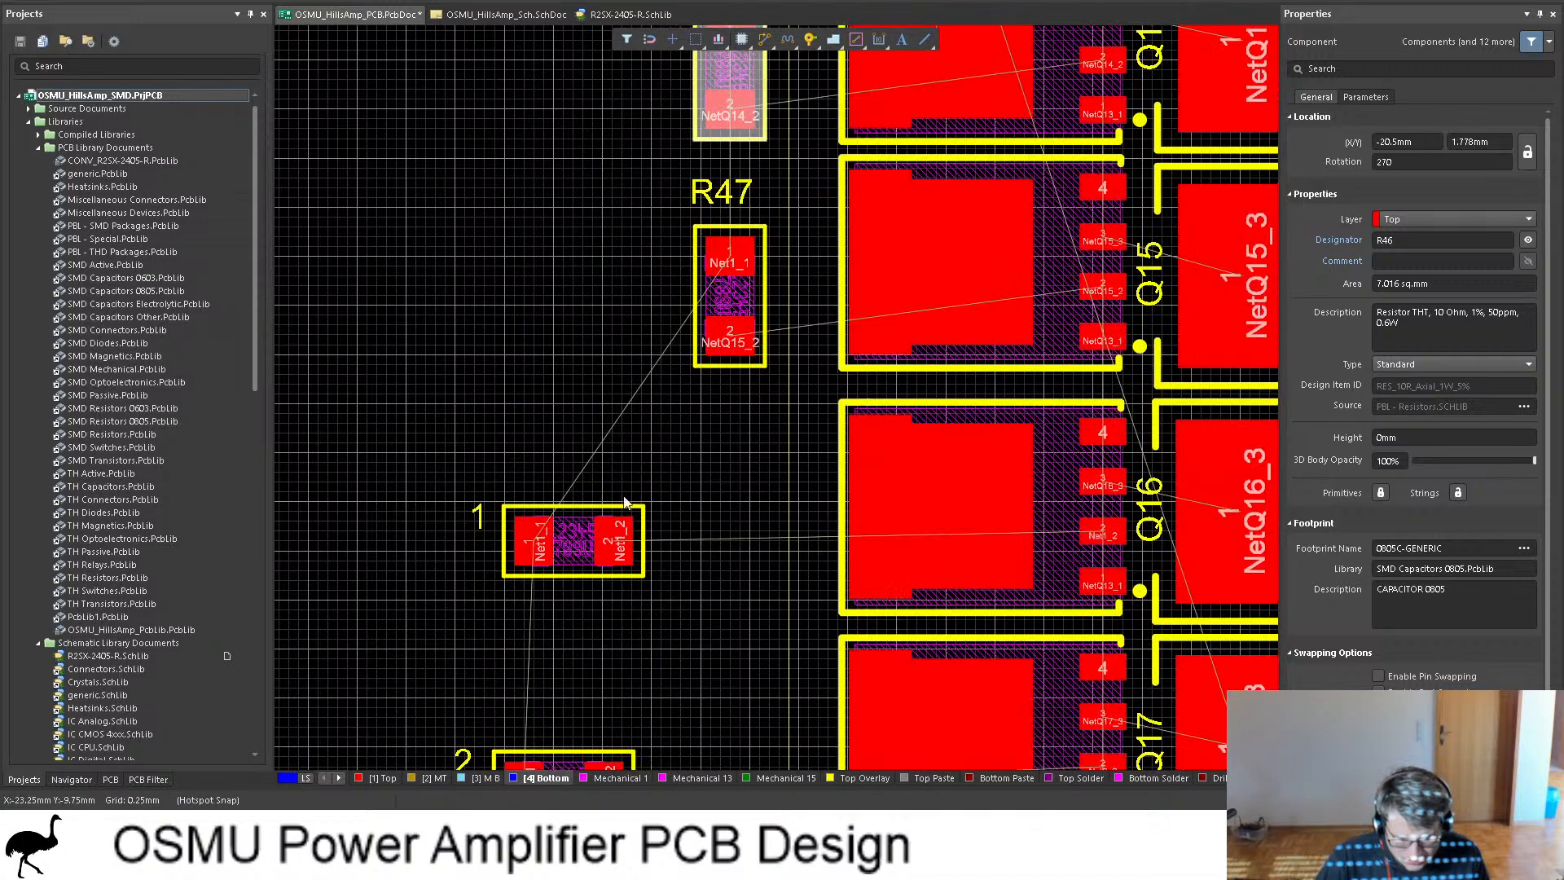
# Step: Place resistors 1 and 2 upright beside transistors Q16 and Q17, with pad 2 of resistor 2 facing up
pyautogui.moveTo(545, 546); pyautogui.dragTo(730, 492)
pyautogui.press('space')
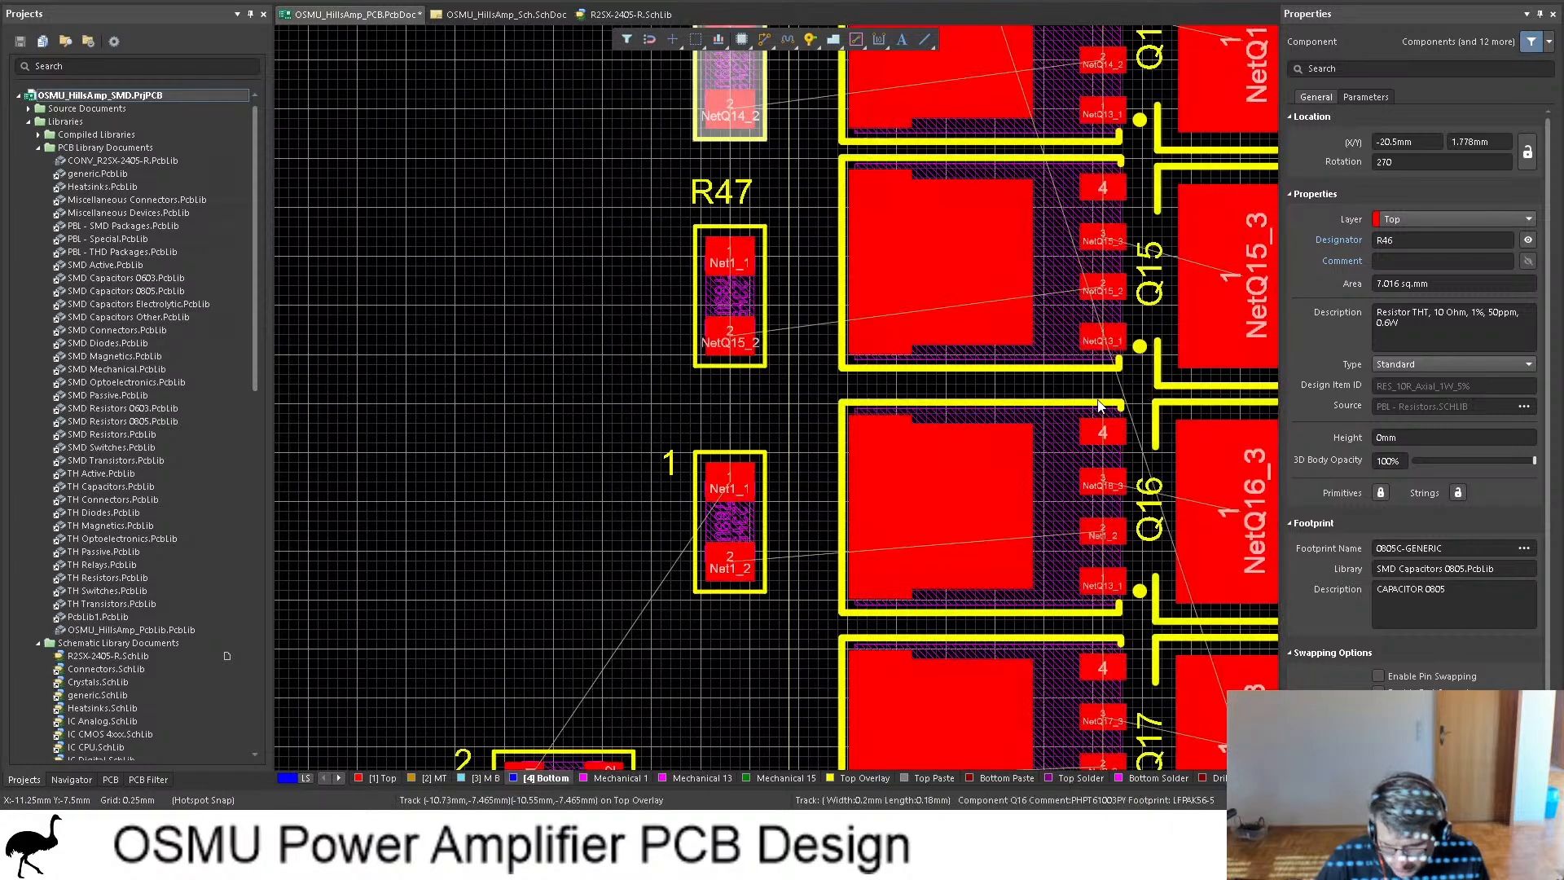
pyautogui.scroll(-4, 730, 492)
pyautogui.moveTo(525, 484); pyautogui.dragTo(738, 462)
pyautogui.press('space')
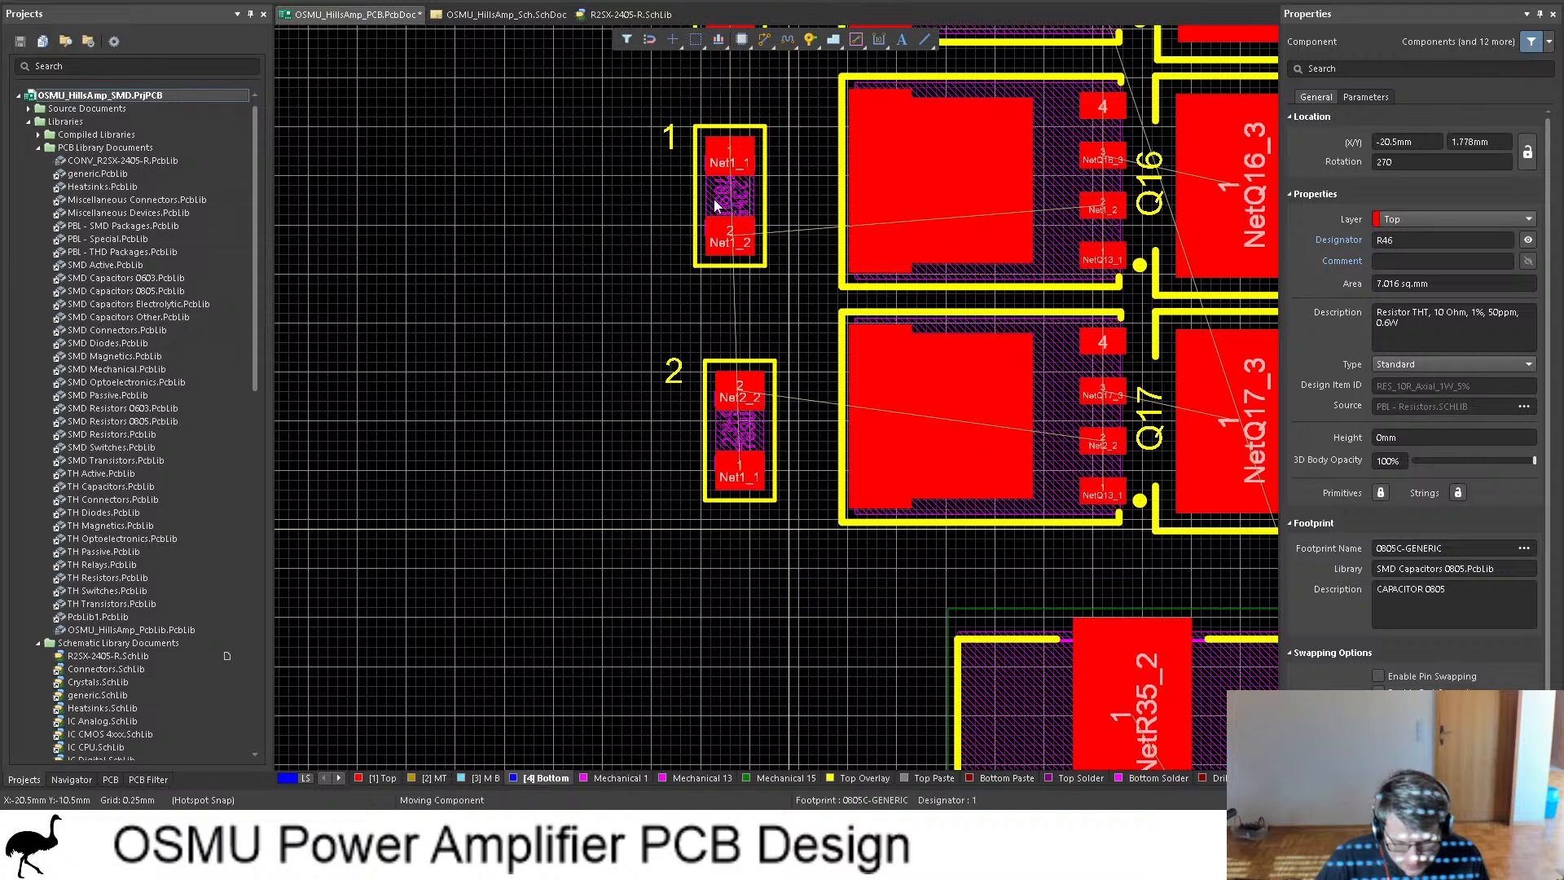
# Step: Flip resistor 1 and R47 by 180 degrees so pad 2 faces up, lining both up with resistor 2
pyautogui.press('space')
pyautogui.moveTo(722, 212); pyautogui.dragTo(740, 179)
pyautogui.press('space')
pyautogui.scroll(4, 741, 180)
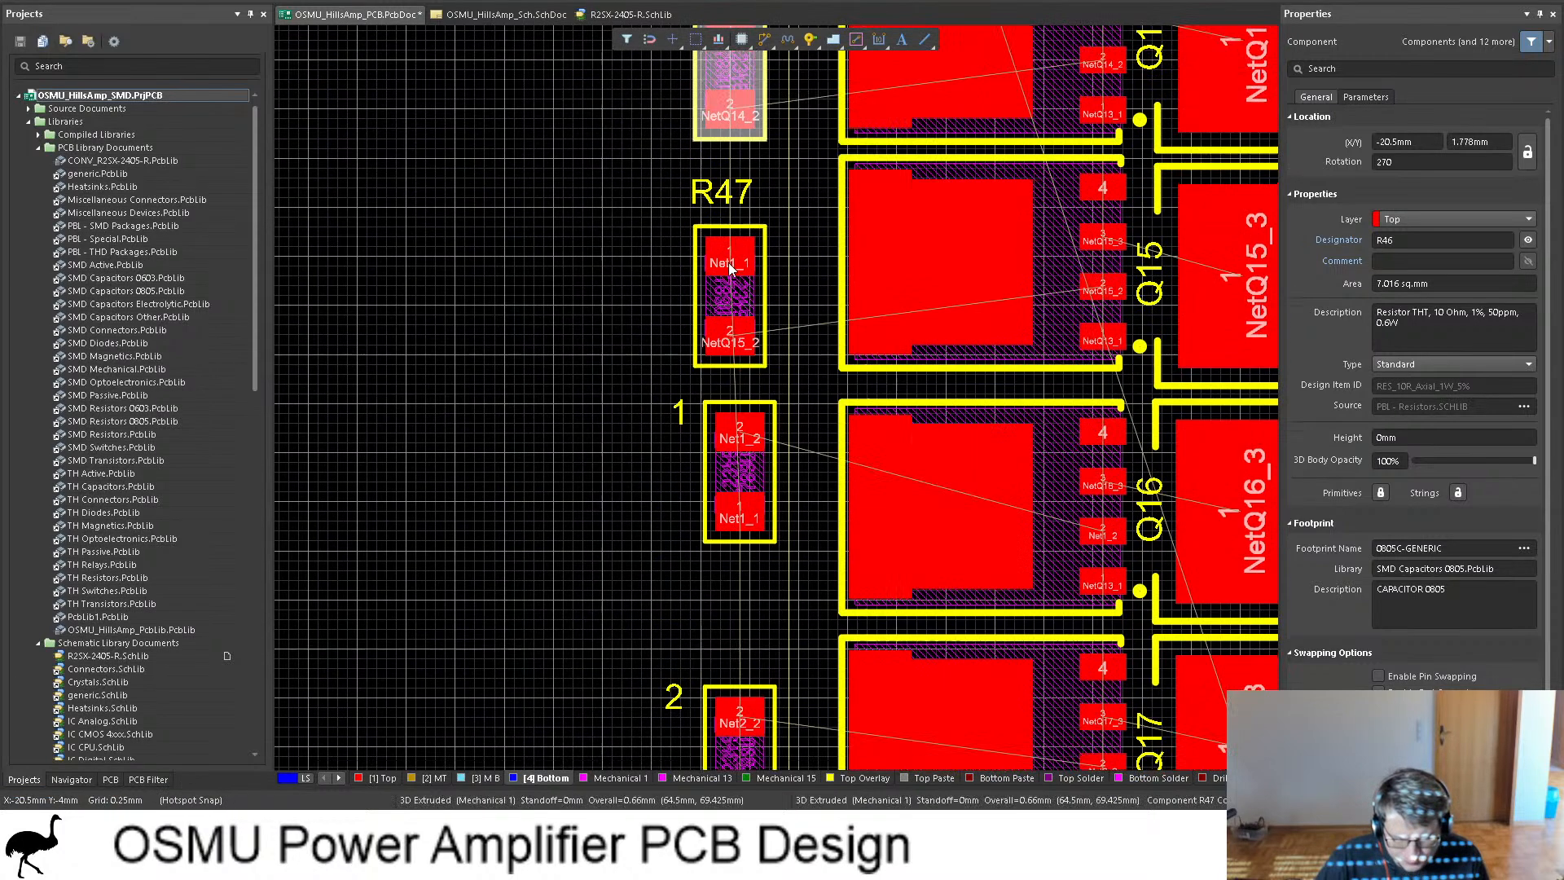
pyautogui.click(739, 258)
pyautogui.press('space')
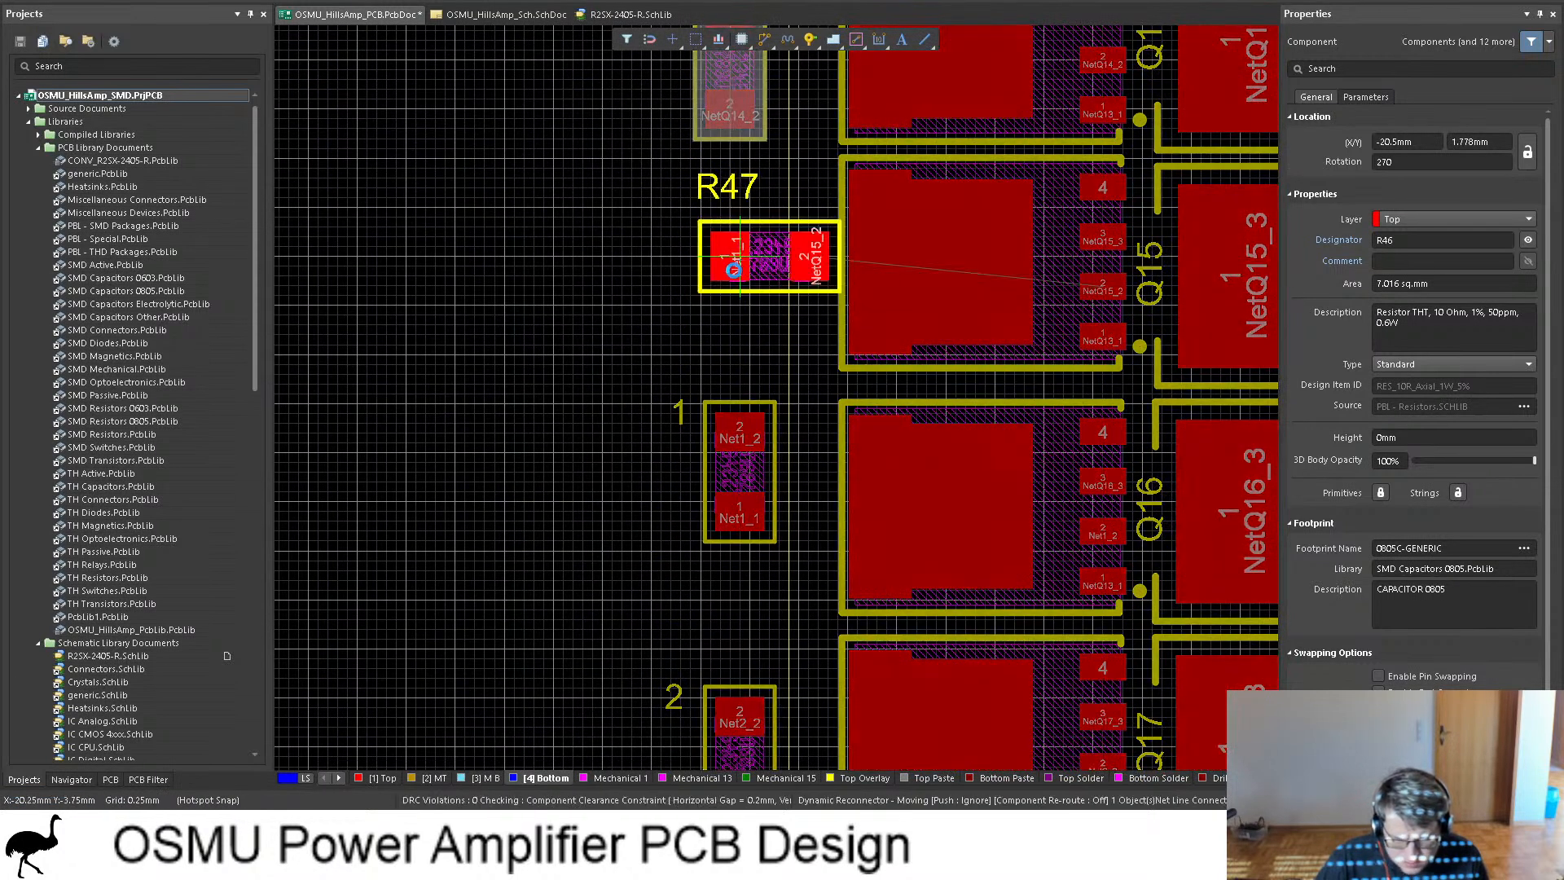
pyautogui.press('space')
pyautogui.click(735, 325)
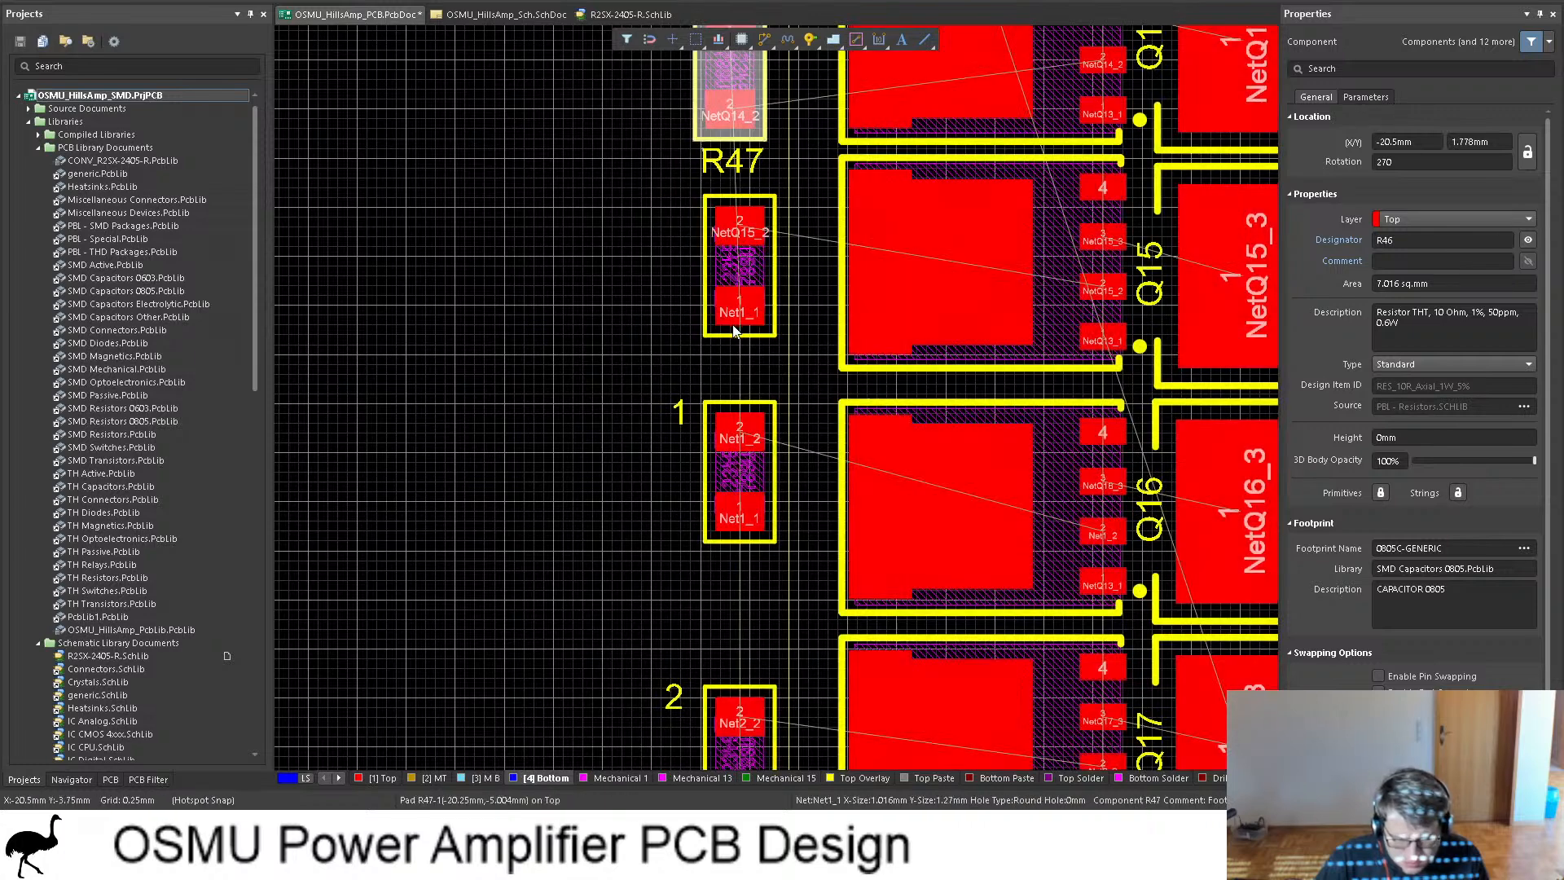
# Step: Rotate R46 and R45 to 90 degrees so pad 2 faces up, and align both at X -20.5 mm beside Q14 and Q13
pyautogui.scroll(3, 735, 330)
pyautogui.click(735, 310)
pyautogui.press('space')
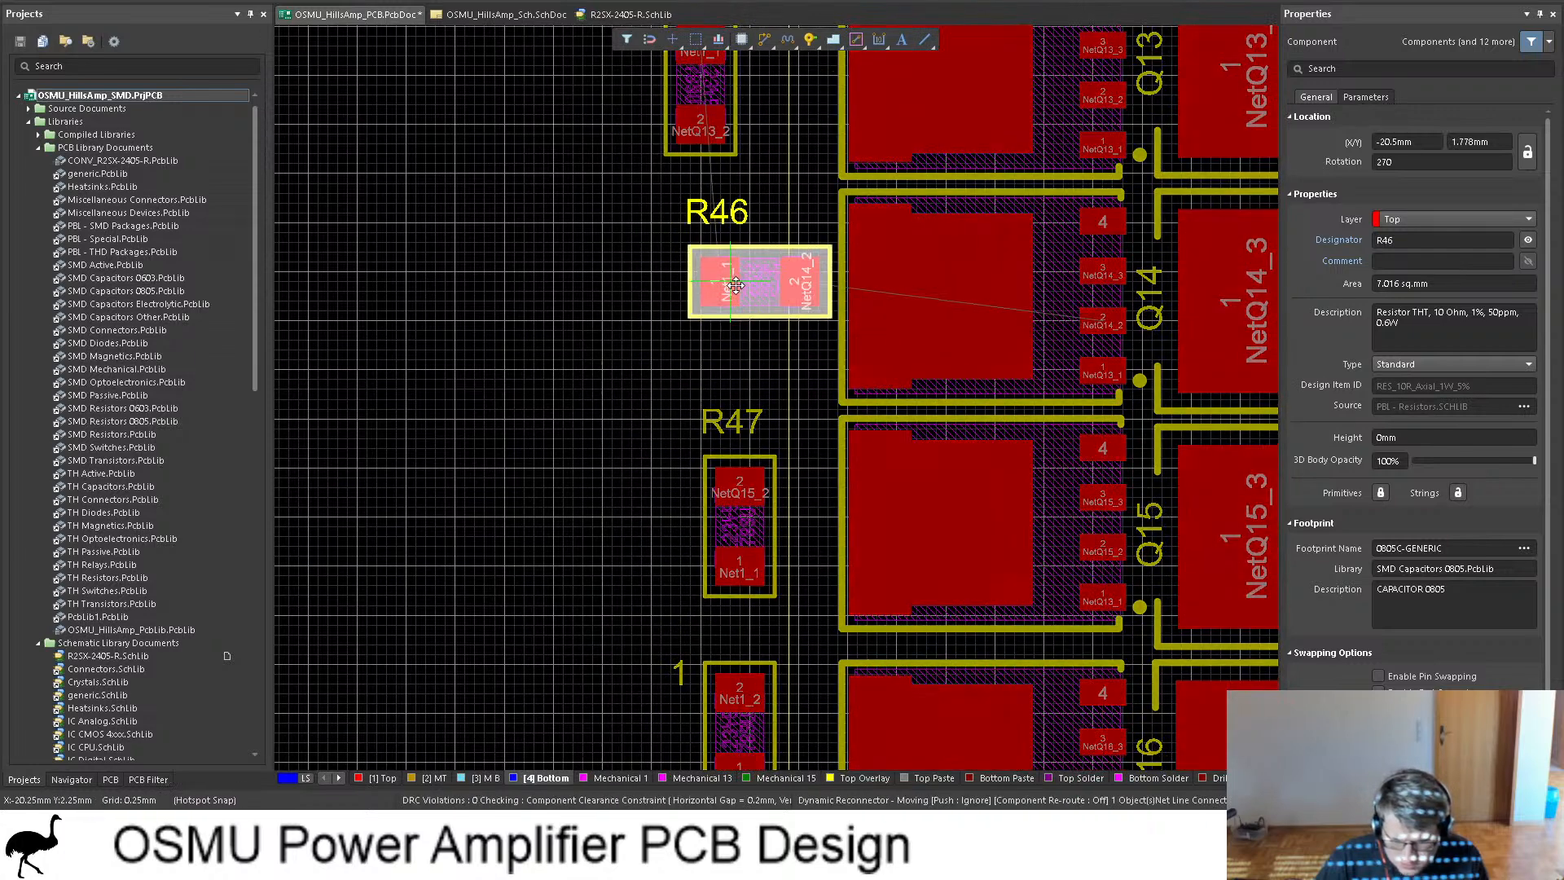
pyautogui.press('space')
pyautogui.click(731, 287)
pyautogui.scroll(3, 715, 338)
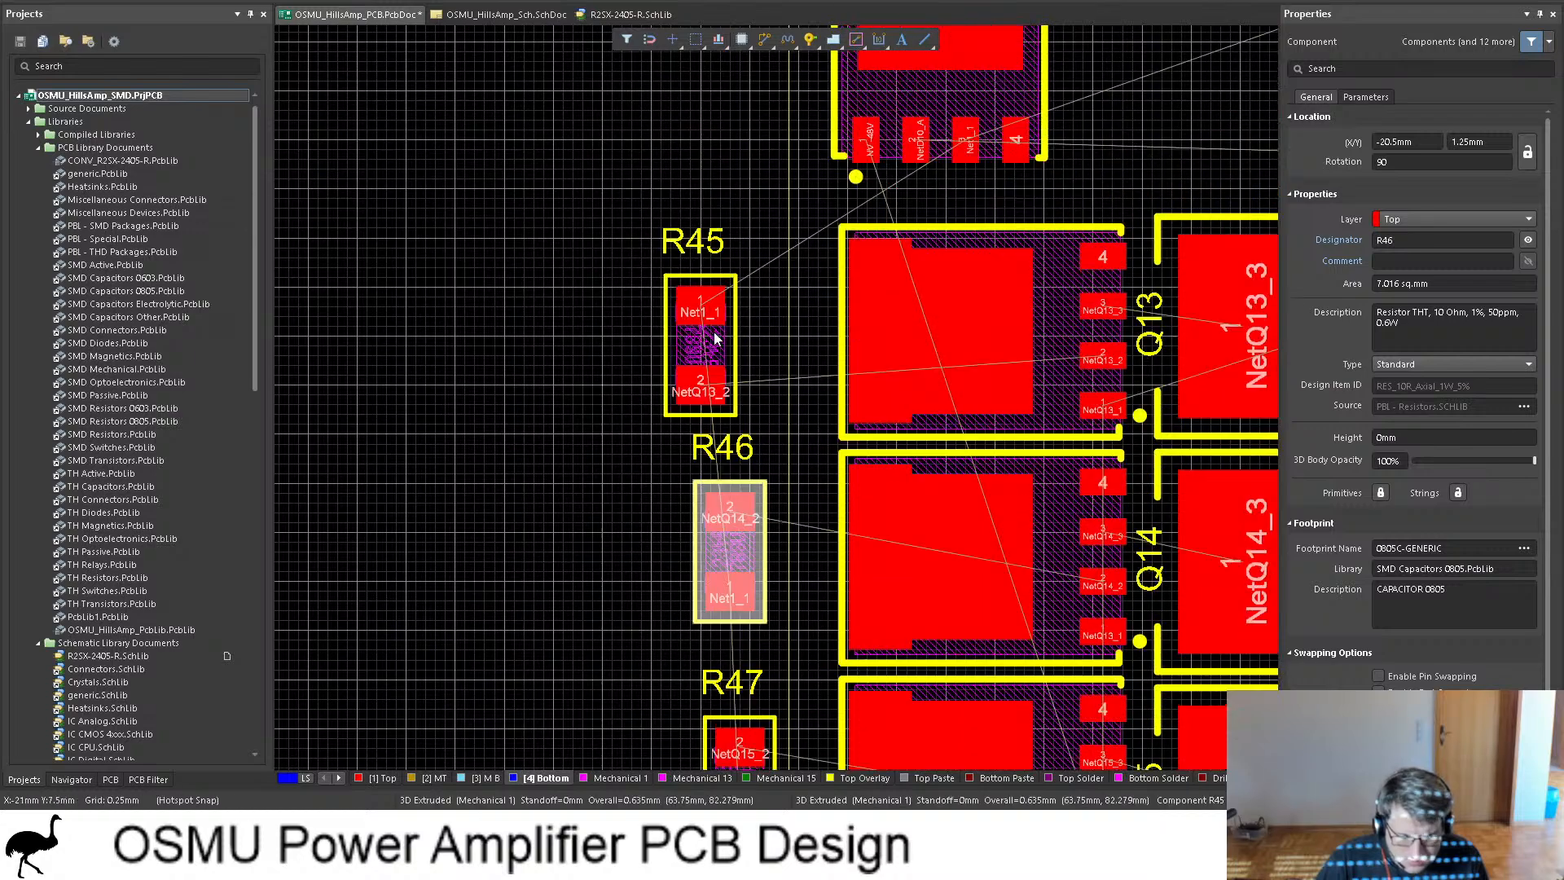
pyautogui.click(715, 338)
pyautogui.press('space')
pyautogui.press('space')
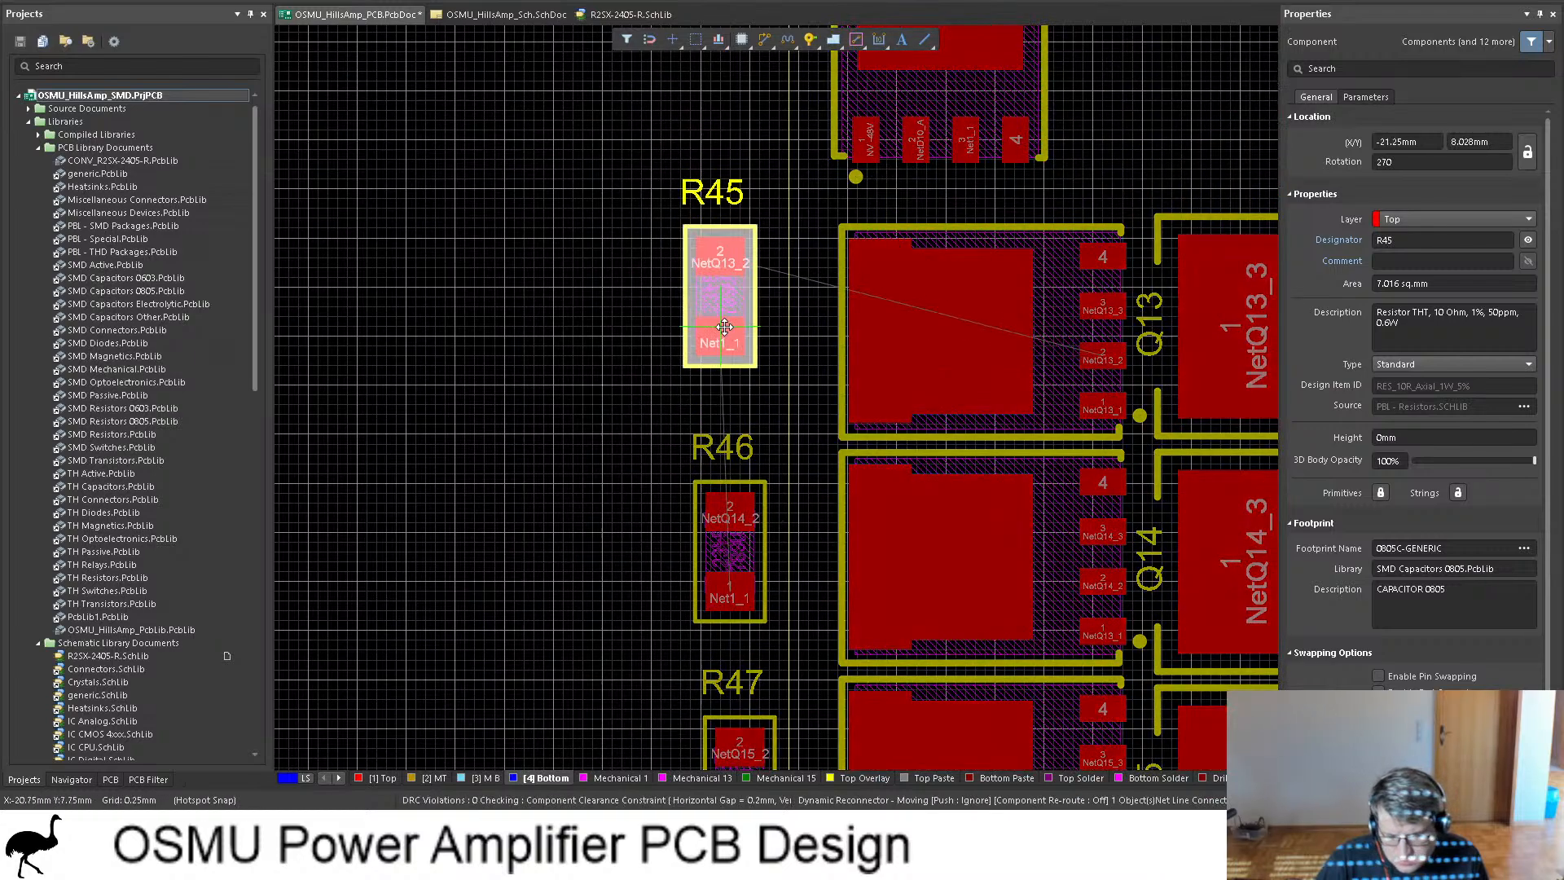
pyautogui.click(728, 346)
pyautogui.keyDown('ctrl'); pyautogui.scroll(-3, 628, 343); pyautogui.keyUp('ctrl')
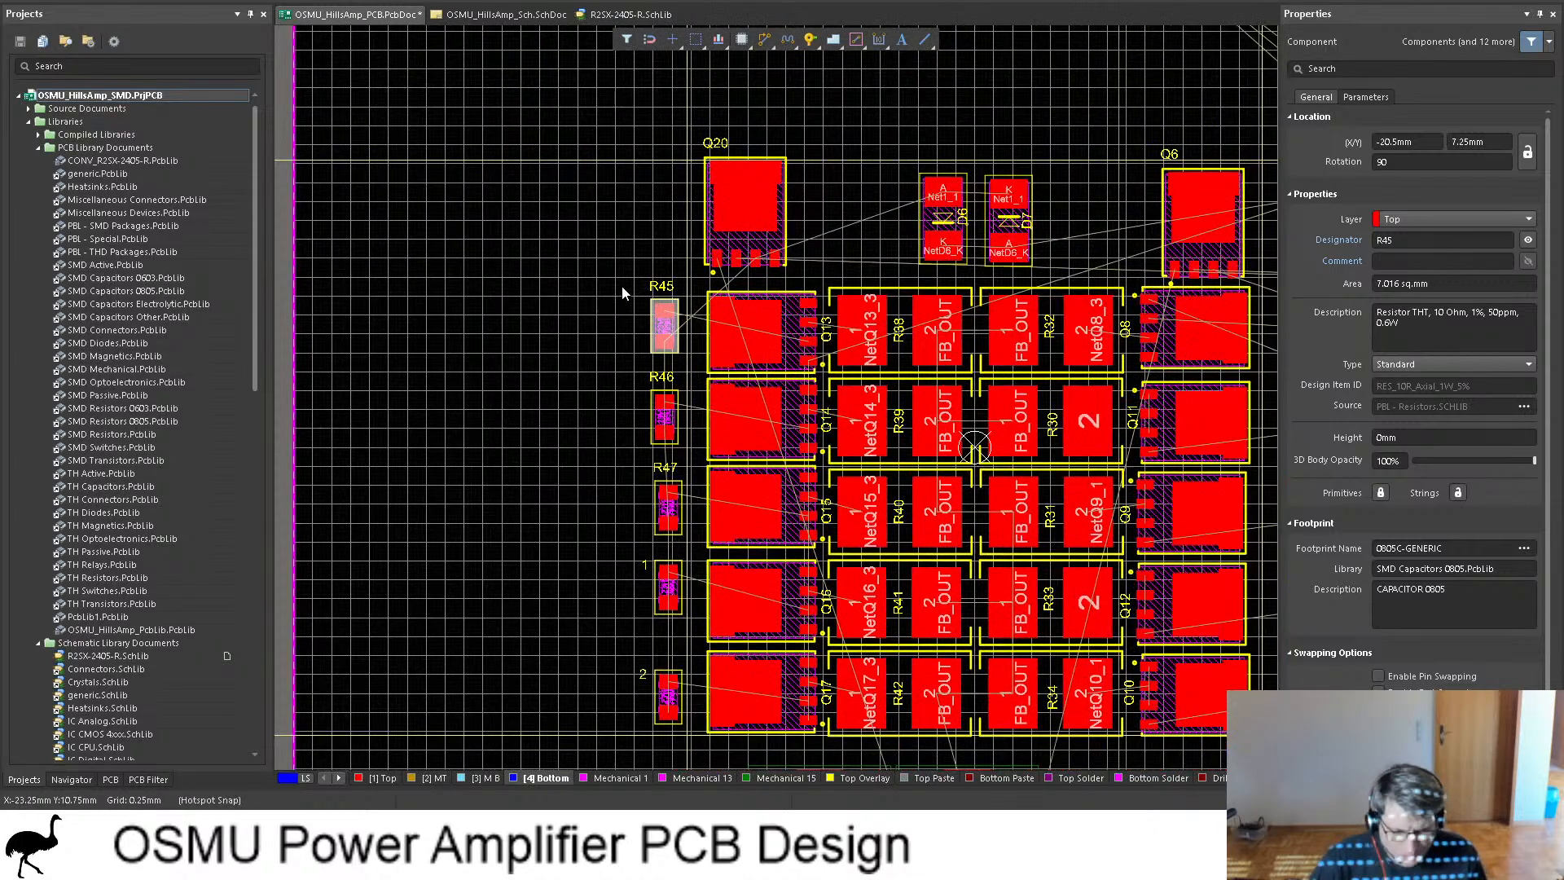
pyautogui.scroll(-5, 624, 318)
pyautogui.scroll(2, 692, 322)
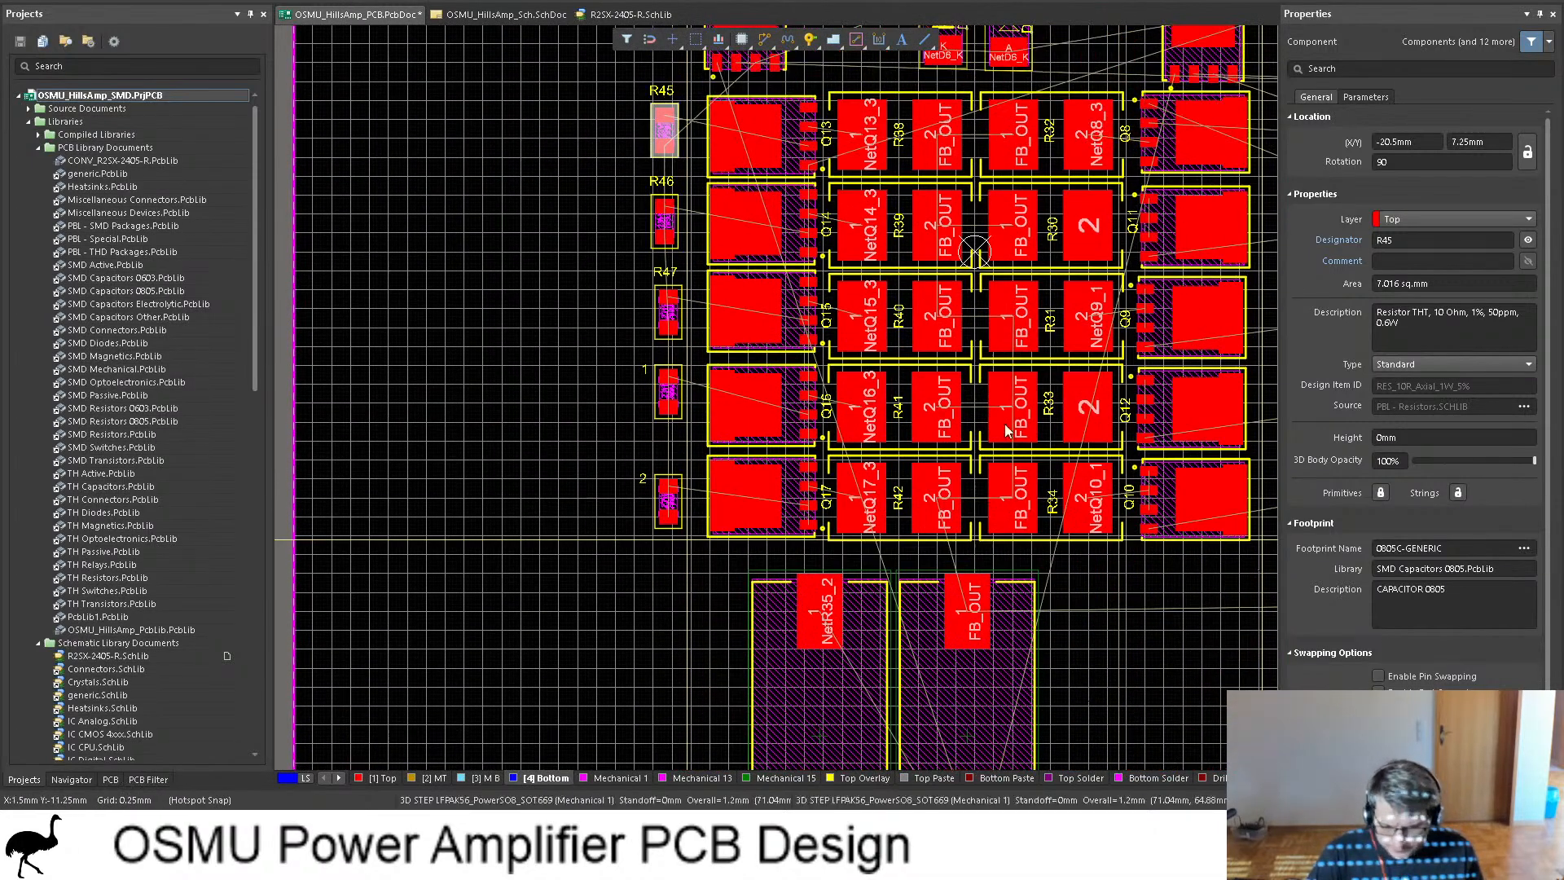
# Step: Place R24 and R26 upright beside transistors Q10 and Q12 with pad 2 facing up
pyautogui.hscroll(4, 1163, 371)
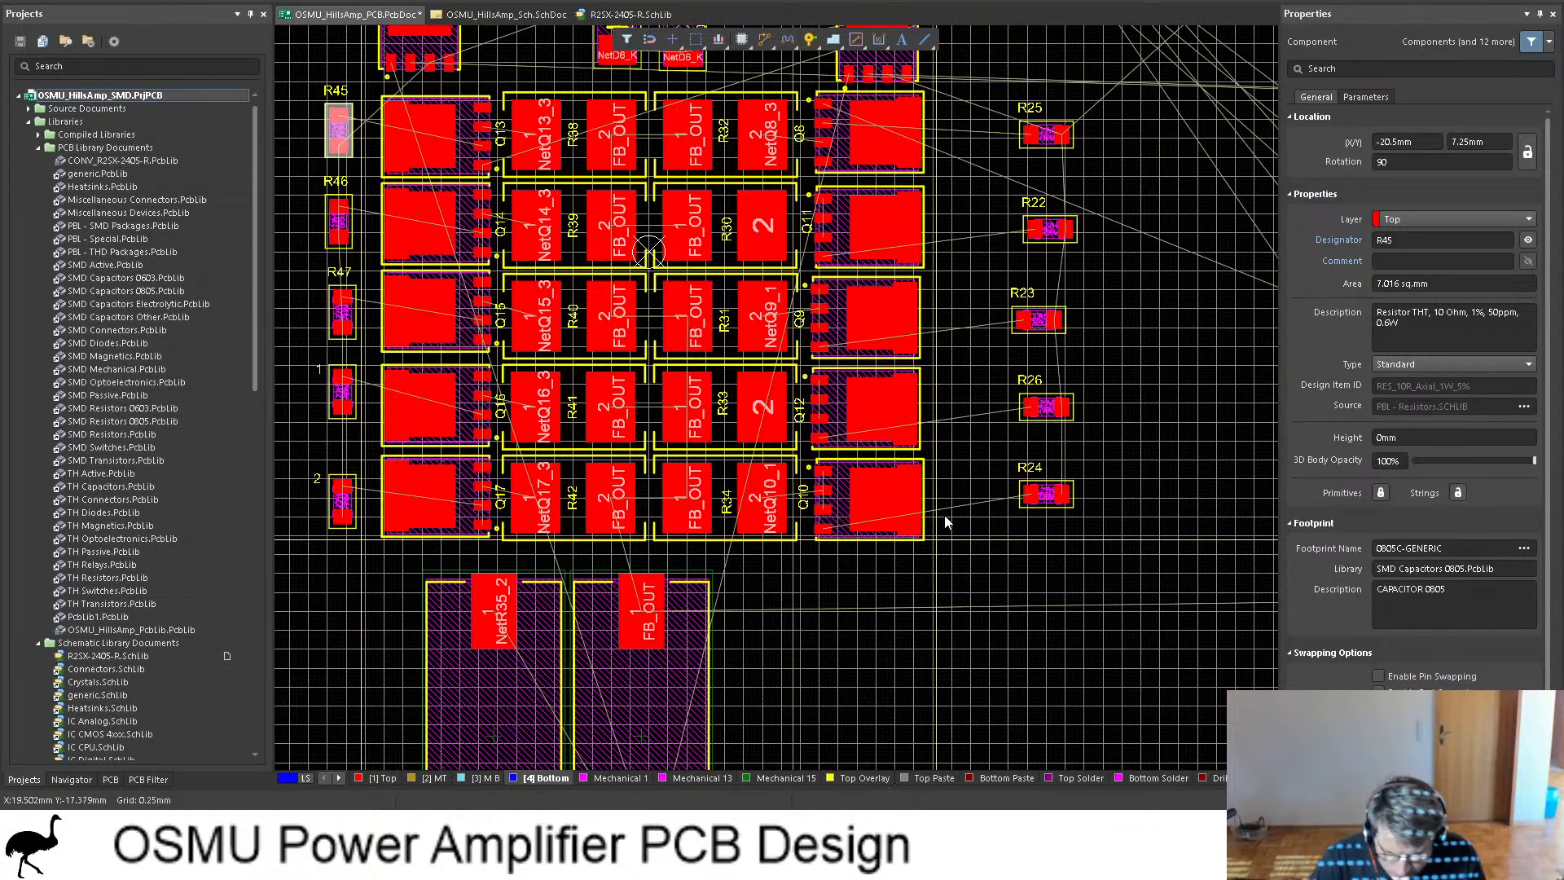
pyautogui.keyDown('ctrl'); pyautogui.scroll(2, 955, 520); pyautogui.keyUp('ctrl')
pyautogui.keyDown('ctrl'); pyautogui.scroll(1, 954, 520); pyautogui.keyUp('ctrl')
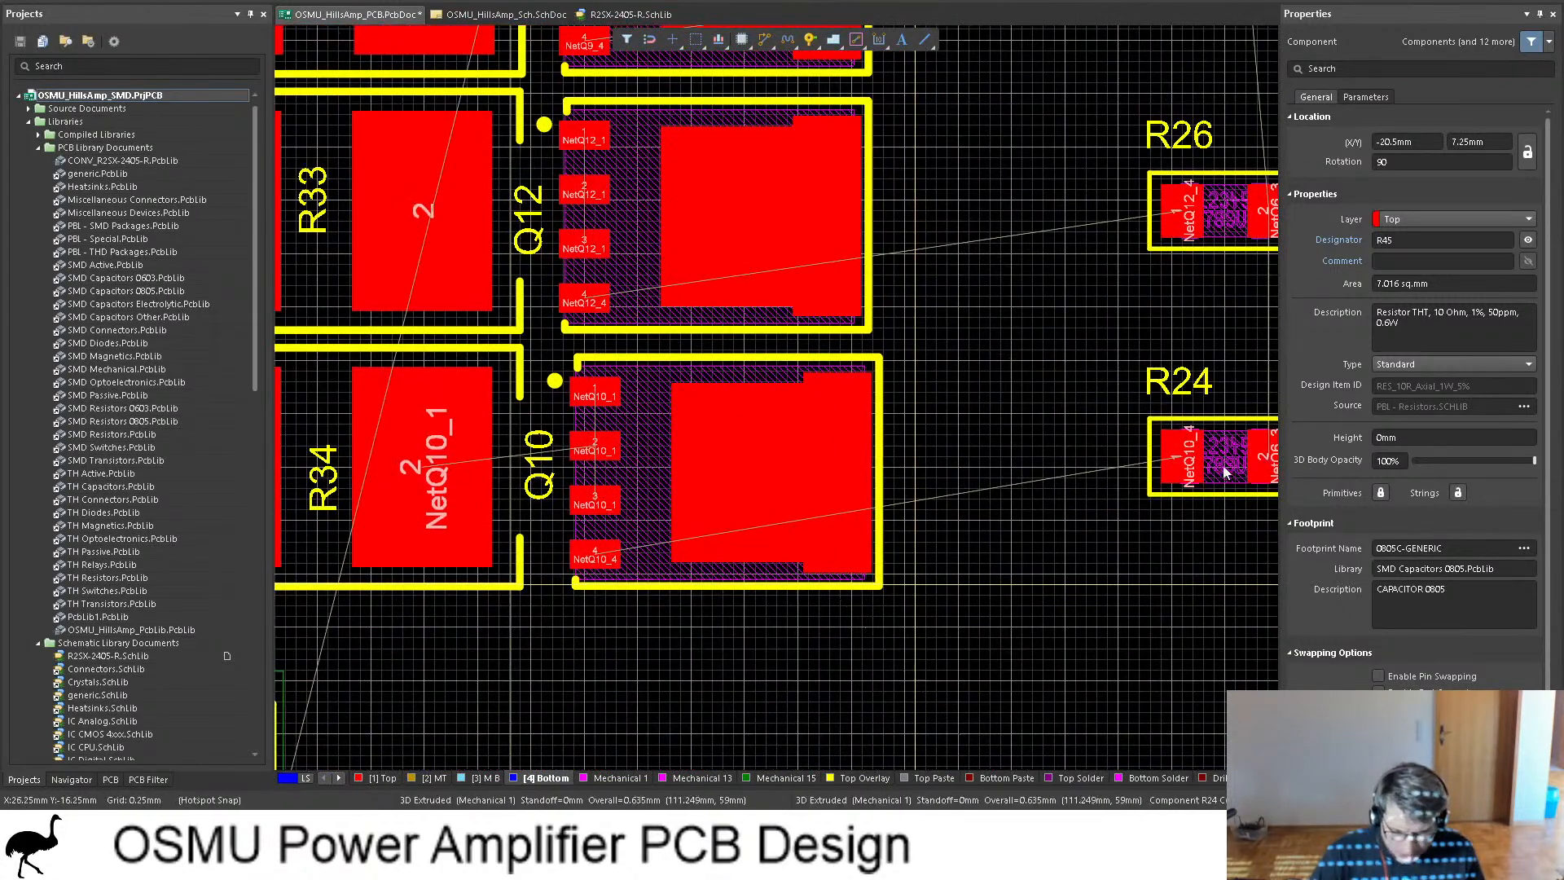
pyautogui.moveTo(1214, 471); pyautogui.dragTo(969, 518)
pyautogui.press('space')
pyautogui.moveTo(1209, 228); pyautogui.dragTo(965, 272)
pyautogui.press('space')
# Step: Move R23 and R22 beside transistors Q9 and Q11 and rotate both upright with pad 2 facing up
pyautogui.scroll(5, 1018, 293)
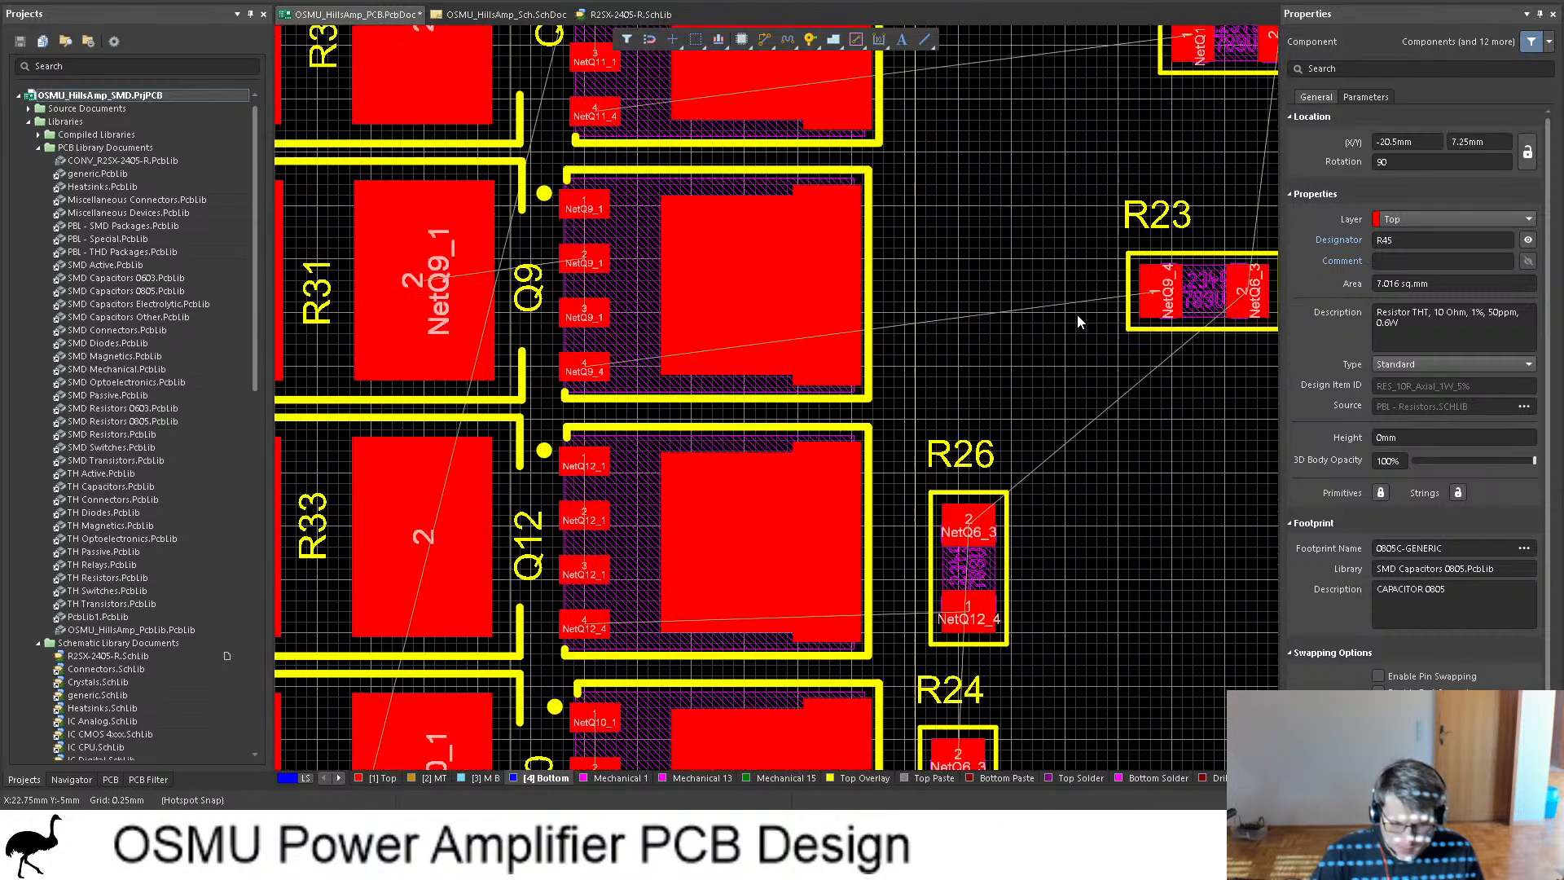
pyautogui.moveTo(1168, 376); pyautogui.dragTo(988, 414)
pyautogui.scroll(1, 1018, 416)
pyautogui.scroll(2, 1084, 424)
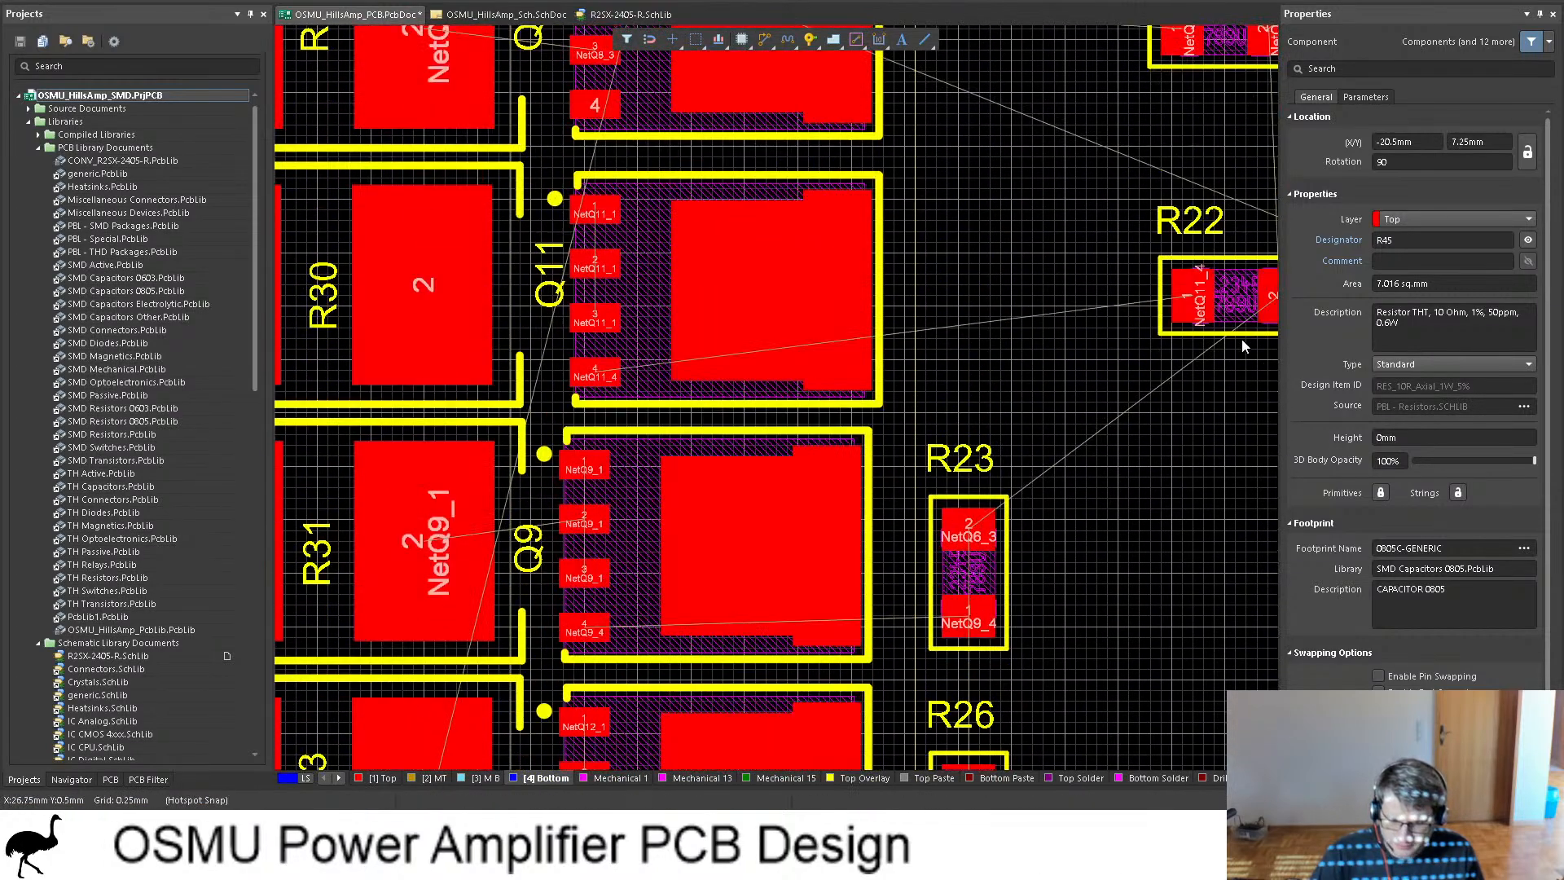
pyautogui.moveTo(1206, 294); pyautogui.dragTo(961, 336)
pyautogui.press('space')
pyautogui.keyDown('ctrl'); pyautogui.scroll(-1, 1013, 364); pyautogui.keyUp('ctrl')
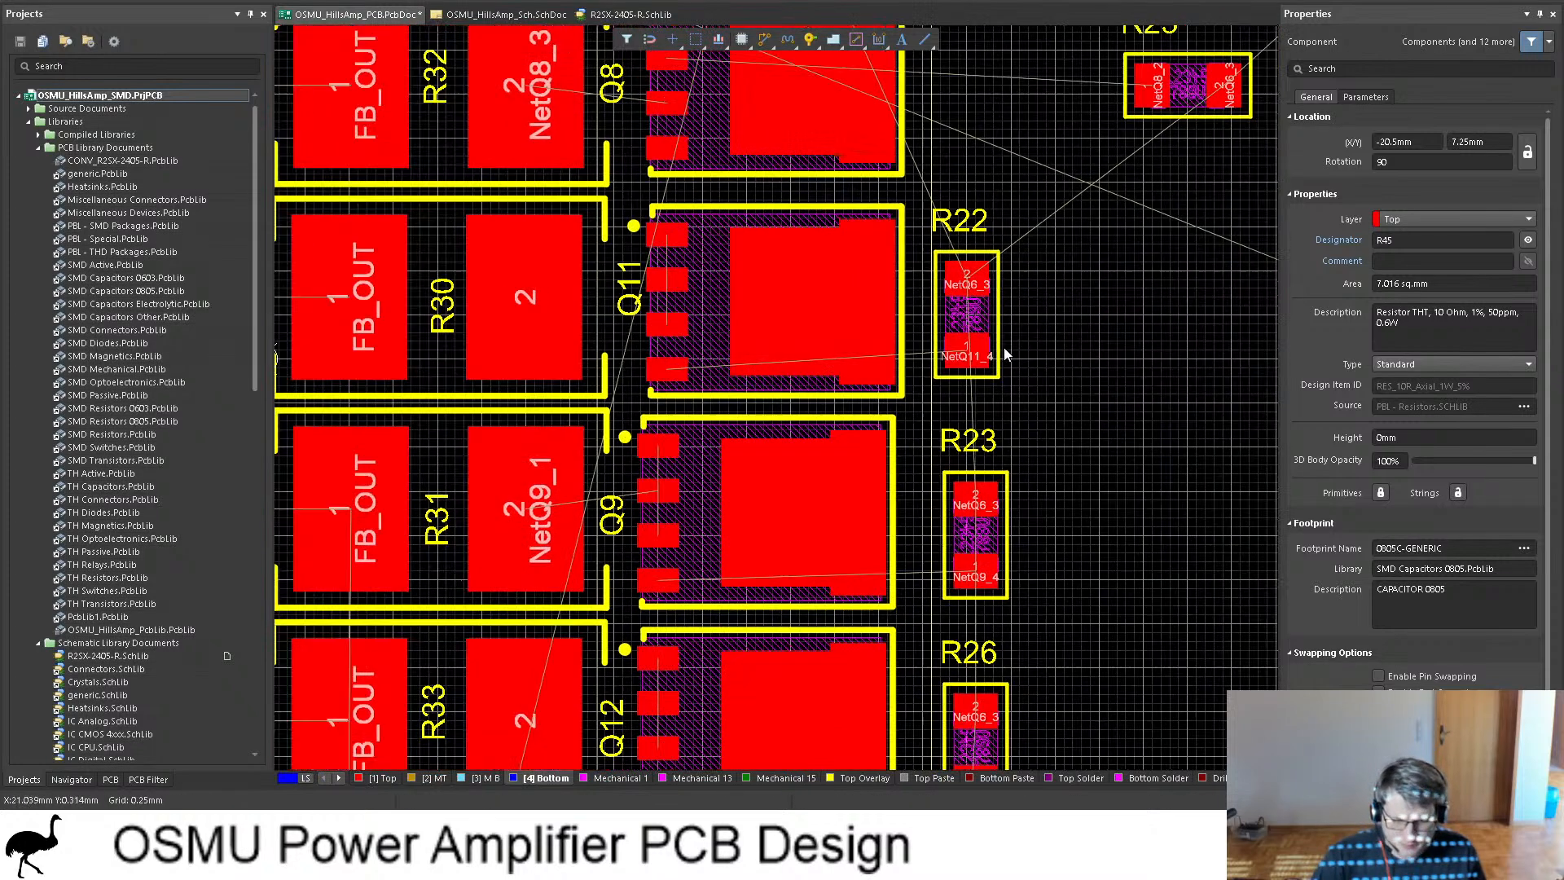
# Step: Rotate R25 upright with pad 2 facing up and place it beside transistor Q8, above R22
pyautogui.scroll(3, 1088, 345)
pyautogui.moveTo(1161, 283); pyautogui.dragTo(995, 292)
pyautogui.keyDown('ctrl'); pyautogui.scroll(3, 705, 342); pyautogui.keyUp('ctrl')
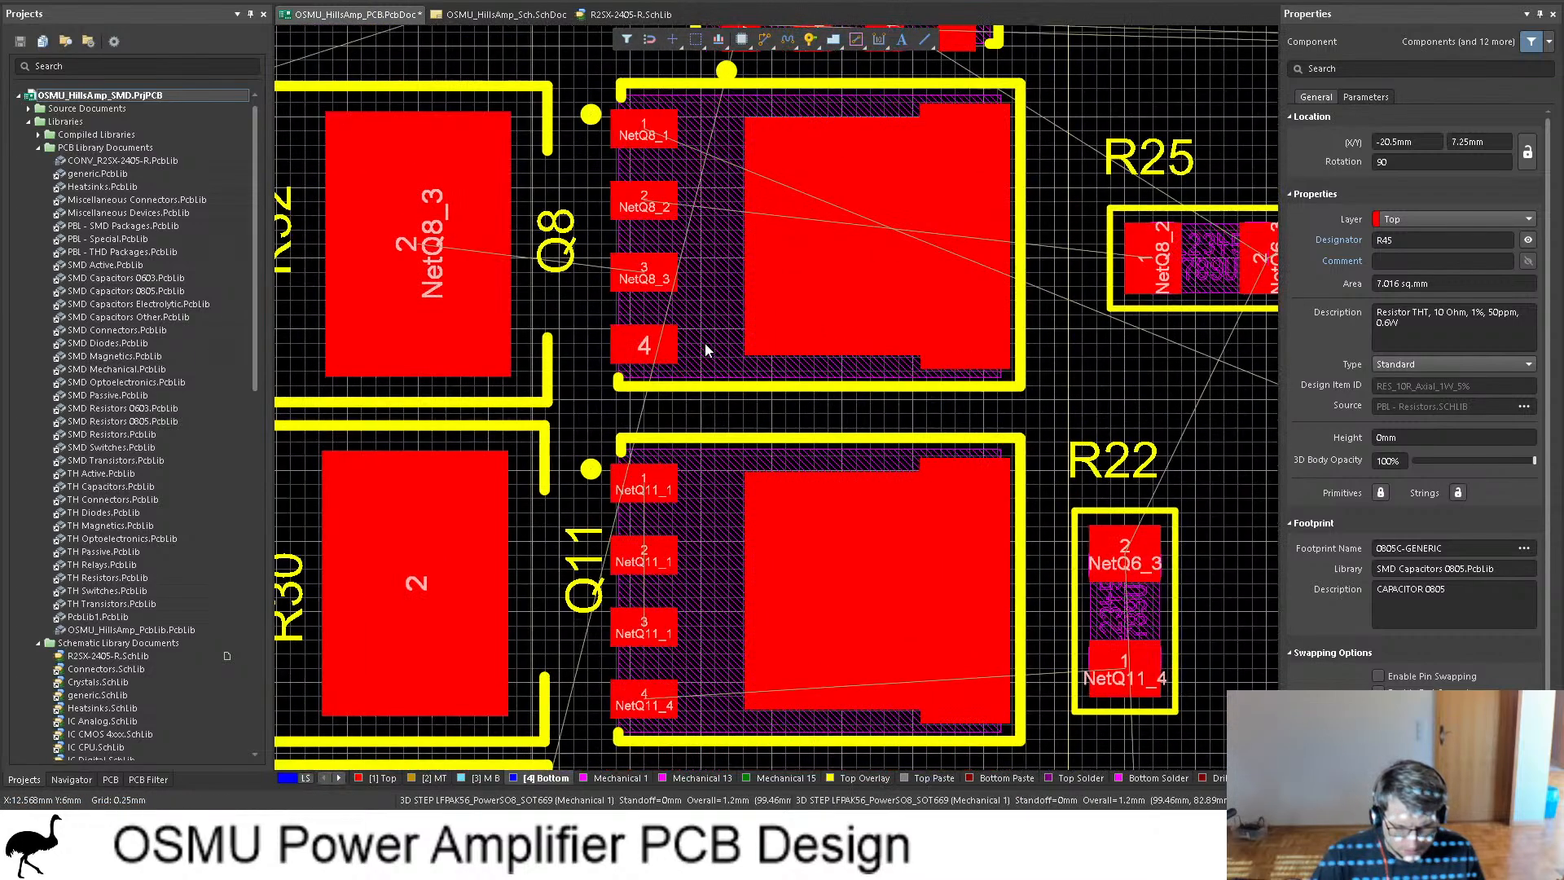
pyautogui.keyDown('ctrl'); pyautogui.scroll(-1, 705, 343); pyautogui.keyUp('ctrl')
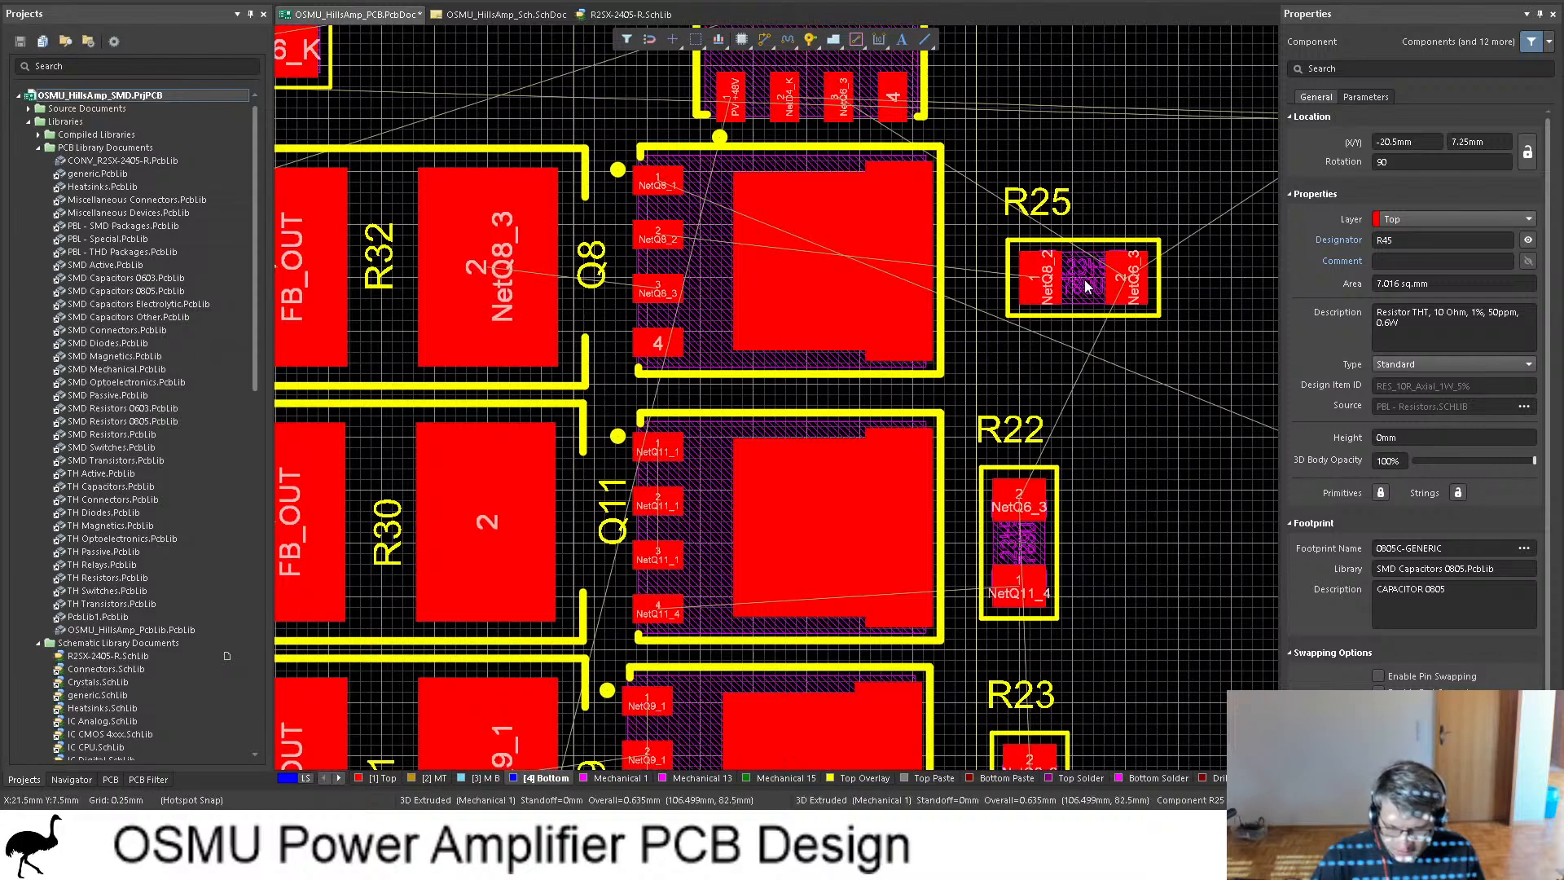
pyautogui.press('space')
pyautogui.moveTo(1083, 284); pyautogui.dragTo(1022, 315)
pyautogui.keyDown('ctrl'); pyautogui.scroll(-5, 1021, 314); pyautogui.keyUp('ctrl')
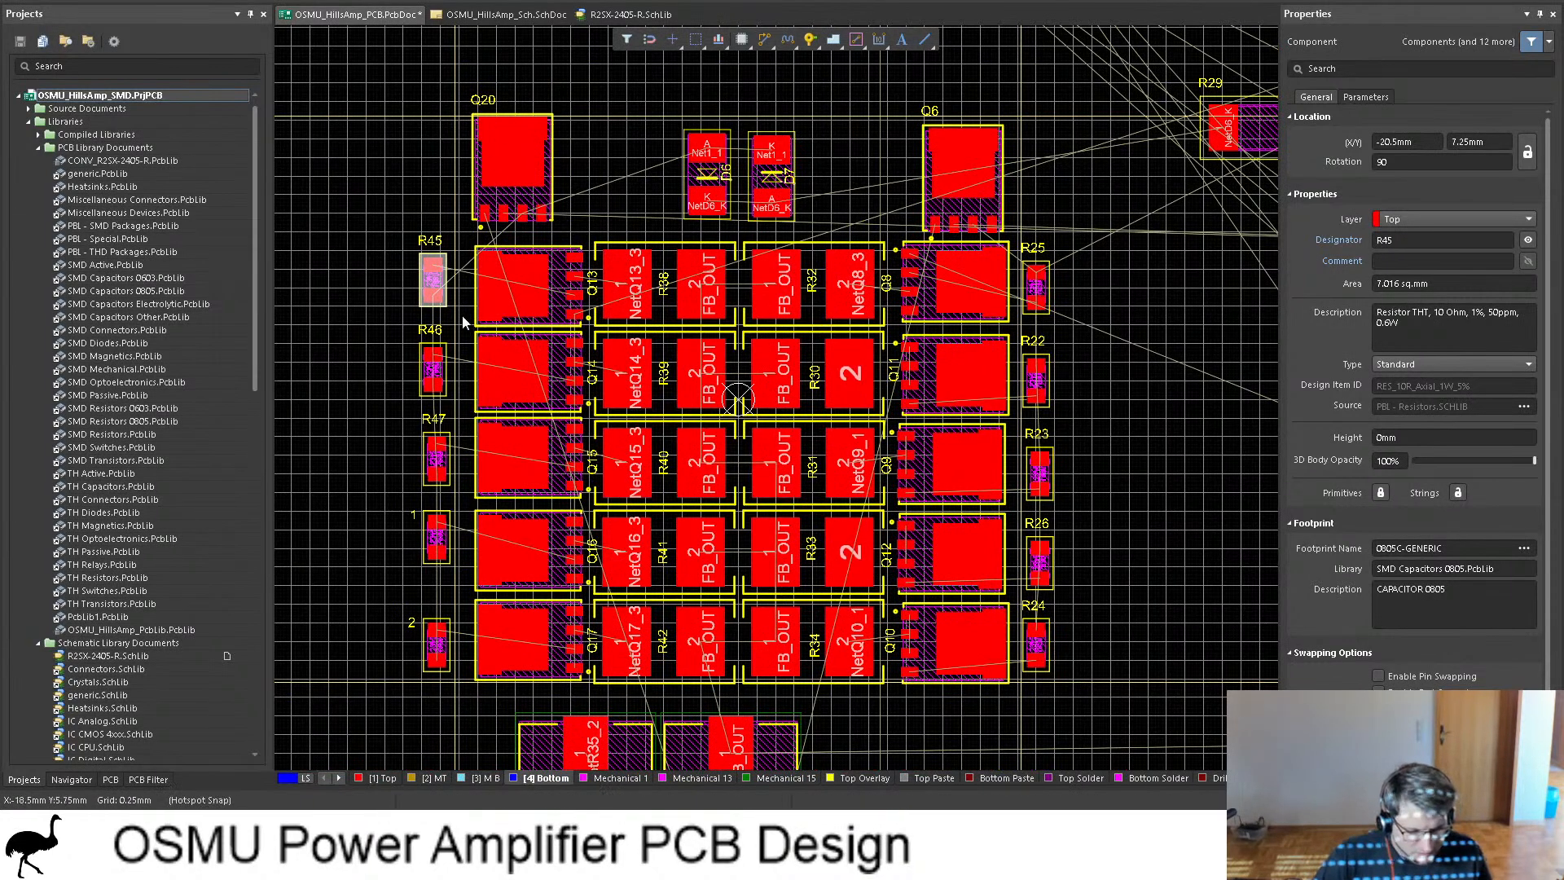
# Step: Check driver transistor Q6's connections in the schematic against its pads and the surrounding output-stage layout on the PCB
pyautogui.click(463, 16)
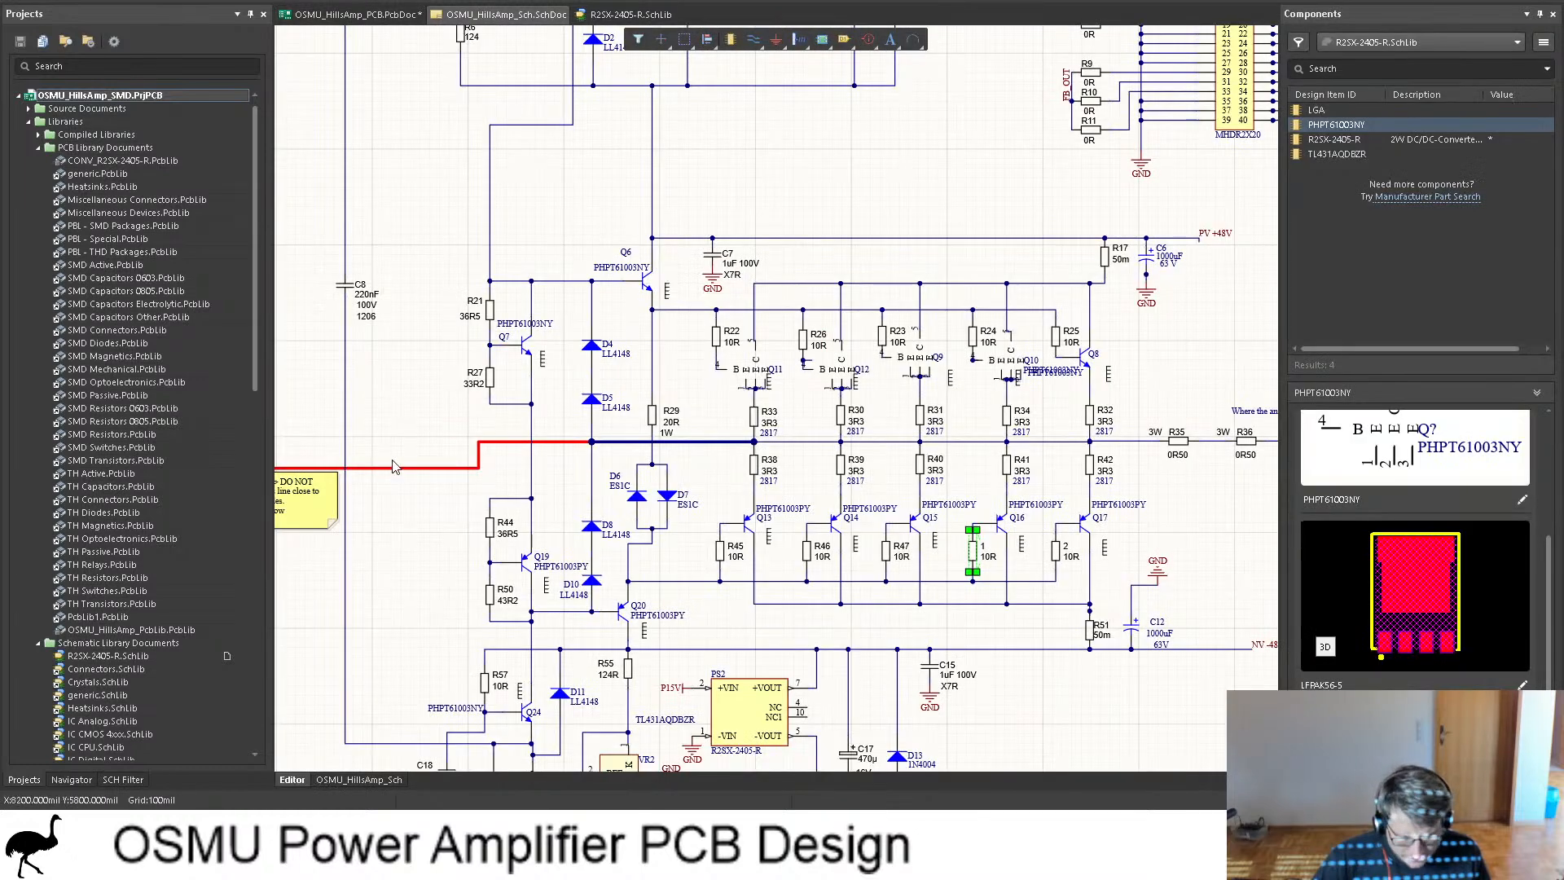
pyautogui.keyDown('ctrl'); pyautogui.scroll(3, 628, 298); pyautogui.keyUp('ctrl')
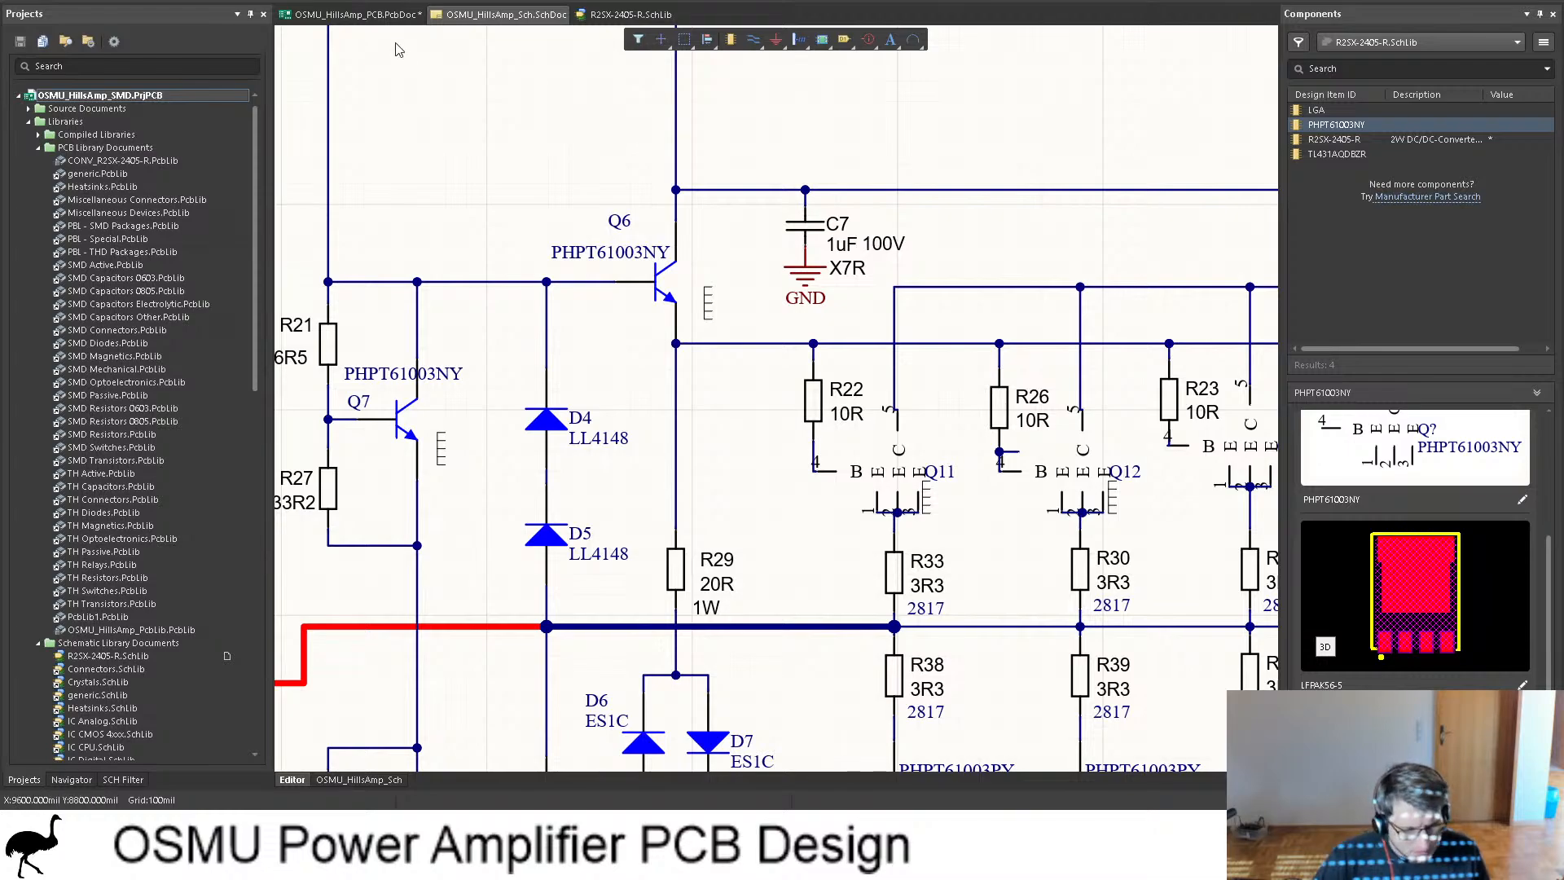
pyautogui.click(354, 15)
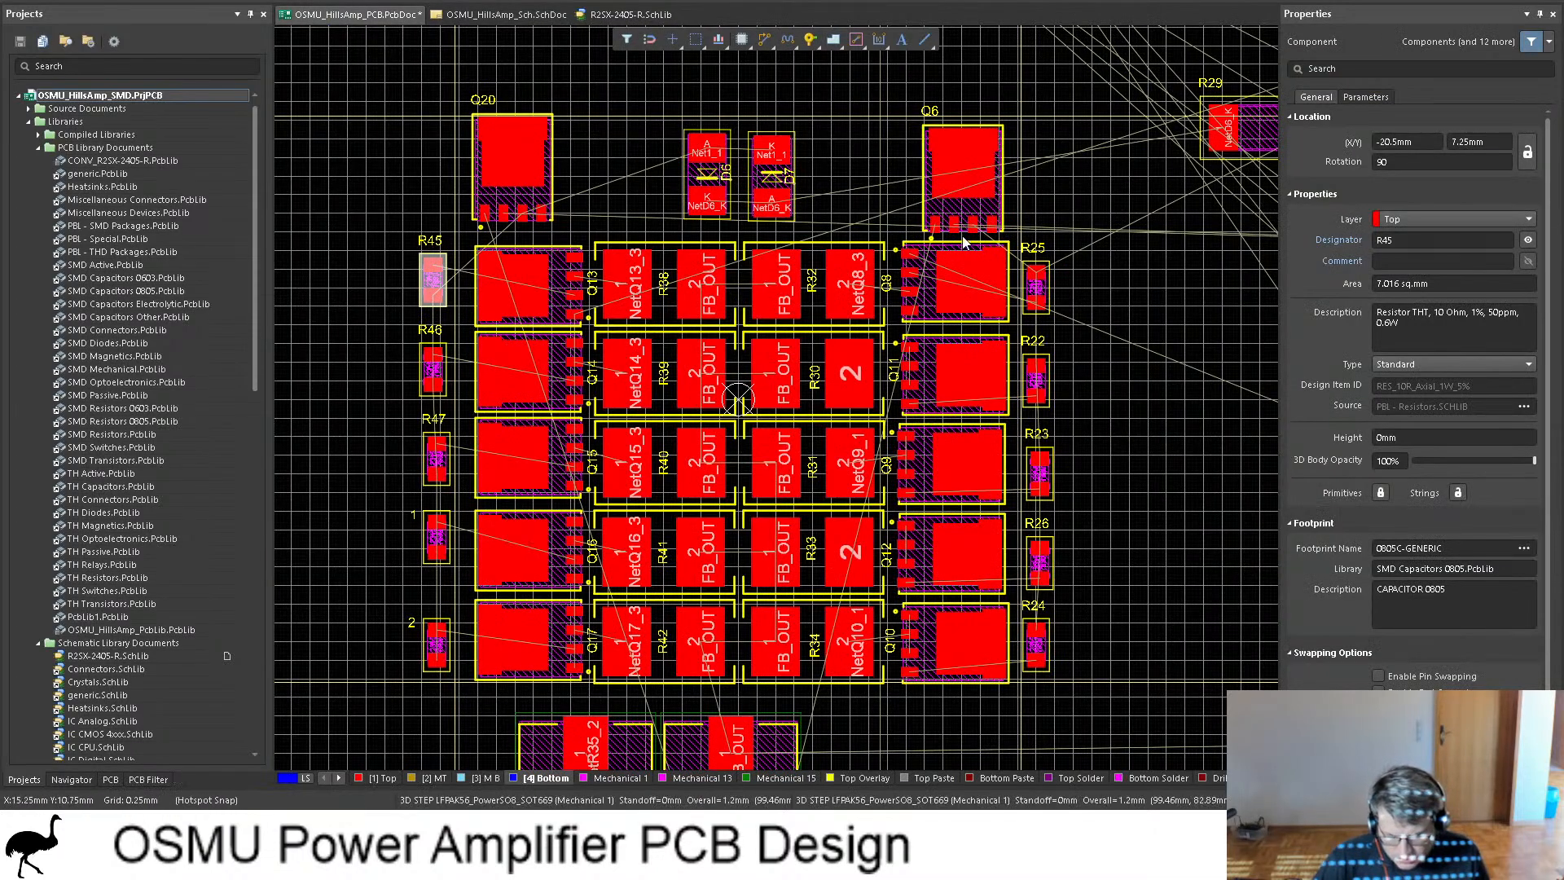
pyautogui.keyDown('ctrl'); pyautogui.scroll(5, 964, 241); pyautogui.keyUp('ctrl')
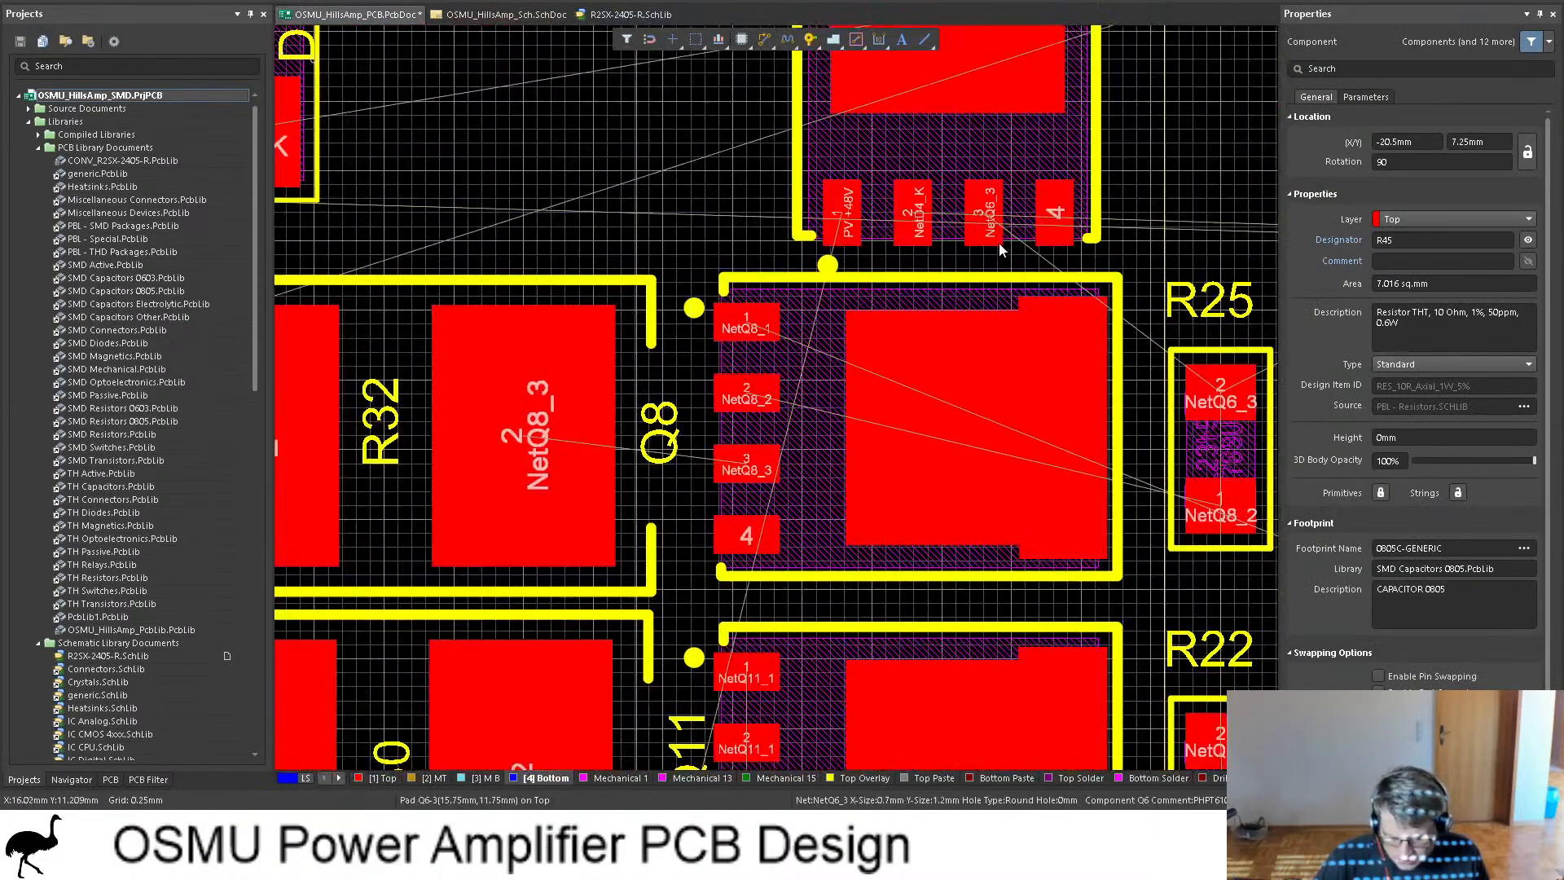
pyautogui.keyDown('ctrl'); pyautogui.scroll(-3, 999, 245); pyautogui.keyUp('ctrl')
pyautogui.keyDown('ctrl'); pyautogui.scroll(1, 1000, 257); pyautogui.keyUp('ctrl')
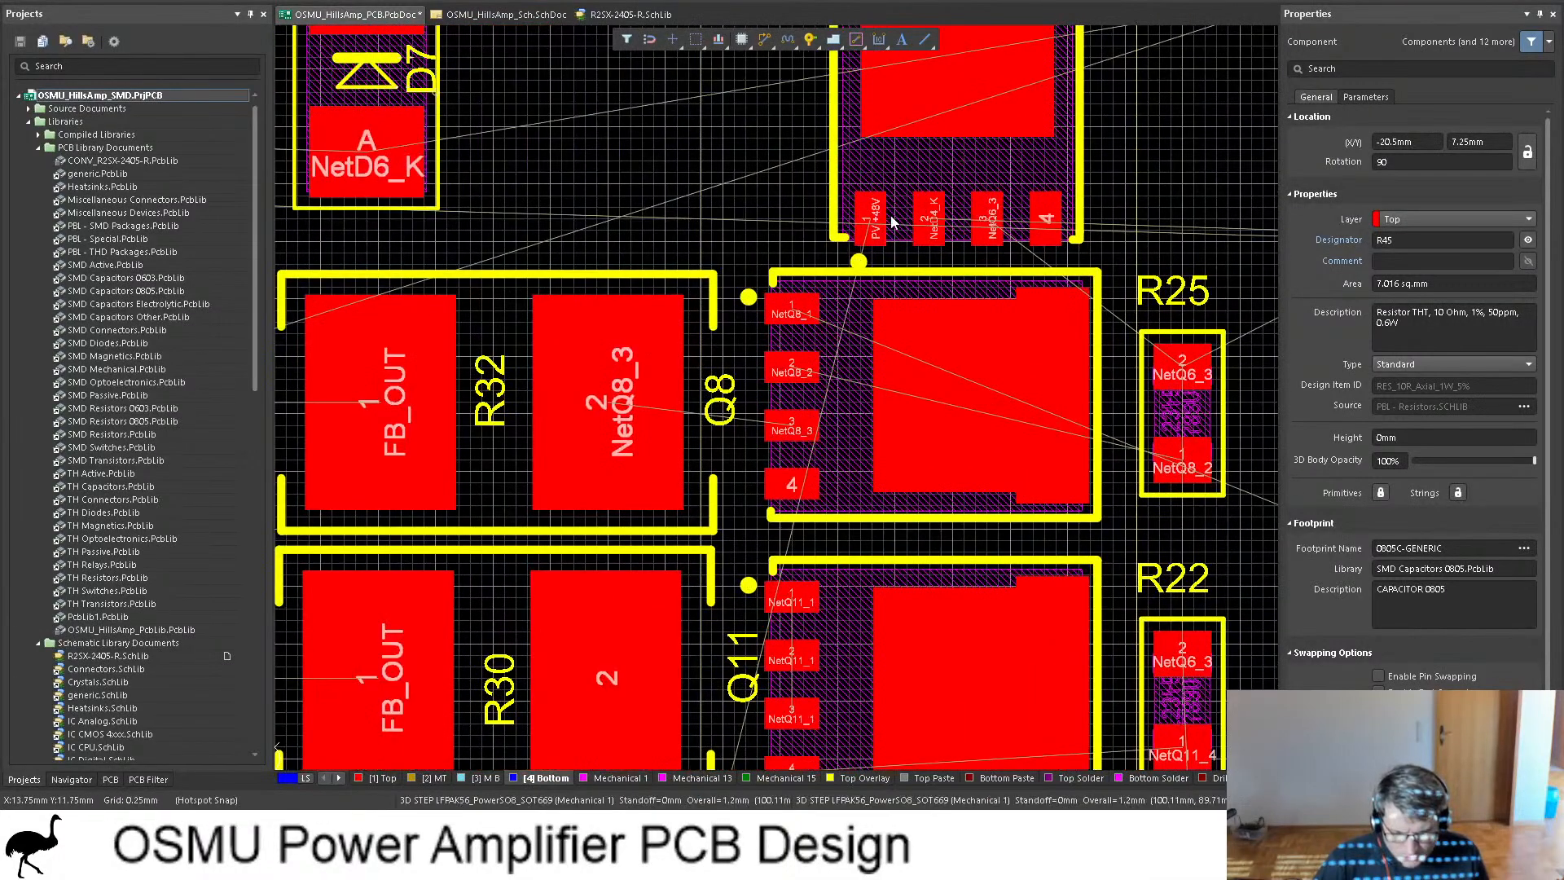
pyautogui.keyDown('ctrl'); pyautogui.scroll(4, 876, 228); pyautogui.keyUp('ctrl')
pyautogui.keyDown('ctrl'); pyautogui.scroll(-9, 876, 240); pyautogui.keyUp('ctrl')
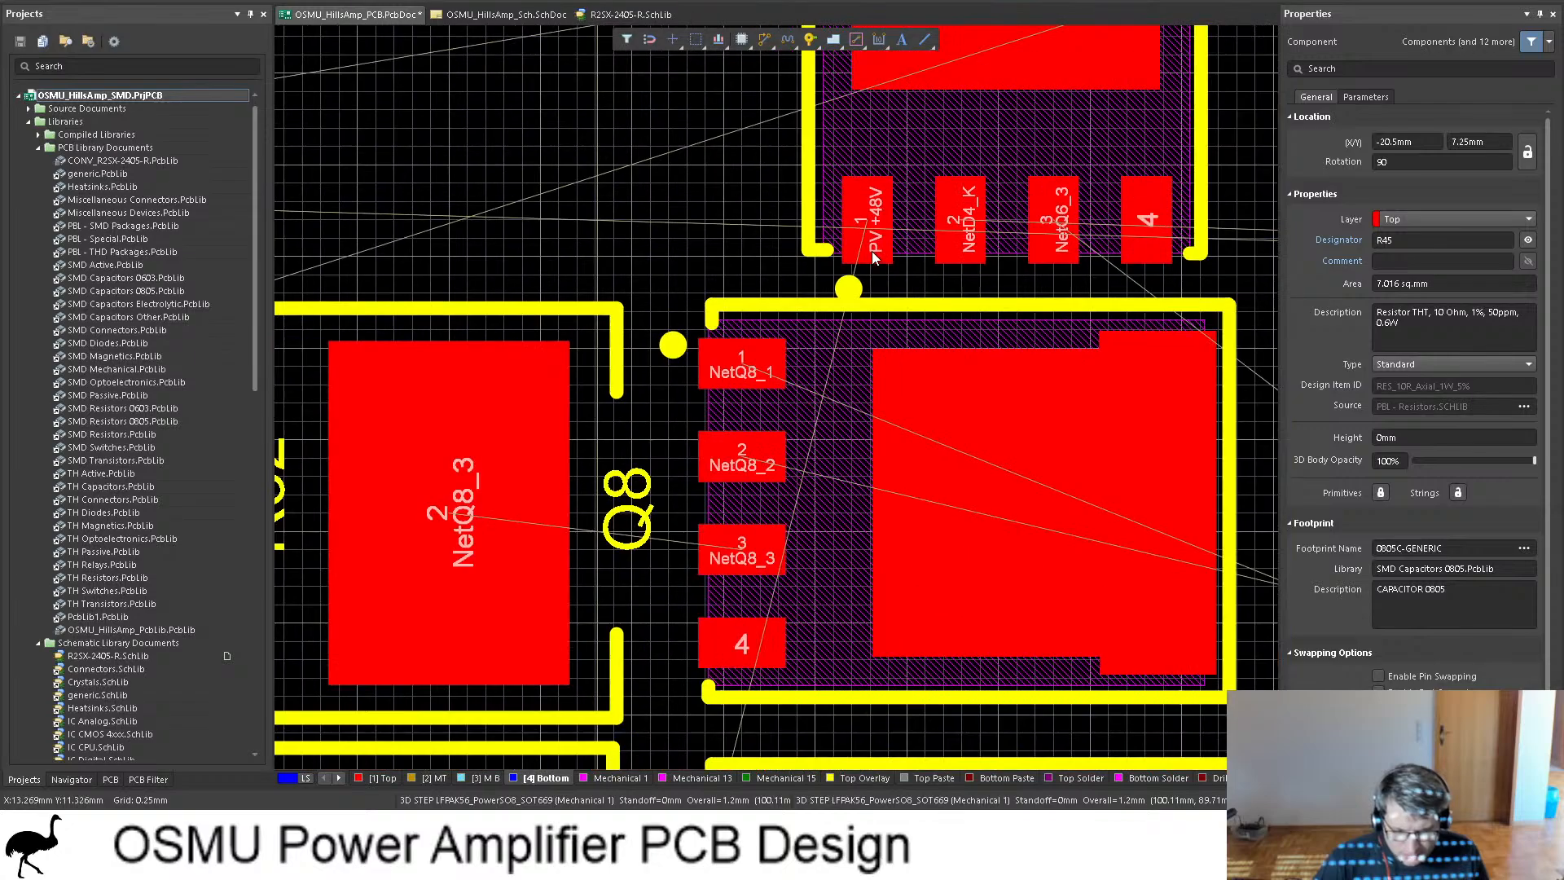
pyautogui.keyDown('ctrl'); pyautogui.scroll(3, 874, 254); pyautogui.keyUp('ctrl')
pyautogui.scroll(-3, 873, 253)
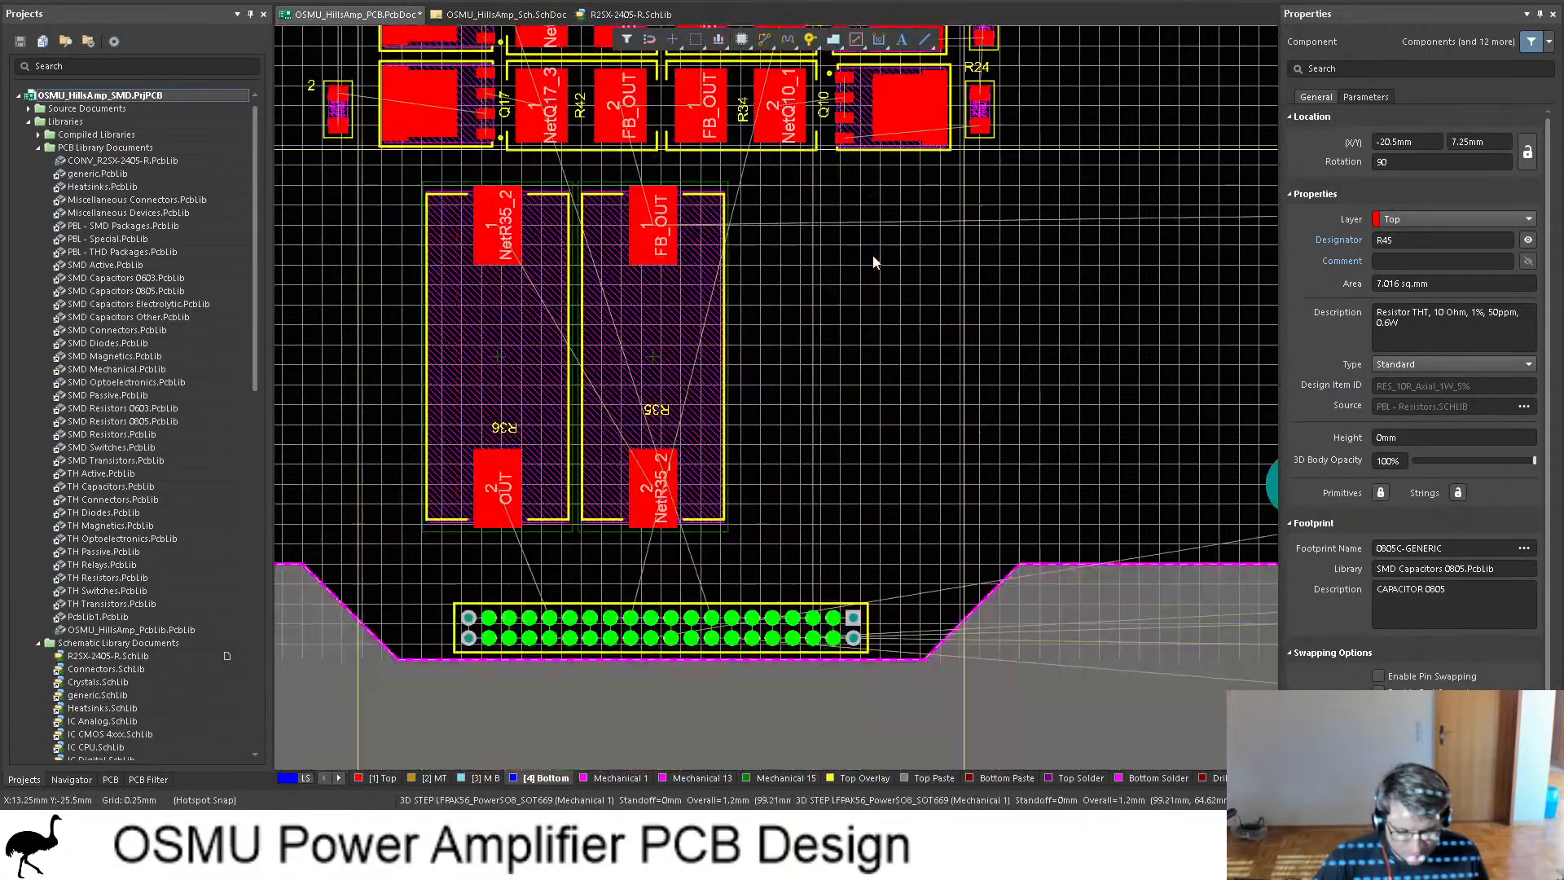
pyautogui.scroll(10, 876, 257)
pyautogui.scroll(-3, 879, 259)
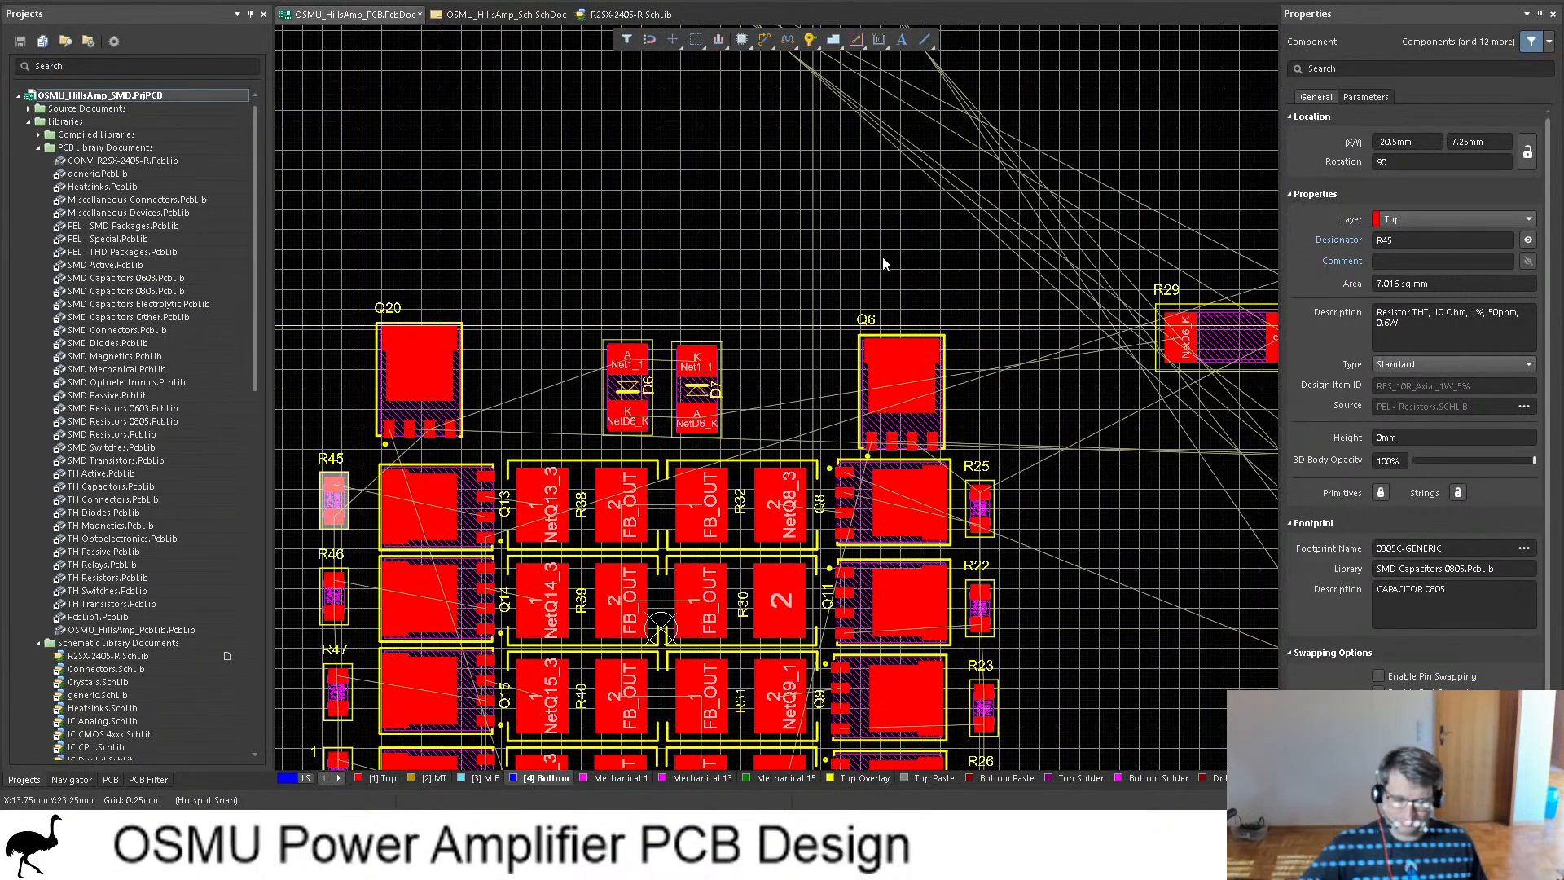
# Step: Identify the supply-rail capacitors C6 and C12 in the schematic and look for them among the unplaced PCB components
pyautogui.keyDown('ctrl'); pyautogui.scroll(-3, 882, 257); pyautogui.keyUp('ctrl')
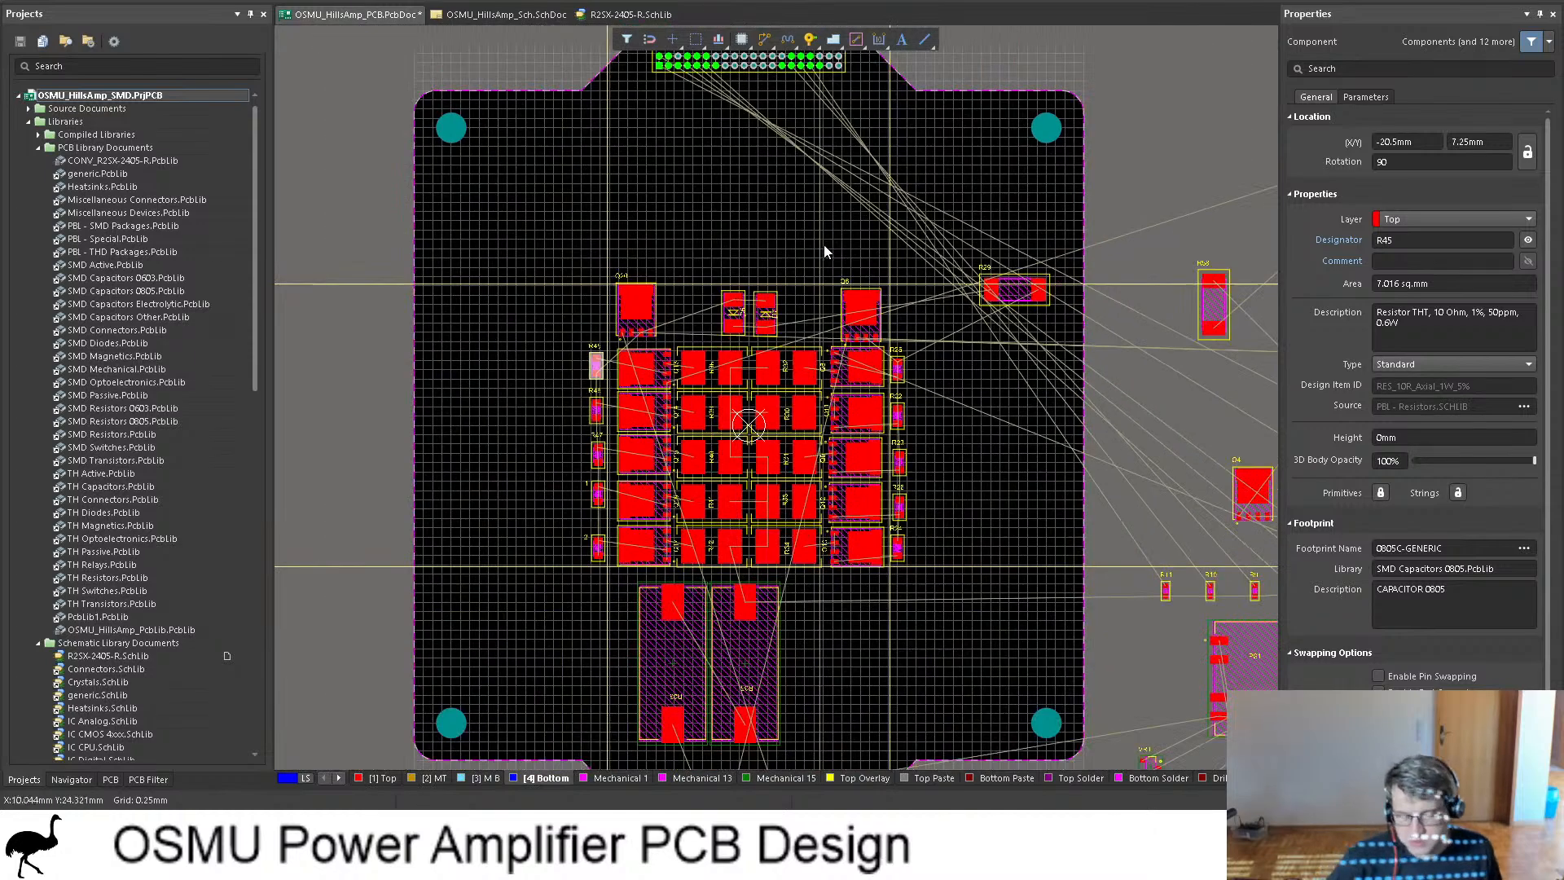
pyautogui.keyDown('ctrl'); pyautogui.scroll(-3, 825, 246); pyautogui.keyUp('ctrl')
pyautogui.keyDown('shift'); pyautogui.scroll(-4, 791, 237); pyautogui.keyUp('shift')
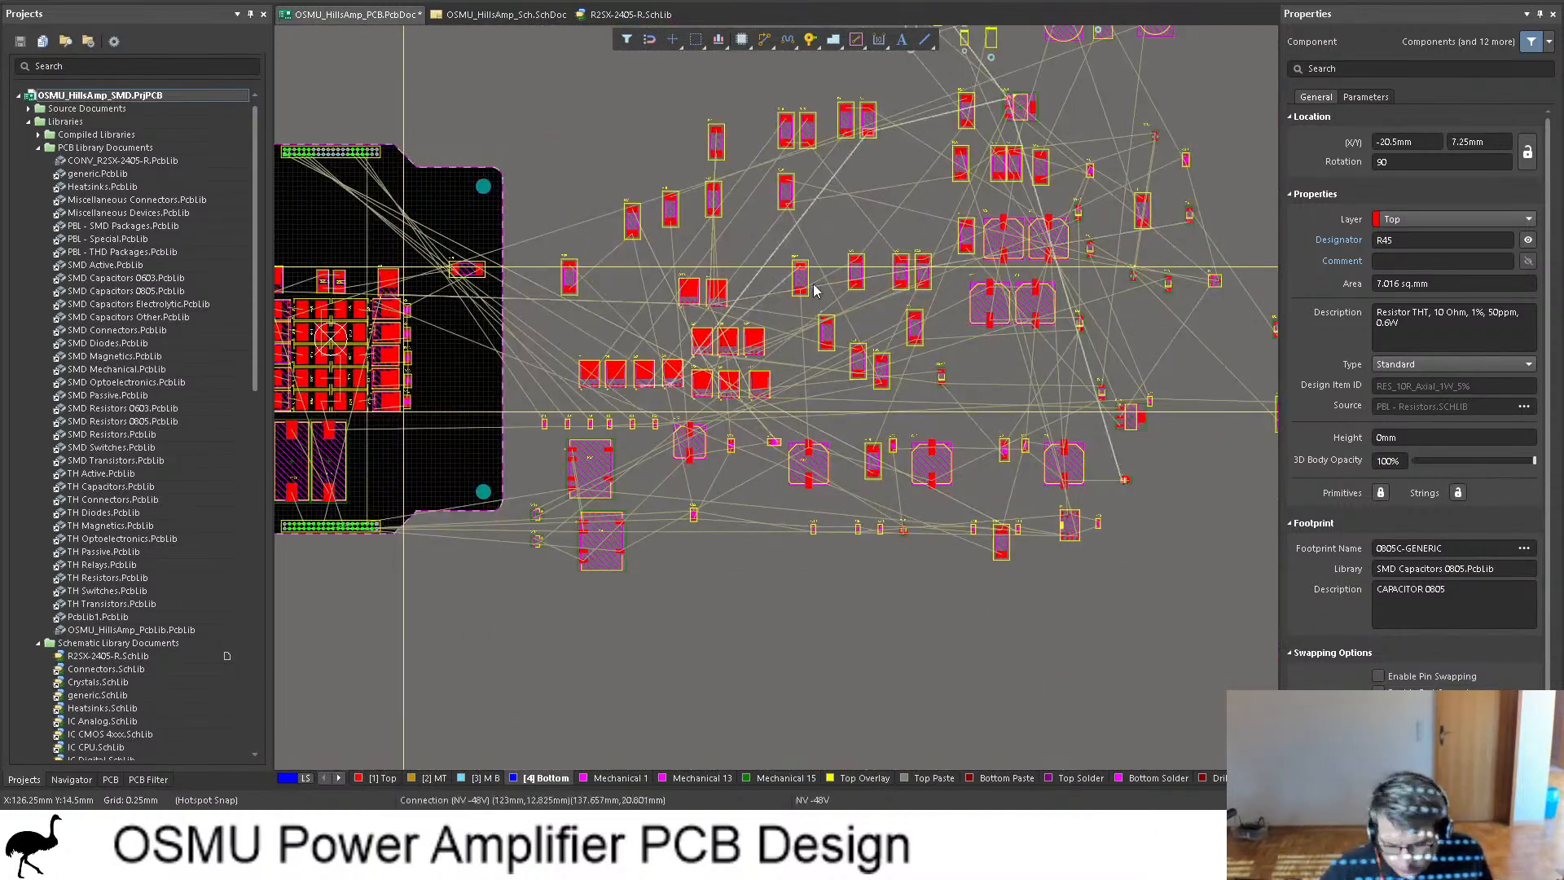
pyautogui.keyDown('shift'); pyautogui.scroll(2, 873, 324); pyautogui.keyUp('shift')
pyautogui.keyDown('ctrl'); pyautogui.scroll(5, 1074, 269); pyautogui.keyUp('ctrl')
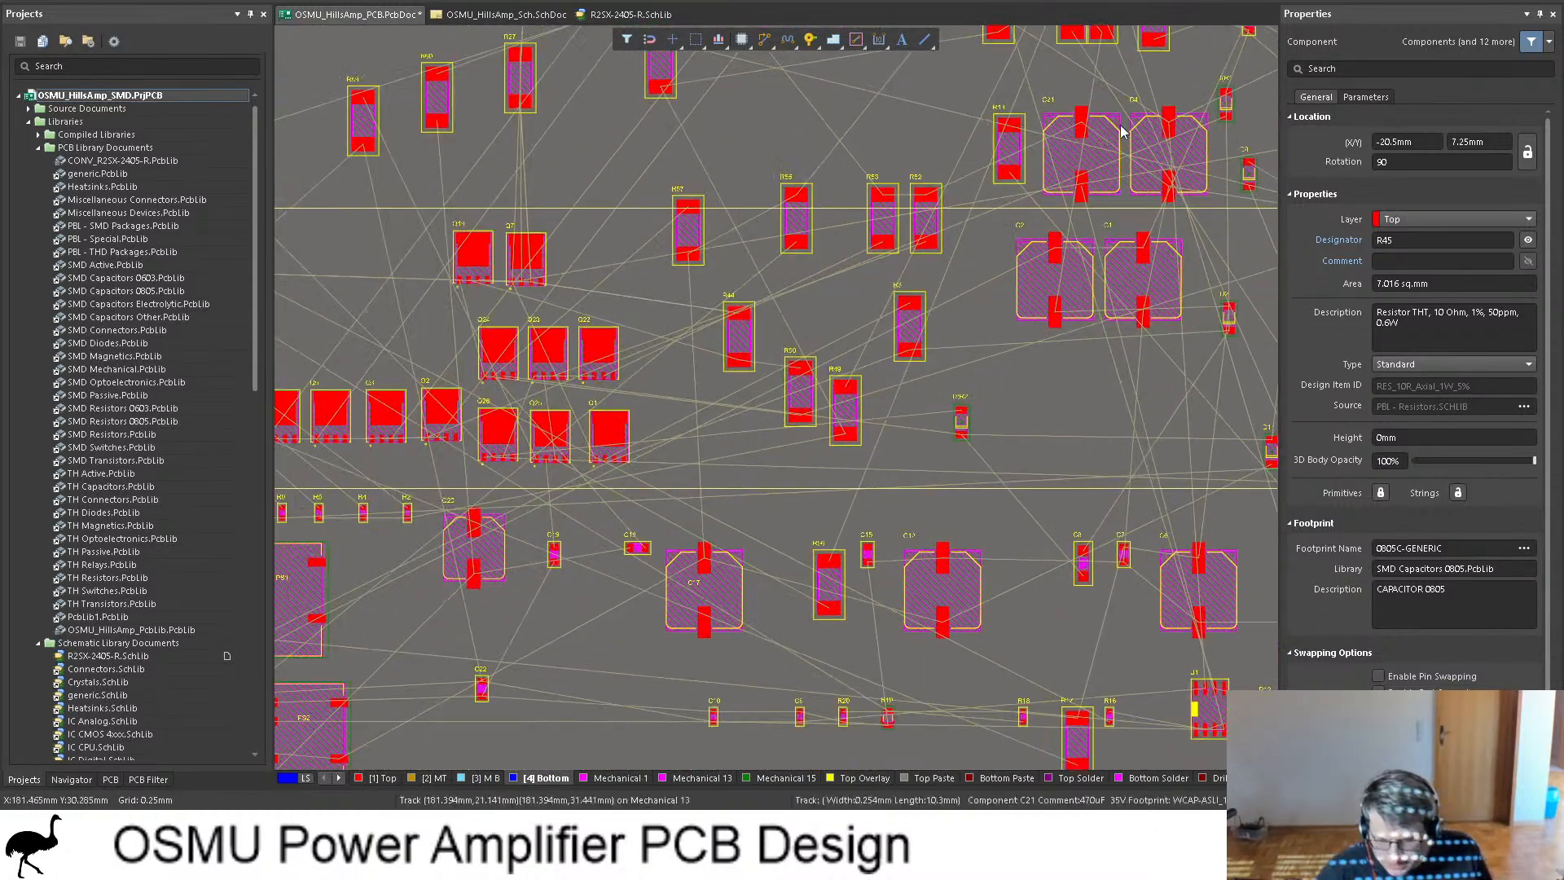
pyautogui.click(511, 15)
pyautogui.keyDown('ctrl'); pyautogui.scroll(-5, 963, 256); pyautogui.keyUp('ctrl')
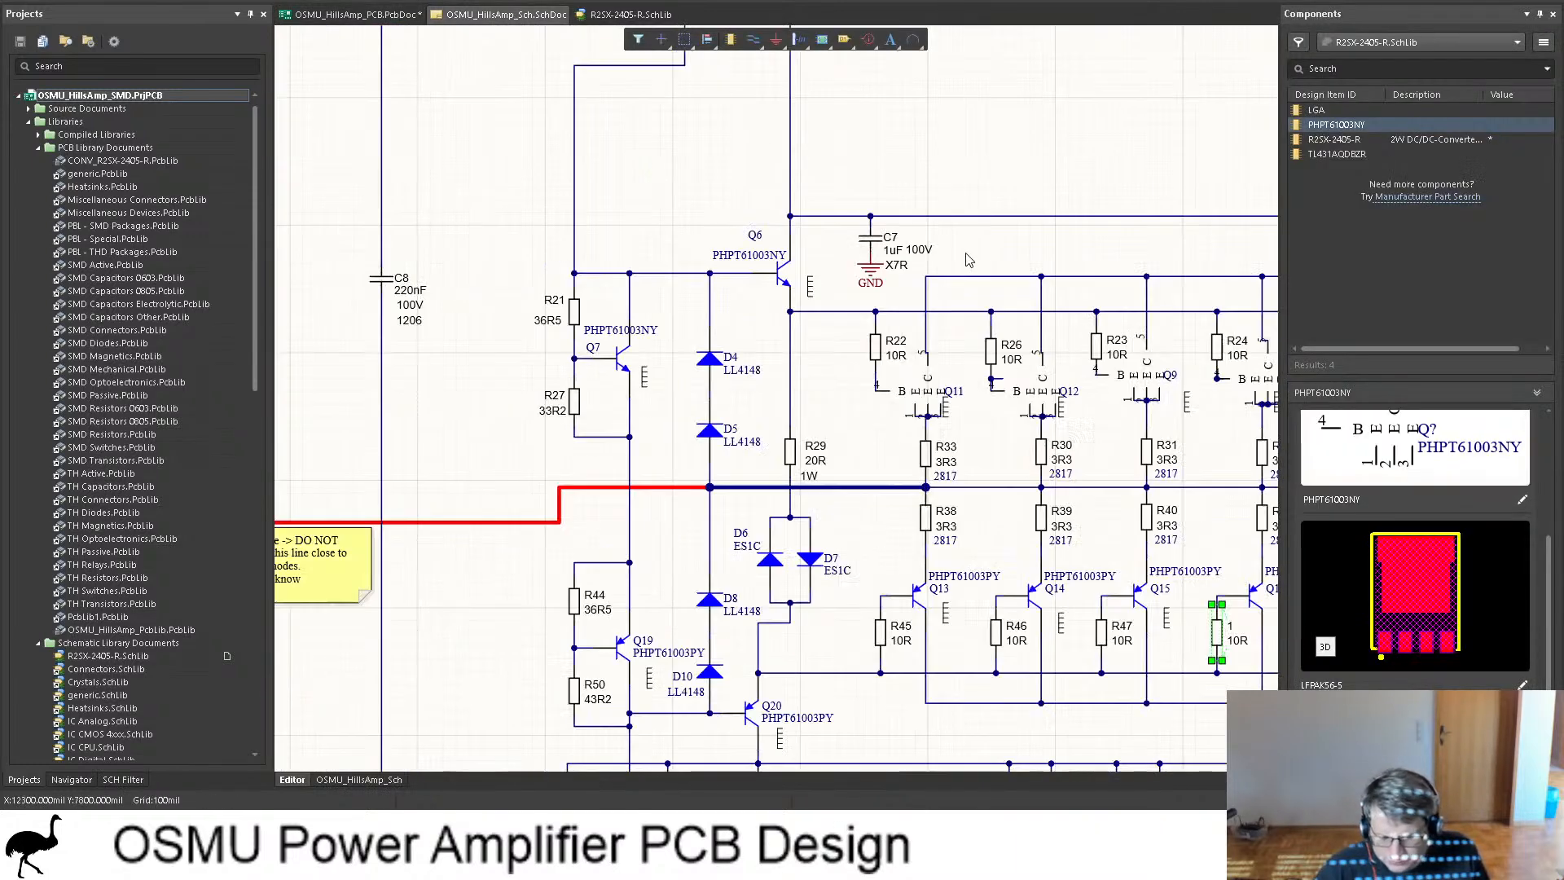
pyautogui.keyDown('shift'); pyautogui.scroll(-3, 964, 257); pyautogui.keyUp('shift')
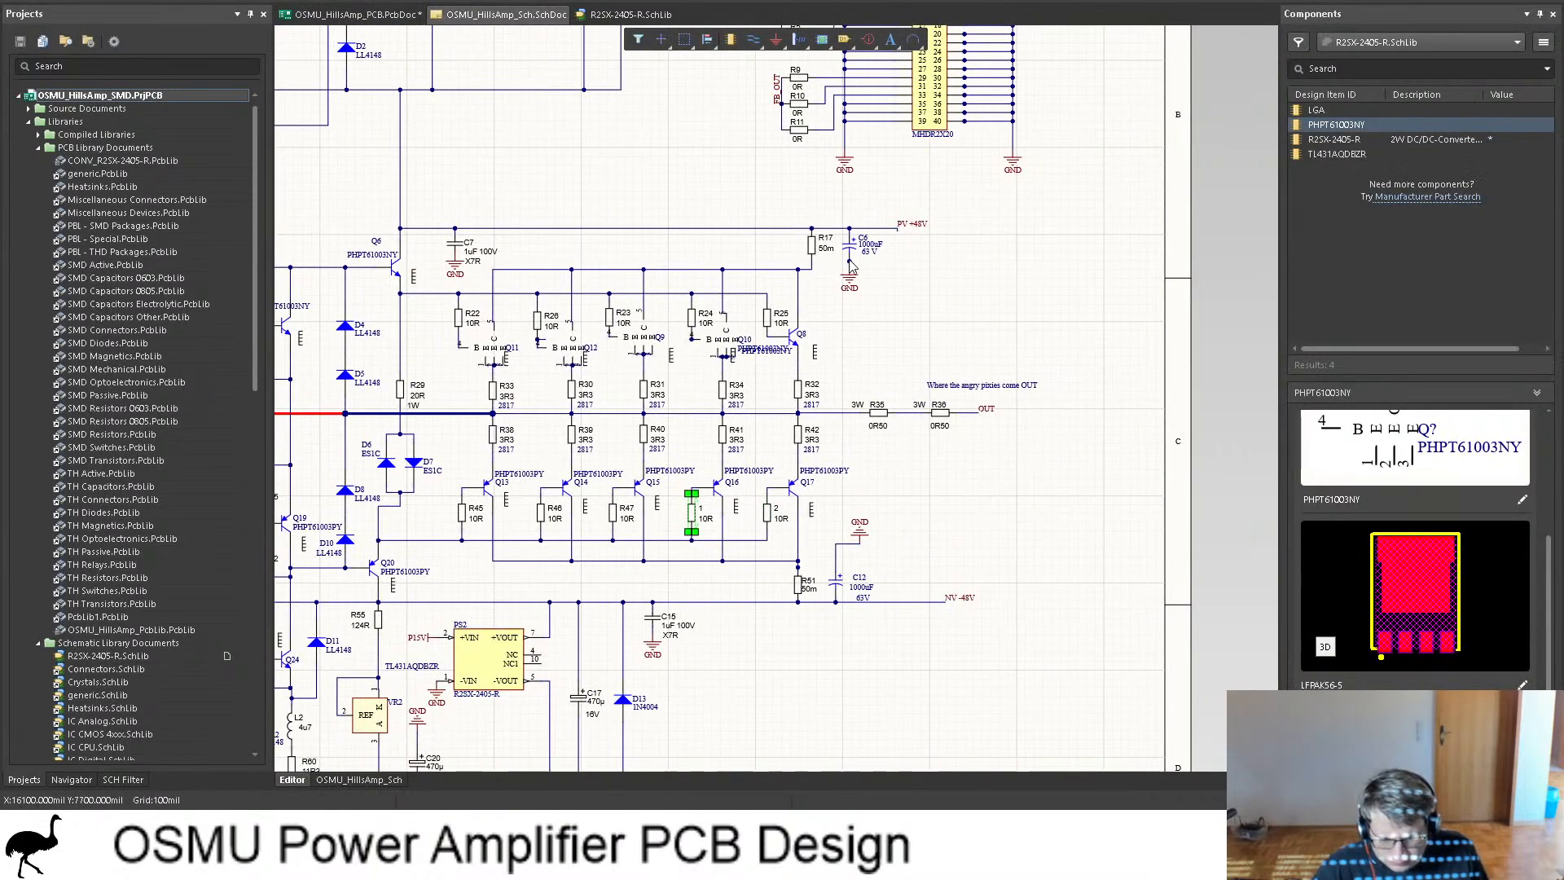
pyautogui.keyDown('ctrl'); pyautogui.scroll(1, 850, 263); pyautogui.keyUp('ctrl')
pyautogui.scroll(-3, 849, 261)
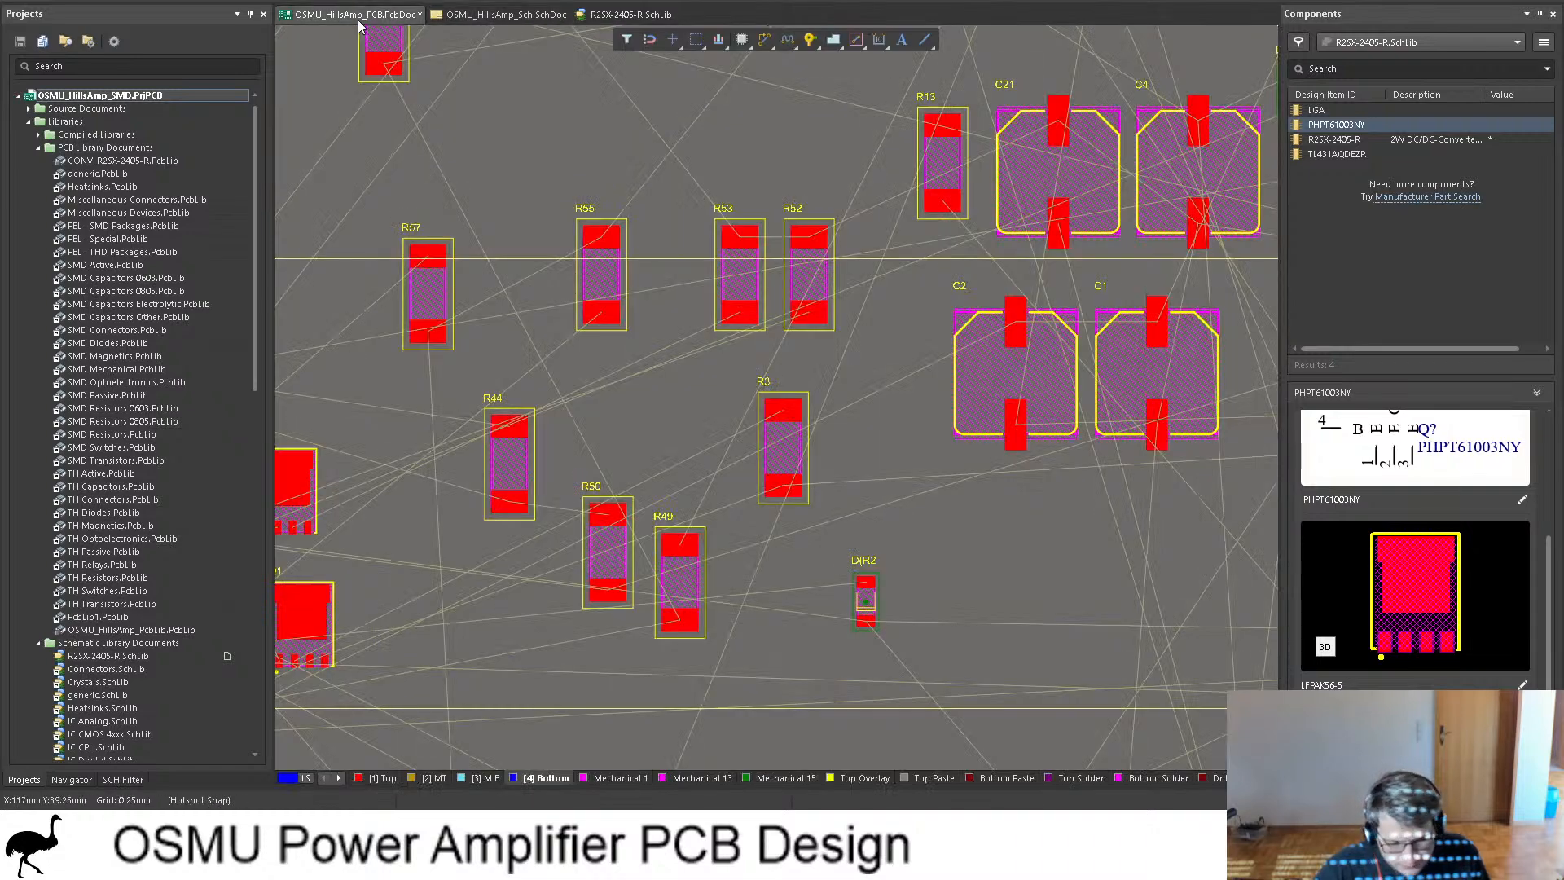
pyautogui.click(356, 15)
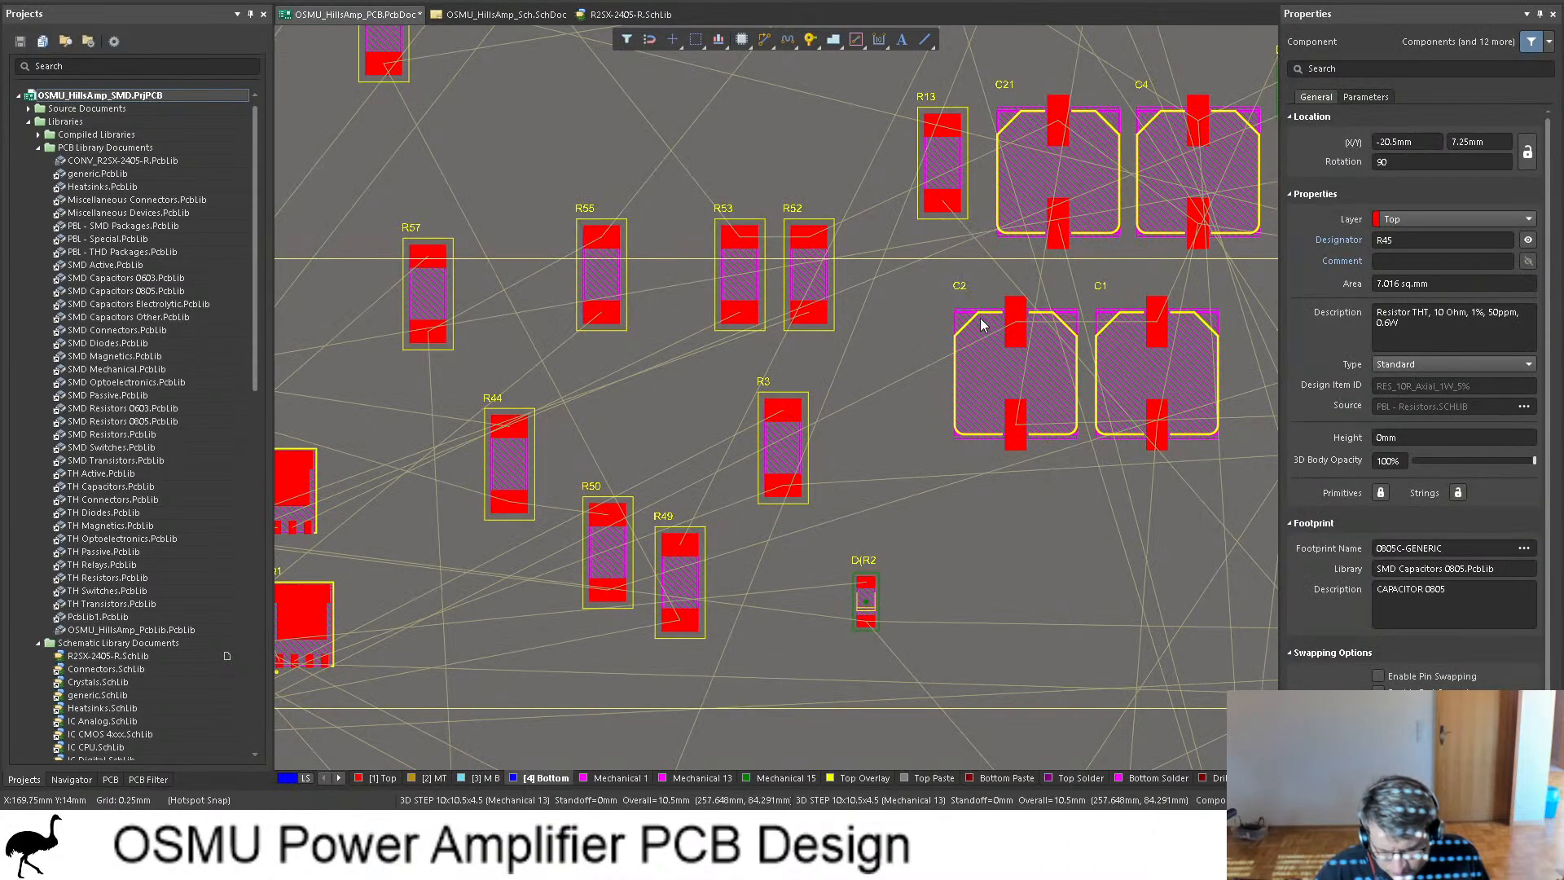
pyautogui.keyDown('ctrl'); pyautogui.scroll(-6, 921, 310); pyautogui.keyUp('ctrl')
pyautogui.scroll(-4, 995, 390)
pyautogui.keyDown('ctrl'); pyautogui.scroll(1, 812, 226); pyautogui.keyUp('ctrl')
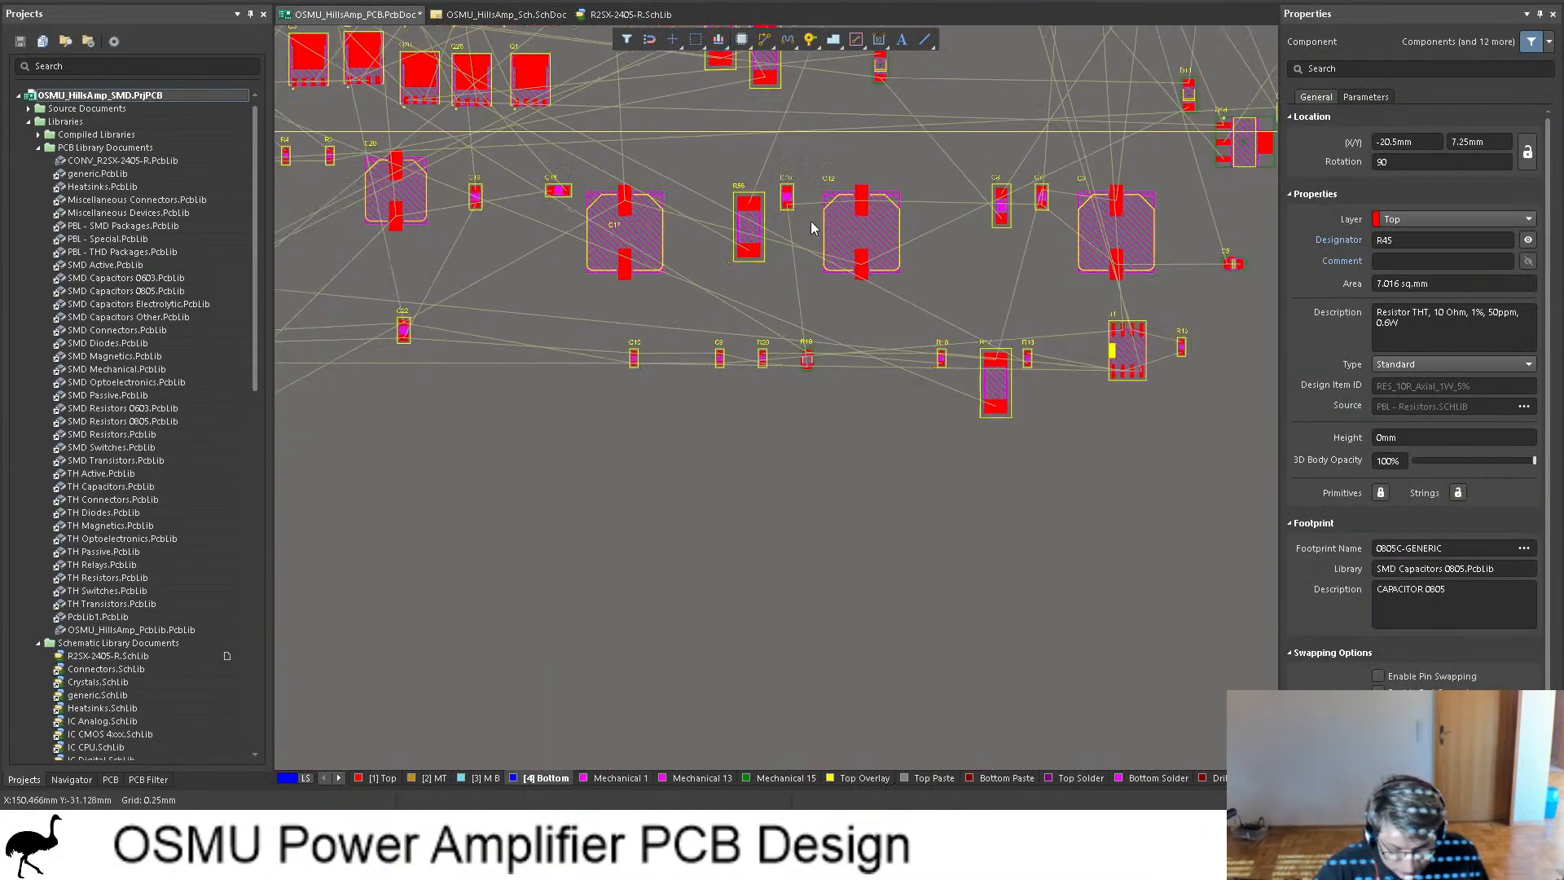
# Step: Select C12 and C6 together and move them just below the board outline near the bottom connector
pyautogui.keyDown('ctrl'); pyautogui.scroll(2, 847, 214); pyautogui.keyUp('ctrl')
pyautogui.click(879, 251)
pyautogui.keyDown('shift'); pyautogui.hscroll(3, 1087, 254); pyautogui.keyUp('shift')
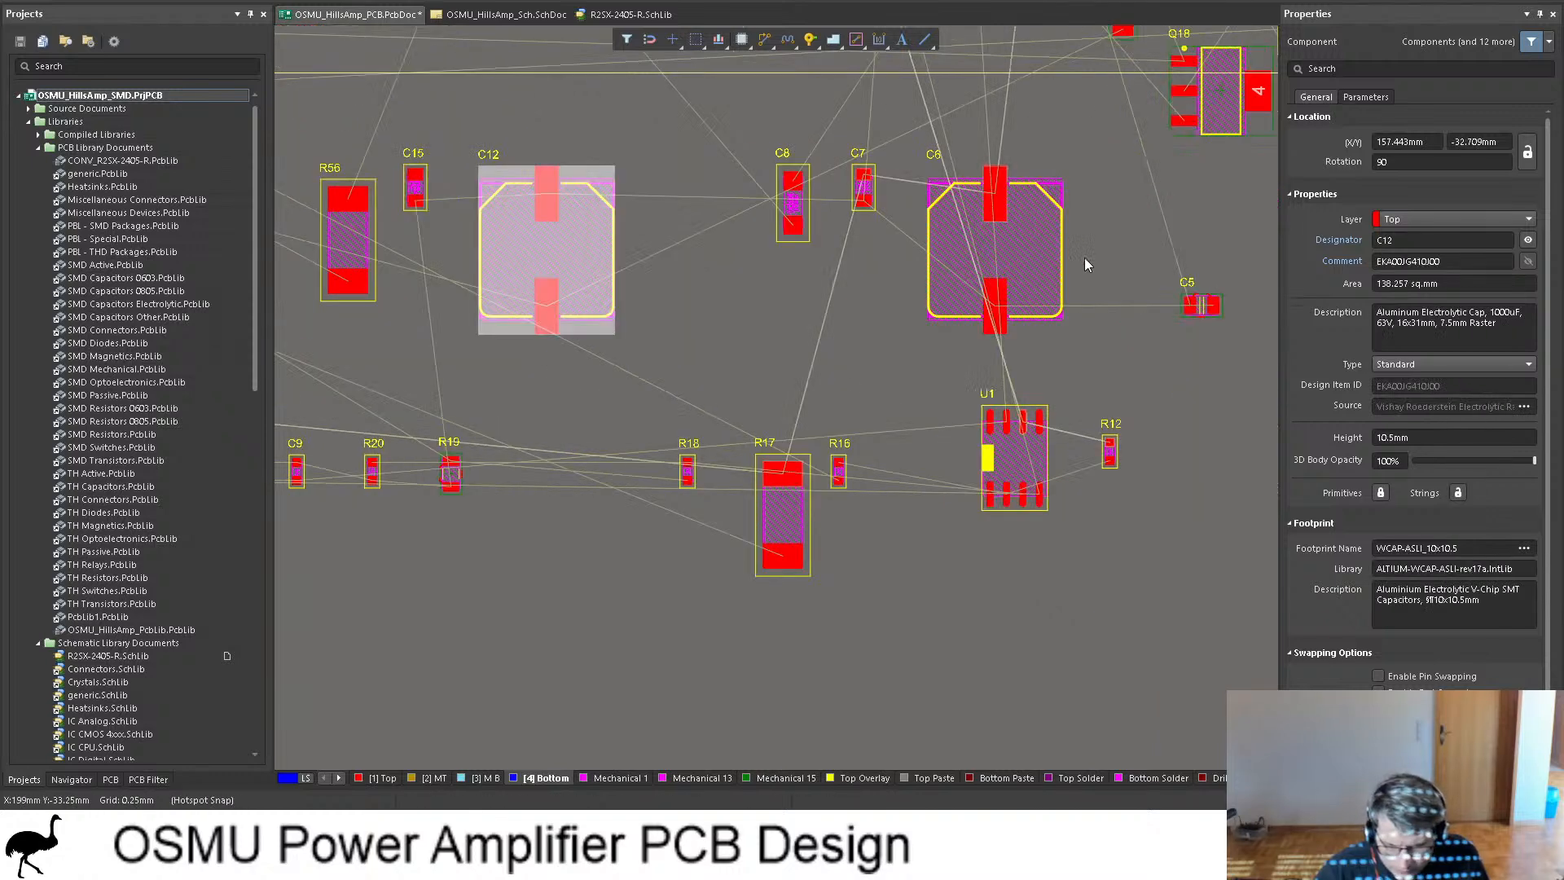
pyautogui.keyDown('shift'); pyautogui.click(1006, 246); pyautogui.keyUp('shift')
pyautogui.moveTo(1006, 246); pyautogui.dragTo(664, 457)
pyautogui.keyDown('ctrl'); pyautogui.scroll(-4, 1002, 311); pyautogui.keyUp('ctrl')
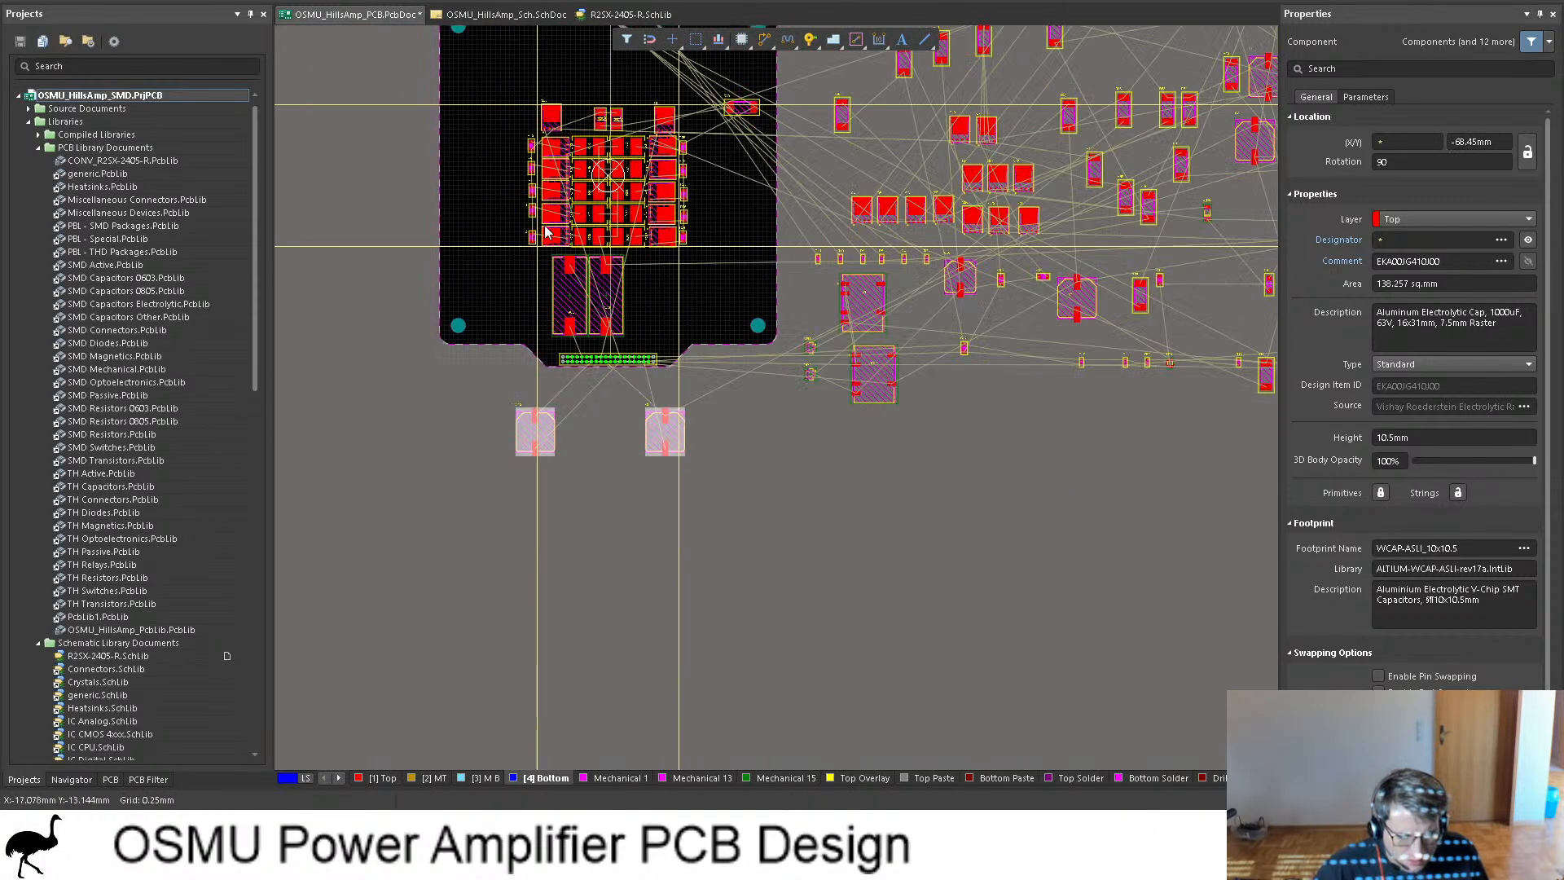
pyautogui.keyDown('ctrl'); pyautogui.scroll(3, 546, 433); pyautogui.keyUp('ctrl')
pyautogui.click(432, 604)
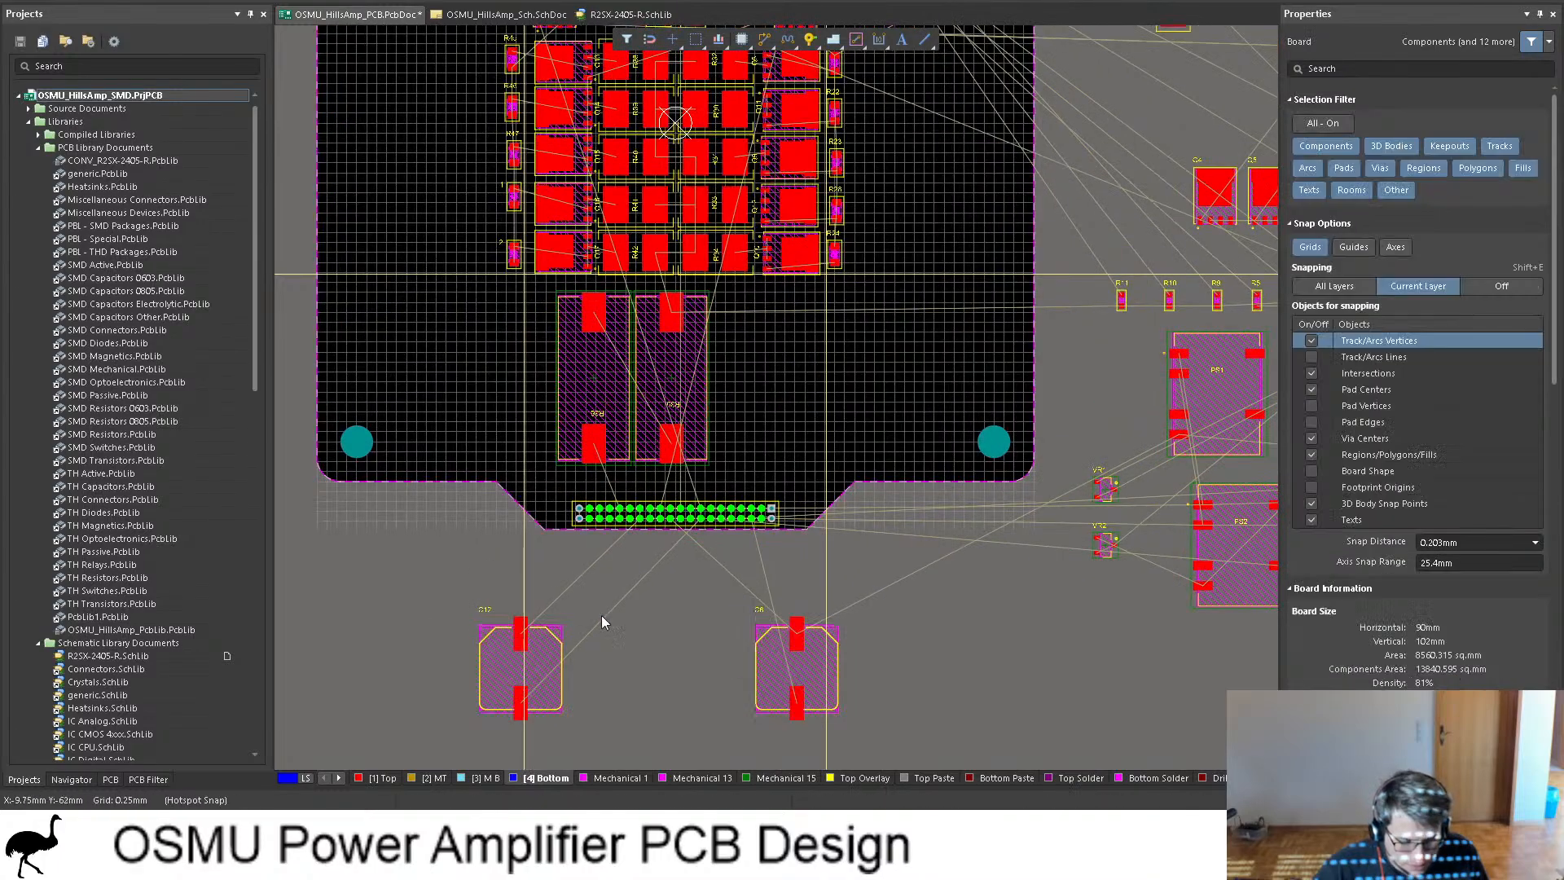
# Step: Examine the PNP-side layout on the PCB and how C6 and C12 connect to the output stage in the schematic
pyautogui.keyDown('ctrl'); pyautogui.scroll(3, 534, 240); pyautogui.keyUp('ctrl')
pyautogui.keyDown('ctrl'); pyautogui.scroll(5, 538, 240); pyautogui.keyUp('ctrl')
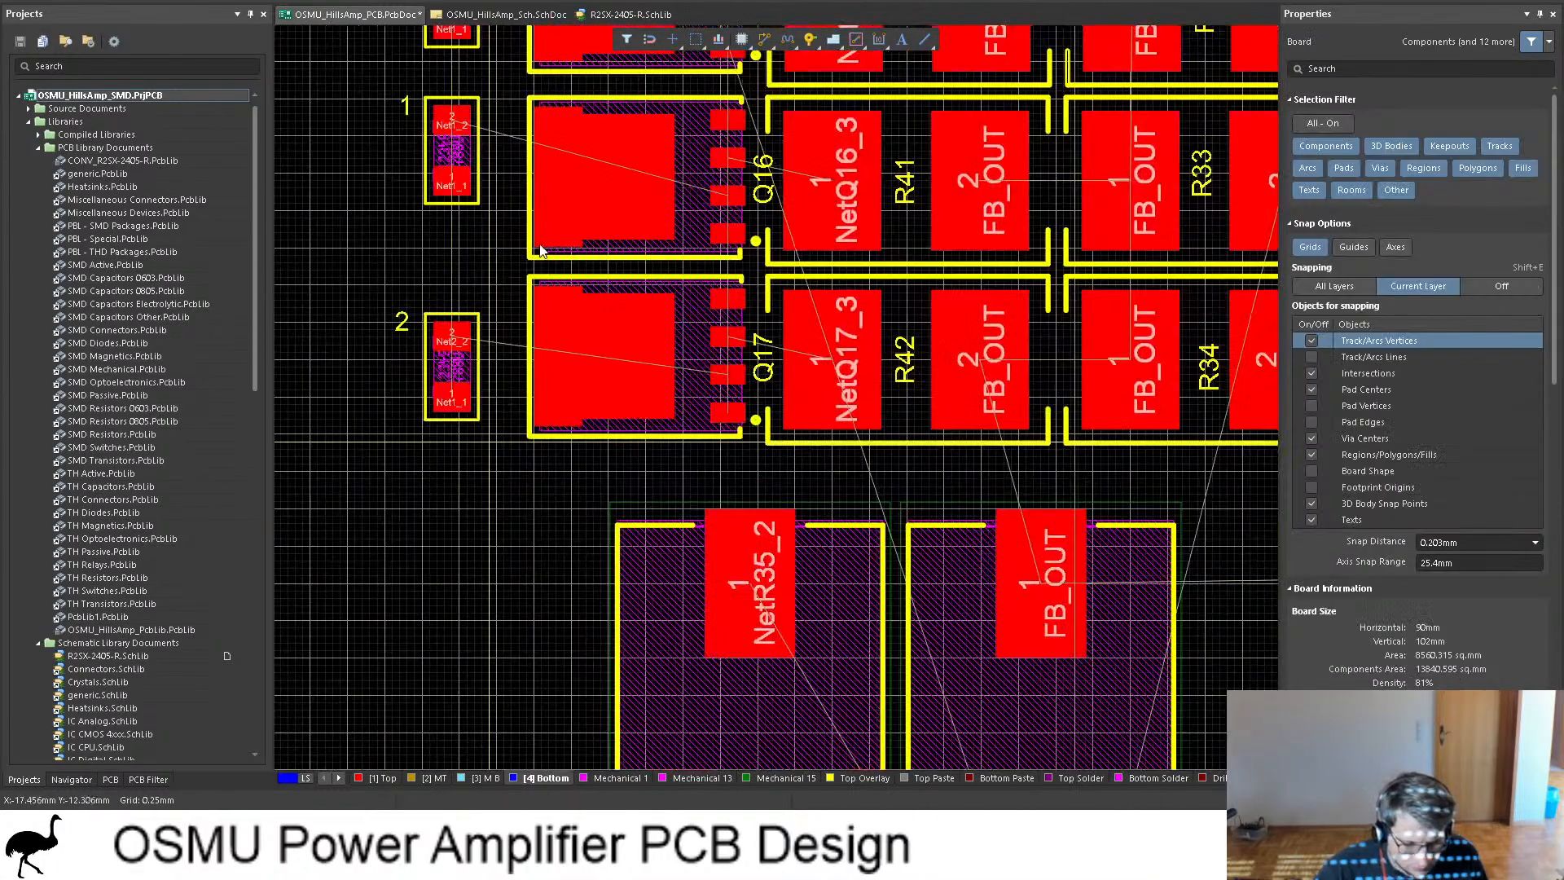
pyautogui.keyDown('ctrl'); pyautogui.scroll(-4, 582, 228); pyautogui.keyUp('ctrl')
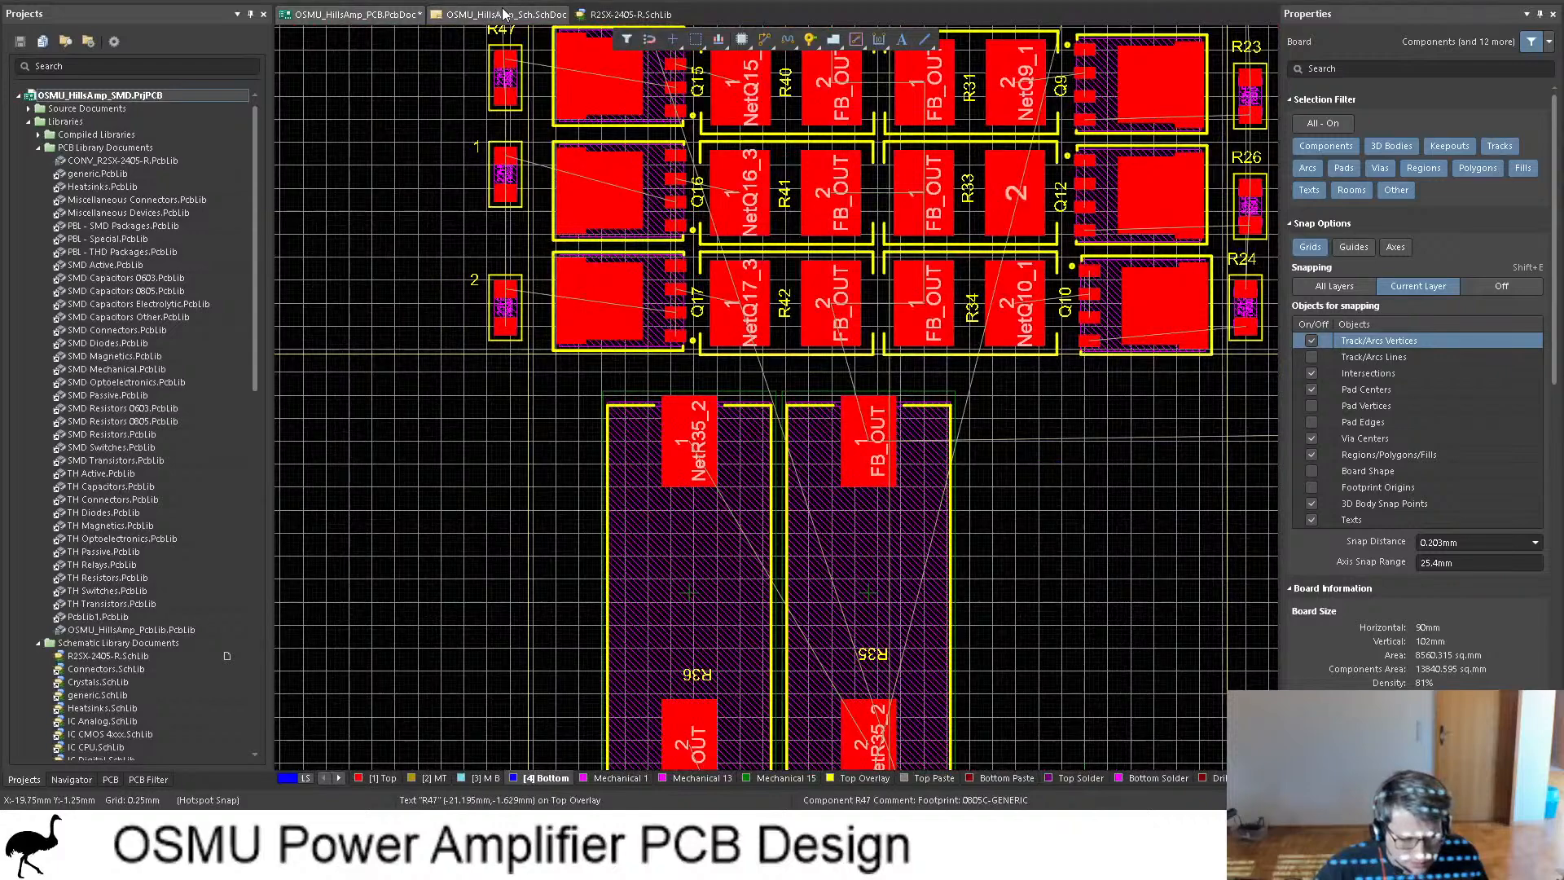
pyautogui.click(506, 15)
pyautogui.keyDown('ctrl'); pyautogui.scroll(-5, 945, 257); pyautogui.keyUp('ctrl')
pyautogui.keyDown('shift'); pyautogui.scroll(4, 936, 285); pyautogui.keyUp('shift')
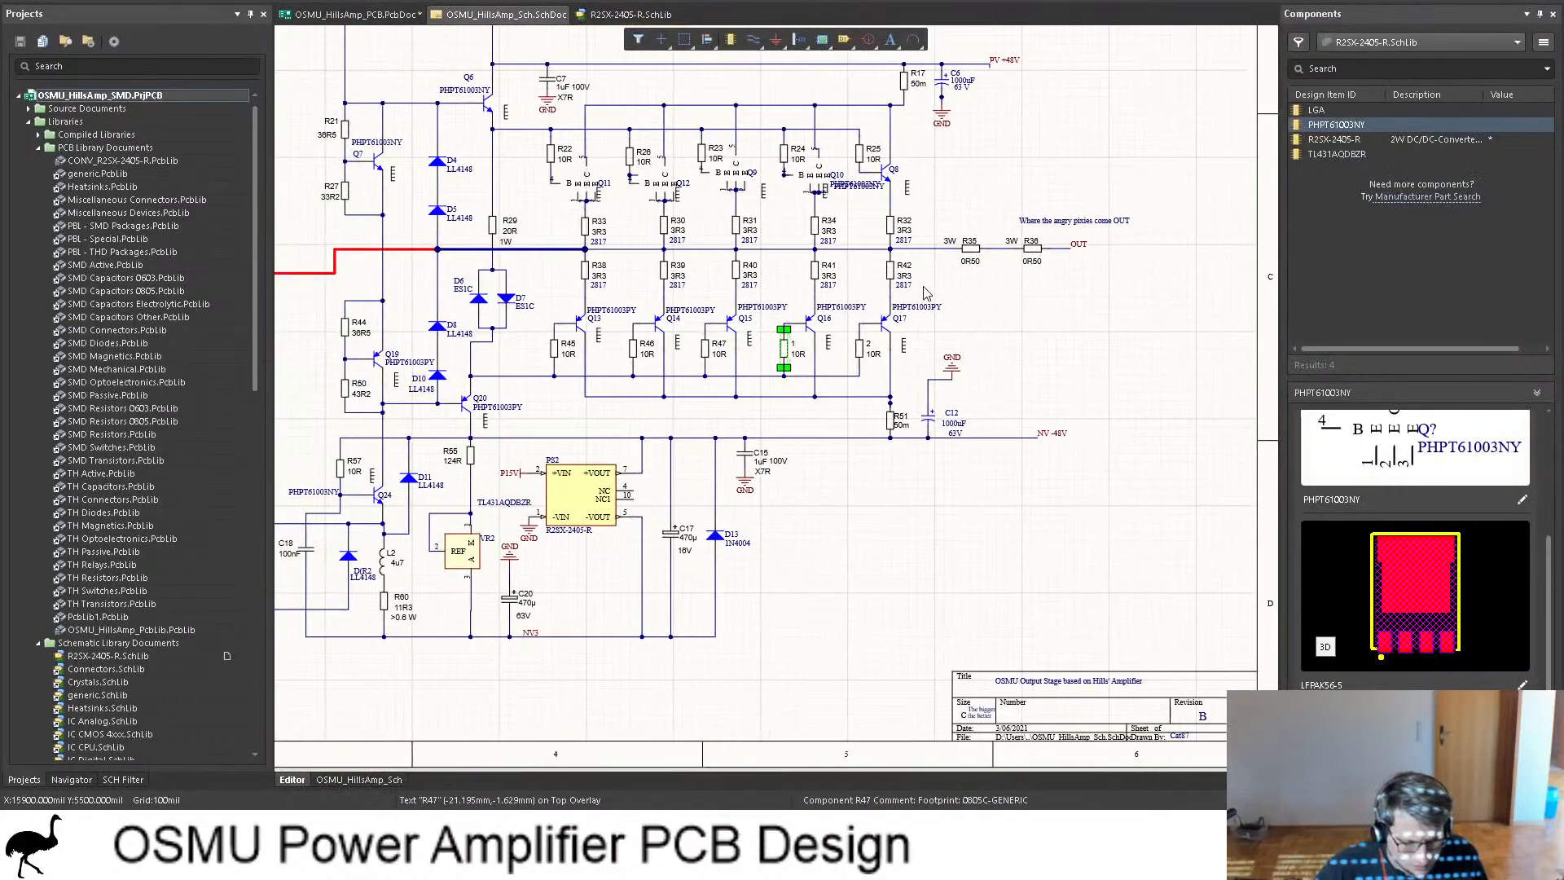
pyautogui.scroll(3, 608, 106)
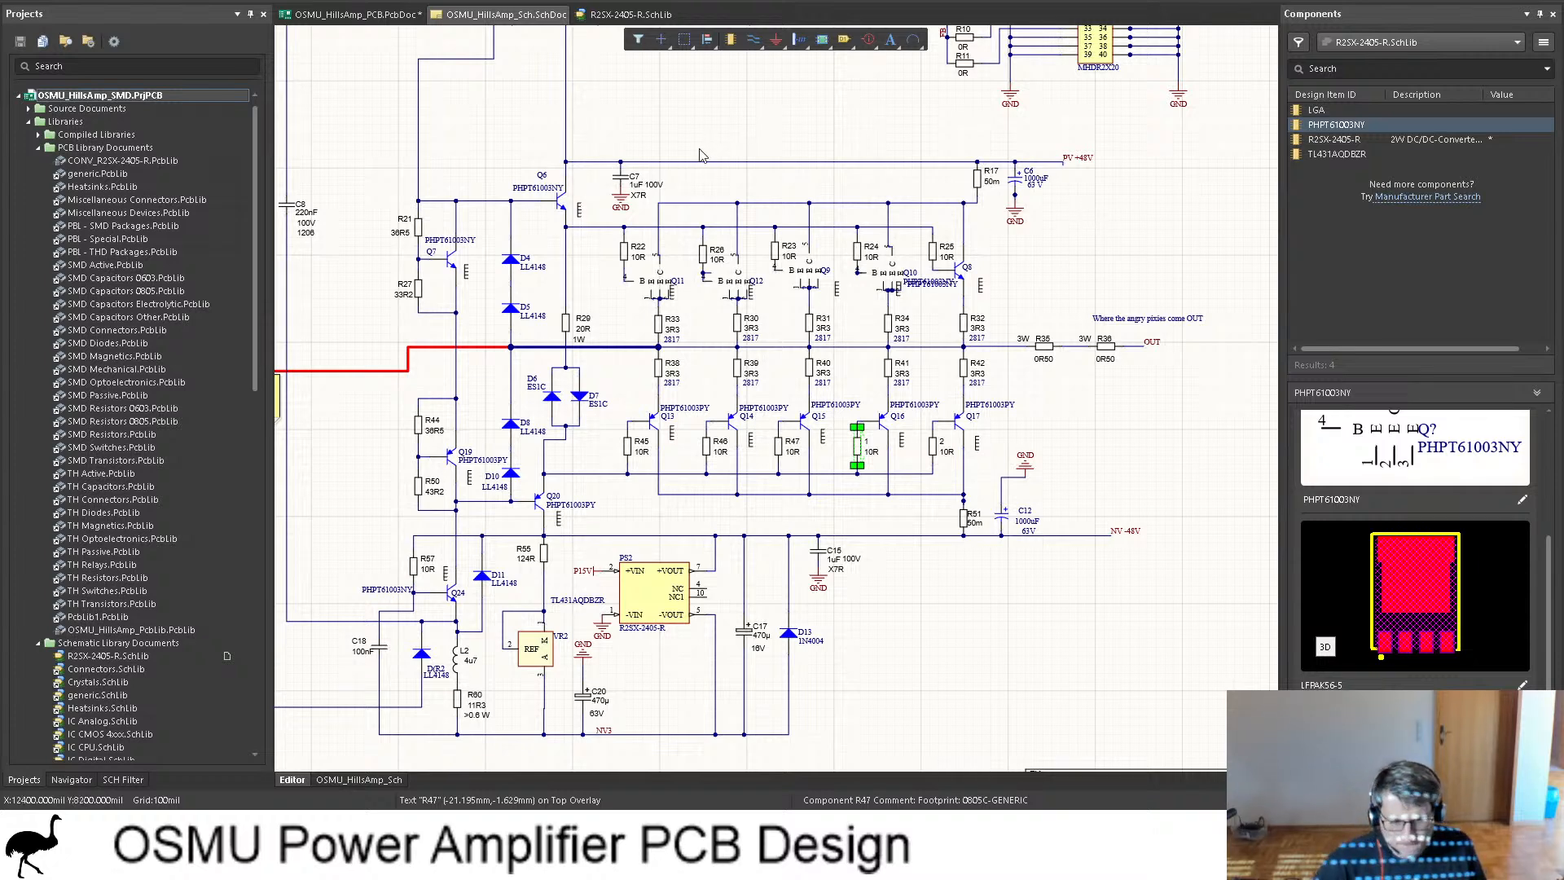
pyautogui.click(358, 16)
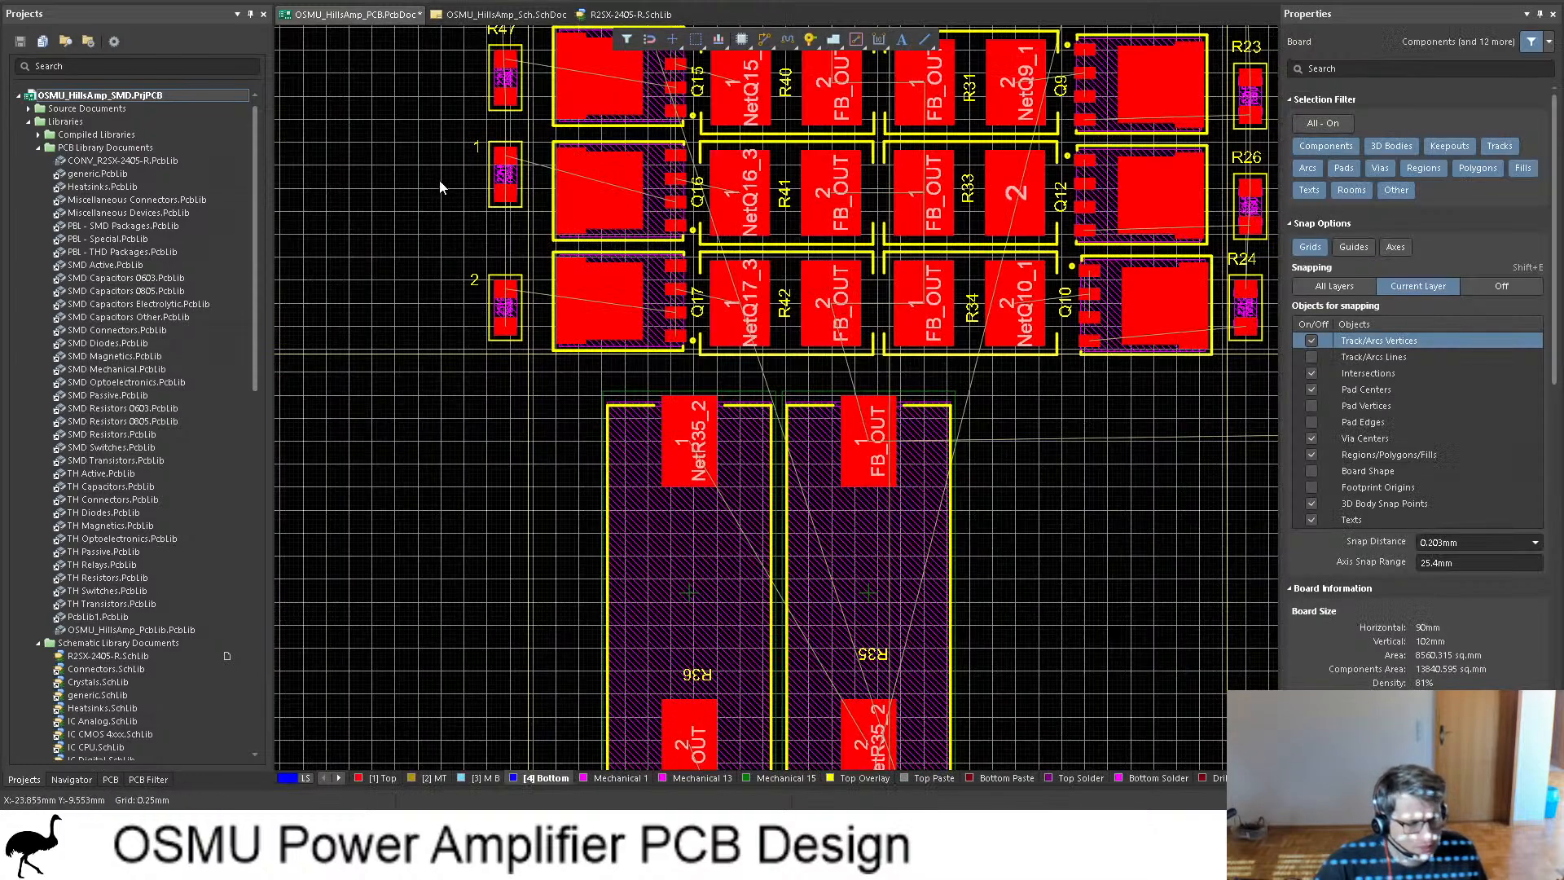
# Step: Move C6 onto the board outside the NPN transistor column and C12 outside the PNP transistor column
pyautogui.keyDown('ctrl'); pyautogui.scroll(-3, 438, 179); pyautogui.keyUp('ctrl')
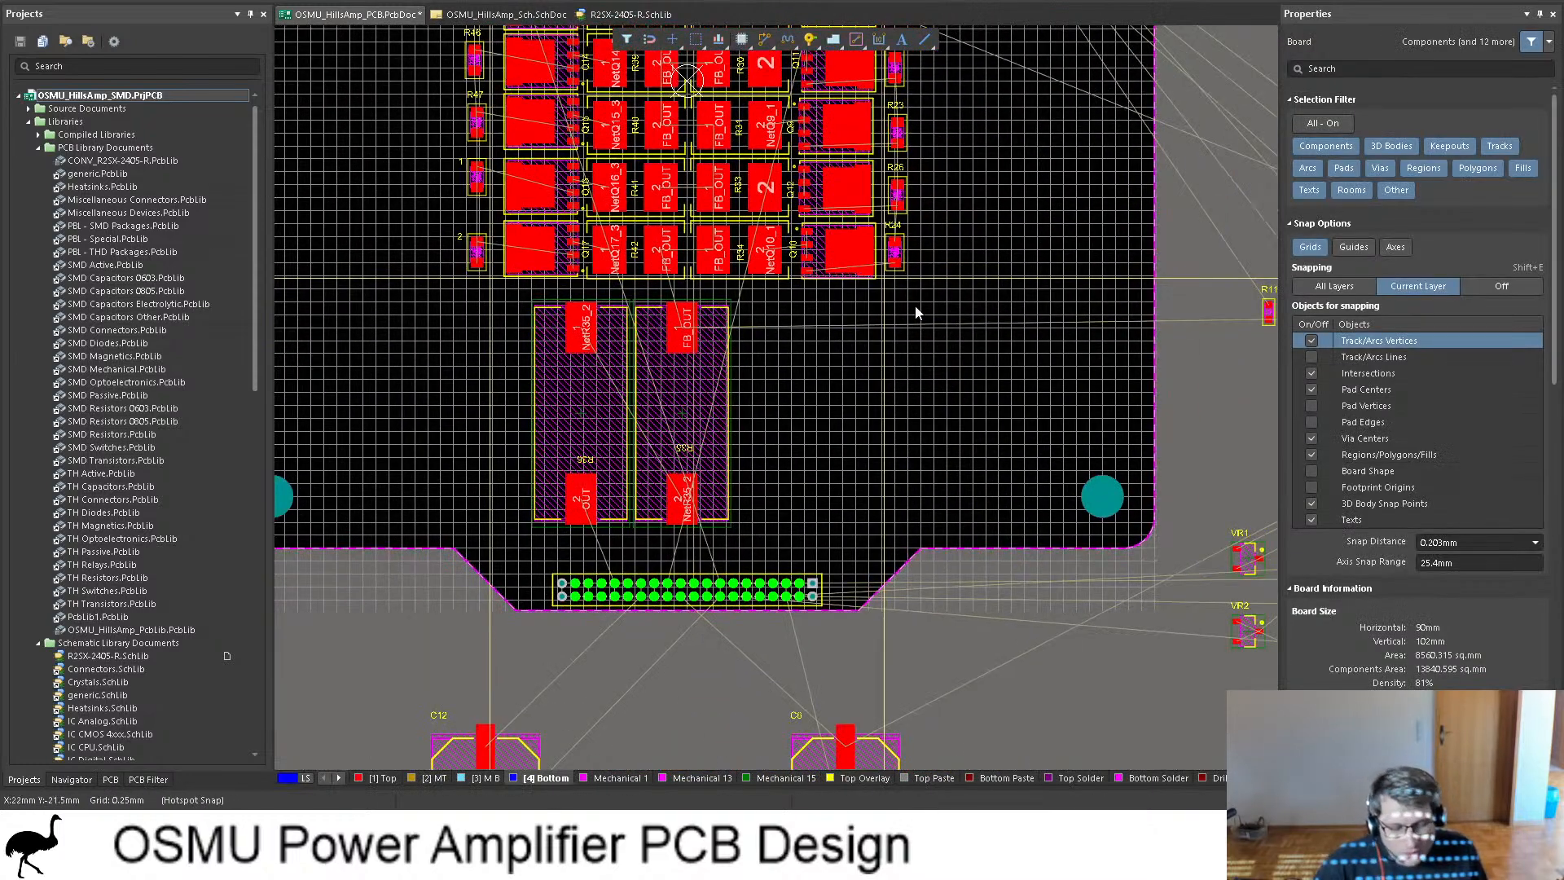
pyautogui.keyDown('ctrl'); pyautogui.scroll(-2, 1001, 248); pyautogui.keyUp('ctrl')
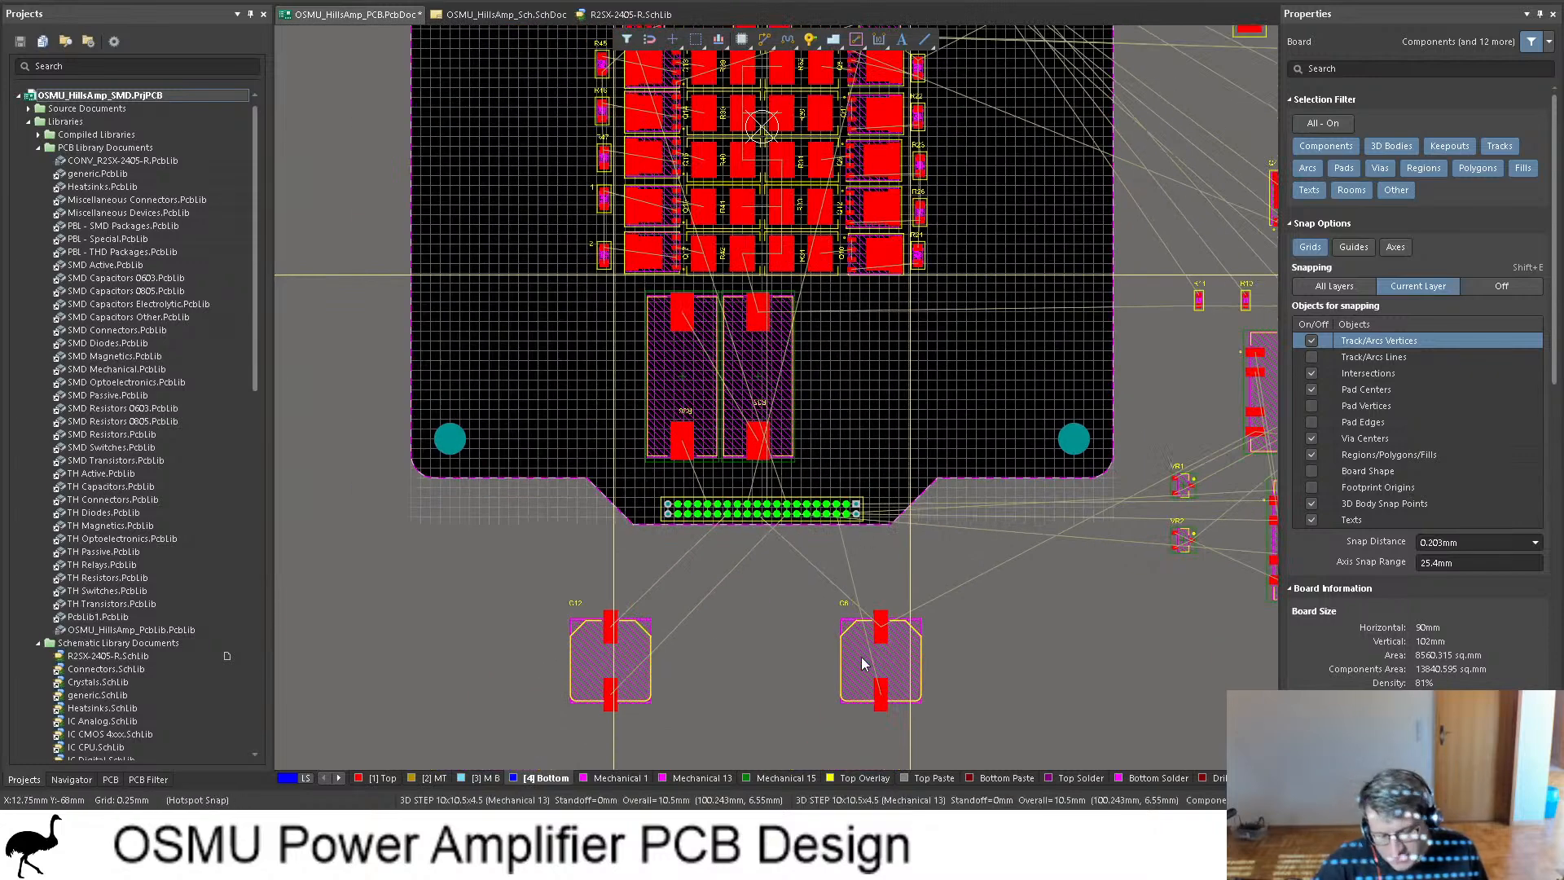
pyautogui.moveTo(870, 643); pyautogui.dragTo(1018, 82)
pyautogui.moveTo(594, 673); pyautogui.dragTo(489, 161)
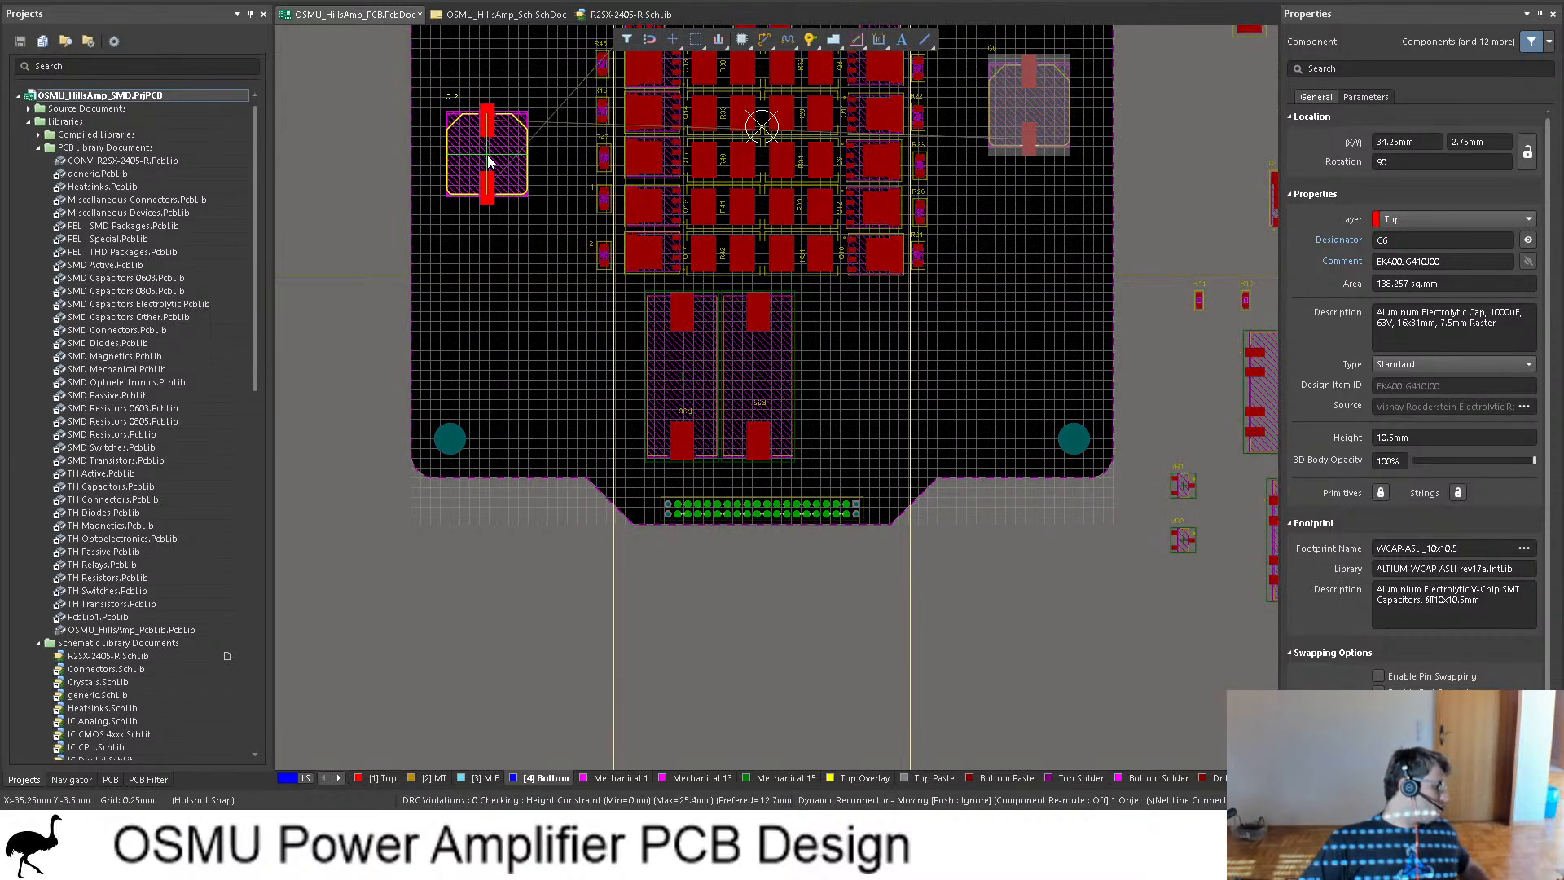
pyautogui.moveTo(489, 161); pyautogui.dragTo(497, 140)
# Step: Move C12 into the board's upper-left area, above the PNP transistor column and beside the mounting hole
pyautogui.scroll(4, 584, 209)
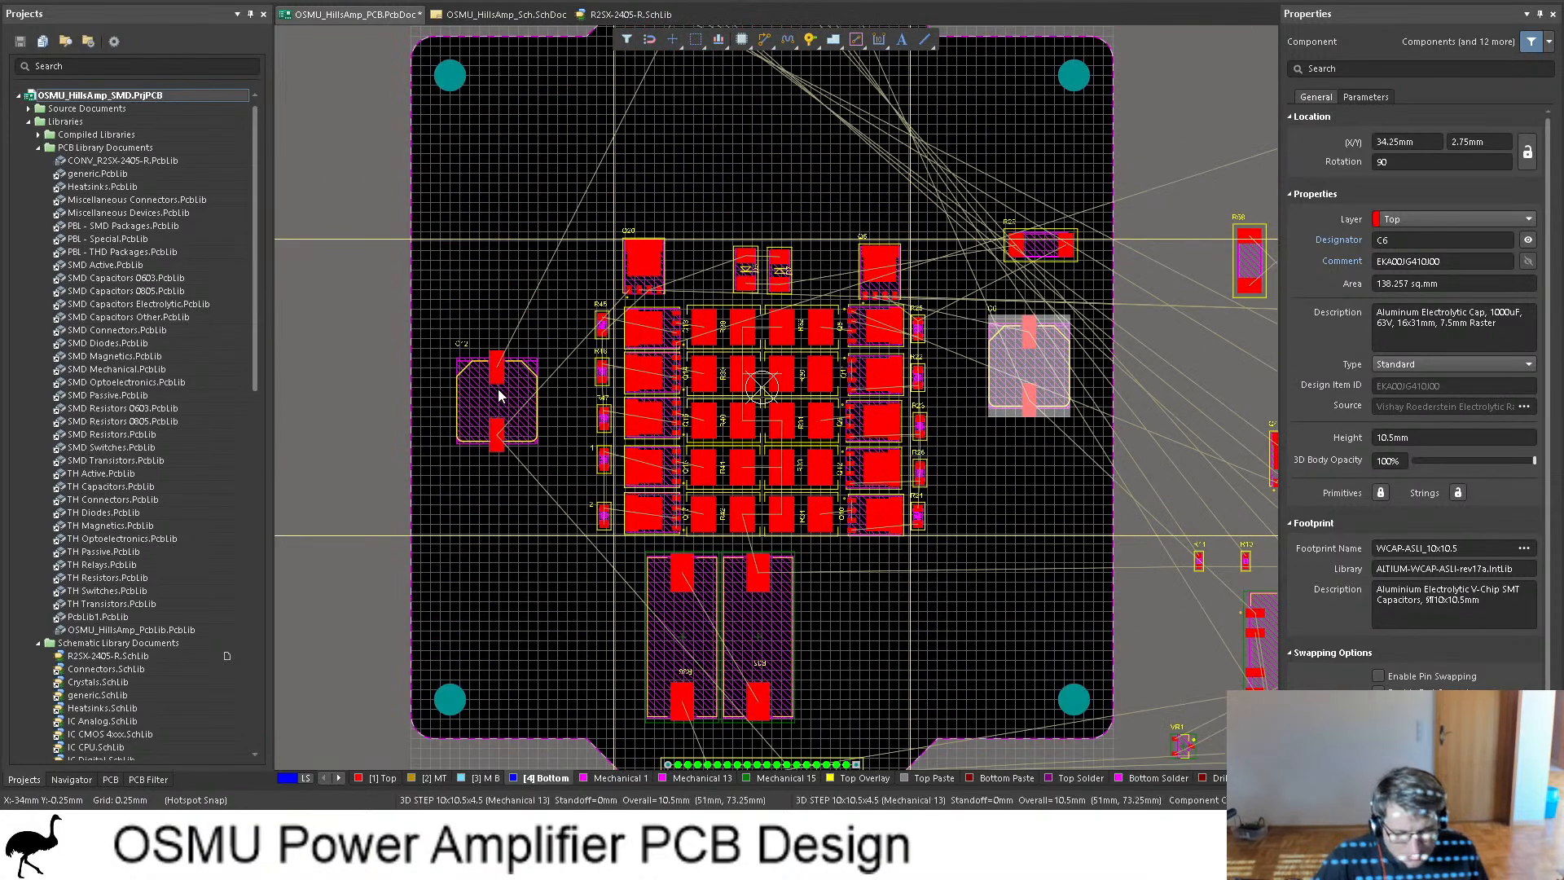
pyautogui.click(497, 403)
pyautogui.moveTo(498, 403); pyautogui.dragTo(545, 177)
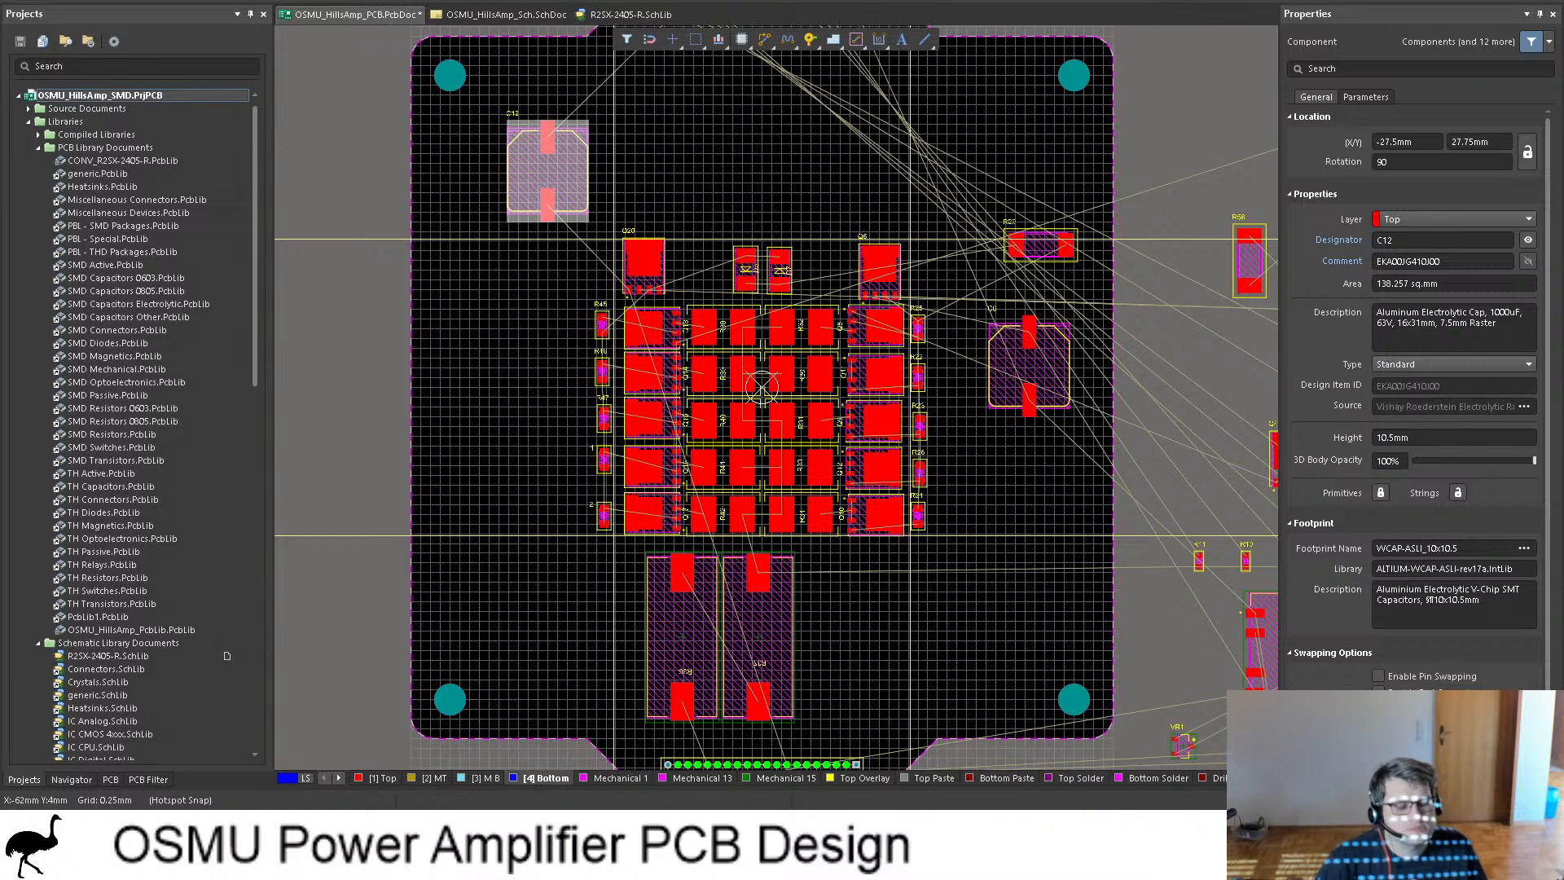
# Step: Collapse the project's PCB and schematic library folders and check the contents of the OSMU_Integrated_Library package with the schematic open
pyautogui.click(39, 147)
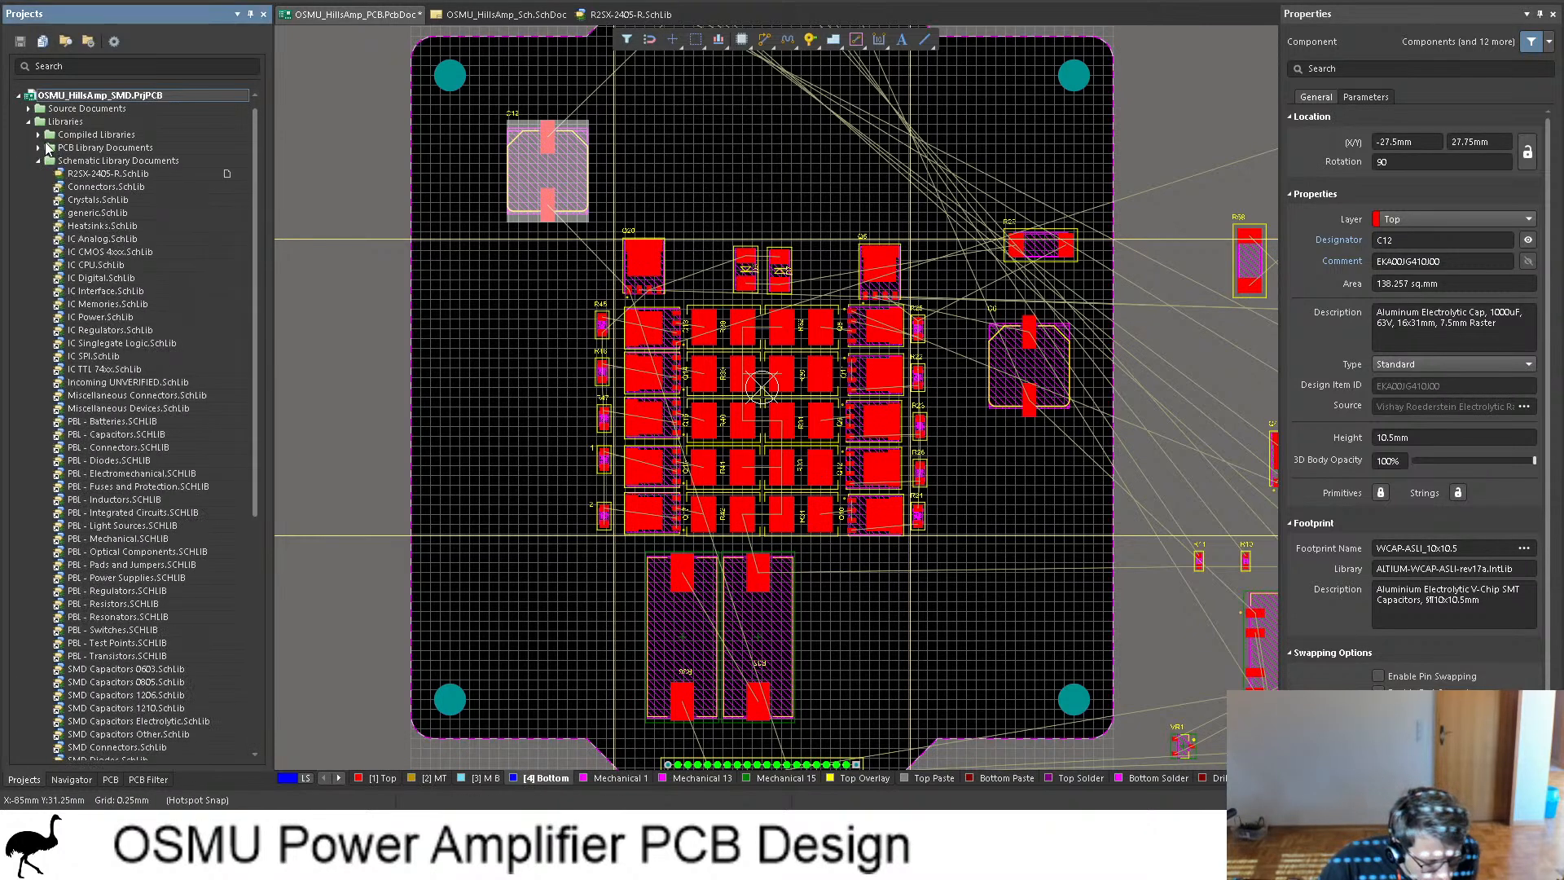
pyautogui.click(39, 162)
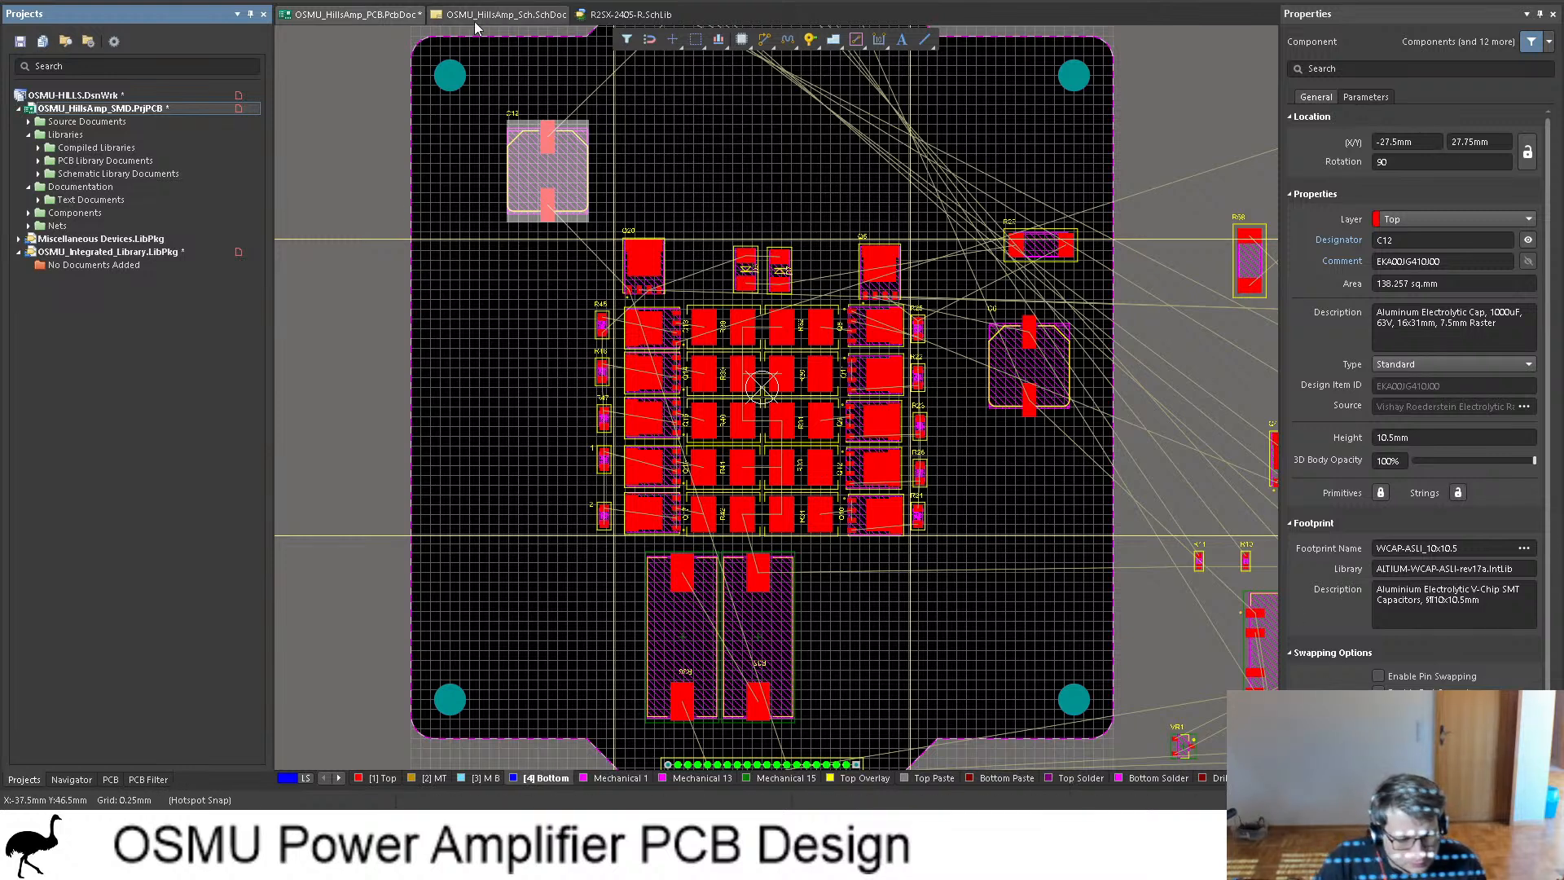
pyautogui.click(506, 14)
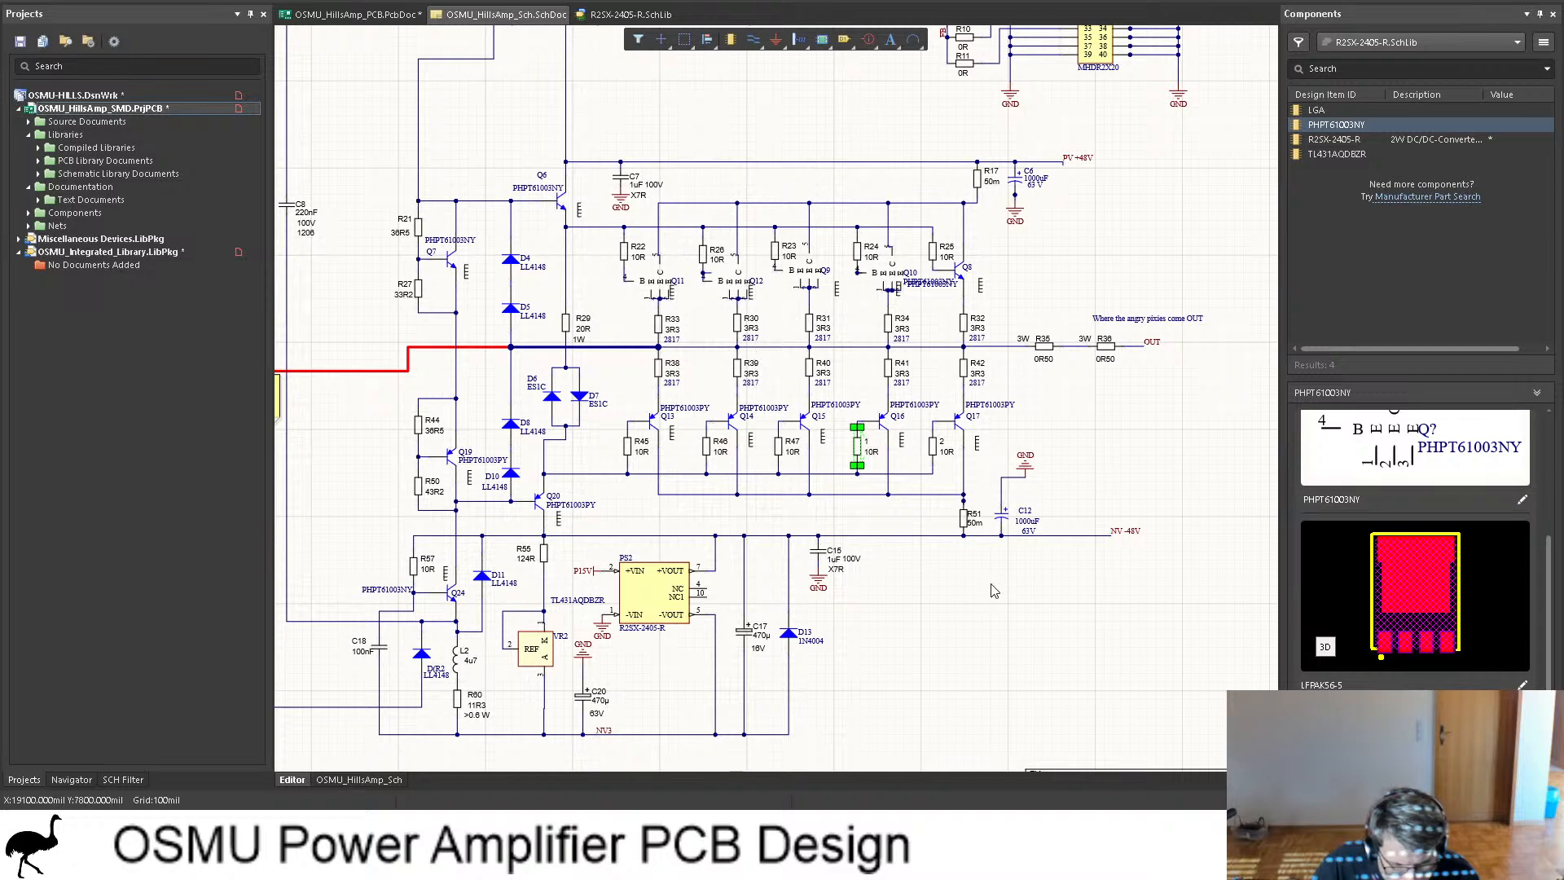
pyautogui.click(18, 252)
pyautogui.click(18, 254)
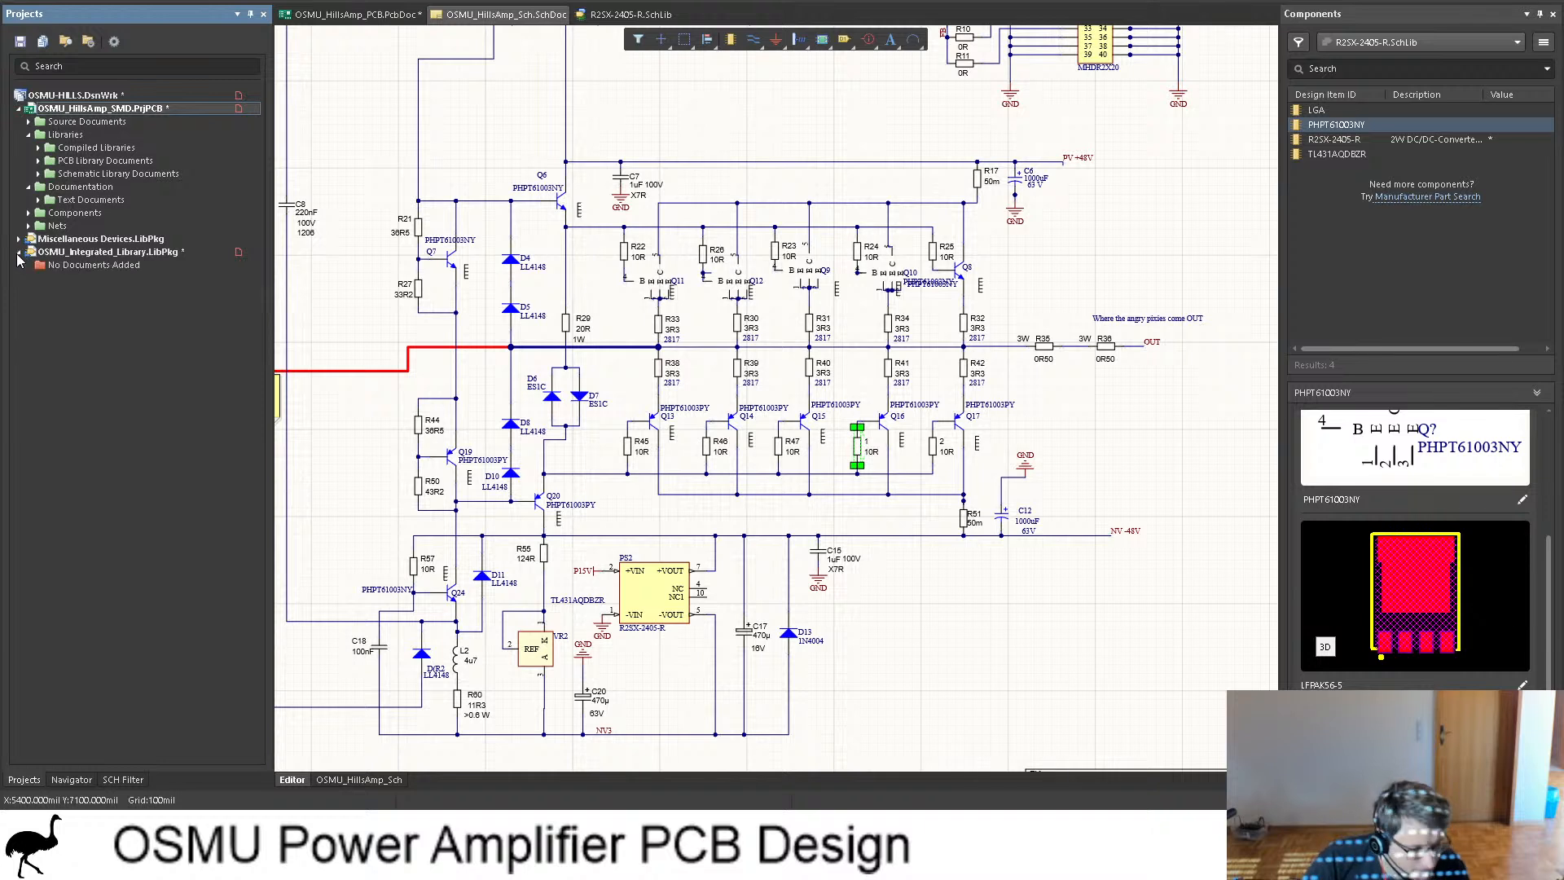
pyautogui.click(18, 253)
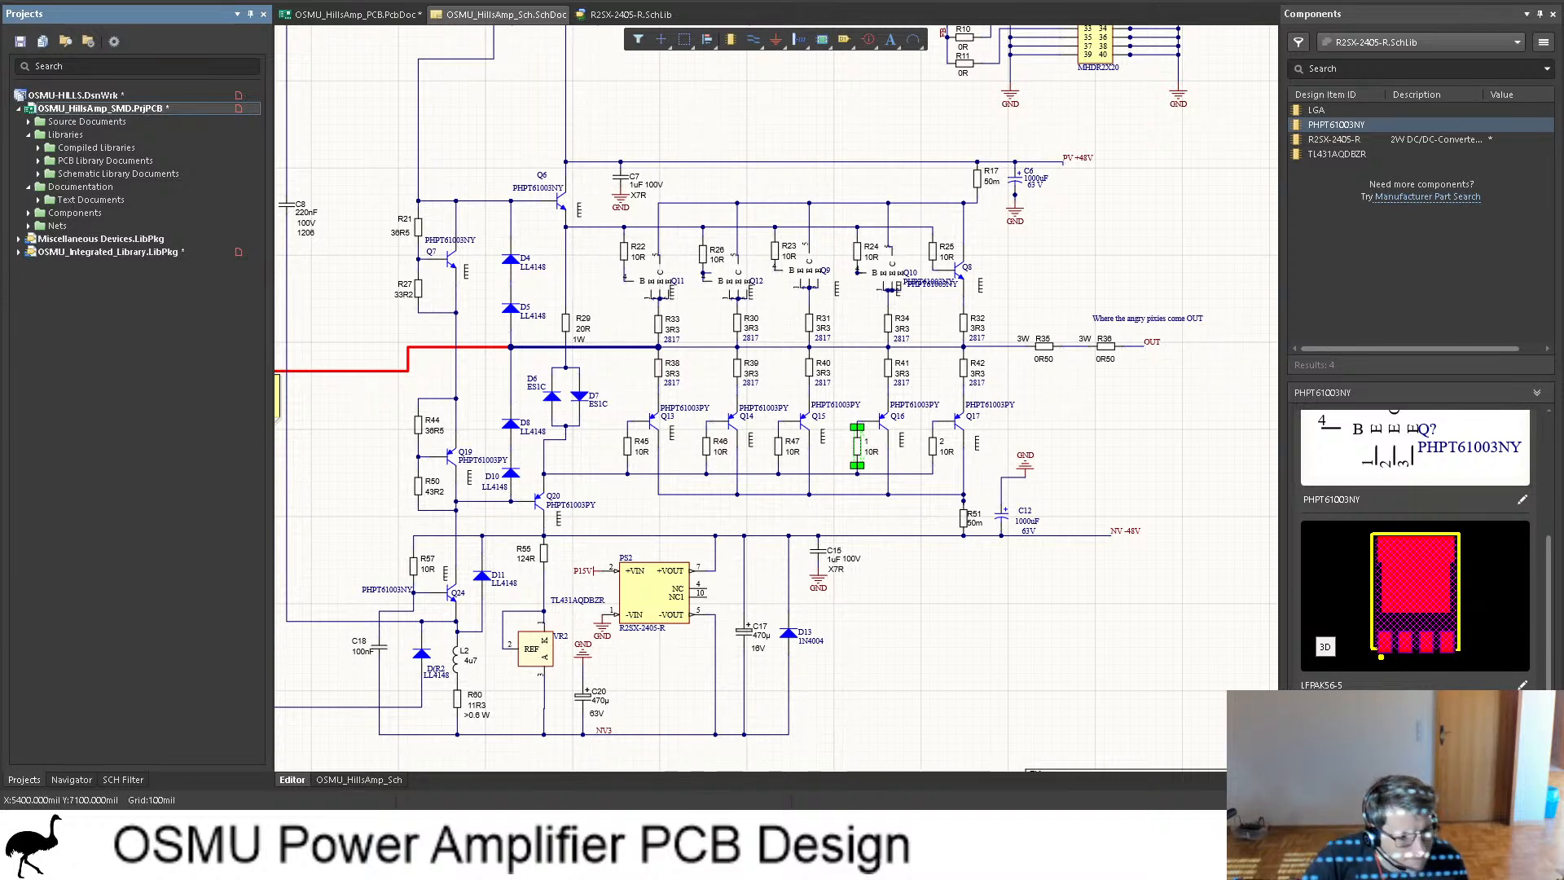
# Step: Display the footprints of OSMU_HillsAmp_PcbLib.PcbLib in the component library browser
pyautogui.click(1394, 70)
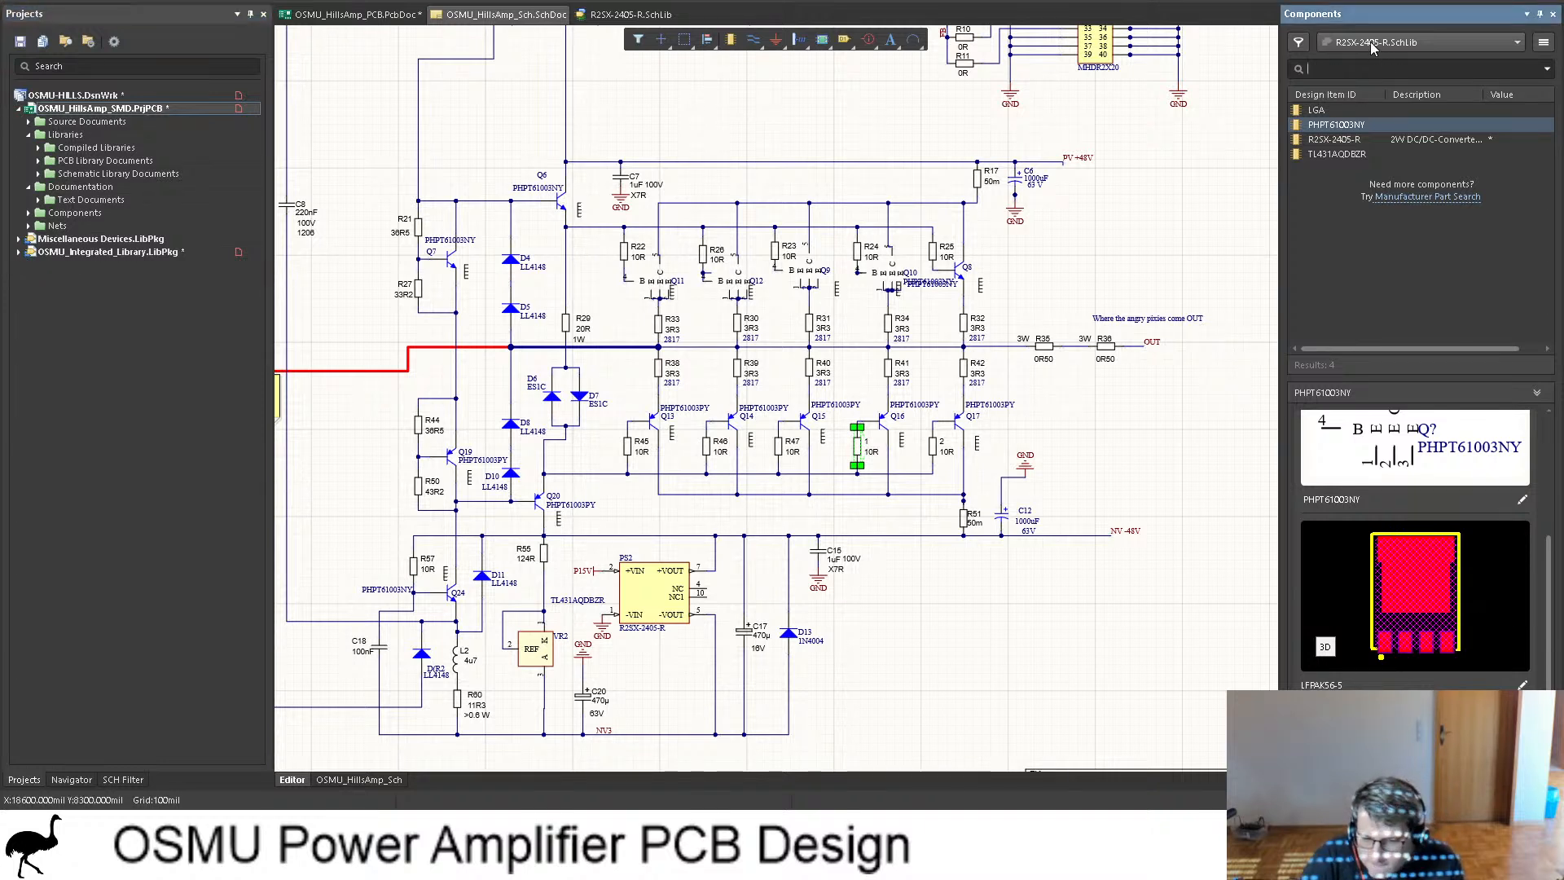
pyautogui.click(1417, 44)
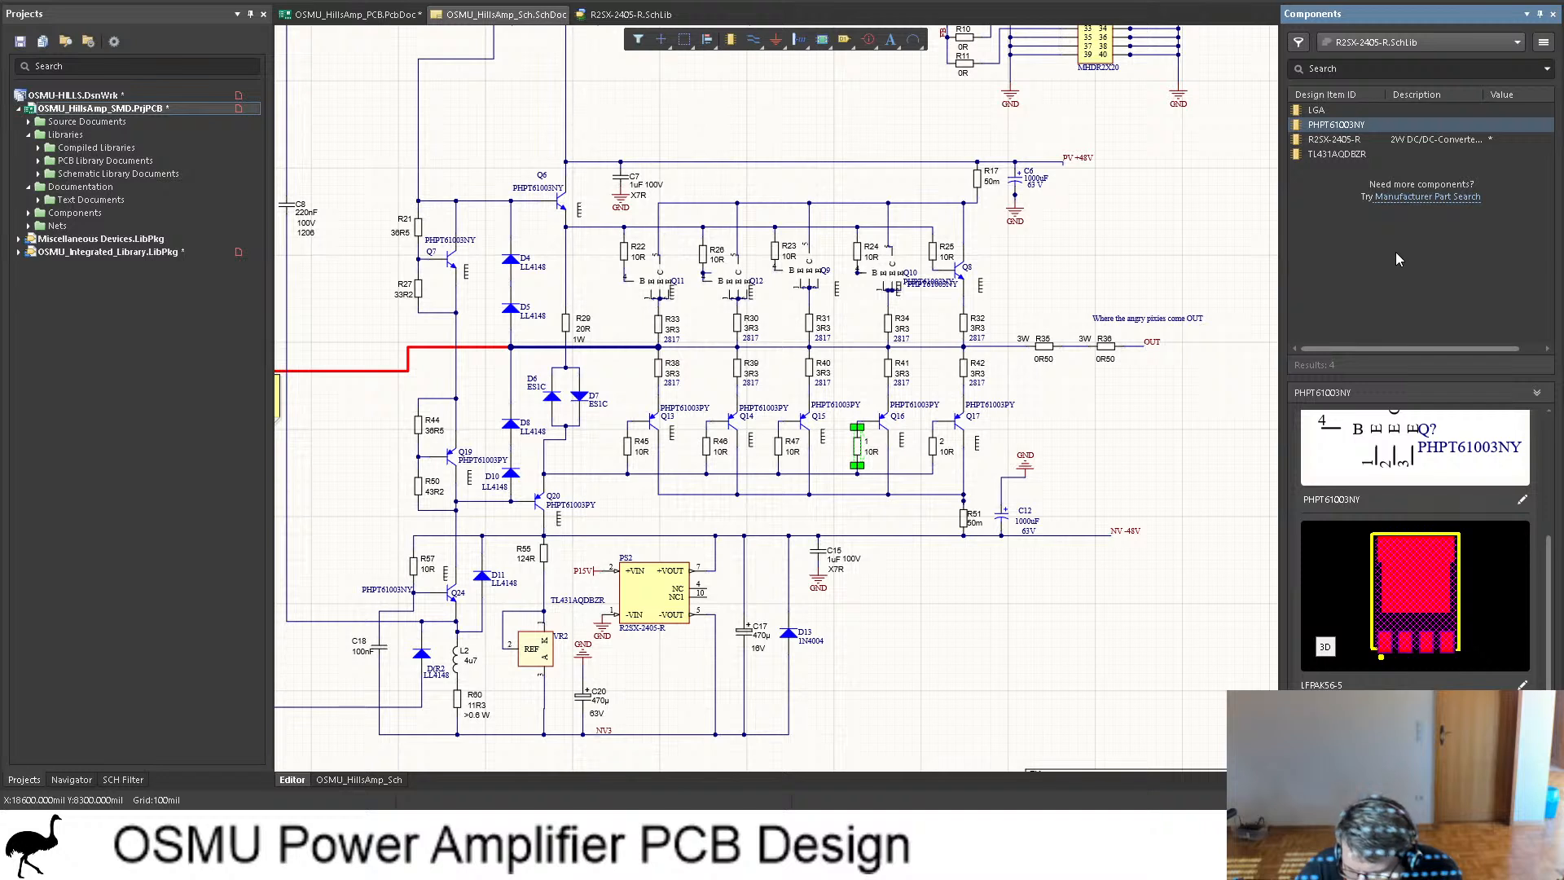
pyautogui.click(1449, 139)
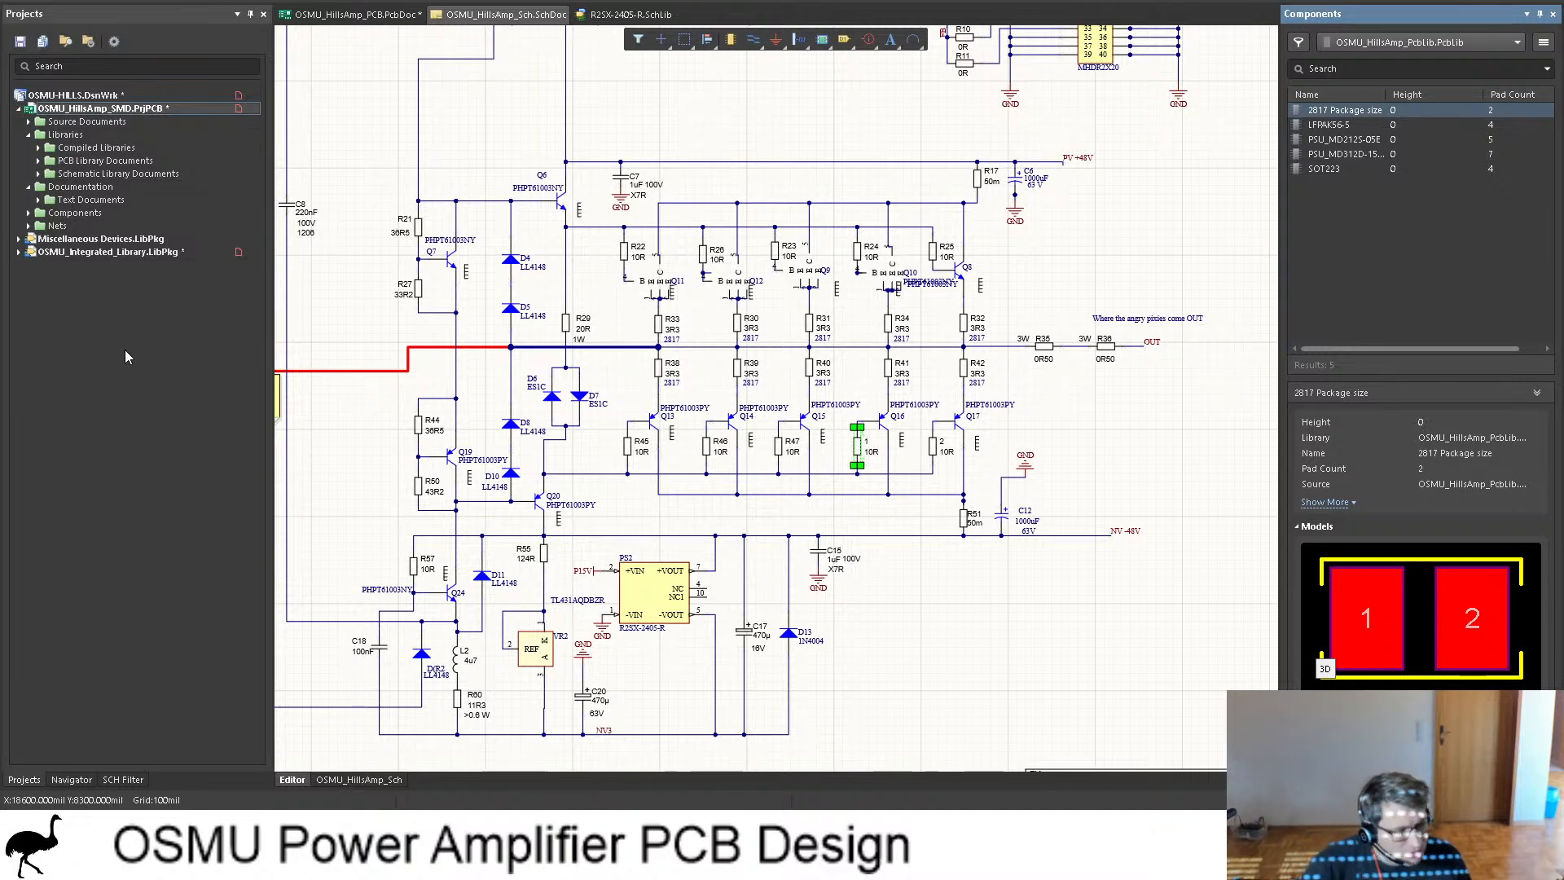
# Step: Look through the project's schematic library documents and open the part placement for the schematic
pyautogui.click(38, 174)
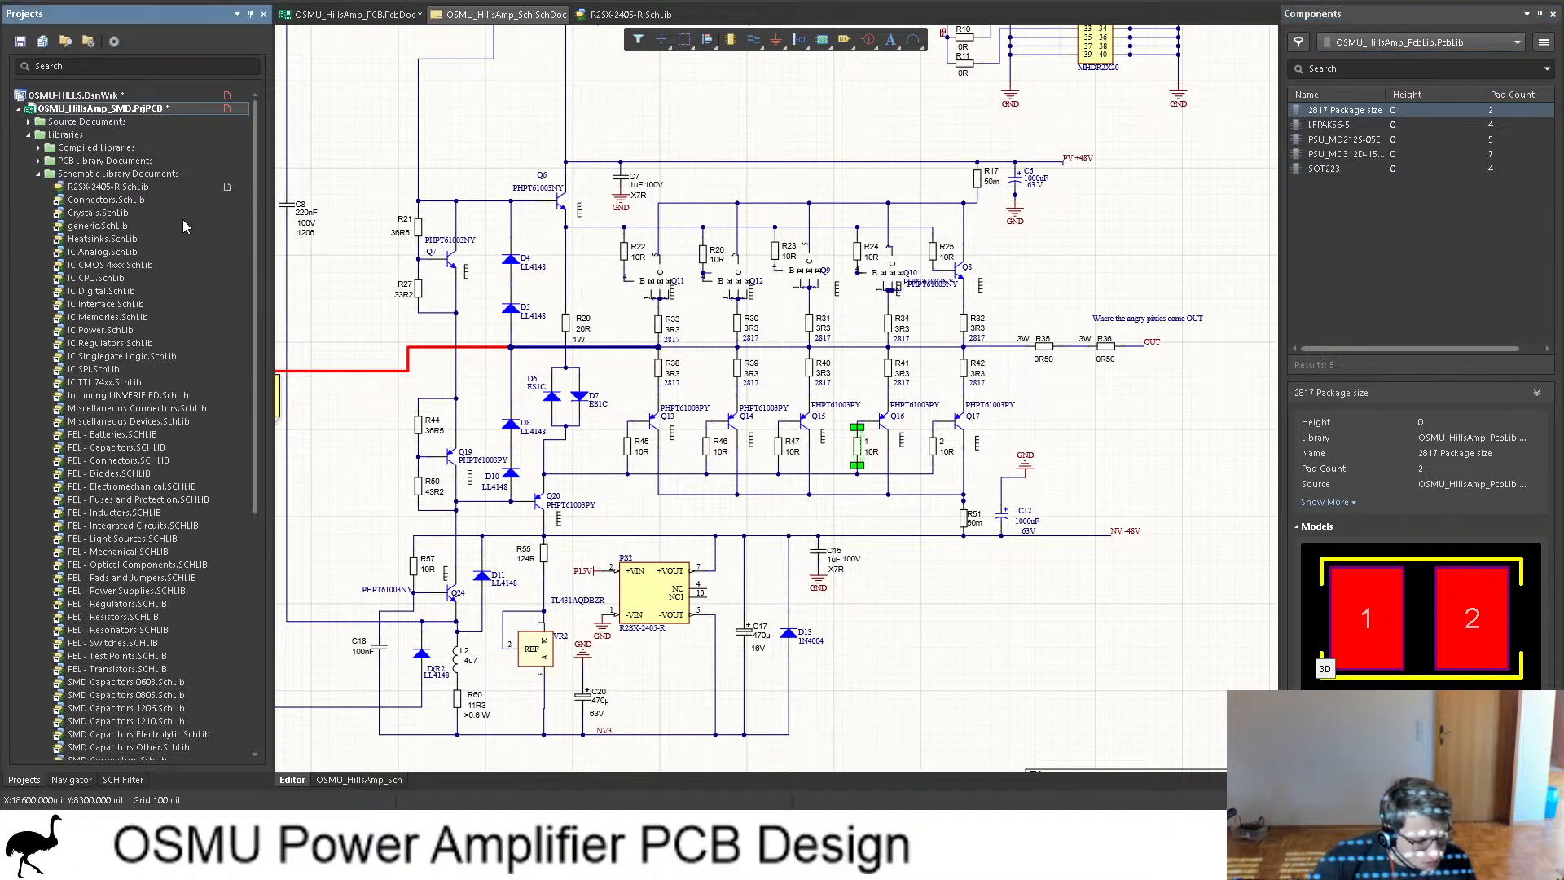
pyautogui.scroll(-5, 175, 287)
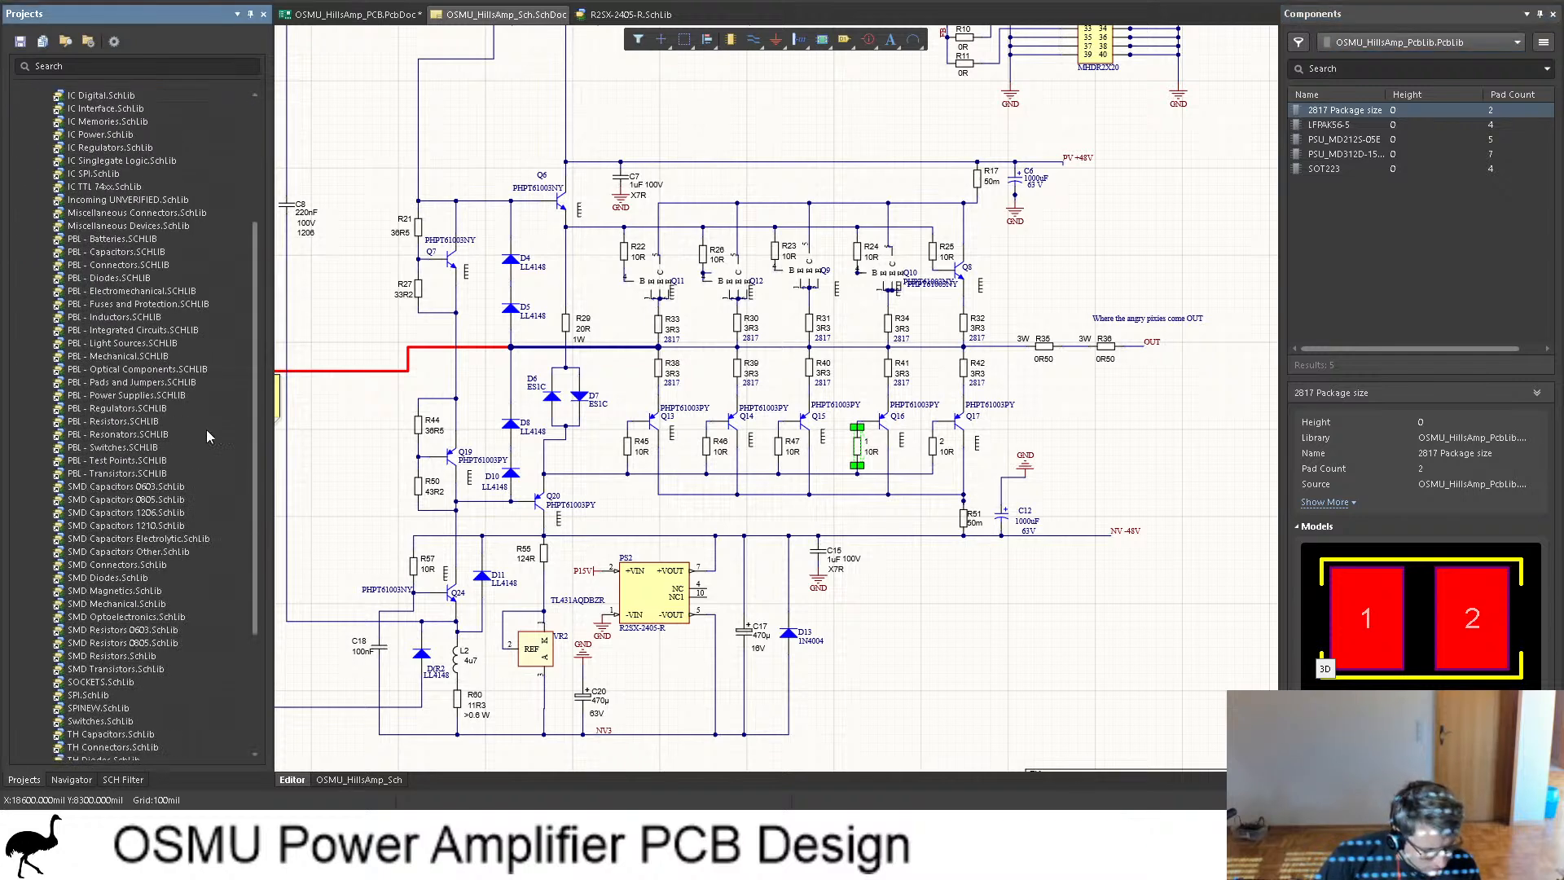
pyautogui.scroll(2, 173, 526)
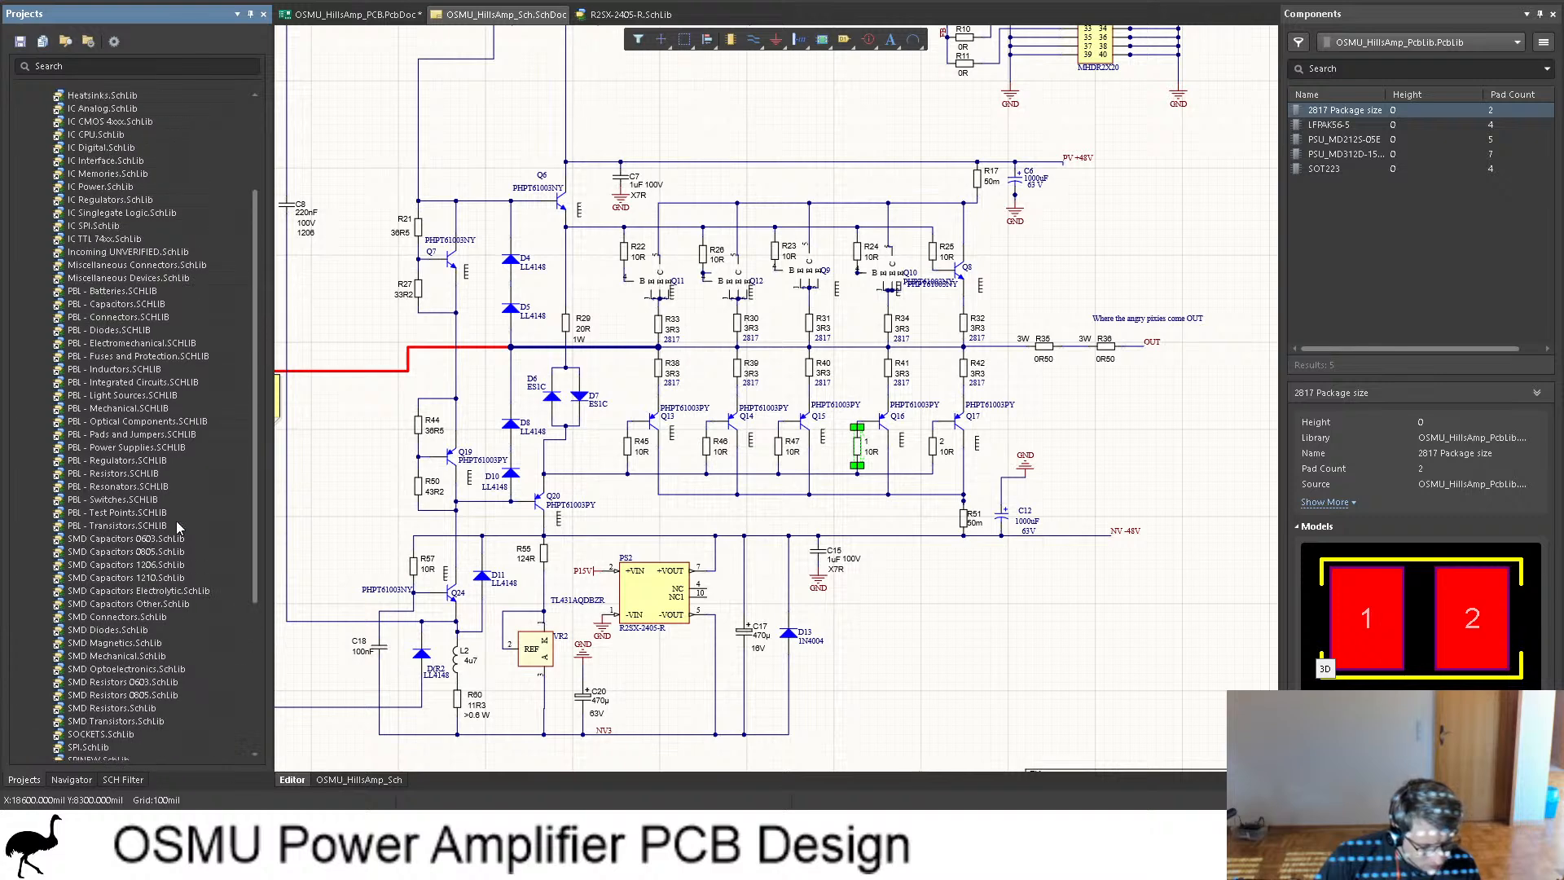
pyautogui.scroll(4, 178, 527)
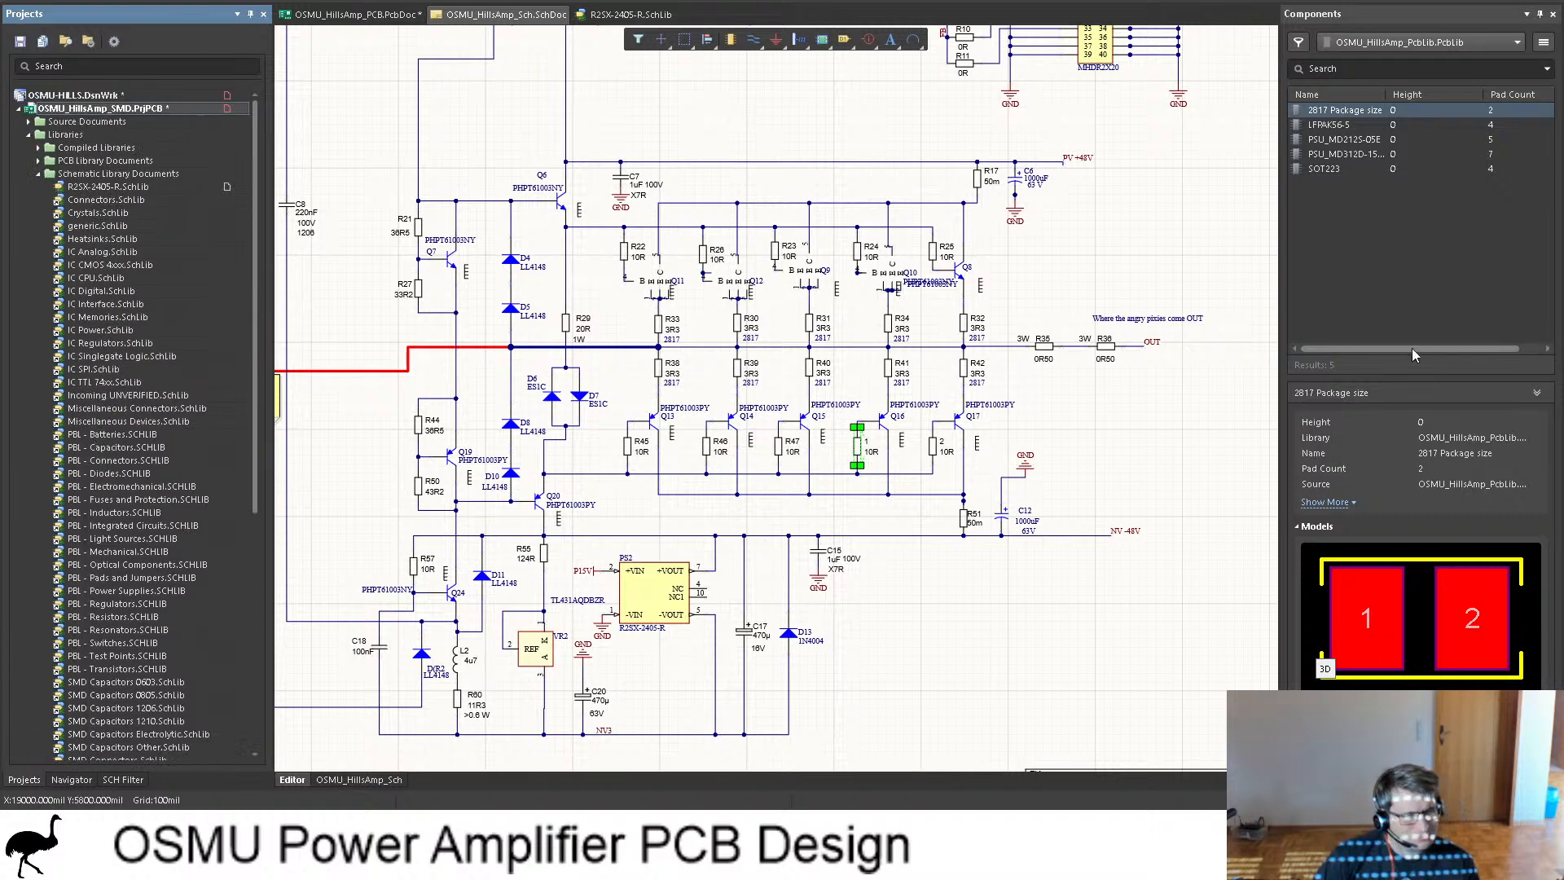
pyautogui.click(1435, 193)
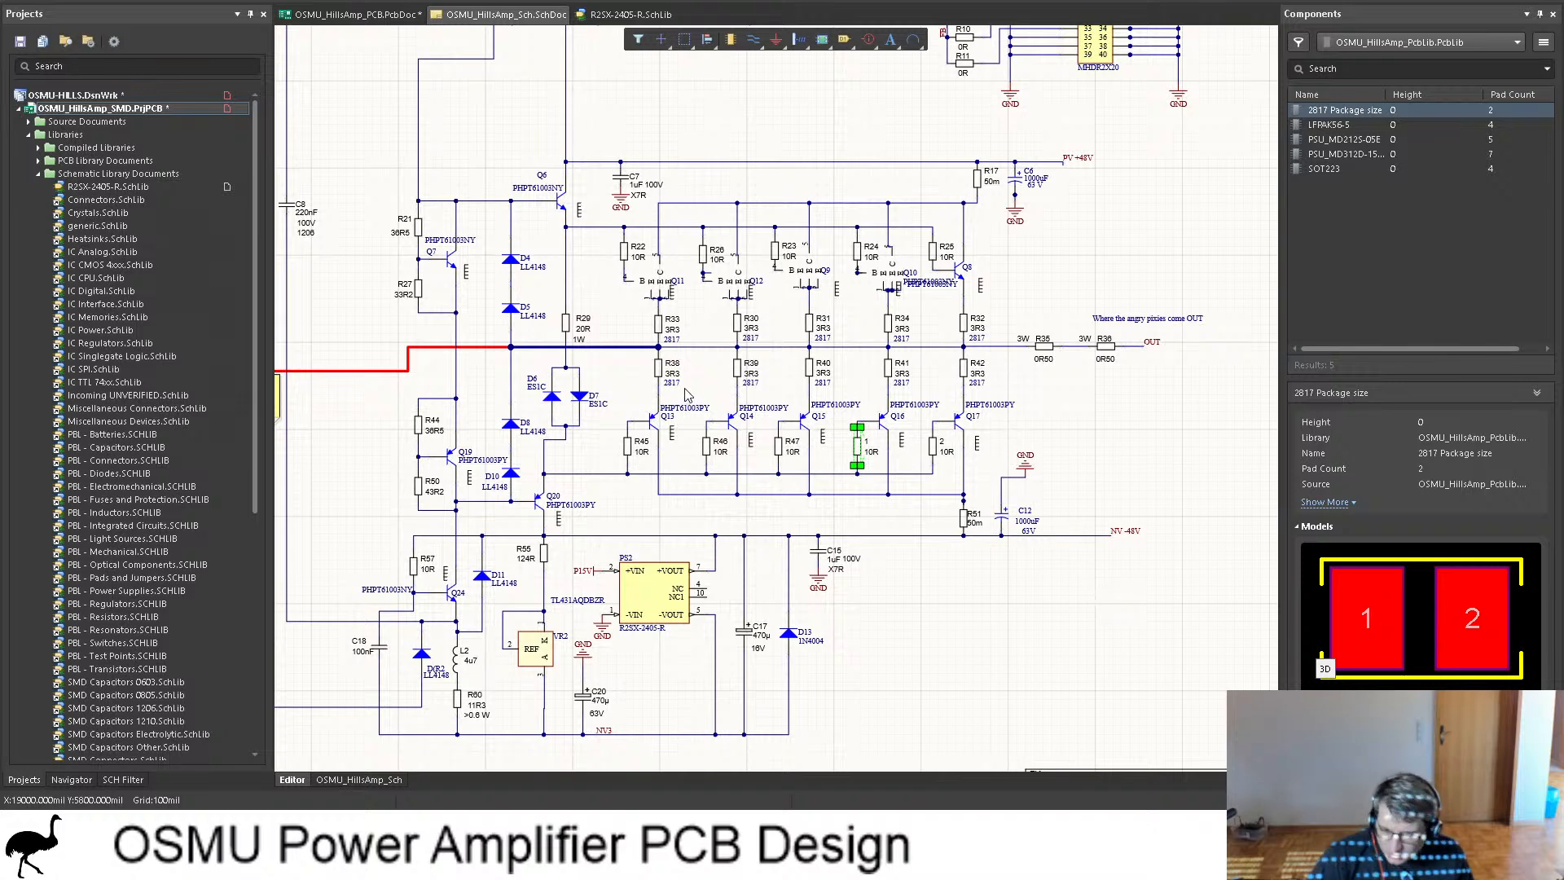
pyautogui.press('p')
pyautogui.press('p')
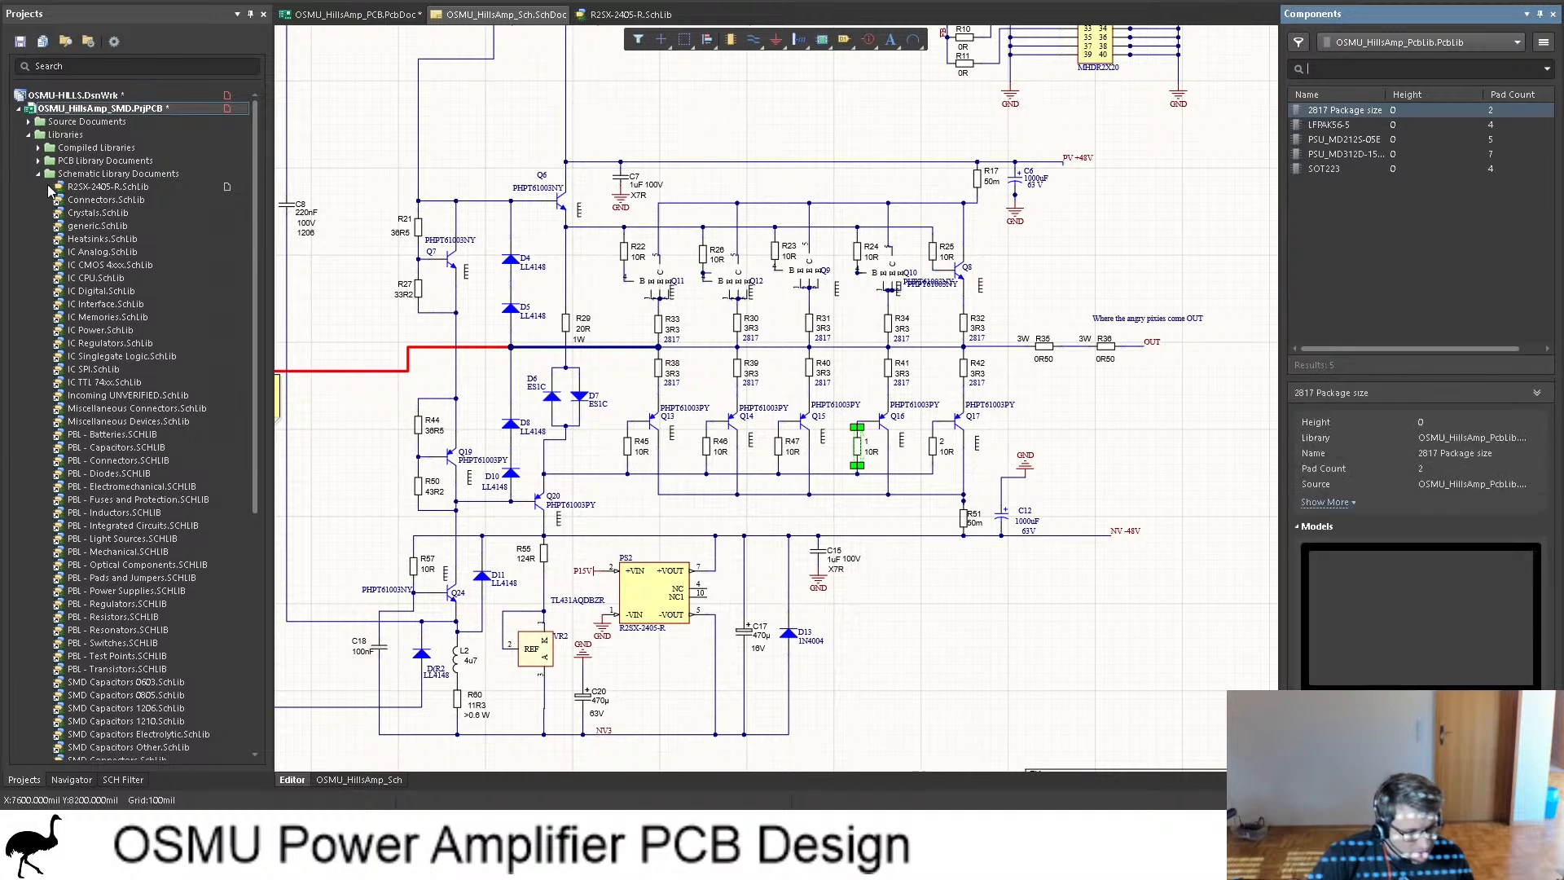
pyautogui.click(38, 174)
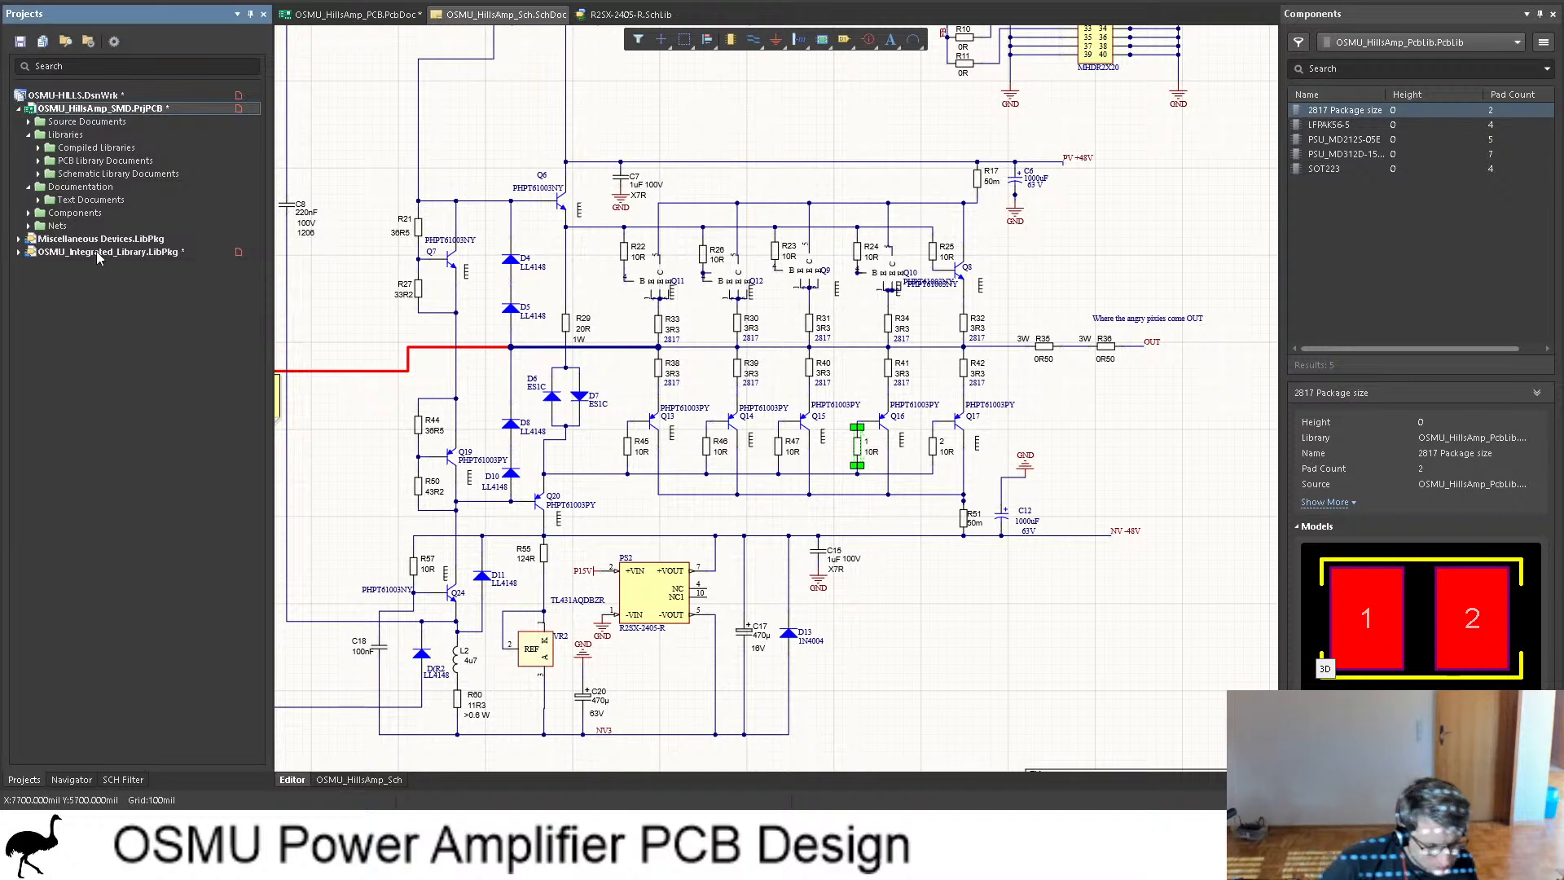
# Step: Check which documents the Miscellaneous Devices and OSMU_Integrated_Library packages contain
pyautogui.click(26, 254)
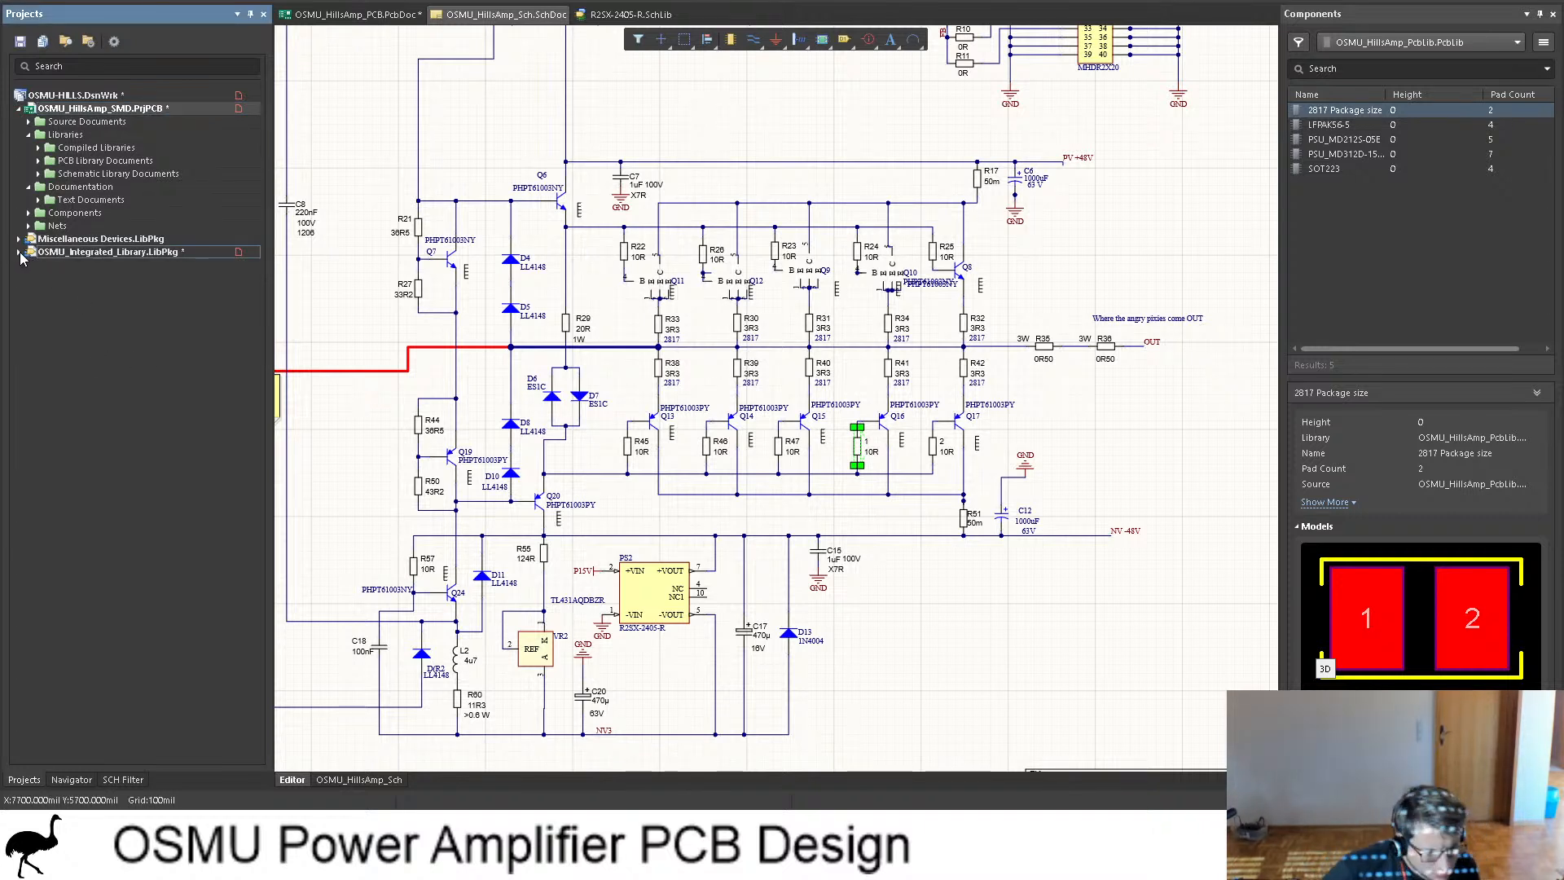
pyautogui.click(19, 251)
pyautogui.click(20, 239)
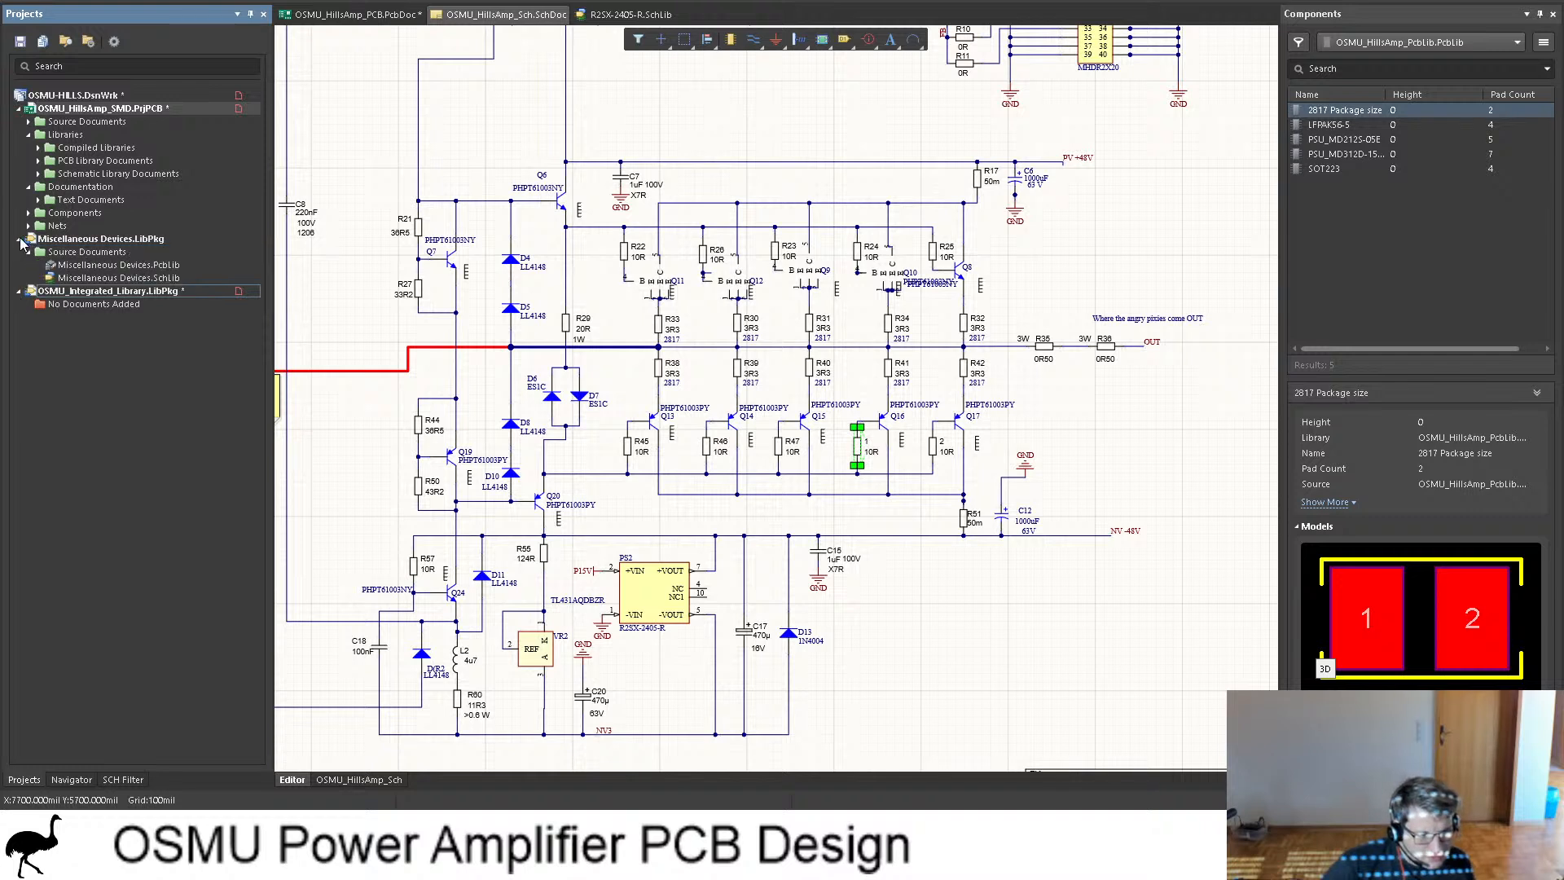
pyautogui.click(115, 304)
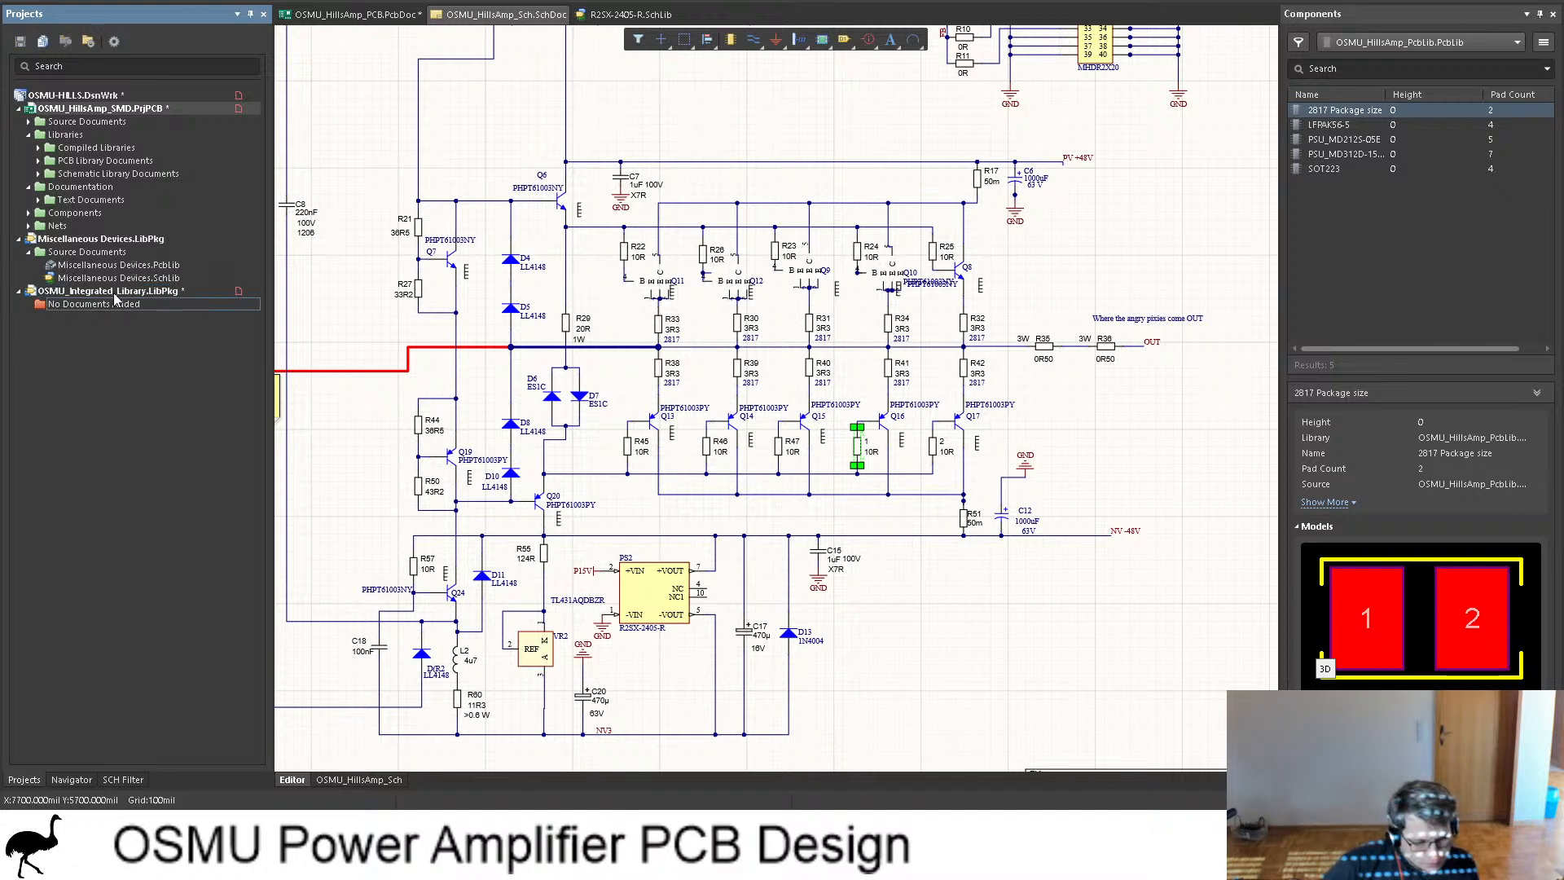
# Step: Replace the OSMU_Integrated_Library package in the workspace with OSMU_Integrated_Library_corrected.LibPkg and save the workspace and project documents
pyautogui.click(115, 293)
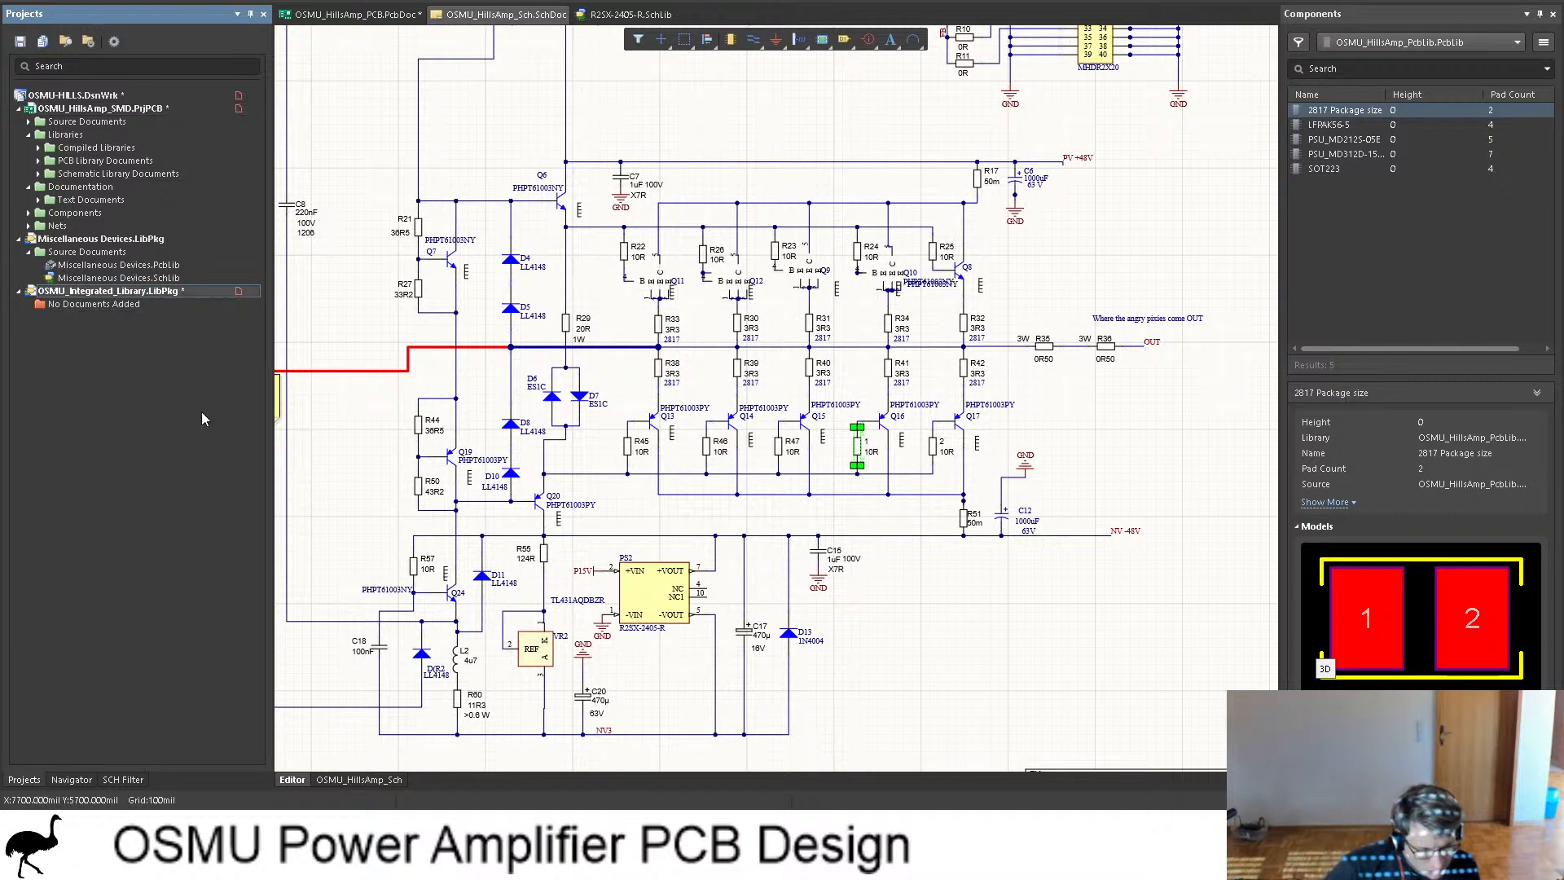
pyautogui.click(831, 438)
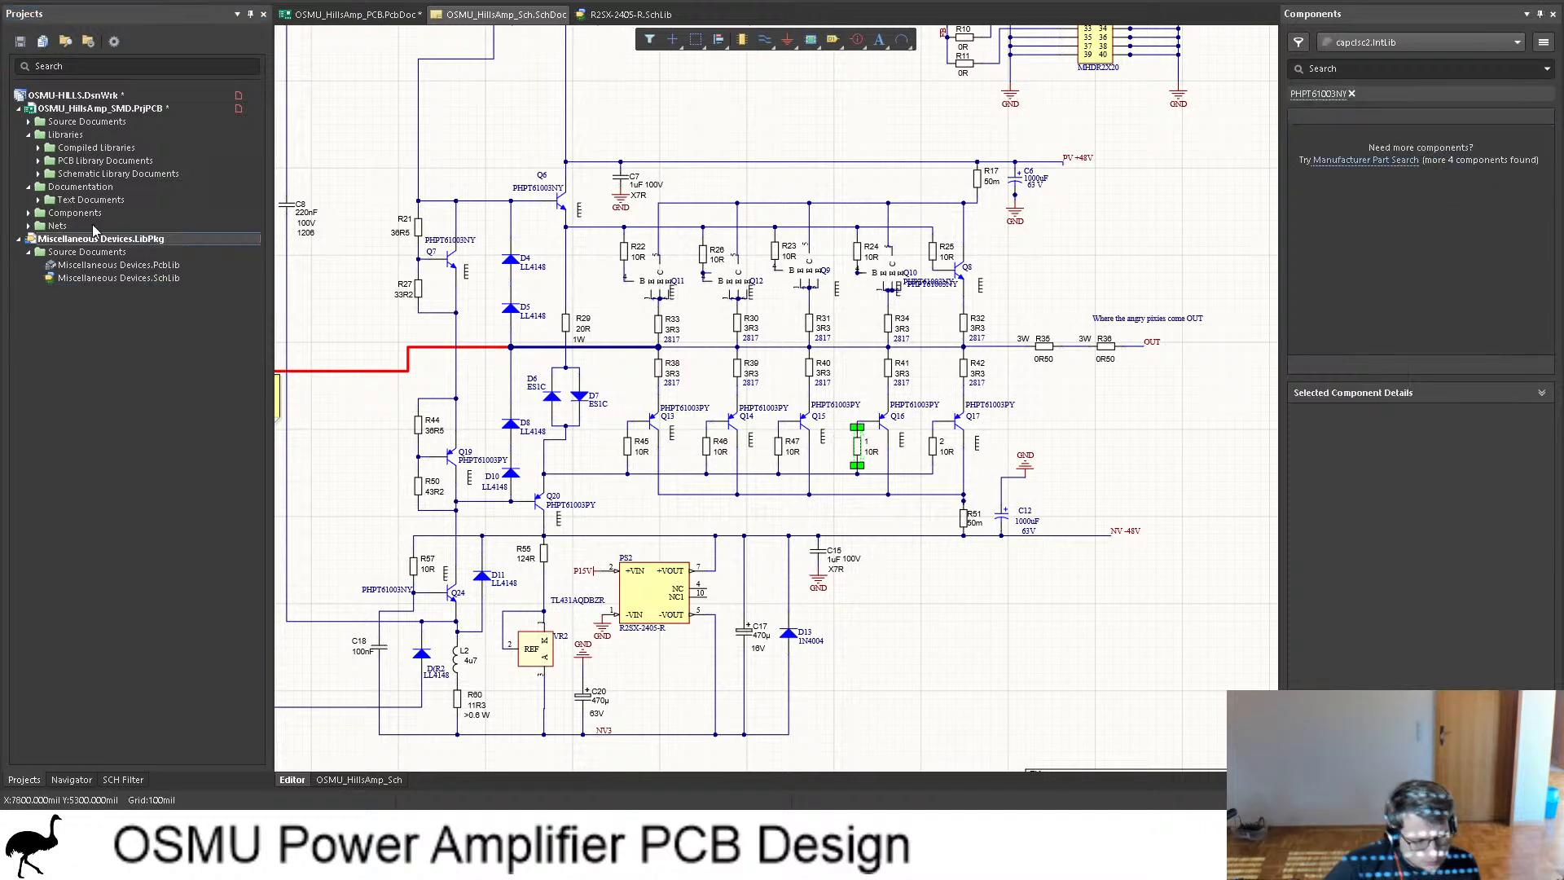
pyautogui.click(105, 98)
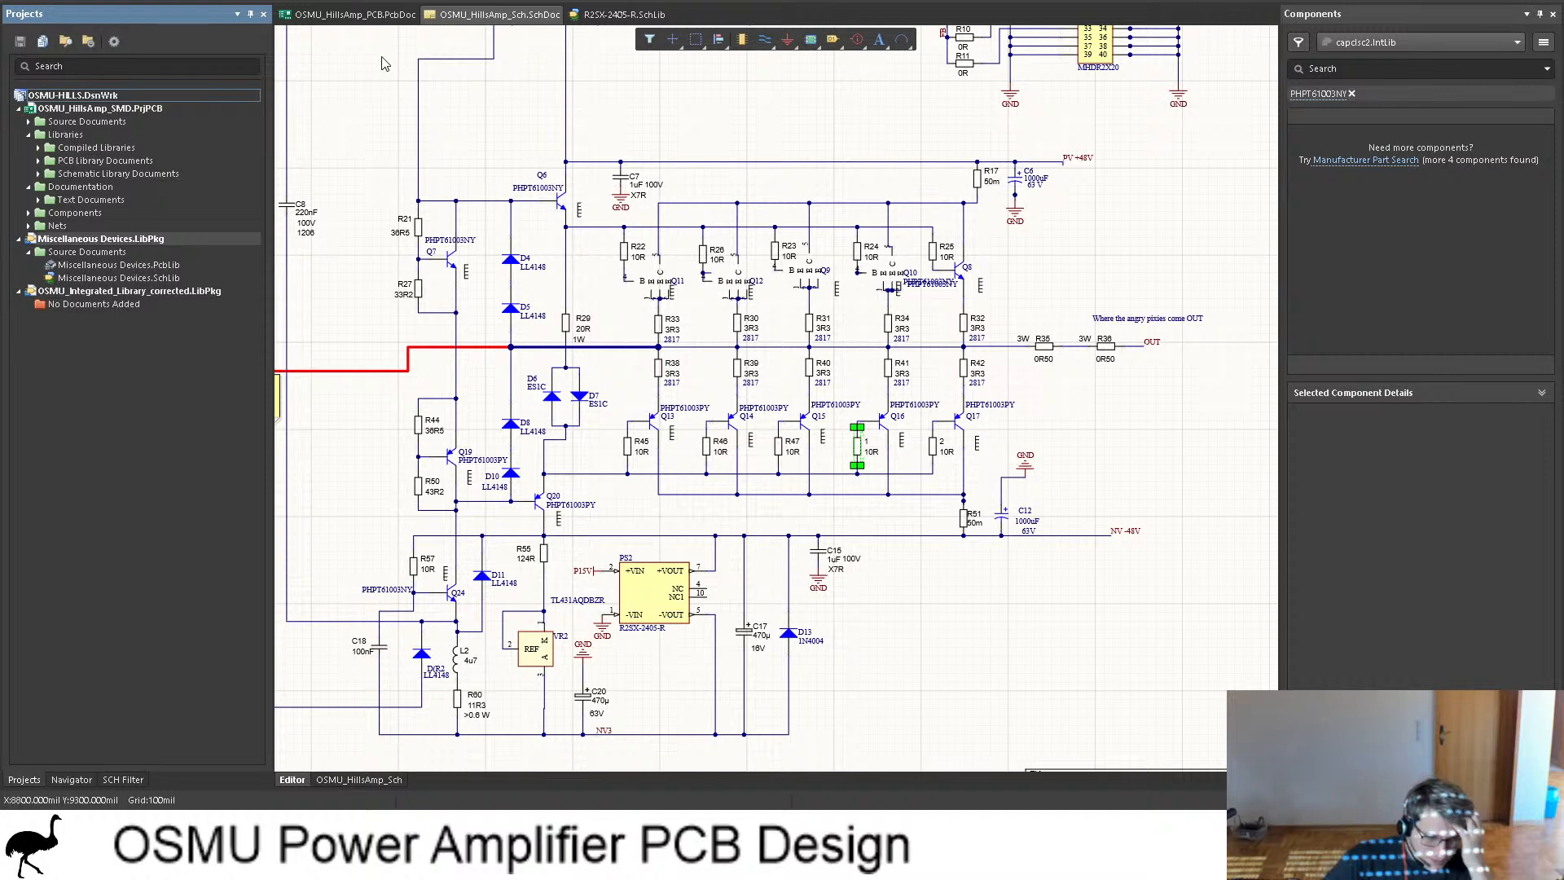
# Step: Examine the driver stage around Q6, Q7, Q19 and Q20 in the schematic and its connections to the output transistors, C6 and C12
pyautogui.click(369, 17)
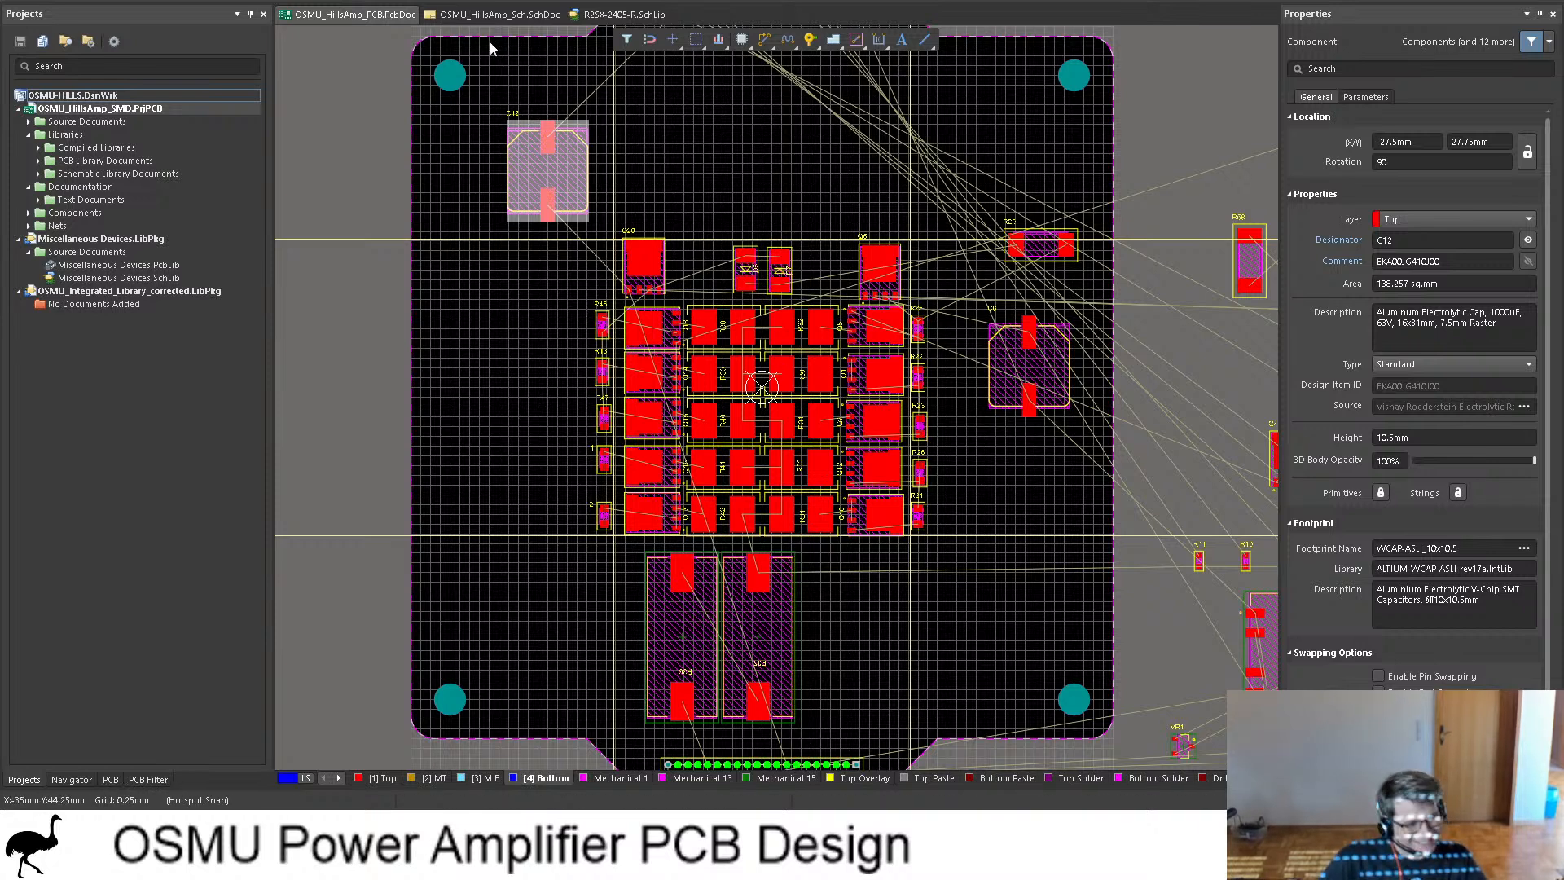
pyautogui.click(540, 16)
pyautogui.keyDown('ctrl'); pyautogui.scroll(2, 765, 399); pyautogui.keyUp('ctrl')
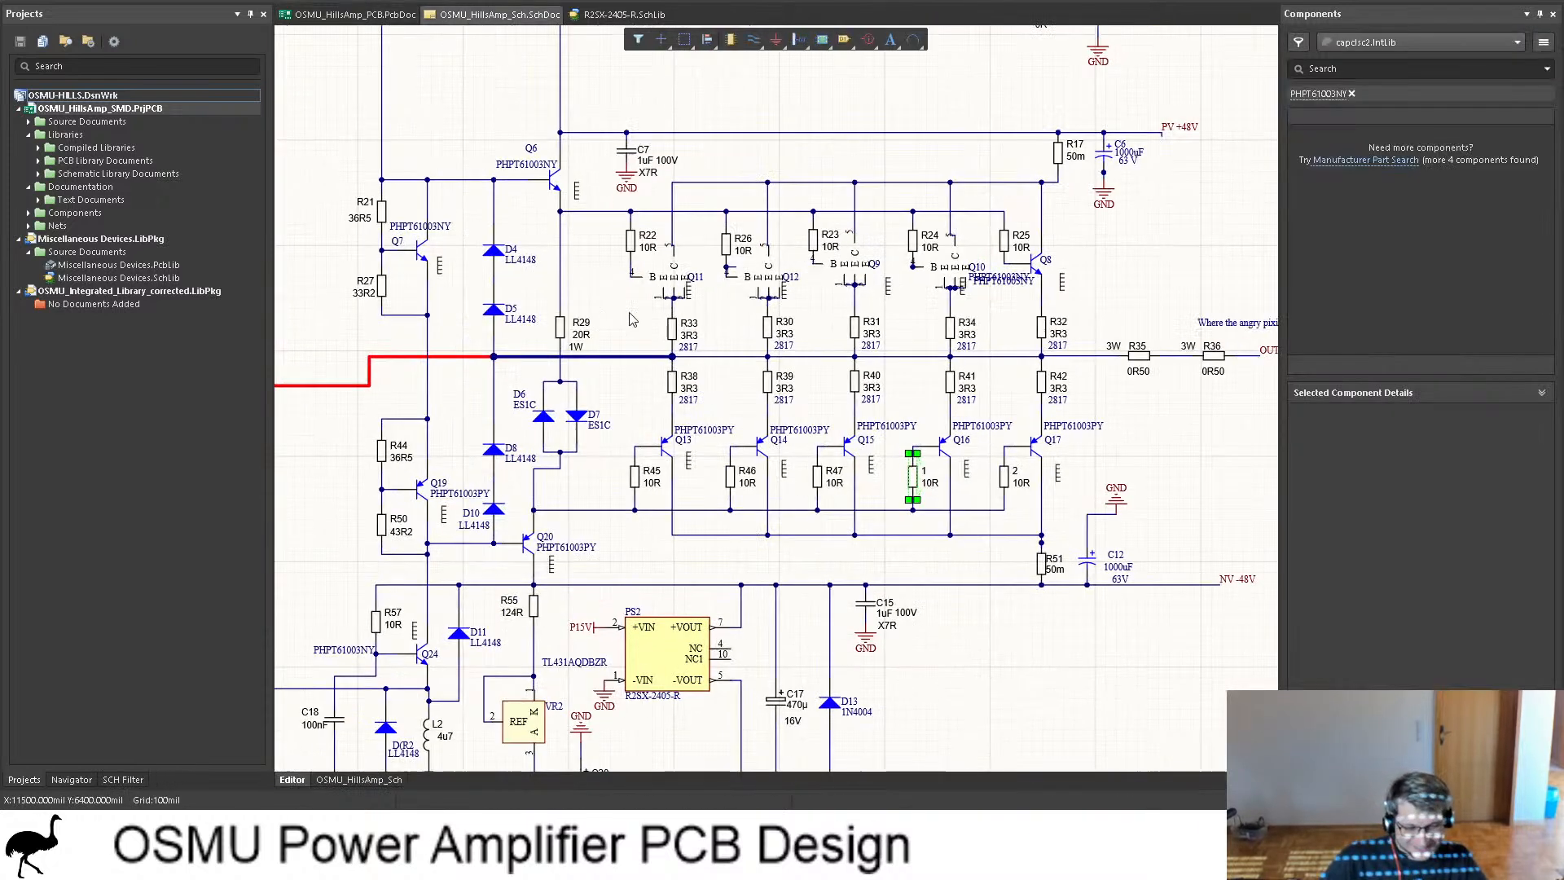
pyautogui.keyDown('shift'); pyautogui.hscroll(-3, 652, 342); pyautogui.keyUp('shift')
pyautogui.keyDown('ctrl'); pyautogui.scroll(2, 513, 269); pyautogui.keyUp('ctrl')
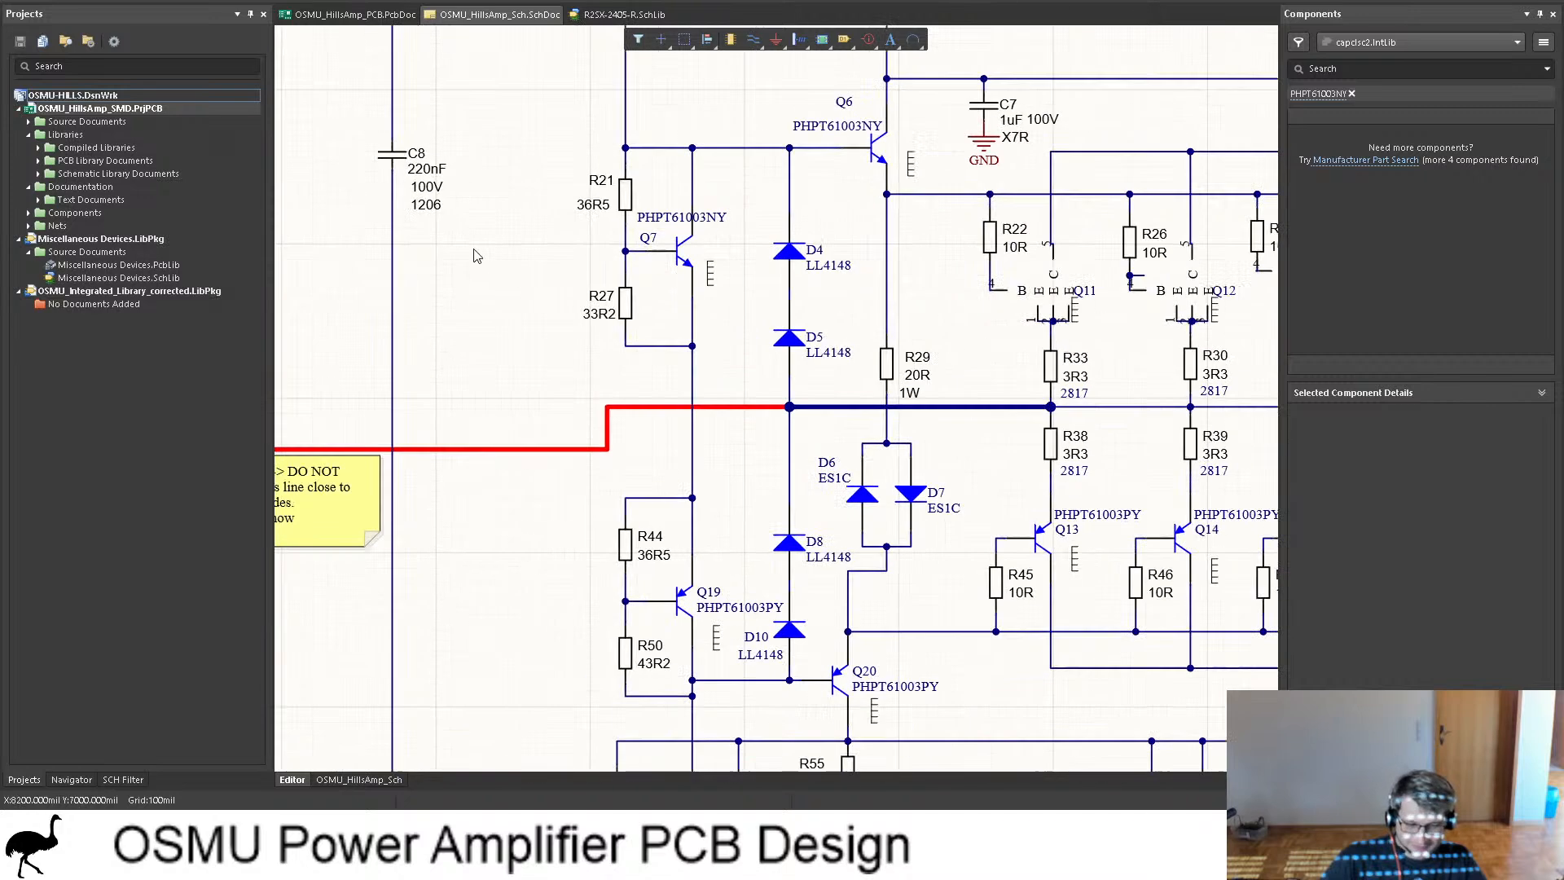
pyautogui.scroll(-1, 497, 261)
pyautogui.scroll(-1, 506, 269)
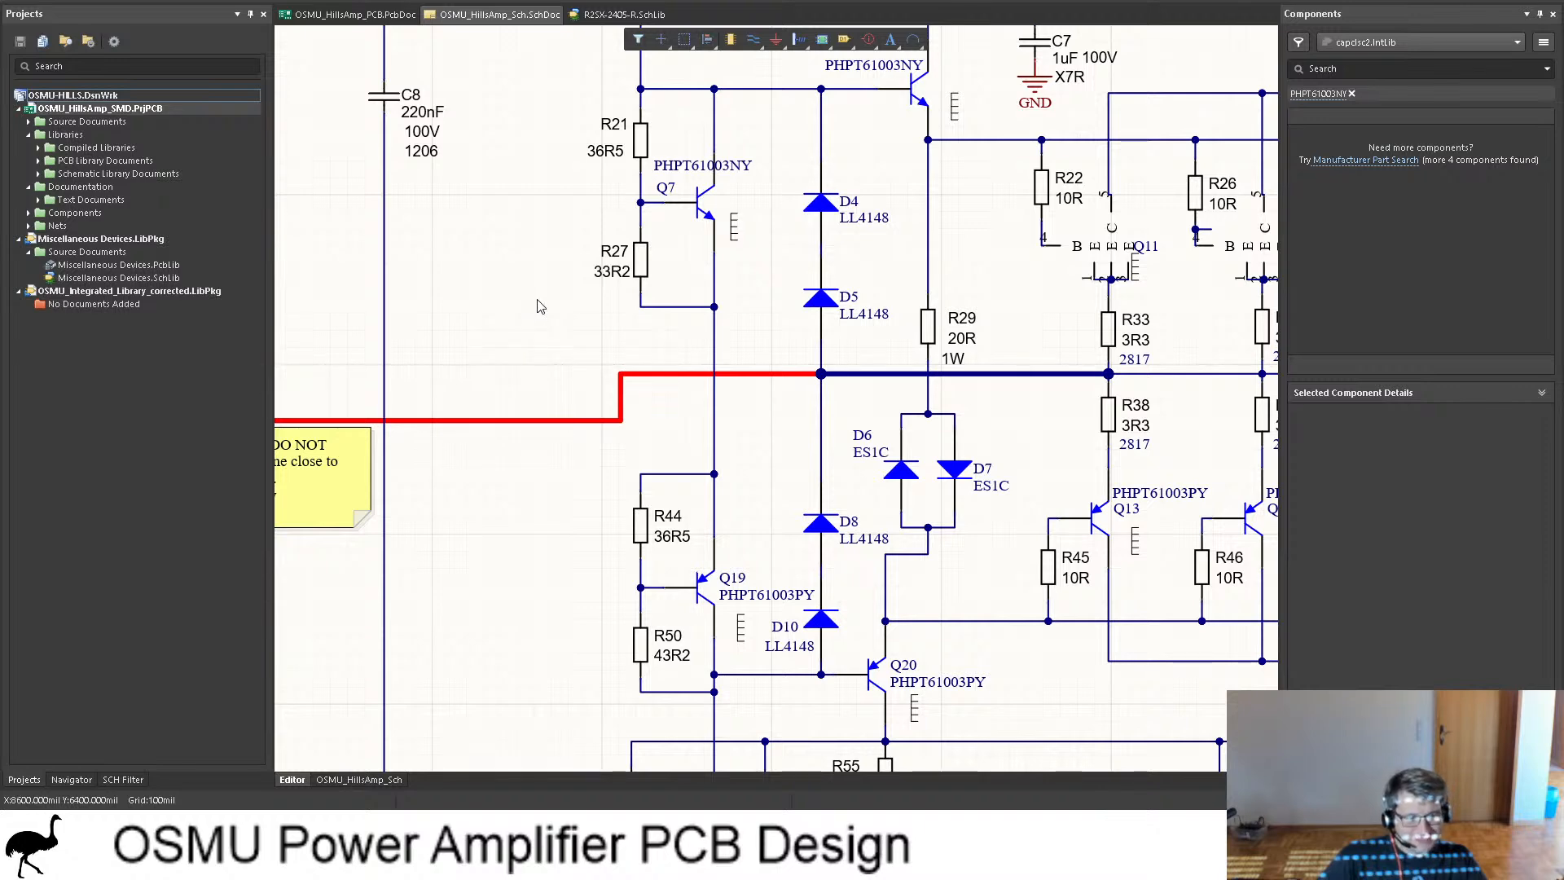
pyautogui.keyDown('ctrl'); pyautogui.scroll(-2, 538, 307); pyautogui.keyUp('ctrl')
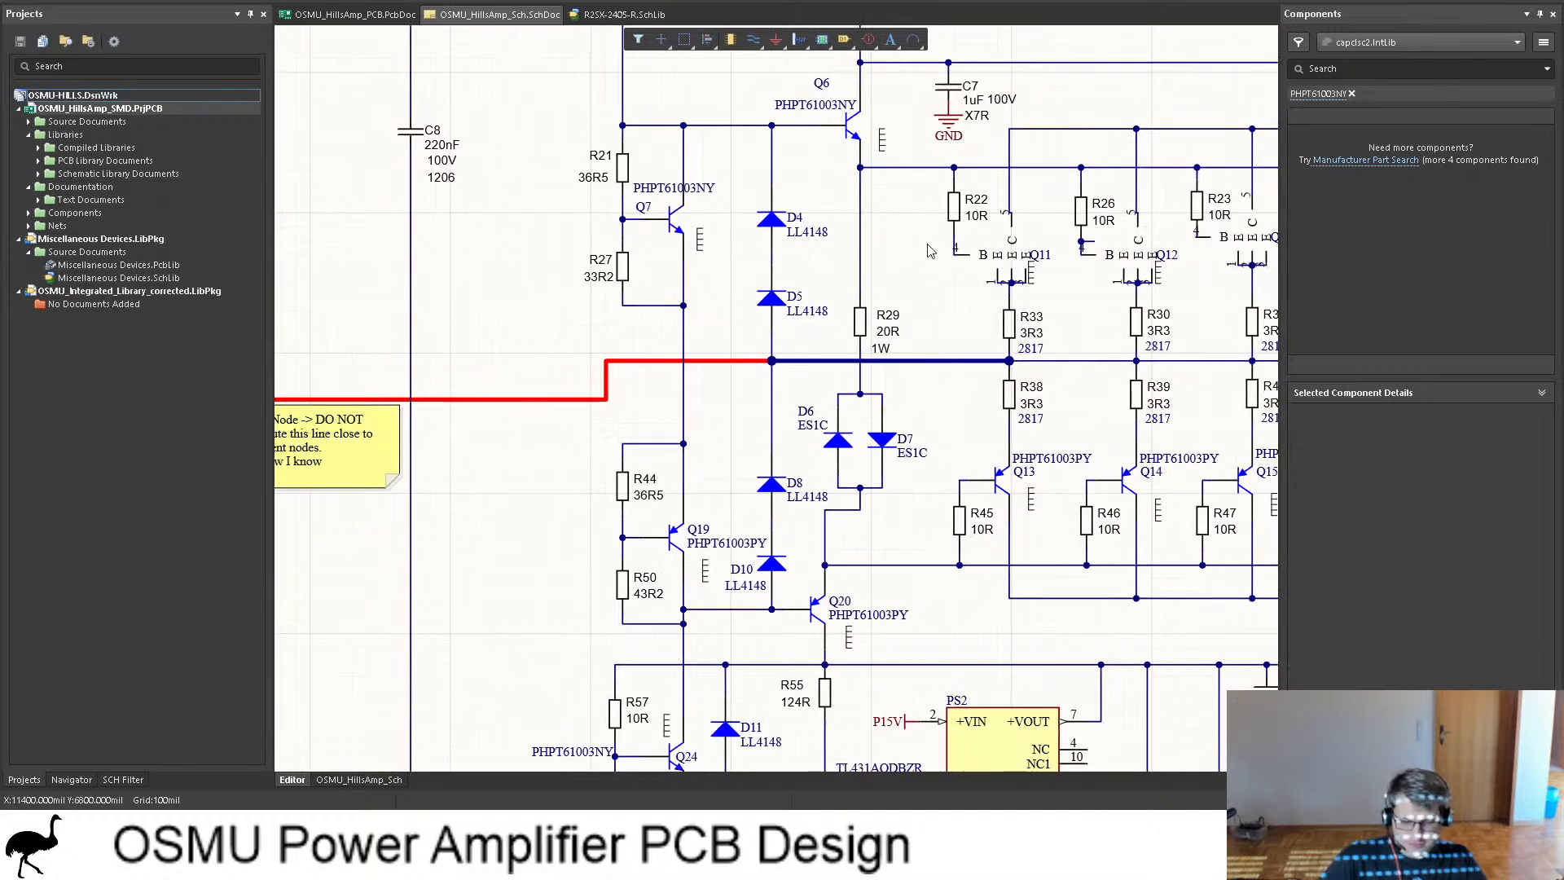
pyautogui.keyDown('shift'); pyautogui.hscroll(3, 949, 289); pyautogui.keyUp('shift')
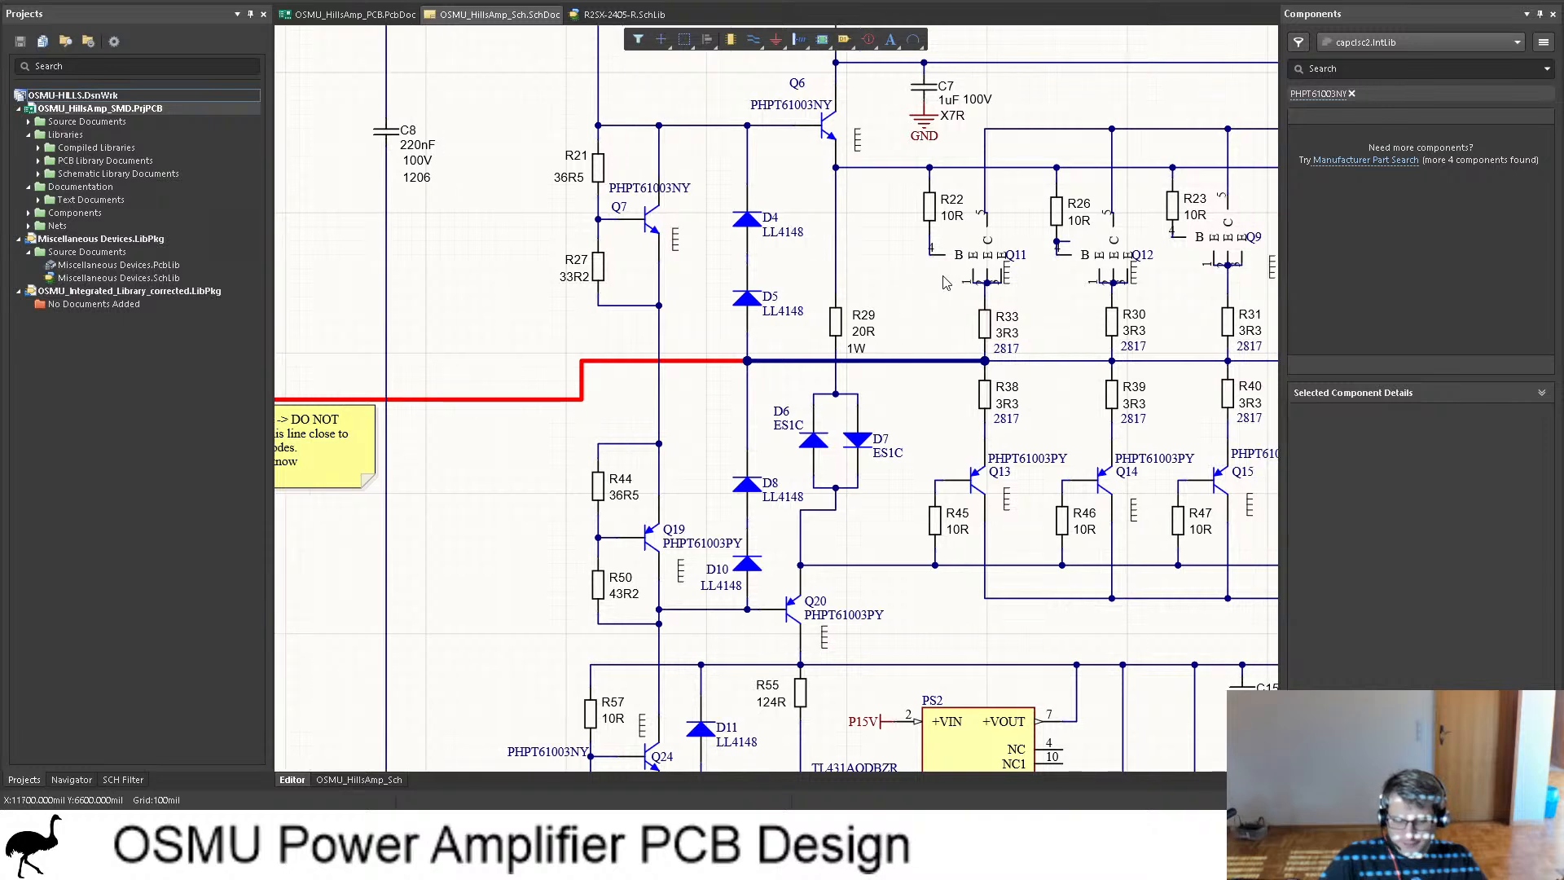
pyautogui.scroll(-1, 865, 448)
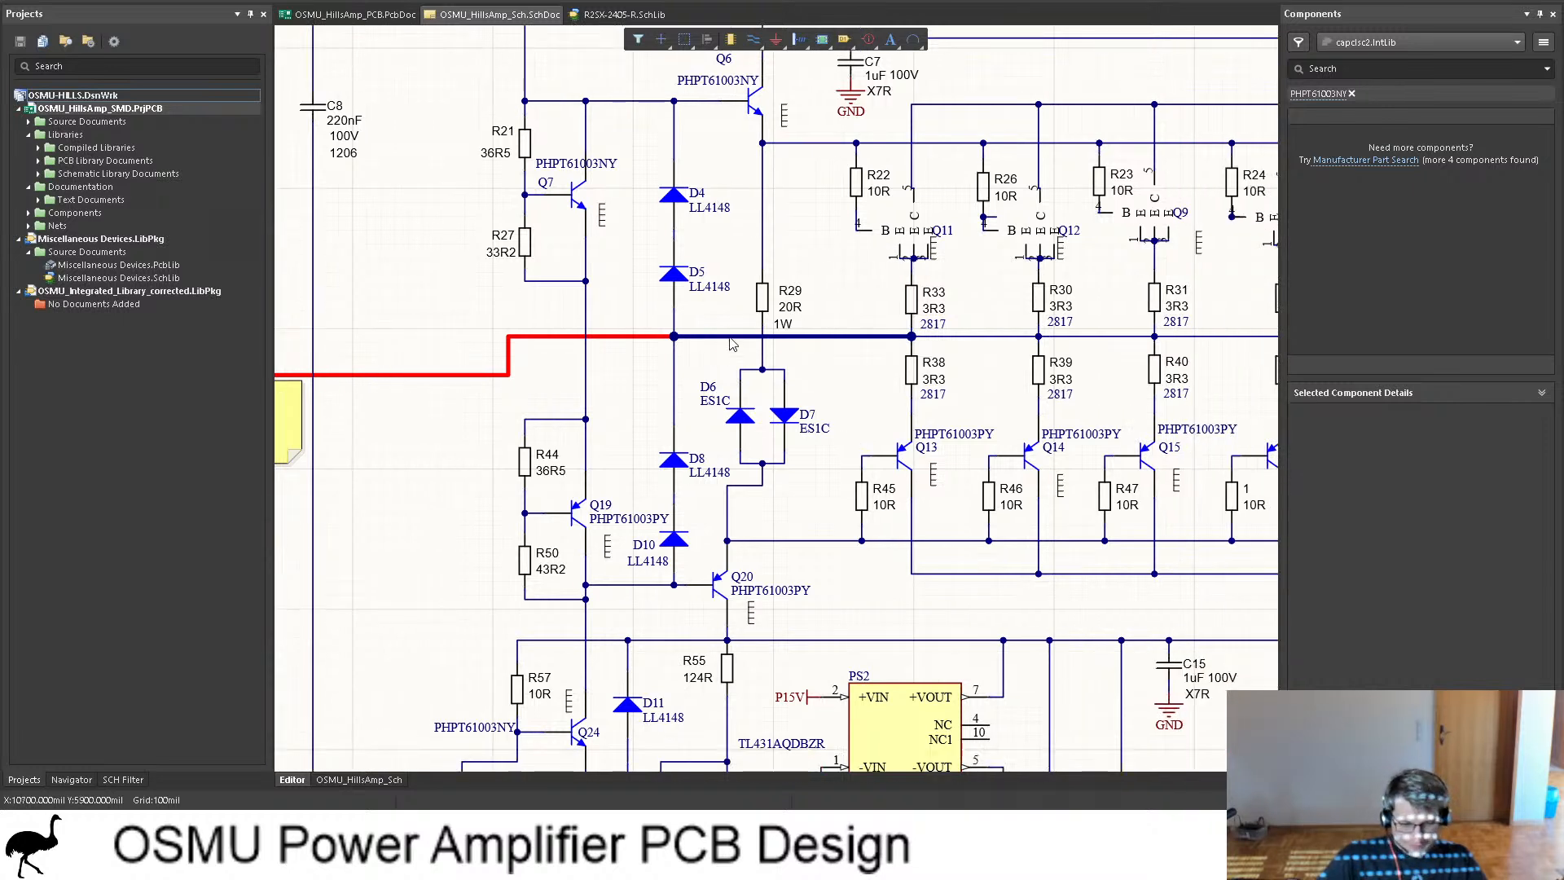
pyautogui.scroll(3, 699, 423)
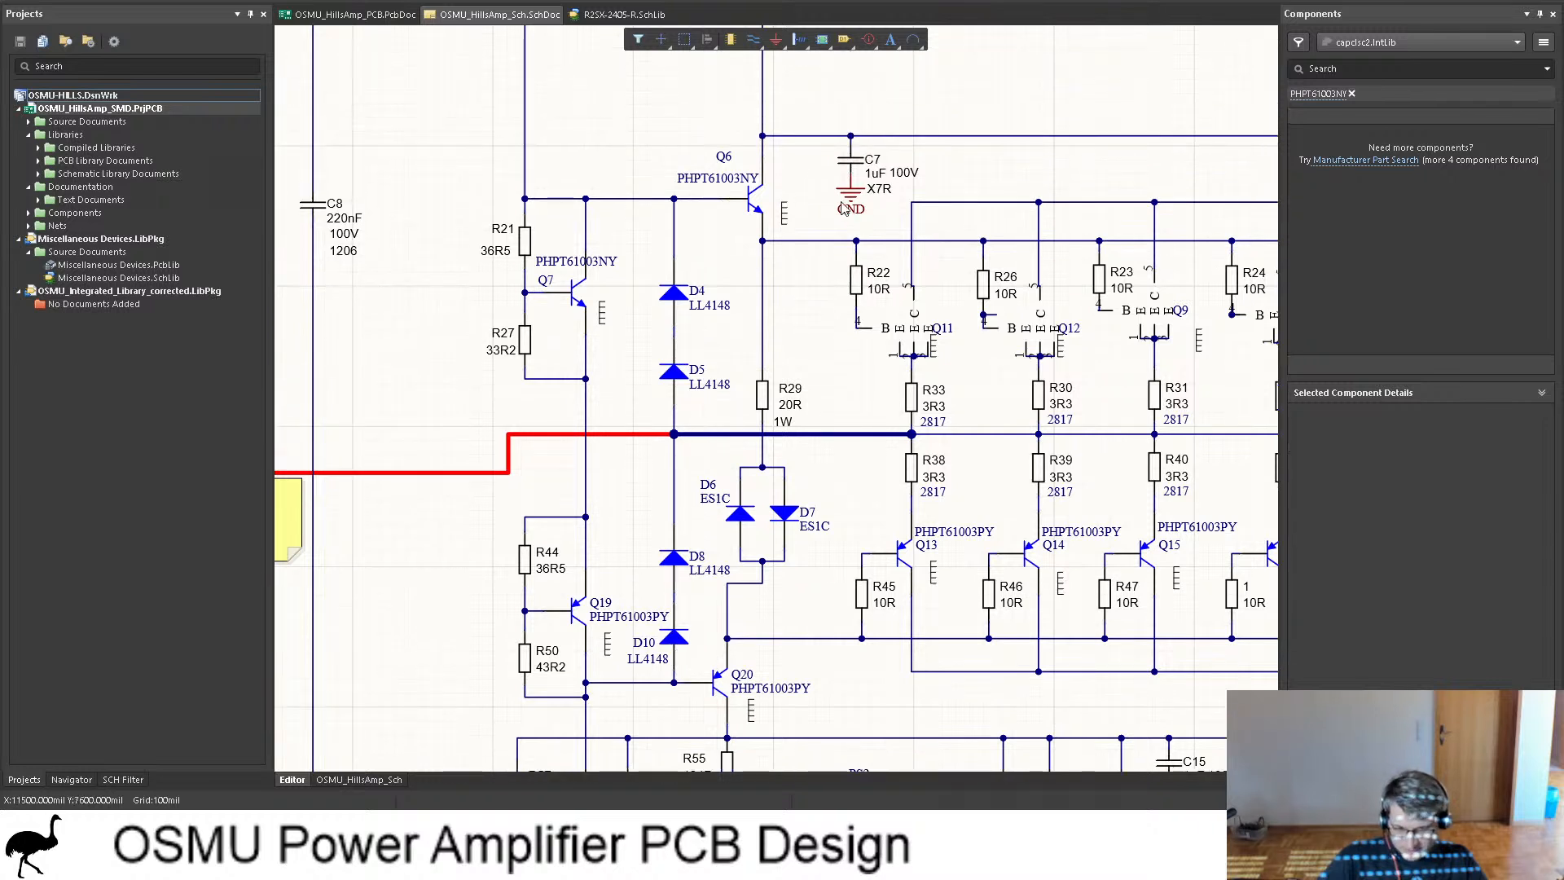
pyautogui.keyDown('shift'); pyautogui.hscroll(4, 846, 209); pyautogui.keyUp('shift')
pyautogui.keyDown('shift'); pyautogui.hscroll(4, 818, 202); pyautogui.keyUp('shift')
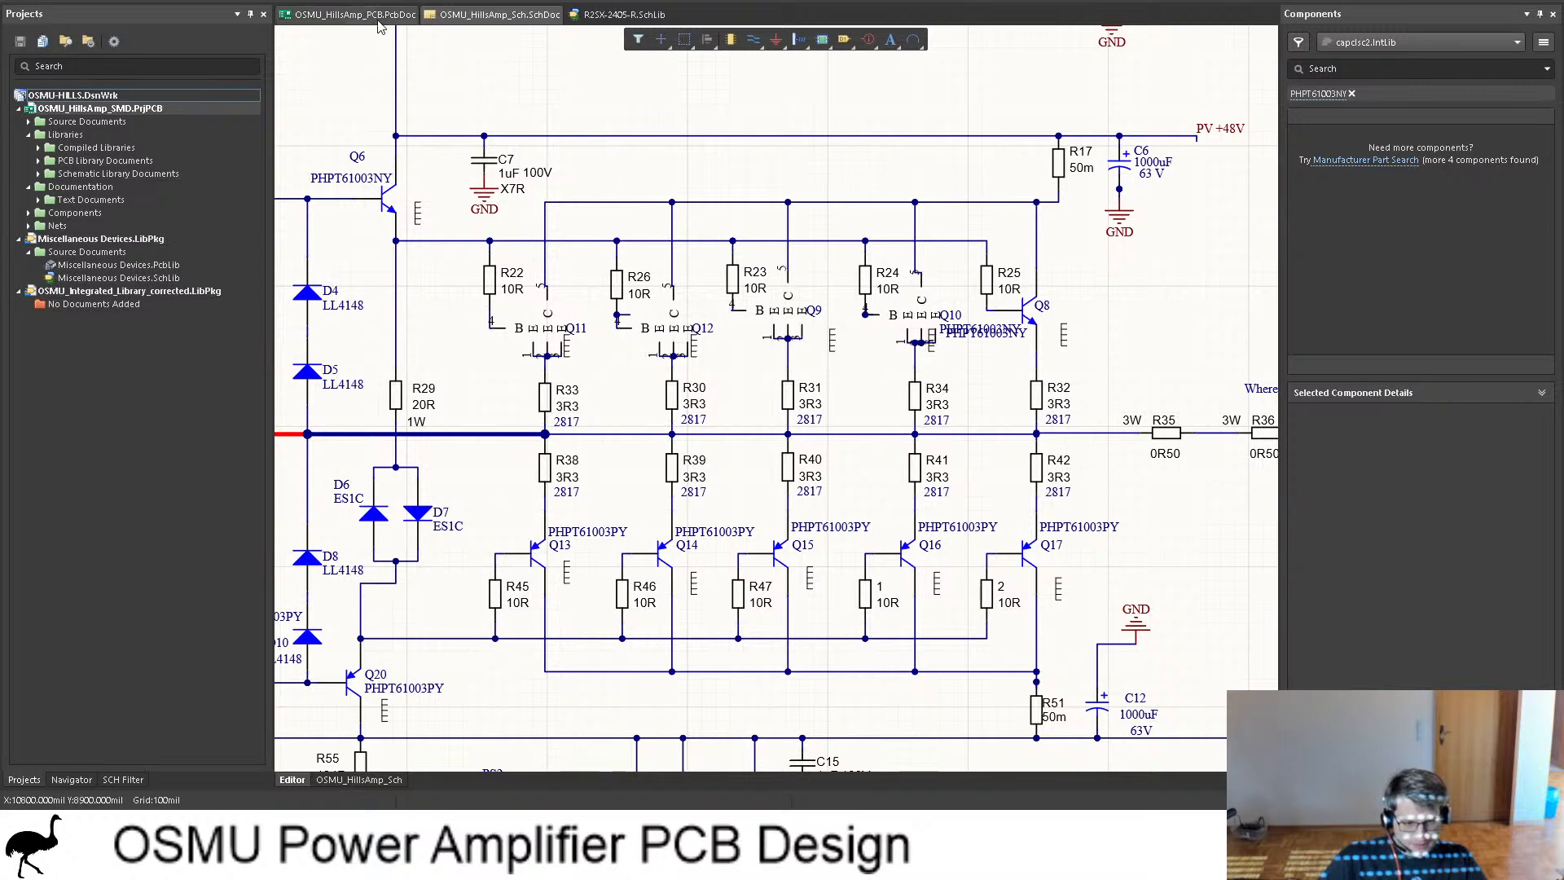
# Step: On the PCB, place C6 at 12 mm, 25 mm above Q6 with 180° rotation, and C12 turned horizontally above Q20
pyautogui.click(386, 23)
pyautogui.keyDown('ctrl'); pyautogui.scroll(-2, 717, 267); pyautogui.keyUp('ctrl')
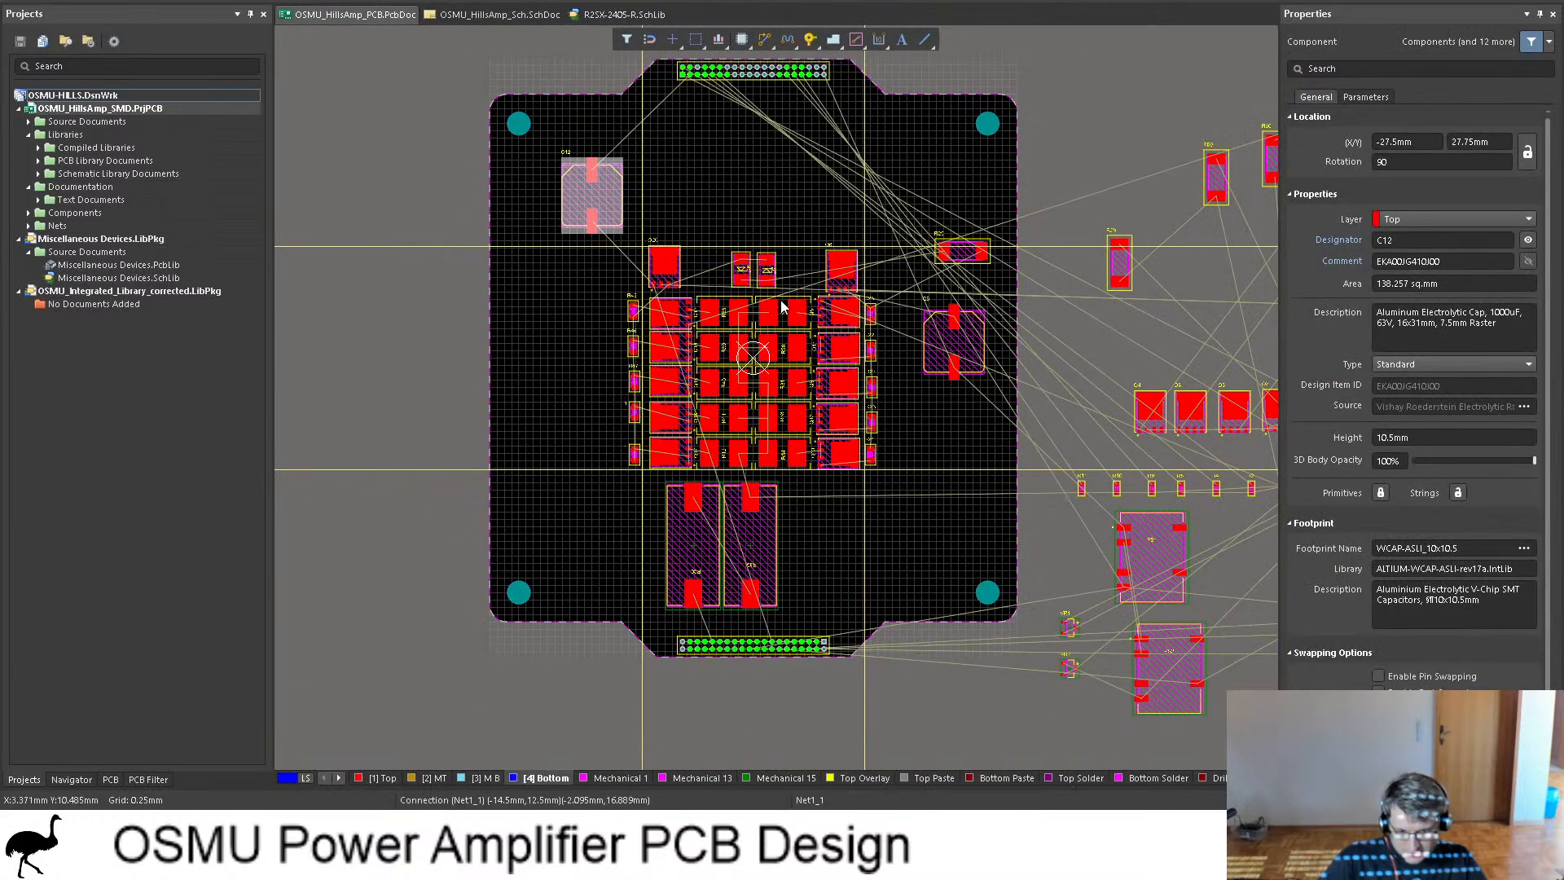
pyautogui.moveTo(950, 361); pyautogui.dragTo(822, 211)
pyautogui.press('space')
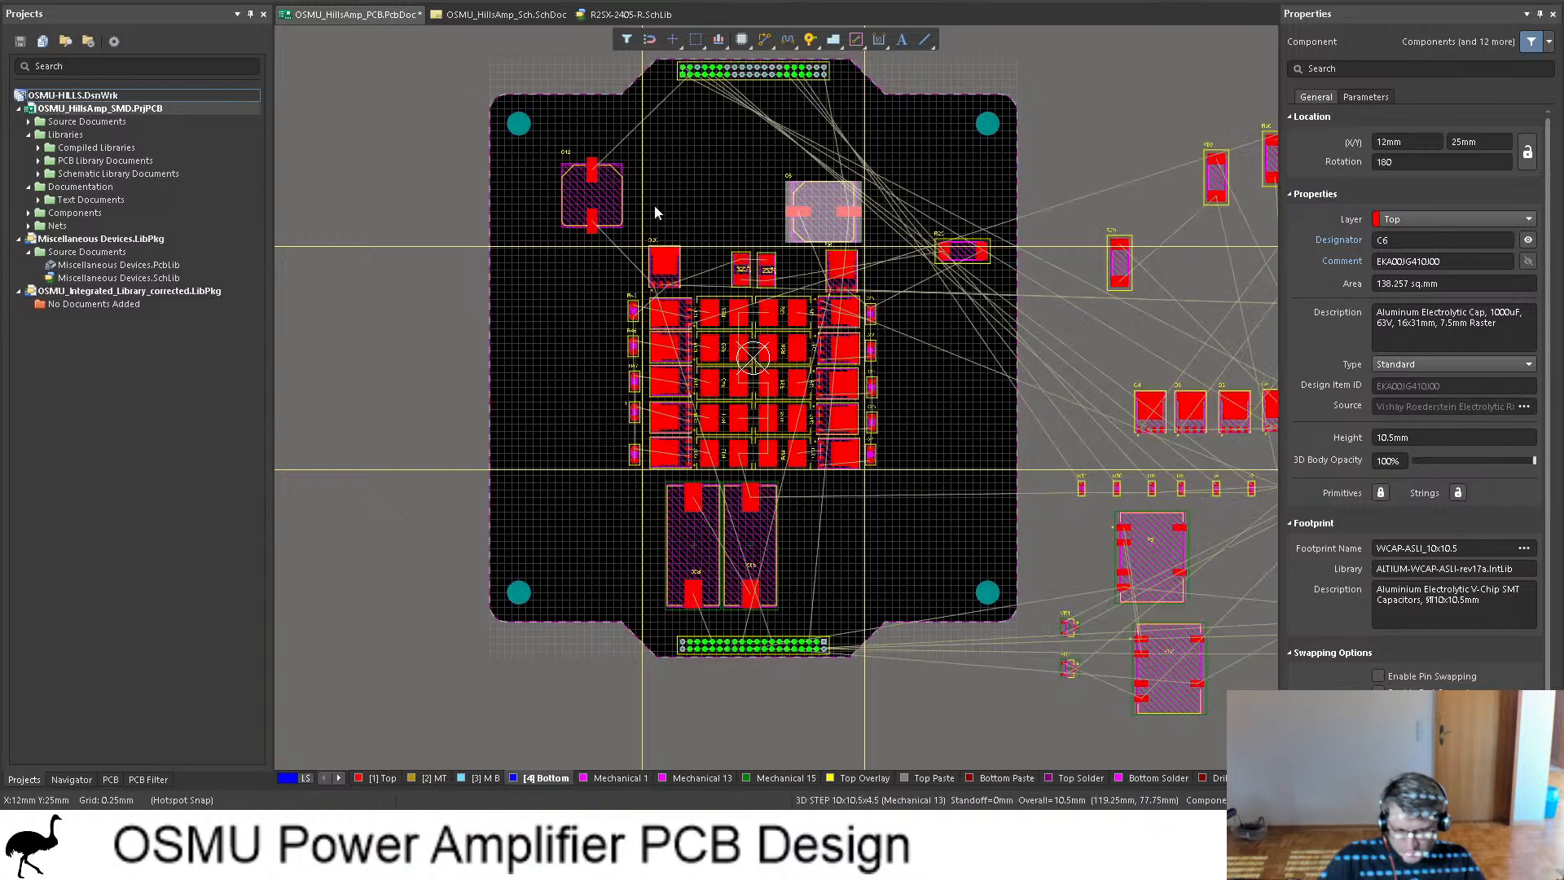
pyautogui.moveTo(614, 205); pyautogui.dragTo(677, 207)
pyautogui.press('space')
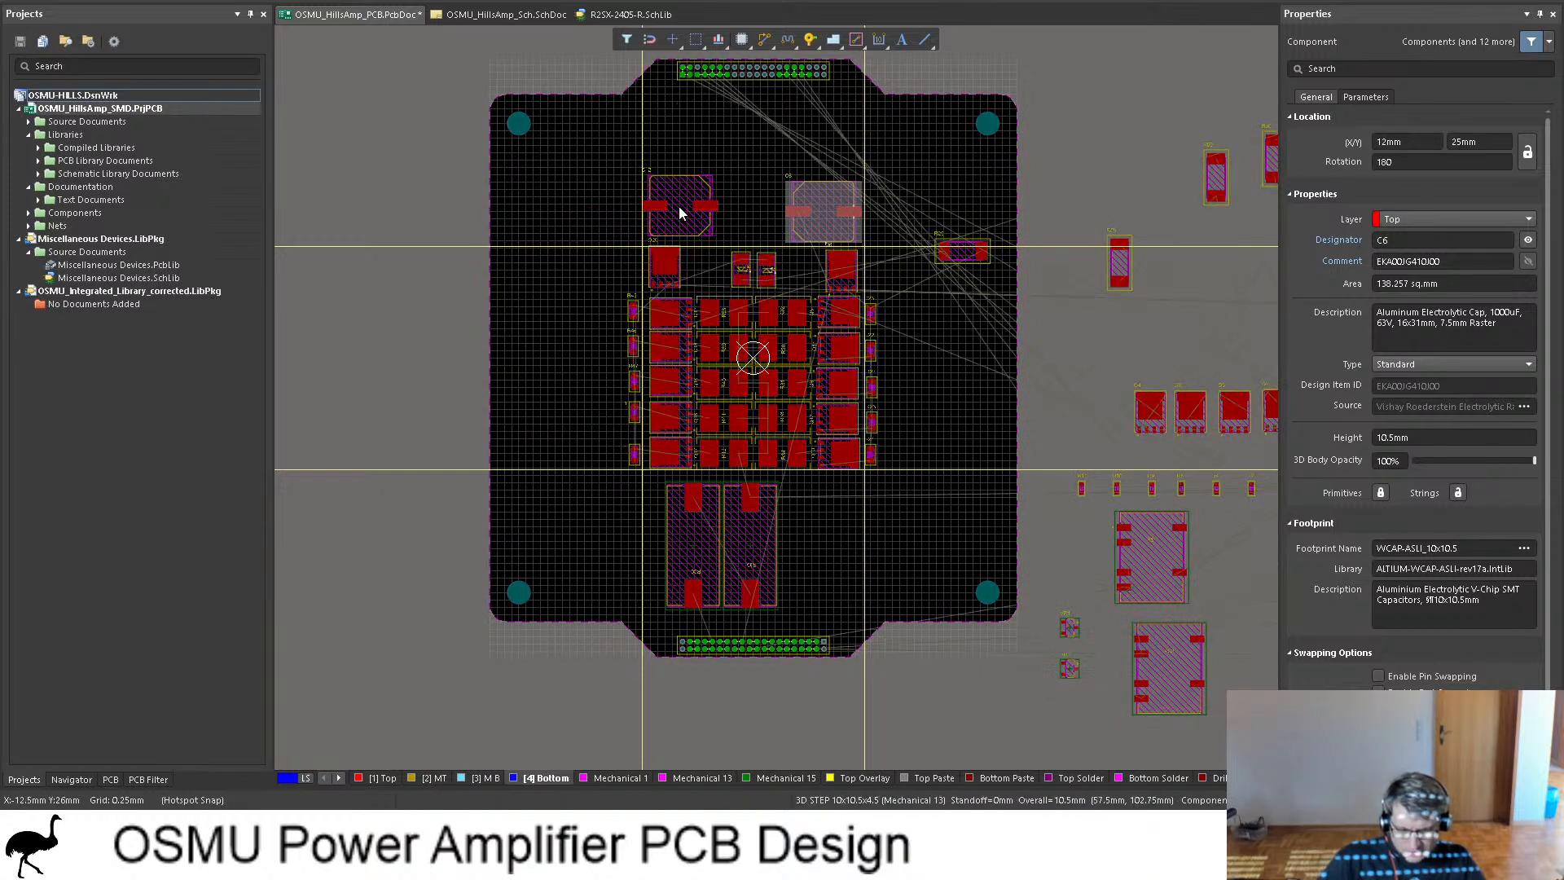
pyautogui.click(462, 145)
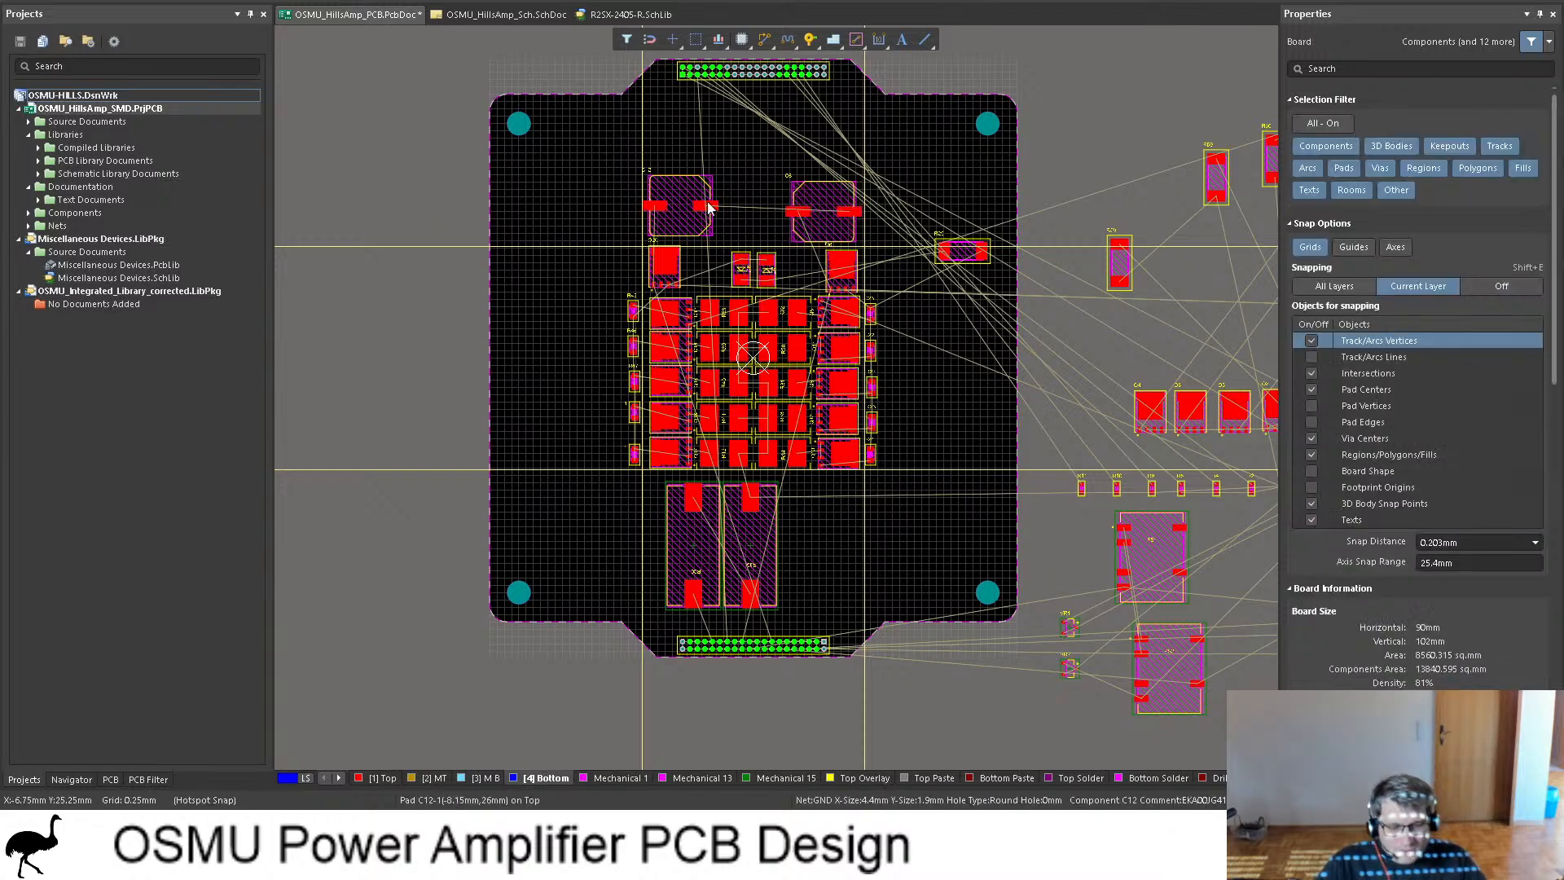
# Step: Examine the output and driver stages in the schematic for parts near C6 and C12, comparing with the unplaced PCB components
pyautogui.click(490, 19)
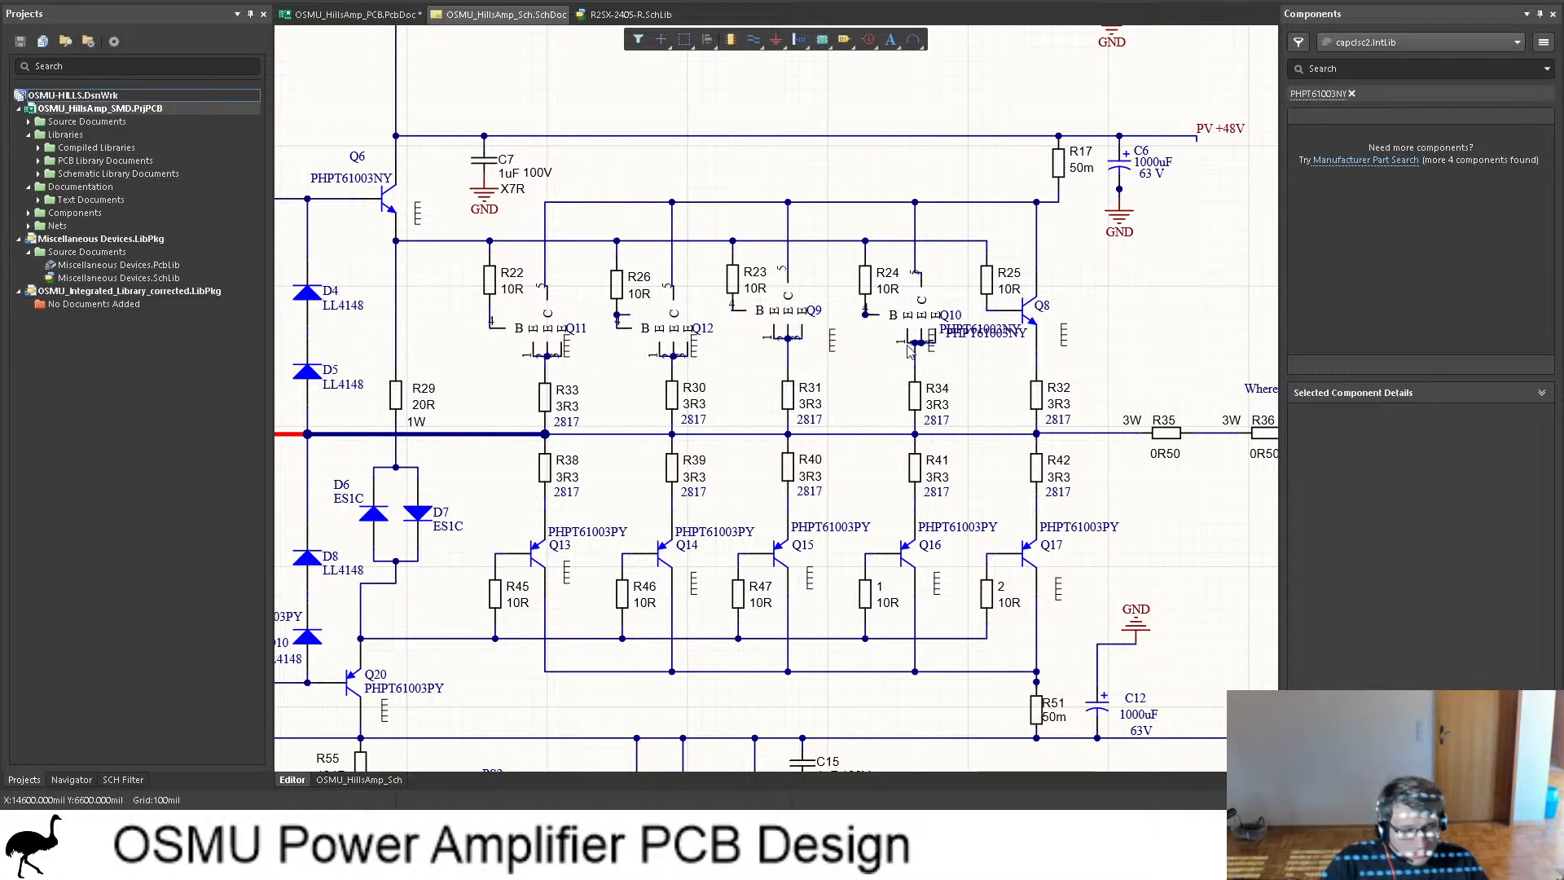
pyautogui.keyDown('ctrl'); pyautogui.scroll(-1, 910, 357); pyautogui.keyUp('ctrl')
pyautogui.scroll(-4, 598, 375)
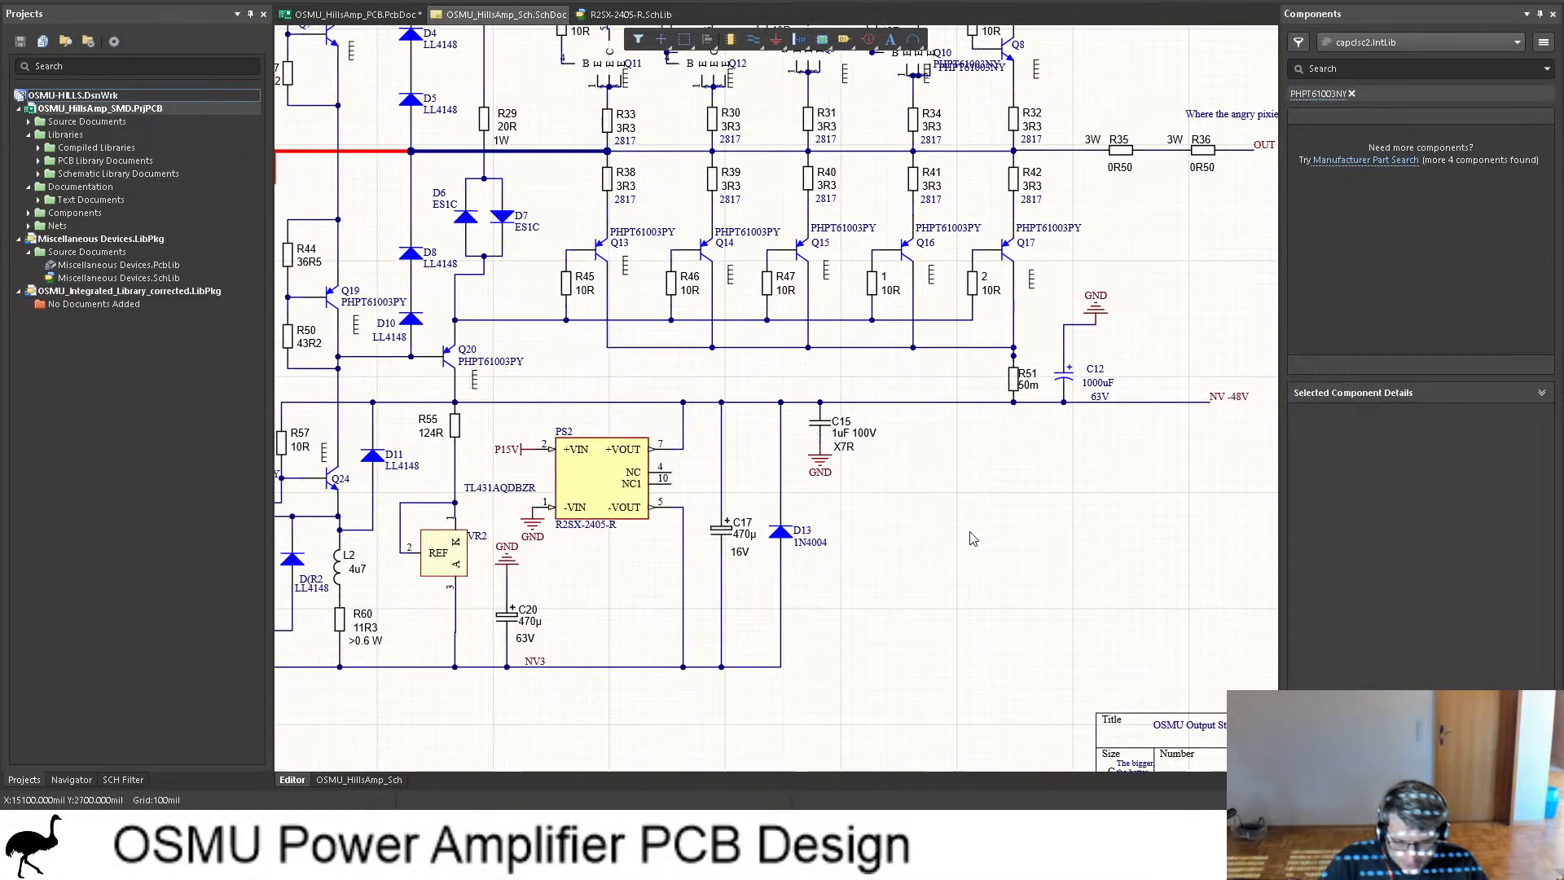
pyautogui.keyDown('shift'); pyautogui.hscroll(-3, 959, 507); pyautogui.keyUp('shift')
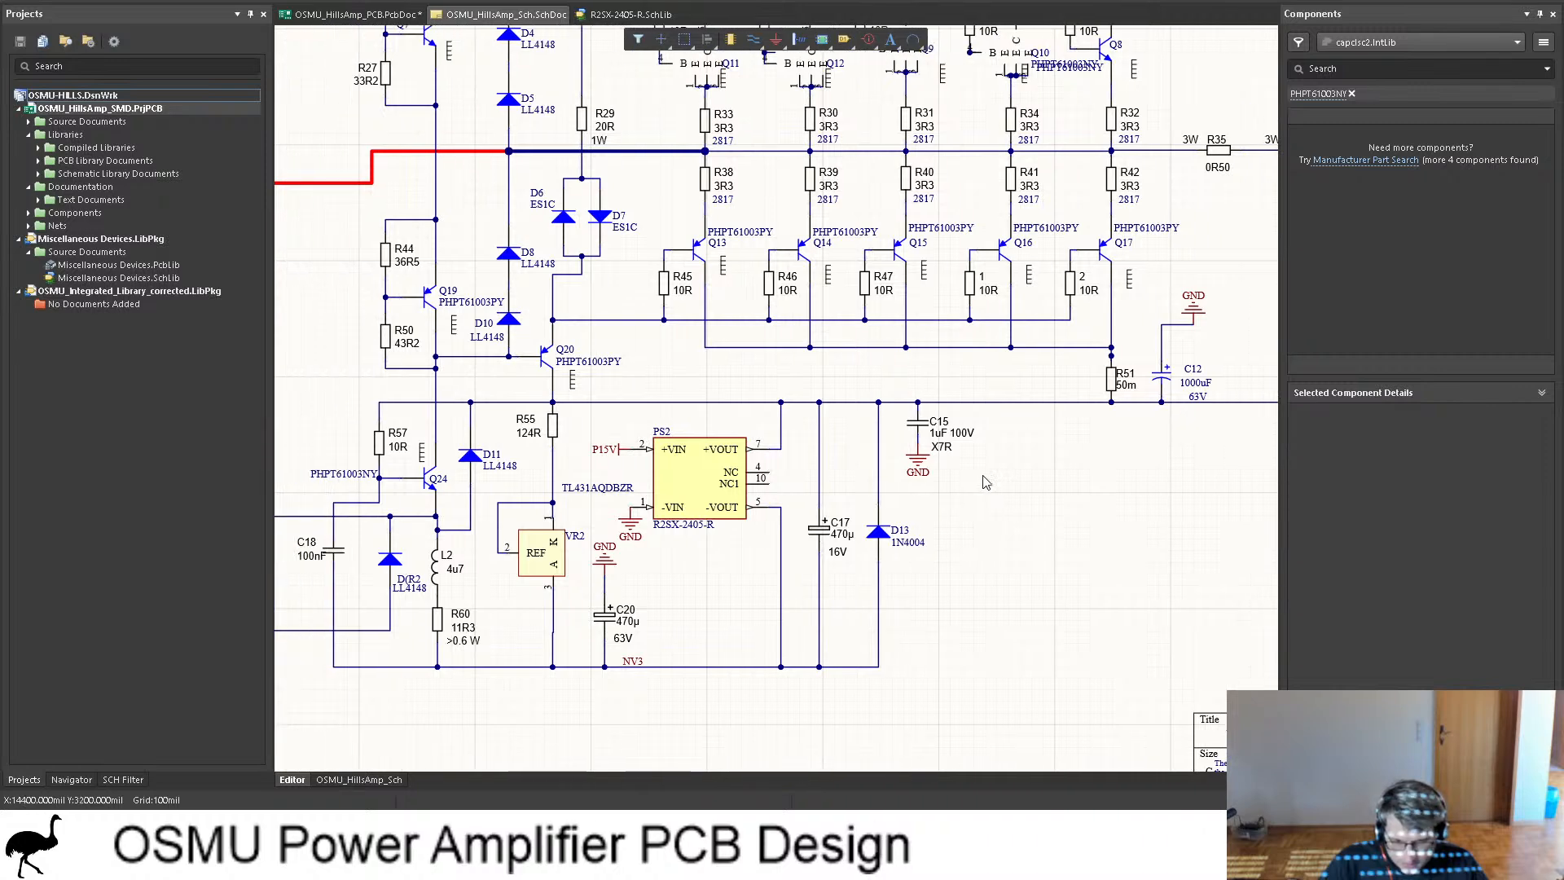
pyautogui.scroll(2, 1014, 497)
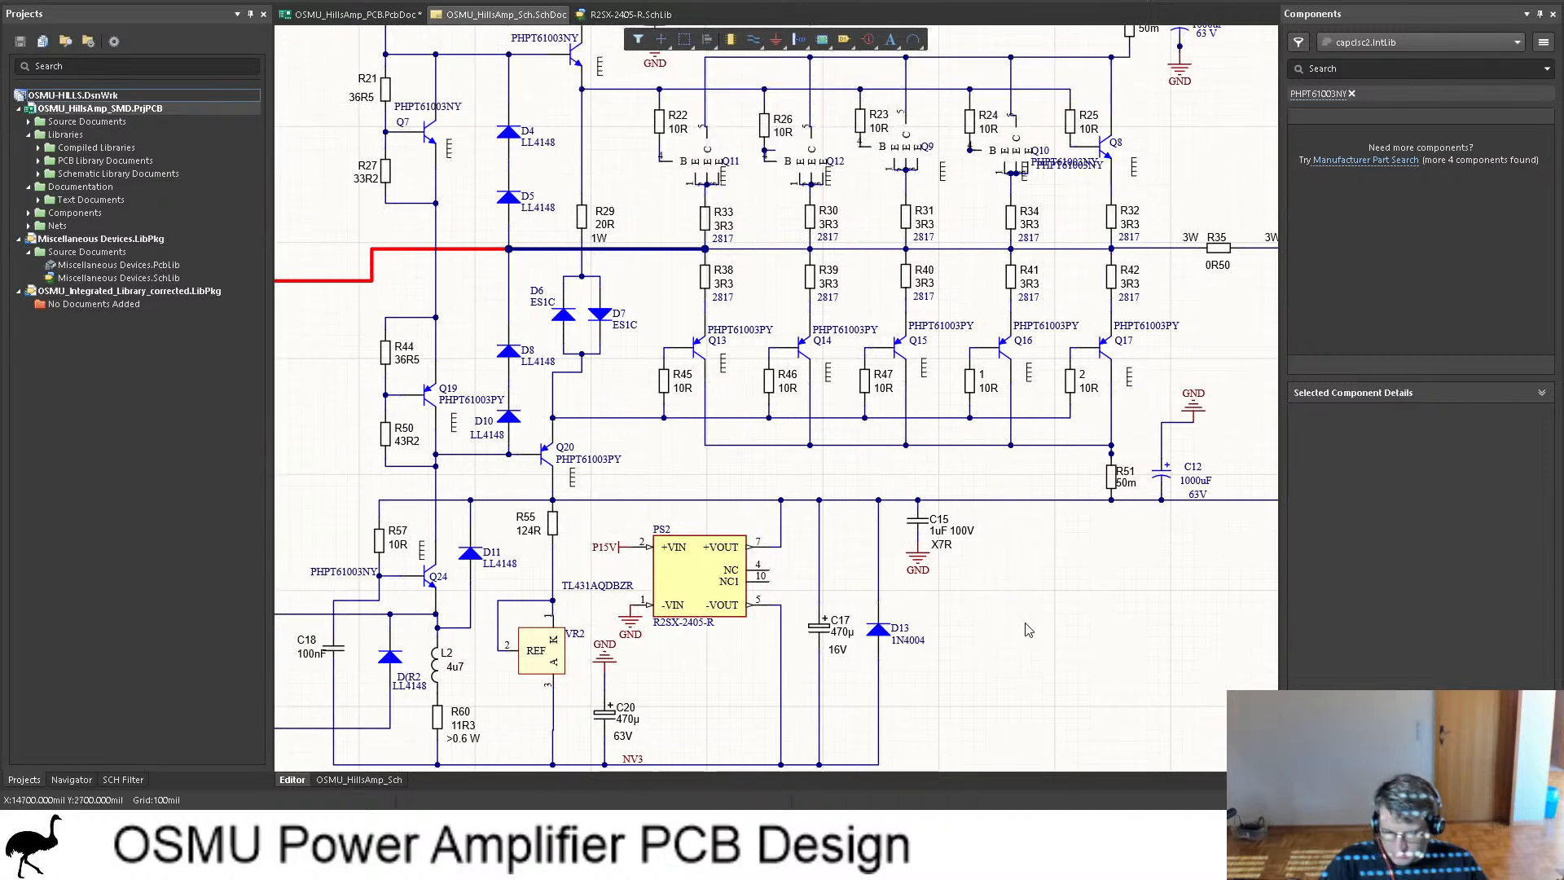
pyautogui.scroll(3, 1028, 629)
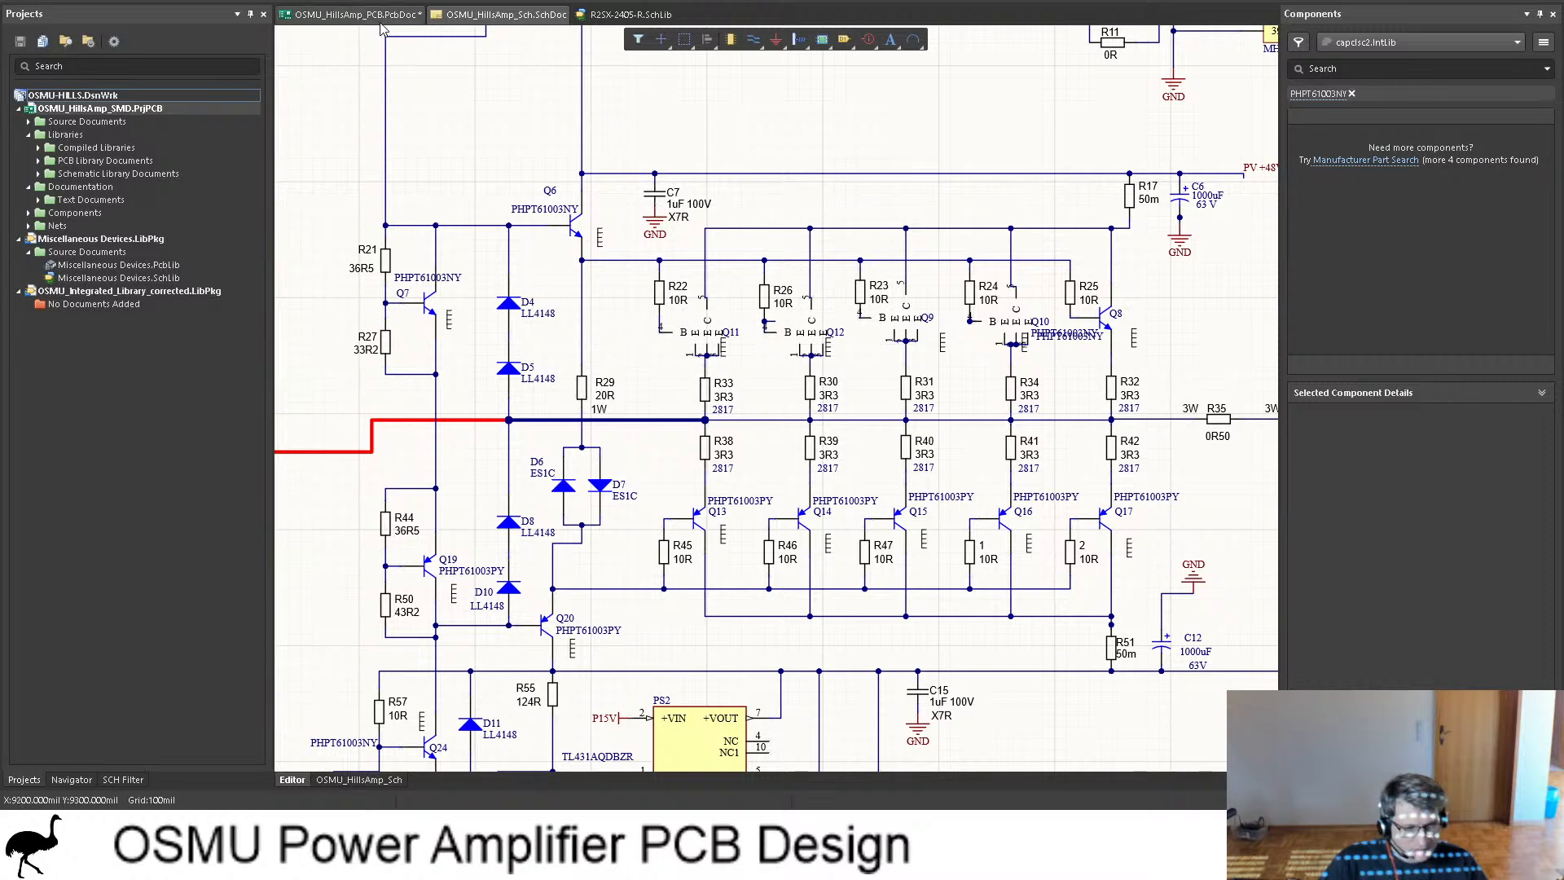
pyautogui.click(380, 16)
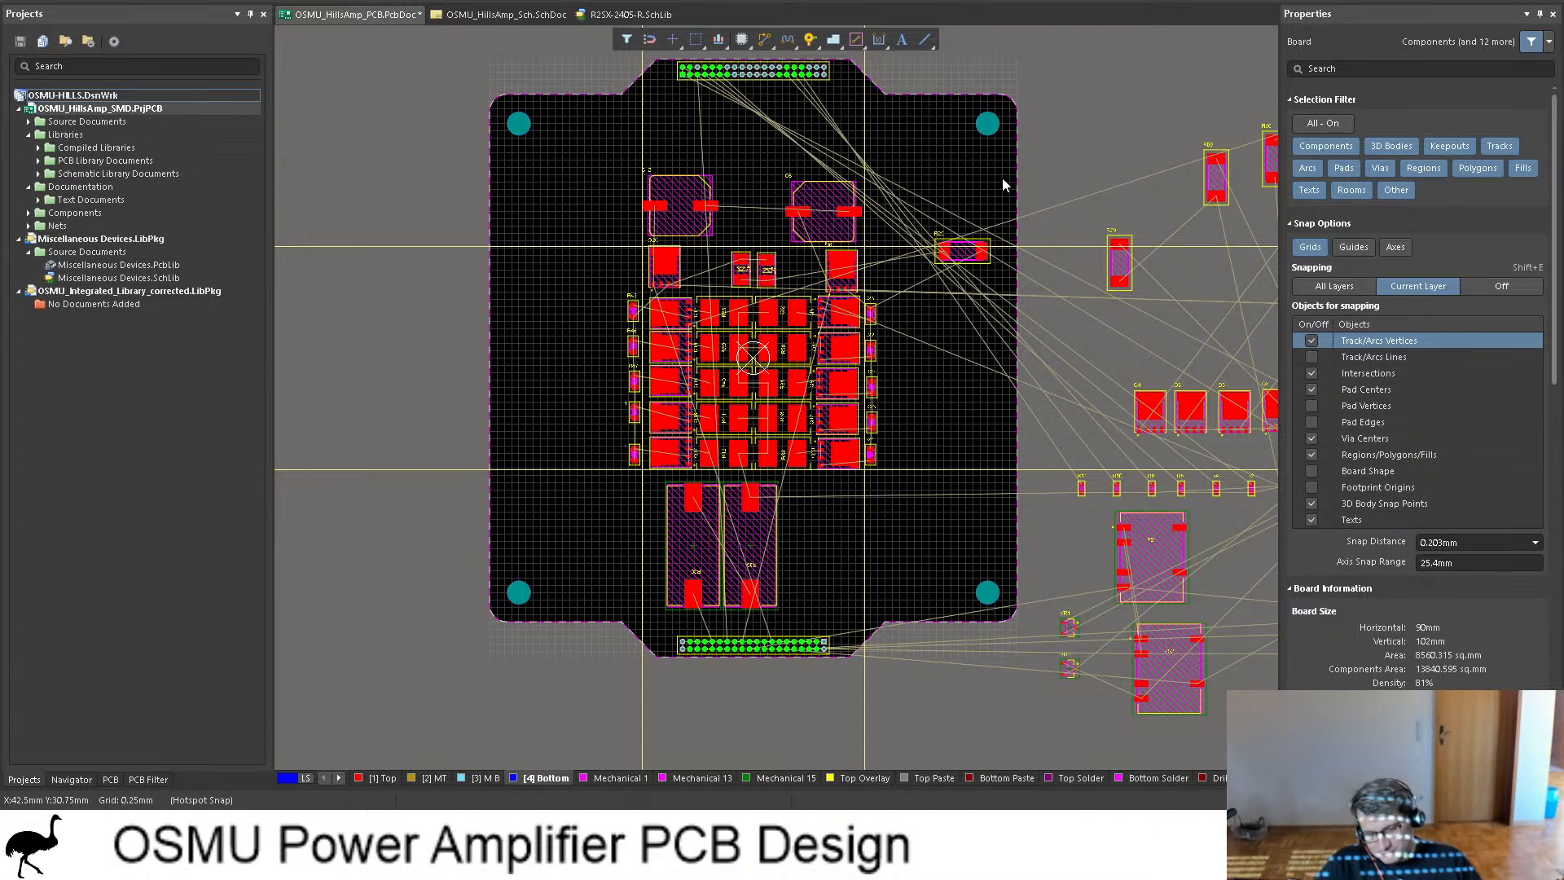
pyautogui.keyDown('shift'); pyautogui.hscroll(5, 1002, 178); pyautogui.keyUp('shift')
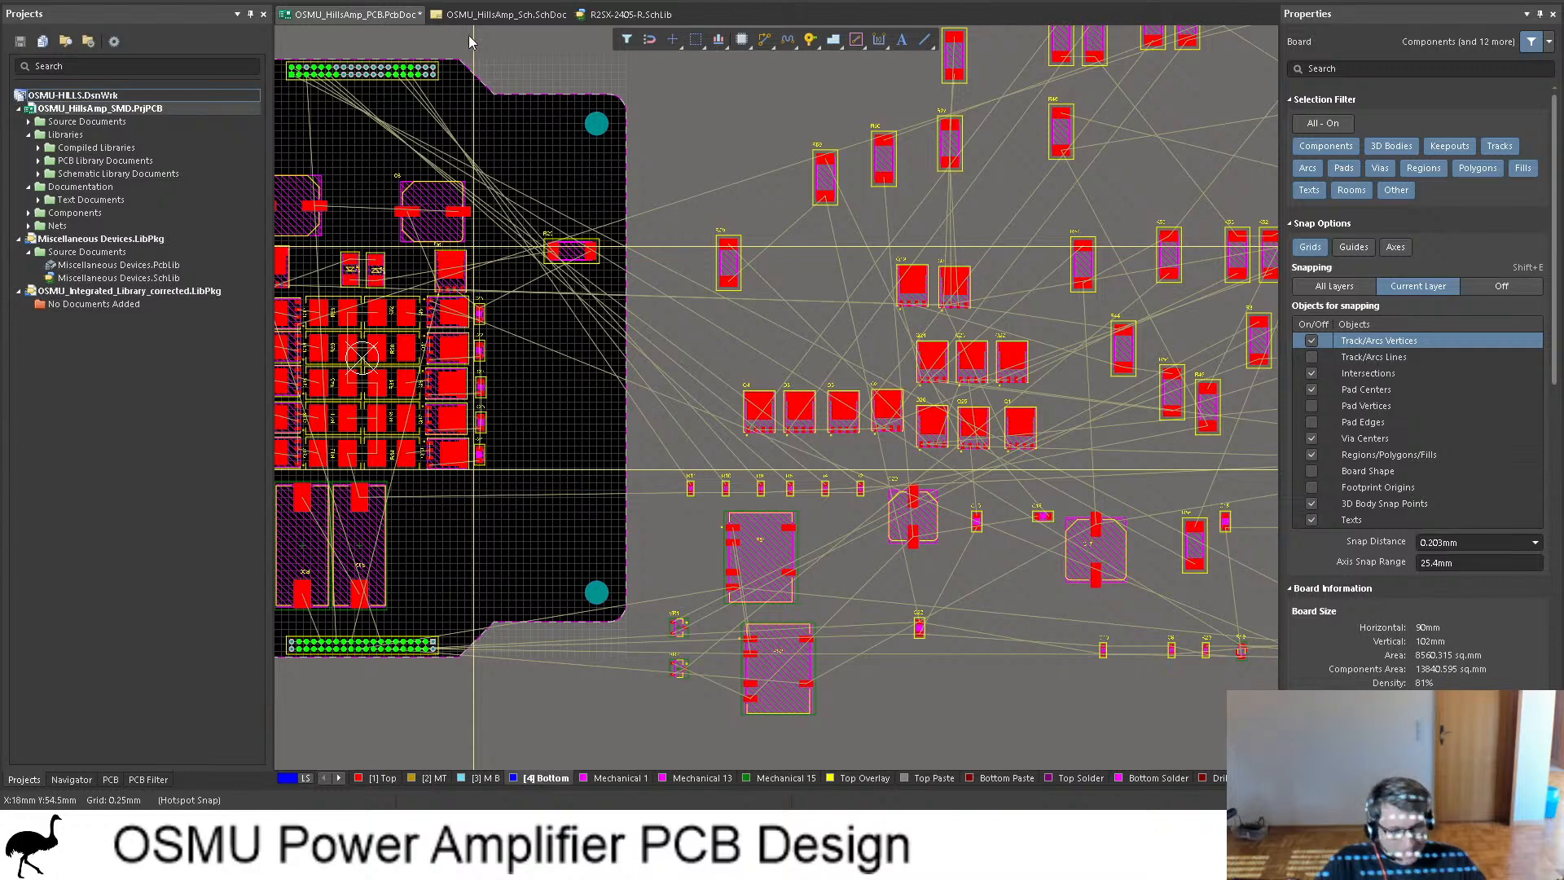
pyautogui.click(499, 14)
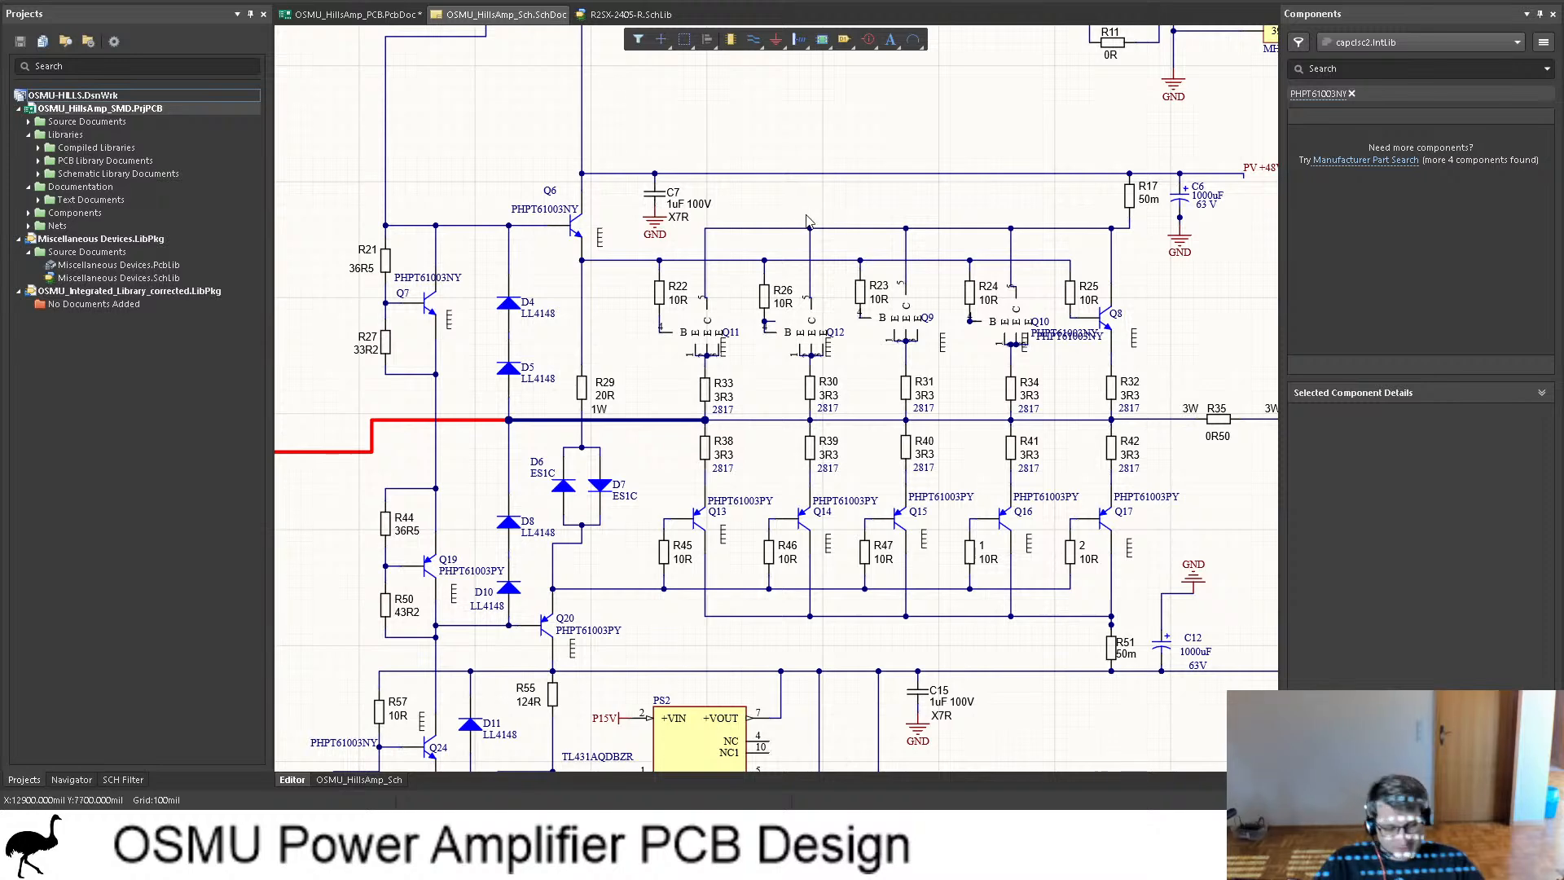
pyautogui.scroll(-3, 802, 221)
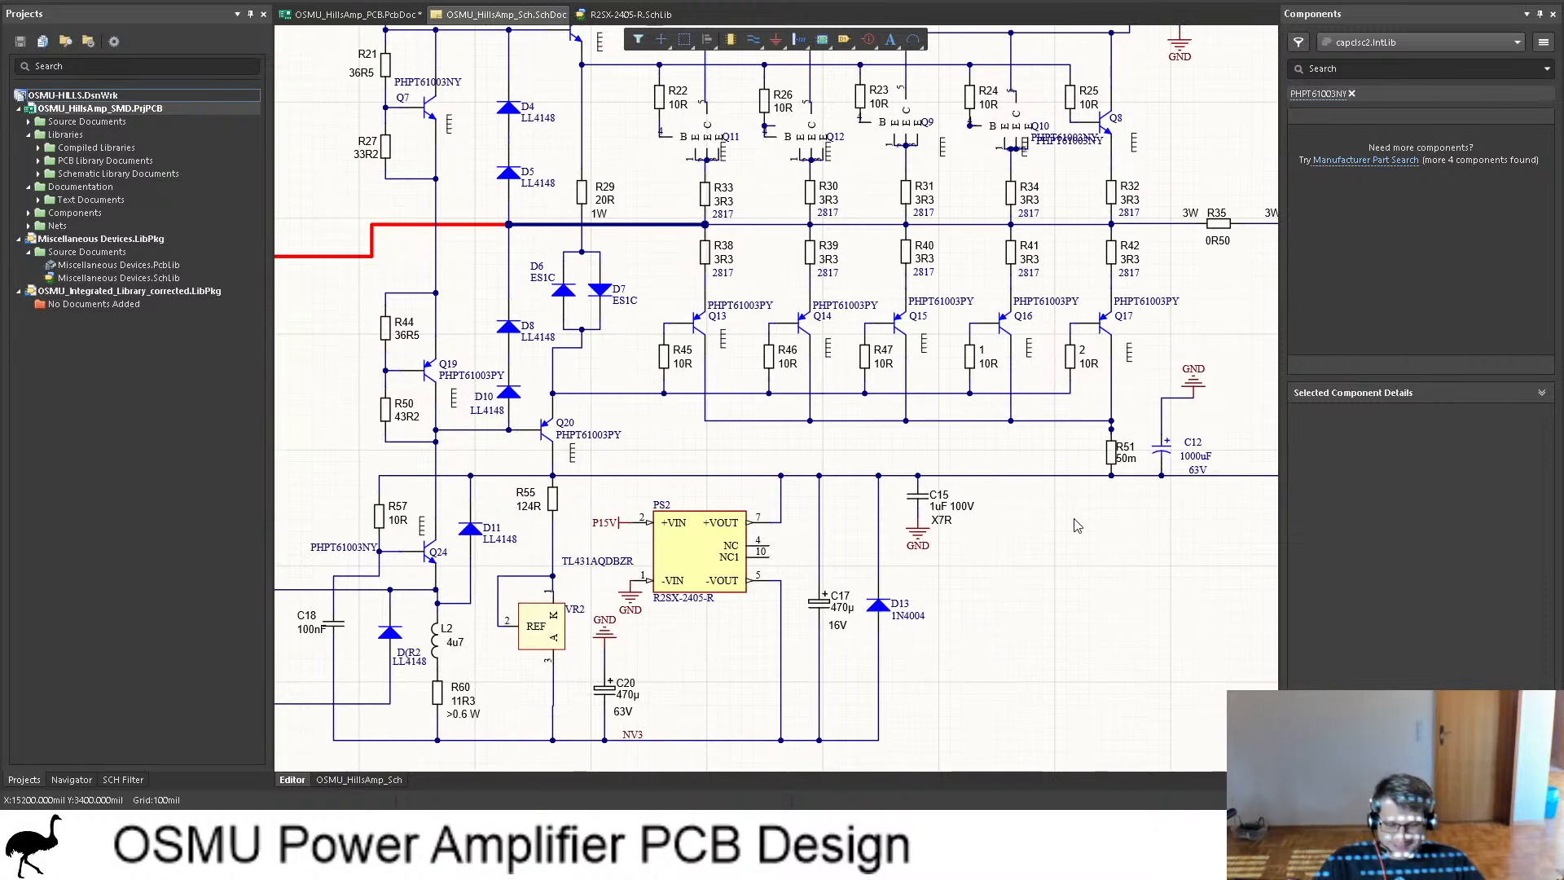
pyautogui.scroll(2, 1071, 535)
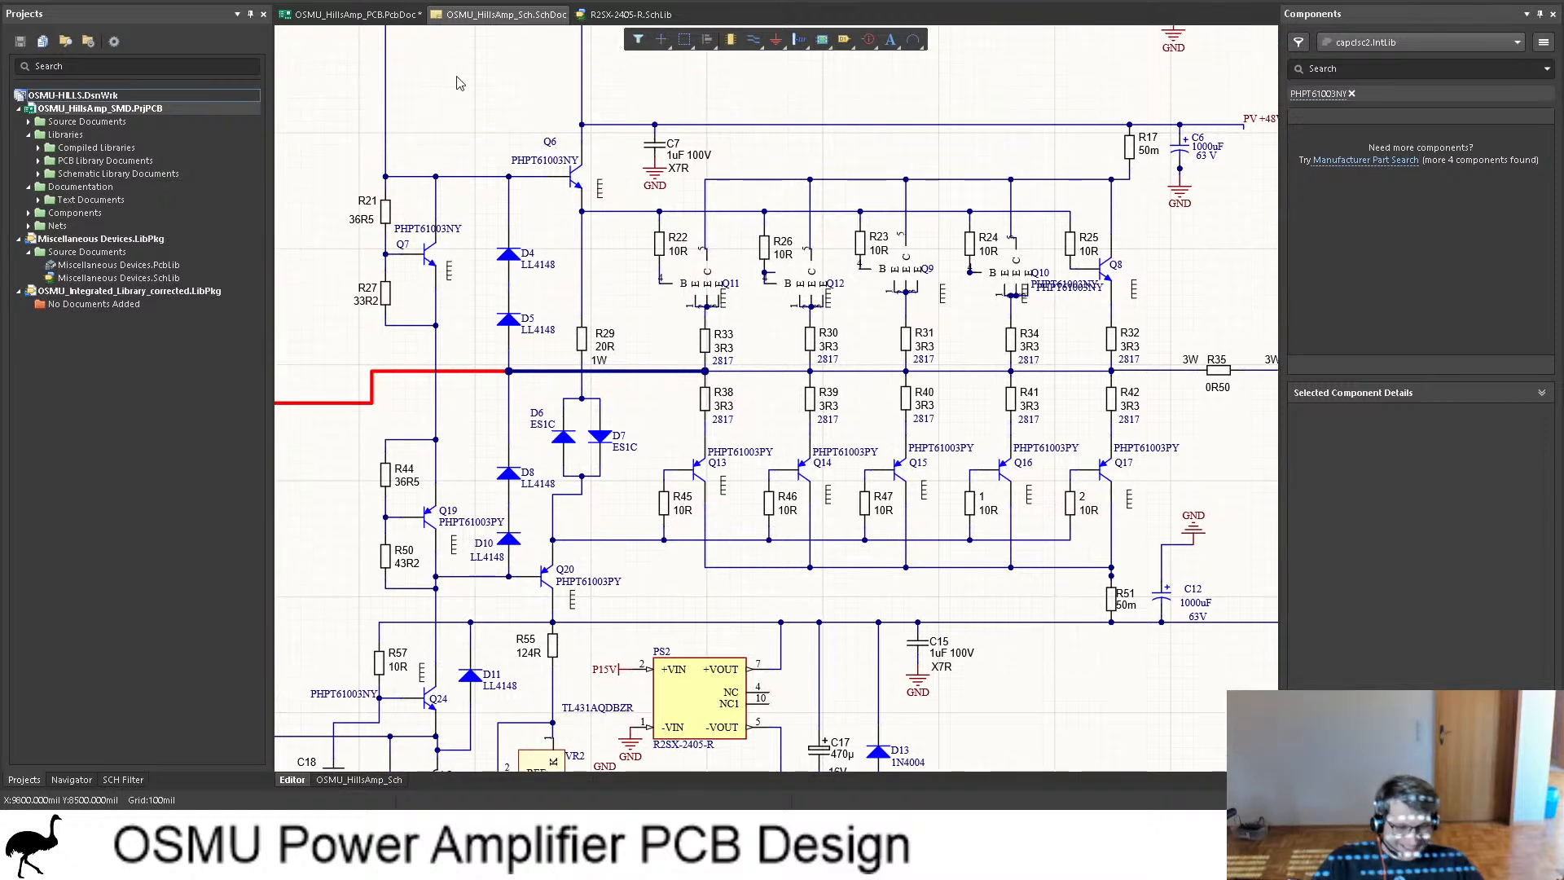
# Step: Find decoupling capacitor C7 among the unplaced PCB components and place it beside C6's GND pad
pyautogui.click(354, 14)
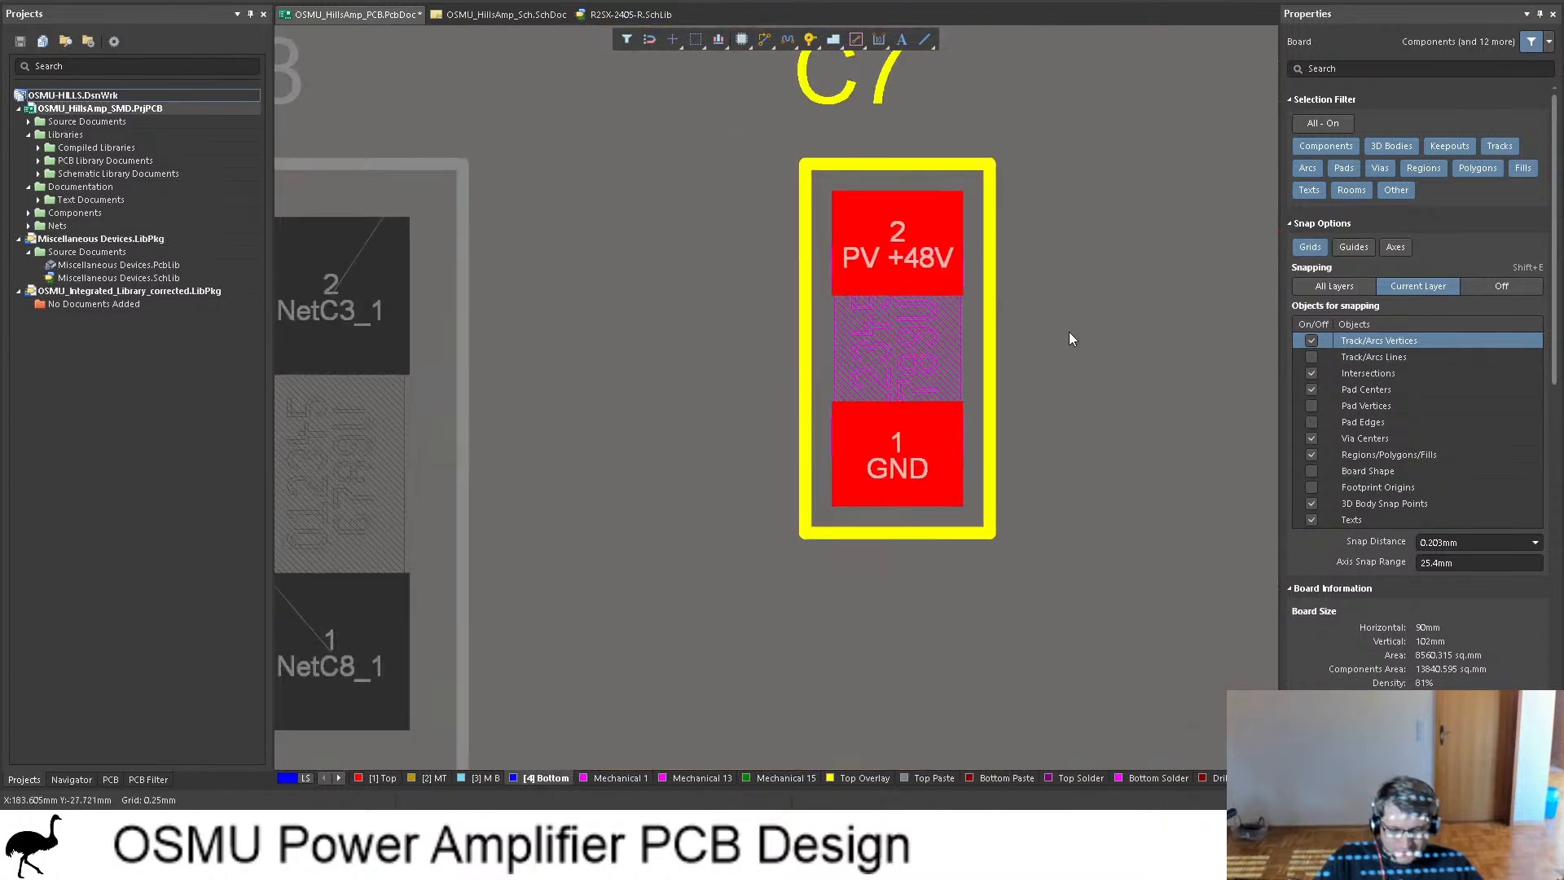
pyautogui.moveTo(1063, 348); pyautogui.dragTo(1037, 391)
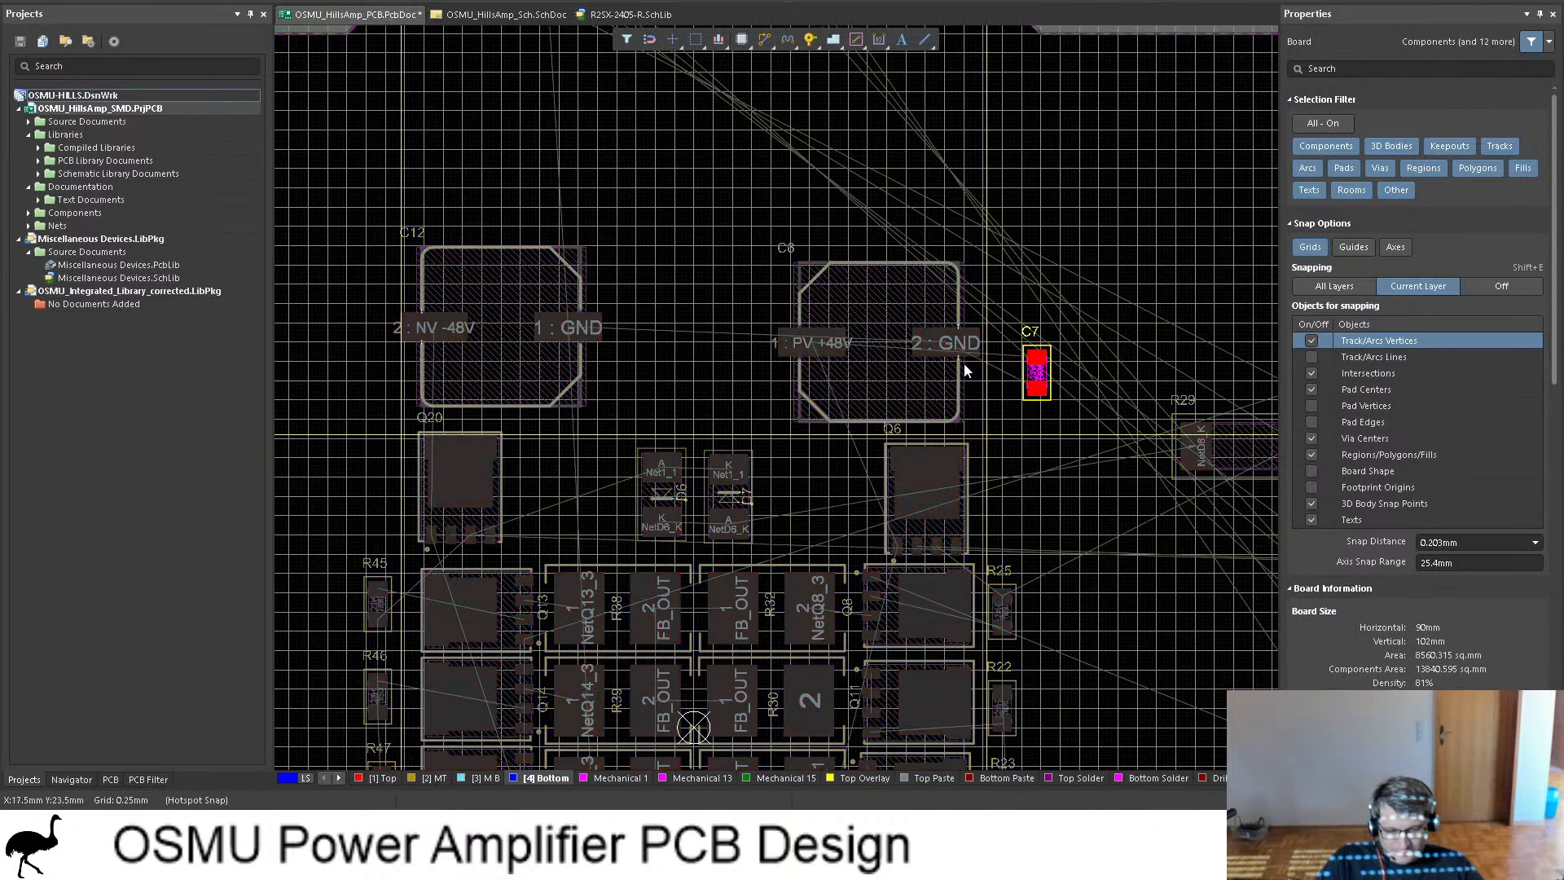
pyautogui.keyDown('ctrl'); pyautogui.scroll(-5, 819, 280); pyautogui.keyUp('ctrl')
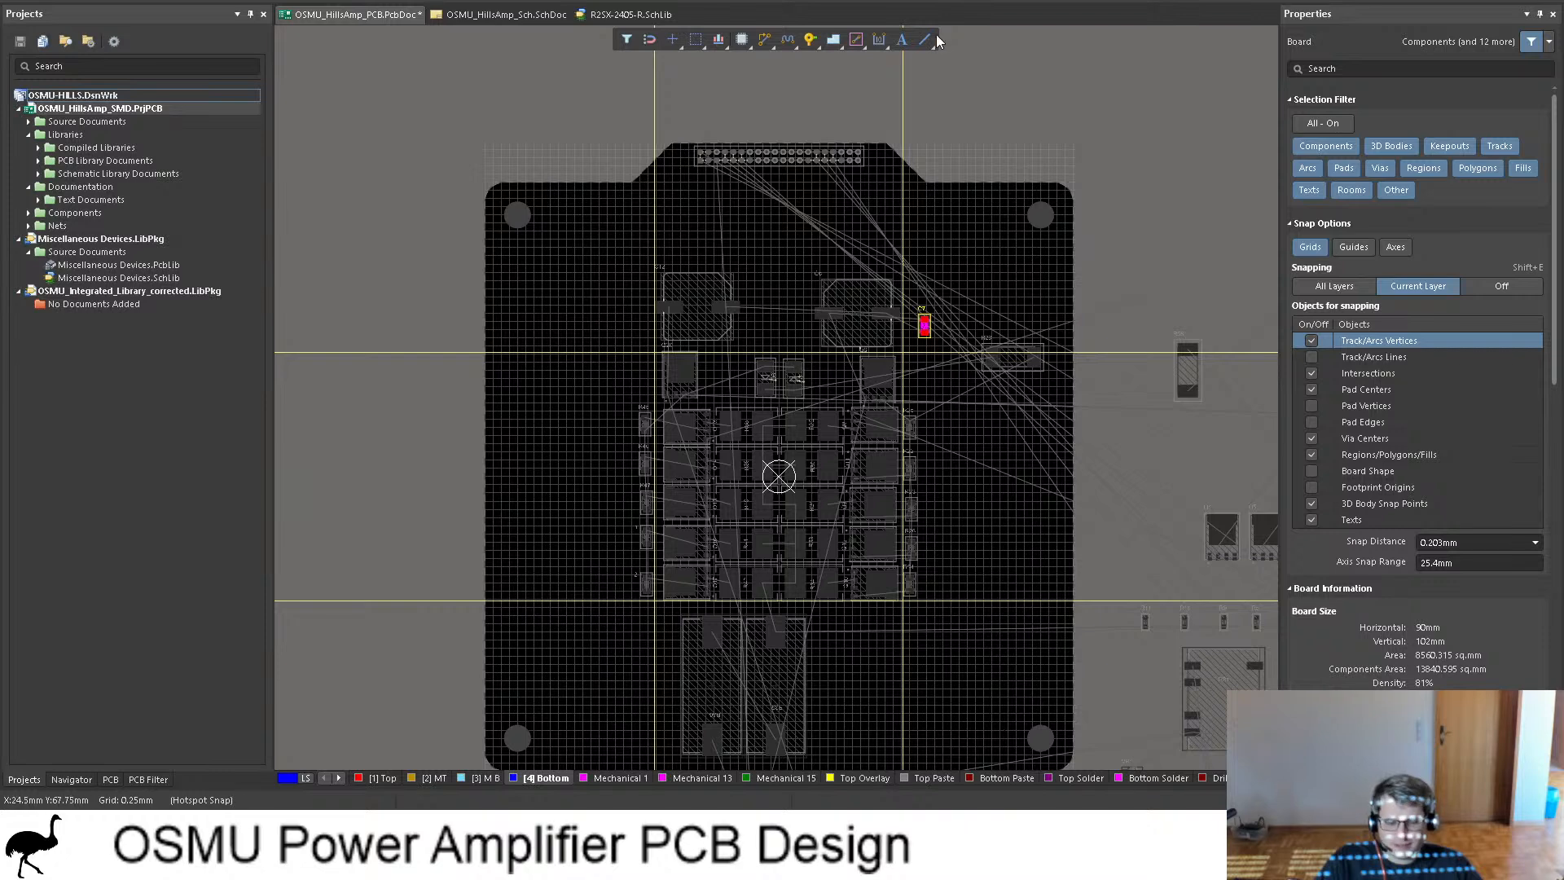
# Step: Check the negative supply decoupling in the schematic, place C15 beside C12's GND pad on the PCB, and save the board
pyautogui.click(505, 15)
pyautogui.scroll(1, 673, 417)
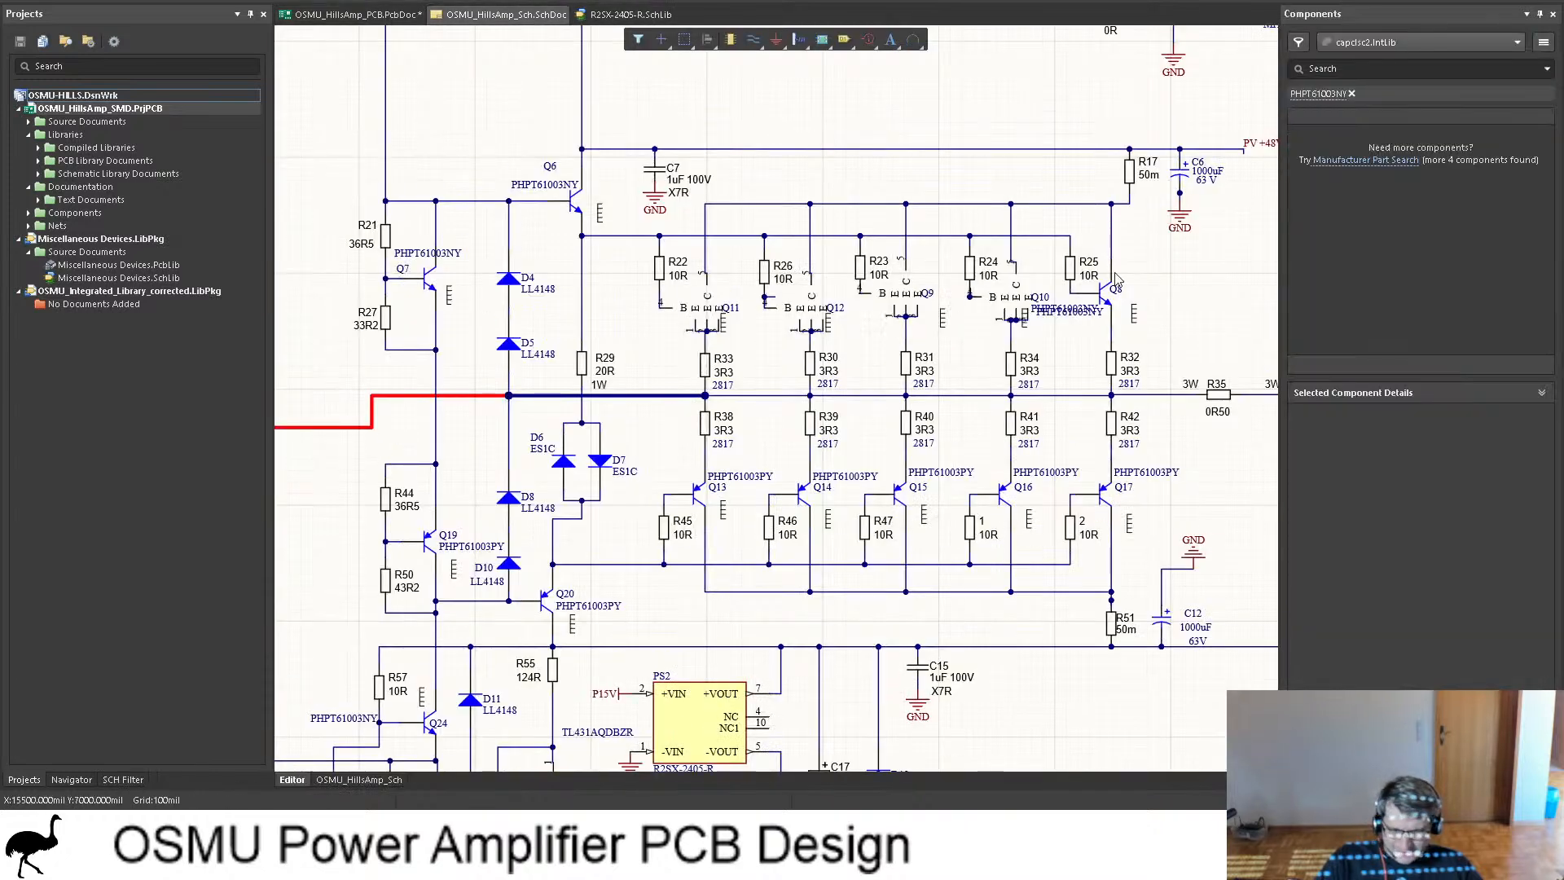
pyautogui.keyDown('shift'); pyautogui.hscroll(3, 1173, 212); pyautogui.keyUp('shift')
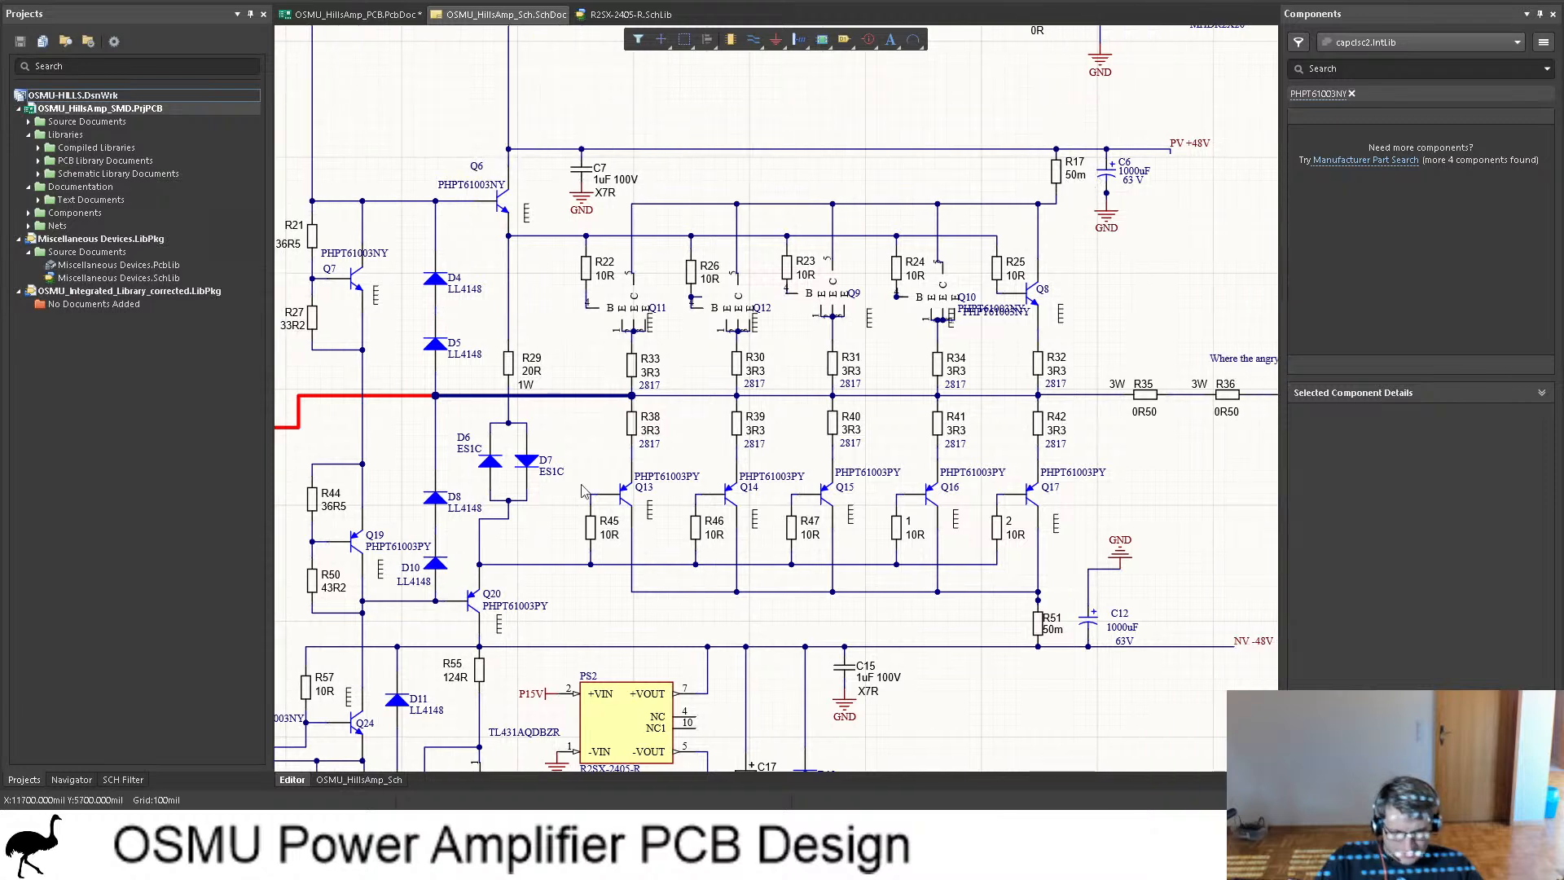
pyautogui.scroll(-1, 684, 622)
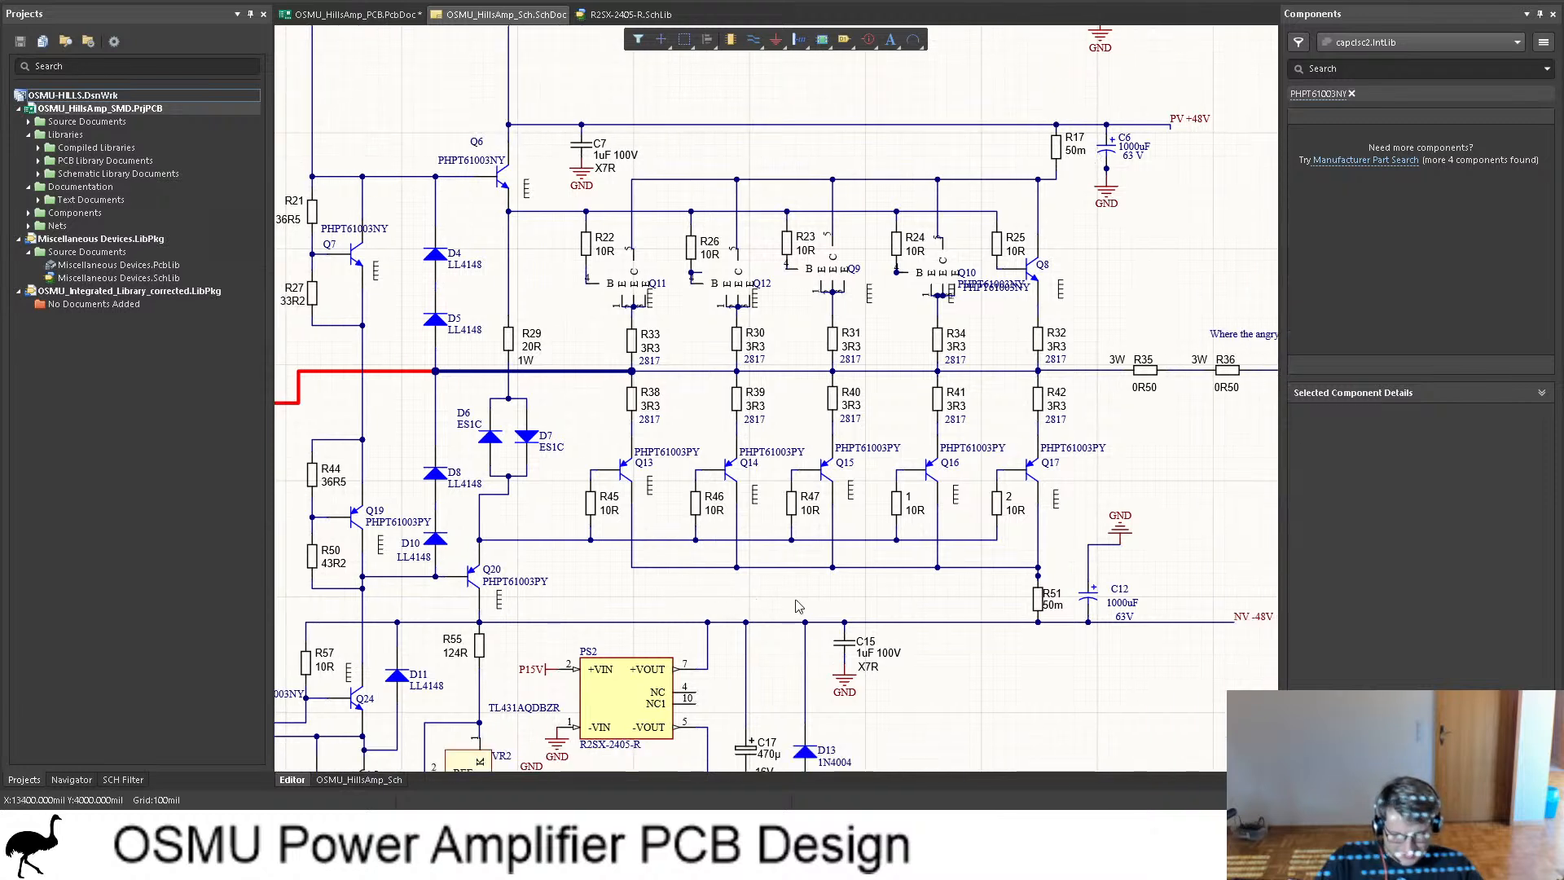
pyautogui.click(351, 14)
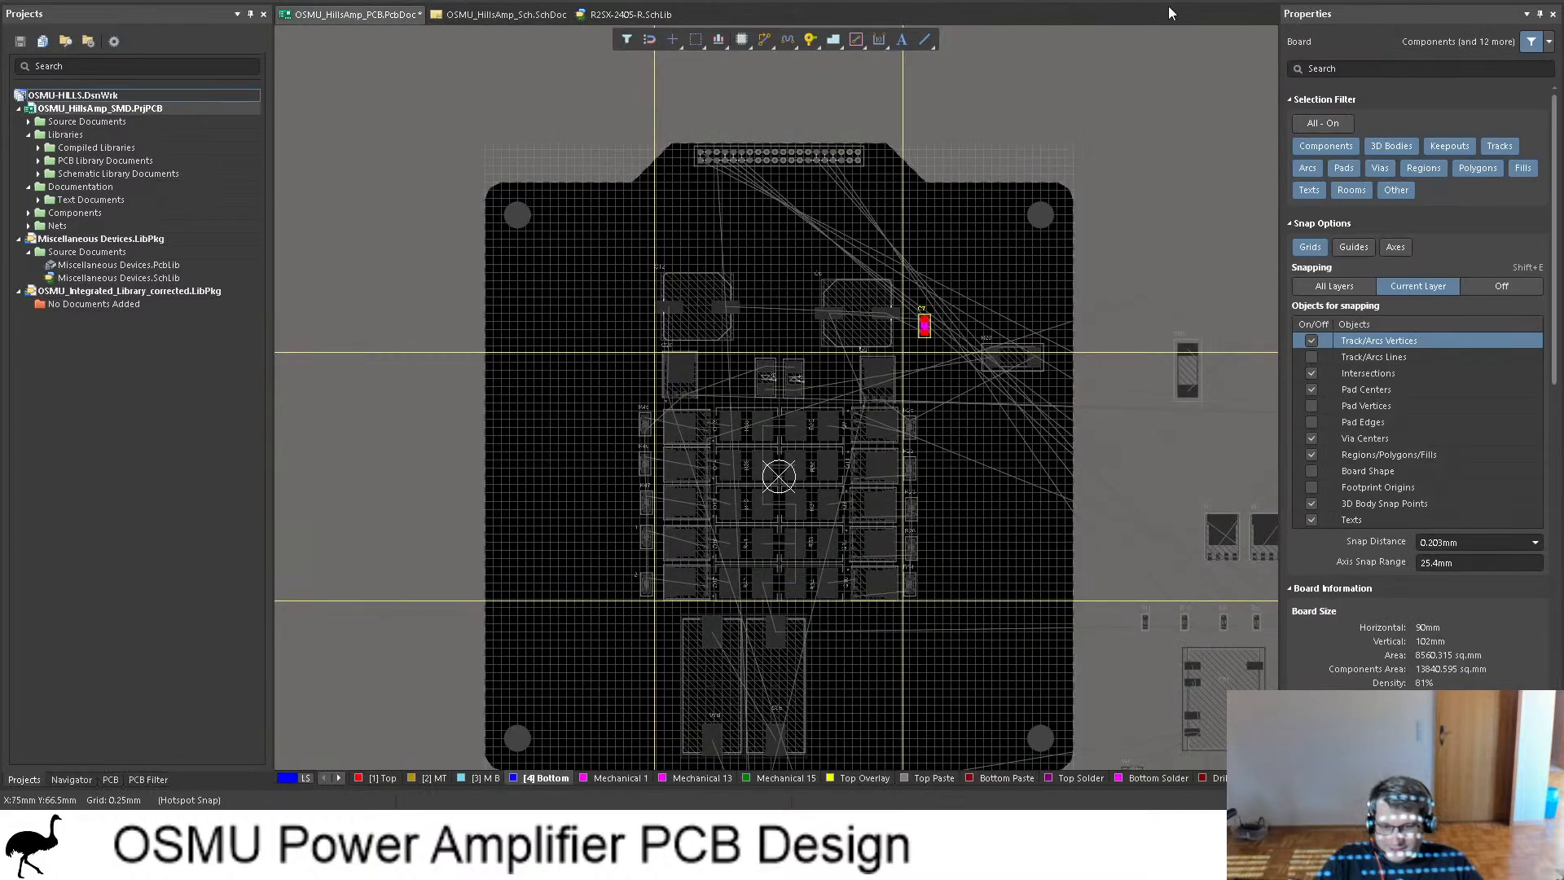
pyautogui.press('Return')
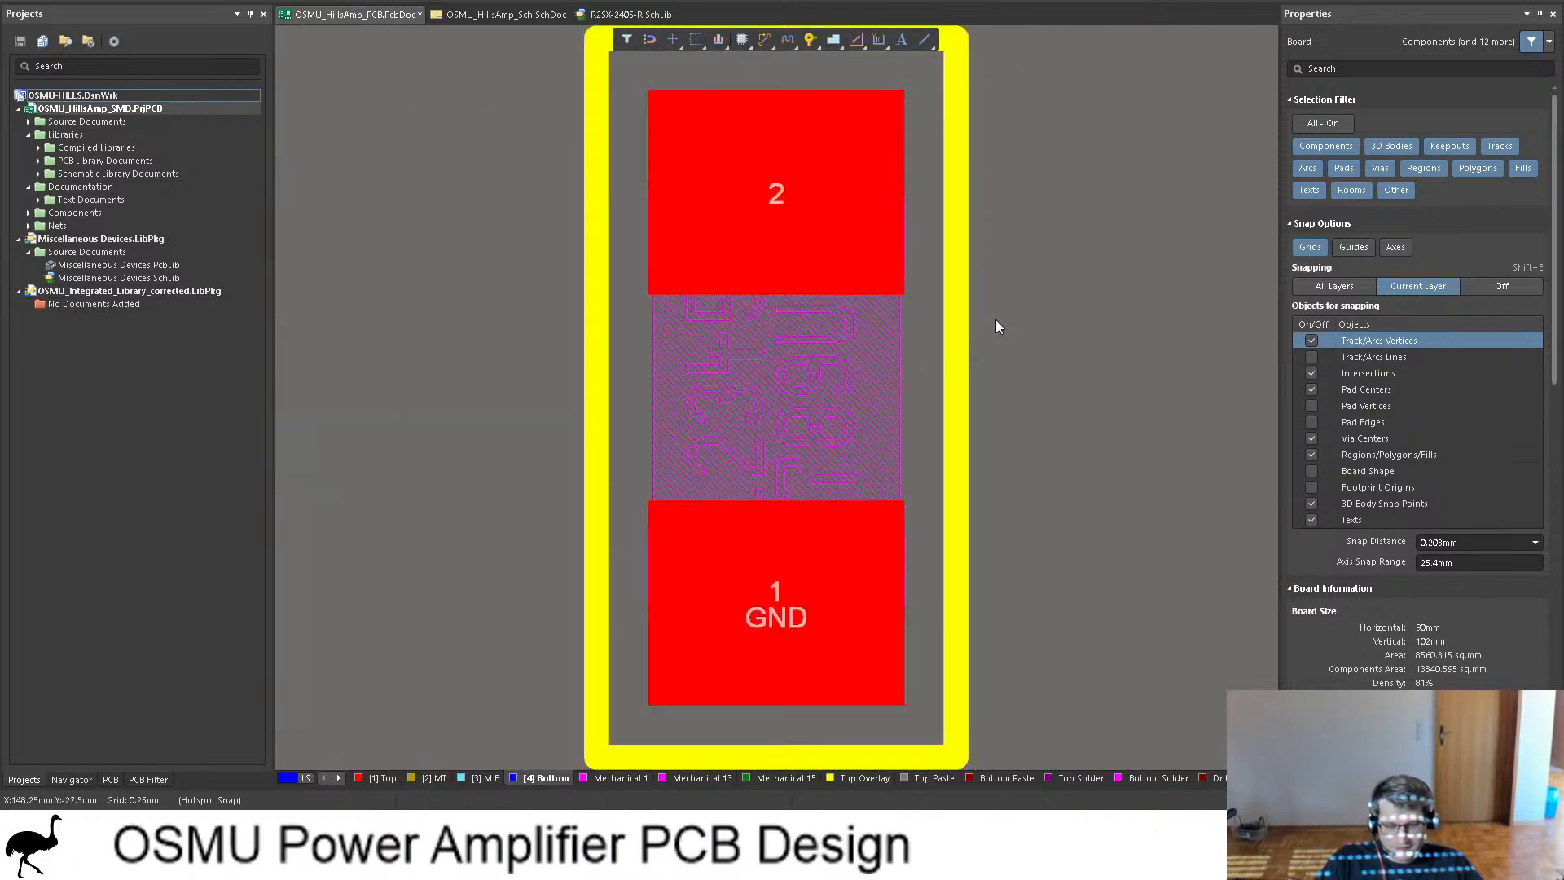
pyautogui.keyDown('ctrl'); pyautogui.scroll(-6, 996, 326); pyautogui.keyUp('ctrl')
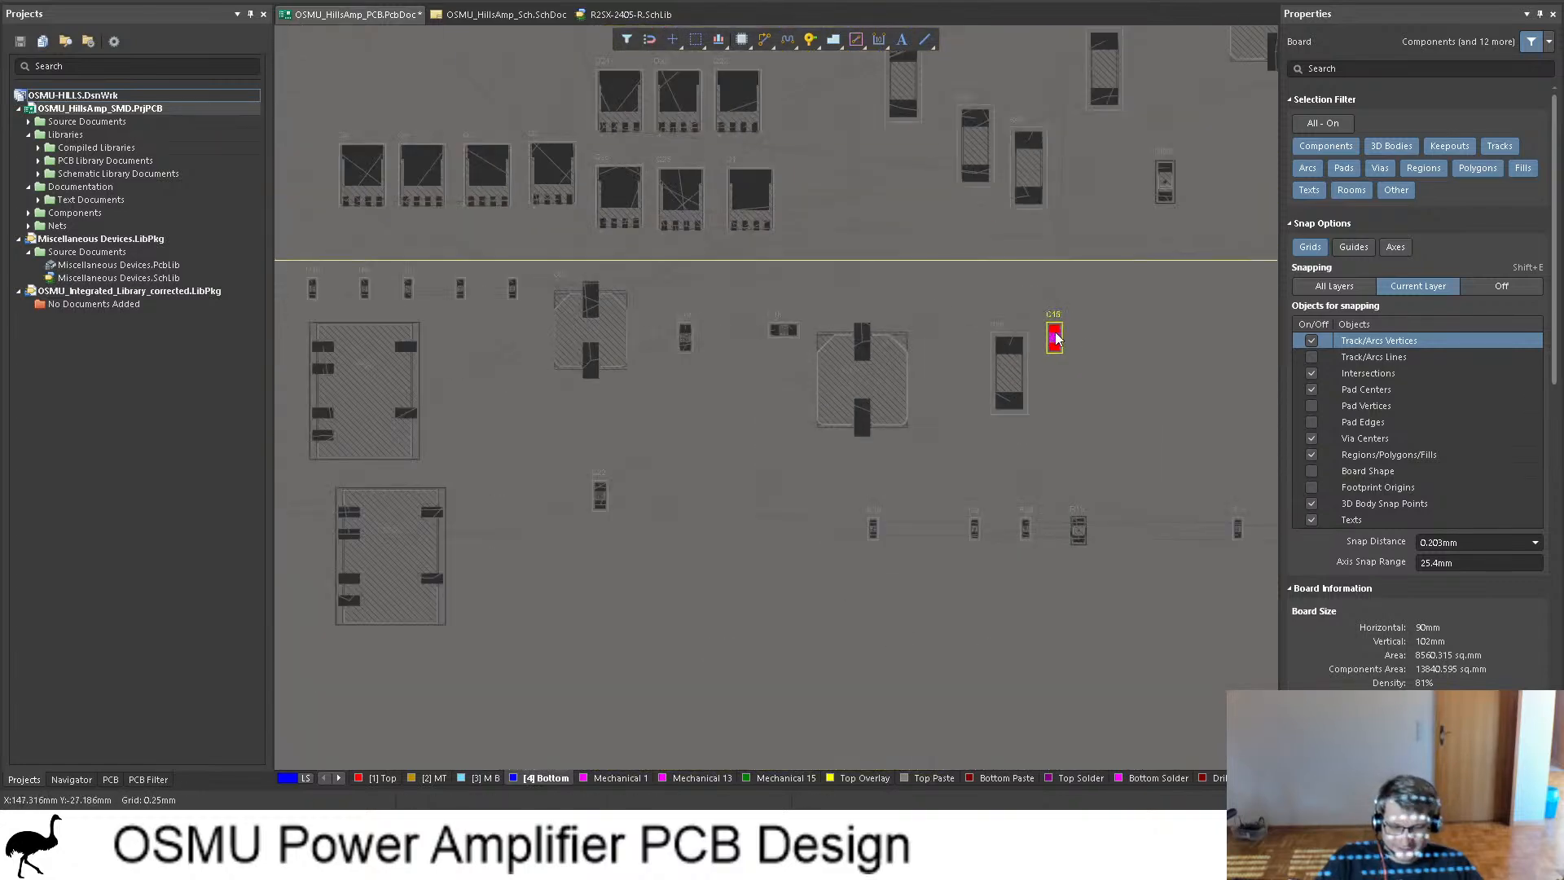
pyautogui.moveTo(1055, 338); pyautogui.dragTo(463, 6)
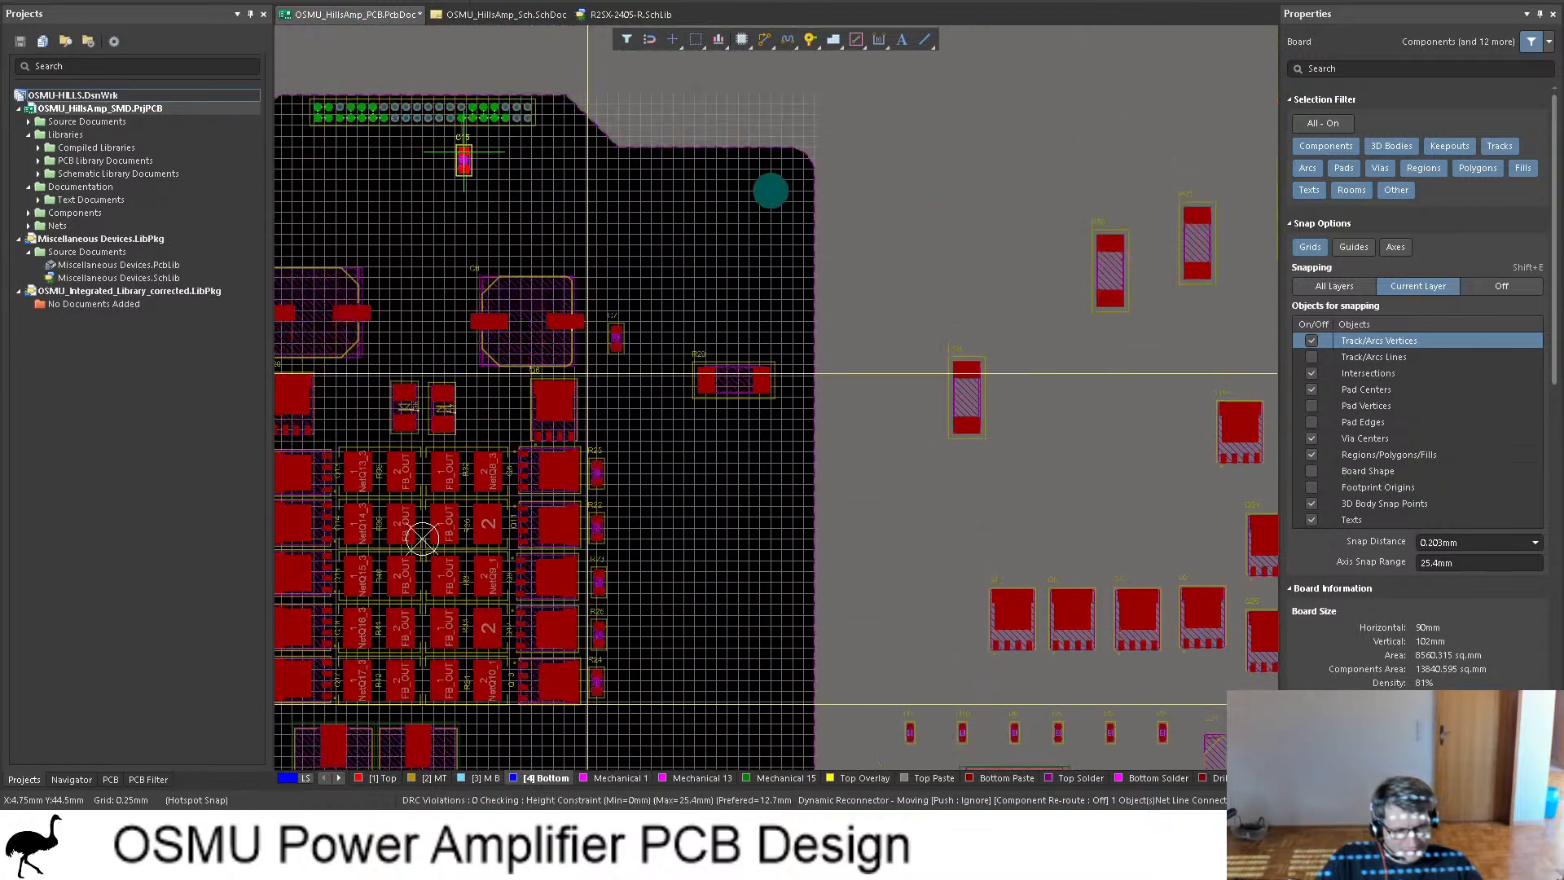
pyautogui.moveTo(463, 151); pyautogui.dragTo(723, 353)
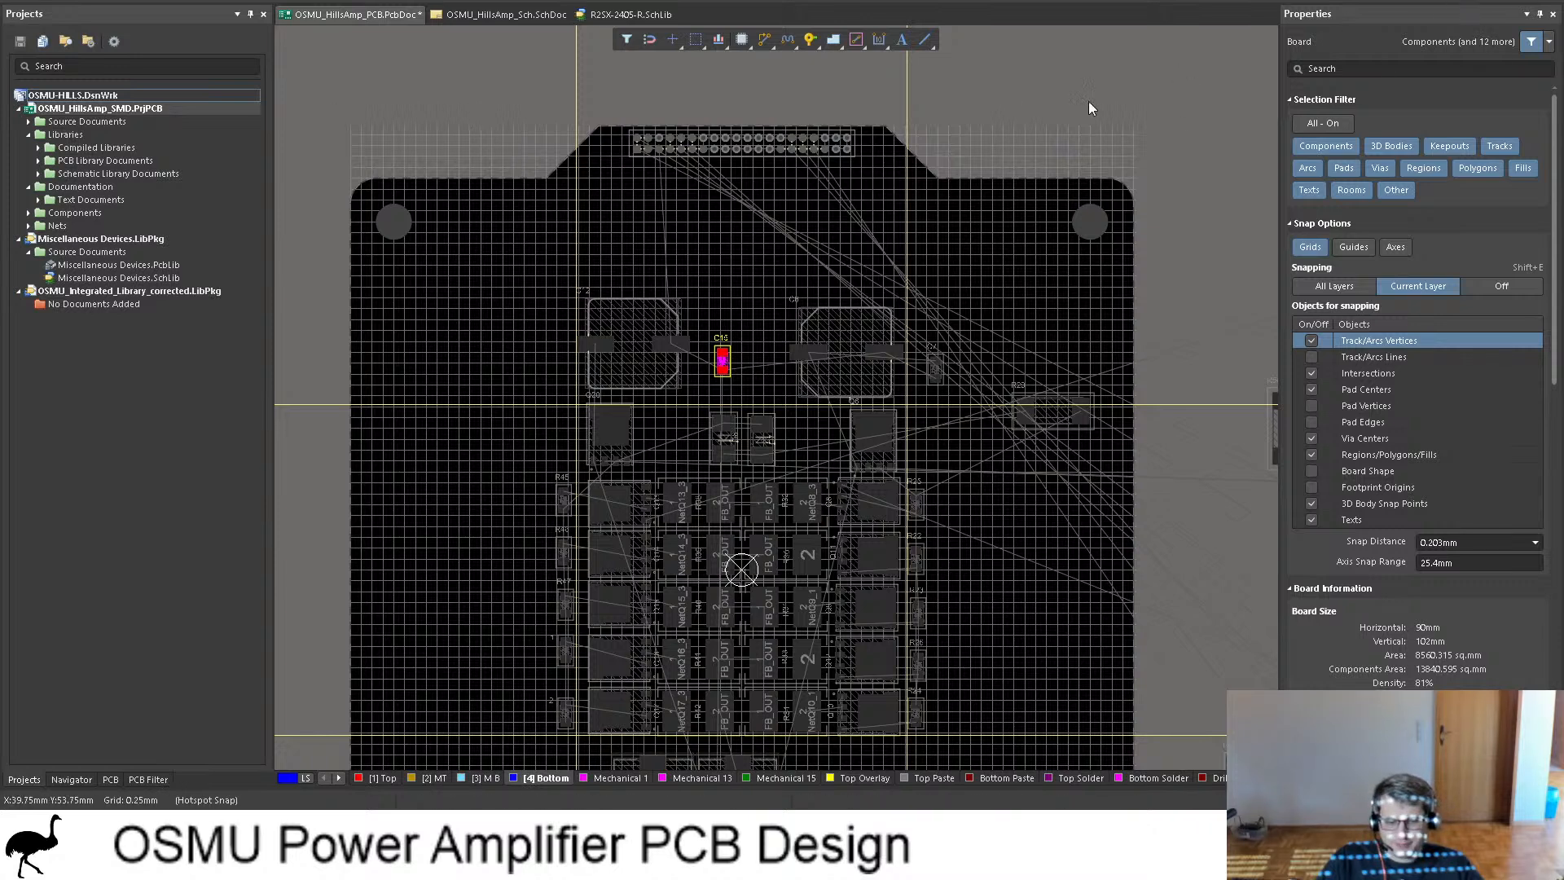
pyautogui.click(1137, 134)
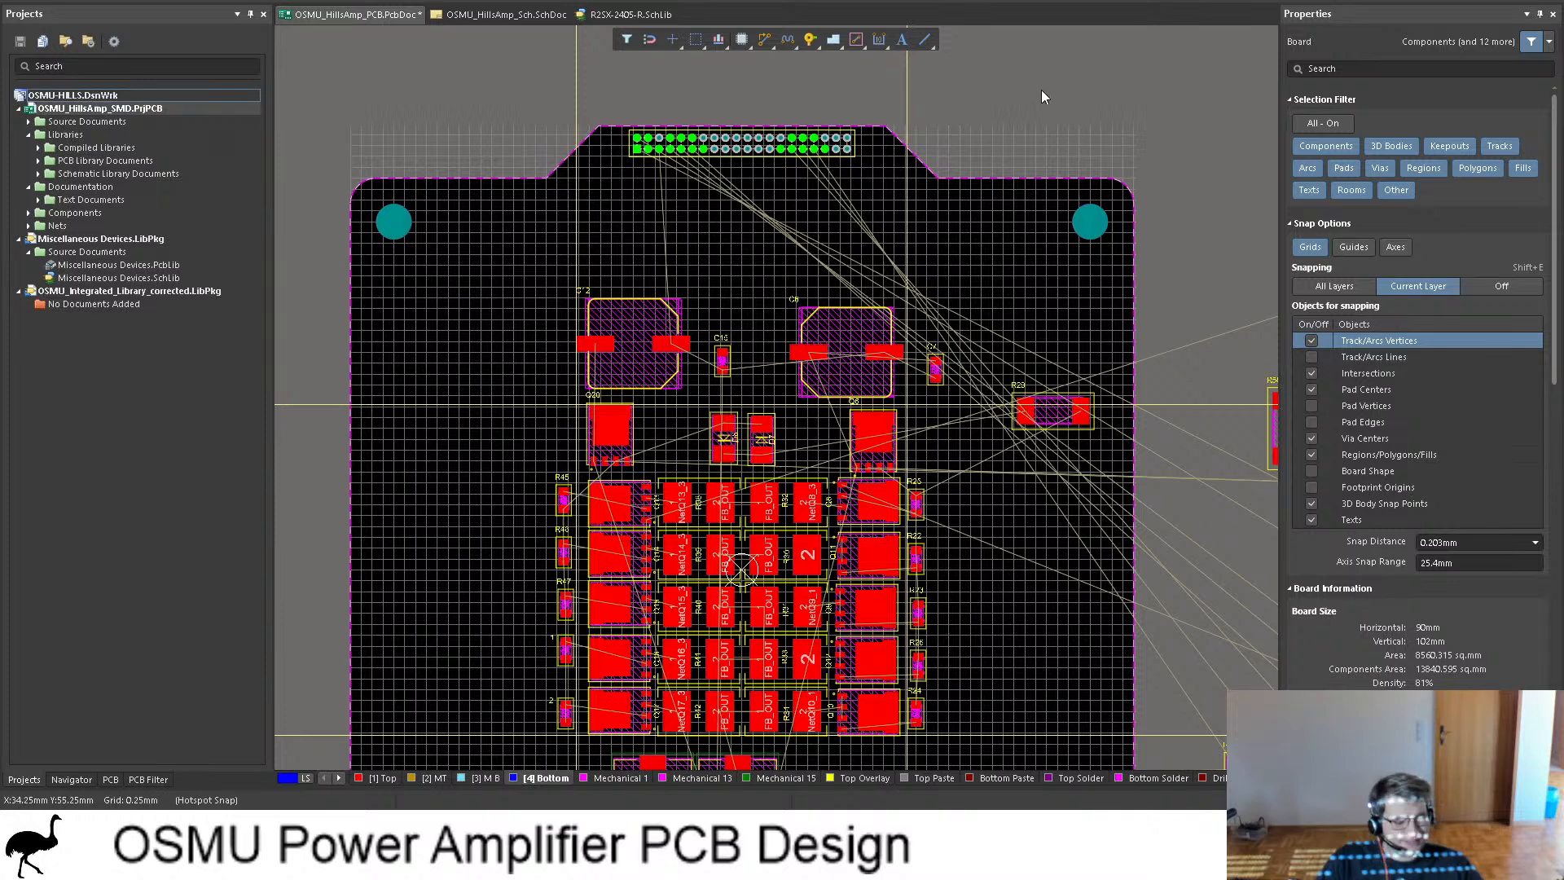
pyautogui.hotkey('ctrl', 's')
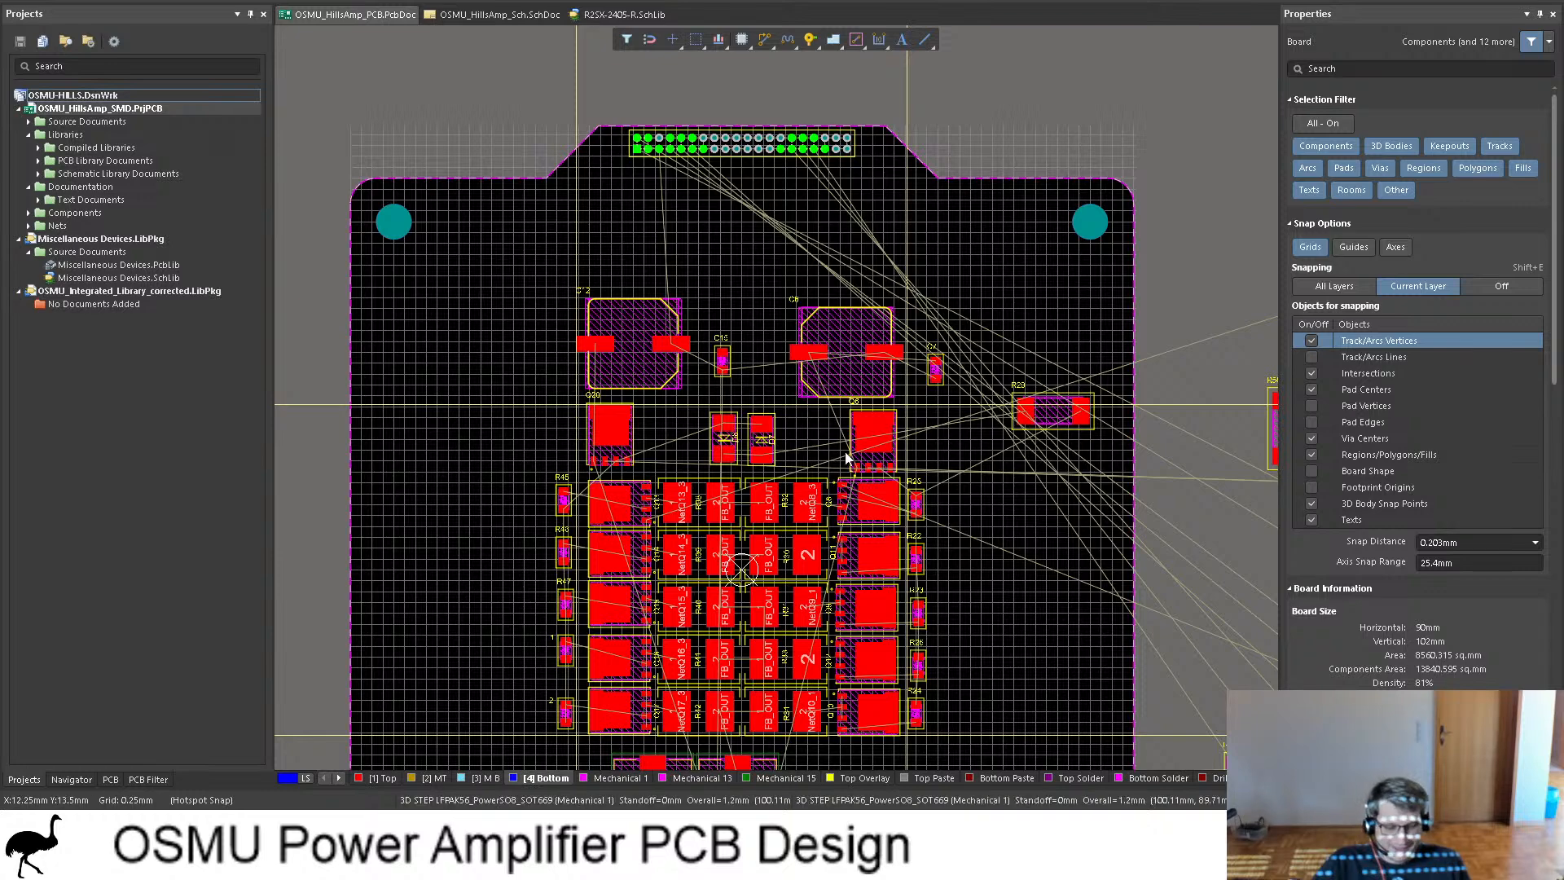
# Step: Move C15 to the outer side of C12 next to its NV -48V pad, and shift C7 slightly farther out from C6
pyautogui.keyDown('ctrl'); pyautogui.scroll(-3, 733, 377); pyautogui.keyUp('ctrl')
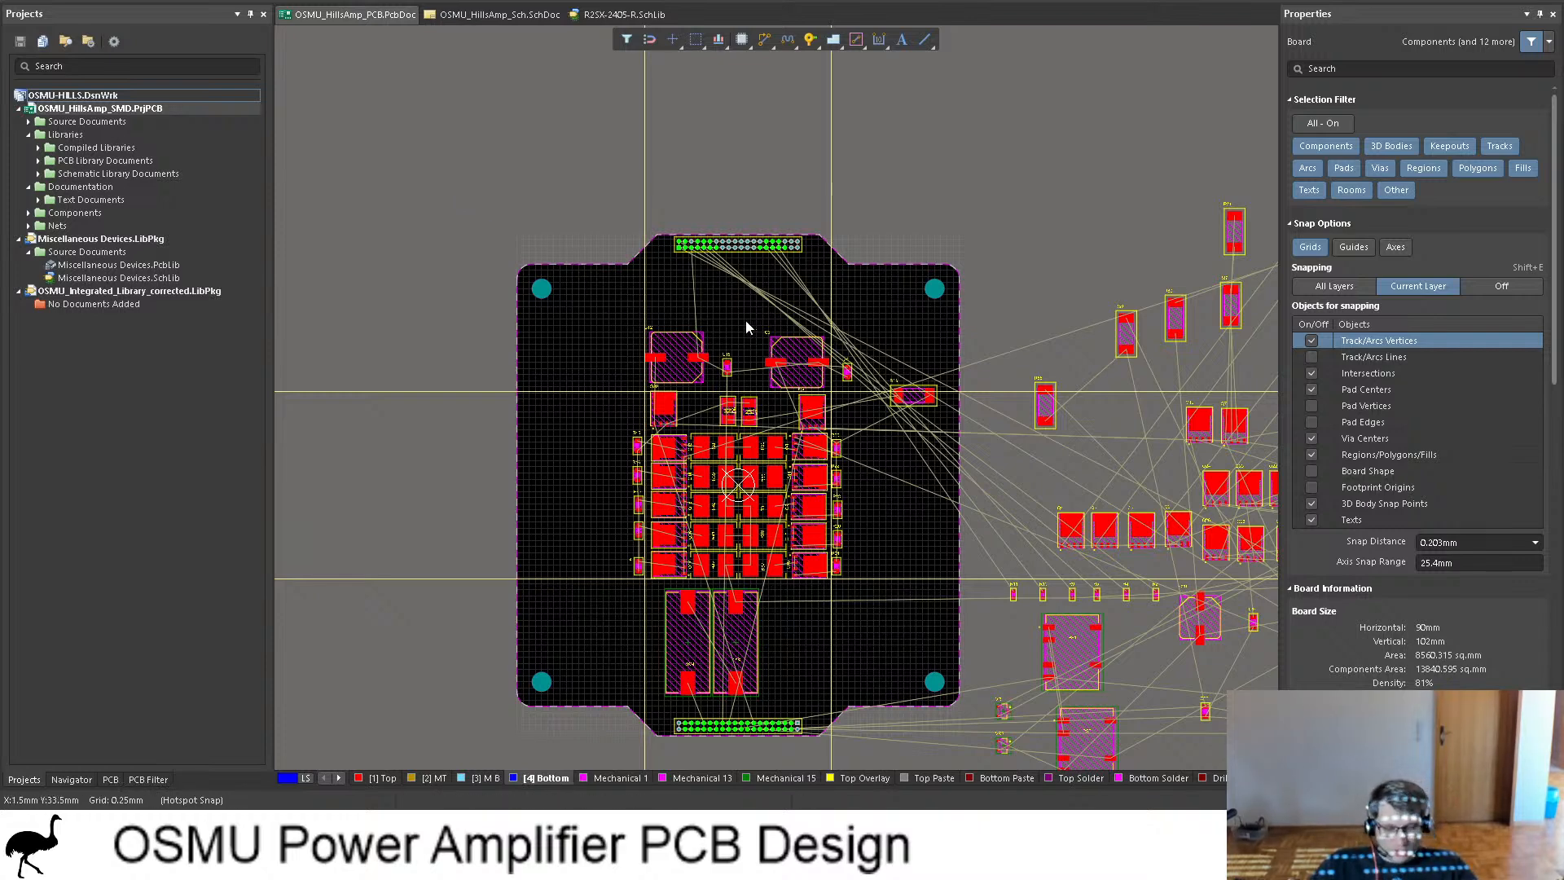
pyautogui.keyDown('shift'); pyautogui.hscroll(3, 745, 320); pyautogui.keyUp('shift')
pyautogui.keyDown('ctrl'); pyautogui.scroll(5, 426, 336); pyautogui.keyUp('ctrl')
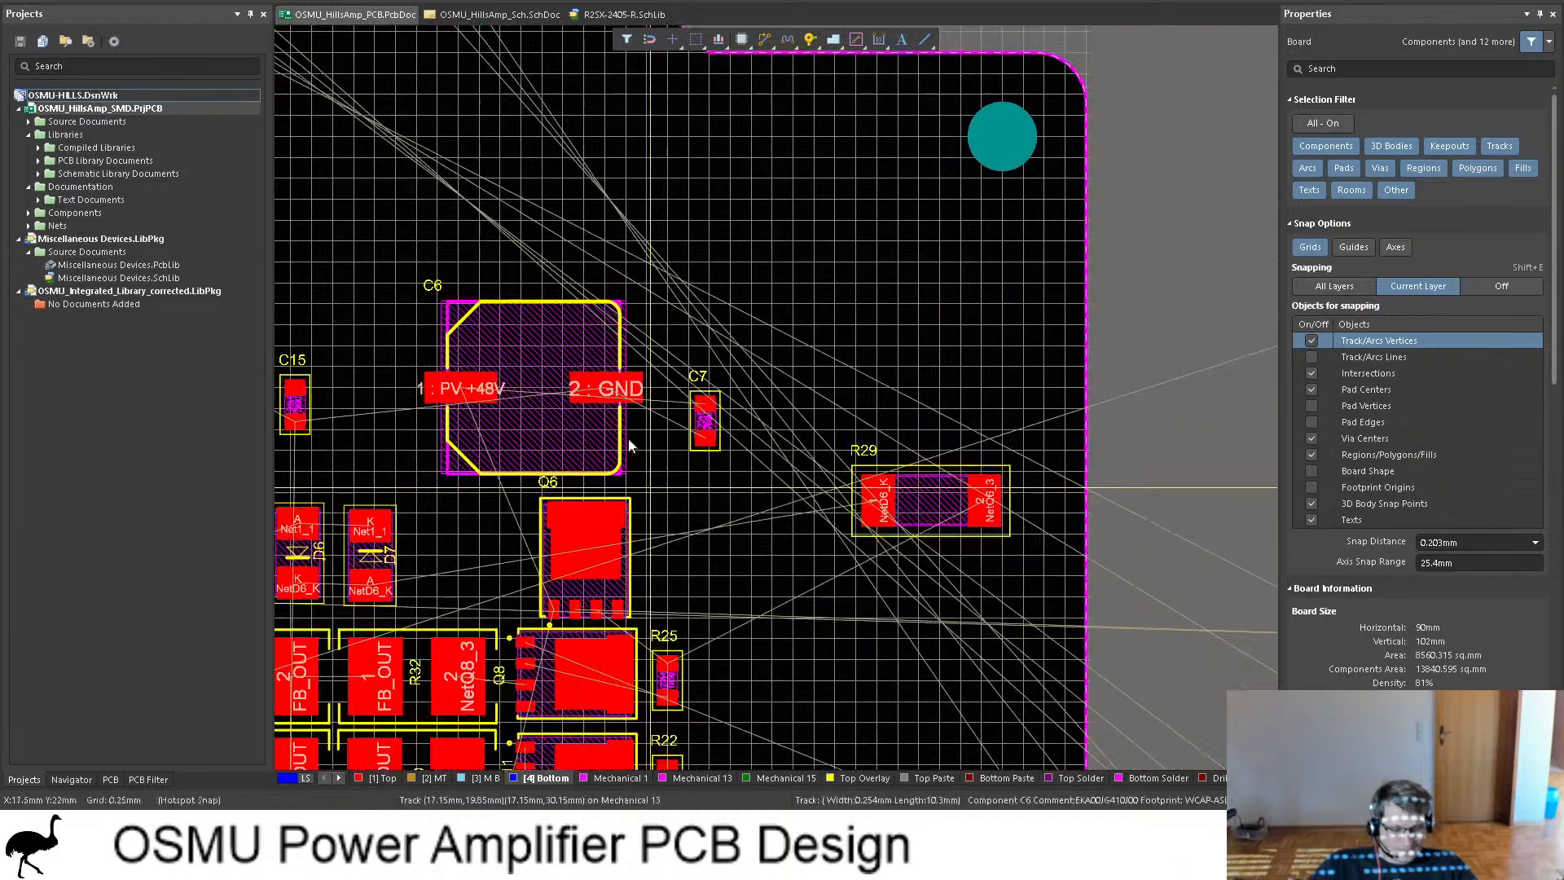
pyautogui.moveTo(706, 432); pyautogui.dragTo(381, 423)
pyautogui.keyDown('shift'); pyautogui.hscroll(-4, 680, 432); pyautogui.keyUp('shift')
# Step: Check the bias diodes beside R29 in the schematic, find D4 among the unplaced PCB components, and place it between C12 and C6
pyautogui.click(466, 16)
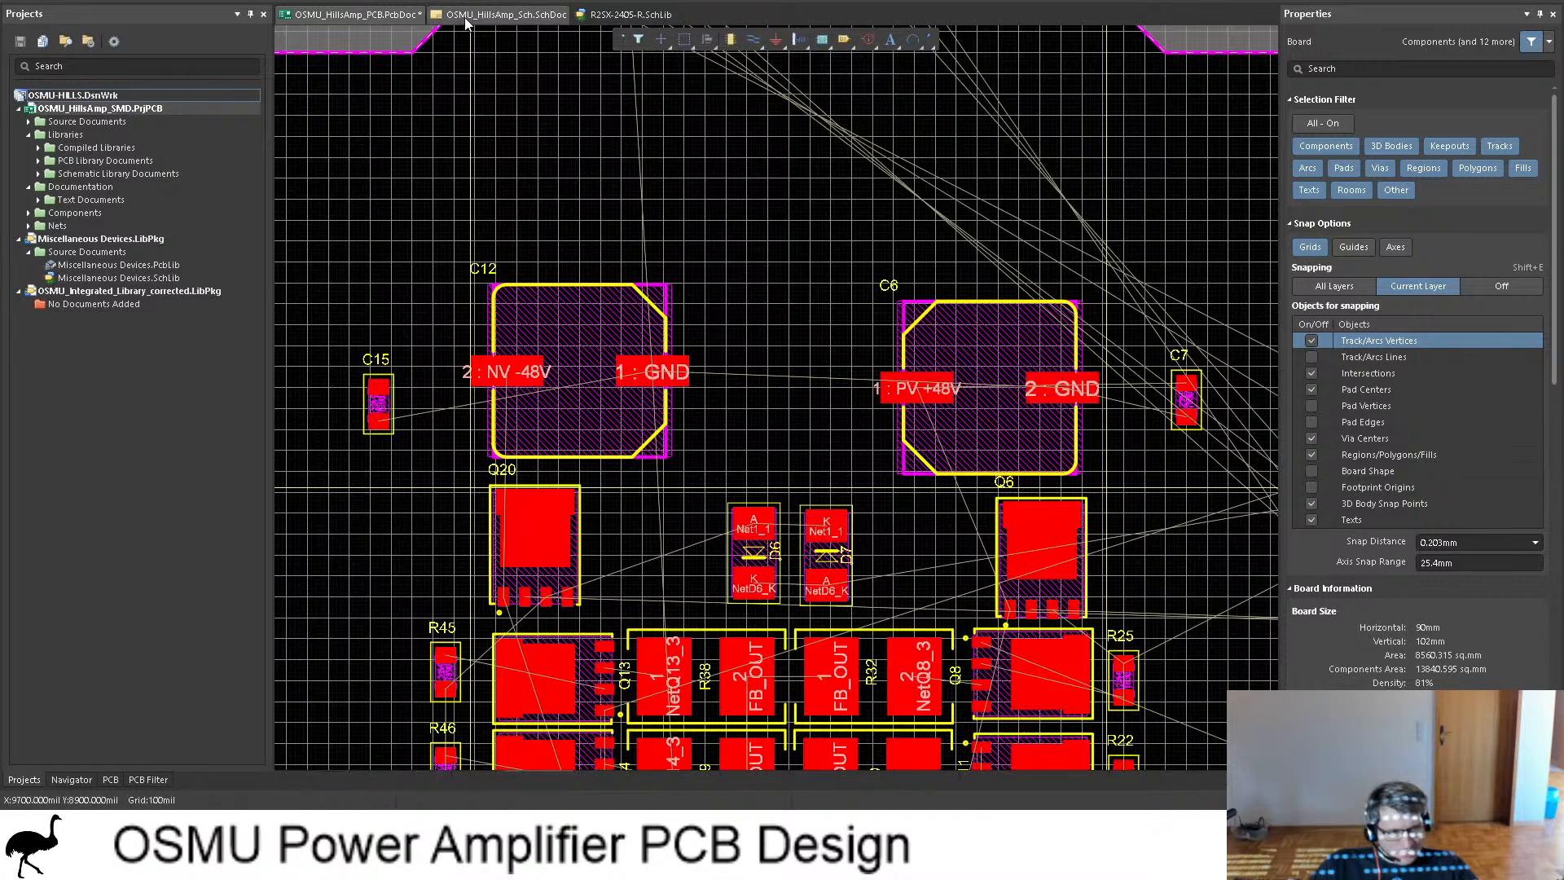
pyautogui.keyDown('ctrl'); pyautogui.scroll(-2, 816, 232); pyautogui.keyUp('ctrl')
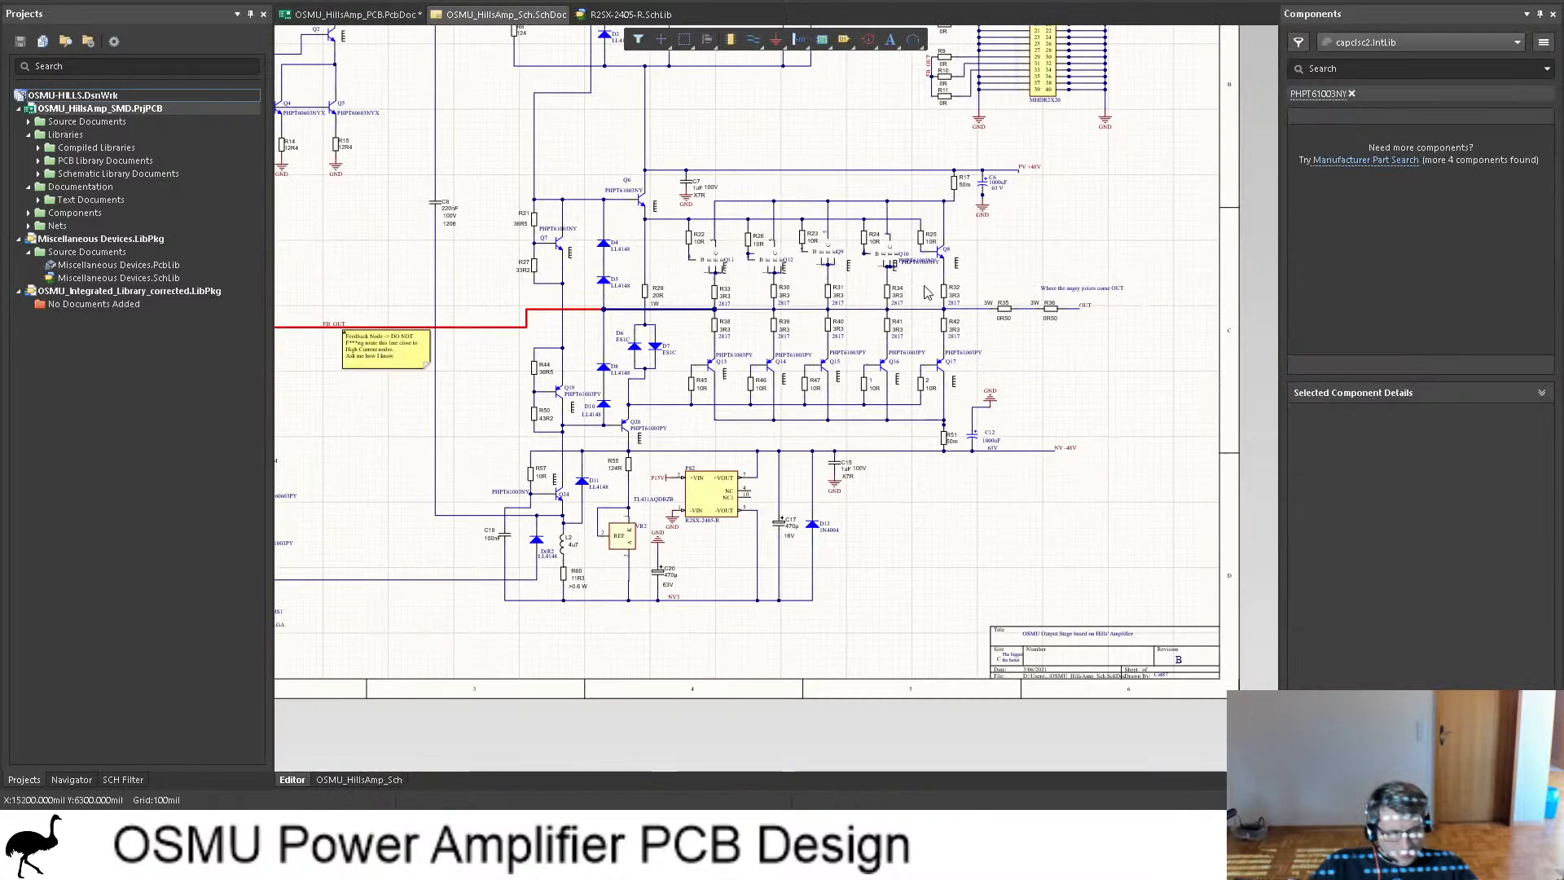
pyautogui.keyDown('ctrl'); pyautogui.scroll(2, 920, 291); pyautogui.keyUp('ctrl')
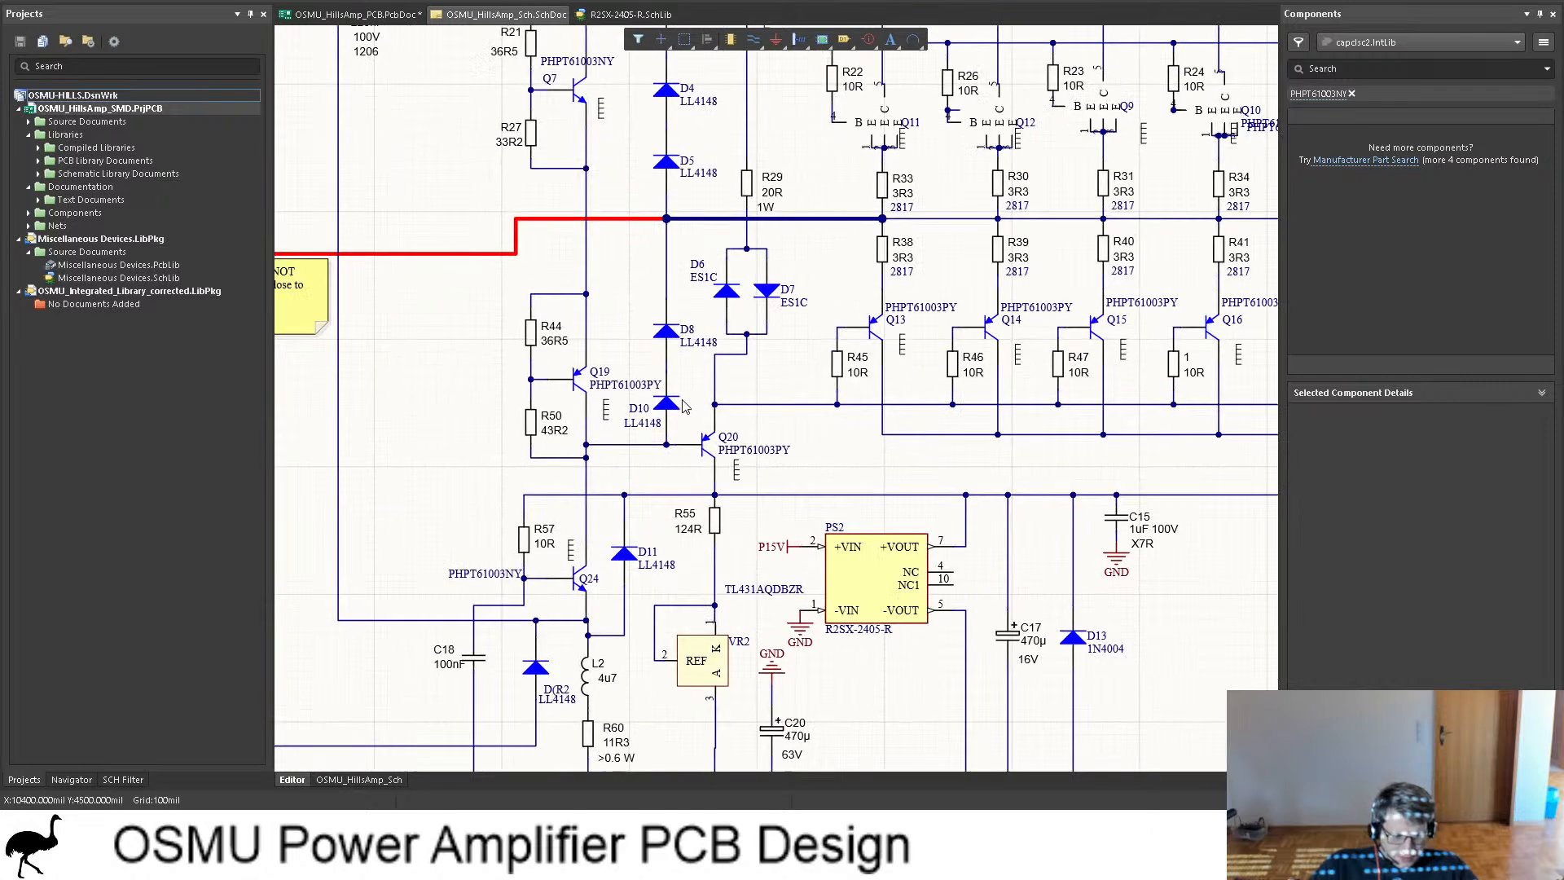
pyautogui.scroll(1, 705, 114)
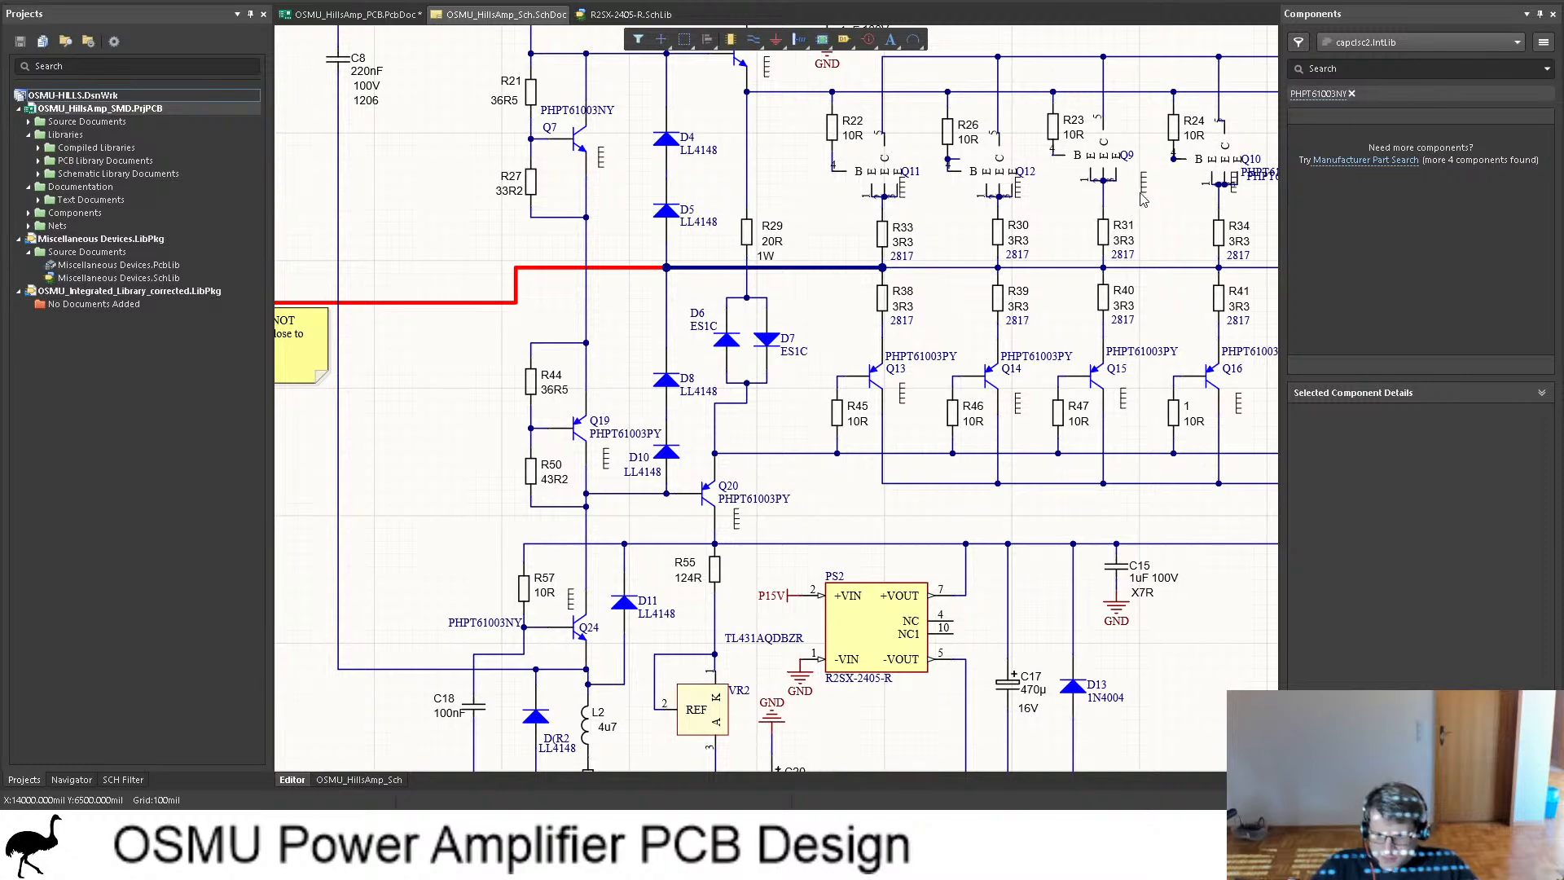
pyautogui.hotkey('ctrl', 'Tab')
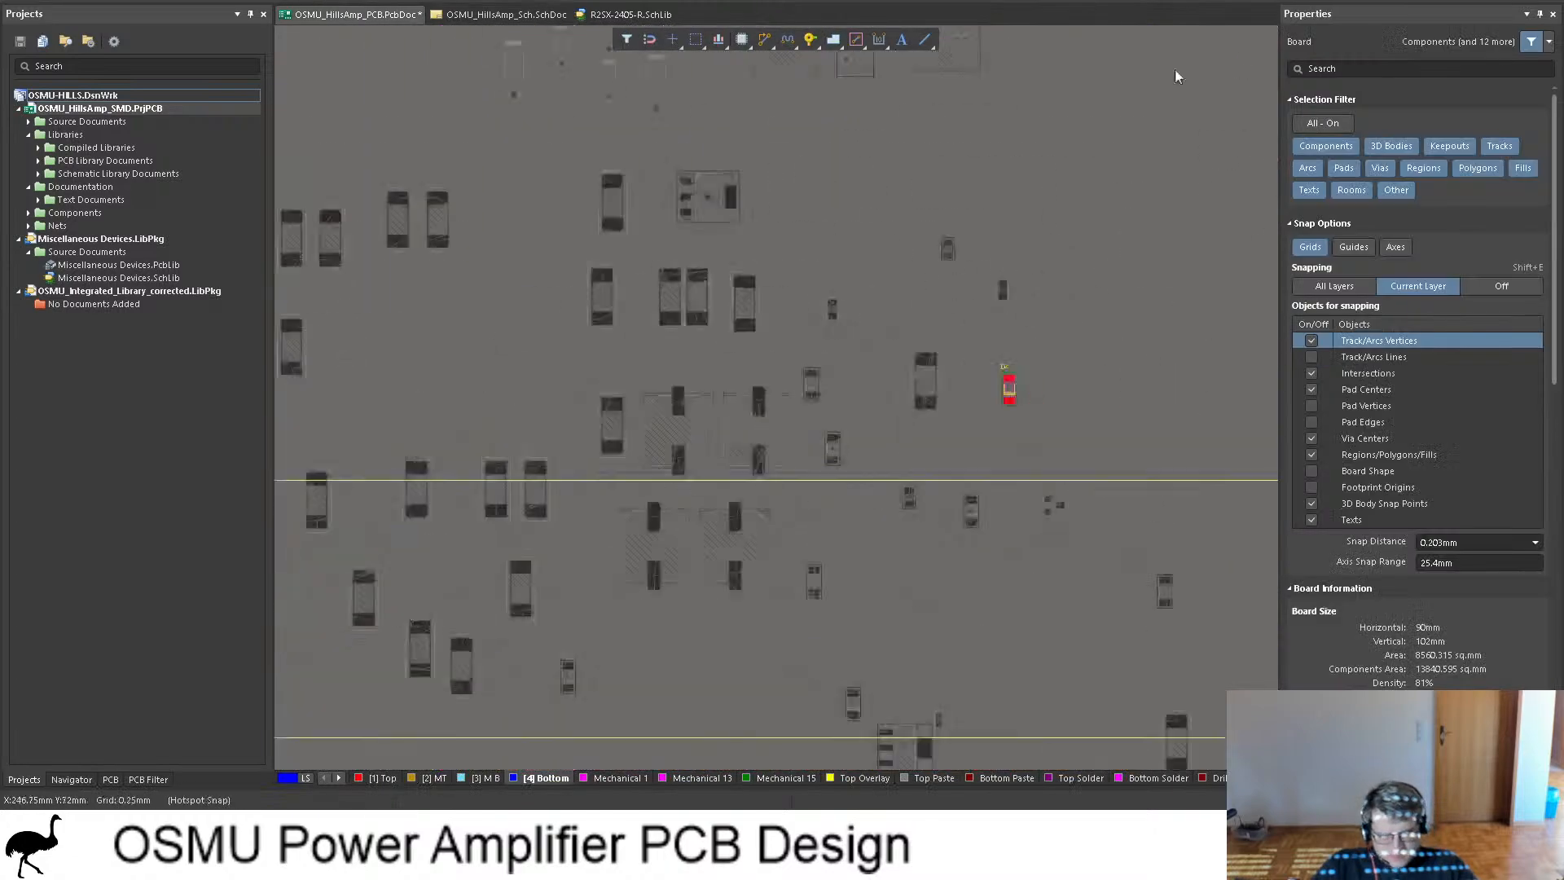
pyautogui.keyDown('ctrl'); pyautogui.scroll(-10, 1033, 217); pyautogui.keyUp('ctrl')
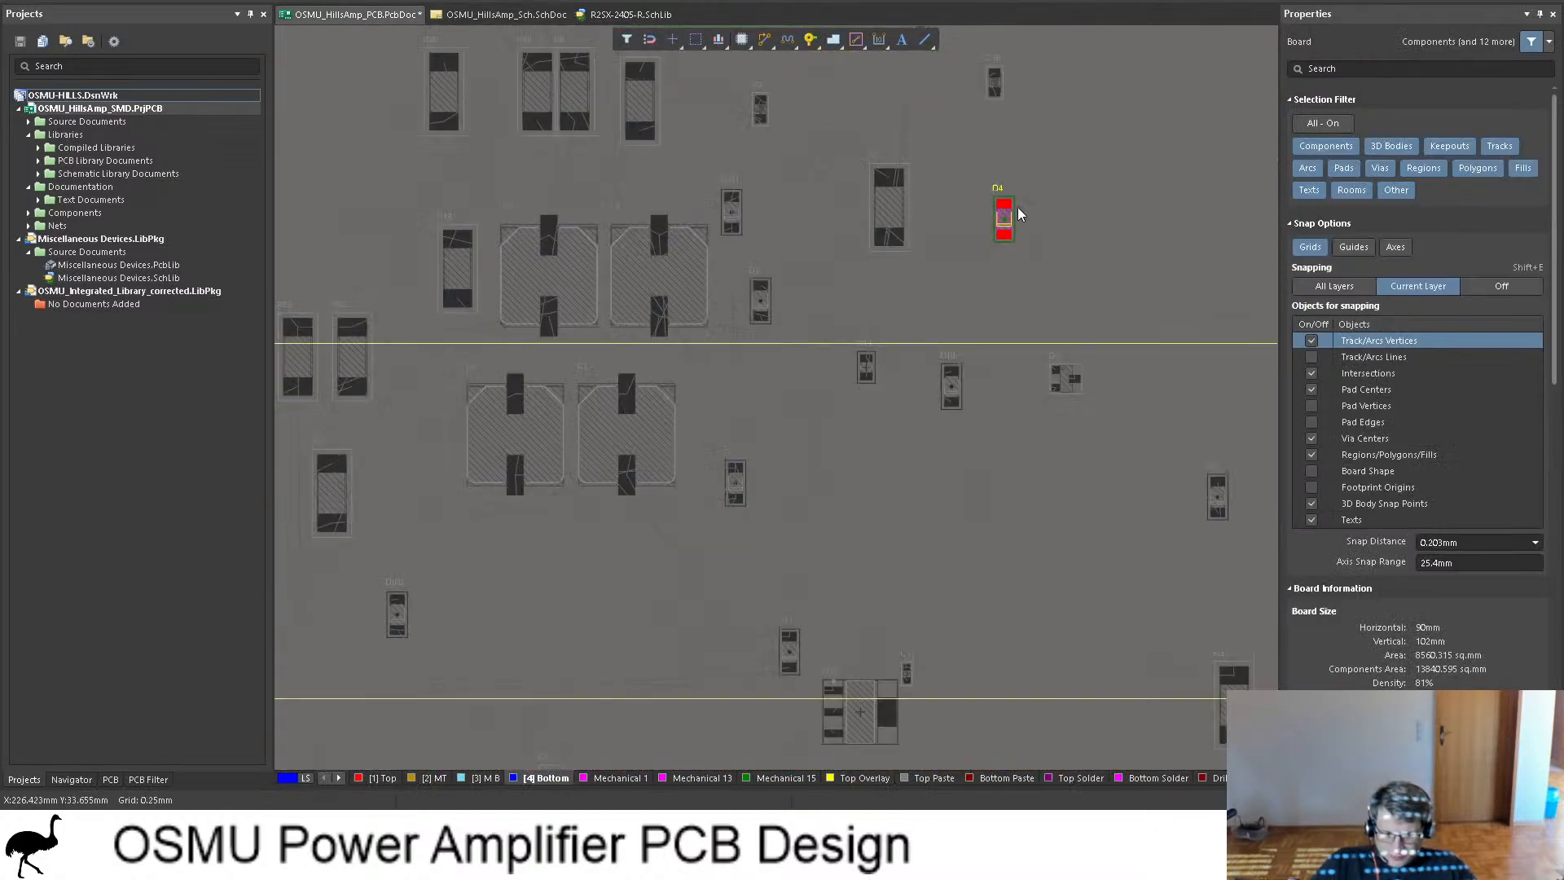
pyautogui.keyDown('ctrl'); pyautogui.scroll(-1, 1018, 209); pyautogui.keyUp('ctrl')
pyautogui.moveTo(1009, 213); pyautogui.dragTo(805, 285)
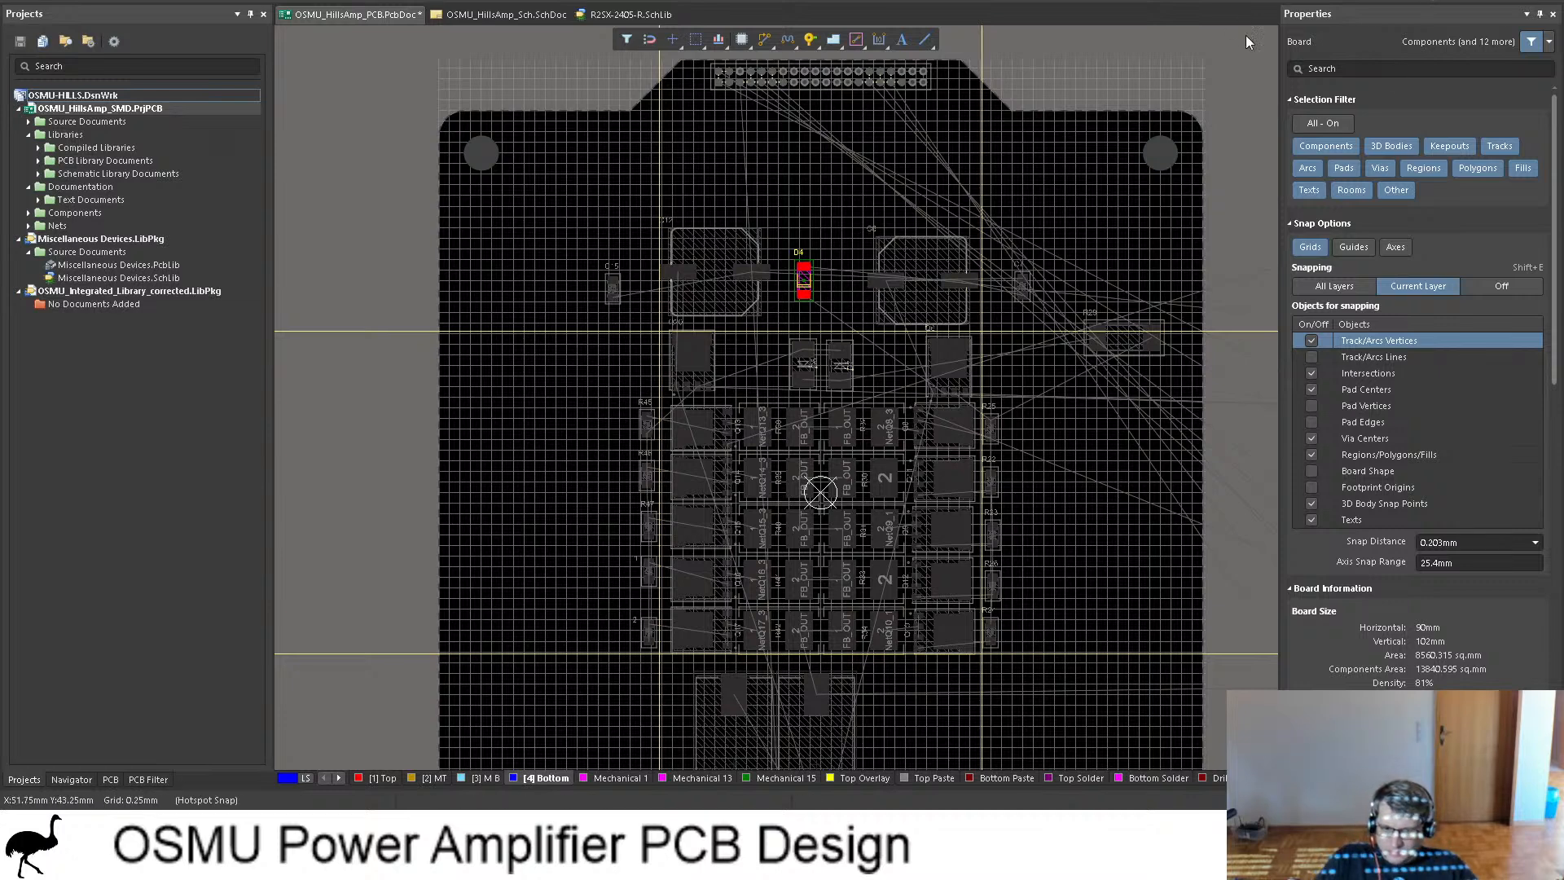
# Step: Find diode D5 among the unplaced PCB components and place it between D4 and C6
pyautogui.press('z')
pyautogui.press('s')
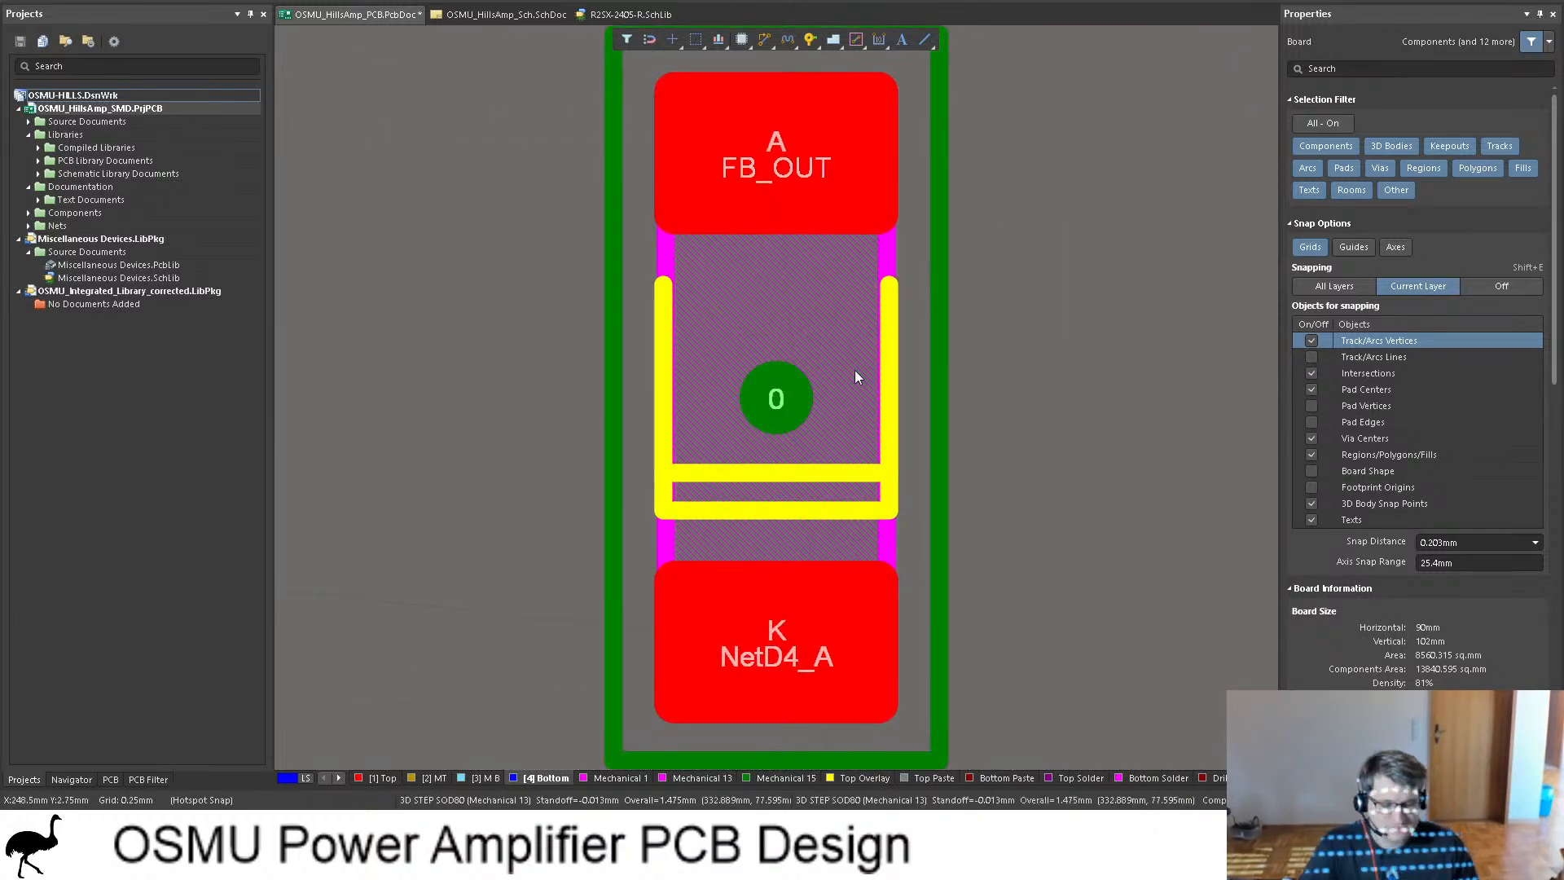
pyautogui.keyDown('ctrl'); pyautogui.scroll(-2, 867, 355); pyautogui.keyUp('ctrl')
pyautogui.keyDown('ctrl'); pyautogui.scroll(-4, 922, 326); pyautogui.keyUp('ctrl')
pyautogui.moveTo(866, 355); pyautogui.dragTo(525, 104)
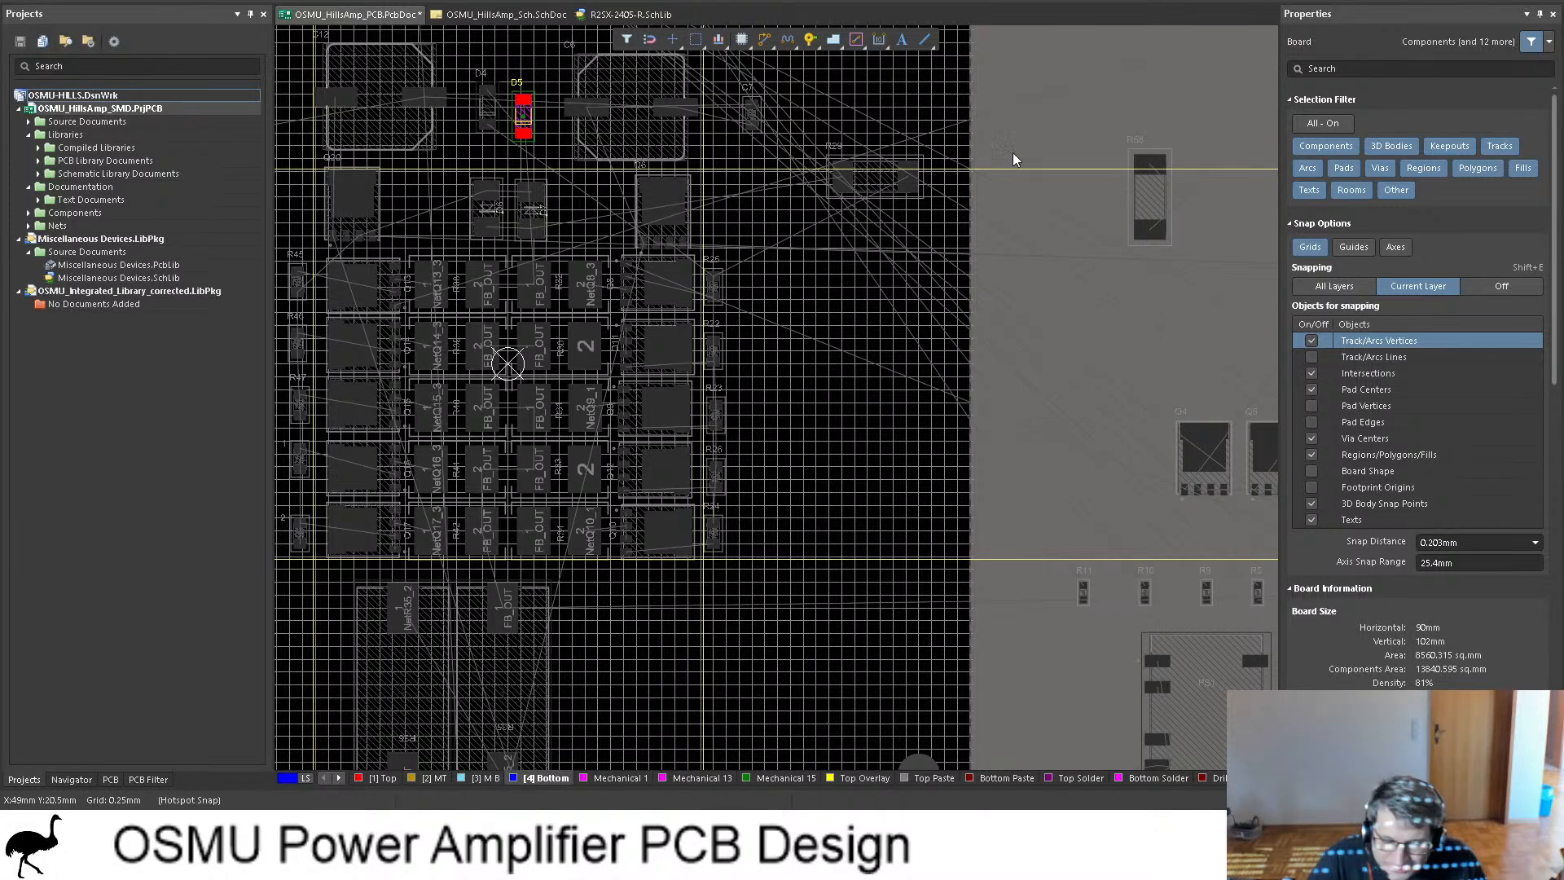
pyautogui.click(1042, 194)
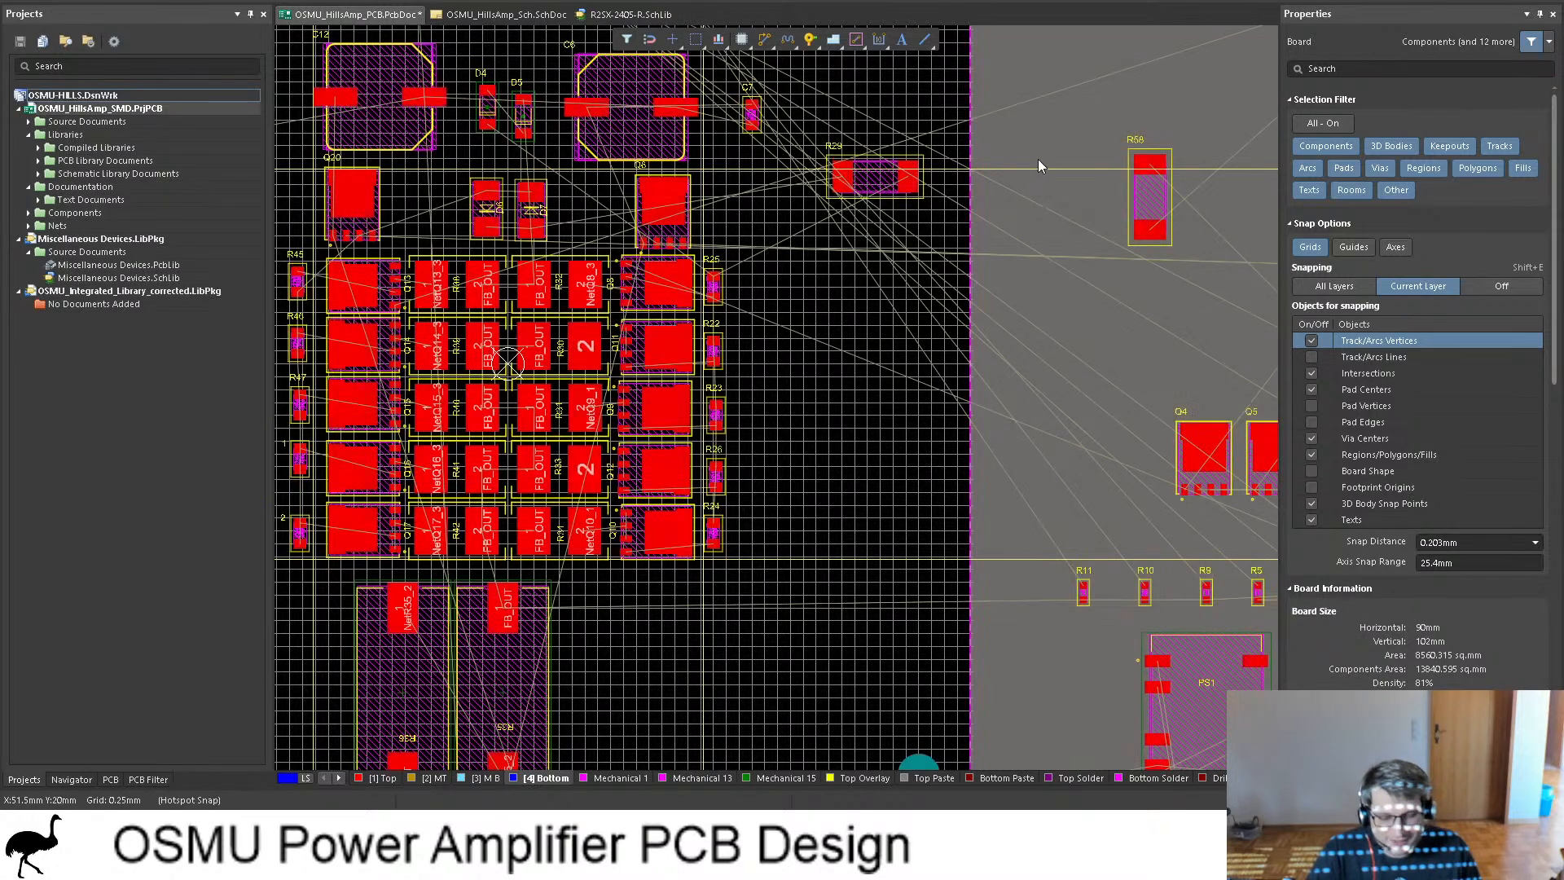
# Step: Check the diode string in the schematic, then find D8 among the unplaced PCB components and place it near D4 and D5
pyautogui.keyDown('ctrl'); pyautogui.scroll(-4, 1035, 157); pyautogui.keyUp('ctrl')
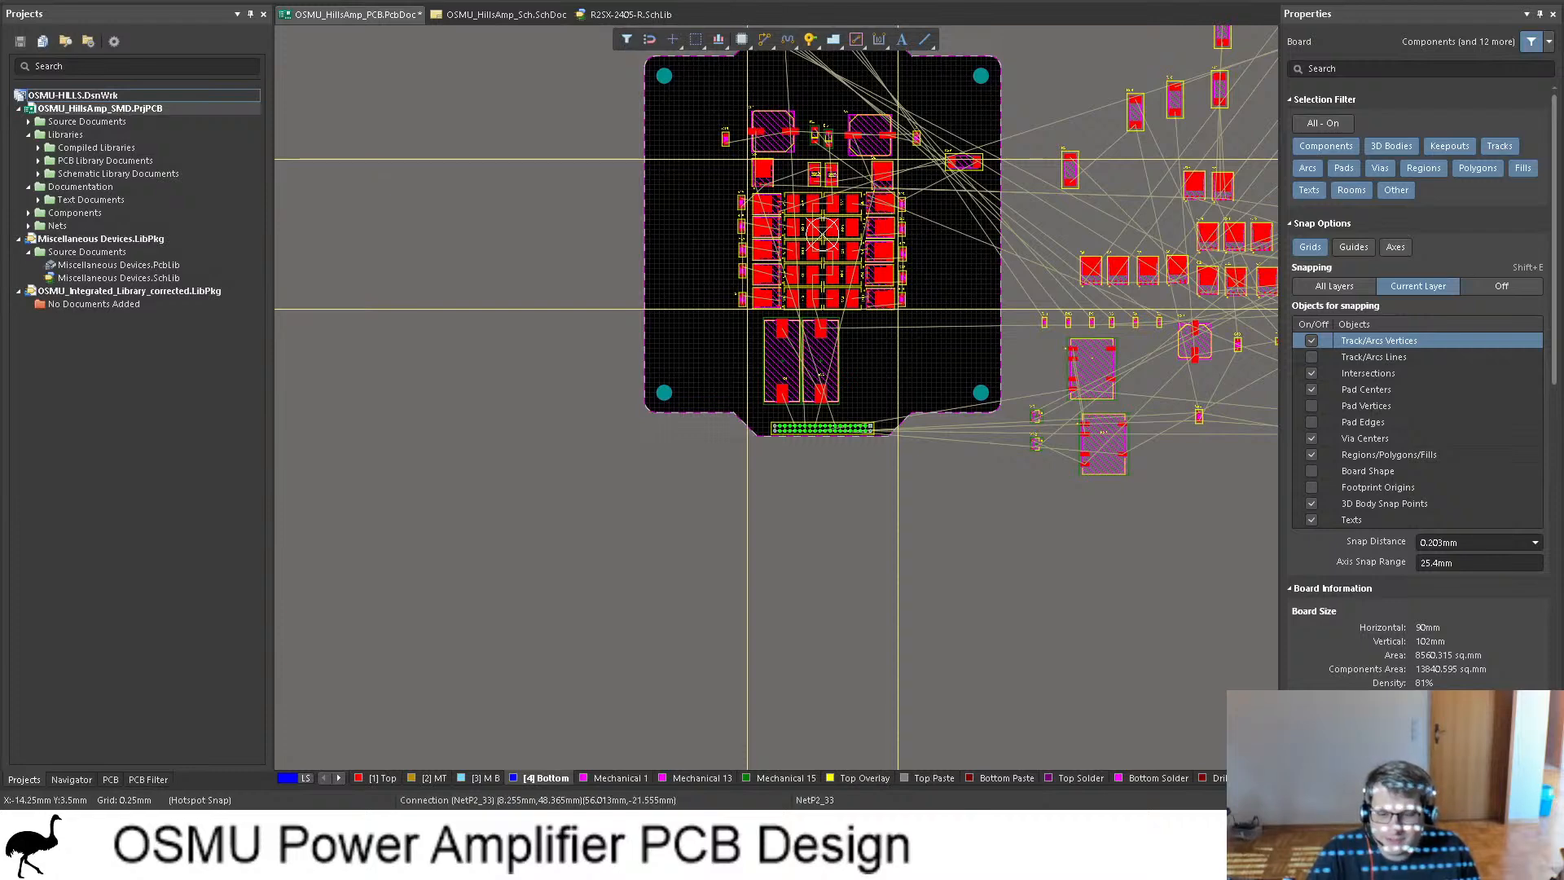
pyautogui.keyDown('ctrl'); pyautogui.scroll(-3, 686, 372); pyautogui.keyUp('ctrl')
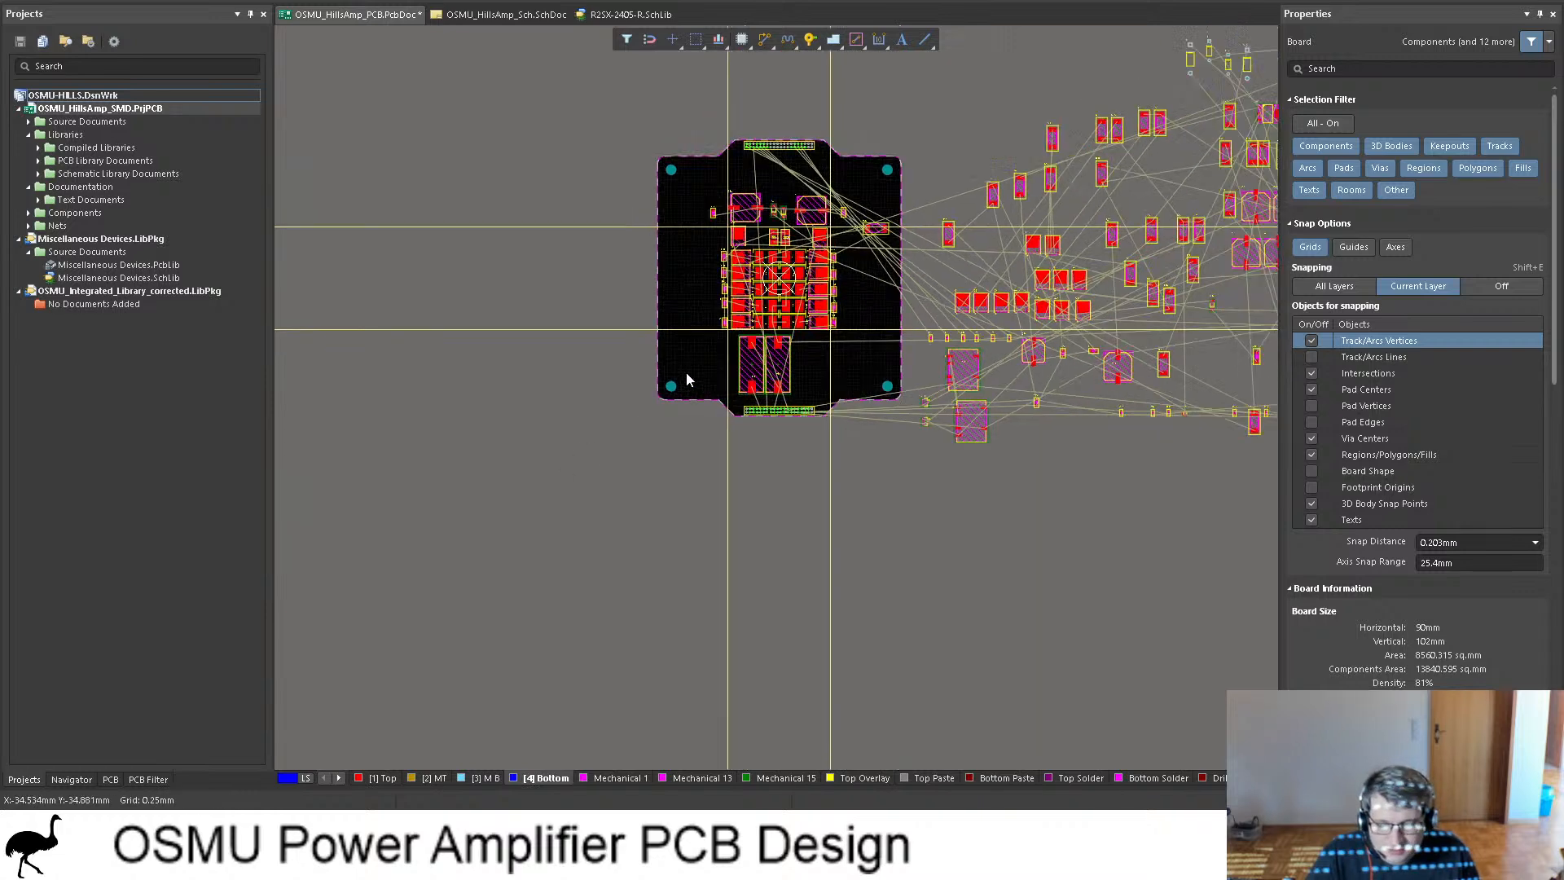
pyautogui.hscroll(3, 749, 217)
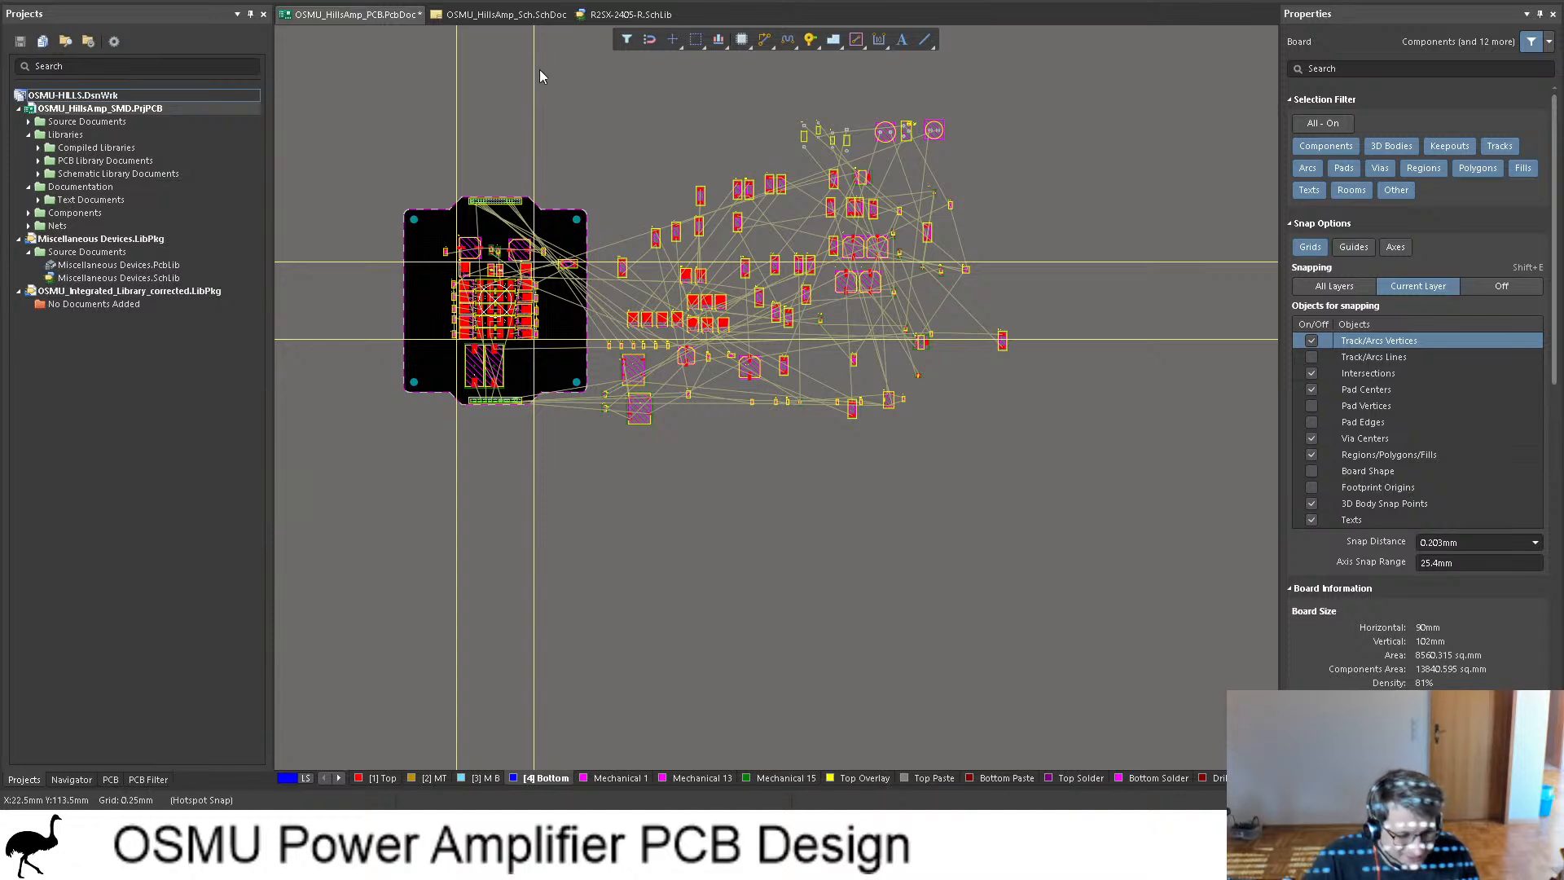
pyautogui.click(504, 14)
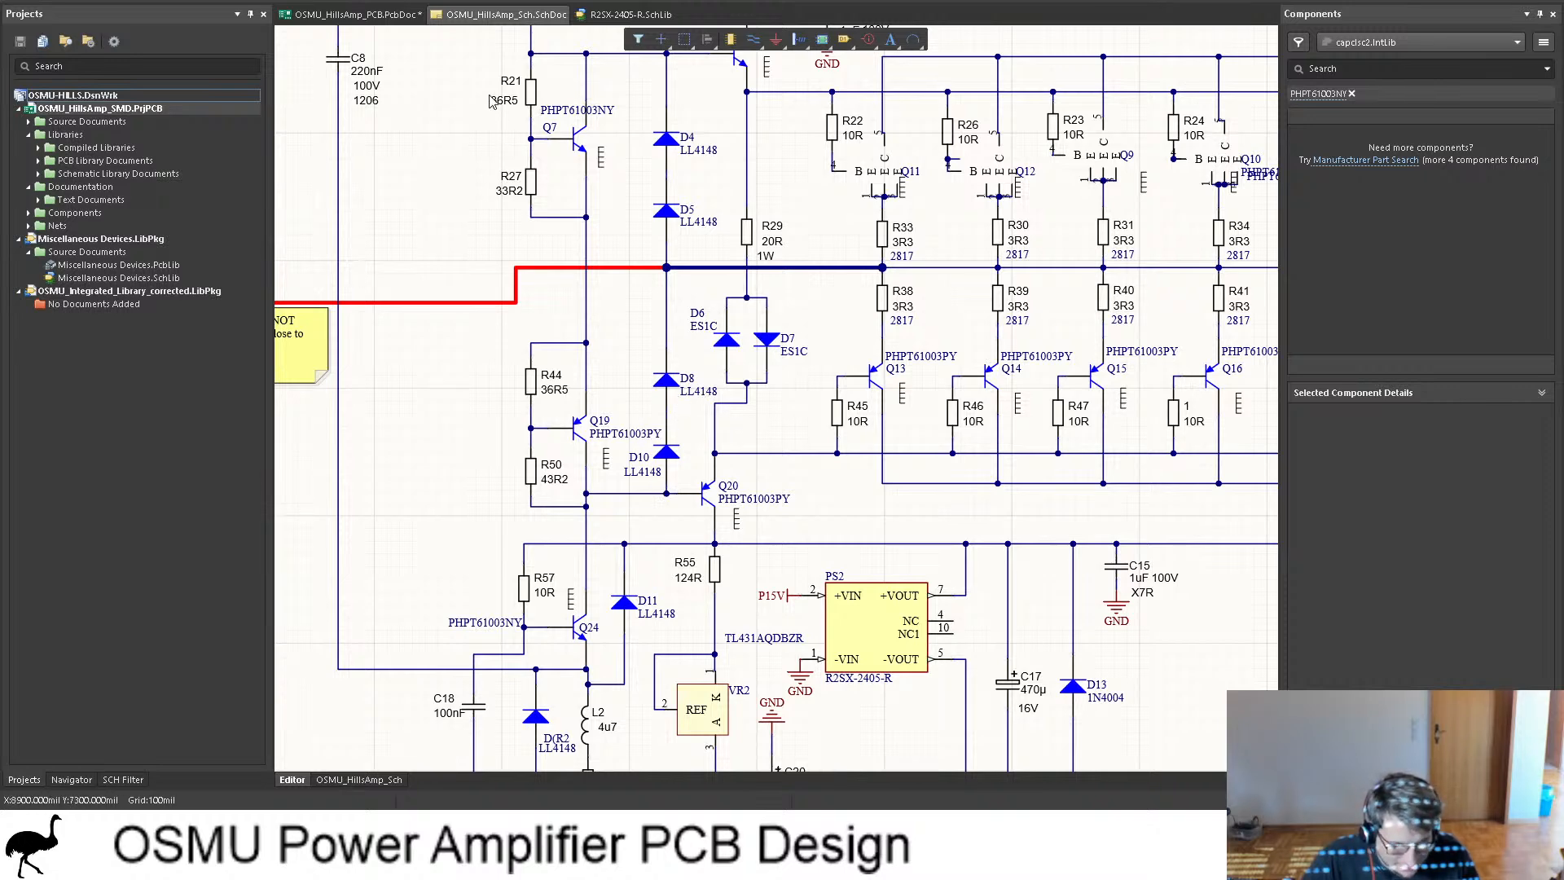
pyautogui.click(350, 14)
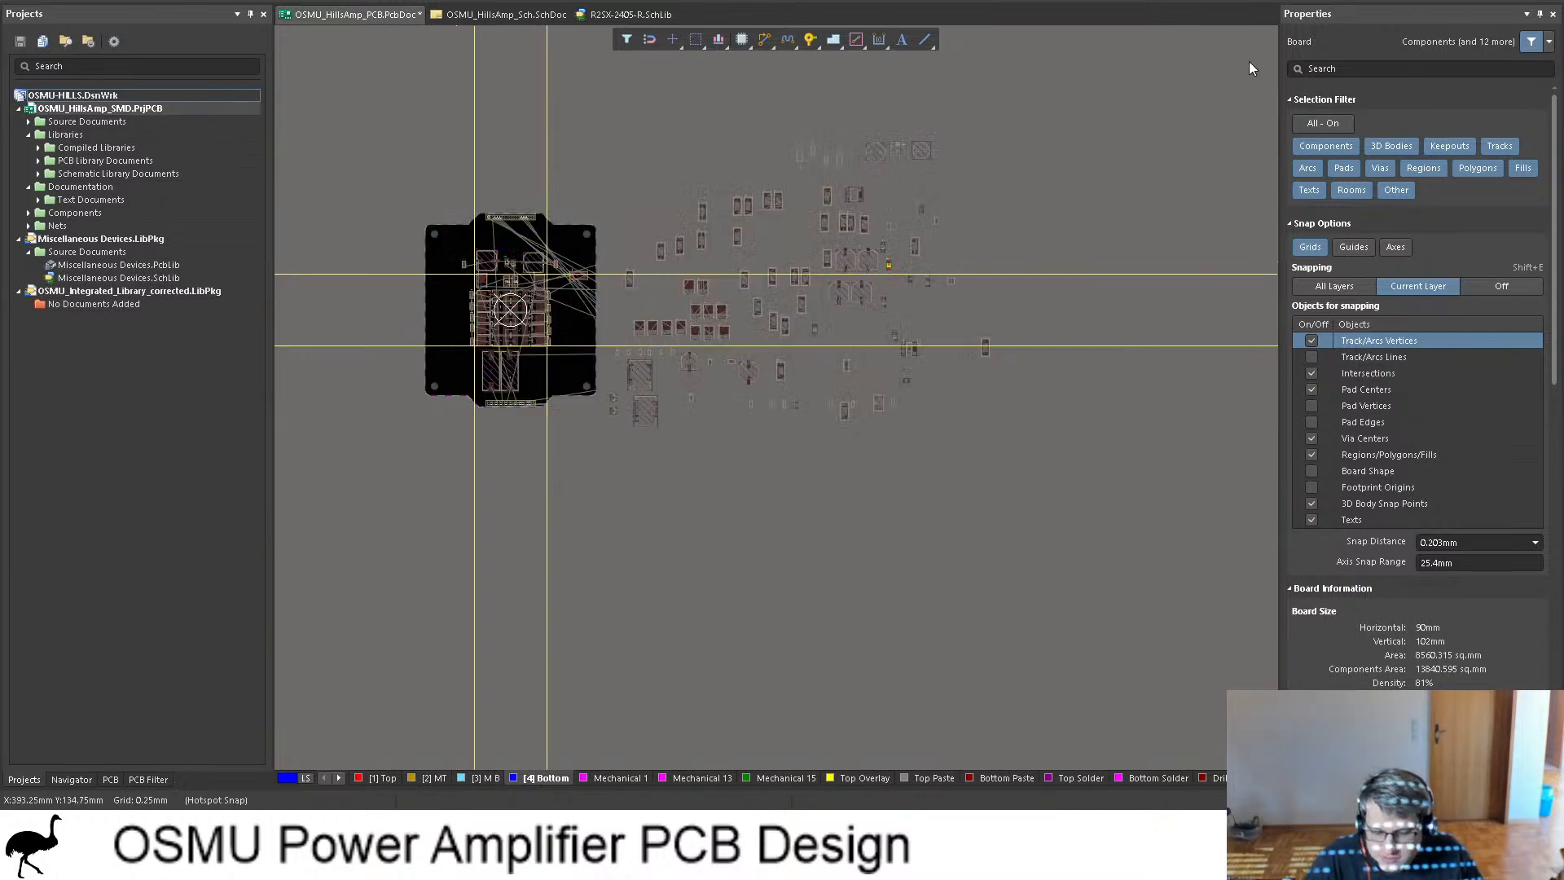
pyautogui.keyDown('ctrl'); pyautogui.scroll(10, 813, 375); pyautogui.keyUp('ctrl')
pyautogui.keyDown('ctrl'); pyautogui.scroll(-10, 823, 351); pyautogui.keyUp('ctrl')
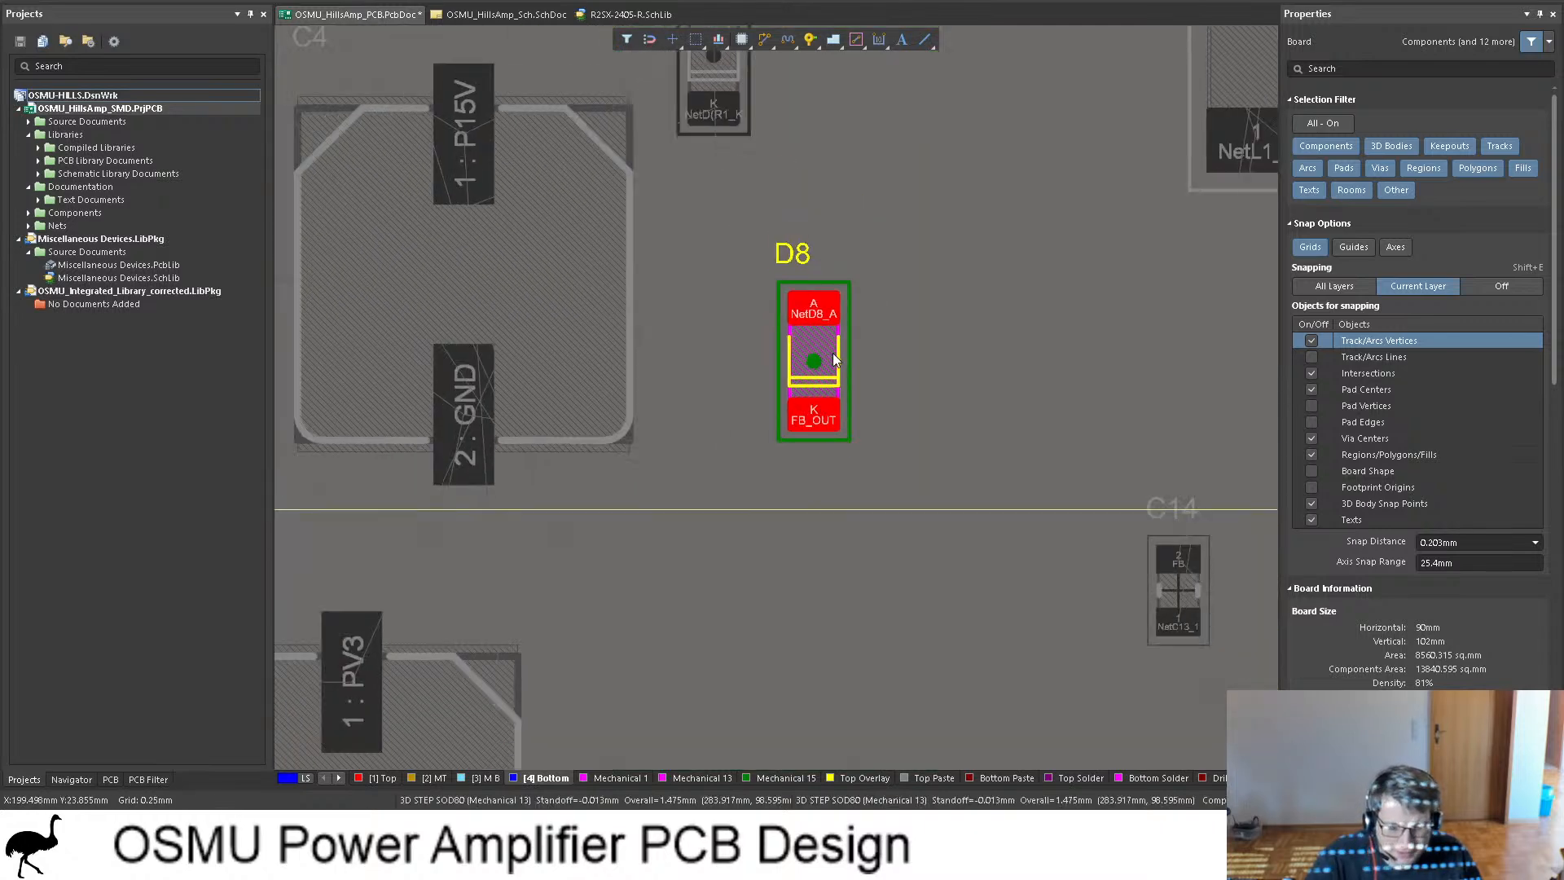
pyautogui.moveTo(845, 372); pyautogui.dragTo(668, 338)
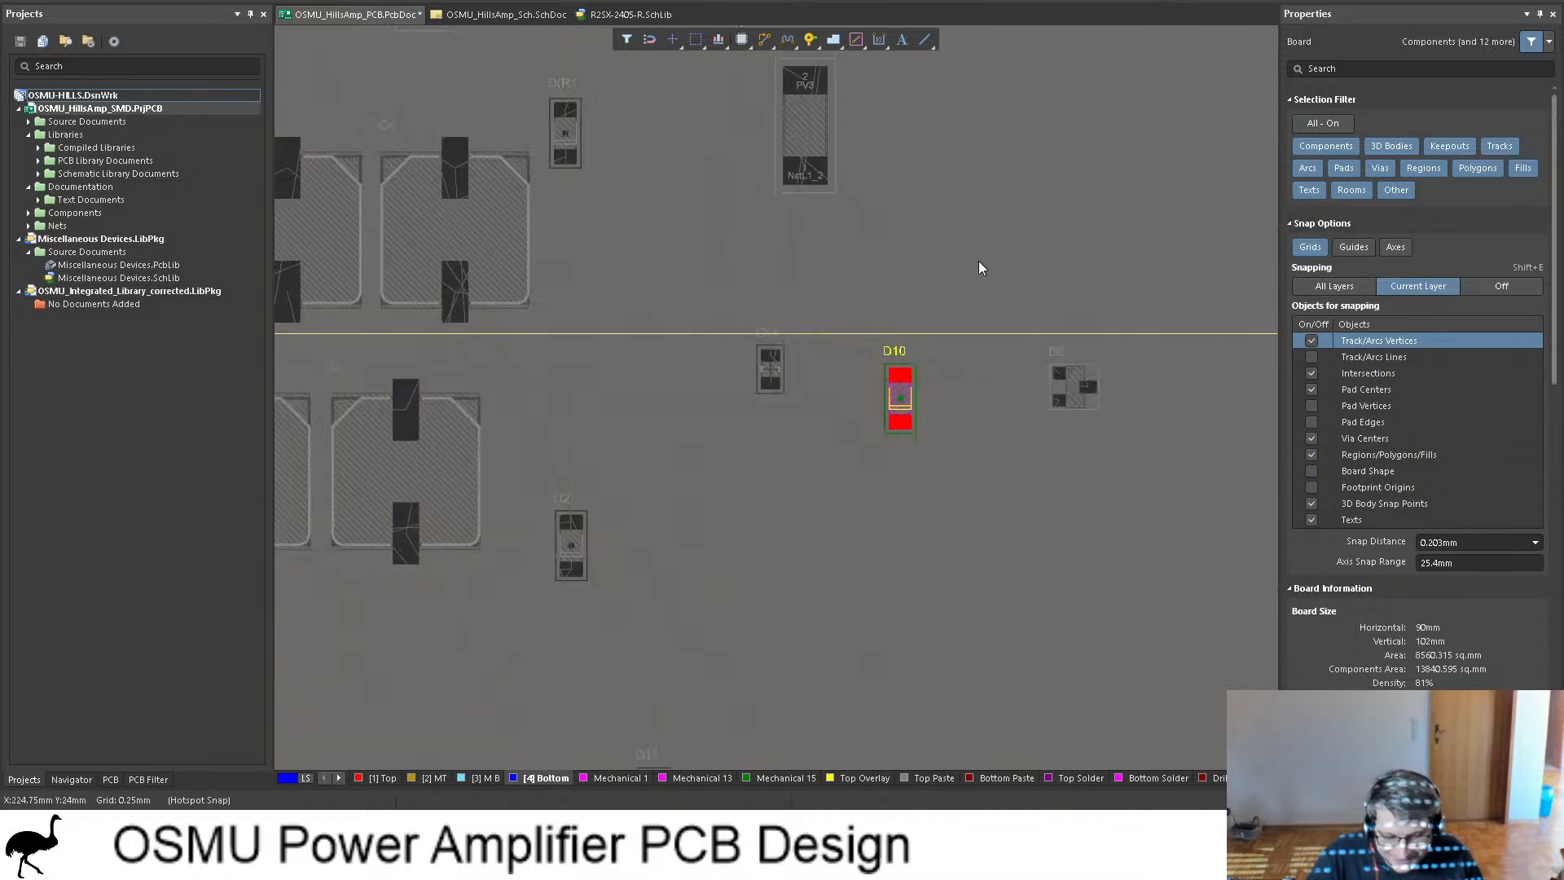
# Step: Place diode D10 from the unplaced components between C12 and D4, and save the board
pyautogui.keyDown('ctrl'); pyautogui.scroll(-8, 1034, 356); pyautogui.keyUp('ctrl')
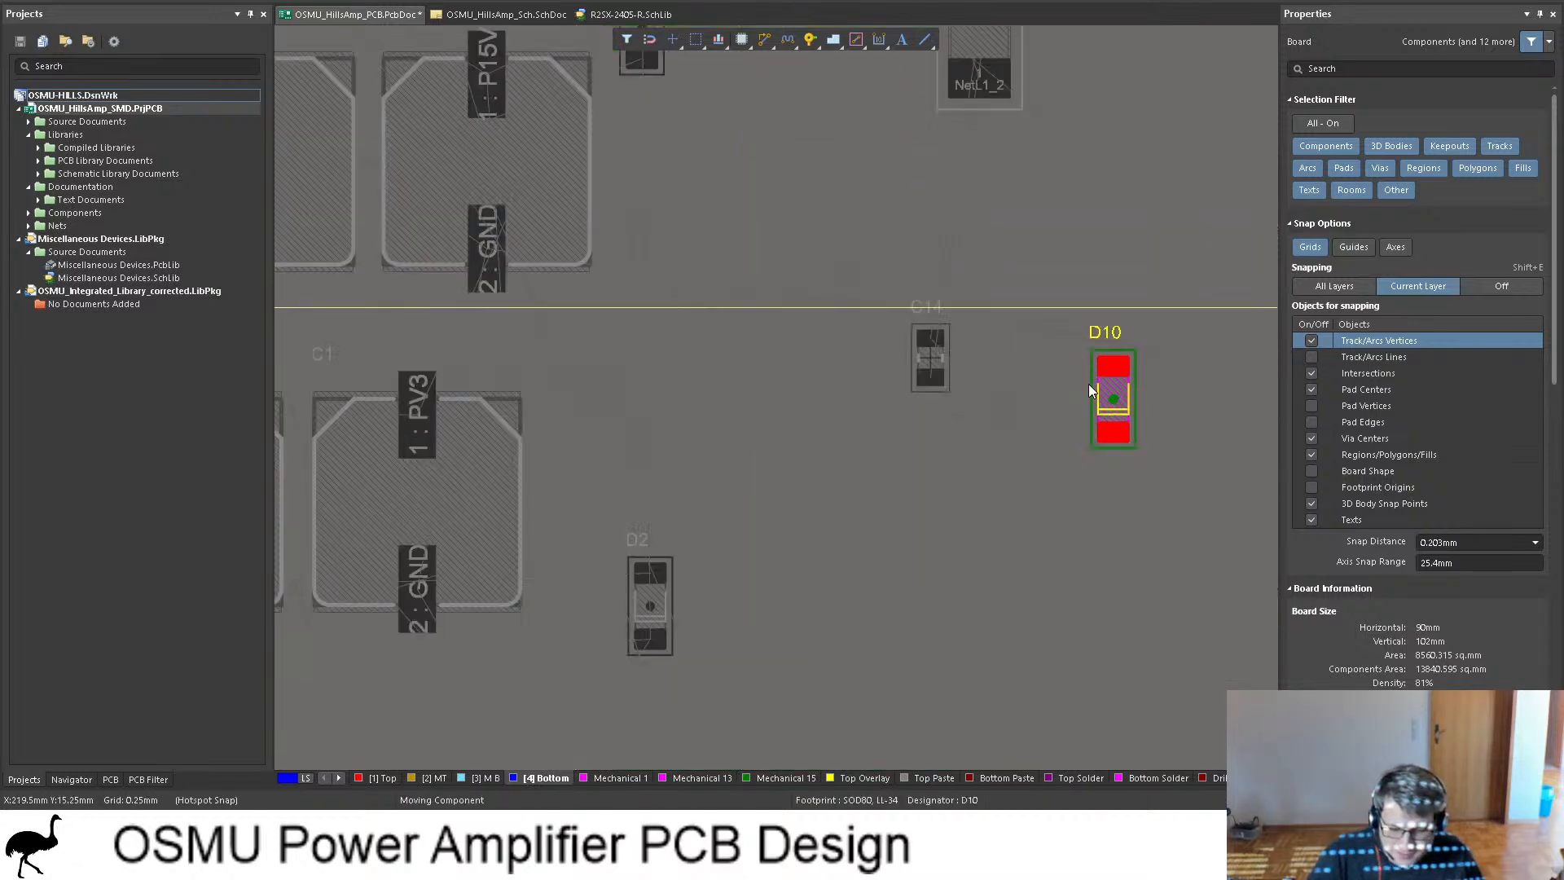
pyautogui.moveTo(1109, 389); pyautogui.dragTo(573, 264)
pyautogui.keyDown('ctrl'); pyautogui.scroll(-1, 790, 224); pyautogui.keyUp('ctrl')
pyautogui.keyDown('ctrl'); pyautogui.scroll(-1, 789, 224); pyautogui.keyUp('ctrl')
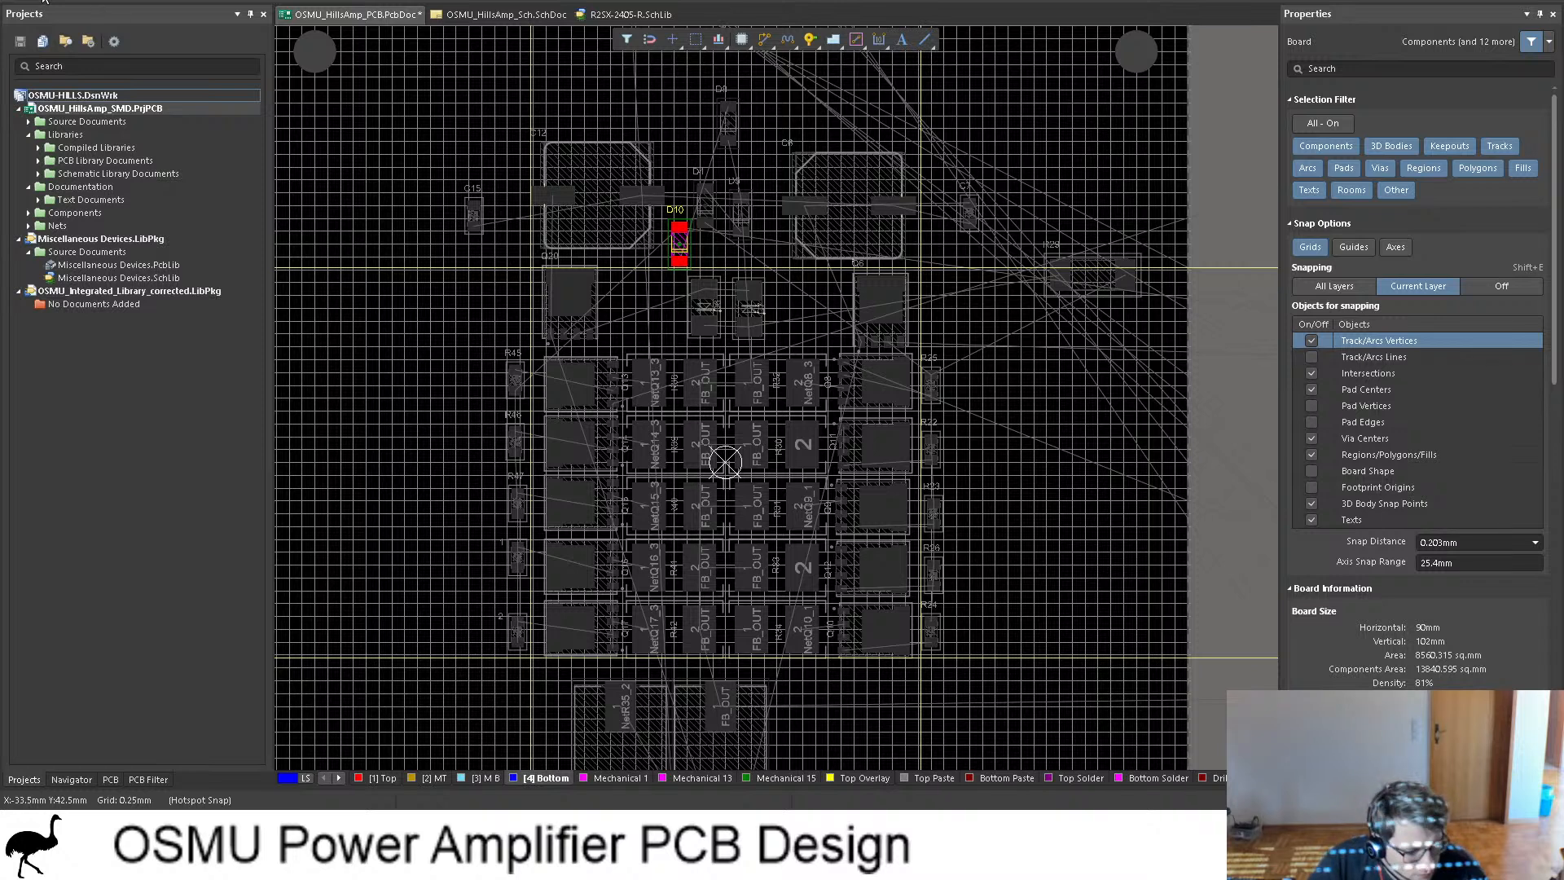
pyautogui.hotkey('ctrl', 's')
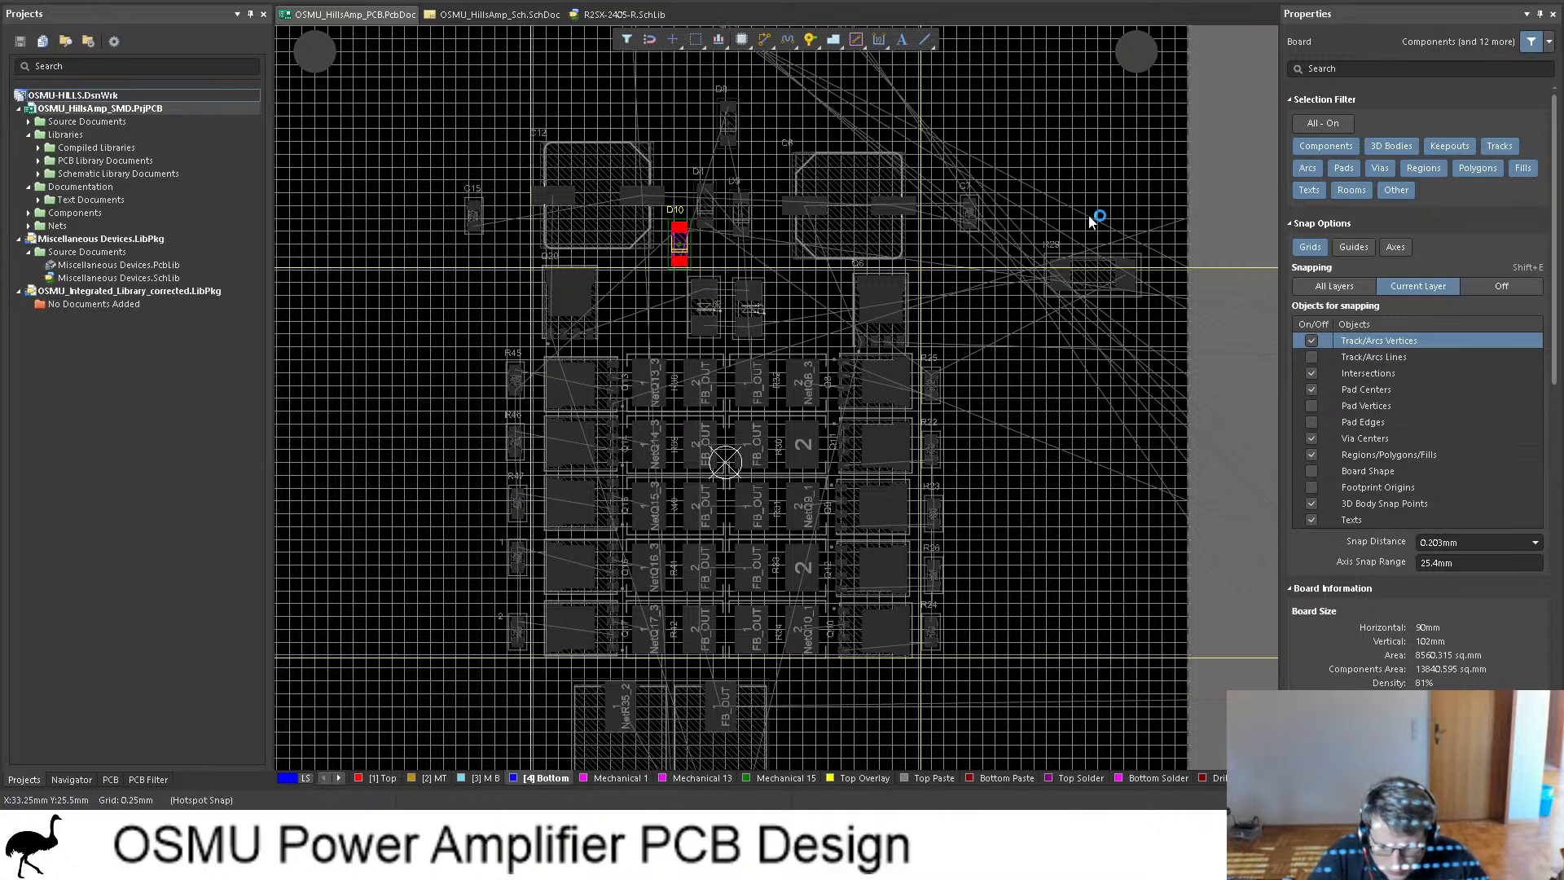
# Step: Move diodes D8 and D10 side by side into the gap between Q20 and D6, with D10 nearer Q20
pyautogui.keyDown('ctrl'); pyautogui.scroll(-4, 1102, 230); pyautogui.keyUp('ctrl')
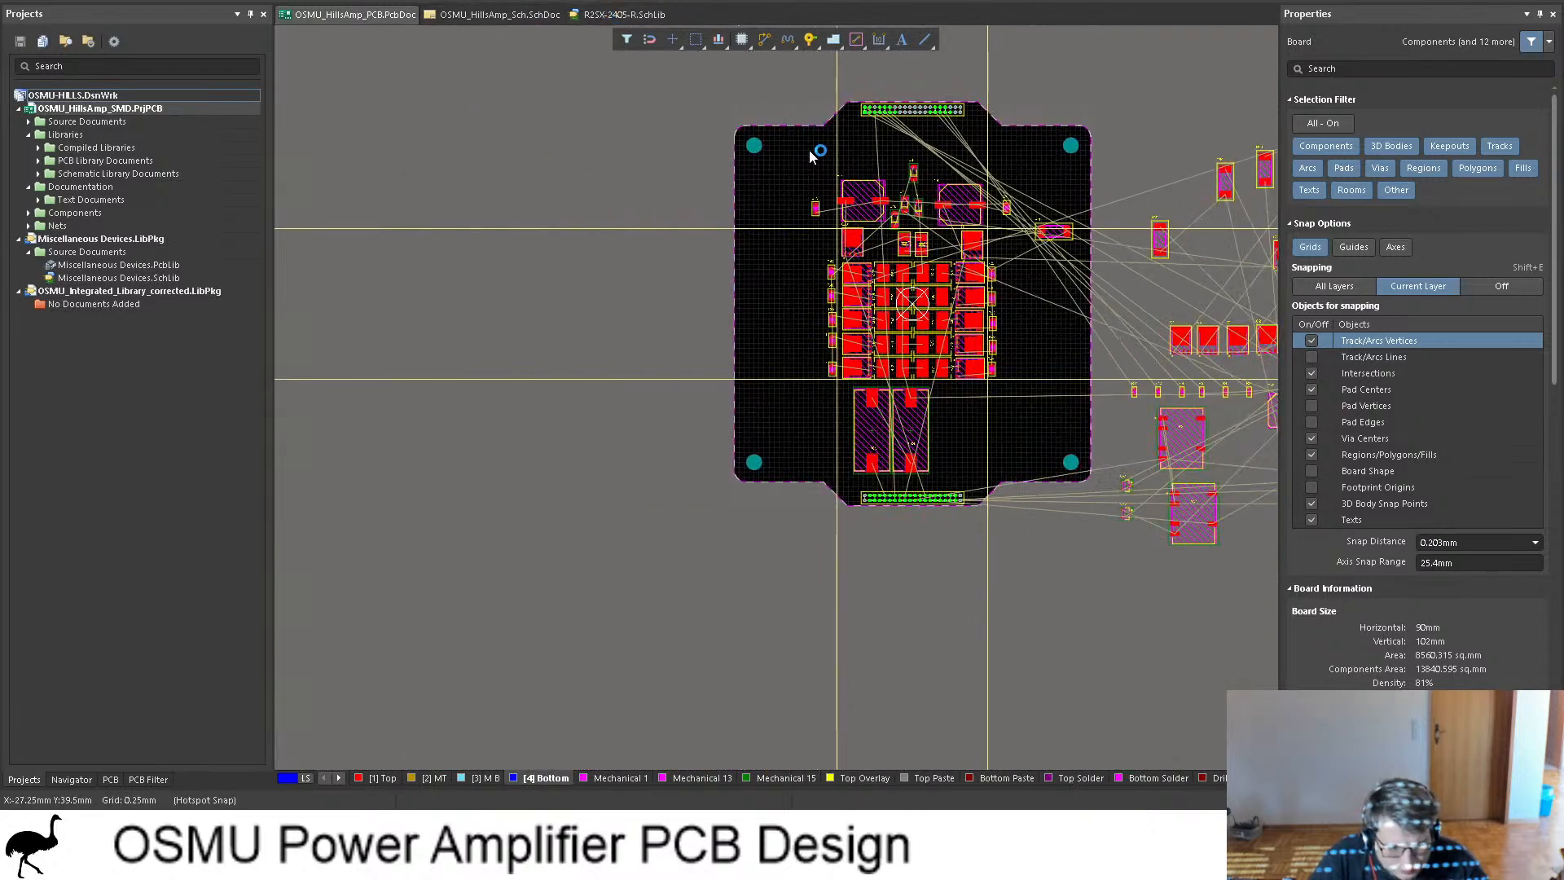
pyautogui.keyDown('ctrl'); pyautogui.scroll(4, 933, 281); pyautogui.keyUp('ctrl')
pyautogui.keyDown('ctrl'); pyautogui.scroll(2, 934, 289); pyautogui.keyUp('ctrl')
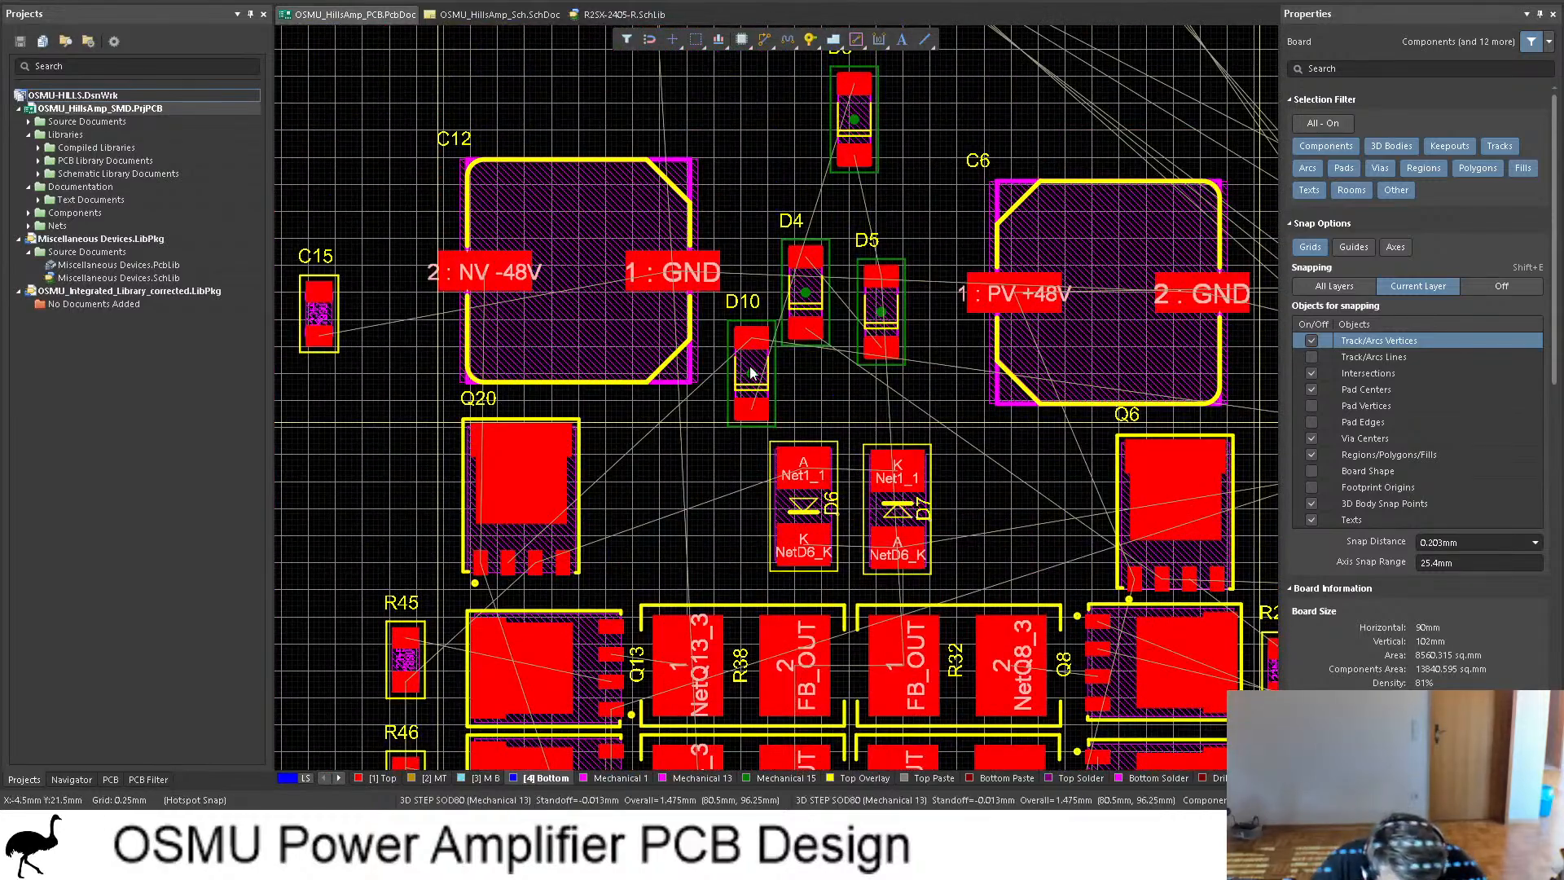
pyautogui.moveTo(870, 108); pyautogui.dragTo(711, 520)
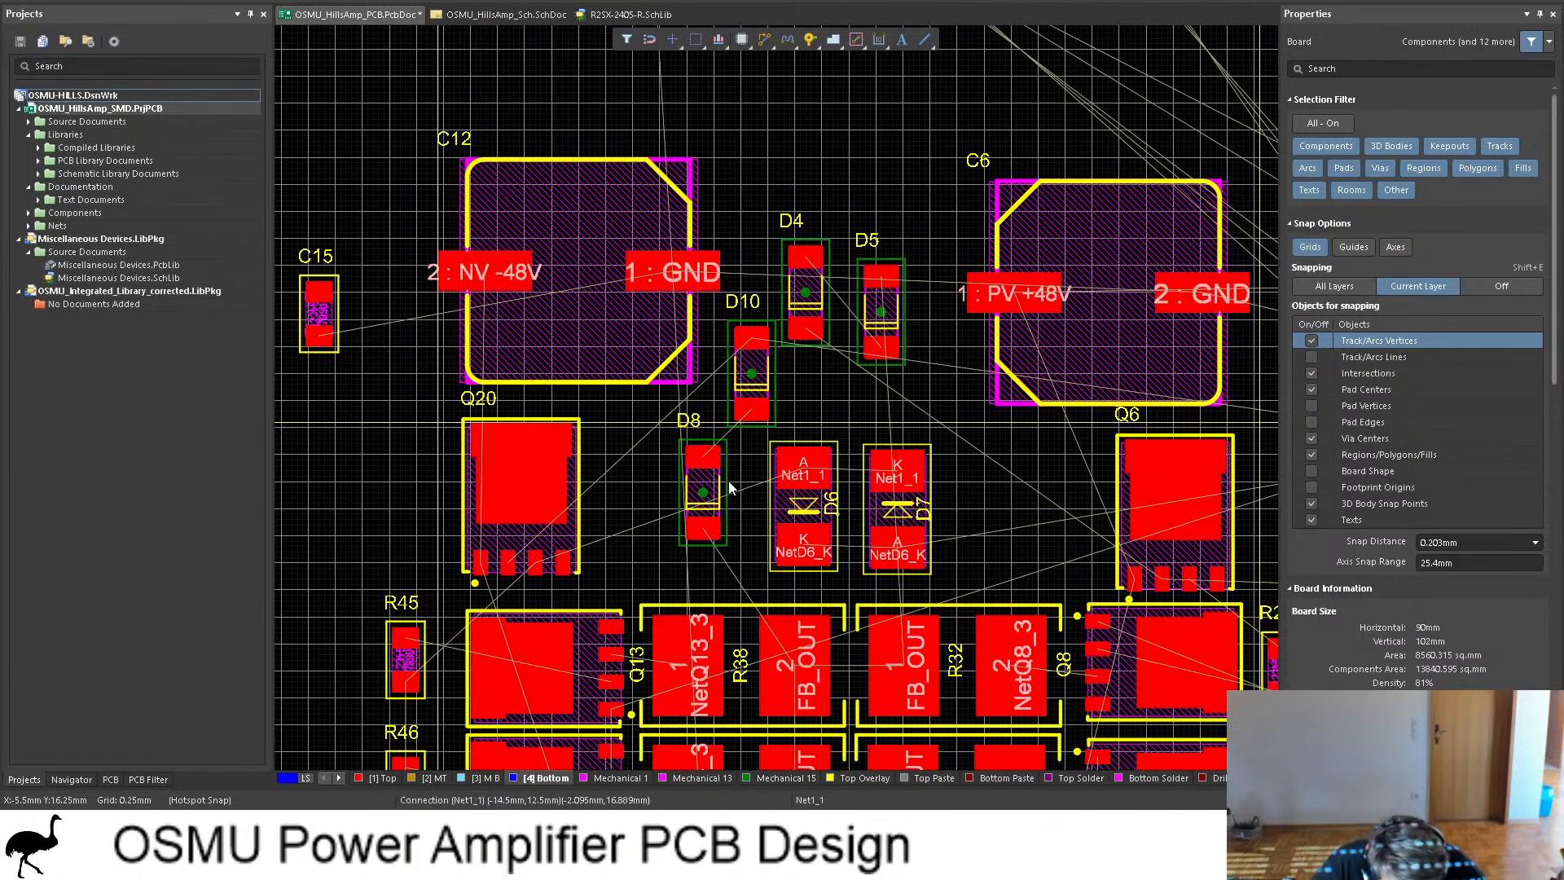
pyautogui.moveTo(755, 380); pyautogui.dragTo(647, 509)
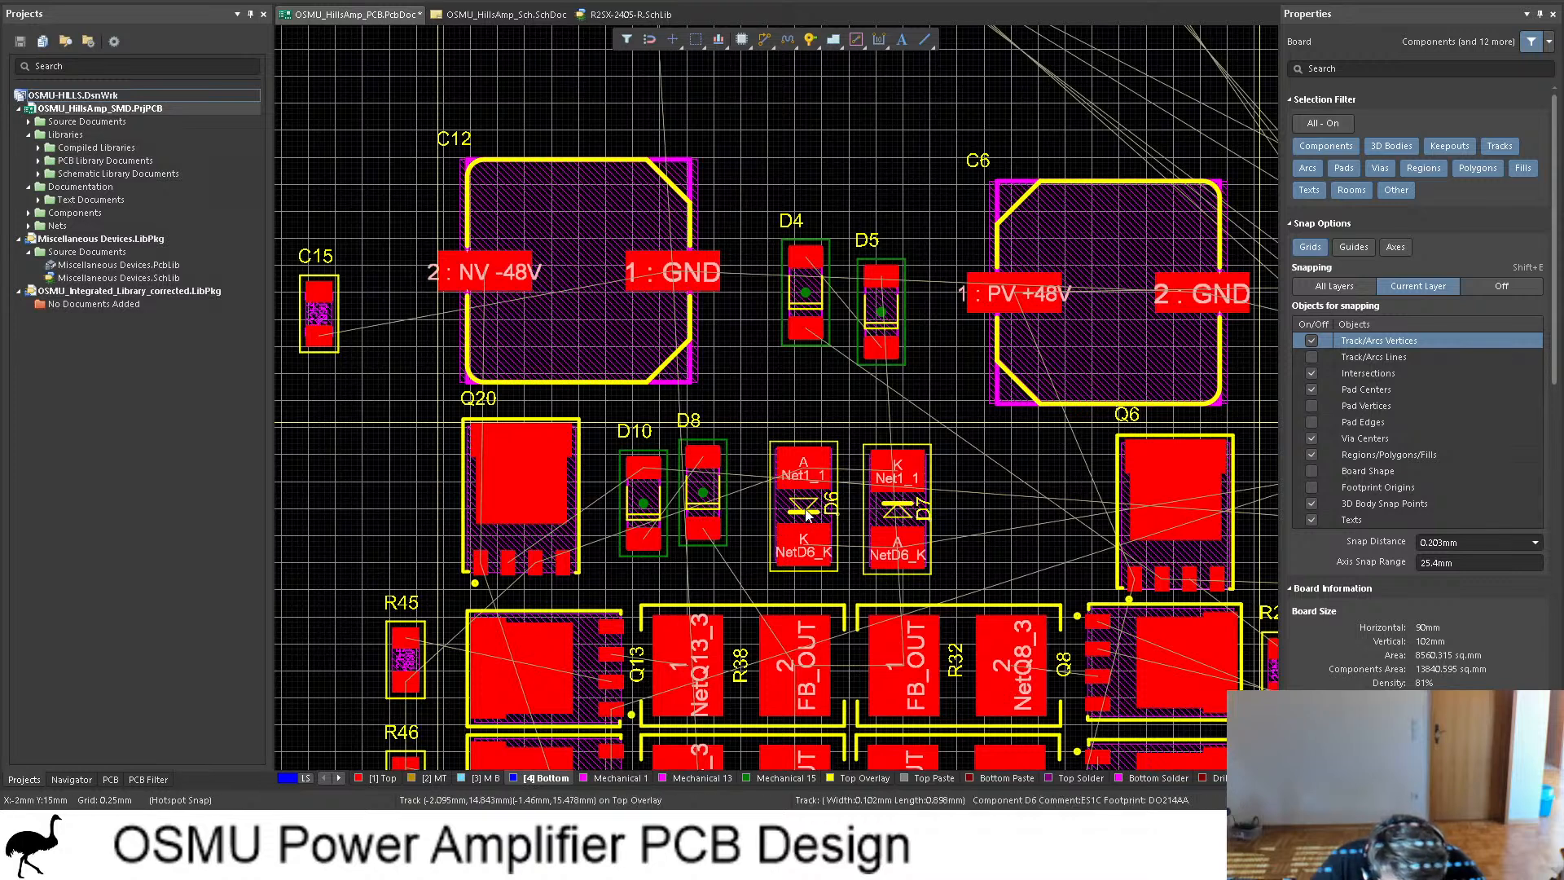
# Step: Rotate D6 and D7 by 180 degrees and set them side by side between D8 and Q6, with their NetD6_K pads facing the capacitors
pyautogui.moveTo(807, 511); pyautogui.dragTo(746, 547)
pyautogui.press('space')
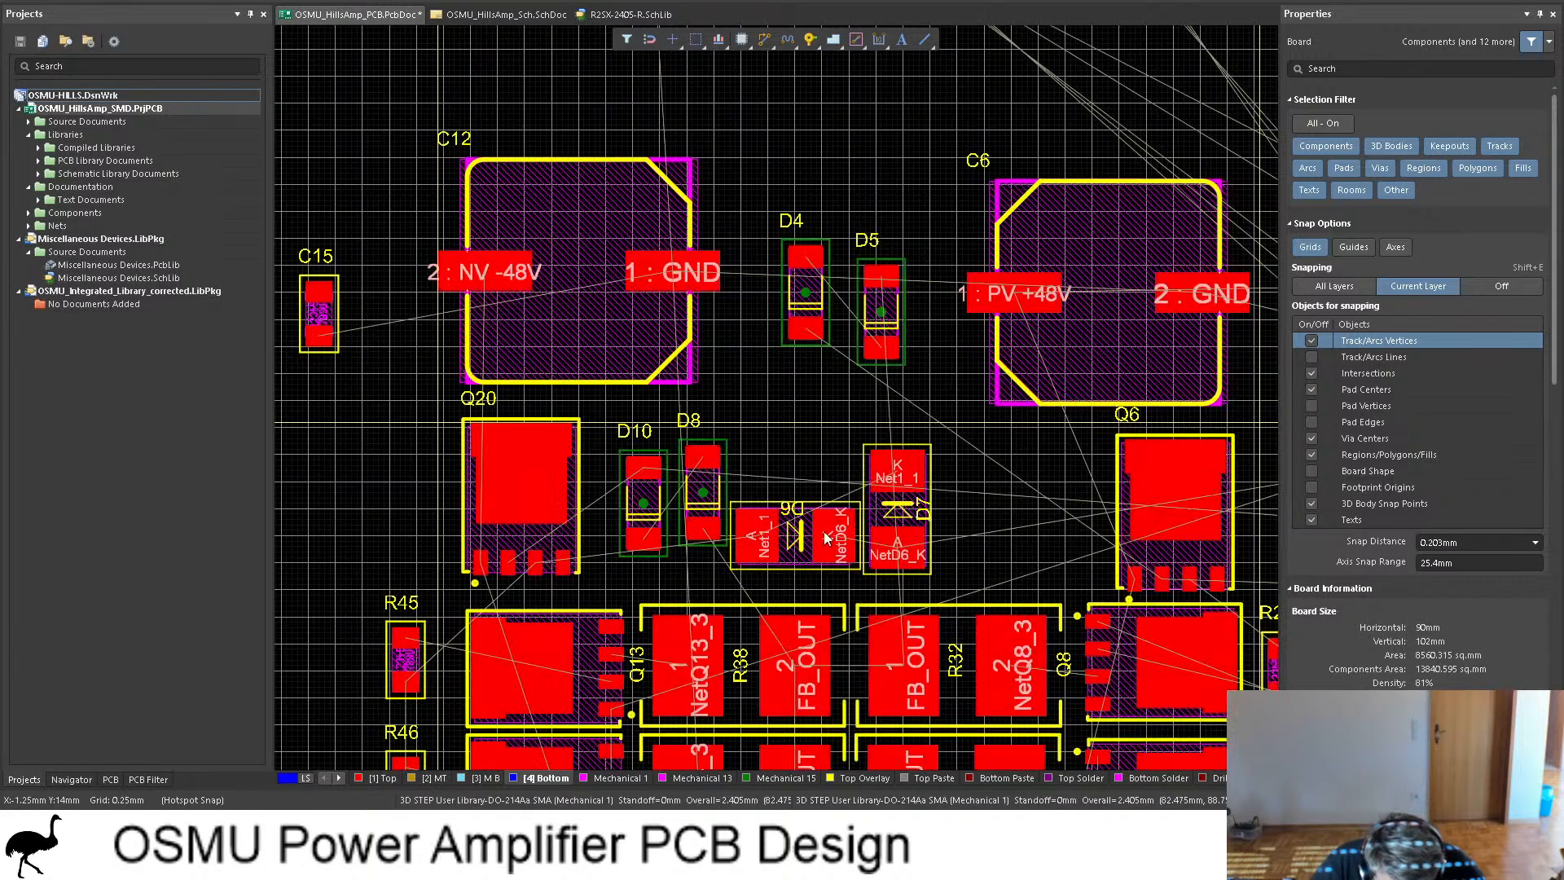
pyautogui.click(899, 512)
pyautogui.click(900, 513)
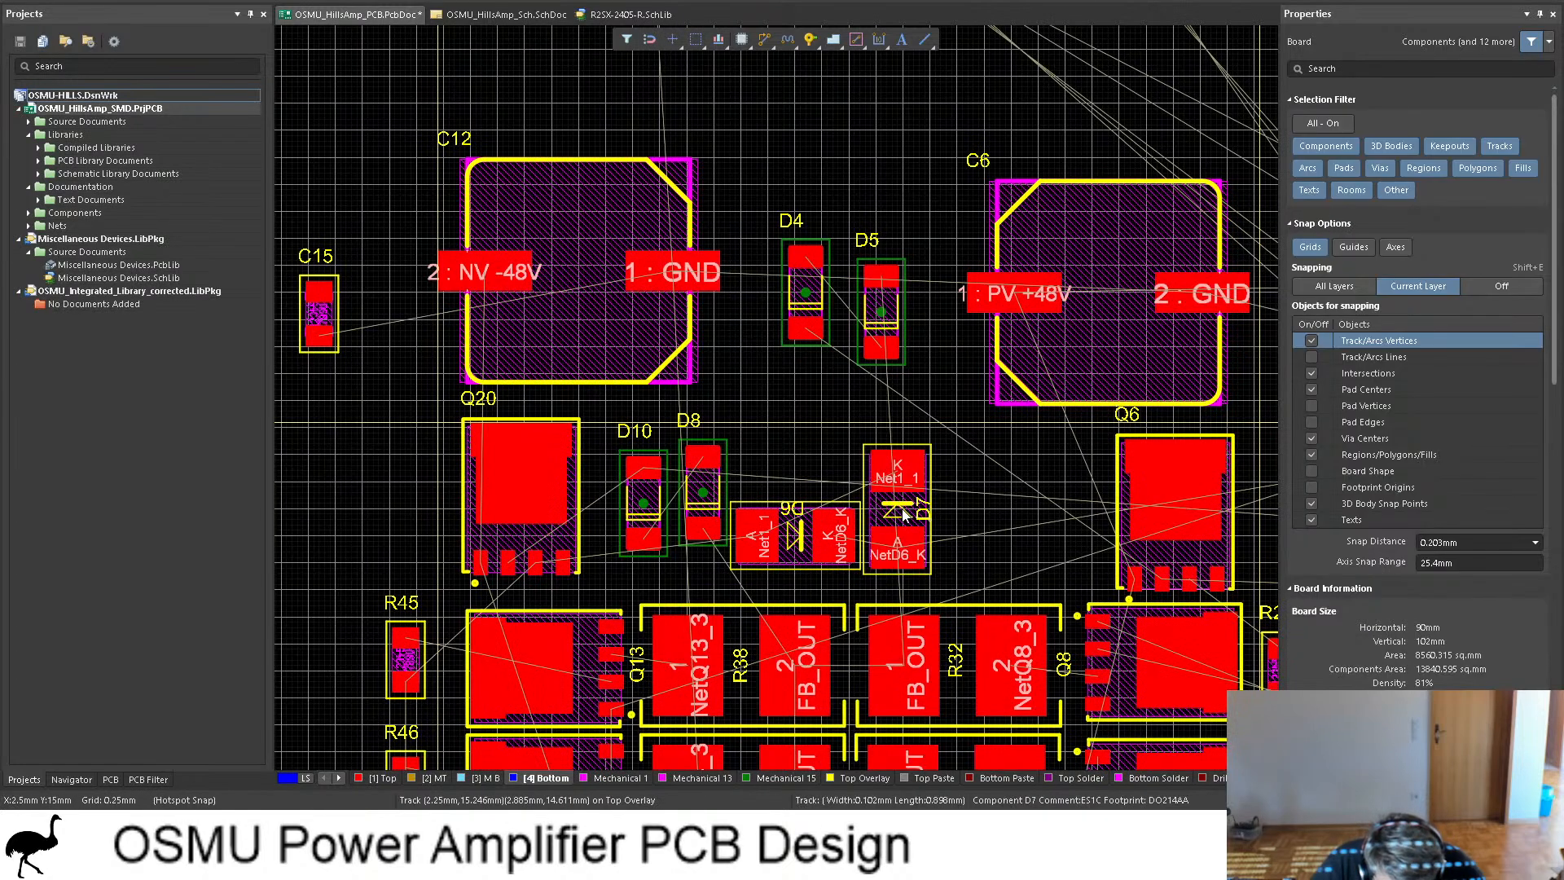
pyautogui.click(906, 509)
pyautogui.moveTo(906, 513); pyautogui.dragTo(930, 485)
pyautogui.press('space')
pyautogui.press('space')
pyautogui.hotkey('shift', 'space')
pyautogui.press('space')
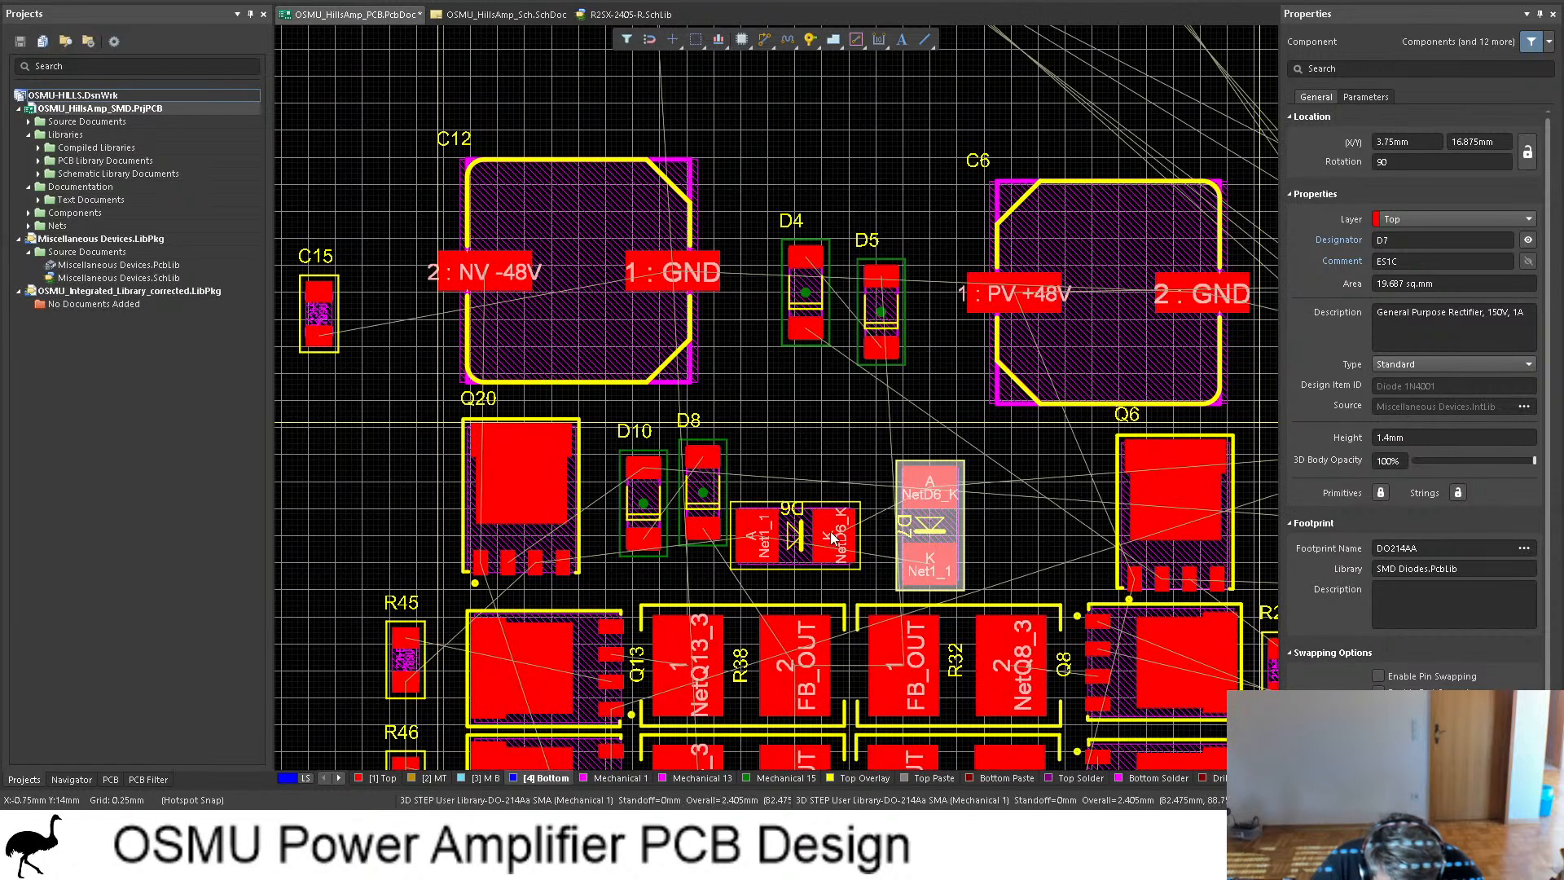
pyautogui.moveTo(813, 530); pyautogui.dragTo(856, 486)
pyautogui.press('space')
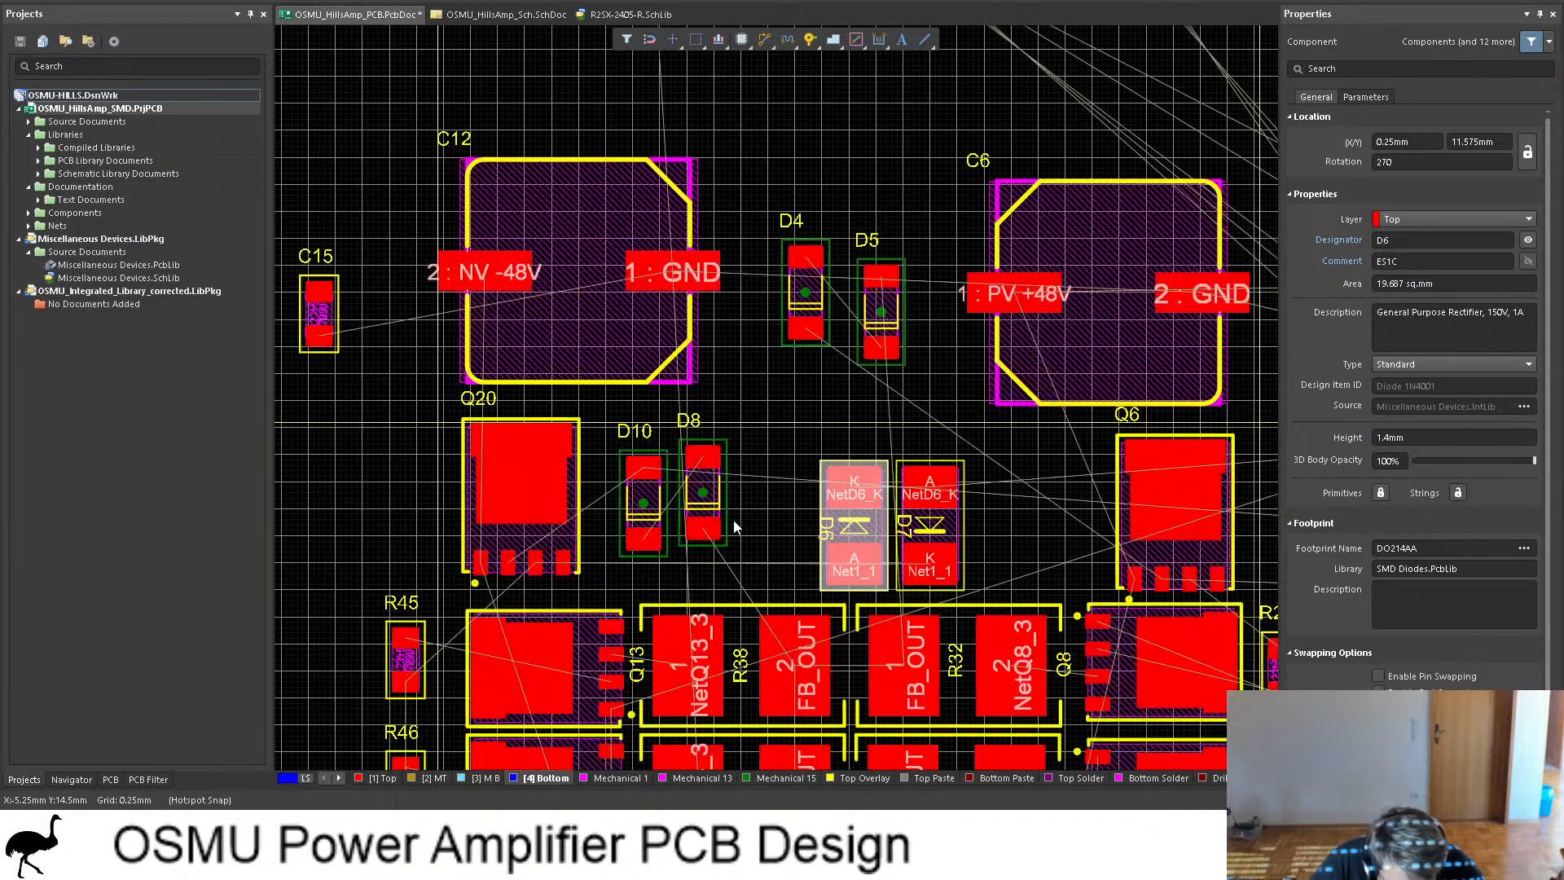
# Step: Move D4 and D5 side by side into the gap between D7 and Q6, with D4 nearer Q6
pyautogui.moveTo(804, 291); pyautogui.dragTo(1072, 509)
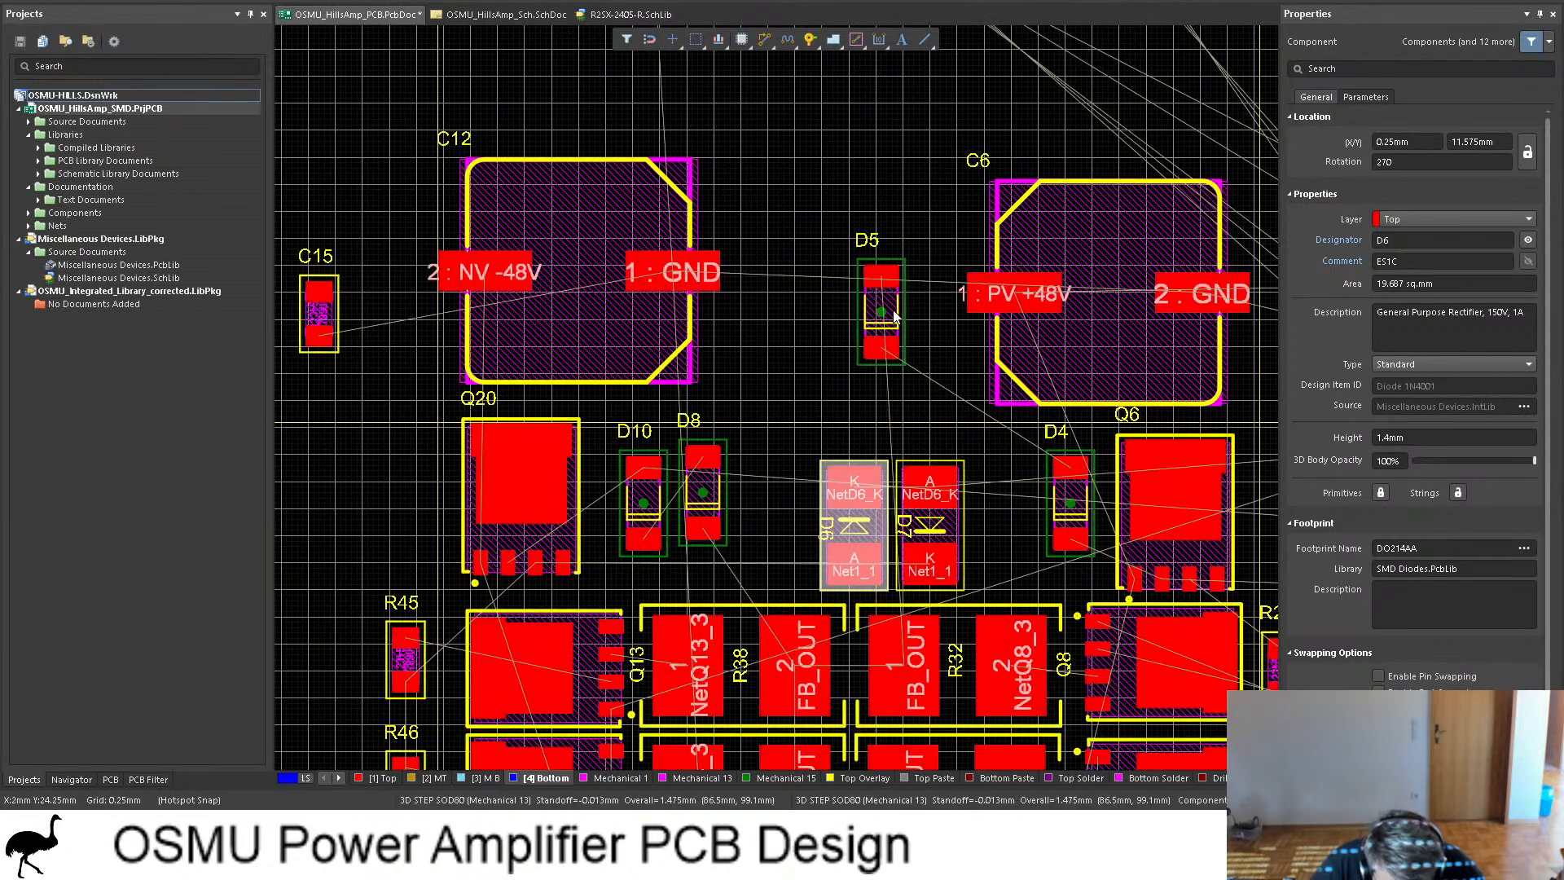
pyautogui.moveTo(881, 309); pyautogui.dragTo(1006, 509)
pyautogui.keyDown('ctrl'); pyautogui.scroll(1, 888, 503); pyautogui.keyUp('ctrl')
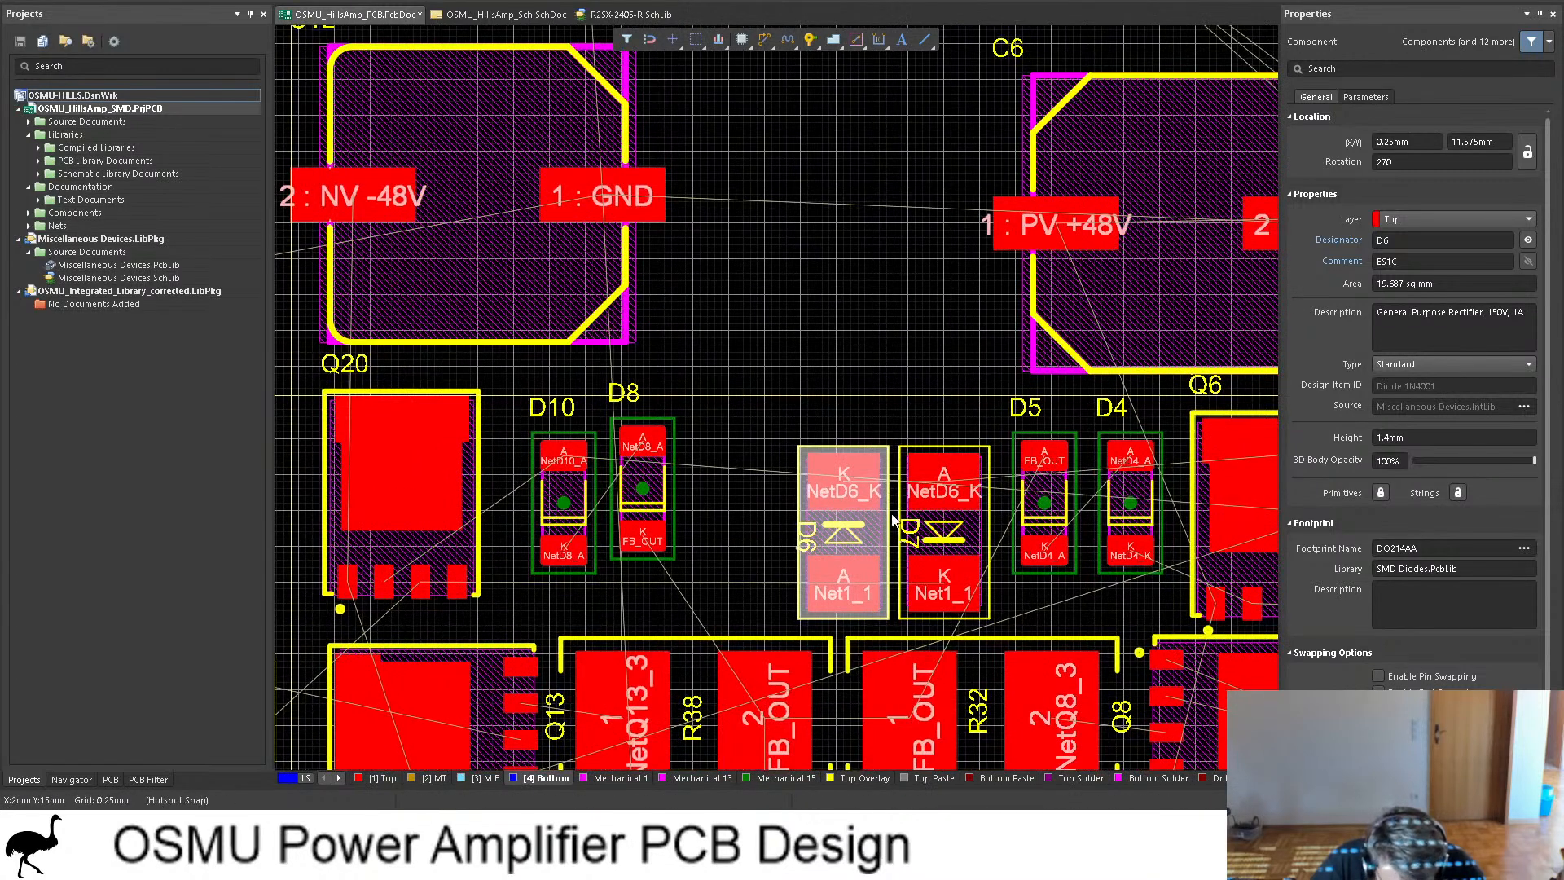
# Step: Shift the D6 and D7 pair toward D8, and move the D5 and D4 pair up close to D7
pyautogui.keyDown('shift'); pyautogui.click(958, 530); pyautogui.keyUp('shift')
pyautogui.moveTo(958, 529); pyautogui.dragTo(901, 523)
pyautogui.click(1020, 521)
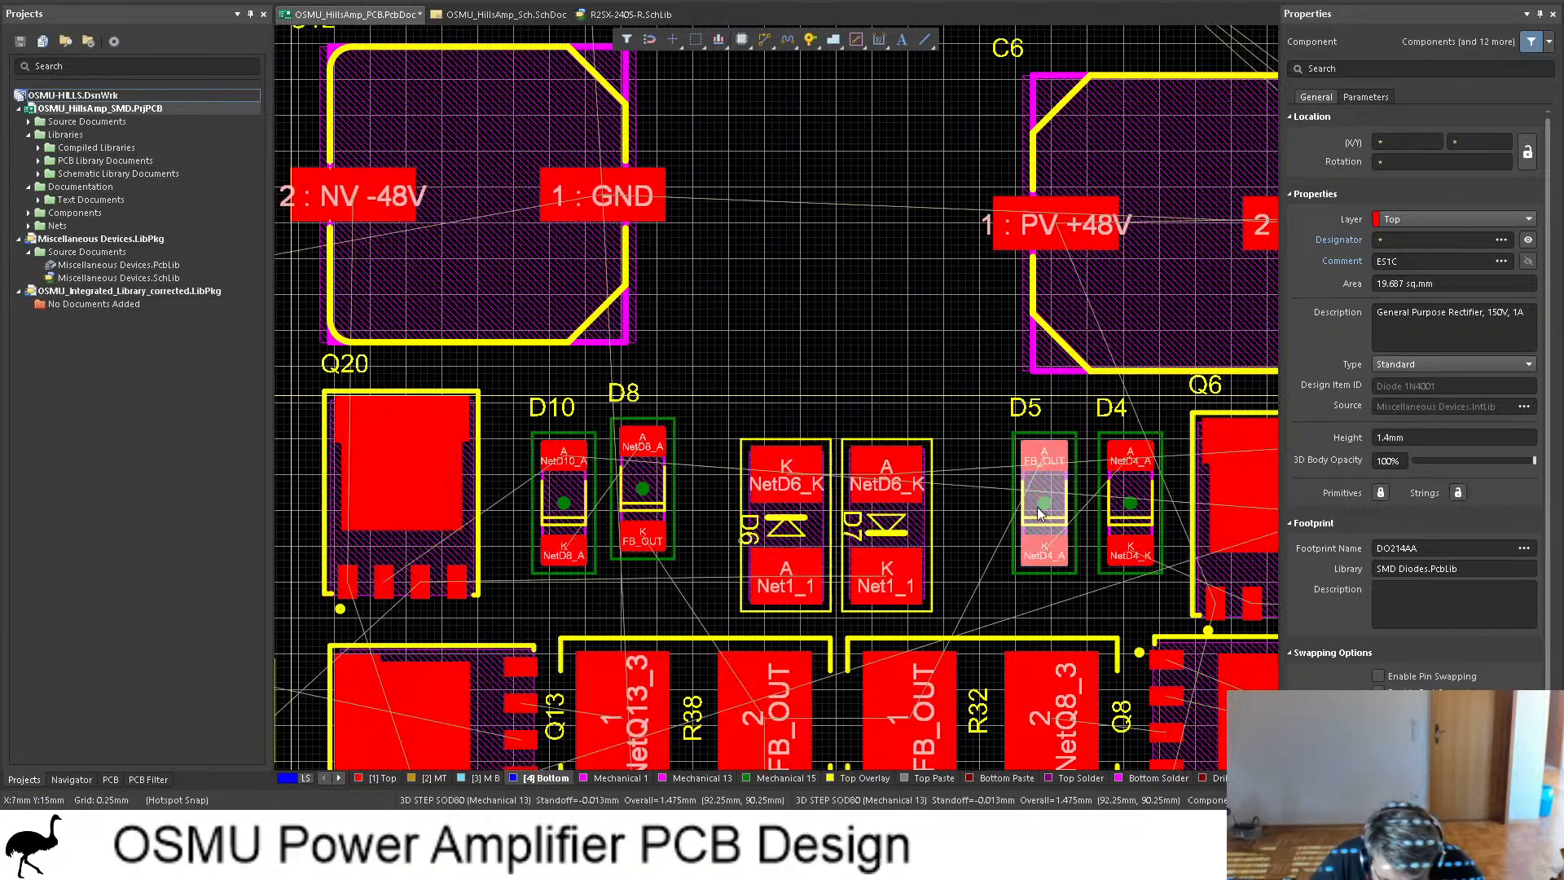
pyautogui.keyDown('shift'); pyautogui.click(1129, 513); pyautogui.keyUp('shift')
pyautogui.moveTo(1129, 513); pyautogui.dragTo(1072, 528)
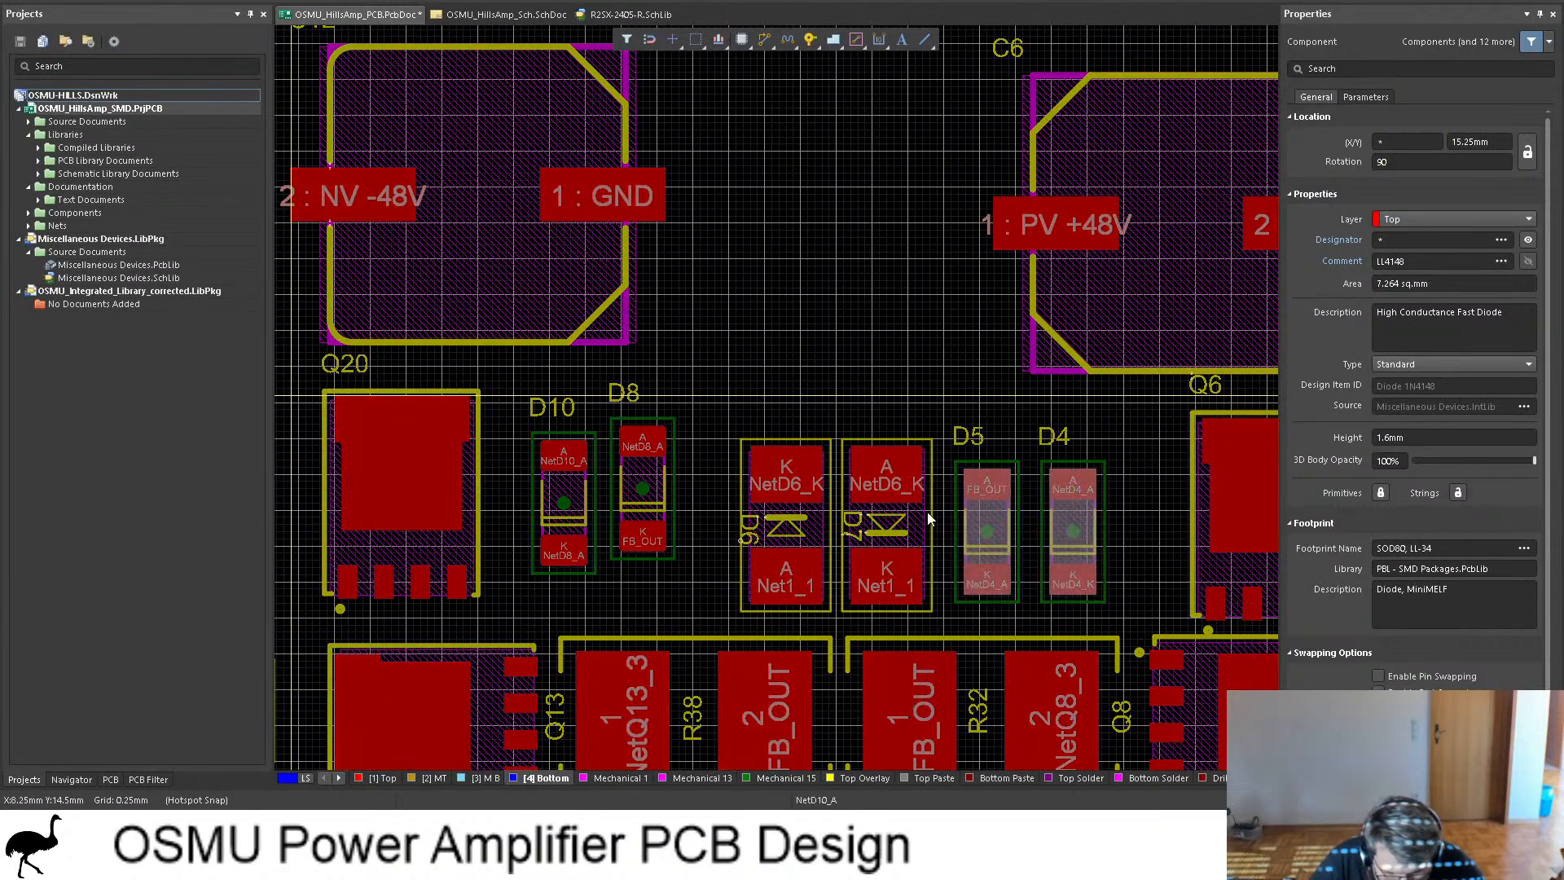
# Step: Move D8 closer to D6 at X -5.5 mm, Y 14.75 mm, and shift D10 toward it to X -8.5 mm, Y 14.5 mm
pyautogui.click(649, 482)
pyautogui.moveTo(650, 482); pyautogui.dragTo(678, 518)
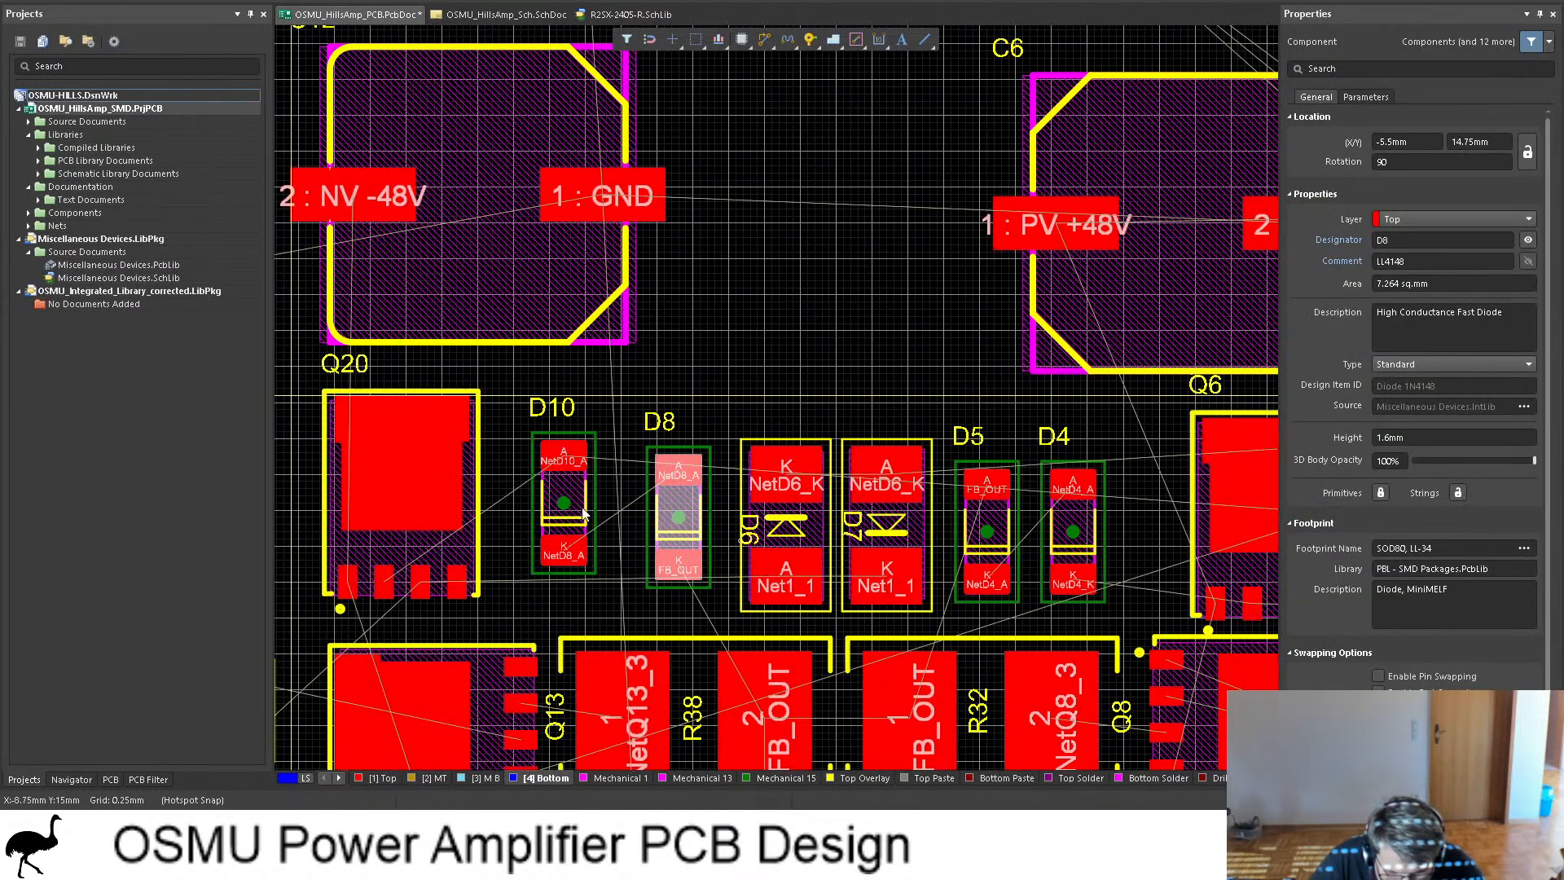
pyautogui.moveTo(570, 510); pyautogui.dragTo(594, 520)
# Step: Switch the board to the 3D view and inspect the output stage and diode placement
pyautogui.keyDown('ctrl'); pyautogui.scroll(-5, 644, 466); pyautogui.keyUp('ctrl')
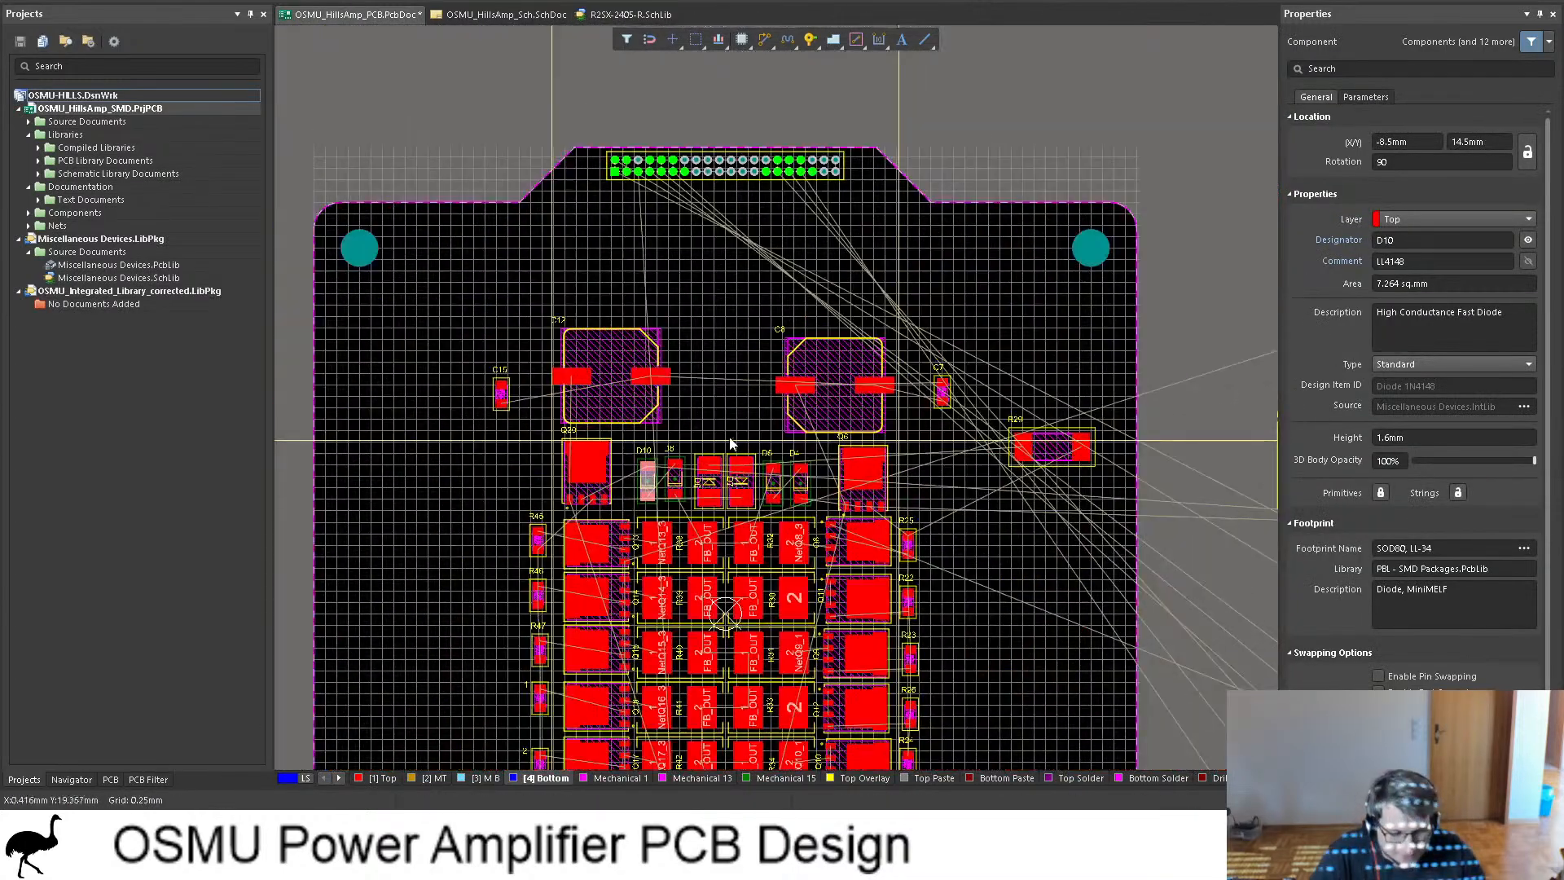
pyautogui.press('3')
pyautogui.keyDown('ctrl'); pyautogui.scroll(-8, 735, 433); pyautogui.keyUp('ctrl')
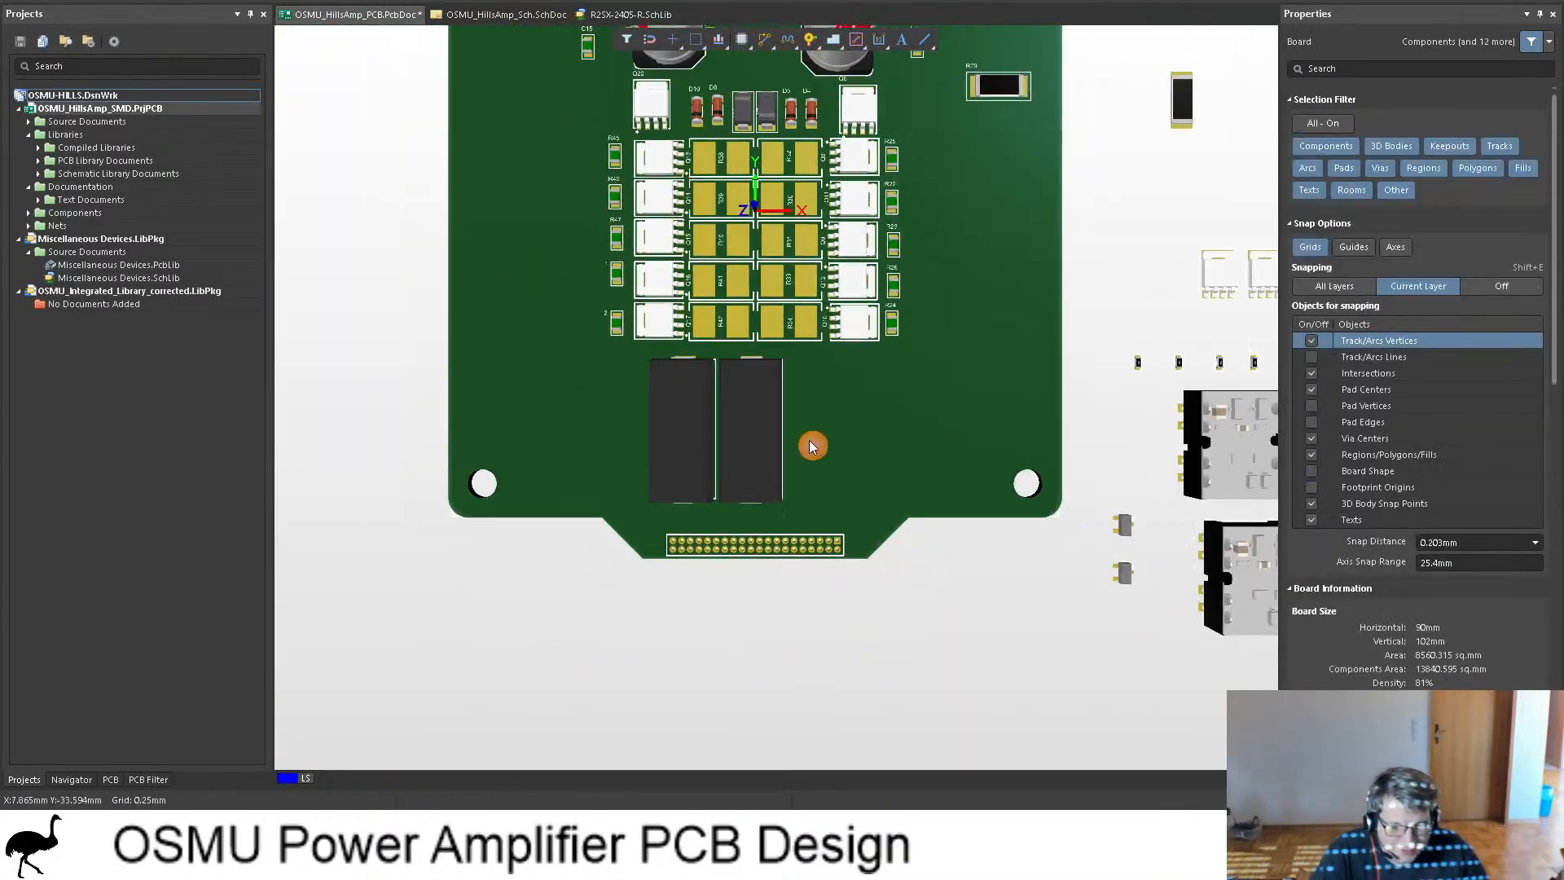
# Step: Return to the 2D board view and move R29 closer to Q6, to X 31.25 mm, Y 15.25 mm
pyautogui.keyDown('ctrl'); pyautogui.scroll(2, 764, 285); pyautogui.keyUp('ctrl')
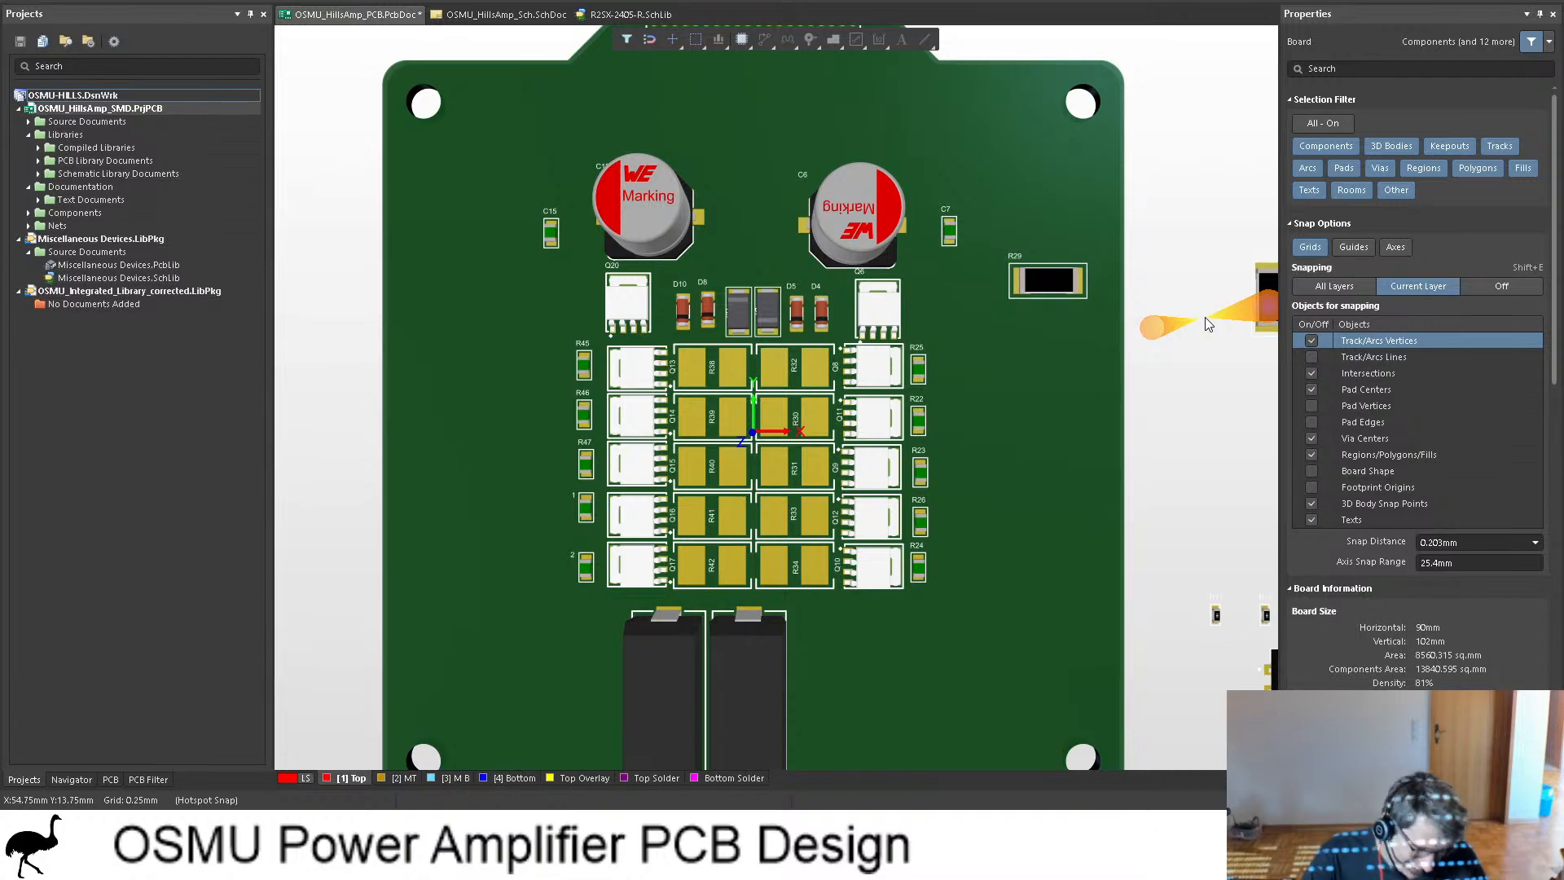
pyautogui.press('2')
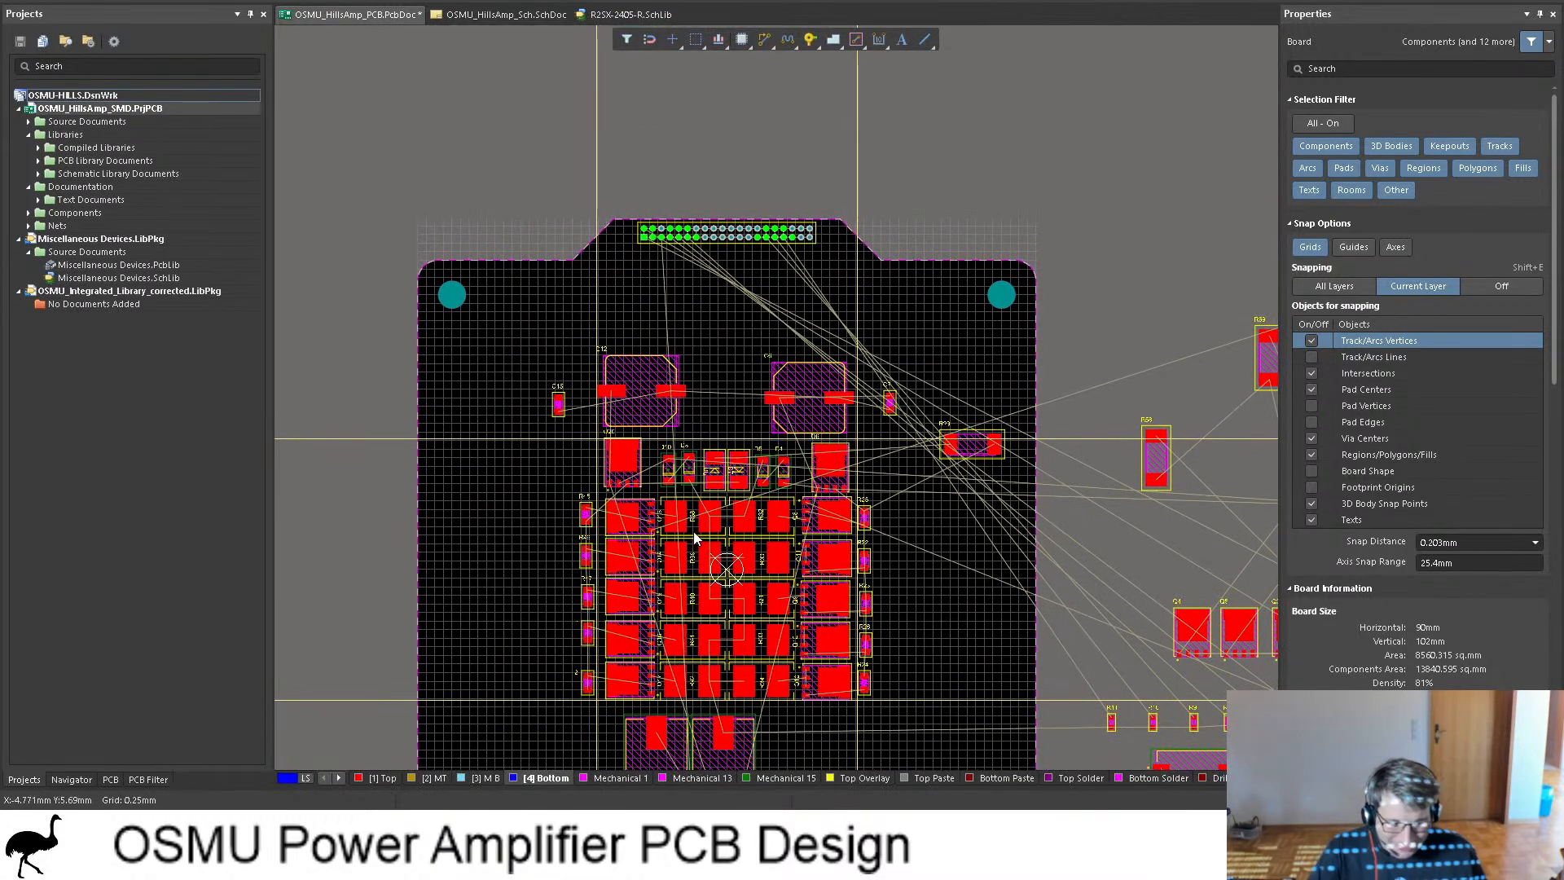
pyautogui.keyDown('ctrl'); pyautogui.scroll(2, 692, 531); pyautogui.keyUp('ctrl')
pyautogui.keyDown('ctrl'); pyautogui.scroll(-1, 589, 484); pyautogui.keyUp('ctrl')
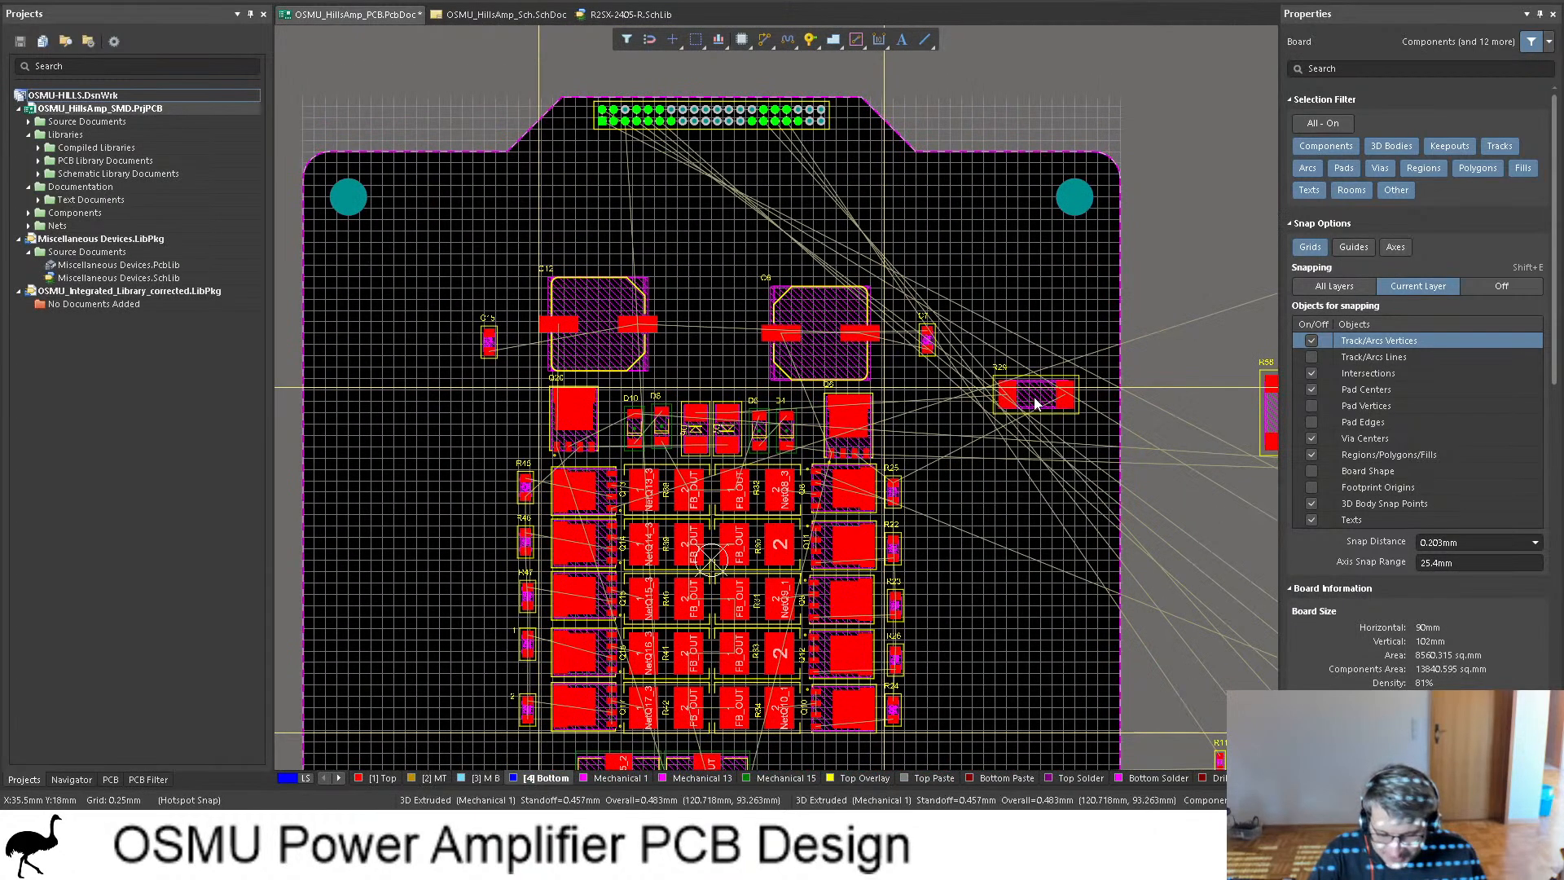
pyautogui.moveTo(1039, 393); pyautogui.dragTo(995, 420)
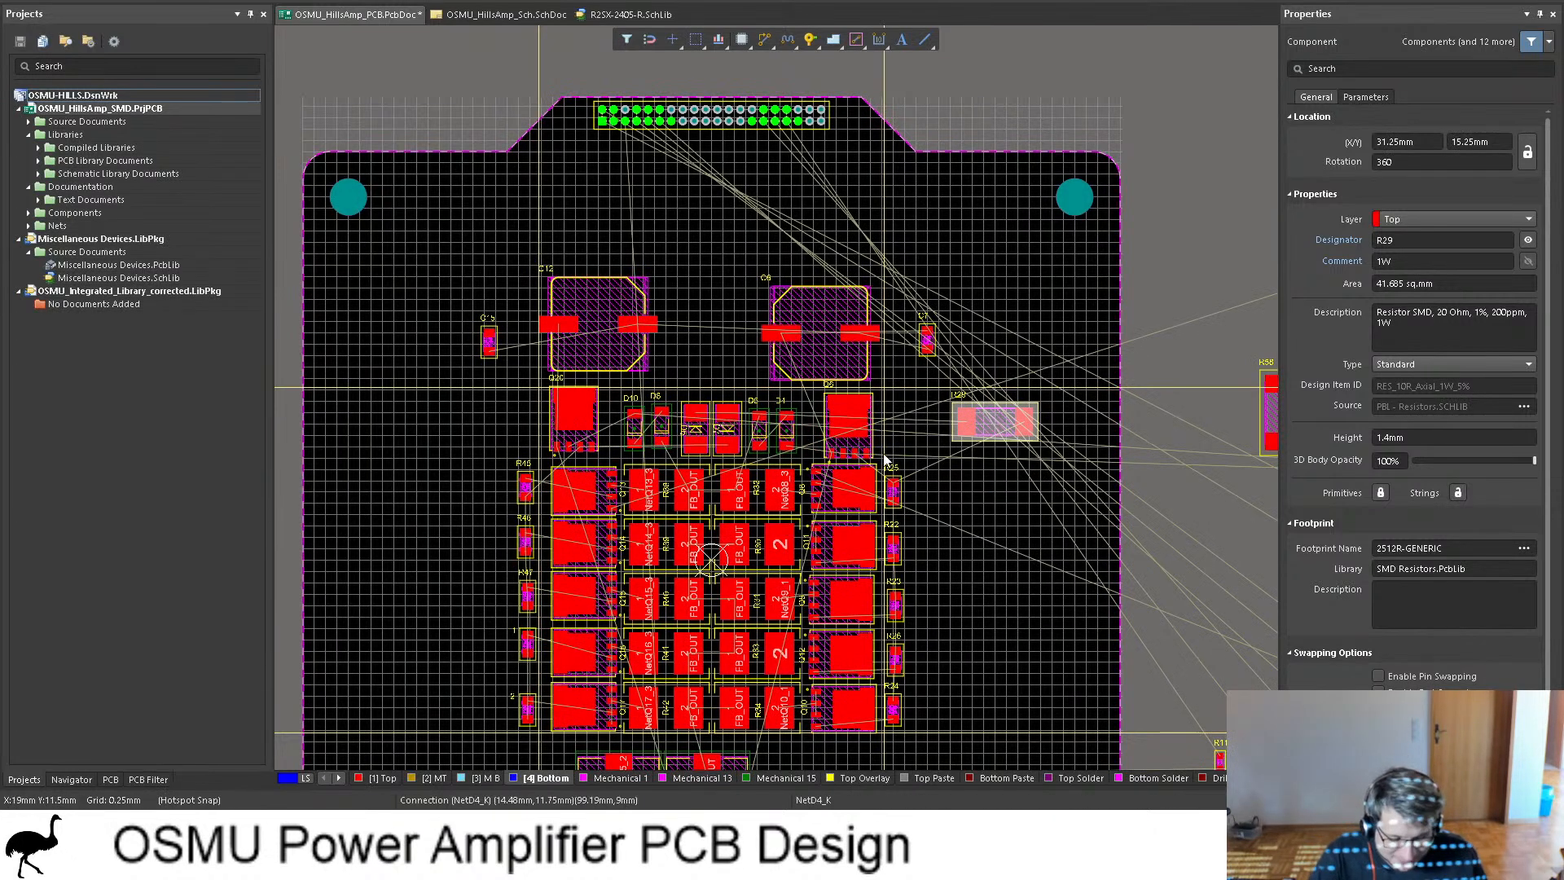
pyautogui.keyDown('ctrl'); pyautogui.scroll(2, 753, 429); pyautogui.keyUp('ctrl')
pyautogui.keyDown('ctrl'); pyautogui.scroll(1, 895, 484); pyautogui.keyUp('ctrl')
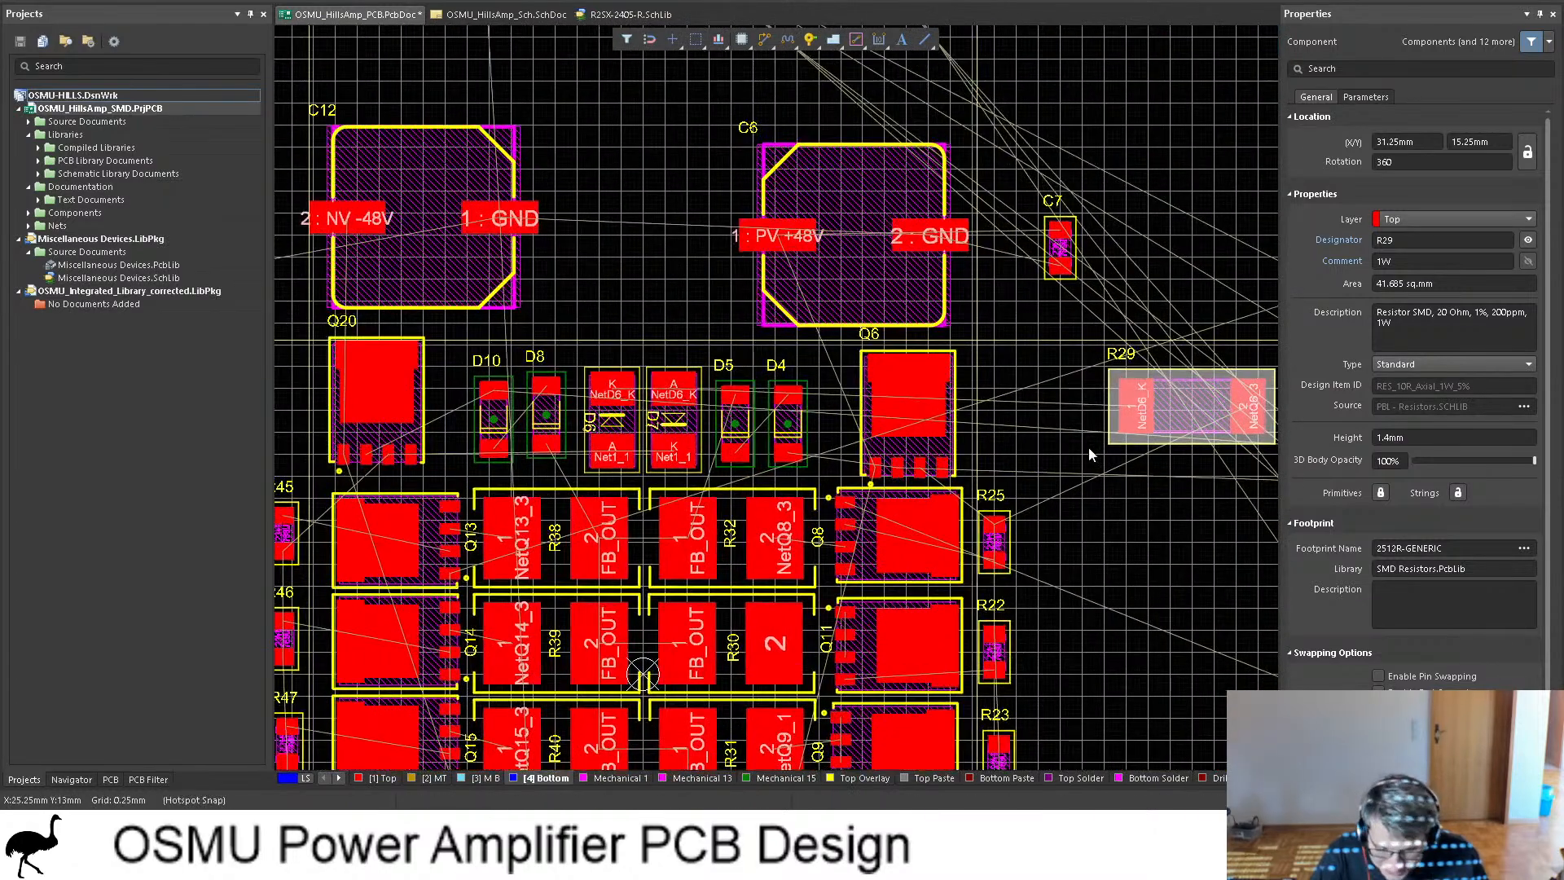
# Step: Check in the schematic how R29 connects to Q6 and the D6/D7 diode pair
pyautogui.click(503, 16)
pyautogui.keyDown('ctrl'); pyautogui.scroll(-1, 691, 303); pyautogui.keyUp('ctrl')
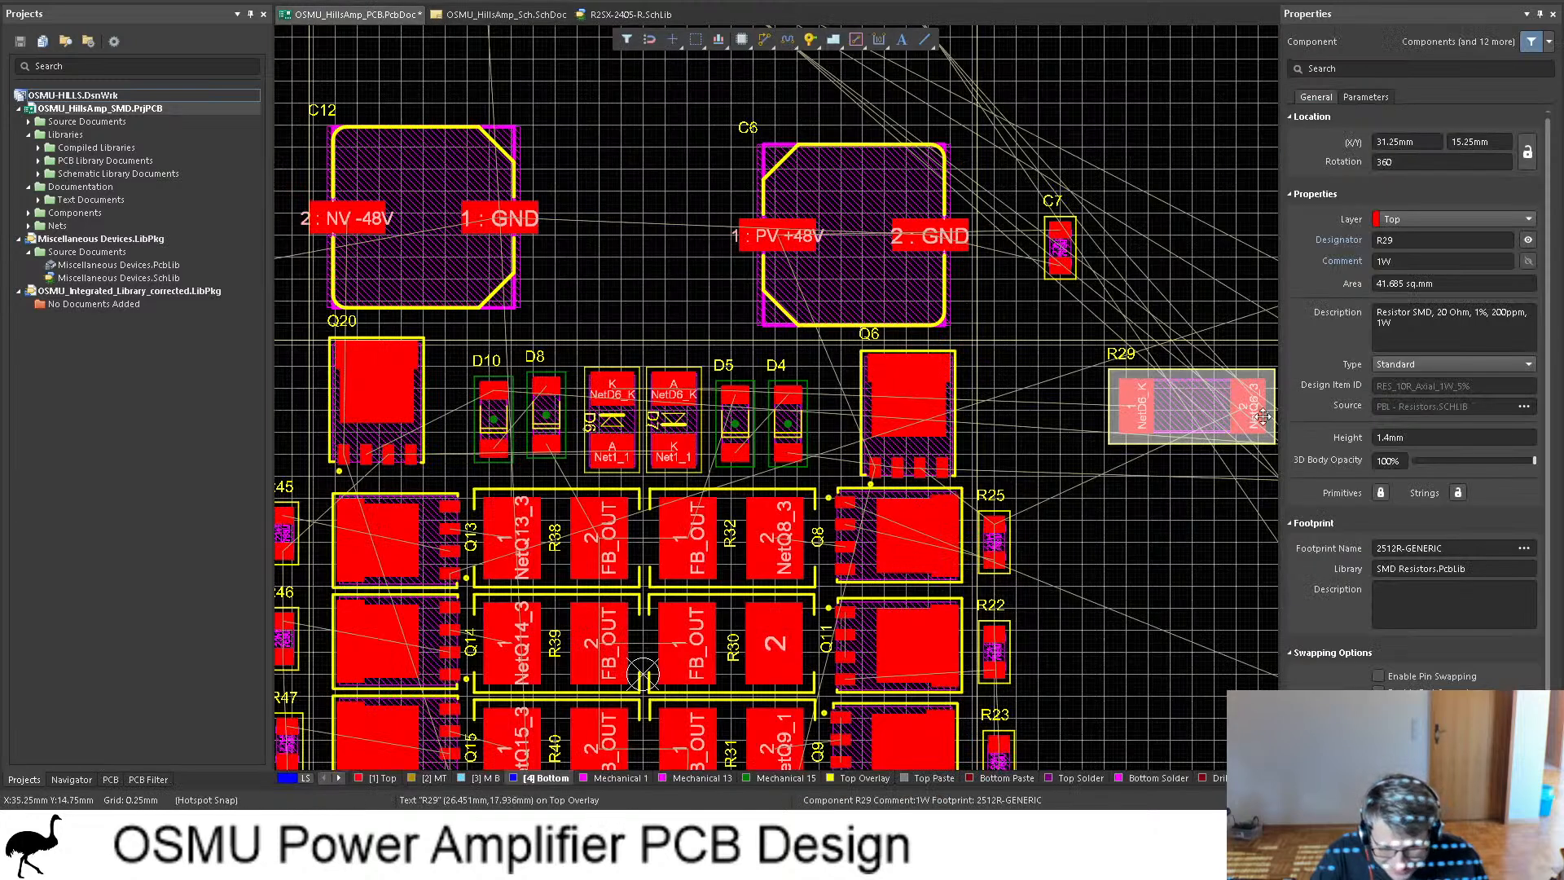
pyautogui.click(359, 13)
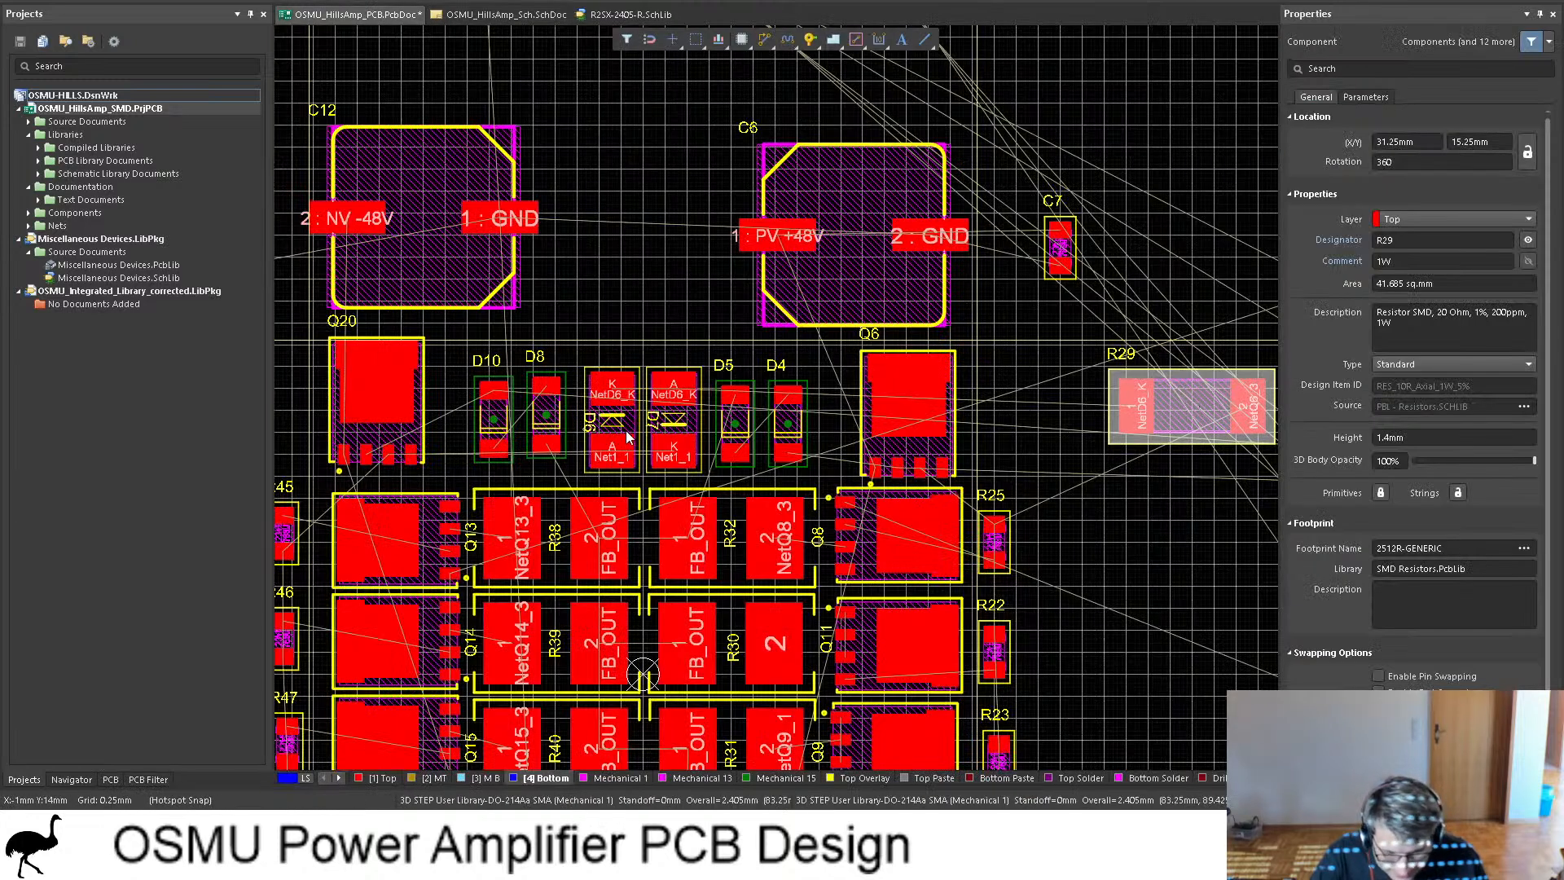
pyautogui.click(505, 14)
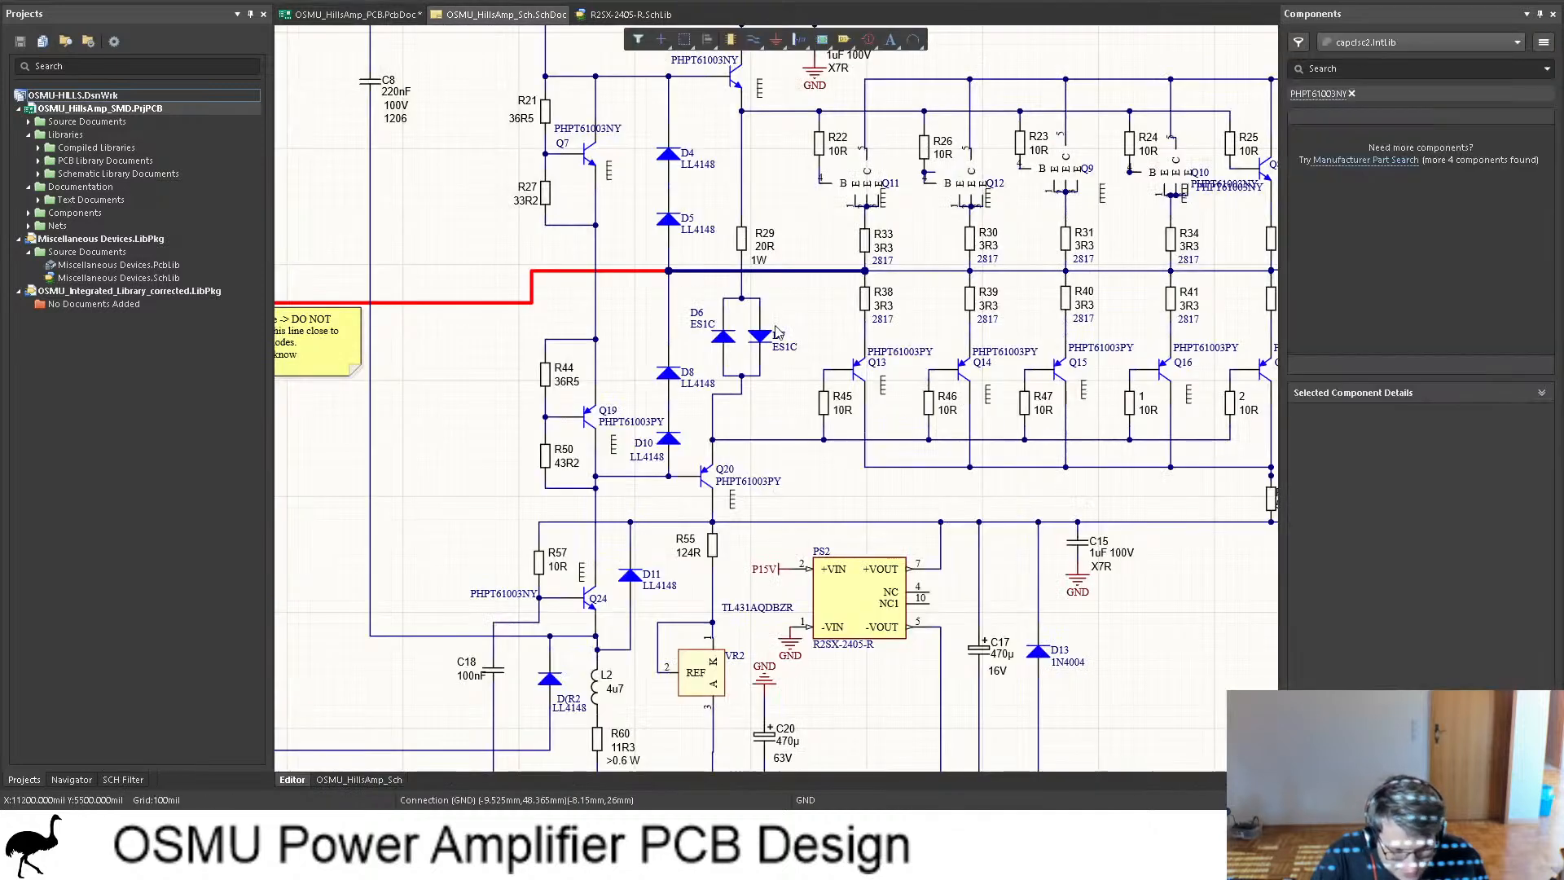
pyautogui.scroll(1, 806, 294)
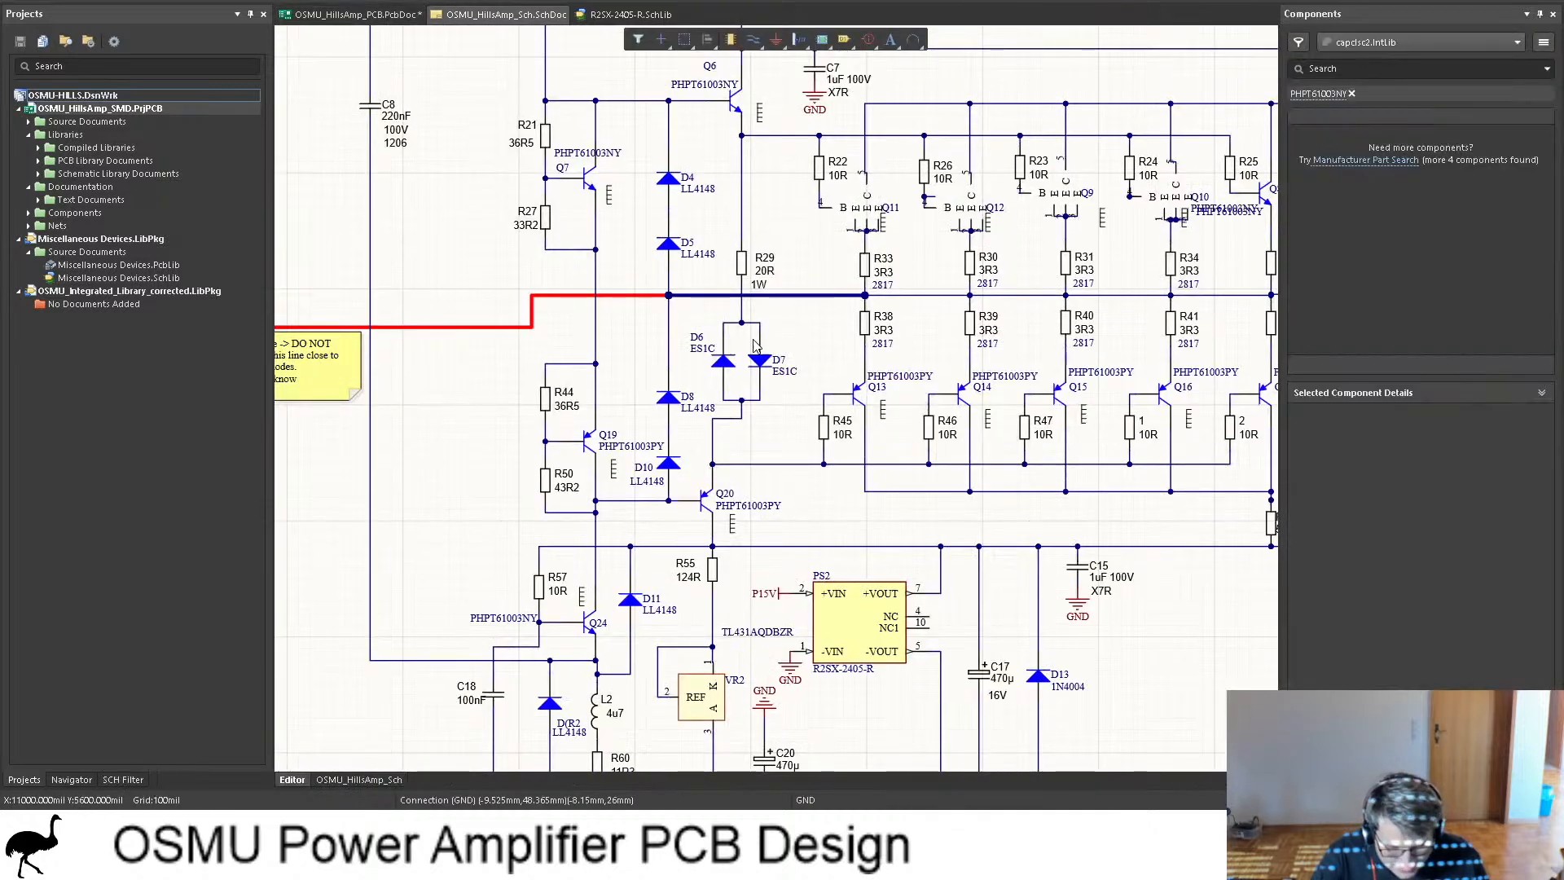
pyautogui.click(389, 16)
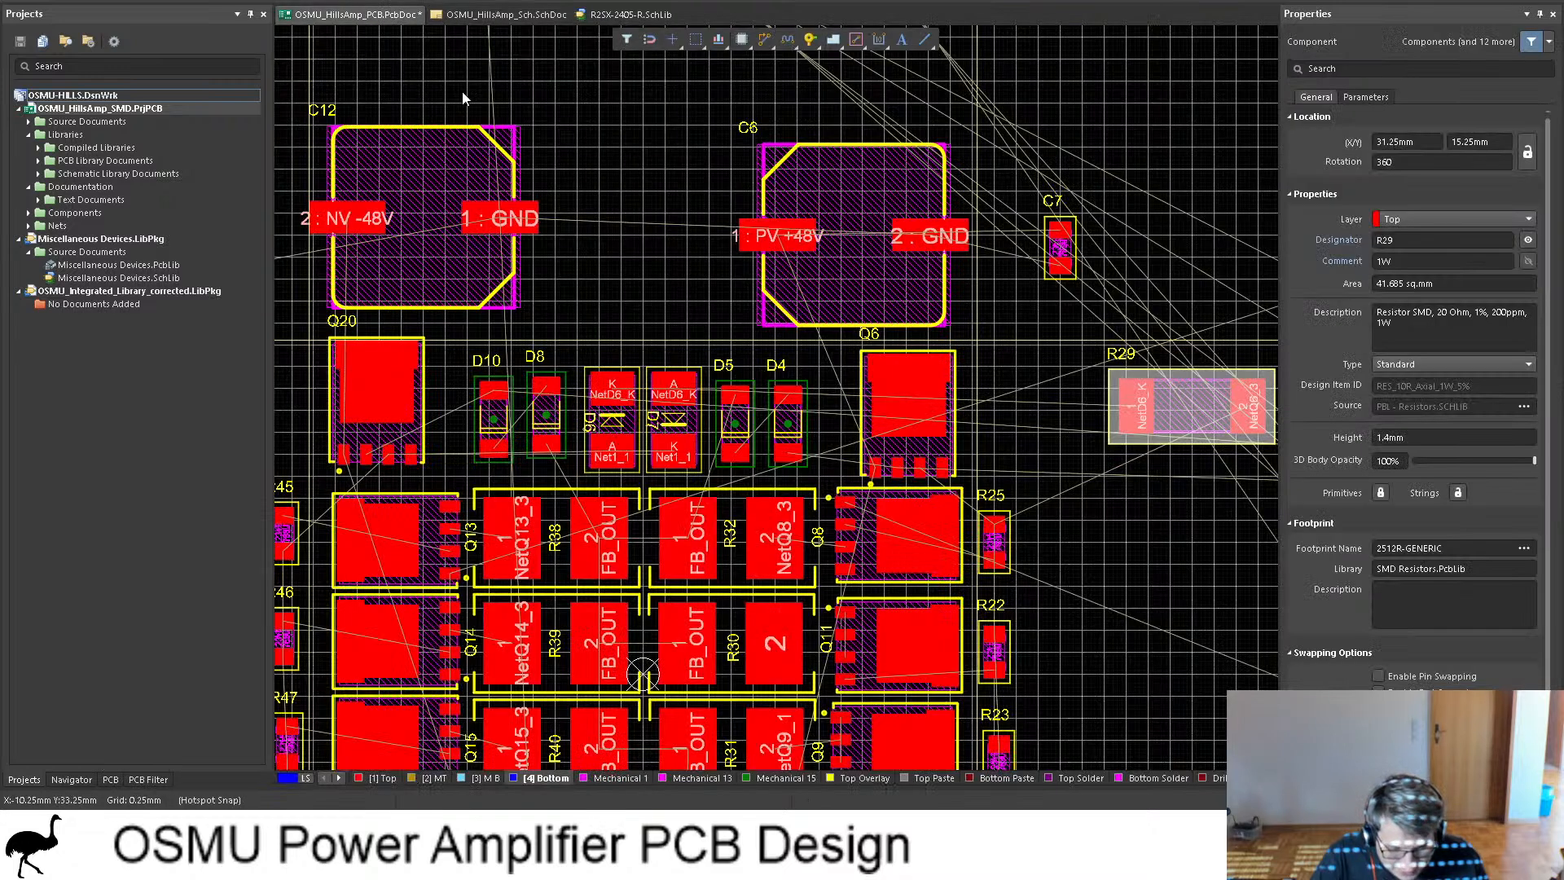
# Step: Shift D4 and D5 up close to Q6, and move D10 and D8 toward Q20, to widen the gap in the diode row
pyautogui.moveTo(1211, 410); pyautogui.dragTo(1181, 422)
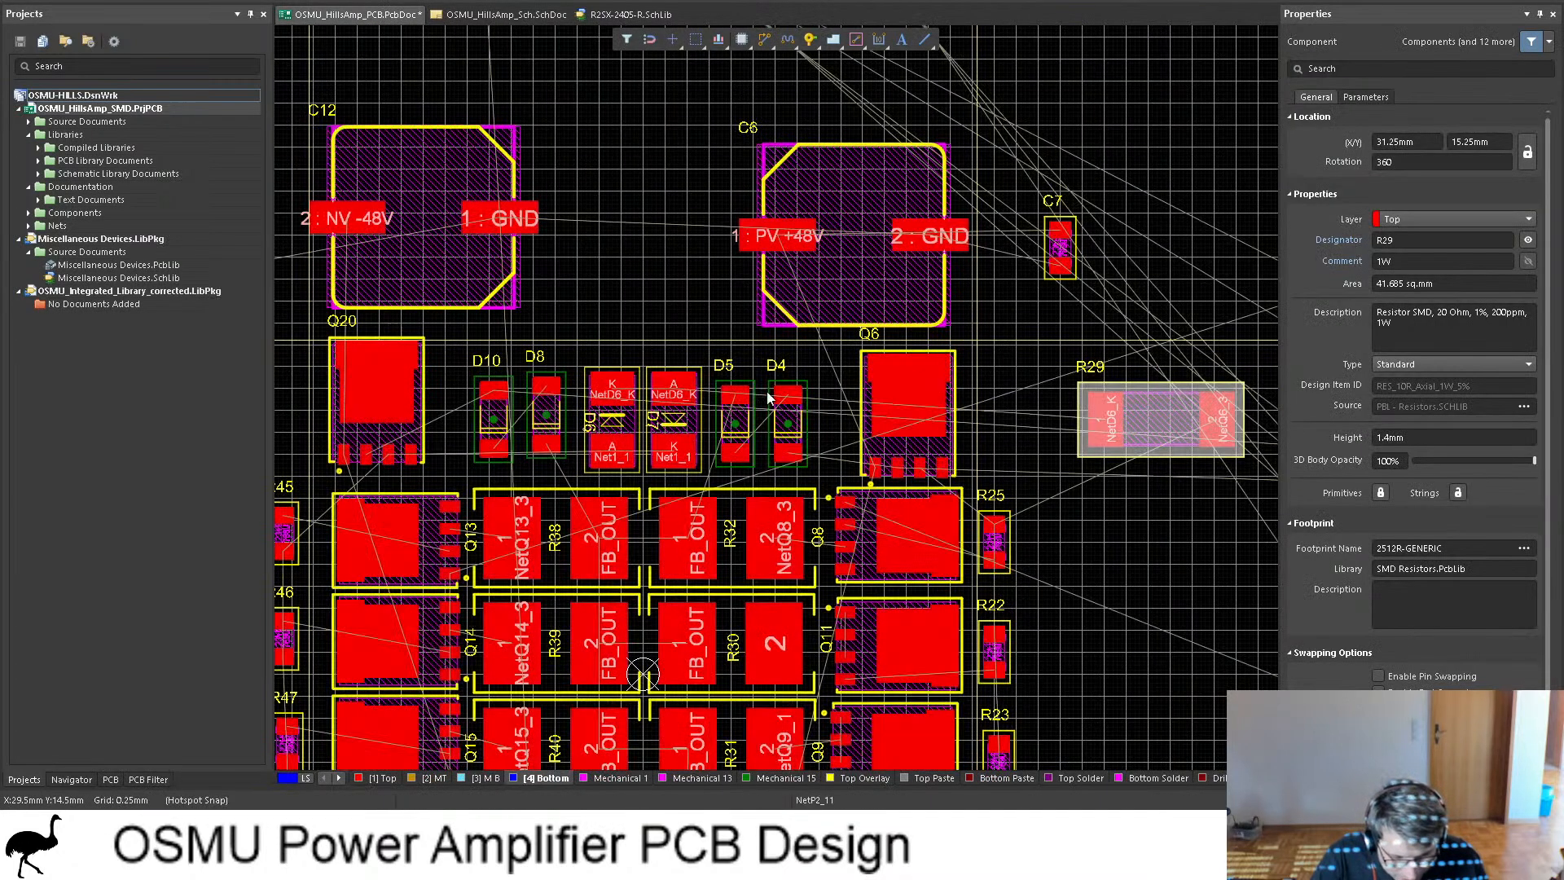
pyautogui.moveTo(795, 424); pyautogui.dragTo(830, 422)
pyautogui.click(735, 422)
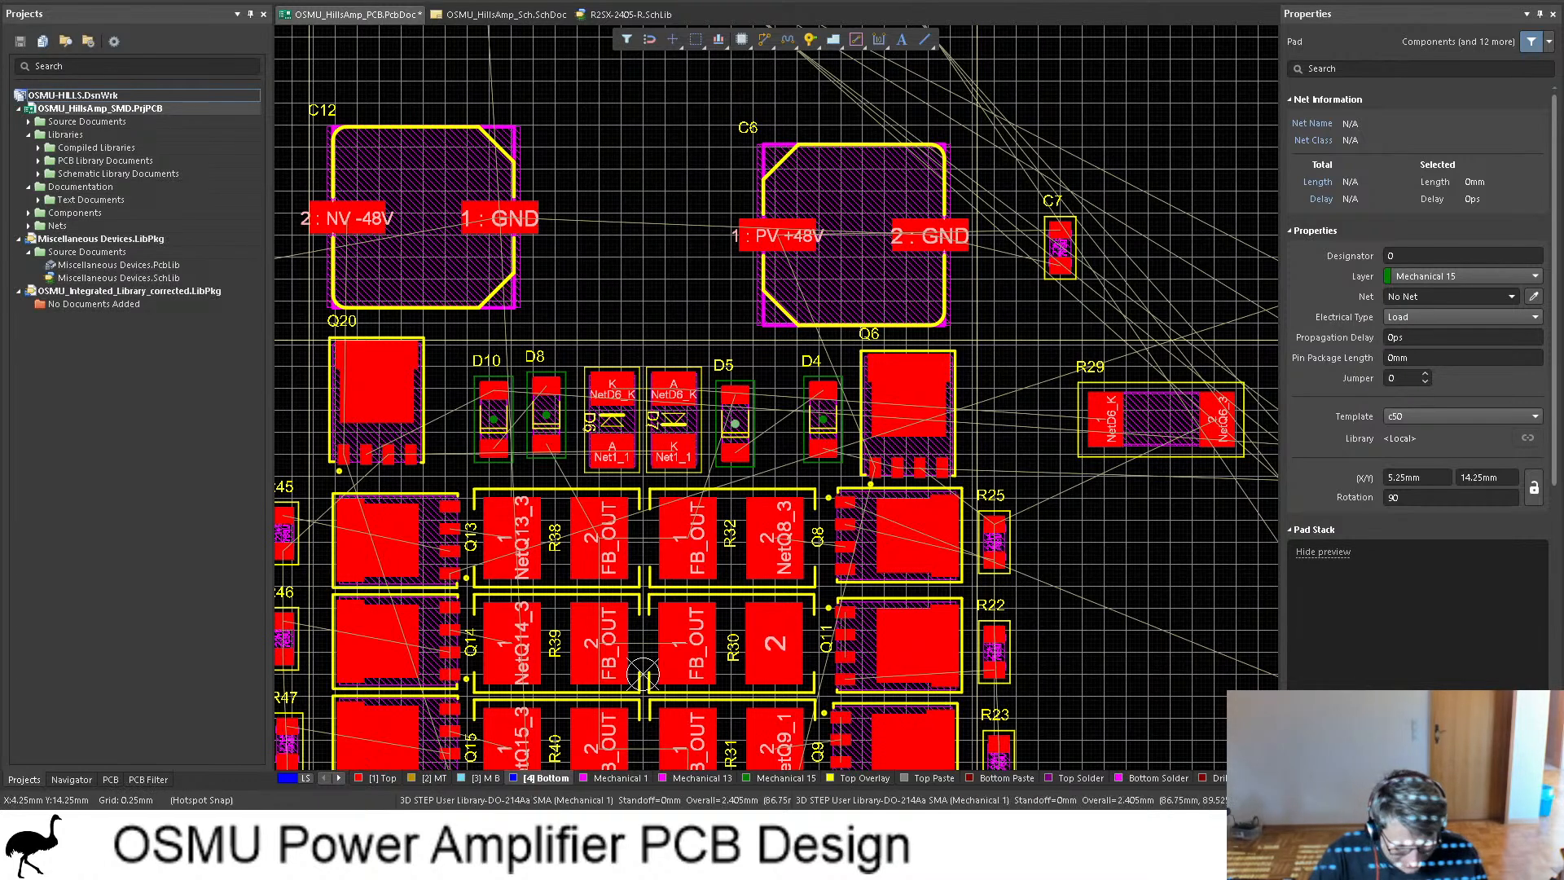
pyautogui.moveTo(734, 423); pyautogui.dragTo(779, 422)
pyautogui.click(496, 414)
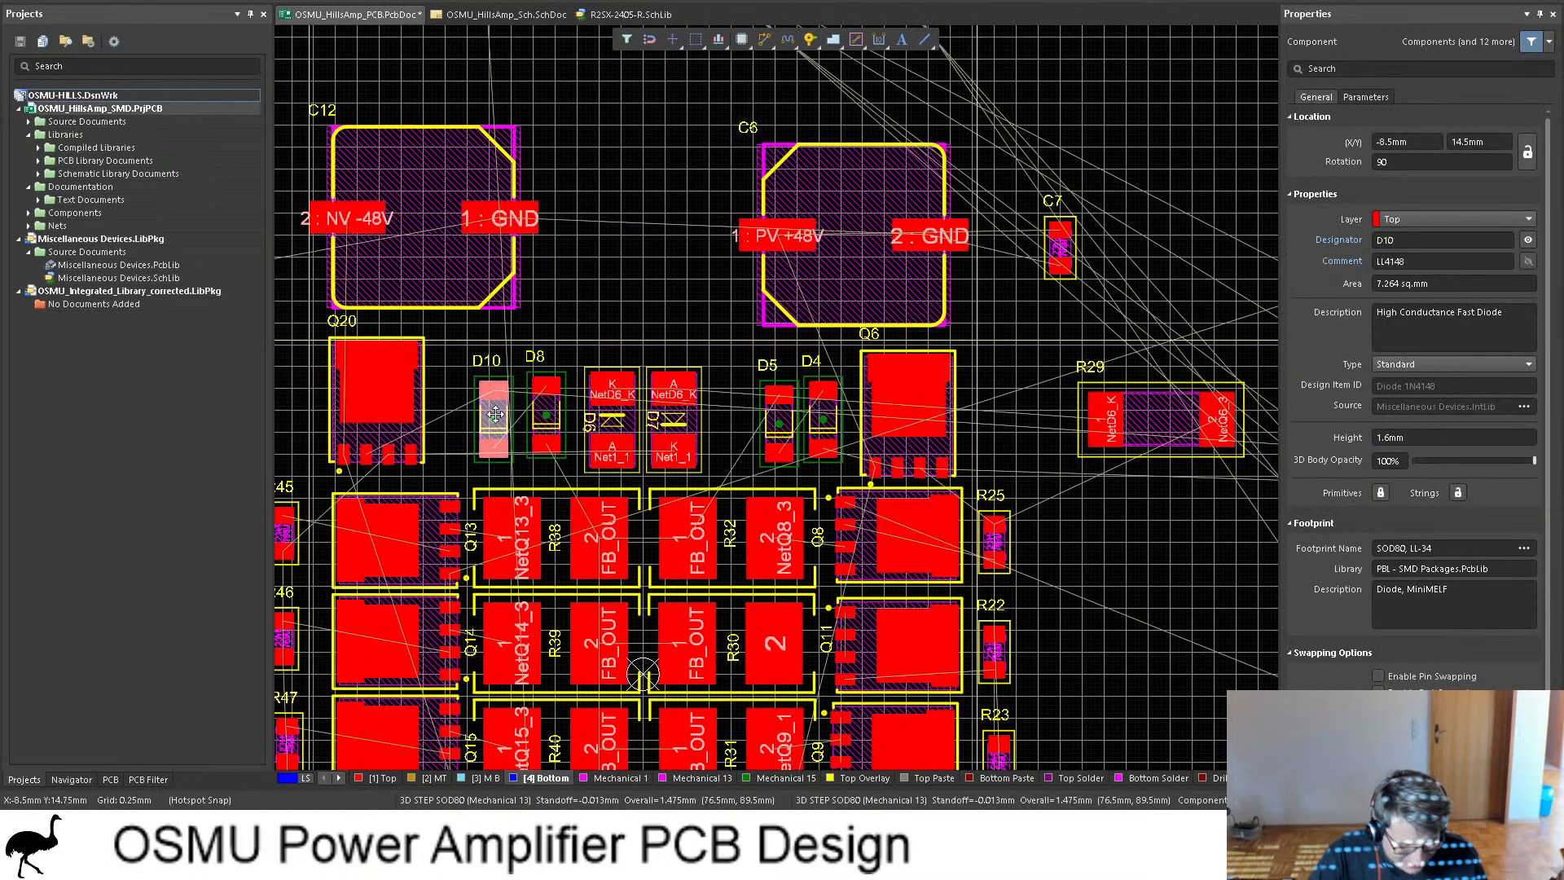
pyautogui.moveTo(495, 414)
pyautogui.mouseDown()
pyautogui.moveTo(470, 418)
pyautogui.moveTo(544, 415)
pyautogui.moveTo(515, 421)
pyautogui.mouseUp()
# Step: Move D7 next to D5, and D6 next to D8 at X -4 mm, Y 12.075 mm, opening a space between them
pyautogui.click(674, 452)
pyautogui.moveTo(673, 452); pyautogui.dragTo(727, 450)
pyautogui.click(613, 422)
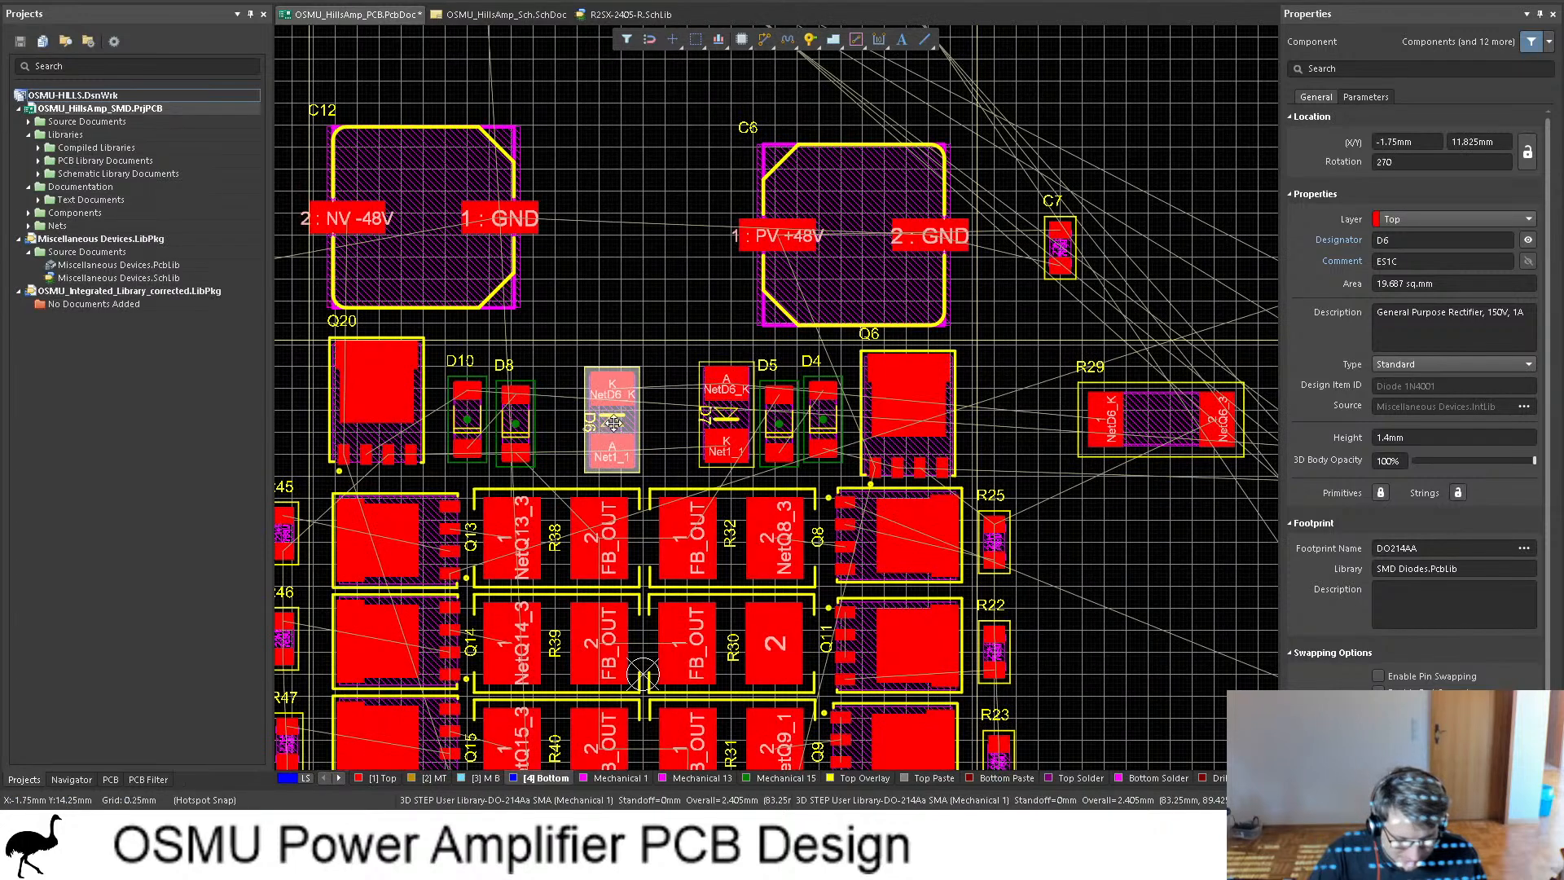
pyautogui.moveTo(614, 422); pyautogui.dragTo(574, 418)
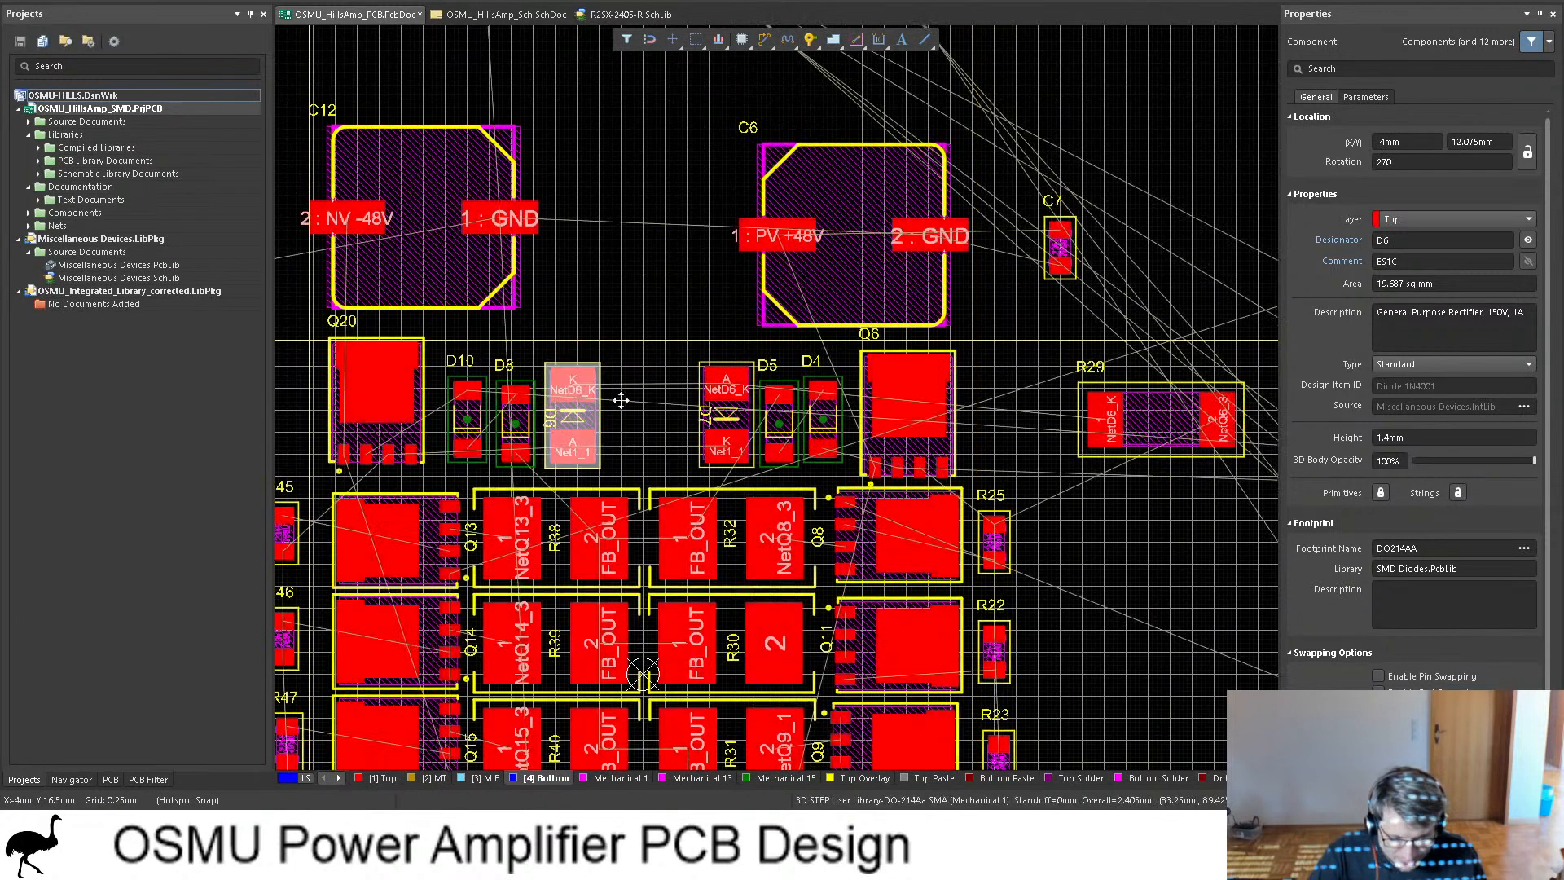
# Step: Place R29 upright between D6 and D7 at X 0.25 mm, Y 15.75 mm, with a rotation of 270 degrees
pyautogui.click(1158, 413)
pyautogui.moveTo(1158, 413); pyautogui.dragTo(646, 396)
pyautogui.press('space')
pyautogui.press('space')
pyautogui.press('space')
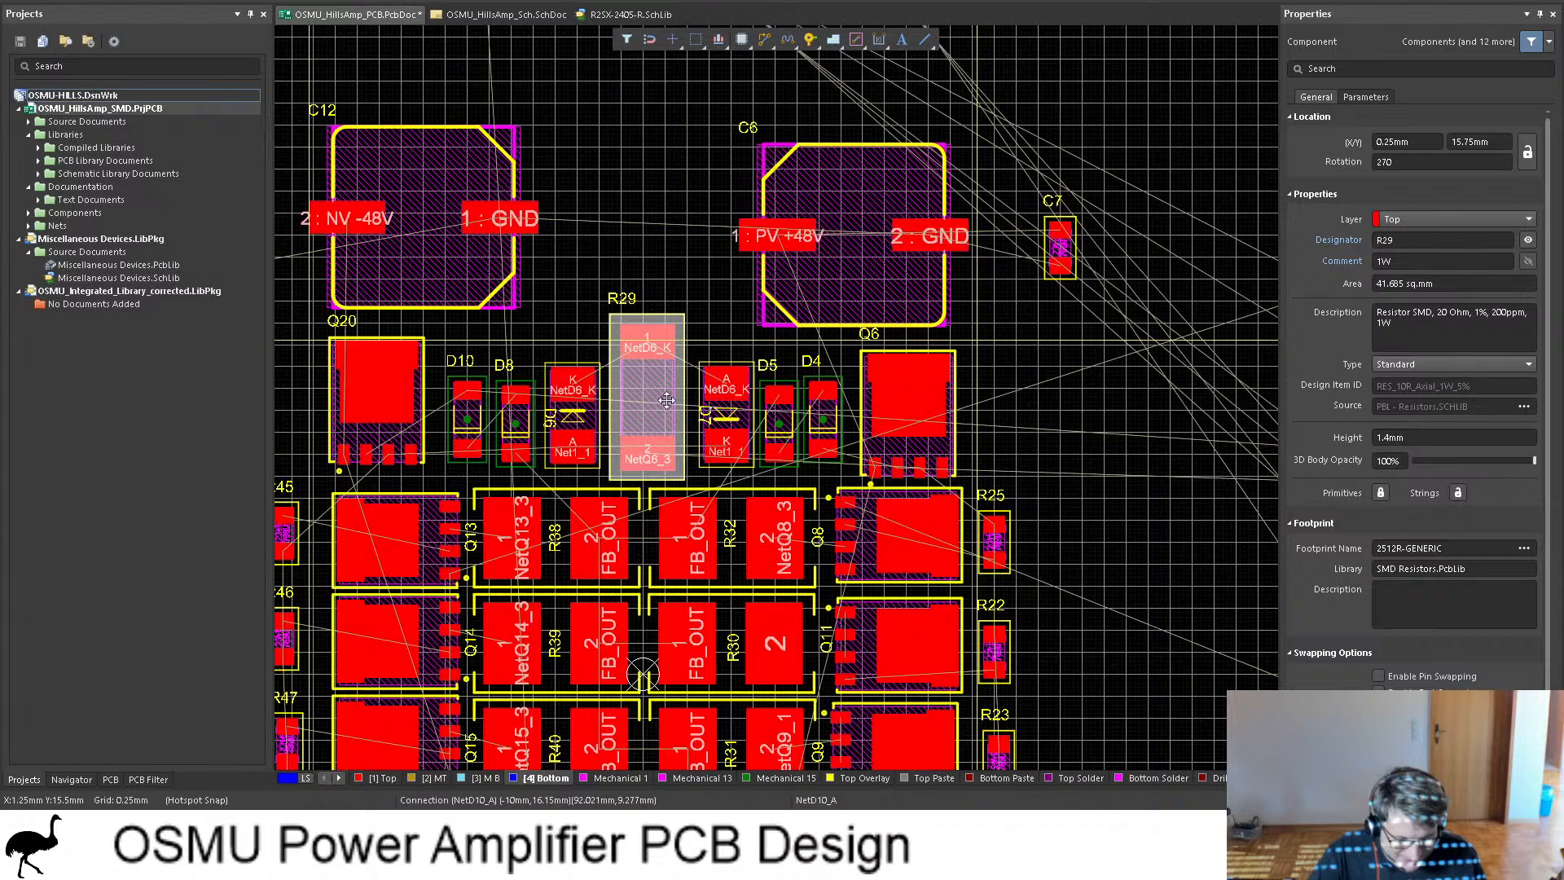
# Step: Inspect R29 and the diode row in the 3D view, and return to the 2D board view
pyautogui.press('3')
pyautogui.click(725, 346)
pyautogui.keyDown('ctrl'); pyautogui.scroll(-4, 727, 346); pyautogui.keyUp('ctrl')
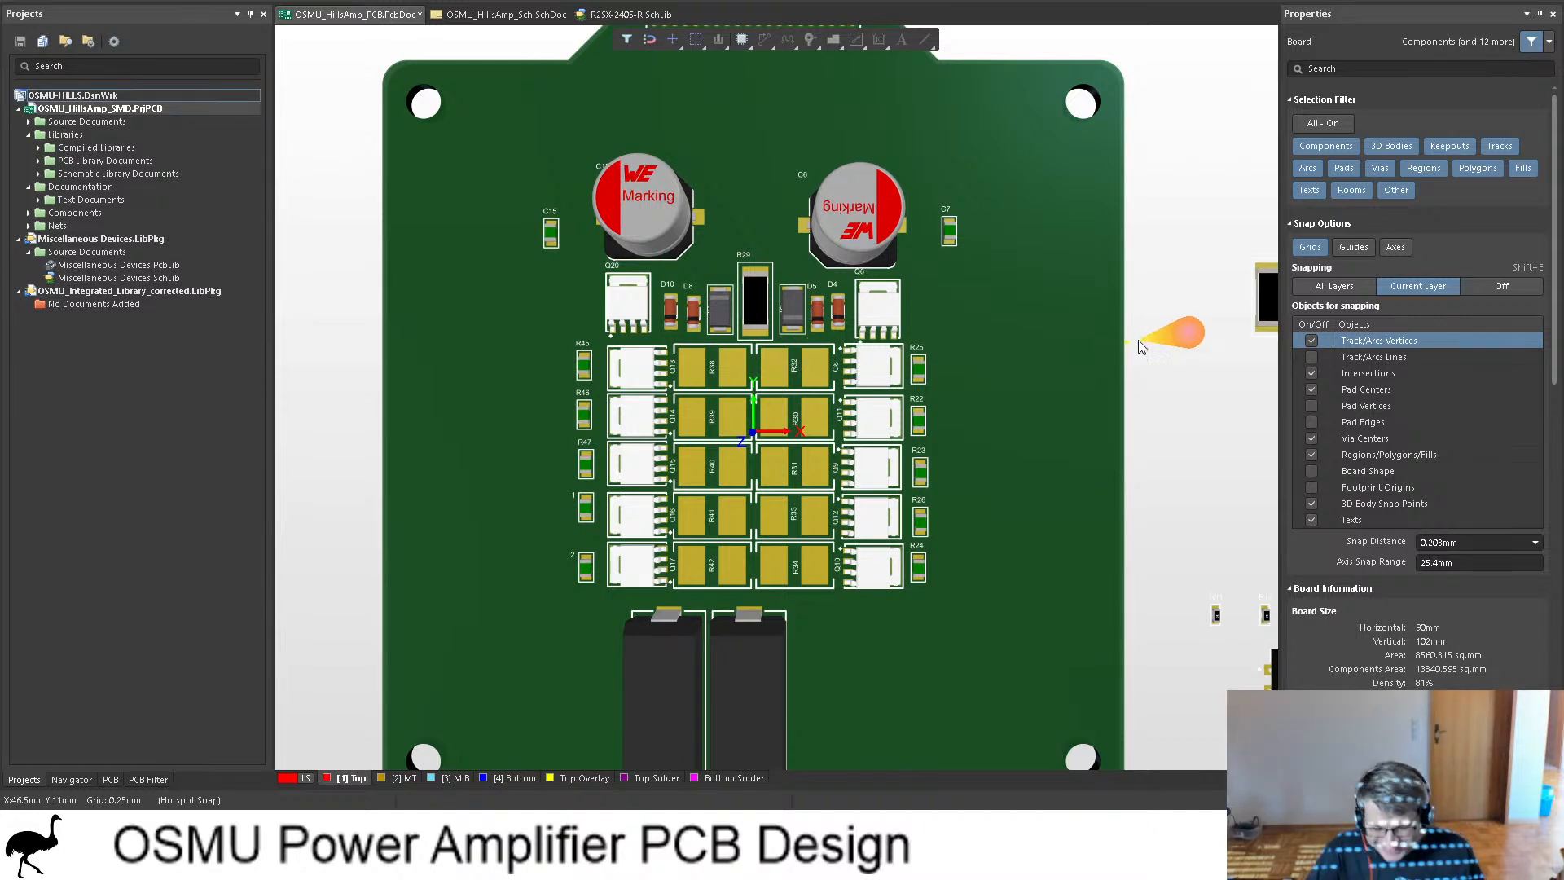
pyautogui.scroll(-2, 822, 279)
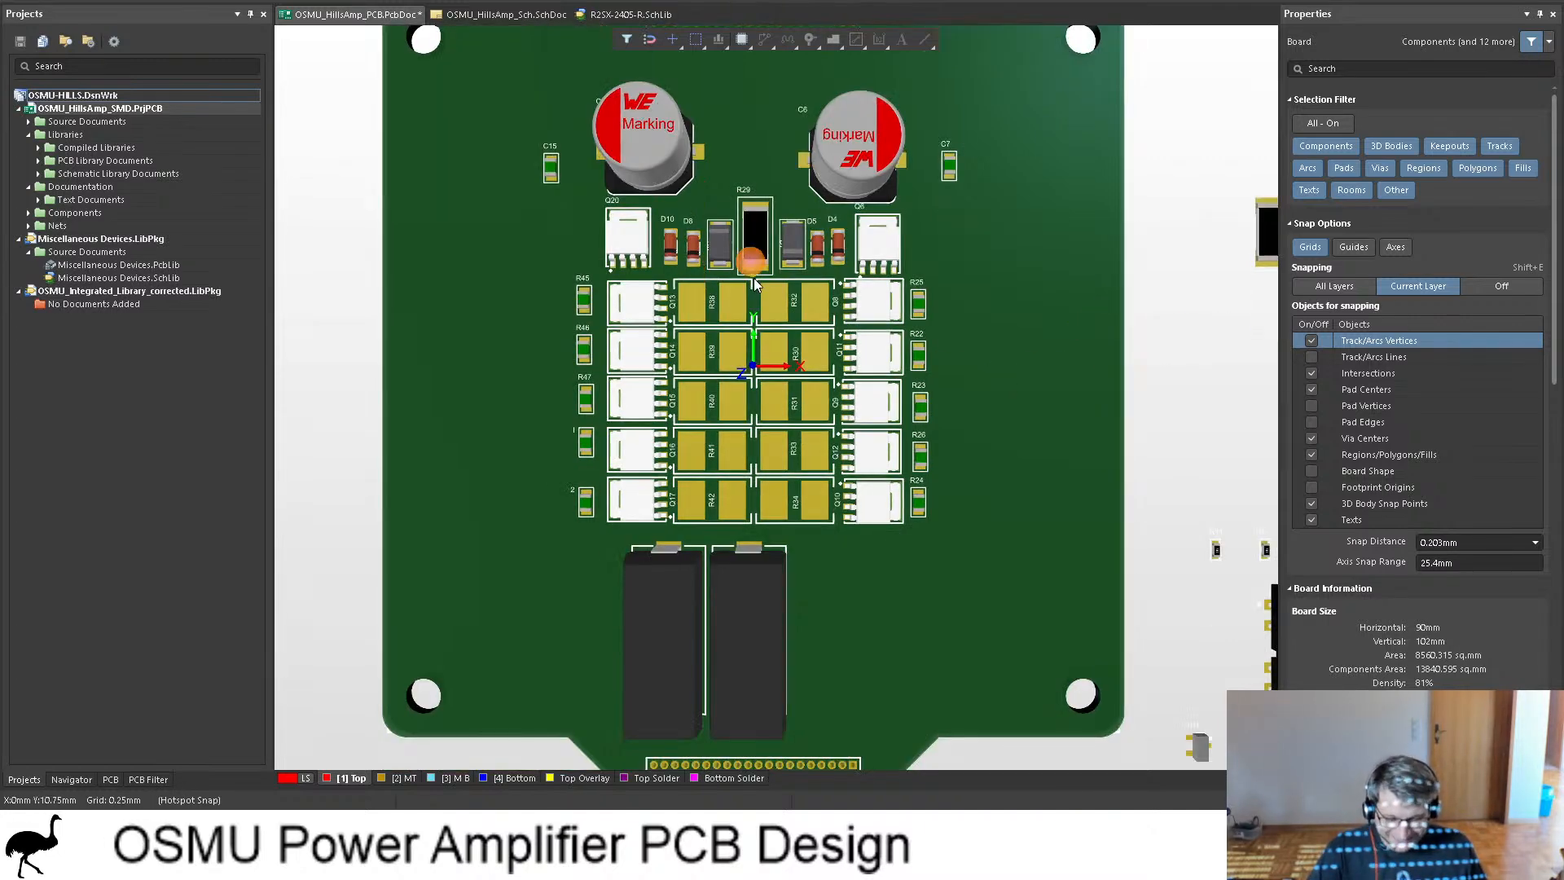
pyautogui.press('2')
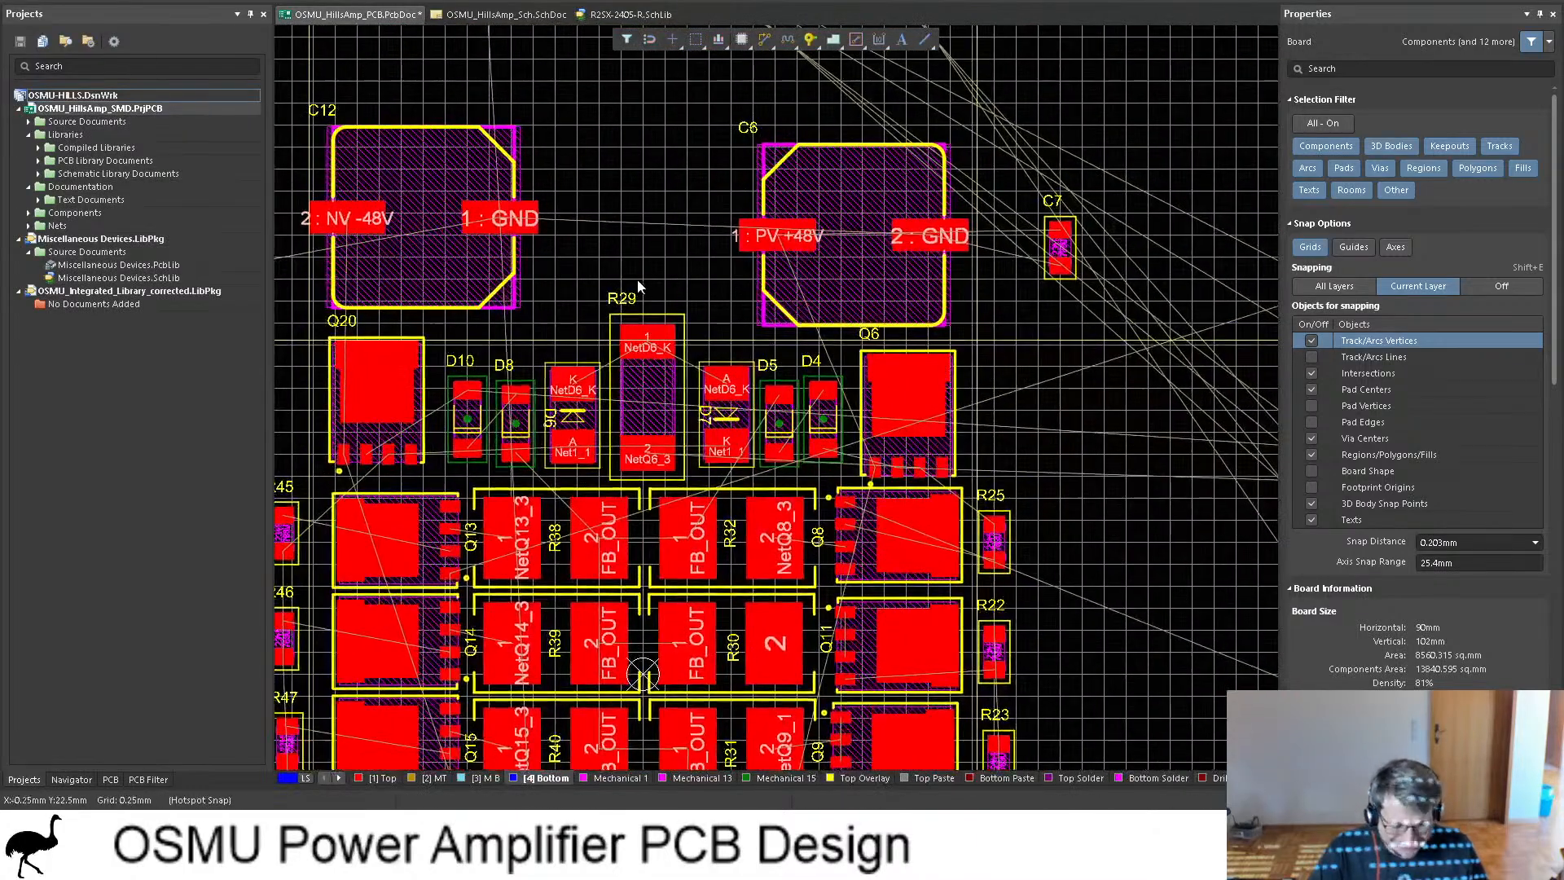
# Step: Turn R29 by 180 degrees in place so its NetD6_K pad faces the R38 and R32 resistor row
pyautogui.keyDown('ctrl'); pyautogui.scroll(4, 639, 287); pyautogui.keyUp('ctrl')
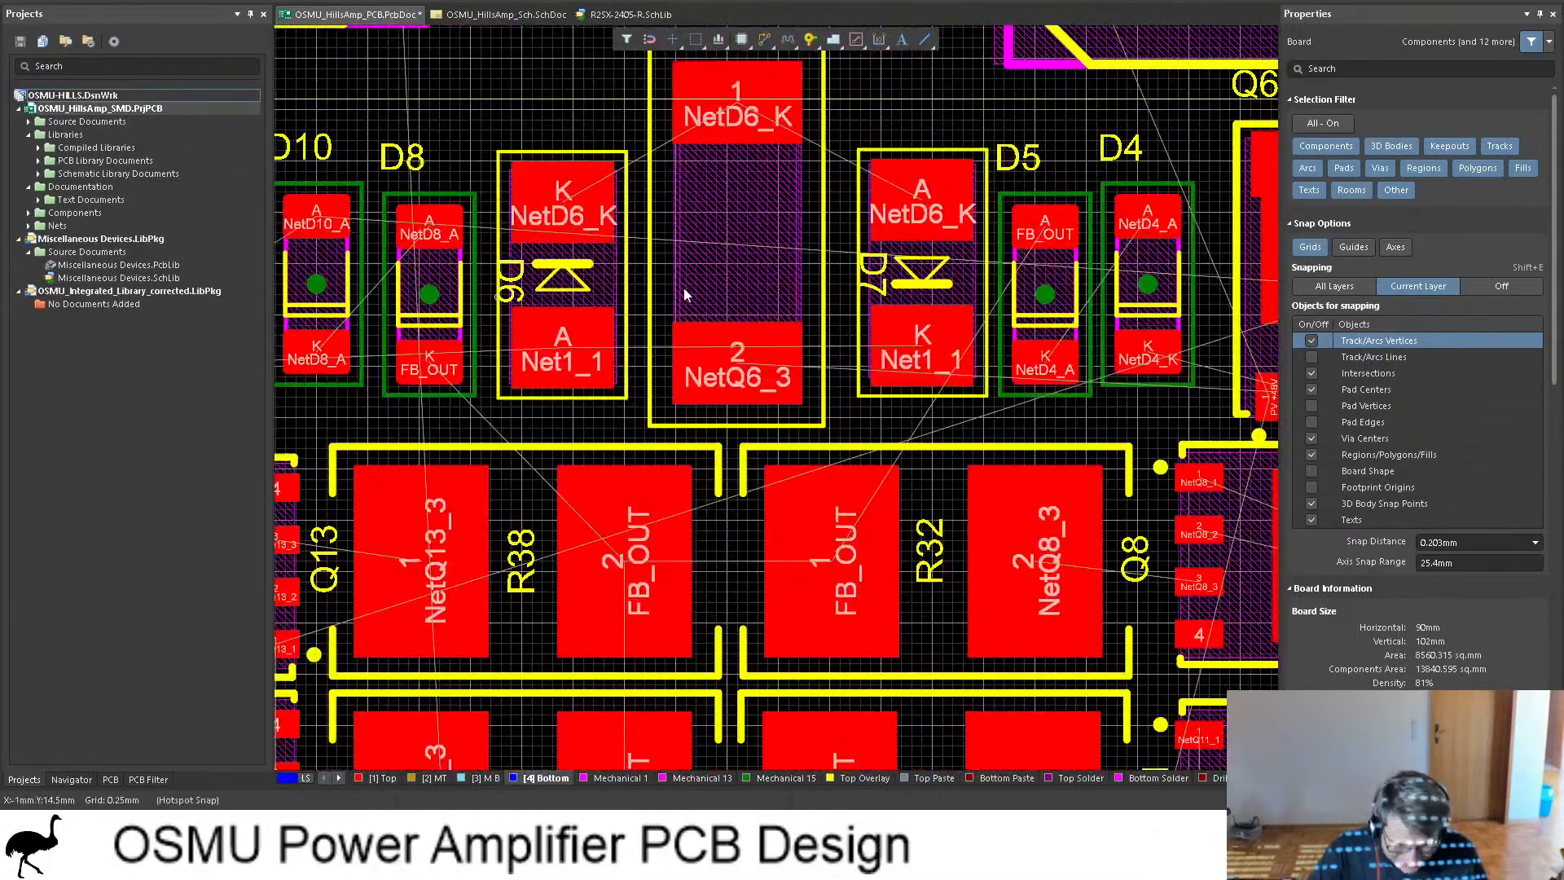
pyautogui.click(893, 260)
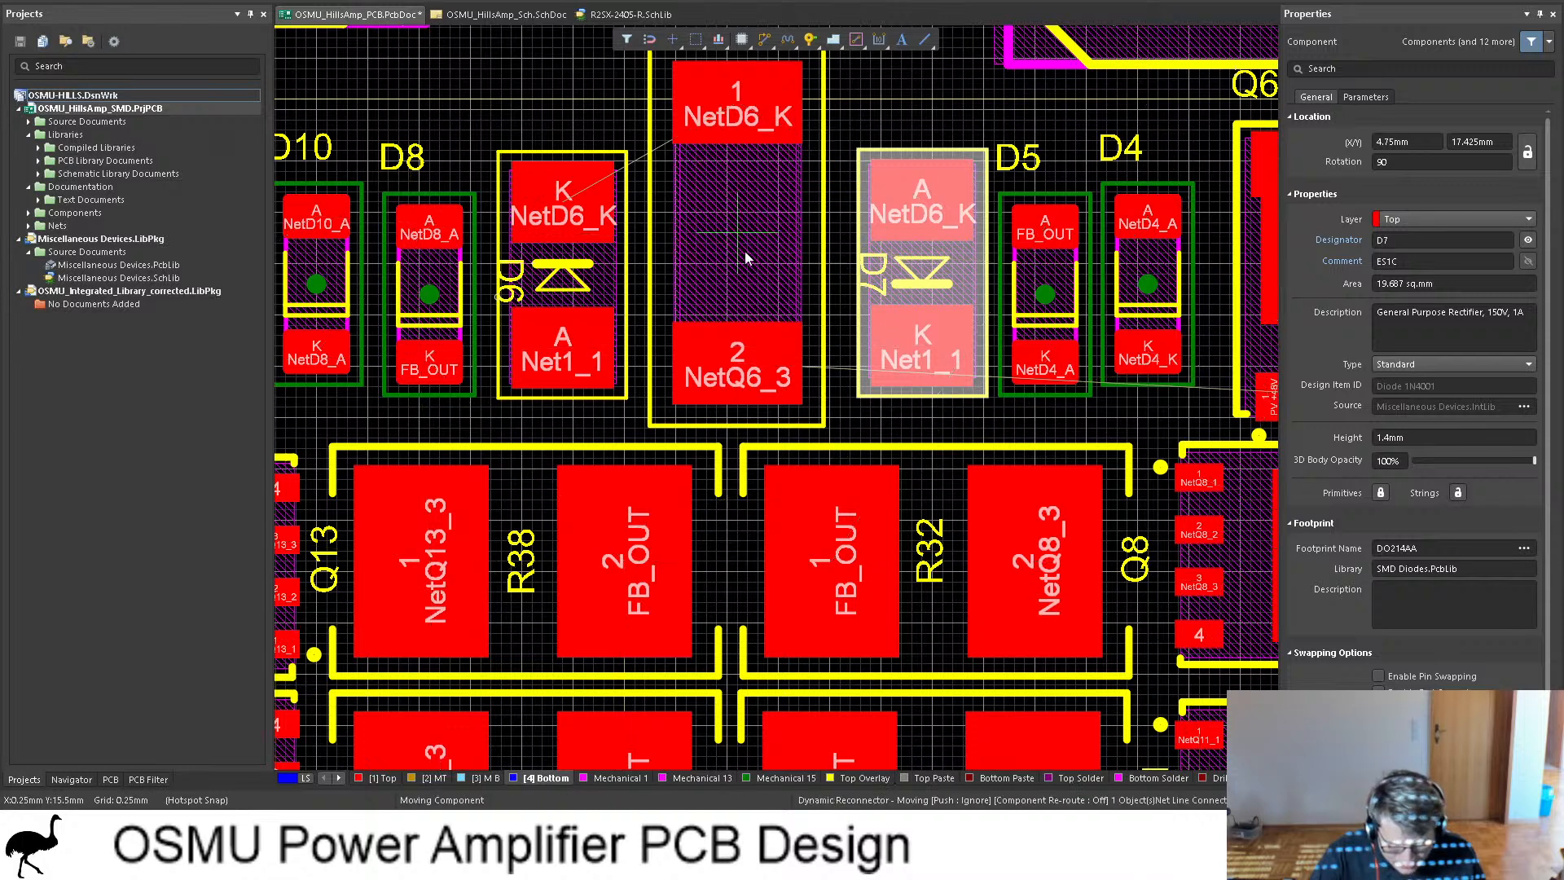
pyautogui.press('space')
pyautogui.moveTo(744, 251)
pyautogui.mouseDown()
pyautogui.moveTo(750, 273)
pyautogui.moveTo(738, 241)
pyautogui.mouseUp()
pyautogui.press('space')
# Step: Turn D6 and D7 by 180 degrees so their NetD6_K pads face the resistor row, with D7 at X 4.25 mm, Y 11.575 mm
pyautogui.click(564, 246)
pyautogui.press('space')
pyautogui.moveTo(565, 246); pyautogui.dragTo(565, 367)
pyautogui.press('space')
pyautogui.moveTo(909, 297); pyautogui.dragTo(907, 222)
pyautogui.press('space')
pyautogui.press('space')
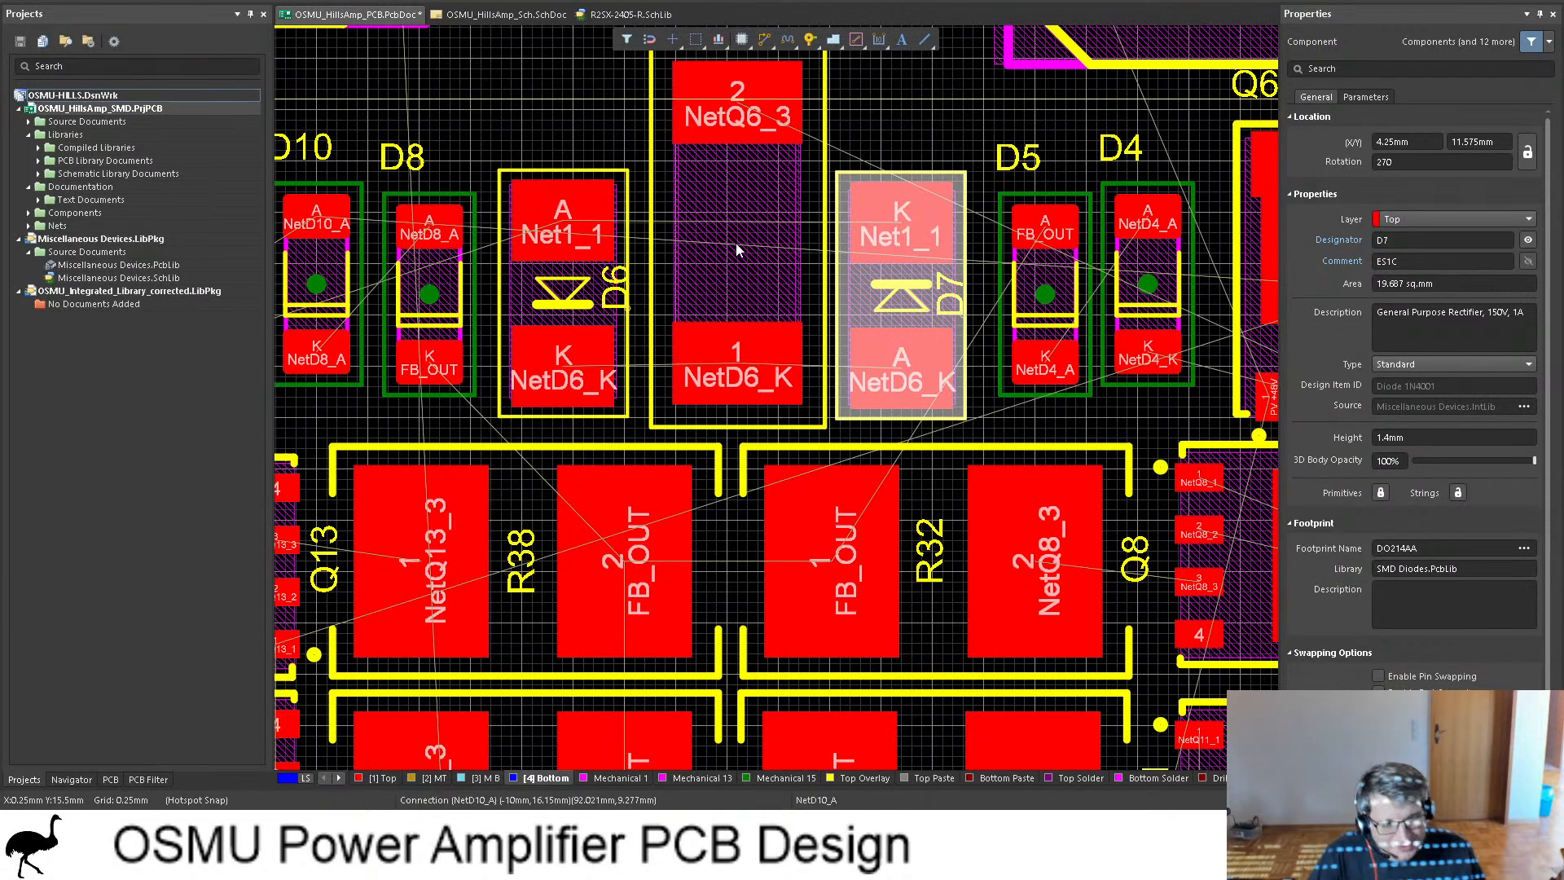
# Step: Inspect the output stage in 3D with R29, D6 and D7 turned around, and return to the 2D board view
pyautogui.keyDown('ctrl'); pyautogui.scroll(-4, 736, 242); pyautogui.keyUp('ctrl')
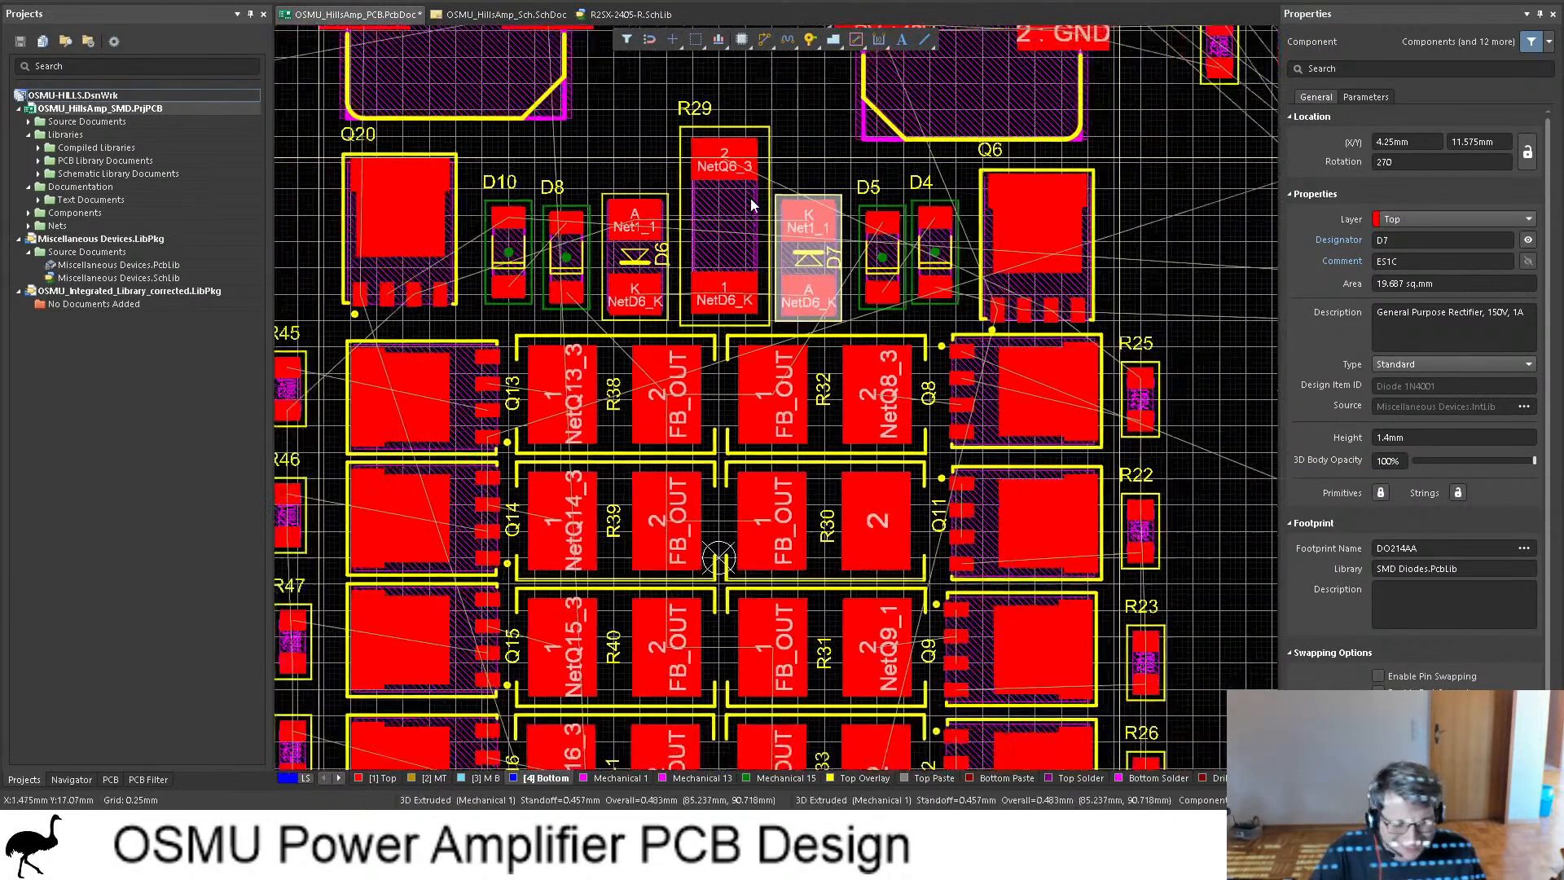
pyautogui.keyDown('ctrl'); pyautogui.scroll(-6, 750, 198); pyautogui.keyUp('ctrl')
pyautogui.click(1192, 288)
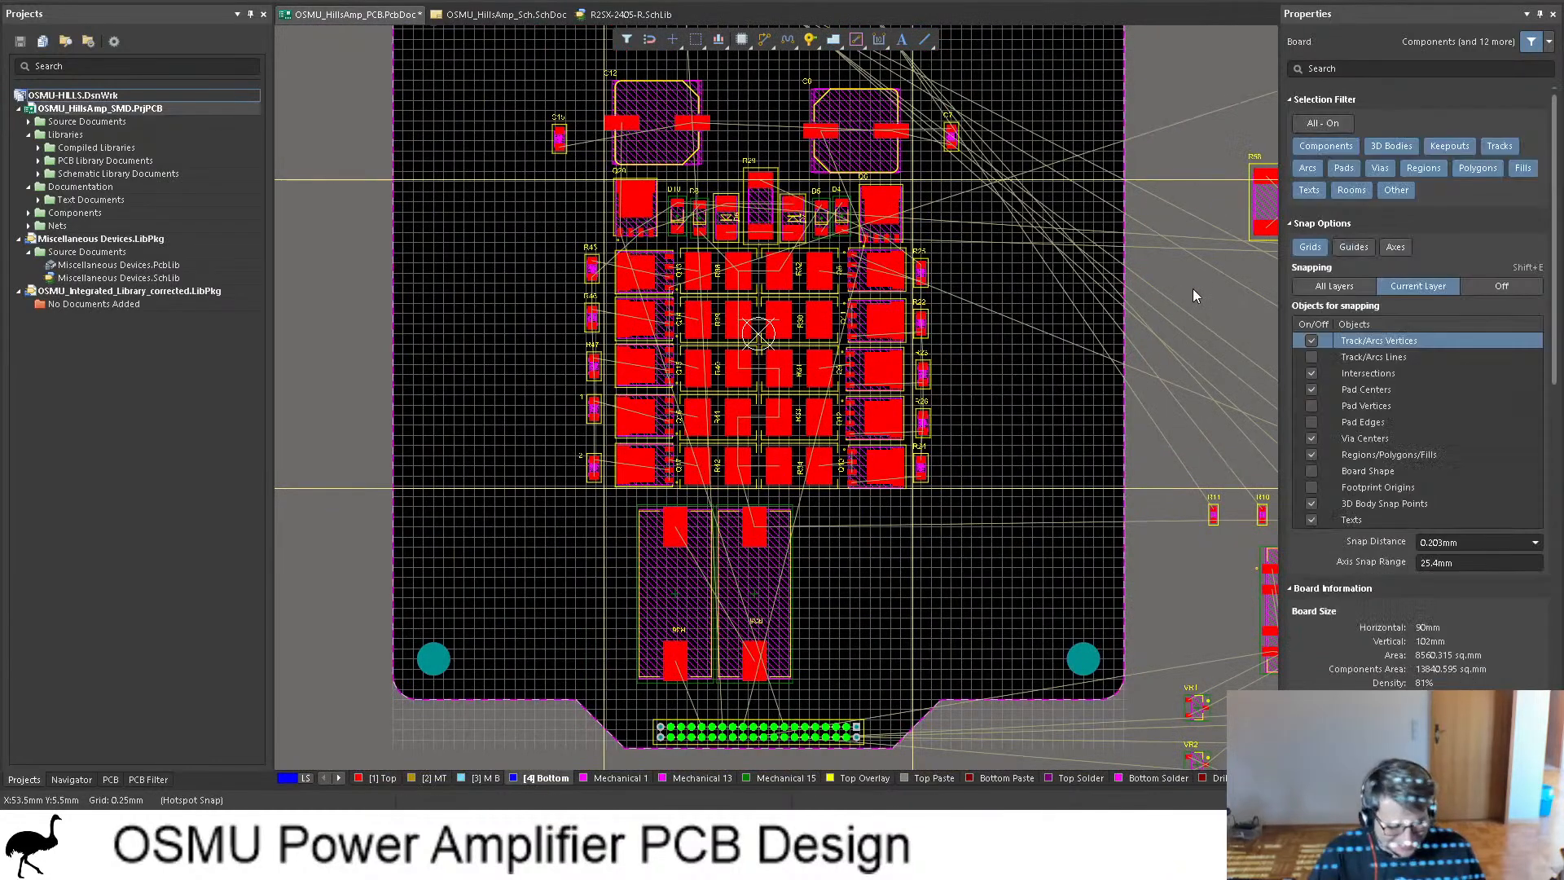
pyautogui.press('3')
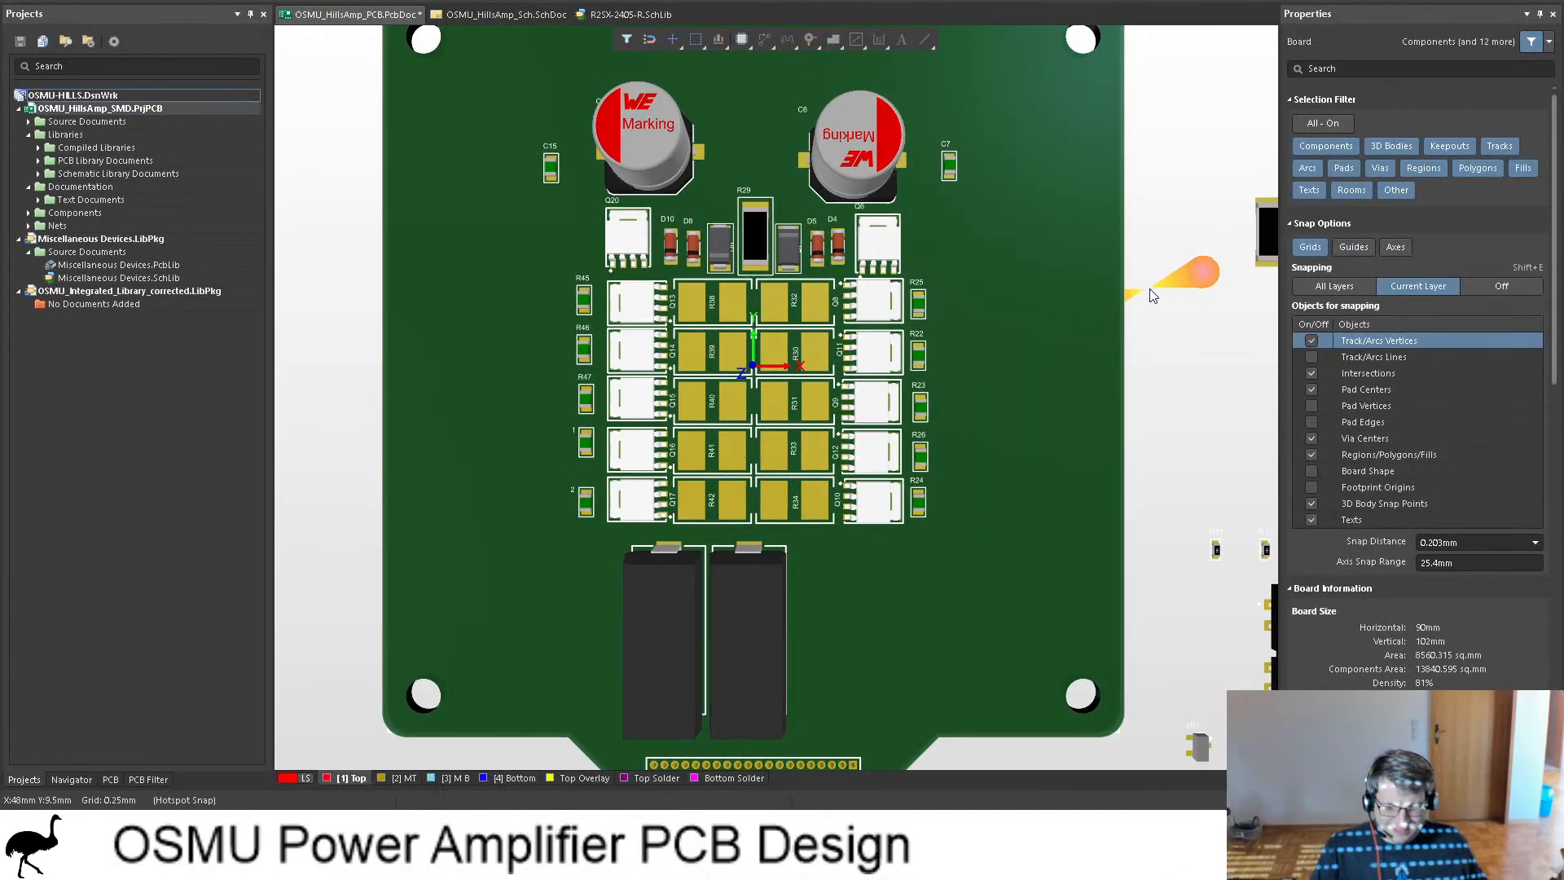
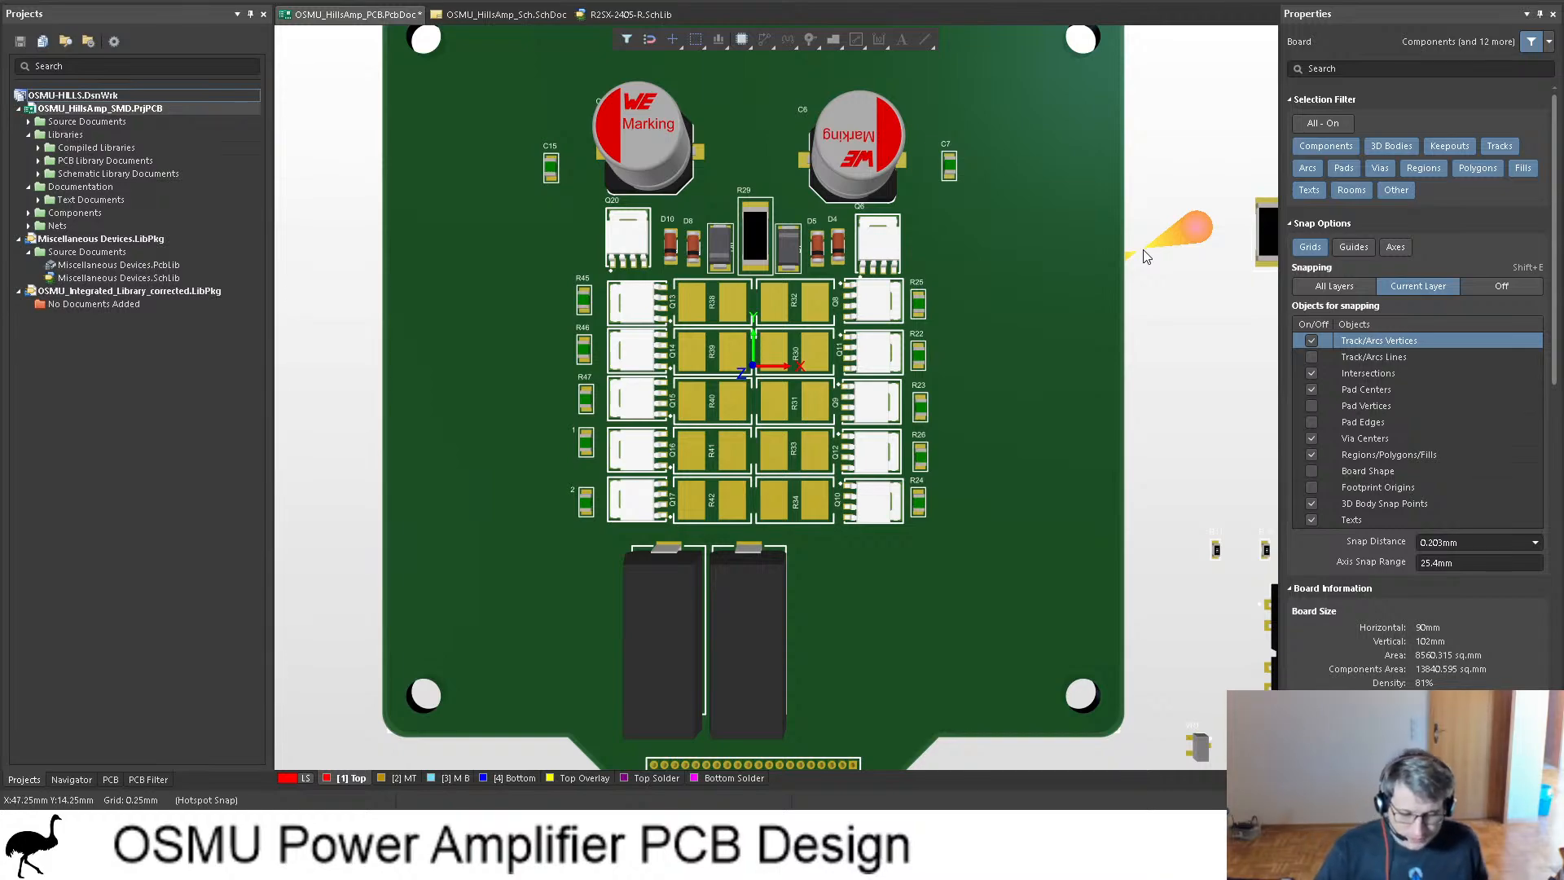
pyautogui.press('2')
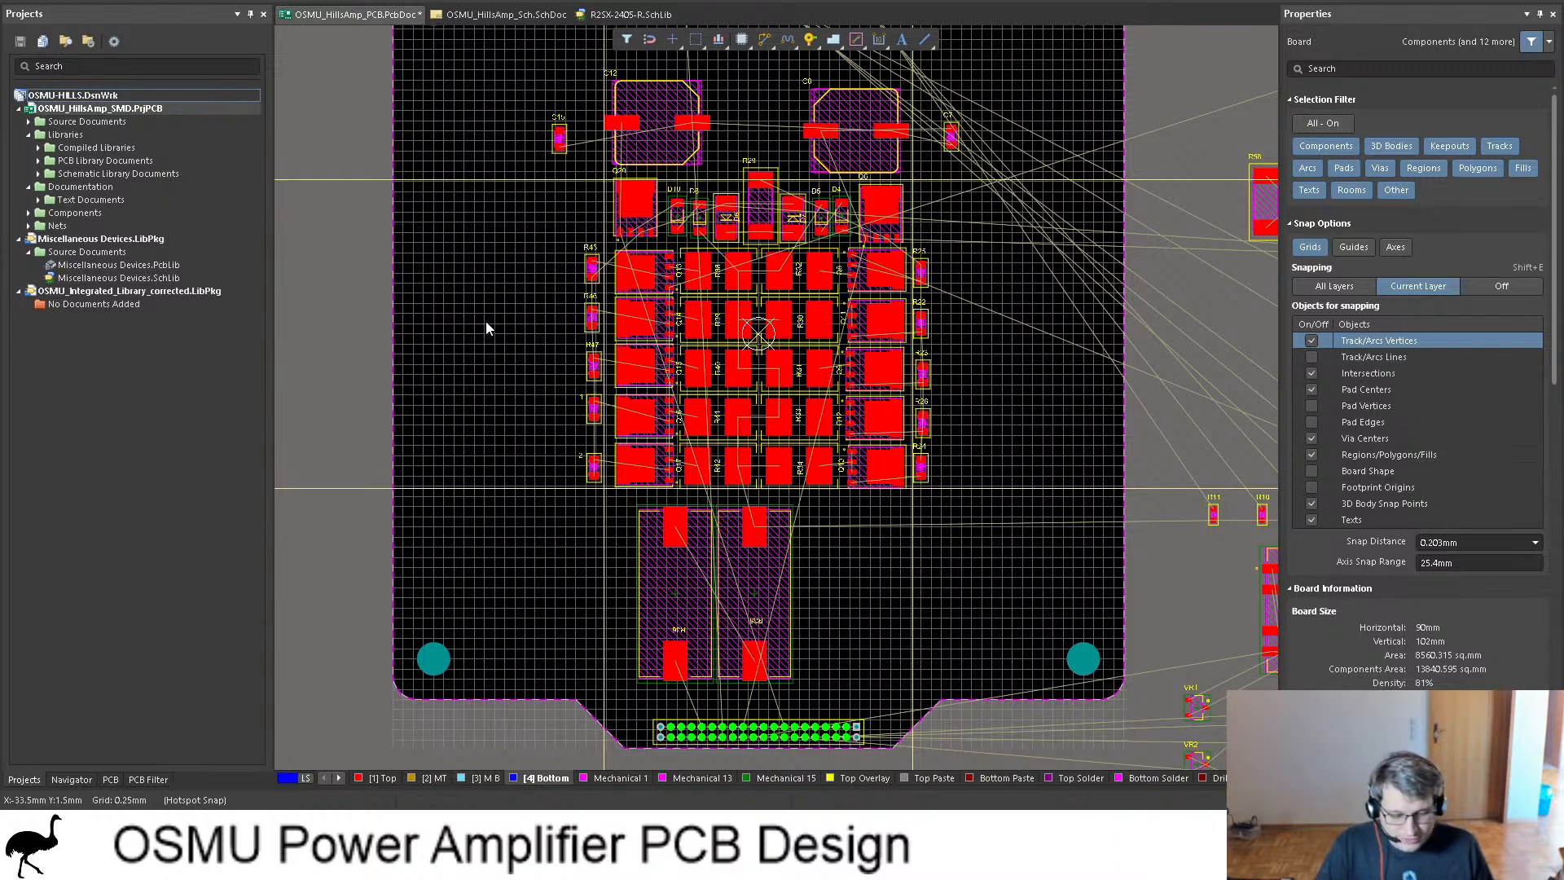
# Step: Move Q20 closer to Q13, to X -17.02 mm, Y 12 mm
pyautogui.keyDown('ctrl'); pyautogui.scroll(3, 545, 274); pyautogui.keyUp('ctrl')
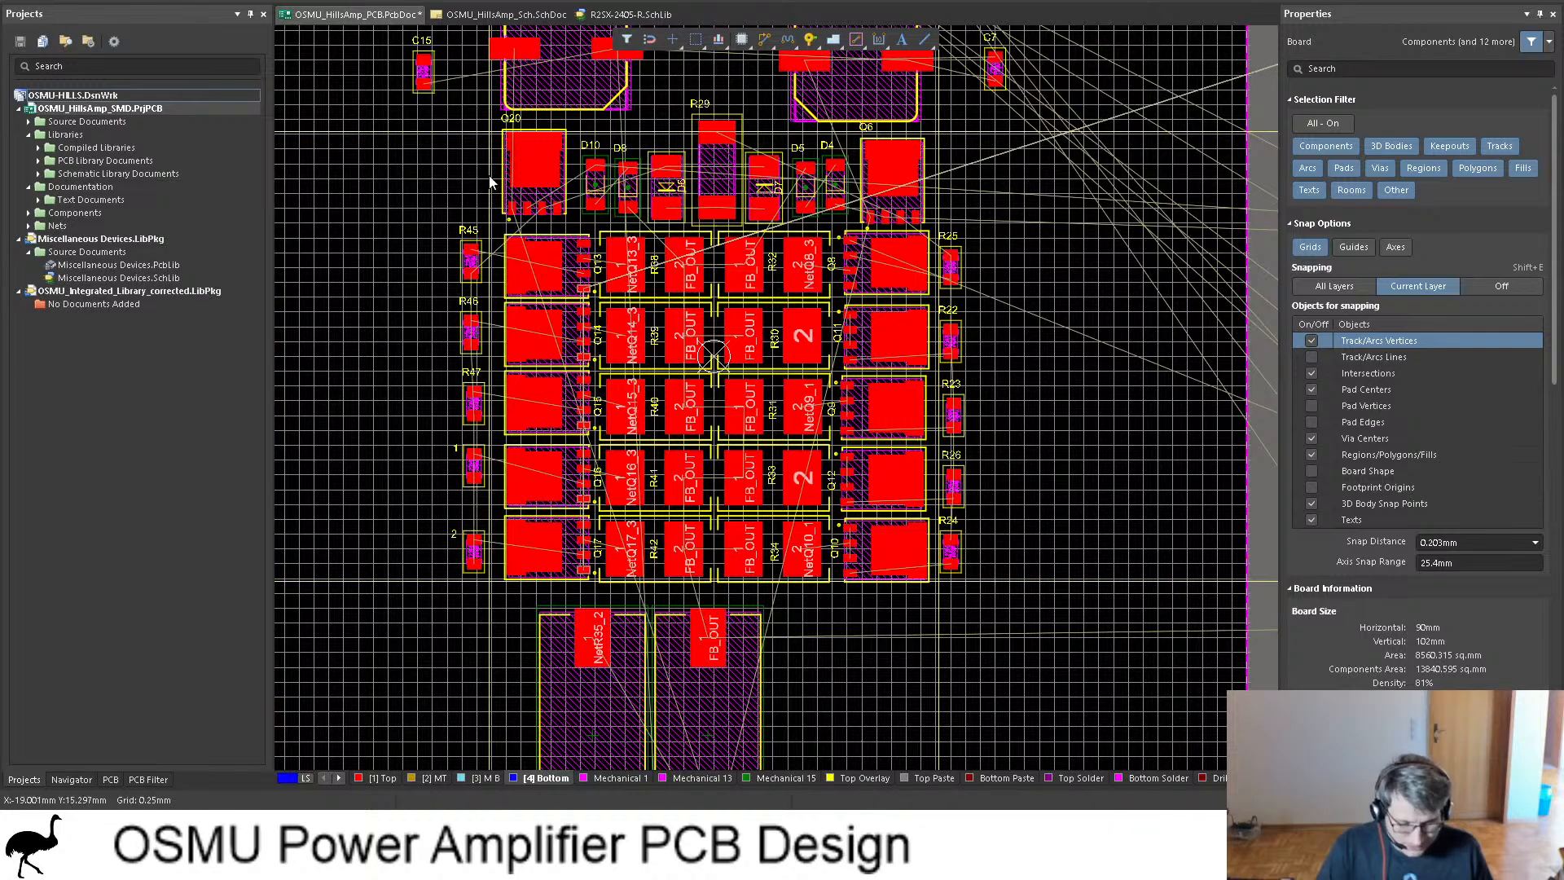
pyautogui.keyDown('ctrl'); pyautogui.scroll(5, 572, 283); pyautogui.keyUp('ctrl')
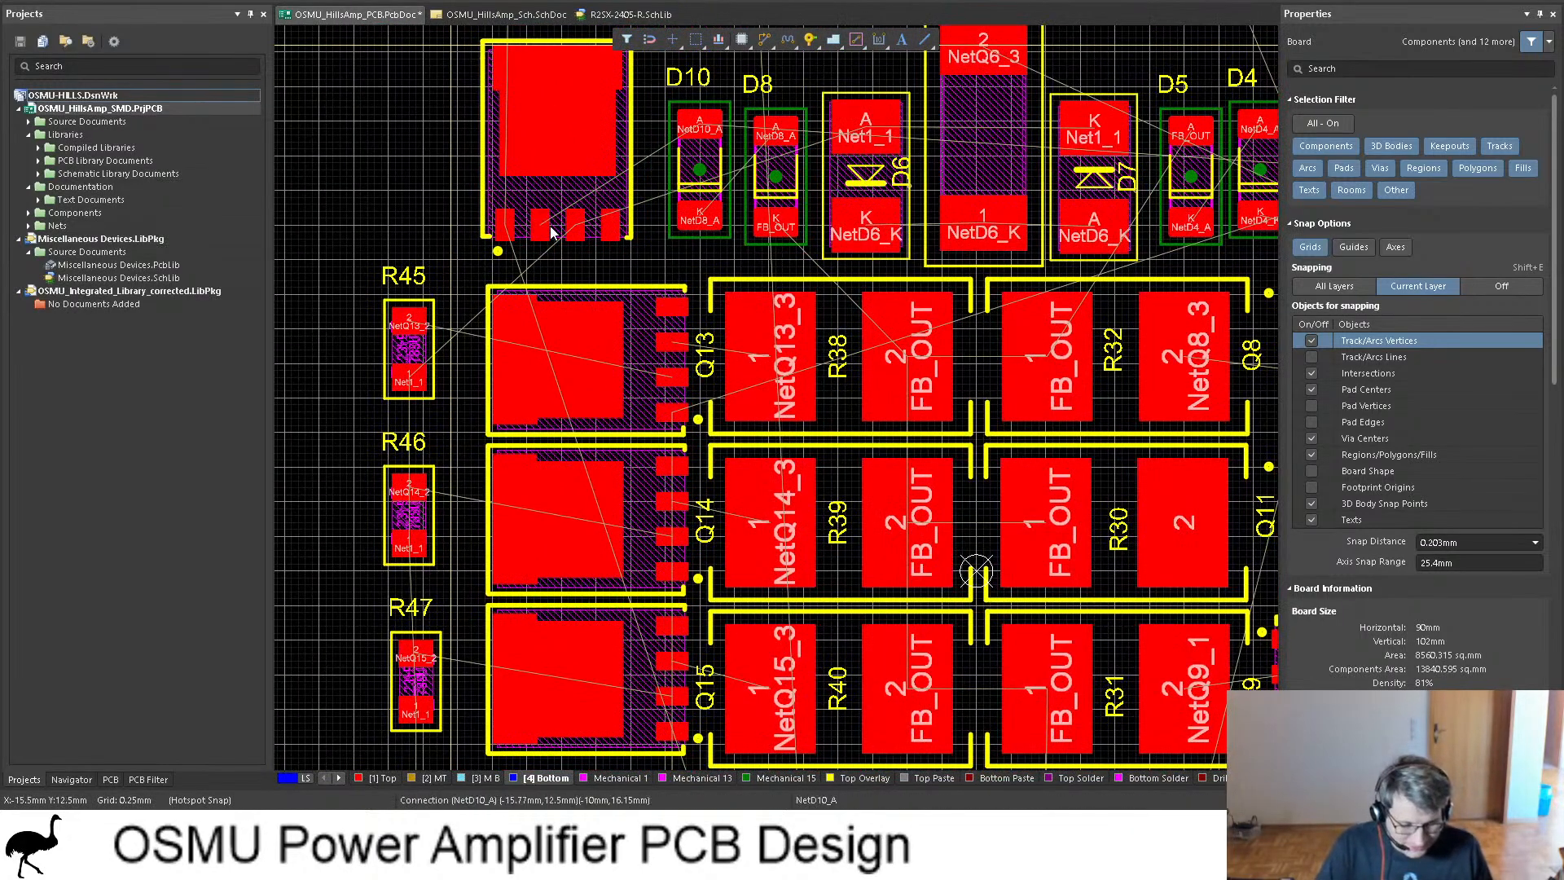
pyautogui.keyDown('ctrl'); pyautogui.scroll(2, 562, 236); pyautogui.keyUp('ctrl')
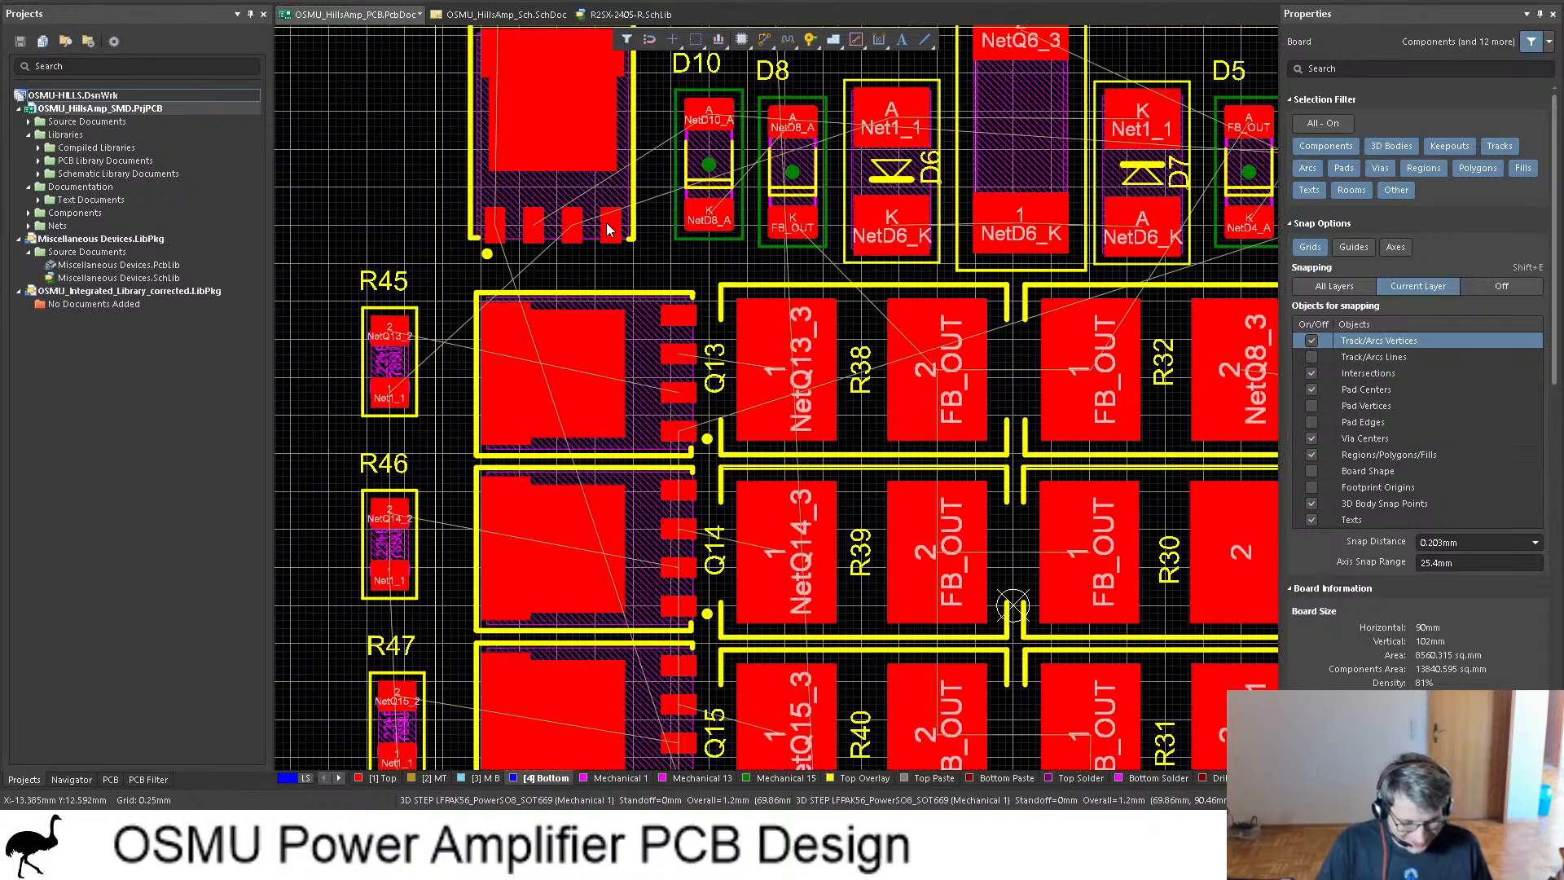
pyautogui.keyDown('ctrl'); pyautogui.scroll(-2, 570, 238); pyautogui.keyUp('ctrl')
pyautogui.scroll(3, 572, 233)
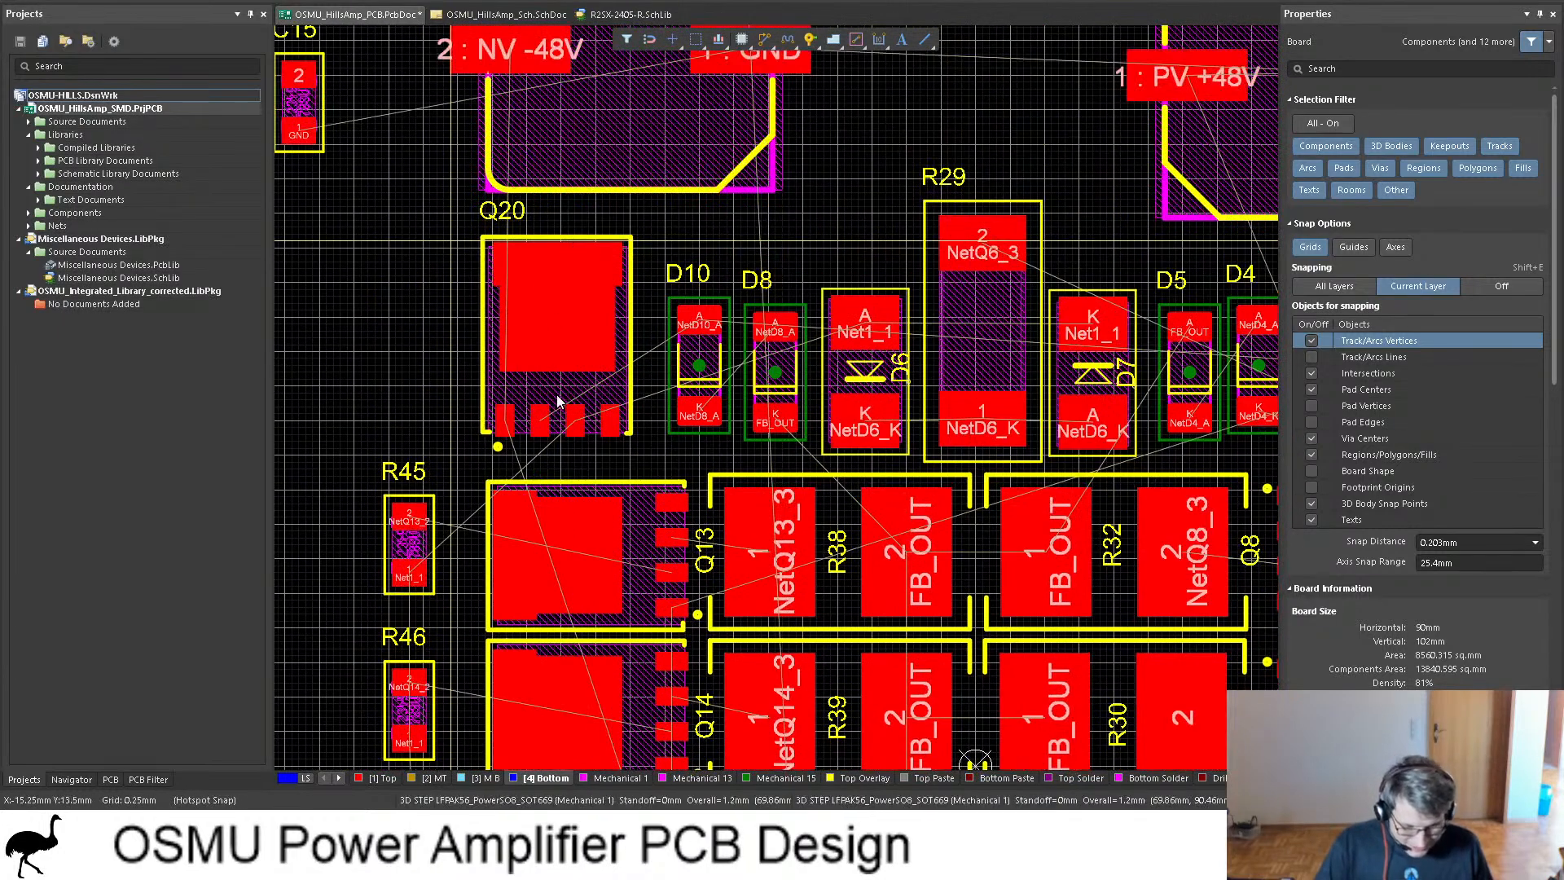
pyautogui.moveTo(551, 392); pyautogui.dragTo(540, 437)
pyautogui.keyDown('ctrl'); pyautogui.scroll(-2, 510, 370); pyautogui.keyUp('ctrl')
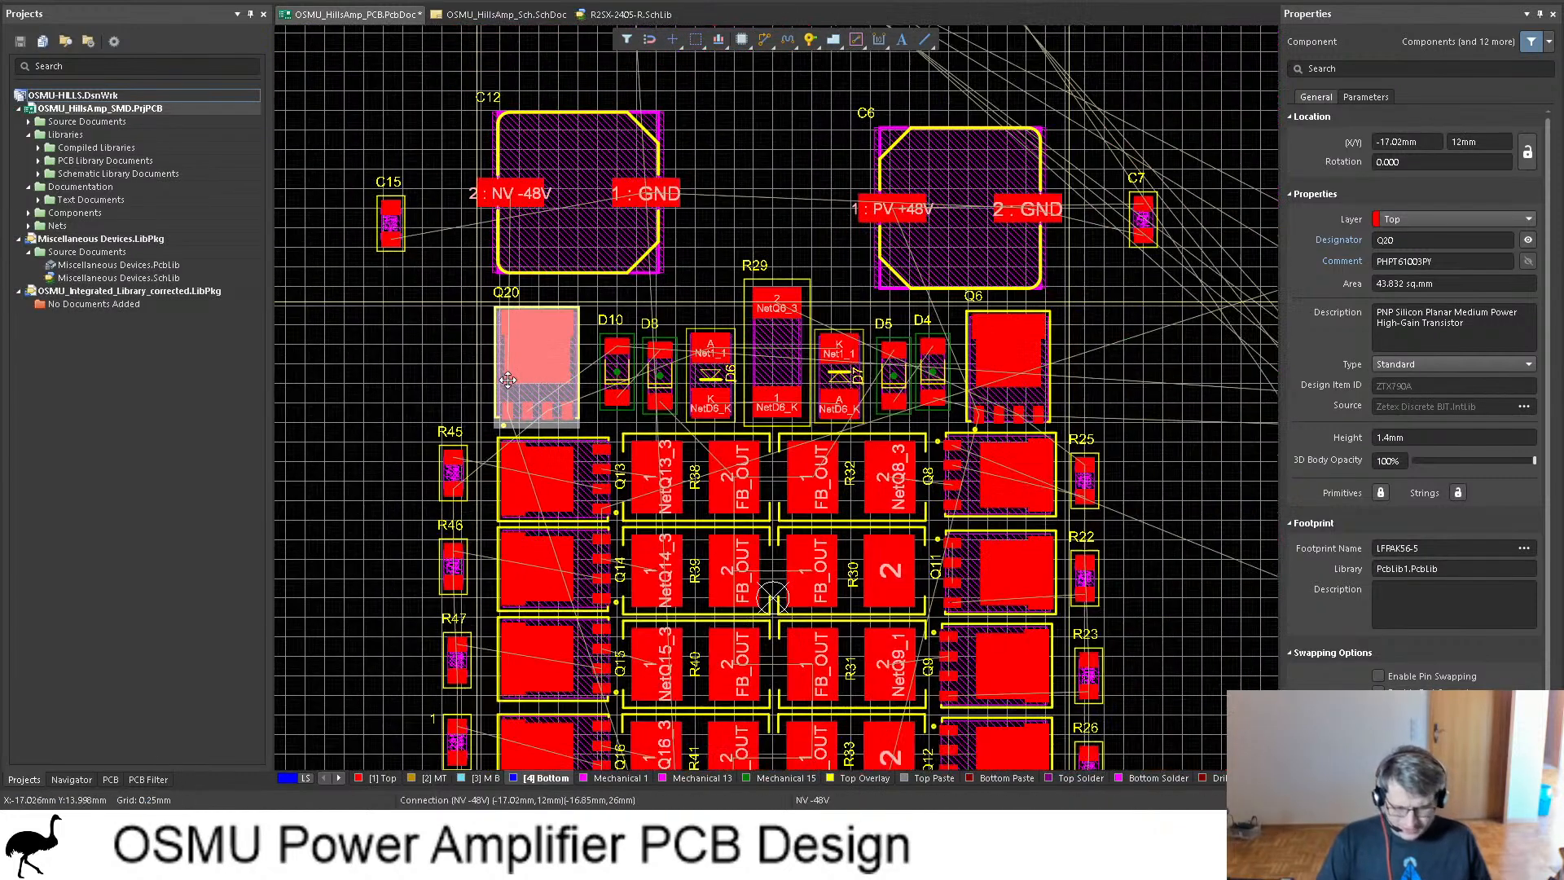
pyautogui.scroll(-3, 1059, 317)
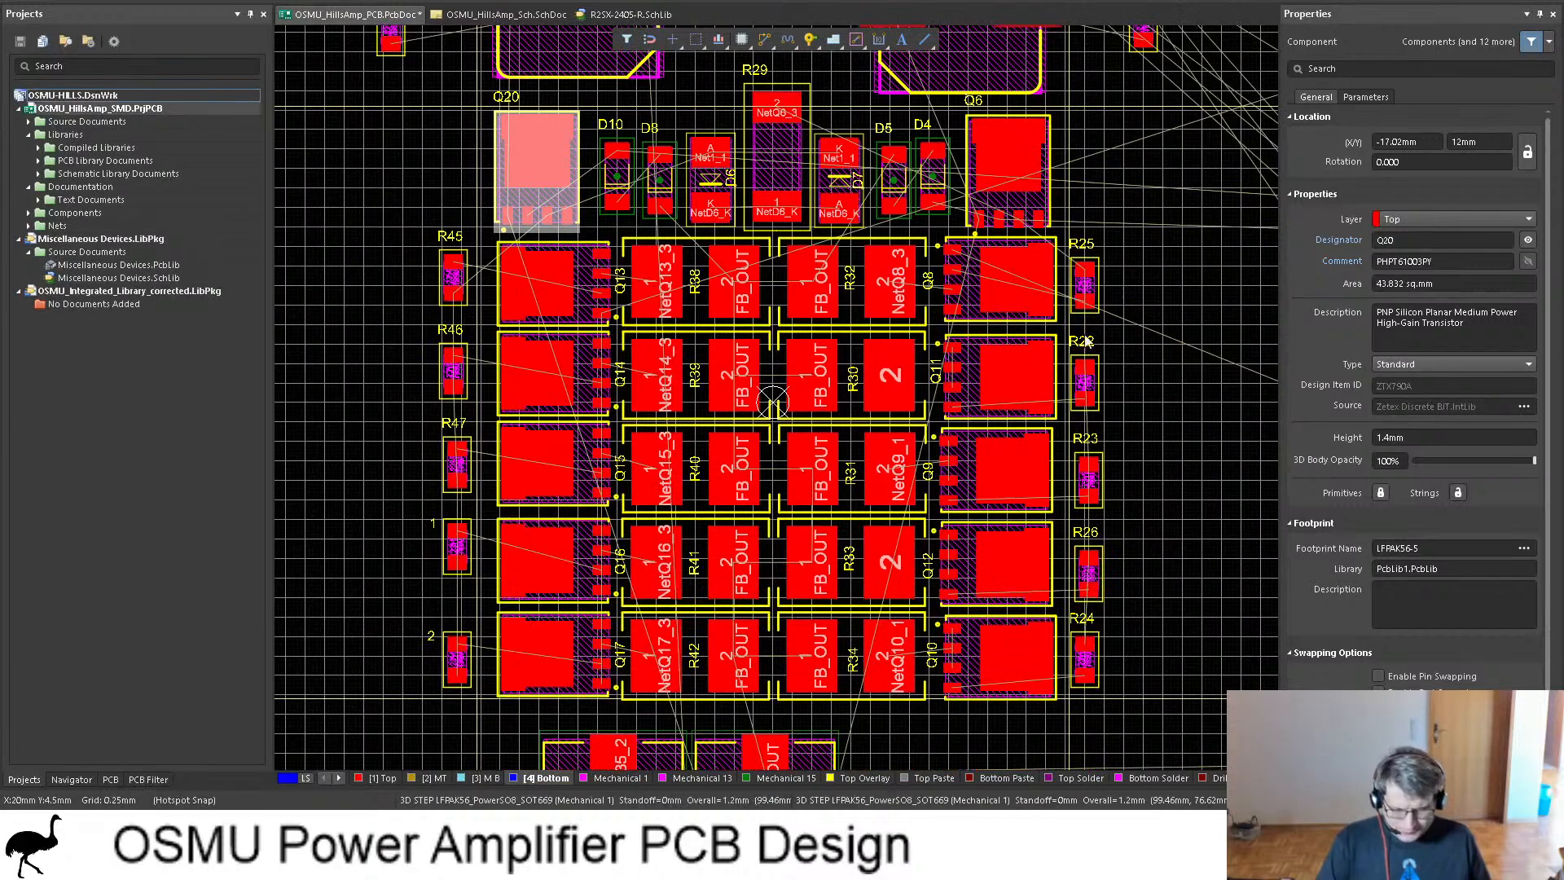
# Step: Inspect the component placement in the 3D view and return to the 2D layout
pyautogui.click(1189, 233)
pyautogui.press('3')
pyautogui.keyDown('ctrl'); pyautogui.scroll(-3, 1044, 270); pyautogui.keyUp('ctrl')
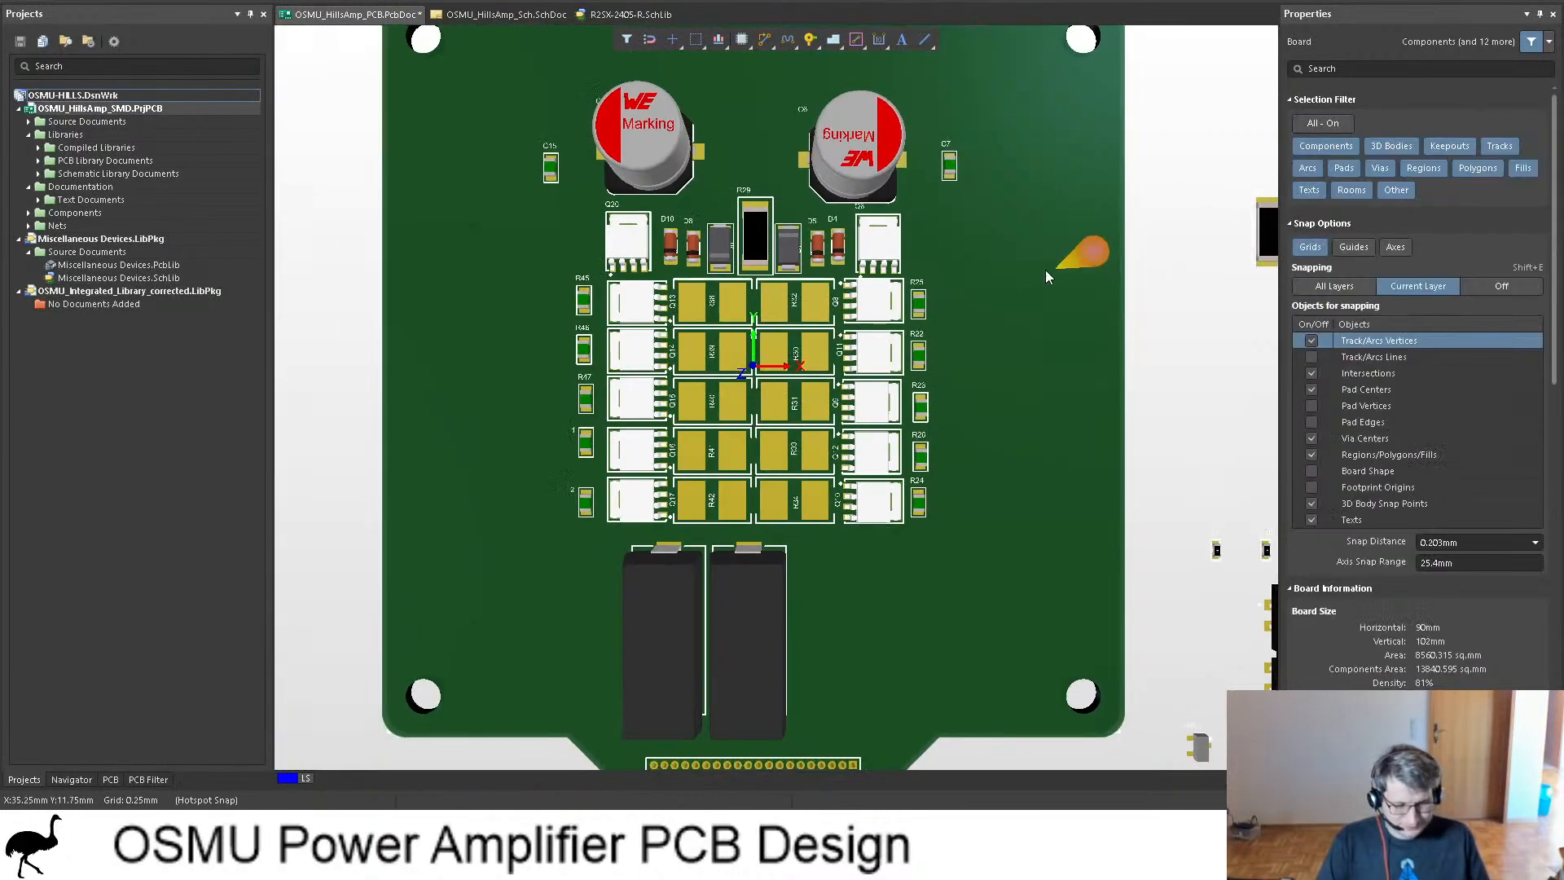
pyautogui.press('2')
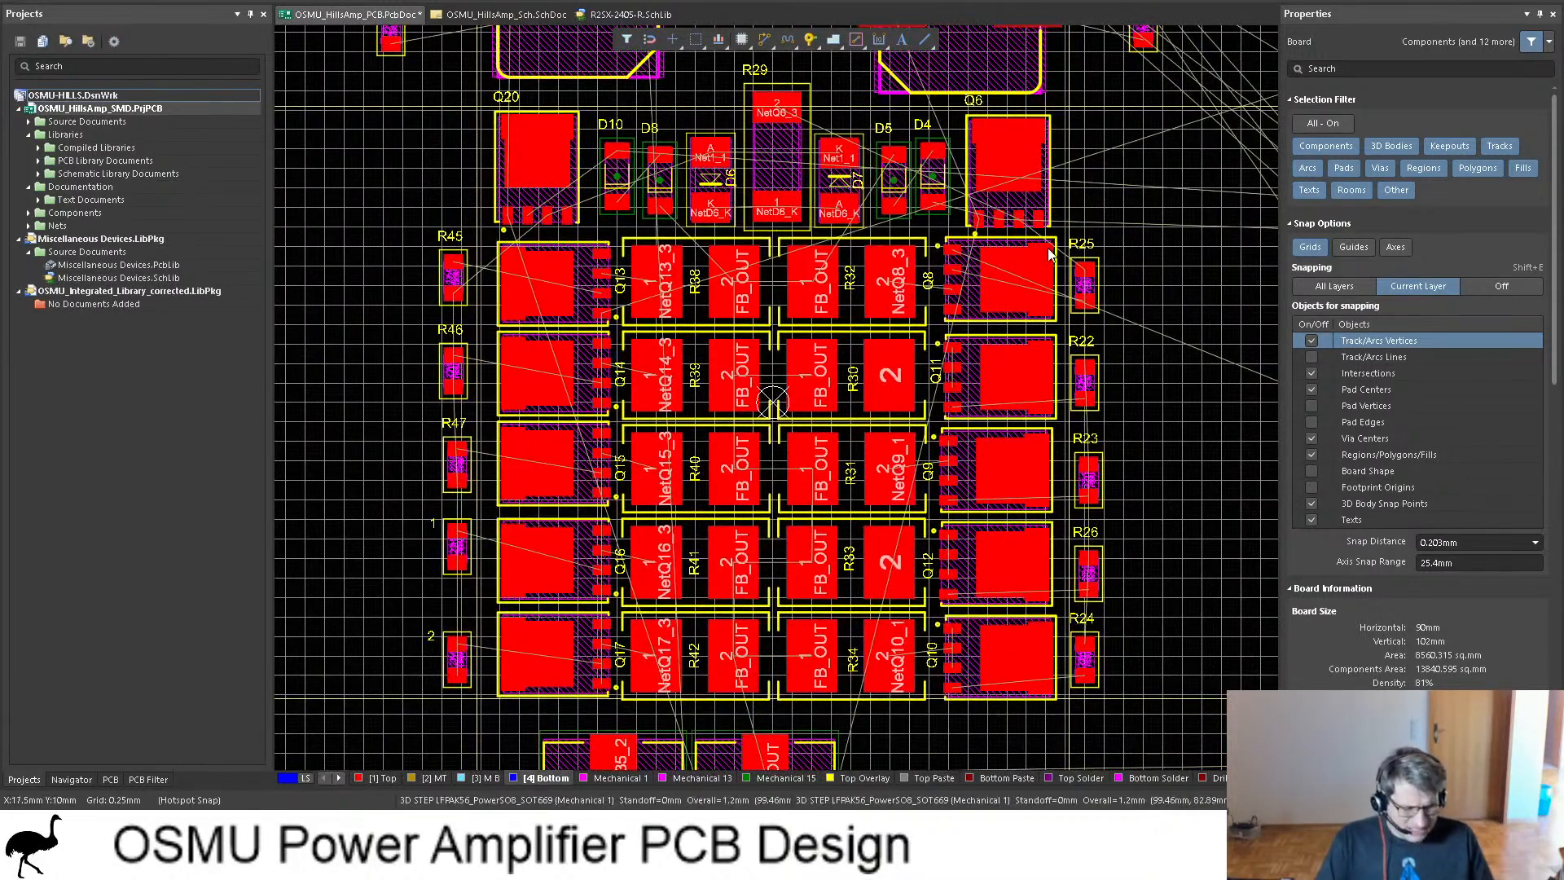
pyautogui.scroll(1, 1049, 255)
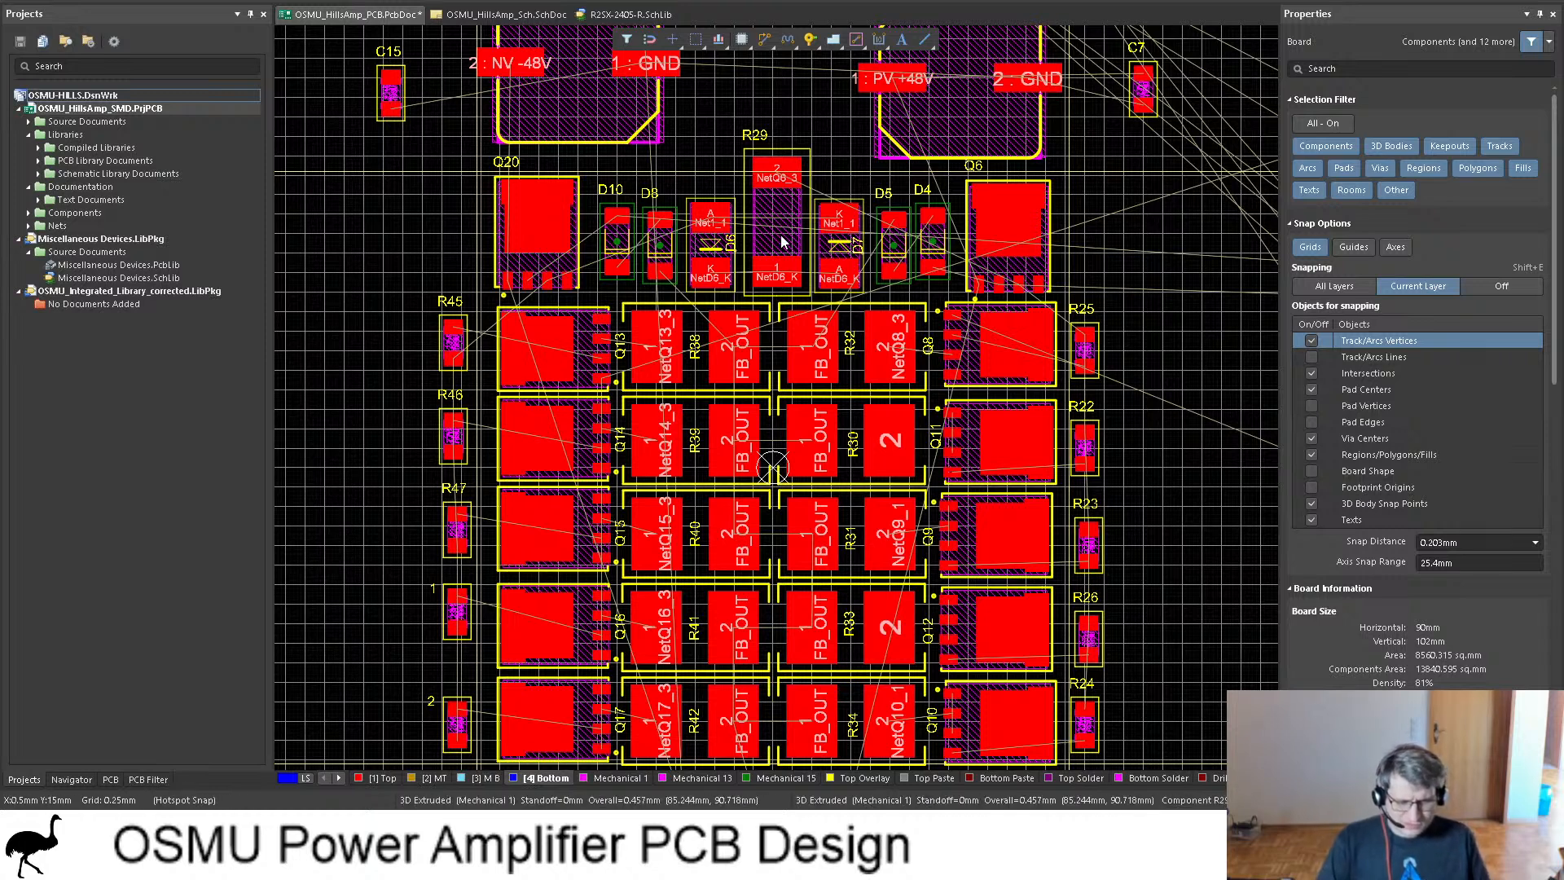
# Step: Check the driver stage in the schematic and move transistors Q19 and Q7 onto the board beside Q20
pyautogui.click(483, 16)
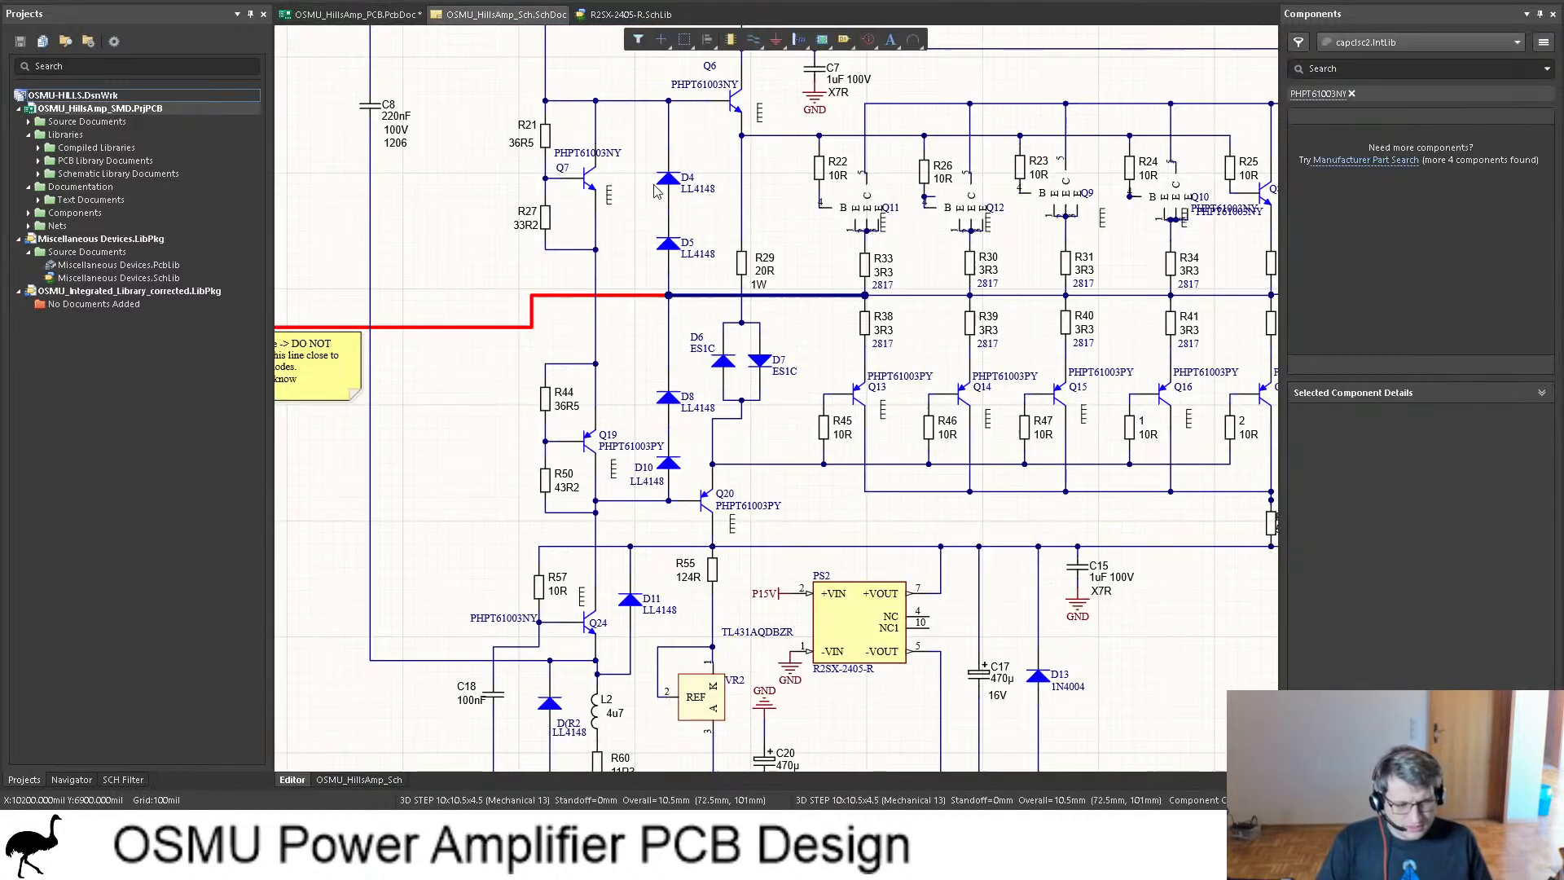
pyautogui.scroll(1, 692, 319)
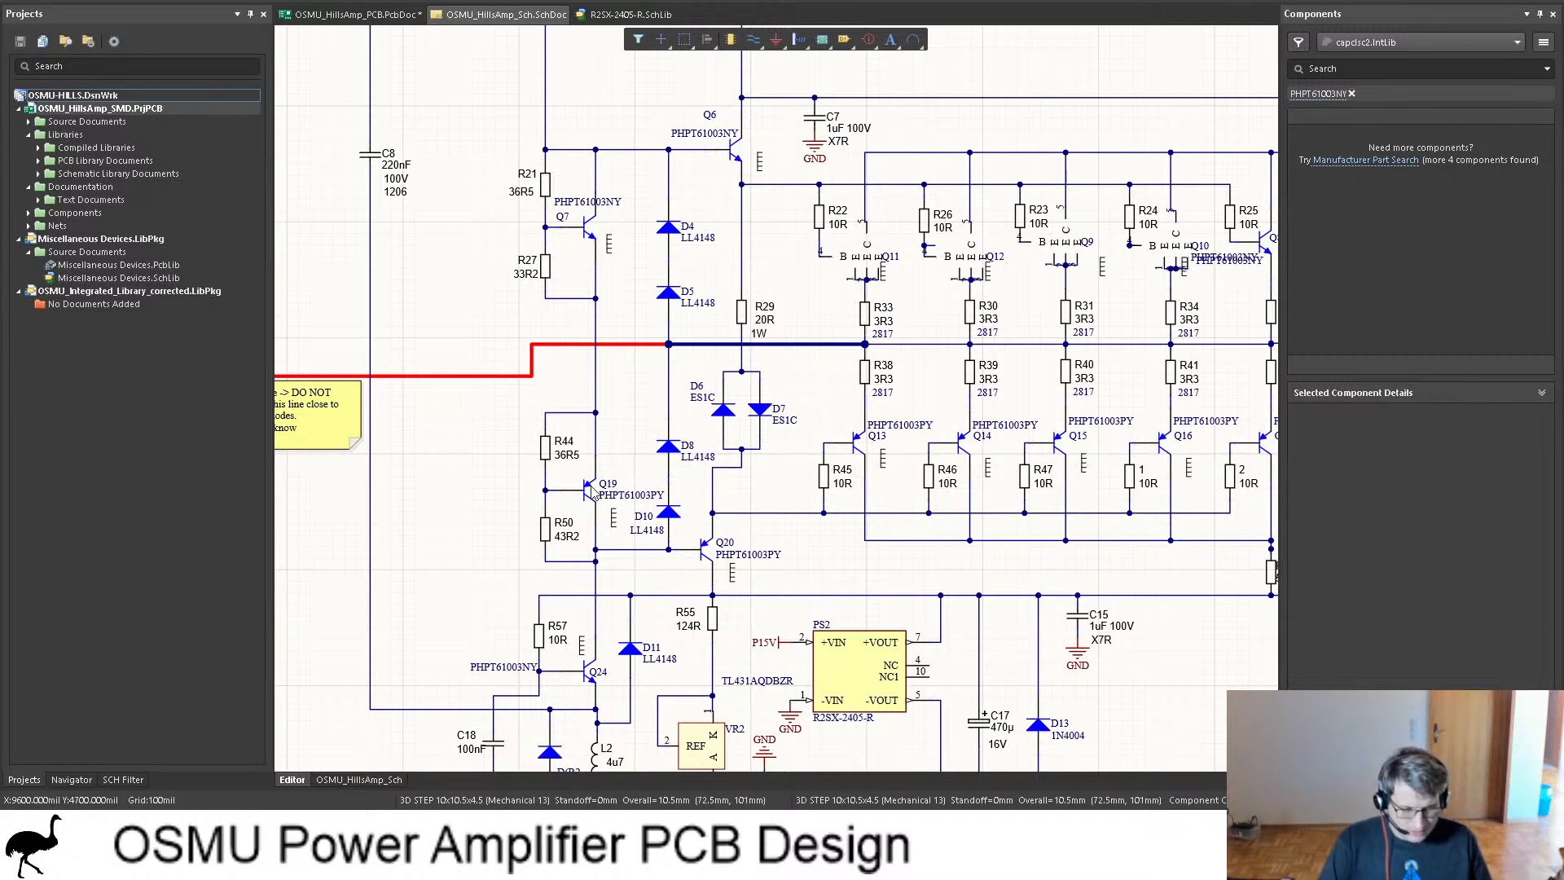
pyautogui.click(359, 14)
pyautogui.keyDown('ctrl'); pyautogui.scroll(-3, 658, 232); pyautogui.keyUp('ctrl')
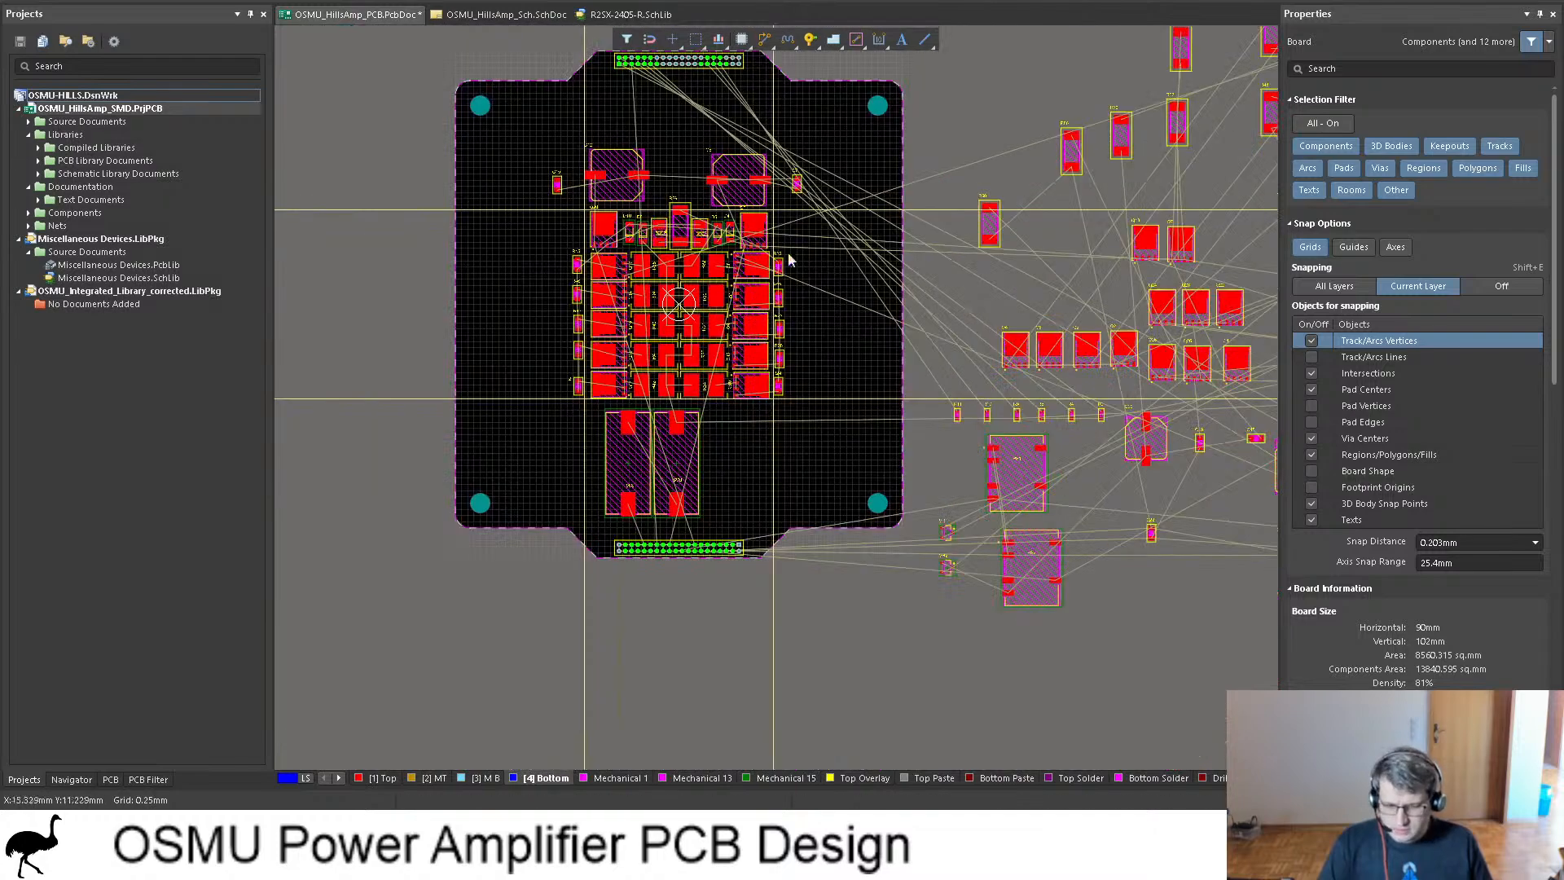
pyautogui.keyDown('ctrl'); pyautogui.scroll(4, 651, 324); pyautogui.keyUp('ctrl')
pyautogui.keyDown('ctrl'); pyautogui.scroll(2, 652, 326); pyautogui.keyUp('ctrl')
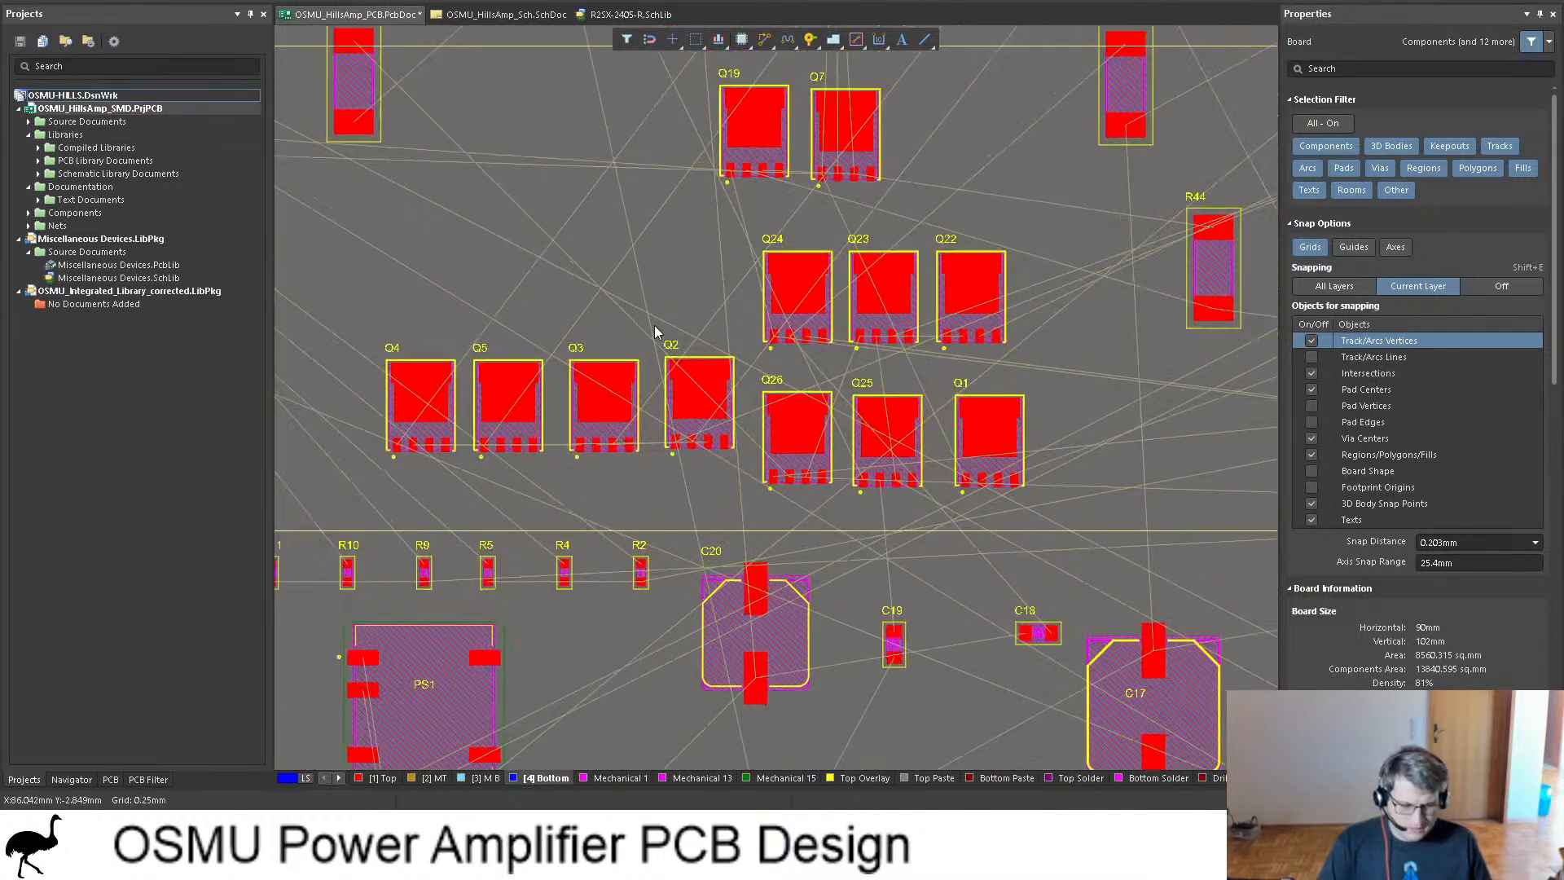
pyautogui.scroll(2, 995, 360)
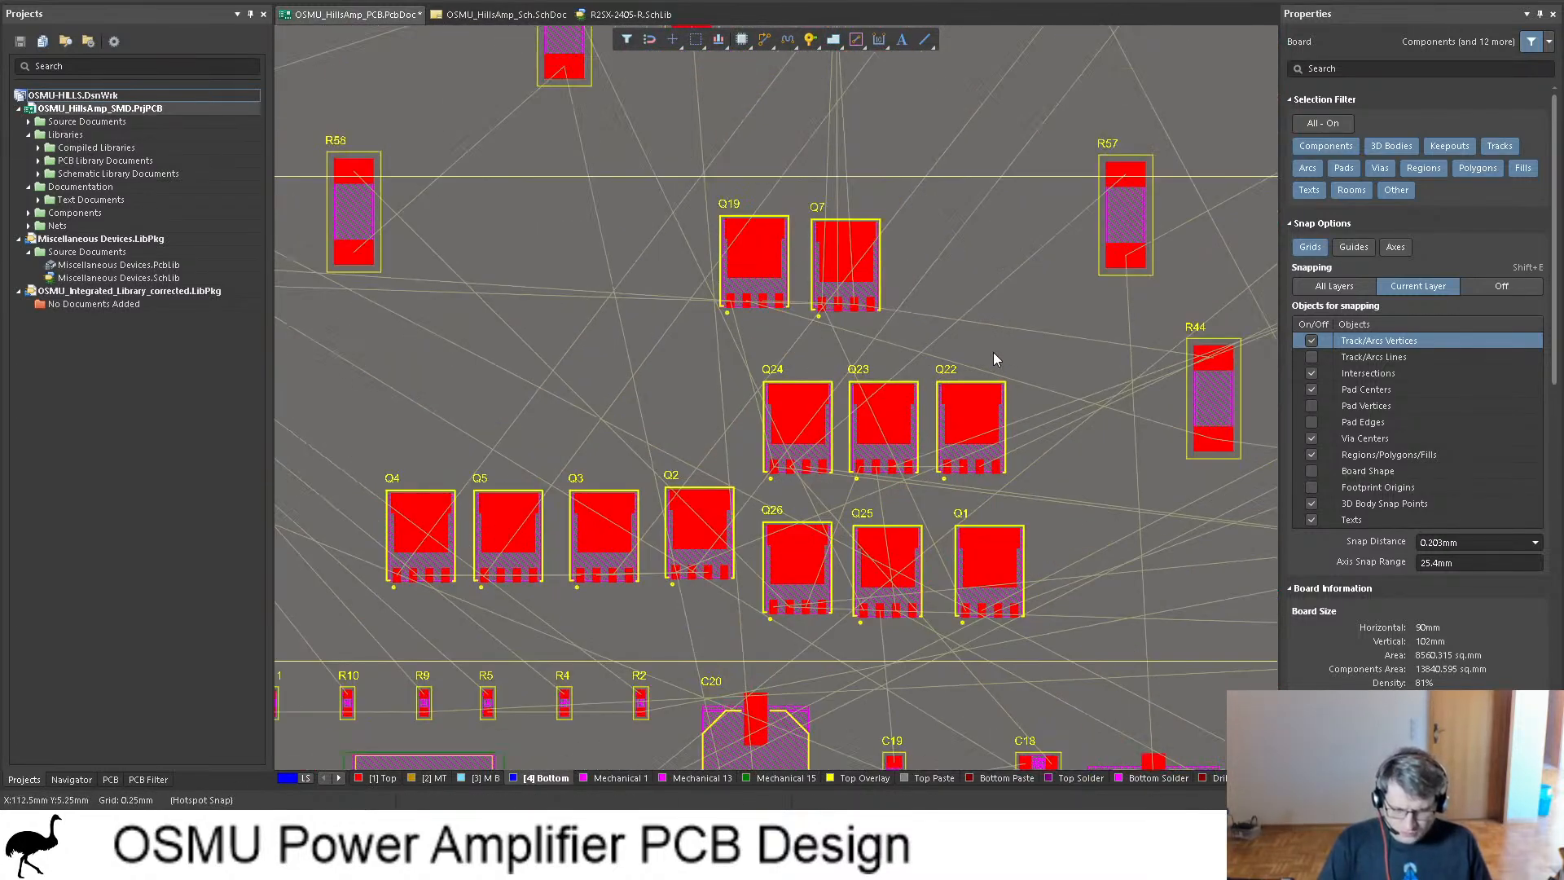
pyautogui.moveTo(949, 314); pyautogui.dragTo(350, 250)
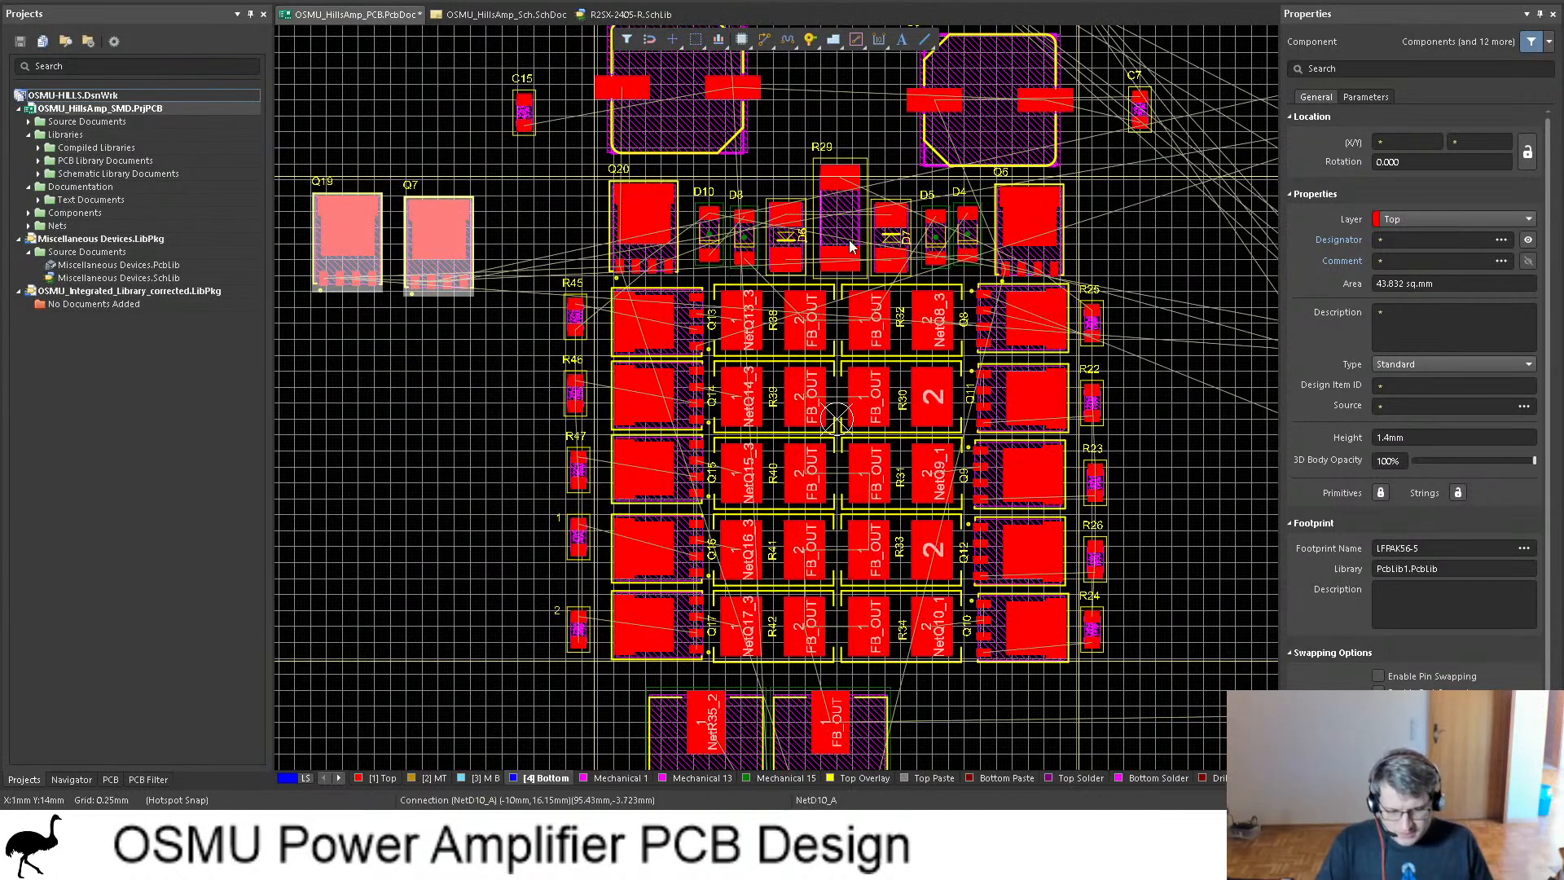
# Step: Check the schematic and the transistor's library symbol, and shift resistor R29 slightly left and down between D6 and D7
pyautogui.click(515, 14)
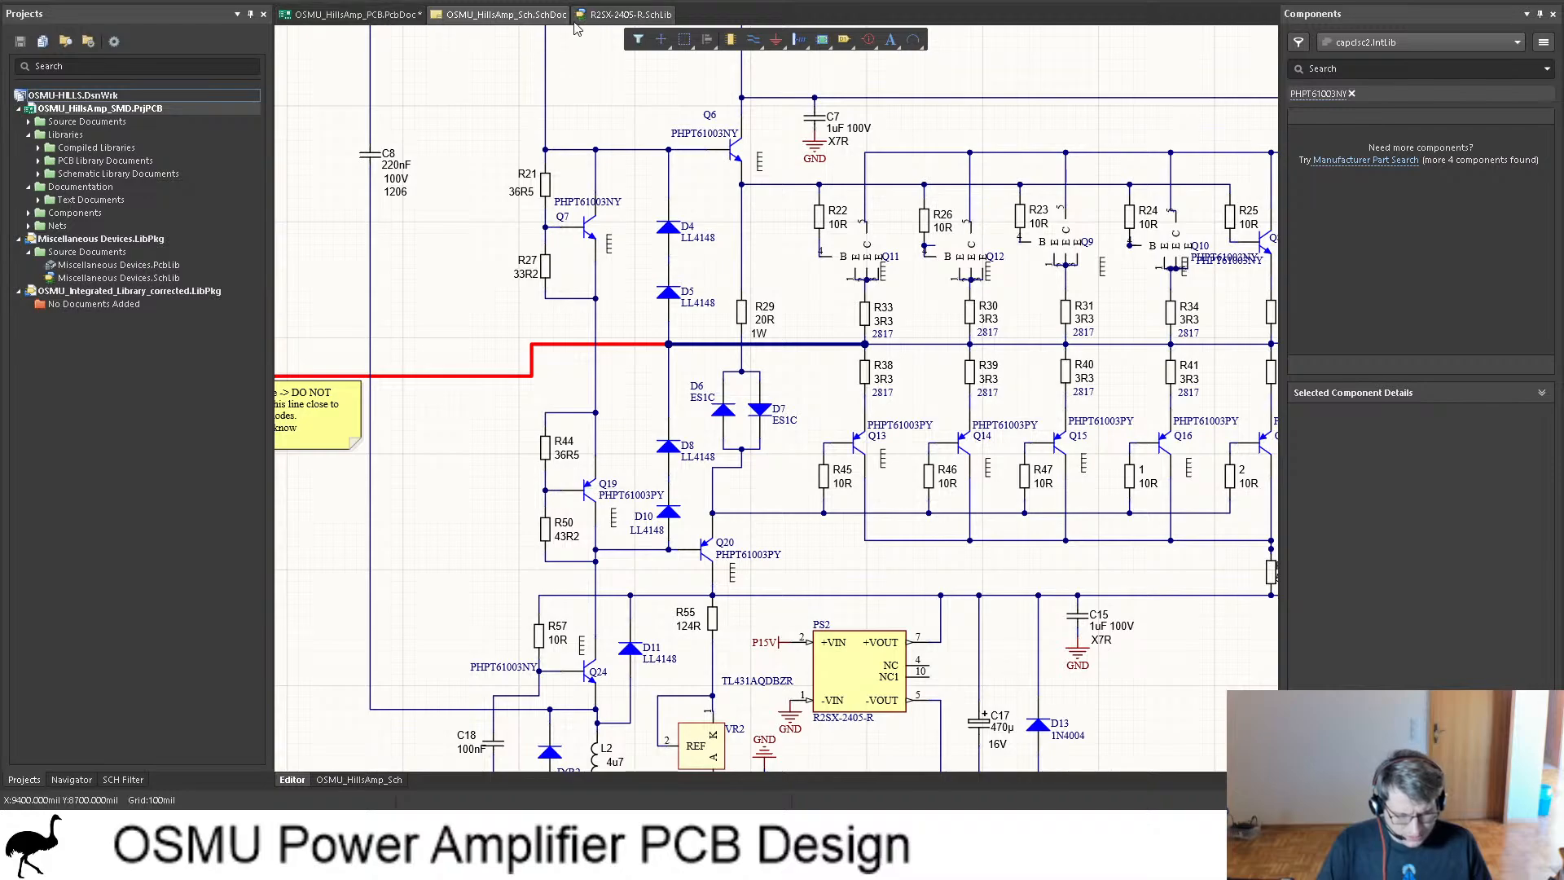
pyautogui.click(625, 14)
pyautogui.click(400, 15)
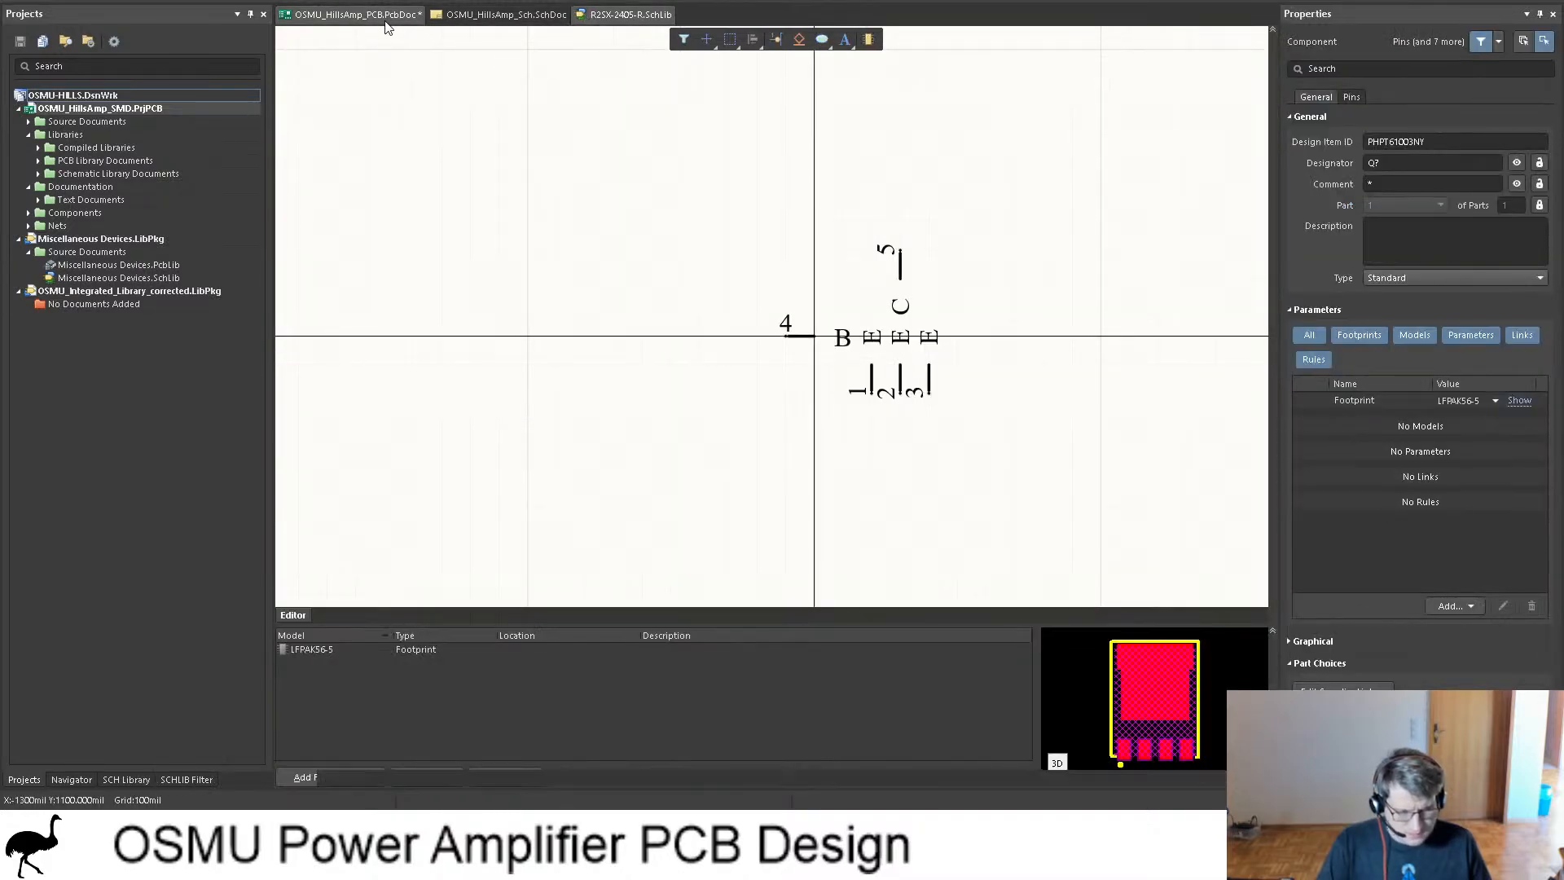
pyautogui.keyDown('ctrl'); pyautogui.scroll(6, 863, 228); pyautogui.keyUp('ctrl')
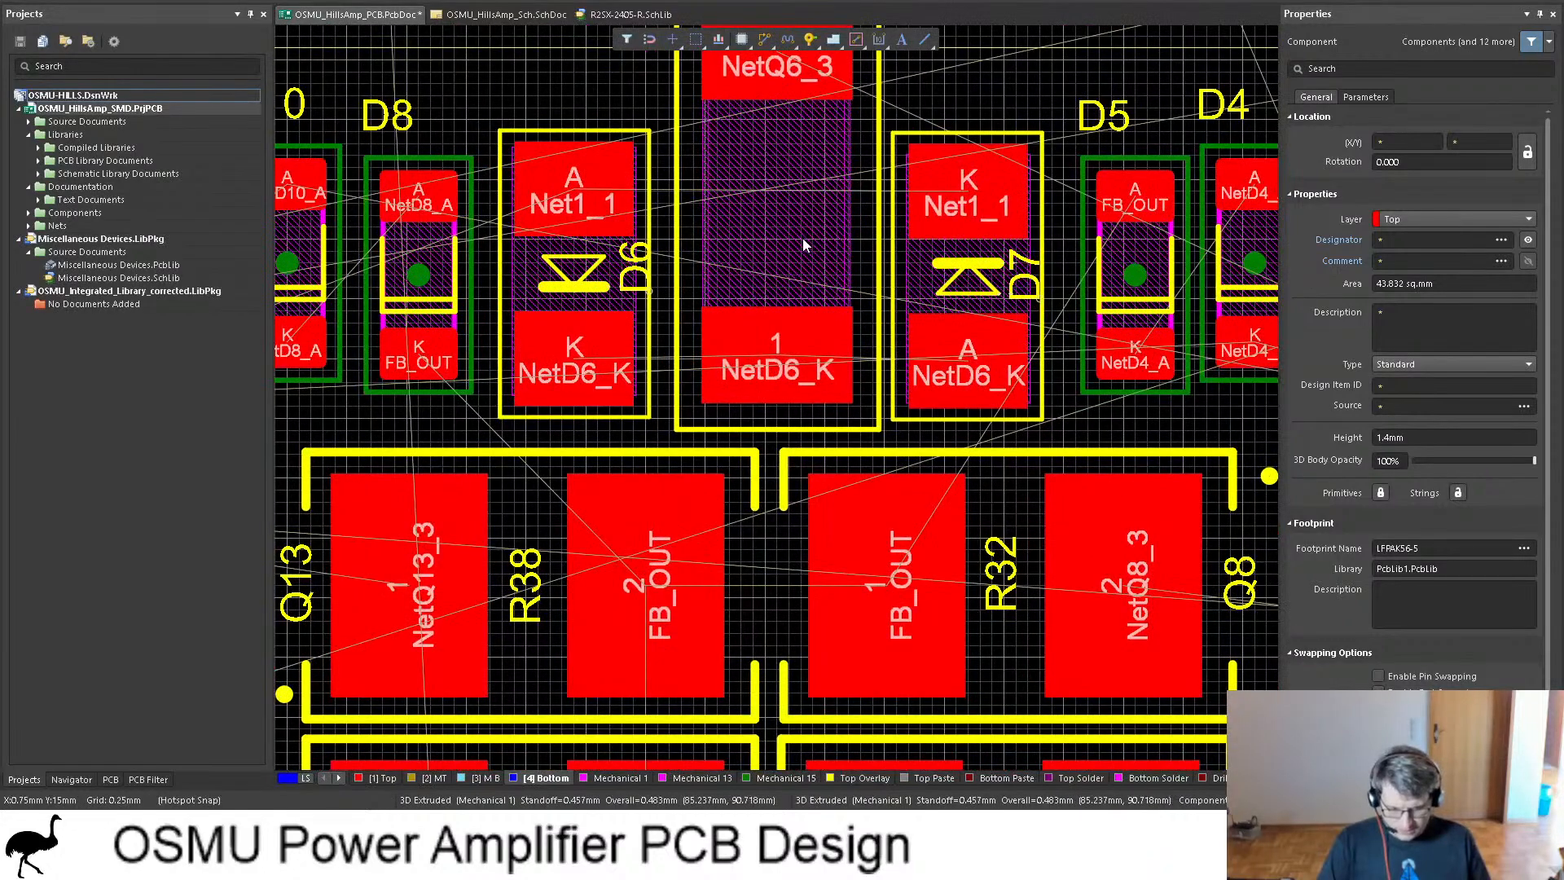
pyautogui.moveTo(803, 238); pyautogui.dragTo(762, 213)
# Step: Lower diode D6 slightly to line up with R29 and move D7 to X 4 mm, Y 11.325 mm
pyautogui.click(608, 295)
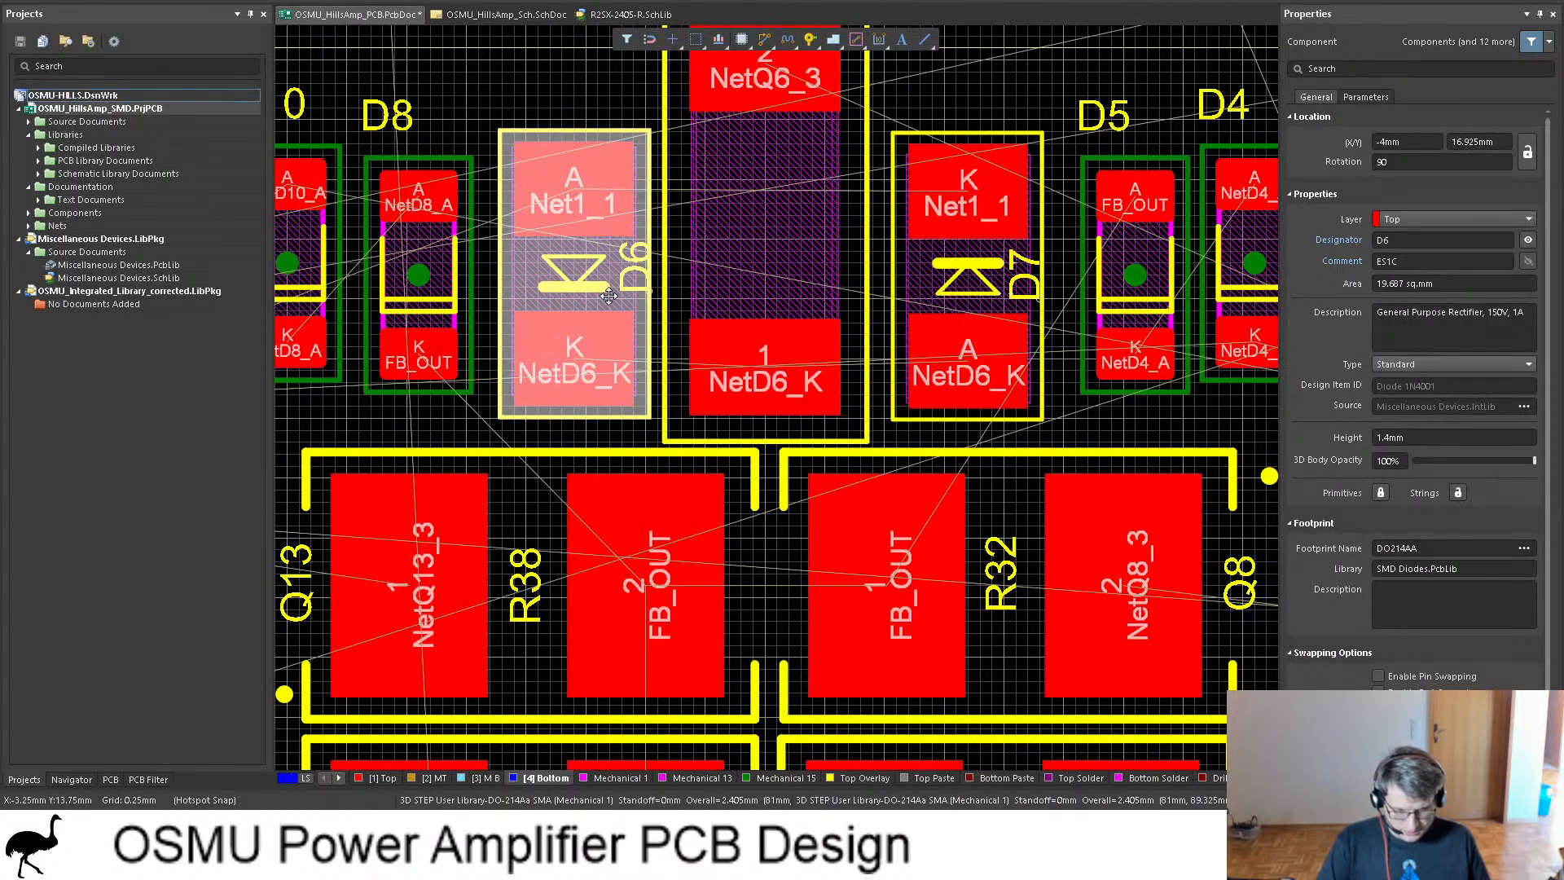
pyautogui.moveTo(612, 297); pyautogui.dragTo(579, 365)
pyautogui.click(924, 275)
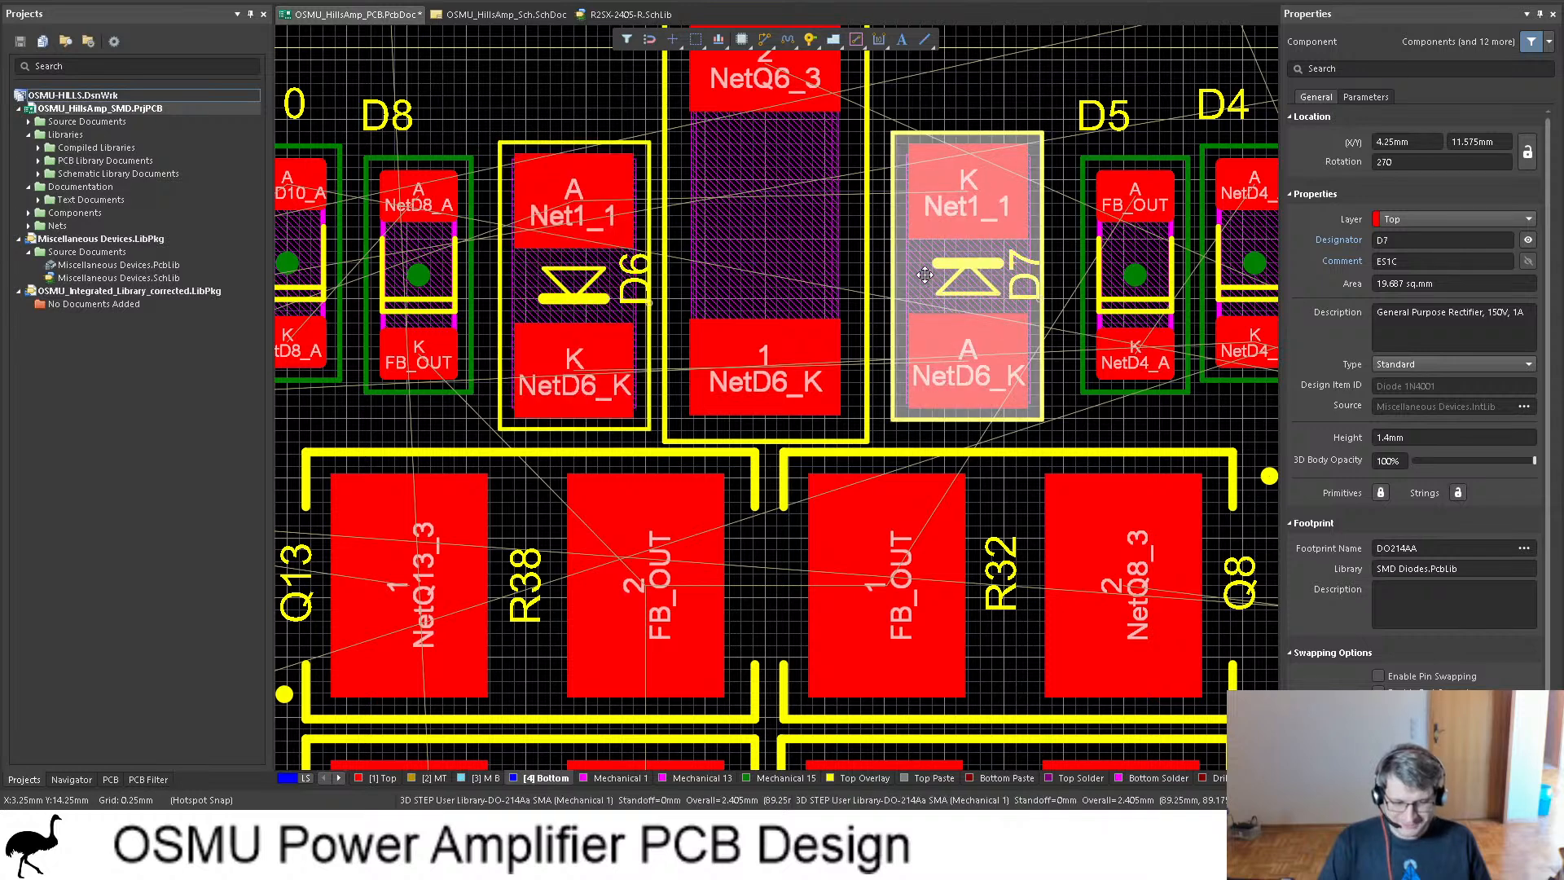
pyautogui.moveTo(925, 275); pyautogui.dragTo(962, 202)
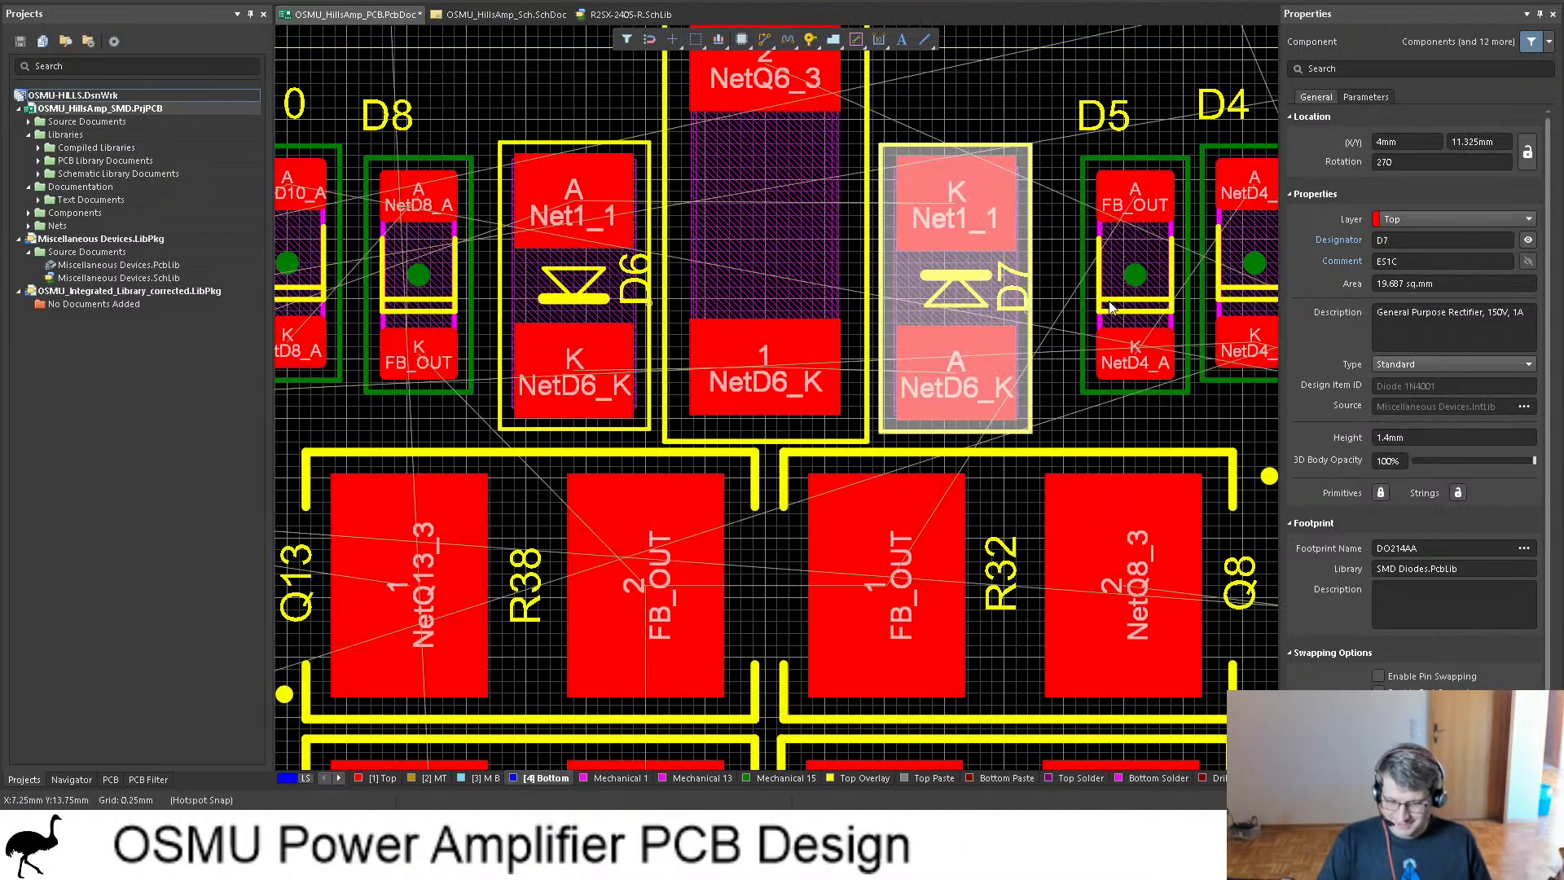
# Step: Move diodes D8, D5 and D4 to X -6.75, 6.75 and 9 mm respectively, all at Y 13.5 mm
pyautogui.moveTo(440, 277); pyautogui.dragTo(437, 311)
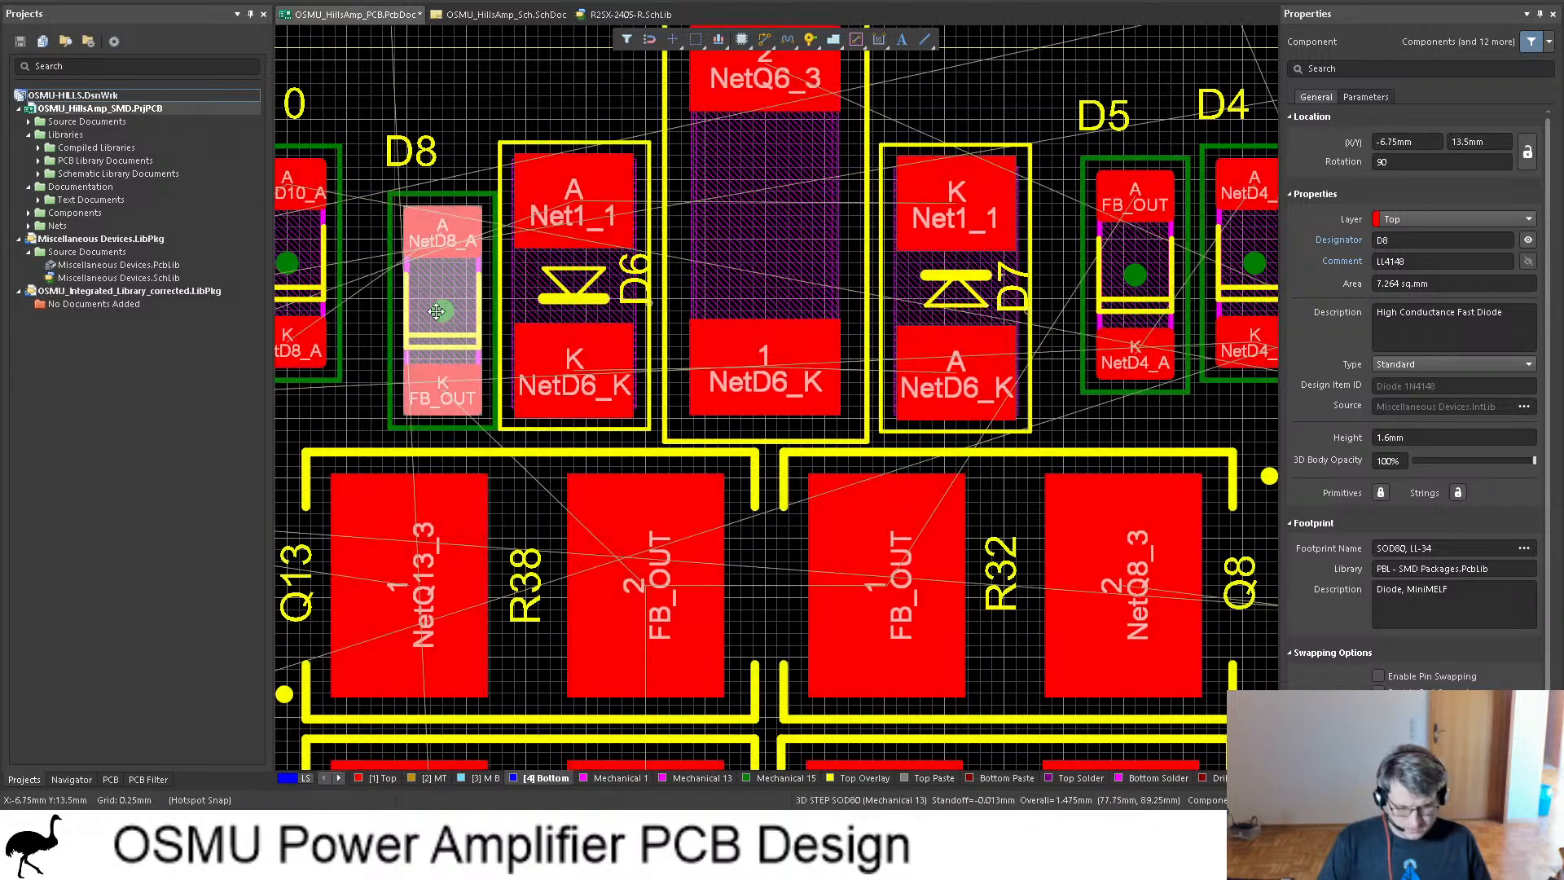
pyautogui.click(486, 314)
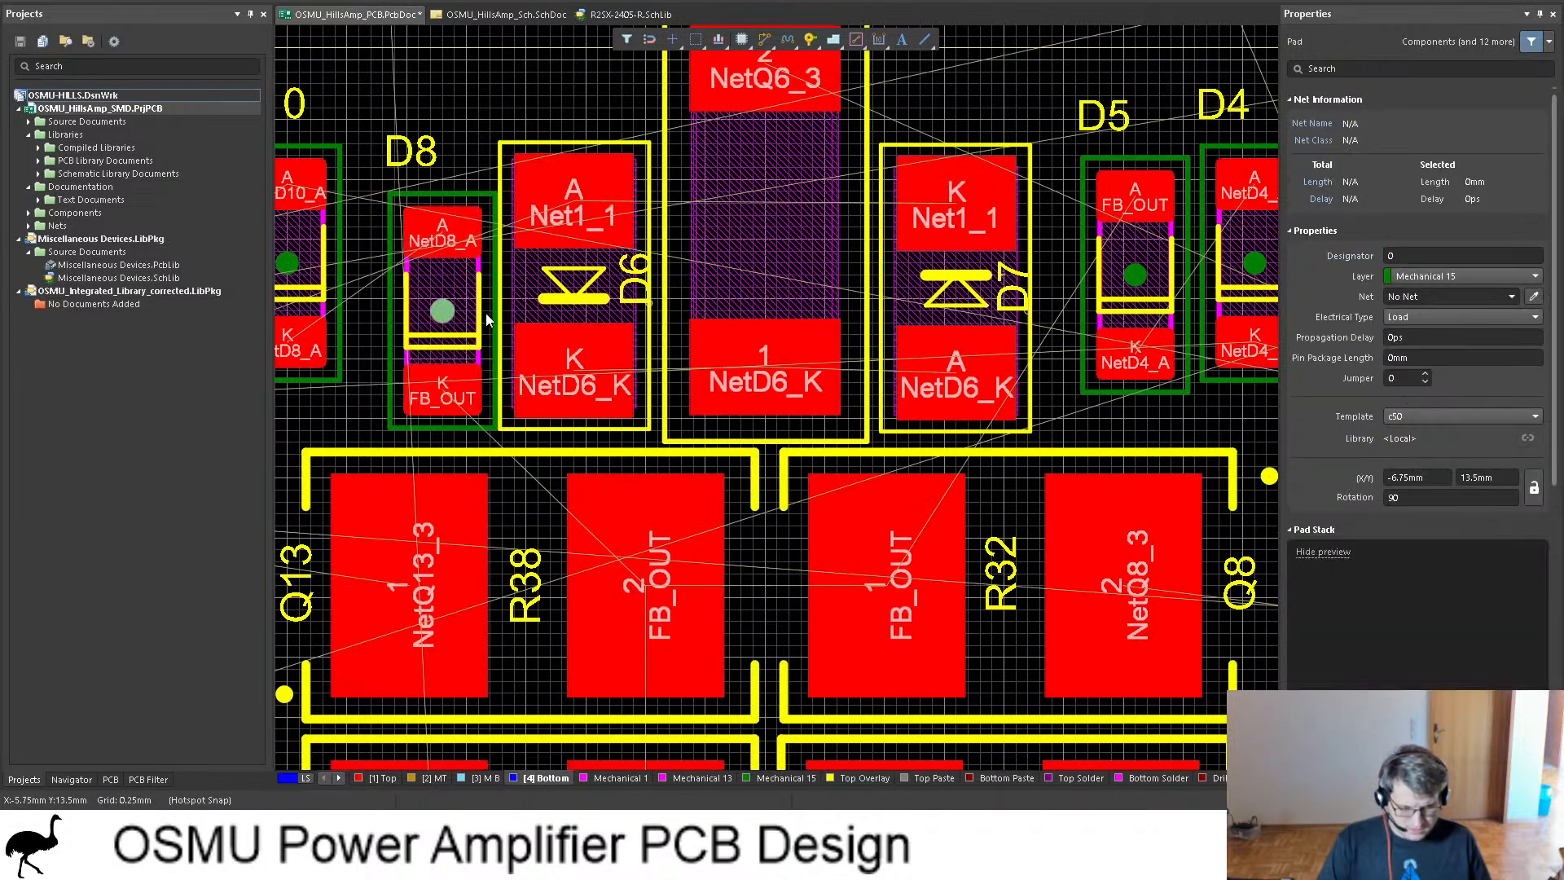
pyautogui.moveTo(1154, 287); pyautogui.dragTo(1088, 310)
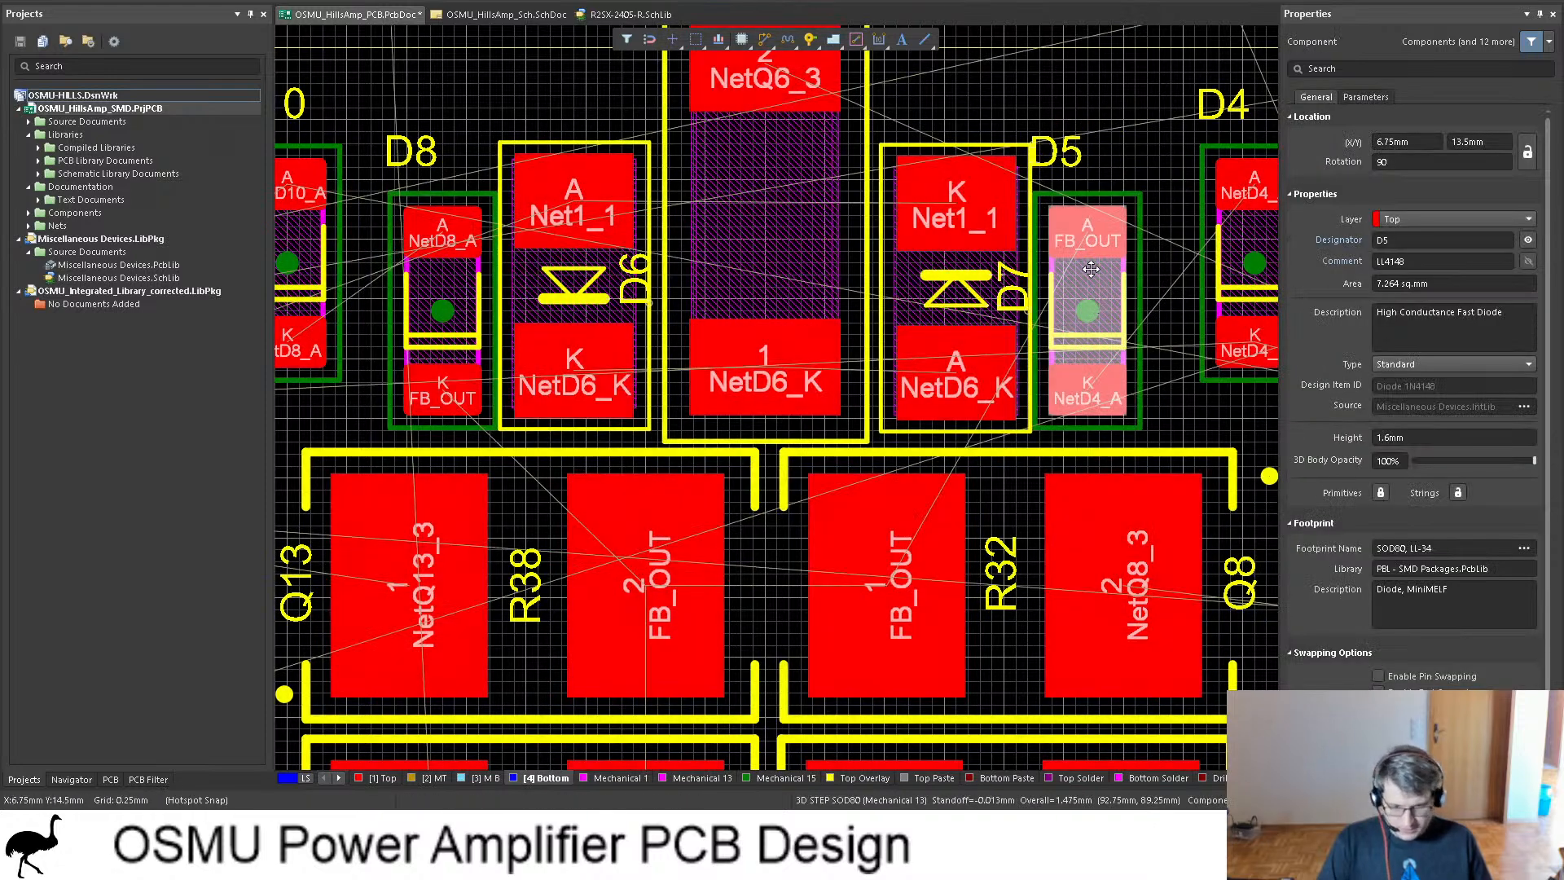
pyautogui.hscroll(3, 1033, 285)
pyautogui.moveTo(929, 263); pyautogui.dragTo(869, 309)
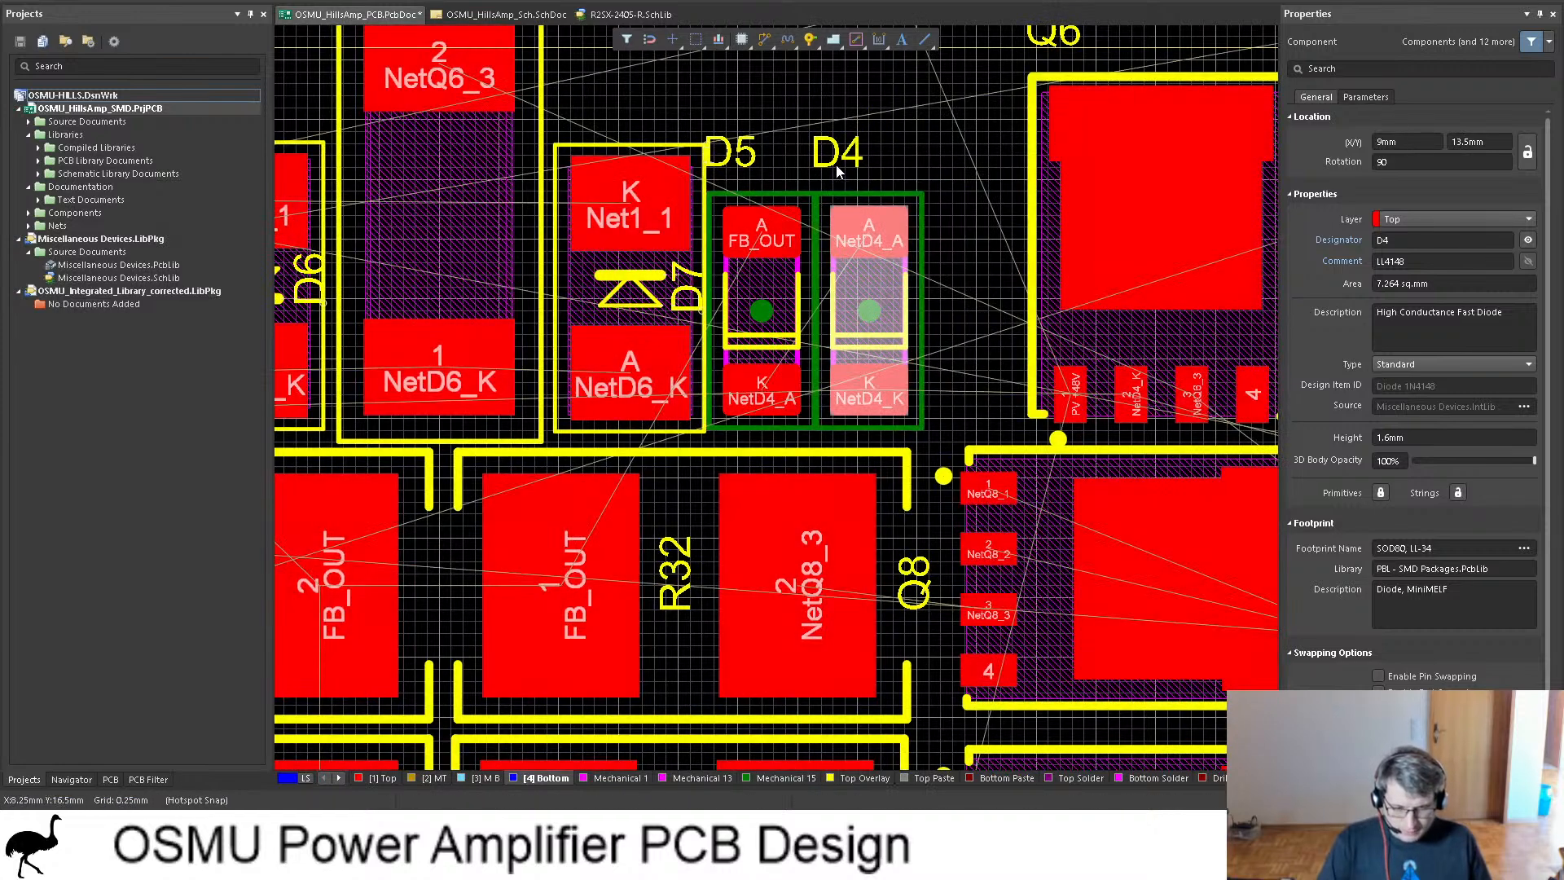
# Step: Center the D4 and D5 designators closely above their diodes
pyautogui.moveTo(834, 163)
pyautogui.mouseDown()
pyautogui.moveTo(818, 169)
pyautogui.moveTo(841, 182)
pyautogui.mouseUp()
pyautogui.click(729, 155)
pyautogui.moveTo(729, 155); pyautogui.dragTo(737, 177)
# Step: Align diode D10 next to D8 and center both diodes' designators closely above them
pyautogui.keyDown('shift'); pyautogui.hscroll(-5, 741, 181); pyautogui.keyUp('shift')
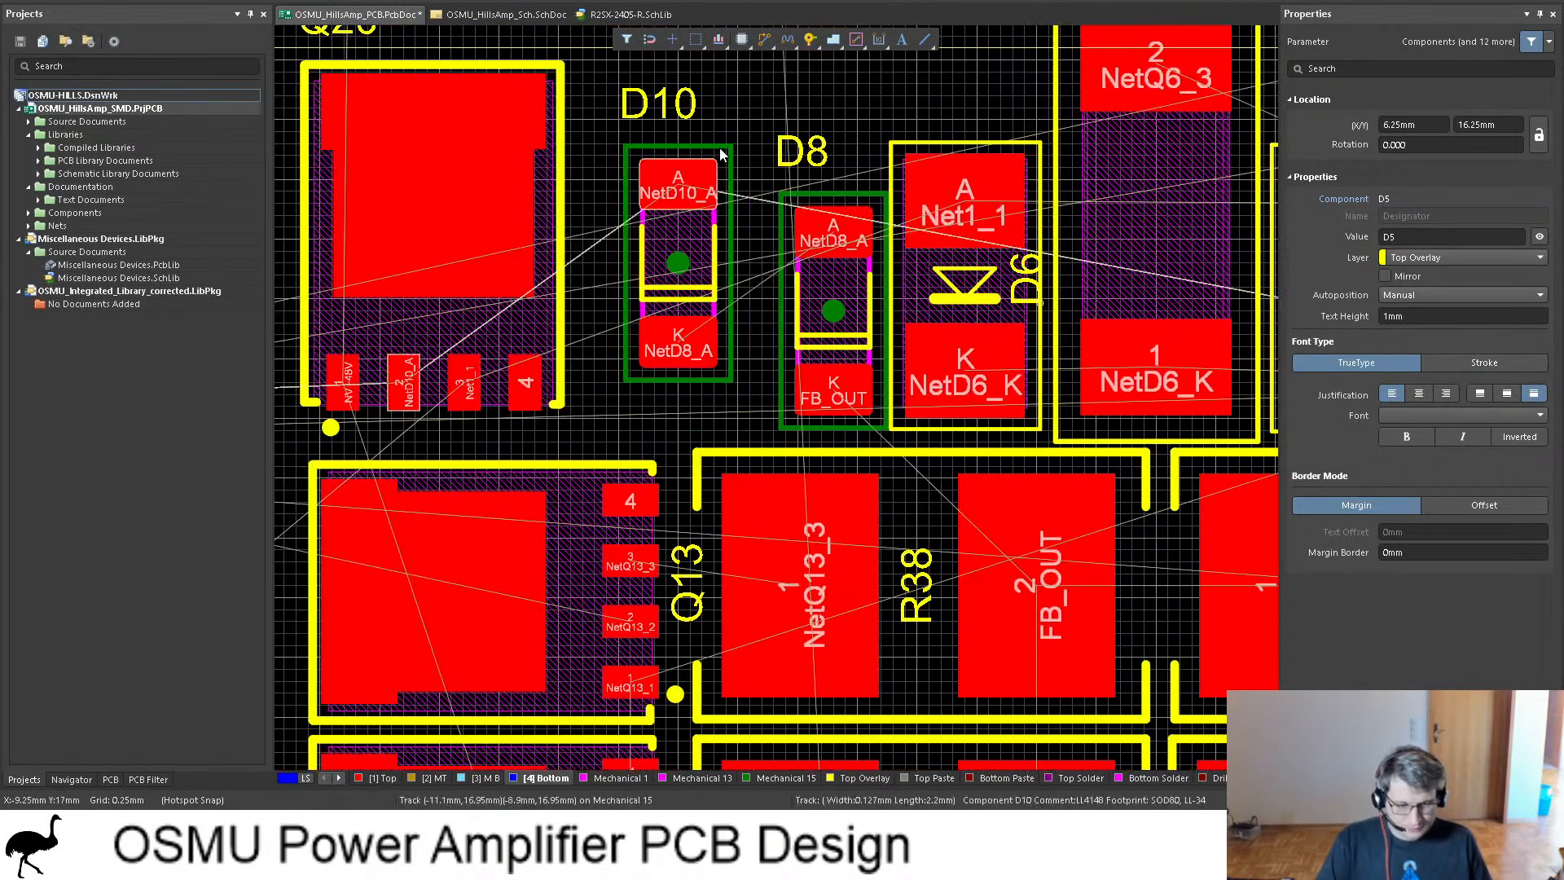
pyautogui.moveTo(702, 269); pyautogui.dragTo(714, 310)
pyautogui.click(788, 156)
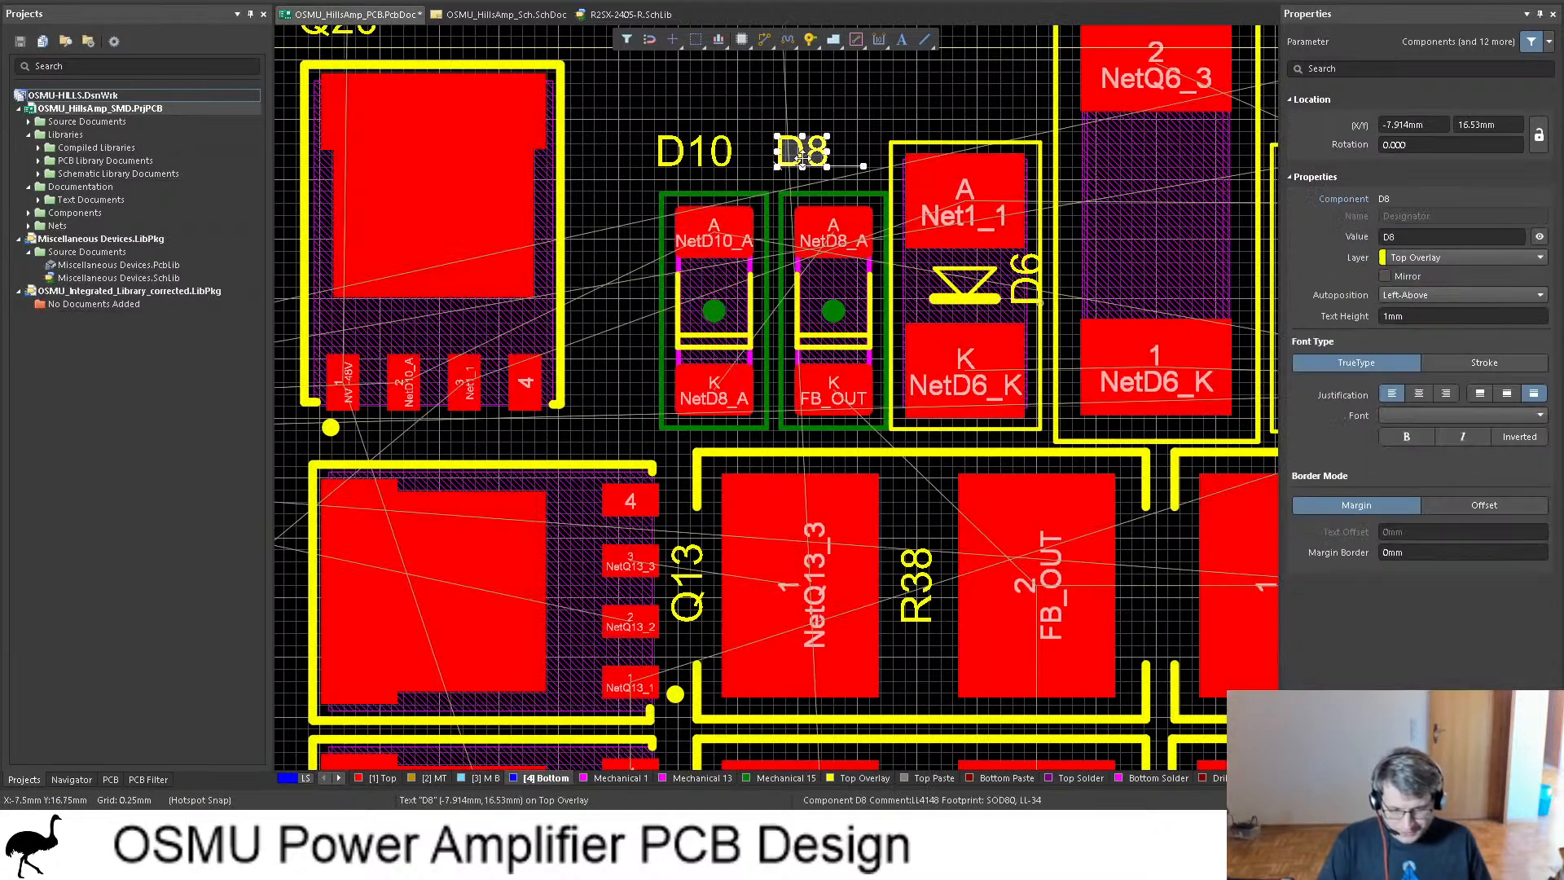
pyautogui.moveTo(789, 156); pyautogui.dragTo(814, 182)
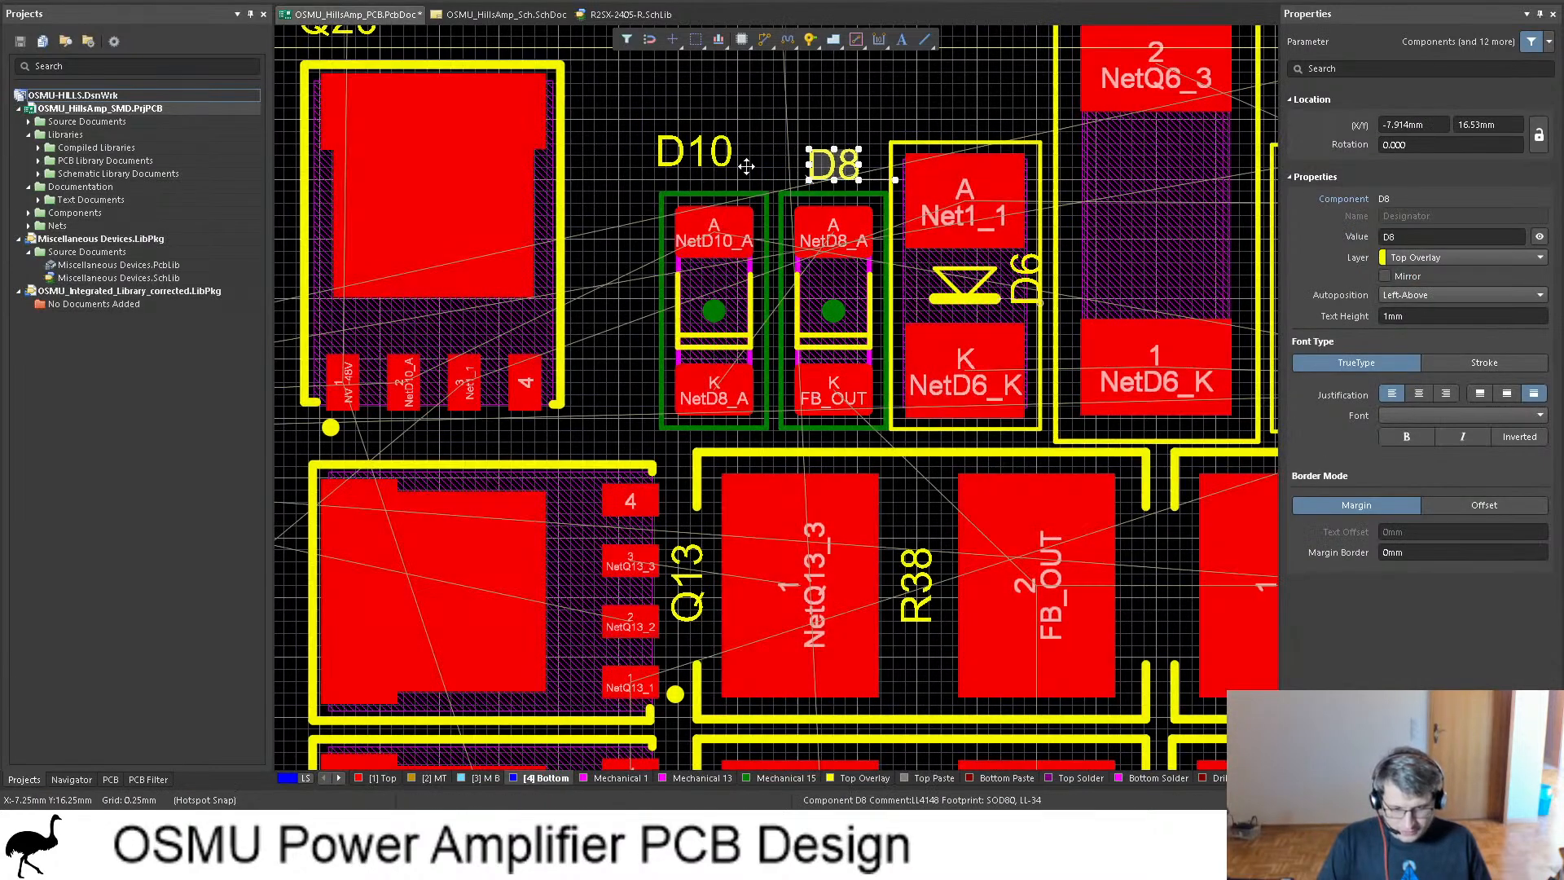
pyautogui.moveTo(696, 159); pyautogui.dragTo(676, 181)
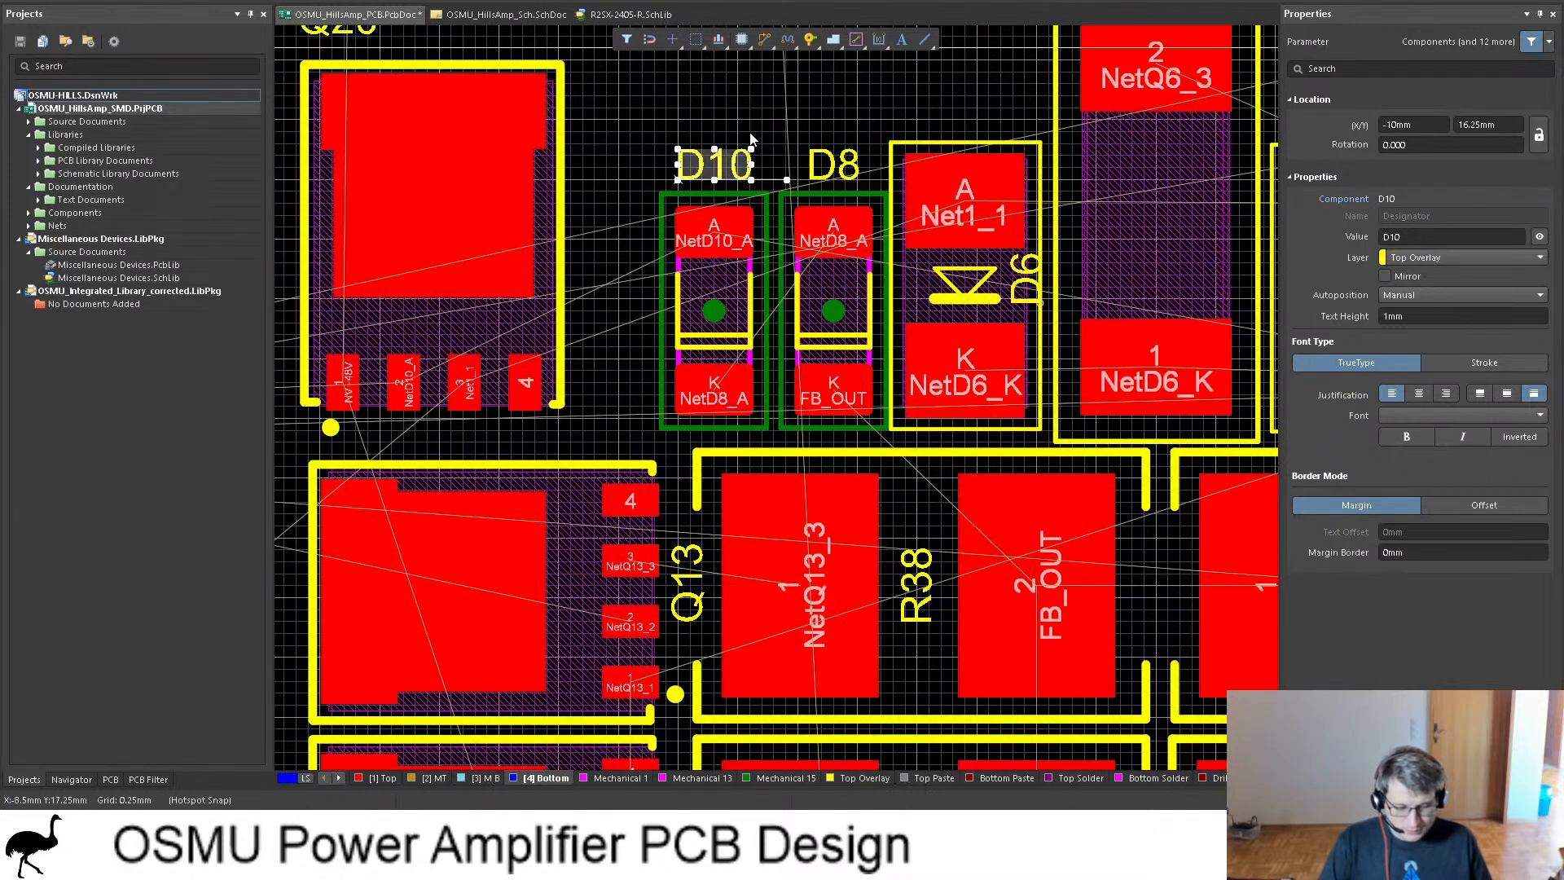
# Step: Review the aligned row of diodes and save the PCB document
pyautogui.keyDown('ctrl'); pyautogui.scroll(-3, 751, 140); pyautogui.keyUp('ctrl')
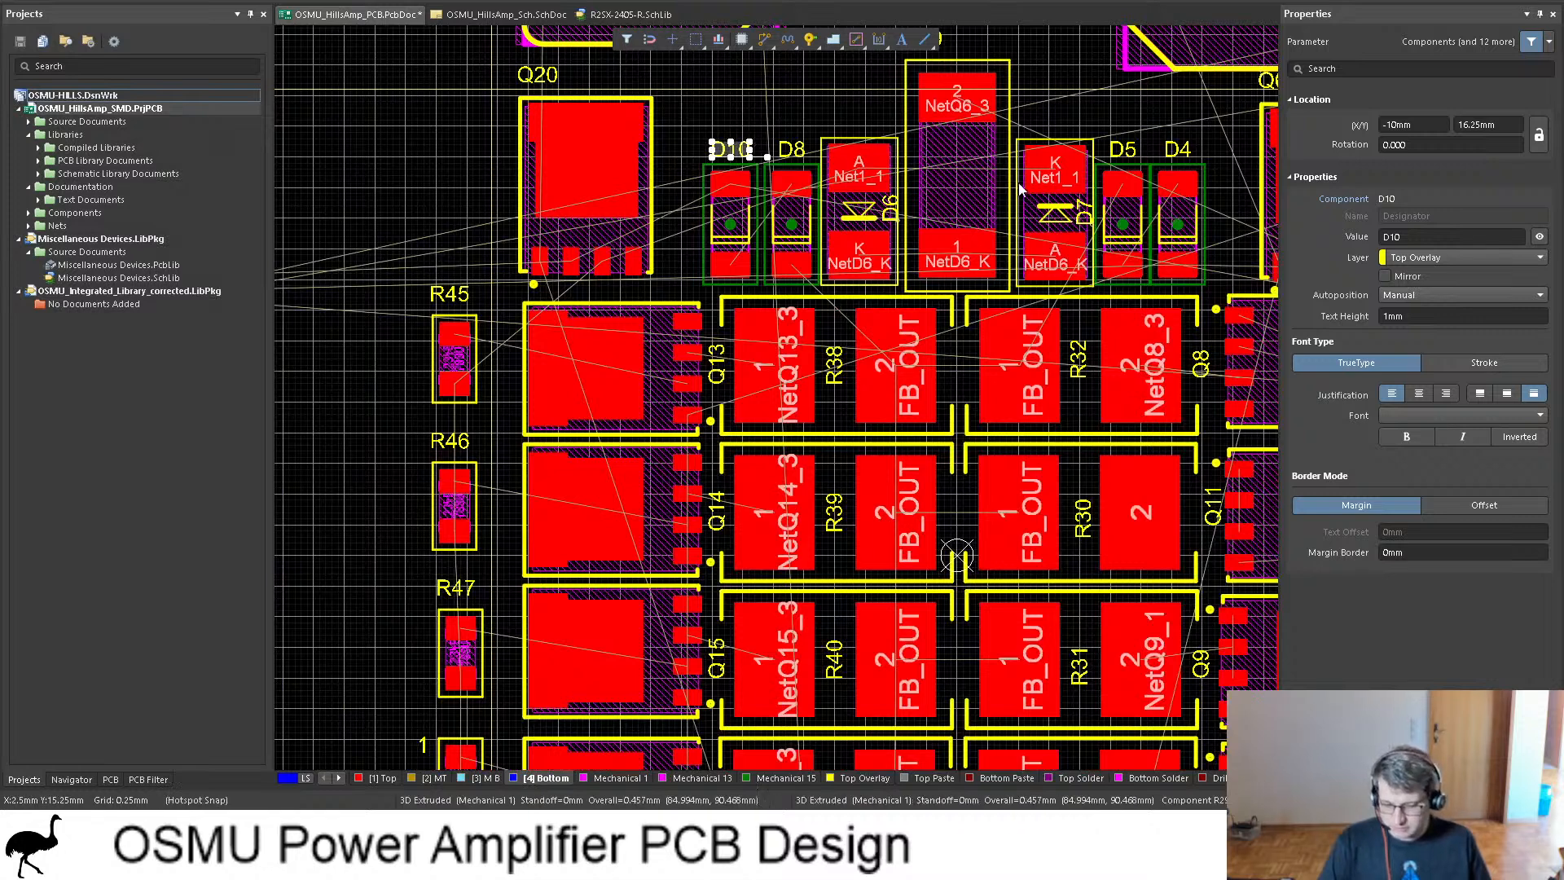
pyautogui.scroll(2, 850, 179)
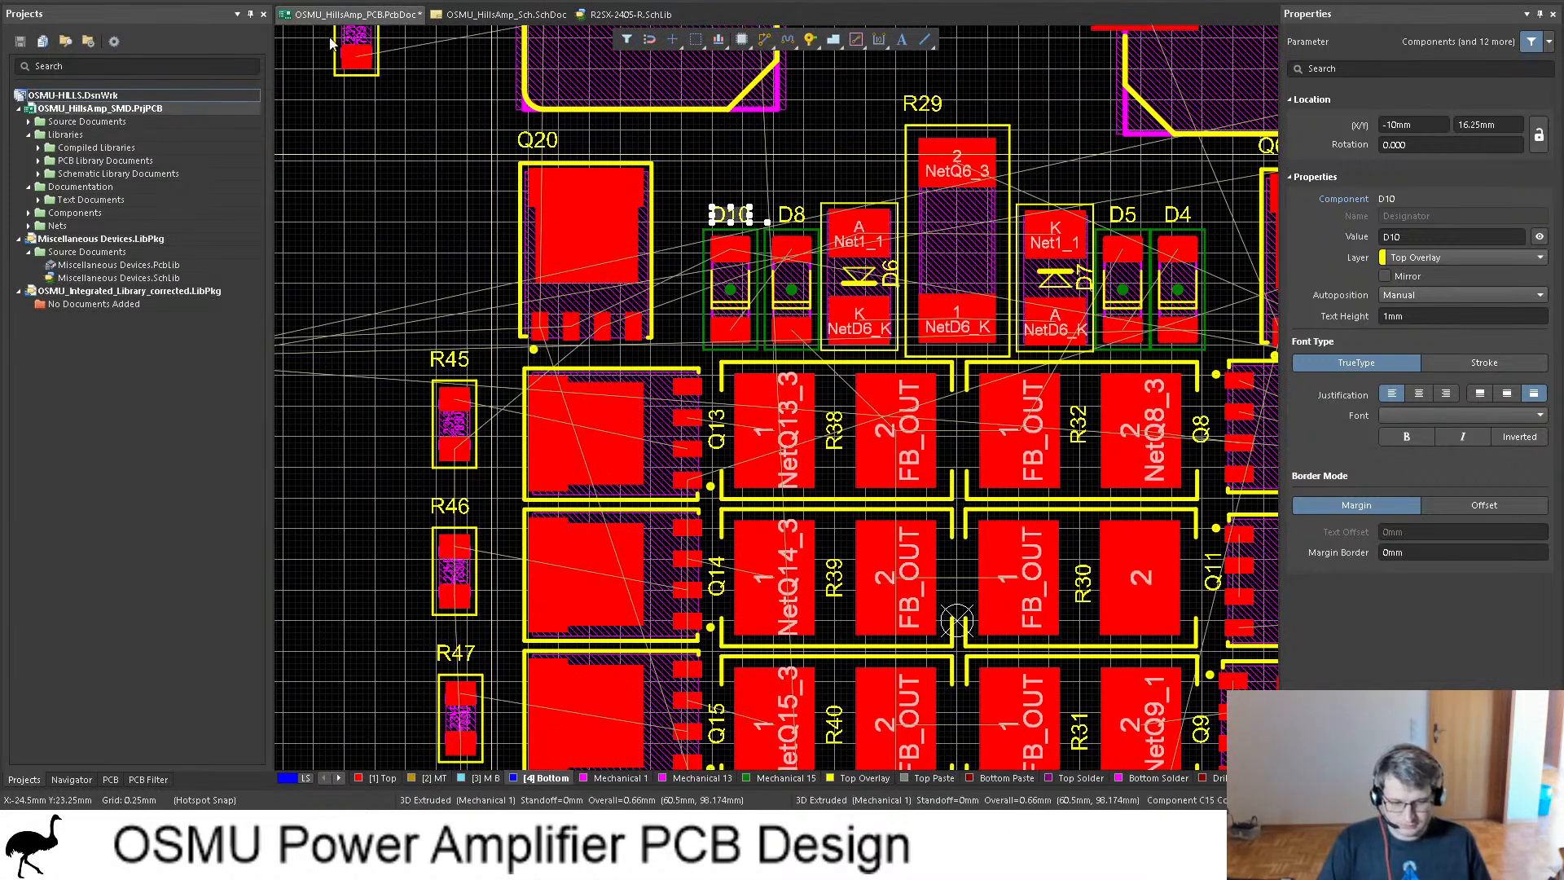
pyautogui.hotkey('ctrl', 's')
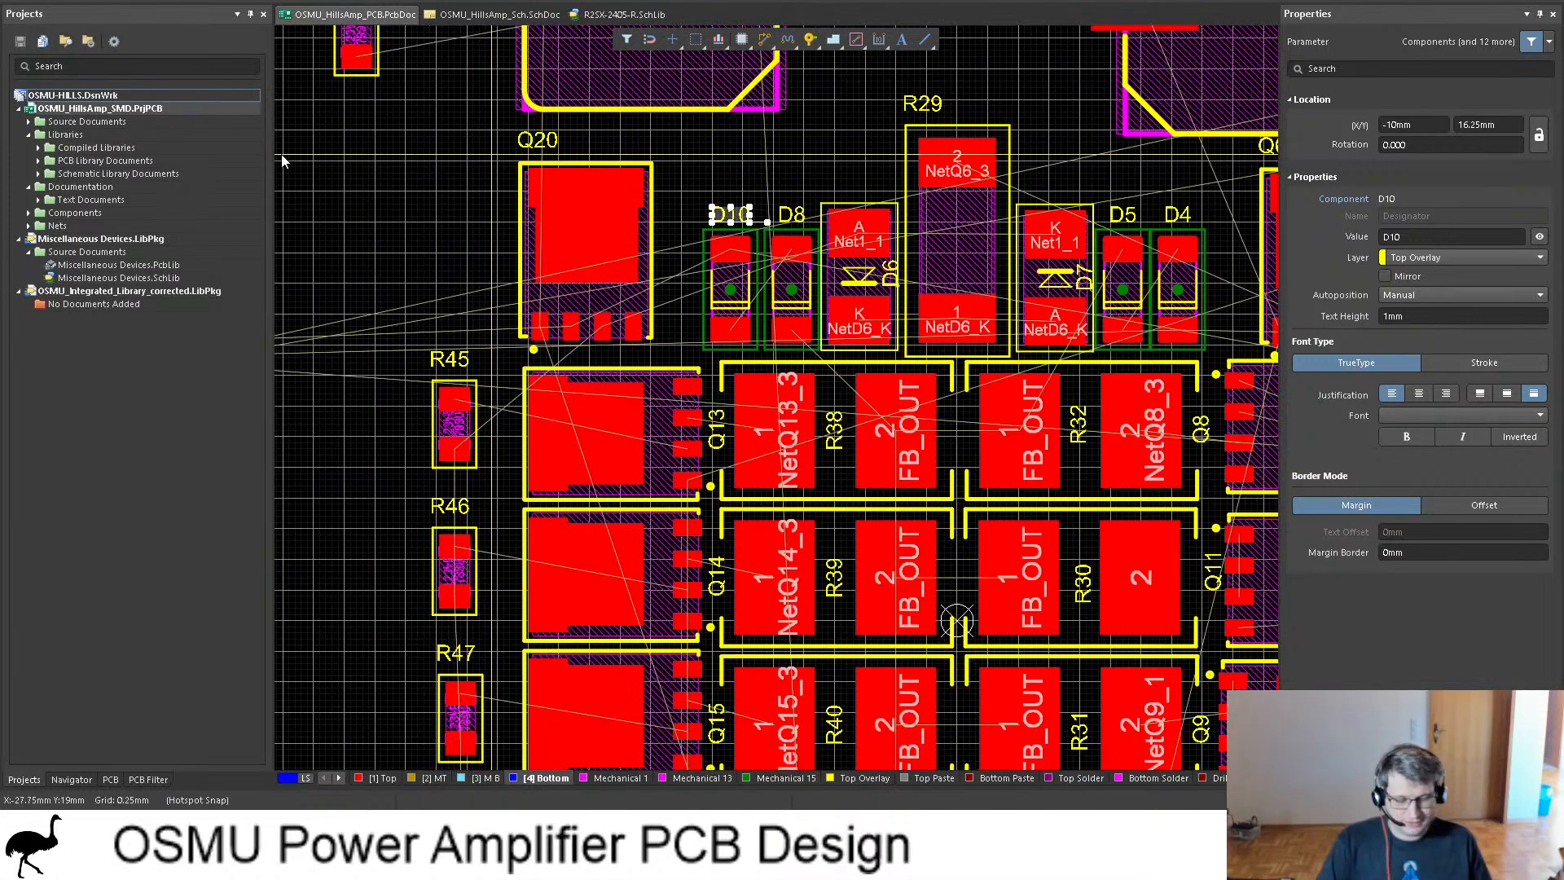
# Step: Move transistor Q20 to X -15.29 mm and Q6 to X 11.23 mm, close to the diode row, keeping both at Y 12 mm
pyautogui.click(392, 222)
pyautogui.click(619, 267)
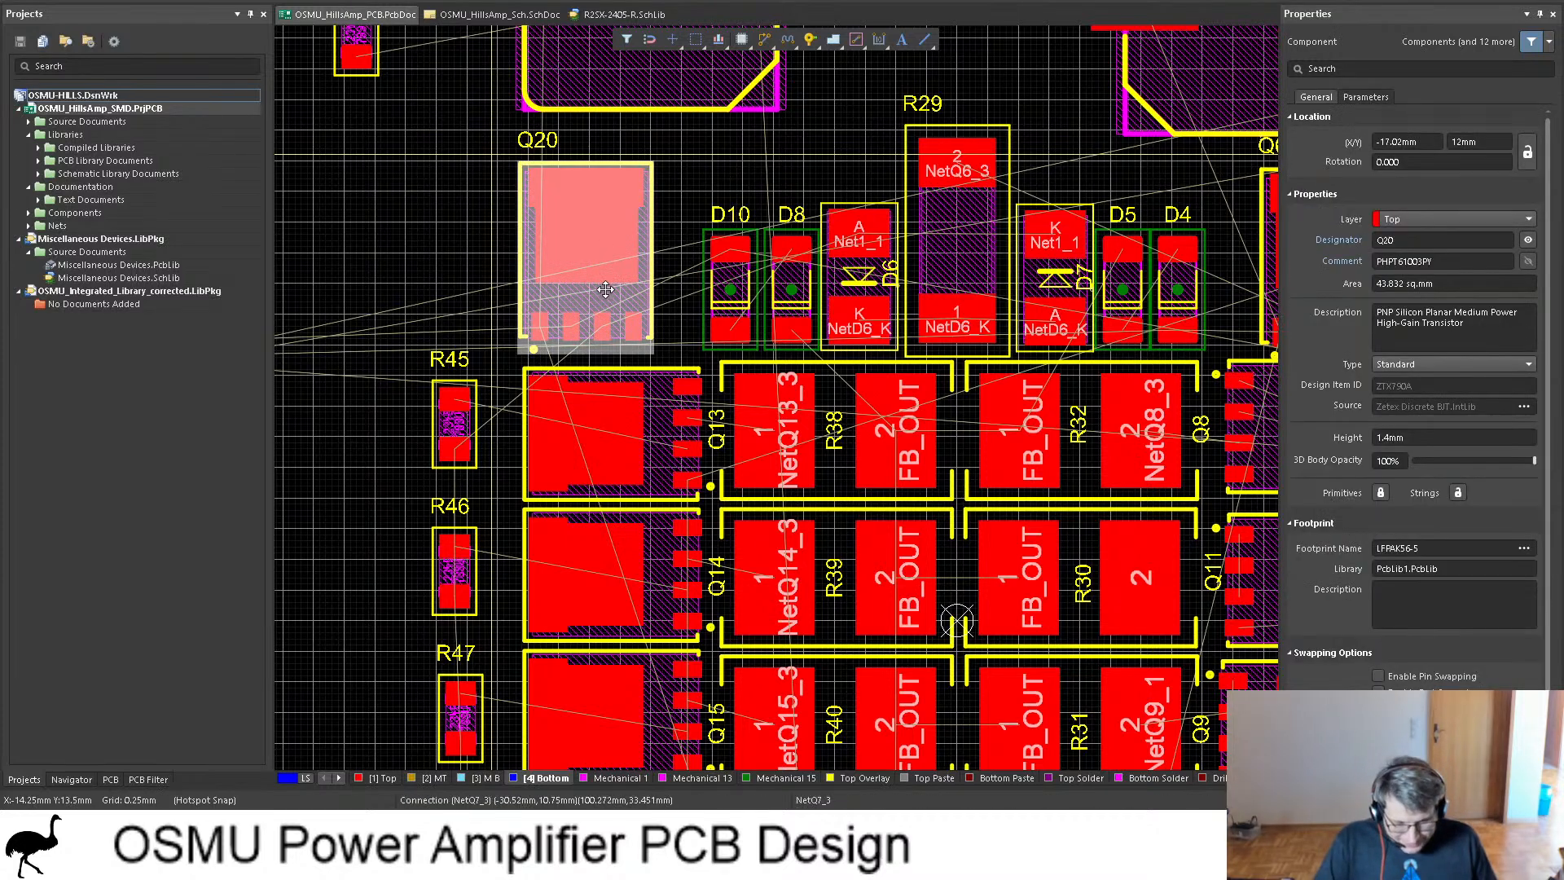
pyautogui.moveTo(597, 300); pyautogui.dragTo(644, 324)
pyautogui.keyDown('shift'); pyautogui.scroll(-2, 815, 322); pyautogui.keyUp('shift')
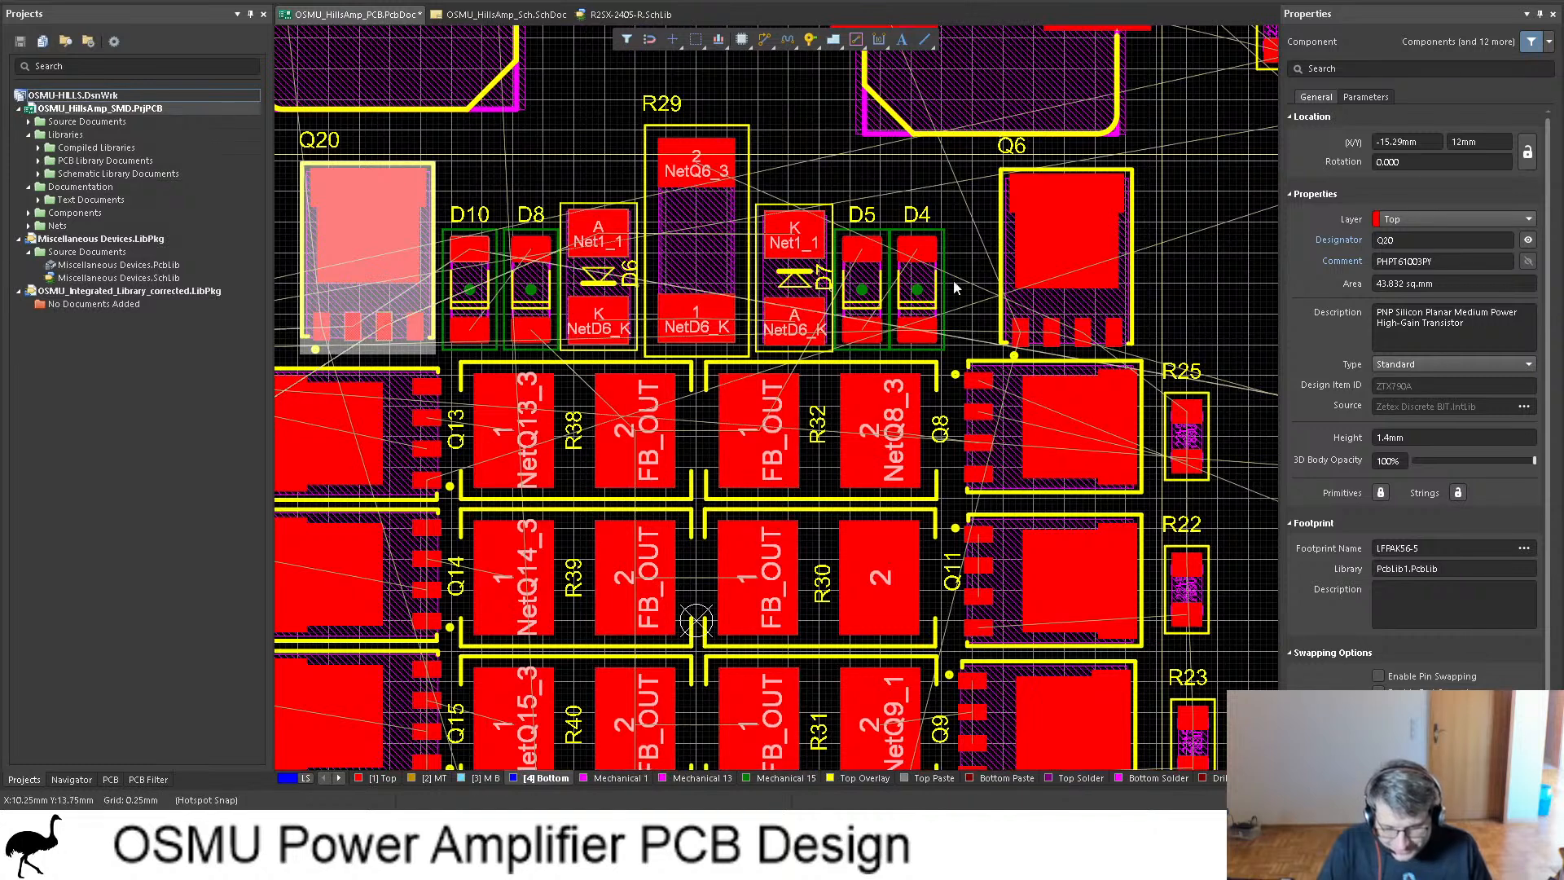
pyautogui.click(1043, 307)
pyautogui.moveTo(1042, 308); pyautogui.dragTo(1002, 328)
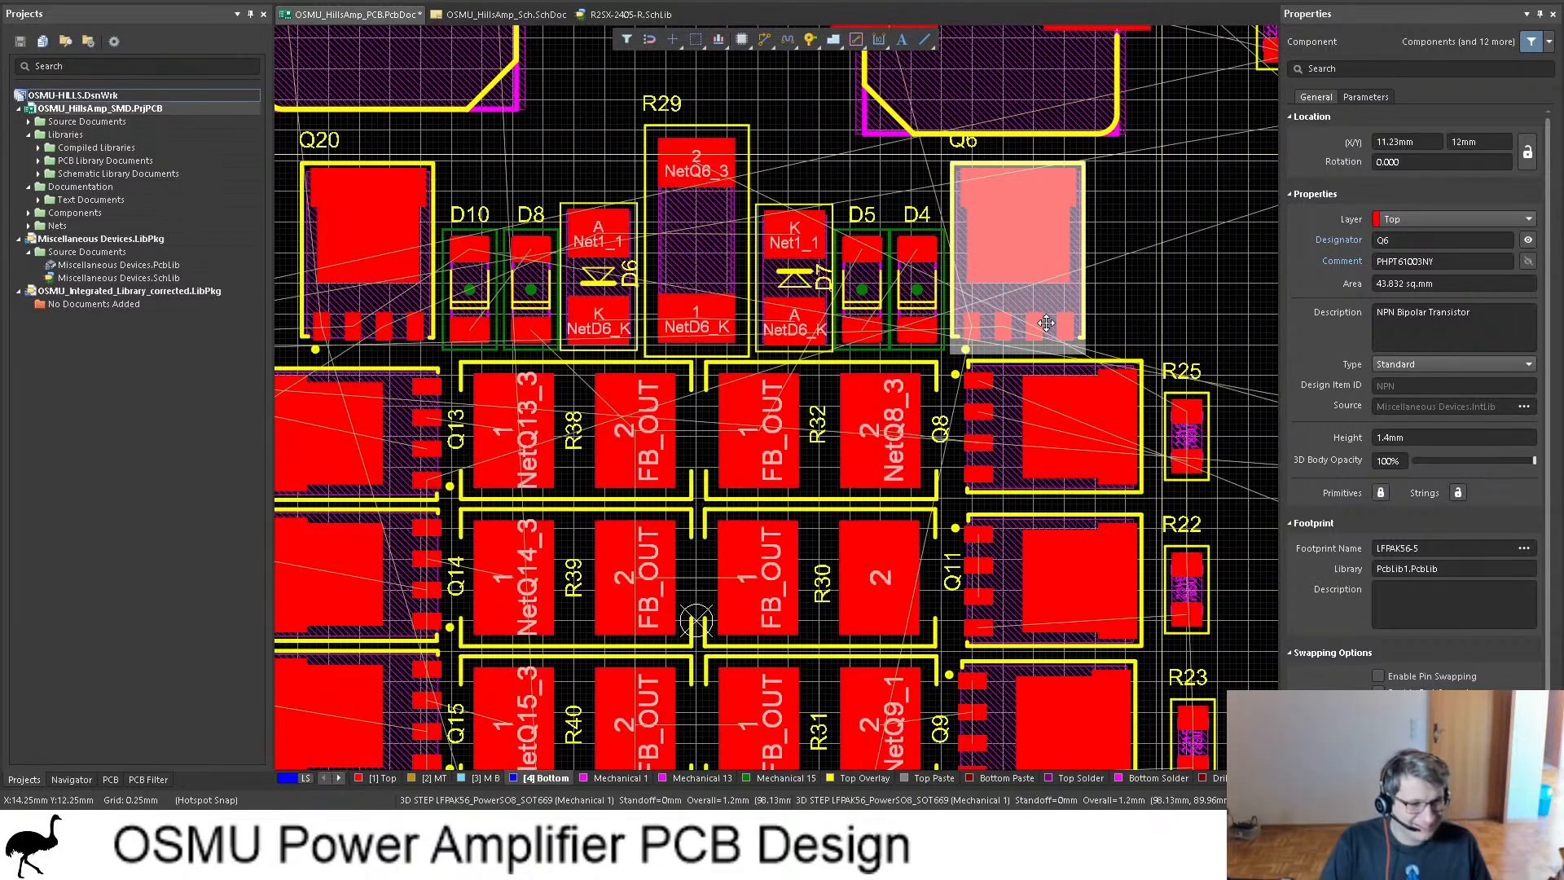
# Step: Check the schematic for the resistors around Q7 and move R21 onto the board above Q7, beside capacitor C15
pyautogui.keyDown('ctrl'); pyautogui.scroll(-4, 1063, 321); pyautogui.keyUp('ctrl')
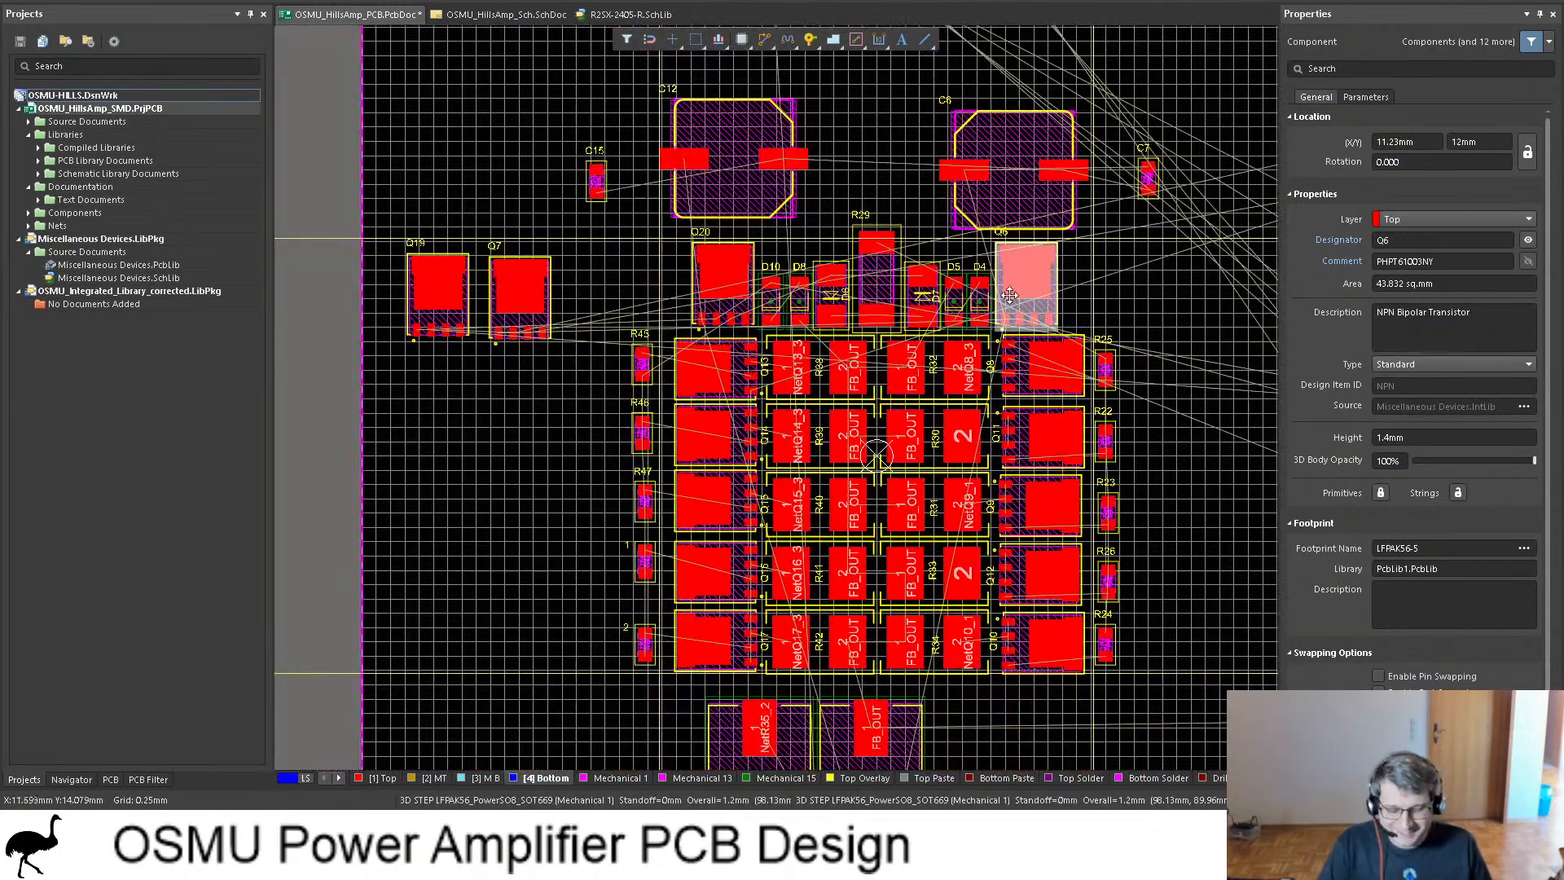
pyautogui.keyDown('shift'); pyautogui.scroll(-3, 1187, 258); pyautogui.keyUp('shift')
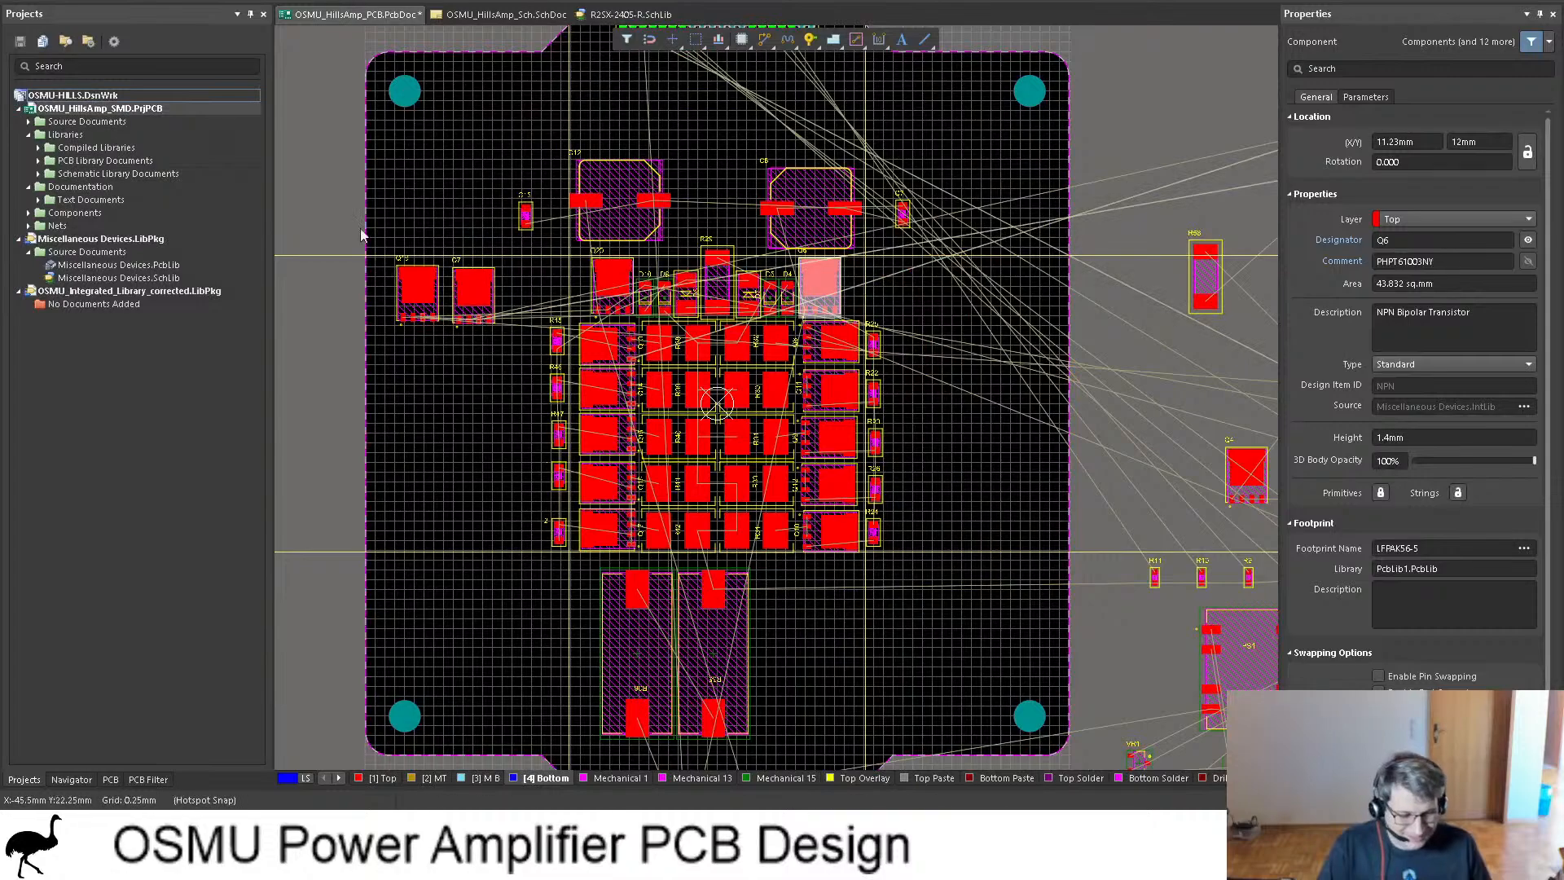
pyautogui.click(336, 342)
pyautogui.keyDown('ctrl'); pyautogui.scroll(4, 544, 261); pyautogui.keyUp('ctrl')
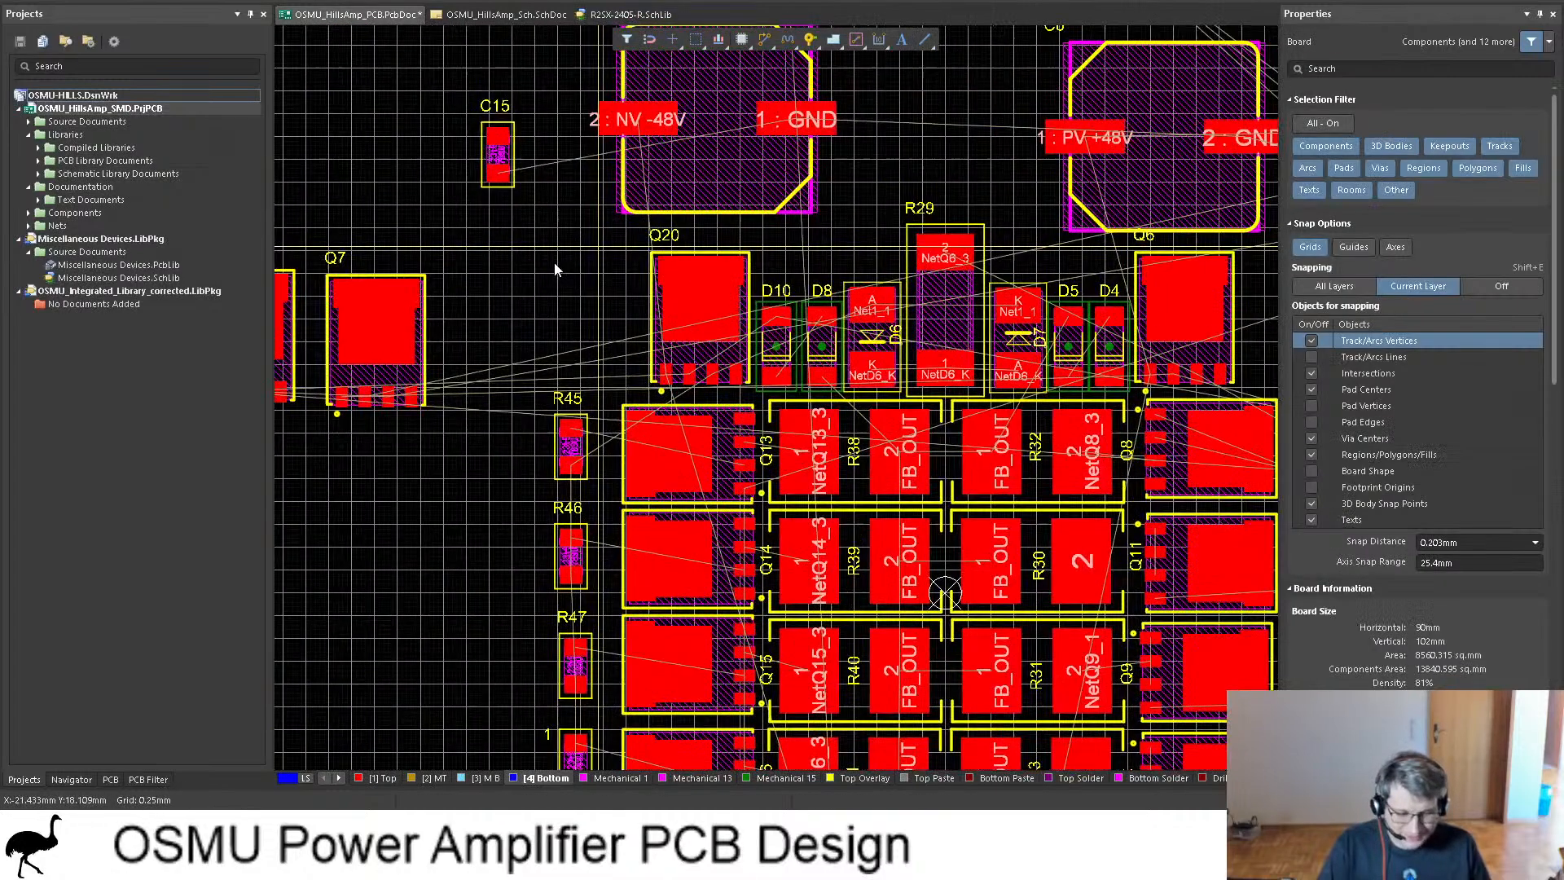
pyautogui.click(522, 14)
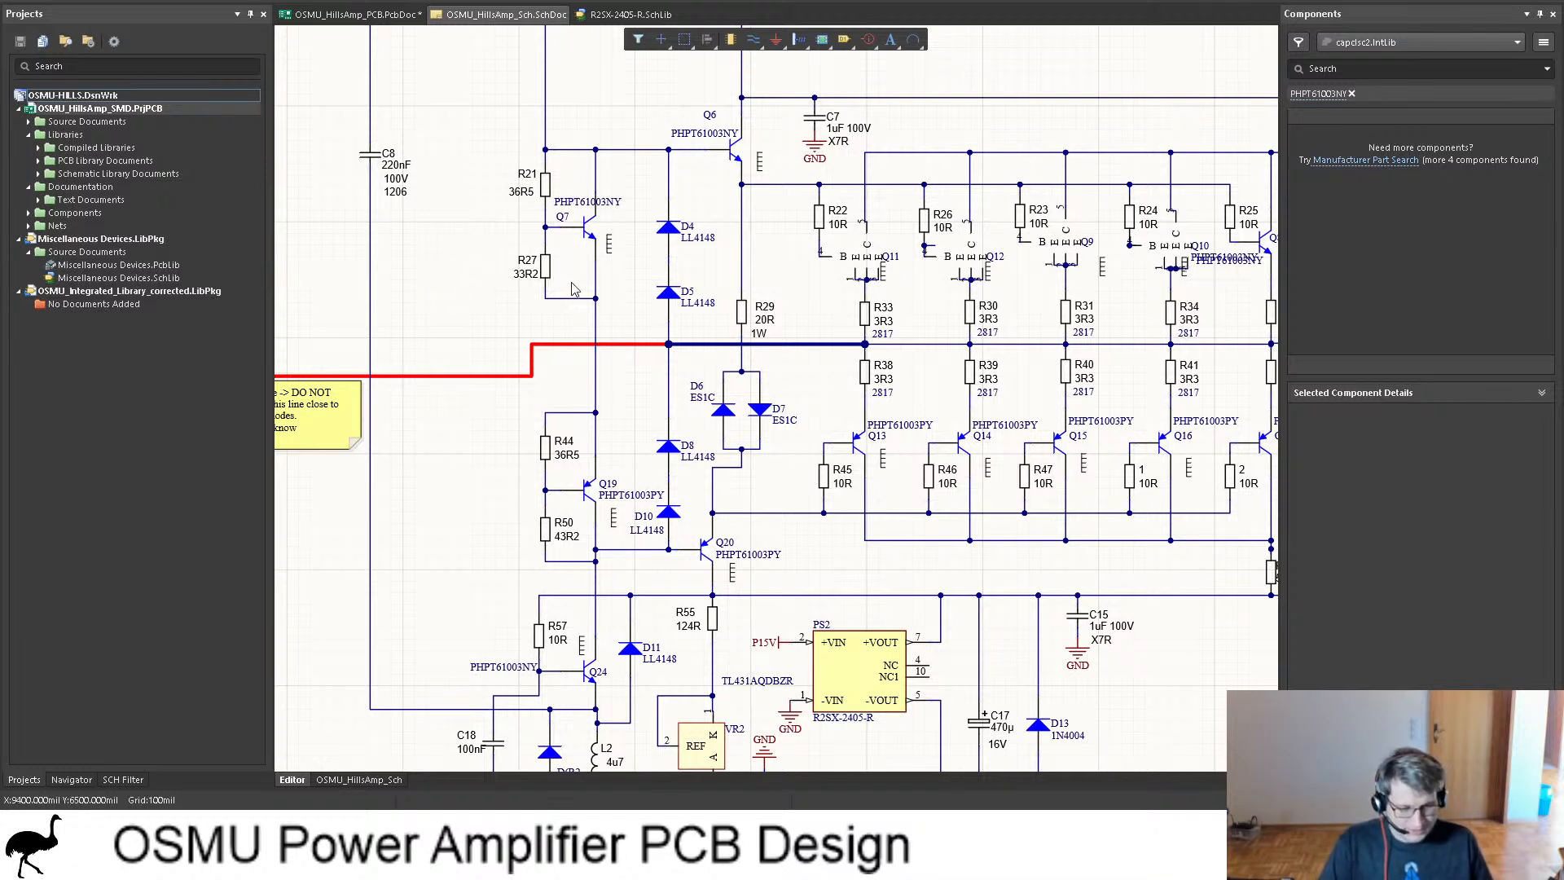
pyautogui.click(359, 14)
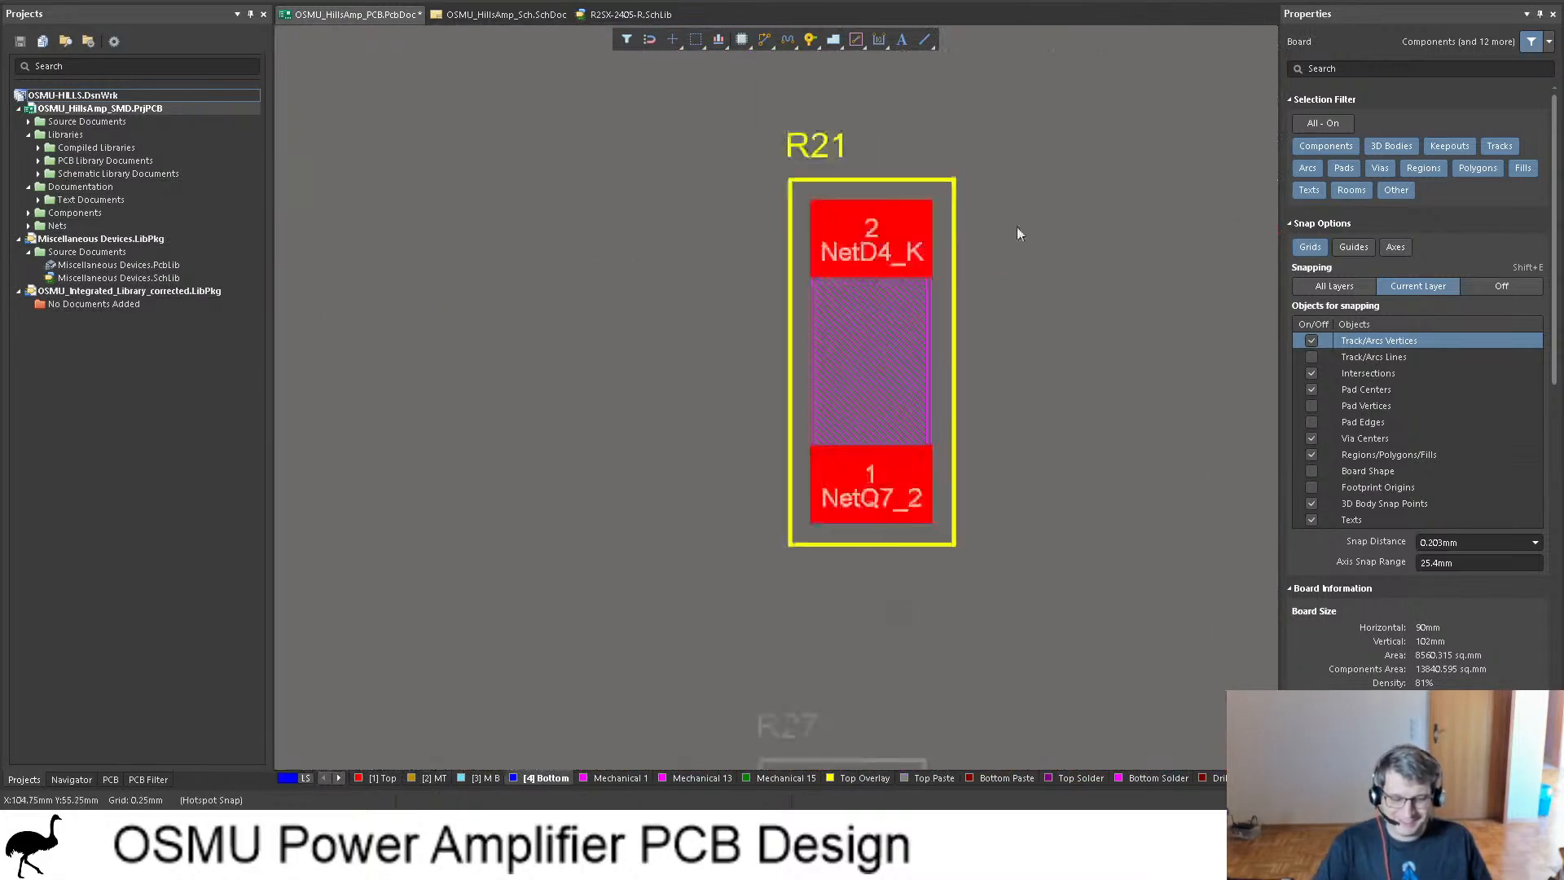
pyautogui.keyDown('ctrl'); pyautogui.scroll(-4, 1025, 303); pyautogui.keyUp('ctrl')
pyautogui.keyDown('ctrl'); pyautogui.scroll(-4, 1034, 301); pyautogui.keyUp('ctrl')
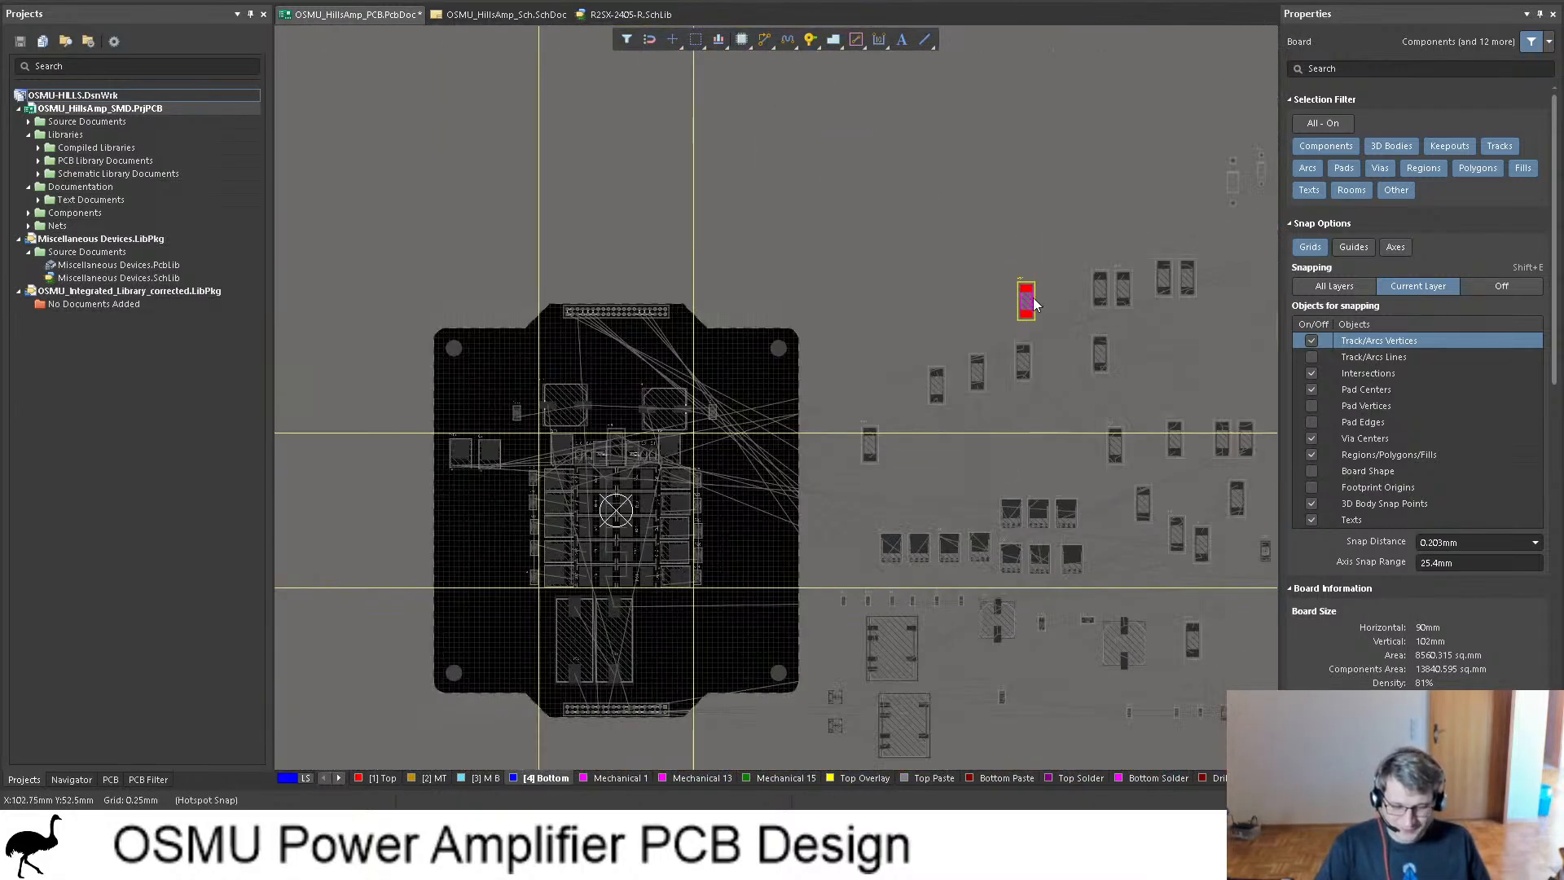
pyautogui.moveTo(1029, 298); pyautogui.dragTo(483, 371)
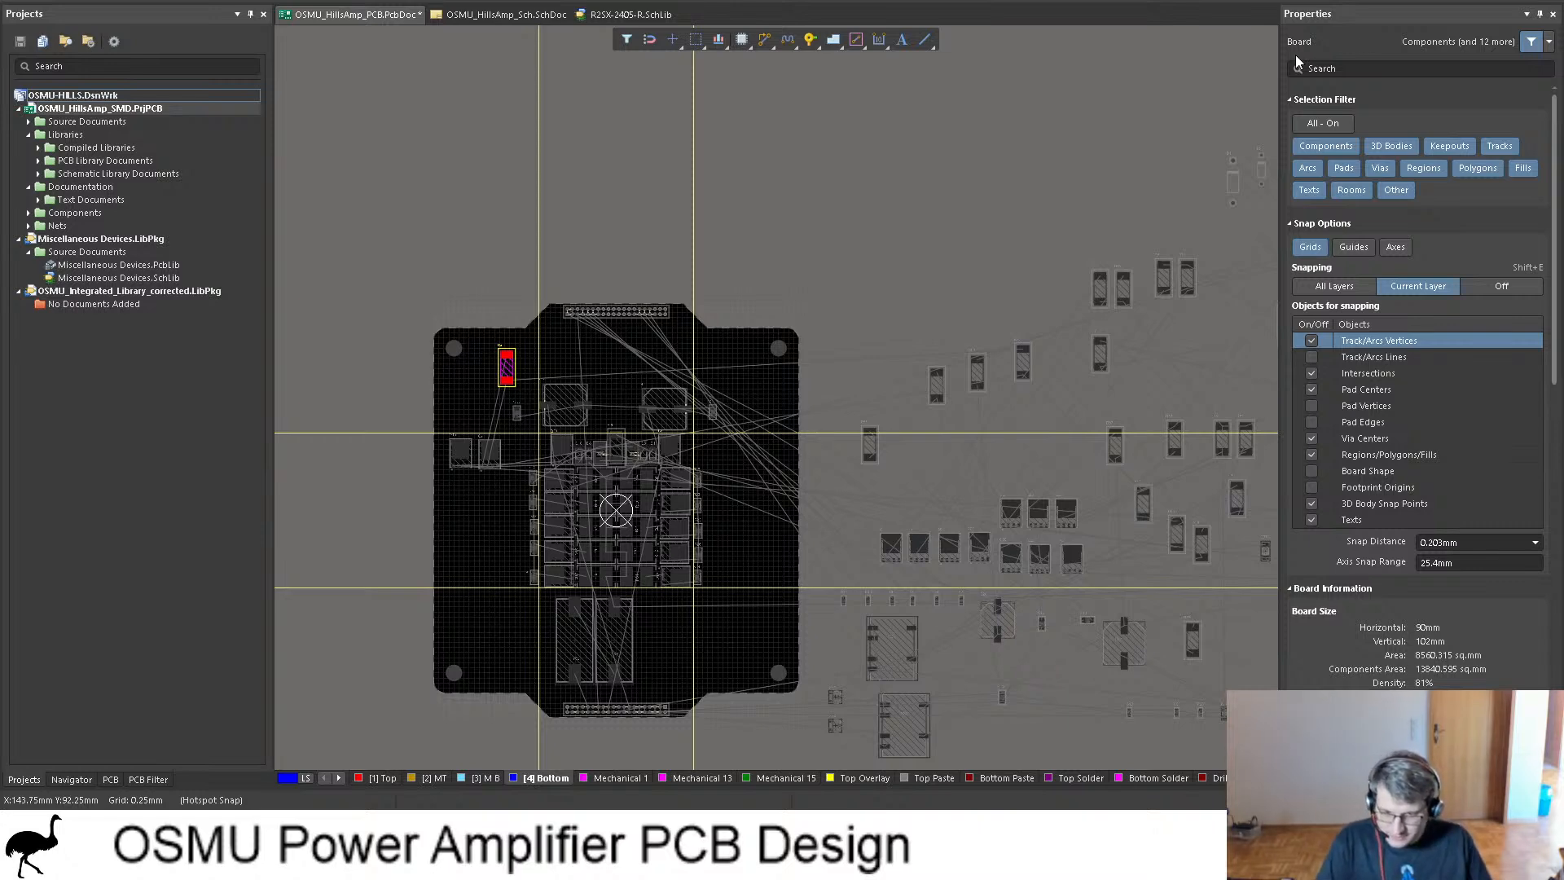
# Step: Move resistor R27 onto the board beside R21, at X -36.75 mm, Y 31 mm
pyautogui.keyDown('ctrl'); pyautogui.scroll(-5, 998, 228); pyautogui.keyUp('ctrl')
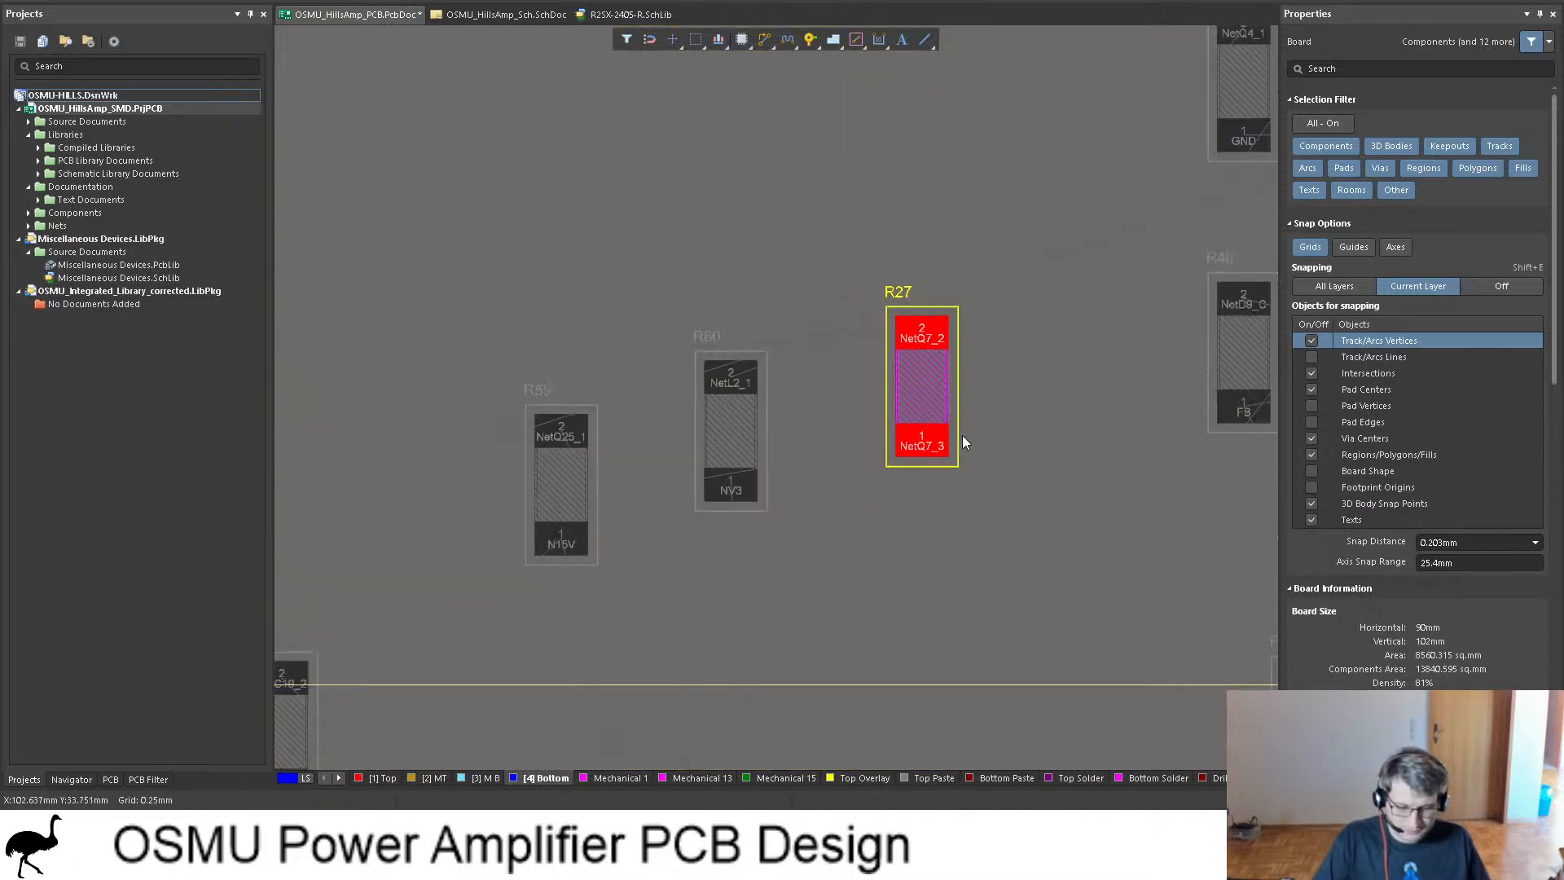
pyautogui.moveTo(922, 389); pyautogui.dragTo(698, 464)
pyautogui.keyDown('ctrl'); pyautogui.scroll(-3, 691, 341); pyautogui.keyUp('ctrl')
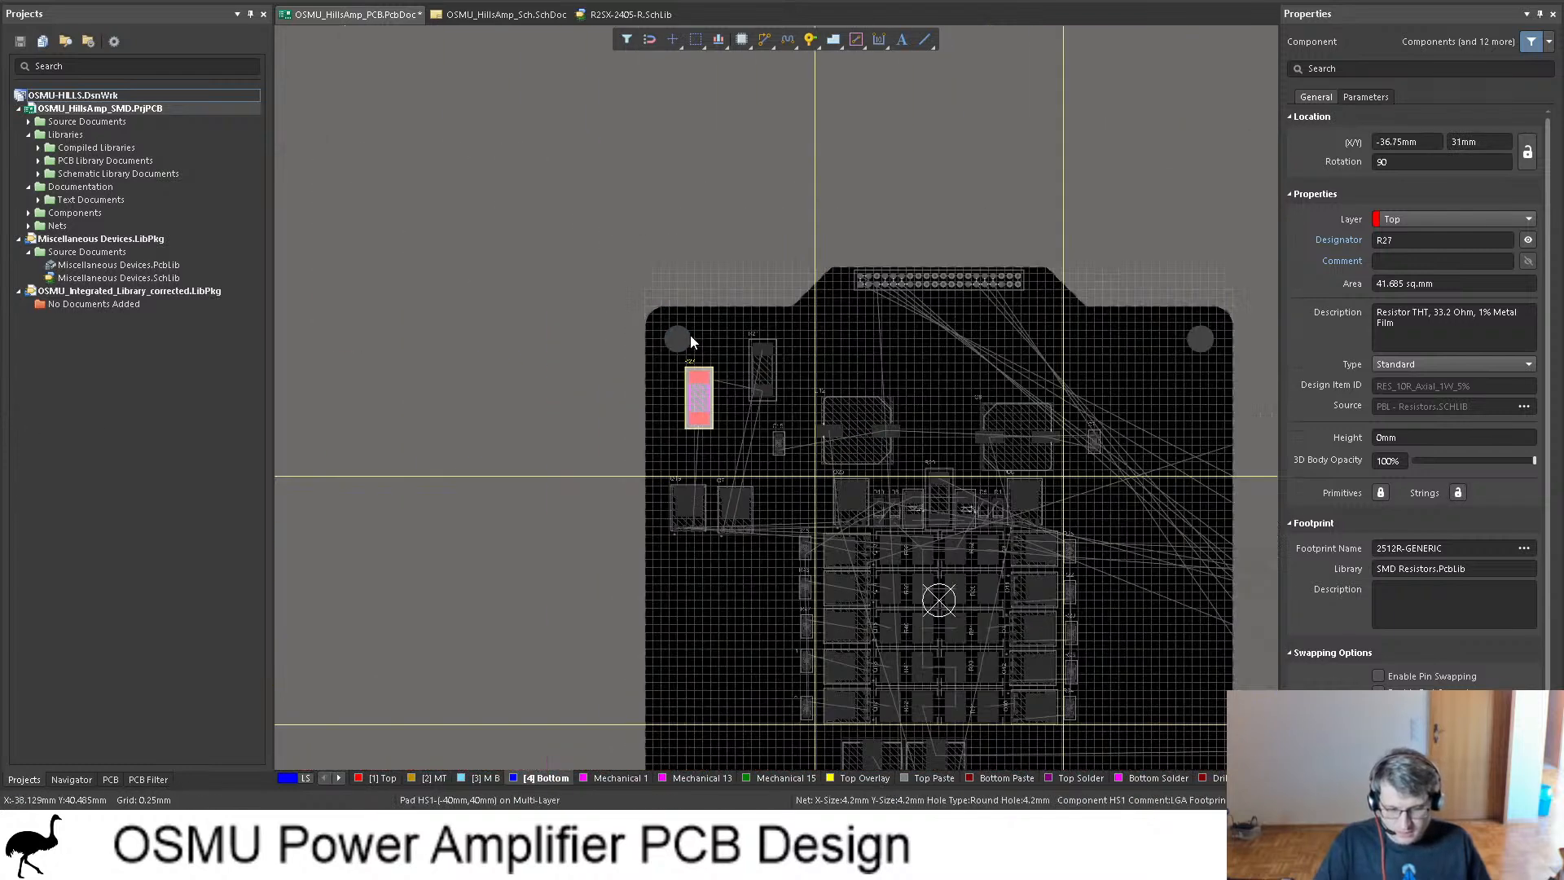
# Step: Check the schematic for Q19's resistors and move R44 and R50 together onto the board, around capacitor C7
pyautogui.click(501, 13)
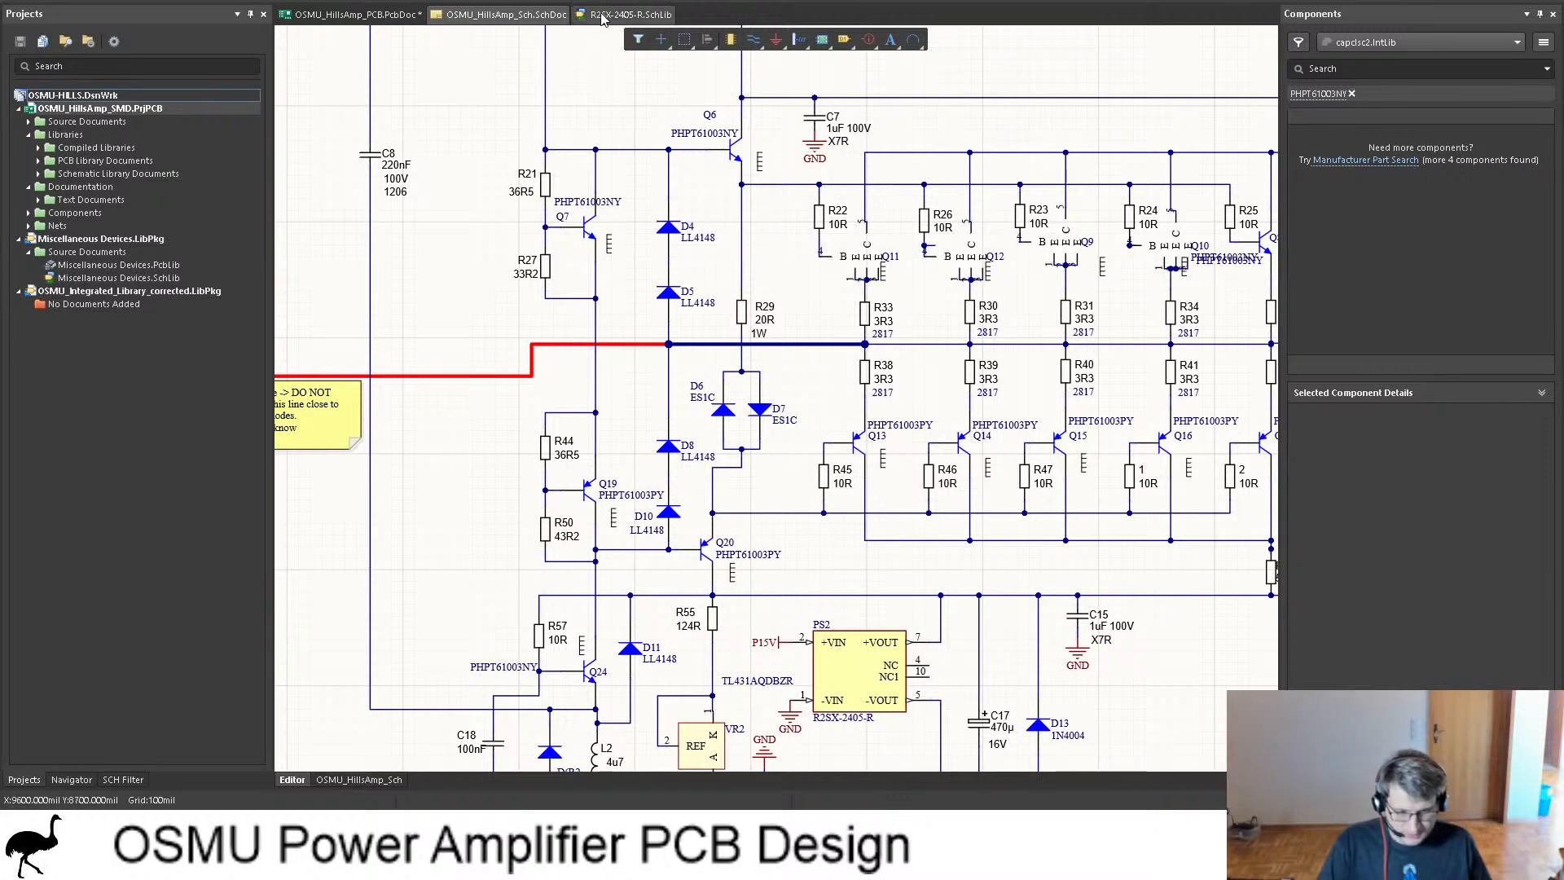
pyautogui.click(358, 14)
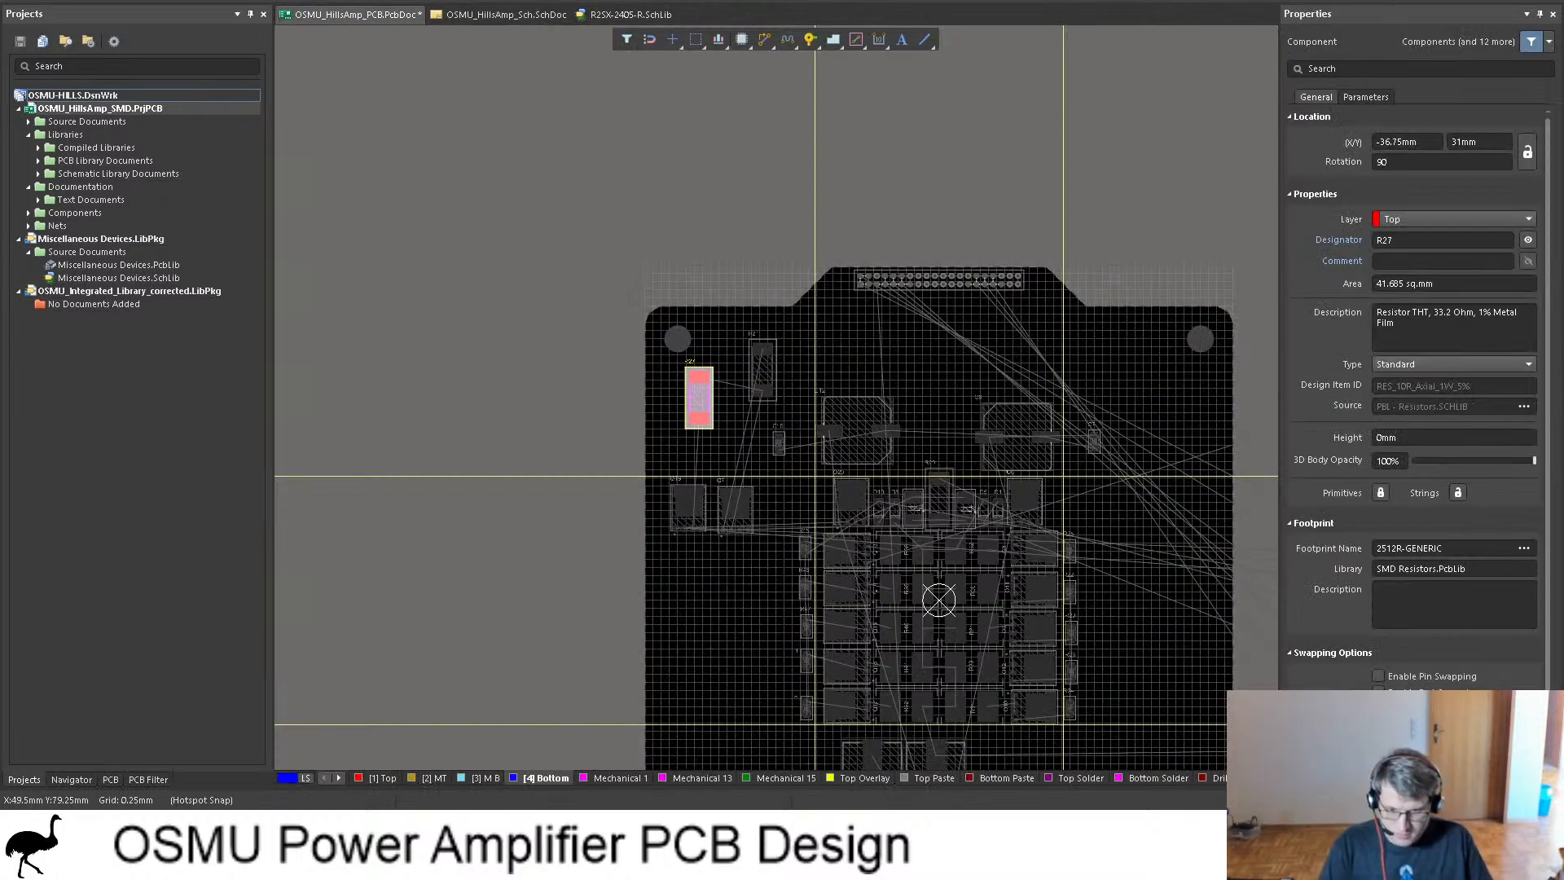
pyautogui.press('Return')
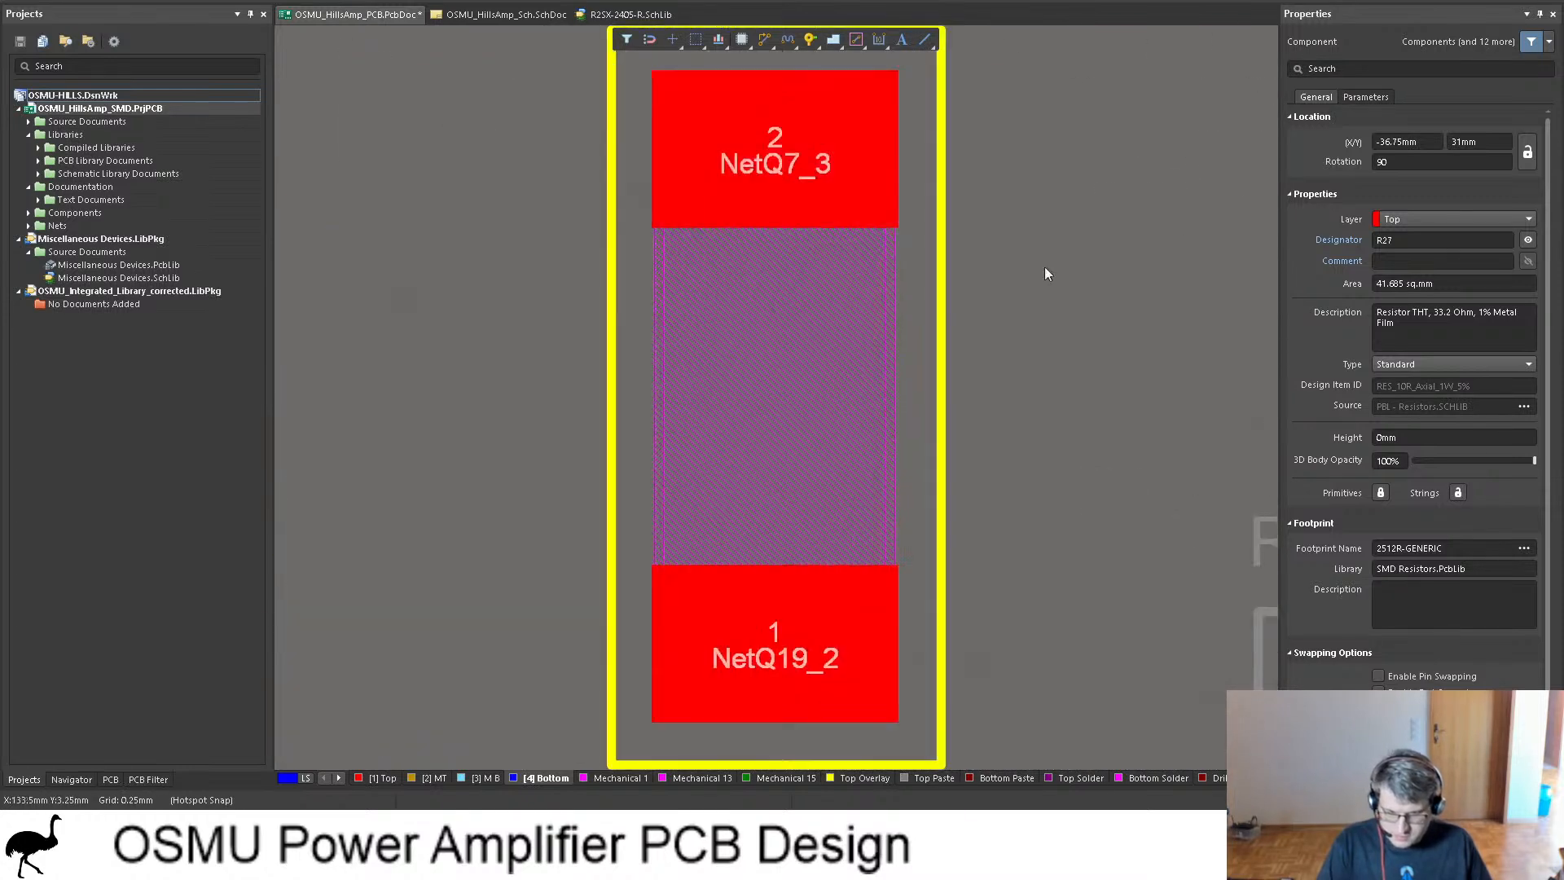
pyautogui.keyDown('ctrl'); pyautogui.scroll(-5, 1087, 242); pyautogui.keyUp('ctrl')
pyautogui.keyDown('ctrl'); pyautogui.scroll(-3, 1067, 261); pyautogui.keyUp('ctrl')
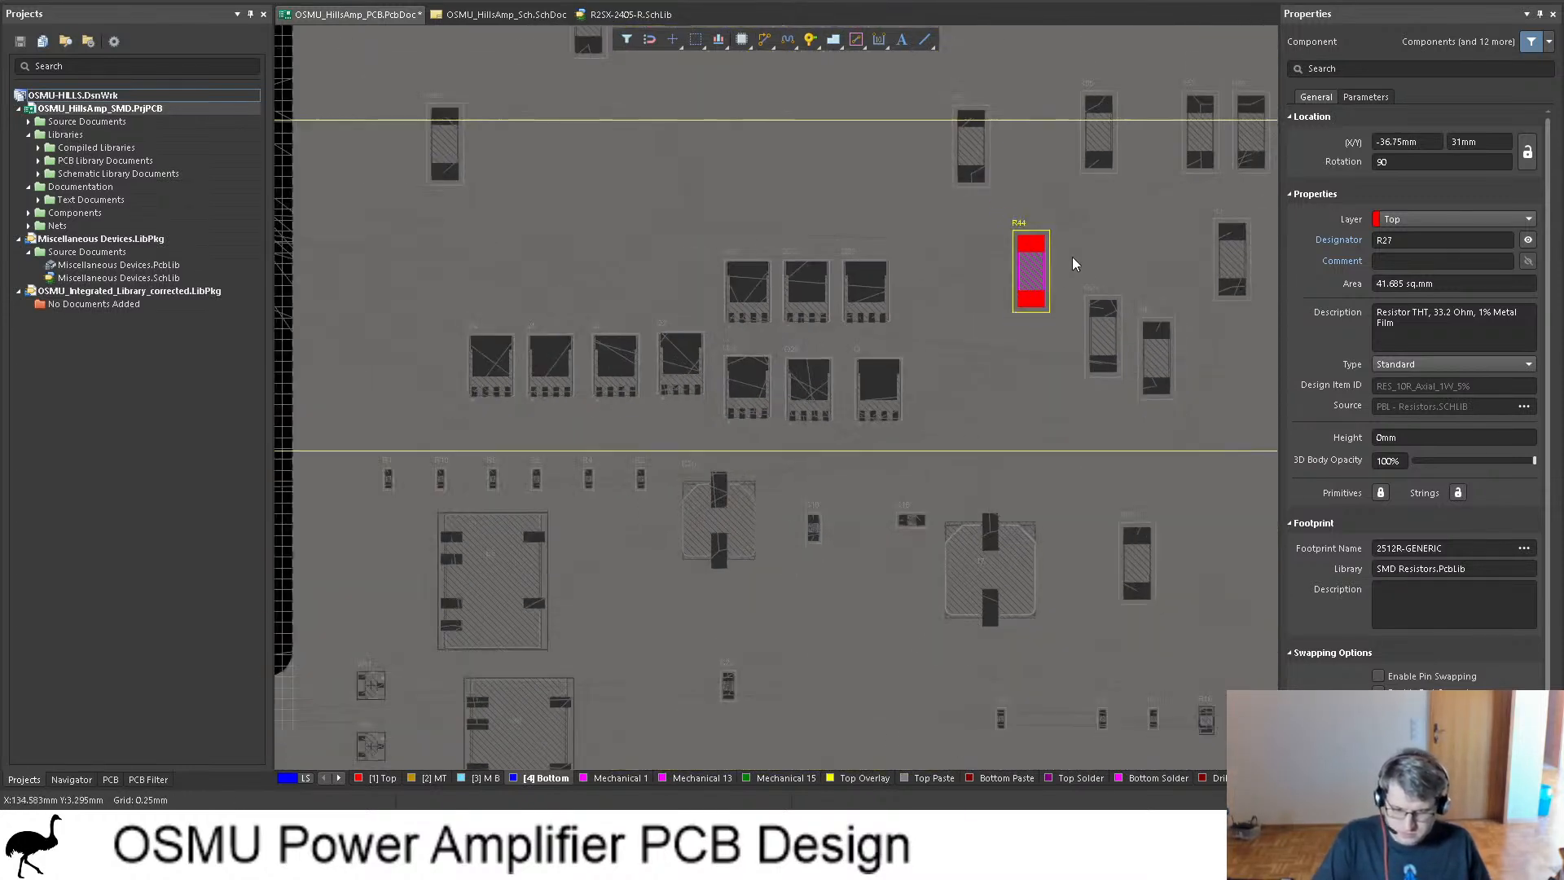
pyautogui.click(1108, 316)
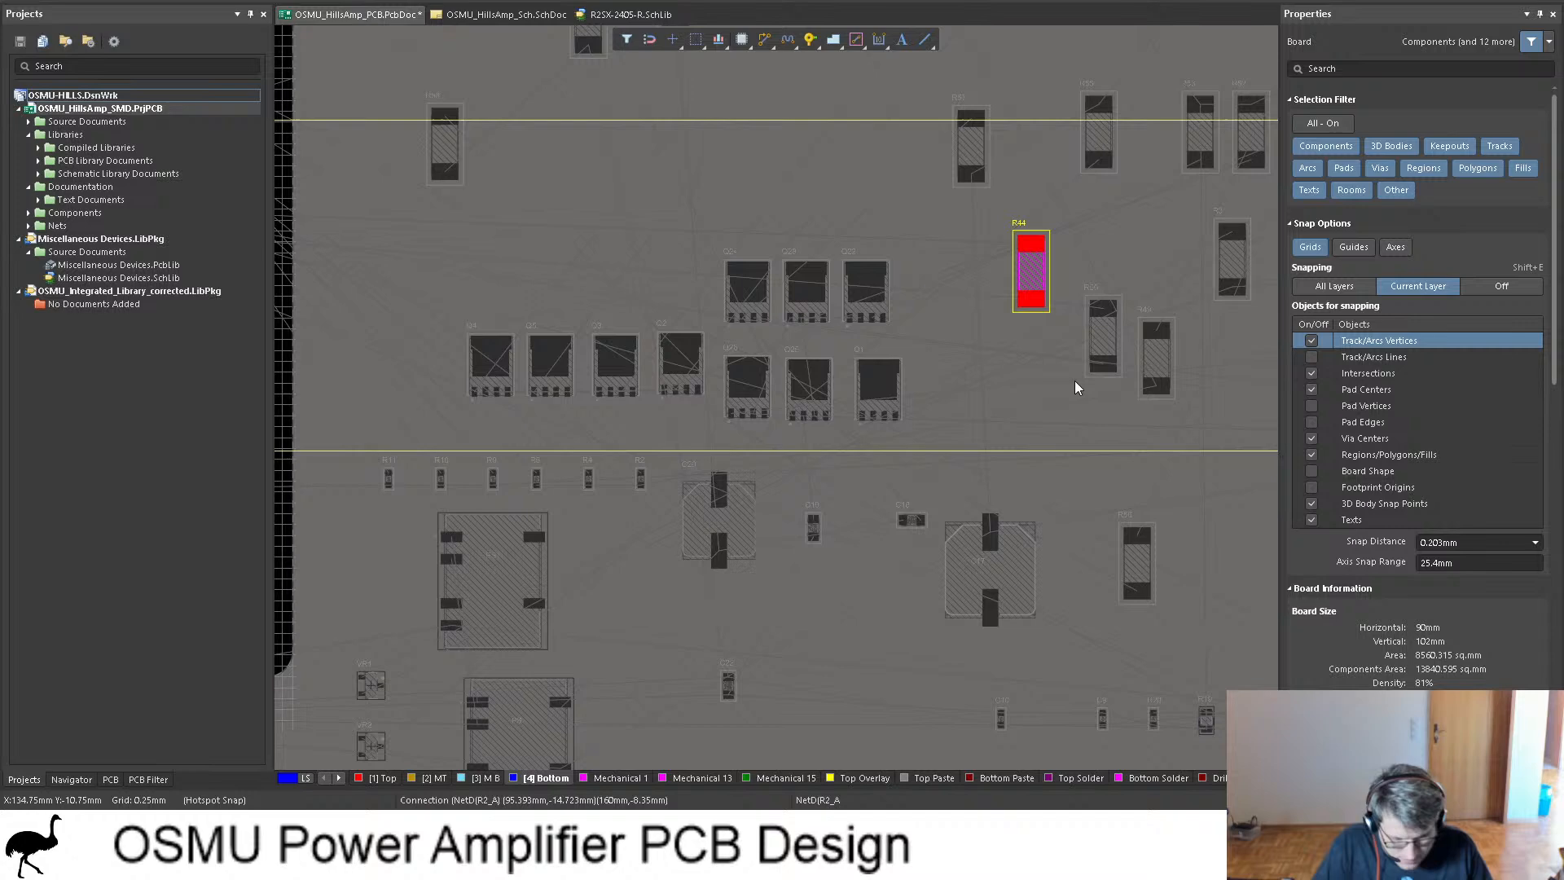
pyautogui.click(1102, 417)
pyautogui.click(1104, 340)
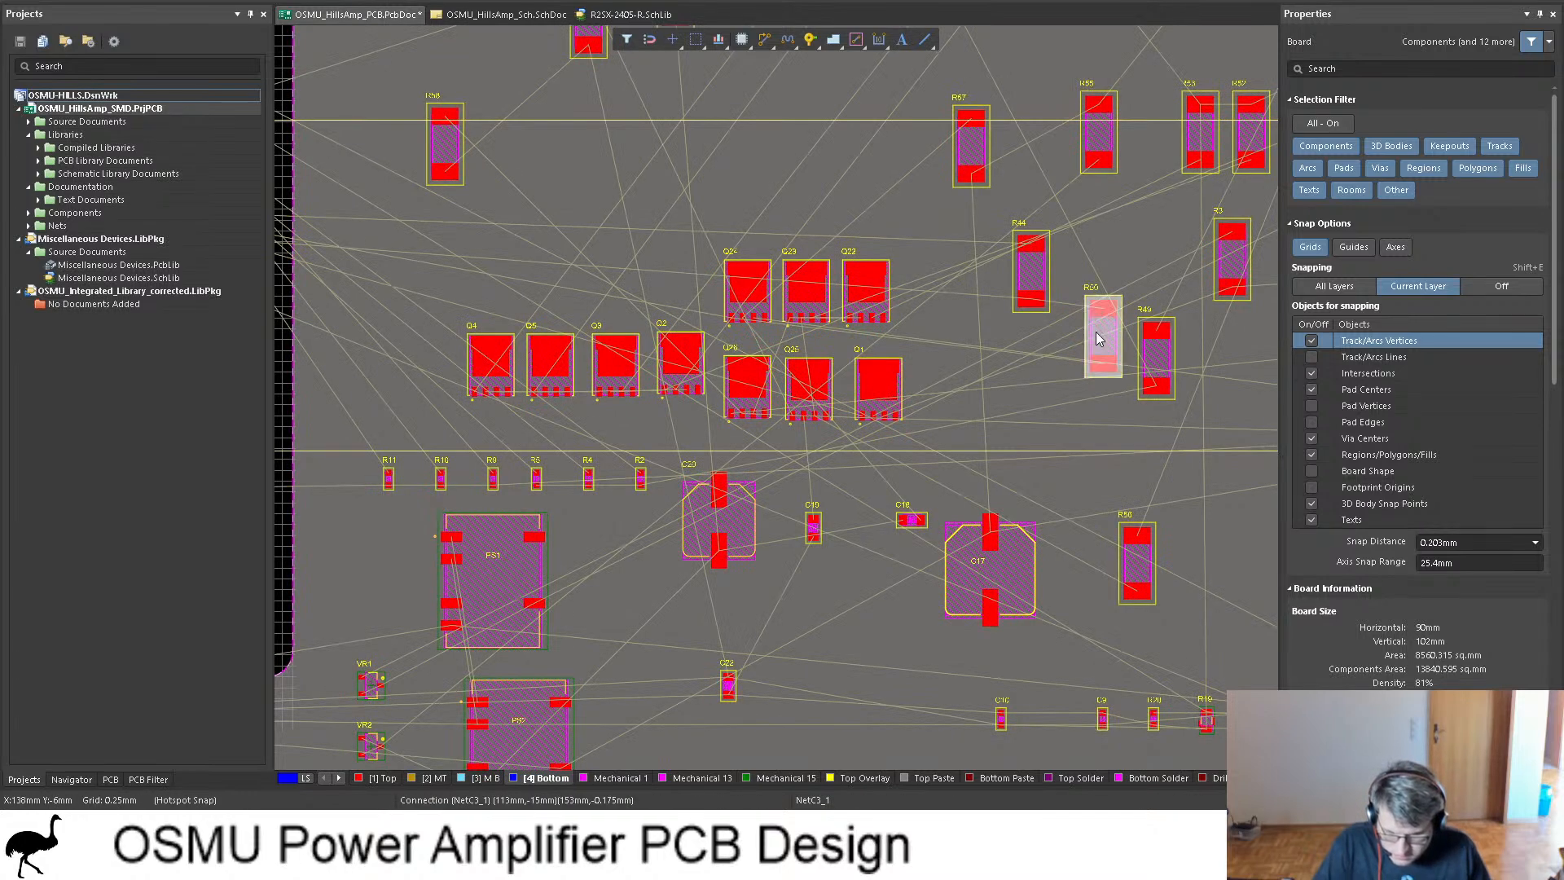
pyautogui.keyDown('shift'); pyautogui.click(1036, 272); pyautogui.keyUp('shift')
pyautogui.keyDown('ctrl'); pyautogui.scroll(-2, 1053, 276); pyautogui.keyUp('ctrl')
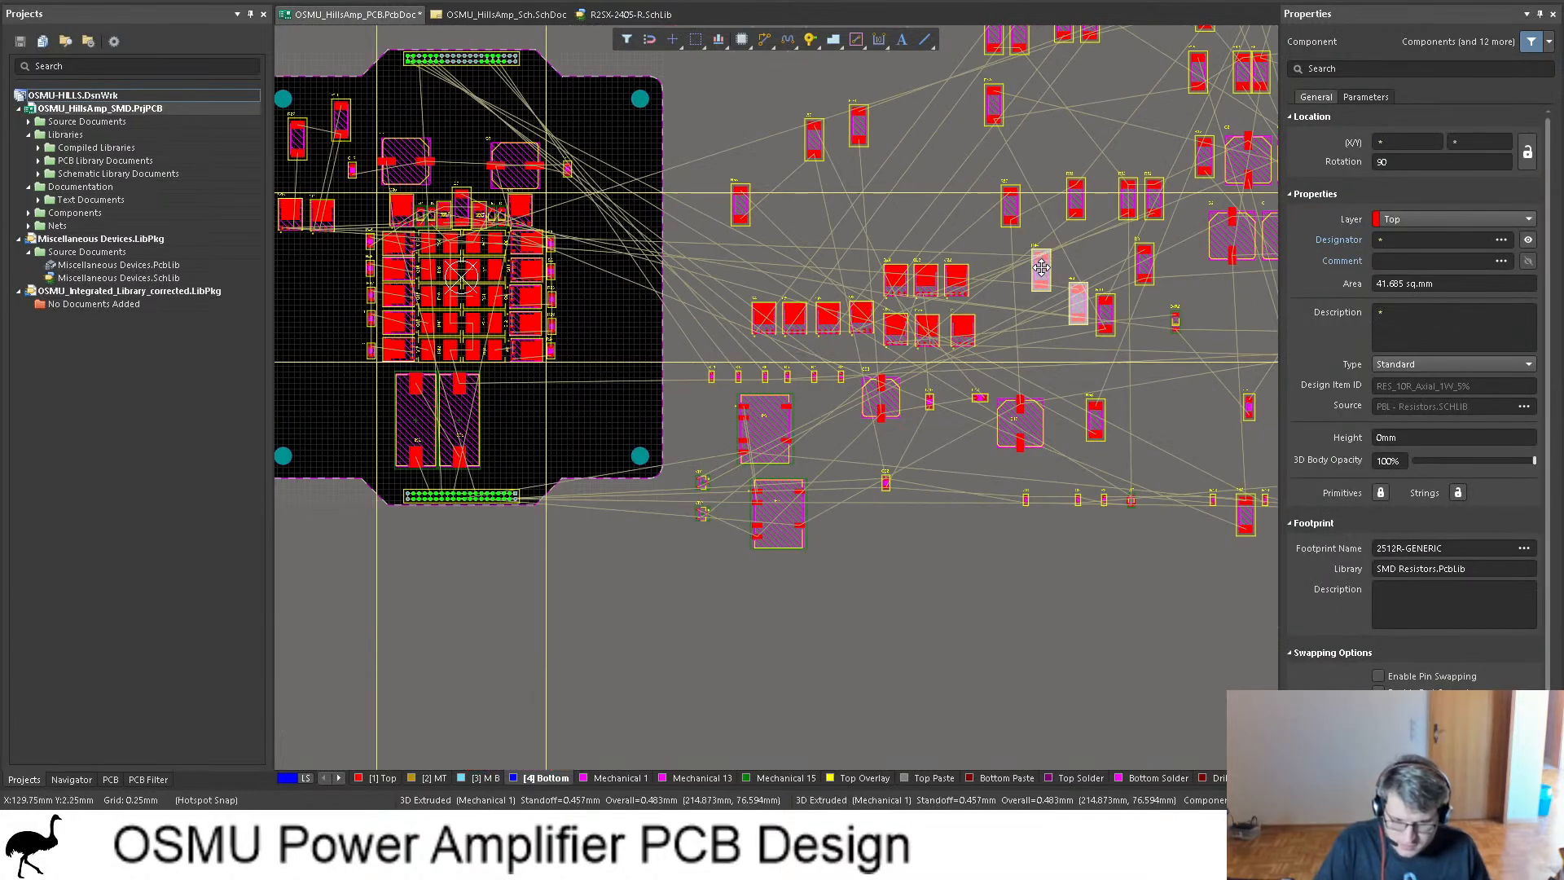
pyautogui.moveTo(1052, 275); pyautogui.dragTo(567, 122)
pyautogui.keyDown('shift'); pyautogui.scroll(4, 655, 210); pyautogui.keyUp('shift')
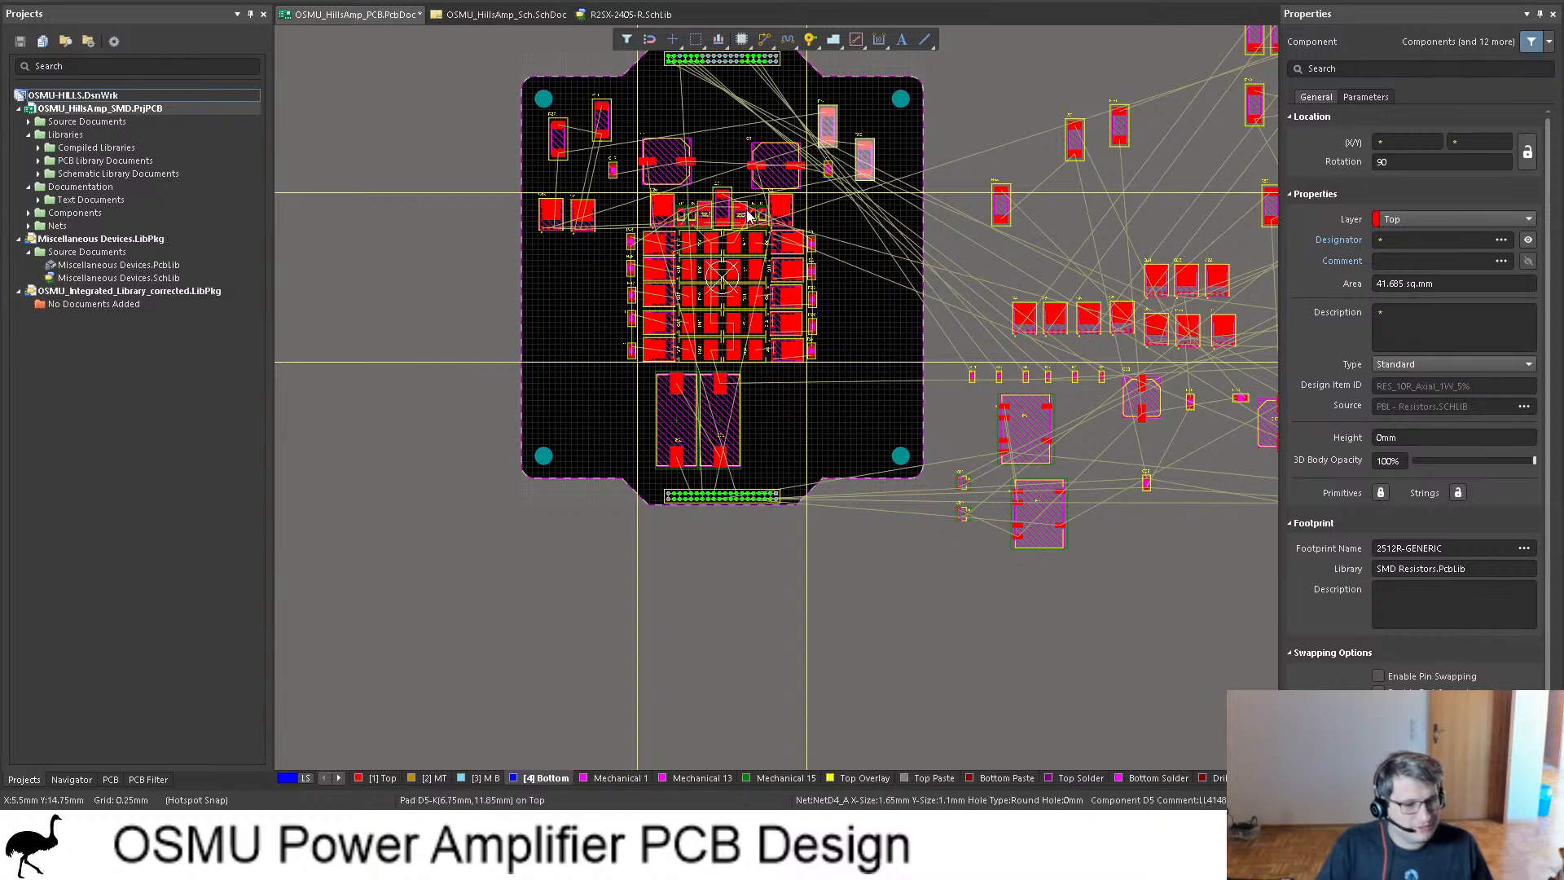
pyautogui.click(924, 90)
# Step: Compare the board placement around the connector, capacitors and driver transistors with the Q7 and Q19 stage in the schematic
pyautogui.scroll(3, 922, 88)
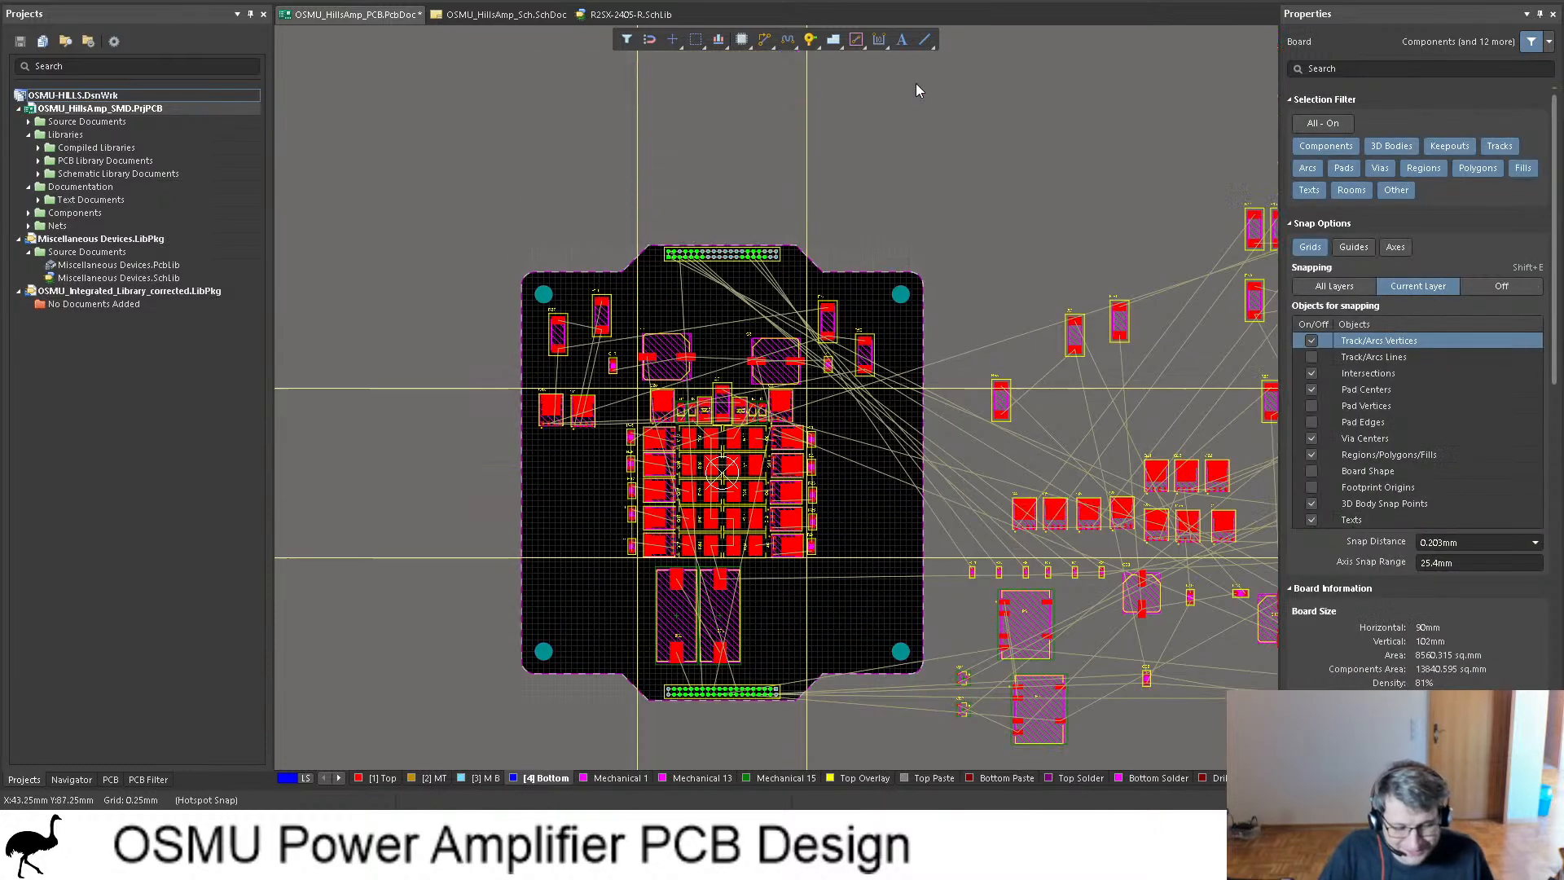
pyautogui.keyDown('ctrl'); pyautogui.scroll(5, 684, 288); pyautogui.keyUp('ctrl')
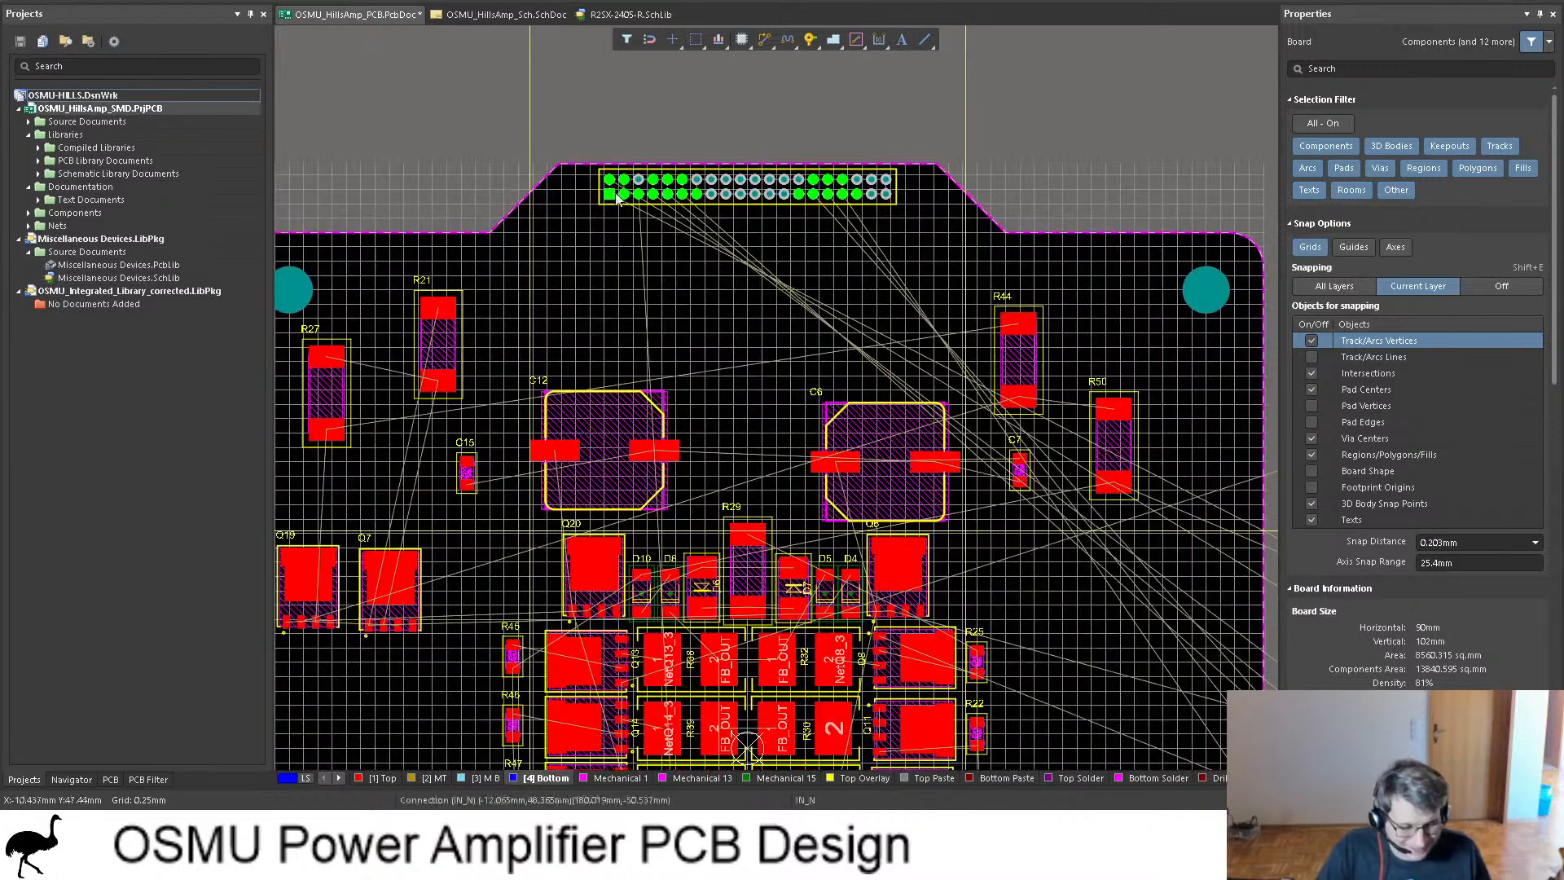
pyautogui.click(496, 14)
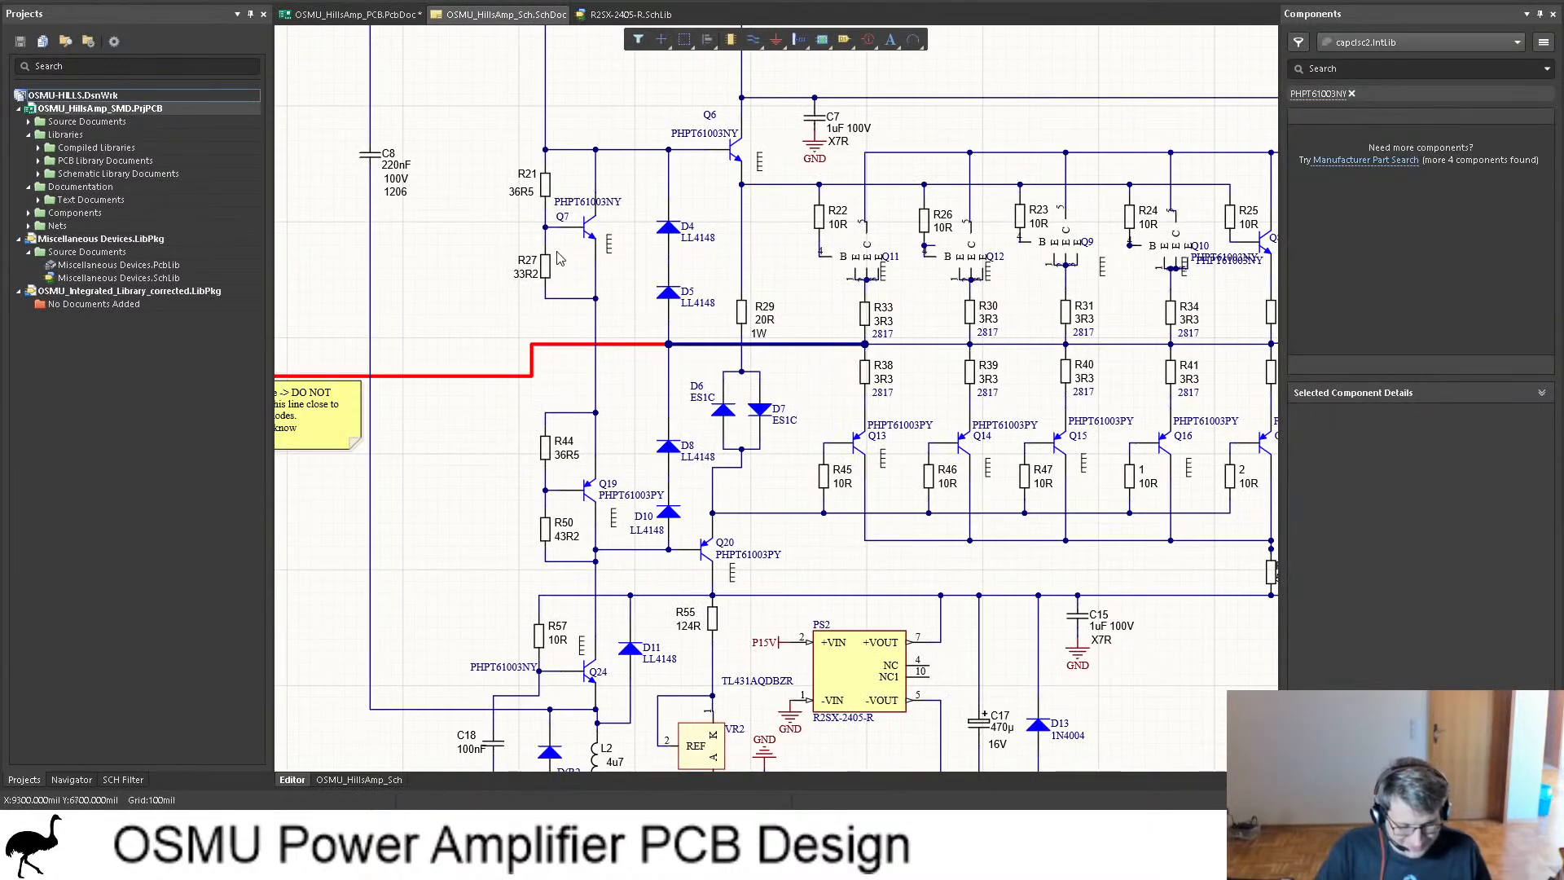
pyautogui.click(368, 16)
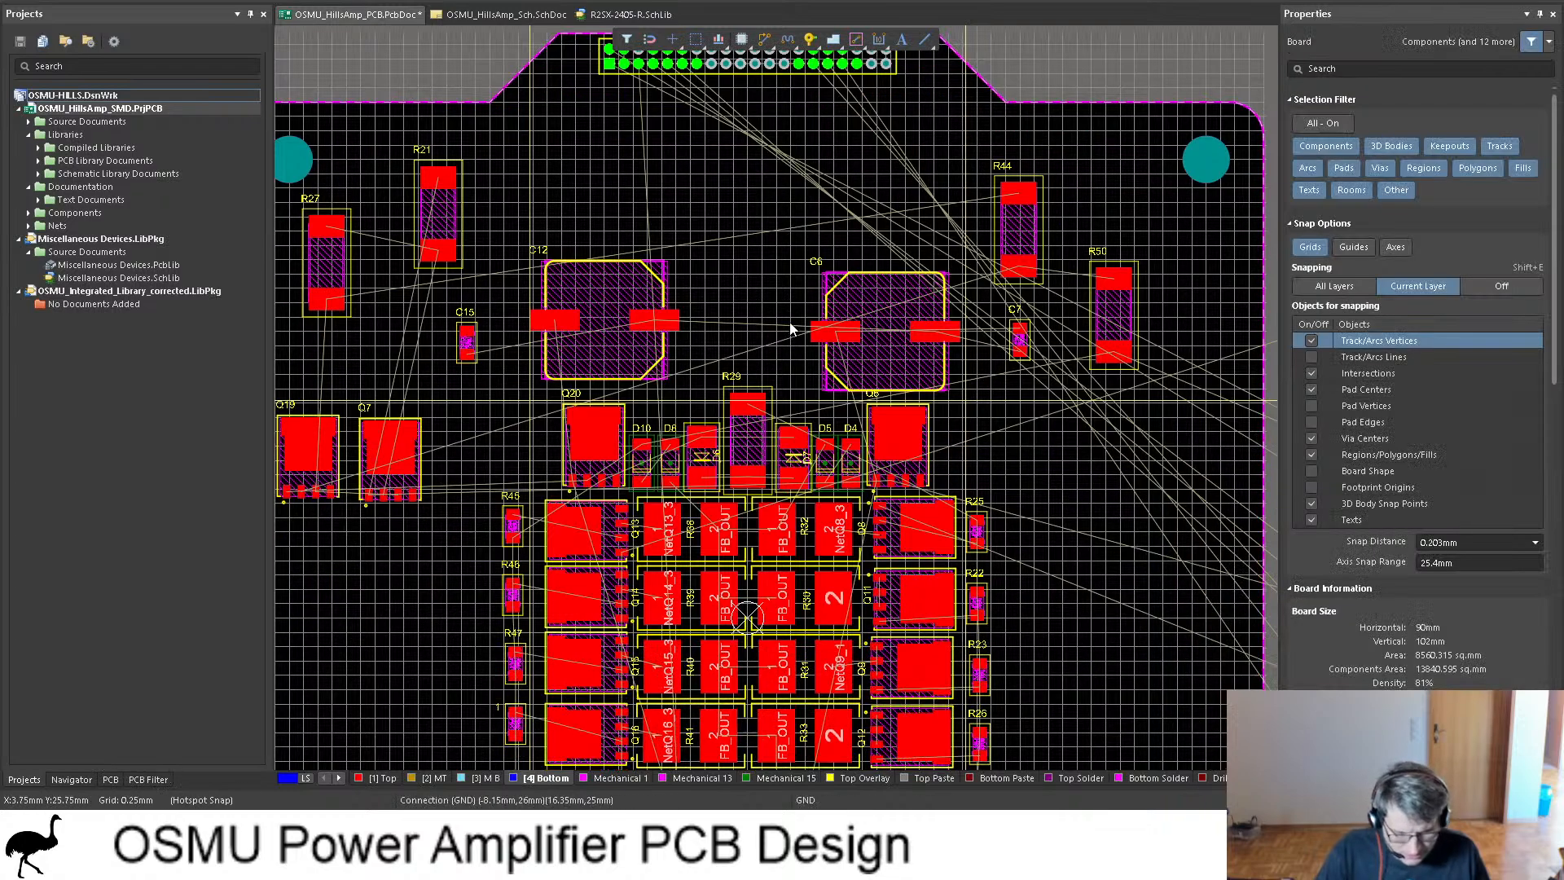
pyautogui.scroll(-3, 795, 261)
pyautogui.scroll(2, 795, 260)
pyautogui.keyDown('ctrl'); pyautogui.scroll(1, 795, 261); pyautogui.keyUp('ctrl')
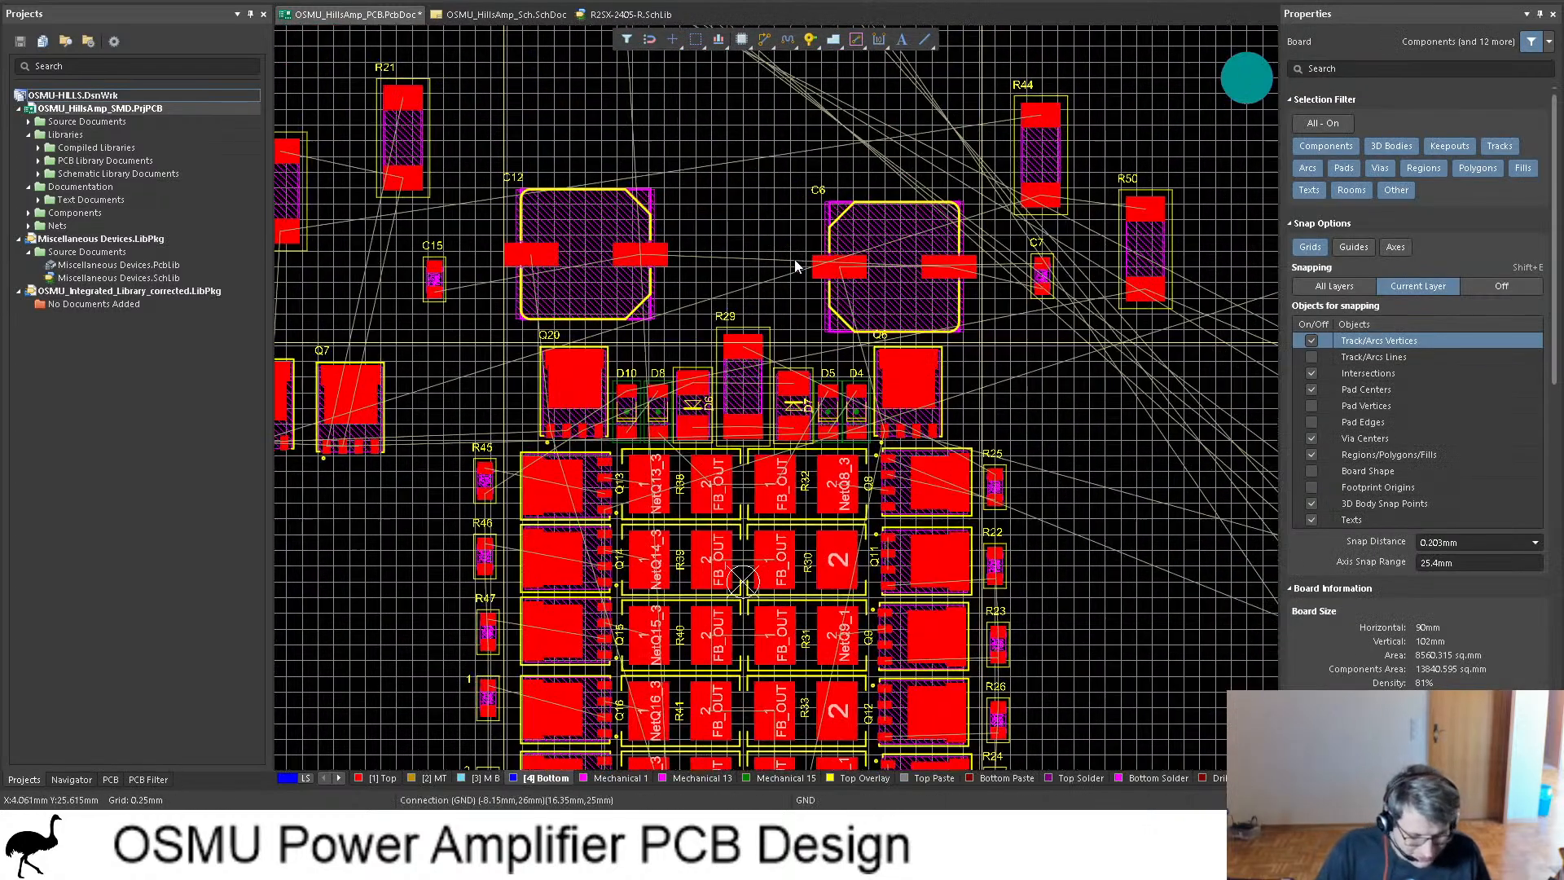
pyautogui.keyDown('ctrl'); pyautogui.scroll(-2, 795, 265); pyautogui.keyUp('ctrl')
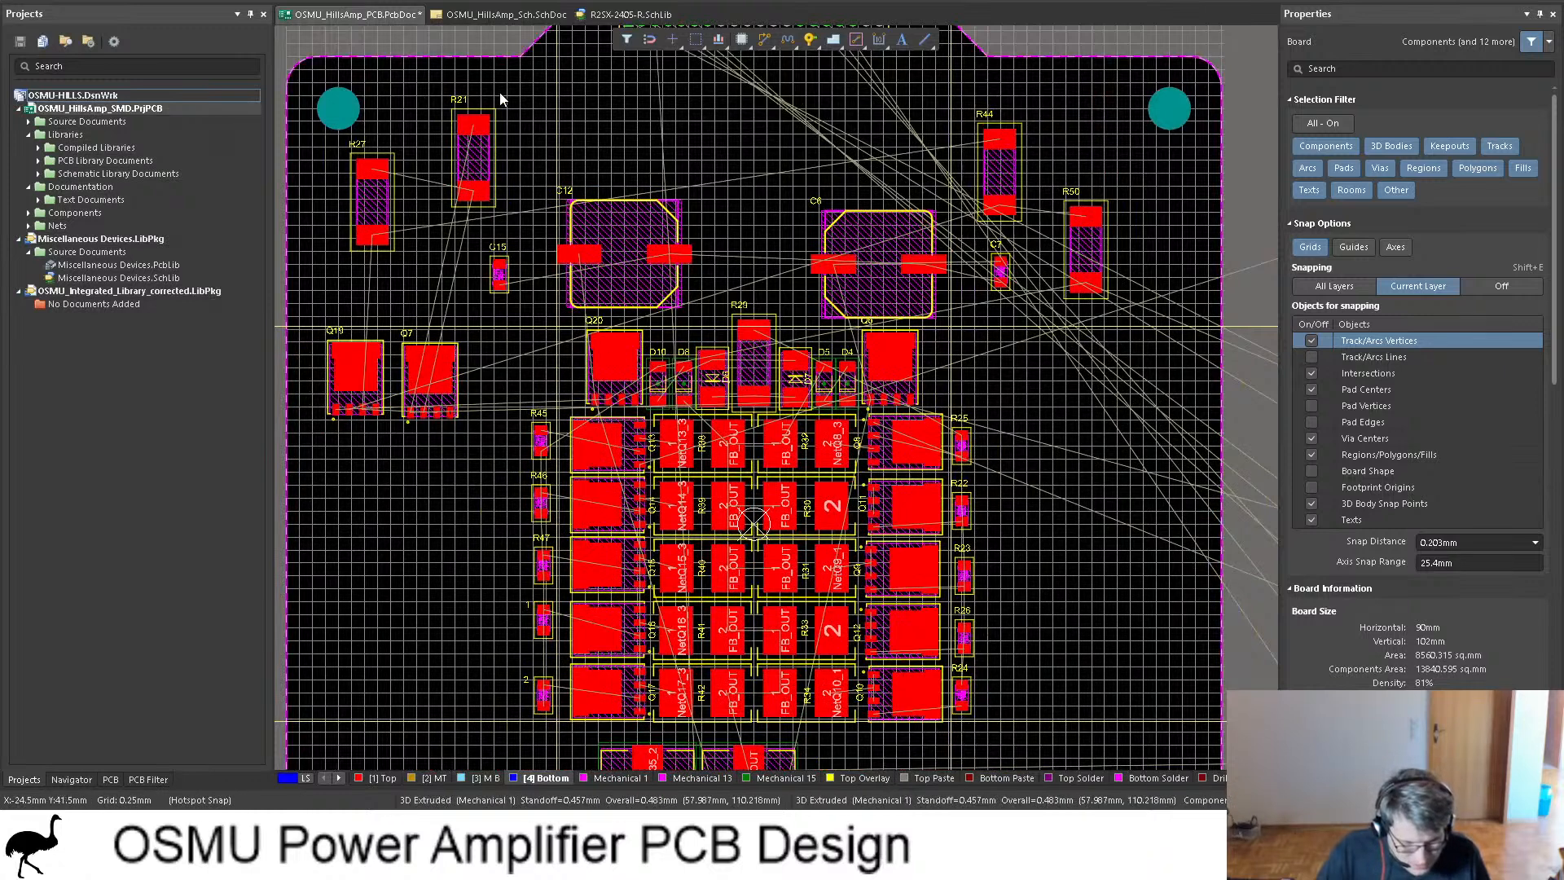
pyautogui.click(506, 14)
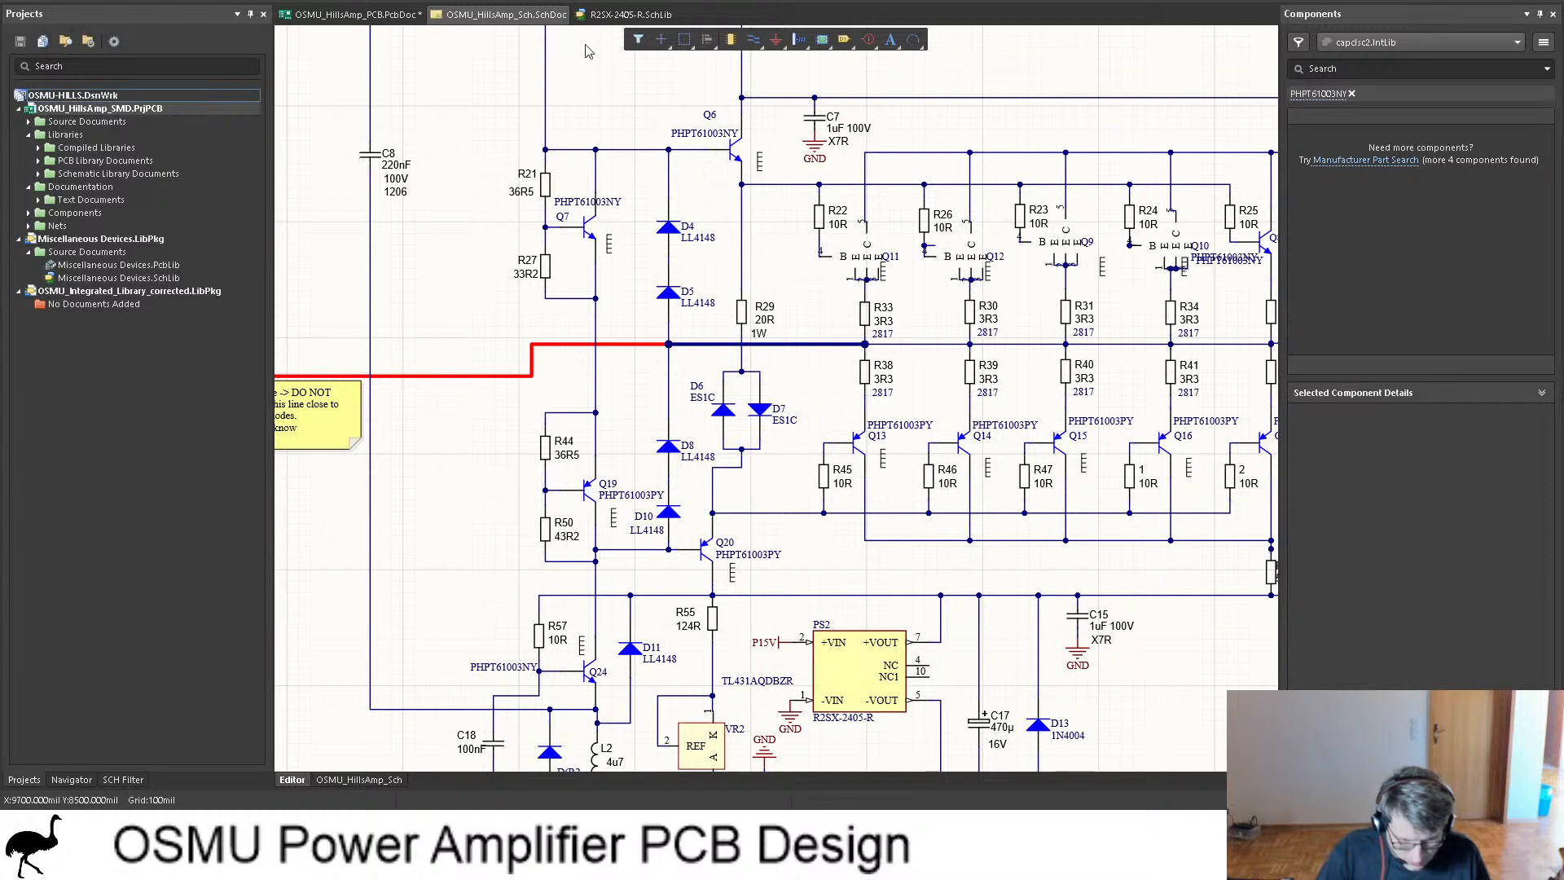
# Step: Try placing Q7 just outside Q6, and Q19 just outside Q20 at X -21.77 mm, Y 12 mm
pyautogui.click(352, 14)
pyautogui.moveTo(442, 369); pyautogui.dragTo(969, 411)
pyautogui.keyDown('ctrl'); pyautogui.scroll(2, 760, 374); pyautogui.keyUp('ctrl')
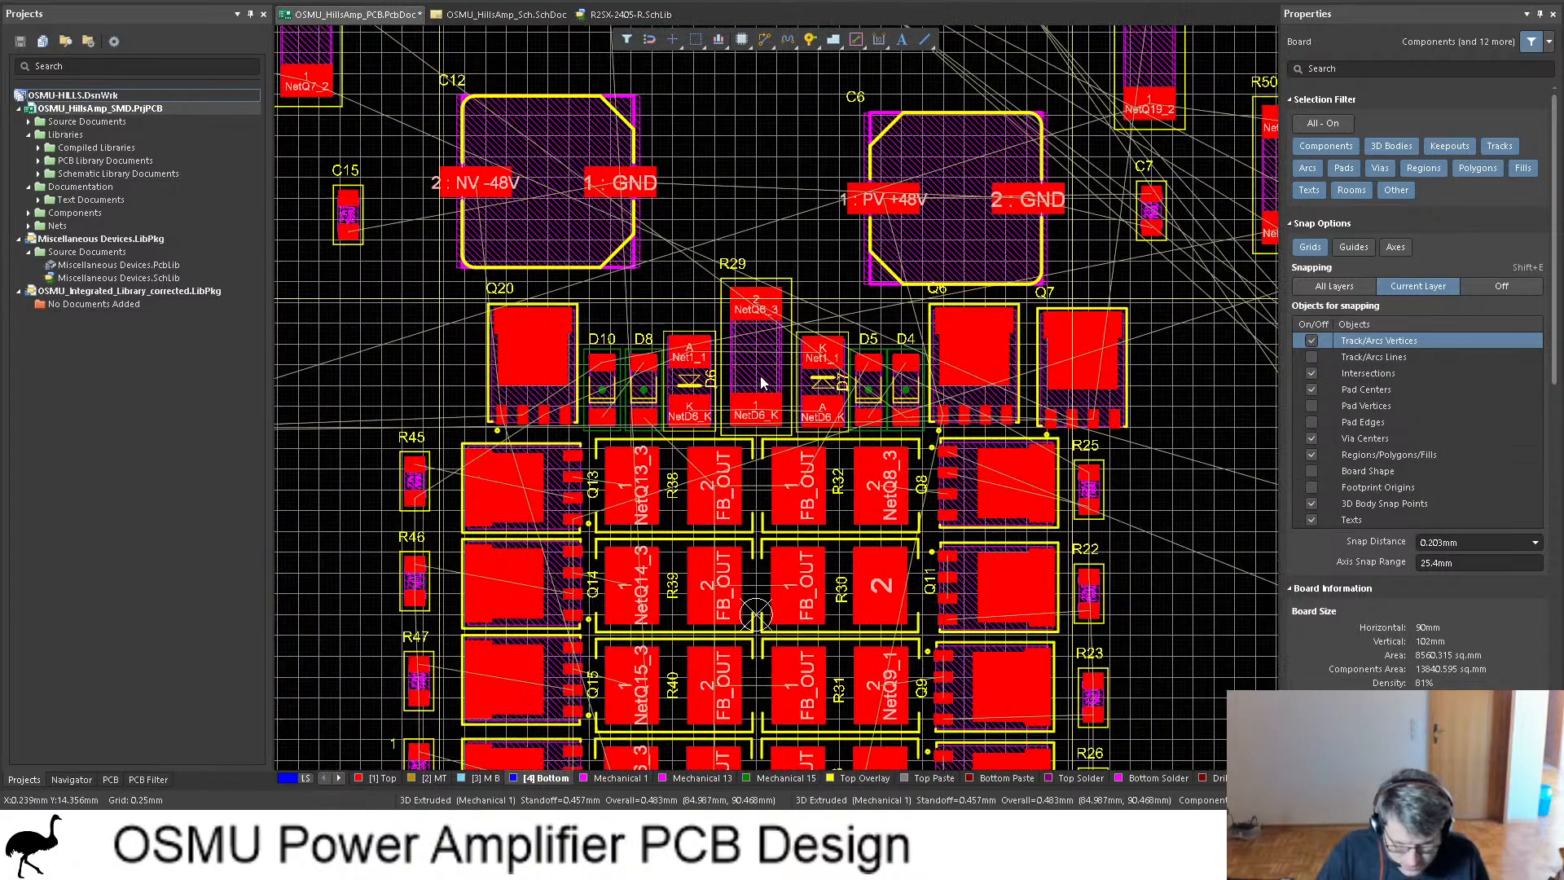
pyautogui.keyDown('shift'); pyautogui.hscroll(-5, 769, 373); pyautogui.keyUp('shift')
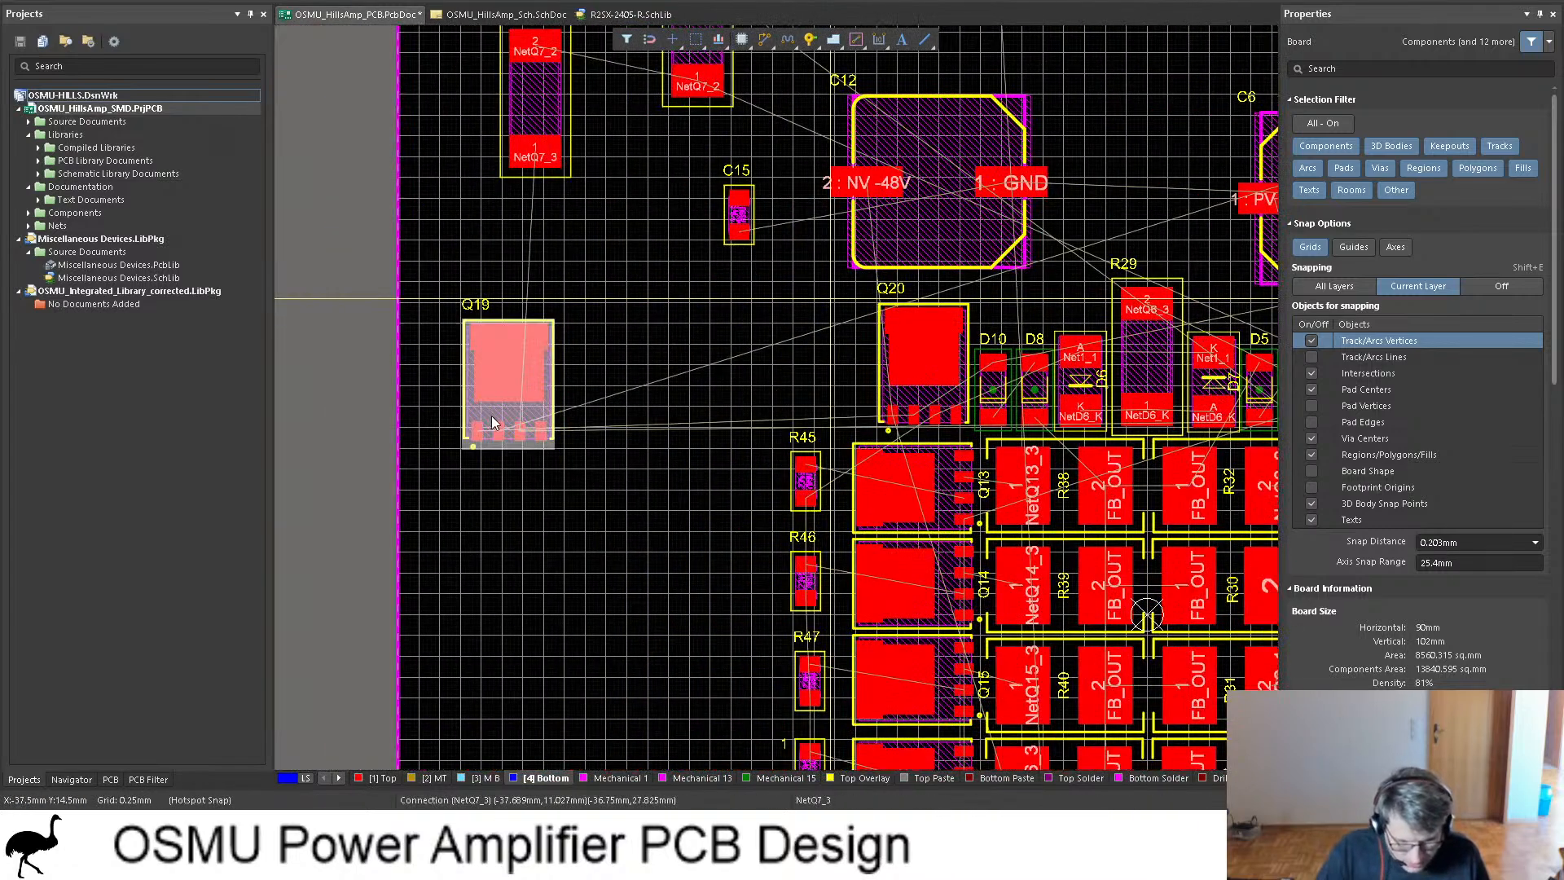
pyautogui.moveTo(492, 417); pyautogui.dragTo(807, 416)
pyautogui.keyDown('ctrl'); pyautogui.scroll(3, 883, 419); pyautogui.keyUp('ctrl')
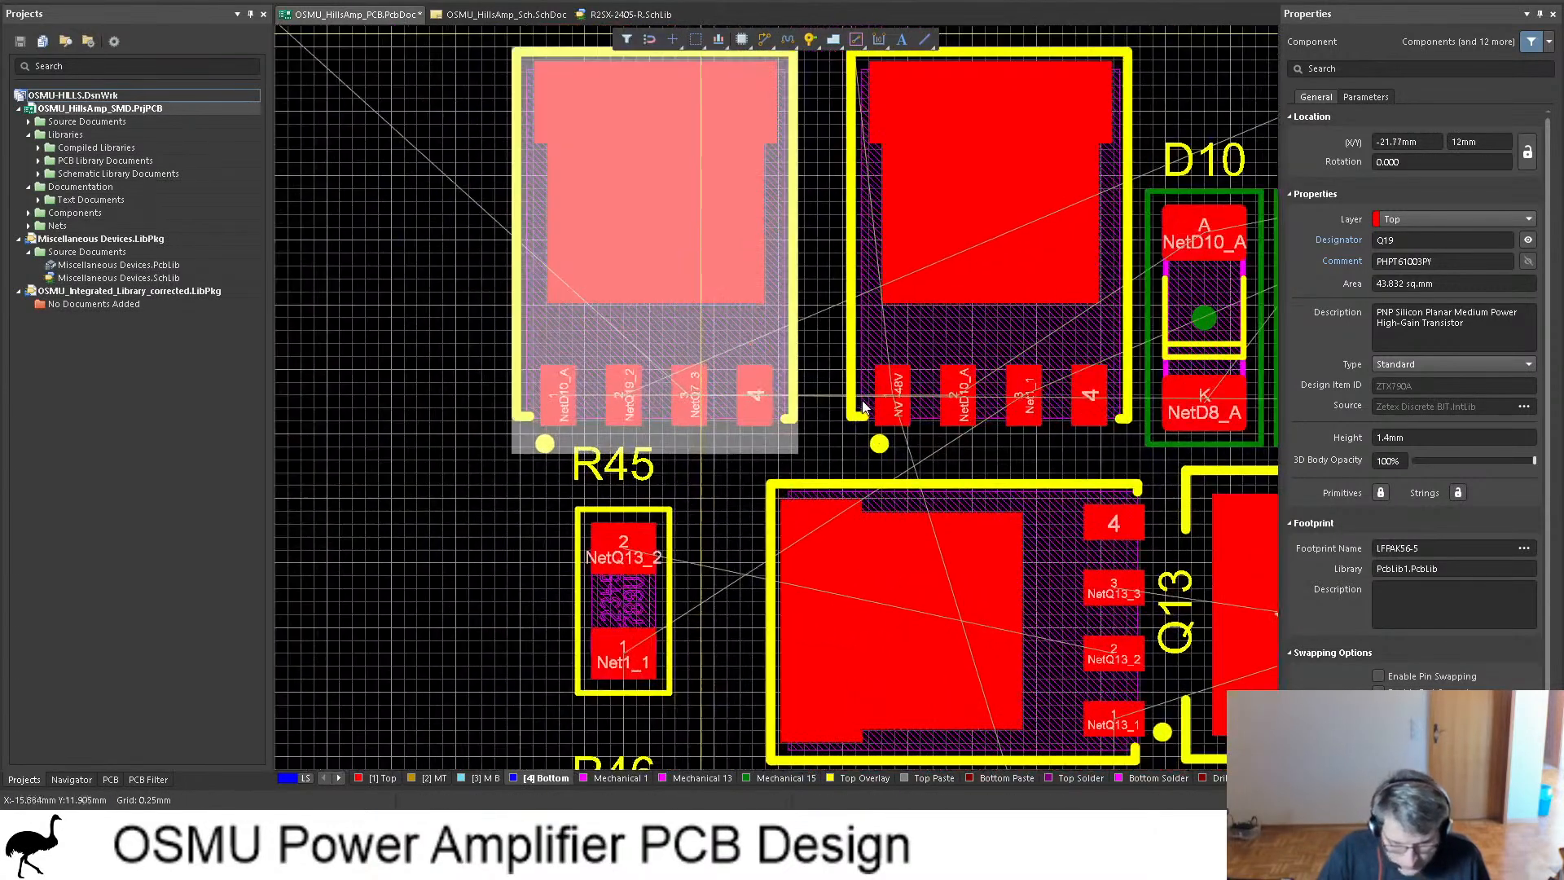
# Step: Move Q19 away from Q20, then rotate Q20 by 90 degrees and place it directly above Q13 in line with the transistor column
pyautogui.scroll(2, 766, 391)
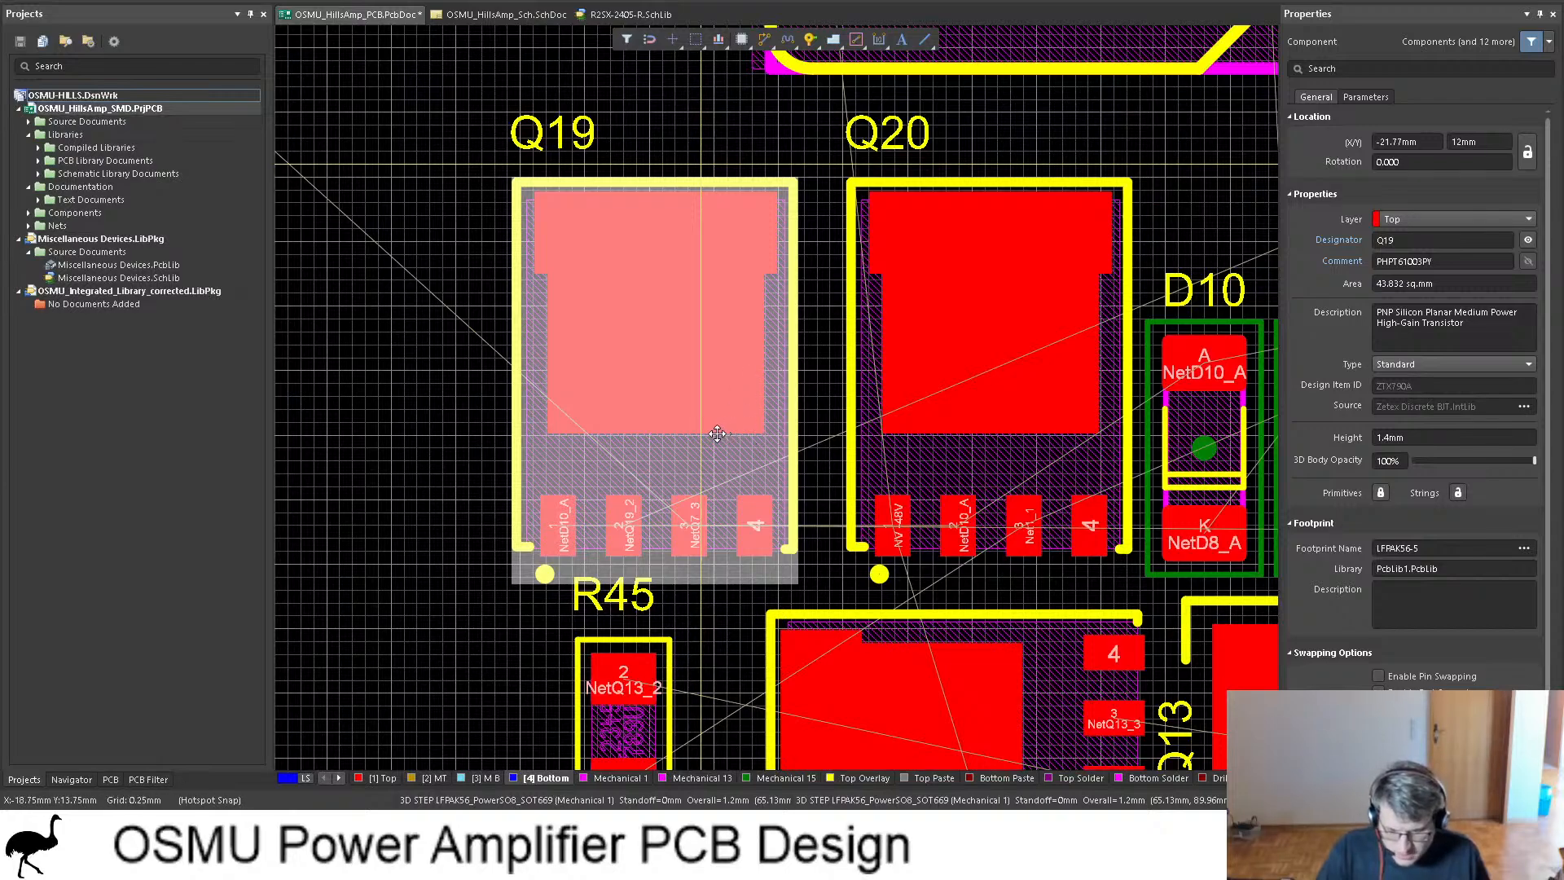
pyautogui.moveTo(716, 433); pyautogui.dragTo(548, 383)
pyautogui.keyDown('ctrl'); pyautogui.scroll(-2, 823, 412); pyautogui.keyUp('ctrl')
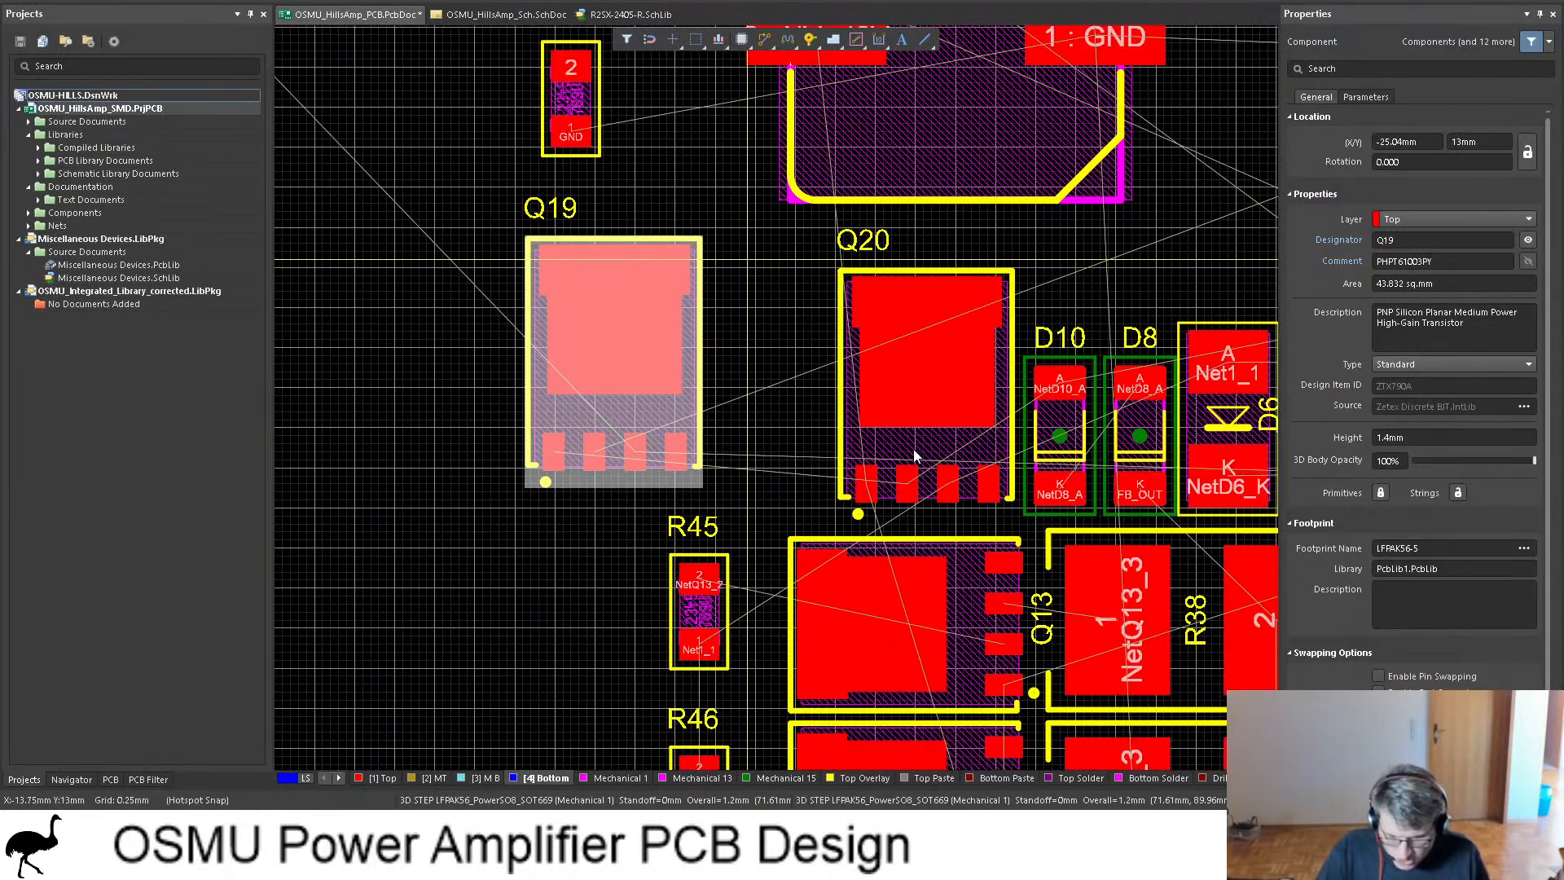
pyautogui.press('space')
pyautogui.moveTo(913, 456); pyautogui.dragTo(1004, 466)
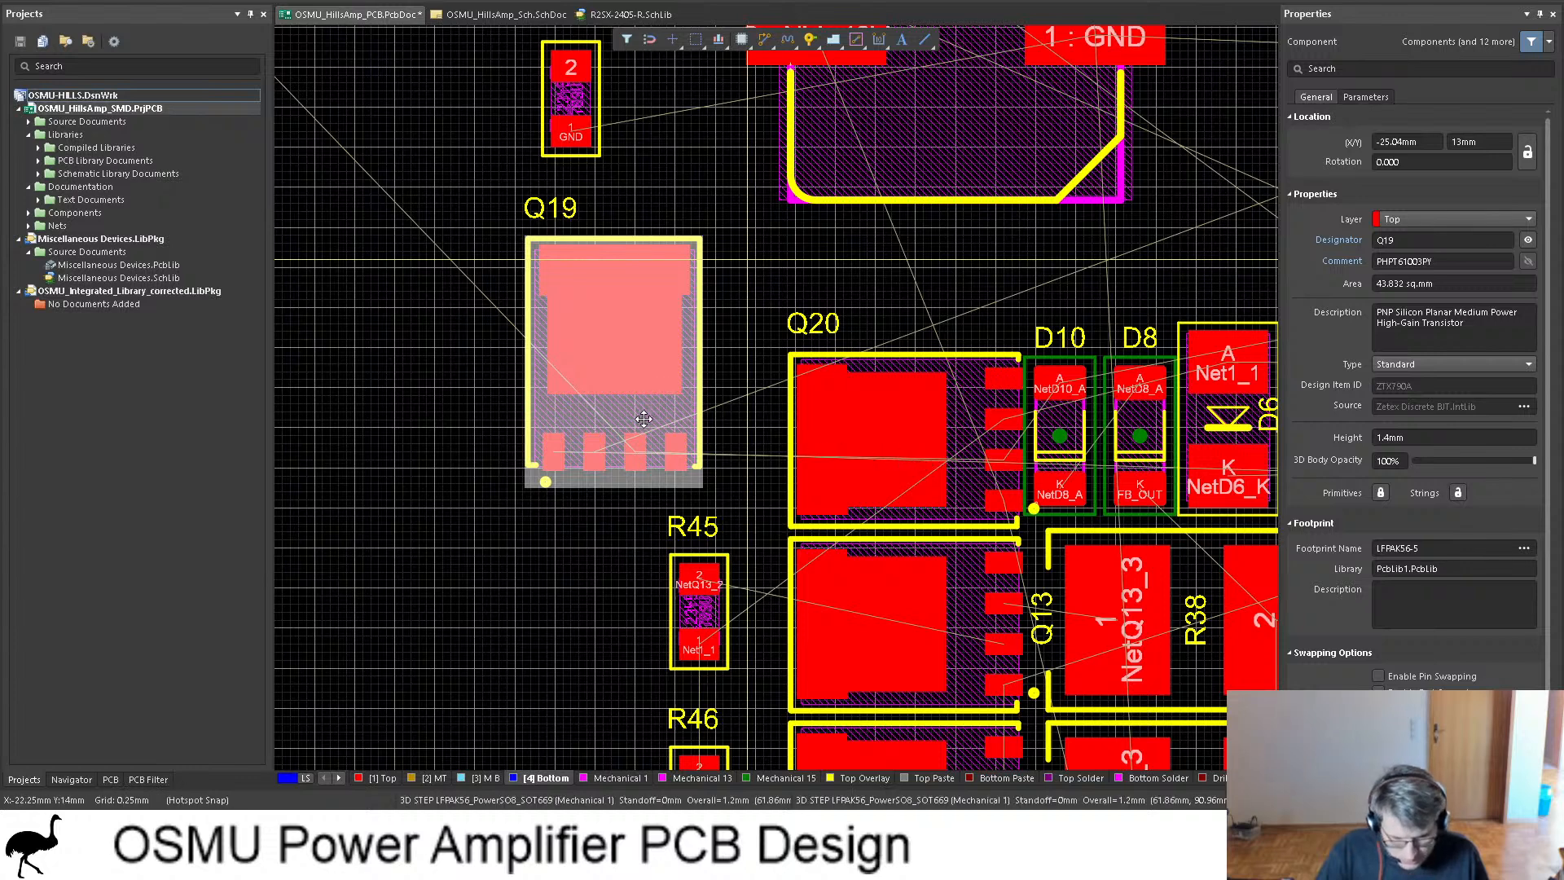
# Step: Rotate Q19 to 90 degrees and place it directly above Q20 at X -11 mm, Y 17.21 mm
pyautogui.moveTo(641, 413); pyautogui.dragTo(1001, 236)
pyautogui.press('space')
pyautogui.keyDown('ctrl'); pyautogui.scroll(-5, 696, 236); pyautogui.keyUp('ctrl')
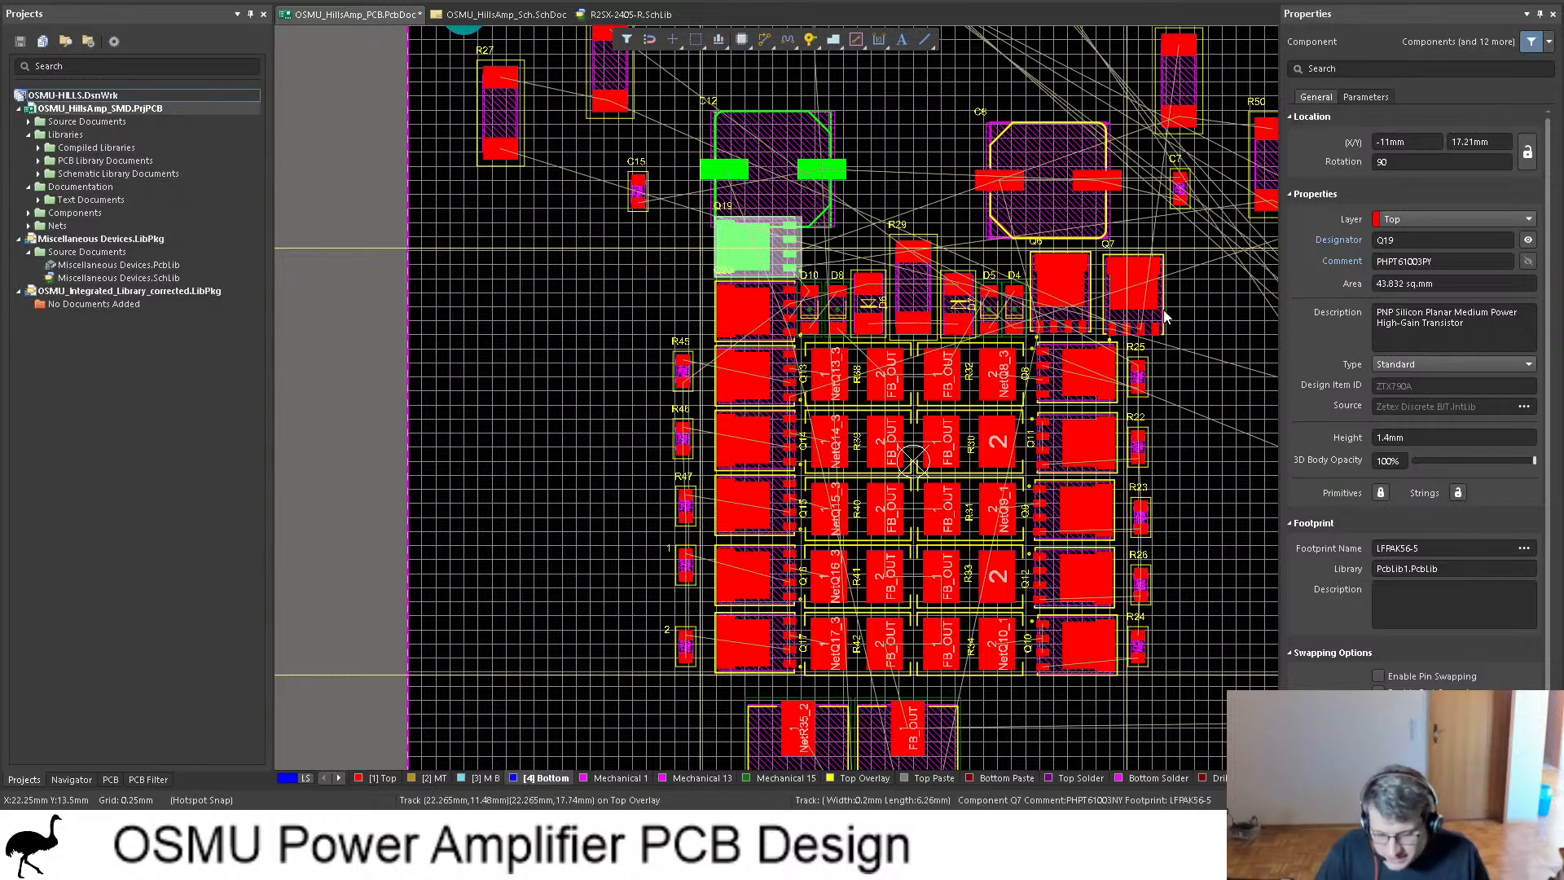
# Step: Move Q7 farther outward, then rotate Q6 by 270 degrees and place it directly above Q8 in line with that transistor column
pyautogui.moveTo(1129, 317); pyautogui.dragTo(1231, 314)
pyautogui.moveTo(1082, 320); pyautogui.dragTo(1045, 337)
pyautogui.press('space')
pyautogui.press('space')
pyautogui.press('space')
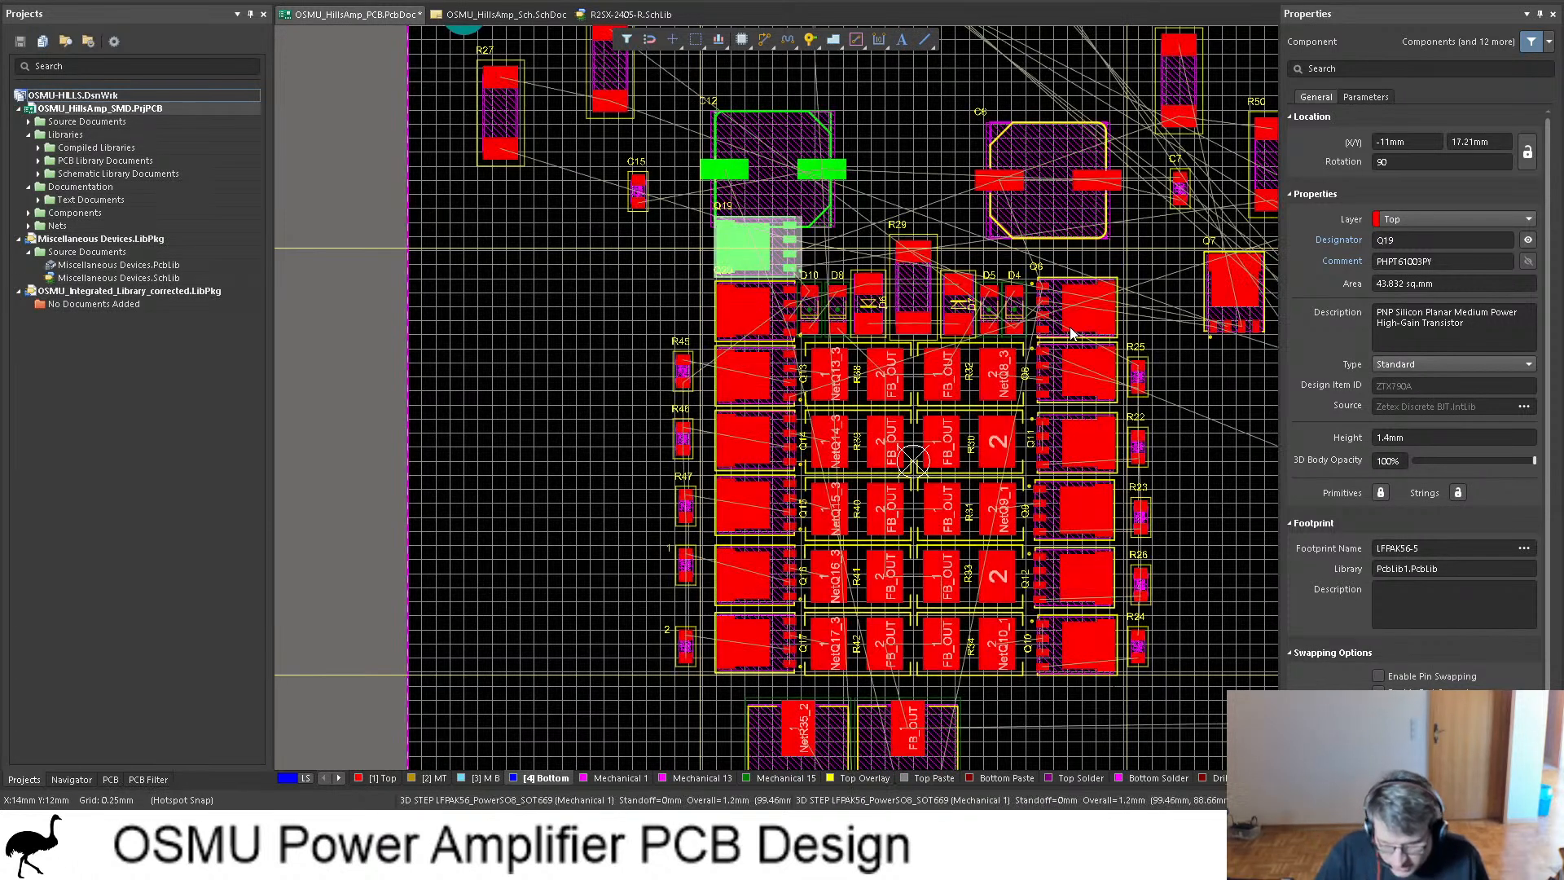
# Step: Move capacitor C12 up, clear of Q19, to X -12.25 mm, Y 28 mm
pyautogui.click(769, 165)
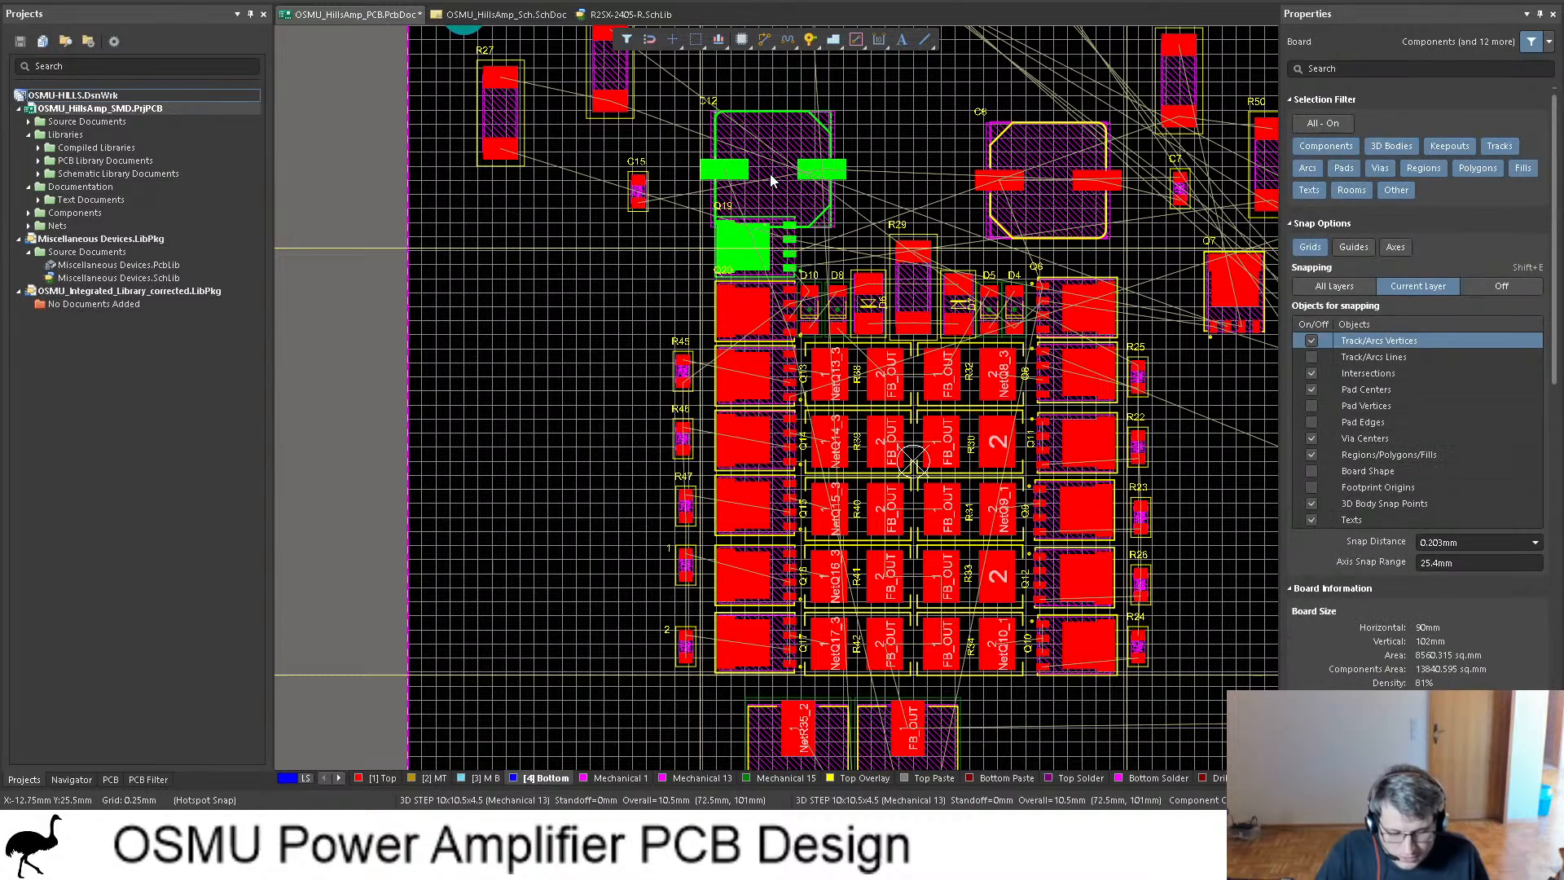
pyautogui.moveTo(769, 165); pyautogui.dragTo(777, 174)
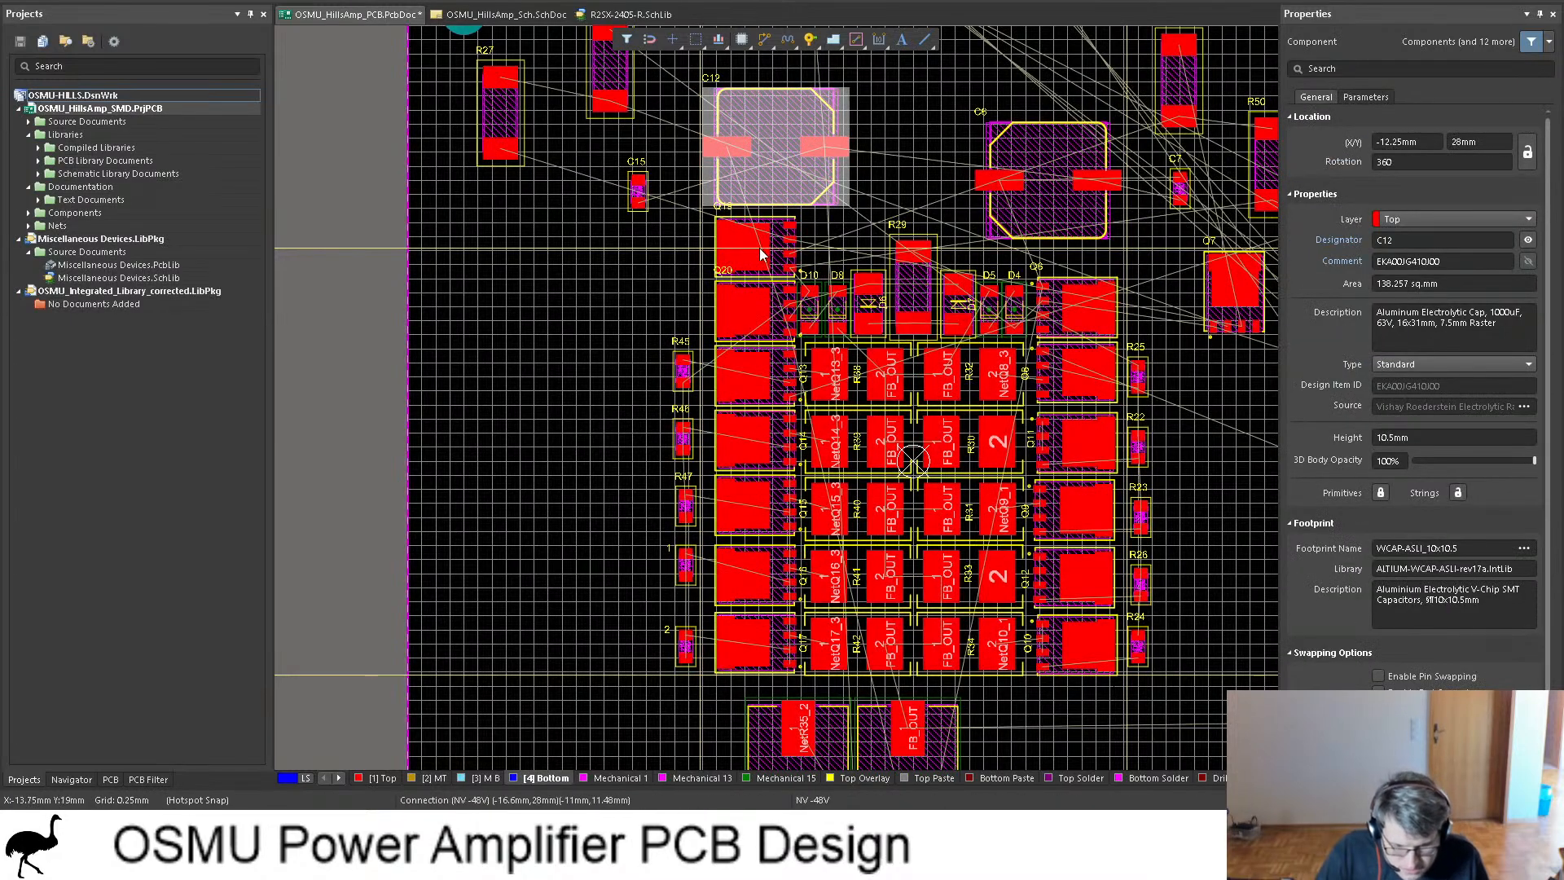
pyautogui.keyDown('ctrl'); pyautogui.scroll(4, 742, 203); pyautogui.keyUp('ctrl')
pyautogui.moveTo(811, 122); pyautogui.dragTo(810, 124)
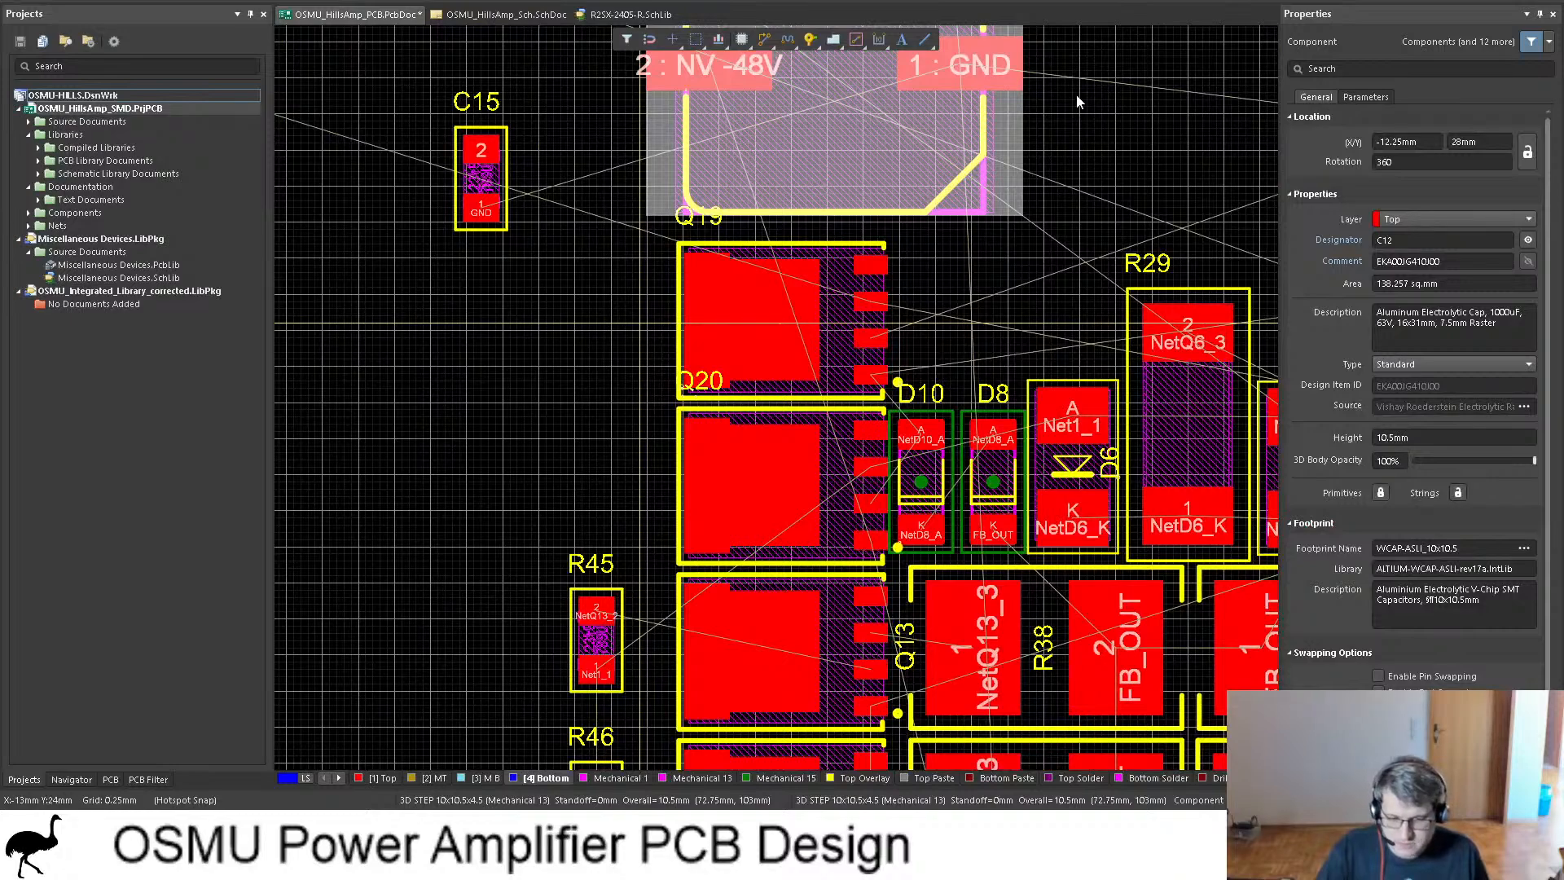
# Step: Move capacitor C12 up to Y 28.75 mm and place capacitor C6 beside it at about the same height above the transistor columns
pyautogui.moveTo(835, 62); pyautogui.dragTo(835, 40)
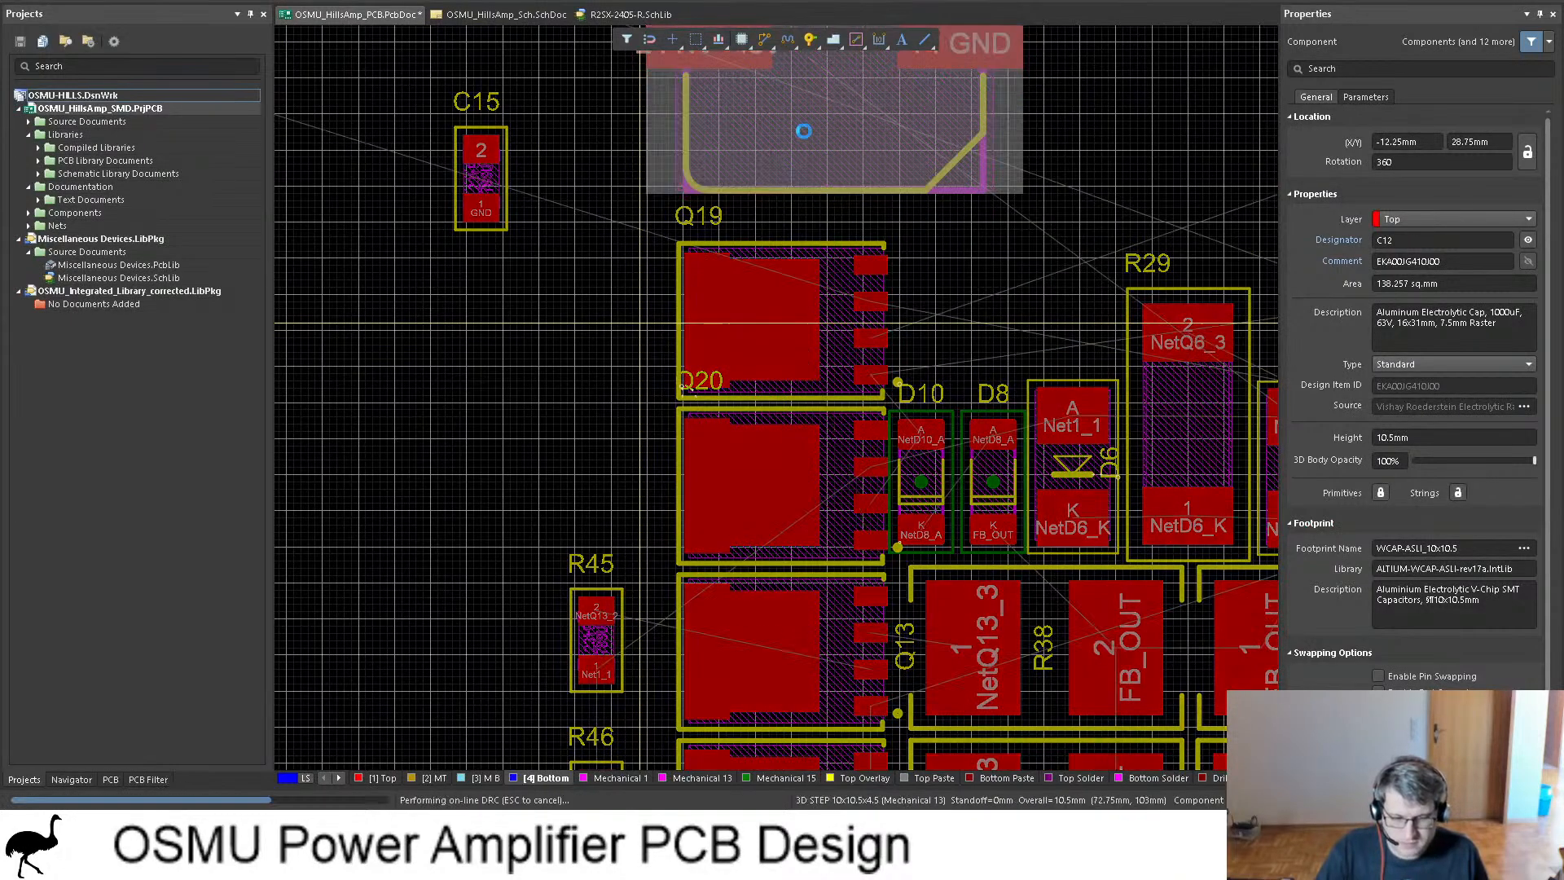
pyautogui.keyDown('ctrl'); pyautogui.scroll(-3, 799, 129); pyautogui.keyUp('ctrl')
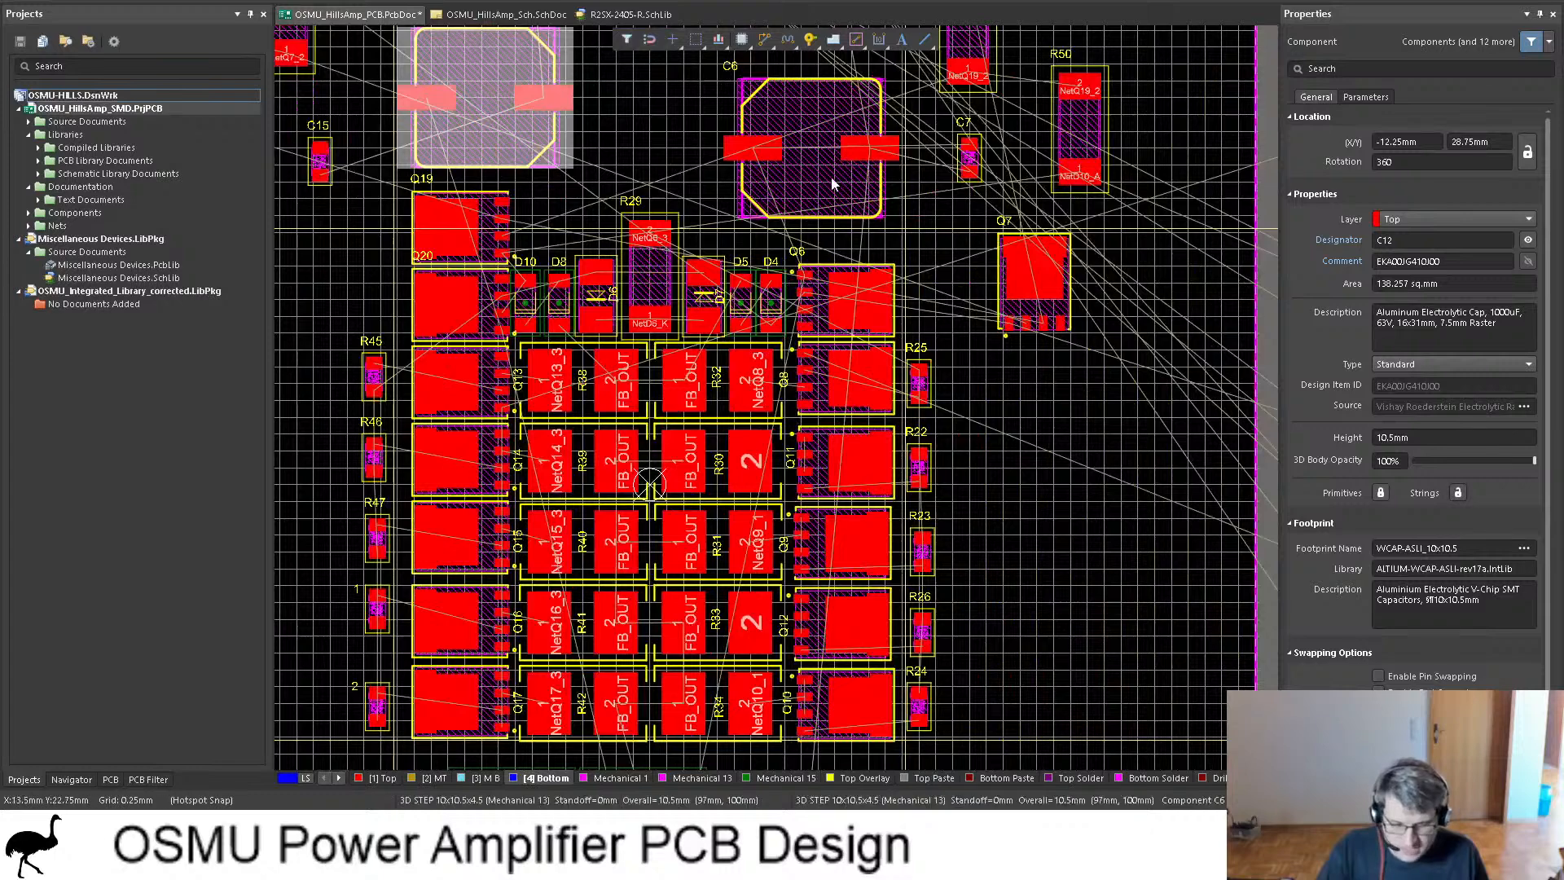
pyautogui.click(811, 142)
pyautogui.moveTo(810, 142); pyautogui.dragTo(686, 94)
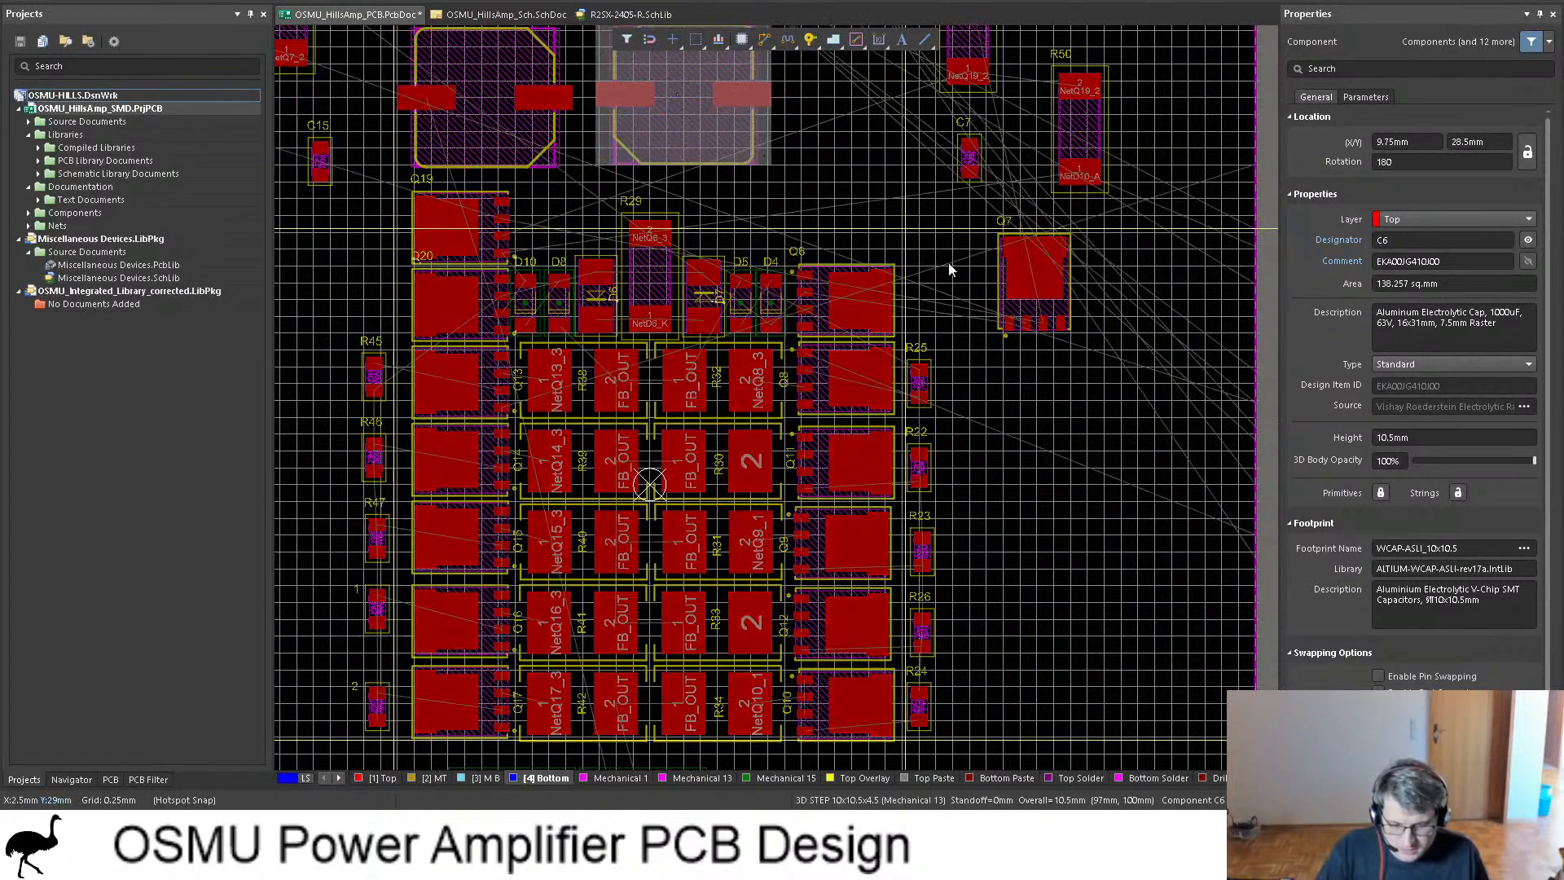
# Step: Rotate Q7 to 270 degrees and place it directly above Q6 at X 11.75 mm, Y 21.52 mm
pyautogui.click(1019, 296)
pyautogui.moveTo(1019, 296); pyautogui.dragTo(807, 212)
pyautogui.hotkey('shift', 'space')
pyautogui.keyDown('ctrl'); pyautogui.scroll(-3, 806, 212); pyautogui.keyUp('ctrl')
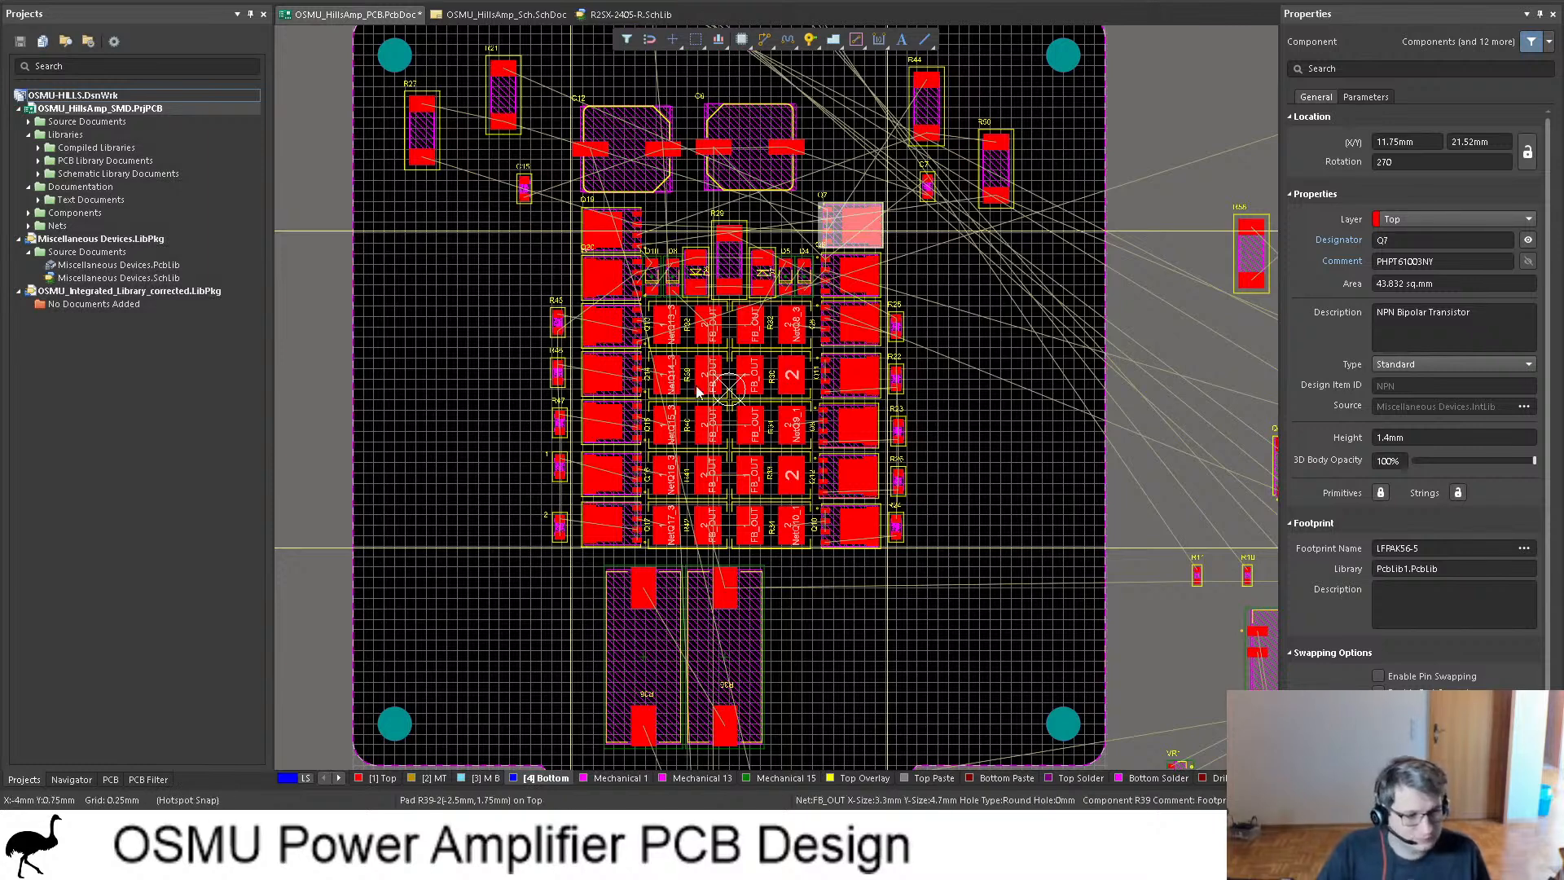
# Step: Check the driver and output stage wiring in the schematic, including the supply capacitors, and return to the PCB
pyautogui.click(513, 17)
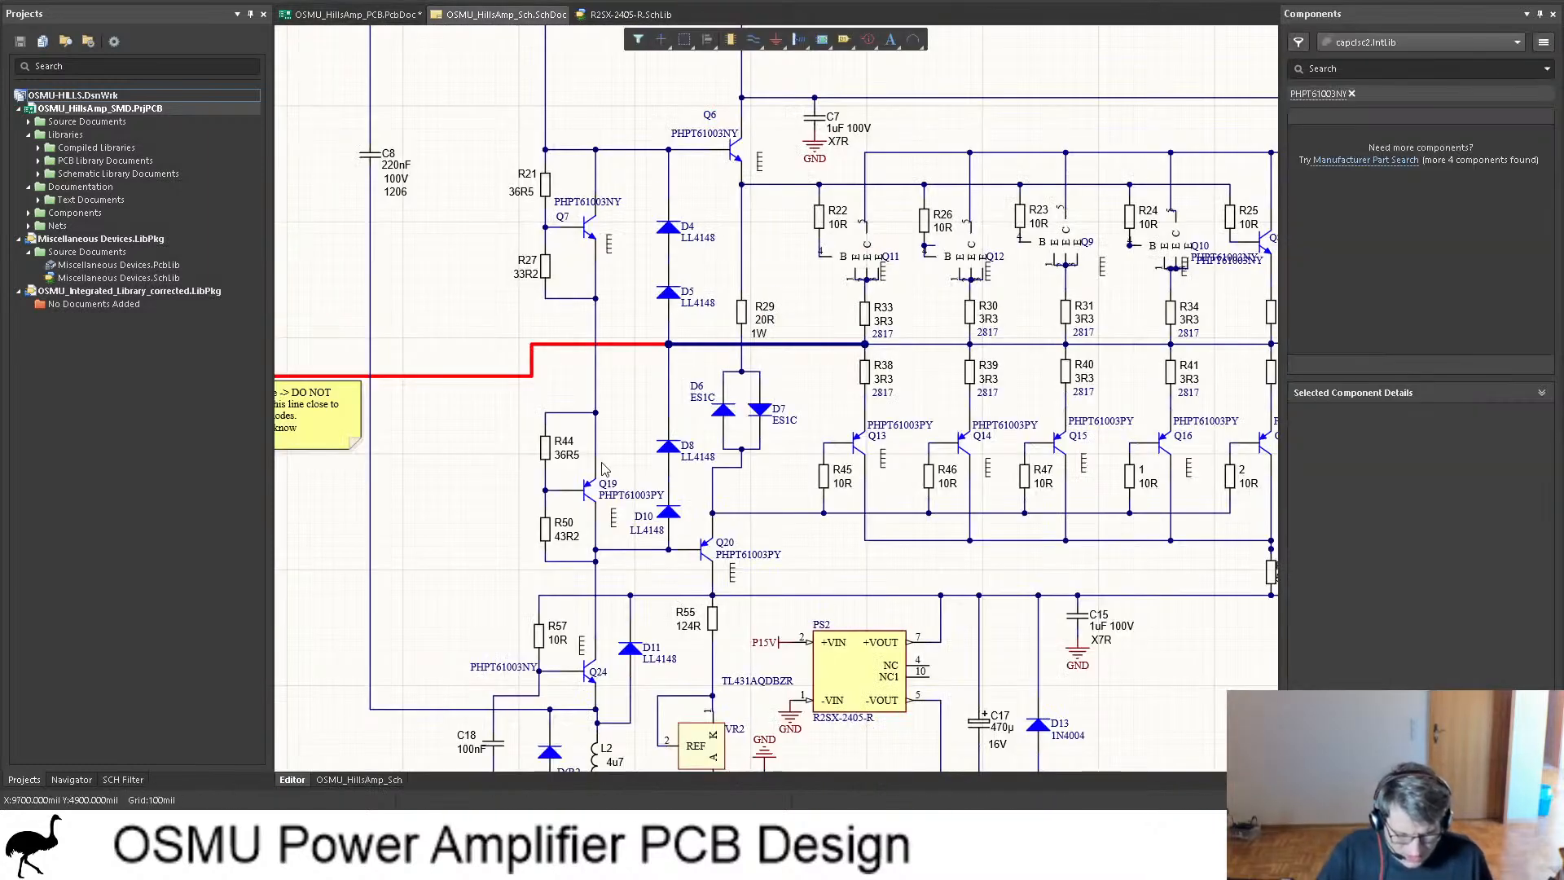
pyautogui.scroll(-1, 624, 444)
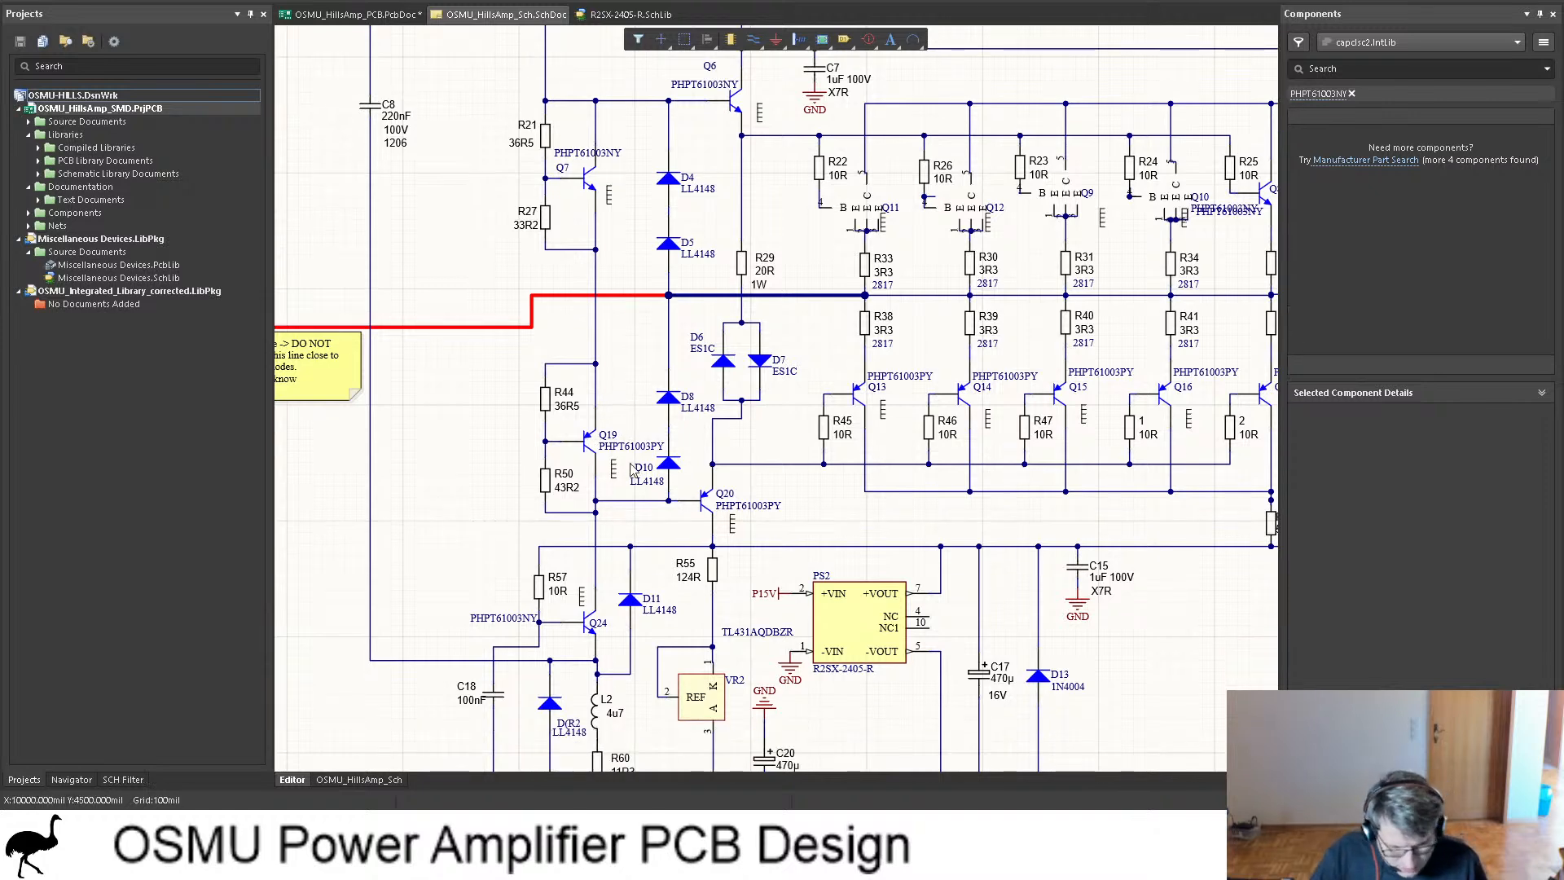
pyautogui.keyDown('ctrl'); pyautogui.scroll(-2, 865, 189); pyautogui.keyUp('ctrl')
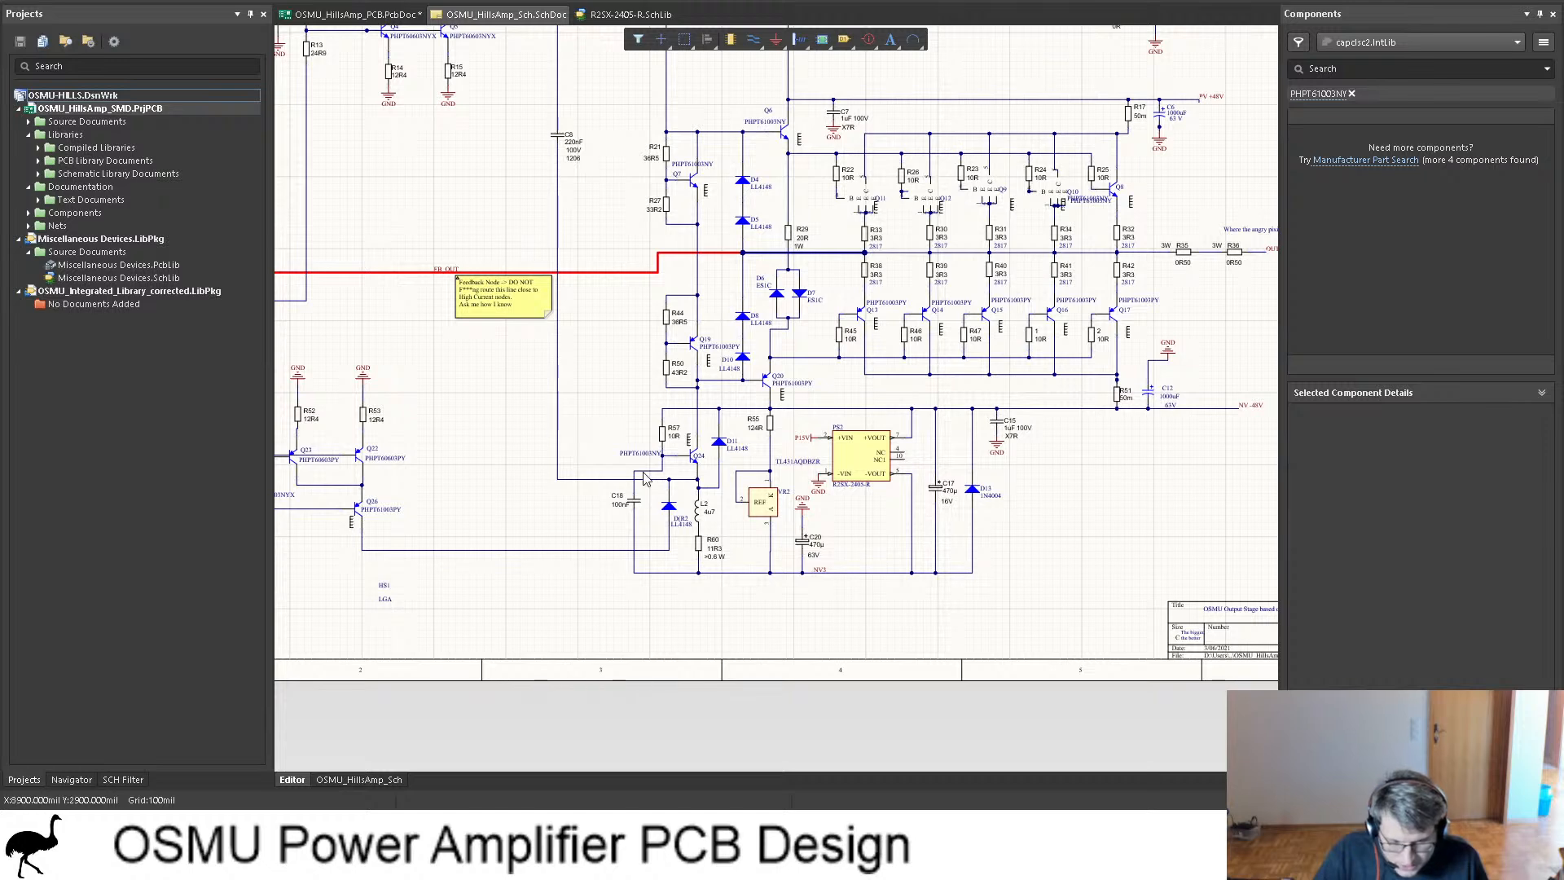
pyautogui.click(372, 20)
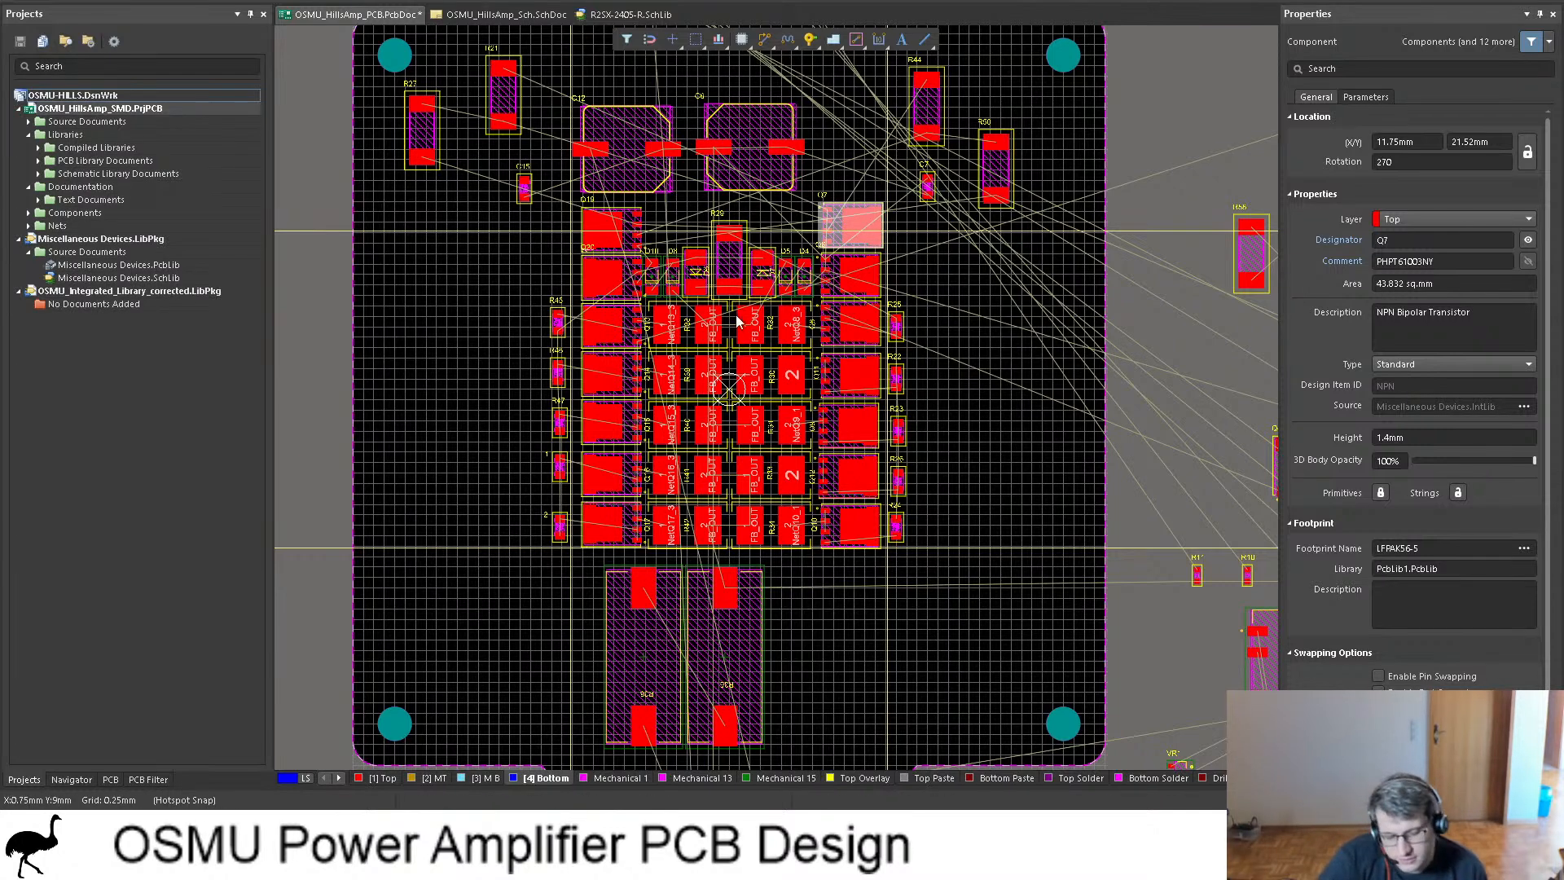
# Step: Rotate capacitors C12 and C6 by 90 degrees and place them outside the transistor columns, C12 beside Q20 and C6 beside Q6
pyautogui.scroll(2, 715, 252)
pyautogui.scroll(-2, 702, 252)
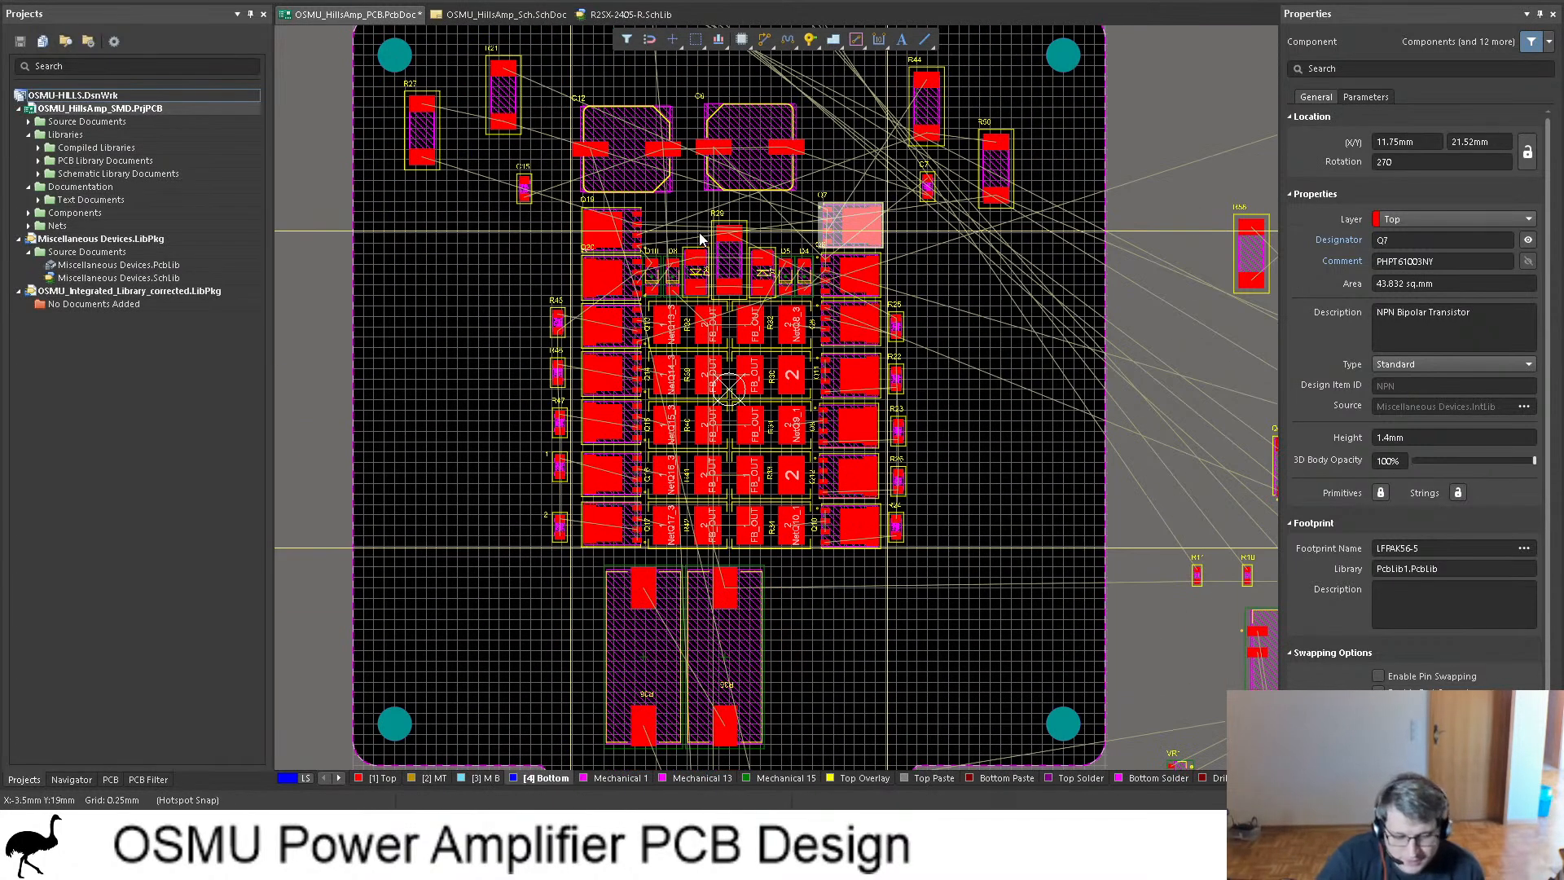
pyautogui.moveTo(622, 160); pyautogui.dragTo(494, 305)
pyautogui.press('space')
pyautogui.moveTo(749, 147); pyautogui.dragTo(960, 308)
pyautogui.press('space')
pyautogui.click(991, 411)
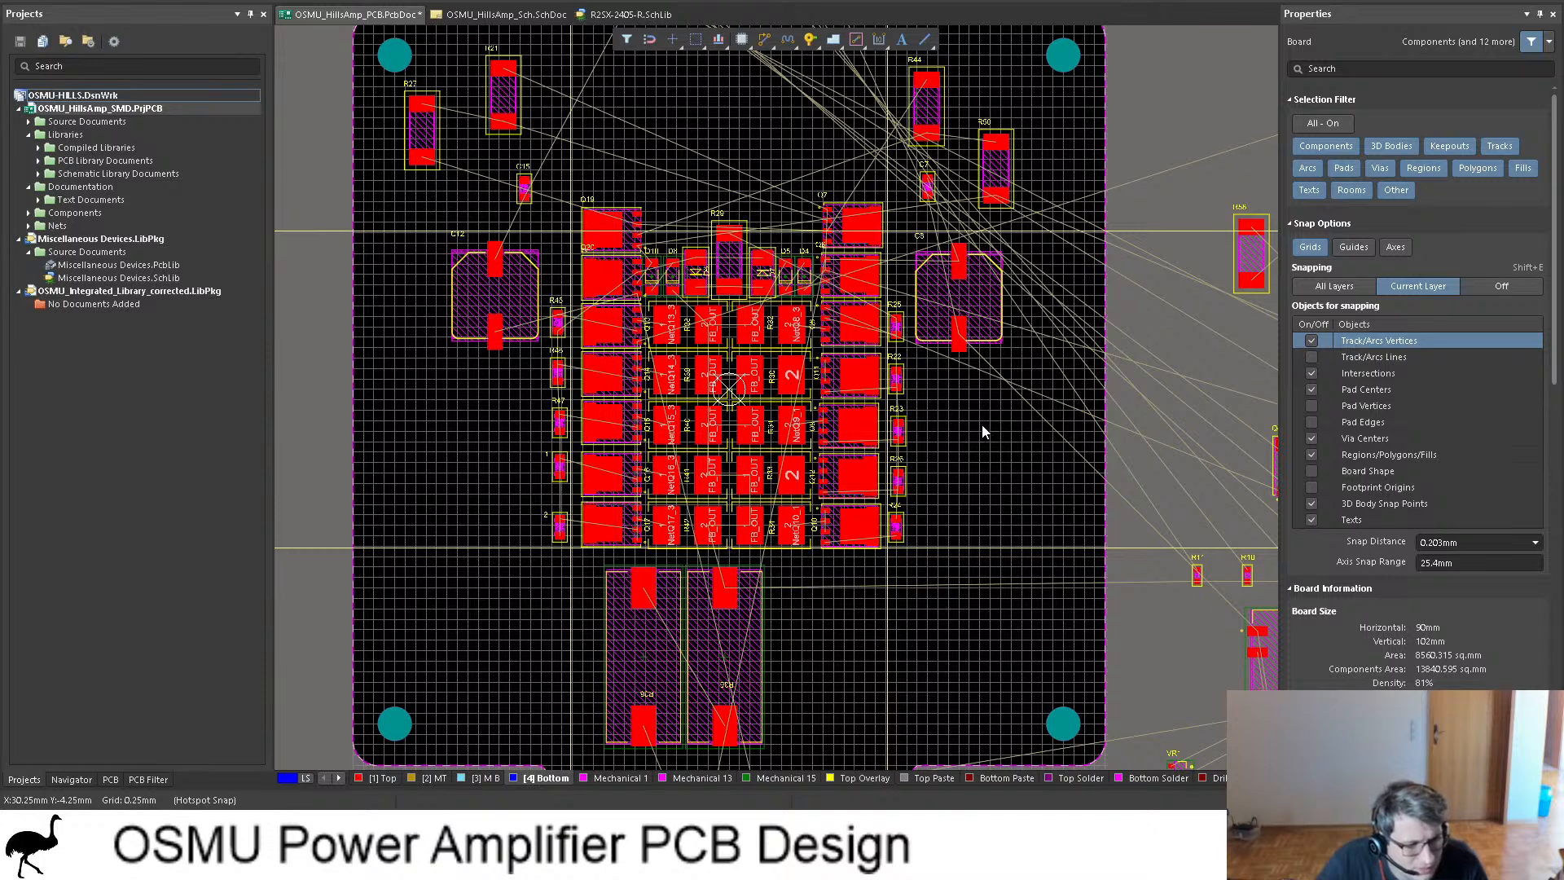
# Step: Inspect the board in 3D around C12 and C6, return to 2D and examine the layout up to the edge connector
pyautogui.press('3')
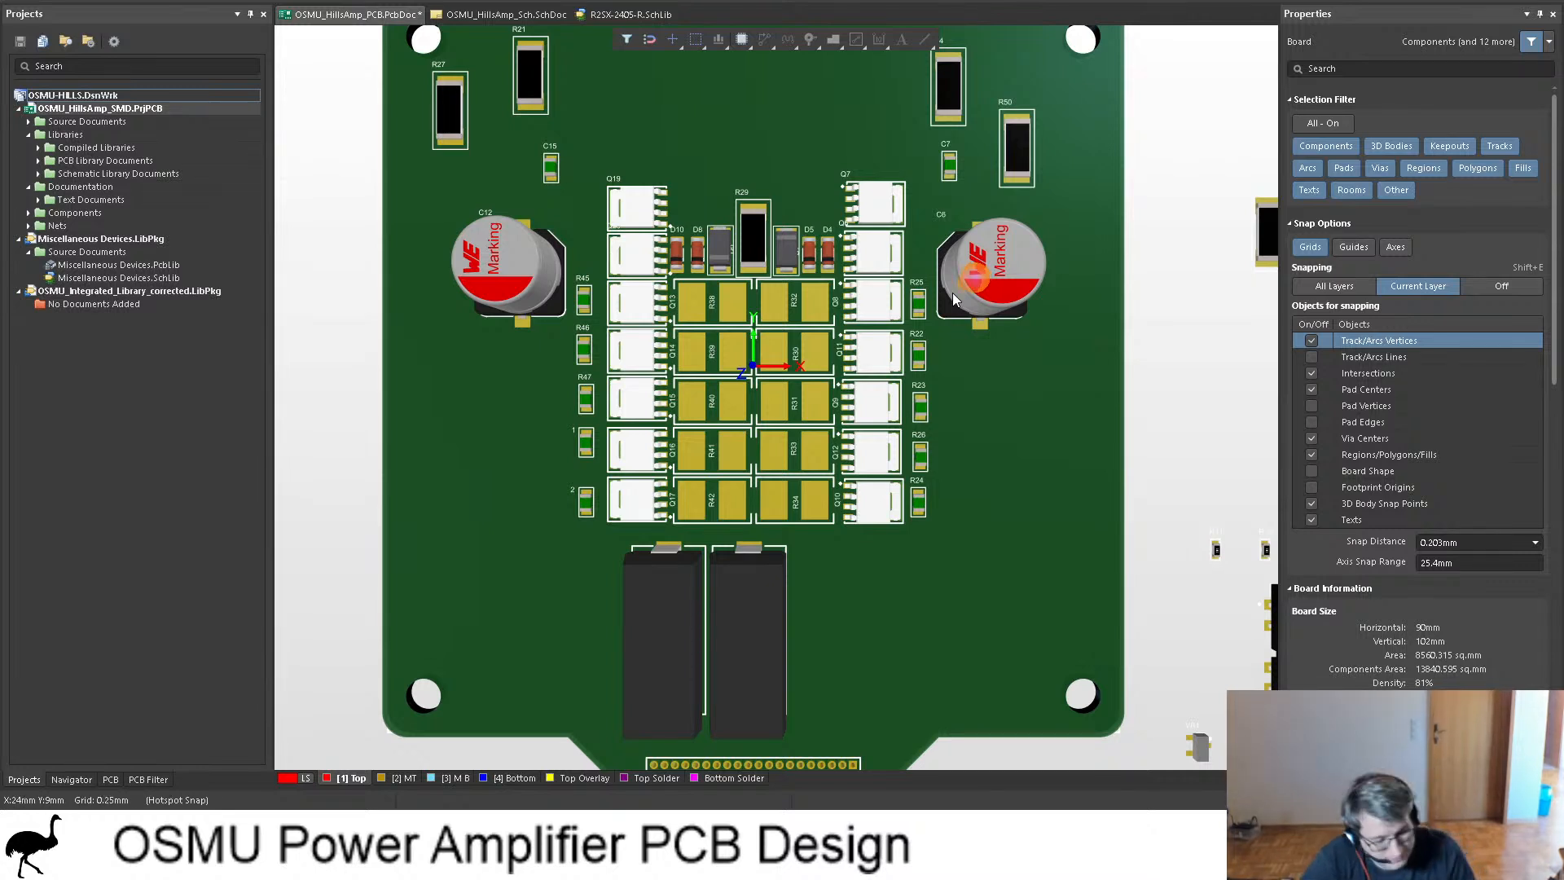
pyautogui.click(950, 291)
pyautogui.click(1151, 329)
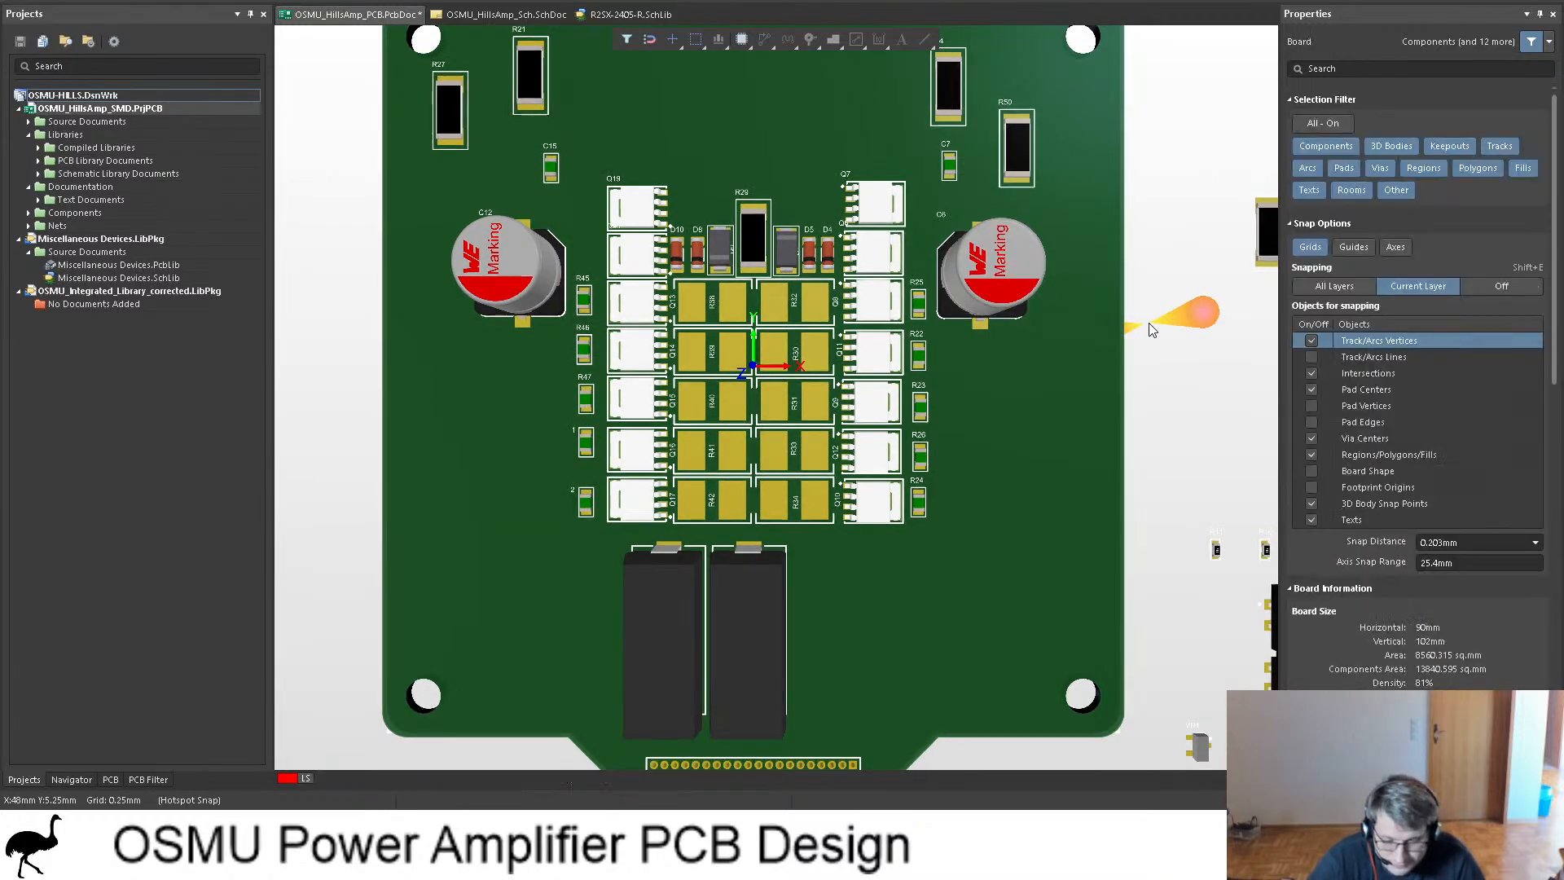
pyautogui.press('2')
pyautogui.keyDown('ctrl'); pyautogui.scroll(4, 517, 289); pyautogui.keyUp('ctrl')
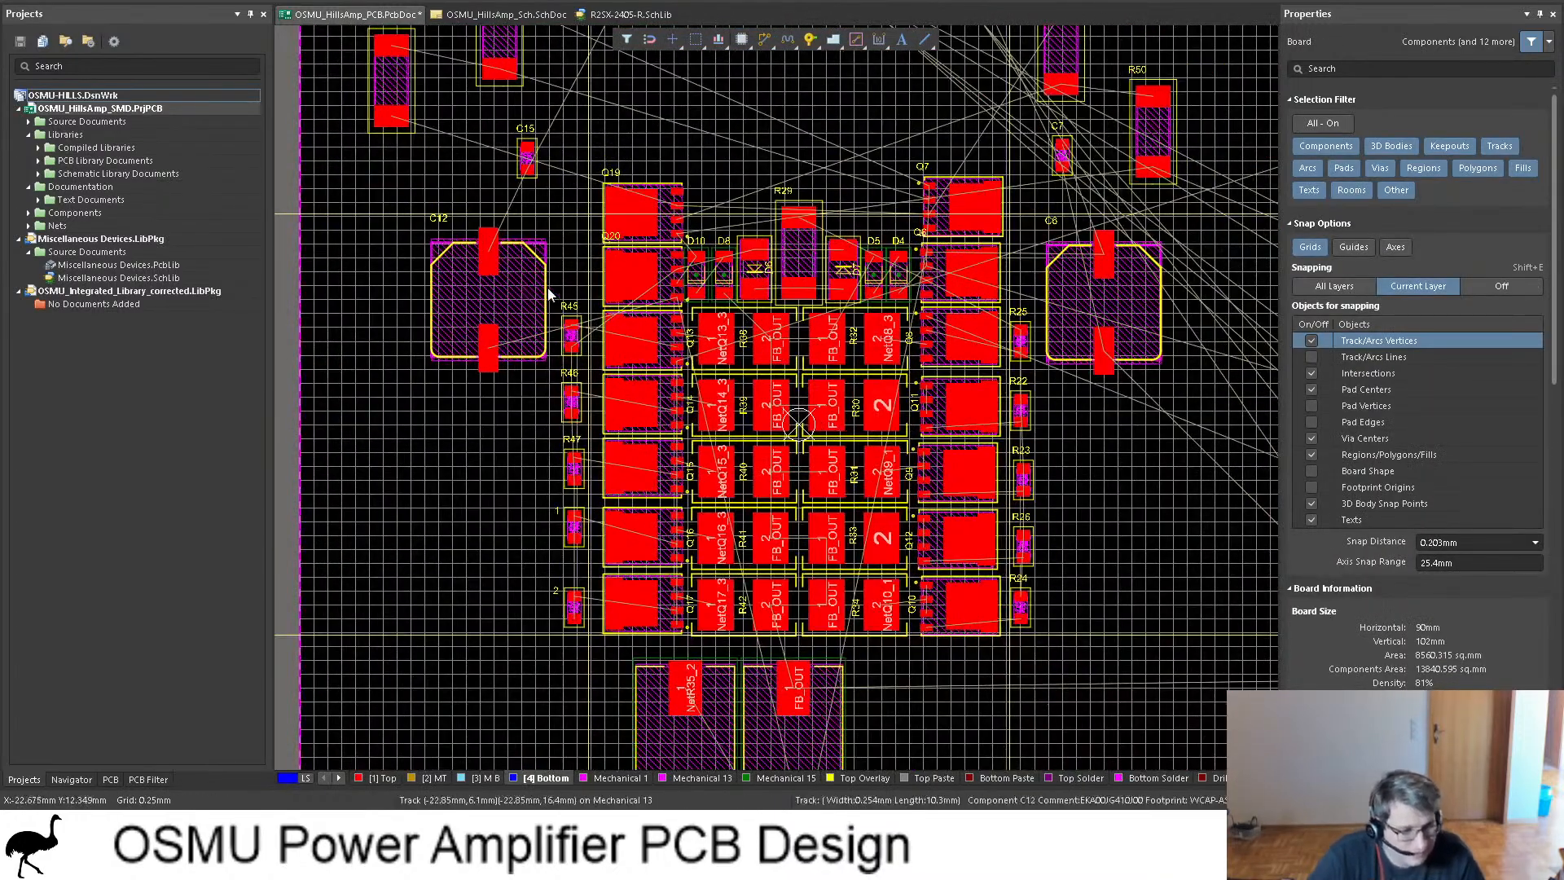
pyautogui.keyDown('ctrl'); pyautogui.scroll(-2, 475, 288); pyautogui.keyUp('ctrl')
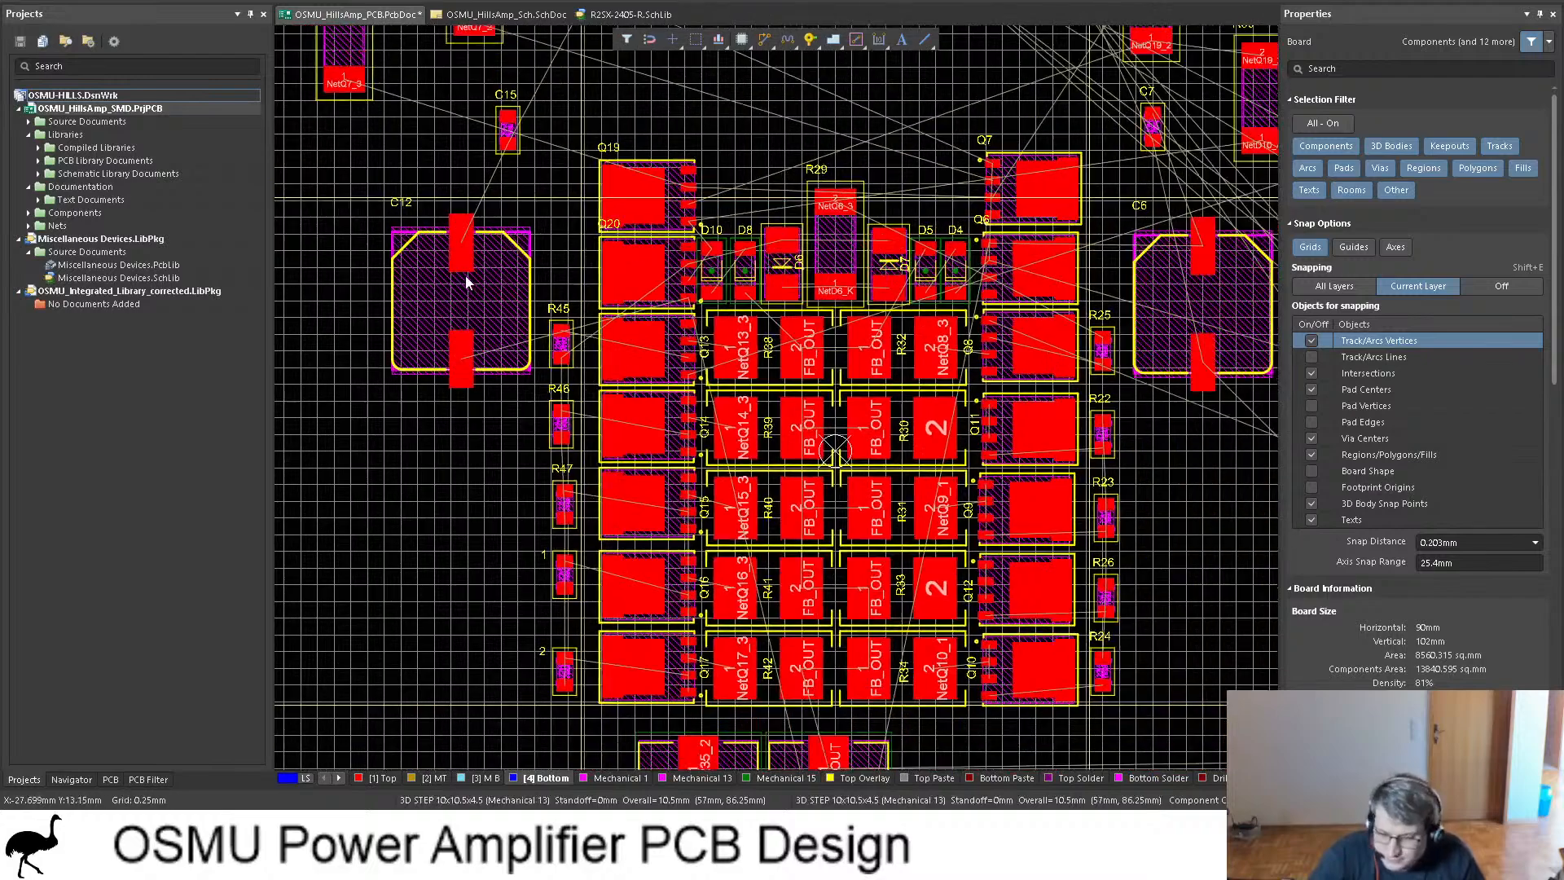
pyautogui.keyDown('ctrl'); pyautogui.scroll(3, 484, 280); pyautogui.keyUp('ctrl')
pyautogui.keyDown('ctrl'); pyautogui.scroll(-2, 505, 288); pyautogui.keyUp('ctrl')
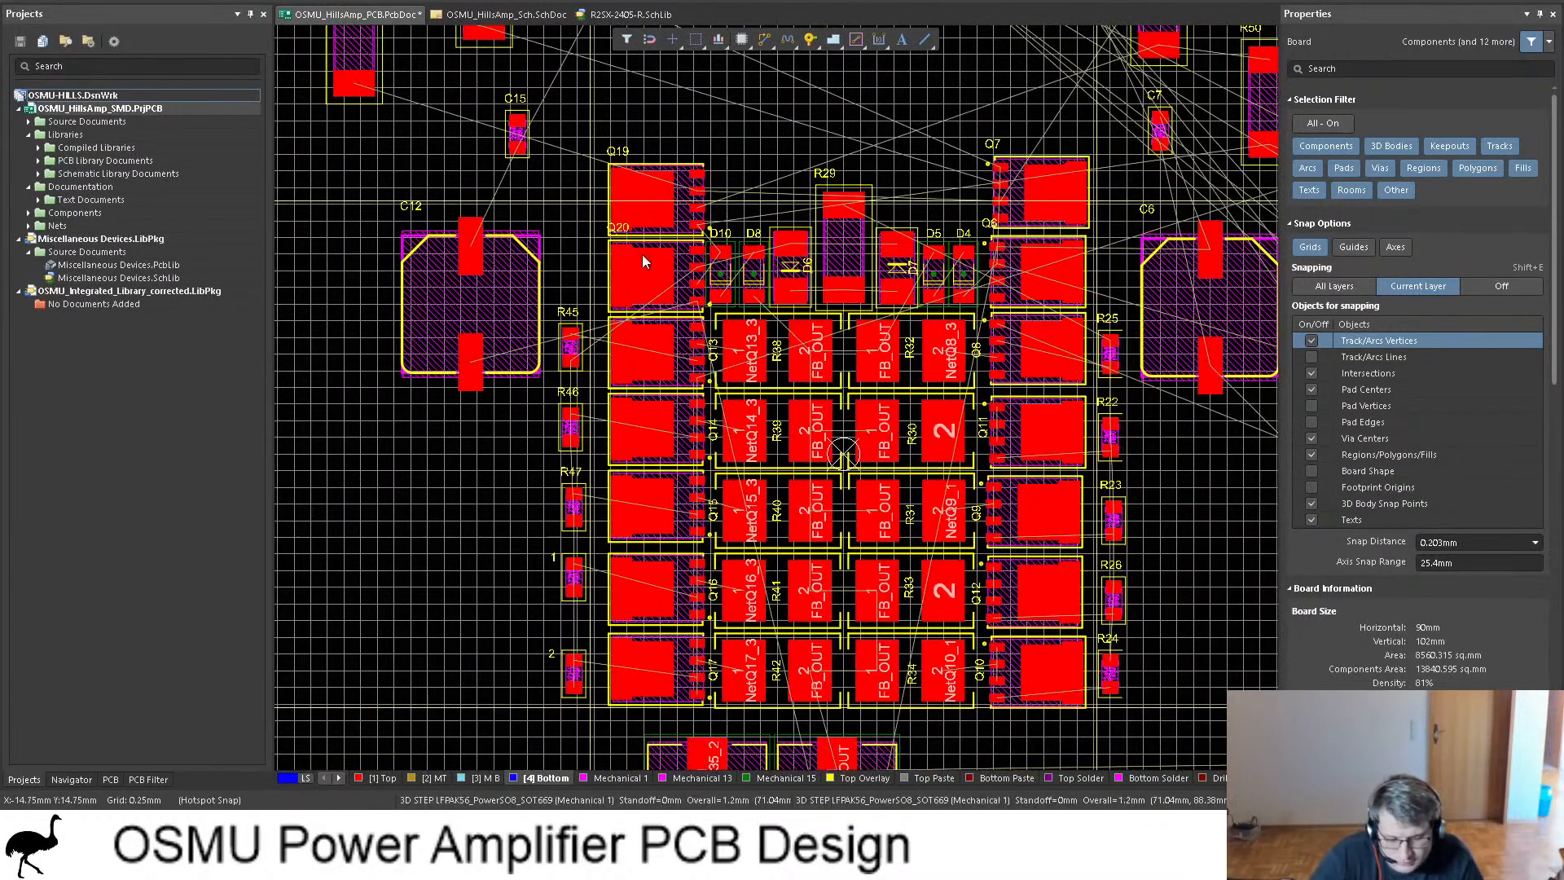
pyautogui.keyDown('ctrl'); pyautogui.scroll(-2, 642, 254); pyautogui.keyUp('ctrl')
pyautogui.scroll(-1, 756, 272)
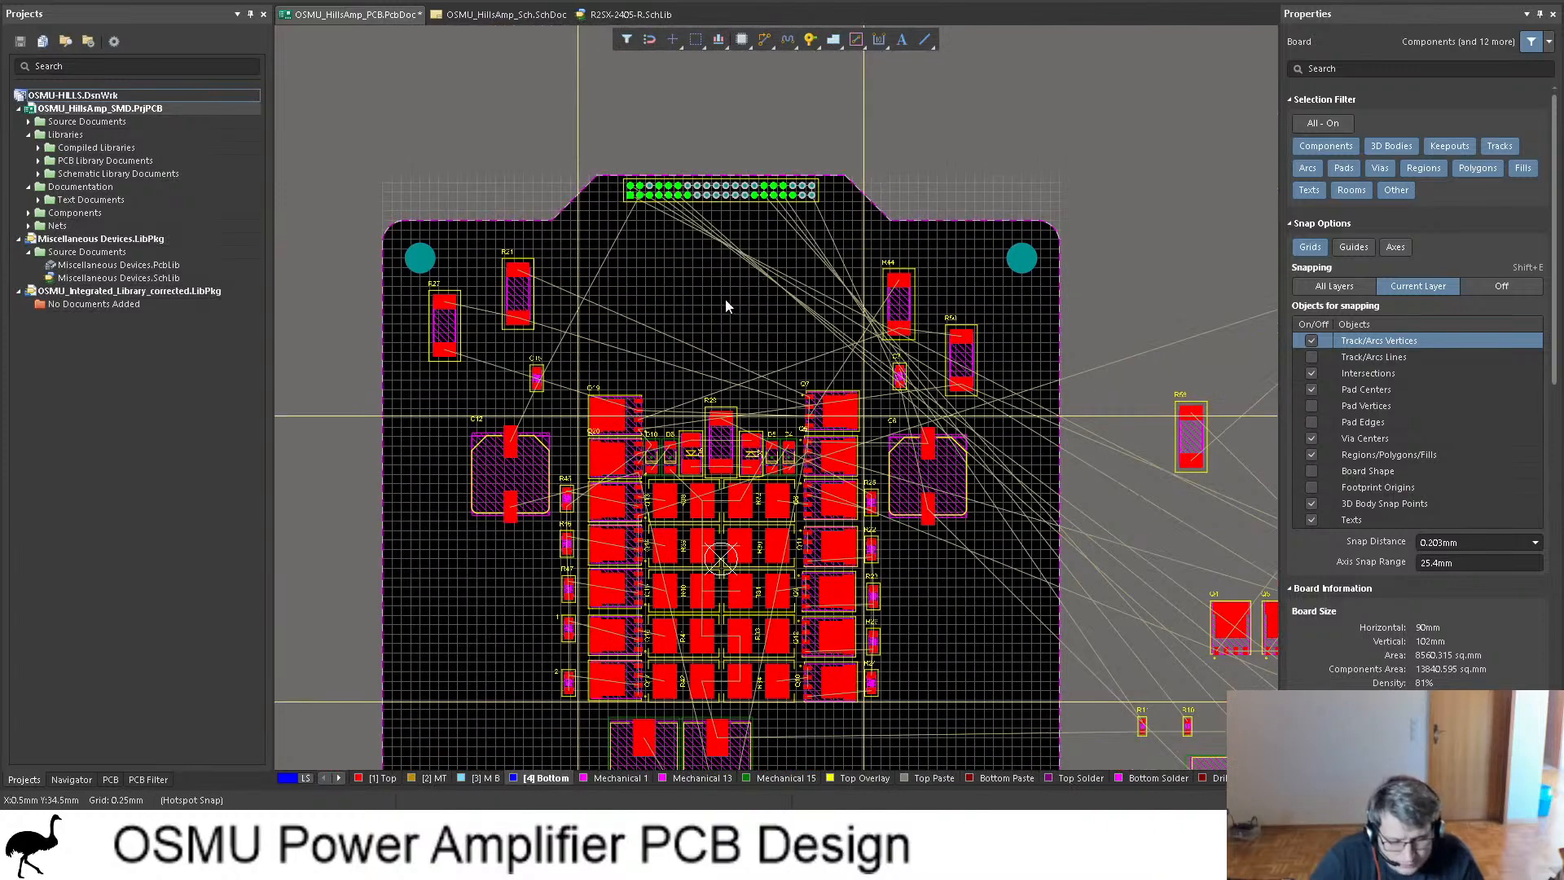
pyautogui.keyDown('ctrl'); pyautogui.scroll(2, 654, 368); pyautogui.keyUp('ctrl')
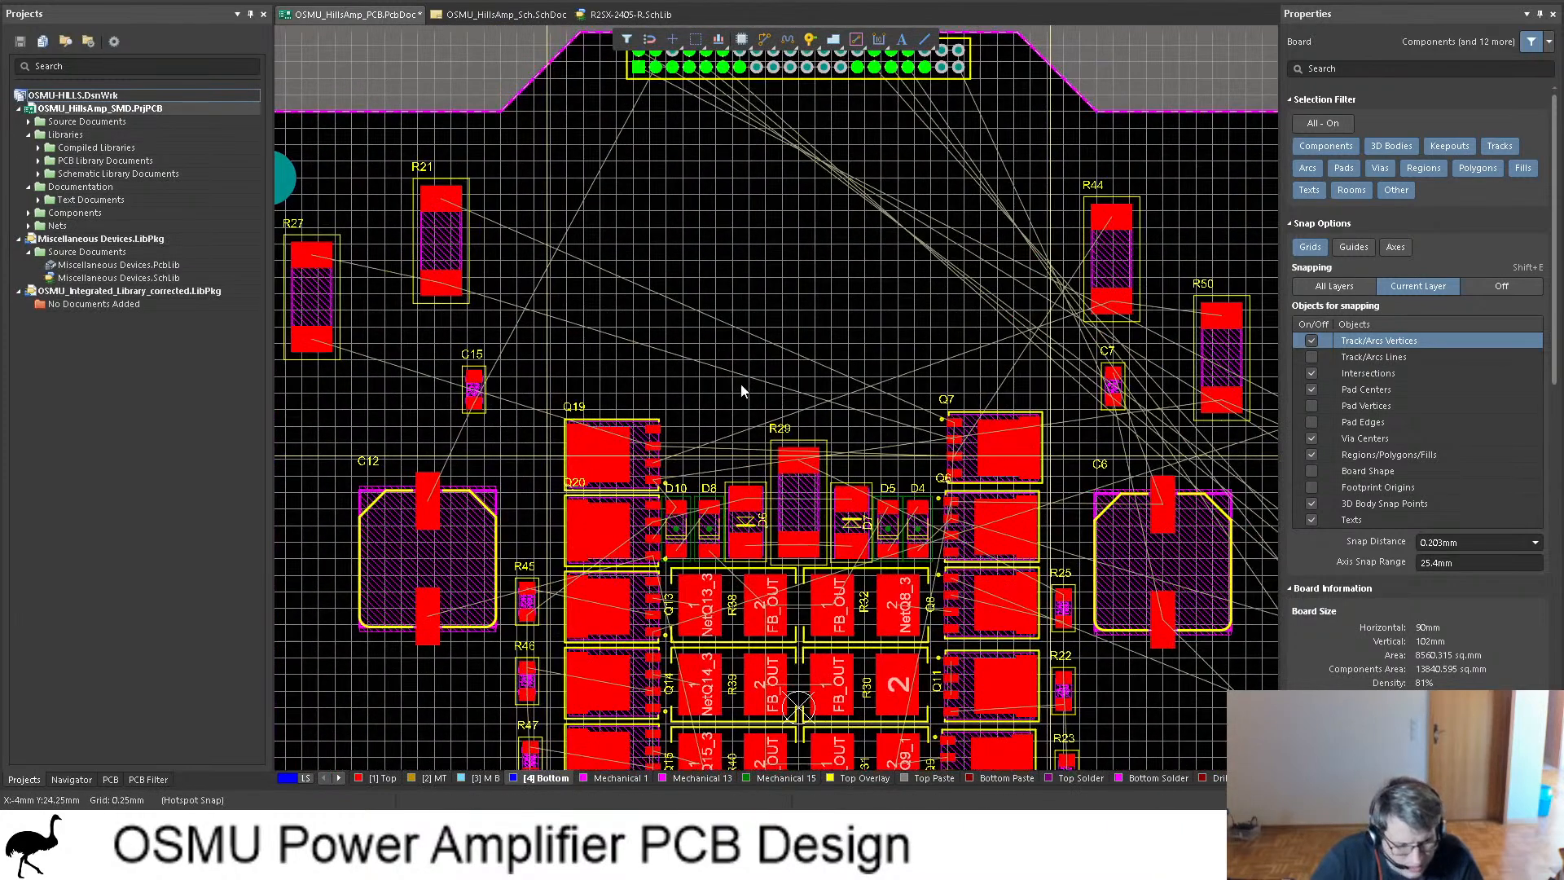
# Step: Examine resistors R44 and R50 around Q19 in the schematic
pyautogui.click(501, 15)
pyautogui.keyDown('ctrl'); pyautogui.scroll(3, 693, 394); pyautogui.keyUp('ctrl')
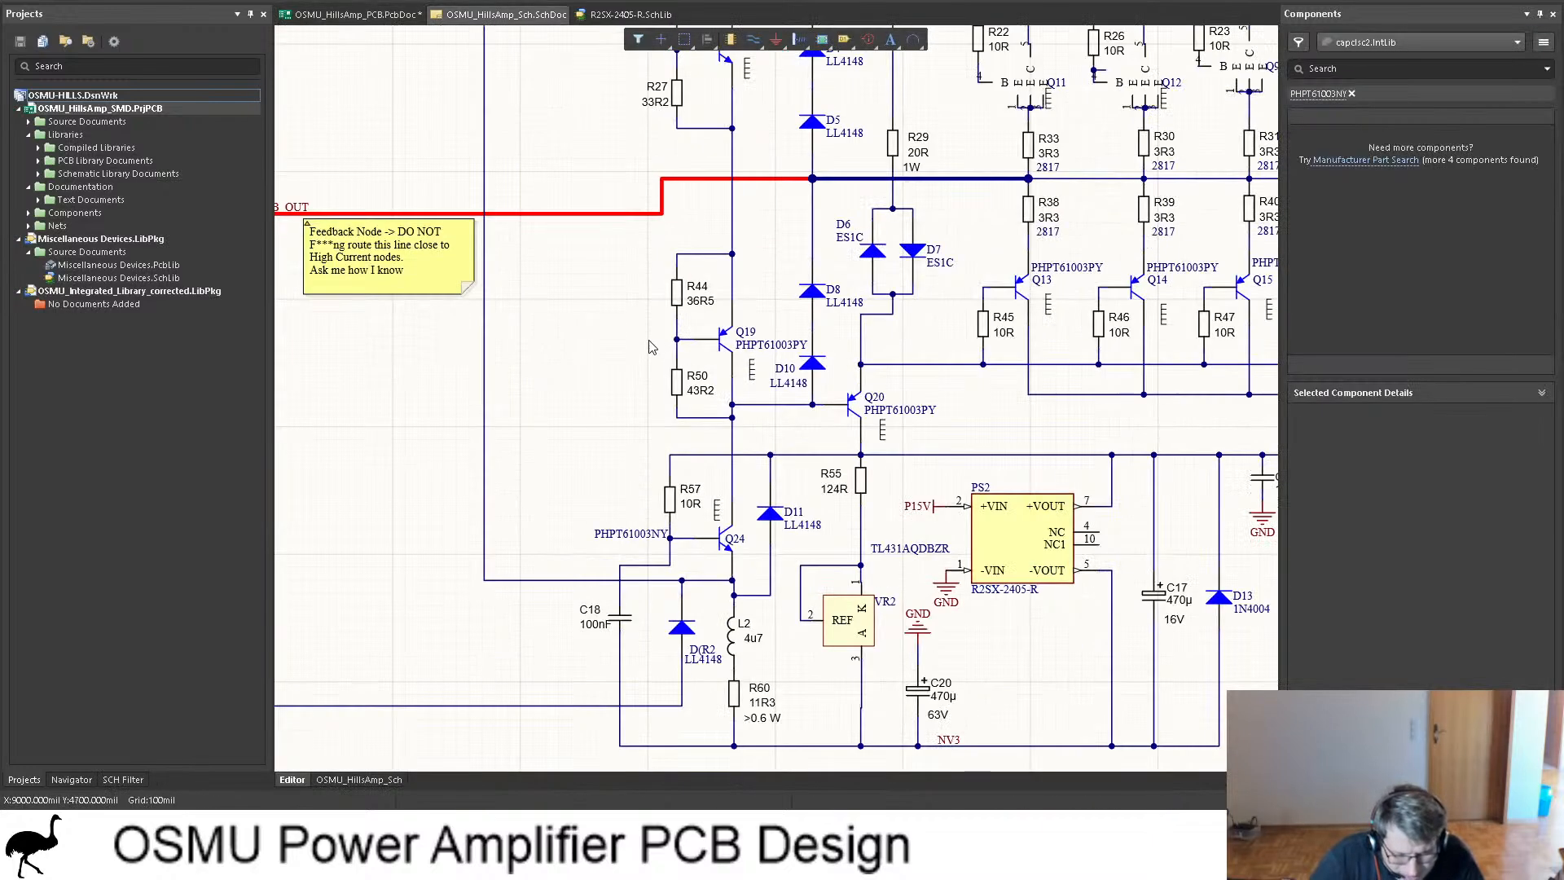
pyautogui.click(691, 269)
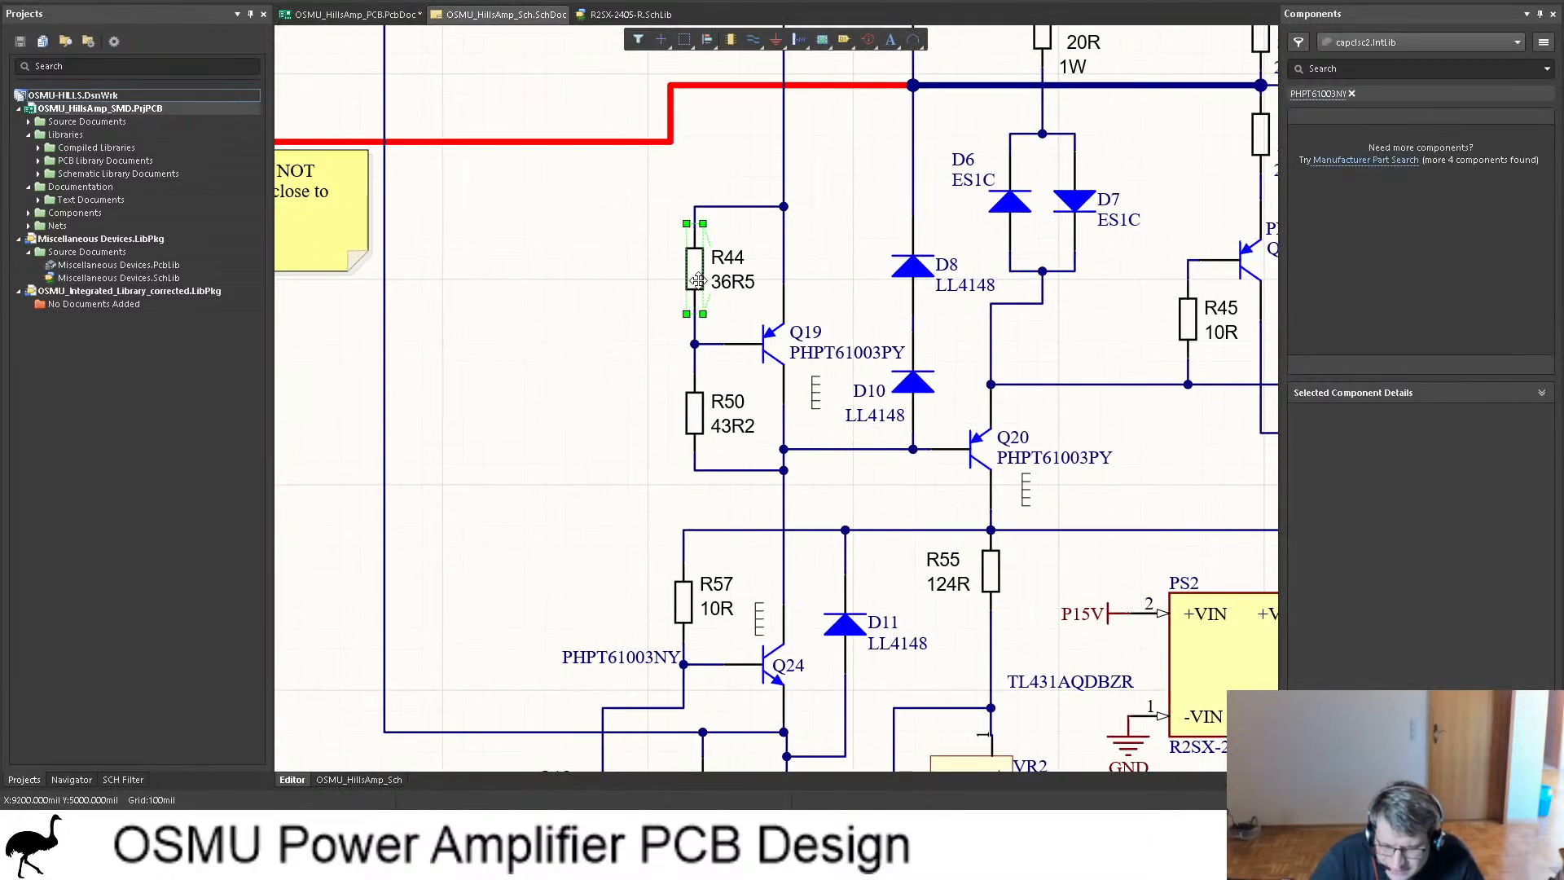
pyautogui.click(603, 301)
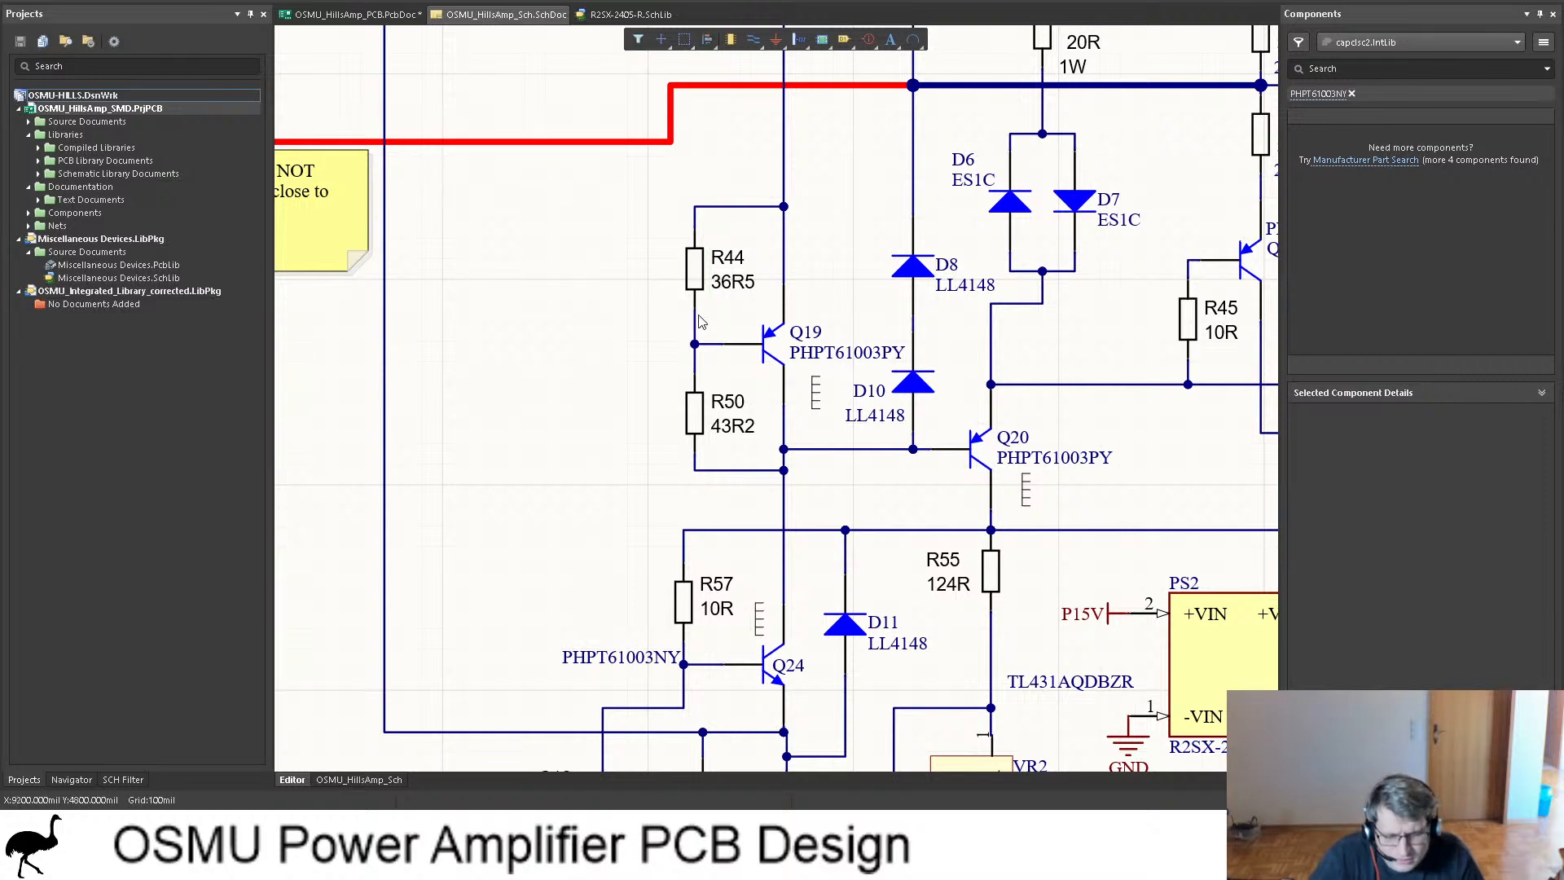
pyautogui.scroll(-2, 705, 322)
pyautogui.scroll(2, 704, 321)
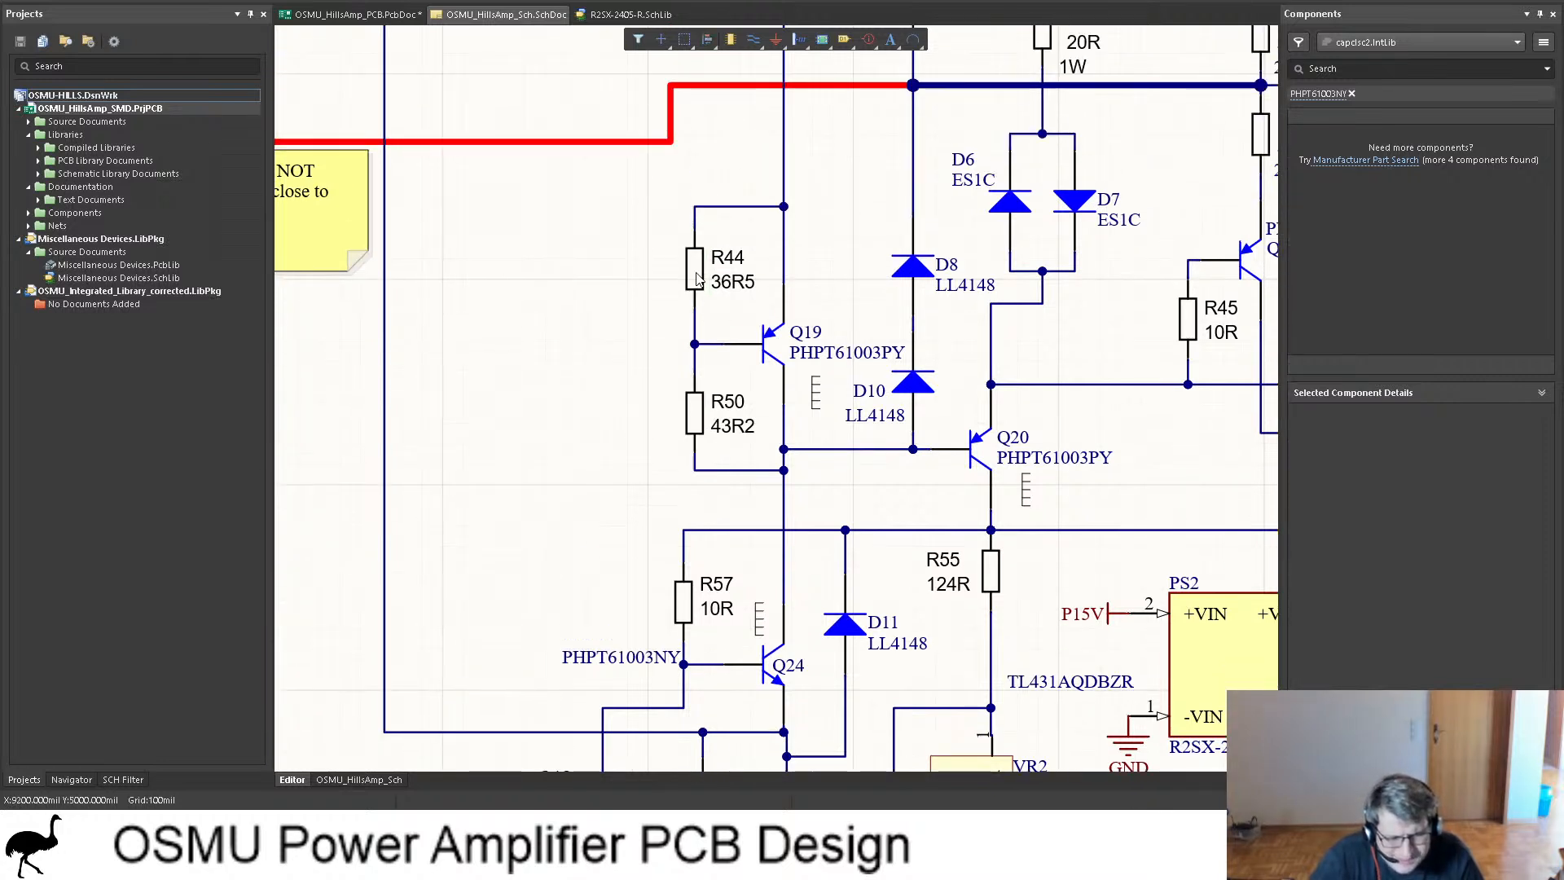
pyautogui.click(694, 281)
pyautogui.click(698, 416)
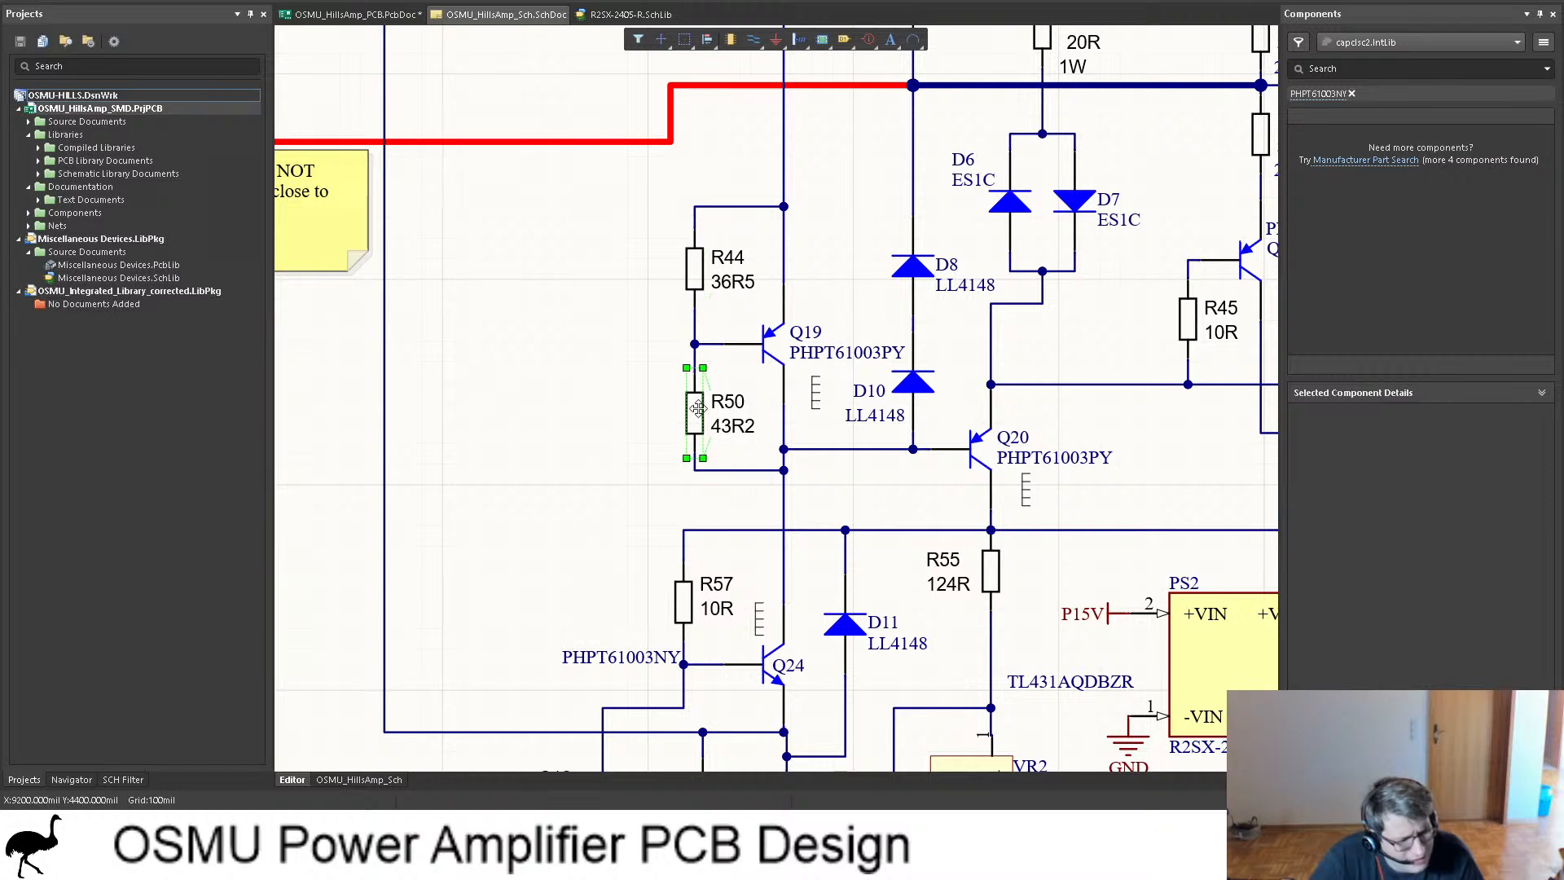
pyautogui.click(691, 273)
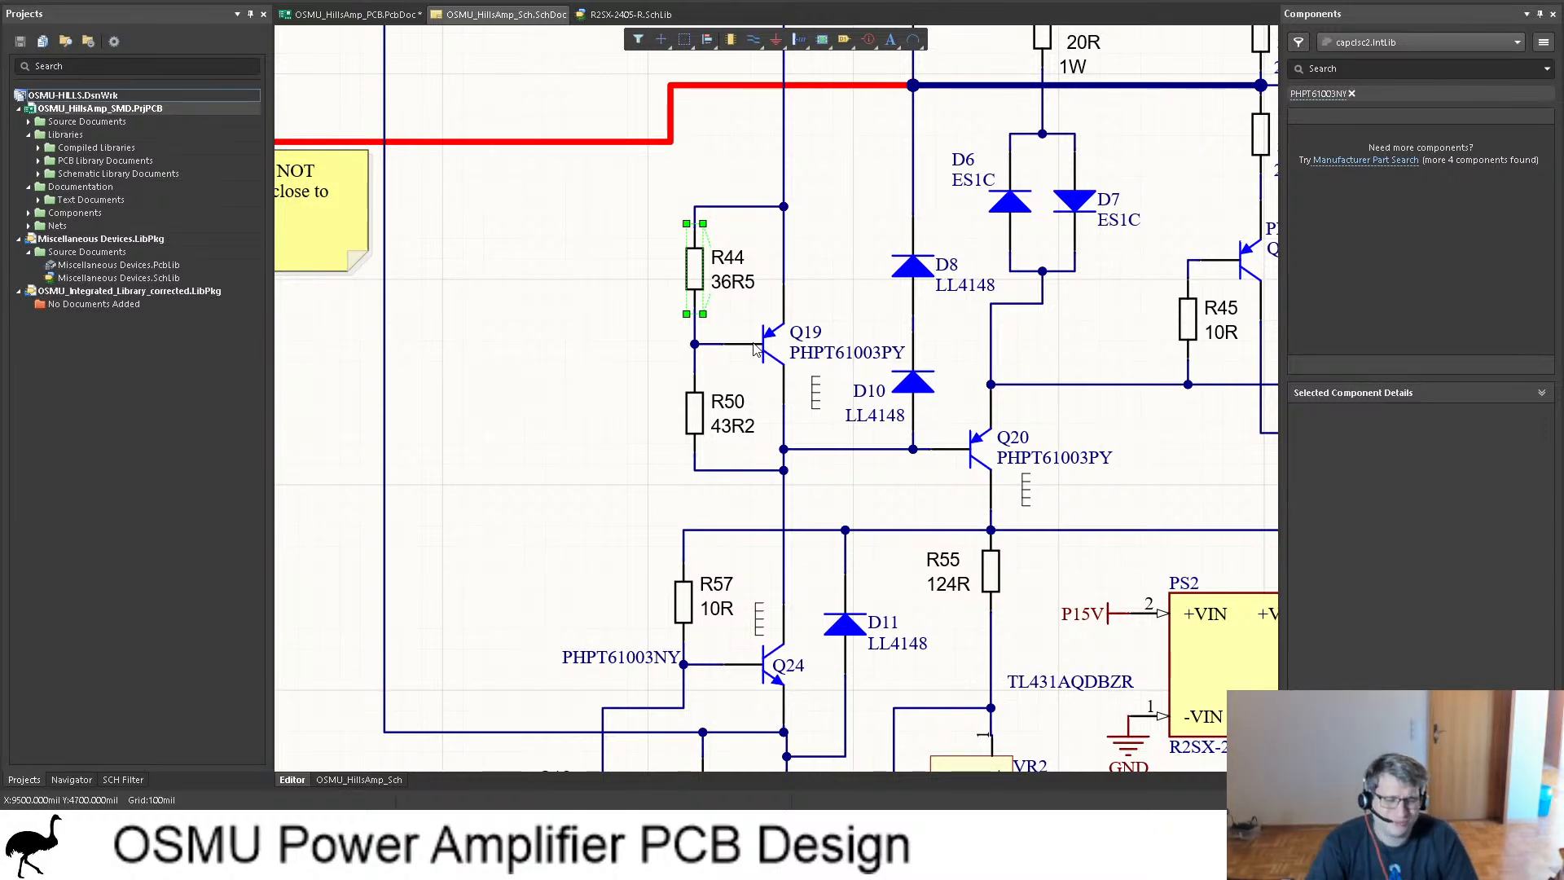
# Step: Examine R21 and R27 around Q7 in the schematic and compare that circuit with the one around Q19
pyautogui.keyDown('ctrl'); pyautogui.scroll(-2, 814, 325); pyautogui.keyUp('ctrl')
pyautogui.scroll(2, 798, 322)
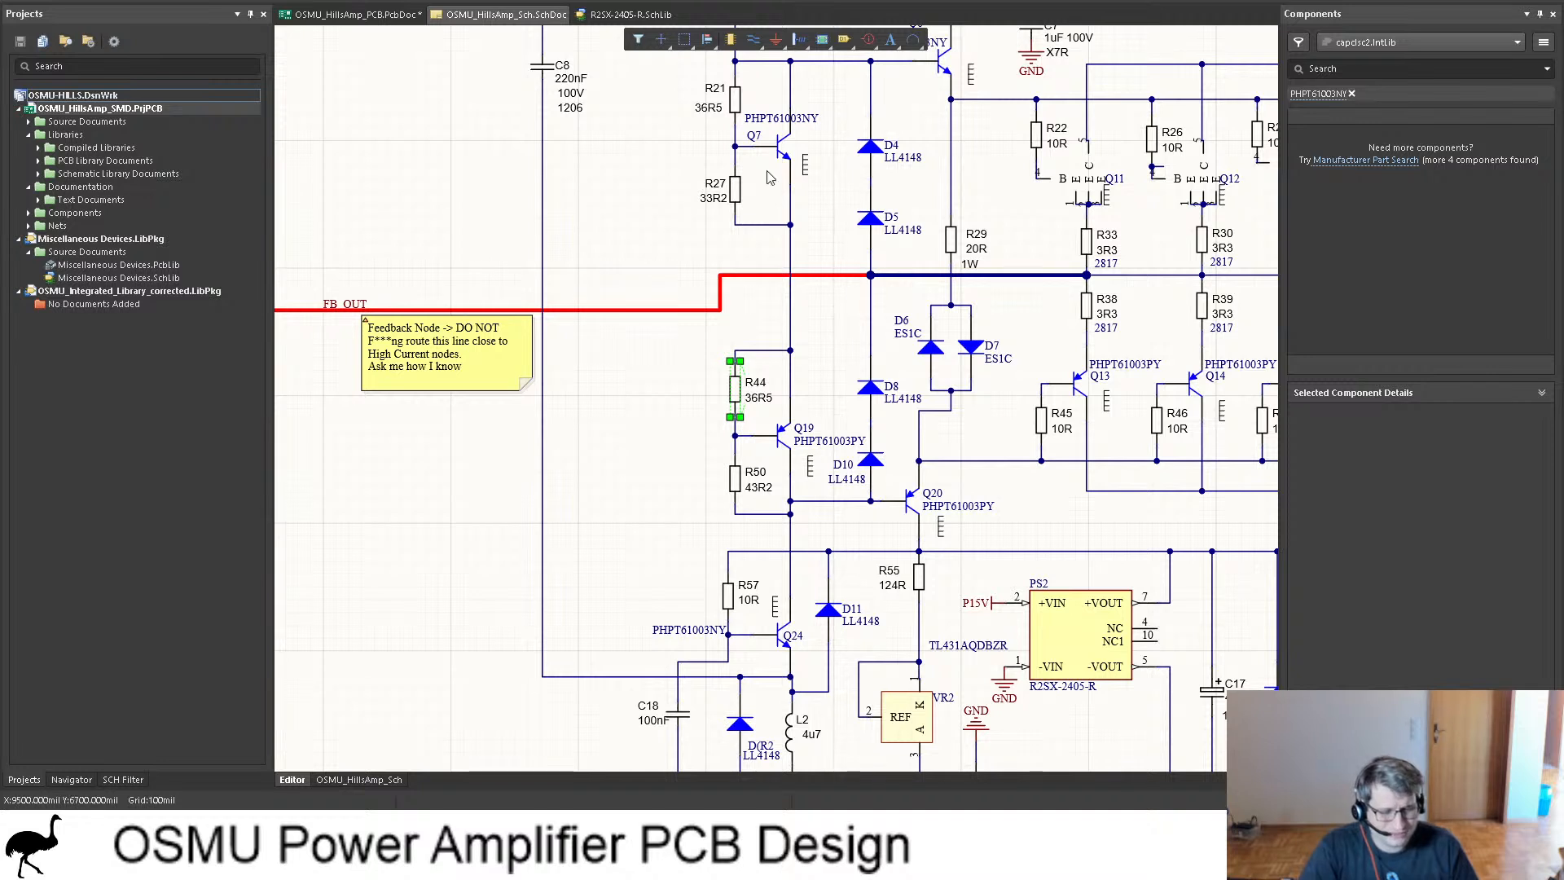
pyautogui.scroll(1, 749, 155)
pyautogui.scroll(1, 754, 183)
pyautogui.click(737, 151)
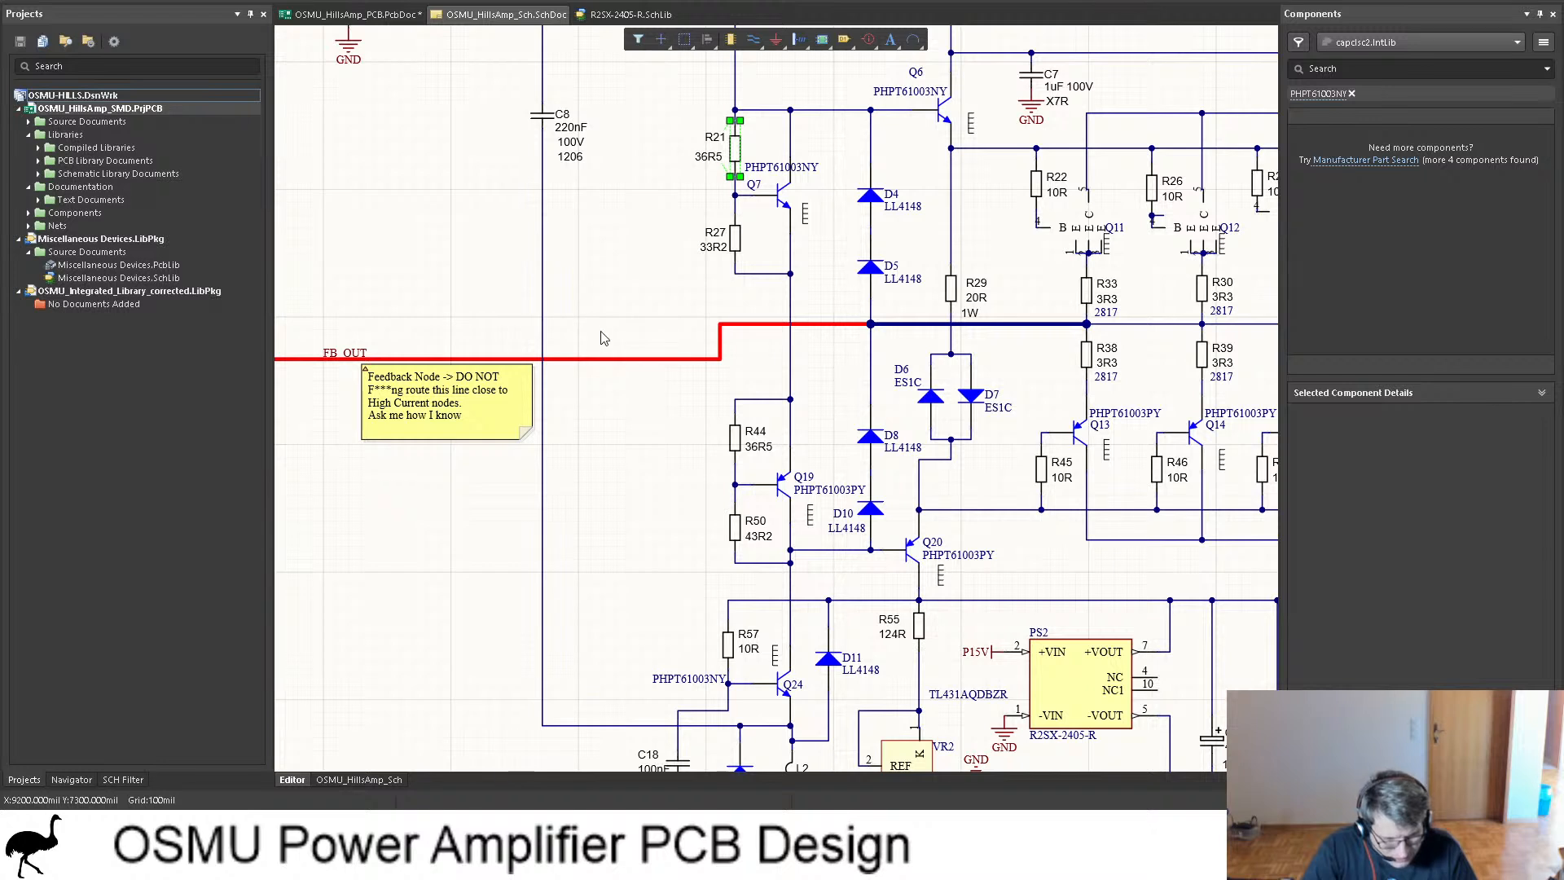
pyautogui.click(652, 257)
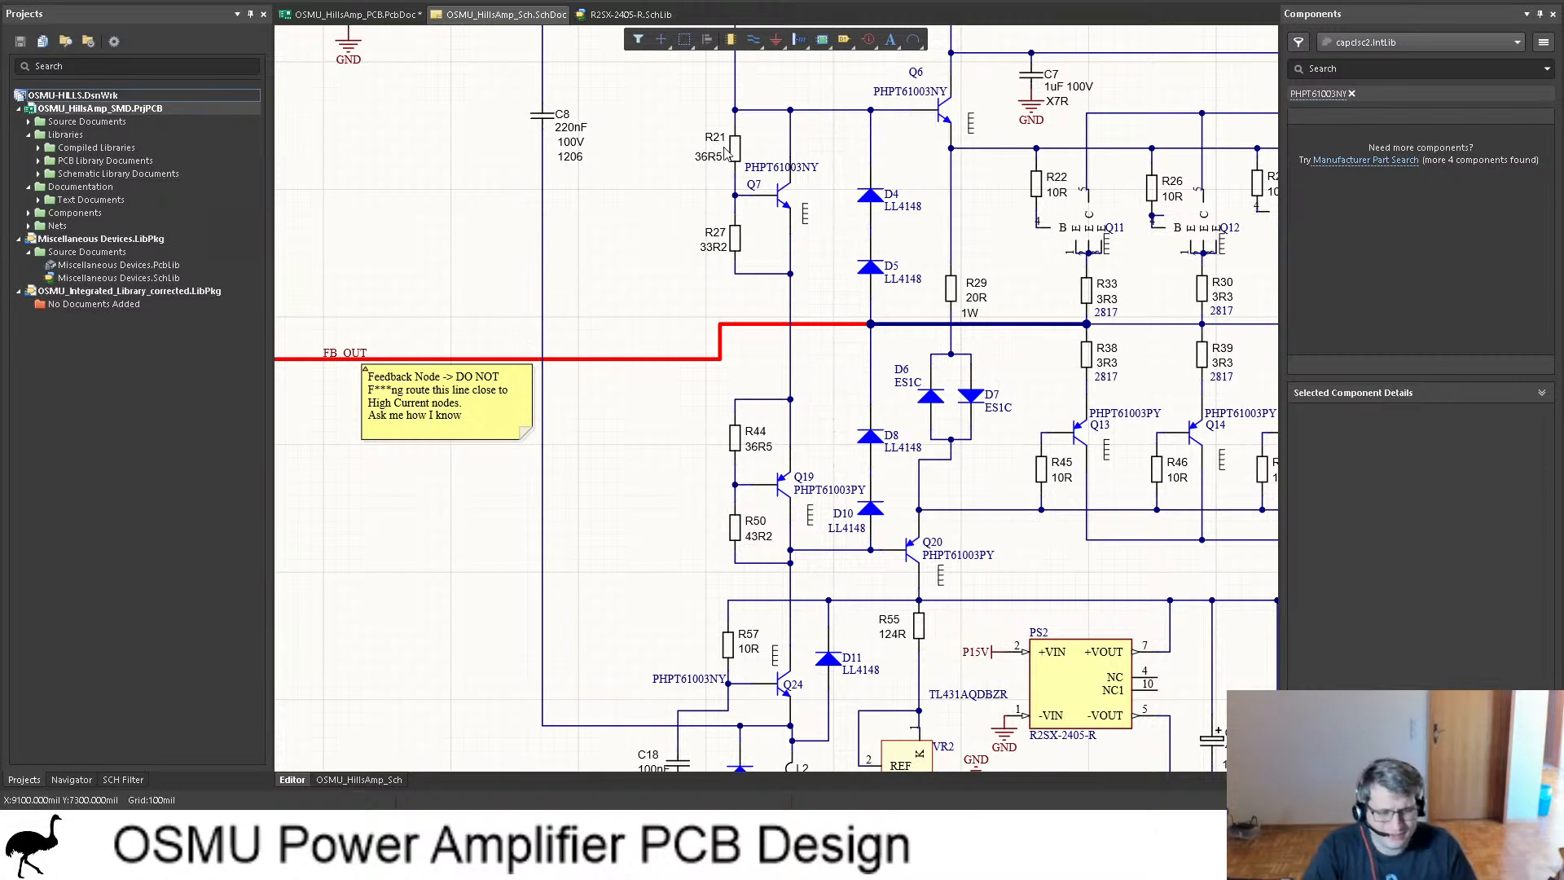
pyautogui.click(732, 152)
pyautogui.click(661, 231)
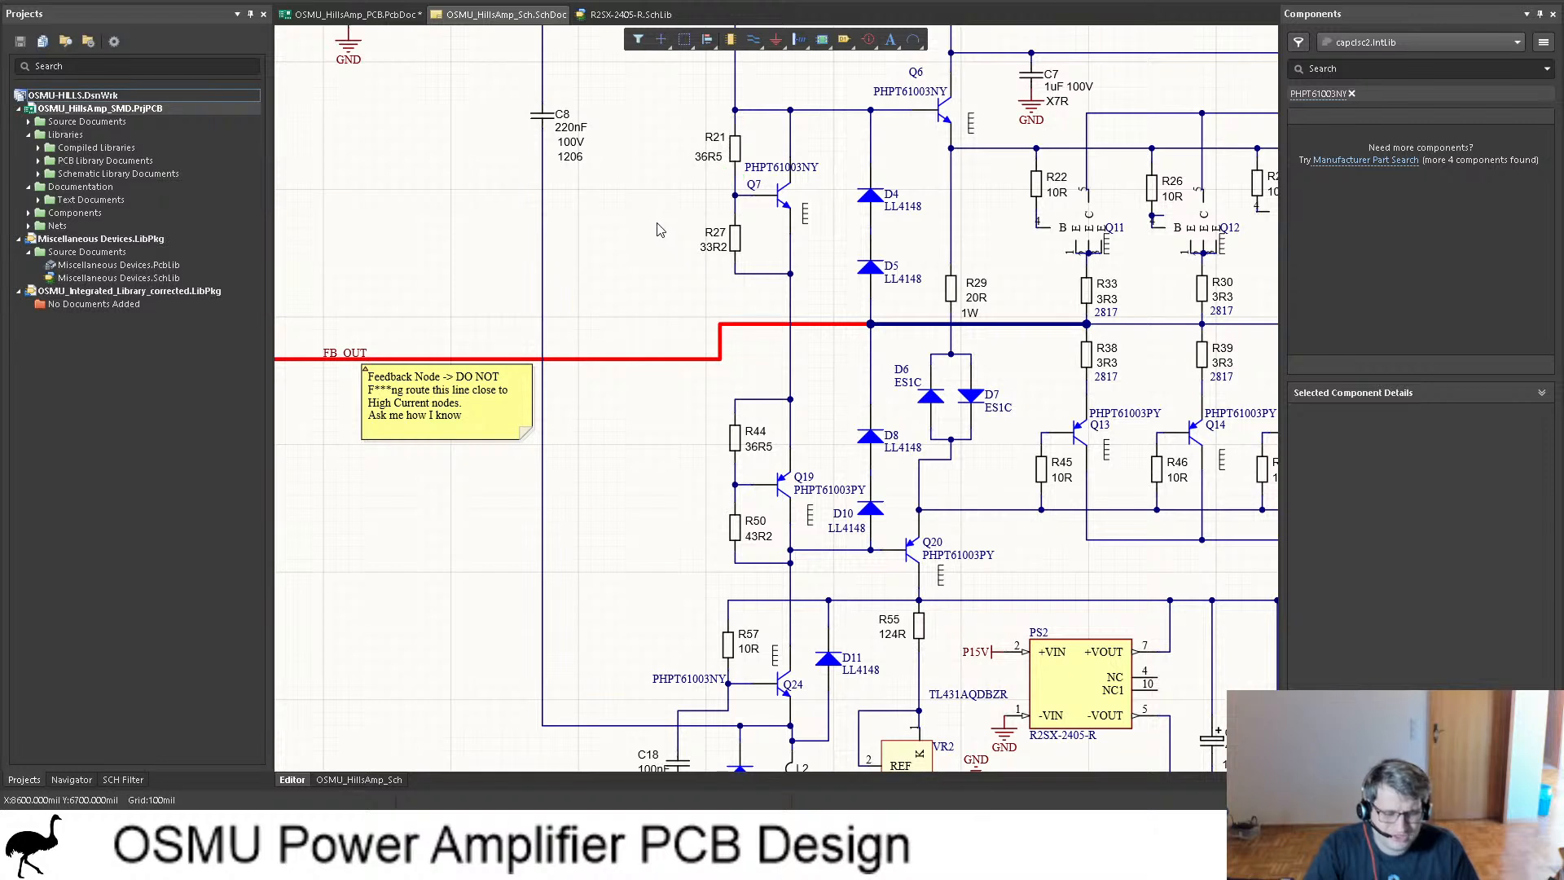
pyautogui.scroll(-2, 722, 244)
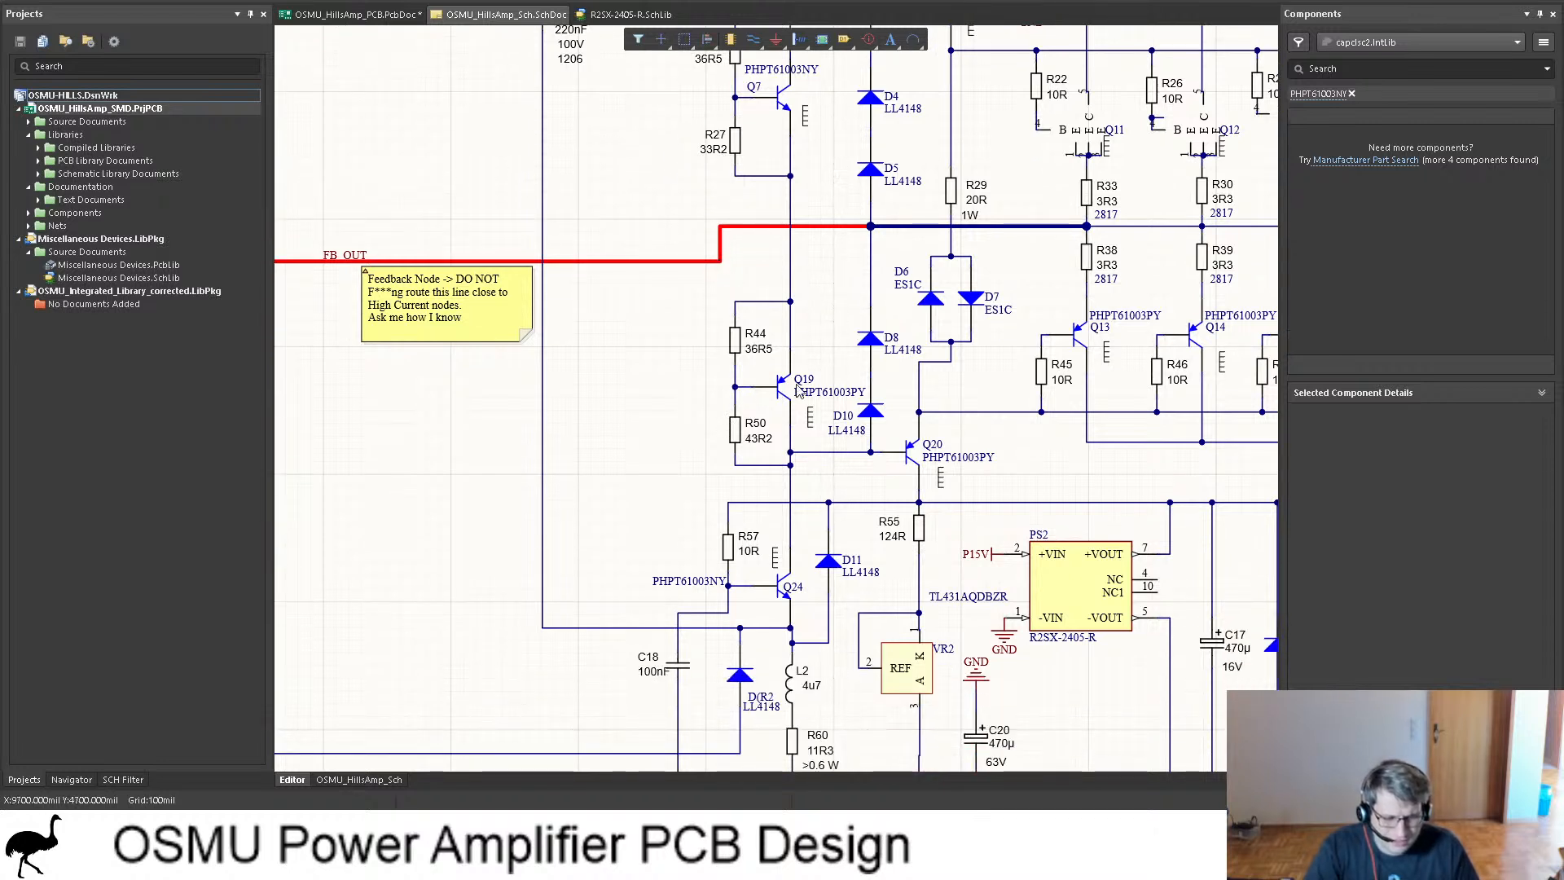
pyautogui.scroll(2, 803, 384)
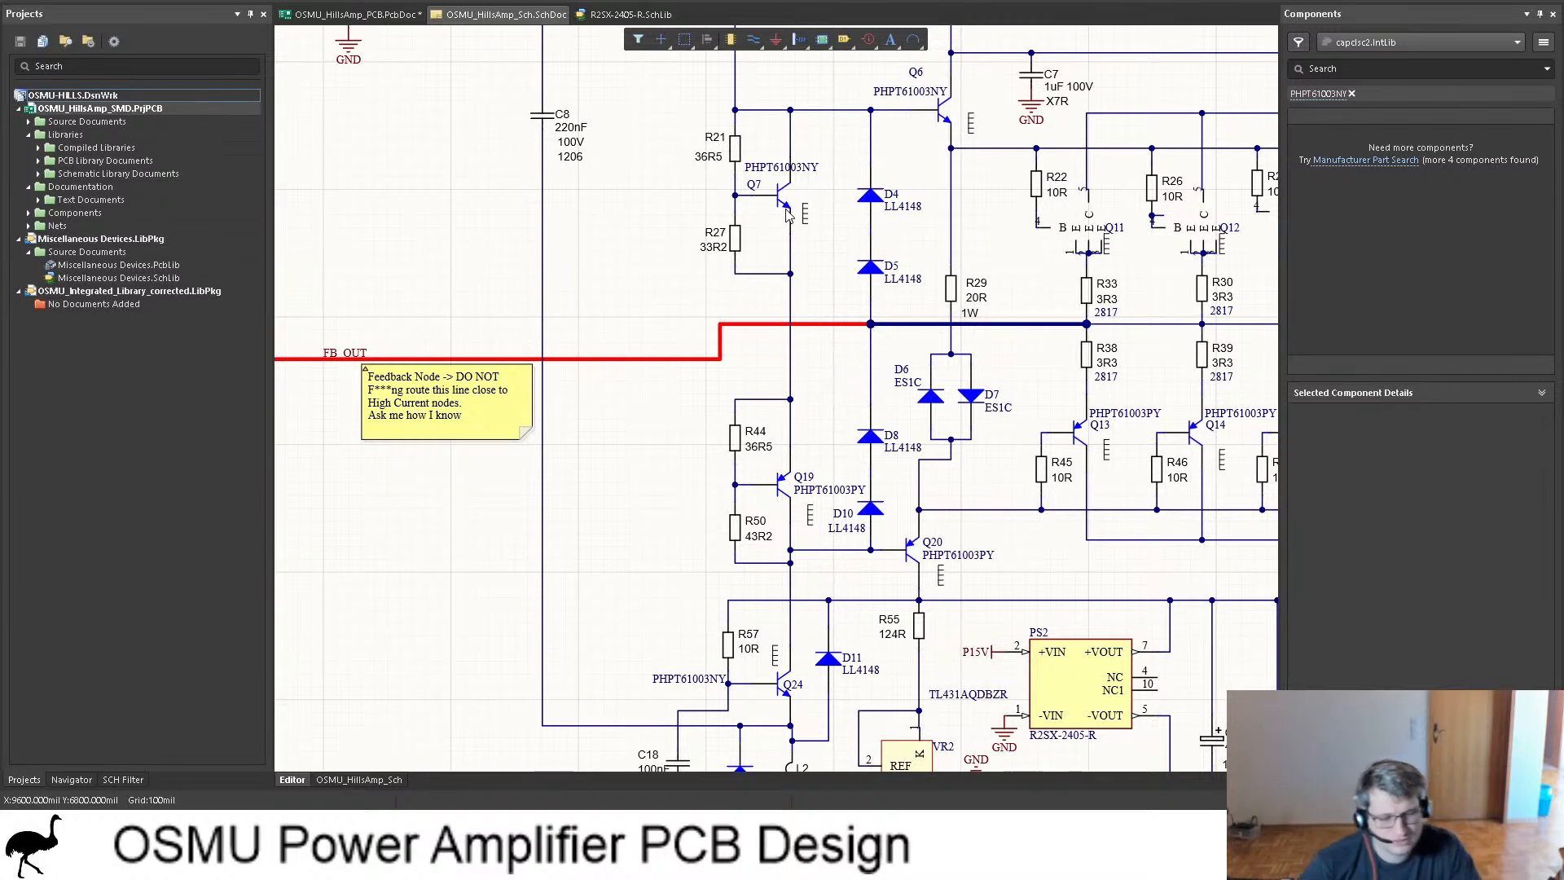
# Step: Glance at the PCB placement, then go through resistors R21, R27, R44 and R50 one by one in the schematic
pyautogui.click(349, 17)
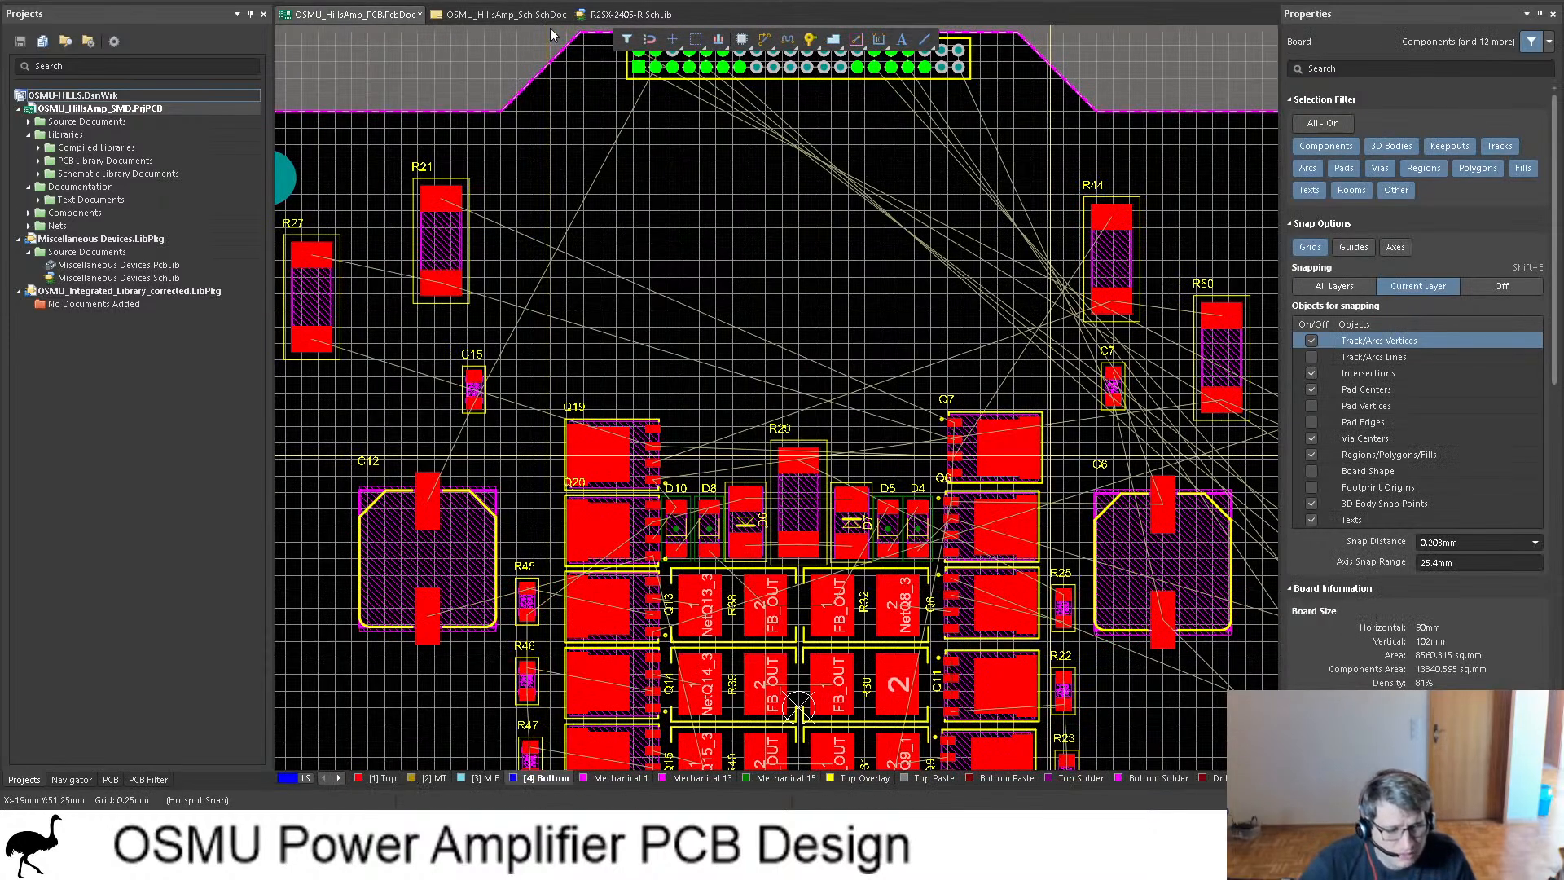
pyautogui.click(502, 17)
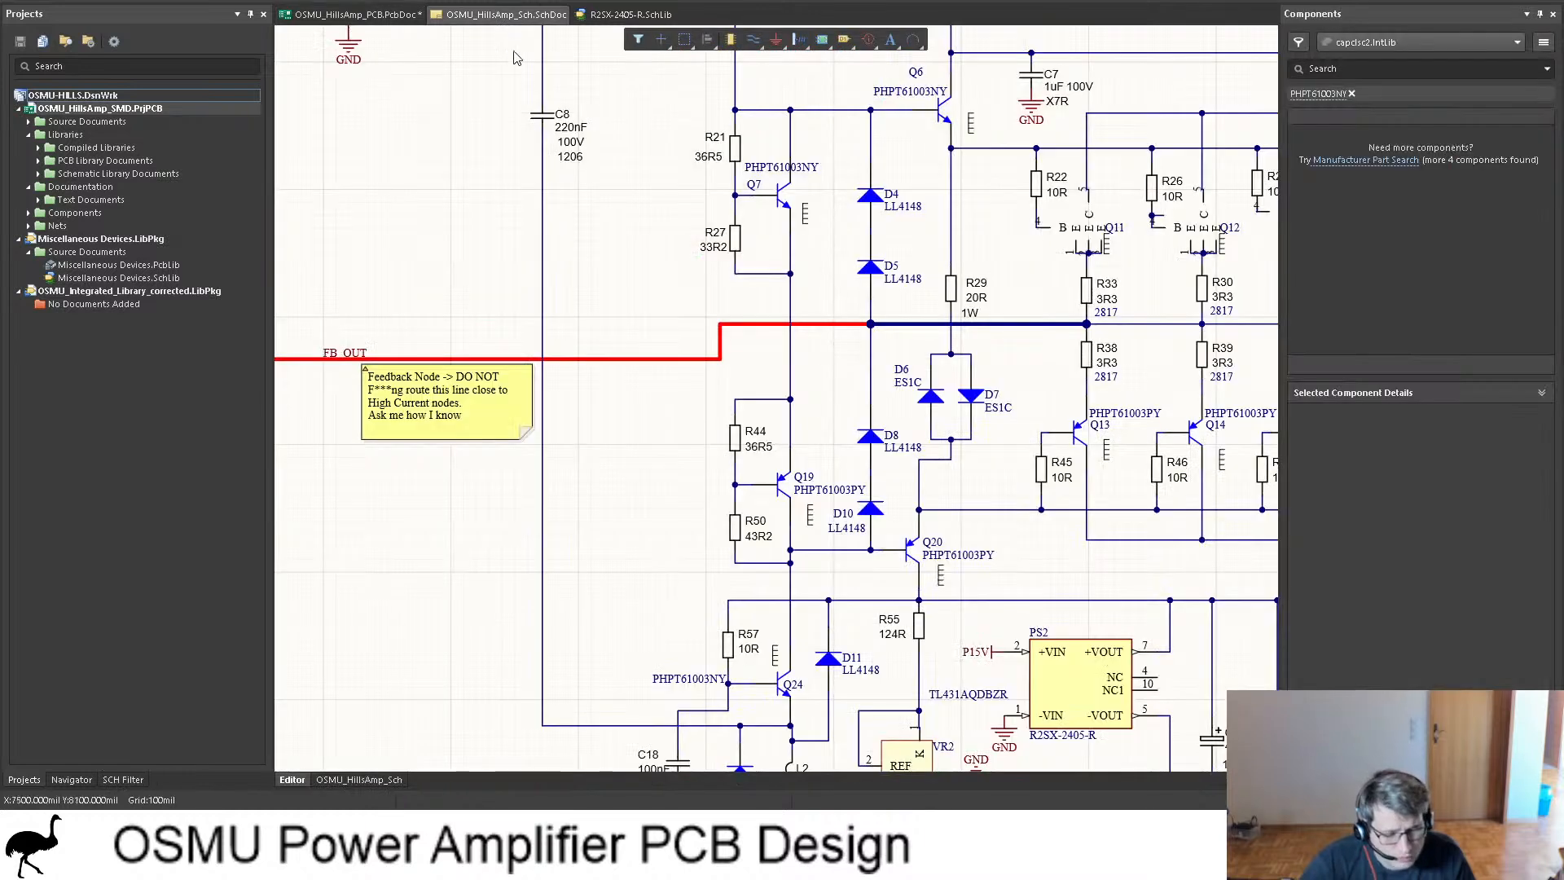
pyautogui.click(735, 146)
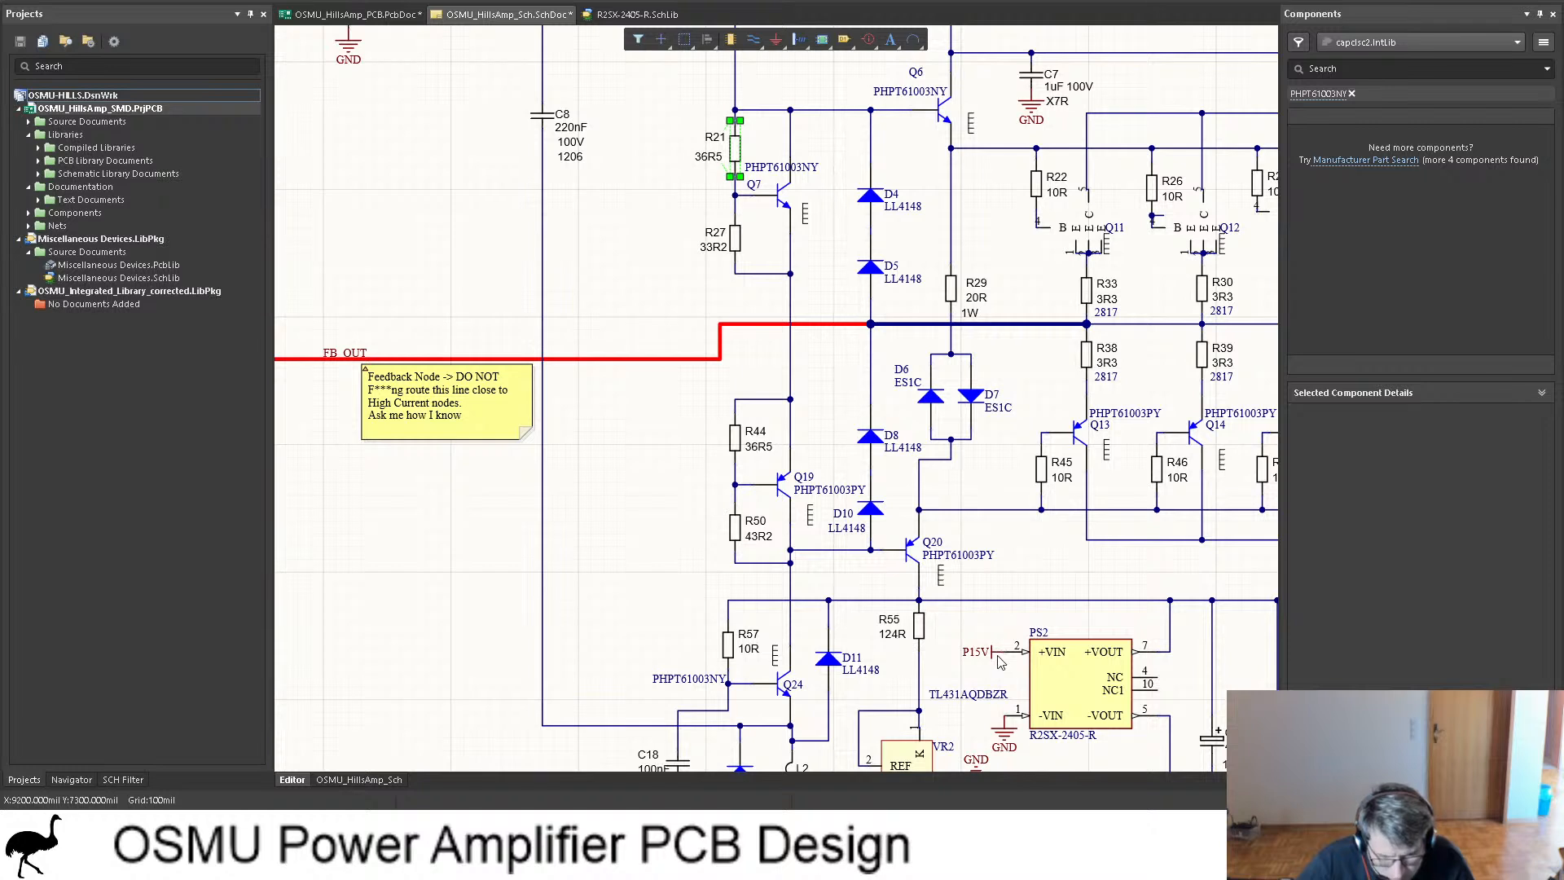
pyautogui.click(736, 251)
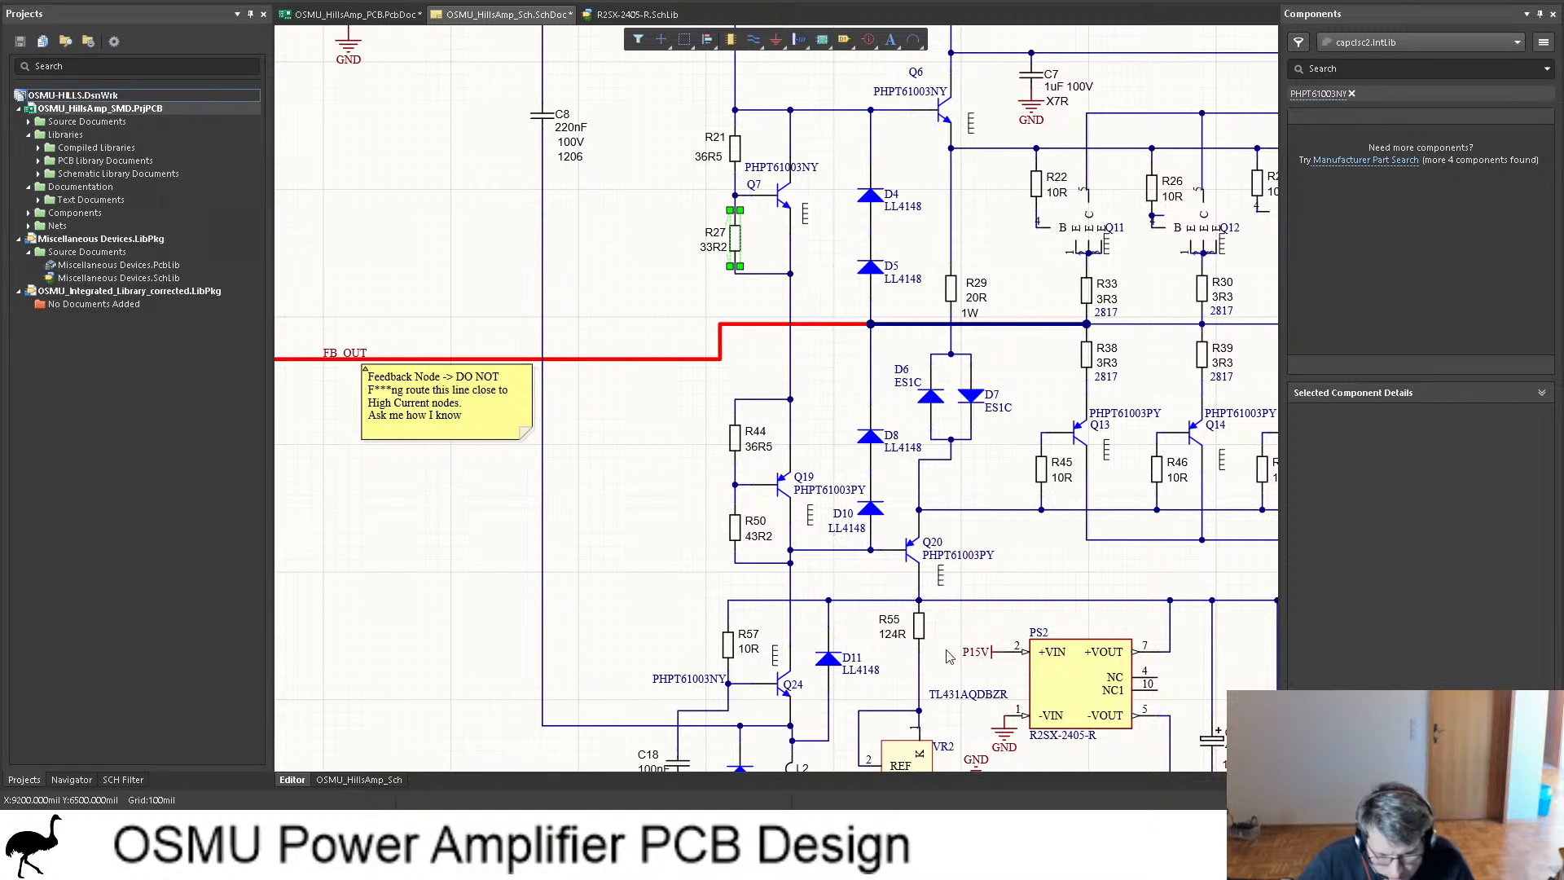
pyautogui.click(736, 440)
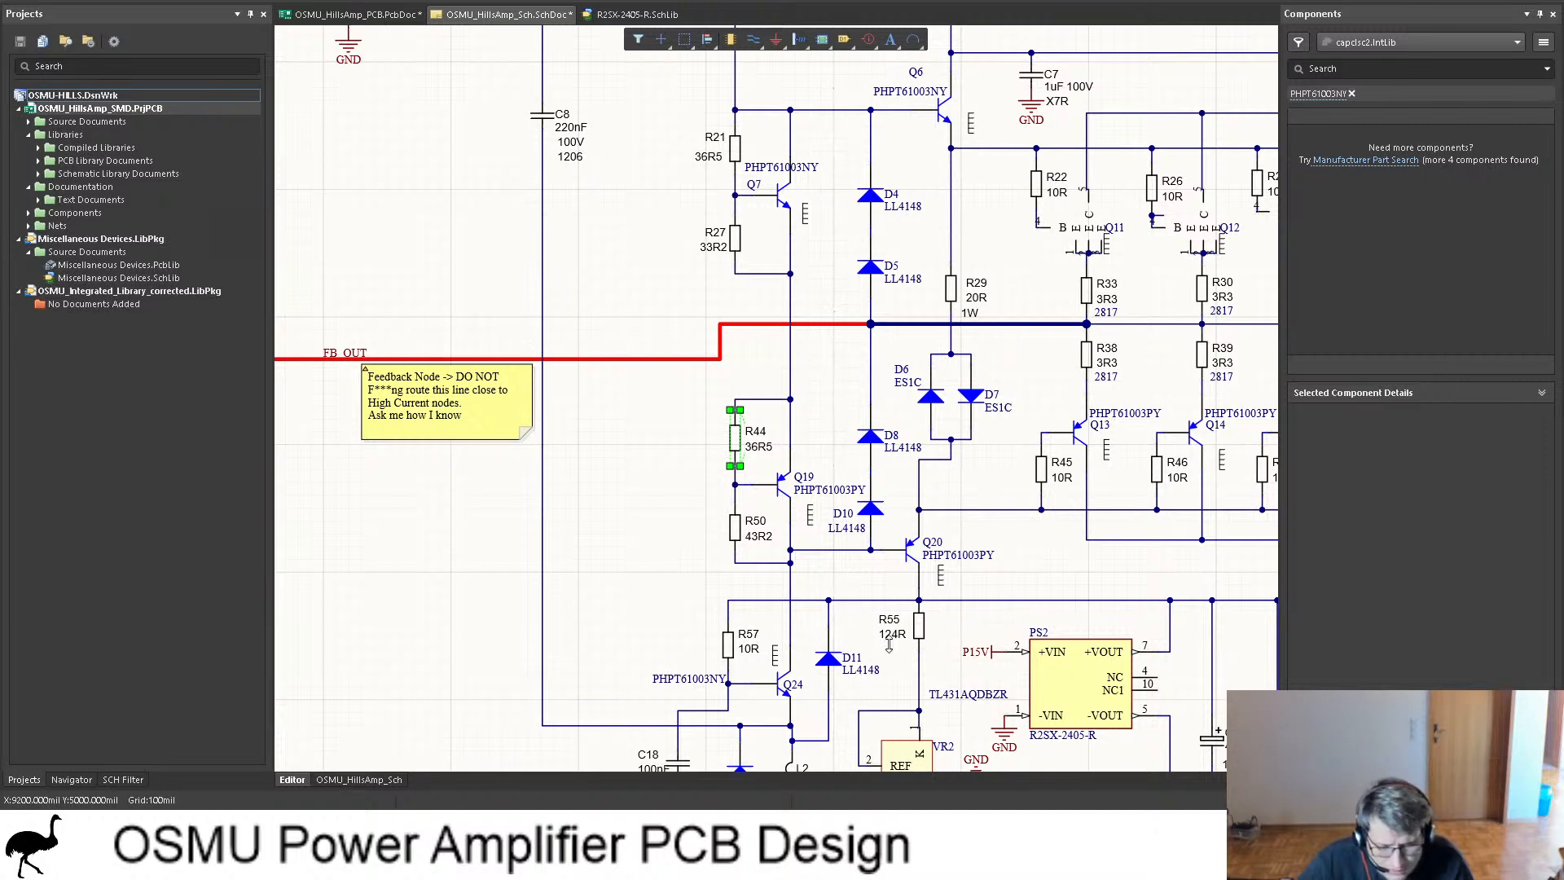
pyautogui.click(736, 534)
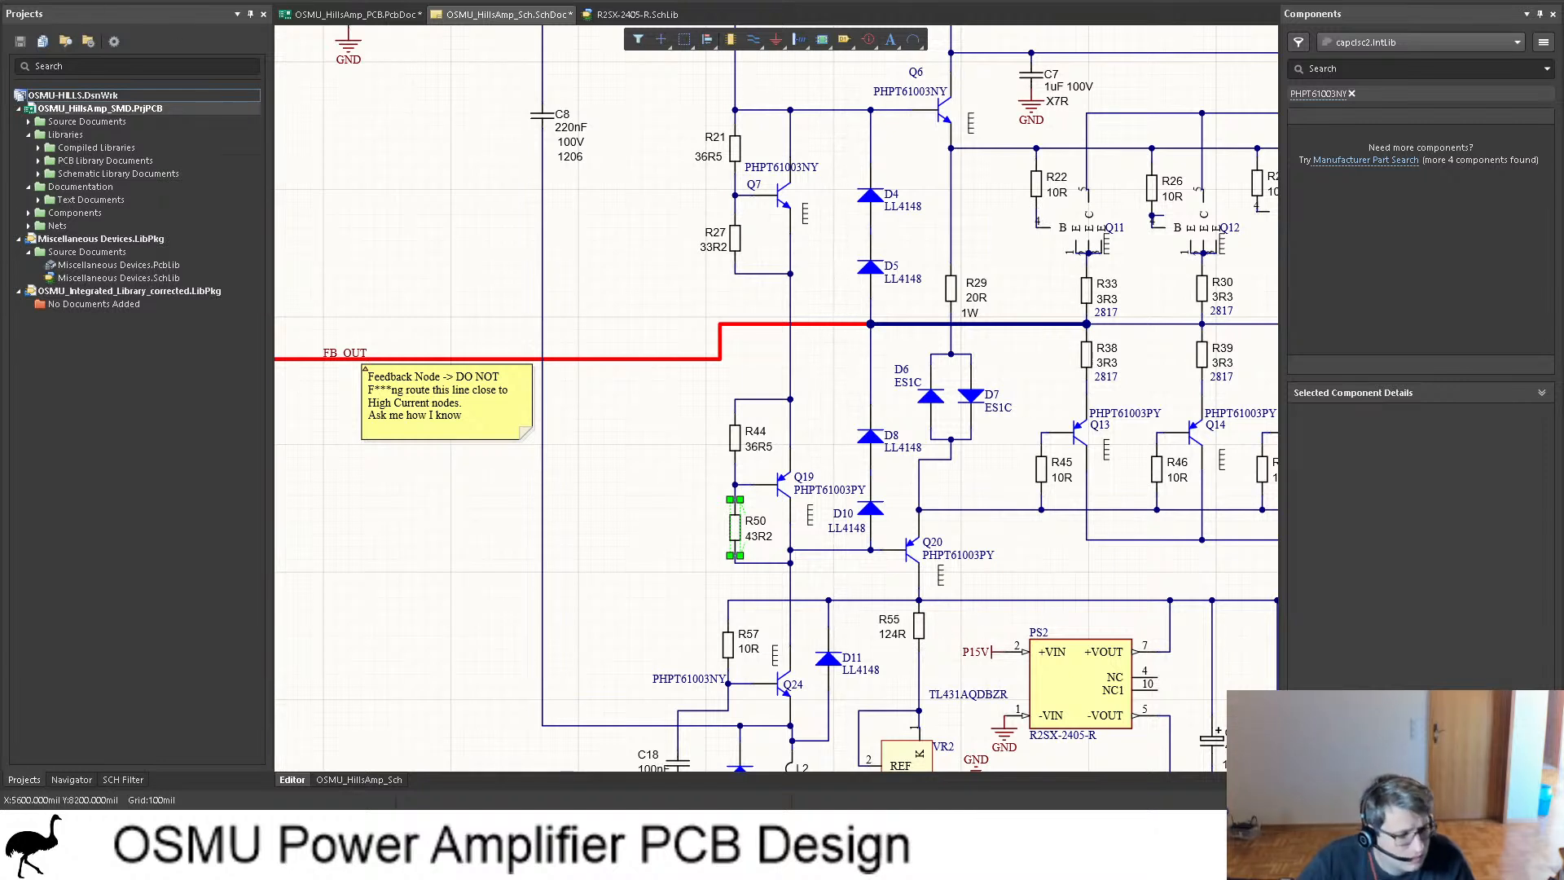
# Step: Save the schematic and return to the PCB layout
pyautogui.hotkey('ctrl', 's')
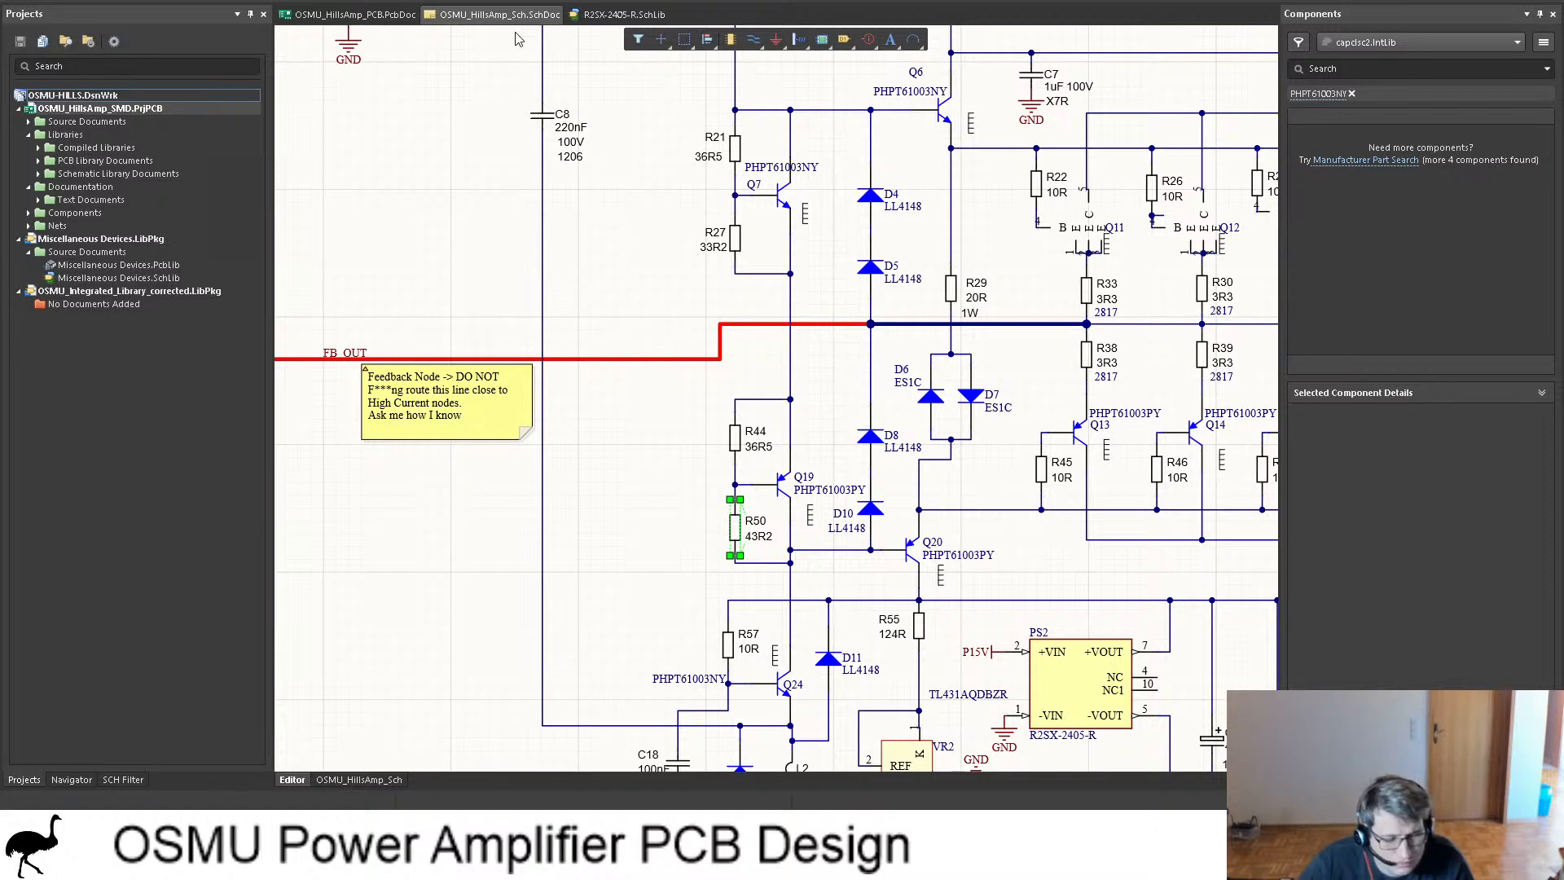
pyautogui.click(603, 17)
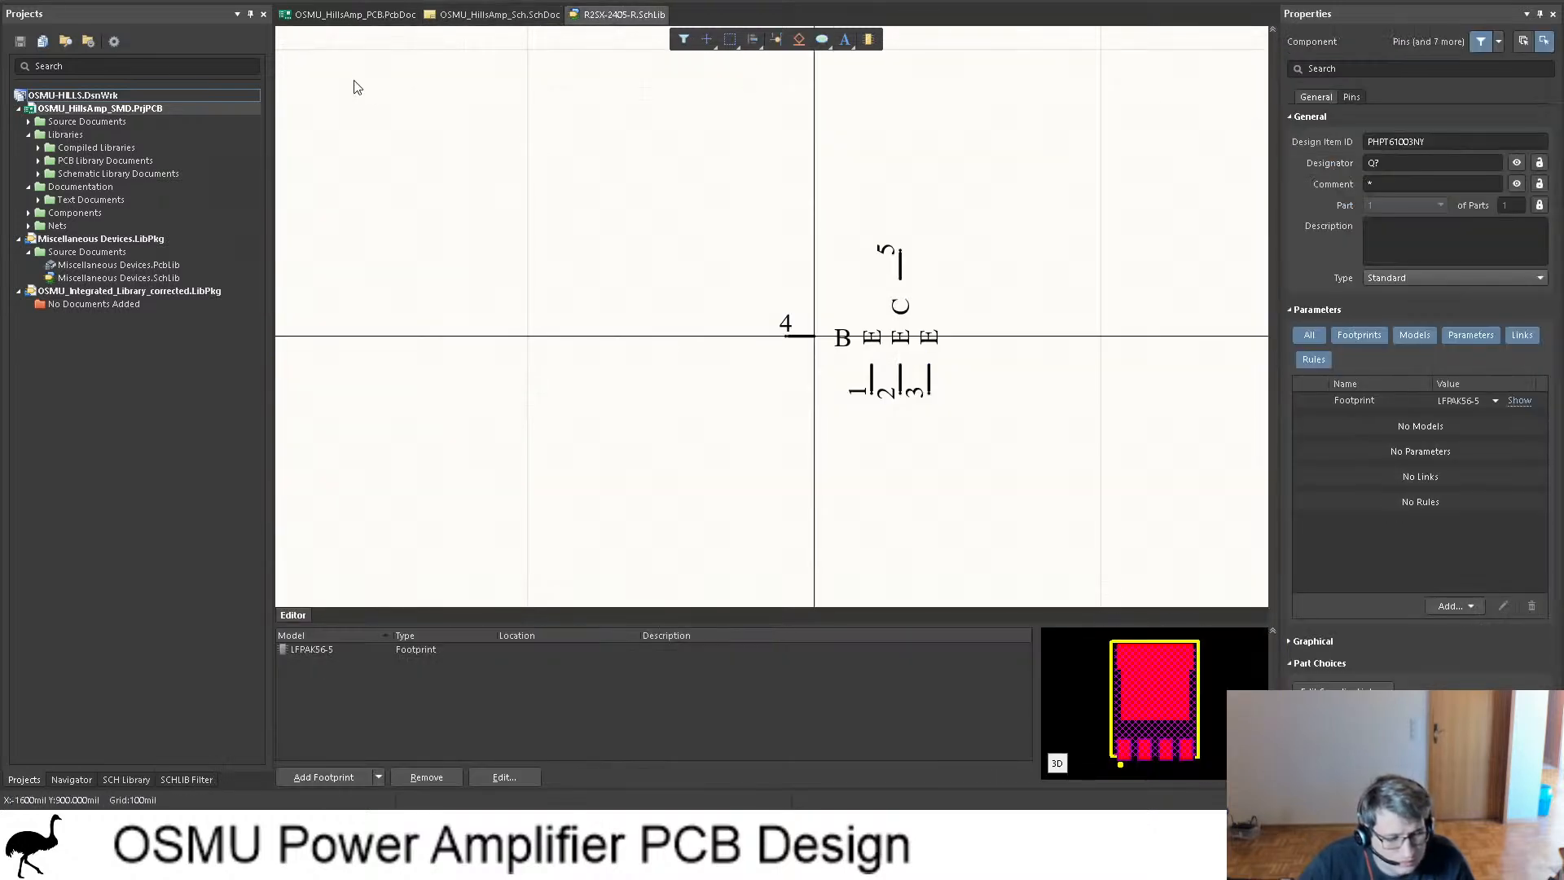
pyautogui.click(350, 14)
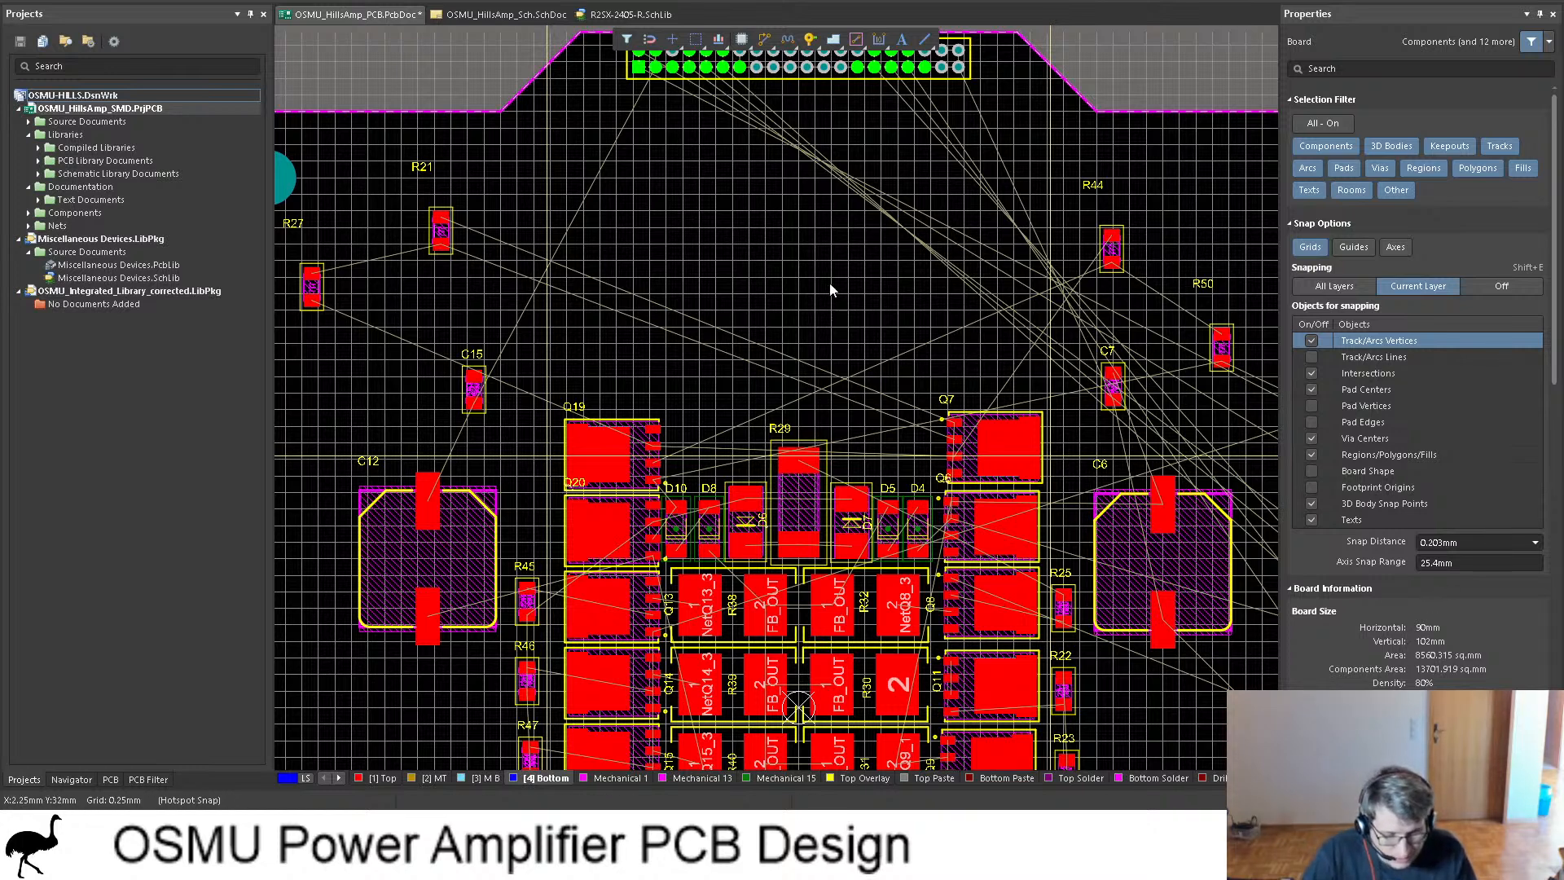
# Step: Move capacitor C15 next to Q20 above R45, and capacitor C7 next to Q6 above R25
pyautogui.keyDown('ctrl'); pyautogui.scroll(-2, 829, 282); pyautogui.keyUp('ctrl')
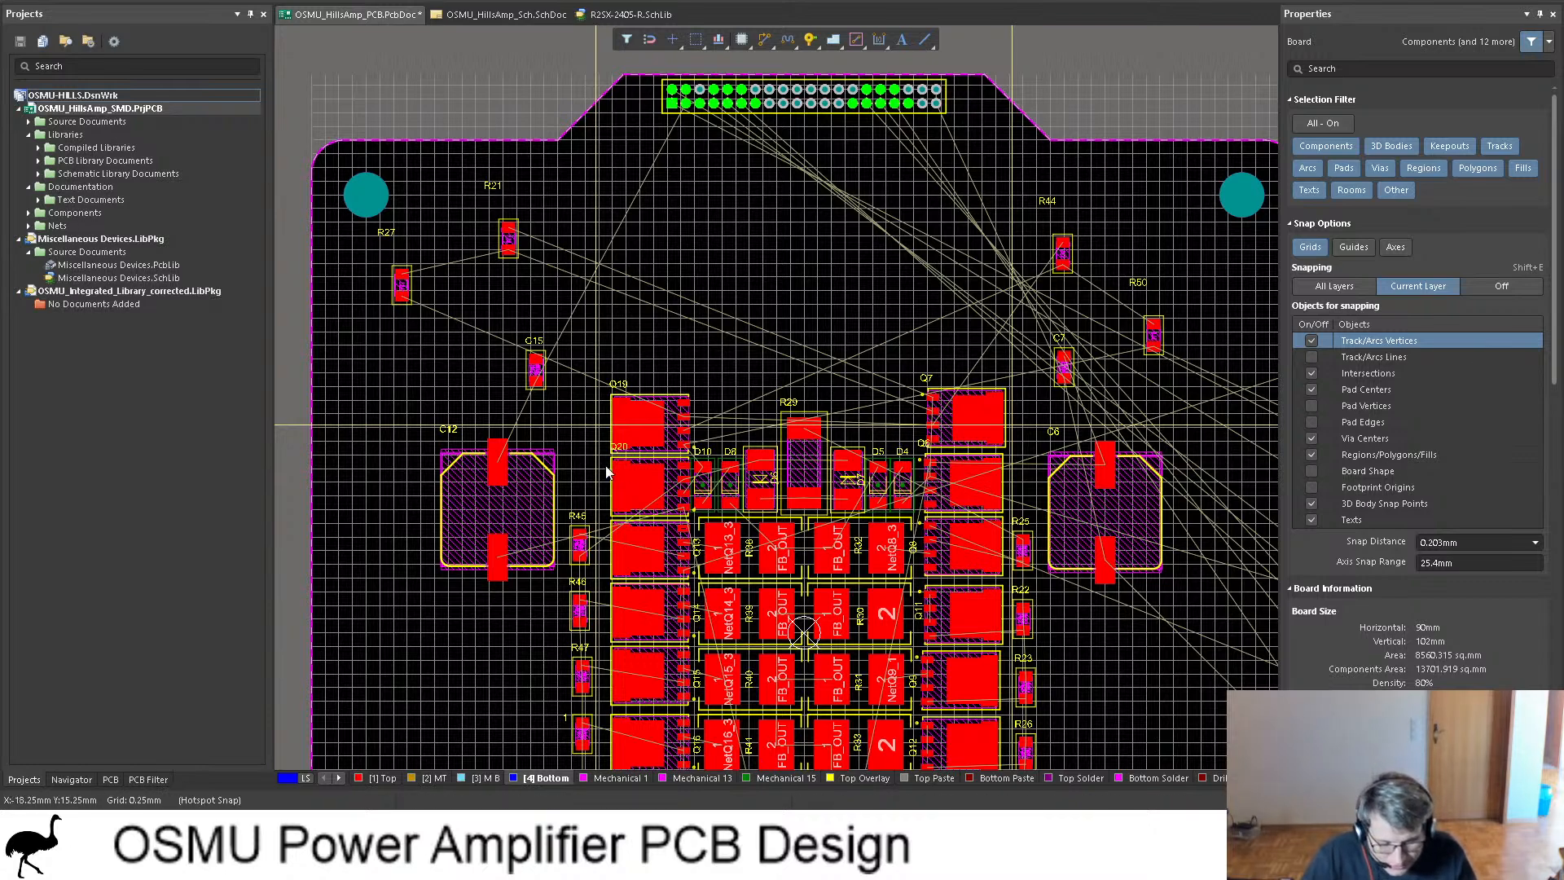
pyautogui.keyDown('ctrl'); pyautogui.scroll(1, 642, 324); pyautogui.keyUp('ctrl')
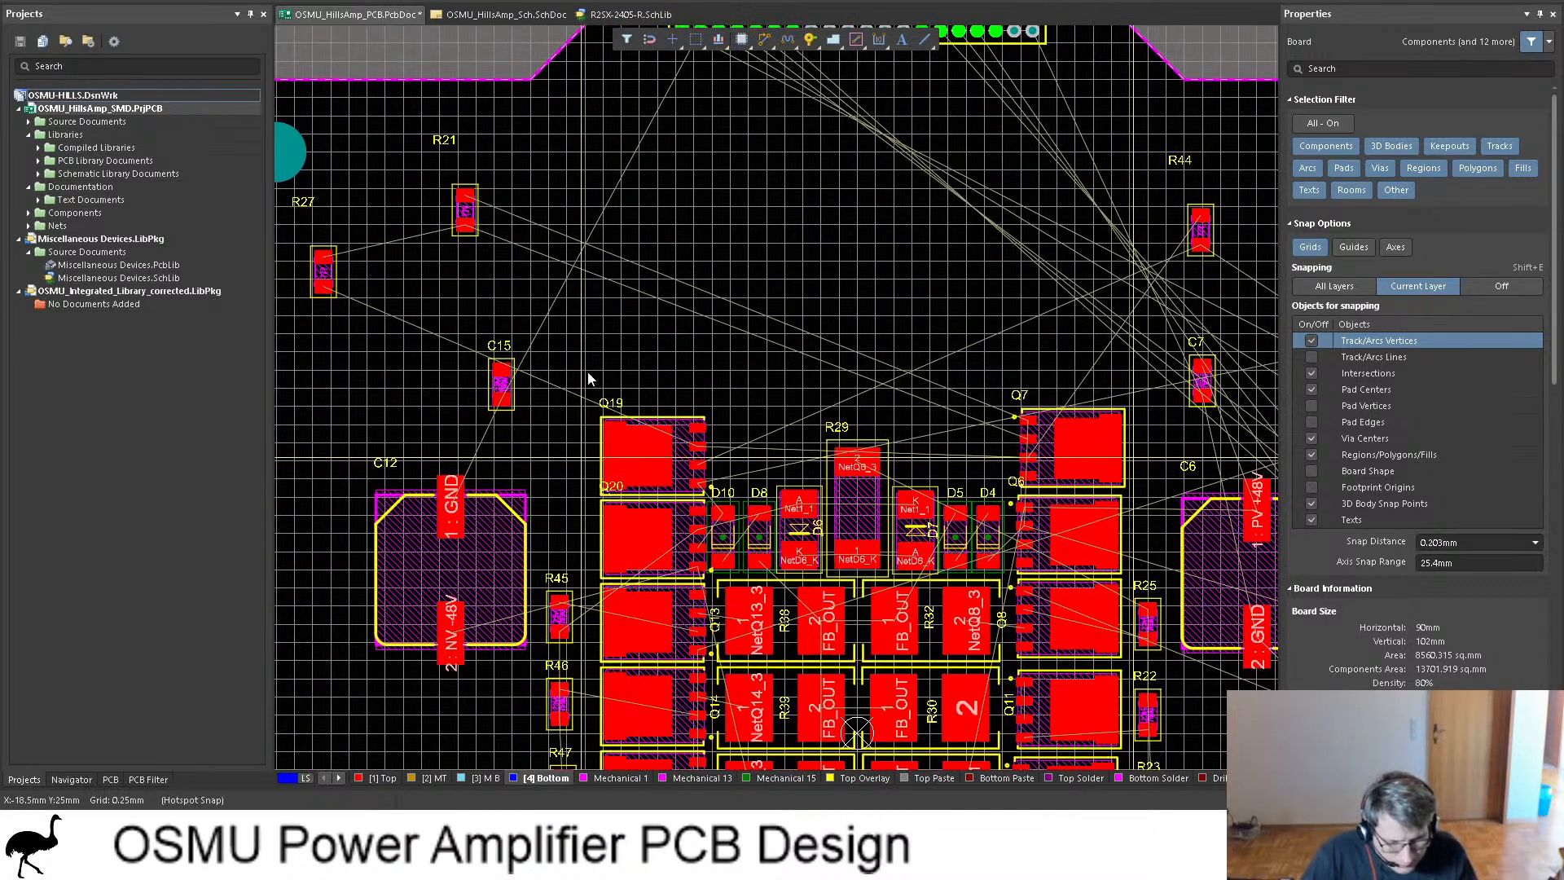
pyautogui.moveTo(502, 389); pyautogui.dragTo(561, 514)
pyautogui.moveTo(1201, 378); pyautogui.dragTo(1155, 529)
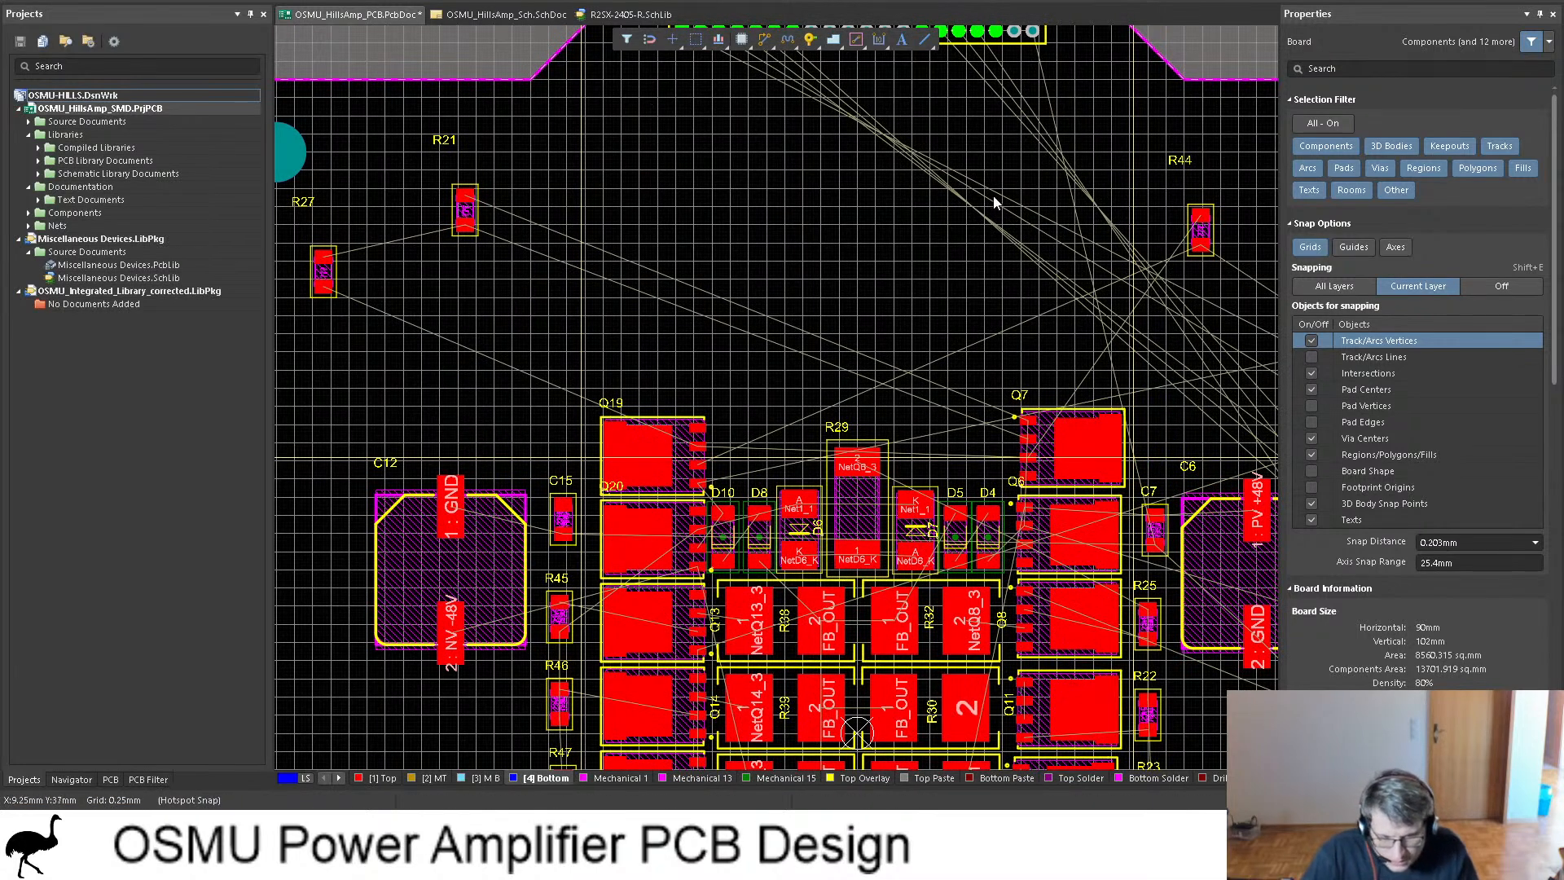
# Step: Group resistors R27, R21, R44 and R50 around the area above R29 between Q19 and Q7, and save the PCB
pyautogui.keyDown('ctrl'); pyautogui.scroll(-2, 821, 186); pyautogui.keyUp('ctrl')
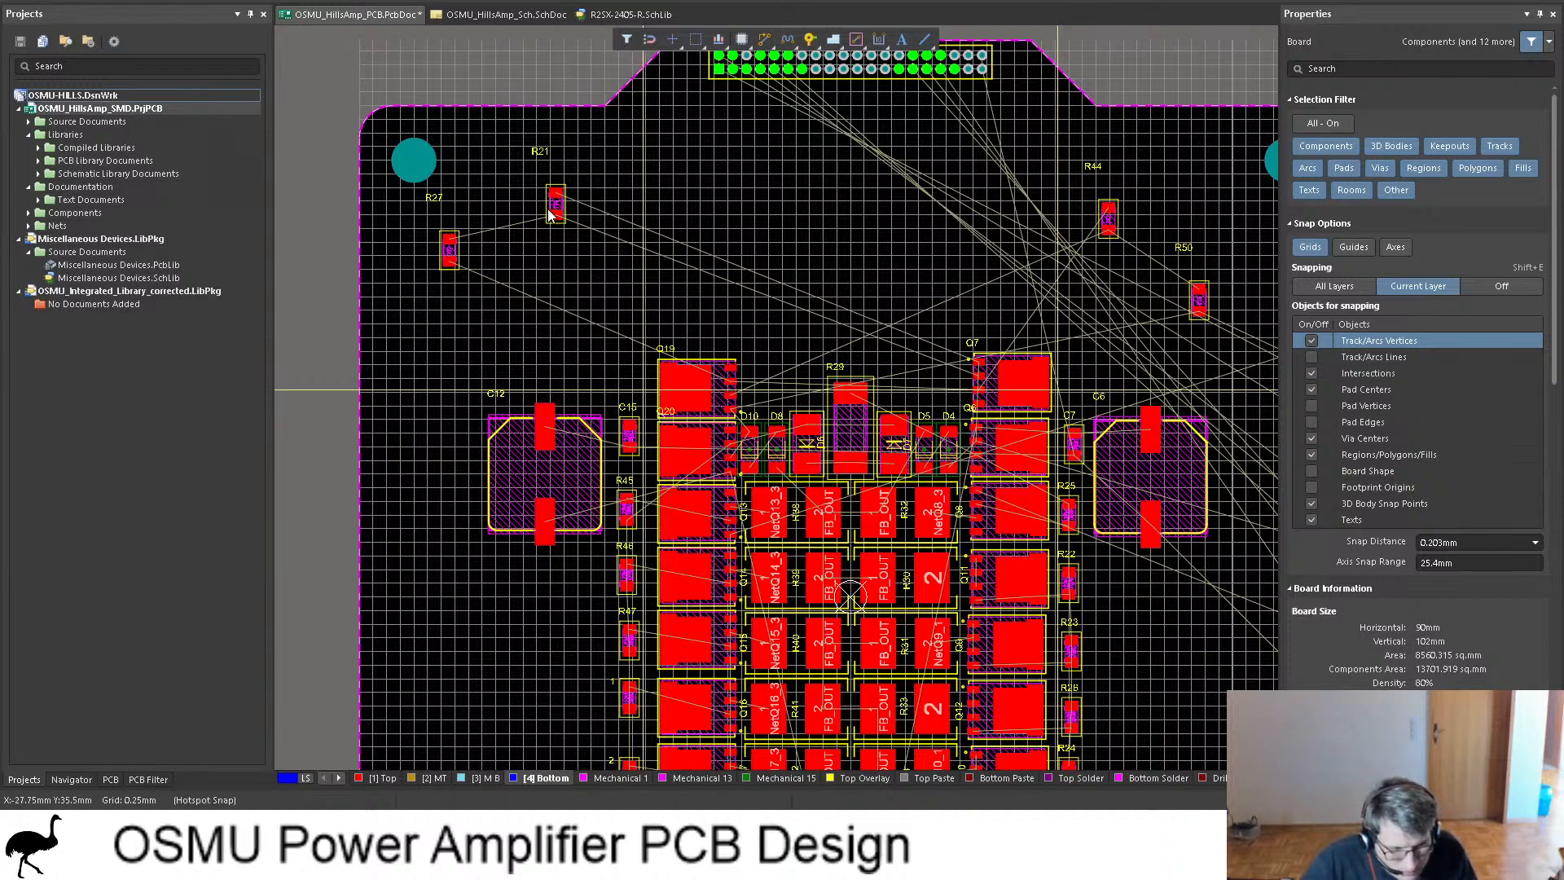
pyautogui.moveTo(550, 210); pyautogui.dragTo(763, 269)
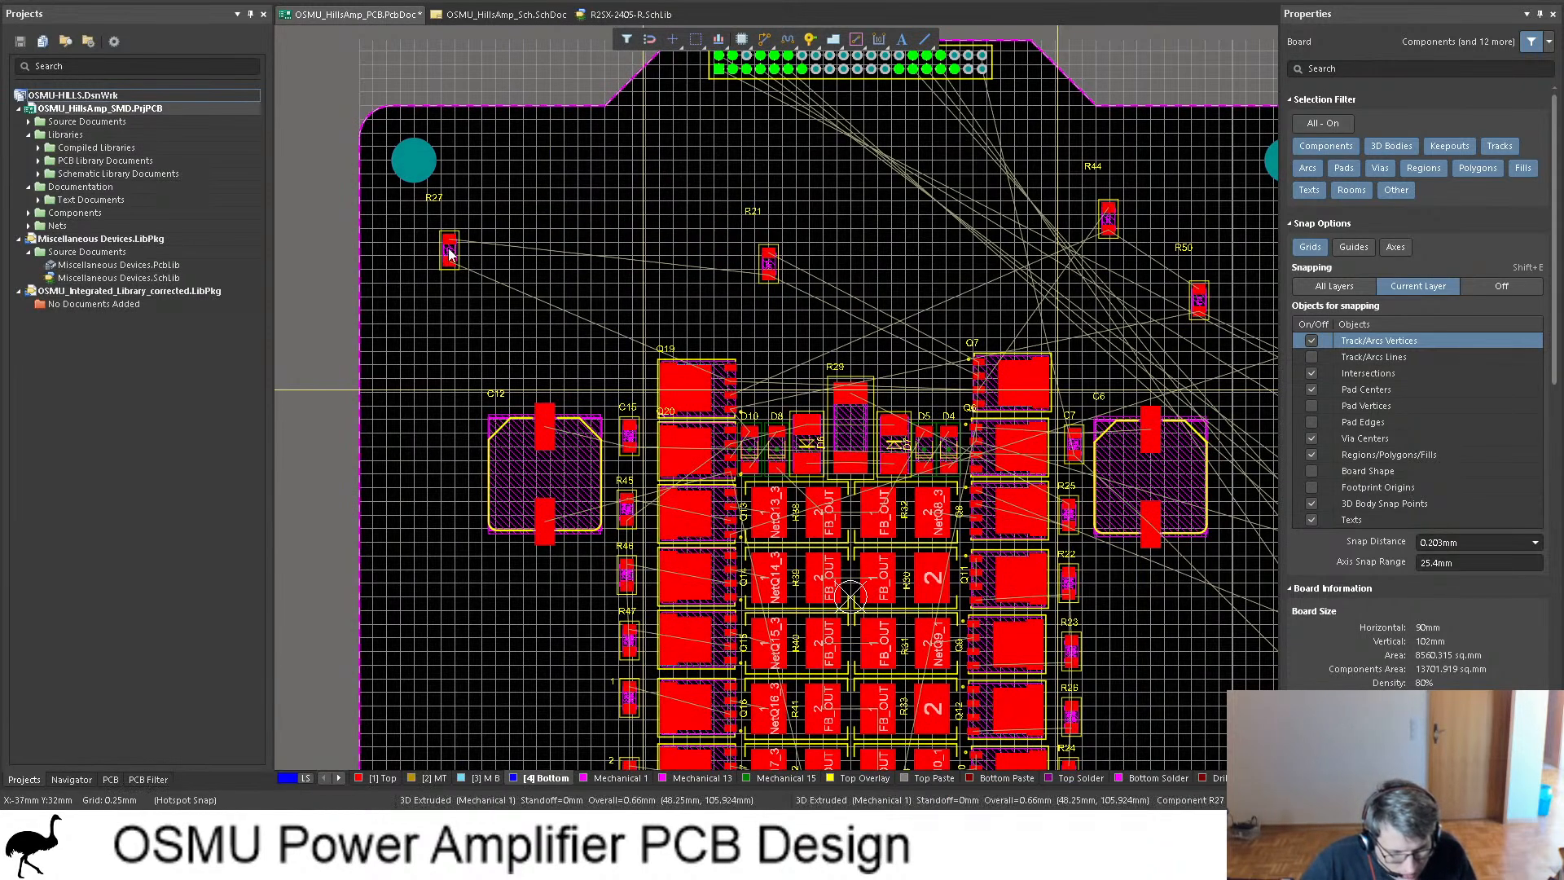
pyautogui.moveTo(449, 254); pyautogui.dragTo(783, 352)
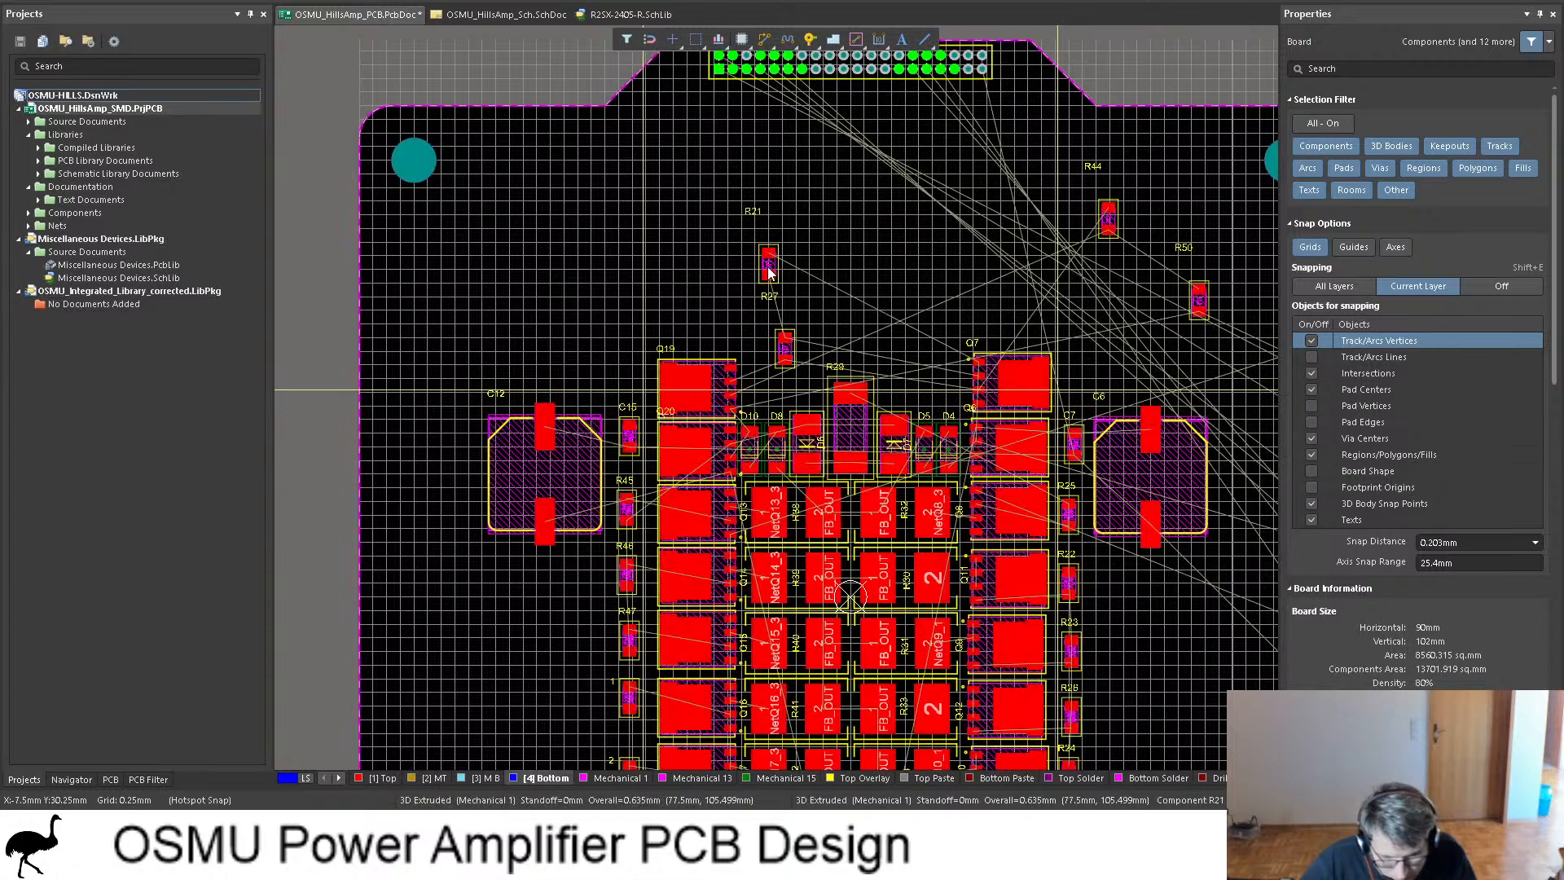
pyautogui.moveTo(769, 271); pyautogui.dragTo(828, 323)
pyautogui.moveTo(1108, 216); pyautogui.dragTo(901, 334)
pyautogui.moveTo(1197, 302); pyautogui.dragTo(935, 378)
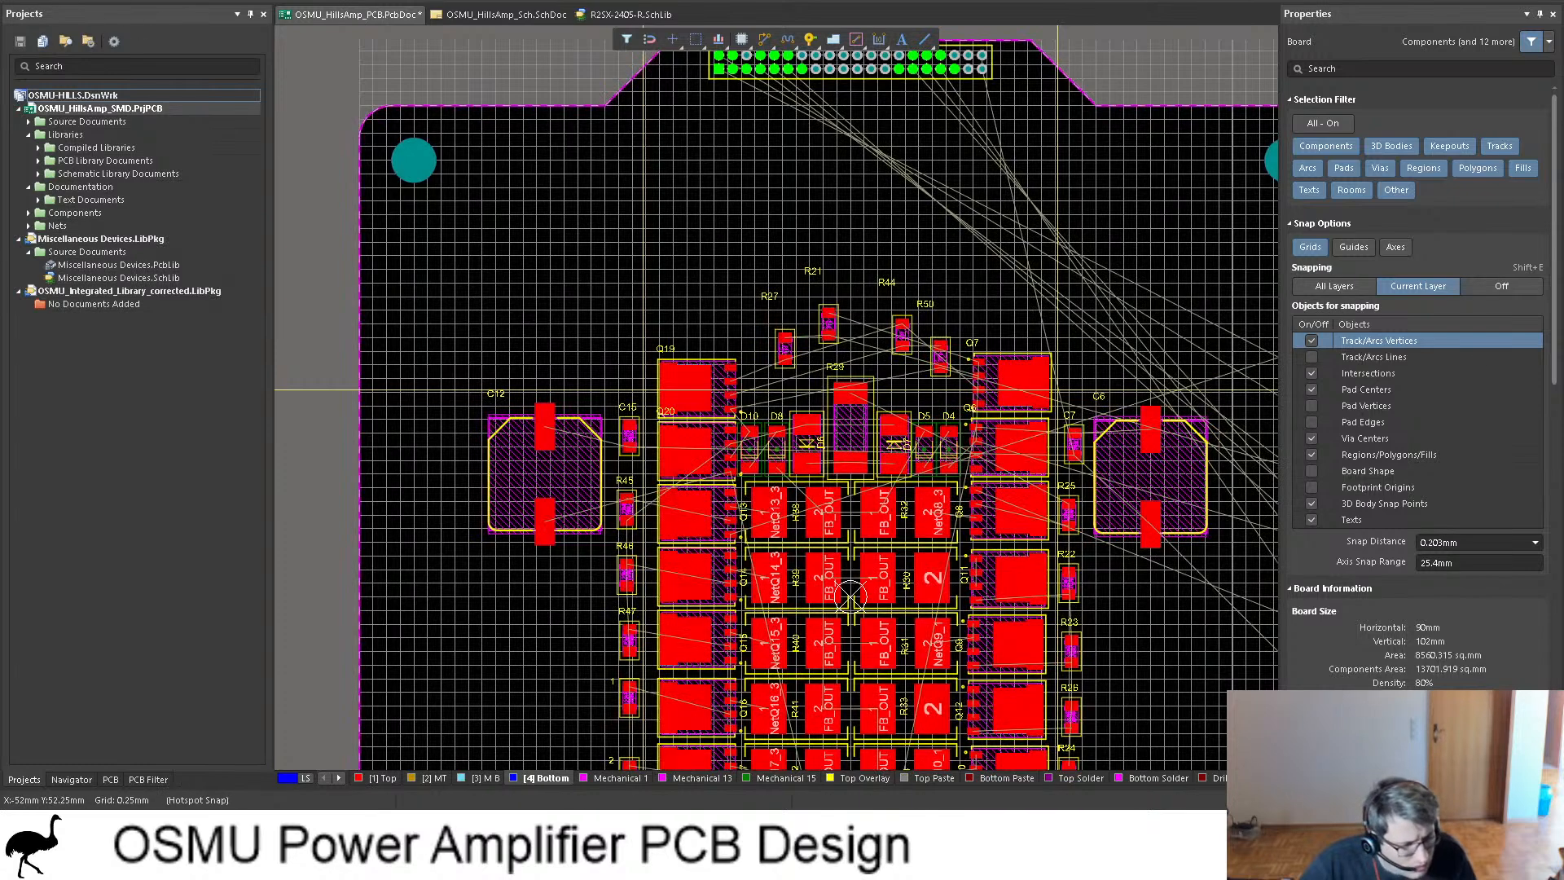
pyautogui.hotkey('ctrl', 's')
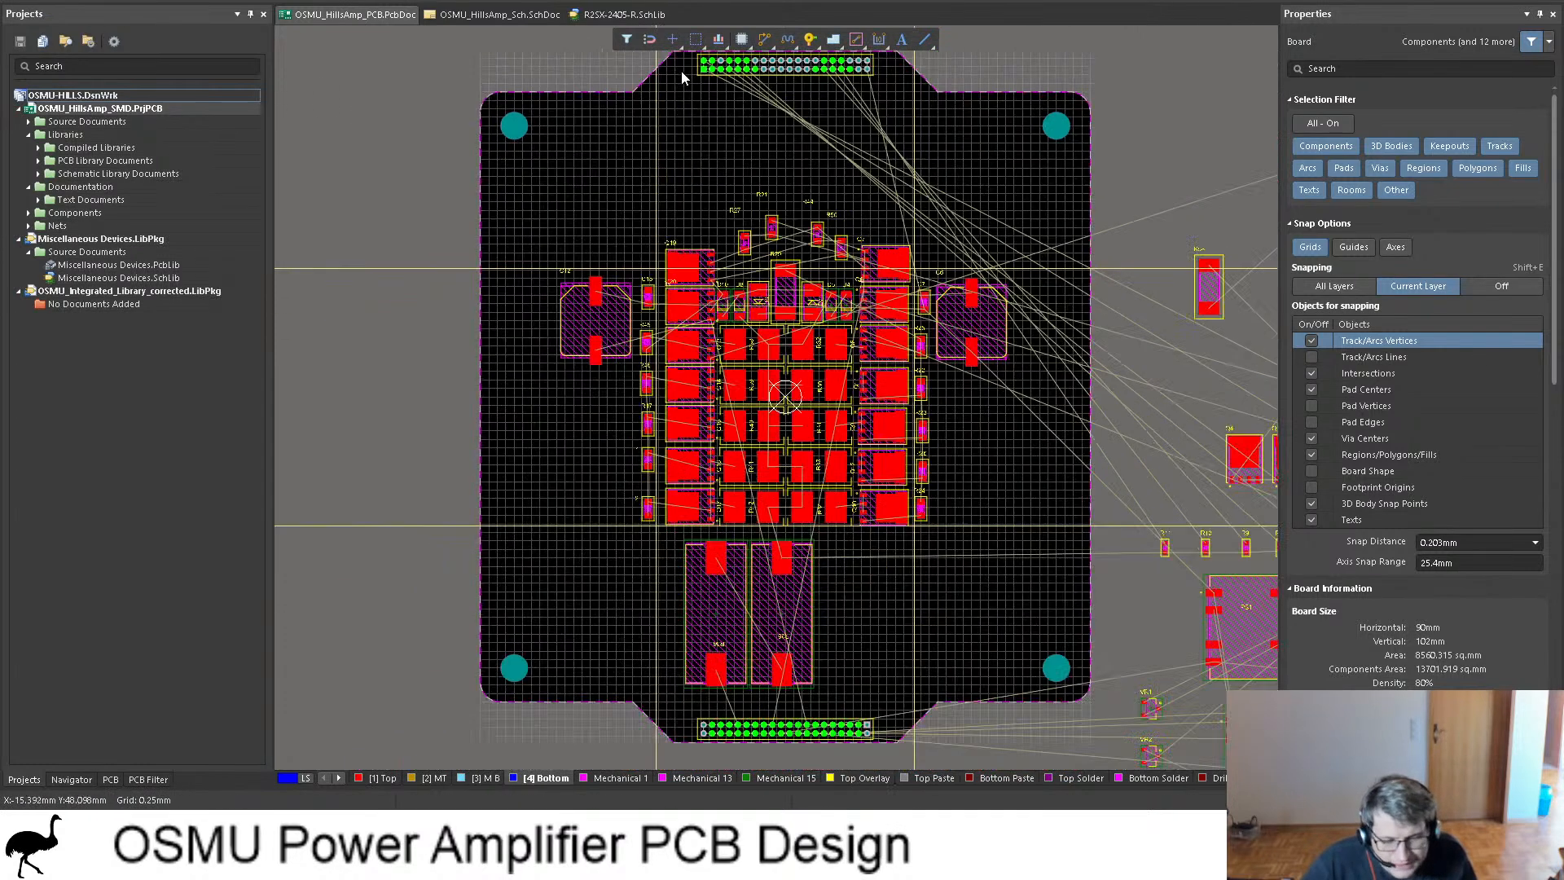
pyautogui.press('v')
pyautogui.press('b')
pyautogui.scroll(1, 730, 134)
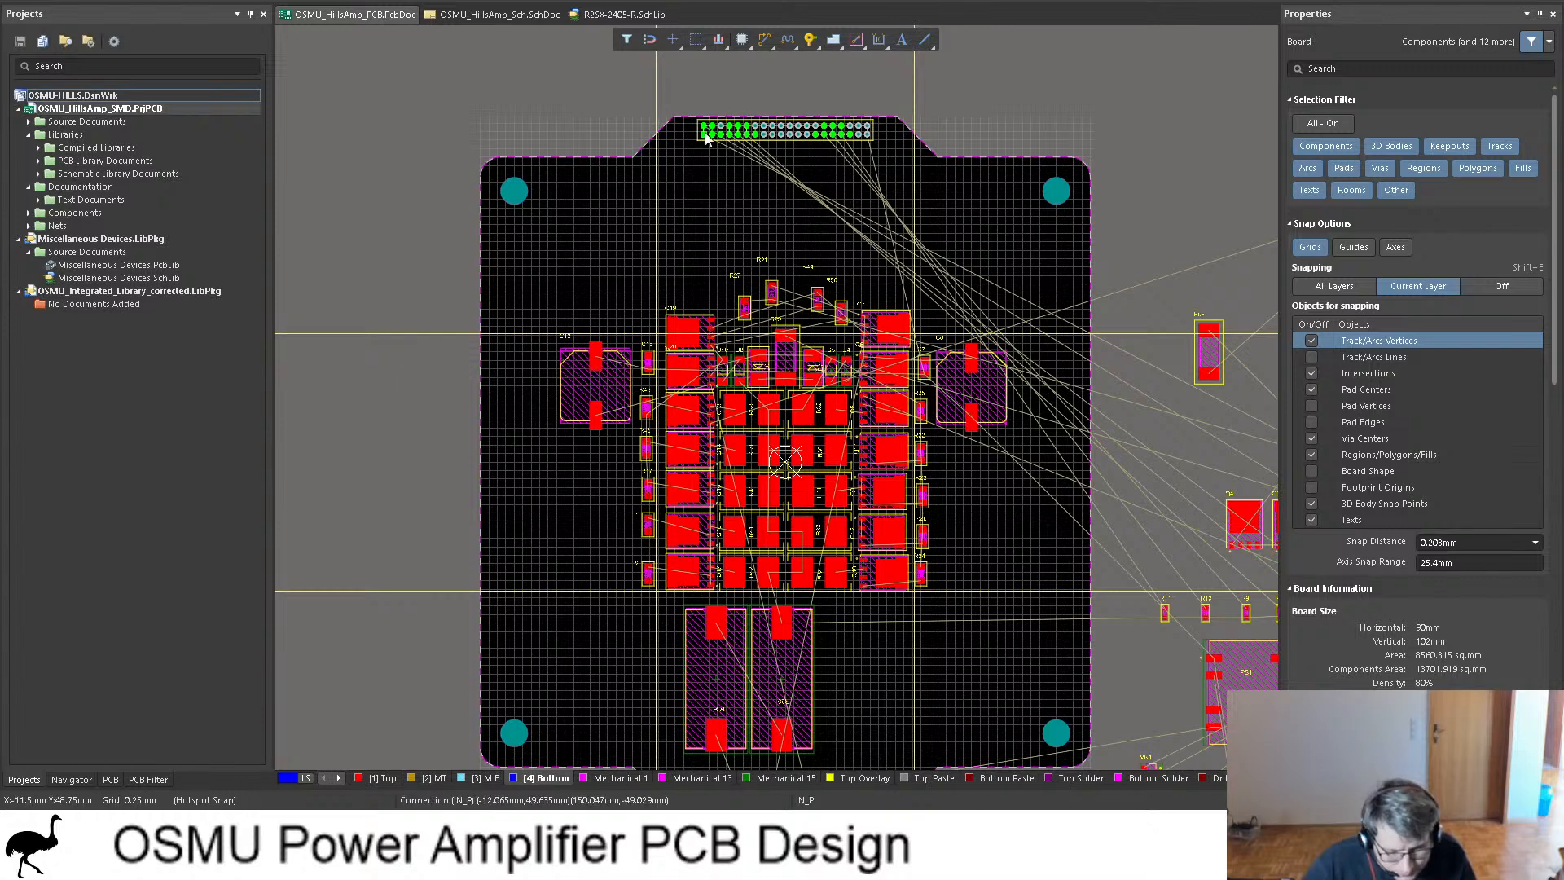
# Step: Examine transistor Q24 in the schematic and compare its surrounding circuit with the one around Q1
pyautogui.click(491, 15)
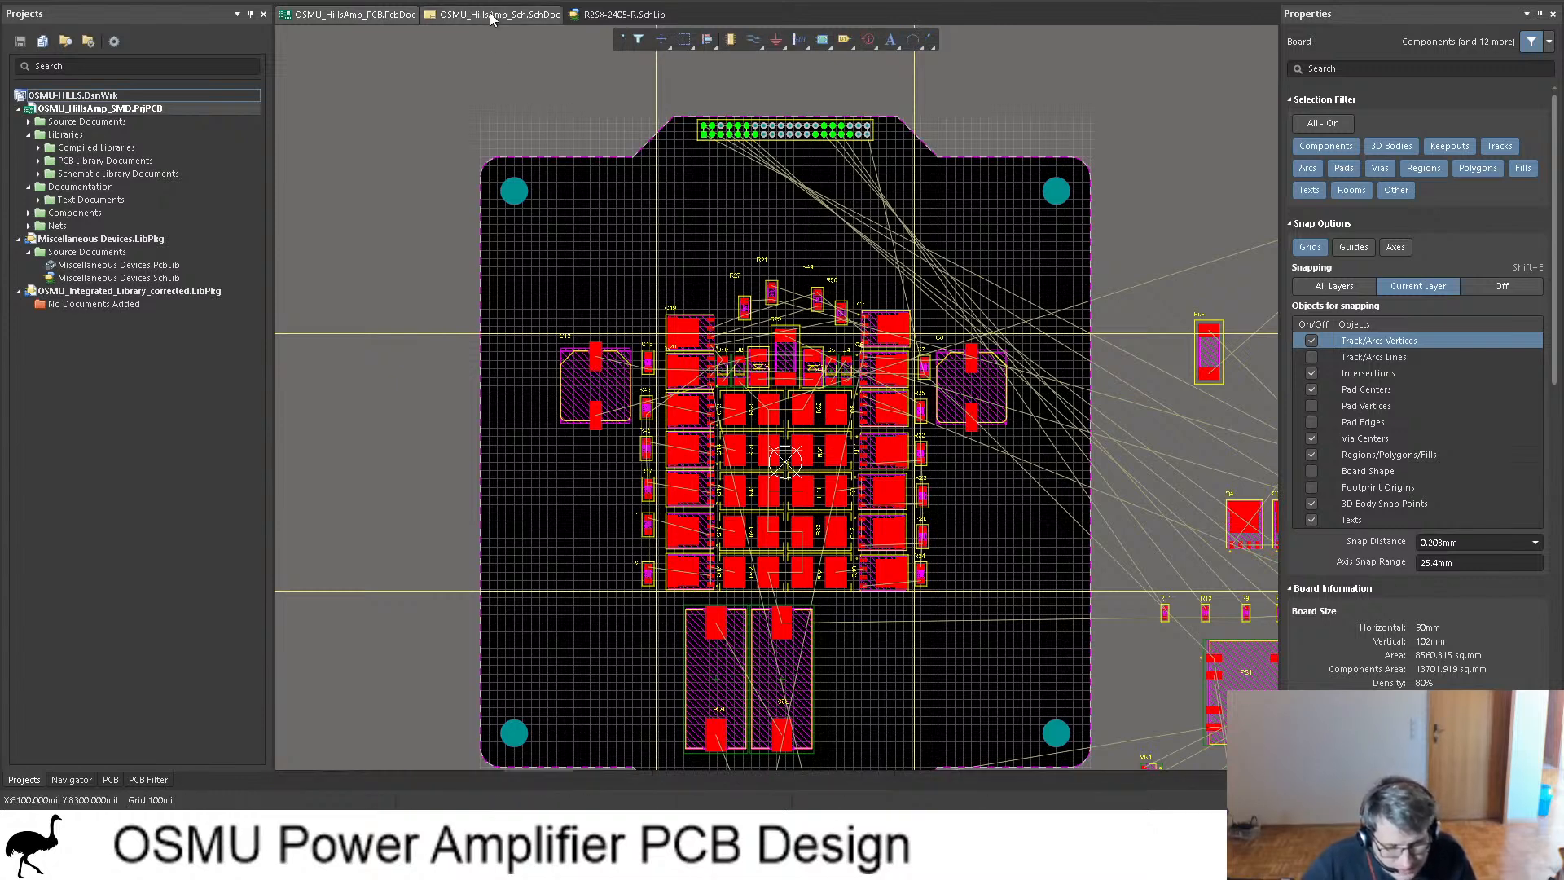
pyautogui.keyDown('ctrl'); pyautogui.scroll(-2, 706, 226); pyautogui.keyUp('ctrl')
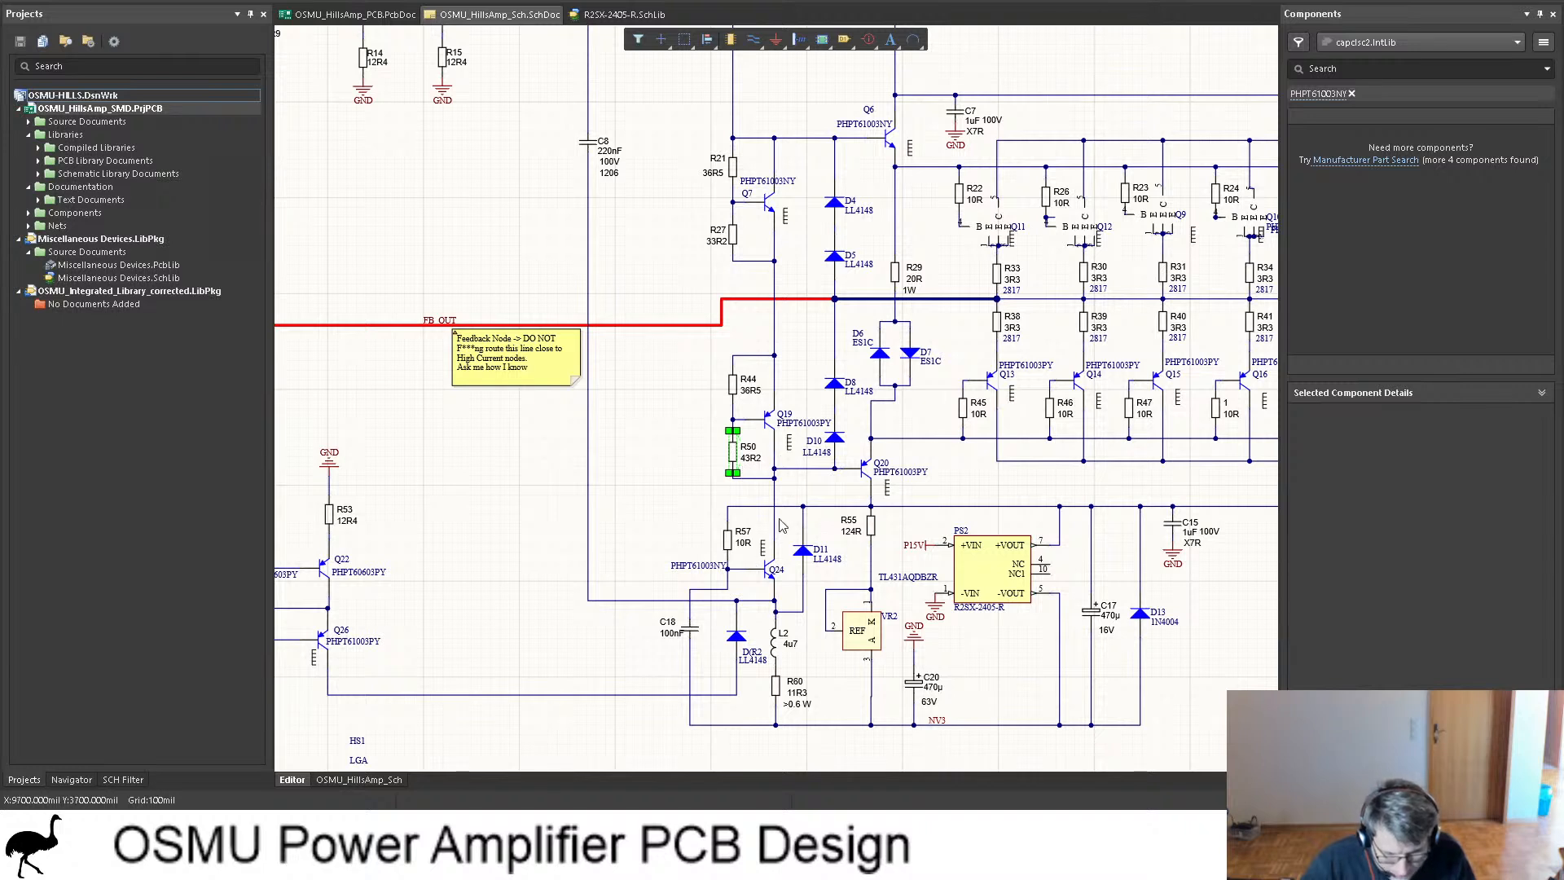
pyautogui.click(768, 580)
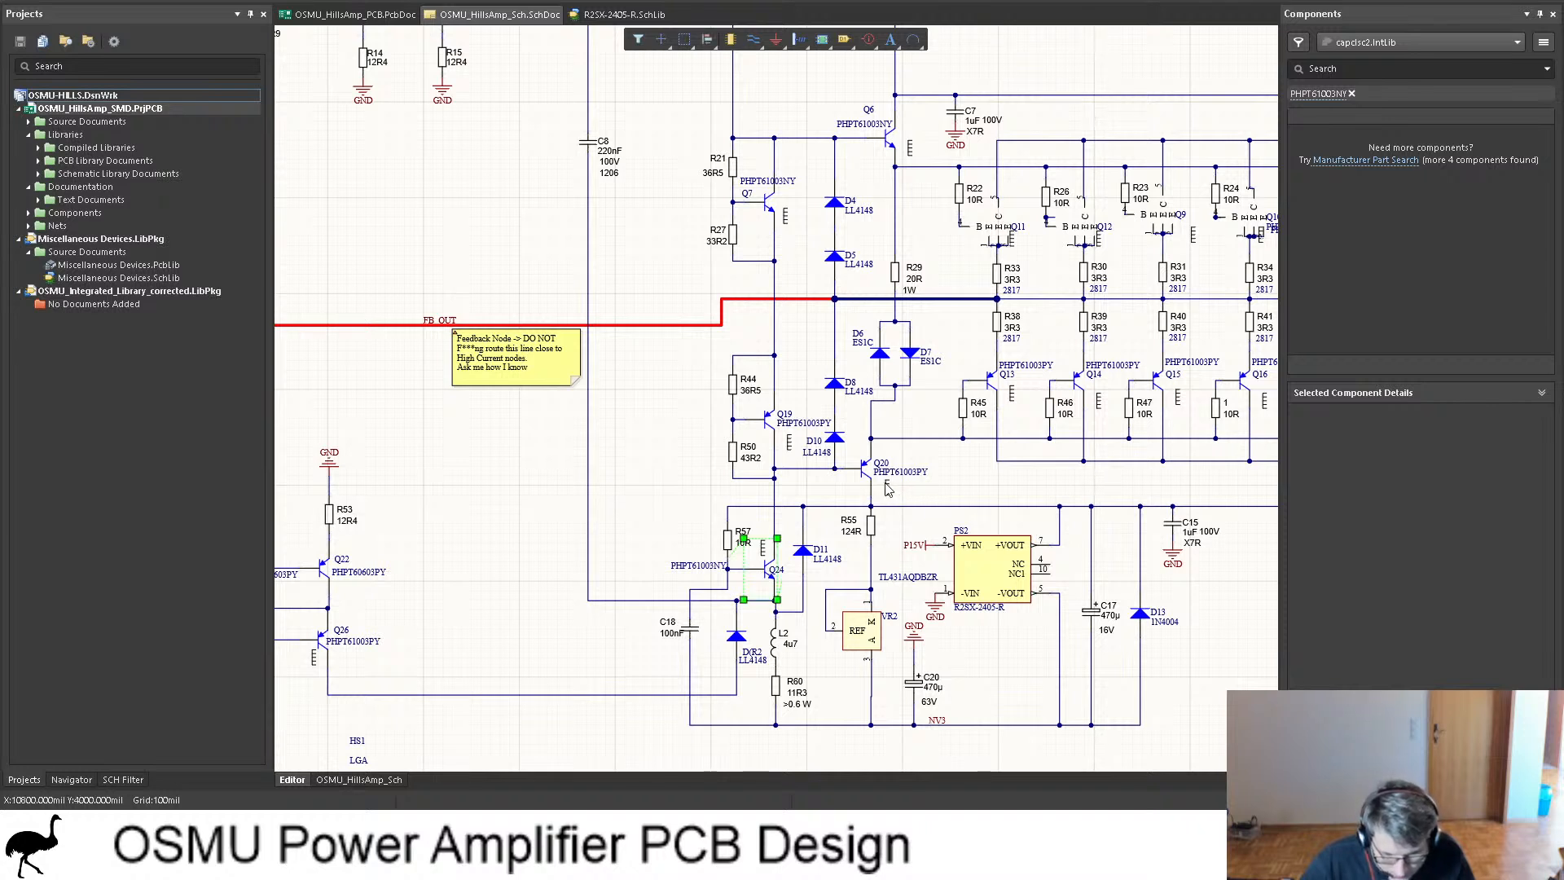
pyautogui.scroll(3, 851, 469)
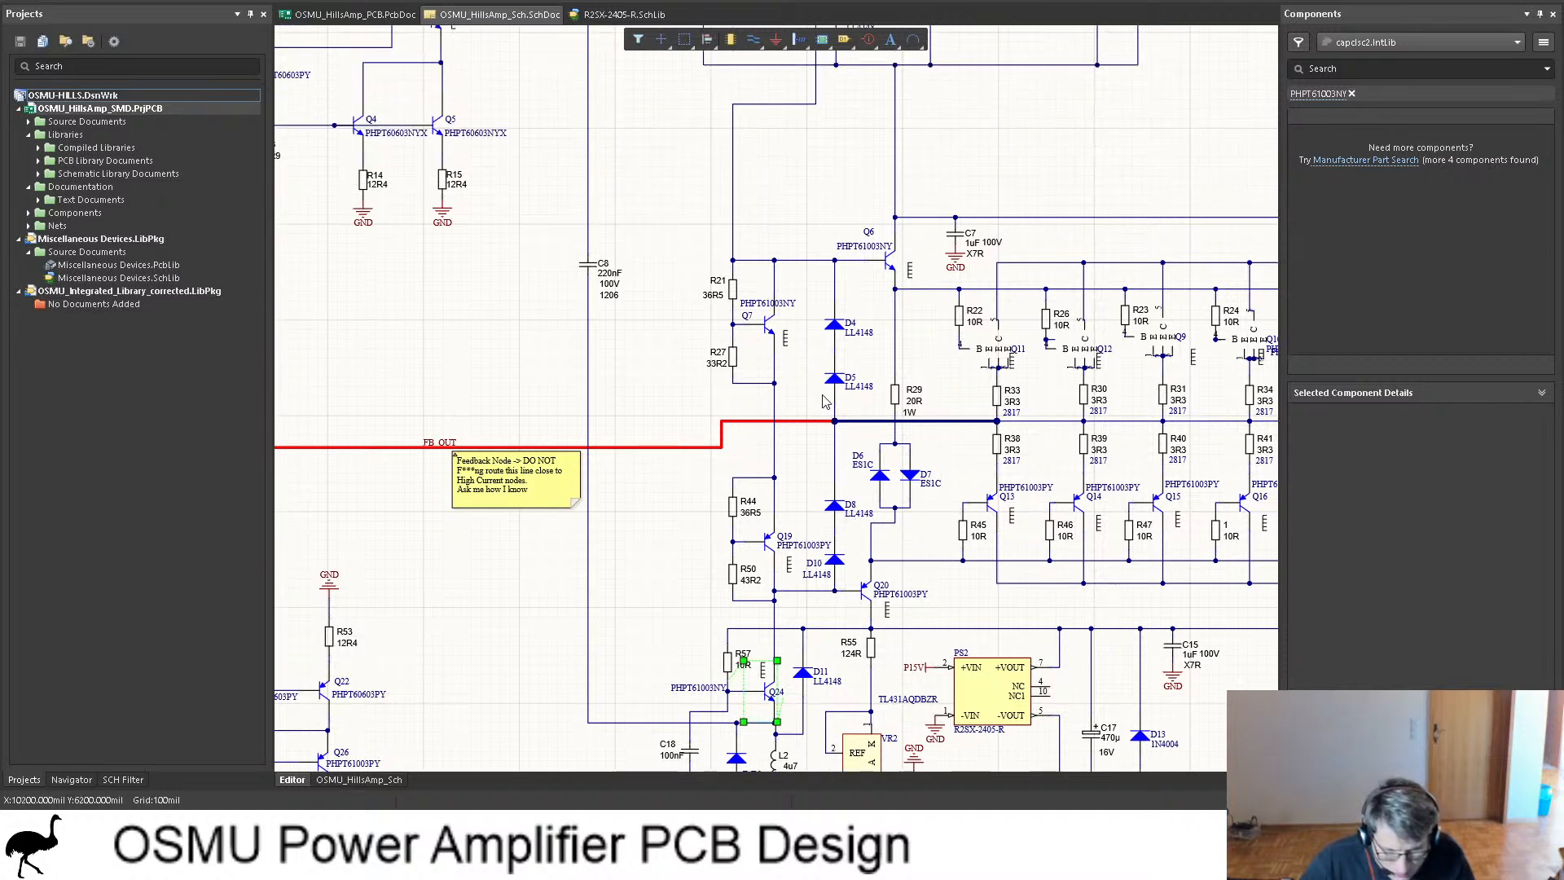
pyautogui.scroll(-1, 823, 401)
pyautogui.scroll(6, 820, 368)
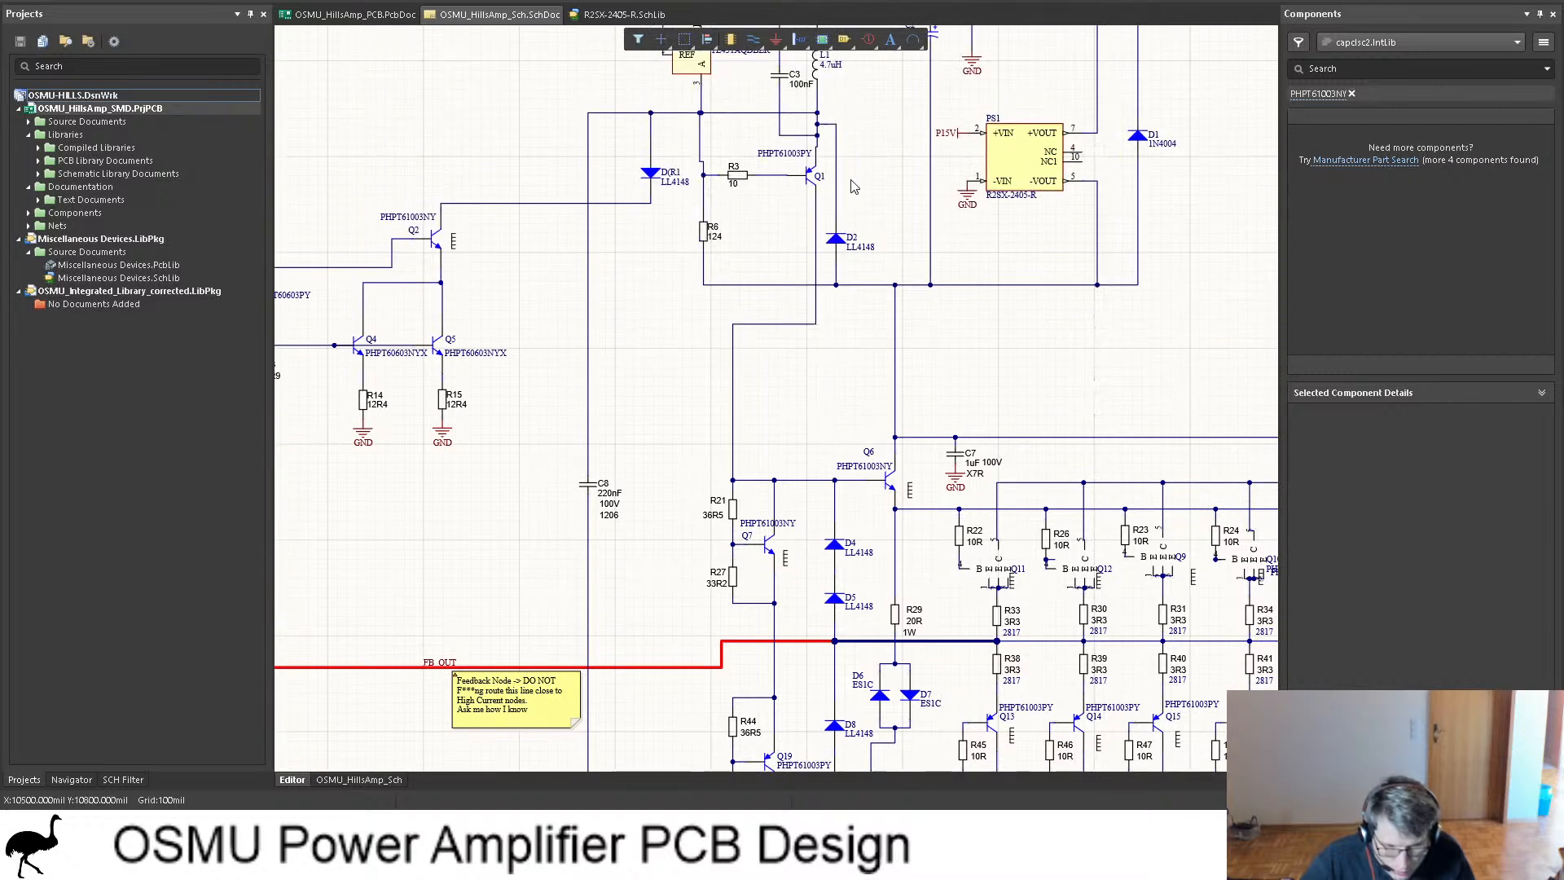
pyautogui.keyDown('ctrl'); pyautogui.scroll(-2, 854, 186); pyautogui.keyUp('ctrl')
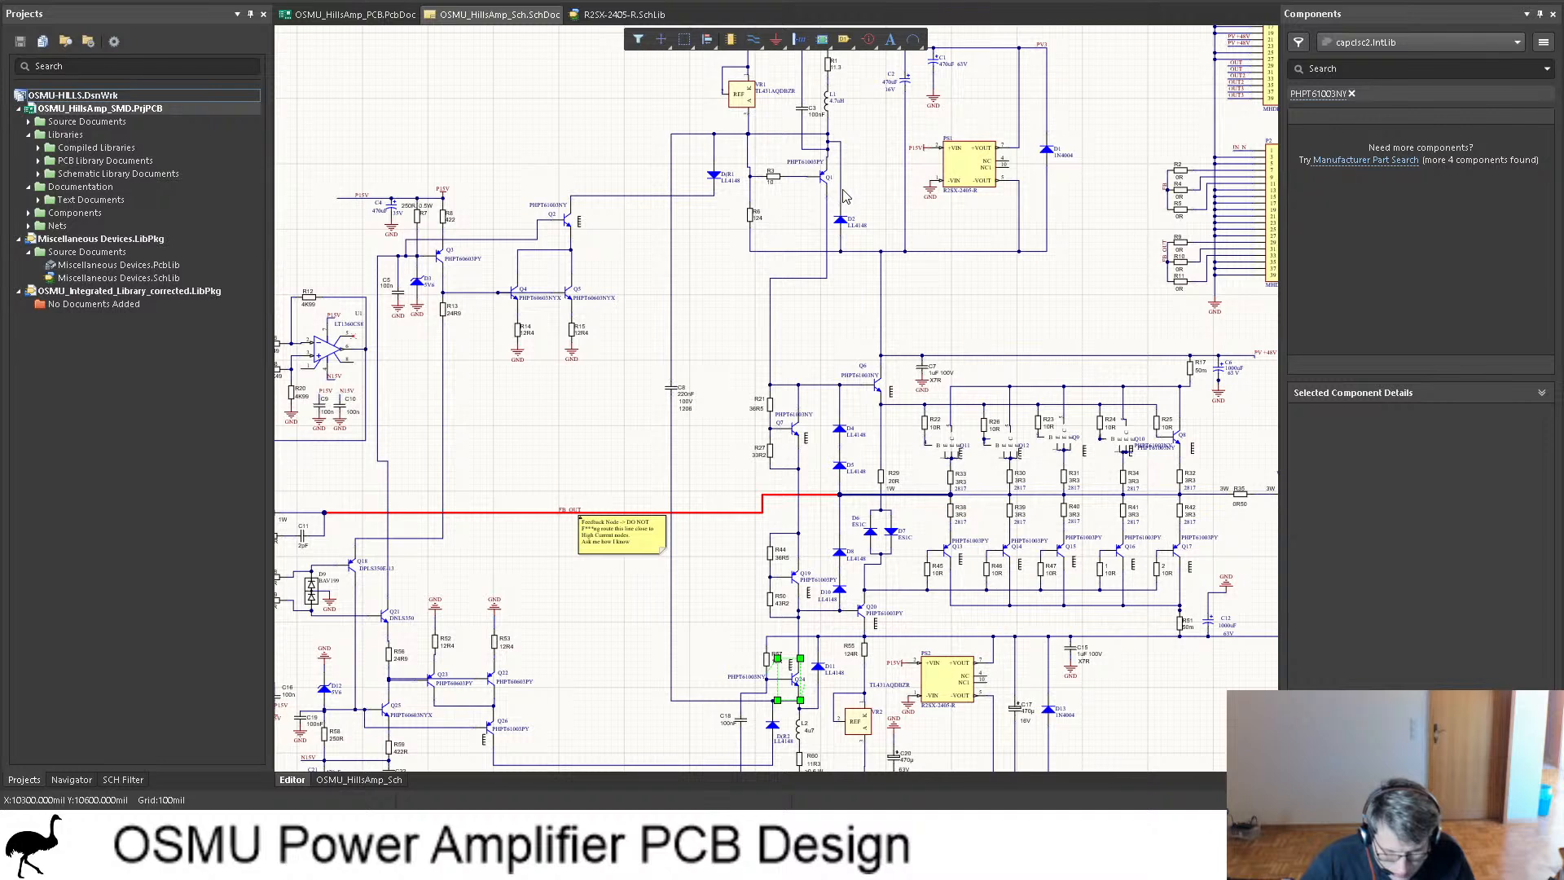
pyautogui.scroll(-1, 843, 197)
pyautogui.scroll(-1, 843, 199)
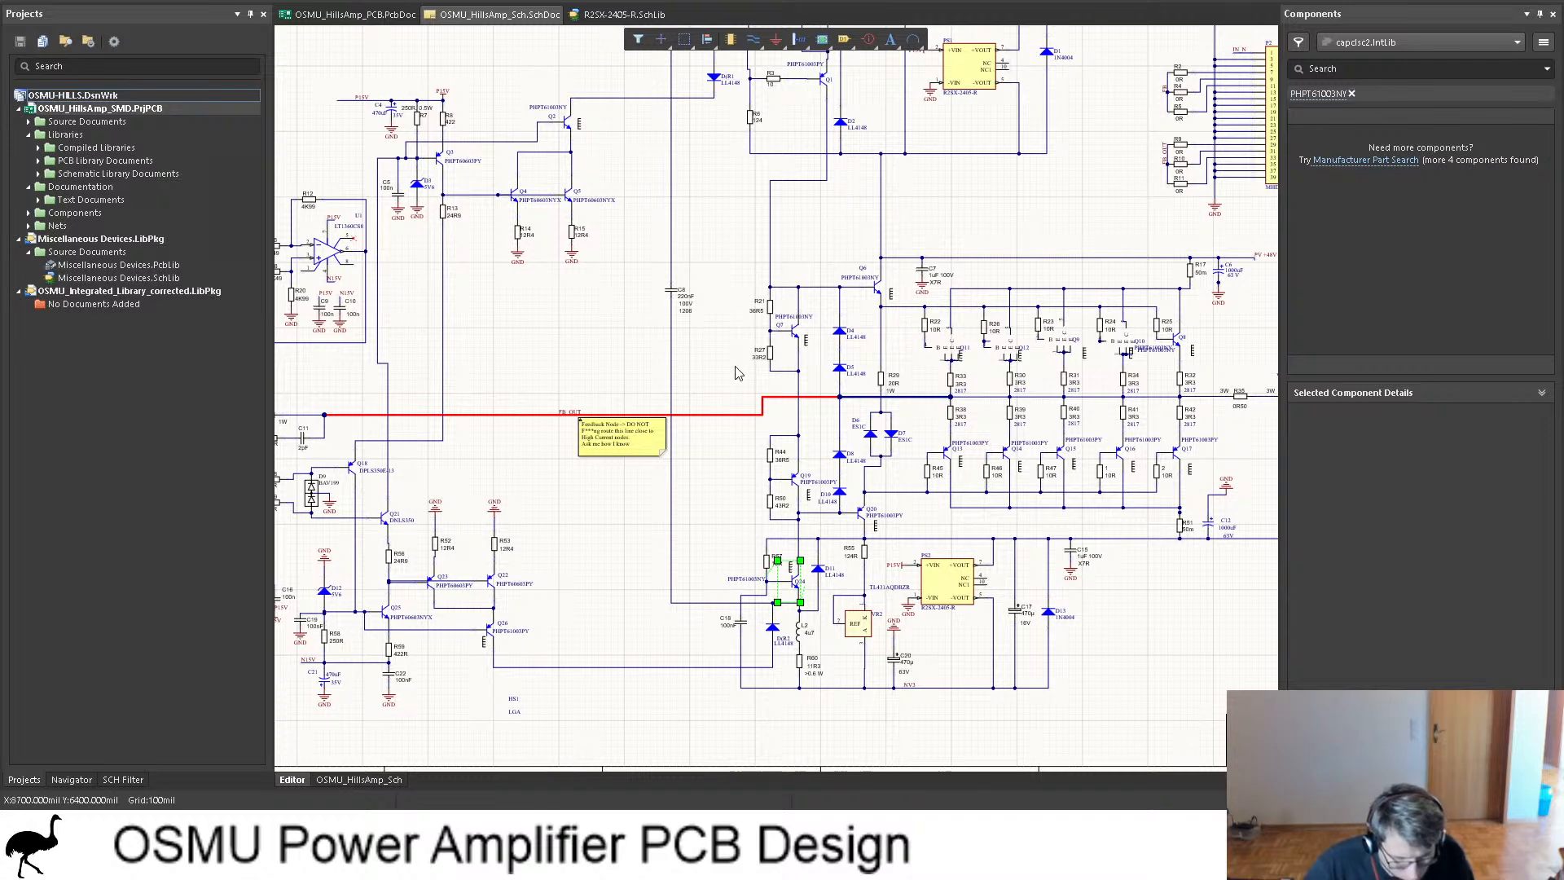
# Step: Trace the schematic path from Q24 through Q19 and Q7 up to transistor Q1
pyautogui.keyDown('ctrl'); pyautogui.scroll(2, 790, 601); pyautogui.keyUp('ctrl')
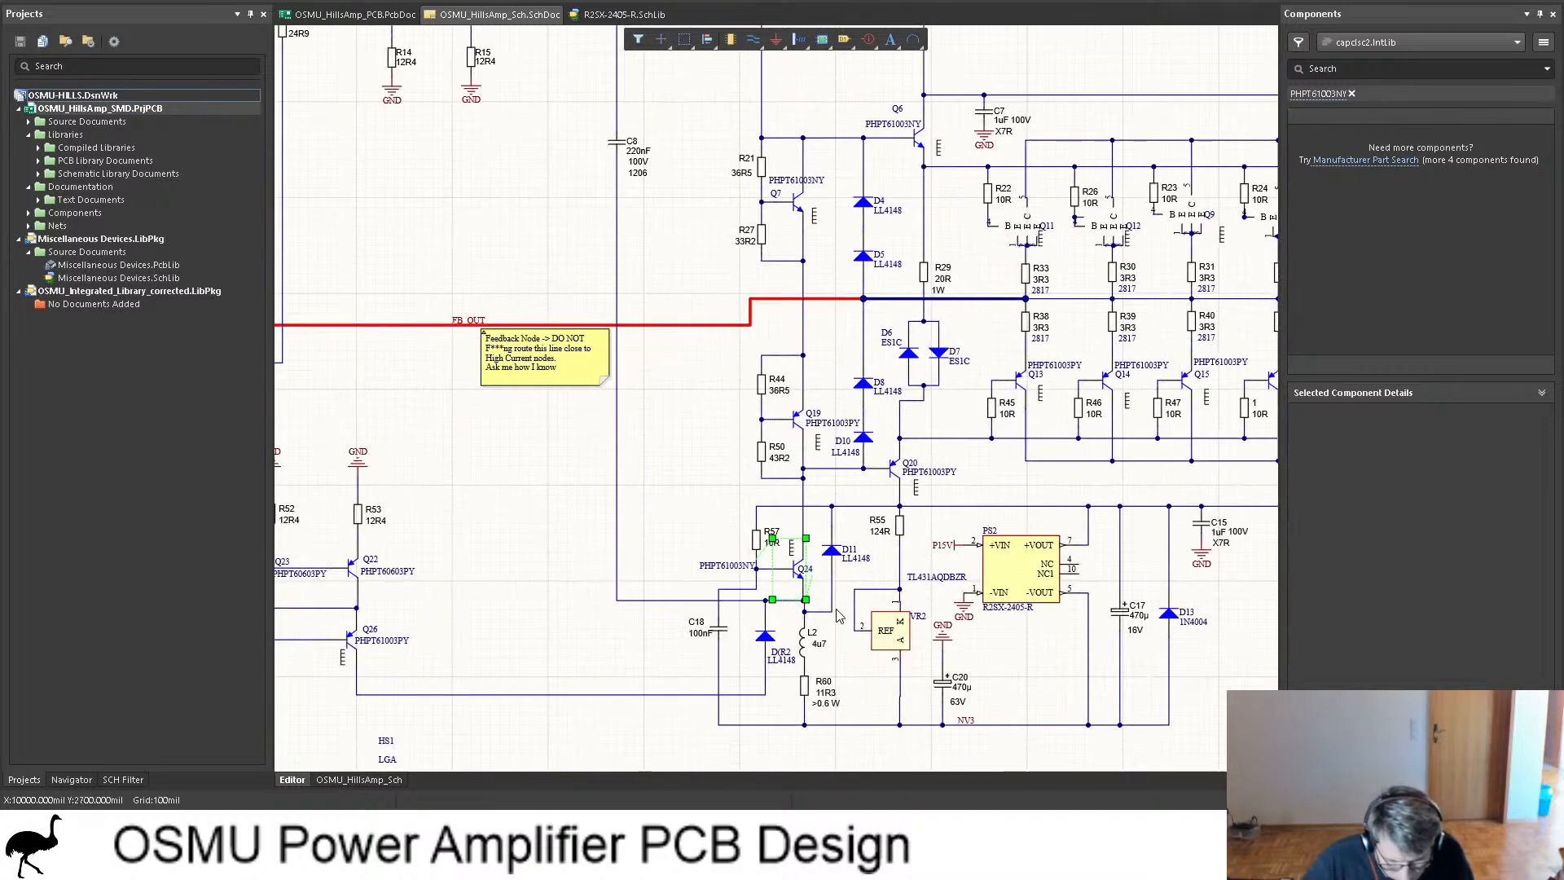
pyautogui.keyDown('ctrl'); pyautogui.scroll(1, 839, 617); pyautogui.keyUp('ctrl')
pyautogui.scroll(2, 816, 569)
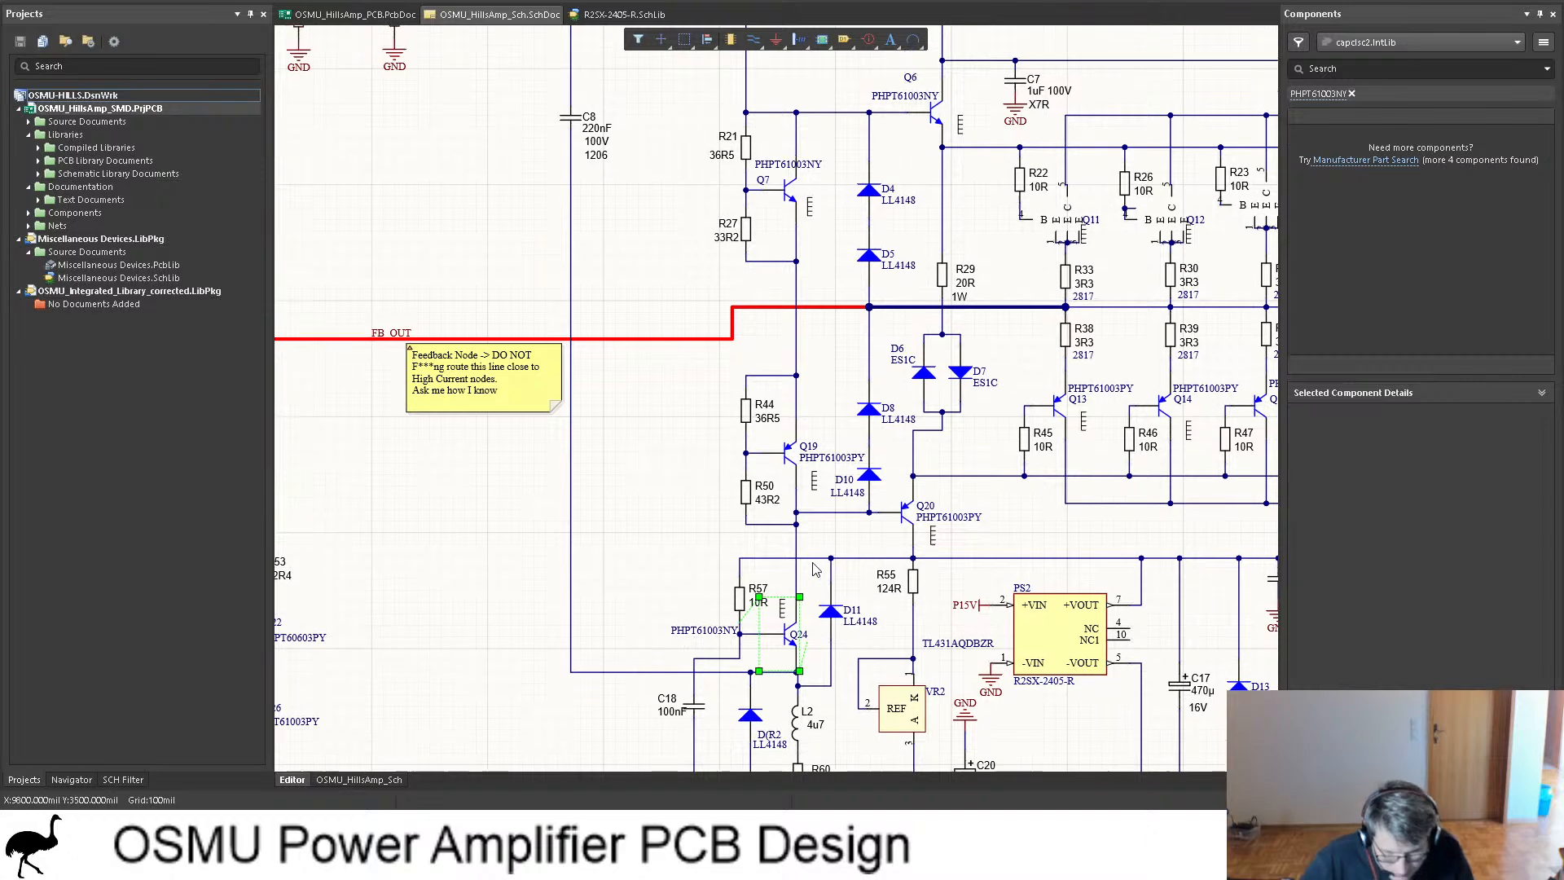
pyautogui.scroll(4, 851, 380)
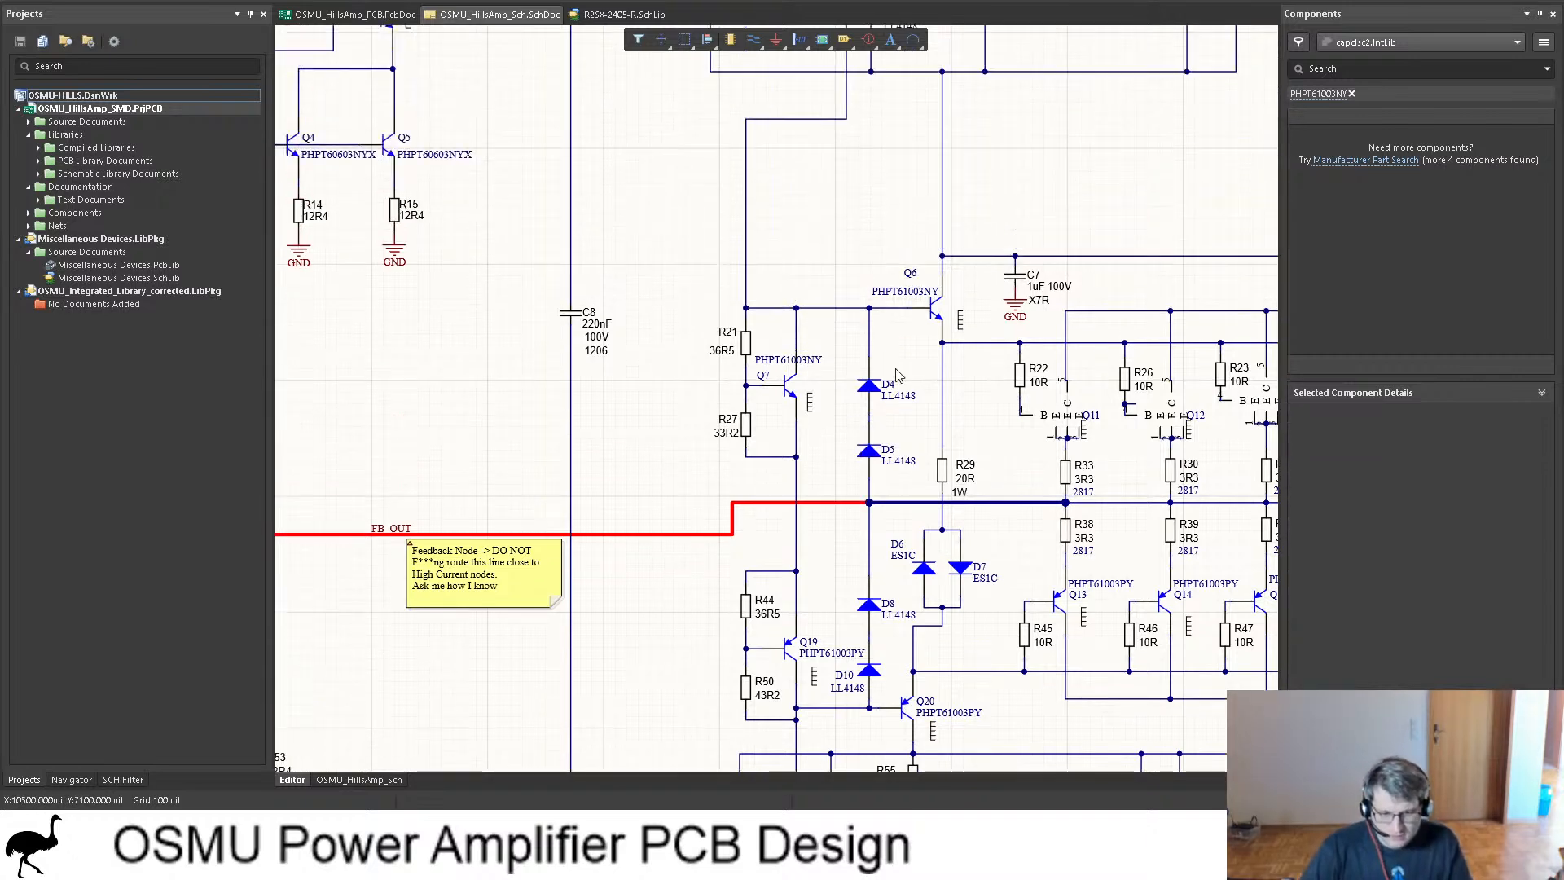
pyautogui.scroll(6, 931, 335)
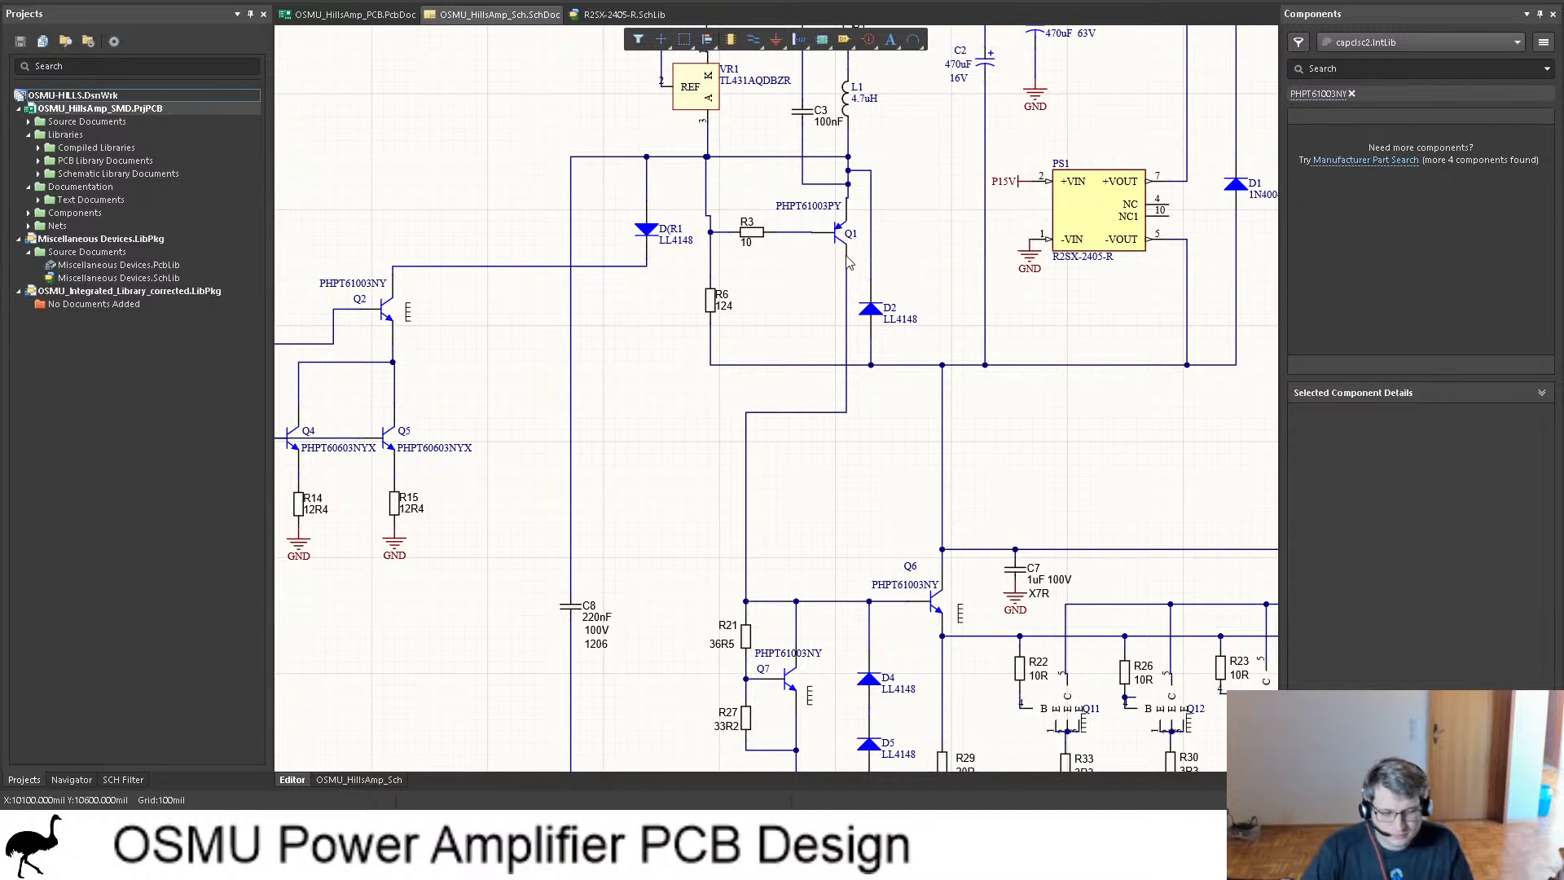
pyautogui.scroll(-12, 842, 248)
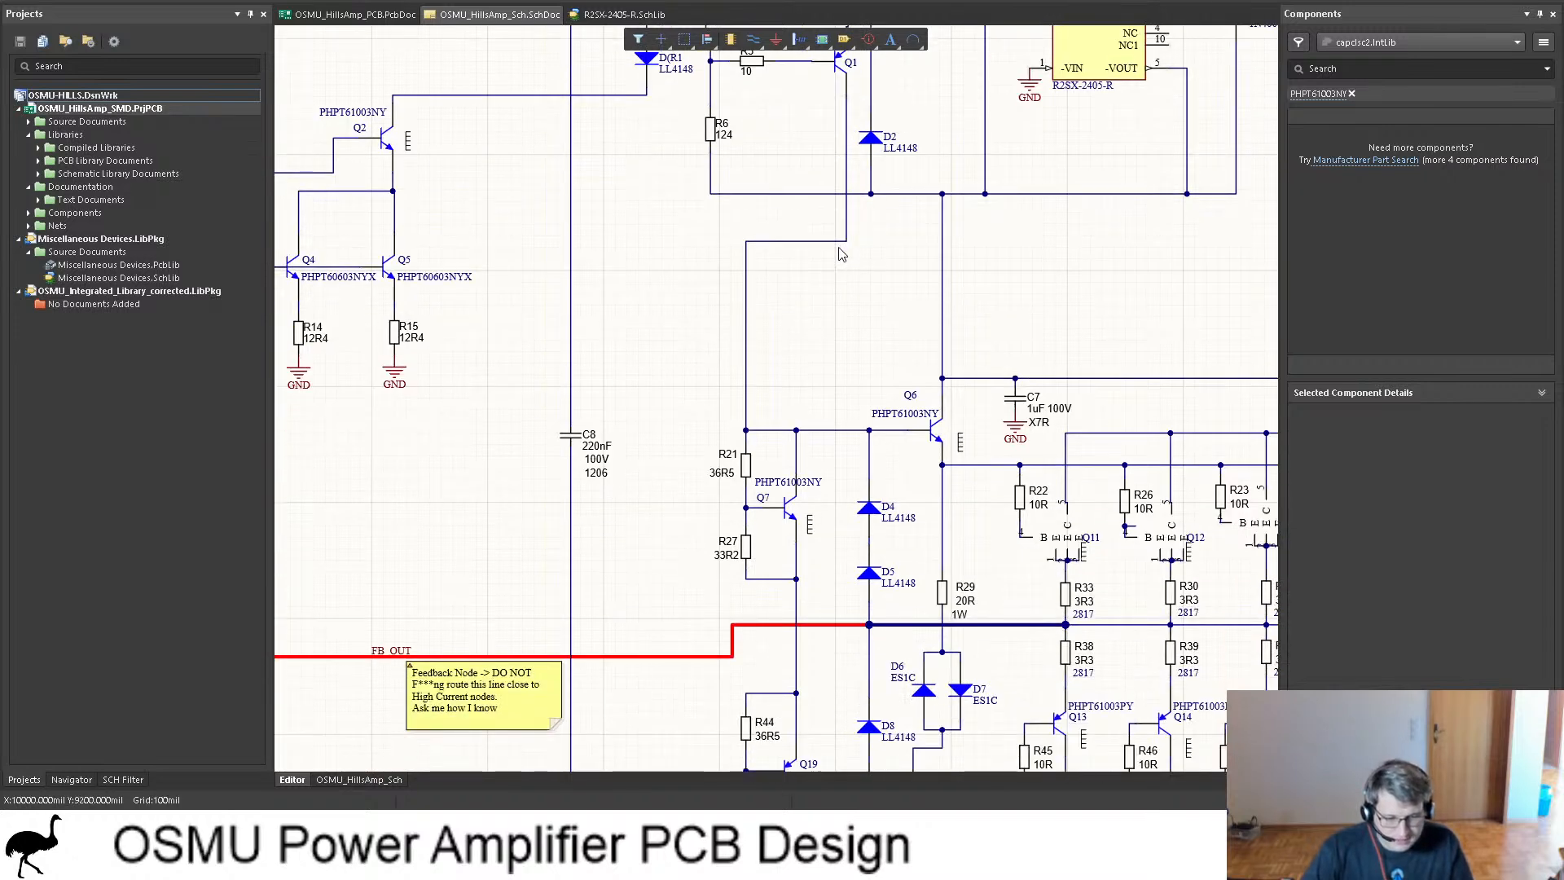
pyautogui.scroll(15, 845, 267)
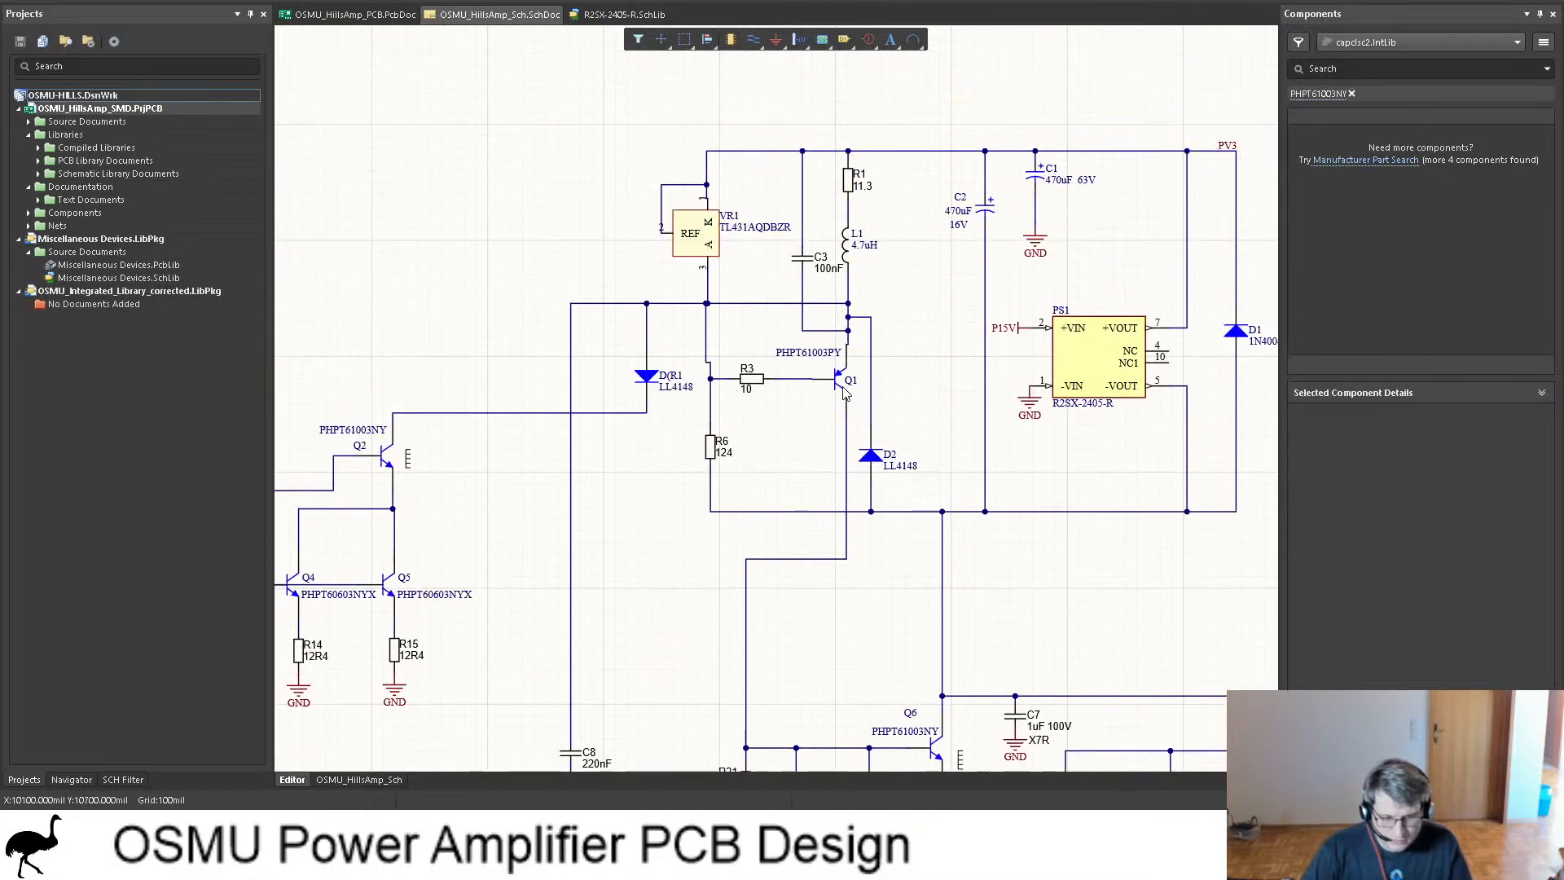
pyautogui.click(847, 393)
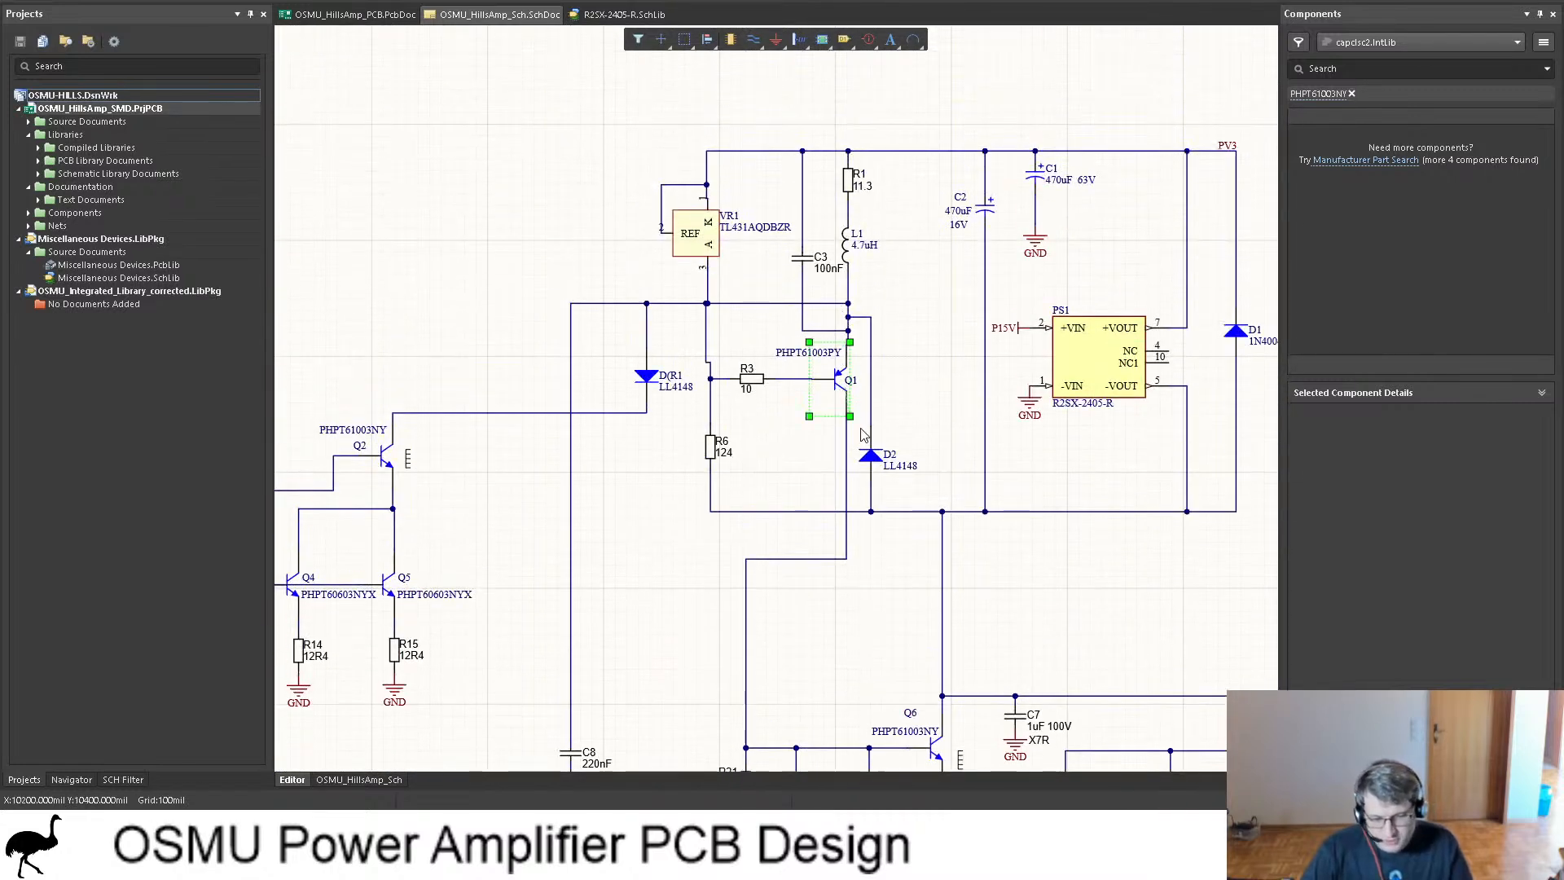
# Step: Recheck Q24 with L2 and R60 in the schematic against Q1 with L1 and R1
pyautogui.scroll(-12, 851, 367)
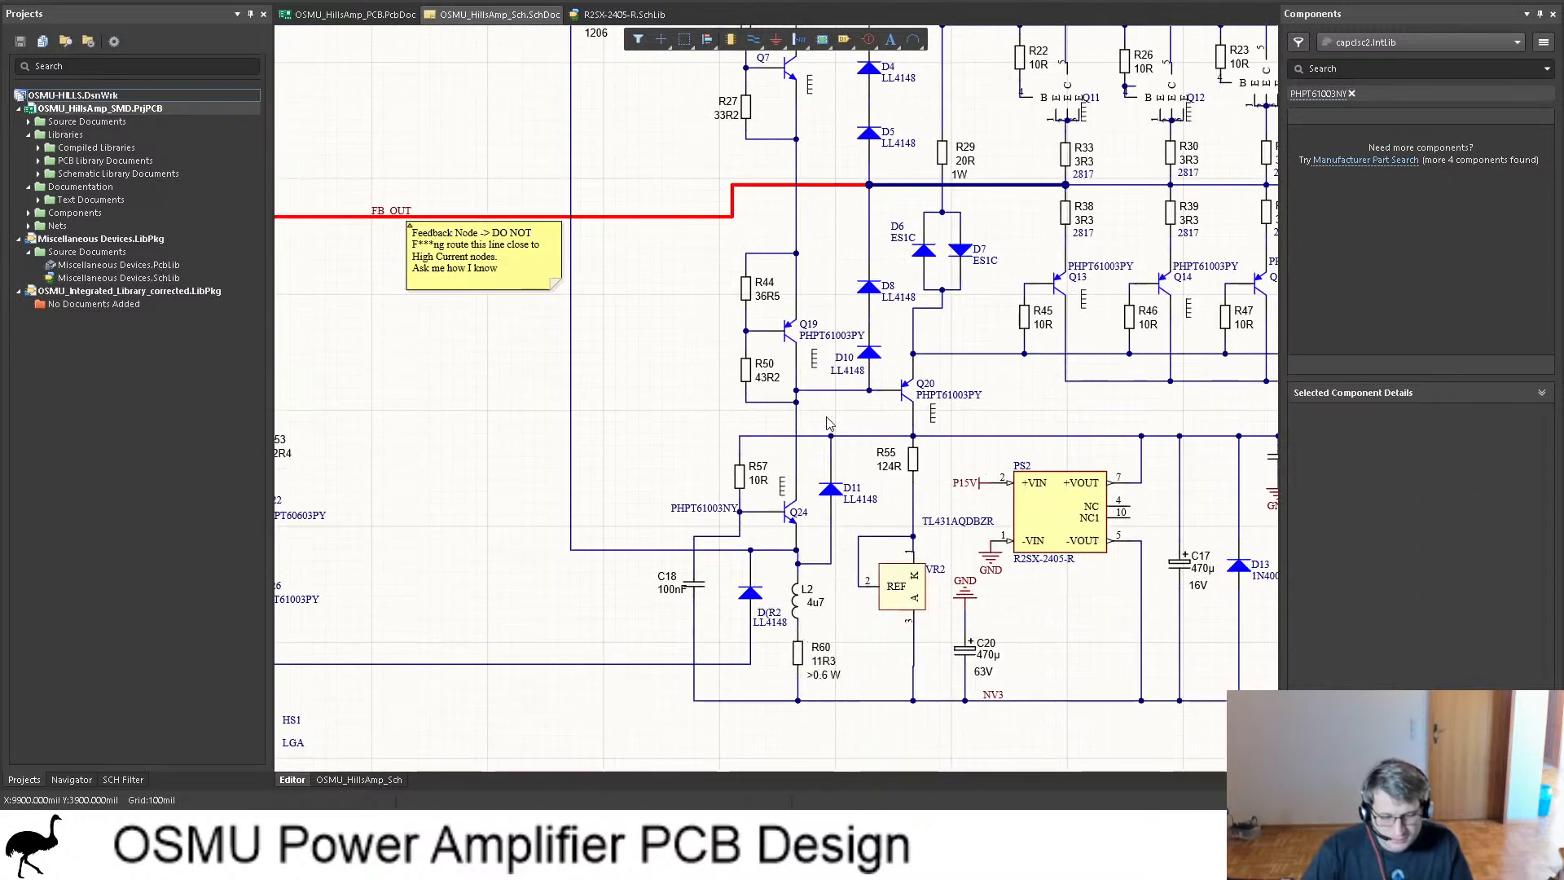
pyautogui.click(786, 521)
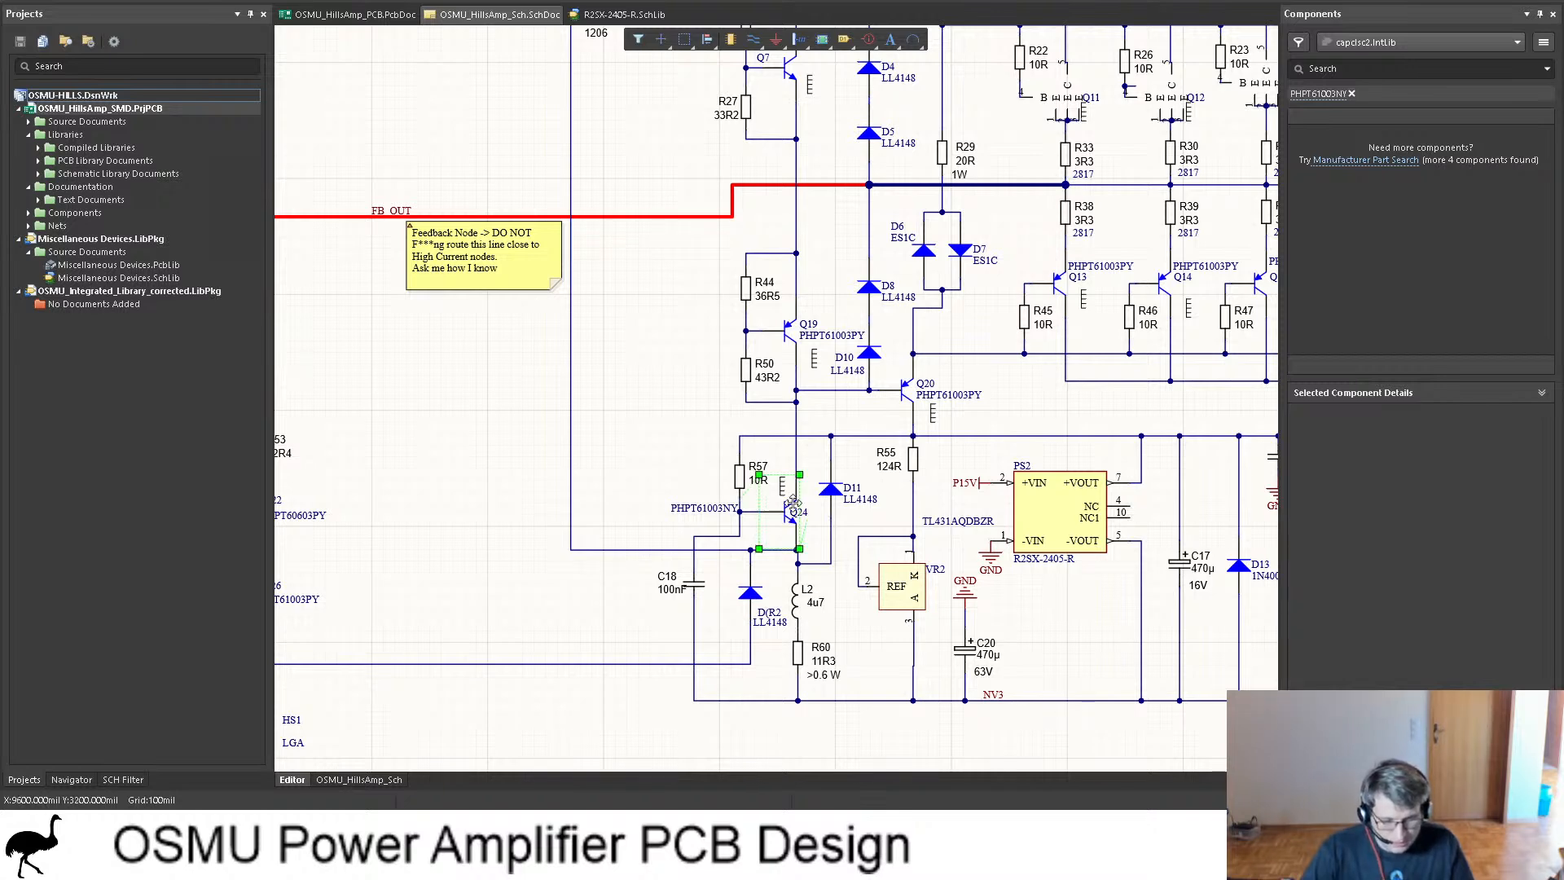
pyautogui.keyDown('ctrl'); pyautogui.scroll(-5, 814, 477); pyautogui.keyUp('ctrl')
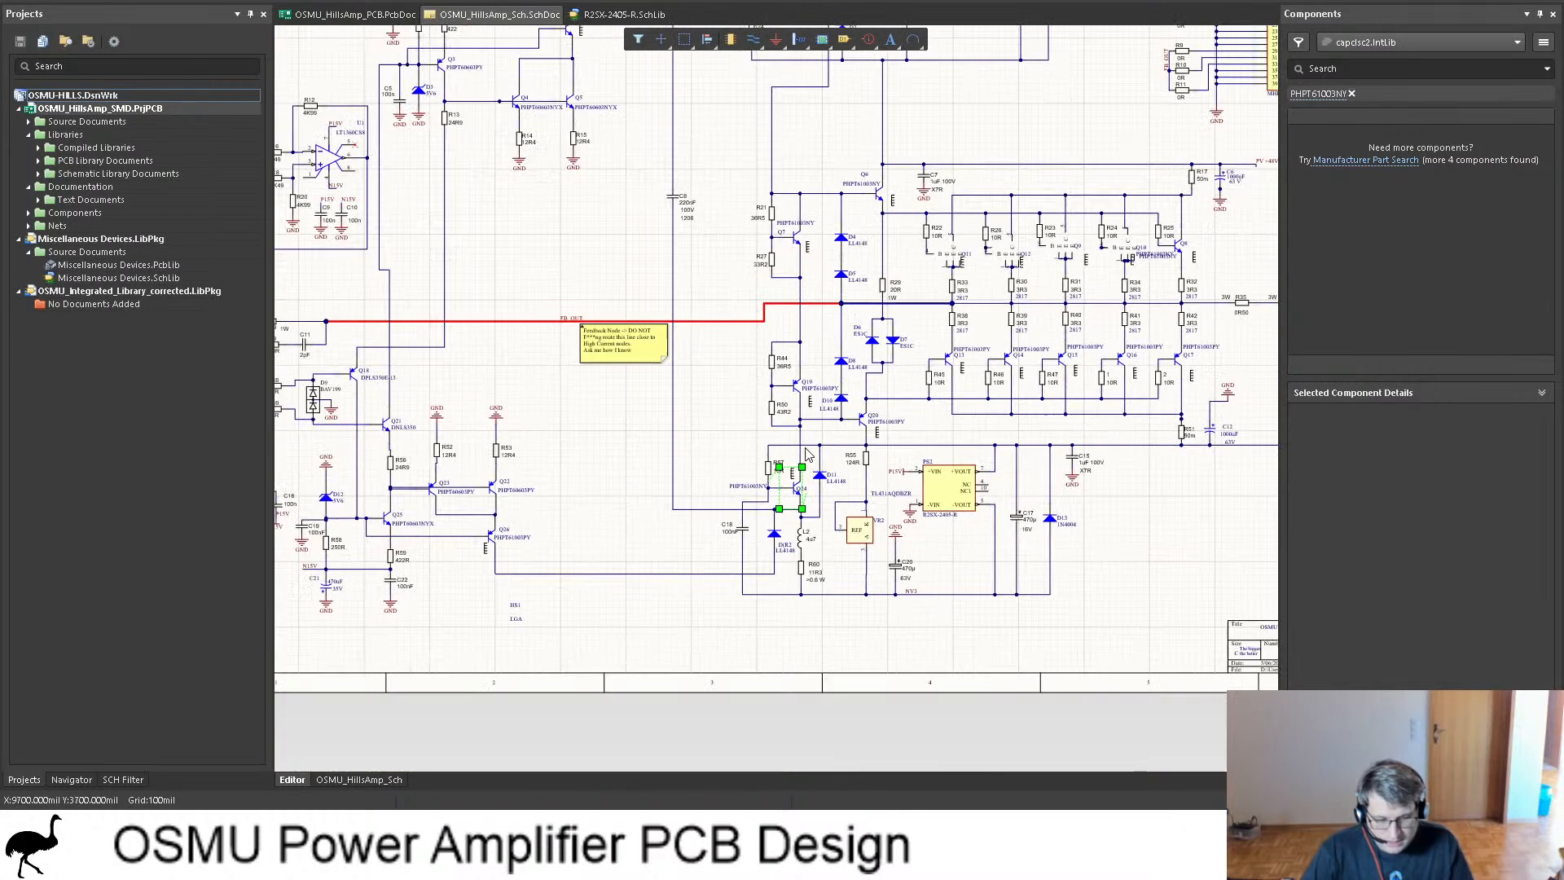
pyautogui.scroll(3, 788, 365)
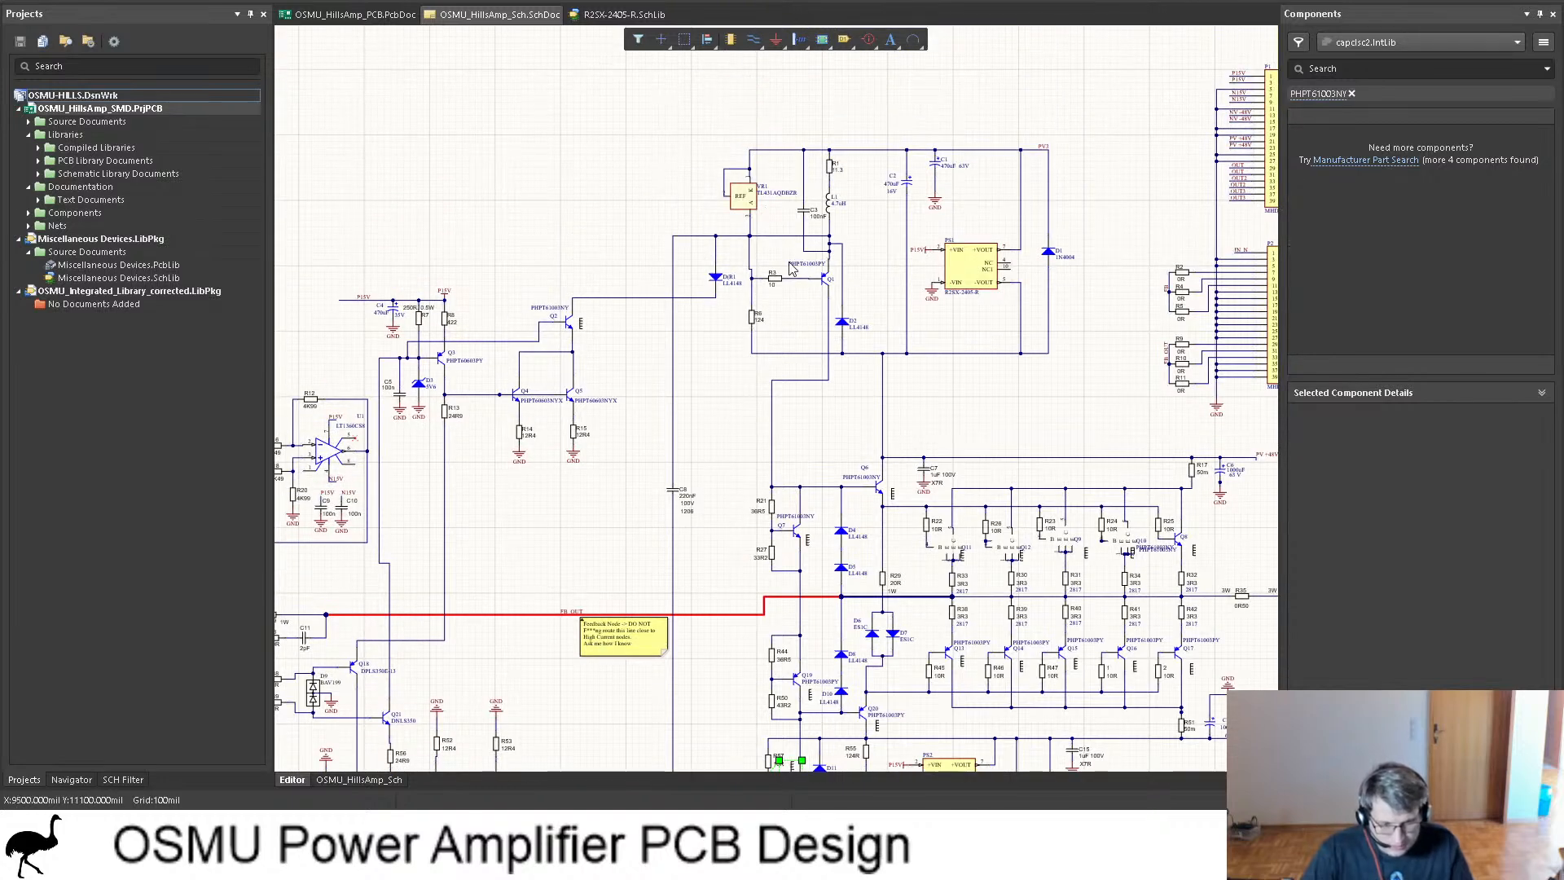
pyautogui.keyDown('ctrl'); pyautogui.scroll(2, 790, 269); pyautogui.keyUp('ctrl')
pyautogui.scroll(-3, 847, 286)
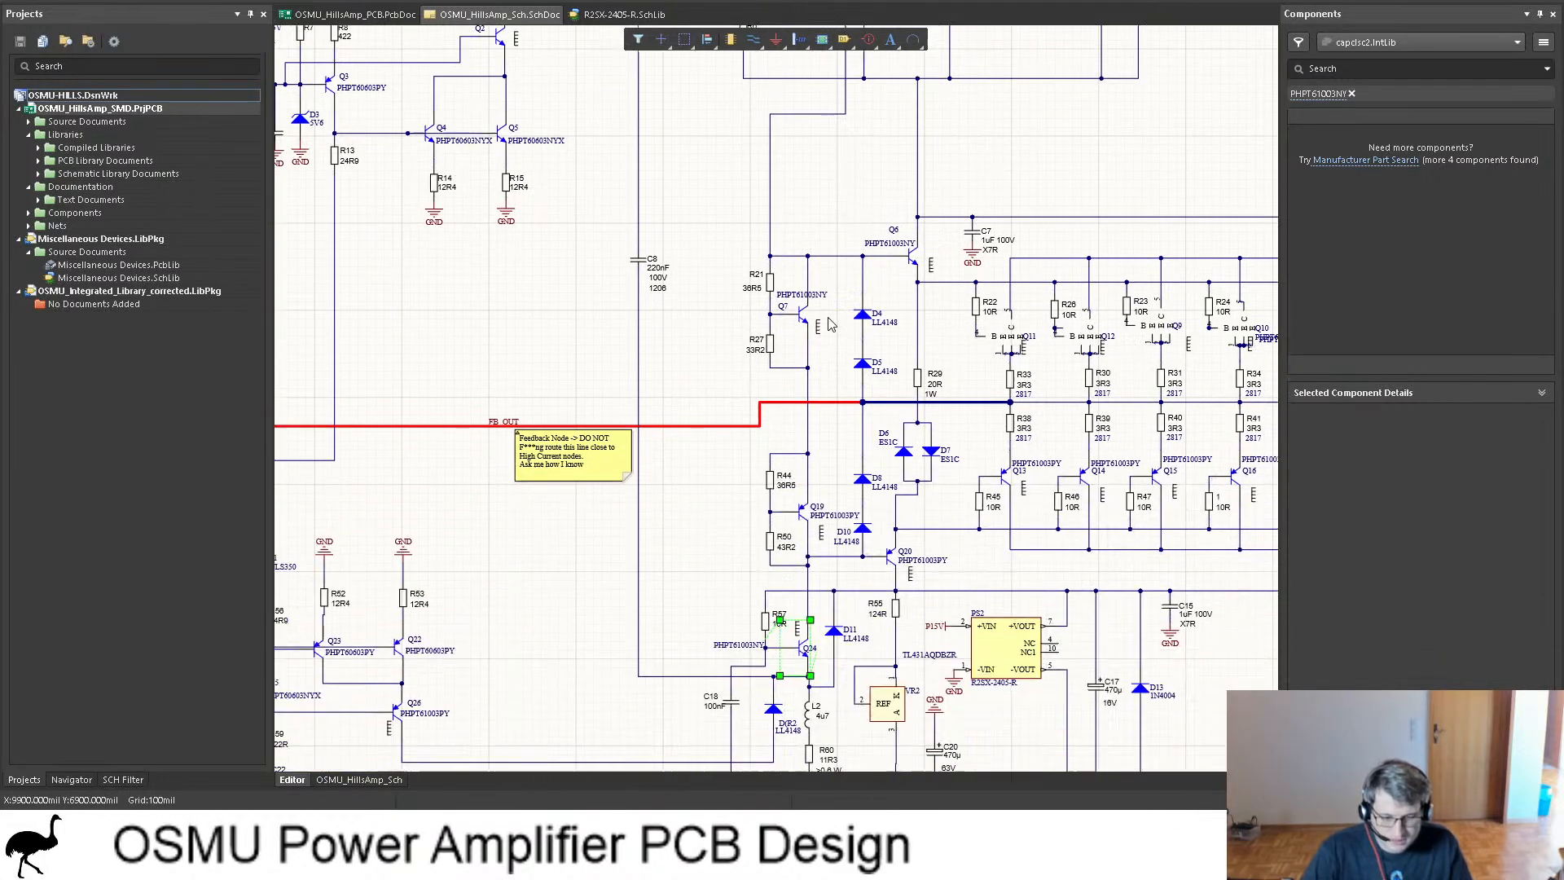
pyautogui.scroll(-3, 829, 324)
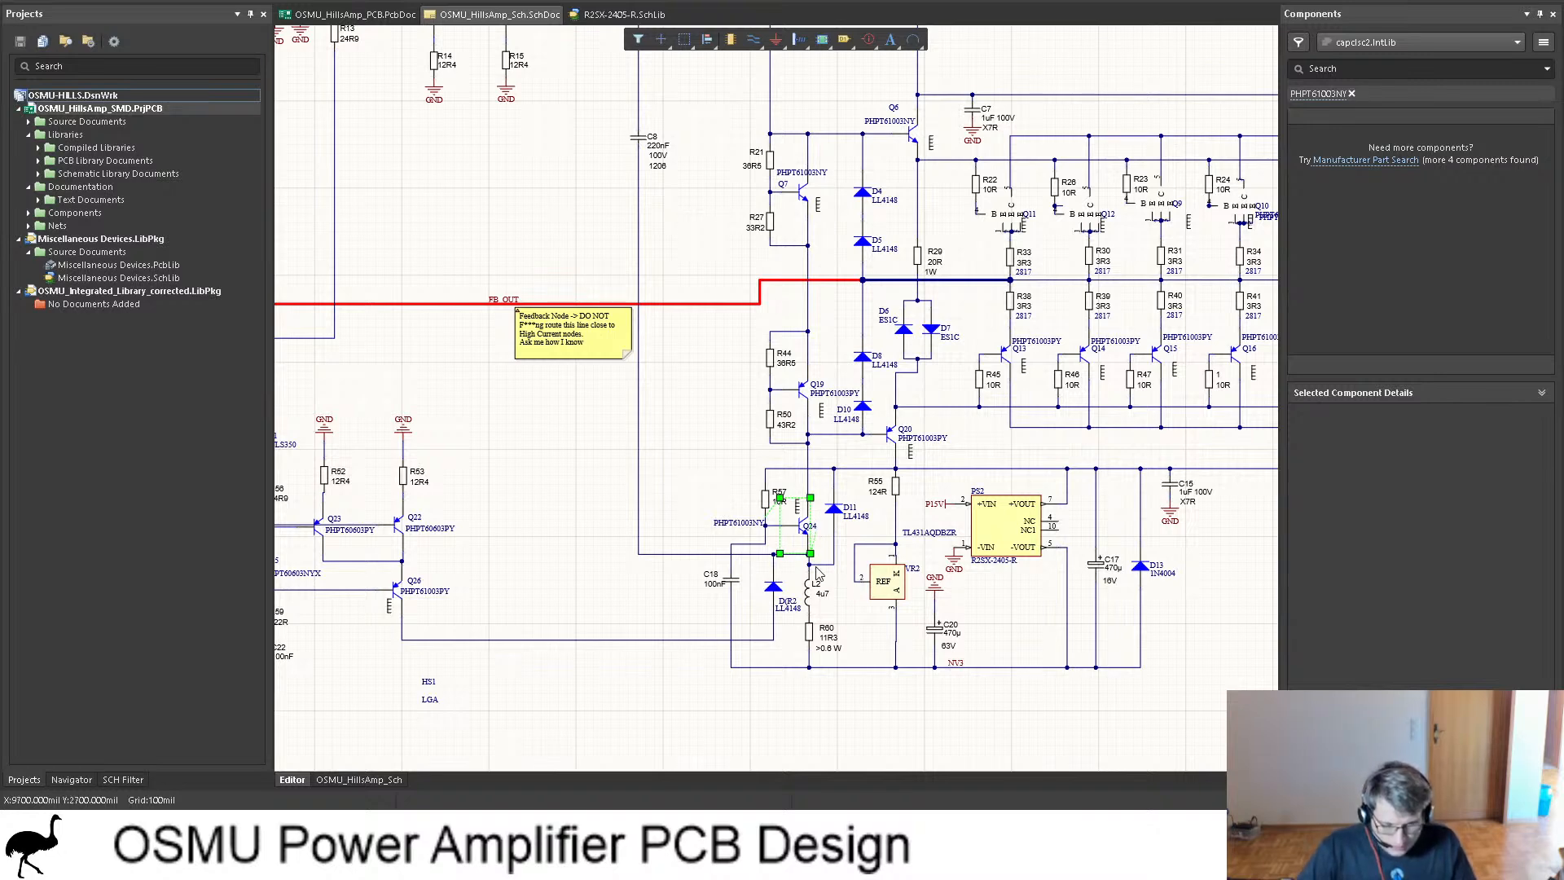
pyautogui.scroll(9, 833, 542)
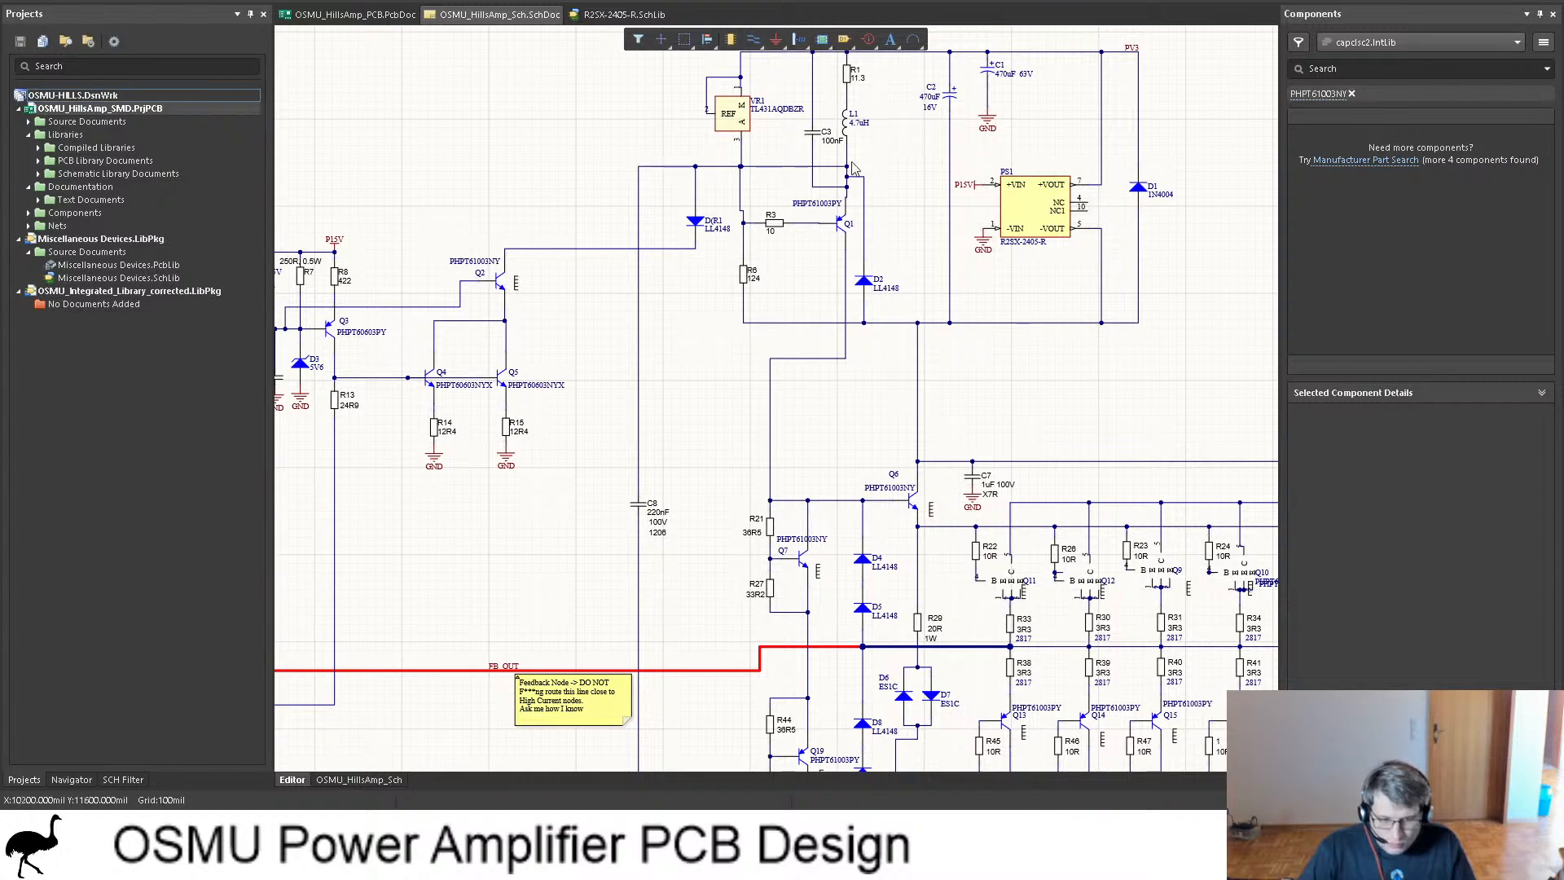
# Step: Return to the PCB layout and move transistor Q24 onto the board above C6, rotated by 90 degrees
pyautogui.click(362, 17)
pyautogui.keyDown('ctrl'); pyautogui.scroll(3, 1152, 355); pyautogui.keyUp('ctrl')
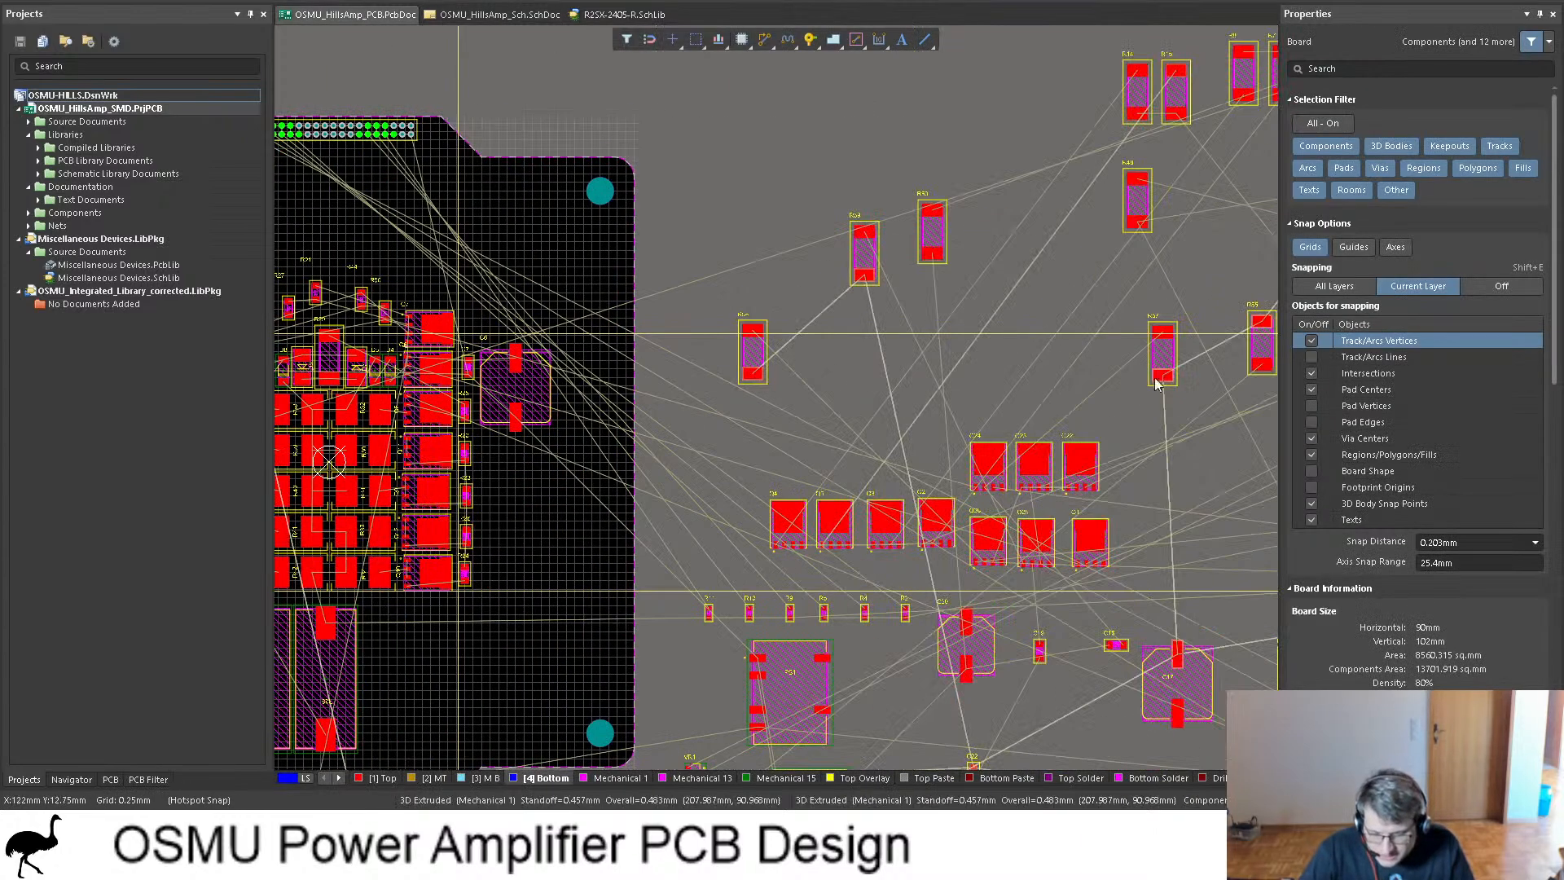
pyautogui.keyDown('ctrl'); pyautogui.scroll(2, 974, 474); pyautogui.keyUp('ctrl')
pyautogui.keyDown('ctrl'); pyautogui.scroll(1, 974, 475); pyautogui.keyUp('ctrl')
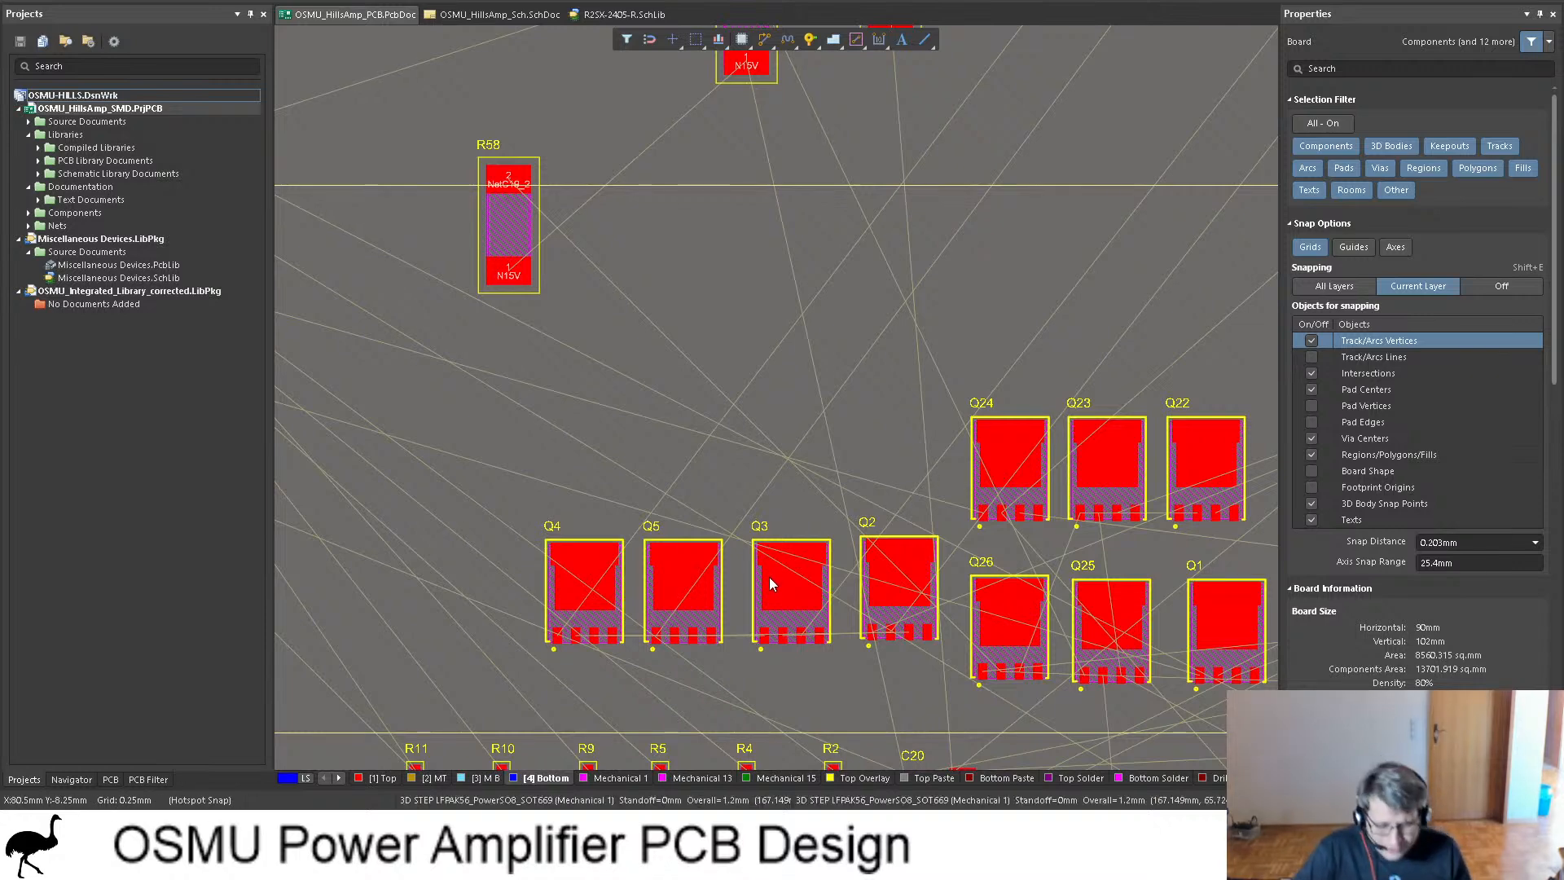
pyautogui.keyDown('ctrl'); pyautogui.scroll(-2, 941, 460); pyautogui.keyUp('ctrl')
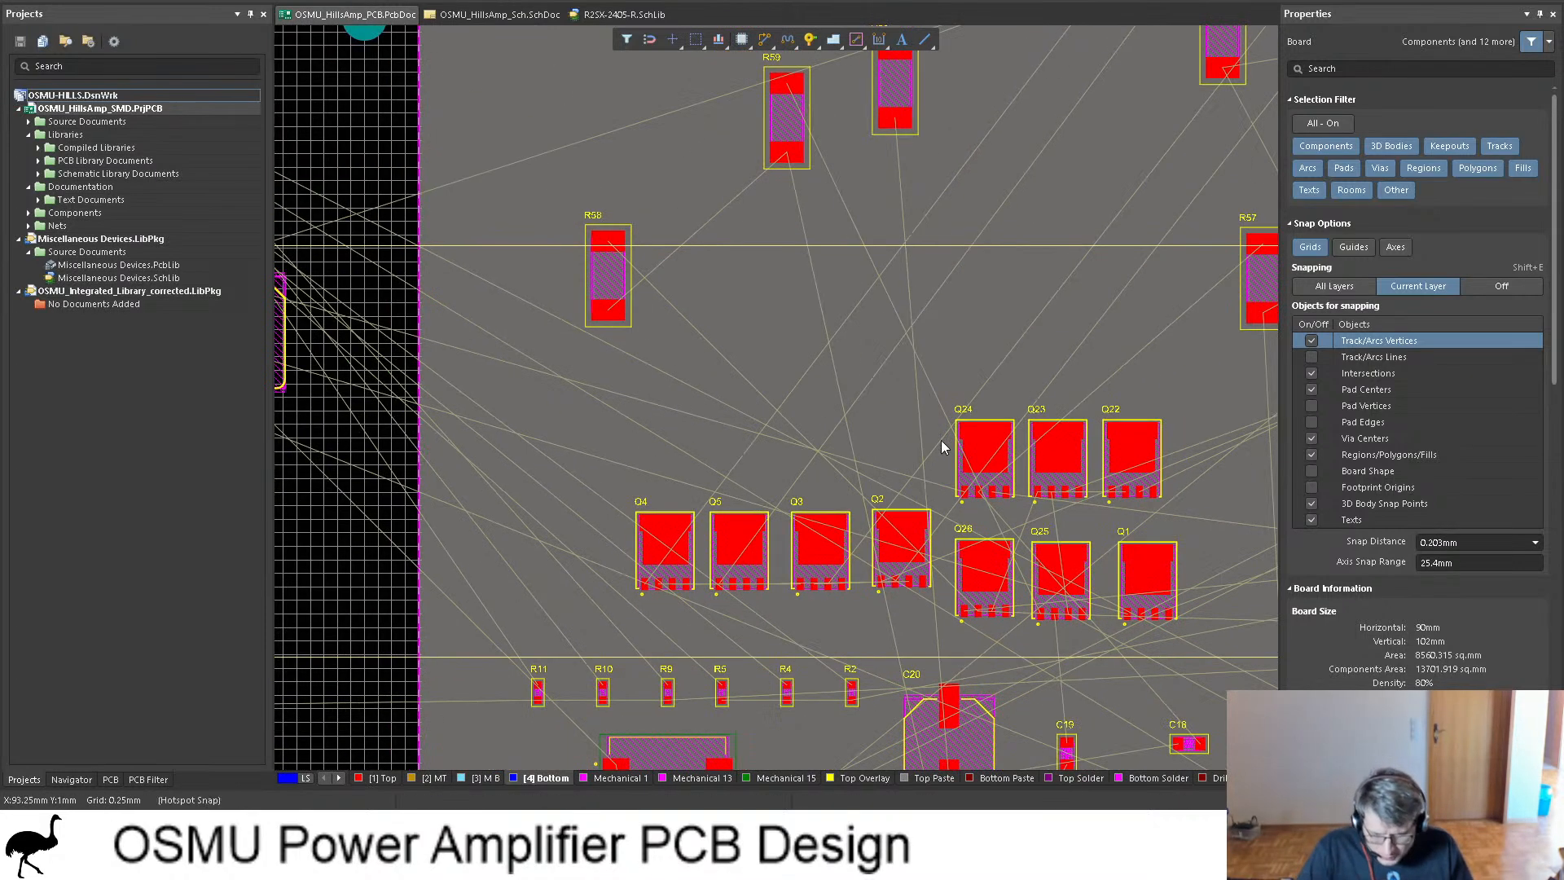
pyautogui.moveTo(988, 488); pyautogui.dragTo(802, 159)
pyautogui.press('space')
pyautogui.keyDown('shift'); pyautogui.scroll(-6, 988, 215); pyautogui.keyUp('shift')
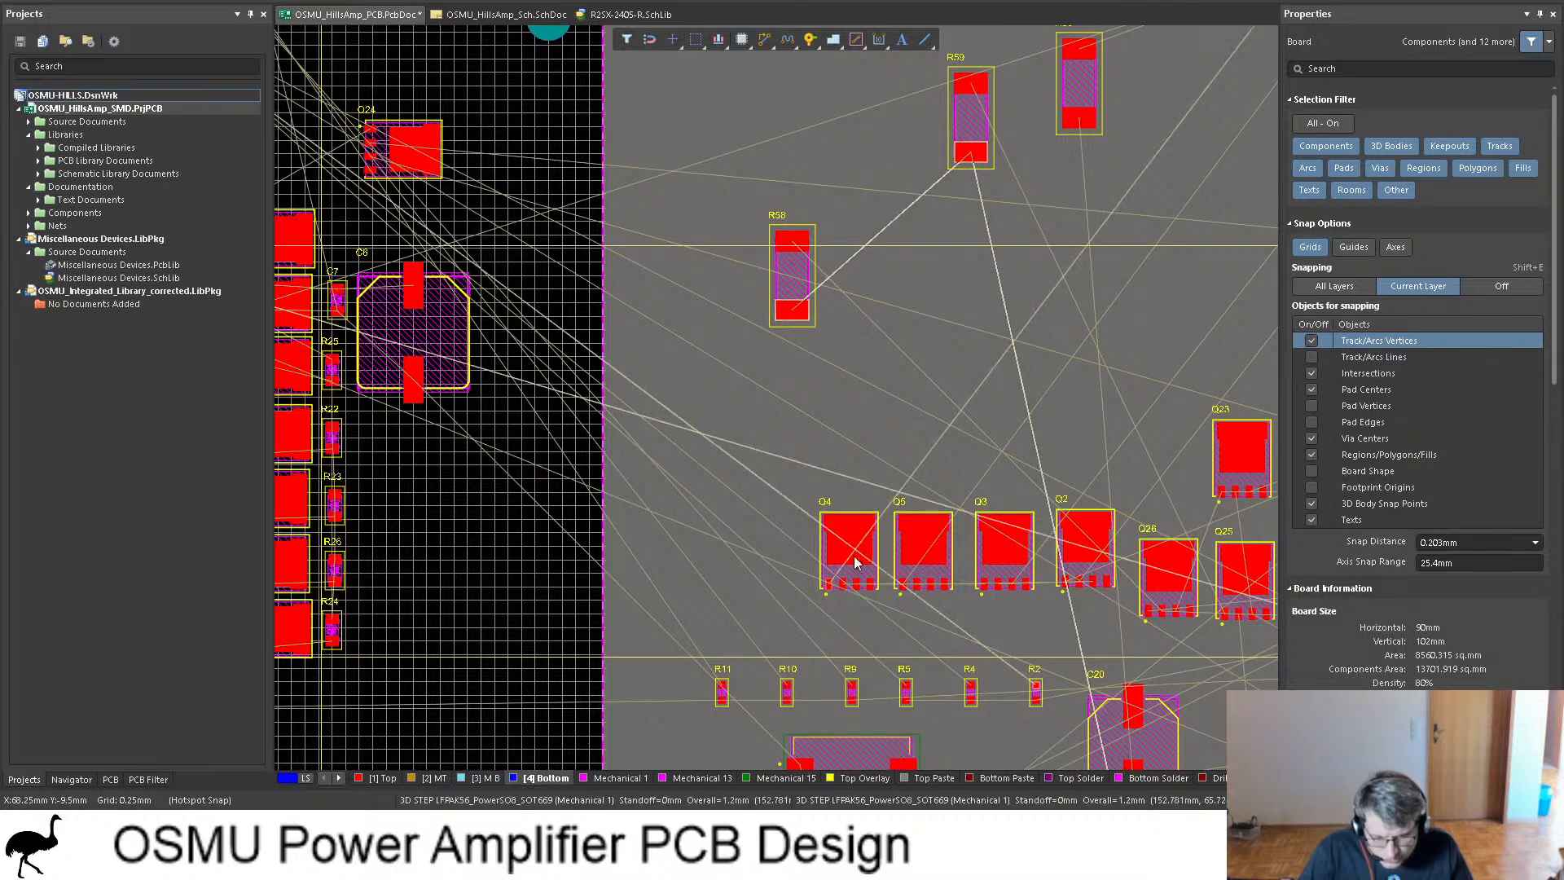
# Step: Bring transistor Q1 onto the board and place it above Q7 at 270 degrees rotation
pyautogui.keyDown('shift'); pyautogui.scroll(-7, 994, 456); pyautogui.keyUp('shift')
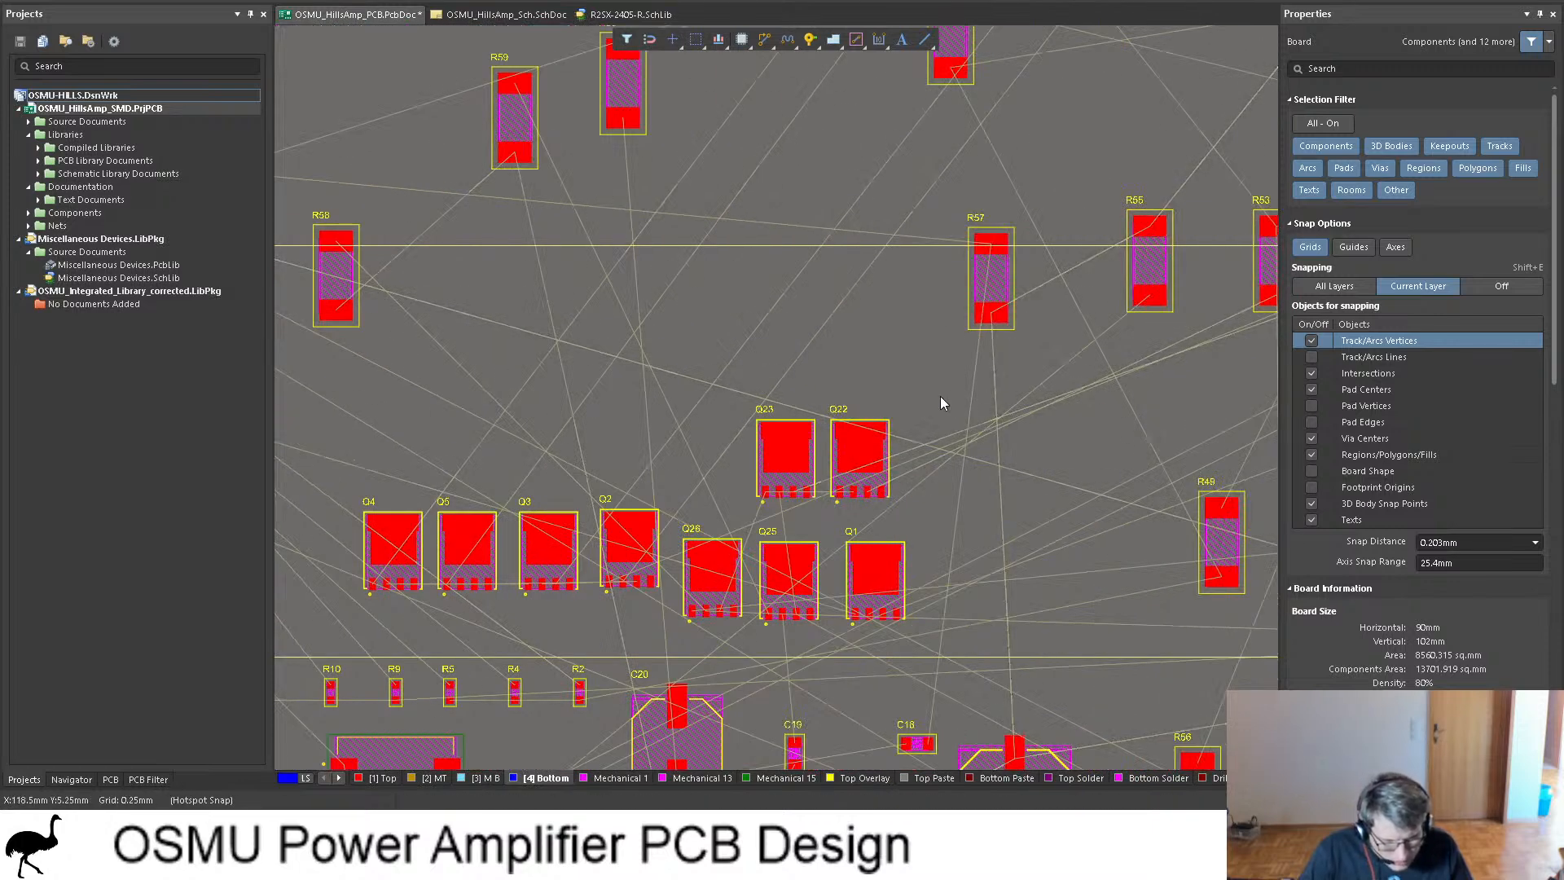
pyautogui.moveTo(868, 555); pyautogui.dragTo(811, 350)
pyautogui.hscroll(-2, 829, 365)
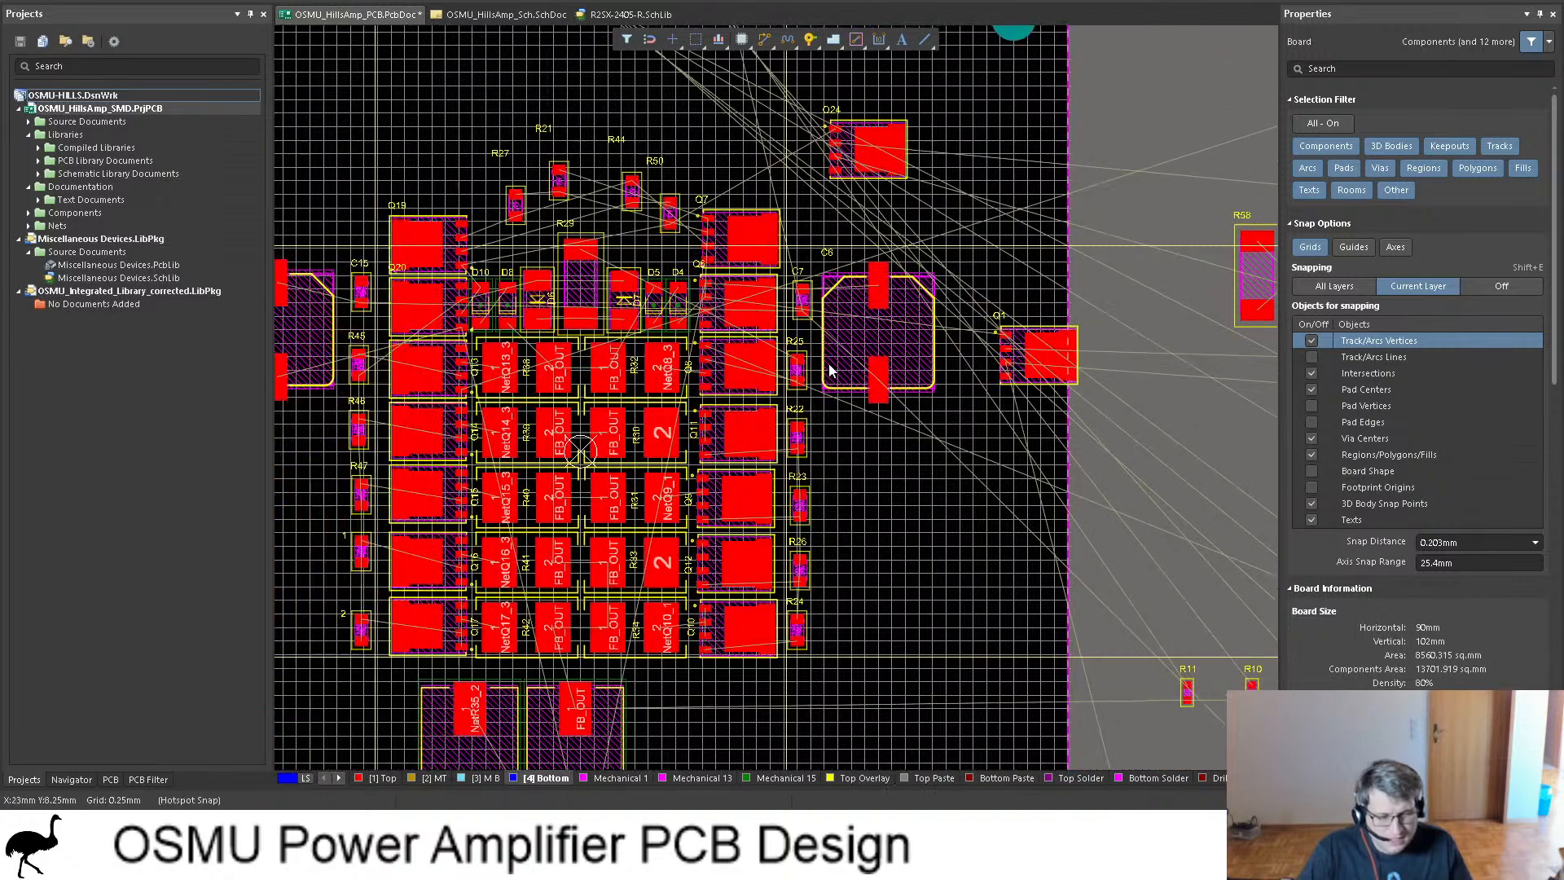
pyautogui.moveTo(1204, 364); pyautogui.dragTo(905, 153)
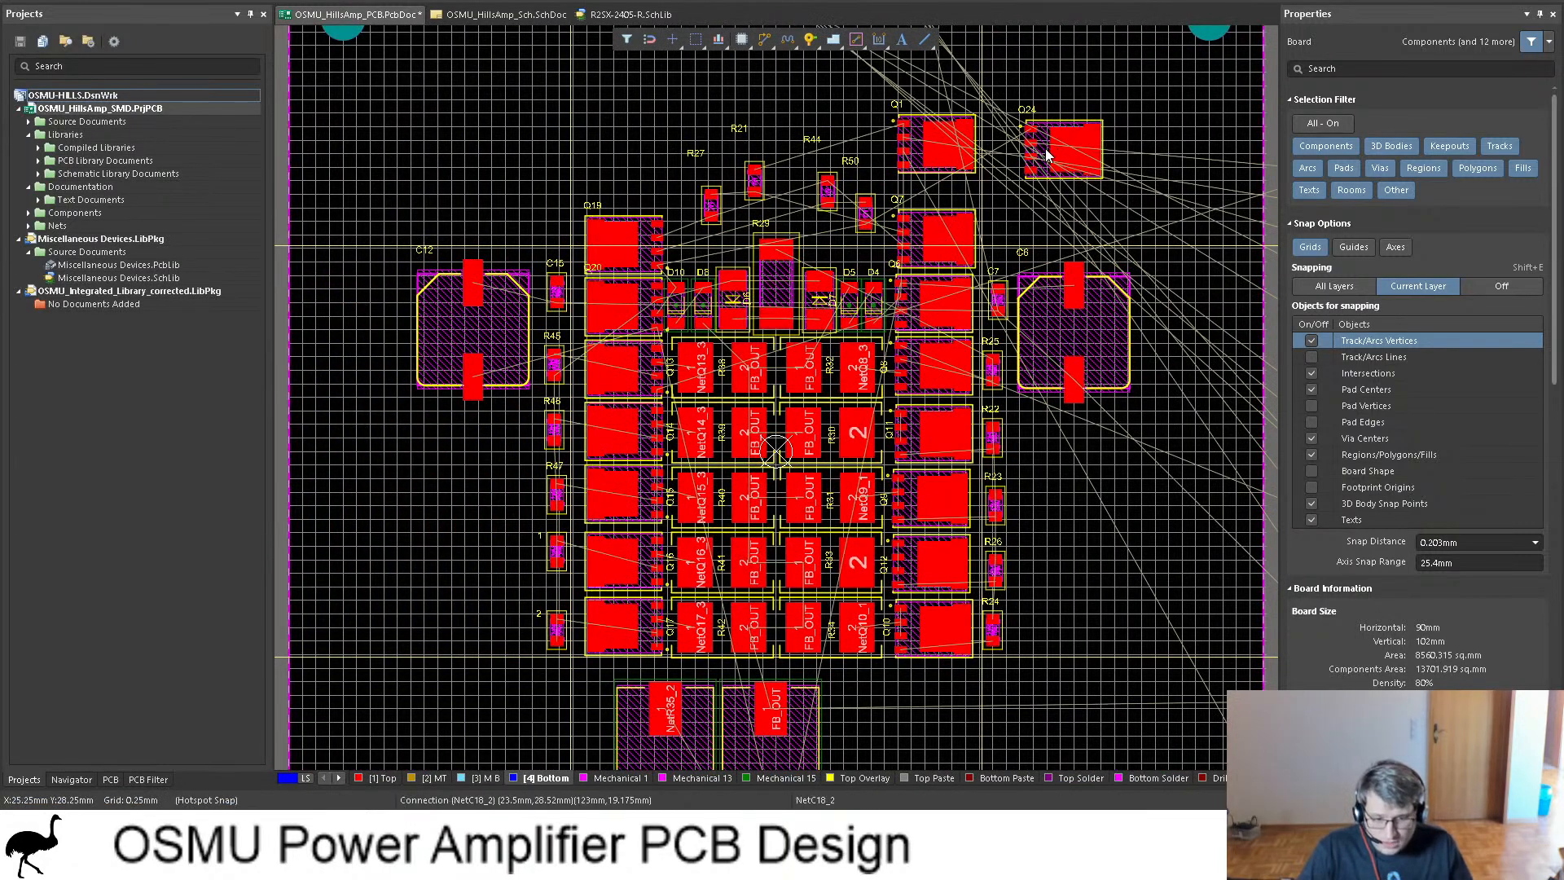
# Step: Move transistor Q24 above Q19 and rotate it to 90 degrees
pyautogui.moveTo(1048, 155); pyautogui.dragTo(574, 397)
pyautogui.press('space')
pyautogui.press('space')
pyautogui.keyDown('ctrl'); pyautogui.scroll(2, 568, 207); pyautogui.keyUp('ctrl')
pyautogui.keyDown('ctrl'); pyautogui.scroll(3, 584, 220); pyautogui.keyUp('ctrl')
# Step: Turn the Q19 and Q20 designators to 90 degrees and place each along the outer edge of its transistor
pyautogui.click(629, 181)
pyautogui.press('space')
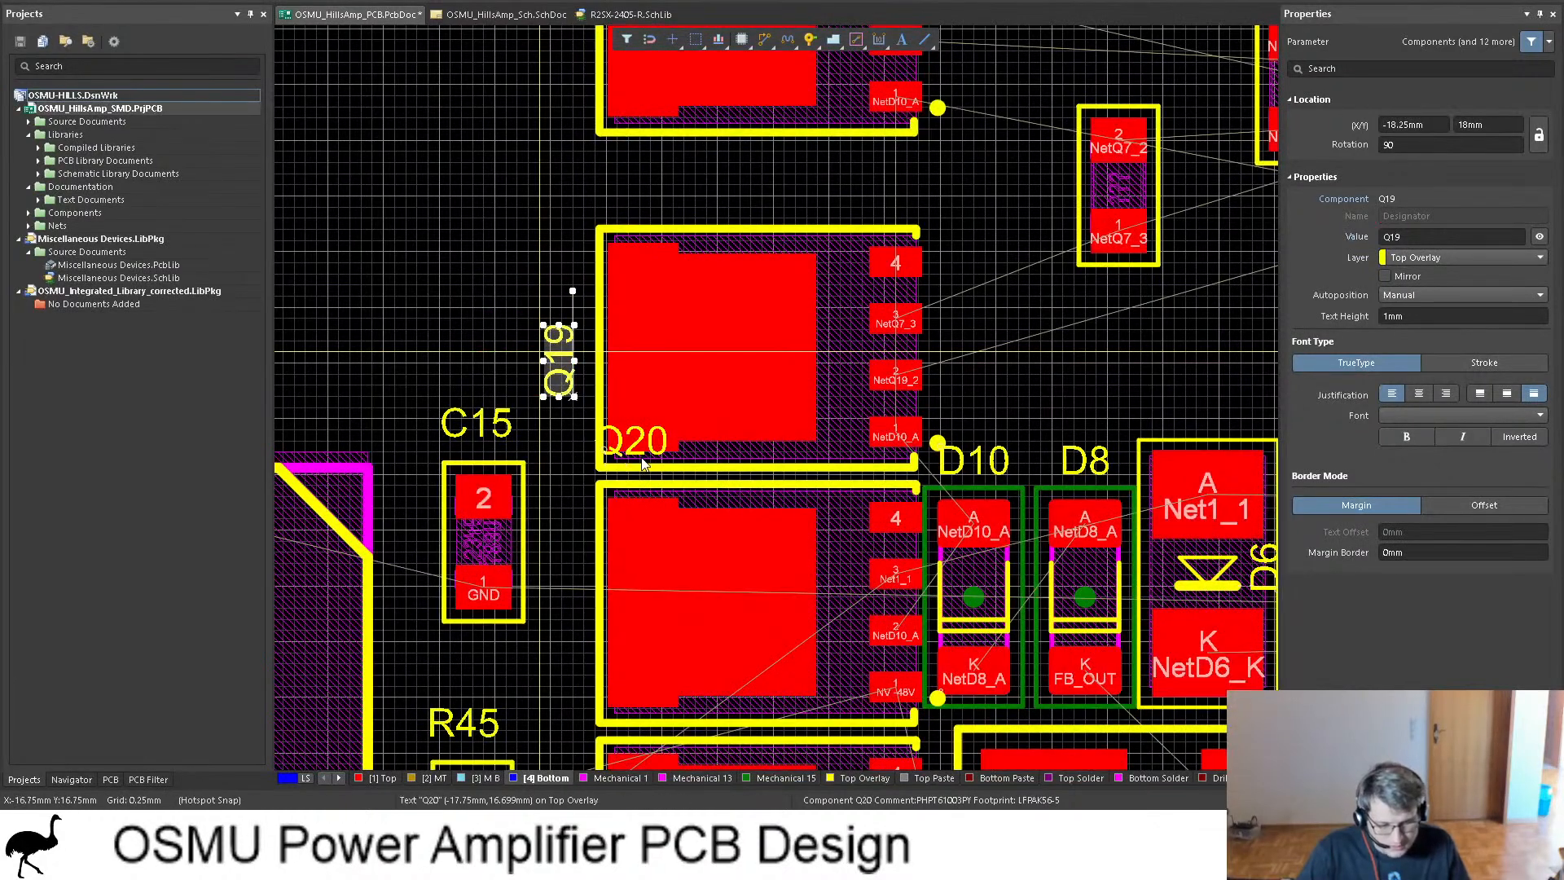
pyautogui.click(640, 455)
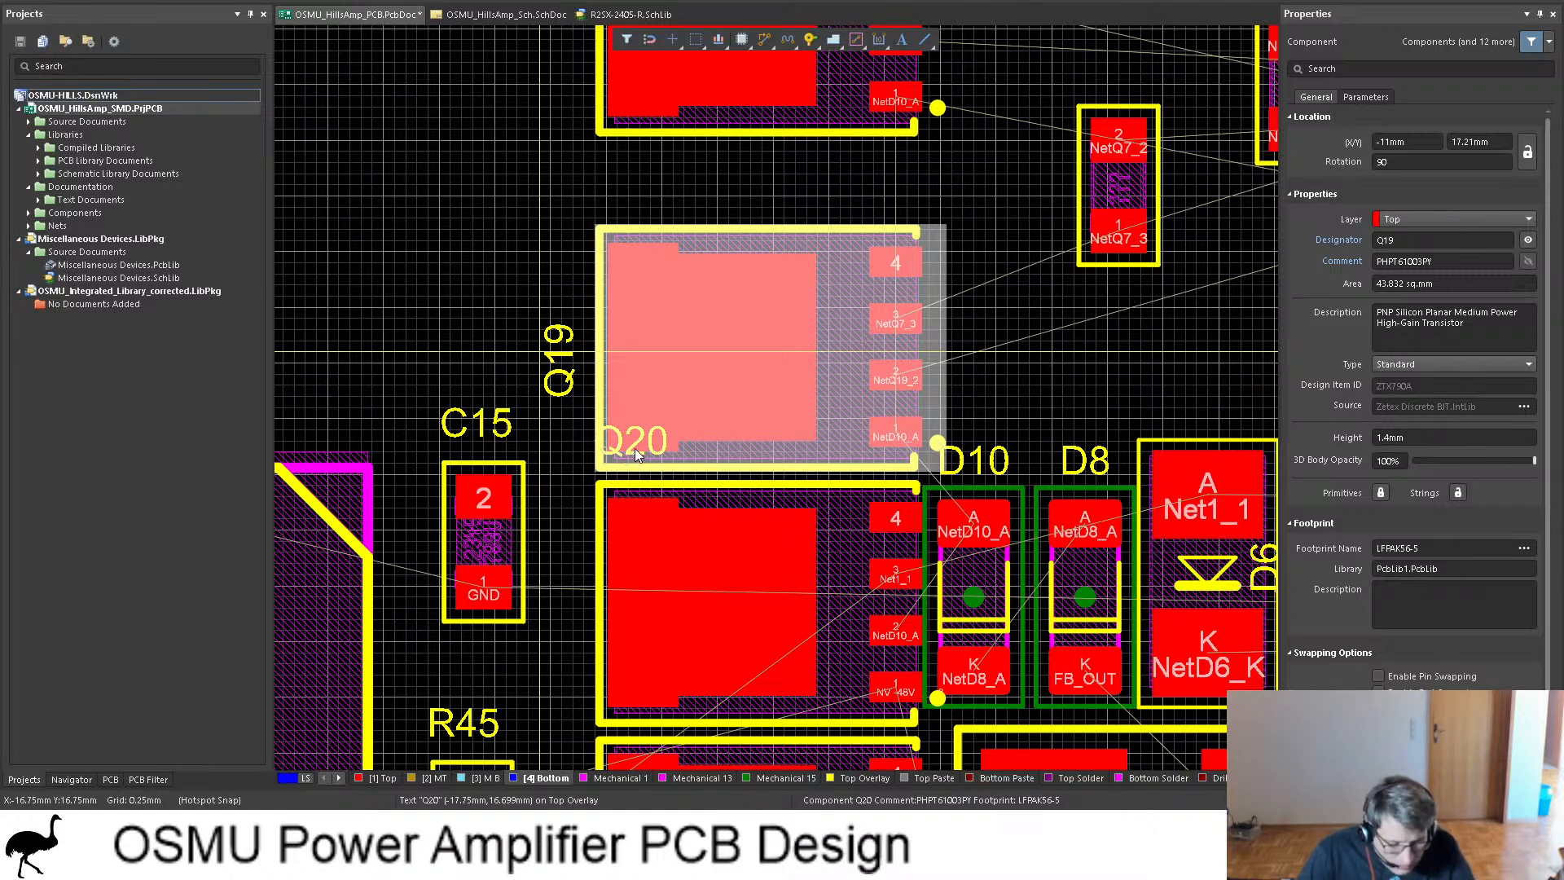
pyautogui.click(859, 779)
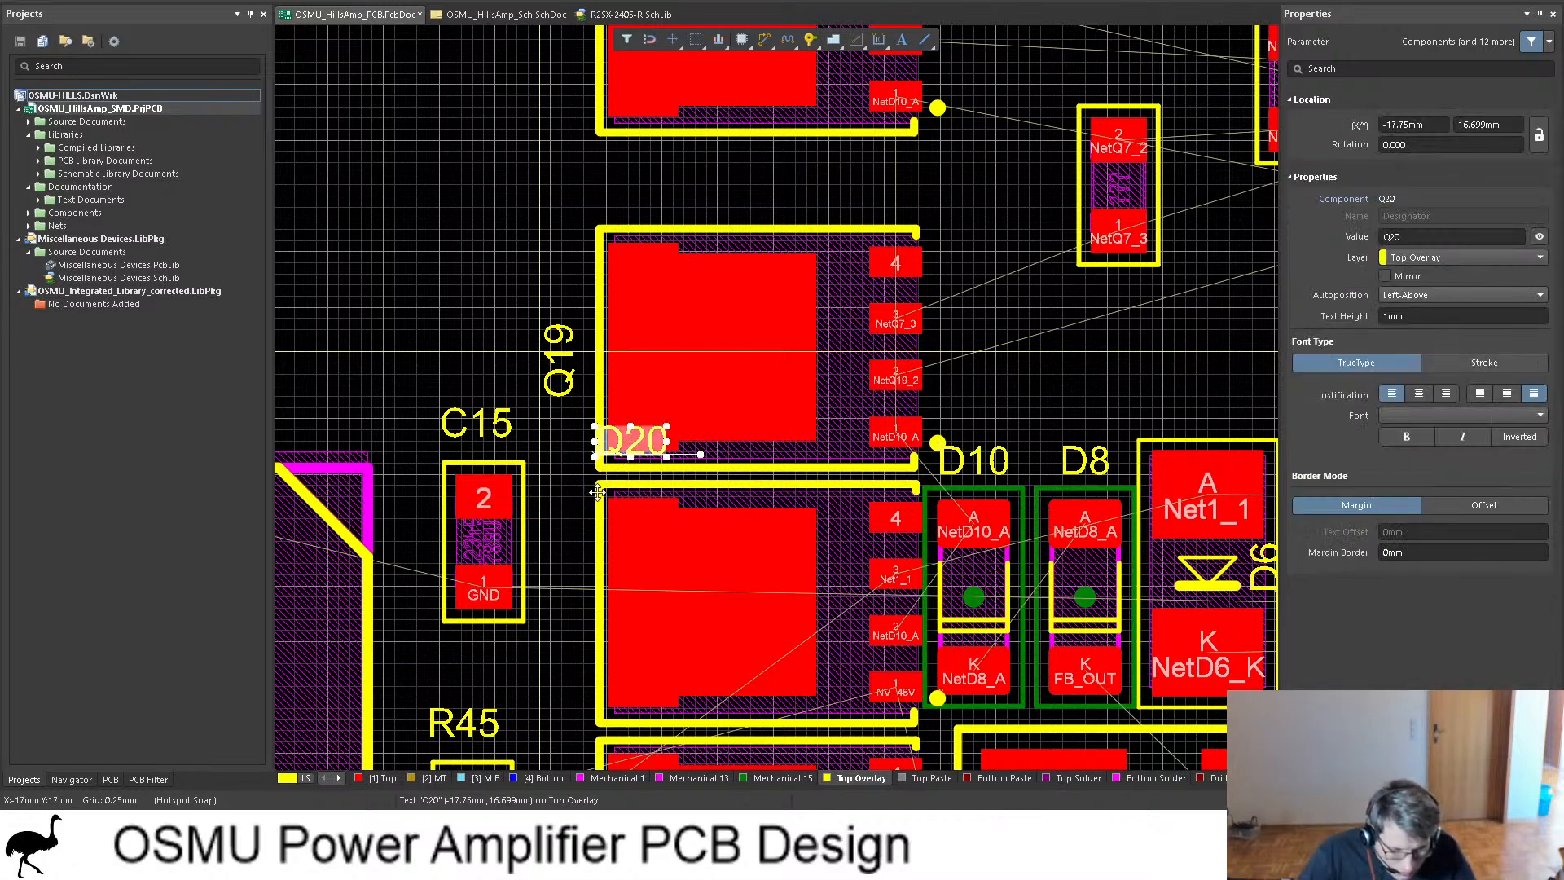
pyautogui.moveTo(638, 454); pyautogui.dragTo(586, 616)
pyautogui.press('space')
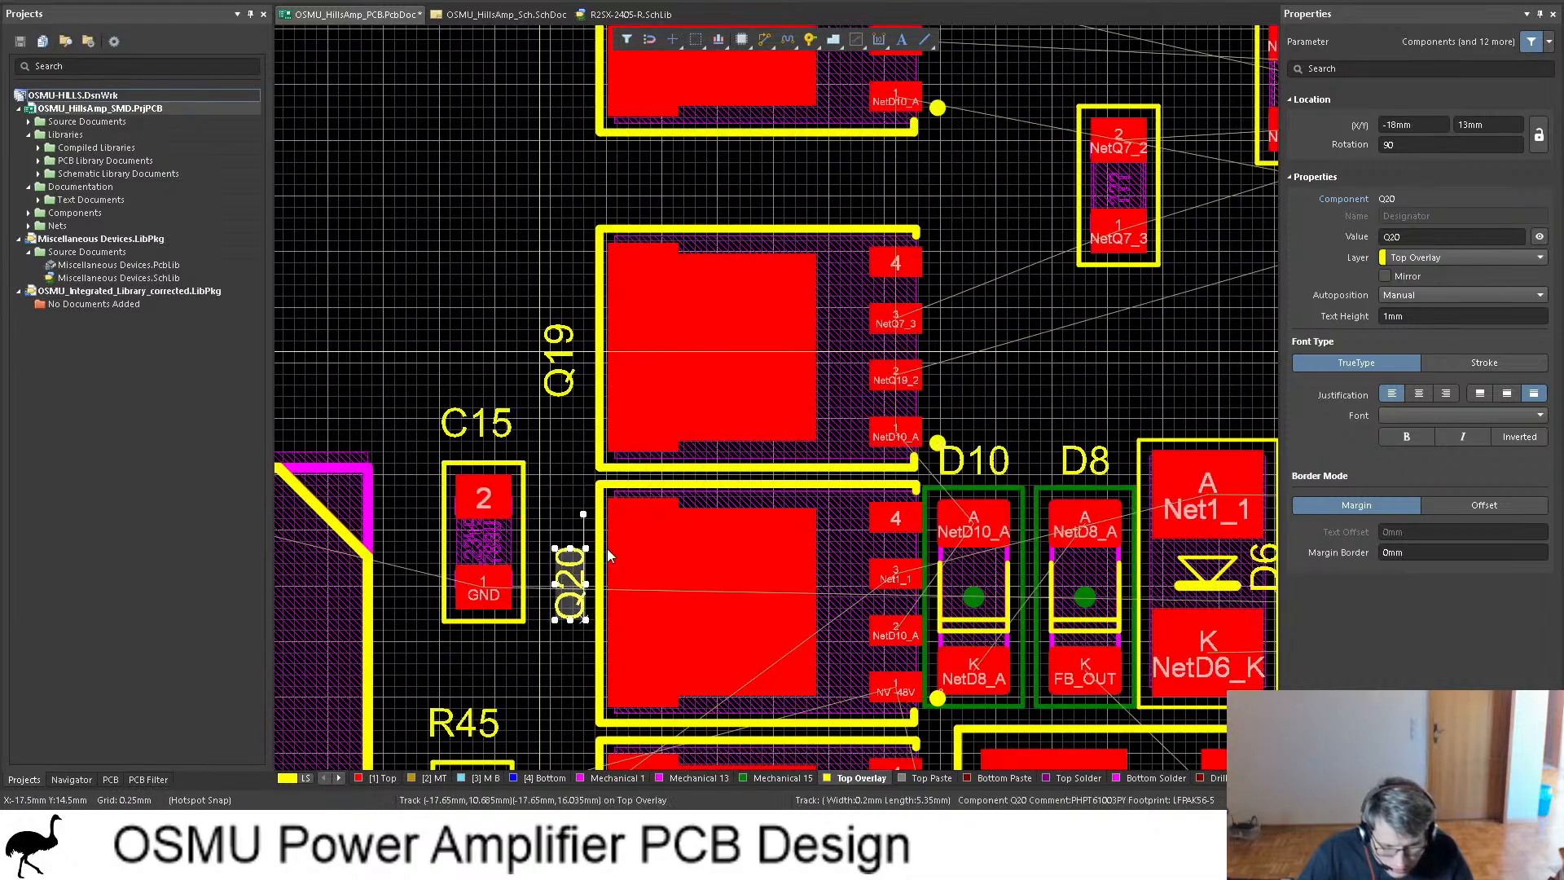
# Step: Move transistor Q24 down so it sits directly above Q19 in the same column
pyautogui.scroll(-5, 608, 549)
pyautogui.keyDown('ctrl'); pyautogui.scroll(-2, 781, 438); pyautogui.keyUp('ctrl')
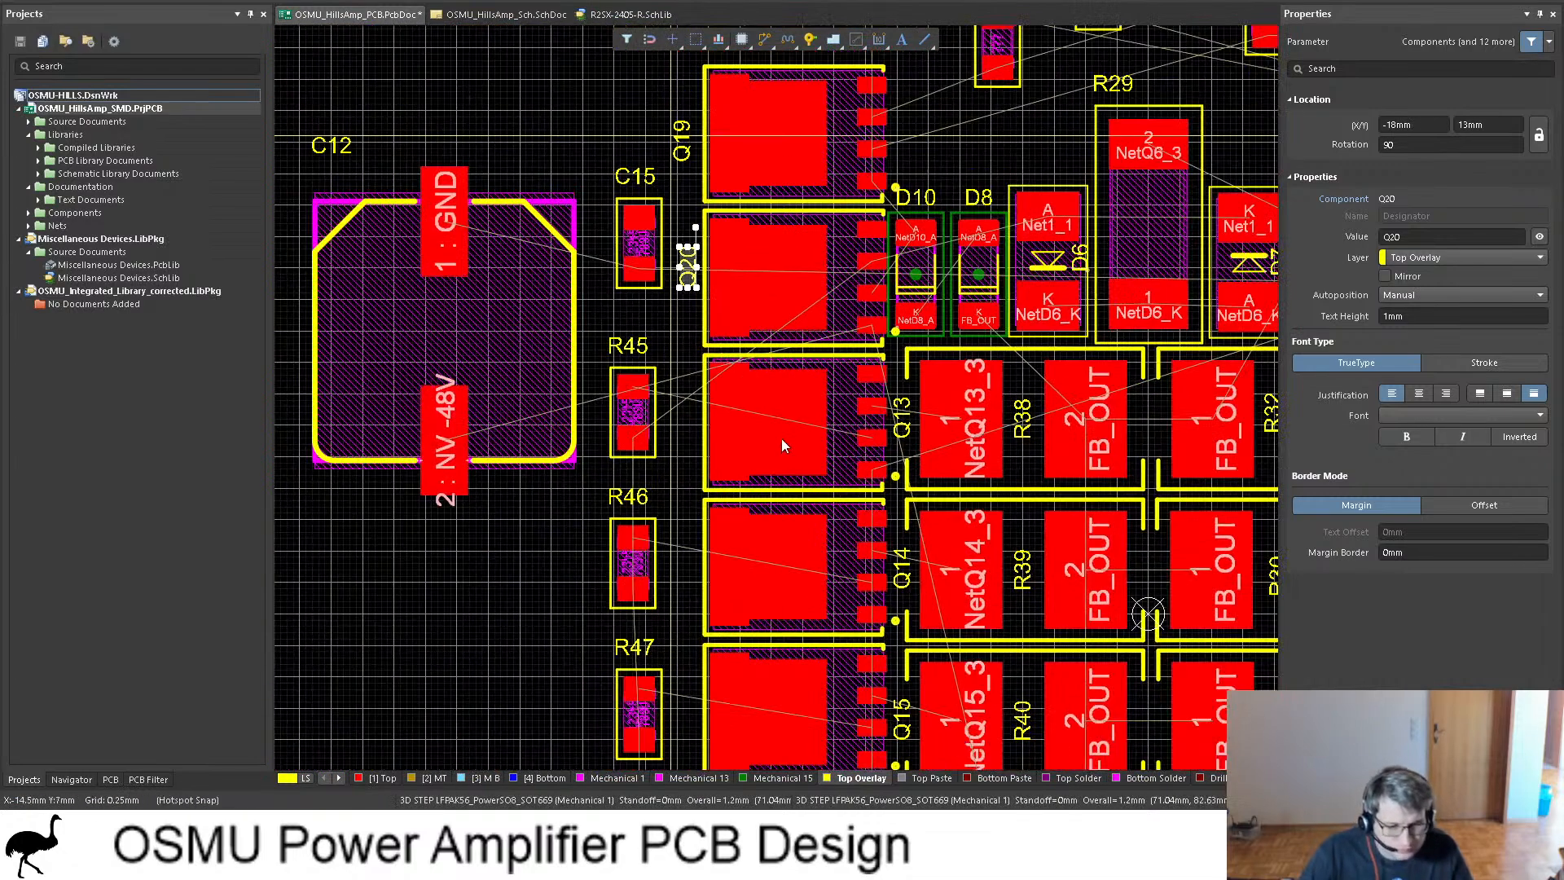
pyautogui.scroll(3, 781, 439)
pyautogui.click(689, 358)
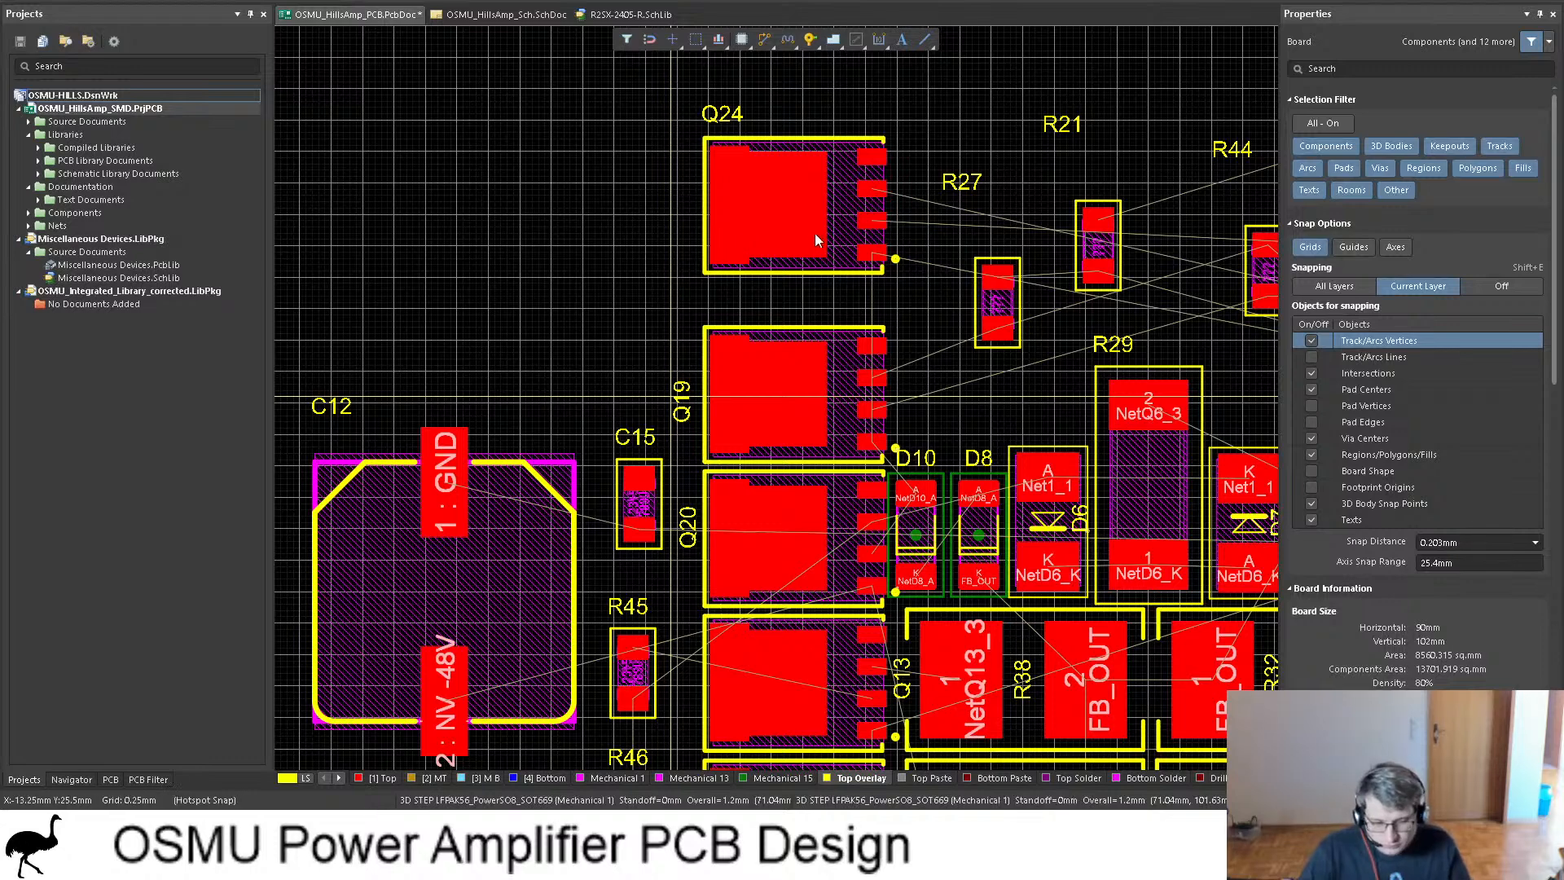
pyautogui.click(871, 222)
pyautogui.moveTo(870, 222); pyautogui.dragTo(871, 267)
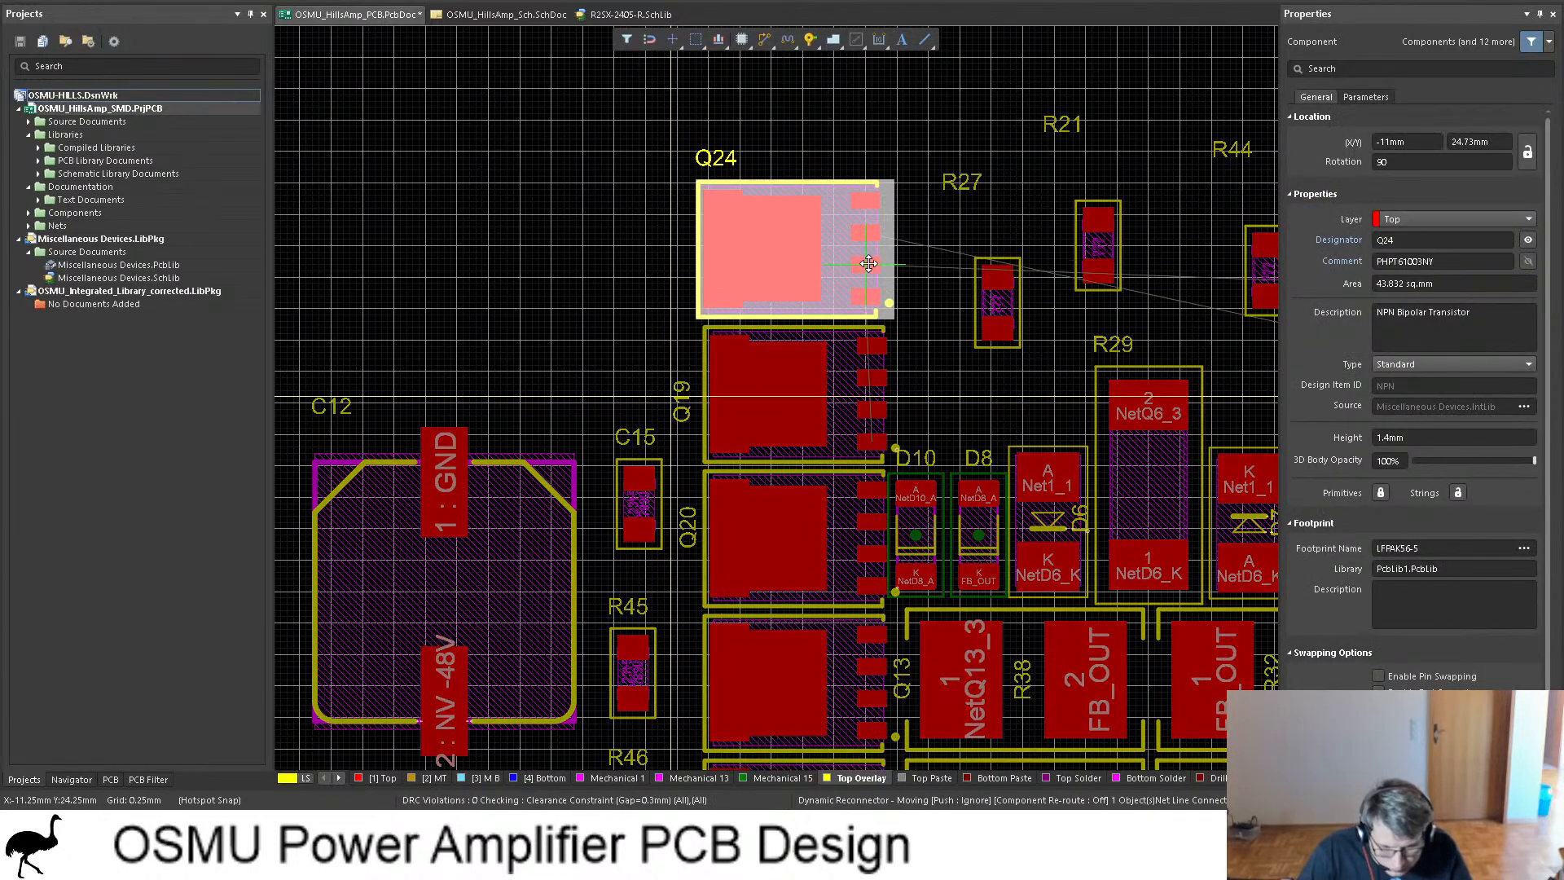
# Step: Shift transistor Q1 slightly down towards Q7
pyautogui.keyDown('ctrl'); pyautogui.scroll(-1, 786, 284); pyautogui.keyUp('ctrl')
pyautogui.keyDown('ctrl'); pyautogui.scroll(-2, 786, 284); pyautogui.keyUp('ctrl')
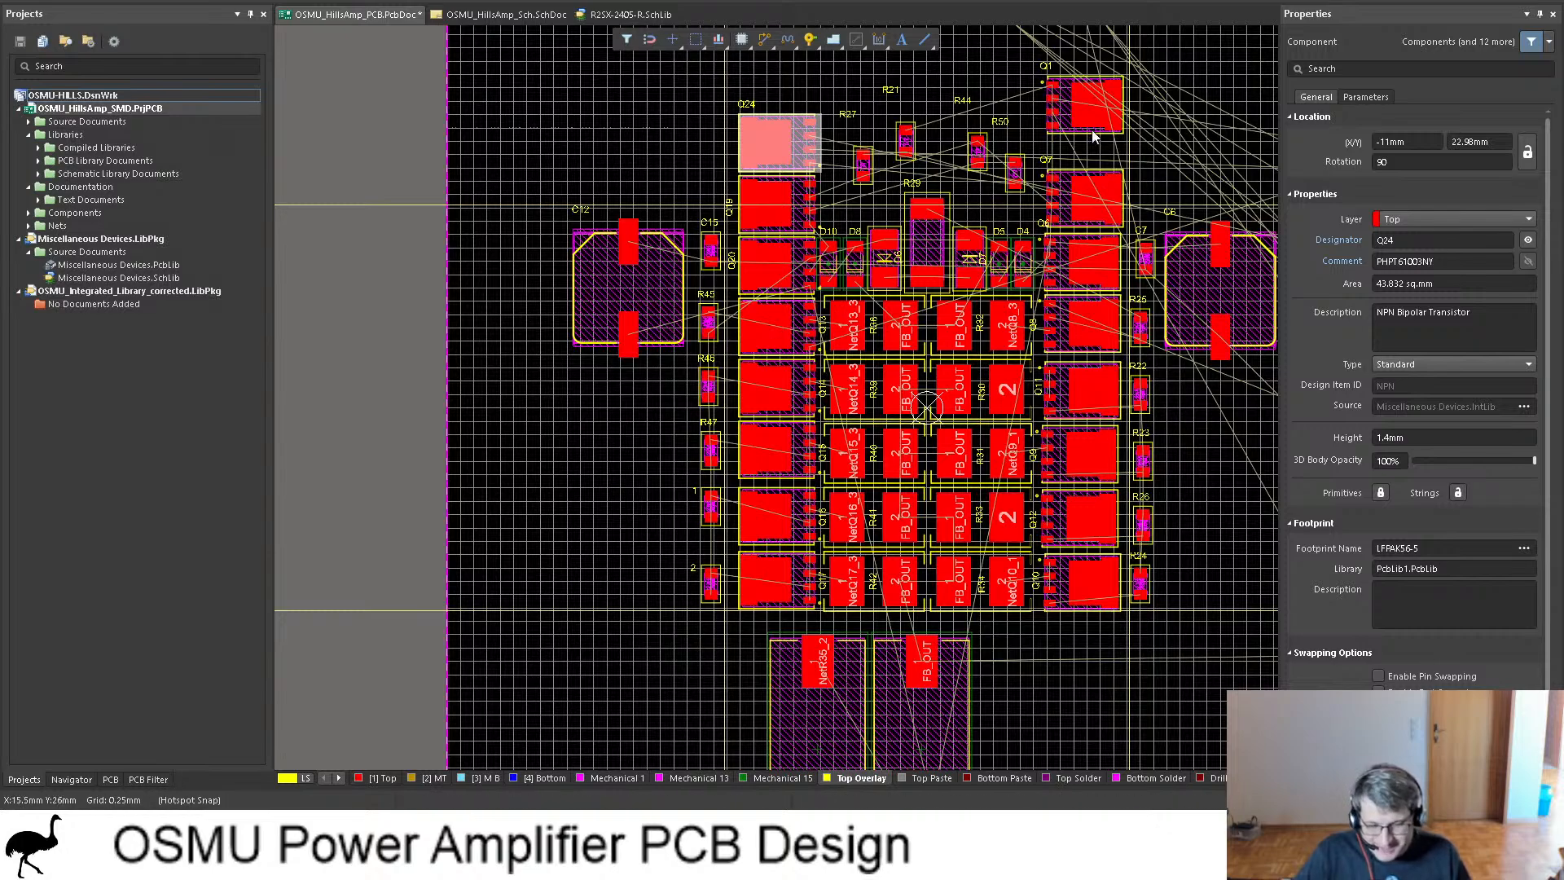
pyautogui.click(1065, 100)
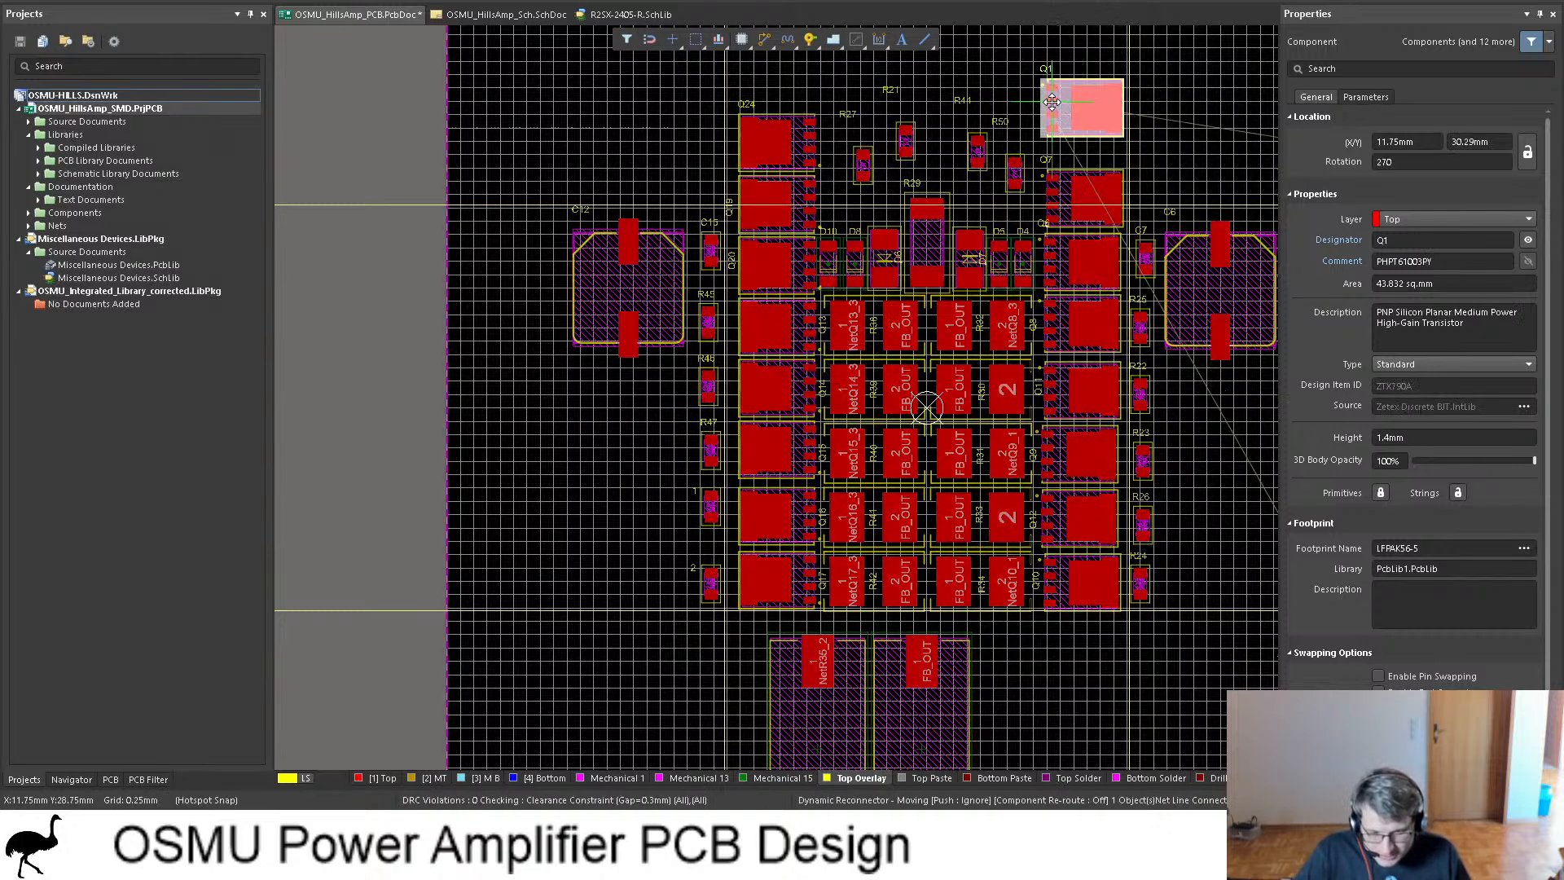
pyautogui.moveTo(1066, 100); pyautogui.dragTo(1067, 111)
# Step: Rotate the Q7 designator to 270 degrees and place it along the outer edge of the transistor
pyautogui.keyDown('ctrl'); pyautogui.scroll(3, 1087, 155); pyautogui.keyUp('ctrl')
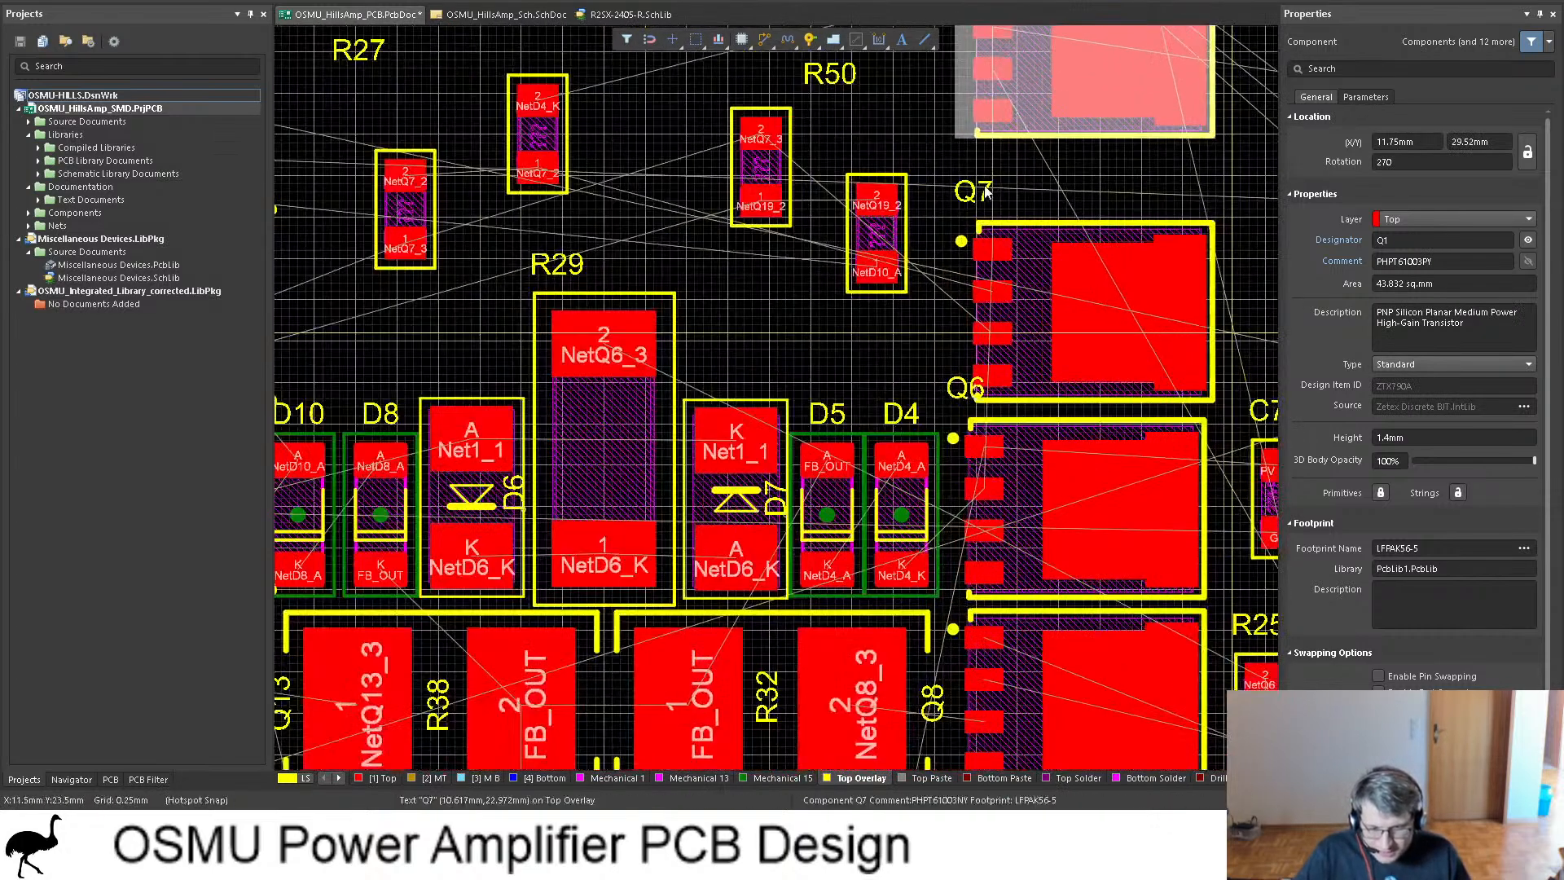
pyautogui.click(976, 195)
pyautogui.moveTo(977, 195); pyautogui.dragTo(1121, 287)
pyautogui.press('space')
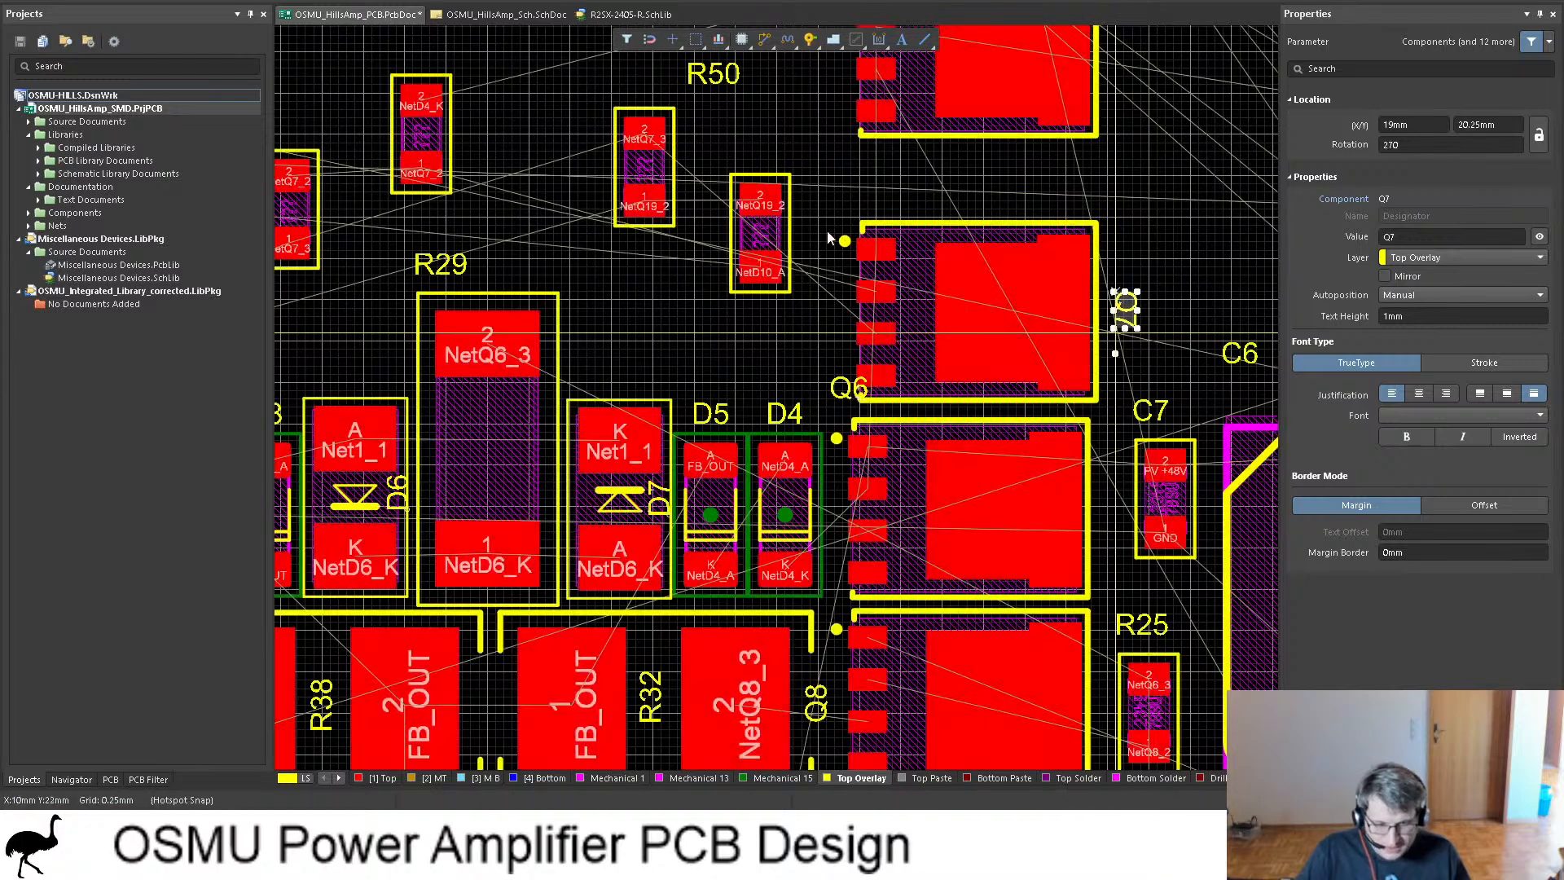
# Step: Move transistor Q1 down to sit directly above Q7, mirroring the Q24 and Q19 pair
pyautogui.keyDown('ctrl'); pyautogui.scroll(-2, 992, 219); pyautogui.keyUp('ctrl')
pyautogui.scroll(-5, 848, 494)
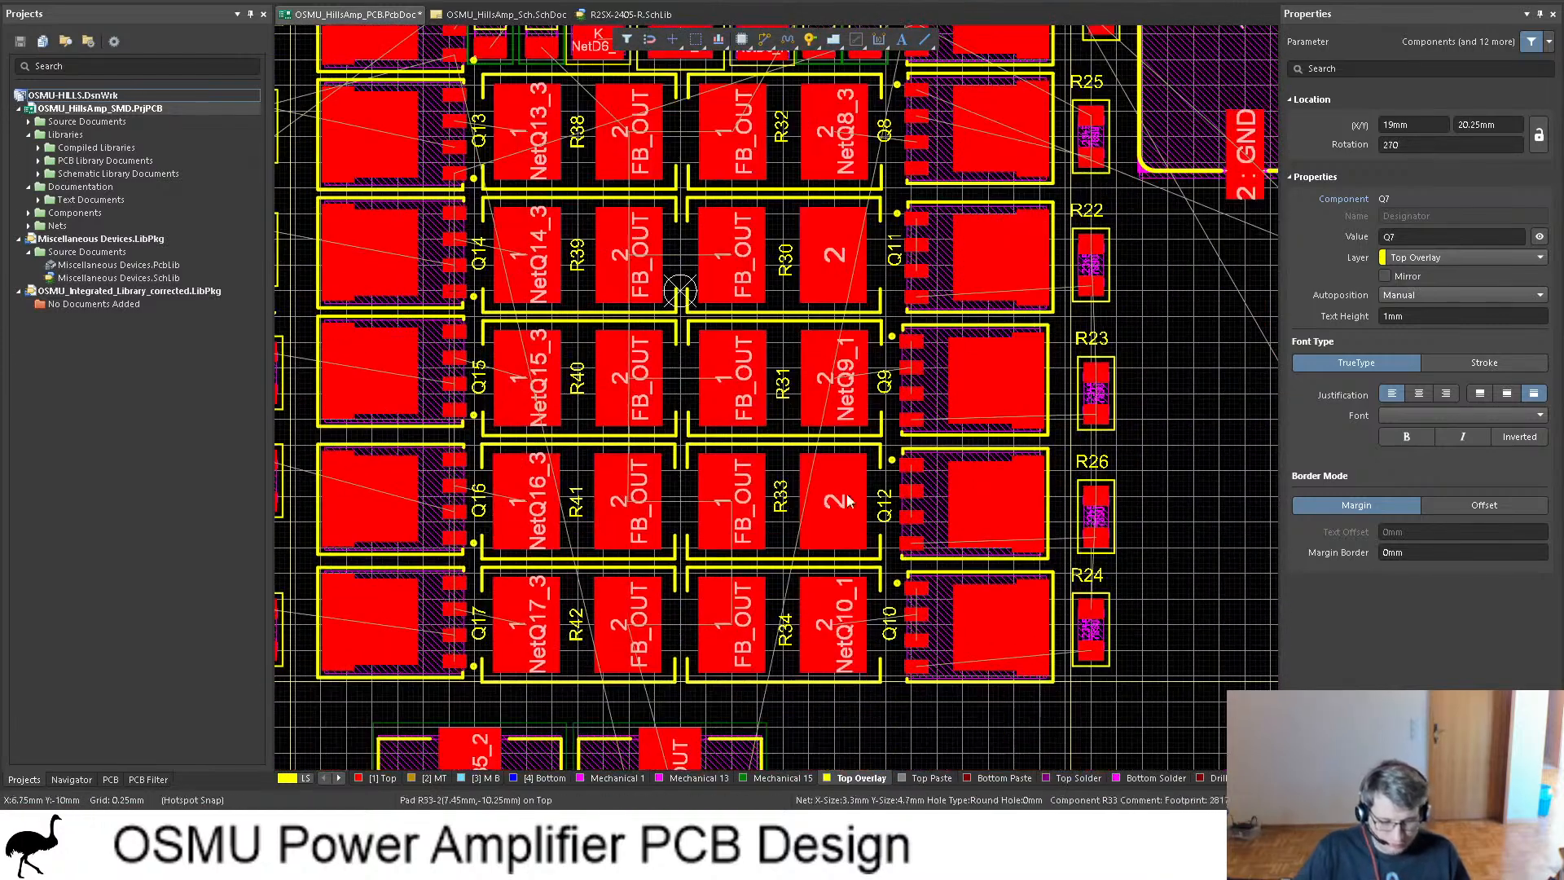
pyautogui.scroll(5, 934, 380)
pyautogui.scroll(2, 936, 350)
pyautogui.scroll(-1, 945, 269)
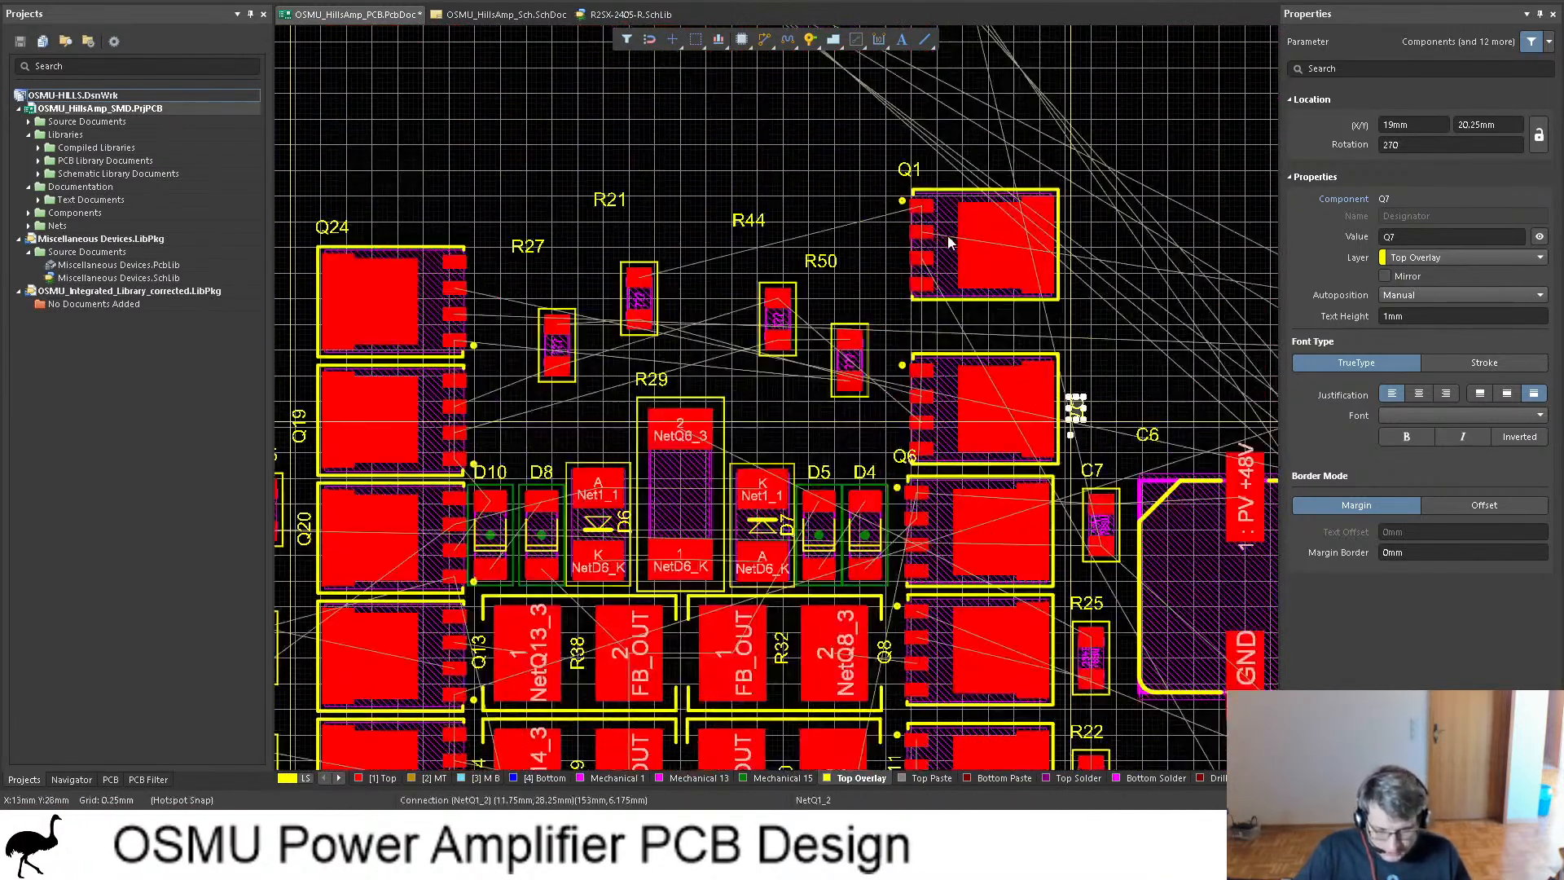
pyautogui.moveTo(937, 265); pyautogui.dragTo(925, 305)
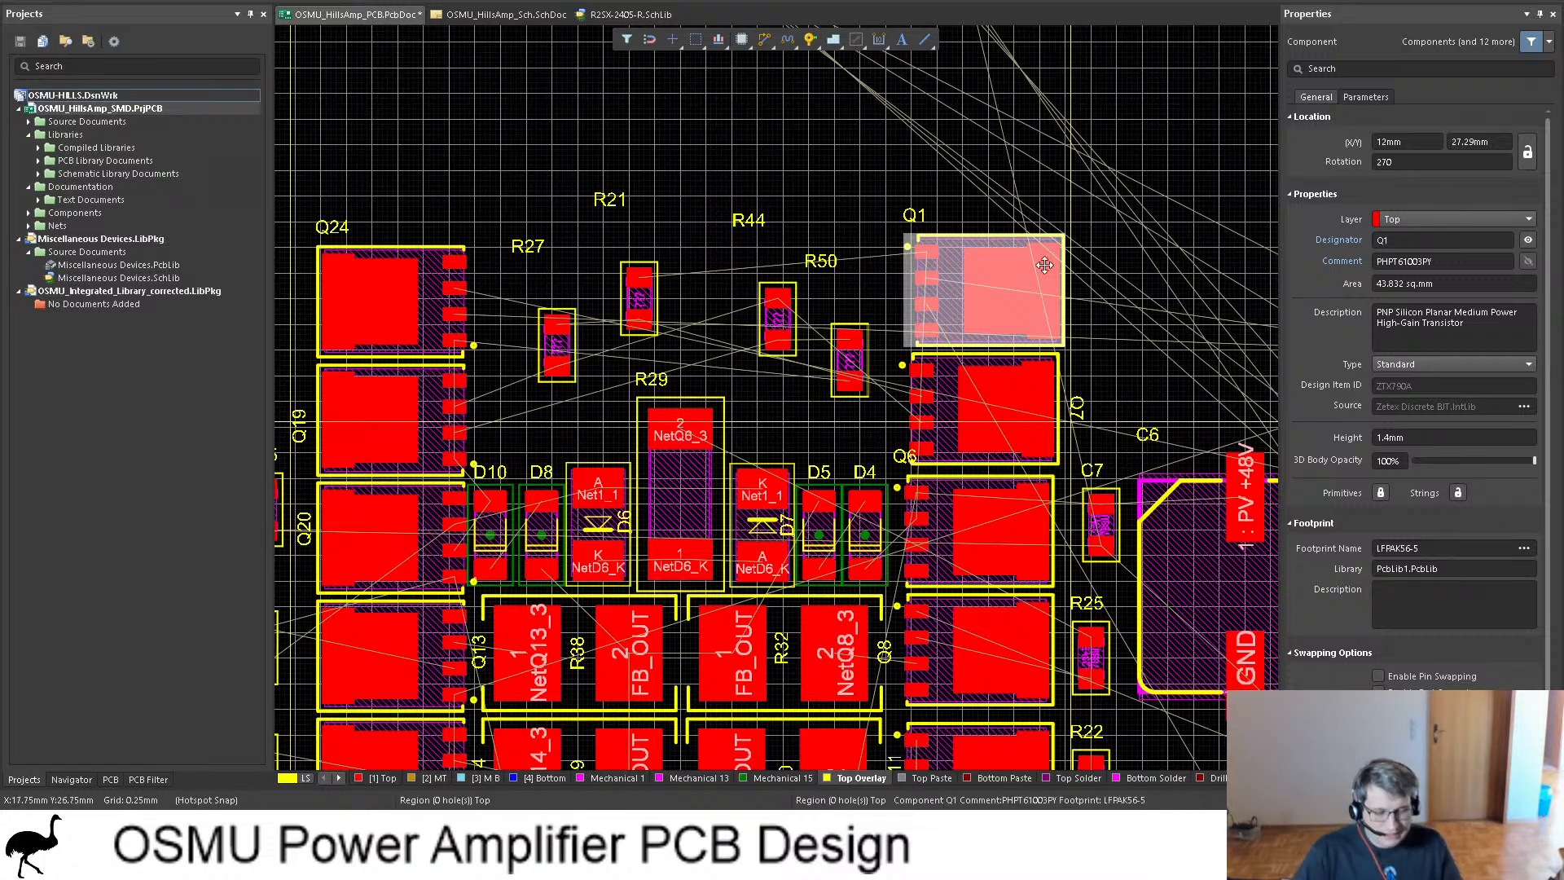
# Step: Place resistor R44 beside the pins of Q19 and set its designator alongside it at 90 degrees
pyautogui.keyDown('ctrl'); pyautogui.scroll(2, 515, 413); pyautogui.keyUp('ctrl')
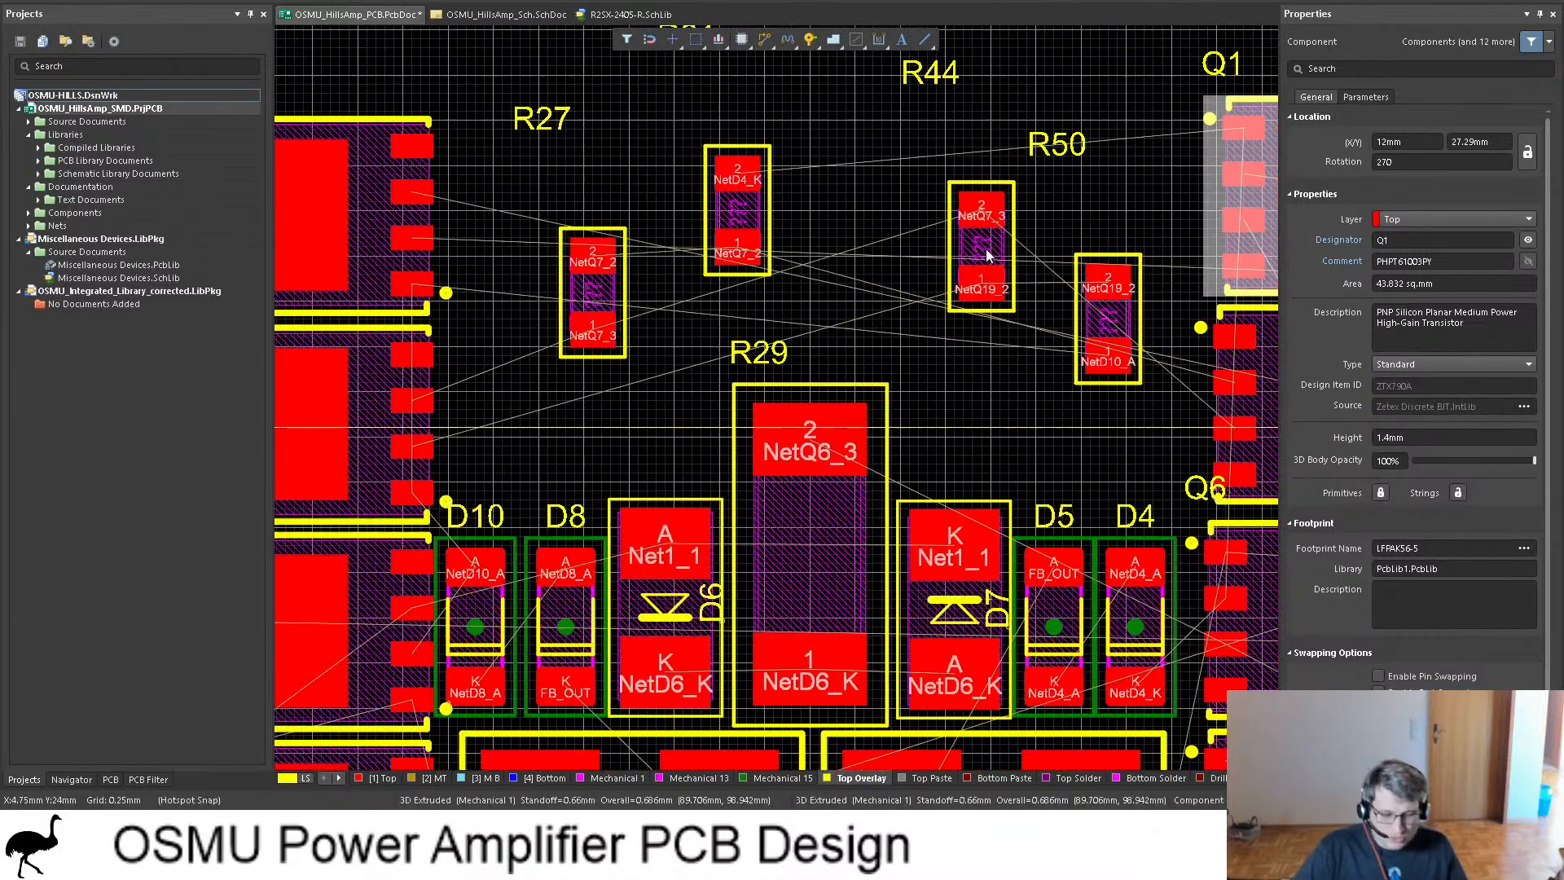
pyautogui.moveTo(982, 277); pyautogui.dragTo(515, 425)
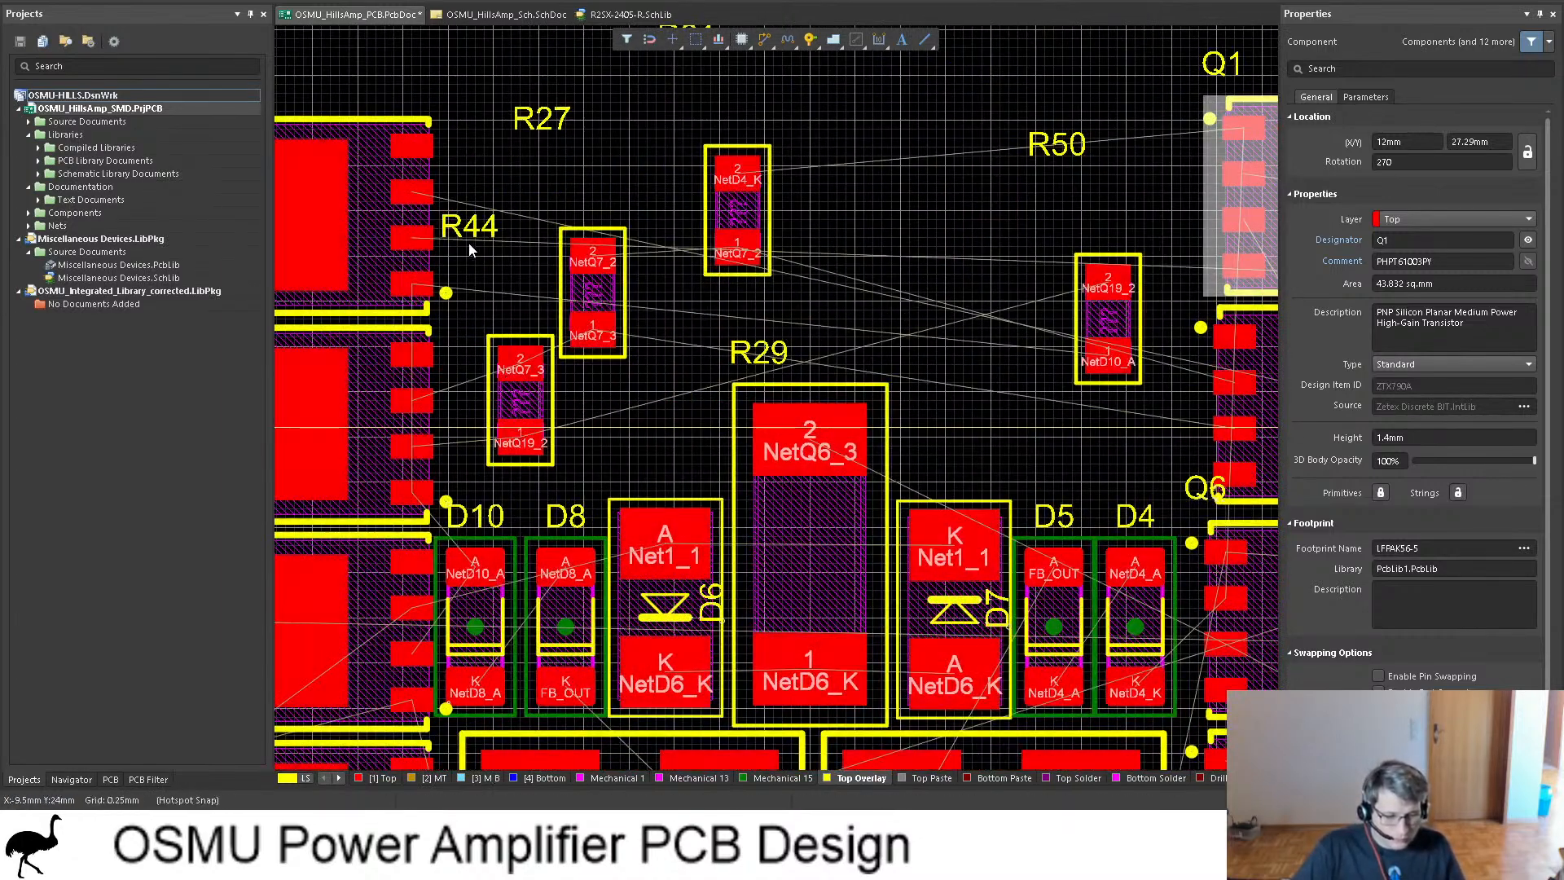
pyautogui.click(473, 227)
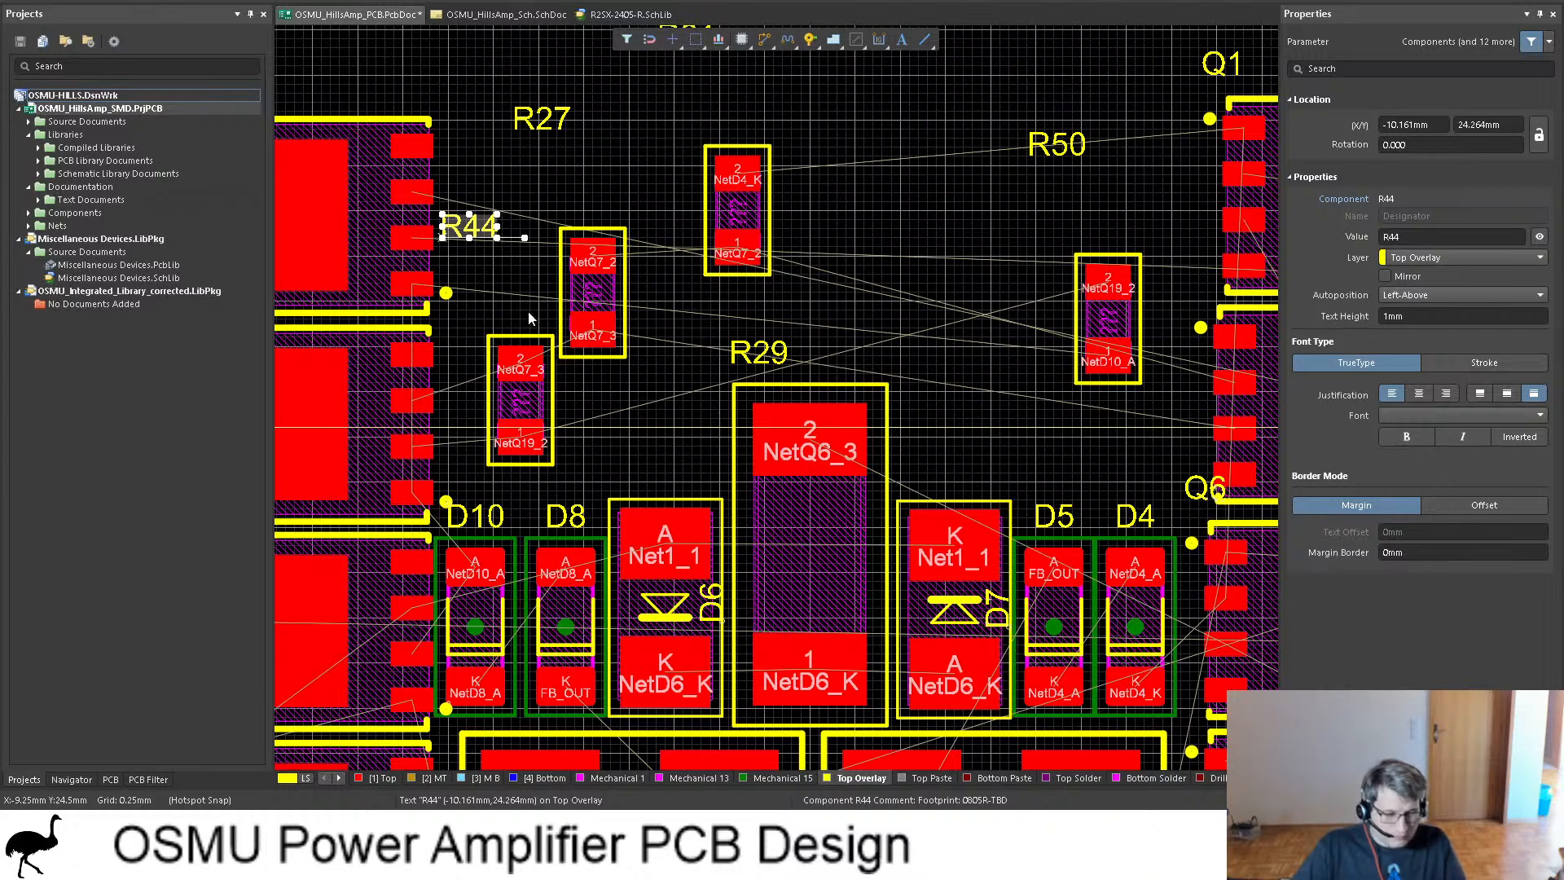
pyautogui.moveTo(471, 226); pyautogui.dragTo(477, 425)
pyautogui.press('space')
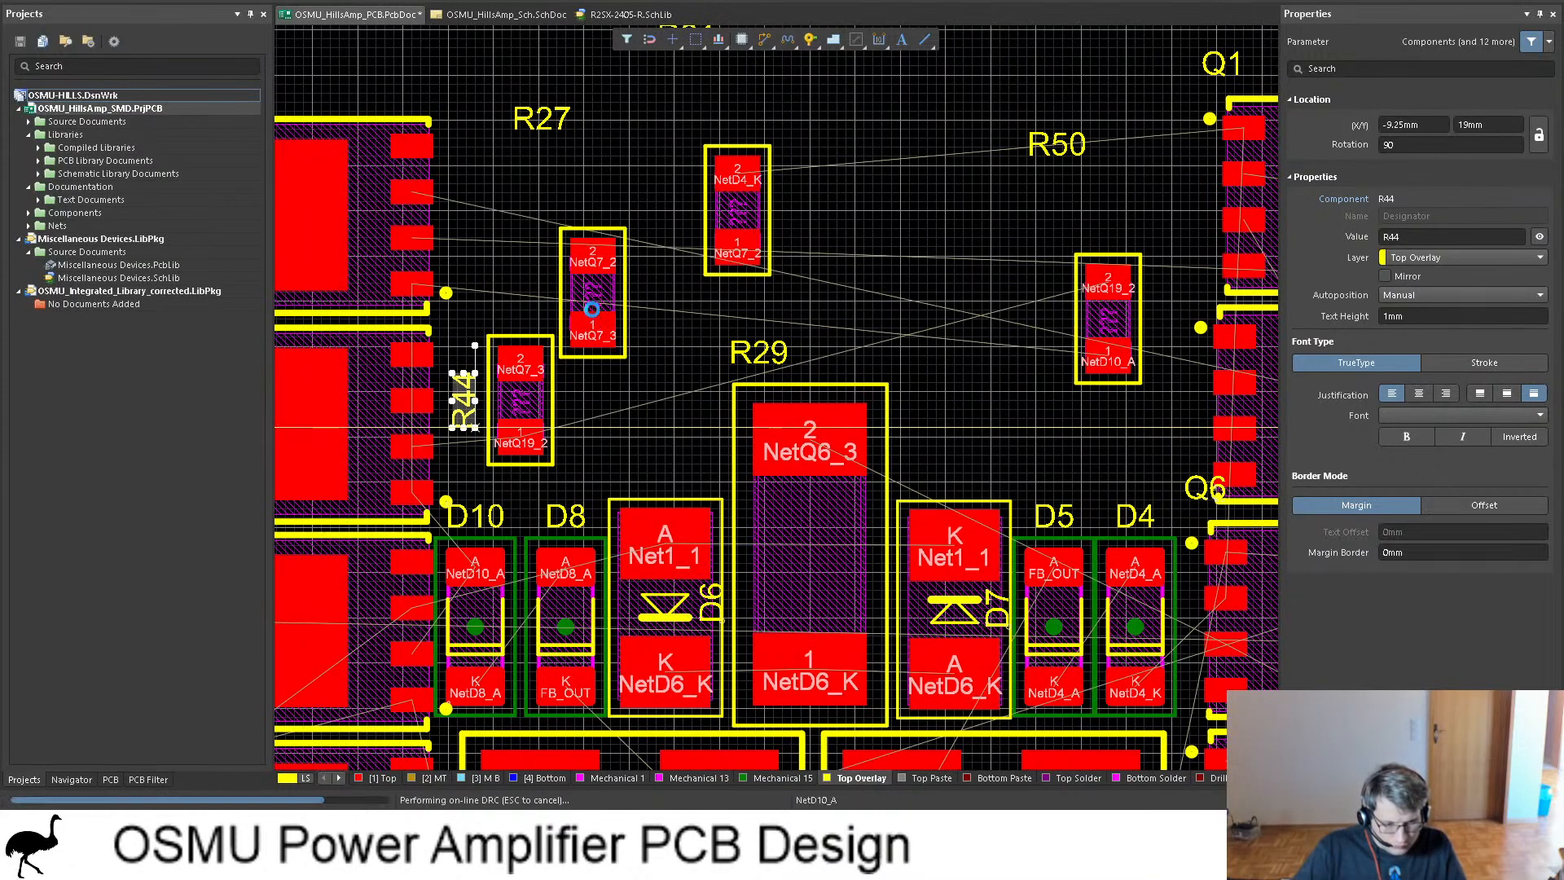
# Step: Shift resistor R27 slightly towards R29 and place its designator alongside it at 90 degrees
pyautogui.moveTo(591, 293); pyautogui.dragTo(618, 320)
pyautogui.click(567, 145)
pyautogui.moveTo(568, 145); pyautogui.dragTo(684, 353)
pyautogui.press('space')
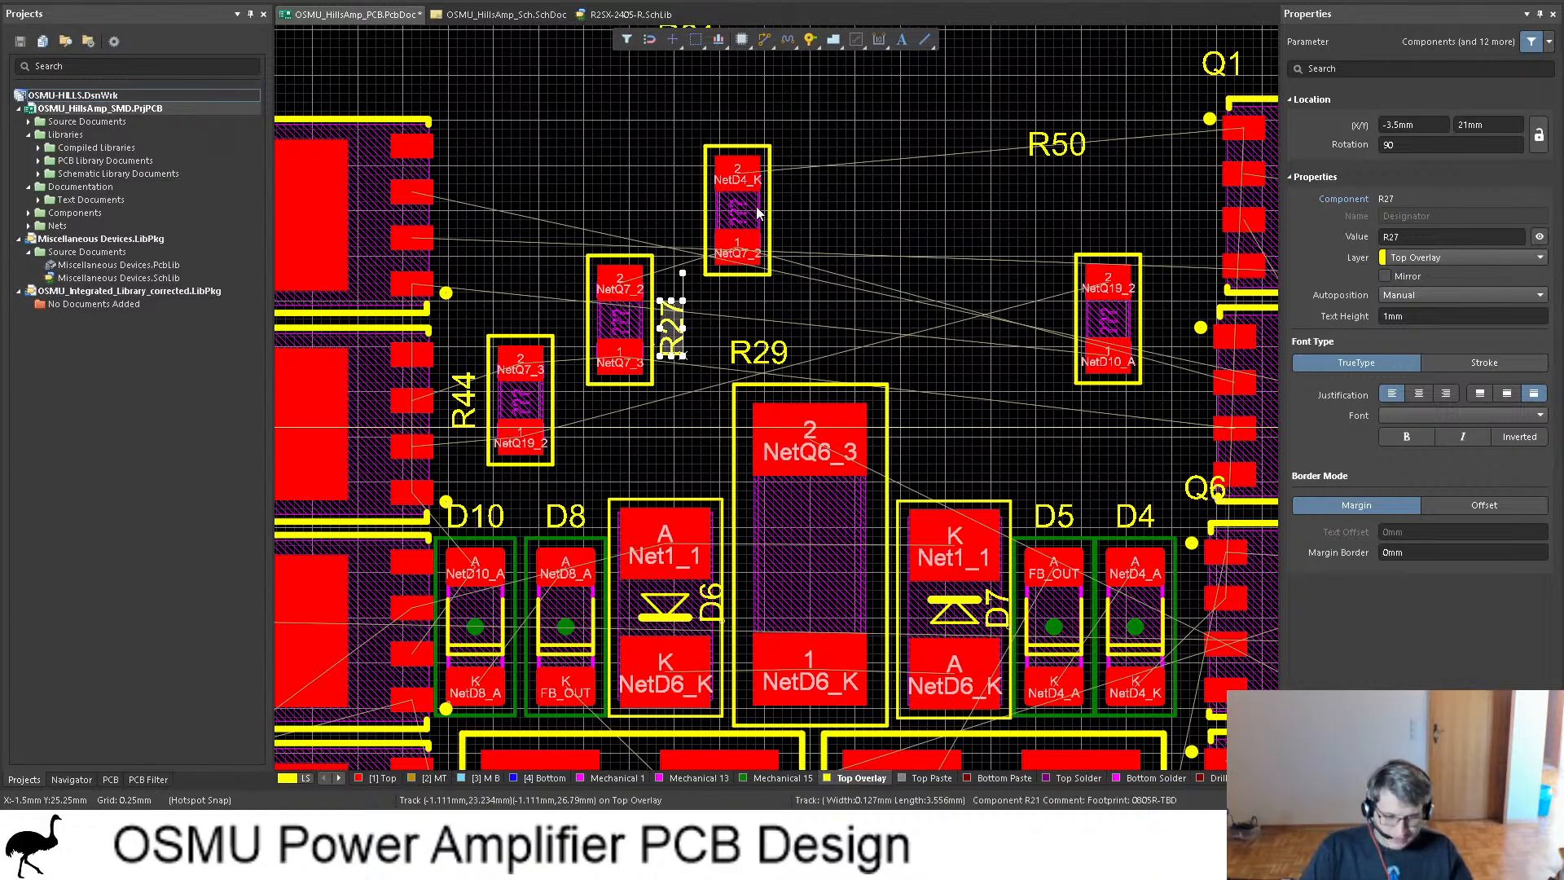
# Step: Move resistor R21 above R29 and place its designator over it at 90 degrees
pyautogui.moveTo(767, 206); pyautogui.dragTo(858, 226)
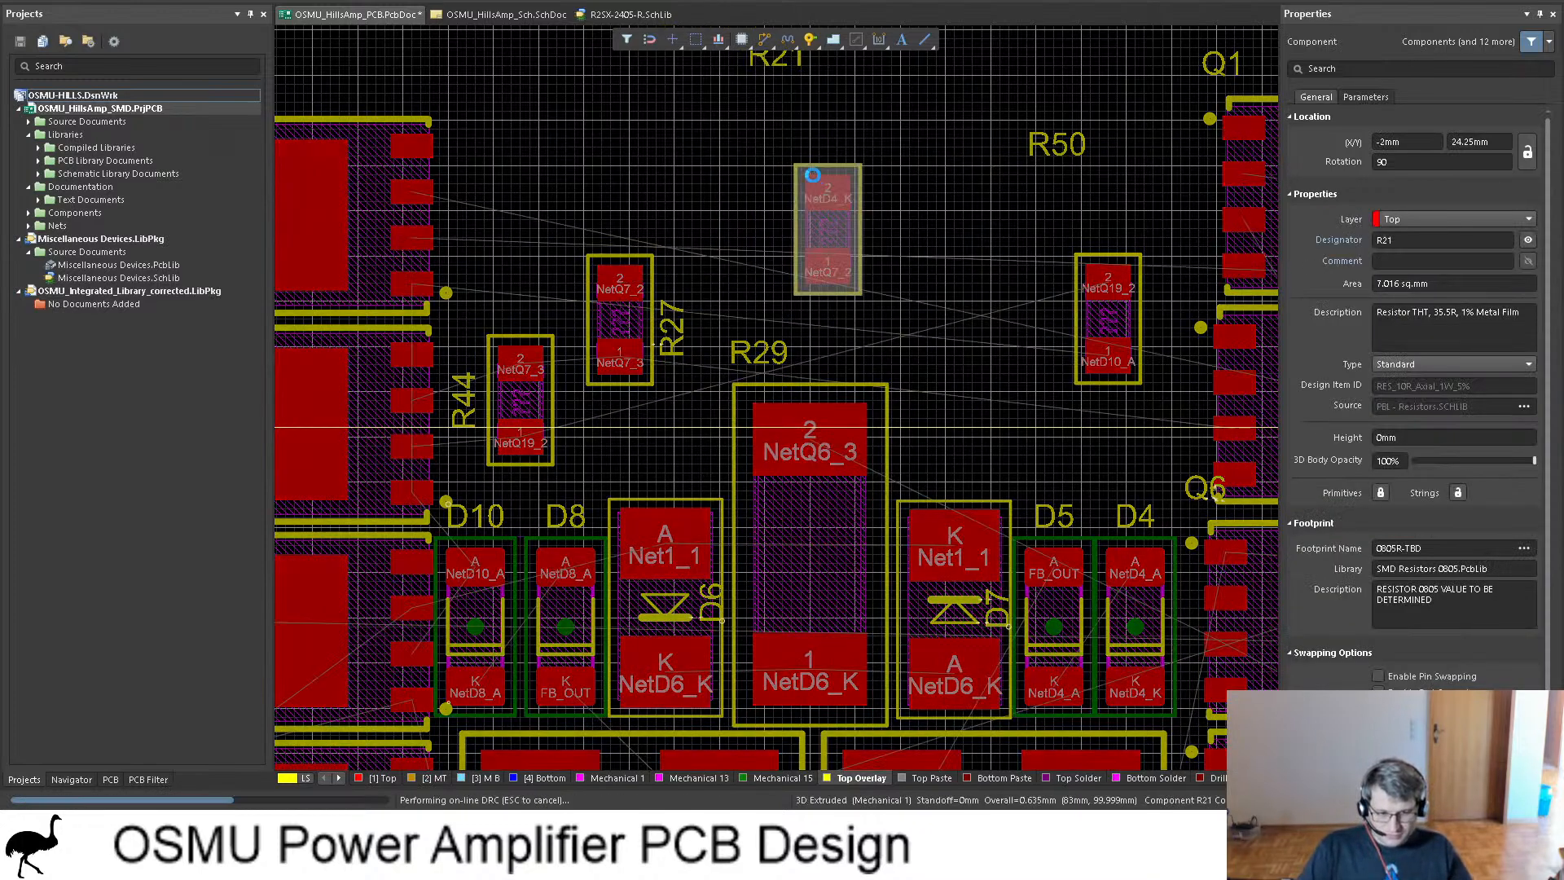
pyautogui.scroll(2, 784, 153)
pyautogui.moveTo(785, 153); pyautogui.dragTo(835, 253)
pyautogui.click(781, 200)
pyautogui.press('space')
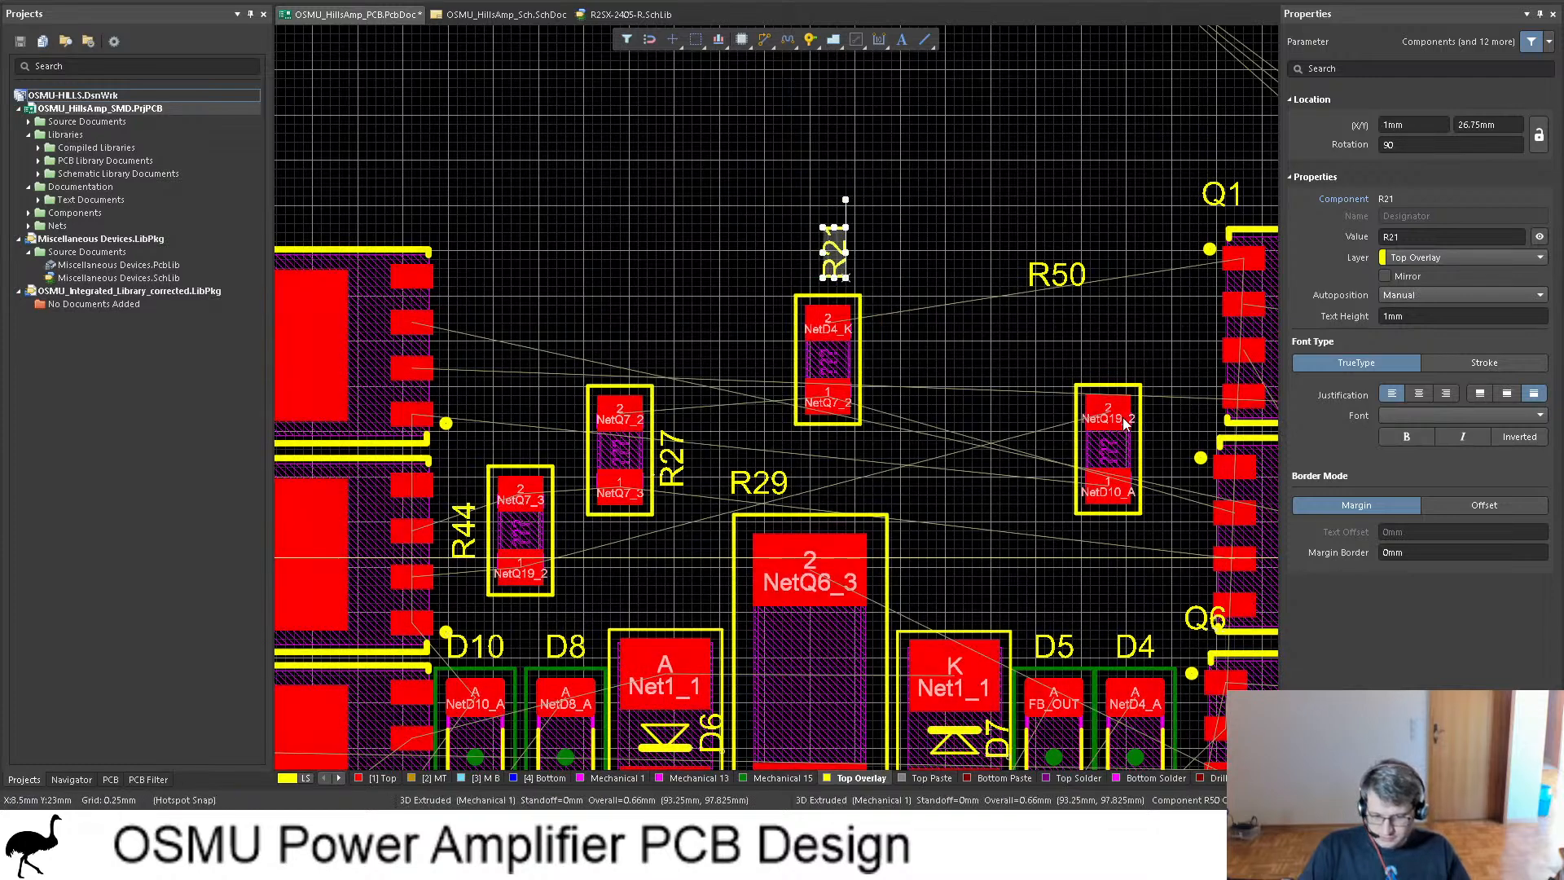
# Step: Place resistor R50 next to R21 and set its designator above it at 90 degrees
pyautogui.moveTo(1125, 423); pyautogui.dragTo(989, 333)
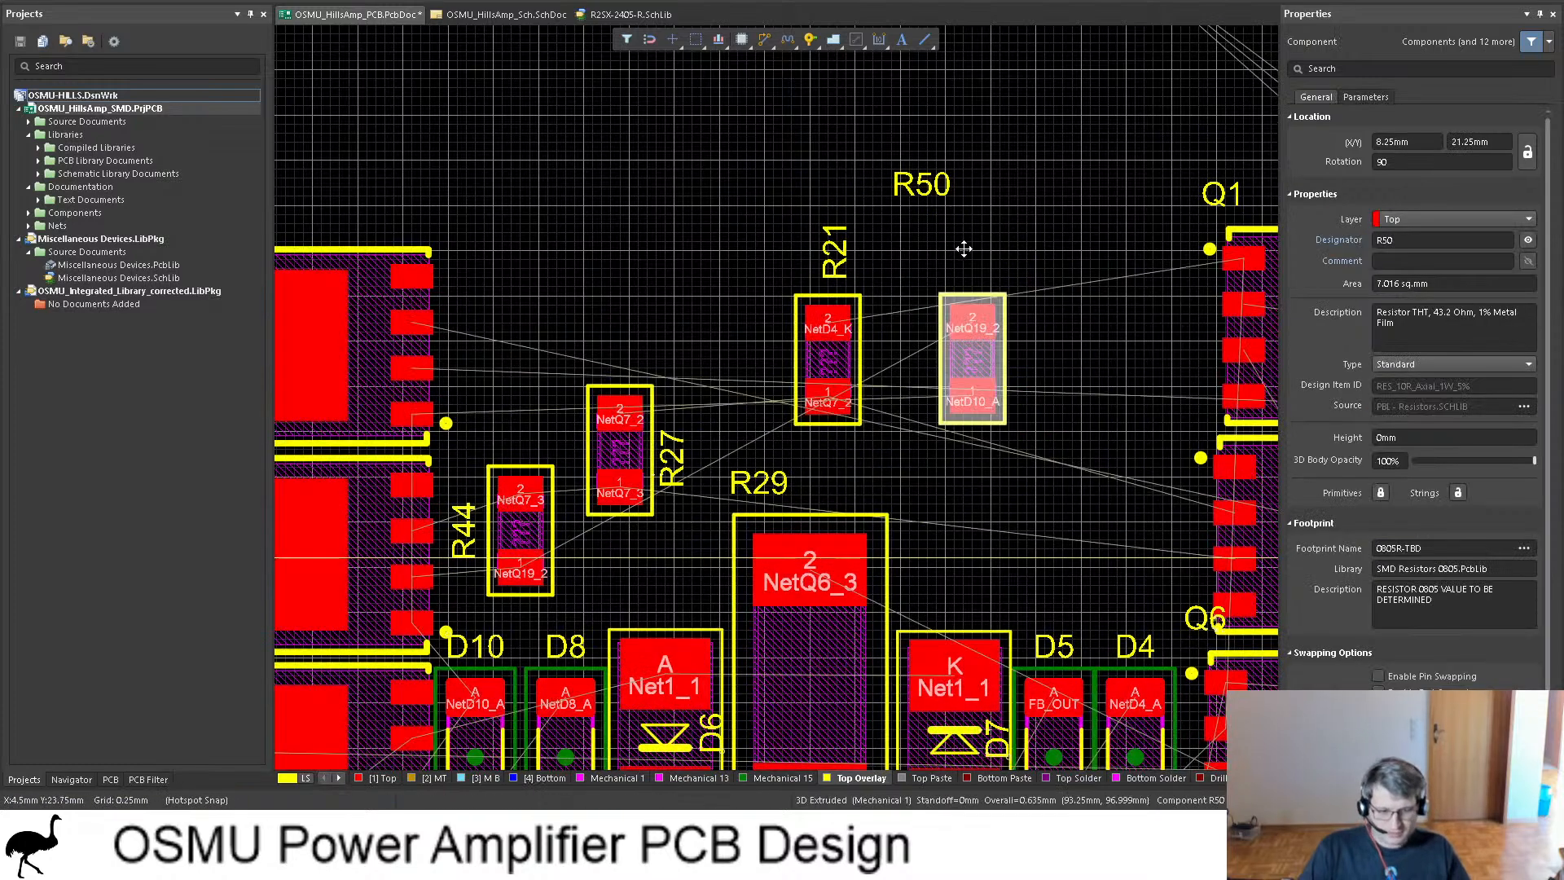
pyautogui.moveTo(924, 184); pyautogui.dragTo(980, 278)
pyautogui.press('space')
# Step: Check the net connections at Q1 and Q7 and move resistor R21 beside the pins of Q7
pyautogui.keyDown('ctrl'); pyautogui.scroll(-2, 909, 267); pyautogui.keyUp('ctrl')
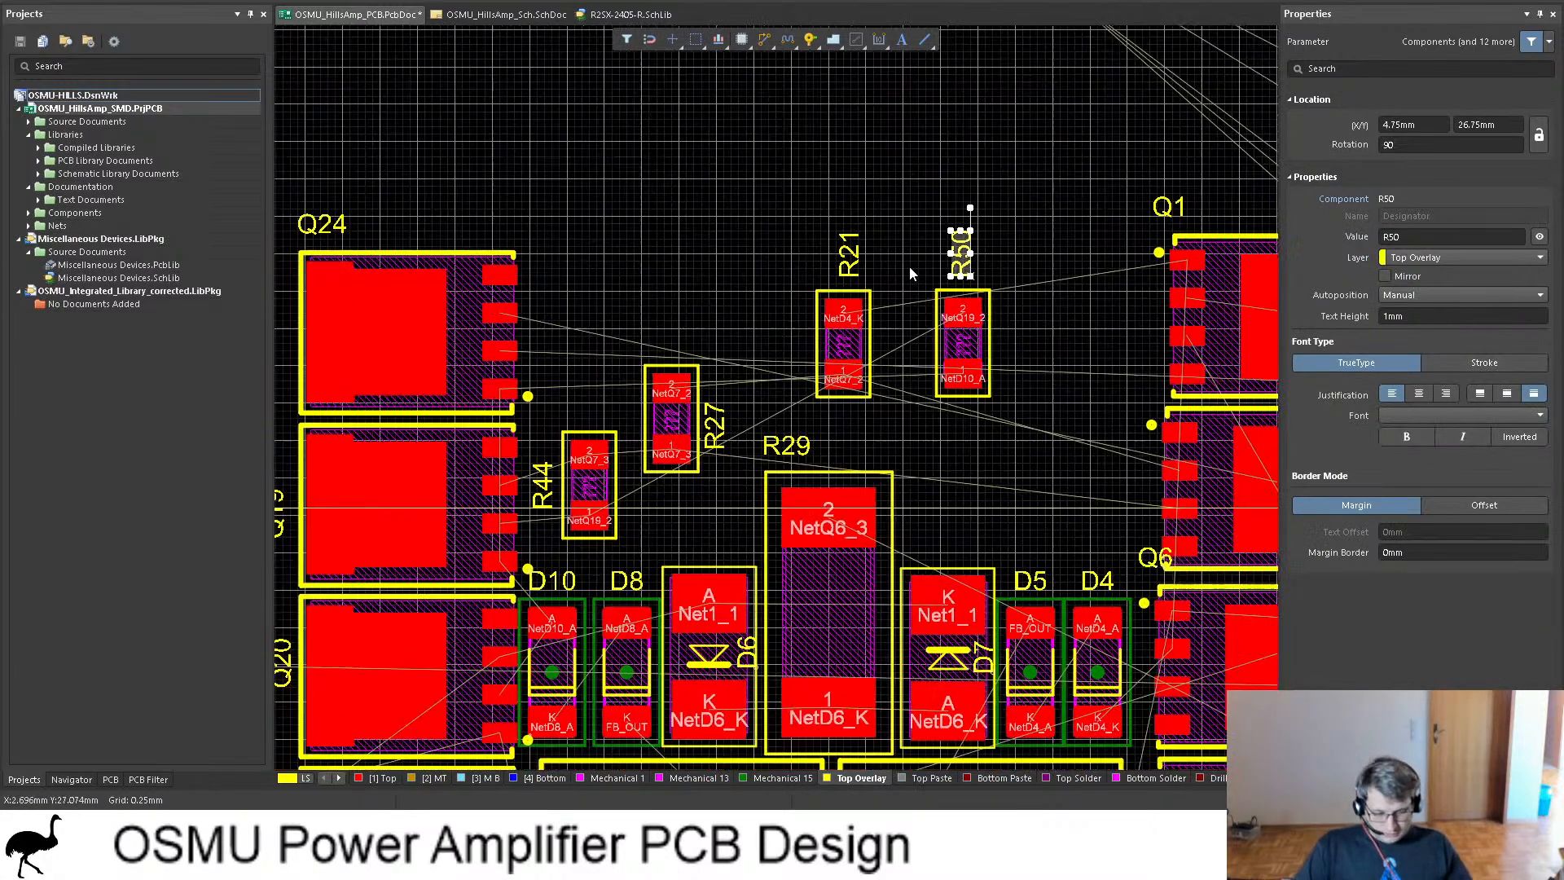
pyautogui.keyDown('ctrl'); pyautogui.scroll(3, 925, 290); pyautogui.keyUp('ctrl')
pyautogui.keyDown('shift'); pyautogui.hscroll(4, 906, 244); pyautogui.keyUp('shift')
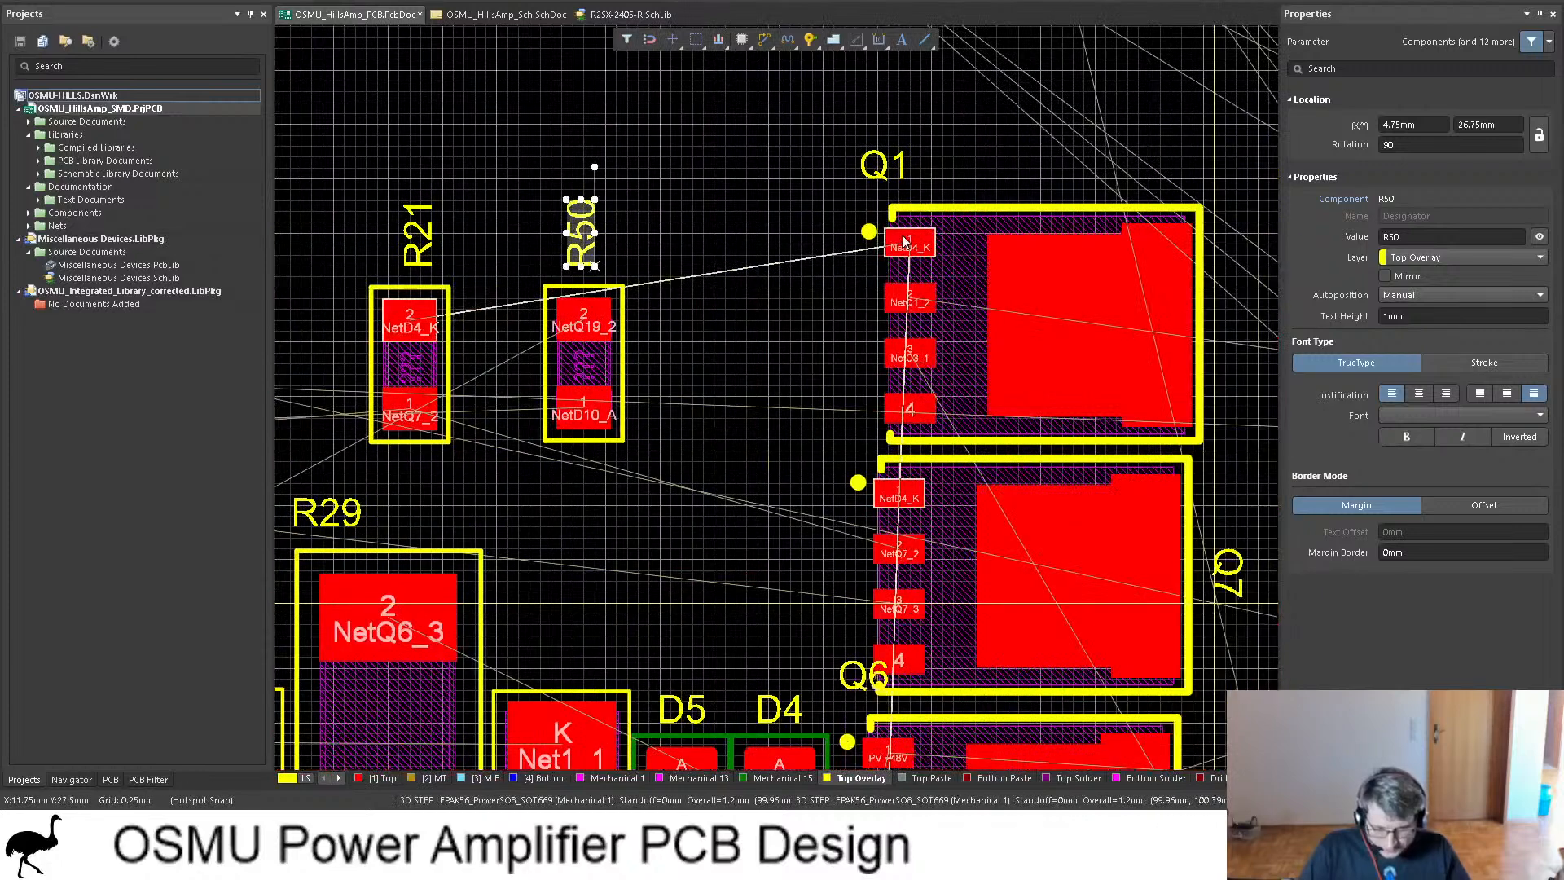
pyautogui.keyDown('shift'); pyautogui.hscroll(-2, 908, 238); pyautogui.keyUp('shift')
pyautogui.moveTo(620, 418); pyautogui.dragTo(958, 593)
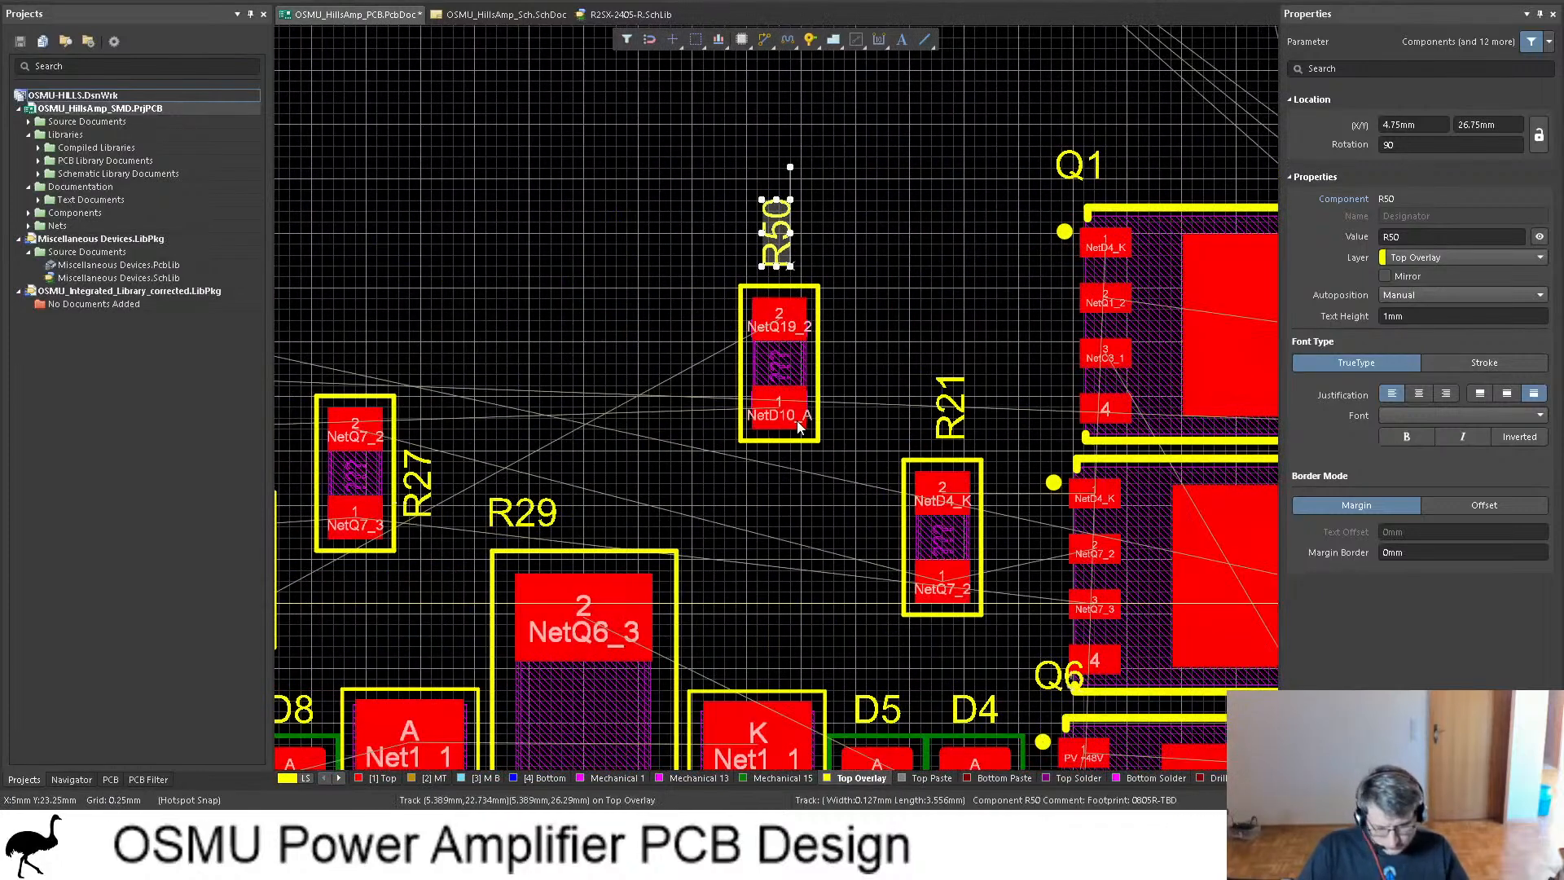
# Step: Move resistor R50 beside the pins of Q24, and R27 between R29 and R21
pyautogui.click(782, 374)
pyautogui.moveTo(782, 374); pyautogui.dragTo(729, 358)
pyautogui.click(842, 480)
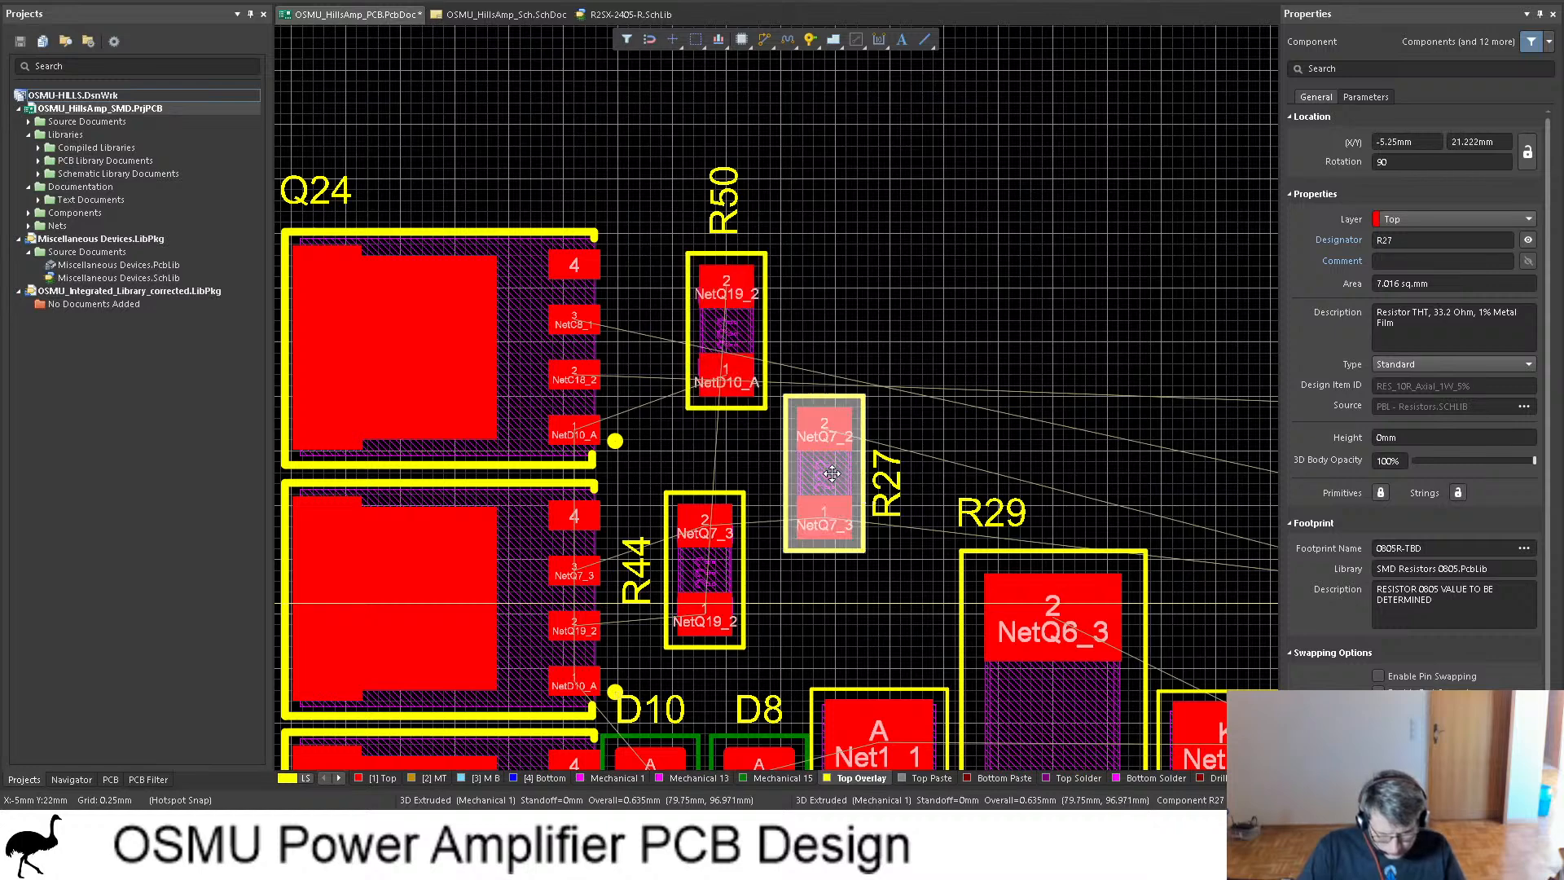
pyautogui.moveTo(841, 481); pyautogui.dragTo(1018, 580)
# Step: Place resistor R50 between R44 and R29, and put its designator between R44 and R50
pyautogui.click(510, 329)
pyautogui.moveTo(510, 329); pyautogui.dragTo(640, 559)
pyautogui.moveTo(650, 416); pyautogui.dragTo(600, 603)
pyautogui.keyDown('ctrl'); pyautogui.scroll(-3, 774, 316); pyautogui.keyUp('ctrl')
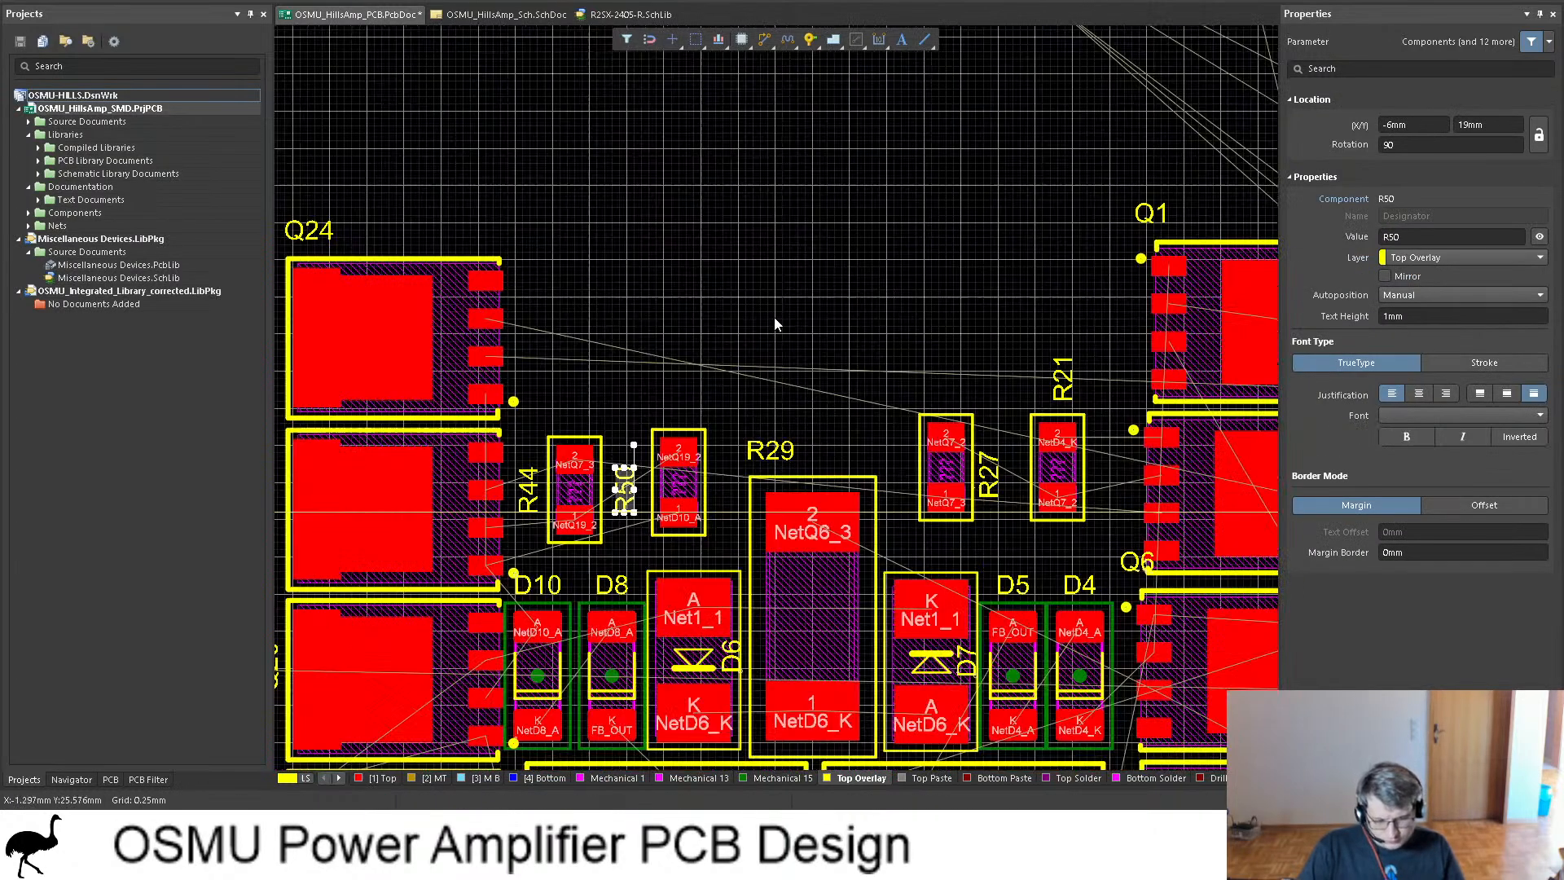
# Step: Display the board in 3D to inspect the transistor and resistor placement
pyautogui.press('3')
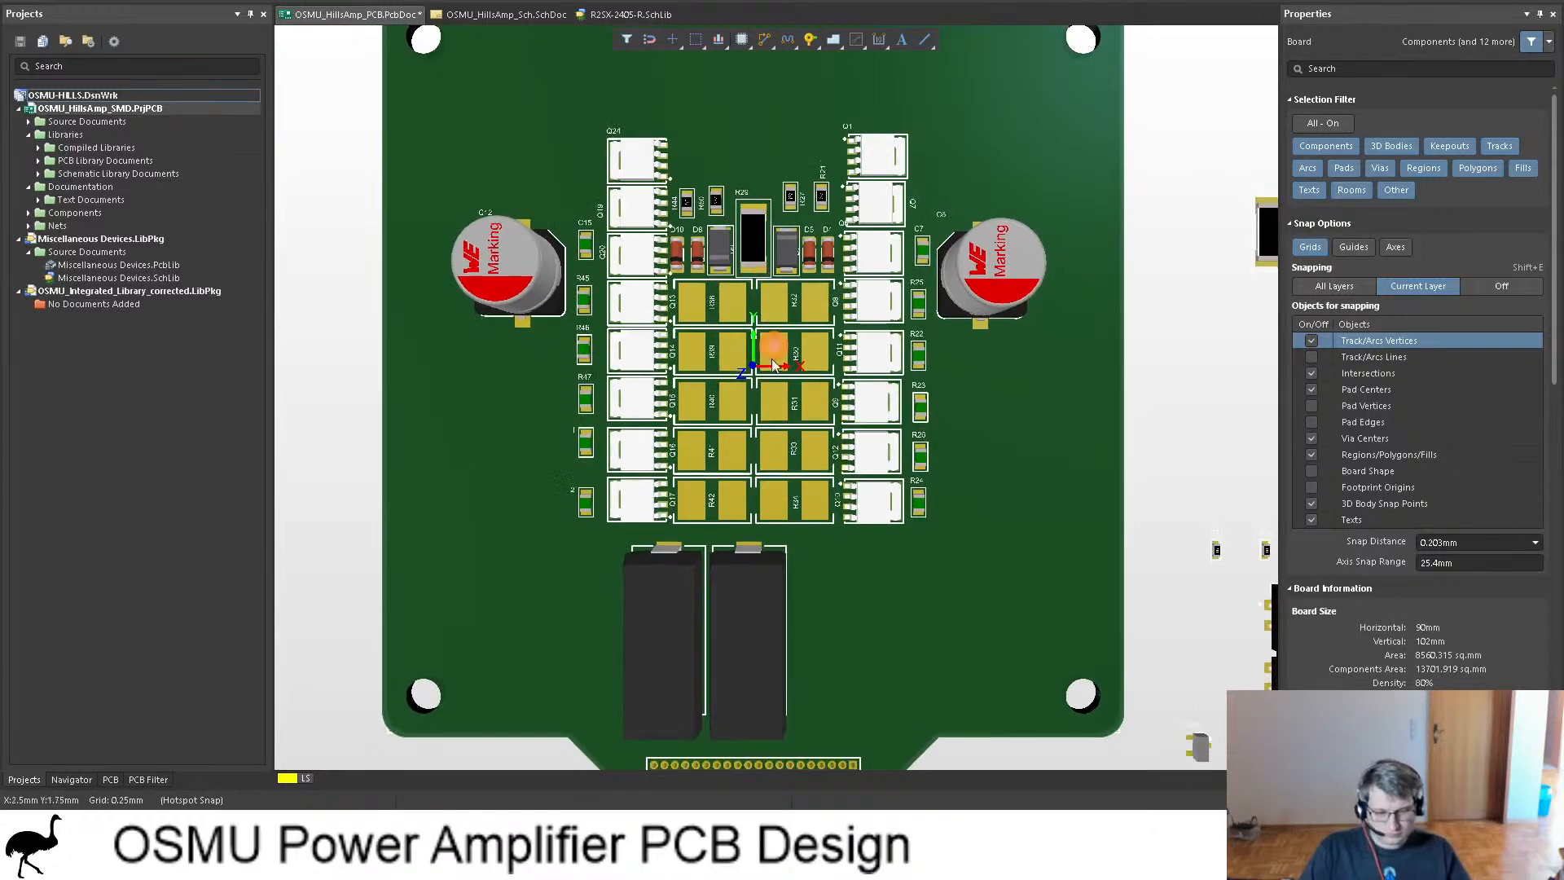
# Step: Return the board to 2D and examine the schematic around Q1, Q2, Q24 and Q26 for the related driver transistors
pyautogui.press('2')
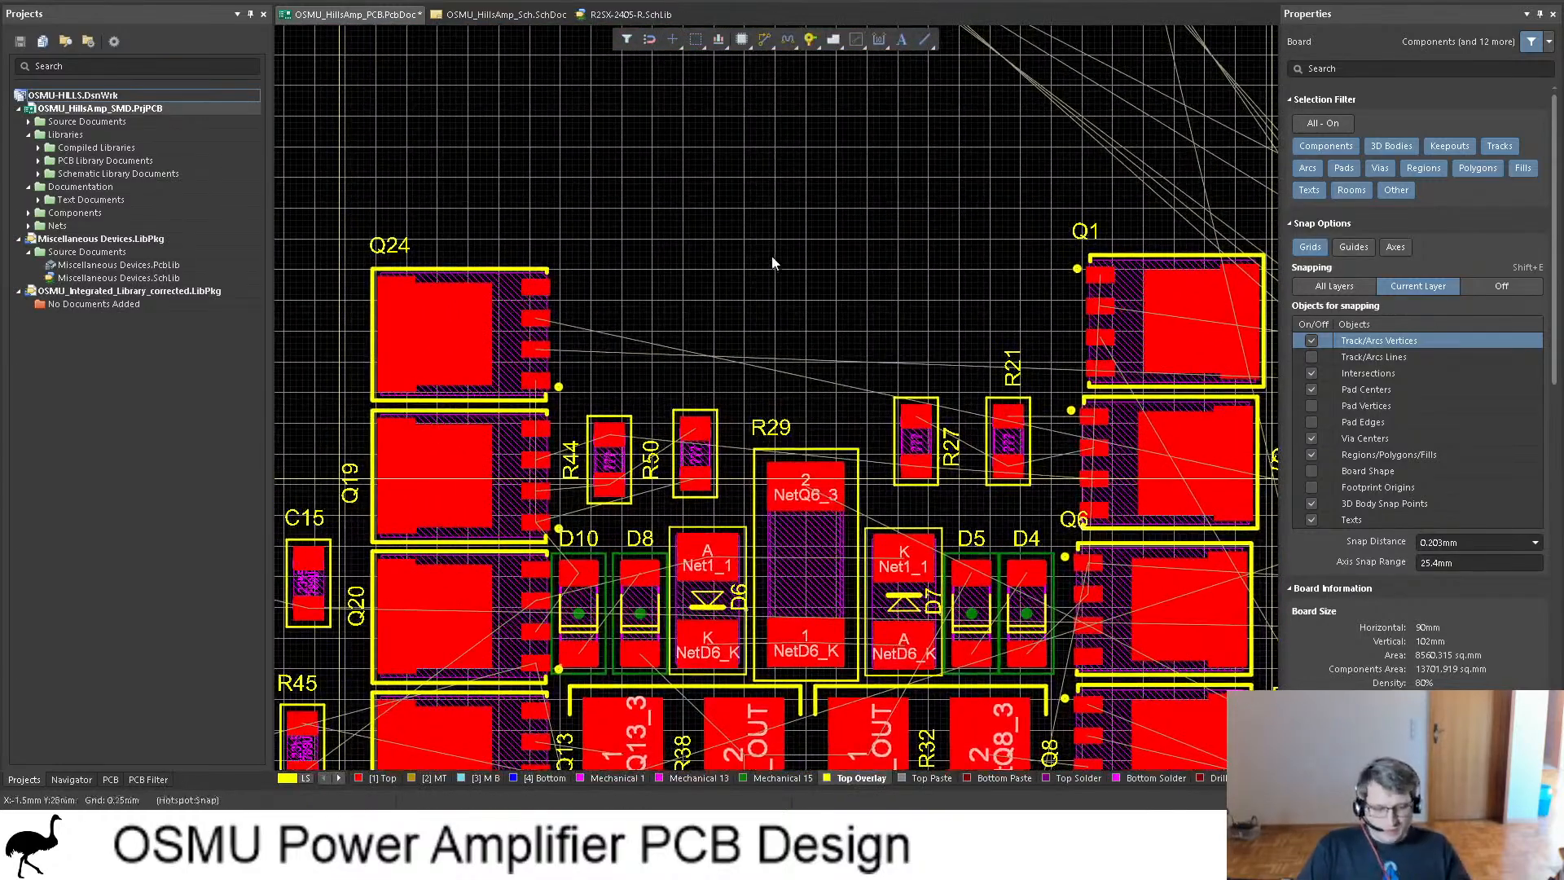
pyautogui.keyDown('ctrl'); pyautogui.scroll(-3, 733, 232); pyautogui.keyUp('ctrl')
pyautogui.click(501, 14)
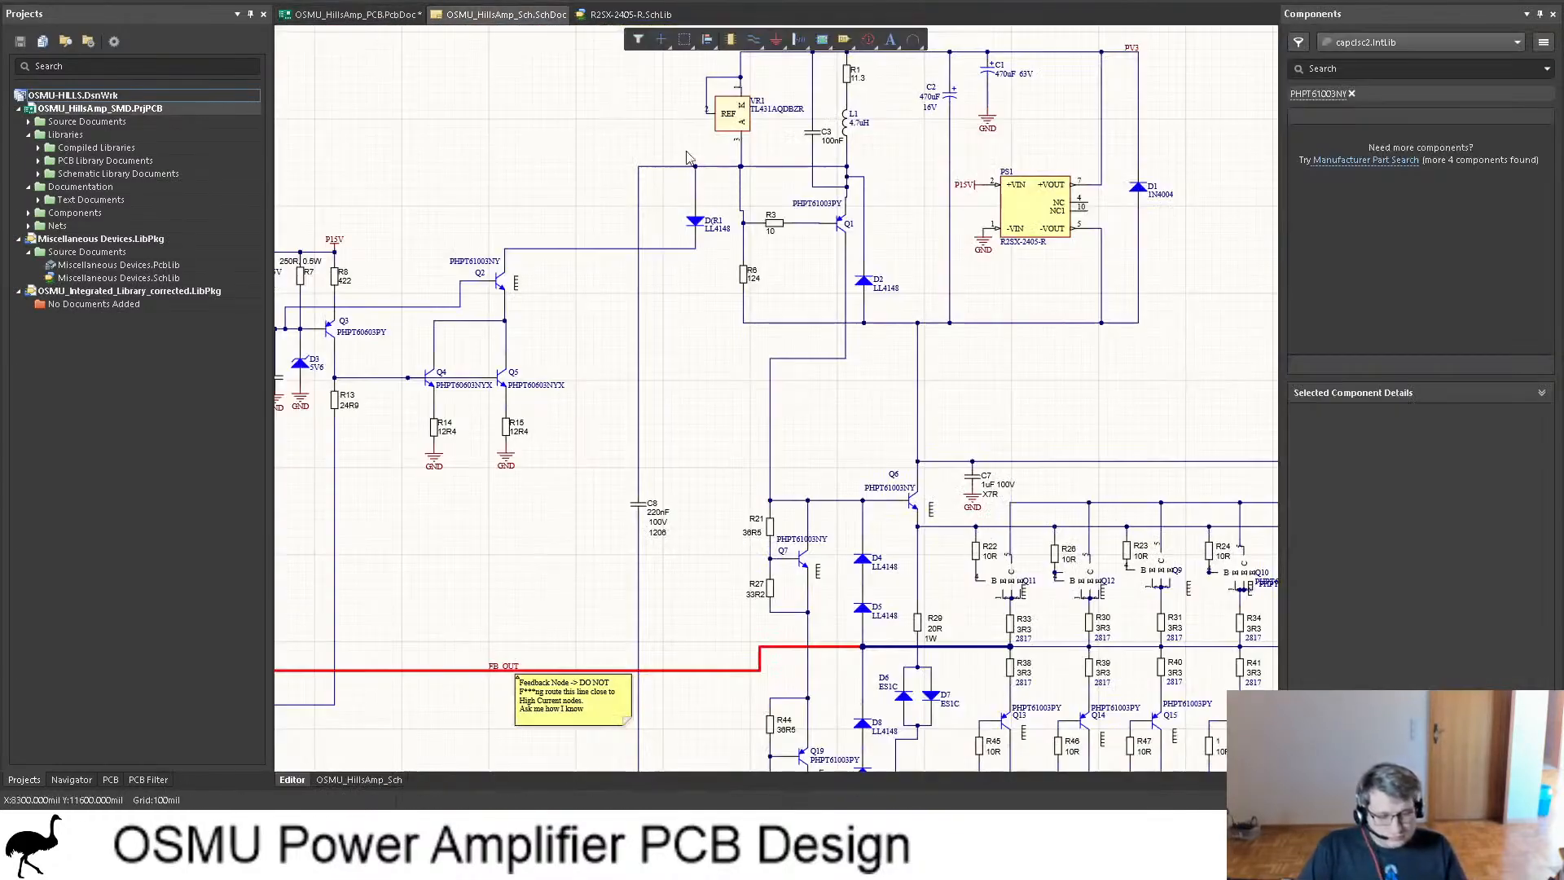
pyautogui.scroll(2, 1061, 325)
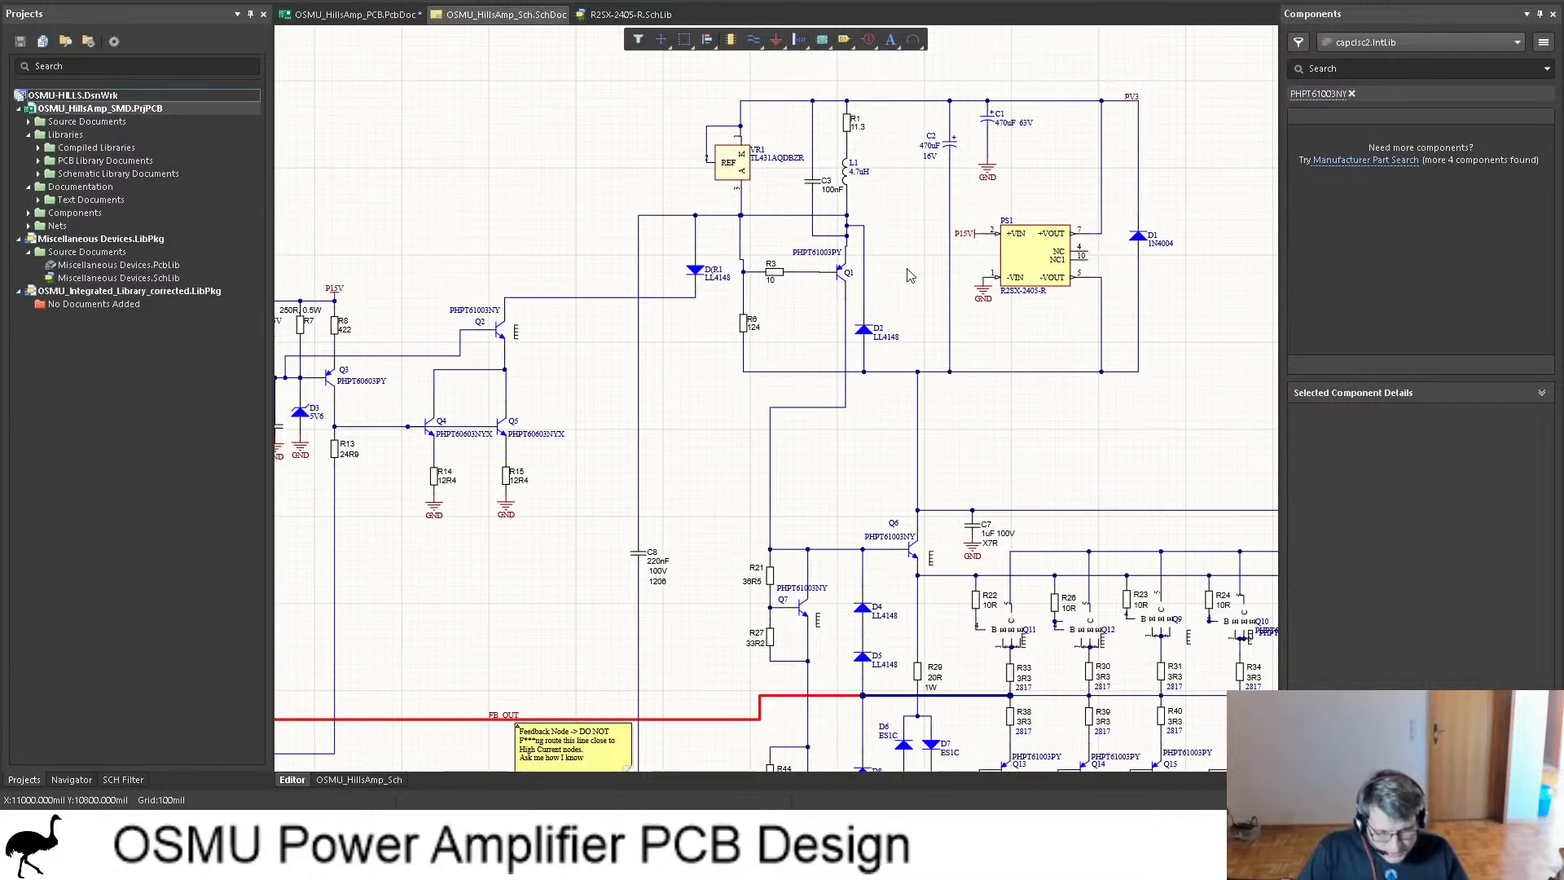
pyautogui.scroll(-10, 855, 267)
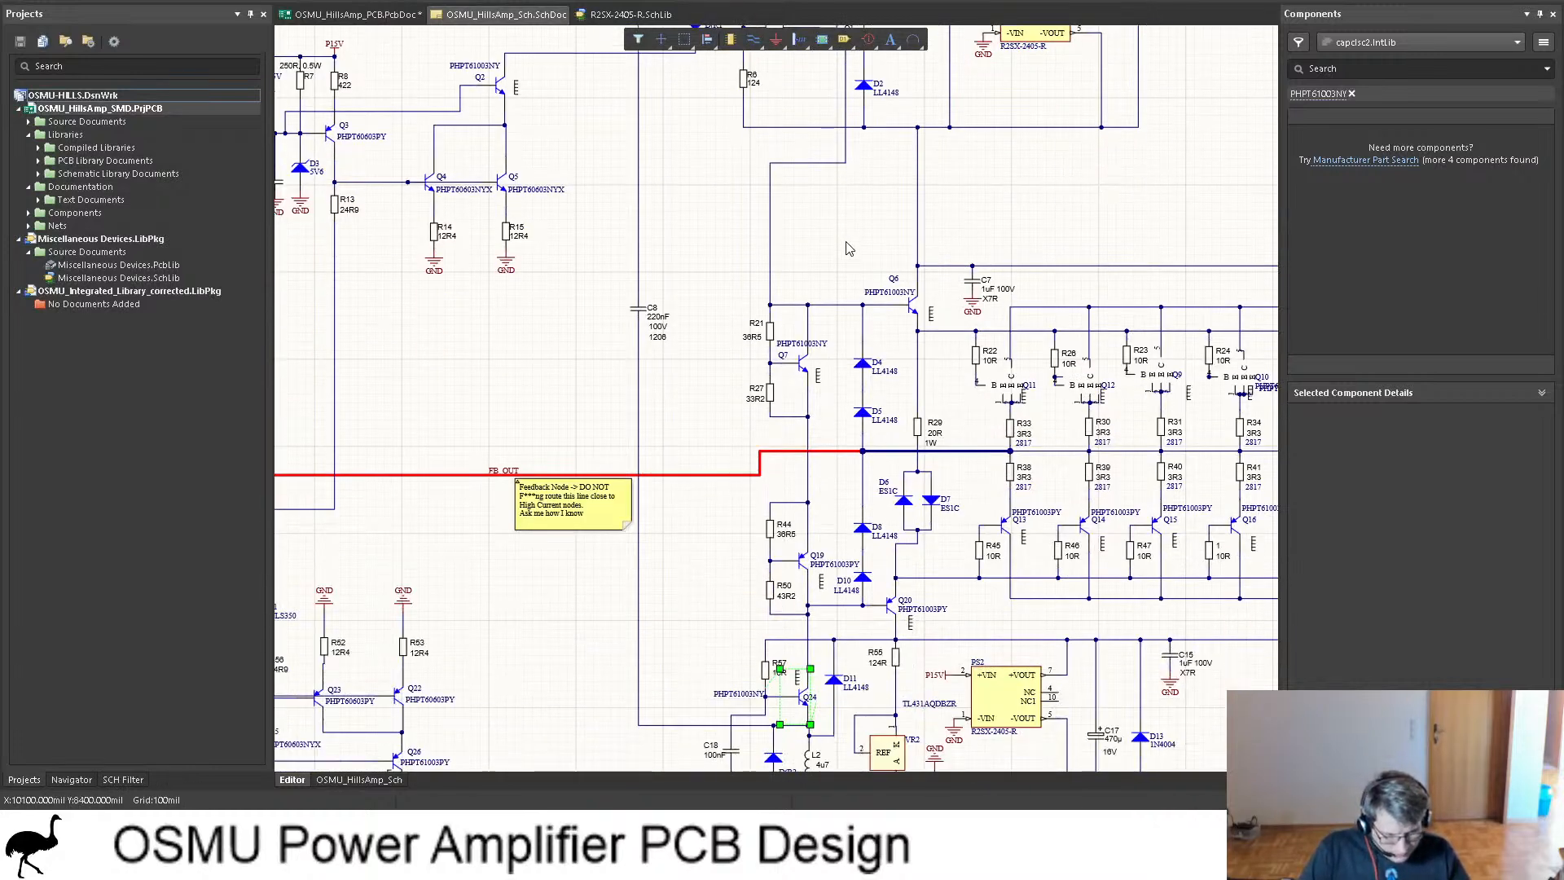
pyautogui.keyDown('shift'); pyautogui.hscroll(-5, 567, 480); pyautogui.keyUp('shift')
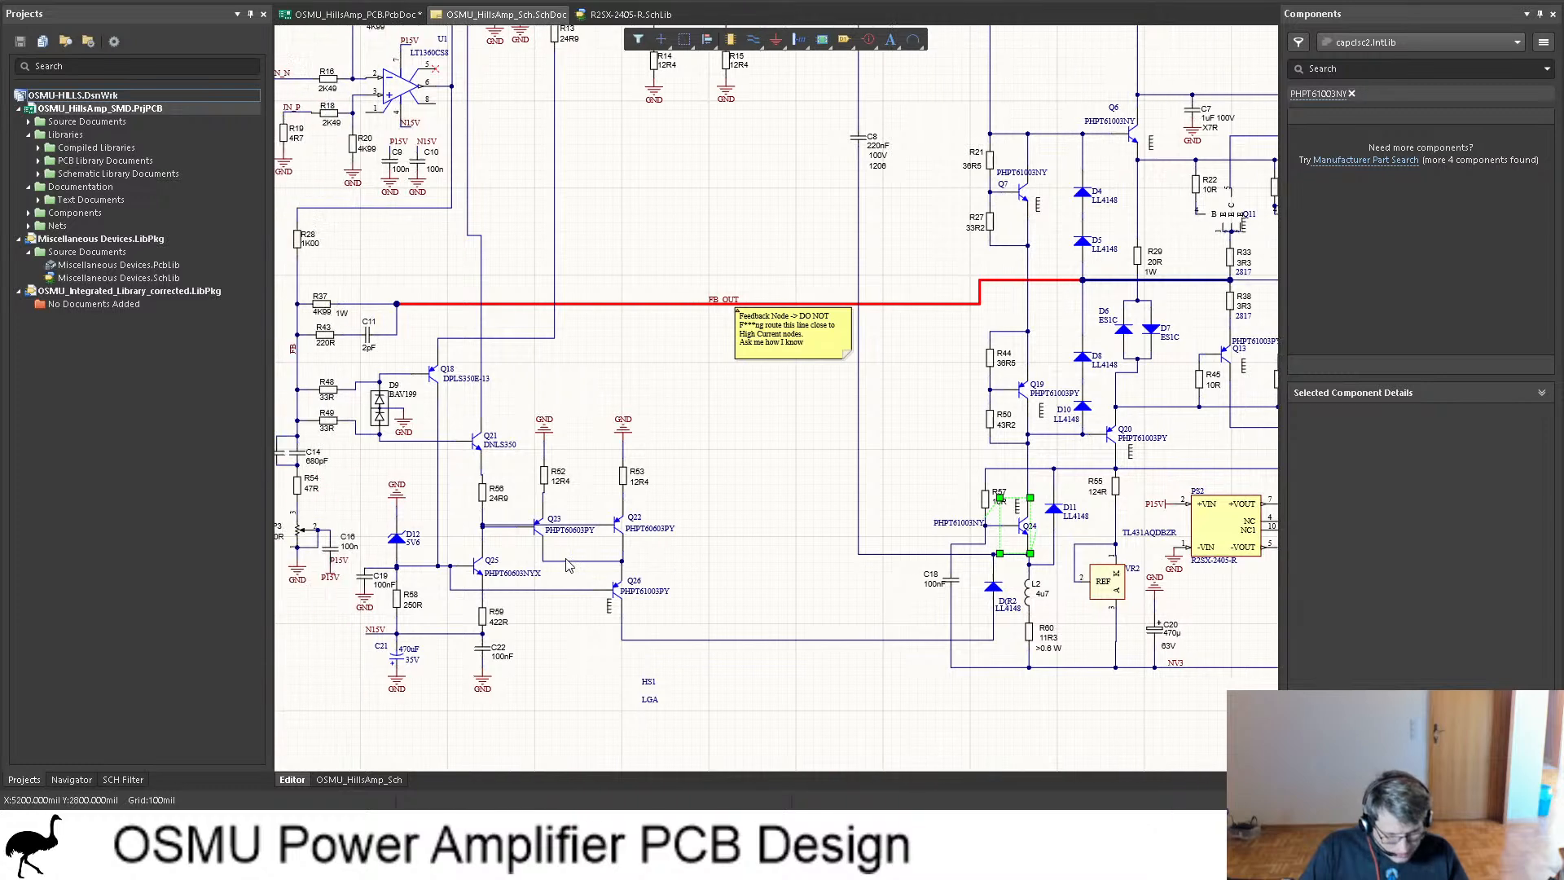
pyautogui.keyDown('shift'); pyautogui.hscroll(-2, 672, 518); pyautogui.keyUp('shift')
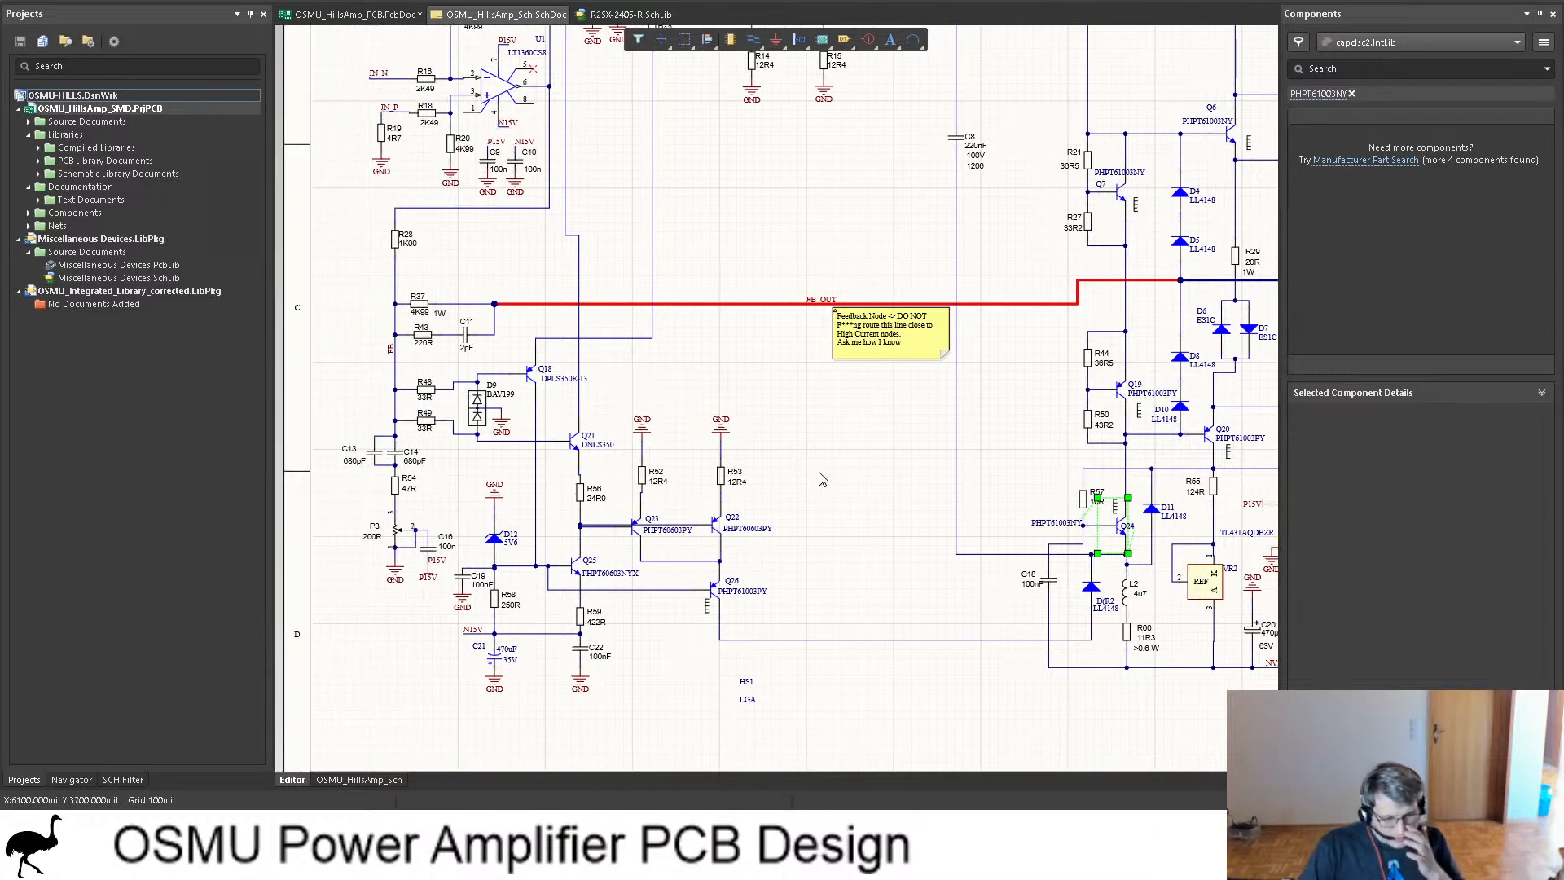
pyautogui.scroll(6, 830, 456)
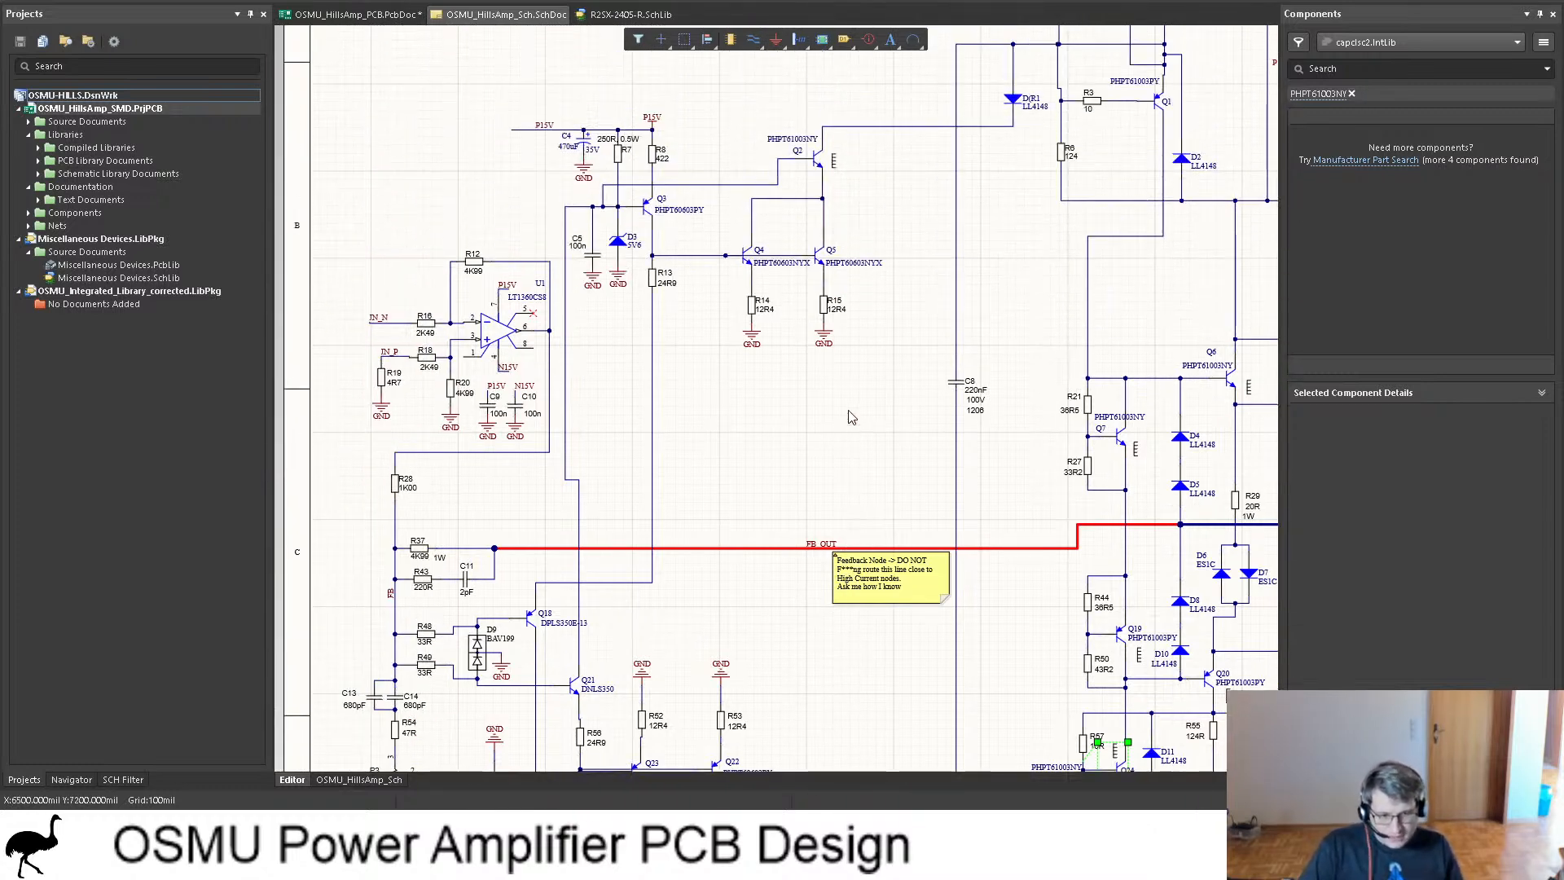
pyautogui.scroll(-5, 821, 177)
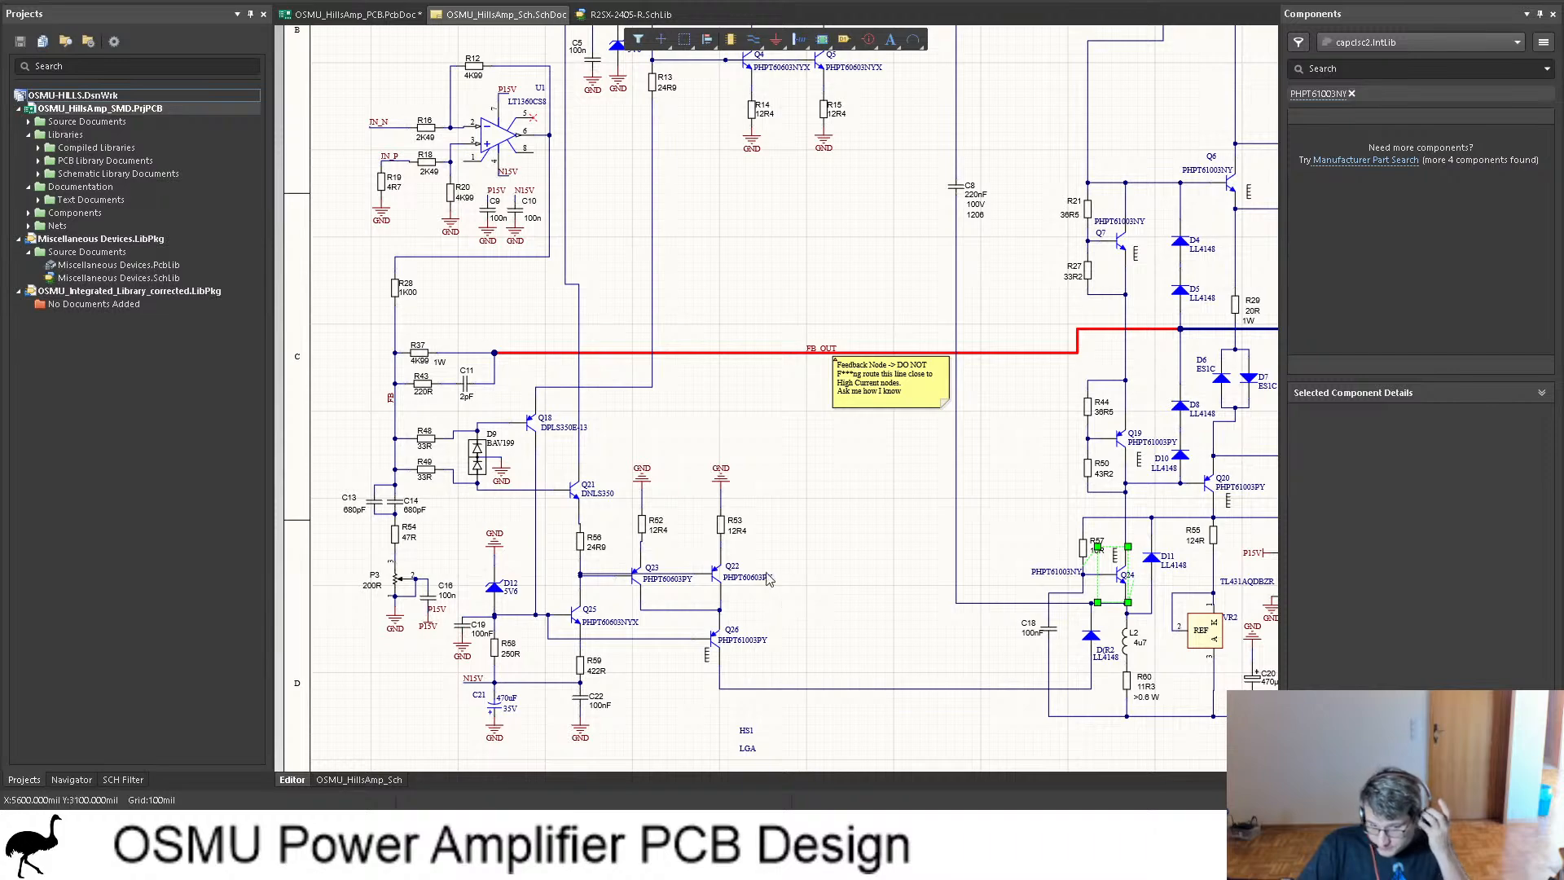
# Step: Select Q2 and Q26 among the unplaced parts and move them together onto the board beside the output stage, below C6
pyautogui.click(363, 14)
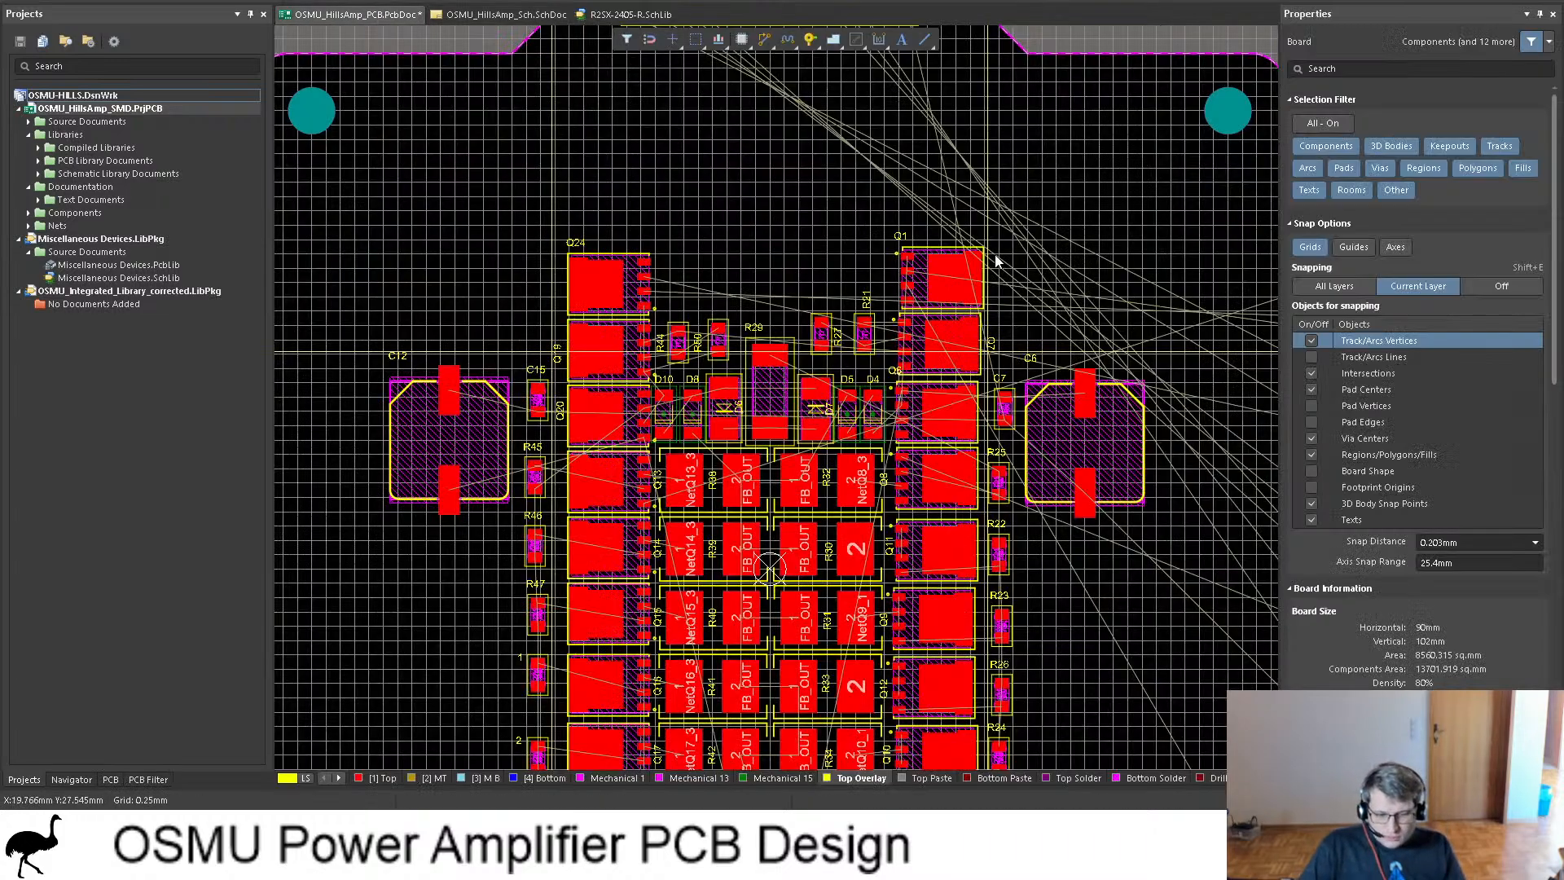
pyautogui.keyDown('ctrl'); pyautogui.scroll(-3, 995, 262); pyautogui.keyUp('ctrl')
pyautogui.keyDown('shift'); pyautogui.scroll(-5, 1091, 398); pyautogui.keyUp('shift')
pyautogui.keyDown('ctrl'); pyautogui.scroll(5, 823, 425); pyautogui.keyUp('ctrl')
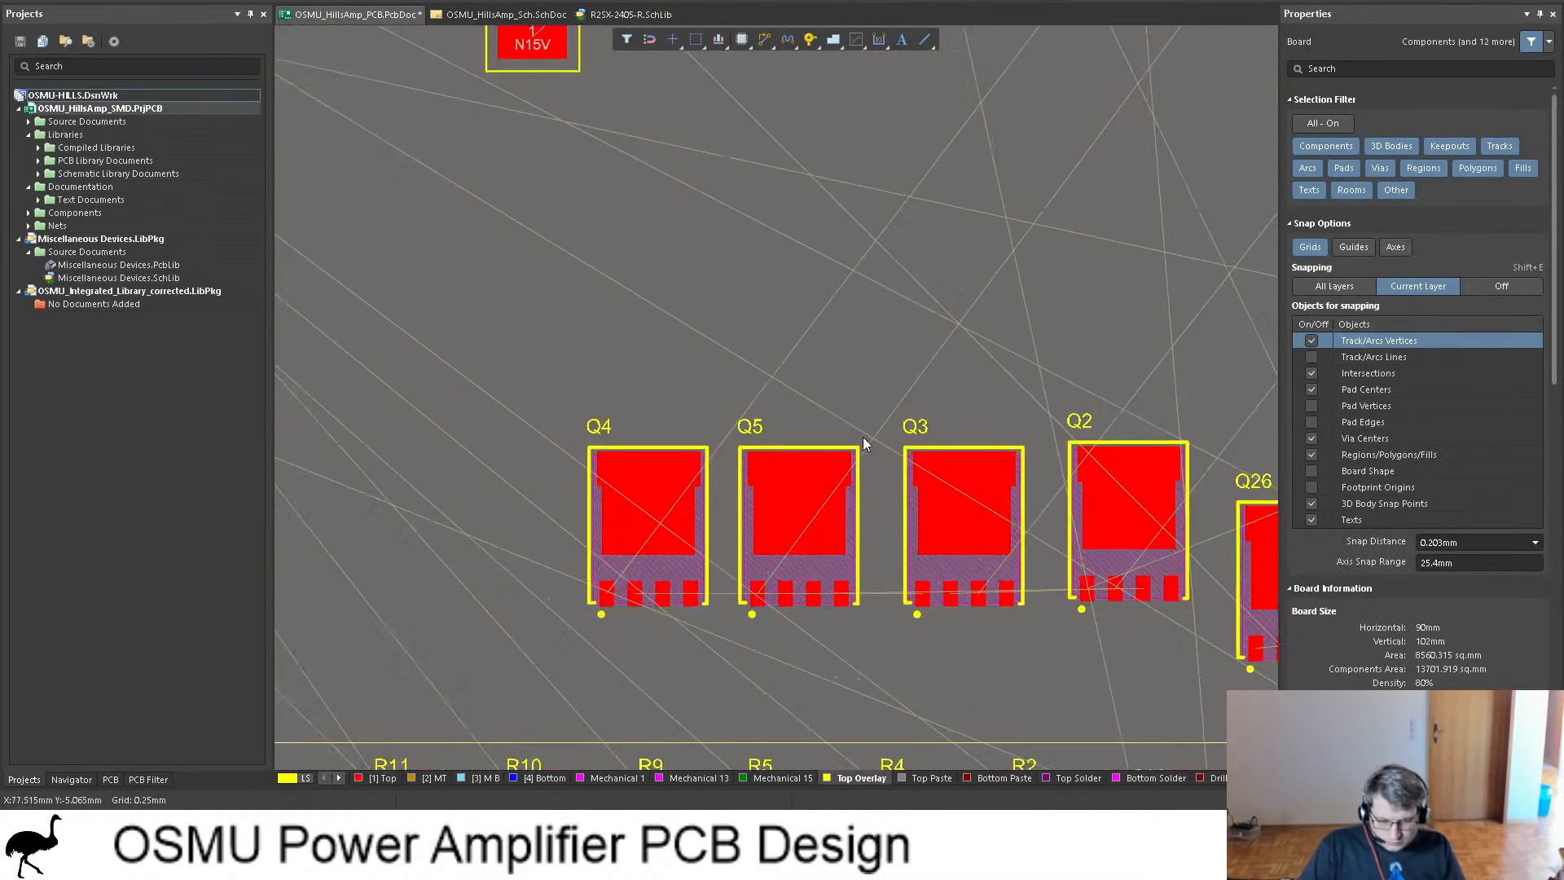
pyautogui.keyDown('ctrl'); pyautogui.scroll(-2, 862, 433); pyautogui.keyUp('ctrl')
pyautogui.keyDown('shift'); pyautogui.scroll(-5, 1092, 417); pyautogui.keyUp('shift')
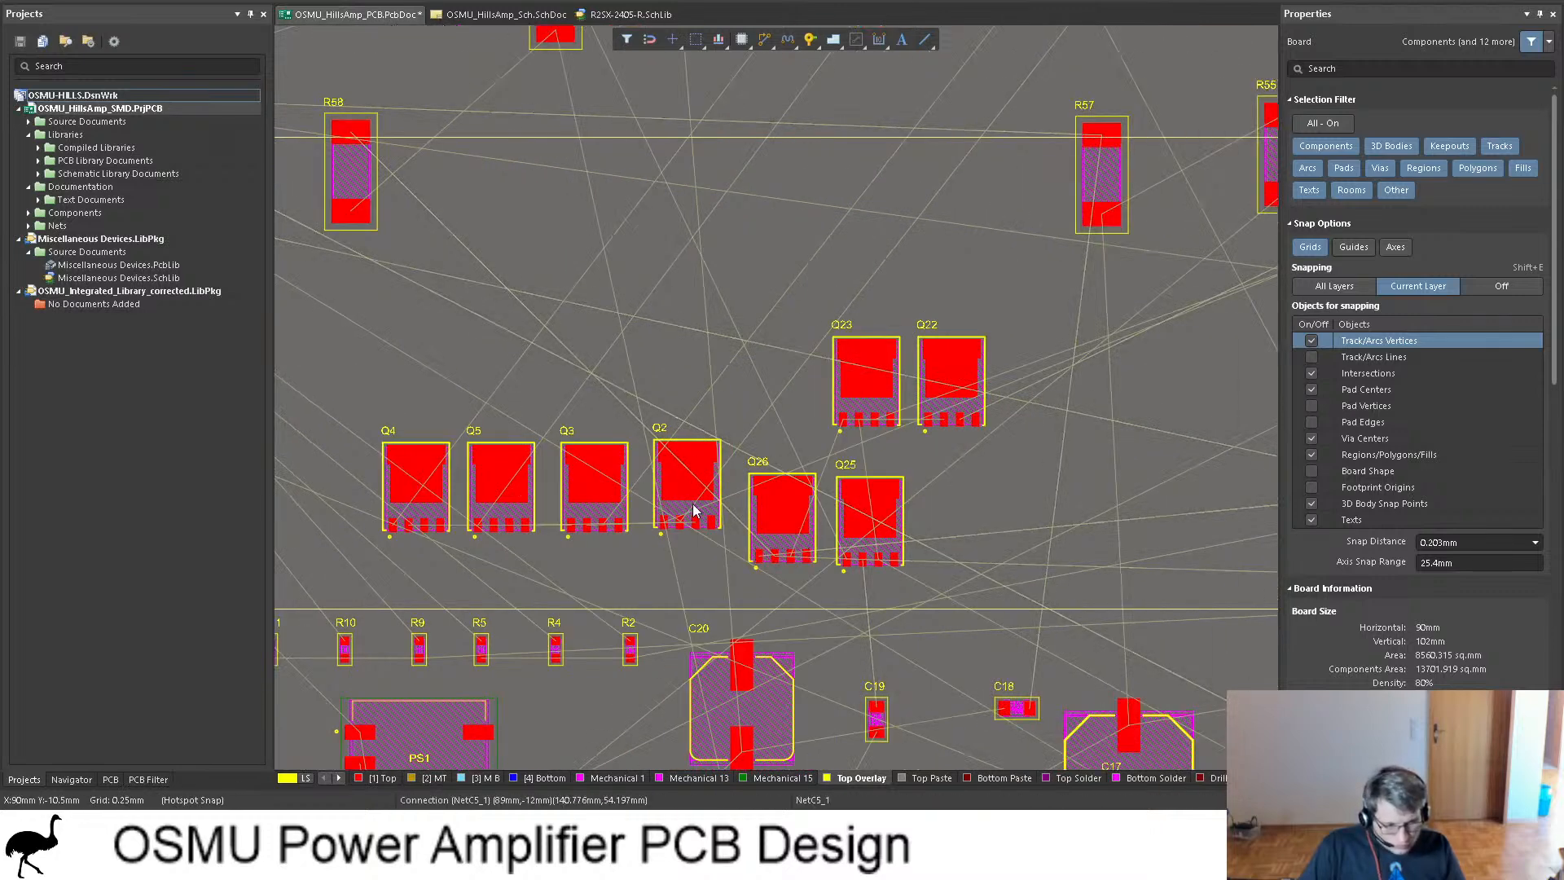
pyautogui.click(783, 551)
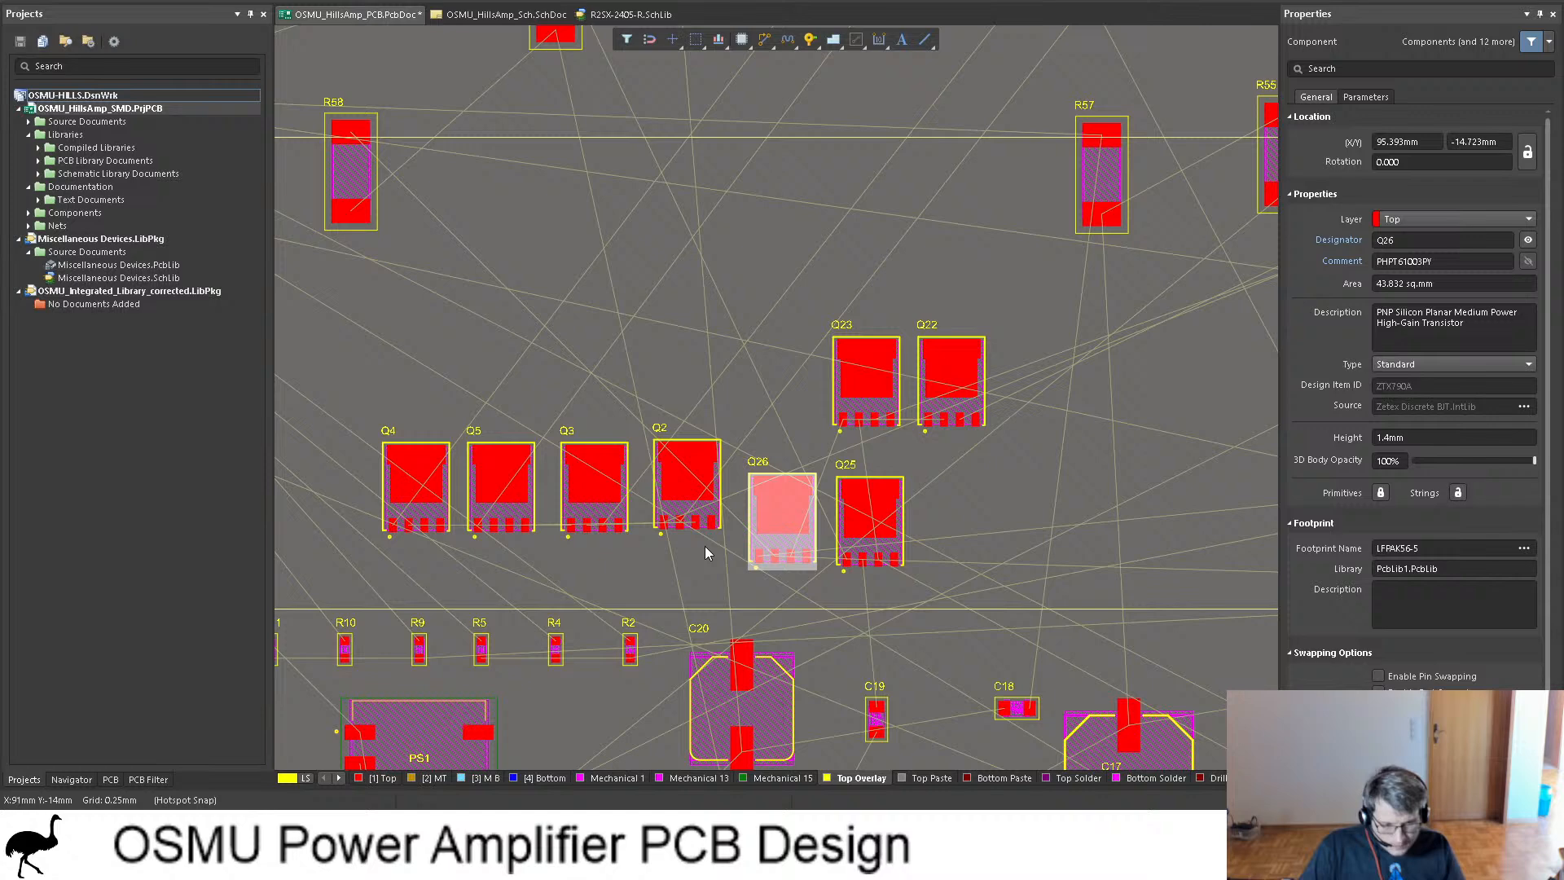
pyautogui.keyDown('shift'); pyautogui.click(676, 507); pyautogui.keyUp('shift')
pyautogui.moveTo(676, 507); pyautogui.dragTo(1075, 445)
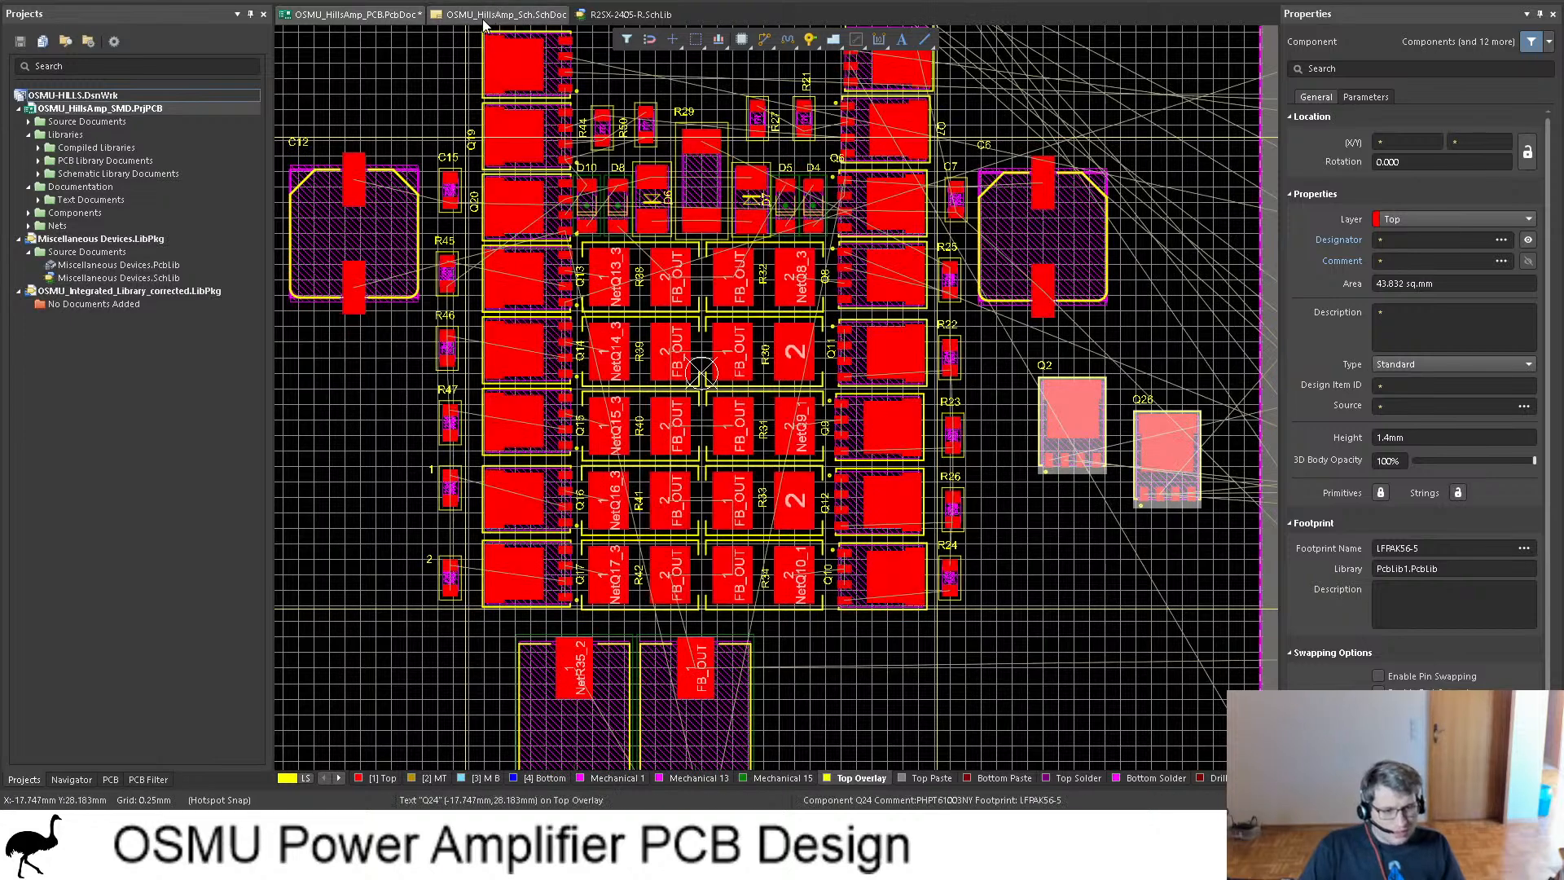
# Step: Check the circuits around Q2 and Q26 in the schematic and the pin header's connections on the board
pyautogui.click(506, 14)
pyautogui.scroll(-1, 705, 291)
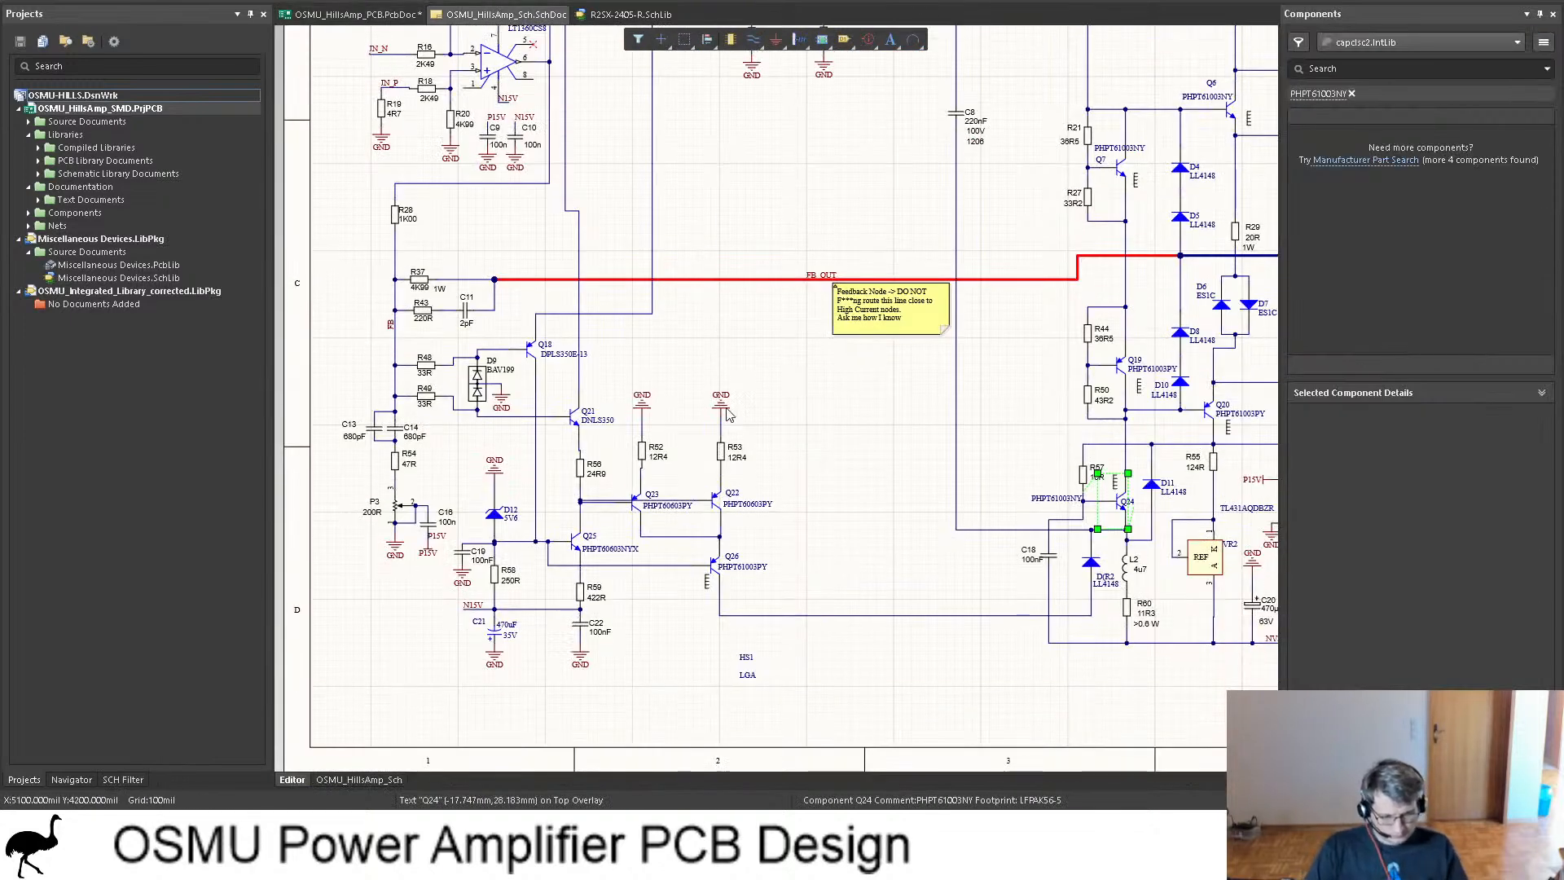
pyautogui.scroll(1, 820, 474)
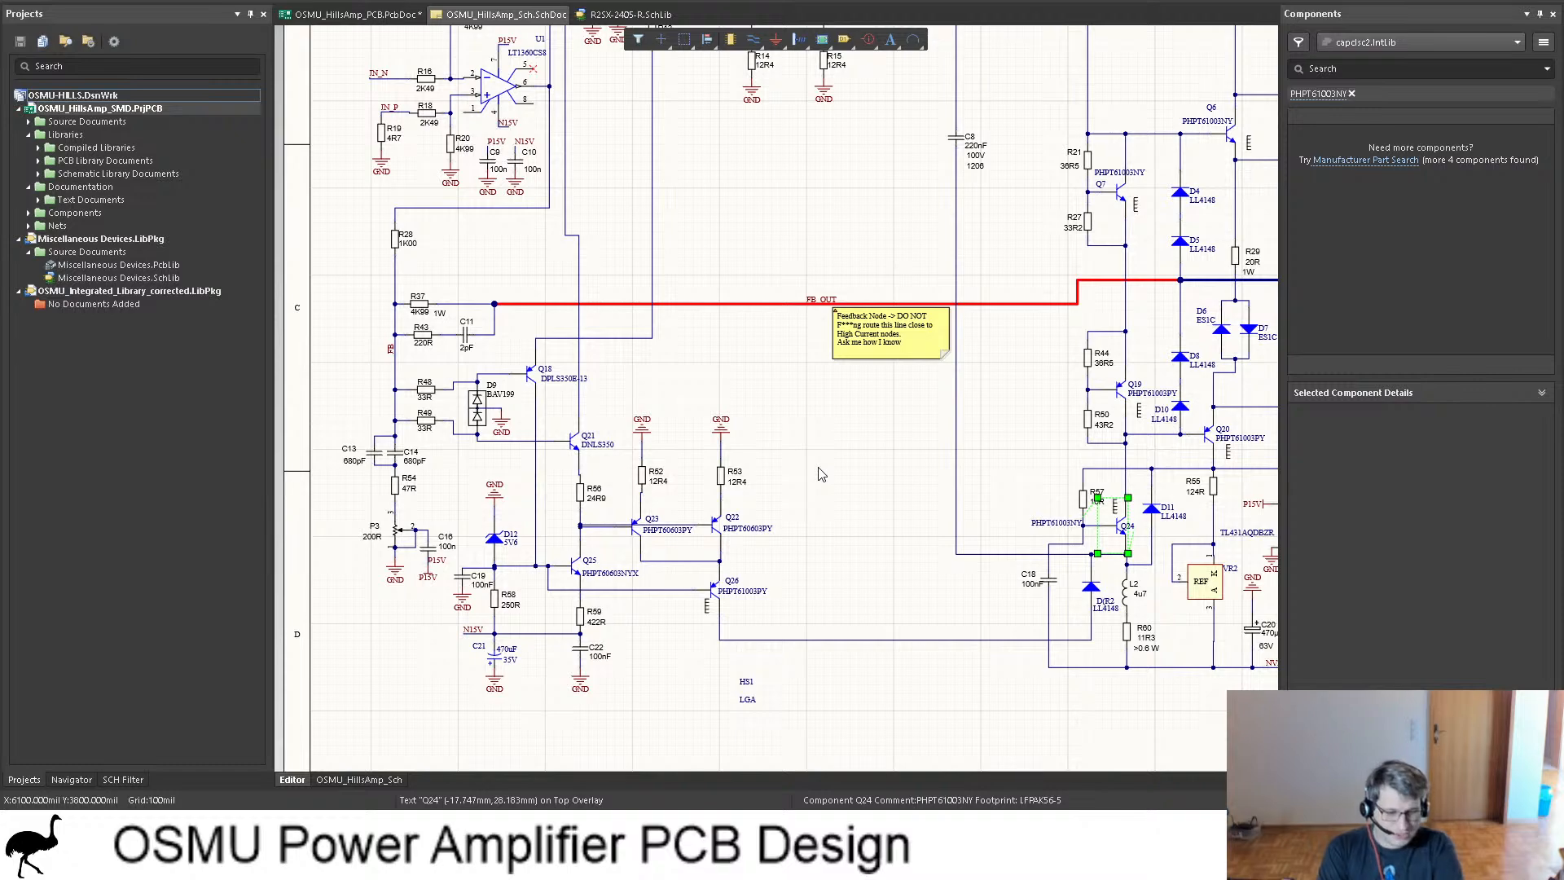
pyautogui.click(364, 16)
pyautogui.scroll(6, 757, 301)
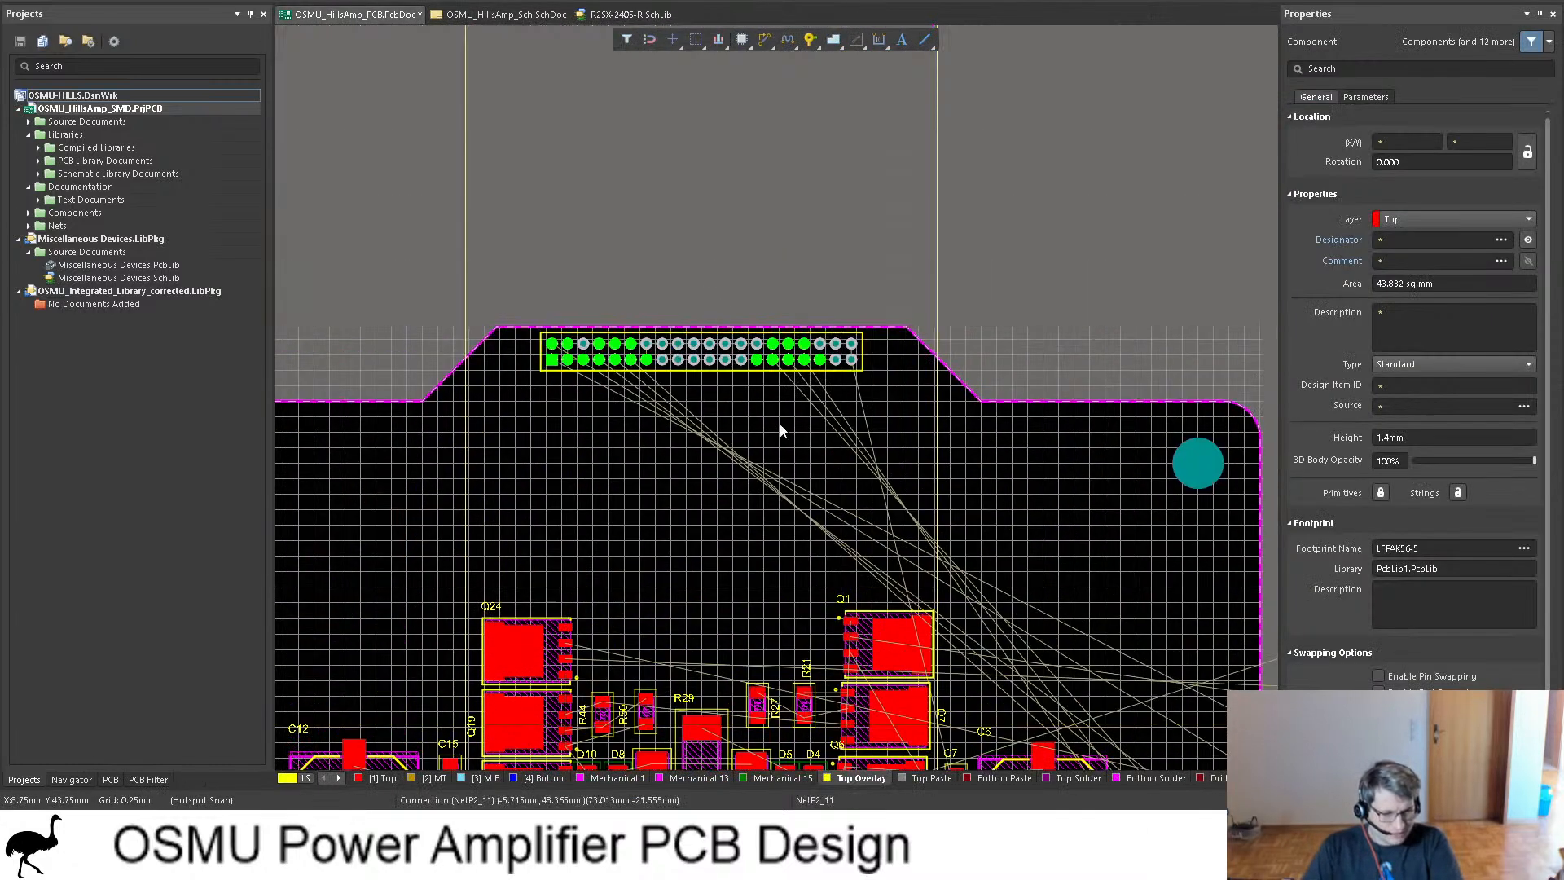
pyautogui.scroll(-8, 691, 220)
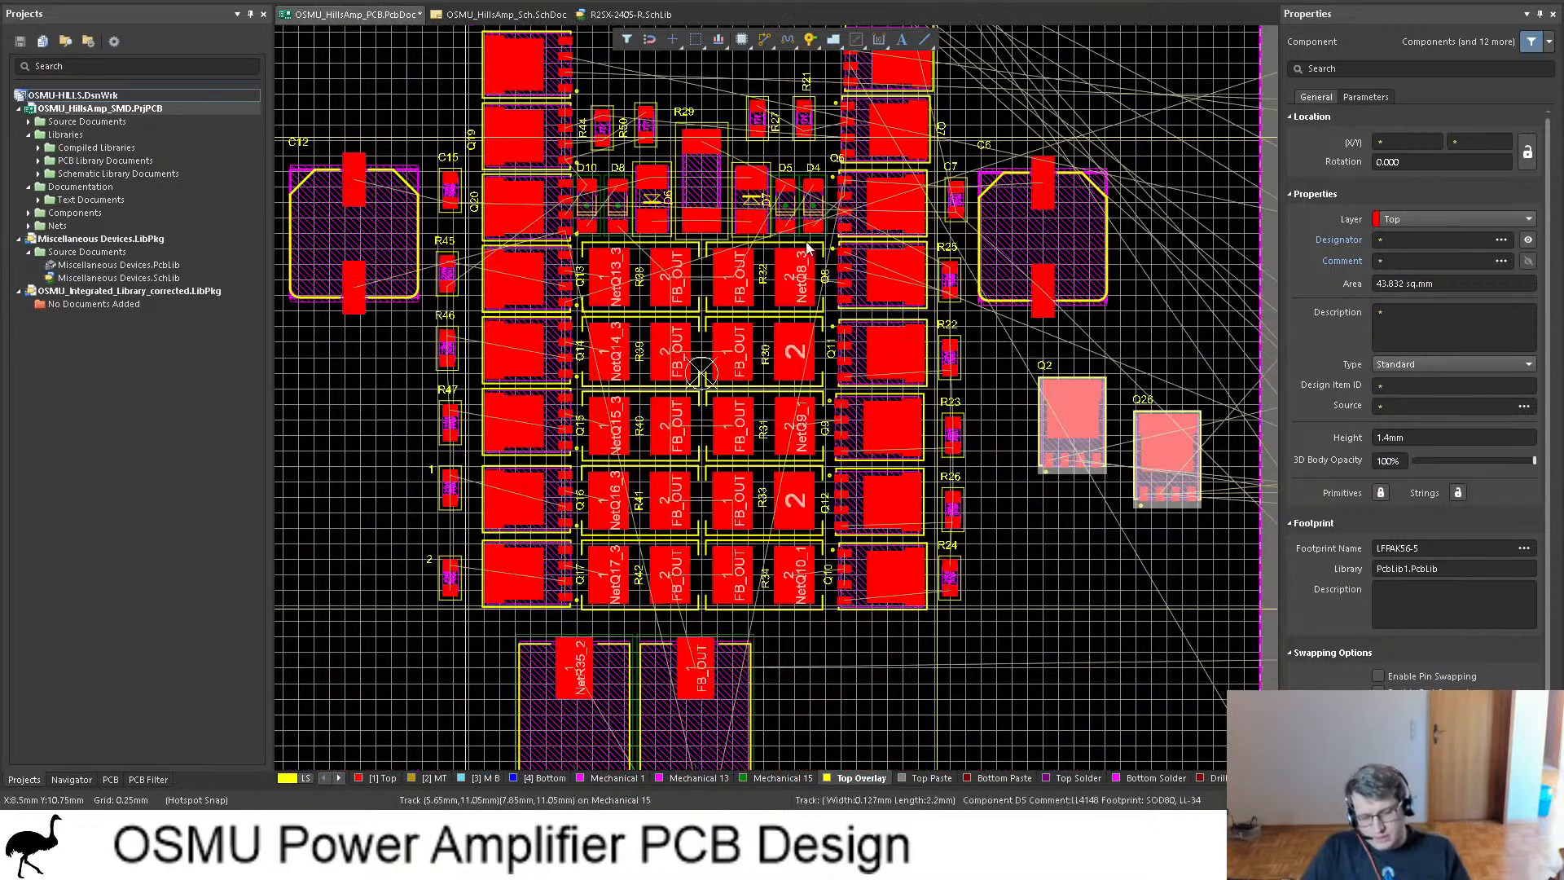
pyautogui.click(486, 16)
pyautogui.keyDown('ctrl'); pyautogui.scroll(3, 866, 215); pyautogui.keyUp('ctrl')
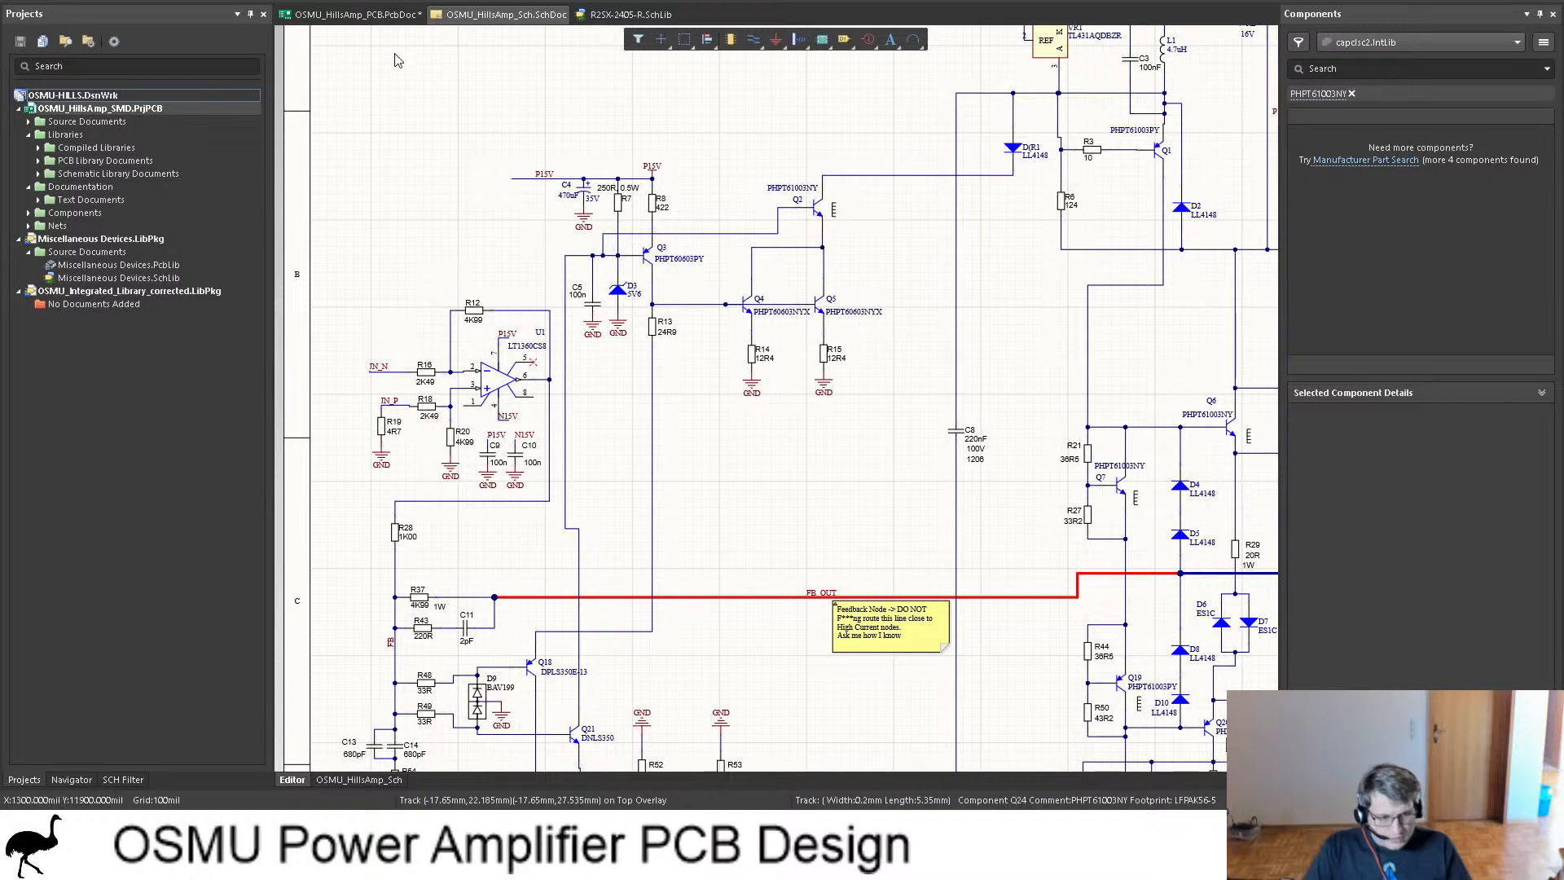
pyautogui.click(350, 14)
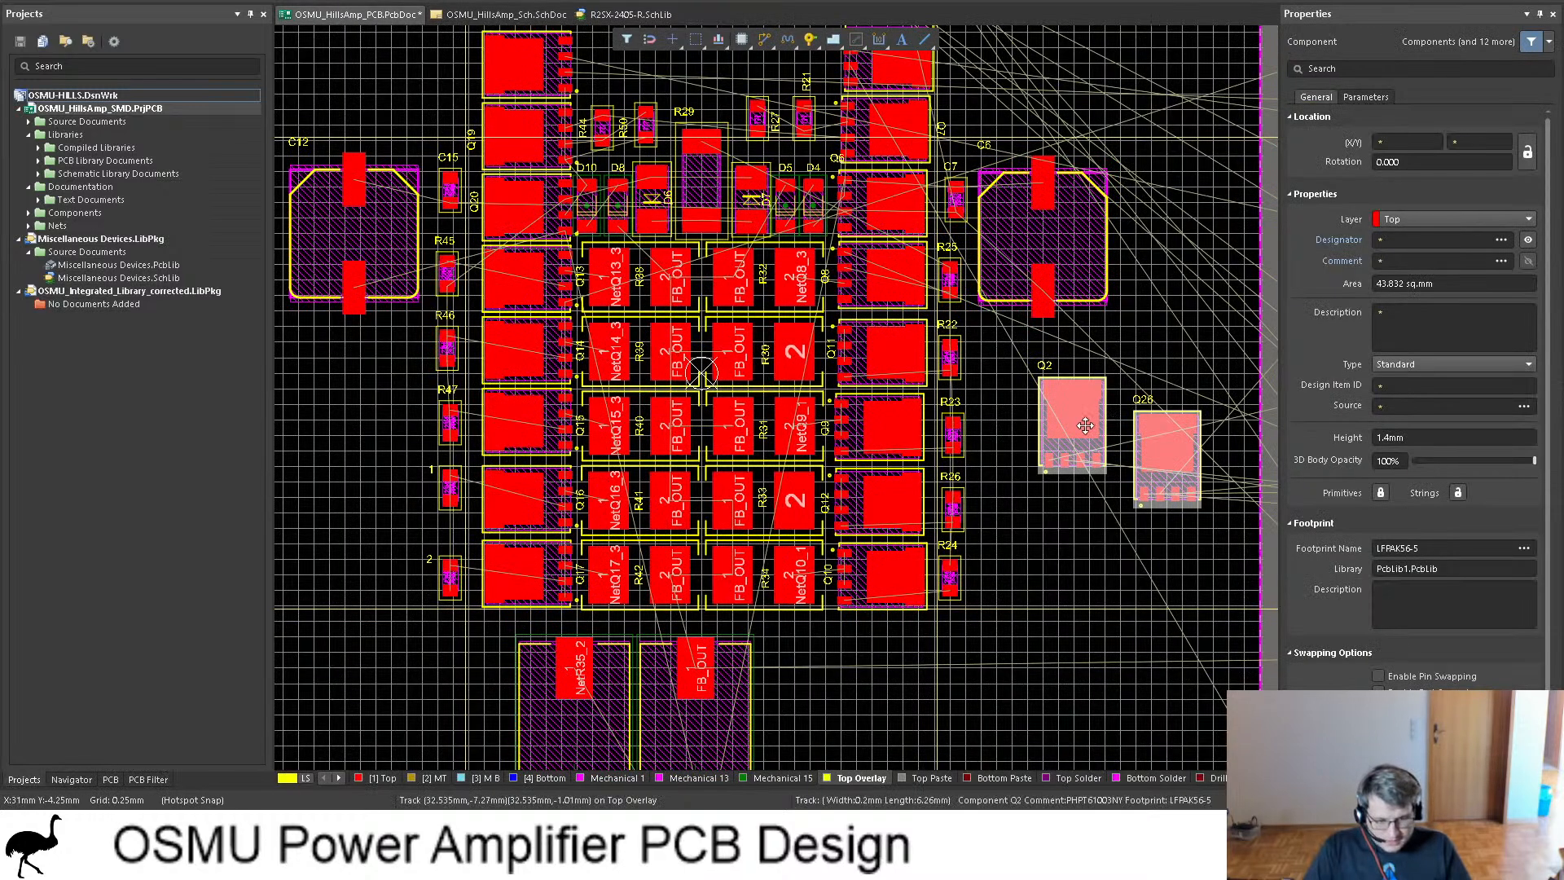
# Step: Rotate Q2 and Q26 to match the transistor columns, placing Q2 above Q1 and Q26 above Q24
pyautogui.moveTo(1088, 448); pyautogui.dragTo(852, 362)
pyautogui.press('space')
pyautogui.press('space')
pyautogui.scroll(-5, 988, 408)
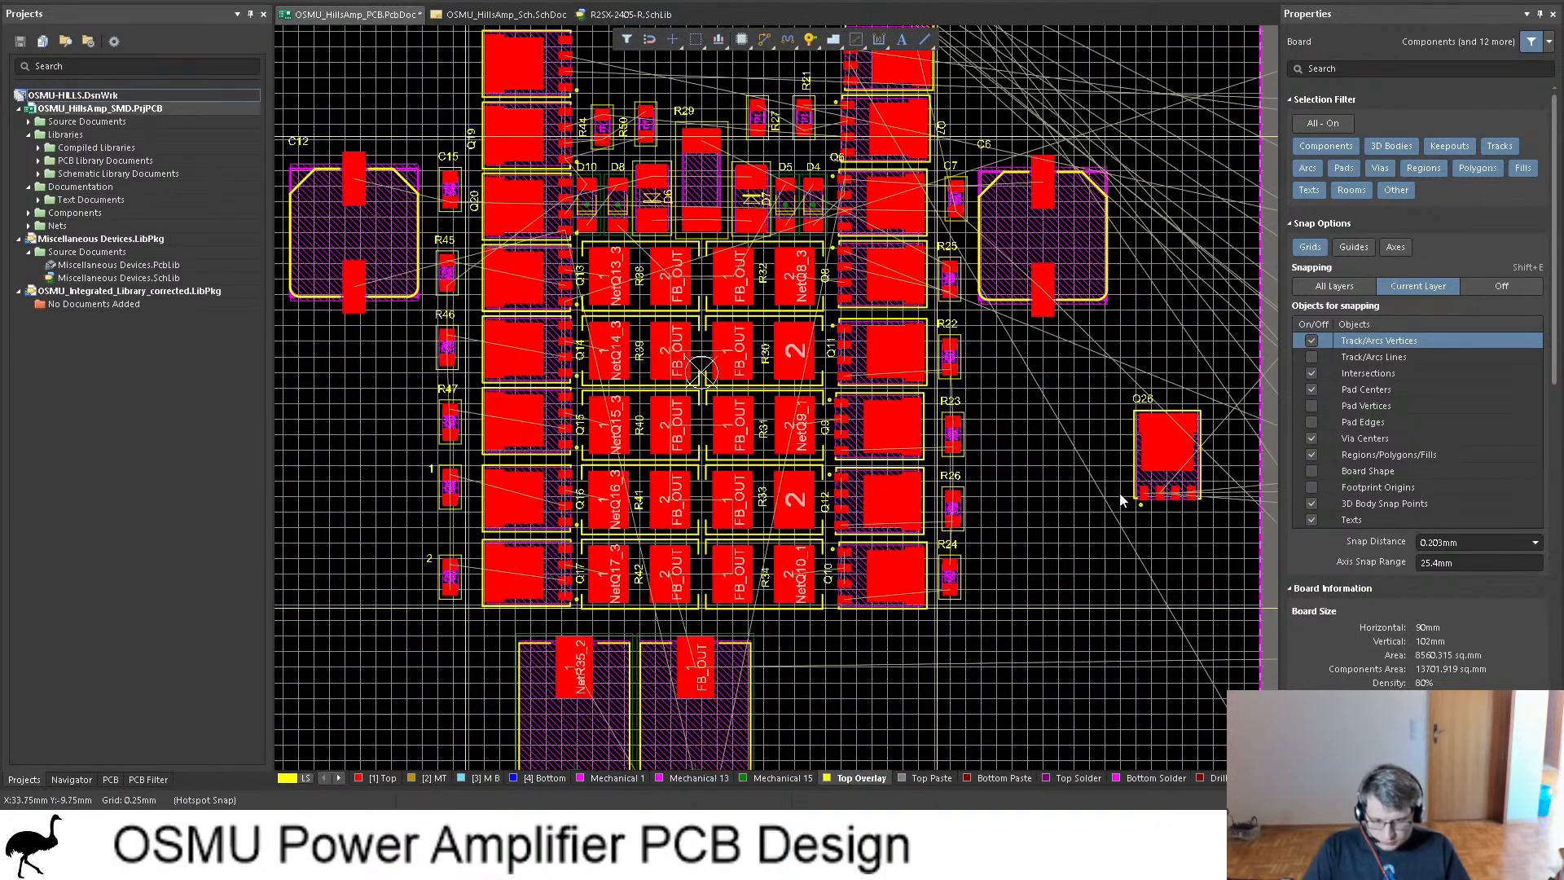
pyautogui.moveTo(1162, 483); pyautogui.dragTo(567, 335)
pyautogui.keyDown('ctrl'); pyautogui.scroll(5, 501, 370); pyautogui.keyUp('ctrl')
# Step: Rotate the designators of Q24 and Q26 to 90 degrees and place them beside the outer edges of their transistors
pyautogui.click(509, 393)
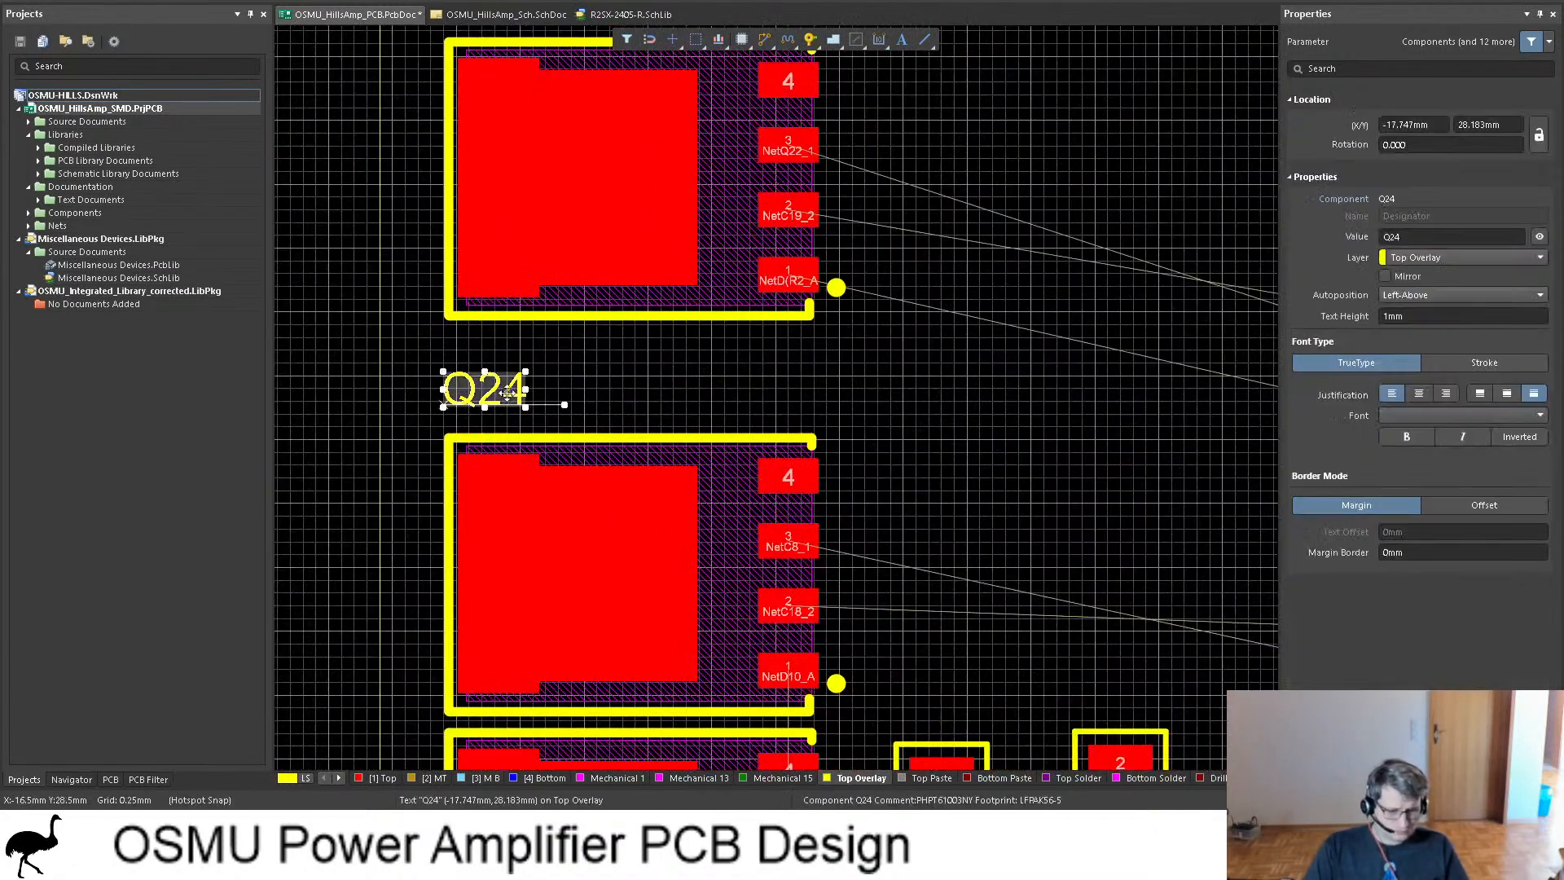
pyautogui.moveTo(487, 389); pyautogui.dragTo(428, 604)
pyautogui.press('space')
pyautogui.scroll(2, 464, 546)
pyautogui.click(491, 255)
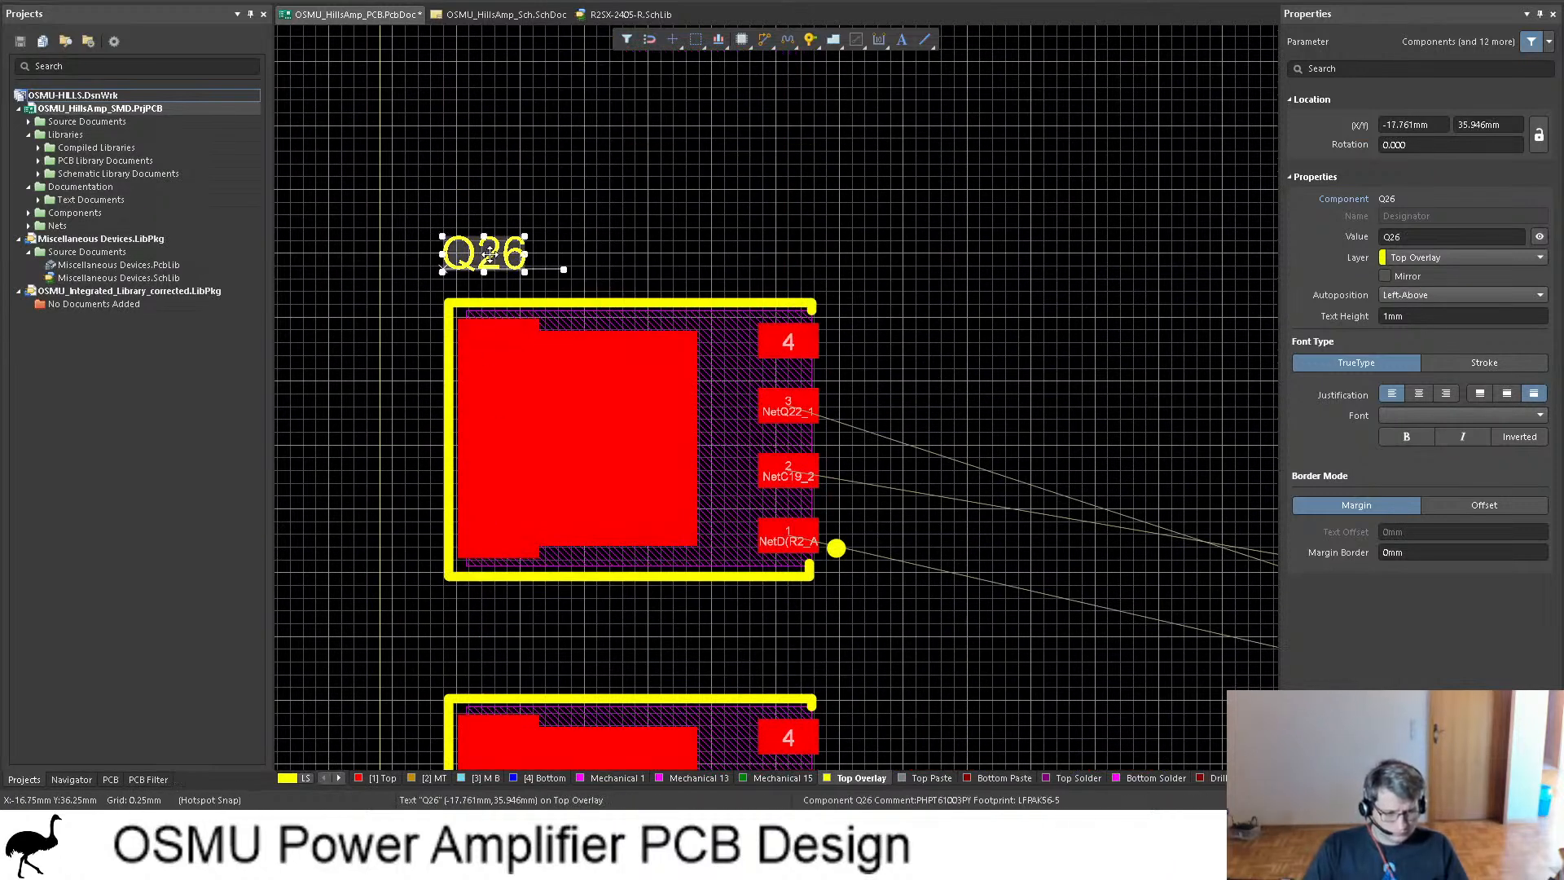
pyautogui.moveTo(491, 254); pyautogui.dragTo(457, 447)
pyautogui.press('space')
# Step: Rotate the designators of Q2 and Q1 to 270 degrees and place them beside the outer edges of their transistors
pyautogui.keyDown('ctrl'); pyautogui.scroll(-3, 457, 447); pyautogui.keyUp('ctrl')
pyautogui.keyDown('shift'); pyautogui.scroll(-4, 723, 343); pyautogui.keyUp('shift')
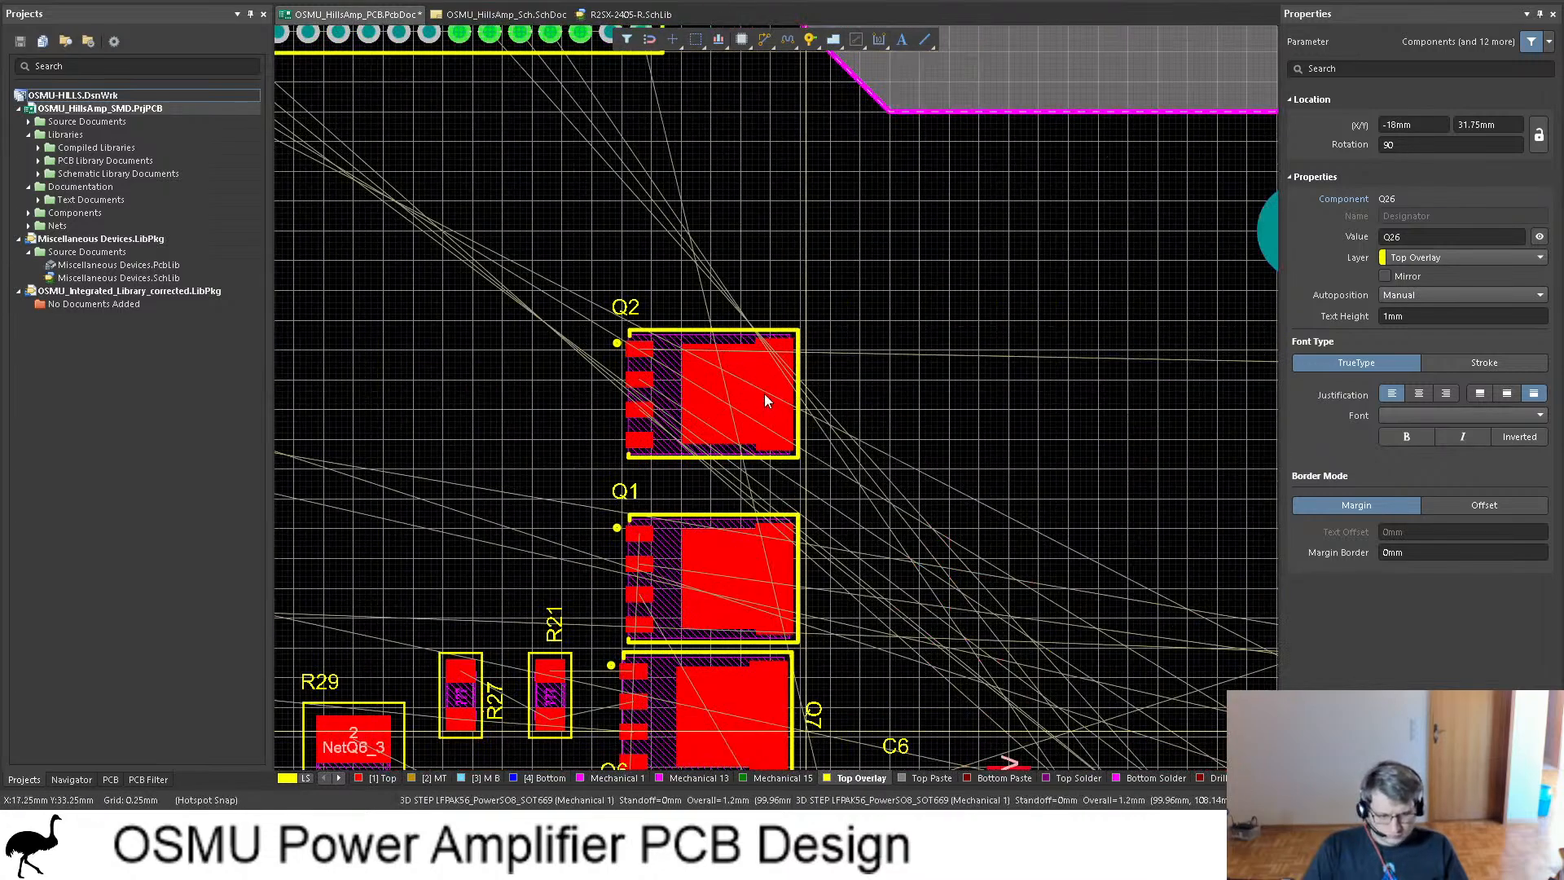
pyautogui.press('space')
pyautogui.moveTo(637, 314); pyautogui.dragTo(814, 382)
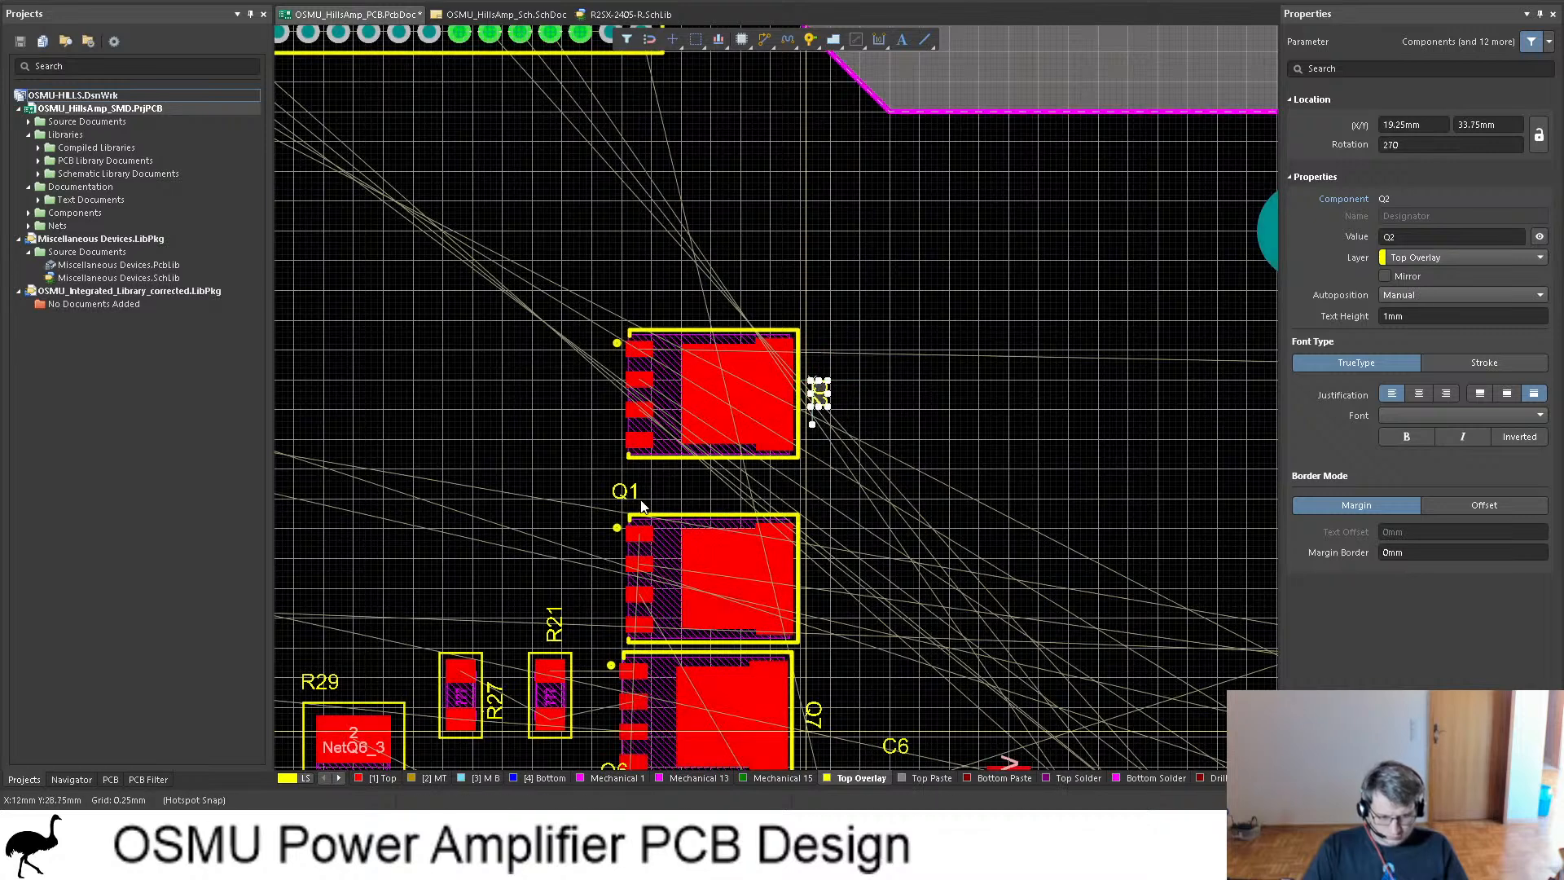
pyautogui.click(623, 494)
pyautogui.moveTo(623, 492); pyautogui.dragTo(812, 533)
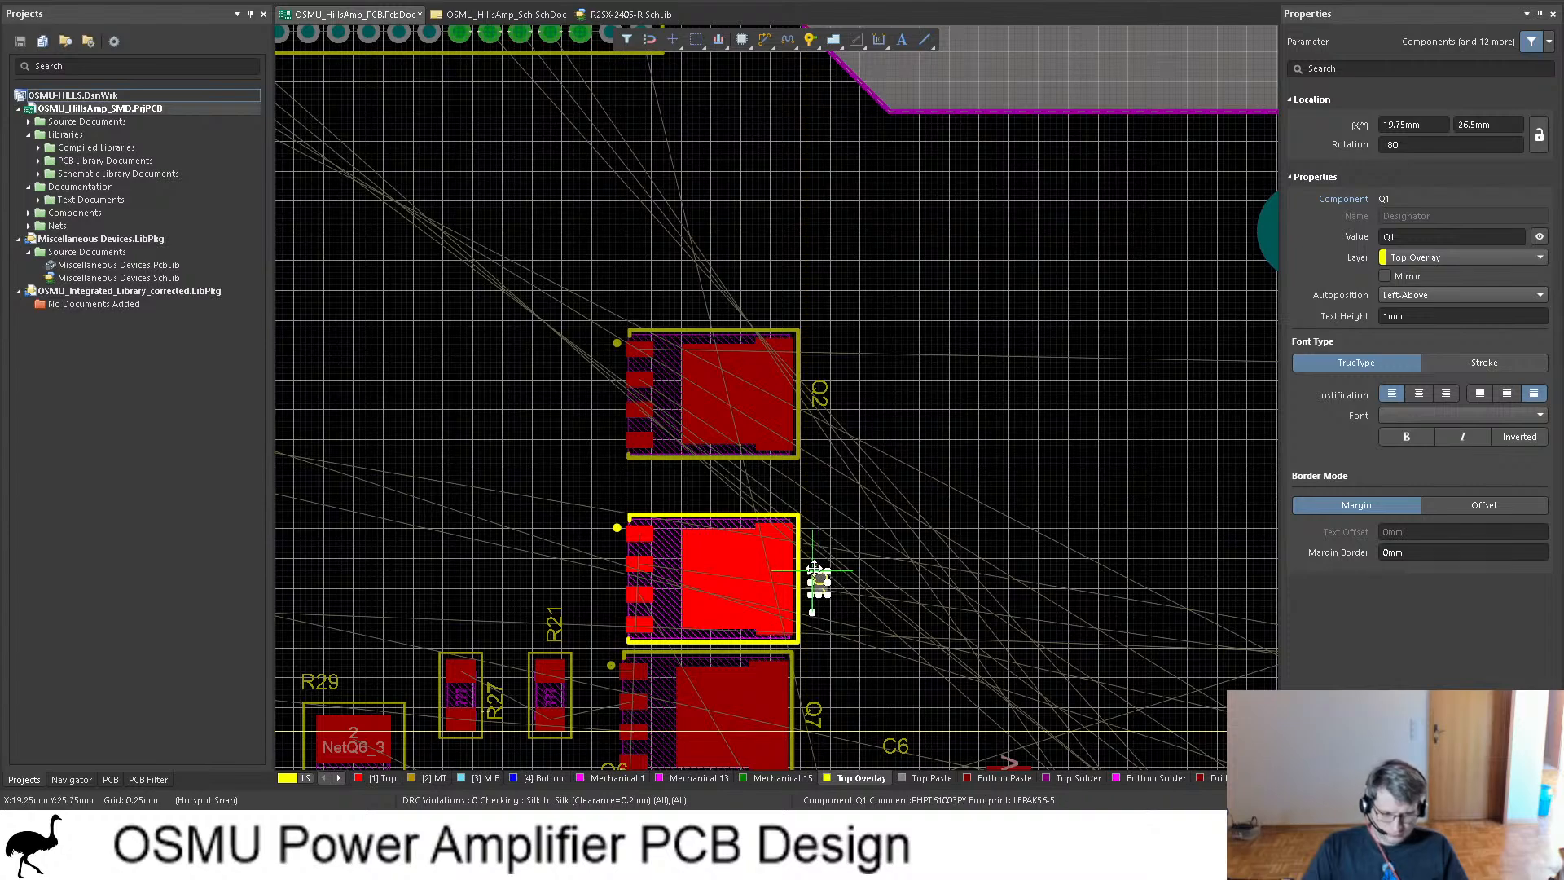
pyautogui.moveTo(814, 566); pyautogui.dragTo(814, 571)
# Step: Align Q1 with Q7 at X 11.75 mm and place Q2 directly above Q1 at X 11.75 mm, Y 33.04 mm
pyautogui.keyDown('ctrl'); pyautogui.scroll(-2, 870, 465); pyautogui.keyUp('ctrl')
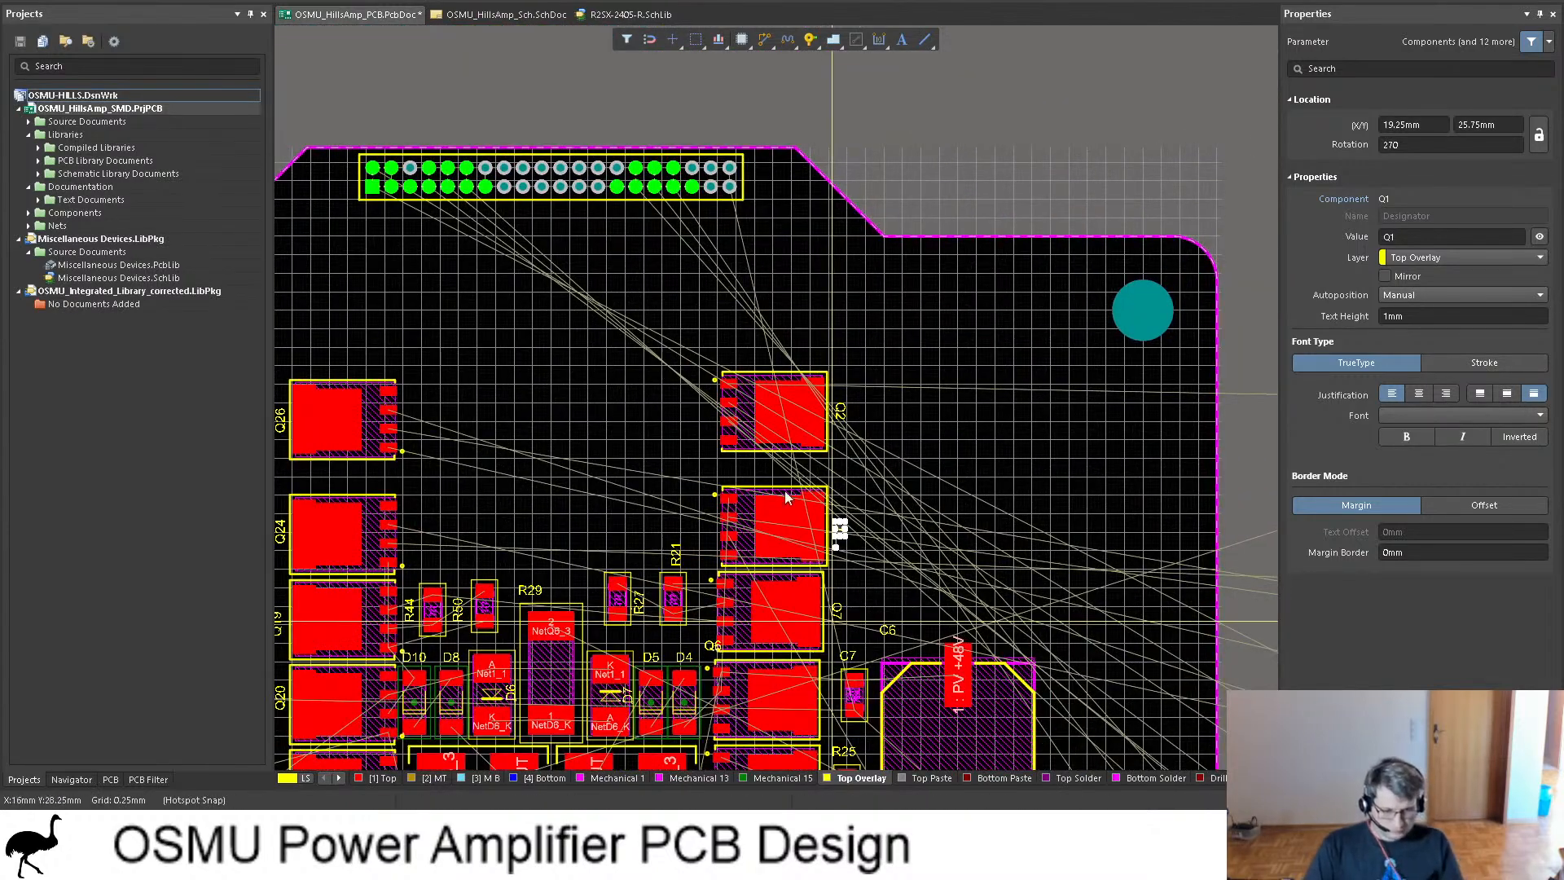
pyautogui.keyDown('ctrl'); pyautogui.scroll(3, 784, 491); pyautogui.keyUp('ctrl')
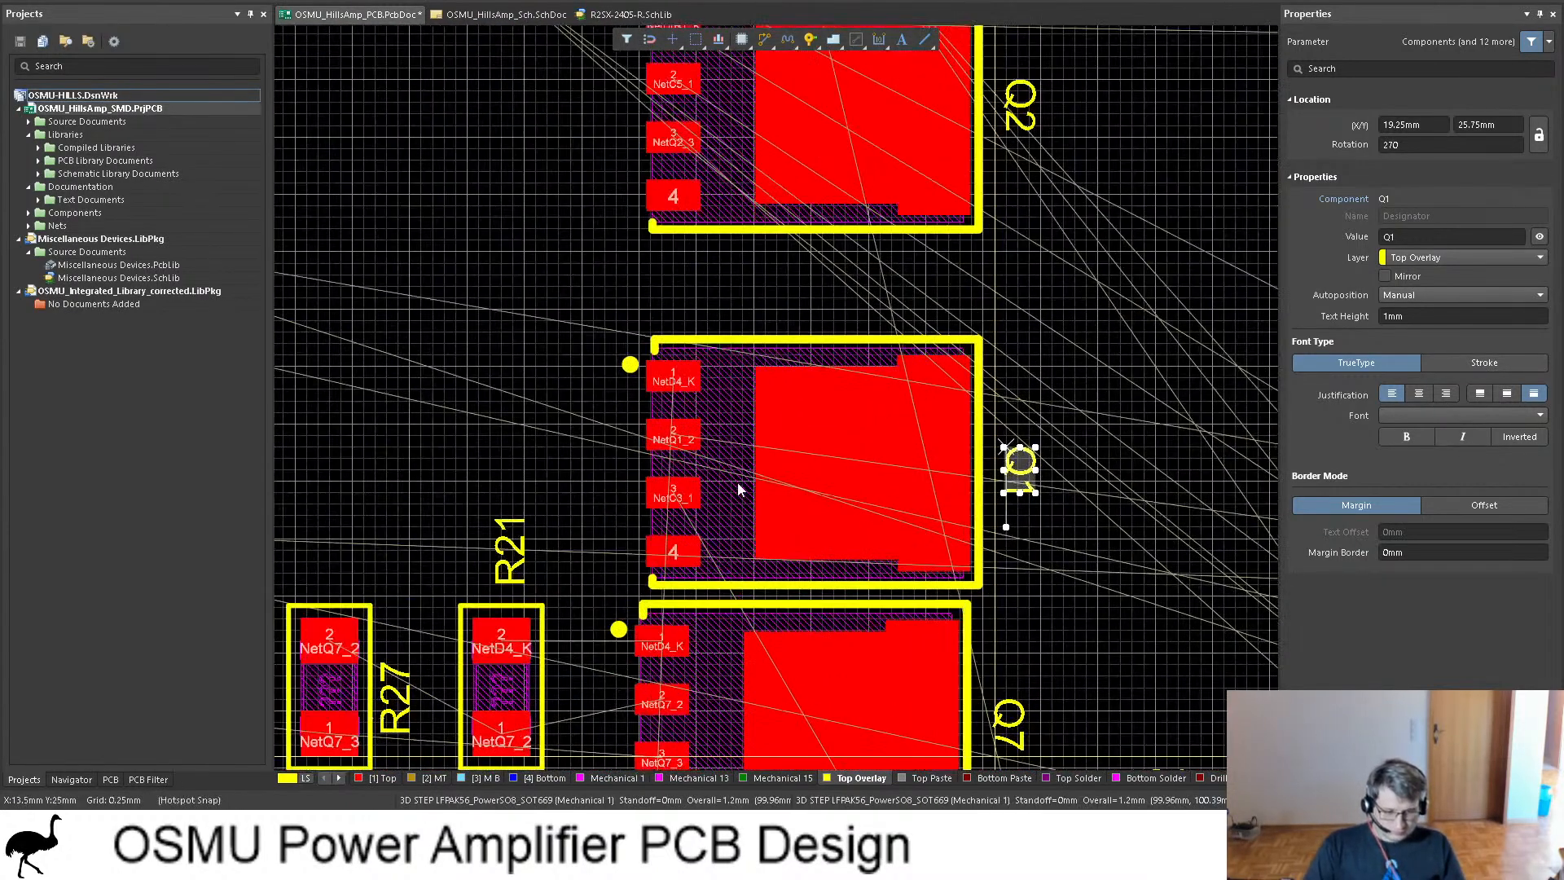
pyautogui.moveTo(739, 489); pyautogui.dragTo(666, 493)
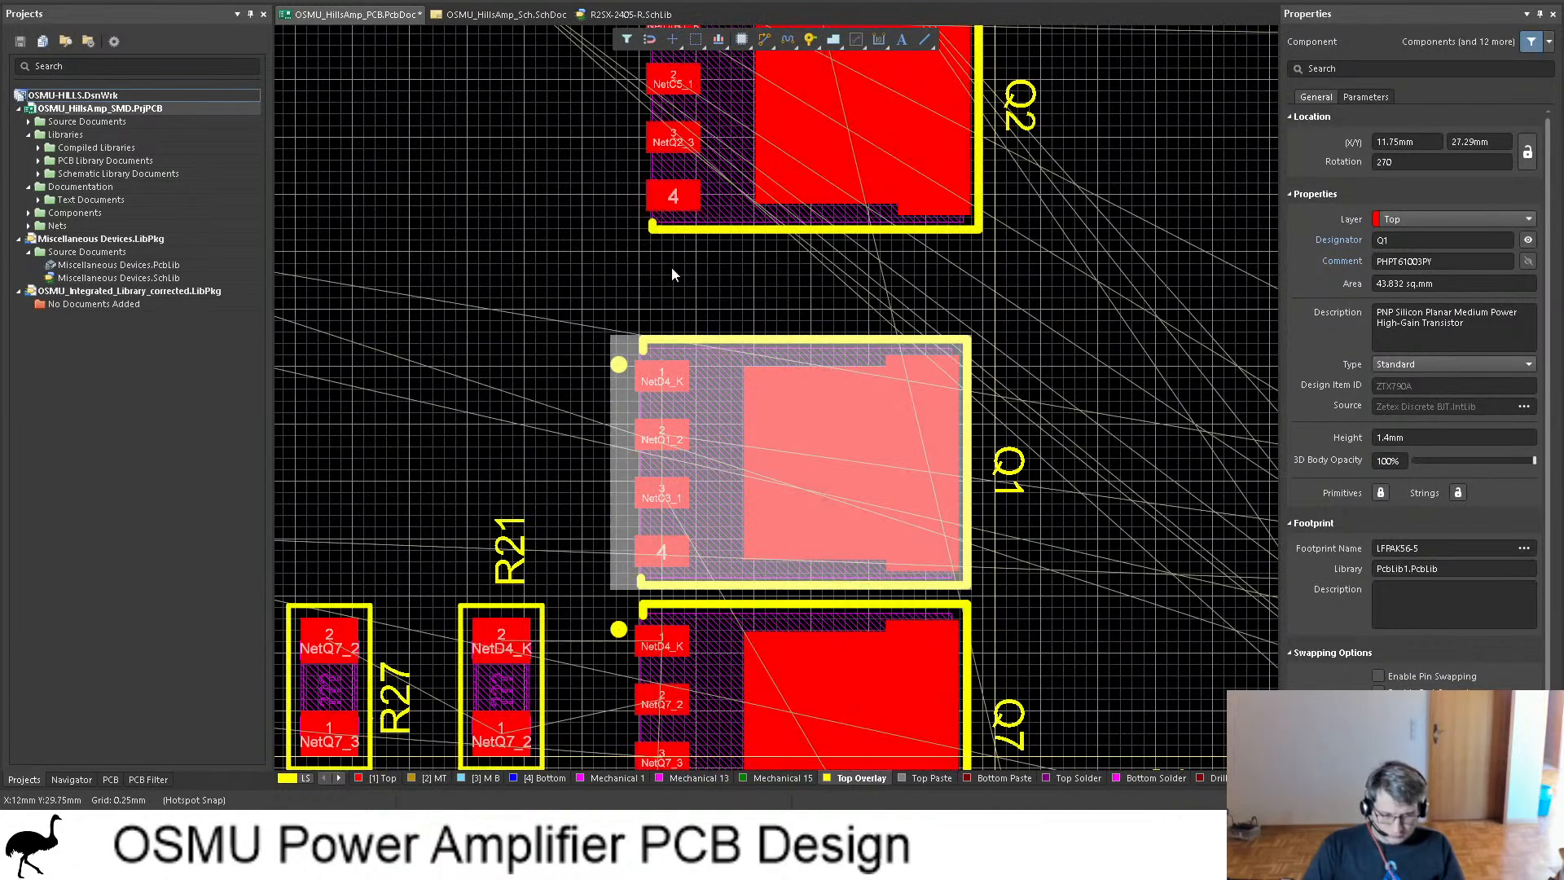
pyautogui.moveTo(721, 179); pyautogui.dragTo(667, 232)
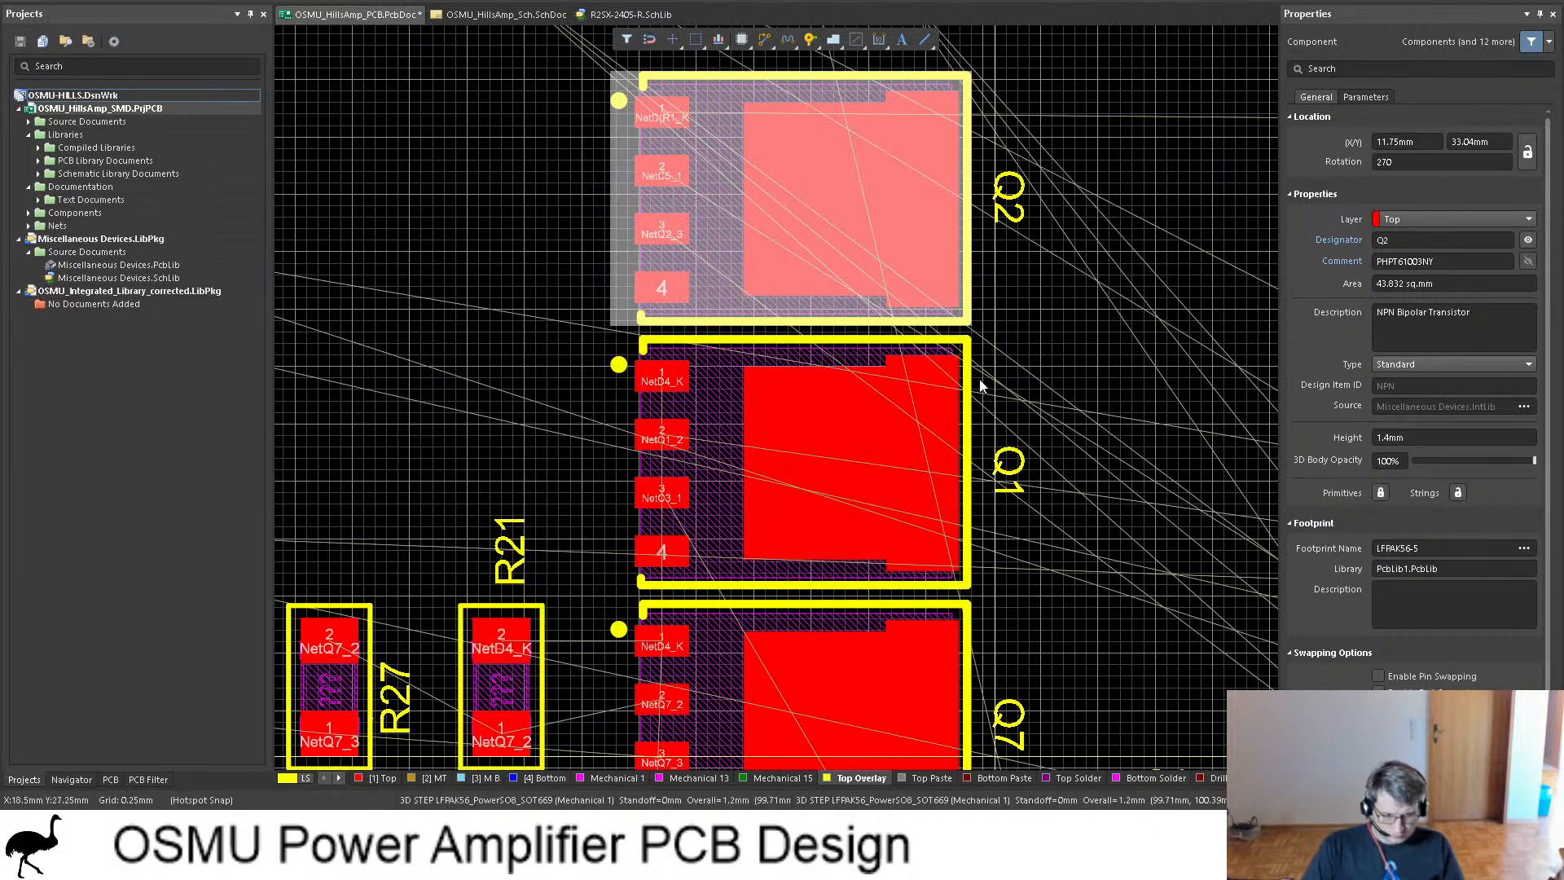
pyautogui.click(1057, 384)
# Step: Move Q26 down to sit directly above Q24, aligned with the transistor column
pyautogui.keyDown('ctrl'); pyautogui.scroll(-4, 1055, 339); pyautogui.keyUp('ctrl')
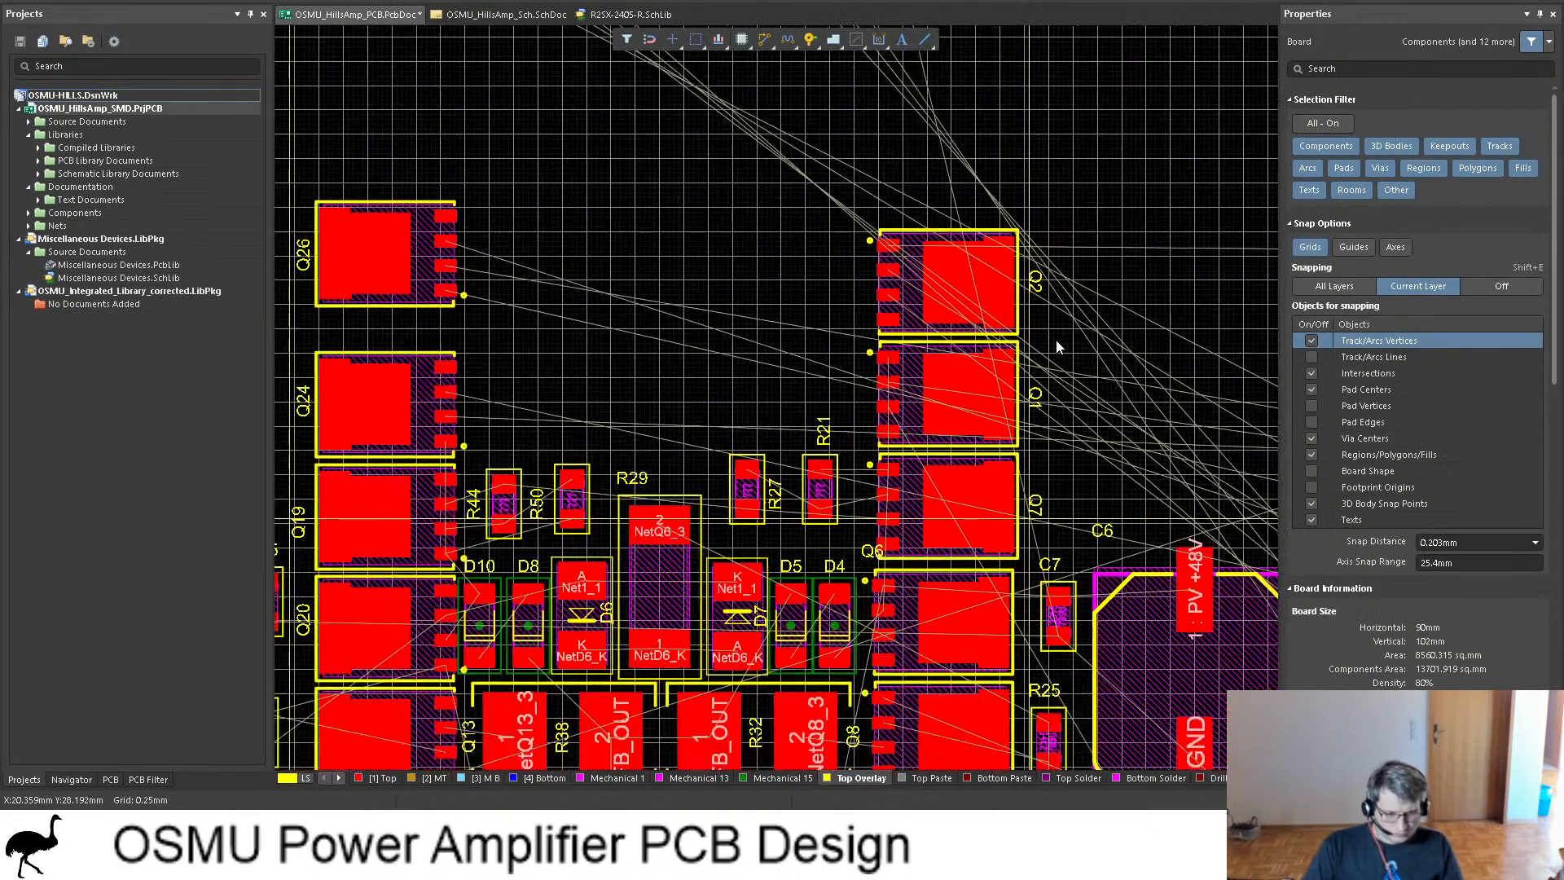
pyautogui.keyDown('ctrl'); pyautogui.scroll(4, 432, 438); pyautogui.keyUp('ctrl')
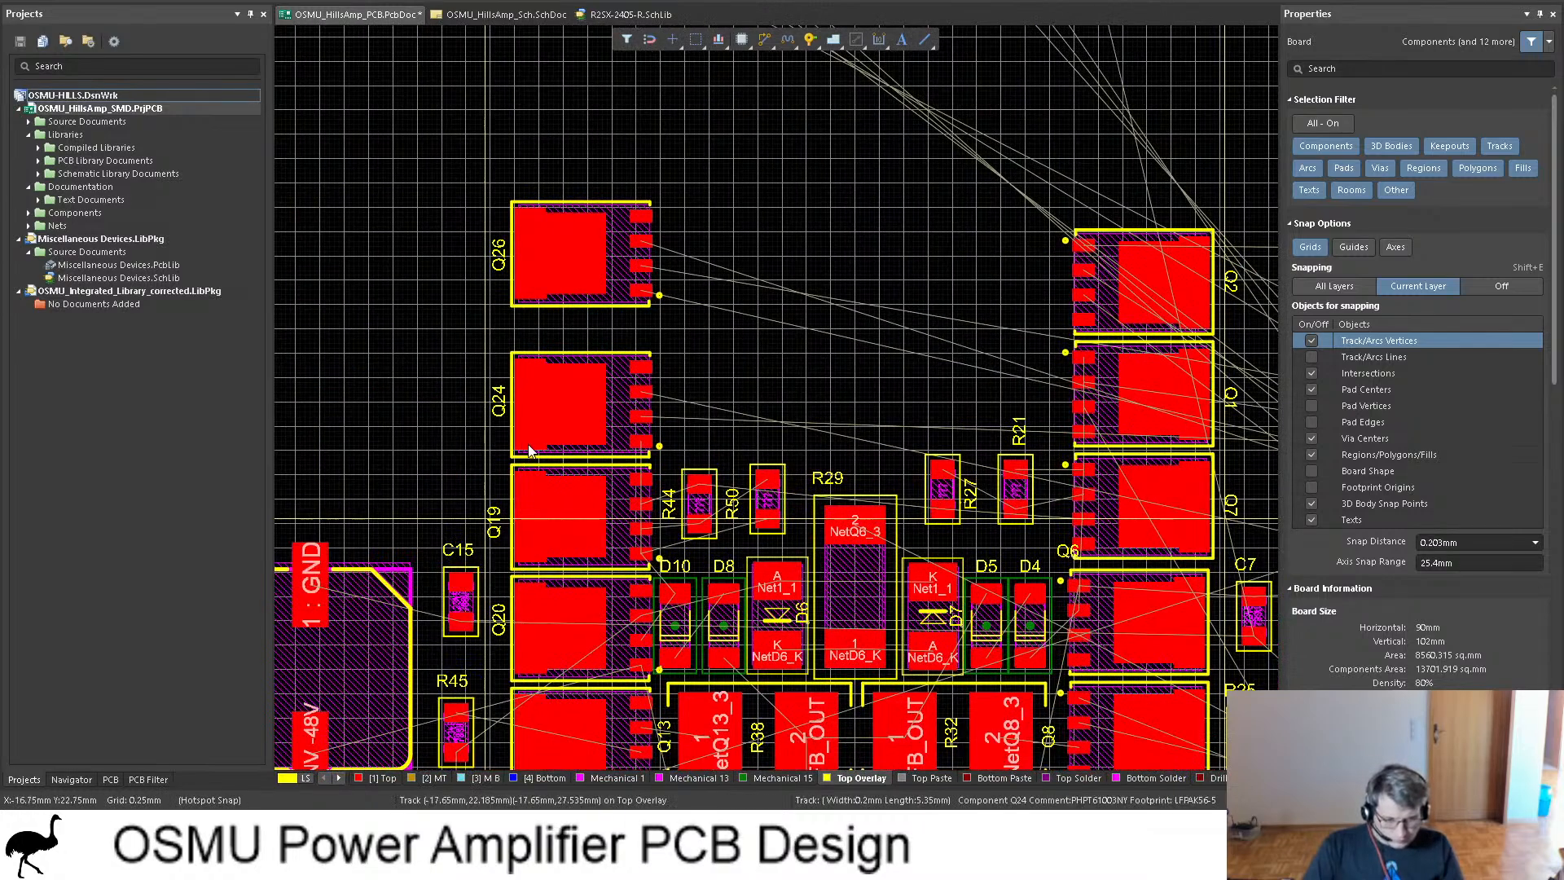
pyautogui.click(676, 182)
pyautogui.moveTo(676, 182); pyautogui.dragTo(710, 261)
pyautogui.click(880, 332)
pyautogui.keyDown('ctrl'); pyautogui.scroll(-4, 864, 328); pyautogui.keyUp('ctrl')
pyautogui.keyDown('ctrl'); pyautogui.scroll(1, 860, 323); pyautogui.keyUp('ctrl')
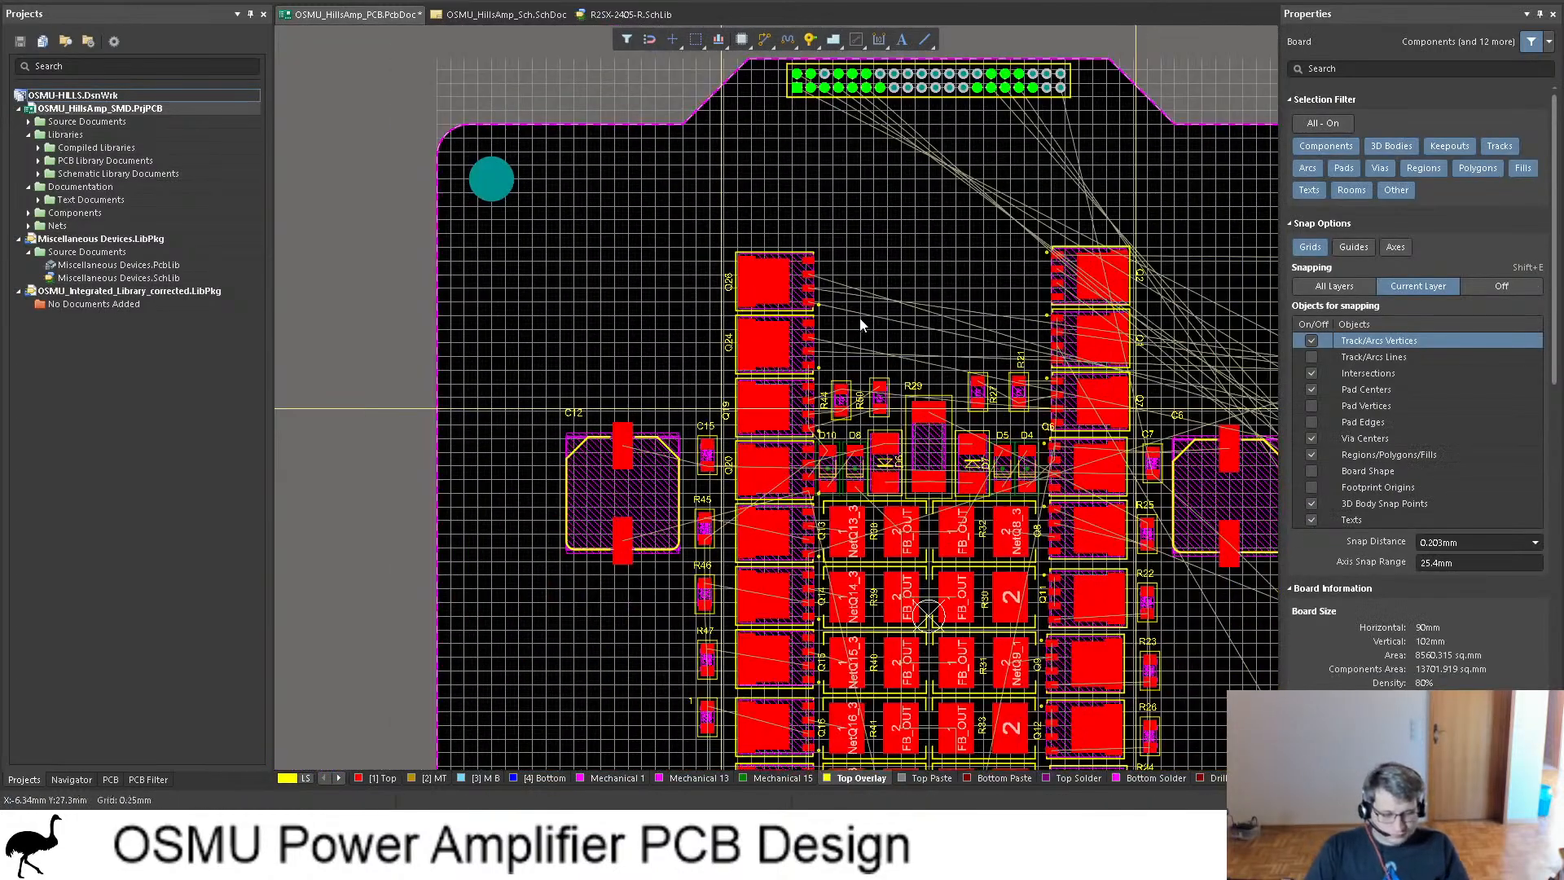
# Step: Inspect the extended transistor columns in the 3D view, and return to the 2D layout
pyautogui.press('3')
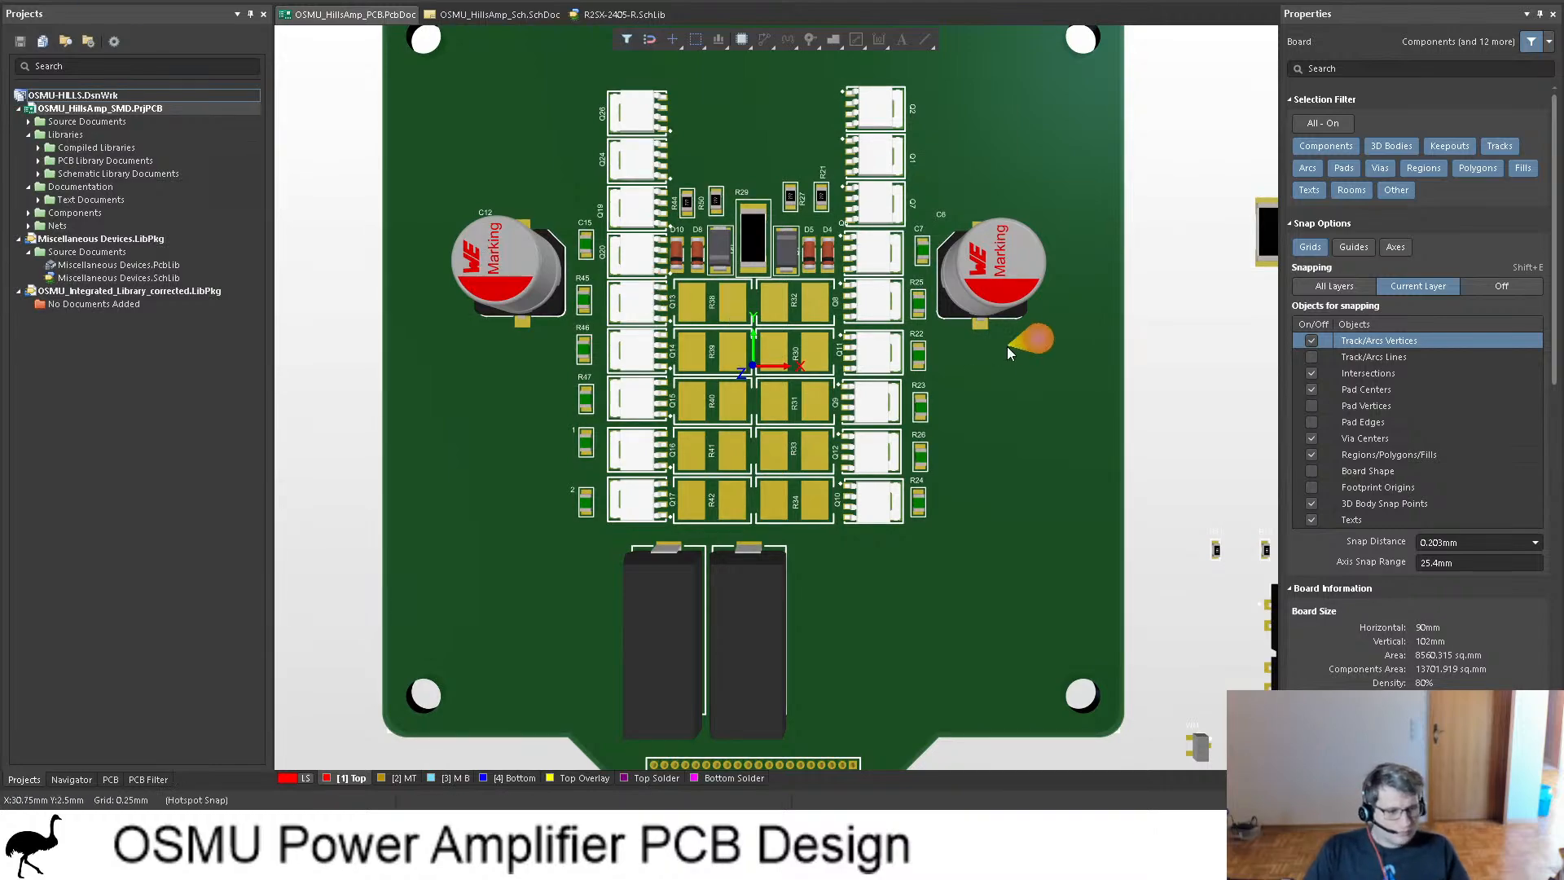
pyautogui.scroll(2, 994, 314)
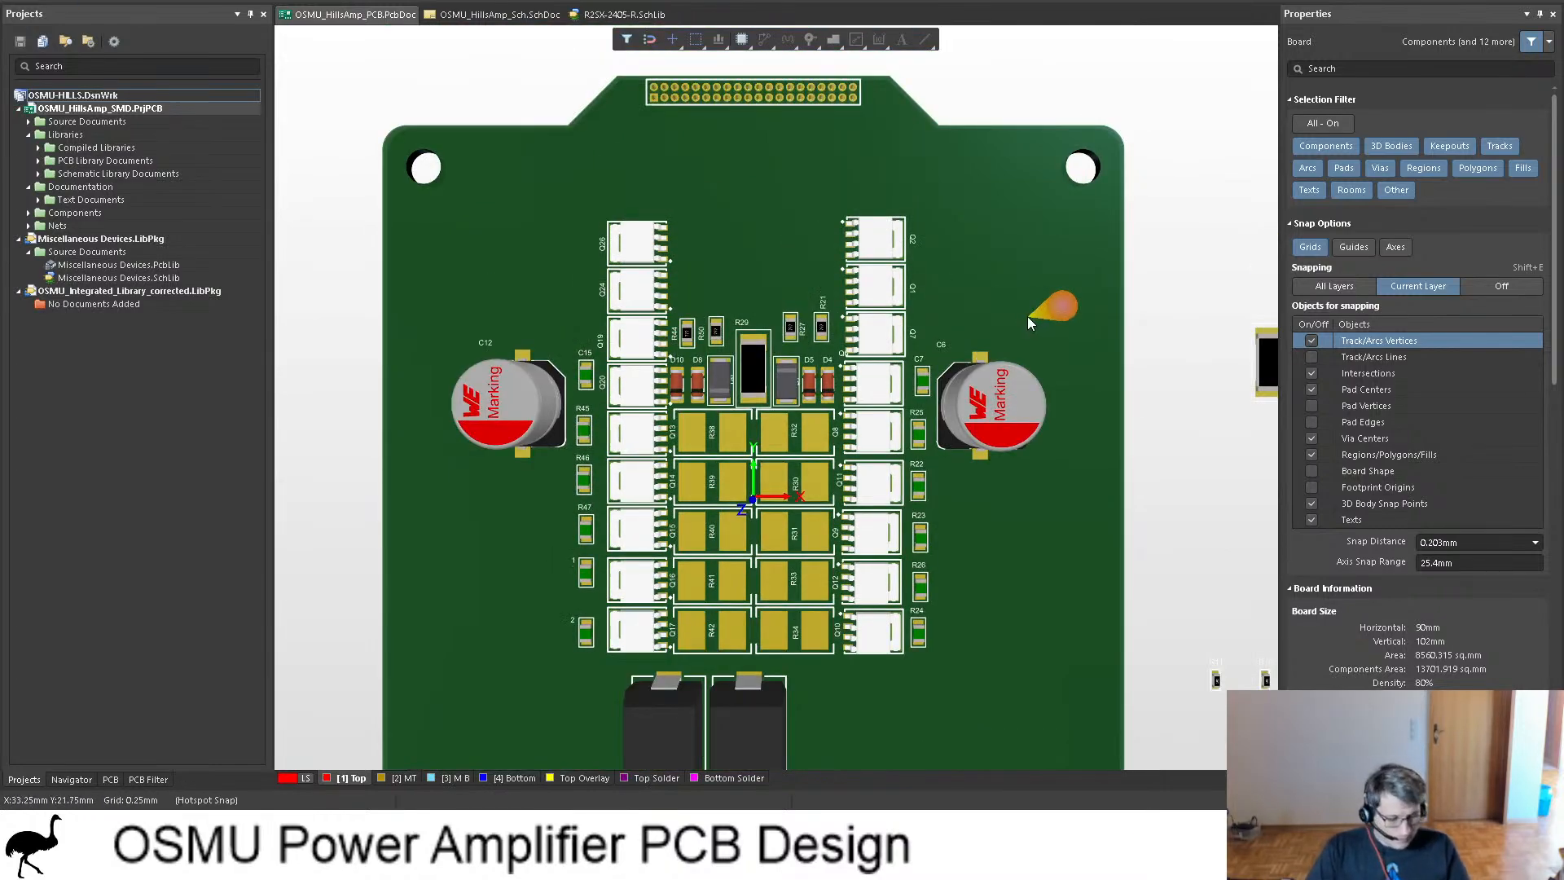
pyautogui.press('2')
pyautogui.keyDown('ctrl'); pyautogui.scroll(-2, 1028, 314); pyautogui.keyUp('ctrl')
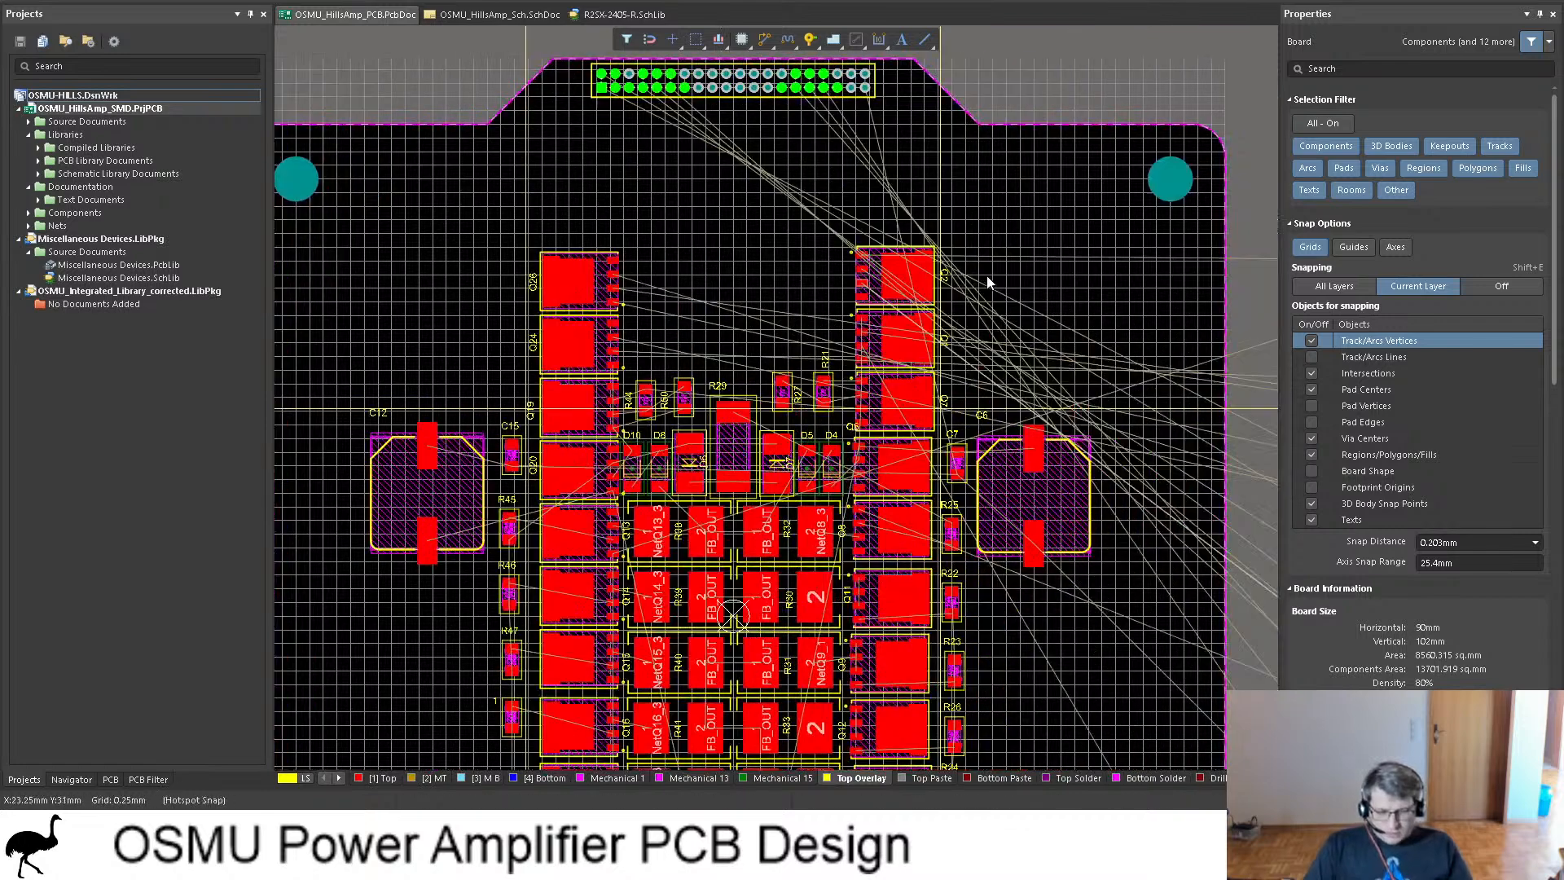
# Step: Check the transistor stages in the schematic, and move Q22 and Q23 together between the tops of the transistor columns at about Y 29.28 mm
pyautogui.keyDown('ctrl'); pyautogui.scroll(2, 950, 266); pyautogui.keyUp('ctrl')
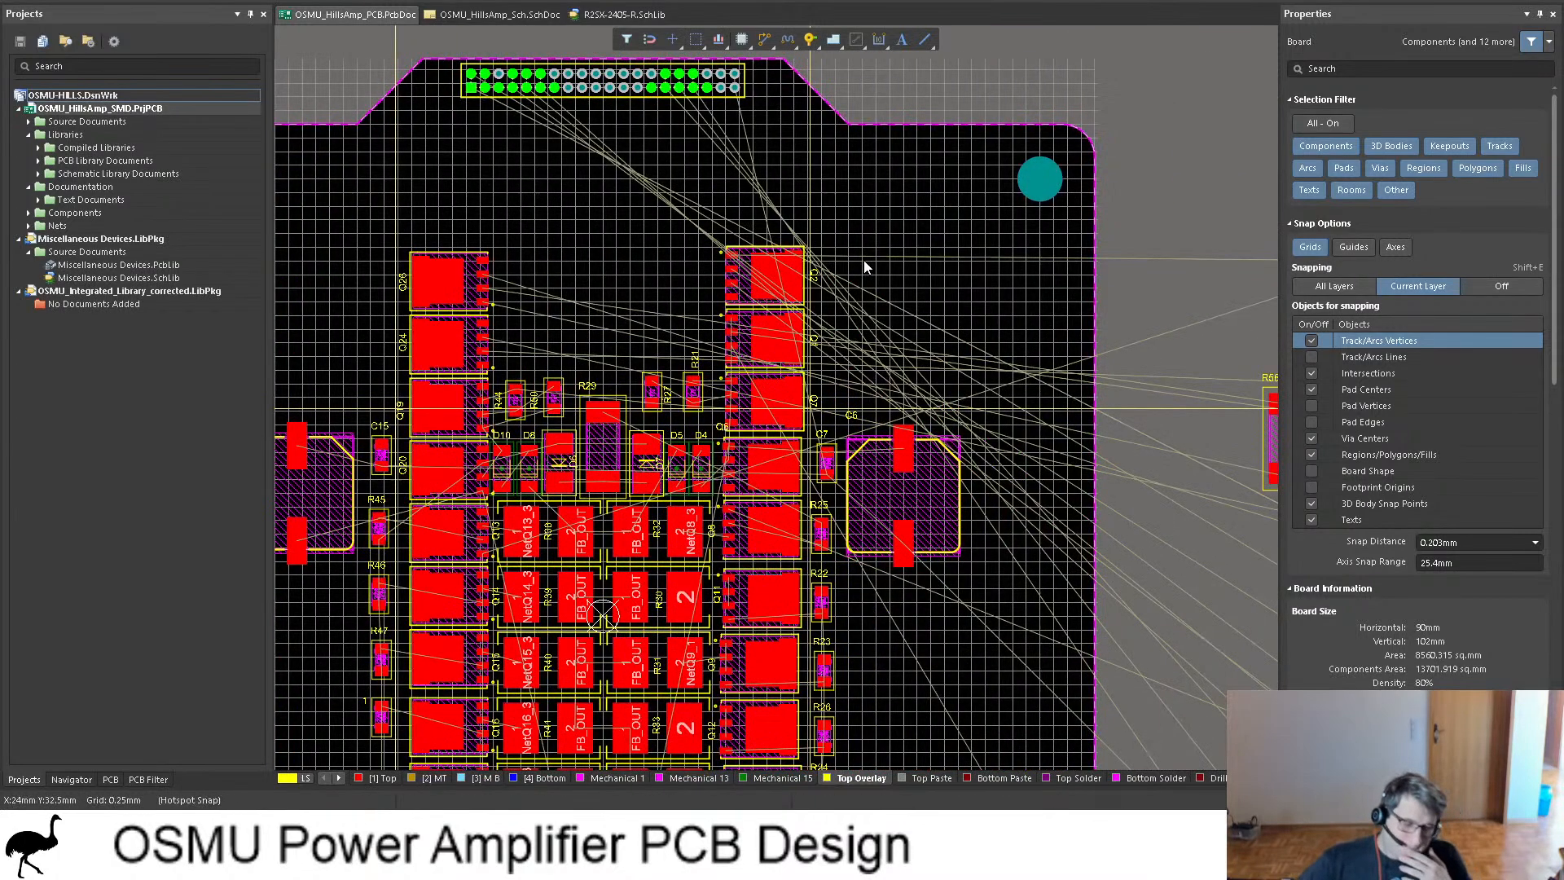
pyautogui.click(499, 14)
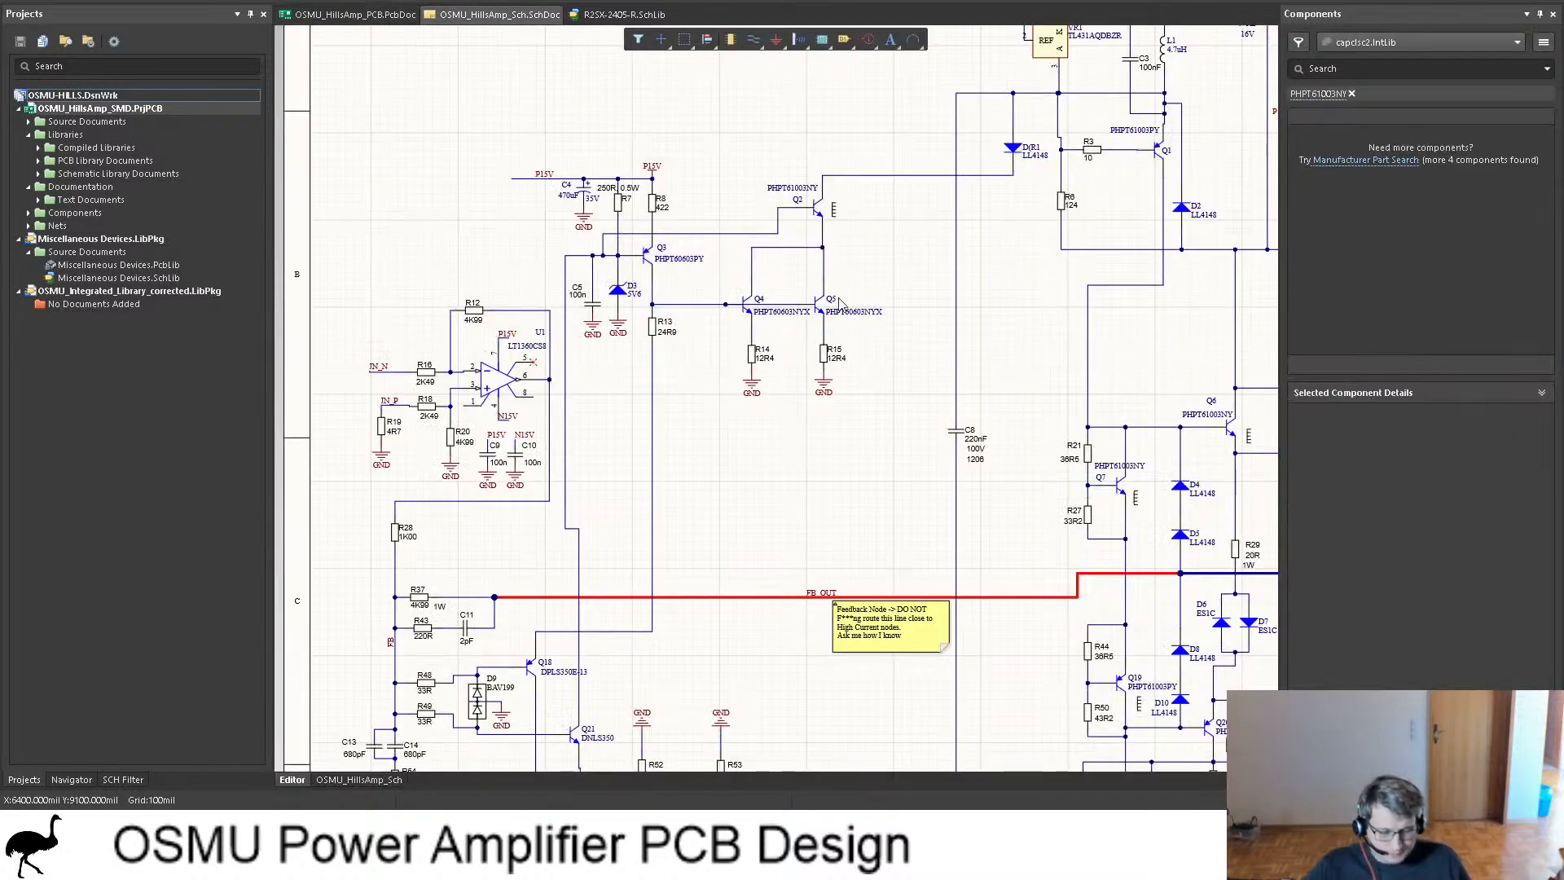
pyautogui.scroll(-5, 798, 358)
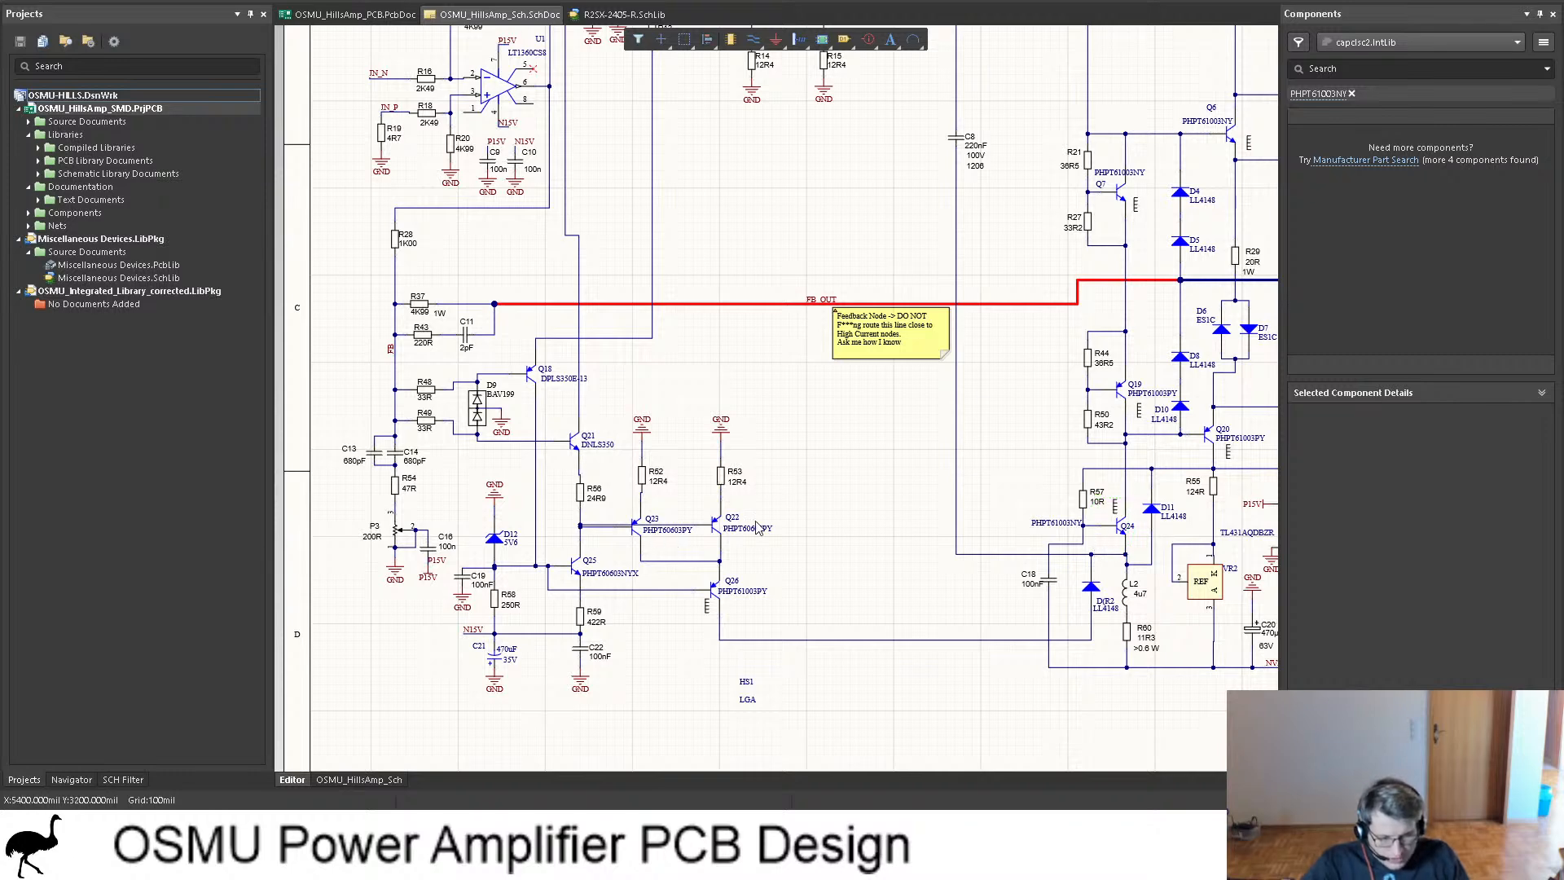
pyautogui.click(351, 14)
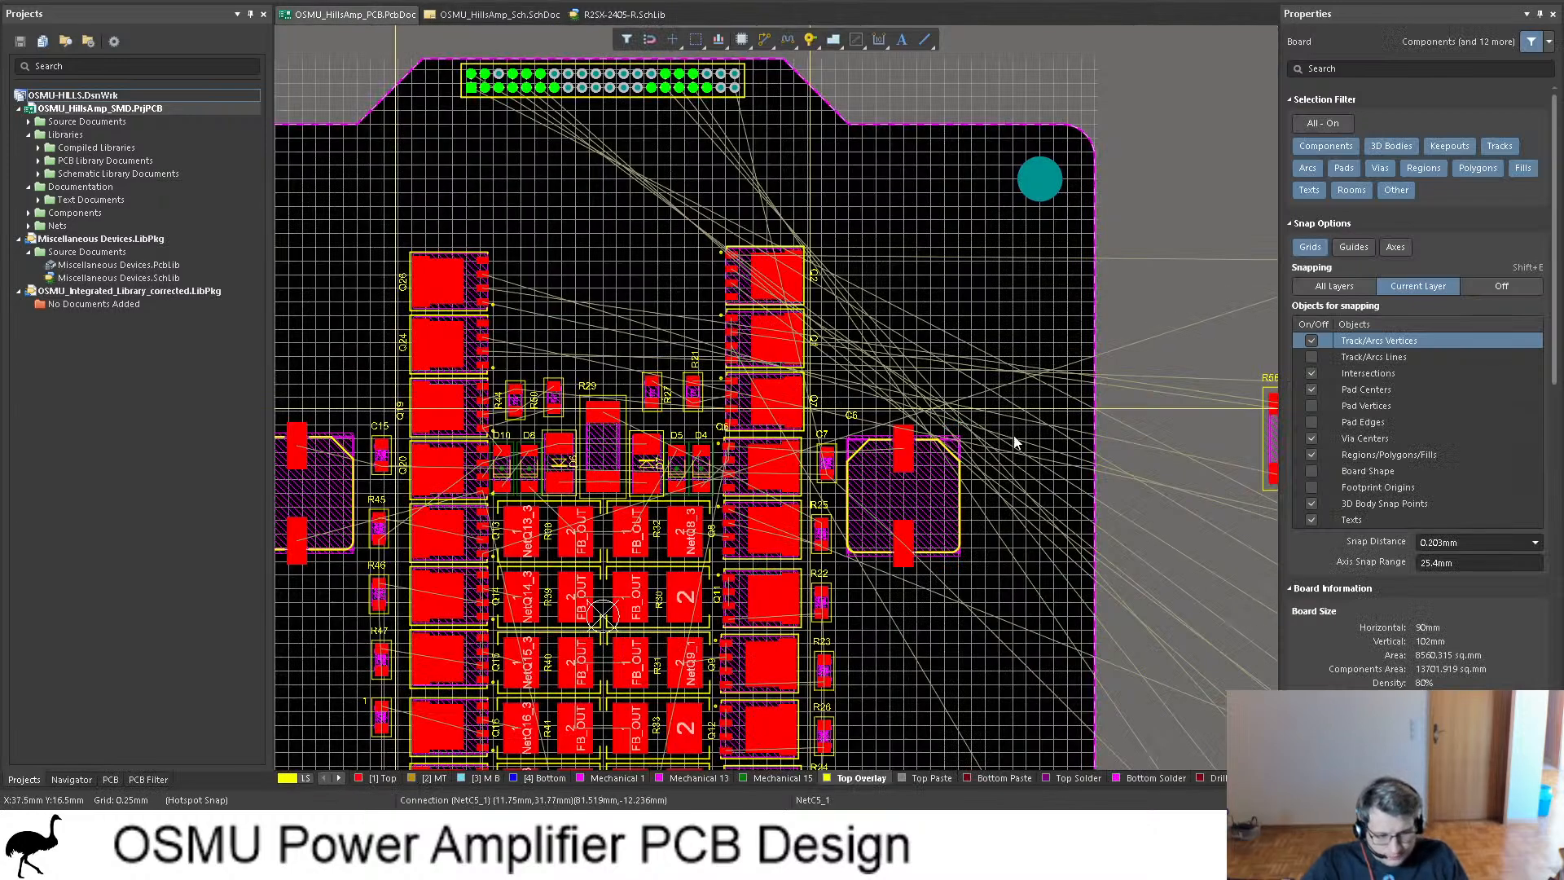
pyautogui.keyDown('ctrl'); pyautogui.scroll(-3, 967, 369); pyautogui.keyUp('ctrl')
pyautogui.keyDown('ctrl'); pyautogui.scroll(2, 1050, 513); pyautogui.keyUp('ctrl')
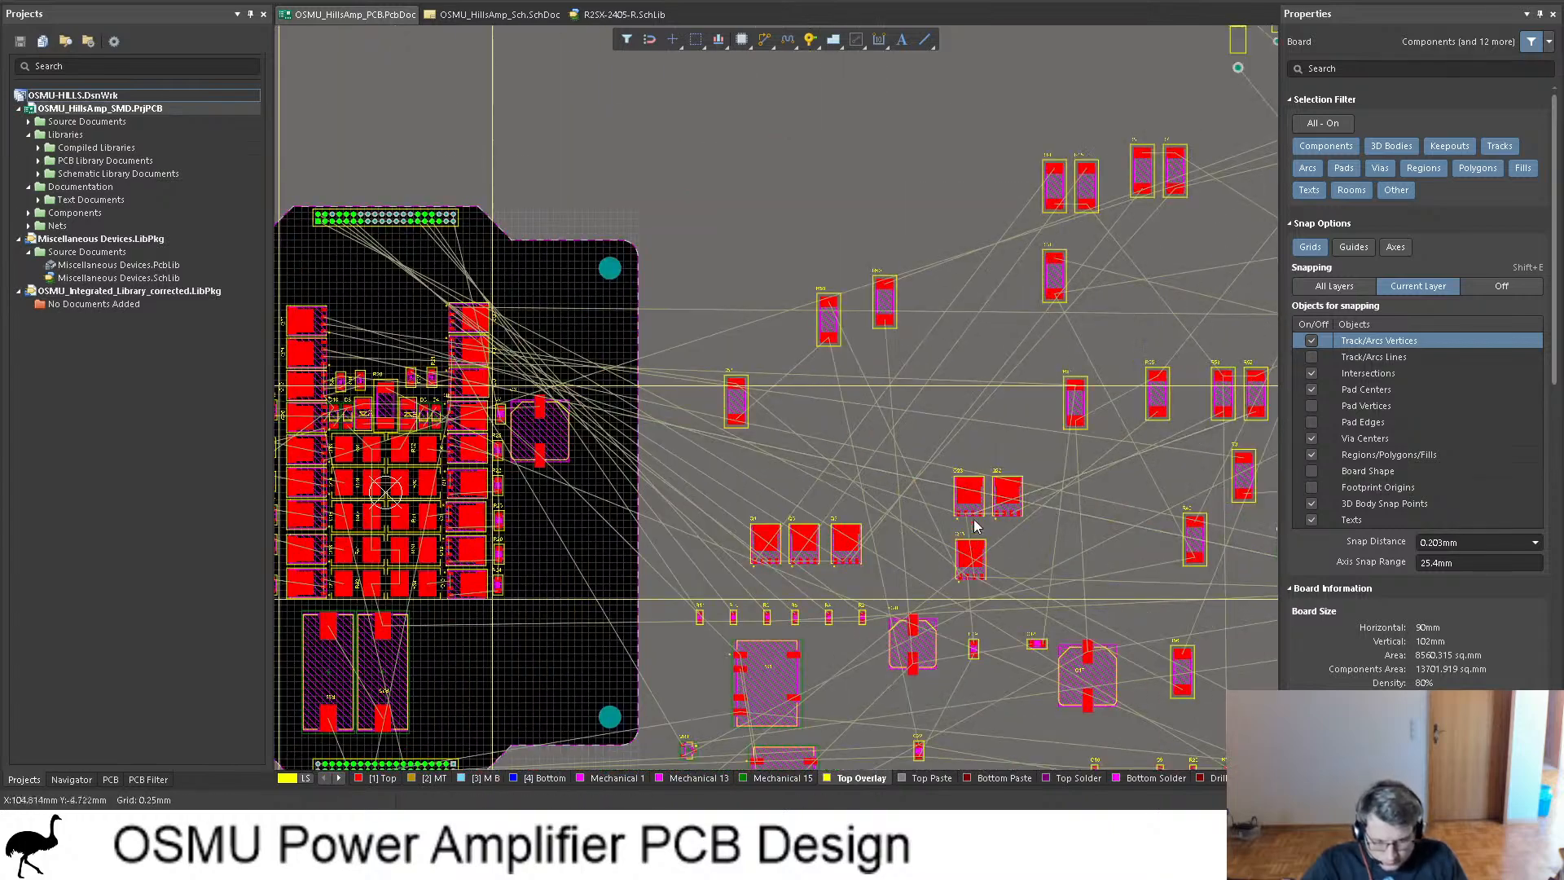
pyautogui.keyDown('ctrl'); pyautogui.scroll(3, 977, 515); pyautogui.keyUp('ctrl')
pyautogui.moveTo(1127, 544); pyautogui.dragTo(916, 434)
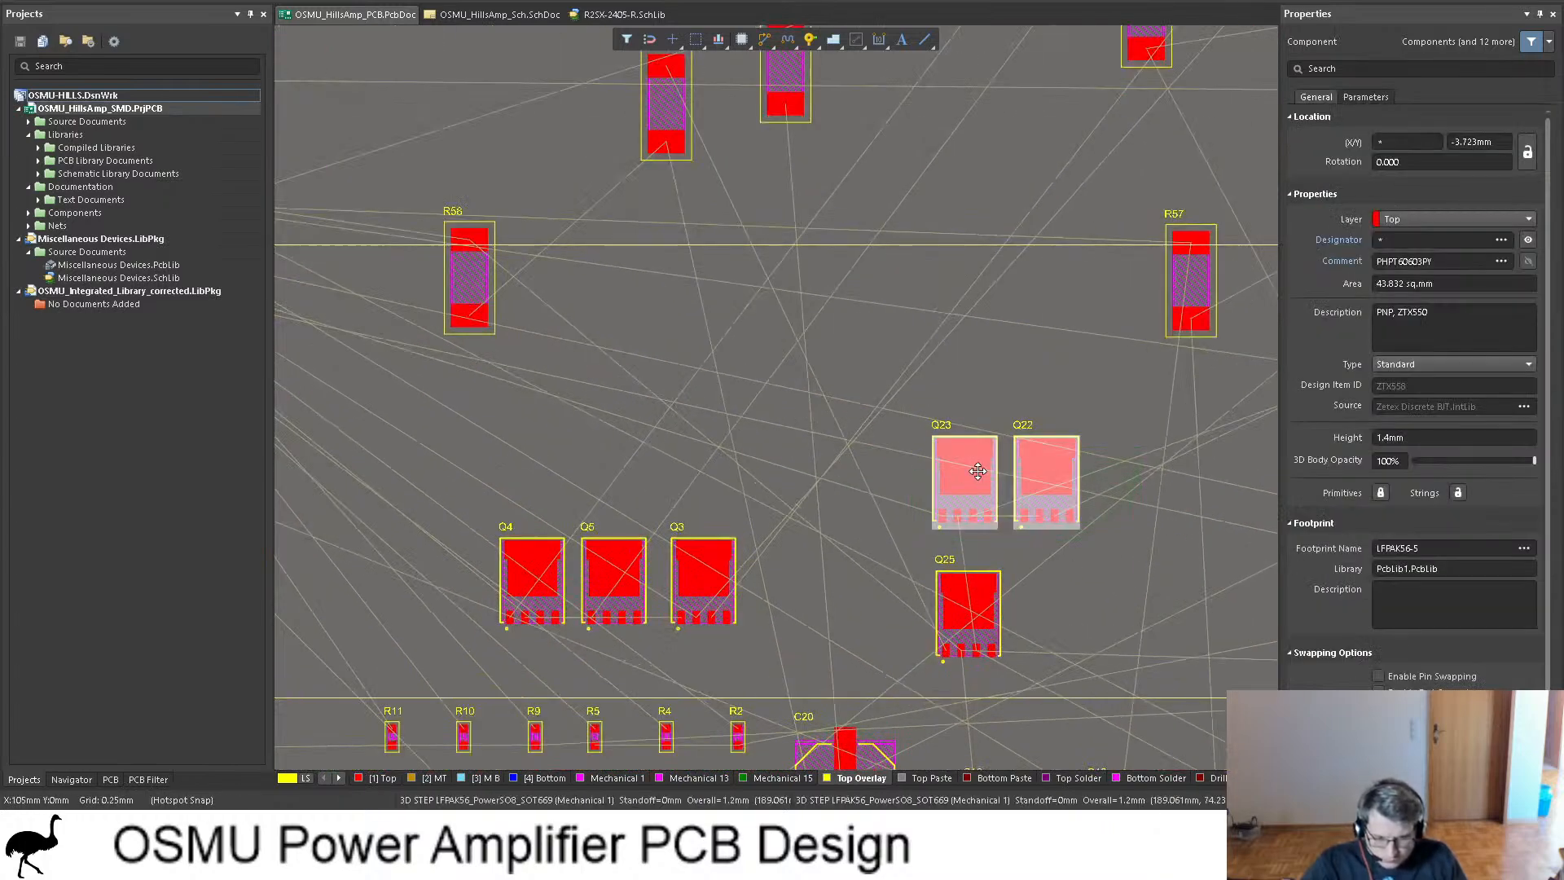
pyautogui.moveTo(964, 480); pyautogui.dragTo(523, 122)
pyautogui.scroll(3, 570, 204)
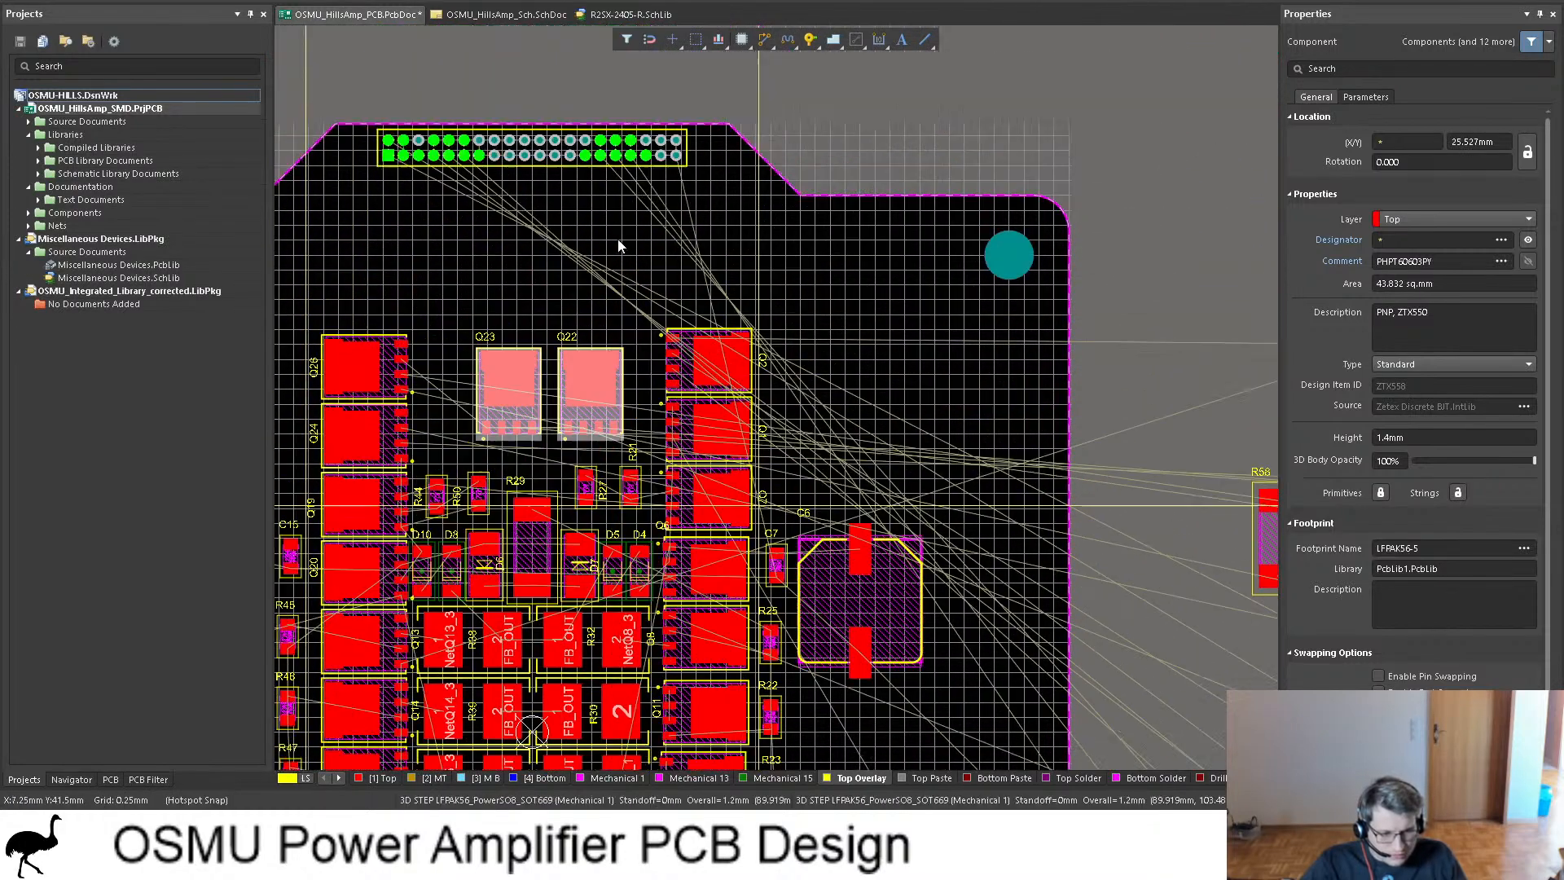
pyautogui.moveTo(583, 399); pyautogui.dragTo(609, 360)
# Step: Examine the Q2, Q4 and Q5 stage in the schematic against its Q22, Q23 and Q26 counterpart
pyautogui.click(501, 14)
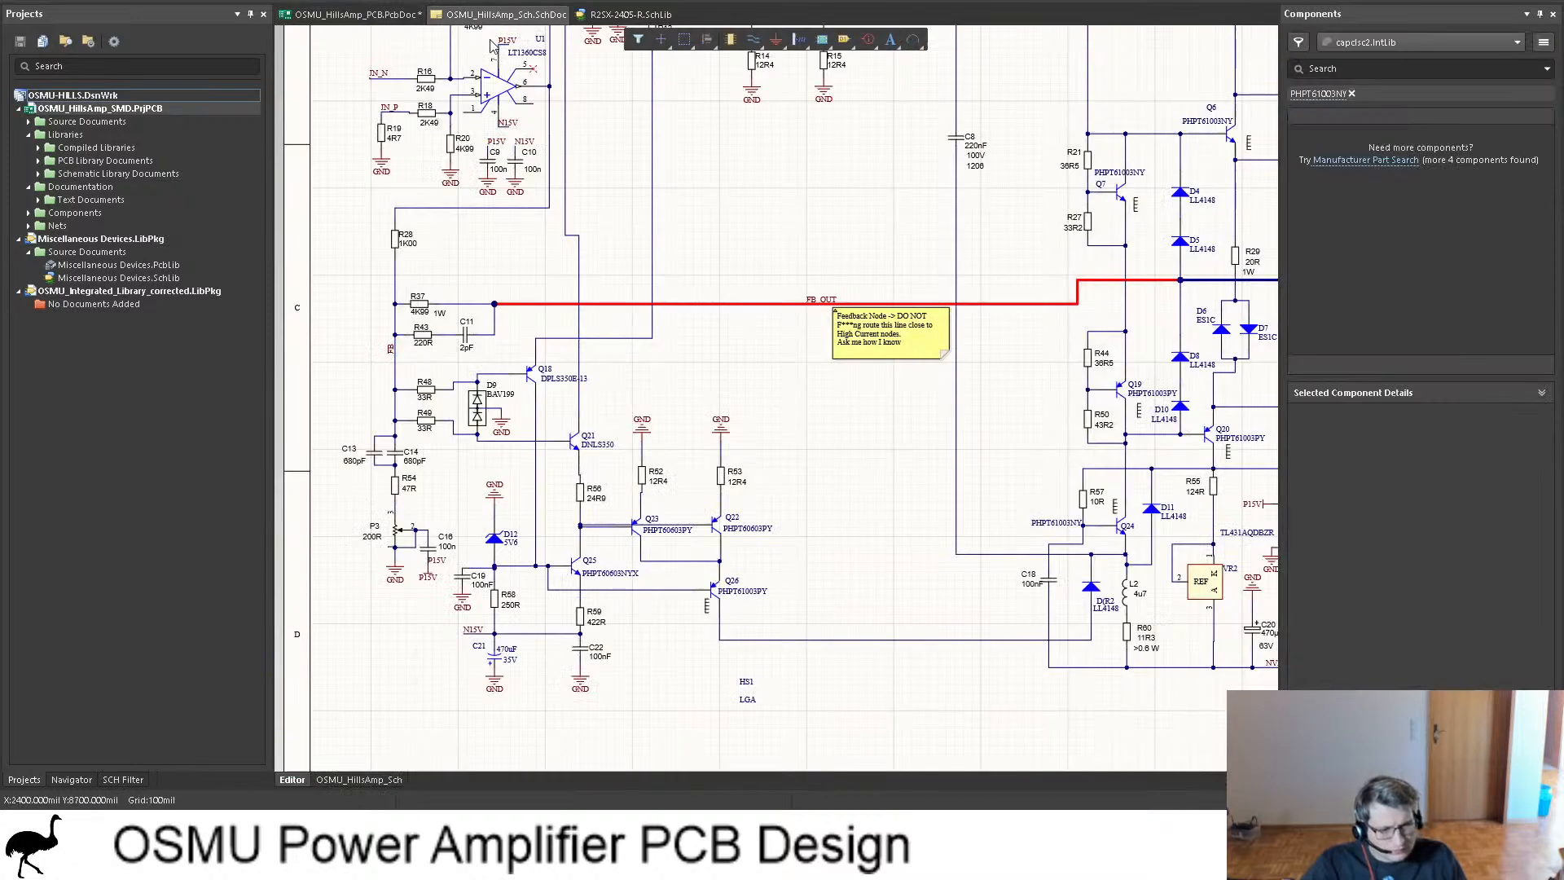
pyautogui.scroll(3, 900, 323)
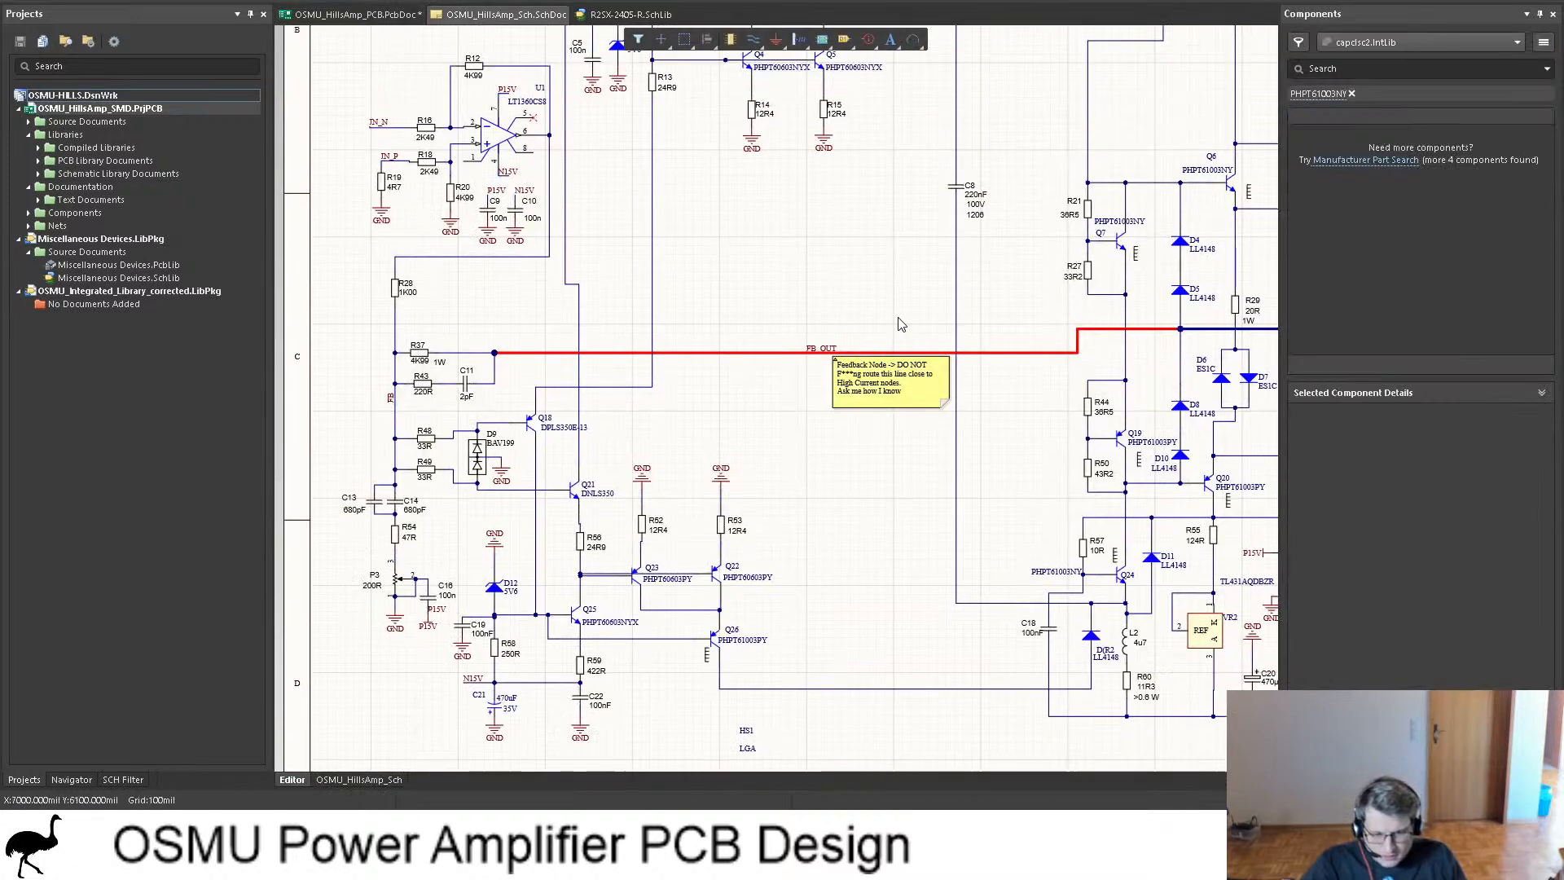
pyautogui.scroll(2, 709, 351)
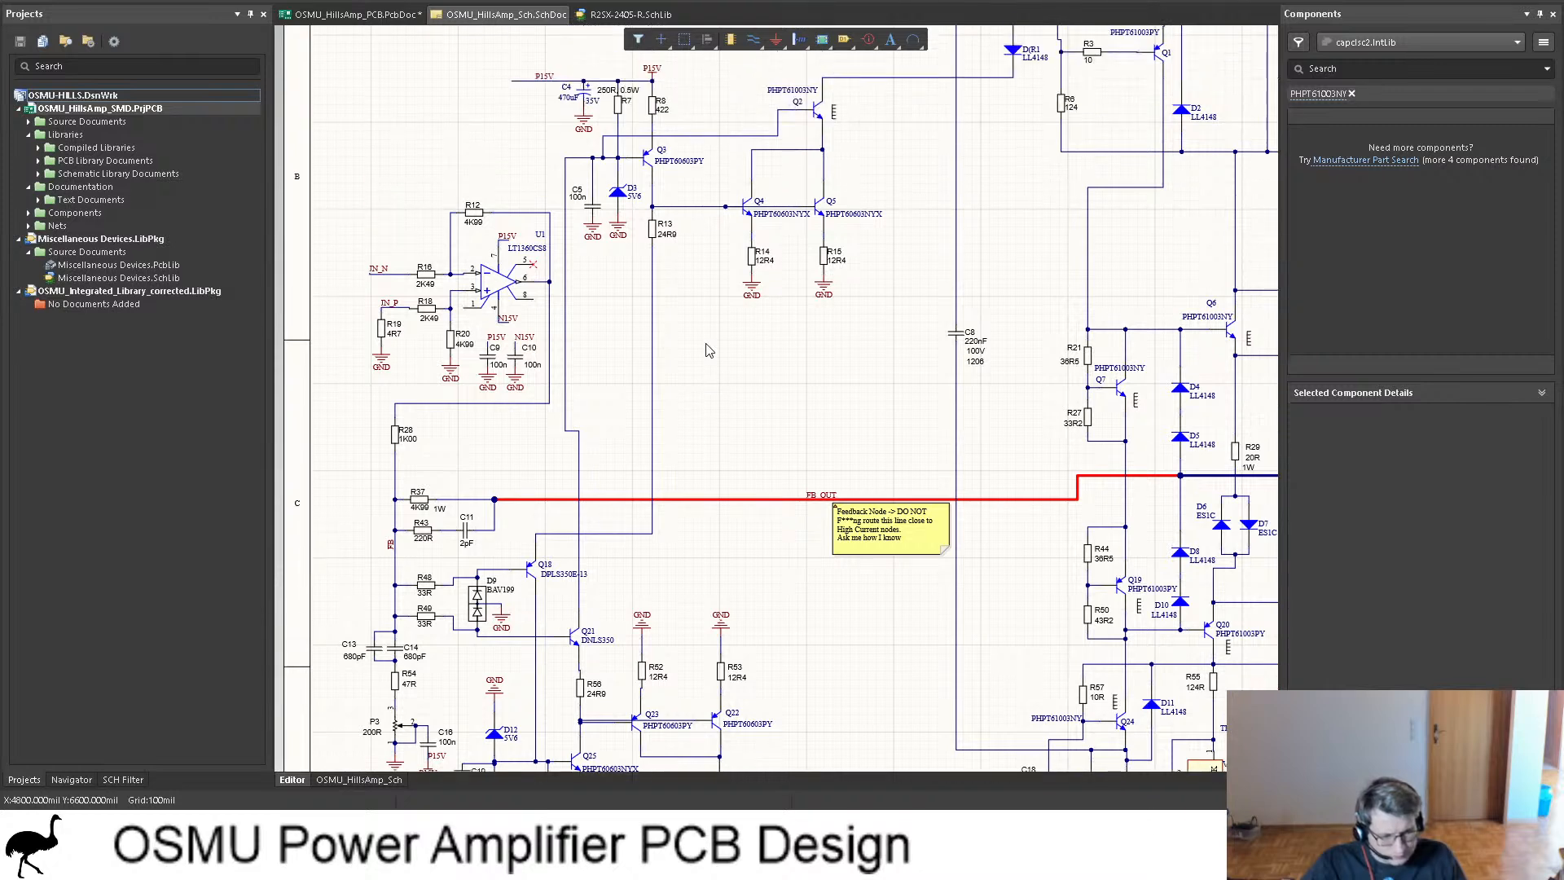
# Step: Find Q4 and Q5 among the unplaced PCB parts and move them together above the Q26 column at about Y 36.51 mm
pyautogui.click(355, 14)
pyautogui.keyDown('shift'); pyautogui.hscroll(5, 1038, 384); pyautogui.keyUp('shift')
pyautogui.keyDown('shift'); pyautogui.hscroll(4, 1018, 370); pyautogui.keyUp('shift')
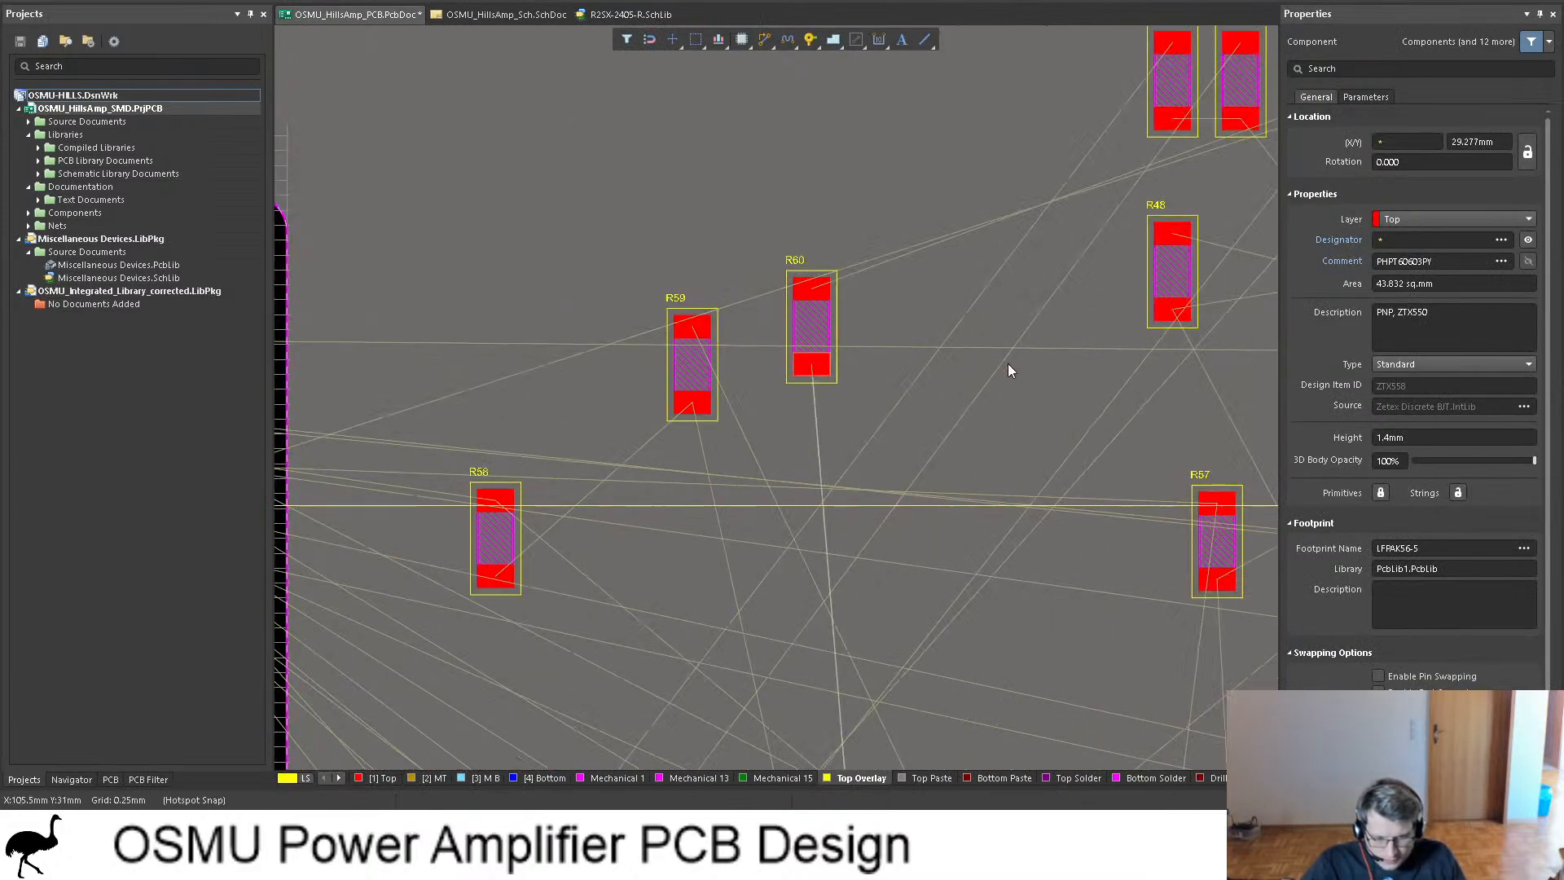
pyautogui.scroll(-5, 839, 272)
pyautogui.scroll(-4, 824, 267)
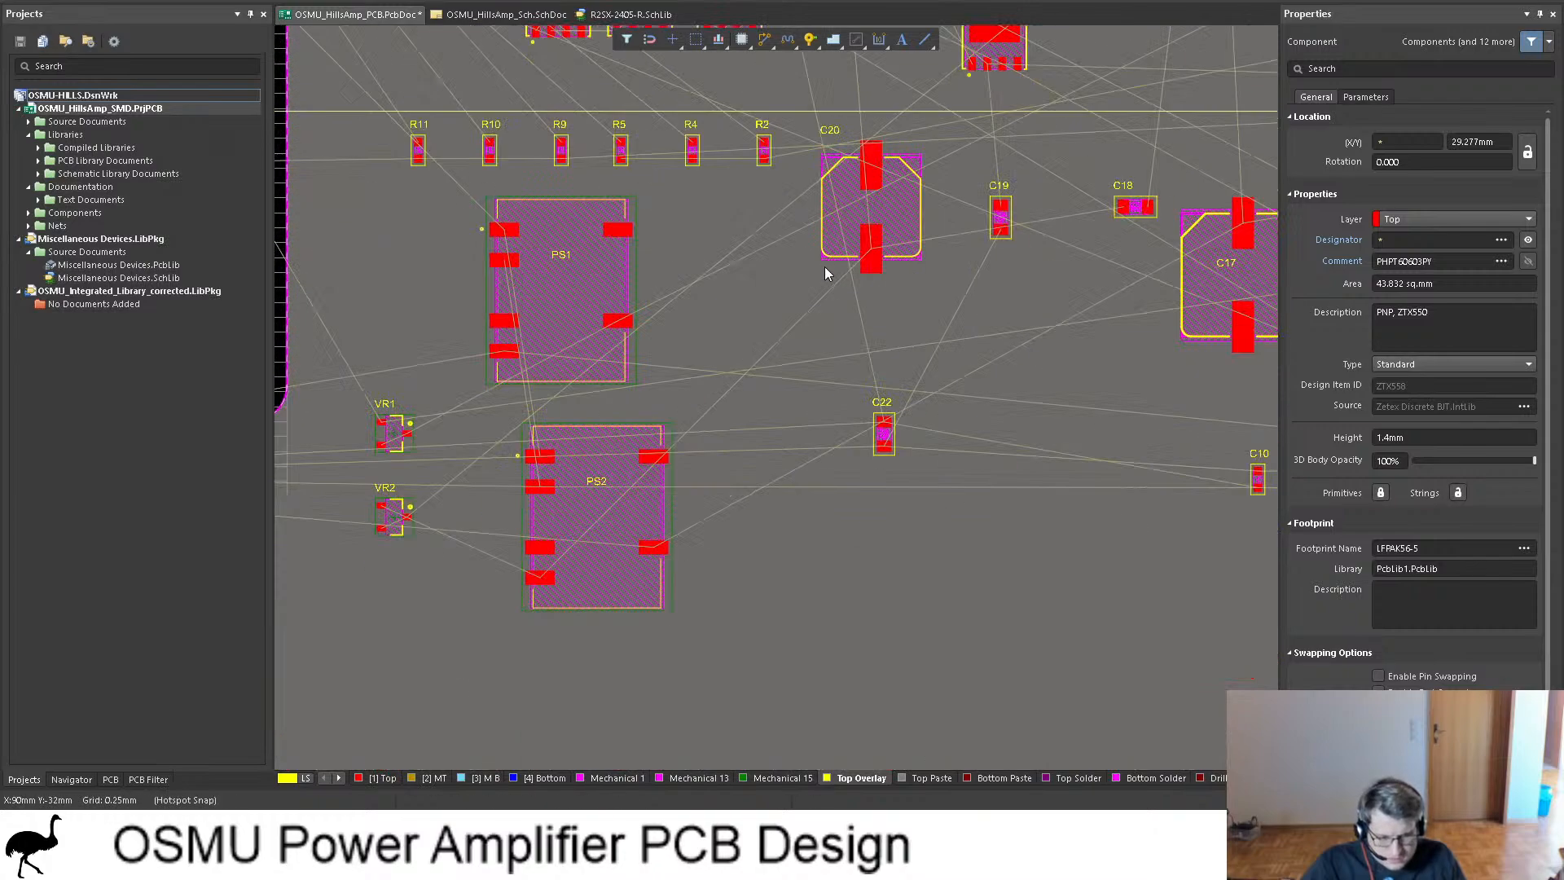
pyautogui.keyDown('ctrl'); pyautogui.scroll(-3, 813, 269); pyautogui.keyUp('ctrl')
pyautogui.scroll(-1, 1111, 389)
pyautogui.scroll(1, 1106, 379)
pyautogui.keyDown('shift'); pyautogui.hscroll(3, 1101, 375); pyautogui.keyUp('shift')
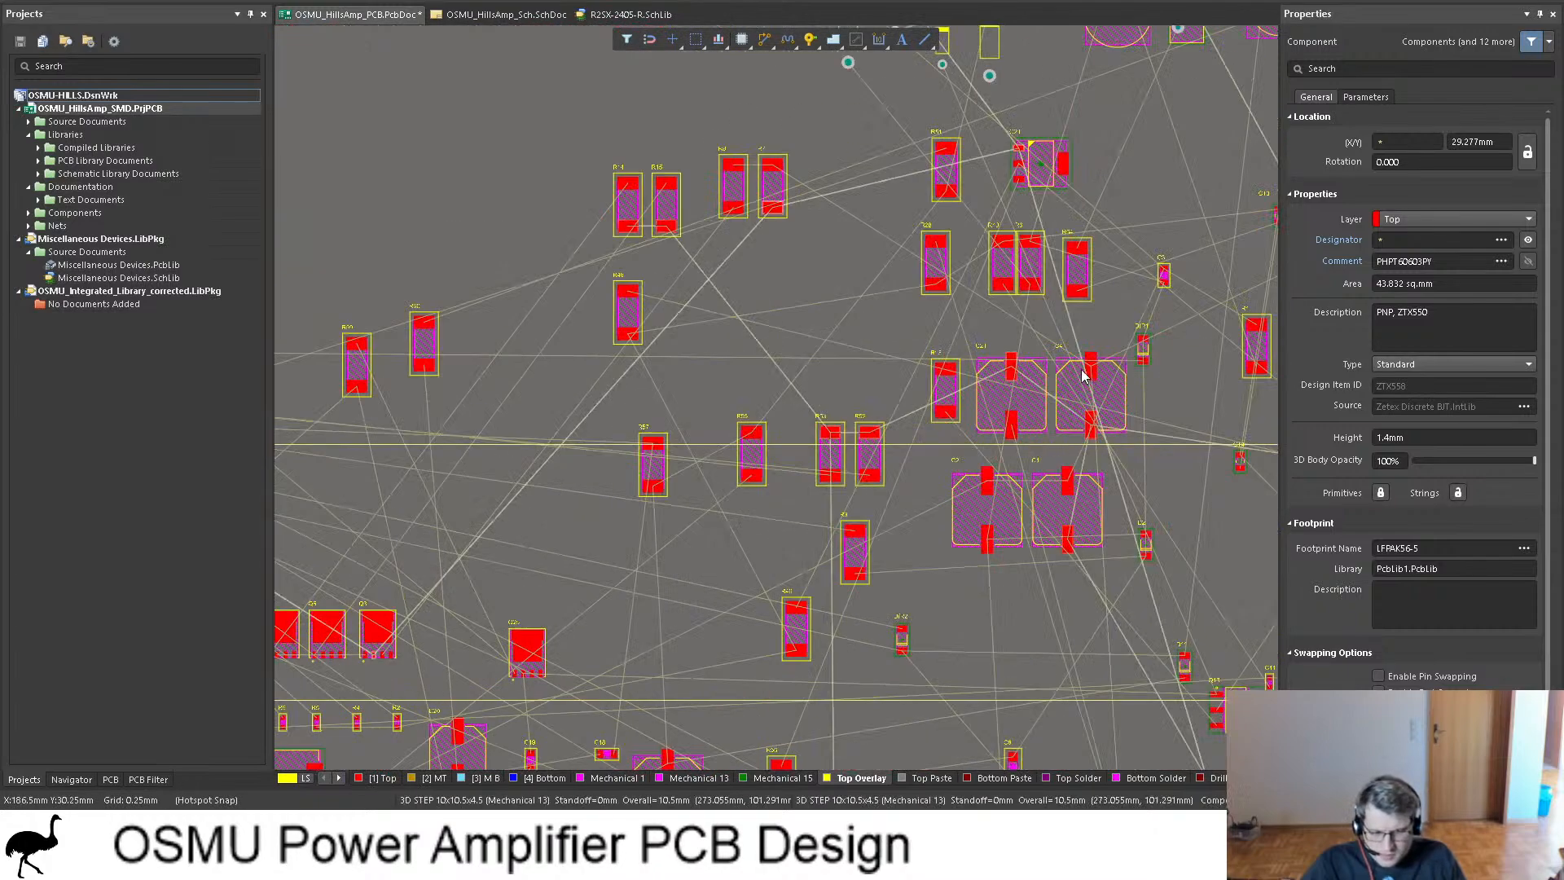
pyautogui.keyDown('shift'); pyautogui.hscroll(-2, 515, 616); pyautogui.keyUp('shift')
pyautogui.keyDown('ctrl'); pyautogui.scroll(3, 561, 661); pyautogui.keyUp('ctrl')
pyautogui.keyDown('ctrl'); pyautogui.scroll(2, 560, 661); pyautogui.keyUp('ctrl')
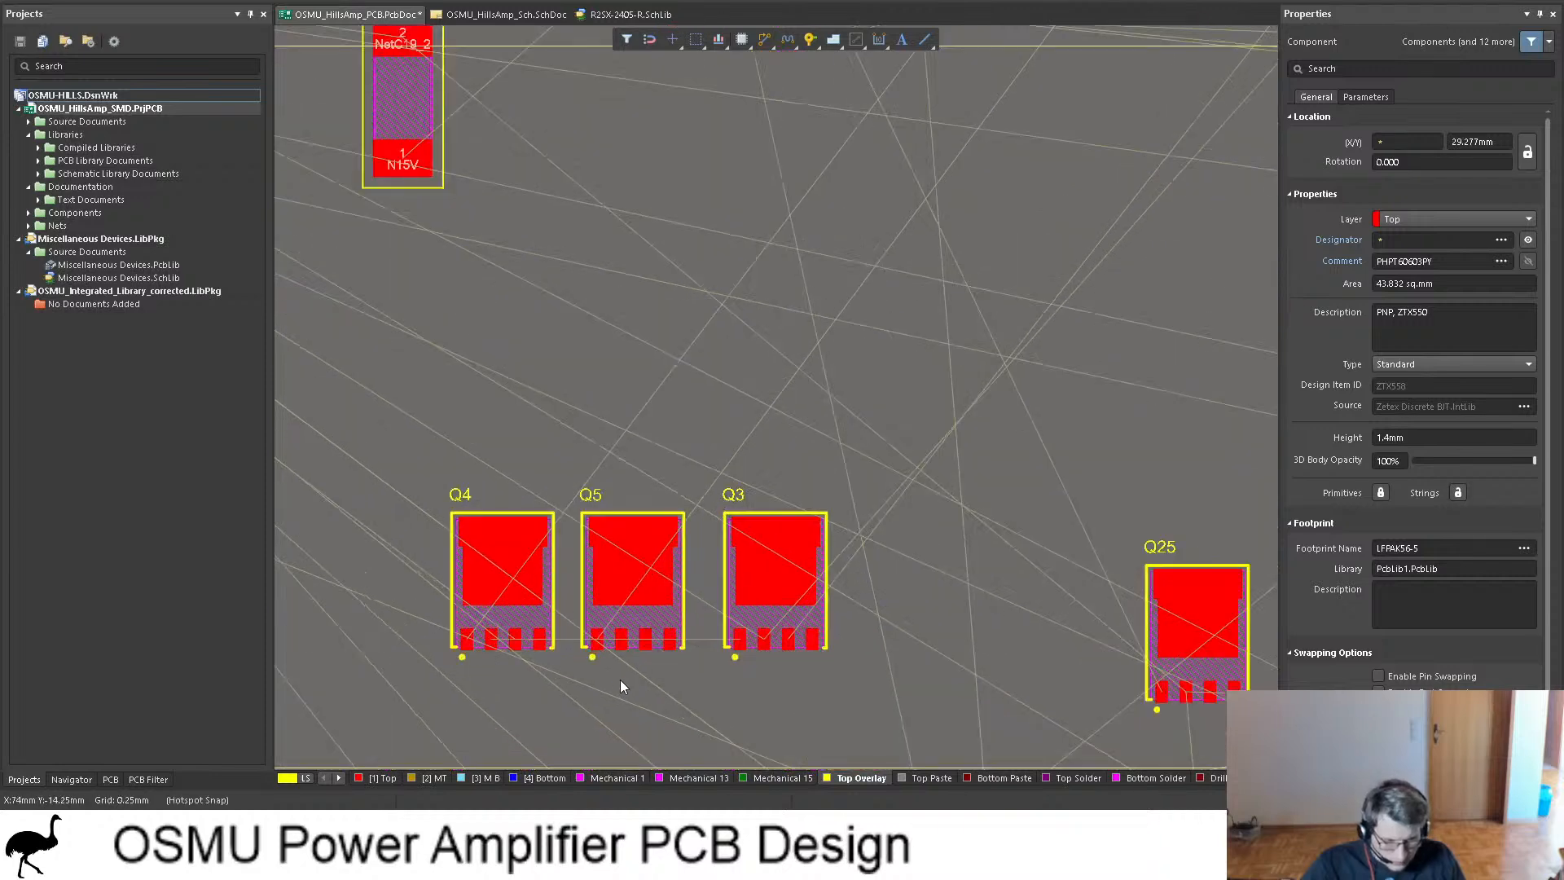
pyautogui.click(477, 573)
pyautogui.keyDown('ctrl'); pyautogui.scroll(-5, 681, 457); pyautogui.keyUp('ctrl')
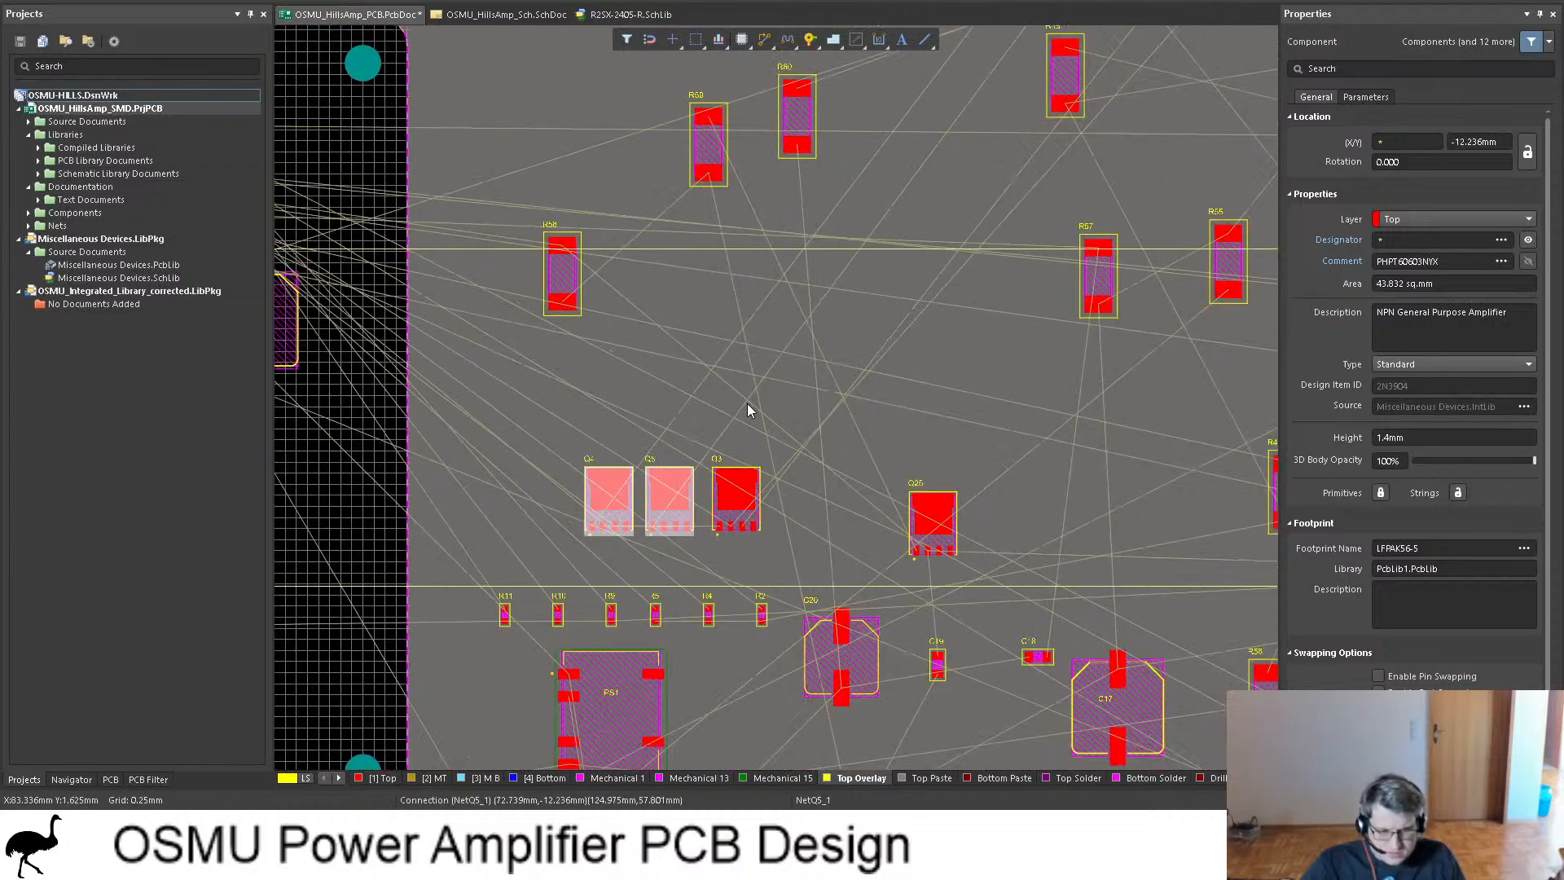
pyautogui.moveTo(699, 456); pyautogui.dragTo(577, 185)
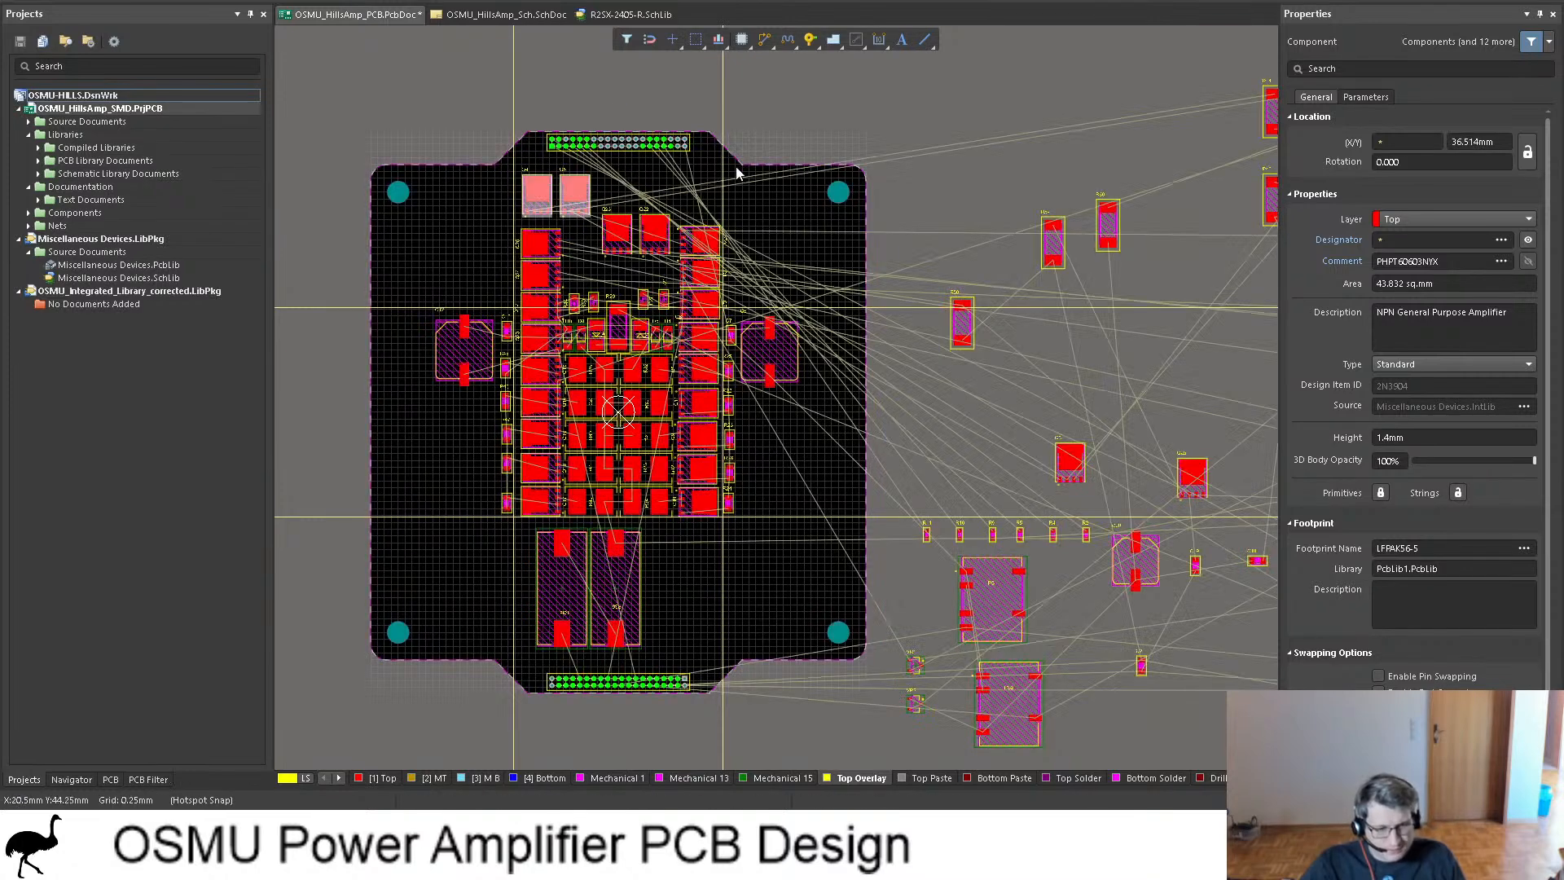
# Step: Examine the lower driver circuit around Q21, Q22, Q23, Q25 and Q26 in the schematic
pyautogui.click(504, 14)
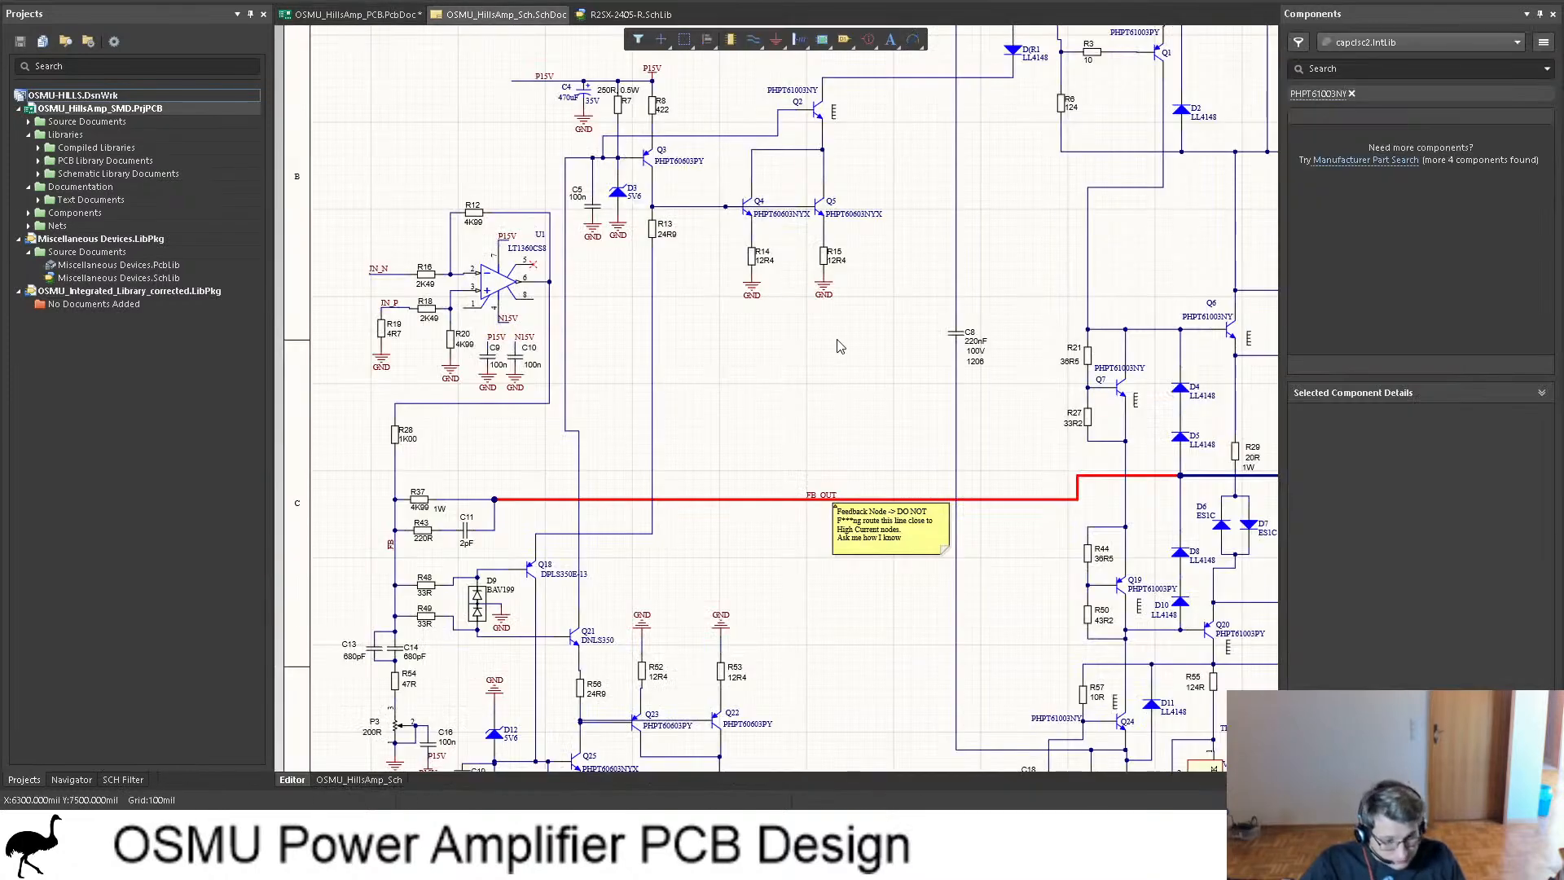
pyautogui.scroll(-1, 765, 330)
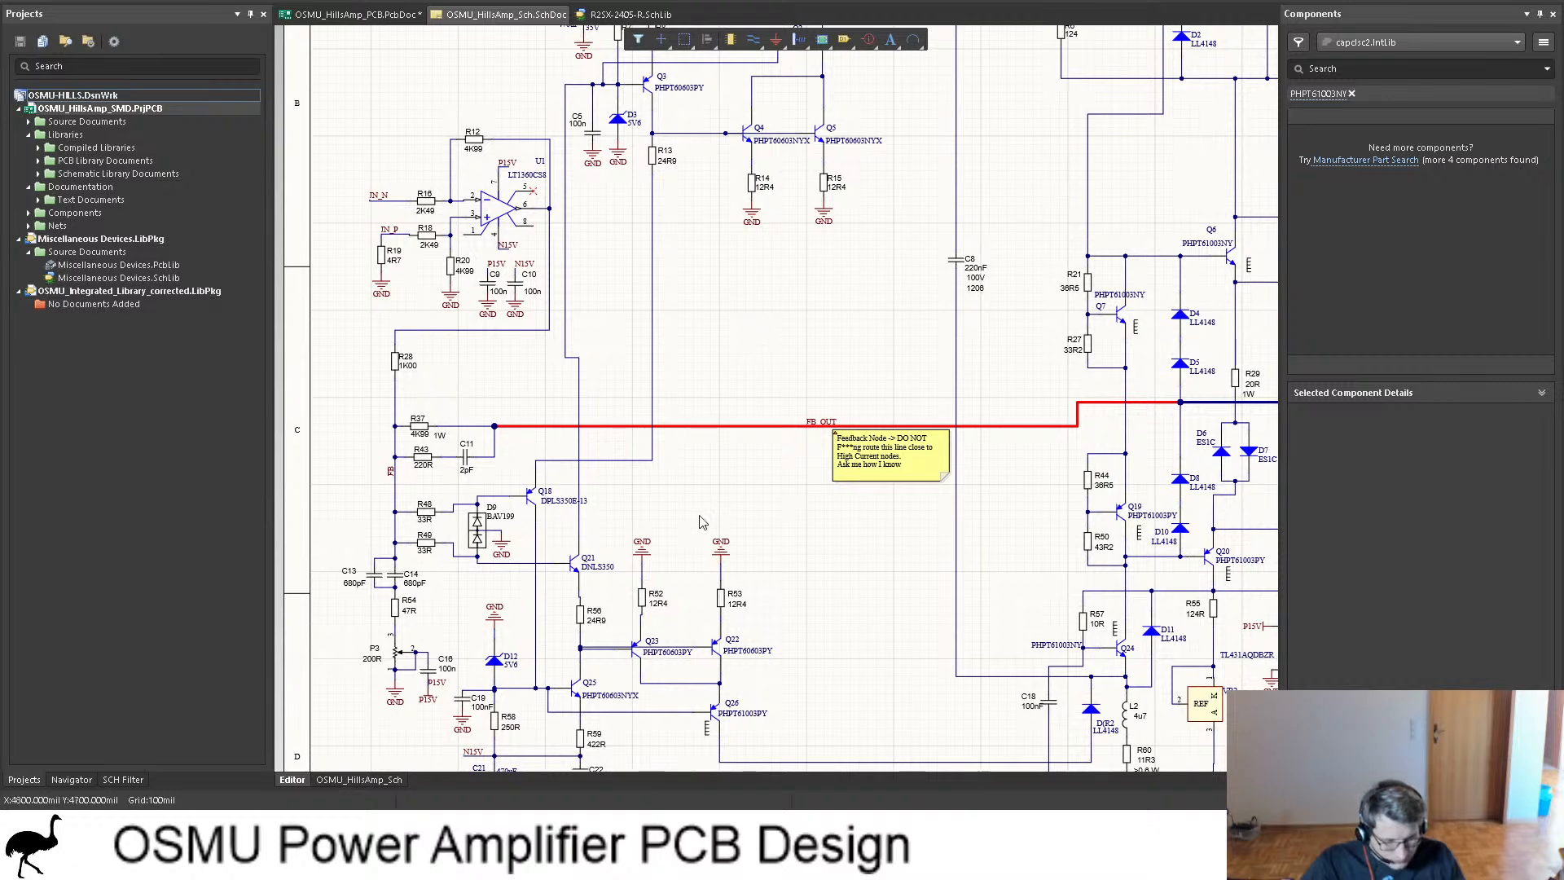
pyautogui.scroll(-1, 692, 513)
pyautogui.scroll(-1, 670, 479)
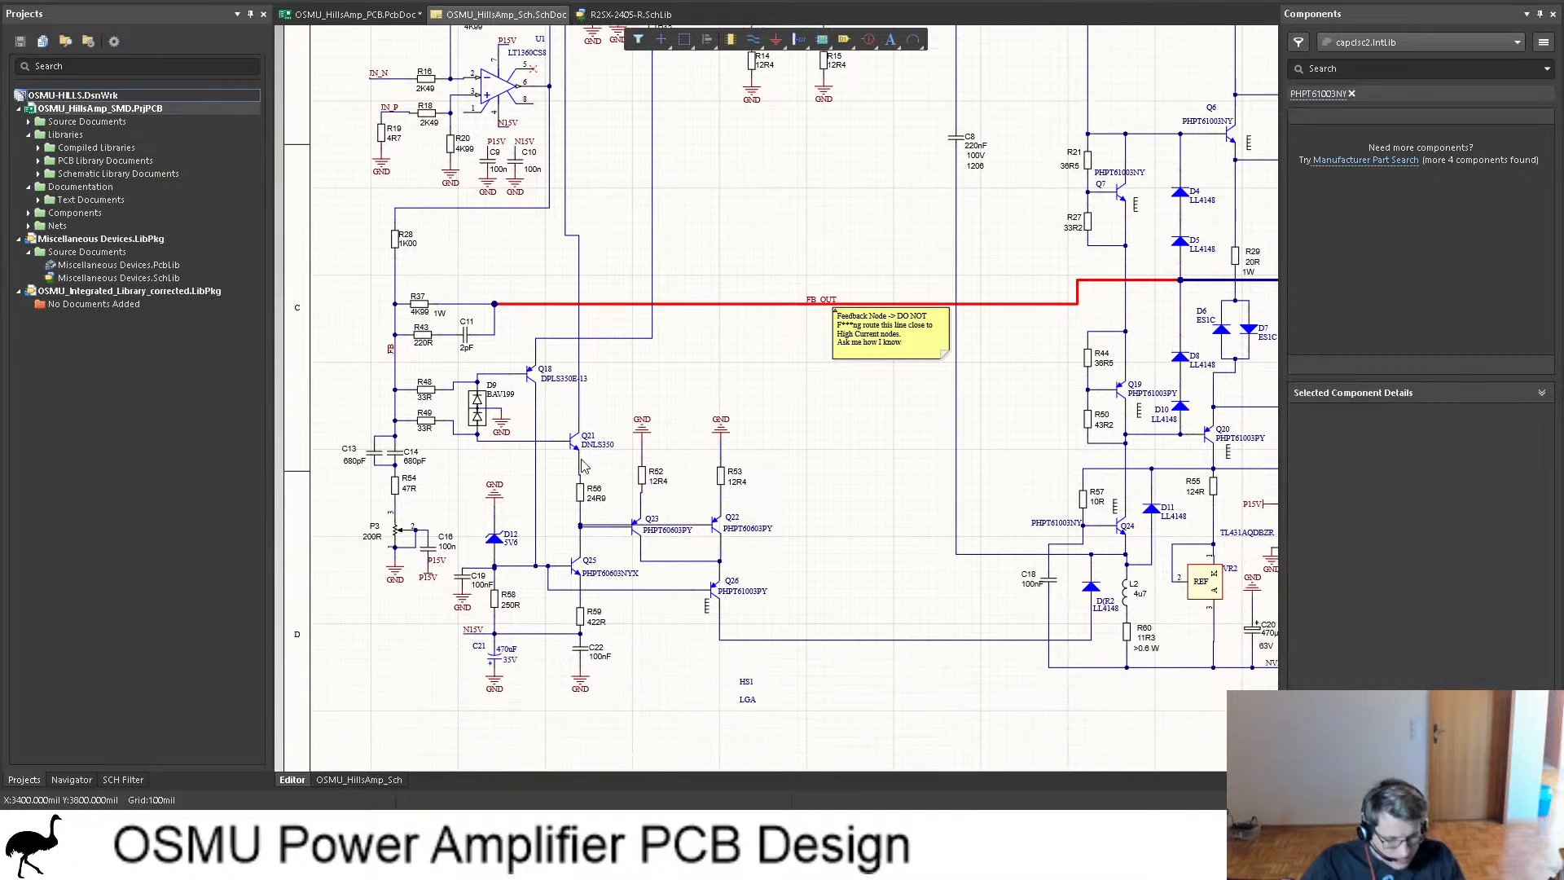
pyautogui.keyDown('ctrl'); pyautogui.scroll(1, 582, 462); pyautogui.keyUp('ctrl')
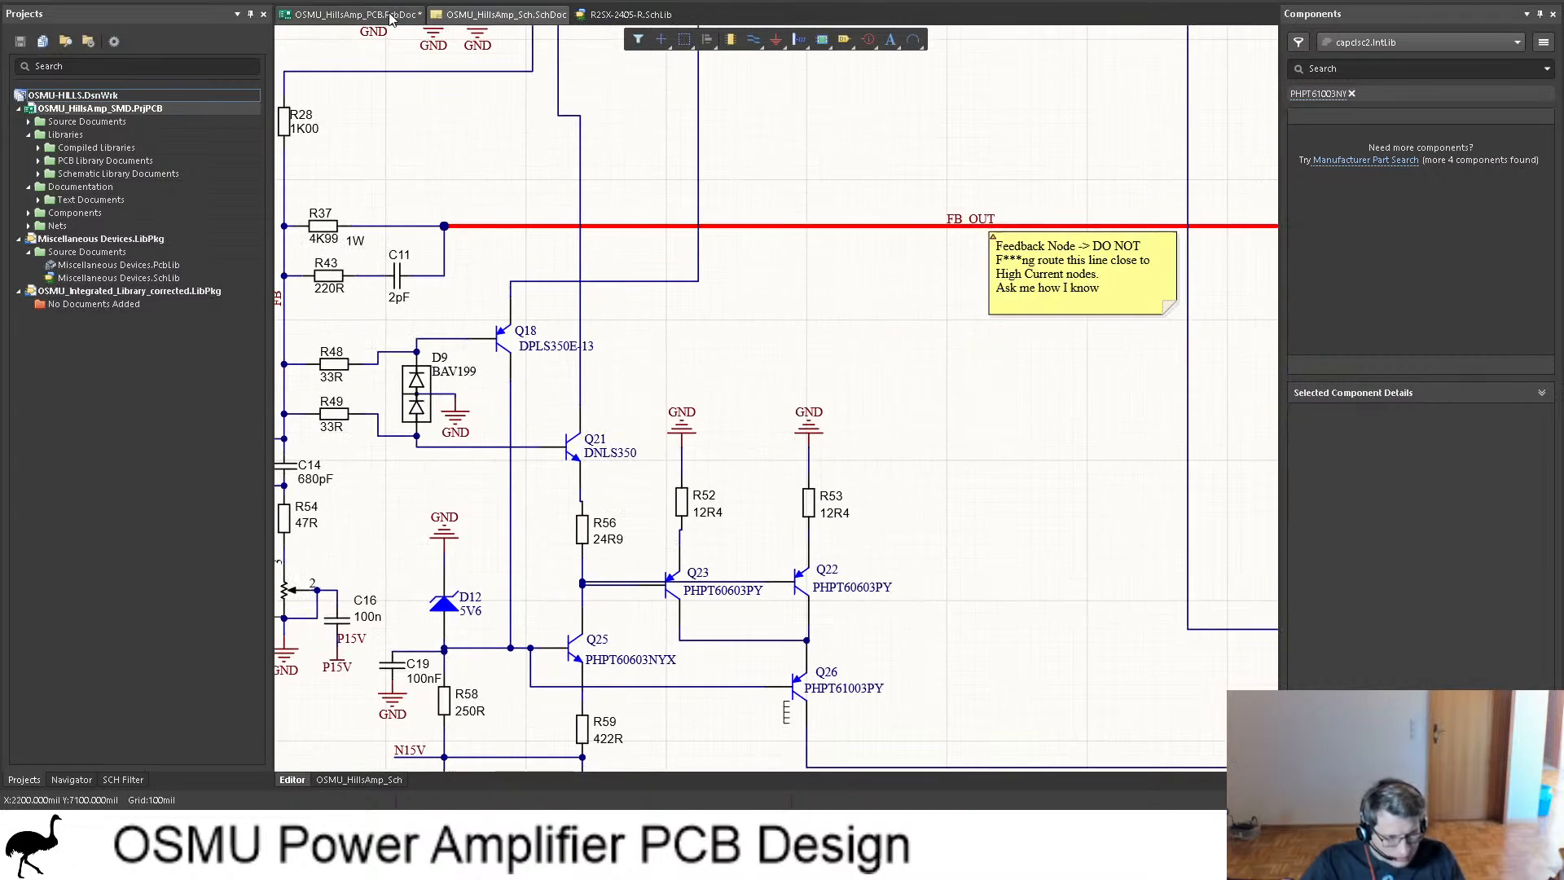
# Step: Move Q25 and Q3 side by side just outside the board's right edge, below R58 in the PCB layout
pyautogui.click(351, 14)
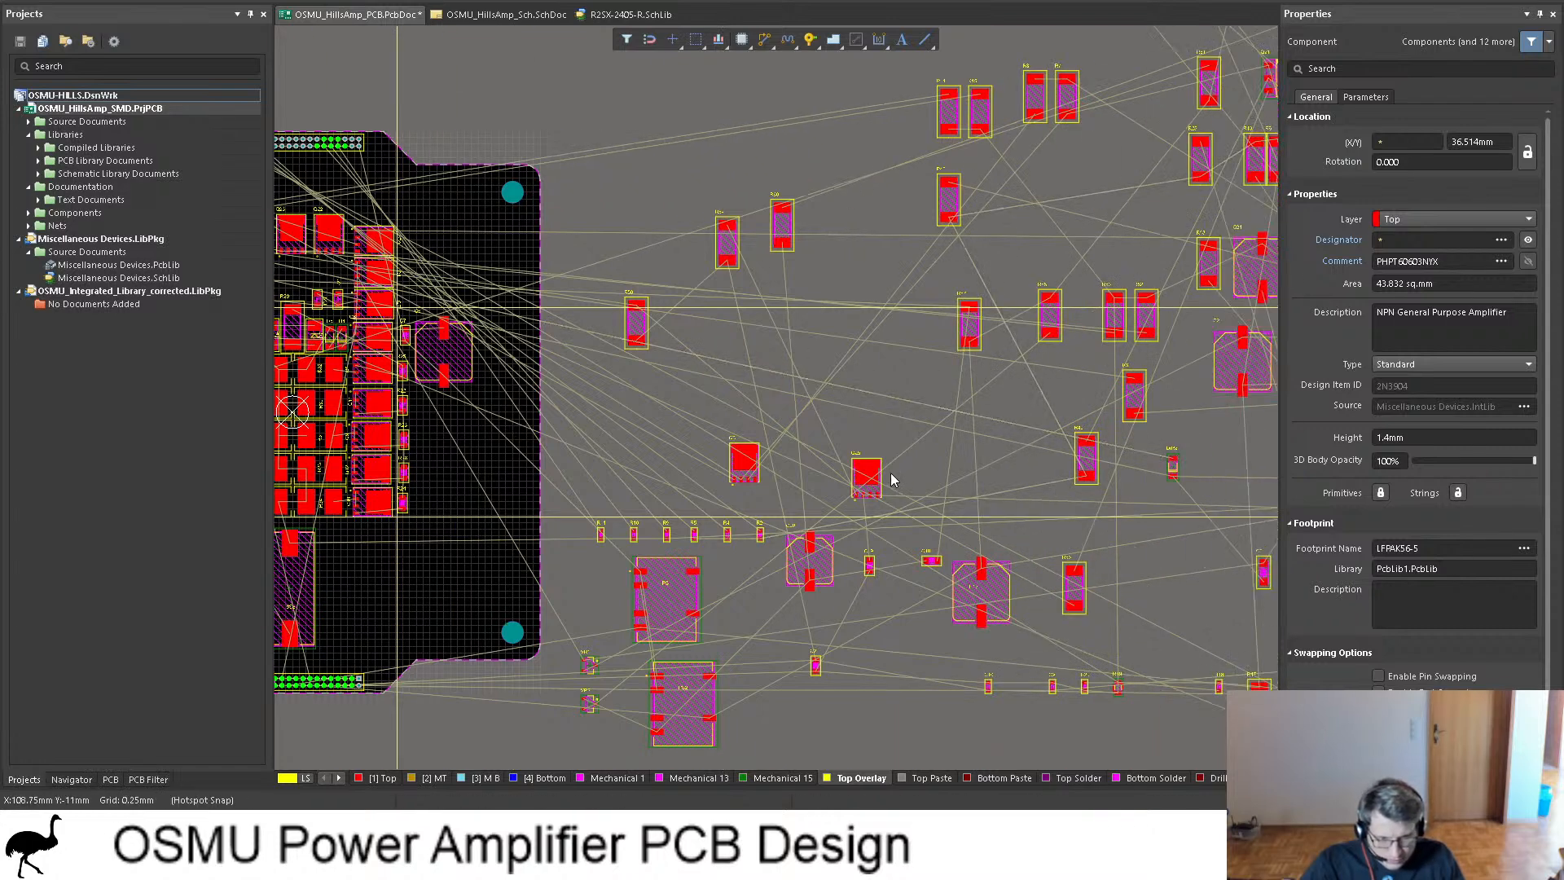
pyautogui.moveTo(886, 485); pyautogui.dragTo(621, 424)
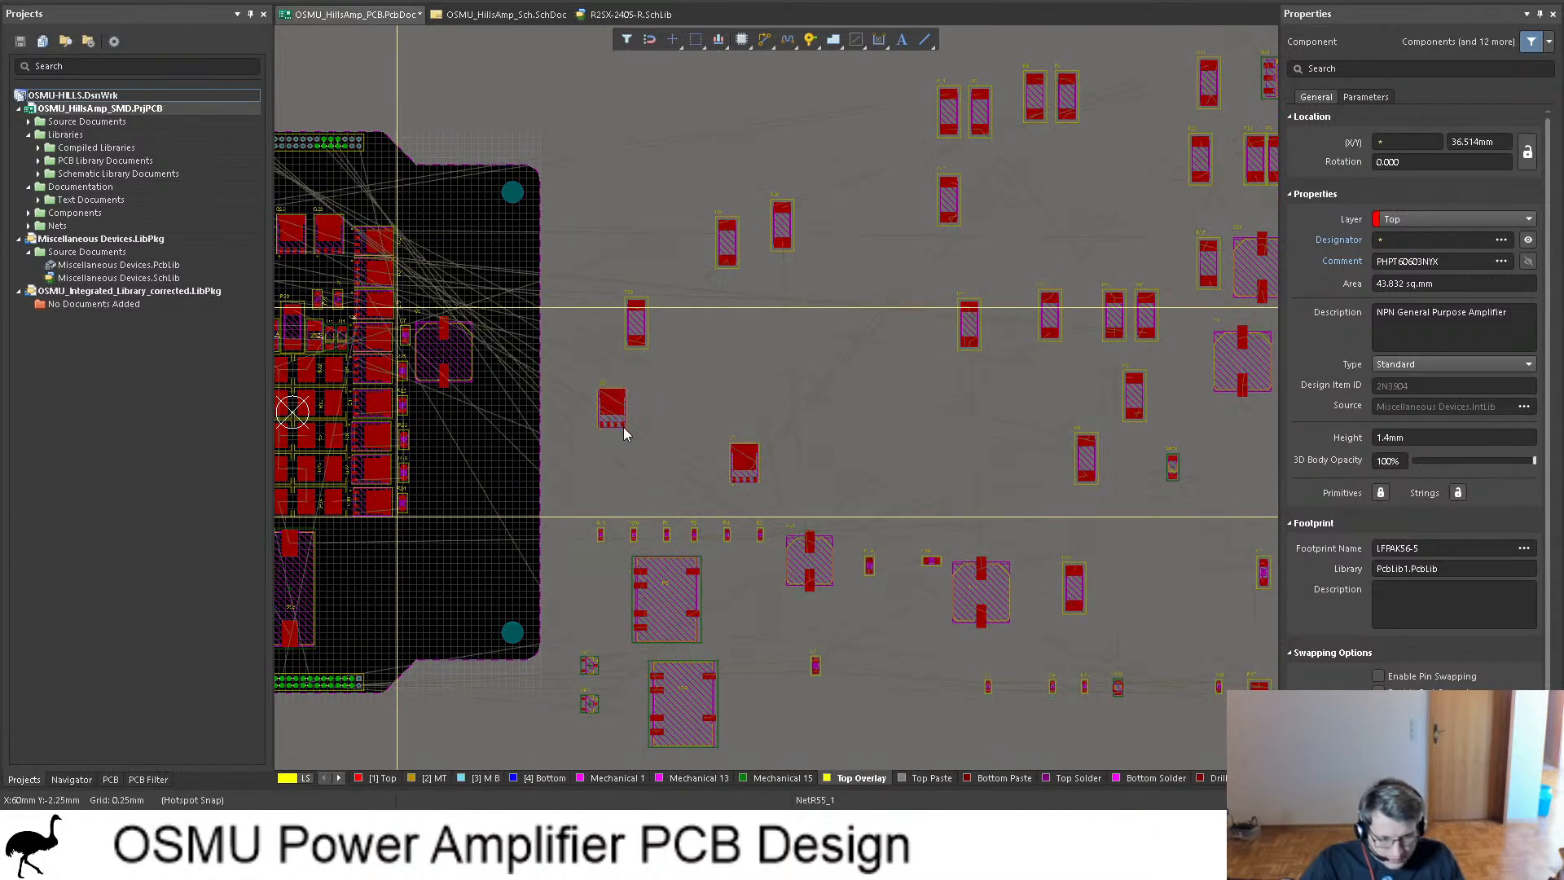
pyautogui.moveTo(745, 478); pyautogui.dragTo(658, 432)
pyautogui.keyDown('shift'); pyautogui.hscroll(-3, 692, 405); pyautogui.keyUp('shift')
pyautogui.keyDown('shift'); pyautogui.hscroll(-1, 695, 413); pyautogui.keyUp('shift')
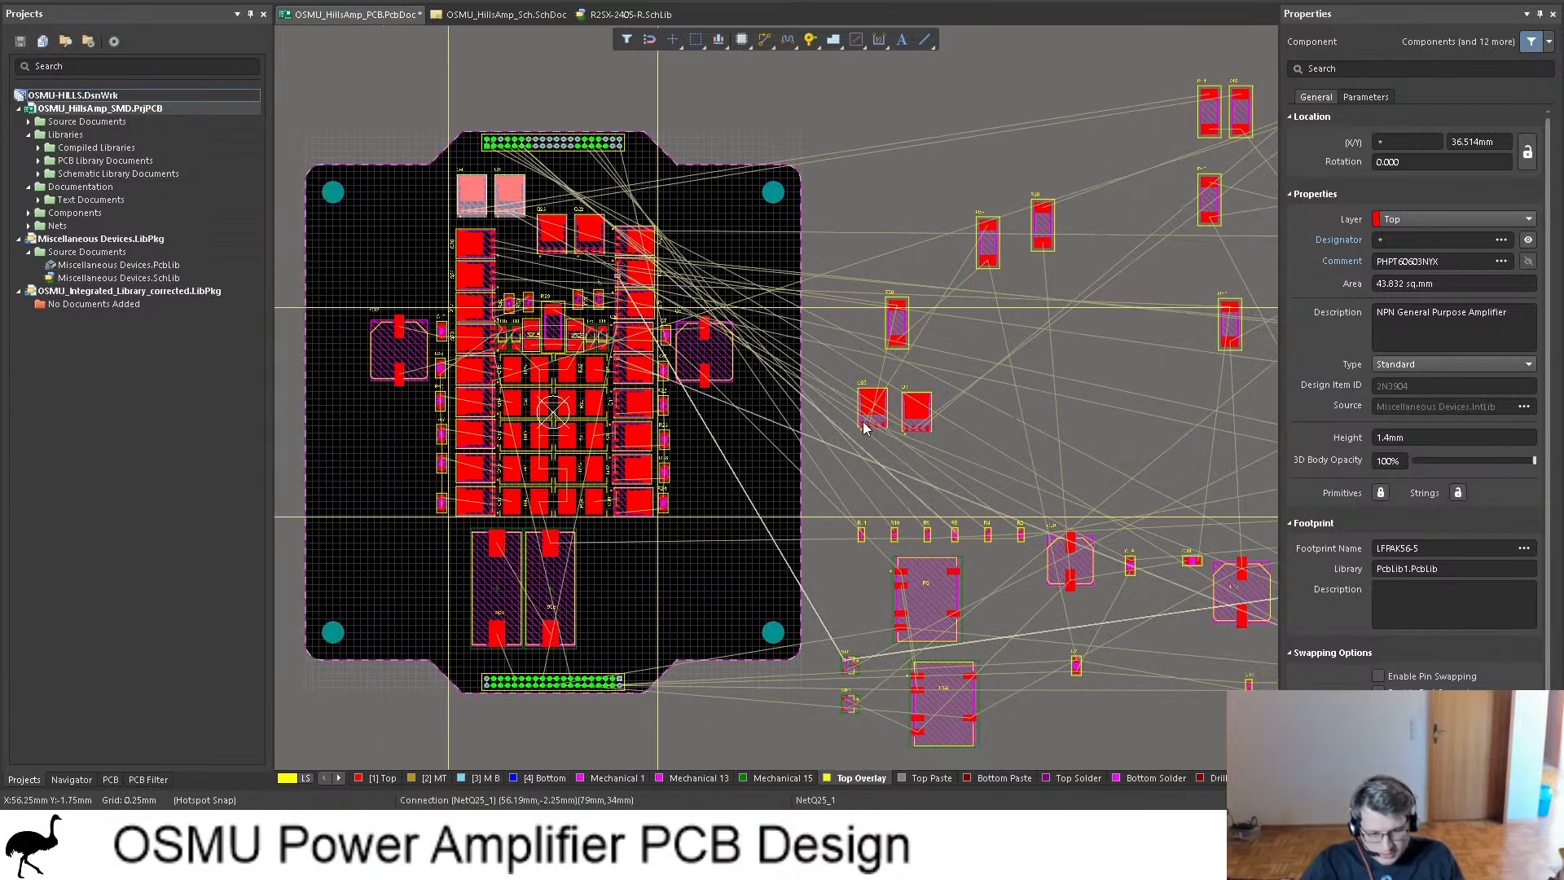
pyautogui.keyDown('ctrl'); pyautogui.scroll(4, 868, 383); pyautogui.keyUp('ctrl')
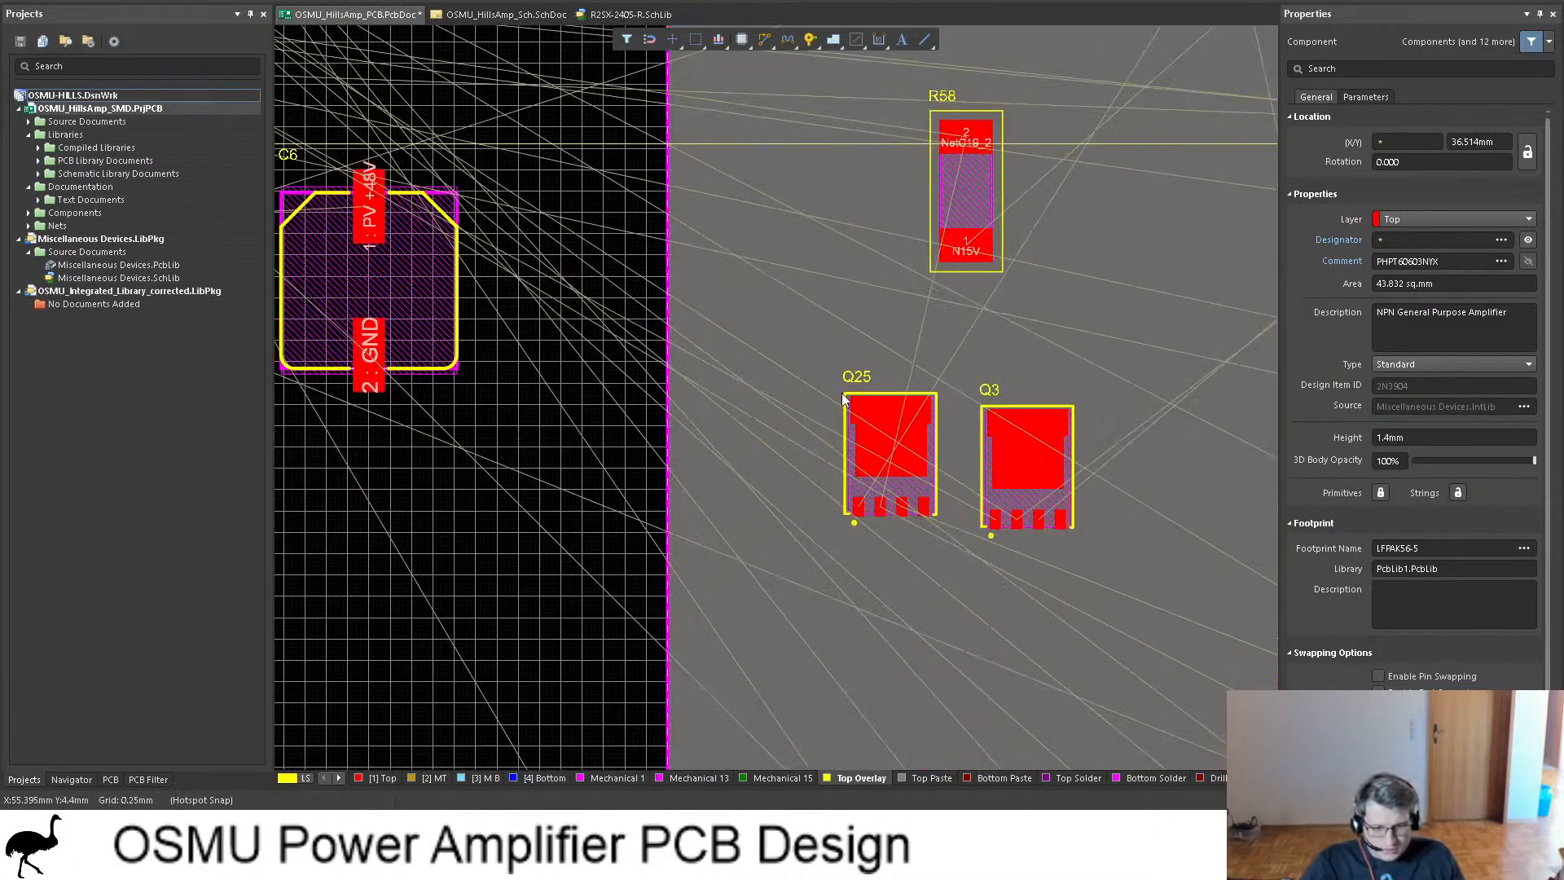
# Step: Compare how Q25 and Q3 are connected in the lower and upper driver circuits of the schematic
pyautogui.click(501, 14)
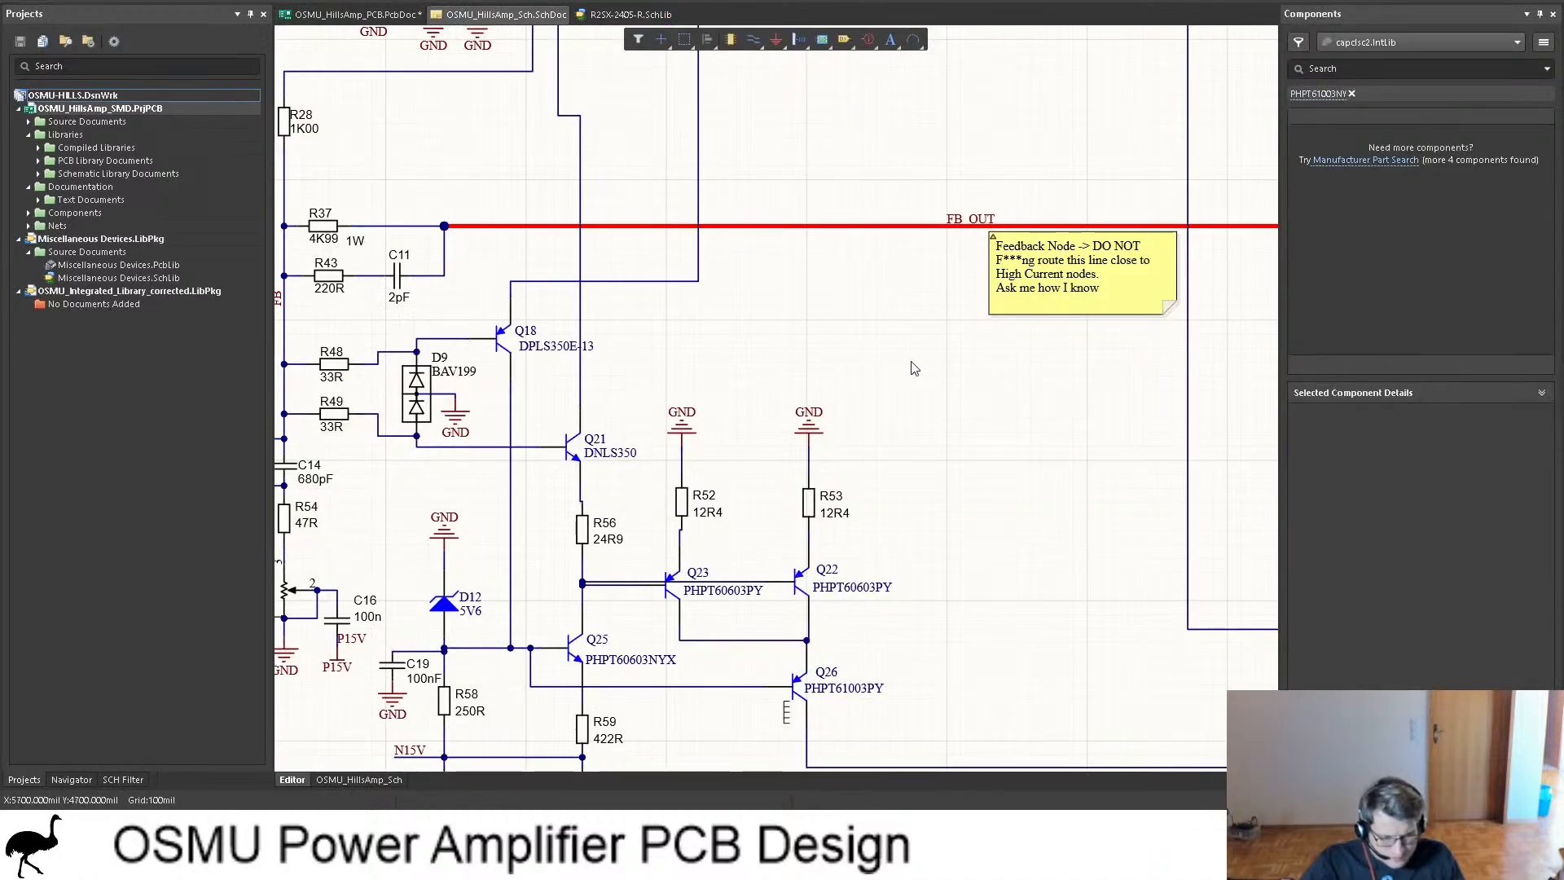
pyautogui.keyDown('shift'); pyautogui.hscroll(-2, 759, 609); pyautogui.keyUp('shift')
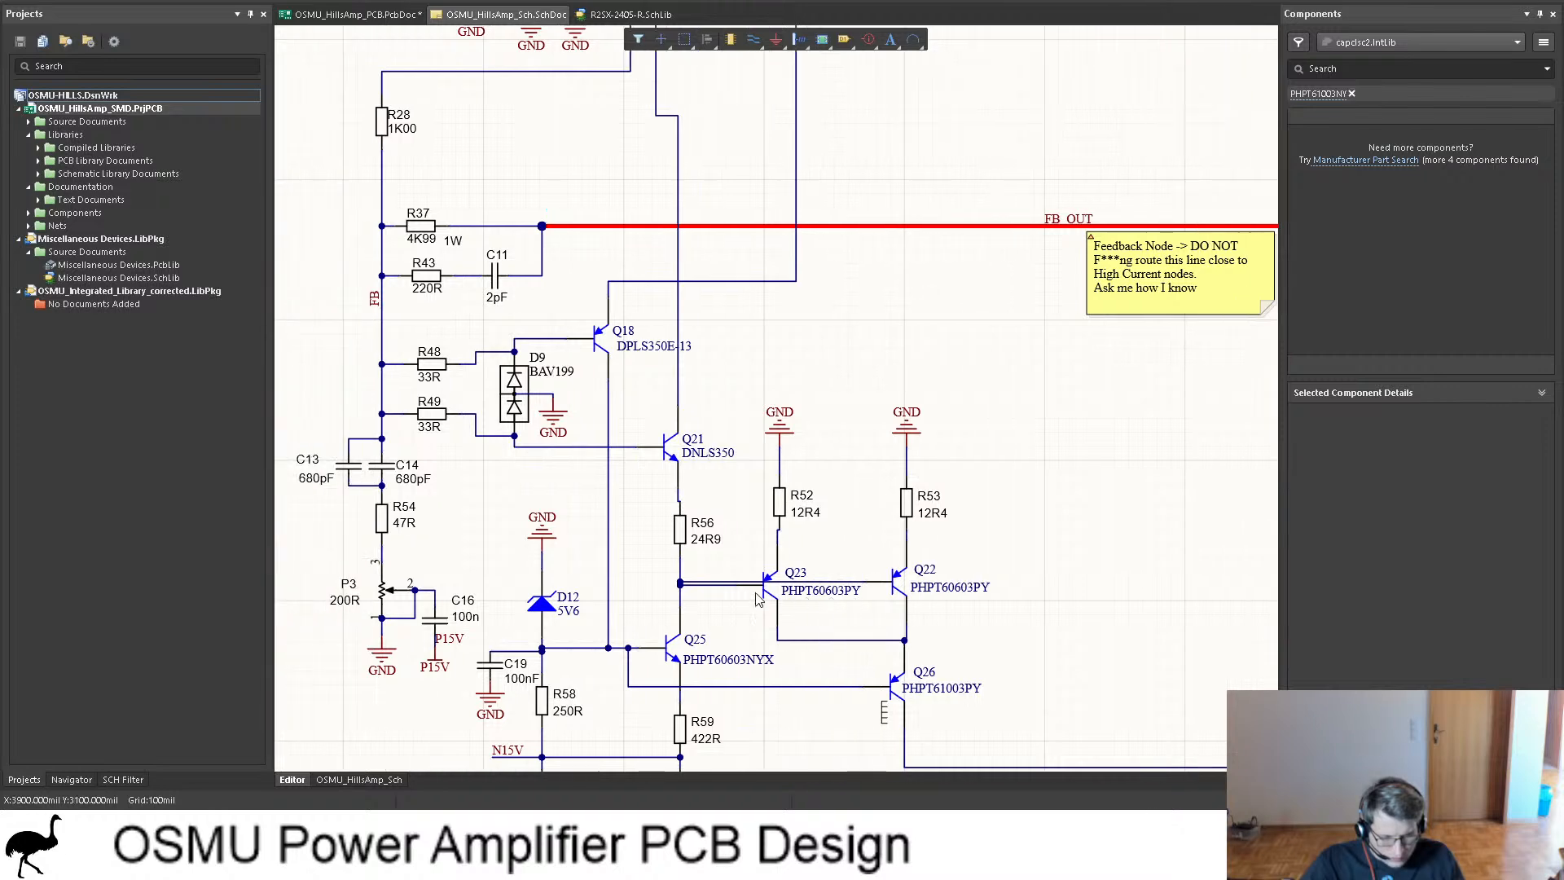
pyautogui.scroll(10, 773, 503)
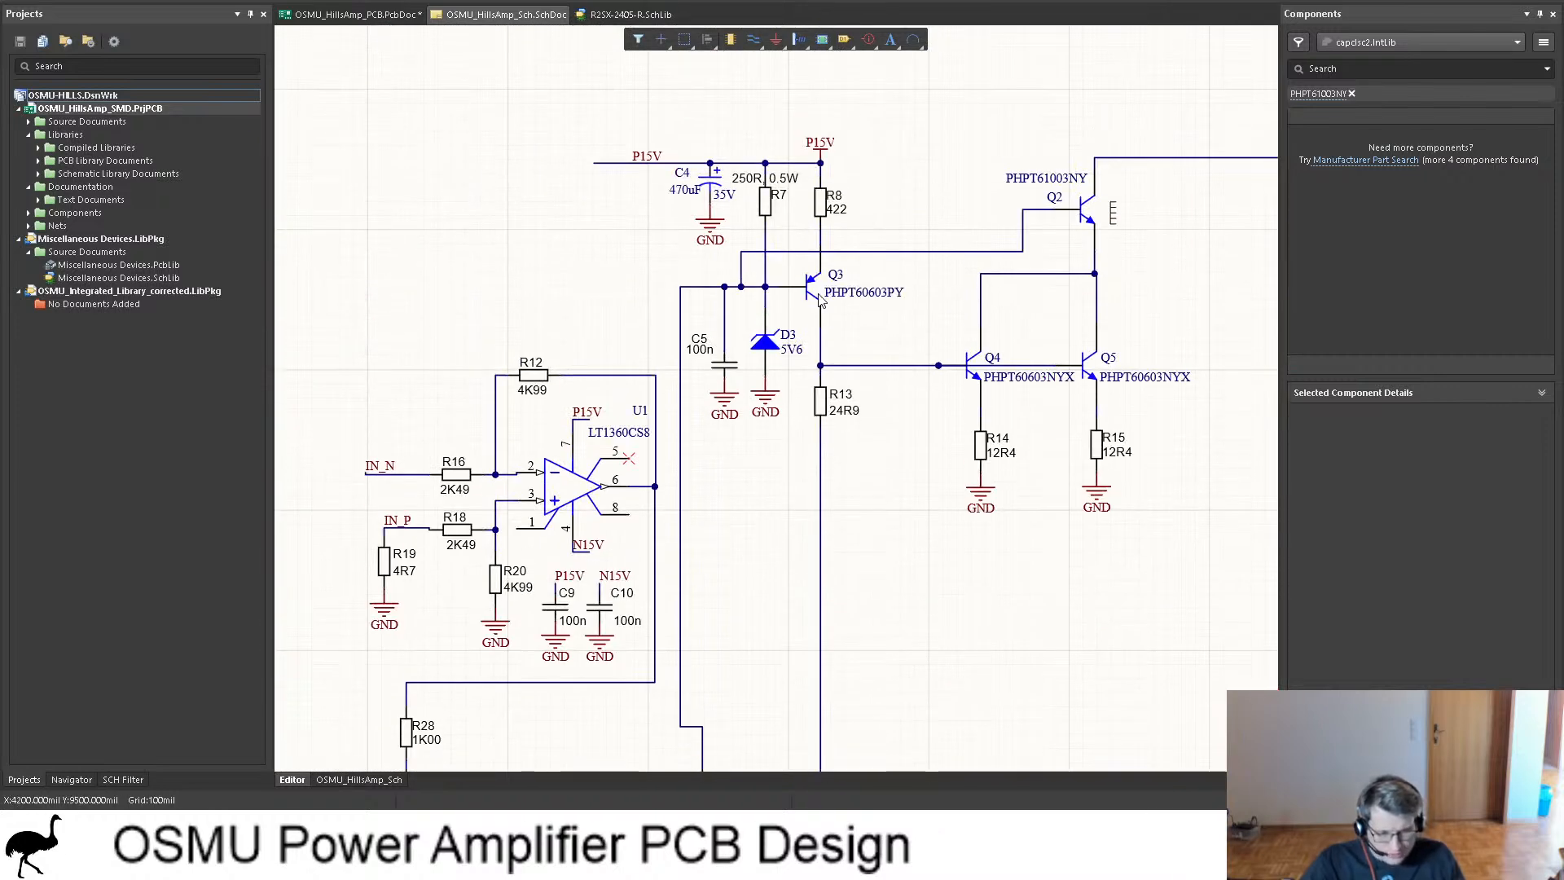
pyautogui.keyDown('ctrl'); pyautogui.scroll(-2, 817, 300); pyautogui.keyUp('ctrl')
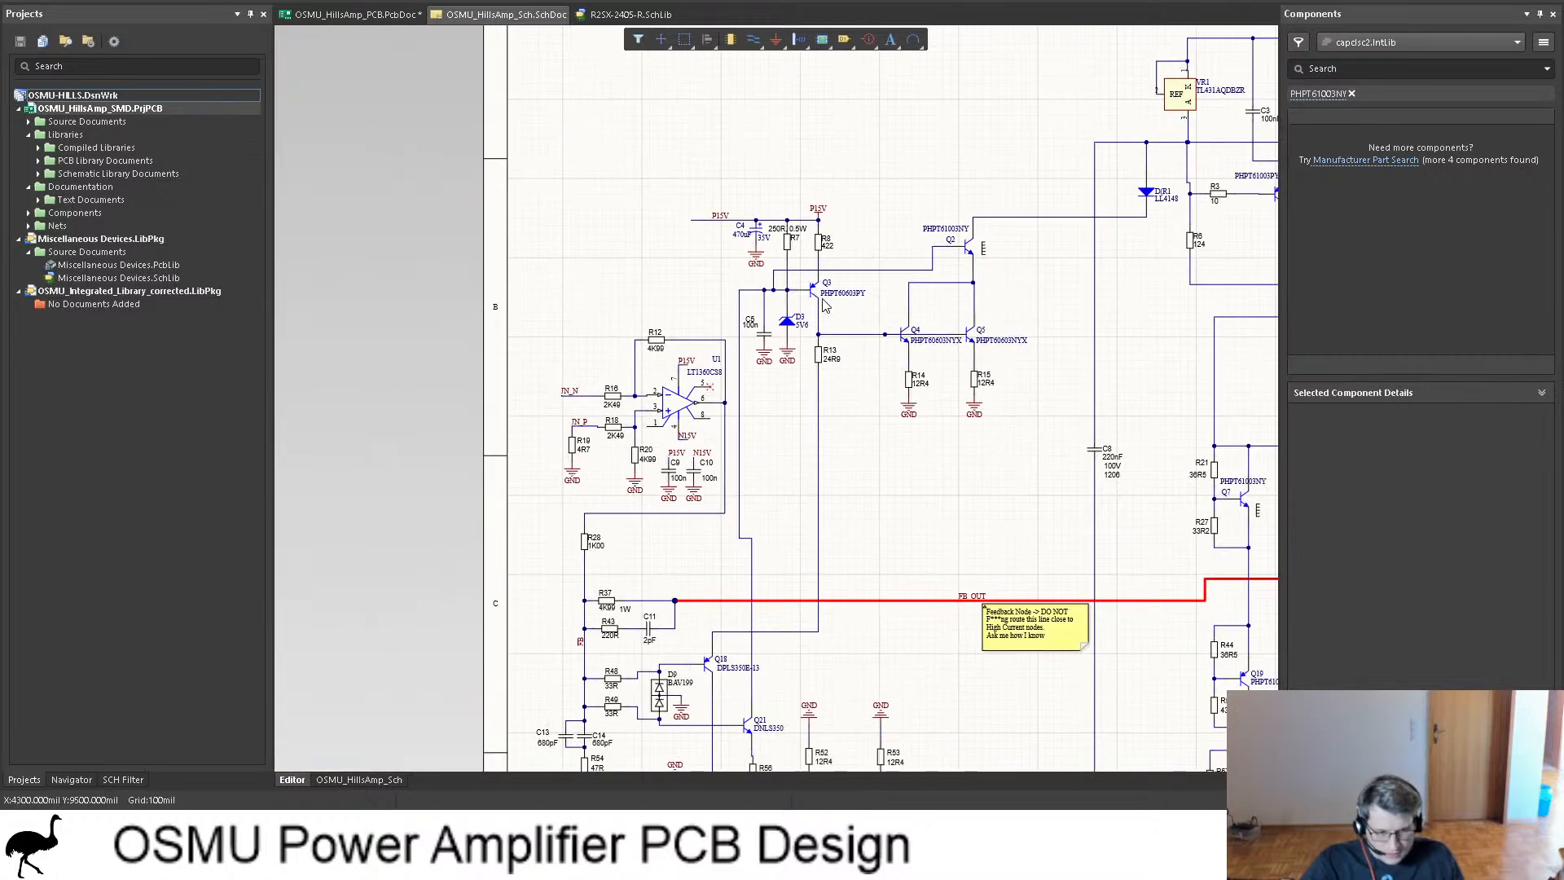
pyautogui.scroll(-4, 824, 306)
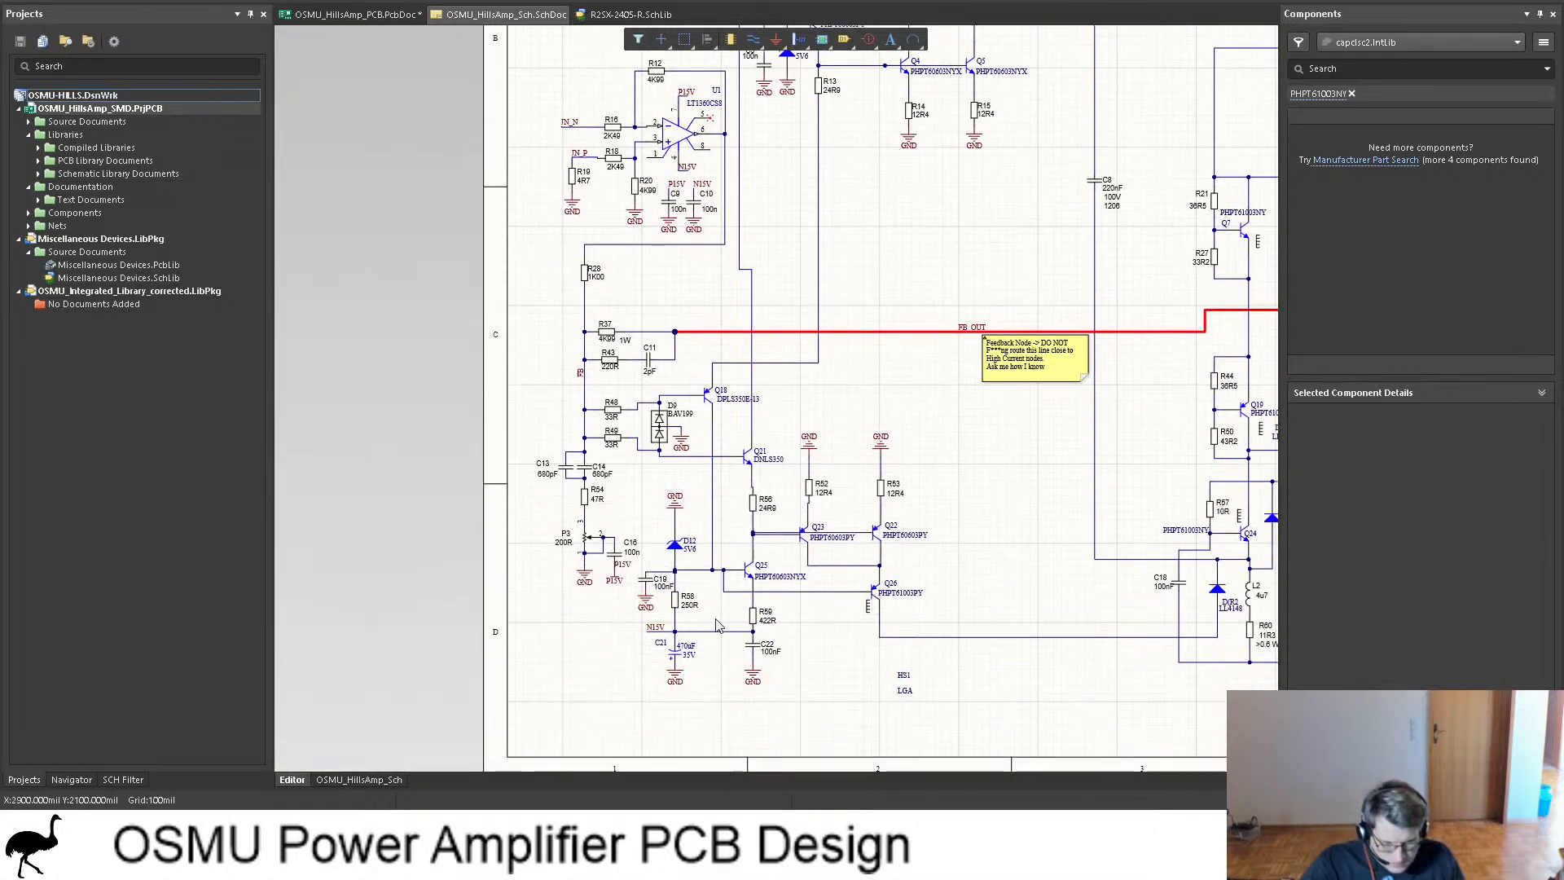
pyautogui.keyDown('ctrl'); pyautogui.scroll(3, 741, 580); pyautogui.keyUp('ctrl')
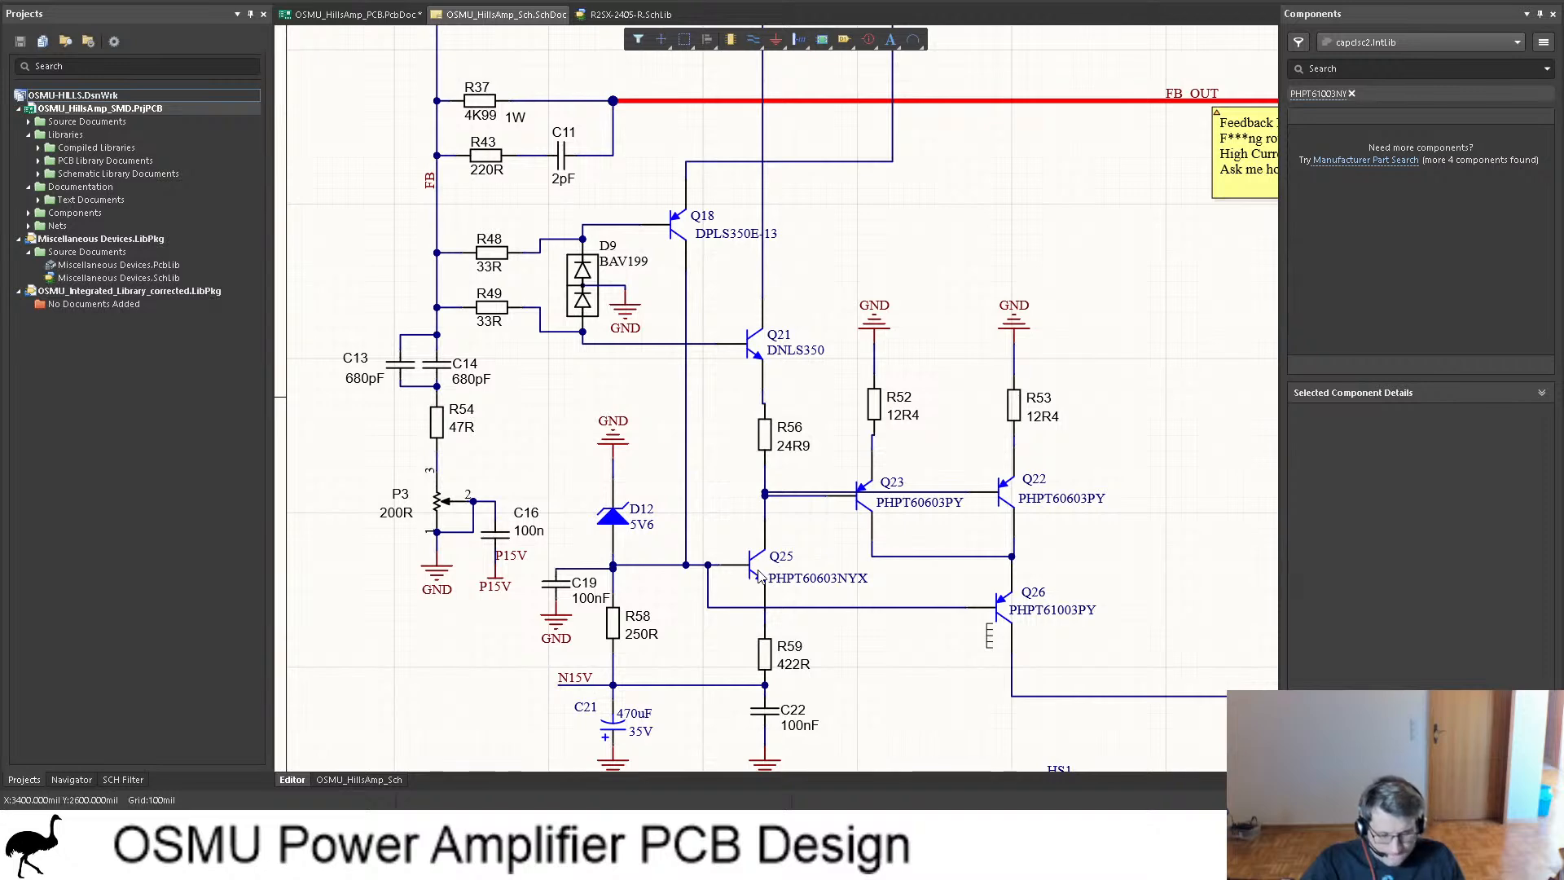
pyautogui.scroll(10, 843, 397)
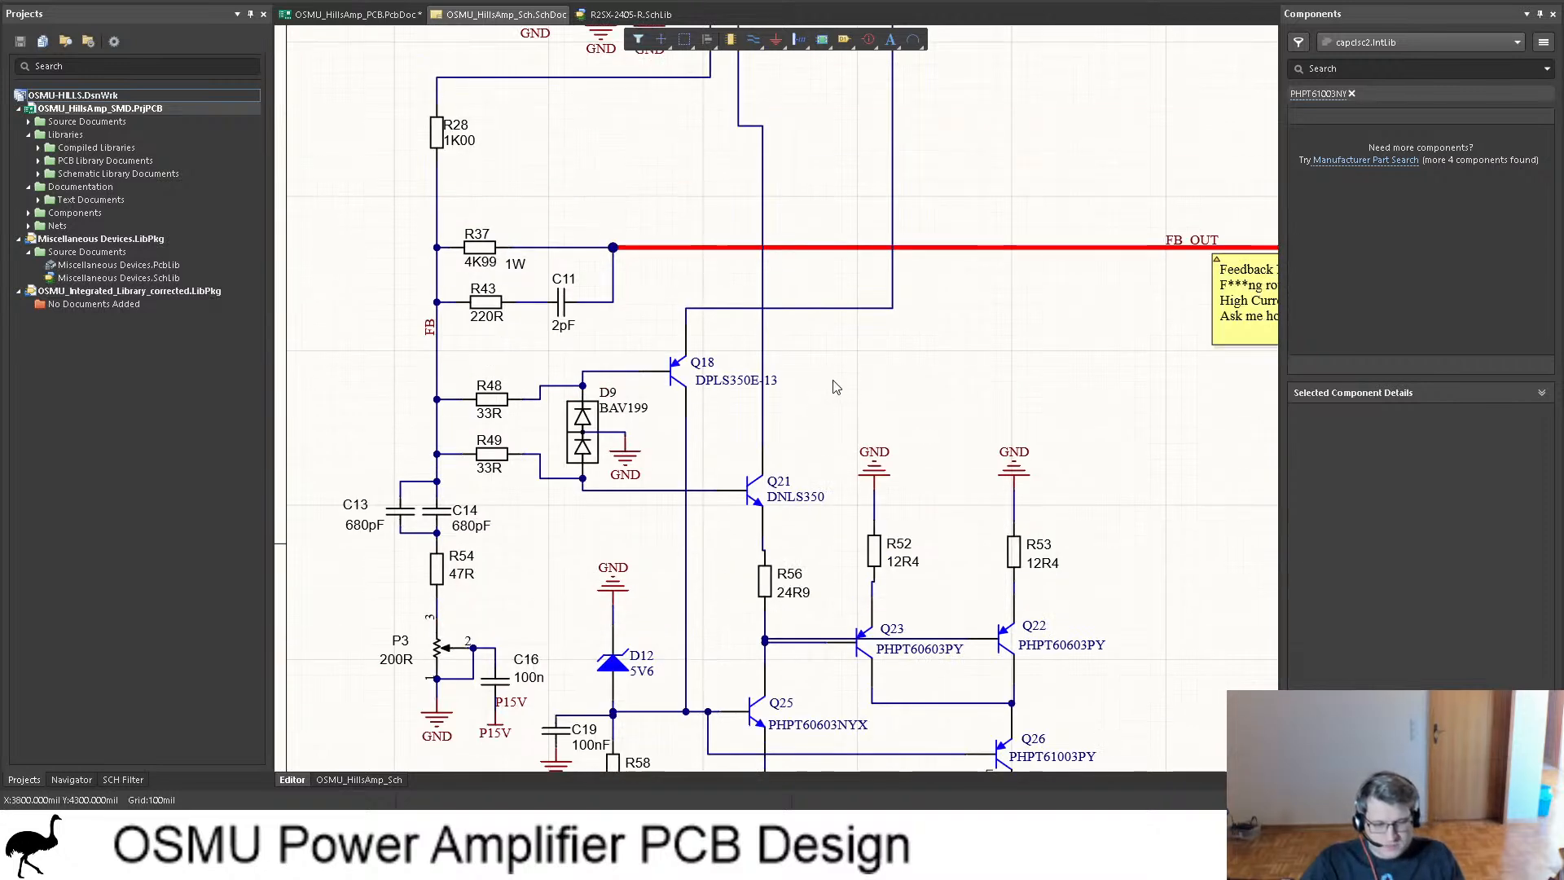
pyautogui.scroll(1, 830, 383)
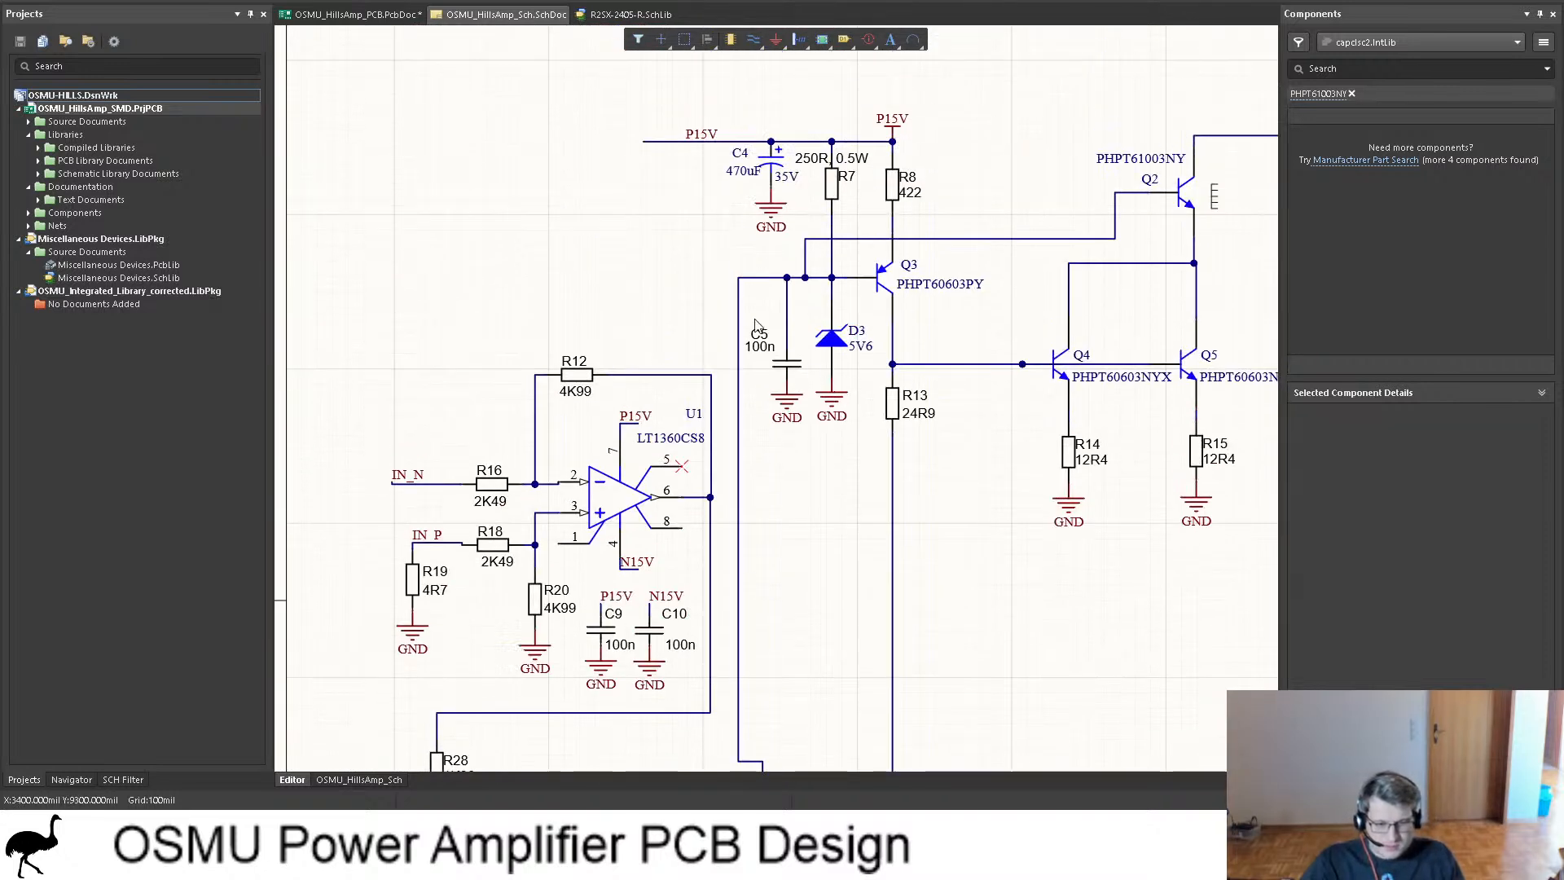
# Step: Move Q25 and Q3 onto the PCB, placing Q25 below C12 and Q3 below C6 on either side of the output stage
pyautogui.click(351, 13)
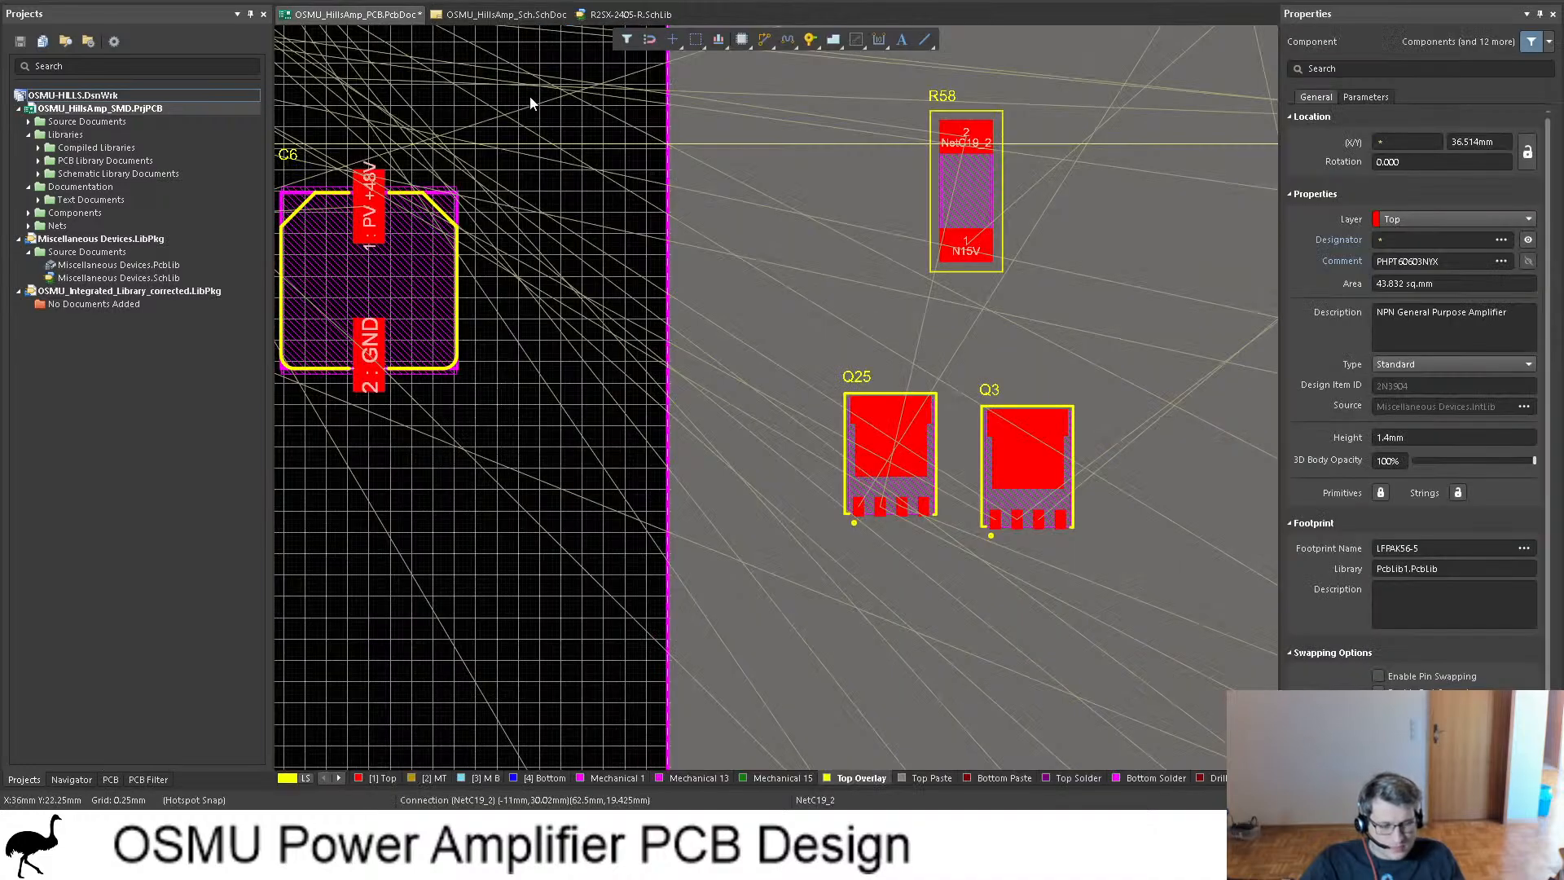
pyautogui.keyDown('ctrl'); pyautogui.scroll(-2, 918, 253); pyautogui.keyUp('ctrl')
pyautogui.keyDown('ctrl'); pyautogui.scroll(-2, 917, 259); pyautogui.keyUp('ctrl')
pyautogui.click(919, 359)
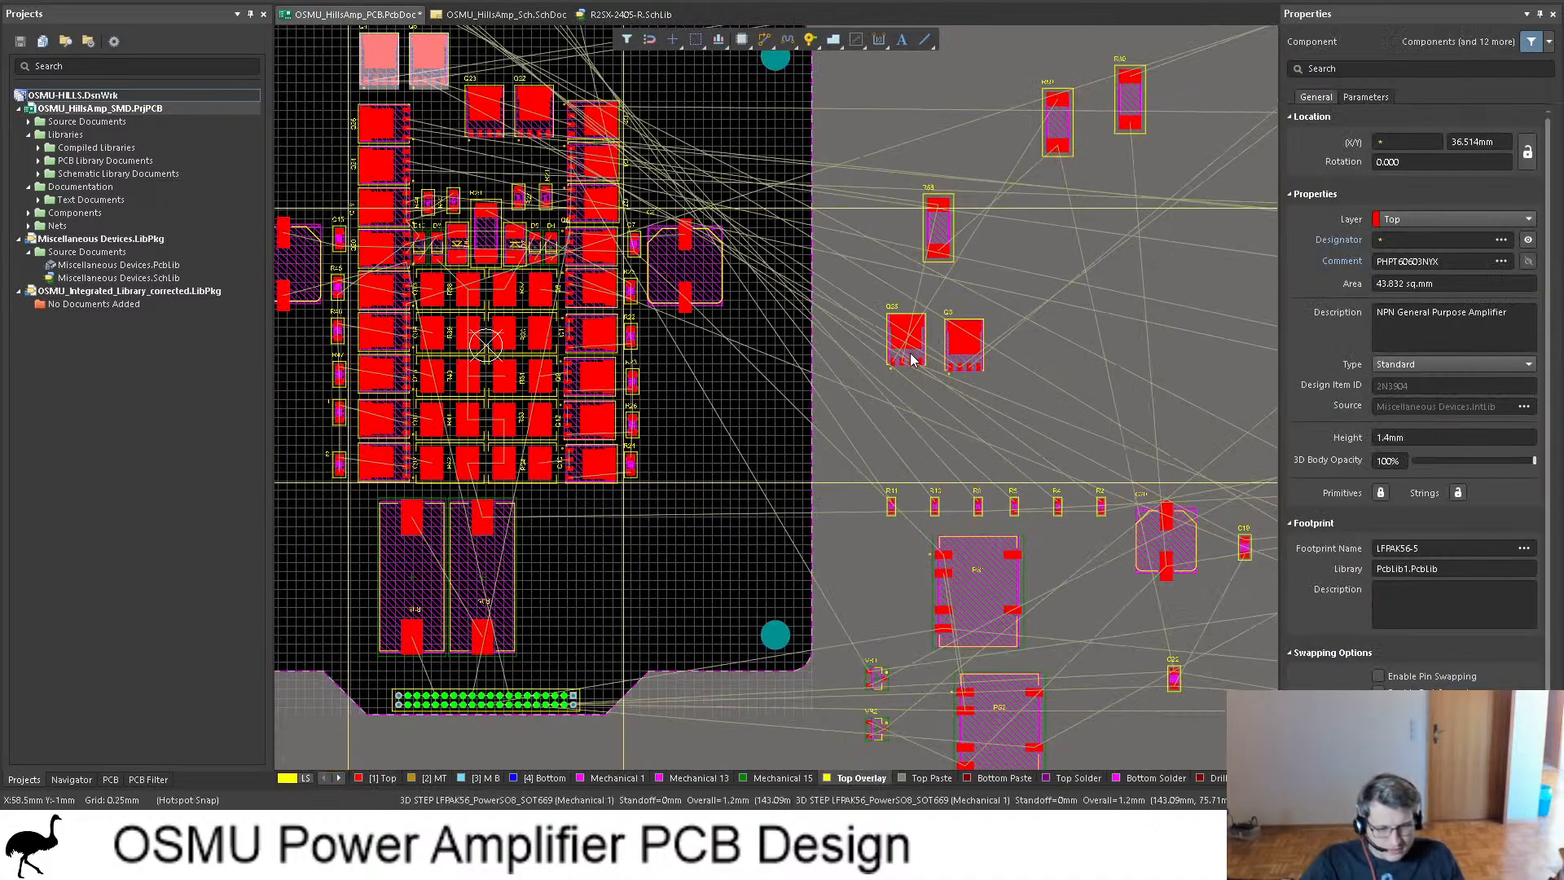
pyautogui.keyDown('shift'); pyautogui.click(952, 364); pyautogui.keyUp('shift')
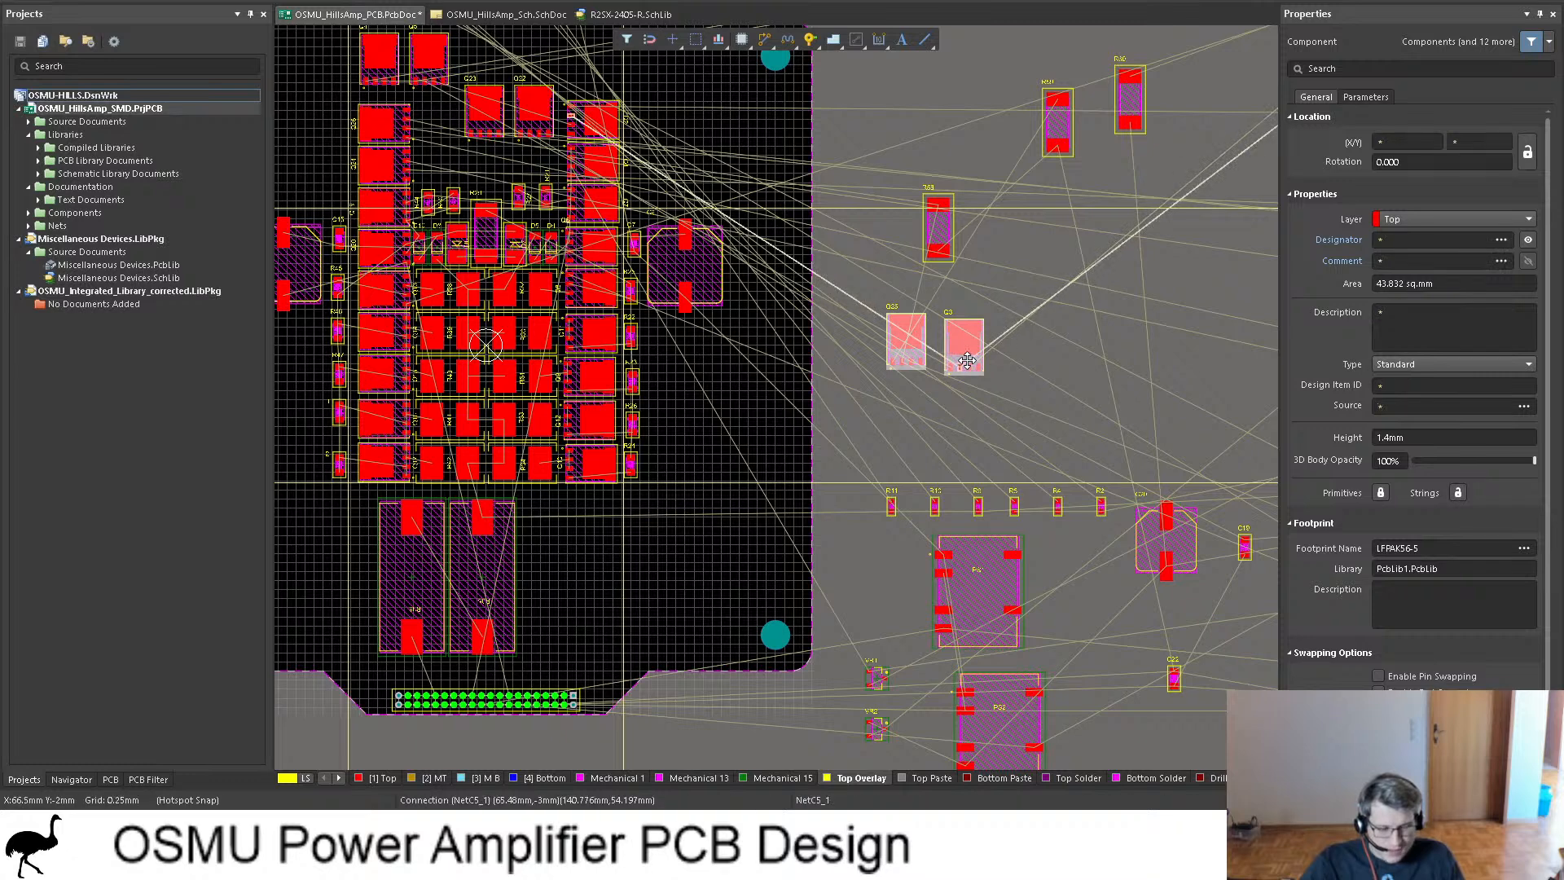
pyautogui.moveTo(952, 364); pyautogui.dragTo(484, 392)
pyautogui.click(825, 381)
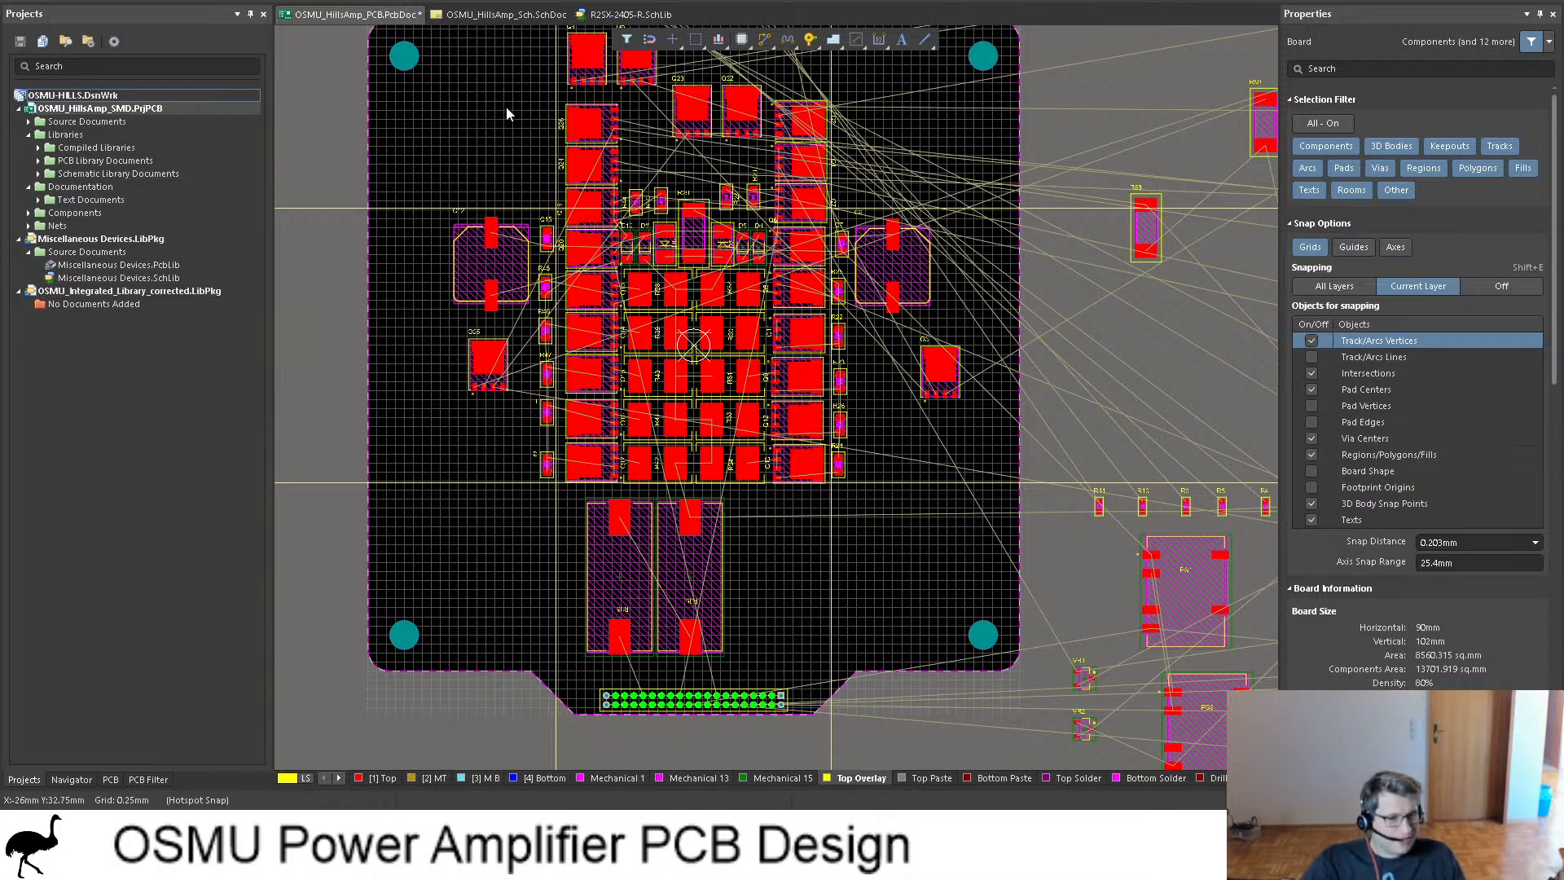
# Step: Read the routing note on the FB_OUT net in the schematic, and save the PCB document
pyautogui.click(505, 14)
pyautogui.keyDown('shift'); pyautogui.hscroll(5, 988, 275); pyautogui.keyUp('shift')
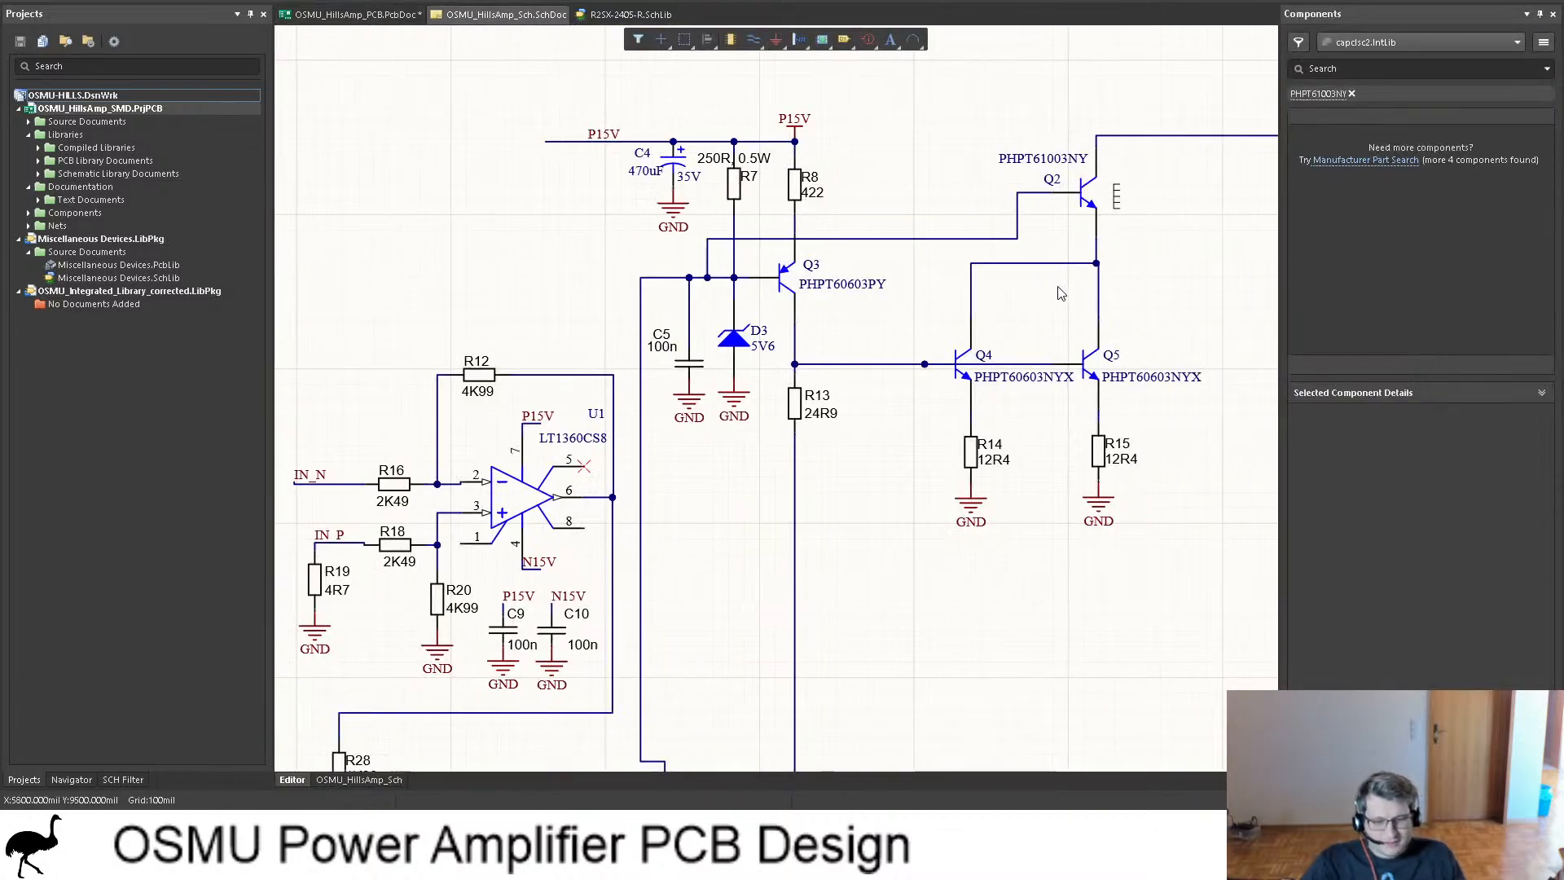
pyautogui.keyDown('ctrl'); pyautogui.scroll(-3, 871, 270); pyautogui.keyUp('ctrl')
pyautogui.keyDown('ctrl'); pyautogui.scroll(5, 969, 624); pyautogui.keyUp('ctrl')
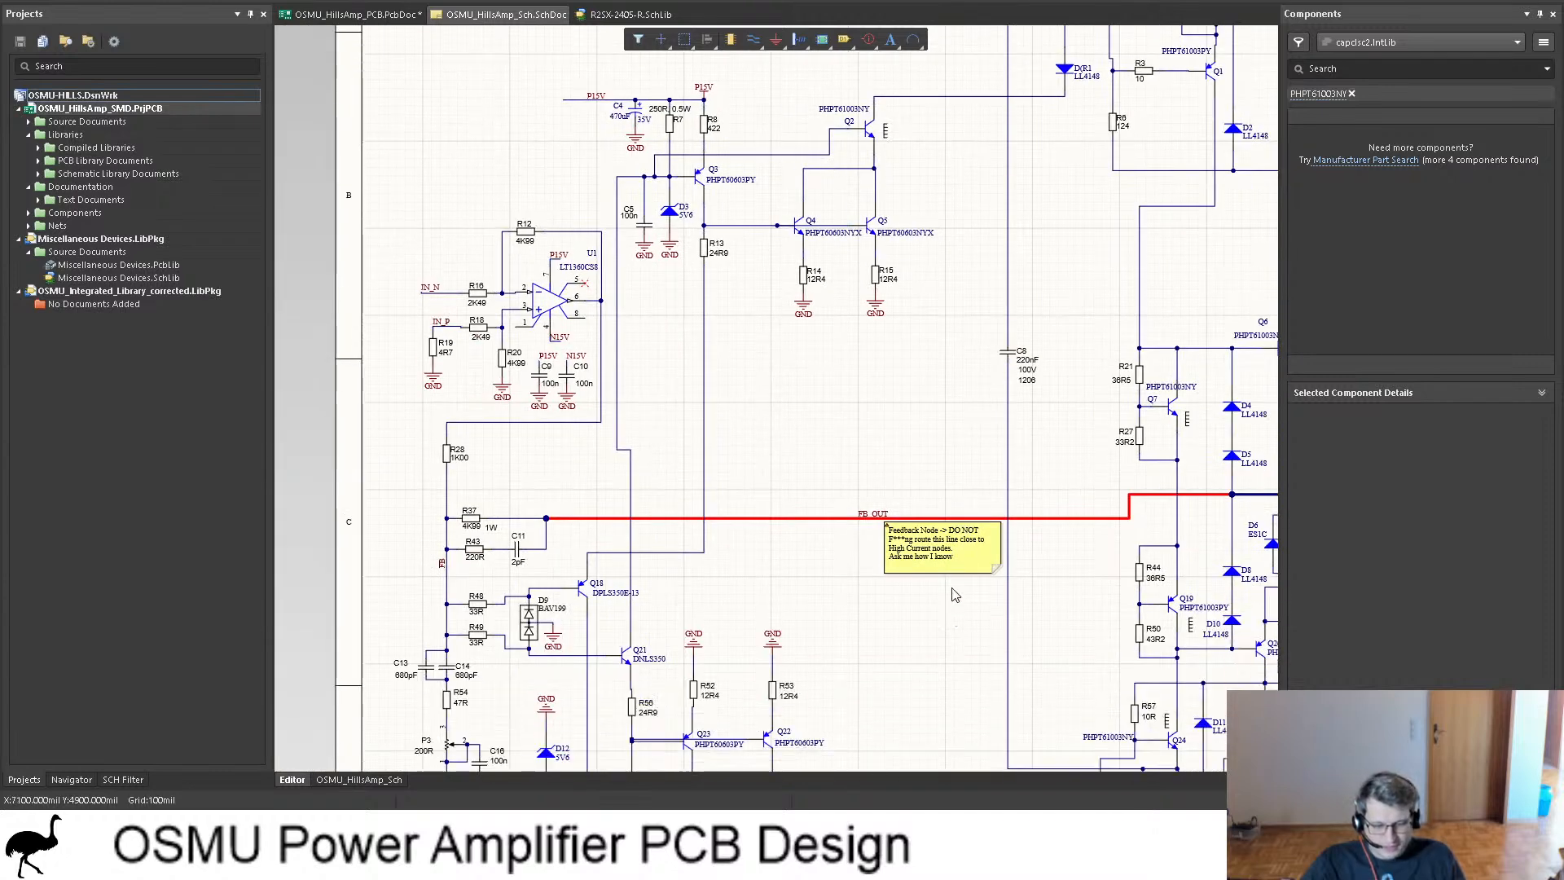
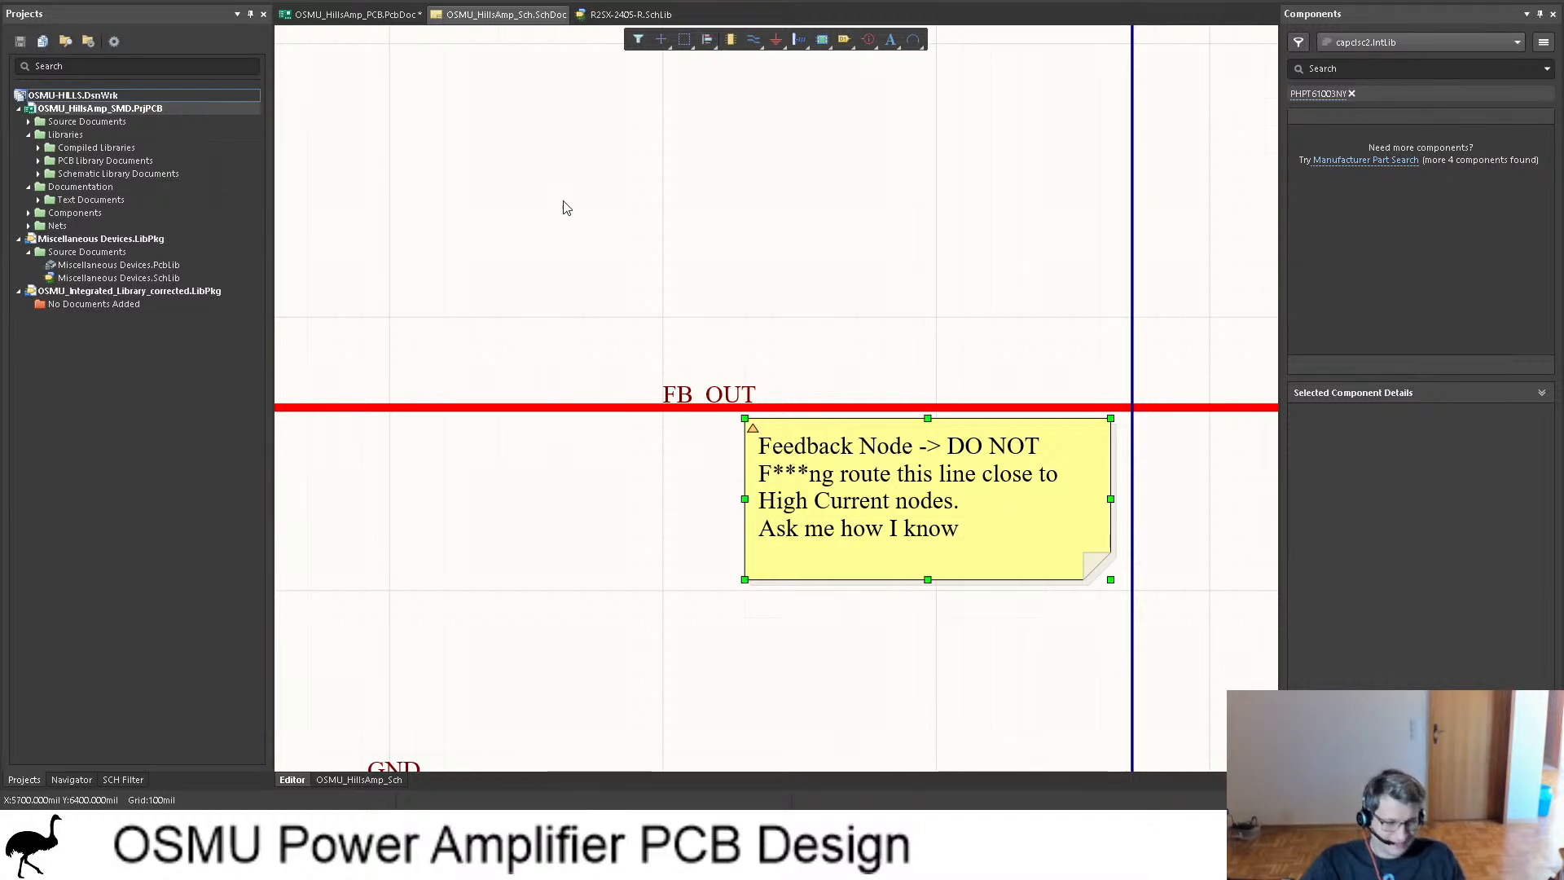
pyautogui.click(358, 15)
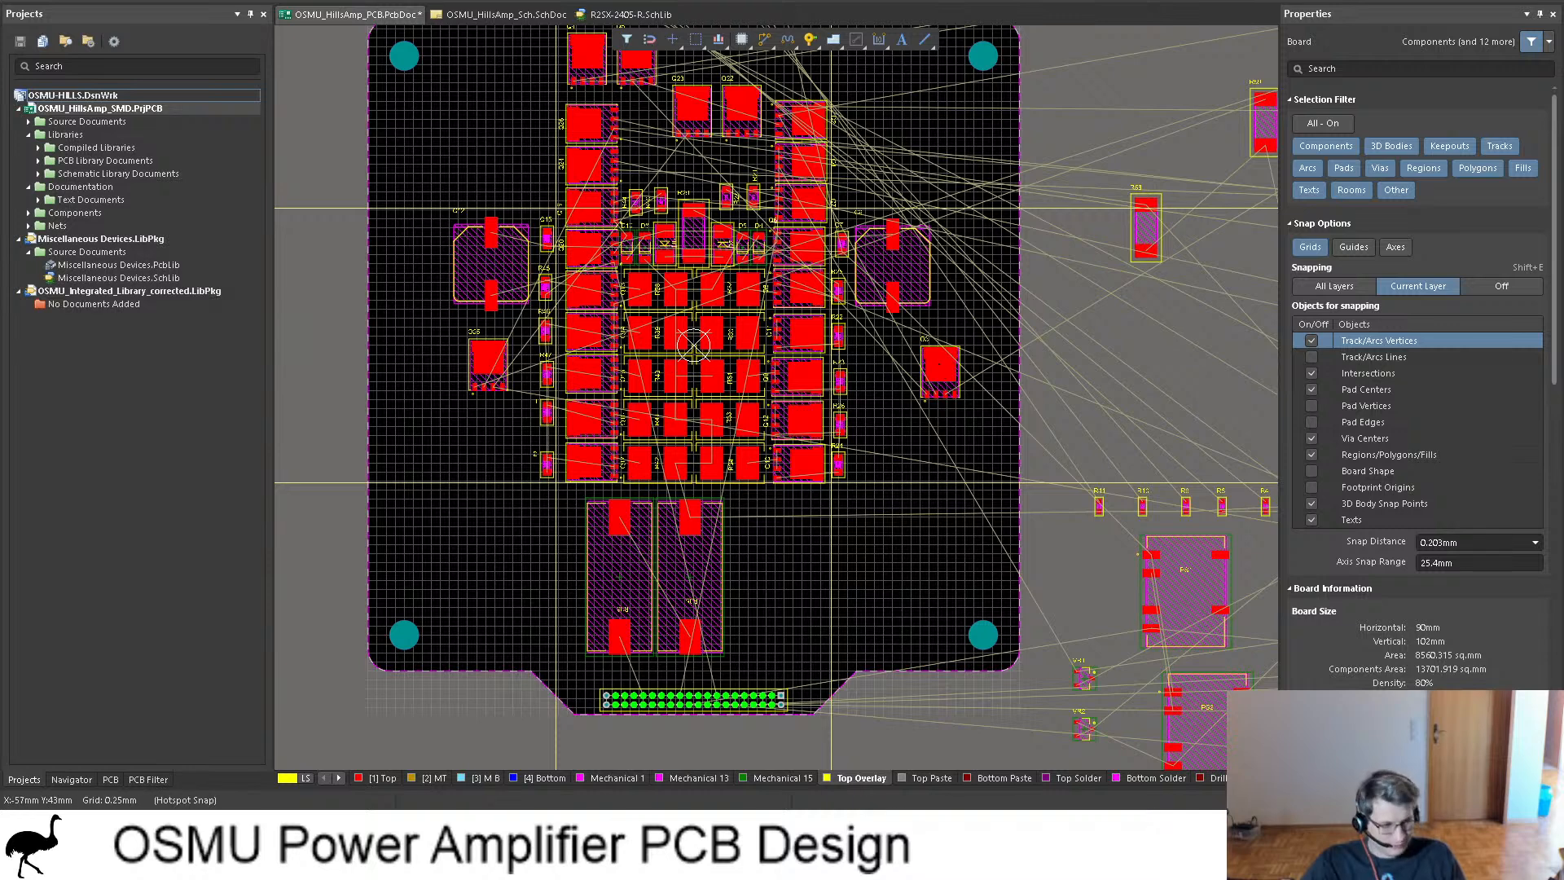
pyautogui.hotkey('ctrl', 's')
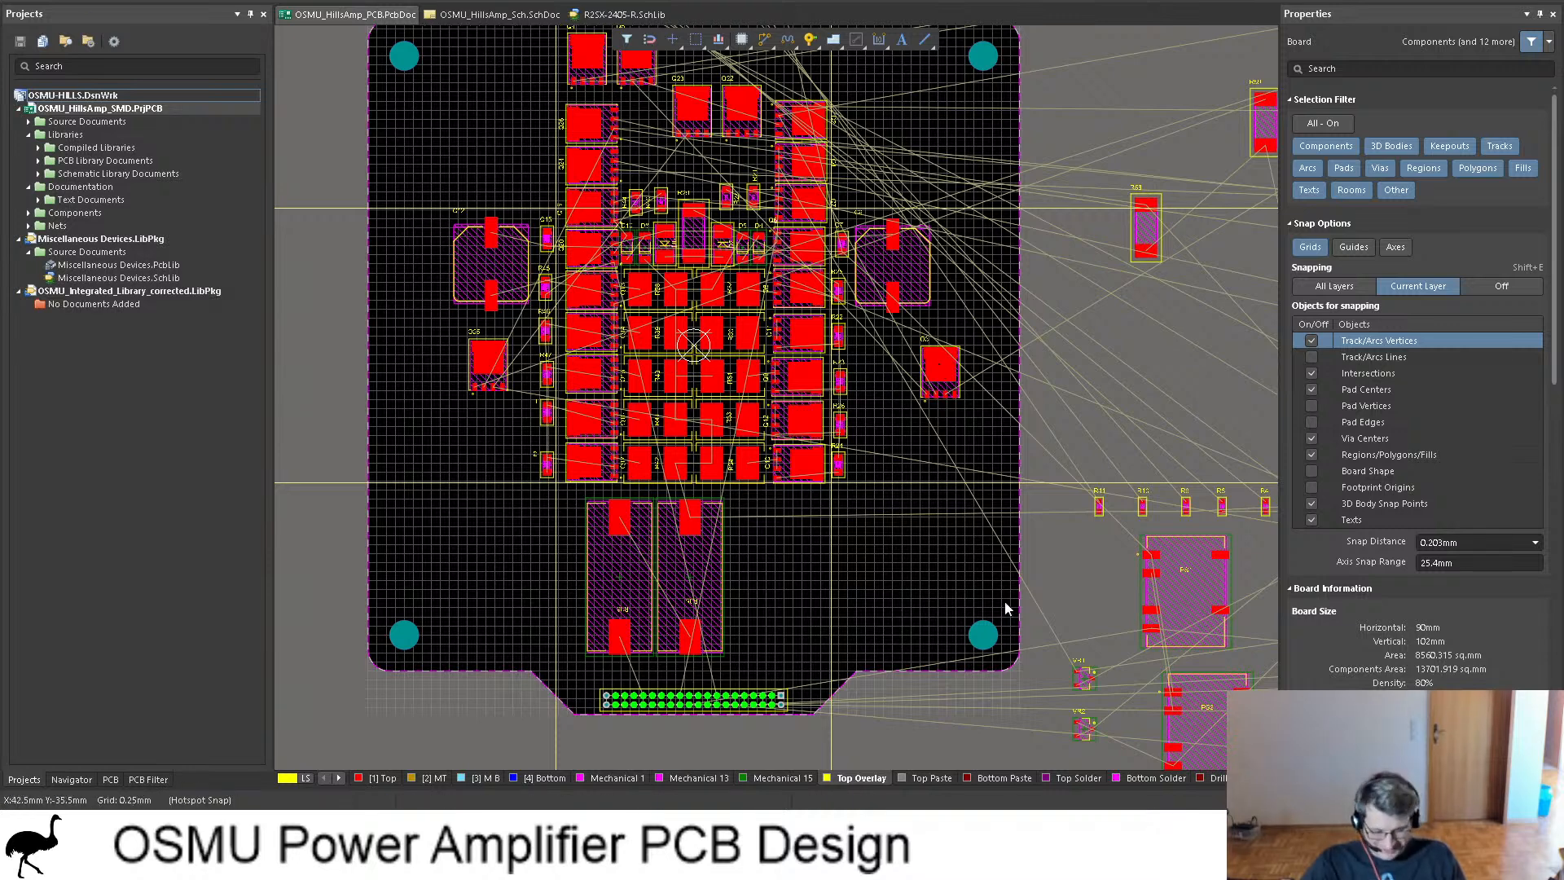
# Step: Review the current PCB placement against the overall amplifier schematic
pyautogui.hscroll(-4, 1065, 513)
pyautogui.hscroll(4, 1148, 440)
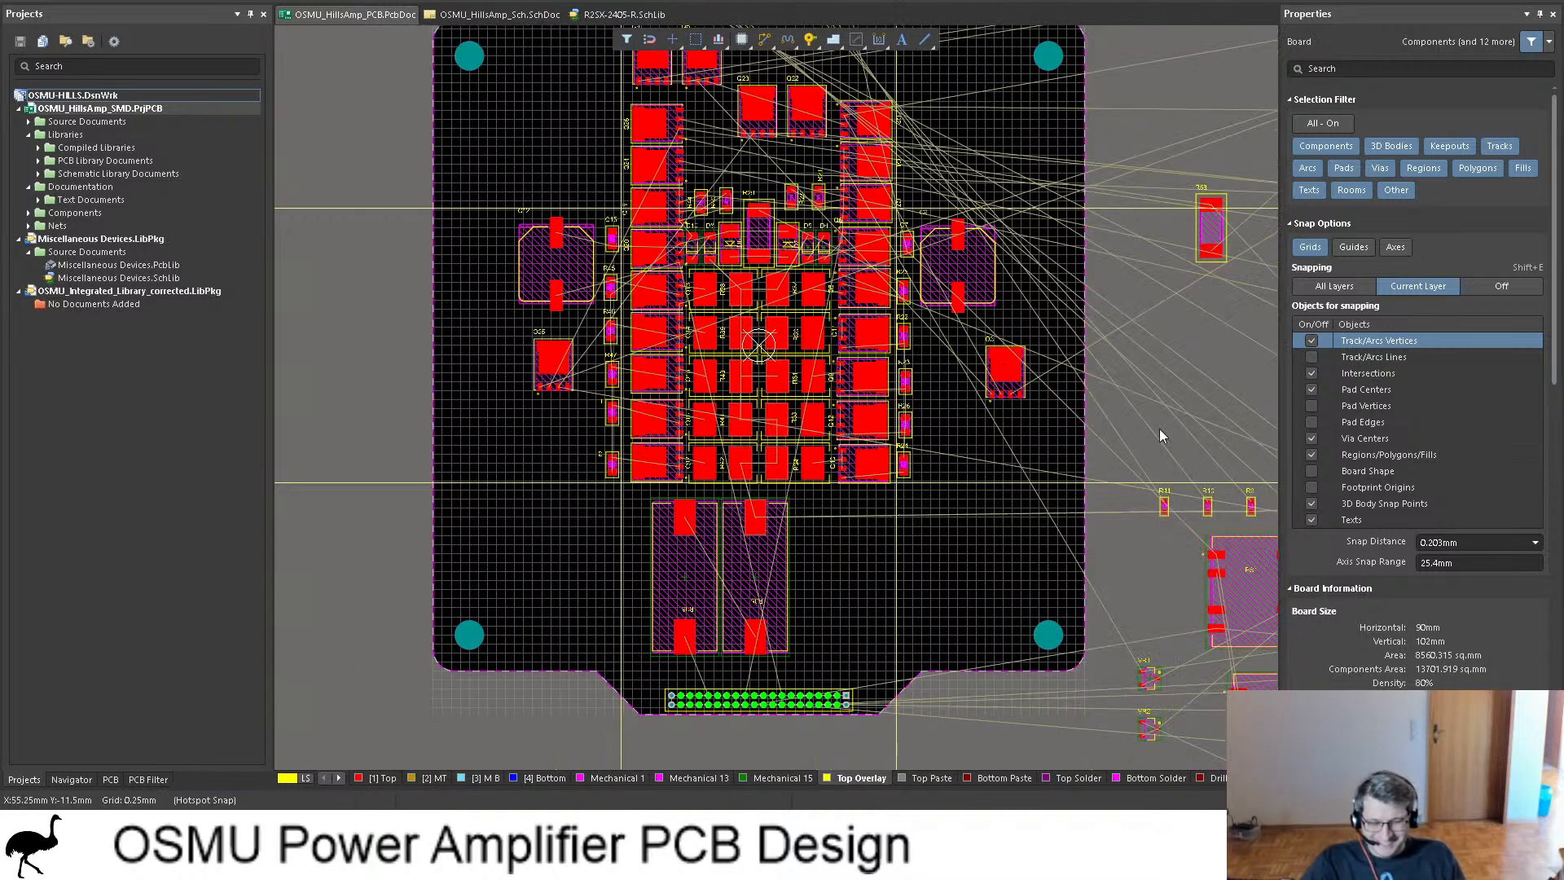
pyautogui.scroll(1, 938, 379)
pyautogui.scroll(-4, 999, 384)
pyautogui.scroll(4, 1059, 391)
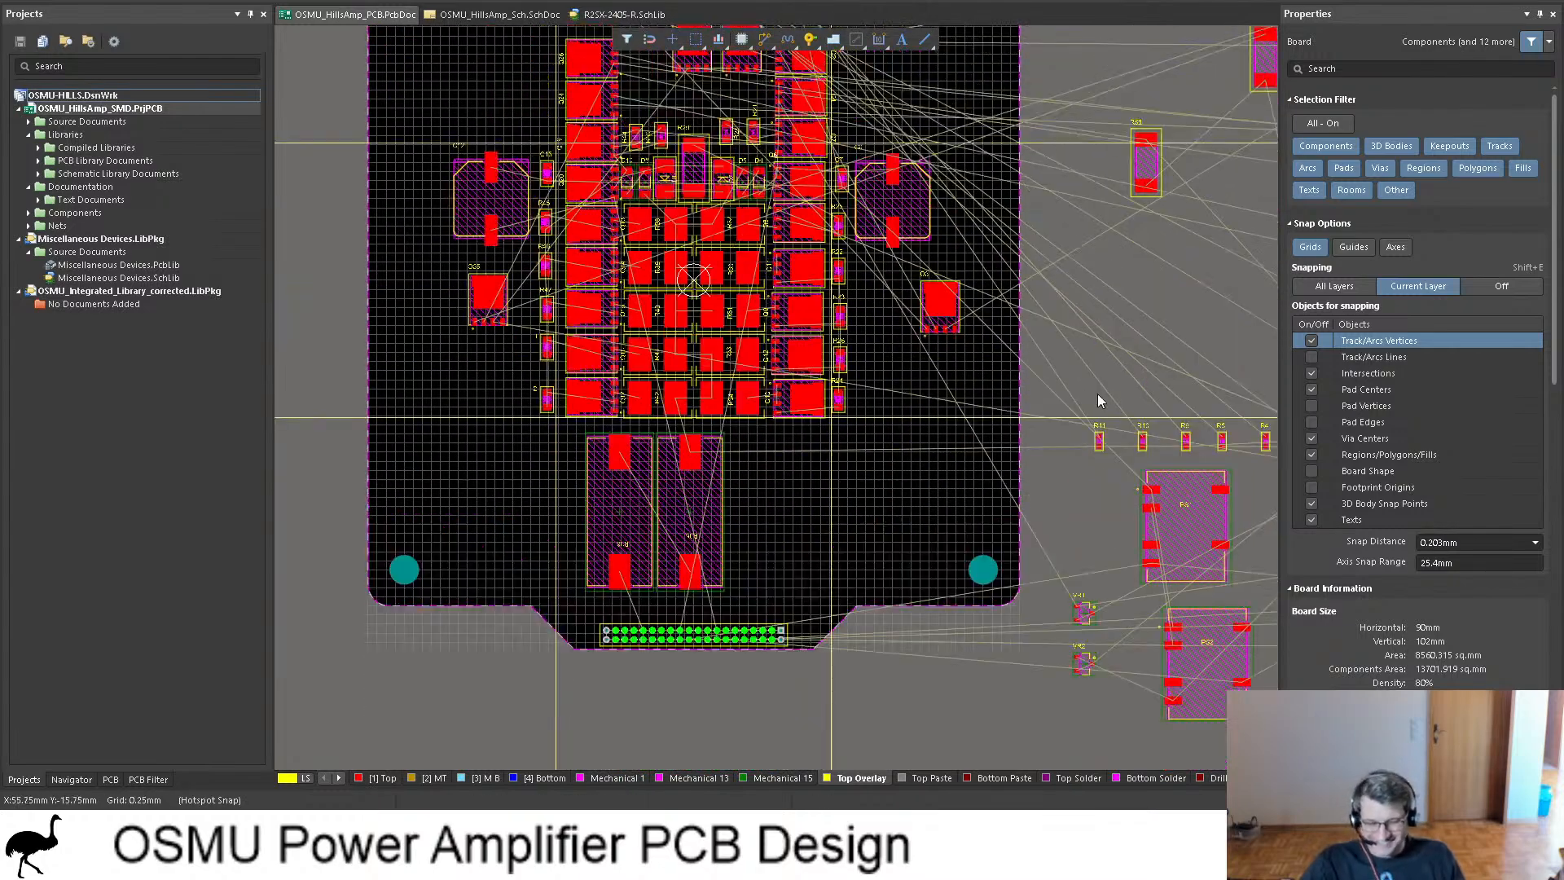
pyautogui.scroll(-2, 1097, 391)
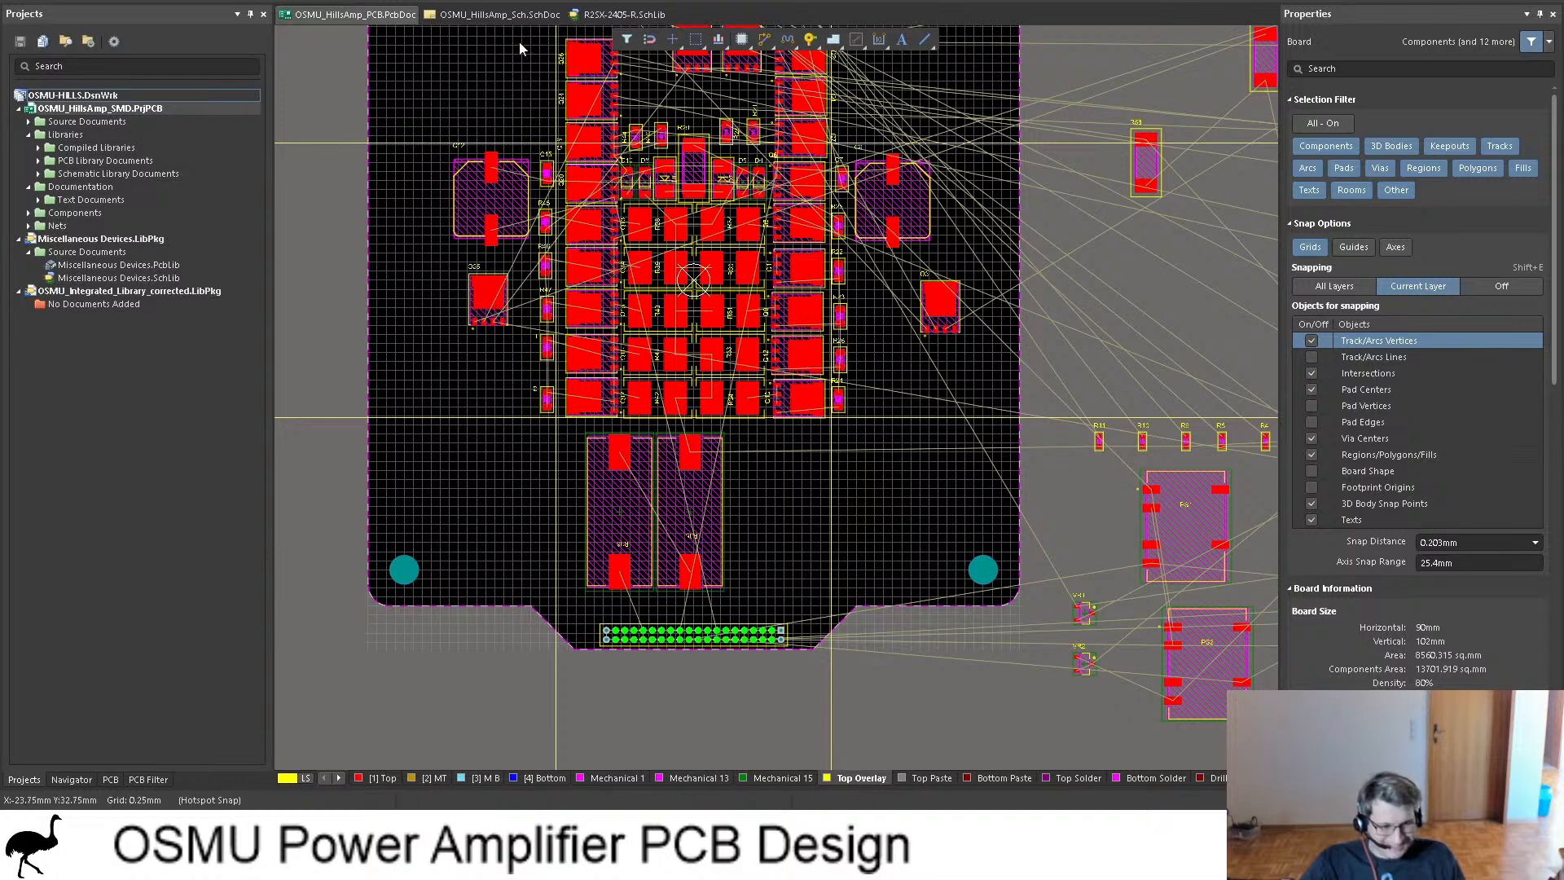
pyautogui.click(500, 13)
pyautogui.keyDown('ctrl'); pyautogui.scroll(-6, 847, 262); pyautogui.keyUp('ctrl')
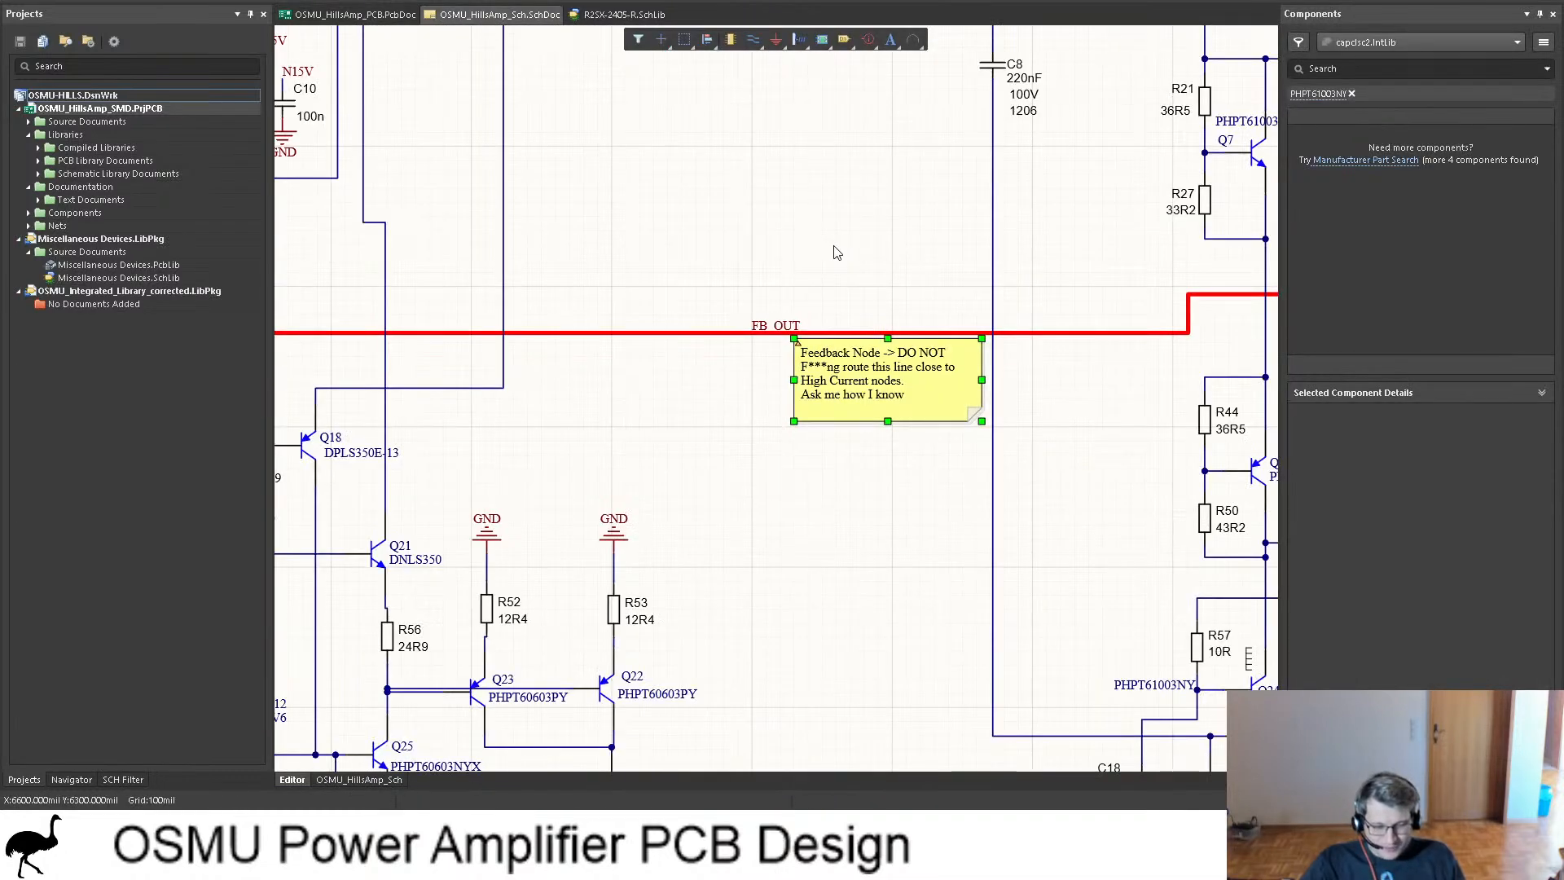
pyautogui.keyDown('shift'); pyautogui.hscroll(4, 1114, 467); pyautogui.keyUp('shift')
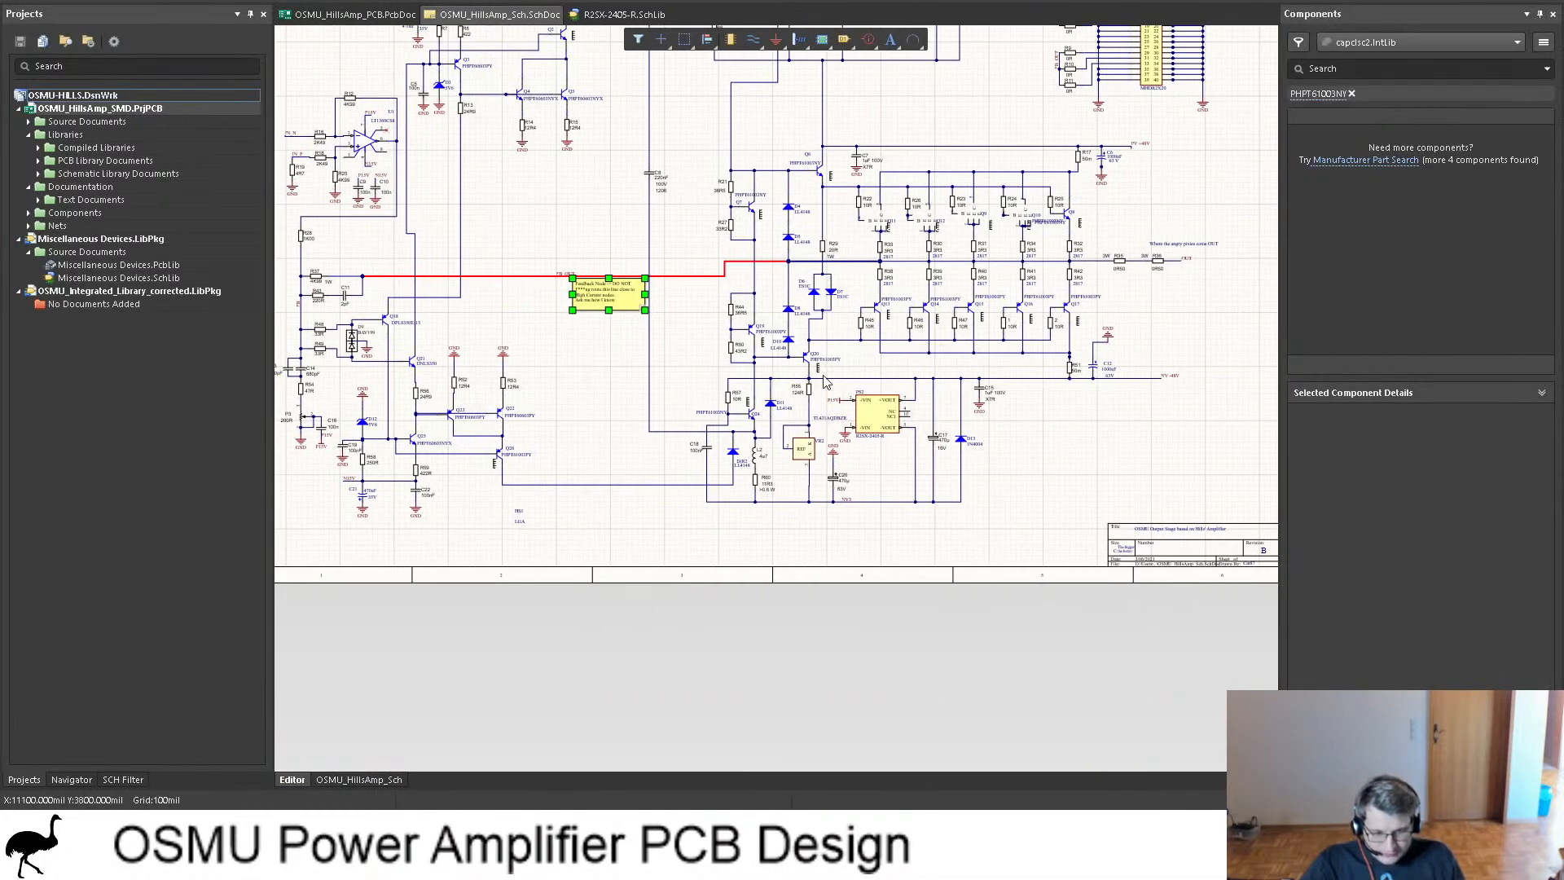
pyautogui.click(379, 15)
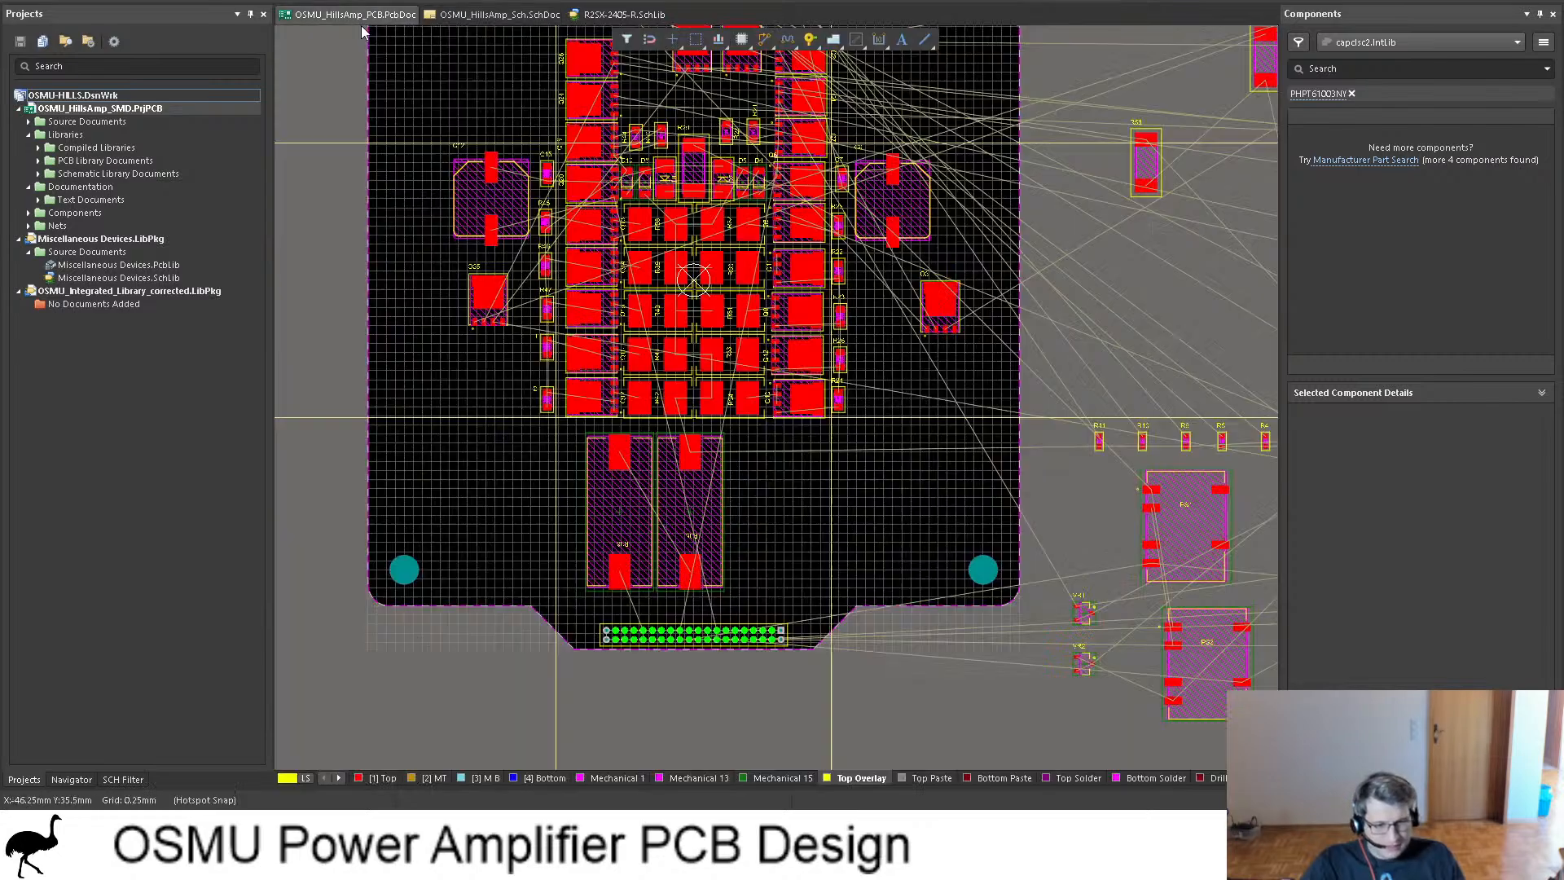
# Step: Line up Q5, Q23 and Q22 side by side between the Q26 and Q2 columns at Y 29 mm
pyautogui.scroll(-2, 780, 415)
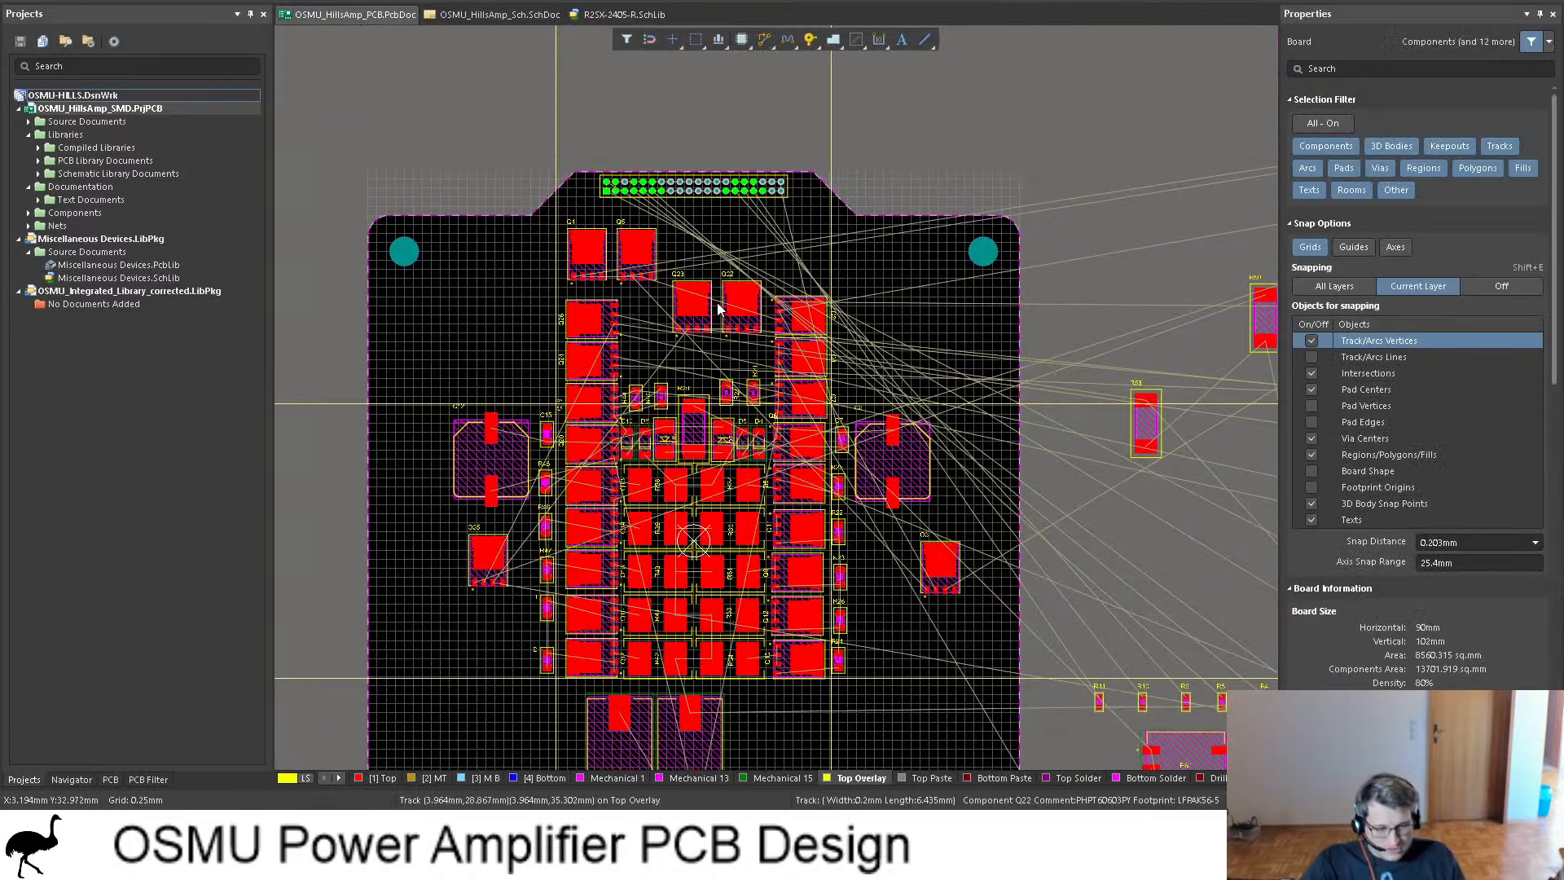
pyautogui.keyDown('ctrl'); pyautogui.scroll(5, 769, 339); pyautogui.keyUp('ctrl')
pyautogui.moveTo(769, 339); pyautogui.dragTo(795, 364)
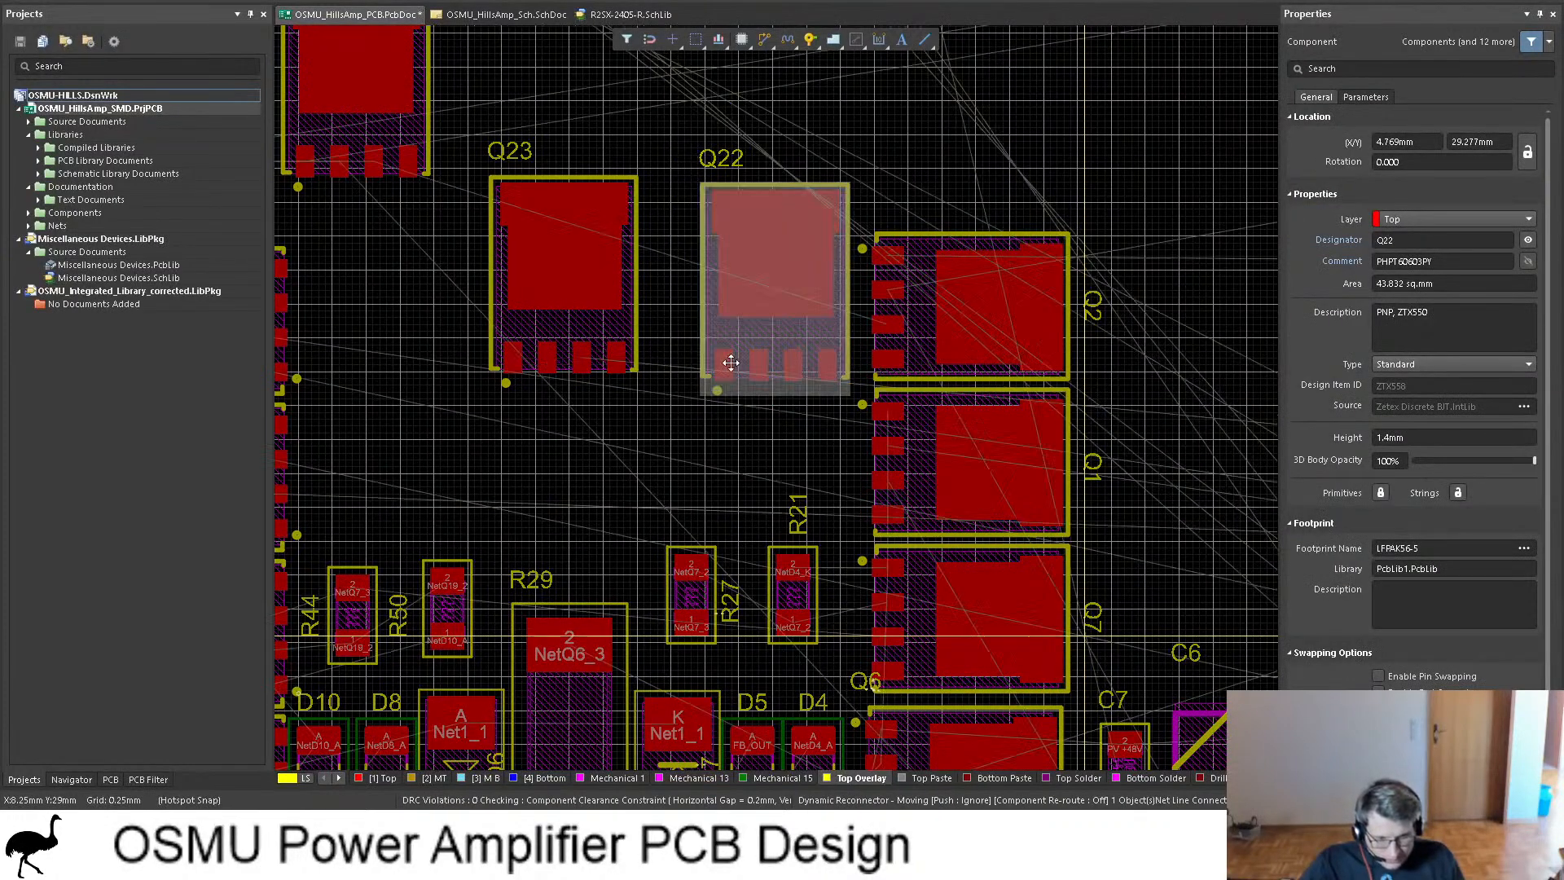
pyautogui.click(617, 322)
pyautogui.moveTo(617, 323); pyautogui.dragTo(664, 361)
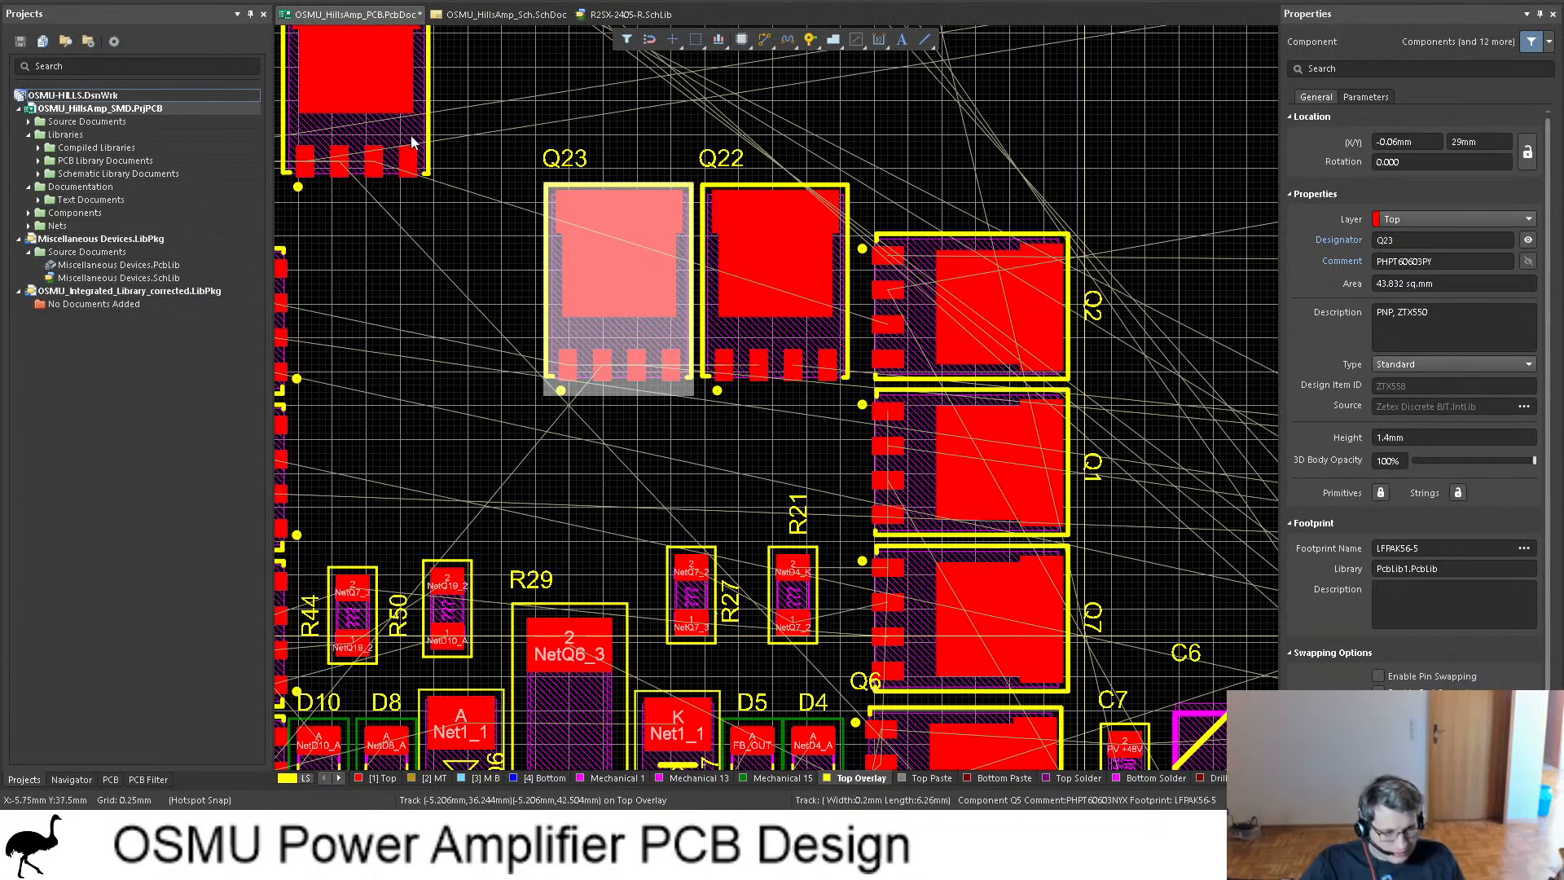
pyautogui.click(412, 163)
pyautogui.moveTo(413, 163); pyautogui.dragTo(518, 365)
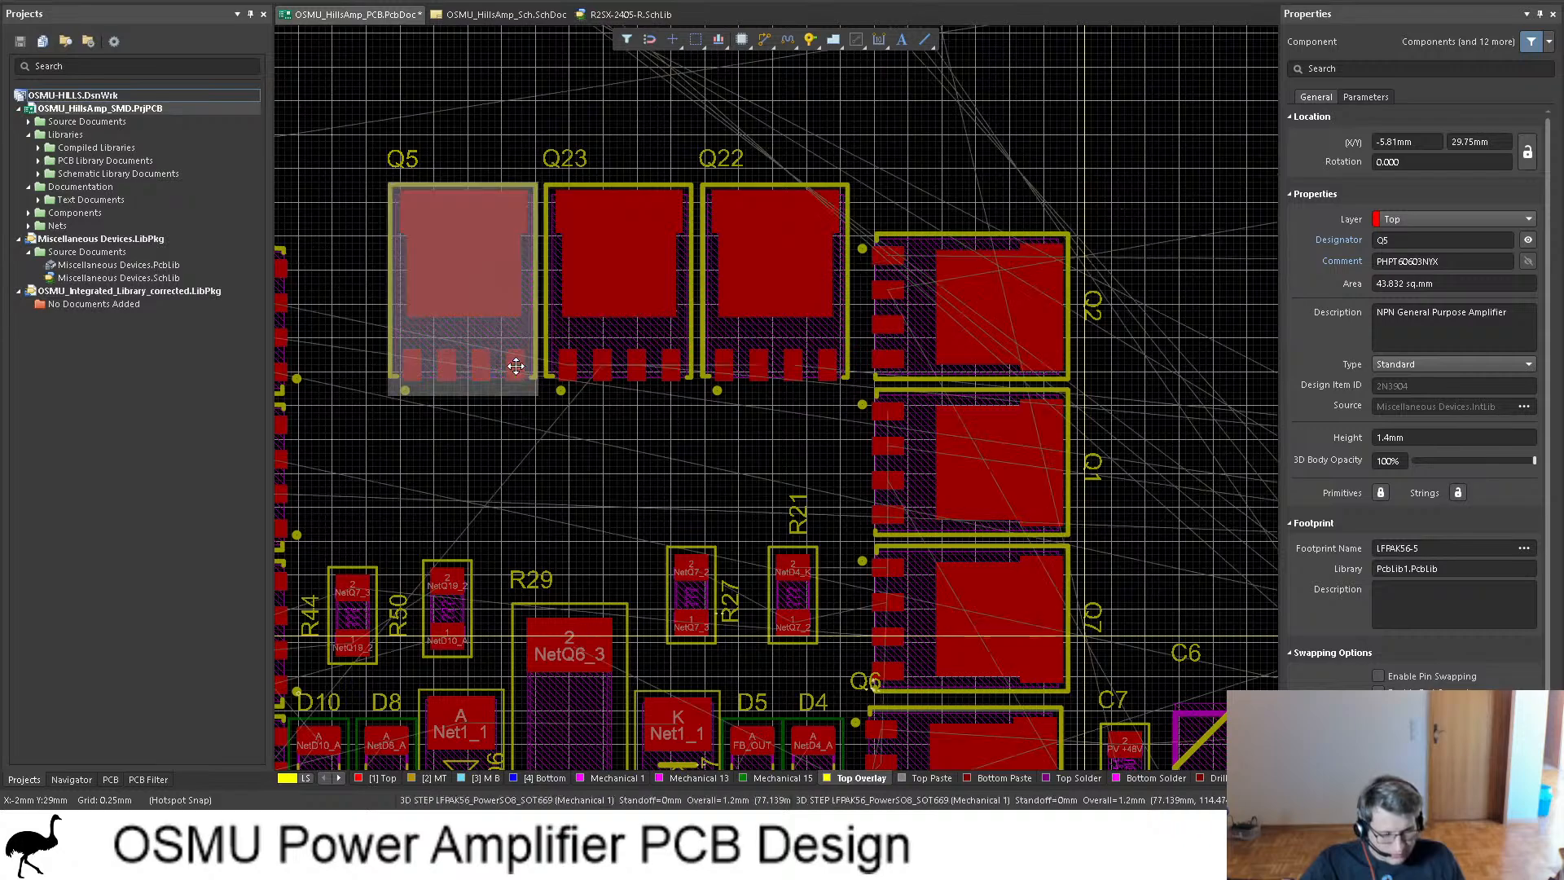
# Step: Examine how Q22 and Q23 connect to Q25 and Q26 in the lower driver circuit of the schematic
pyautogui.hscroll(-5, 803, 408)
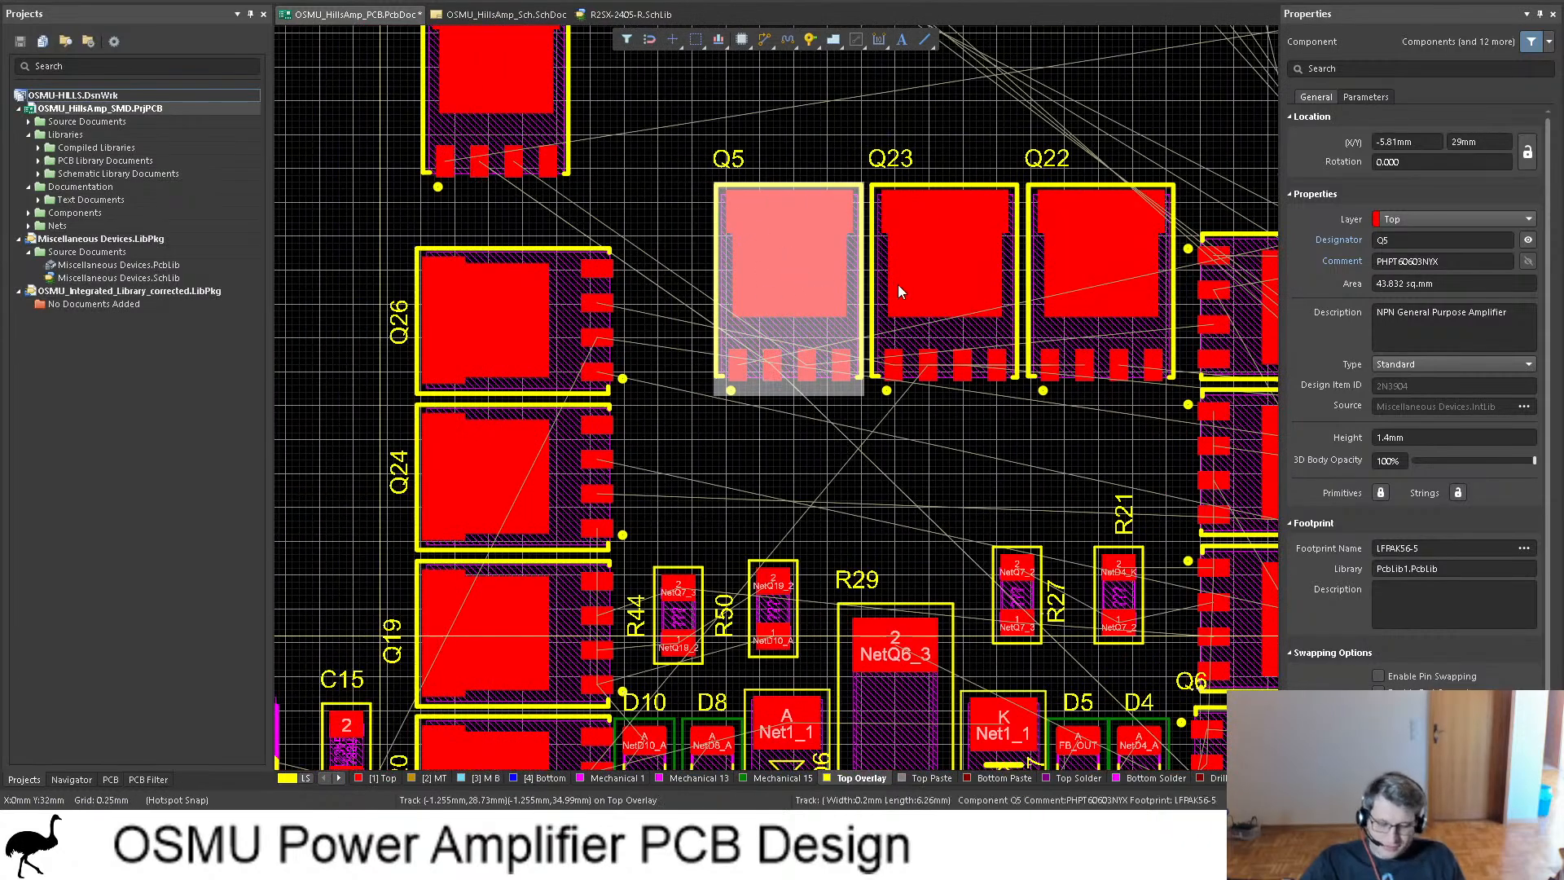
pyautogui.keyDown('ctrl'); pyautogui.scroll(-4, 696, 346); pyautogui.keyUp('ctrl')
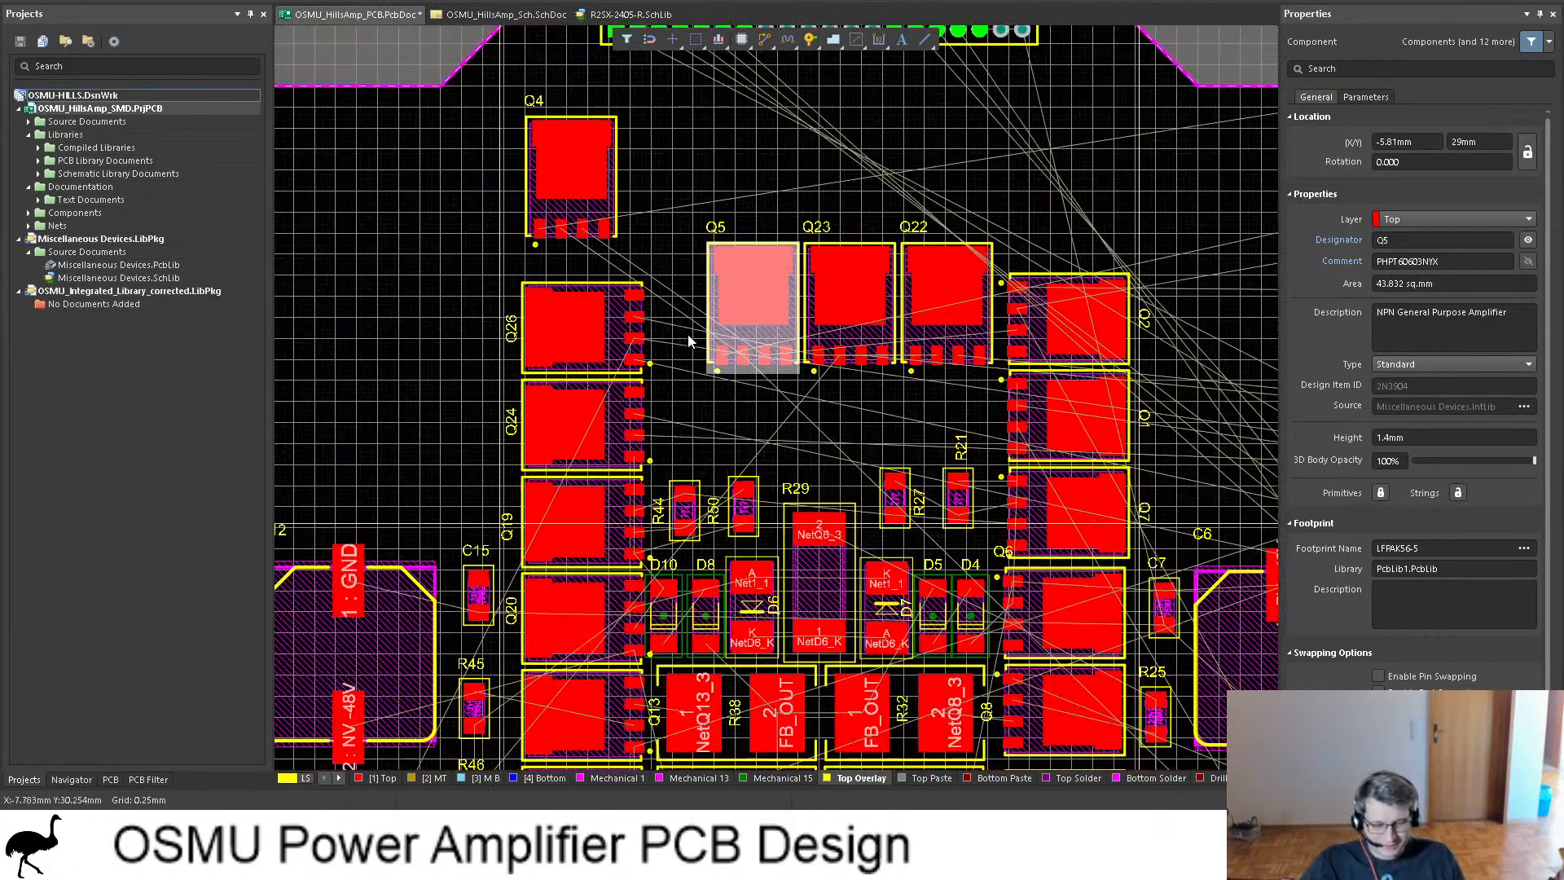
pyautogui.keyDown('ctrl'); pyautogui.scroll(2, 701, 347); pyautogui.keyUp('ctrl')
pyautogui.scroll(2, 701, 348)
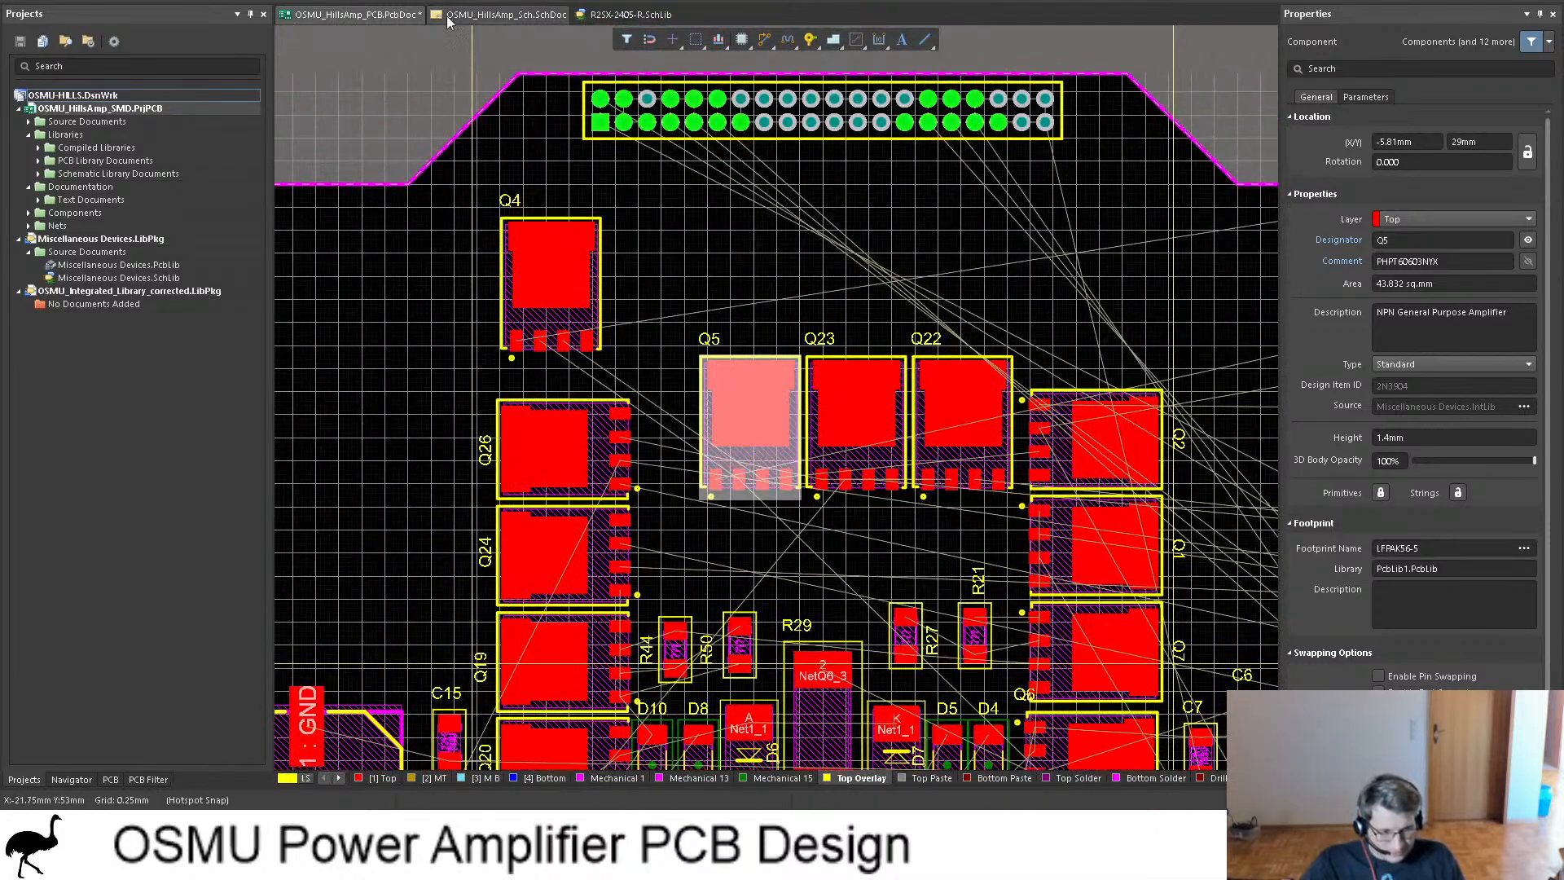
pyautogui.click(505, 14)
pyautogui.keyDown('ctrl'); pyautogui.scroll(5, 570, 405); pyautogui.keyUp('ctrl')
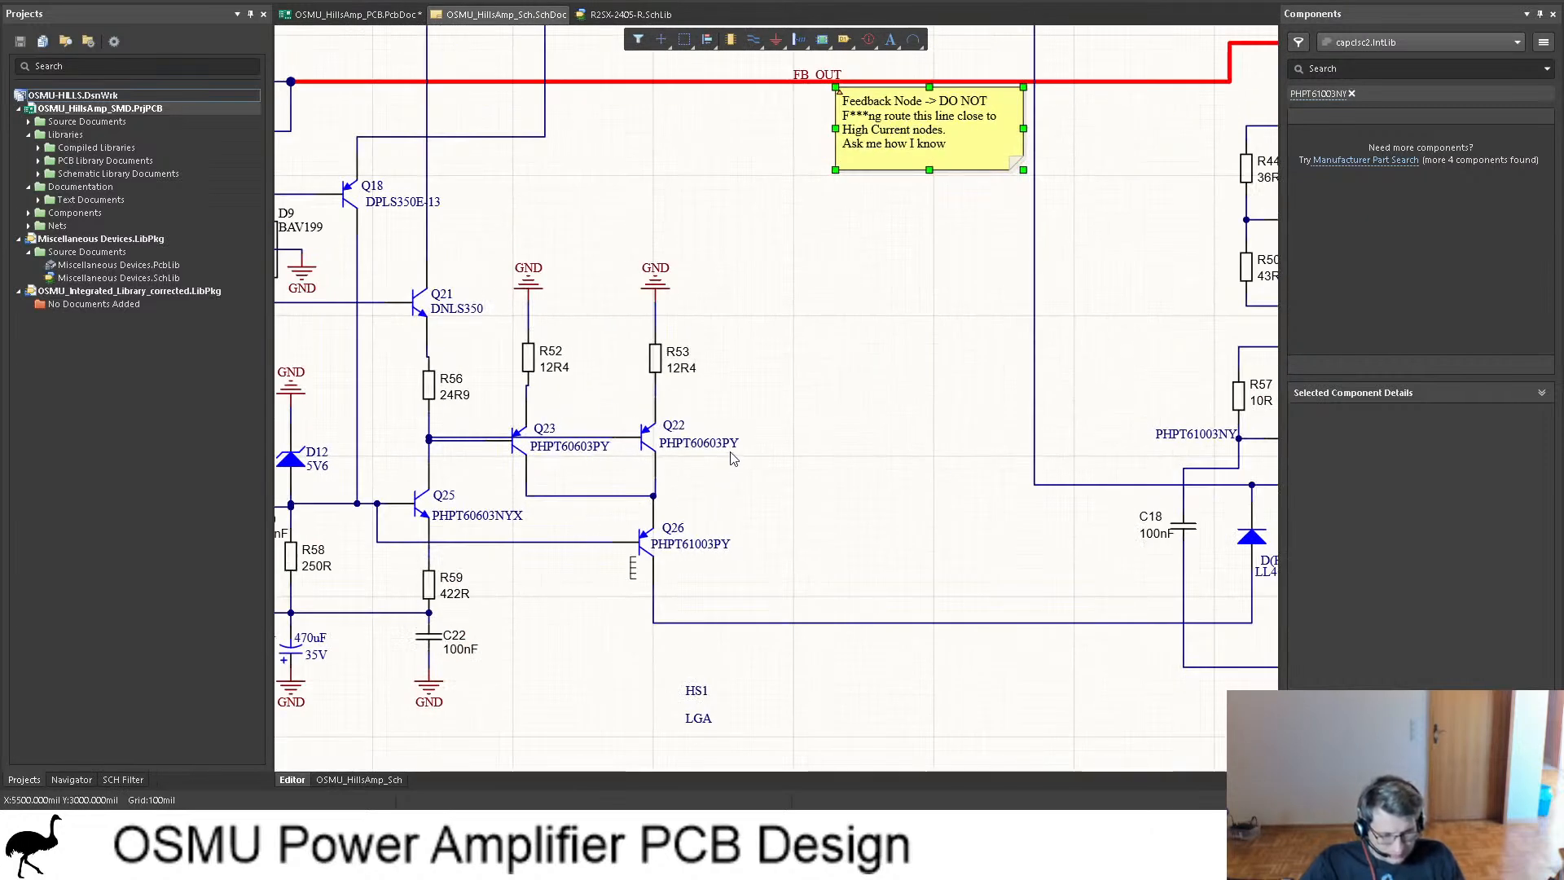
pyautogui.keyDown('ctrl'); pyautogui.scroll(-1, 733, 458); pyautogui.keyUp('ctrl')
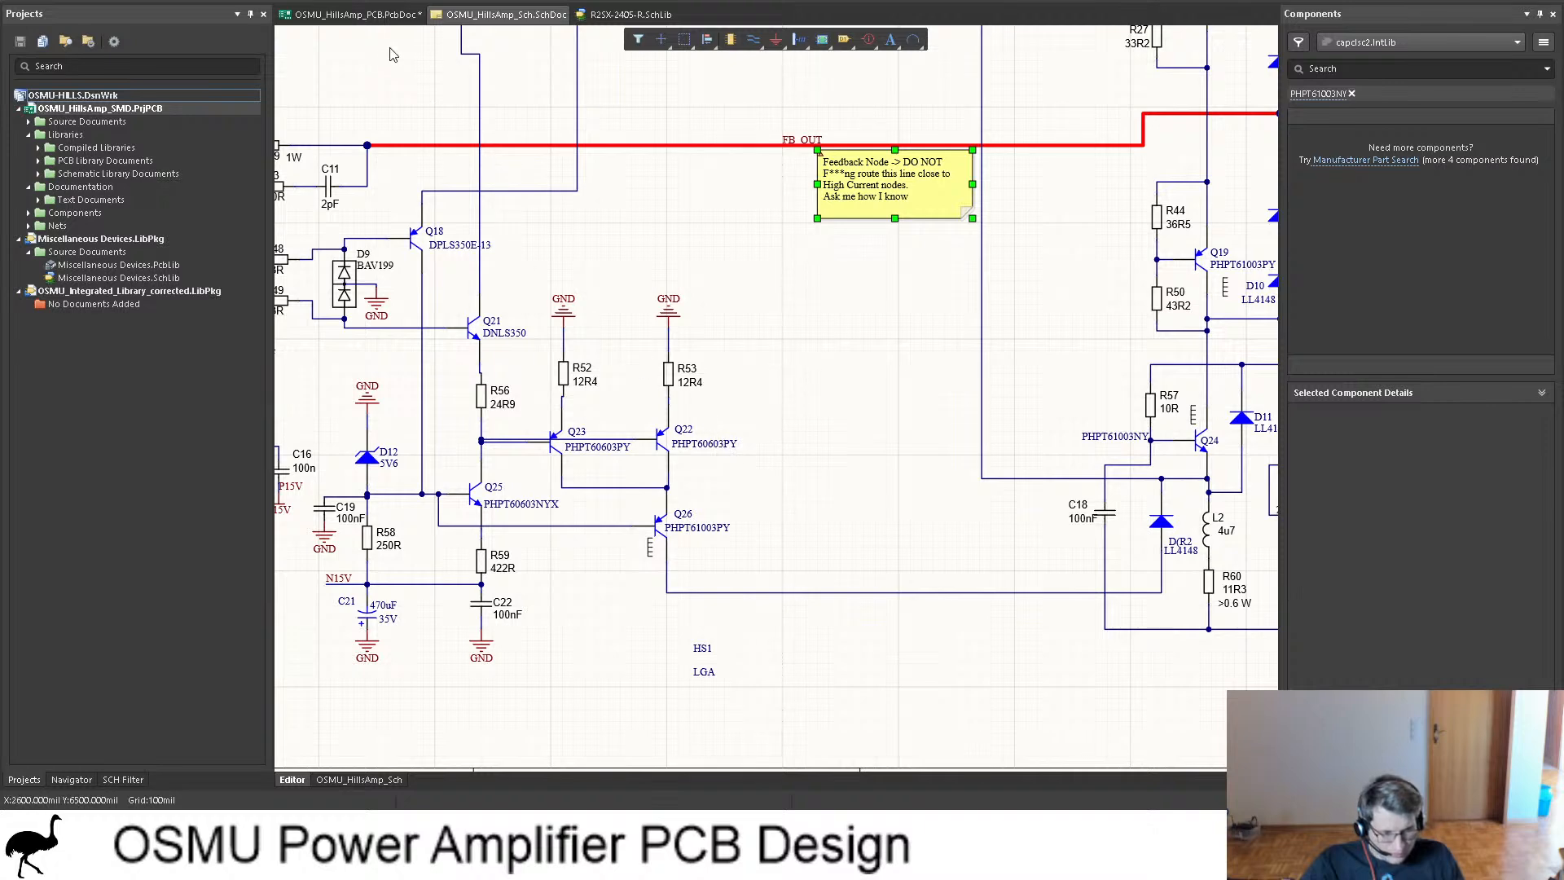
pyautogui.click(370, 15)
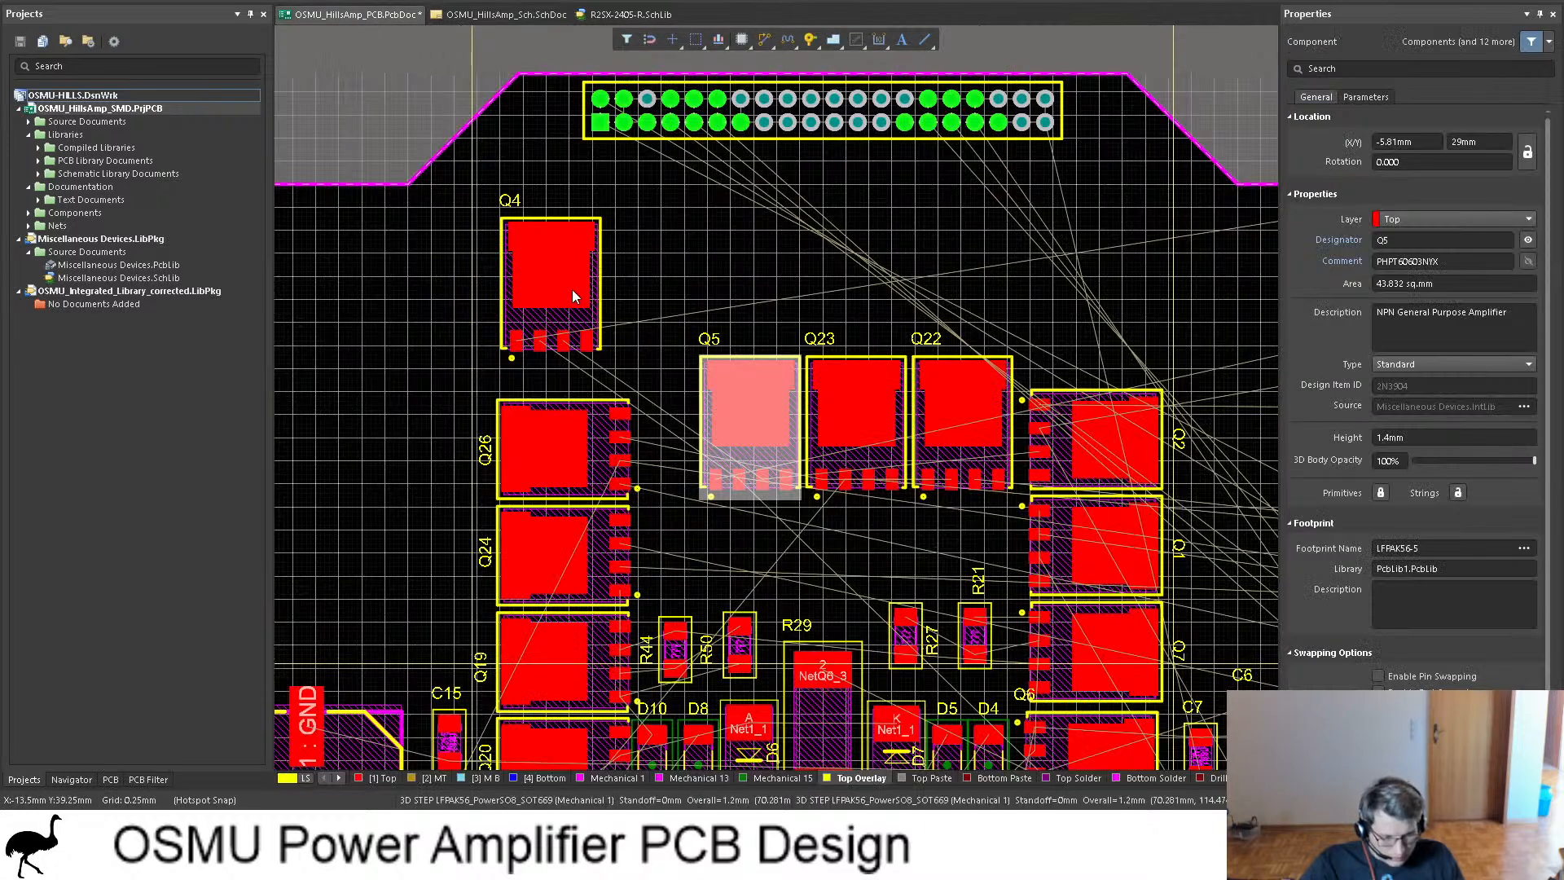
# Step: Rotate Q4 and place it above Q2, and place Q23 above Q26 at 90° rotation, about X -11 mm, Y 34.46 mm
pyautogui.keyDown('shift'); pyautogui.scroll(-1, 896, 443); pyautogui.keyUp('shift')
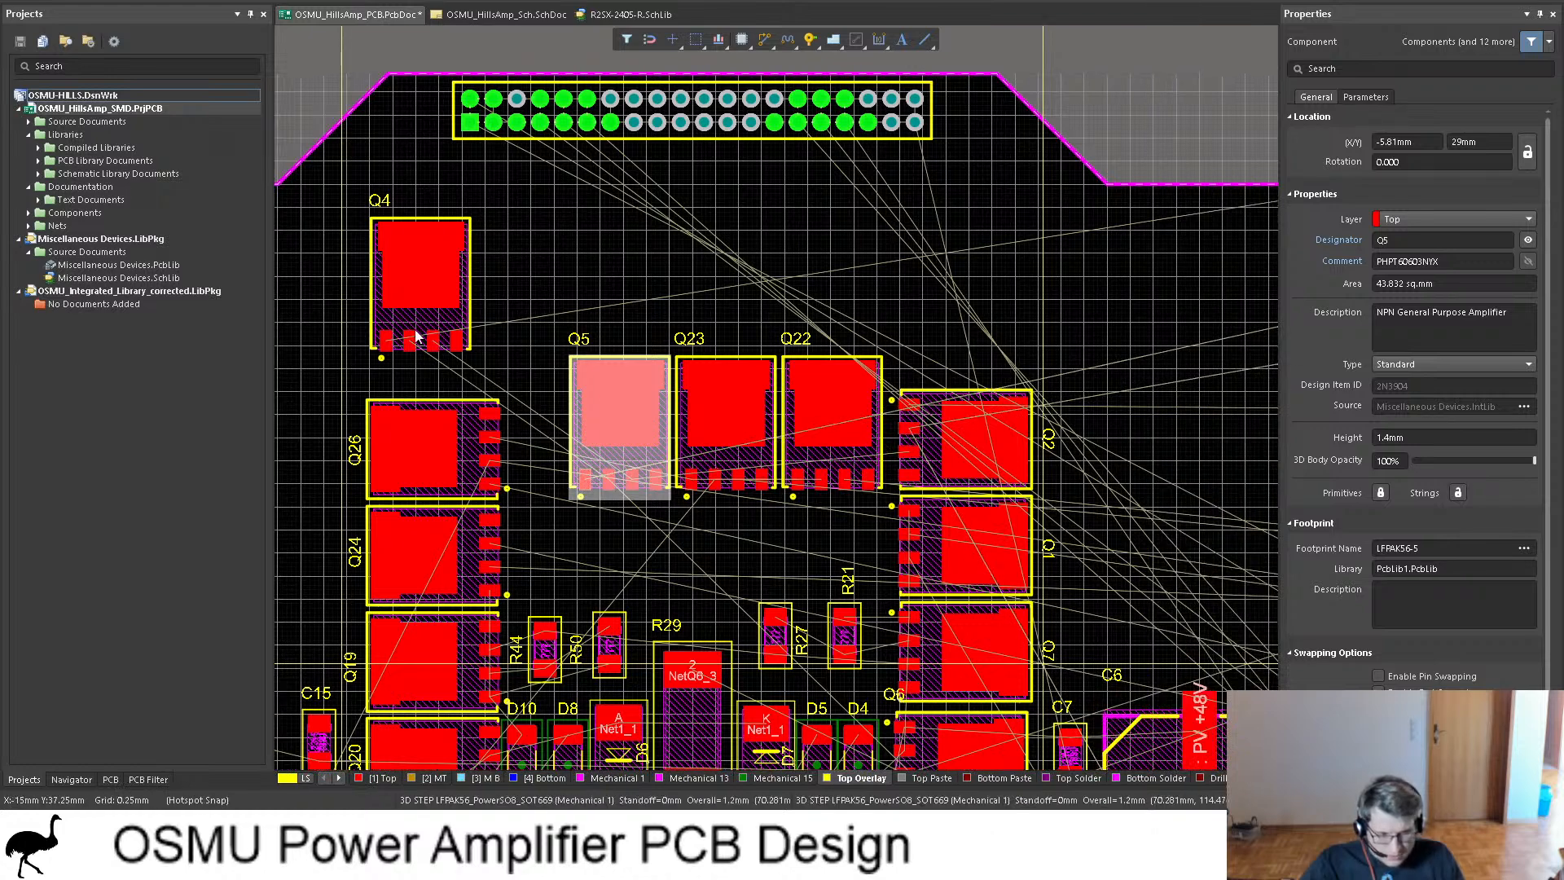
pyautogui.moveTo(411, 347); pyautogui.dragTo(914, 324)
pyautogui.press('space')
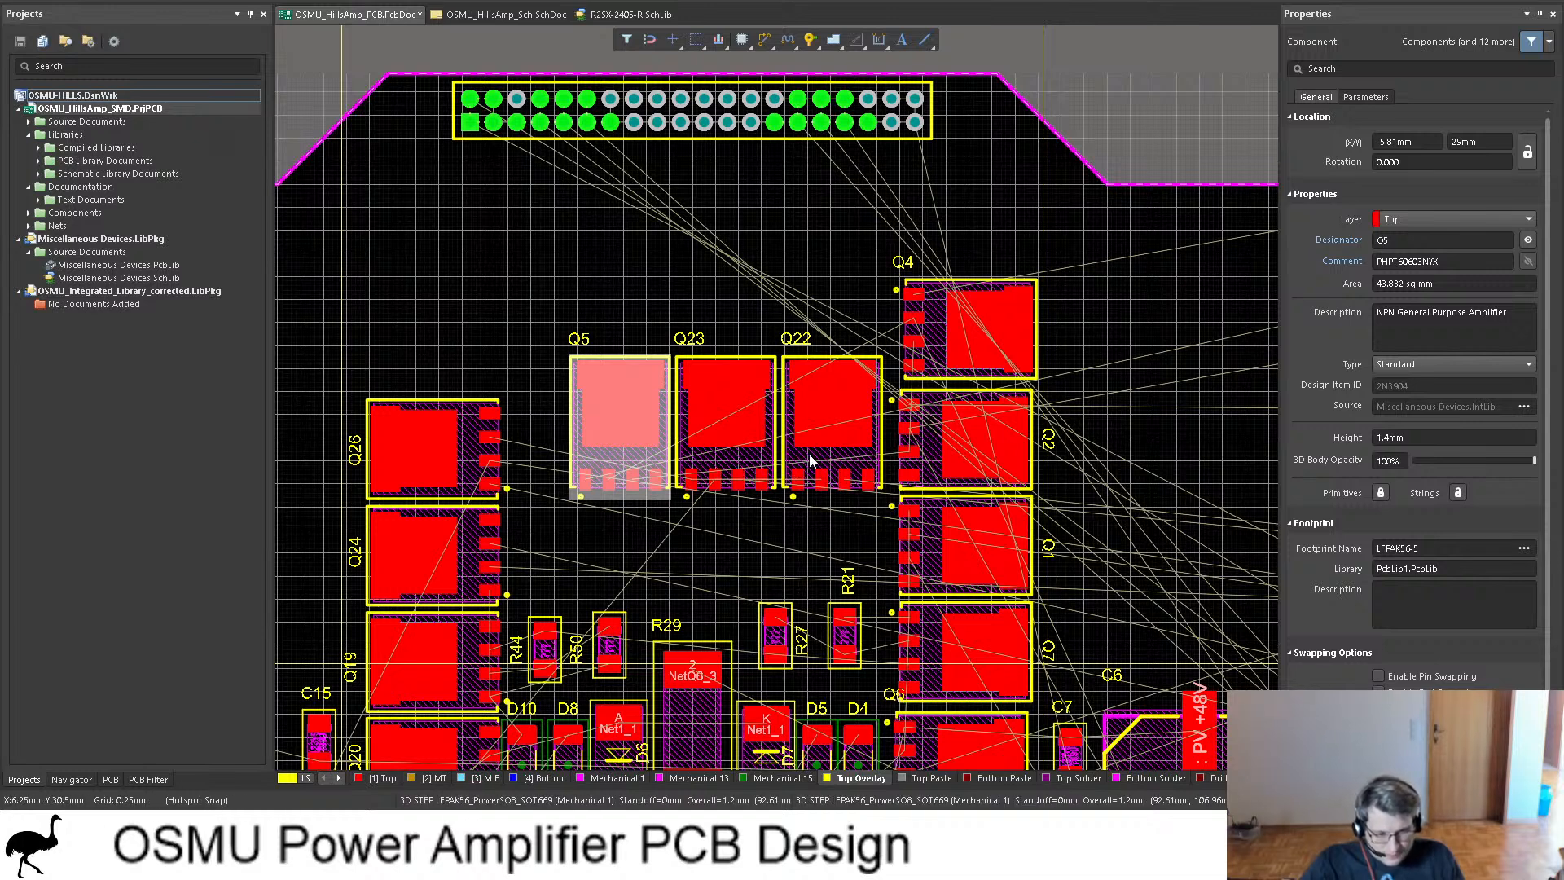
pyautogui.click(735, 456)
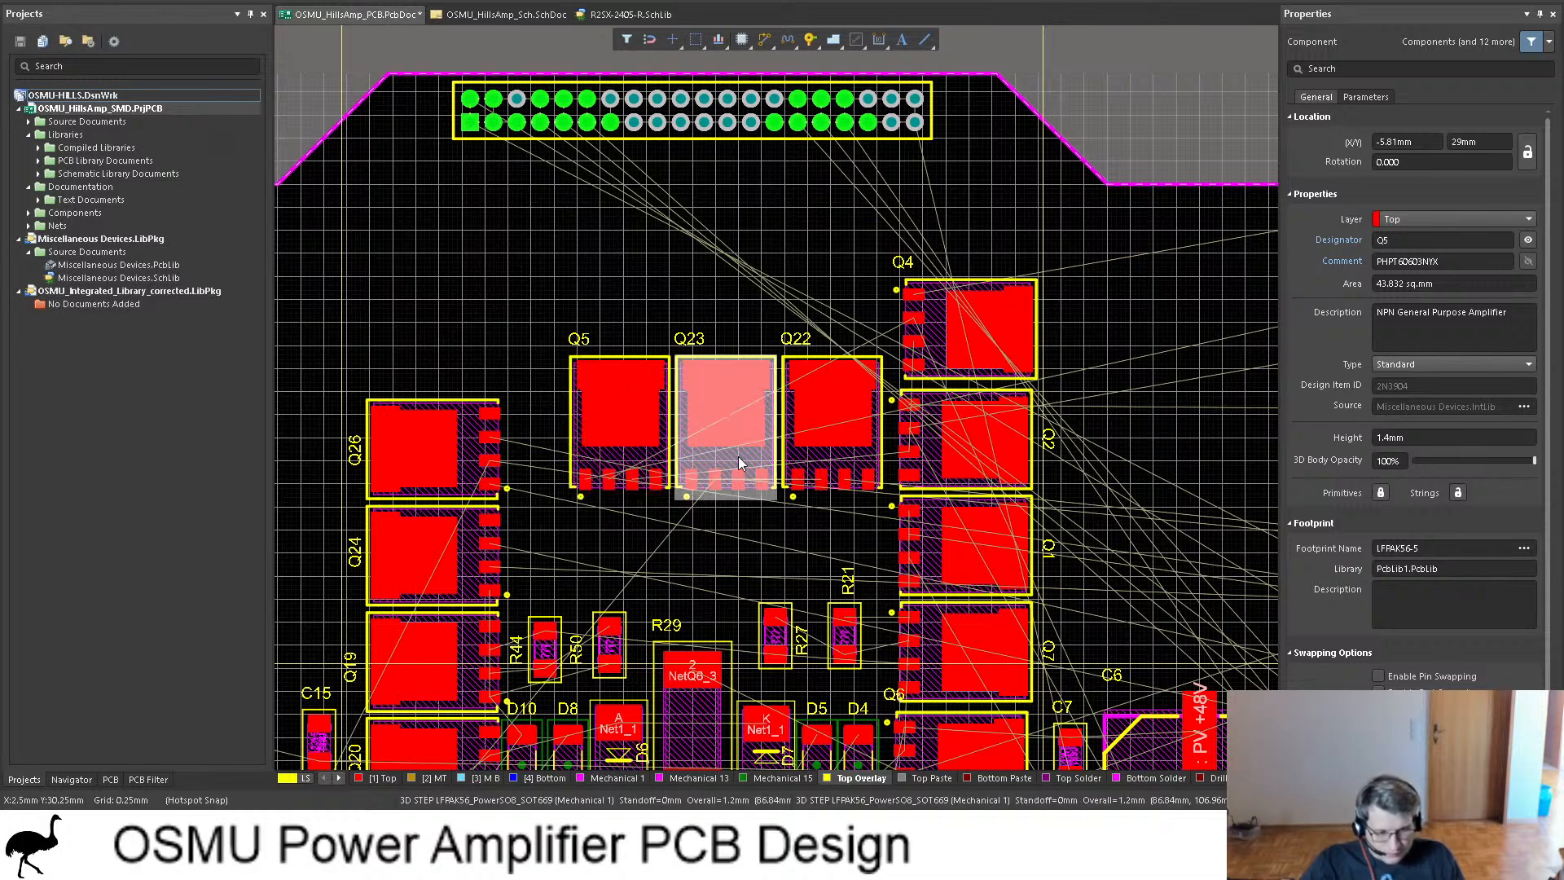
pyautogui.moveTo(736, 456); pyautogui.dragTo(488, 330)
pyautogui.press('space')
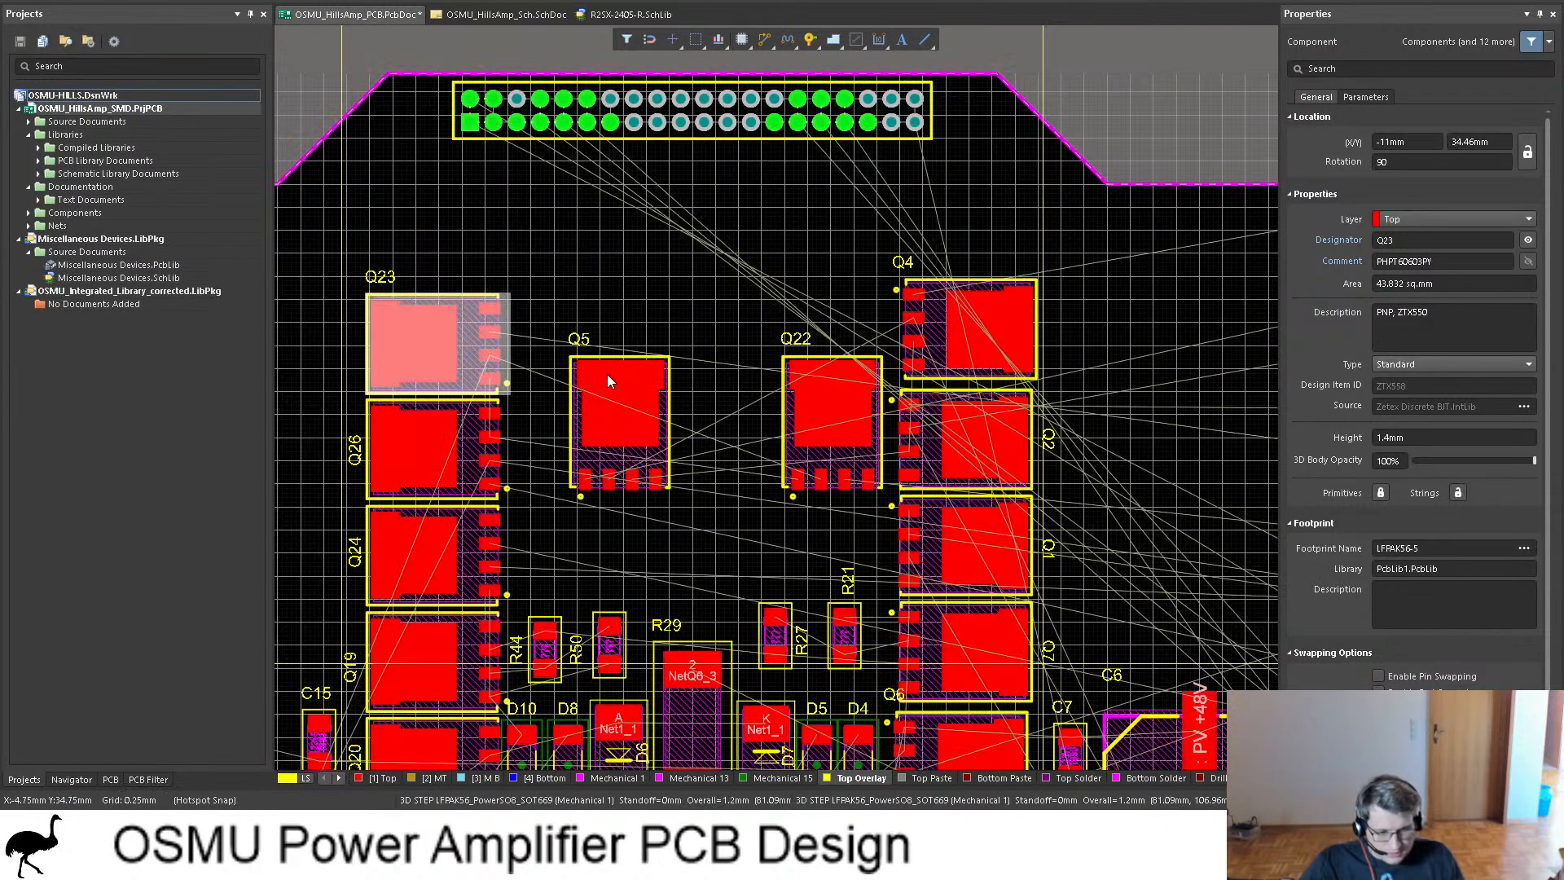
# Step: Place Q22 and Q5 side by side between Q23 and Q4 with Q5 at Y 33 mm, and move Q4's rotated designator to its outer edge
pyautogui.moveTo(689, 451); pyautogui.dragTo(804, 340)
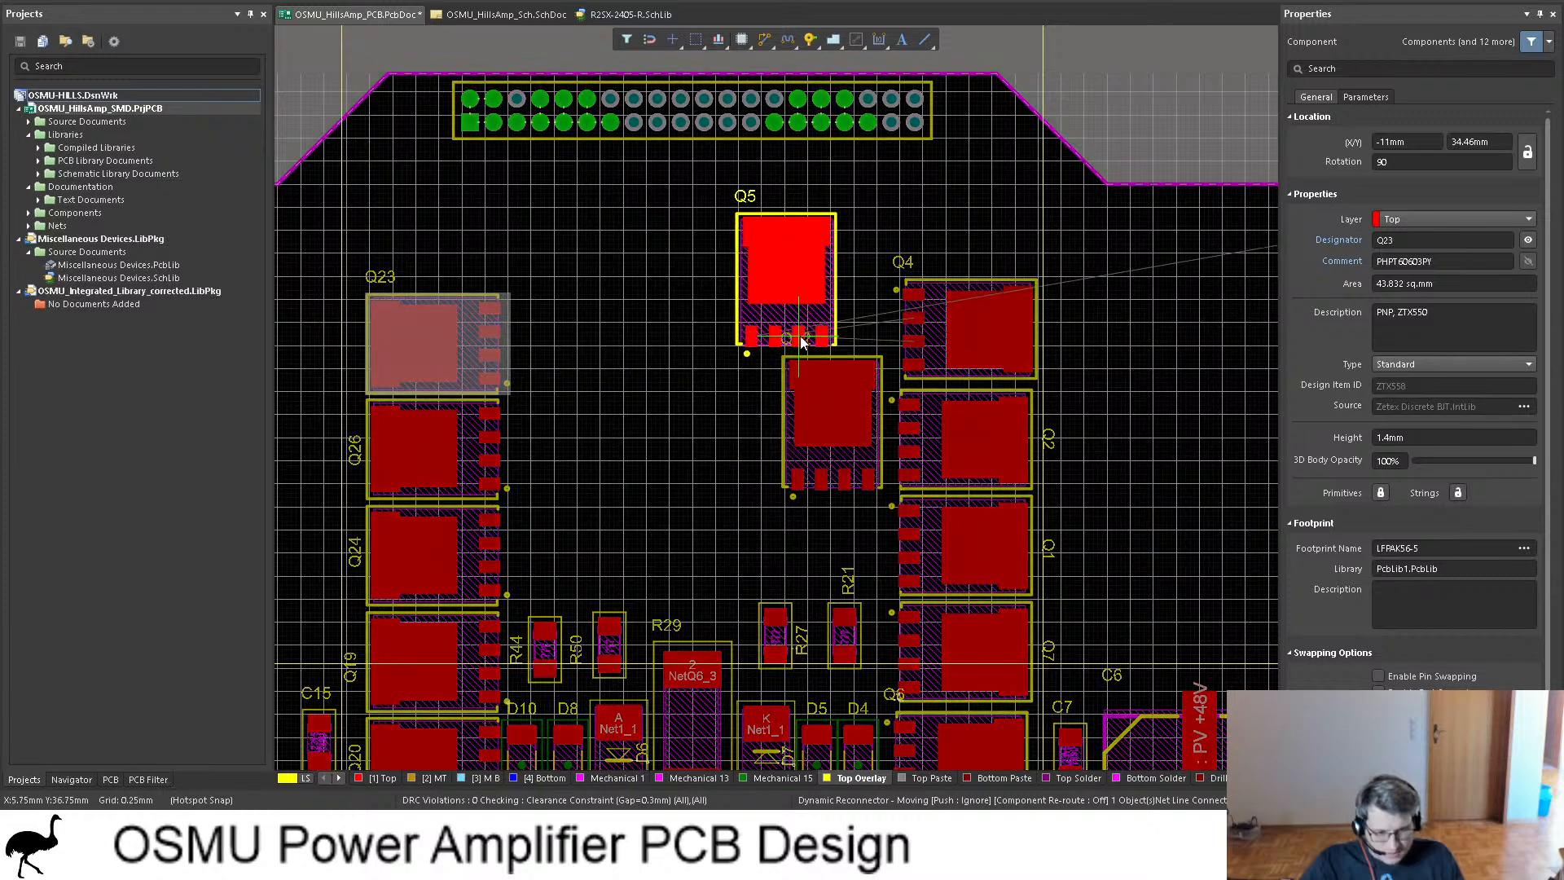
pyautogui.moveTo(792, 476); pyautogui.dragTo(581, 408)
pyautogui.moveTo(743, 363); pyautogui.dragTo(783, 404)
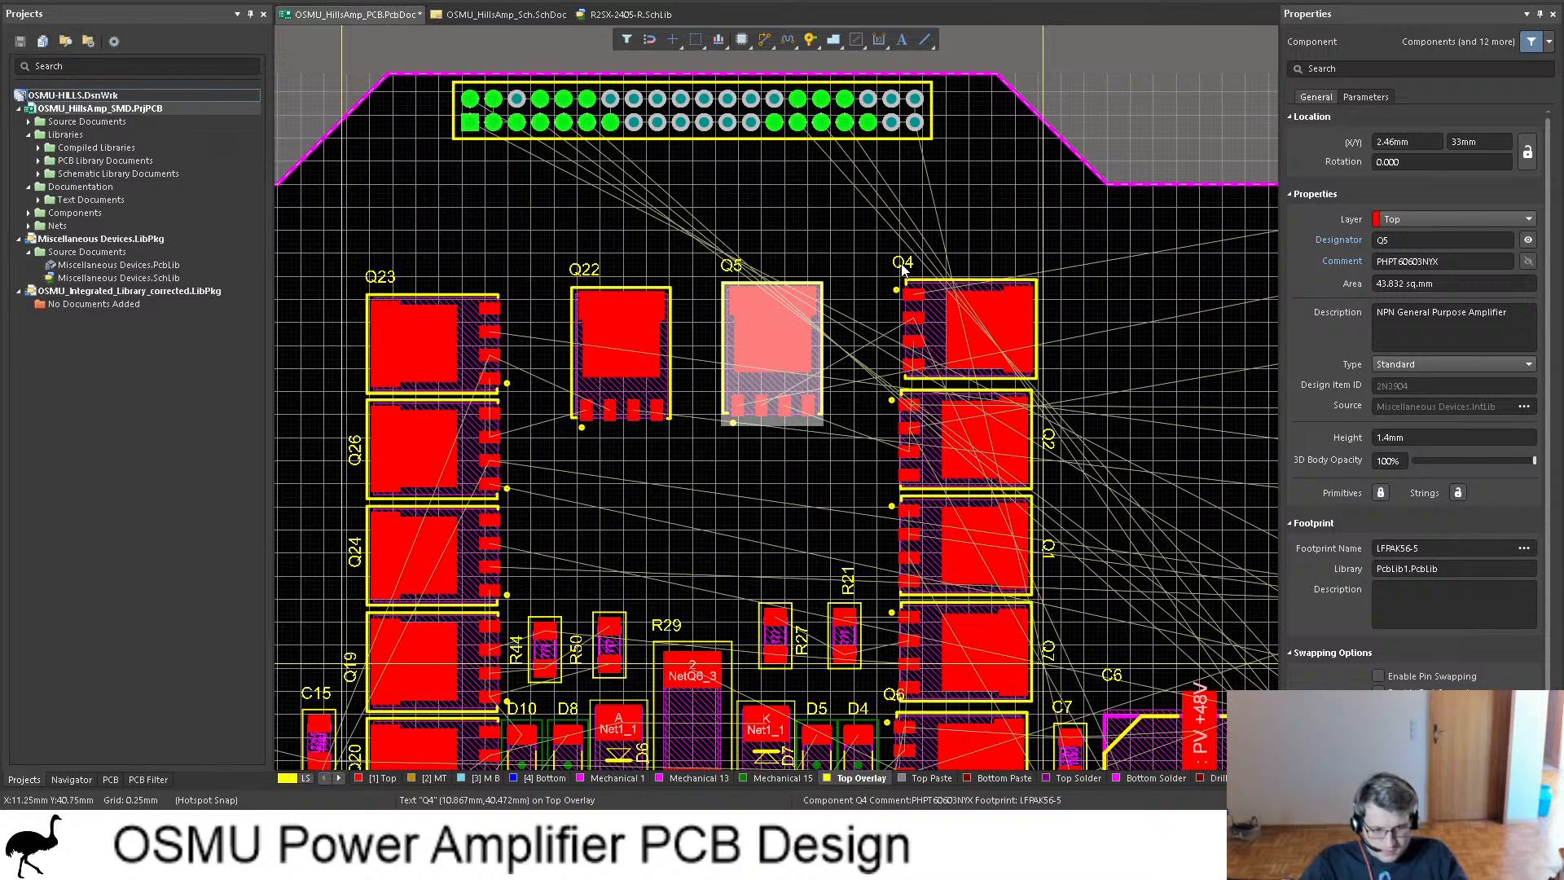
pyautogui.moveTo(903, 272); pyautogui.dragTo(1050, 324)
pyautogui.press('space')
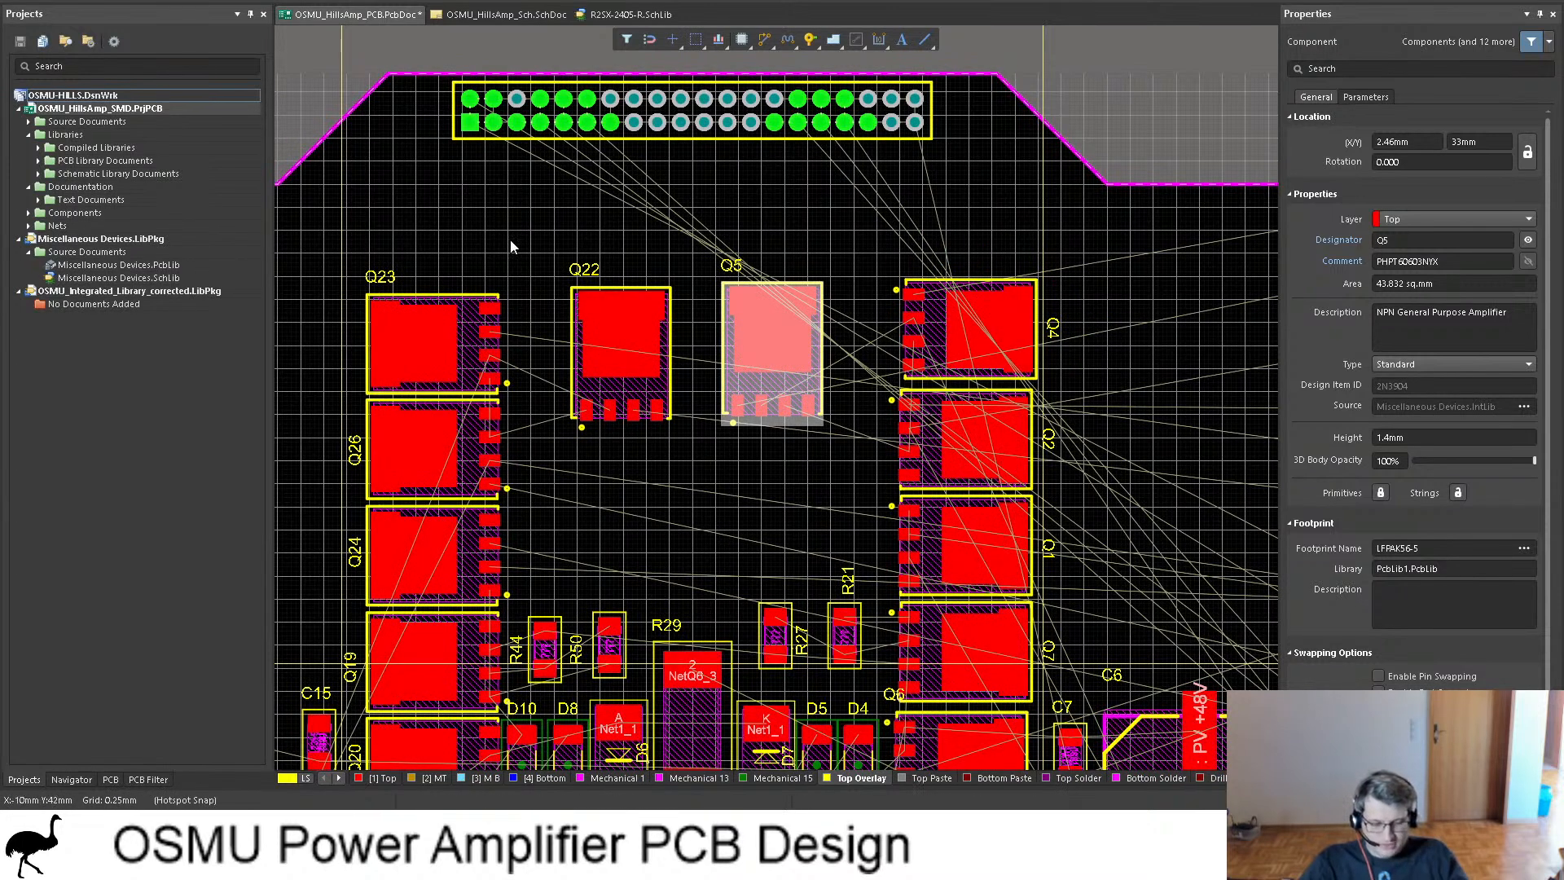
pyautogui.moveTo(637, 413); pyautogui.dragTo(657, 413)
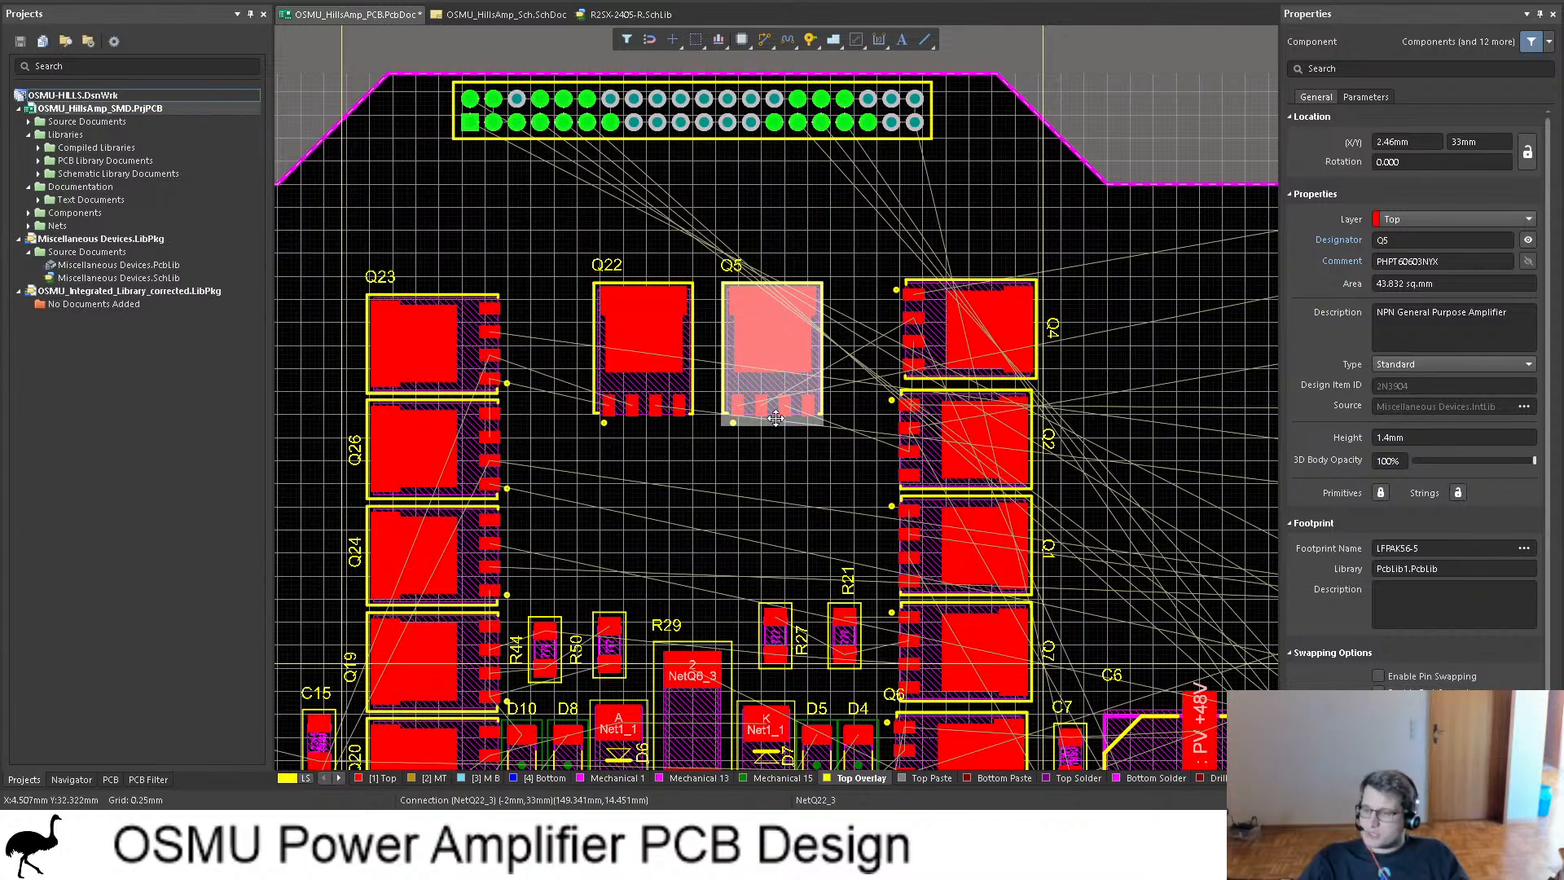
# Step: Check the driver transistor placement around the output stage in the 3D view
pyautogui.keyDown('ctrl'); pyautogui.scroll(-4, 819, 404); pyautogui.keyUp('ctrl')
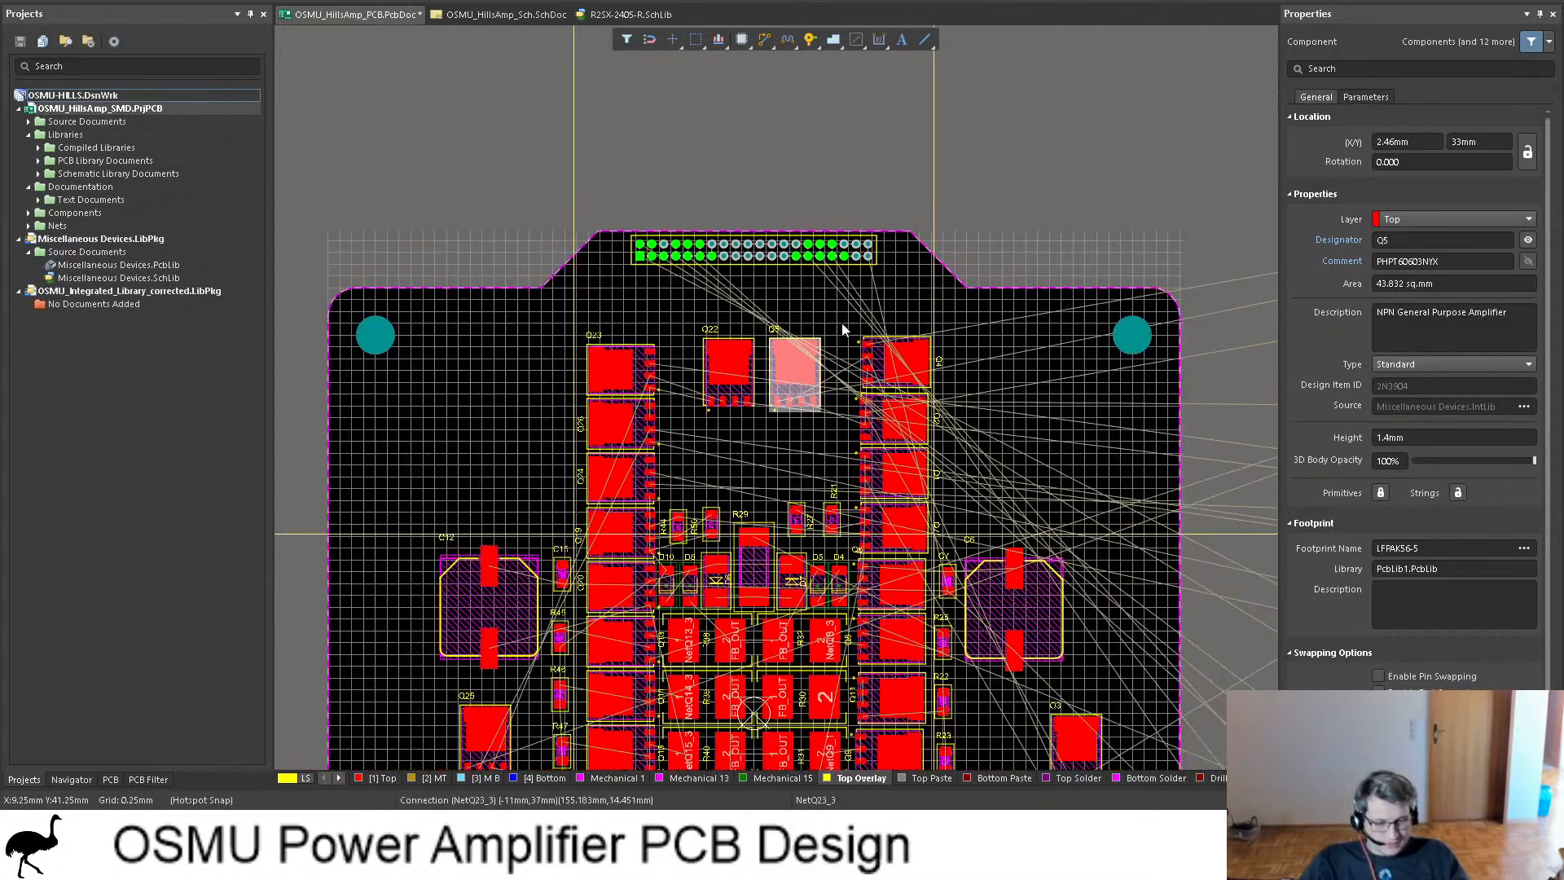
pyautogui.press('3')
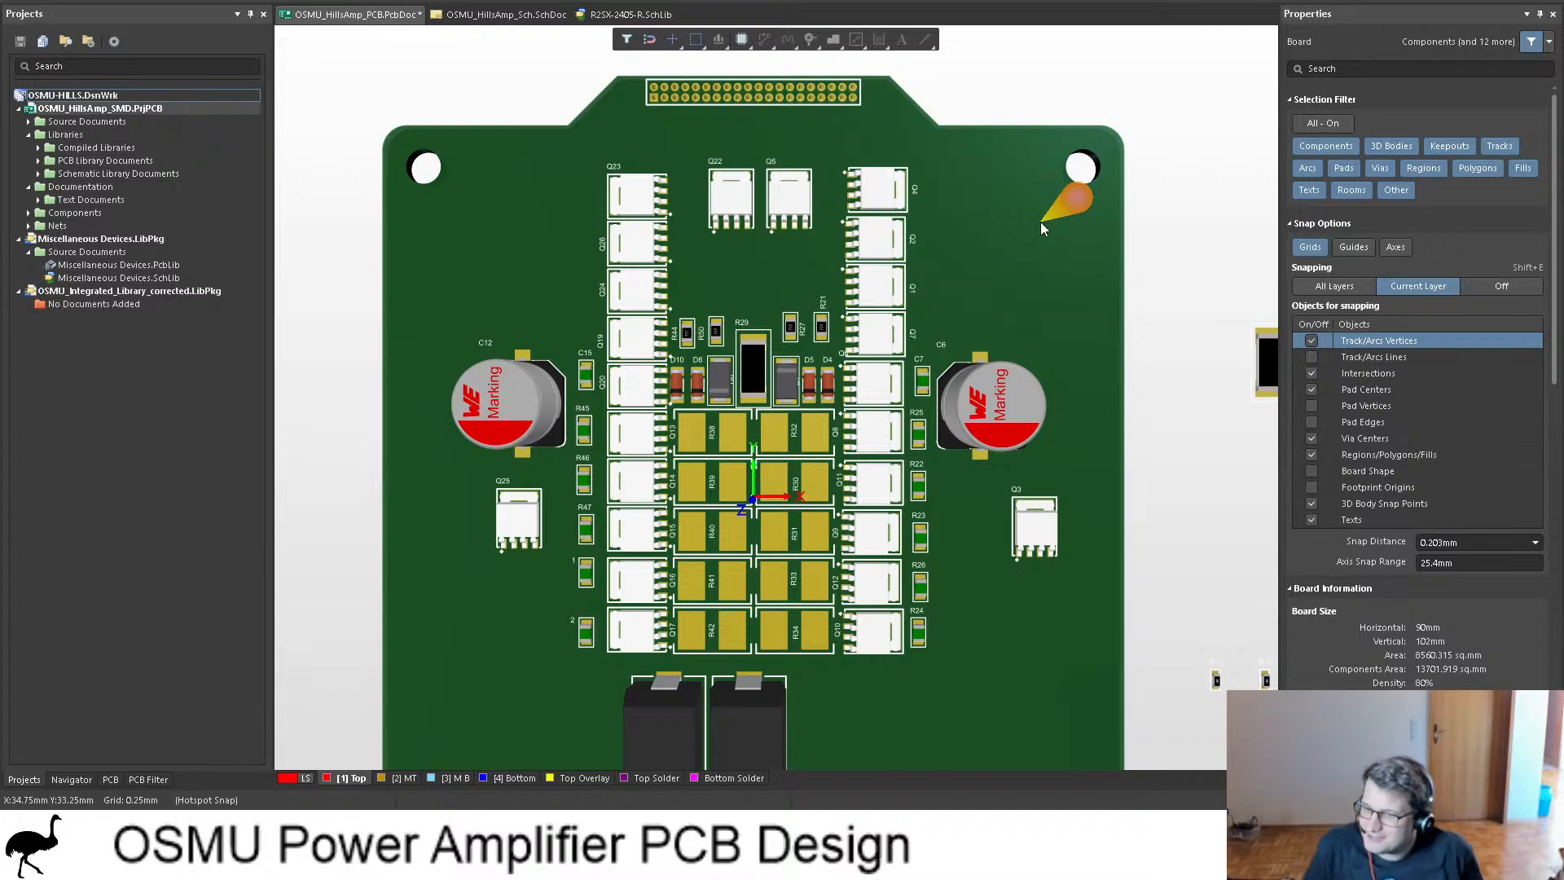
# Step: Move R35 and R36 together so they sit centred beneath the output resistor array at Y -31 mm
pyautogui.press('2')
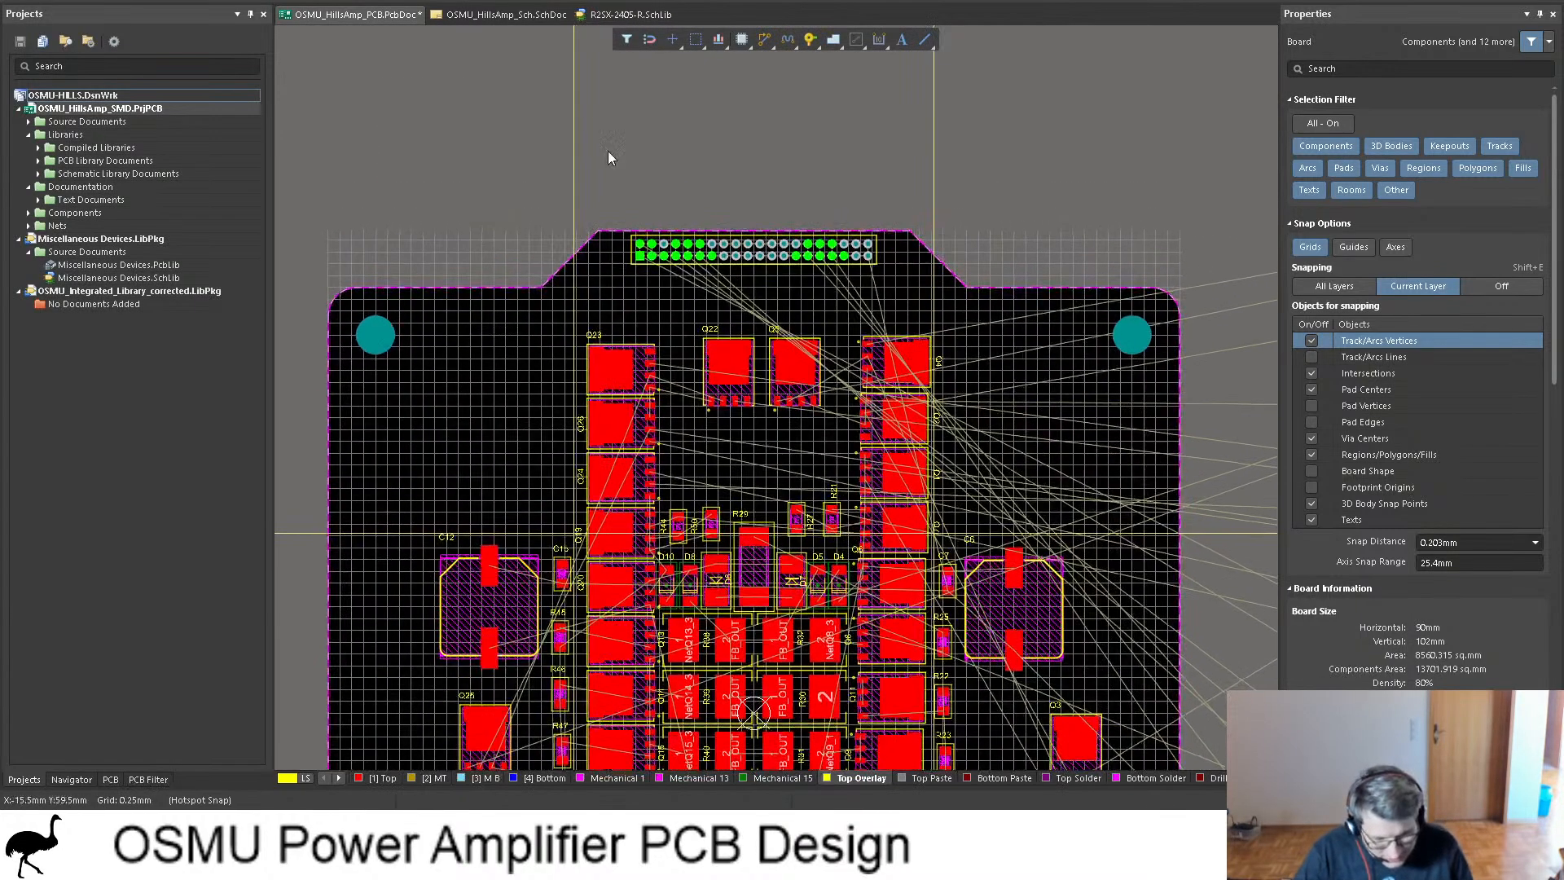
pyautogui.scroll(-5, 811, 363)
pyautogui.click(761, 414)
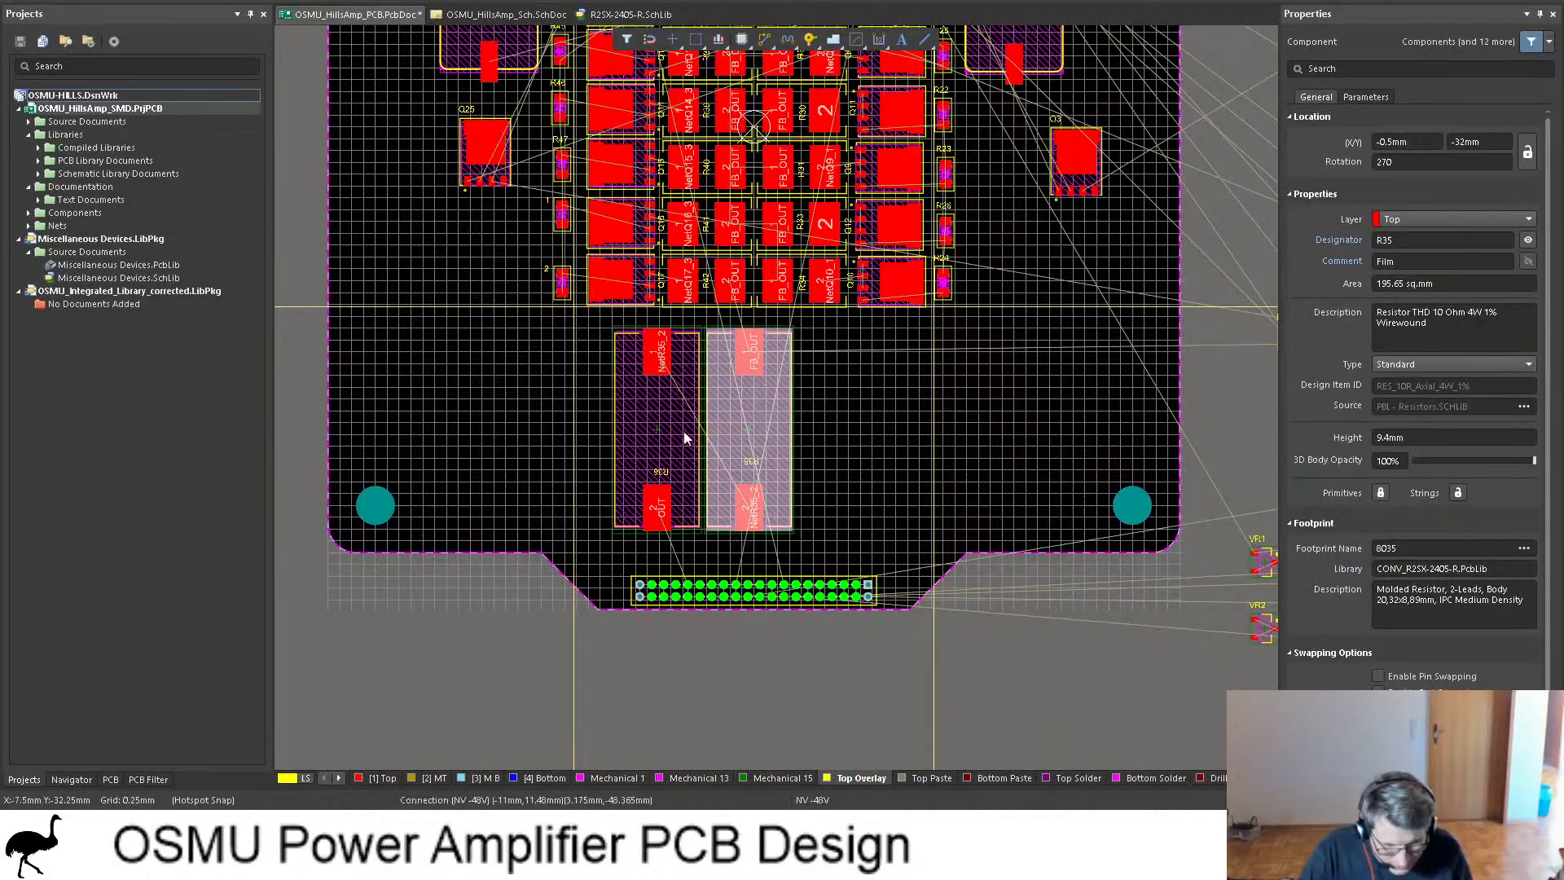
pyautogui.keyDown('shift'); pyautogui.click(668, 434); pyautogui.keyUp('shift')
pyautogui.moveTo(667, 434); pyautogui.dragTo(717, 425)
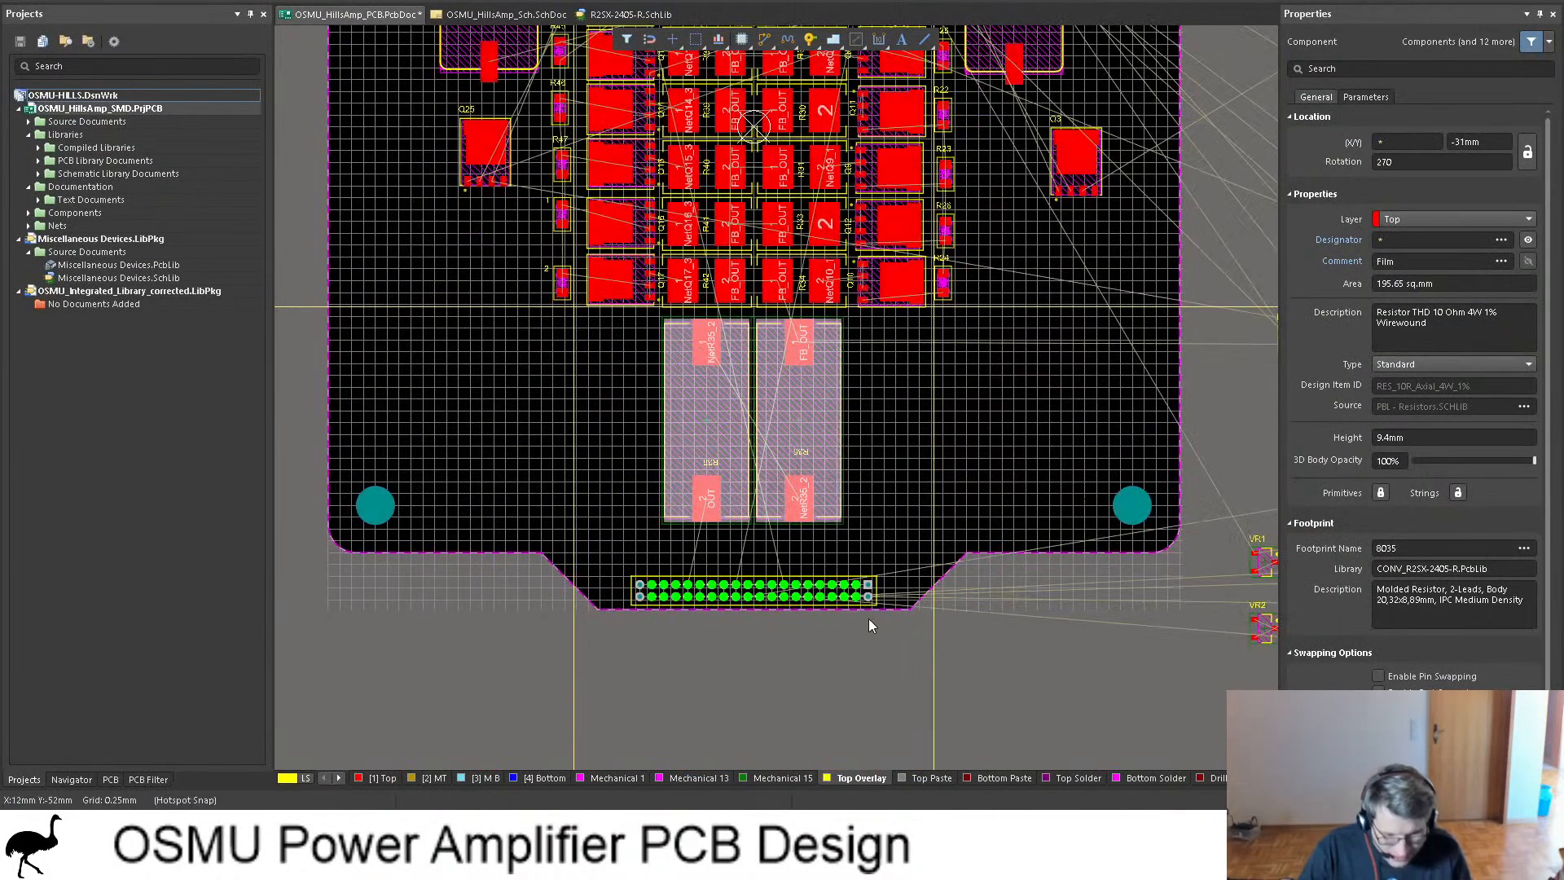
pyautogui.click(843, 687)
# Step: Check the placement of R35 and R36 below the output stage in the 3D view
pyautogui.press('3')
pyautogui.keyDown('ctrl'); pyautogui.scroll(-5, 938, 431); pyautogui.keyUp('ctrl')
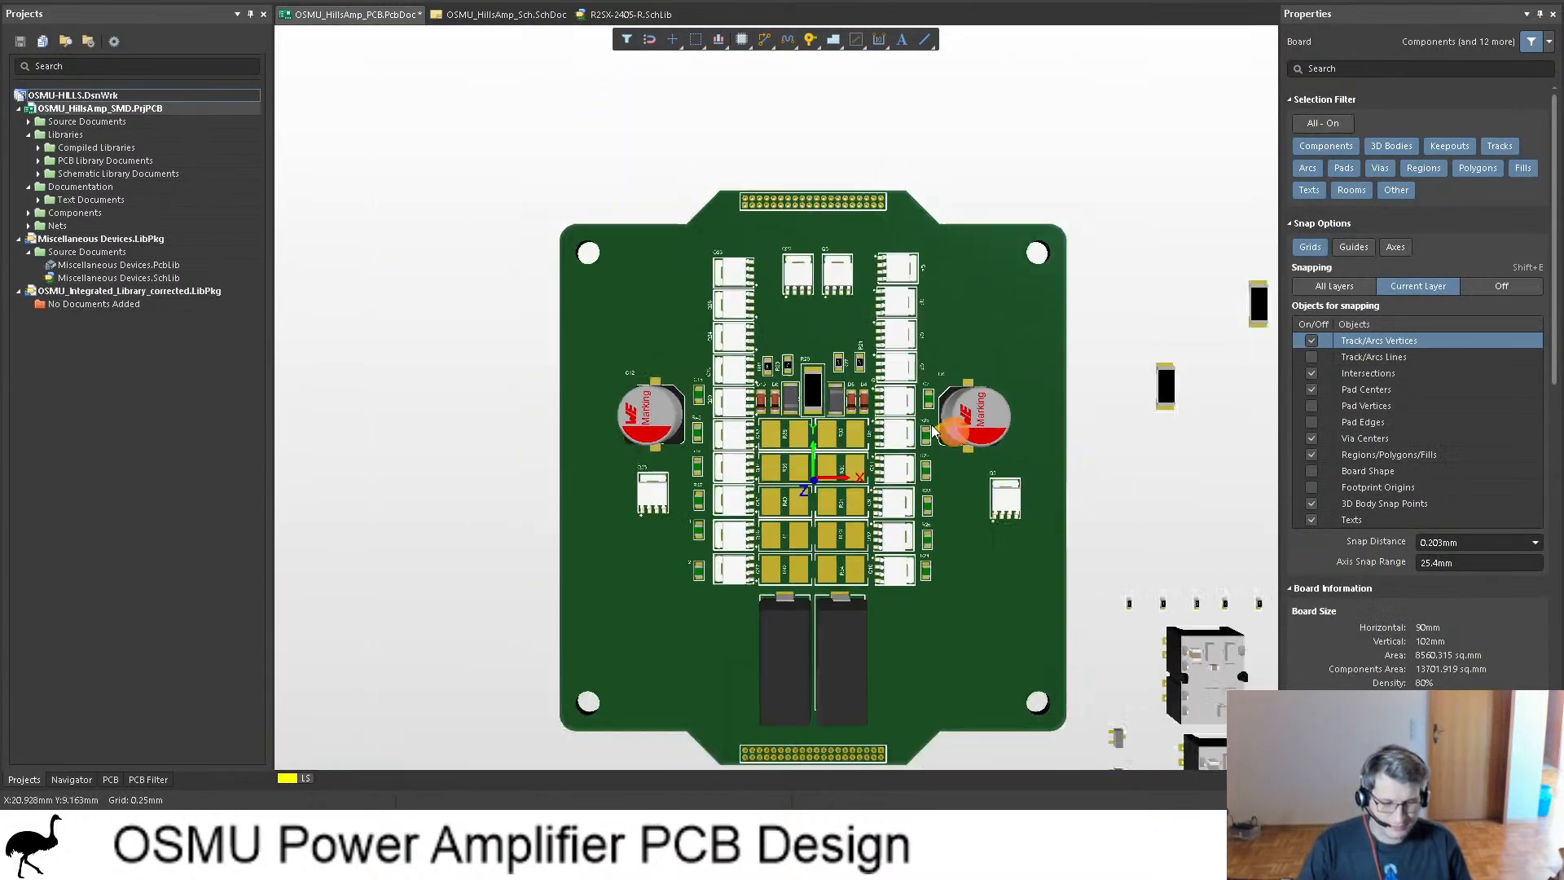
pyautogui.scroll(2, 865, 602)
pyautogui.scroll(-4, 864, 570)
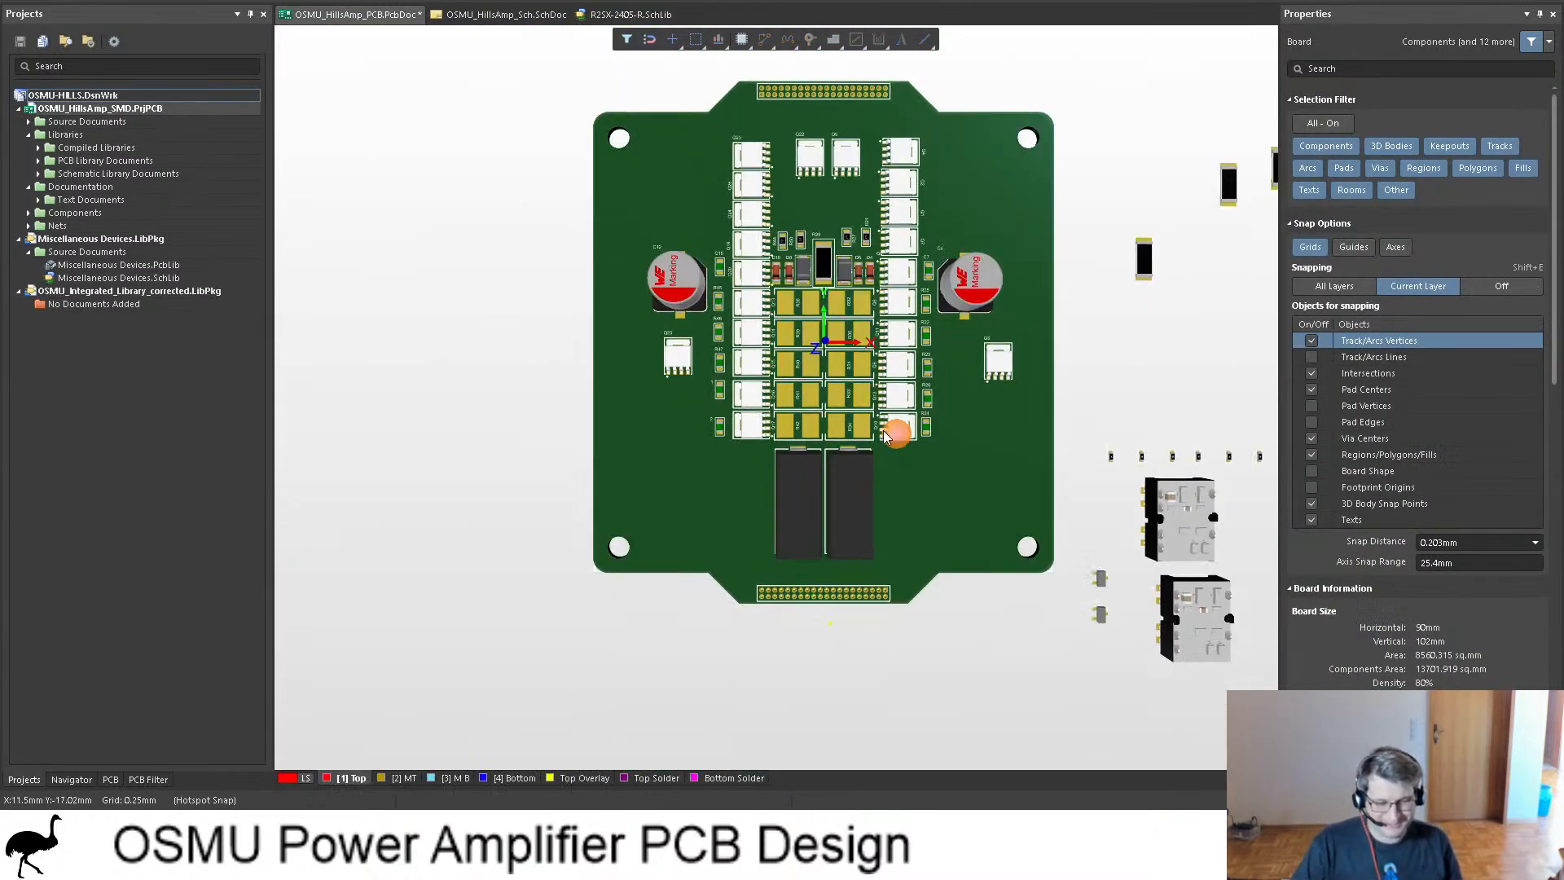
pyautogui.keyDown('ctrl'); pyautogui.scroll(2, 892, 436); pyautogui.keyUp('ctrl')
pyautogui.keyDown('ctrl'); pyautogui.scroll(-2, 908, 422); pyautogui.keyUp('ctrl')
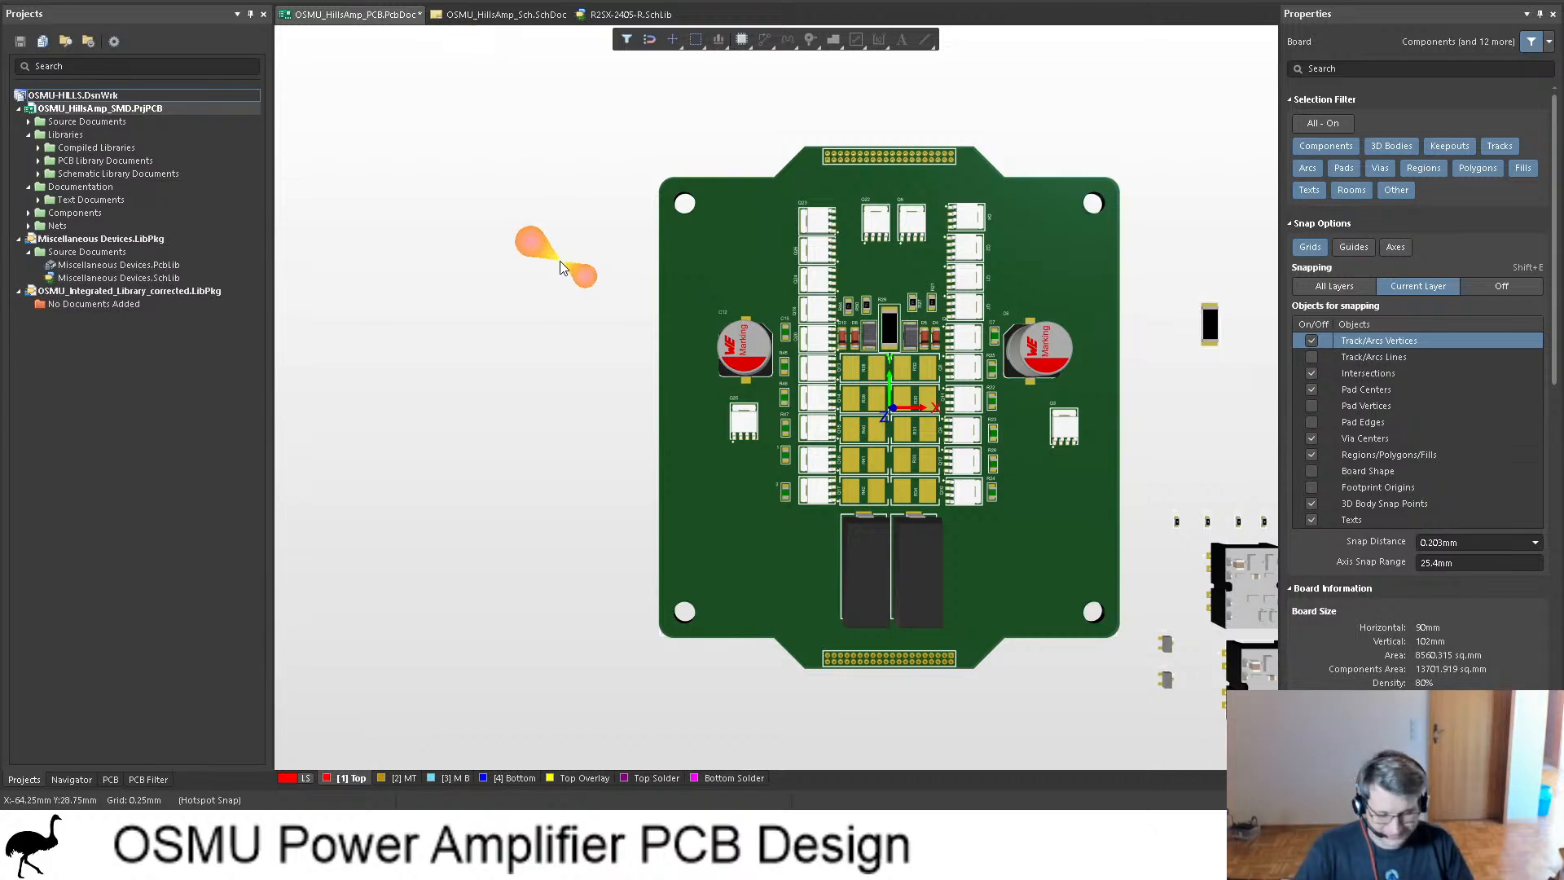
# Step: Save the PCB in 2D view and move Q3 closer to the output transistors, to X 26.73 mm, Y -5.25 mm
pyautogui.press('2')
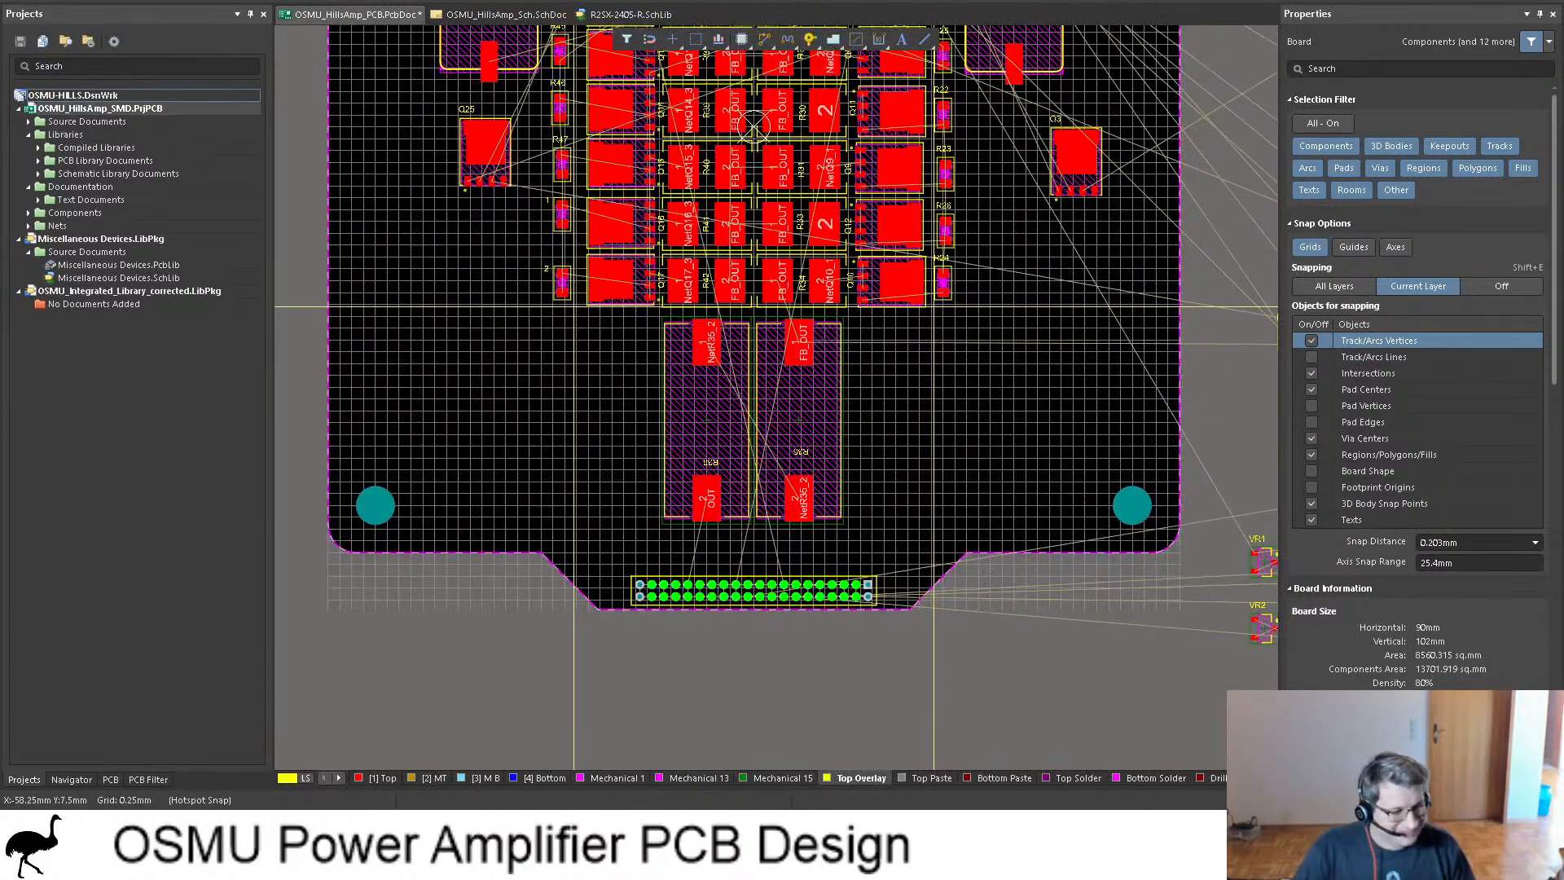
pyautogui.hotkey('ctrl', 's')
pyautogui.scroll(5, 1065, 489)
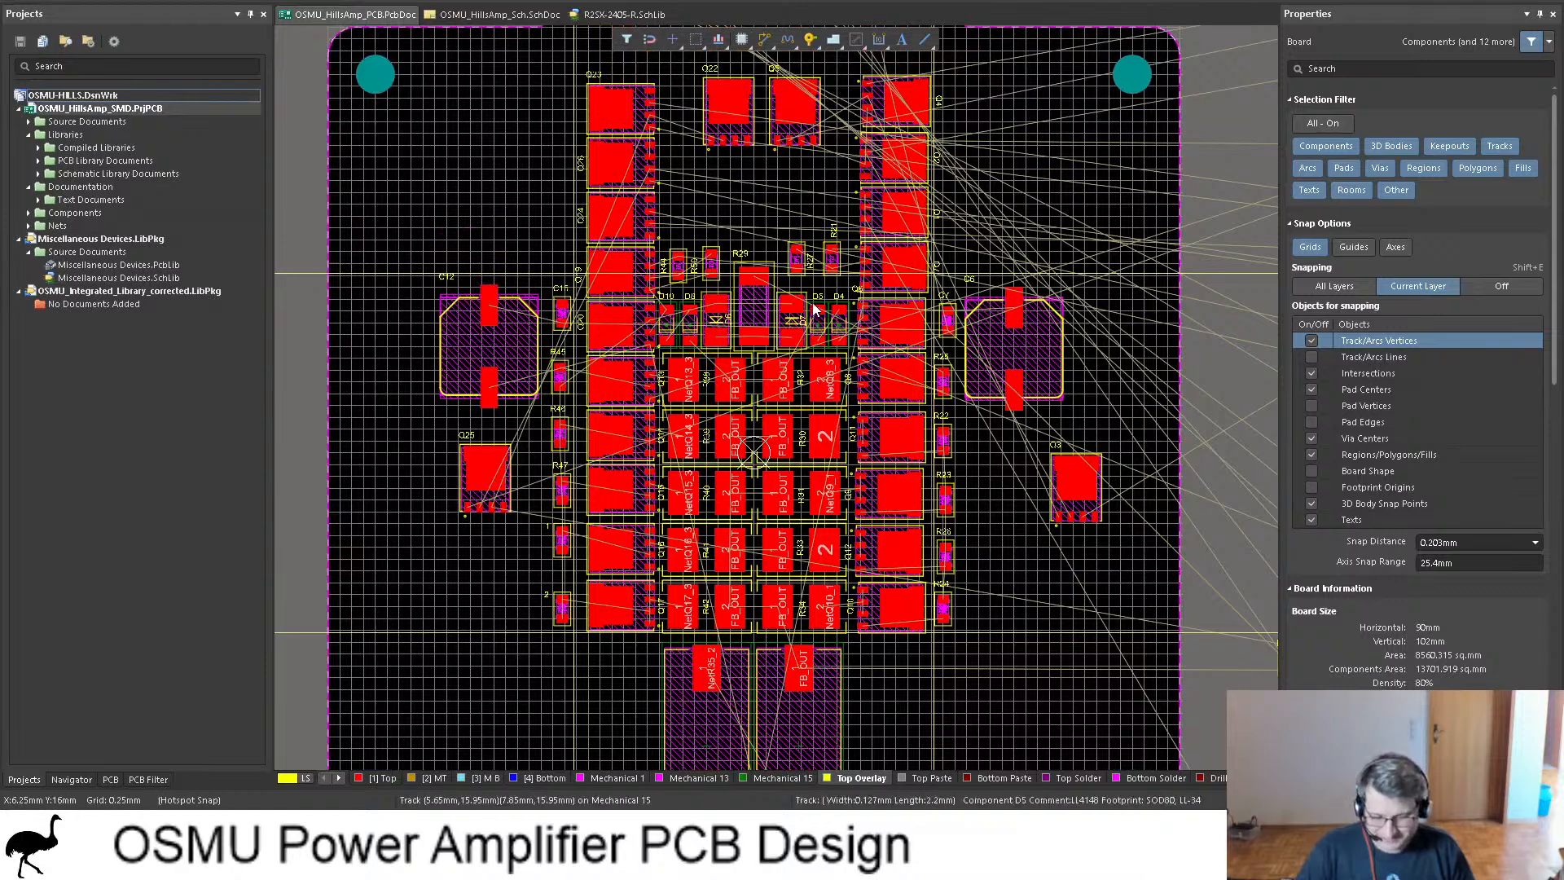
pyautogui.click(1055, 505)
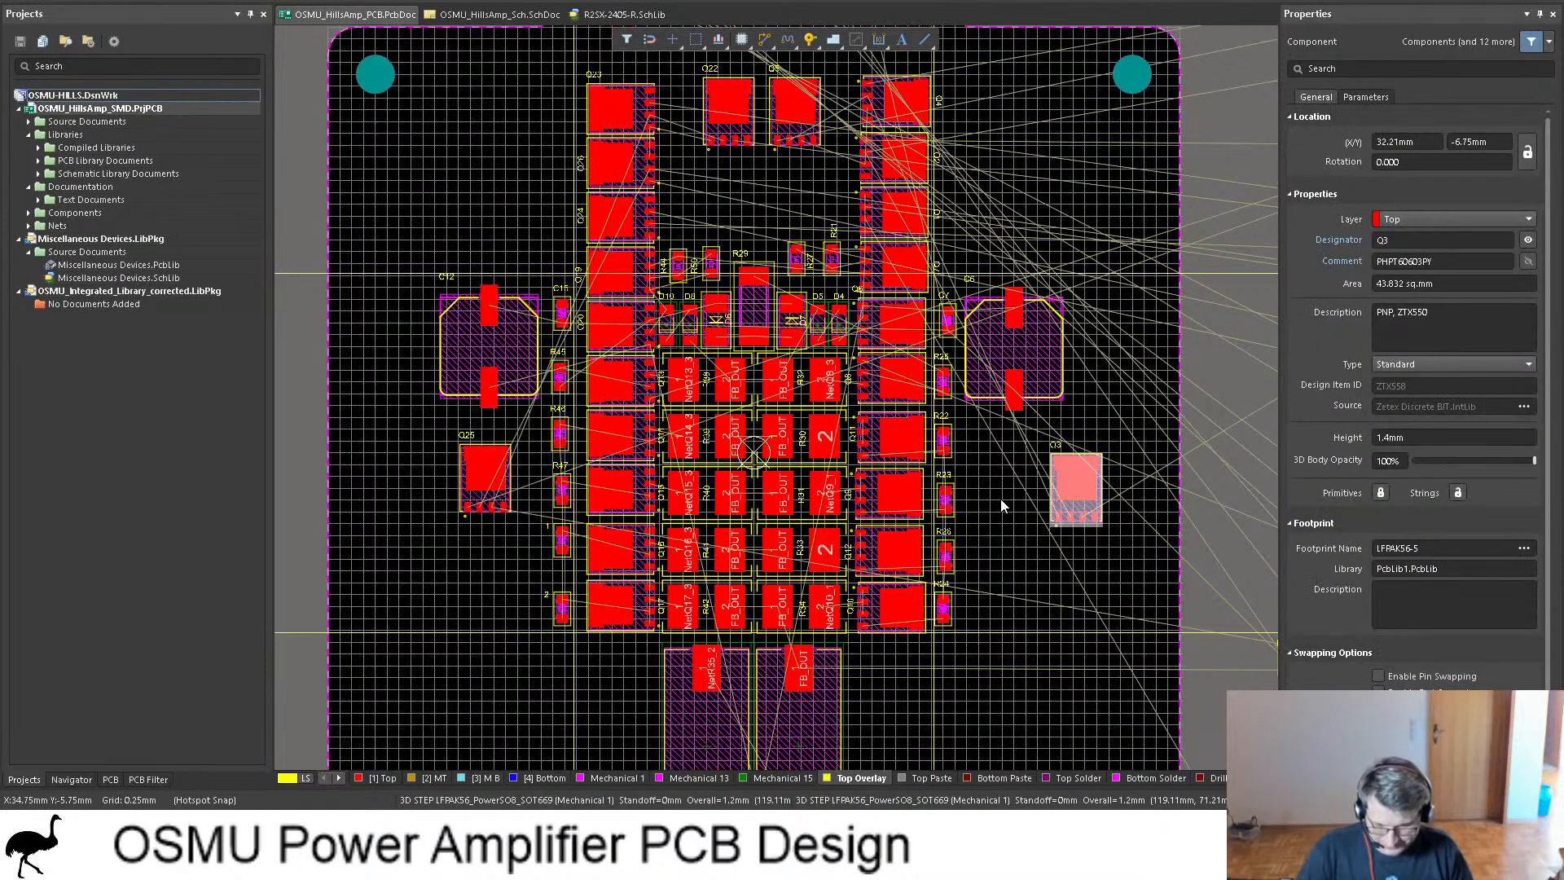
pyautogui.moveTo(1073, 509); pyautogui.dragTo(1022, 495)
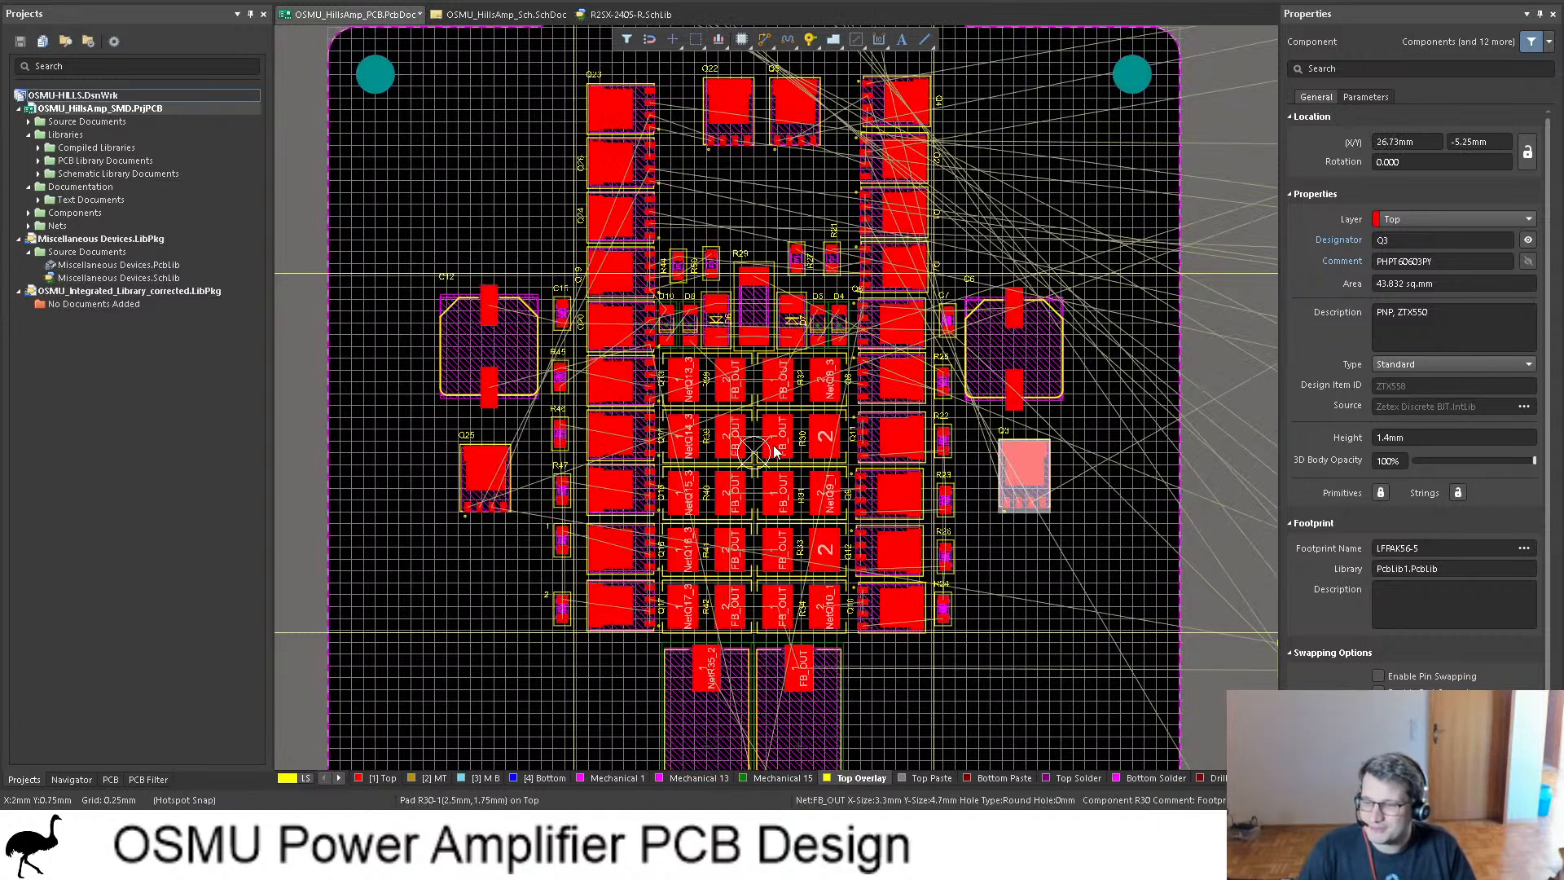
# Step: Compare the X positions of R30 and R39 on either side of the board centre, and save the PCB
pyautogui.click(802, 425)
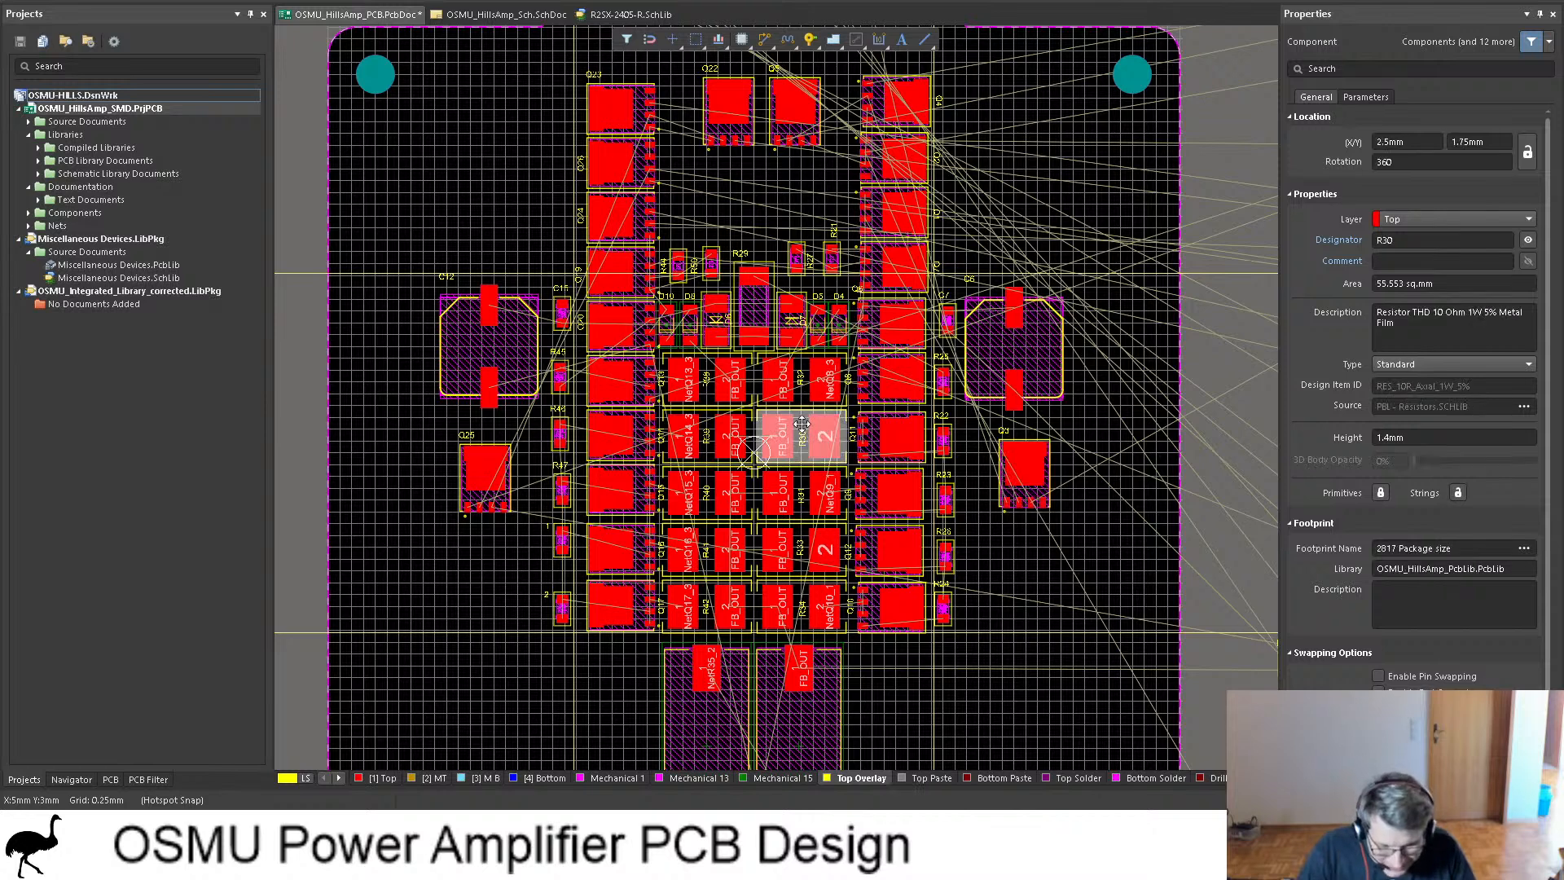
pyautogui.click(1426, 143)
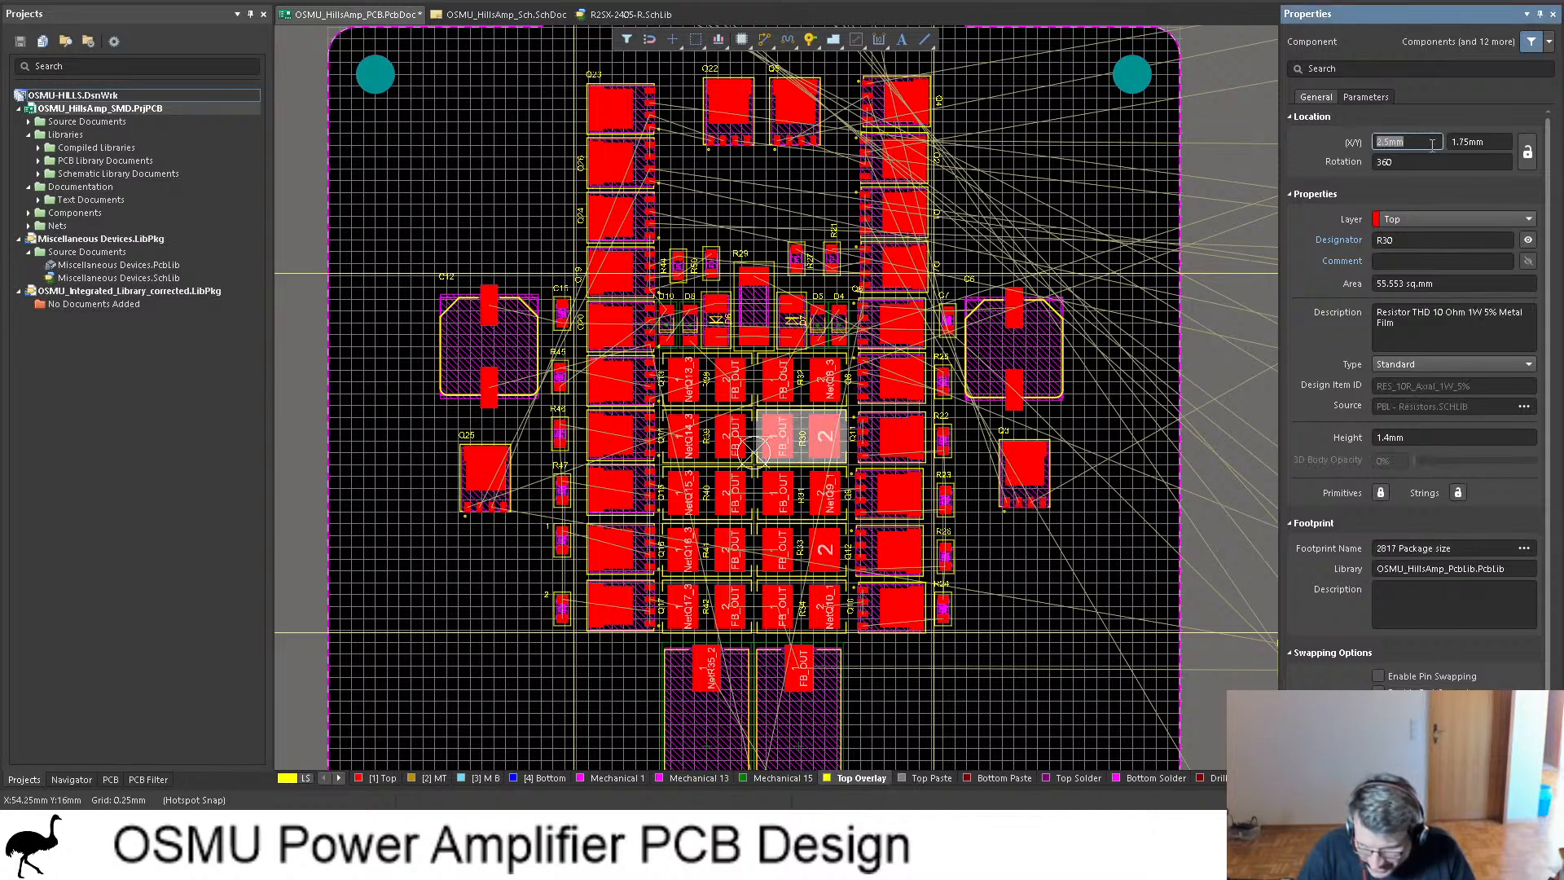
pyautogui.click(709, 435)
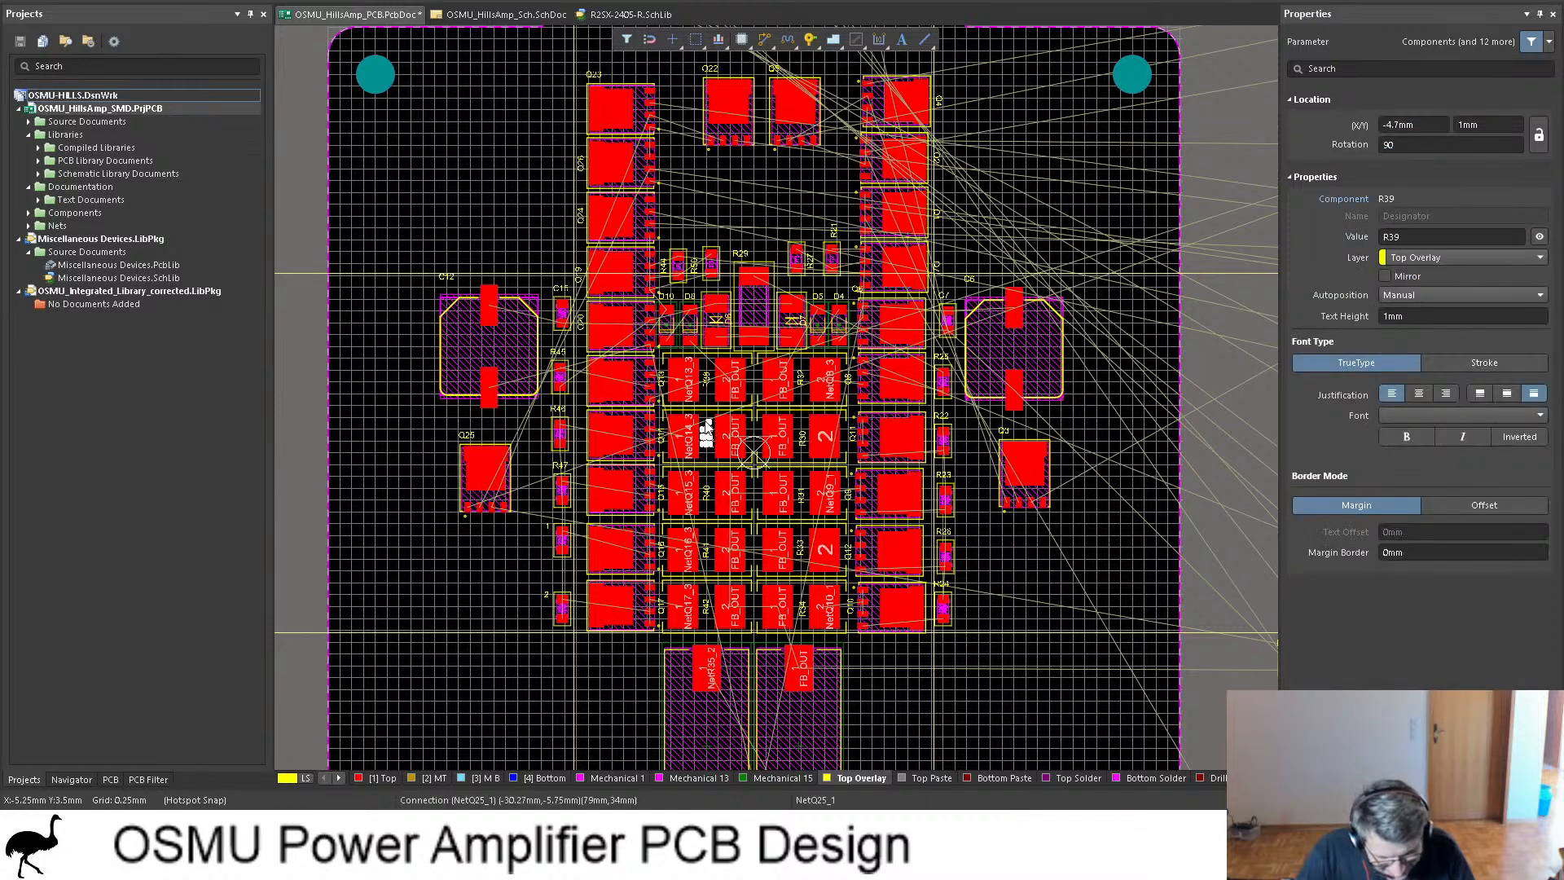
pyautogui.click(707, 432)
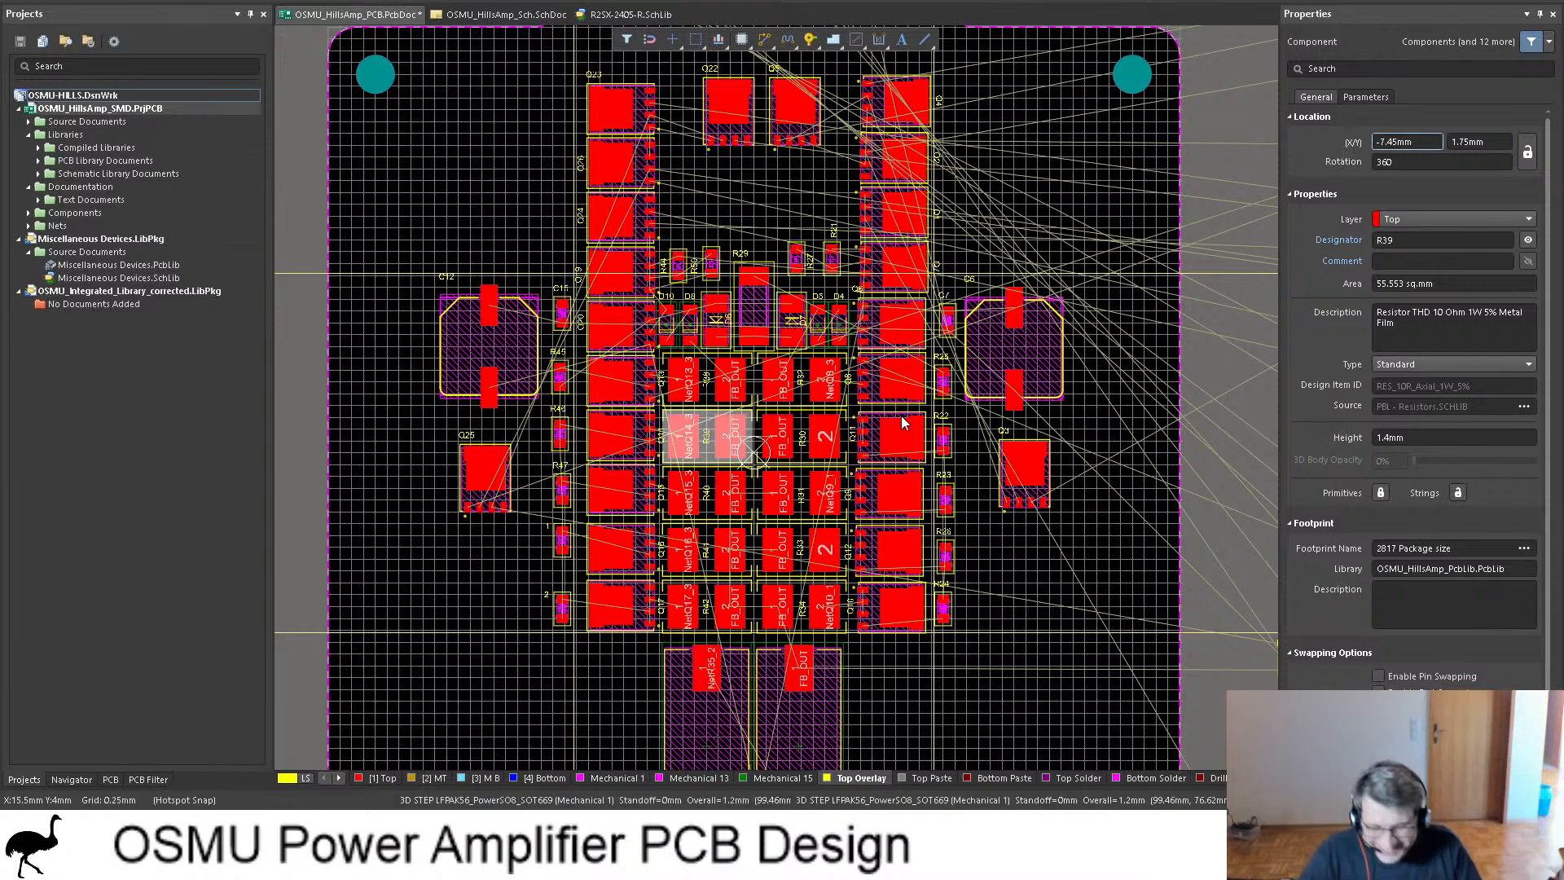
pyautogui.click(1229, 372)
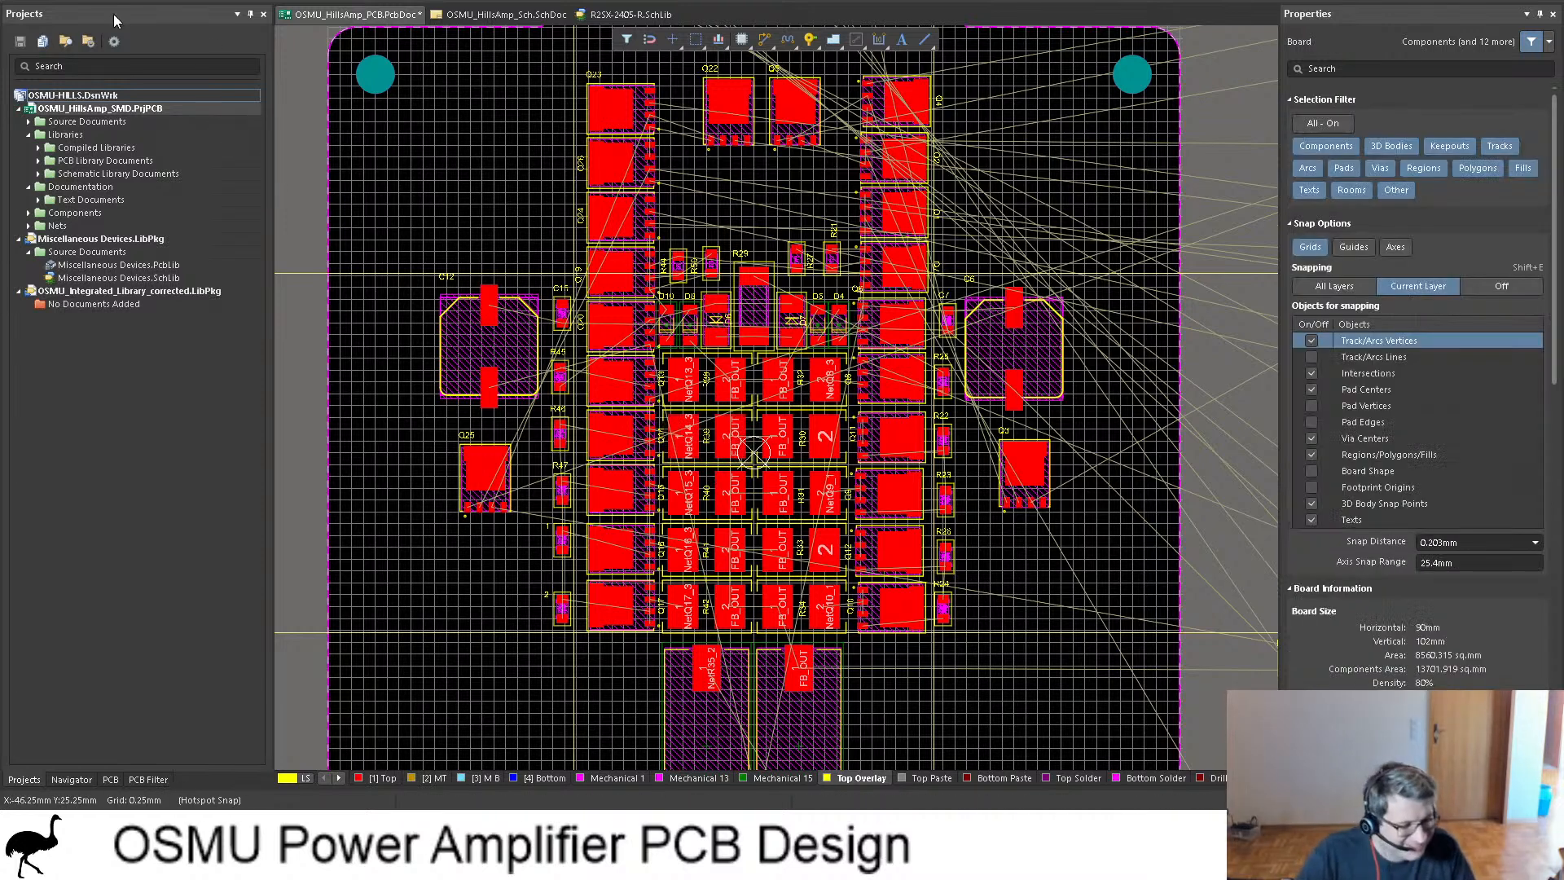
pyautogui.hotkey('ctrl', 's')
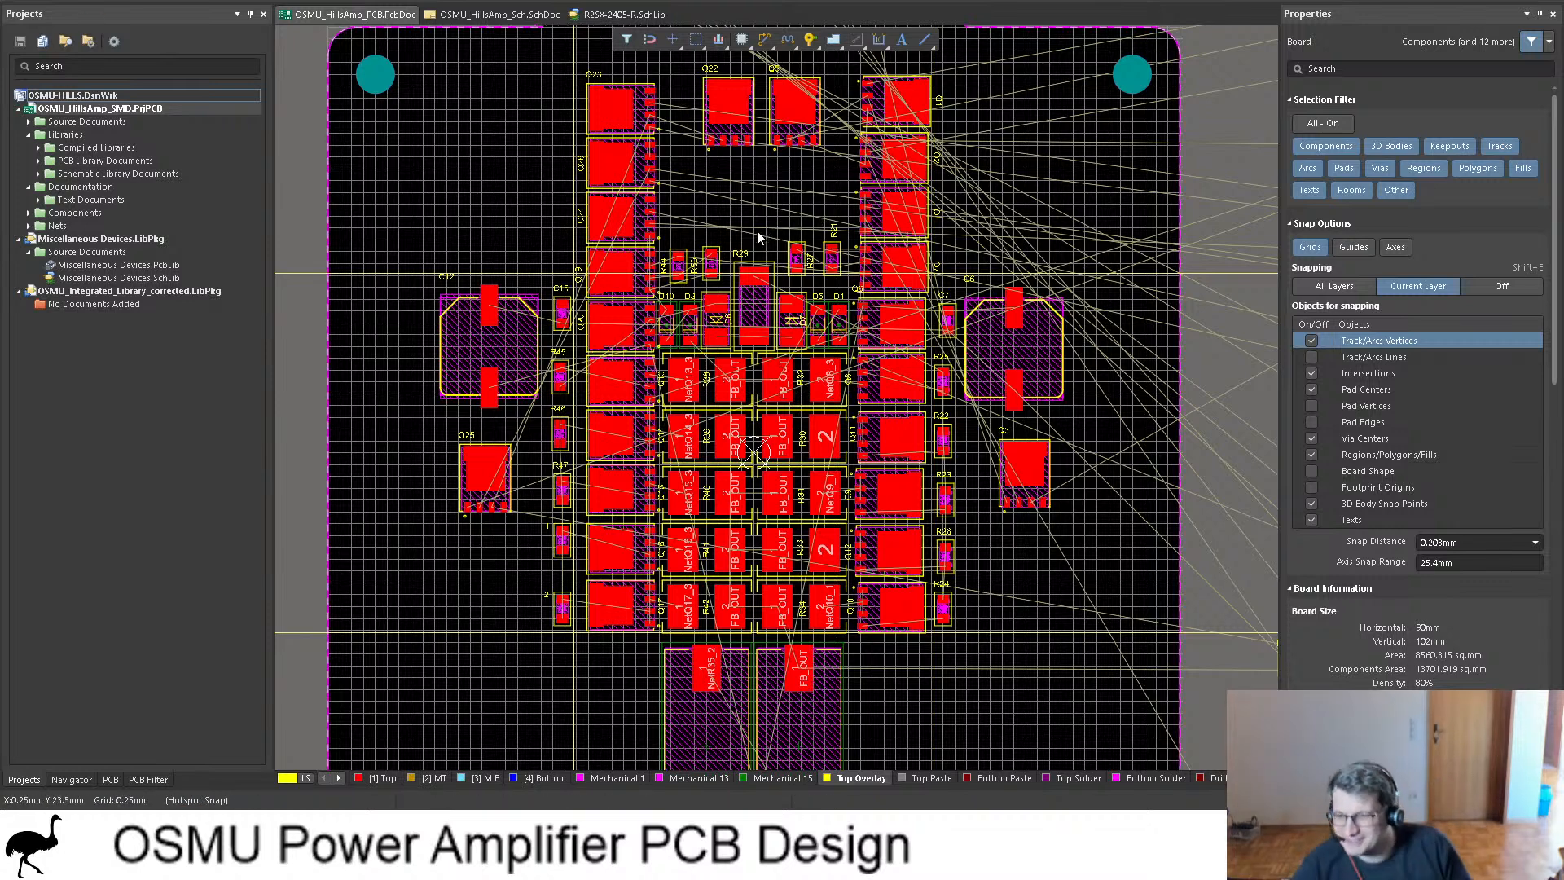
# Step: Examine the lower driver and supply circuit around Q24, VR2 and PS2 in the schematic
pyautogui.keyDown('ctrl'); pyautogui.scroll(-2, 731, 242); pyautogui.keyUp('ctrl')
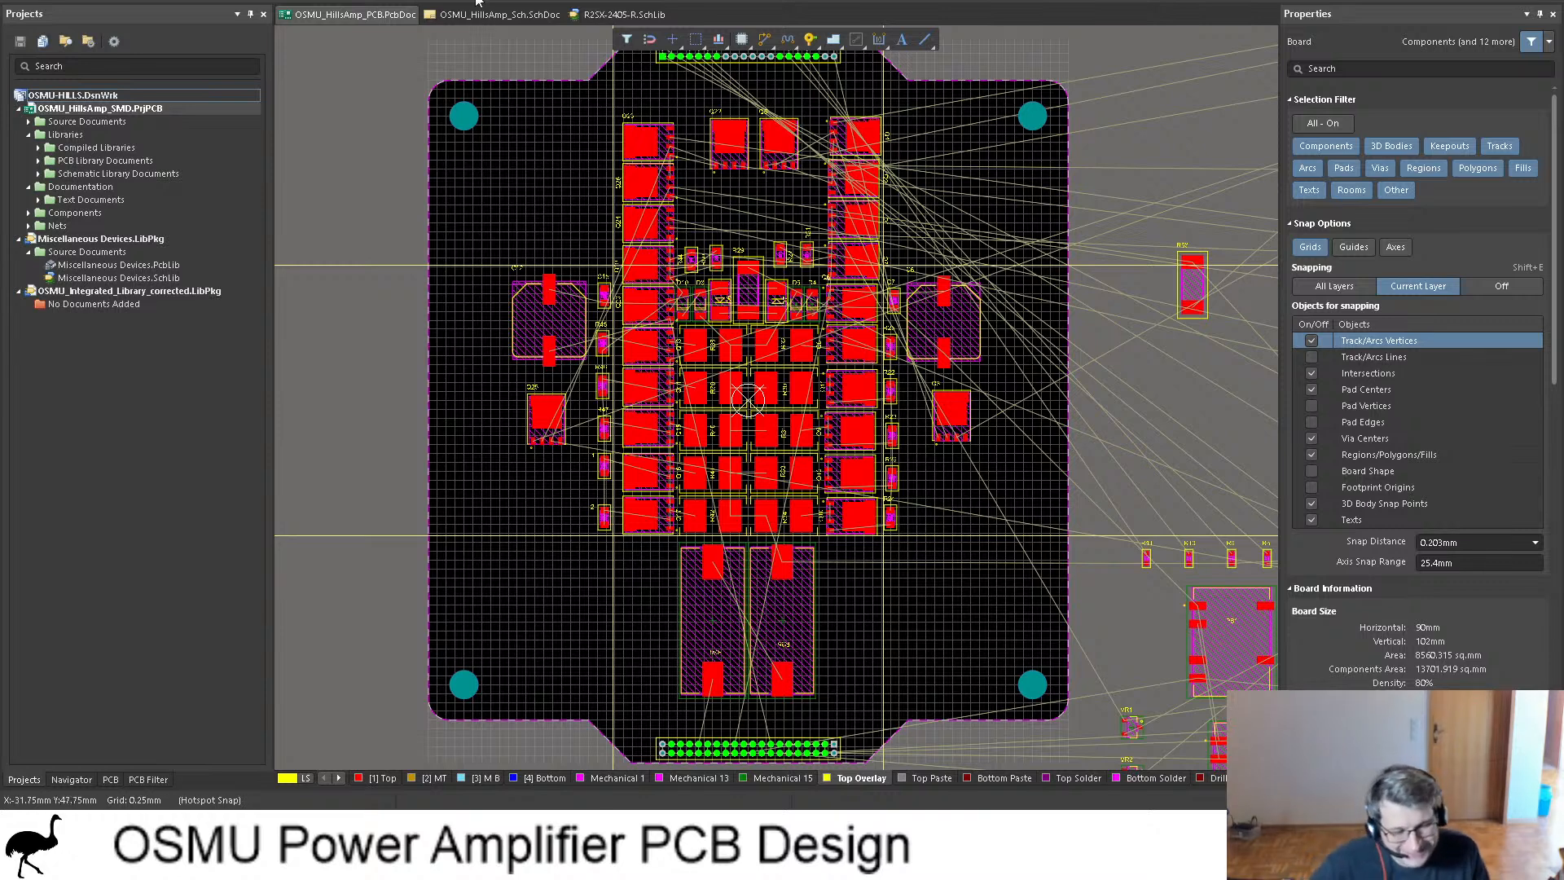
pyautogui.keyDown('shift'); pyautogui.scroll(-3, 983, 337); pyautogui.keyUp('shift')
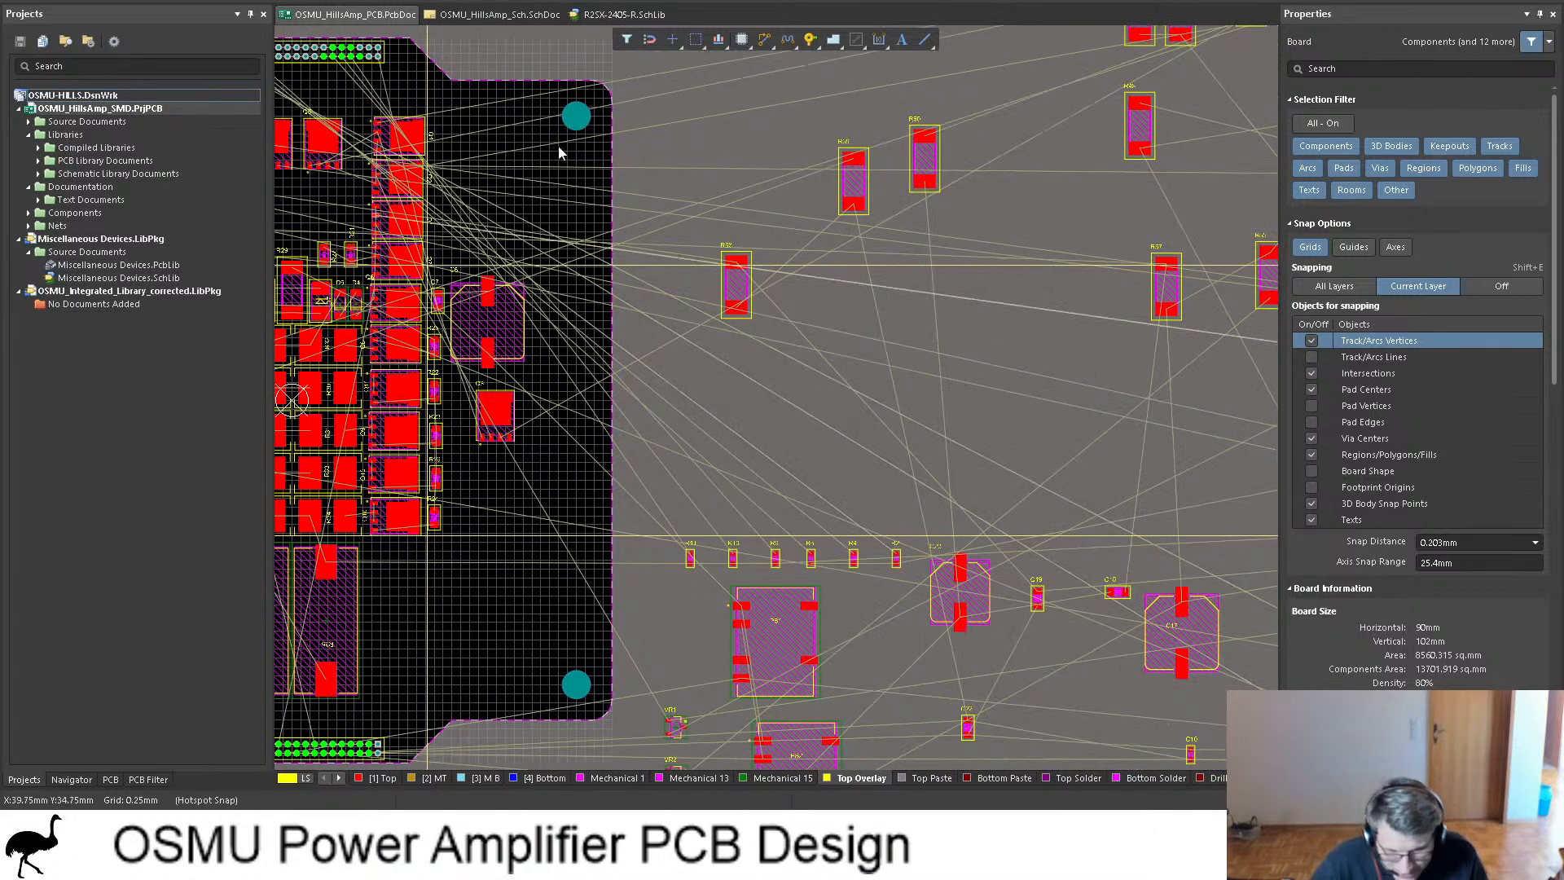
pyautogui.click(481, 16)
pyautogui.keyDown('ctrl'); pyautogui.scroll(-2, 801, 259); pyautogui.keyUp('ctrl')
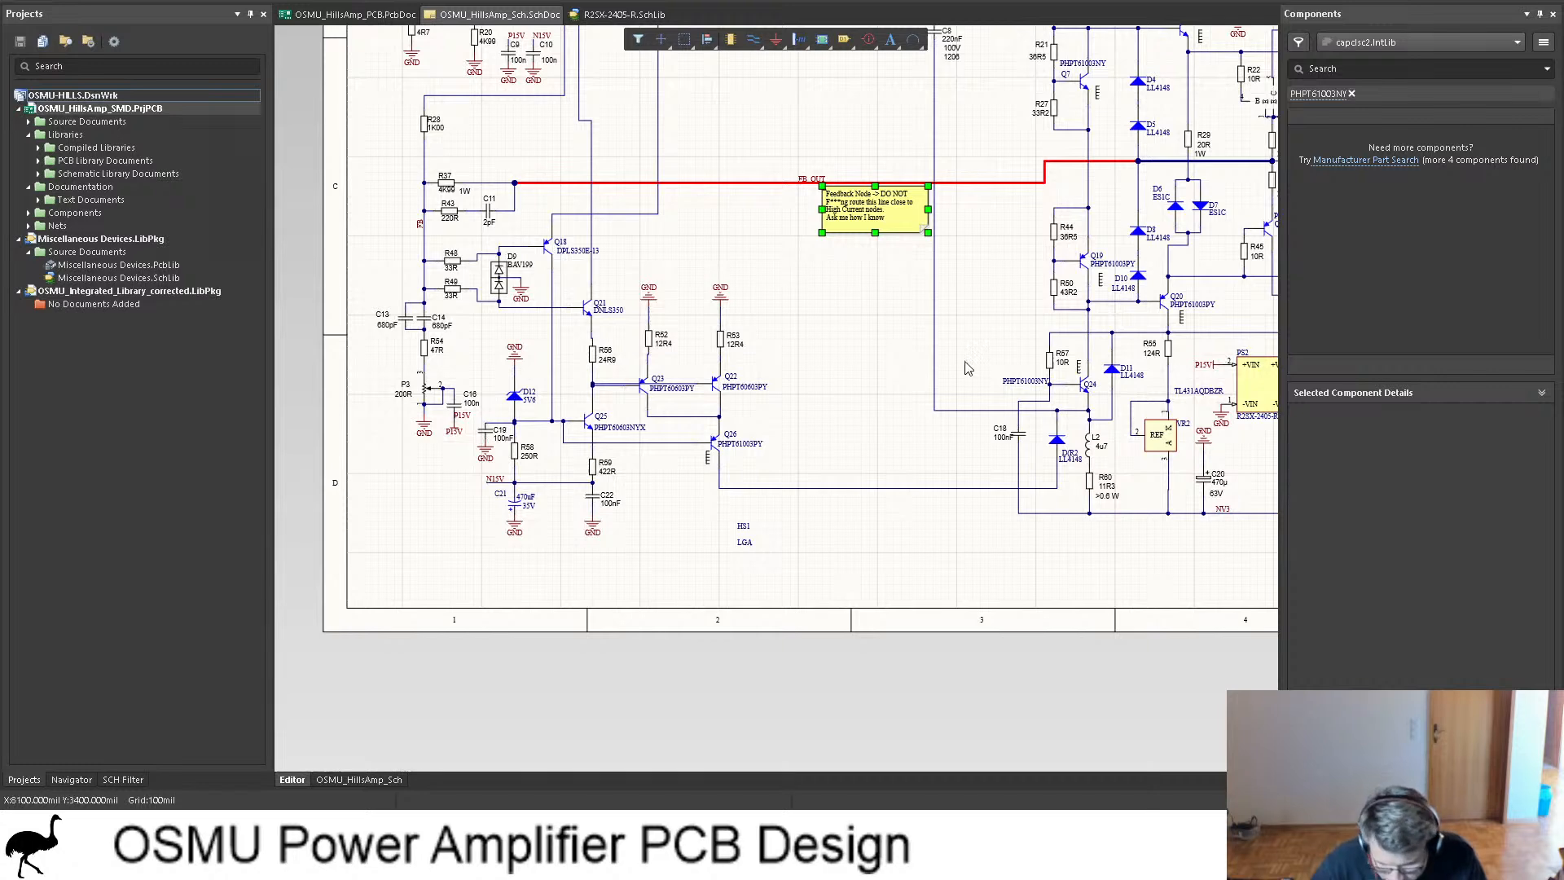
pyautogui.keyDown('shift'); pyautogui.hscroll(6, 966, 368); pyautogui.keyUp('shift')
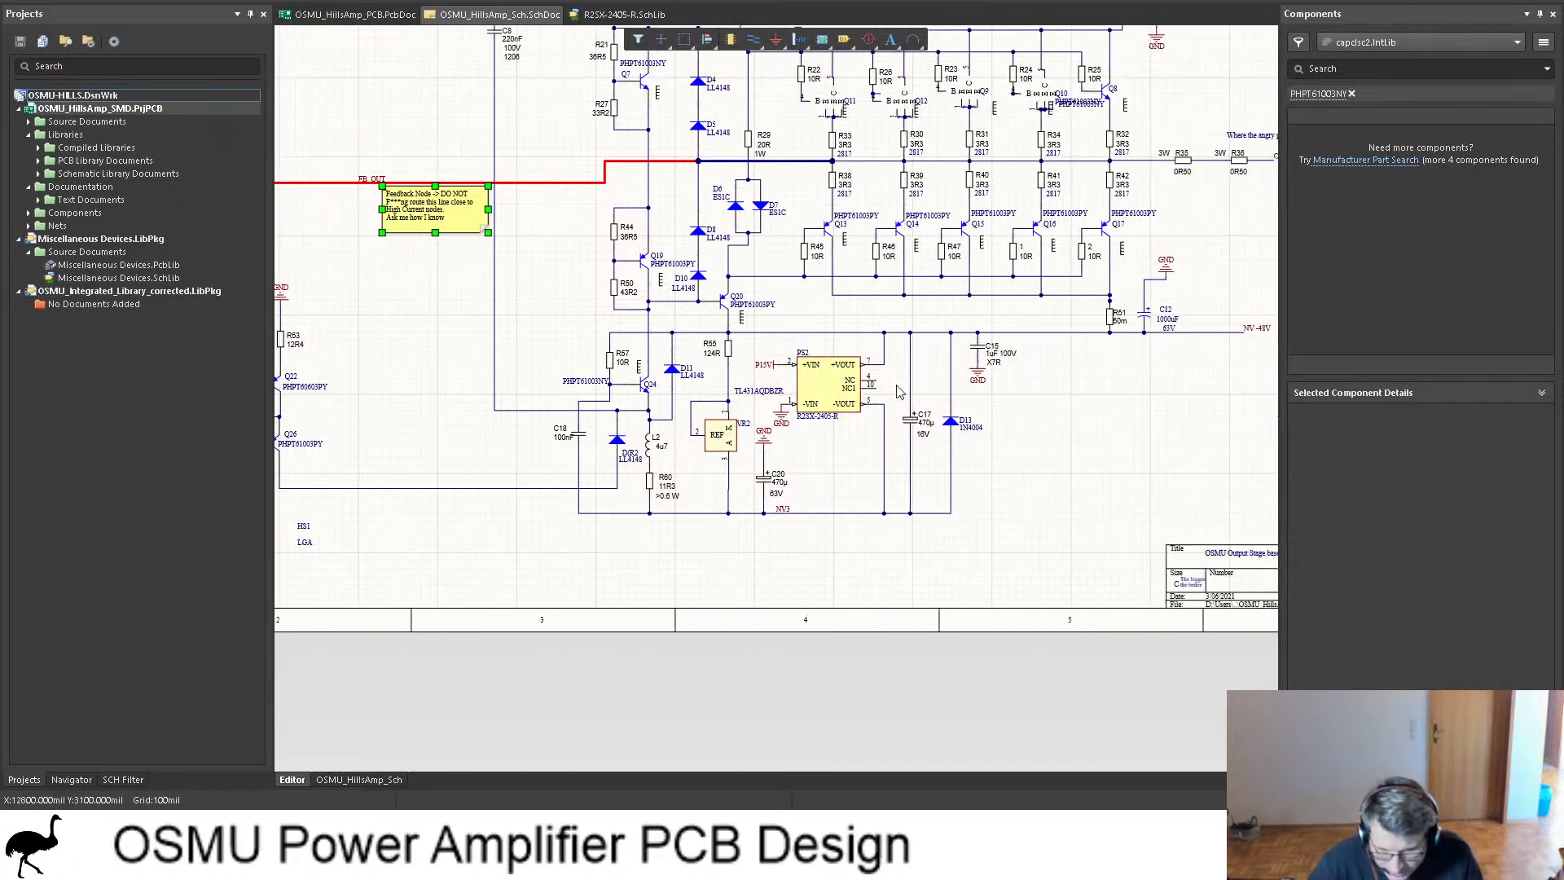
pyautogui.keyDown('ctrl'); pyautogui.scroll(2, 611, 456); pyautogui.keyUp('ctrl')
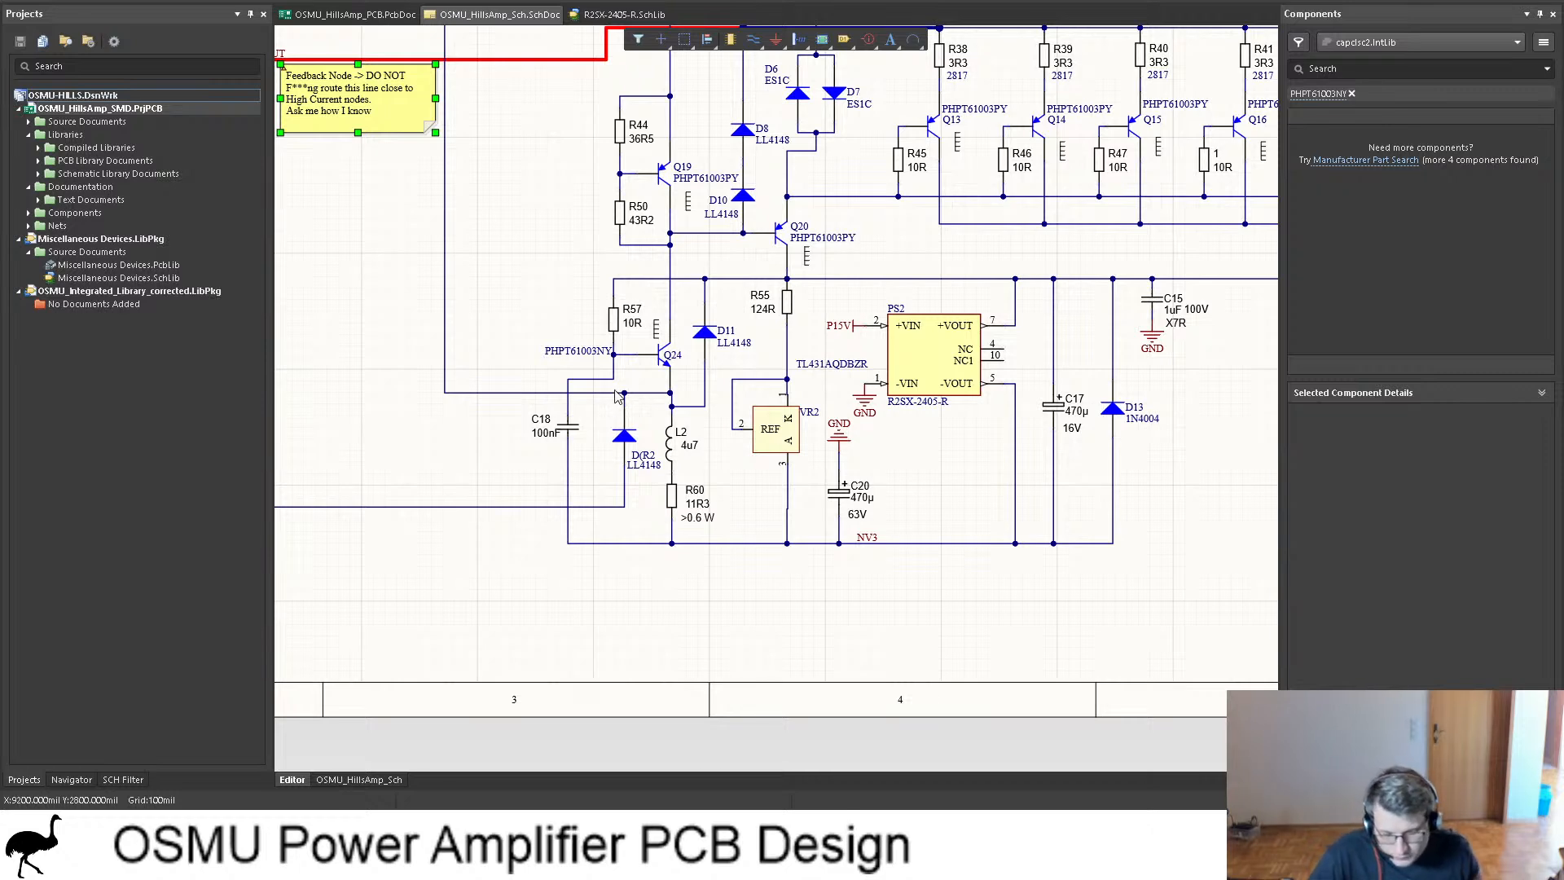
# Step: Inspect the positions of Q25 and of the transistor column from Q23 down to Q20 on the PCB
pyautogui.click(355, 14)
pyautogui.keyDown('shift'); pyautogui.hscroll(-8, 521, 424); pyautogui.keyUp('shift')
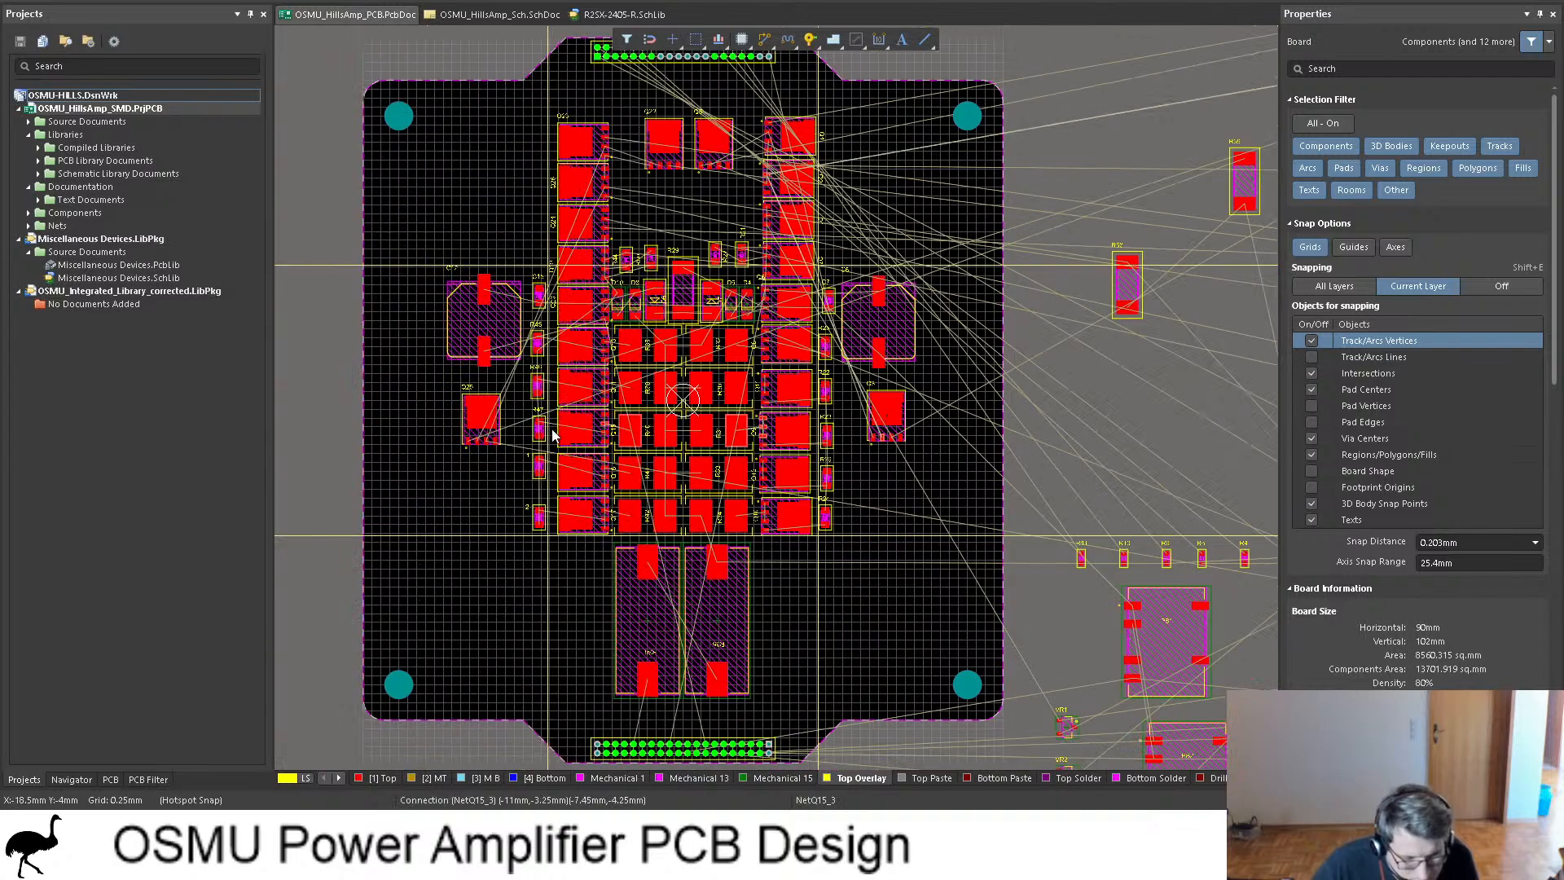
pyautogui.keyDown('ctrl'); pyautogui.scroll(4, 607, 448); pyautogui.keyUp('ctrl')
pyautogui.keyDown('ctrl'); pyautogui.scroll(-2, 625, 440); pyautogui.keyUp('ctrl')
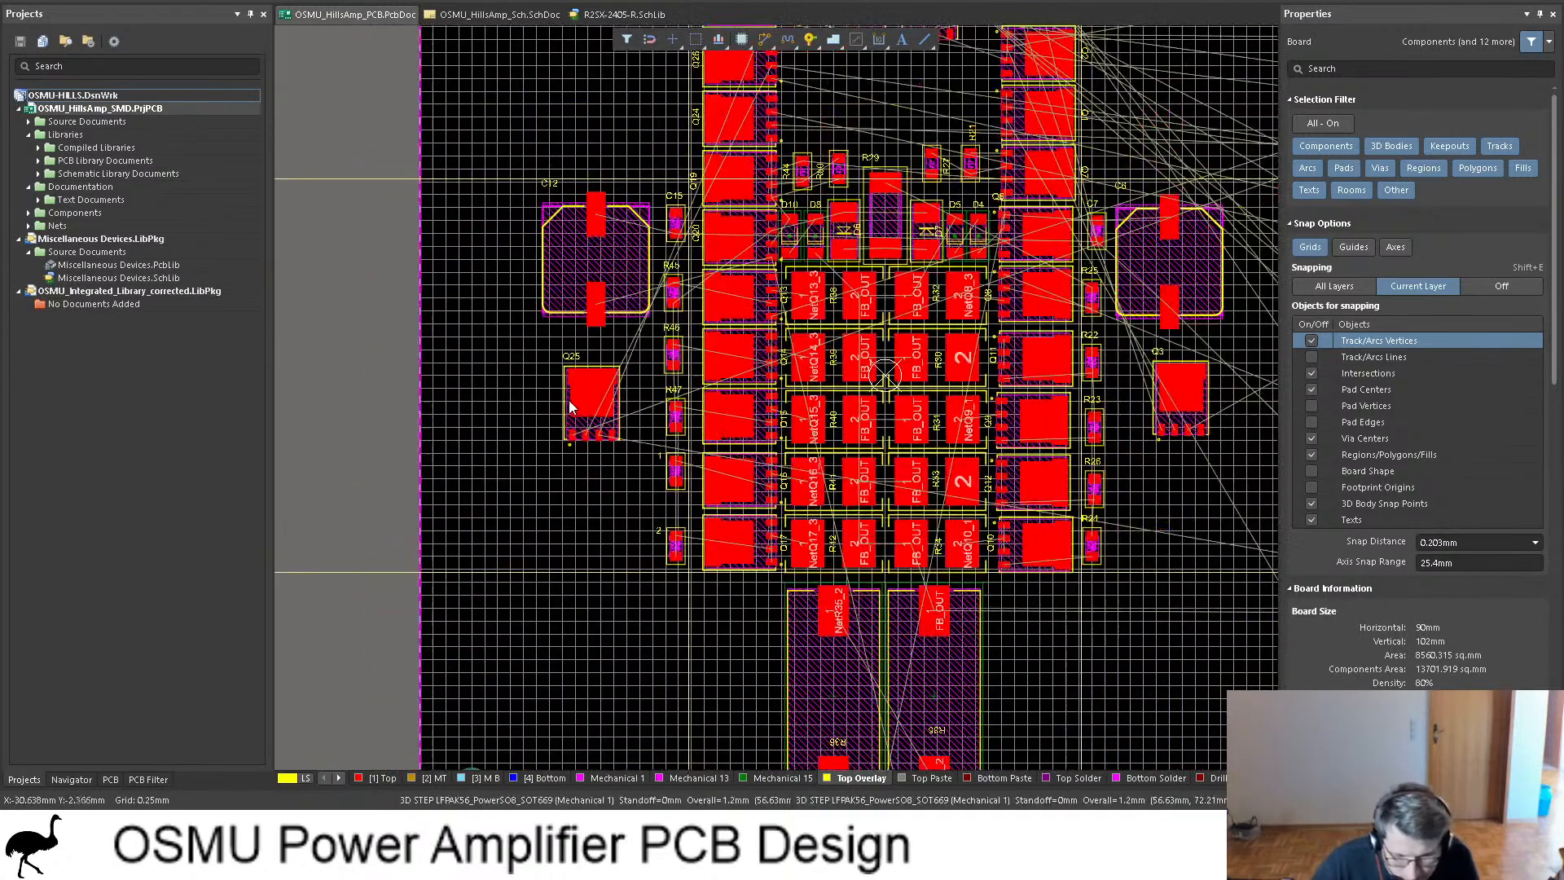
pyautogui.scroll(3, 717, 277)
pyautogui.keyDown('ctrl'); pyautogui.scroll(2, 726, 262); pyautogui.keyUp('ctrl')
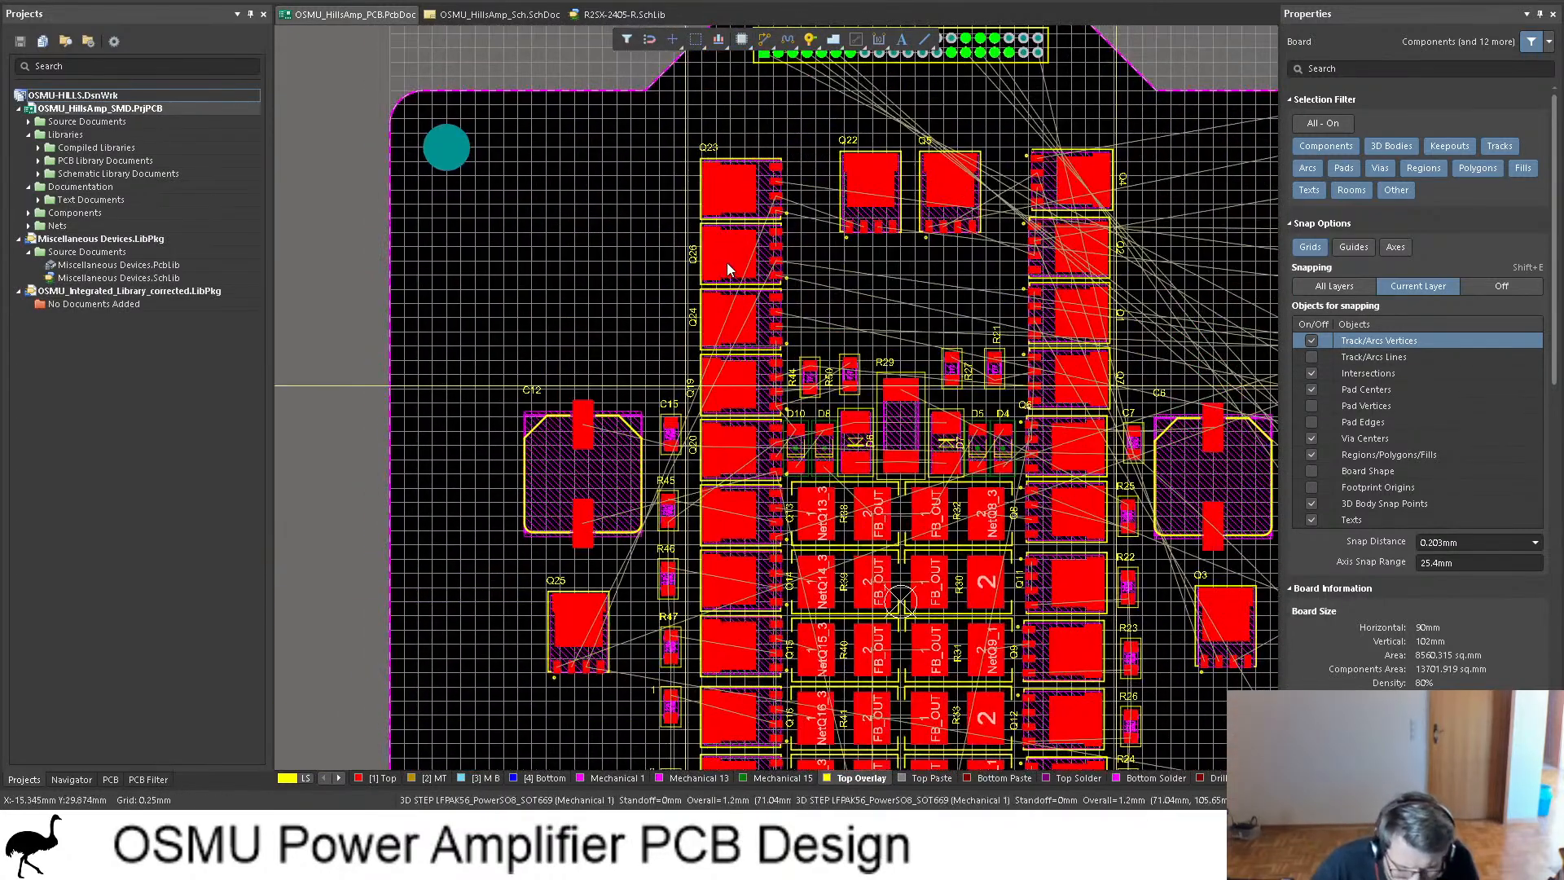
# Step: Cross-select Q24 from the schematic to locate its footprint on the PCB
pyautogui.click(524, 16)
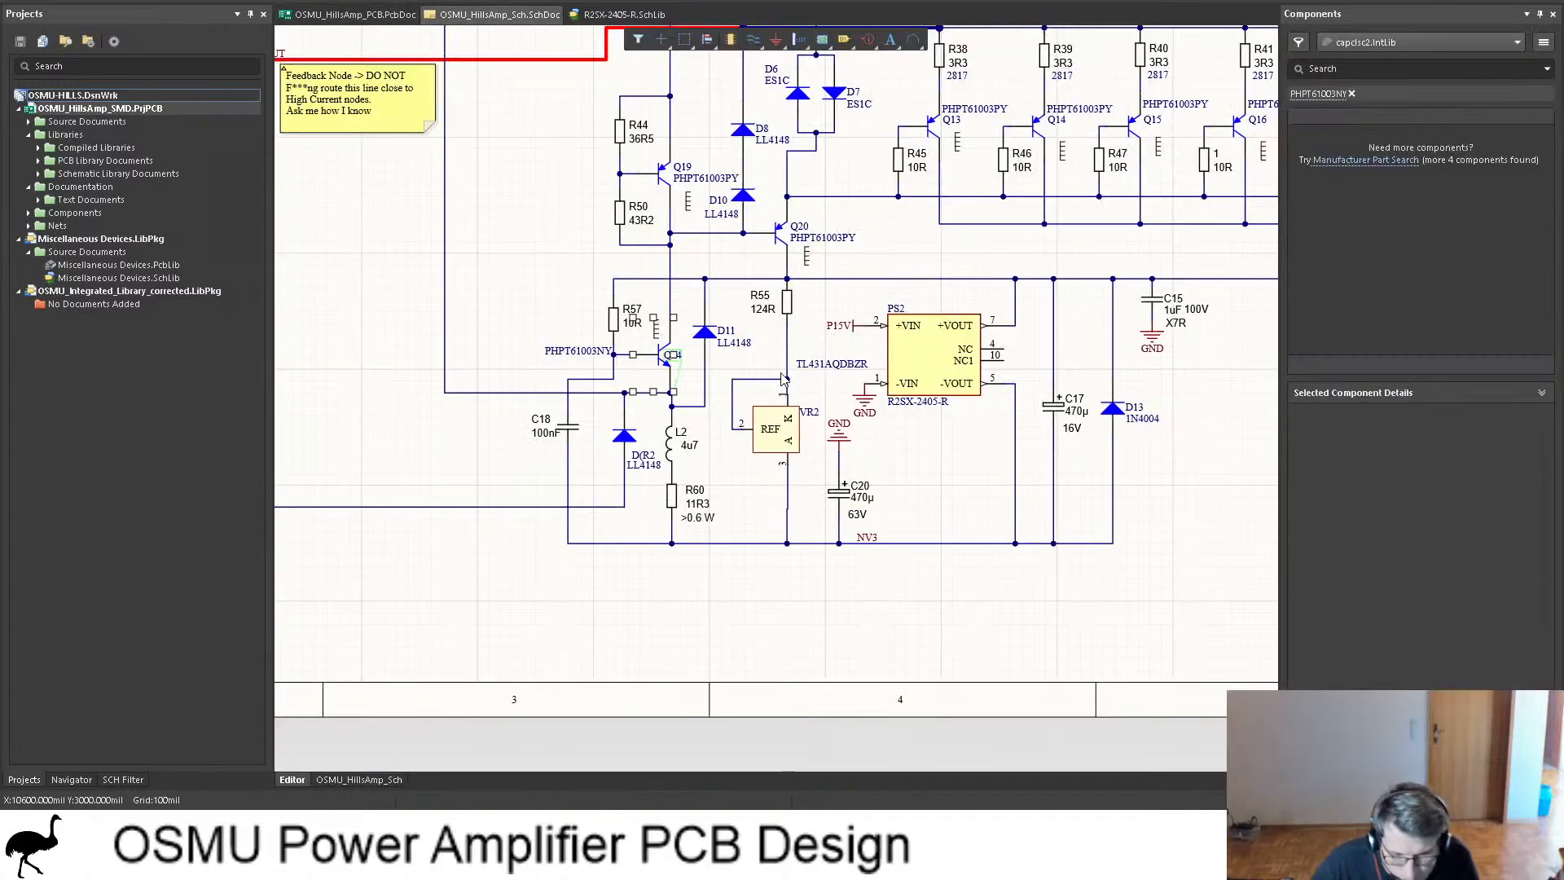
pyautogui.click(670, 360)
pyautogui.keyDown('ctrl'); pyautogui.scroll(-3, 669, 359); pyautogui.keyUp('ctrl')
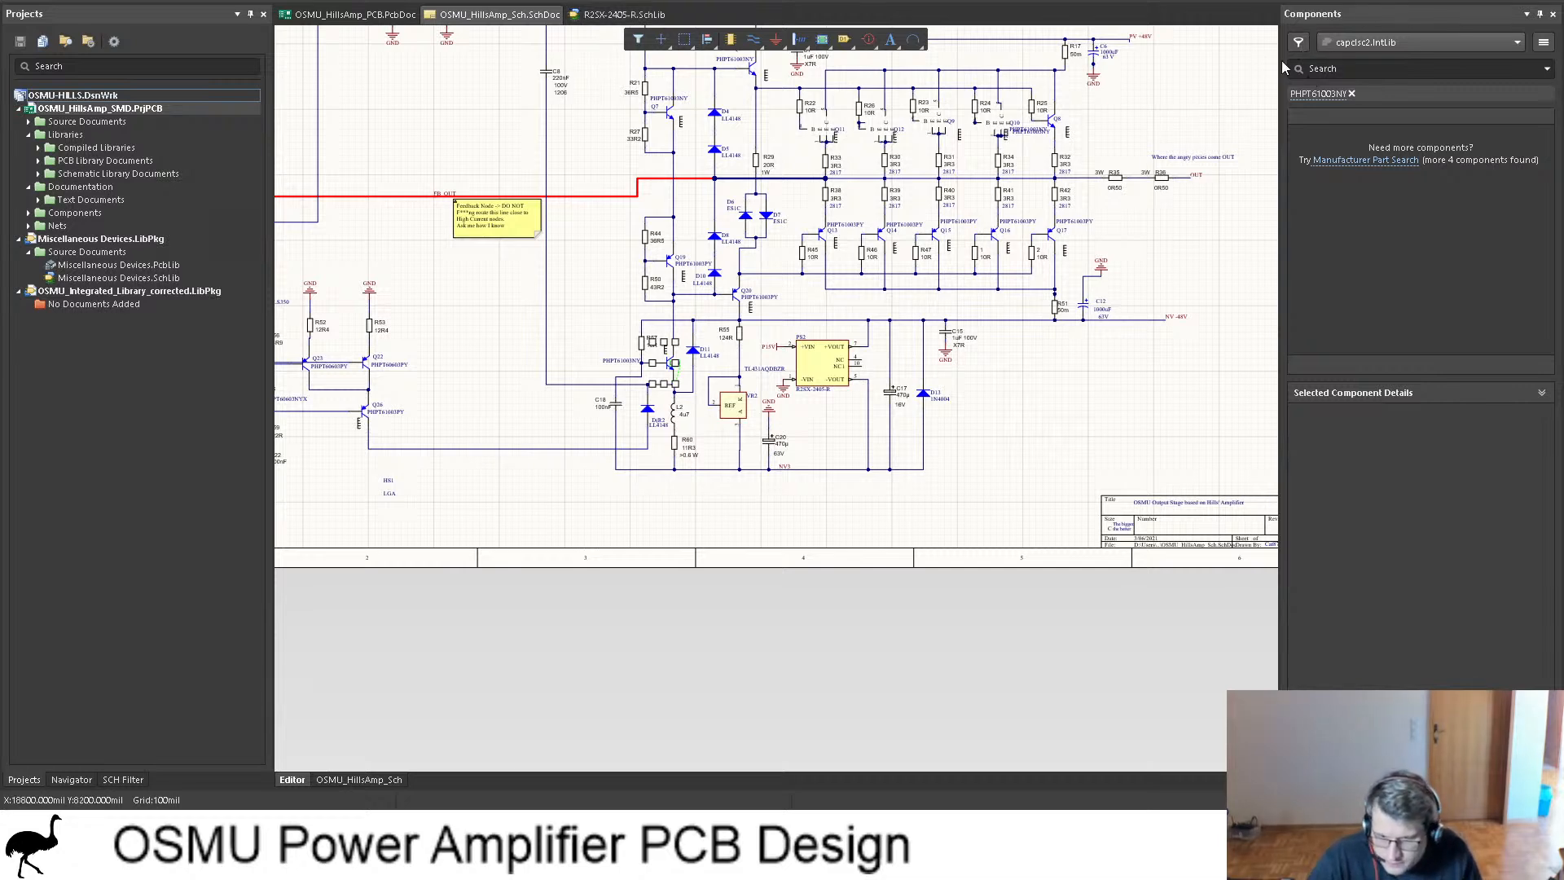
pyautogui.press('t')
pyautogui.press('s')
pyautogui.keyDown('ctrl'); pyautogui.scroll(-5, 1069, 196); pyautogui.keyUp('ctrl')
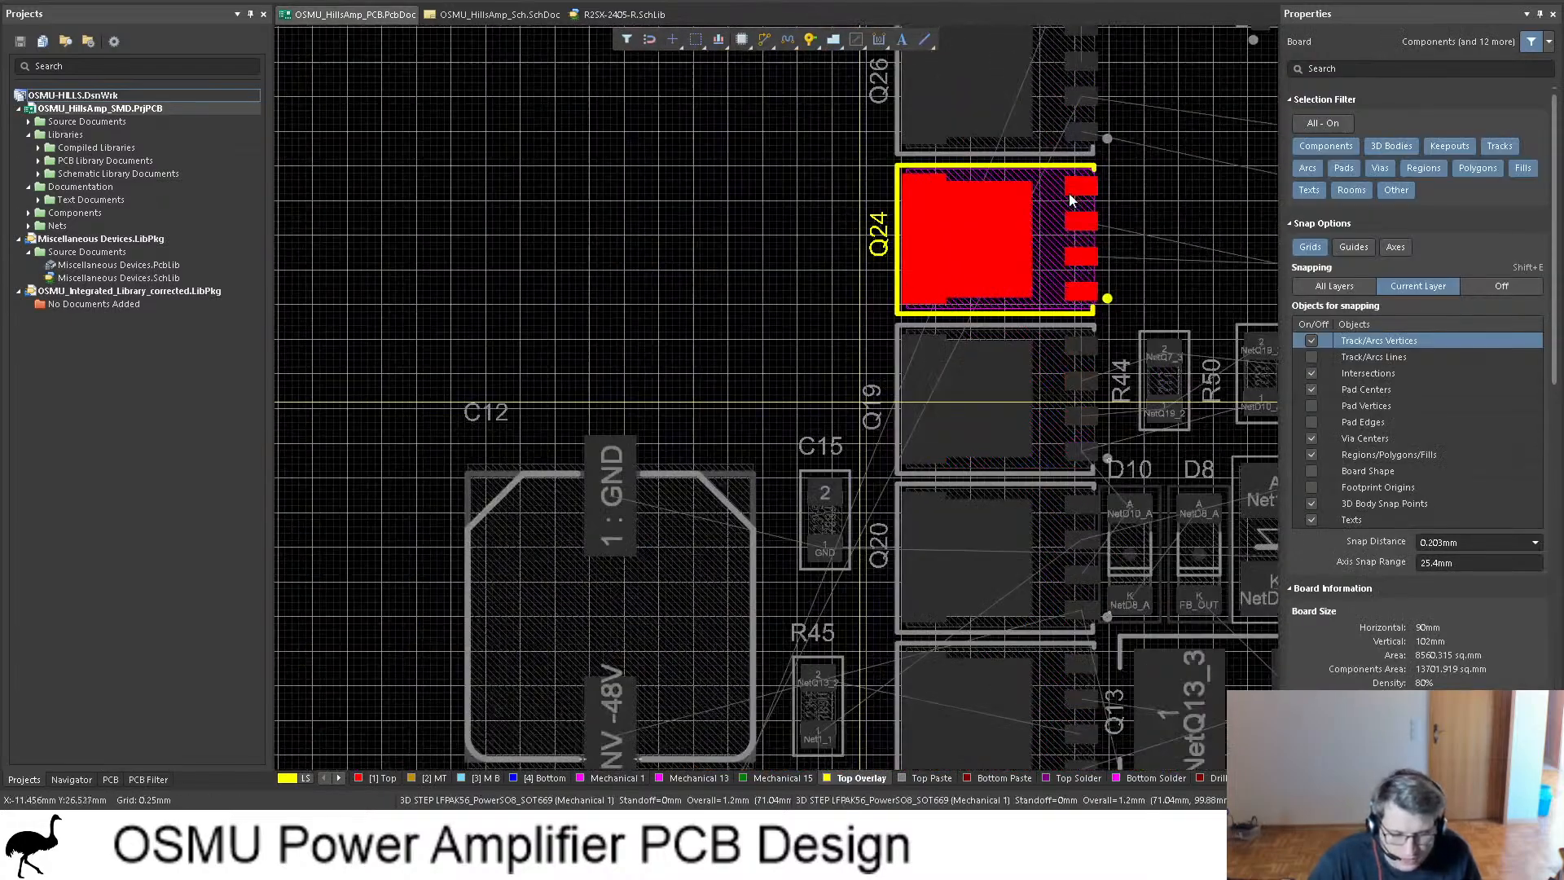
pyautogui.keyDown('ctrl'); pyautogui.scroll(-4, 1068, 193); pyautogui.keyUp('ctrl')
pyautogui.keyDown('ctrl'); pyautogui.scroll(2, 1070, 200); pyautogui.keyUp('ctrl')
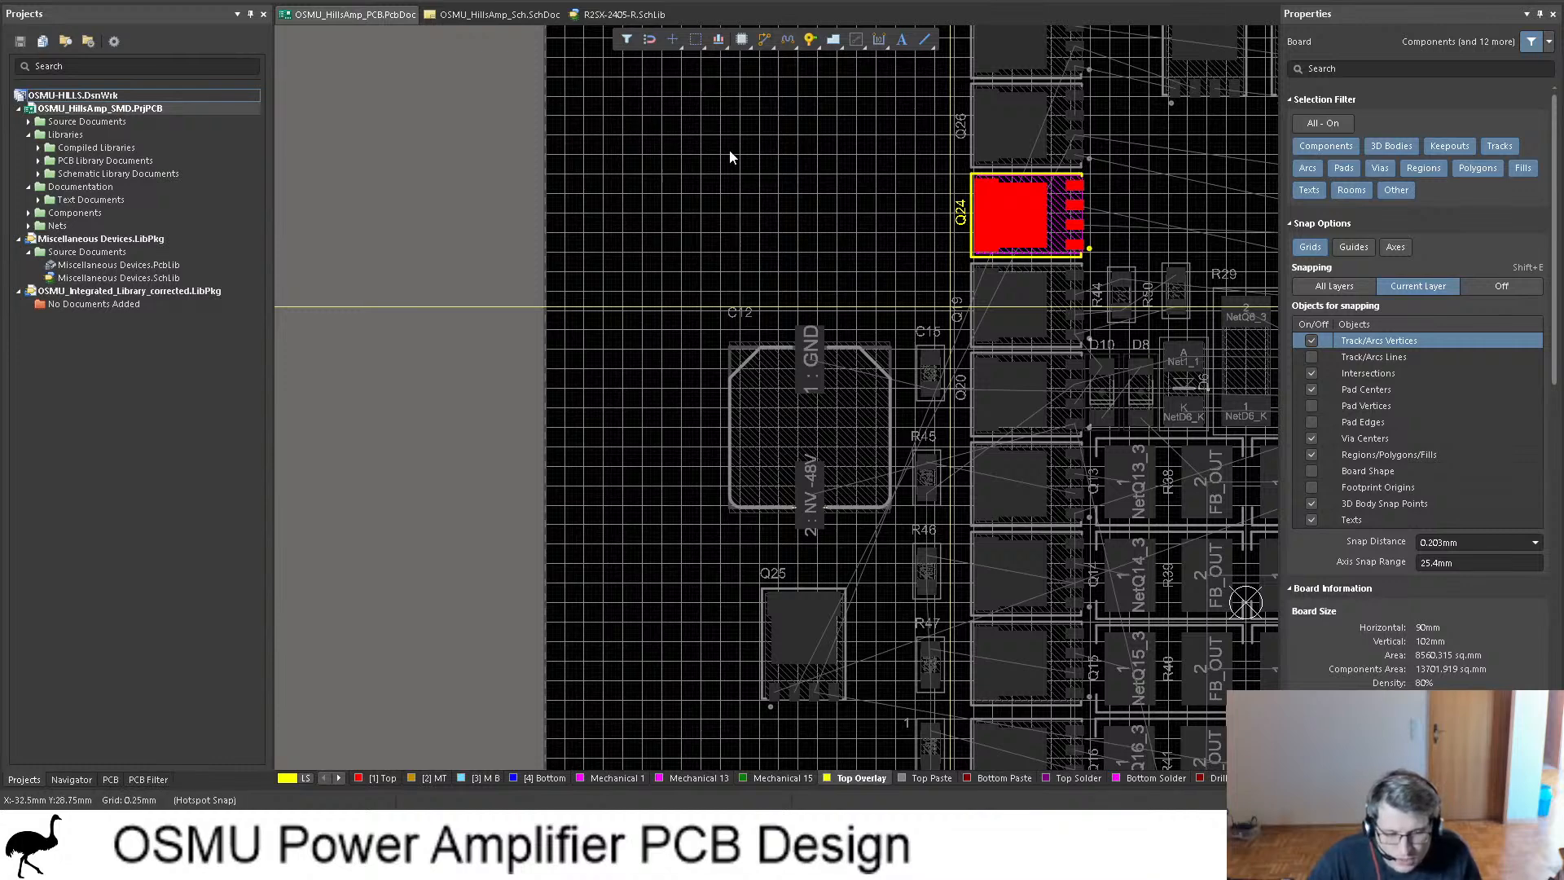
# Step: Move Q24 out of the transistor column to the free area directly beneath Q25, and clear the selection mask
pyautogui.click(1058, 223)
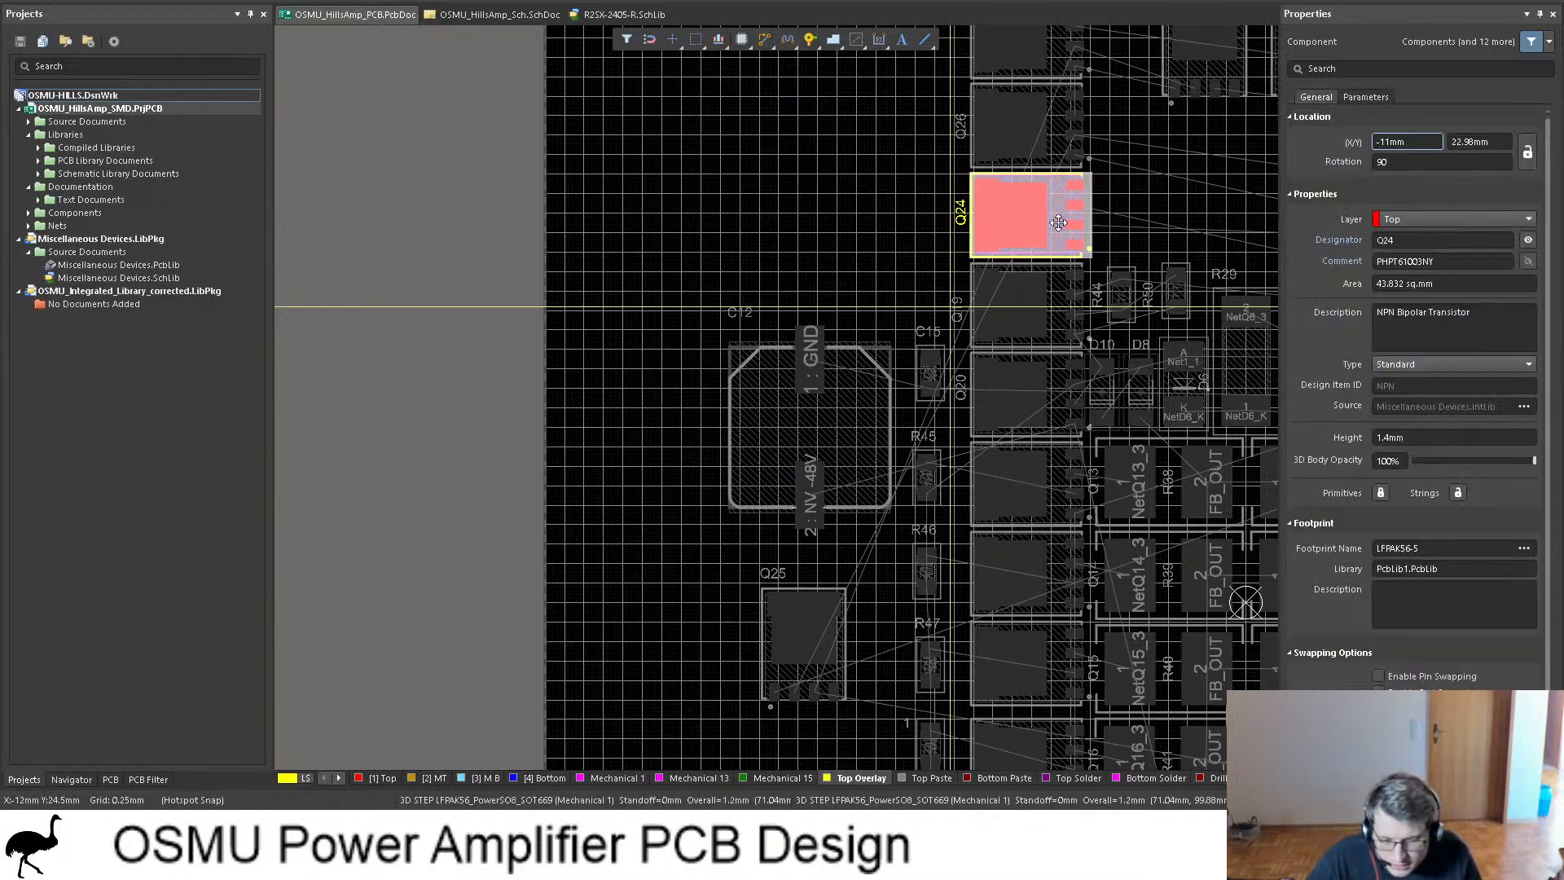
pyautogui.moveTo(1058, 222); pyautogui.dragTo(684, 720)
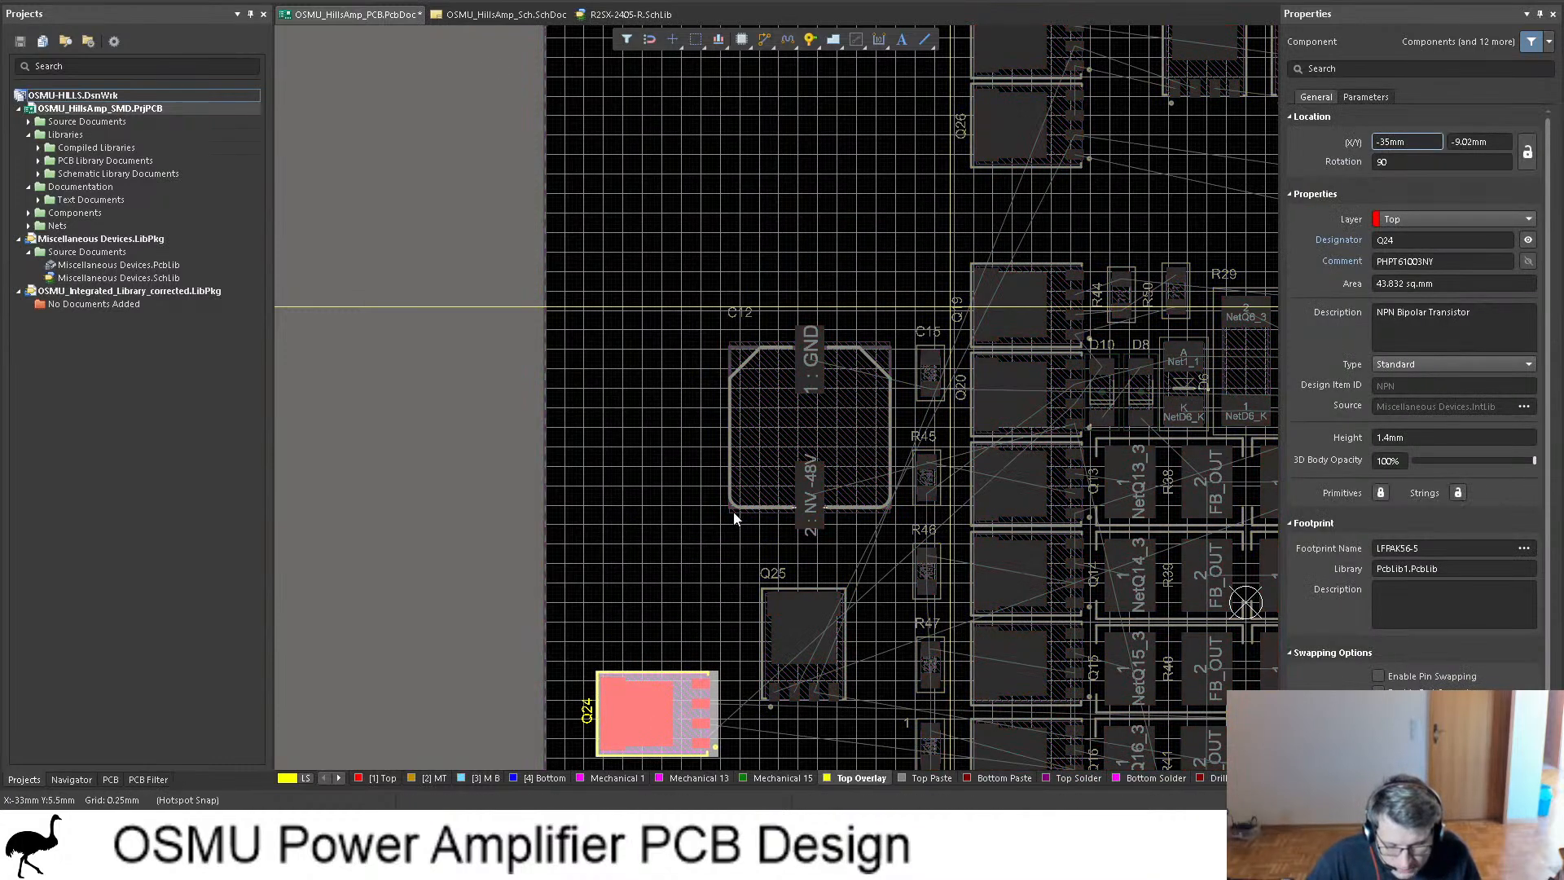
pyautogui.keyDown('ctrl'); pyautogui.scroll(-3, 671, 397); pyautogui.keyUp('ctrl')
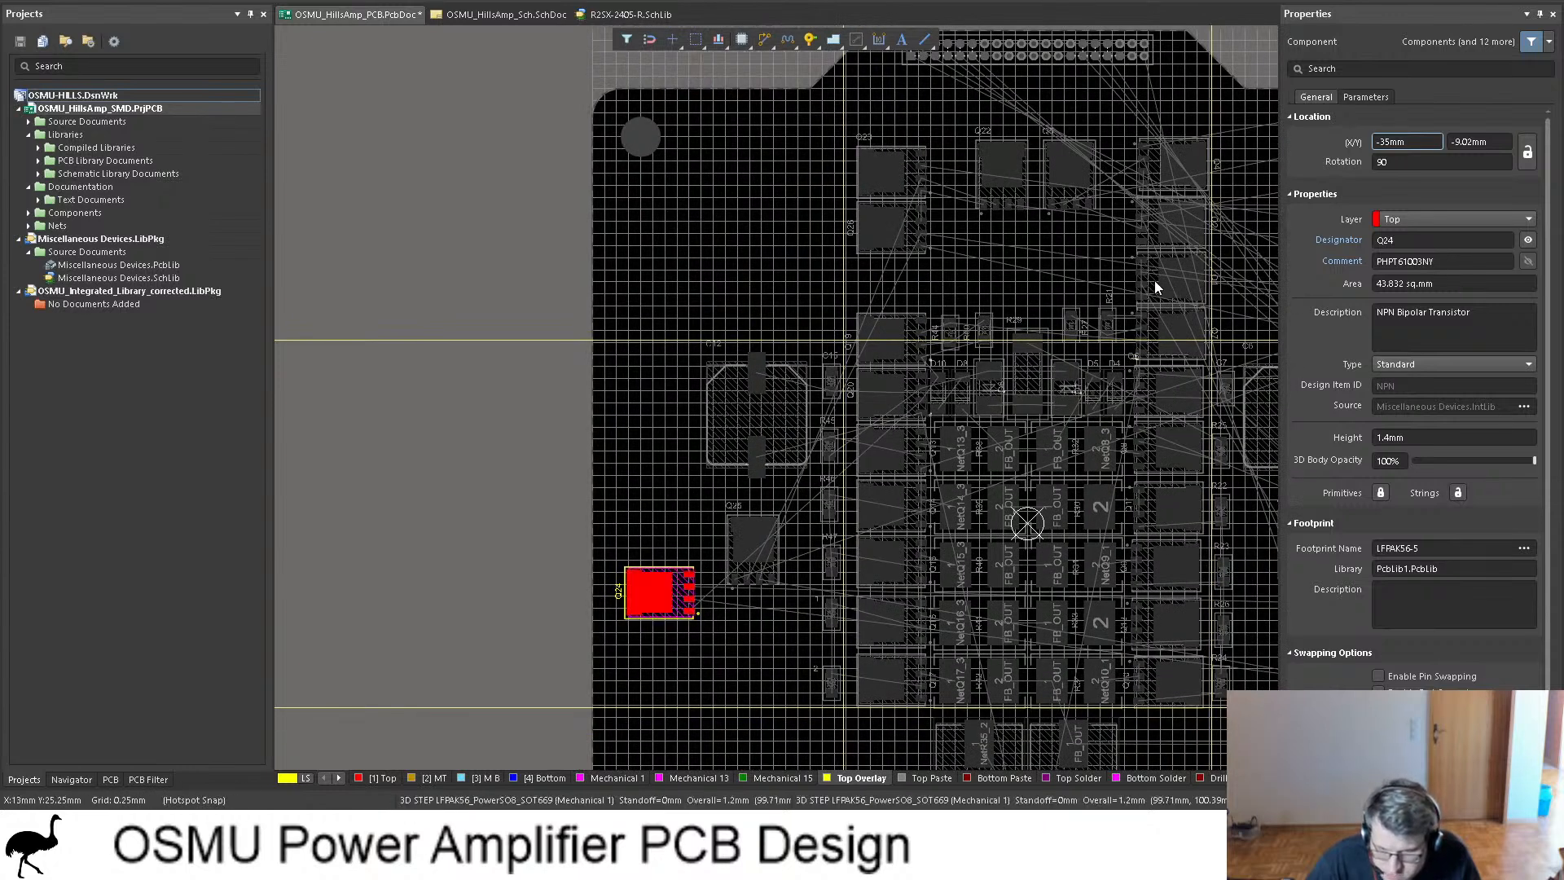
pyautogui.click(1155, 285)
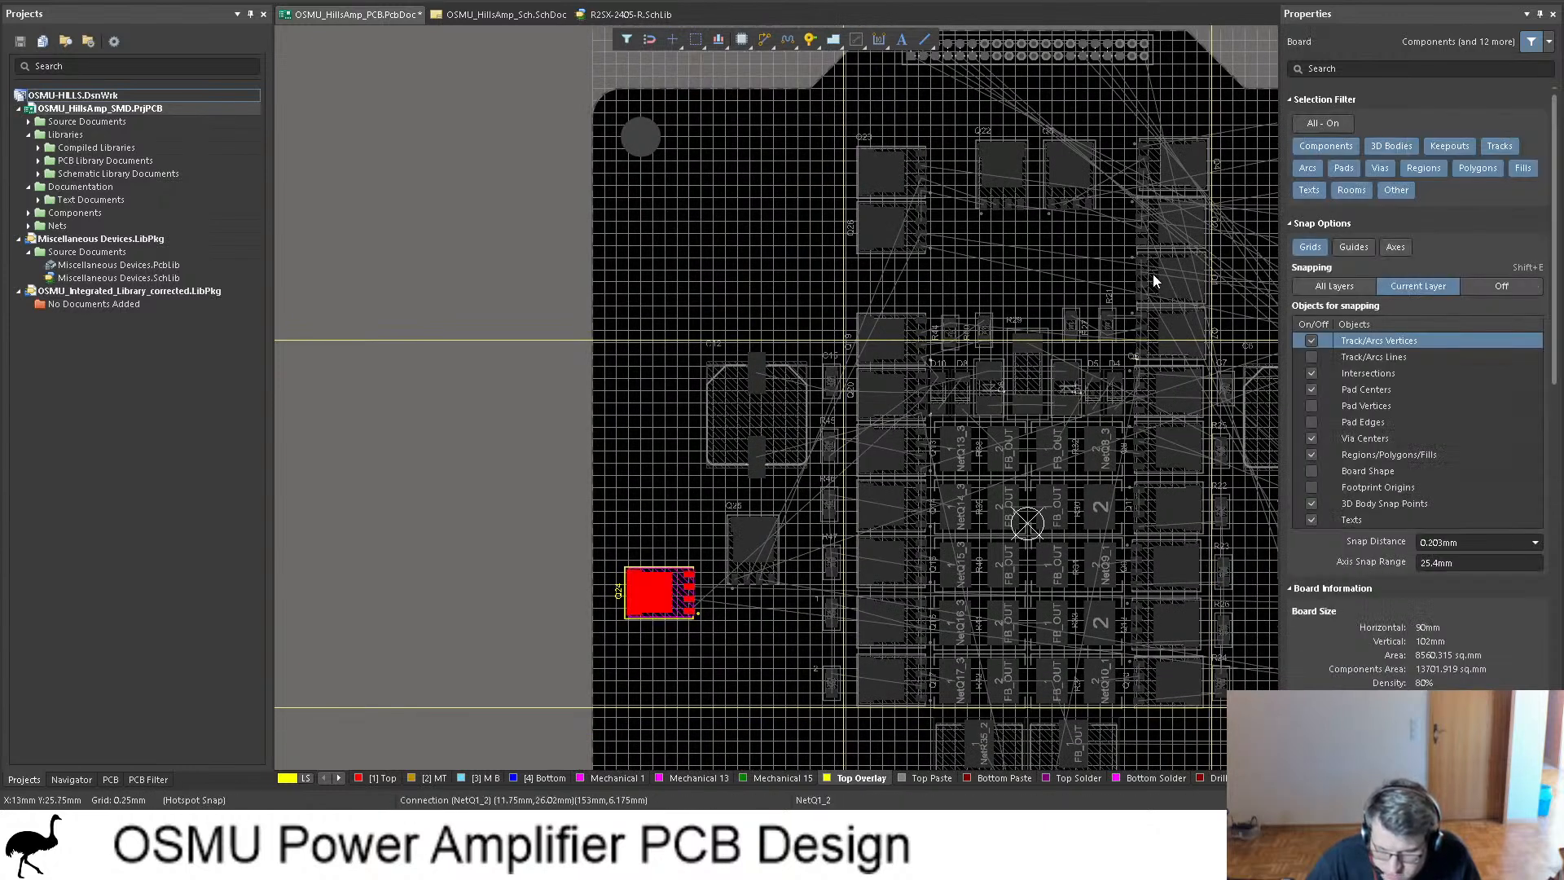
pyautogui.click(680, 599)
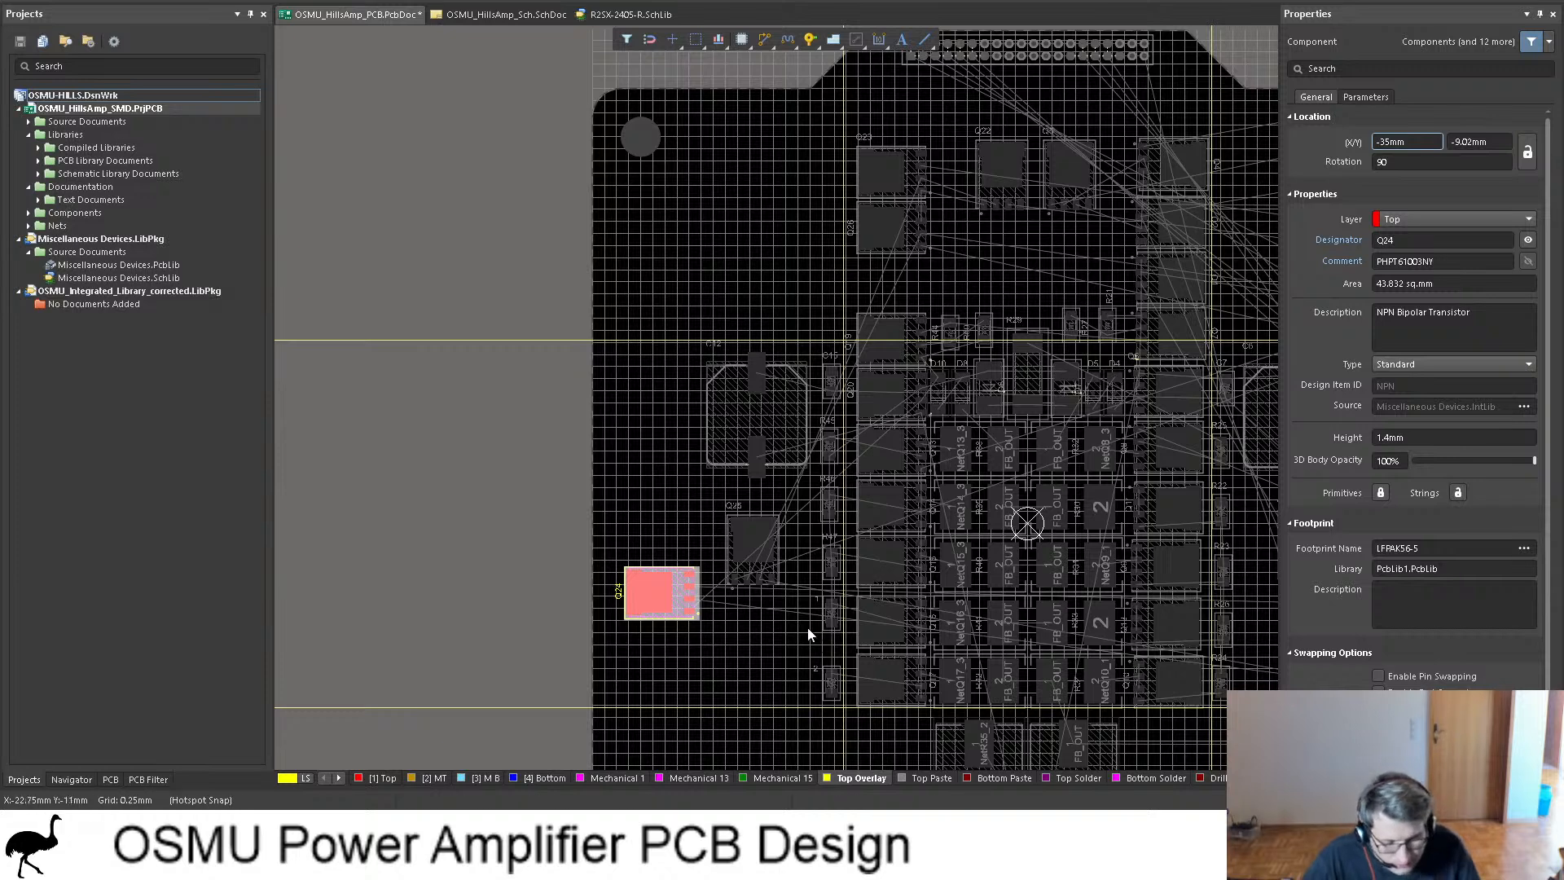
pyautogui.moveTo(692, 595); pyautogui.dragTo(767, 641)
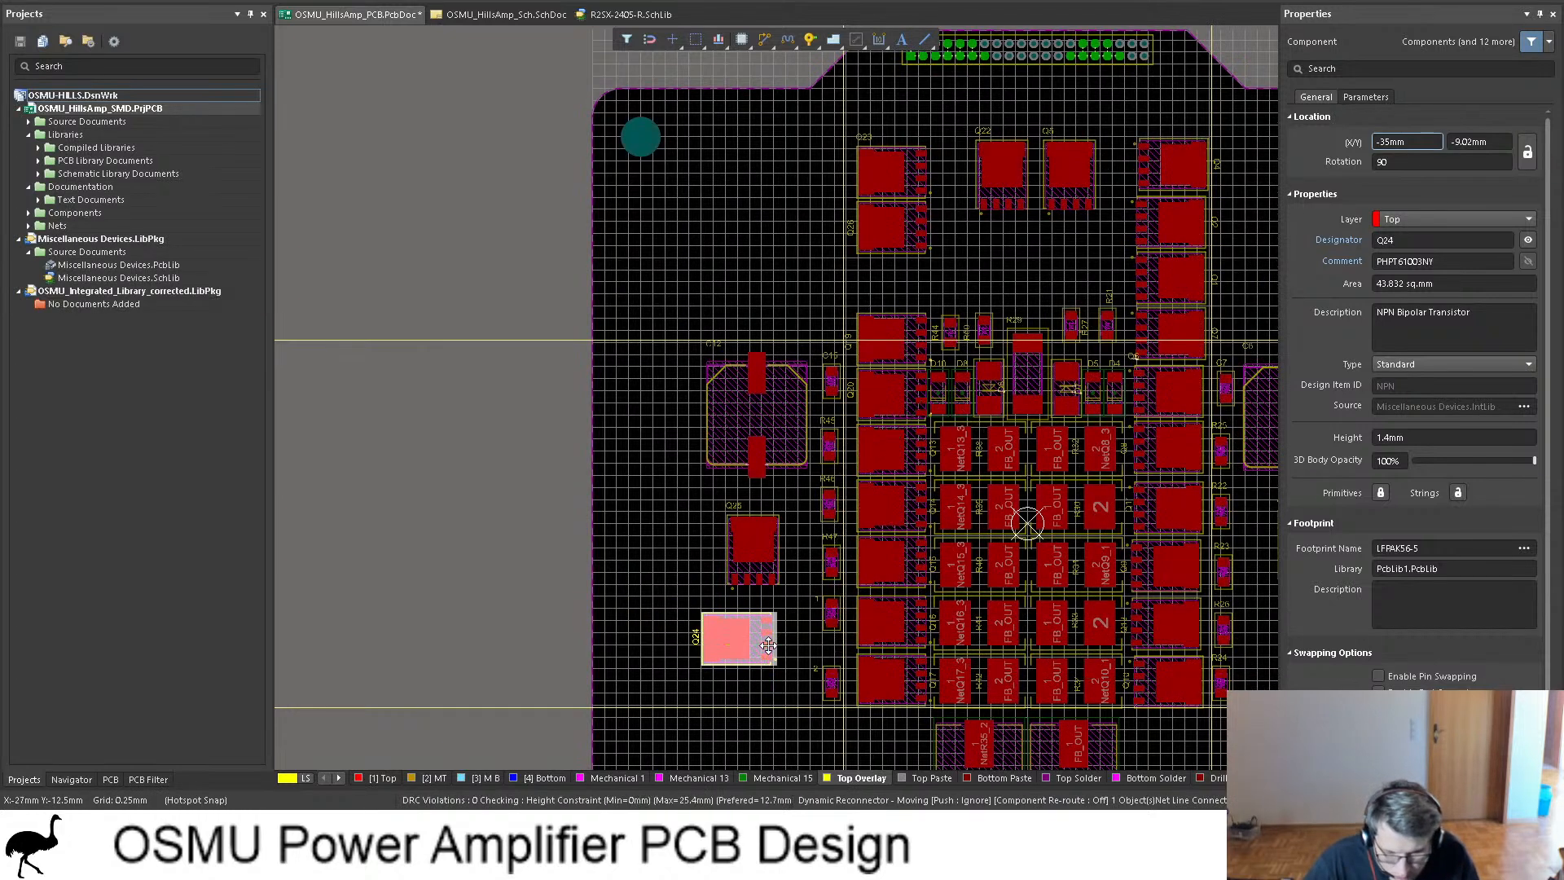
pyautogui.click(771, 269)
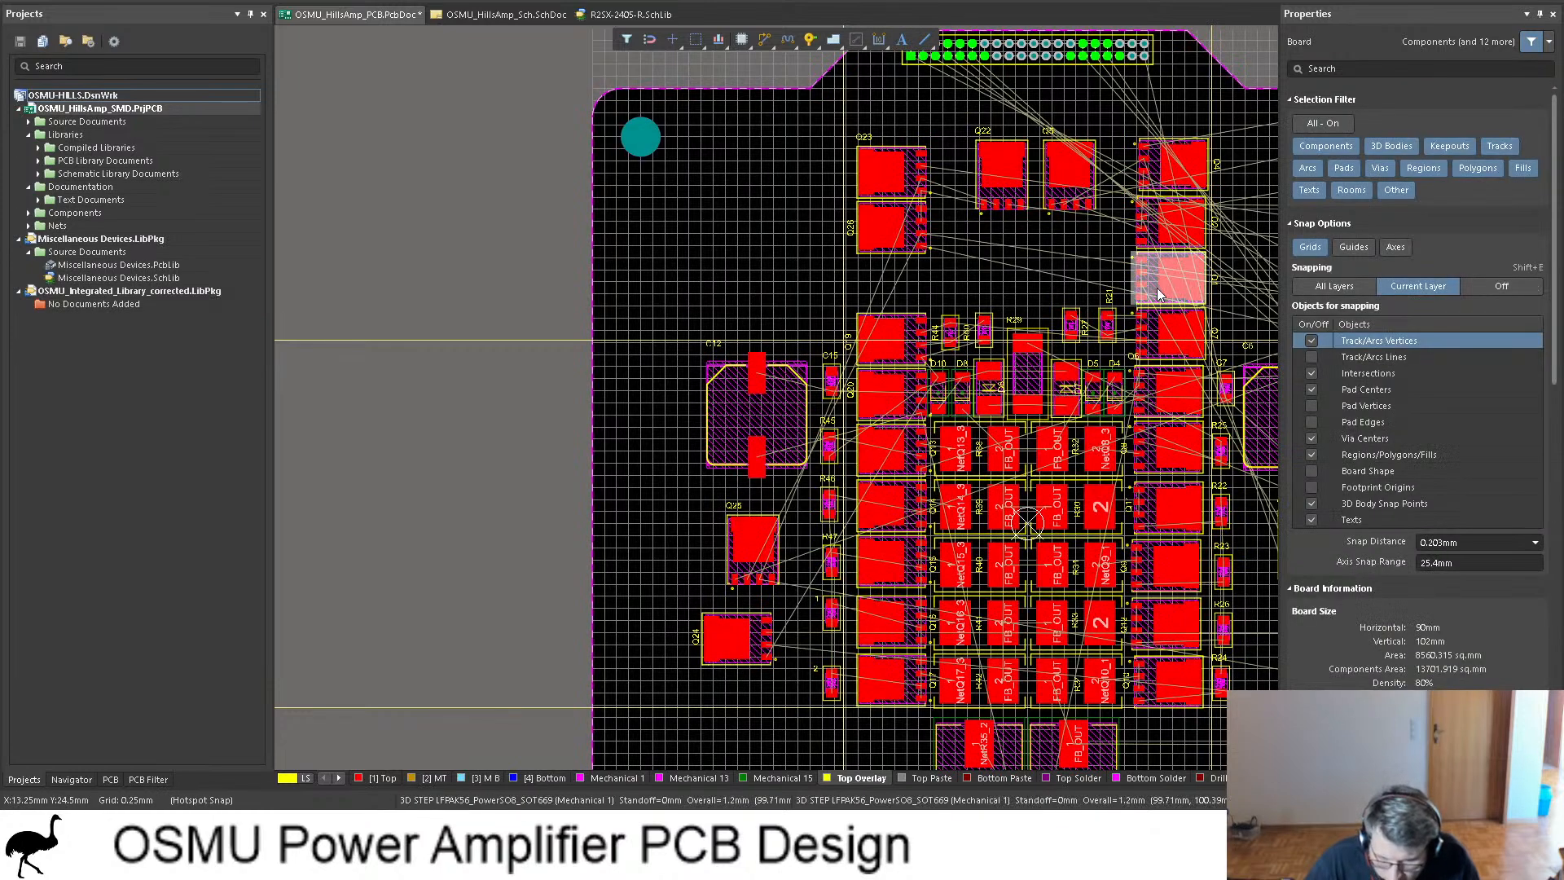
# Step: Move Q1 beneath Q3, and shift the two uppermost transistors of the left and right columns down to close the gaps
pyautogui.moveTo(1155, 285); pyautogui.dragTo(1115, 652)
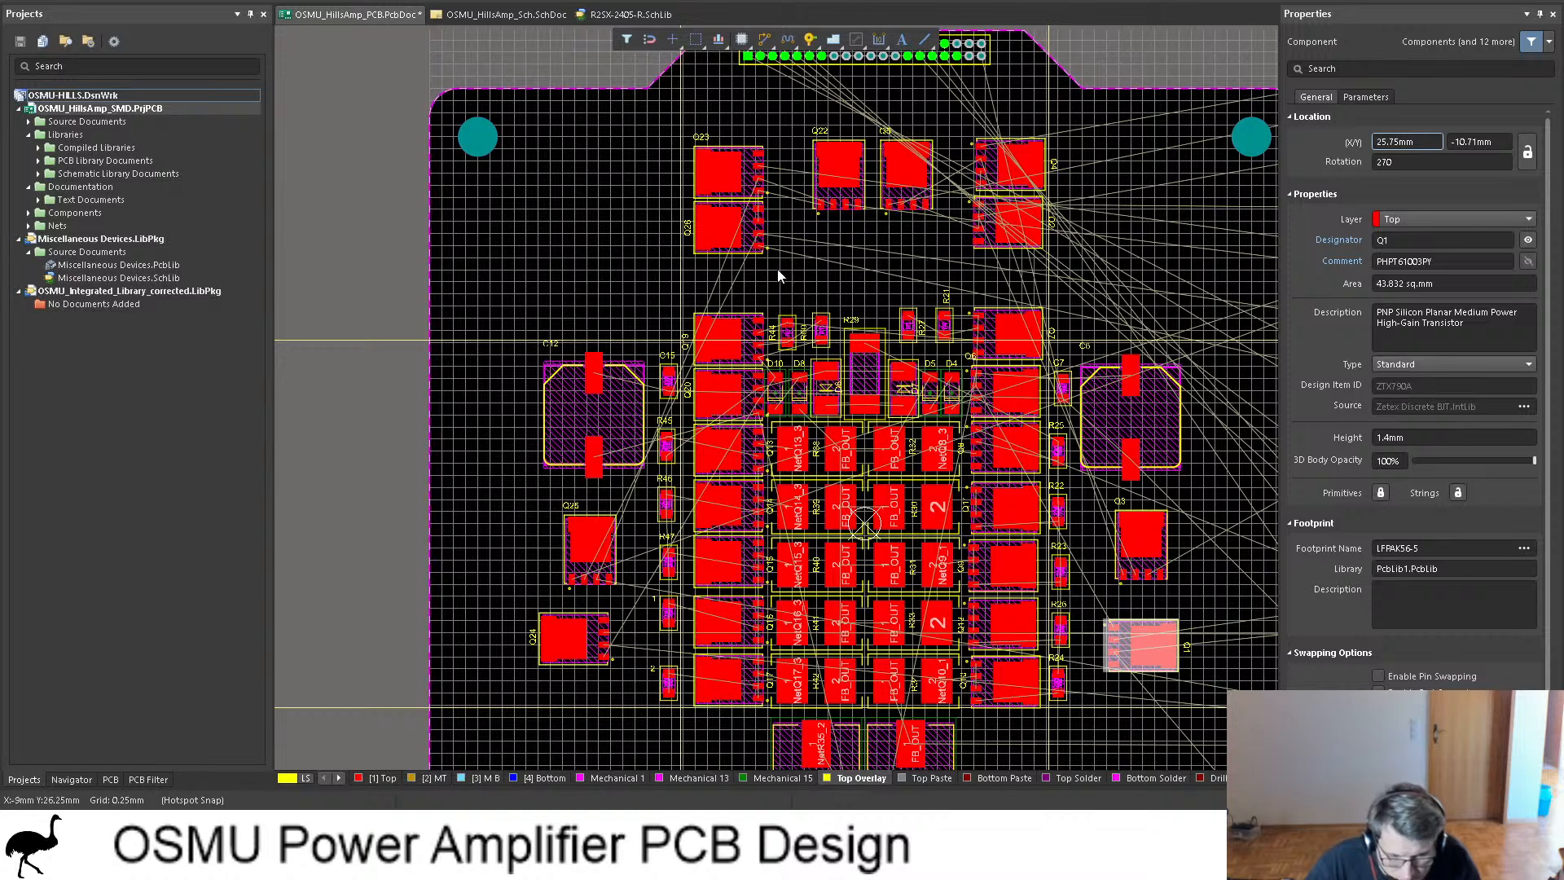
pyautogui.moveTo(758, 273); pyautogui.dragTo(665, 81)
pyautogui.moveTo(733, 169); pyautogui.dragTo(740, 229)
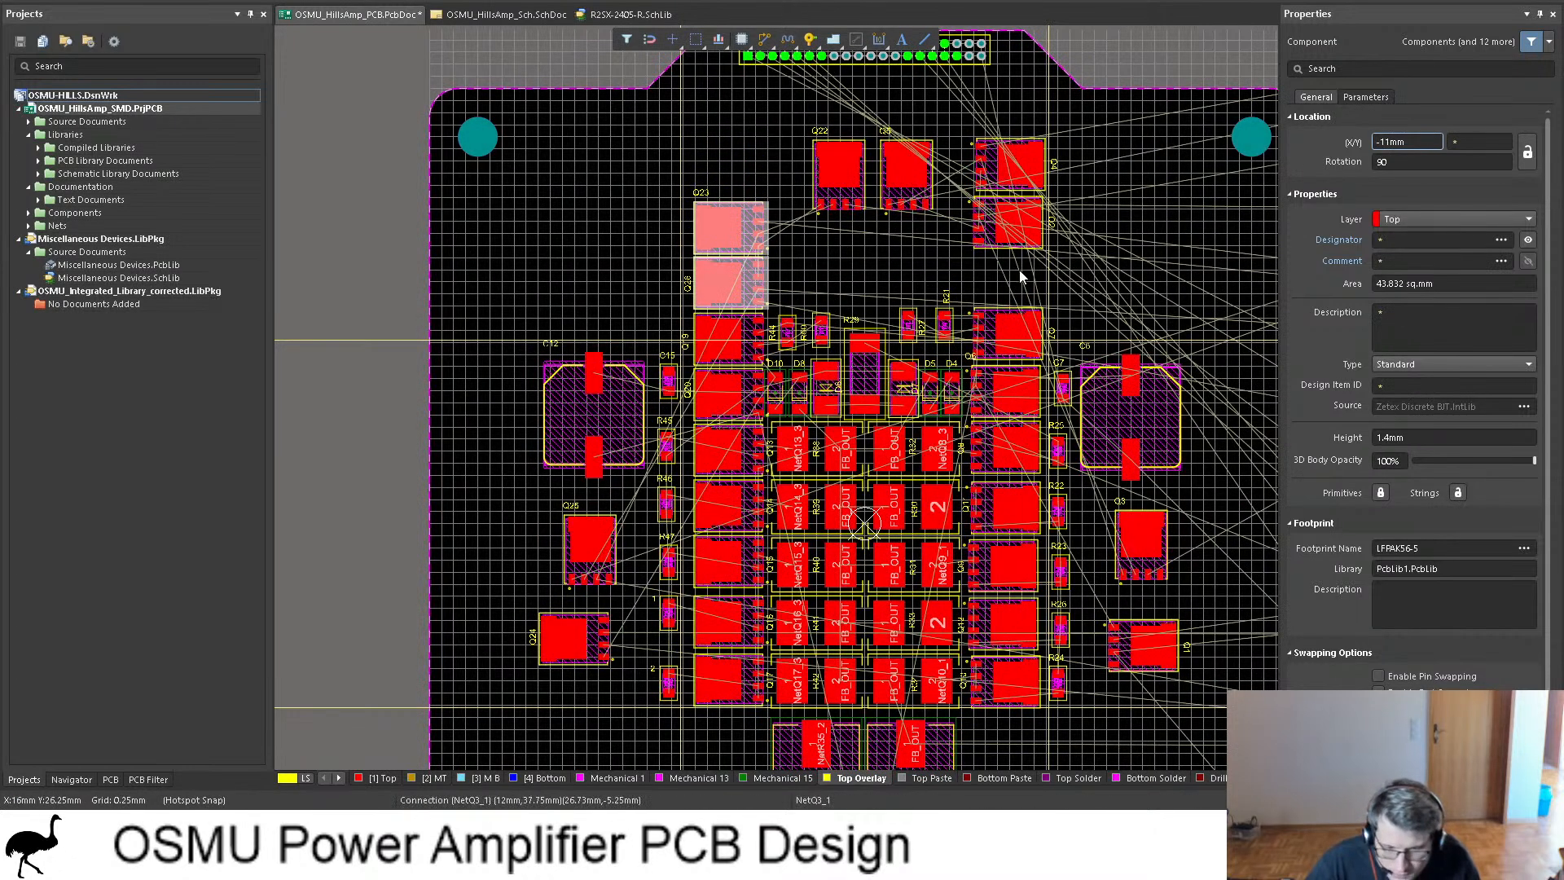
pyautogui.moveTo(1019, 270); pyautogui.dragTo(994, 212)
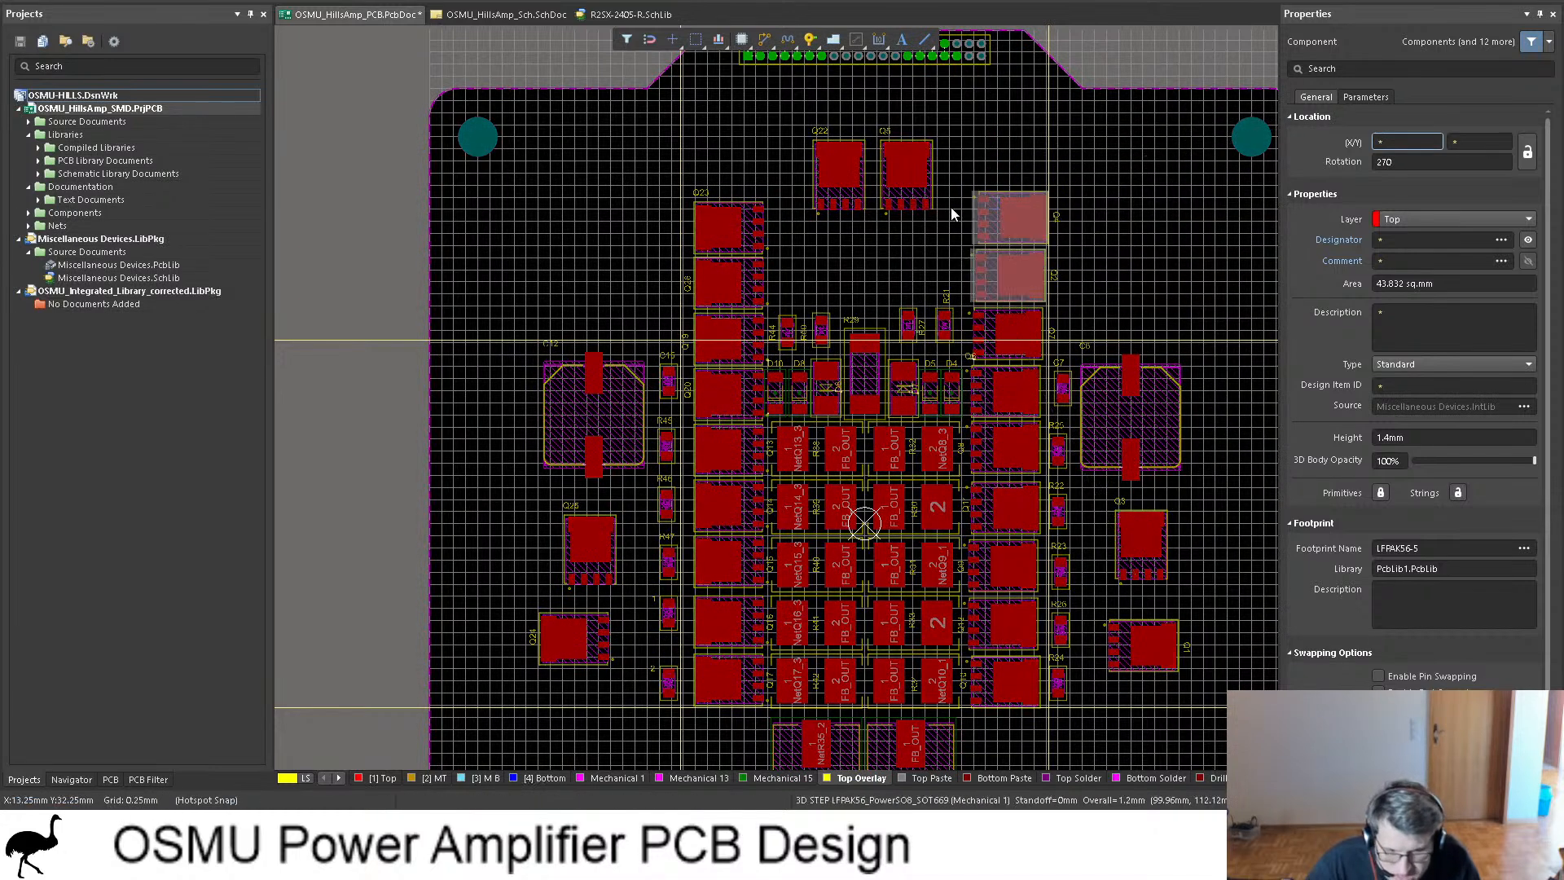
# Step: Rotate Q22 and Q5 and place them at the upper ends of the left and right transistor columns, matching their neighbours' orientation
pyautogui.moveTo(846, 200); pyautogui.dragTo(760, 164)
pyautogui.press('space')
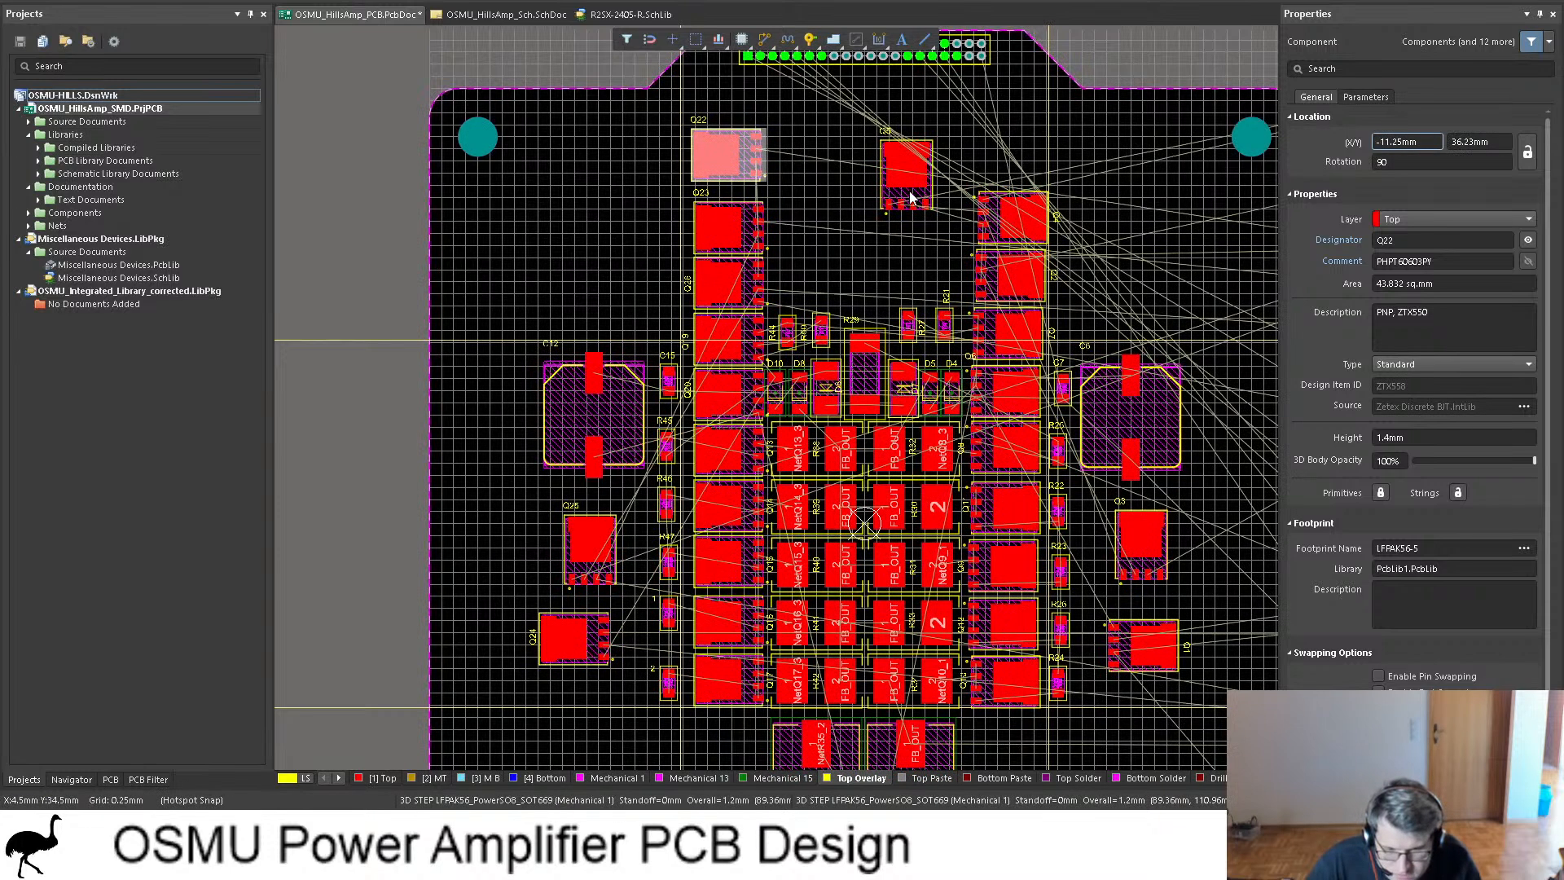
pyautogui.click(920, 181)
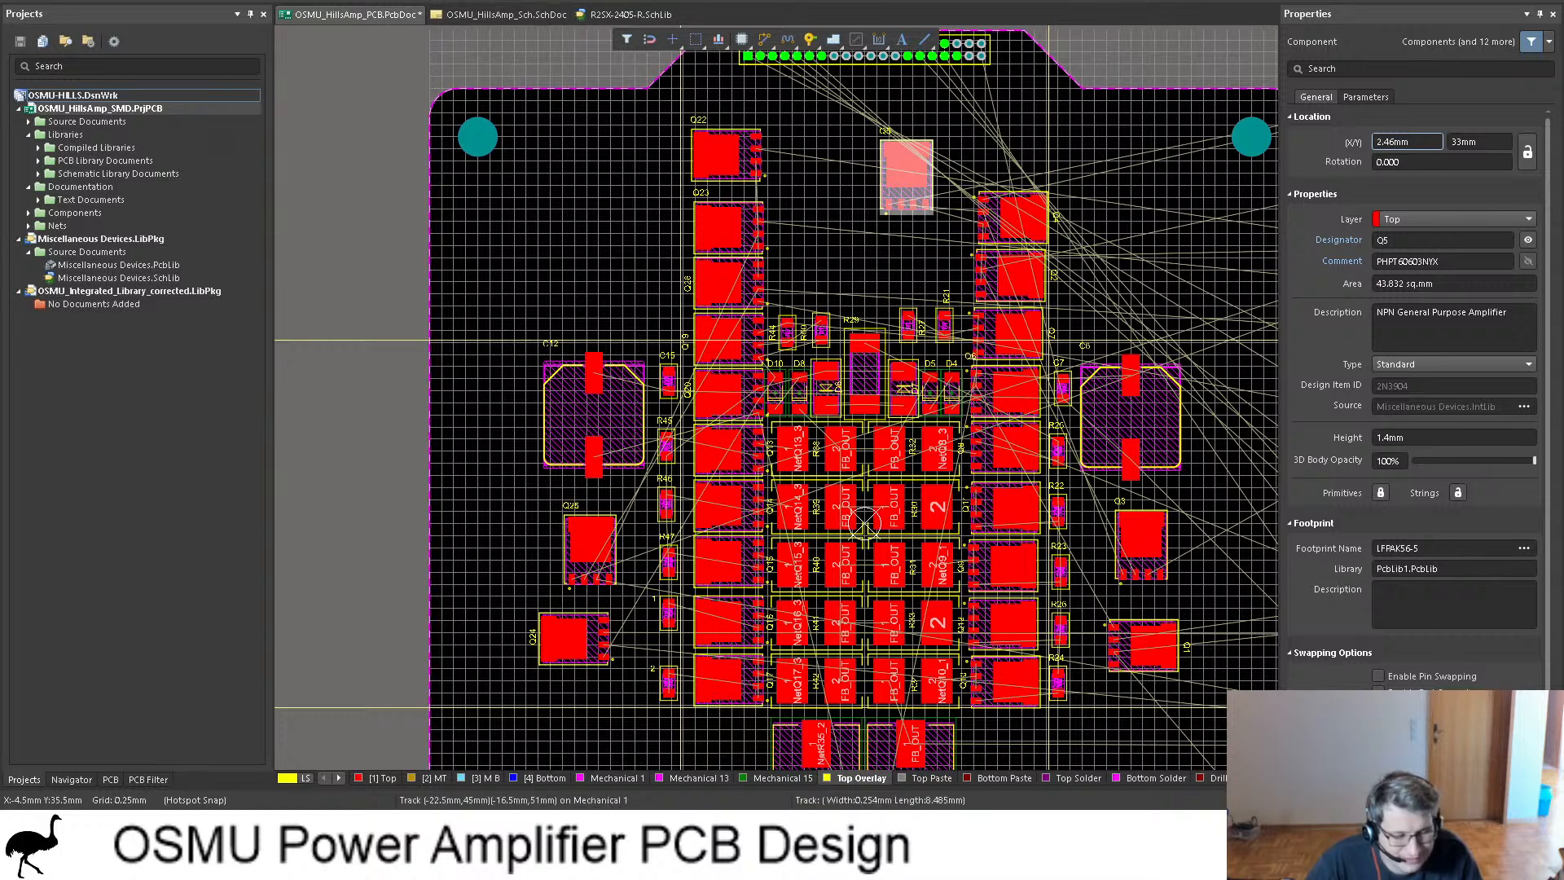
pyautogui.moveTo(920, 181); pyautogui.dragTo(1059, 160)
pyautogui.press('space')
pyautogui.press('space')
pyautogui.press('space')
pyautogui.press('space')
pyautogui.press('space')
pyautogui.press('space')
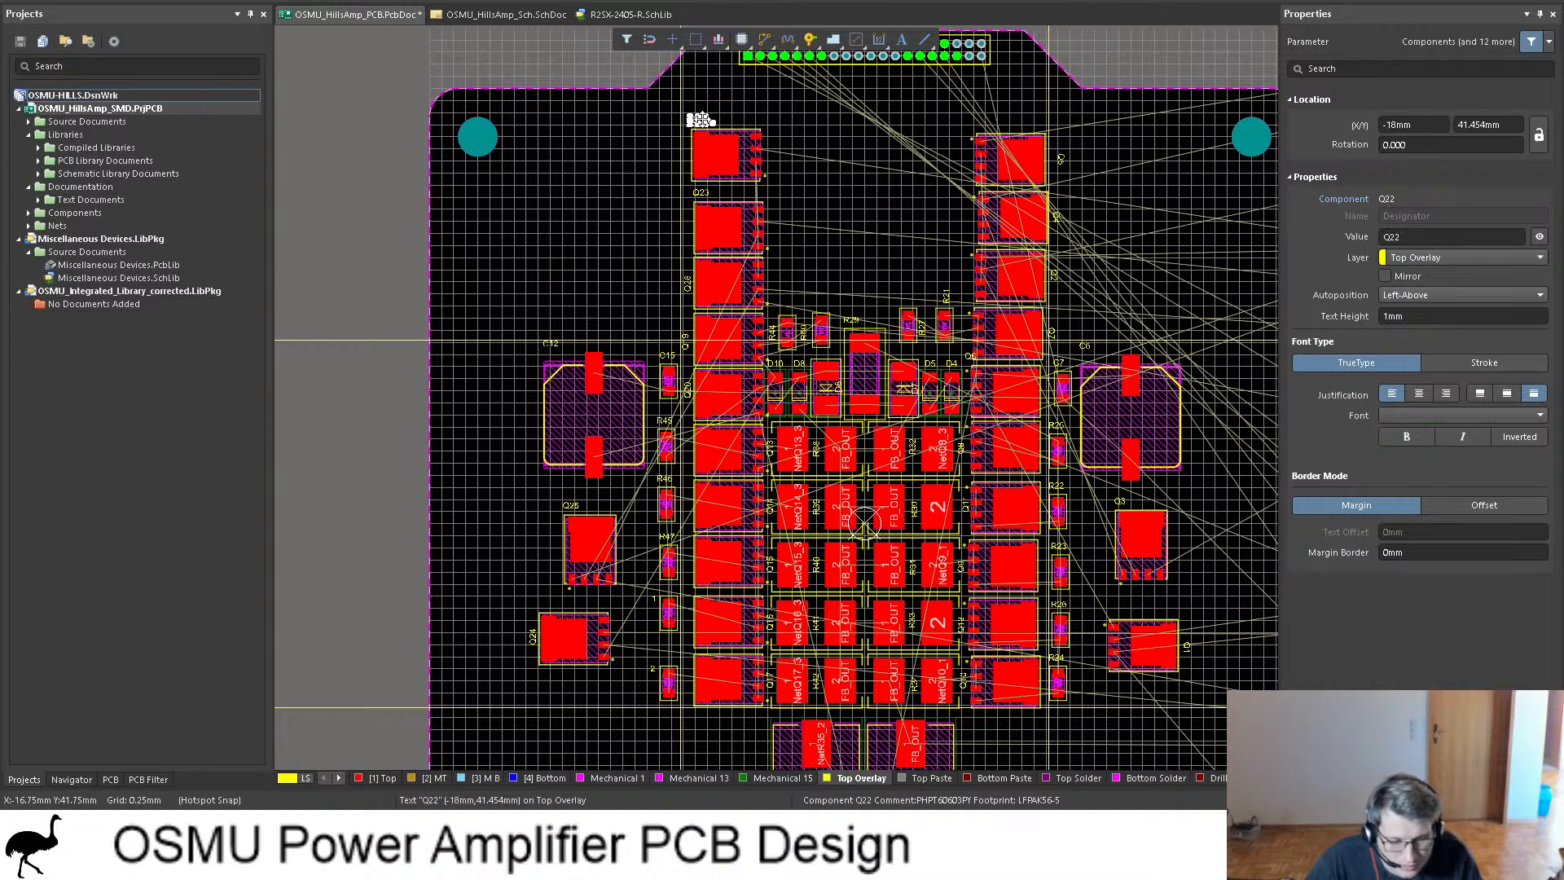
# Step: Rotate the Q22 and Q23 designators to sit vertically beside their footprints, and check the placement in the 3D view
pyautogui.moveTo(700, 121); pyautogui.dragTo(673, 224)
pyautogui.click(703, 193)
pyautogui.press('space')
pyautogui.click(374, 246)
pyautogui.keyDown('ctrl'); pyautogui.scroll(-2, 448, 218); pyautogui.keyUp('ctrl')
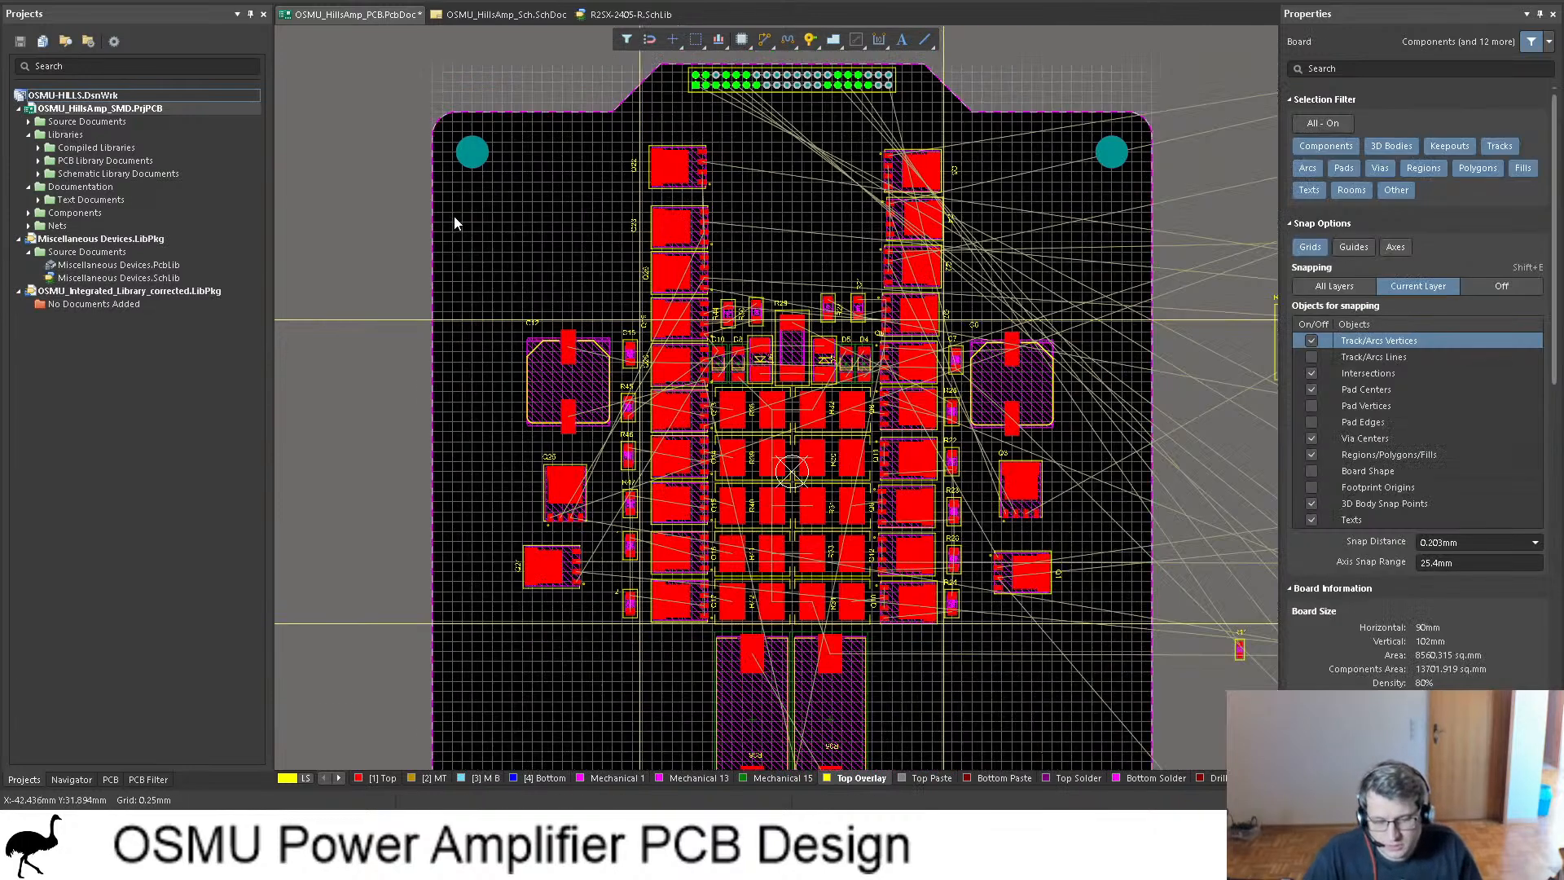
pyautogui.press('3')
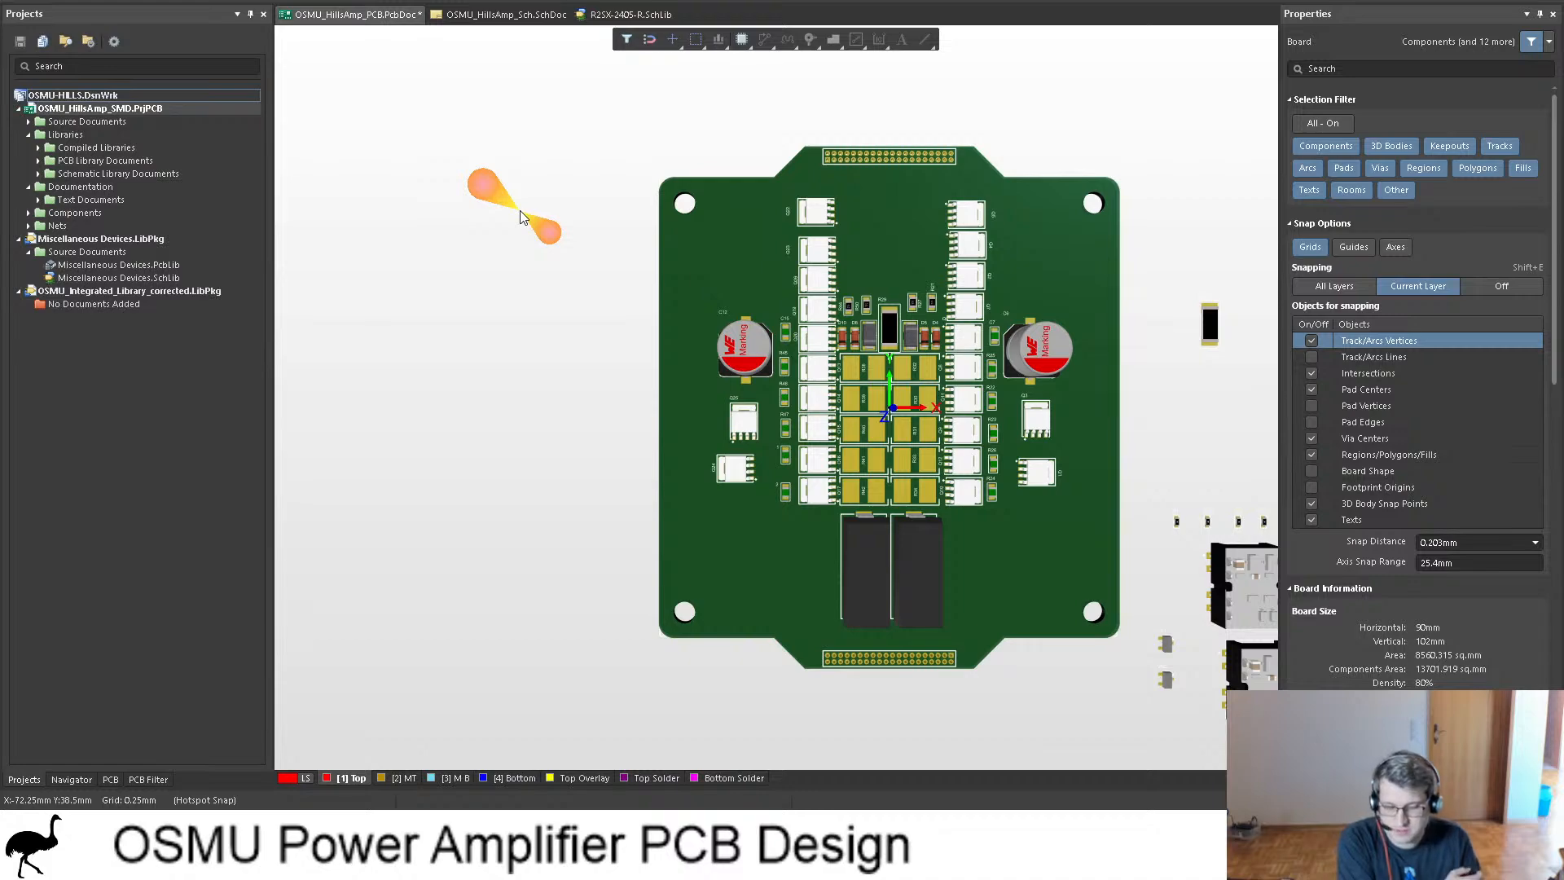
pyautogui.press('2')
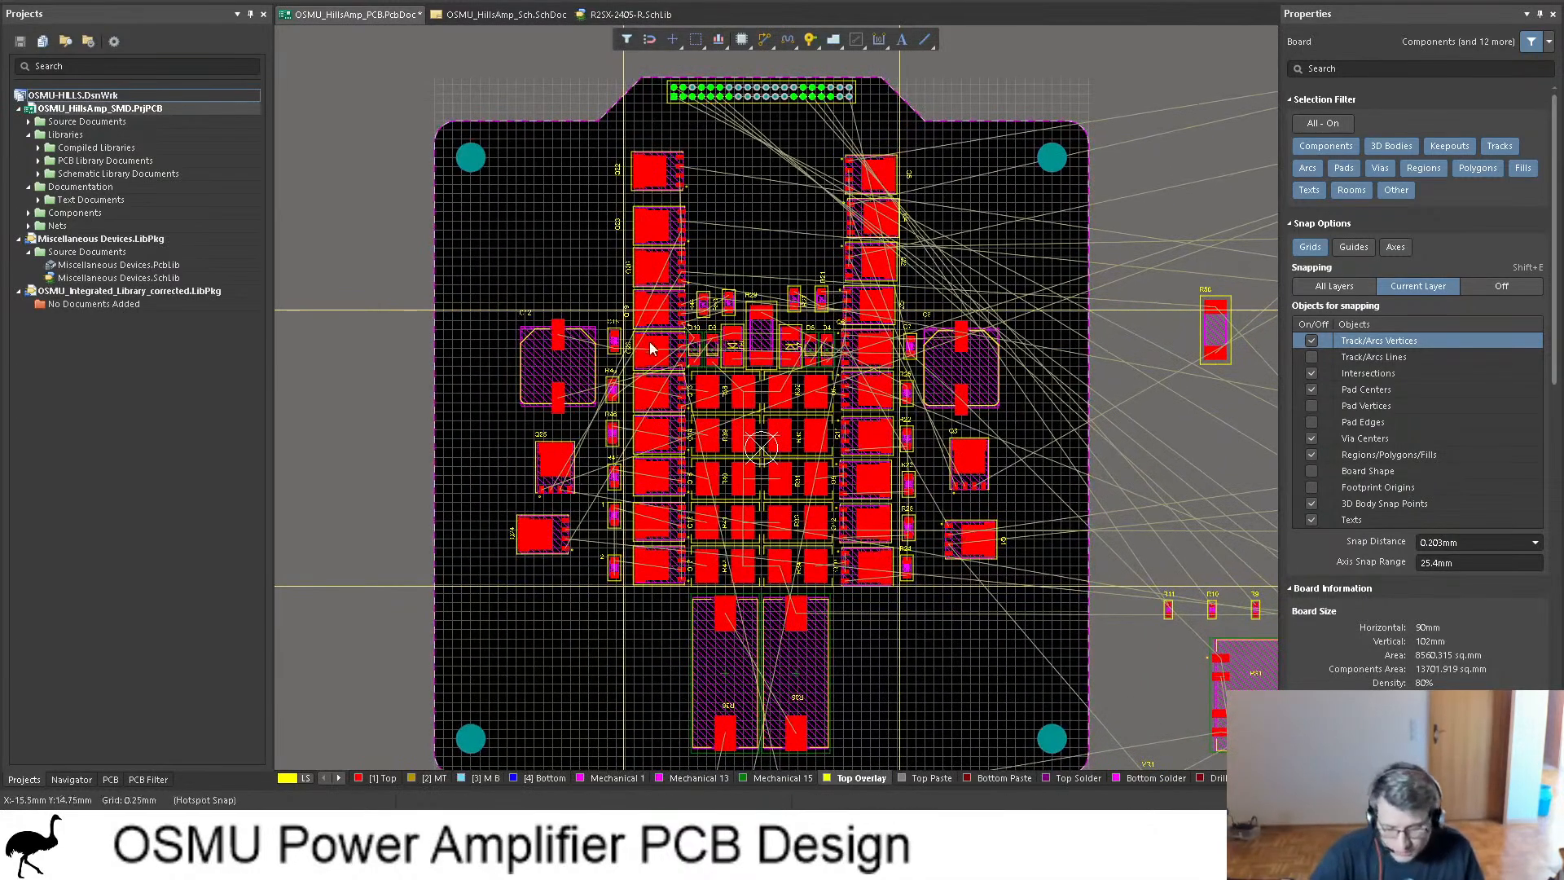
# Step: Check the circuit around Q24 in the schematic, find diode D11 on the PCB and move it onto the board beneath Q24
pyautogui.scroll(-3, 650, 349)
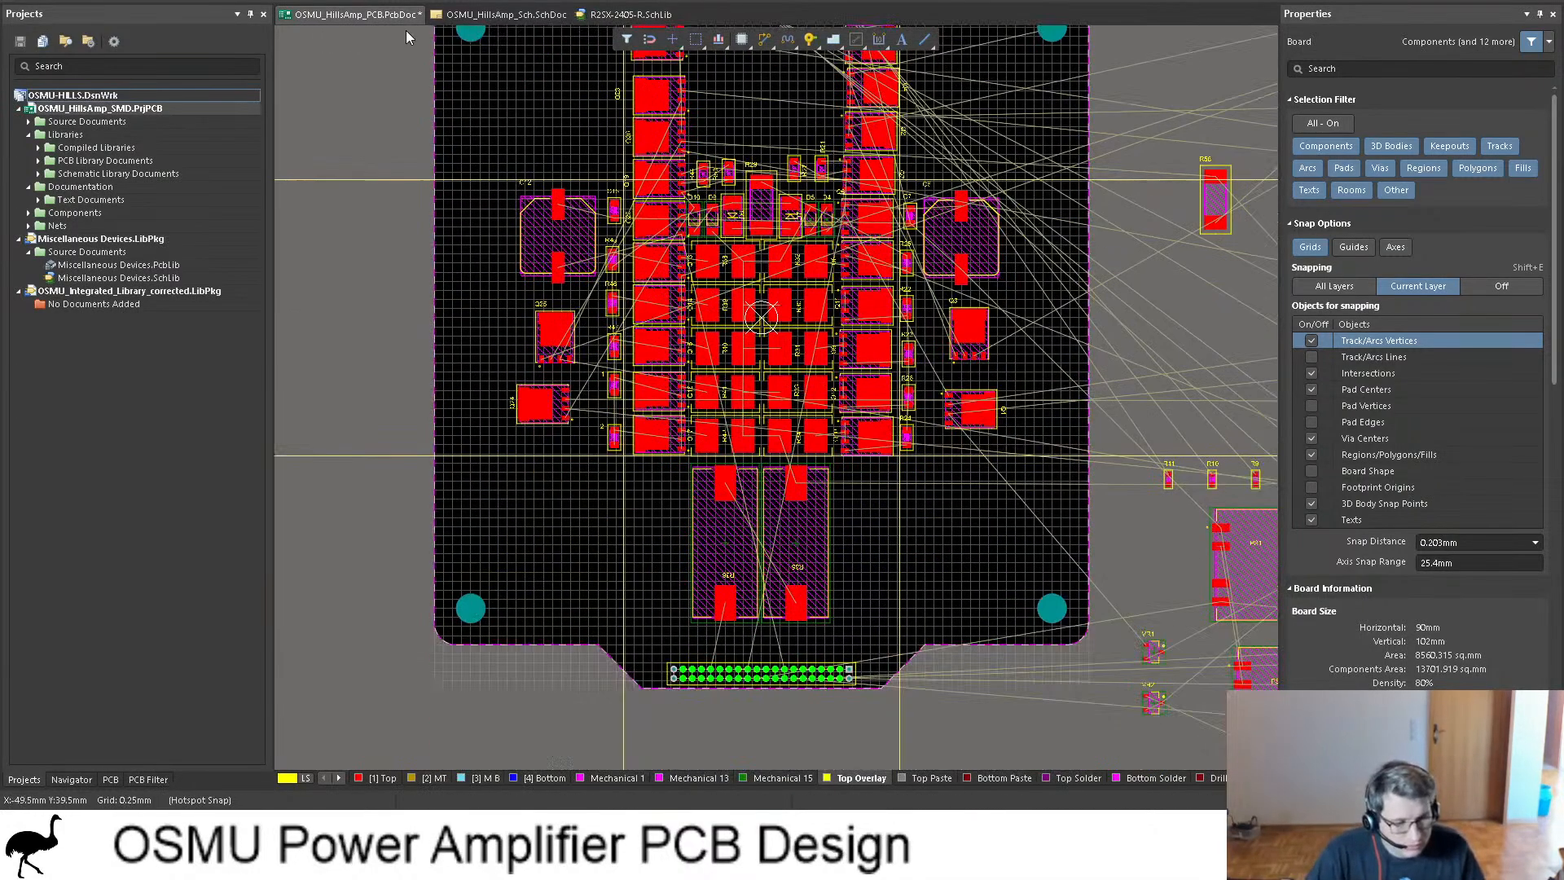
pyautogui.click(505, 13)
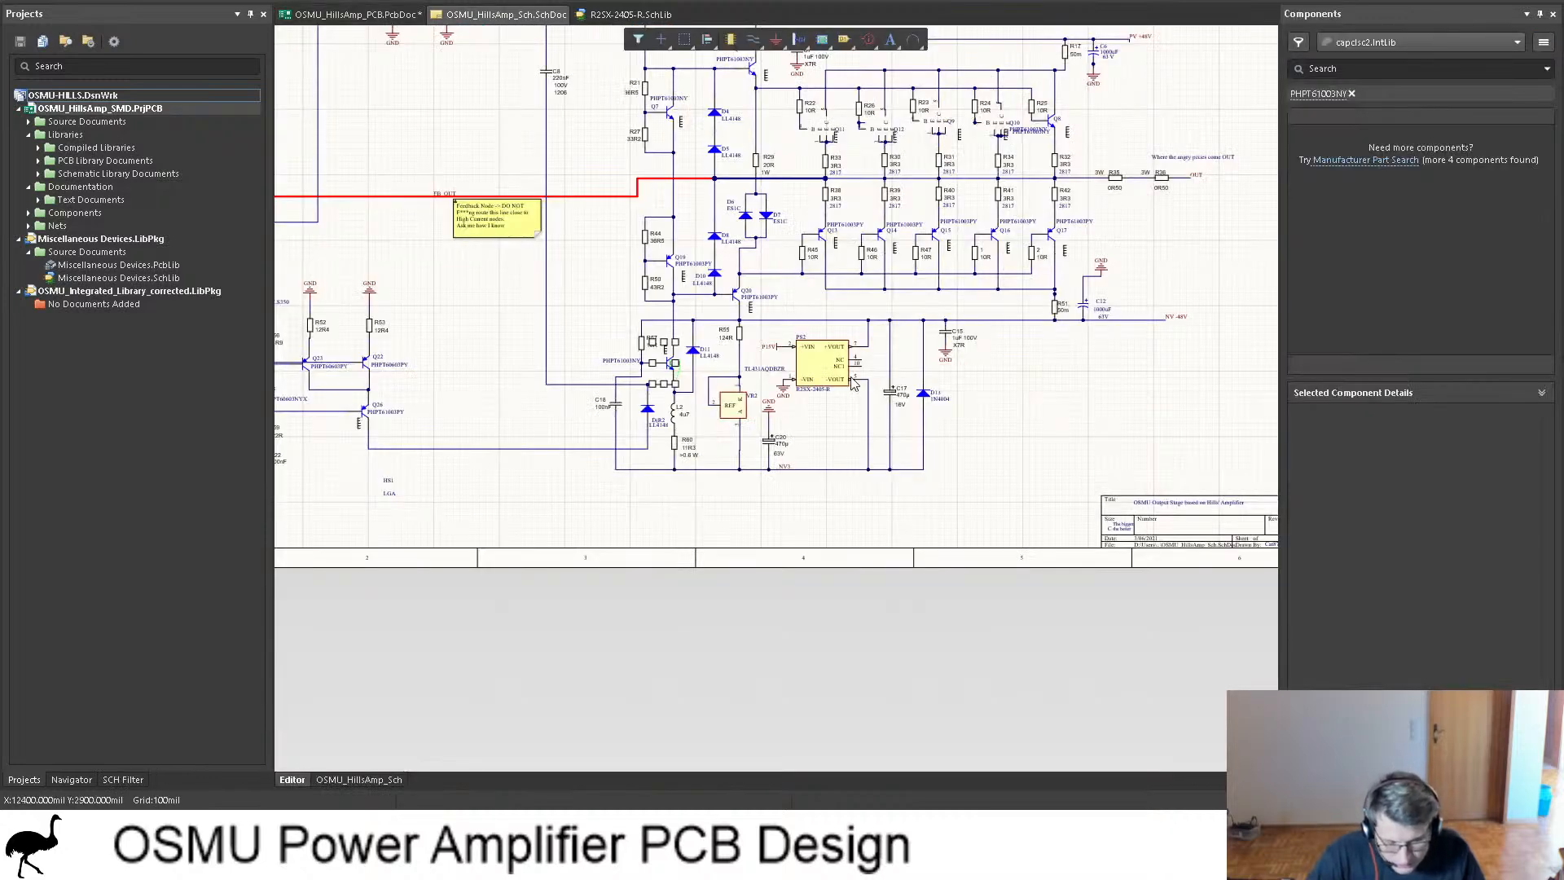
pyautogui.keyDown('ctrl'); pyautogui.scroll(3, 675, 367); pyautogui.keyUp('ctrl')
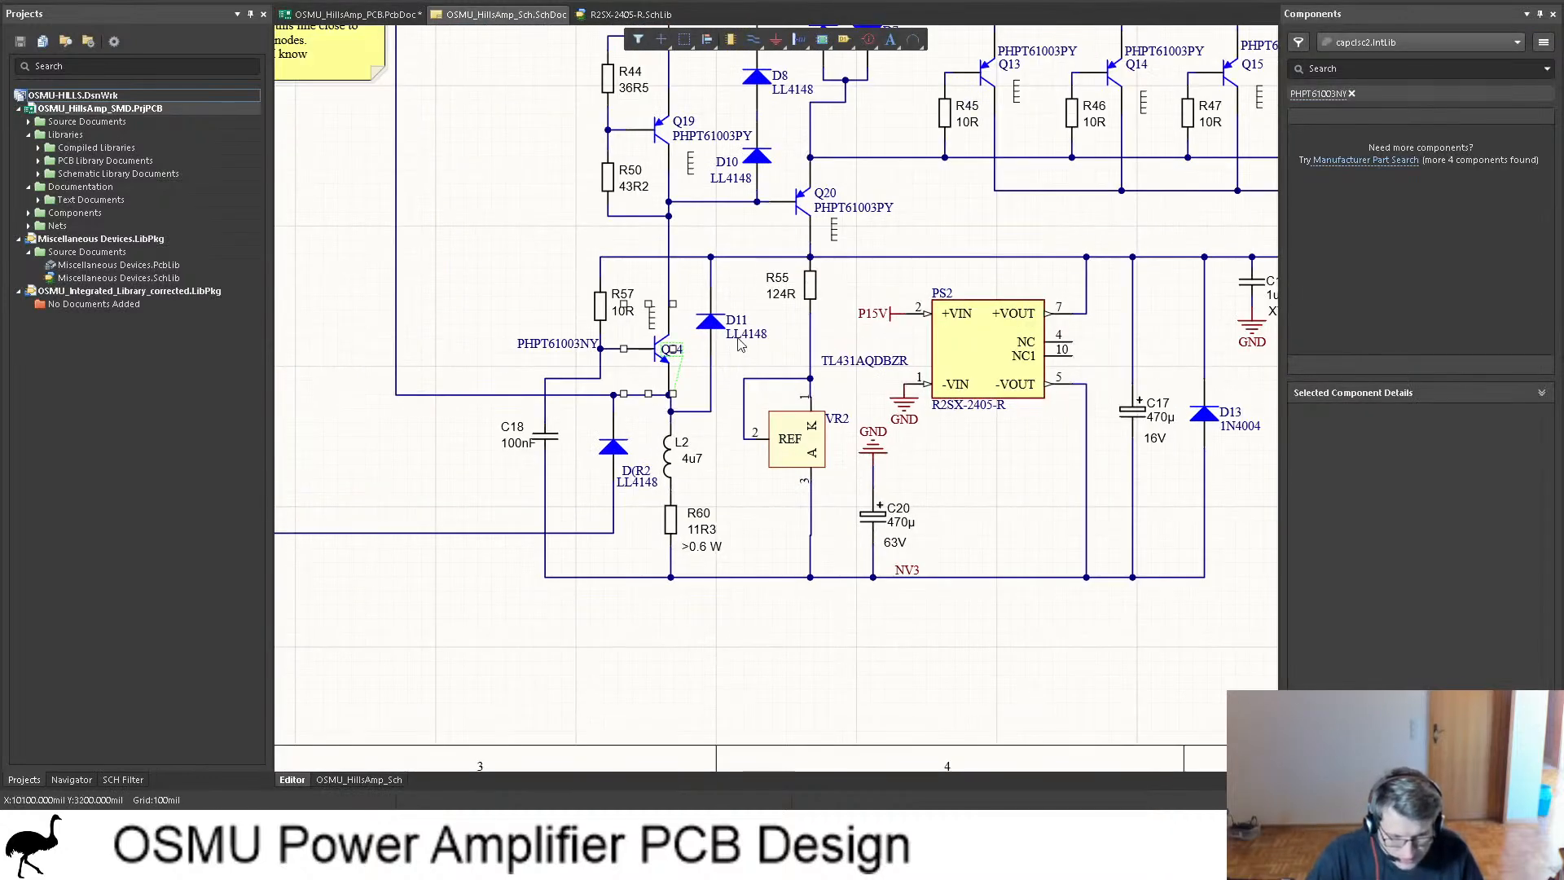
pyautogui.click(351, 14)
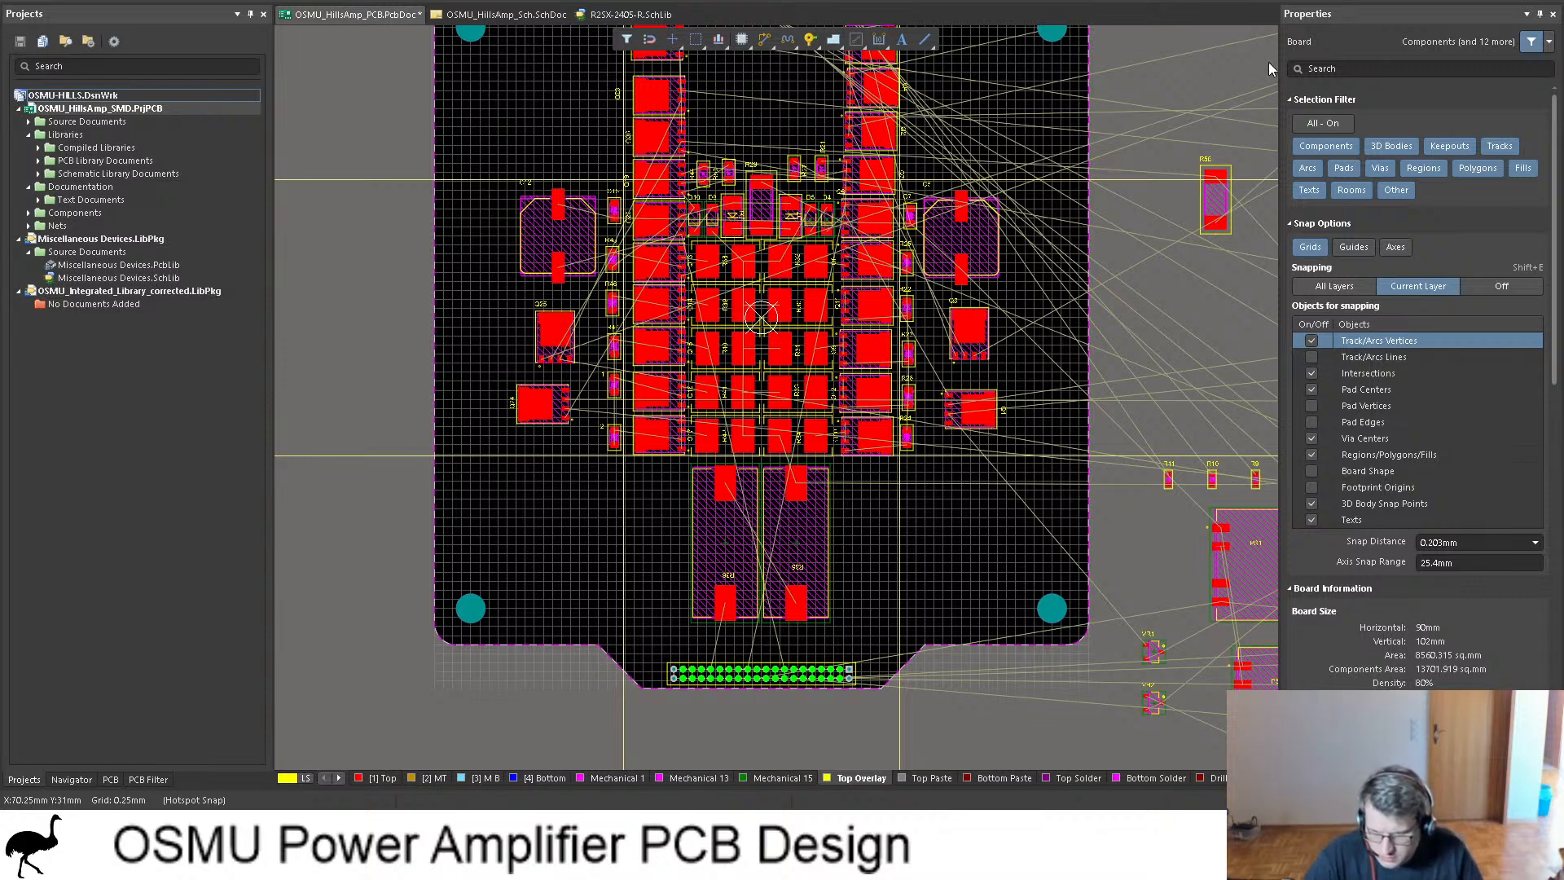
pyautogui.press('Return')
pyautogui.keyDown('ctrl'); pyautogui.scroll(-10, 1075, 193); pyautogui.keyUp('ctrl')
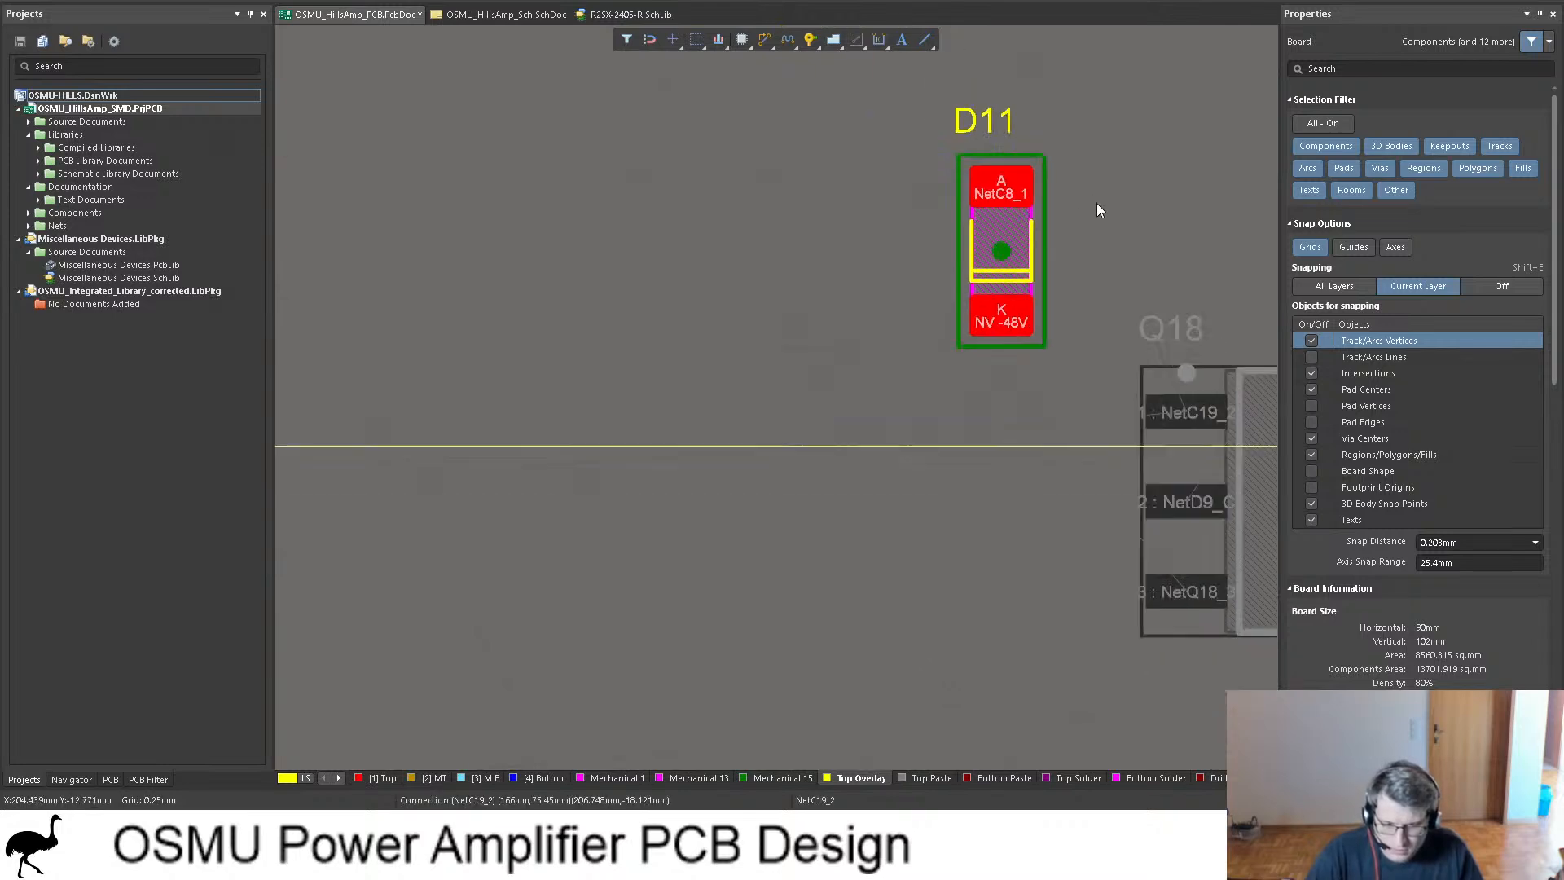
pyautogui.moveTo(1080, 213); pyautogui.dragTo(492, 269)
pyautogui.keyDown('ctrl'); pyautogui.scroll(4, 538, 204); pyautogui.keyUp('ctrl')
# Step: Place PS2 beneath D11 and PS1 on the opposite side of R35 and R36, and check the placement in 3D
pyautogui.click(481, 16)
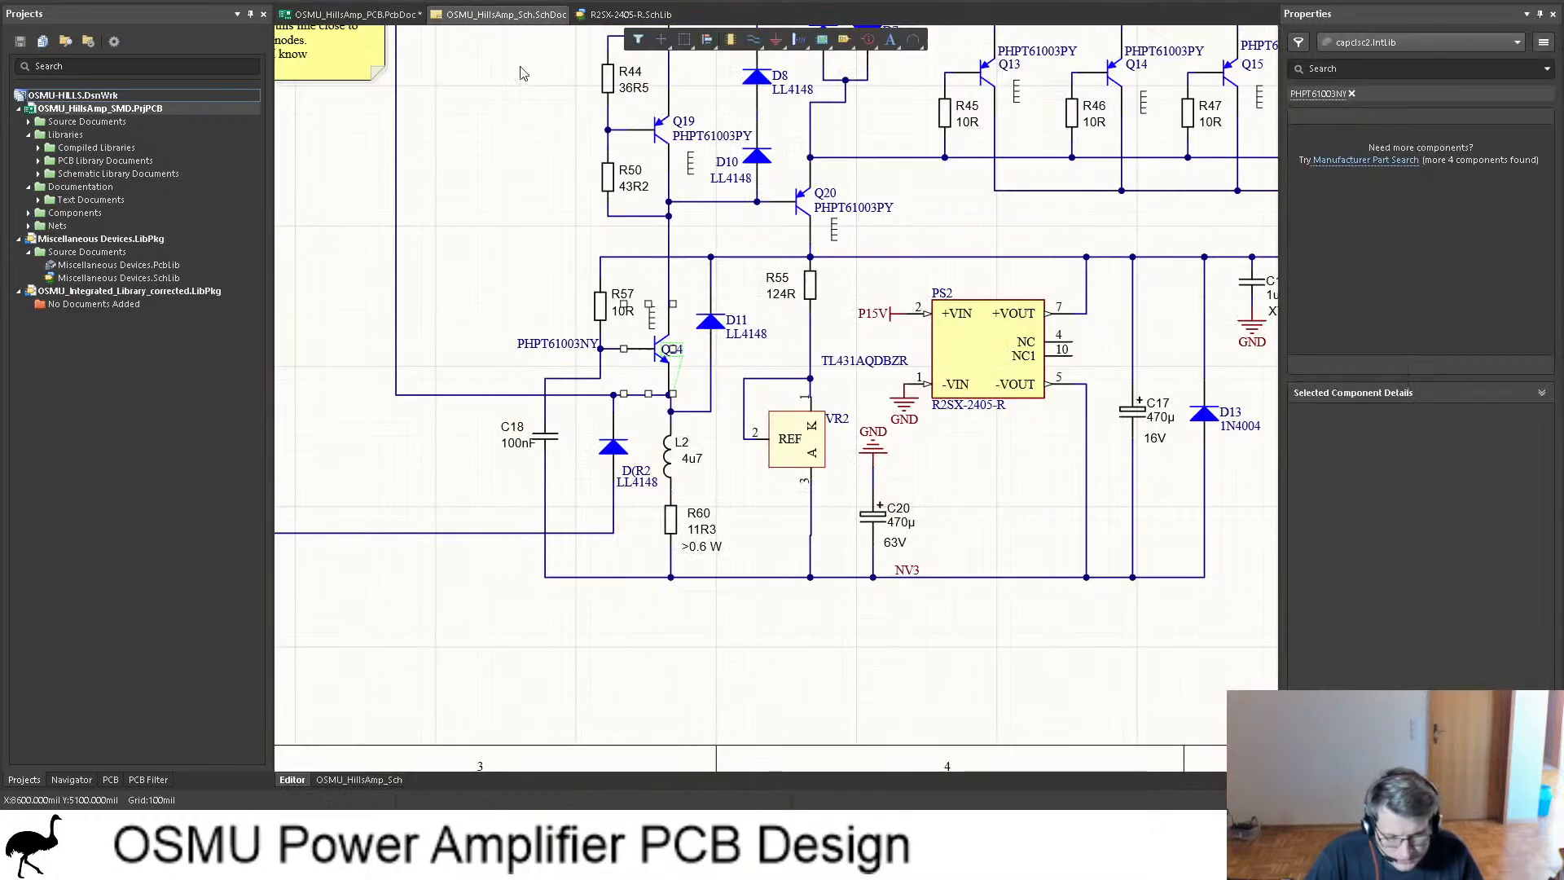
pyautogui.click(346, 16)
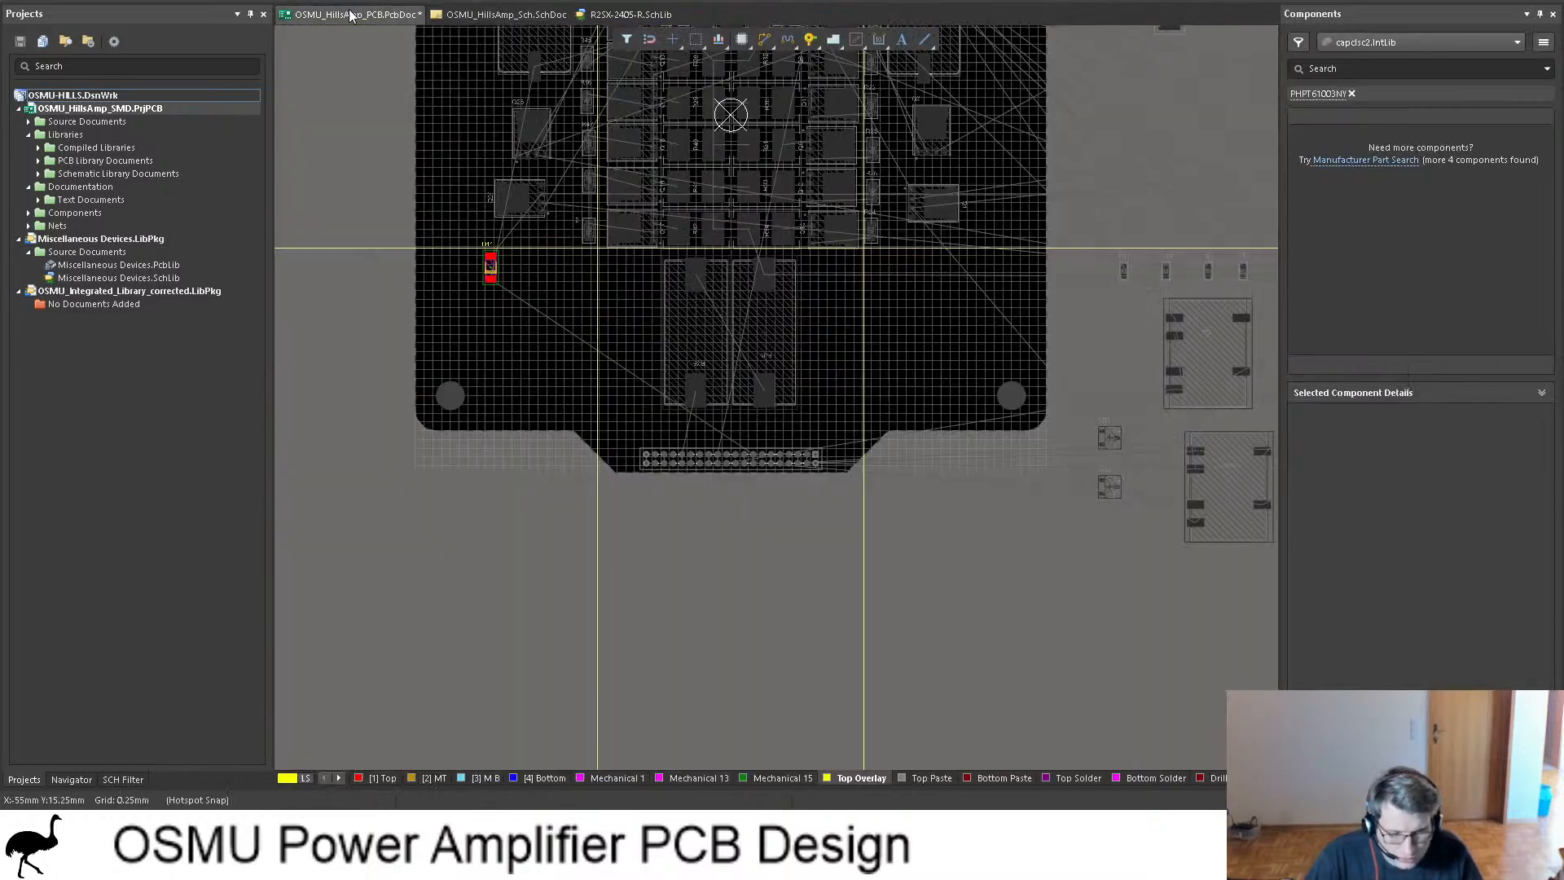
pyautogui.click(1241, 511)
pyautogui.keyDown('ctrl'); pyautogui.scroll(2, 1220, 483); pyautogui.keyUp('ctrl')
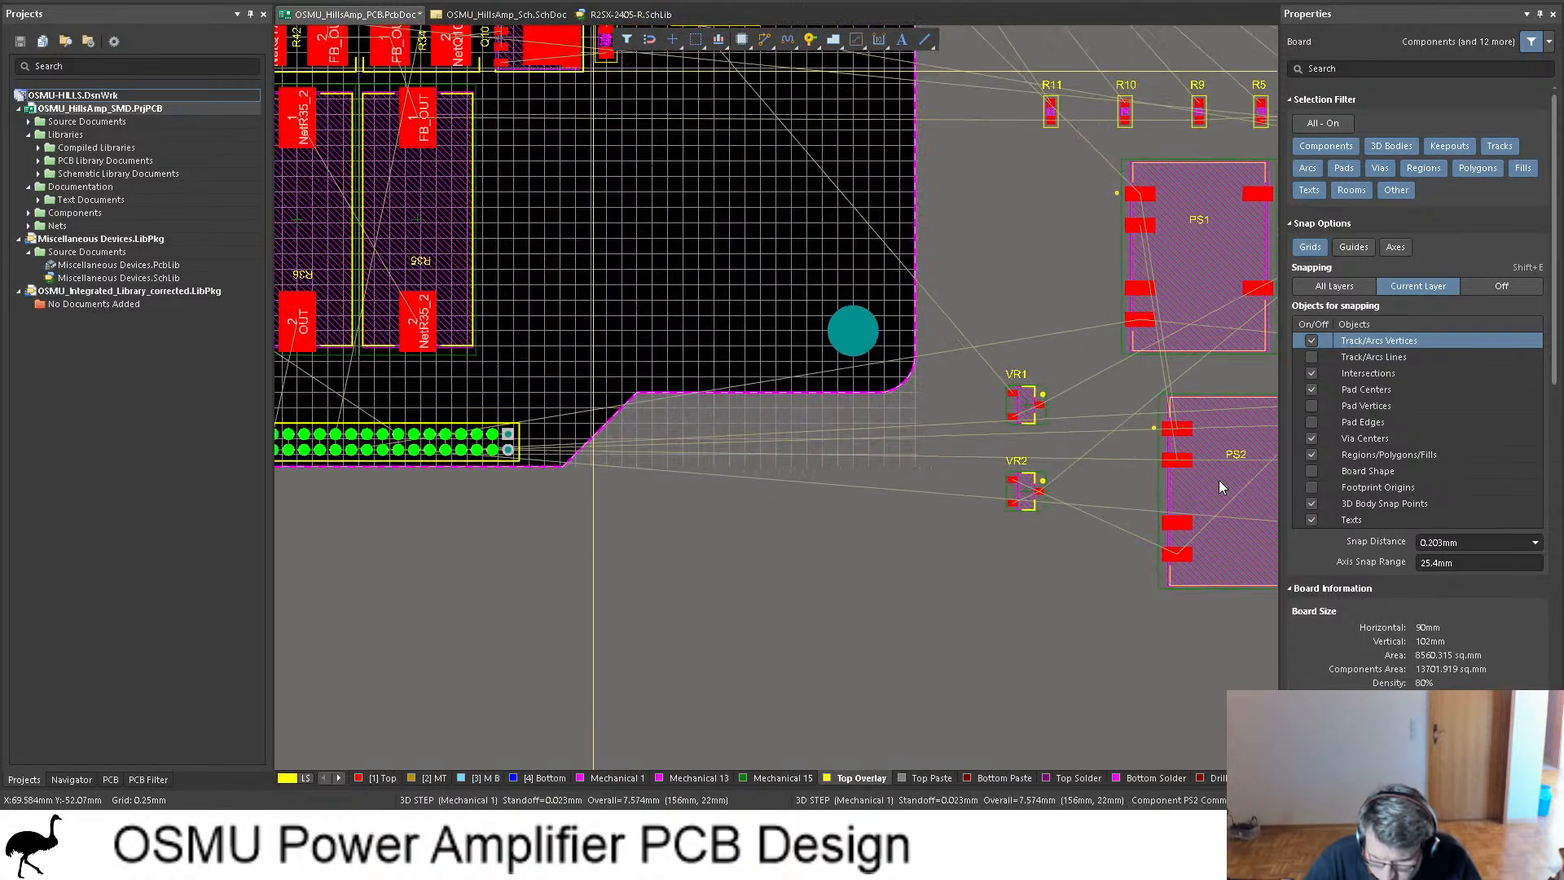
pyautogui.keyDown('ctrl'); pyautogui.scroll(-2, 1223, 475); pyautogui.keyUp('ctrl')
pyautogui.moveTo(1210, 487); pyautogui.dragTo(554, 342)
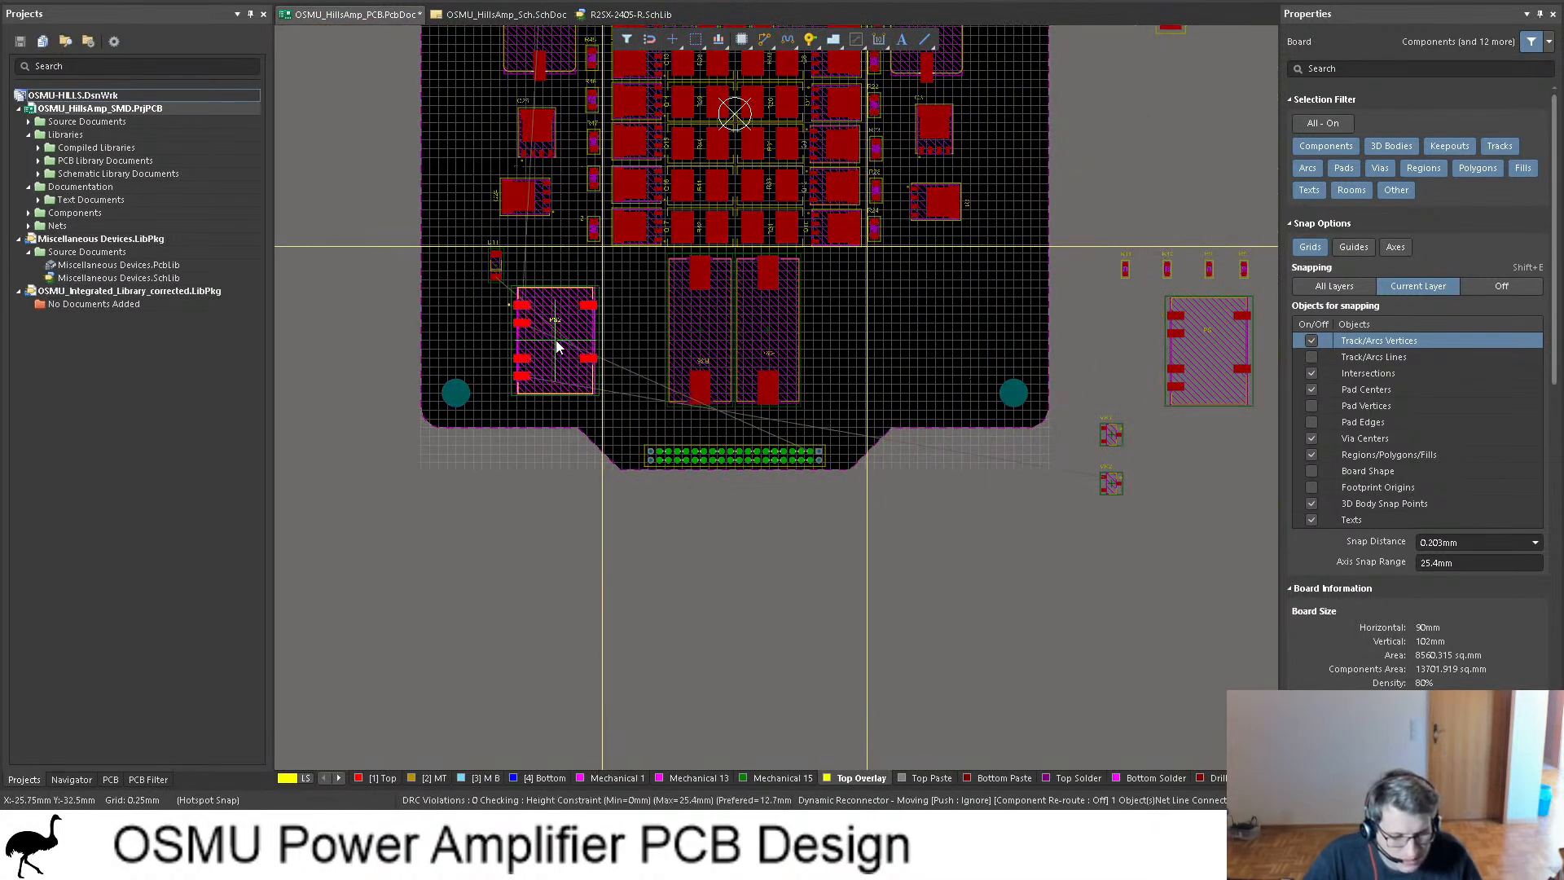
pyautogui.moveTo(1210, 374); pyautogui.dragTo(903, 328)
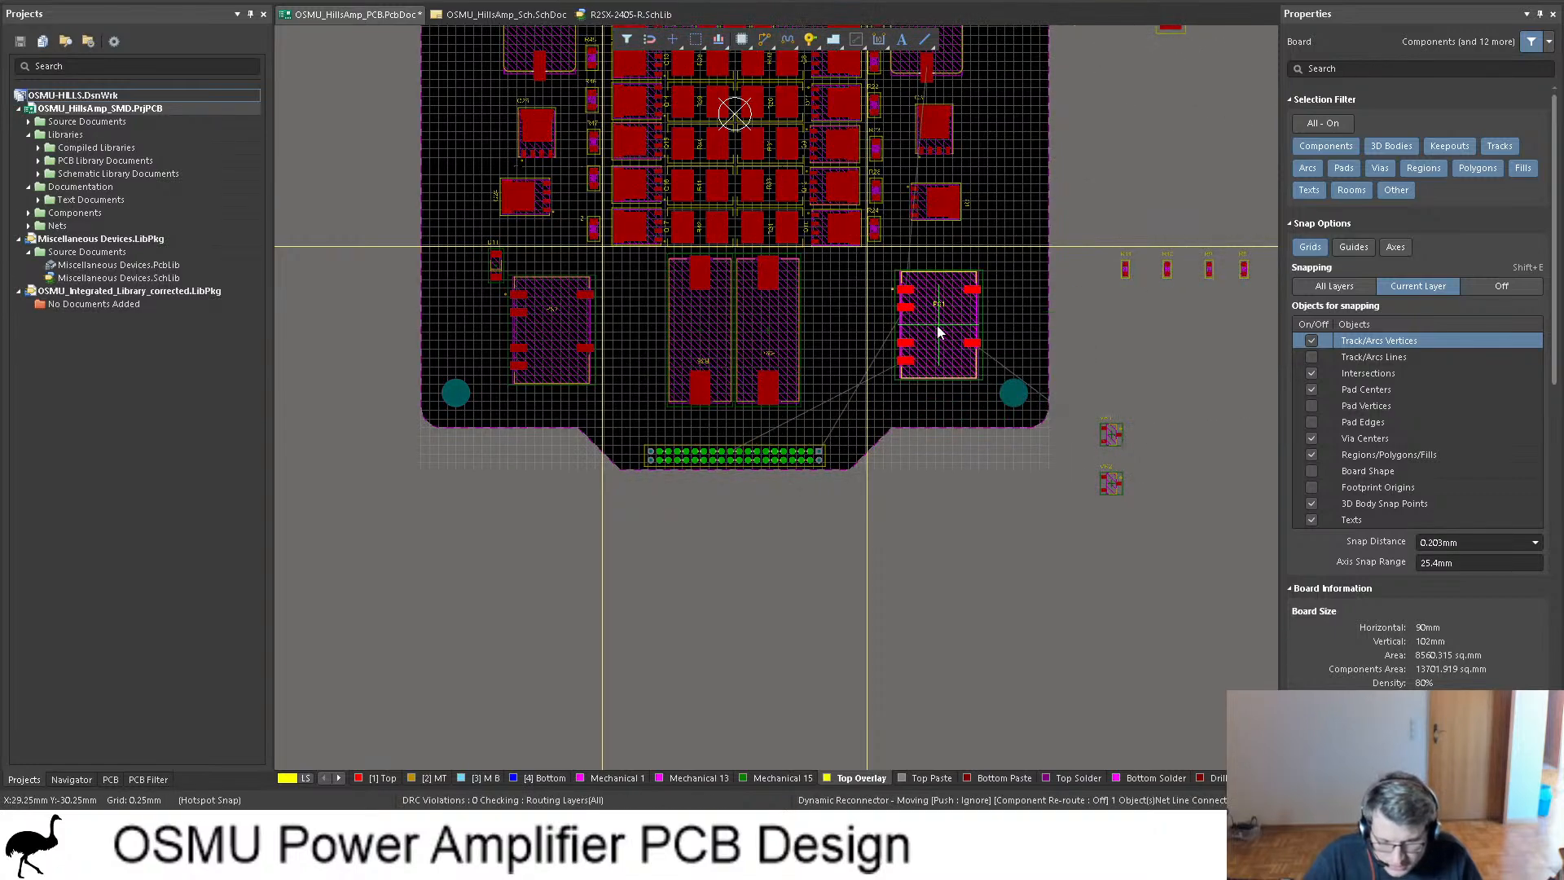
pyautogui.press('3')
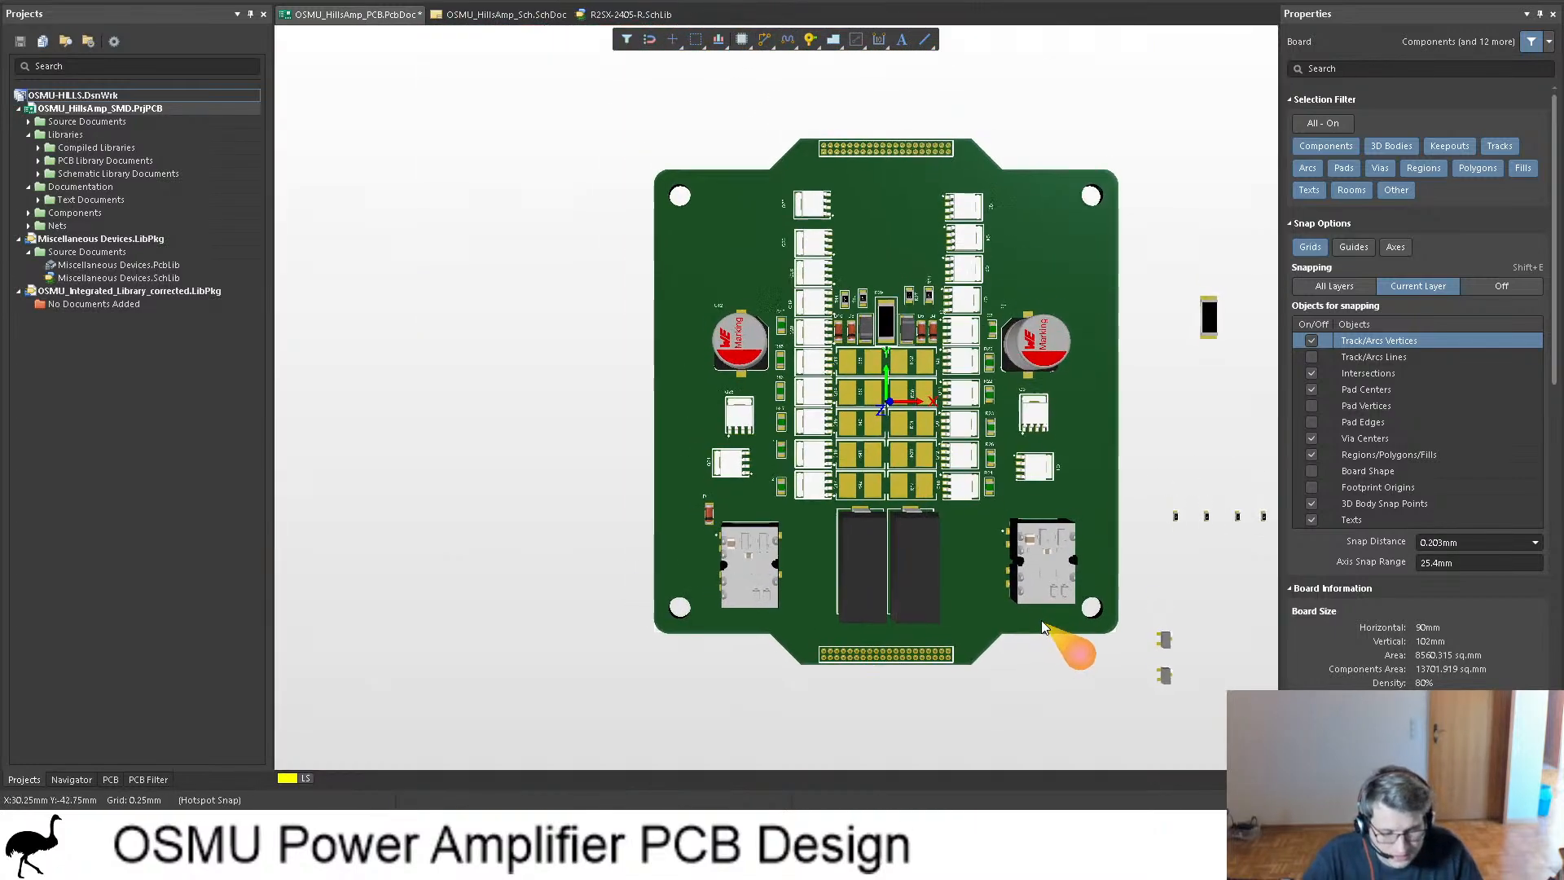
pyautogui.press('2')
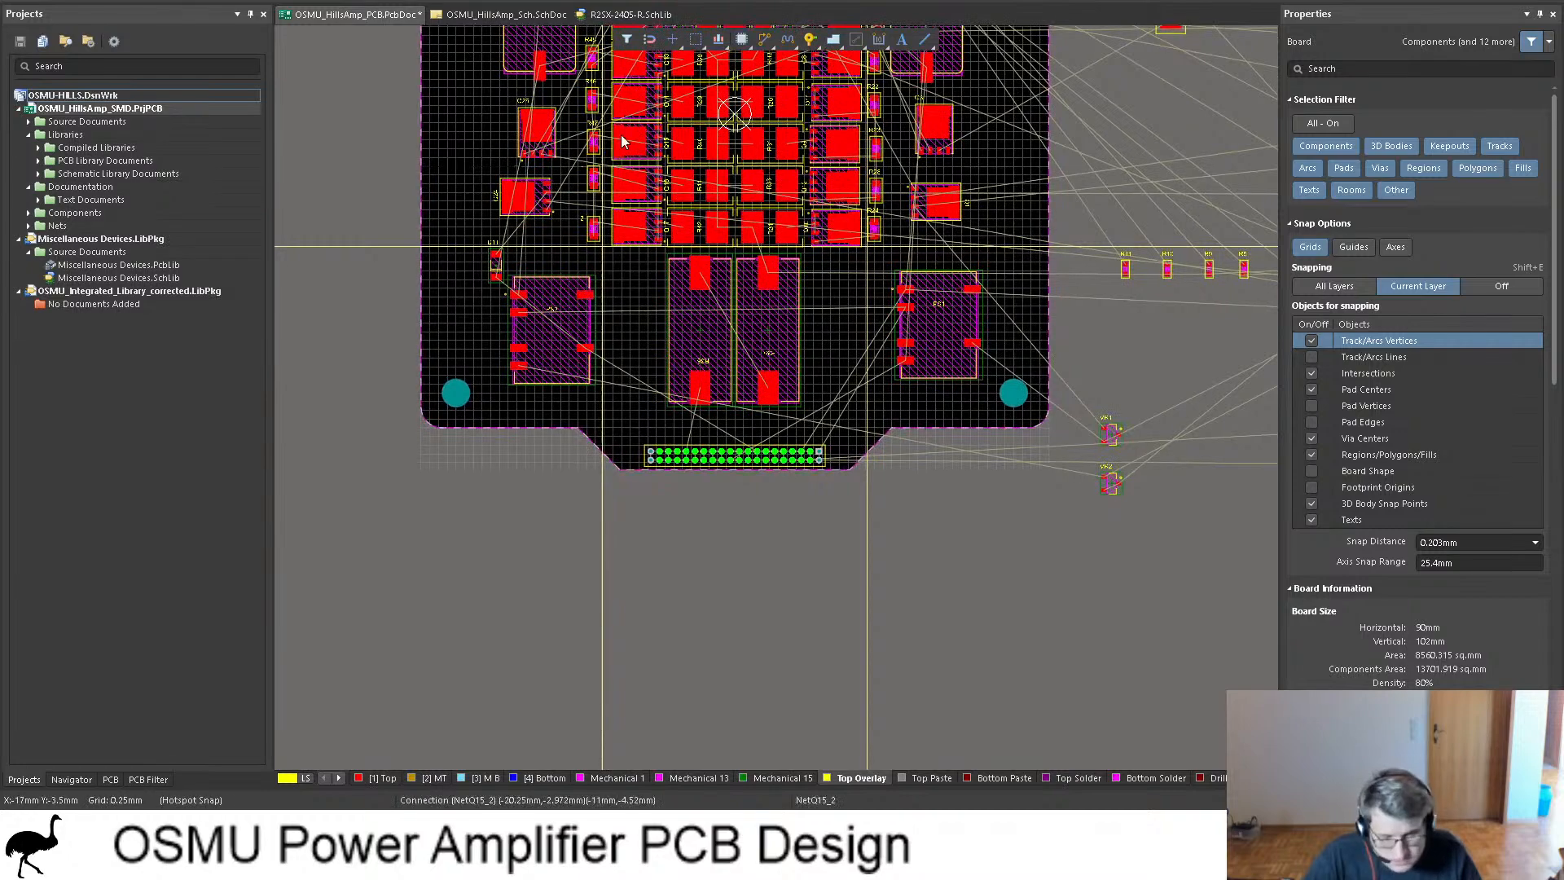
# Step: Move VR2 from outside the board to the free area between PS2 and the board's left edge
pyautogui.keyDown('ctrl'); pyautogui.scroll(4, 1112, 441); pyautogui.keyUp('ctrl')
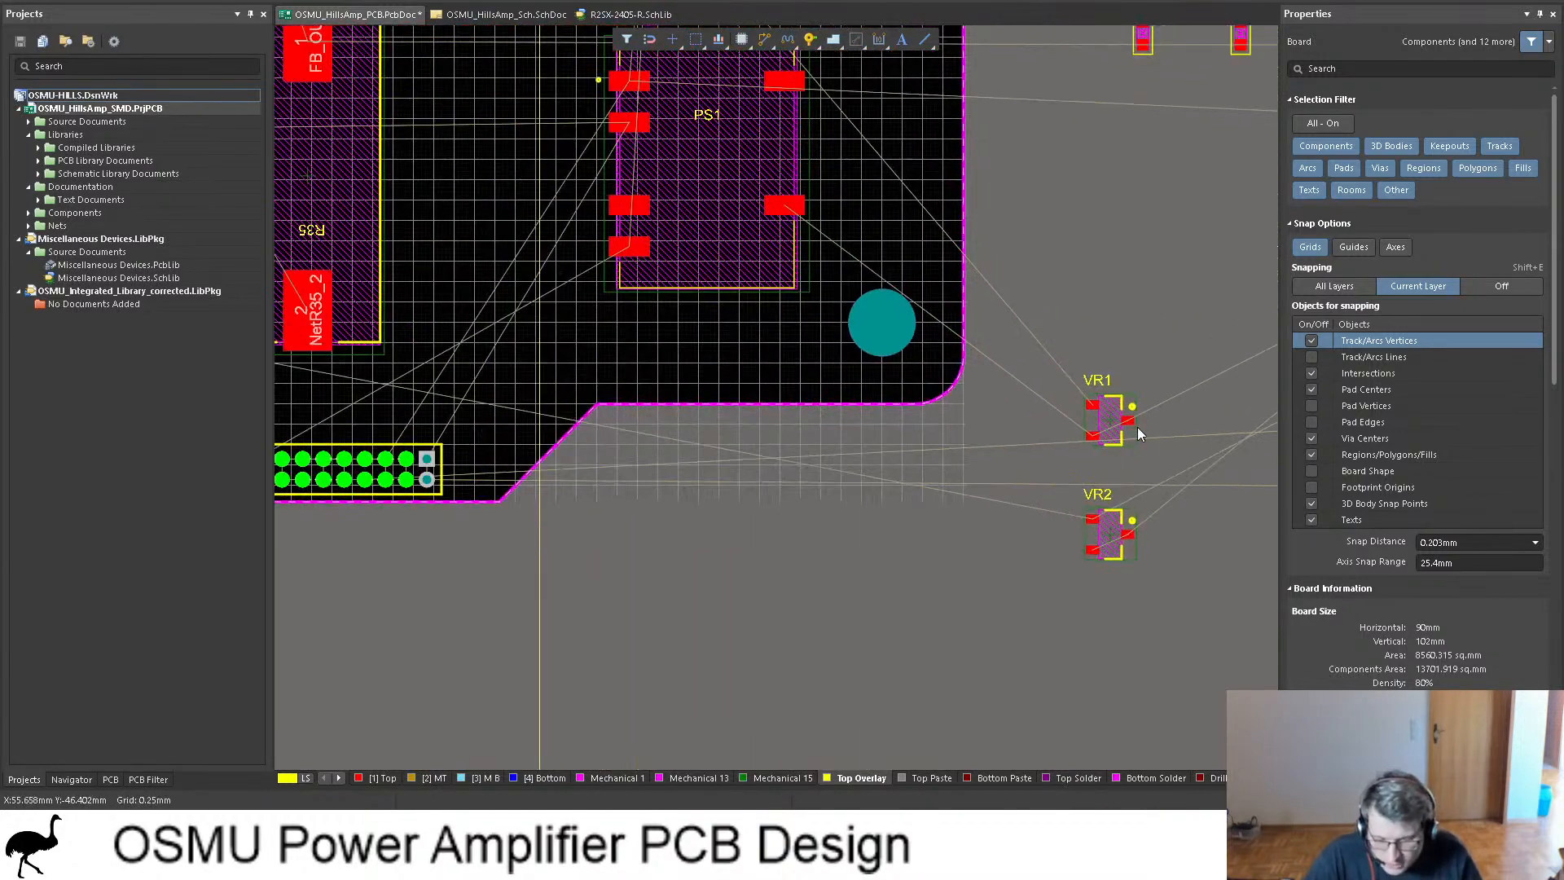
pyautogui.keyDown('ctrl'); pyautogui.scroll(-4, 1144, 427); pyautogui.keyUp('ctrl')
pyautogui.moveTo(1138, 485); pyautogui.dragTo(438, 306)
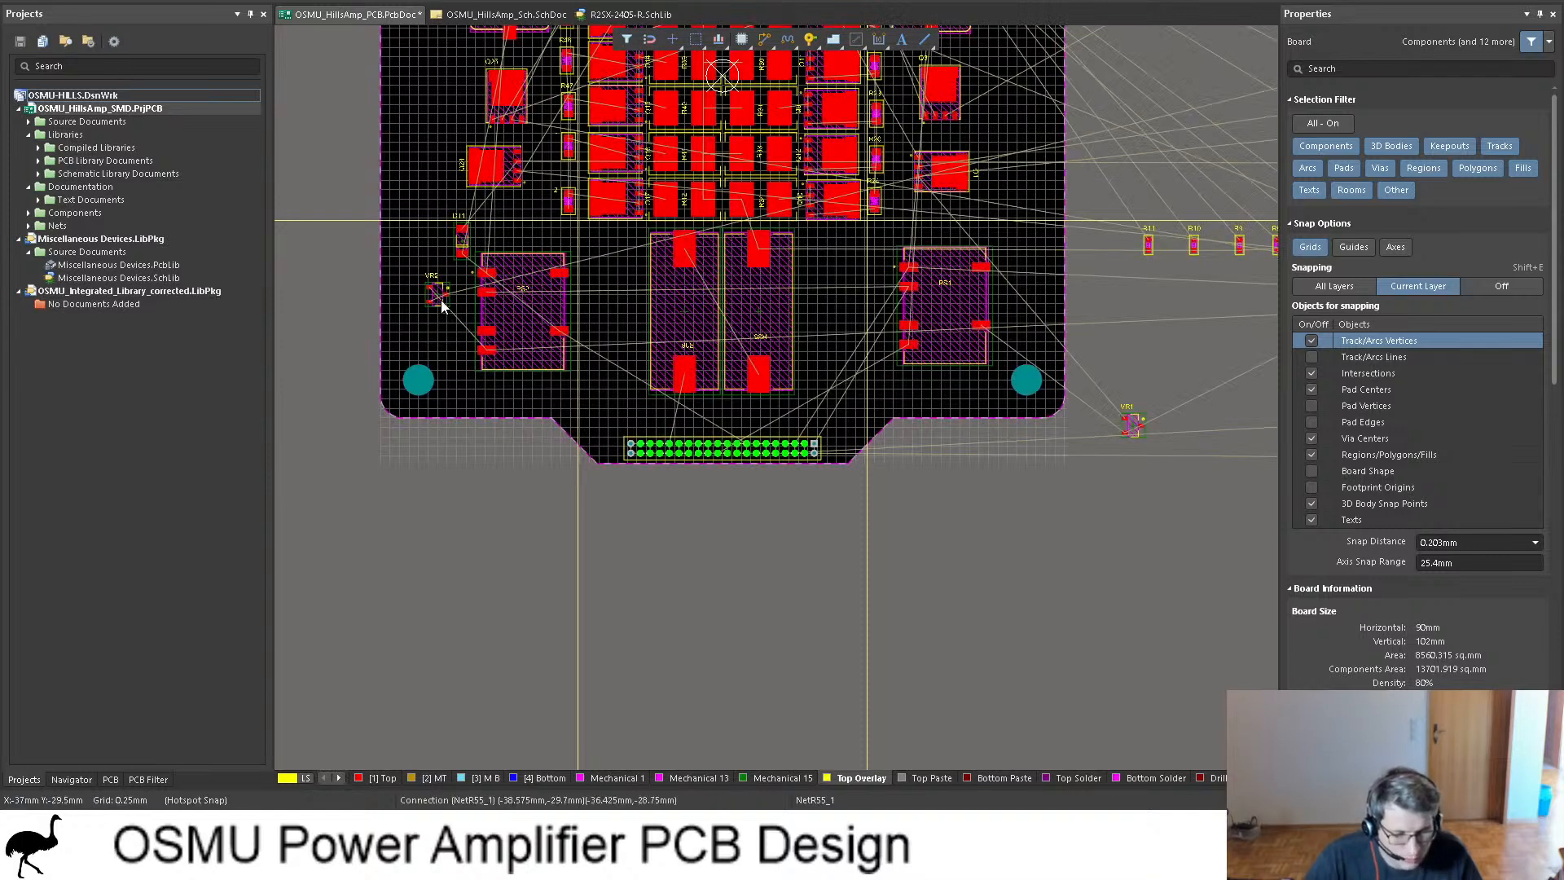
# Step: Find inductor L2 among the unplaced parts and bring it just outside the board's left edge near D11, at about X -53 mm, Y -17 mm
pyautogui.click(505, 14)
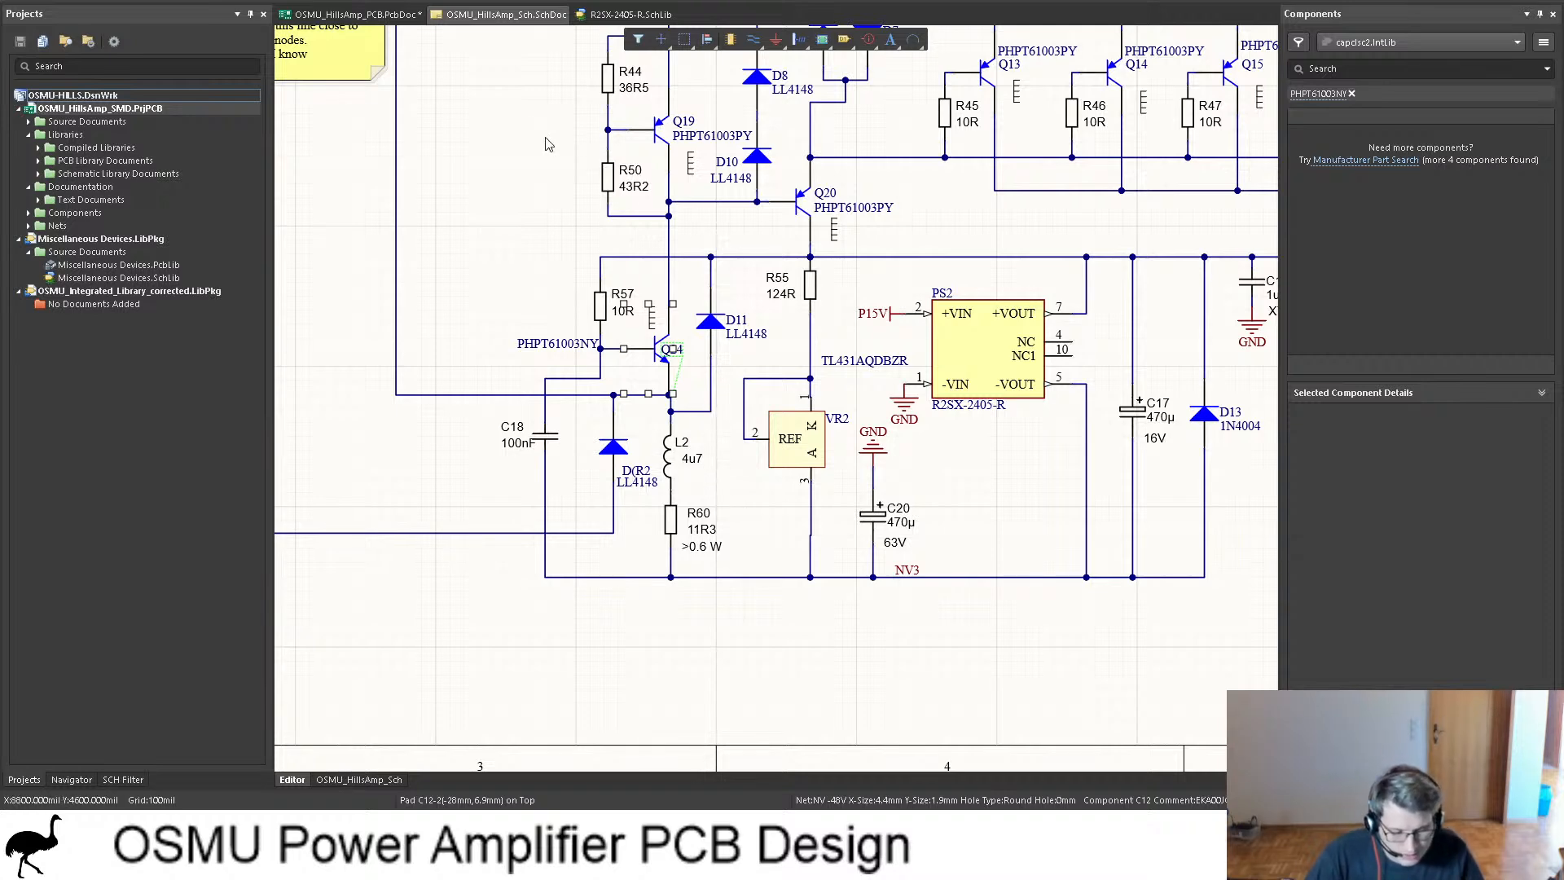
pyautogui.click(366, 23)
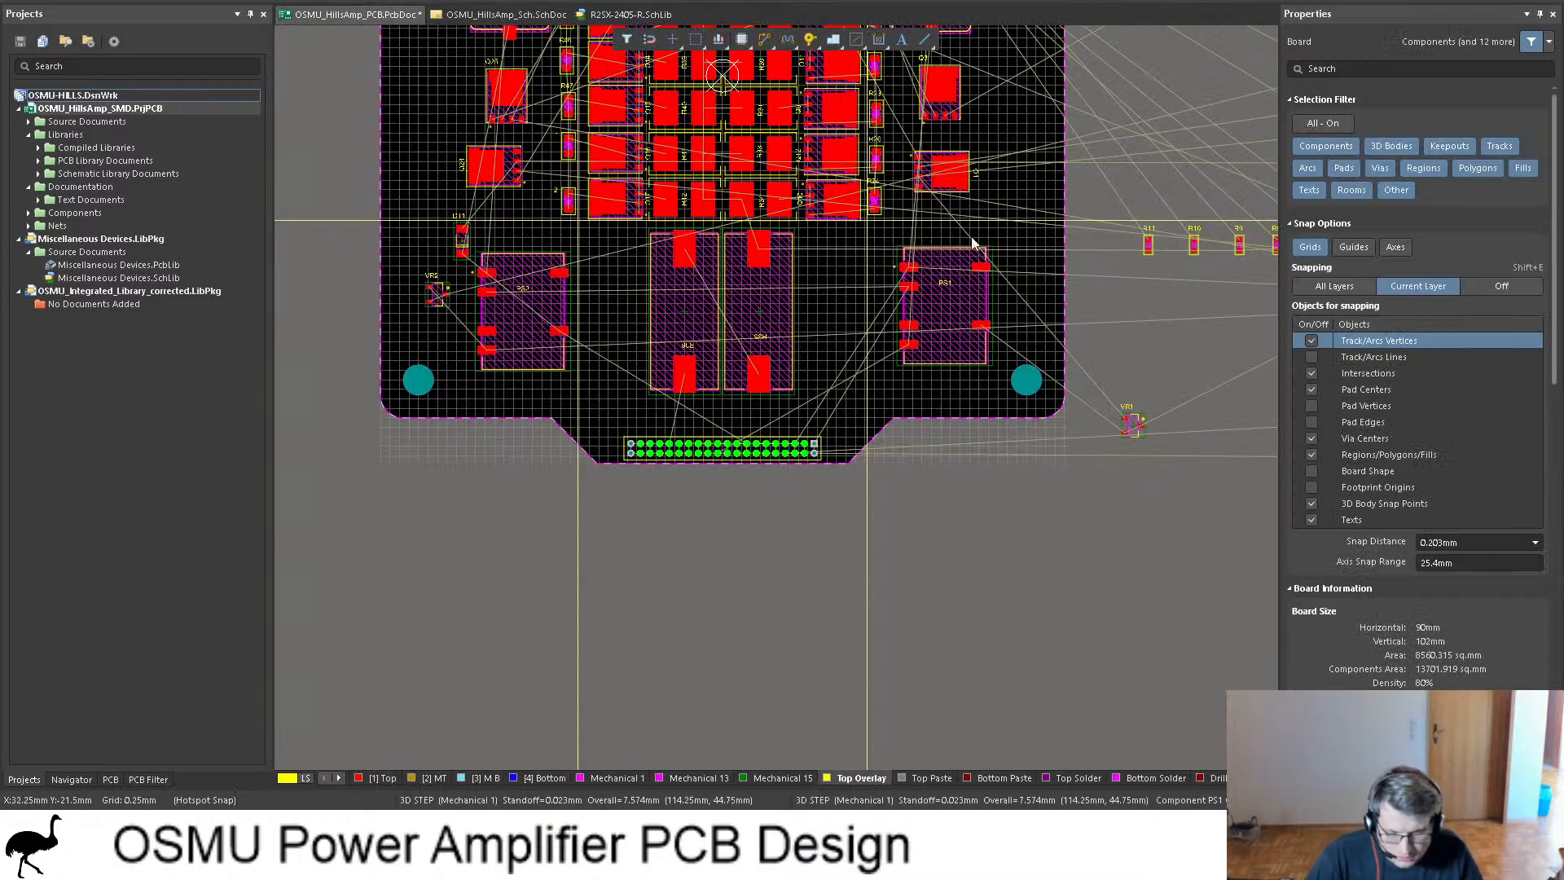
pyautogui.keyDown('ctrl'); pyautogui.scroll(-3, 1044, 200); pyautogui.keyUp('ctrl')
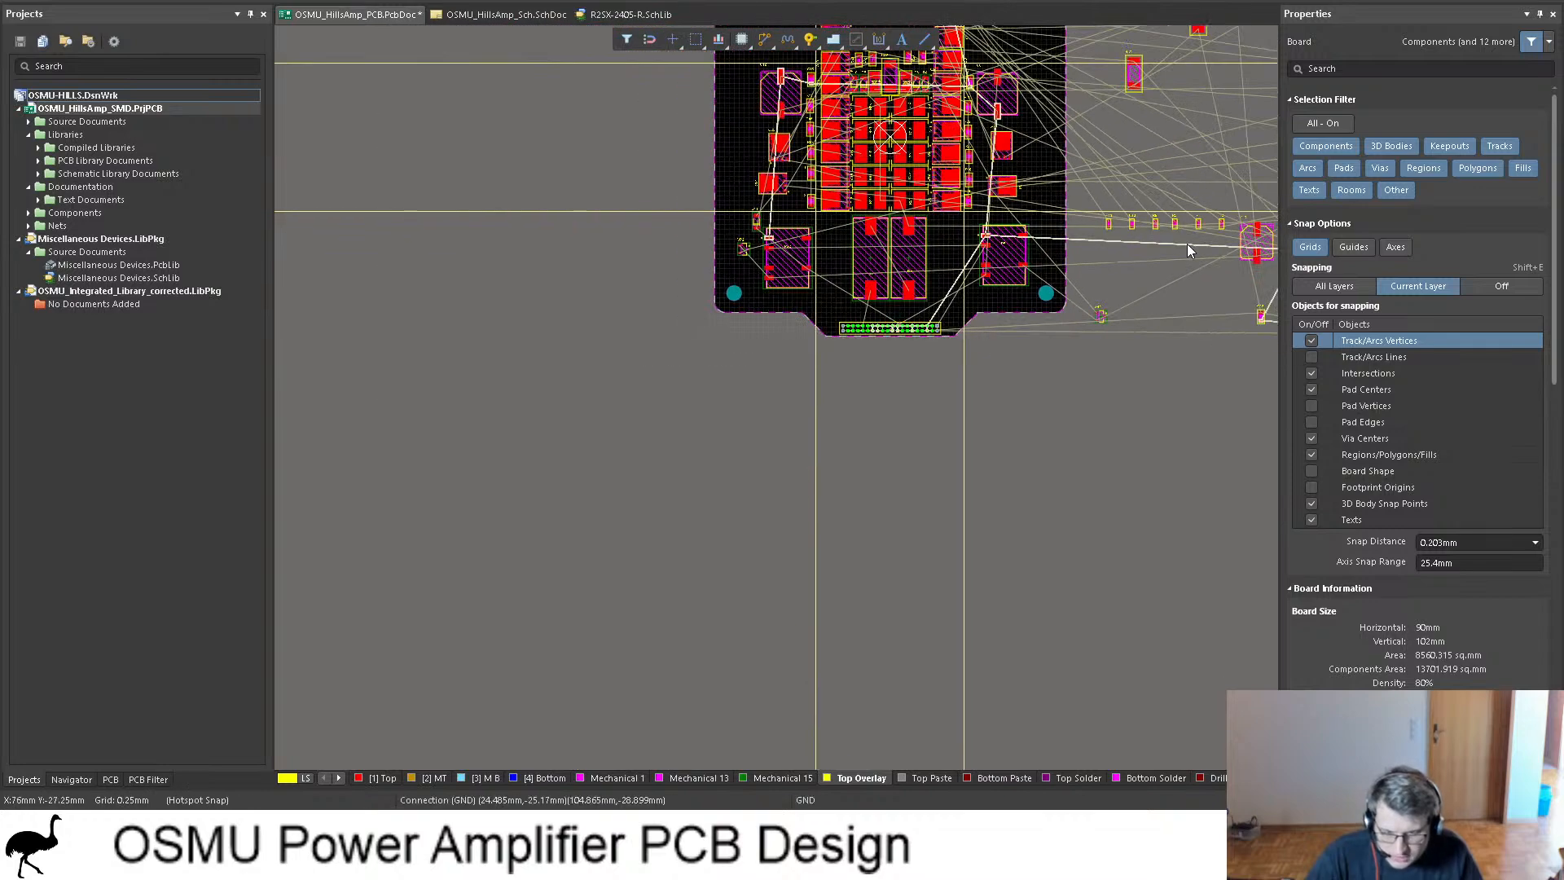
pyautogui.keyDown('shift'); pyautogui.scroll(-10, 1186, 242); pyautogui.keyUp('shift')
pyautogui.scroll(5, 1009, 251)
pyautogui.keyDown('ctrl'); pyautogui.scroll(5, 894, 134); pyautogui.keyUp('ctrl')
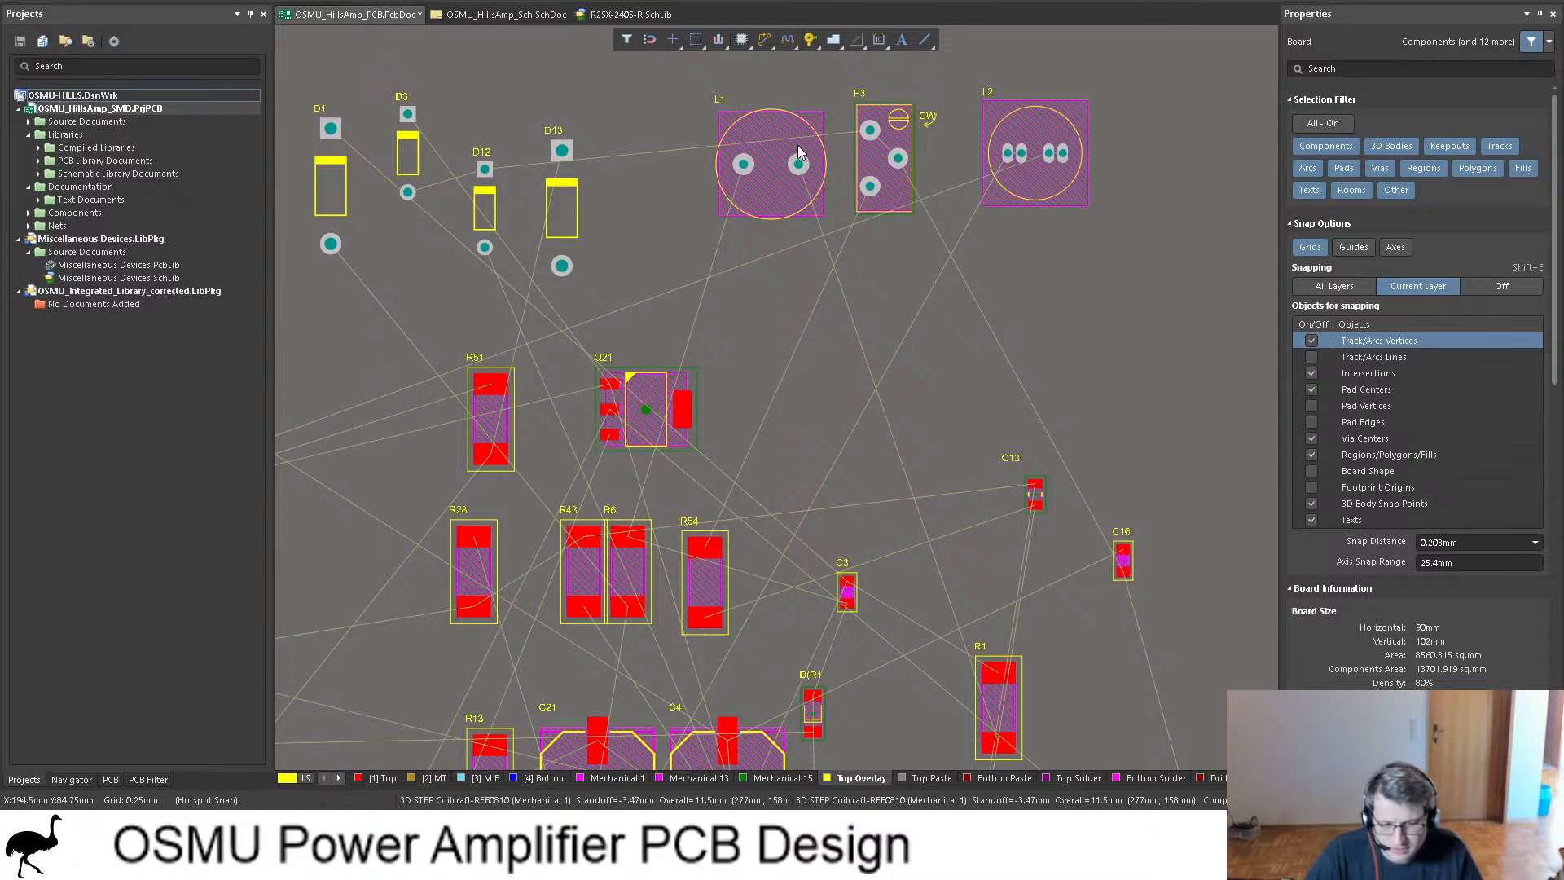
pyautogui.click(1048, 150)
pyautogui.moveTo(1050, 138); pyautogui.dragTo(465, 510)
pyautogui.keyDown('ctrl'); pyautogui.scroll(-3, 465, 510); pyautogui.keyUp('ctrl')
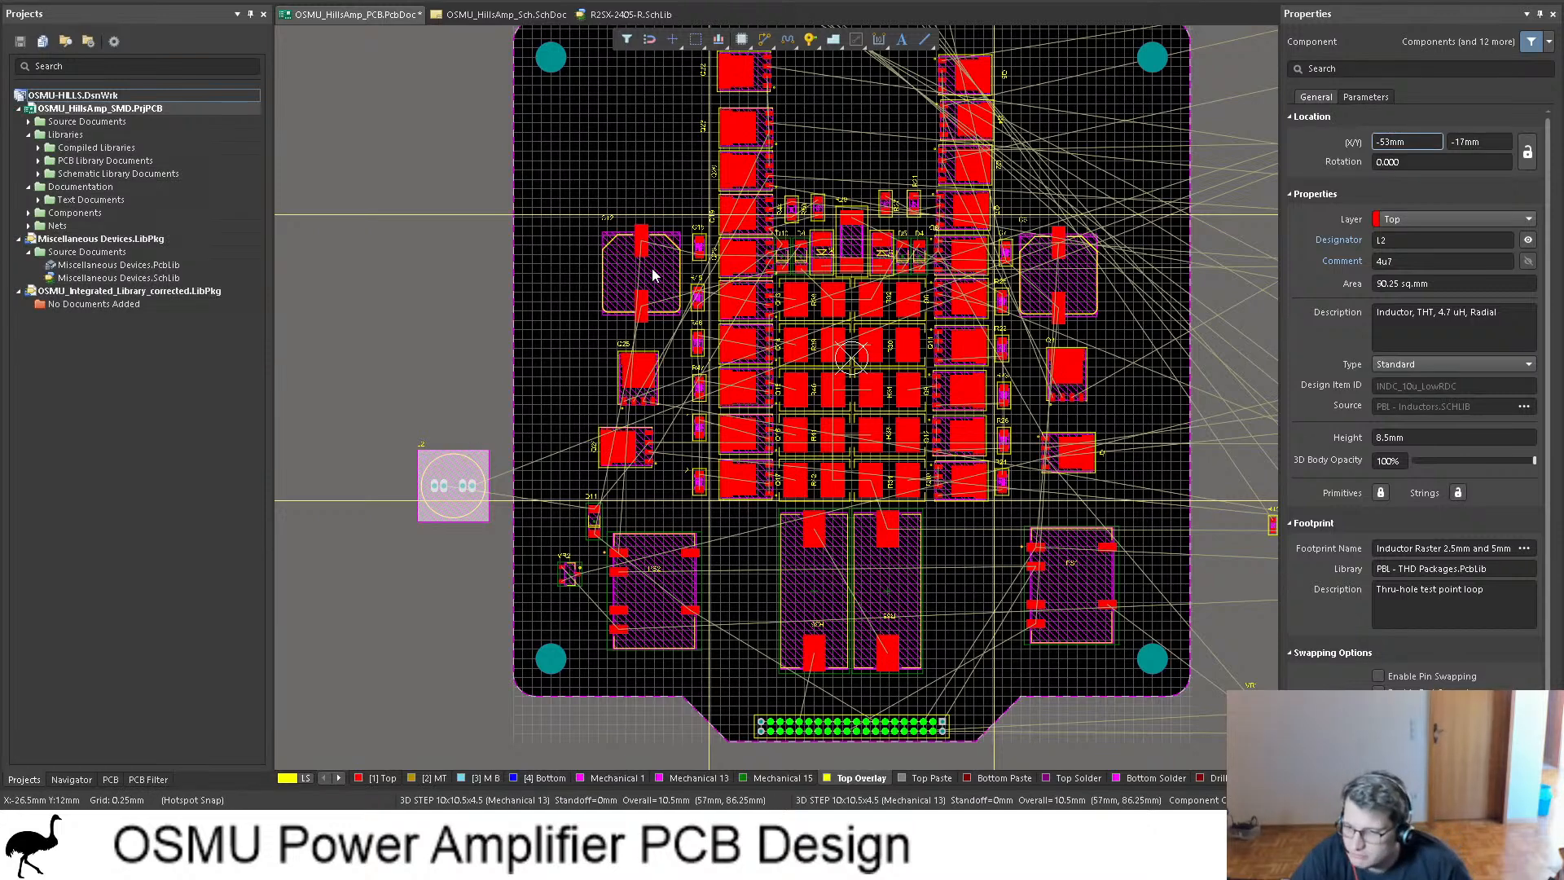
# Step: Examine the L2 and R60 branch below Q24 in the schematic
pyautogui.click(505, 14)
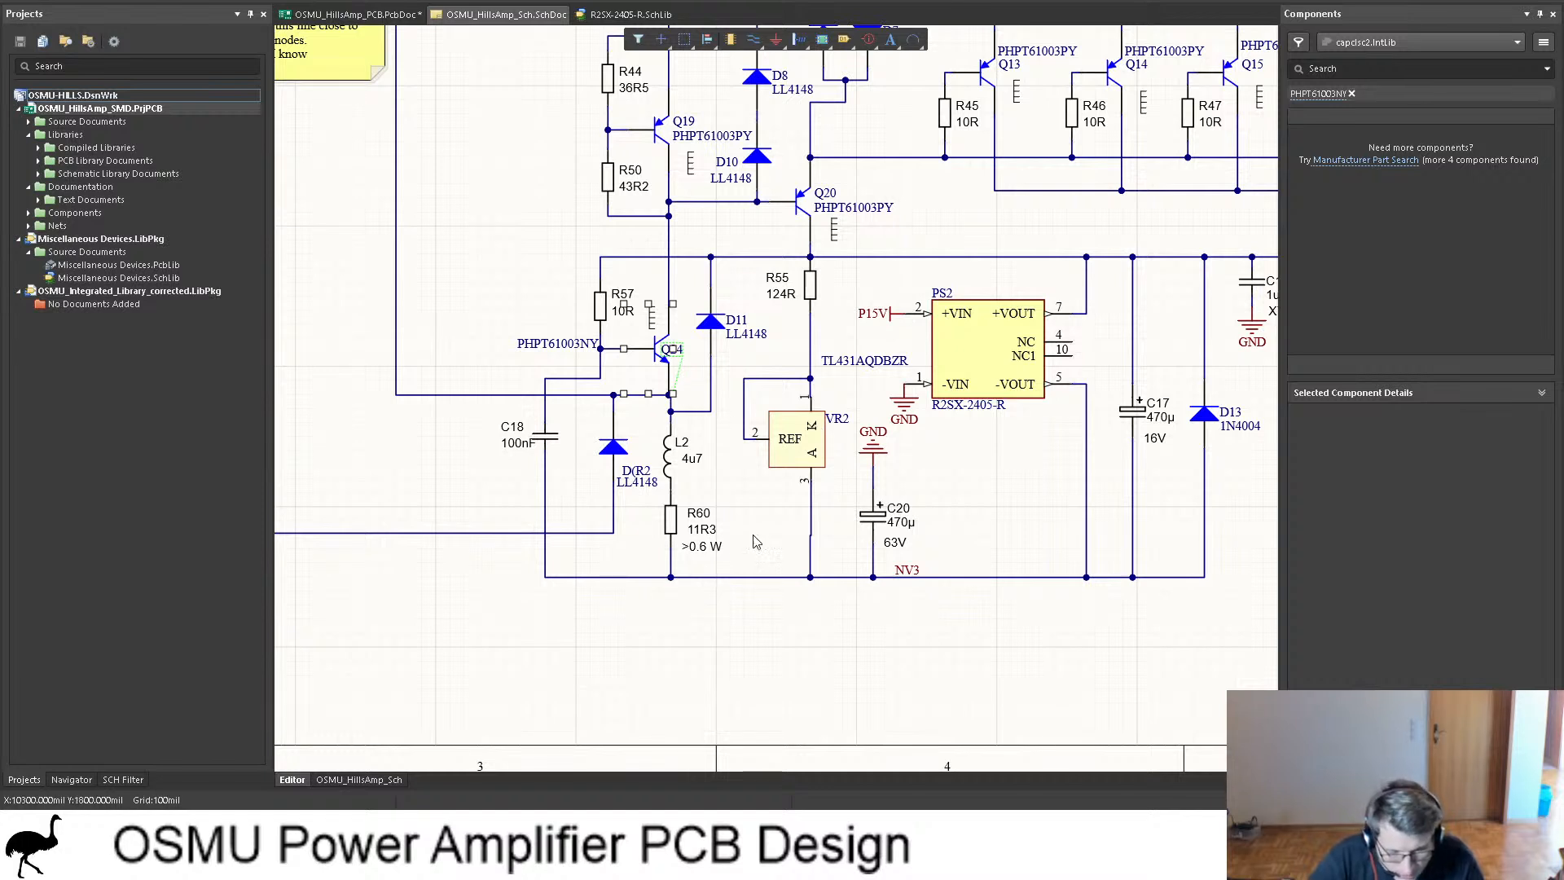
# Step: Select resistor R60 in the schematic, cross-select its footprint on the PCB, and move it to the board's left side
pyautogui.click(732, 651)
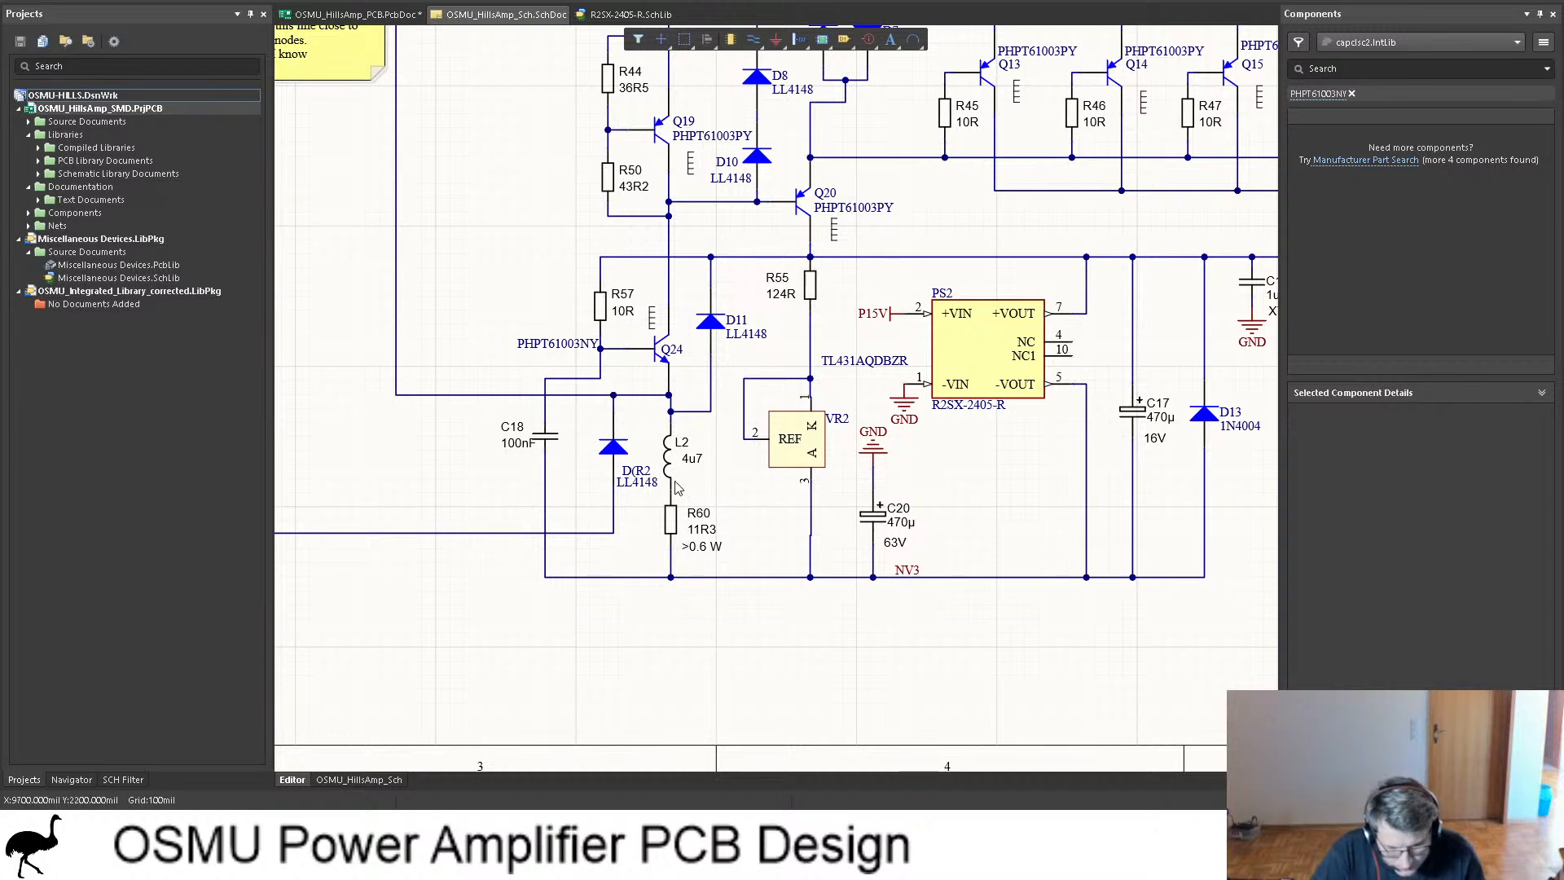
pyautogui.click(672, 525)
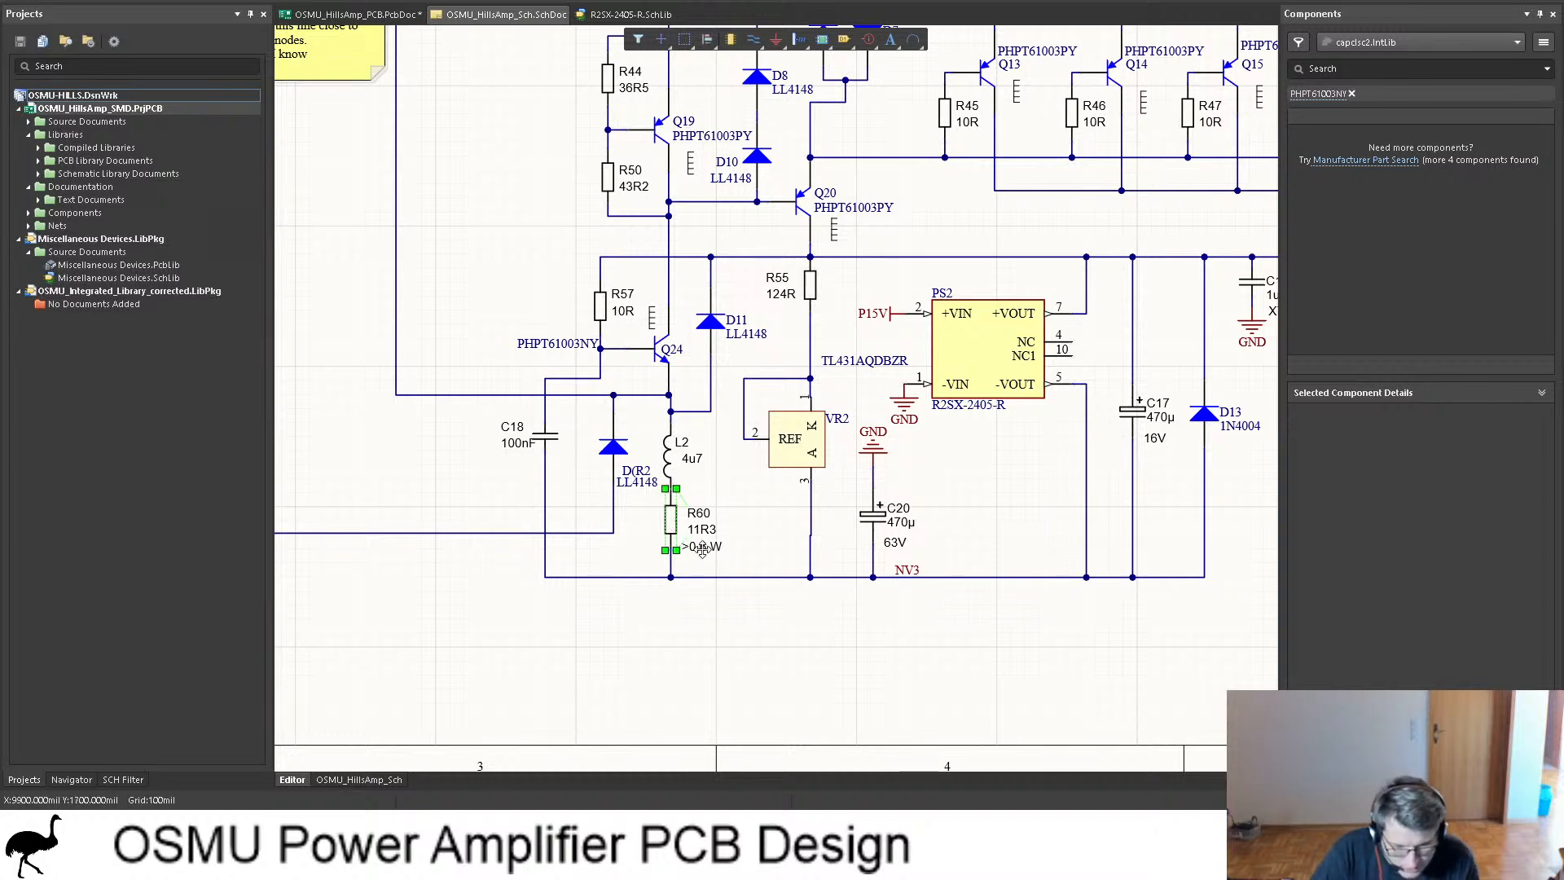
pyautogui.click(753, 537)
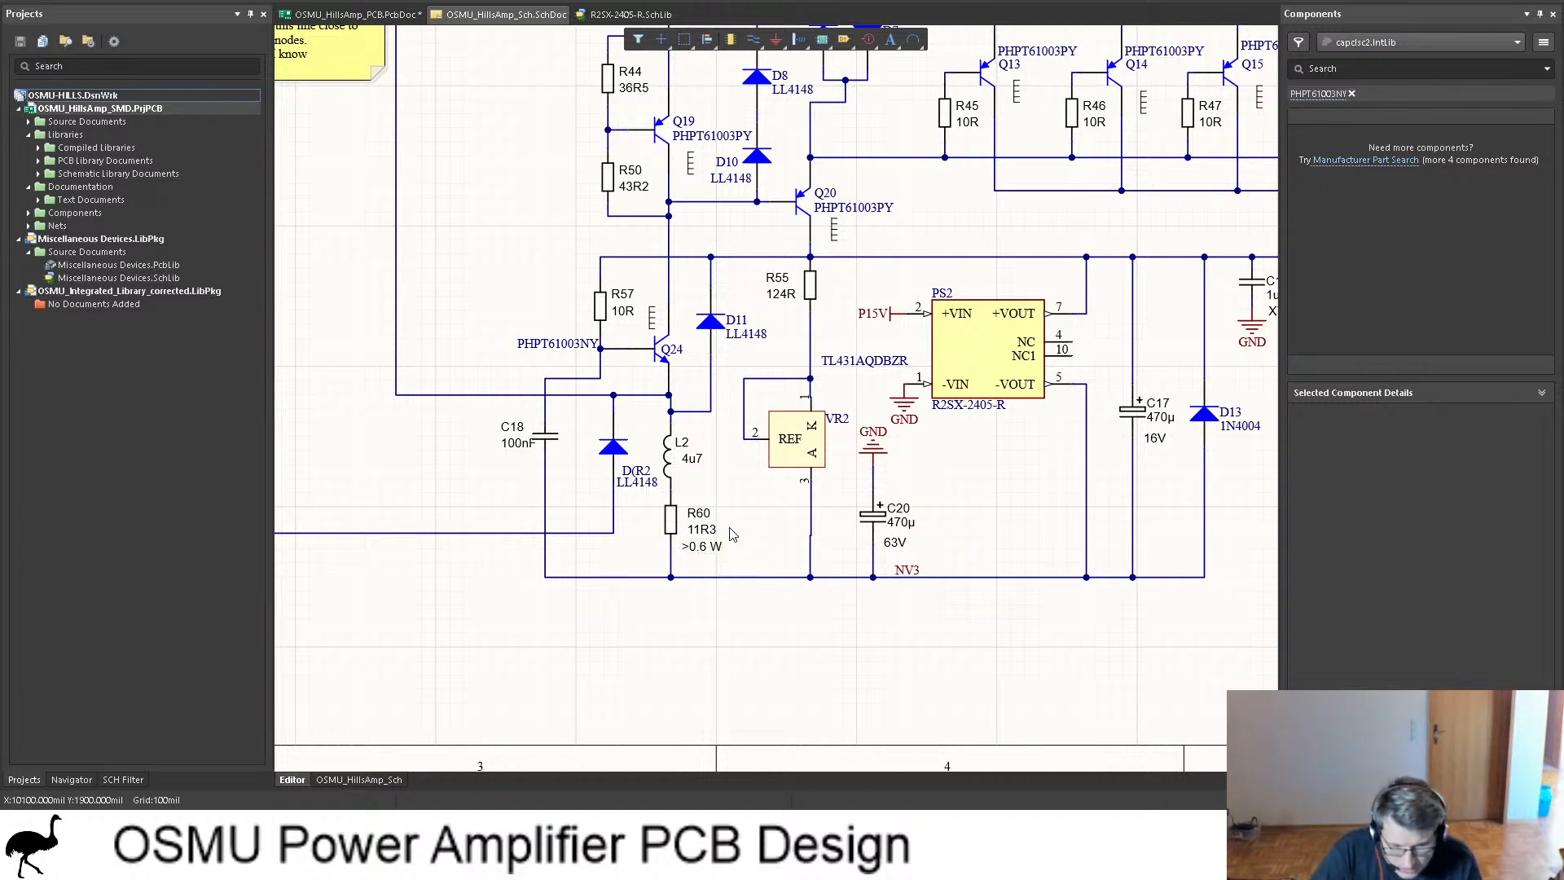
pyautogui.click(697, 526)
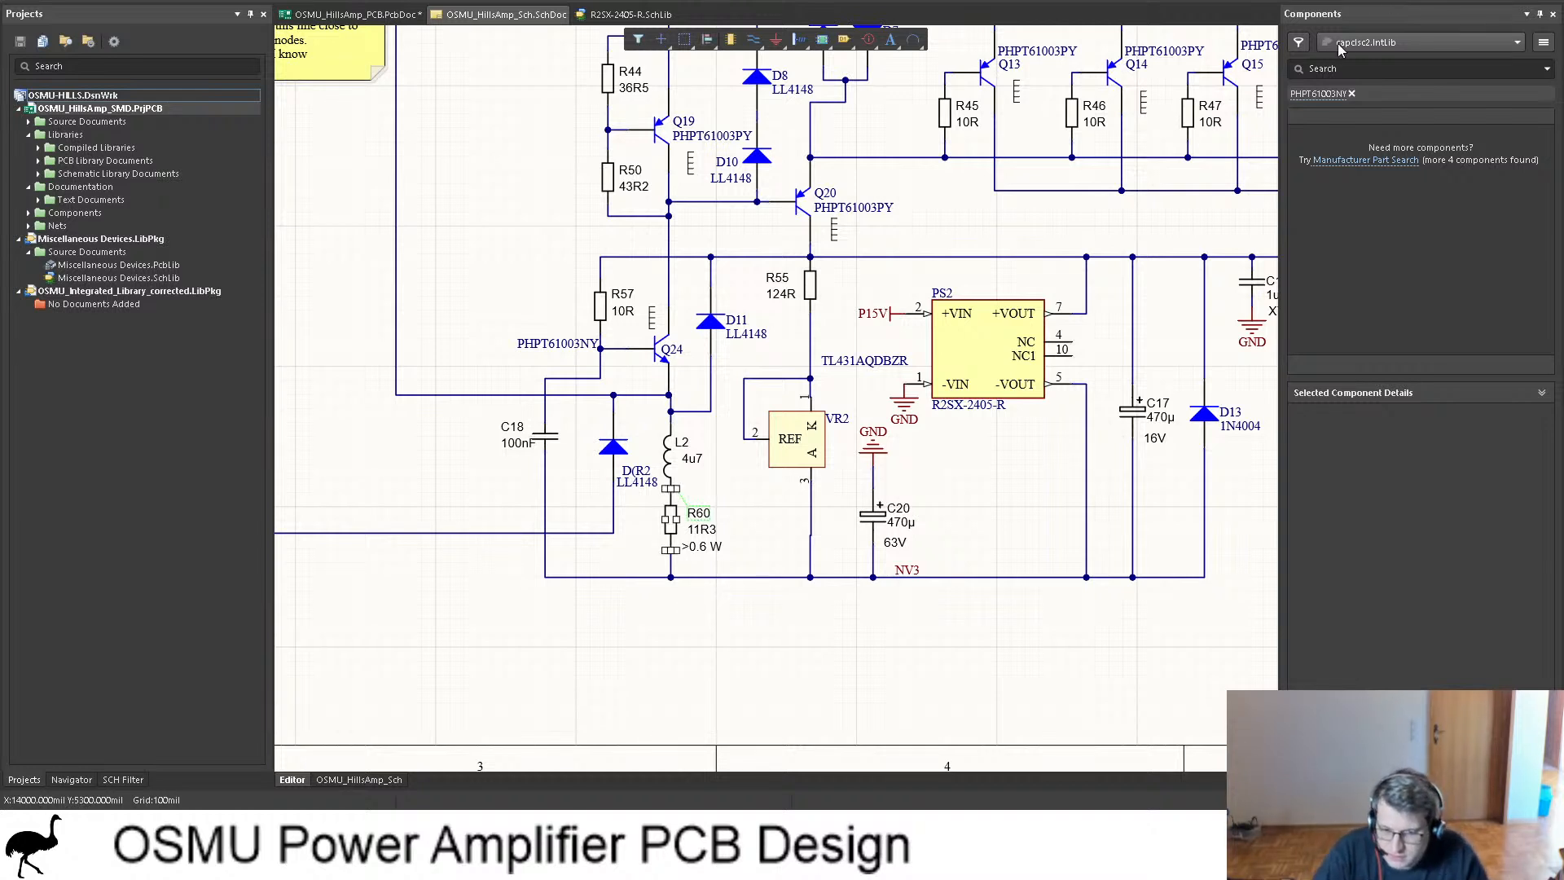
pyautogui.press('t')
pyautogui.press('s')
pyautogui.keyDown('ctrl'); pyautogui.scroll(-3, 957, 276); pyautogui.keyUp('ctrl')
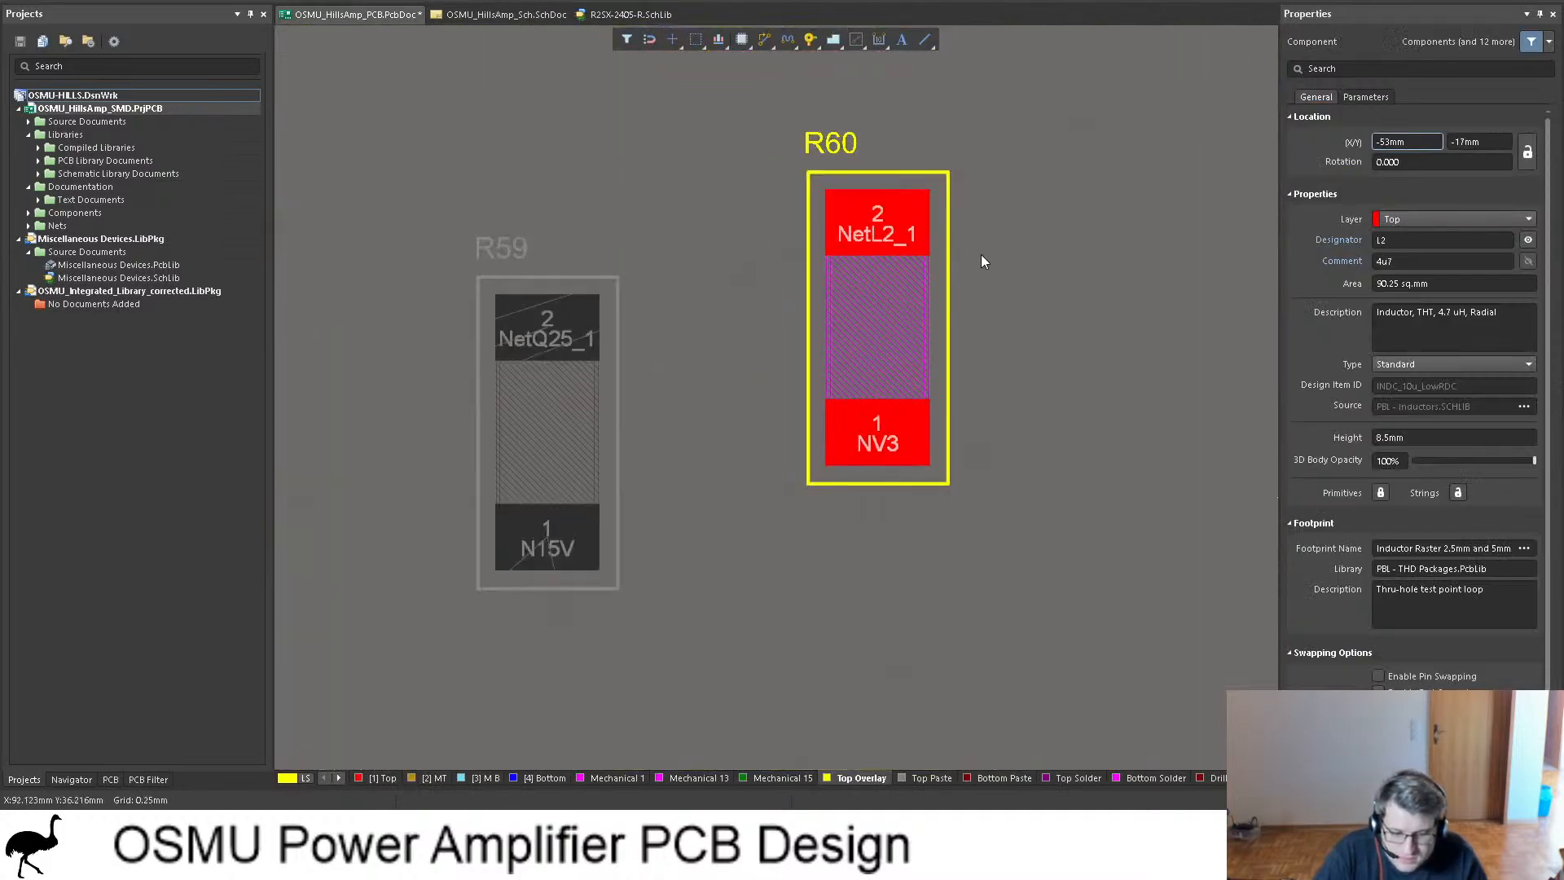
pyautogui.keyDown('ctrl'); pyautogui.scroll(-5, 982, 260); pyautogui.keyUp('ctrl')
pyautogui.moveTo(994, 262); pyautogui.dragTo(342, 511)
# Step: Cross-select capacitor C20 from the schematic on the PCB and move its footprint to the lower part of the board's left edge
pyautogui.click(505, 14)
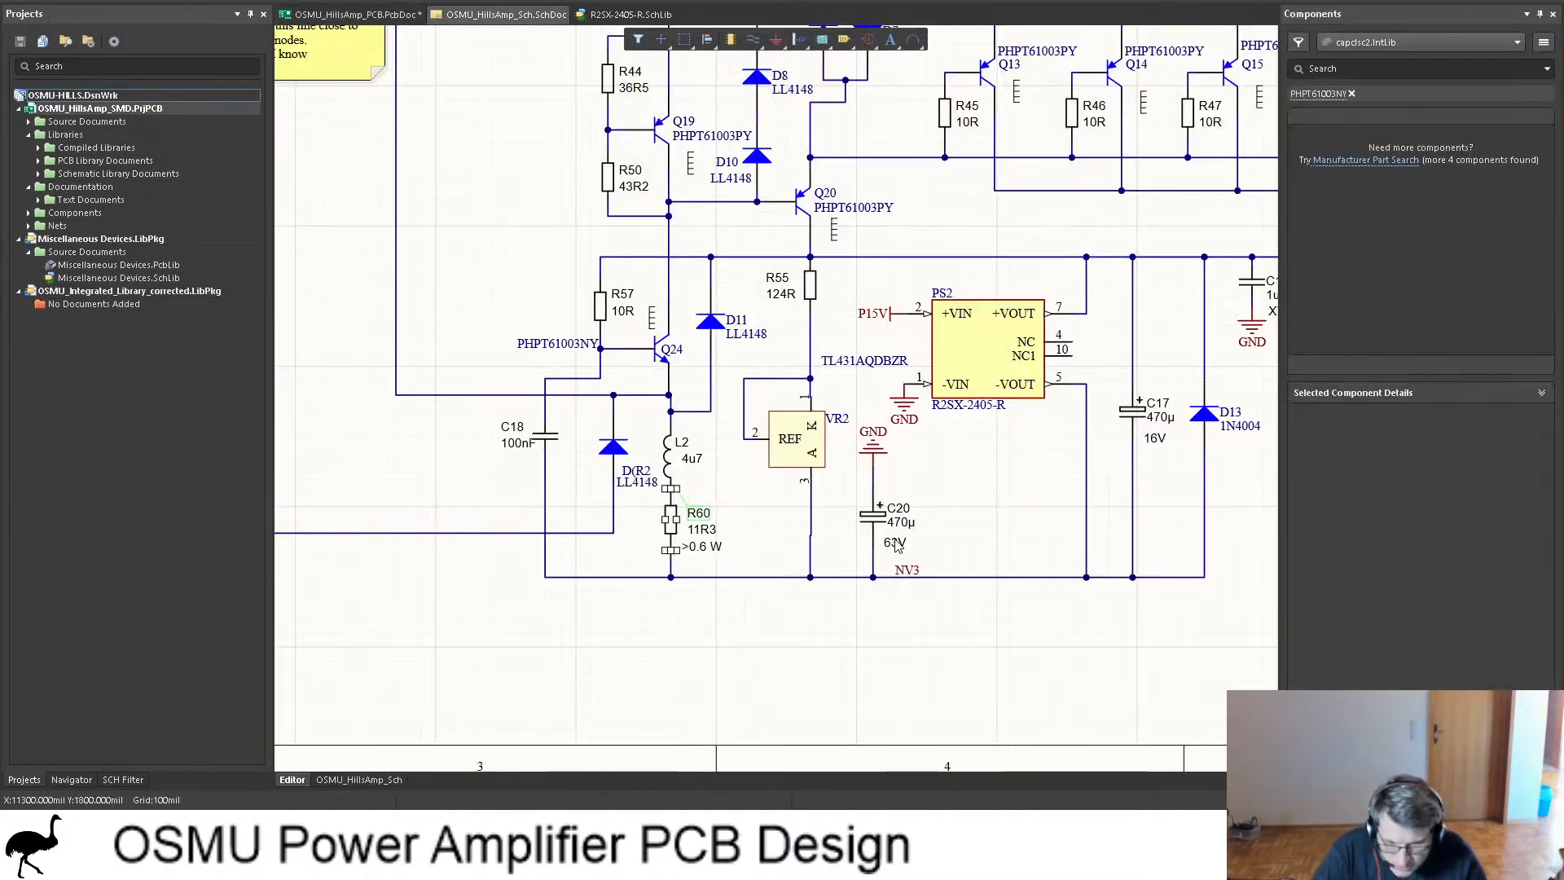
pyautogui.click(1368, 70)
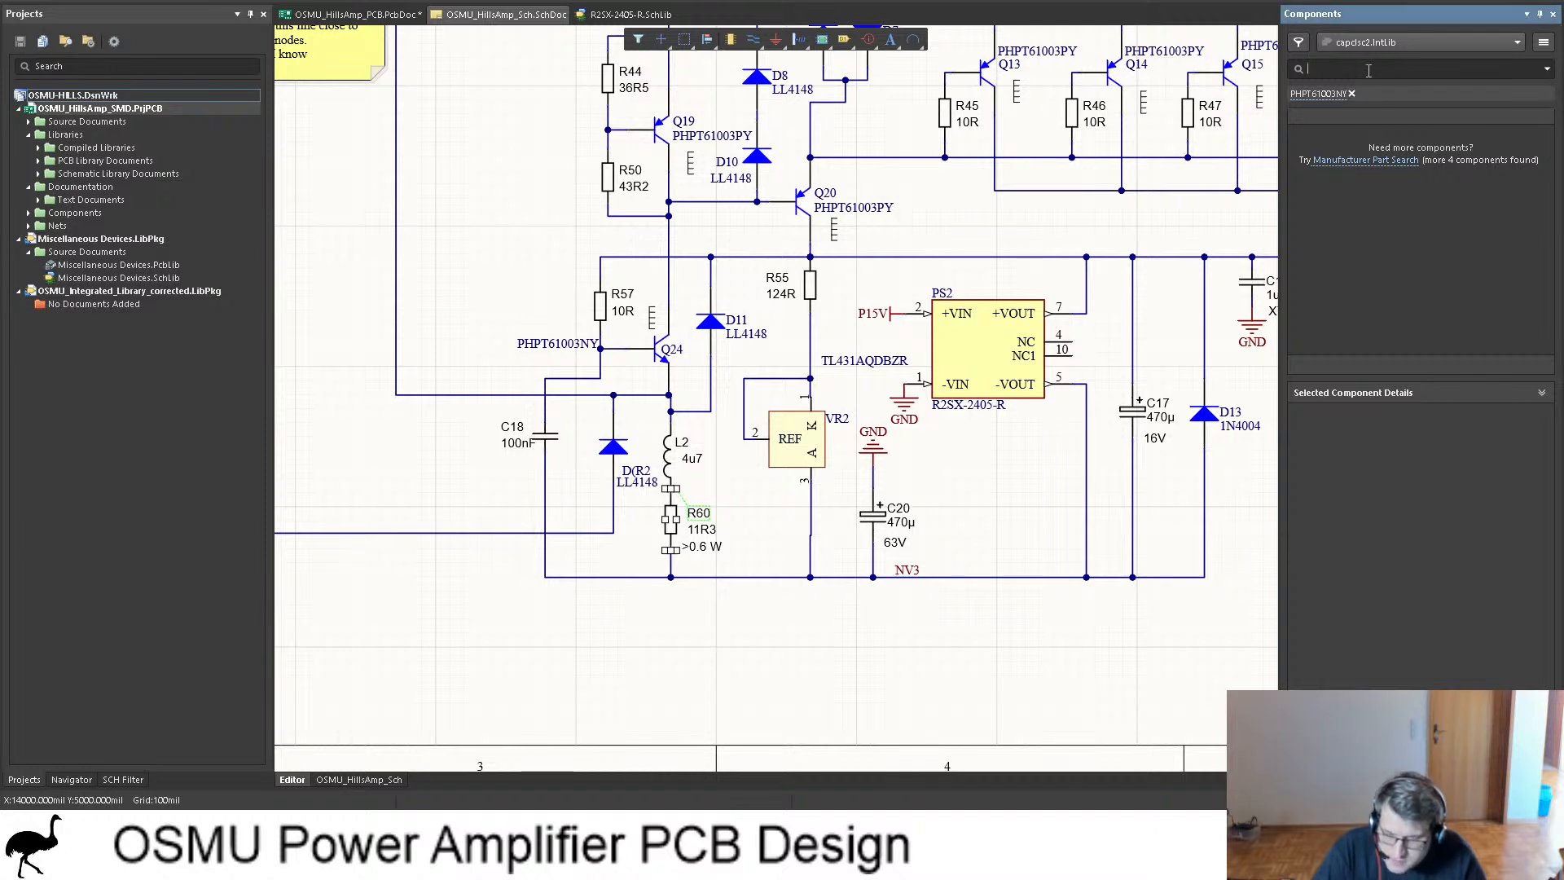
pyautogui.write('c')
pyautogui.press('Return')
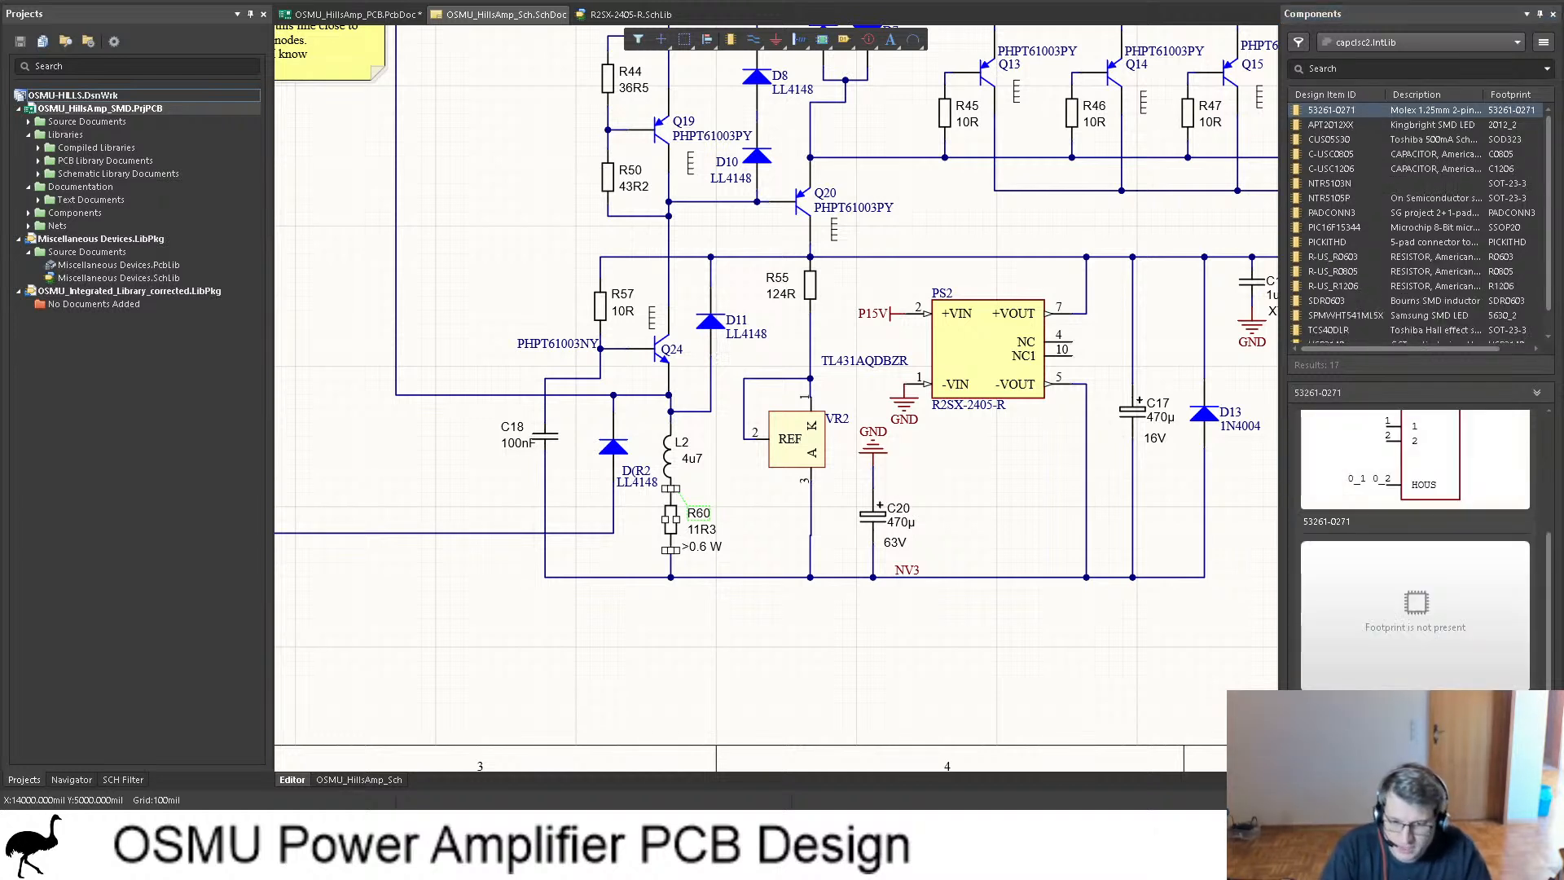
pyautogui.hotkey('ctrl', 'Tab')
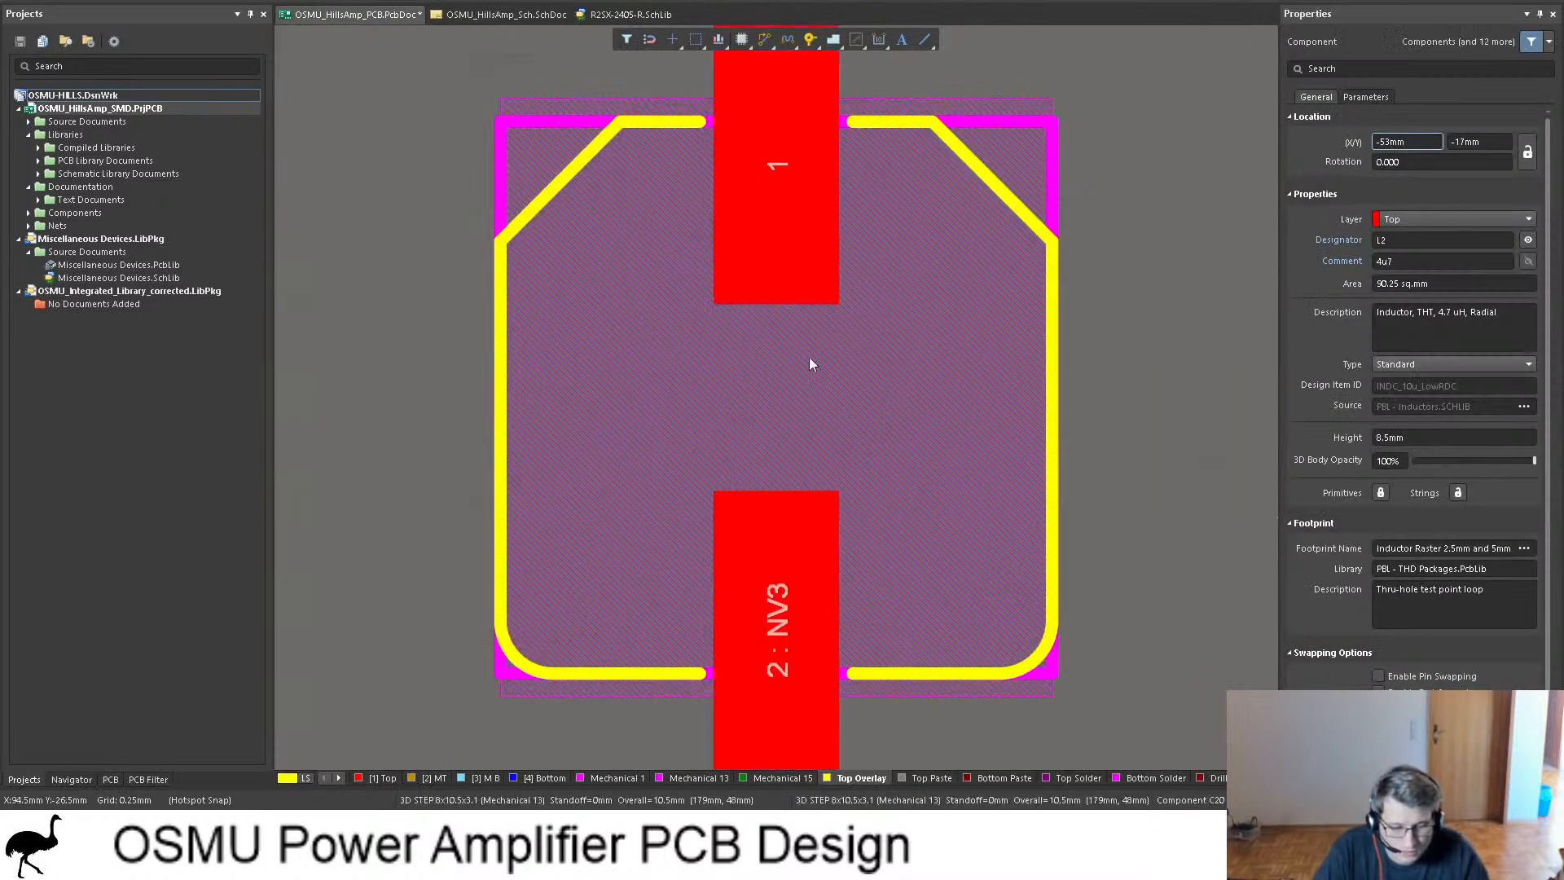
pyautogui.keyDown('ctrl'); pyautogui.scroll(-10, 853, 319); pyautogui.keyUp('ctrl')
pyautogui.moveTo(916, 330); pyautogui.dragTo(371, 356)
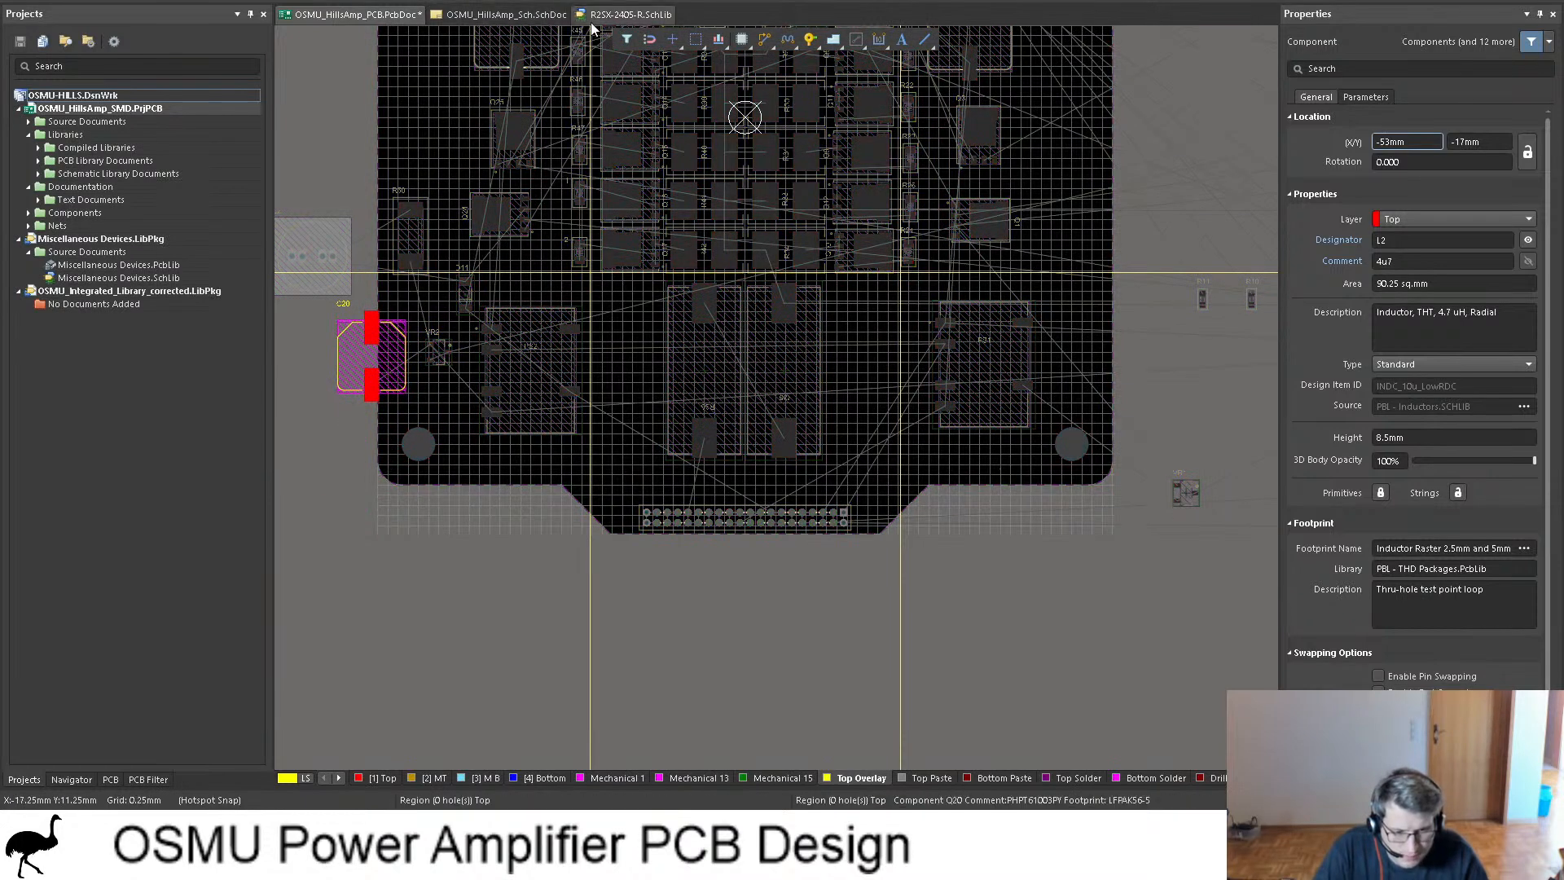
# Step: Cross-select capacitor C17 from the schematic on the PCB and move its footprint outside the board's lower-left edge
pyautogui.click(505, 14)
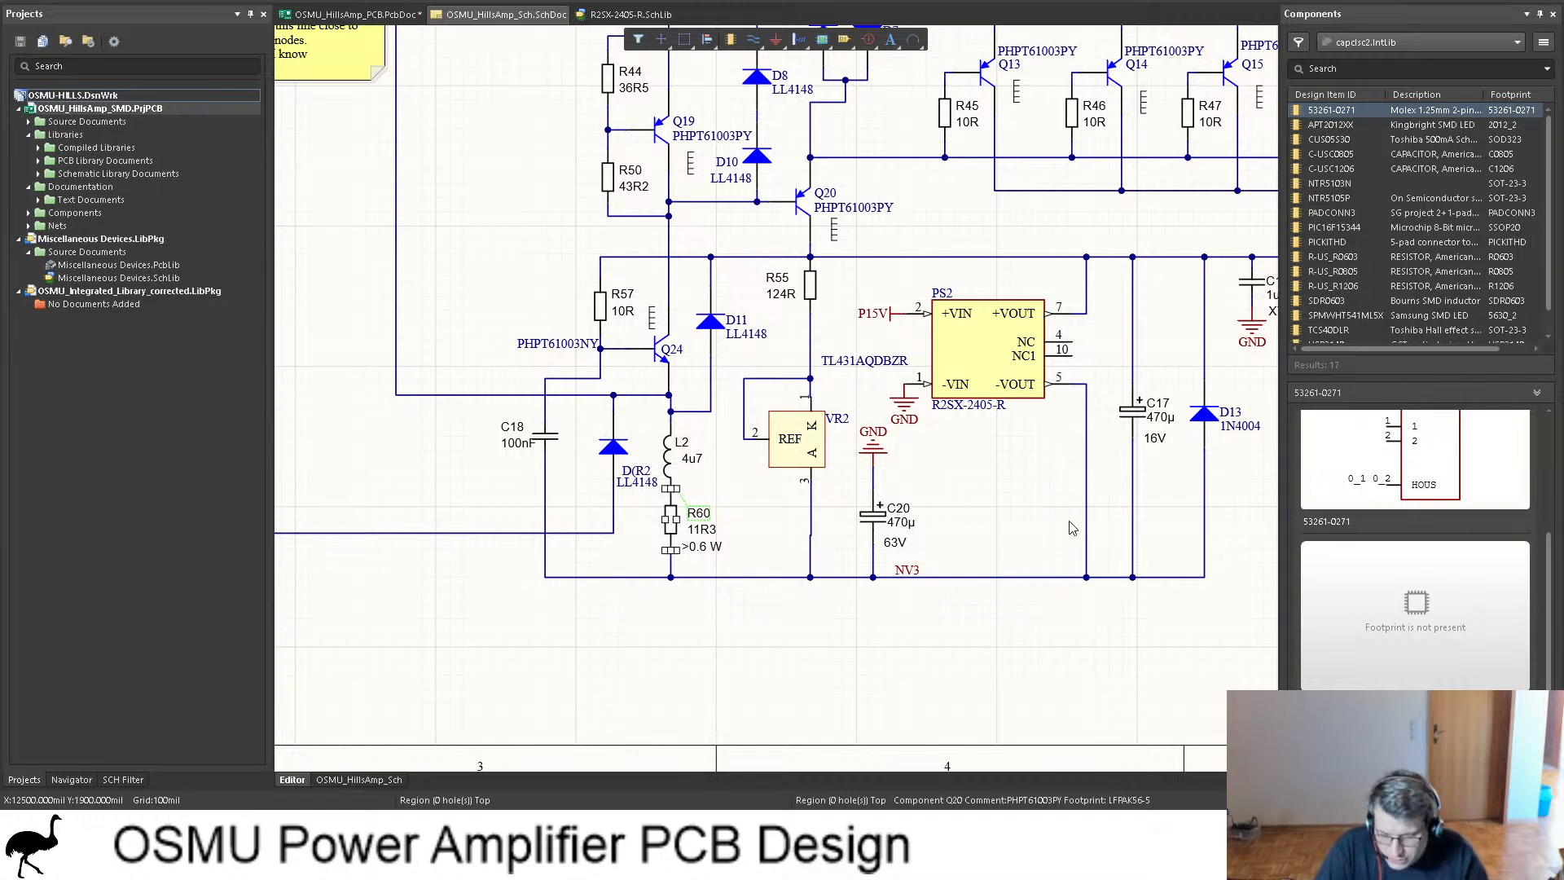
pyautogui.click(1383, 72)
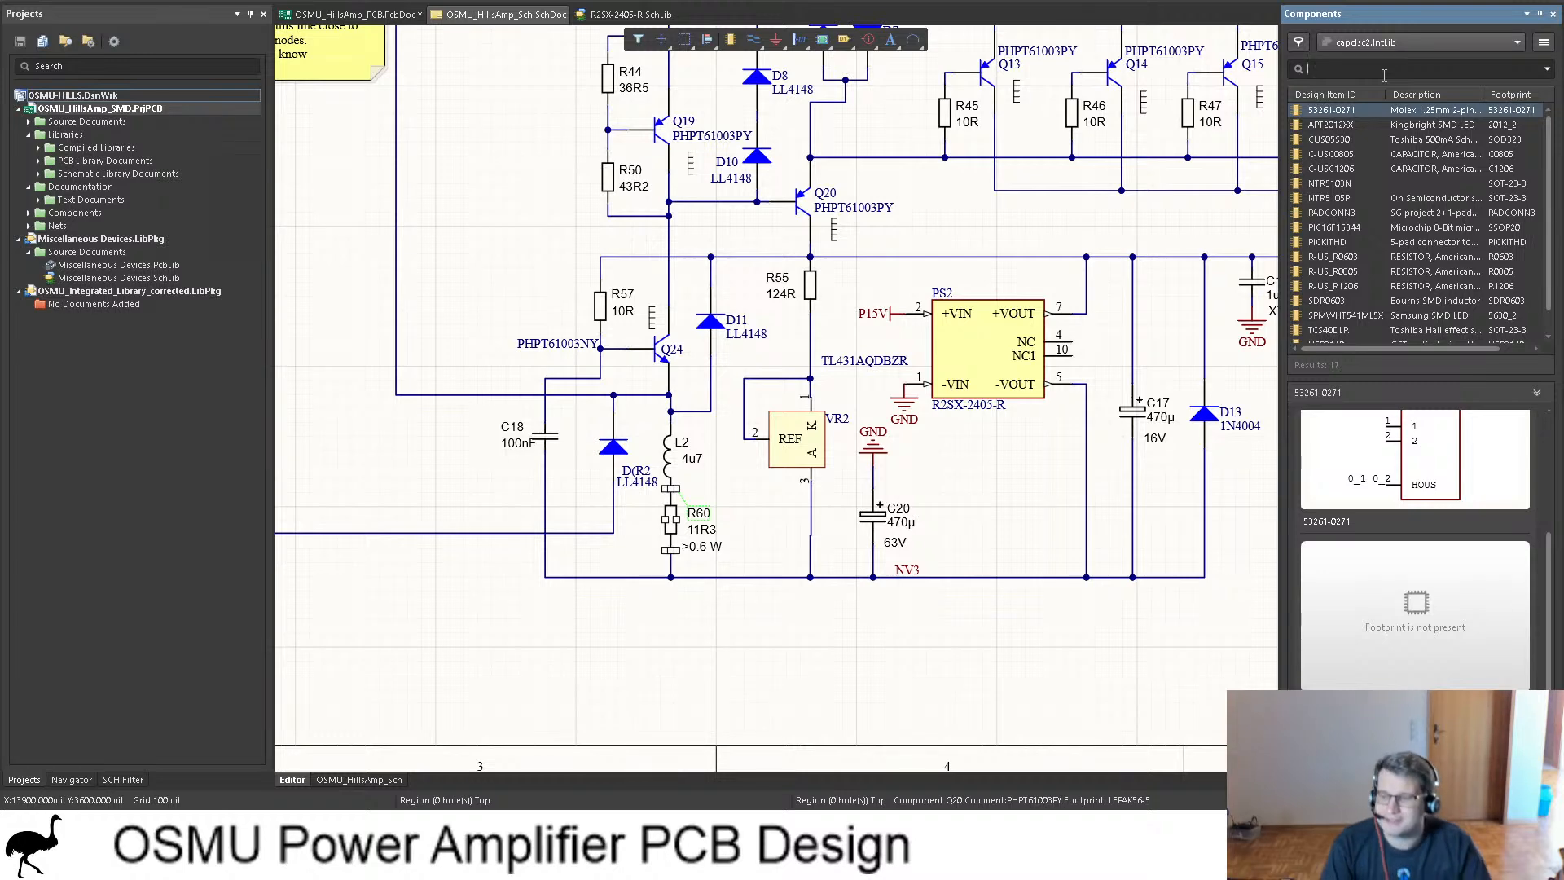
pyautogui.press('BackSpace')
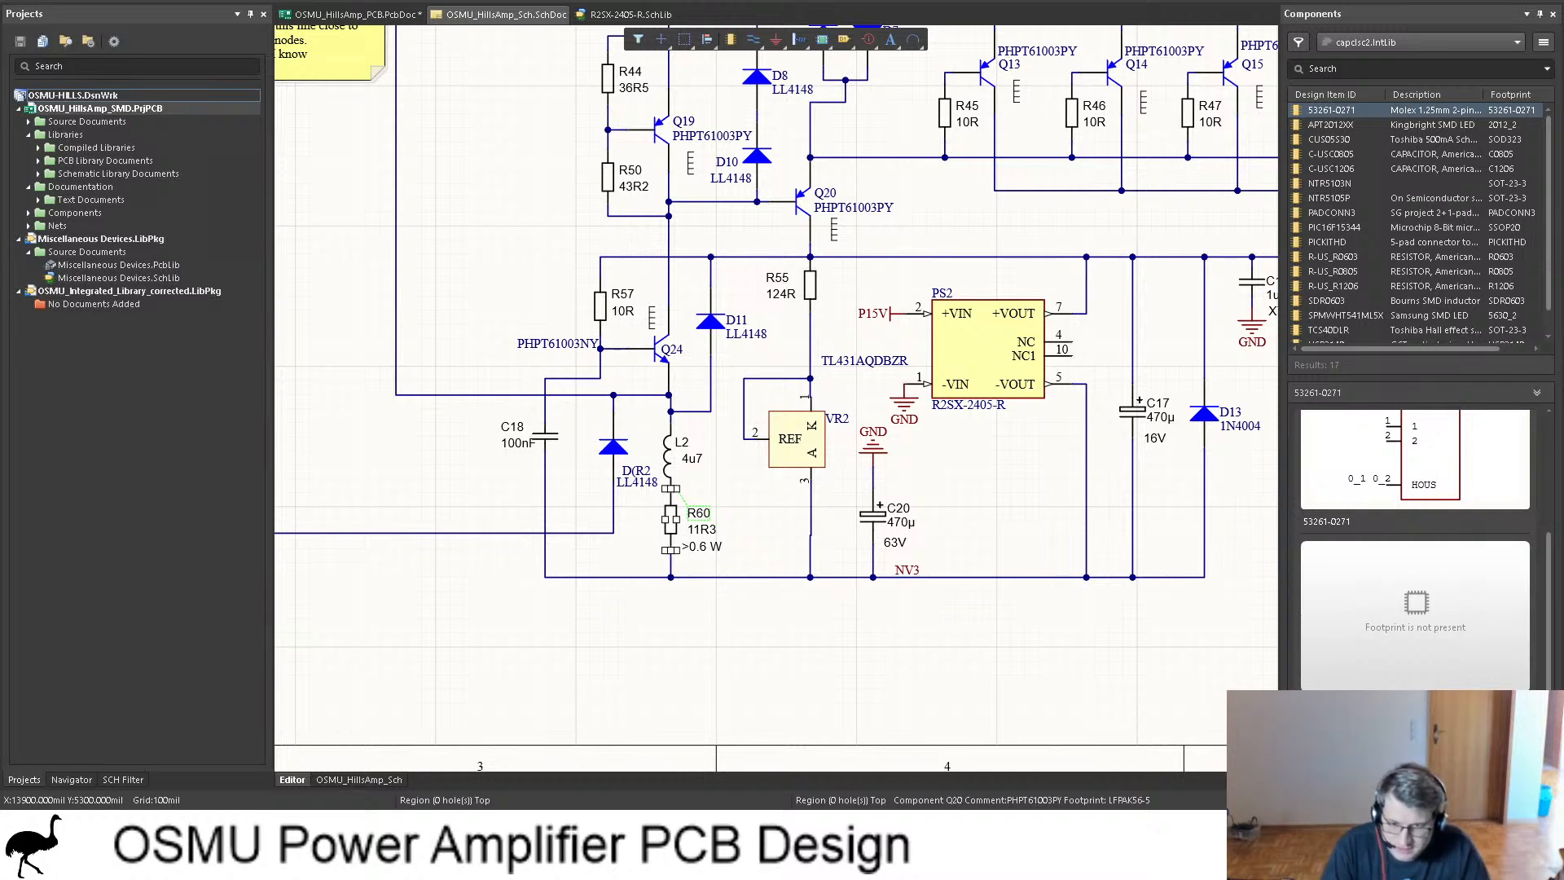
pyautogui.hotkey('ctrl', 'Tab')
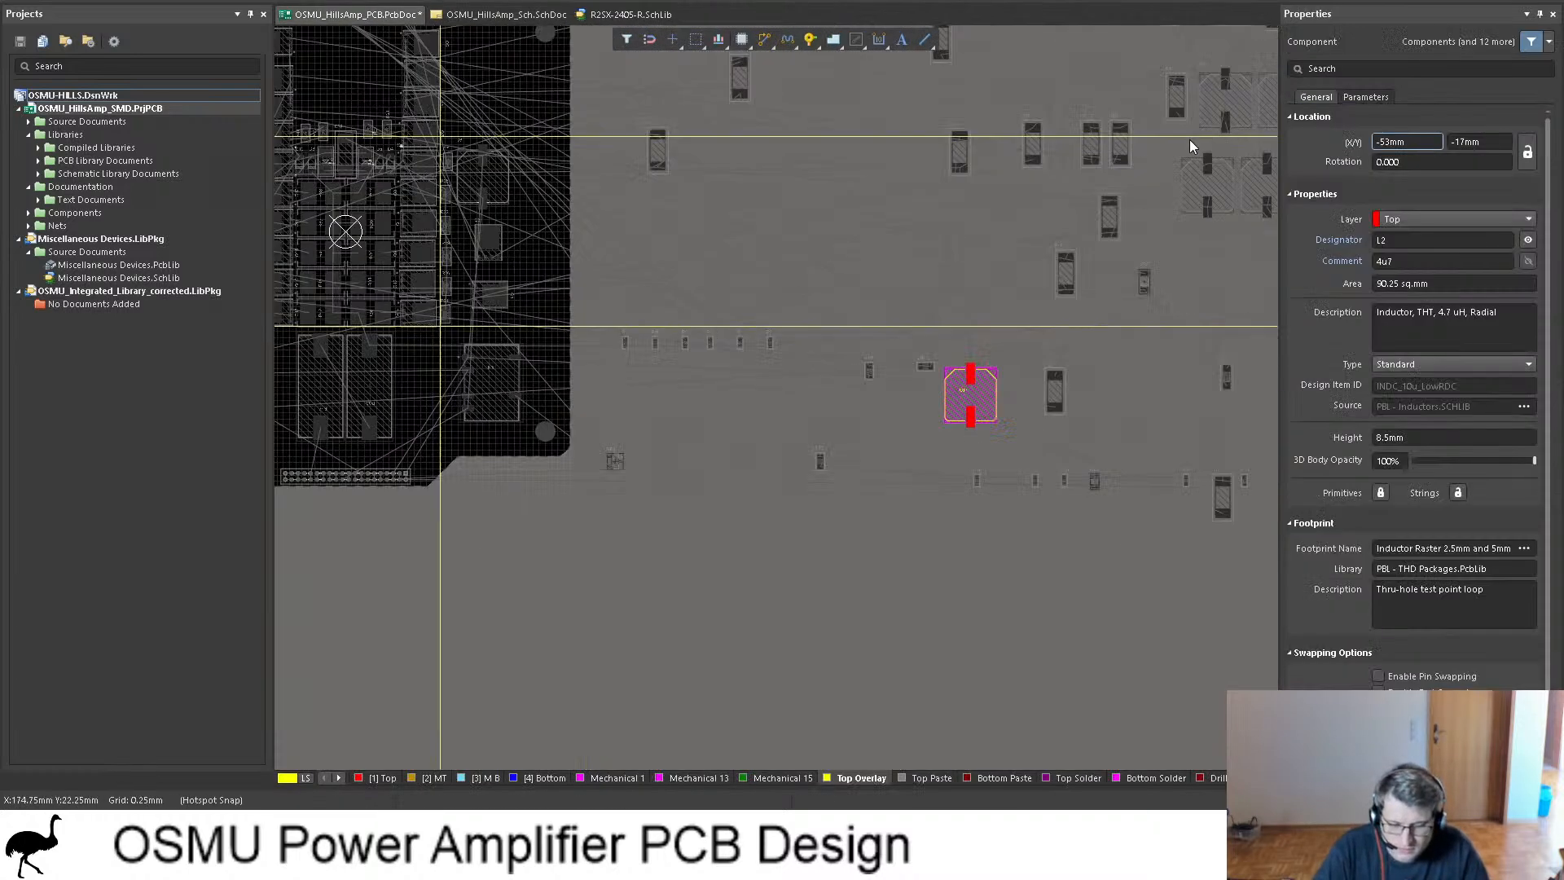
pyautogui.keyDown('ctrl'); pyautogui.scroll(-8, 750, 397); pyautogui.keyUp('ctrl')
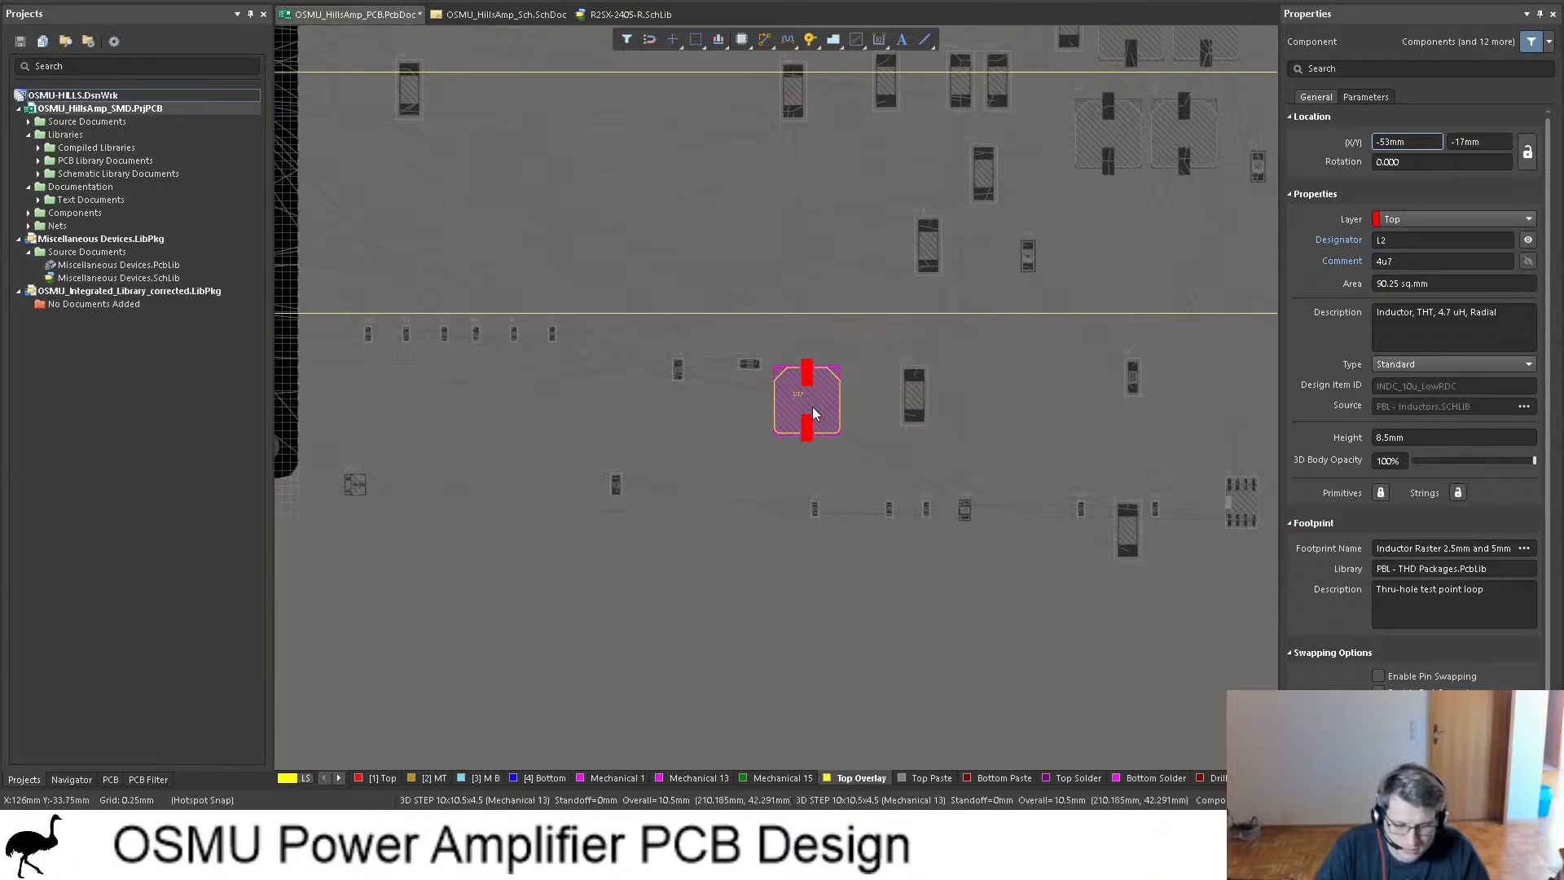
pyautogui.moveTo(813, 407); pyautogui.dragTo(430, 454)
# Step: Select diode D(R2 in the schematic, find its footprint on the PCB, and place it outside the left board edge between L2 and C17
pyautogui.hotkey('ctrl', 'Tab')
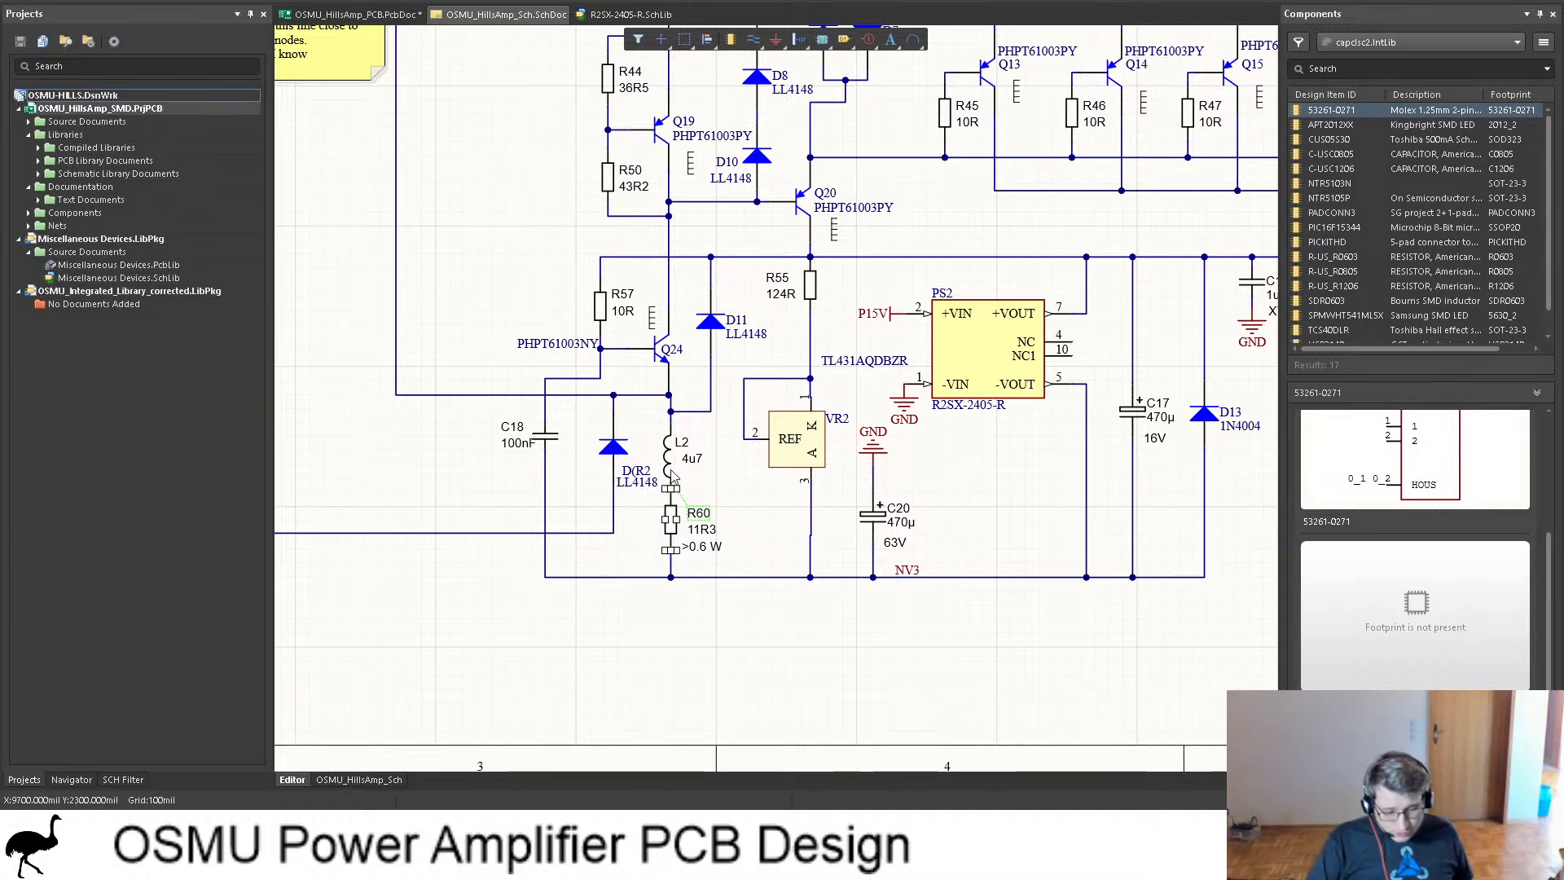
pyautogui.click(622, 453)
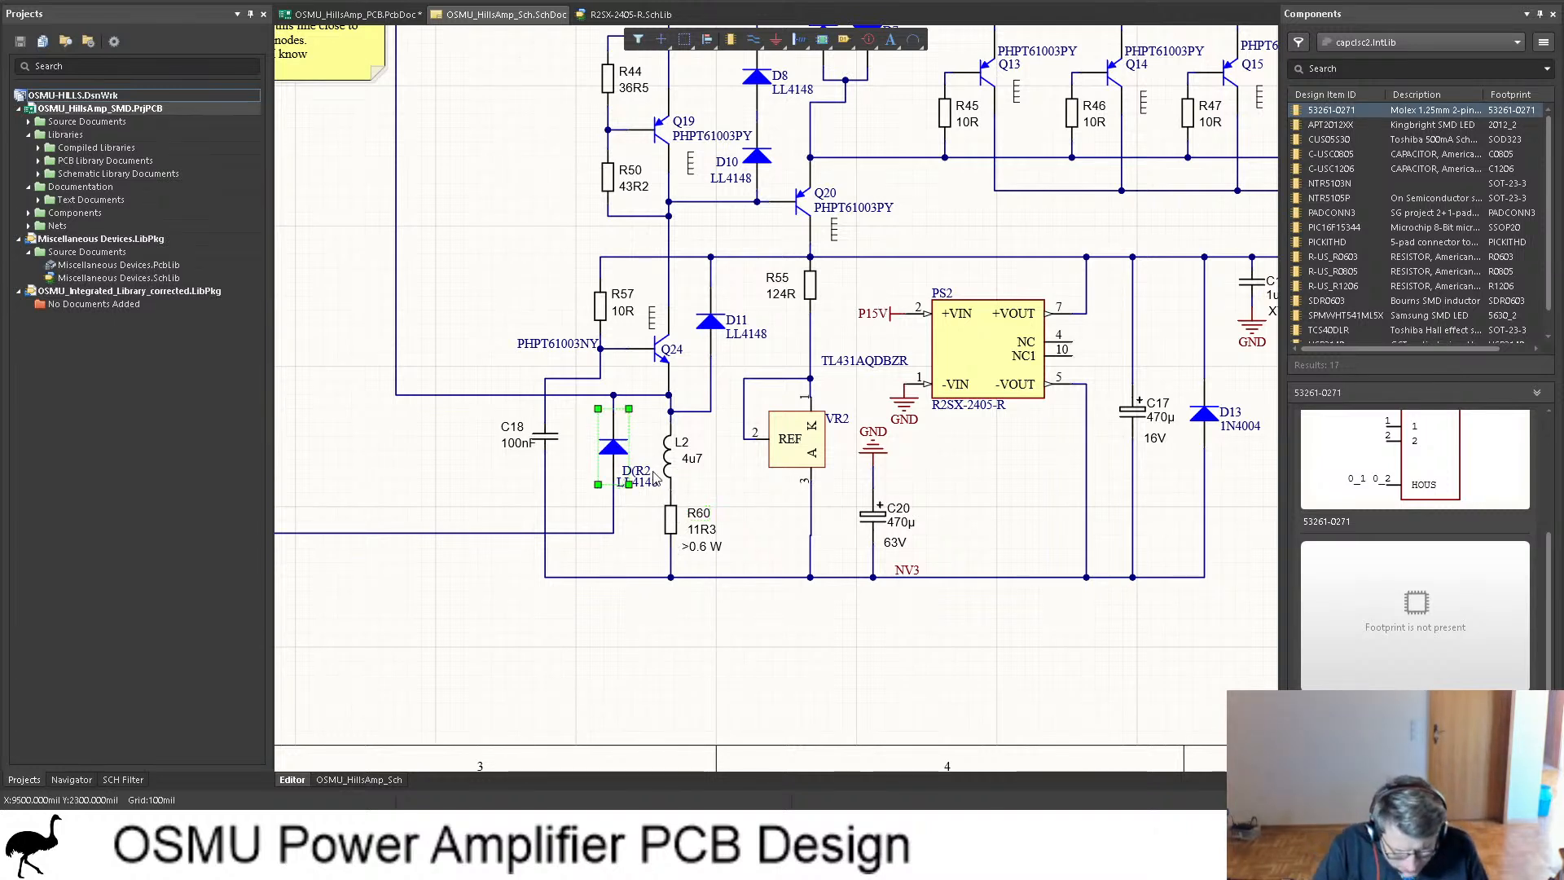
pyautogui.click(647, 467)
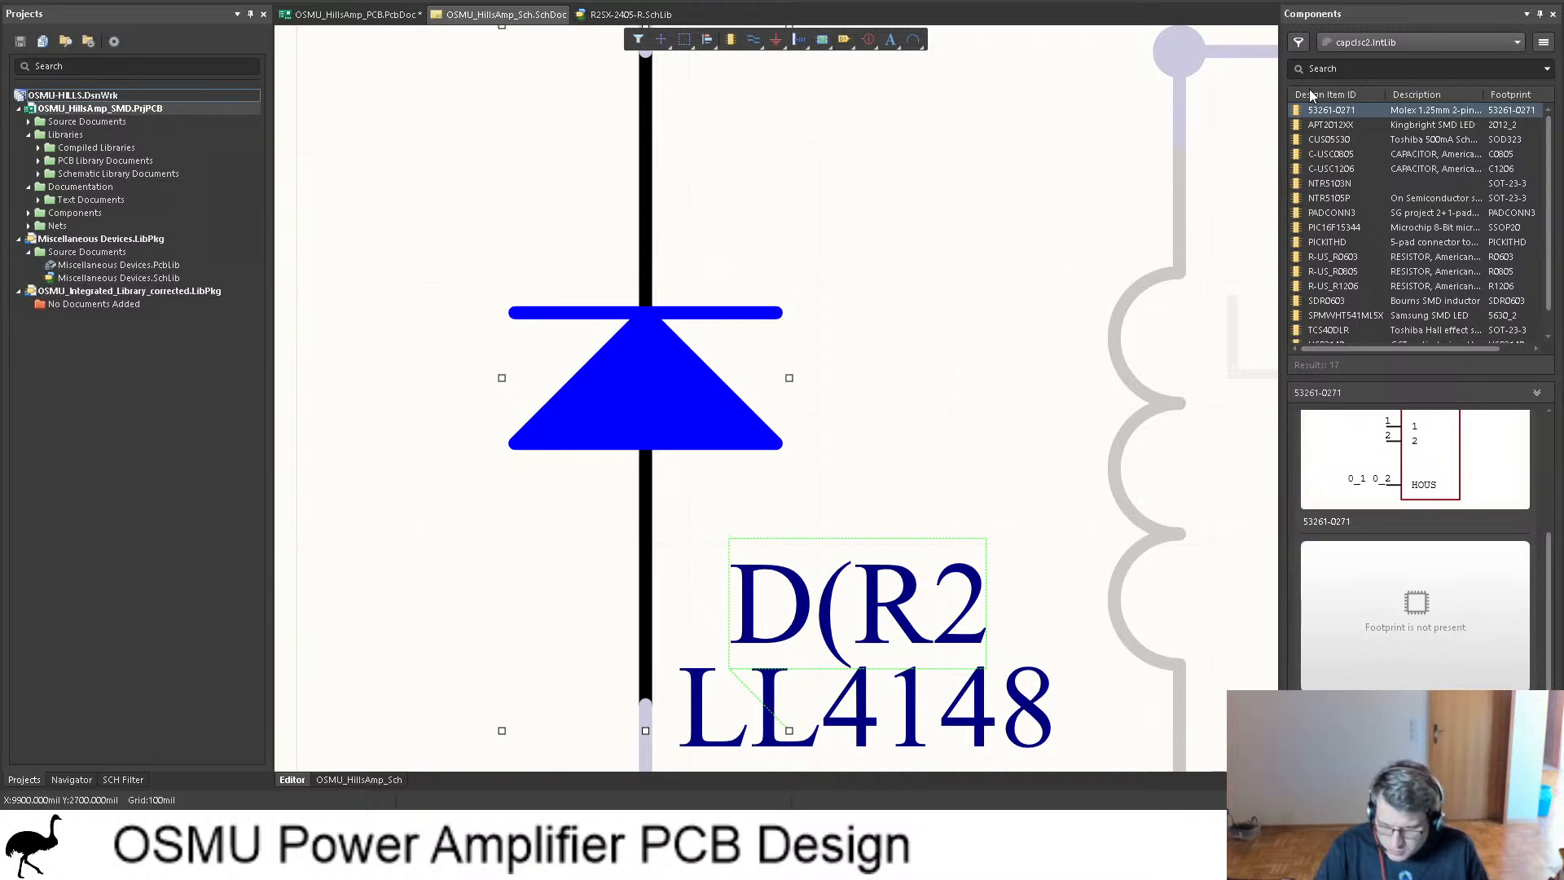
pyautogui.keyDown('ctrl'); pyautogui.scroll(-3, 1112, 198); pyautogui.keyUp('ctrl')
pyautogui.keyDown('ctrl'); pyautogui.scroll(-5, 1128, 207); pyautogui.keyUp('ctrl')
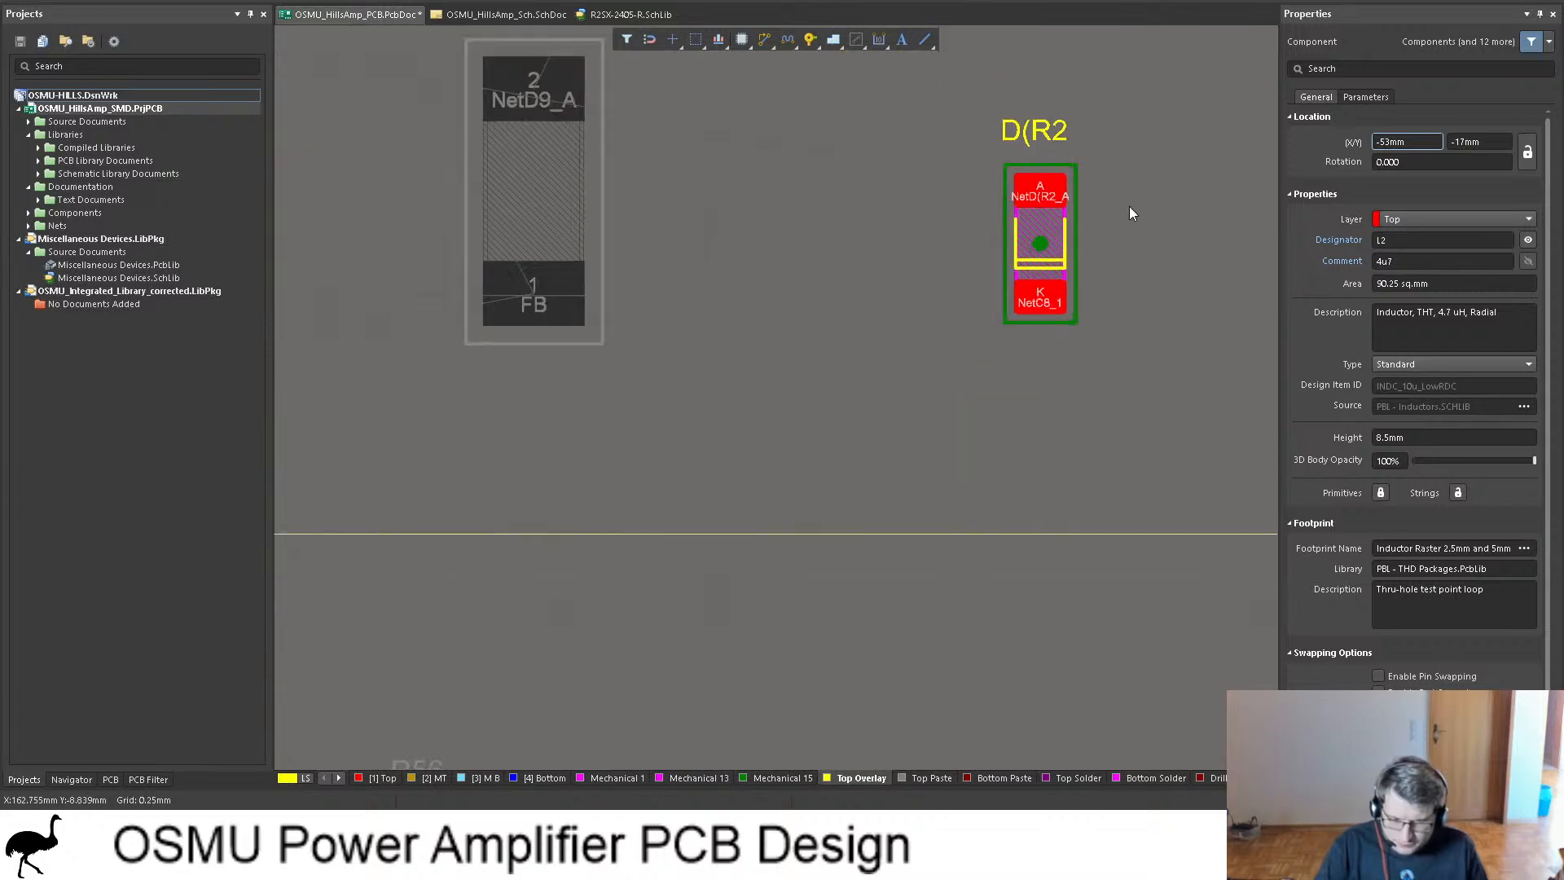
pyautogui.moveTo(1100, 220); pyautogui.dragTo(364, 450)
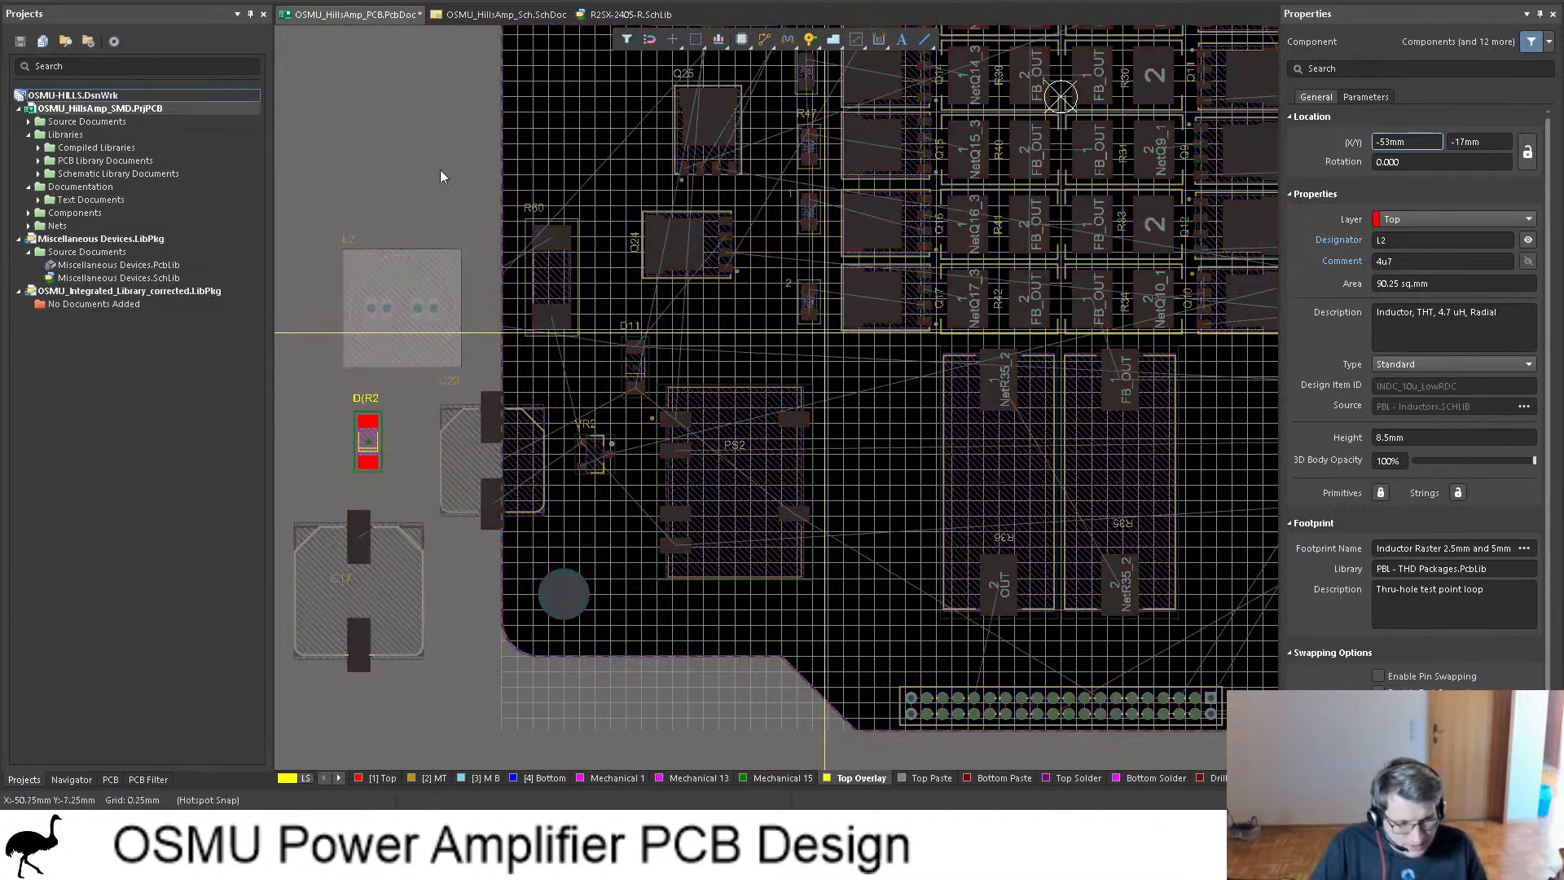
# Step: Cross-select resistor R57 from the schematic on the PCB and place its footprint outside the left board edge above L2
pyautogui.click(501, 15)
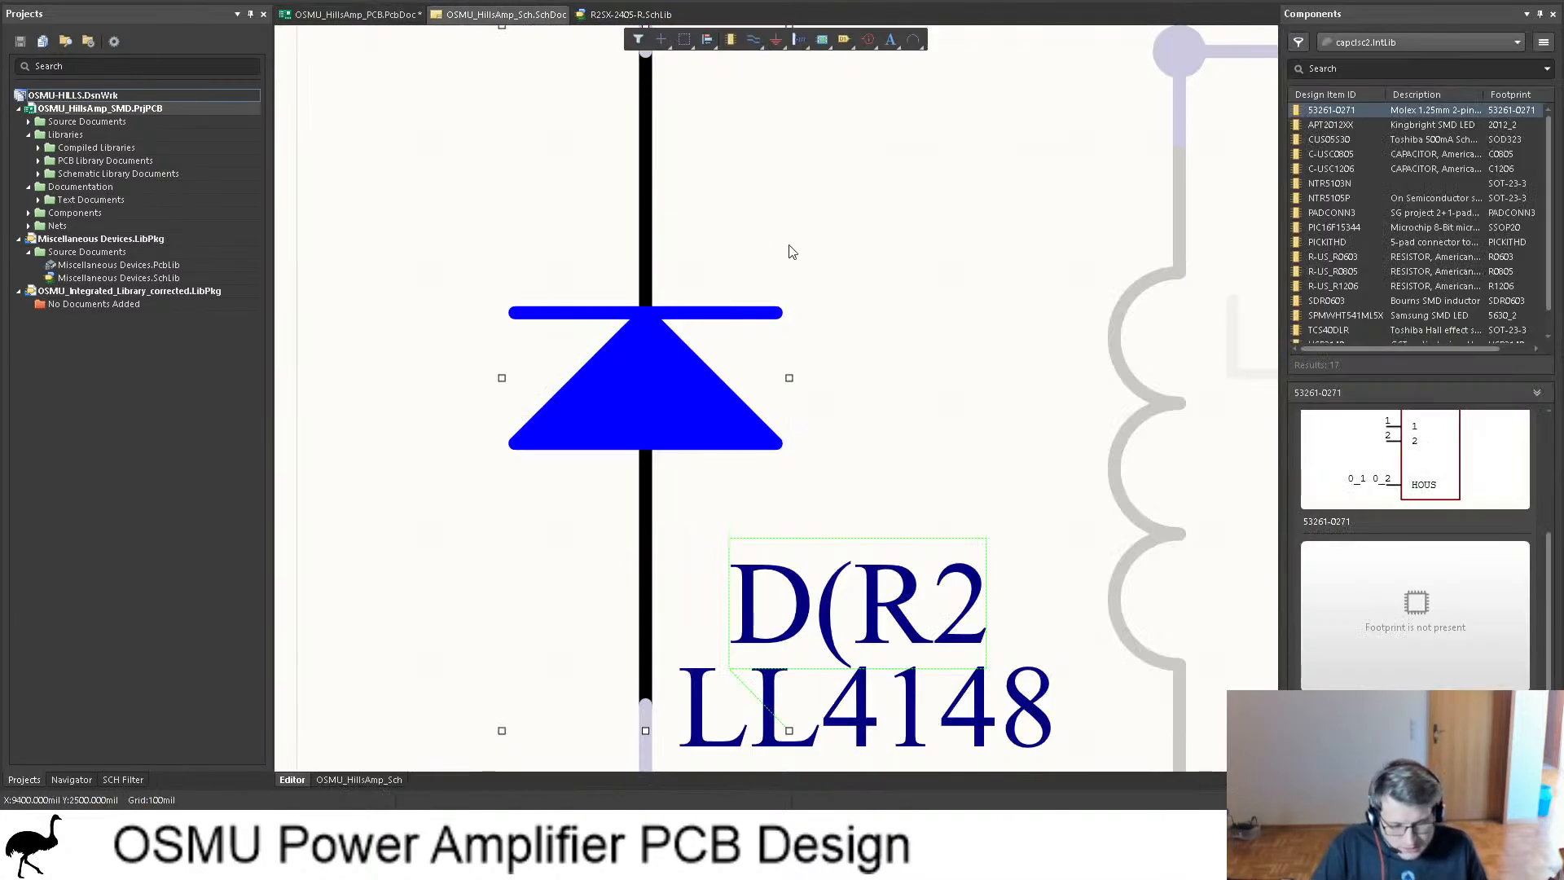
pyautogui.keyDown('ctrl'); pyautogui.scroll(-4, 789, 248); pyautogui.keyUp('ctrl')
pyautogui.keyDown('ctrl'); pyautogui.scroll(-1, 794, 235); pyautogui.keyUp('ctrl')
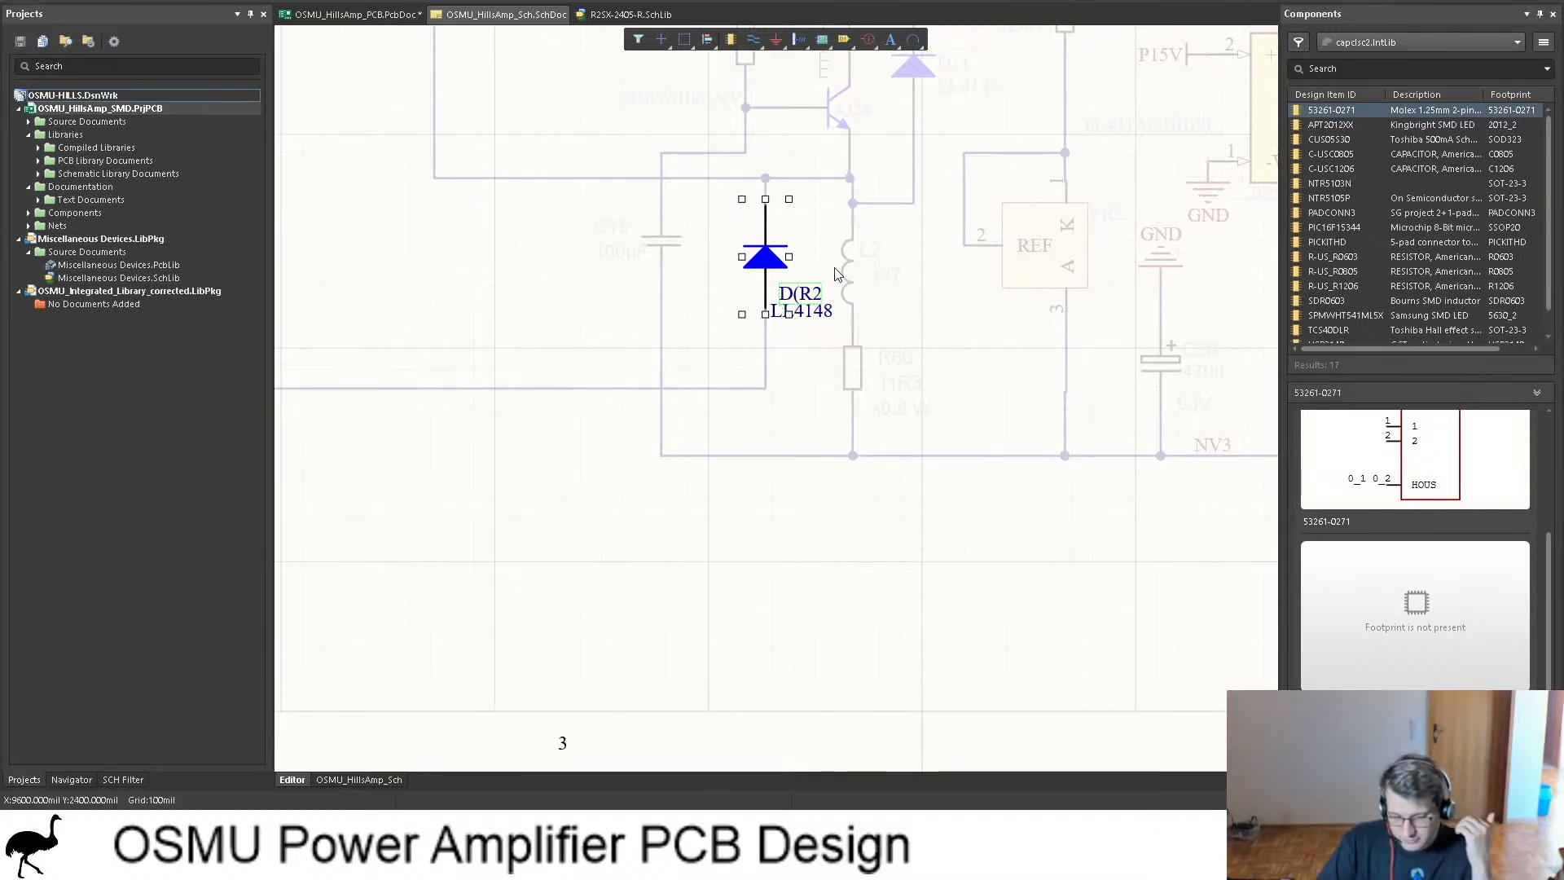
pyautogui.click(921, 334)
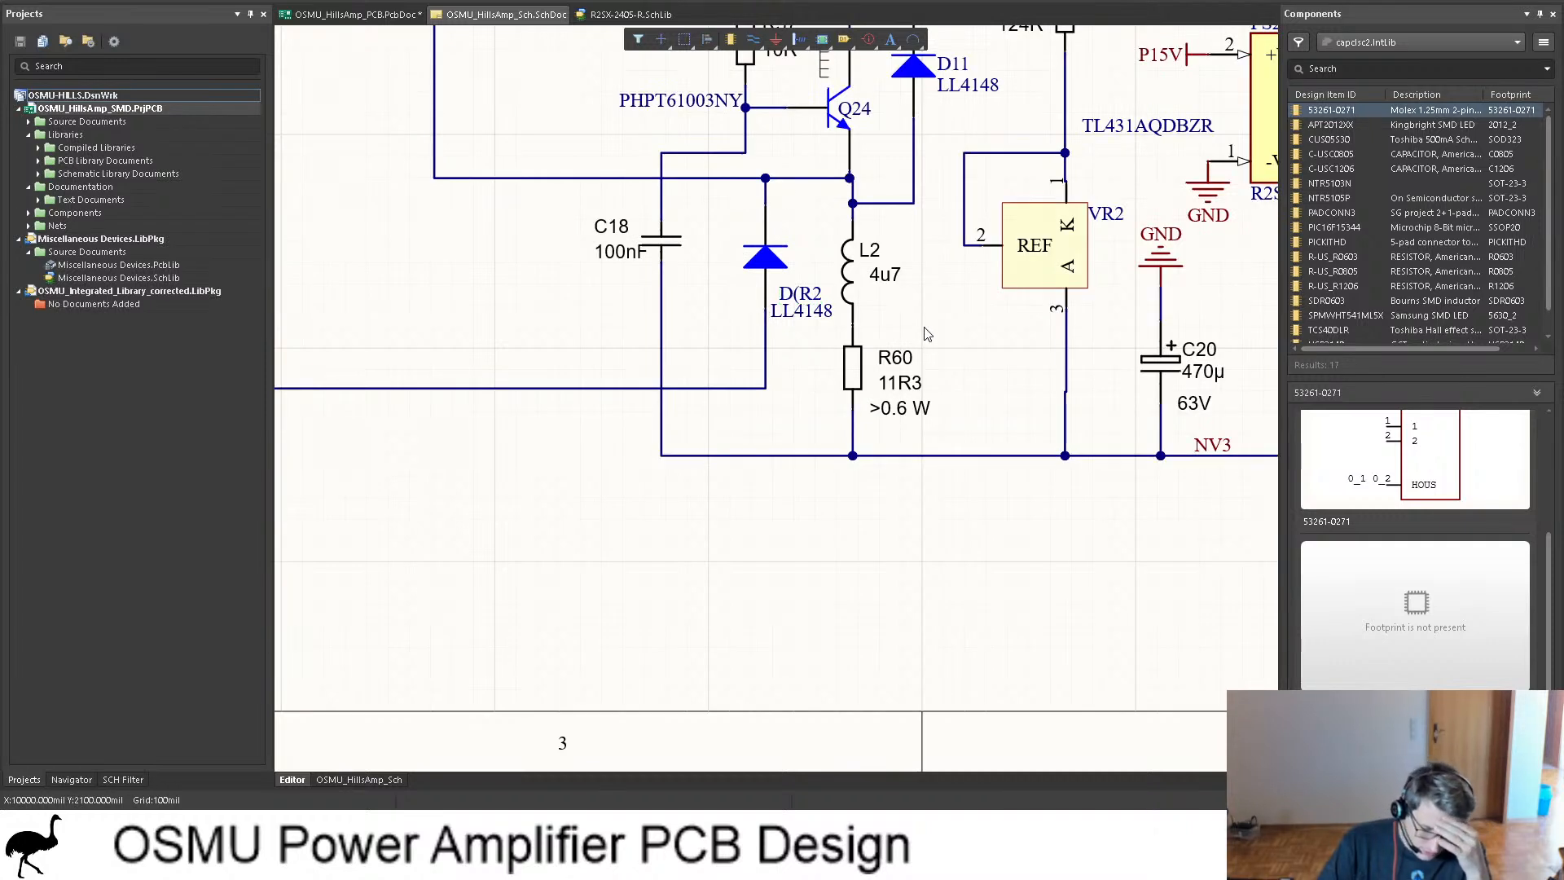
pyautogui.click(854, 366)
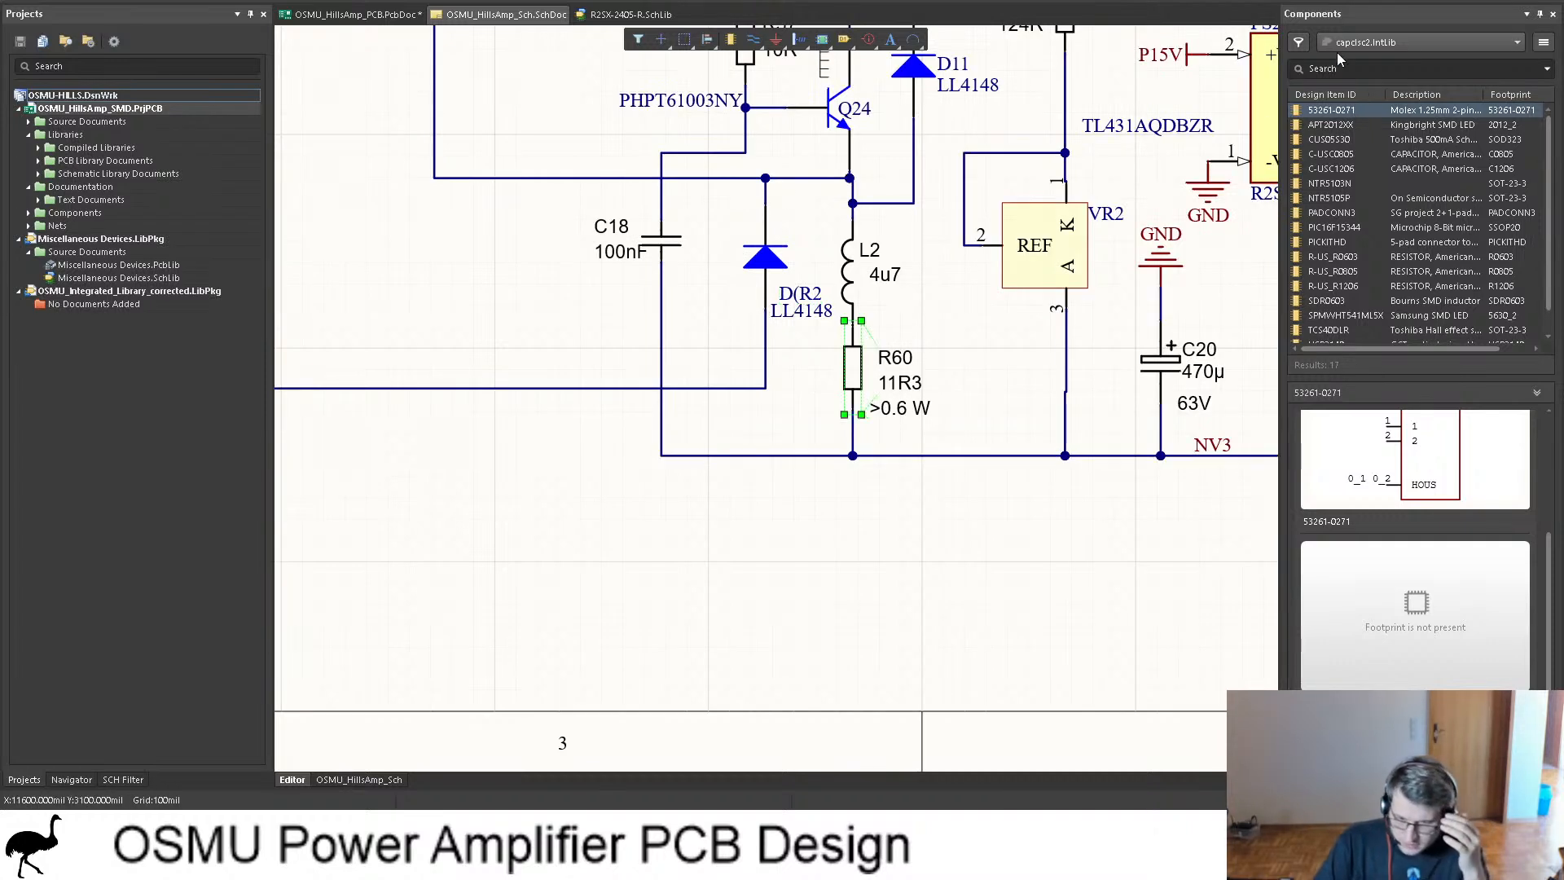
pyautogui.scroll(2, 961, 322)
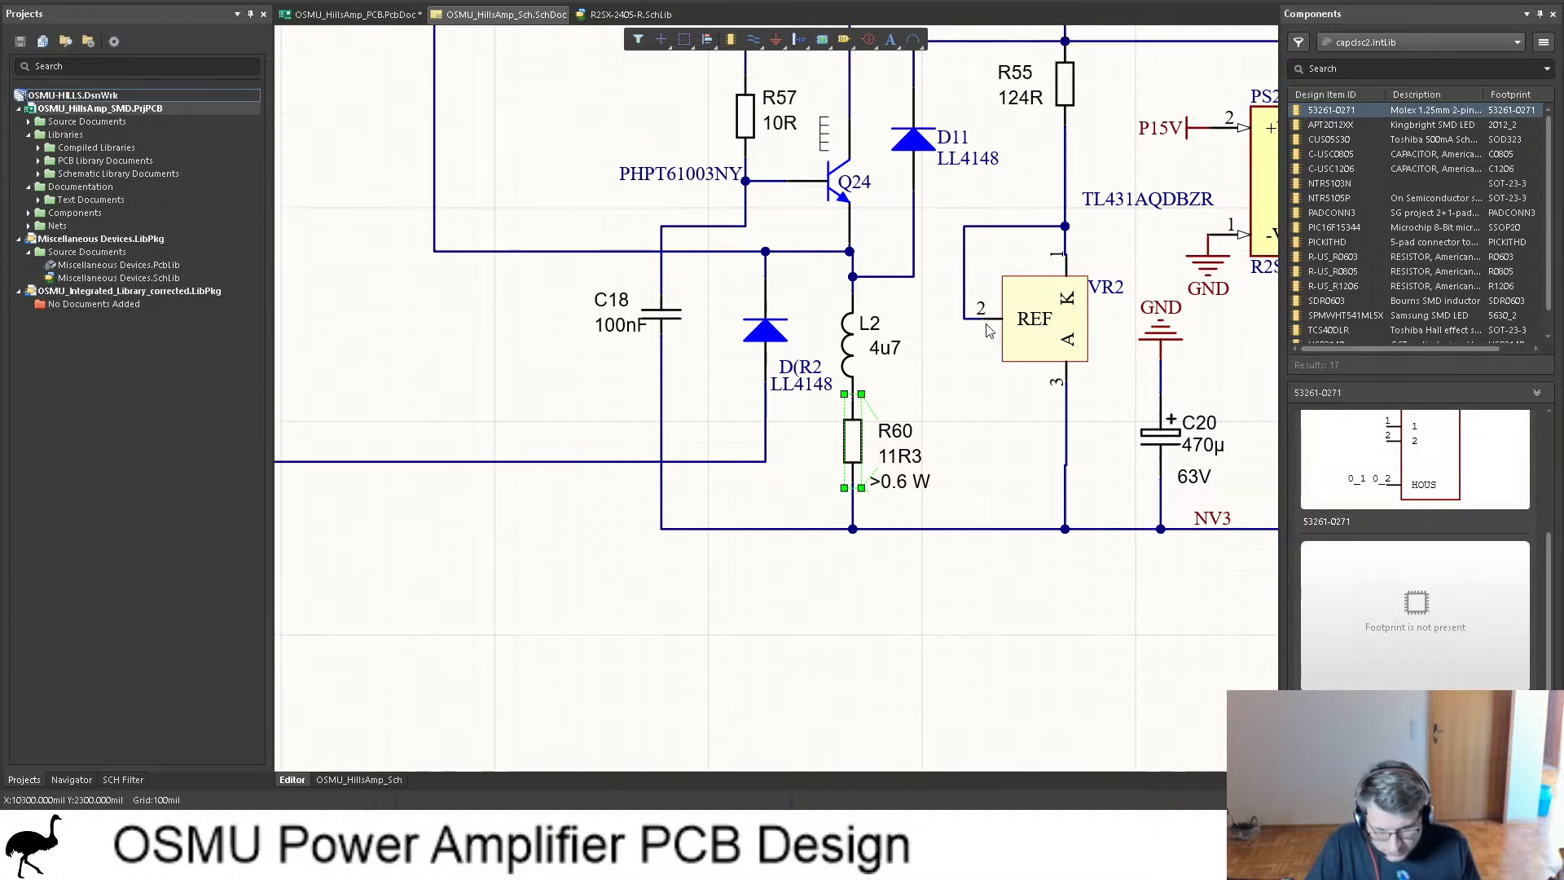
pyautogui.keyDown('shift'); pyautogui.hscroll(2, 904, 282); pyautogui.keyUp('shift')
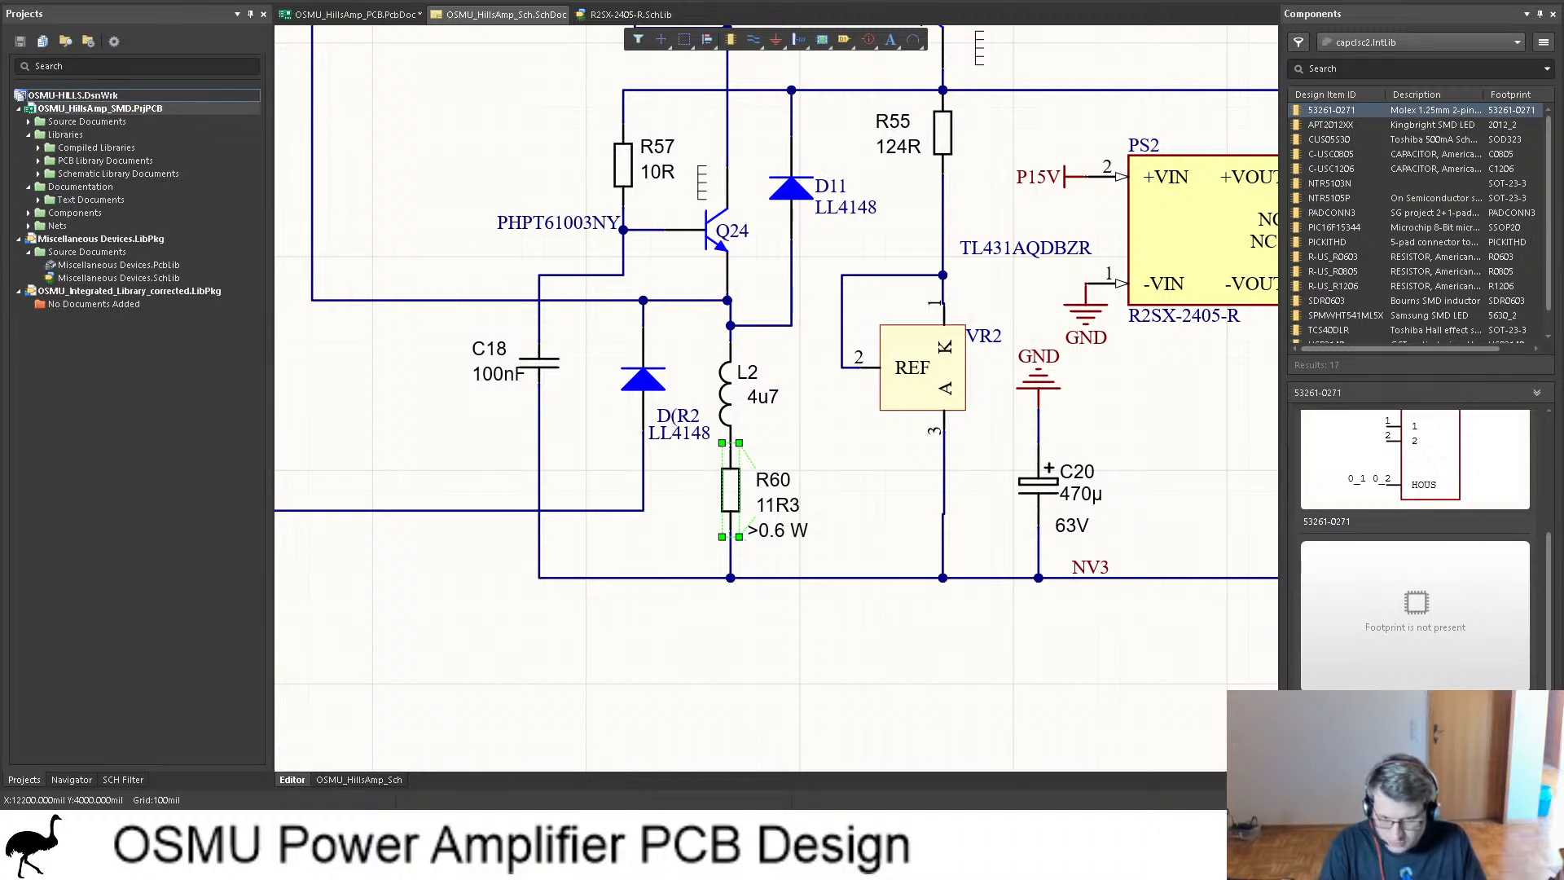
pyautogui.press('t')
pyautogui.press('s')
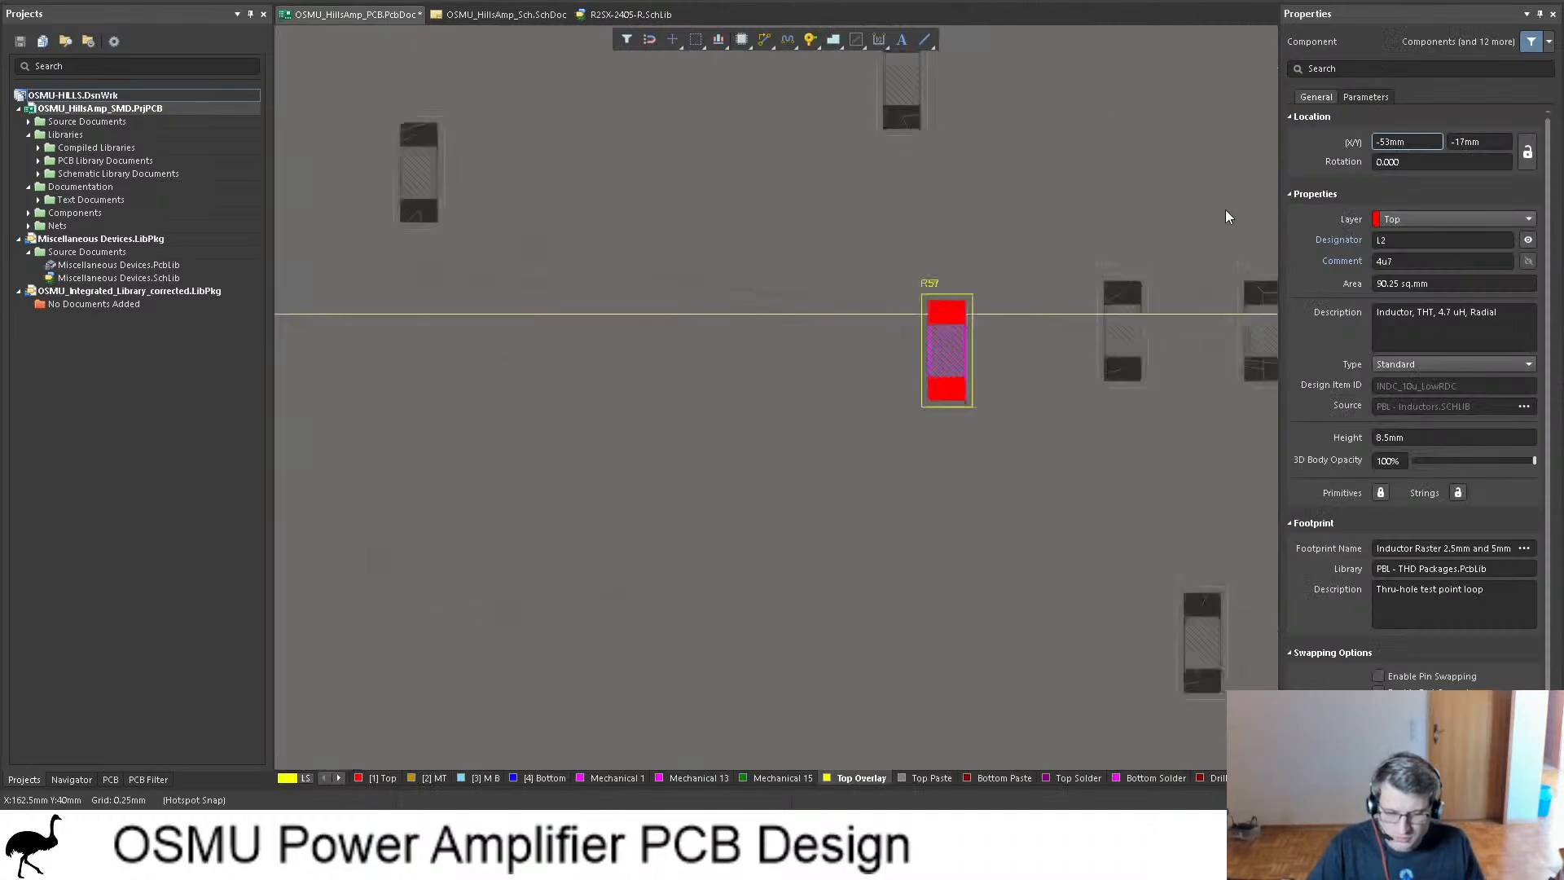
pyautogui.keyDown('ctrl'); pyautogui.scroll(-4, 1110, 290); pyautogui.keyUp('ctrl')
pyautogui.keyDown('ctrl'); pyautogui.scroll(-4, 1132, 285); pyautogui.keyUp('ctrl')
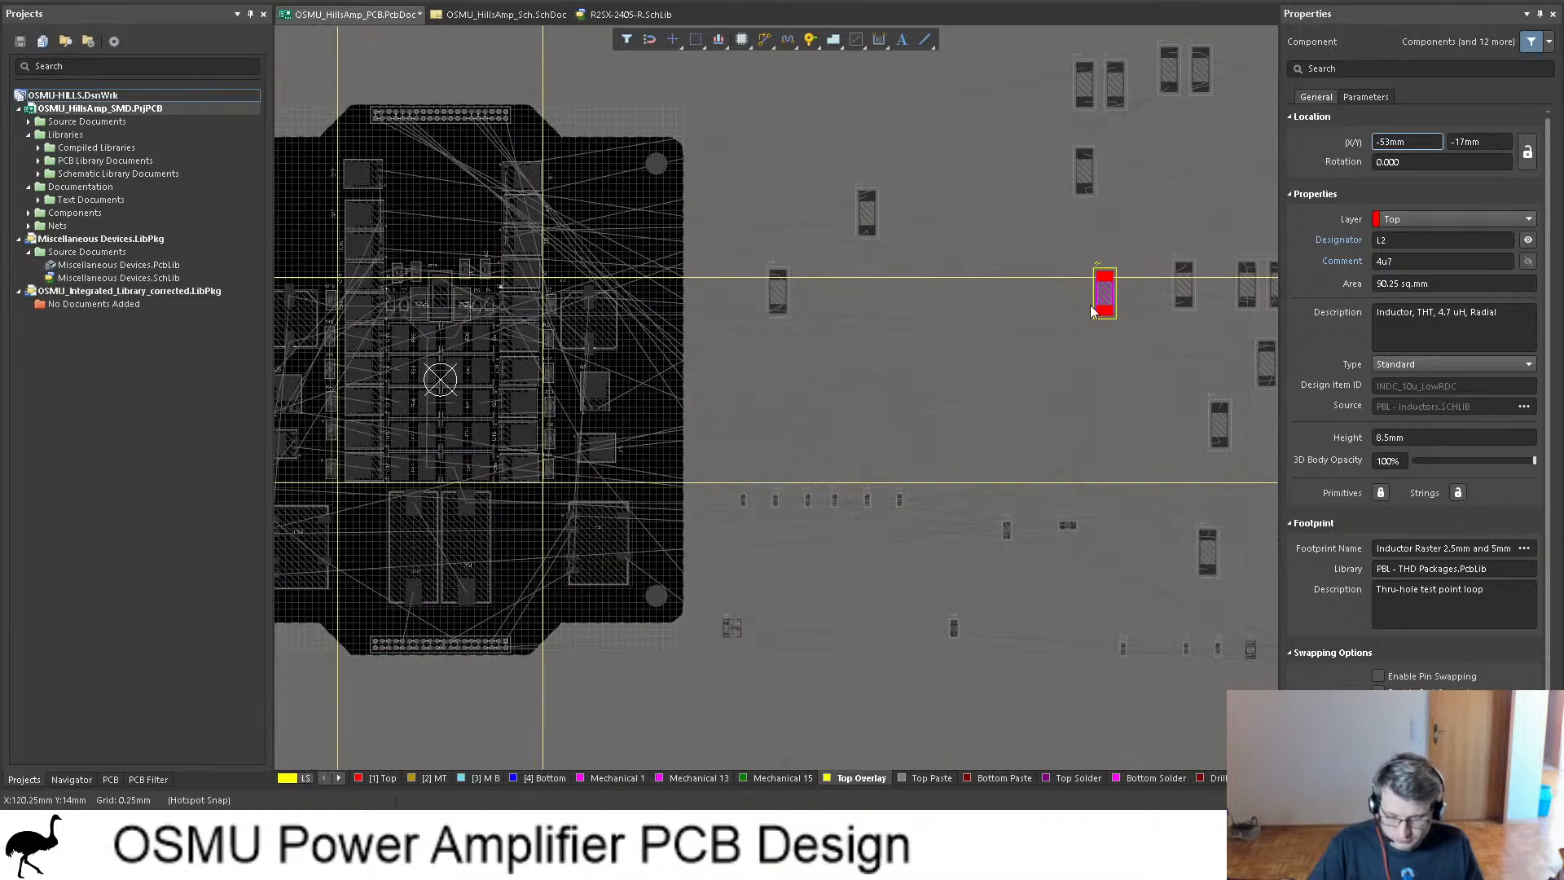
pyautogui.moveTo(1104, 302); pyautogui.dragTo(449, 398)
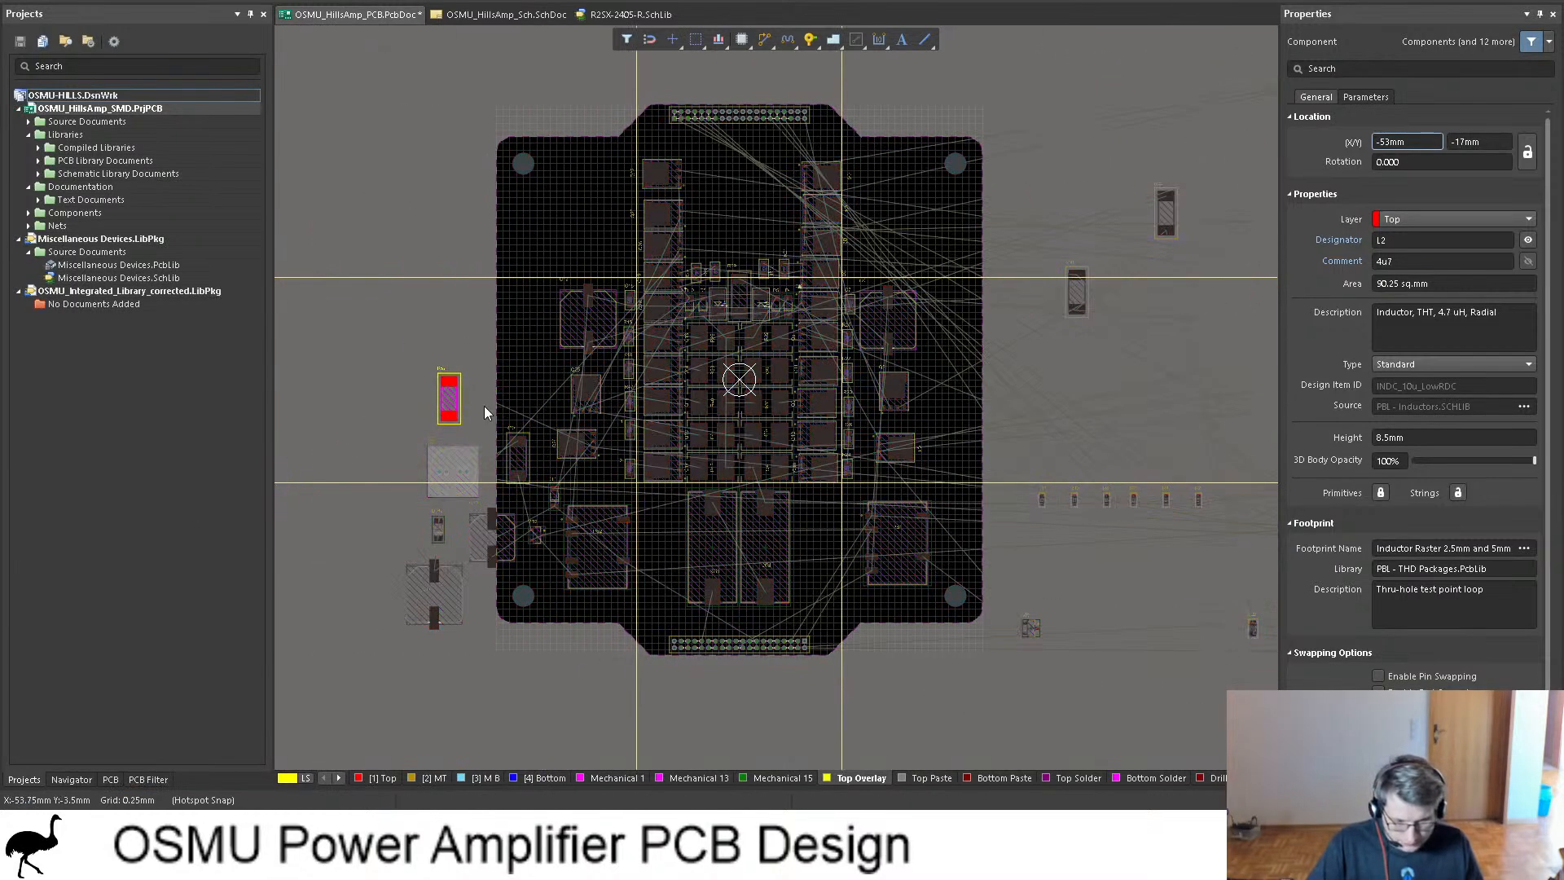
# Step: Cross-select resistor R55 from the schematic on the PCB and move its footprint beside the board's left edge
pyautogui.click(479, 16)
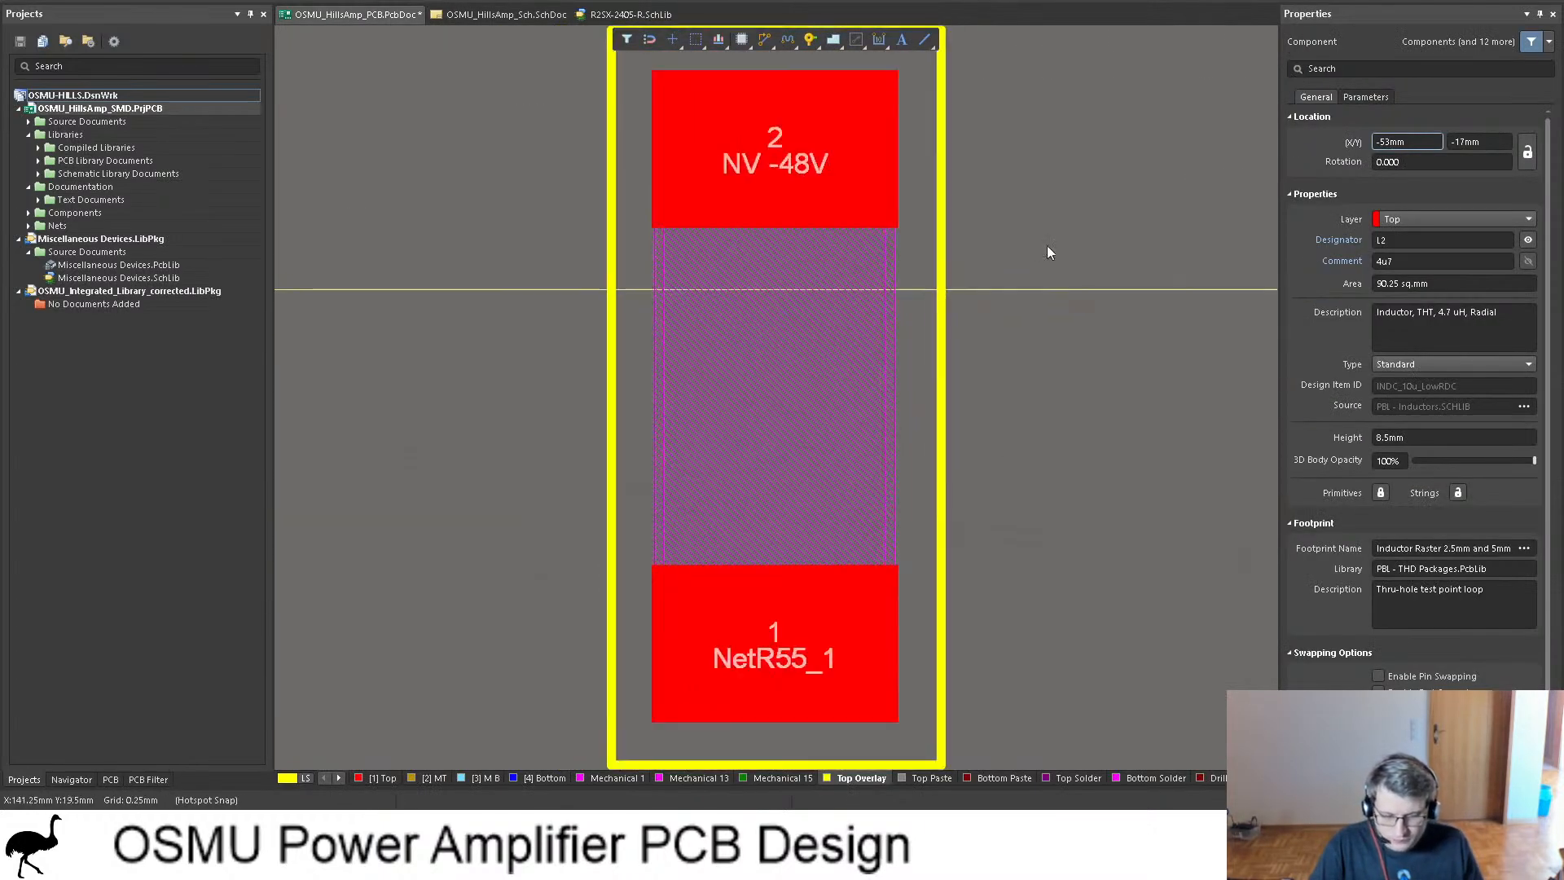
pyautogui.keyDown('ctrl'); pyautogui.scroll(-8, 1068, 166); pyautogui.keyUp('ctrl')
pyautogui.keyDown('ctrl'); pyautogui.scroll(-5, 1068, 182); pyautogui.keyUp('ctrl')
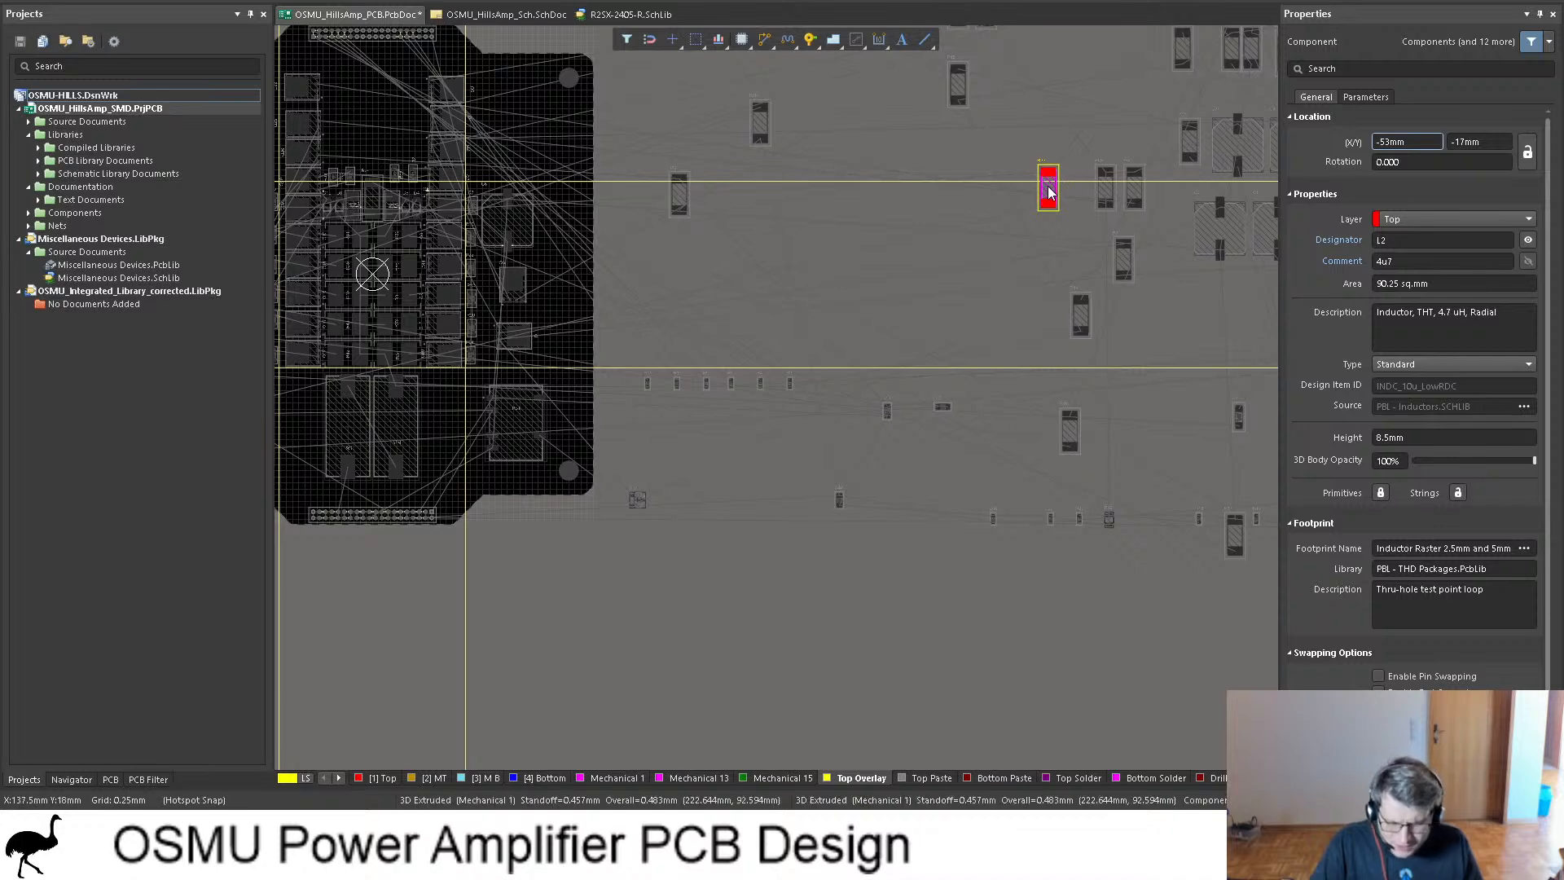
pyautogui.moveTo(1057, 181); pyautogui.dragTo(313, 332)
# Step: Cross-select capacitor C18 from the schematic and place its footprint outside the board's left edge
pyautogui.click(507, 14)
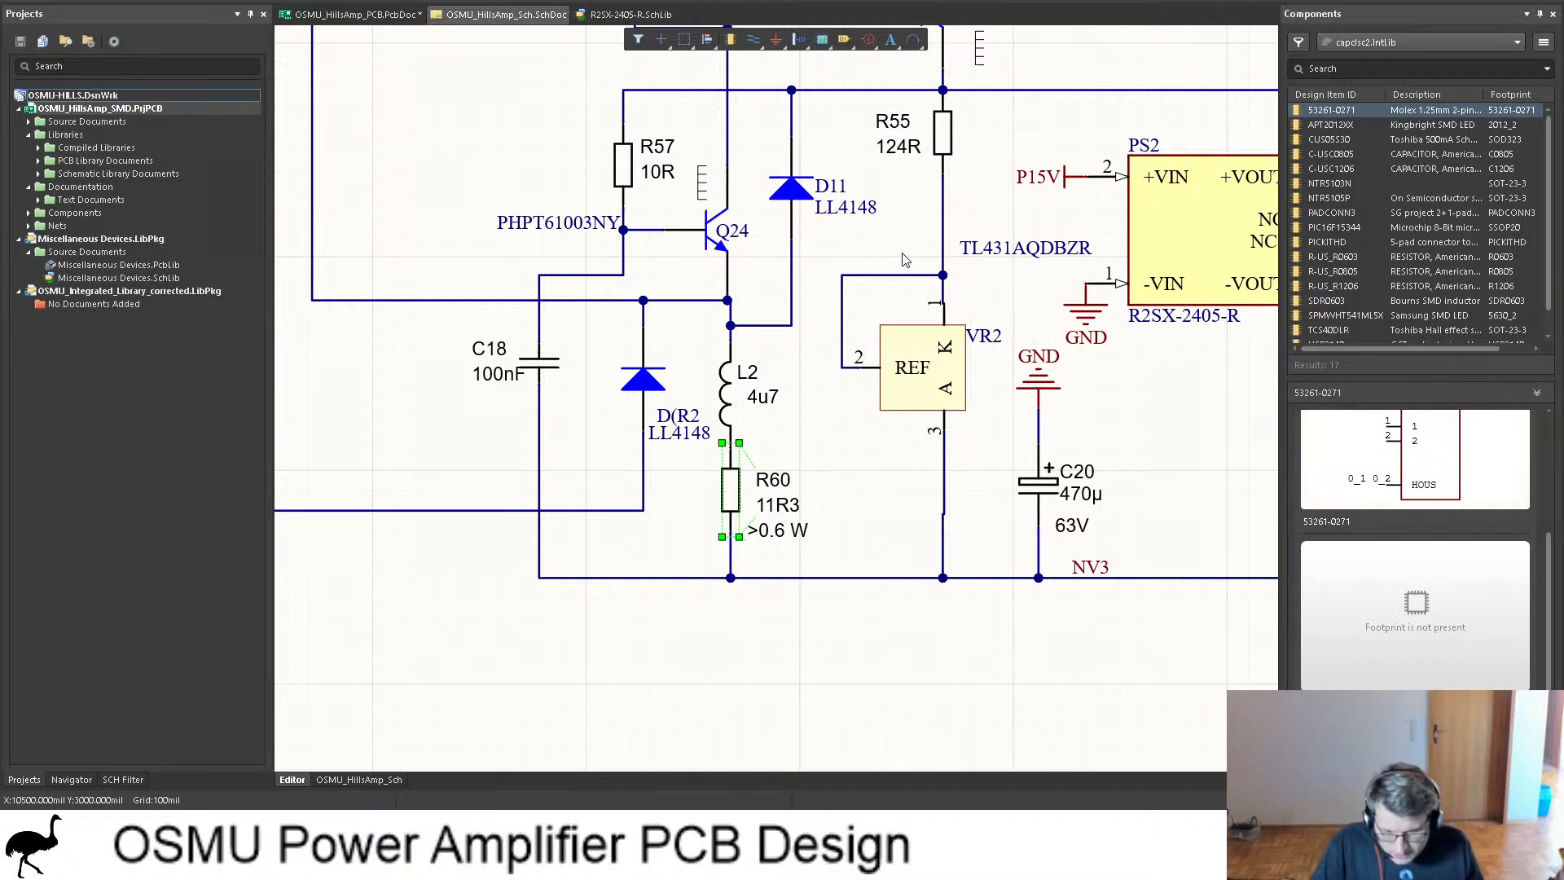
pyautogui.click(553, 371)
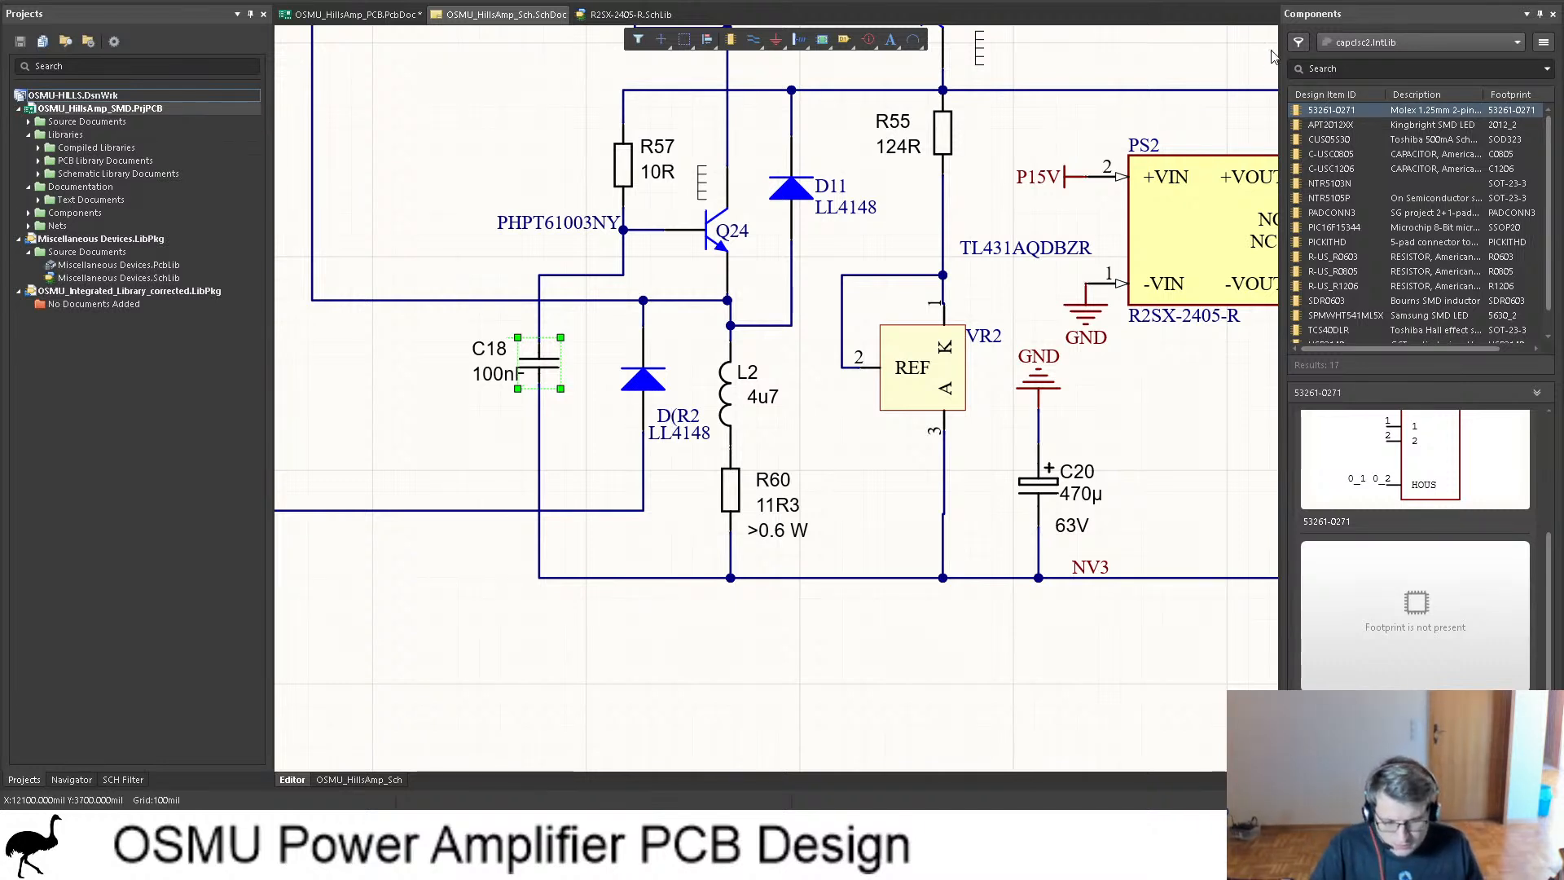
# Step: Cross-select diode D13 from the schematic on the PCB and move its footprint below the board's lower-left corner
pyautogui.keyDown('ctrl'); pyautogui.scroll(-3, 958, 210); pyautogui.keyUp('ctrl')
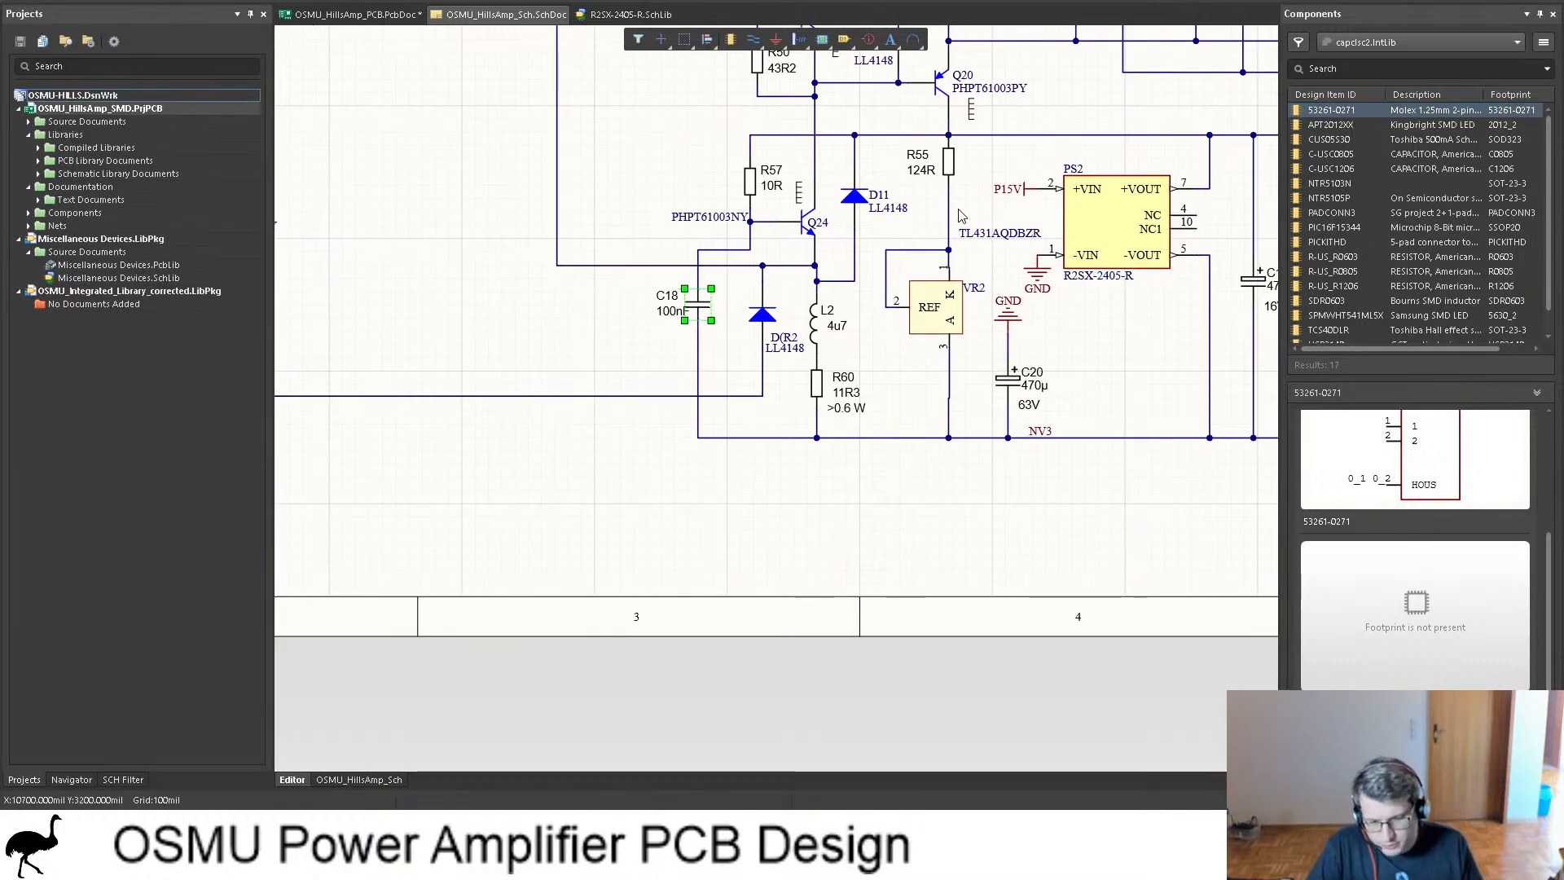
pyautogui.keyDown('shift'); pyautogui.scroll(-5, 1024, 208); pyautogui.keyUp('shift')
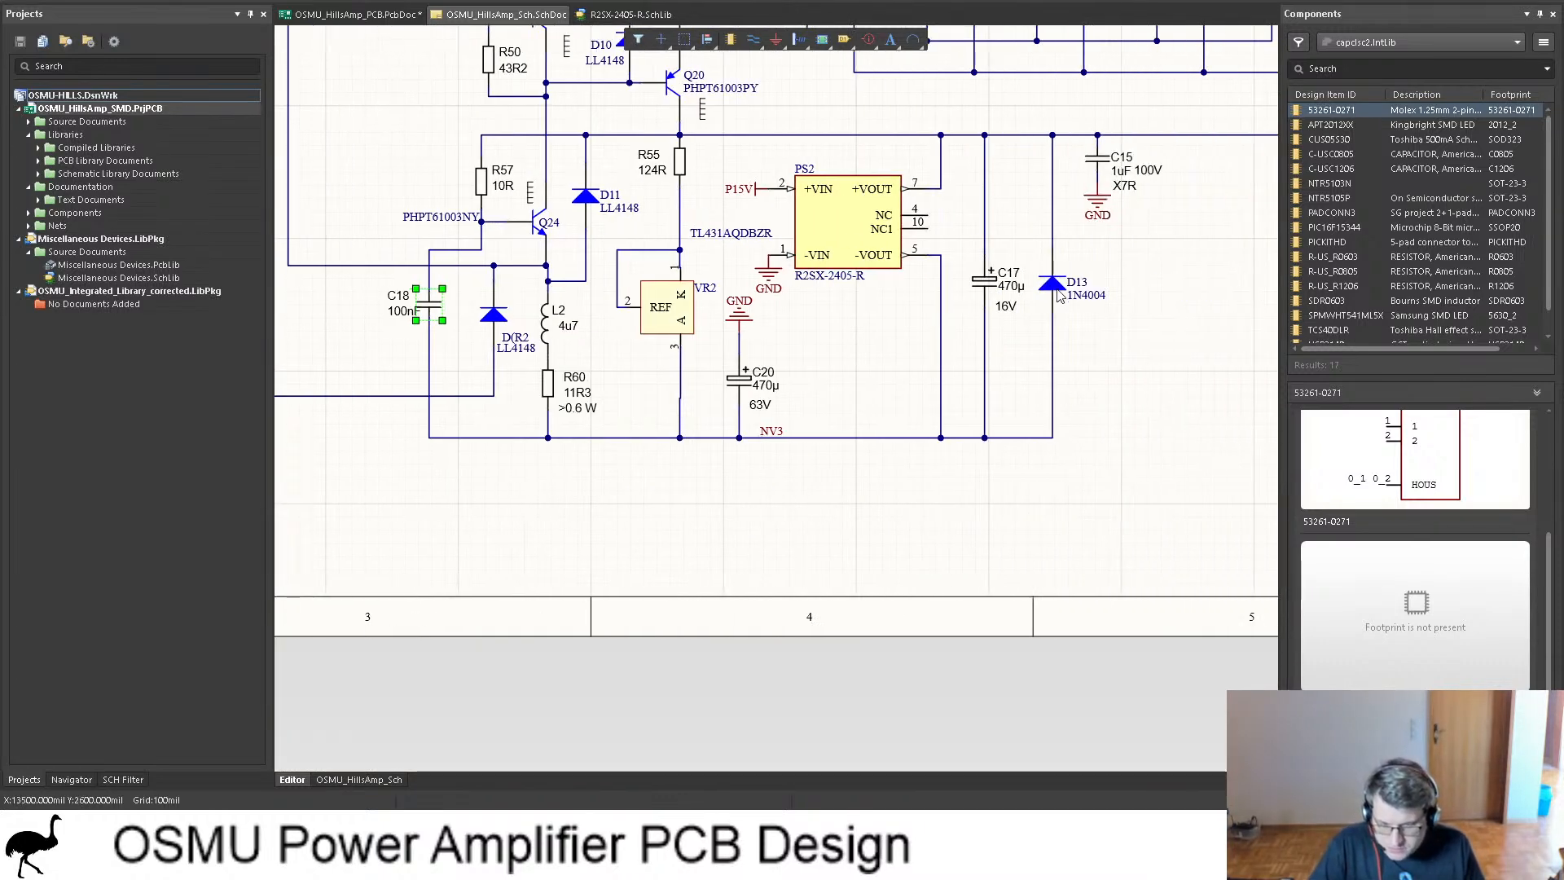
pyautogui.click(1057, 290)
pyautogui.hotkey('ctrl', 'Tab')
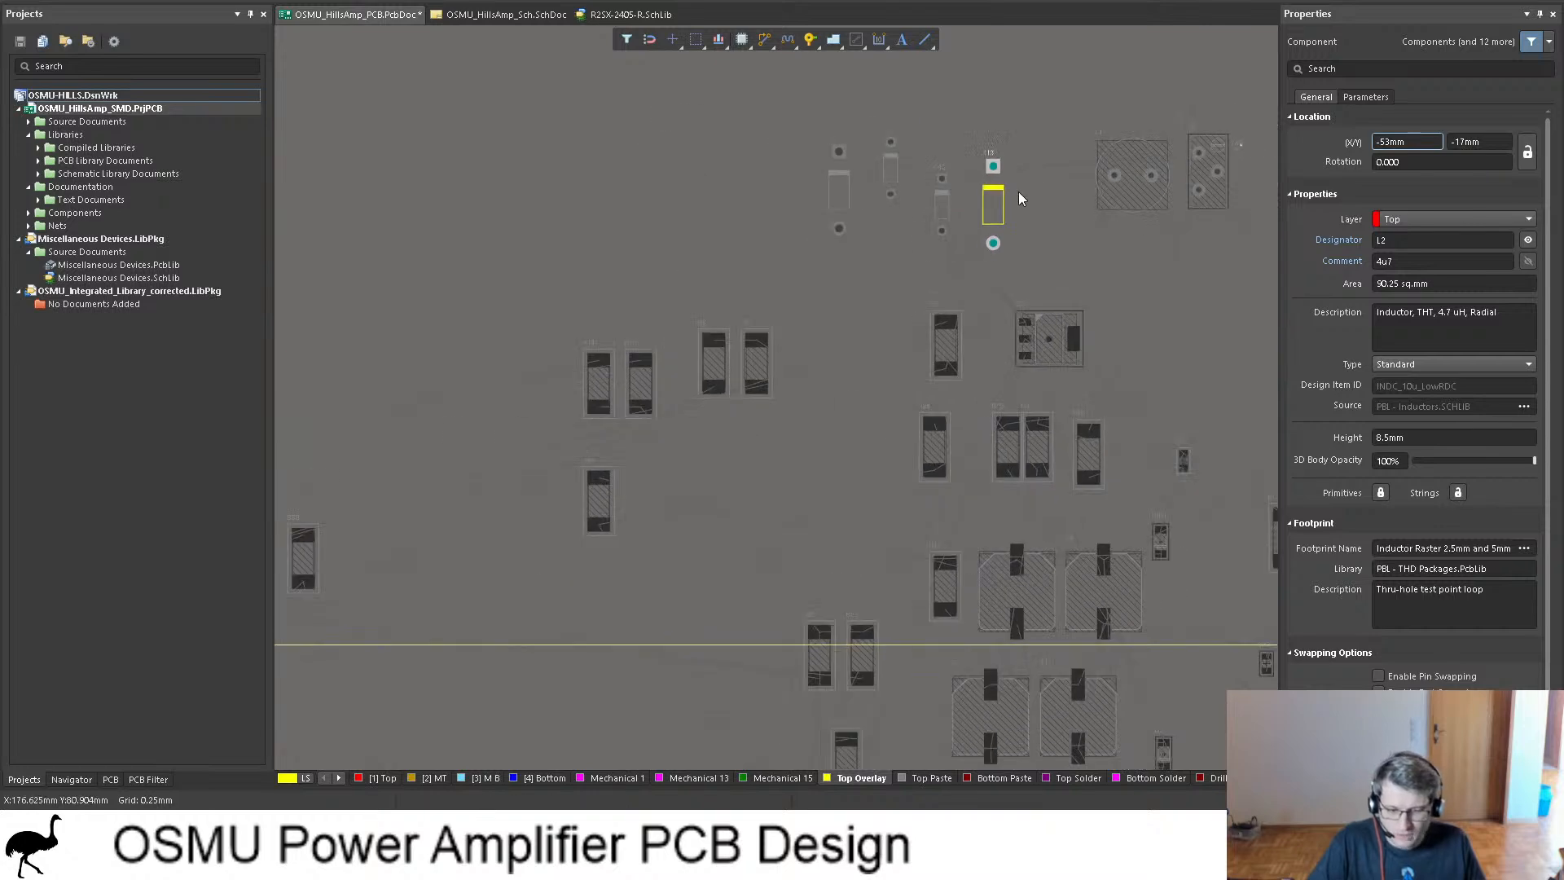
pyautogui.moveTo(995, 203); pyautogui.dragTo(436, 670)
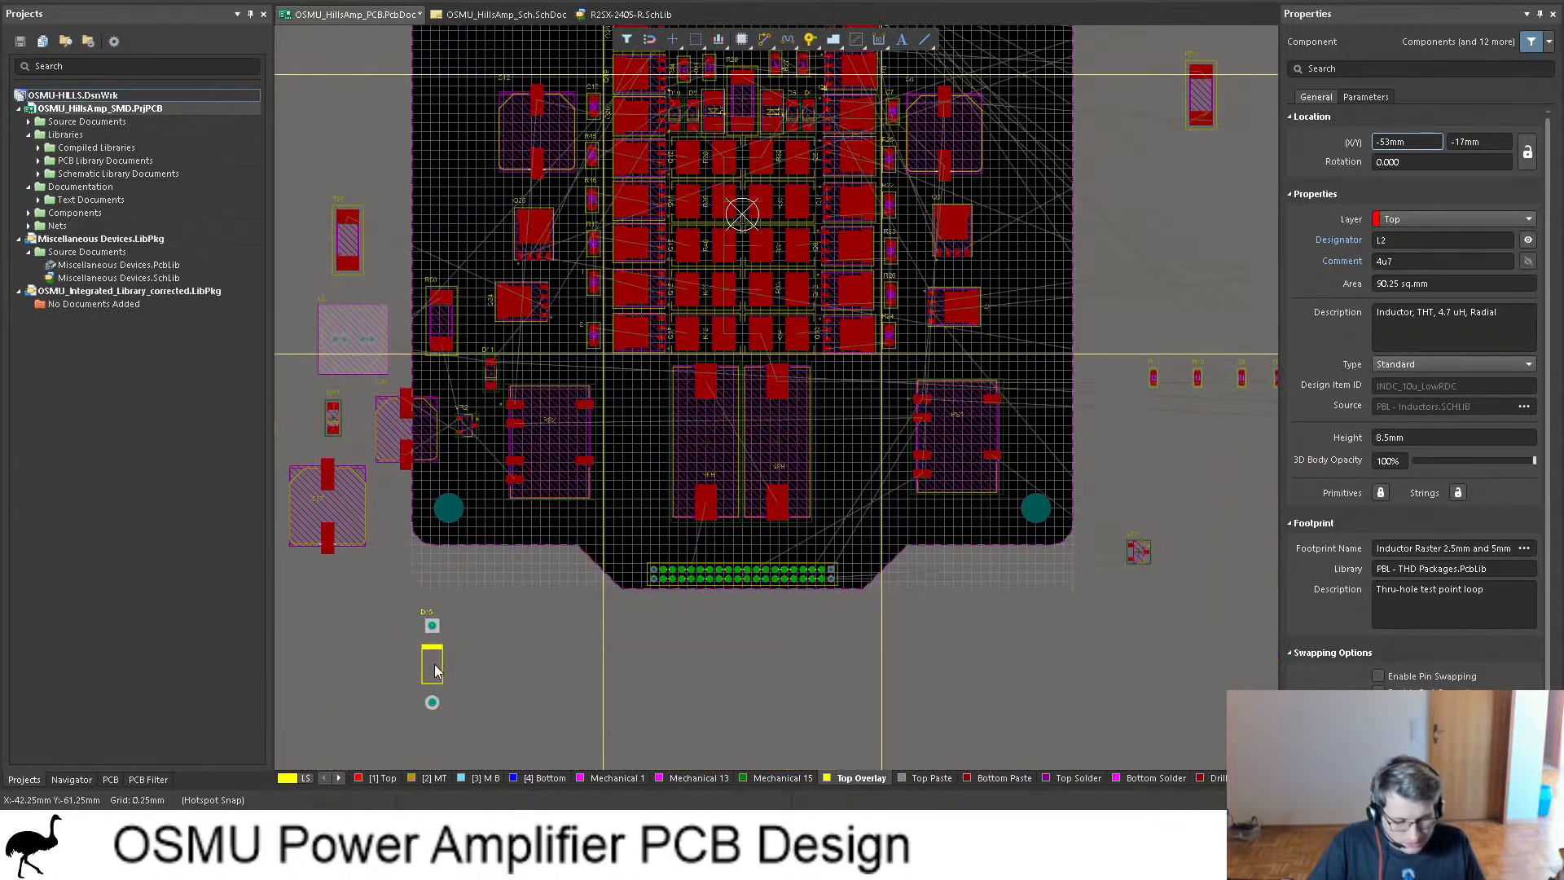
pyautogui.keyDown('shift'); pyautogui.scroll(2, 528, 482); pyautogui.keyUp('shift')
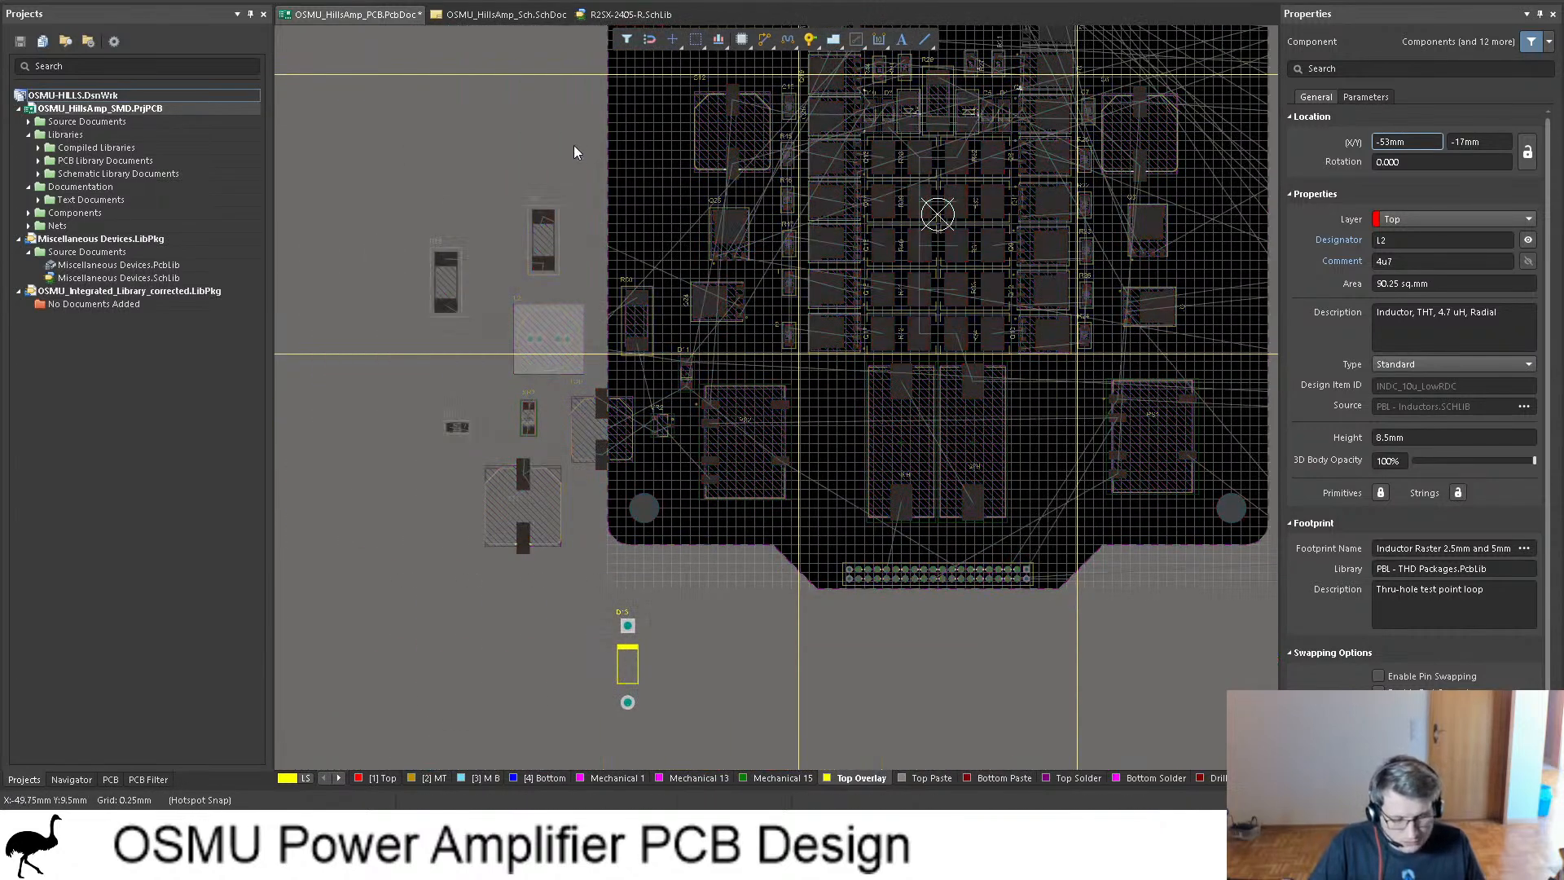
# Step: Return from the schematic to the PCB and clear the highlighting on diode D13
pyautogui.click(604, 18)
pyautogui.click(521, 16)
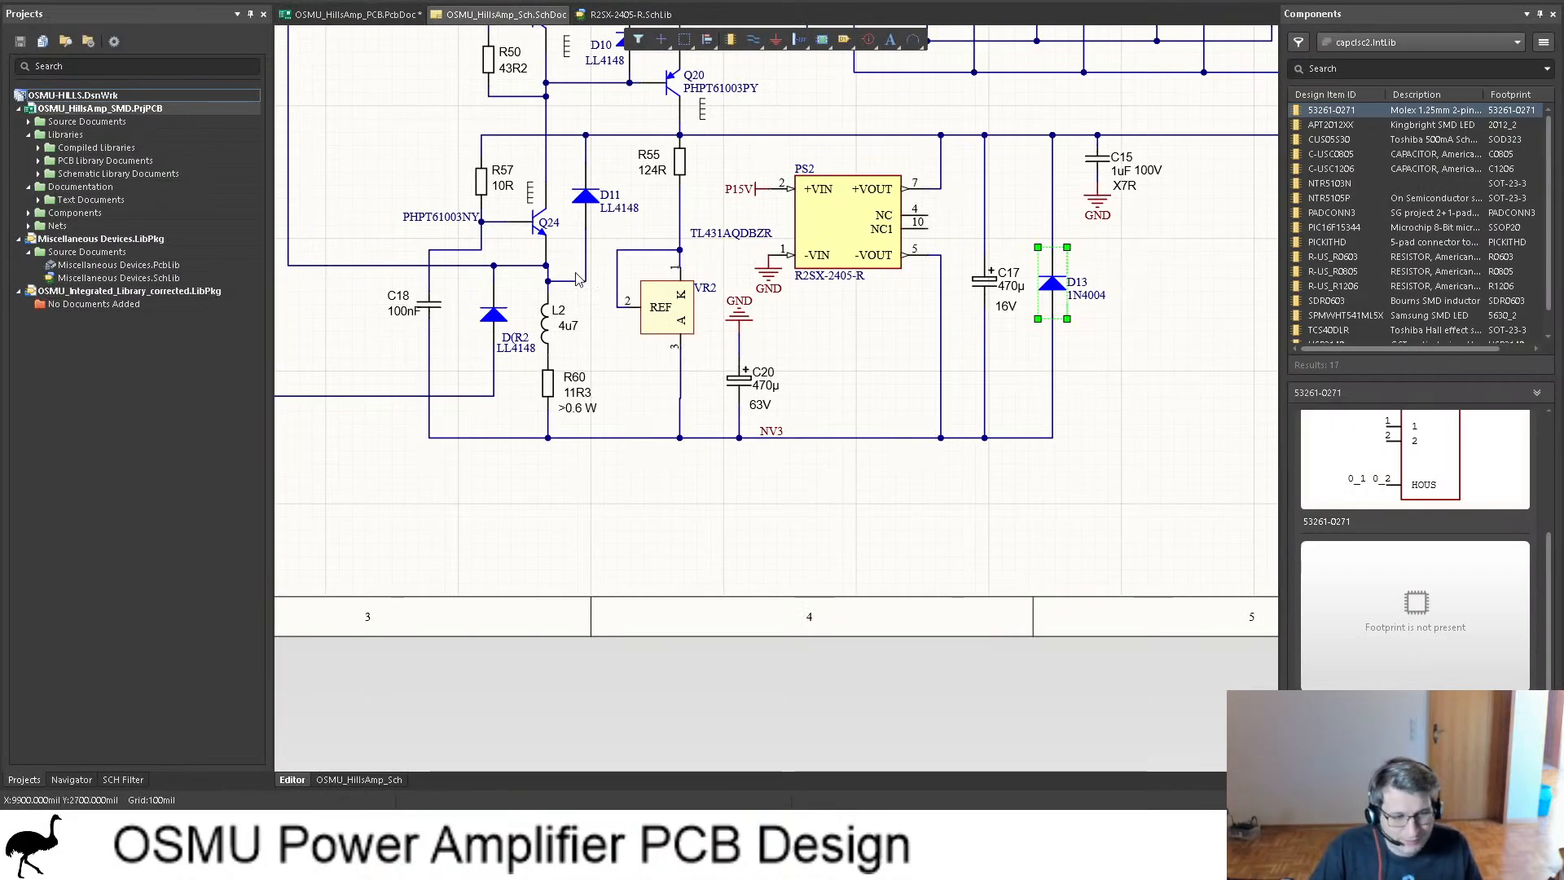
pyautogui.click(376, 15)
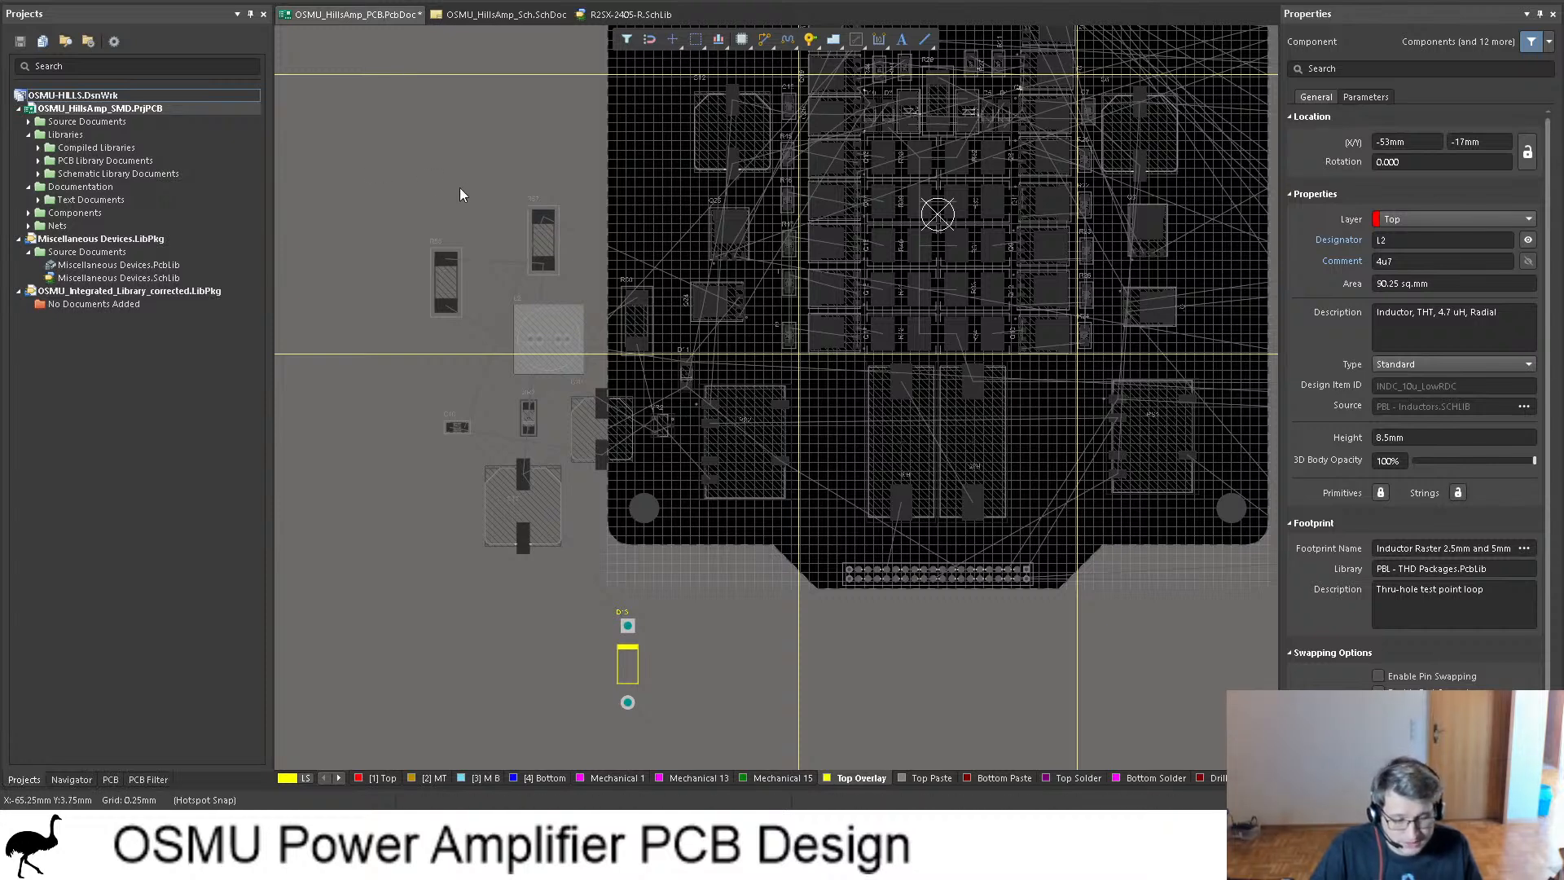
pyautogui.click(487, 218)
pyautogui.keyDown('ctrl'); pyautogui.scroll(4, 547, 495); pyautogui.keyUp('ctrl')
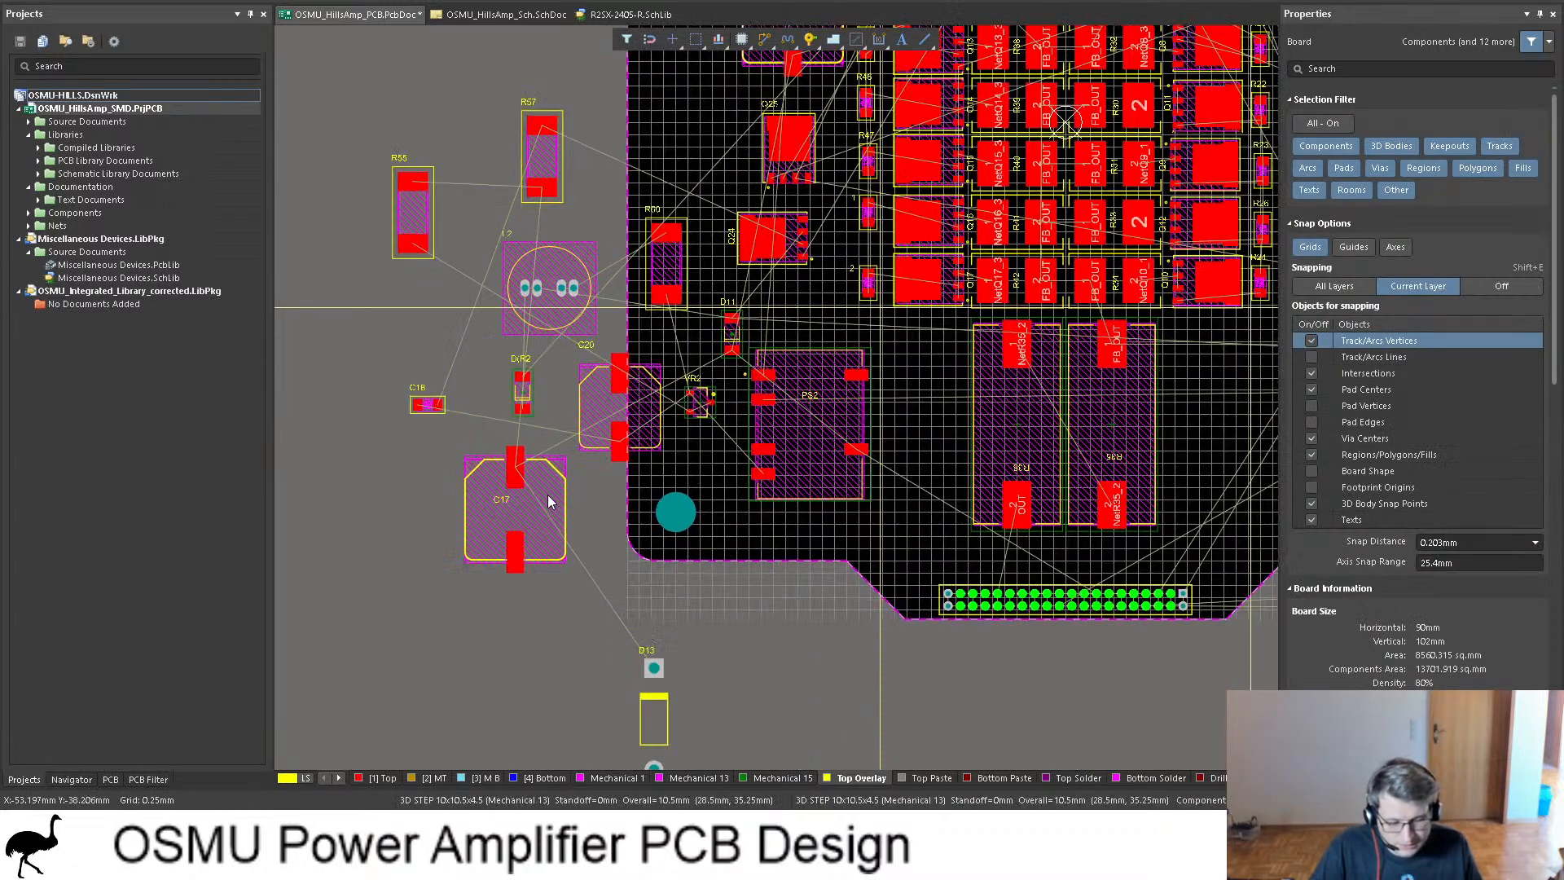
# Step: Examine the schematic around Q19, Q20, Q24 and the PS2 supply for how the gathered driver components connect
pyautogui.click(505, 15)
pyautogui.keyDown('shift'); pyautogui.scroll(-7, 918, 363); pyautogui.keyUp('shift')
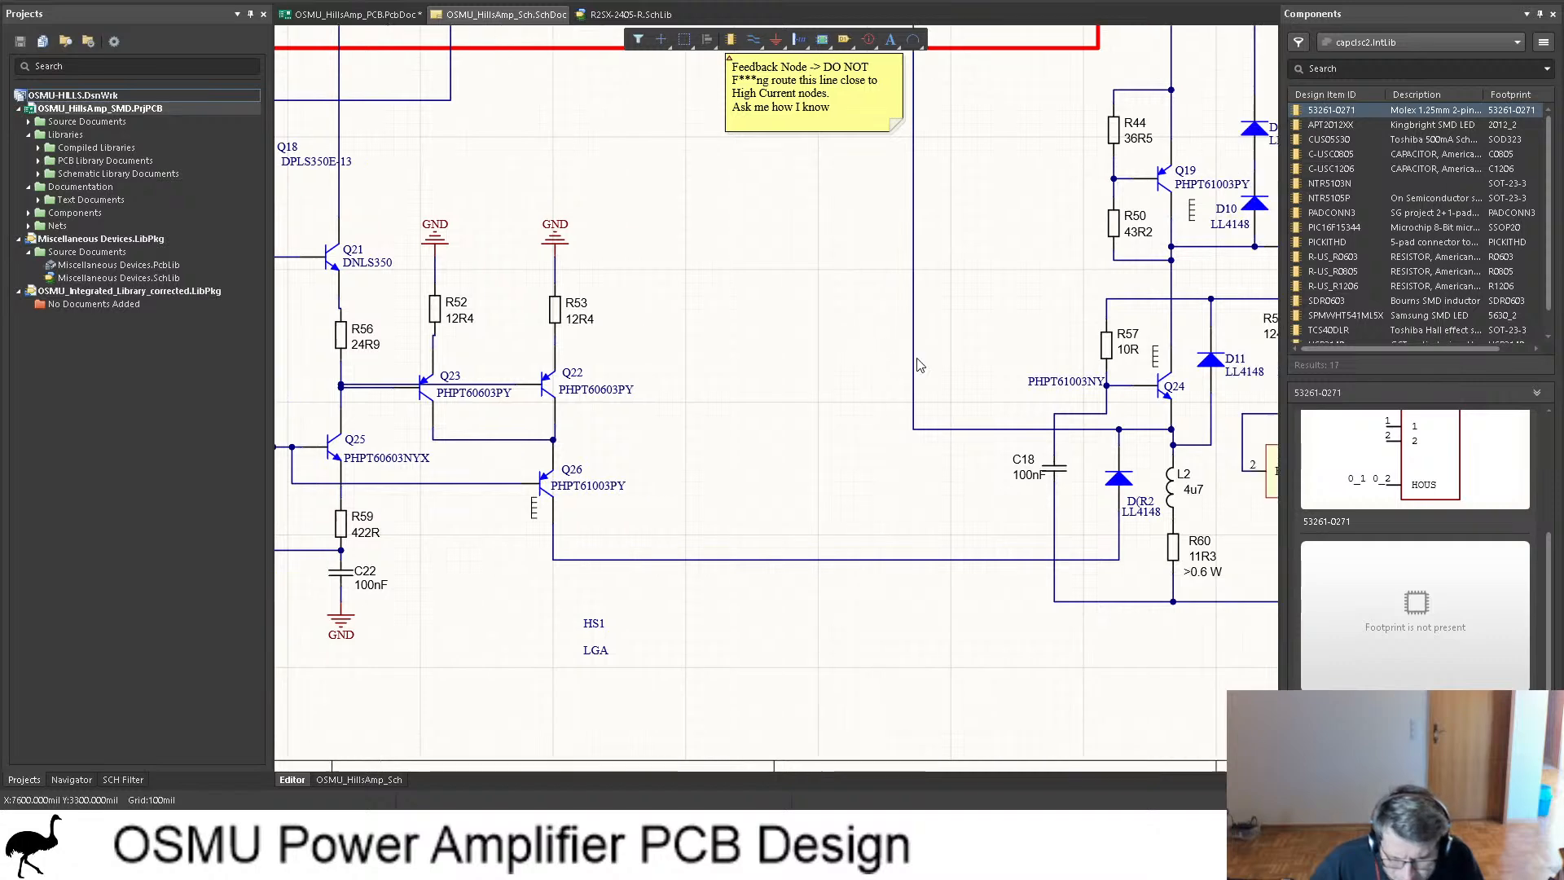
pyautogui.keyDown('shift'); pyautogui.scroll(-6, 839, 405); pyautogui.keyUp('shift')
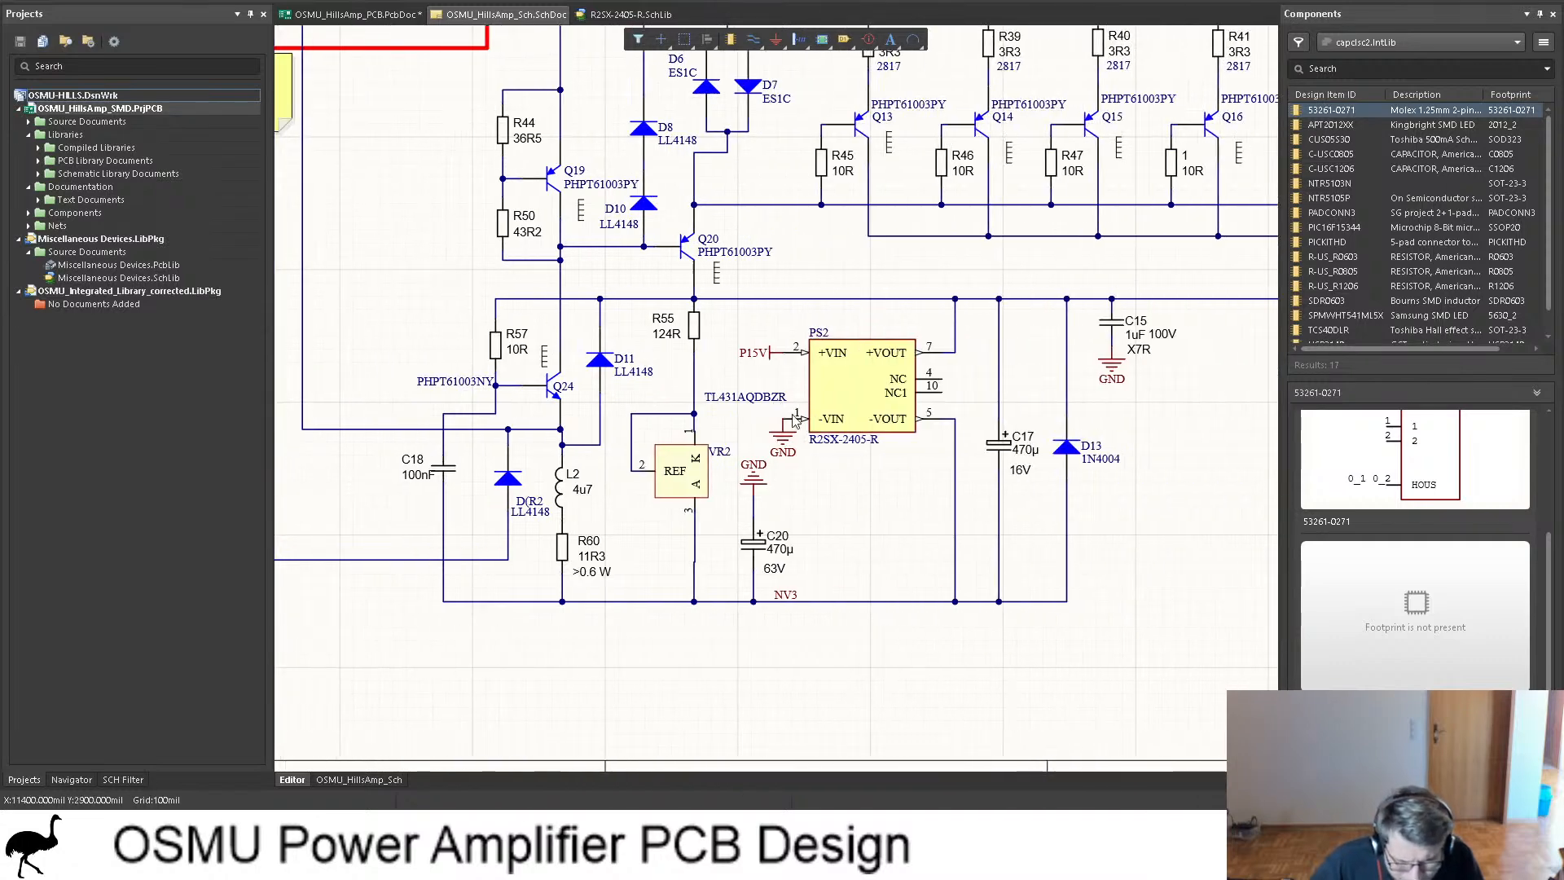
pyautogui.keyDown('shift'); pyautogui.scroll(1, 804, 440); pyautogui.keyUp('shift')
pyautogui.scroll(2, 798, 441)
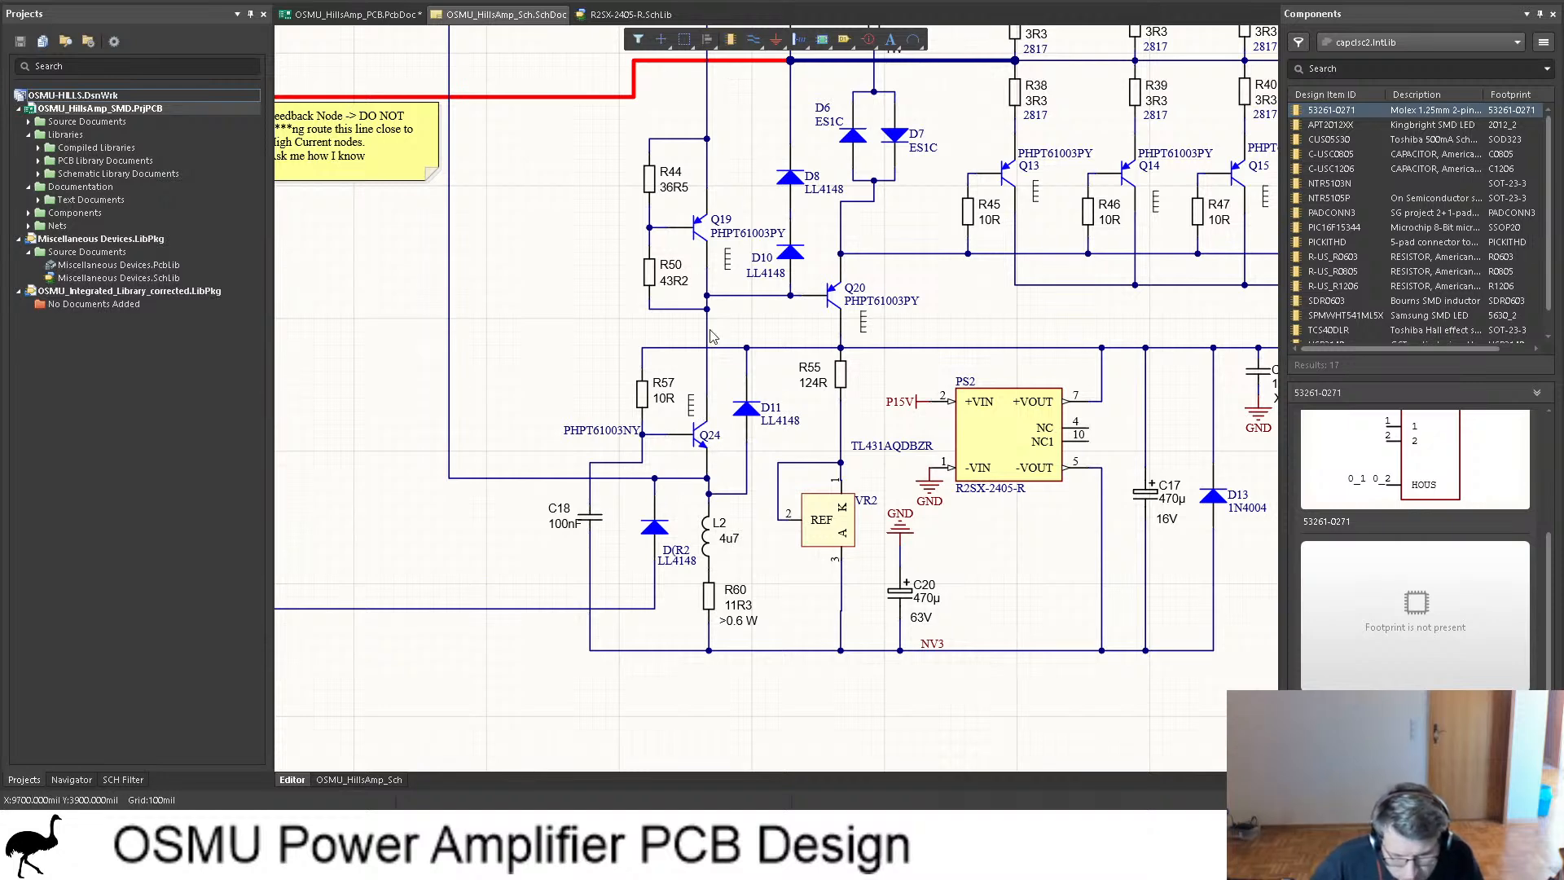
pyautogui.scroll(3, 709, 356)
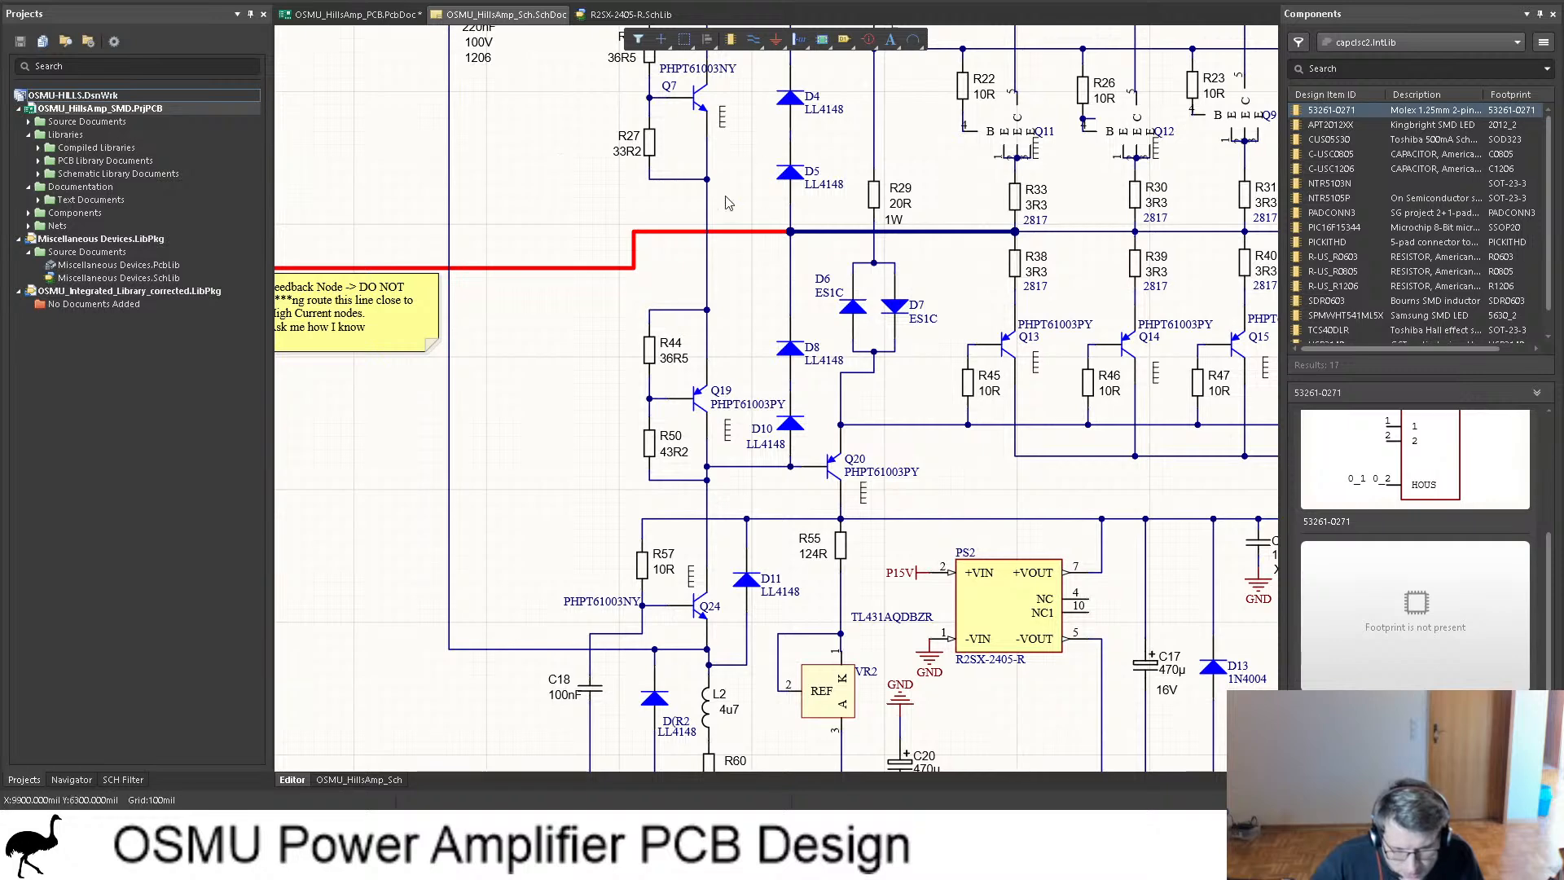
pyautogui.scroll(-1, 774, 379)
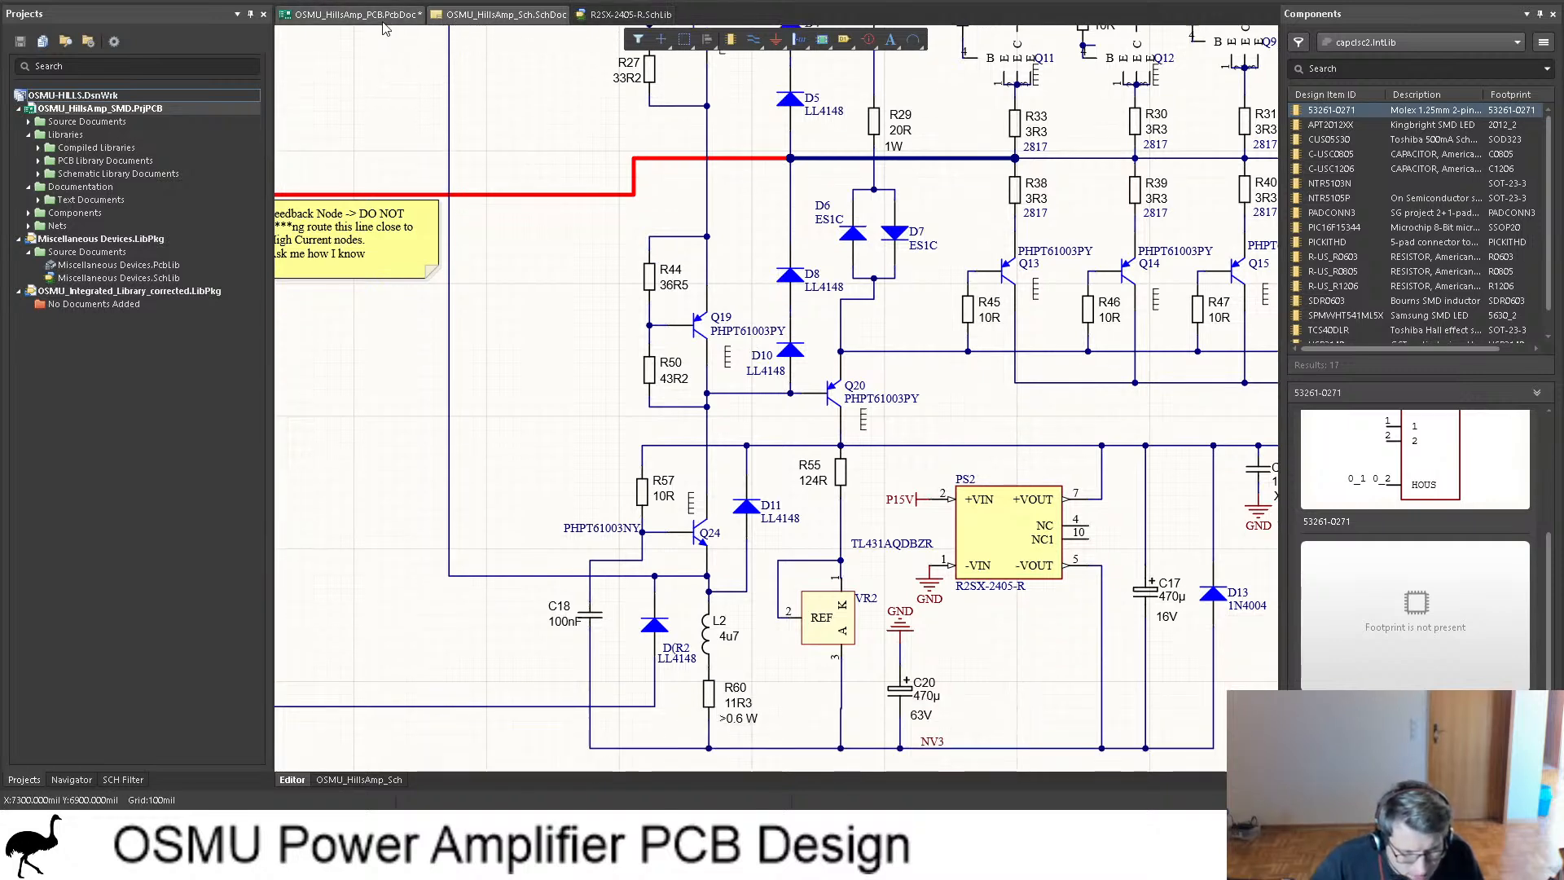
pyautogui.scroll(-1, 746, 415)
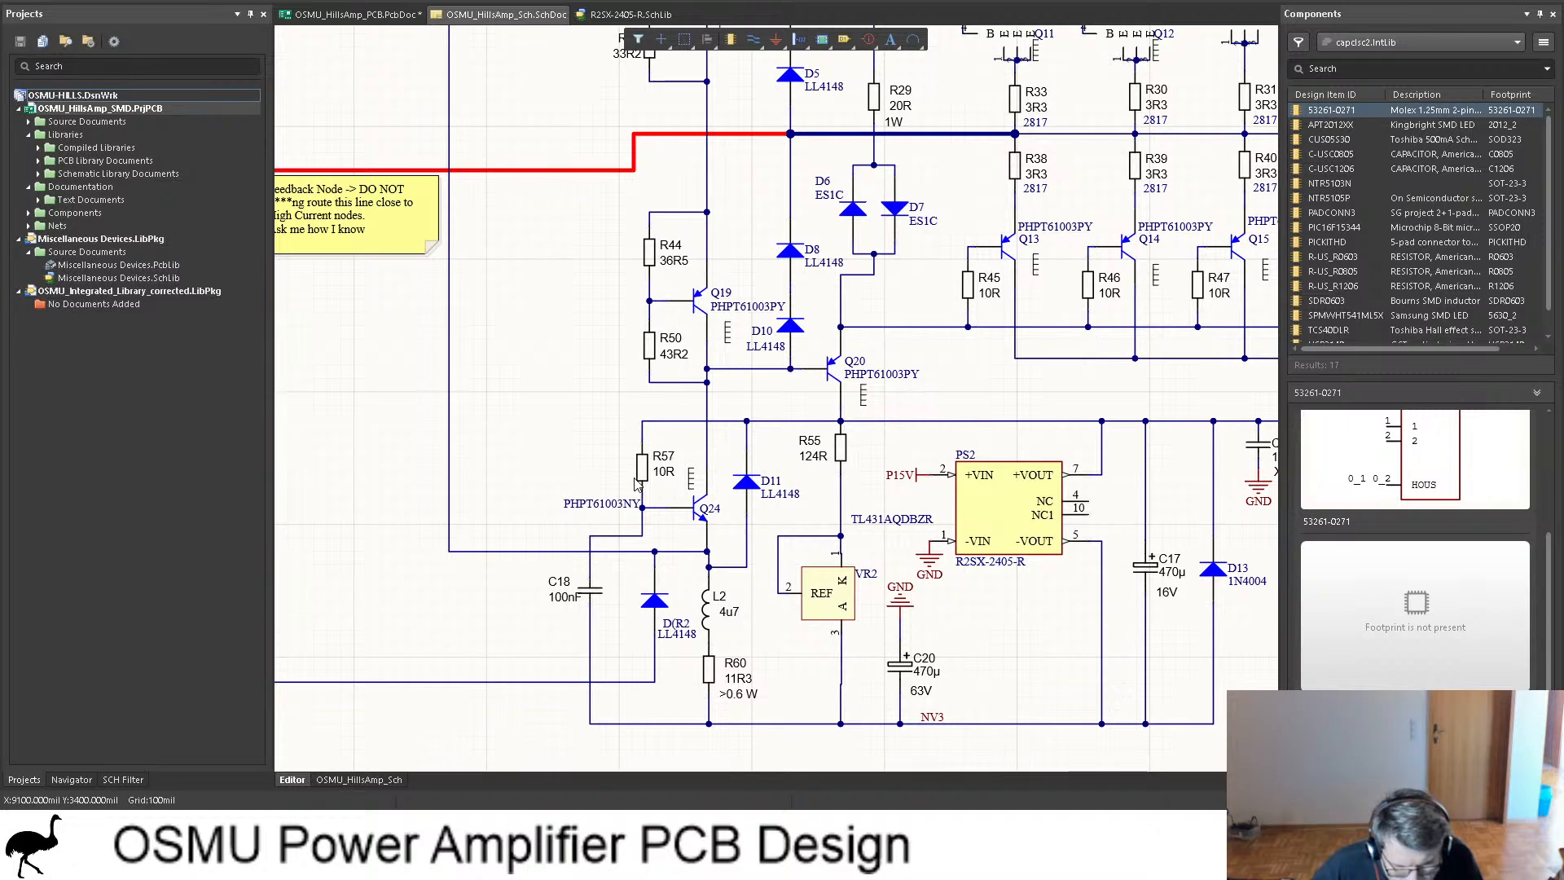
# Step: Place diode D(R2 inside the board, above D11 and just left of the large capacitor
pyautogui.click(381, 16)
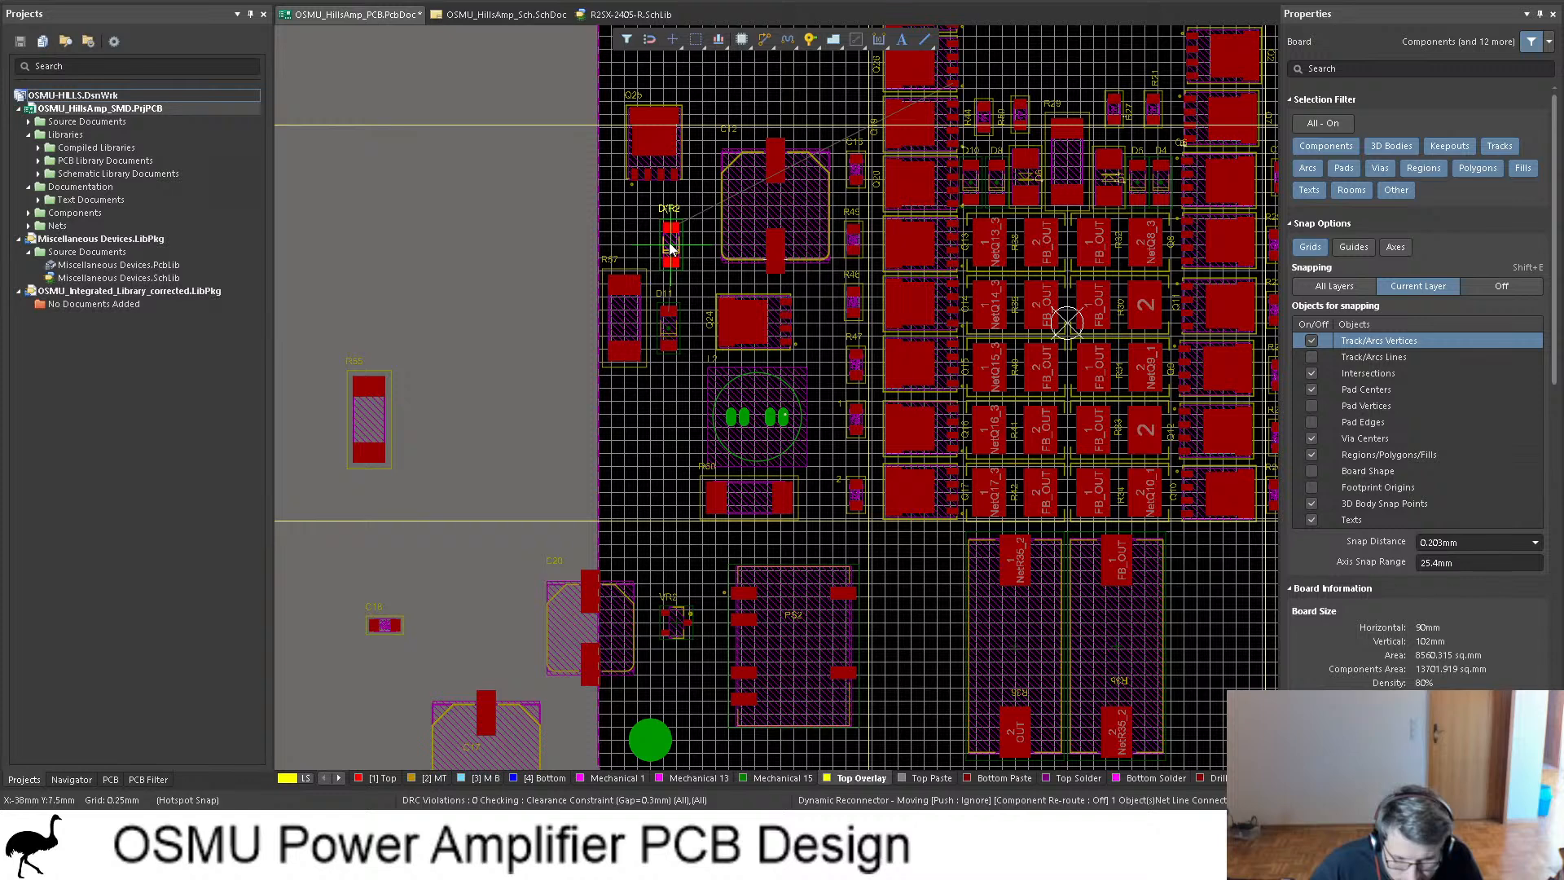
pyautogui.moveTo(669, 249); pyautogui.dragTo(688, 244)
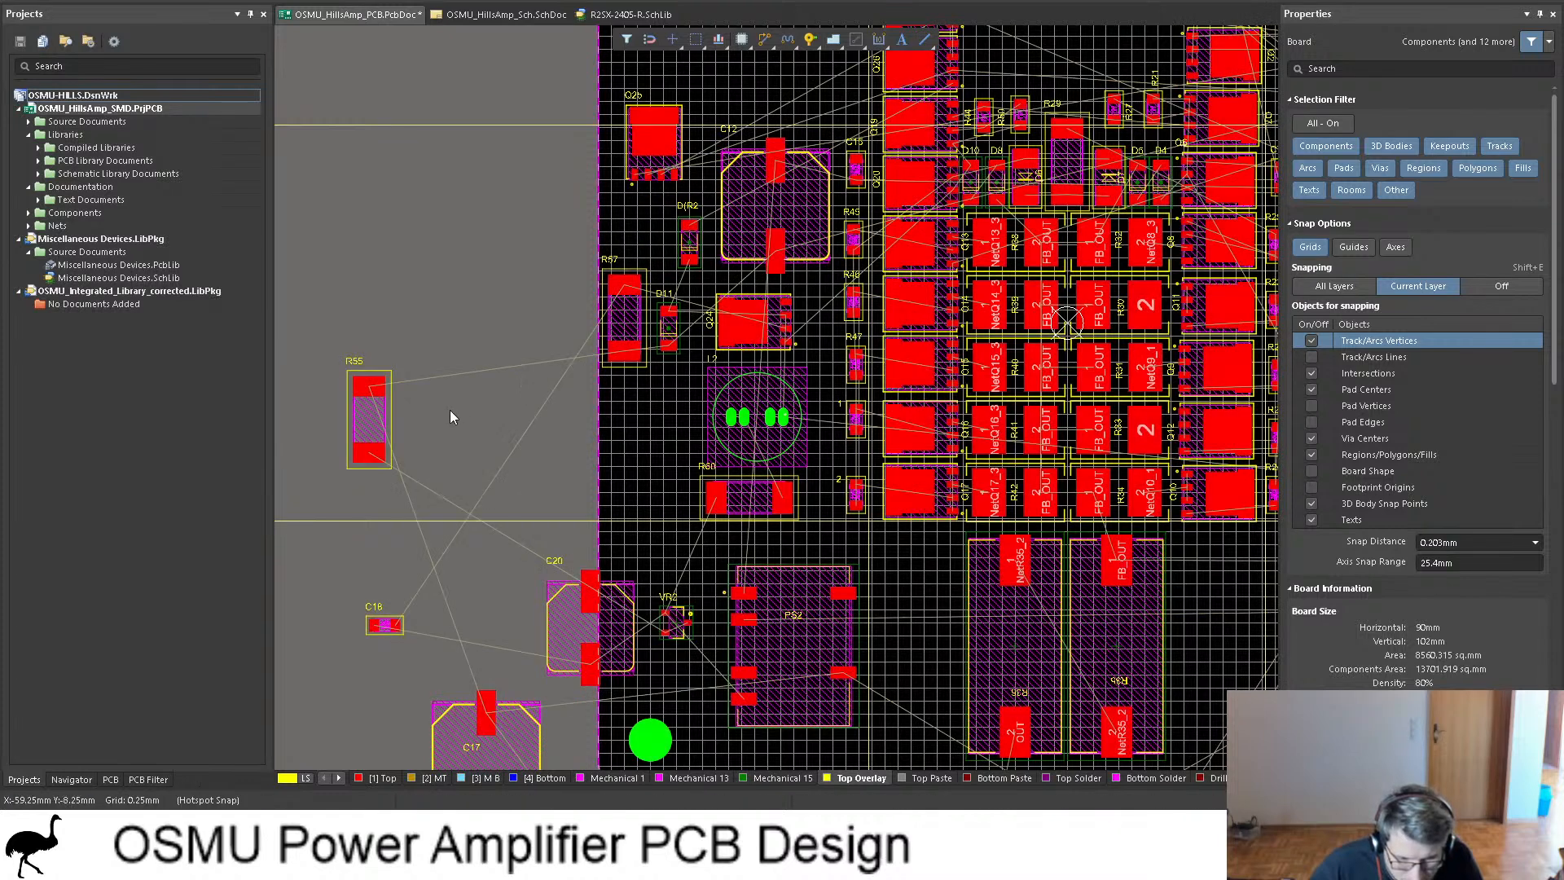
# Step: Switch to the web browser and view the second and third product photos of the Supermicro SNK-P0047PF heatsink
pyautogui.click(520, 16)
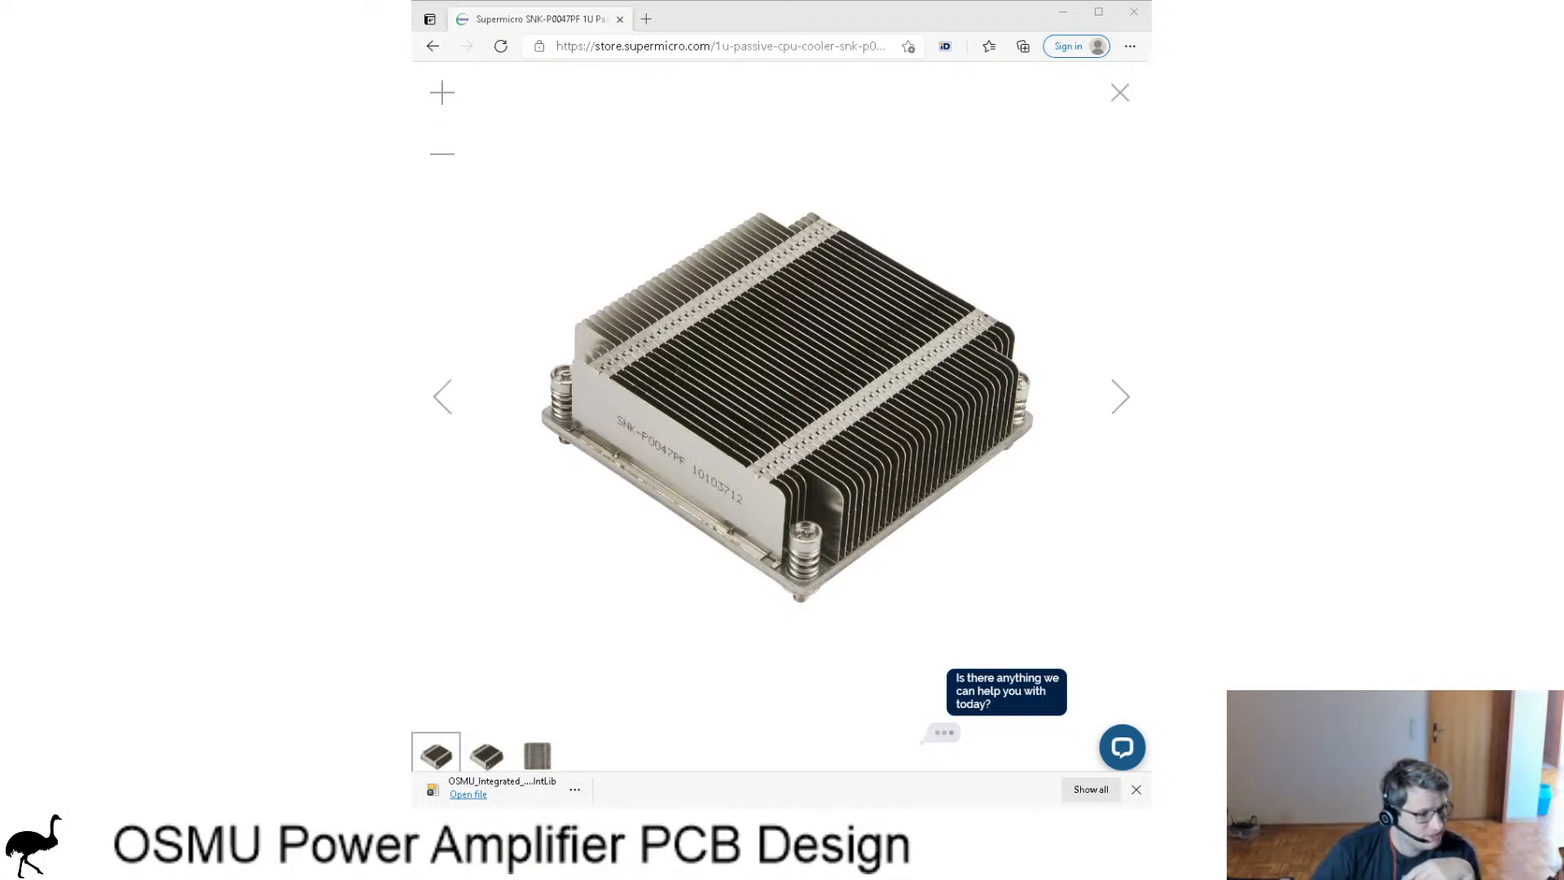
pyautogui.click(487, 755)
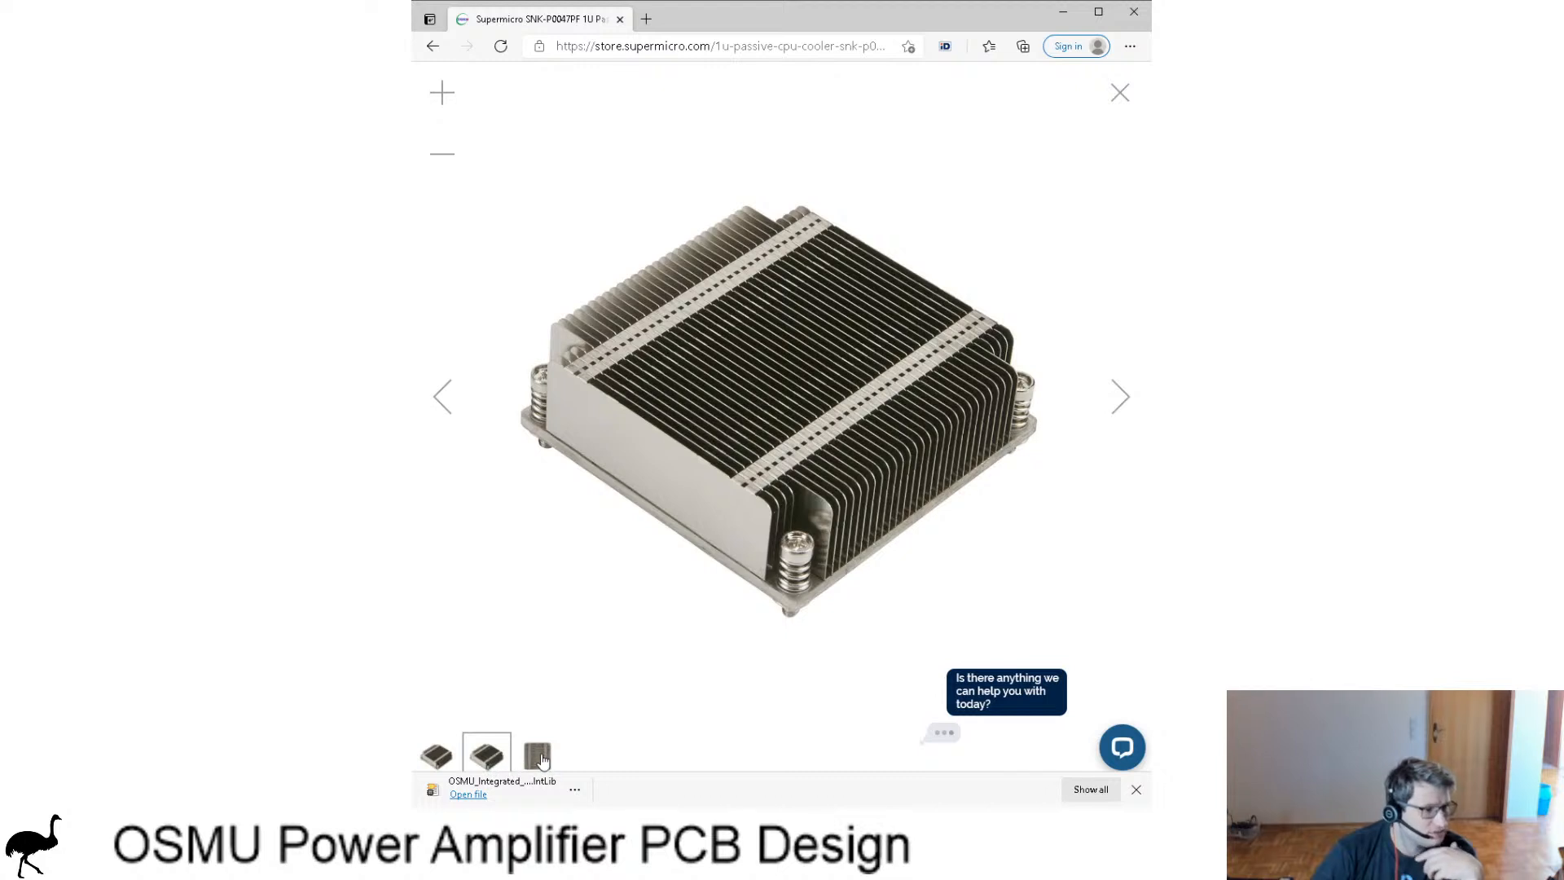
pyautogui.click(539, 758)
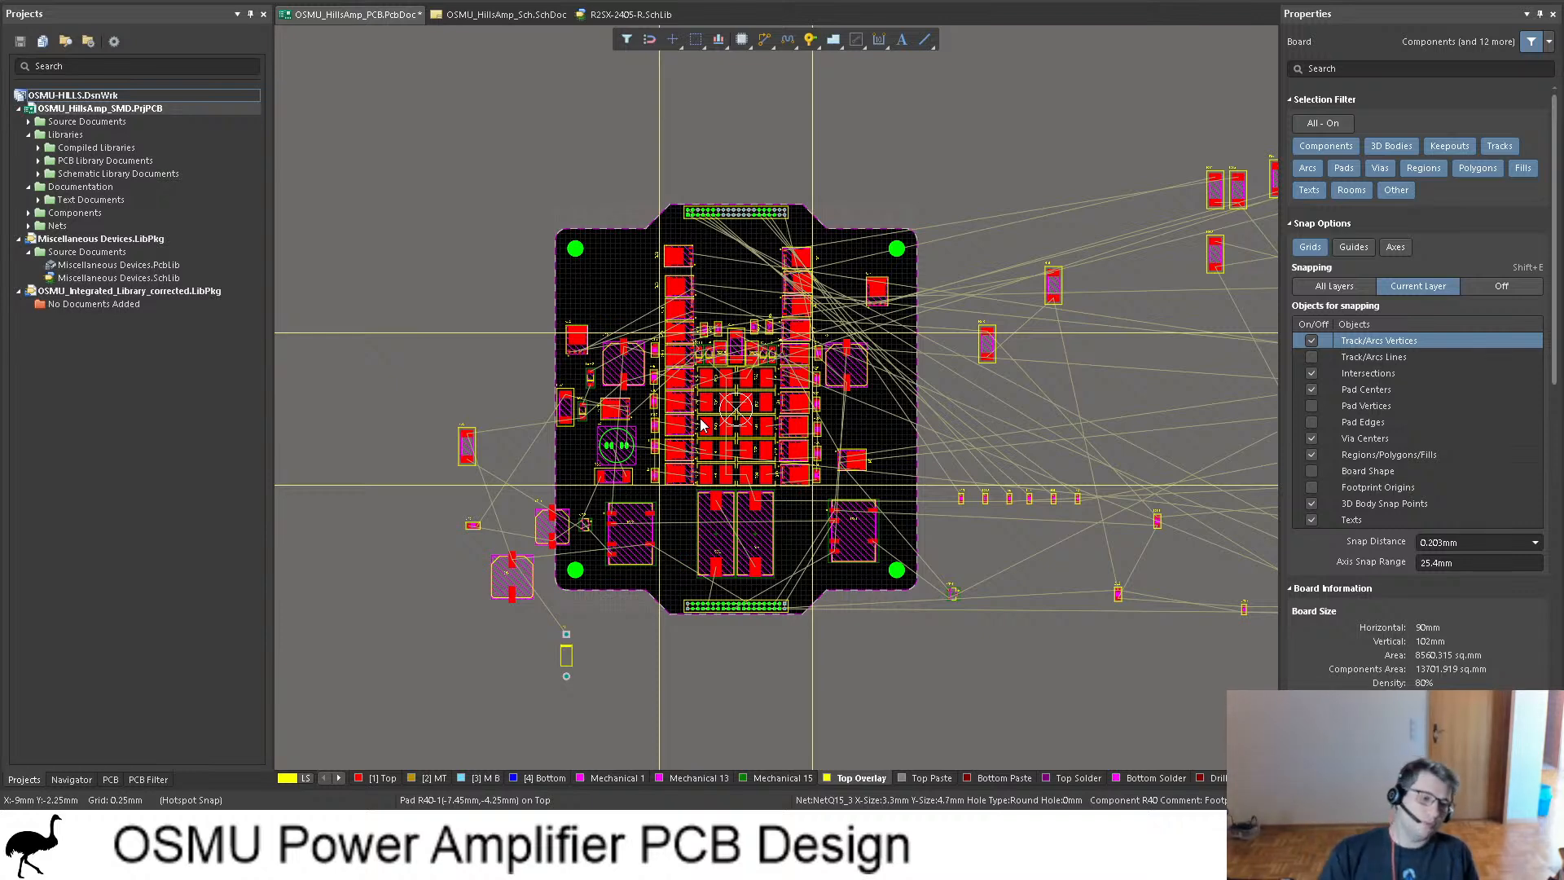
# Step: Inspect C20 on the PCB, and in the schematic move its GND symbol closer and redraw the wire to its positive pin
pyautogui.keyDown('ctrl'); pyautogui.scroll(3, 700, 423); pyautogui.keyUp('ctrl')
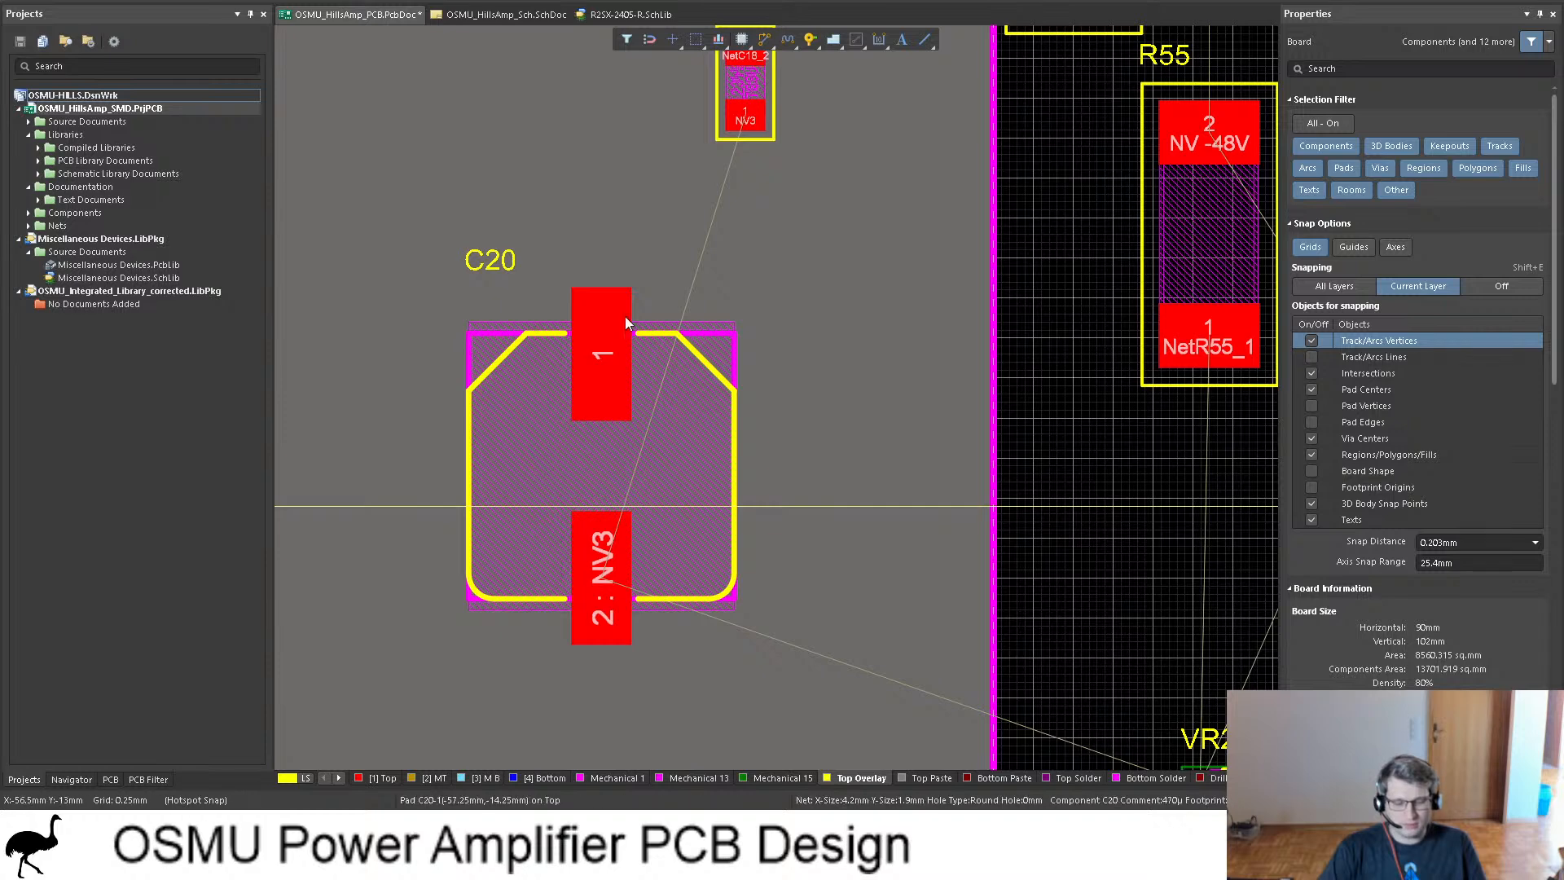
pyautogui.click(578, 460)
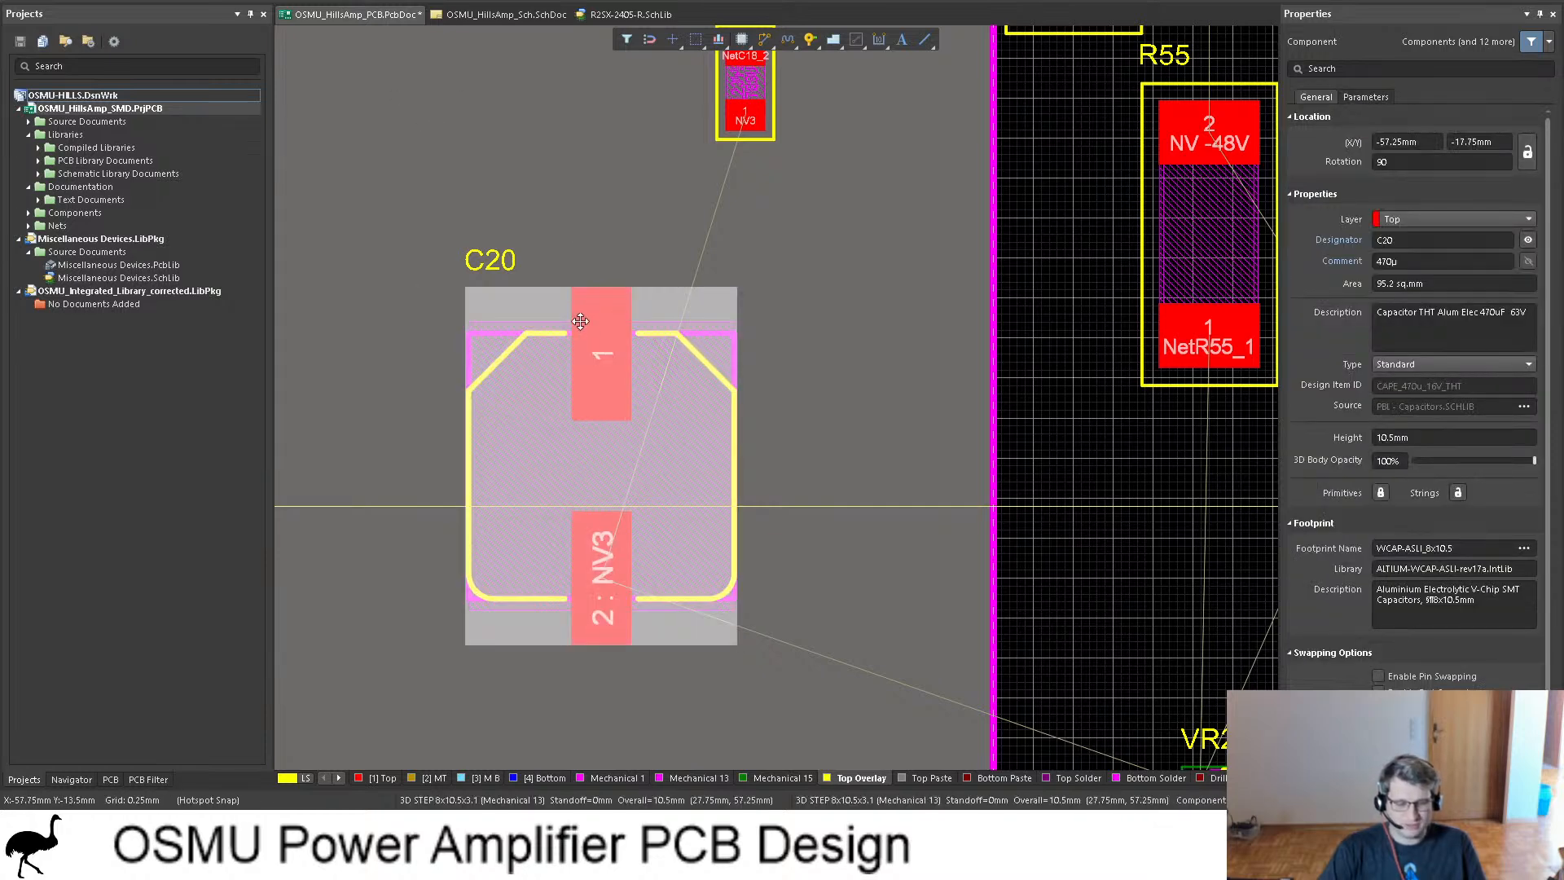
pyautogui.click(487, 18)
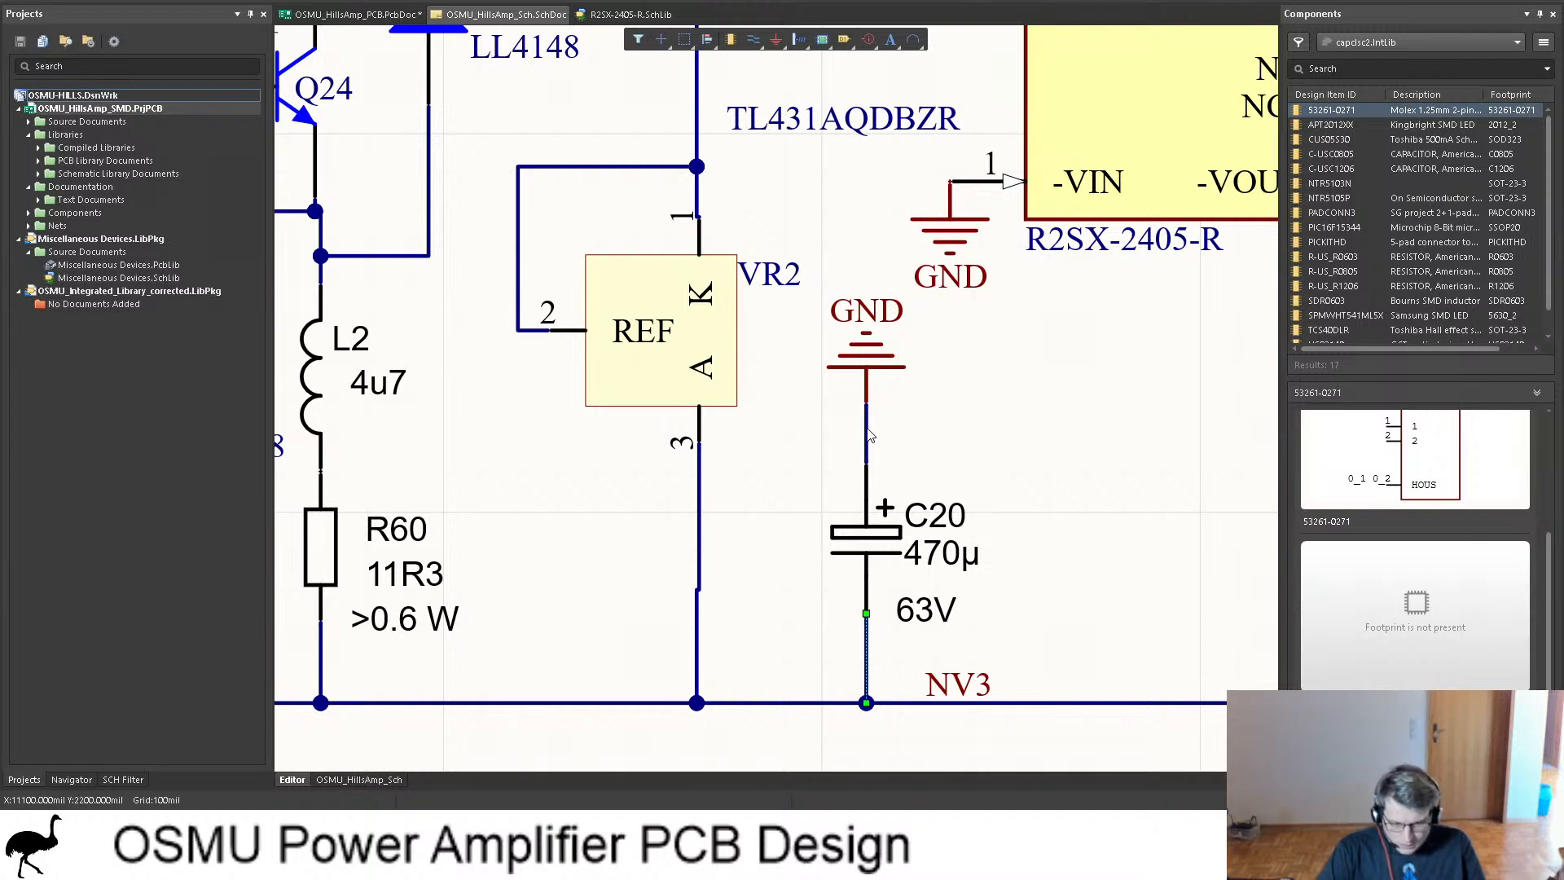
pyautogui.click(867, 436)
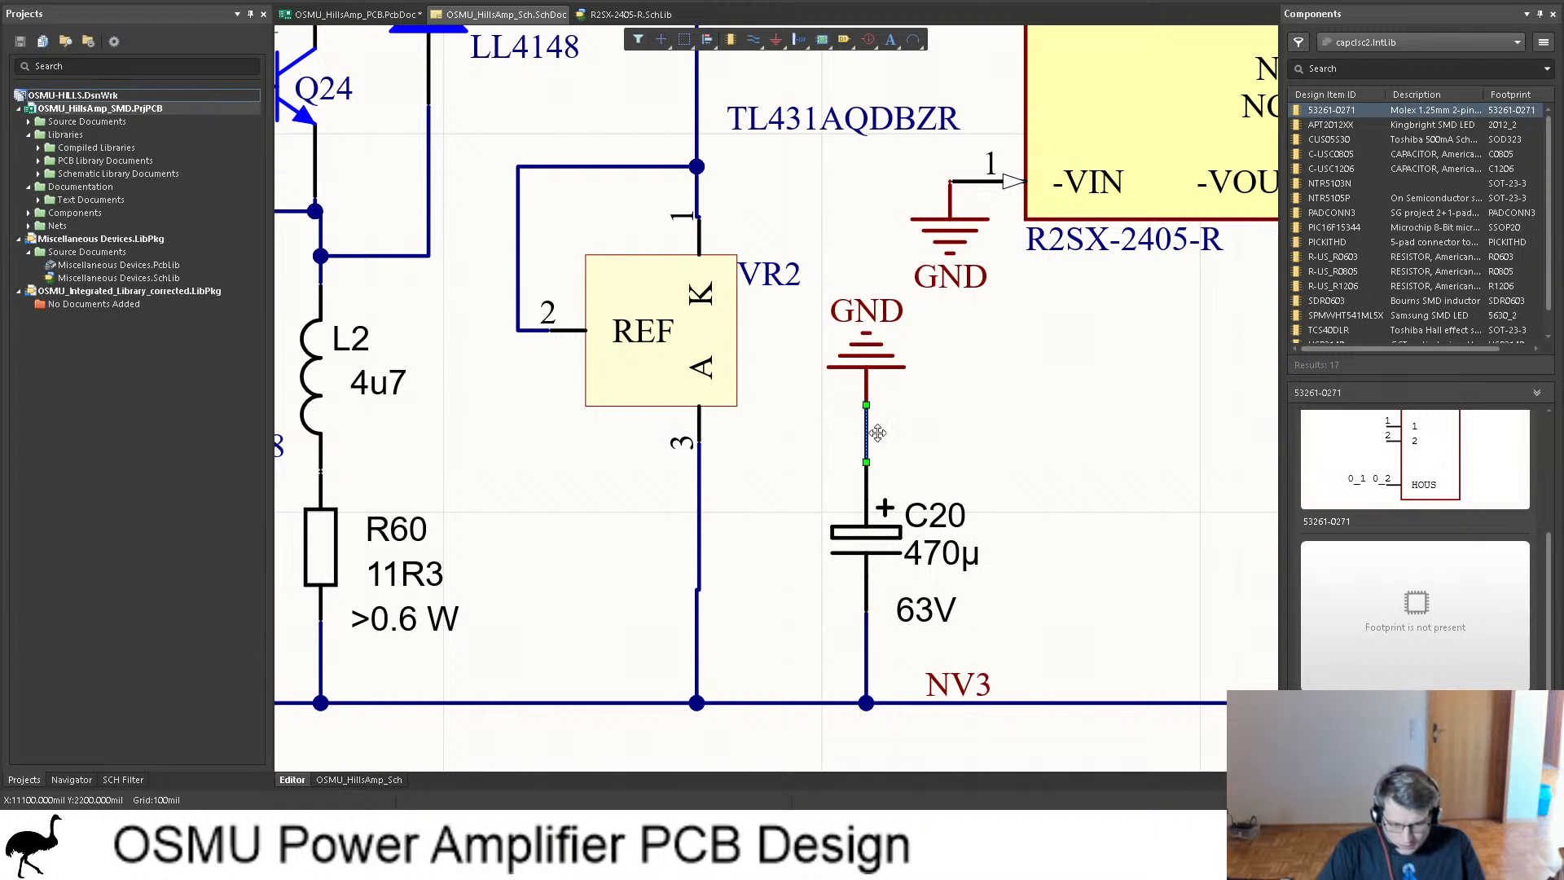
pyautogui.press('Delete')
pyautogui.moveTo(872, 380); pyautogui.dragTo(866, 442)
pyautogui.hotkey('ctrl', 'w')
pyautogui.click(866, 443)
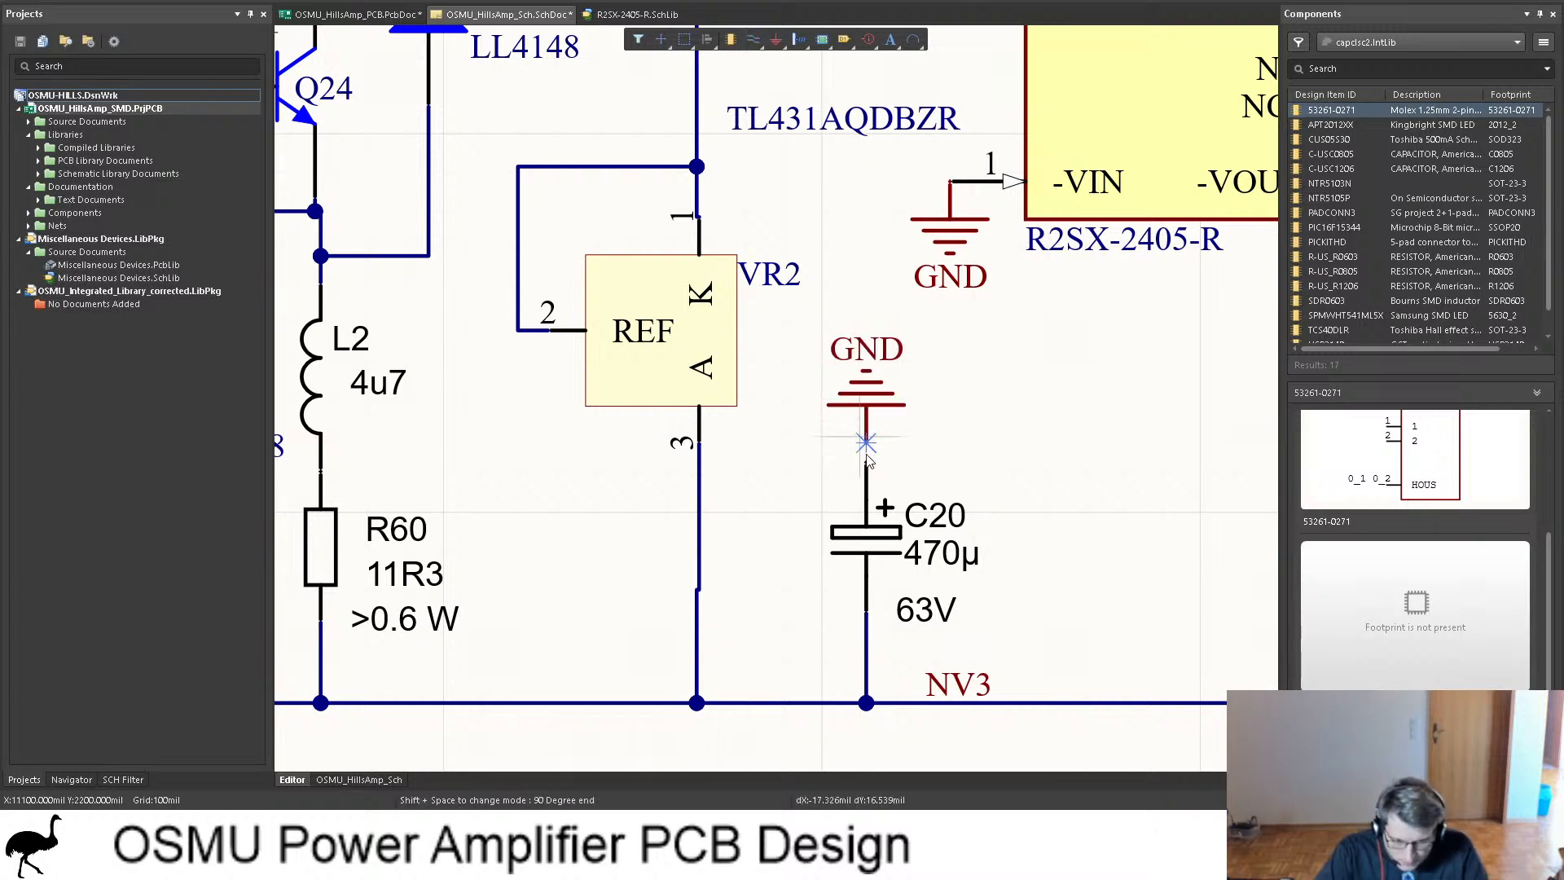
pyautogui.click(866, 462)
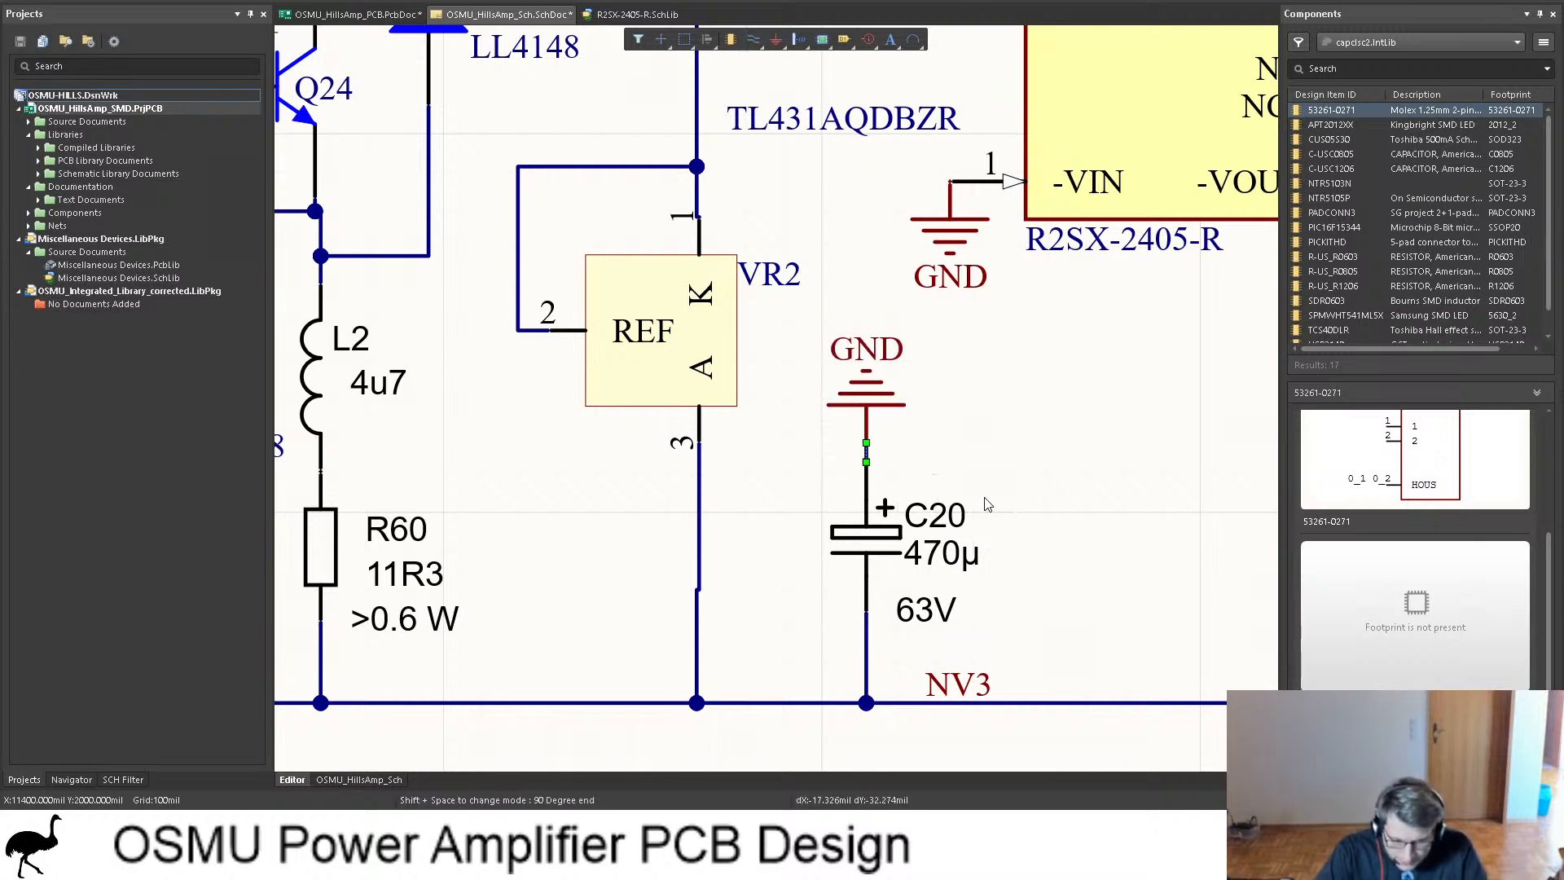
# Step: Delete the wire between C20's lower pin and the NV3 net and redraw it
pyautogui.click(865, 651)
pyautogui.press('Delete')
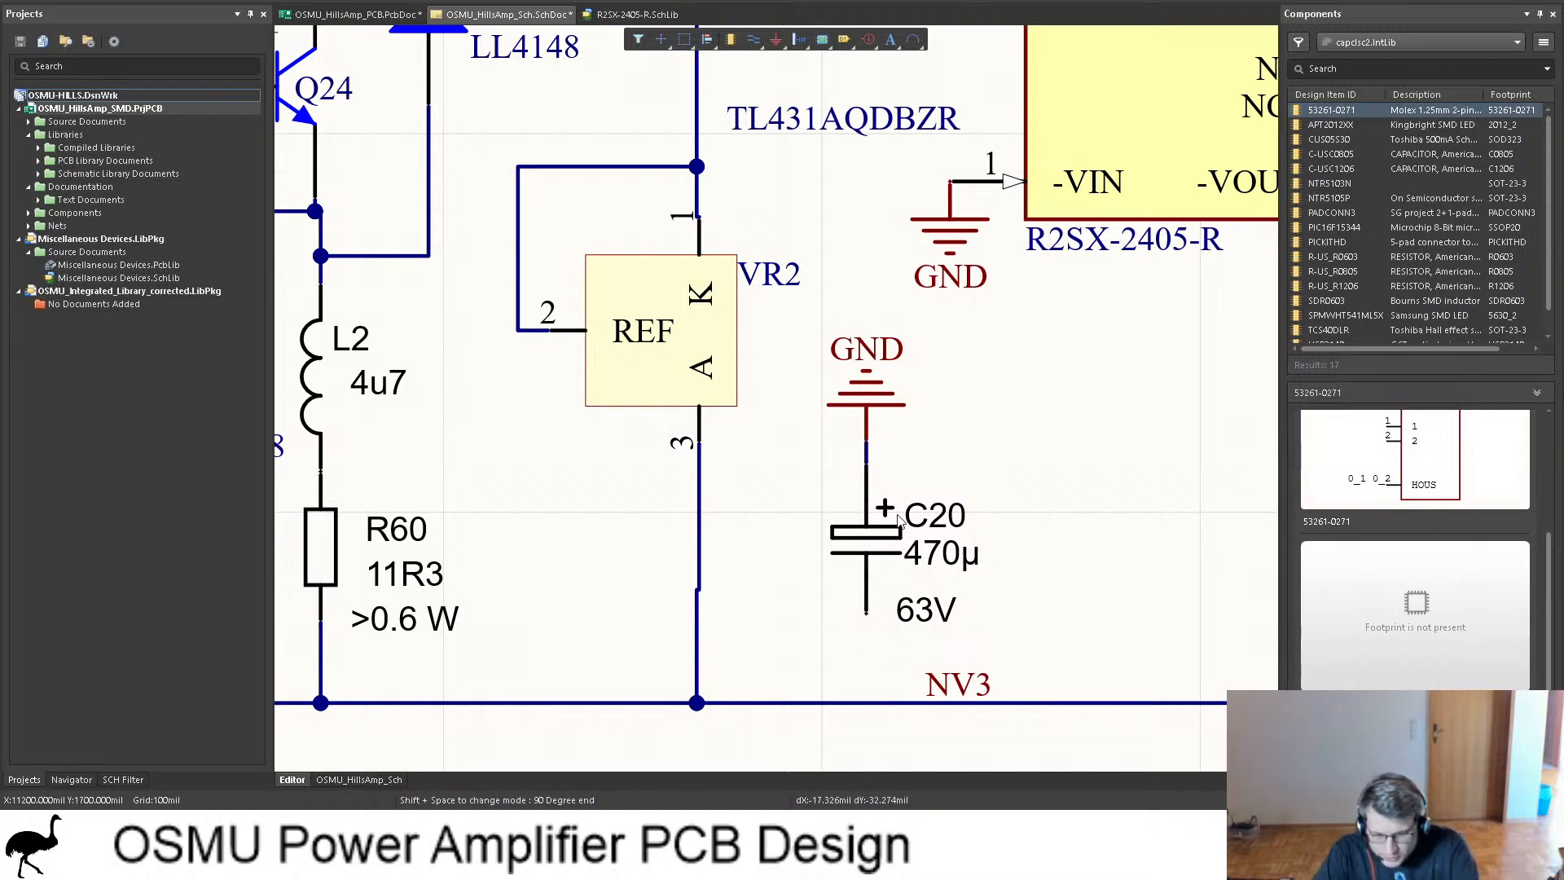
pyautogui.click(753, 40)
pyautogui.click(866, 616)
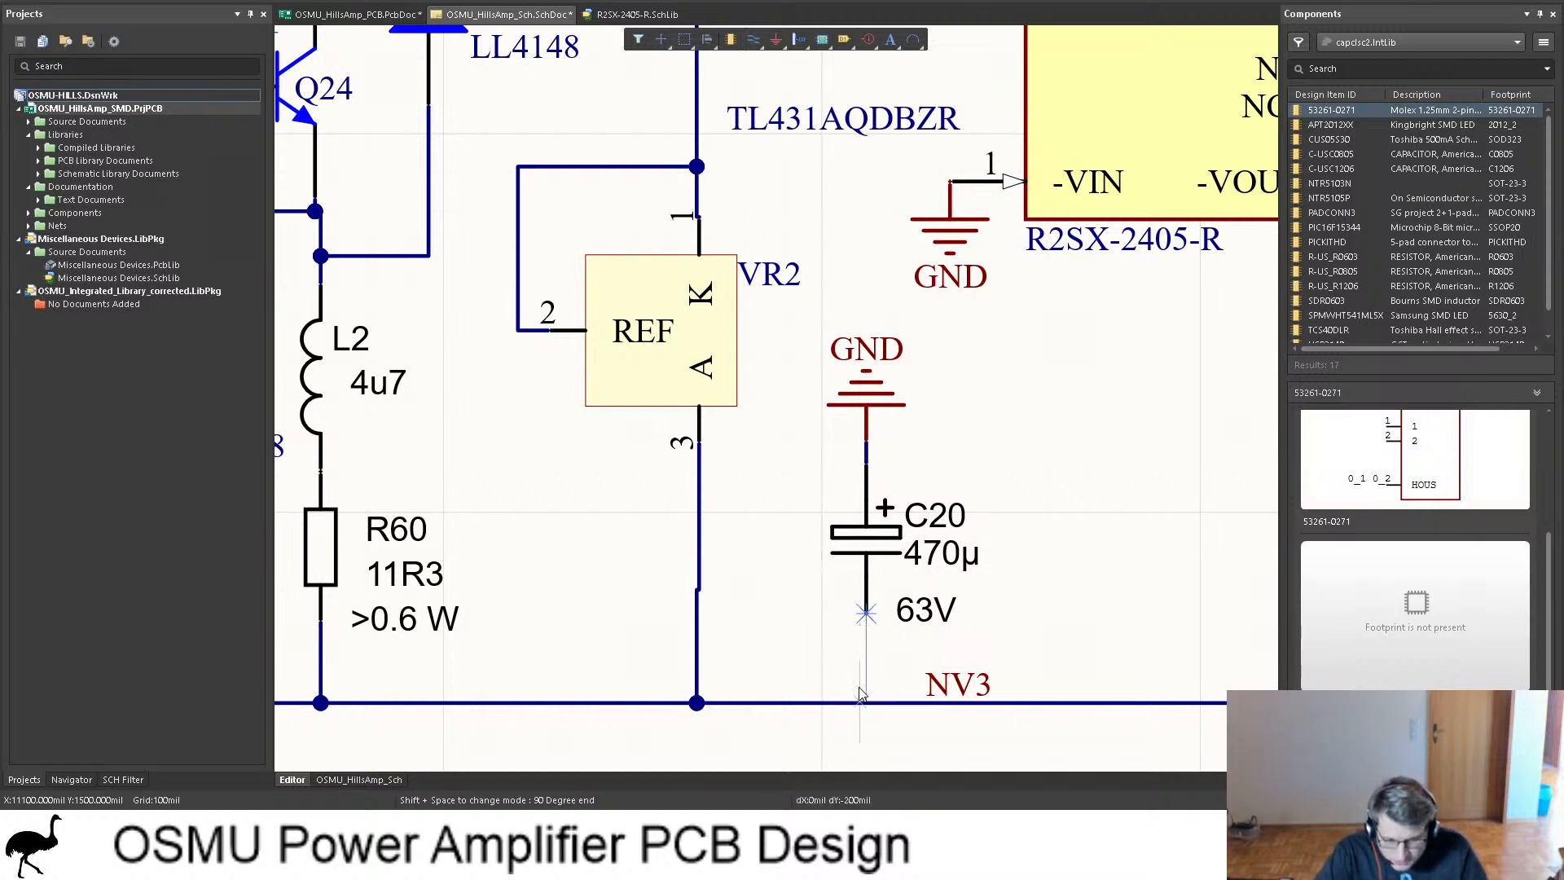
pyautogui.click(866, 702)
pyautogui.press('Escape')
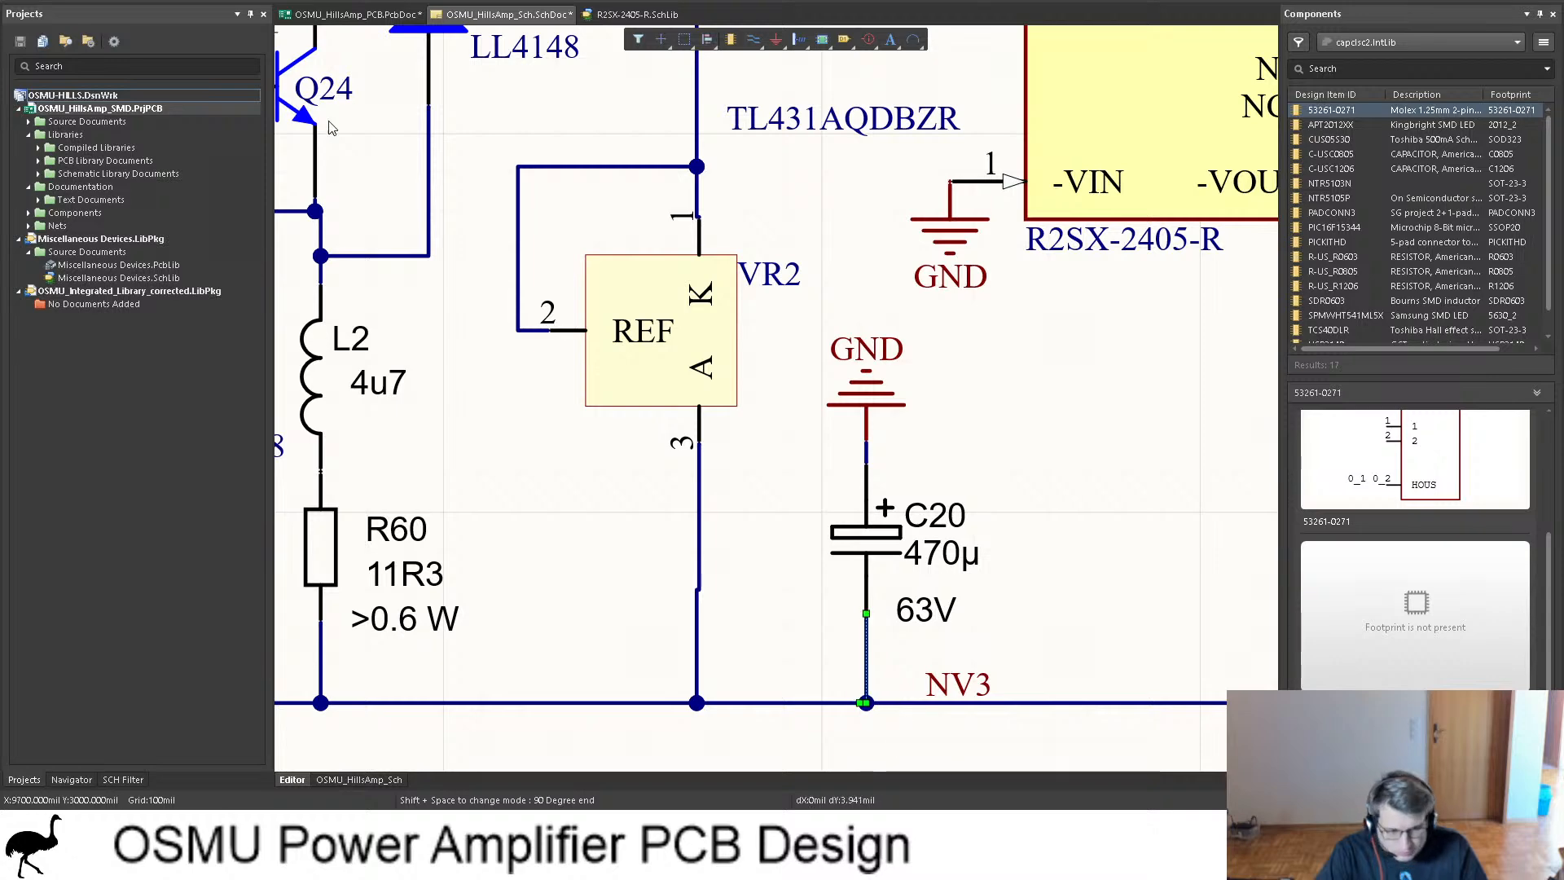
# Step: Save the design and update the PCB from the schematic to assign GND to C20's pad 1
pyautogui.hotkey('ctrl', 's')
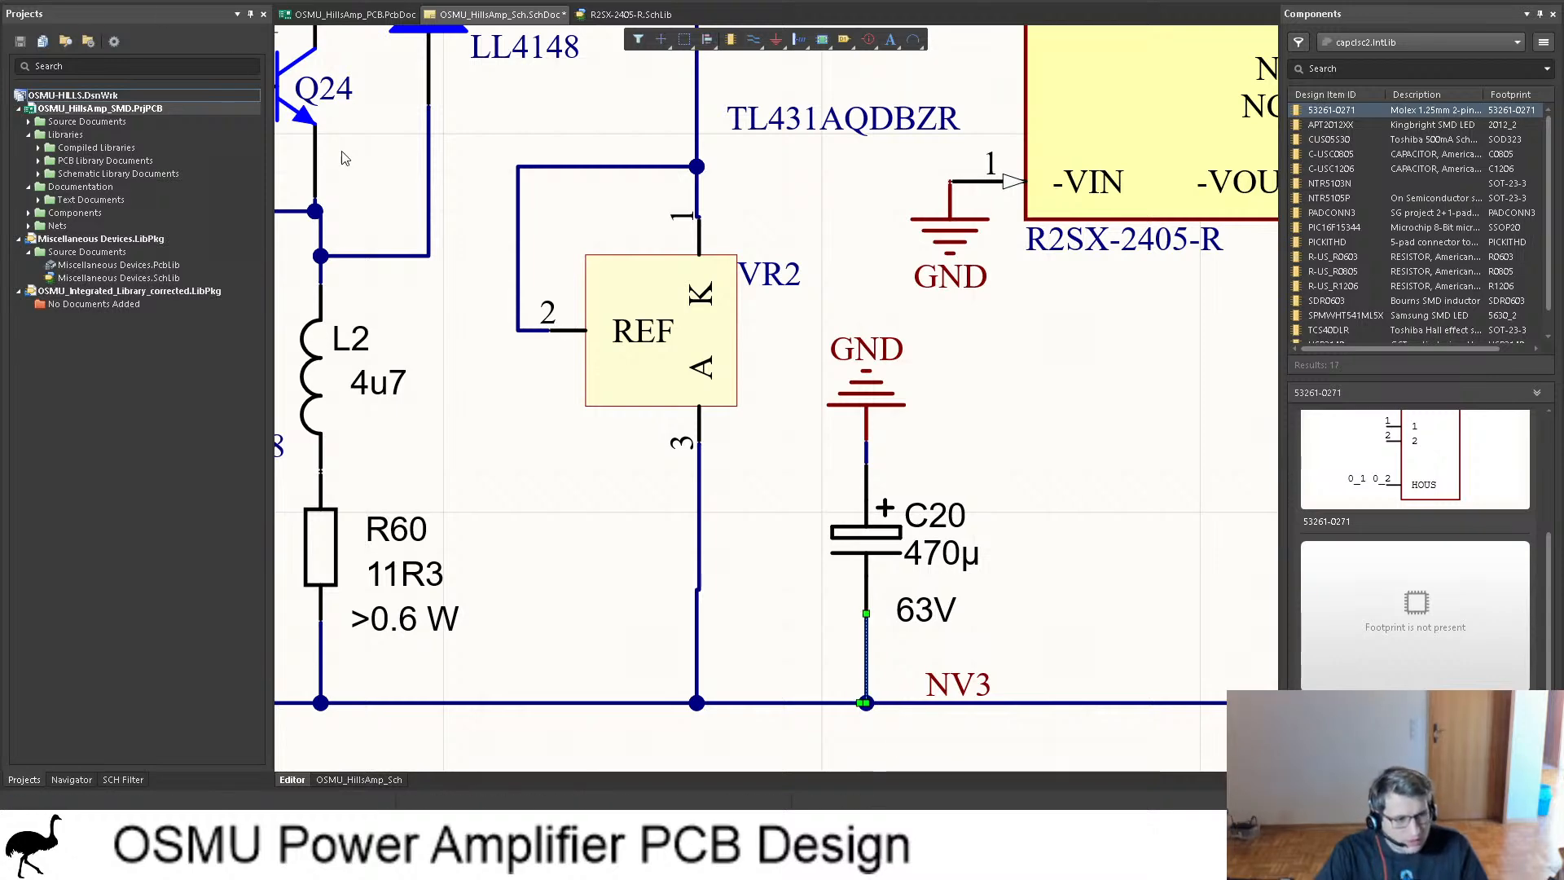
pyautogui.click(326, 12)
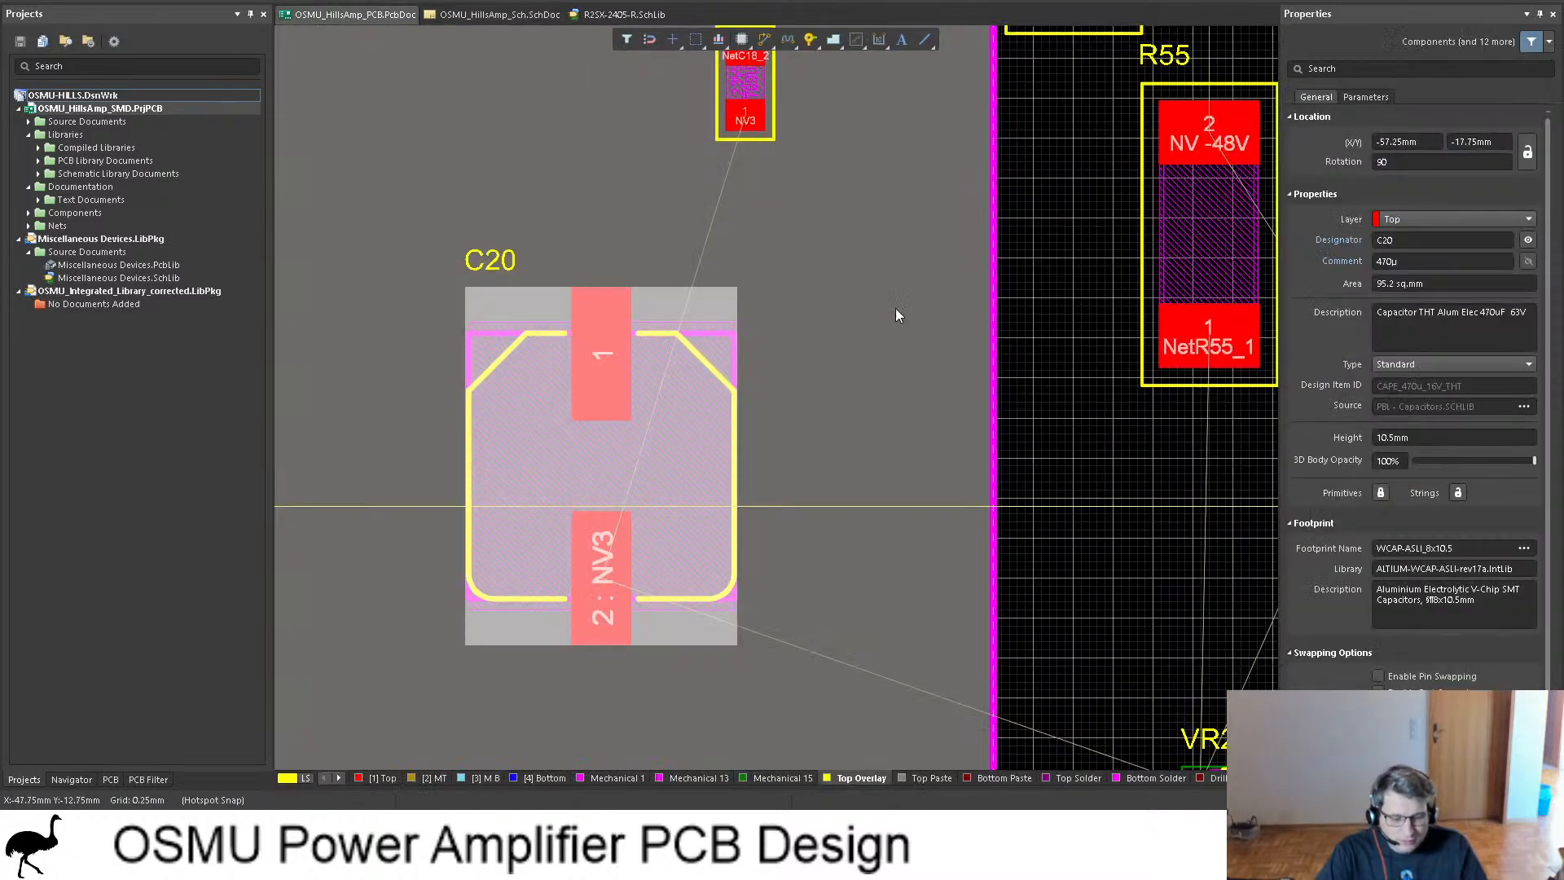
pyautogui.click(849, 324)
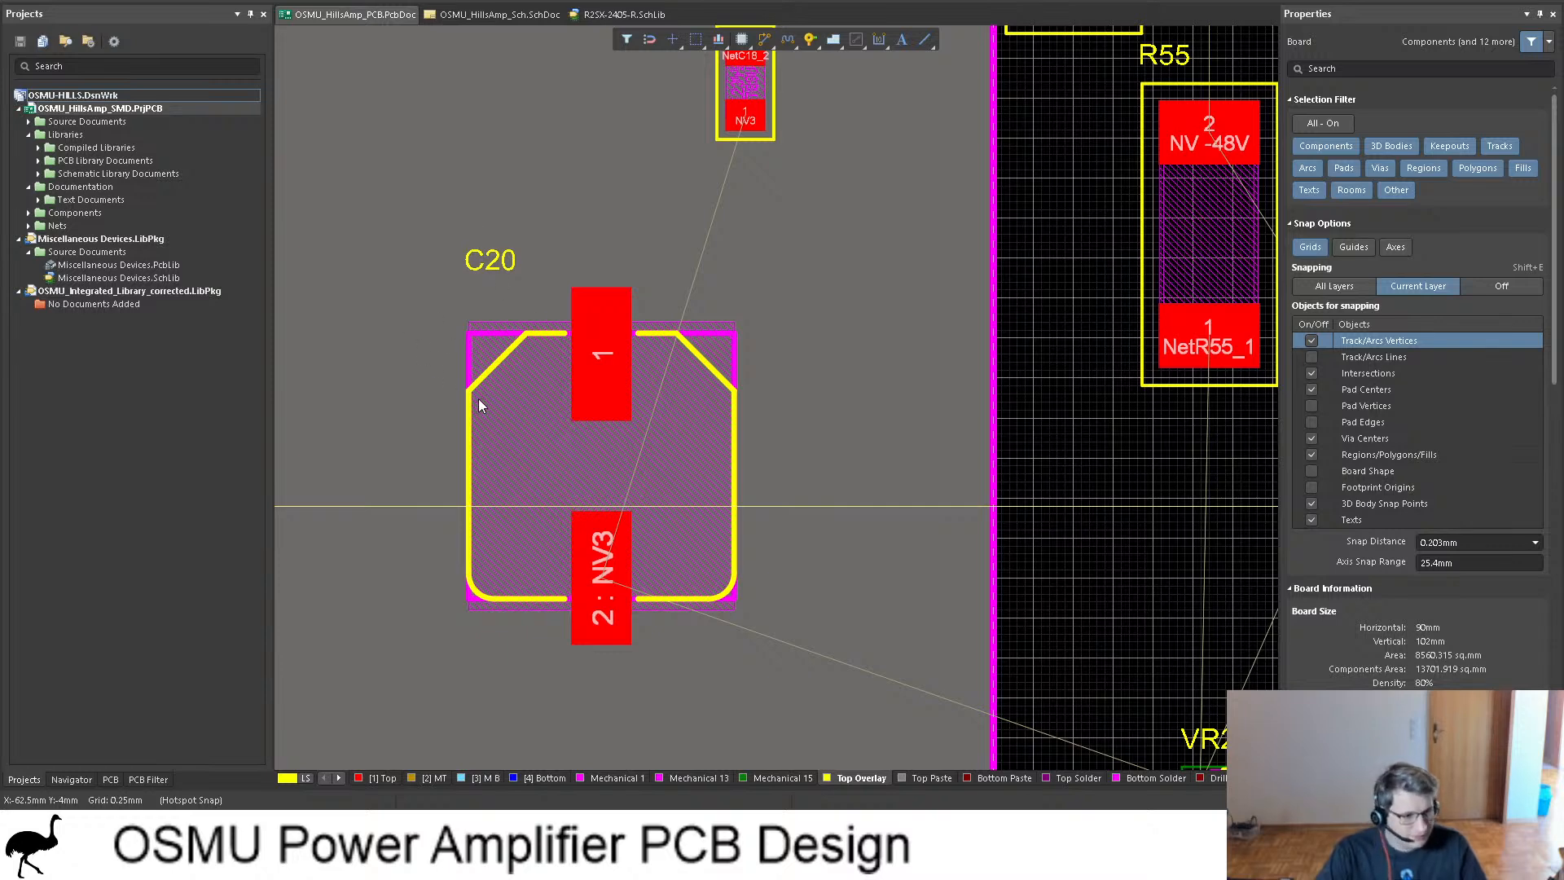
pyautogui.click(473, 596)
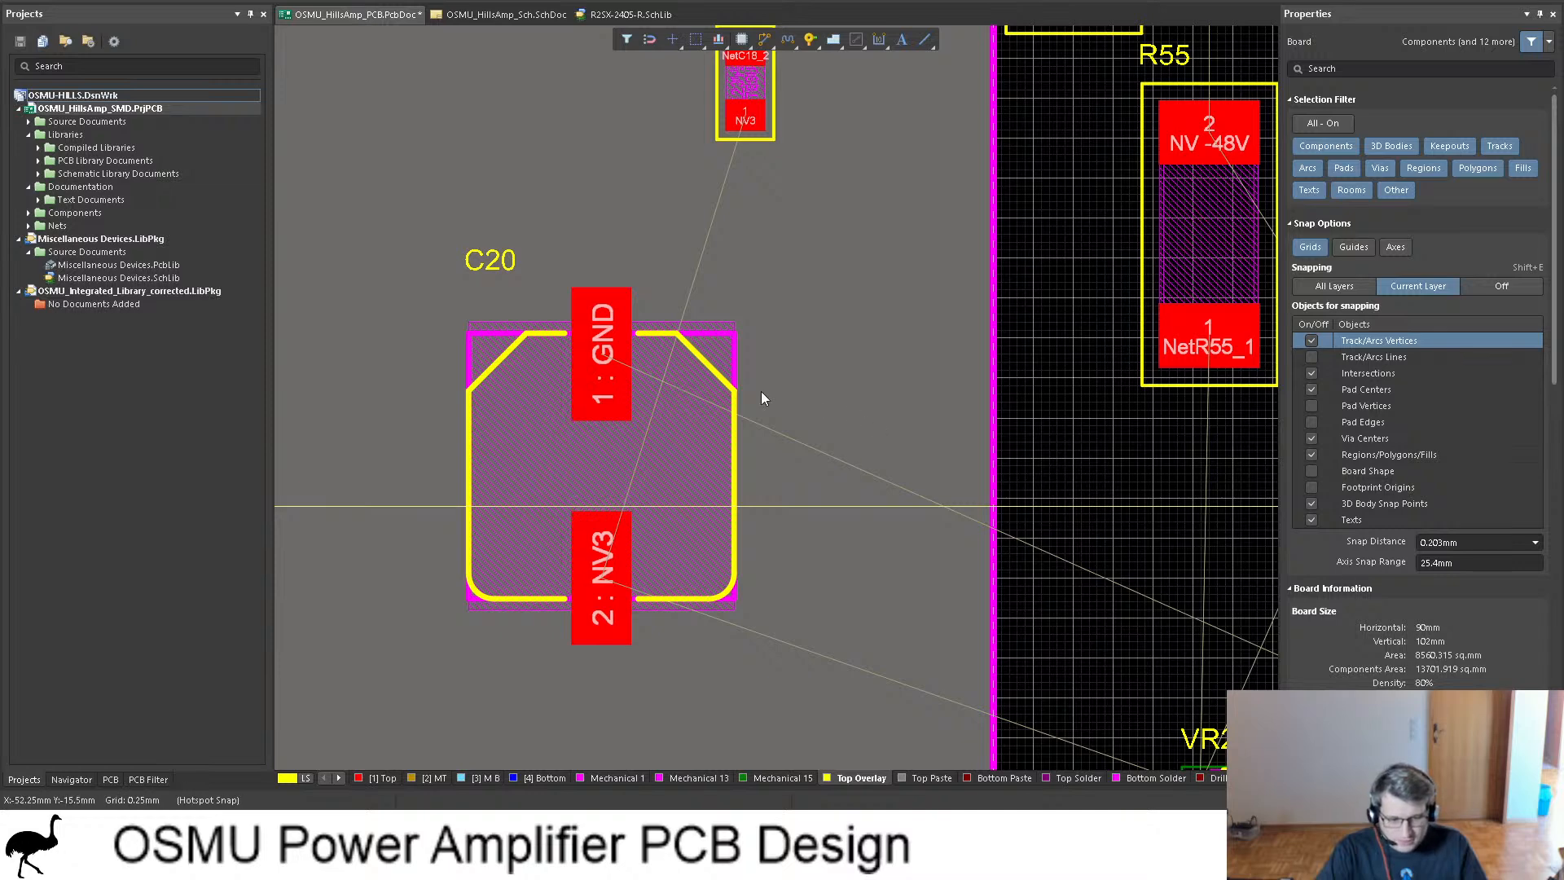
pyautogui.keyDown('ctrl'); pyautogui.scroll(-1, 583, 339); pyautogui.keyUp('ctrl')
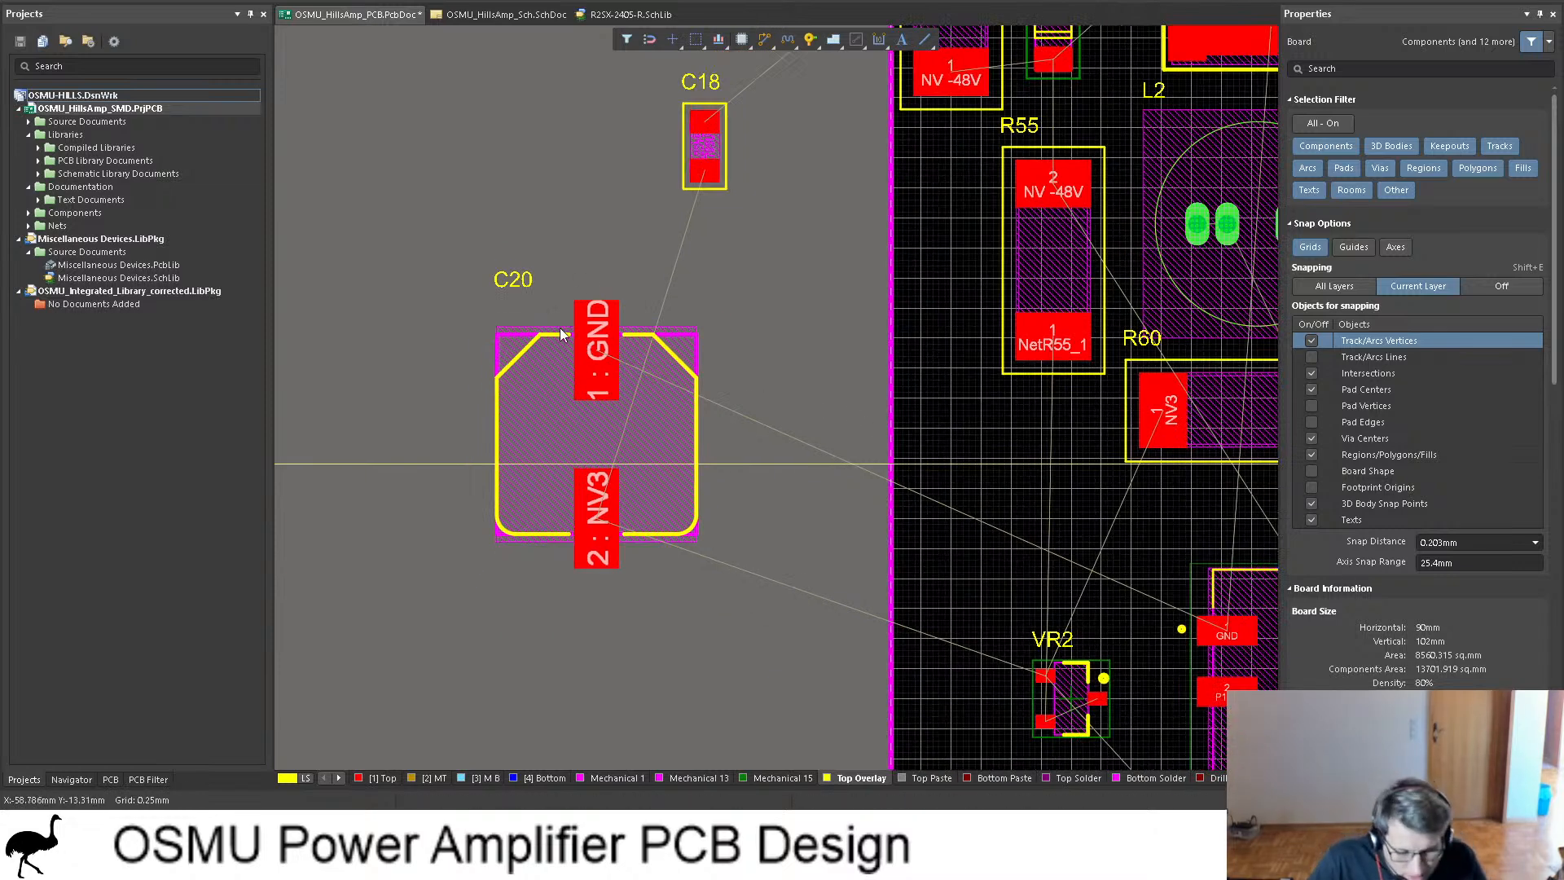
# Step: Move C20 on the PCB, turn it 180 degrees, and examine the PS2 and C20 connections in the schematic
pyautogui.moveTo(670, 463); pyautogui.dragTo(603, 440)
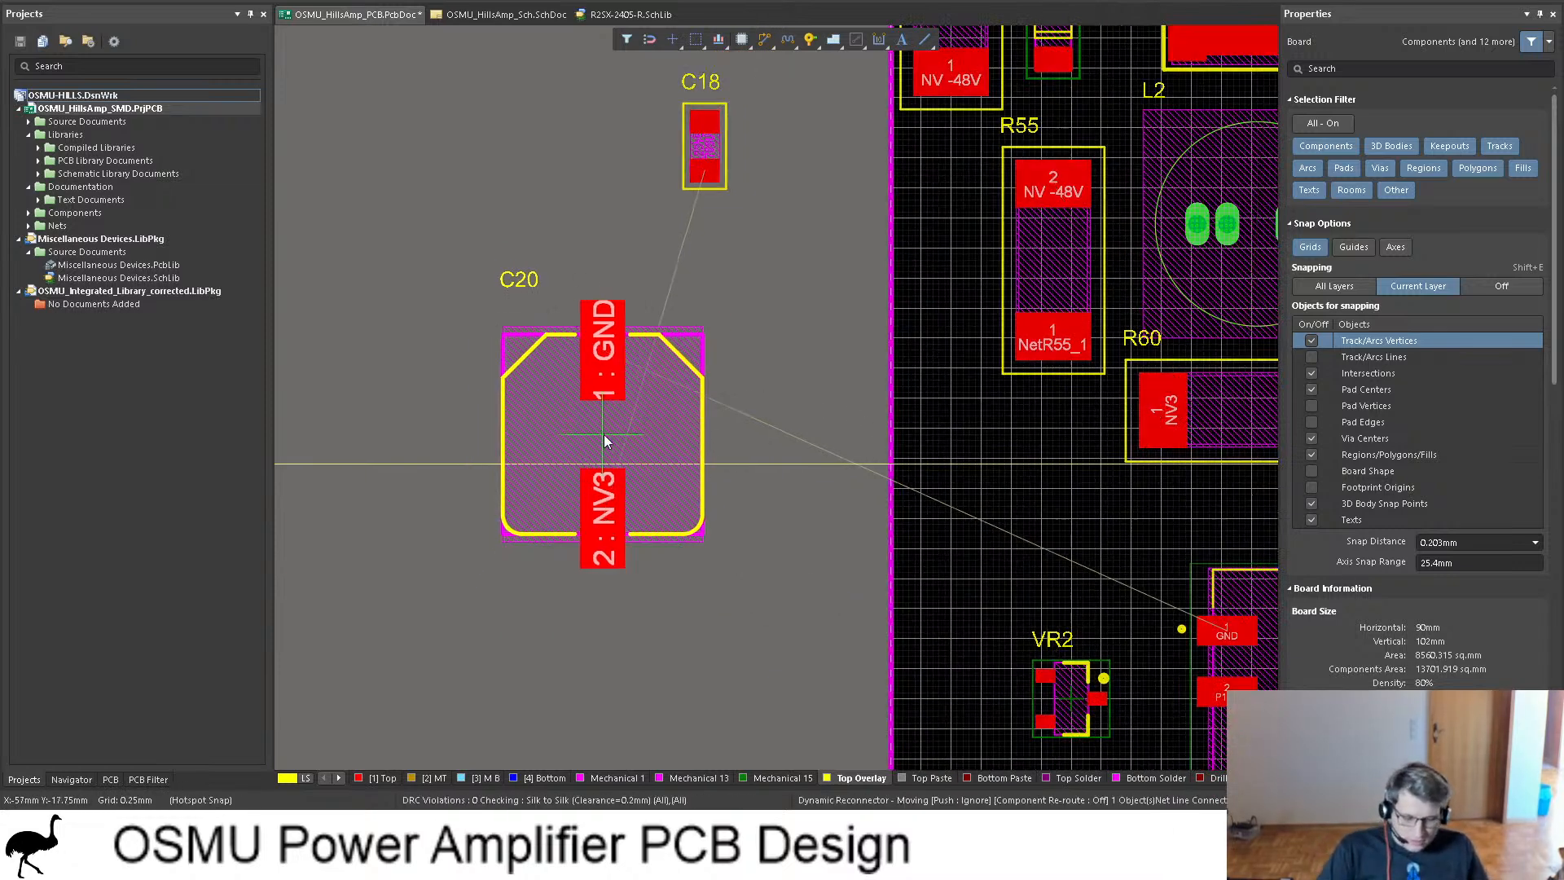
pyautogui.hotkey('ctrl', 'Tab')
pyautogui.keyDown('ctrl'); pyautogui.scroll(-1, 781, 301); pyautogui.keyUp('ctrl')
pyautogui.scroll(1, 1127, 339)
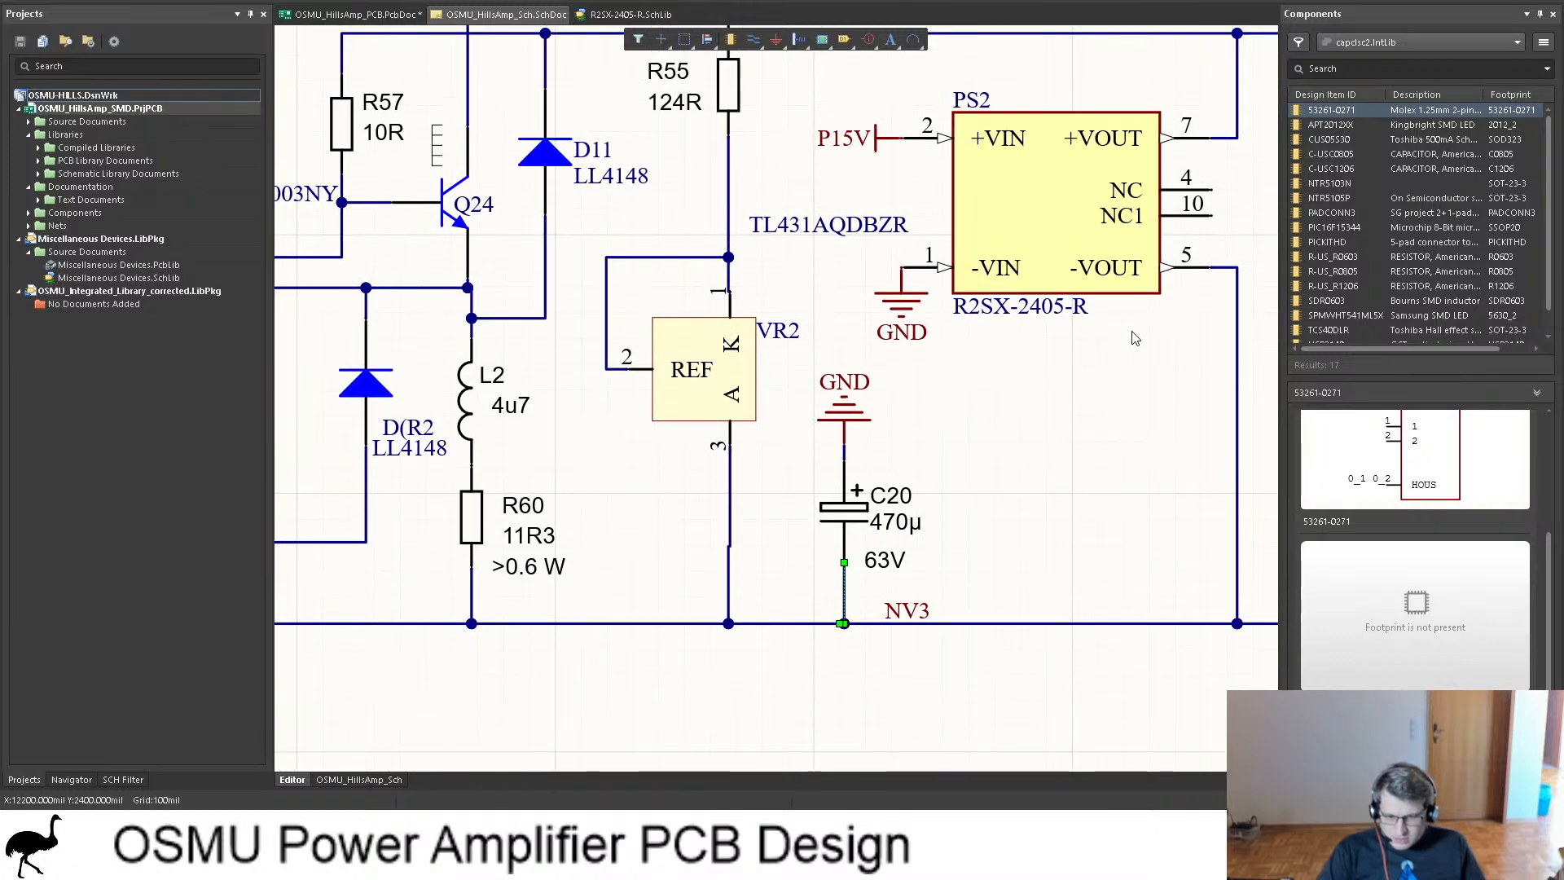
pyautogui.keyDown('shift'); pyautogui.hscroll(2, 1127, 338); pyautogui.keyUp('shift')
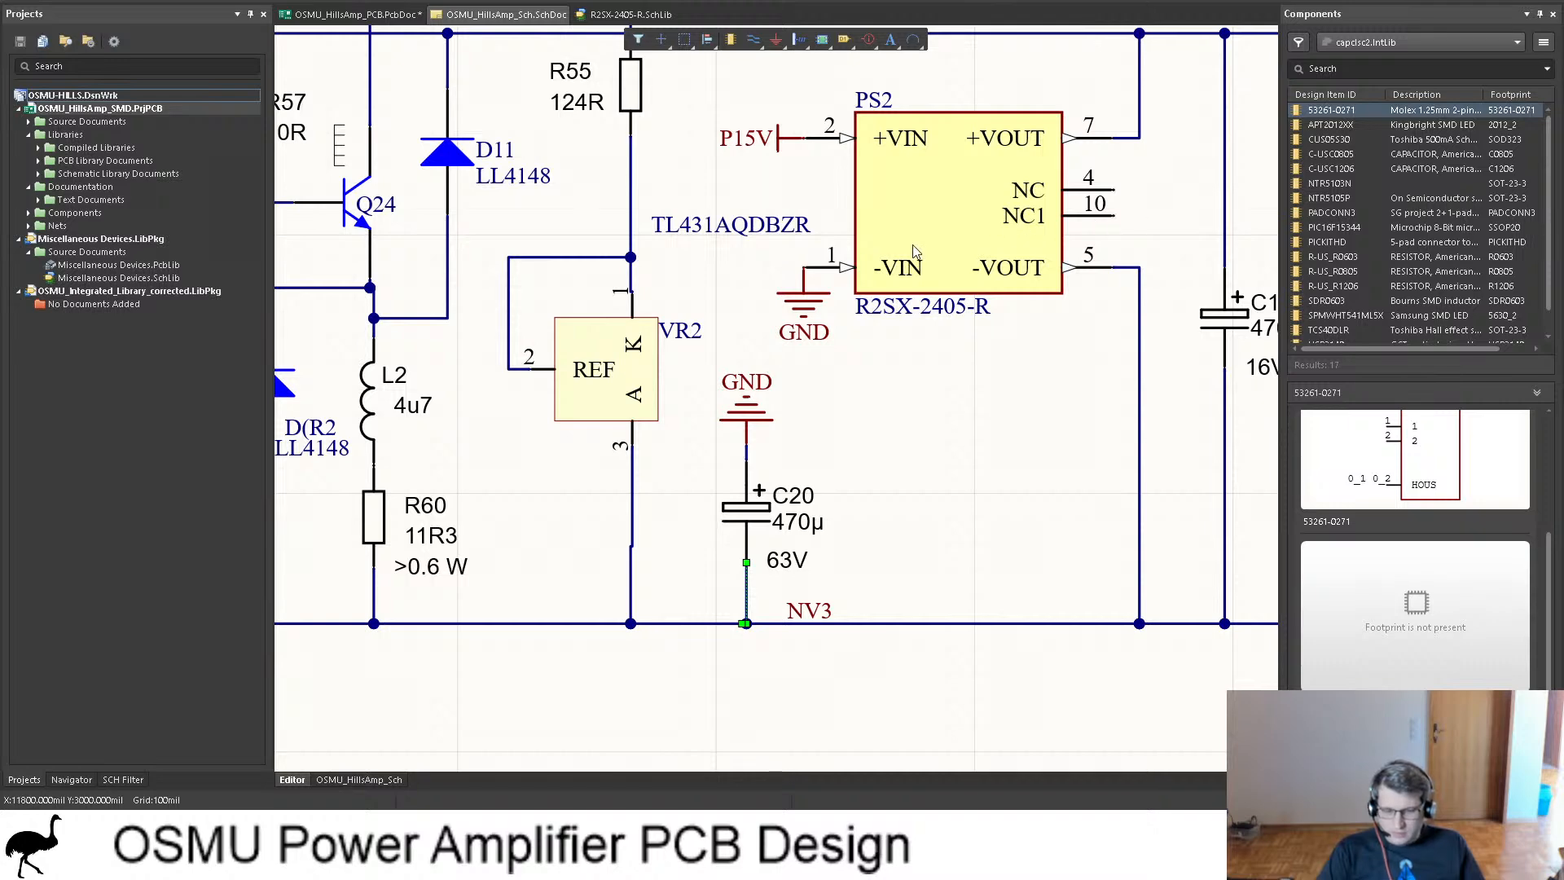
pyautogui.keyDown('ctrl'); pyautogui.scroll(-1, 896, 250); pyautogui.keyUp('ctrl')
pyautogui.keyDown('ctrl'); pyautogui.scroll(-1, 896, 250); pyautogui.keyUp('ctrl')
pyautogui.keyDown('ctrl'); pyautogui.scroll(2, 892, 249); pyautogui.keyUp('ctrl')
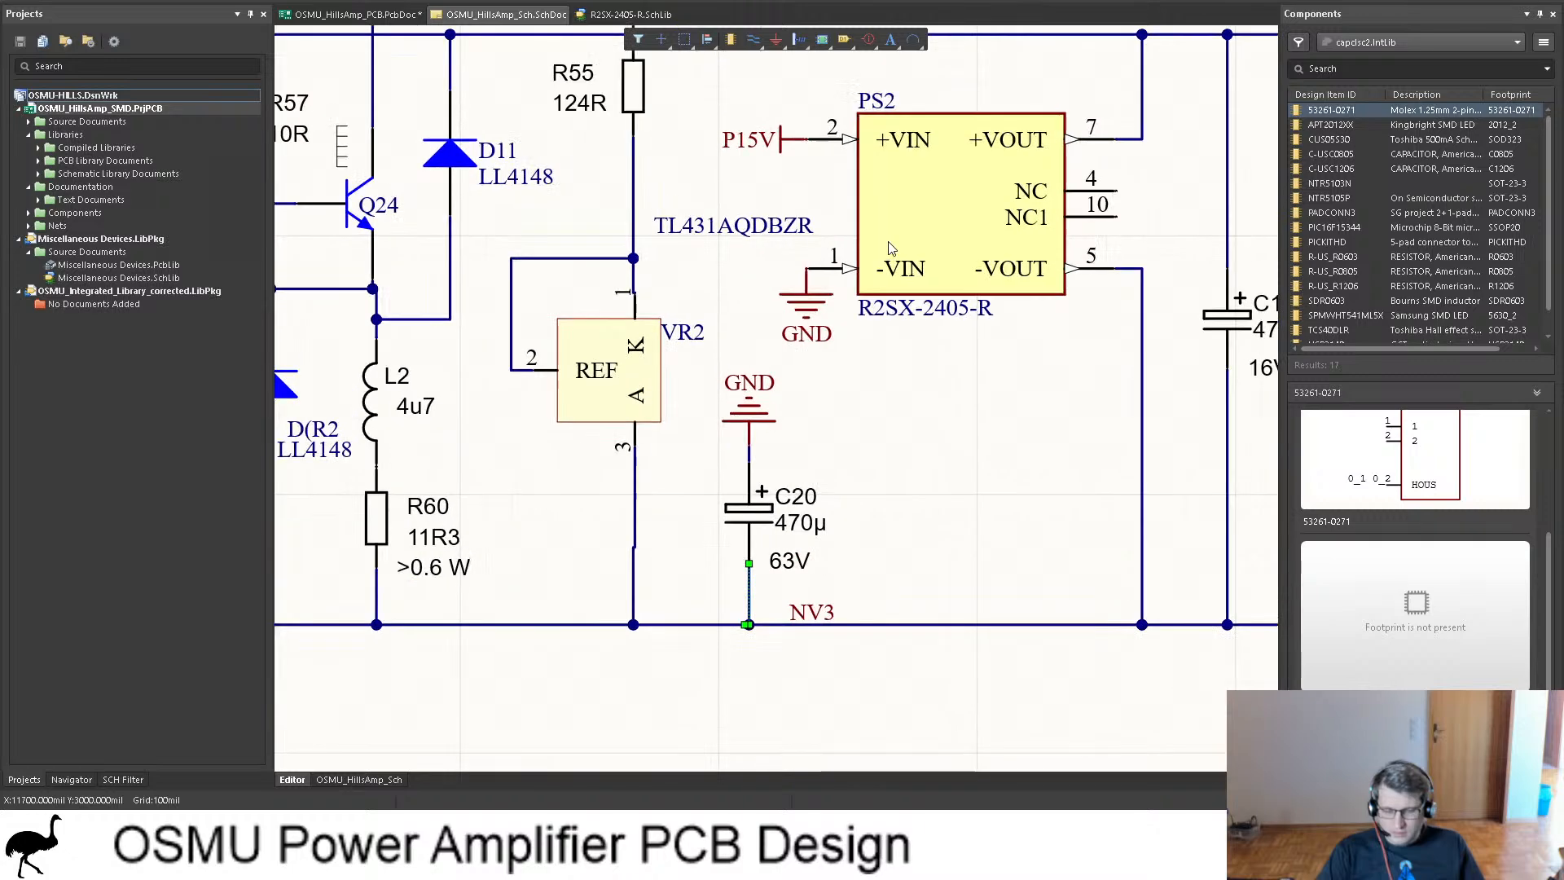
pyautogui.keyDown('ctrl'); pyautogui.scroll(1, 890, 247); pyautogui.keyUp('ctrl')
pyautogui.click(892, 242)
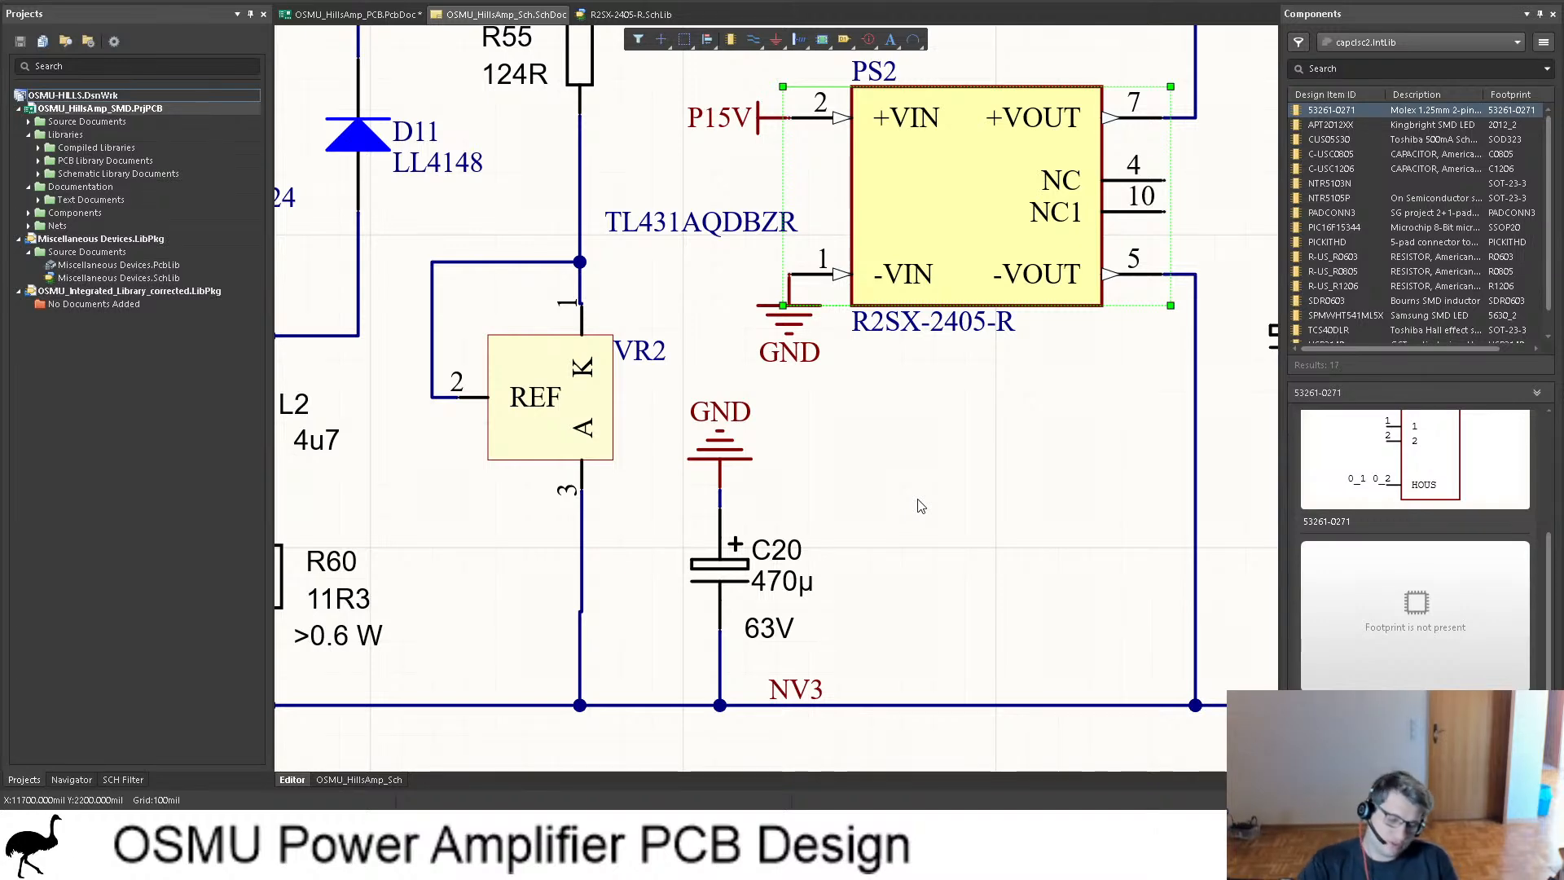
# Step: Return to the PCB, move C17 closer to the left board edge and inspect the area around VR2 and PS2
pyautogui.click(350, 14)
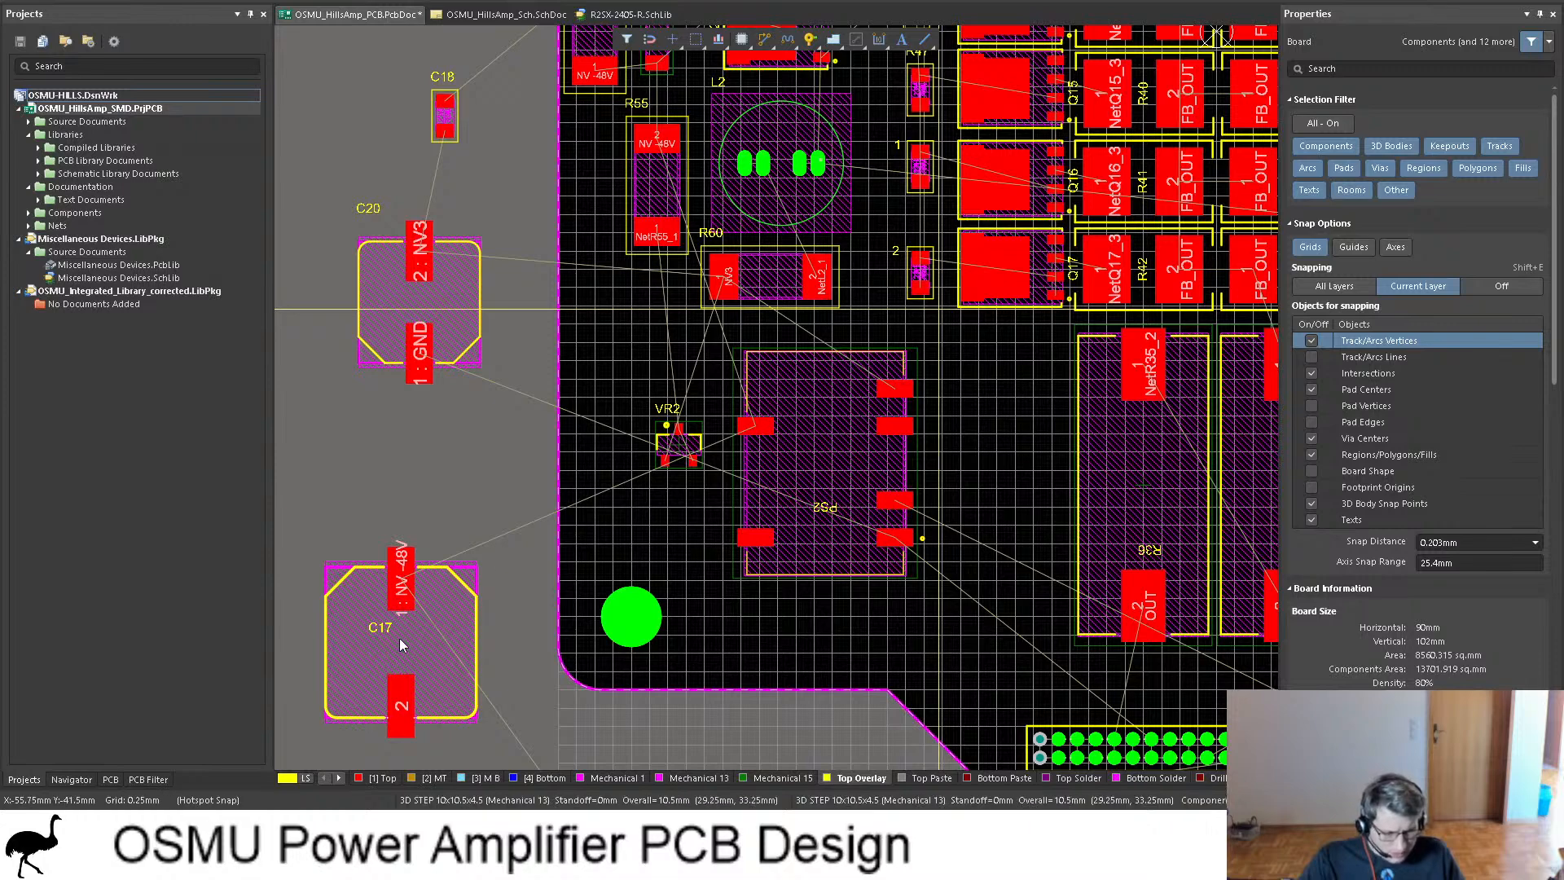
pyautogui.moveTo(399, 638); pyautogui.dragTo(448, 619)
pyautogui.keyDown('ctrl'); pyautogui.scroll(3, 656, 483); pyautogui.keyUp('ctrl')
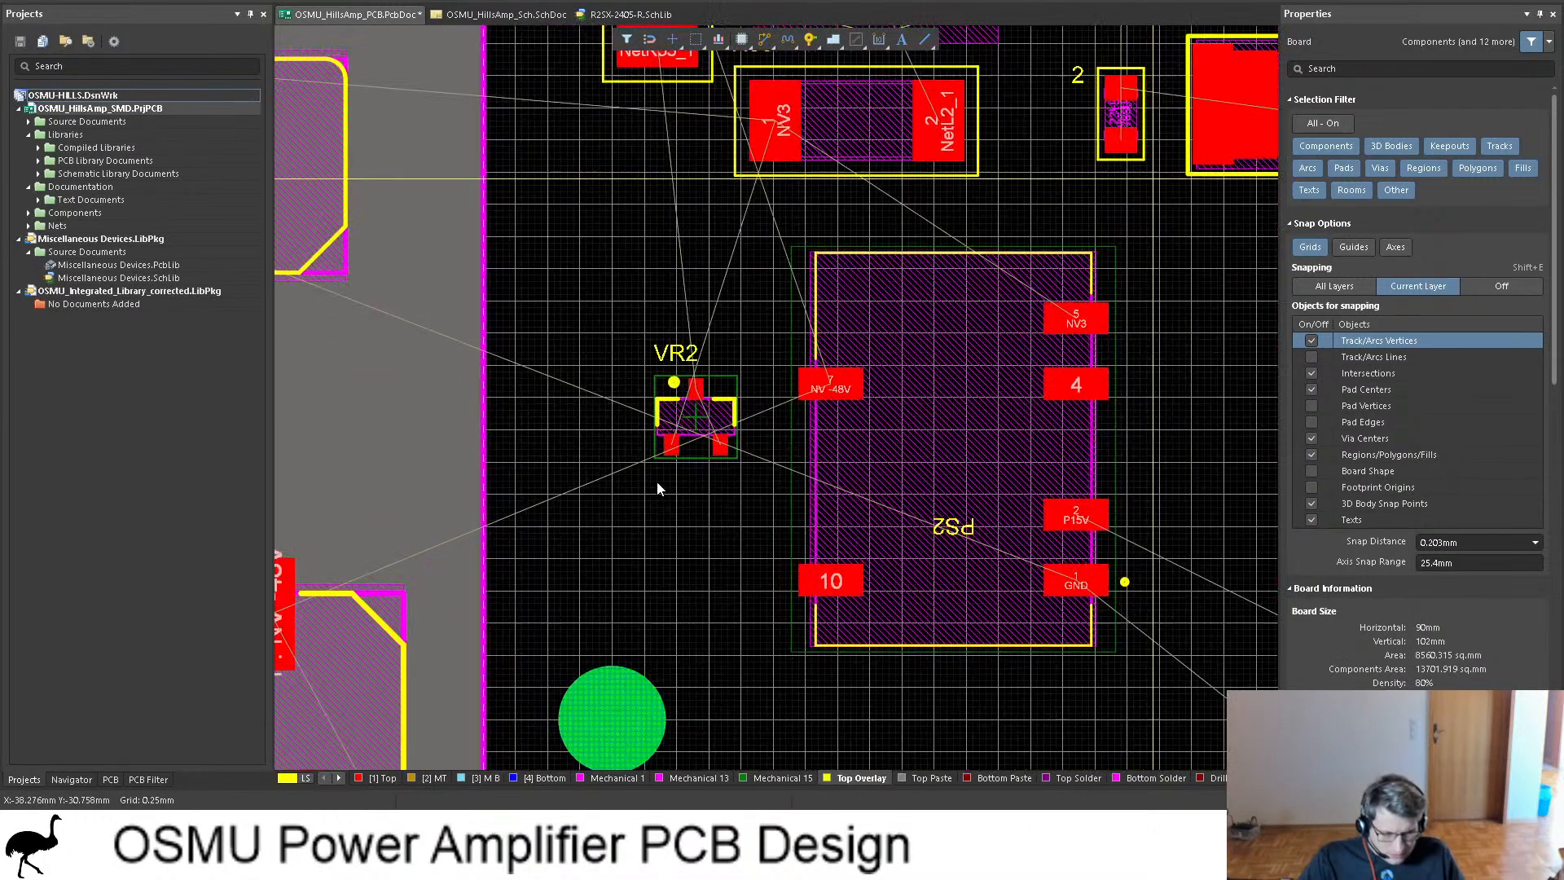
pyautogui.scroll(-2, 771, 392)
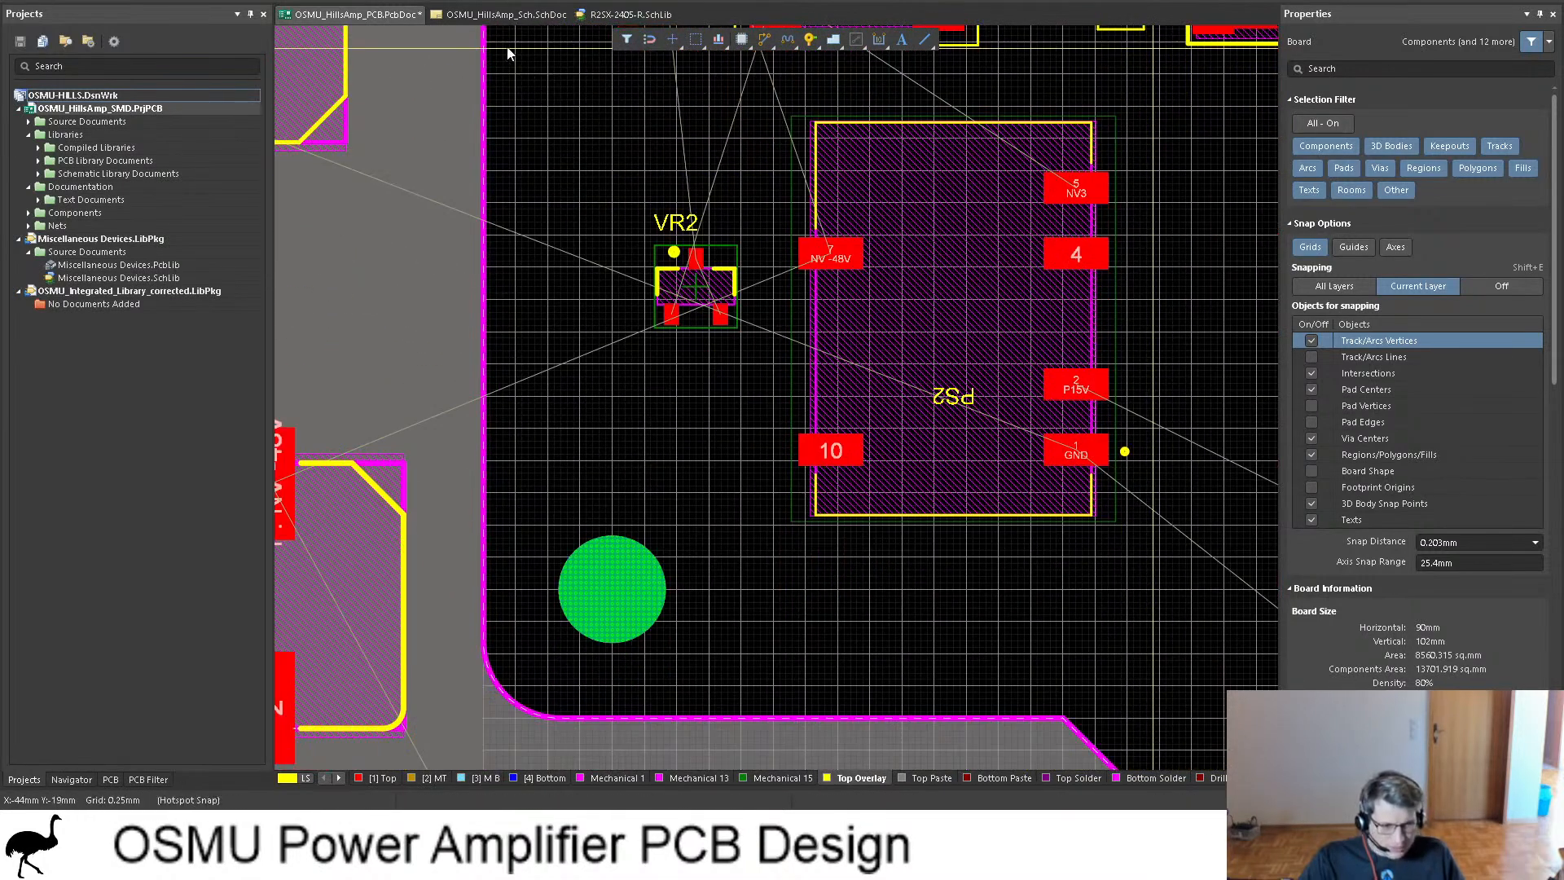
# Step: In the schematic, delete the wire between C17's lower pin and the NV3 net and redraw it
pyautogui.click(505, 15)
pyautogui.keyDown('ctrl'); pyautogui.scroll(4, 673, 379); pyautogui.keyUp('ctrl')
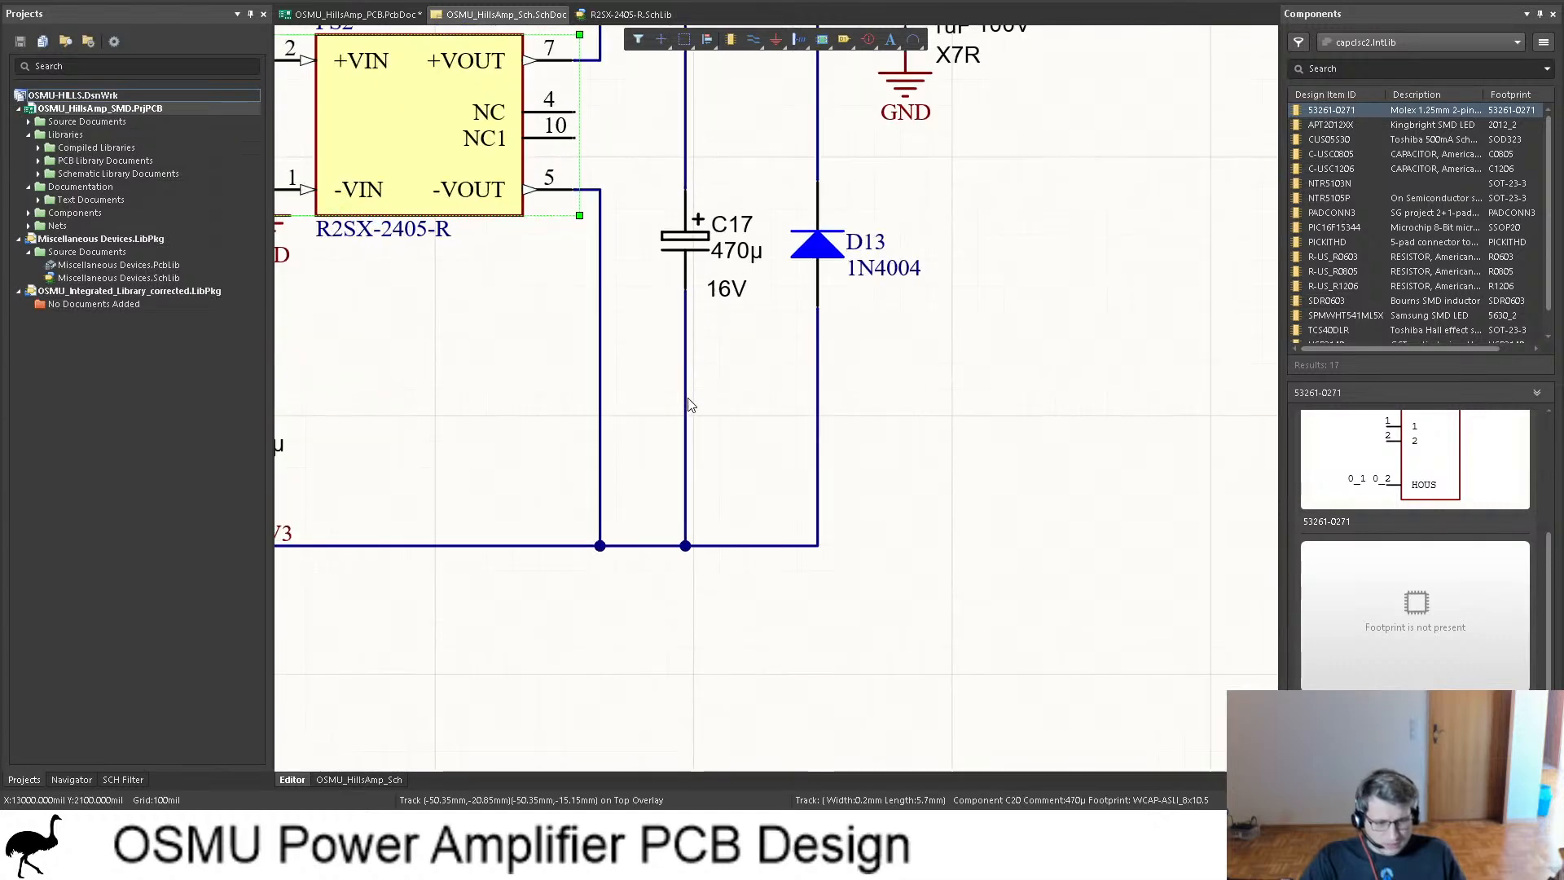
pyautogui.click(686, 399)
pyautogui.press('Delete')
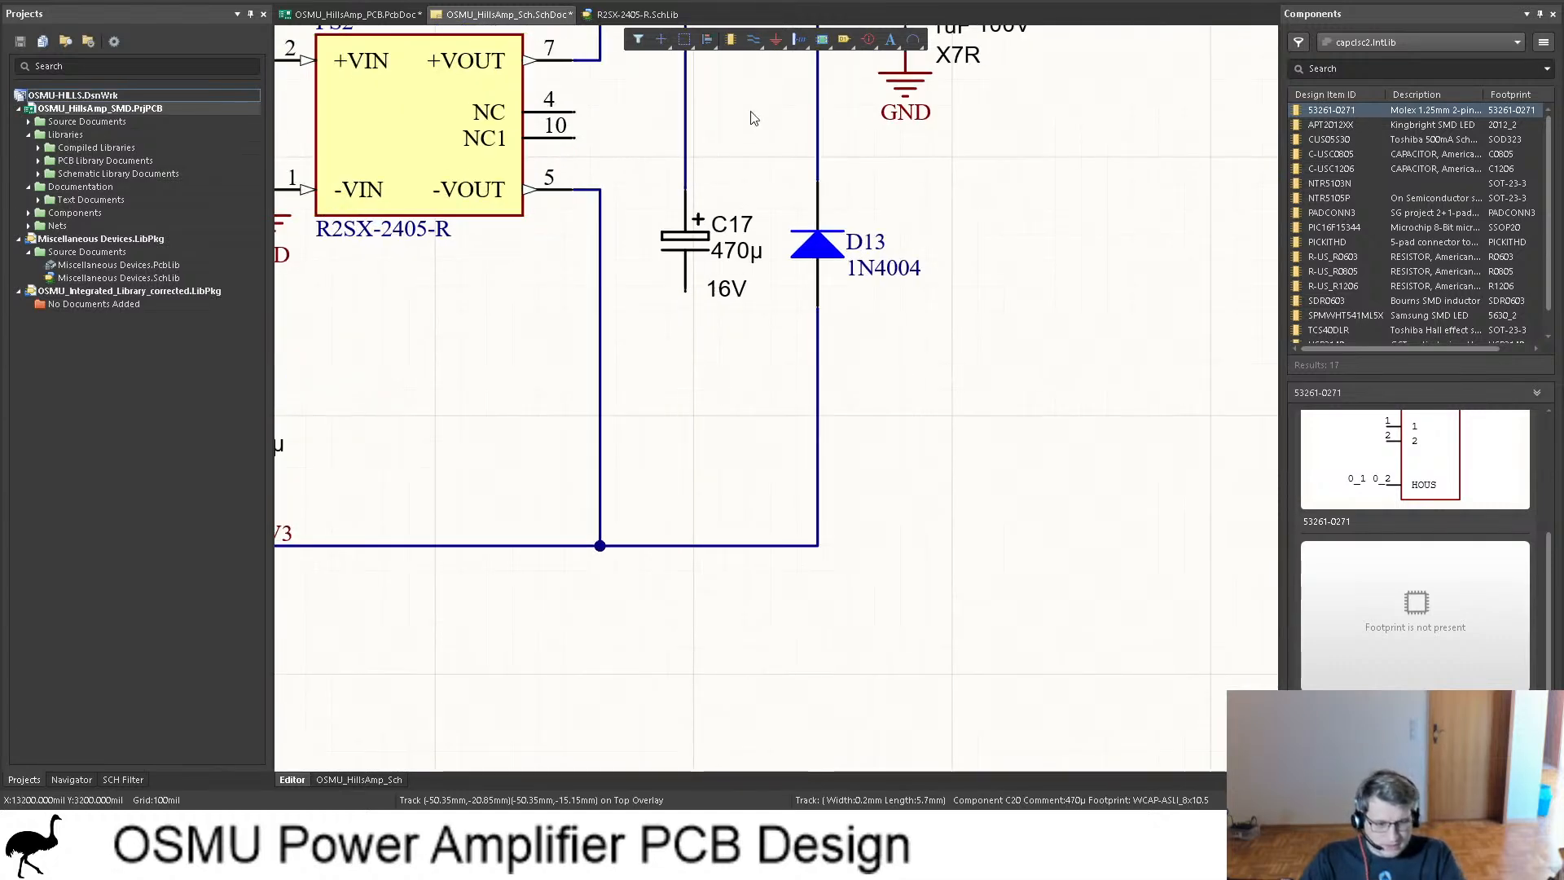
pyautogui.click(754, 40)
pyautogui.click(685, 291)
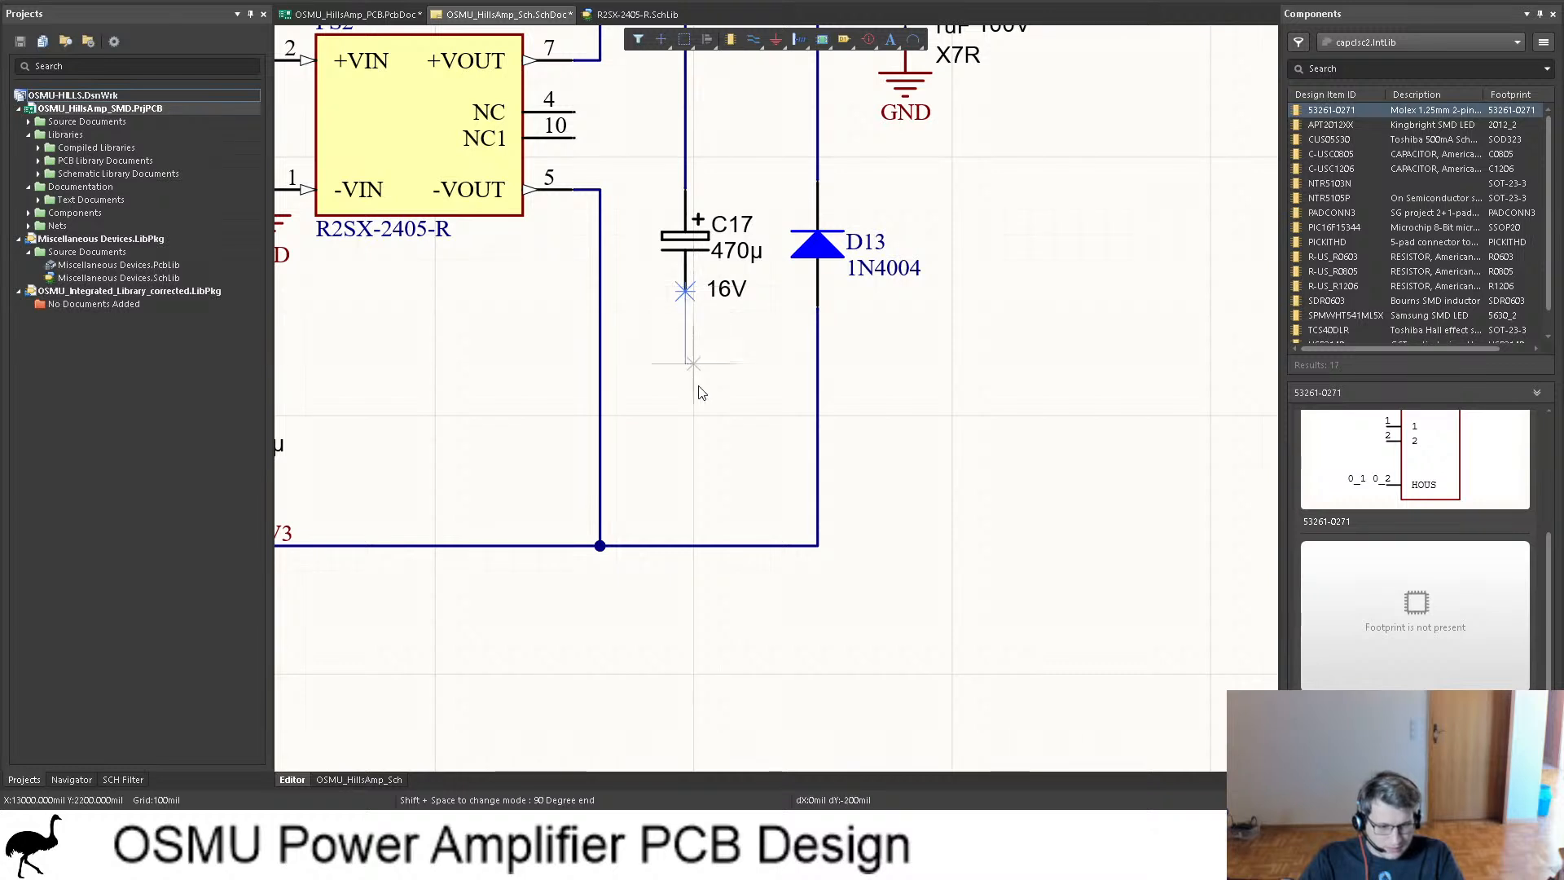
pyautogui.click(689, 545)
pyautogui.press('Escape')
pyautogui.click(685, 461)
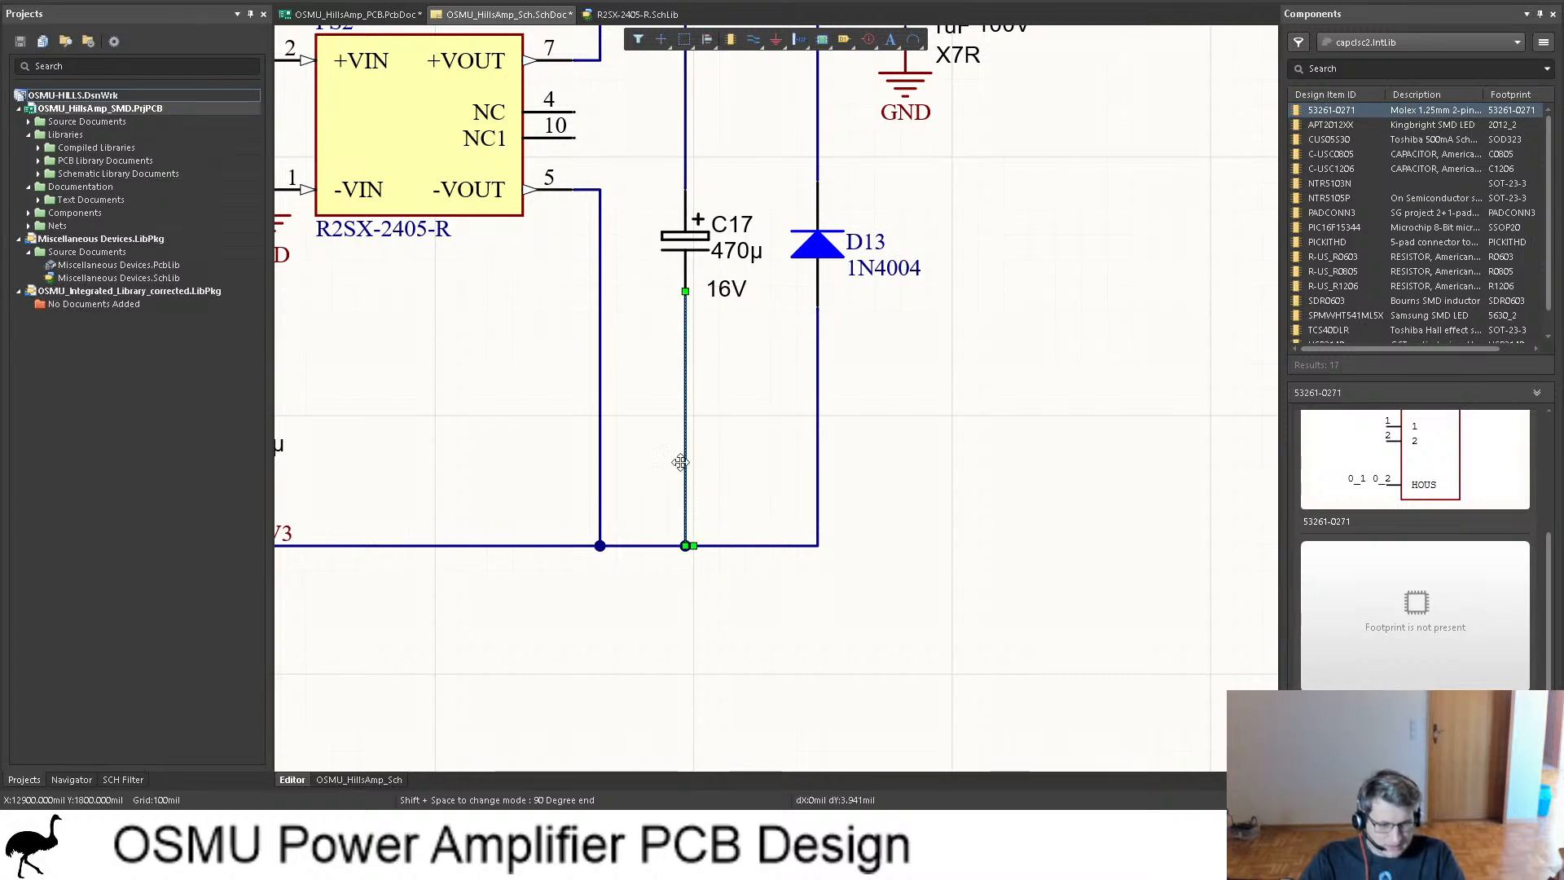
# Step: Save and update the PCB to assign NV3 to C17's pad 2, and place C17 between the left board edge and PS2
pyautogui.hotkey('ctrl', 's')
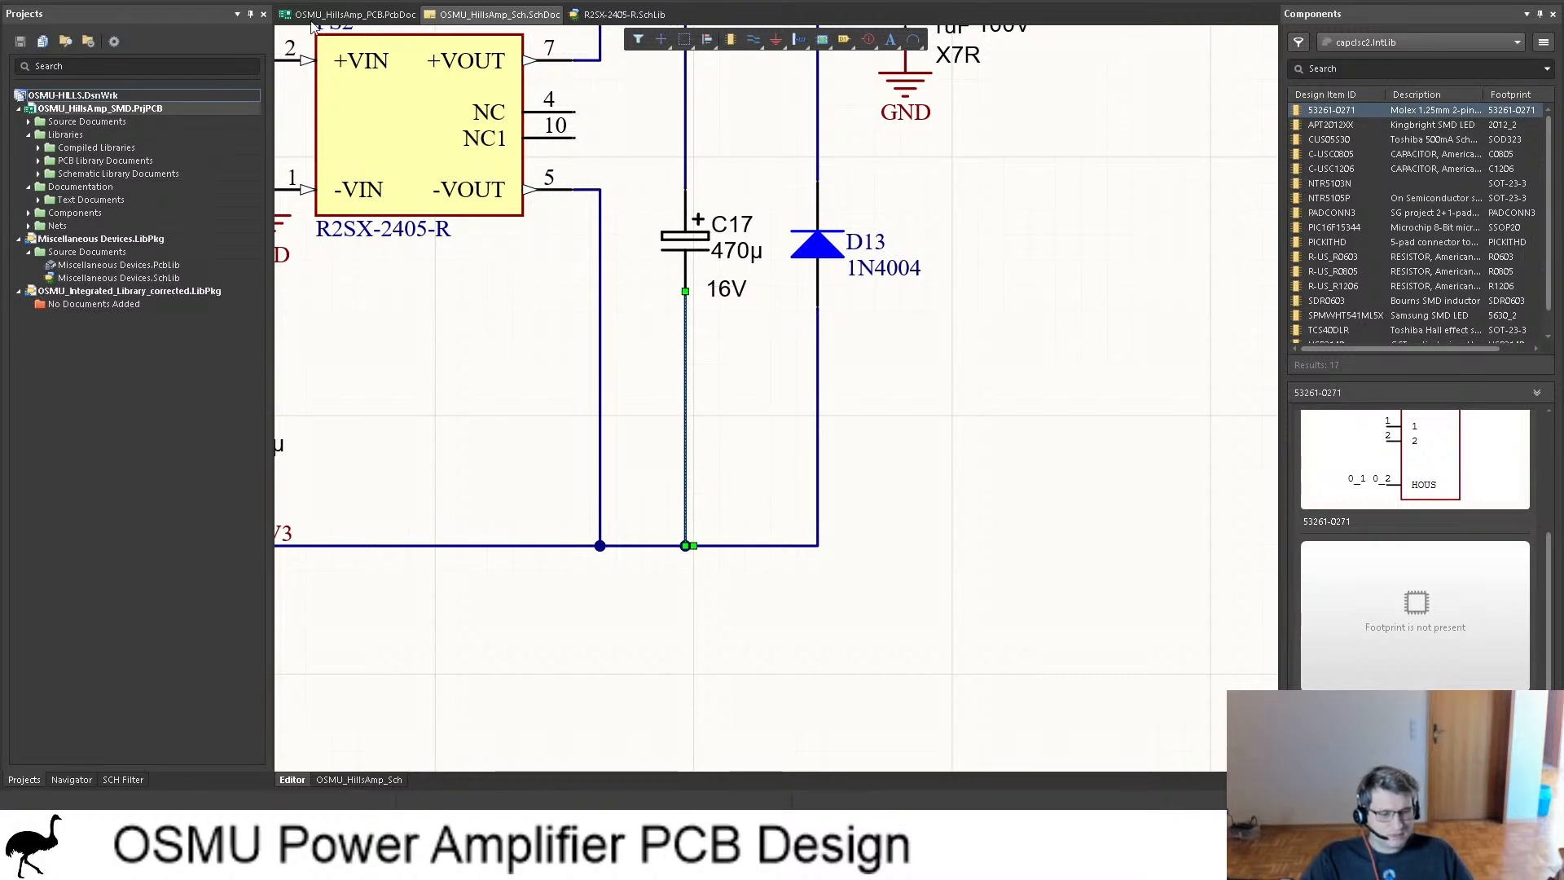
pyautogui.click(350, 14)
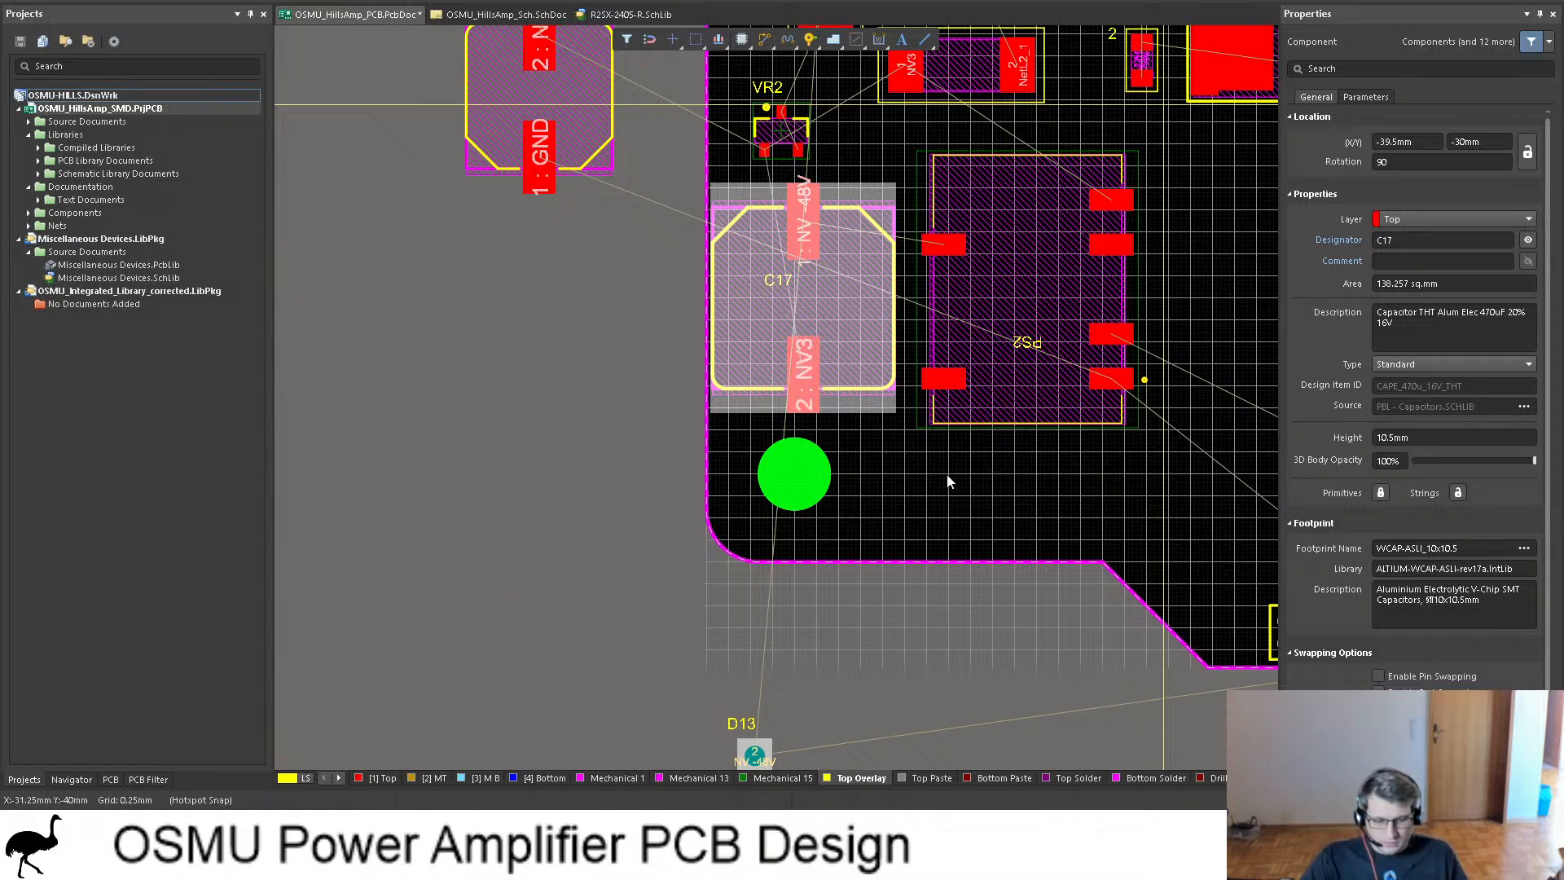
pyautogui.keyDown('ctrl'); pyautogui.scroll(3, 803, 232); pyautogui.keyUp('ctrl')
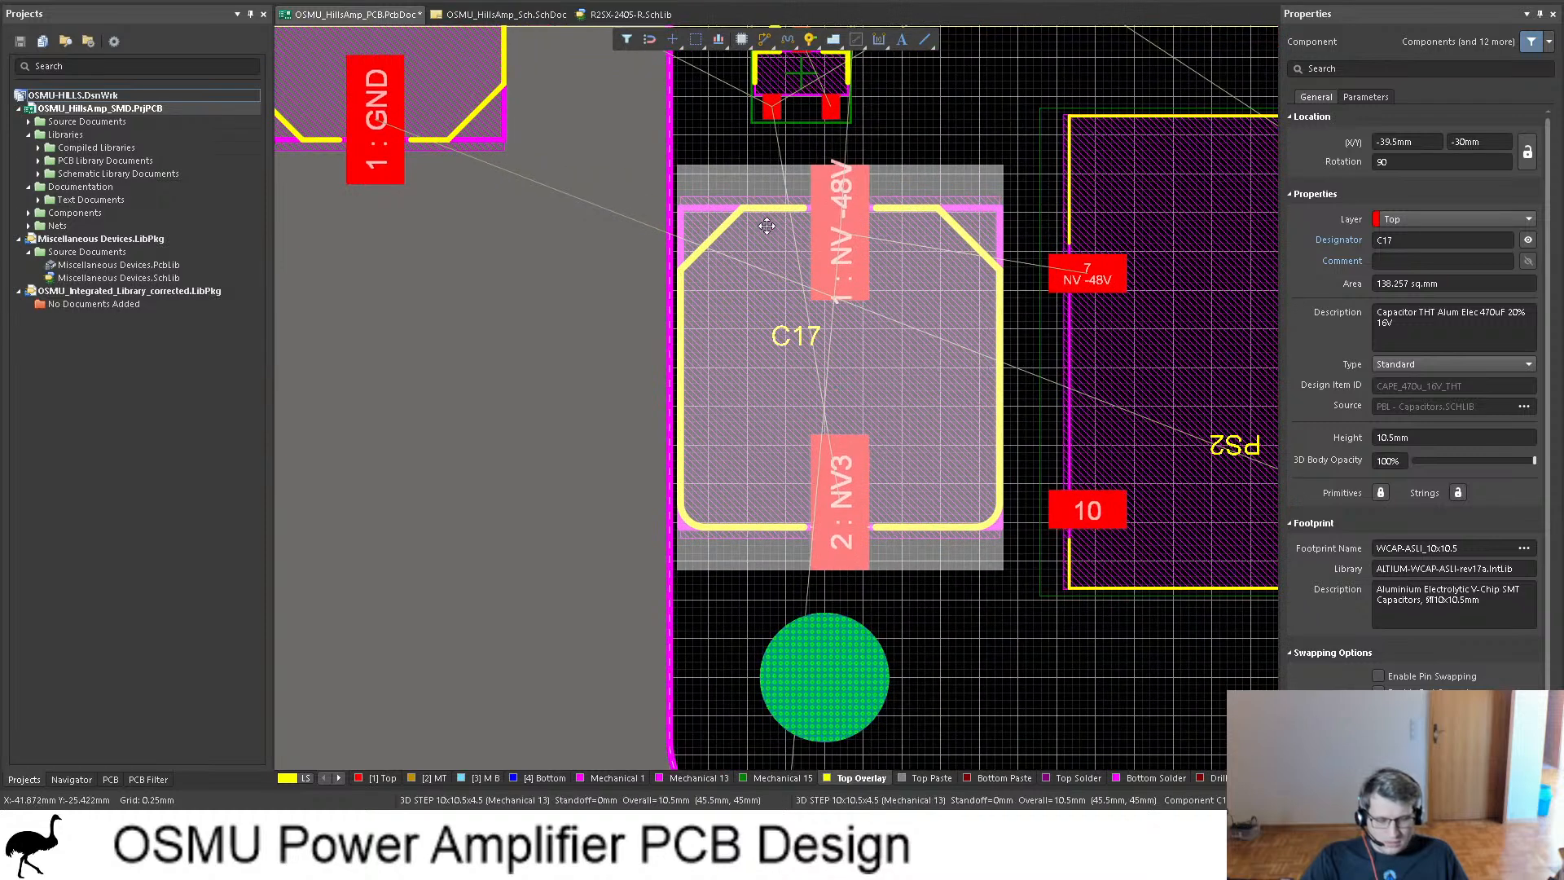
# Step: Check C17's wiring in the schematic and rotate C17 by 180 degrees on the PCB
pyautogui.click(505, 14)
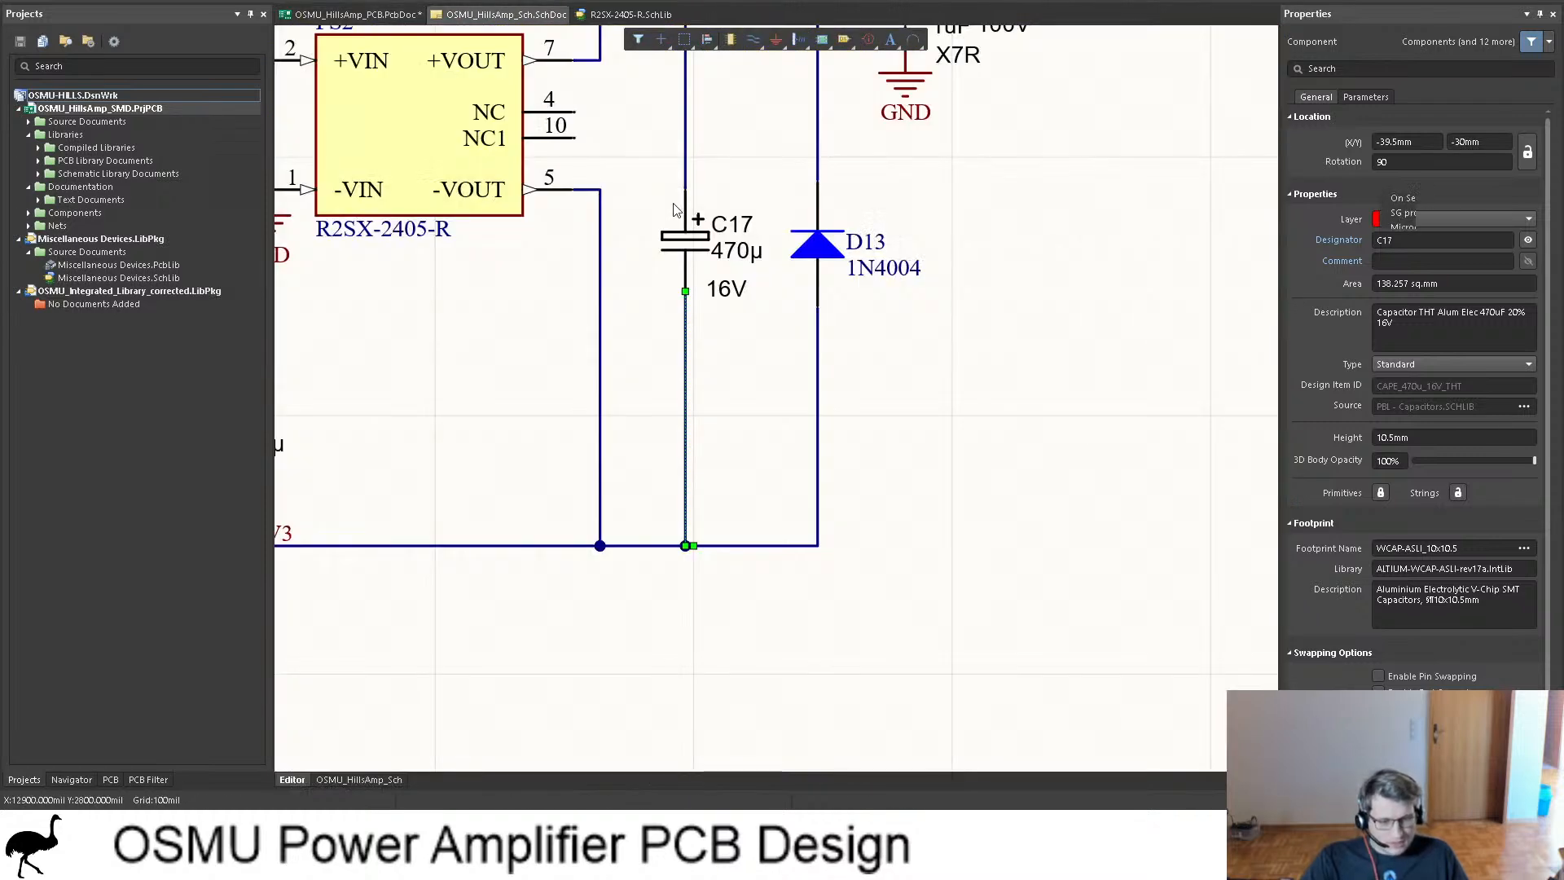
pyautogui.keyDown('ctrl'); pyautogui.scroll(-2, 964, 327); pyautogui.keyUp('ctrl')
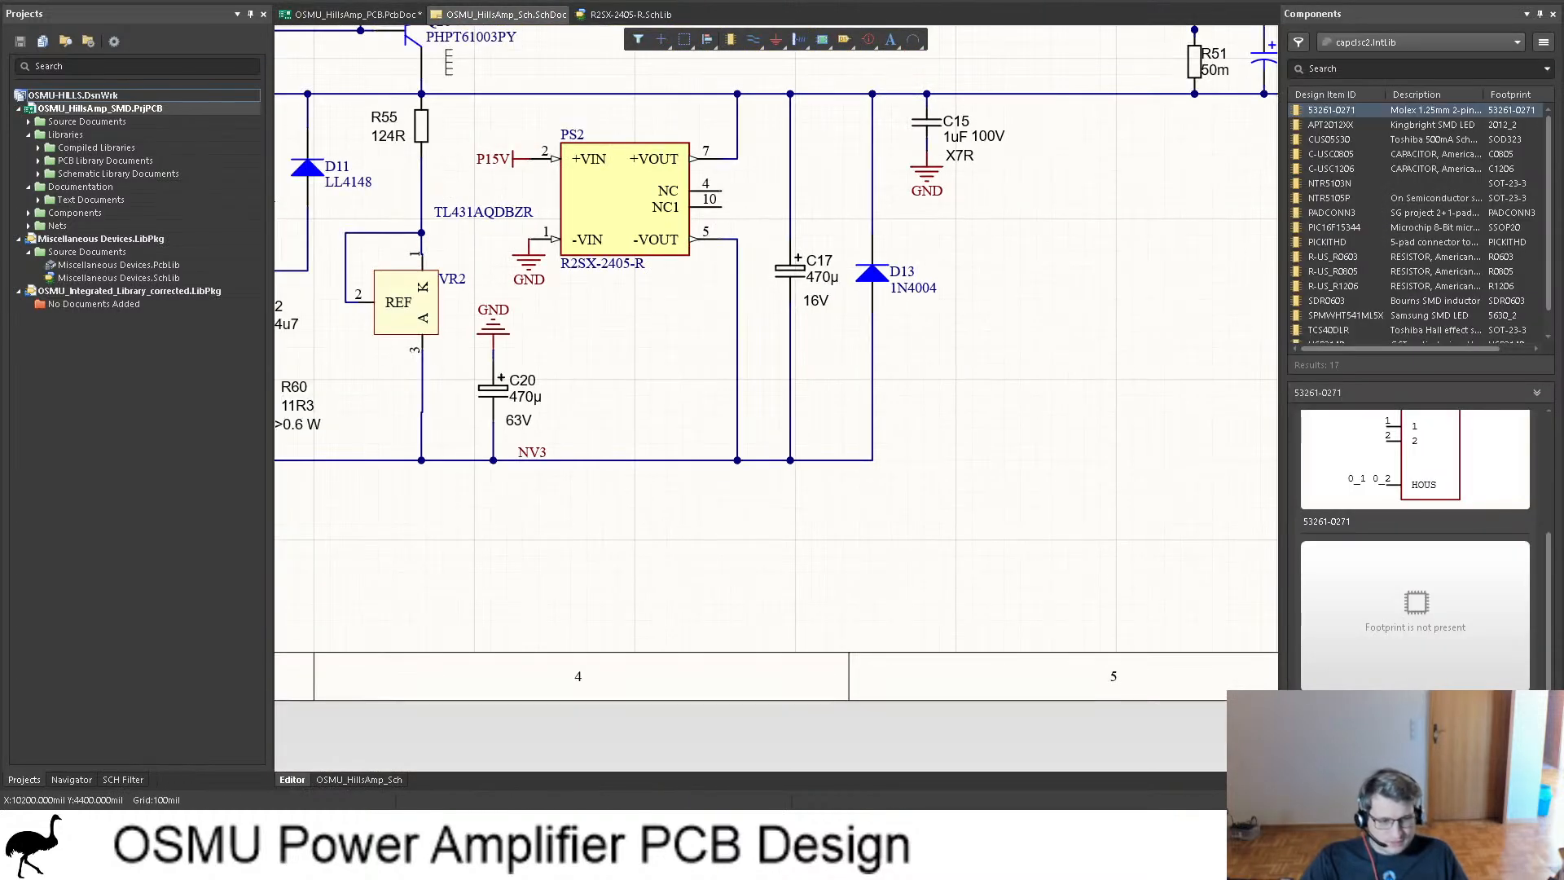
pyautogui.click(338, 23)
pyautogui.click(506, 422)
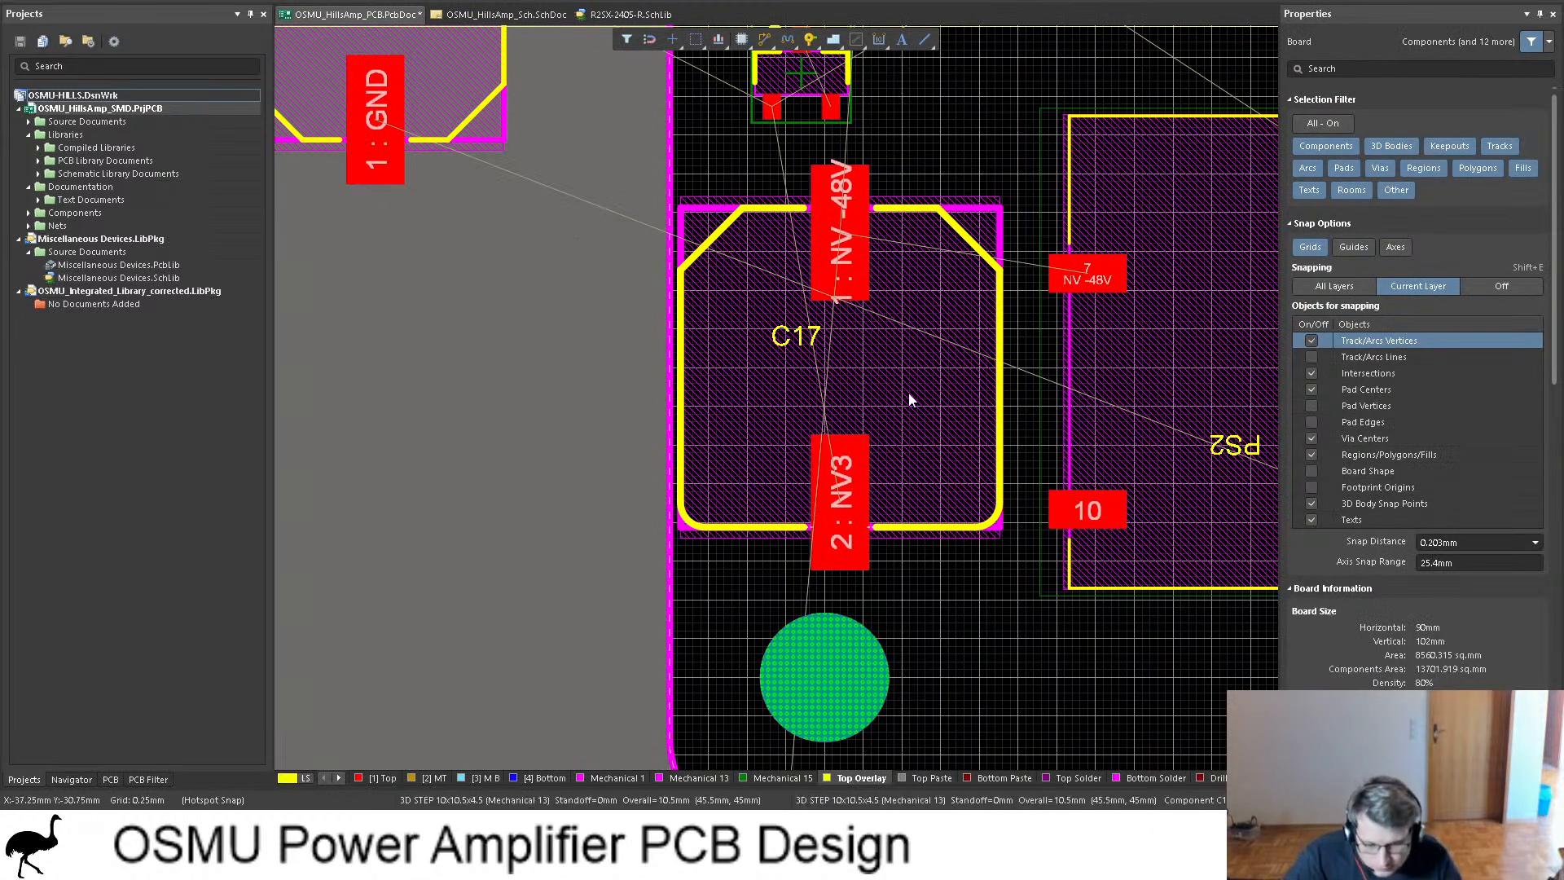
pyautogui.hotkey('ctrl', 'f')
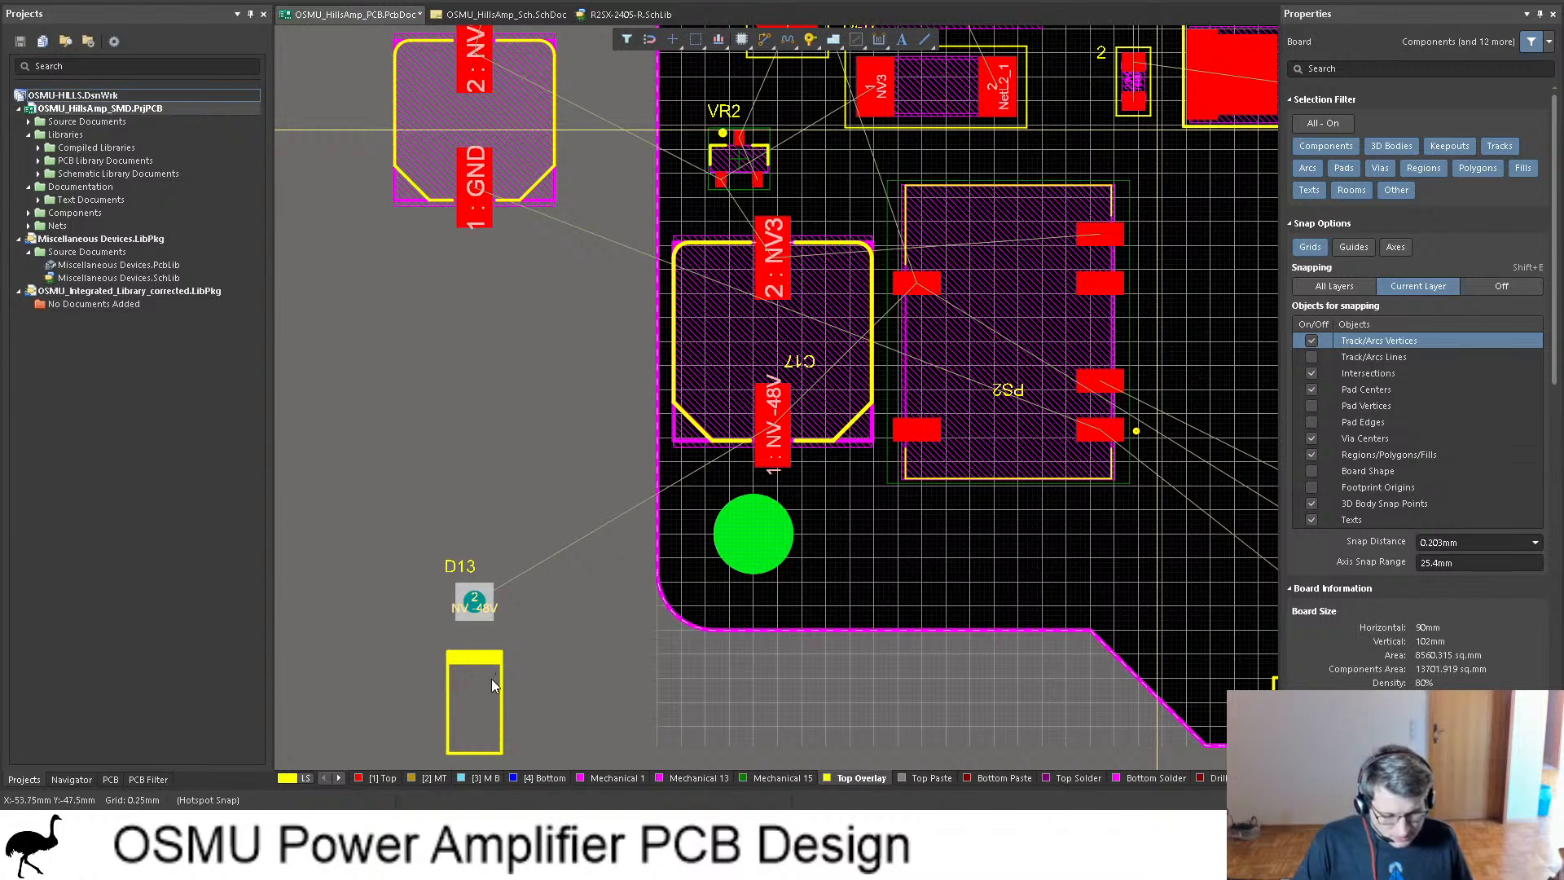
# Step: Move D13 up beside C17 on the PCB, and in the schematic delete and redraw the wire from D13's anode to NV3
pyautogui.moveTo(491, 678); pyautogui.dragTo(524, 472)
pyautogui.click(482, 18)
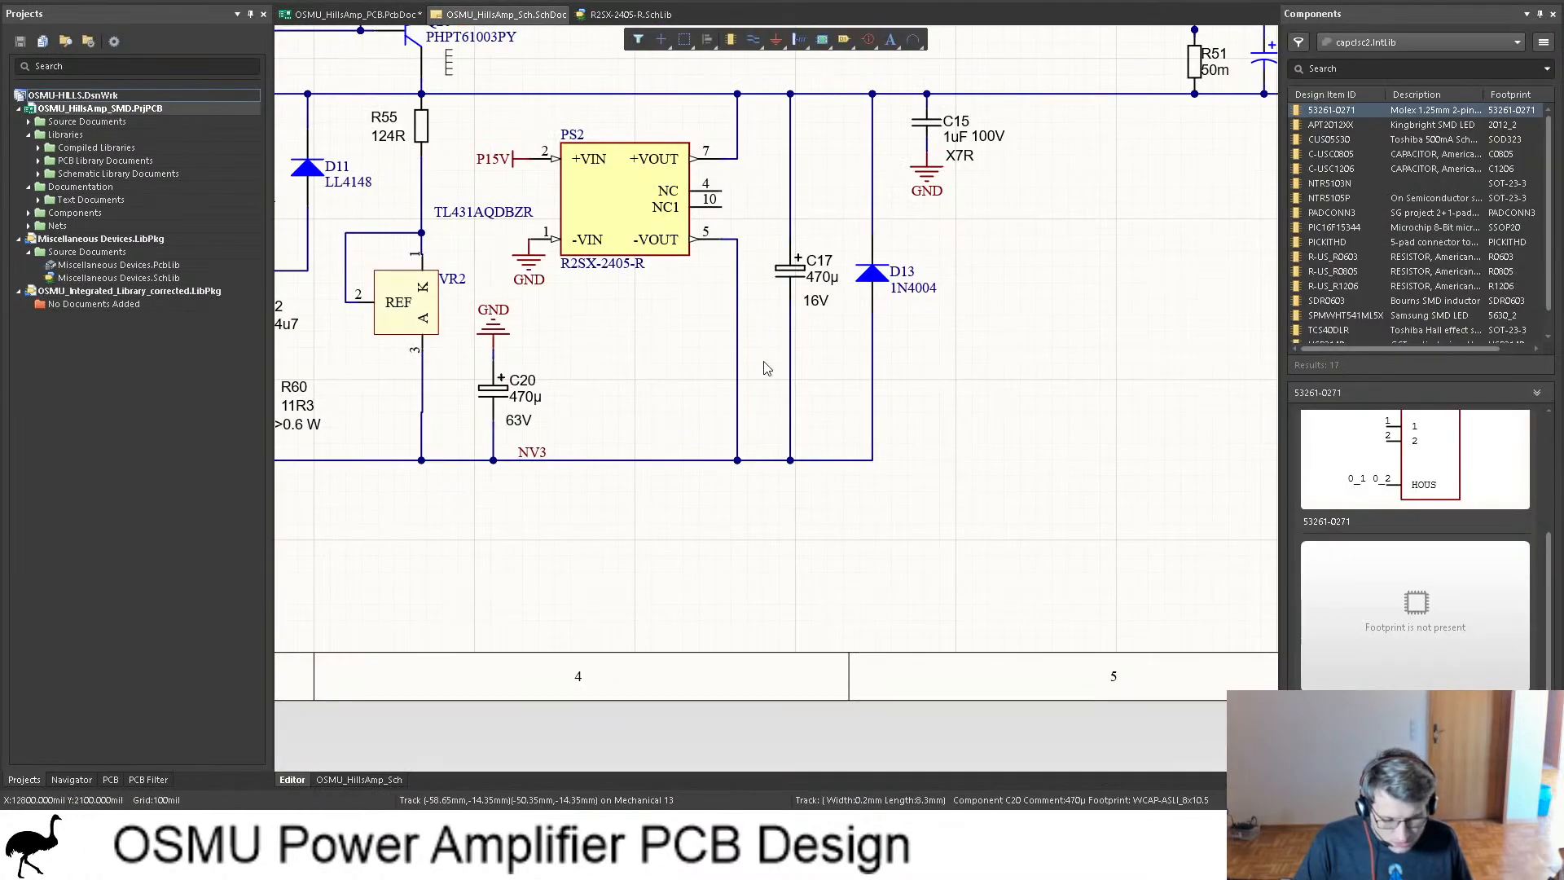
pyautogui.click(872, 370)
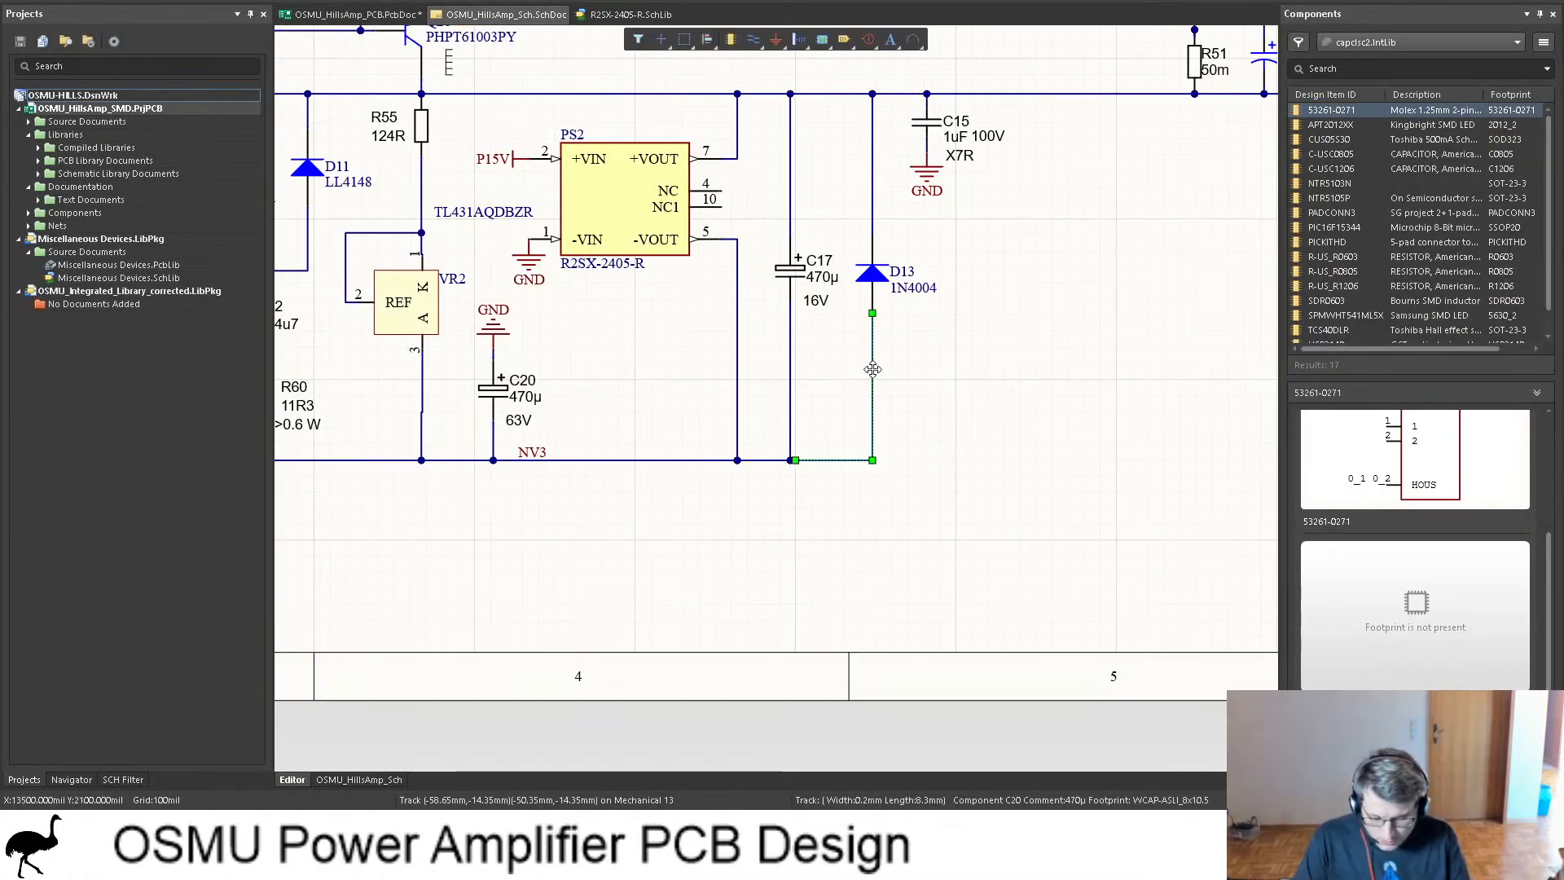
pyautogui.press('Delete')
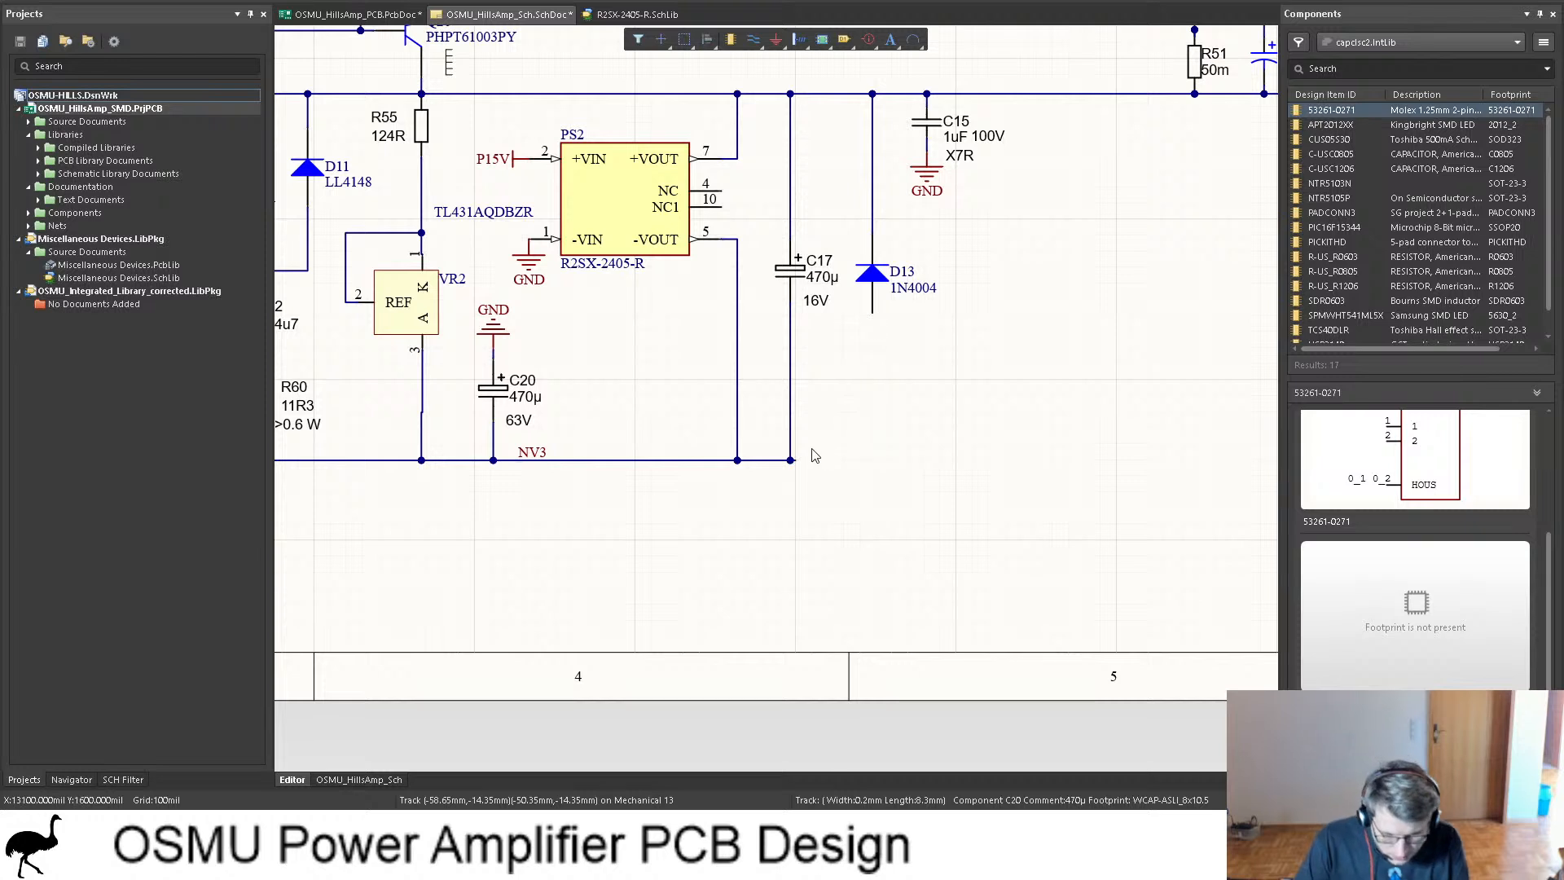
pyautogui.click(754, 39)
pyautogui.click(872, 314)
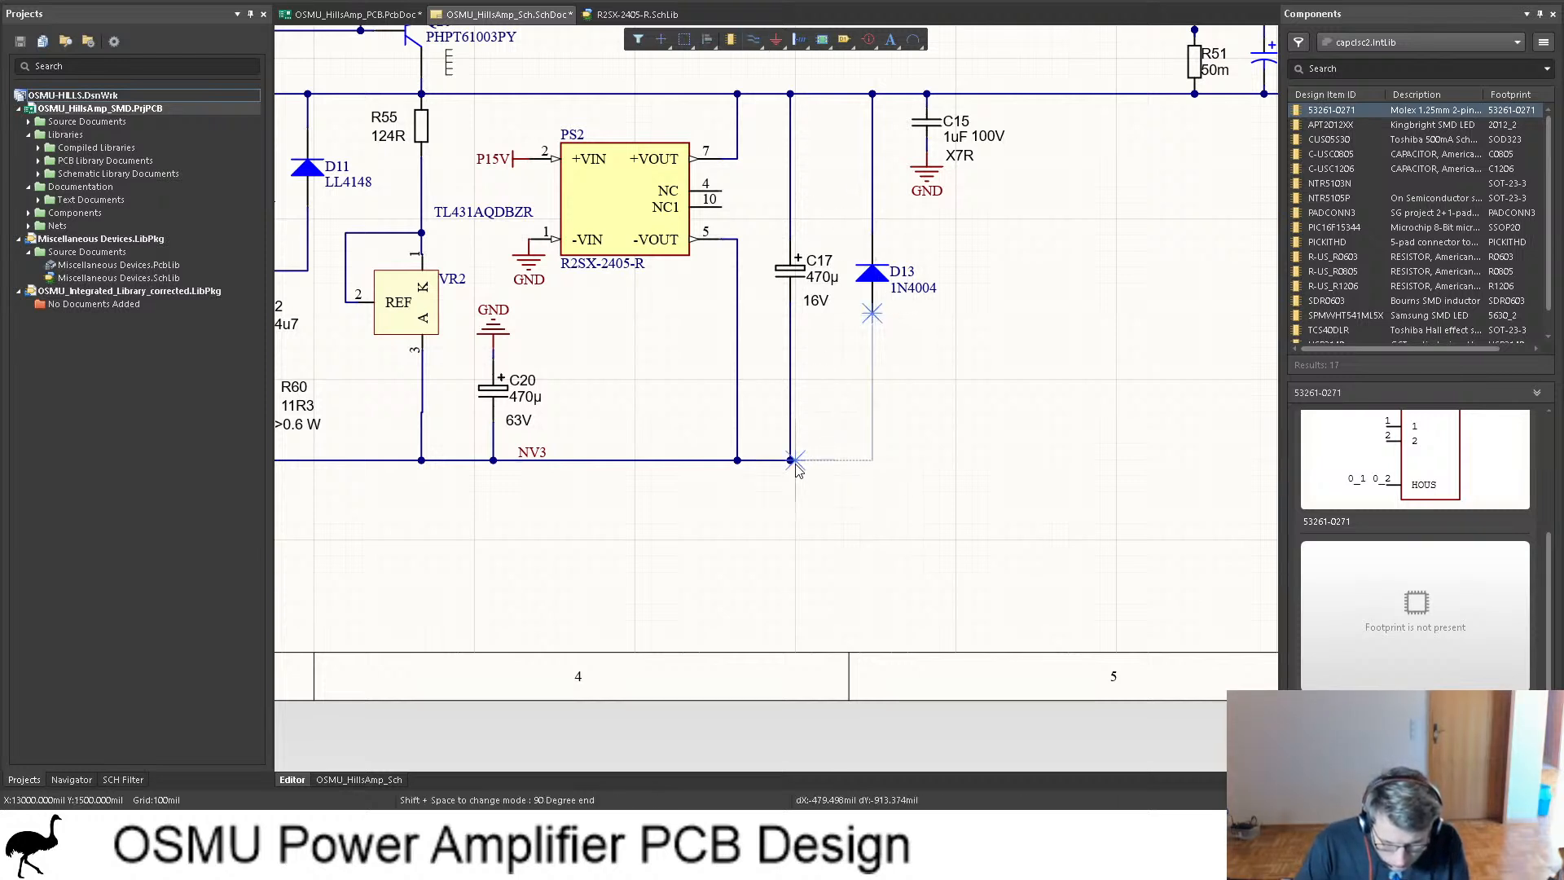
pyautogui.click(790, 460)
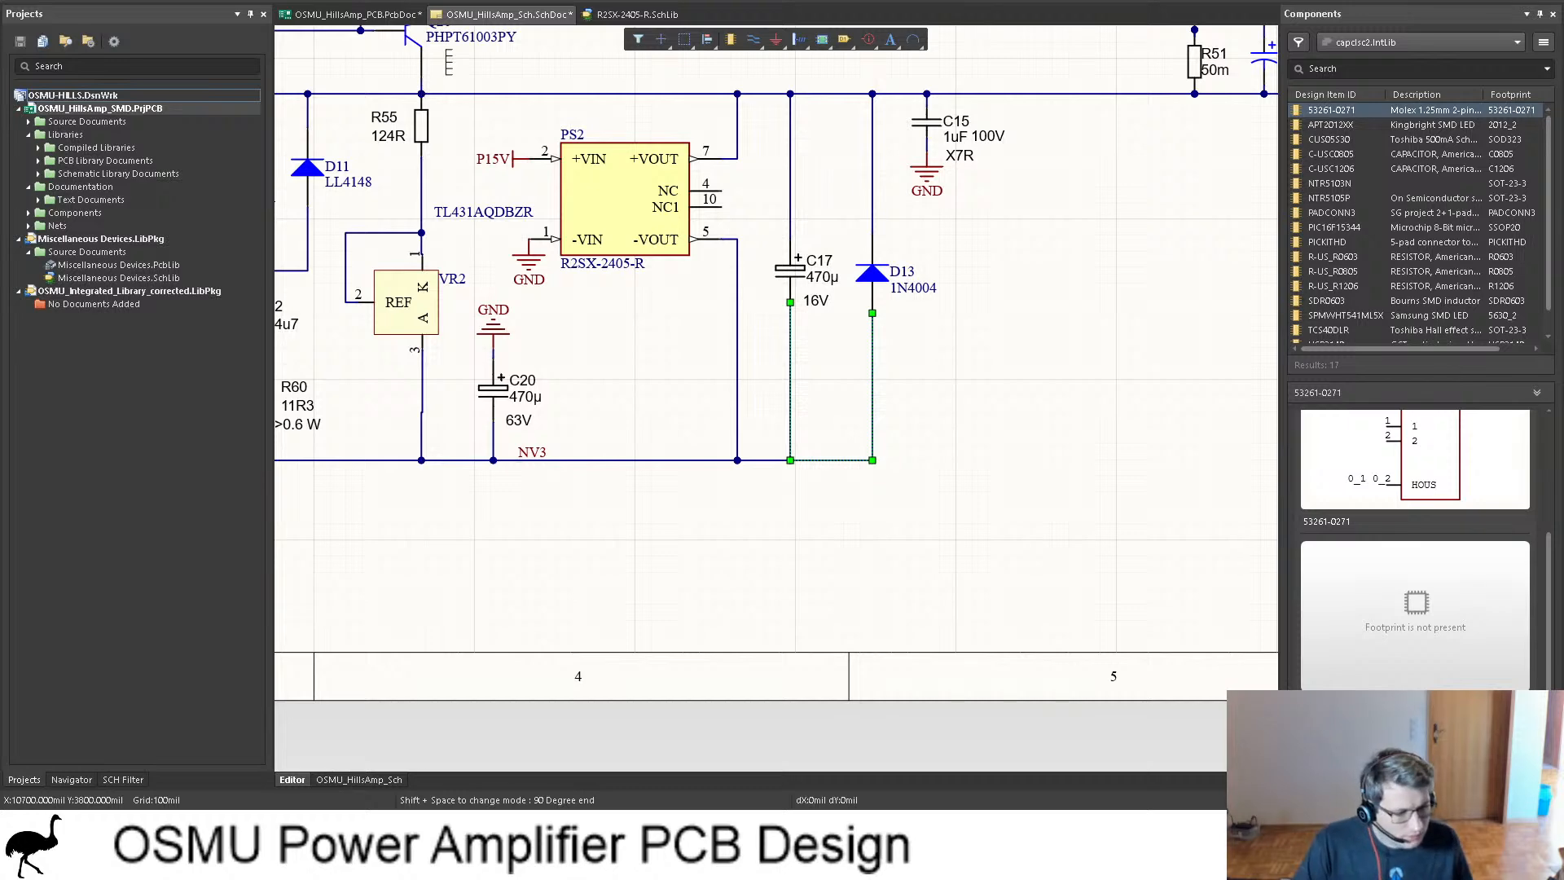
# Step: Update the PCB from the saved schematic to connect D13's pad 1 to NV3
pyautogui.click(209, 11)
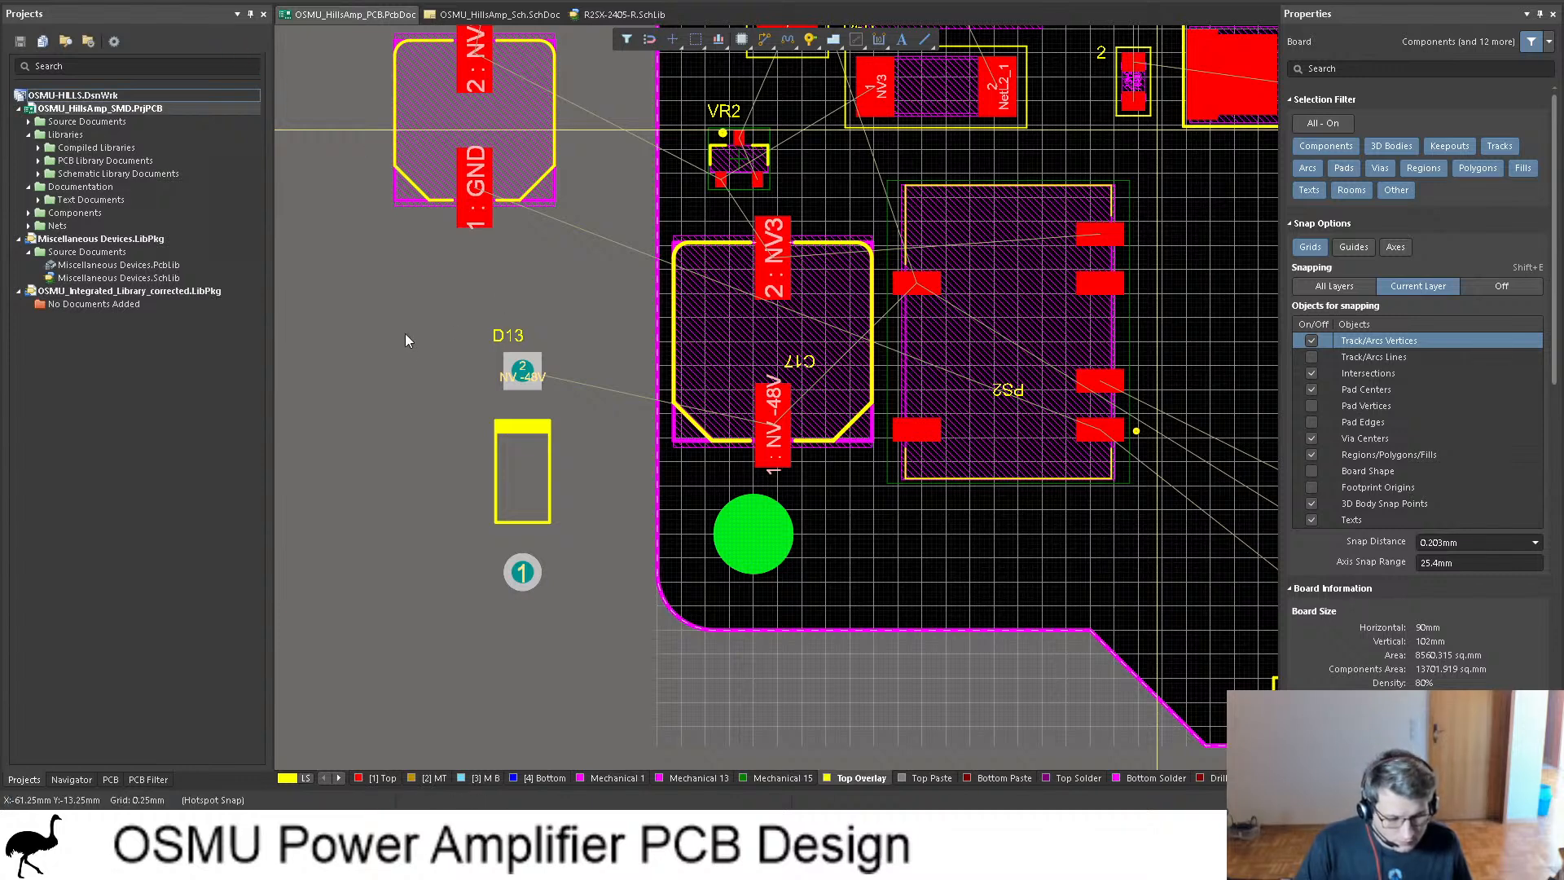
pyautogui.click(479, 600)
pyautogui.click(980, 614)
# Step: Move PS2 next to R36, arrange D13, C20 and C17 between it and the left board edge, and save the PCB
pyautogui.keyDown('shift'); pyautogui.scroll(-4, 855, 295); pyautogui.keyUp('shift')
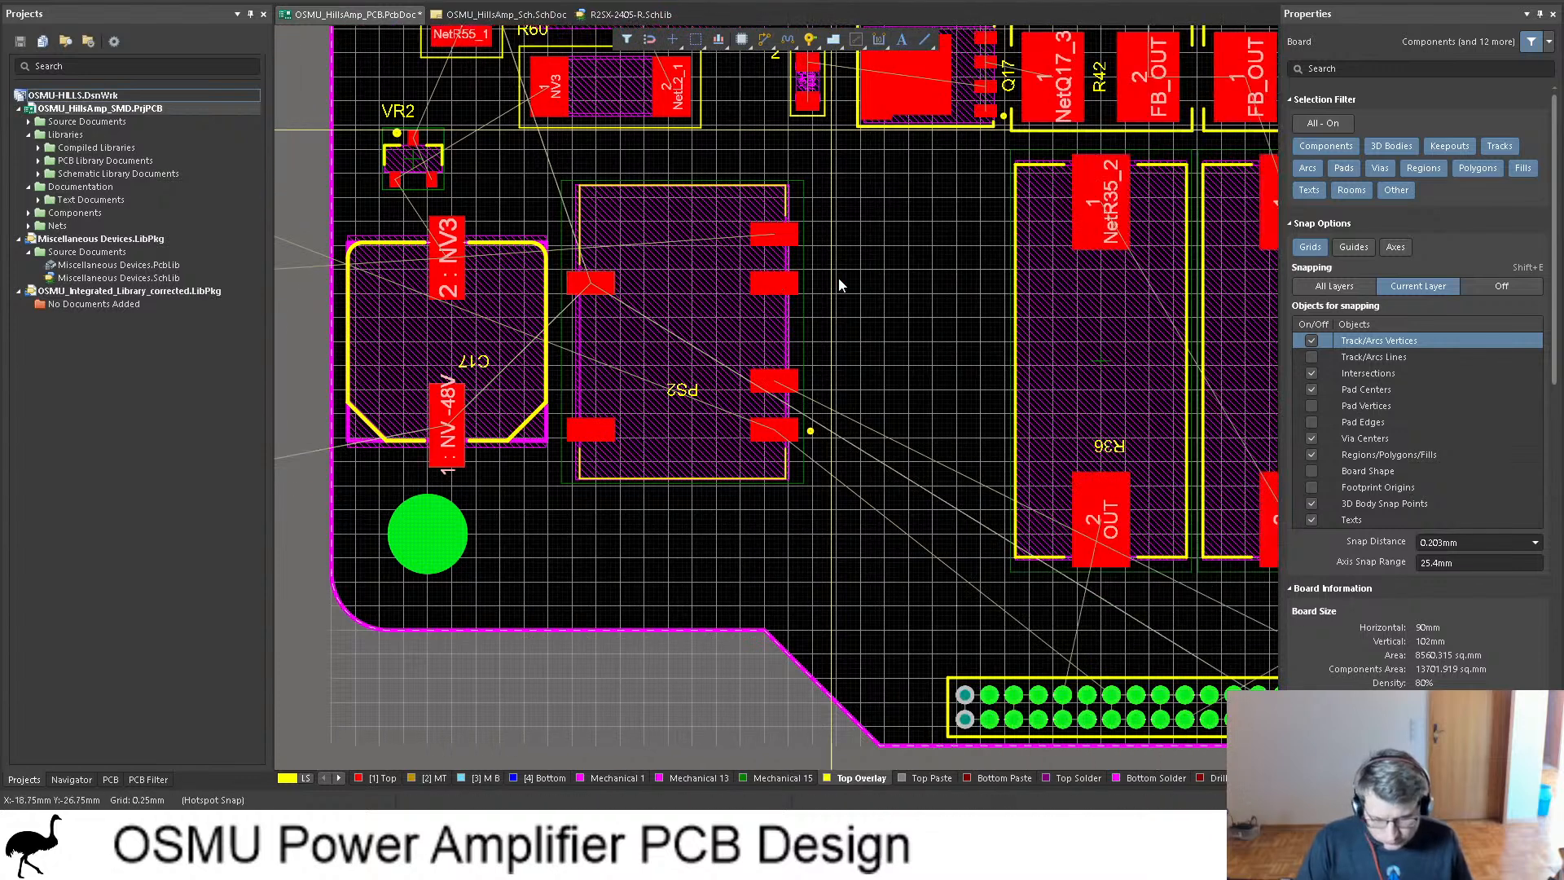
pyautogui.moveTo(729, 308); pyautogui.dragTo(840, 308)
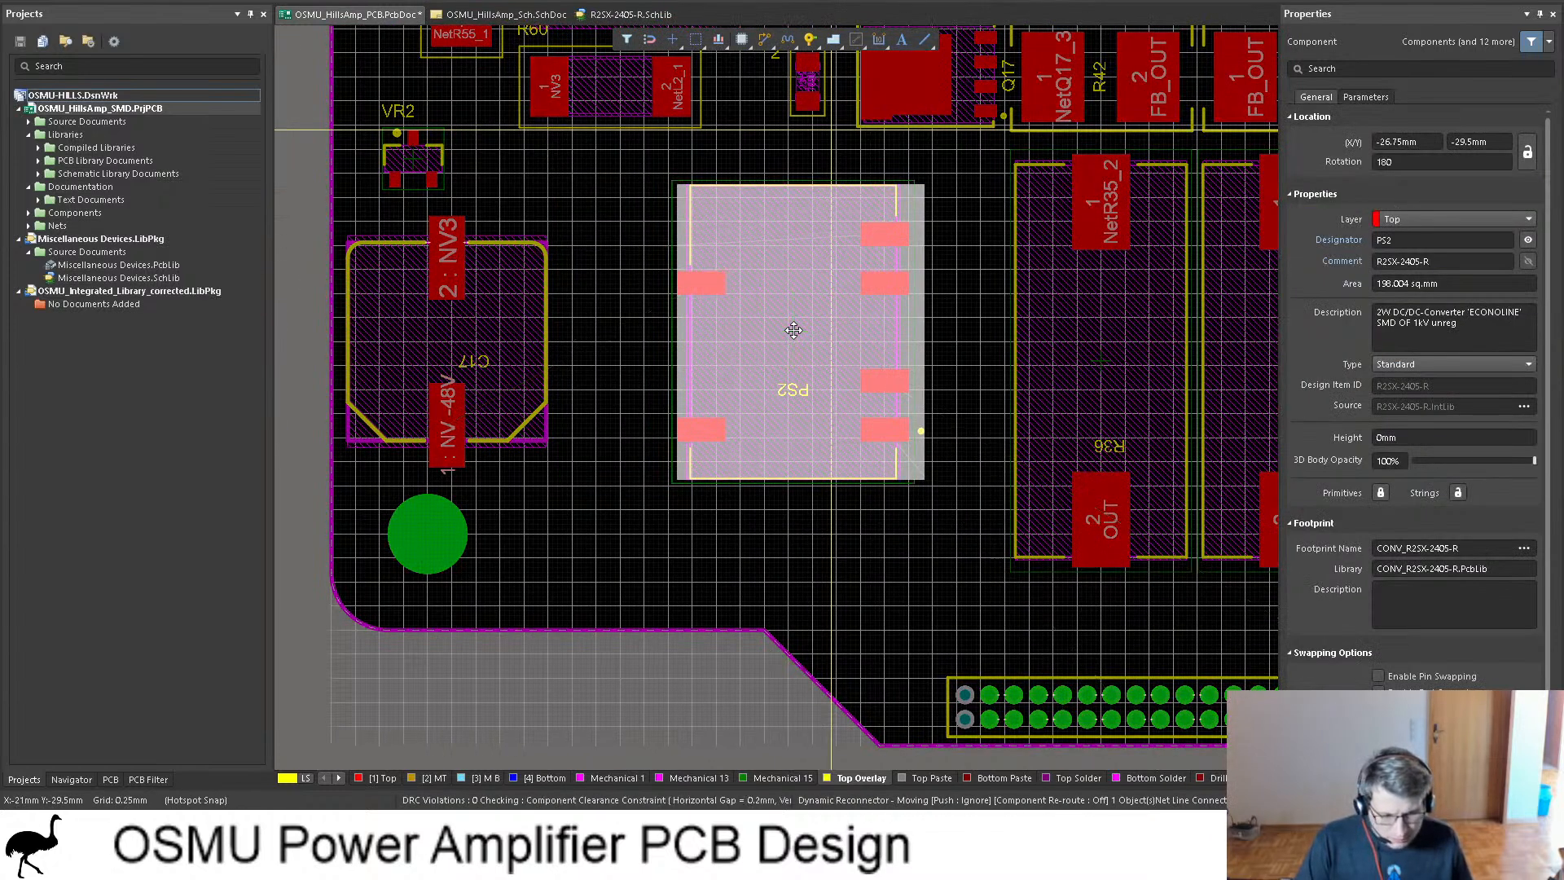
pyautogui.click(483, 343)
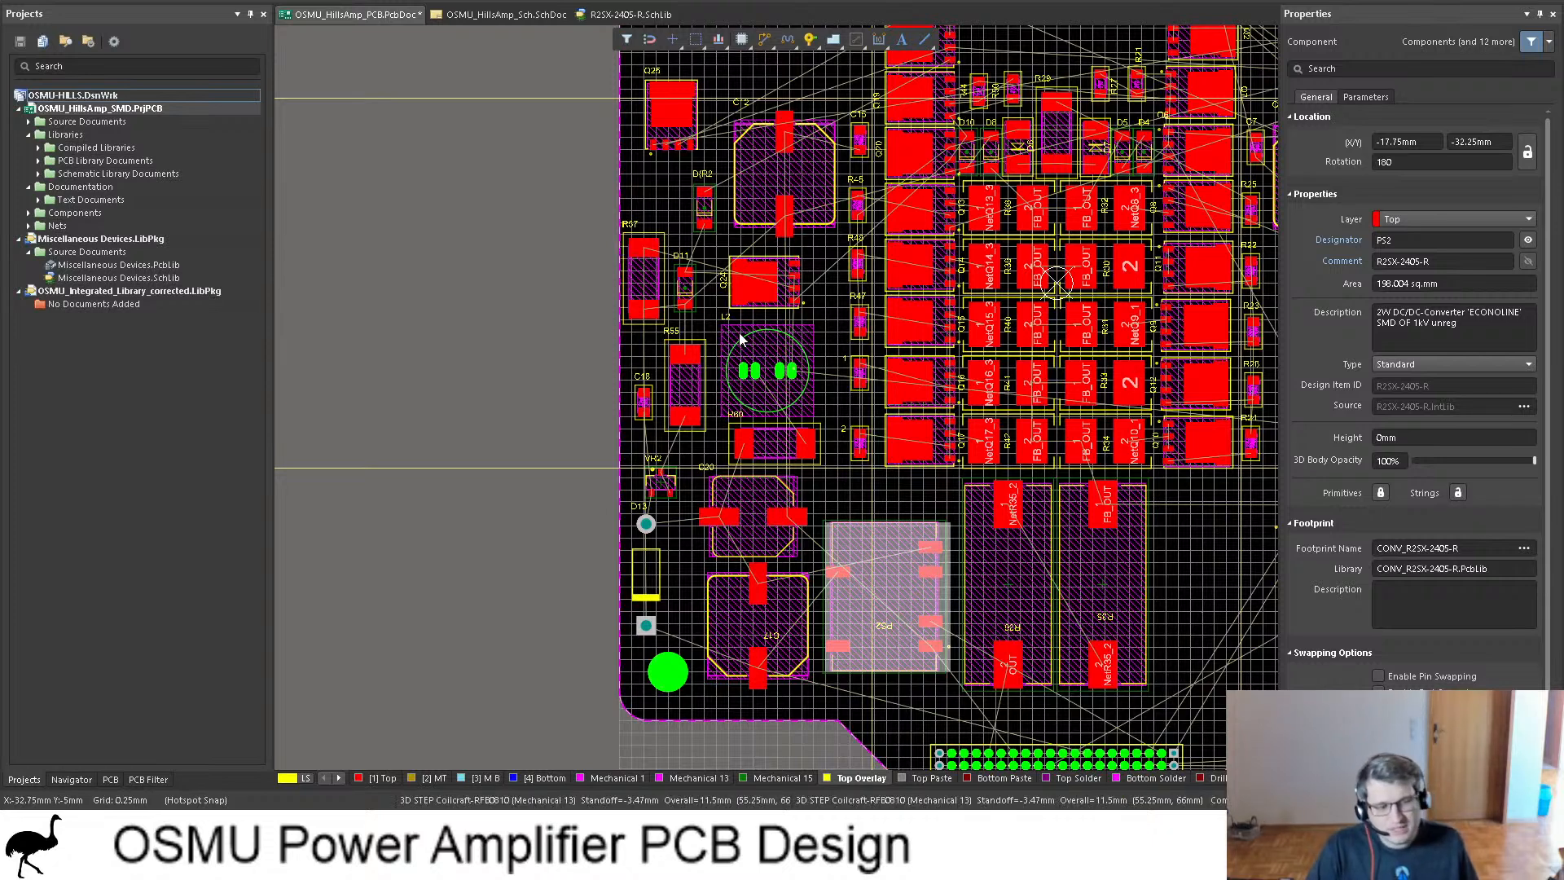
pyautogui.click(529, 331)
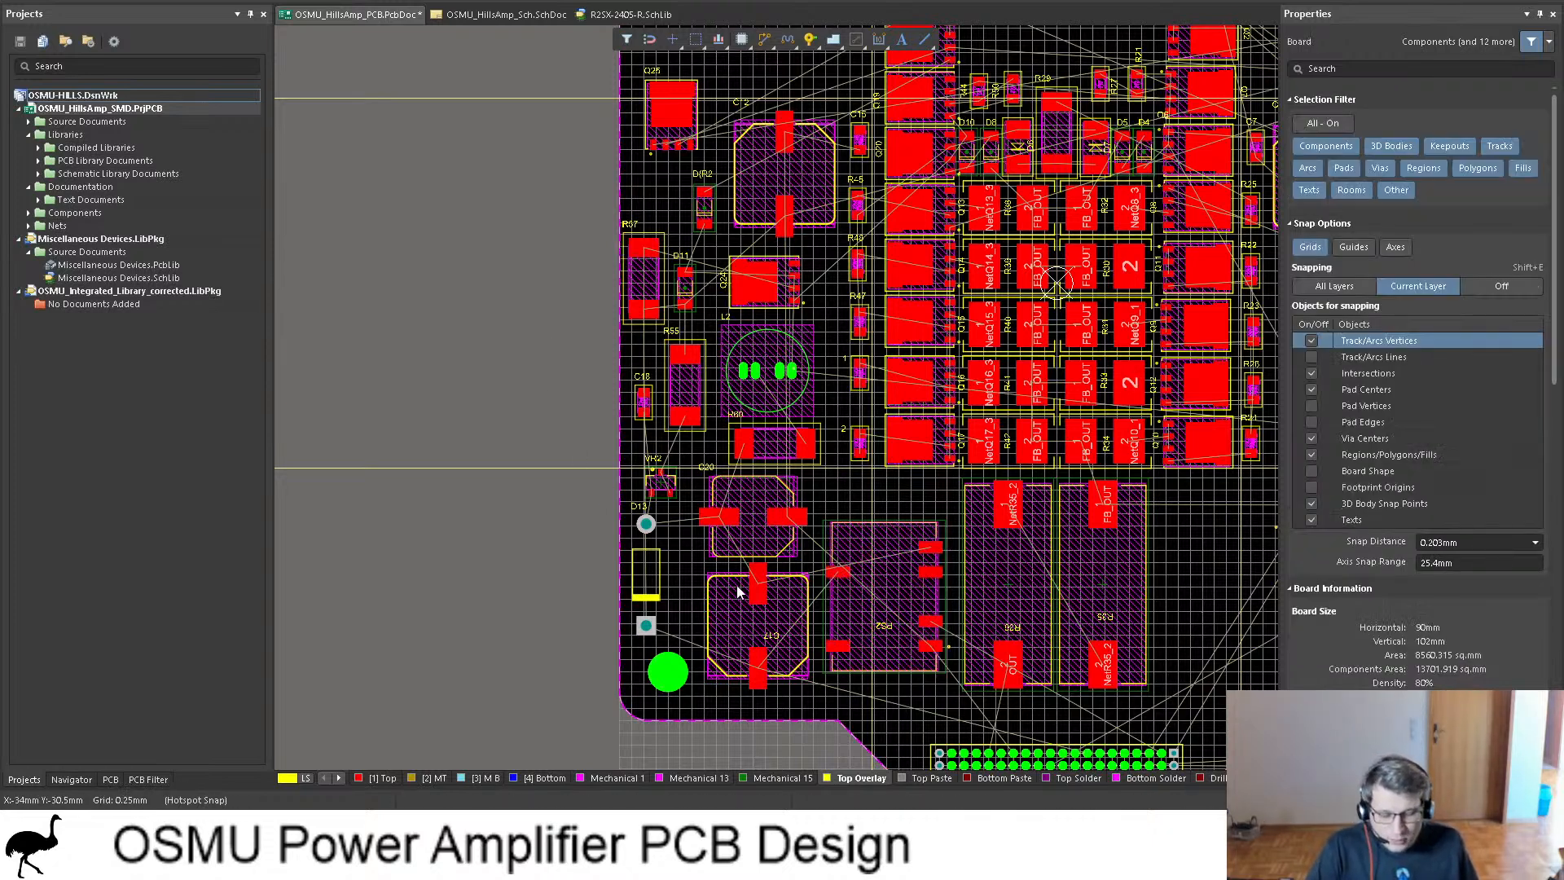
pyautogui.keyDown('ctrl'); pyautogui.scroll(2, 570, 332); pyautogui.keyUp('ctrl')
pyautogui.moveTo(570, 332); pyautogui.dragTo(413, 308, button='right')
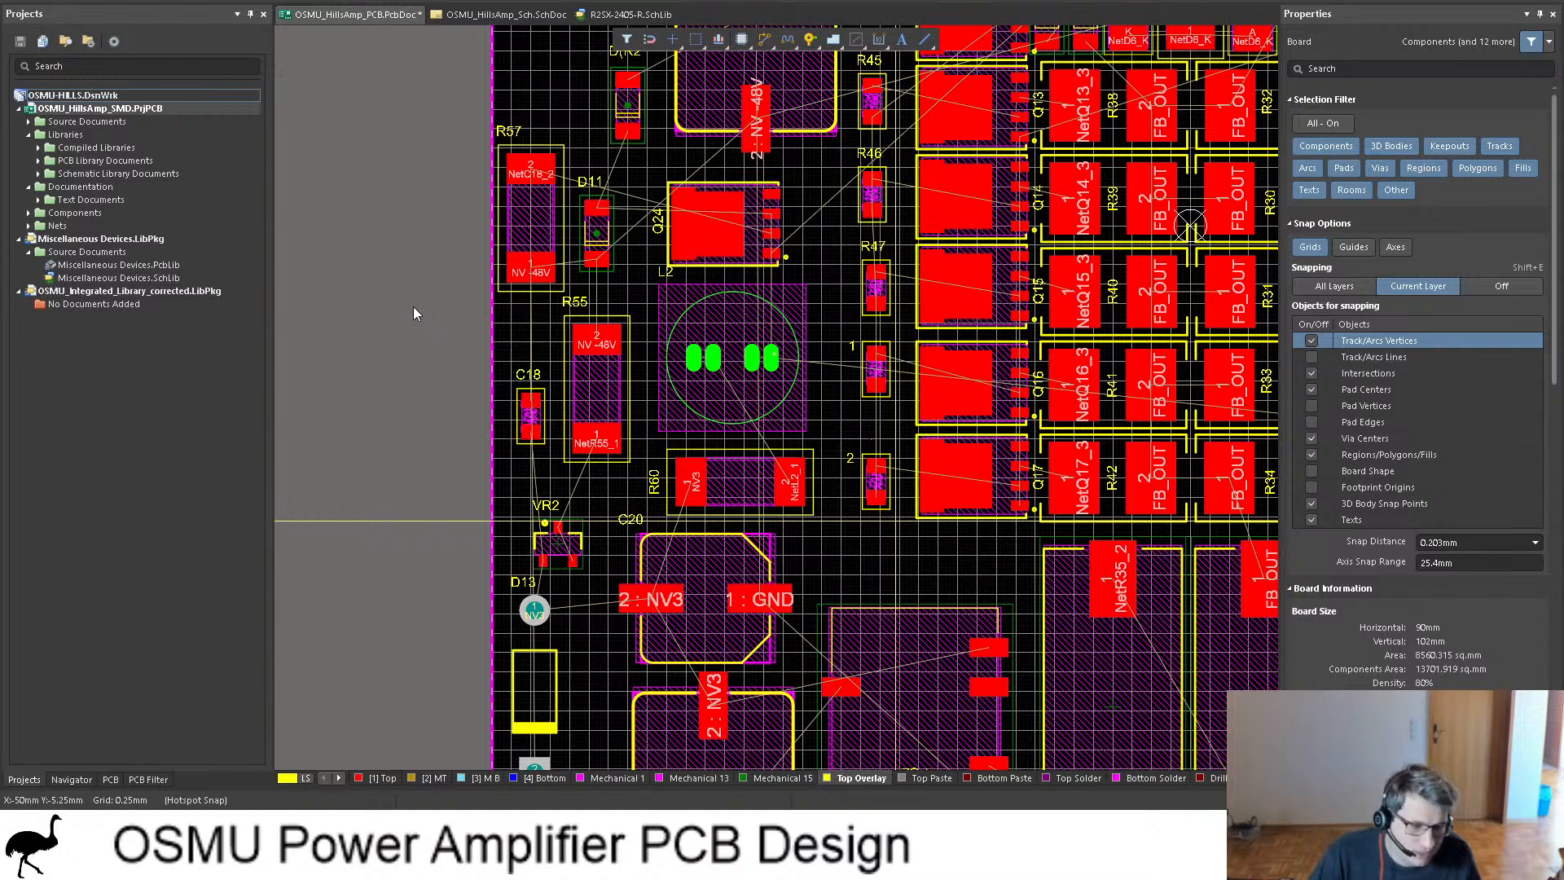
pyautogui.hotkey('ctrl', 's')
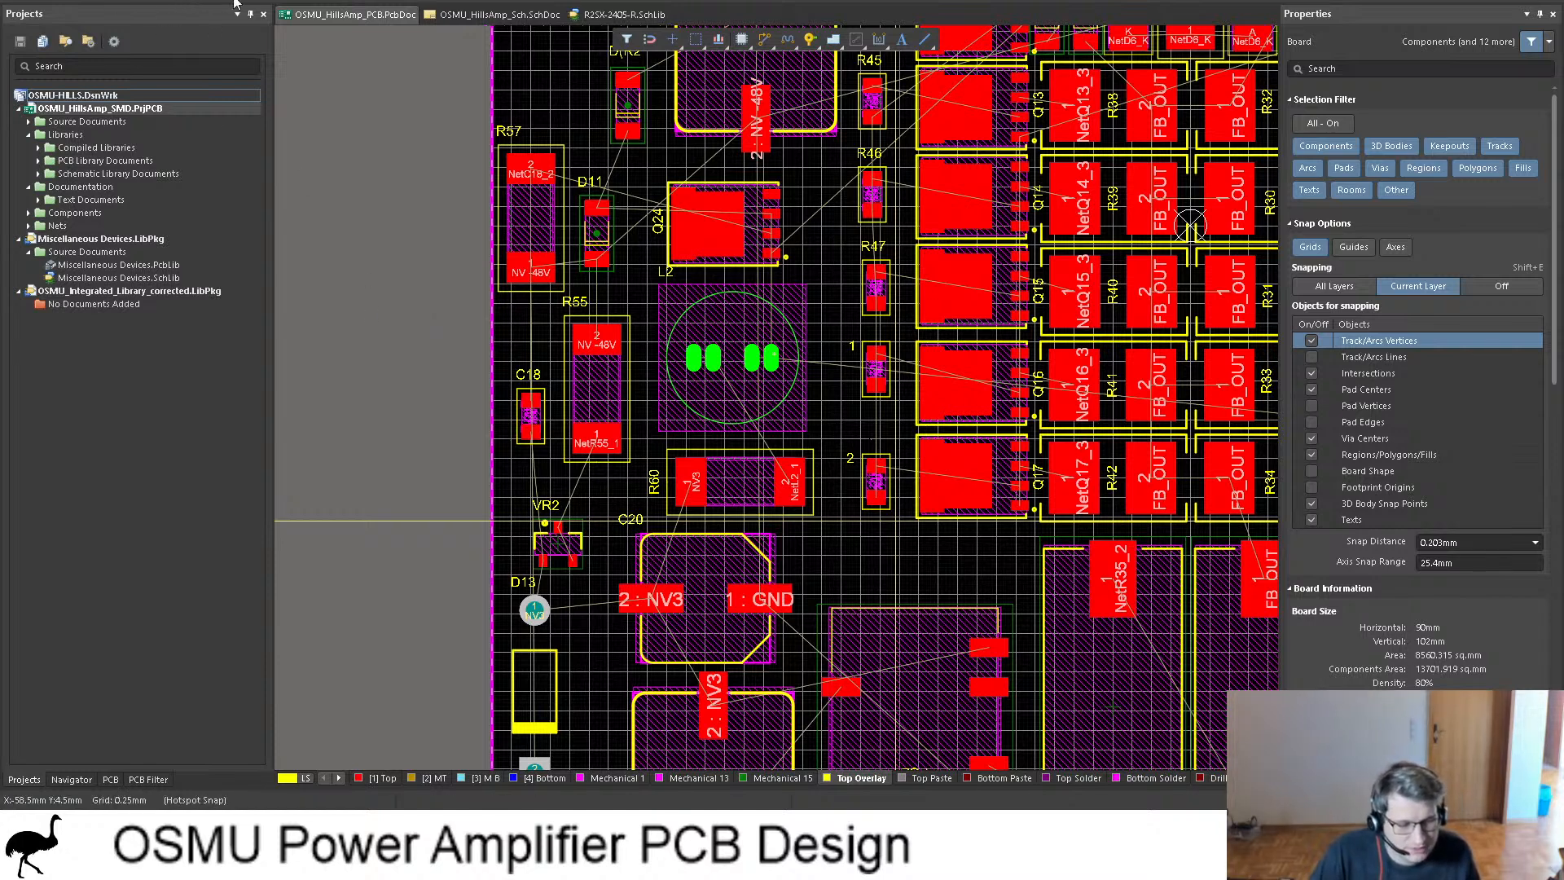
# Step: Review the positive supply circuit around PS1 in the schematic and place its inductor on the right side of the PCB
pyautogui.press('3')
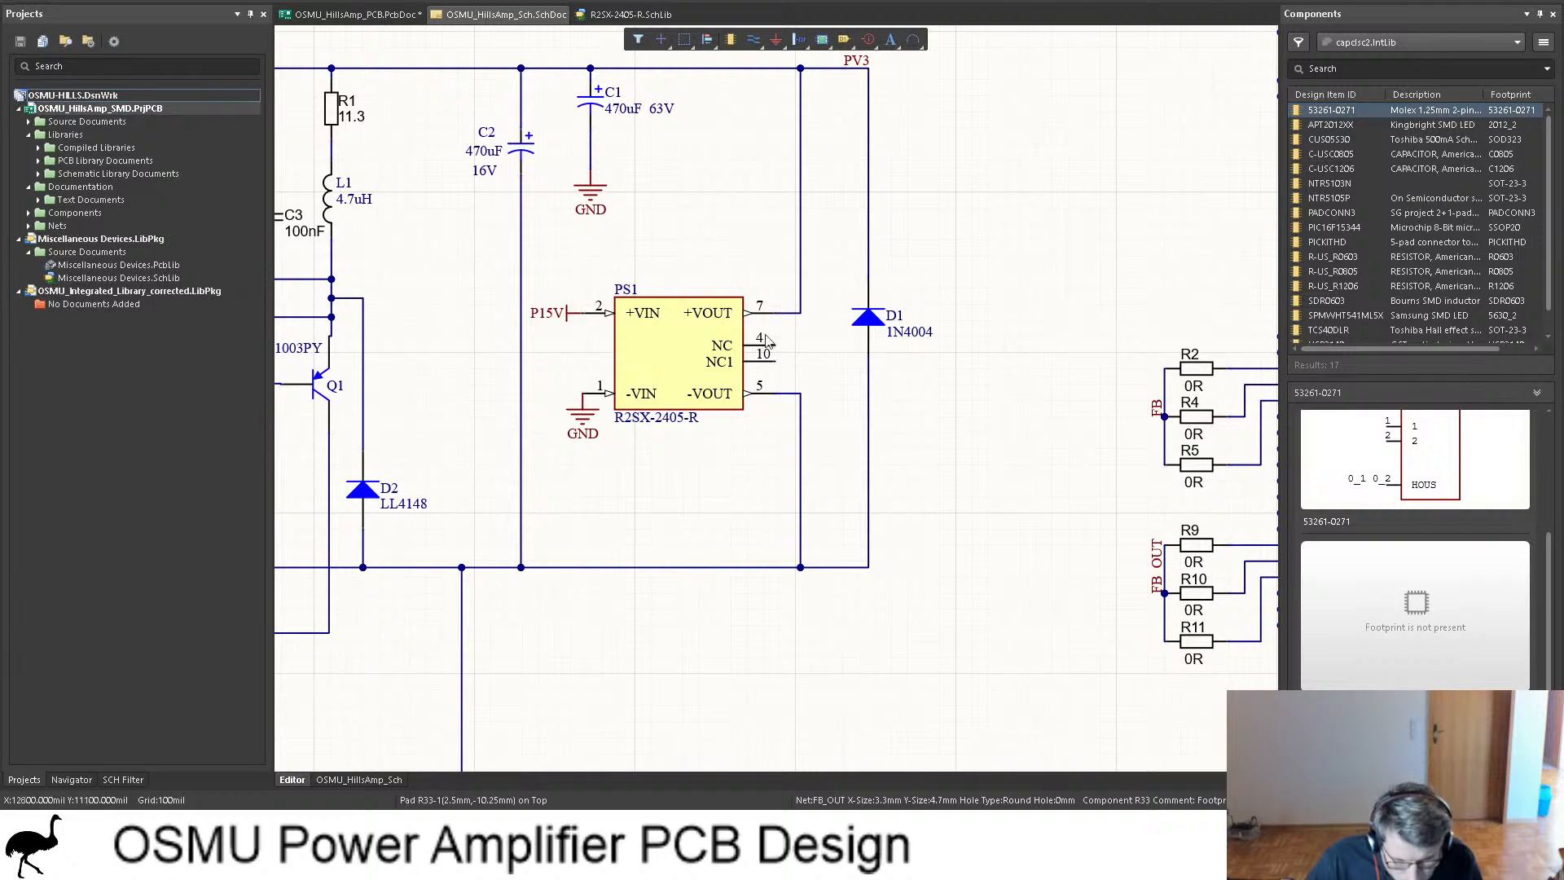
pyautogui.scroll(1, 750, 313)
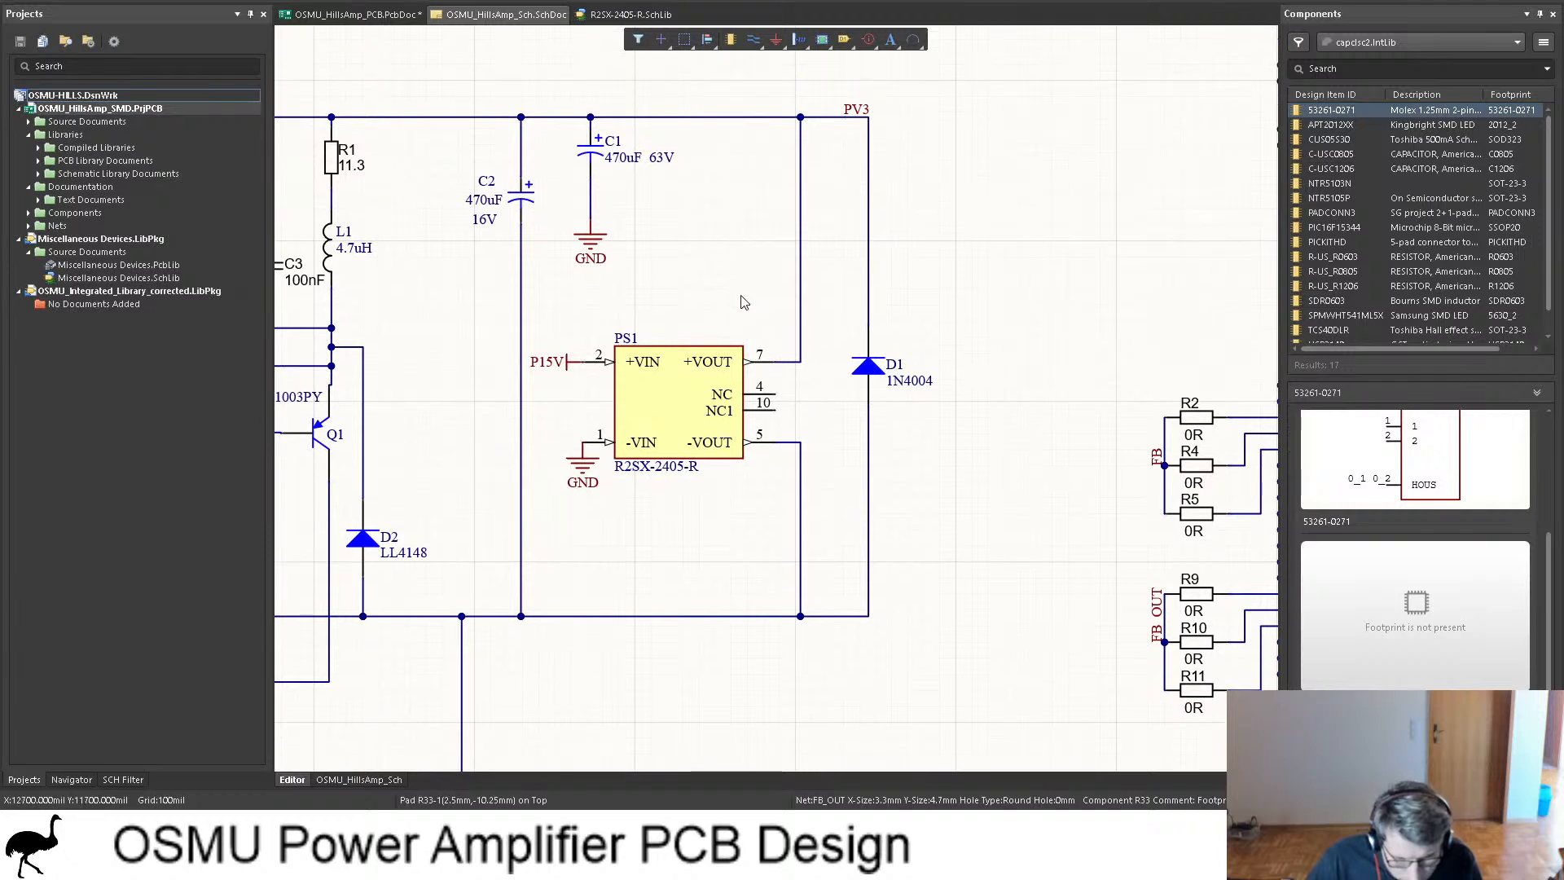
pyautogui.click(375, 17)
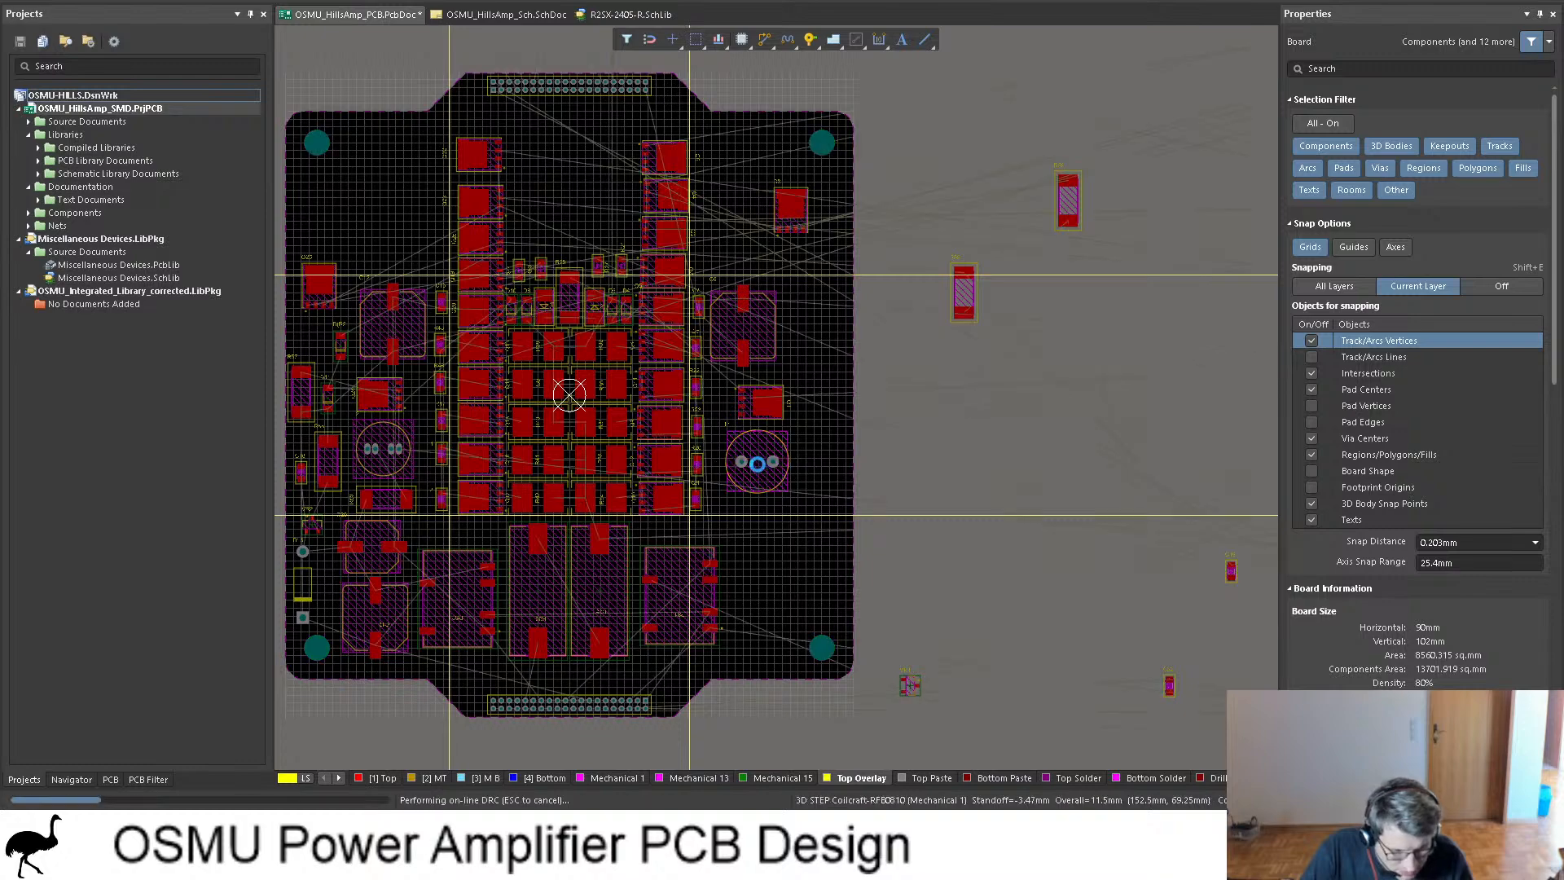
pyautogui.click(758, 461)
pyautogui.keyDown('ctrl'); pyautogui.scroll(-2, 868, 463); pyautogui.keyUp('ctrl')
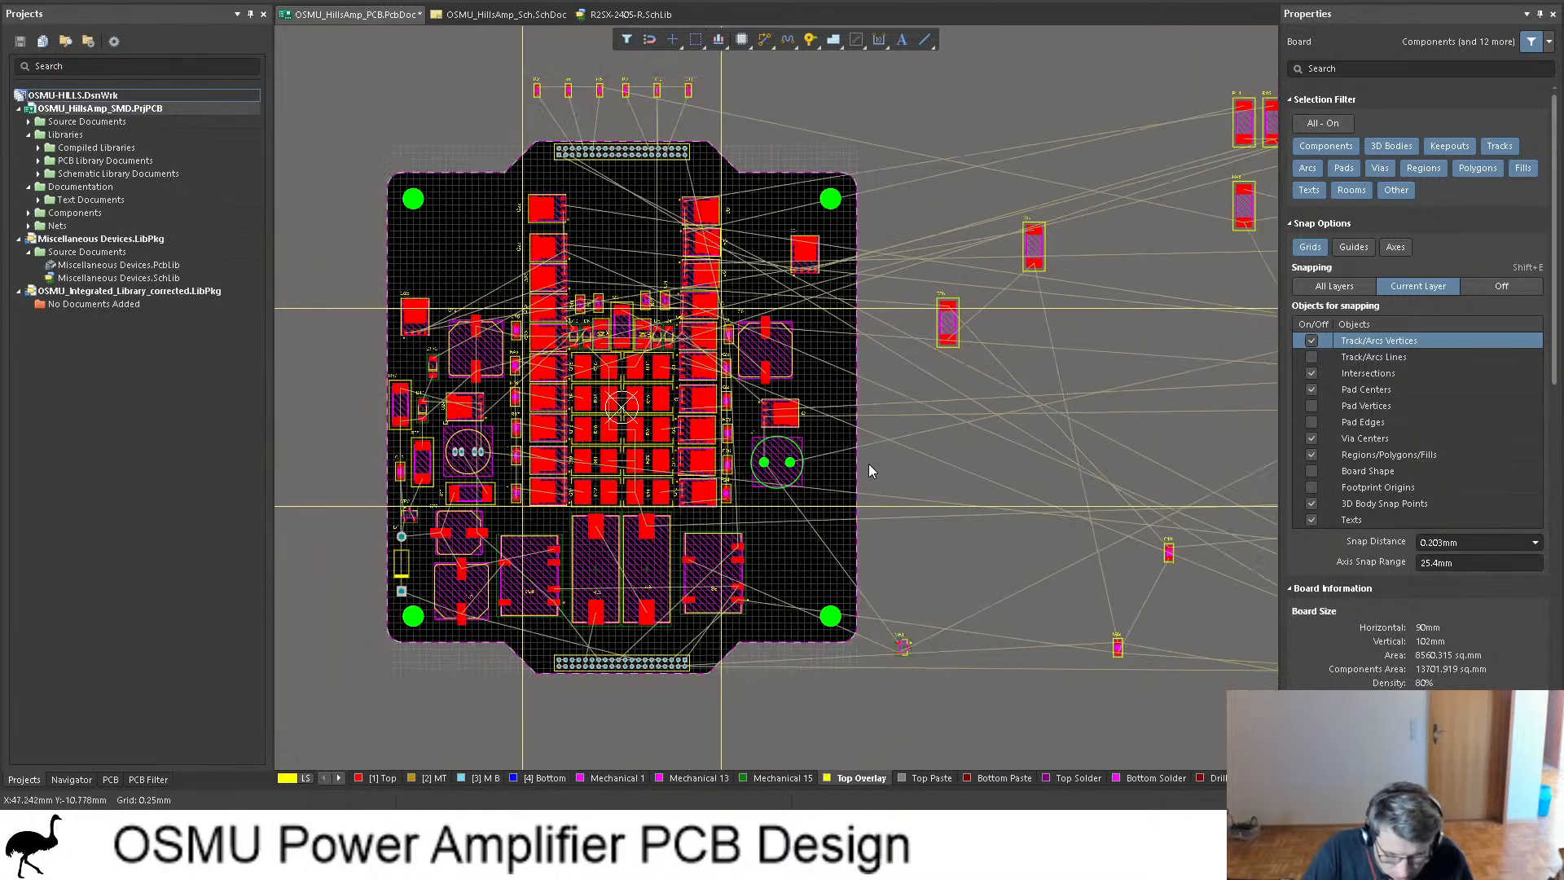
# Step: Bring R1 from the unplaced parts onto the PCB and place it horizontally below inductor L1
pyautogui.keyDown('shift'); pyautogui.hscroll(4, 892, 448); pyautogui.keyUp('shift')
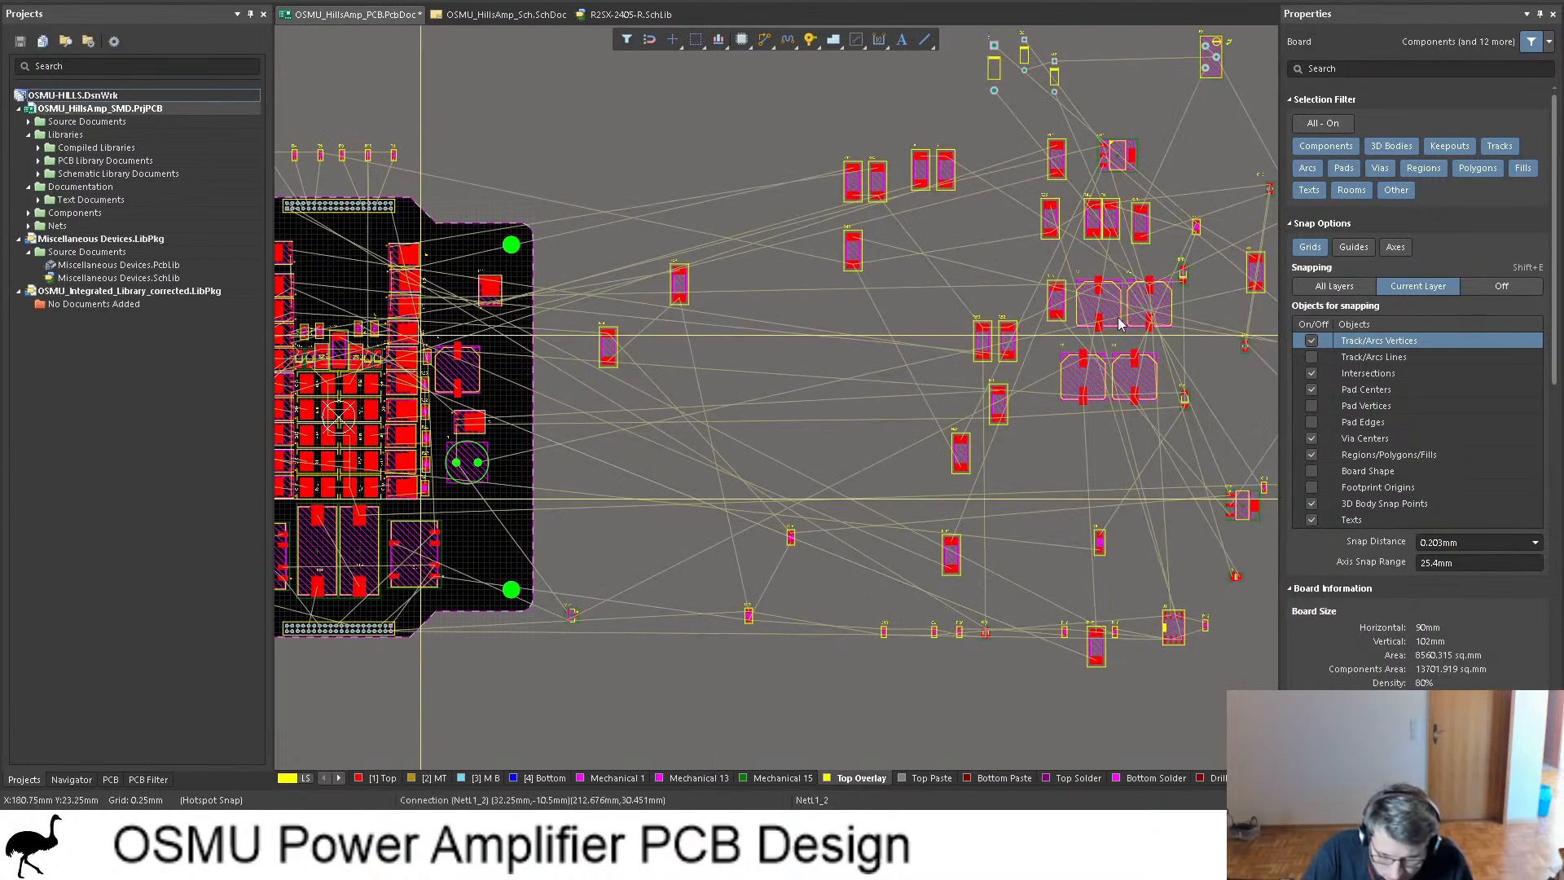
pyautogui.keyDown('shift'); pyautogui.hscroll(3, 1200, 300); pyautogui.keyUp('shift')
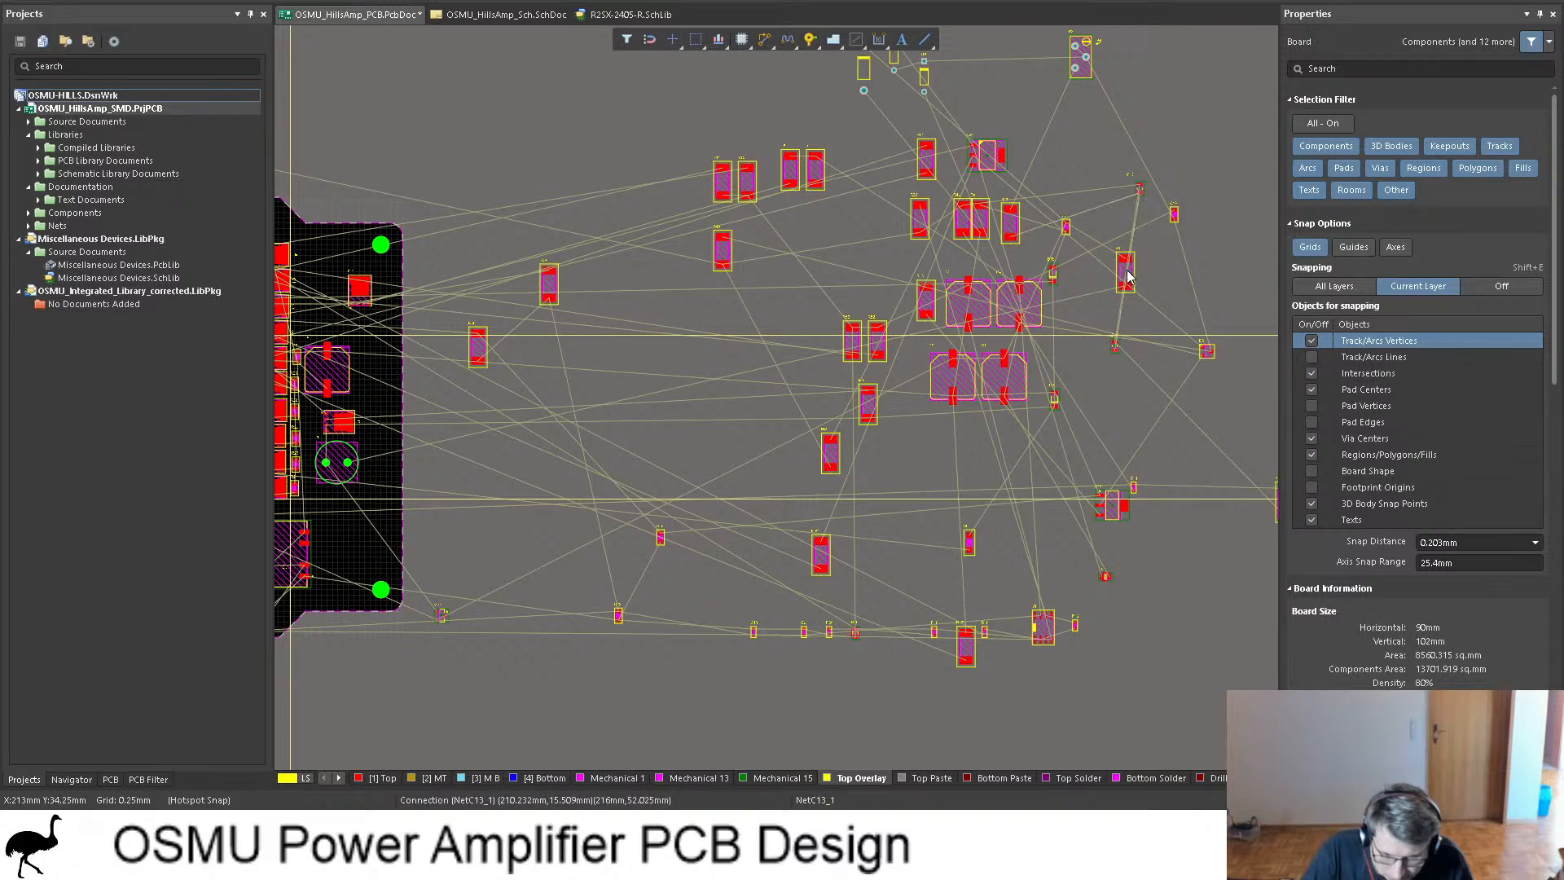
pyautogui.moveTo(1128, 273); pyautogui.dragTo(635, 514)
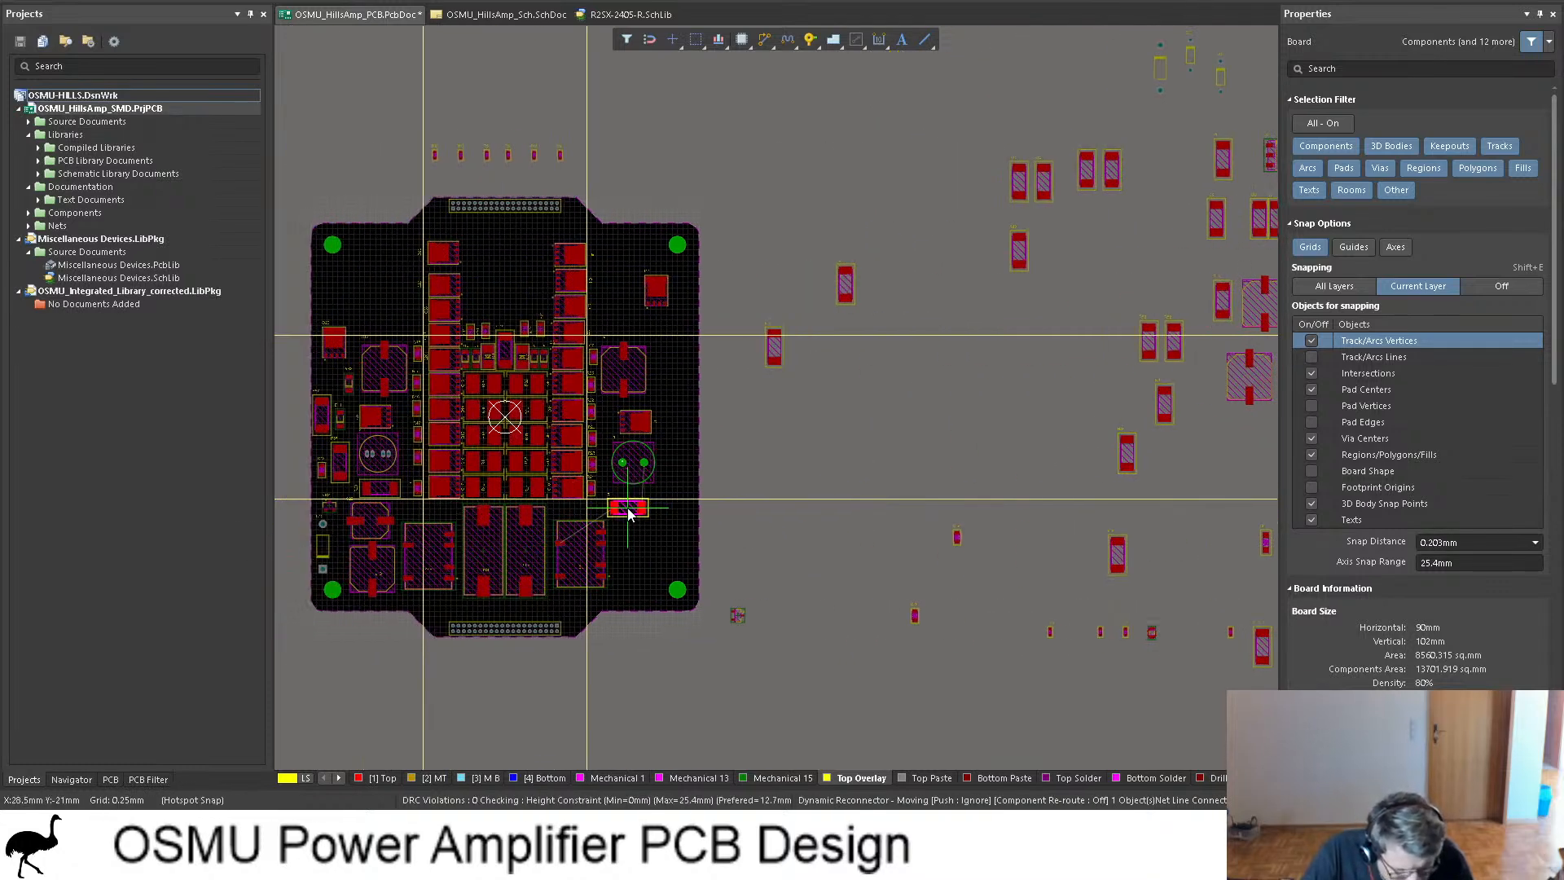
# Step: Check the diodes around Q1 in the schematic and place D2 between Q1 and the right board edge on the PCB
pyautogui.click(505, 15)
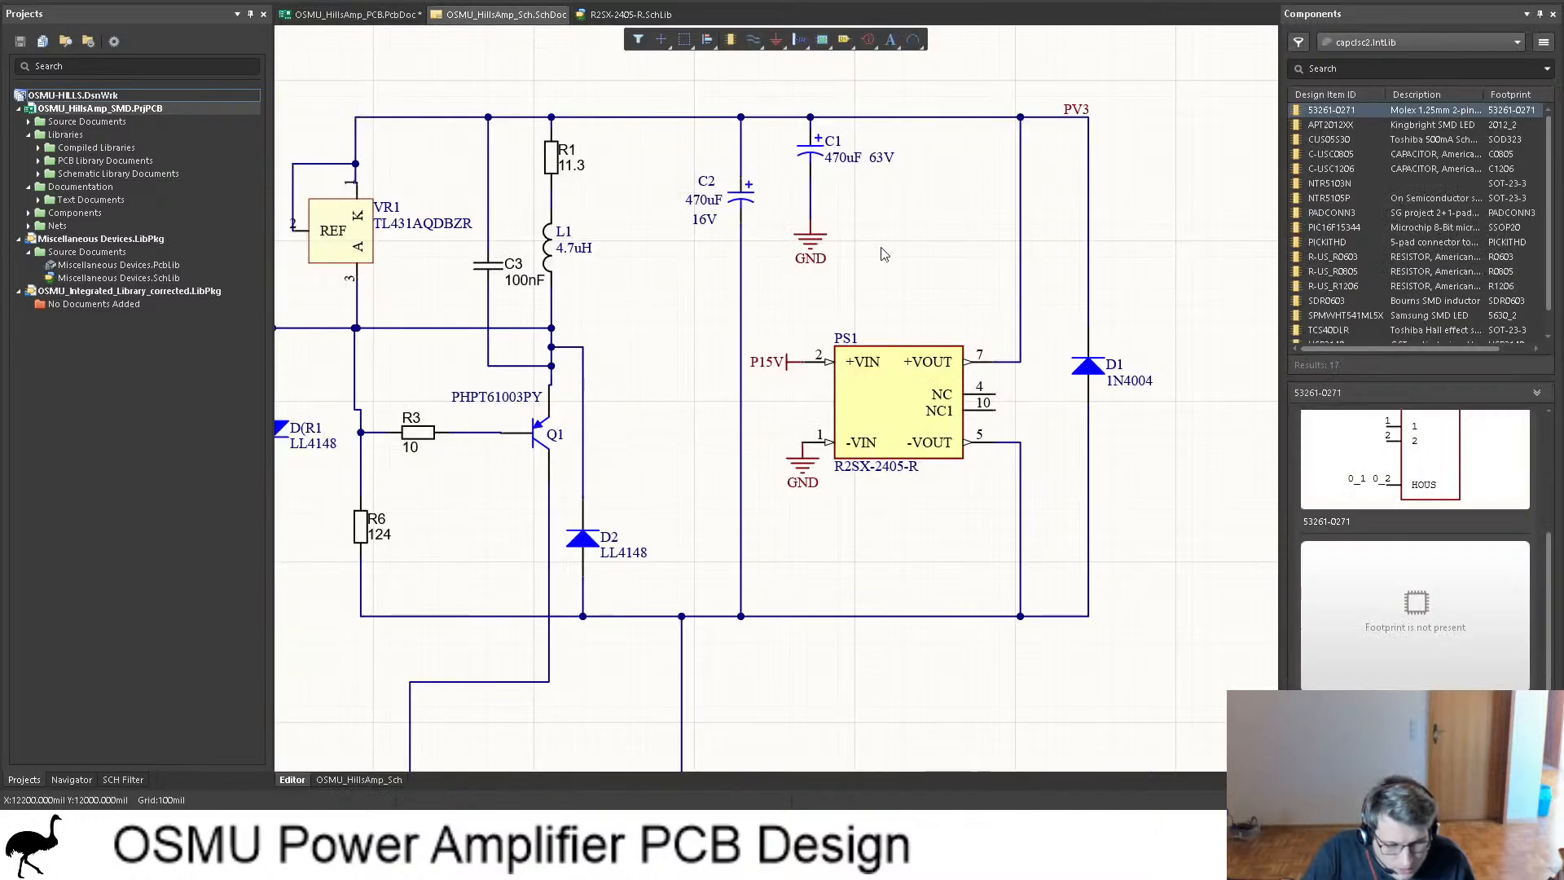
pyautogui.hscroll(-4, 738, 345)
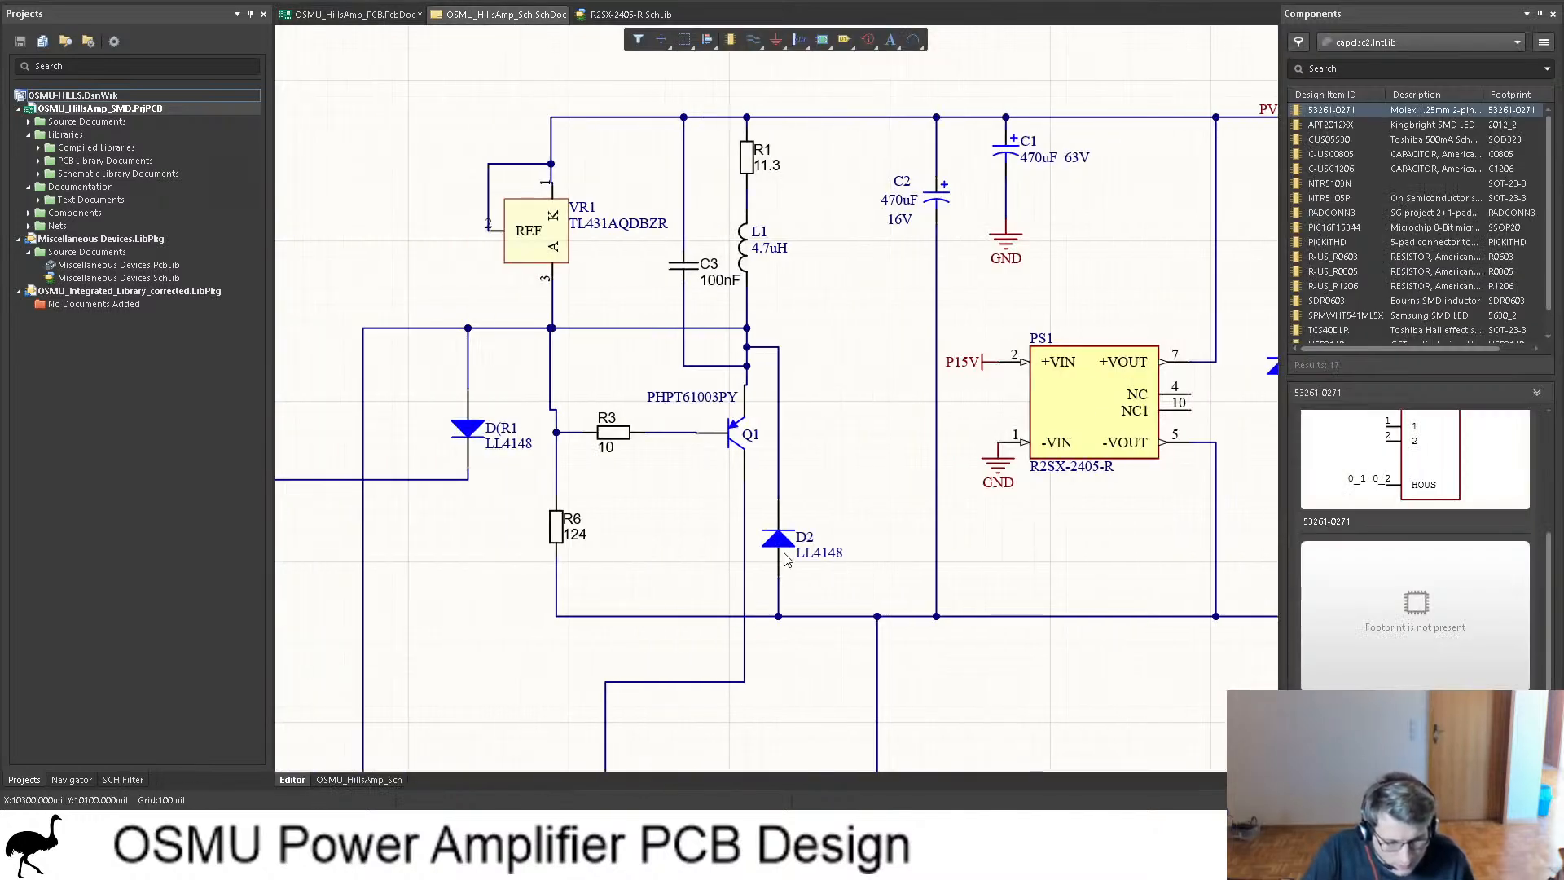
pyautogui.click(376, 14)
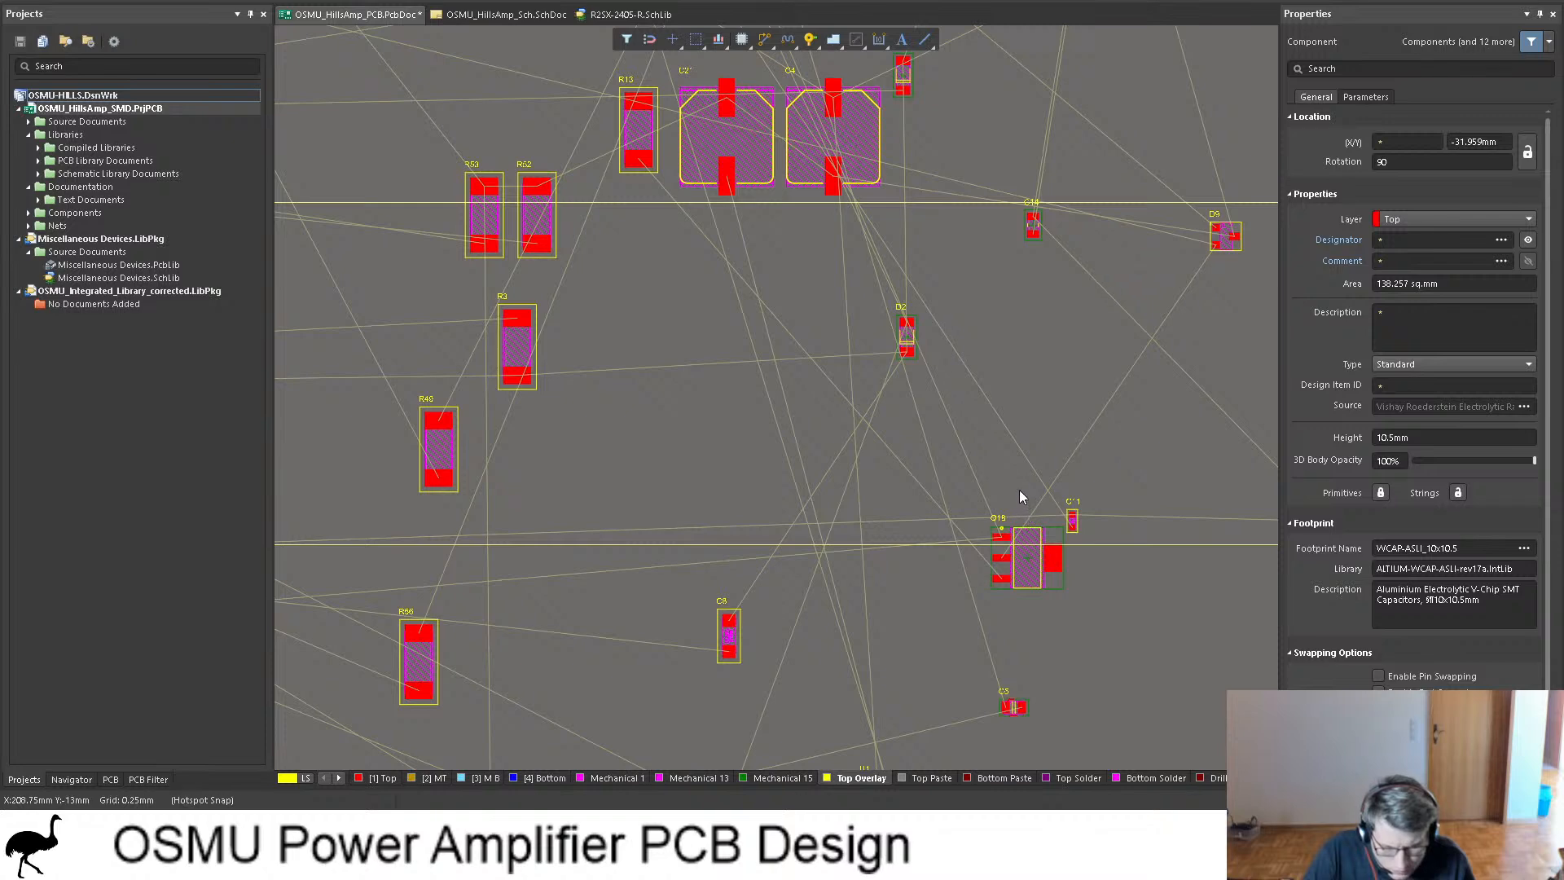
pyautogui.moveTo(907, 339); pyautogui.dragTo(715, 368)
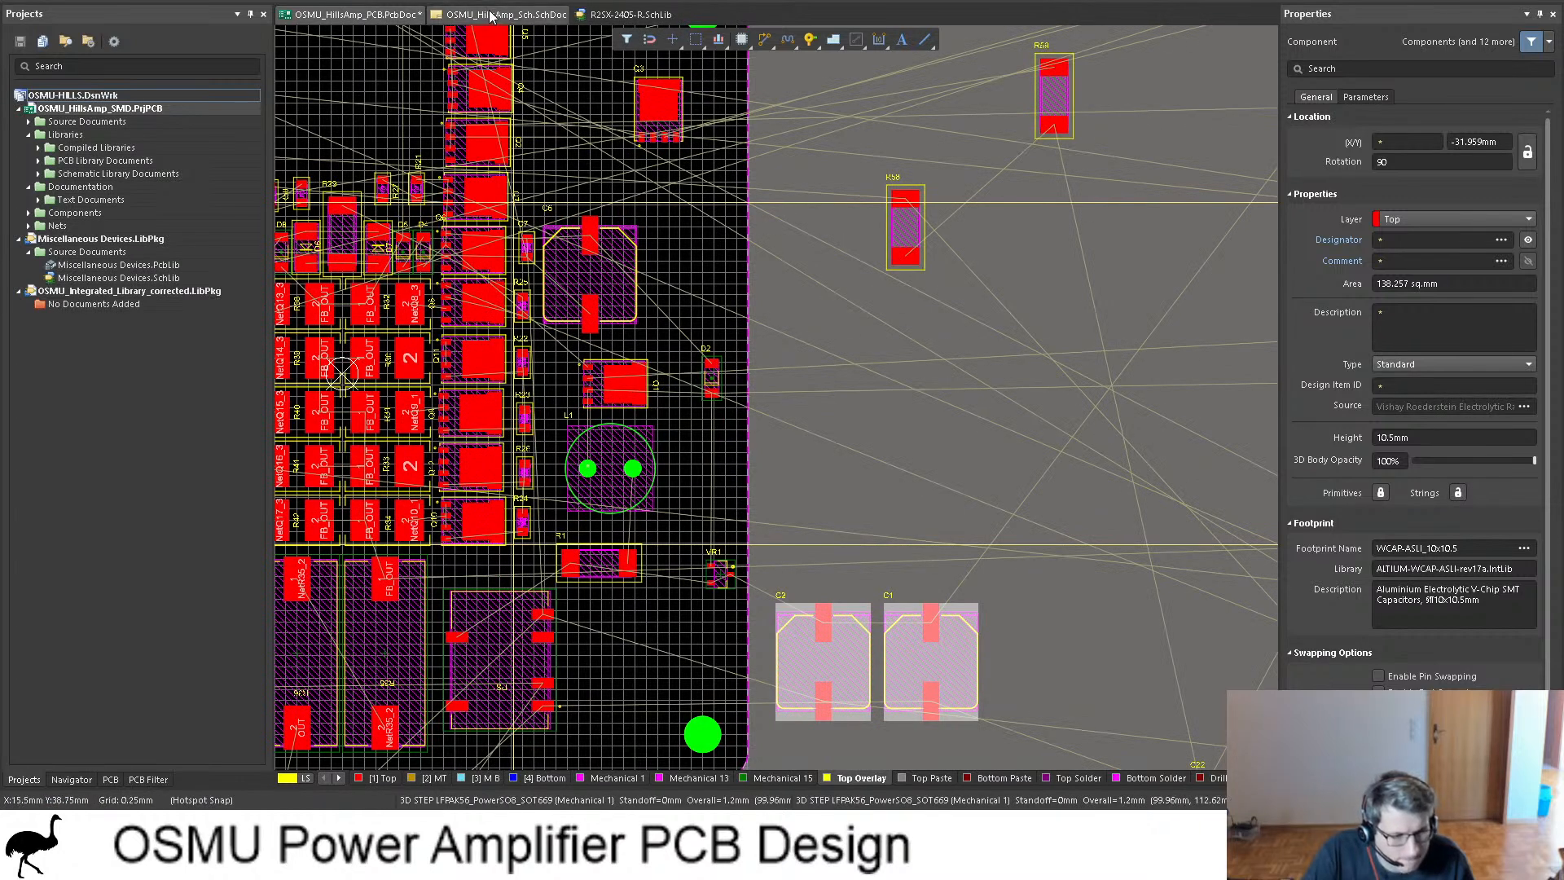
# Step: Select the LL4148 diode D(R1 in the schematic and bring it beside the right board edge on the PCB
pyautogui.click(505, 15)
pyautogui.hscroll(-2, 896, 259)
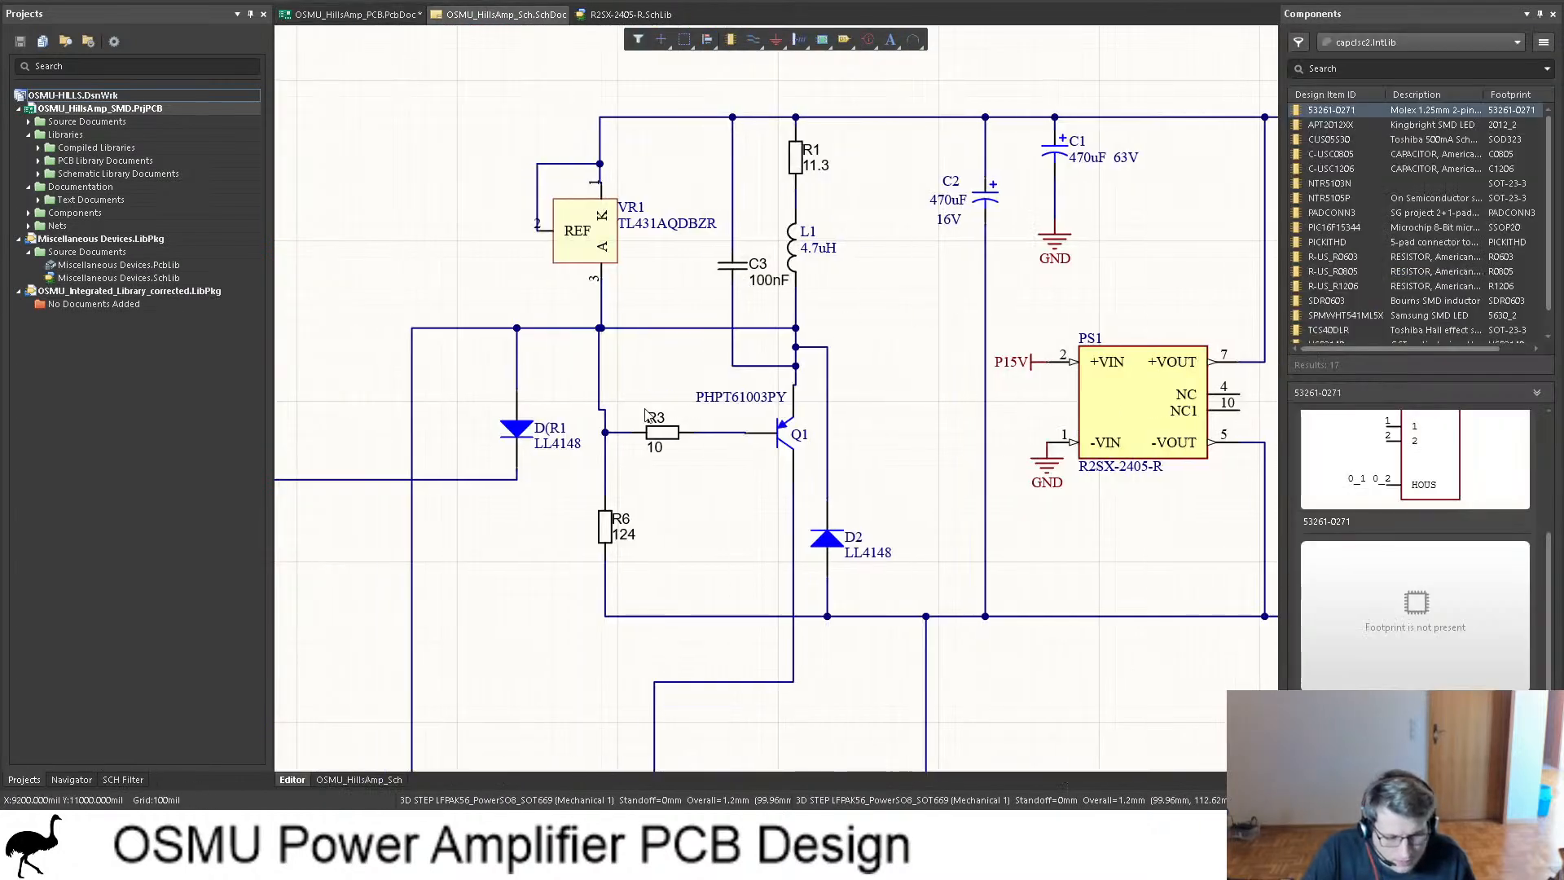
pyautogui.click(554, 432)
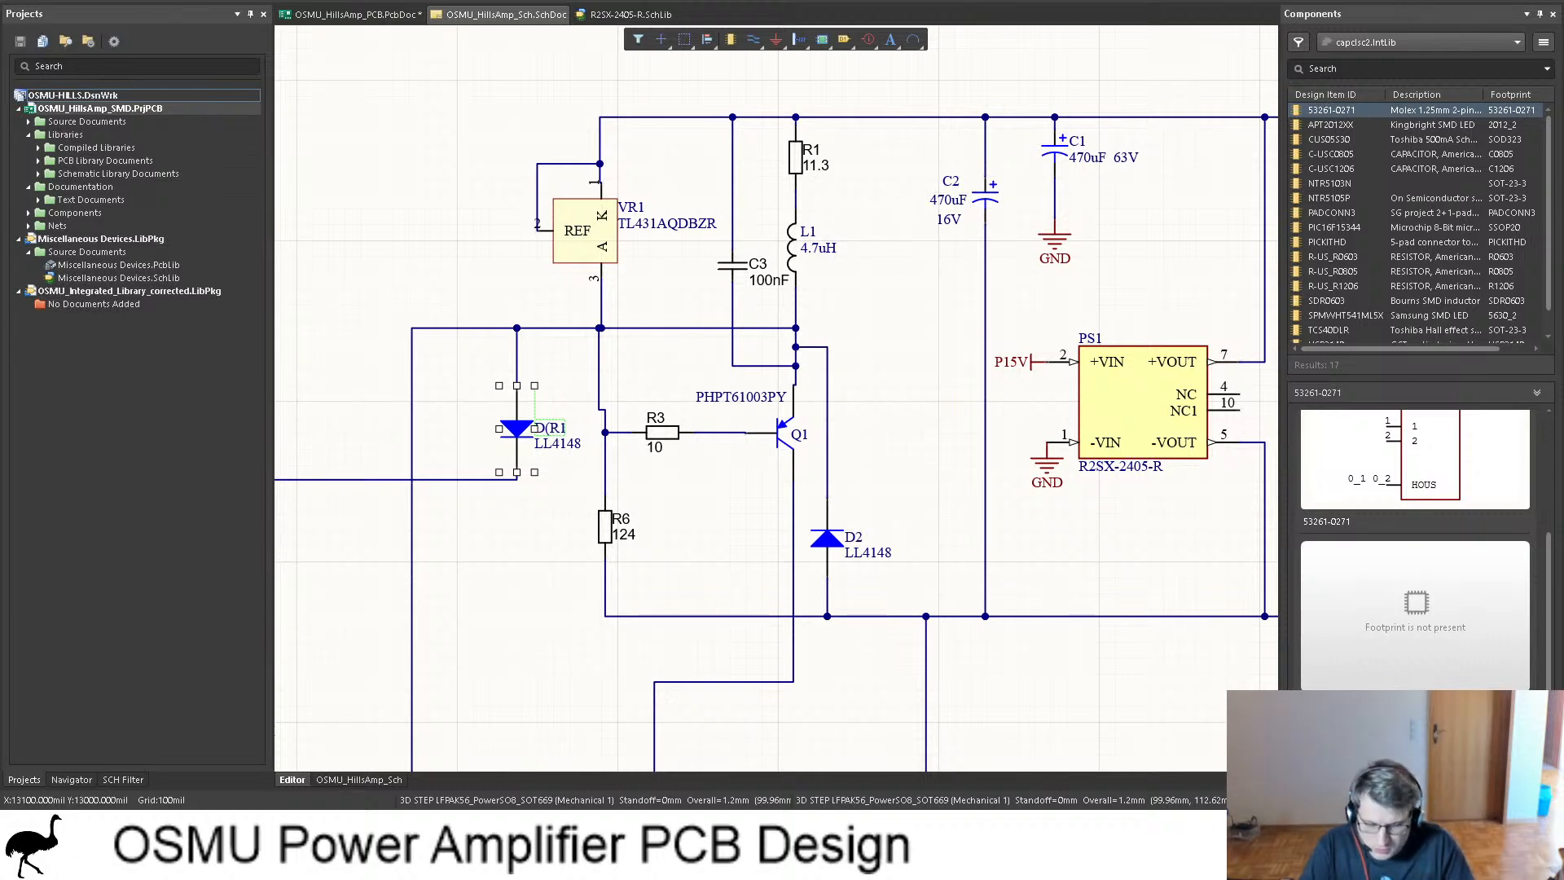
pyautogui.hotkey('ctrl', 'Tab')
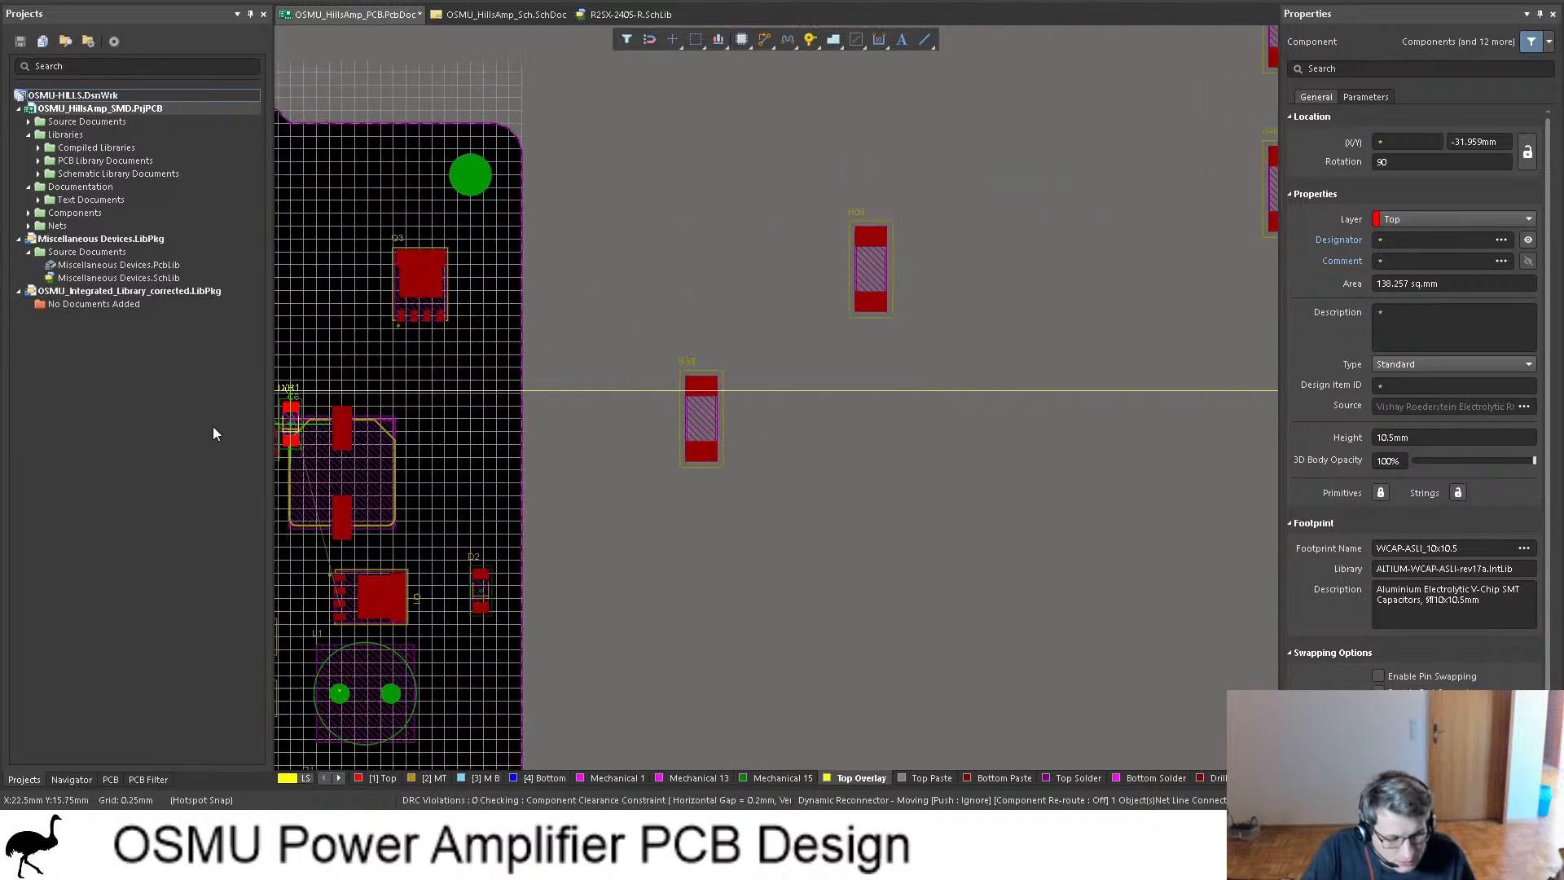
pyautogui.click(764, 625)
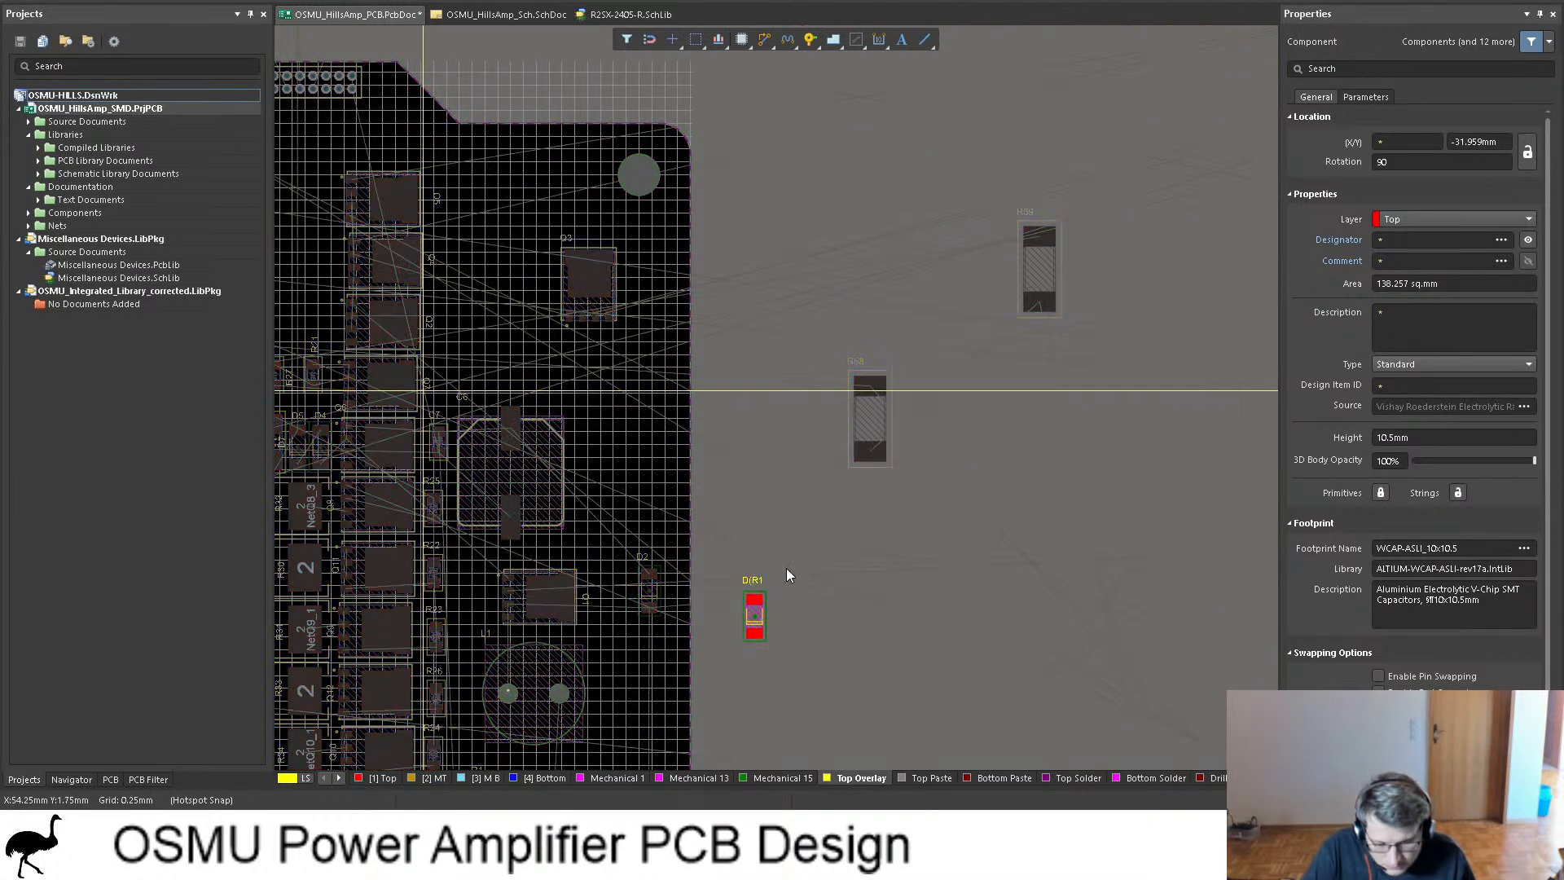
pyautogui.scroll(-3, 785, 562)
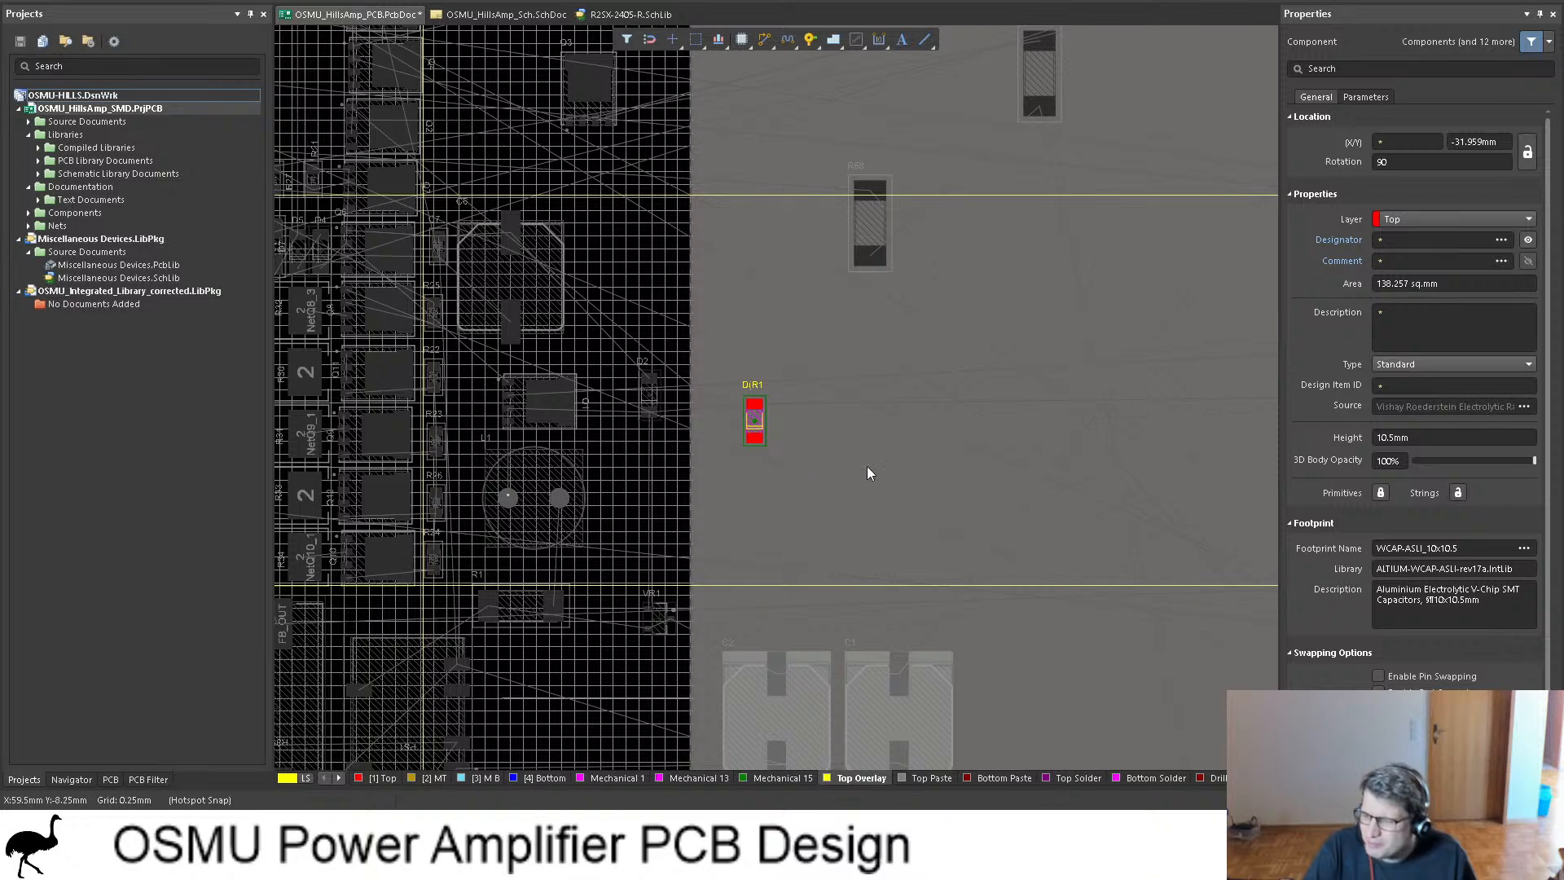
pyautogui.click(769, 298)
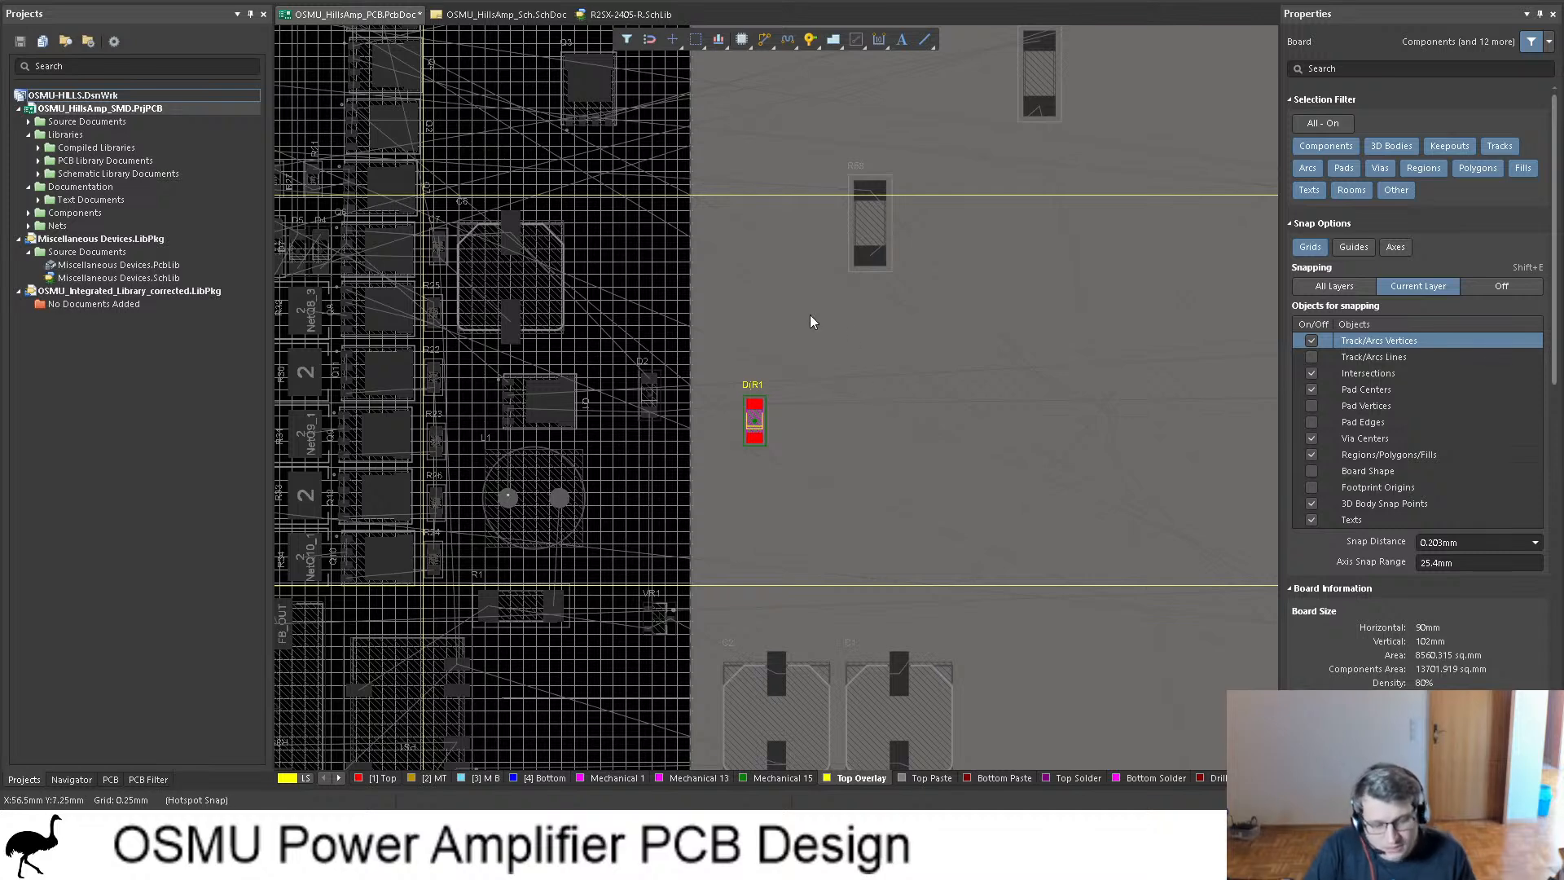
pyautogui.click(849, 338)
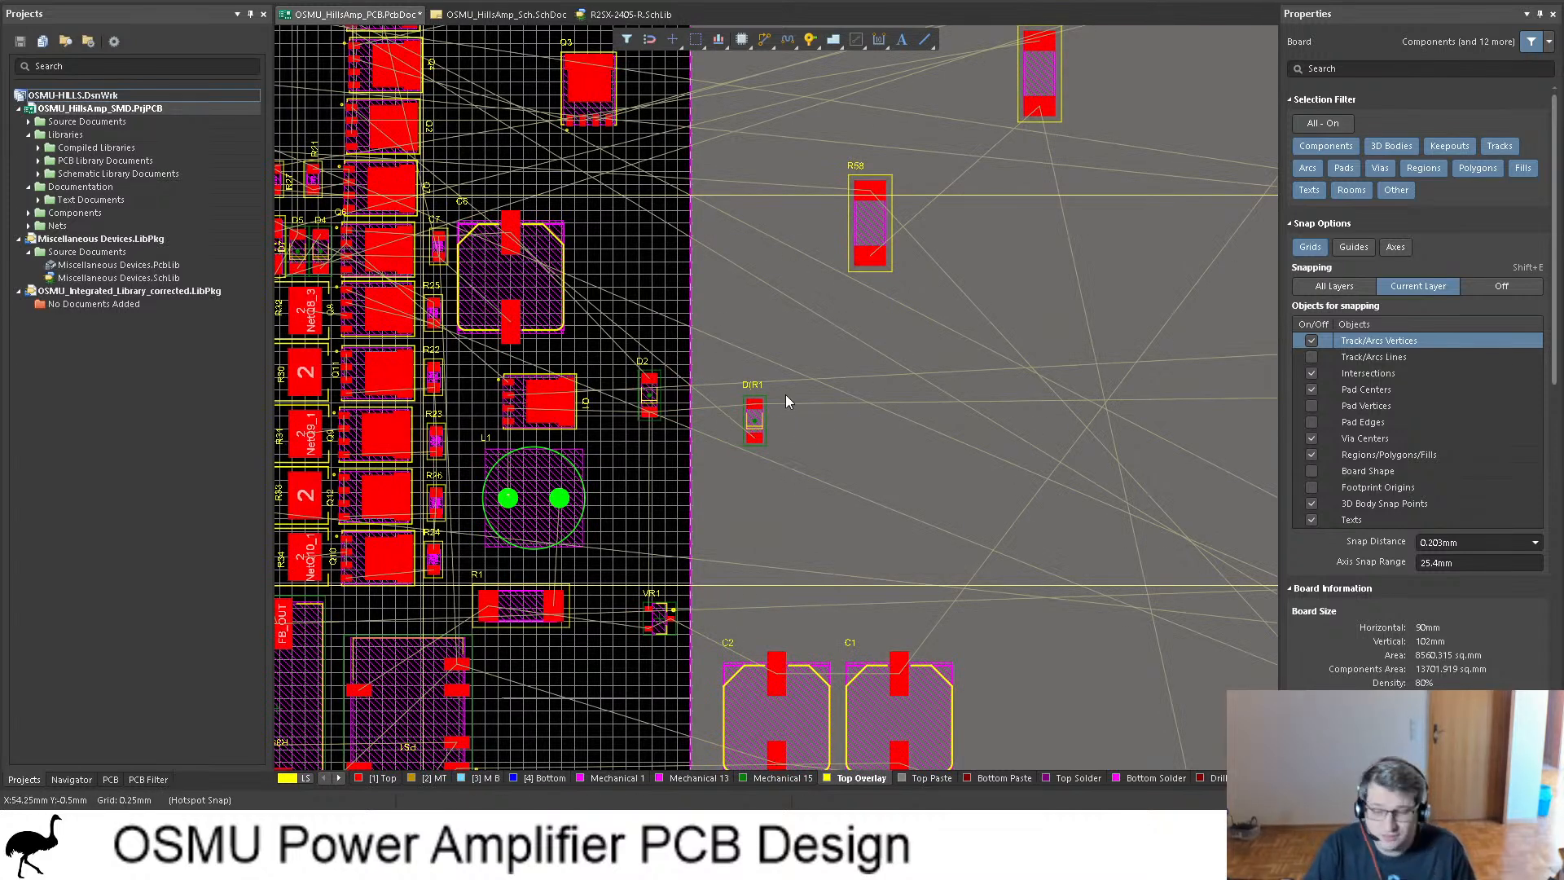
# Step: Compare with the negative supply layout on the left and move D(R1 onto the board just above D2
pyautogui.keyDown('shift'); pyautogui.hscroll(-4, 786, 394); pyautogui.keyUp('shift')
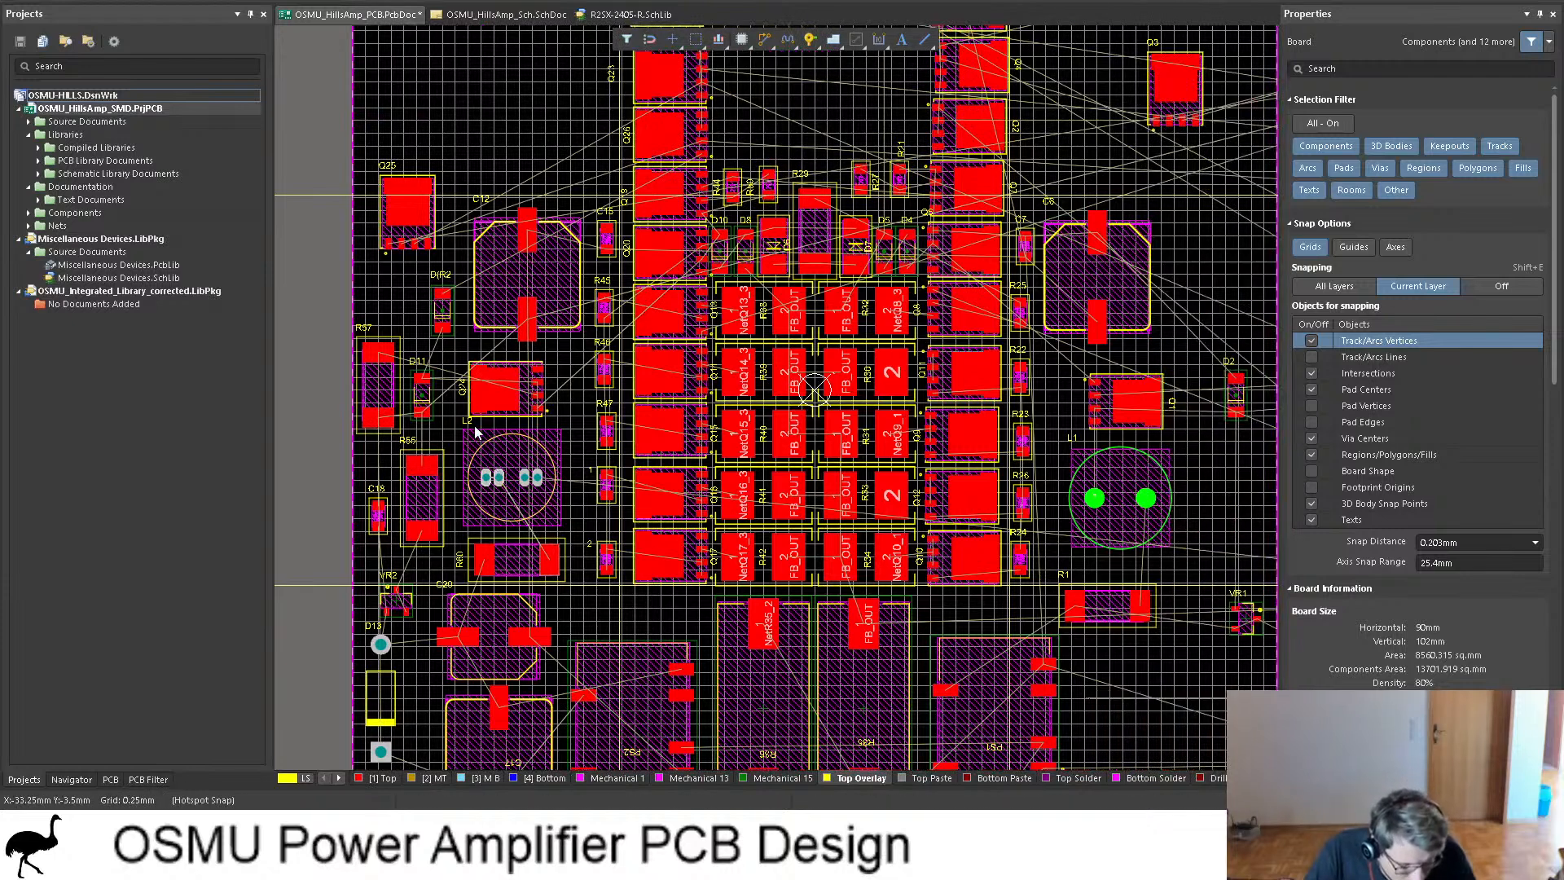
pyautogui.keyDown('shift'); pyautogui.hscroll(1, 992, 368); pyautogui.keyUp('shift')
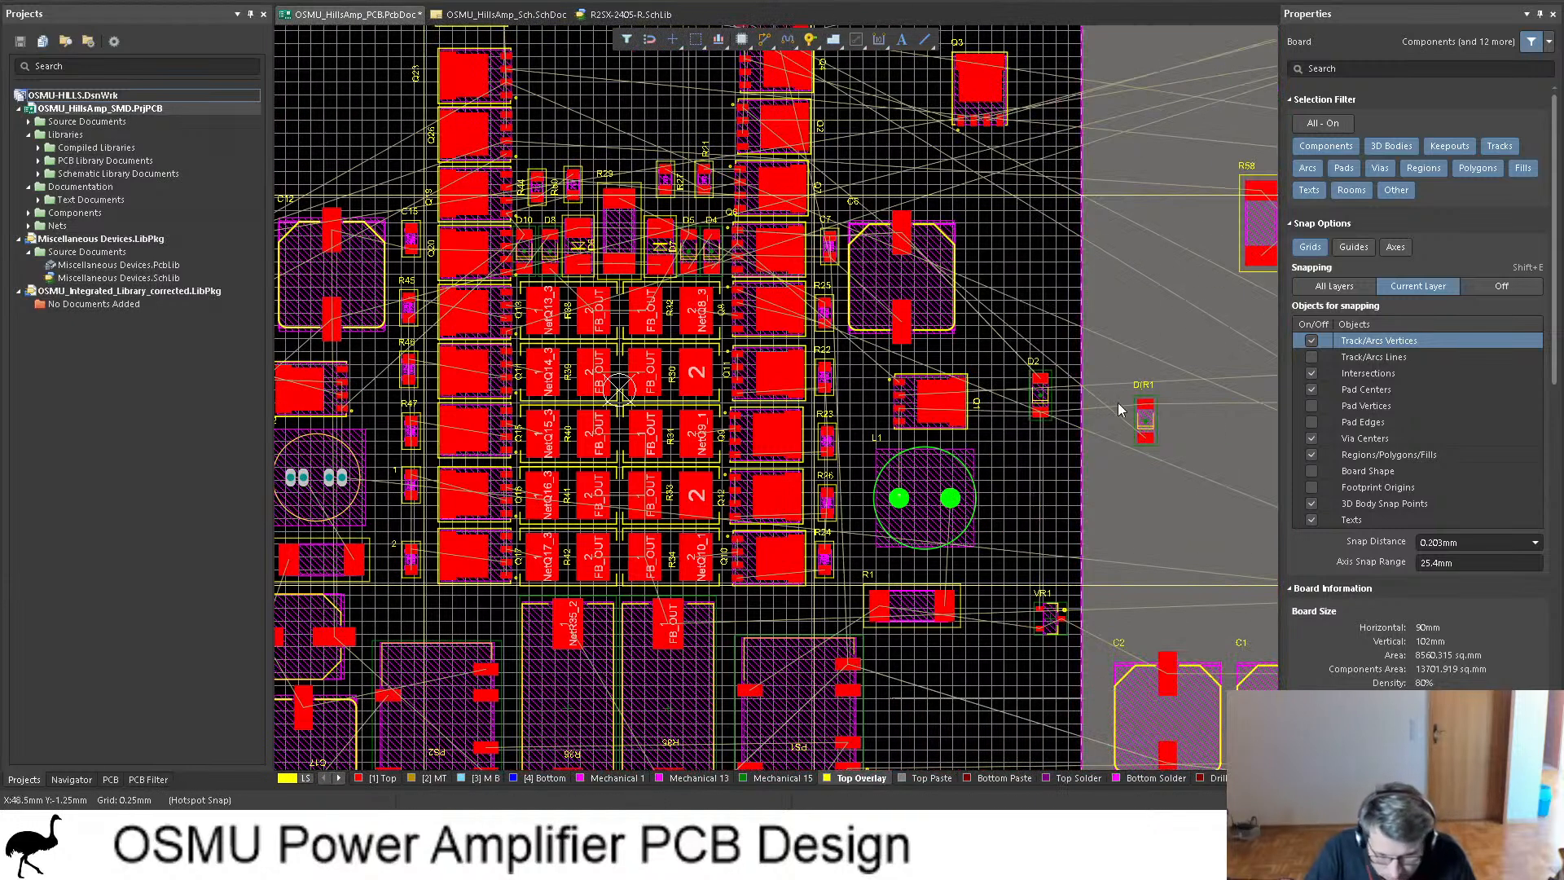
pyautogui.moveTo(1144, 413); pyautogui.dragTo(1029, 304)
# Step: Compare the positive supply circuit around PS1 with the negative supply circuit around PS2 in the schematic
pyautogui.hotkey('ctrl', 'Tab')
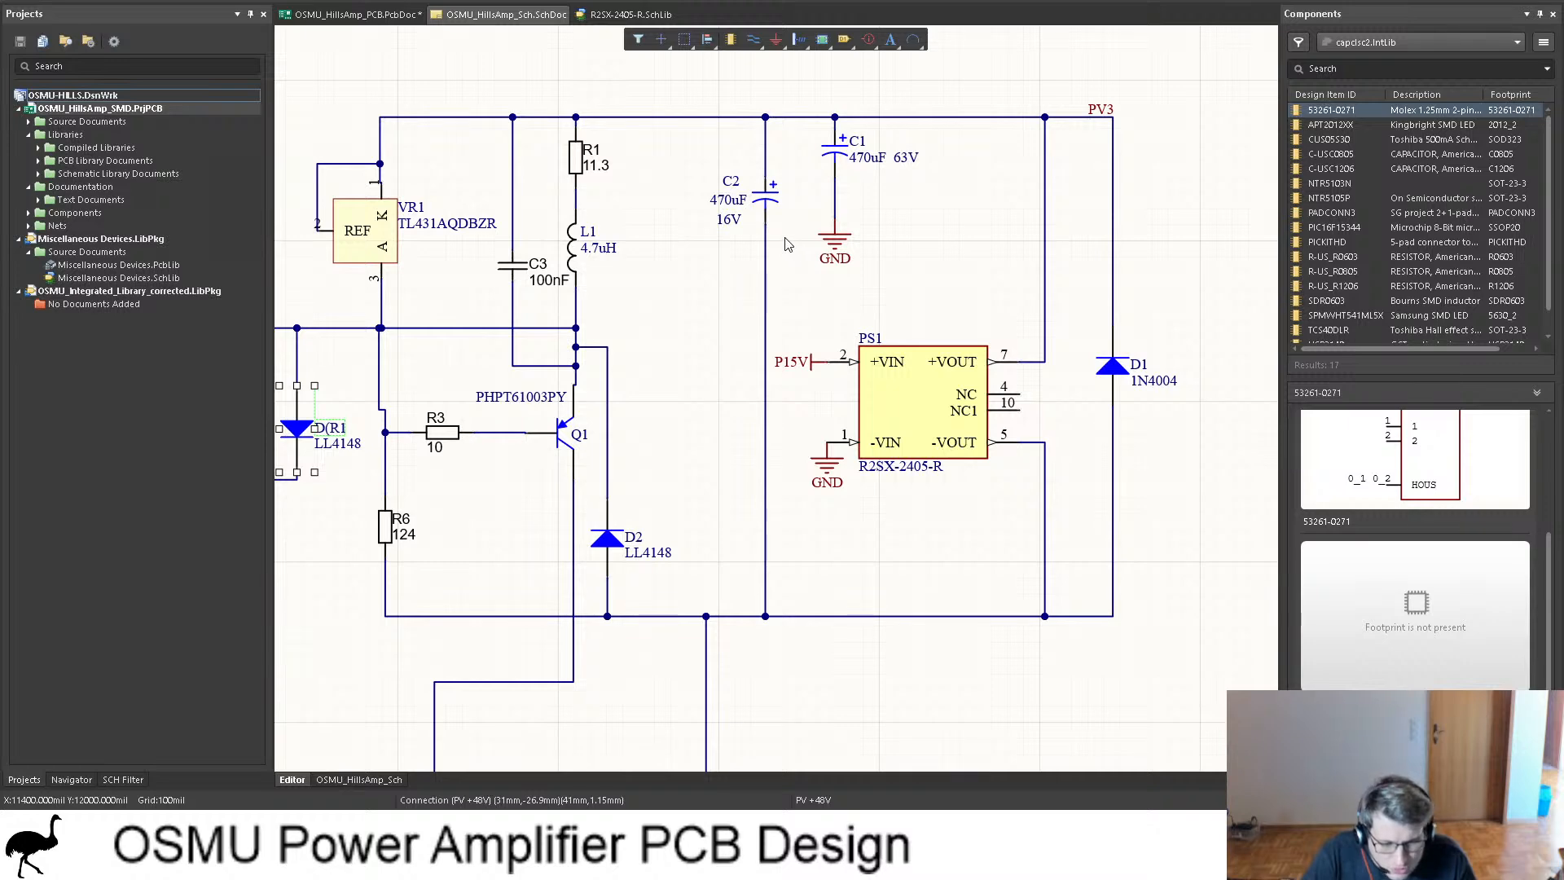
pyautogui.keyDown('ctrl'); pyautogui.scroll(-1, 786, 244); pyautogui.keyUp('ctrl')
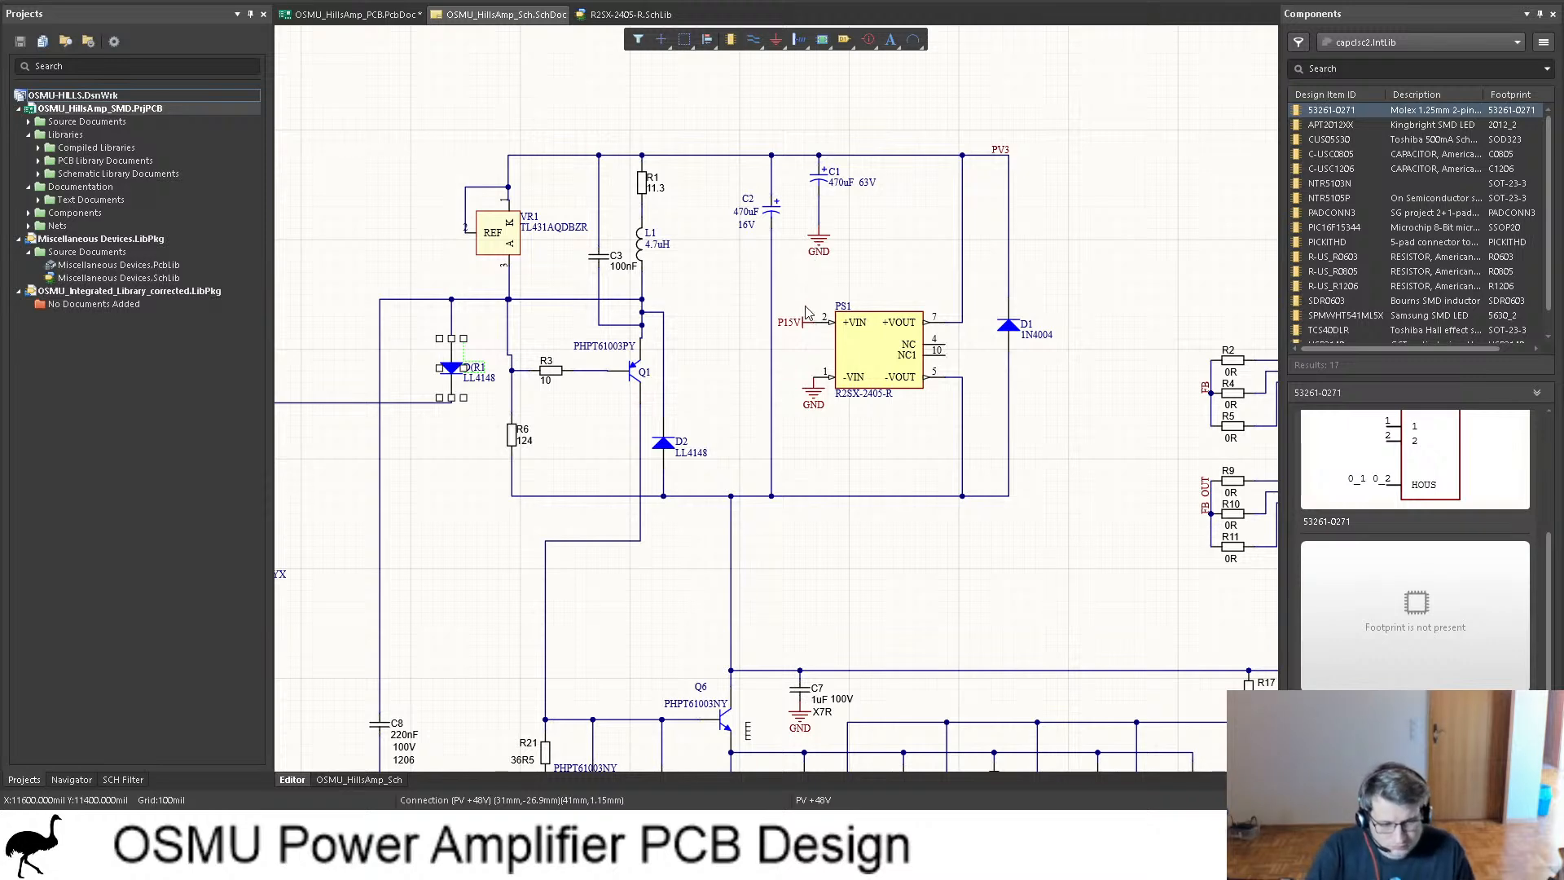
pyautogui.scroll(-8, 806, 312)
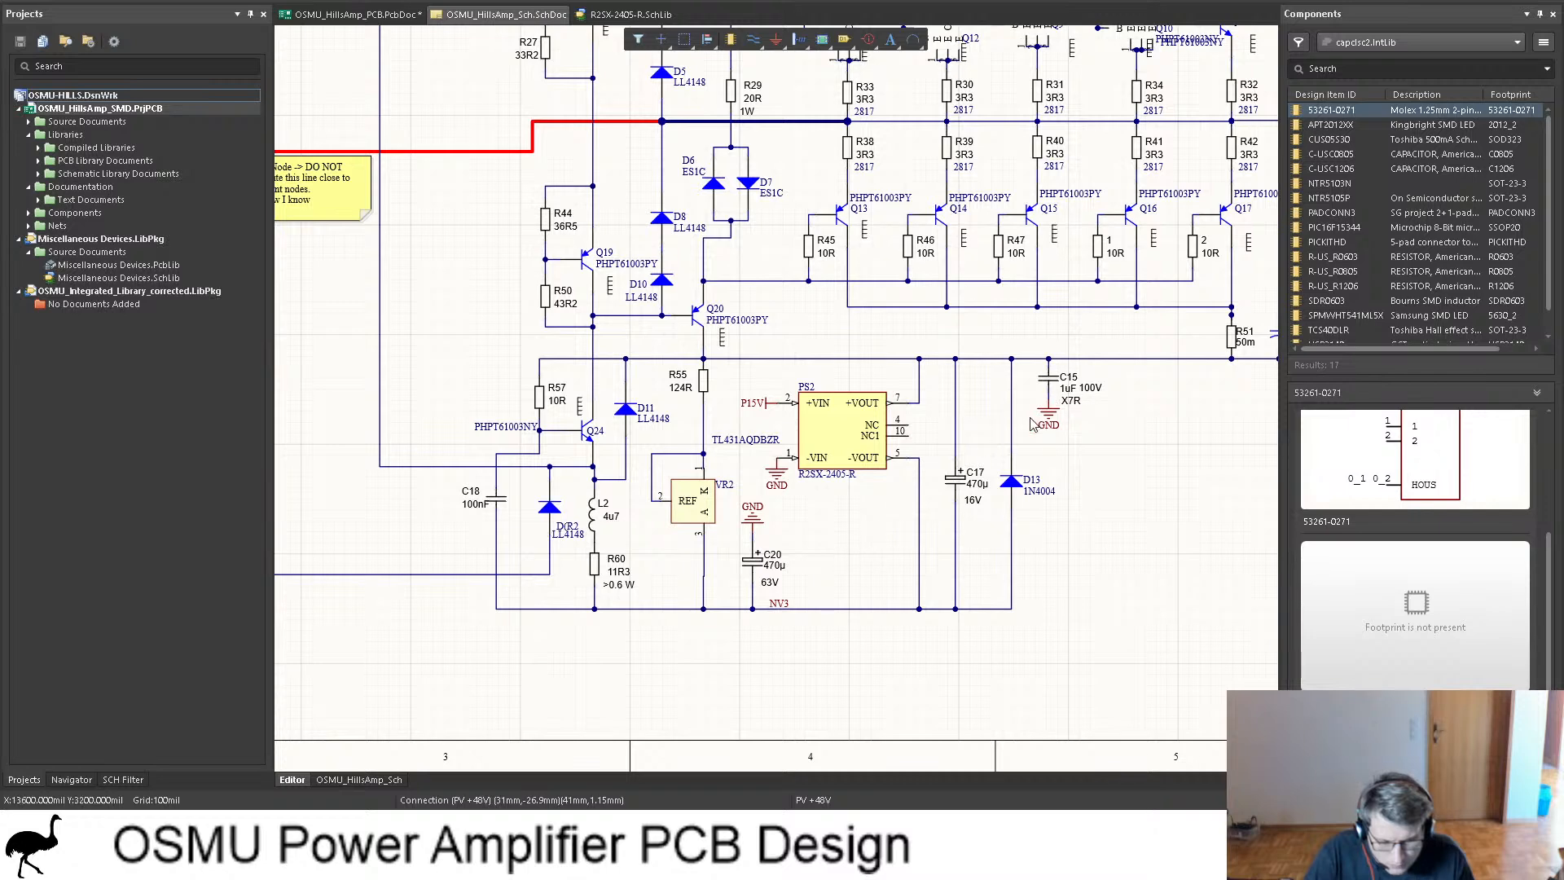
pyautogui.scroll(3, 784, 580)
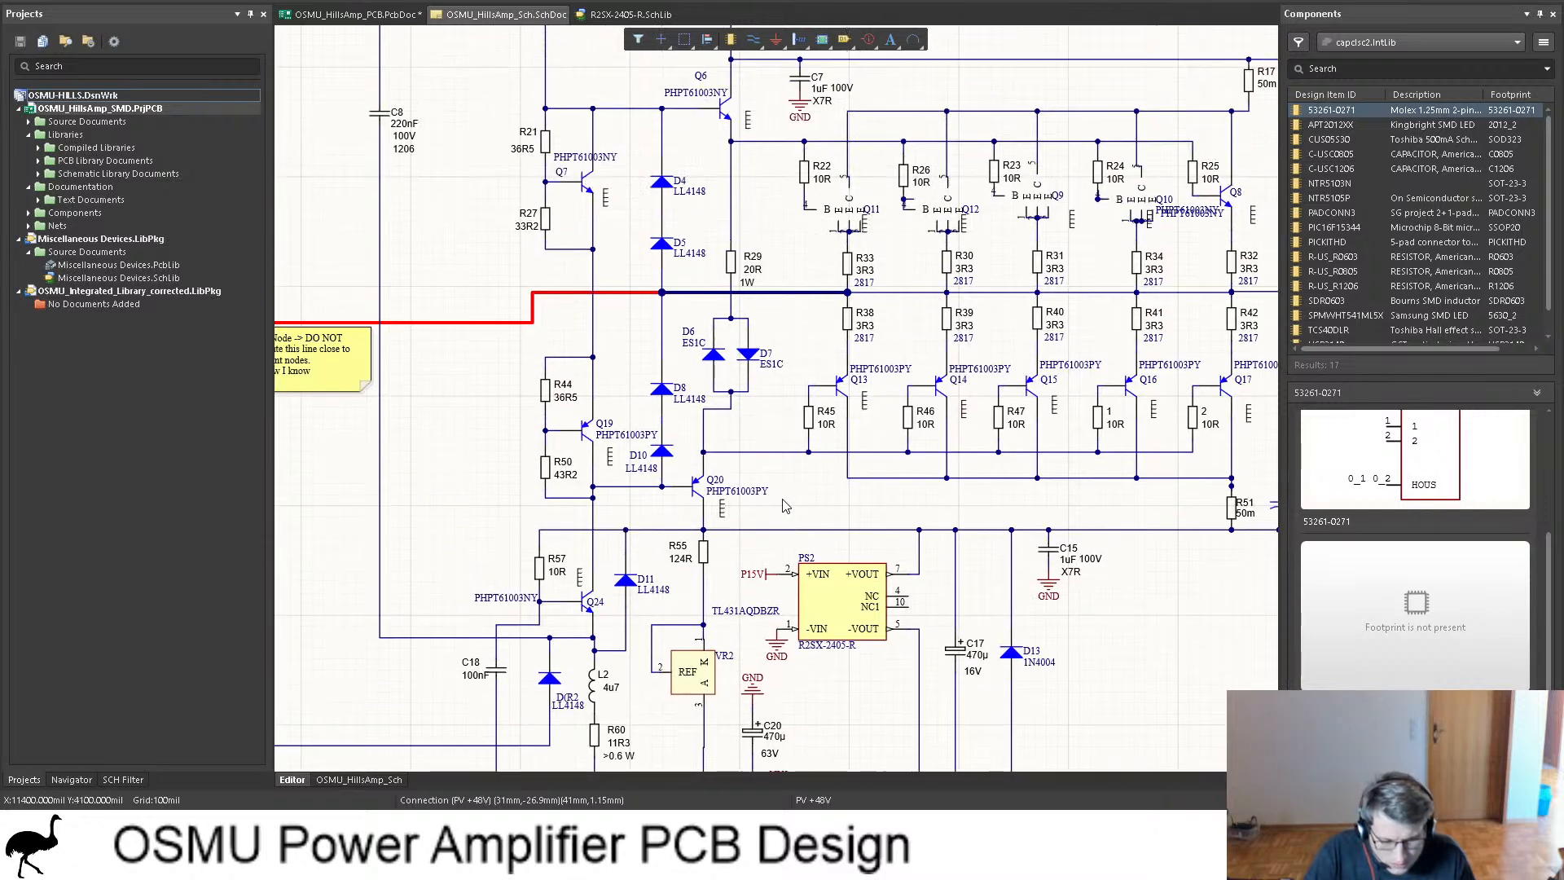
pyautogui.scroll(-3, 780, 537)
pyautogui.scroll(4, 775, 479)
pyautogui.scroll(3, 774, 480)
# Step: Try C1 beside PS1 on the PCB, compare its properties with C20's, and move it back off the board
pyautogui.click(355, 14)
pyautogui.moveTo(627, 457); pyautogui.dragTo(569, 463)
pyautogui.hscroll(-12, 893, 478)
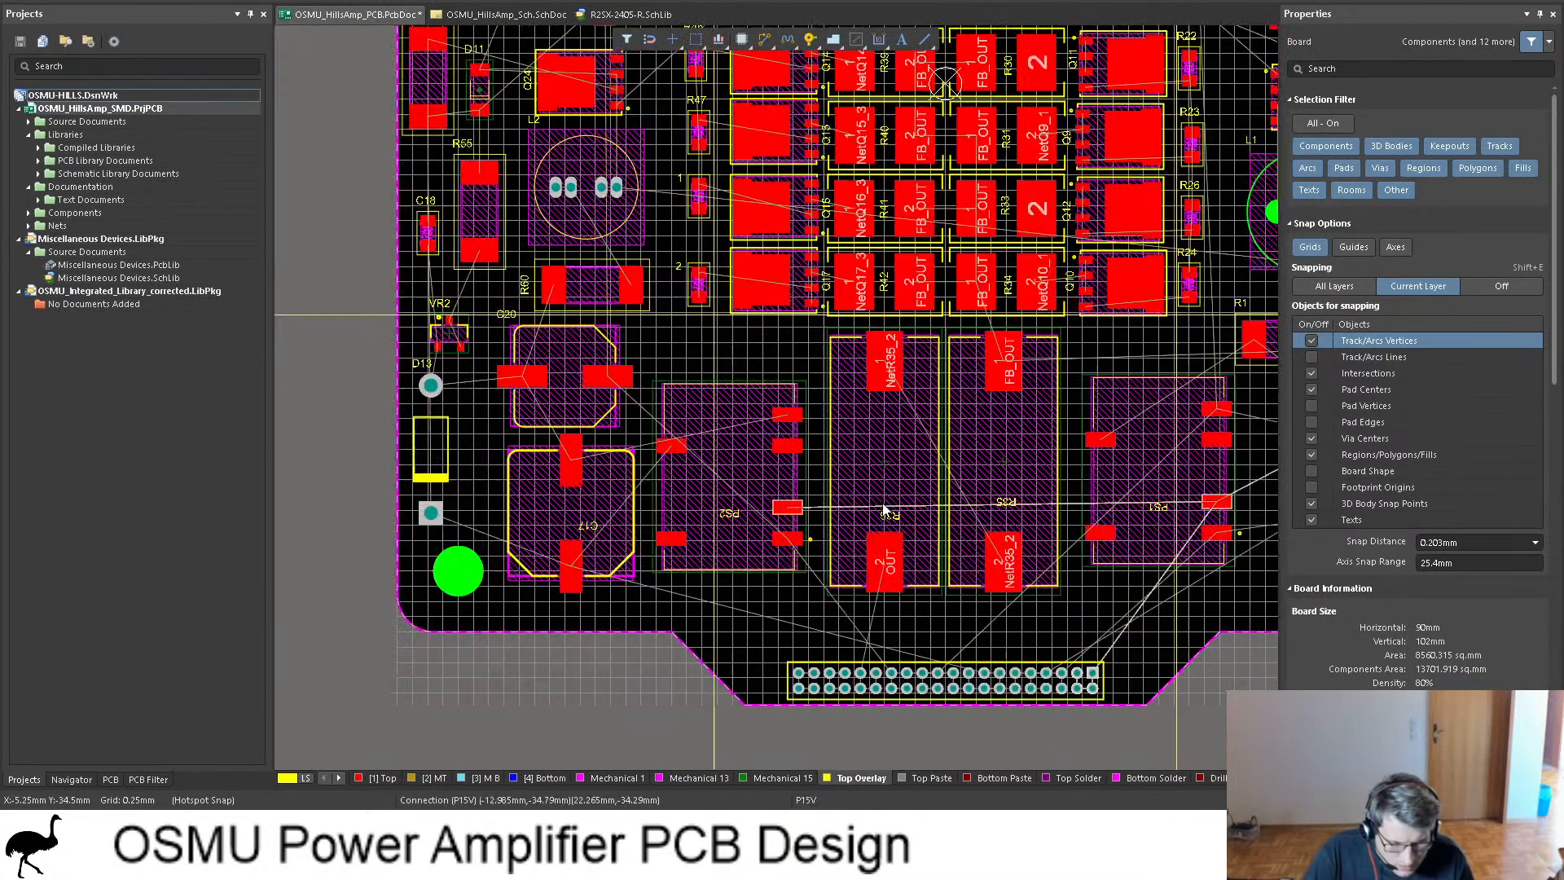
pyautogui.hscroll(4, 874, 510)
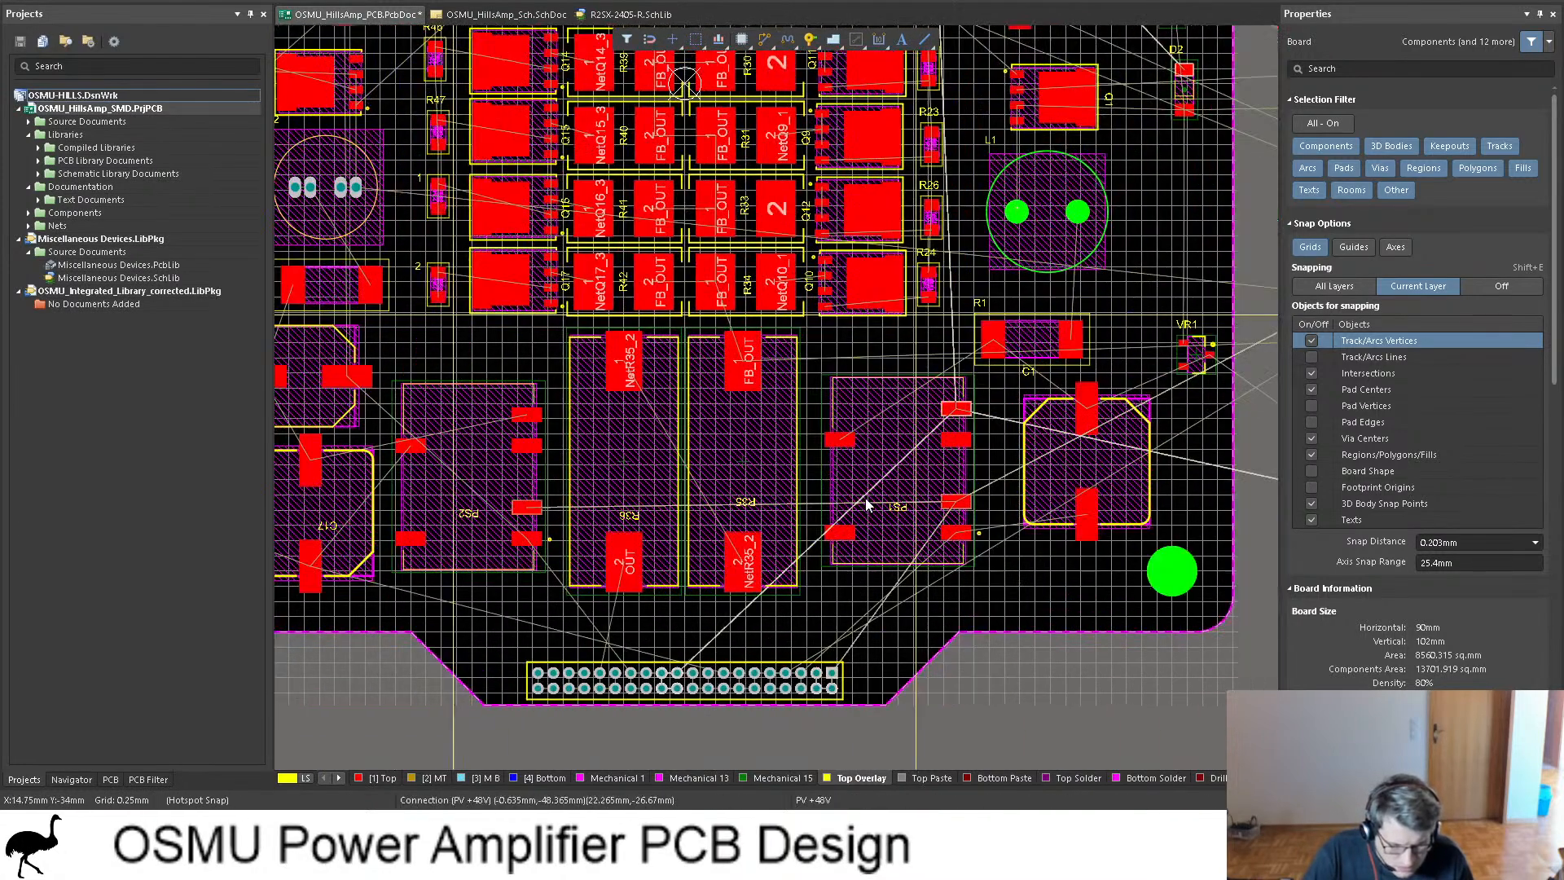
pyautogui.hscroll(-2, 873, 507)
pyautogui.click(1186, 444)
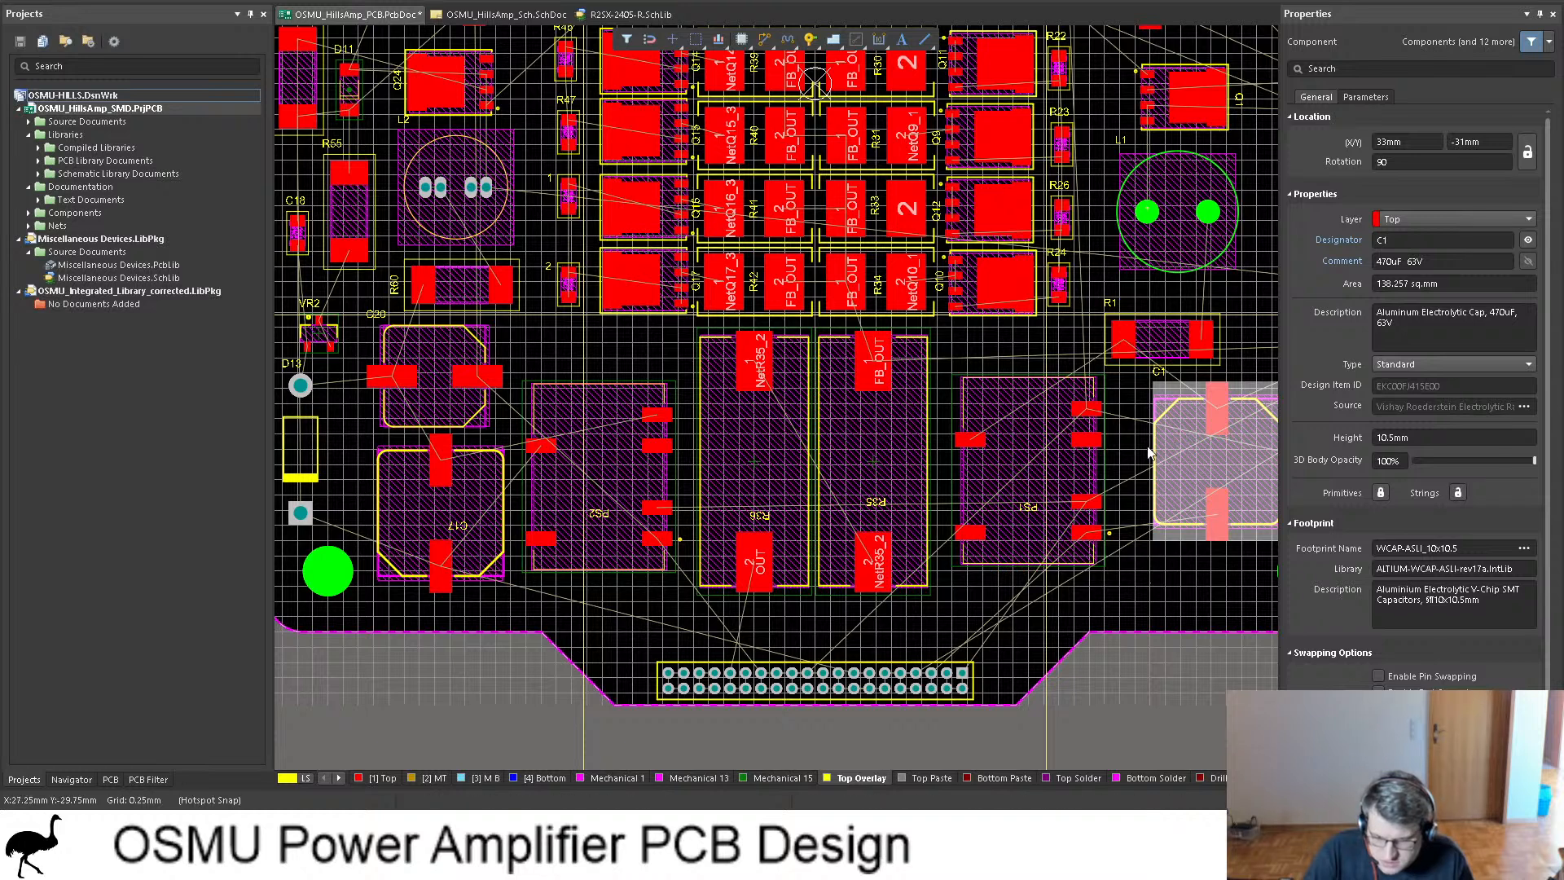
pyautogui.click(454, 392)
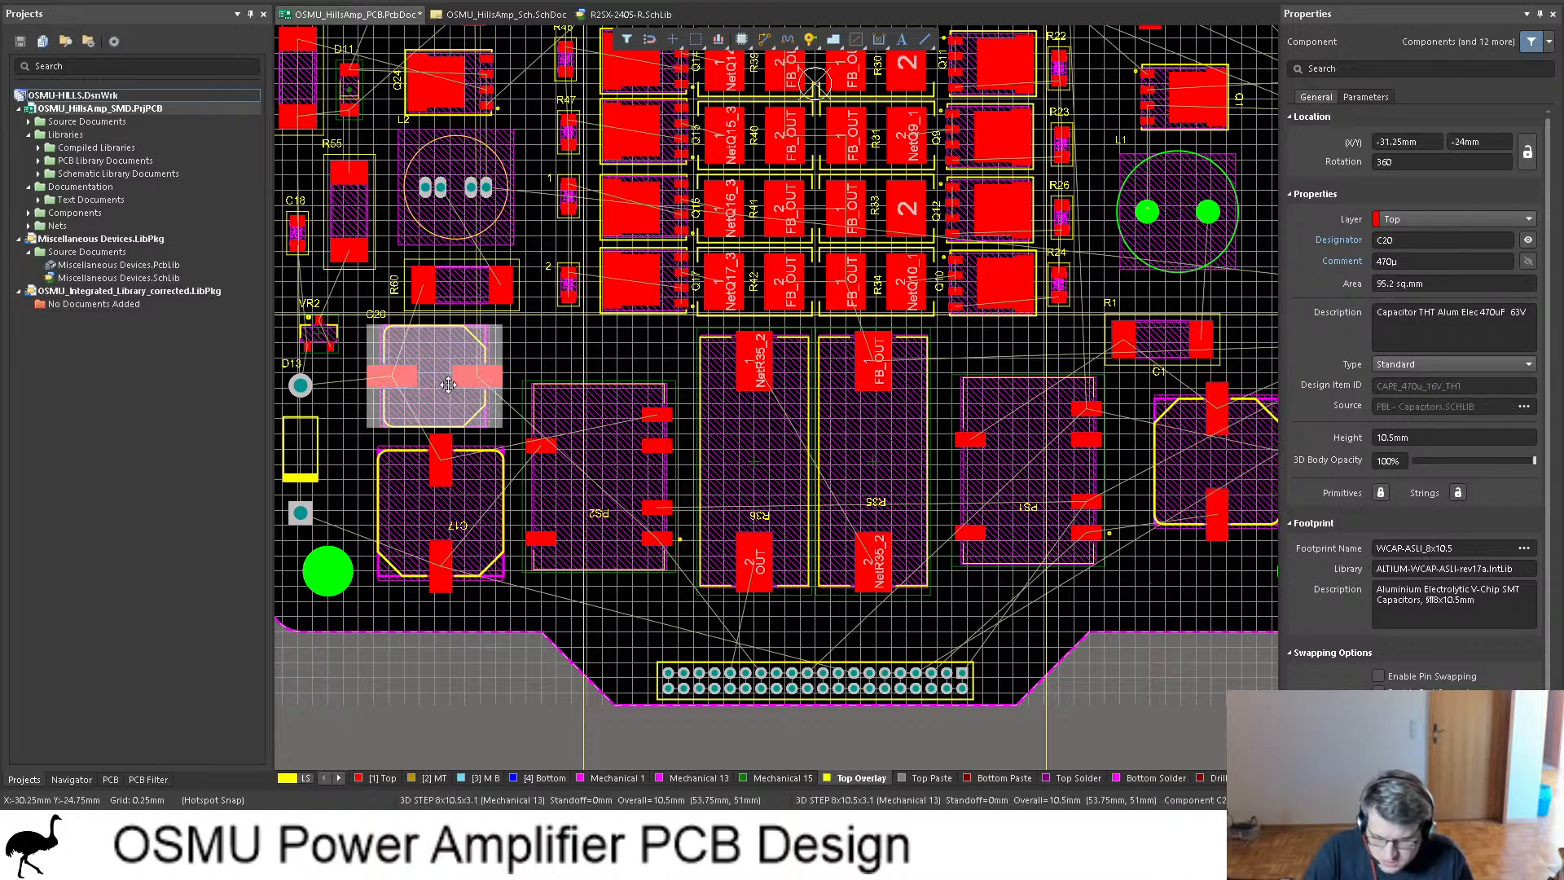
pyautogui.moveTo(1220, 478); pyautogui.dragTo(1002, 460)
# Step: Move VR1 up slightly on the PCB, beside the right end of R1
pyautogui.keyDown('ctrl'); pyautogui.scroll(-2, 1220, 461); pyautogui.keyUp('ctrl')
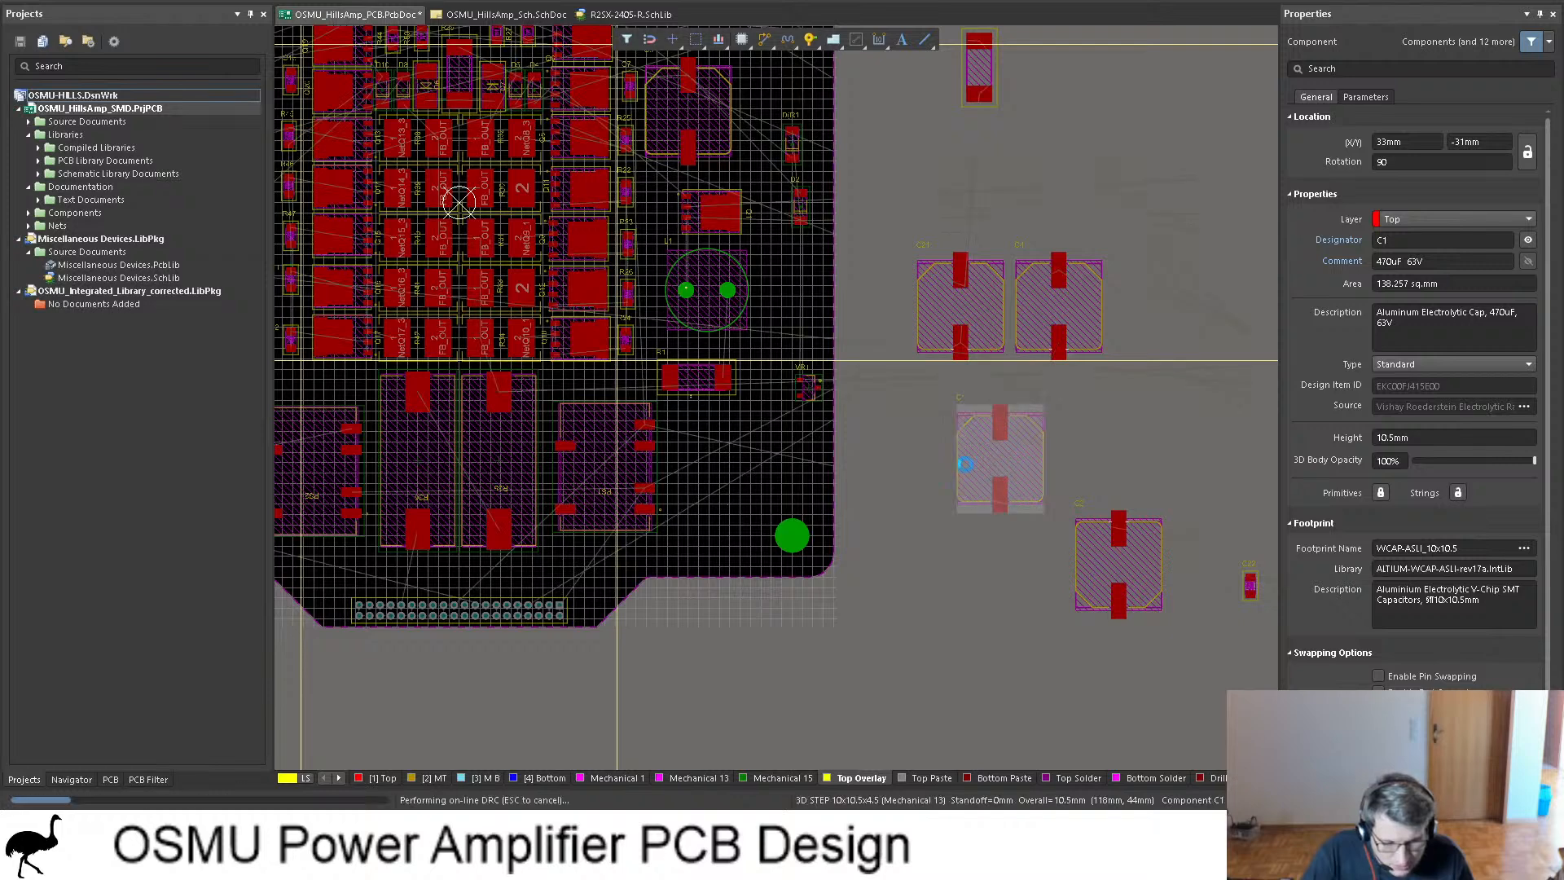
pyautogui.moveTo(805, 392); pyautogui.dragTo(789, 362)
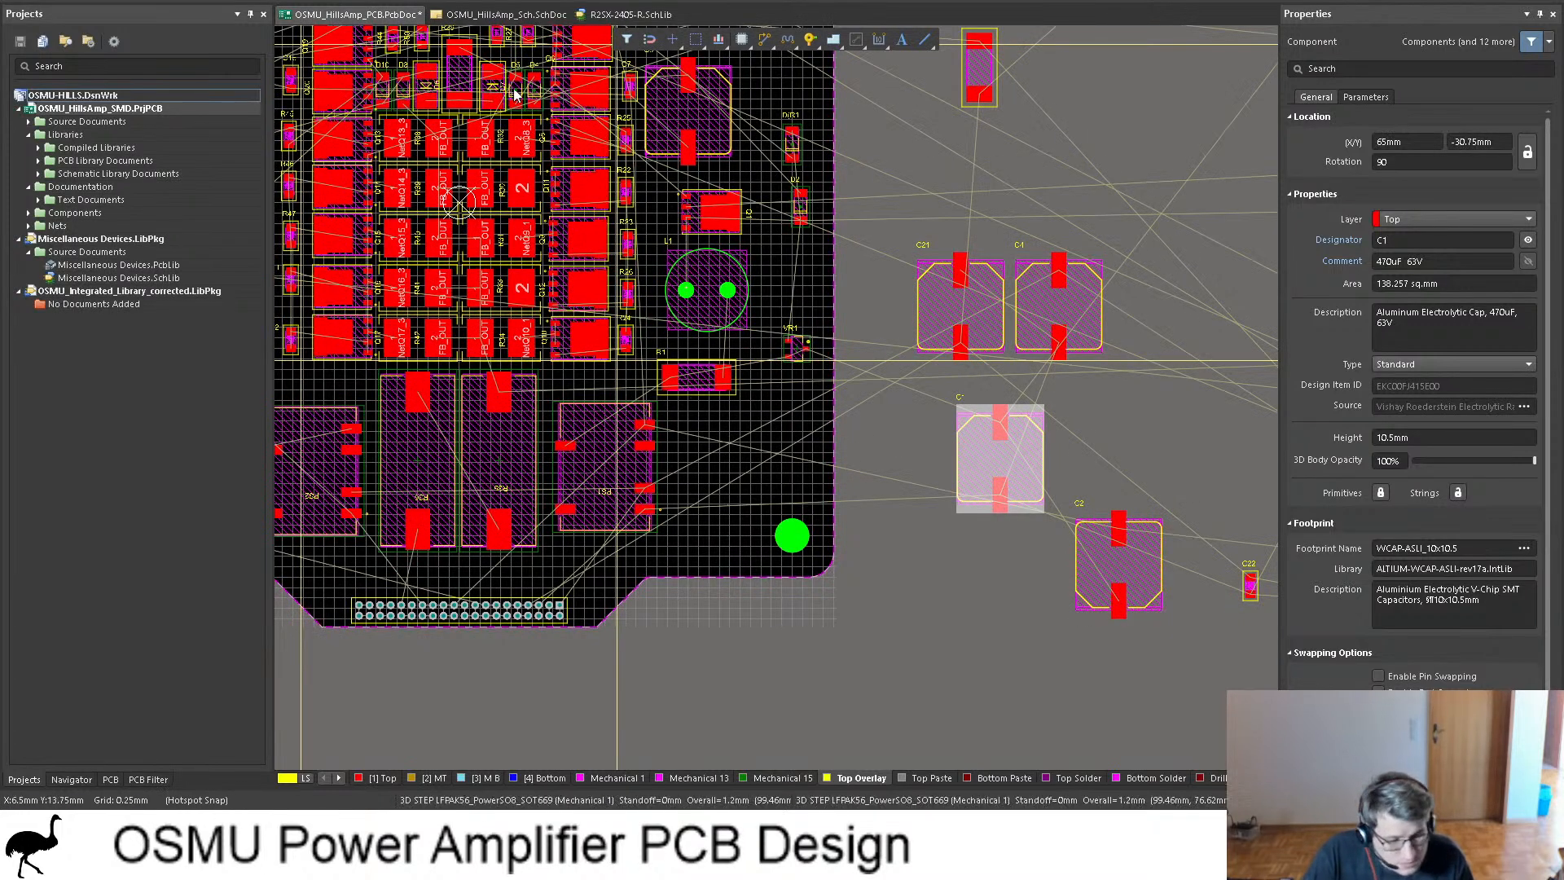
# Step: Review the positive supply and output stage in the schematic and bring C3 beside the right board edge, level with D2
pyautogui.click(506, 14)
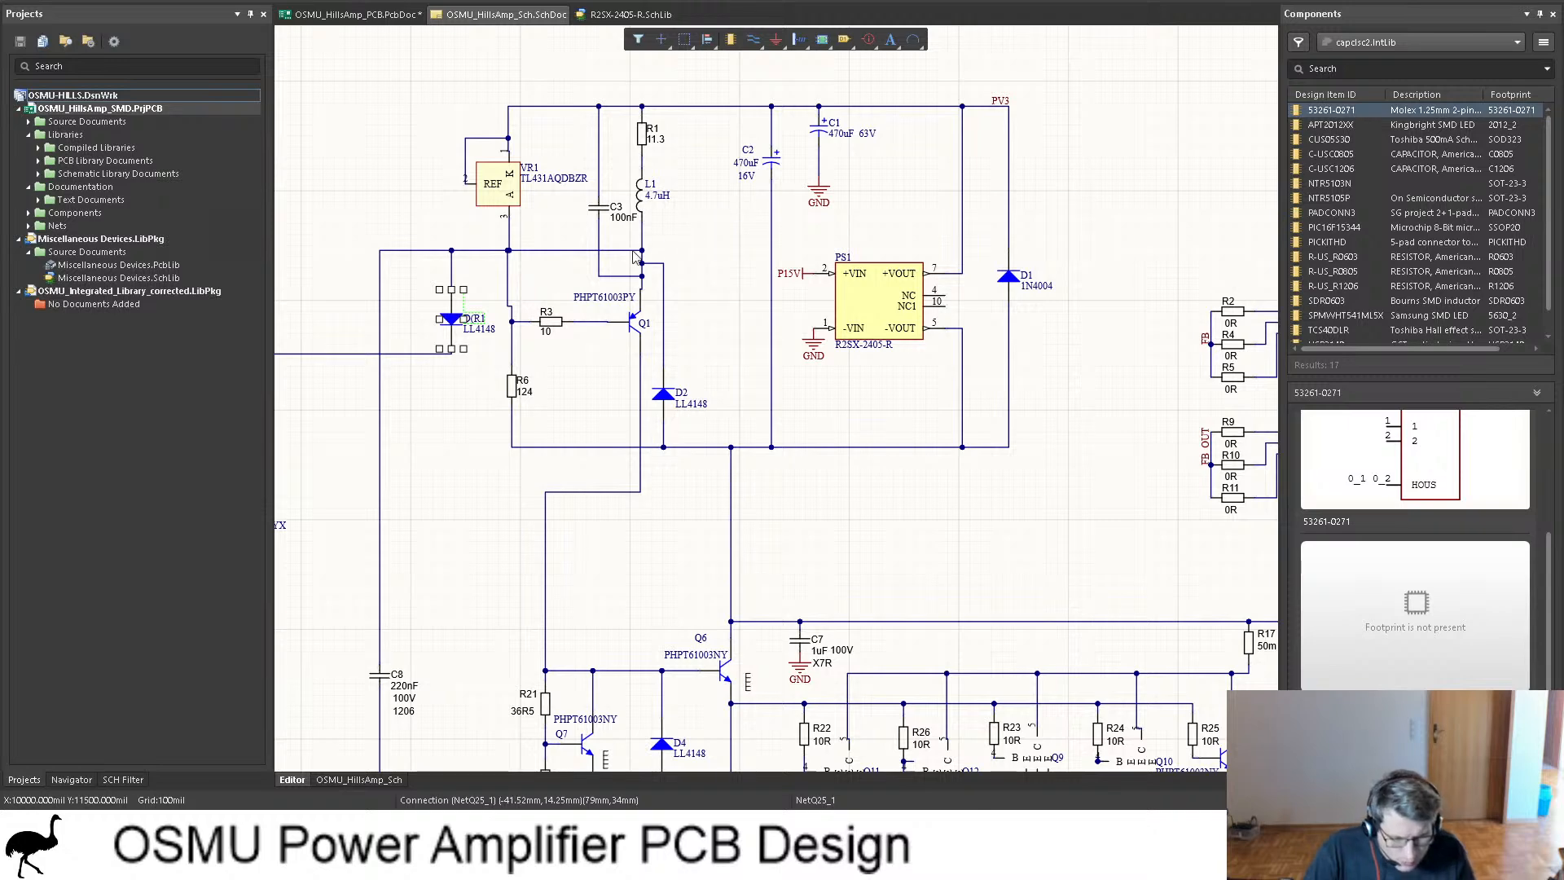
pyautogui.keyDown('ctrl'); pyautogui.scroll(-1, 921, 300); pyautogui.keyUp('ctrl')
pyautogui.scroll(-11, 829, 535)
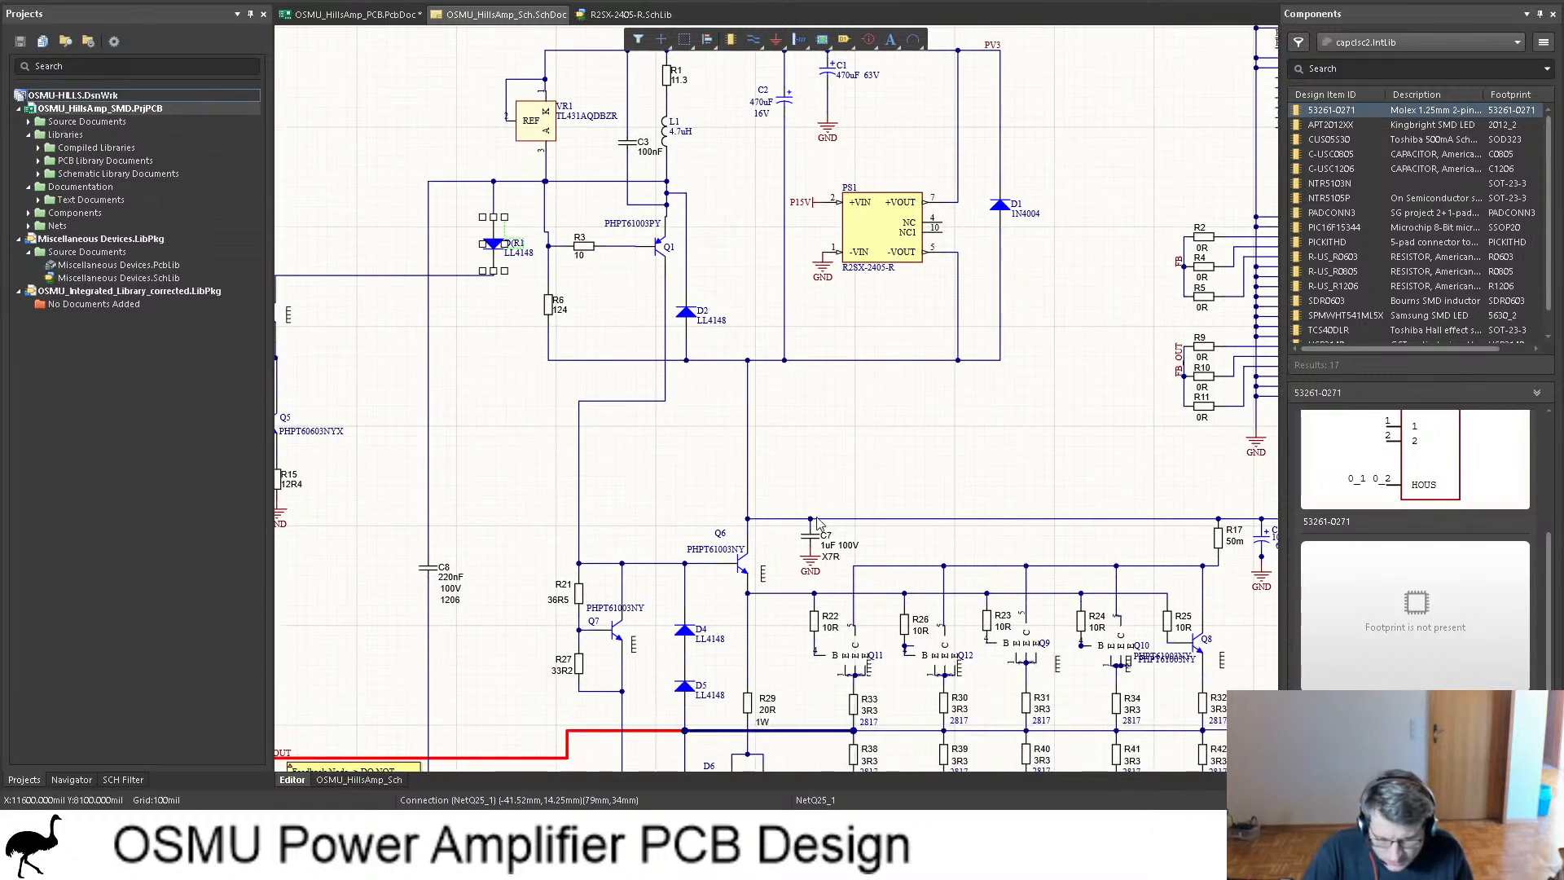
pyautogui.keyDown('shift'); pyautogui.scroll(-5, 815, 358); pyautogui.keyUp('shift')
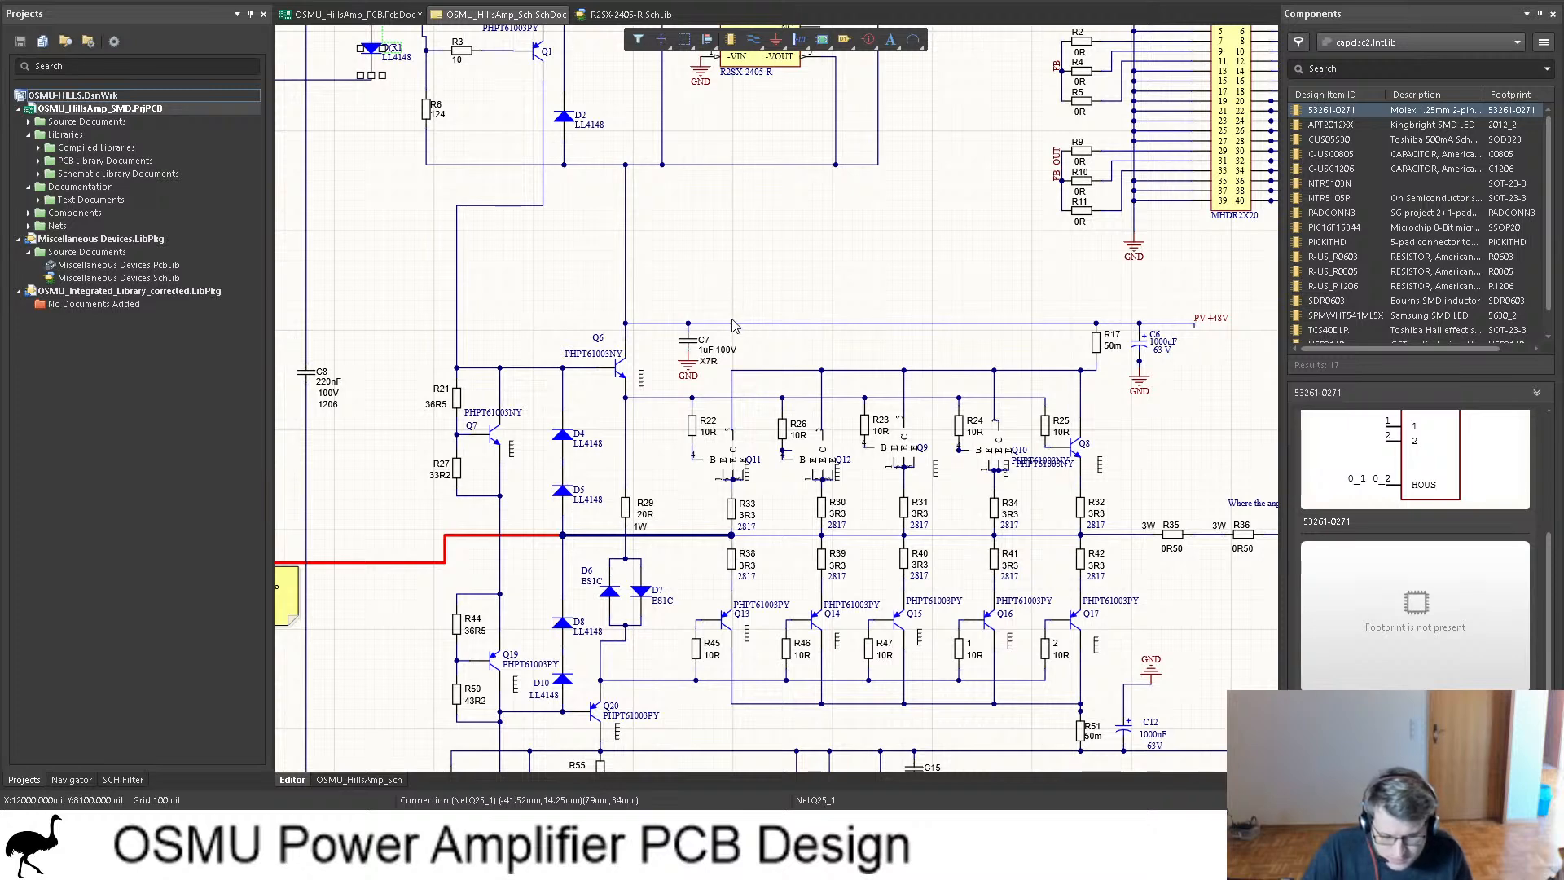
pyautogui.scroll(8, 738, 321)
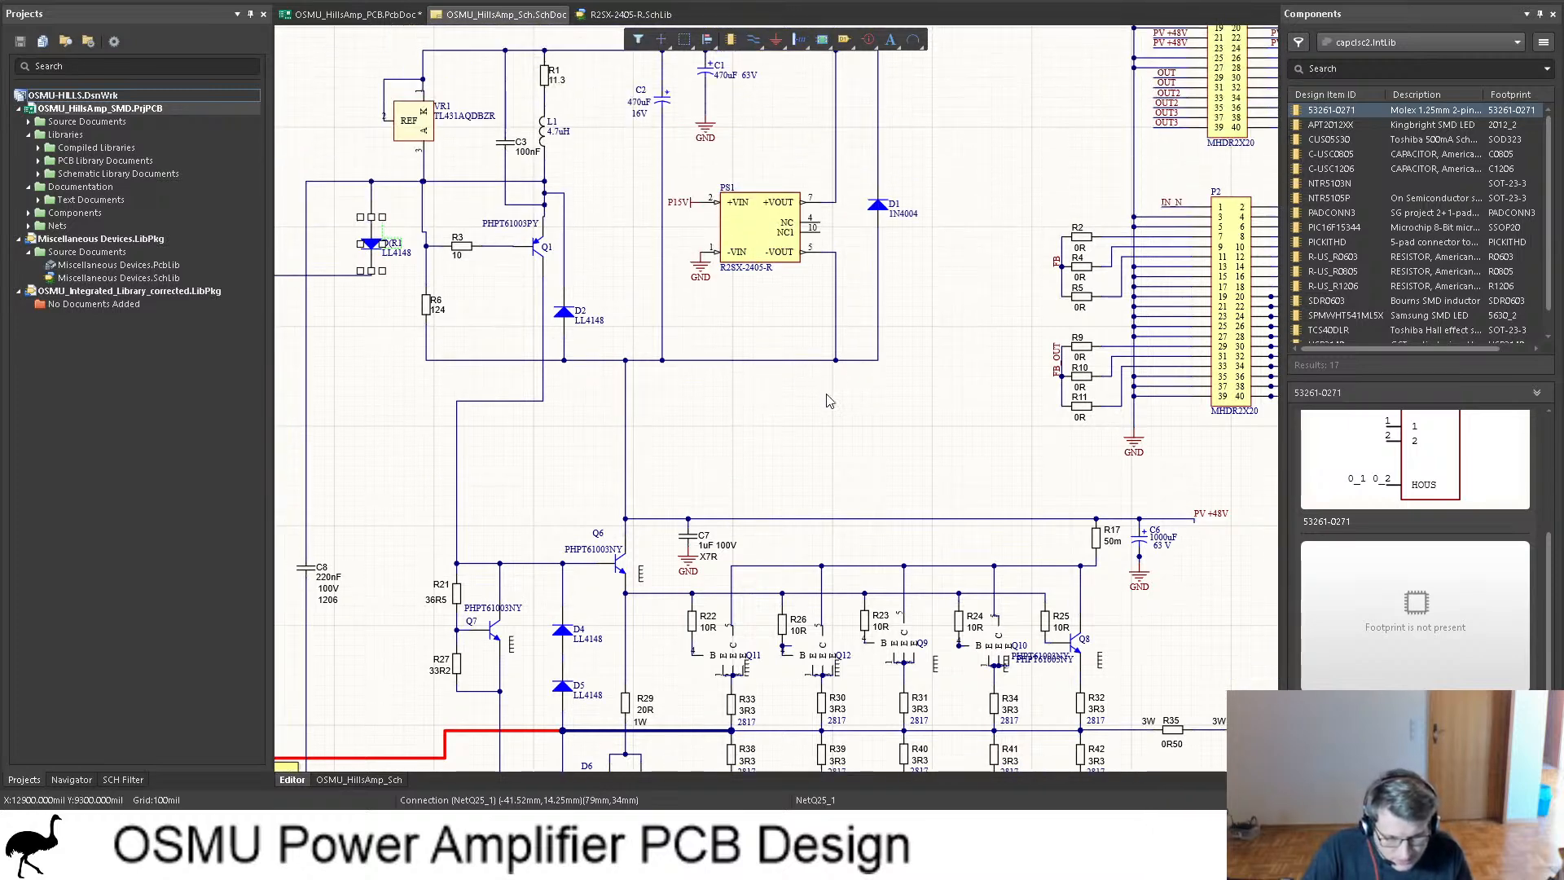
pyautogui.scroll(2, 831, 401)
pyautogui.hotkey('ctrl', 'Tab')
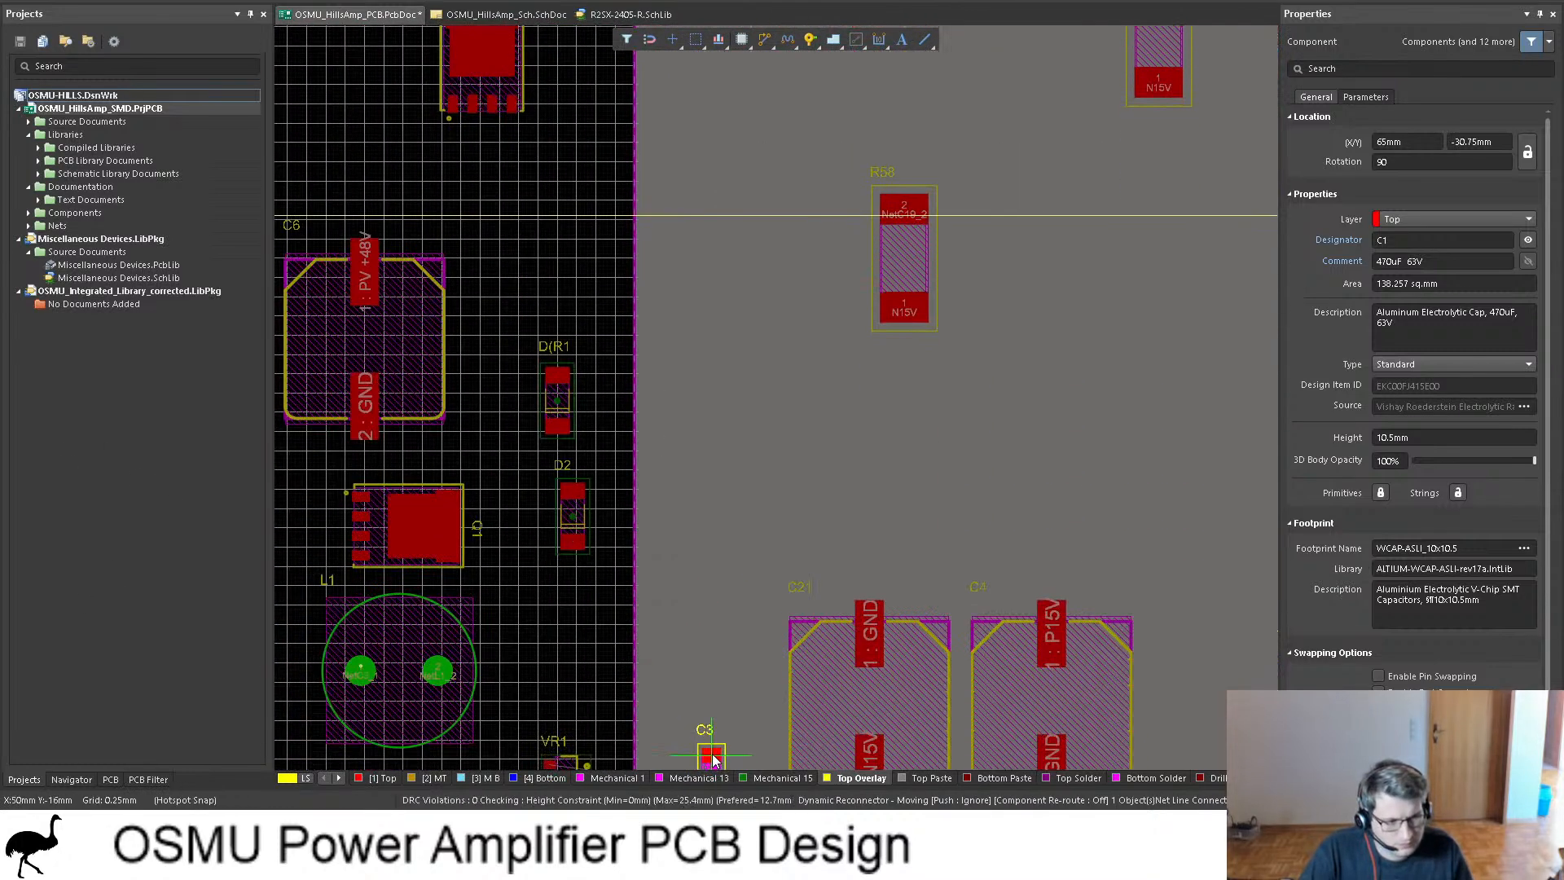
pyautogui.click(724, 479)
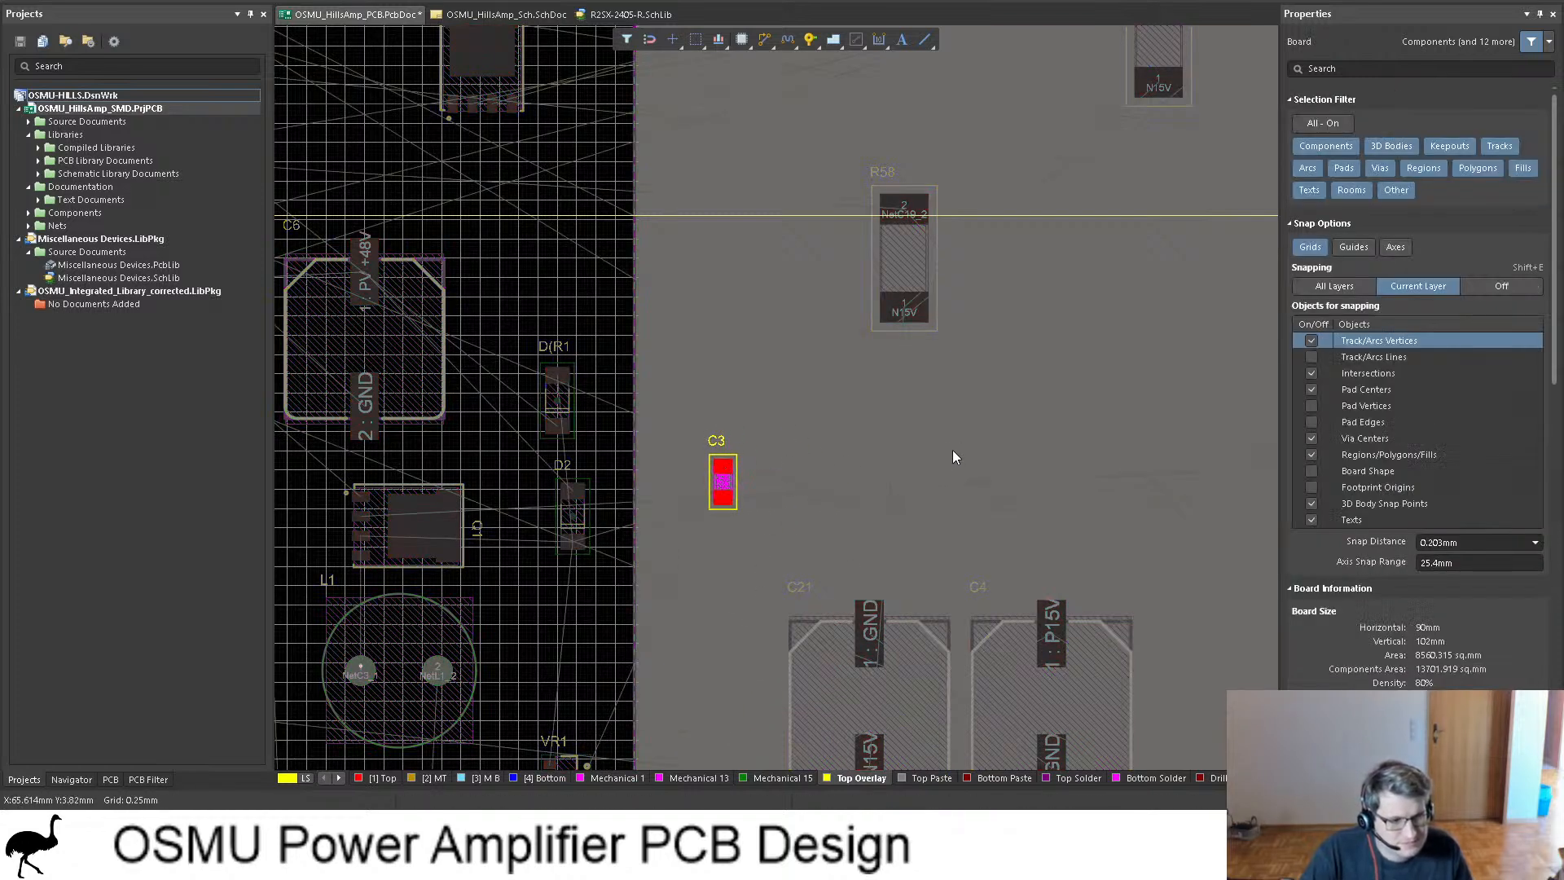
# Step: Locate R1 on the PCB from the positive supply schematic and return to the schematic
pyautogui.keyDown('ctrl'); pyautogui.scroll(-2, 951, 452); pyautogui.keyUp('ctrl')
pyautogui.hotkey('ctrl', 'Tab')
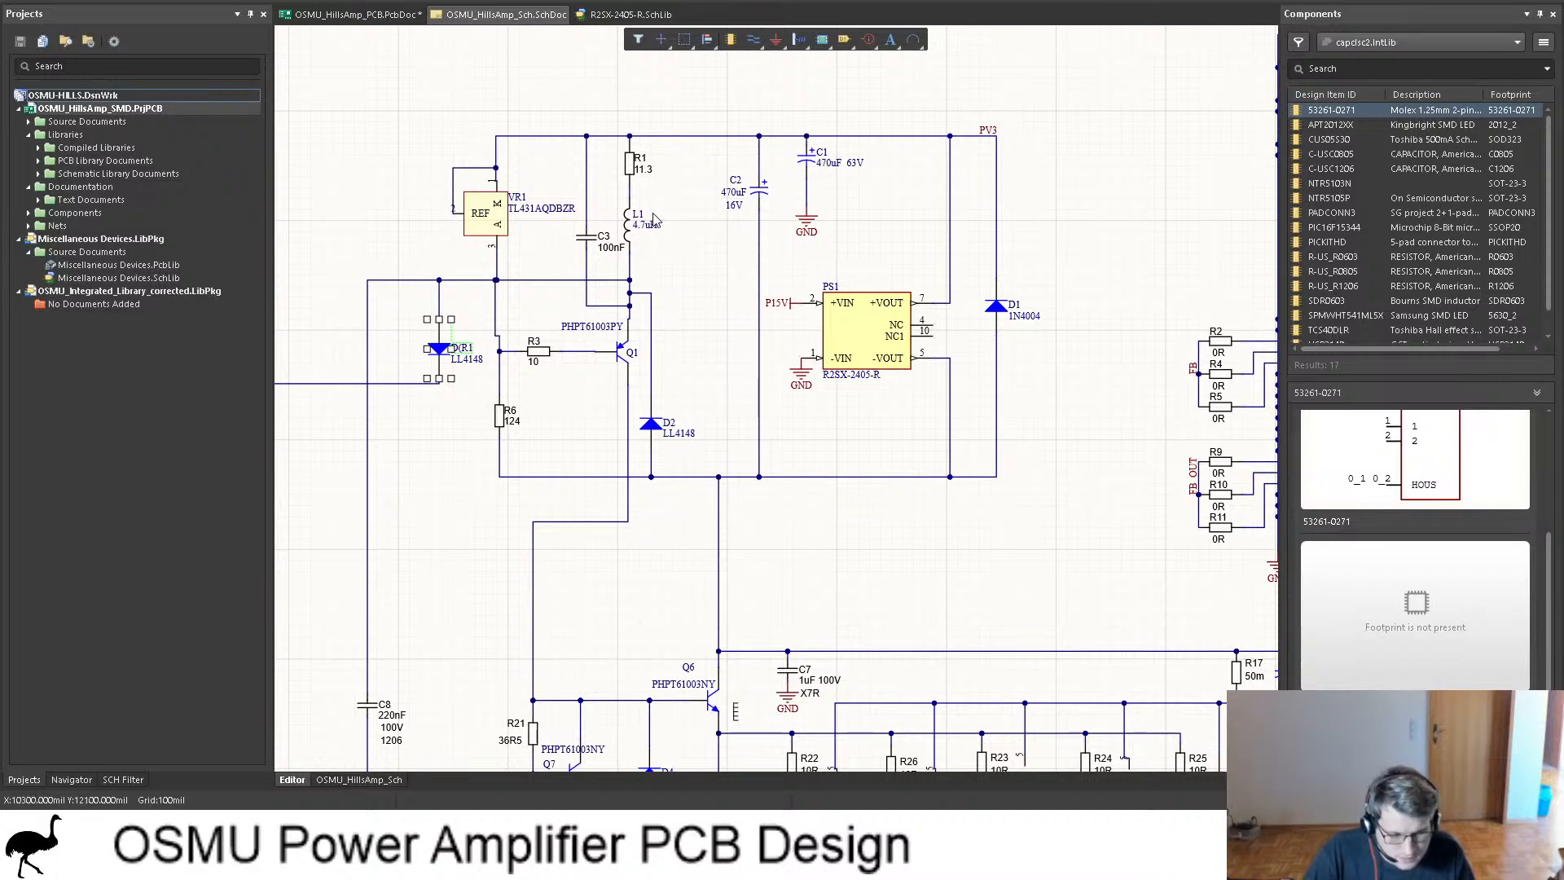
pyautogui.click(358, 14)
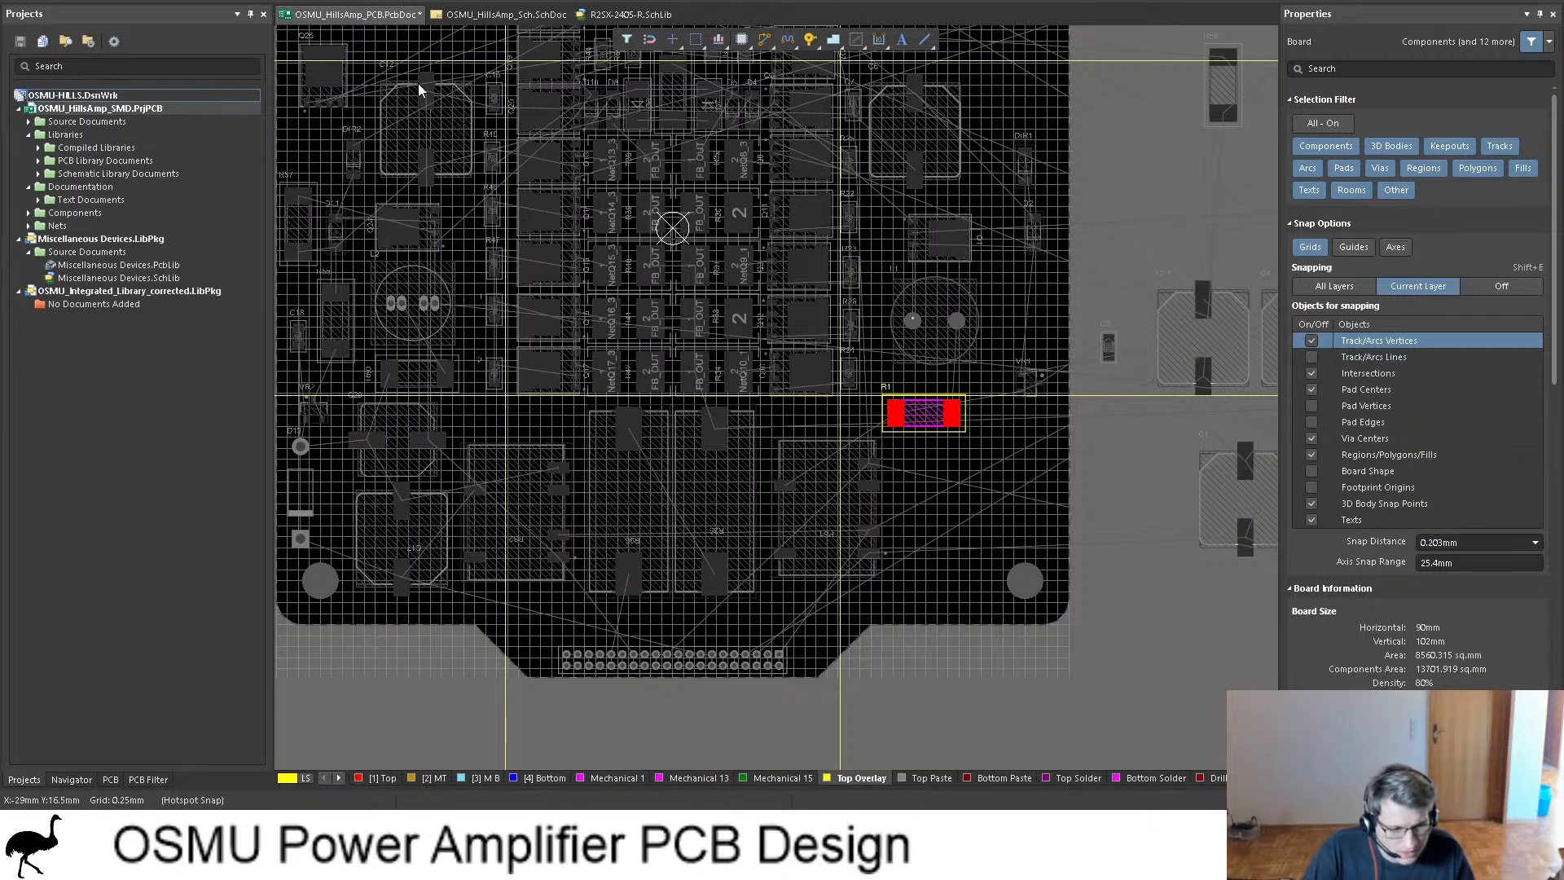
pyautogui.click(501, 14)
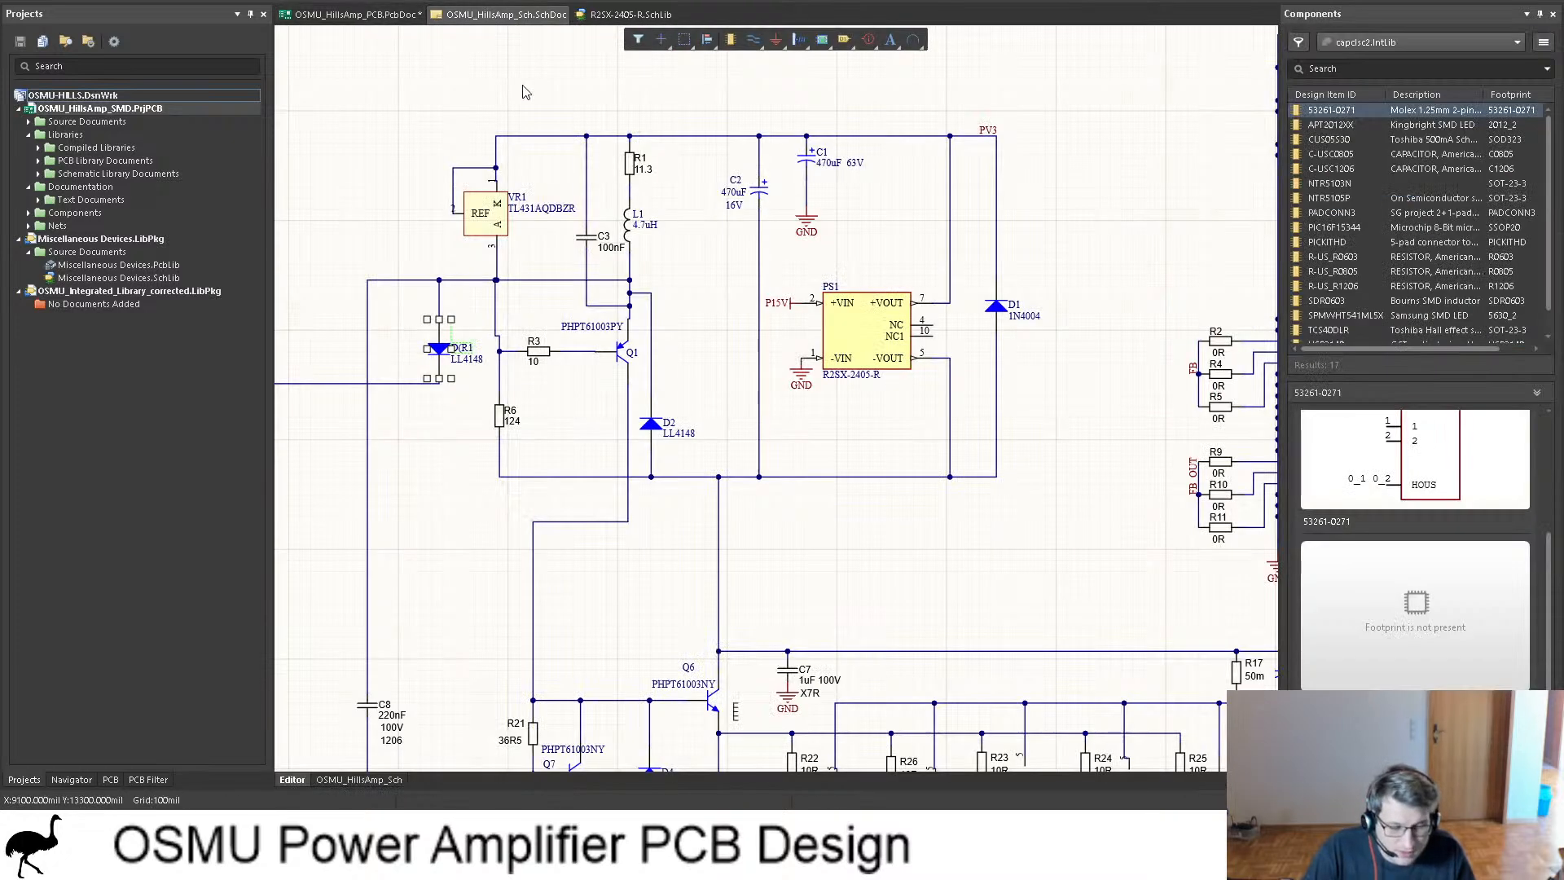
# Step: Locate R3 from the positive supply schematic and move it onto the PCB's right side, beside C6
pyautogui.click(538, 358)
pyautogui.click(357, 15)
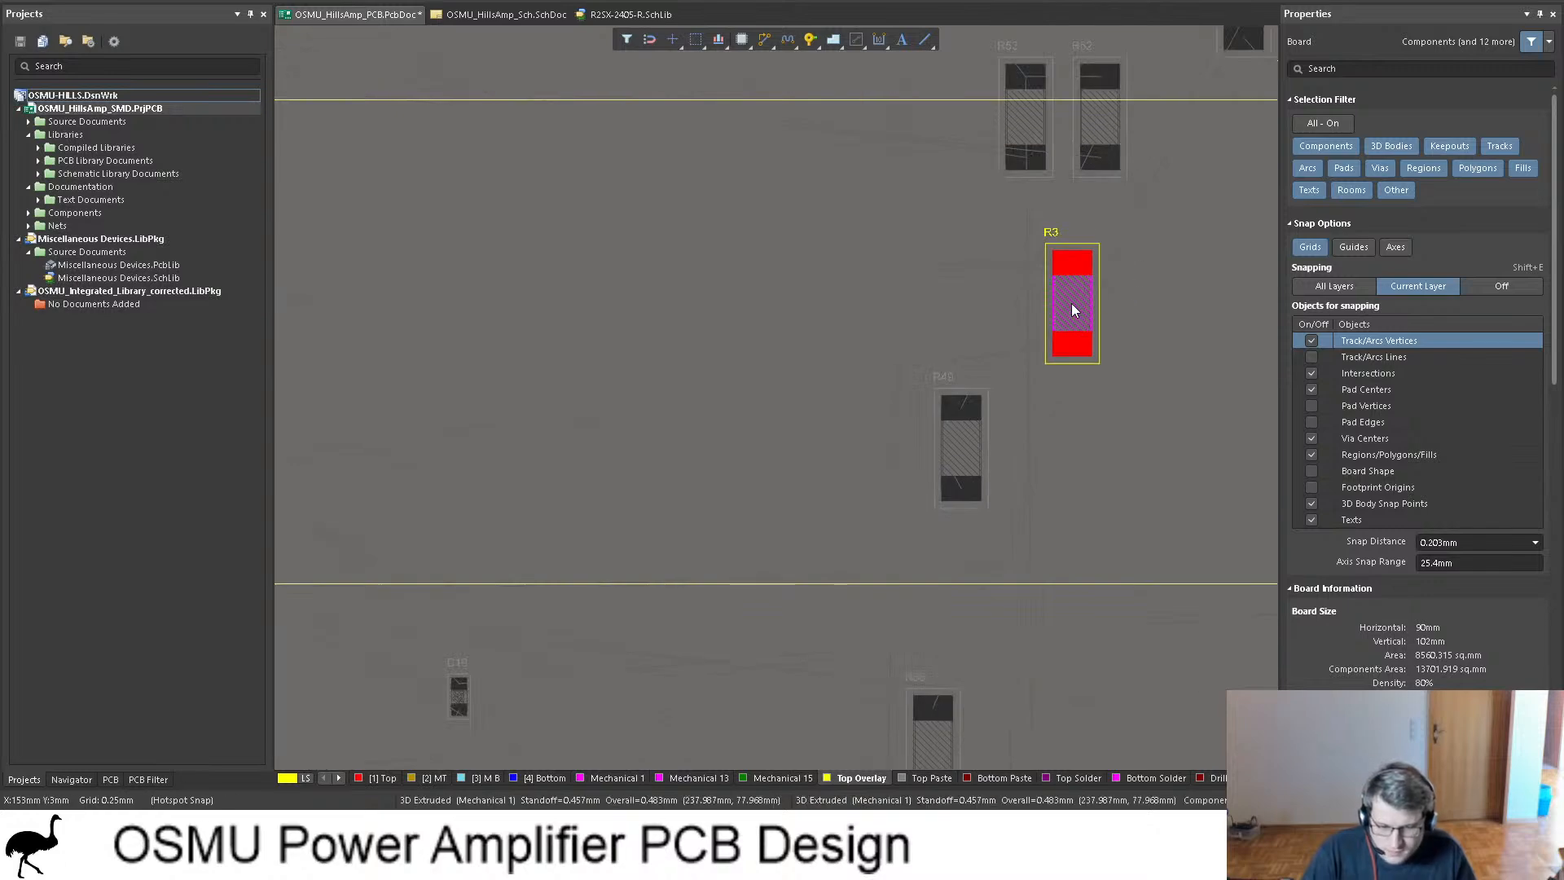
pyautogui.moveTo(1071, 303); pyautogui.dragTo(642, 150)
# Step: Move the resistor between NetC3_1 and PV +48V to the free area left of the board, restore the unflipped view and clear the highlighting
pyautogui.hotkey('ctrl', 'f')
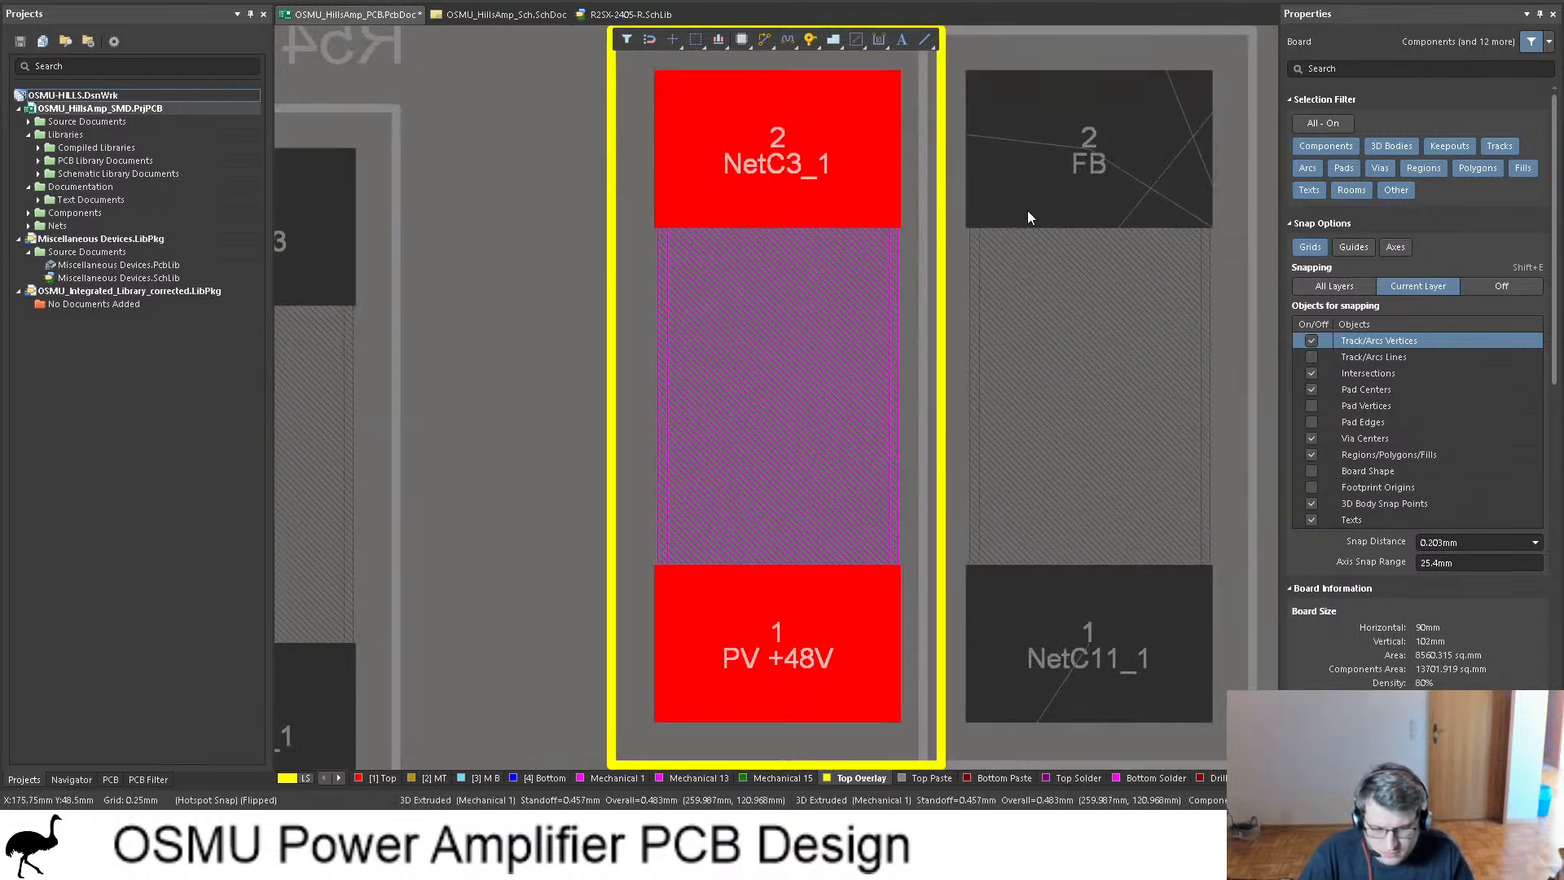
pyautogui.keyDown('ctrl'); pyautogui.scroll(-10, 811, 246); pyautogui.keyUp('ctrl')
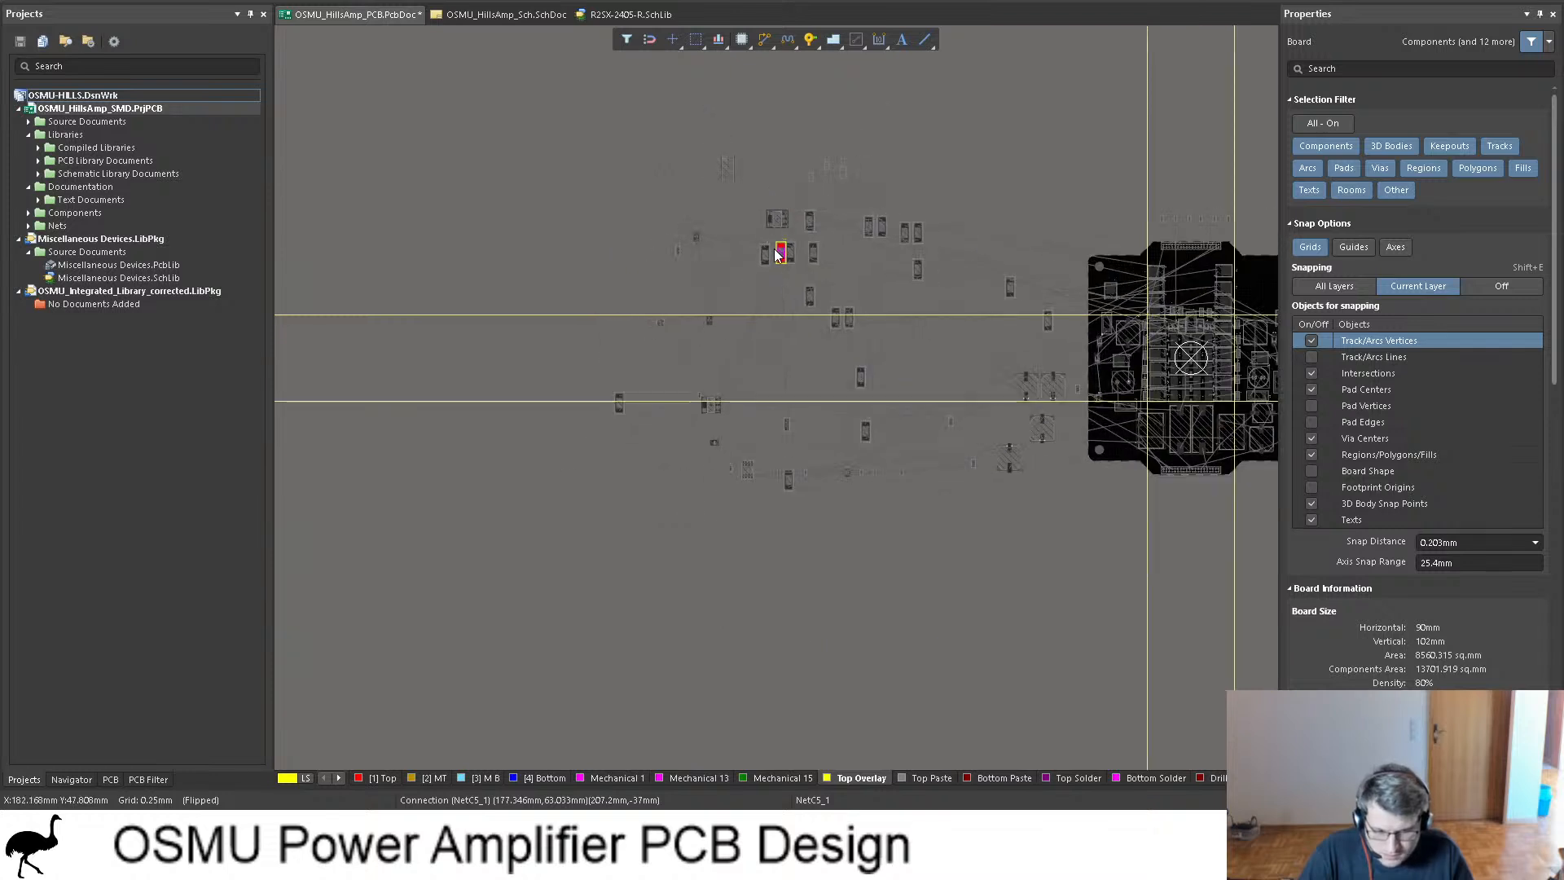
pyautogui.moveTo(778, 255); pyautogui.dragTo(876, 261)
pyautogui.hotkey('ctrl', 'f')
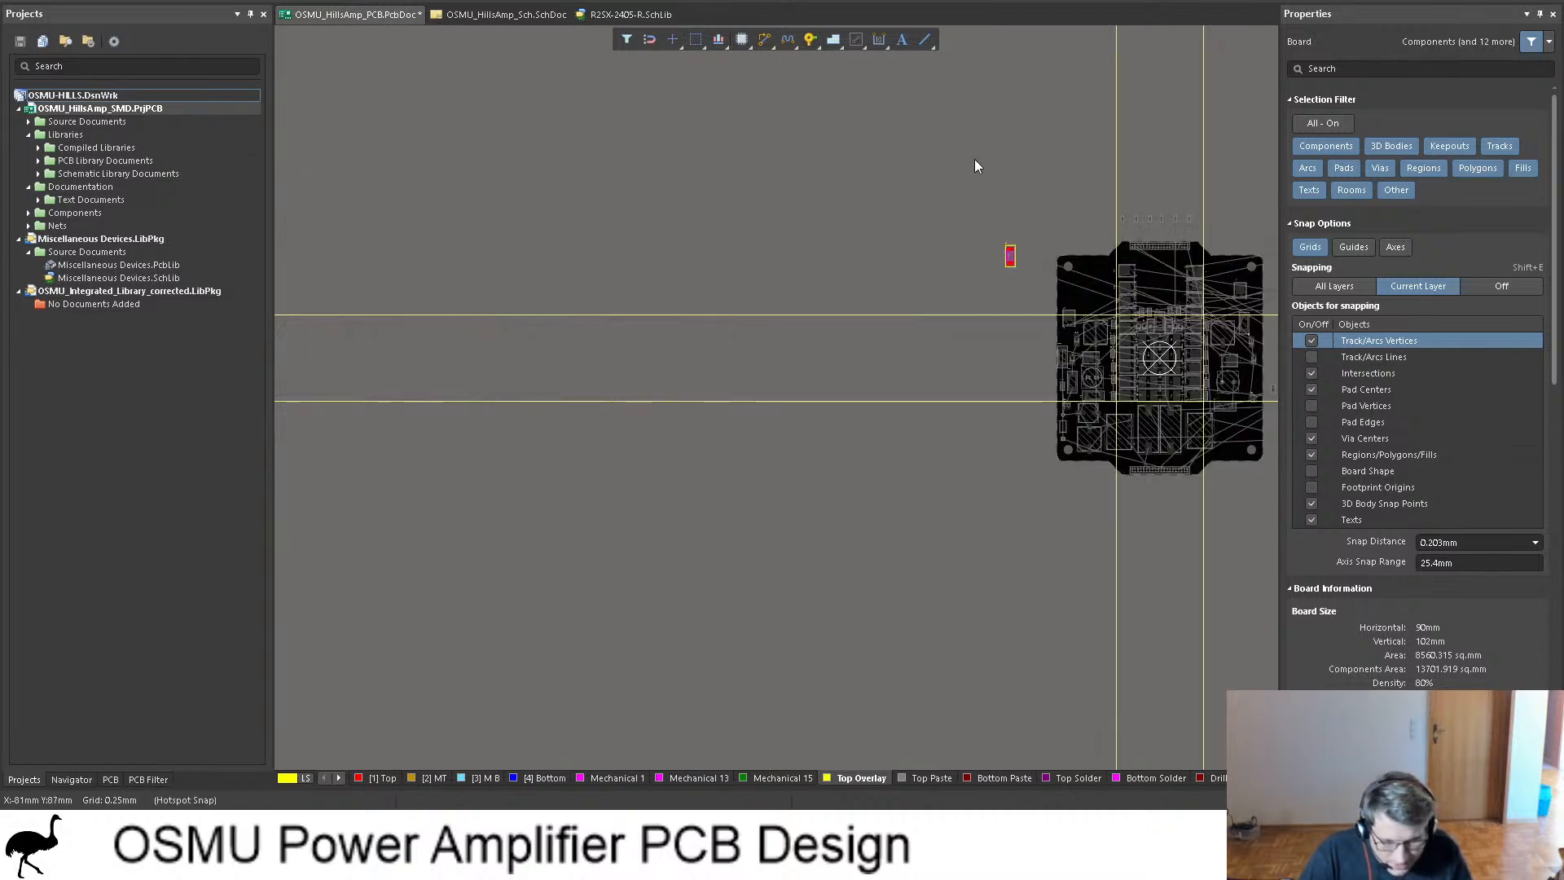
pyautogui.click(996, 184)
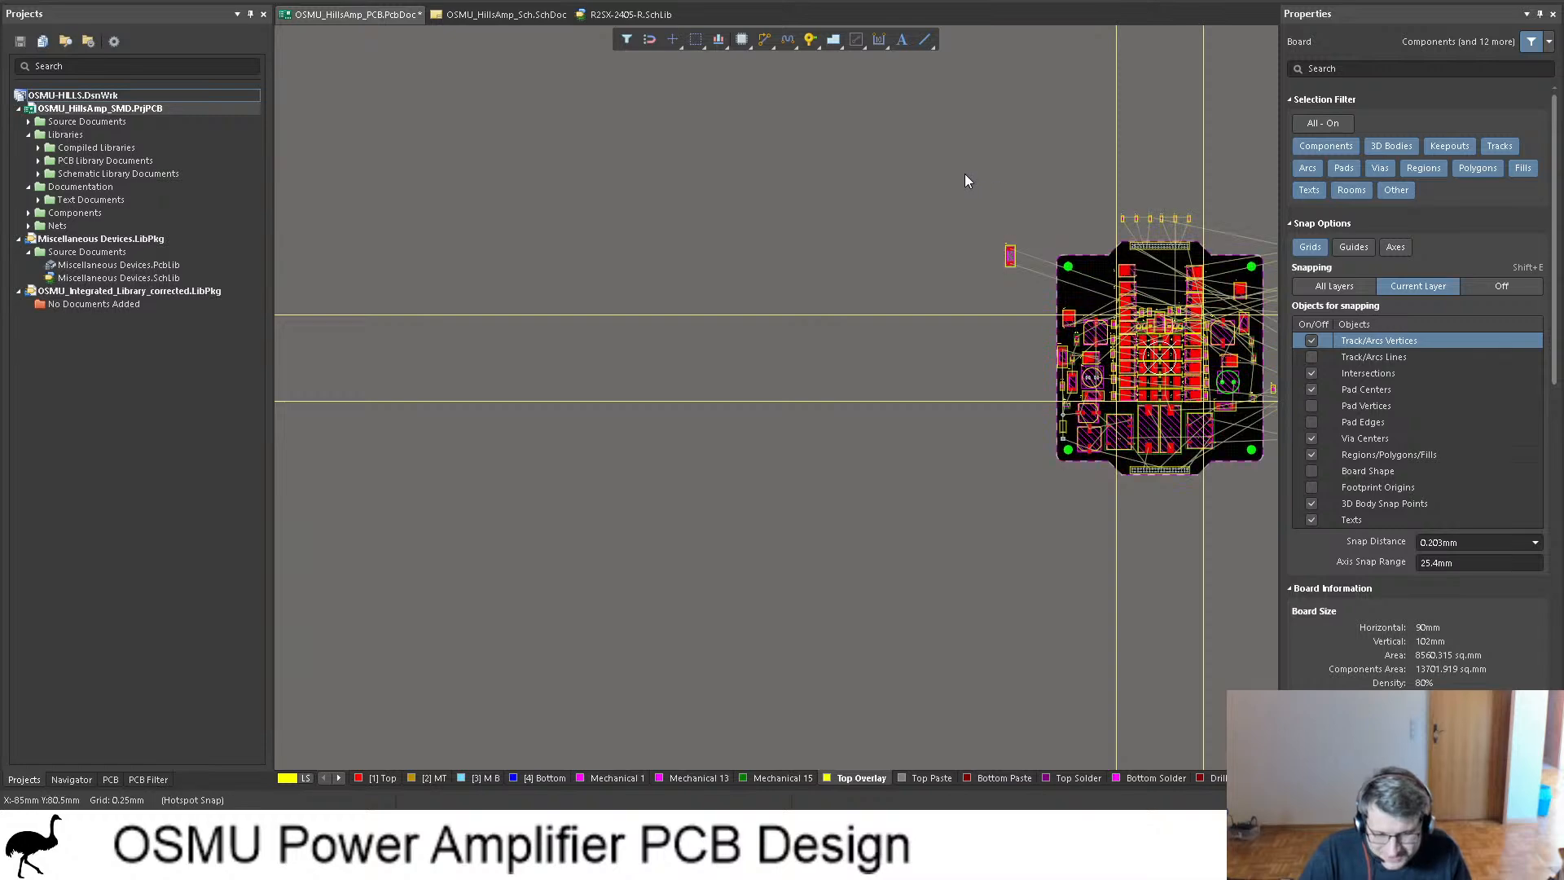
pyautogui.keyDown('shift'); pyautogui.scroll(-8, 977, 188); pyautogui.keyUp('shift')
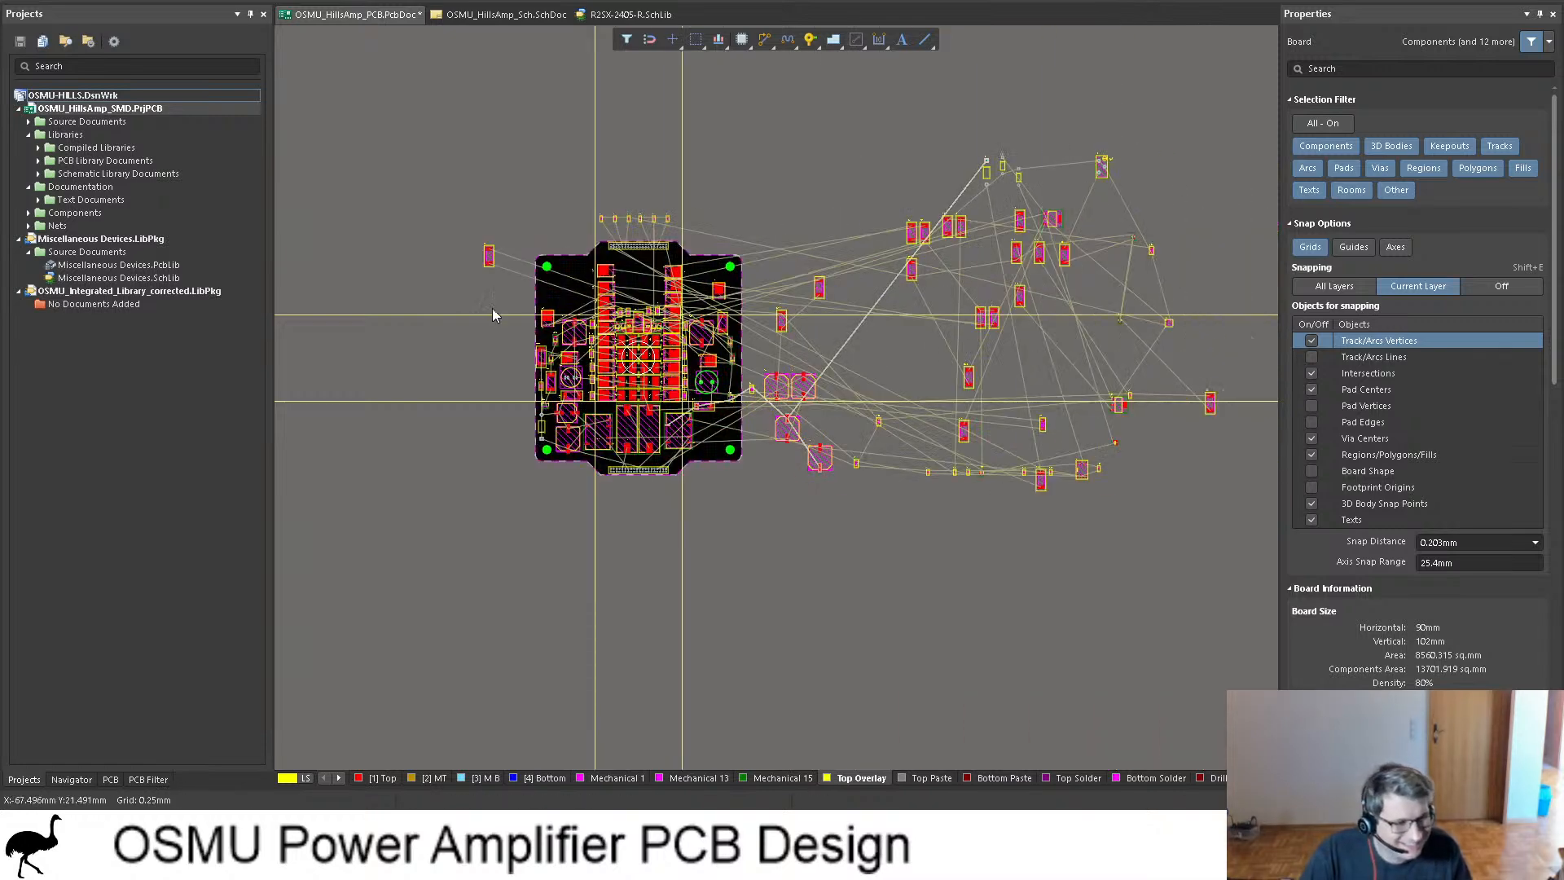
pyautogui.keyDown('ctrl'); pyautogui.scroll(6, 575, 296); pyautogui.keyUp('ctrl')
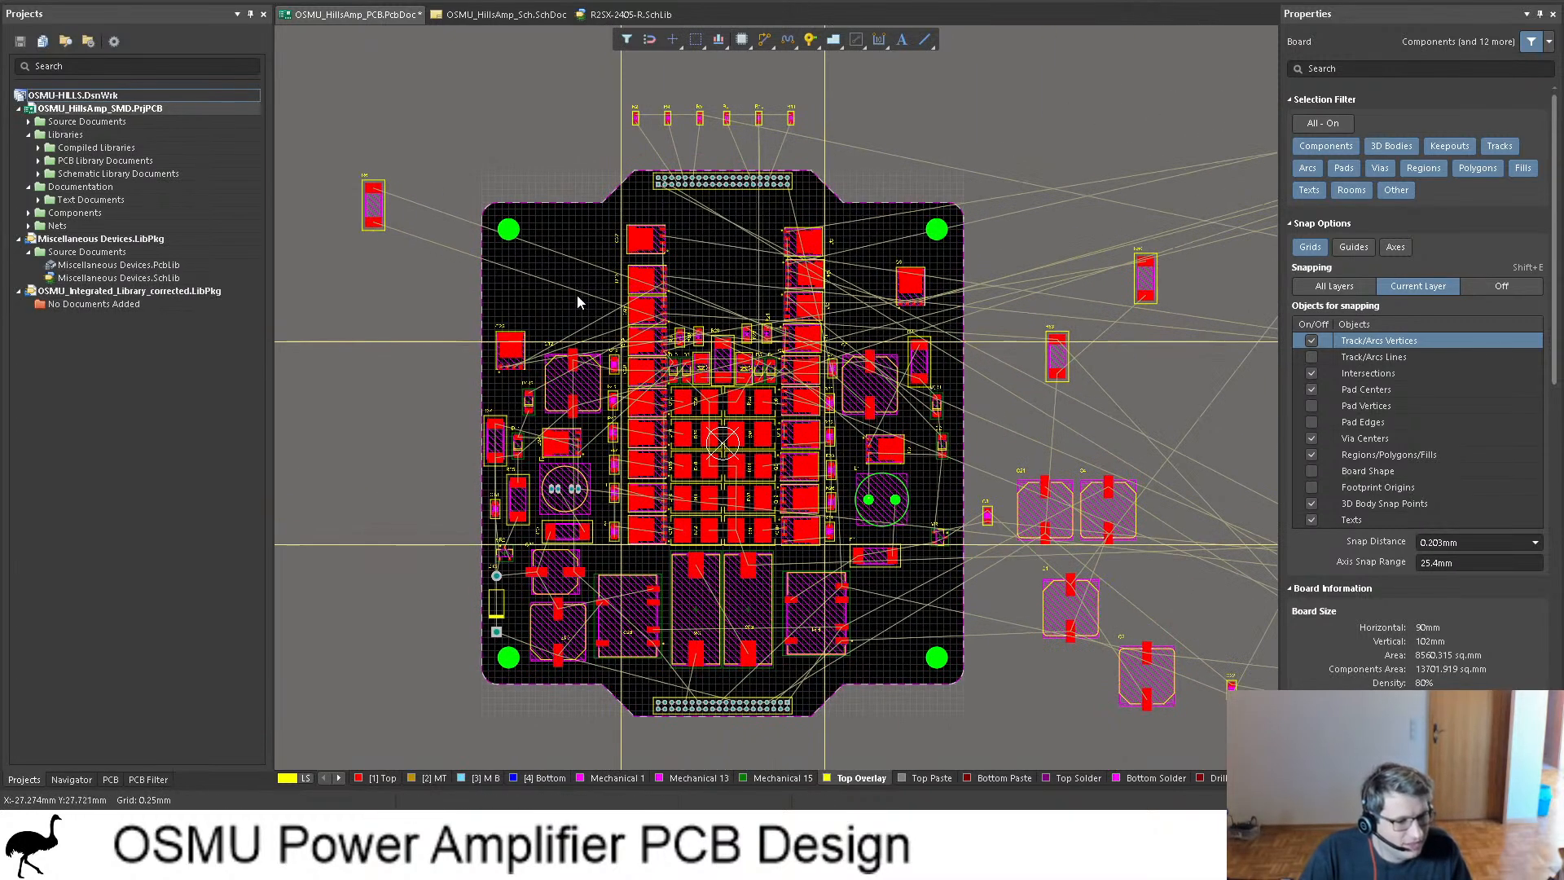
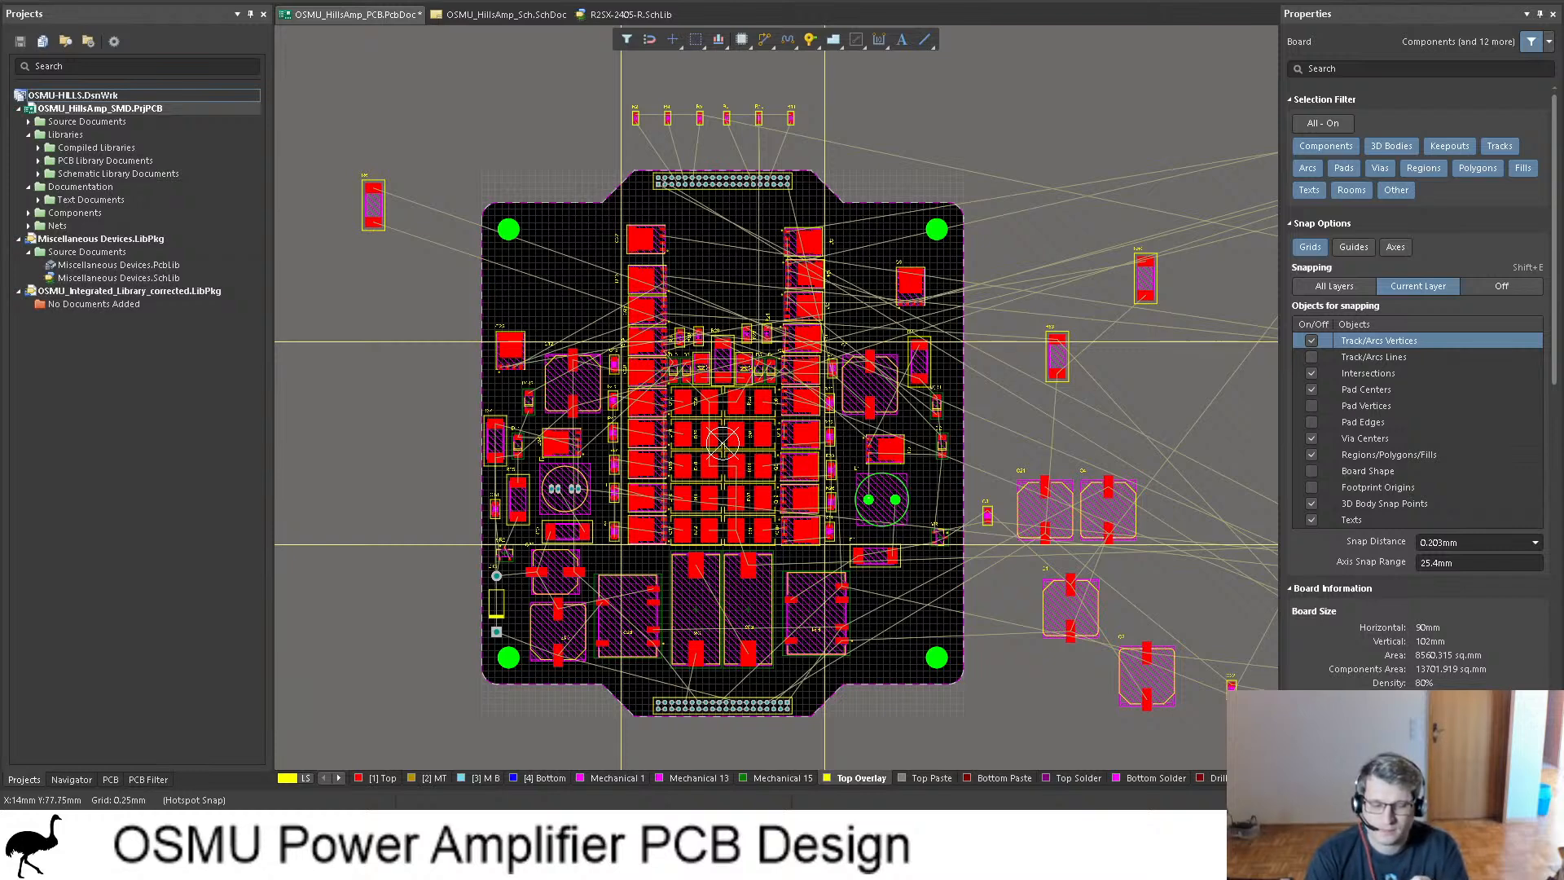
# Step: Select the 470uF 16V capacitor C2 in the positive supply schematic, then return to the PCB document and save it
pyautogui.hotkey('ctrl', 'Tab')
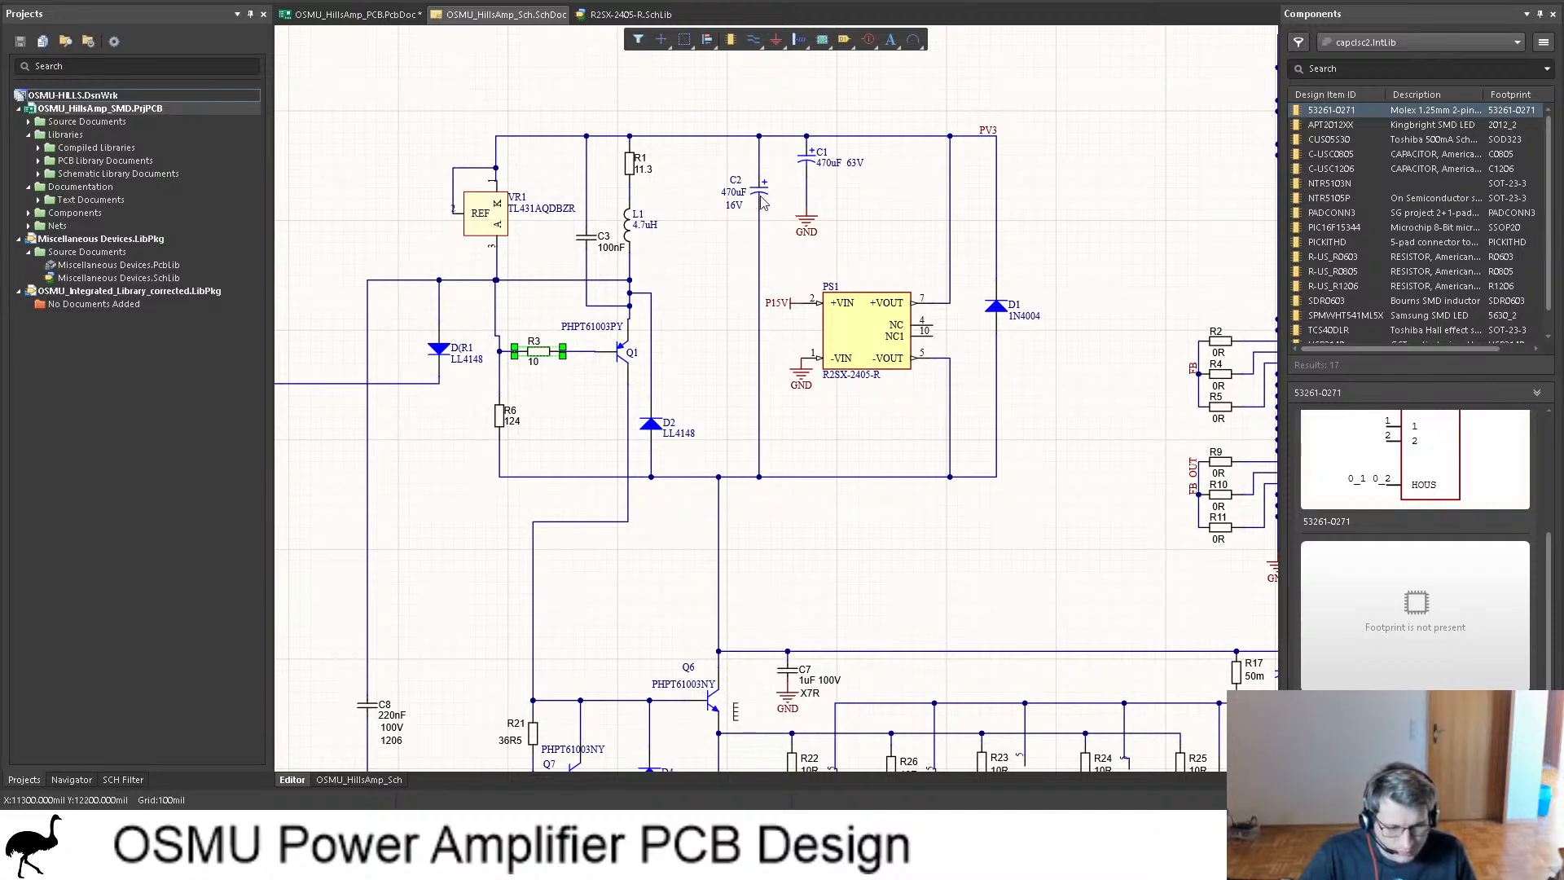
pyautogui.keyDown('ctrl'); pyautogui.scroll(3, 765, 204); pyautogui.keyUp('ctrl')
pyautogui.click(778, 210)
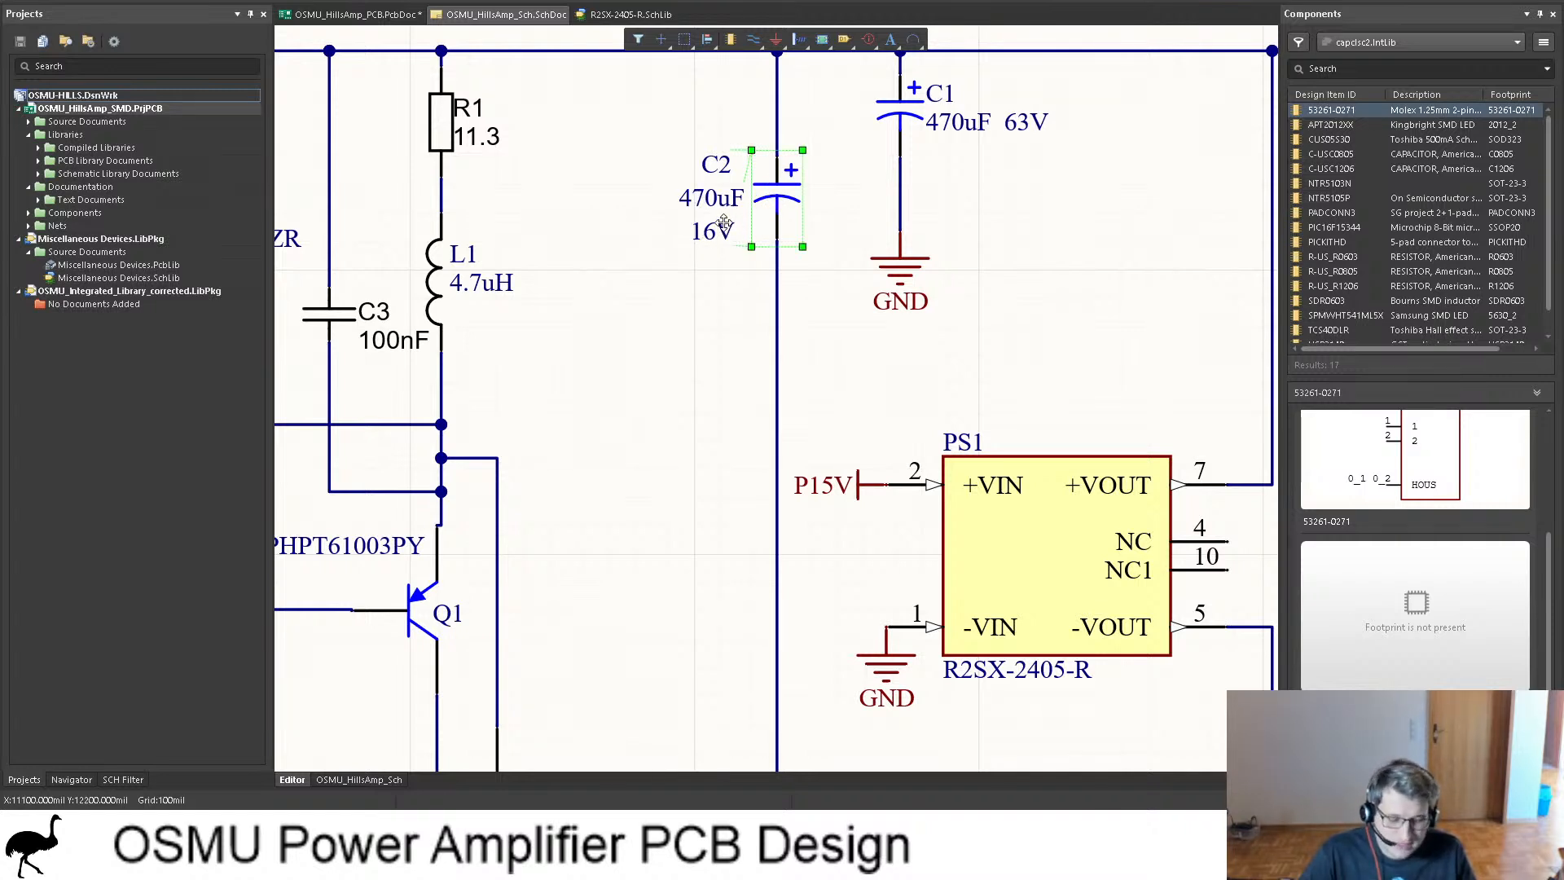
pyautogui.keyDown('ctrl'); pyautogui.scroll(-2, 770, 202); pyautogui.keyUp('ctrl')
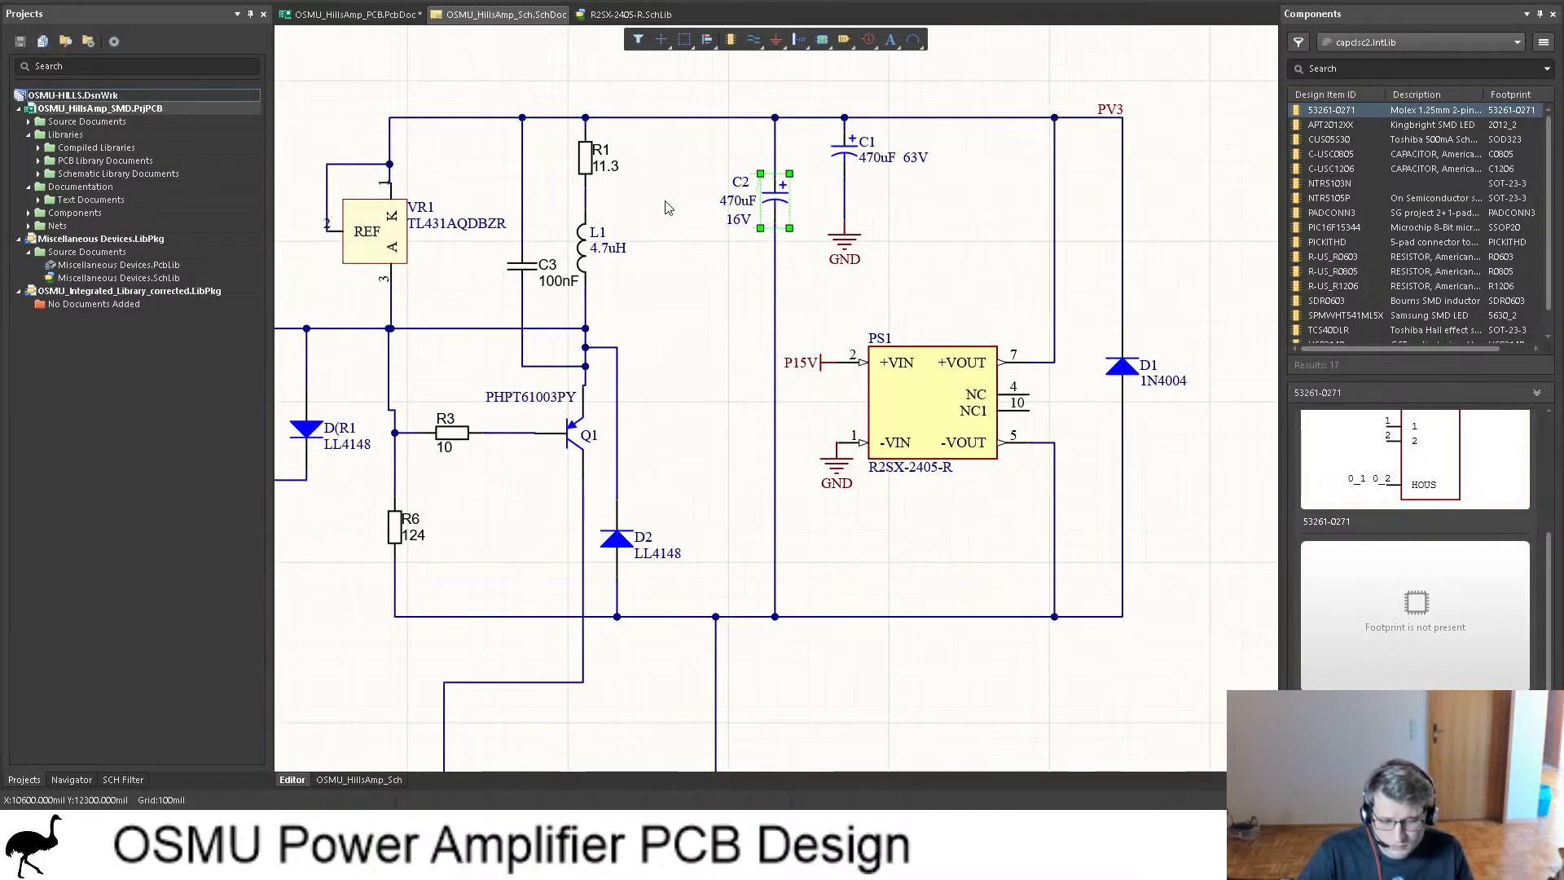
pyautogui.click(363, 20)
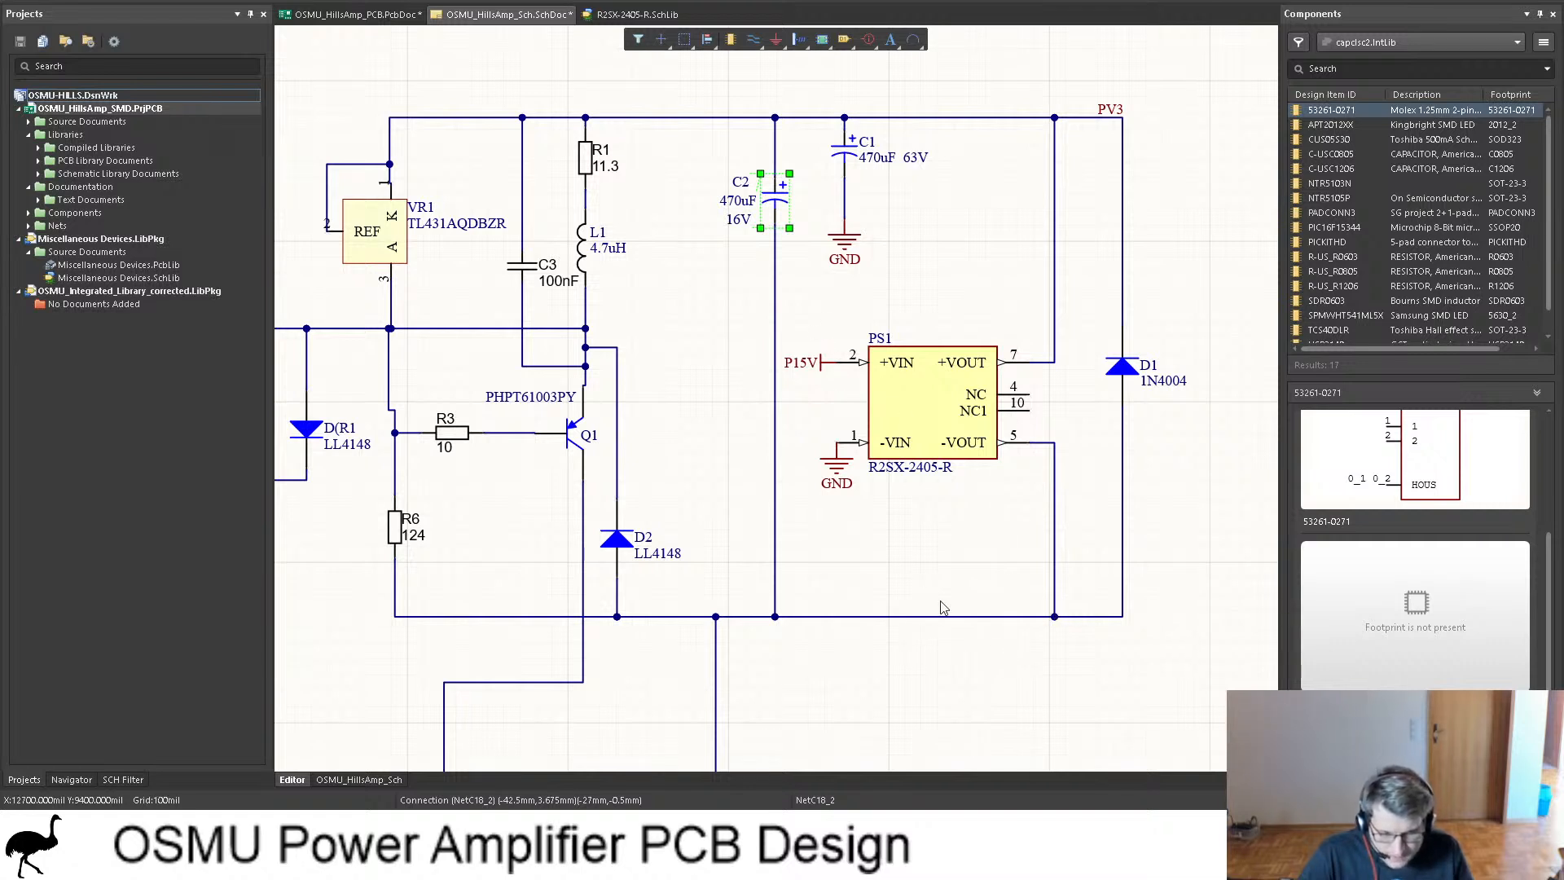
pyautogui.click(342, 16)
pyautogui.hotkey('ctrl', 's')
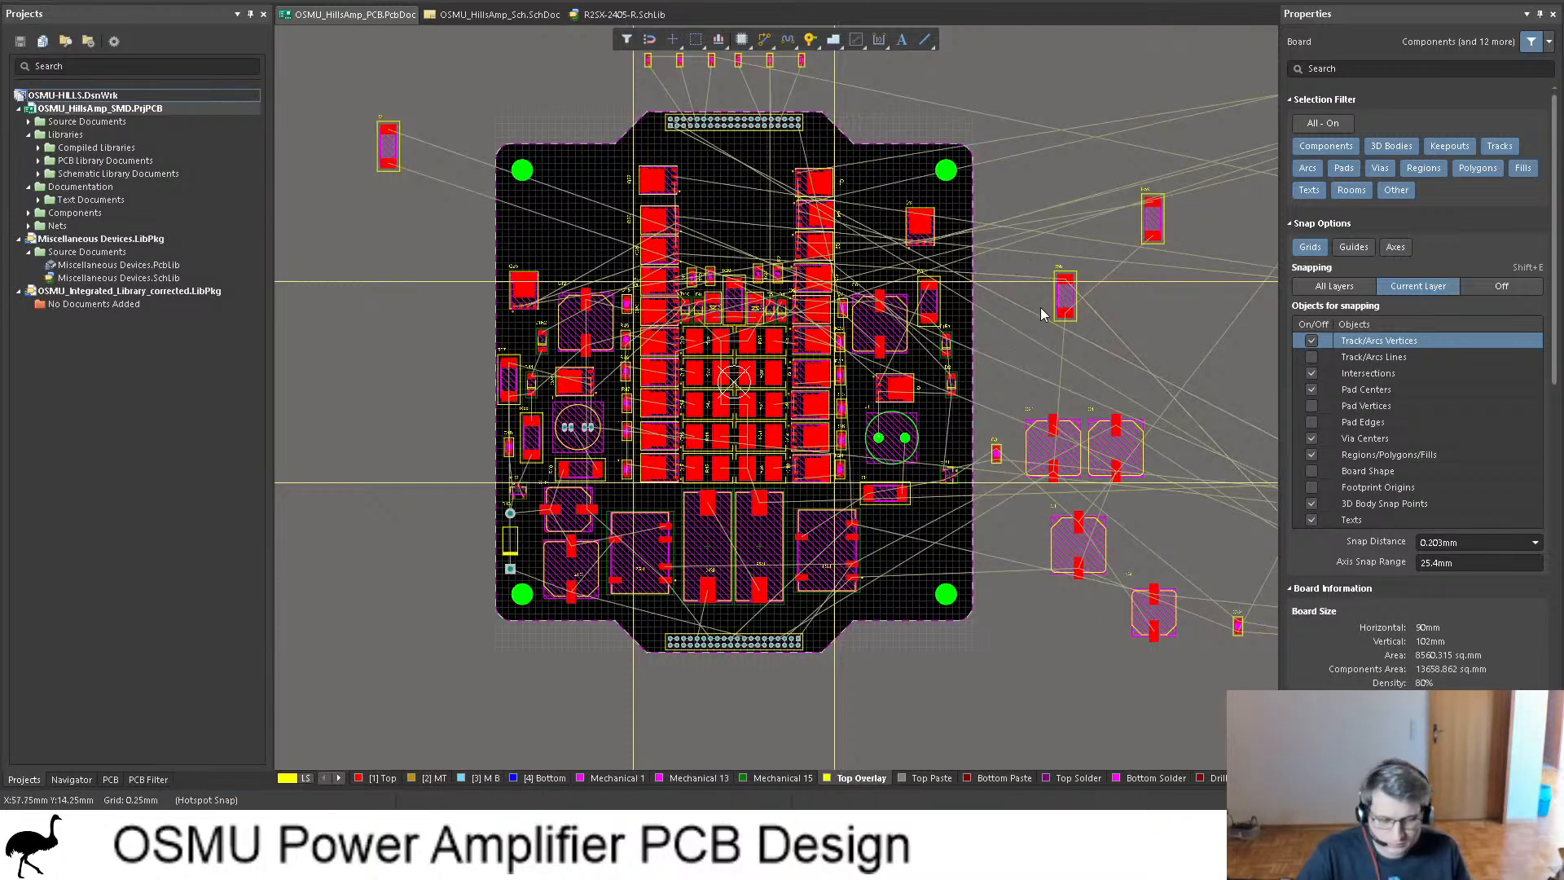
# Step: Shift R1 up slightly beneath L1 and stack the rotated C2 and C1 below it, beside PS1
pyautogui.moveTo(778, 332); pyautogui.dragTo(788, 310)
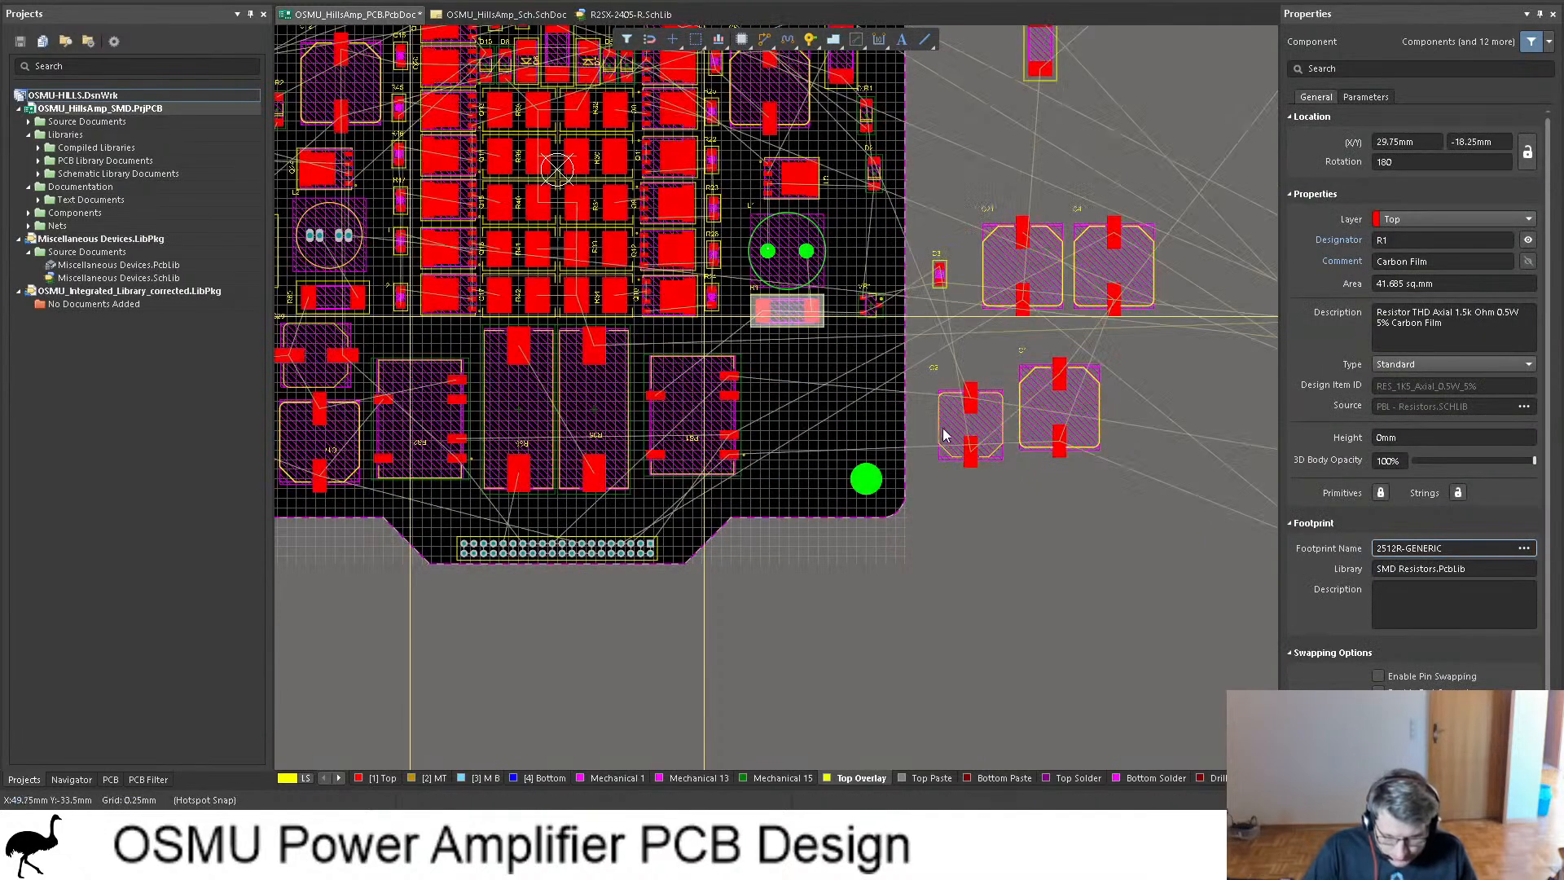
pyautogui.click(963, 434)
pyautogui.moveTo(963, 435); pyautogui.dragTo(798, 372)
pyautogui.press('space')
pyautogui.moveTo(1063, 419); pyautogui.dragTo(794, 458)
# Step: Inspect the board in 3D, comparing the positive and negative supply layouts and the unplaced parts
pyautogui.press('3')
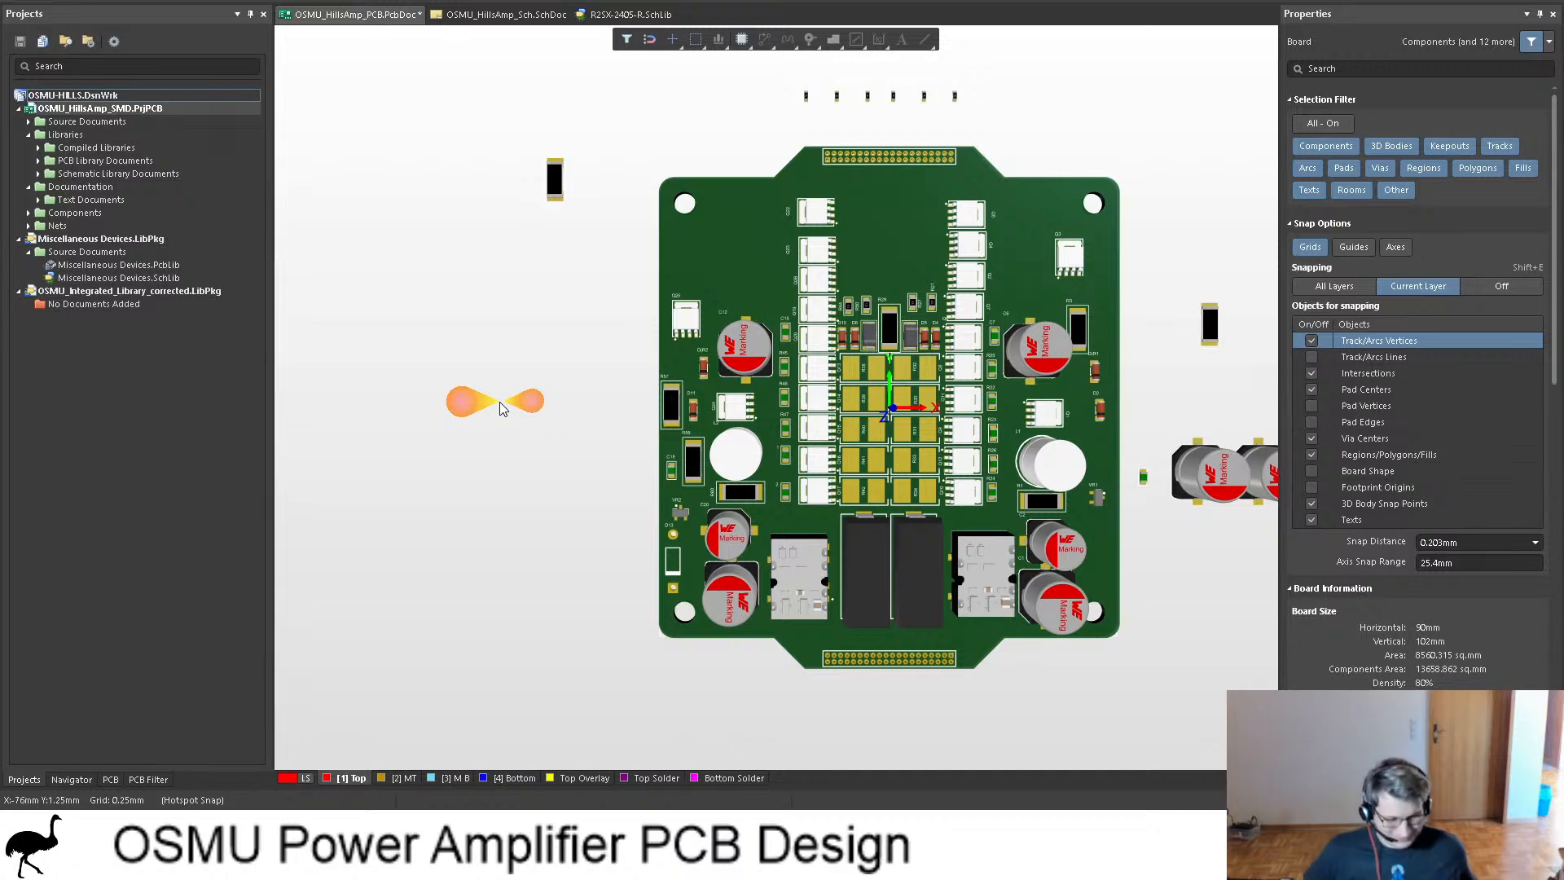
pyautogui.hscroll(3, 581, 319)
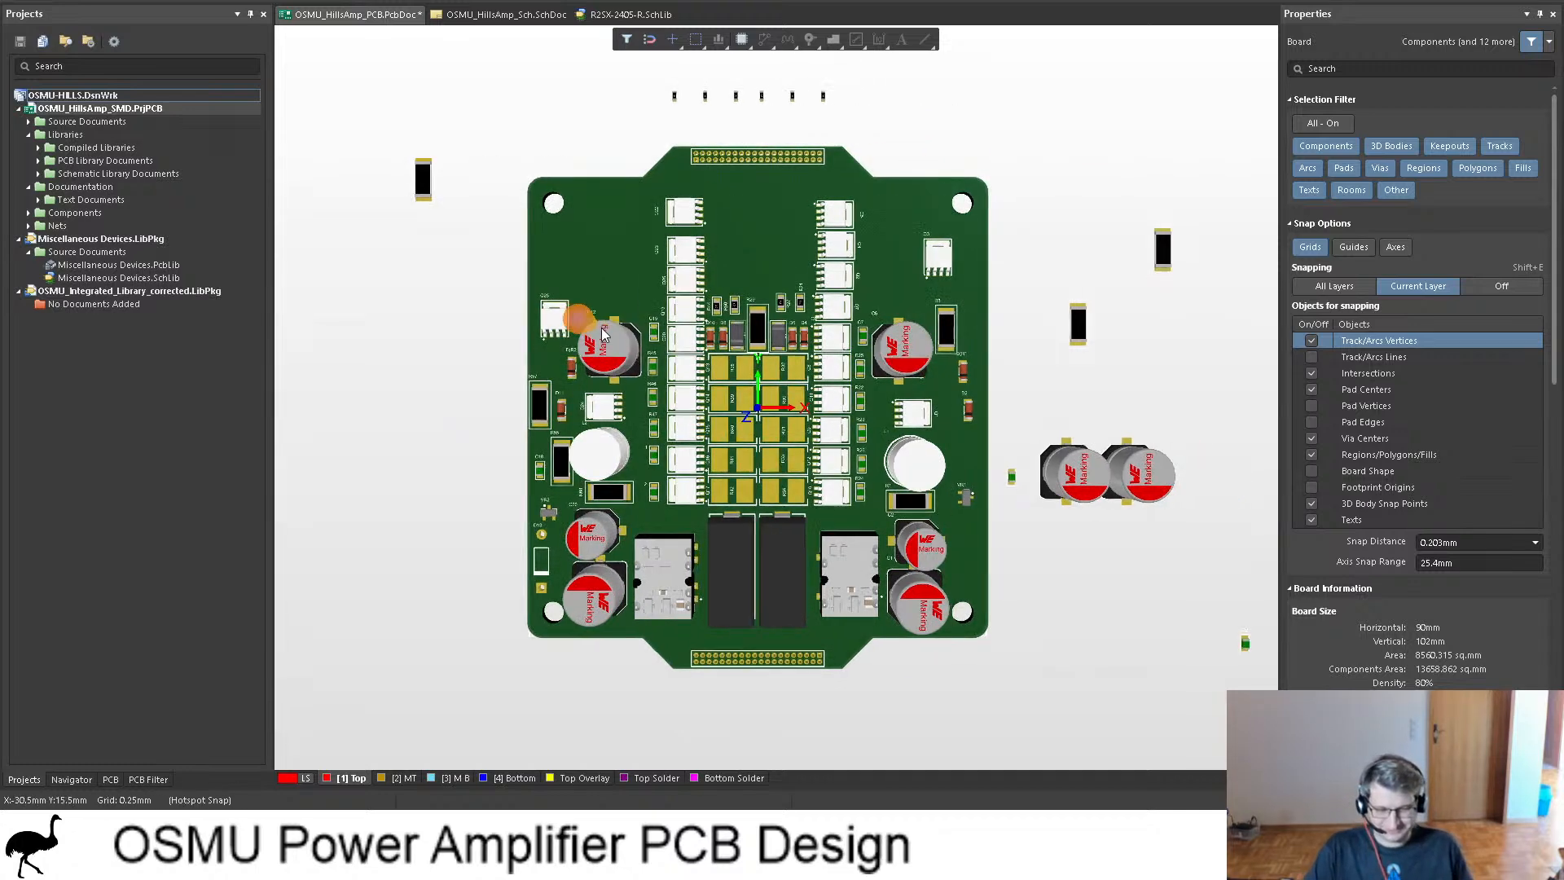
pyautogui.keyDown('ctrl'); pyautogui.scroll(-3, 588, 312); pyautogui.keyUp('ctrl')
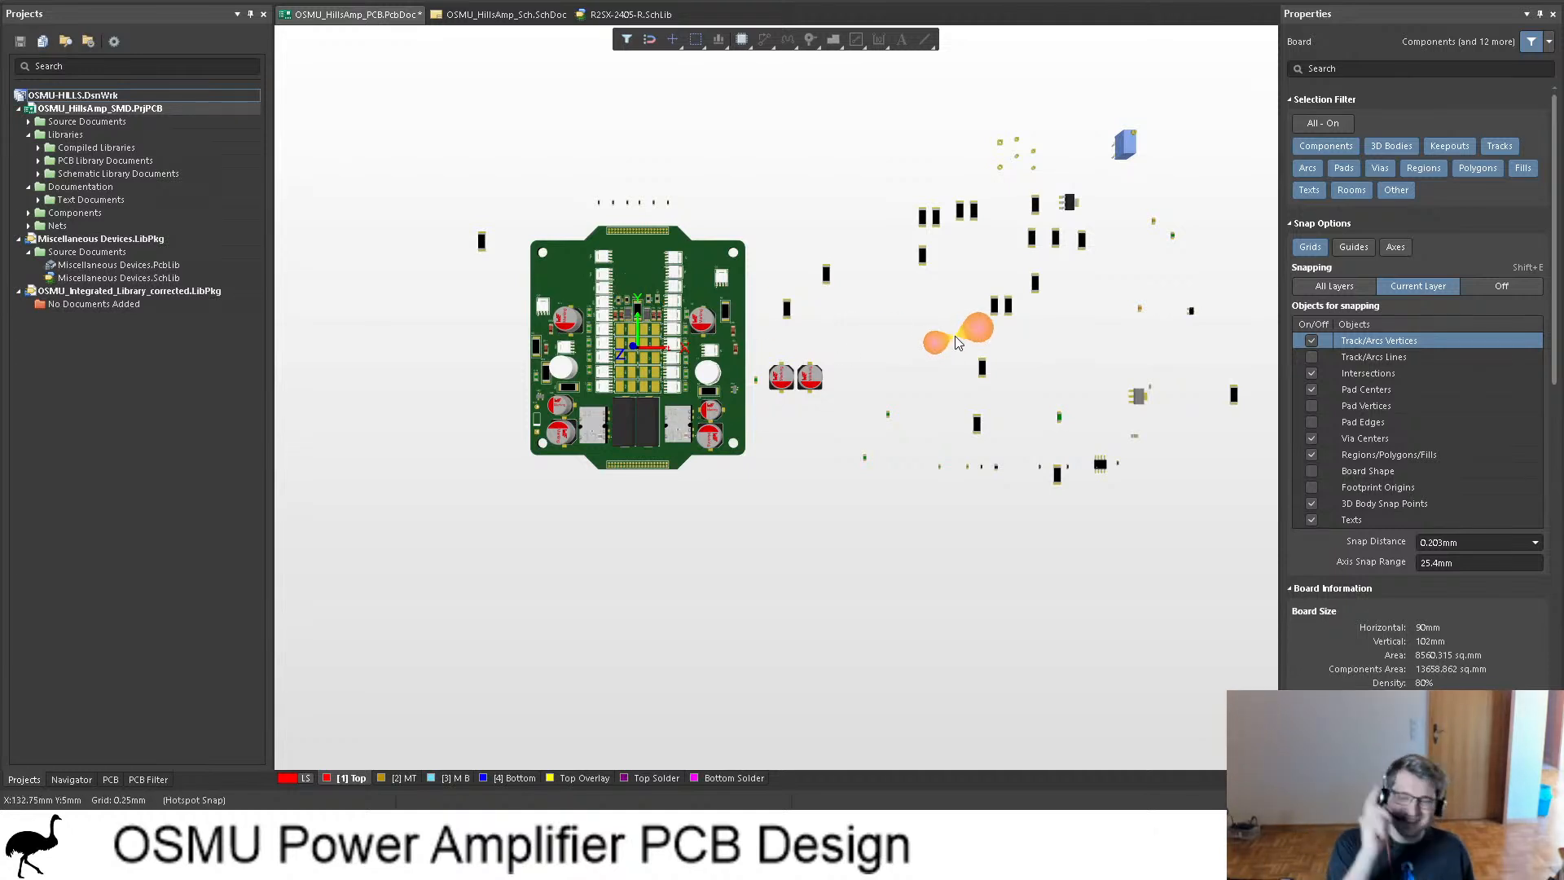
pyautogui.press('2')
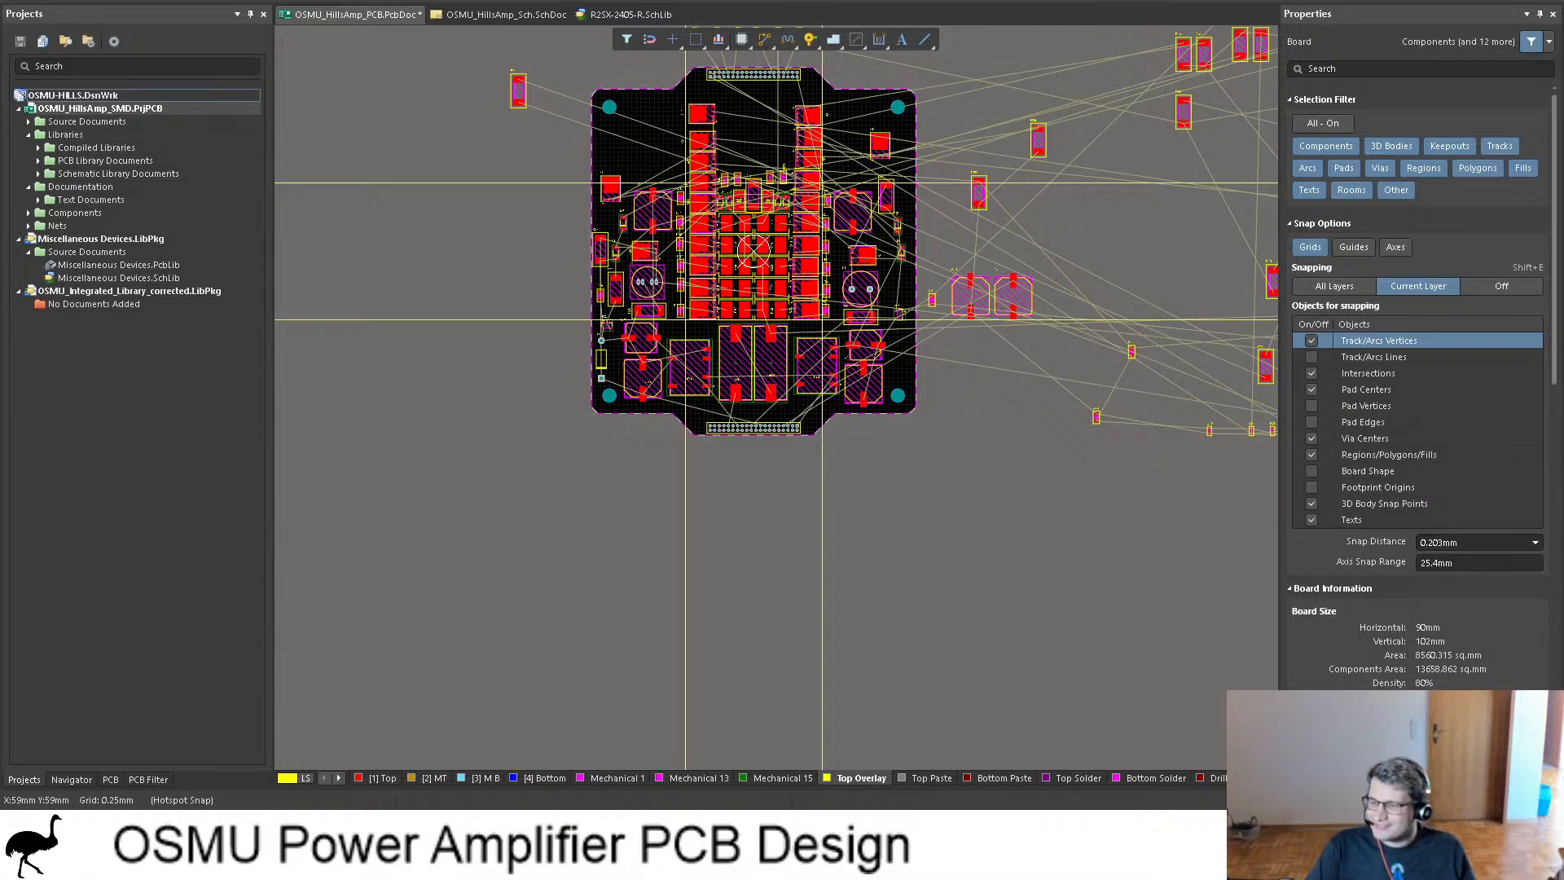
pyautogui.scroll(2, 998, 164)
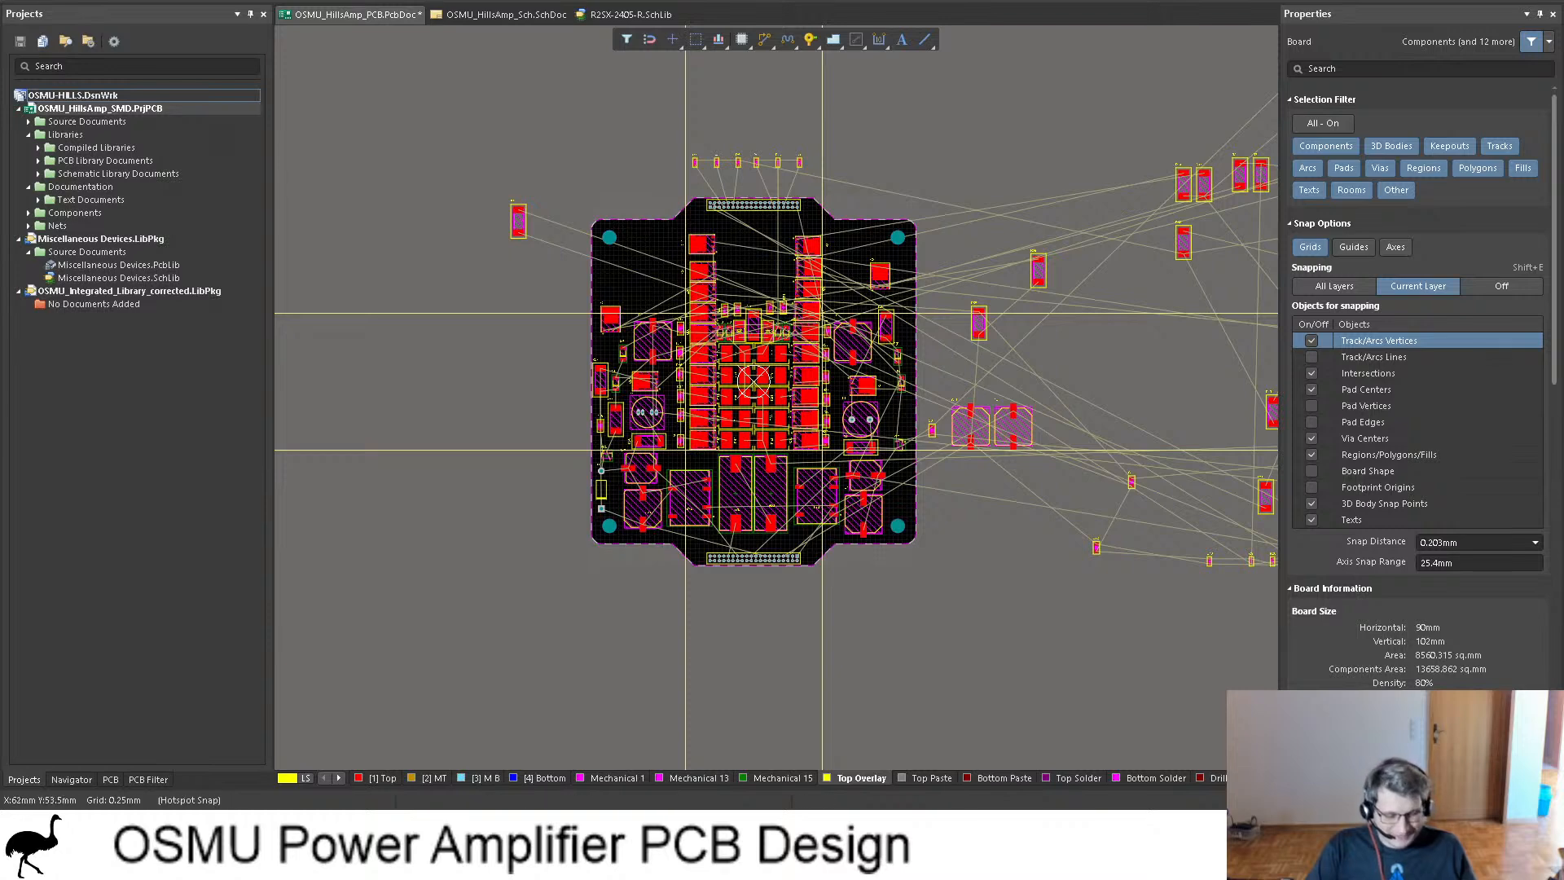
pyautogui.press('3')
pyautogui.keyDown('ctrl'); pyautogui.scroll(4, 638, 262); pyautogui.keyUp('ctrl')
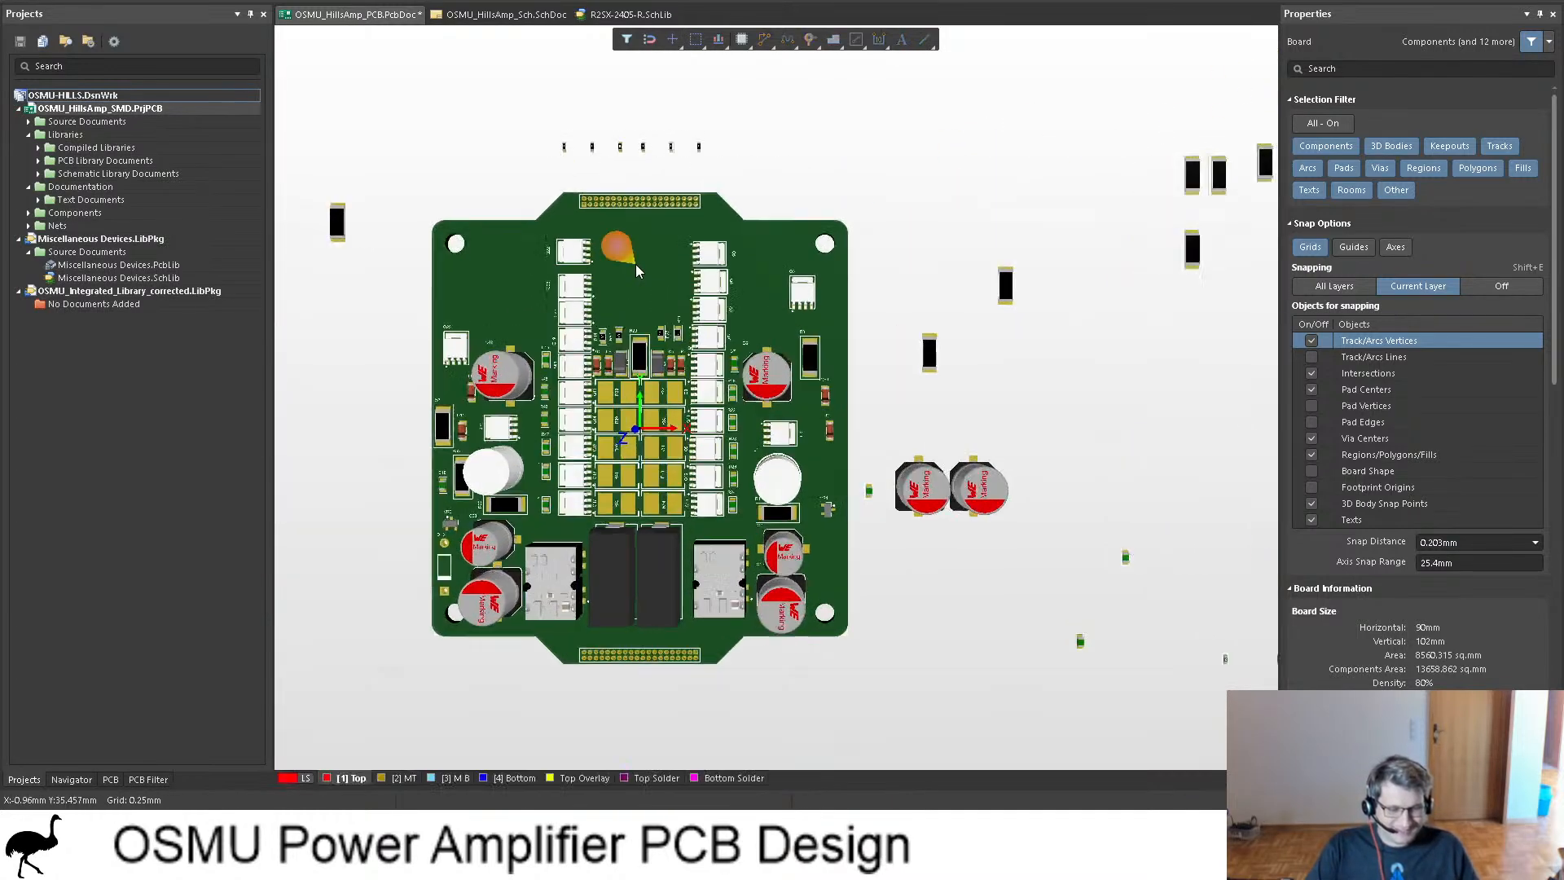
pyautogui.scroll(-2, 847, 186)
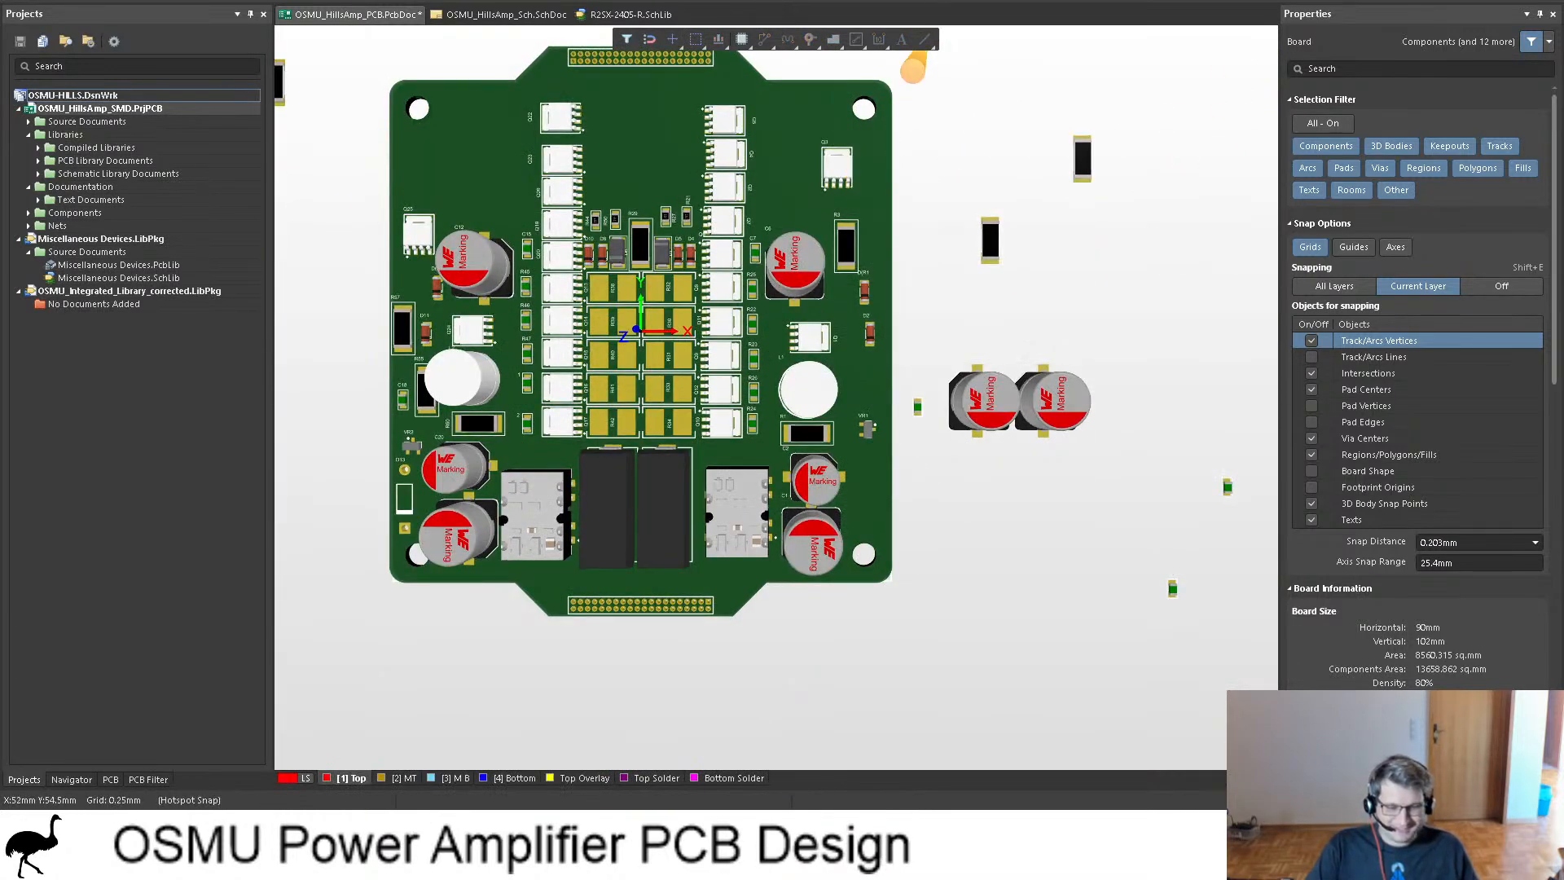
pyautogui.press('shift')
pyautogui.keyDown('shift'); pyautogui.scroll(2, 914, 105); pyautogui.keyUp('shift')
pyautogui.scroll(1, 996, 137)
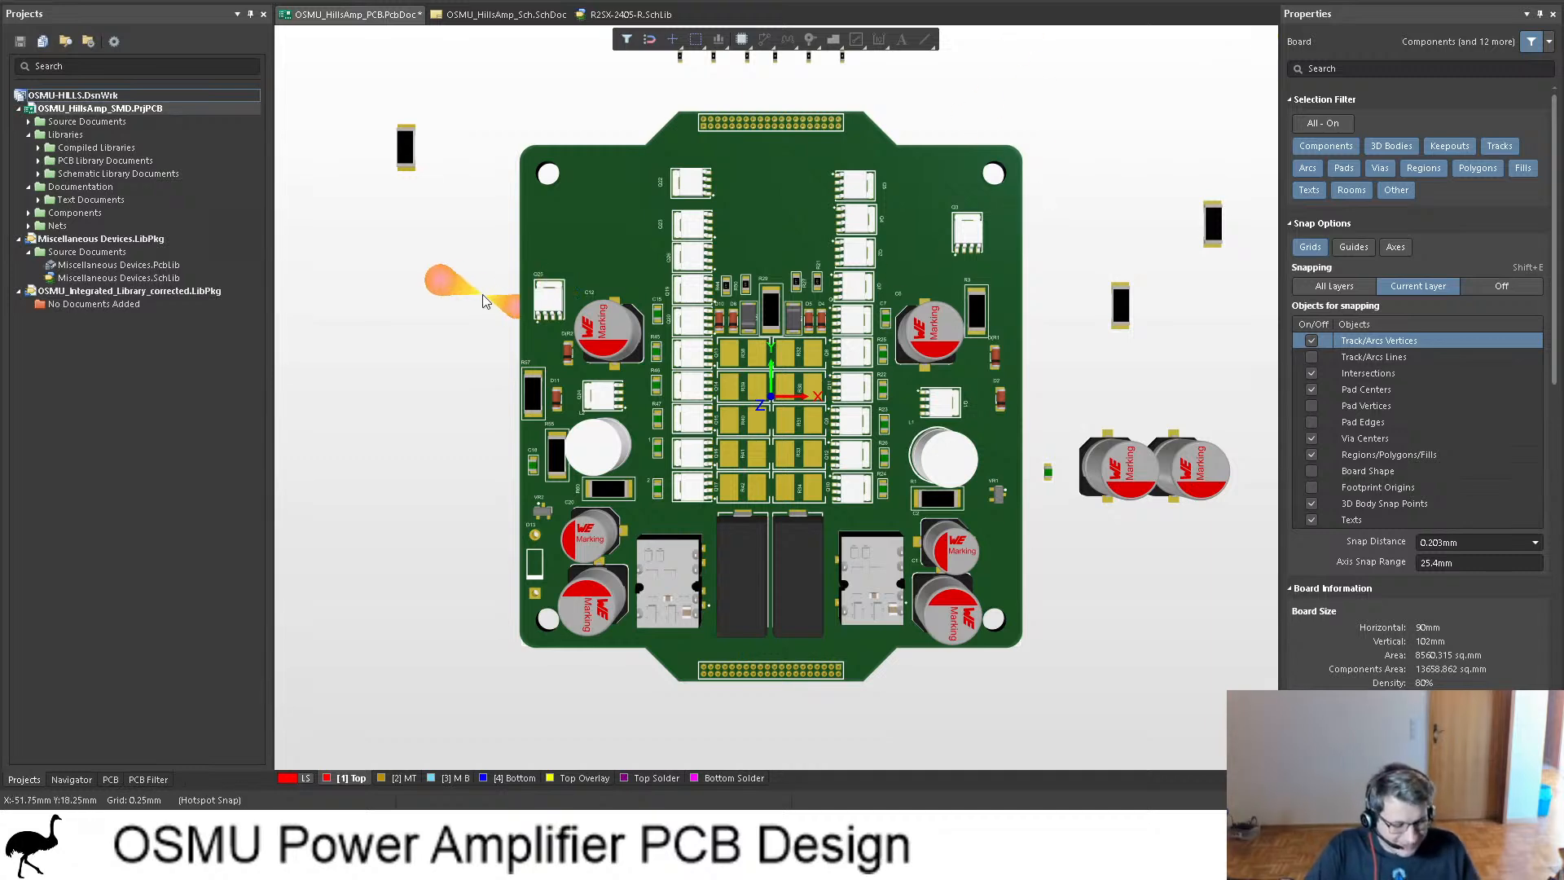
pyautogui.press('2')
pyautogui.hscroll(1, 956, 289)
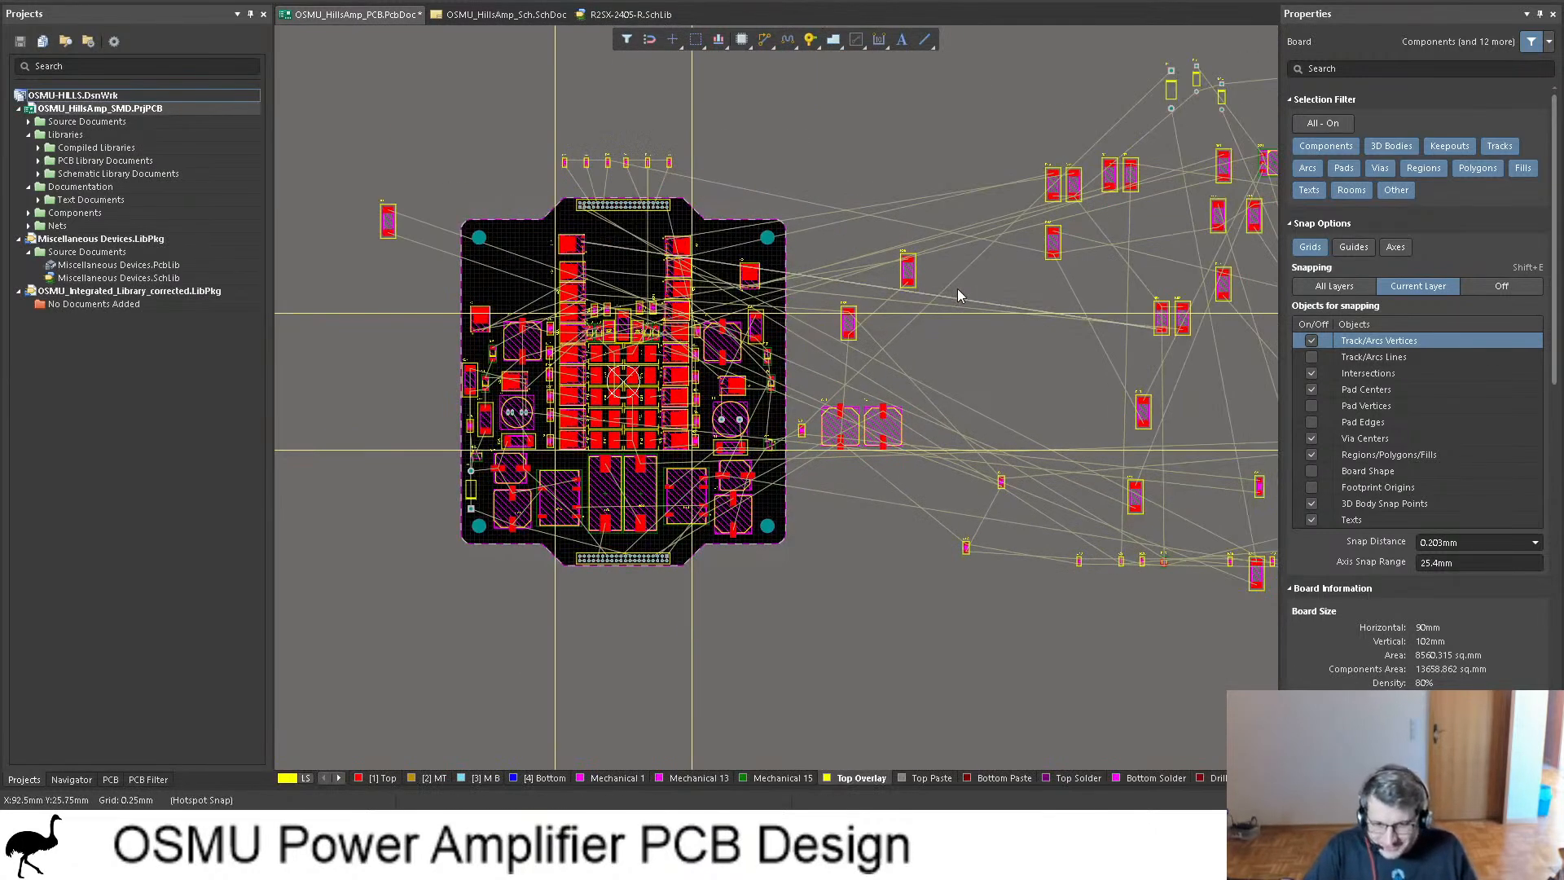
# Step: Review the output stage, negative supply and input stage in the schematic
pyautogui.hotkey('ctrl', 'Tab')
pyautogui.scroll(-1, 782, 489)
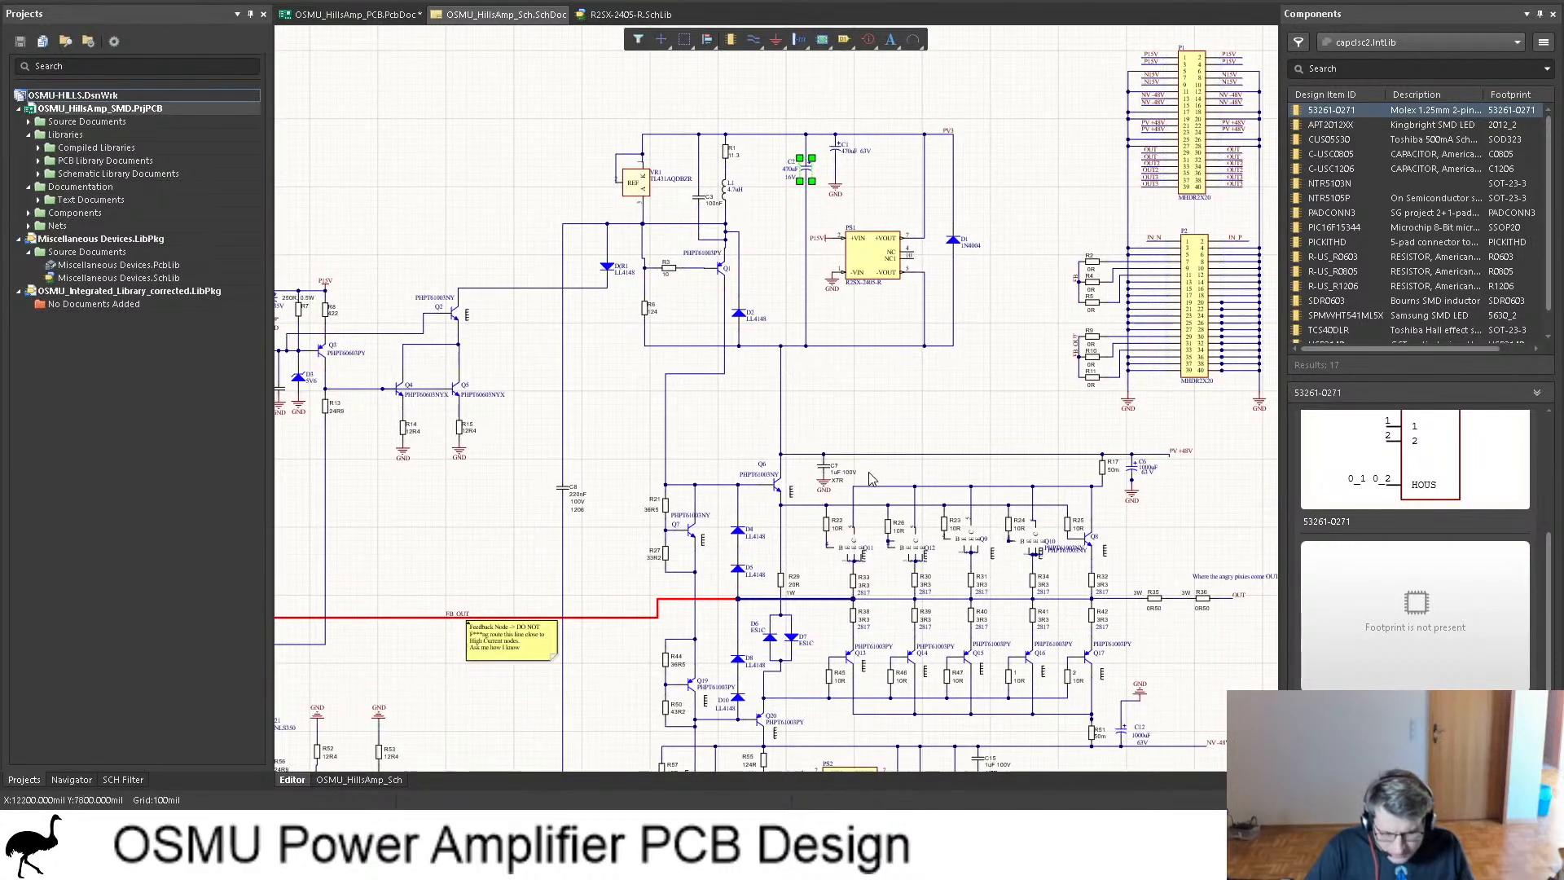
pyautogui.keyDown('ctrl'); pyautogui.scroll(2, 888, 474); pyautogui.keyUp('ctrl')
pyautogui.keyDown('ctrl'); pyautogui.scroll(1, 936, 472); pyautogui.keyUp('ctrl')
pyautogui.hscroll(2, 904, 428)
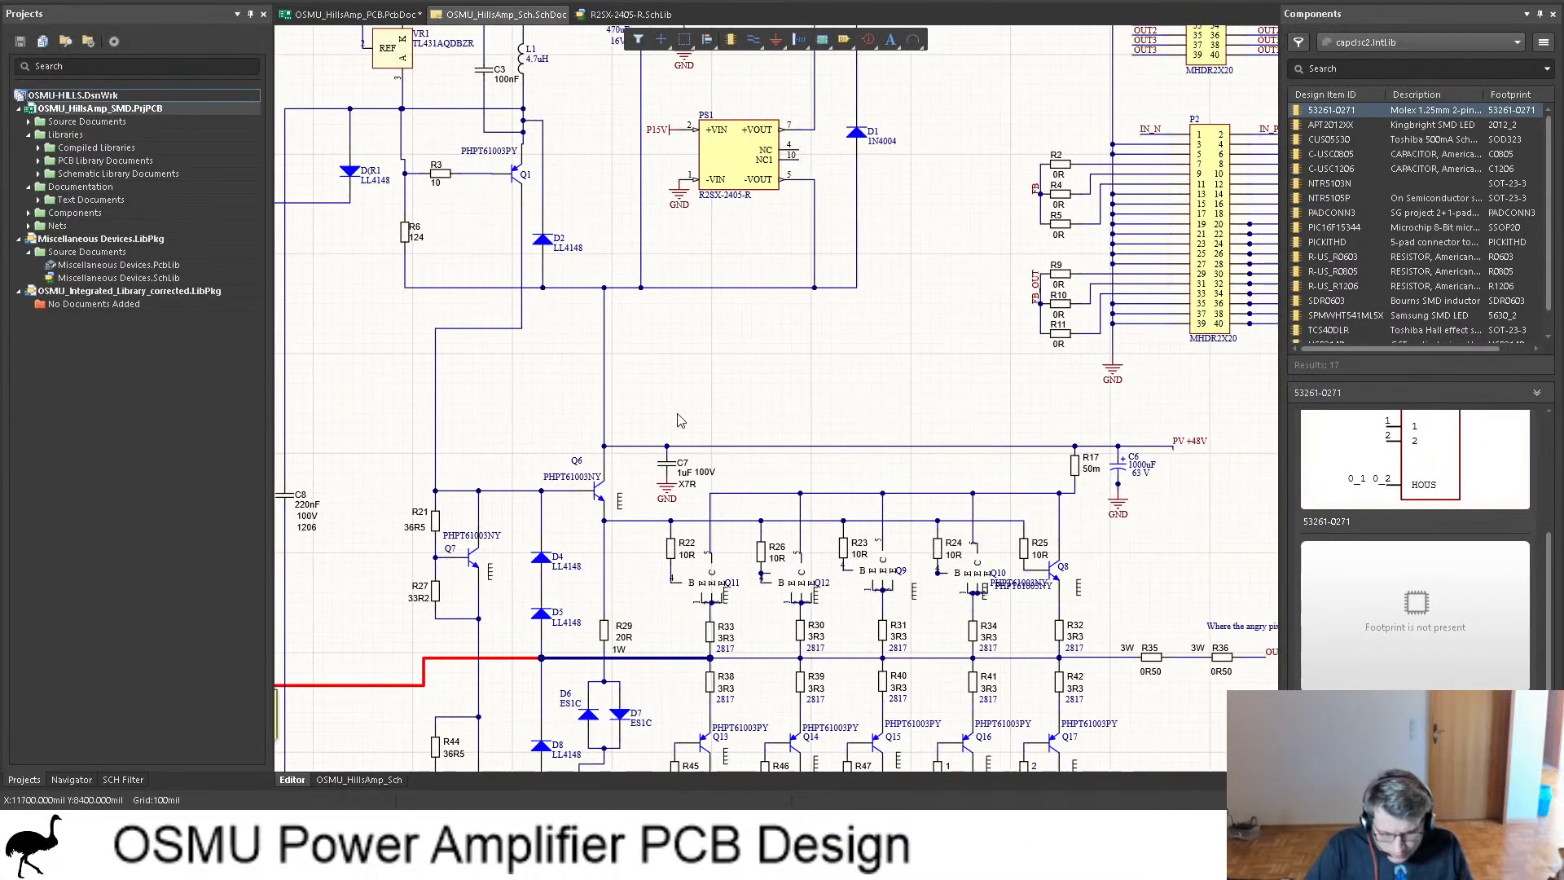
pyautogui.hscroll(1, 651, 417)
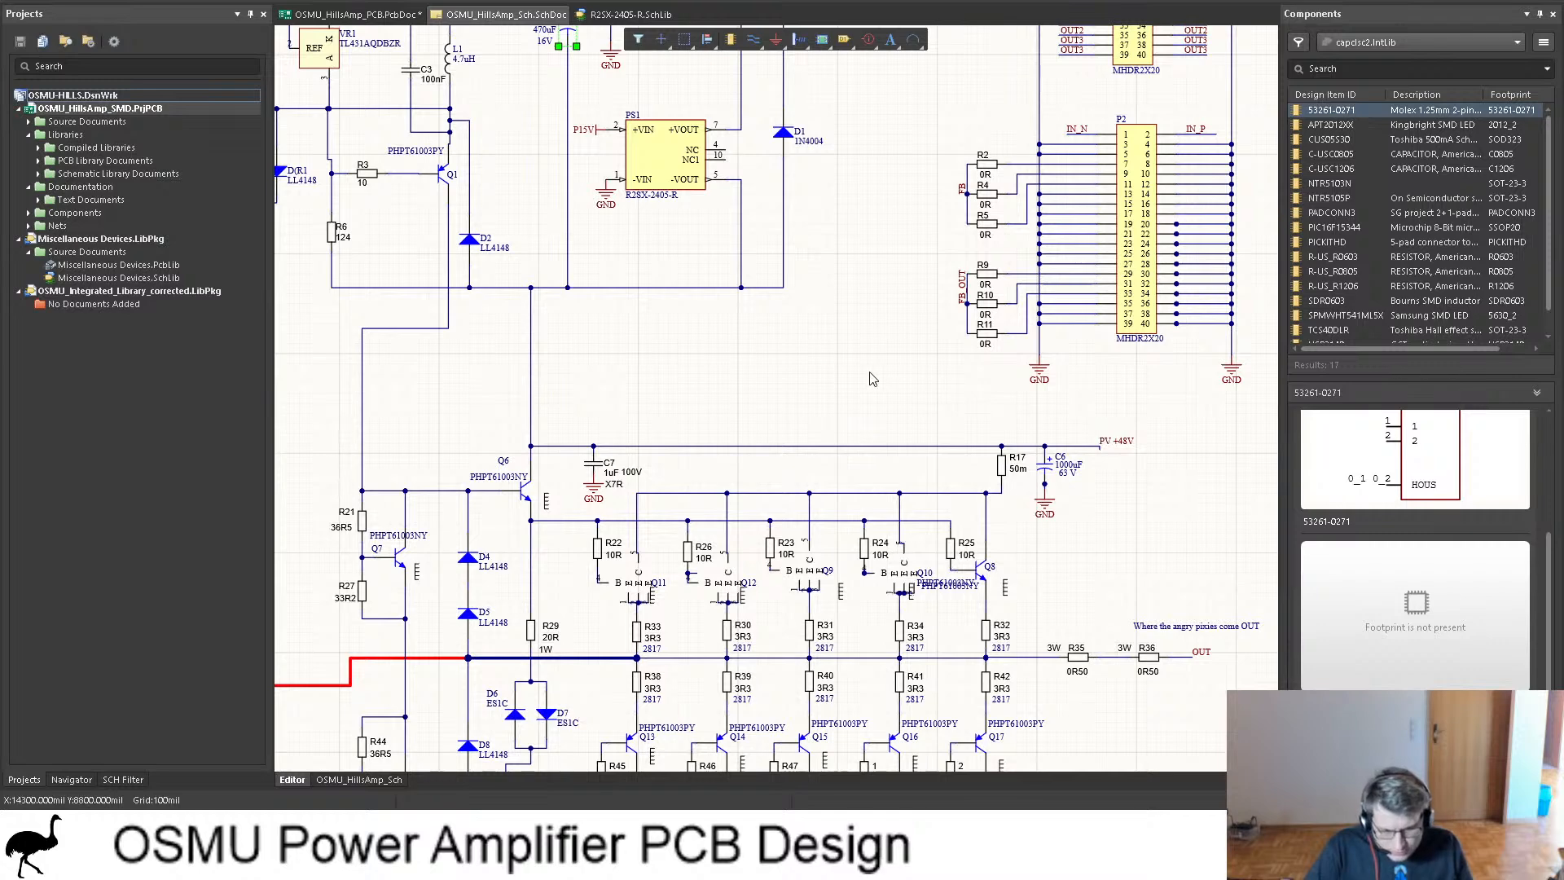
pyautogui.scroll(-1, 872, 378)
pyautogui.scroll(-1, 933, 370)
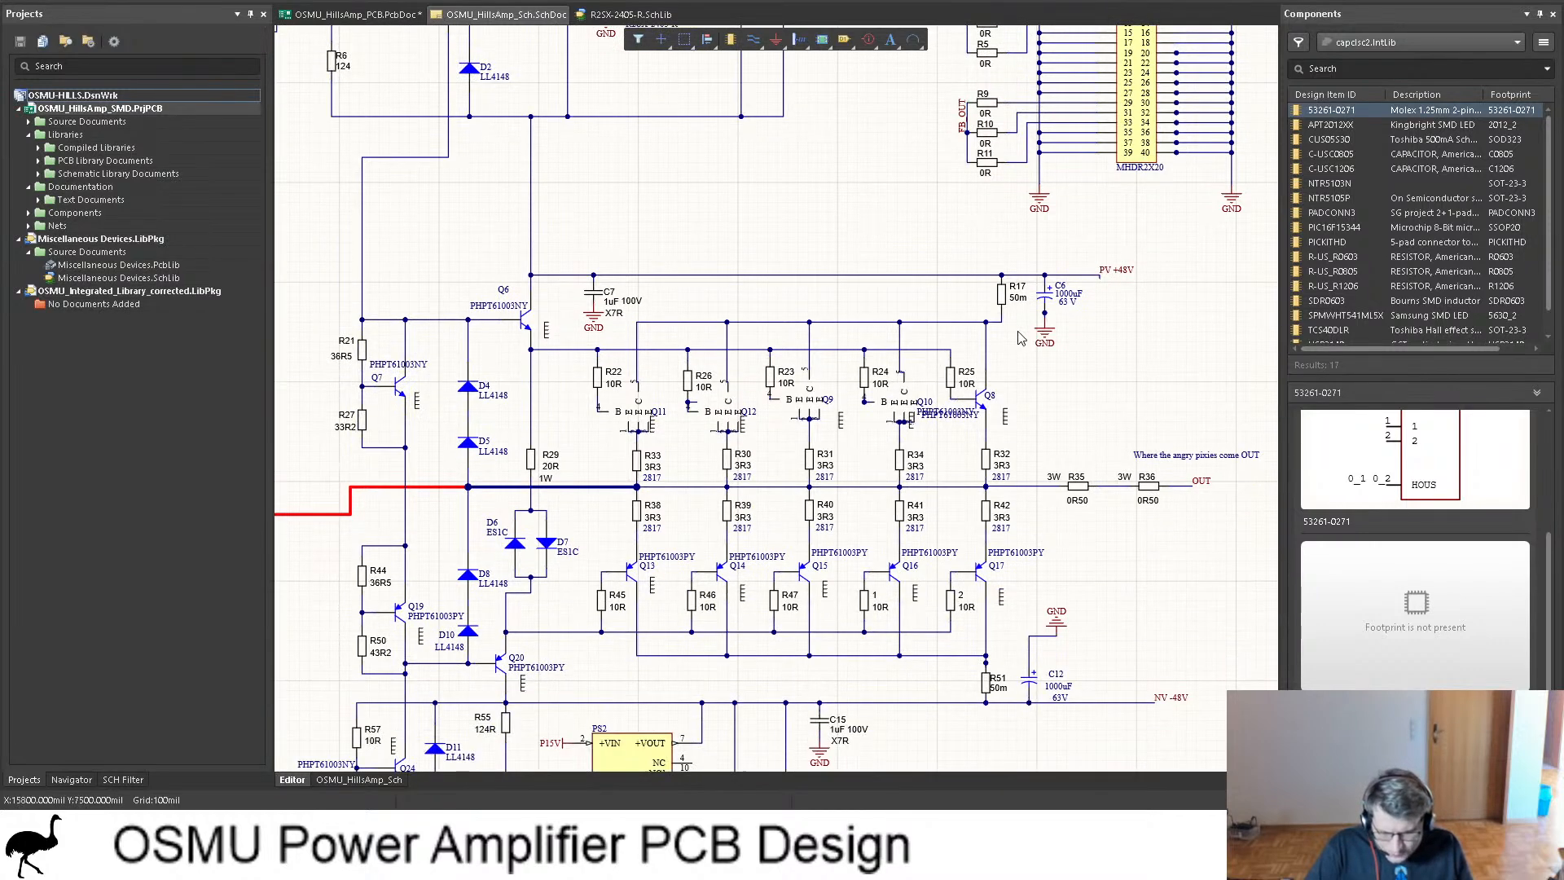
pyautogui.scroll(-3, 1019, 338)
pyautogui.hscroll(-1, 990, 330)
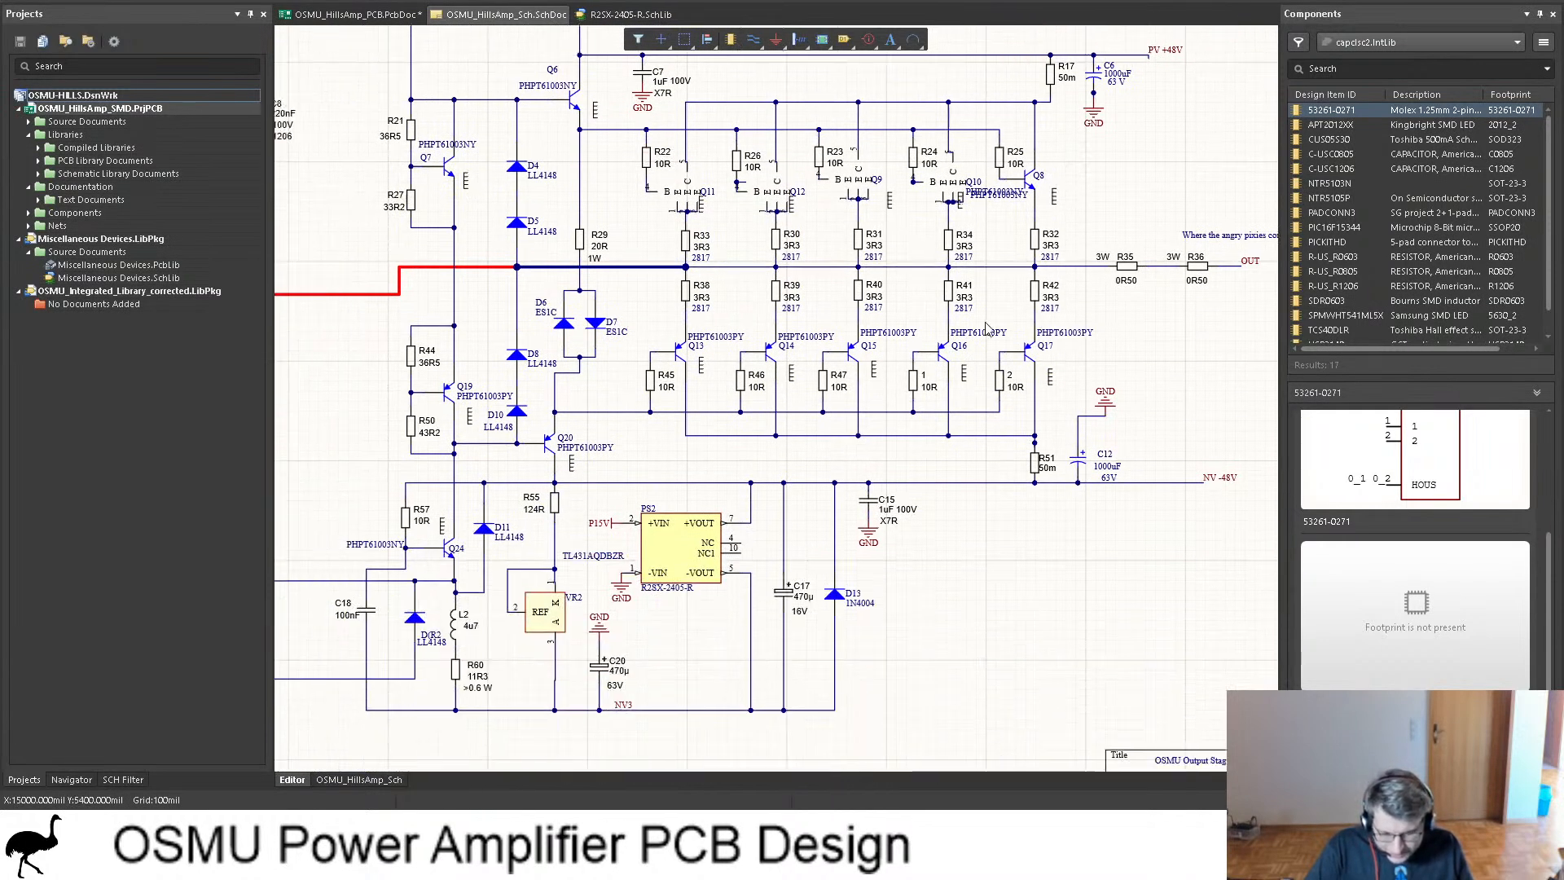
pyautogui.hscroll(-7, 985, 328)
pyautogui.keyDown('ctrl'); pyautogui.scroll(-1, 544, 475); pyautogui.keyUp('ctrl')
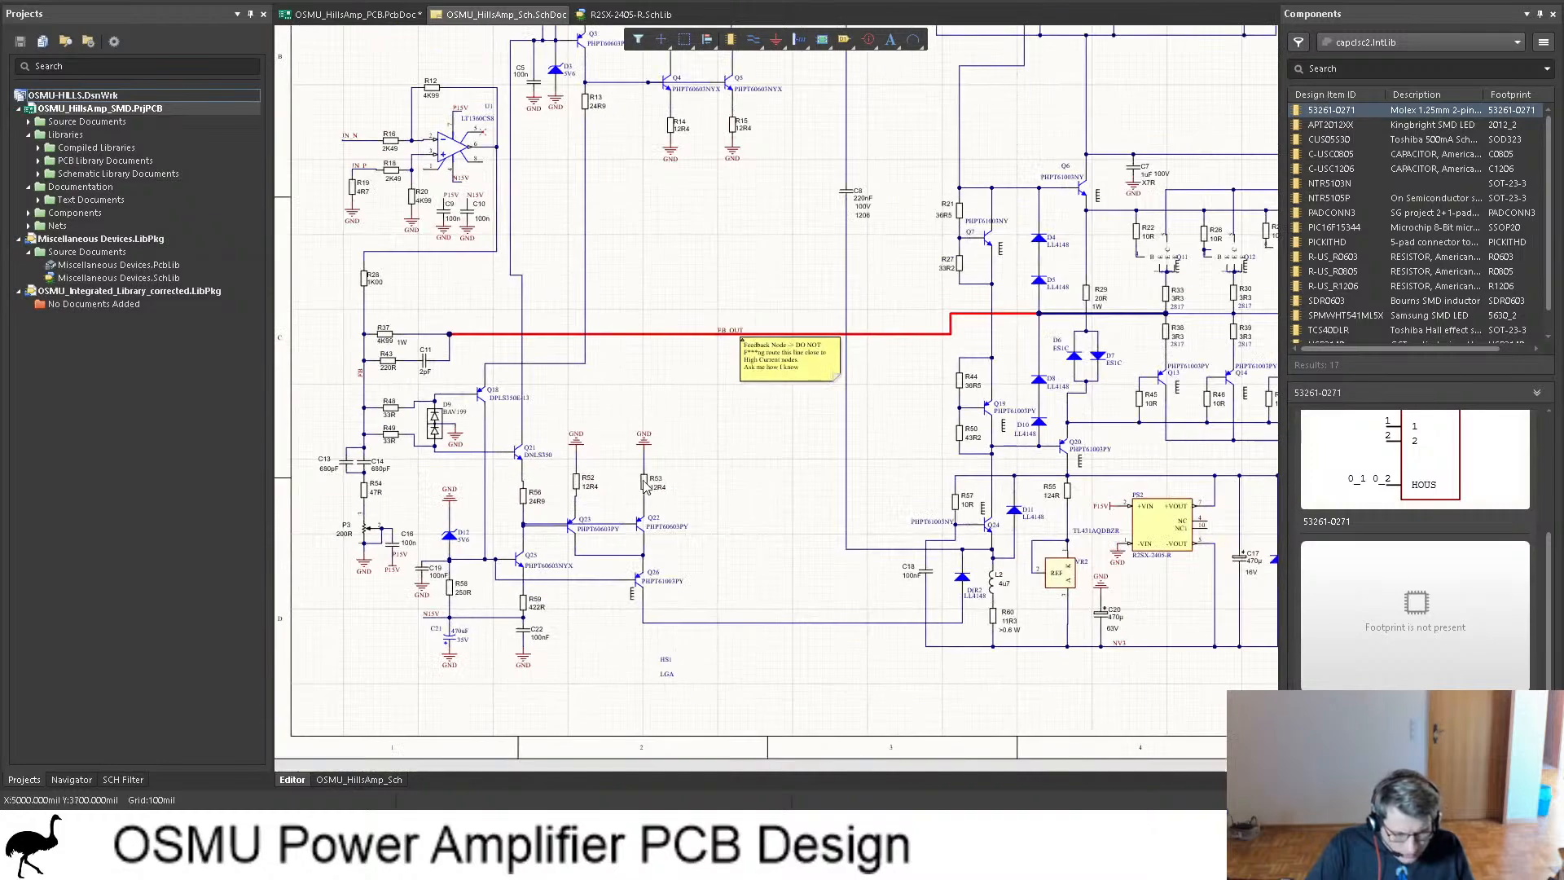
pyautogui.scroll(3, 707, 484)
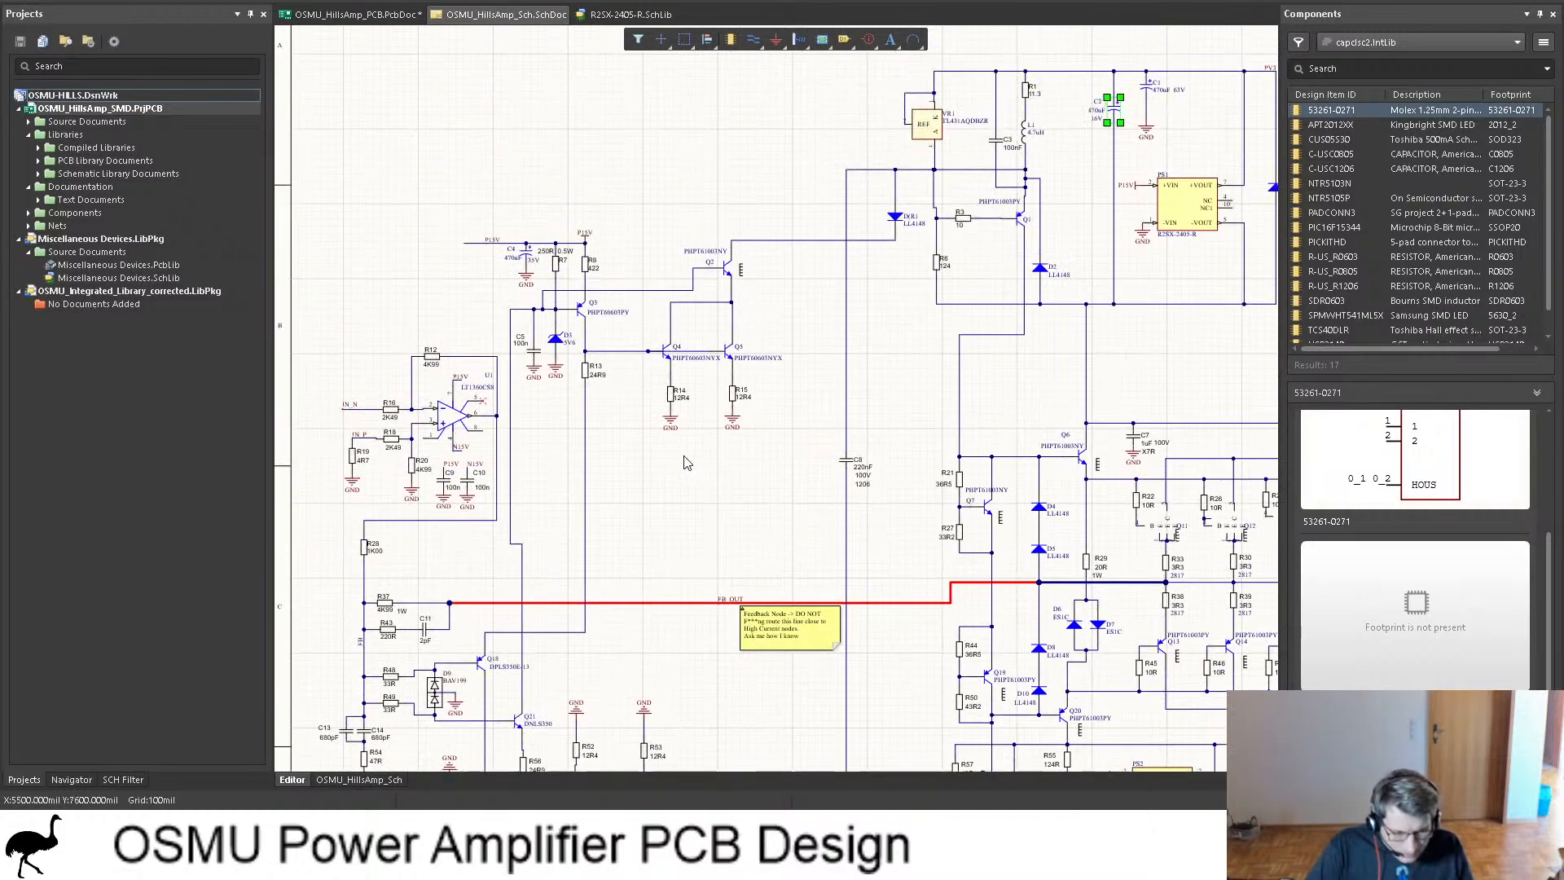
pyautogui.scroll(-2, 687, 463)
# Step: Move Q3 directly above C6 on the PCB and compare its placement with Q28 and C12 on the opposite side
pyautogui.click(362, 14)
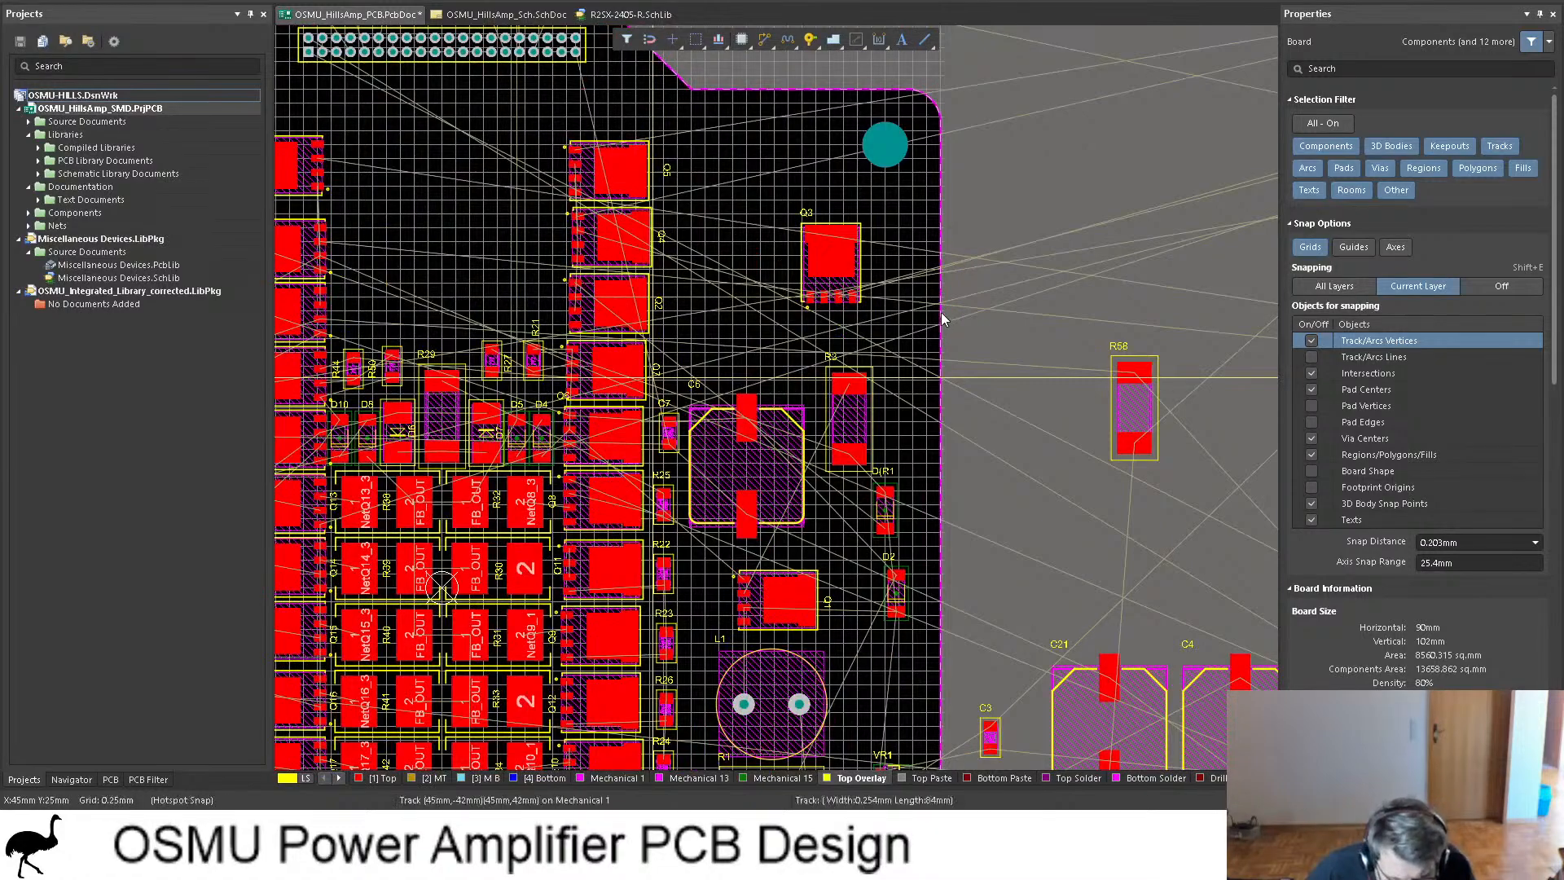
pyautogui.scroll(-2, 941, 317)
pyautogui.moveTo(839, 134); pyautogui.dragTo(757, 169)
pyautogui.keyDown('shift'); pyautogui.hscroll(-4, 935, 235); pyautogui.keyUp('shift')
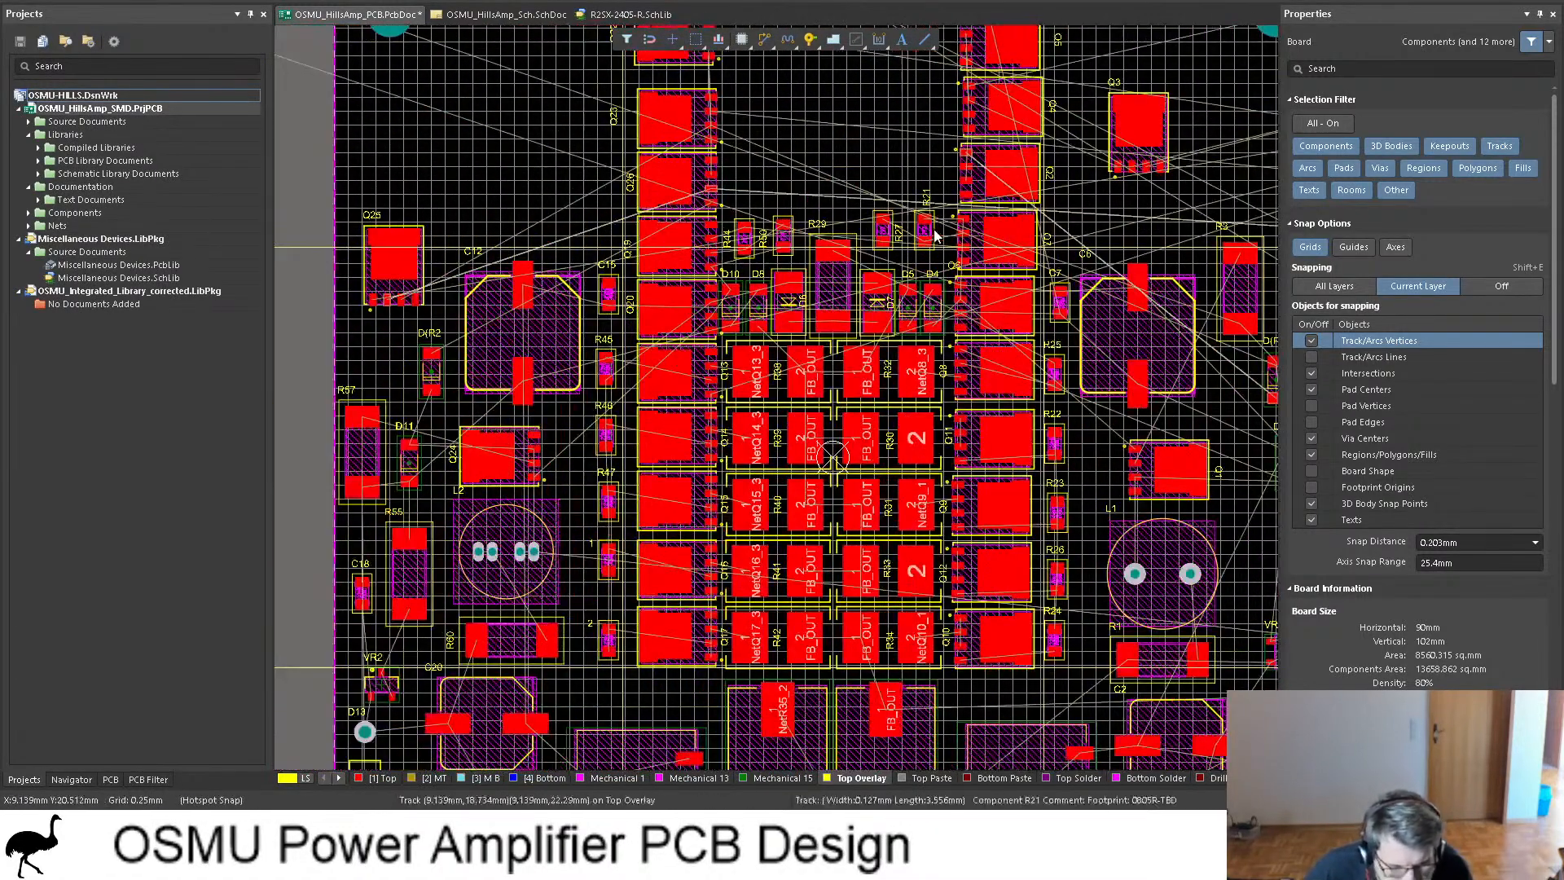
pyautogui.scroll(2, 516, 246)
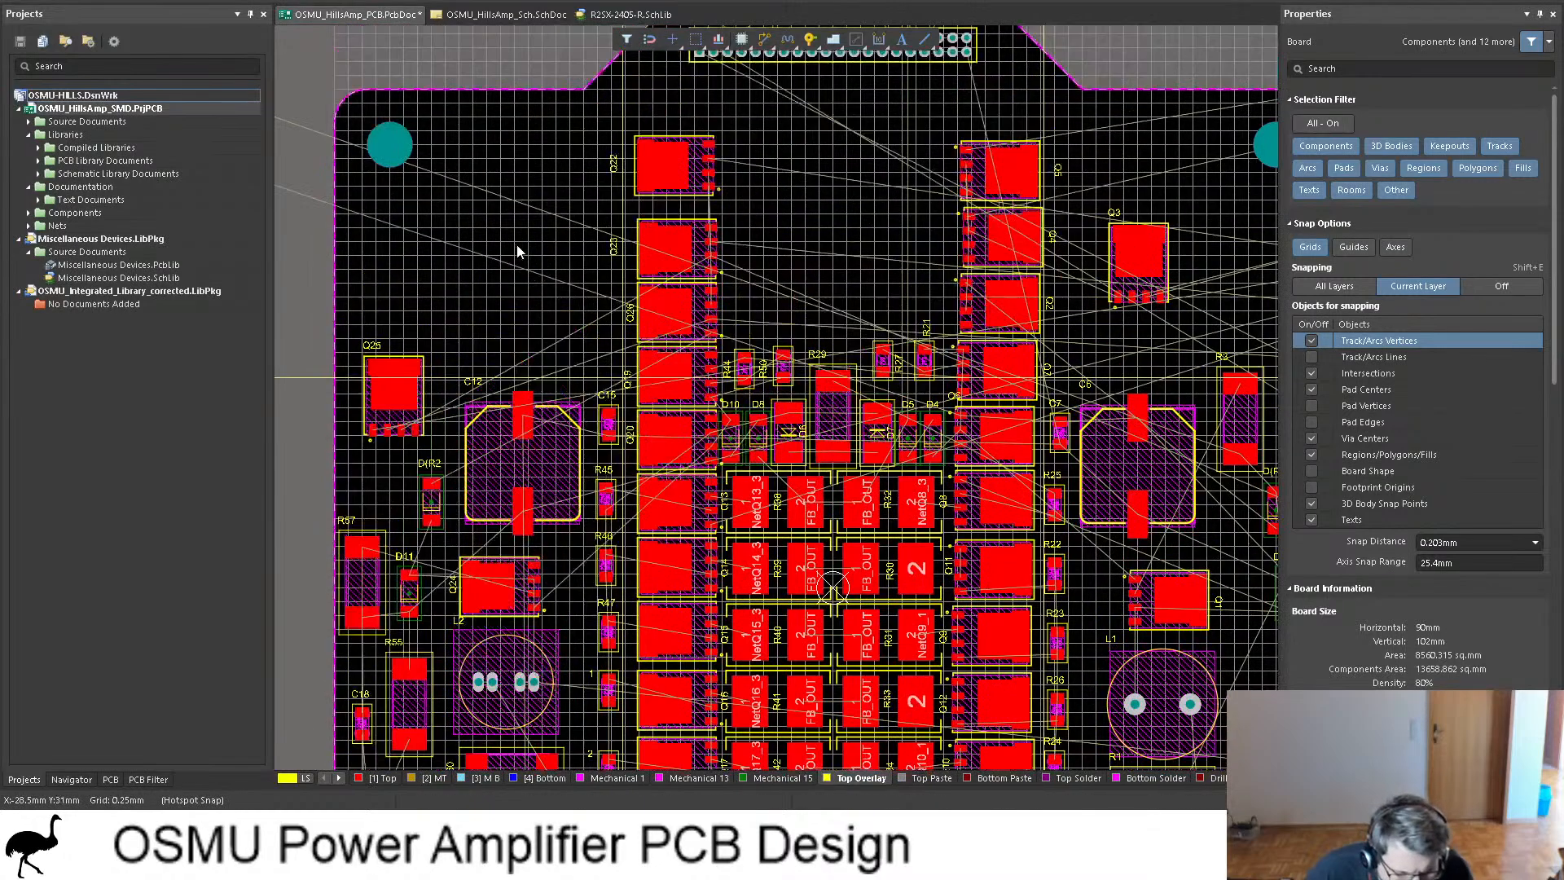
pyautogui.scroll(-3, 517, 246)
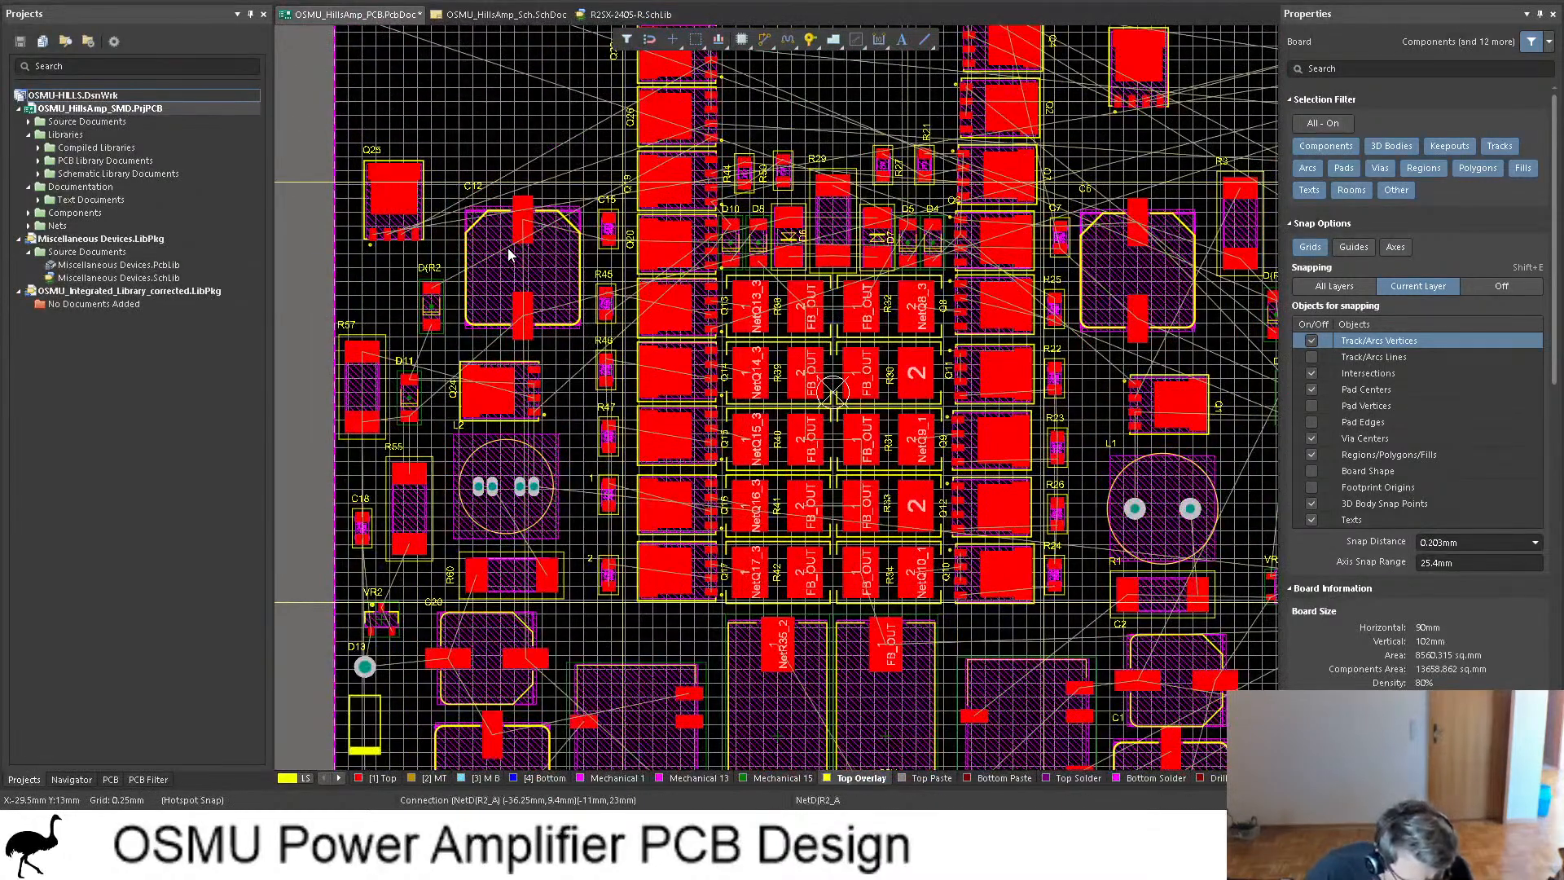
pyautogui.scroll(2, 937, 330)
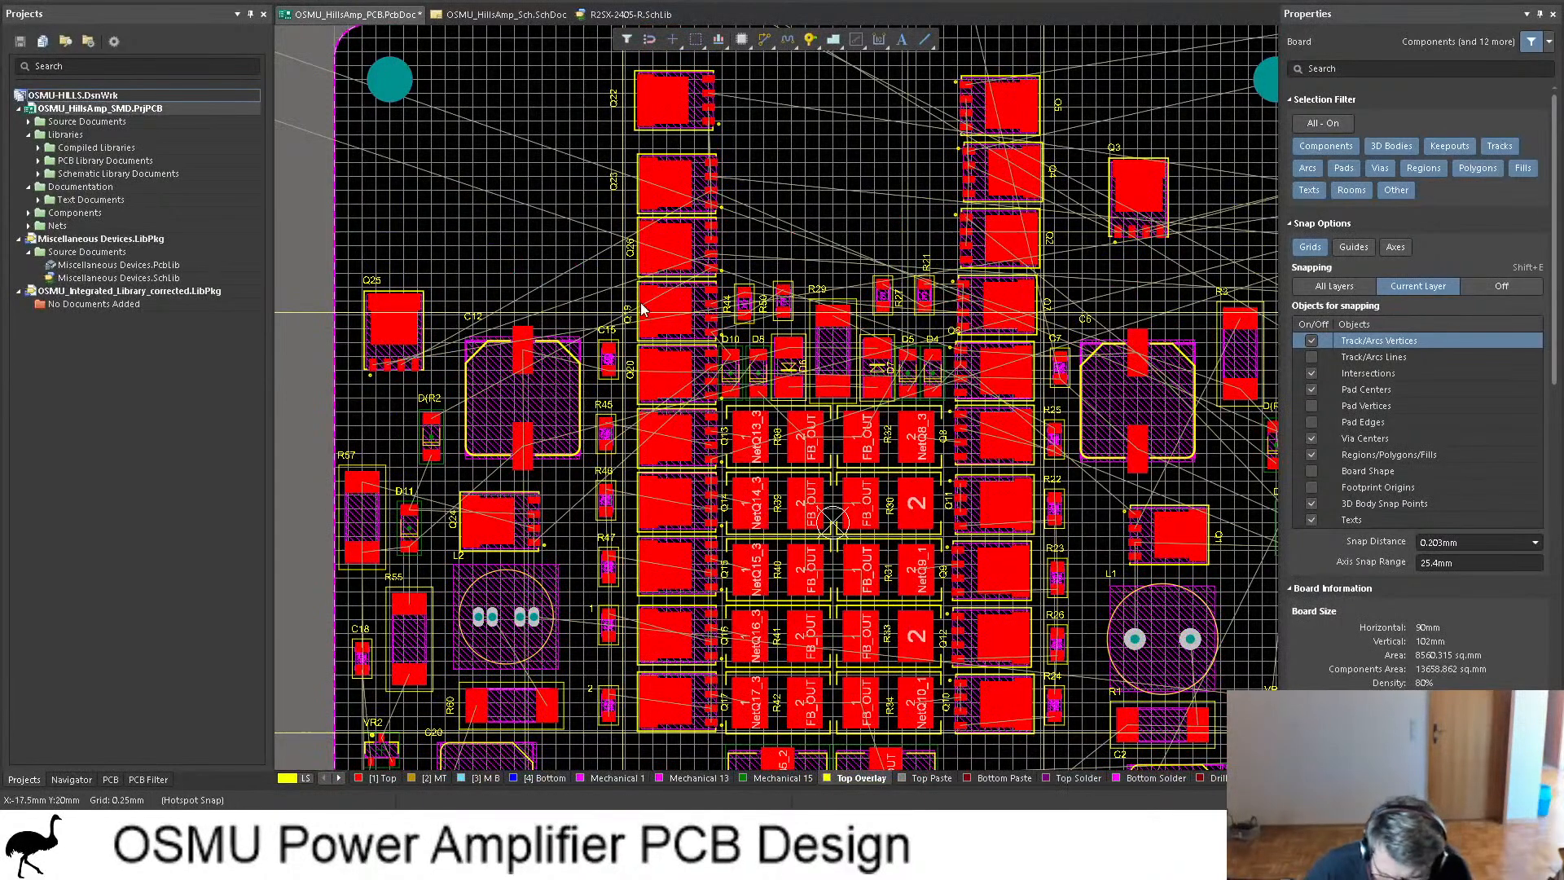
# Step: Compare the upper board areas around Q25 and Q3, and review the Q21–Q26 stage in the schematic
pyautogui.keyDown('shift'); pyautogui.hscroll(2, 641, 306); pyautogui.keyUp('shift')
pyautogui.keyDown('shift'); pyautogui.hscroll(-3, 641, 305); pyautogui.keyUp('shift')
pyautogui.scroll(2, 483, 264)
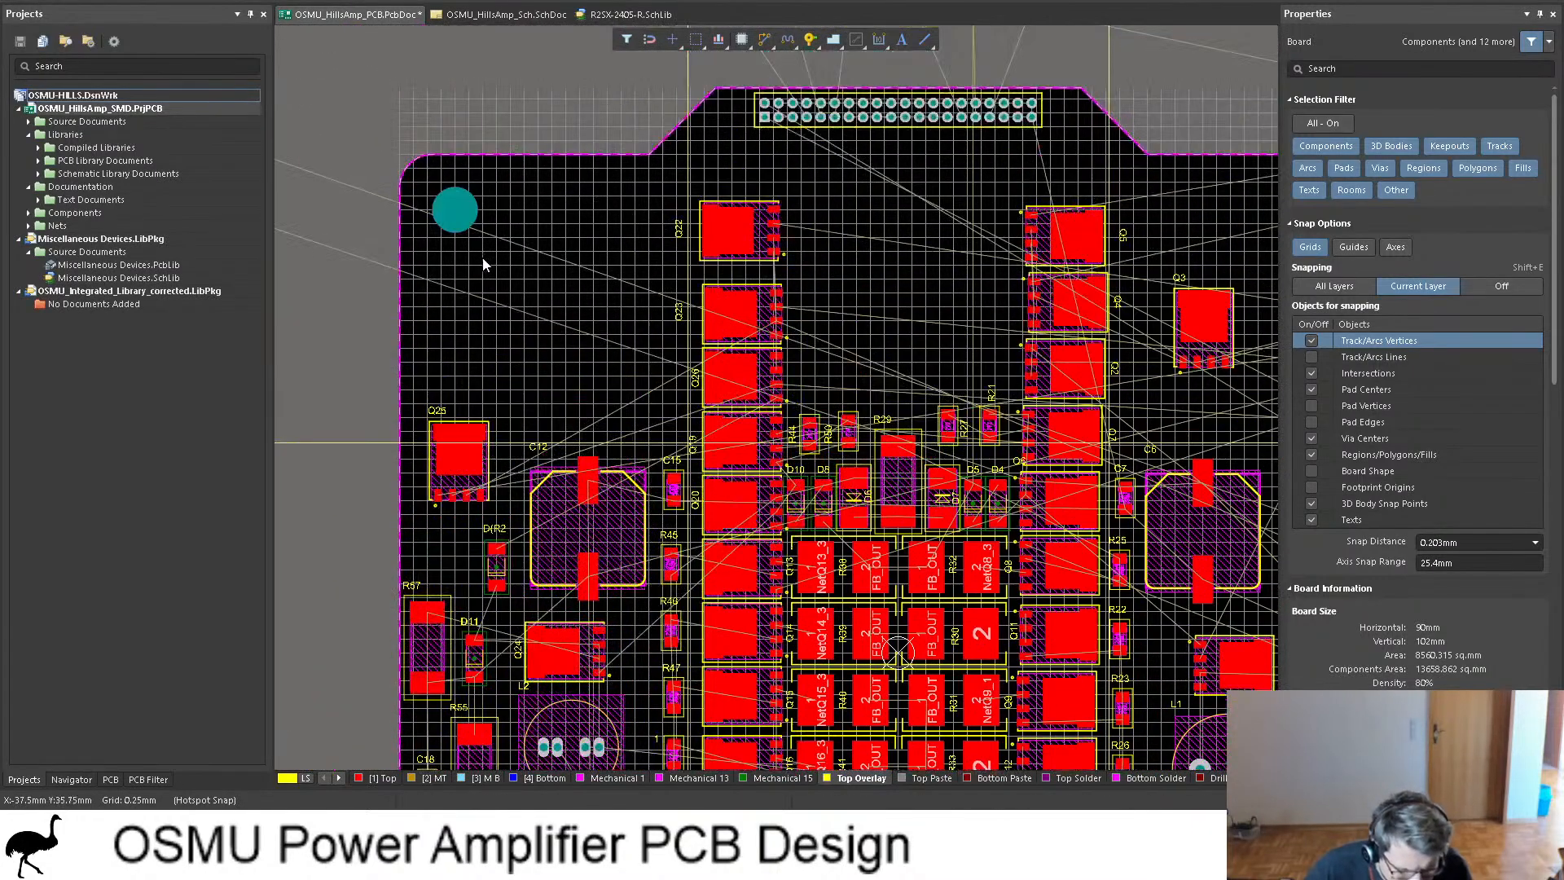
pyautogui.keyDown('ctrl'); pyautogui.scroll(2, 557, 310); pyautogui.keyUp('ctrl')
pyautogui.keyDown('shift'); pyautogui.hscroll(3, 636, 307); pyautogui.keyUp('shift')
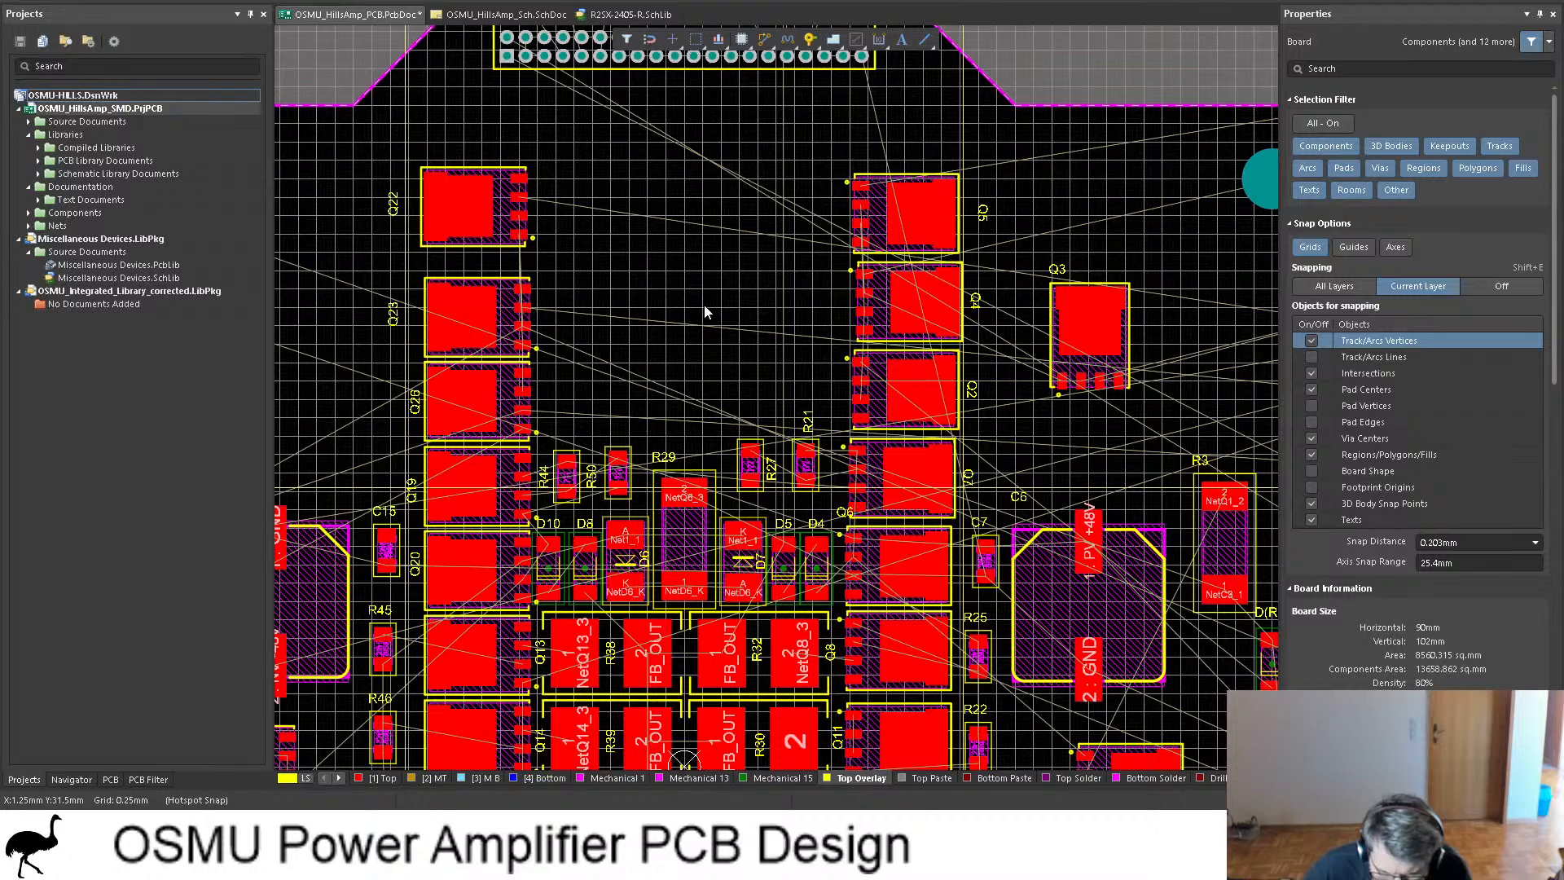
pyautogui.keyDown('shift'); pyautogui.hscroll(-4, 705, 303); pyautogui.keyUp('shift')
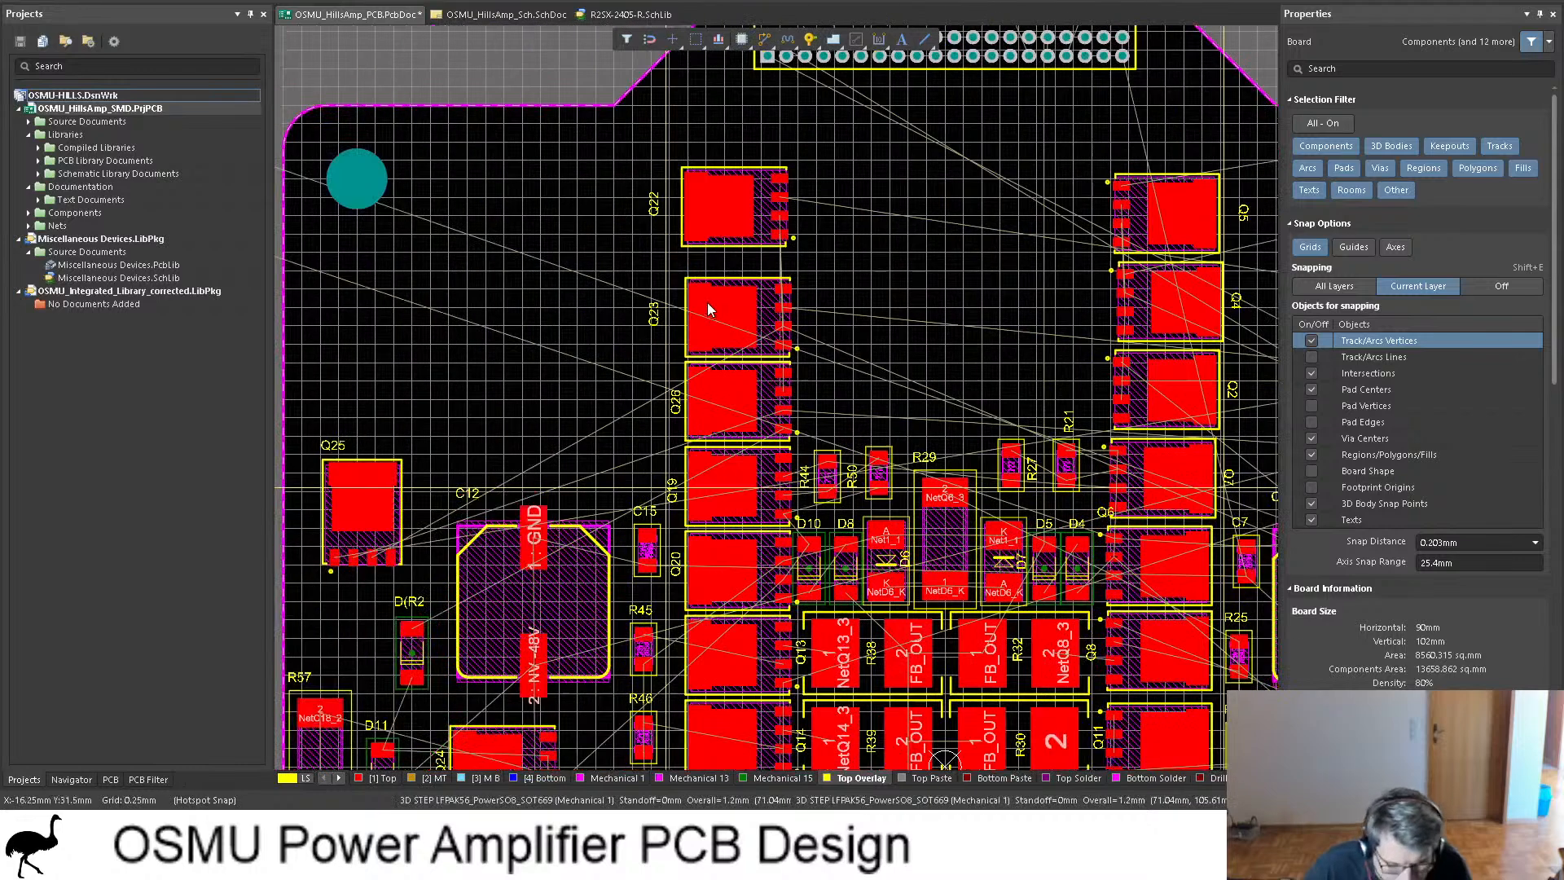
pyautogui.click(505, 15)
pyautogui.scroll(-1, 675, 297)
pyautogui.scroll(-1, 674, 296)
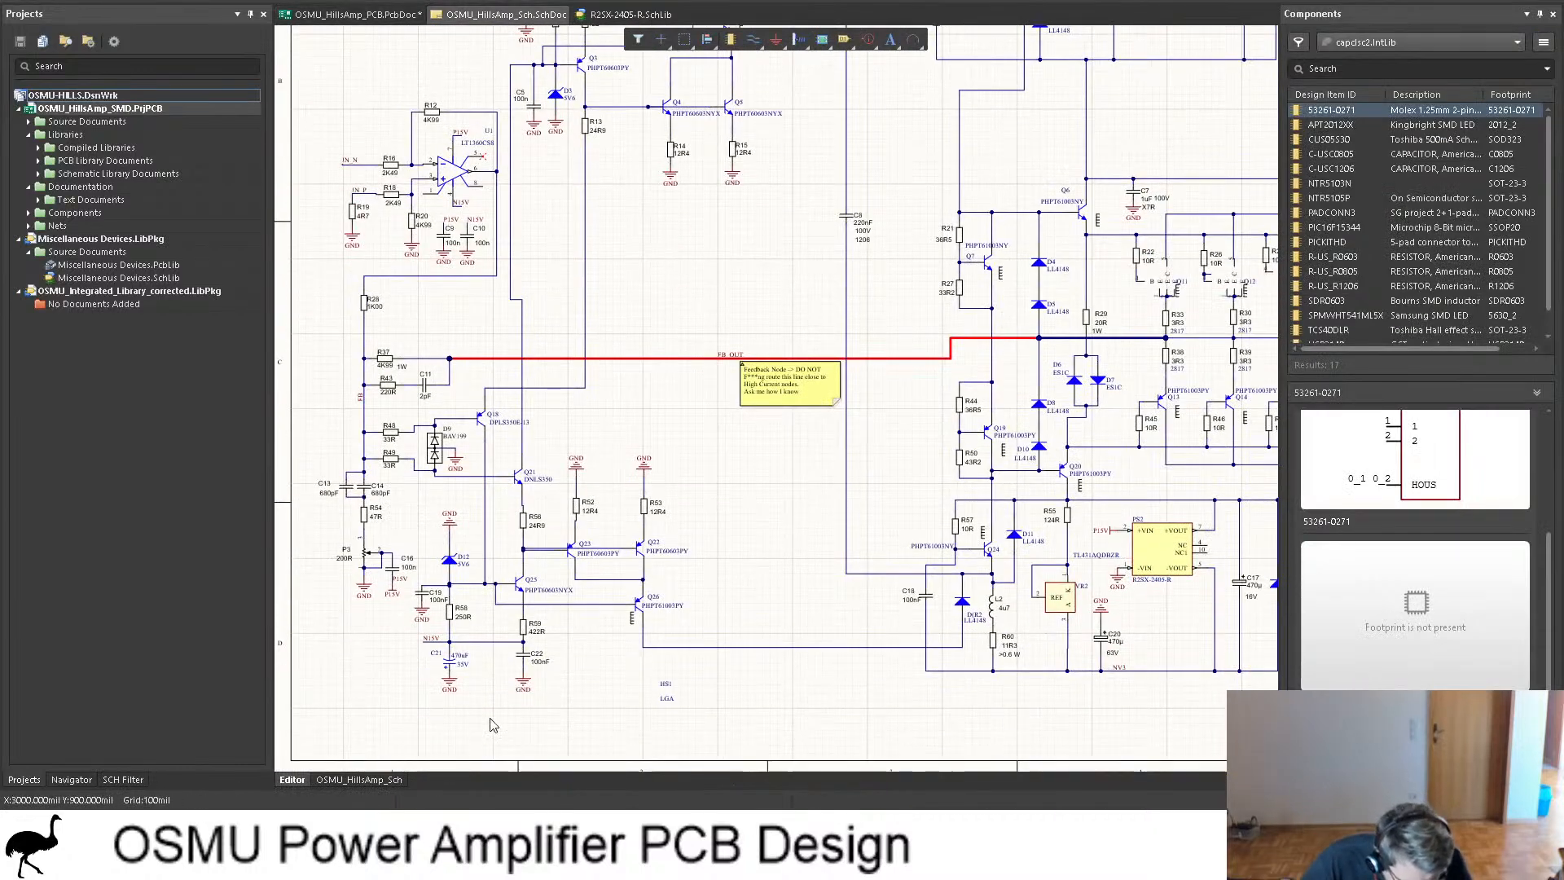
pyautogui.keyDown('ctrl'); pyautogui.scroll(2, 452, 680); pyautogui.keyUp('ctrl')
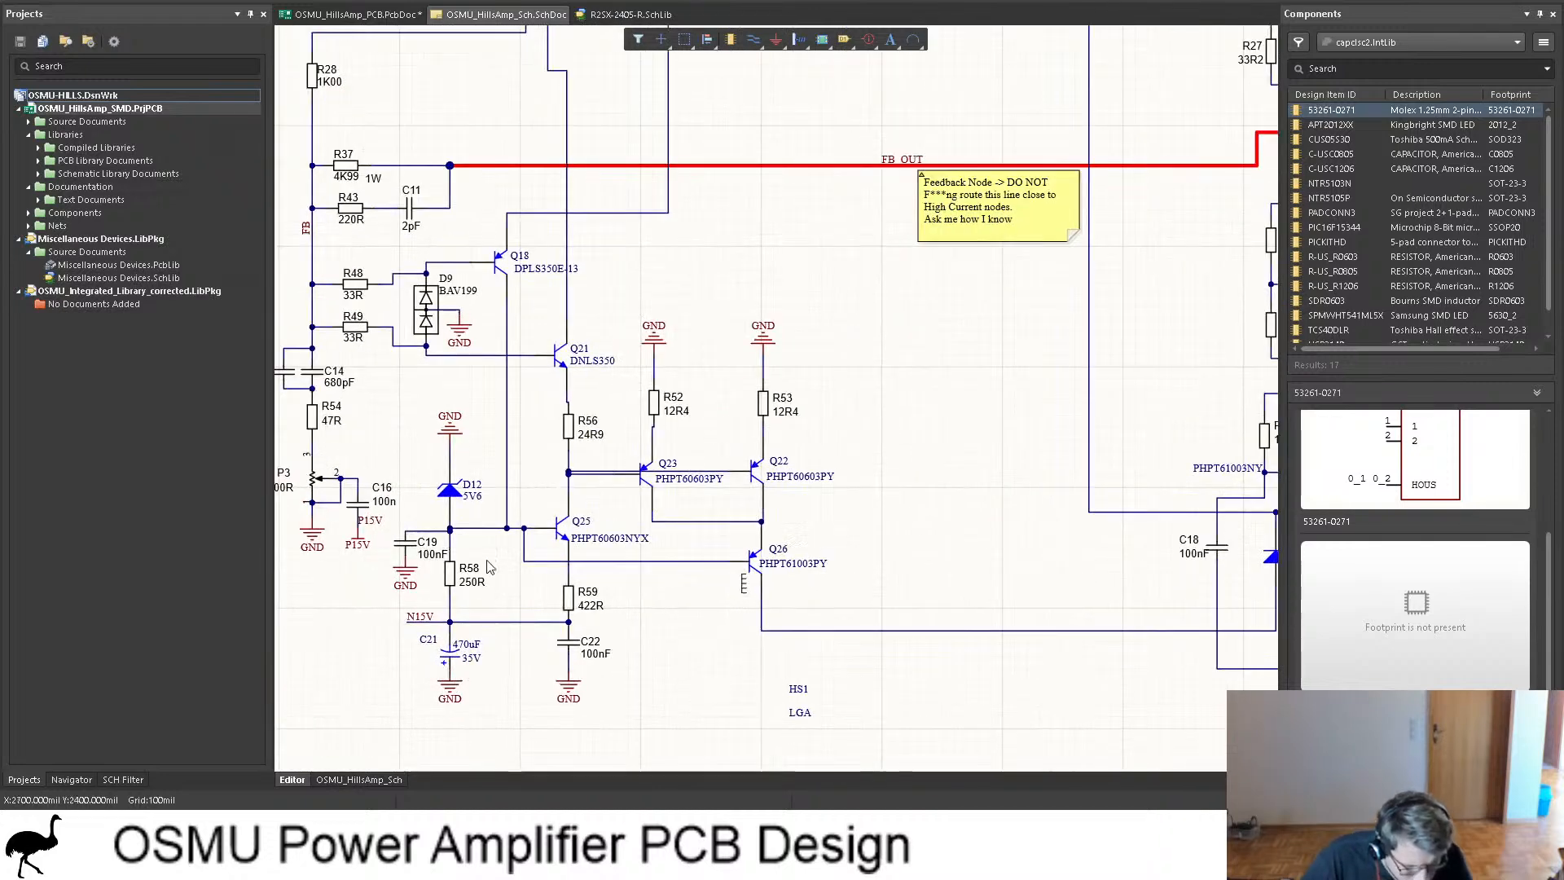
# Step: Move Q25 on the PCB up beside Q26, just outside the Q22–Q26 transistor column
pyautogui.click(381, 17)
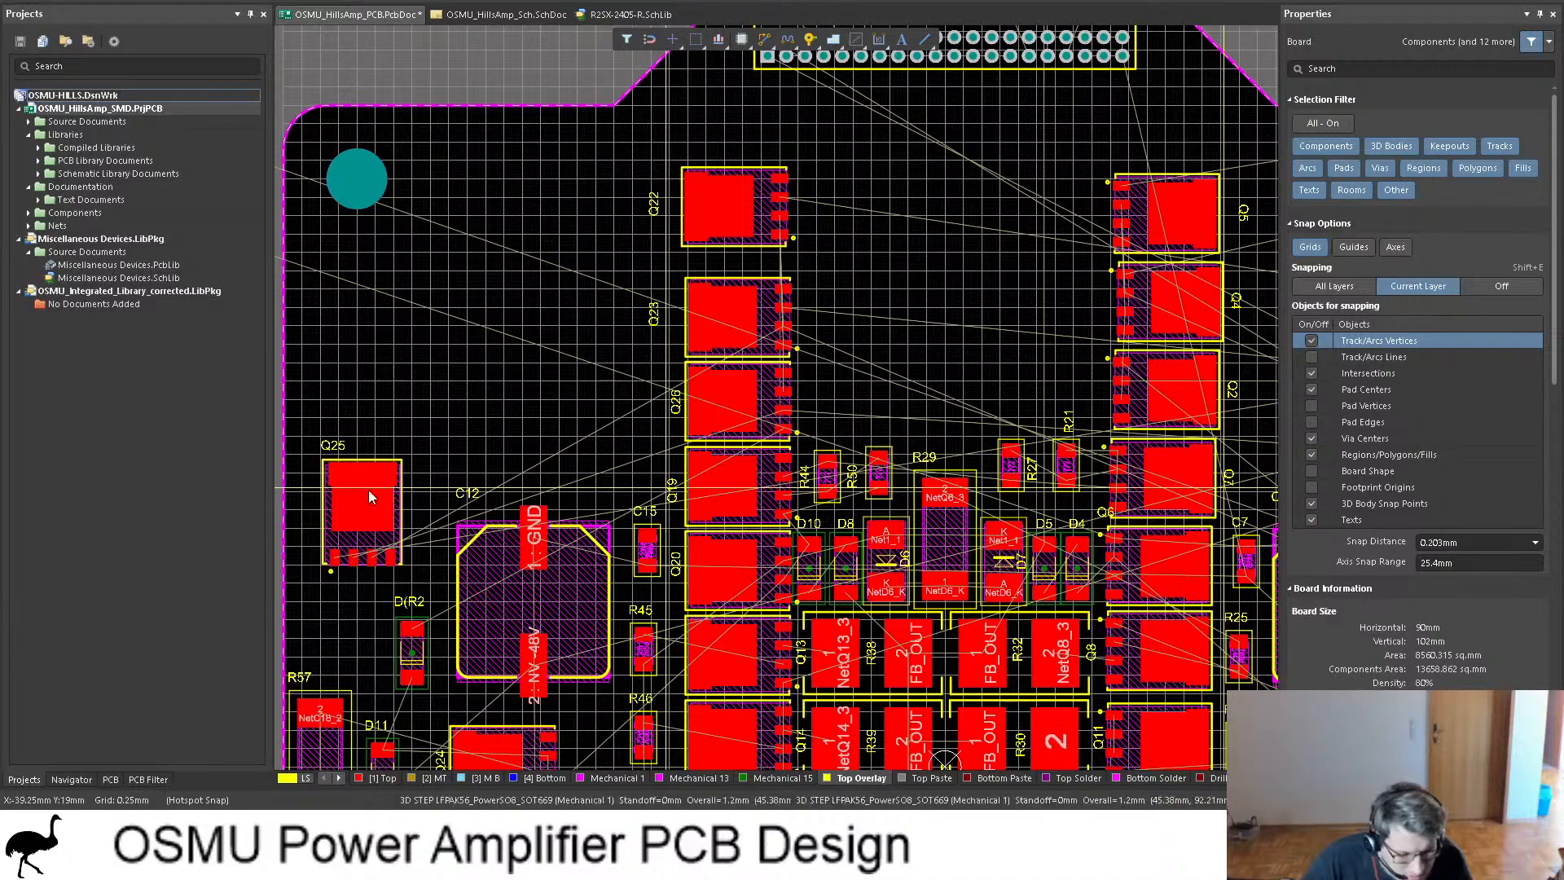
pyautogui.moveTo(368, 490); pyautogui.dragTo(602, 413)
pyautogui.keyDown('ctrl'); pyautogui.scroll(-5, 500, 357); pyautogui.keyUp('ctrl')
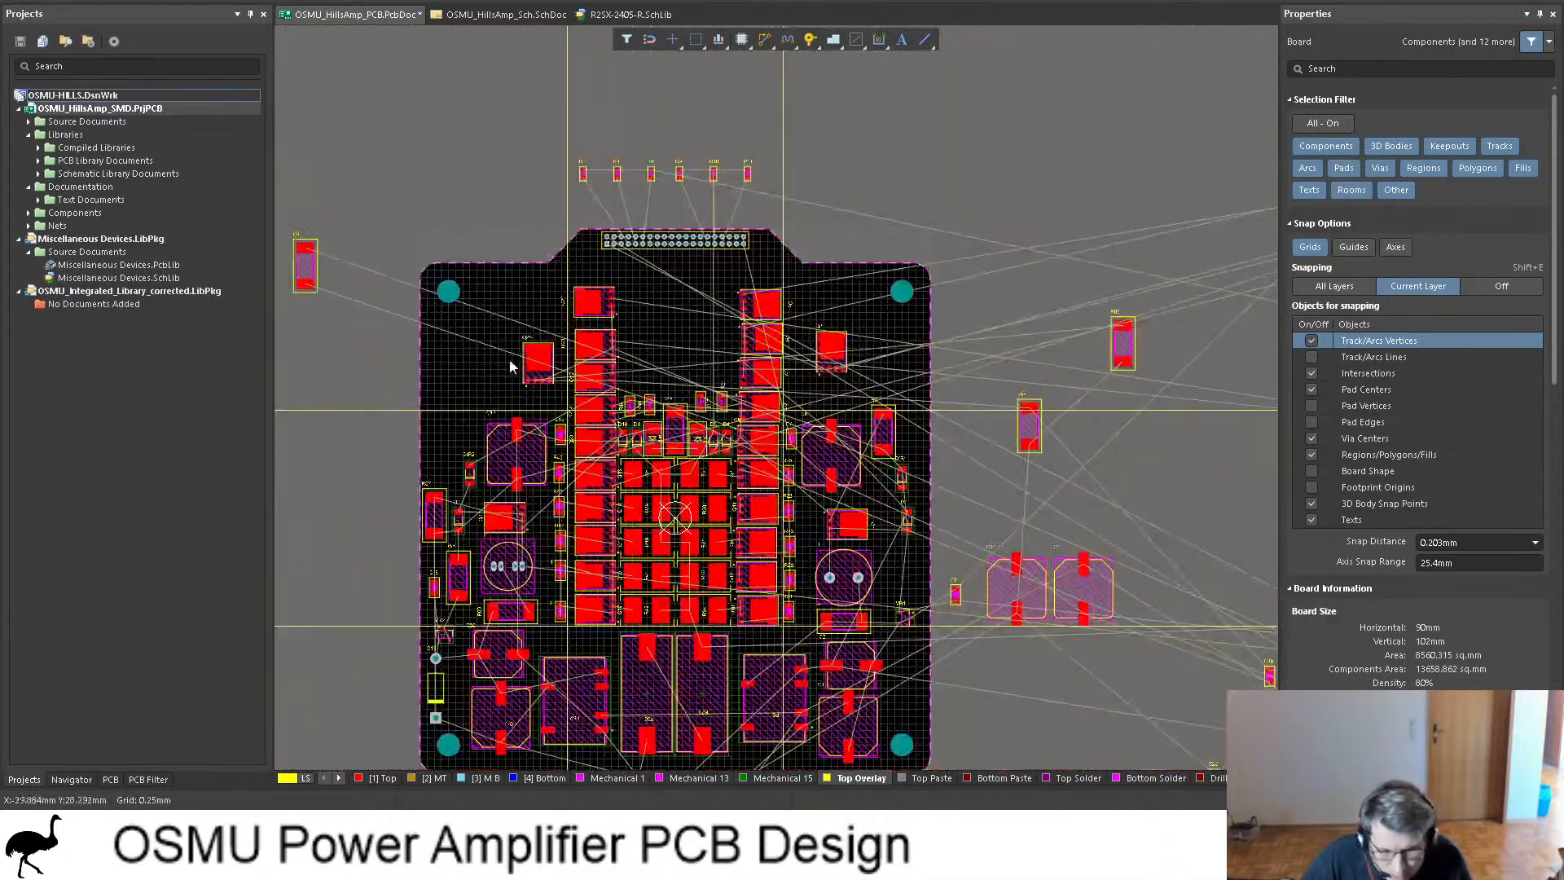
# Step: Place C4 beside Q3 near the board's upper-right corner and C21 beside Q25 near the upper-left corner
pyautogui.keyDown('ctrl'); pyautogui.scroll(6, 1043, 599); pyautogui.keyUp('ctrl')
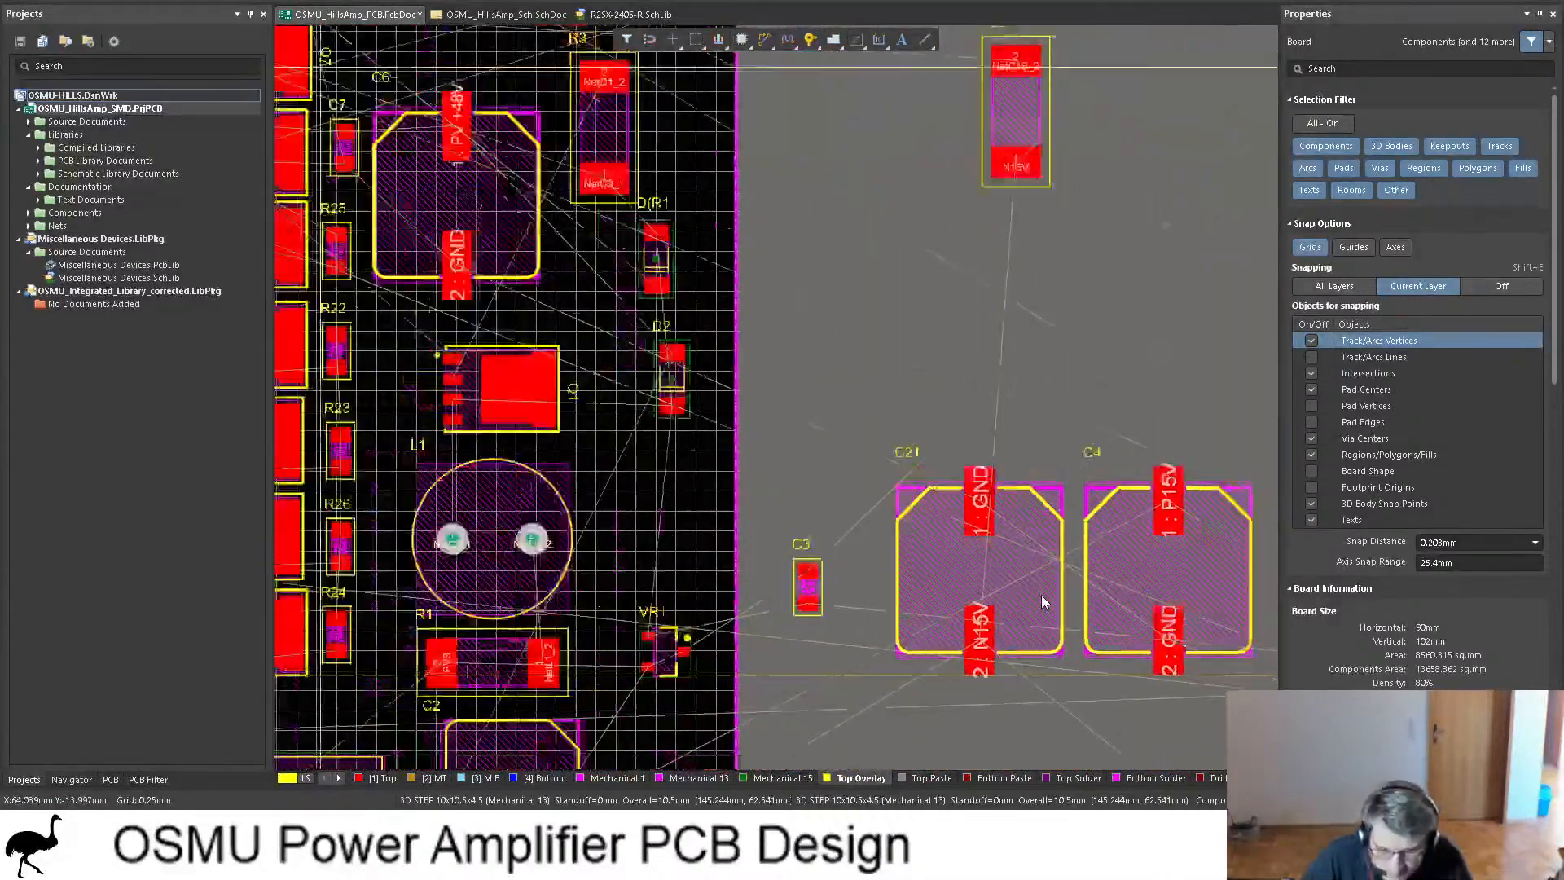
pyautogui.moveTo(1120, 588); pyautogui.dragTo(699, 113)
pyautogui.keyDown('ctrl'); pyautogui.scroll(-3, 1010, 583); pyautogui.keyUp('ctrl')
pyautogui.moveTo(1012, 584); pyautogui.dragTo(302, 263)
pyautogui.keyDown('ctrl'); pyautogui.scroll(3, 681, 380); pyautogui.keyUp('ctrl')
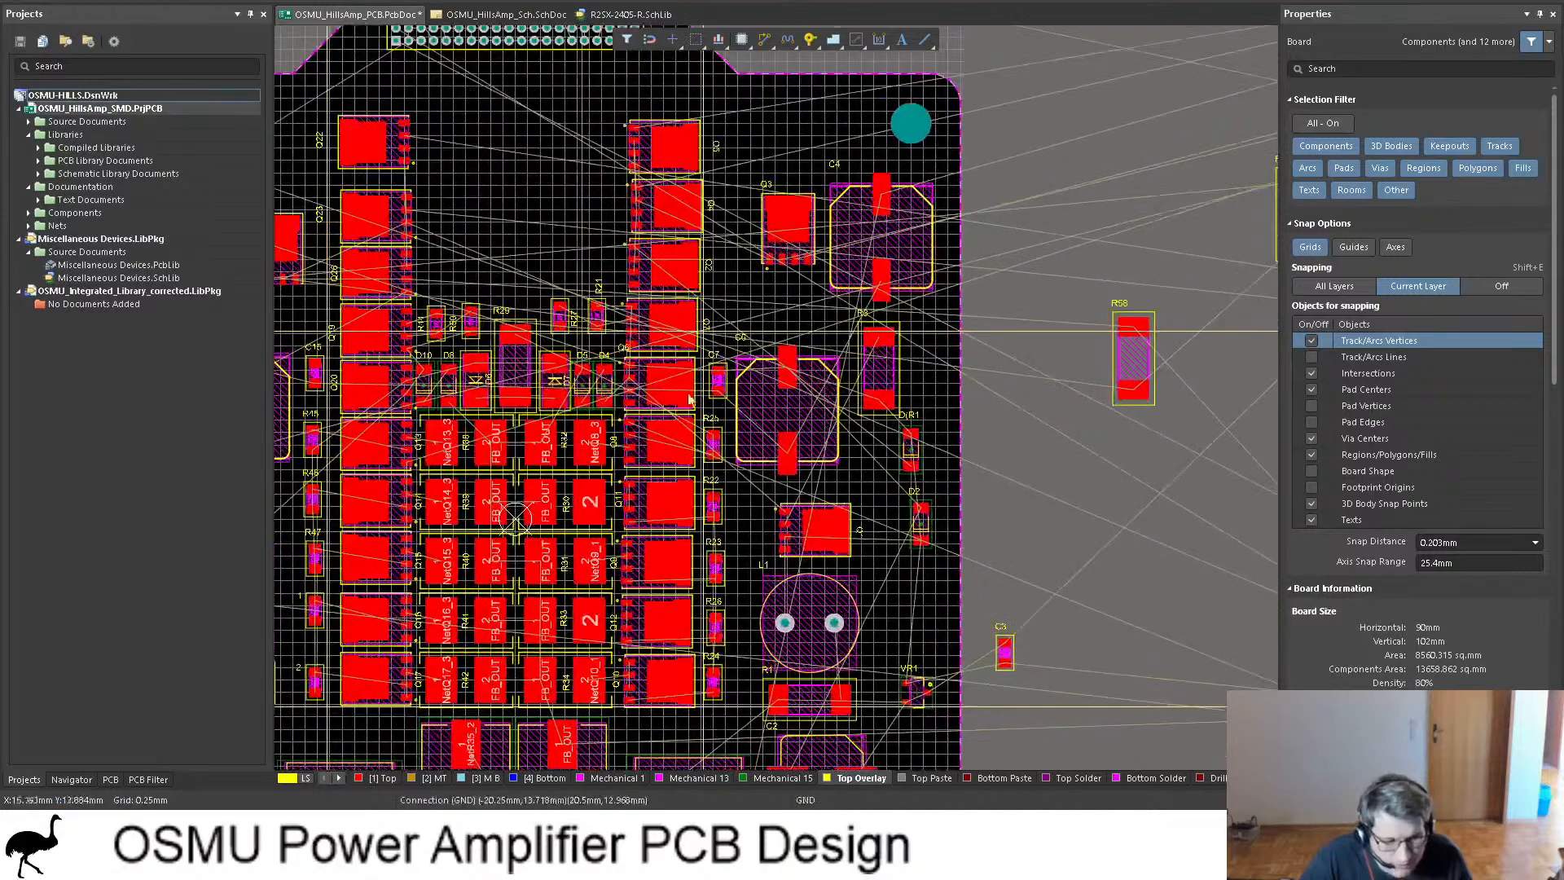
# Step: Check the board in 3D and move the unplaced resistor from left of the board to above its upper-right corner
pyautogui.keyDown('ctrl'); pyautogui.scroll(-5, 756, 372); pyautogui.keyUp('ctrl')
pyautogui.keyDown('shift'); pyautogui.hscroll(-3, 691, 362); pyautogui.keyUp('shift')
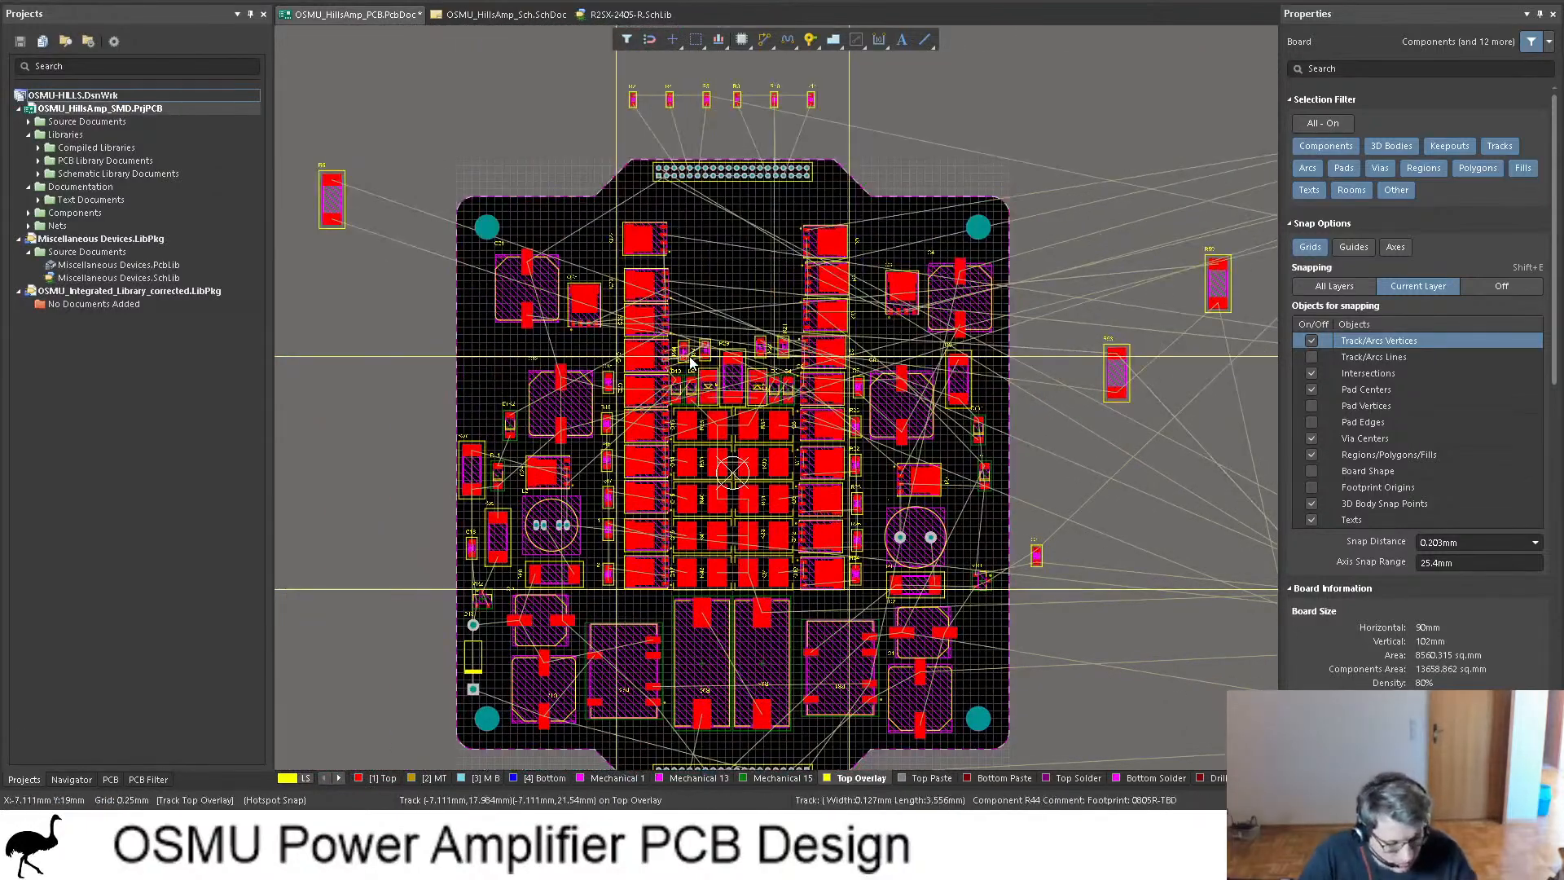
pyautogui.press('3')
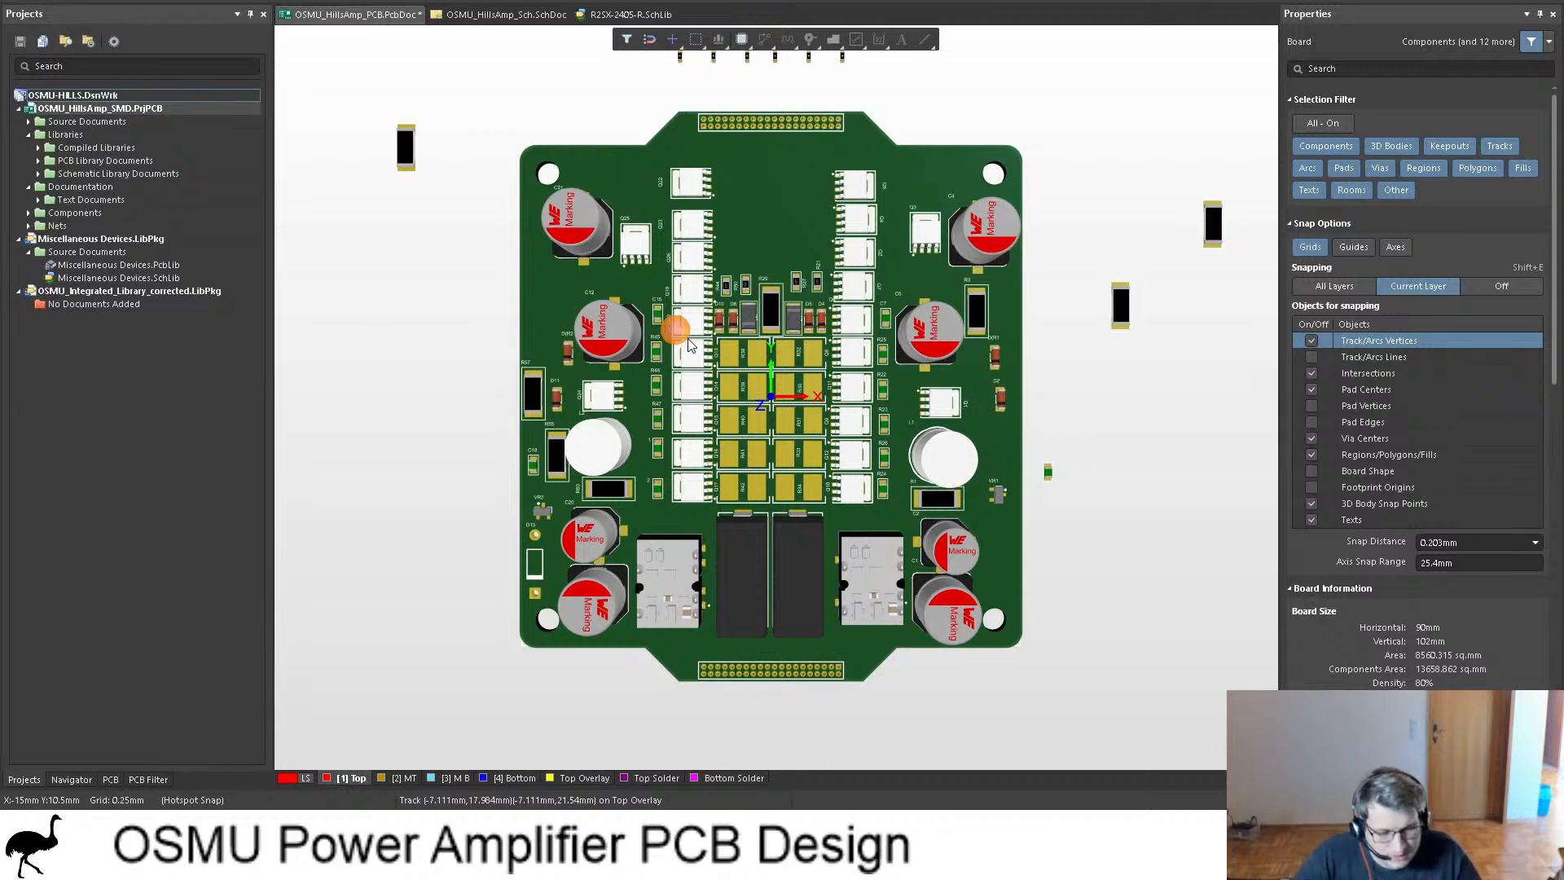
pyautogui.press('2')
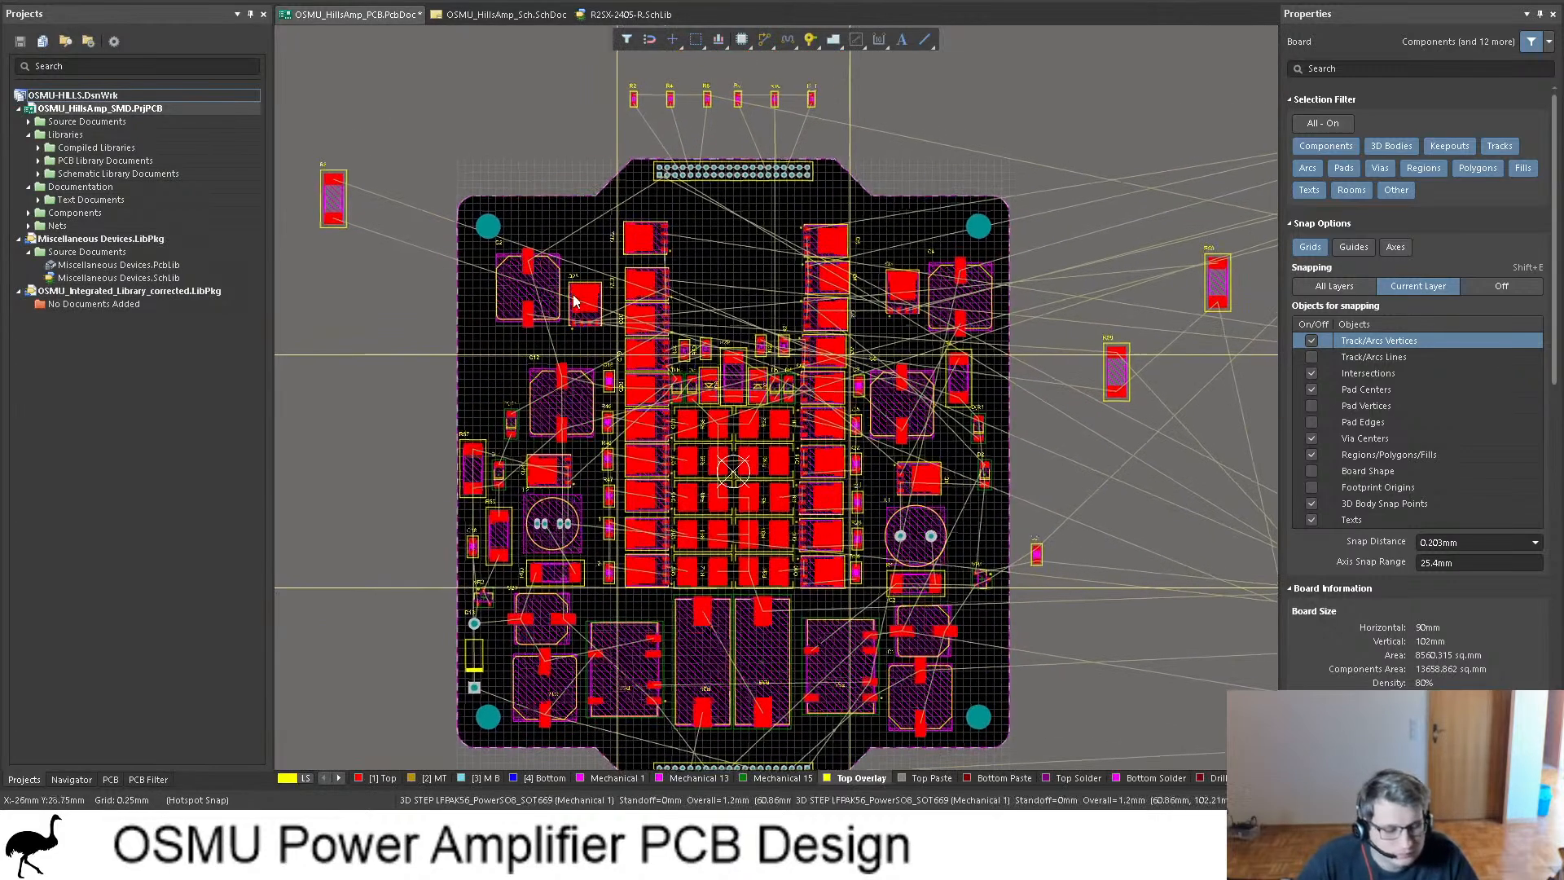
pyautogui.moveTo(331, 195); pyautogui.dragTo(947, 121)
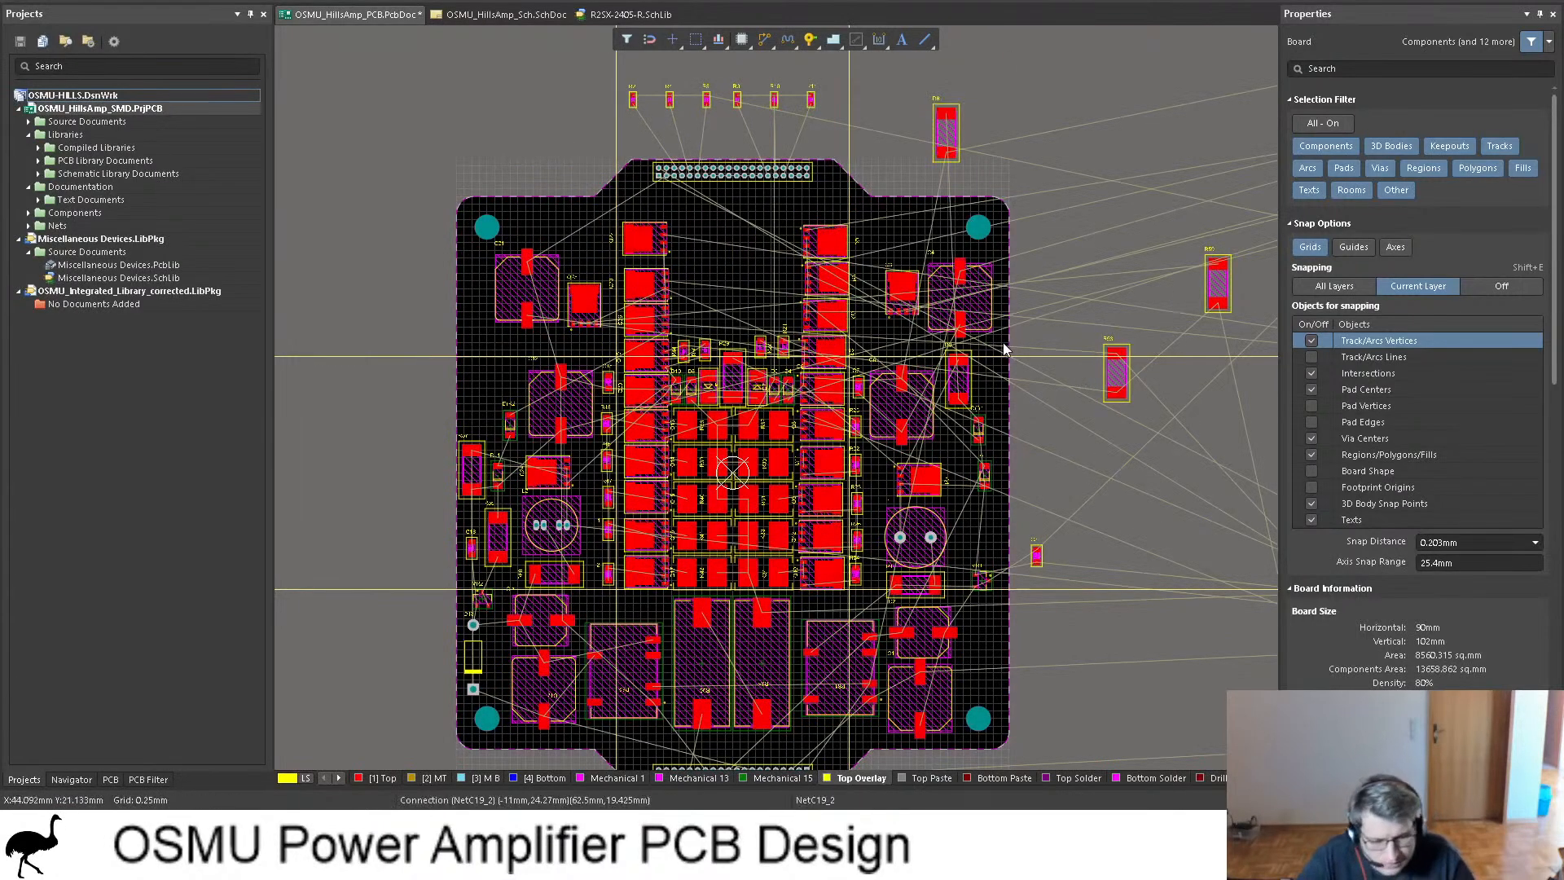
# Step: Survey the unplaced parts to the right of the board and the supply components placed on its lower half
pyautogui.keyDown('ctrl'); pyautogui.scroll(-2, 981, 338); pyautogui.keyUp('ctrl')
pyautogui.keyDown('shift'); pyautogui.scroll(-8, 1030, 360); pyautogui.keyUp('shift')
pyautogui.keyDown('shift'); pyautogui.scroll(2, 1028, 358); pyautogui.keyUp('shift')
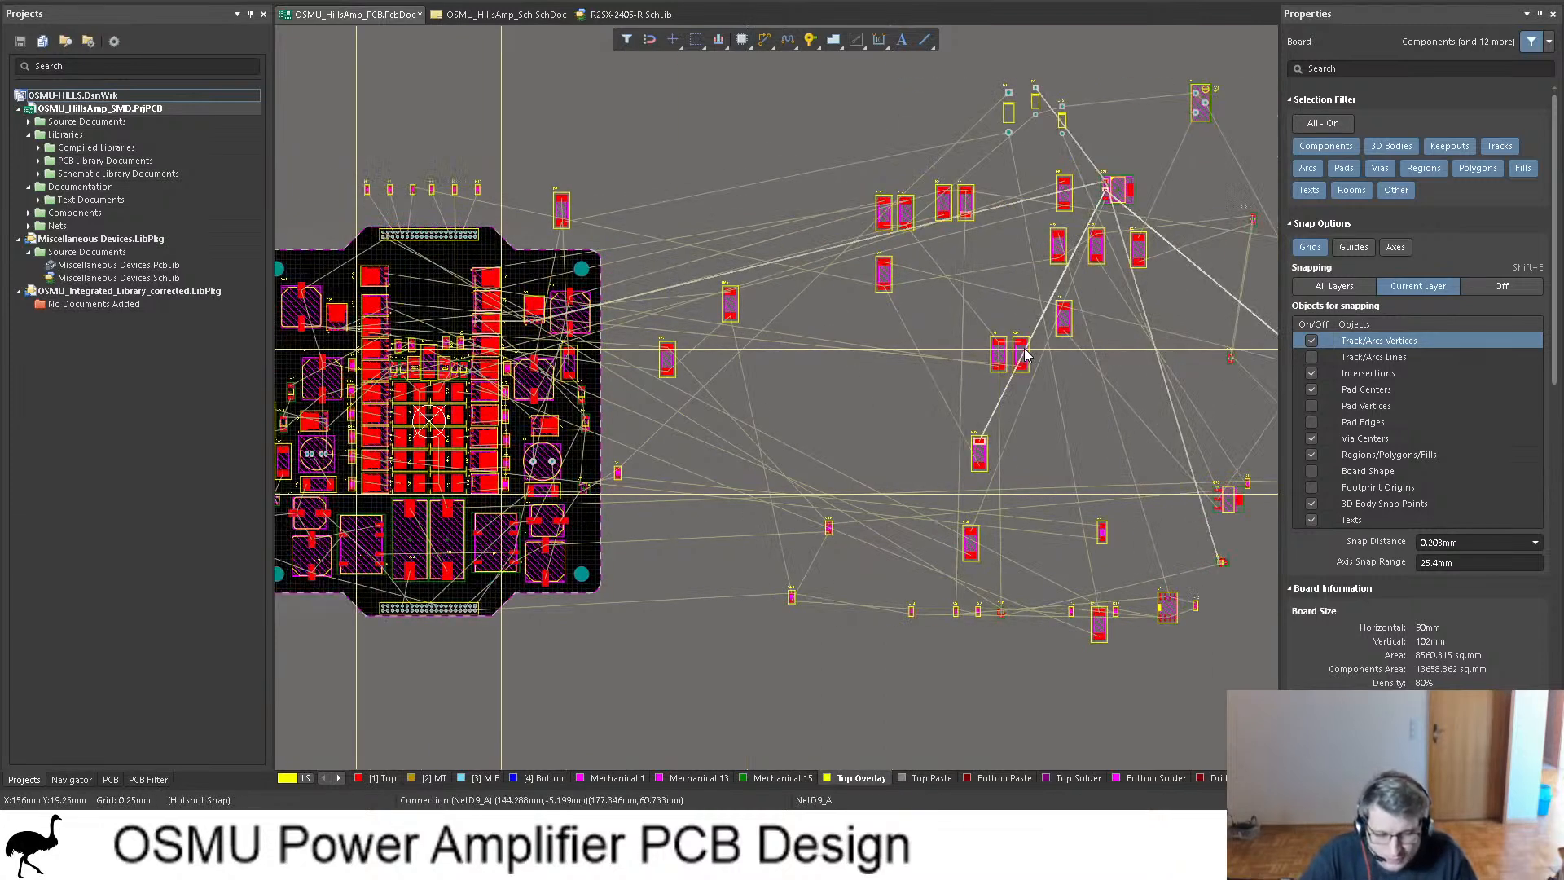
pyautogui.keyDown('ctrl'); pyautogui.scroll(-2, 869, 385); pyautogui.keyUp('ctrl')
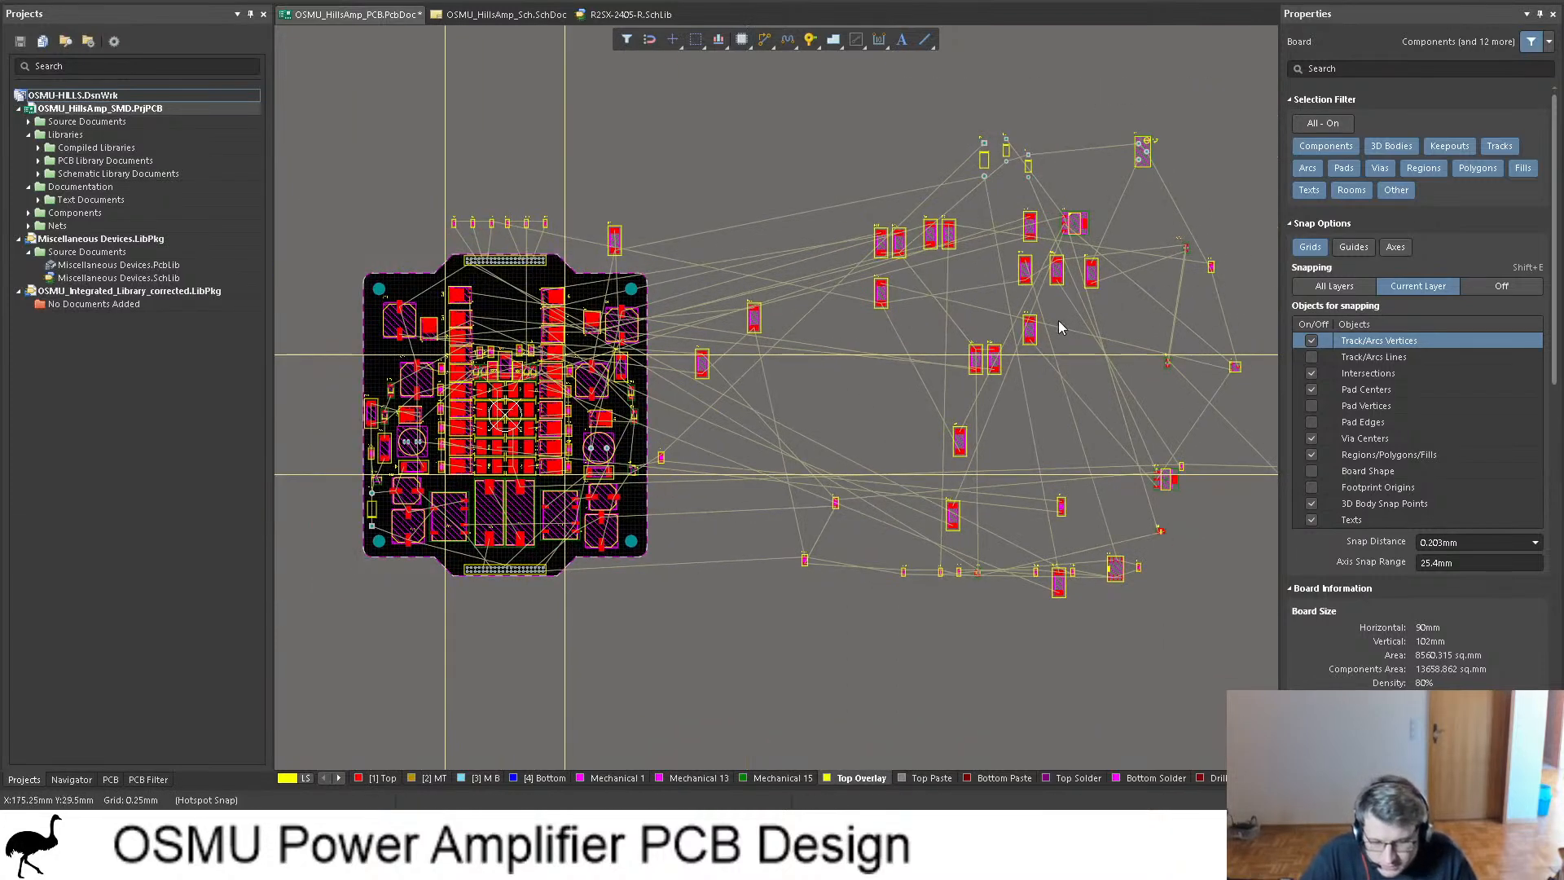
pyautogui.keyDown('ctrl'); pyautogui.scroll(1, 994, 303); pyautogui.keyUp('ctrl')
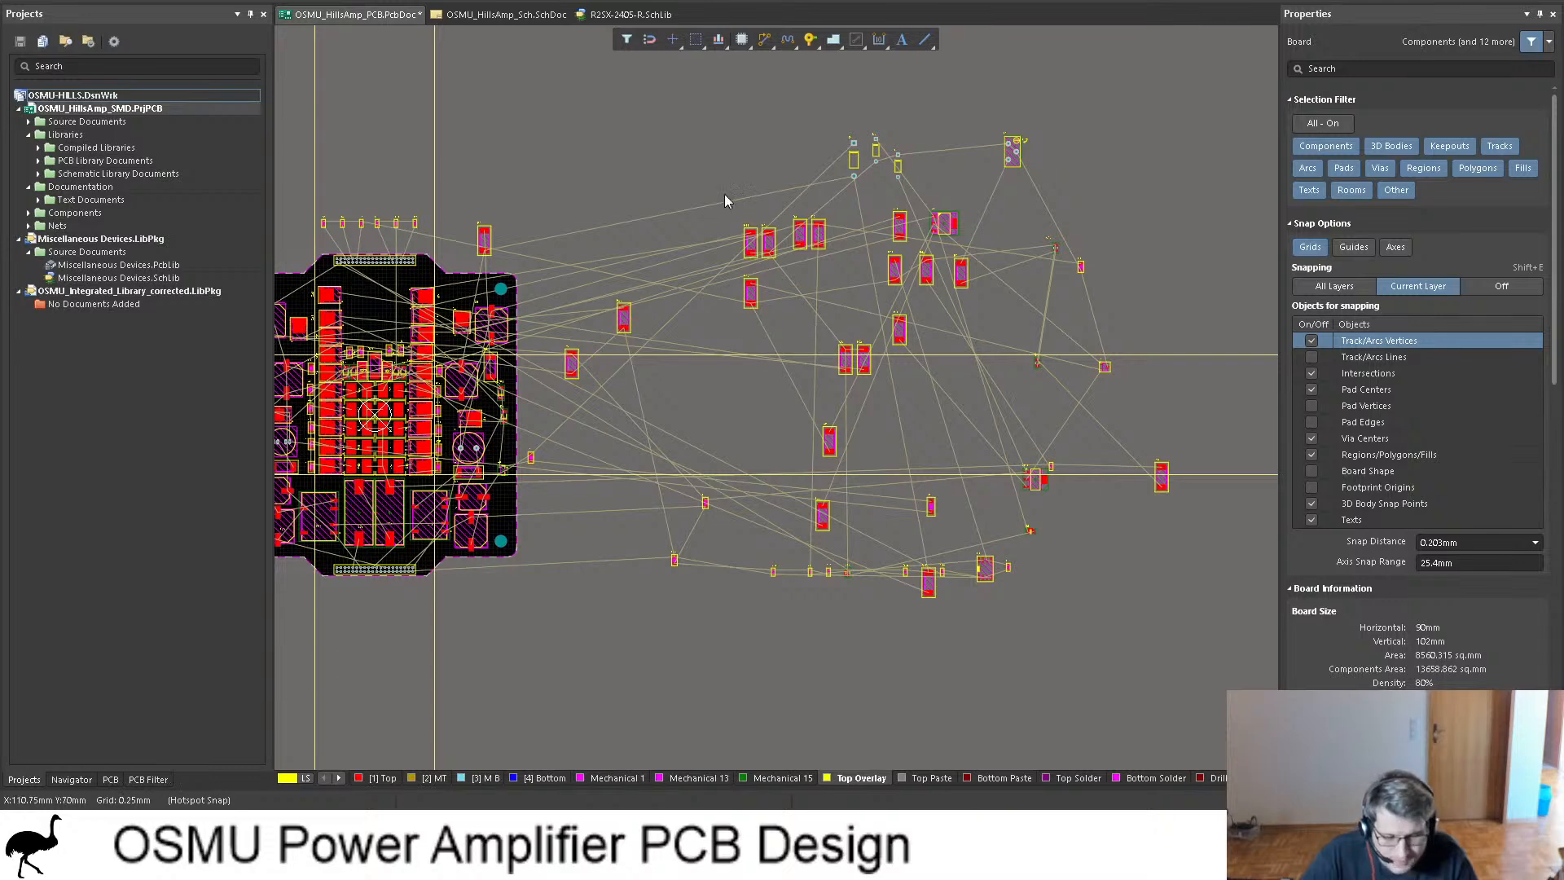
pyautogui.keyDown('ctrl'); pyautogui.scroll(5, 733, 212); pyautogui.keyUp('ctrl')
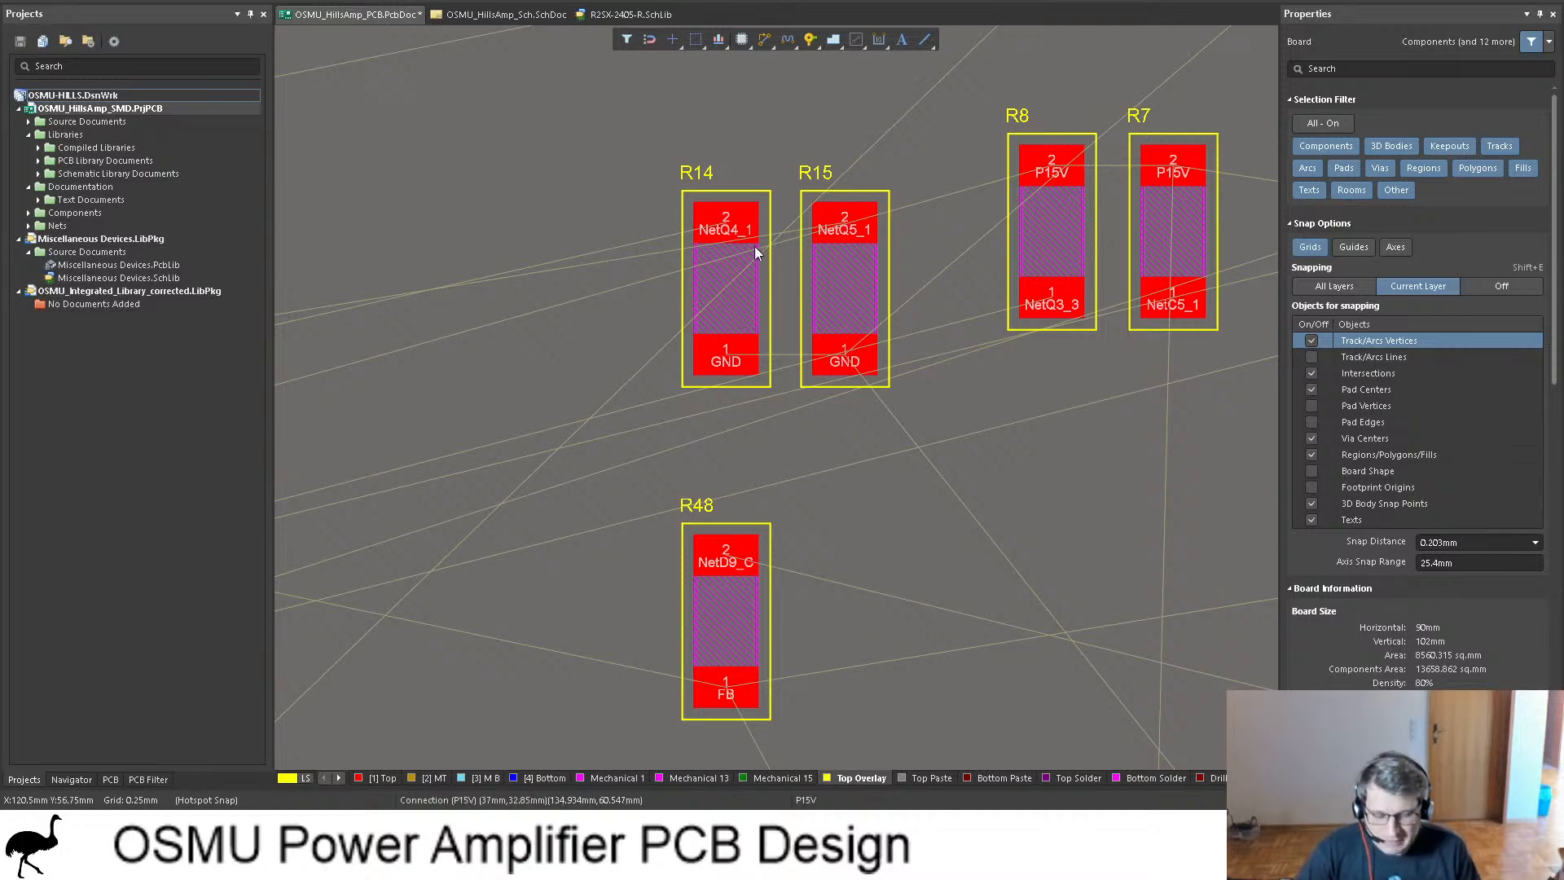
pyautogui.keyDown('ctrl'); pyautogui.scroll(-4, 727, 256); pyautogui.keyUp('ctrl')
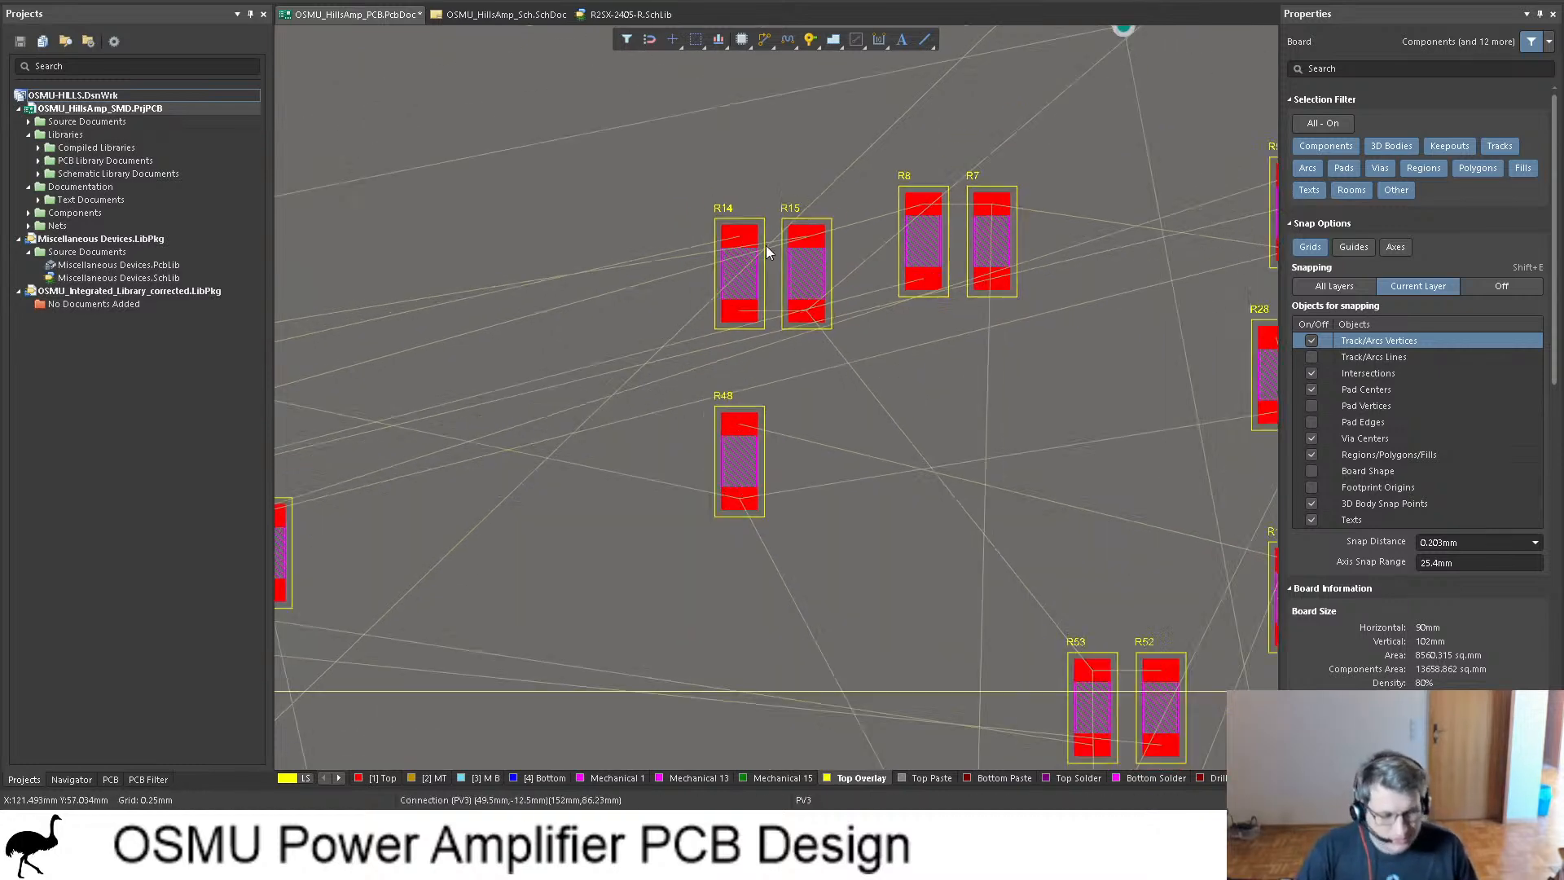
pyautogui.keyDown('ctrl'); pyautogui.scroll(-3, 806, 335); pyautogui.keyUp('ctrl')
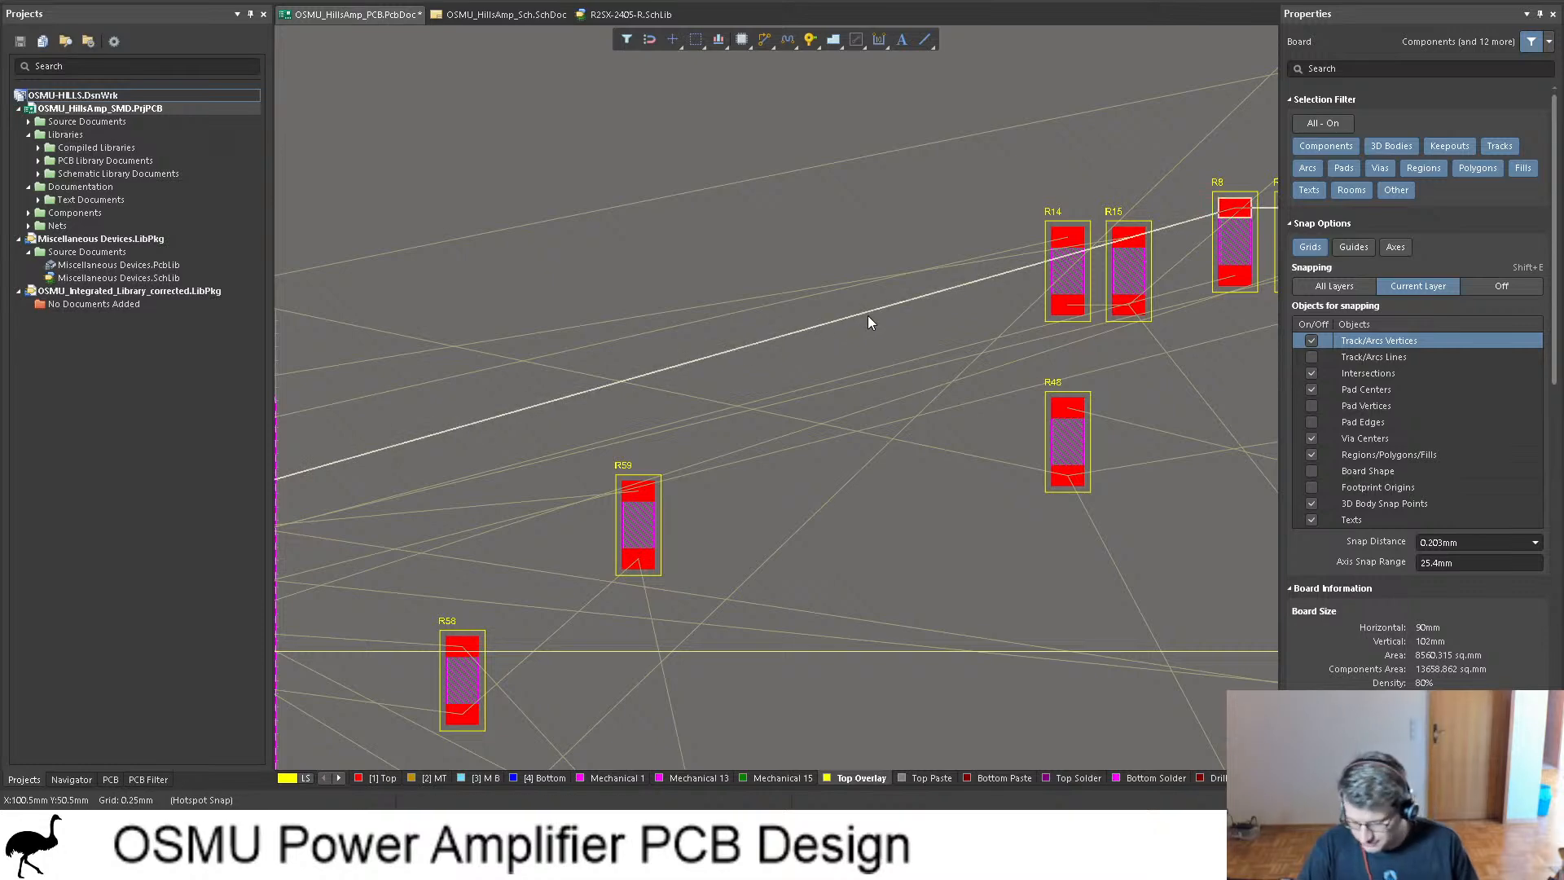
pyautogui.keyDown('ctrl'); pyautogui.scroll(-3, 927, 298); pyautogui.keyUp('ctrl')
pyautogui.keyDown('ctrl'); pyautogui.scroll(2, 930, 296); pyautogui.keyUp('ctrl')
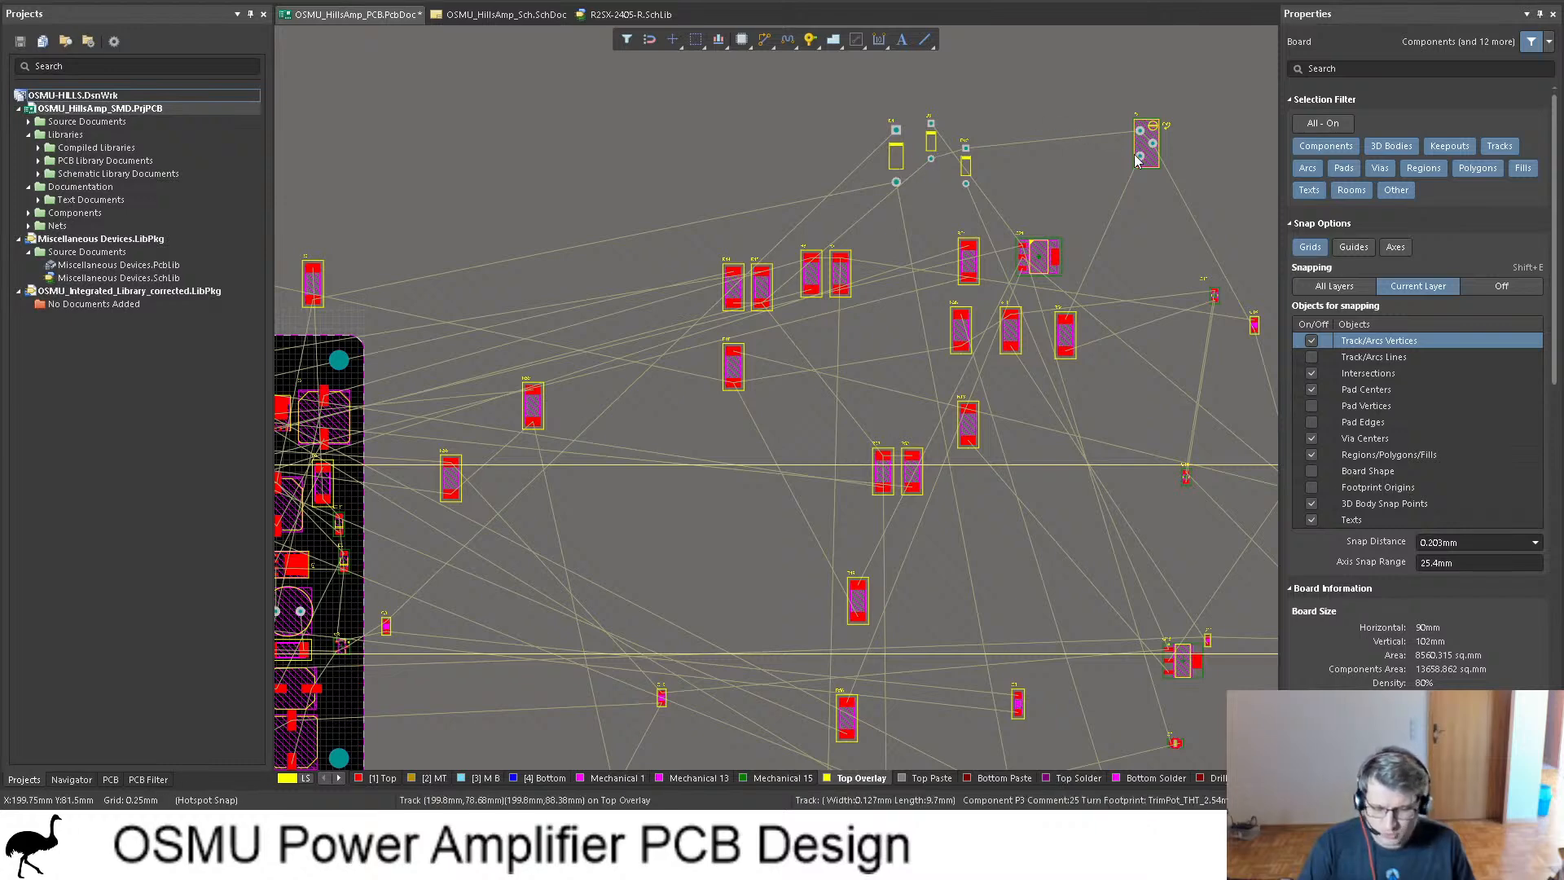
pyautogui.scroll(-3, 1100, 165)
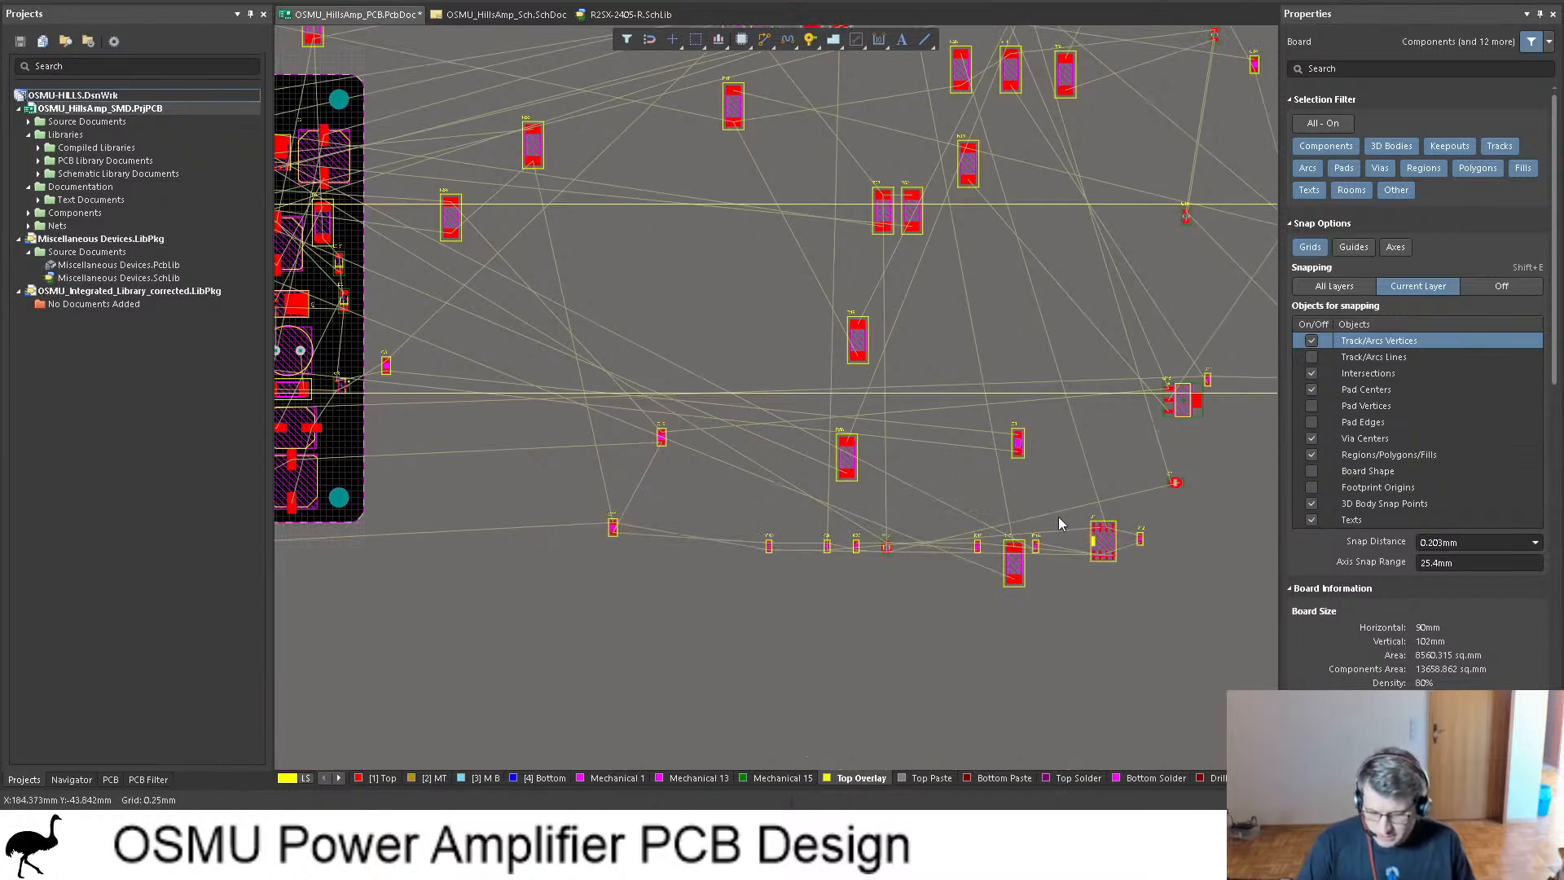
pyautogui.keyDown('shift'); pyautogui.hscroll(-6, 1055, 542); pyautogui.keyUp('shift')
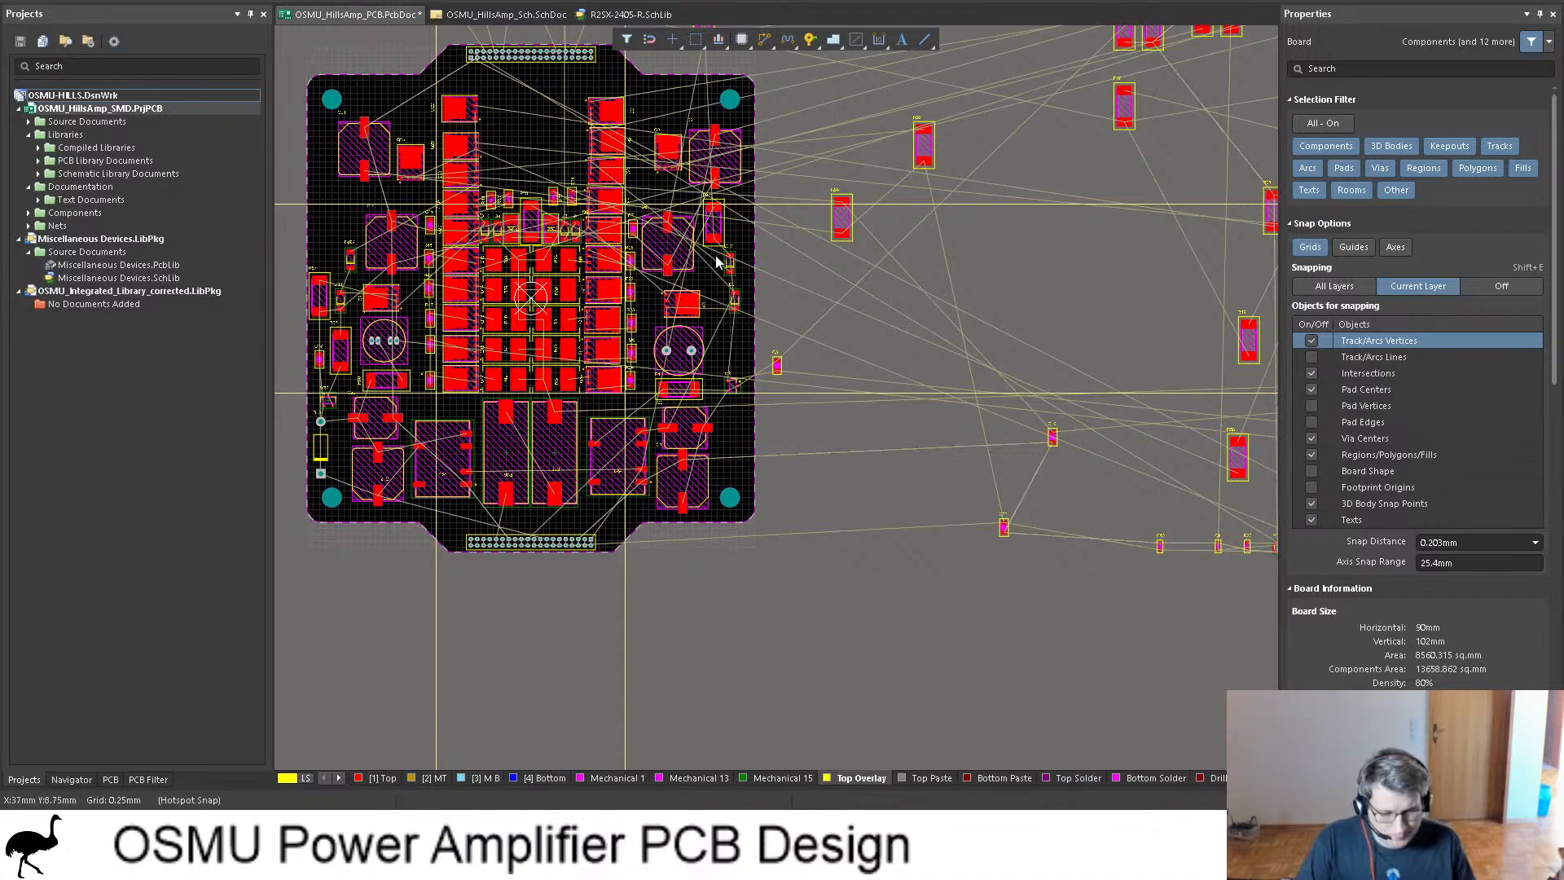
pyautogui.keyDown('ctrl'); pyautogui.scroll(2, 656, 395); pyautogui.keyUp('ctrl')
pyautogui.keyDown('shift'); pyautogui.hscroll(-2, 701, 418); pyautogui.keyUp('shift')
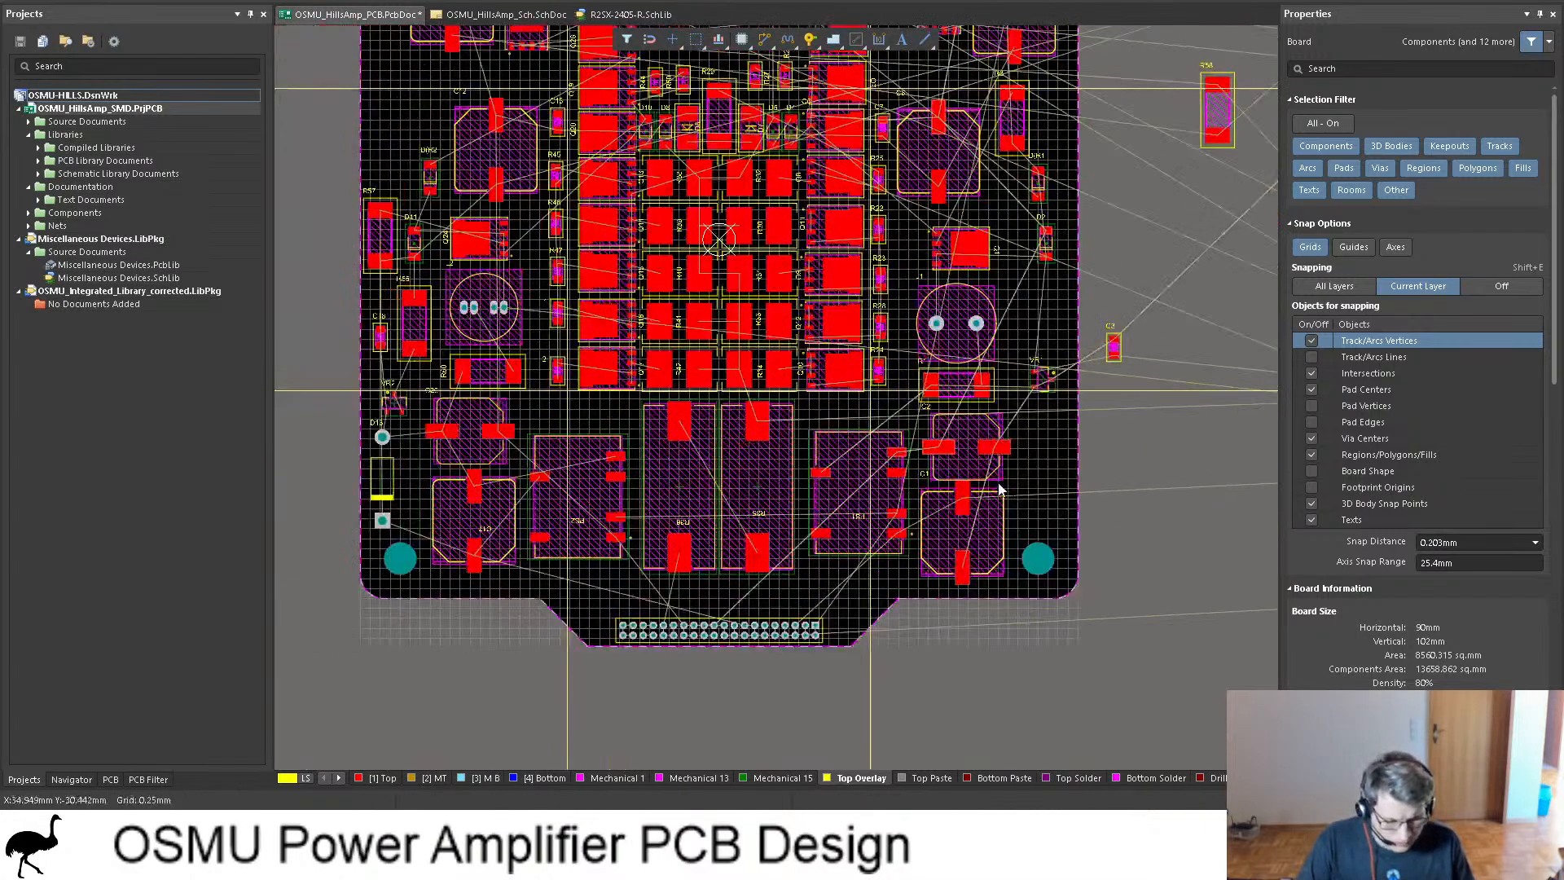
pyautogui.keyDown('ctrl'); pyautogui.scroll(1, 999, 484); pyautogui.keyUp('ctrl')
pyautogui.keyDown('ctrl'); pyautogui.scroll(-1, 999, 449); pyautogui.keyUp('ctrl')
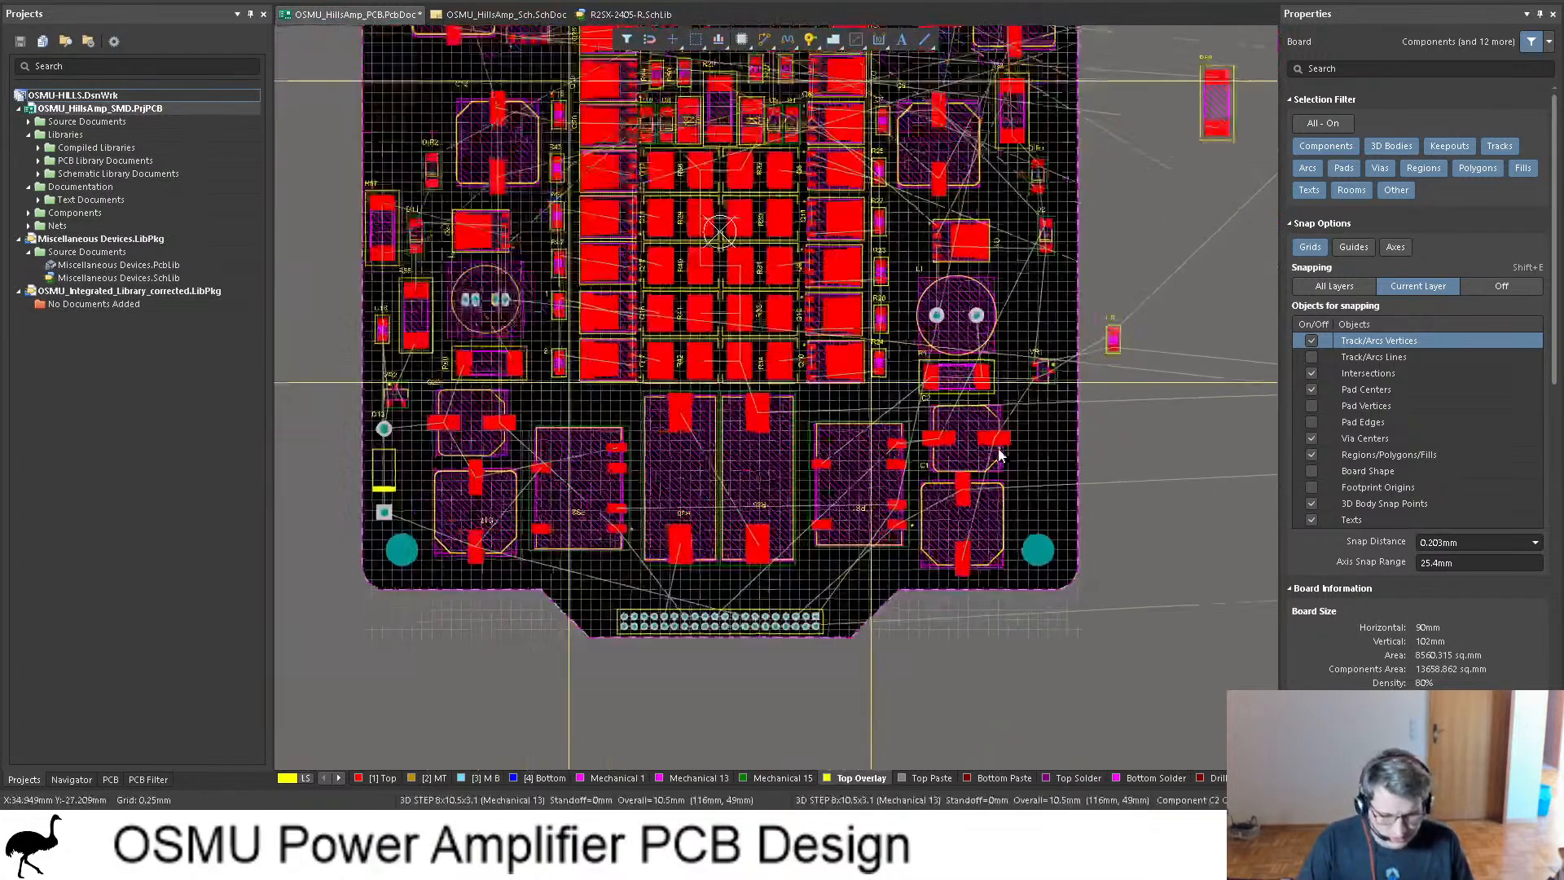
# Step: Locate diode D1 via the schematic and place it along the board's lower right edge, mirroring the left-edge diode
pyautogui.click(506, 18)
pyautogui.keyDown('ctrl'); pyautogui.scroll(-4, 855, 207); pyautogui.keyUp('ctrl')
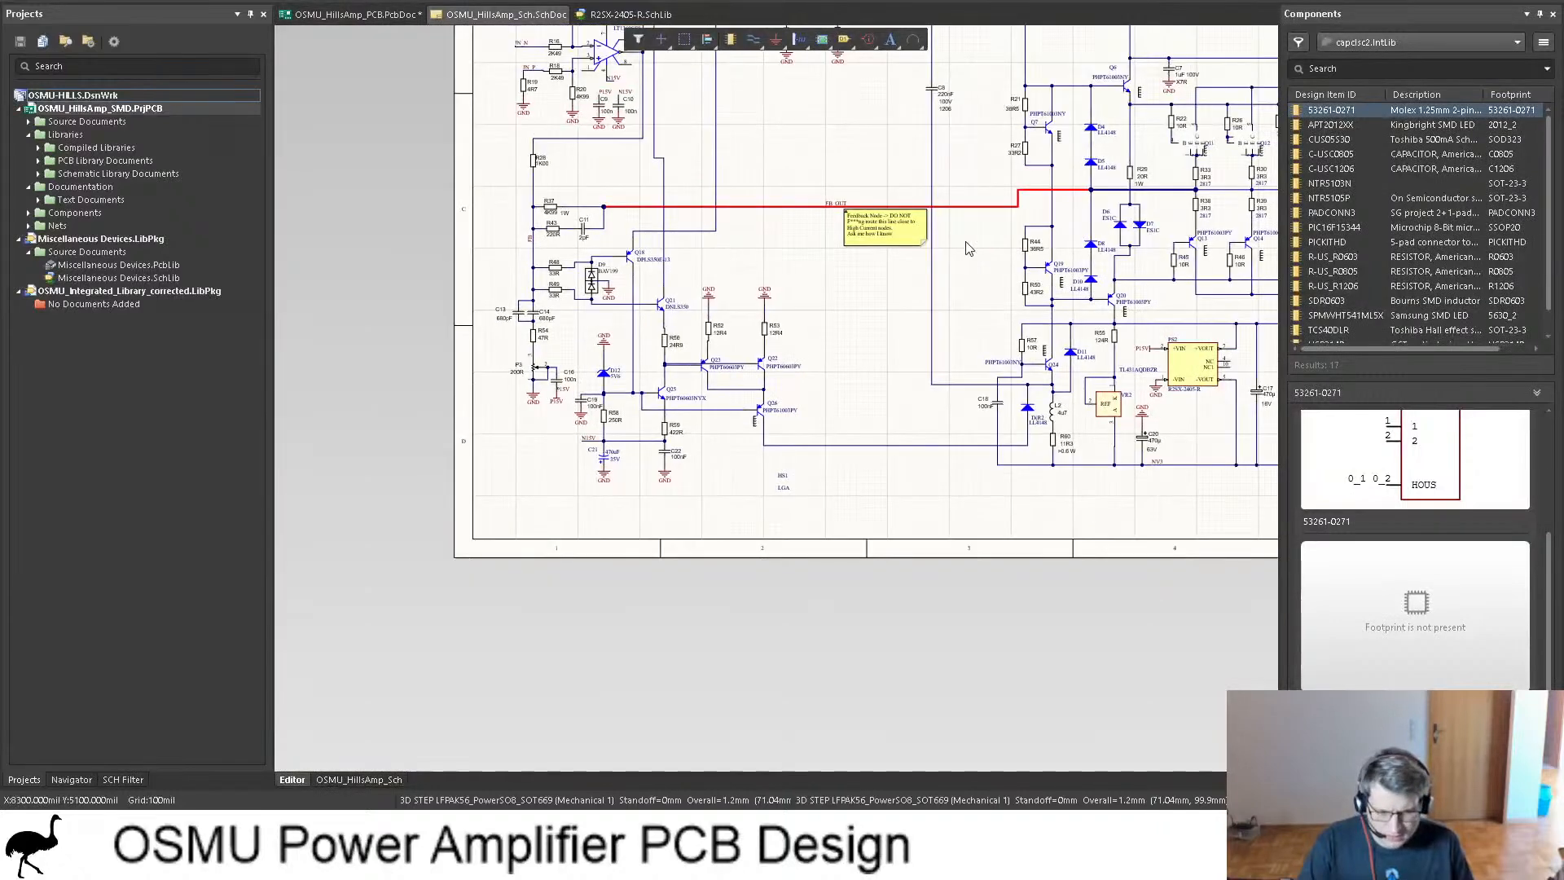
pyautogui.scroll(5, 965, 241)
pyautogui.keyDown('ctrl'); pyautogui.scroll(5, 1211, 224); pyautogui.keyUp('ctrl')
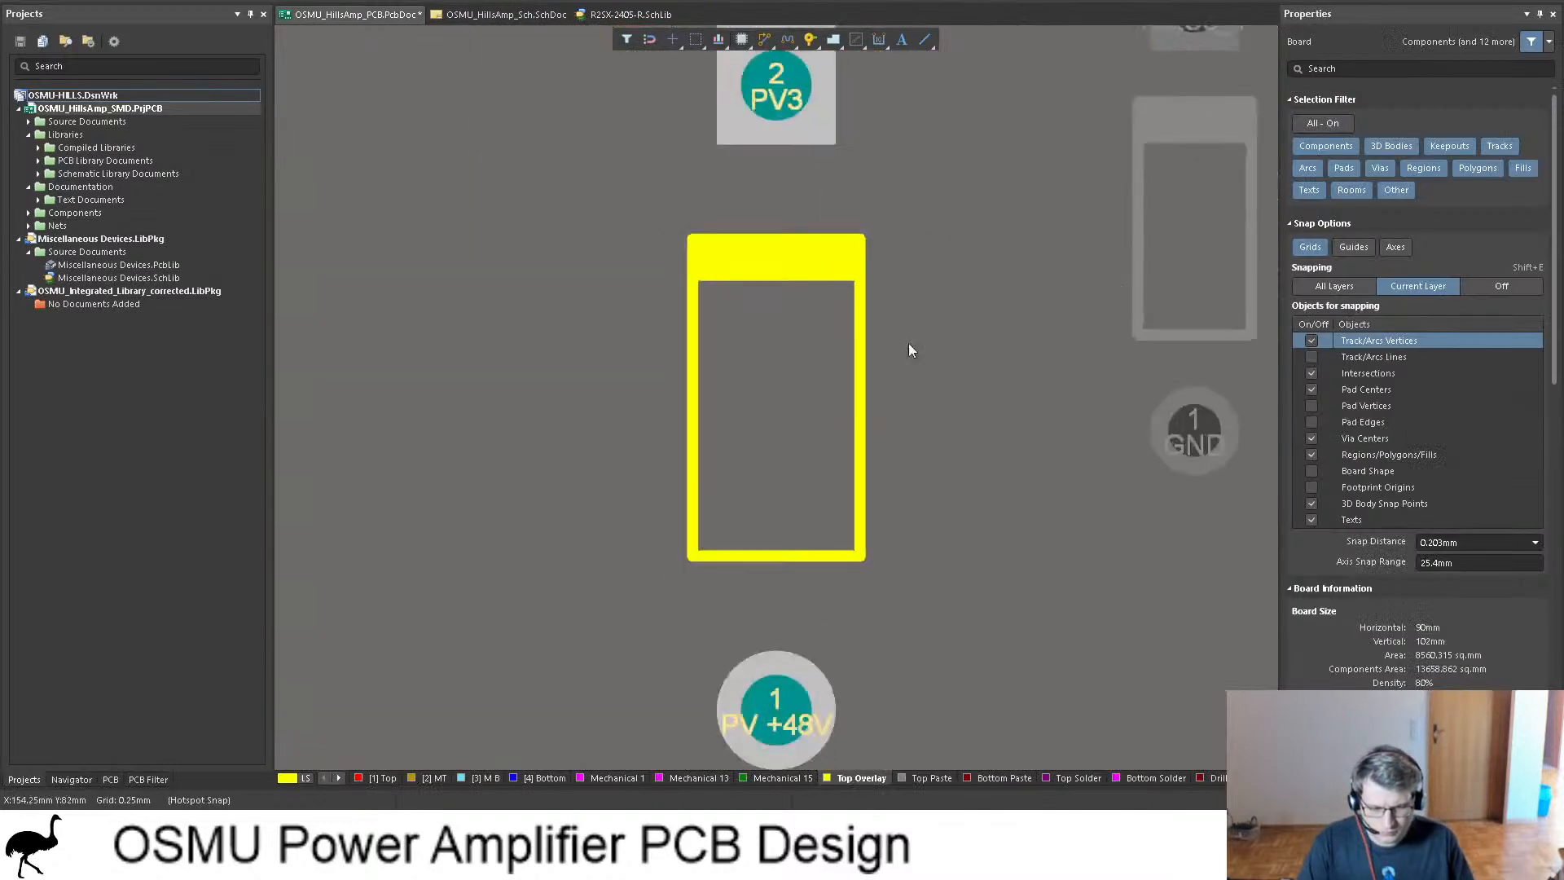
pyautogui.keyDown('ctrl'); pyautogui.scroll(-6, 937, 294); pyautogui.keyUp('ctrl')
pyautogui.moveTo(984, 268); pyautogui.dragTo(1001, 594)
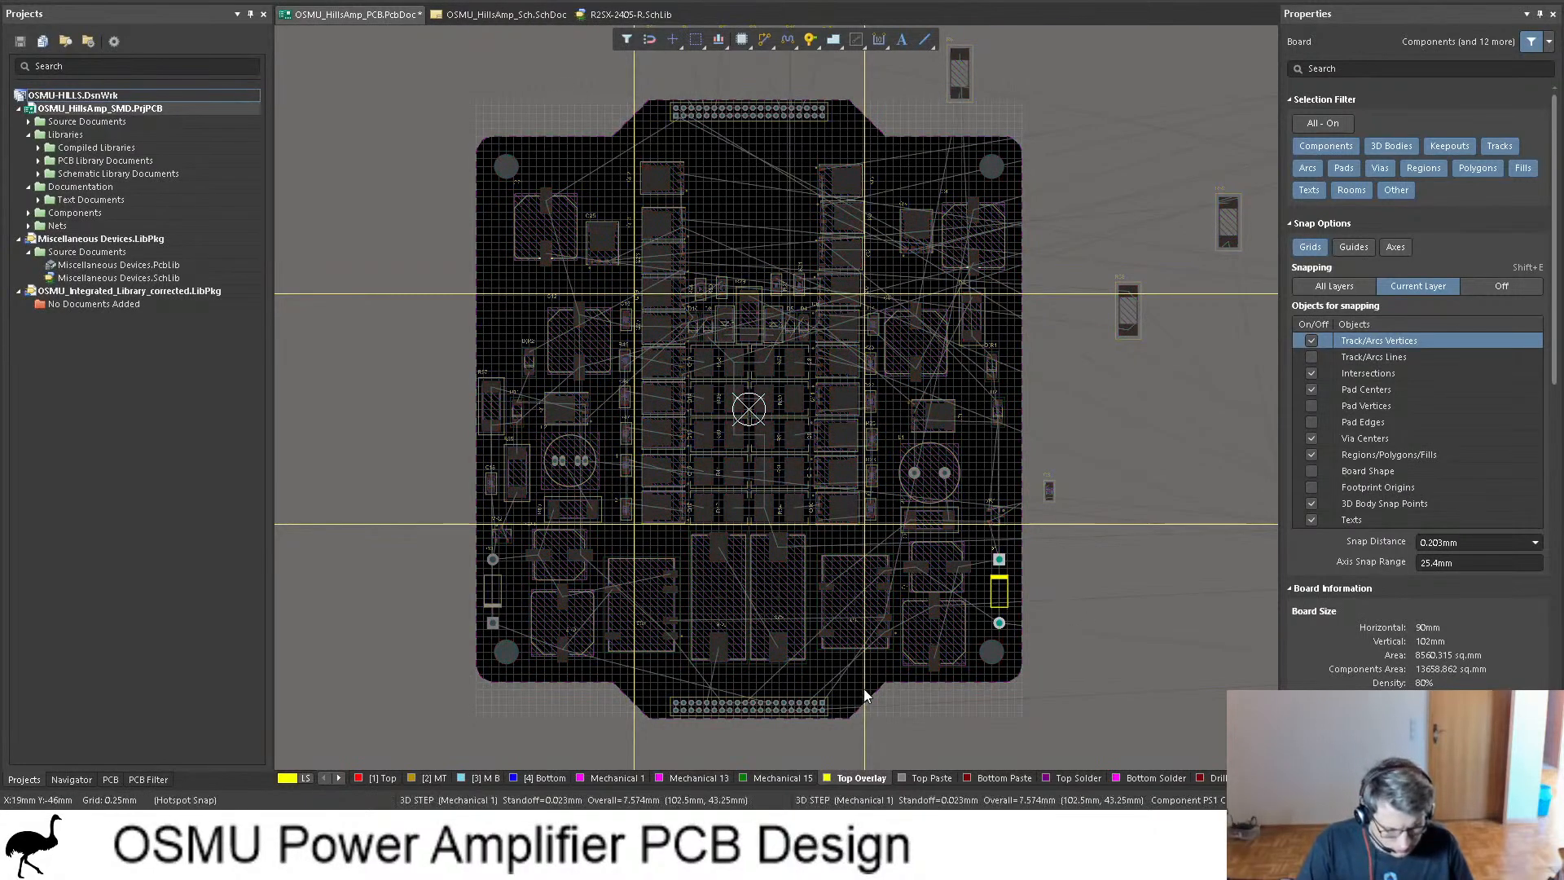
pyautogui.keyDown('ctrl'); pyautogui.scroll(2, 867, 570); pyautogui.keyUp('ctrl')
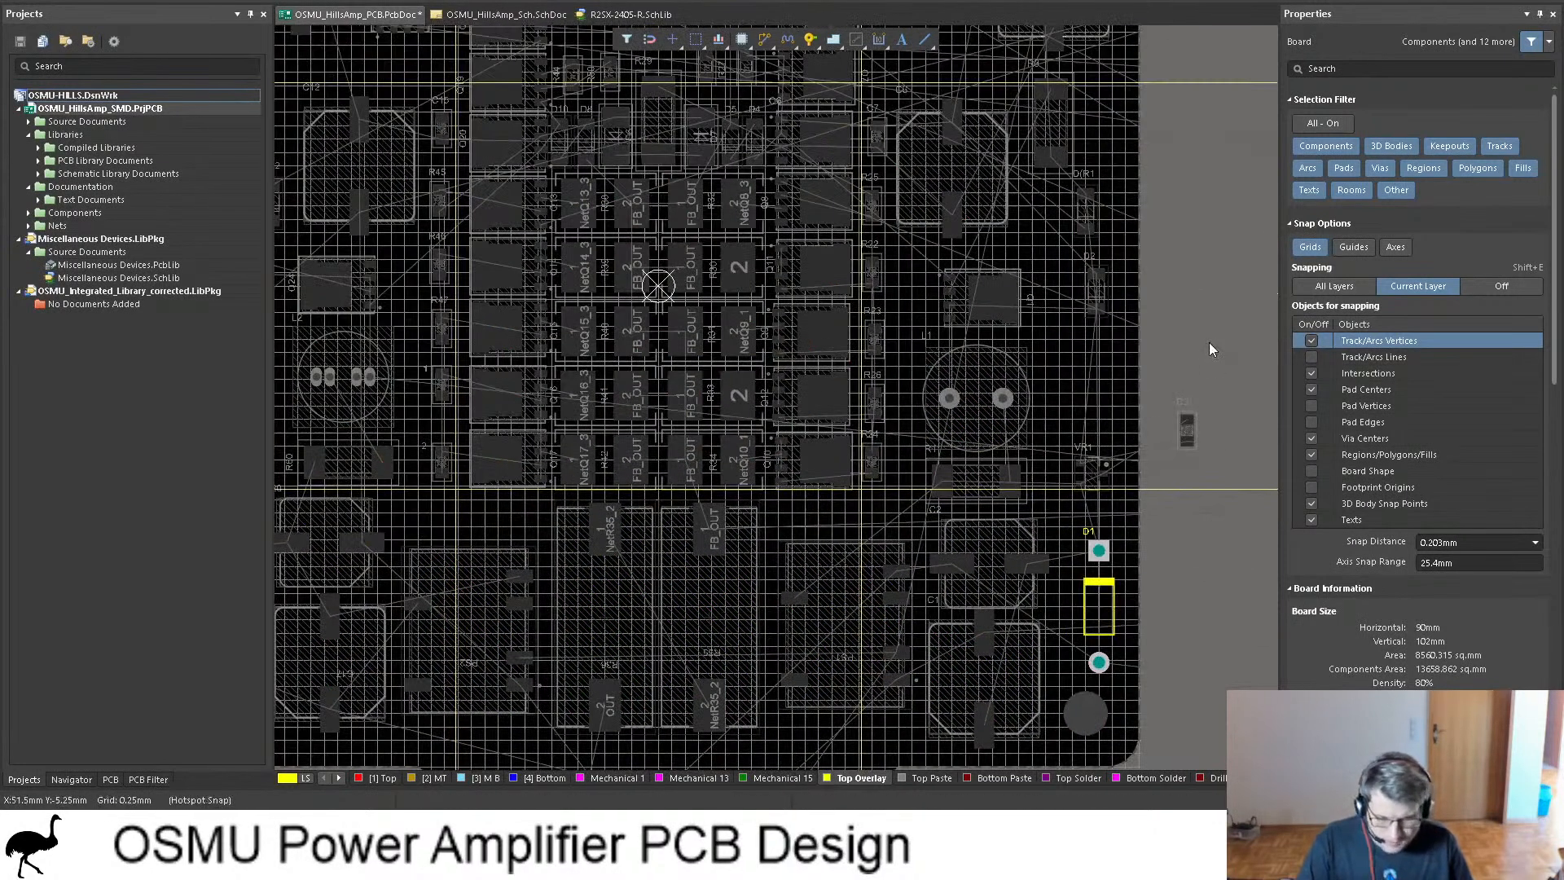
pyautogui.keyDown('ctrl'); pyautogui.scroll(-3, 1229, 370); pyautogui.keyUp('ctrl')
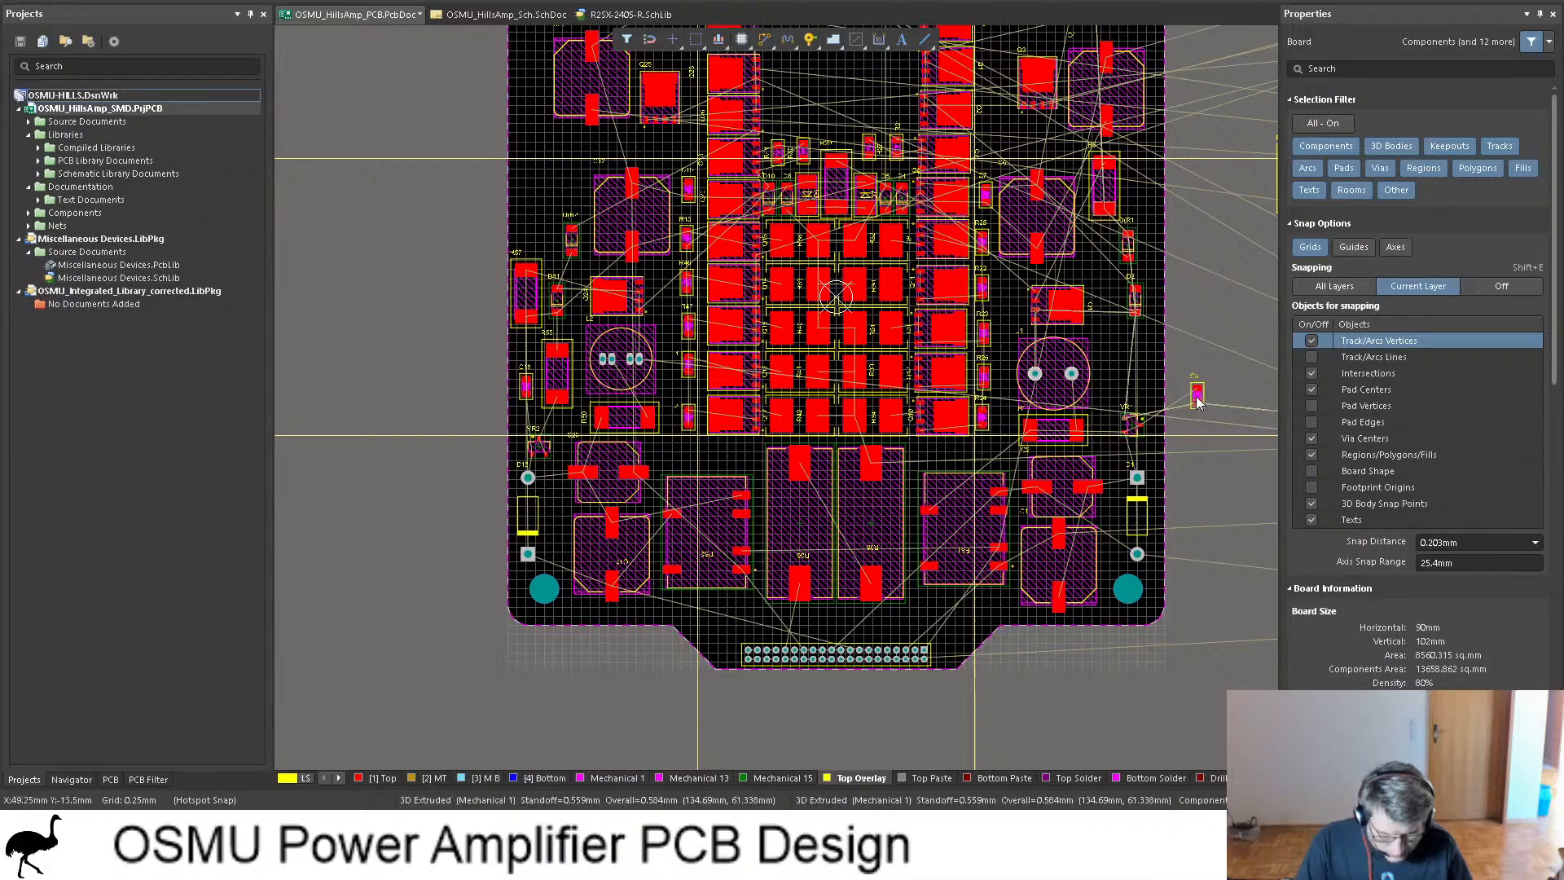
# Step: Place C3 above VR1 near the board's right edge and compare it with C18 on the opposite side
pyautogui.moveTo(1197, 395); pyautogui.dragTo(1145, 383)
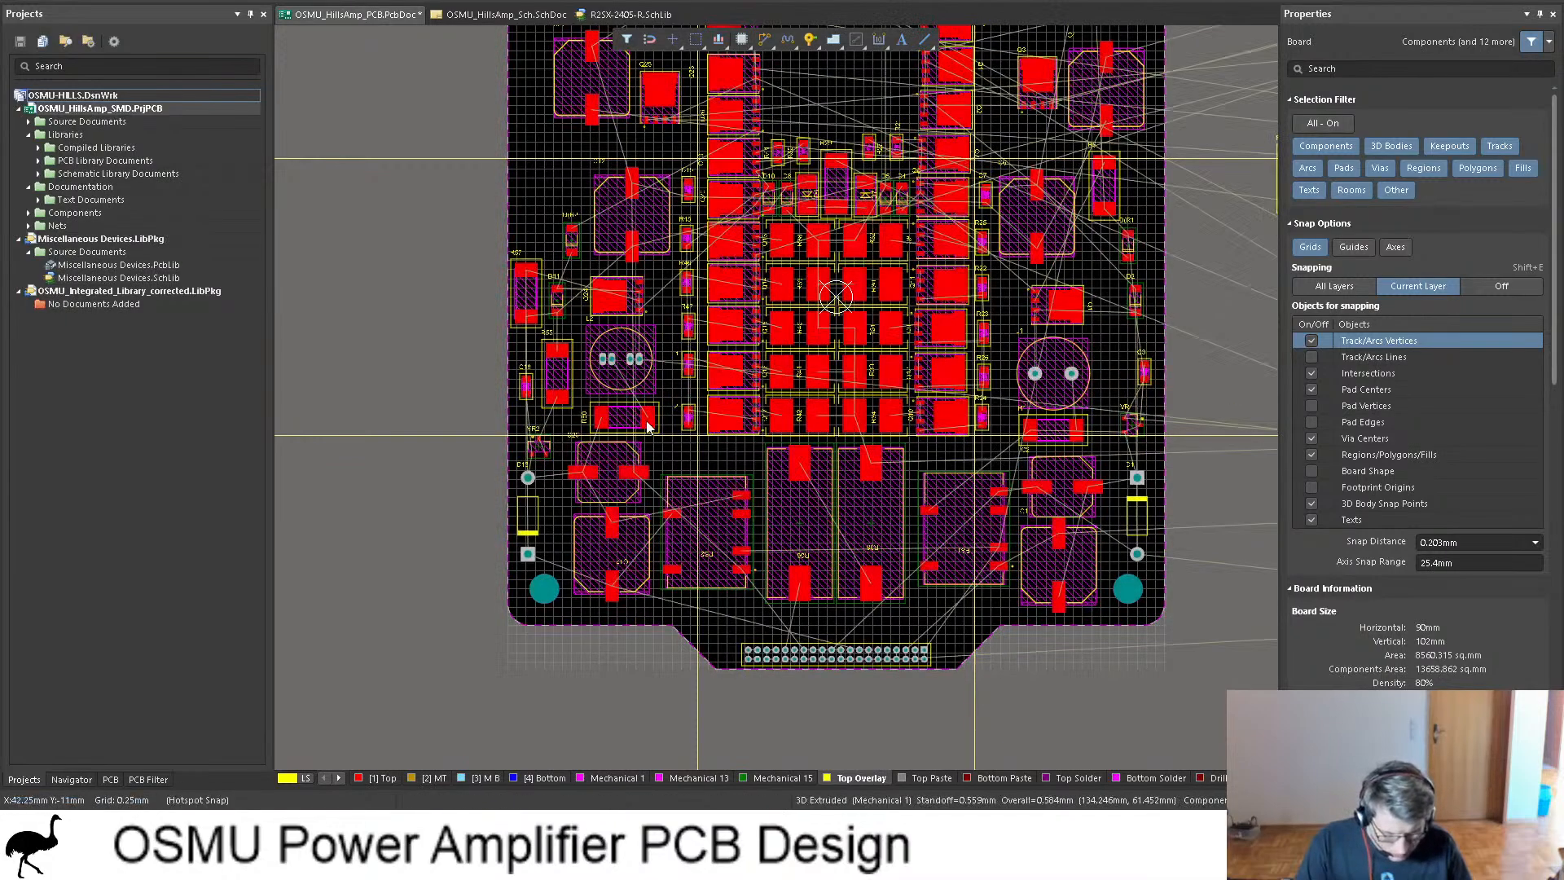
pyautogui.keyDown('ctrl'); pyautogui.scroll(3, 561, 365); pyautogui.keyUp('ctrl')
pyautogui.keyDown('ctrl'); pyautogui.scroll(-2, 578, 371); pyautogui.keyUp('ctrl')
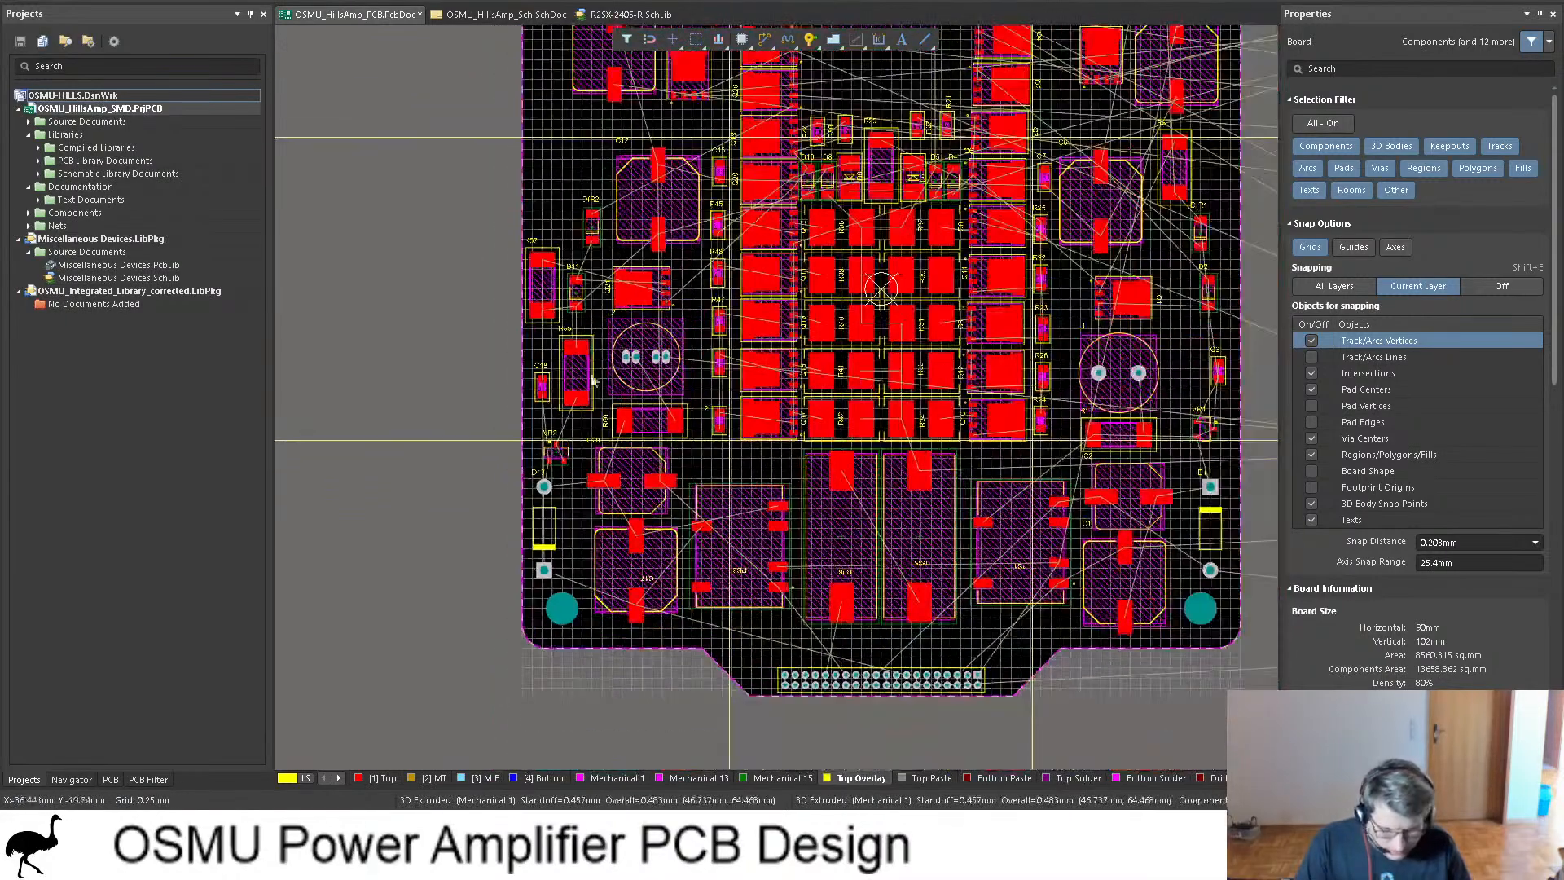
pyautogui.keyDown('shift'); pyautogui.hscroll(3, 1186, 341); pyautogui.keyUp('shift')
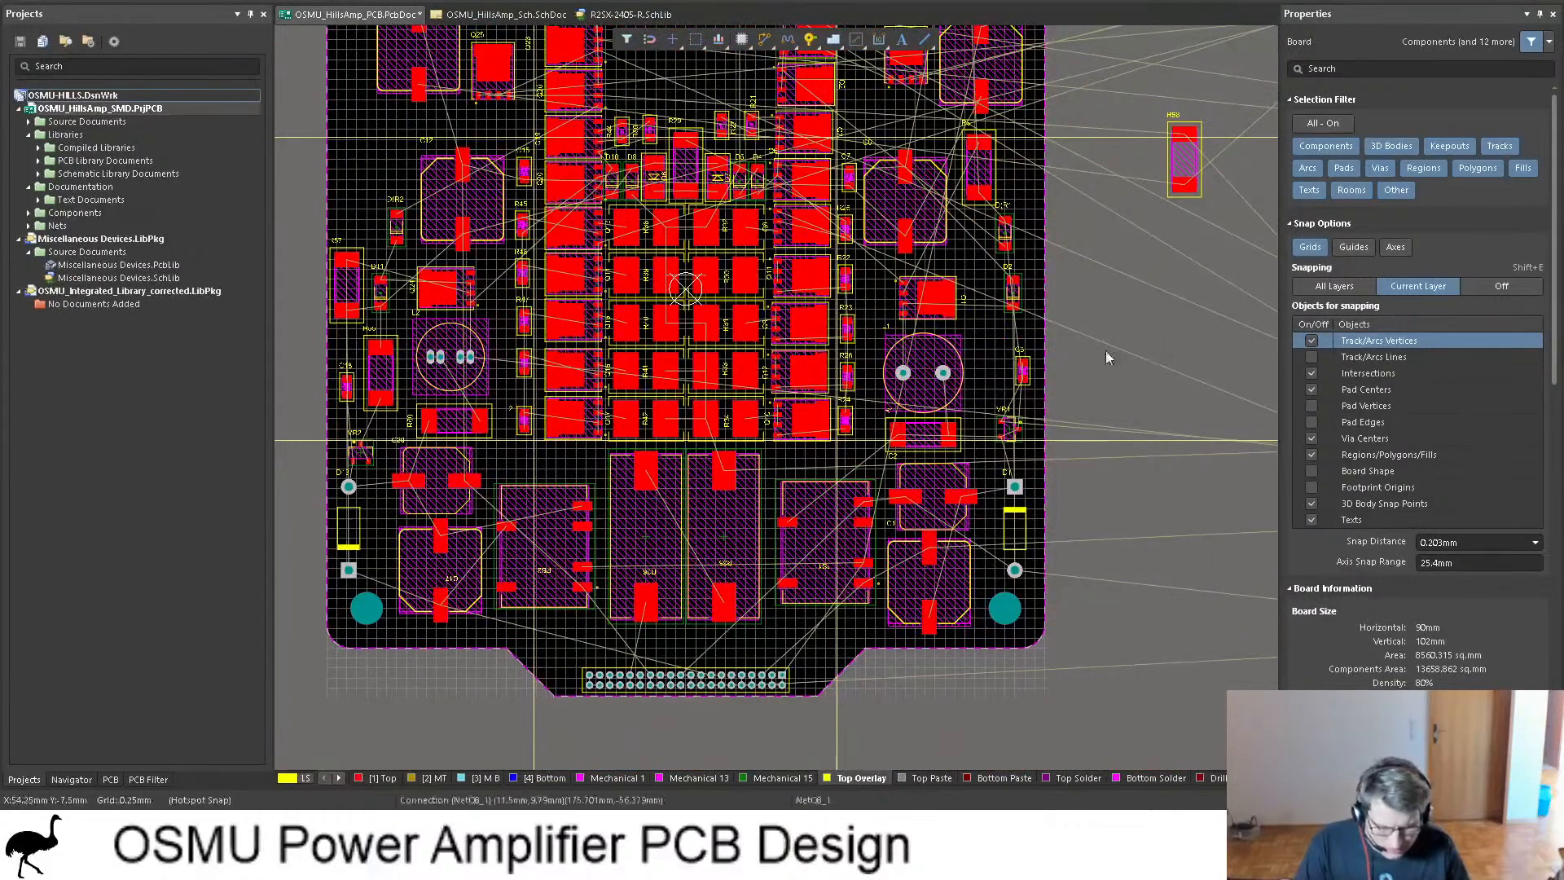
pyautogui.keyDown('shift'); pyautogui.hscroll(3, 1065, 391); pyautogui.keyUp('shift')
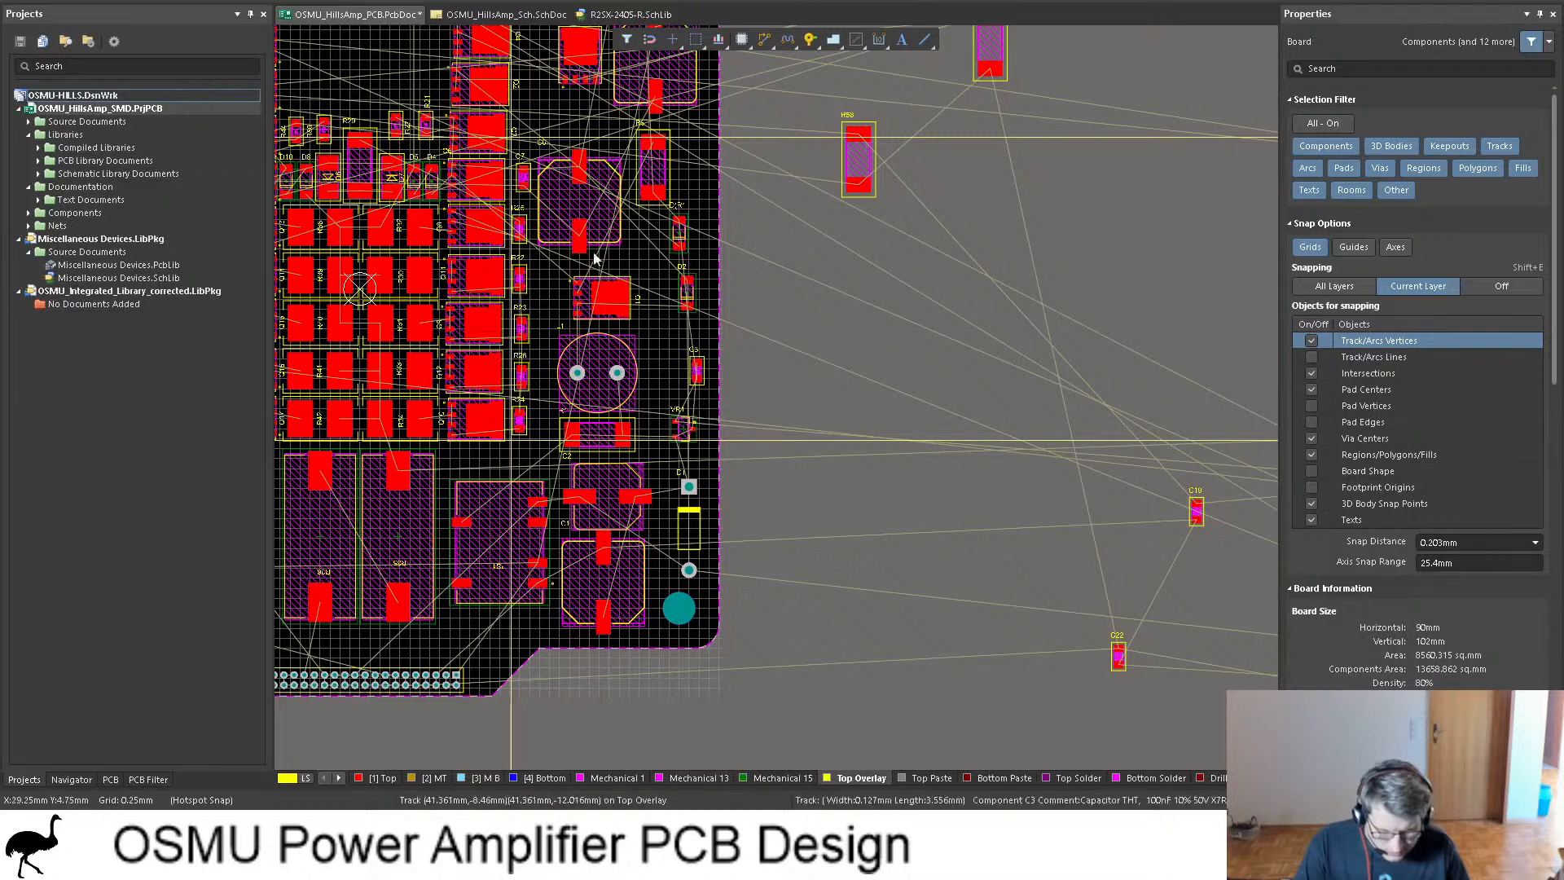
# Step: Compare the positive supply parts around R1, R3 and Q1 in the schematic with their PCB placement and the negative supply layout
pyautogui.click(501, 14)
pyautogui.keyDown('ctrl'); pyautogui.scroll(-4, 869, 332); pyautogui.keyUp('ctrl')
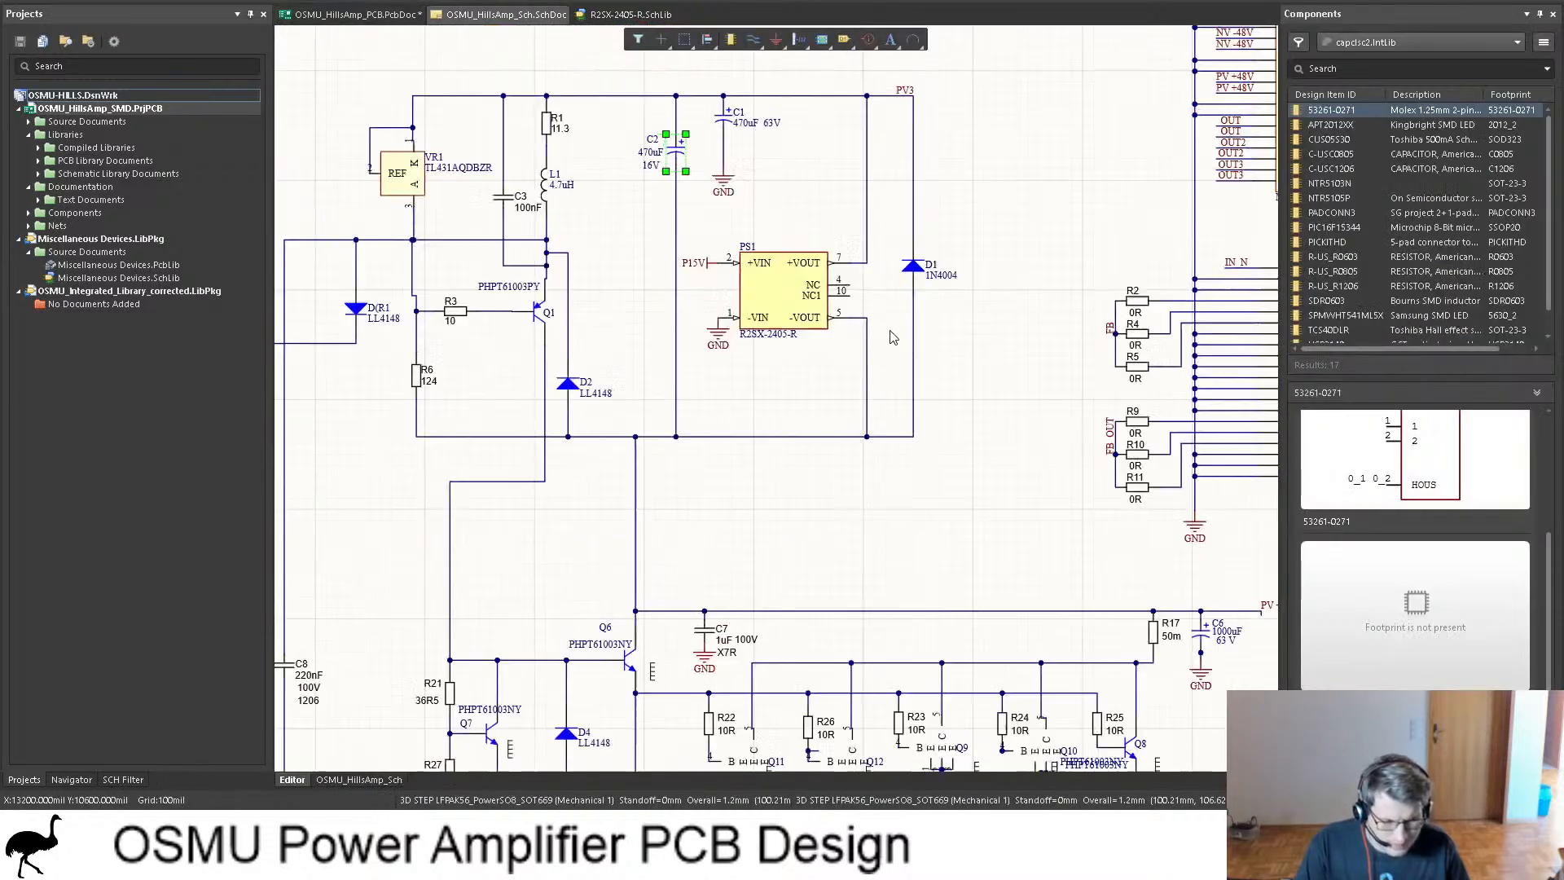
pyautogui.keyDown('shift'); pyautogui.hscroll(-2, 651, 285); pyautogui.keyUp('shift')
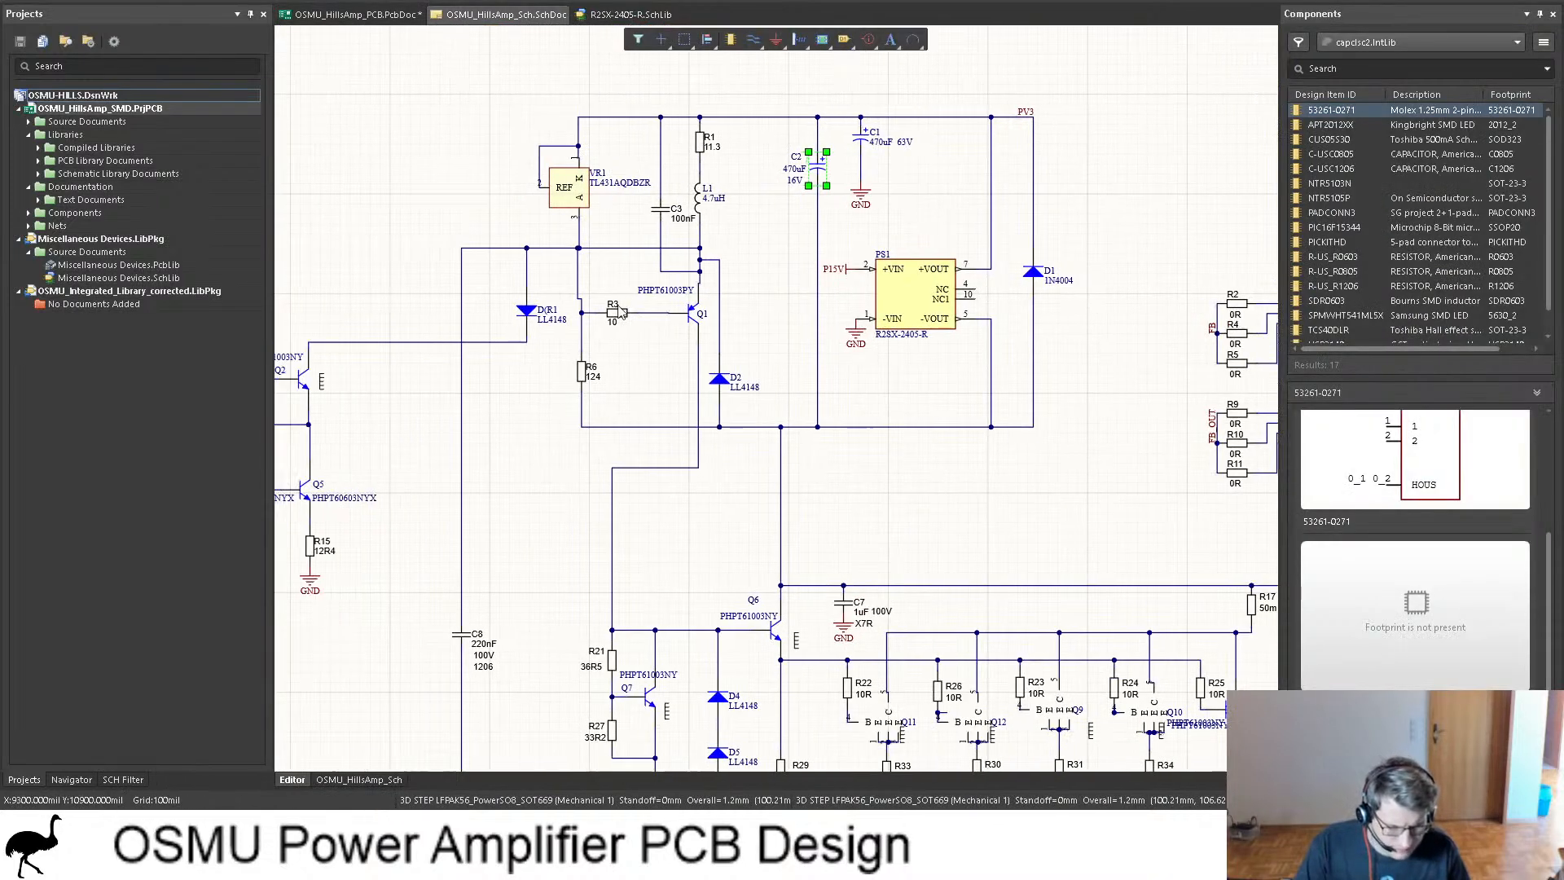
pyautogui.click(612, 322)
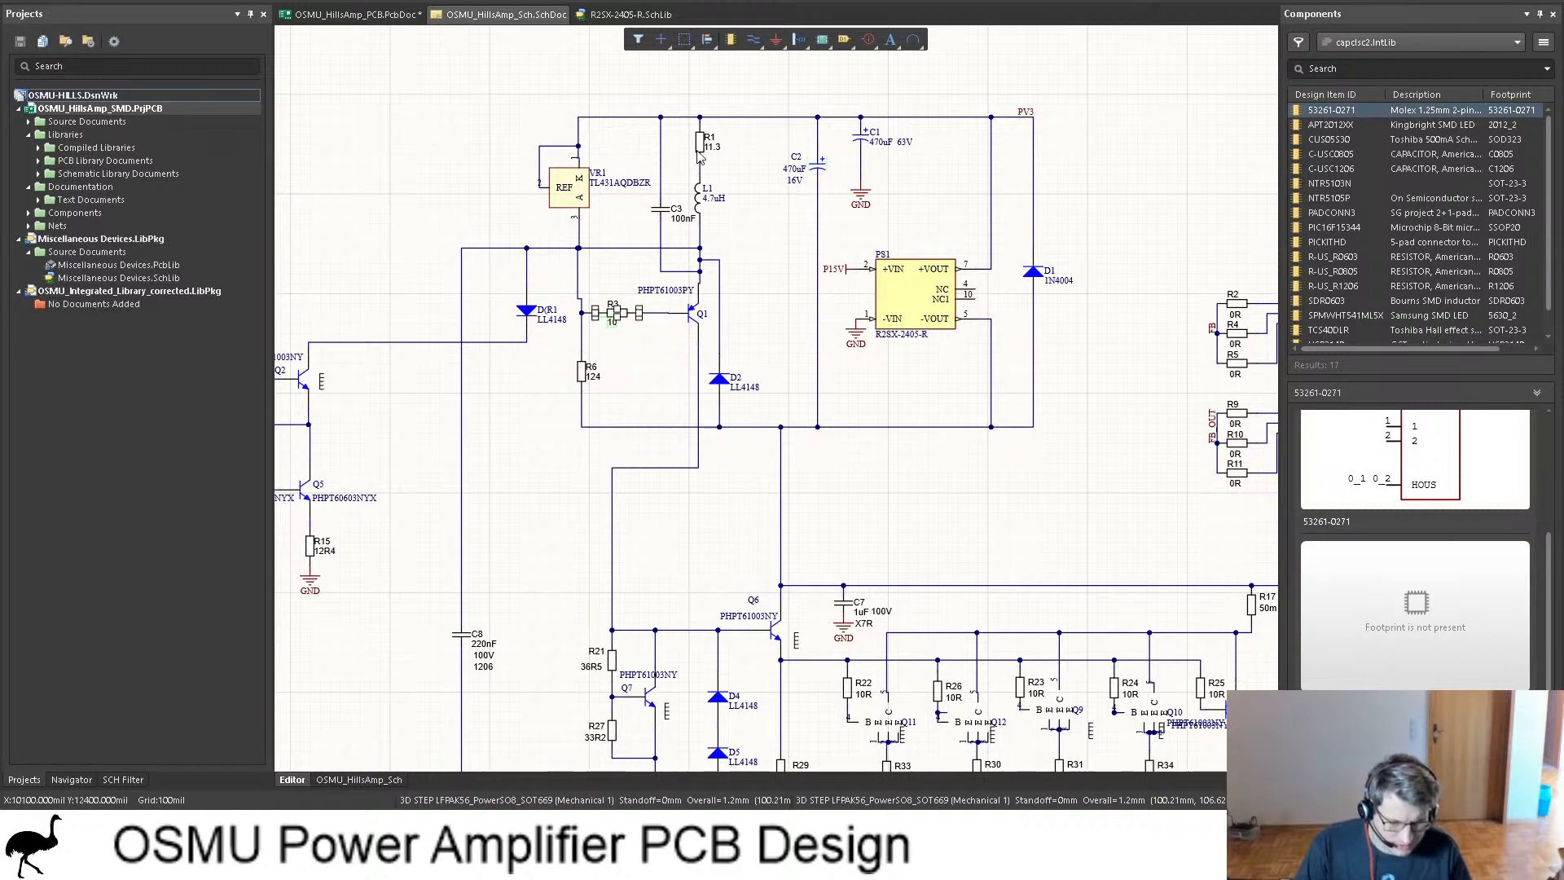
pyautogui.click(350, 14)
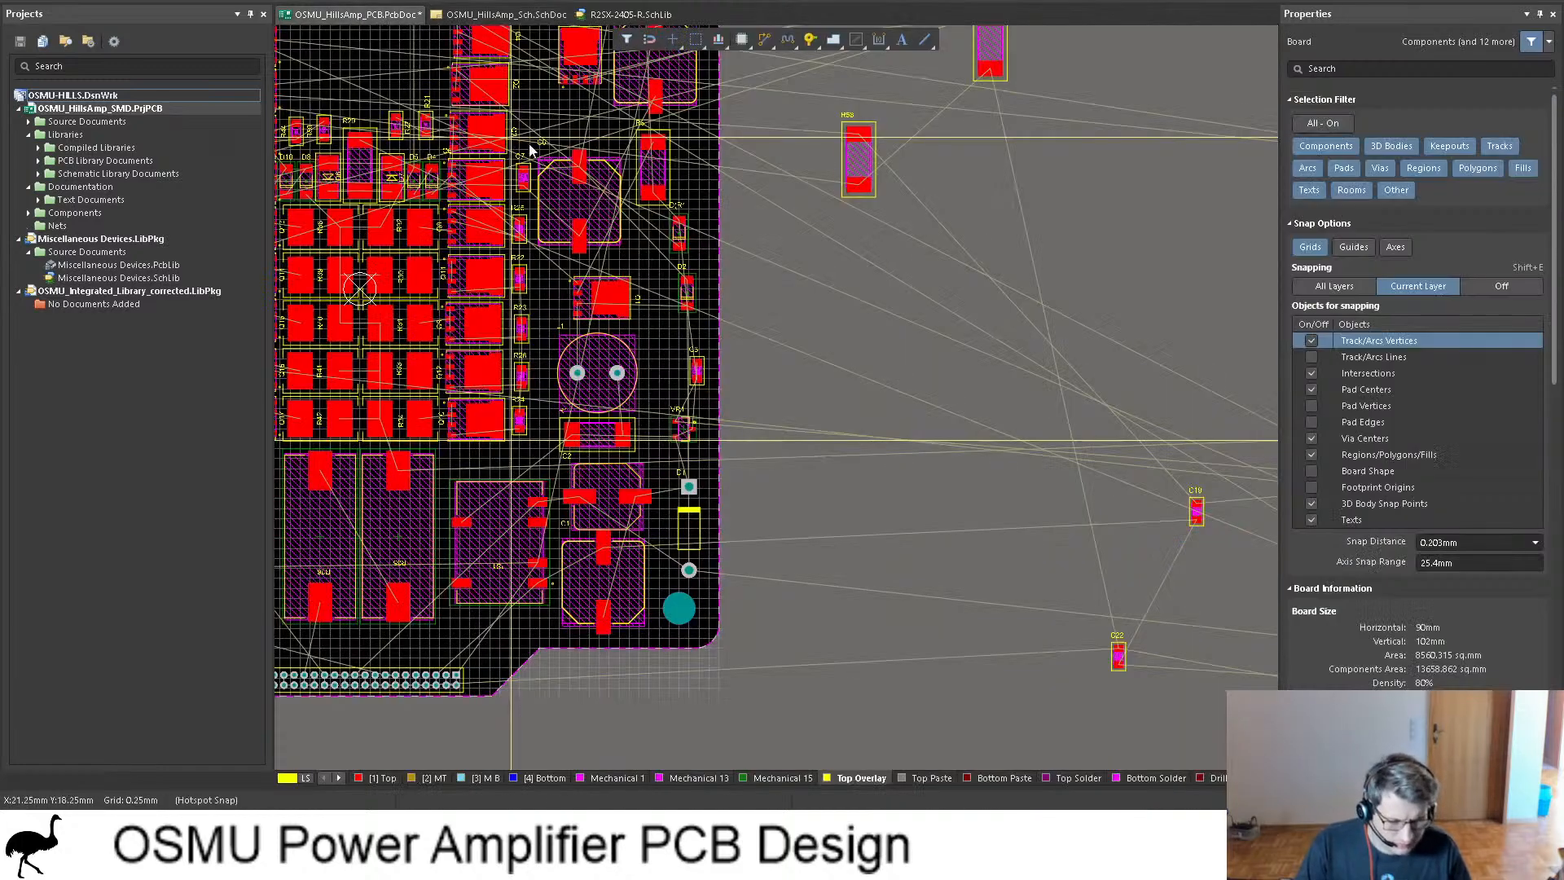
pyautogui.keyDown('ctrl'); pyautogui.scroll(3, 560, 423); pyautogui.keyUp('ctrl')
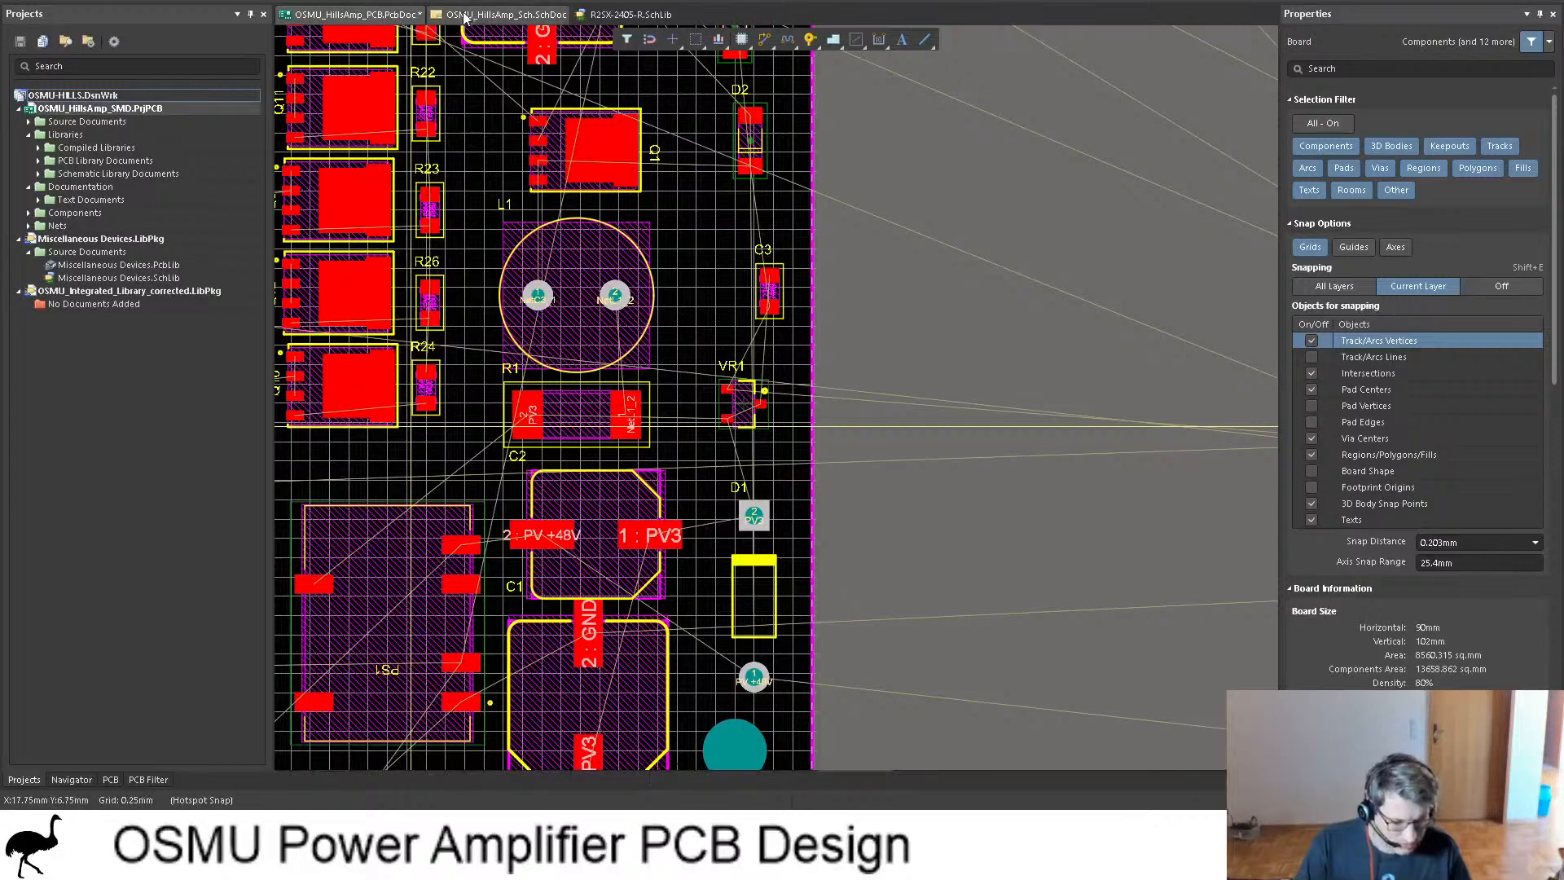
pyautogui.click(505, 14)
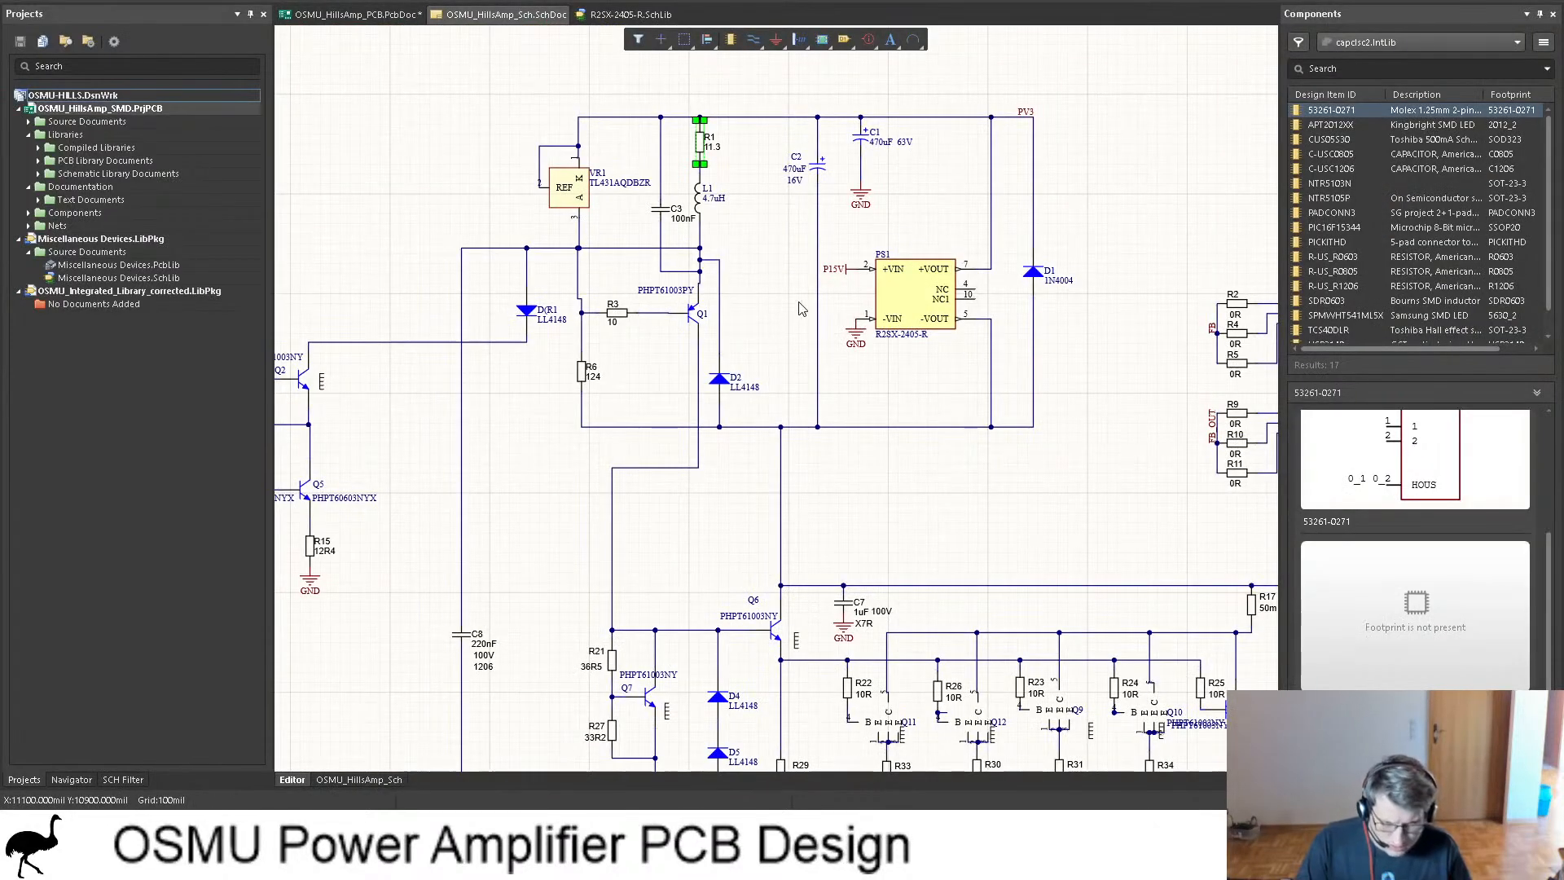
pyautogui.click(350, 14)
pyautogui.keyDown('ctrl'); pyautogui.scroll(3, 560, 447); pyautogui.keyUp('ctrl')
pyautogui.keyDown('shift'); pyautogui.hscroll(-3, 560, 448); pyautogui.keyUp('shift')
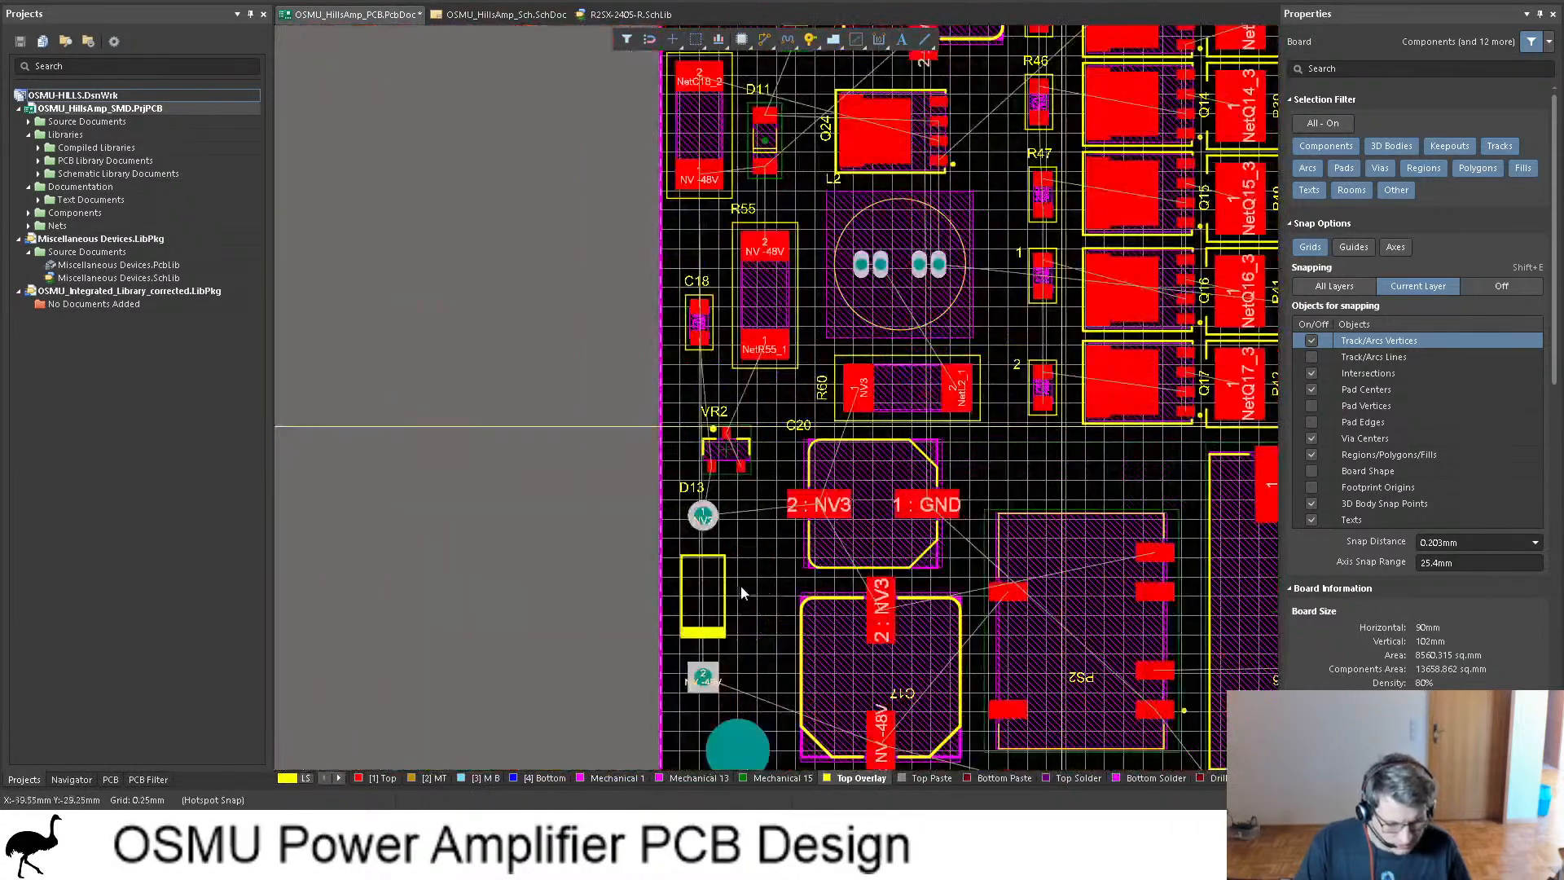
# Step: Select R55 in the negative supply layout and identify its positive supply counterpart in the schematic
pyautogui.click(770, 292)
pyautogui.click(521, 14)
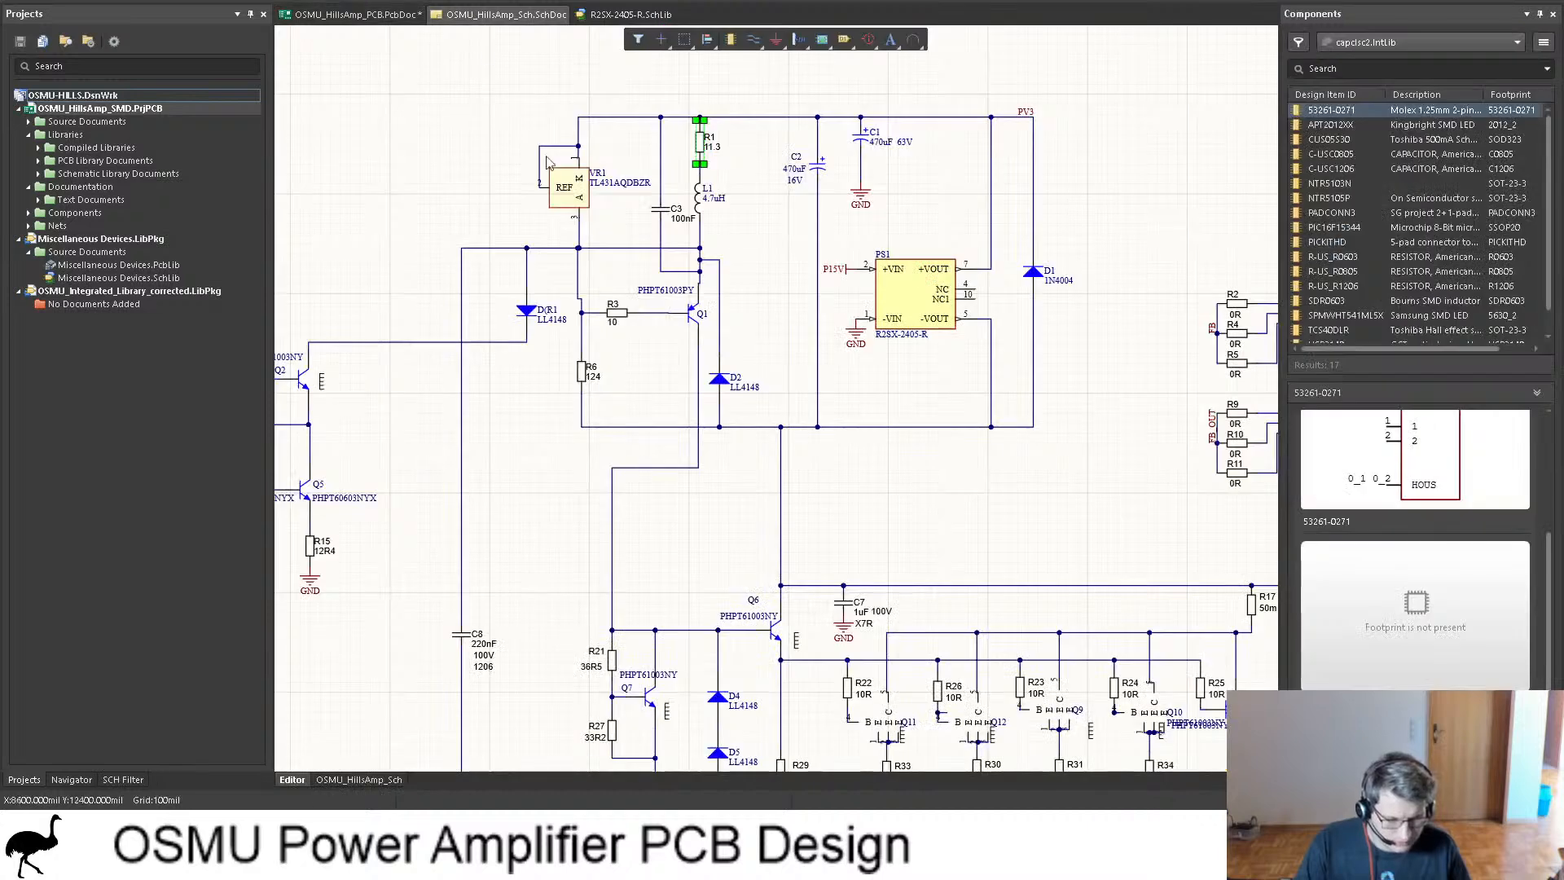
pyautogui.scroll(-10, 736, 364)
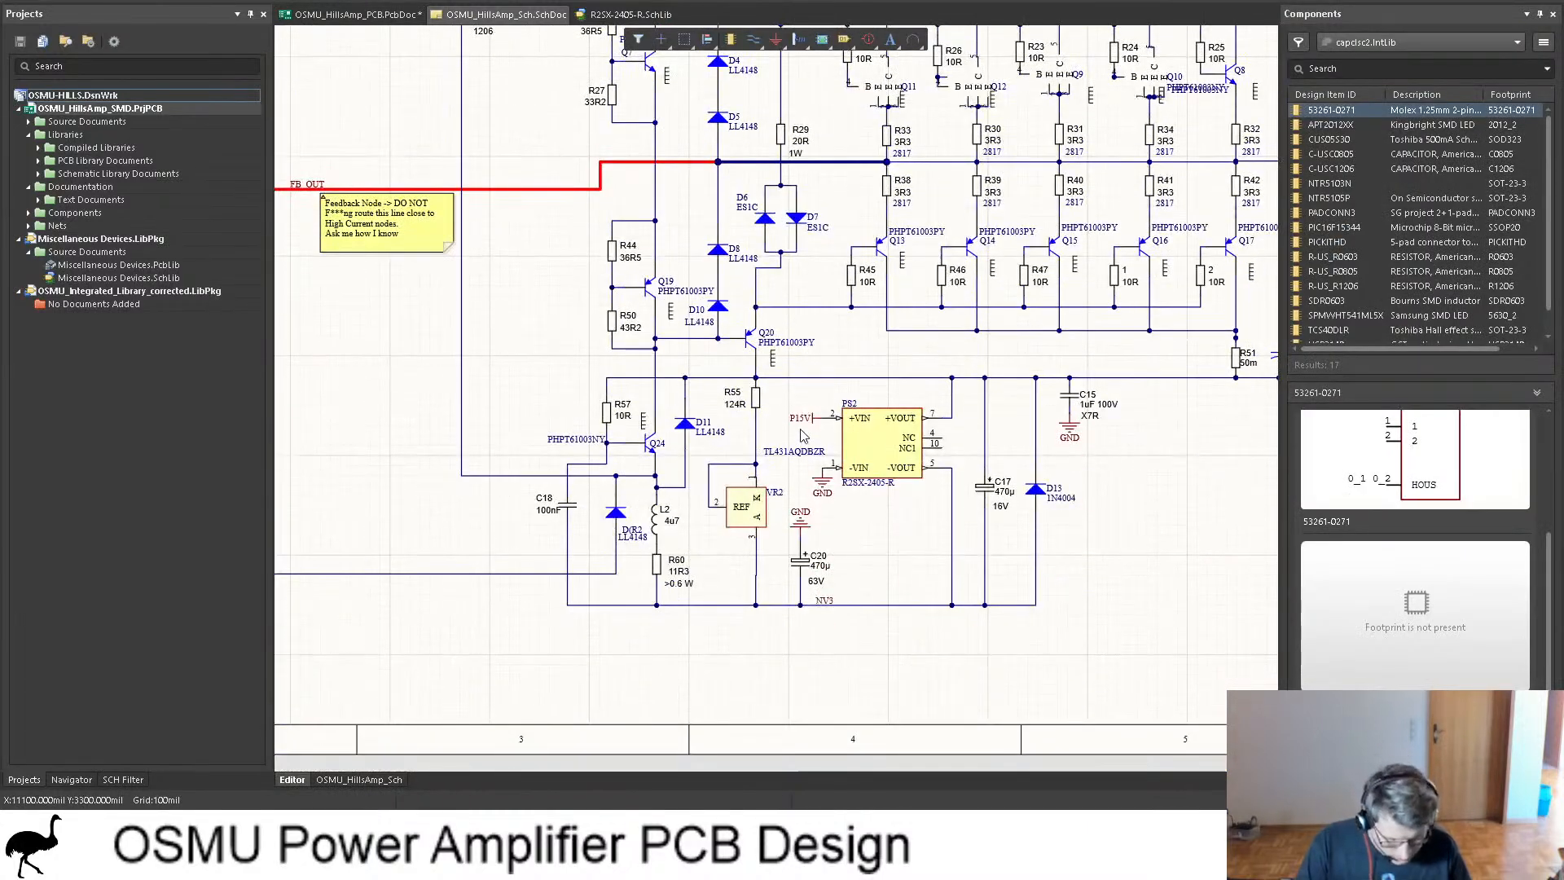
pyautogui.scroll(9, 759, 463)
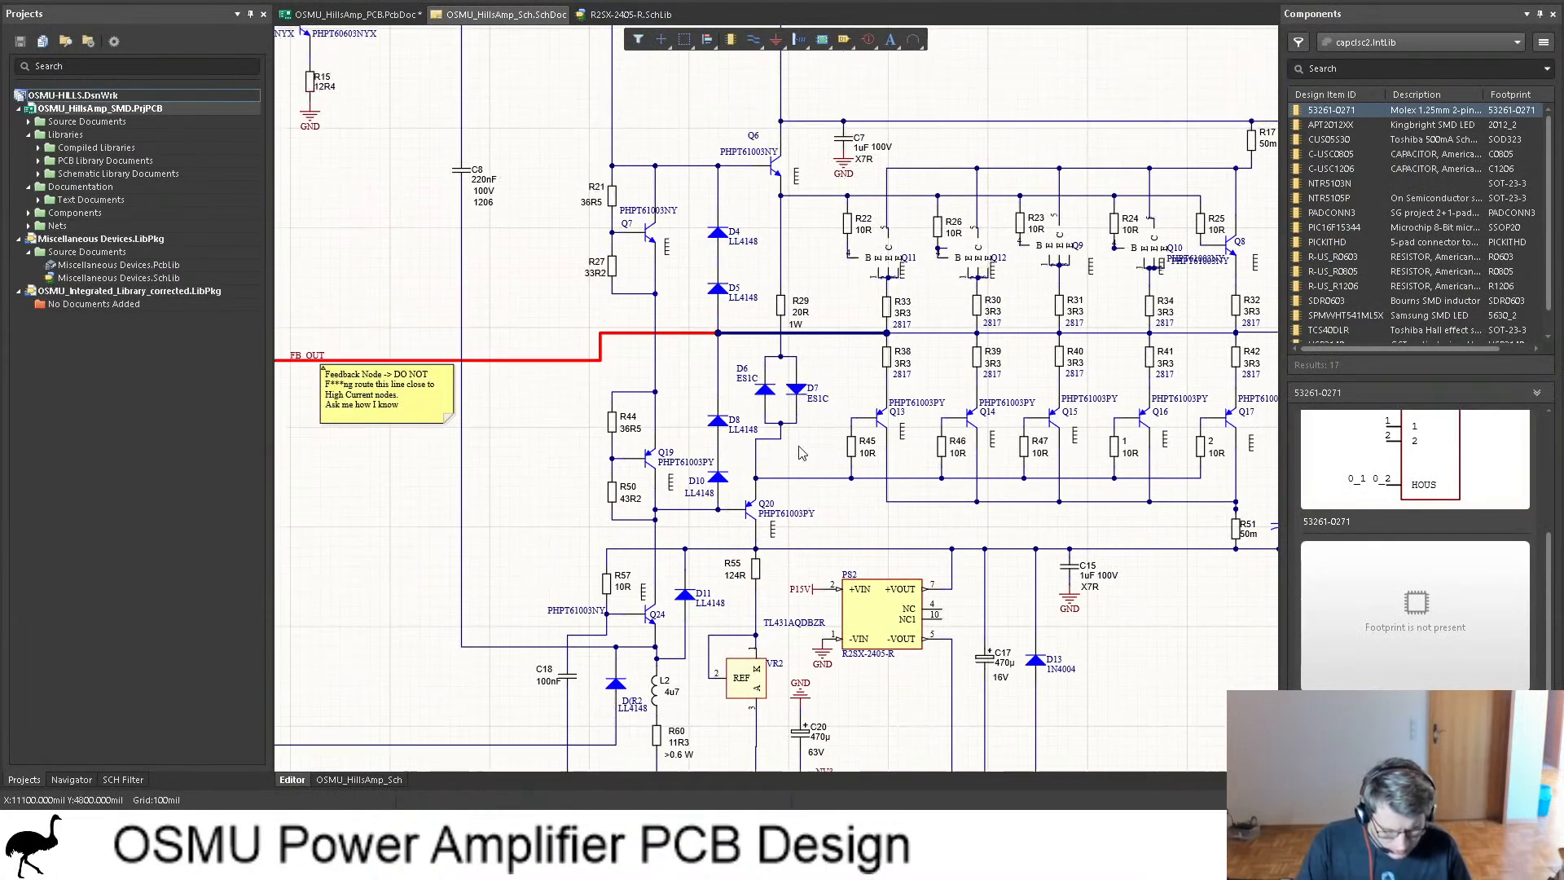
pyautogui.scroll(1, 791, 425)
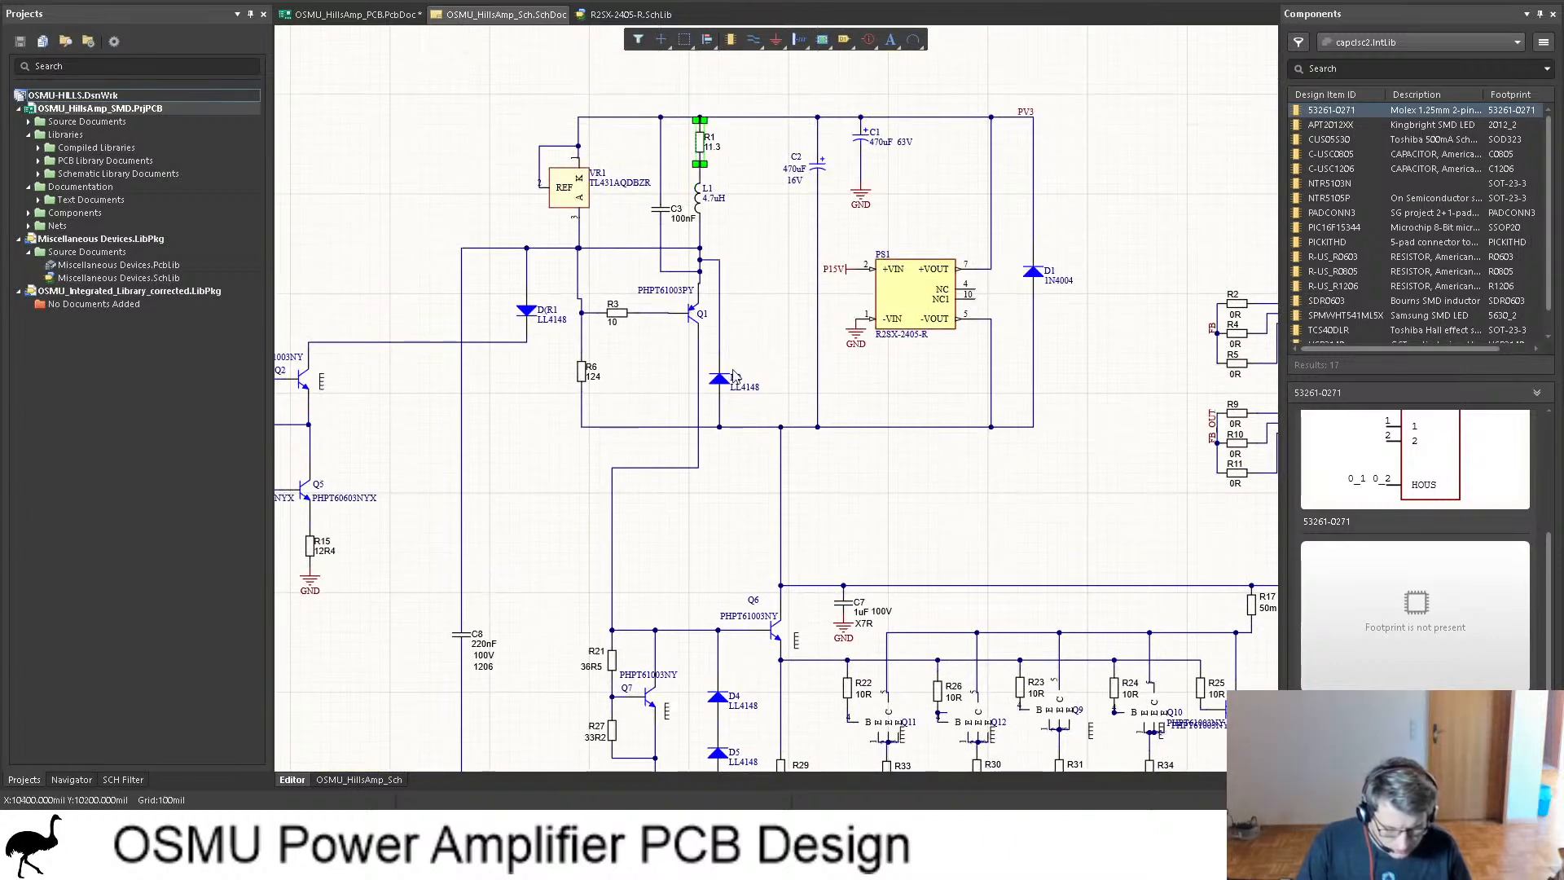
pyautogui.keyDown('ctrl'); pyautogui.scroll(2, 570, 375); pyautogui.keyUp('ctrl')
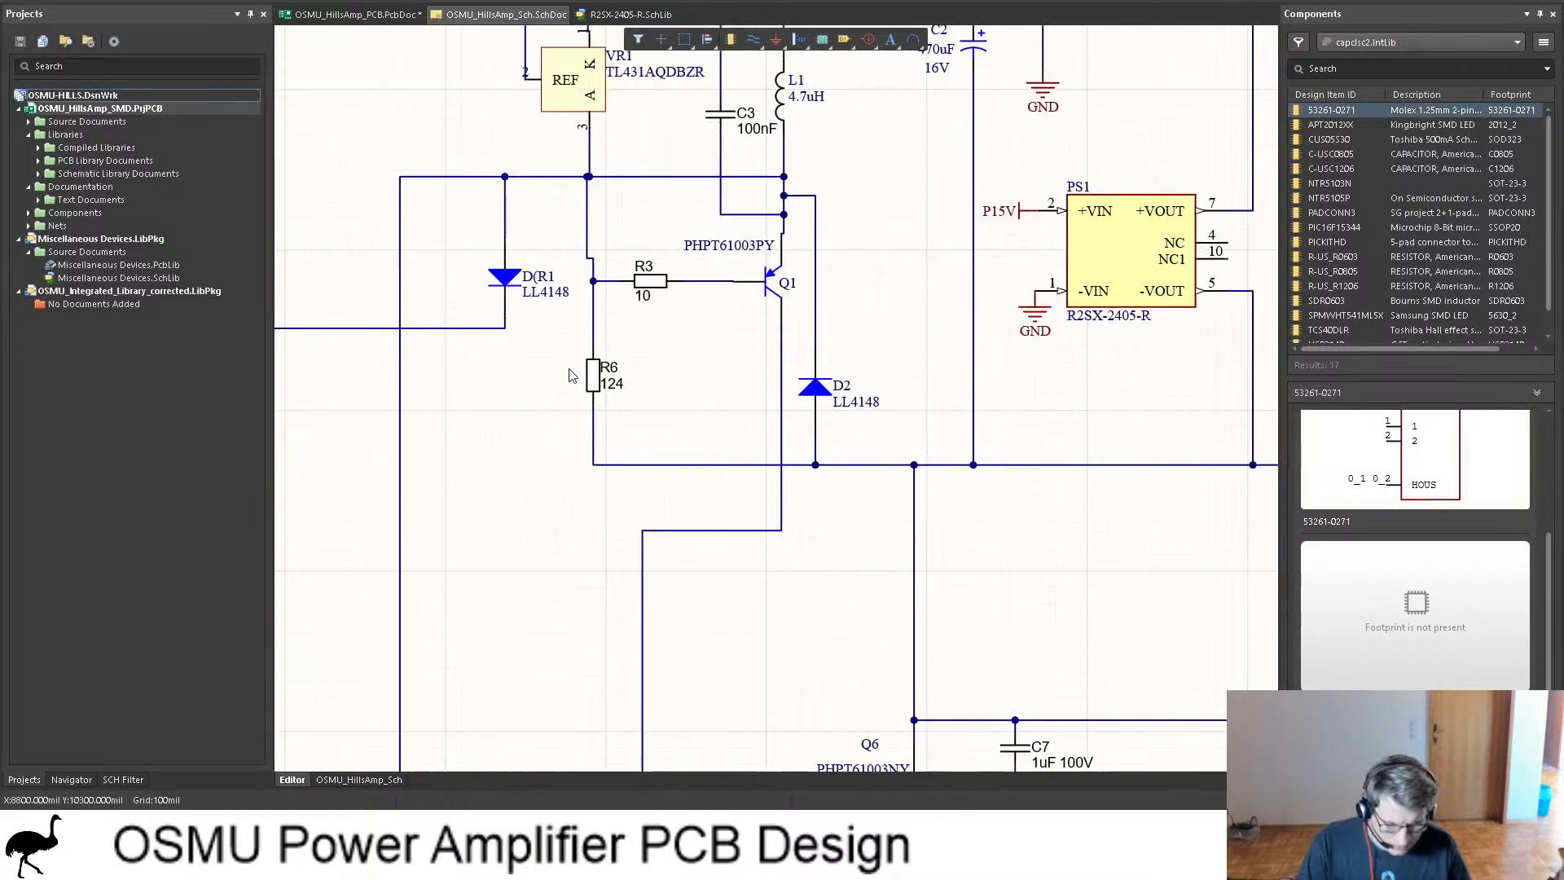
pyautogui.click(359, 14)
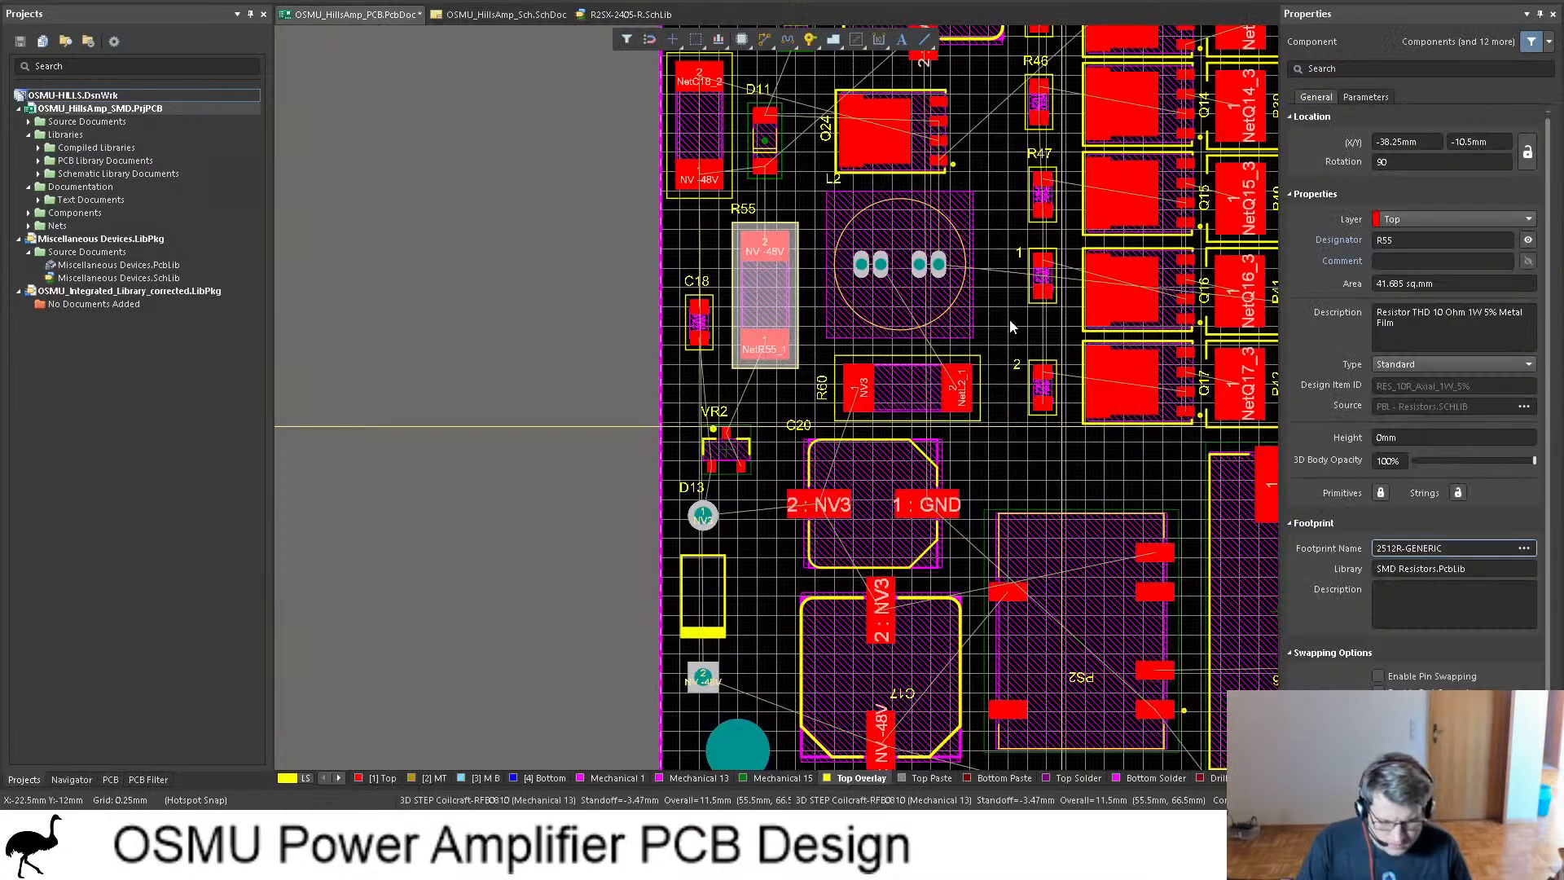
# Step: Locate the unplaced resistor R6 and bring it next to the board's right edge
pyautogui.keyDown('ctrl'); pyautogui.scroll(3, 910, 317); pyautogui.keyUp('ctrl')
pyautogui.keyDown('shift'); pyautogui.hscroll(2, 910, 317); pyautogui.keyUp('shift')
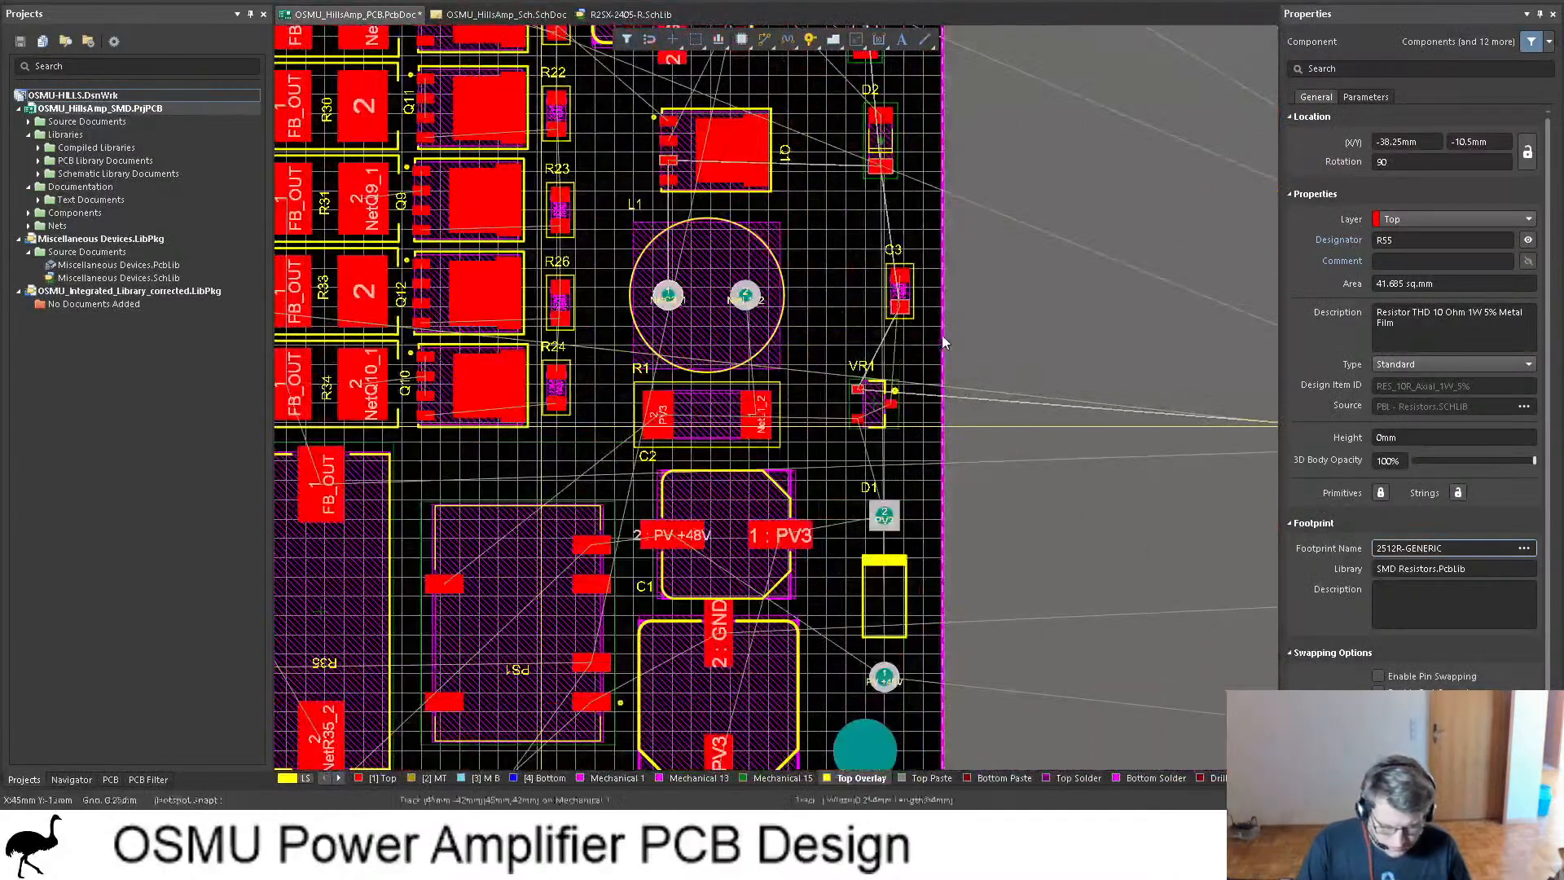
pyautogui.scroll(3, 956, 351)
pyautogui.keyDown('ctrl'); pyautogui.scroll(-1, 956, 350); pyautogui.keyUp('ctrl')
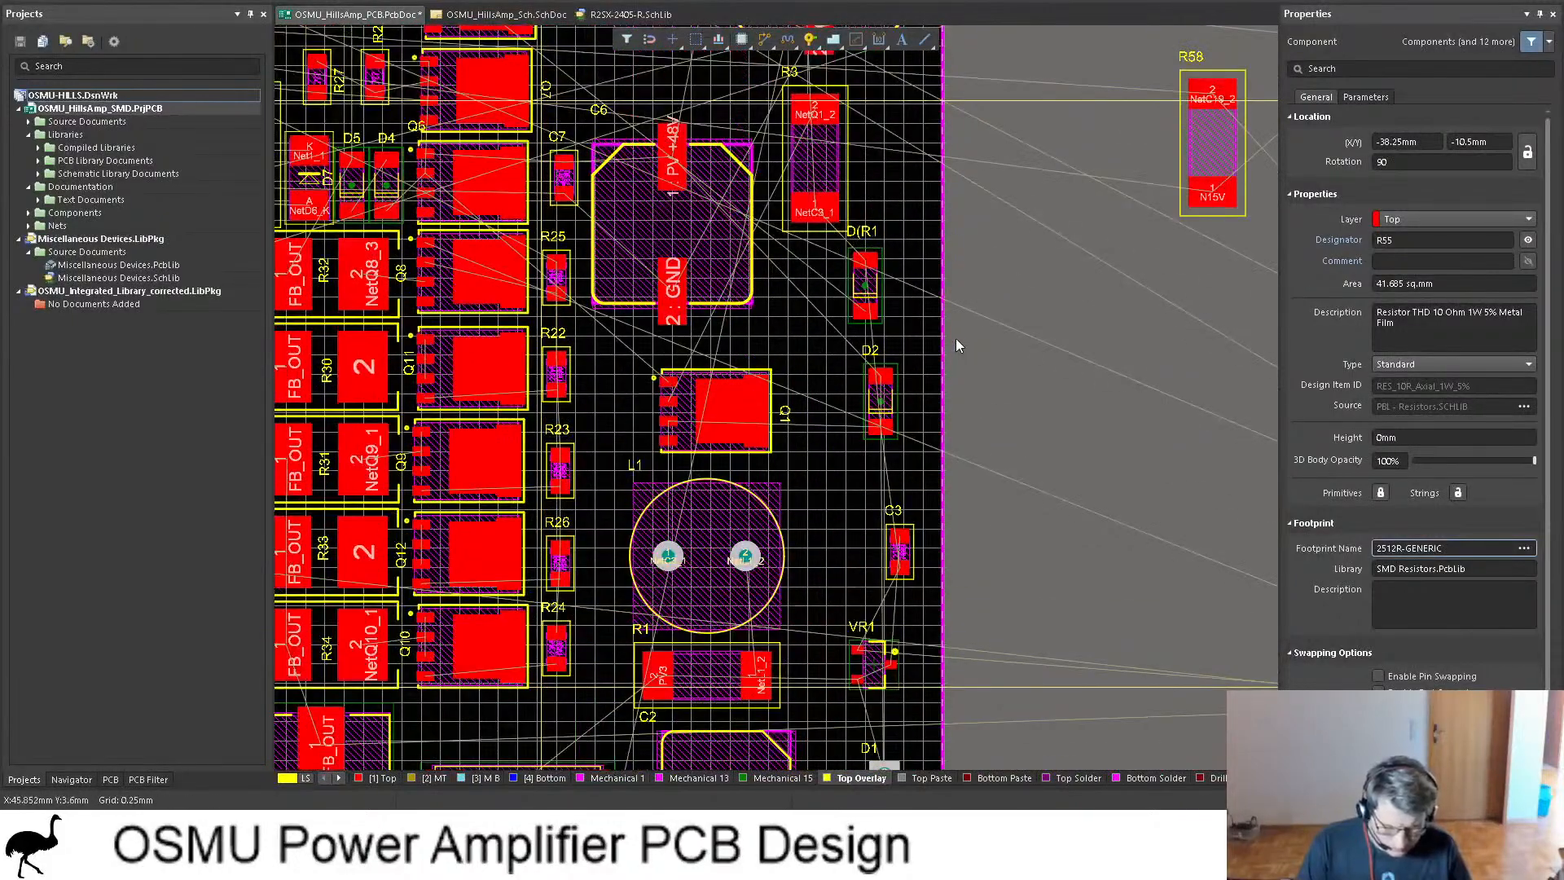
pyautogui.keyDown('ctrl'); pyautogui.scroll(-3, 956, 339); pyautogui.keyUp('ctrl')
pyautogui.keyDown('shift'); pyautogui.hscroll(2, 1043, 334); pyautogui.keyUp('shift')
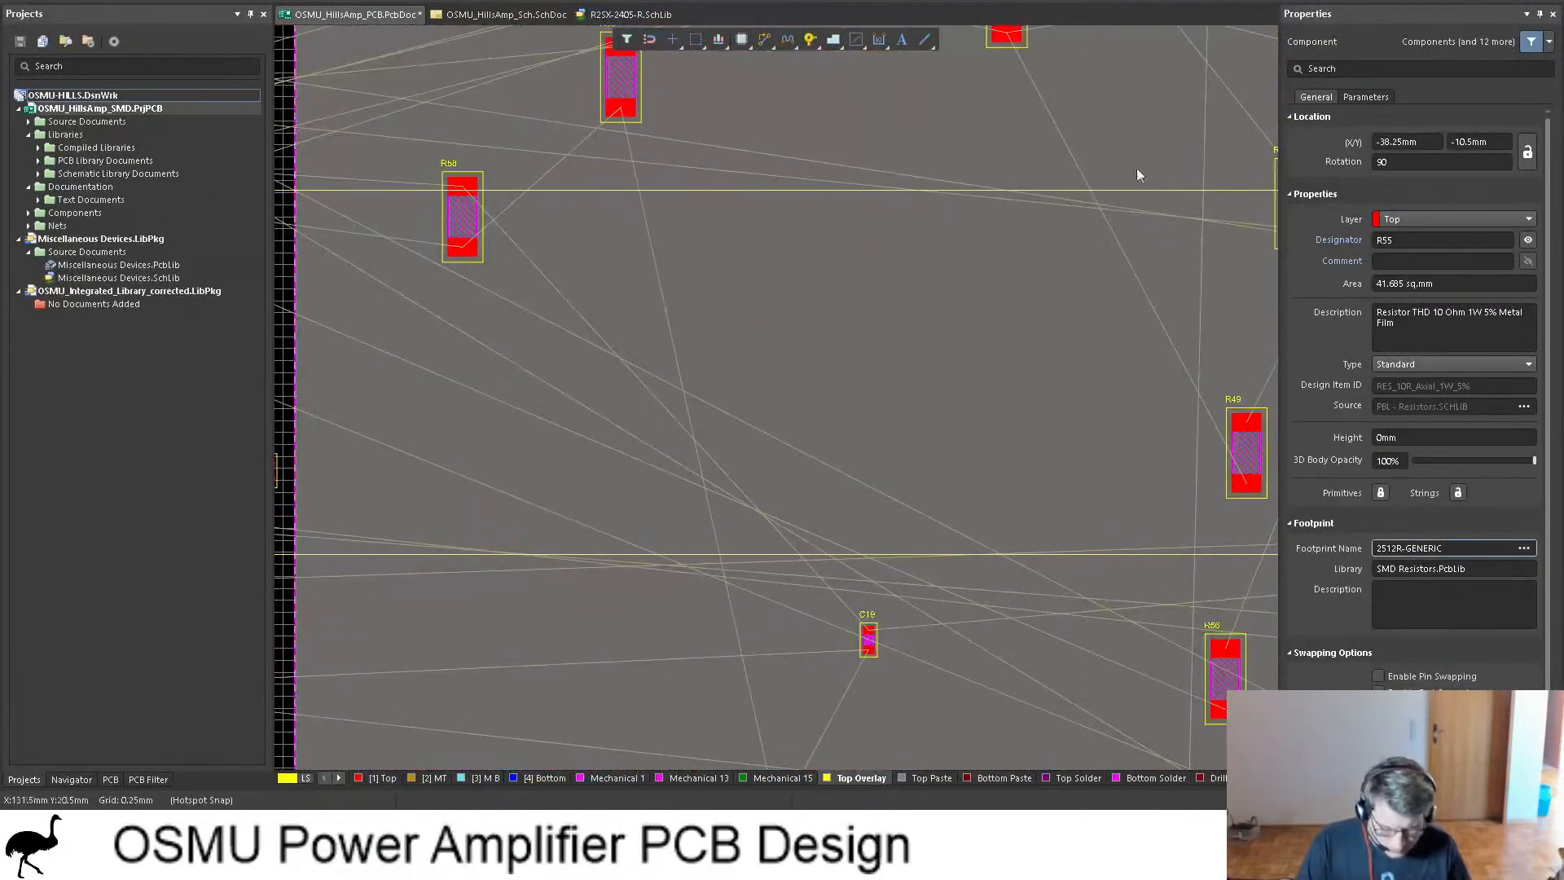
pyautogui.click(1120, 126)
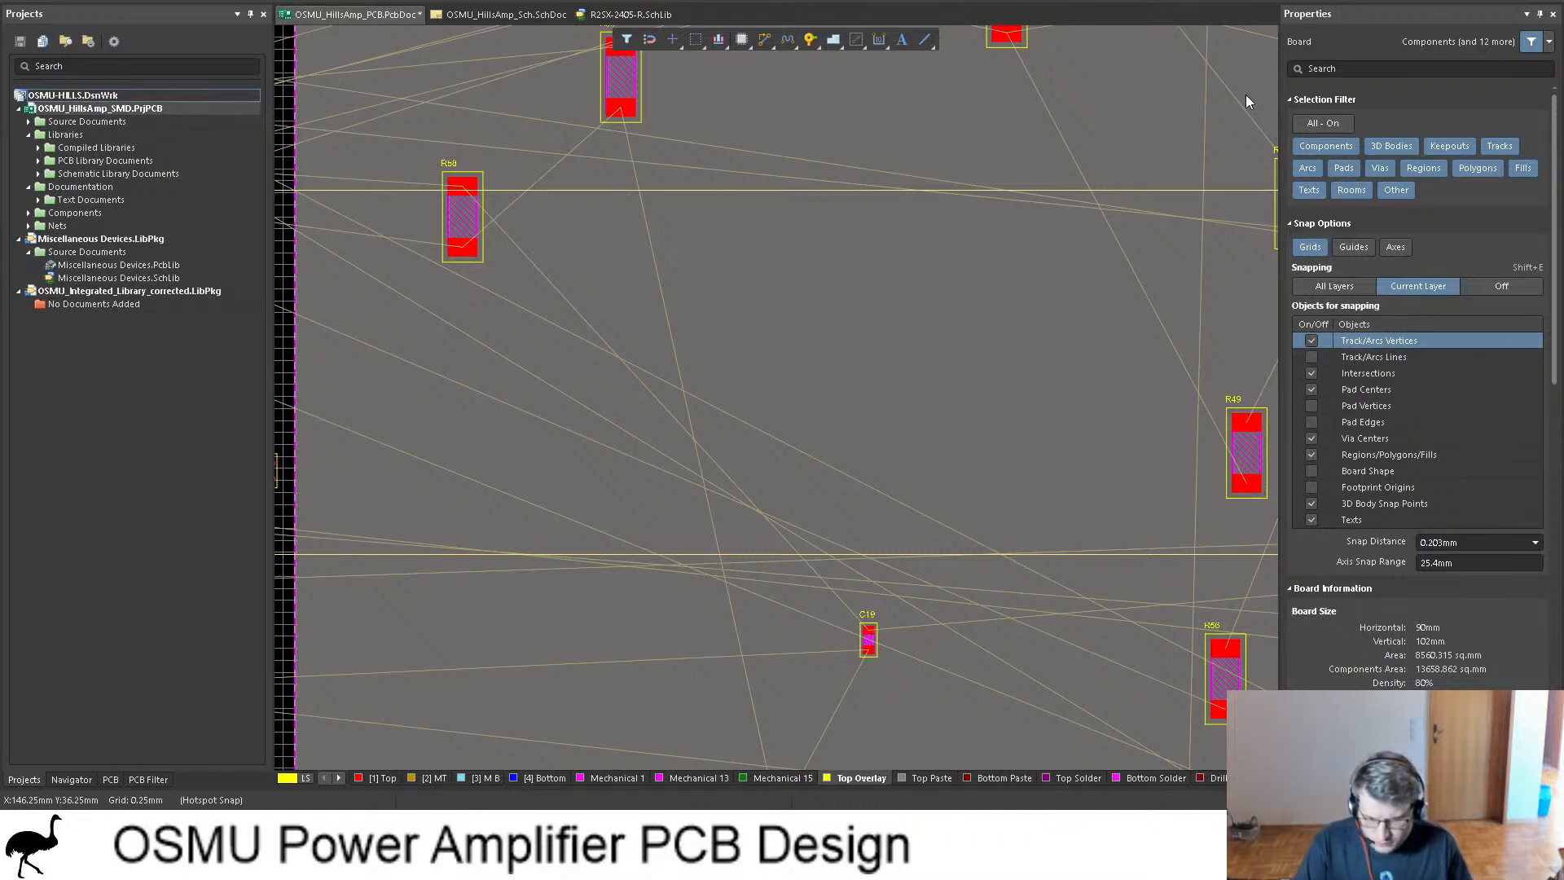
pyautogui.press('Return')
pyautogui.keyDown('ctrl'); pyautogui.scroll(-6, 1099, 163); pyautogui.keyUp('ctrl')
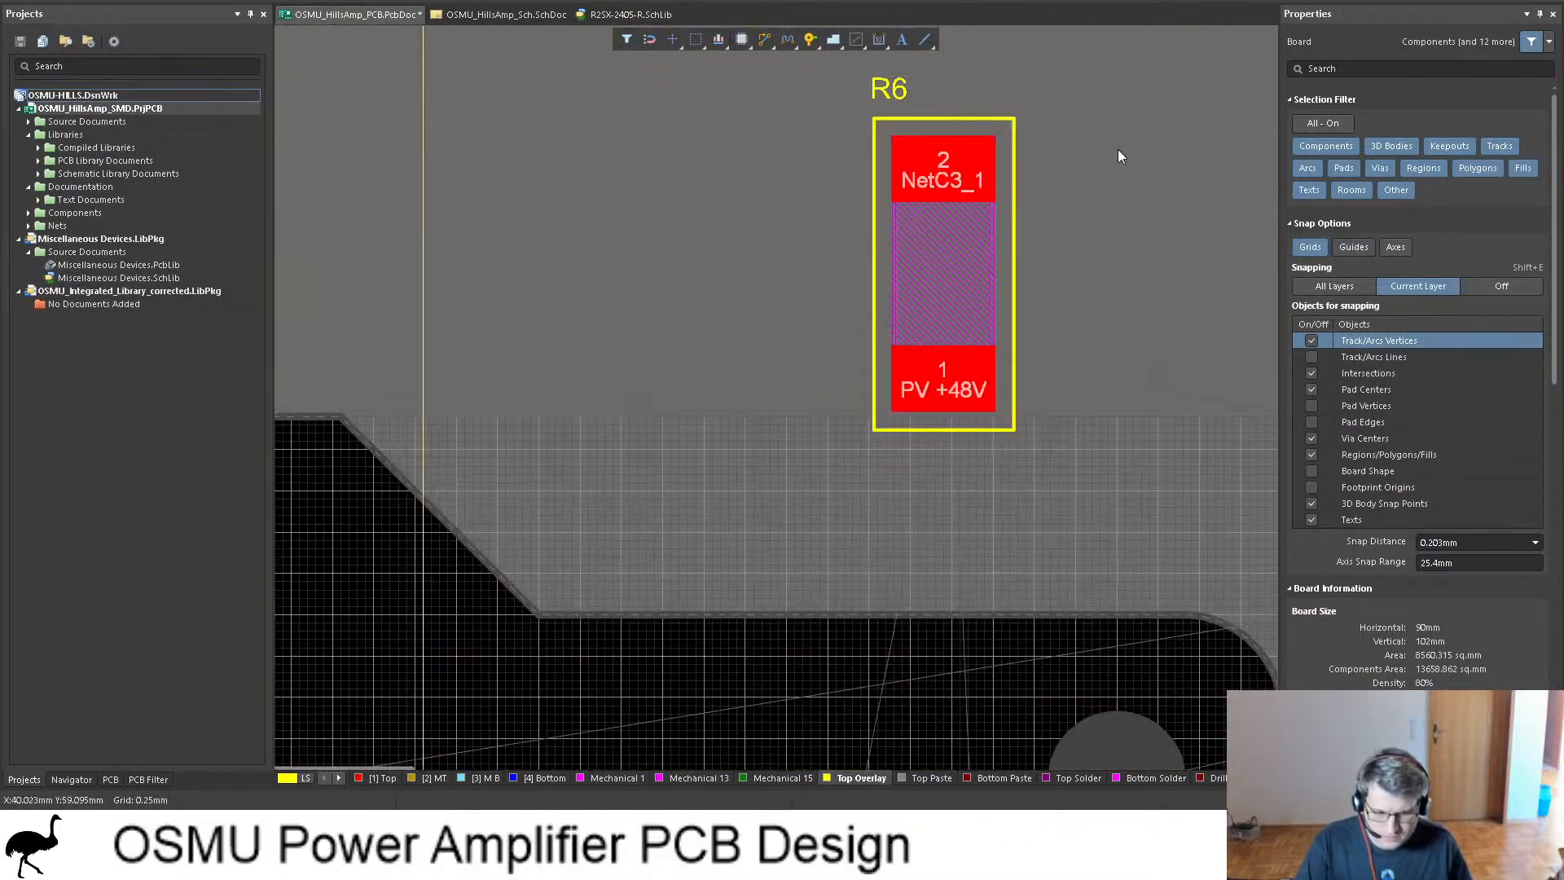
pyautogui.moveTo(1061, 186); pyautogui.dragTo(1206, 612)
pyautogui.scroll(-3, 1155, 458)
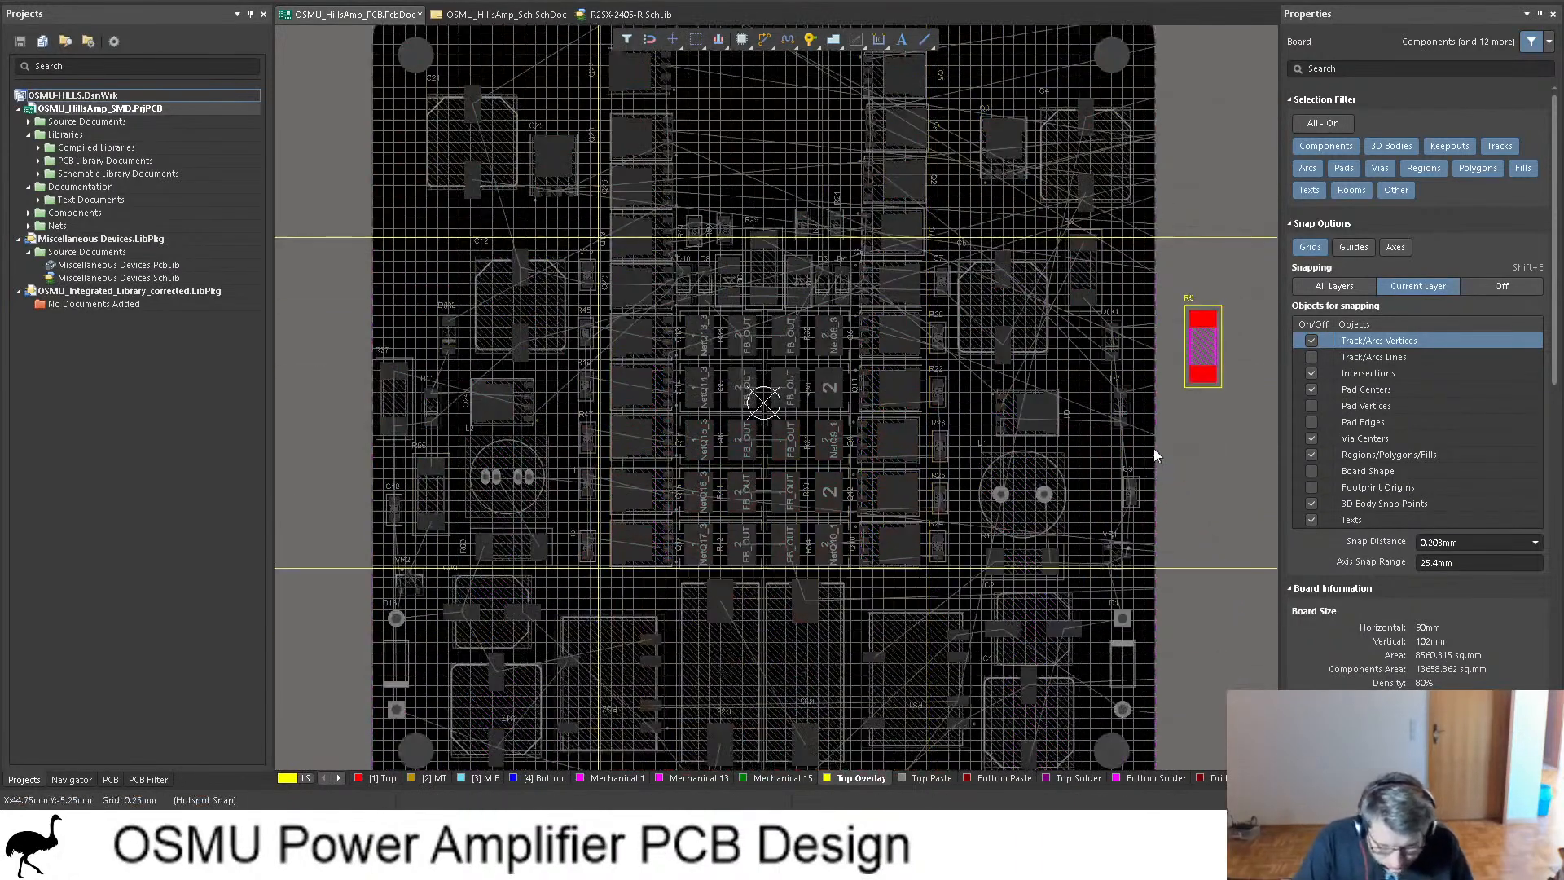
# Step: Place R6 between L1 and C3 with diodes D(R1 and D2 repositioned above it, and check the board in 3D
pyautogui.click(1231, 466)
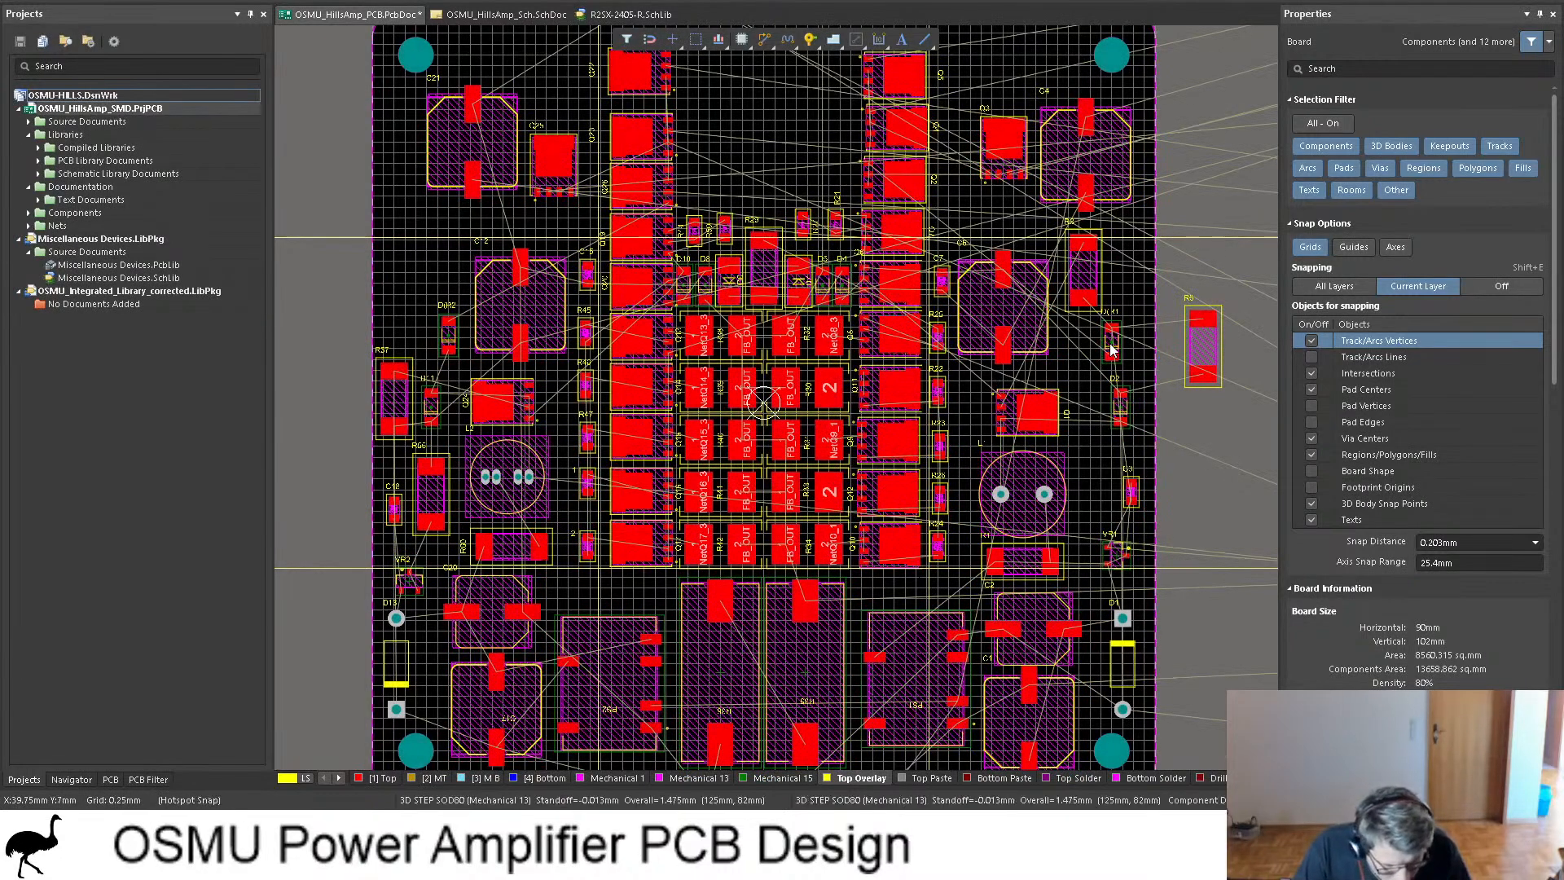
pyautogui.moveTo(1113, 350); pyautogui.dragTo(1099, 483)
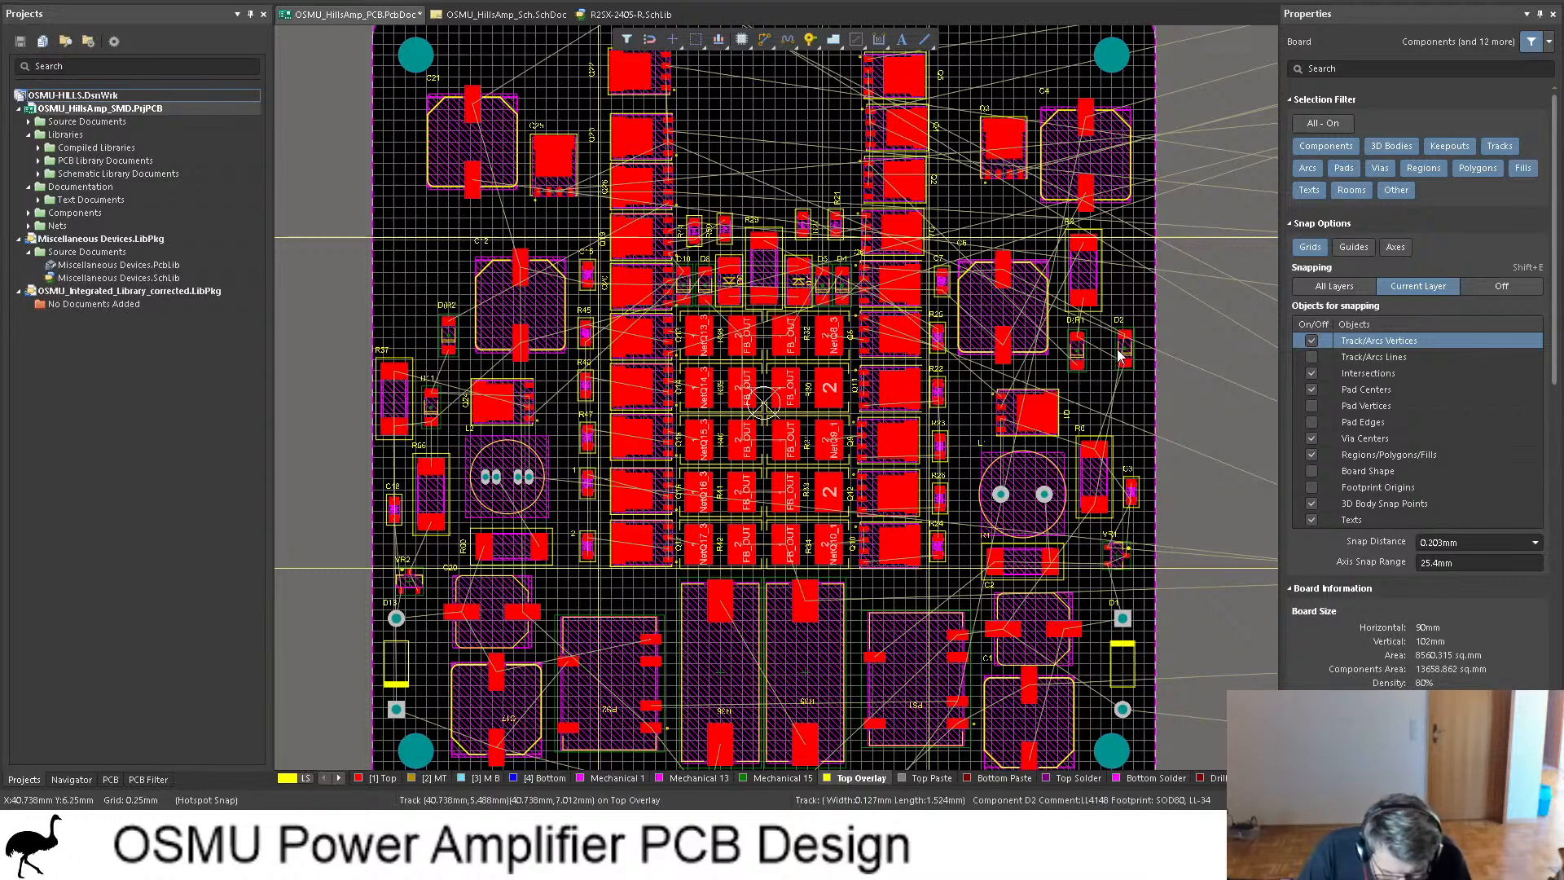
pyautogui.moveTo(1133, 359); pyautogui.dragTo(1133, 410)
pyautogui.moveTo(1077, 351); pyautogui.dragTo(1088, 361)
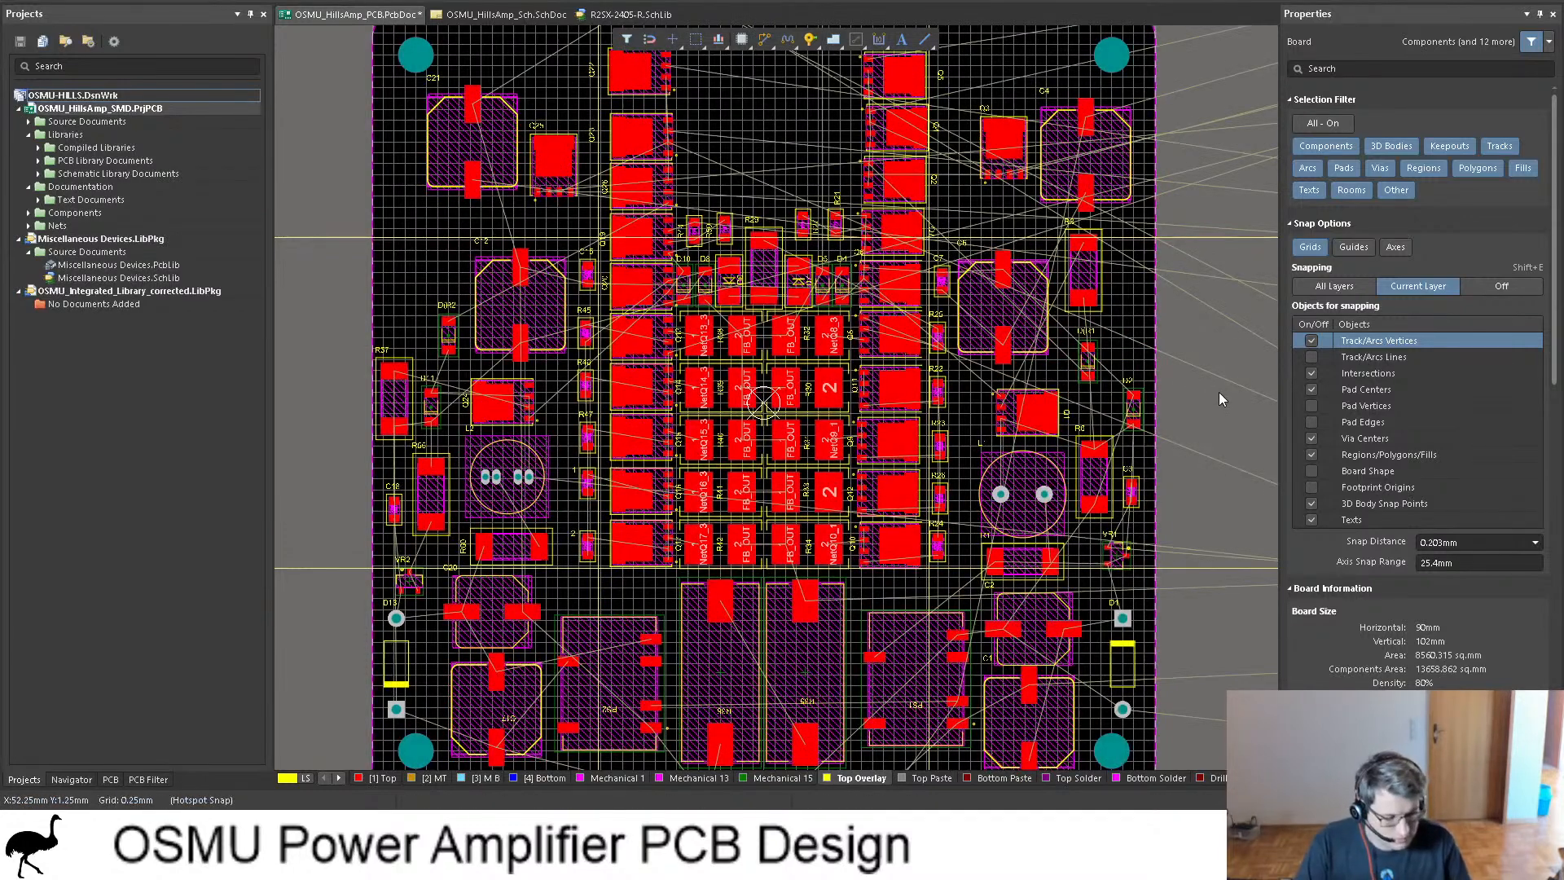
pyautogui.press('3')
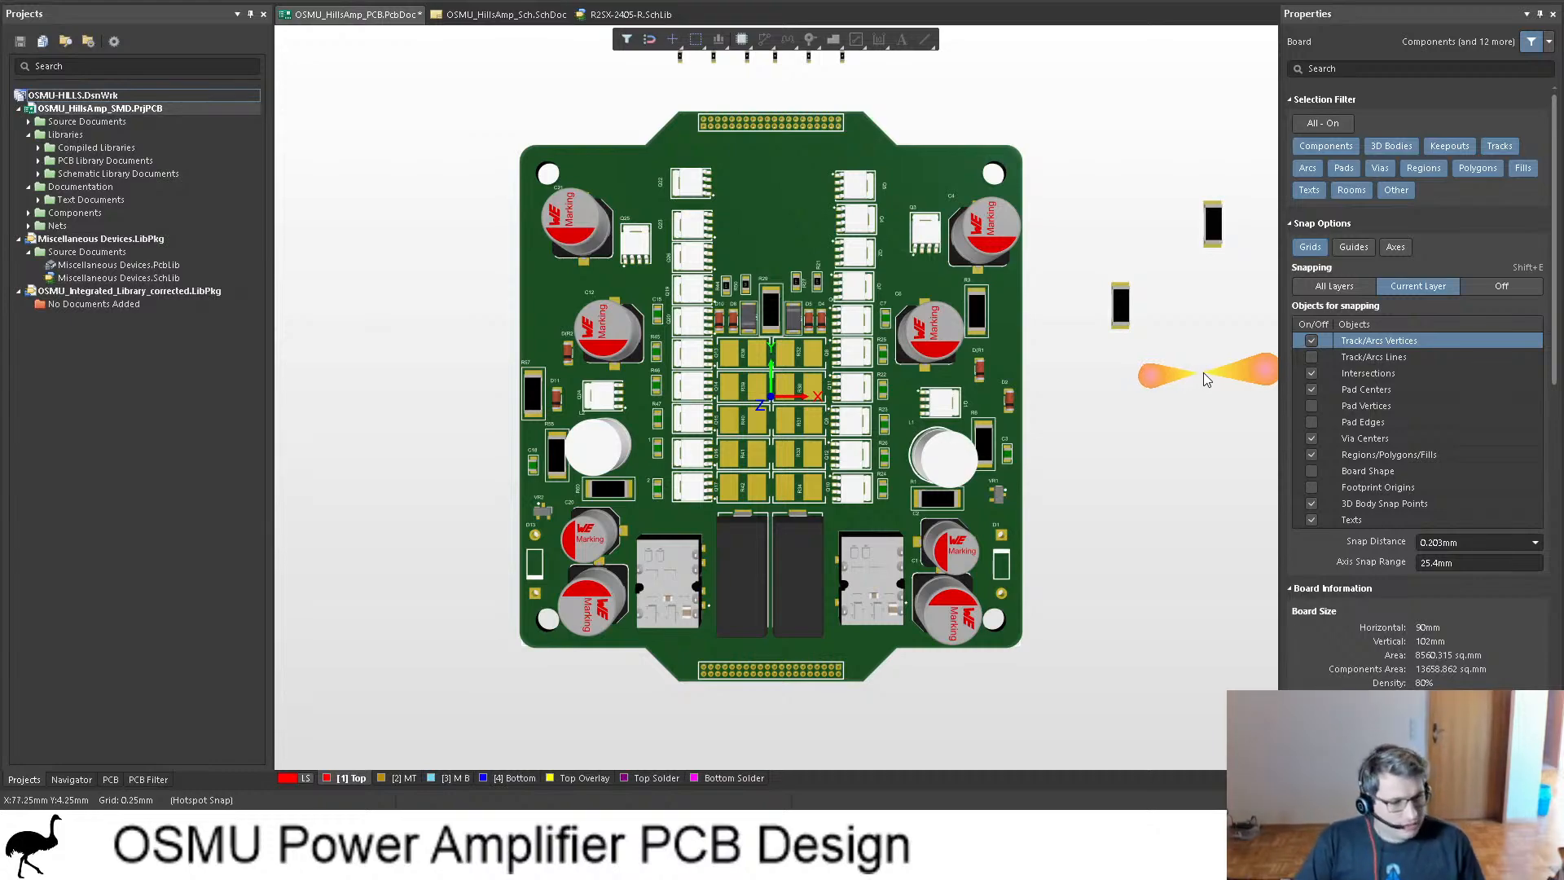
pyautogui.press('2')
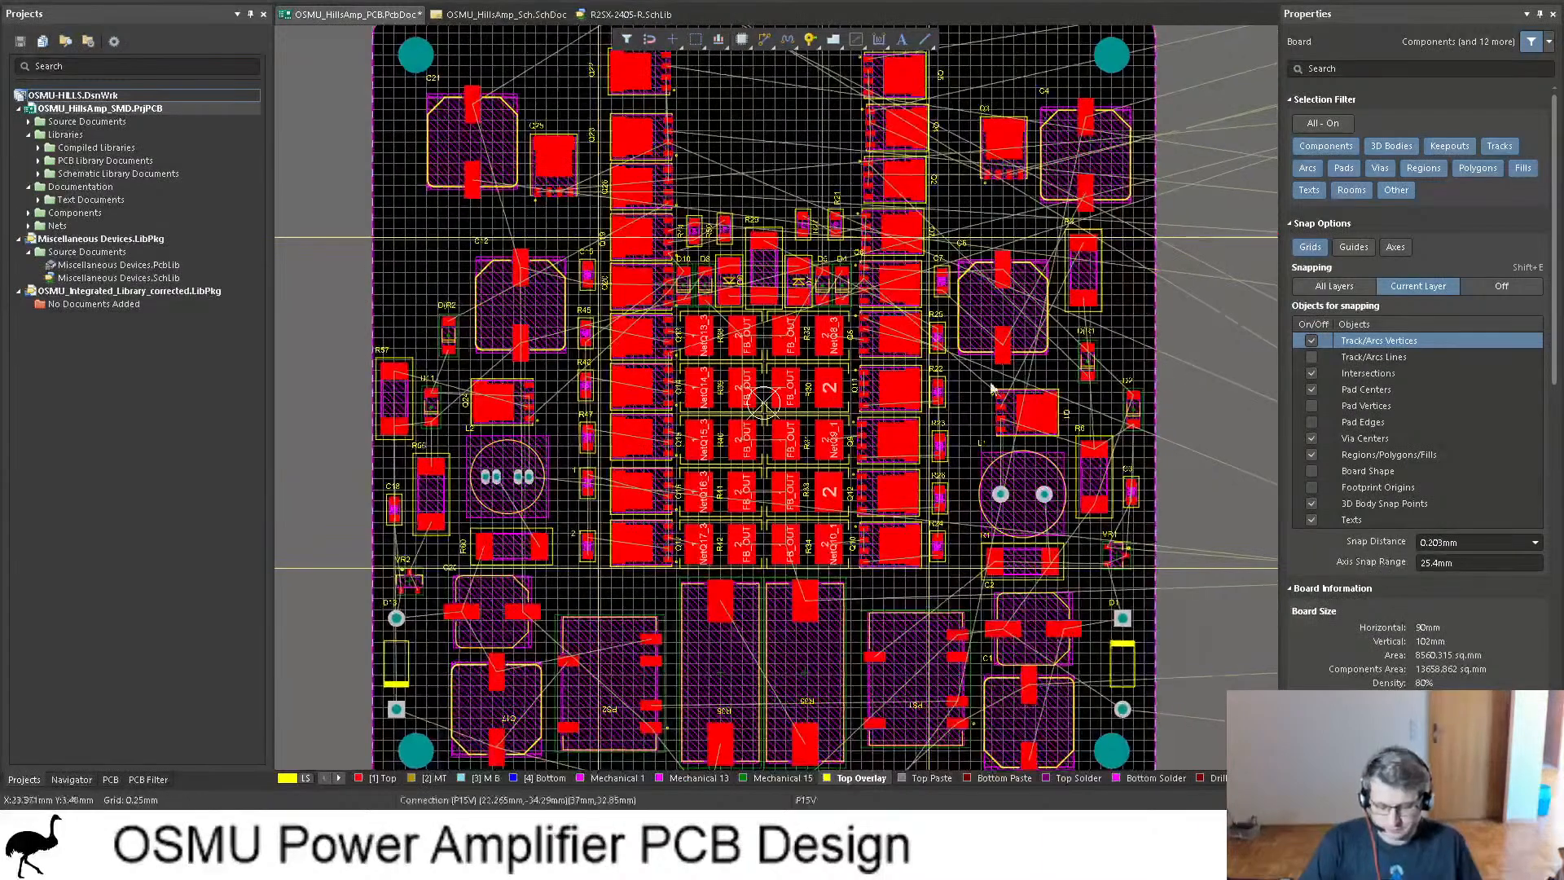
# Step: Move two of the unplaced resistors on the right closer to the board, putting one just outside its right edge
pyautogui.hscroll(5, 1070, 370)
pyautogui.keyDown('ctrl'); pyautogui.scroll(-2, 1070, 370); pyautogui.keyUp('ctrl')
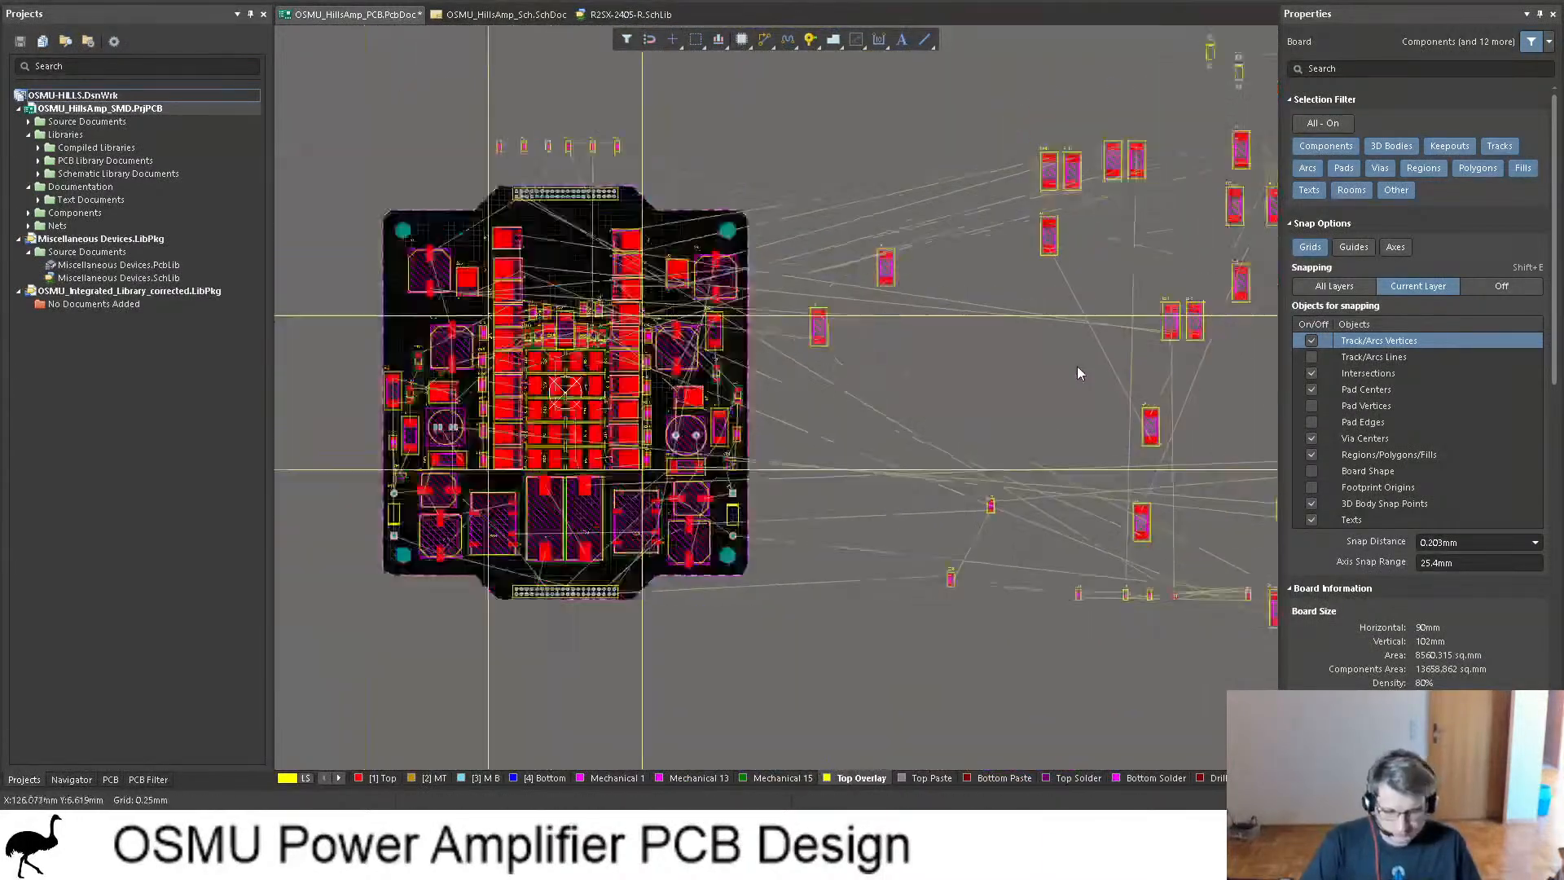
pyautogui.hscroll(7, 1068, 355)
pyautogui.hscroll(-5, 1091, 346)
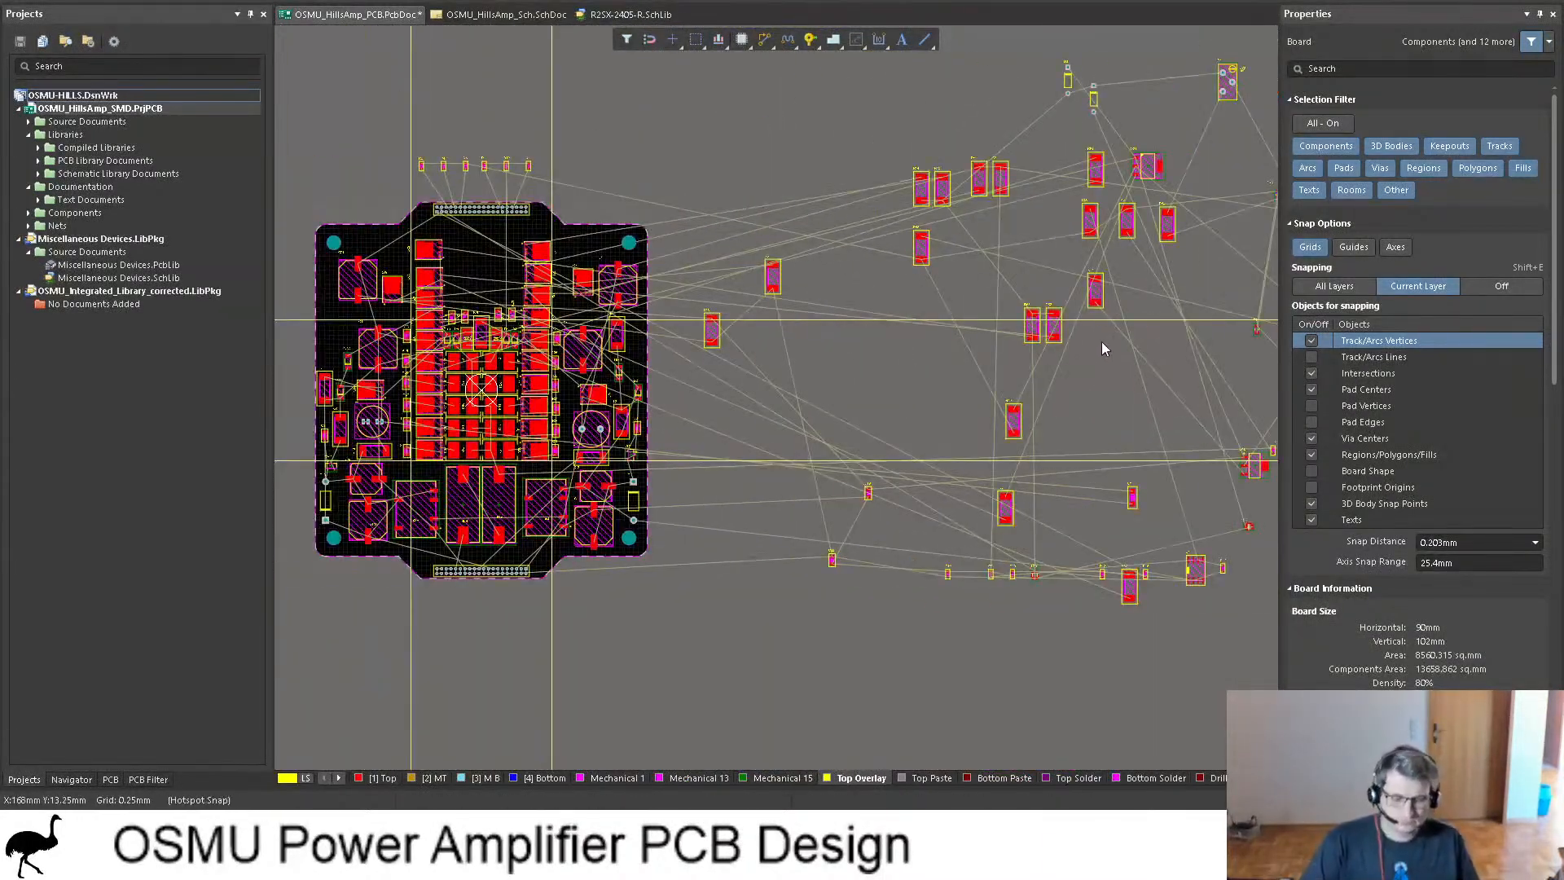
pyautogui.moveTo(1129, 584); pyautogui.dragTo(890, 362)
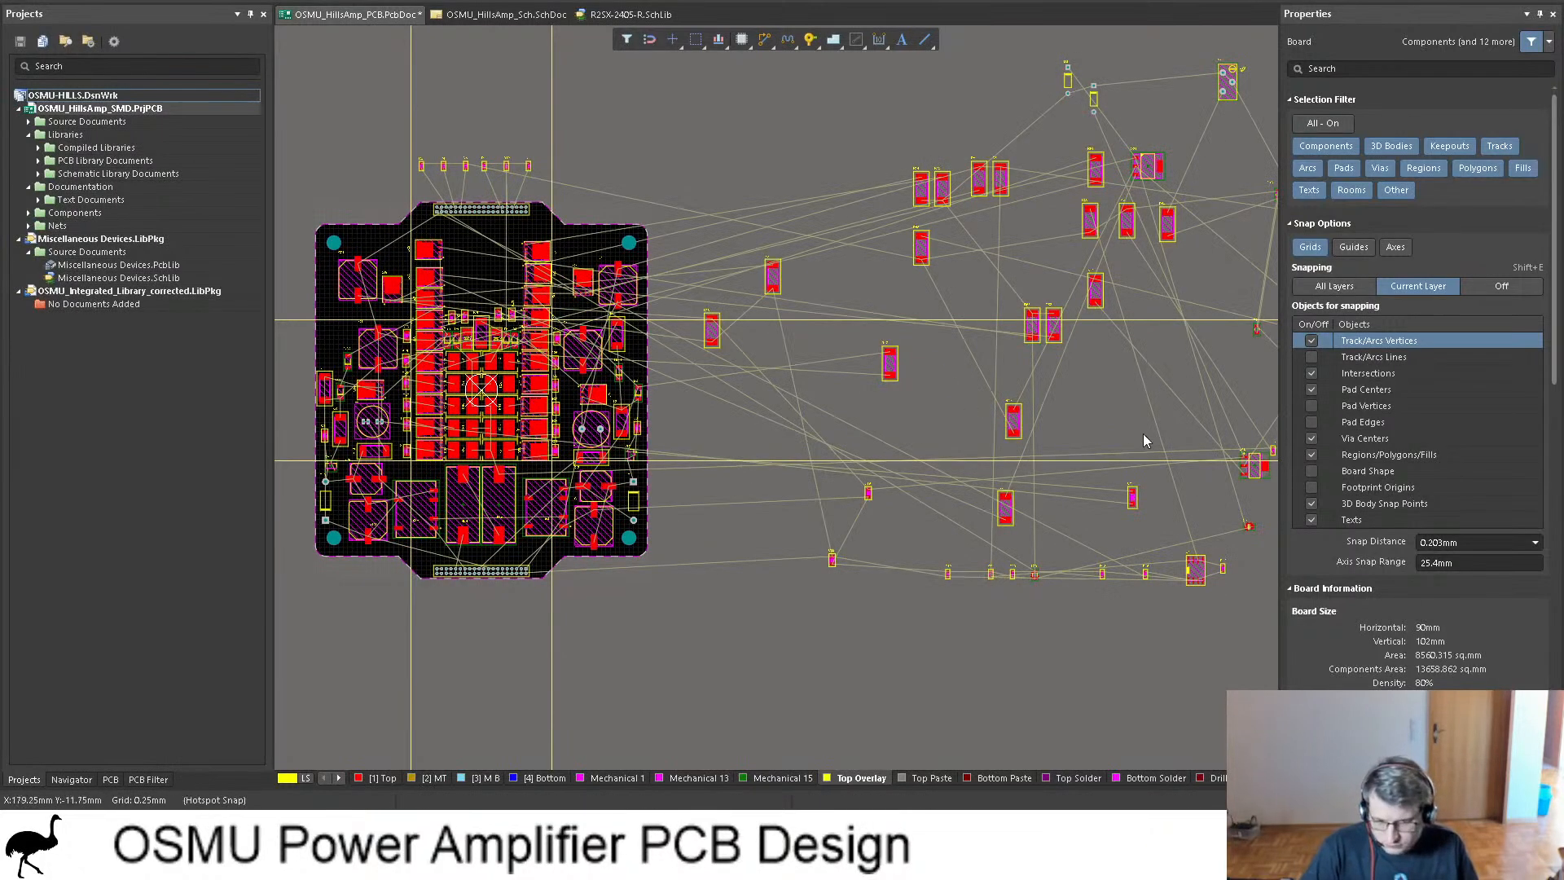
pyautogui.moveTo(792, 277); pyautogui.dragTo(698, 395)
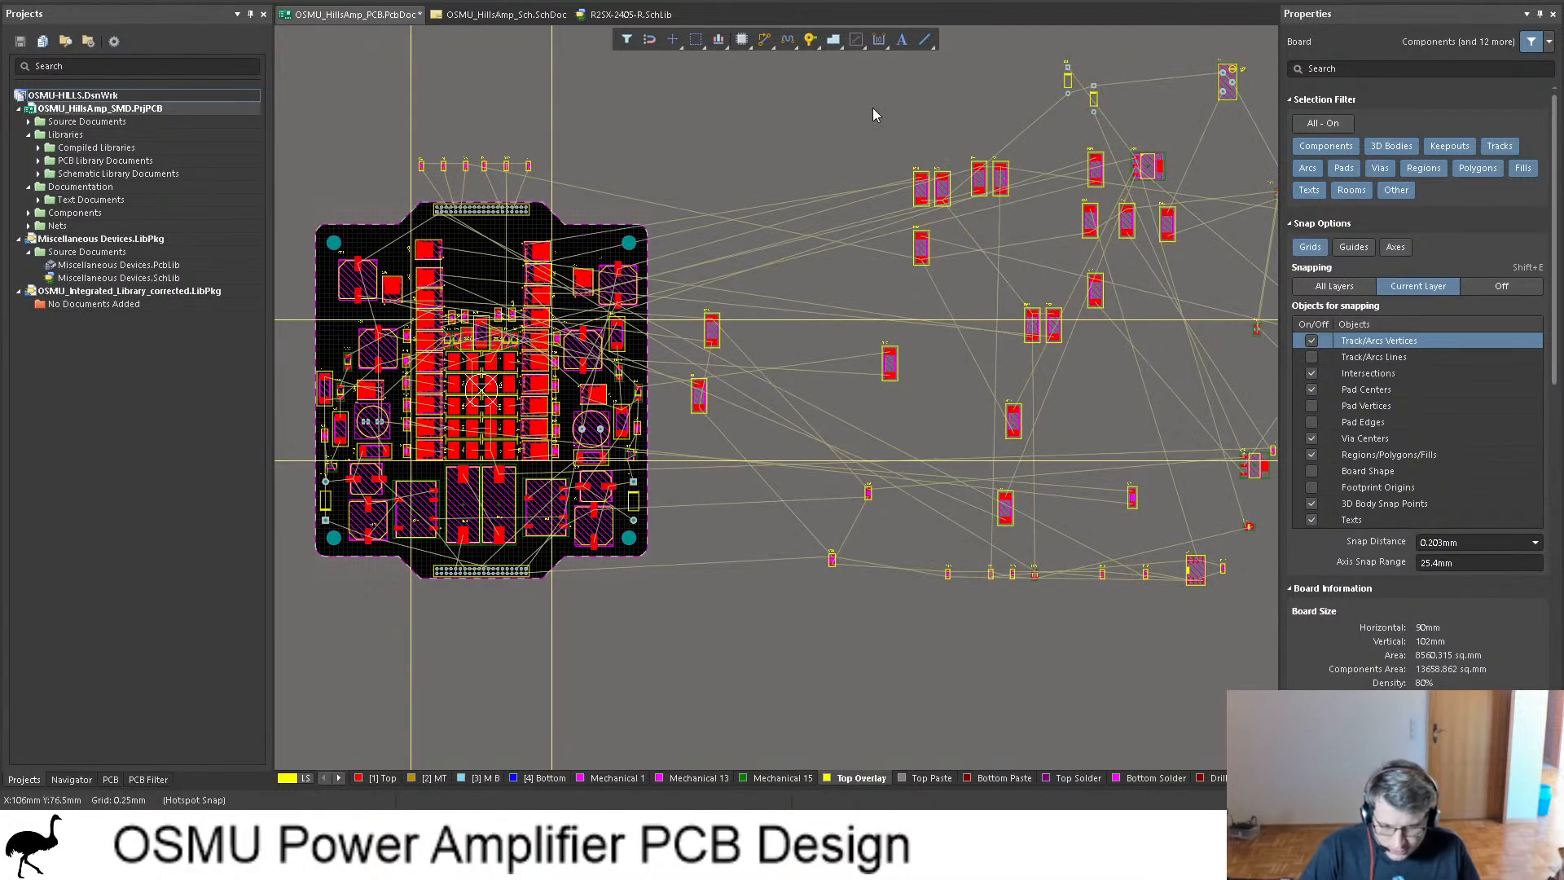
# Step: Move the group of five unplaced resistors and the separate resistor pair next to the board's upper-right corner
pyautogui.moveTo(872, 114); pyautogui.dragTo(1032, 302)
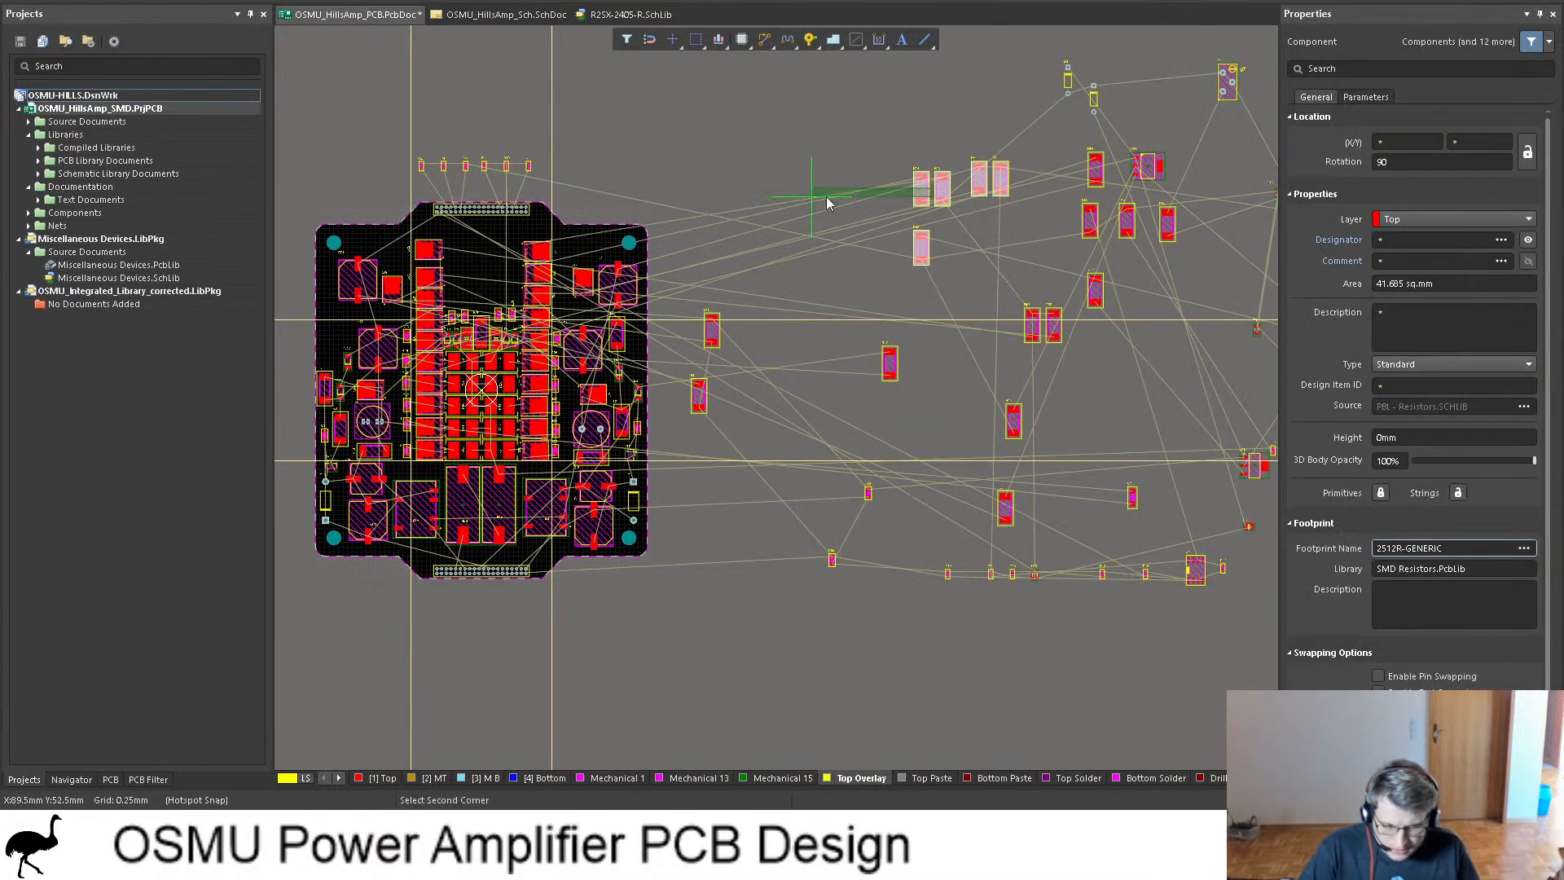
pyautogui.moveTo(852, 105); pyautogui.dragTo(1037, 314)
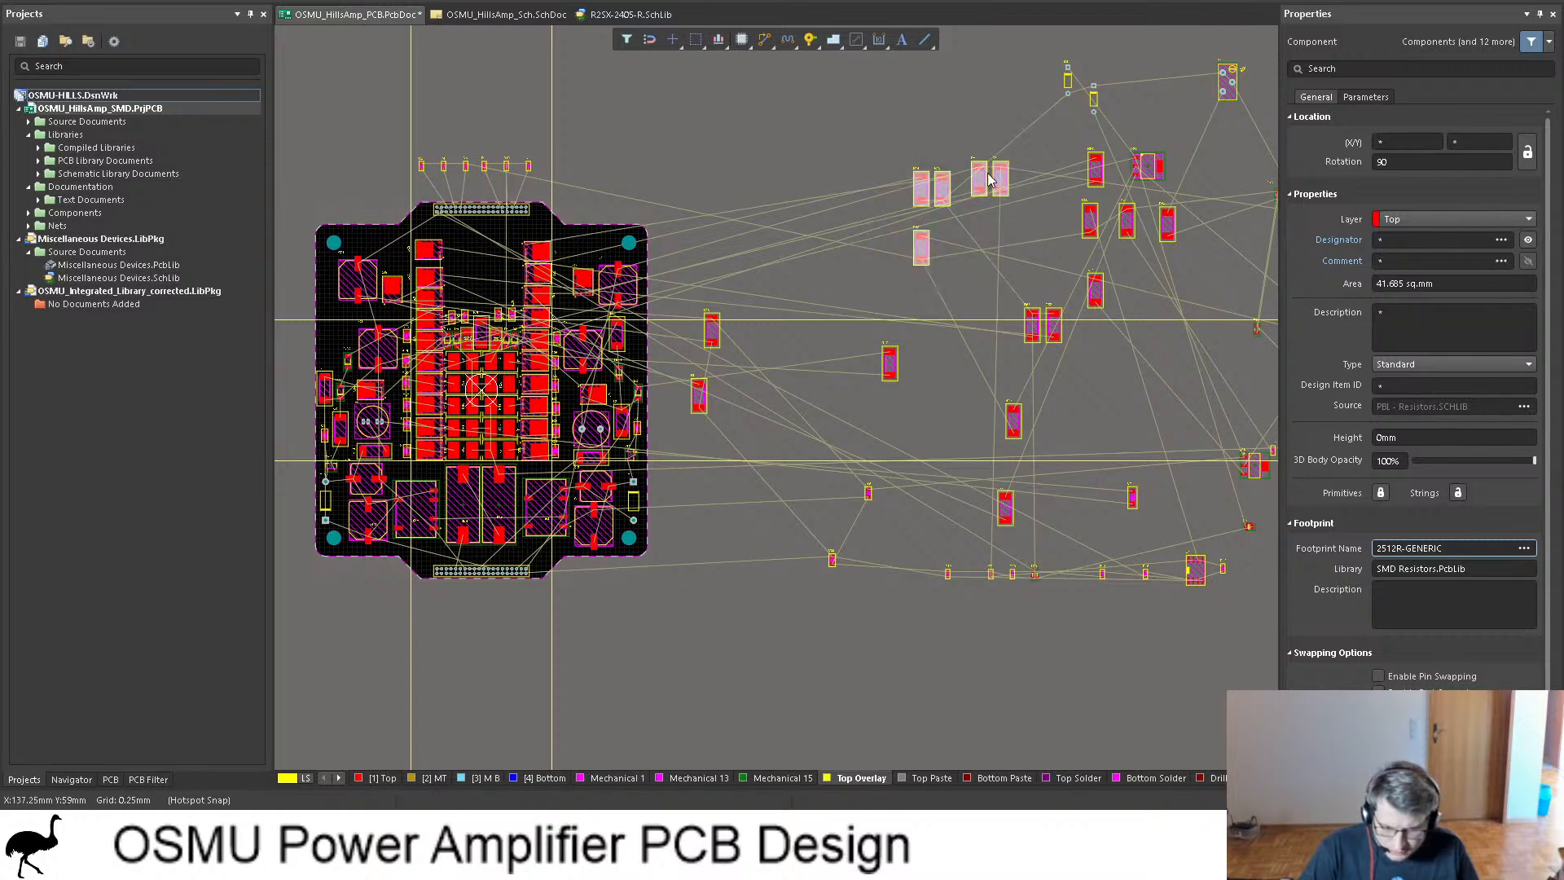
pyautogui.moveTo(988, 179); pyautogui.dragTo(744, 207)
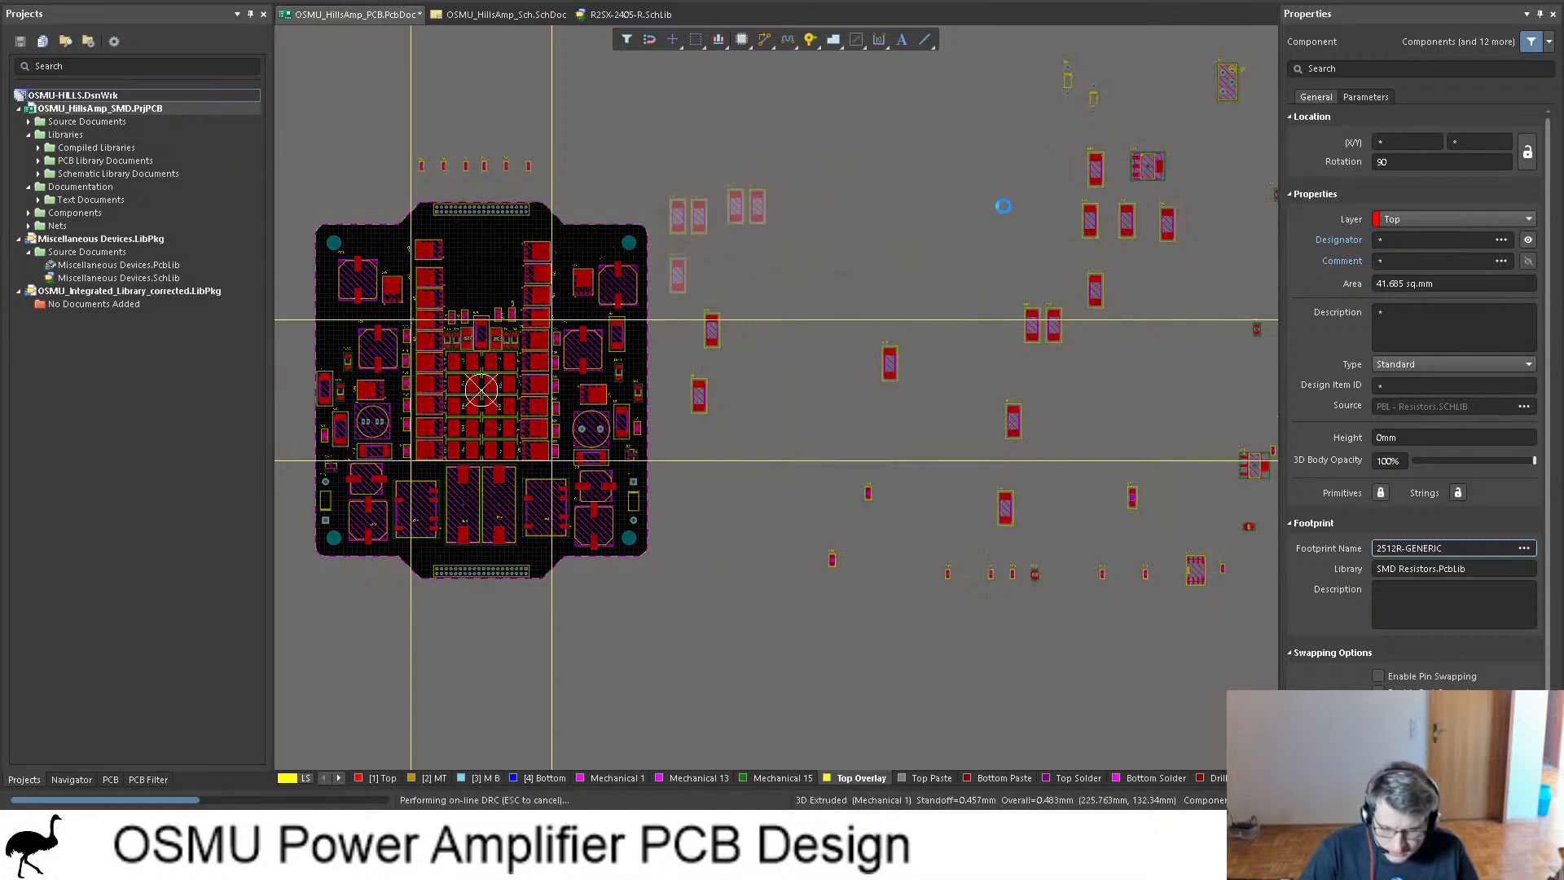
pyautogui.moveTo(990, 278); pyautogui.dragTo(1158, 386)
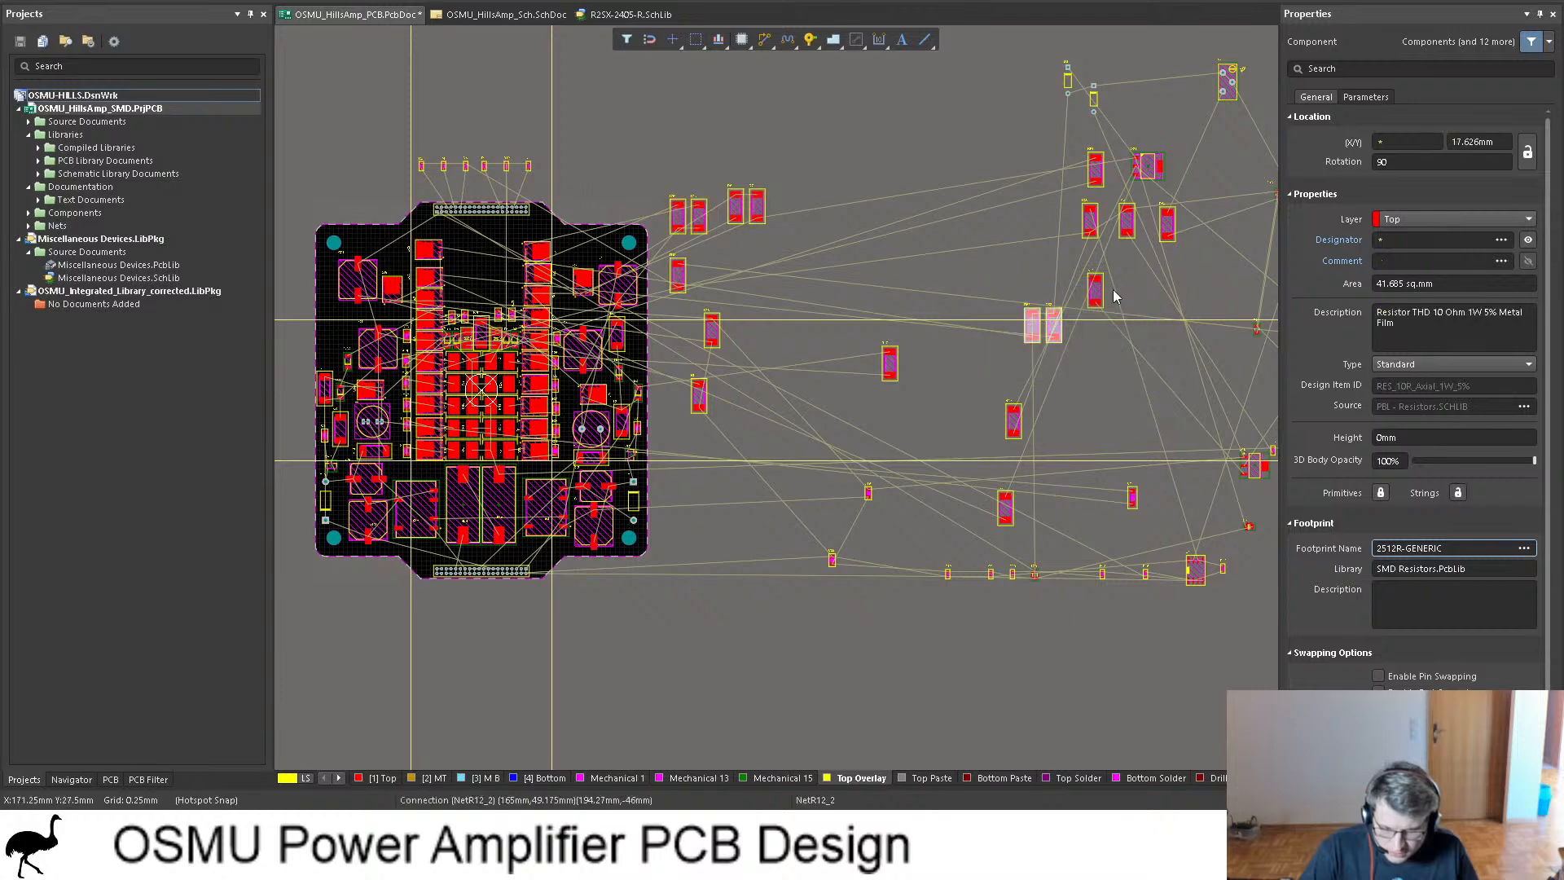
pyautogui.moveTo(1053, 326); pyautogui.dragTo(625, 168)
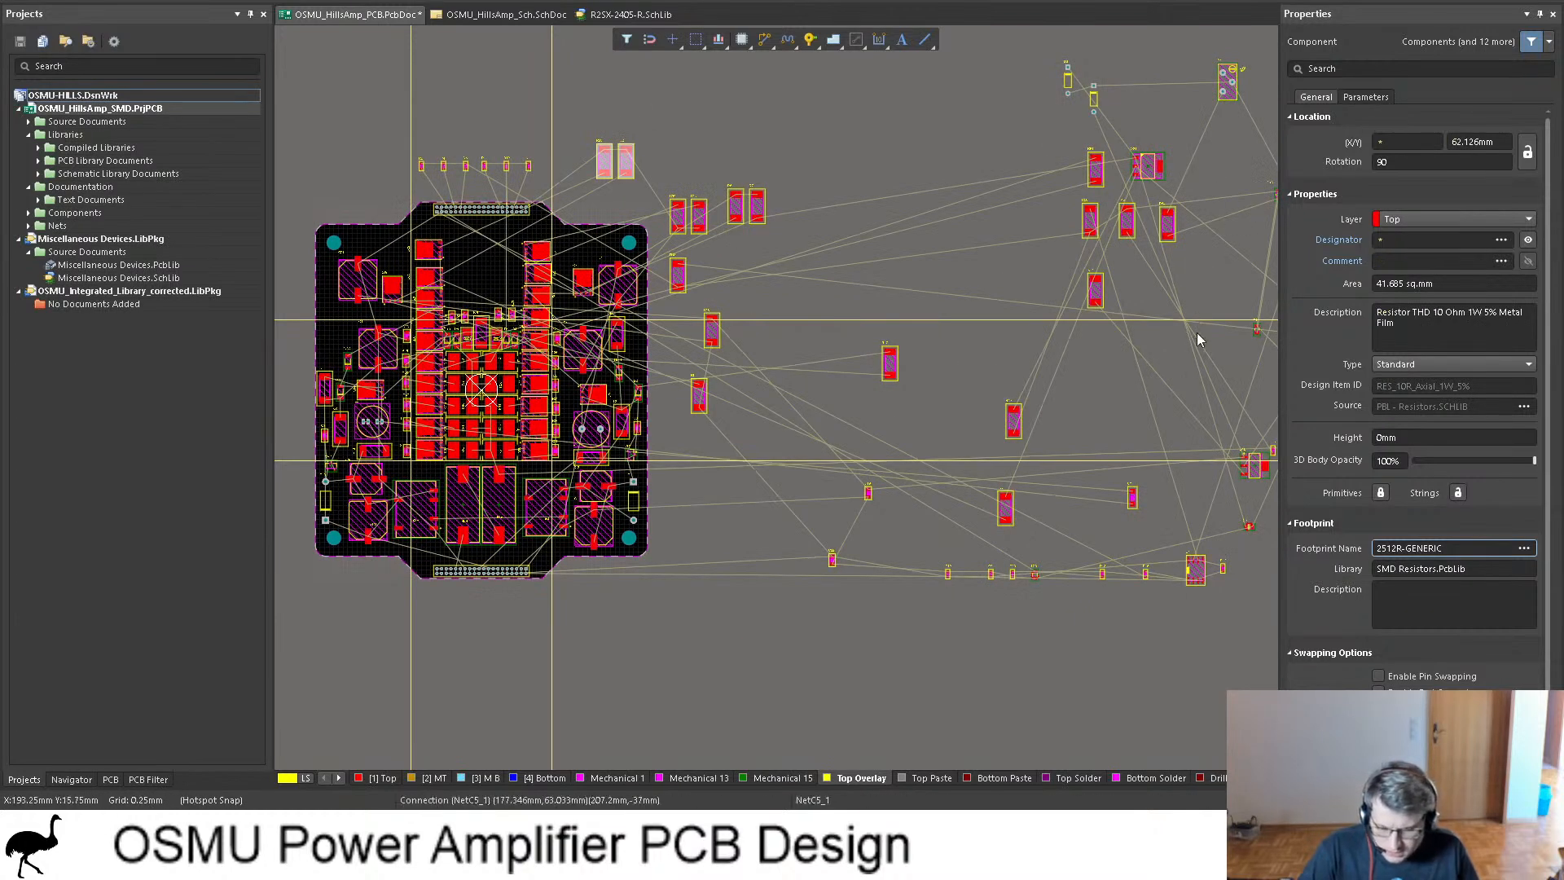
# Step: Gather the group of four resistors, two single resistors and the larger component beside them around the board's upper side
pyautogui.moveTo(1057, 210); pyautogui.dragTo(701, 79)
pyautogui.scroll(1, 943, 188)
pyautogui.moveTo(1097, 233); pyautogui.dragTo(378, 189)
pyautogui.moveTo(1150, 243); pyautogui.dragTo(591, 161)
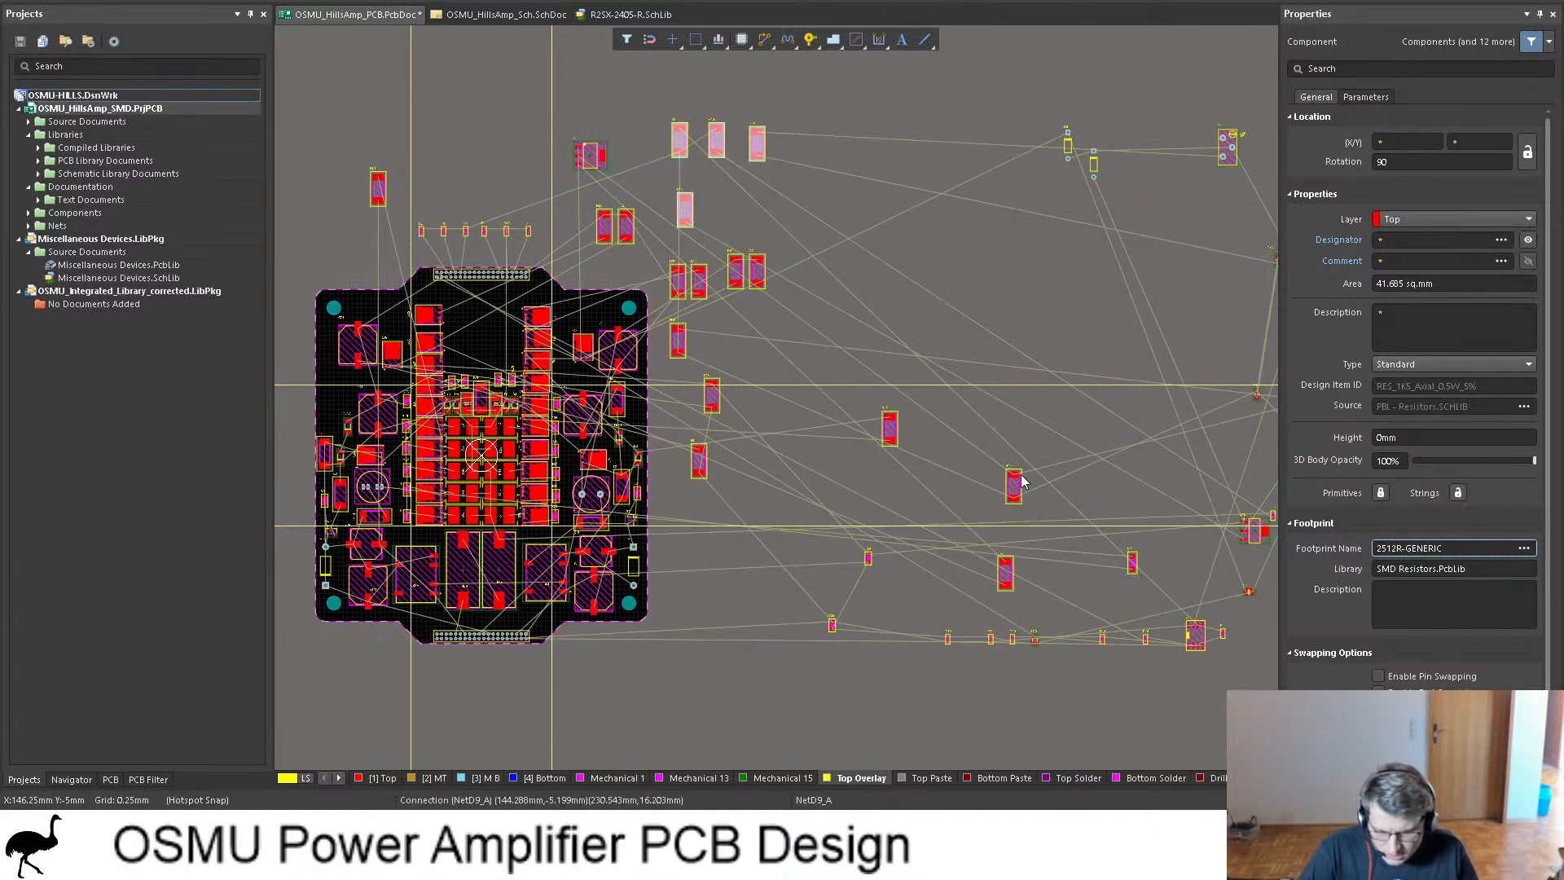
pyautogui.moveTo(1013, 485); pyautogui.dragTo(751, 342)
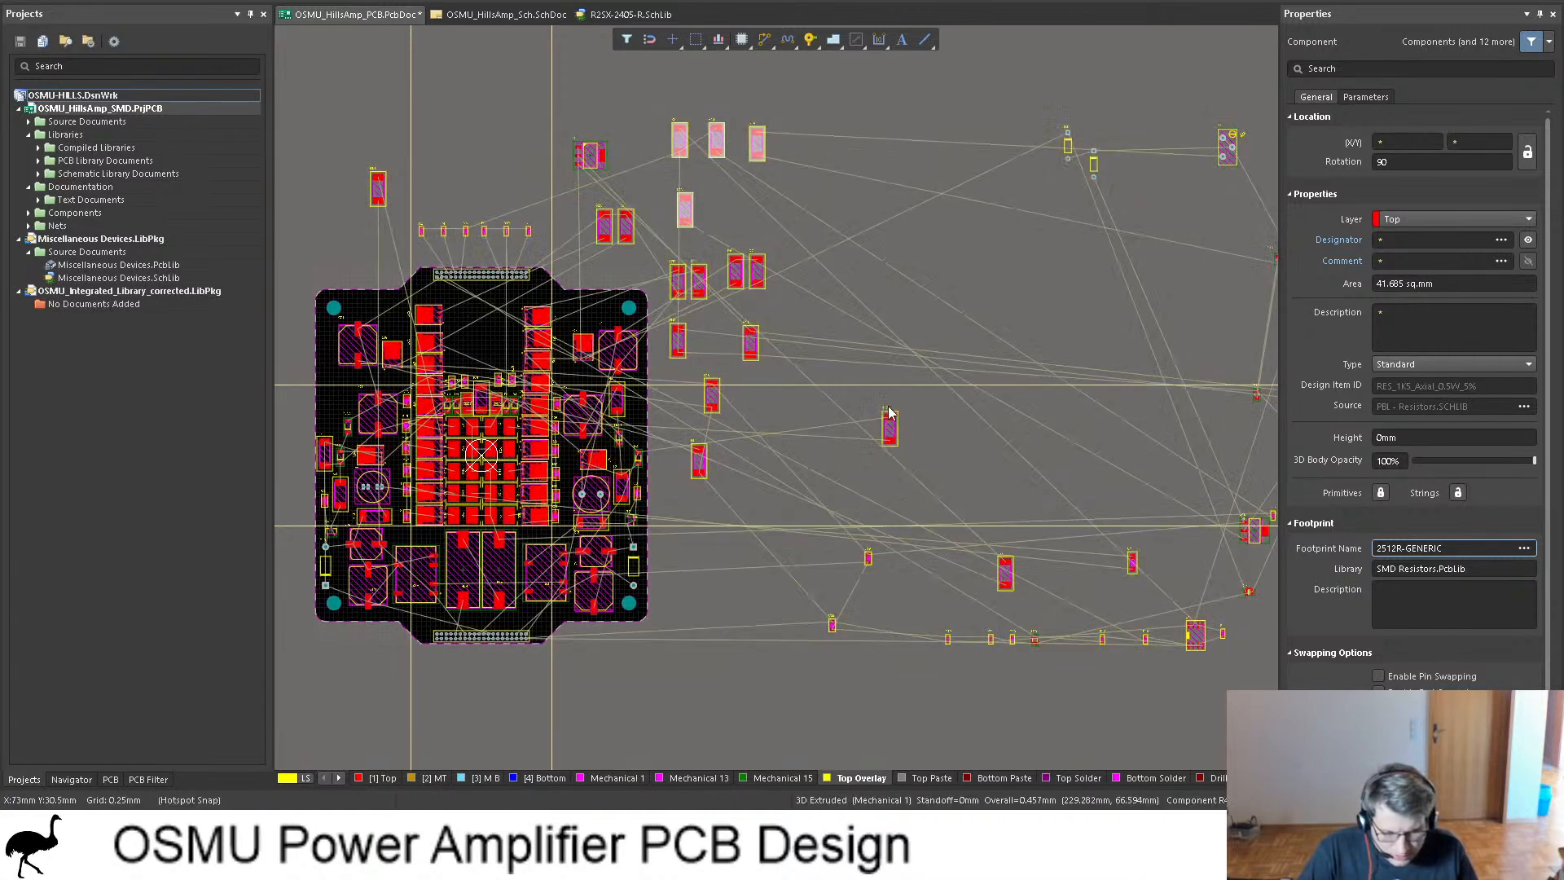
# Step: Move two remaining large resistors beside and above the board, and the pair of 5V6 Zener diodes above it
pyautogui.moveTo(890, 429); pyautogui.dragTo(715, 558)
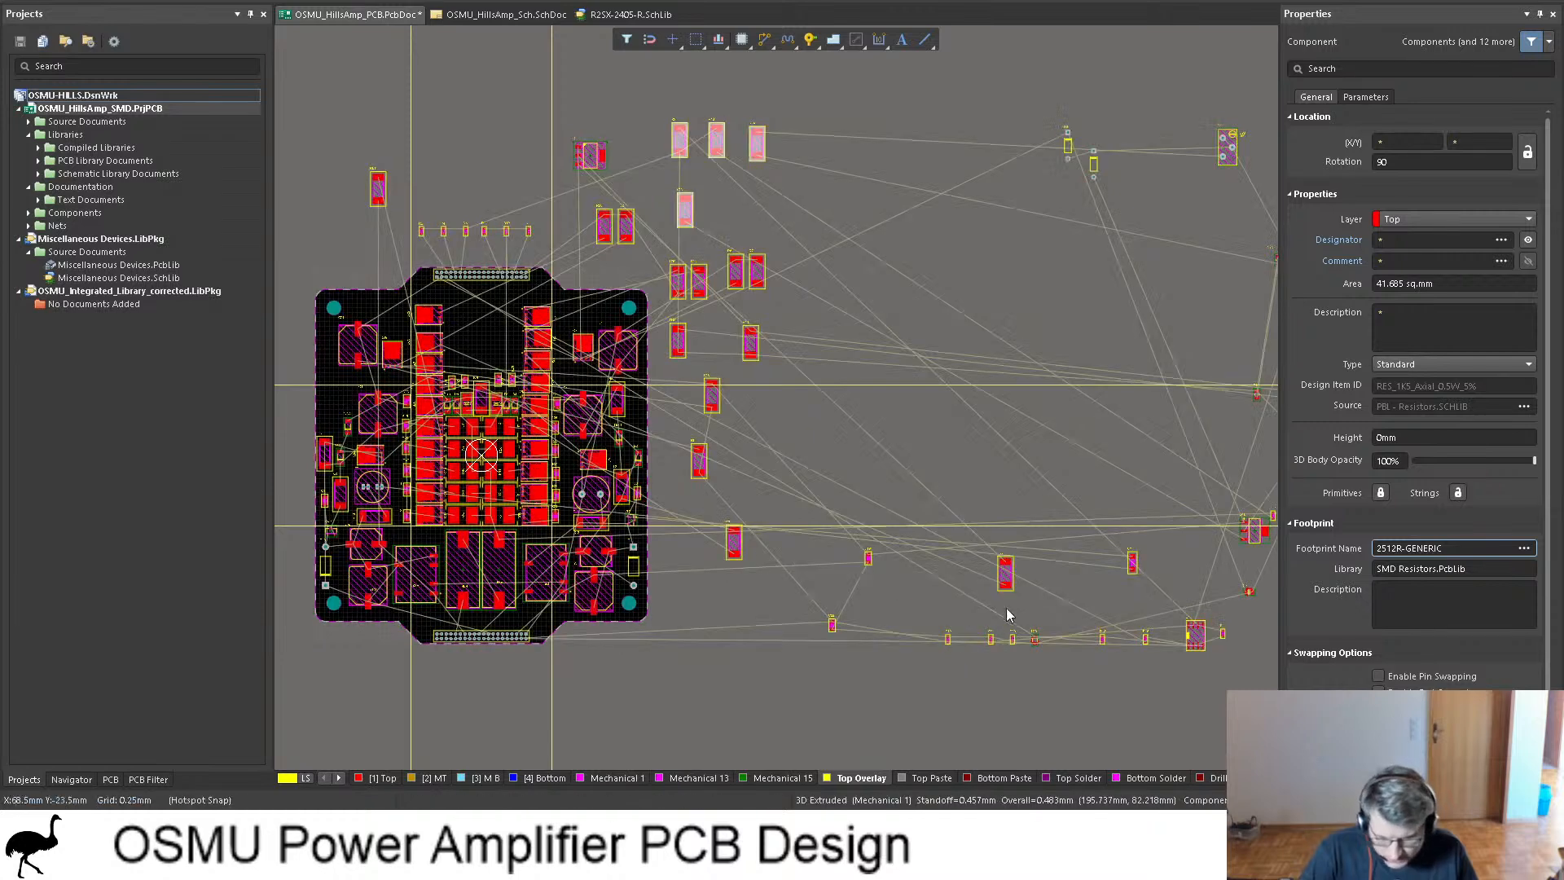
pyautogui.moveTo(1010, 580); pyautogui.dragTo(516, 179)
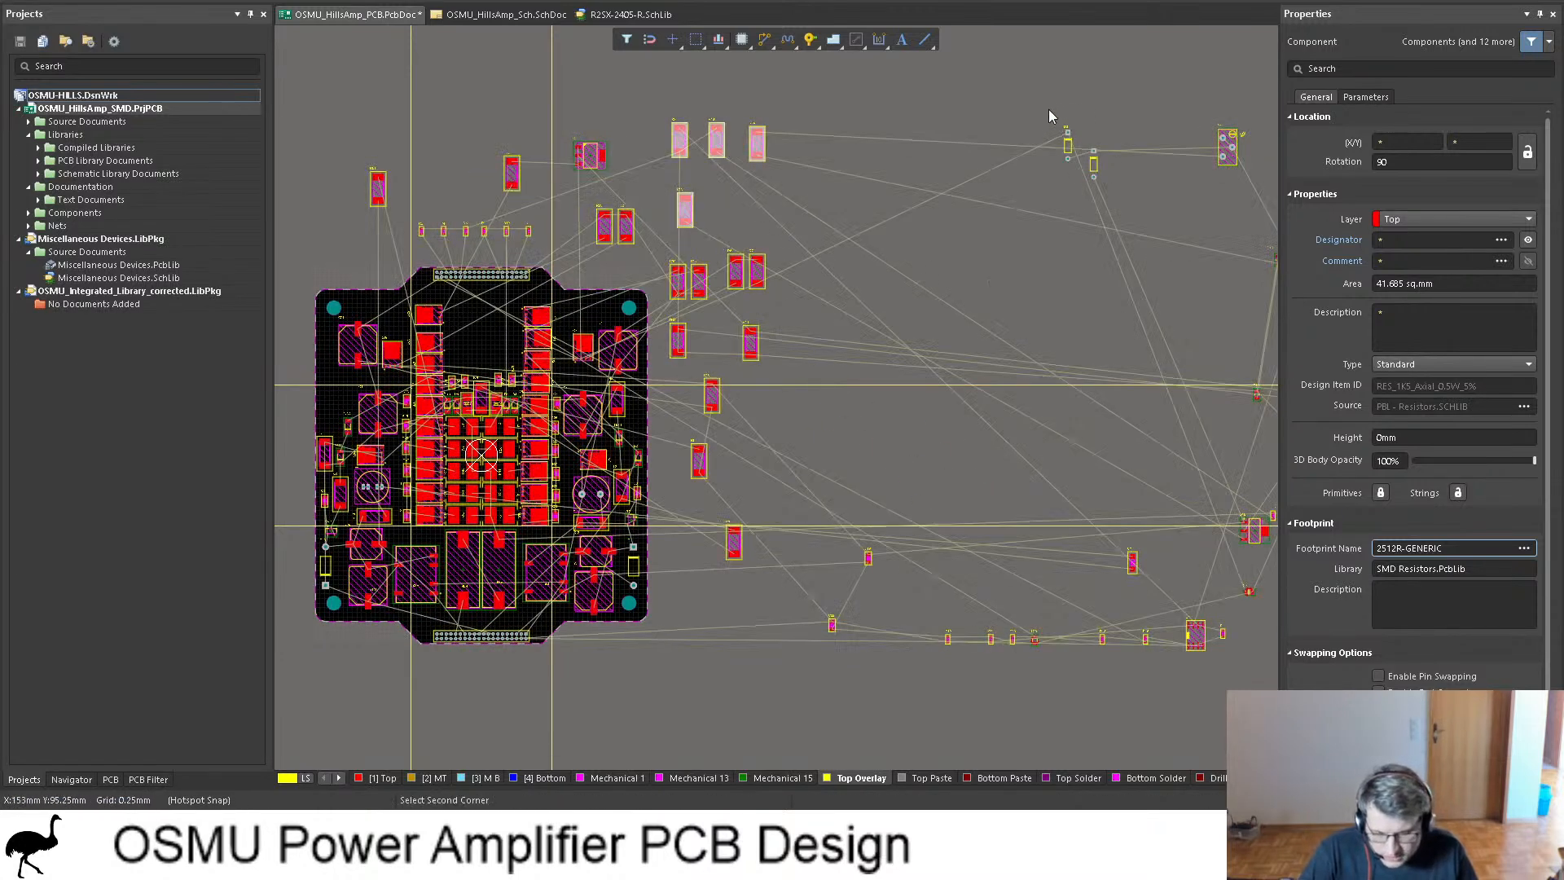
pyautogui.moveTo(1049, 111); pyautogui.dragTo(462, 180)
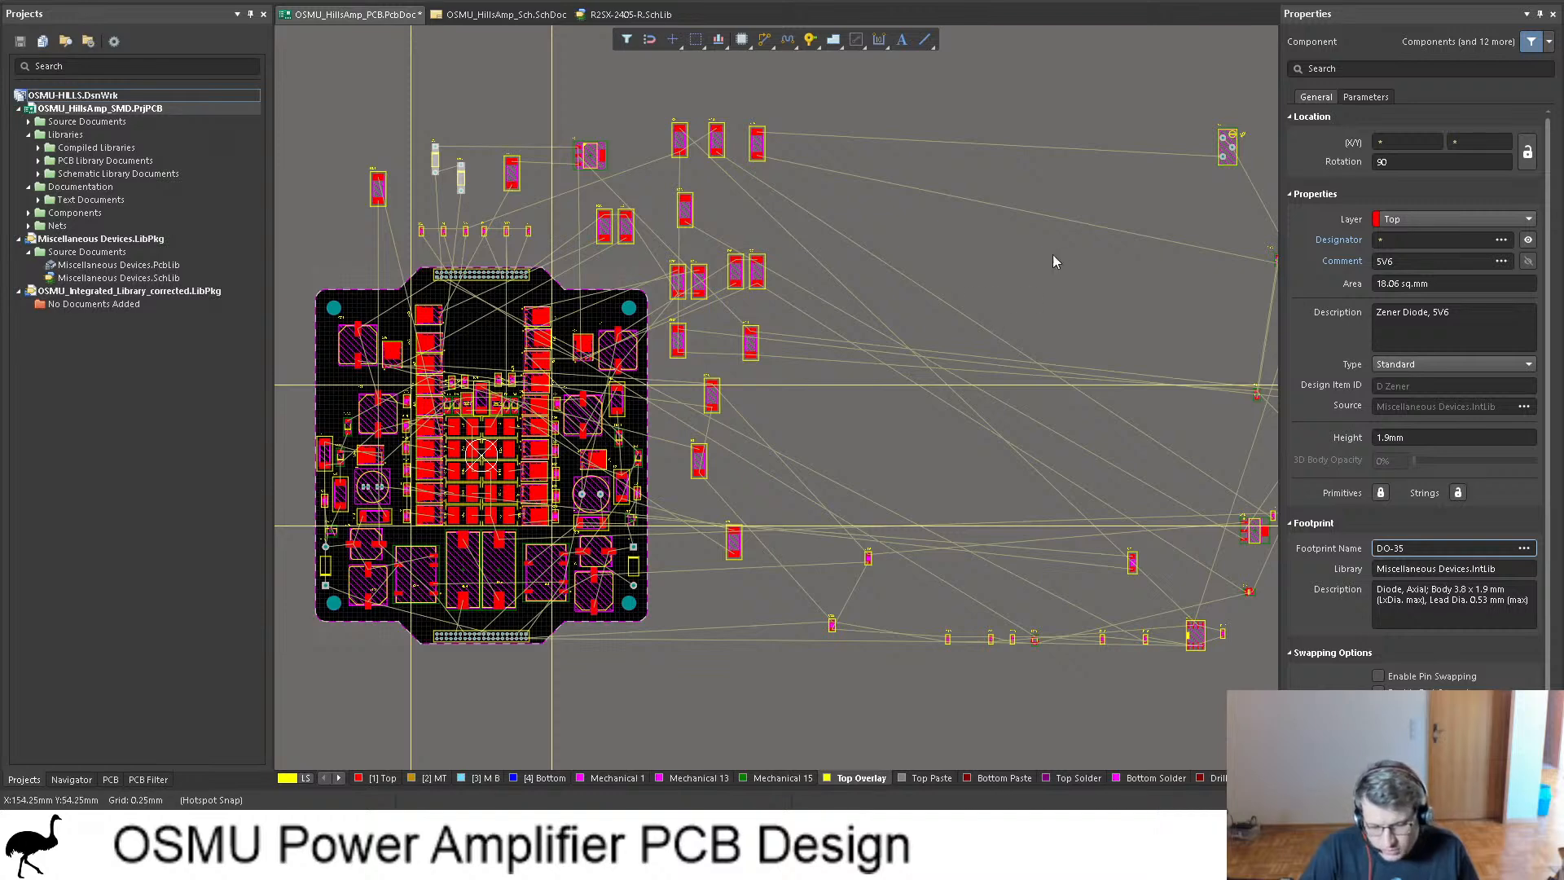
# Step: Move the multi-pin through-hole component from the far upper right to above the Zener diodes over the board
pyautogui.hscroll(2, 1065, 234)
pyautogui.hscroll(-1, 1065, 237)
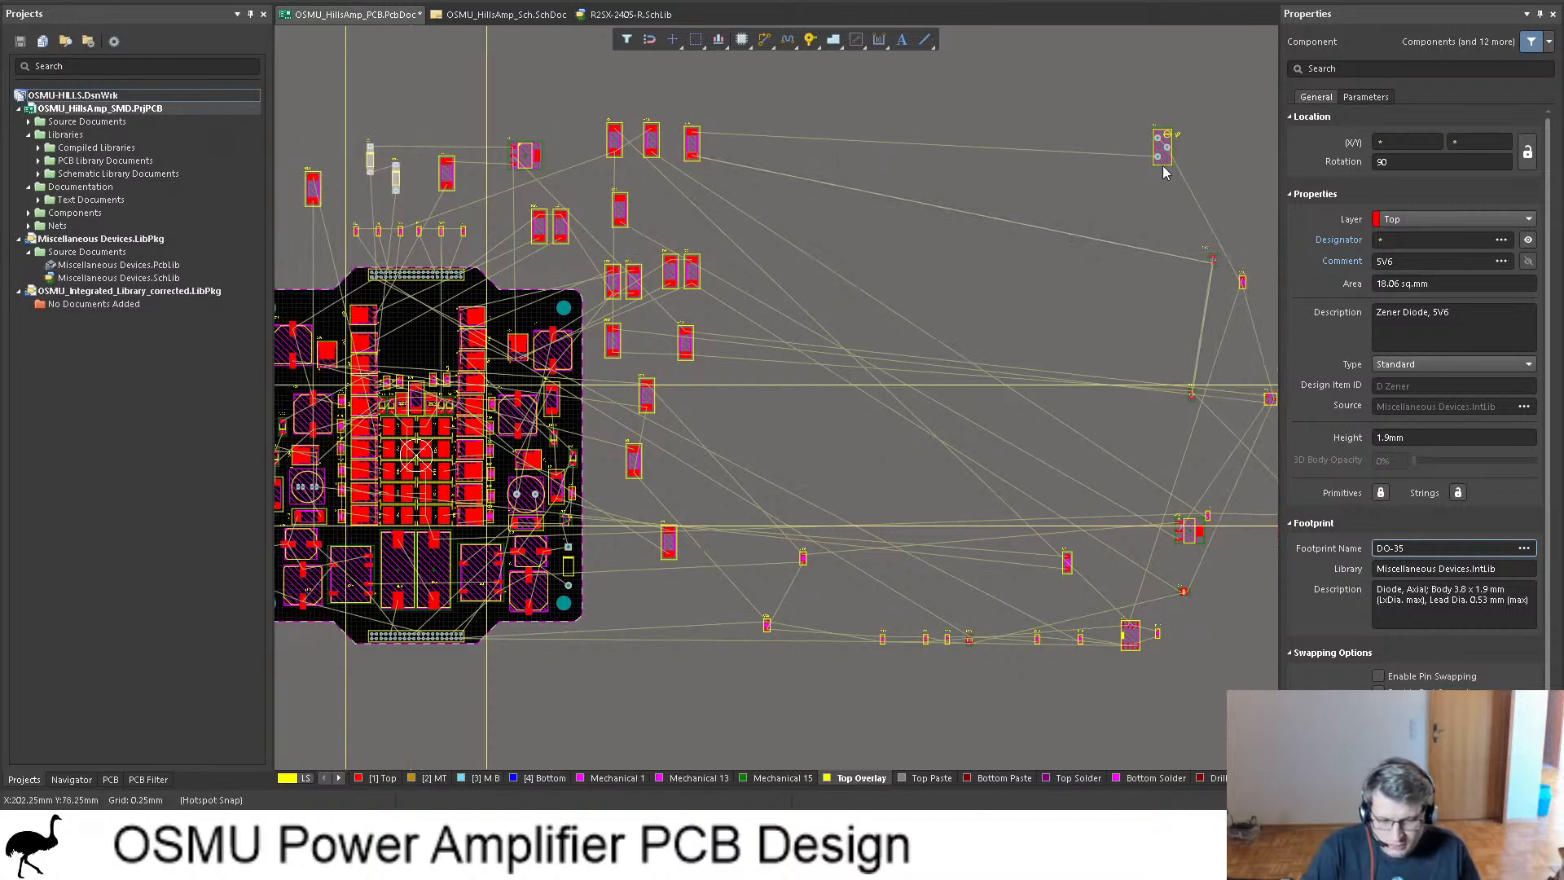
pyautogui.moveTo(1163, 155); pyautogui.dragTo(877, 257)
pyautogui.moveTo(573, 148); pyautogui.dragTo(438, 123)
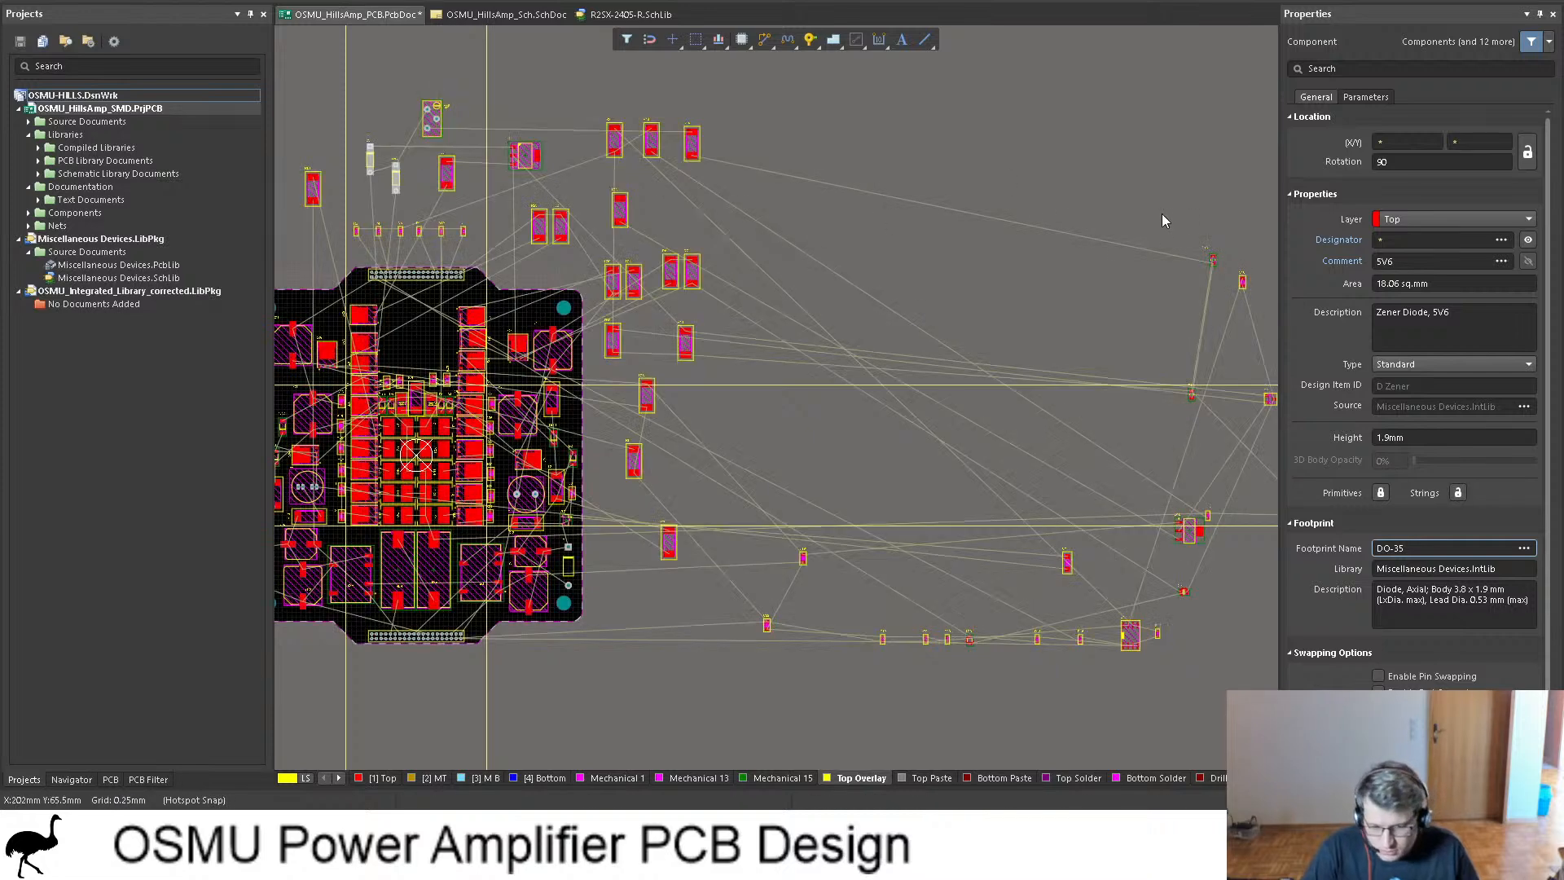
# Step: Move the two pairs of small components at the far right next to the resistors gathered beside the board
pyautogui.moveTo(1162, 215); pyautogui.dragTo(746, 409)
pyautogui.hscroll(2, 1158, 311)
pyautogui.moveTo(982, 157); pyautogui.dragTo(683, 466)
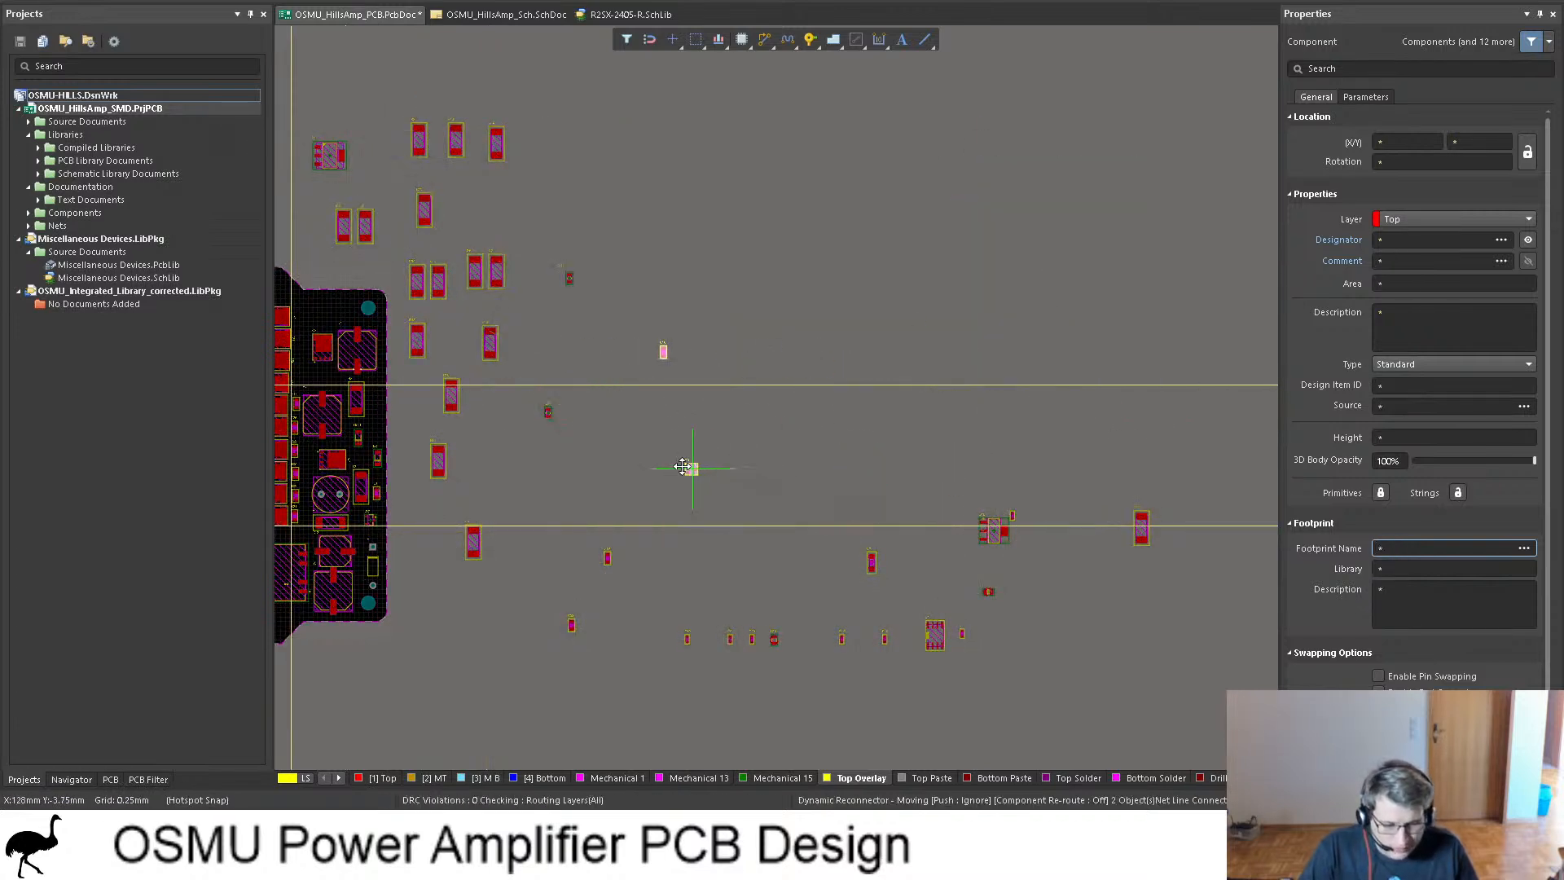
pyautogui.moveTo(580, 441); pyautogui.dragTo(566, 432)
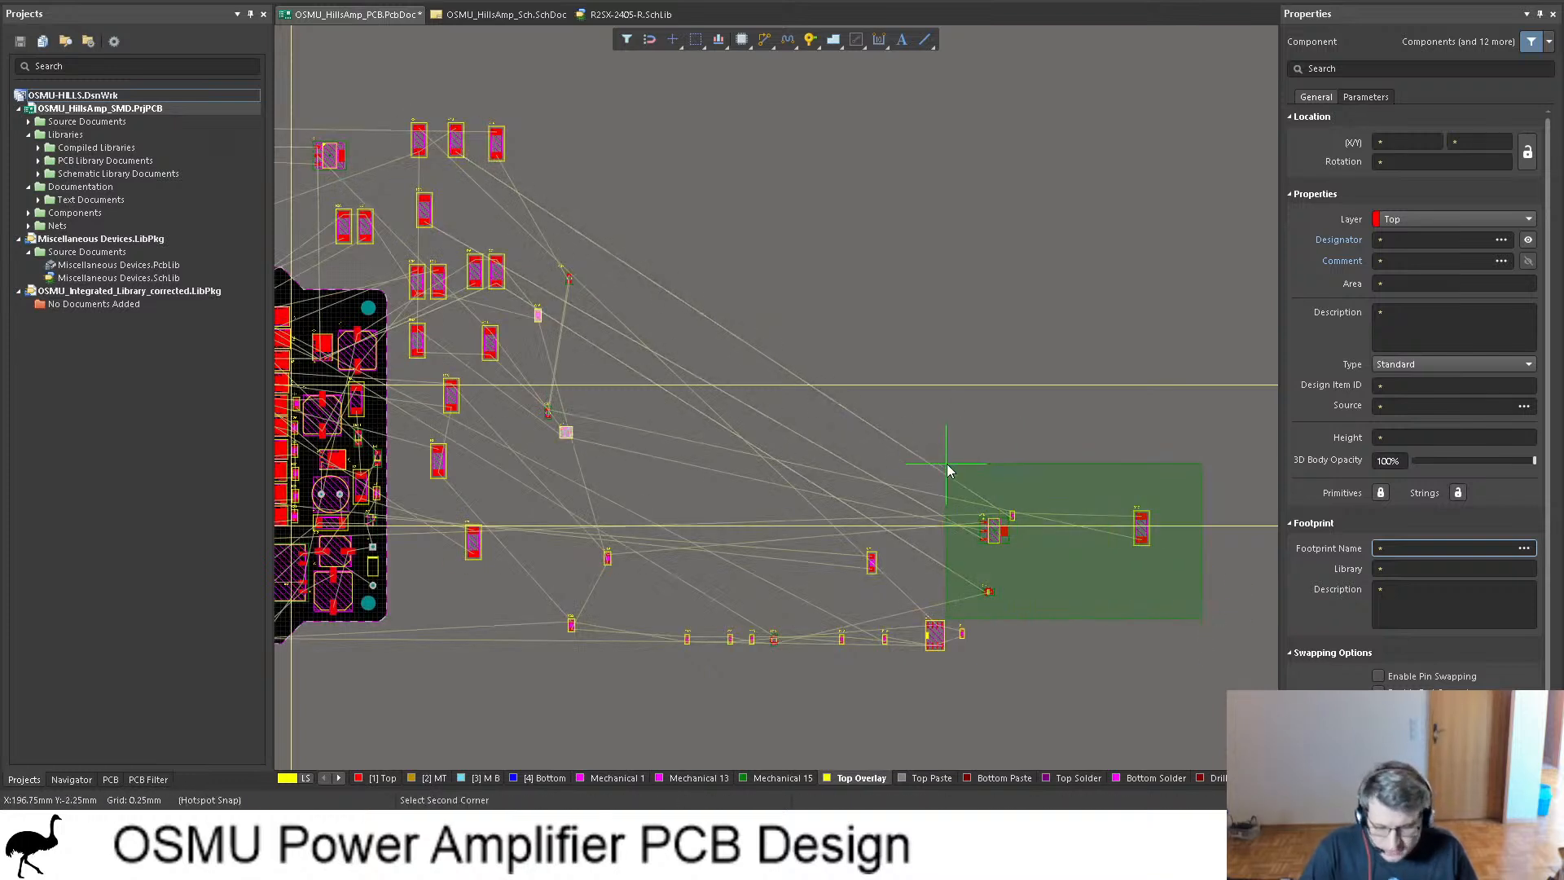
# Step: Move the group containing transistor Q18, a large resistor, C11 and C5 next to the other components right of the board
pyautogui.click(977, 461)
pyautogui.moveTo(991, 528); pyautogui.dragTo(508, 414)
pyautogui.click(689, 399)
pyautogui.moveTo(656, 413); pyautogui.dragTo(595, 363)
pyautogui.keyDown('shift'); pyautogui.scroll(6, 779, 392); pyautogui.keyUp('shift')
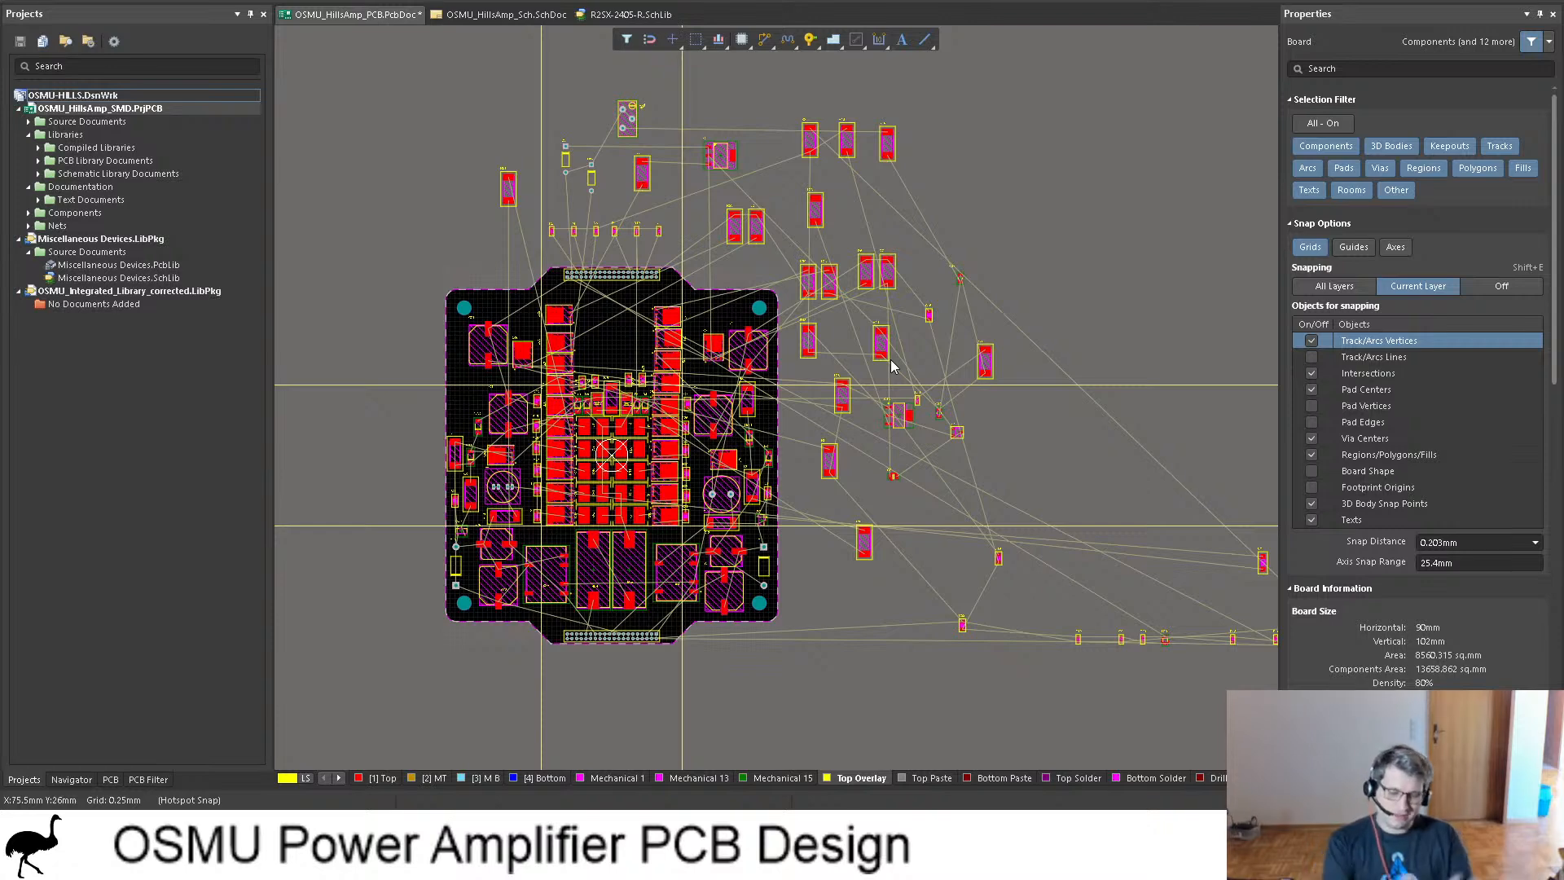
# Step: Move the two small components and the row of four small parts at the lower right closer to the board
pyautogui.scroll(-3, 941, 467)
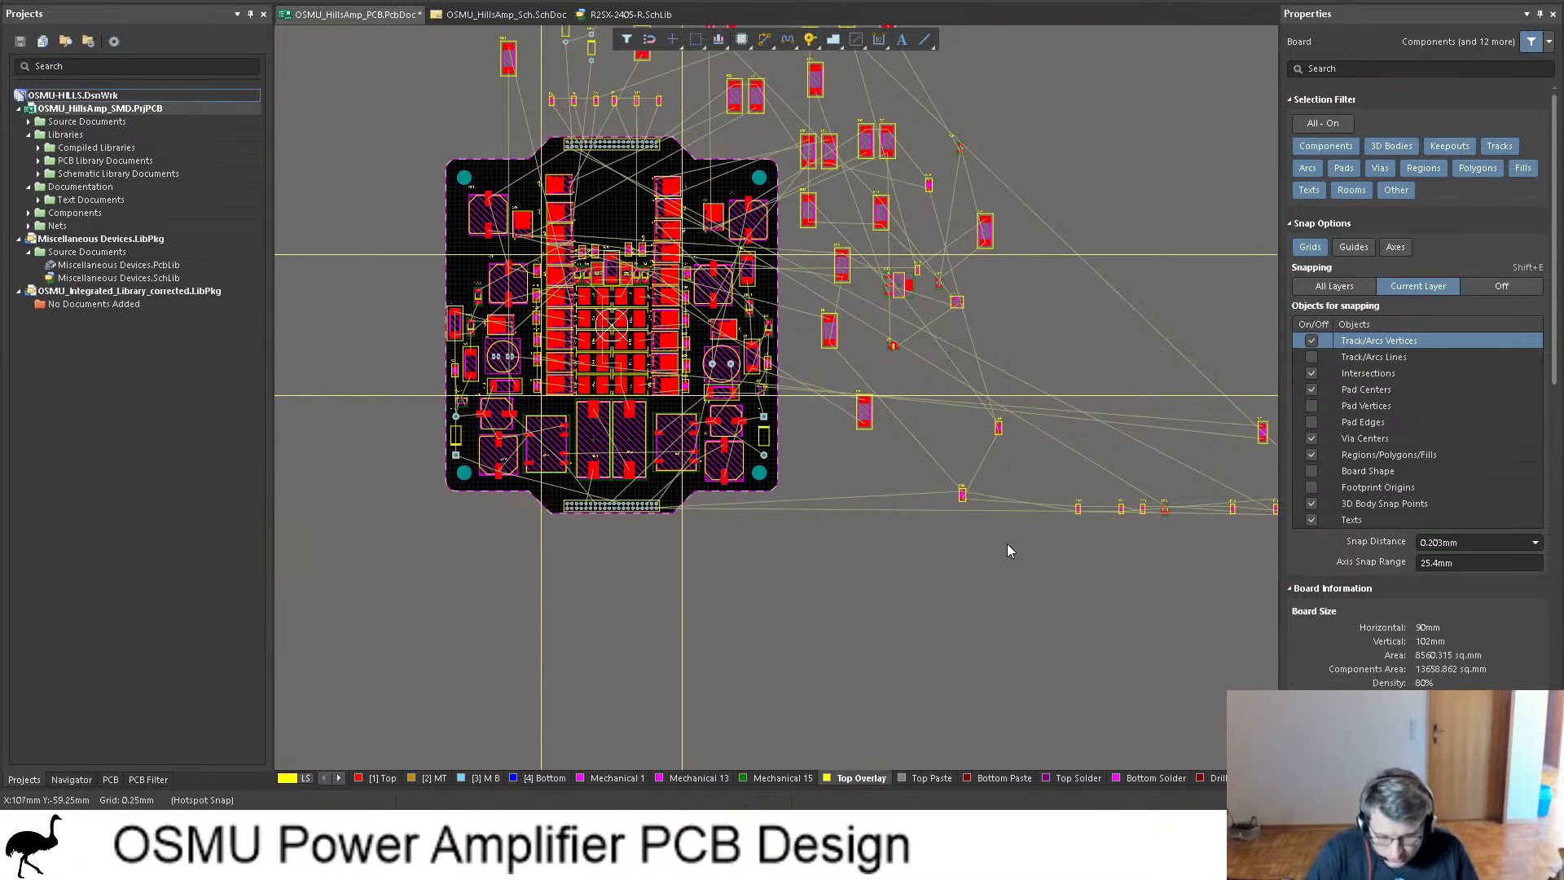
pyautogui.moveTo(1029, 548); pyautogui.dragTo(934, 345)
pyautogui.moveTo(1177, 558); pyautogui.dragTo(1063, 483)
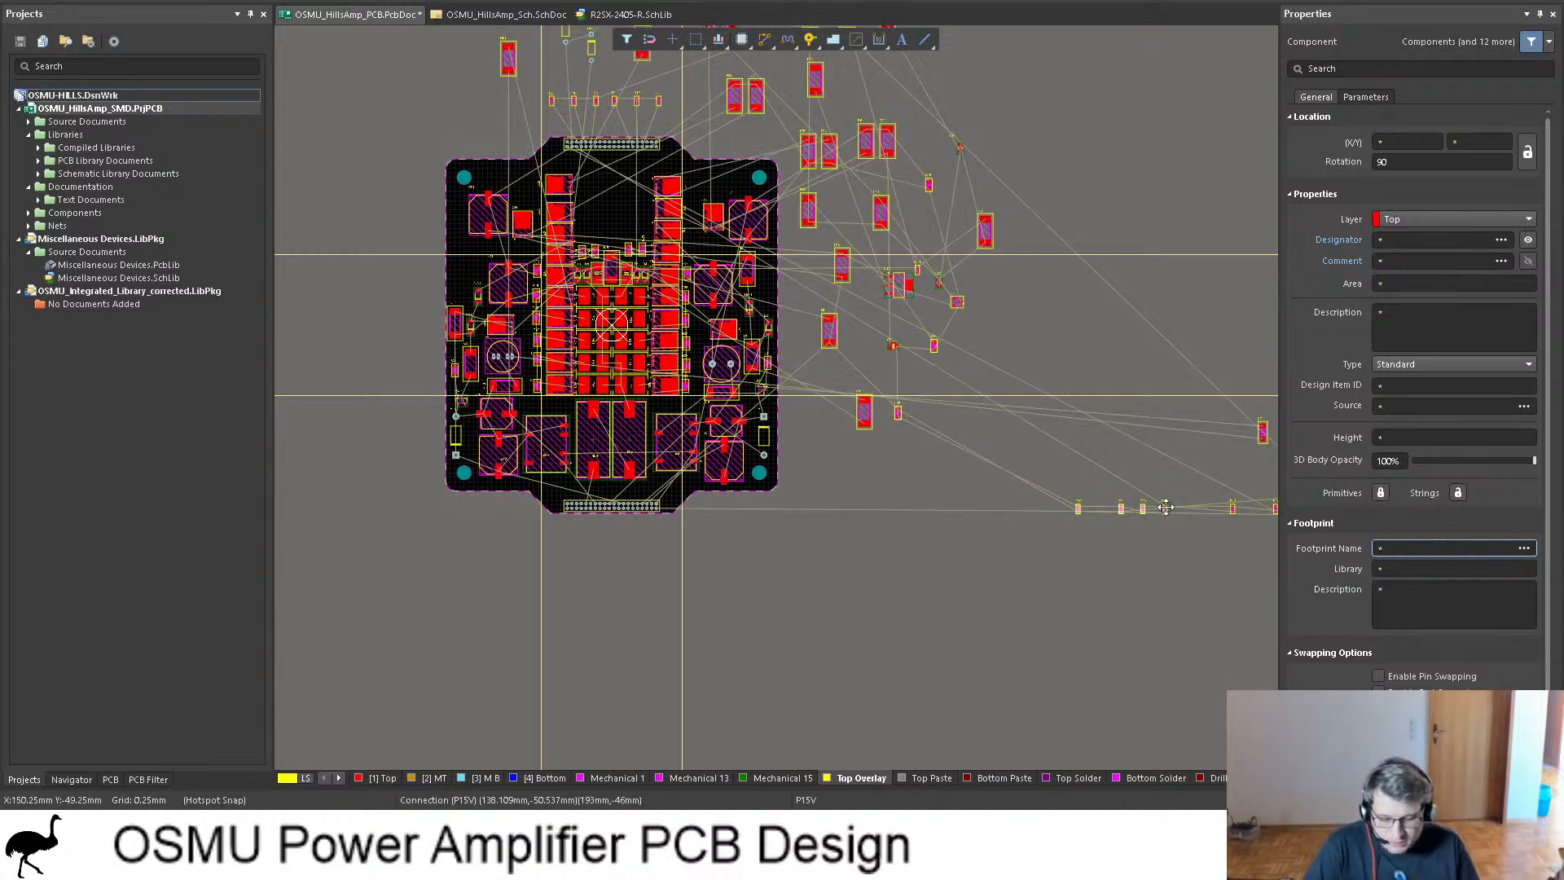
pyautogui.moveTo(1165, 506); pyautogui.dragTo(975, 379)
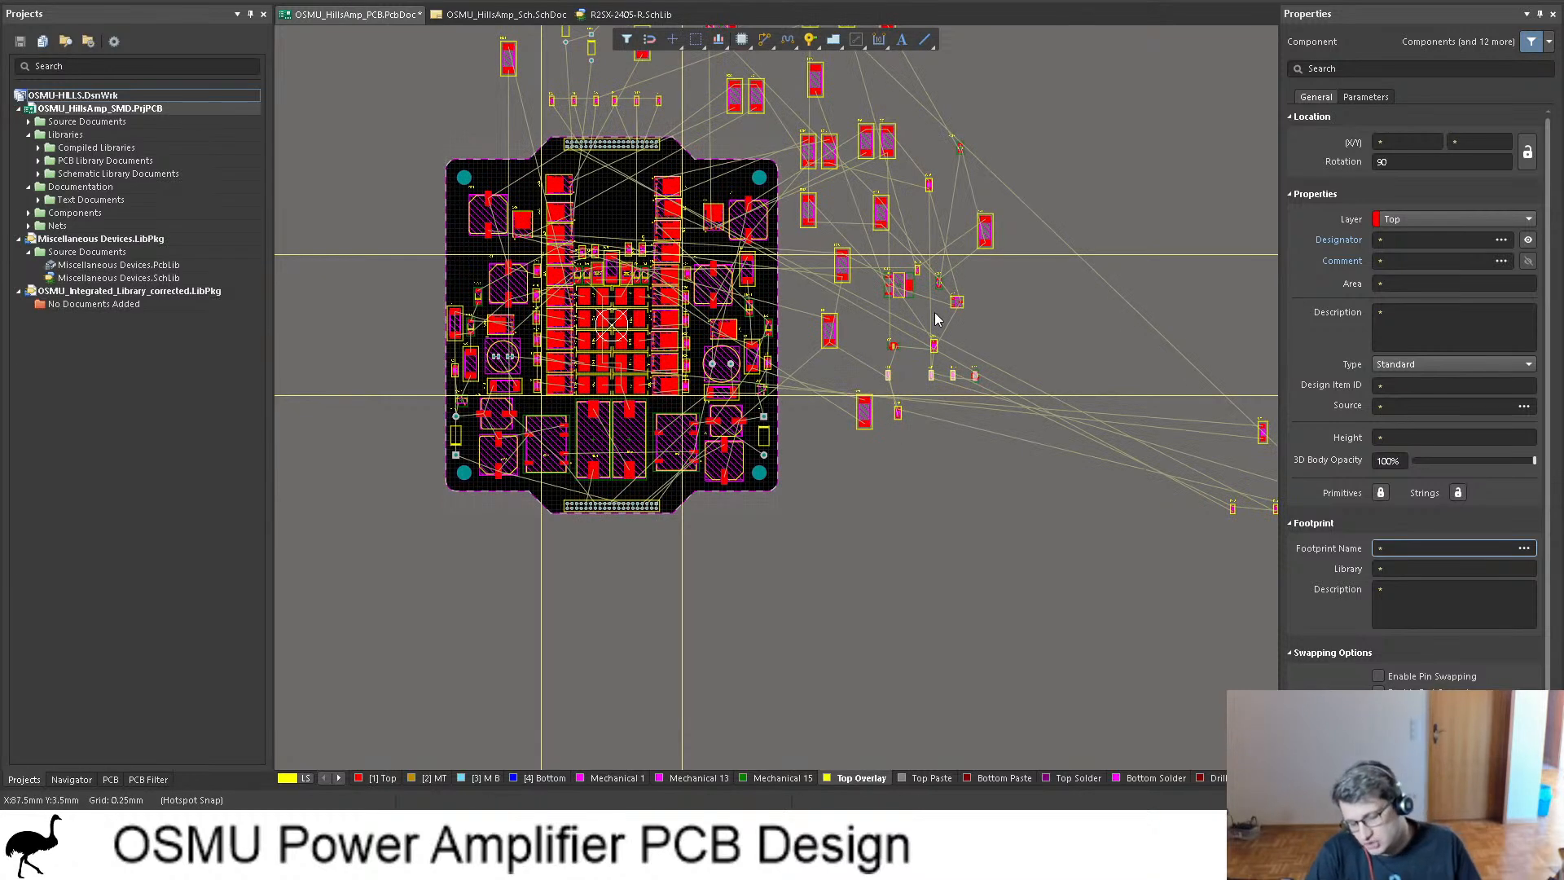
# Step: Move the last outlying group with the multi-pin IC to the lower right of the board and save the PCB document
pyautogui.keyDown('shift'); pyautogui.hscroll(3, 986, 388); pyautogui.keyUp('shift')
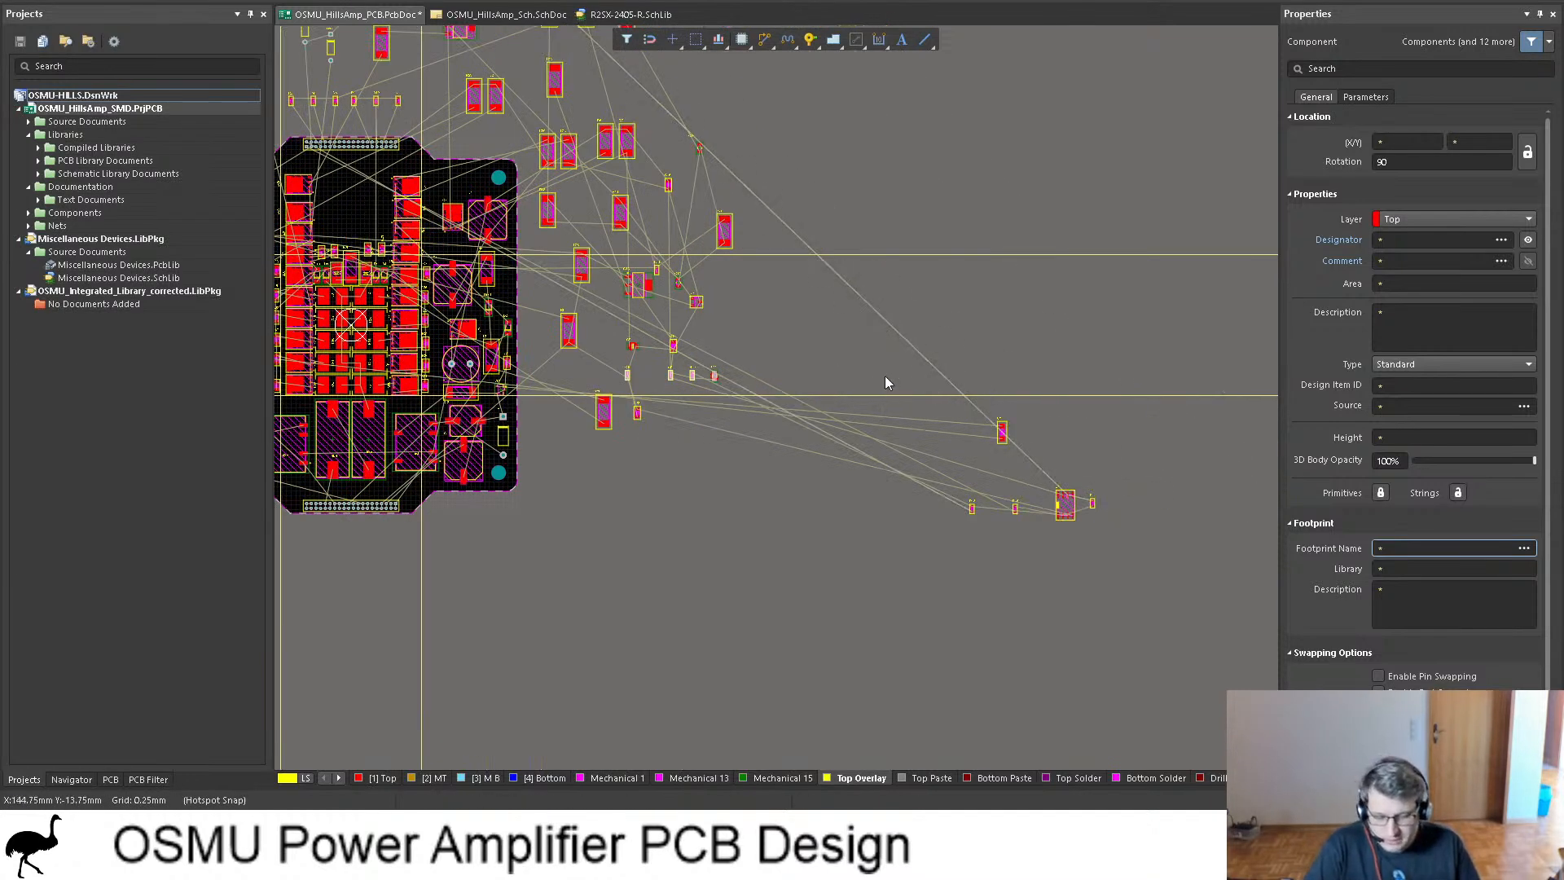
pyautogui.moveTo(886, 383); pyautogui.dragTo(800, 414)
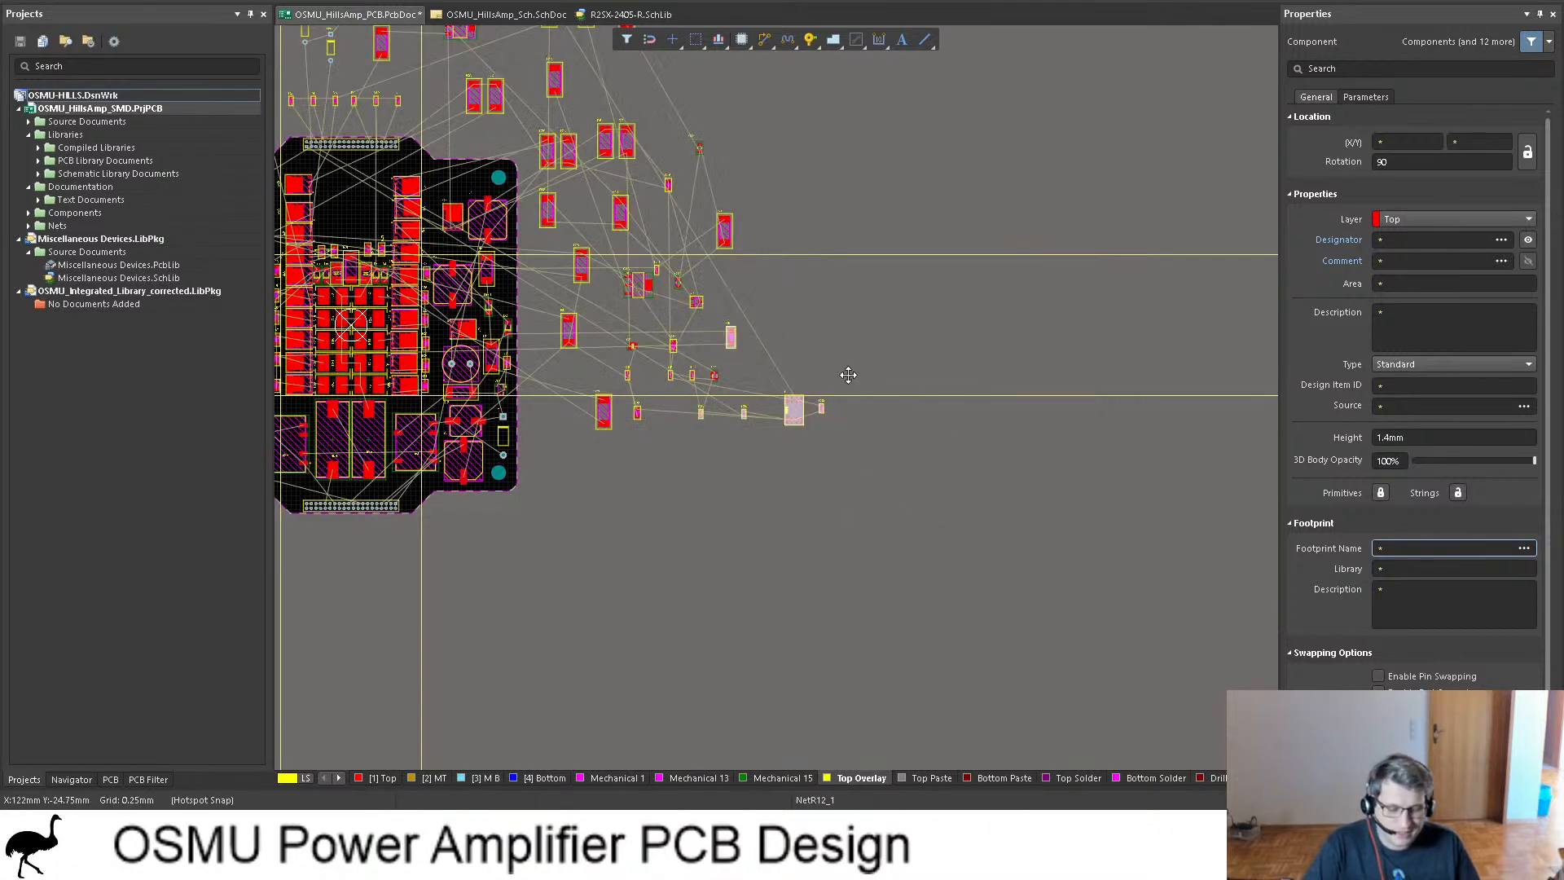
pyautogui.keyDown('shift'); pyautogui.hscroll(-2, 983, 386); pyautogui.keyUp('shift')
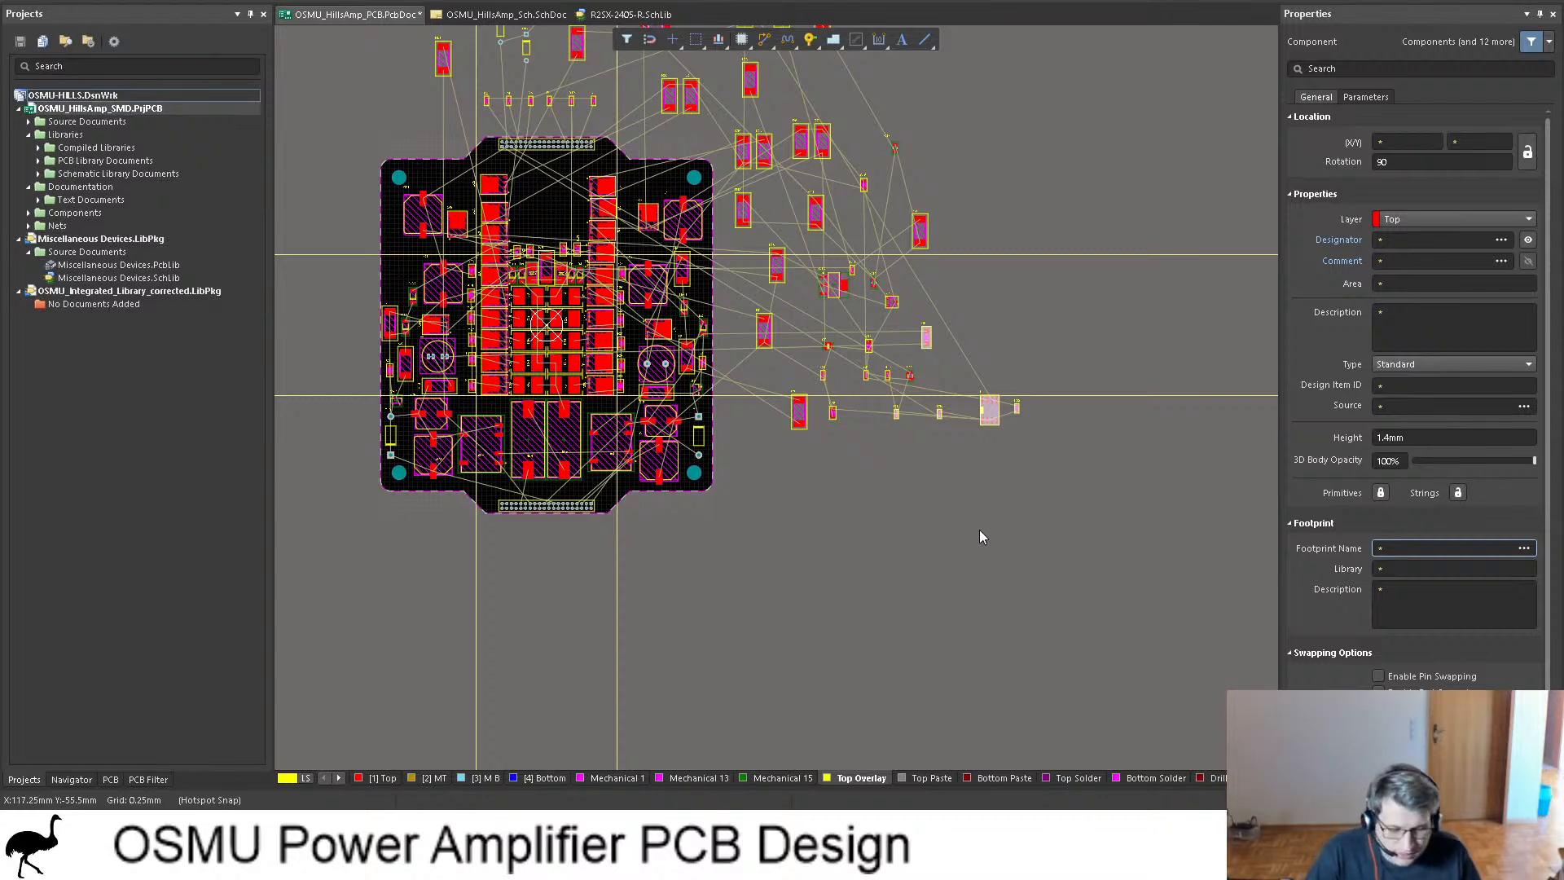
pyautogui.scroll(2, 862, 440)
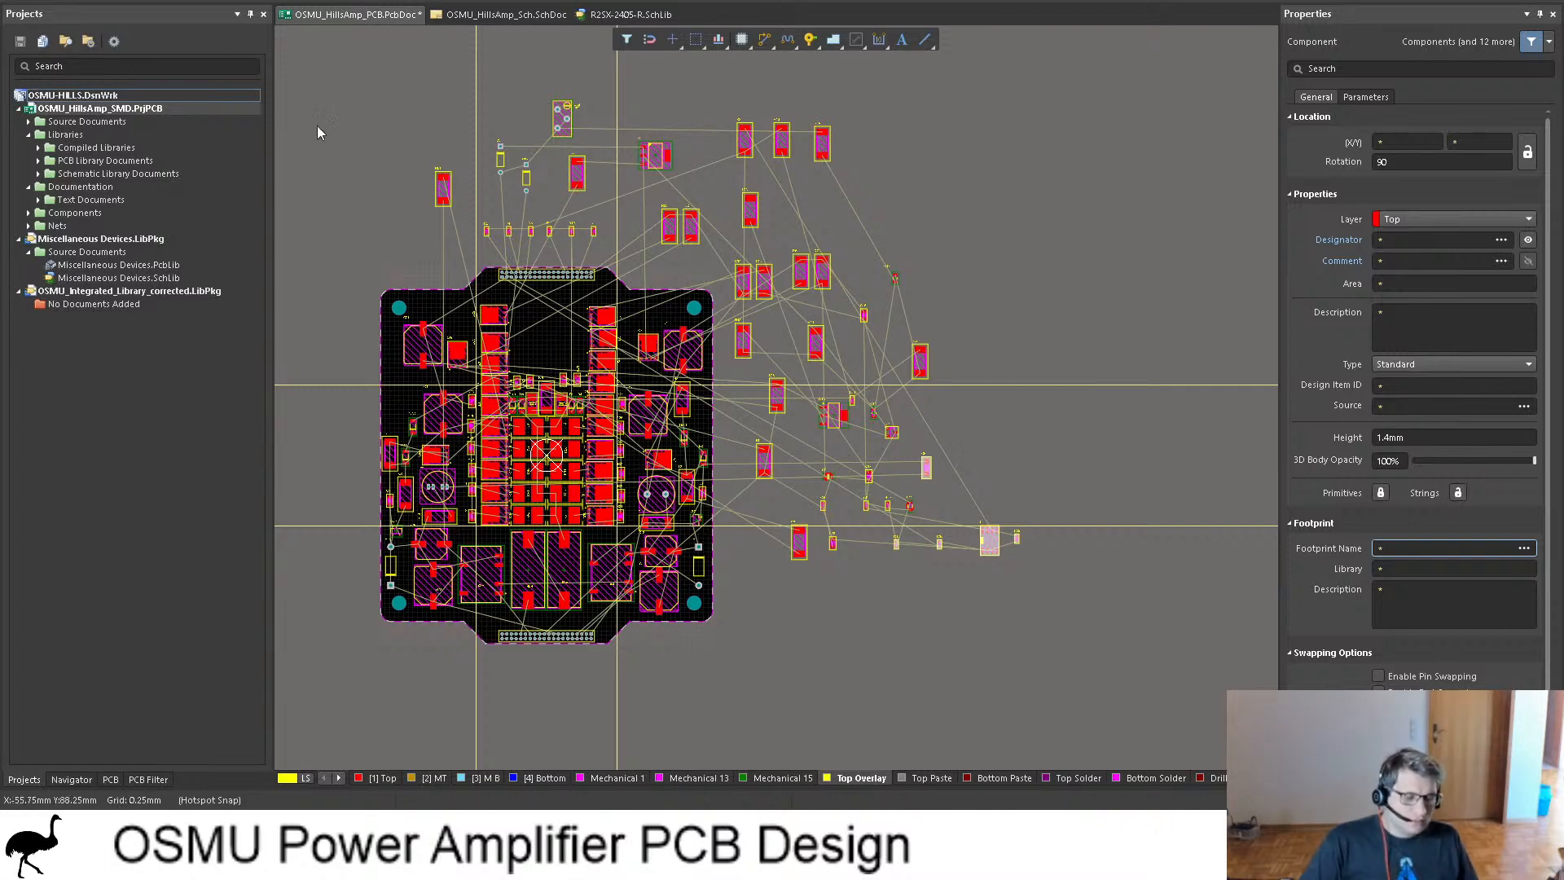
pyautogui.hotkey('ctrl', 's')
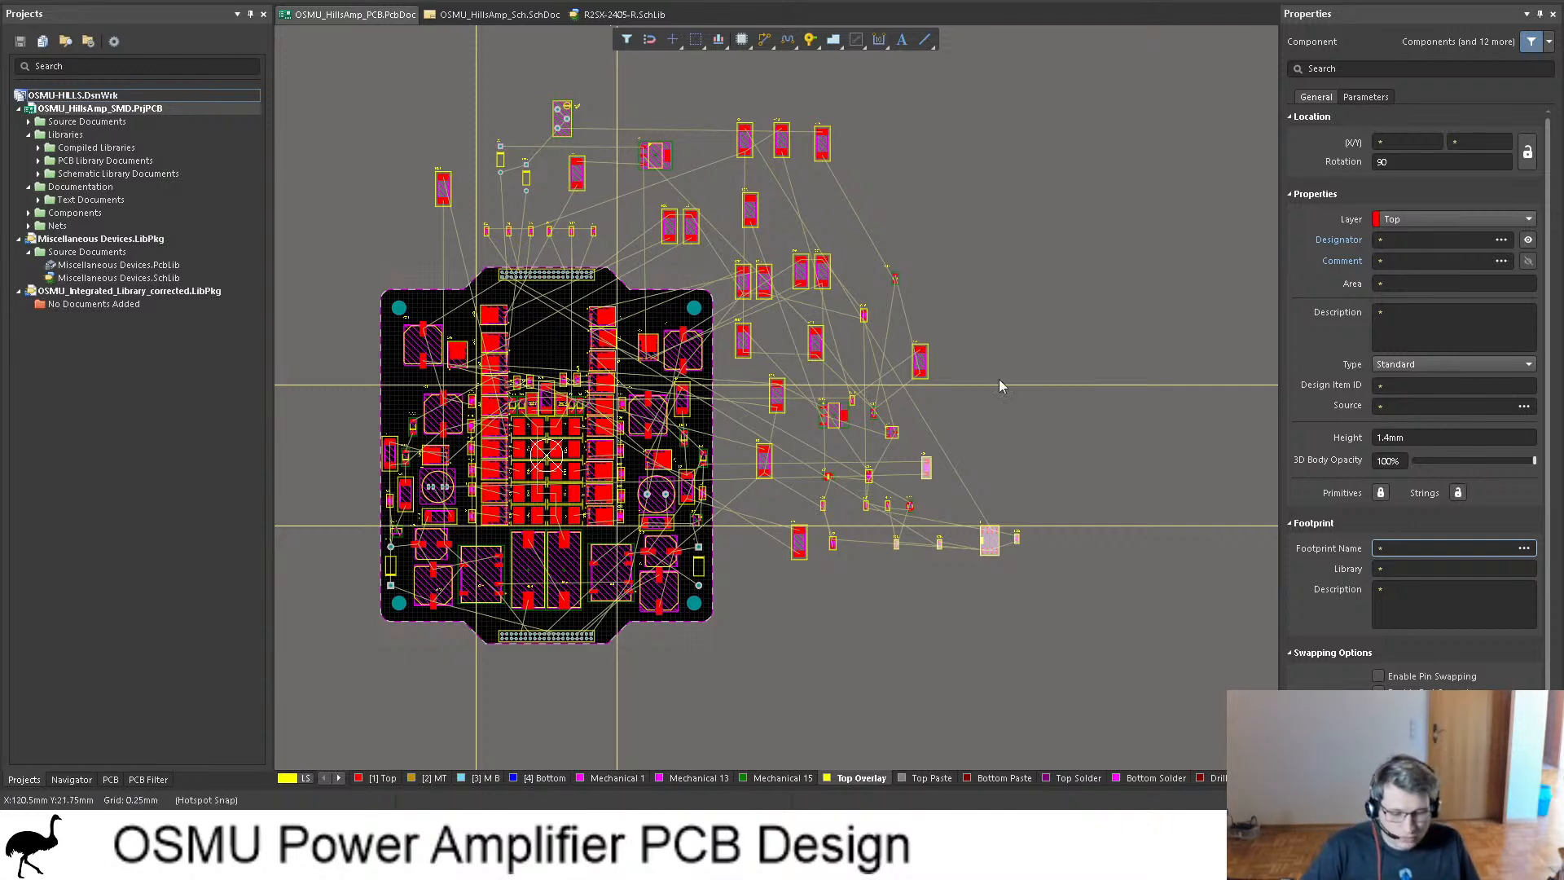
# Step: Inspect the gathered components beside the board and select transistor Q18 to check its properties
pyautogui.keyDown('ctrl'); pyautogui.scroll(-2, 1075, 439); pyautogui.keyUp('ctrl')
pyautogui.keyDown('shift'); pyautogui.scroll(2, 964, 548); pyautogui.keyUp('shift')
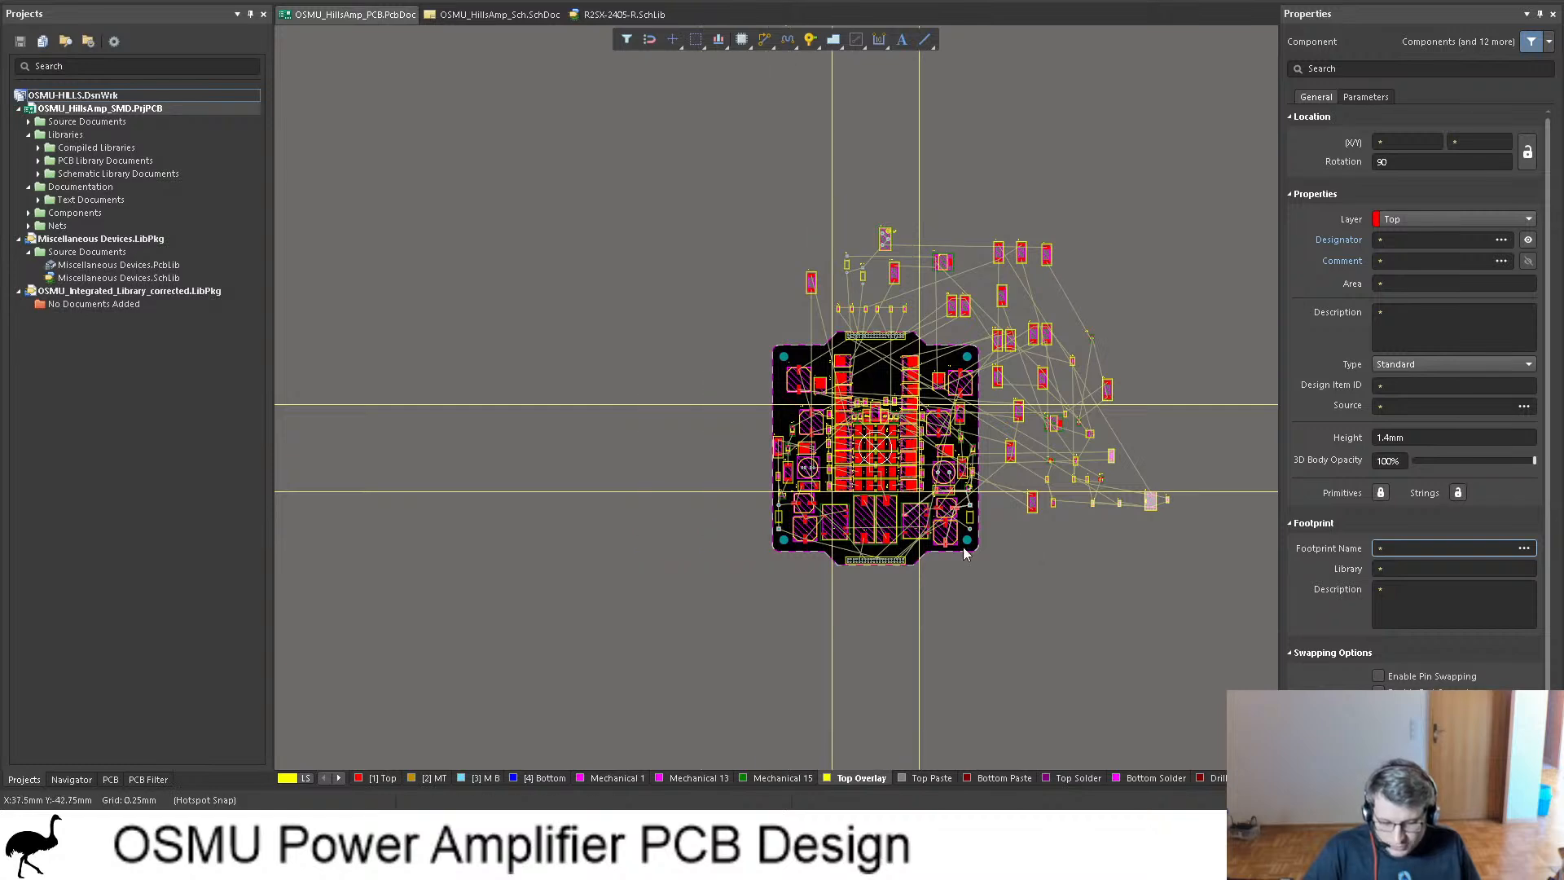
pyautogui.click(1039, 596)
pyautogui.keyDown('ctrl'); pyautogui.scroll(2, 1198, 449); pyautogui.keyUp('ctrl')
pyautogui.keyDown('ctrl'); pyautogui.scroll(1, 1196, 448); pyautogui.keyUp('ctrl')
pyautogui.keyDown('ctrl'); pyautogui.scroll(1, 870, 257); pyautogui.keyUp('ctrl')
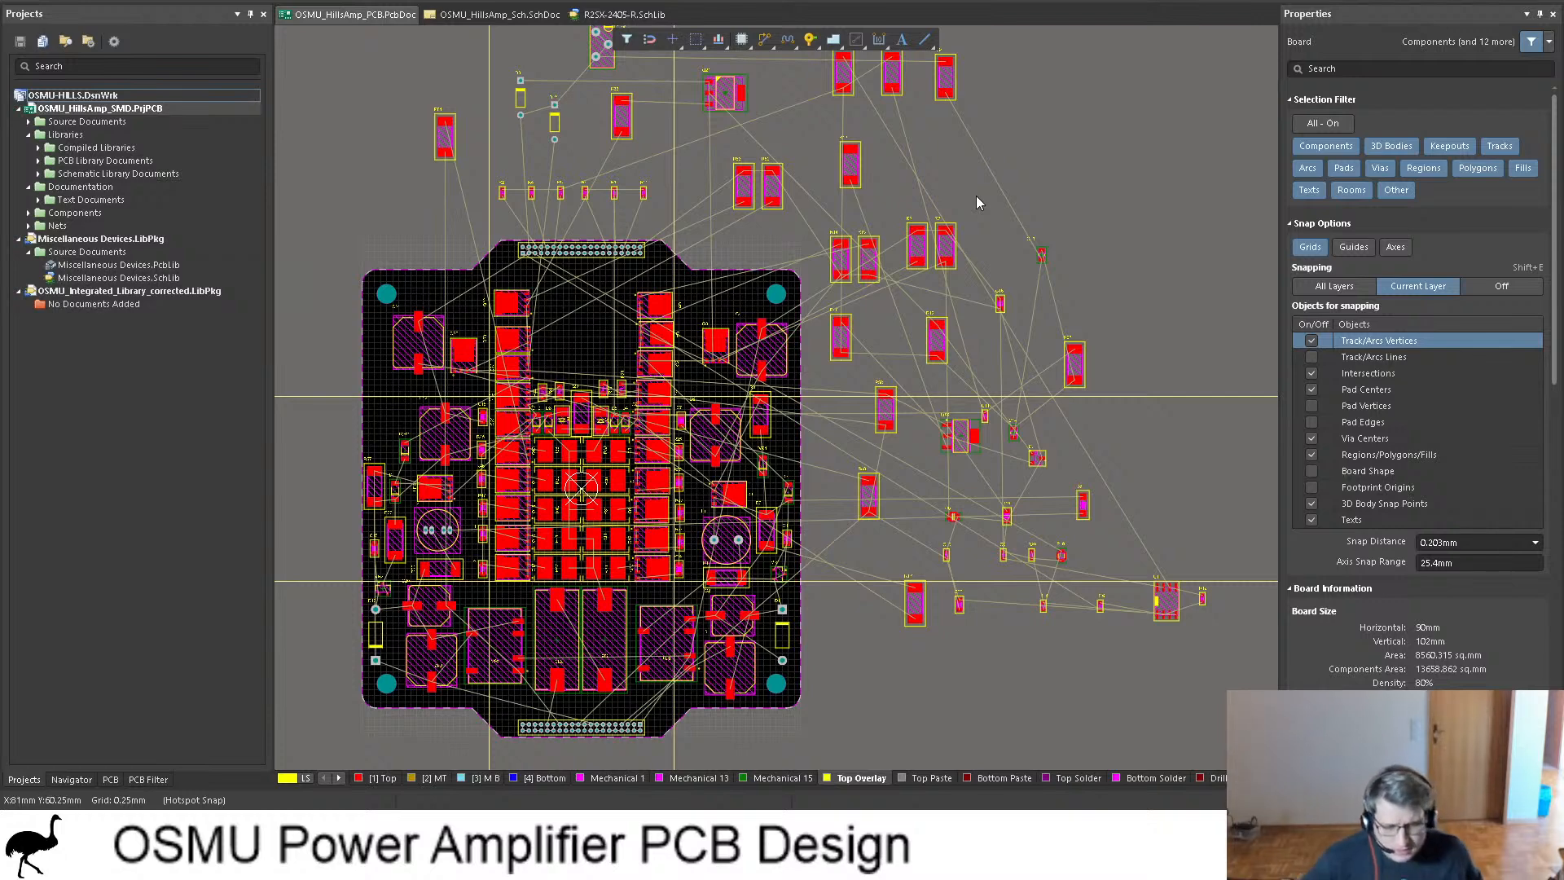
pyautogui.keyDown('ctrl'); pyautogui.scroll(5, 963, 434); pyautogui.keyUp('ctrl')
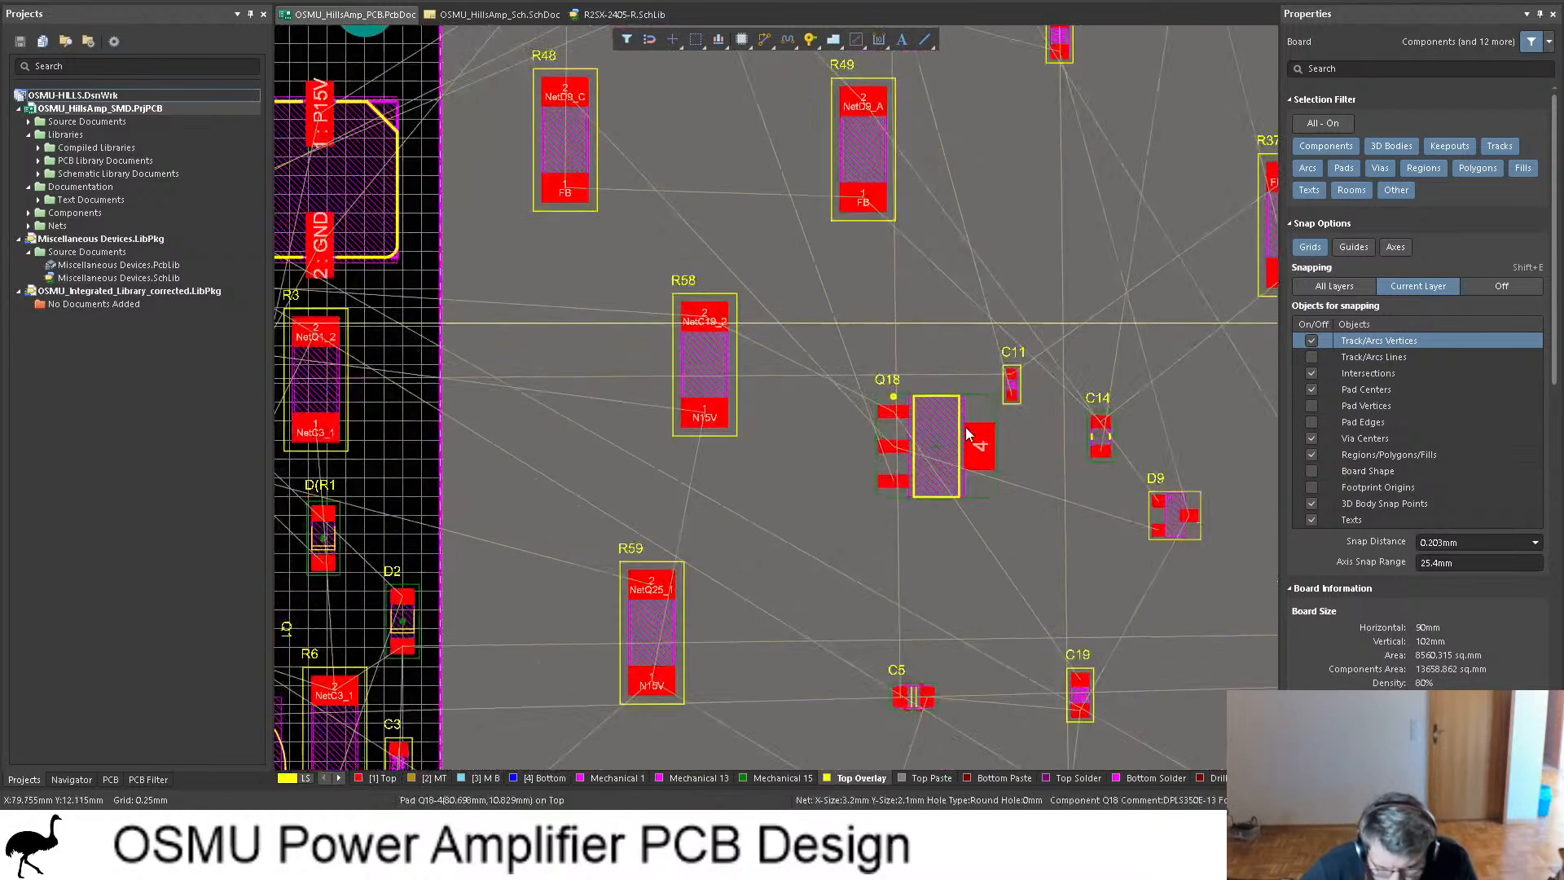
pyautogui.click(939, 417)
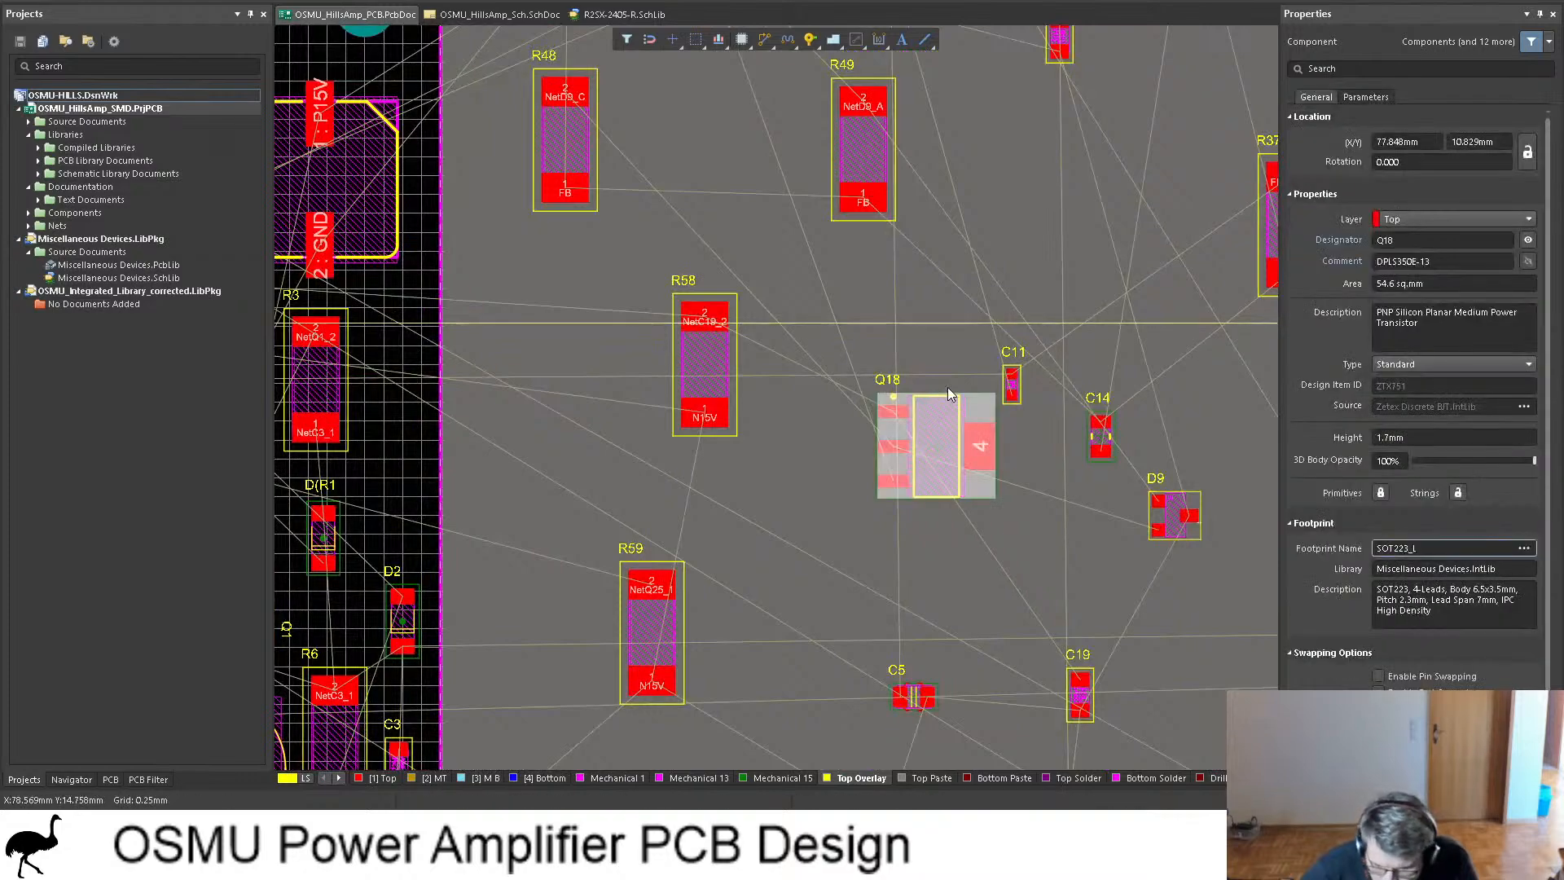
pyautogui.keyDown('ctrl'); pyautogui.scroll(-3, 947, 389); pyautogui.keyUp('ctrl')
pyautogui.keyDown('ctrl'); pyautogui.scroll(-3, 946, 394); pyautogui.keyUp('ctrl')
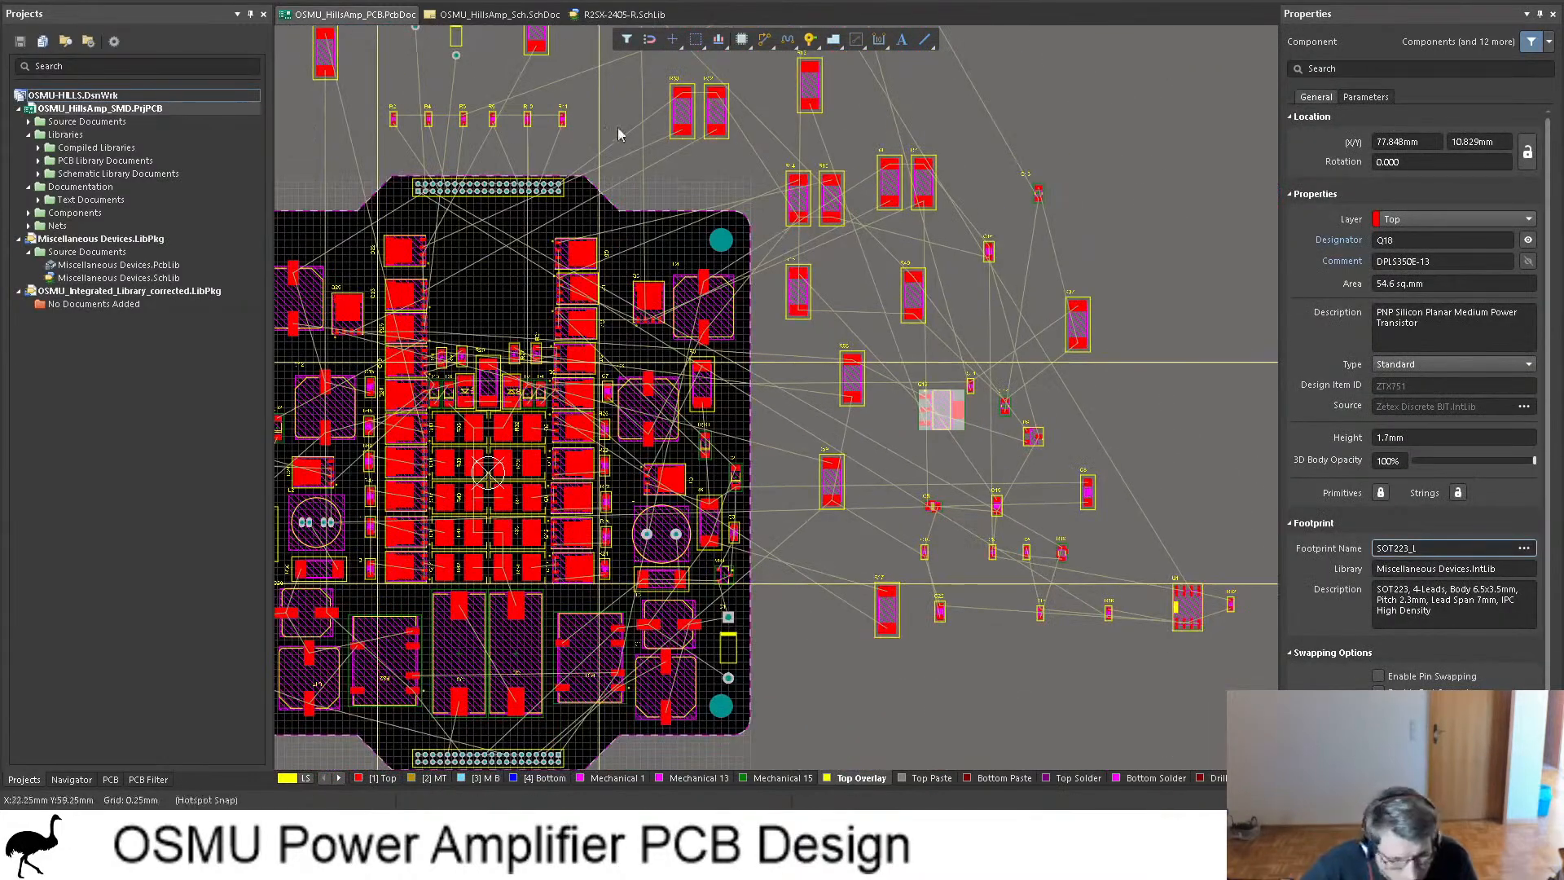
# Step: Examine the schematic around Q18, Q21 and D9, including the feedback line and the connected transistor stages
pyautogui.click(499, 14)
pyautogui.keyDown('ctrl'); pyautogui.scroll(-4, 694, 310); pyautogui.keyUp('ctrl')
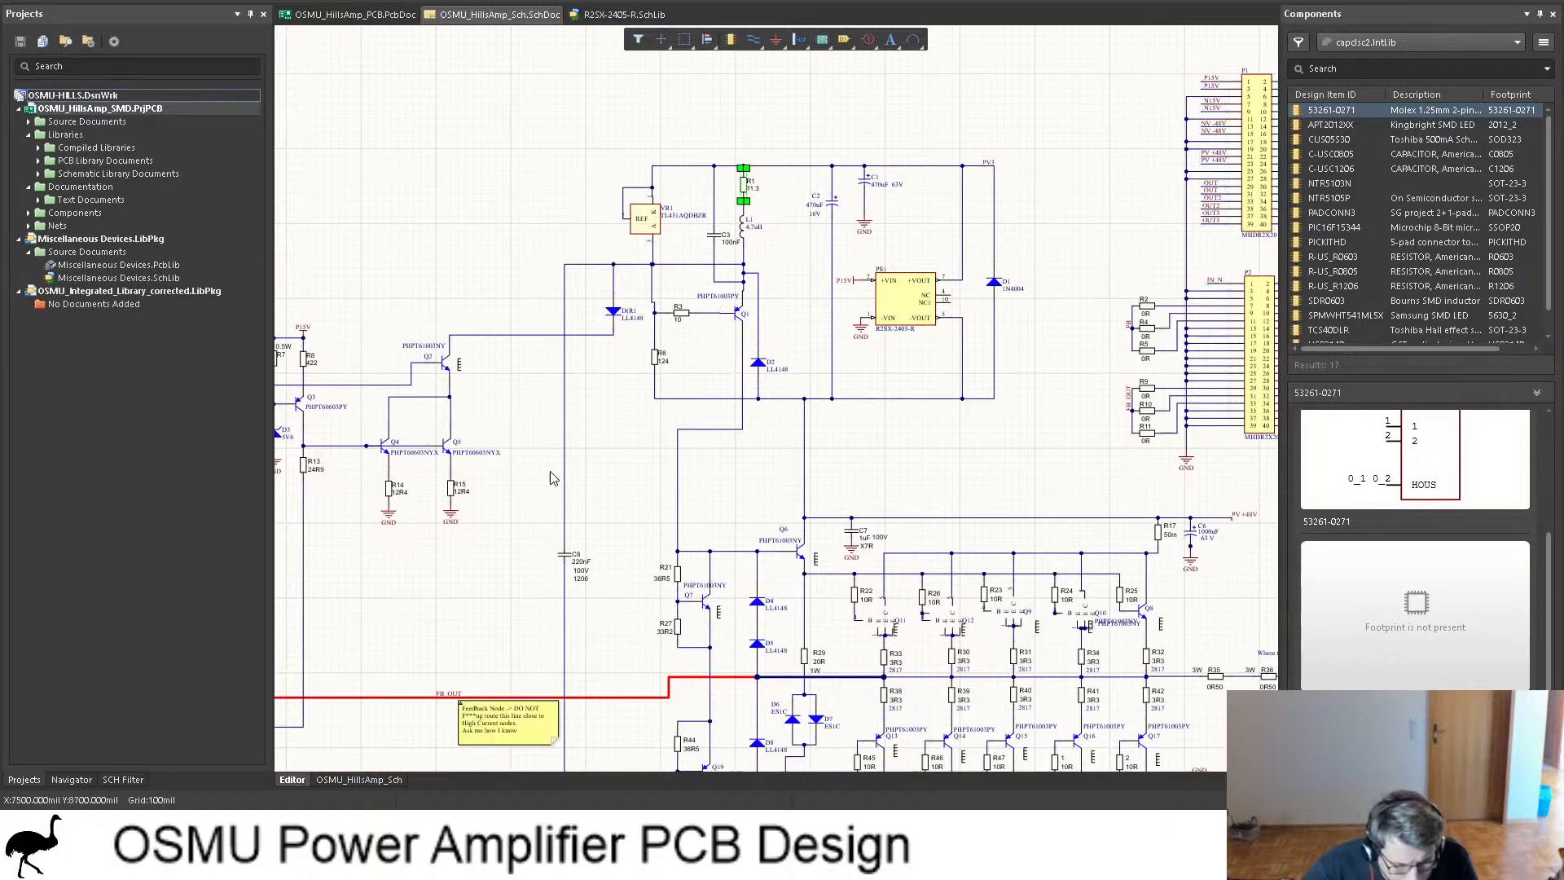
pyautogui.scroll(-3, 615, 487)
pyautogui.keyDown('shift'); pyautogui.scroll(3, 614, 487); pyautogui.keyUp('shift')
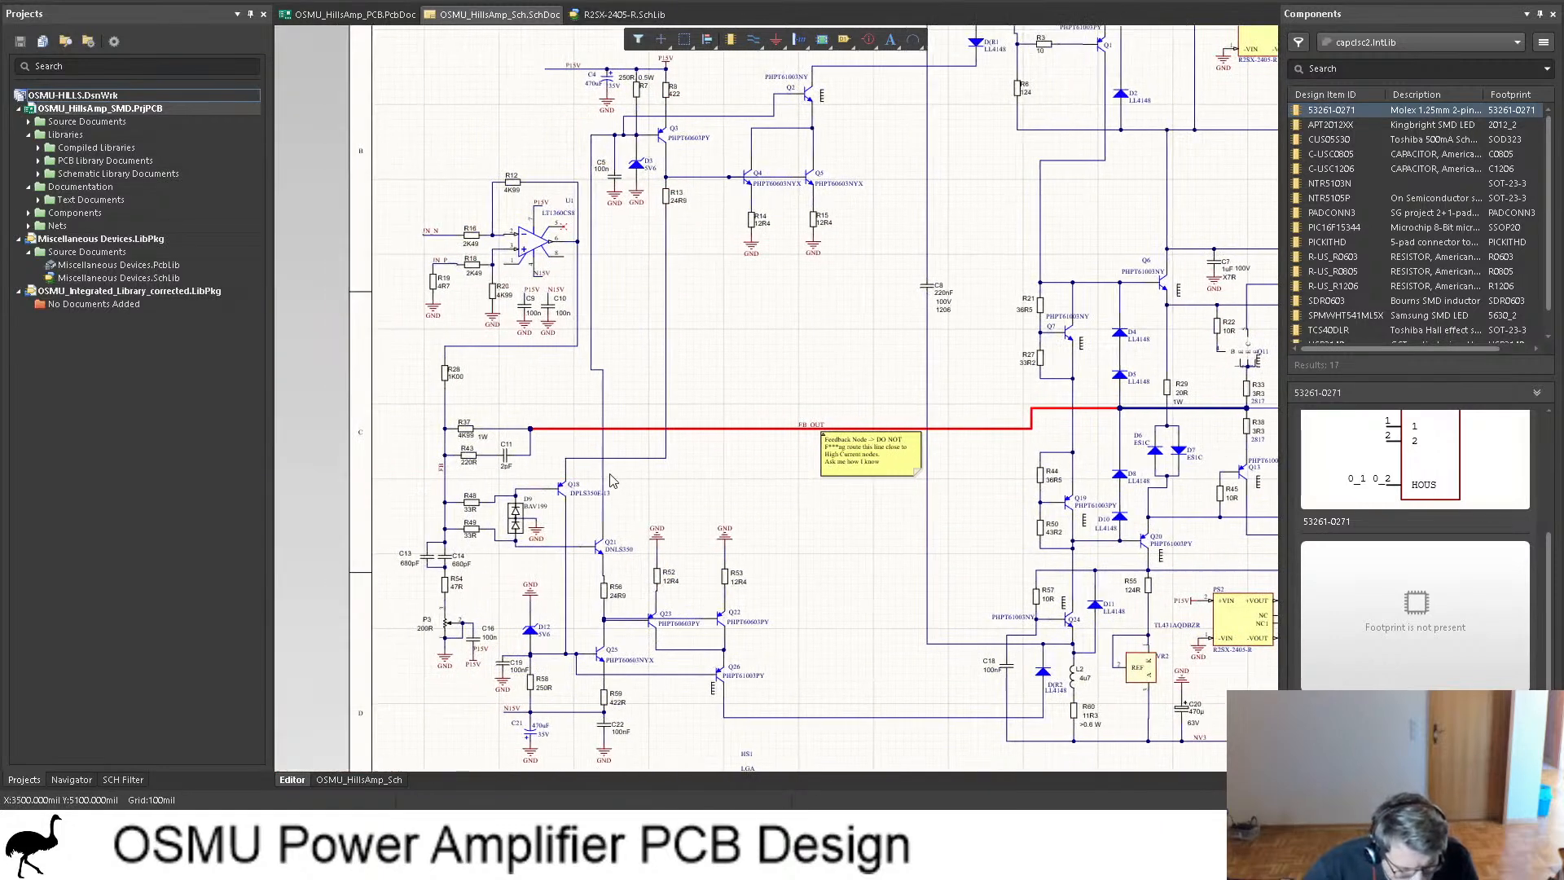
pyautogui.keyDown('ctrl'); pyautogui.scroll(1, 542, 496); pyautogui.keyUp('ctrl')
pyautogui.keyDown('ctrl'); pyautogui.scroll(4, 543, 495); pyautogui.keyUp('ctrl')
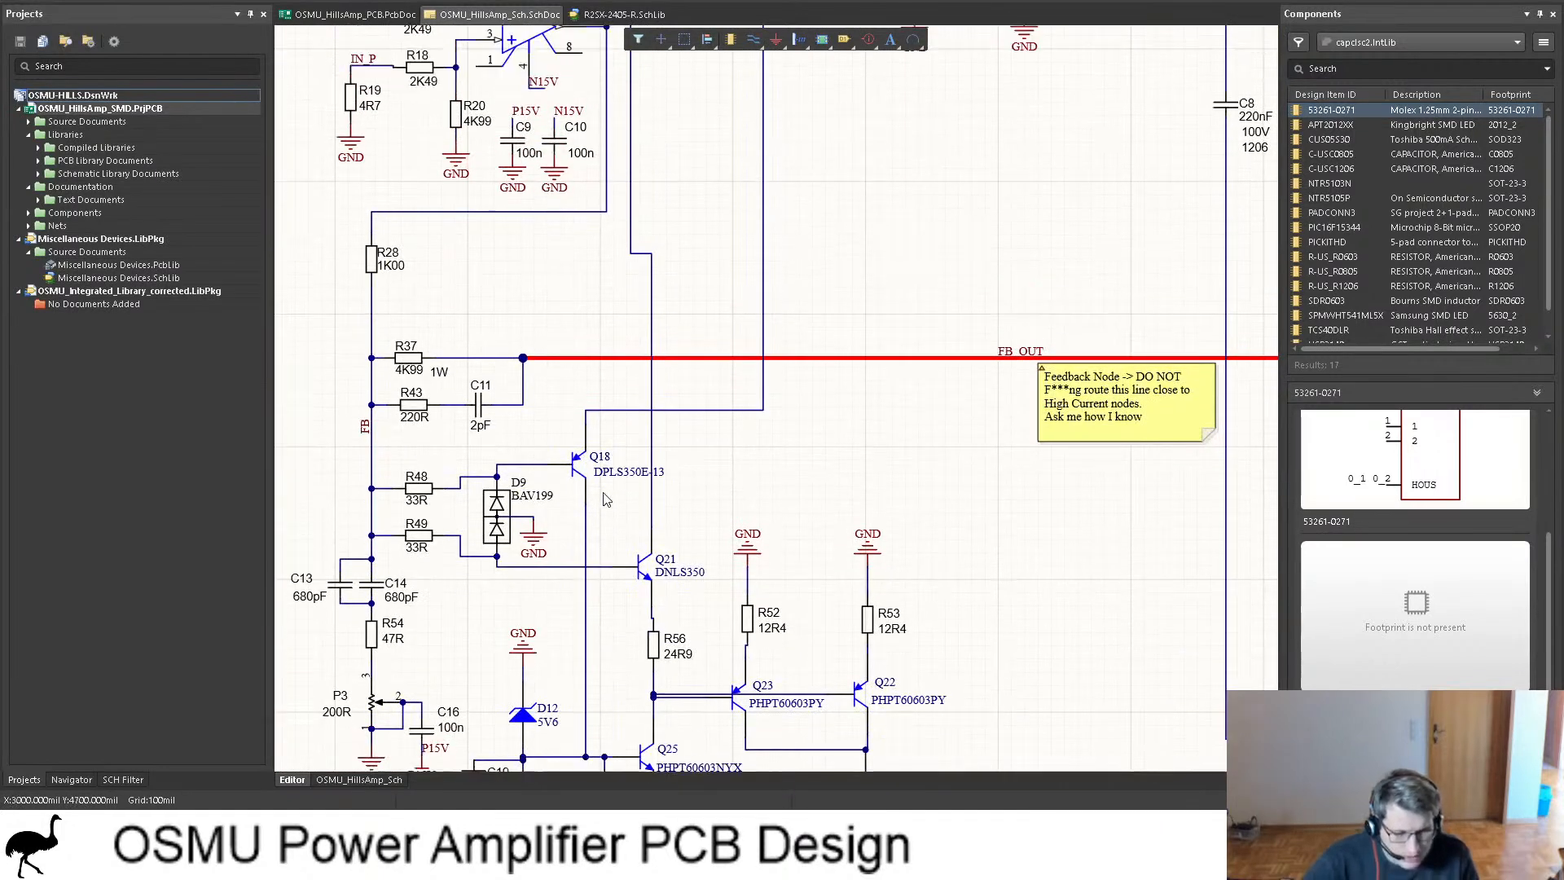
pyautogui.scroll(3, 721, 557)
pyautogui.scroll(4, 722, 557)
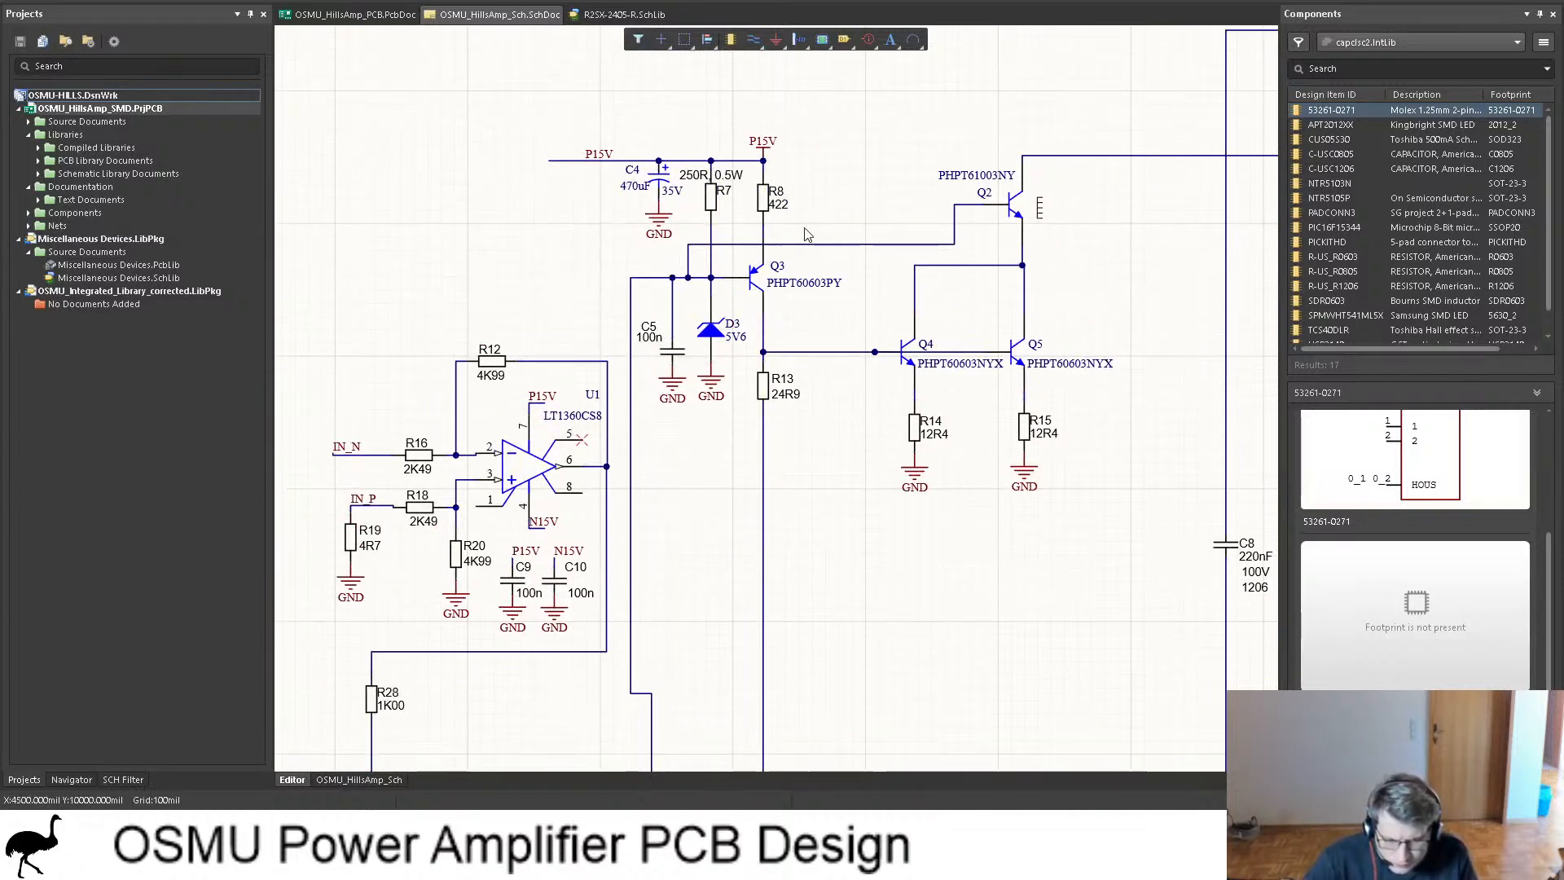
pyautogui.scroll(-8, 756, 295)
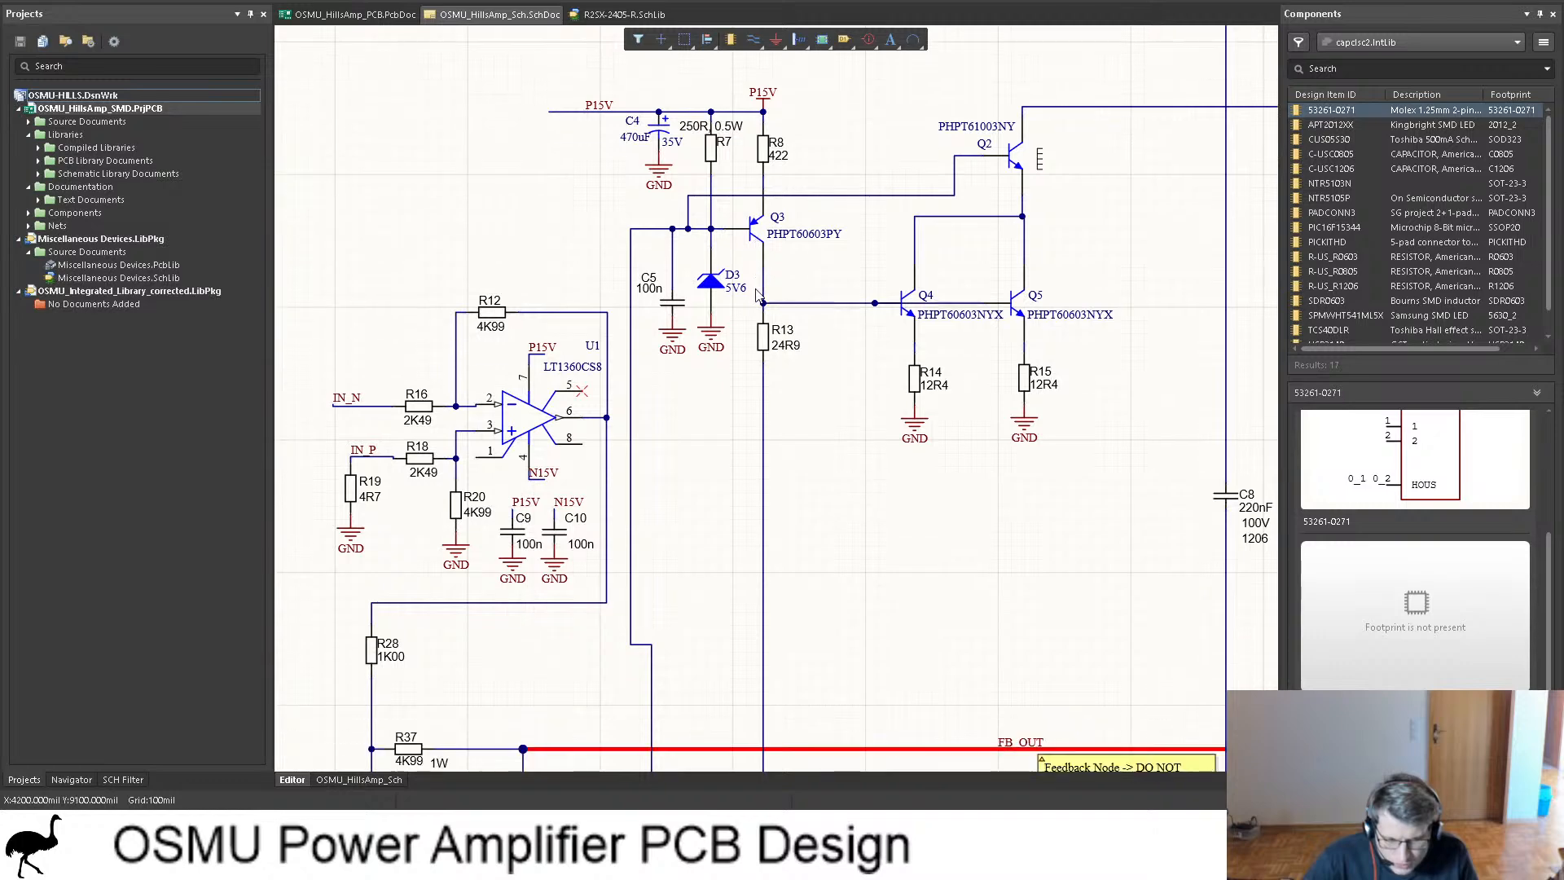
pyautogui.scroll(-2, 606, 427)
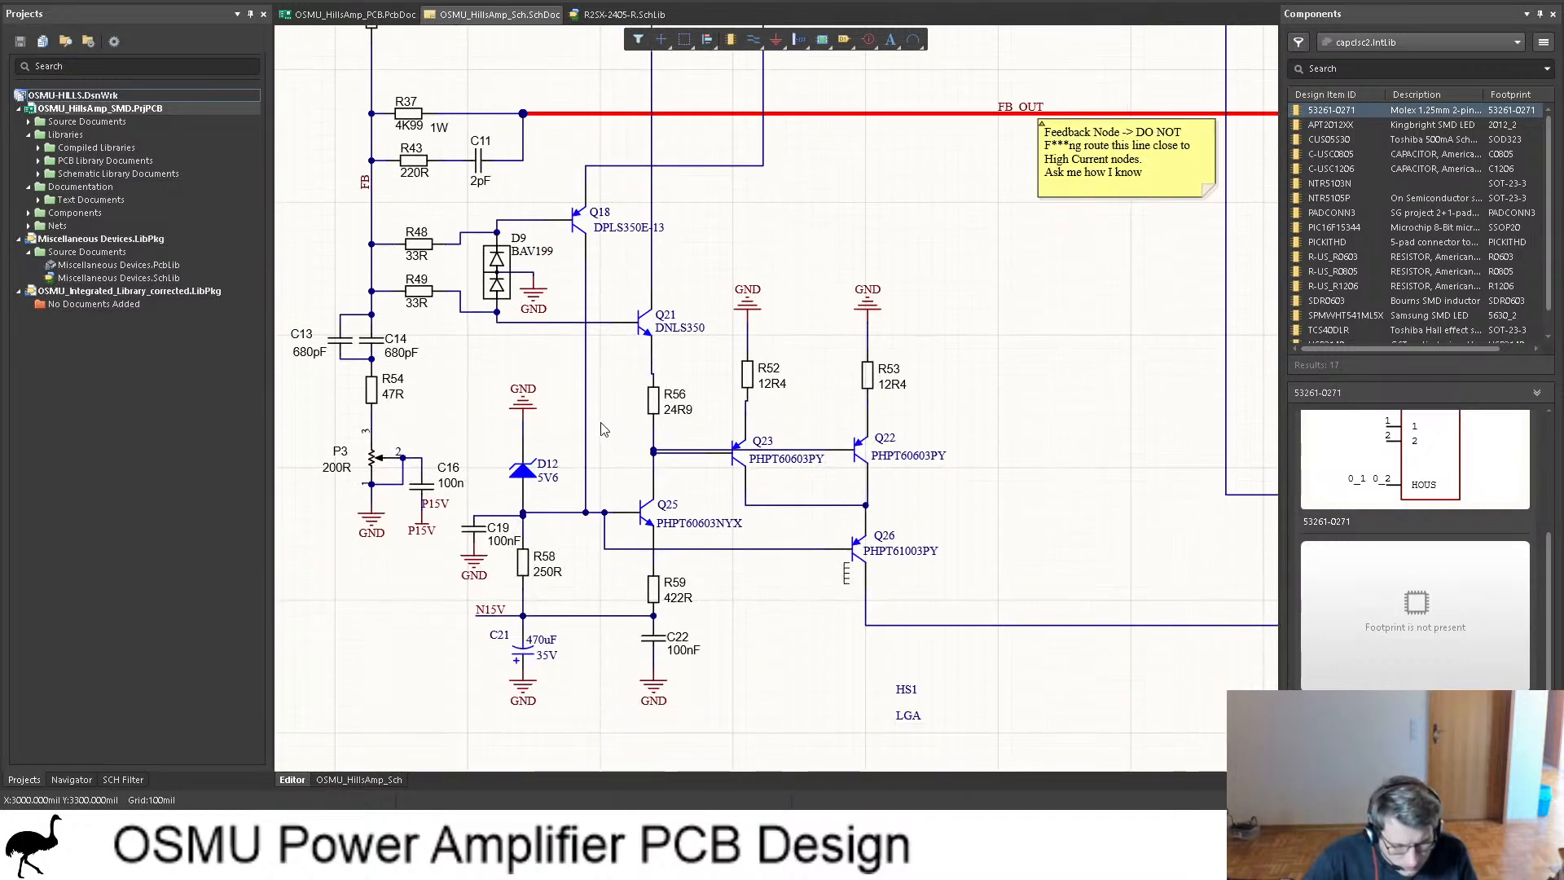
pyautogui.keyDown('ctrl'); pyautogui.scroll(-1, 604, 427); pyautogui.keyUp('ctrl')
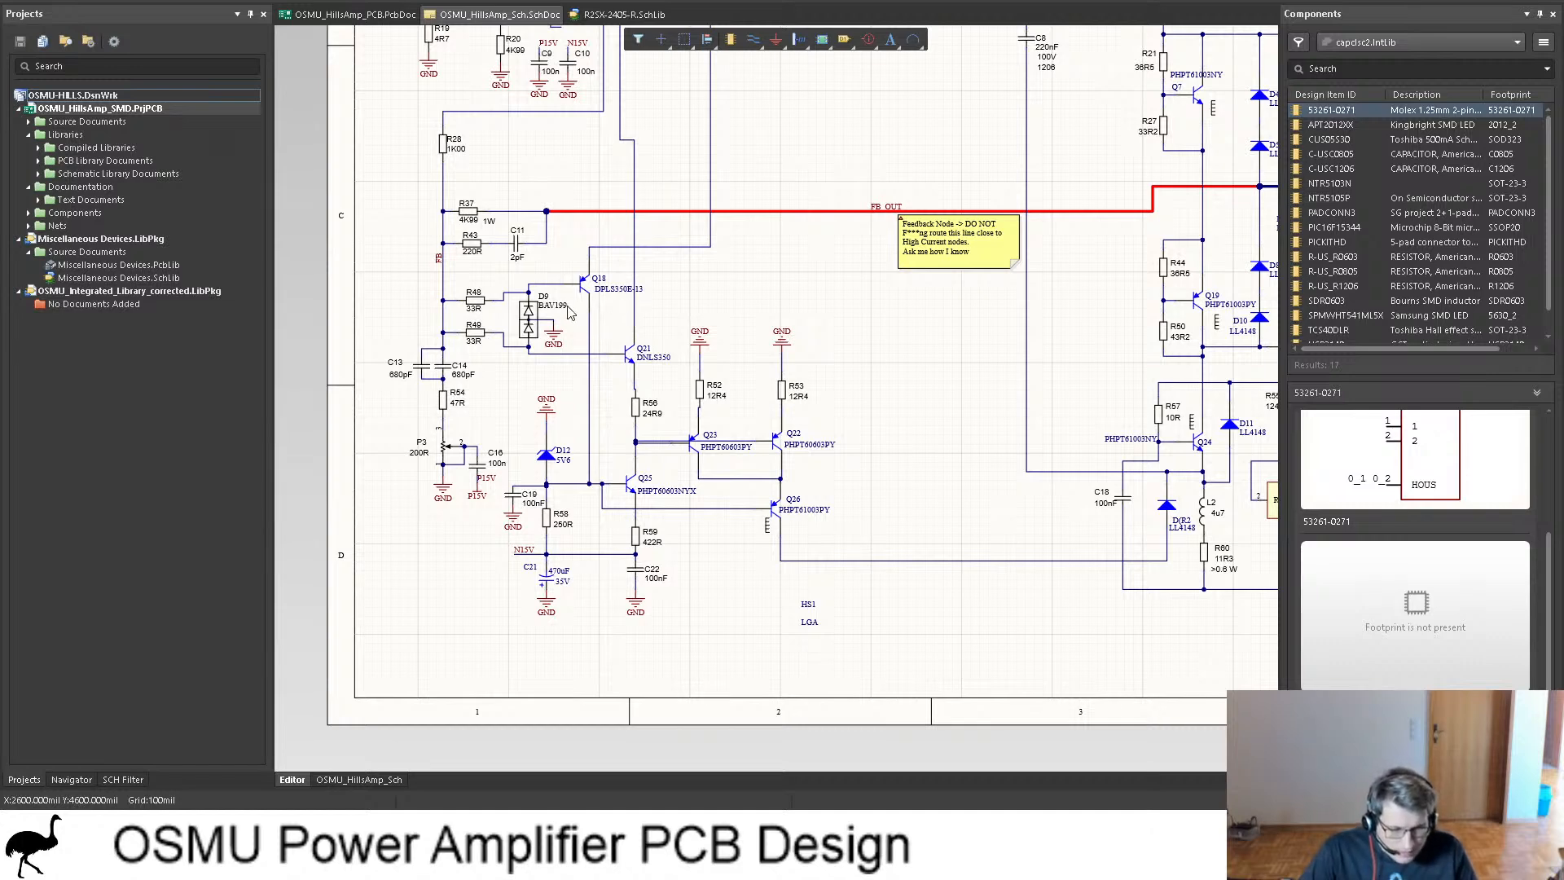
pyautogui.scroll(4, 603, 329)
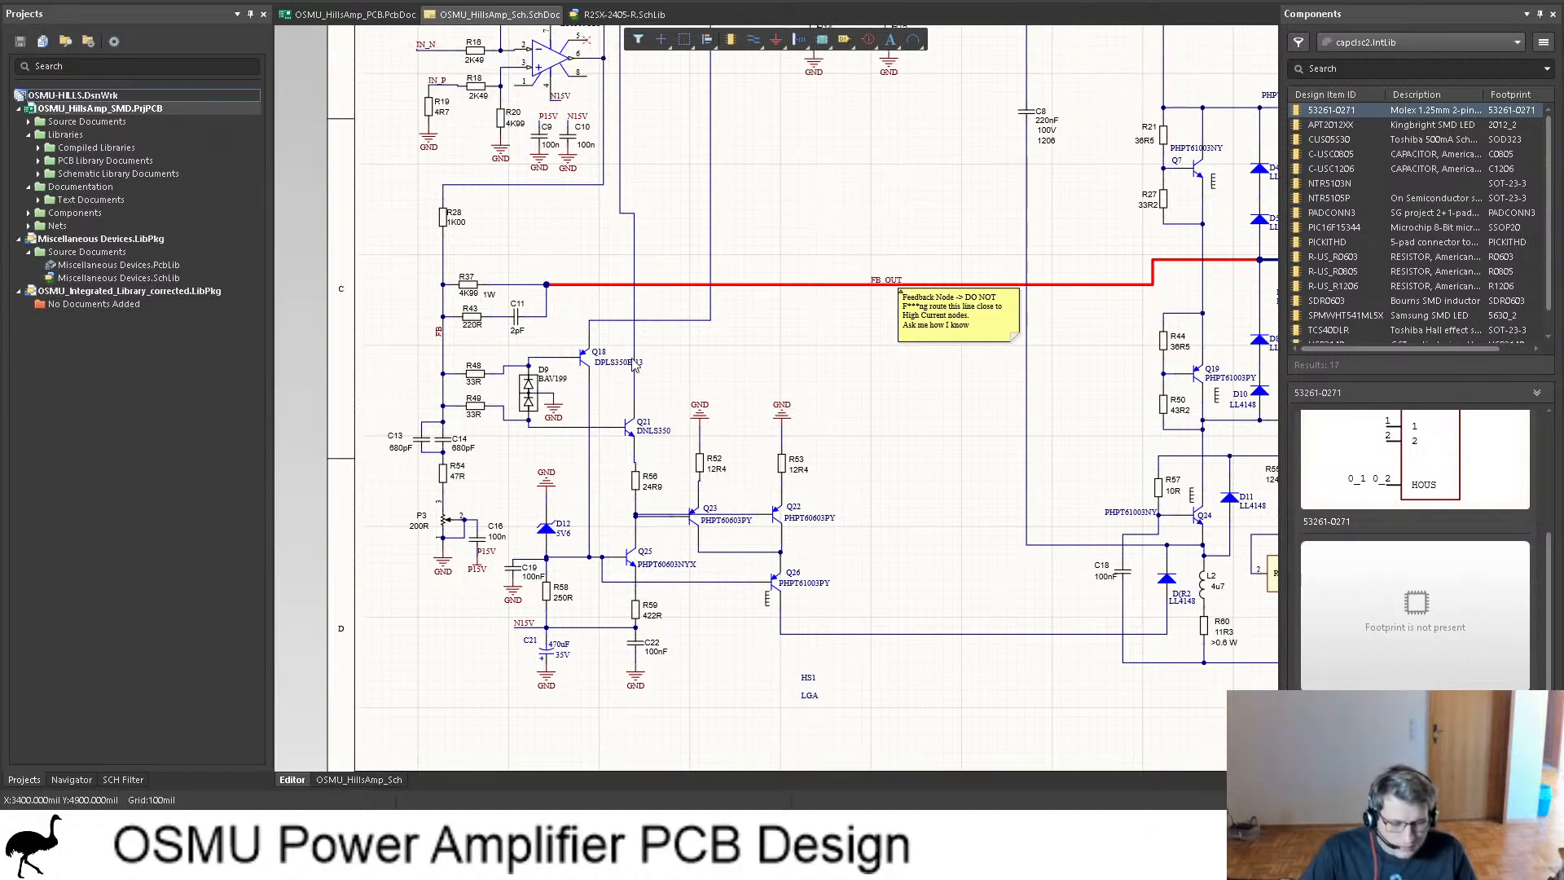
# Step: Place Q18 rotated 90 degrees at X -0.75 mm, Y 32.75 mm between the two transistor columns, and check the board in 3D
pyautogui.click(350, 14)
pyautogui.moveTo(941, 408); pyautogui.dragTo(485, 281)
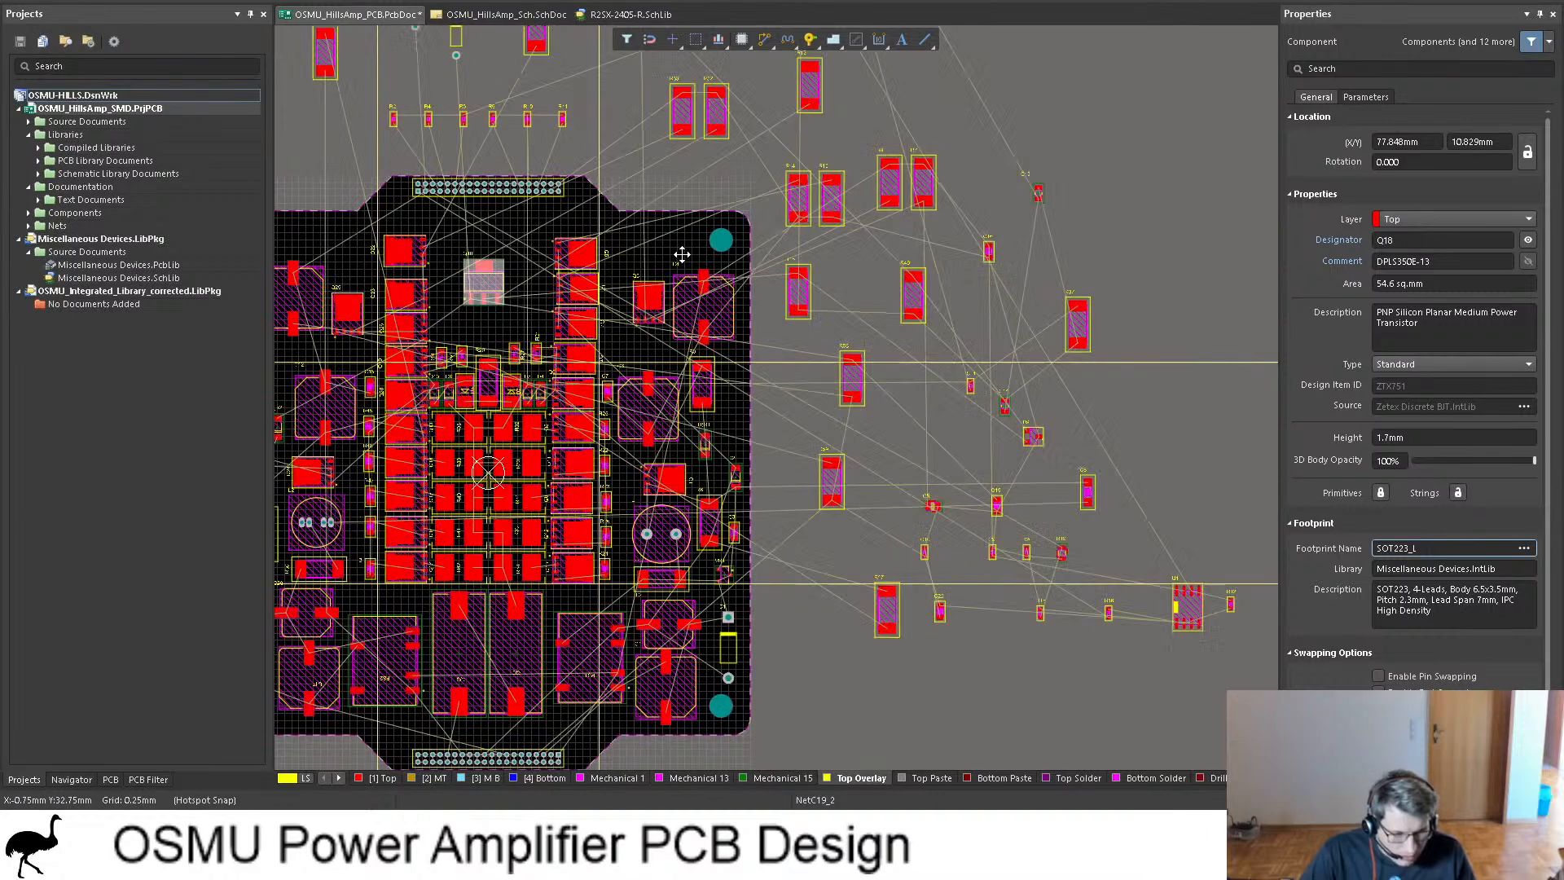
pyautogui.click(1063, 126)
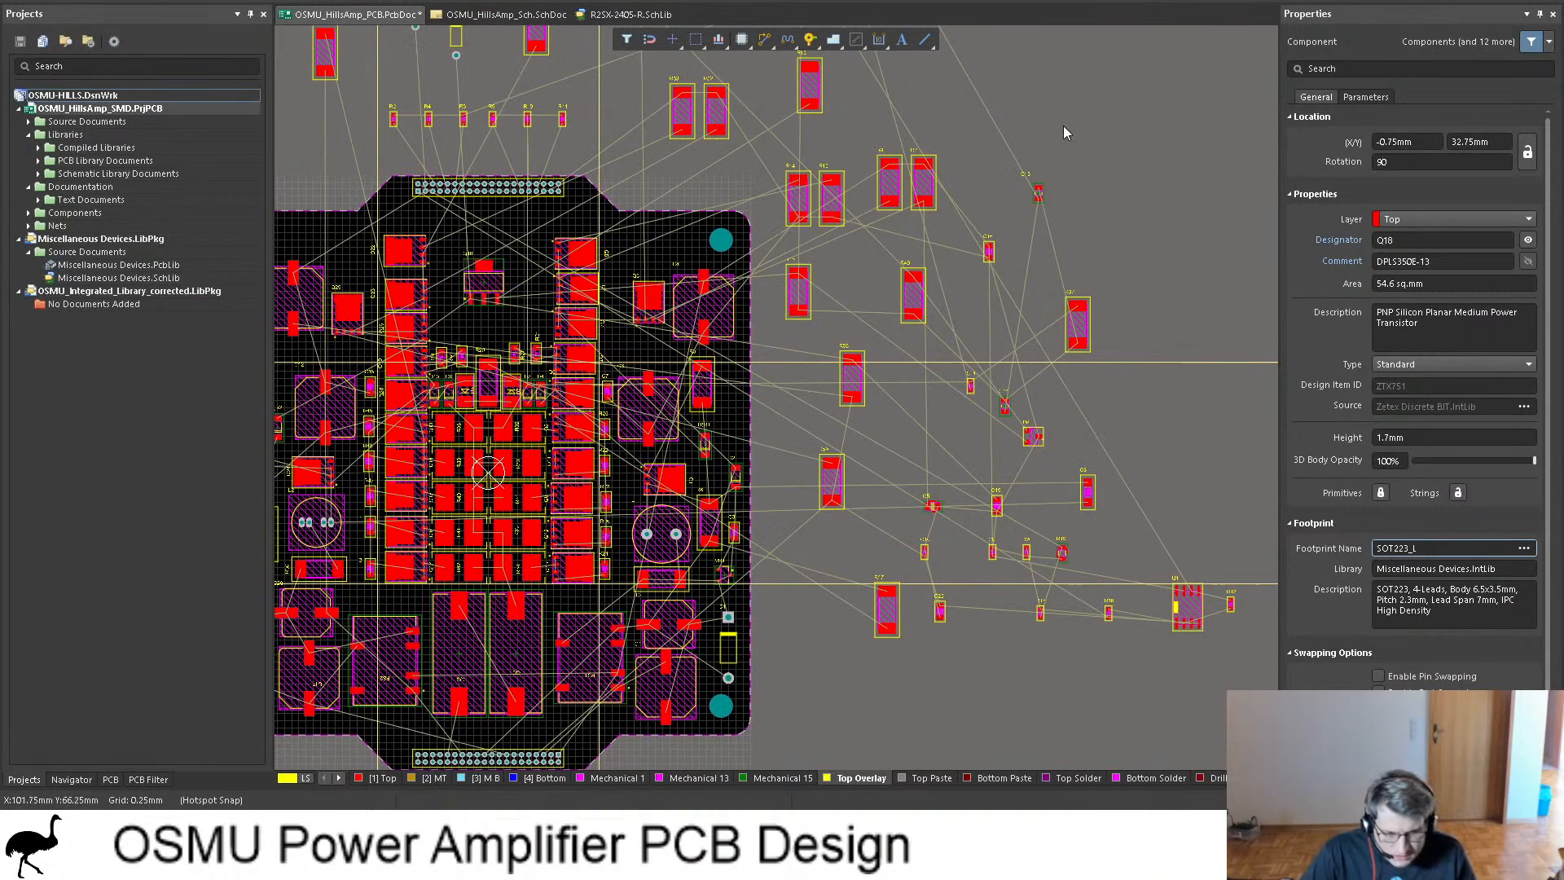
pyautogui.press('3')
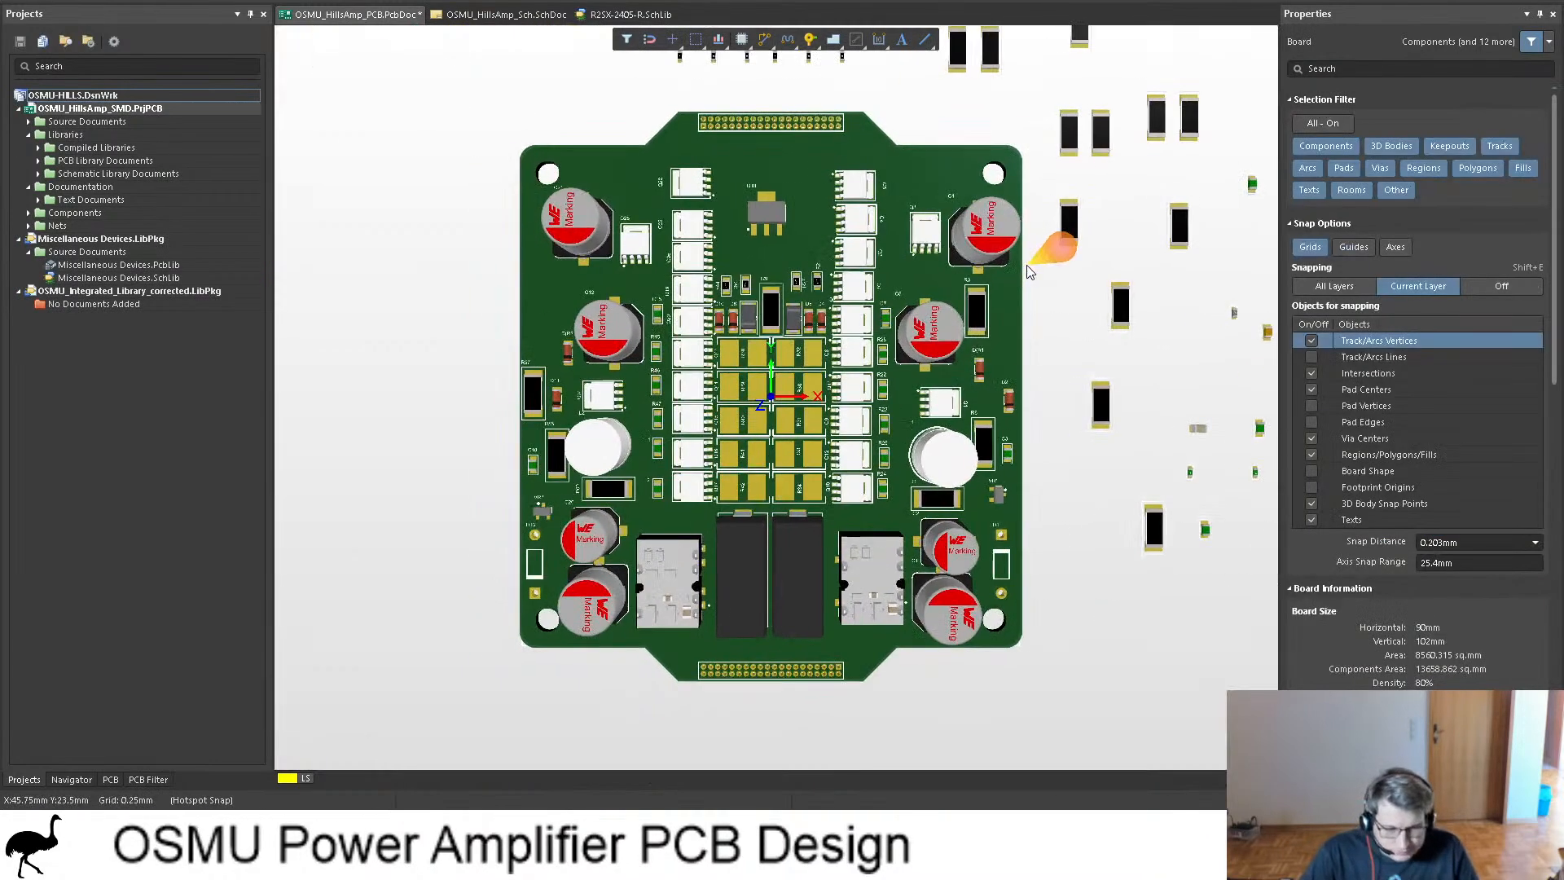
pyautogui.press('2')
# Step: Check the feedback and input stage in the schematic, and place D9 centred above Q18, rotated so its AC pad faces the upper board edge
pyautogui.click(482, 11)
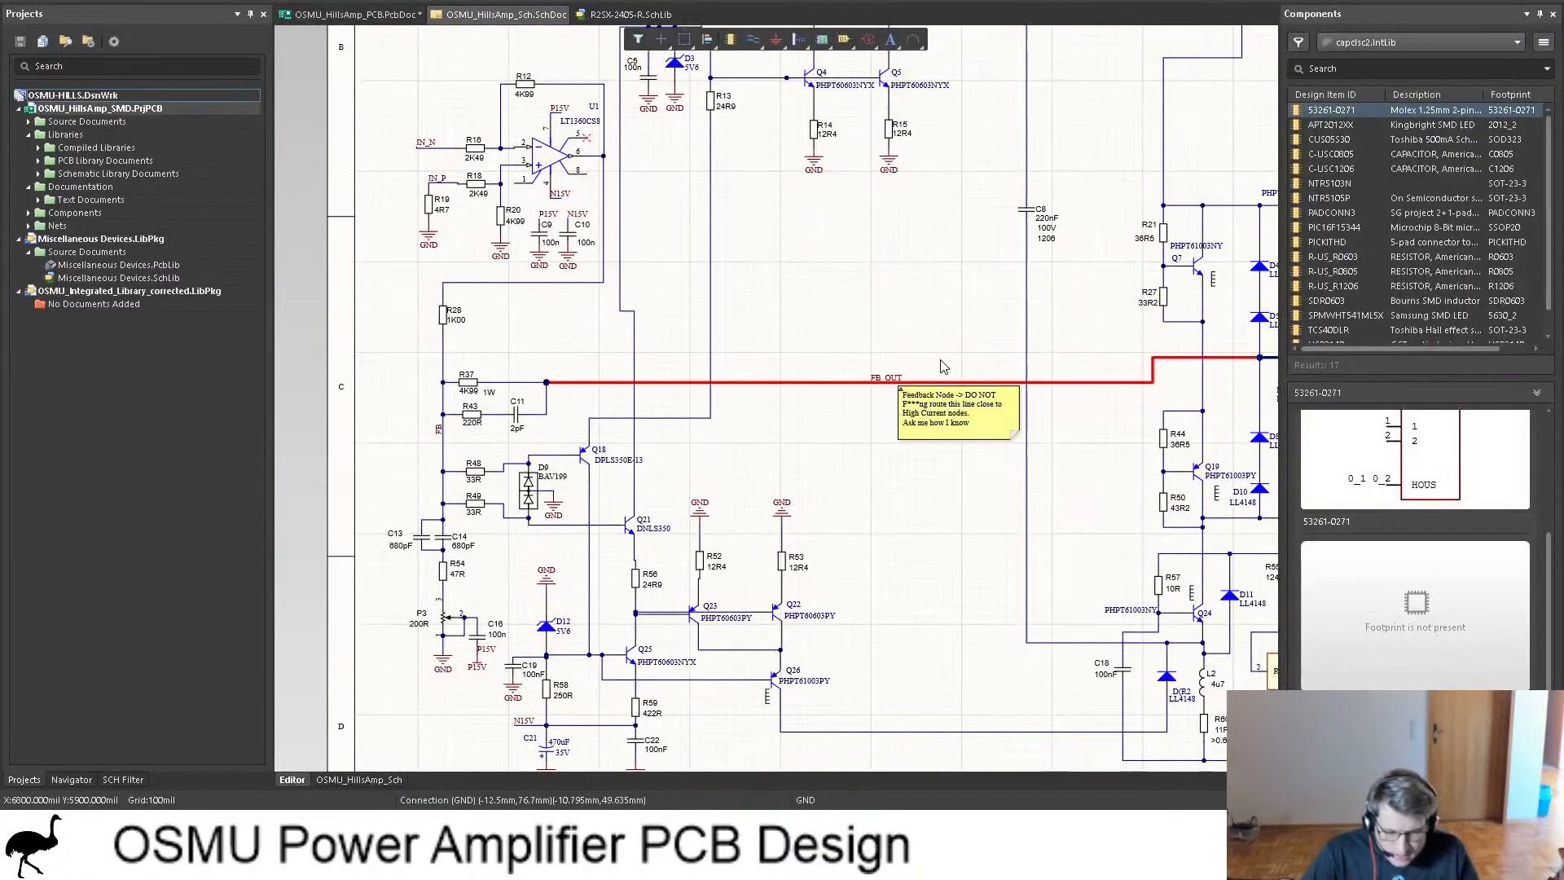
pyautogui.keyDown('ctrl'); pyautogui.scroll(-2, 942, 366); pyautogui.keyUp('ctrl')
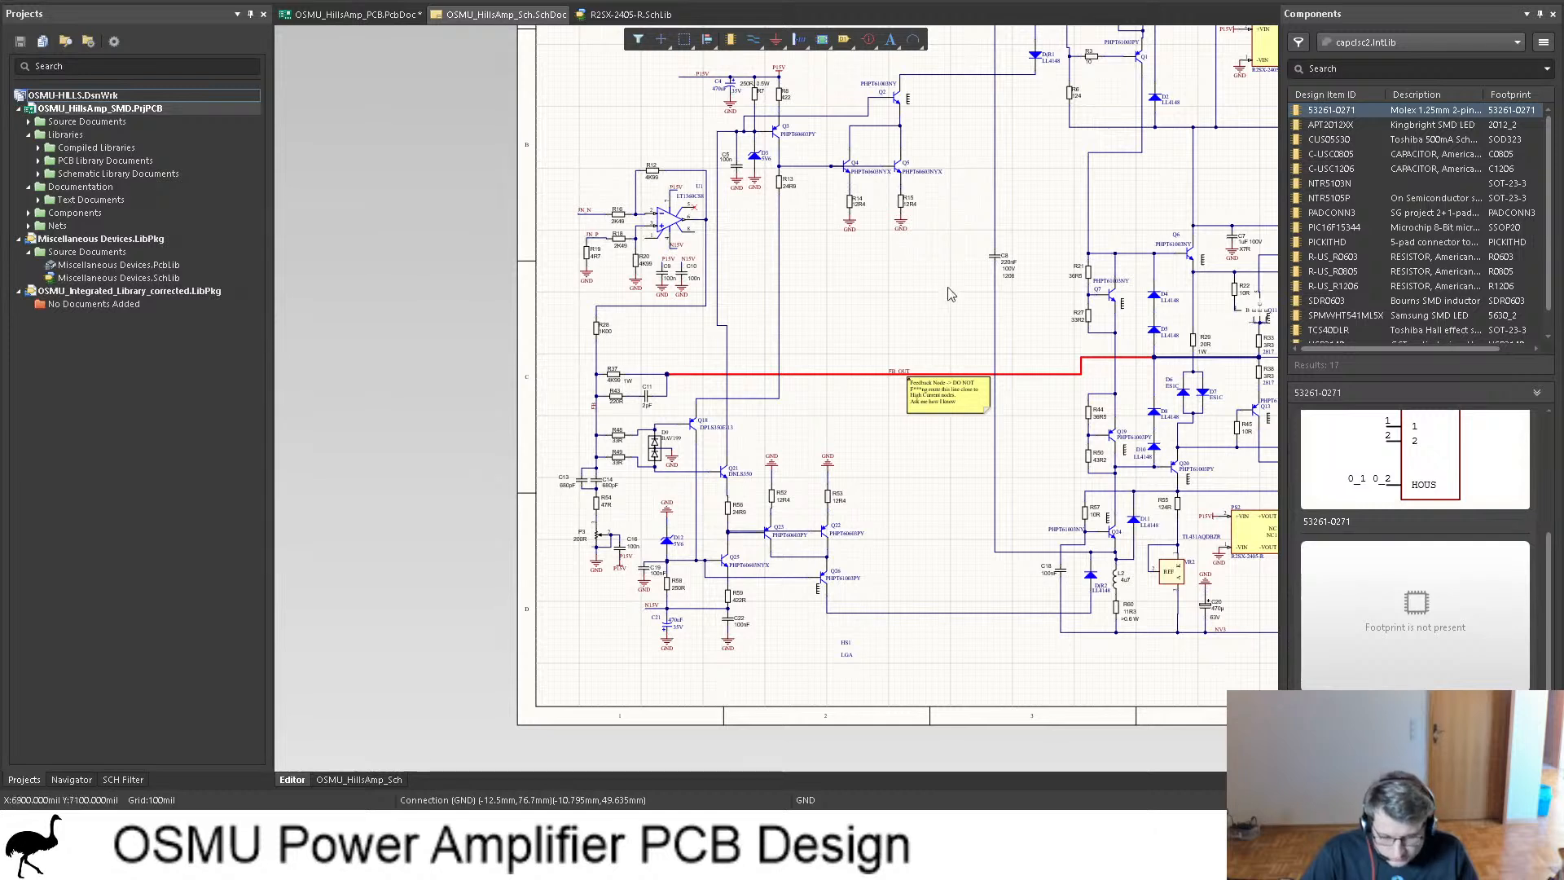
pyautogui.scroll(2, 918, 579)
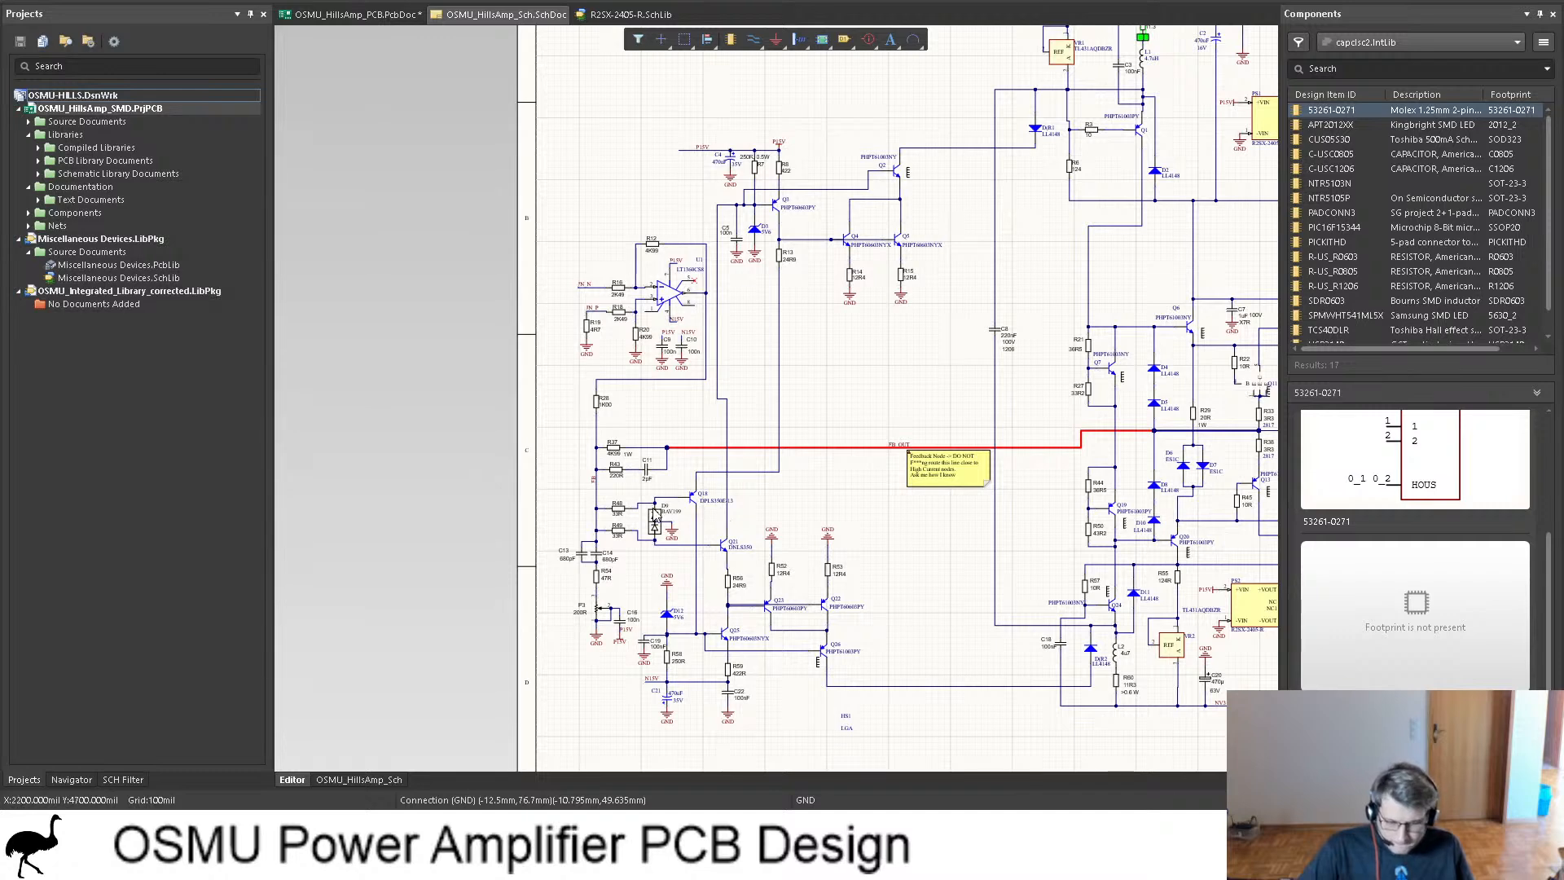
pyautogui.keyDown('ctrl'); pyautogui.scroll(2, 679, 524); pyautogui.keyUp('ctrl')
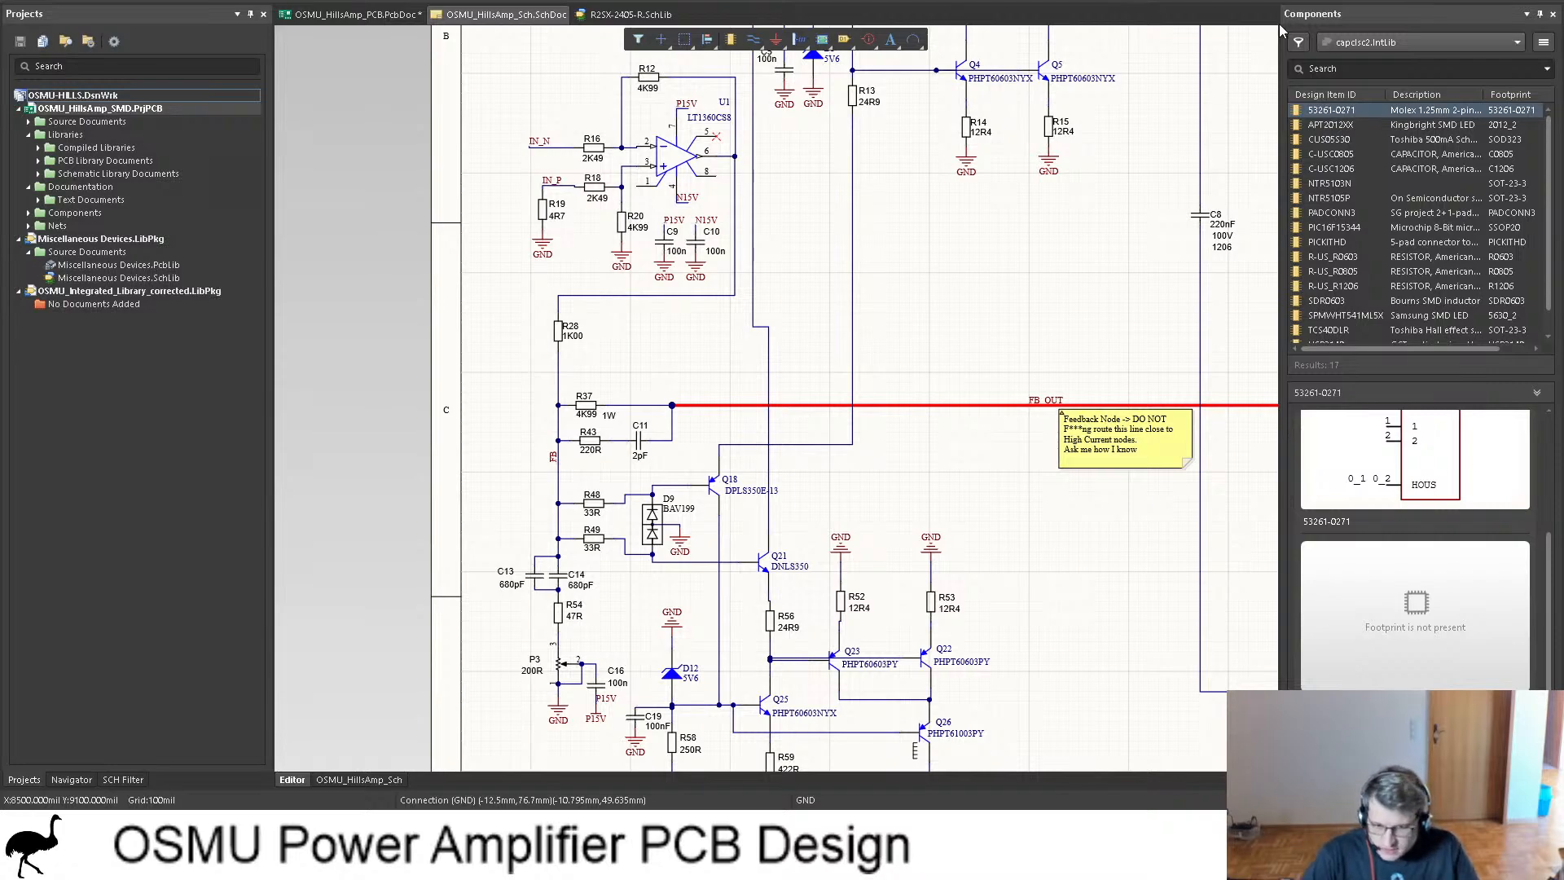
pyautogui.hotkey('ctrl', 'Tab')
pyautogui.keyDown('ctrl'); pyautogui.scroll(12, 968, 427); pyautogui.keyUp('ctrl')
pyautogui.keyDown('ctrl'); pyautogui.scroll(-5, 1053, 237); pyautogui.keyUp('ctrl')
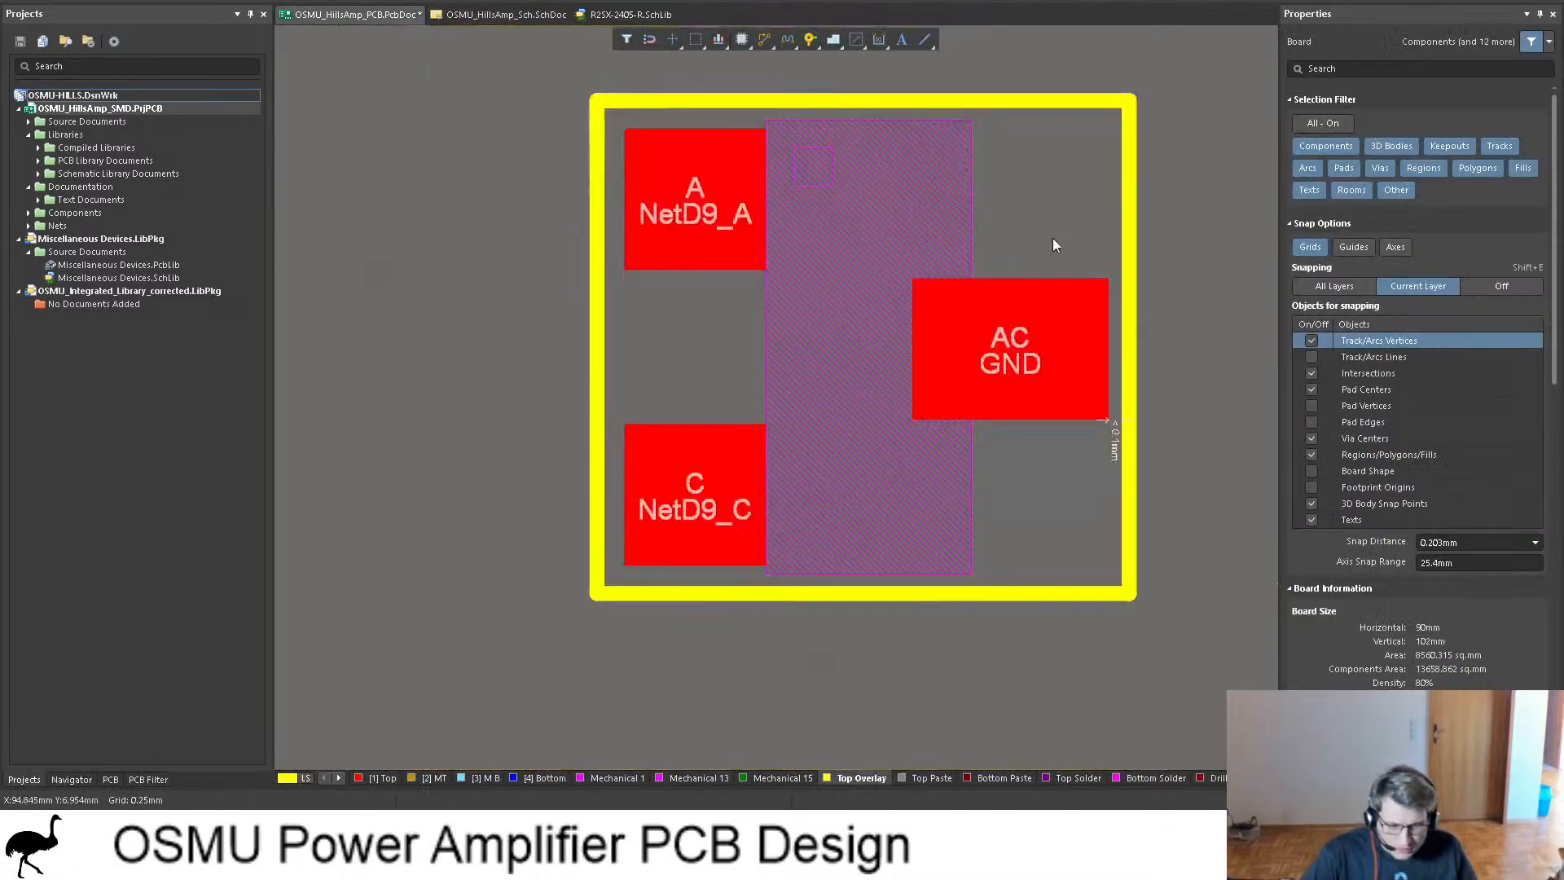
pyautogui.keyDown('ctrl'); pyautogui.scroll(-3, 1111, 281); pyautogui.keyUp('ctrl')
pyautogui.moveTo(1075, 289); pyautogui.dragTo(585, 225)
pyautogui.press('space')
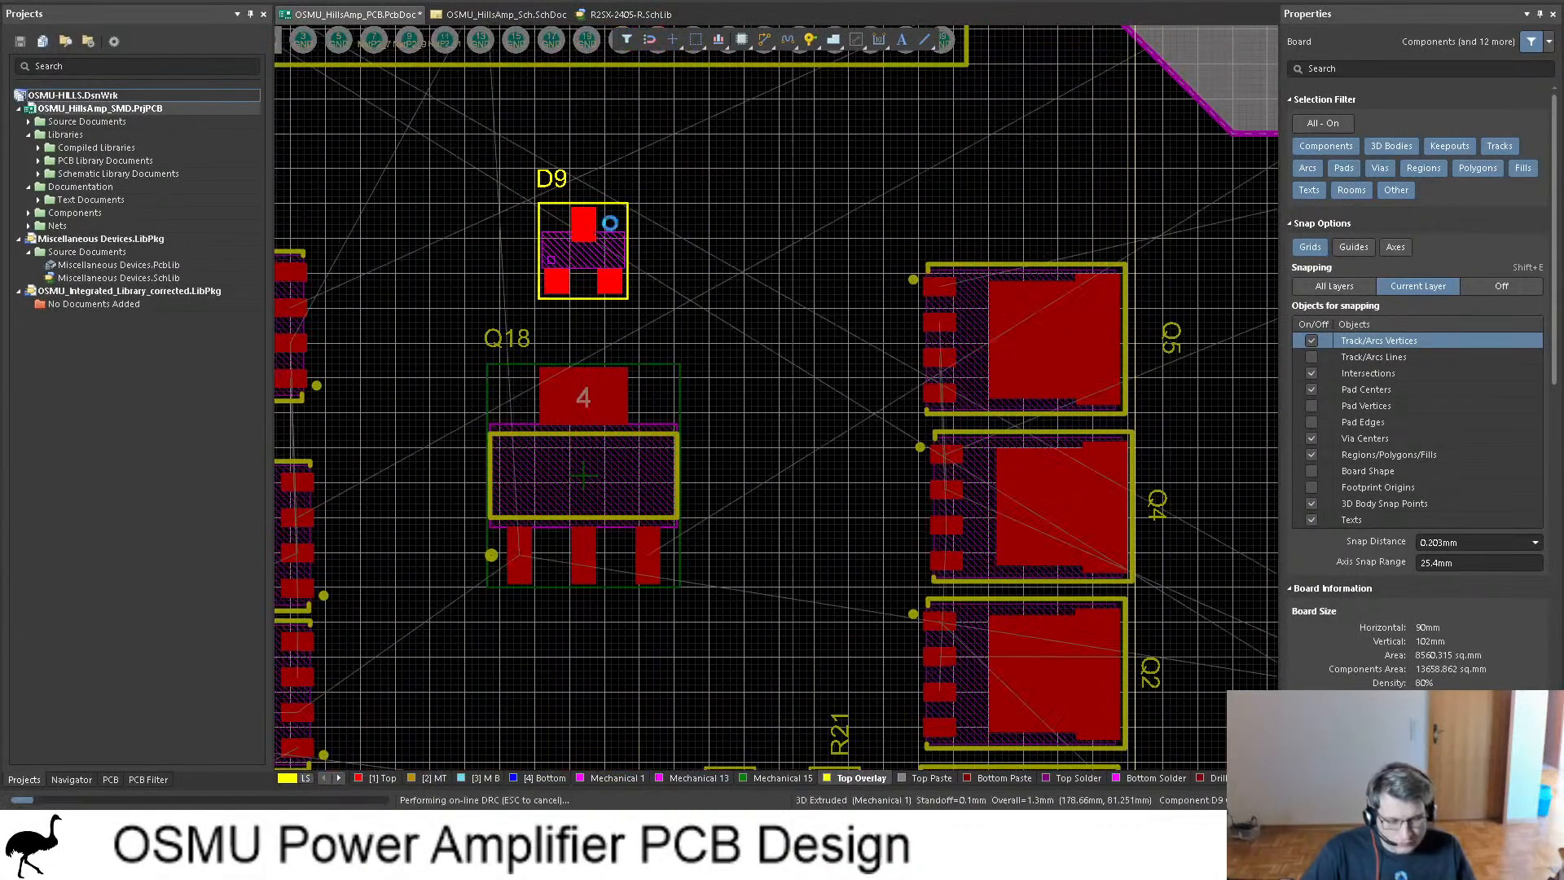
# Step: Move op-amp U1 up into the free area beside C8, clear of the other unplaced parts
pyautogui.keyDown('ctrl'); pyautogui.scroll(-1, 611, 174); pyautogui.keyUp('ctrl')
pyautogui.keyDown('ctrl'); pyautogui.scroll(-4, 611, 174); pyautogui.keyUp('ctrl')
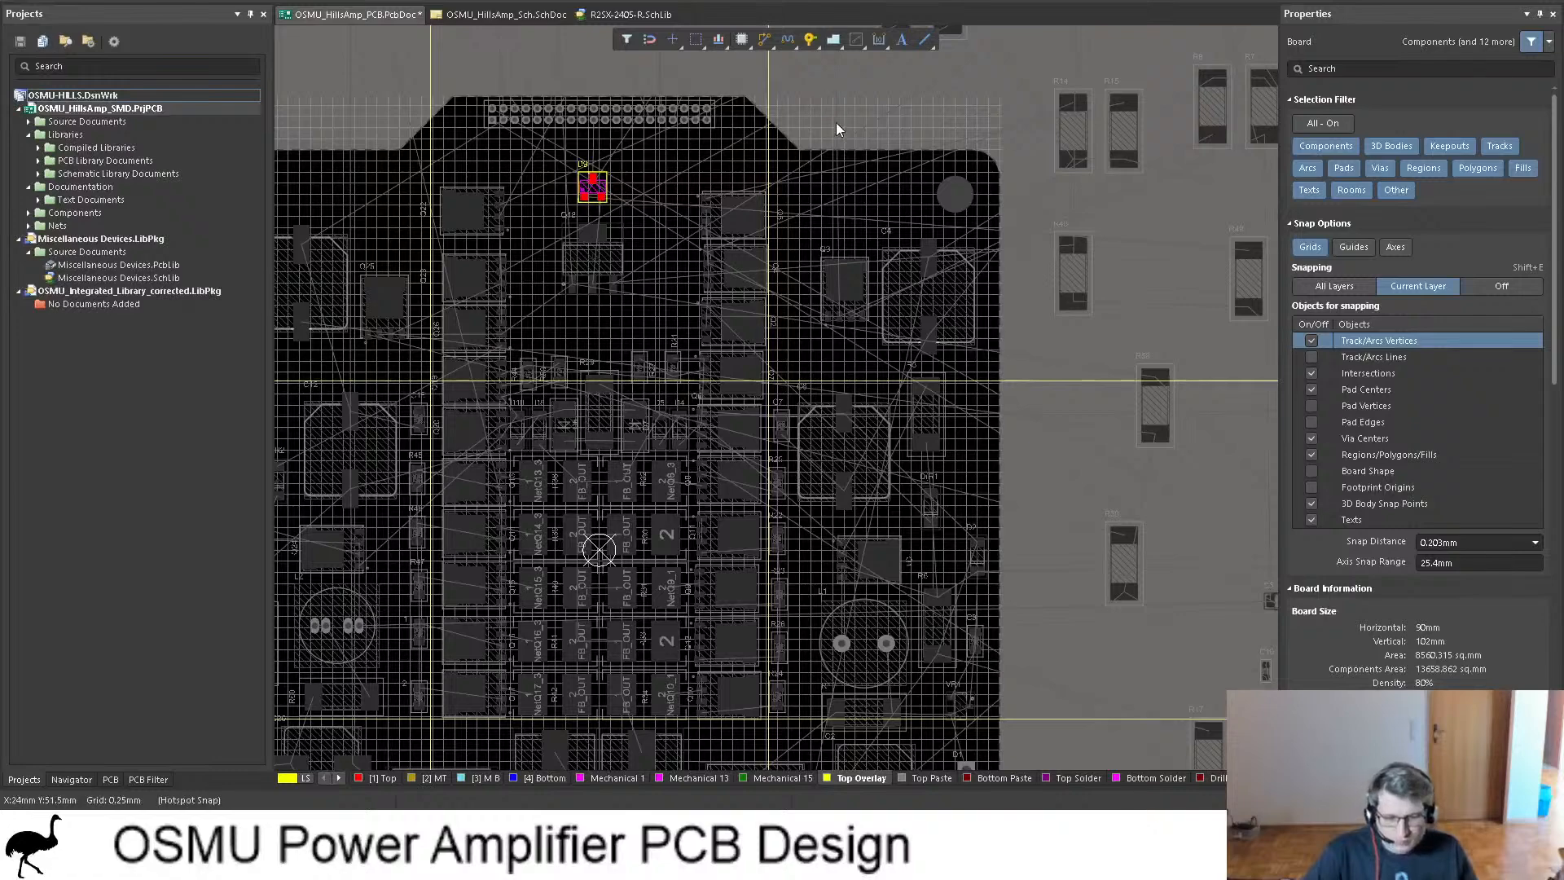
pyautogui.keyDown('ctrl'); pyautogui.scroll(-3, 901, 154); pyautogui.keyUp('ctrl')
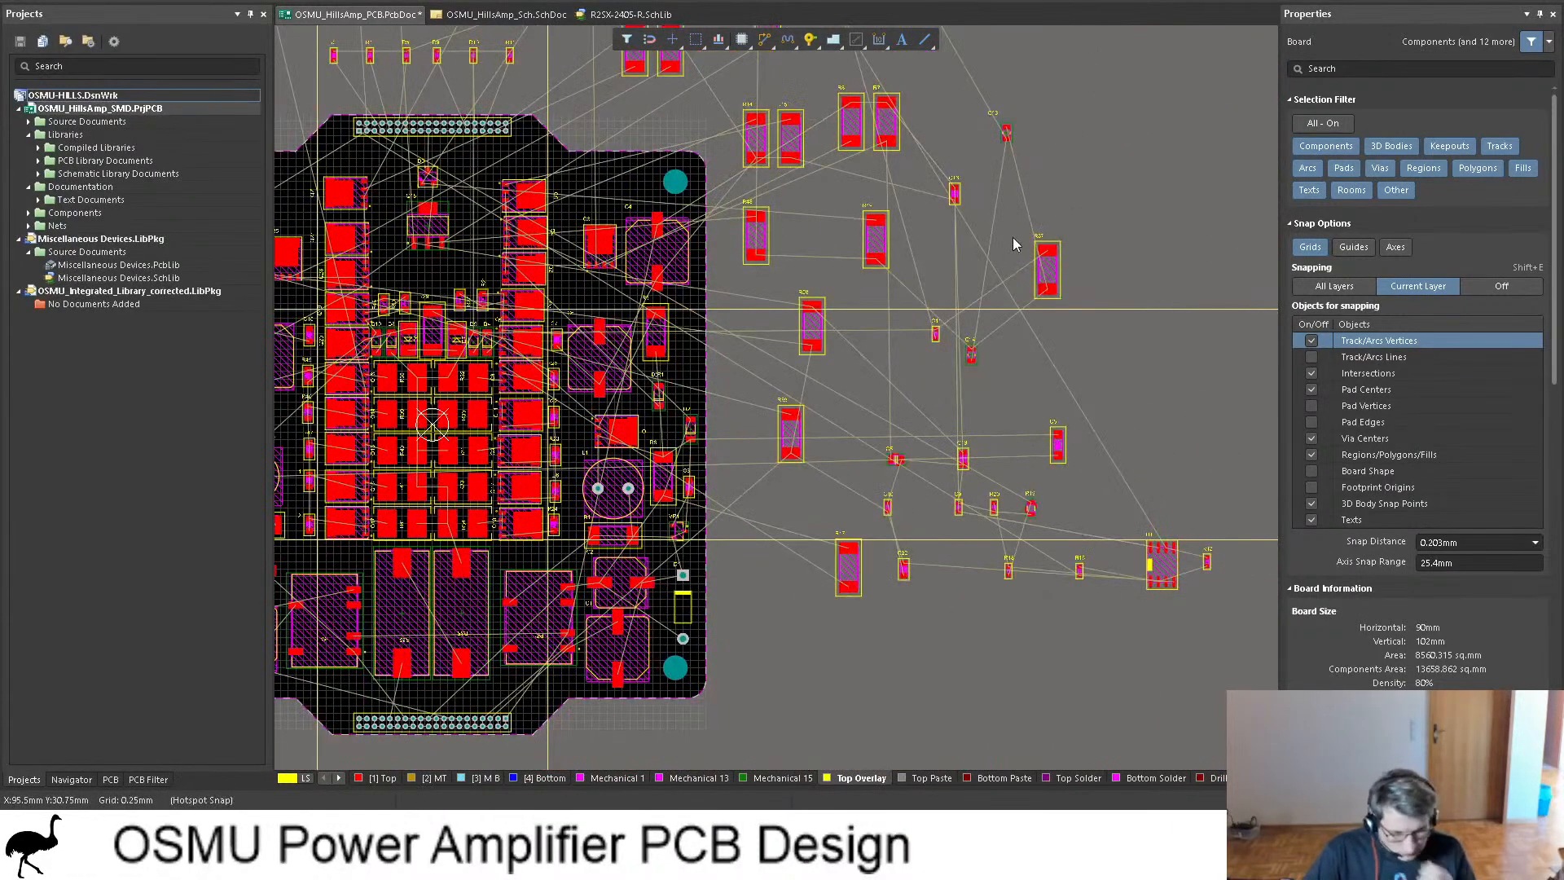
pyautogui.hscroll(-2, 1190, 429)
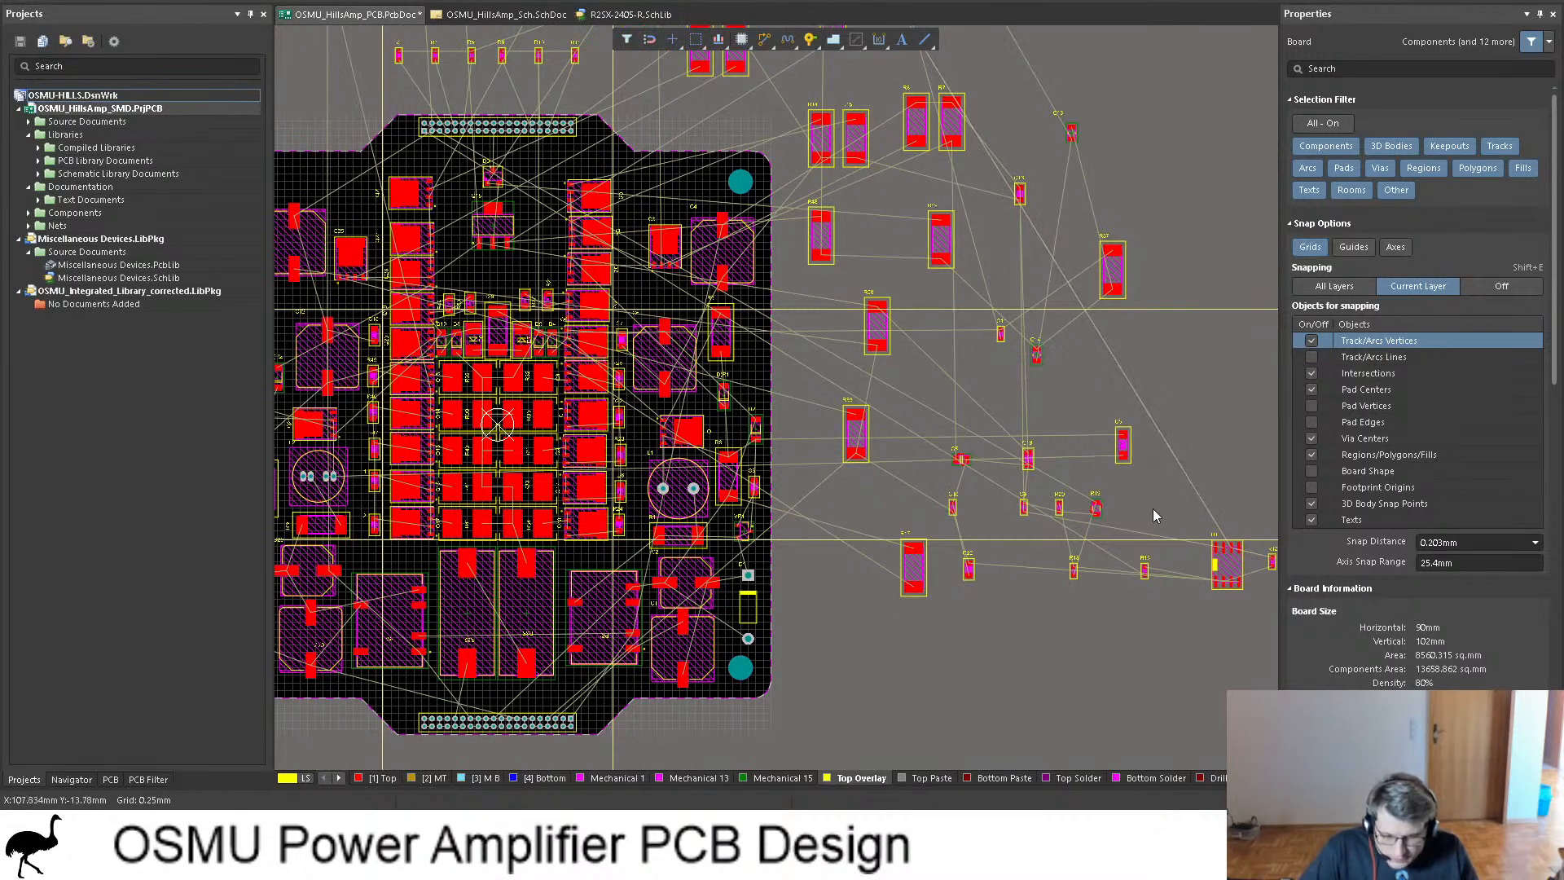
pyautogui.keyDown('ctrl'); pyautogui.scroll(3, 1151, 508); pyautogui.keyUp('ctrl')
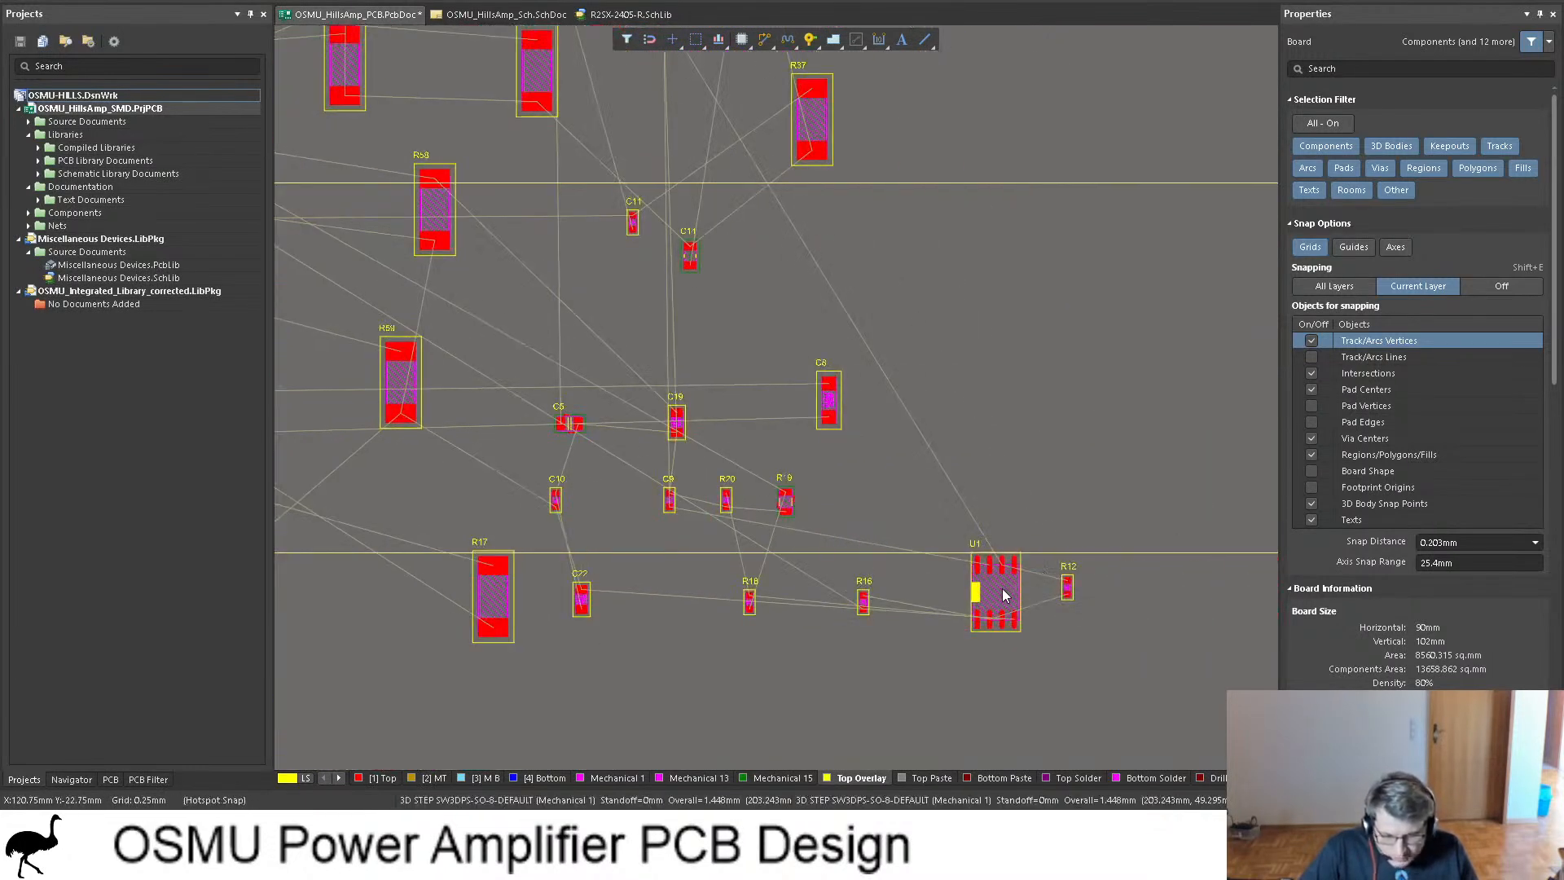
pyautogui.moveTo(1002, 593); pyautogui.dragTo(1031, 440)
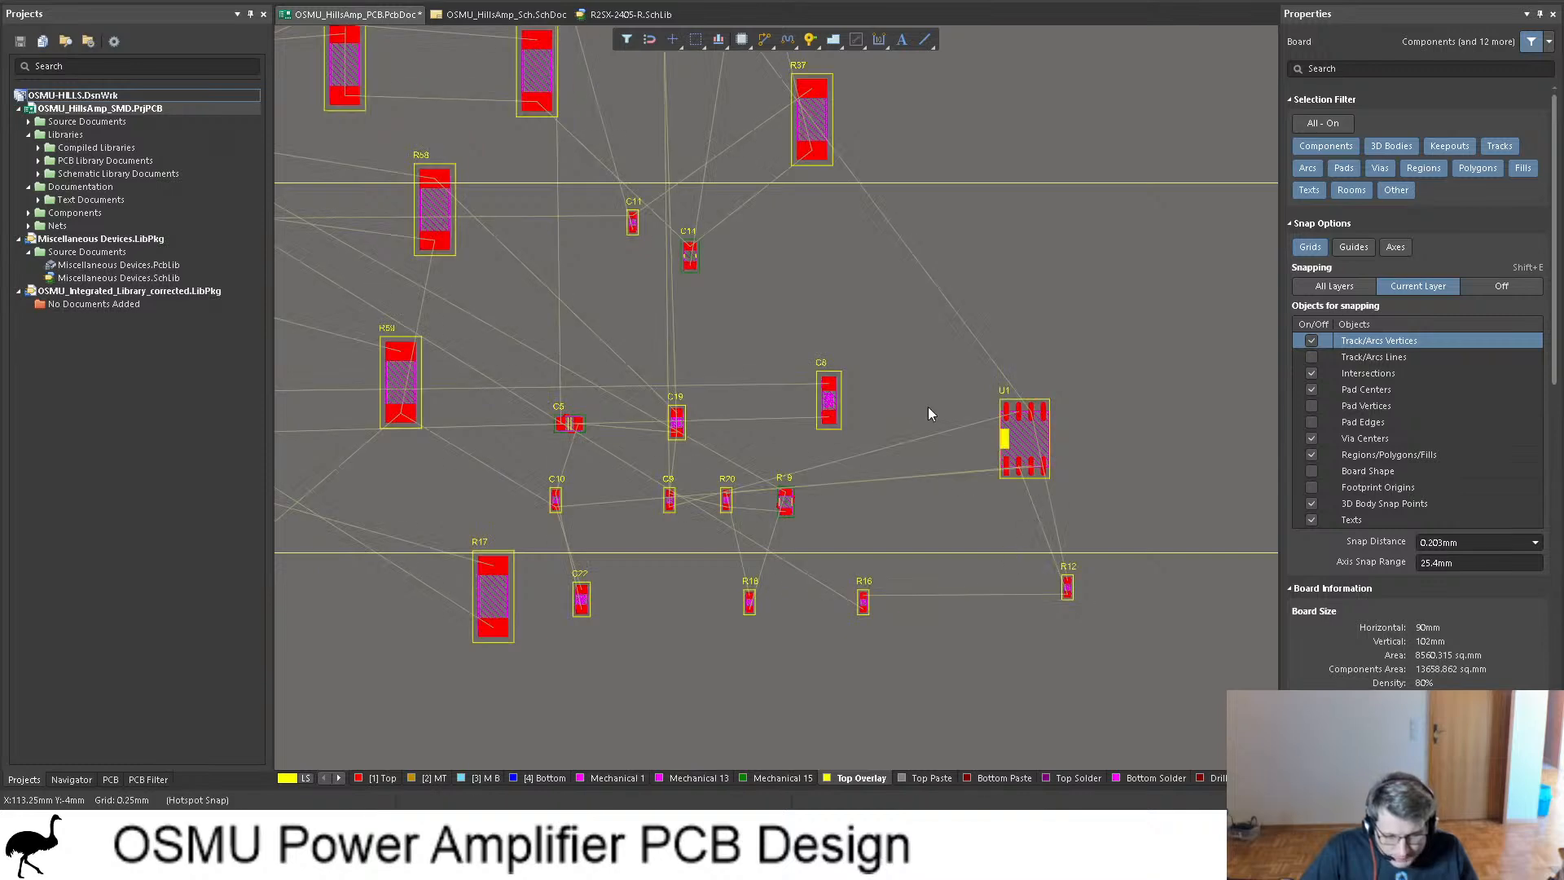
# Step: Check U1's supply capacitors in the schematic and move C9 and C10 one above the other beside U1
pyautogui.click(529, 15)
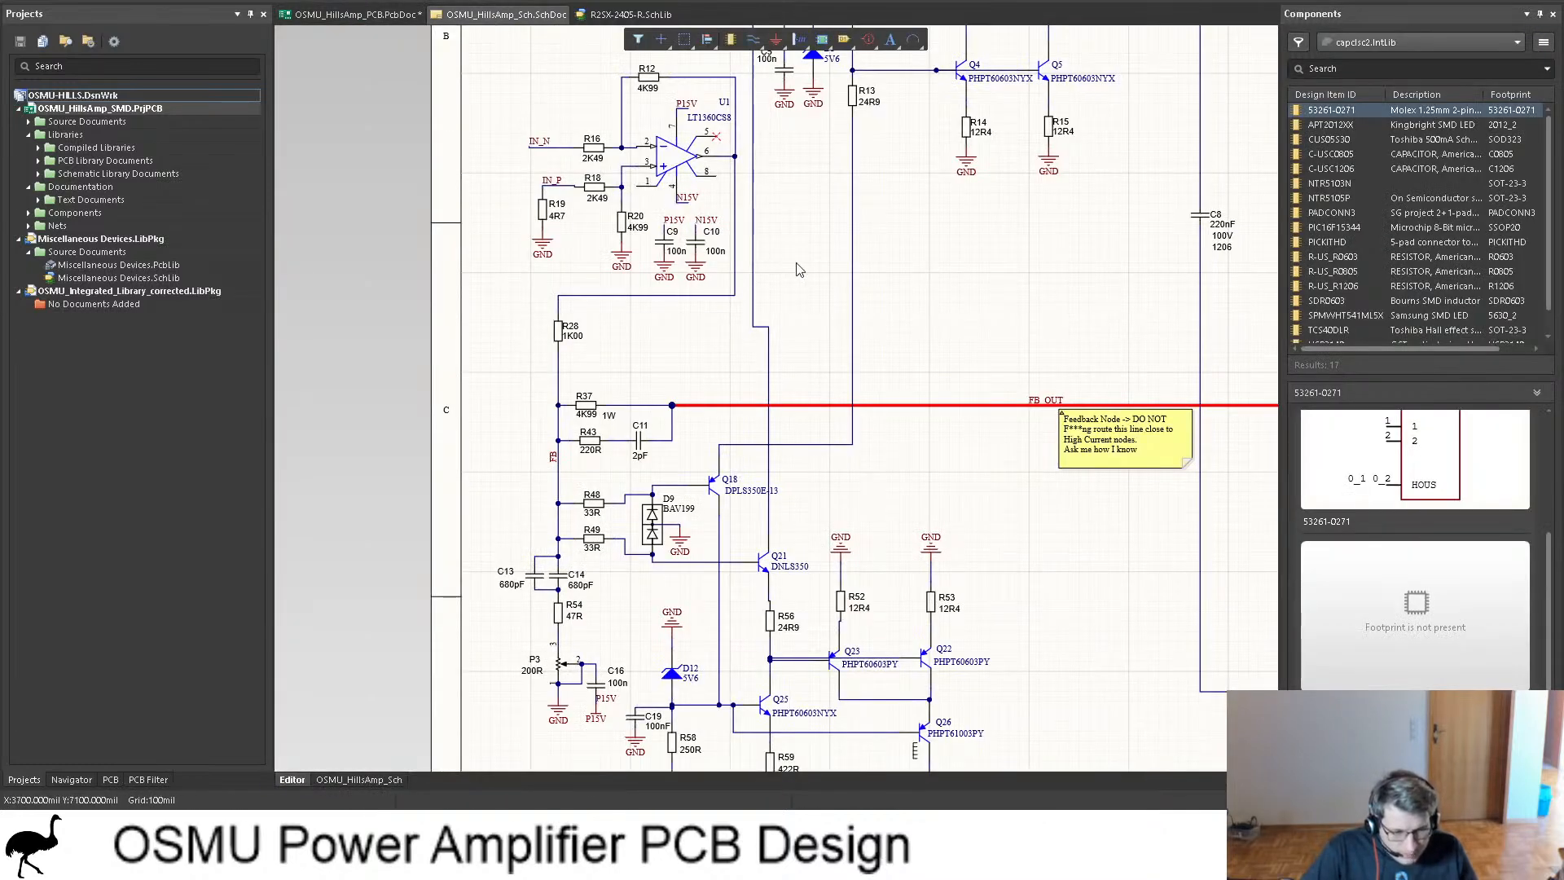
pyautogui.scroll(1, 717, 277)
pyautogui.keyDown('ctrl'); pyautogui.scroll(4, 713, 279); pyautogui.keyUp('ctrl')
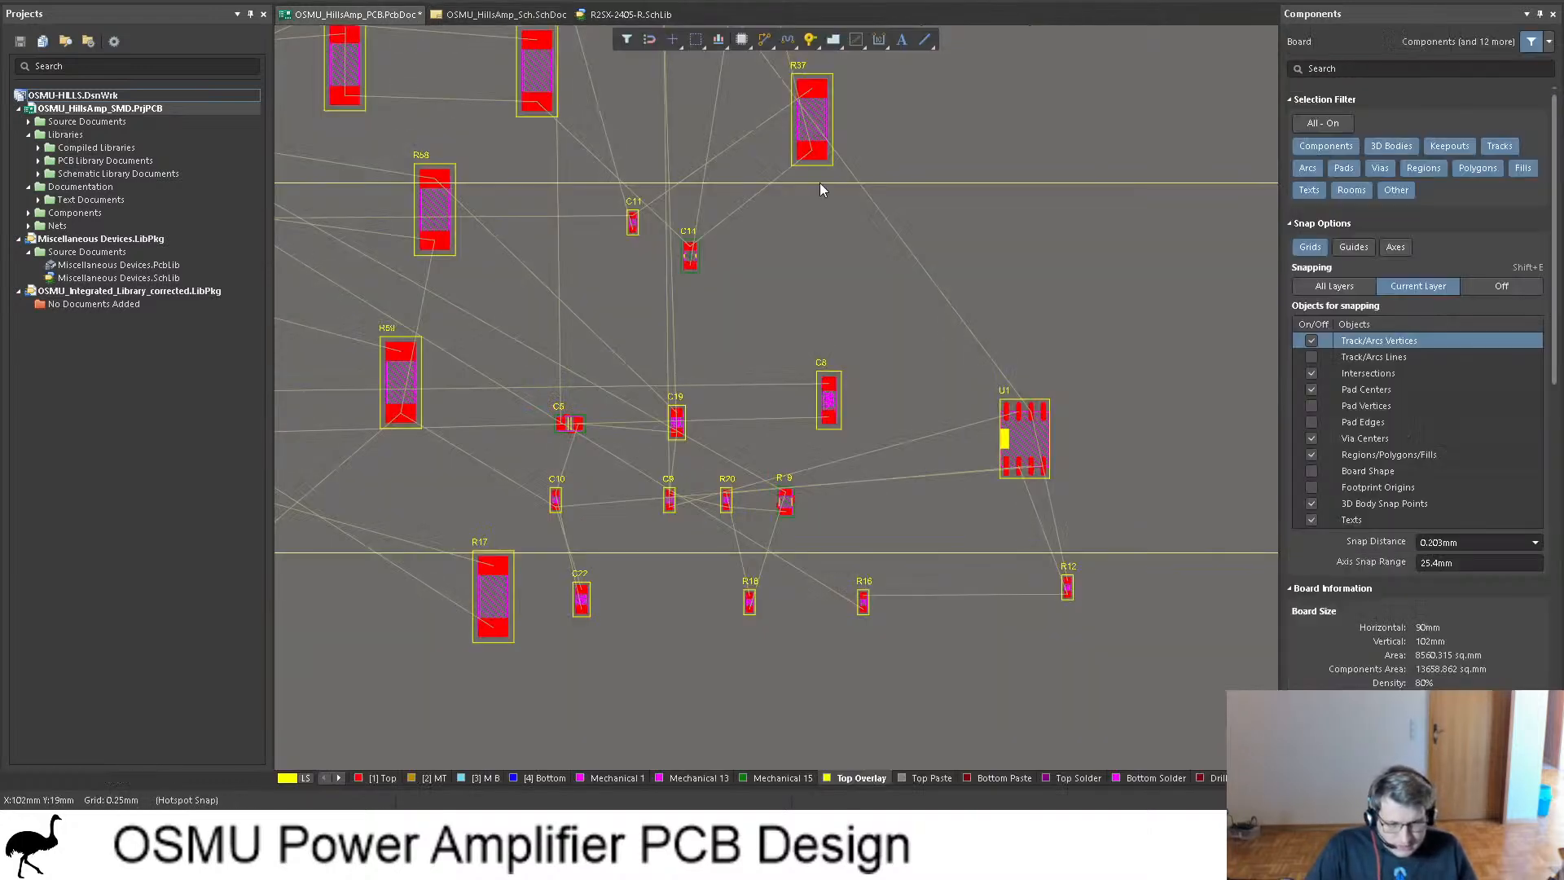
pyautogui.click(350, 14)
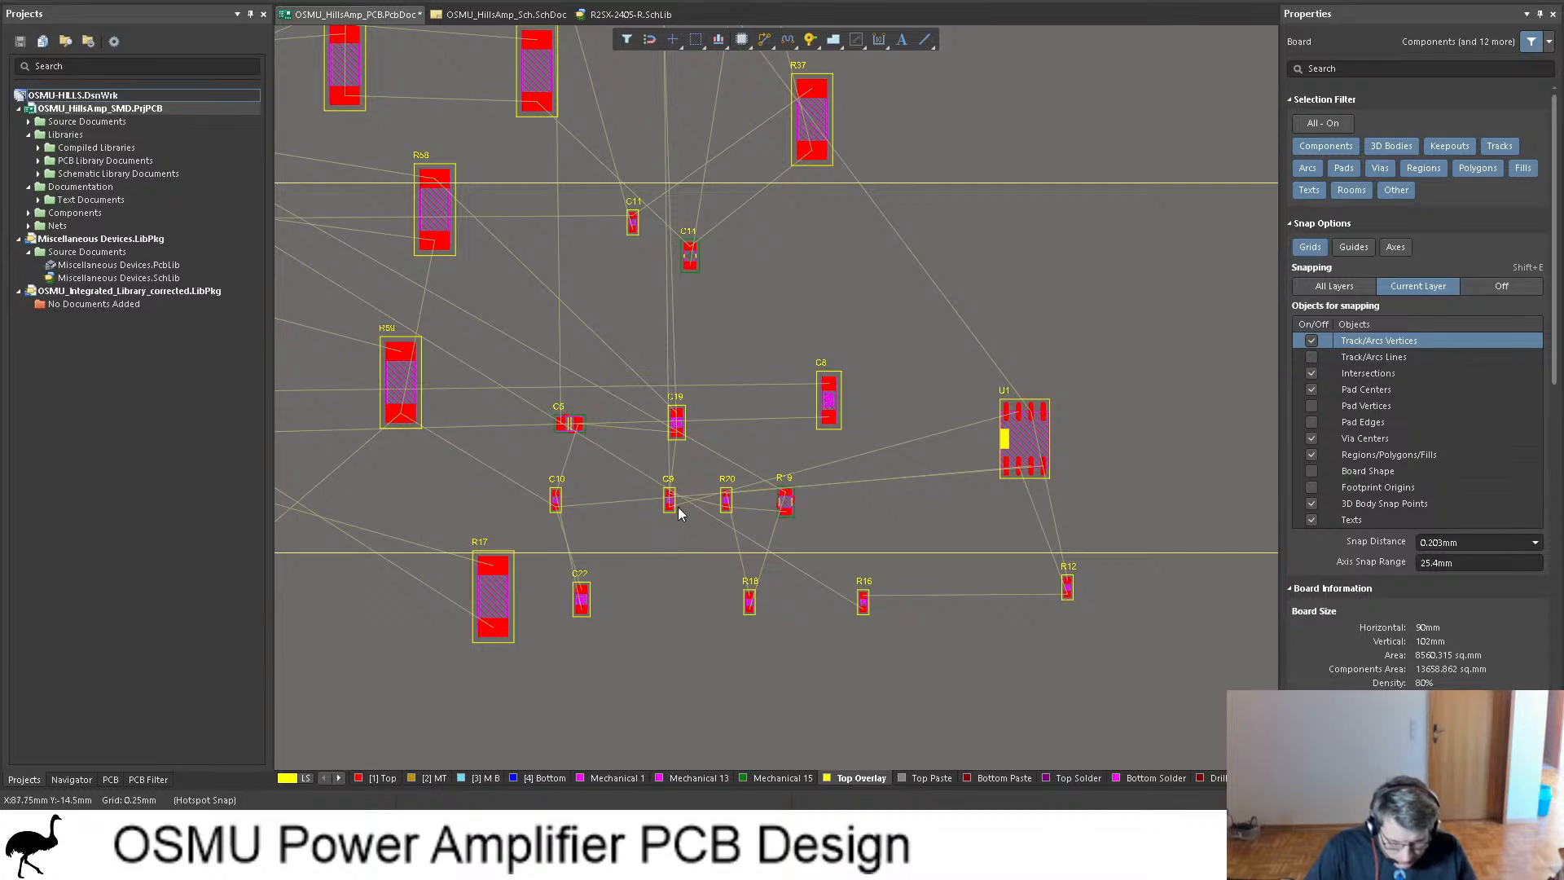
pyautogui.moveTo(678, 511); pyautogui.dragTo(1056, 431)
pyautogui.moveTo(557, 510); pyautogui.dragTo(1059, 480)
# Step: Check U1's resistors in the schematic and gather R18, R12 and R16 in a row above U1
pyautogui.click(505, 14)
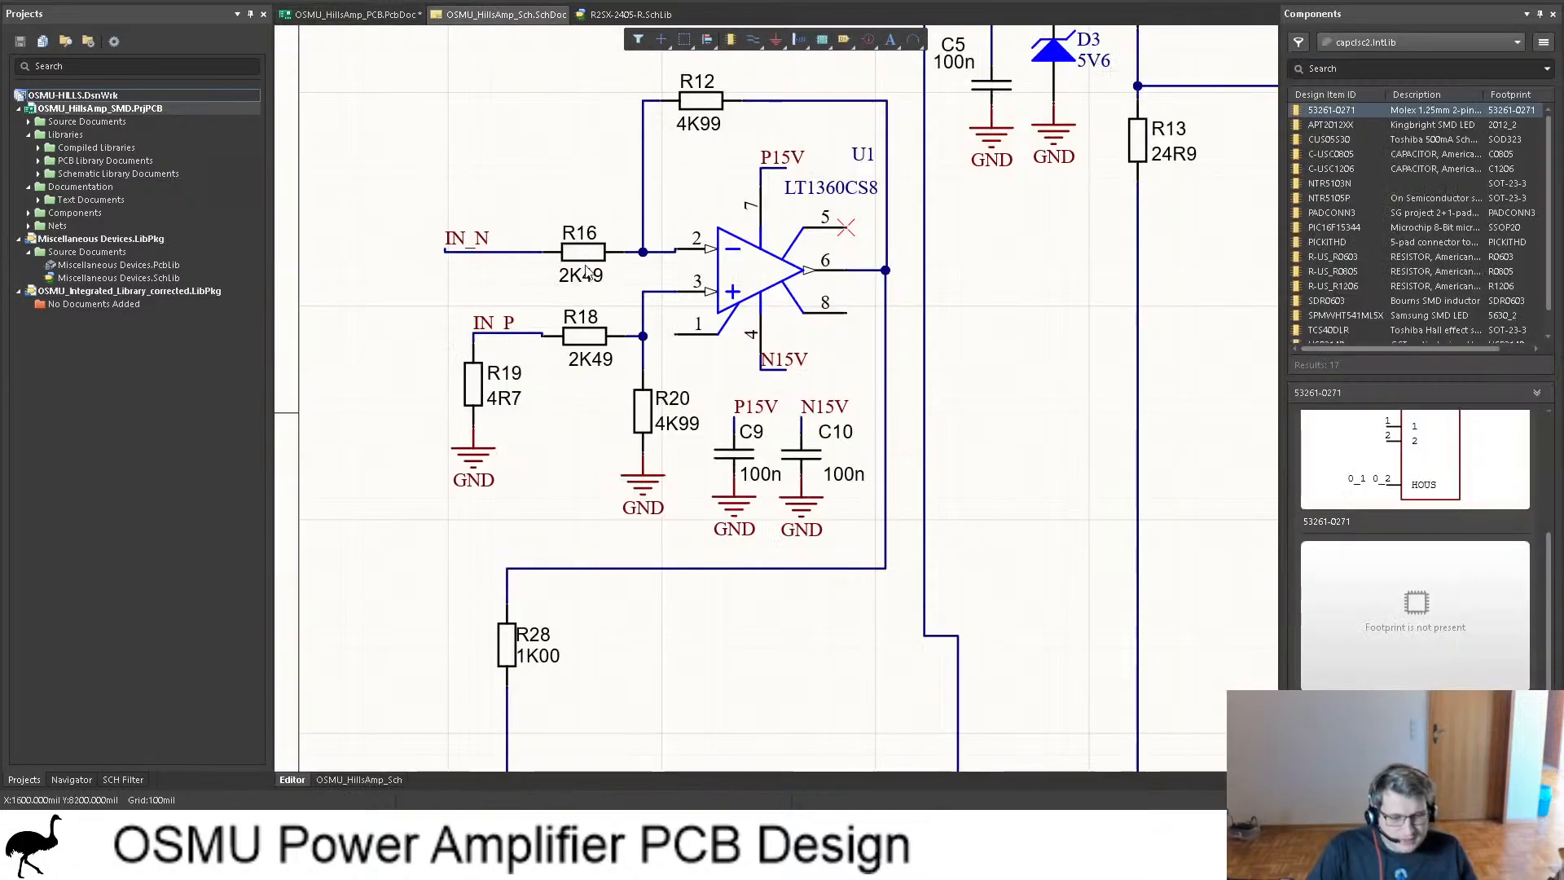
pyautogui.click(350, 14)
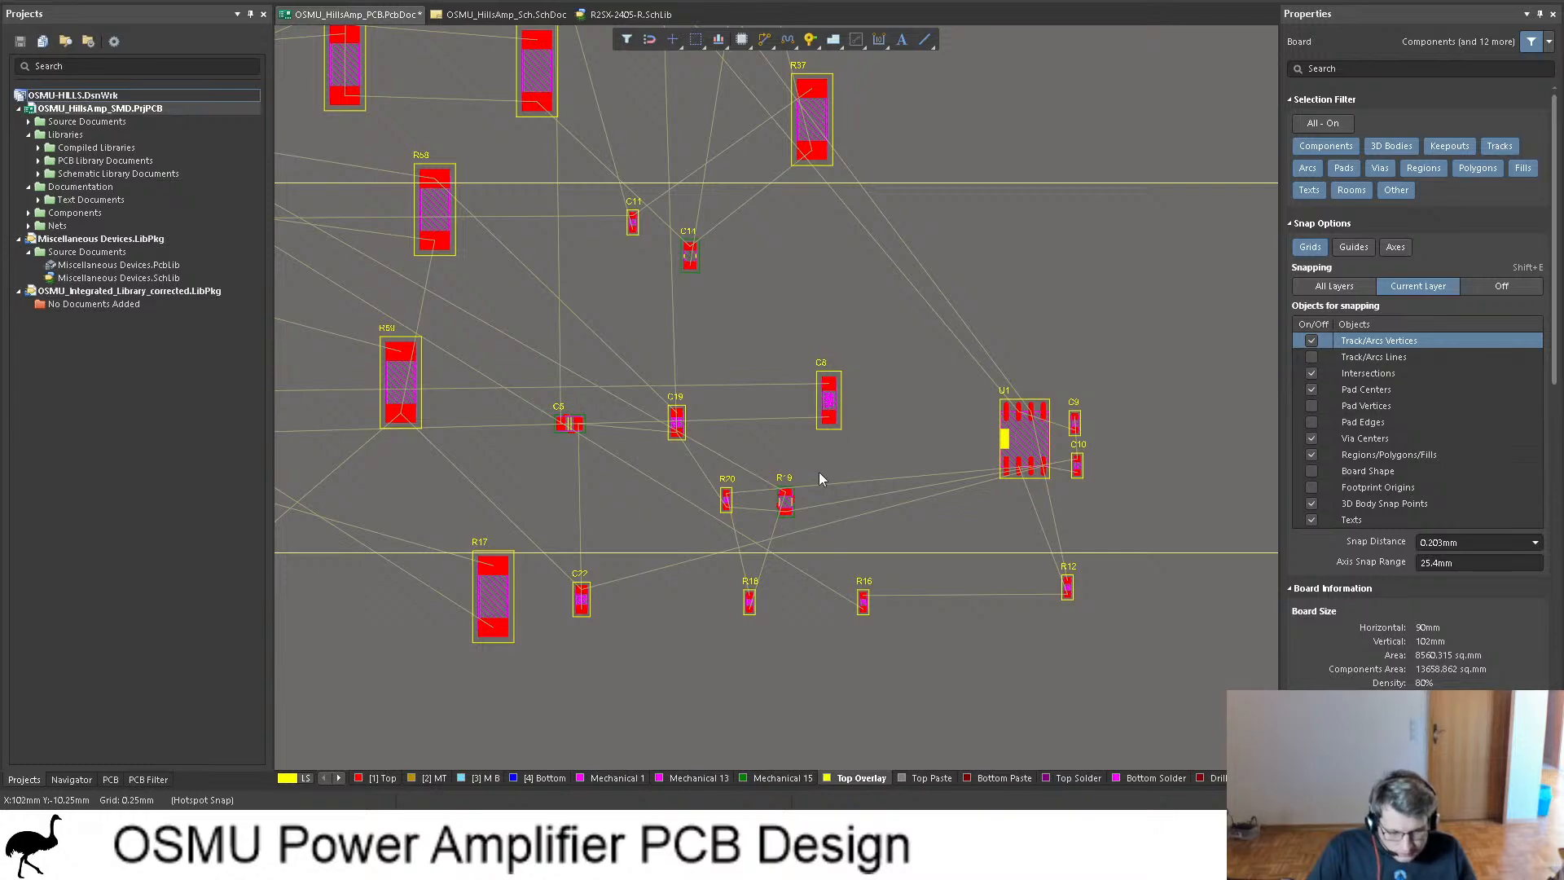
pyautogui.moveTo(892, 623); pyautogui.dragTo(980, 359)
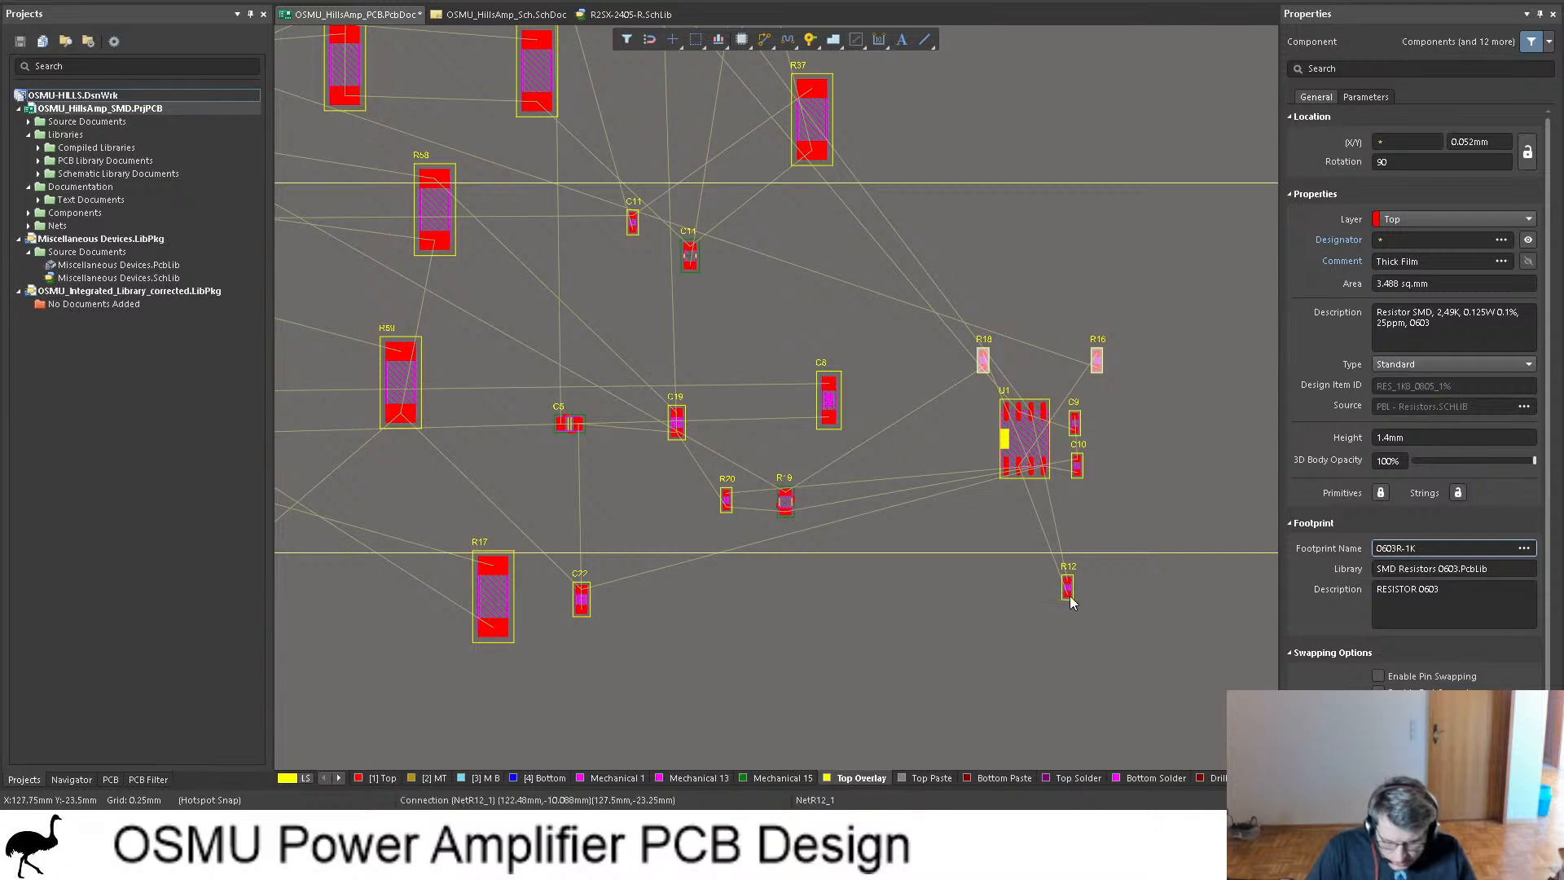
pyautogui.moveTo(1067, 592); pyautogui.dragTo(1038, 356)
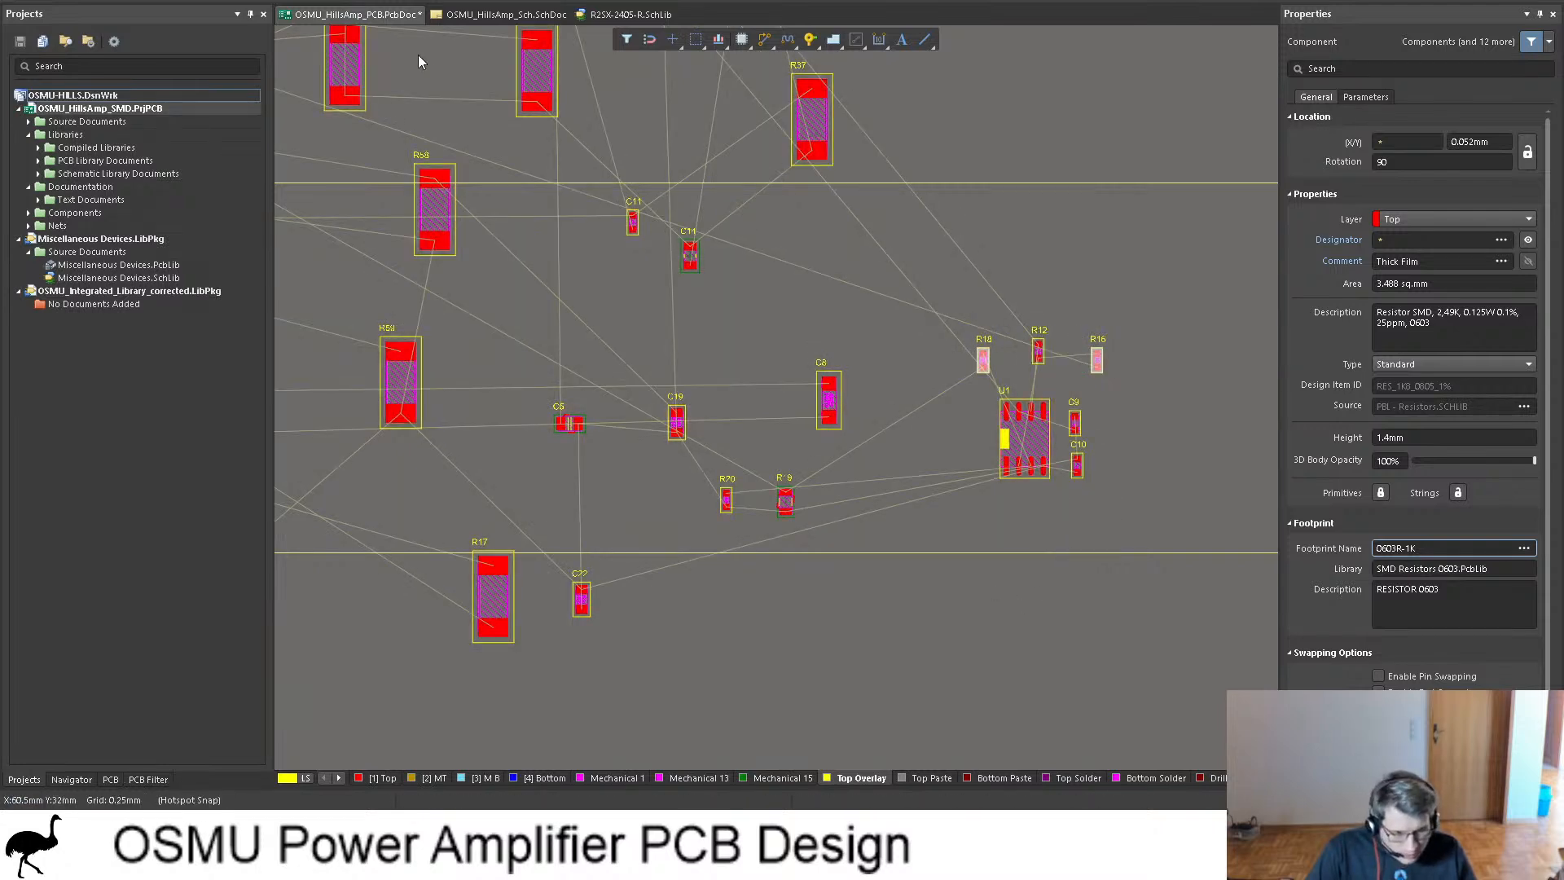
# Step: Identify the remaining op-amp input resistors in the schematic and move R20 and R19 beside C9 and C10
pyautogui.click(469, 23)
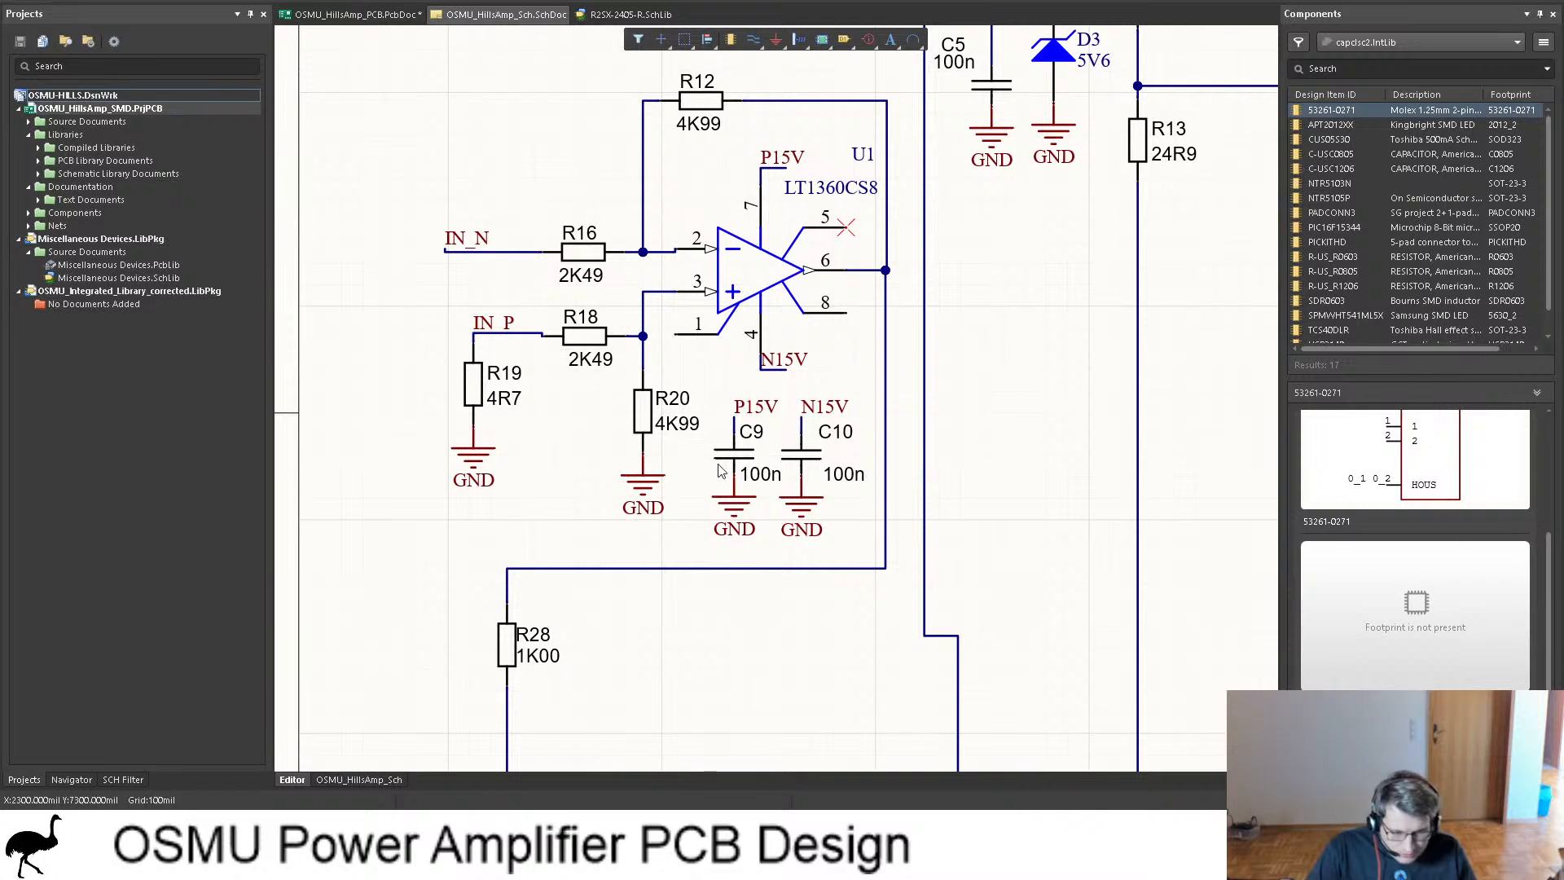
pyautogui.scroll(1, 718, 243)
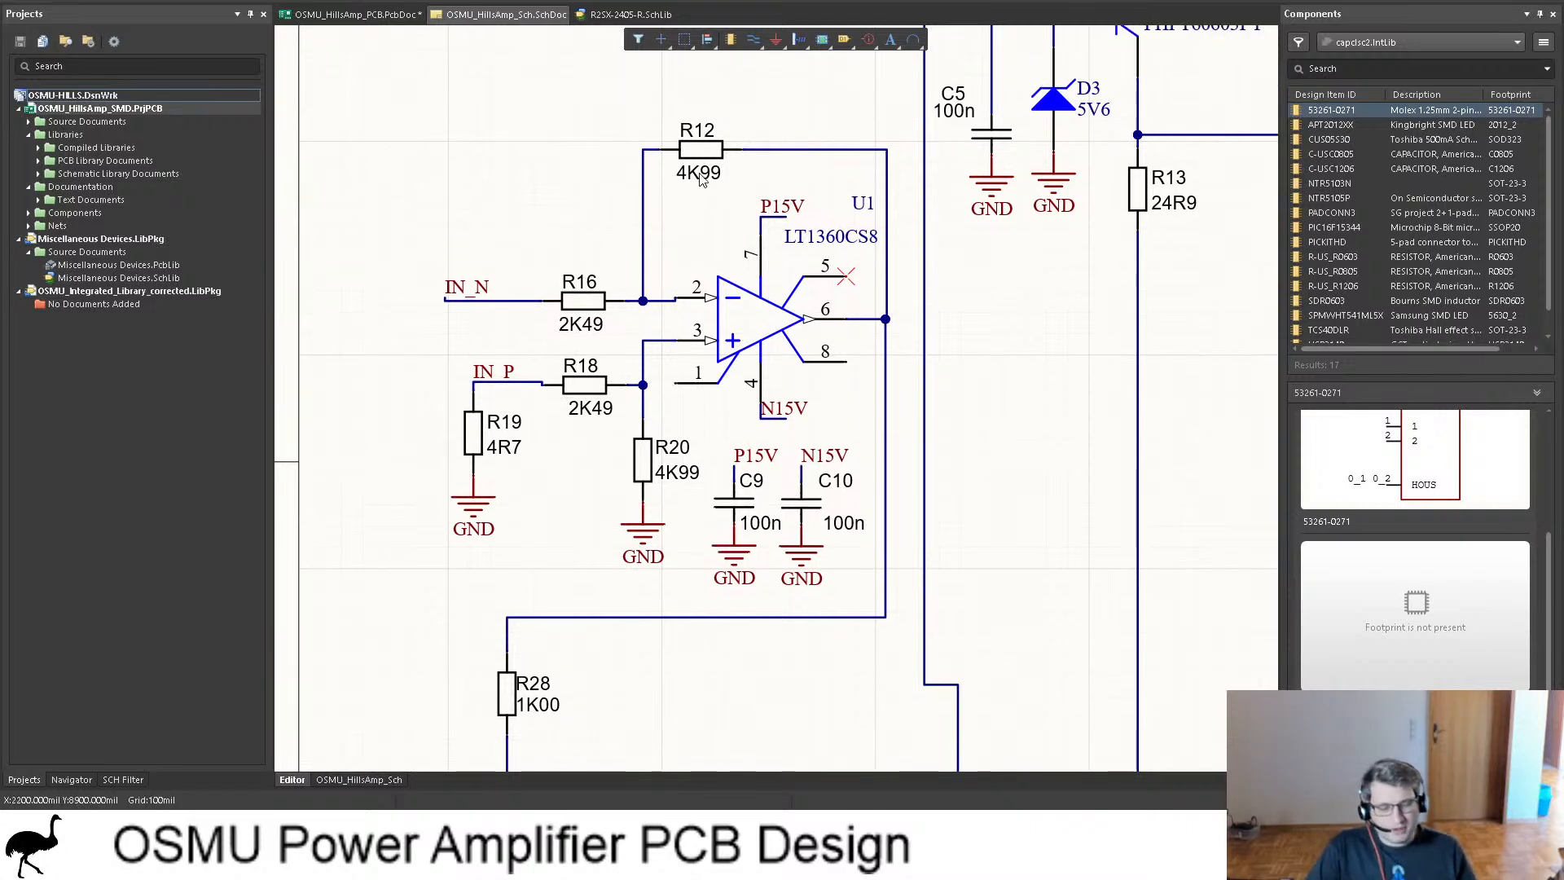
pyautogui.click(358, 14)
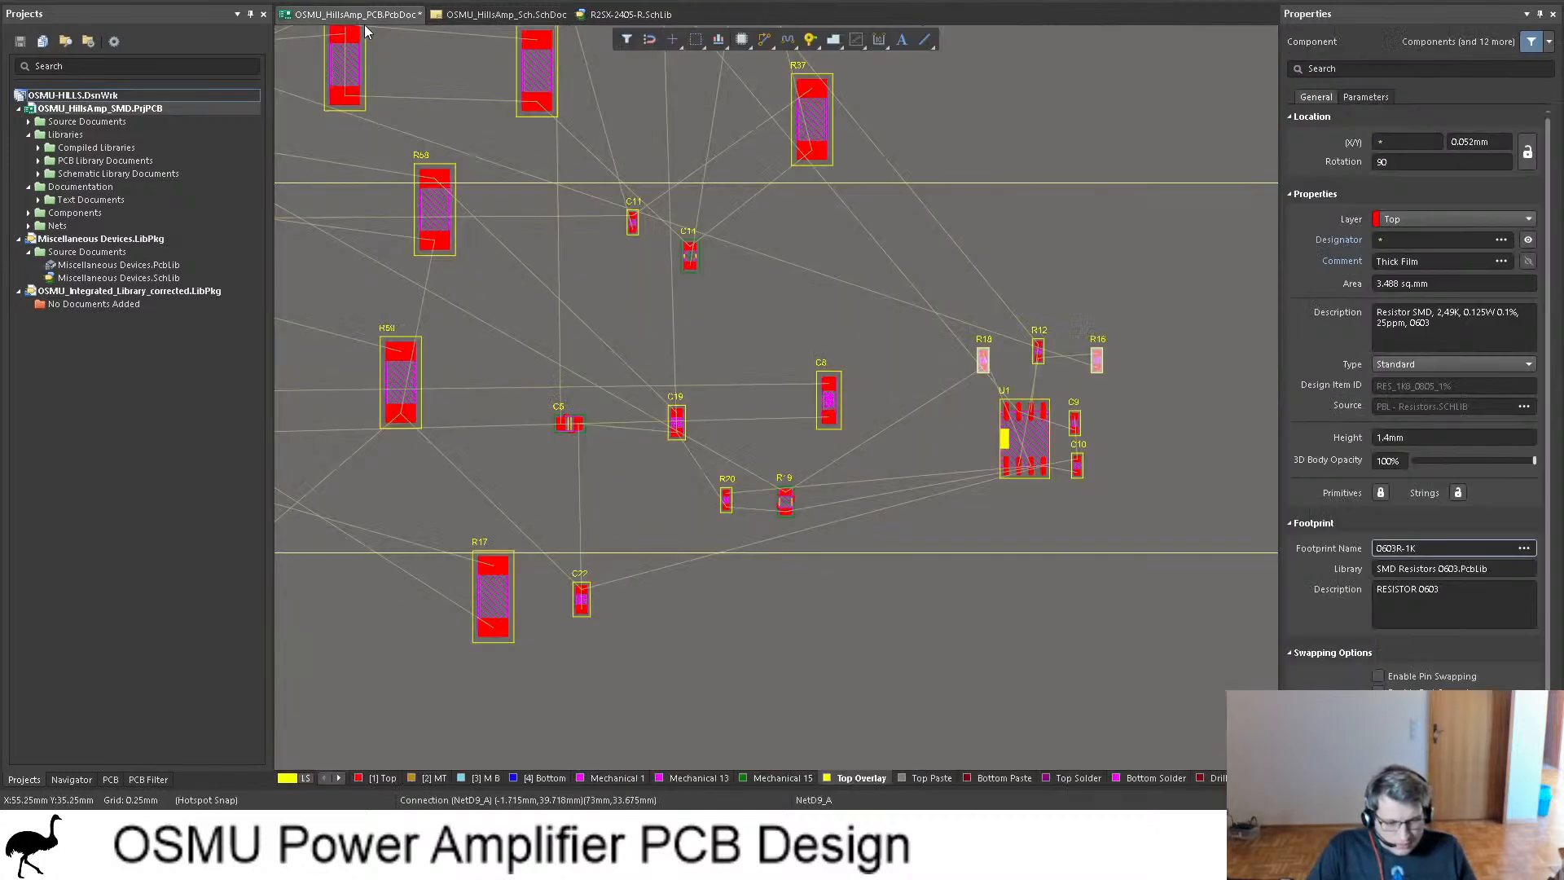
pyautogui.click(707, 505)
pyautogui.keyDown('ctrl'); pyautogui.scroll(3, 707, 505); pyautogui.keyUp('ctrl')
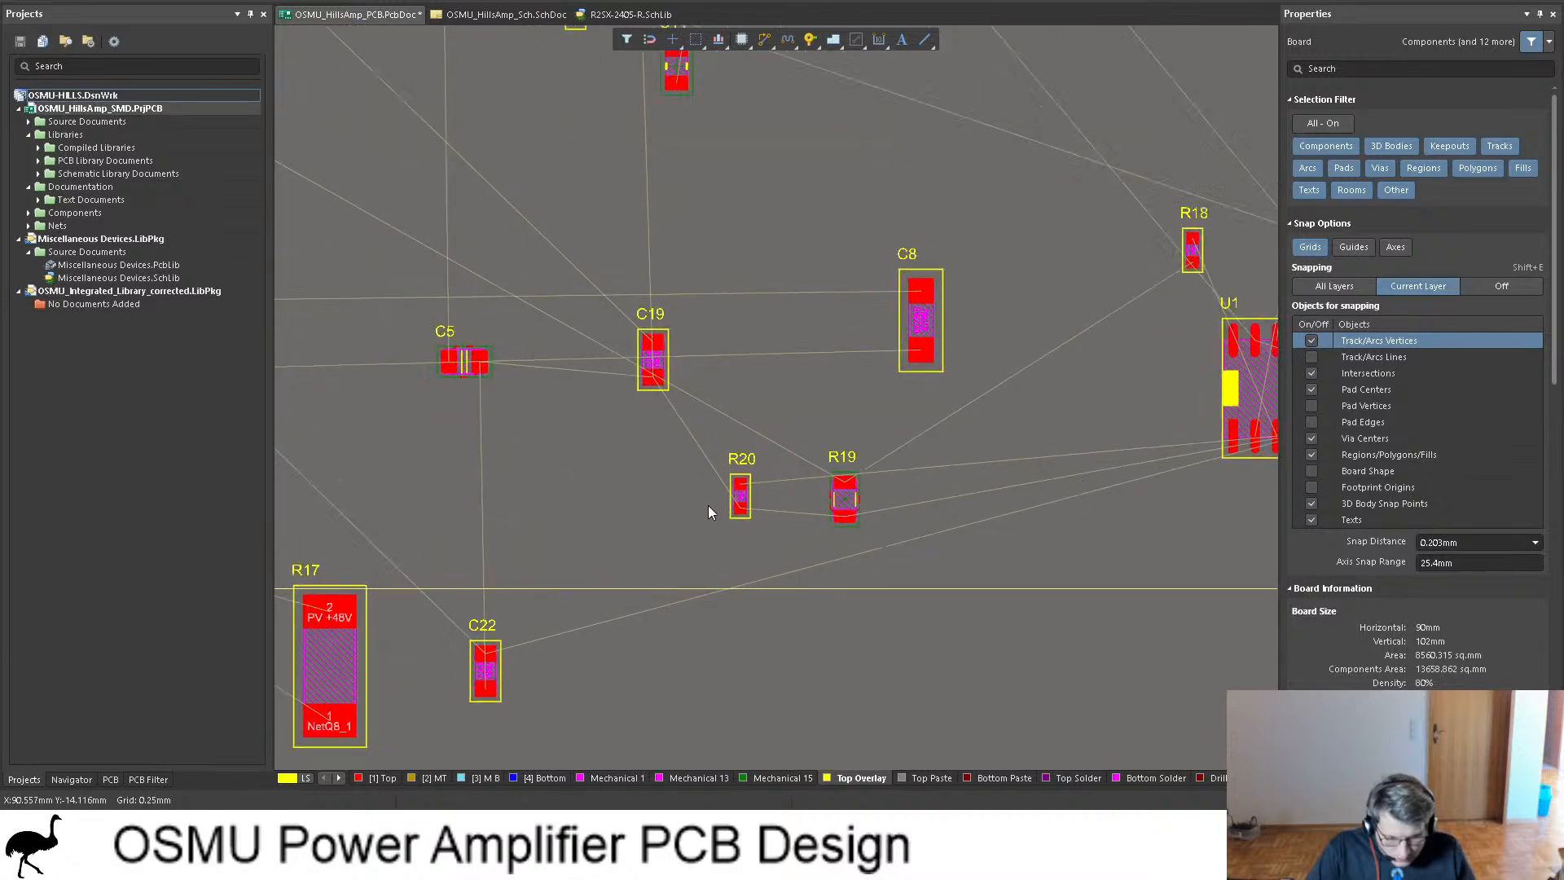
pyautogui.click(489, 15)
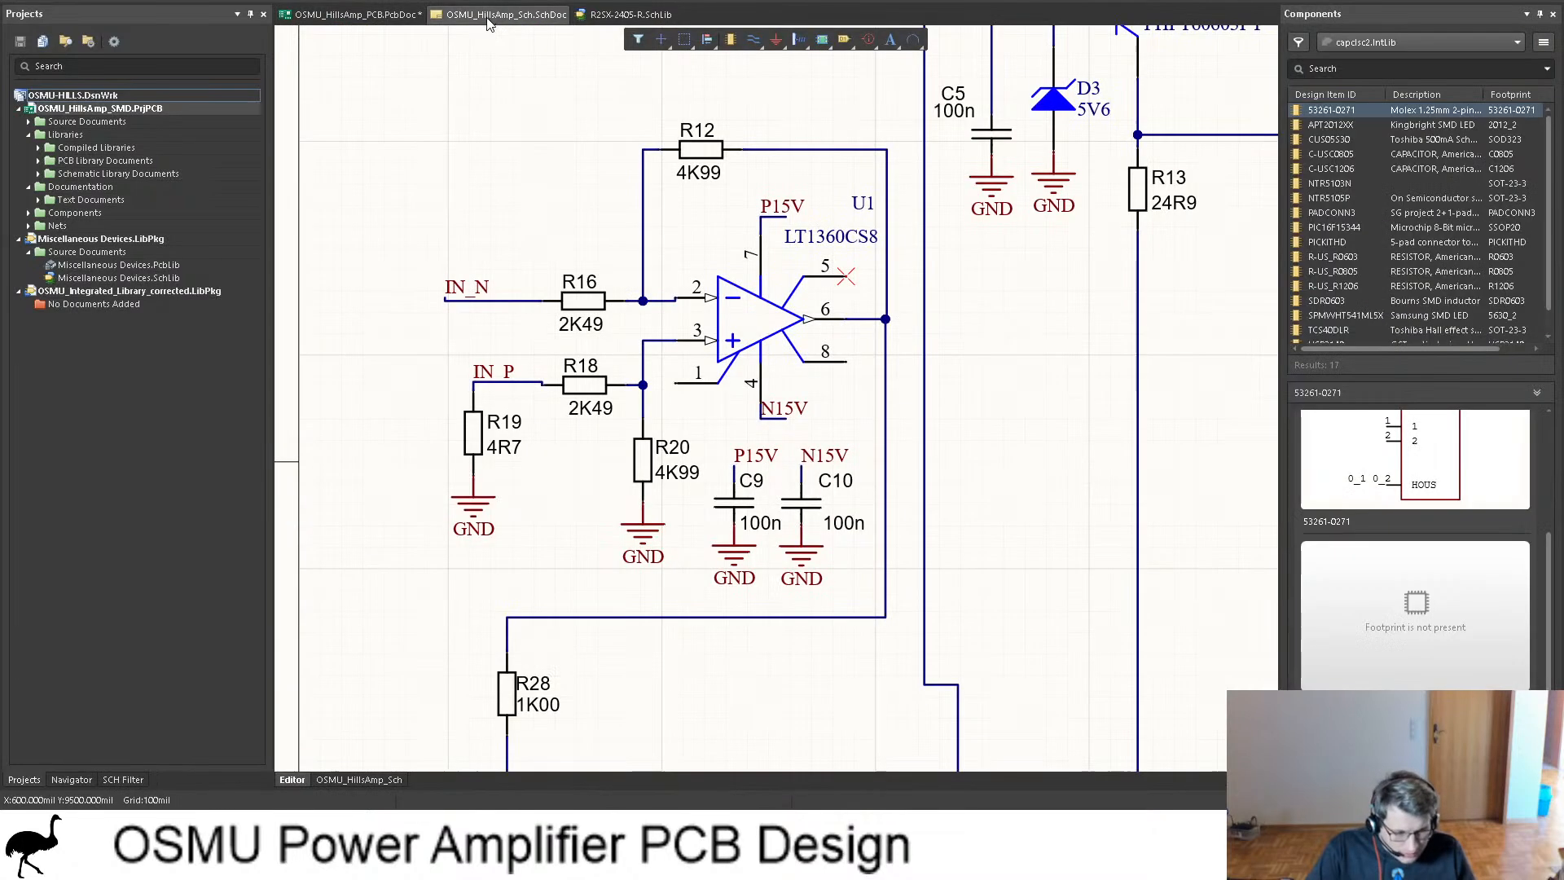
pyautogui.click(356, 14)
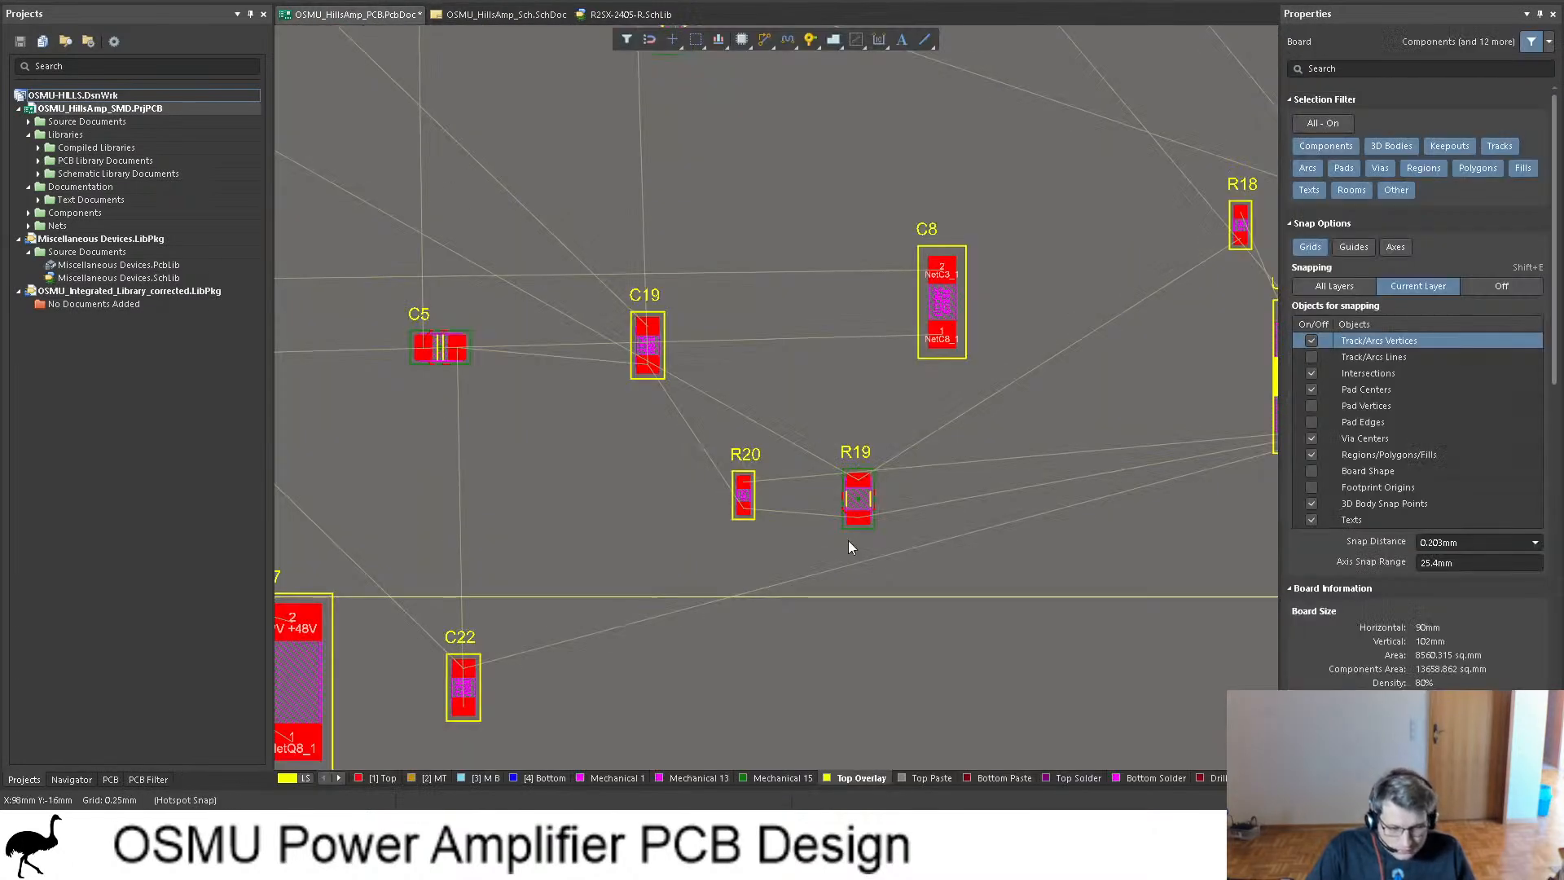
pyautogui.moveTo(900, 571); pyautogui.dragTo(648, 472)
pyautogui.moveTo(857, 499); pyautogui.dragTo(945, 438)
pyautogui.click(1070, 436)
pyautogui.keyDown('ctrl'); pyautogui.scroll(5, 957, 440); pyautogui.keyUp('ctrl')
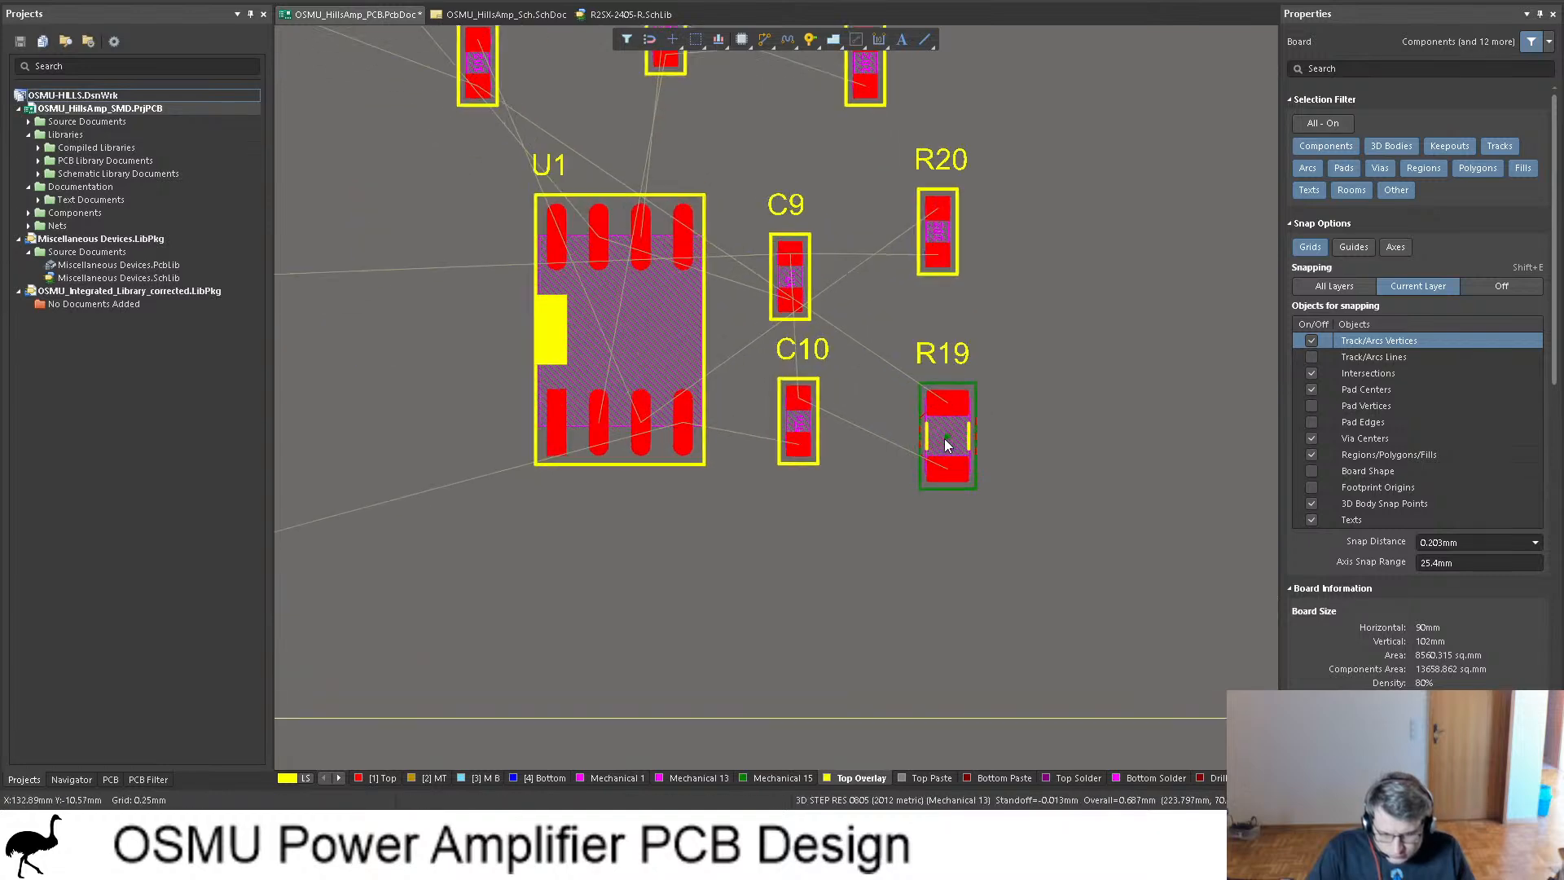
pyautogui.keyDown('ctrl'); pyautogui.scroll(-5, 958, 436); pyautogui.keyUp('ctrl')
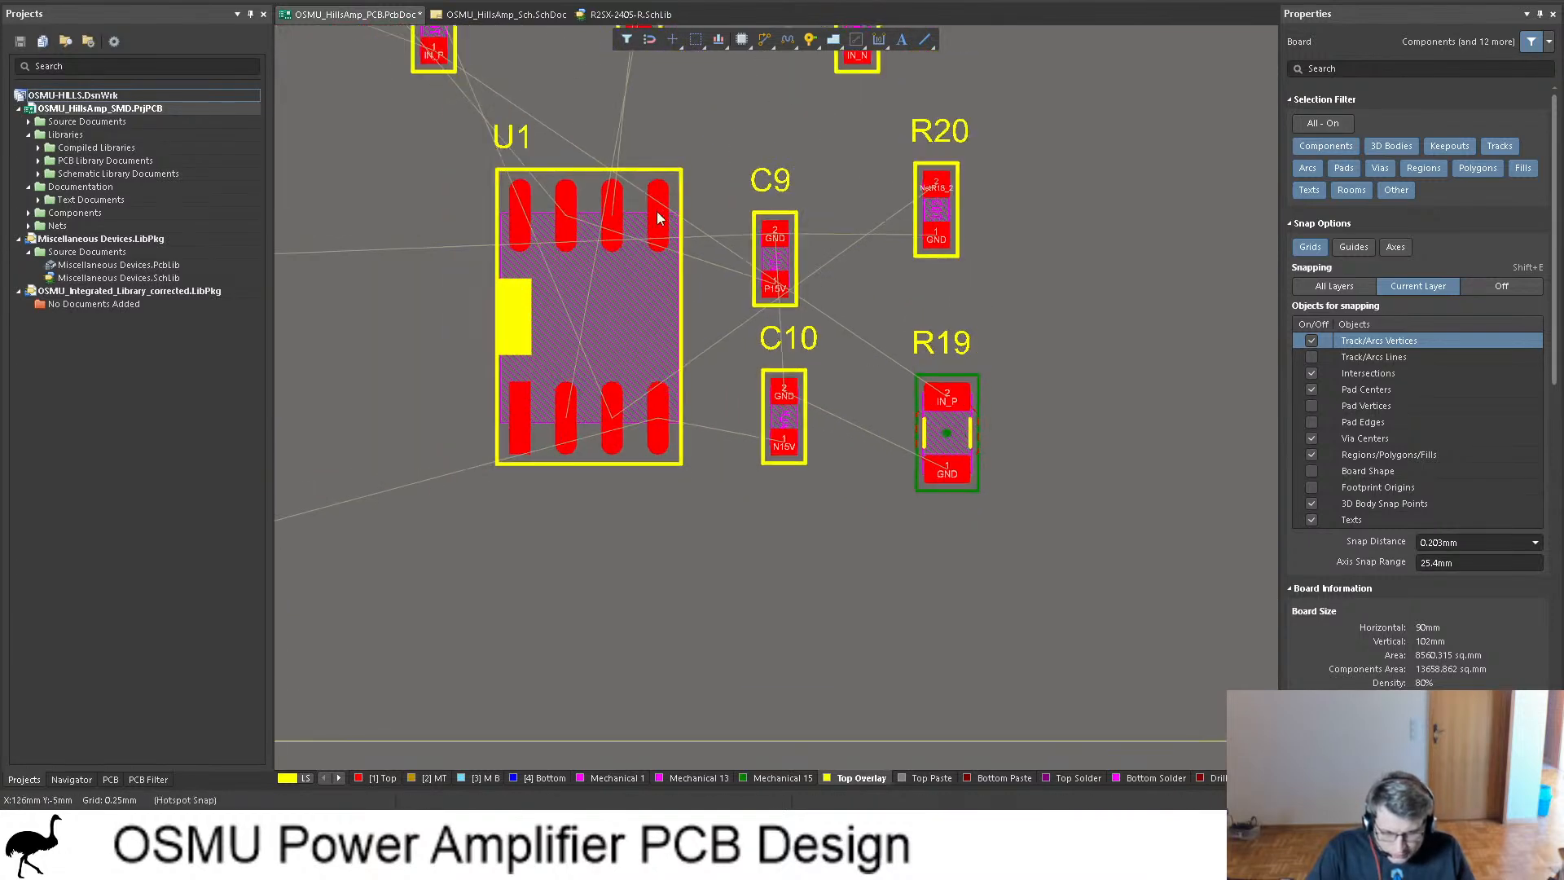
# Step: Recheck the op-amp circuit in the schematic, move R19 closer to C10 and save the PCB document
pyautogui.click(499, 14)
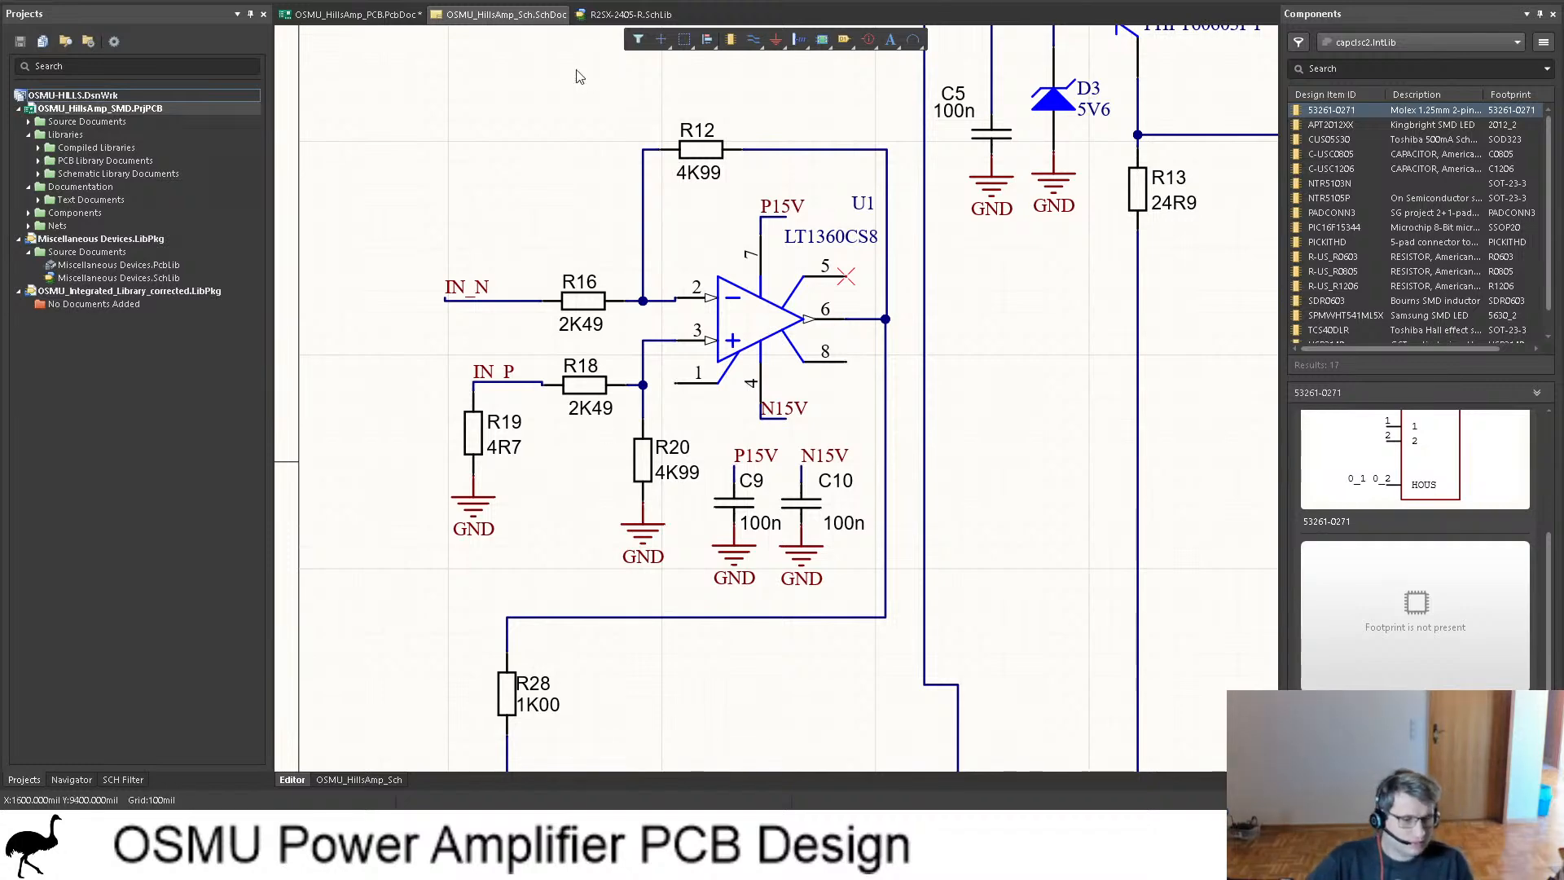
pyautogui.click(352, 14)
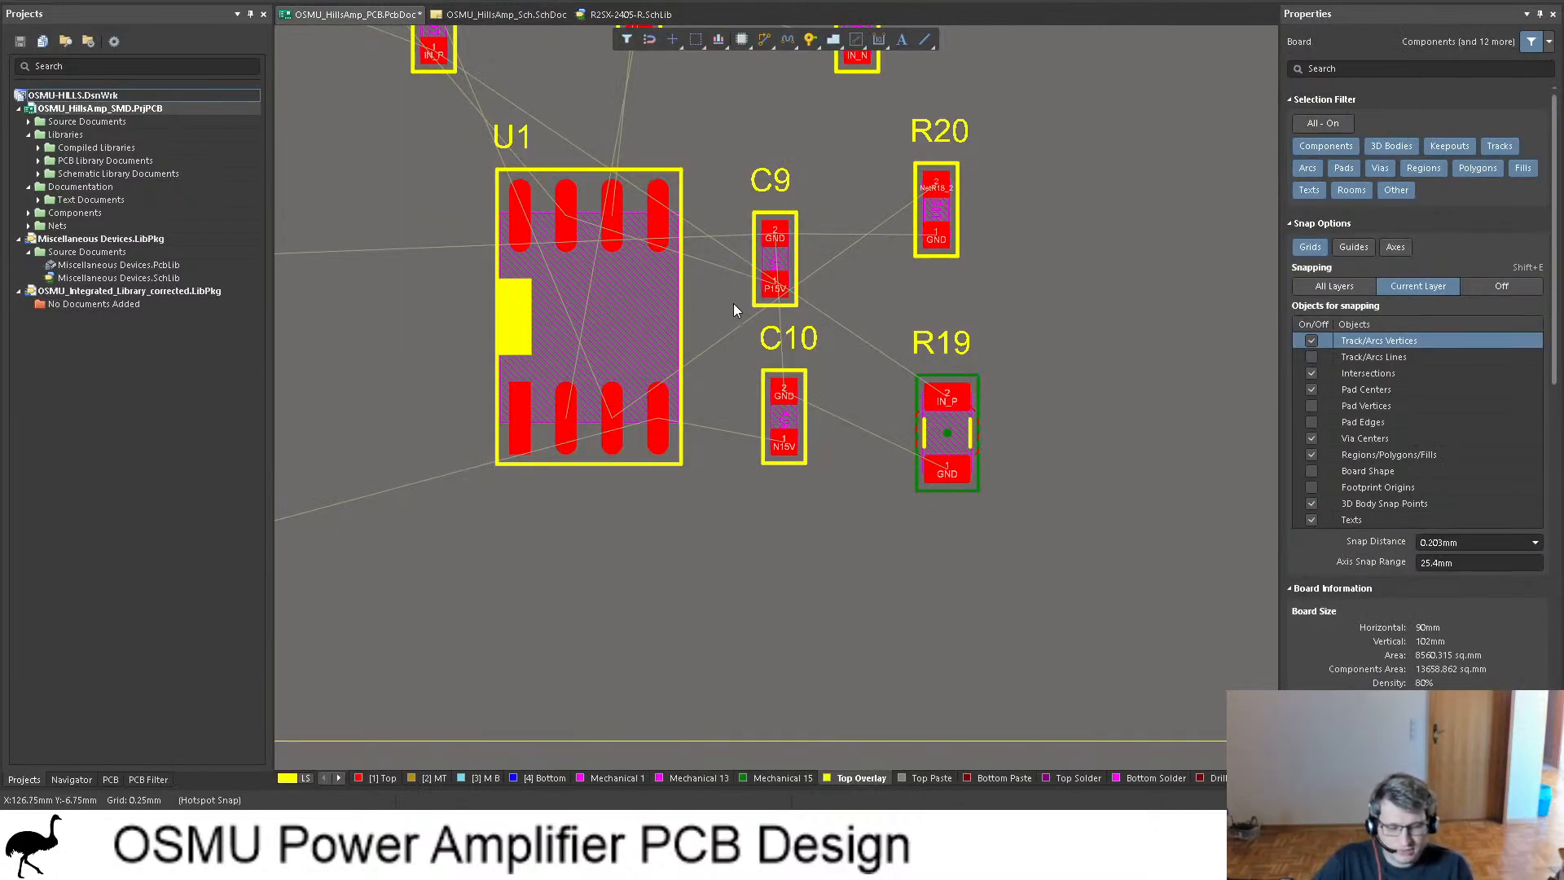
pyautogui.moveTo(951, 441); pyautogui.dragTo(887, 431)
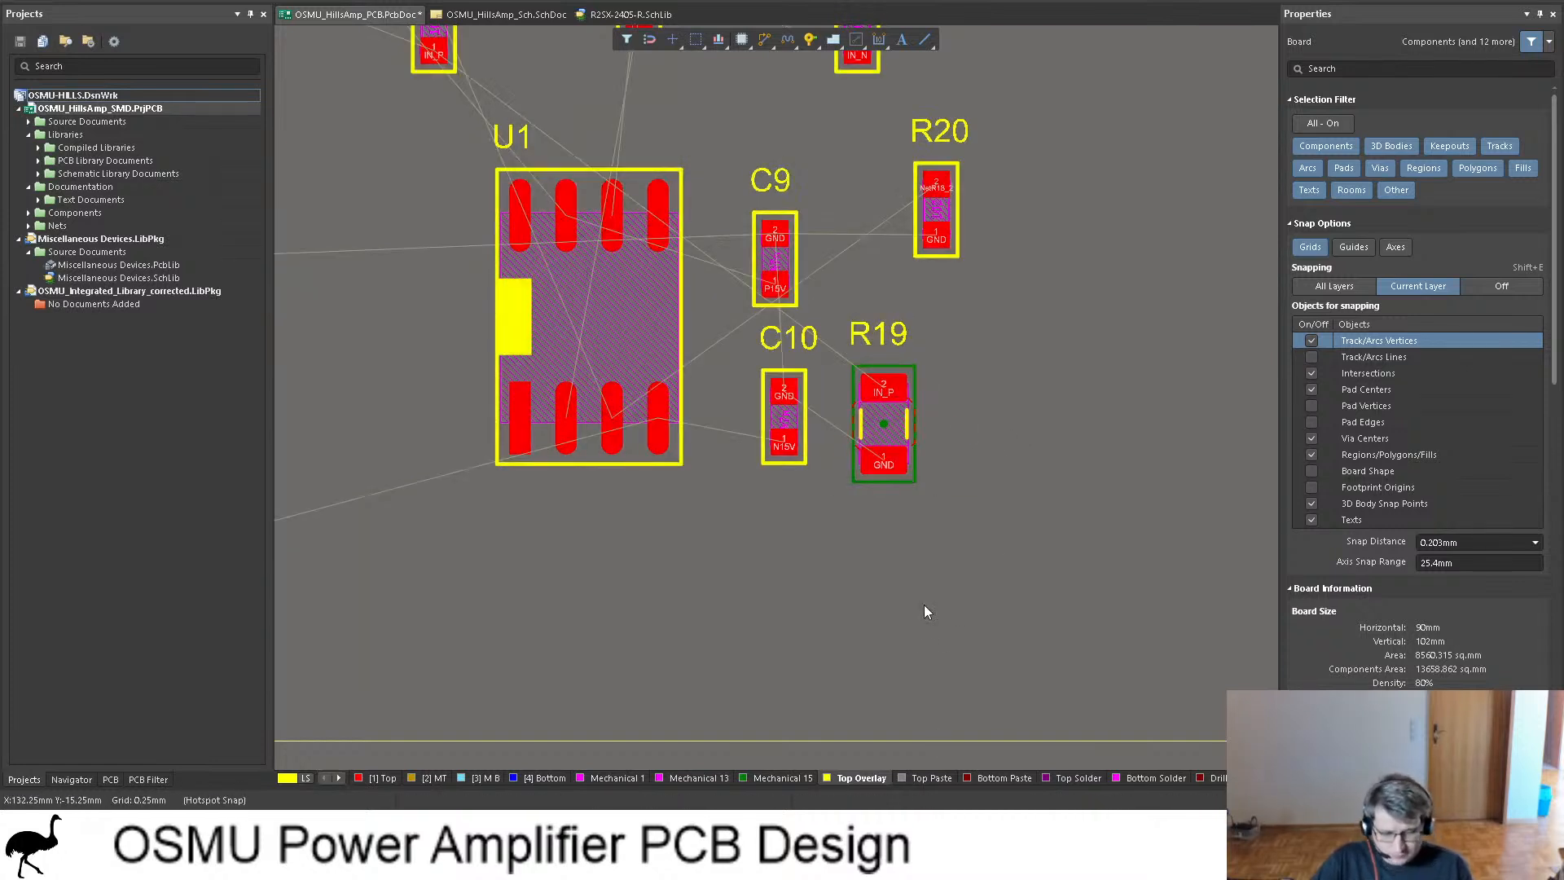
pyautogui.hotkey('ctrl', 's')
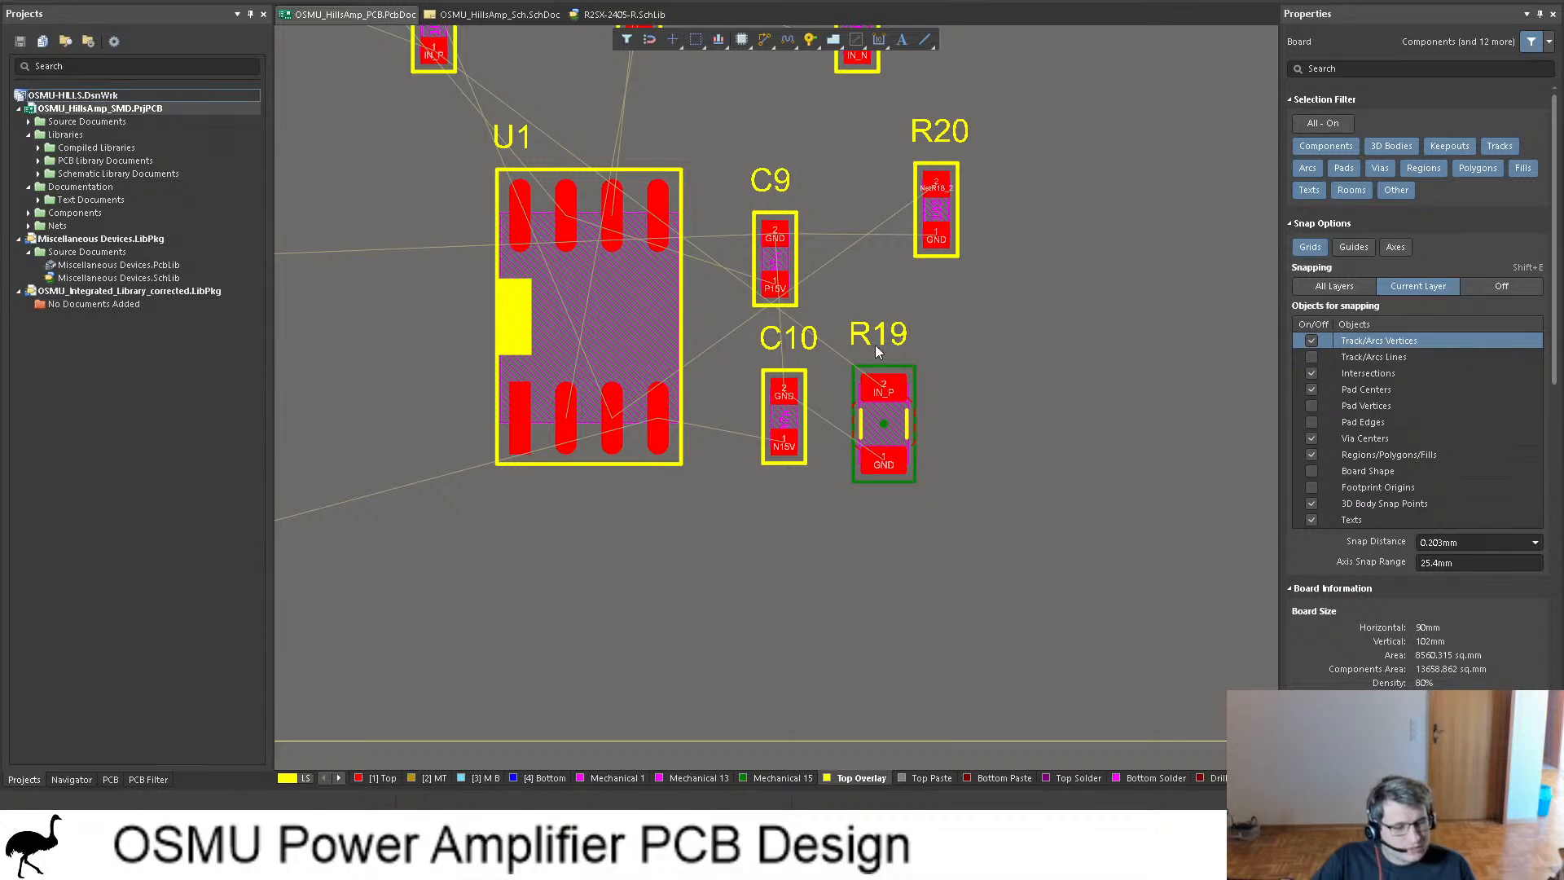
# Step: Move R18 below U1 and rotate it horizontal, with its NetR18_2 pad under U1's non-inverting input
pyautogui.keyDown('ctrl'); pyautogui.scroll(-4, 926, 347); pyautogui.keyUp('ctrl')
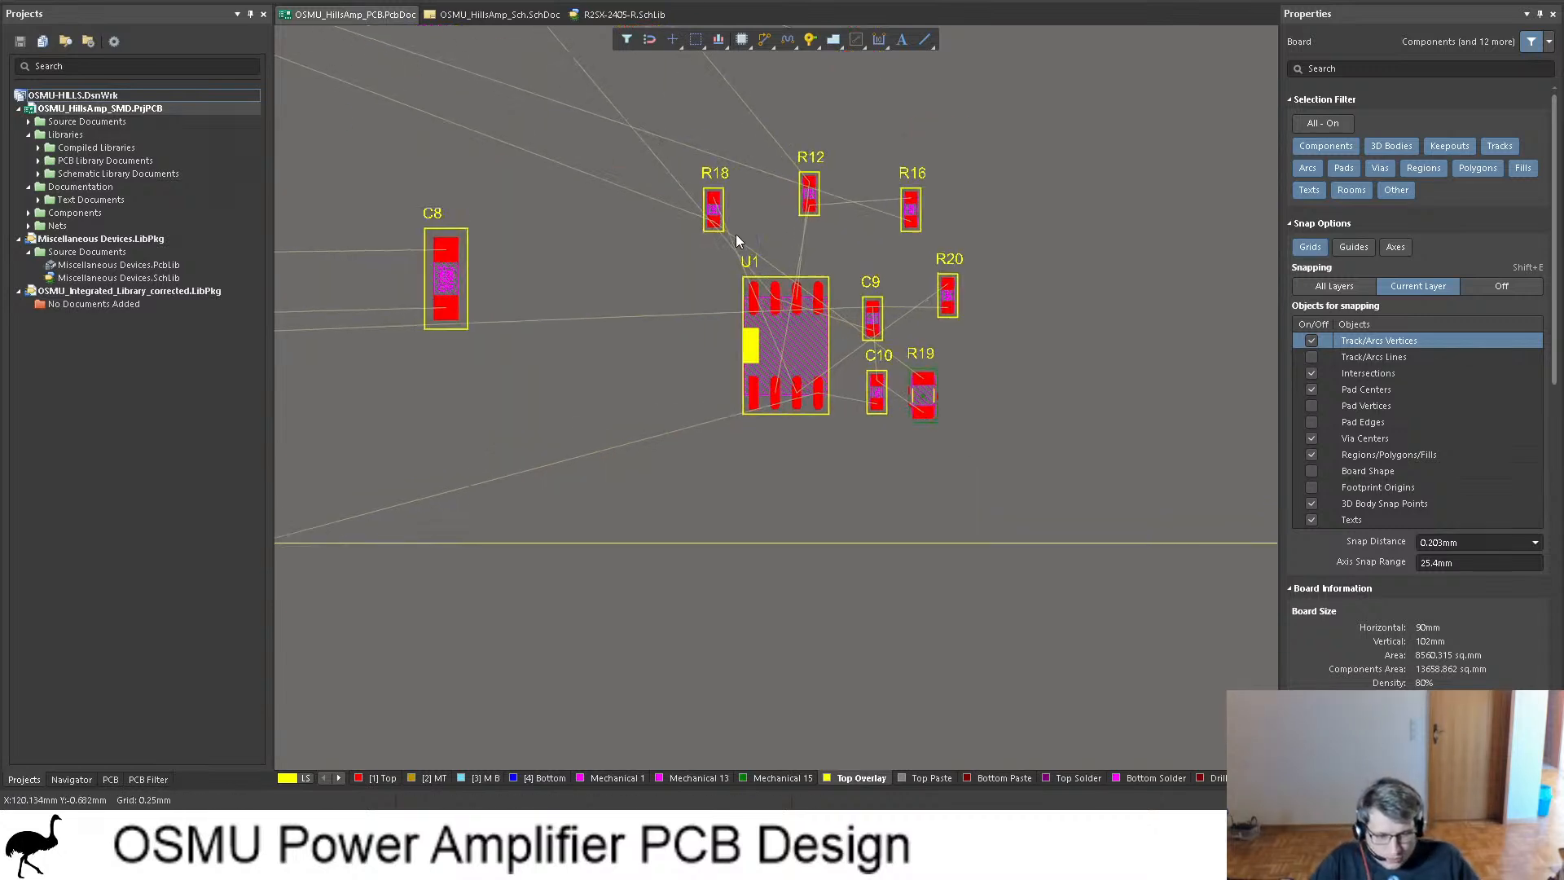
pyautogui.keyDown('ctrl'); pyautogui.scroll(3, 735, 233); pyautogui.keyUp('ctrl')
pyautogui.moveTo(678, 181); pyautogui.dragTo(938, 689)
pyautogui.press('space')
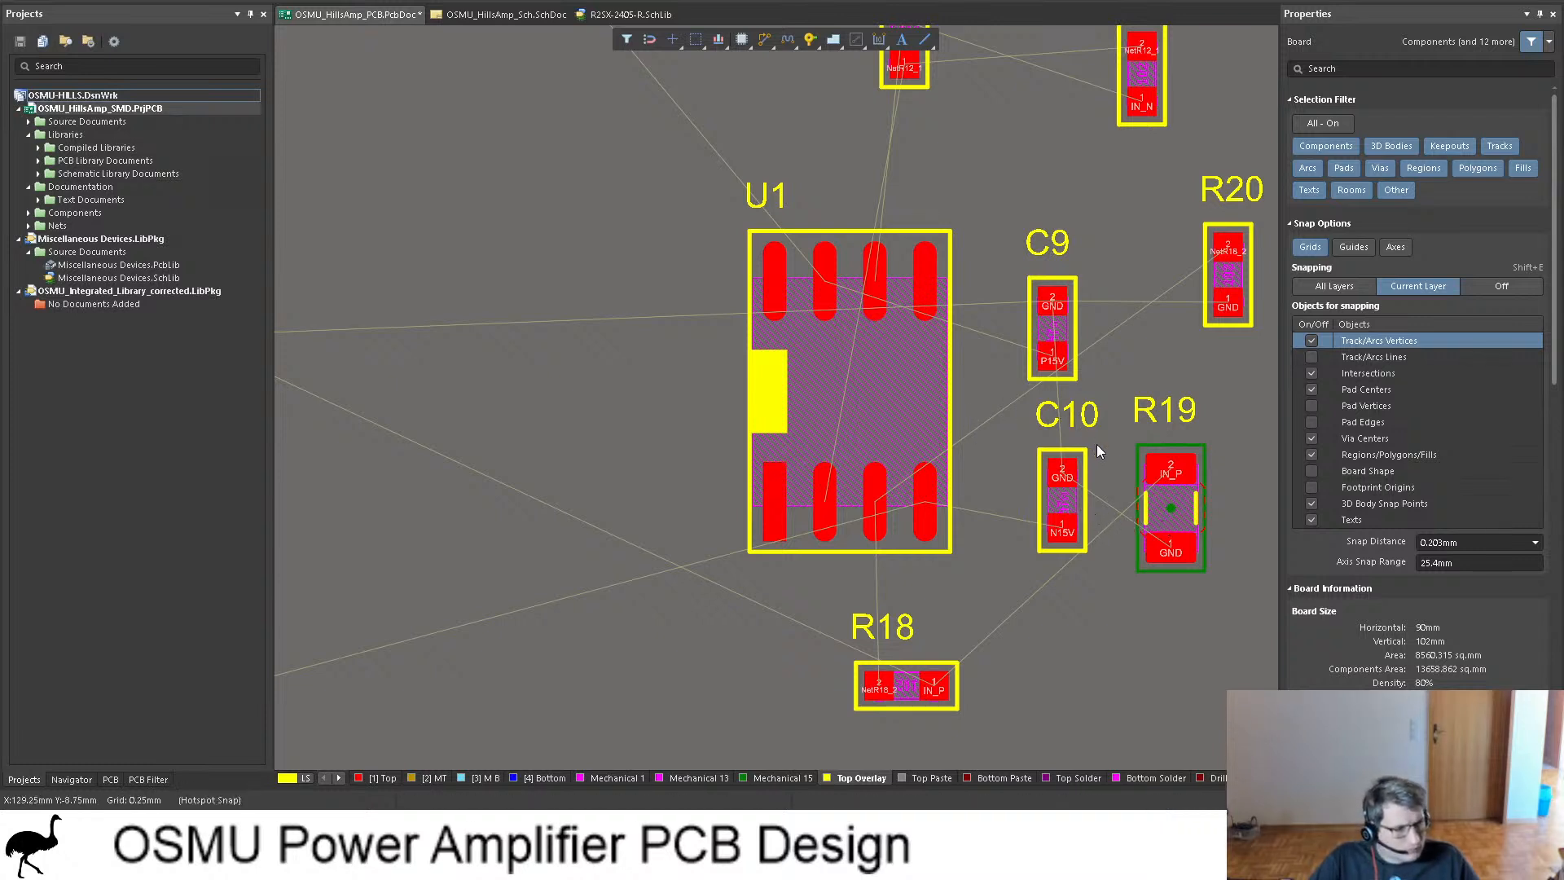
# Step: Check the op-amp's IN_P input in the schematic, then move C9 to the left of U1 and rotate it 180 degrees
pyautogui.keyDown('shift'); pyautogui.hscroll(2, 943, 423); pyautogui.keyUp('shift')
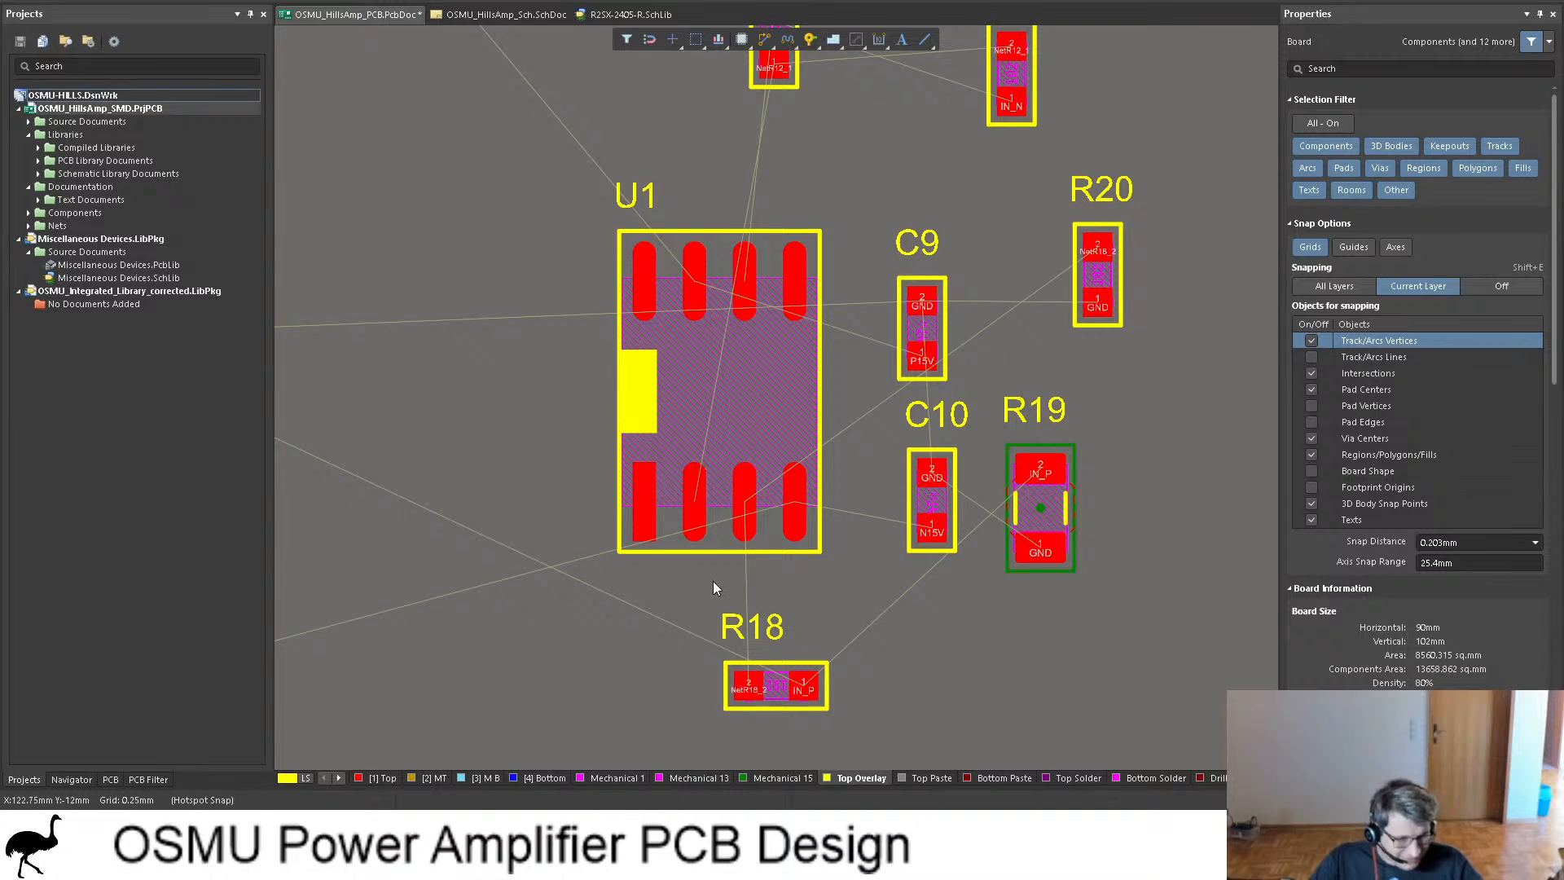
pyautogui.keyDown('ctrl'); pyautogui.scroll(1, 743, 579); pyautogui.keyUp('ctrl')
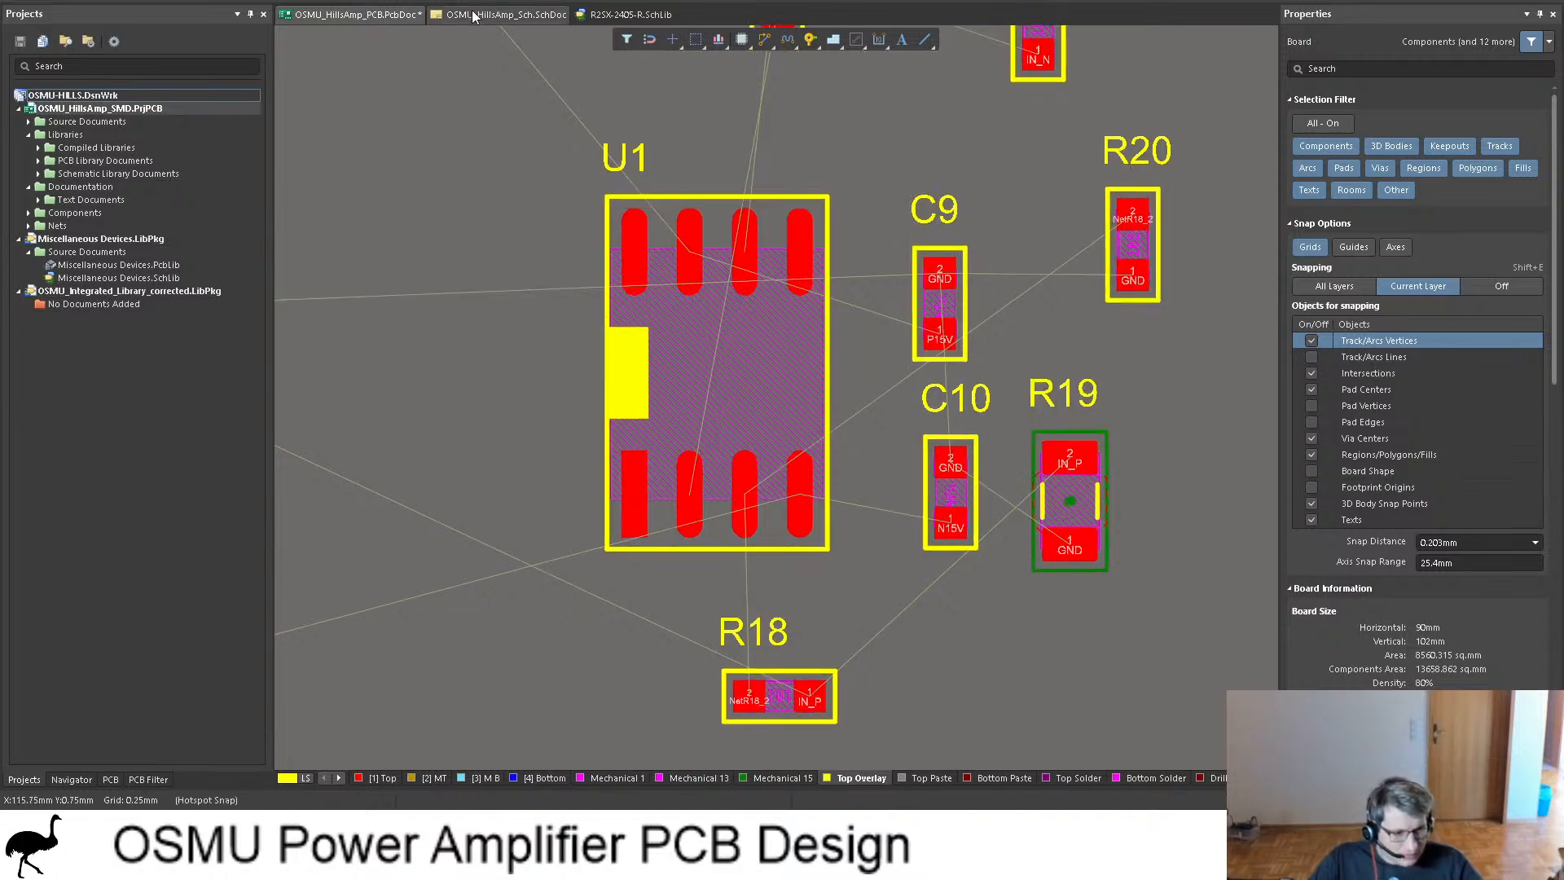
pyautogui.click(505, 14)
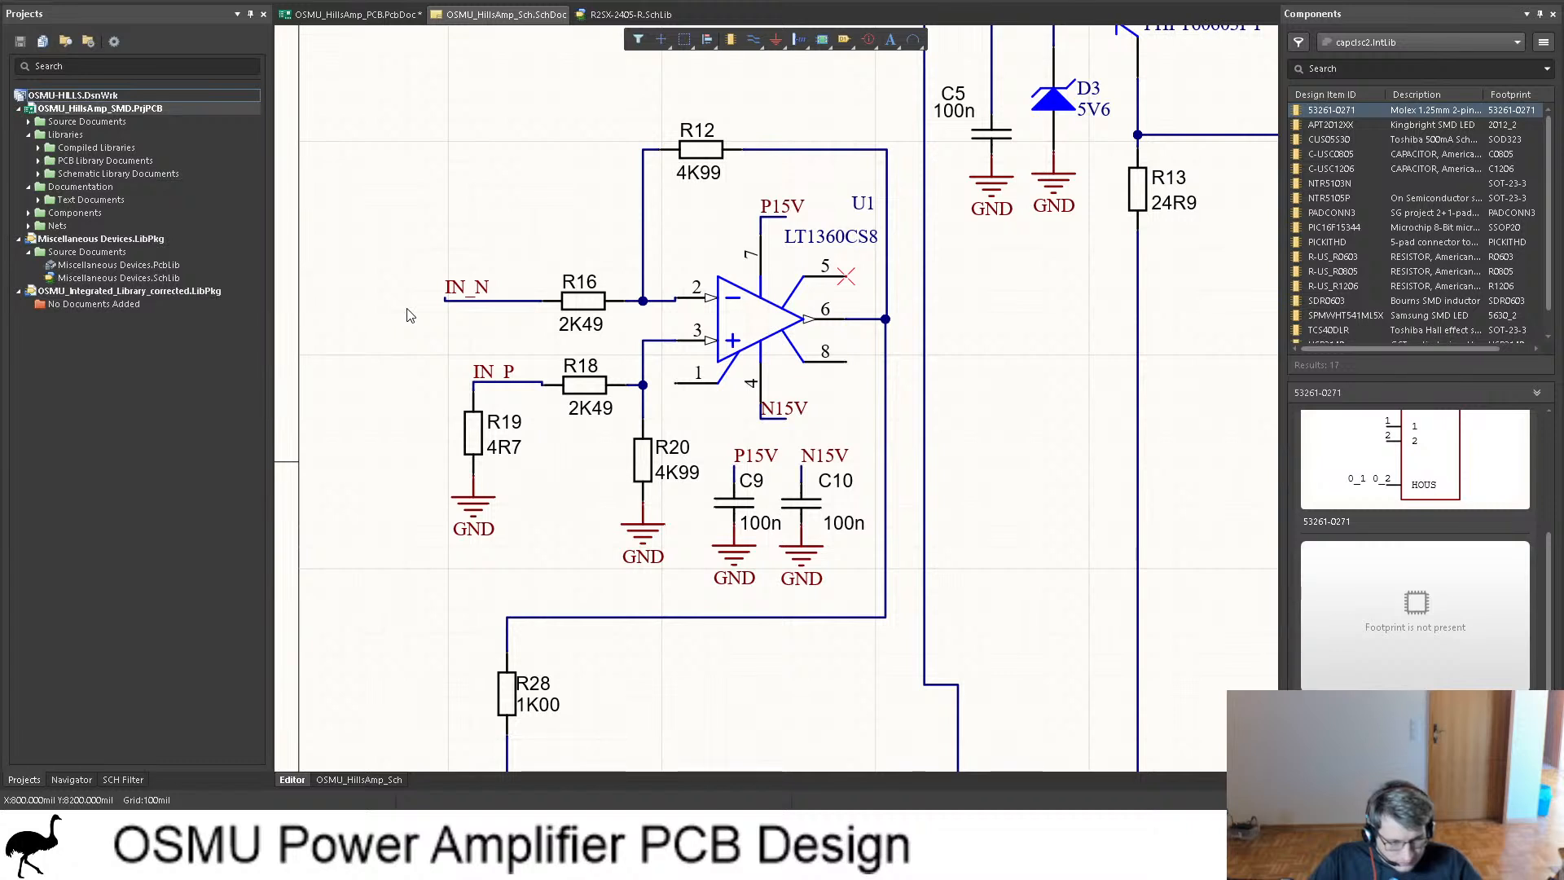
pyautogui.click(498, 378)
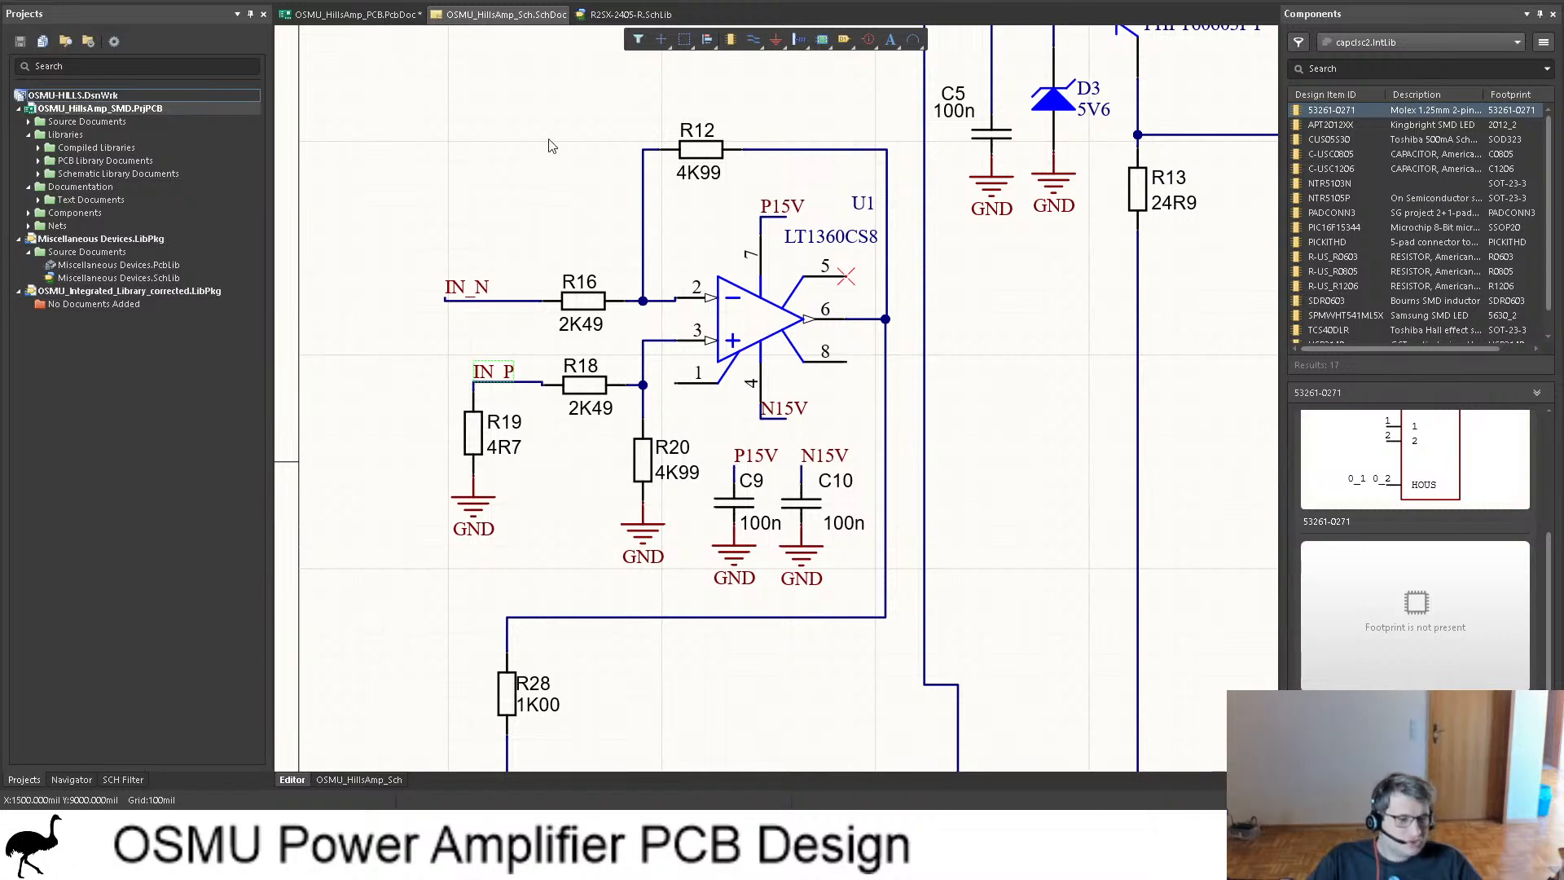
pyautogui.click(358, 15)
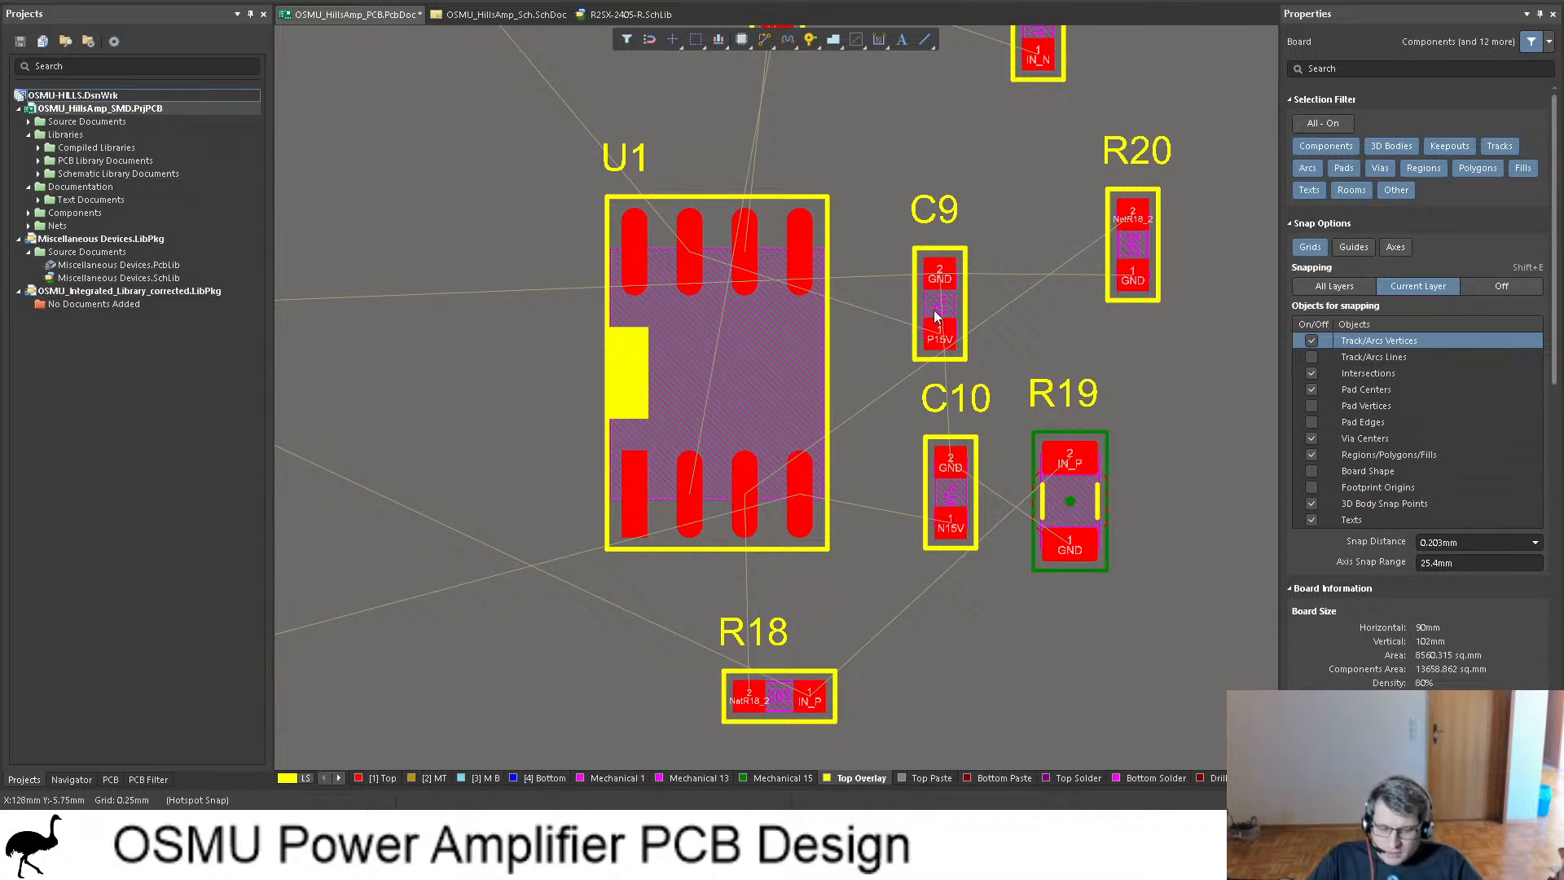
pyautogui.moveTo(938, 318); pyautogui.dragTo(485, 317)
pyautogui.press('space')
pyautogui.press('space')
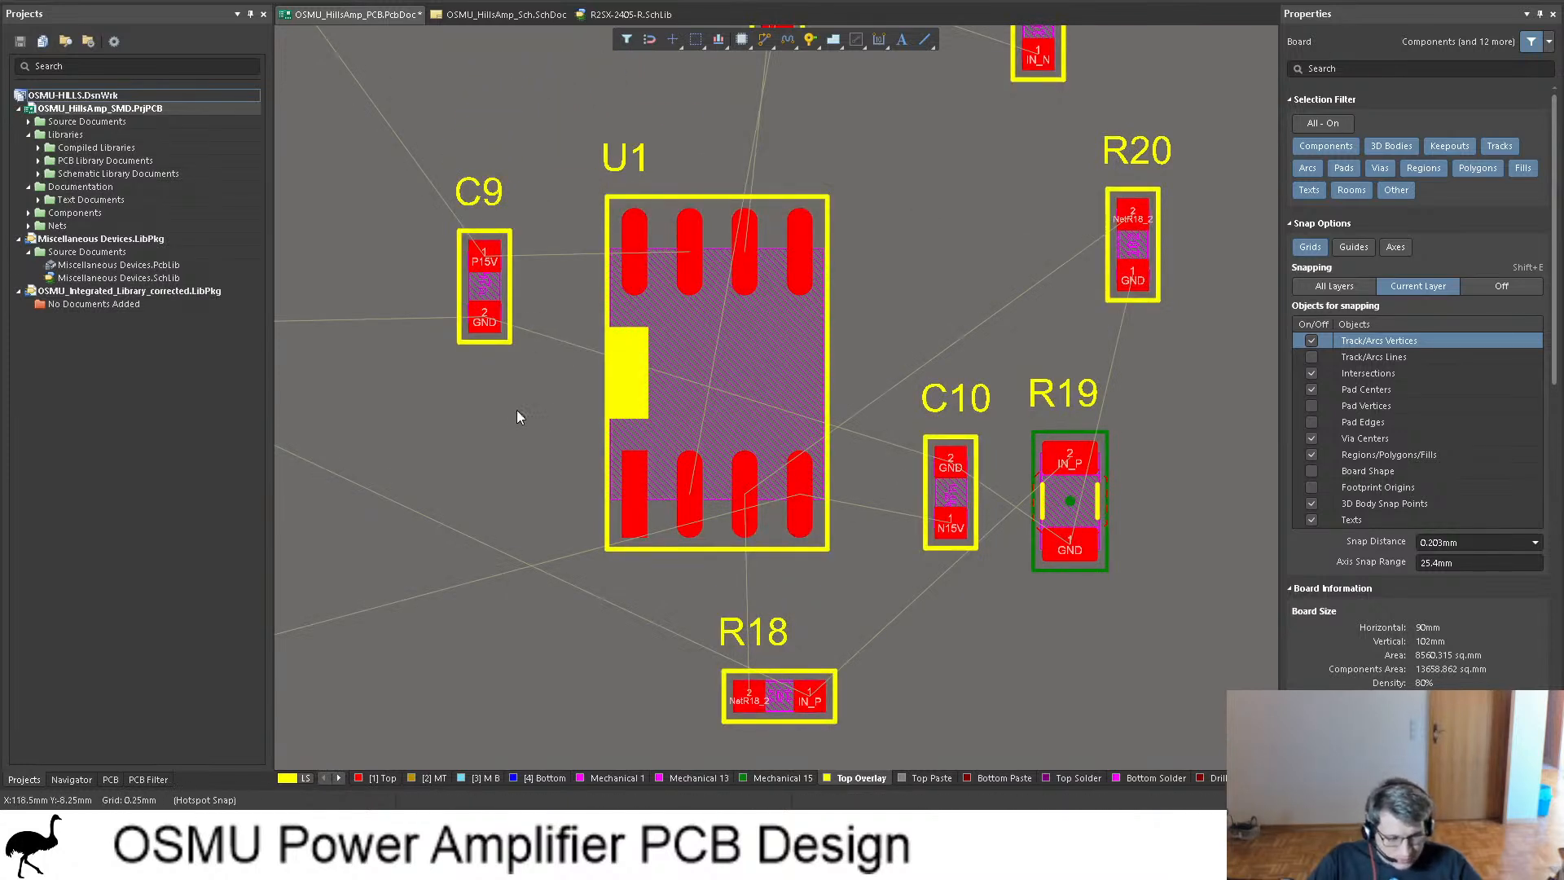
# Step: Move C10 to the left side of U1, directly below C9
pyautogui.keyDown('ctrl'); pyautogui.scroll(2, 513, 408); pyautogui.keyUp('ctrl')
pyautogui.keyDown('ctrl'); pyautogui.scroll(-2, 1047, 453); pyautogui.keyUp('ctrl')
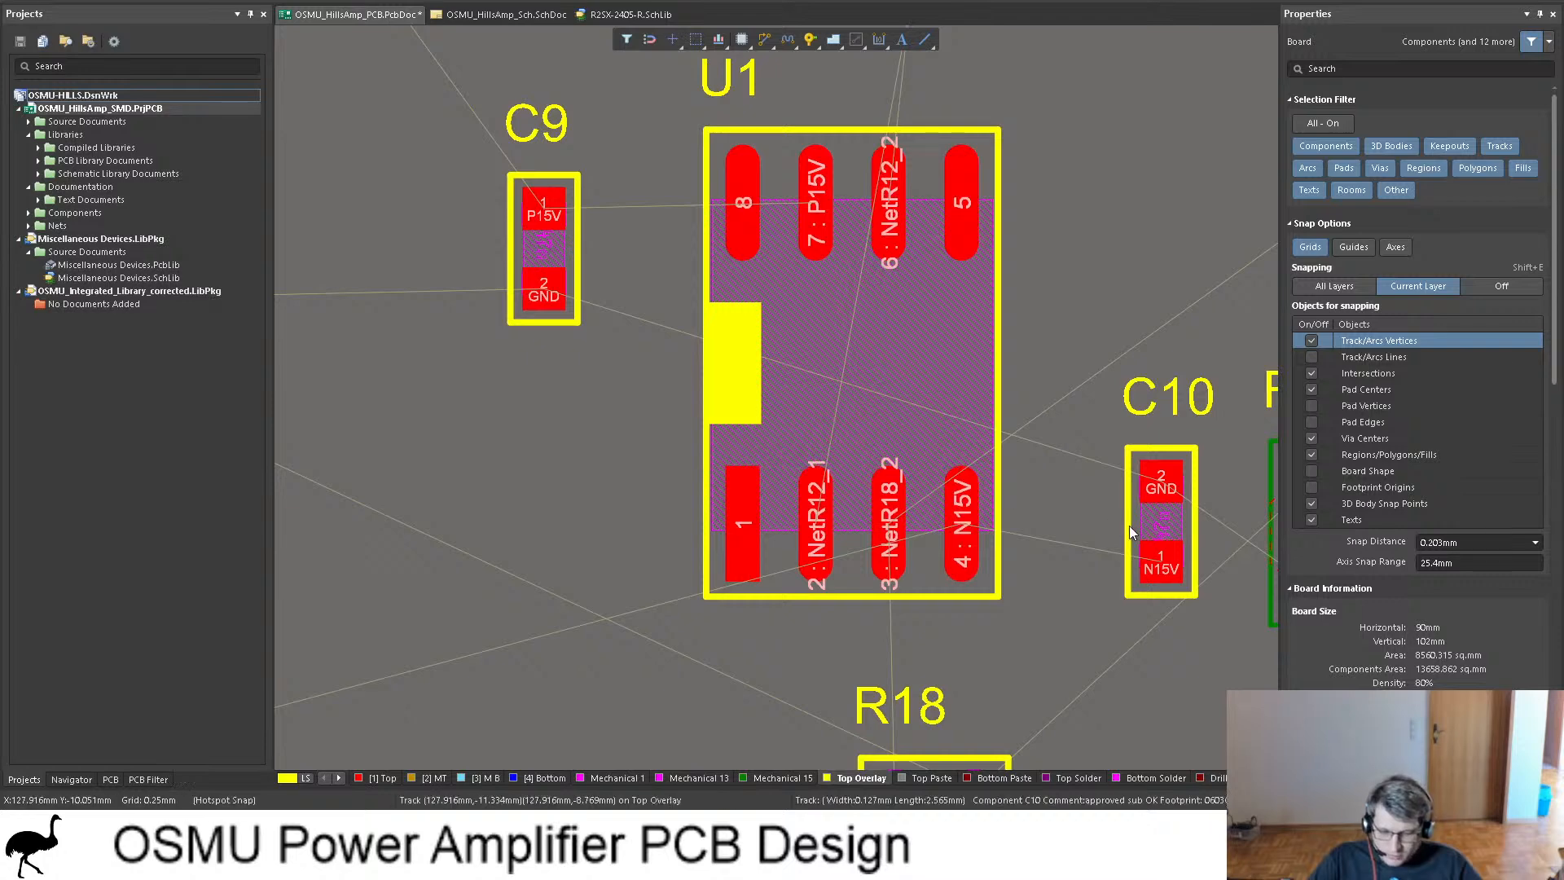
pyautogui.moveTo(1160, 531); pyautogui.dragTo(474, 478)
pyautogui.scroll(-2, 977, 383)
pyautogui.scroll(-2, 978, 383)
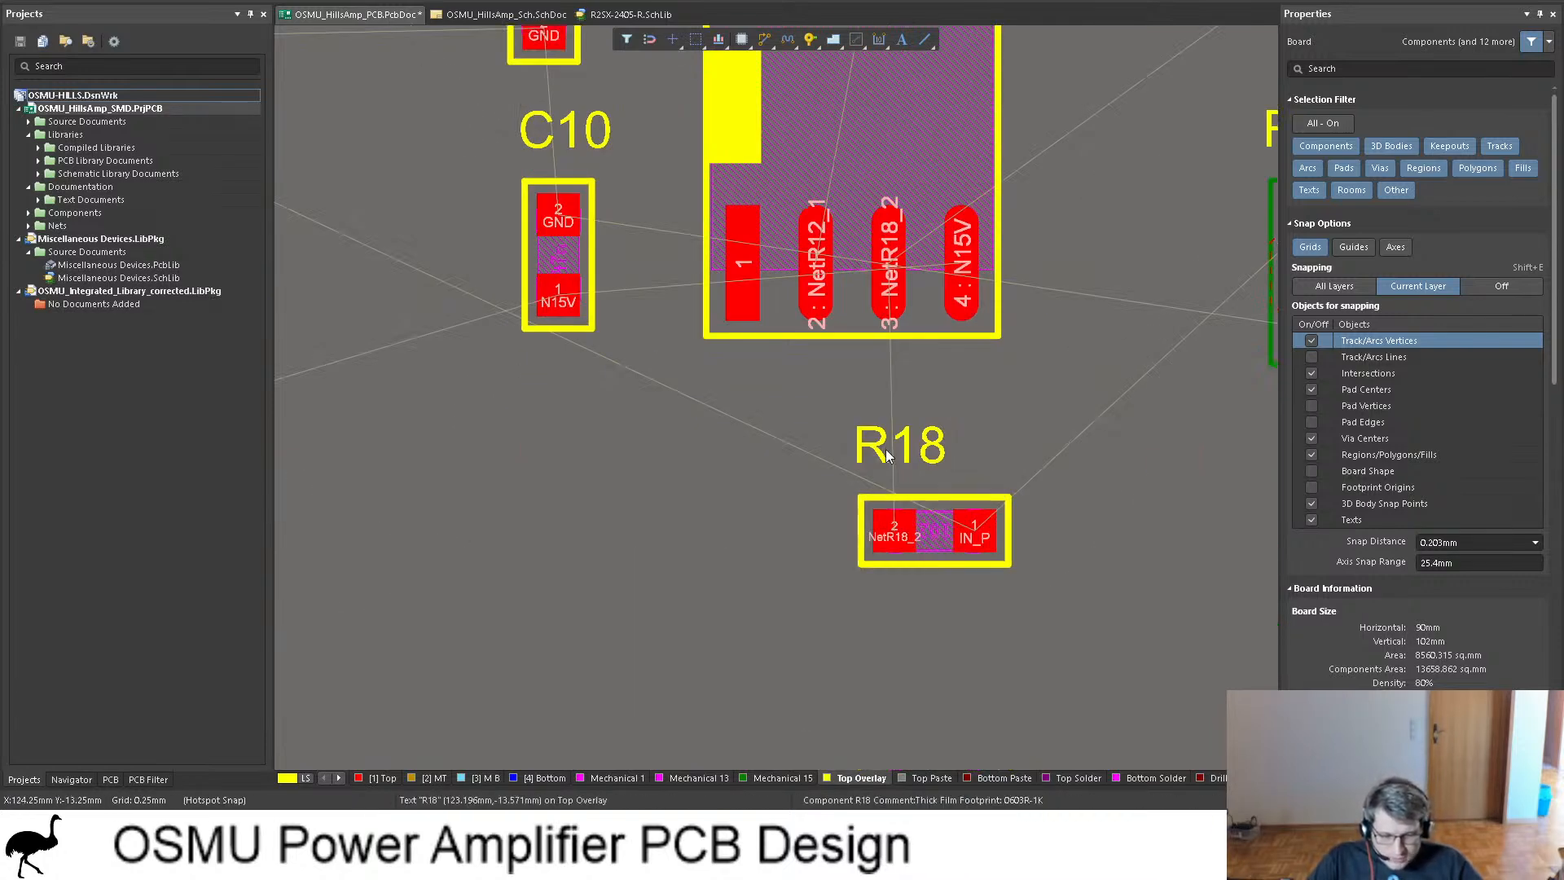
# Step: Place the R18 designator to the left of its resistor and move R18 slightly closer to U1
pyautogui.moveTo(886, 448); pyautogui.dragTo(751, 551)
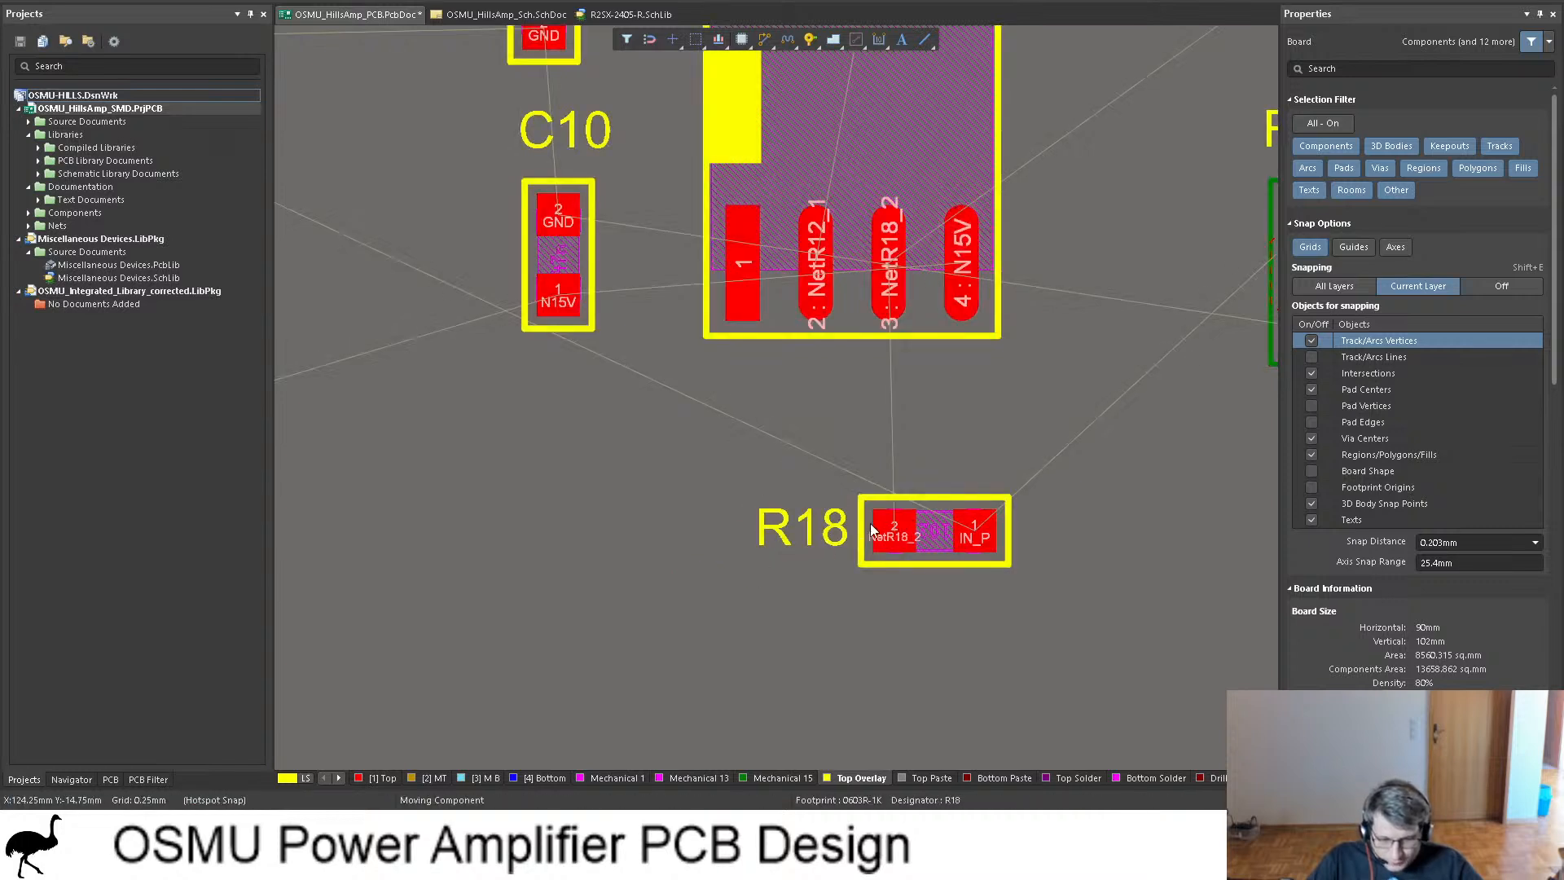
pyautogui.moveTo(873, 525); pyautogui.dragTo(874, 489)
pyautogui.keyDown('ctrl'); pyautogui.scroll(-2, 828, 487); pyautogui.keyUp('ctrl')
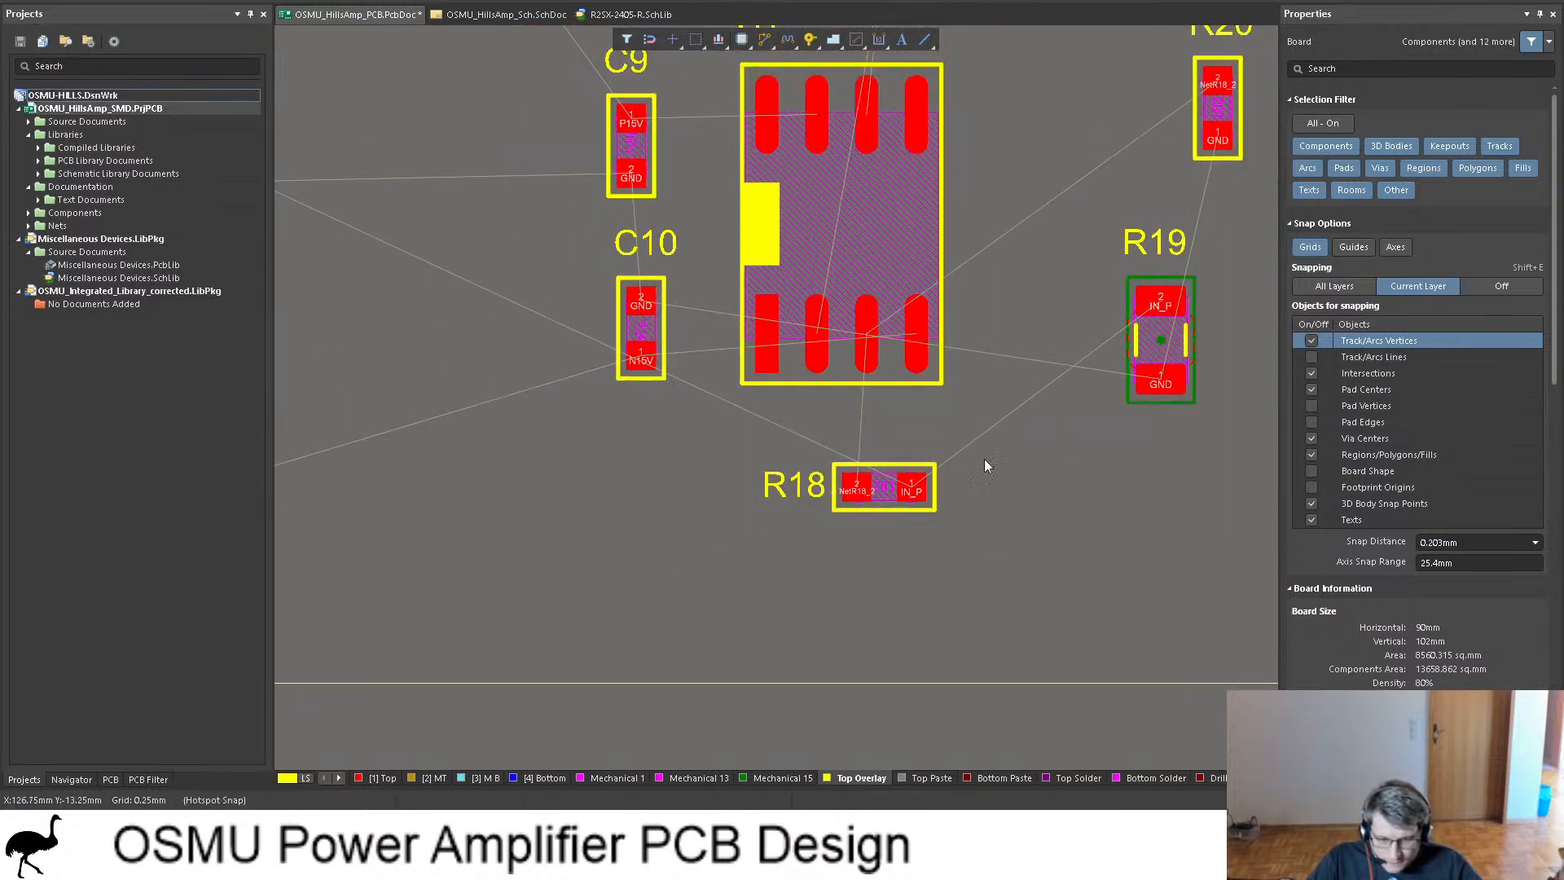
# Step: Move R19 to the left of R18 below C10 and rotate it horizontal, with its GND pad facing R18
pyautogui.hscroll(1, 1028, 436)
pyautogui.moveTo(1039, 348); pyautogui.dragTo(567, 530)
pyautogui.press('space')
pyautogui.scroll(1, 867, 476)
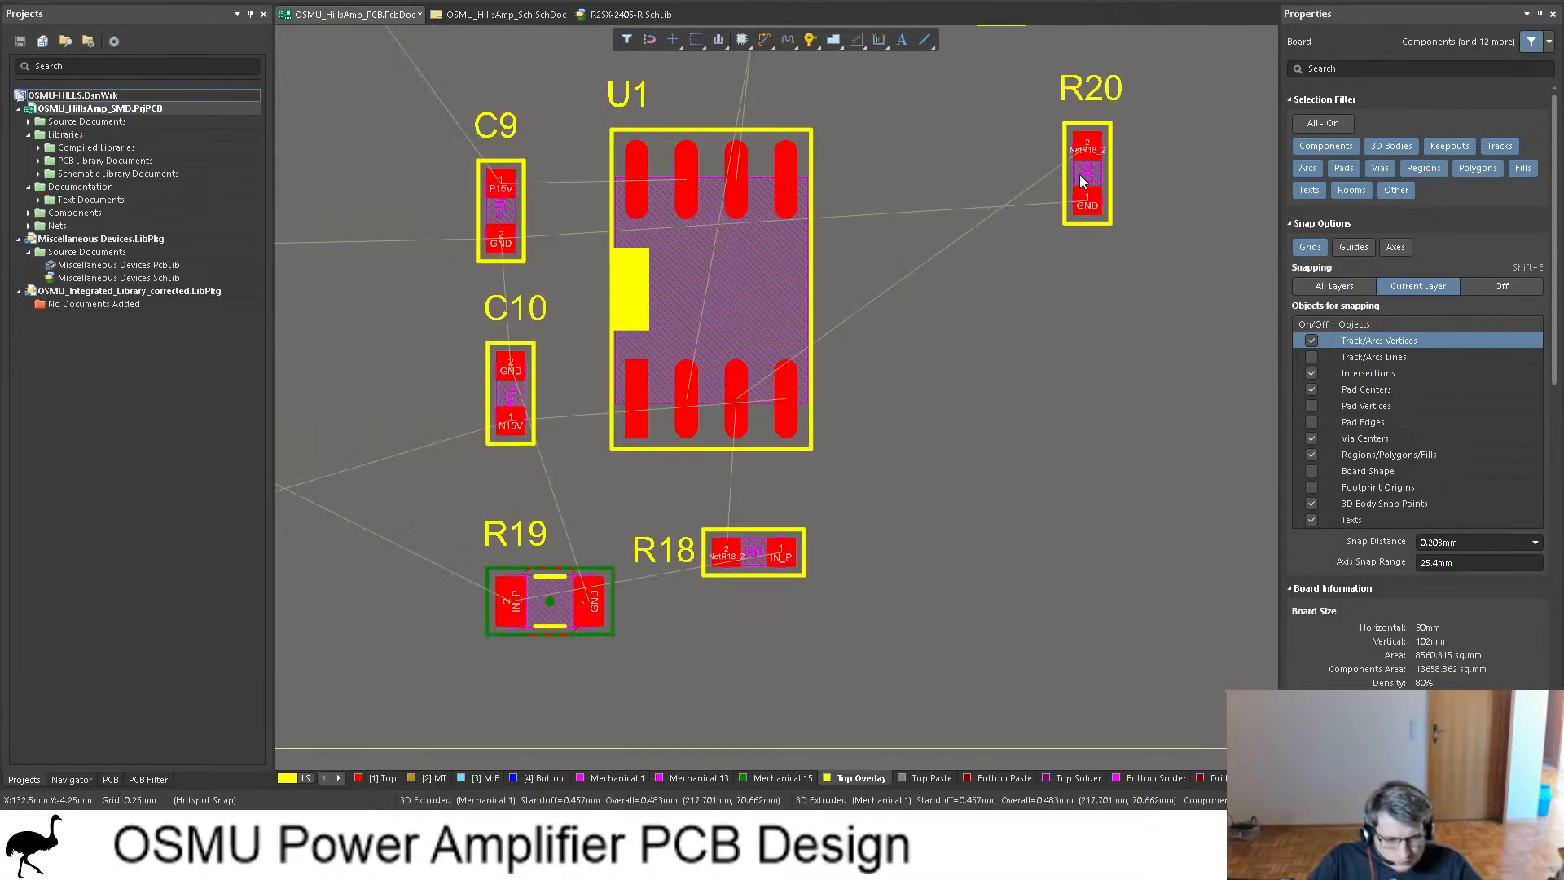
# Step: Move R20 closer to U1's right side, rotate it 180 degrees and recheck the op-amp circuit in the schematic
pyautogui.moveTo(1078, 174); pyautogui.dragTo(904, 285)
pyautogui.press('space')
pyautogui.press('space')
pyautogui.keyDown('ctrl'); pyautogui.scroll(2, 699, 241); pyautogui.keyUp('ctrl')
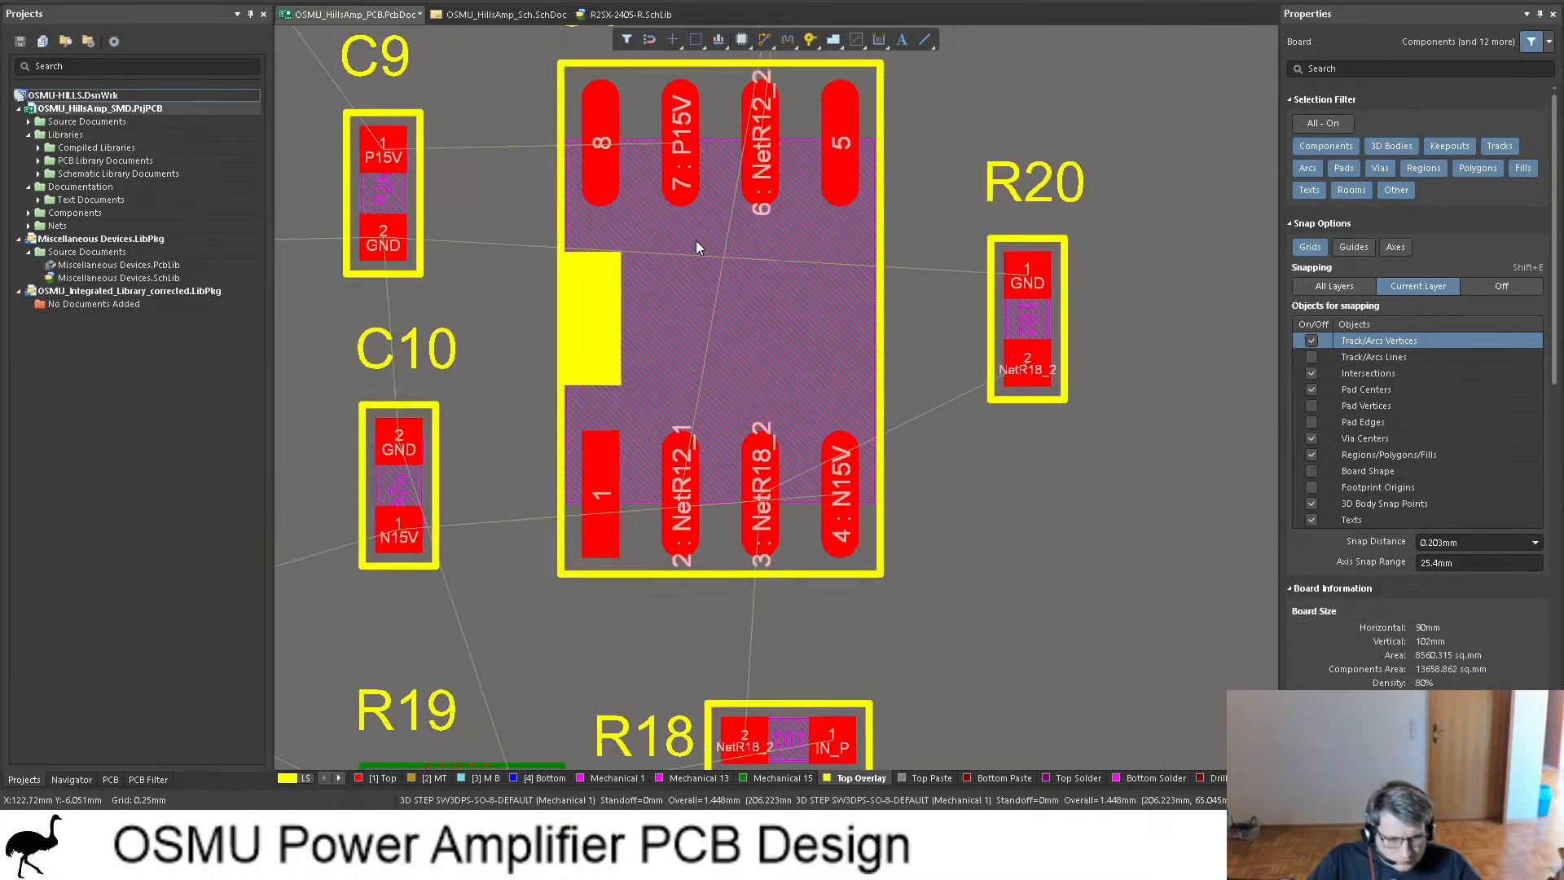
pyautogui.keyDown('ctrl'); pyautogui.scroll(-1, 896, 261); pyautogui.keyUp('ctrl')
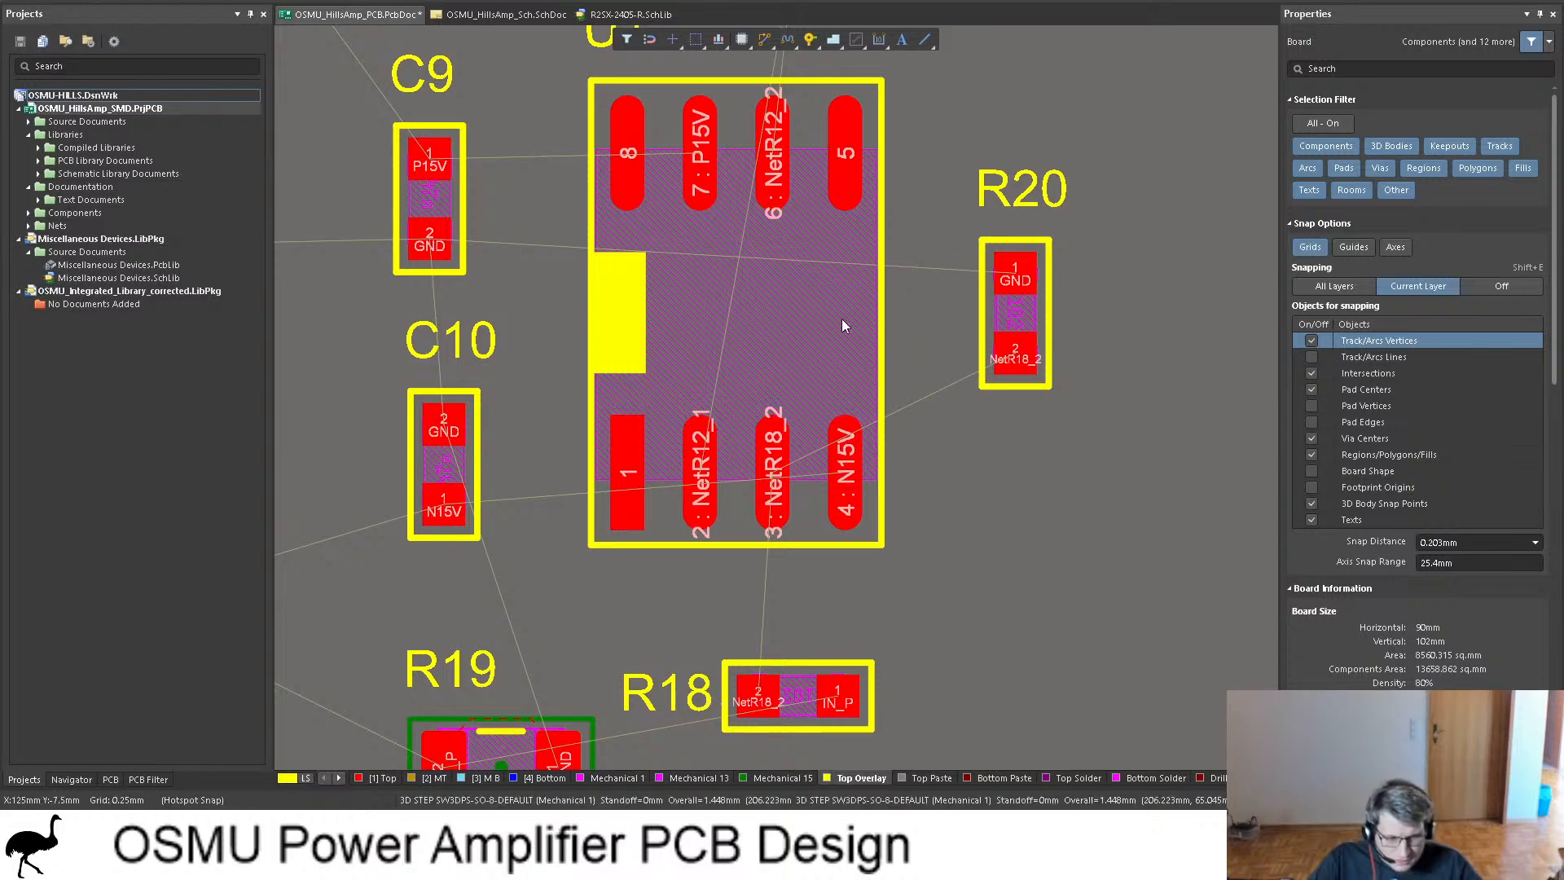
pyautogui.click(505, 15)
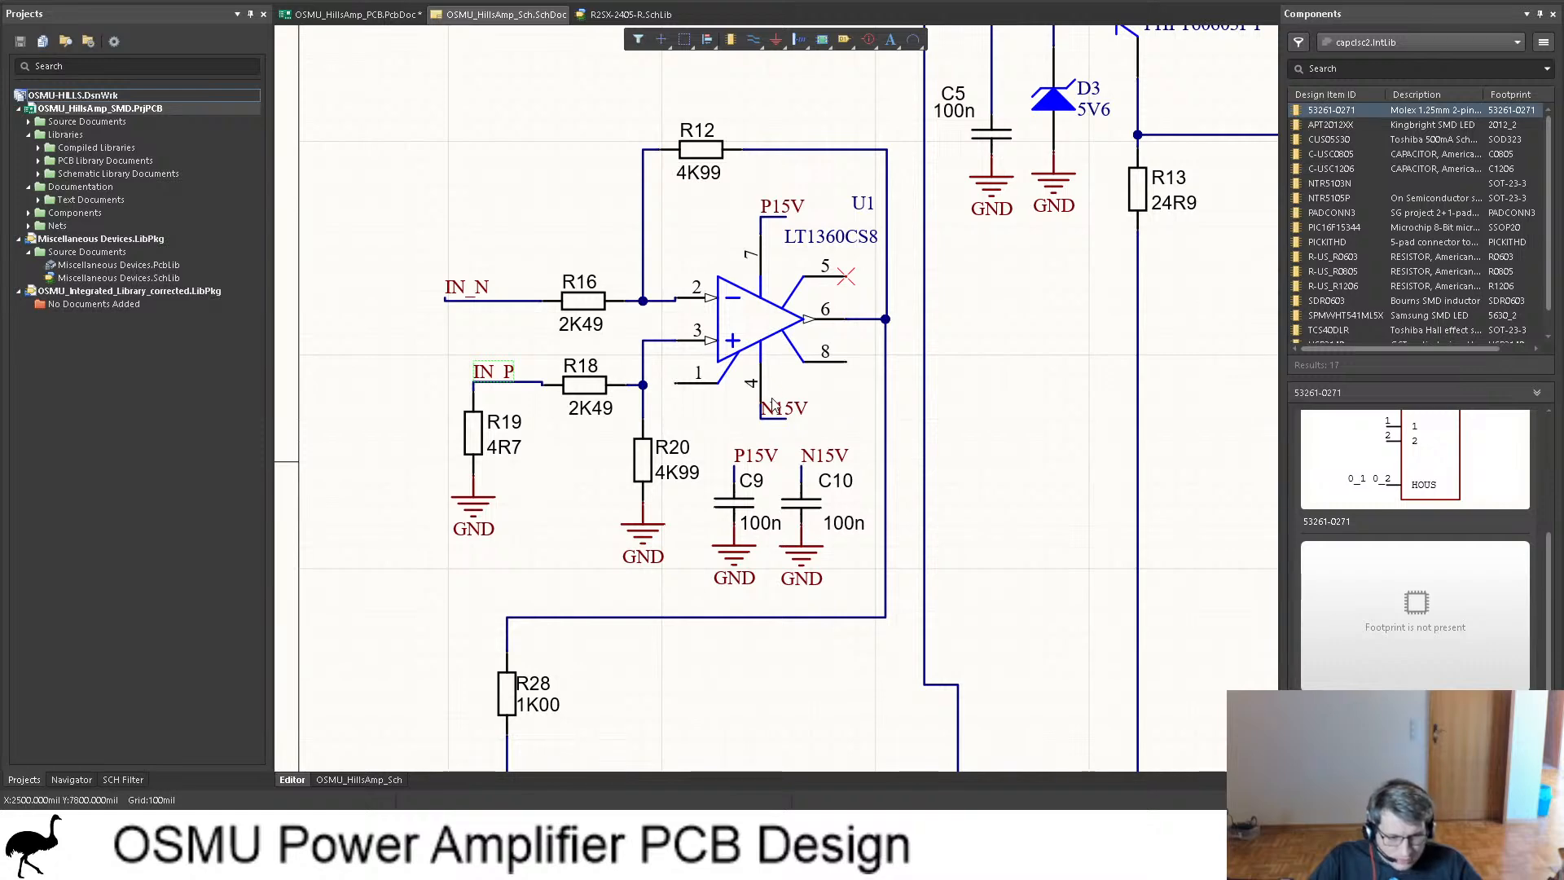
pyautogui.click(368, 15)
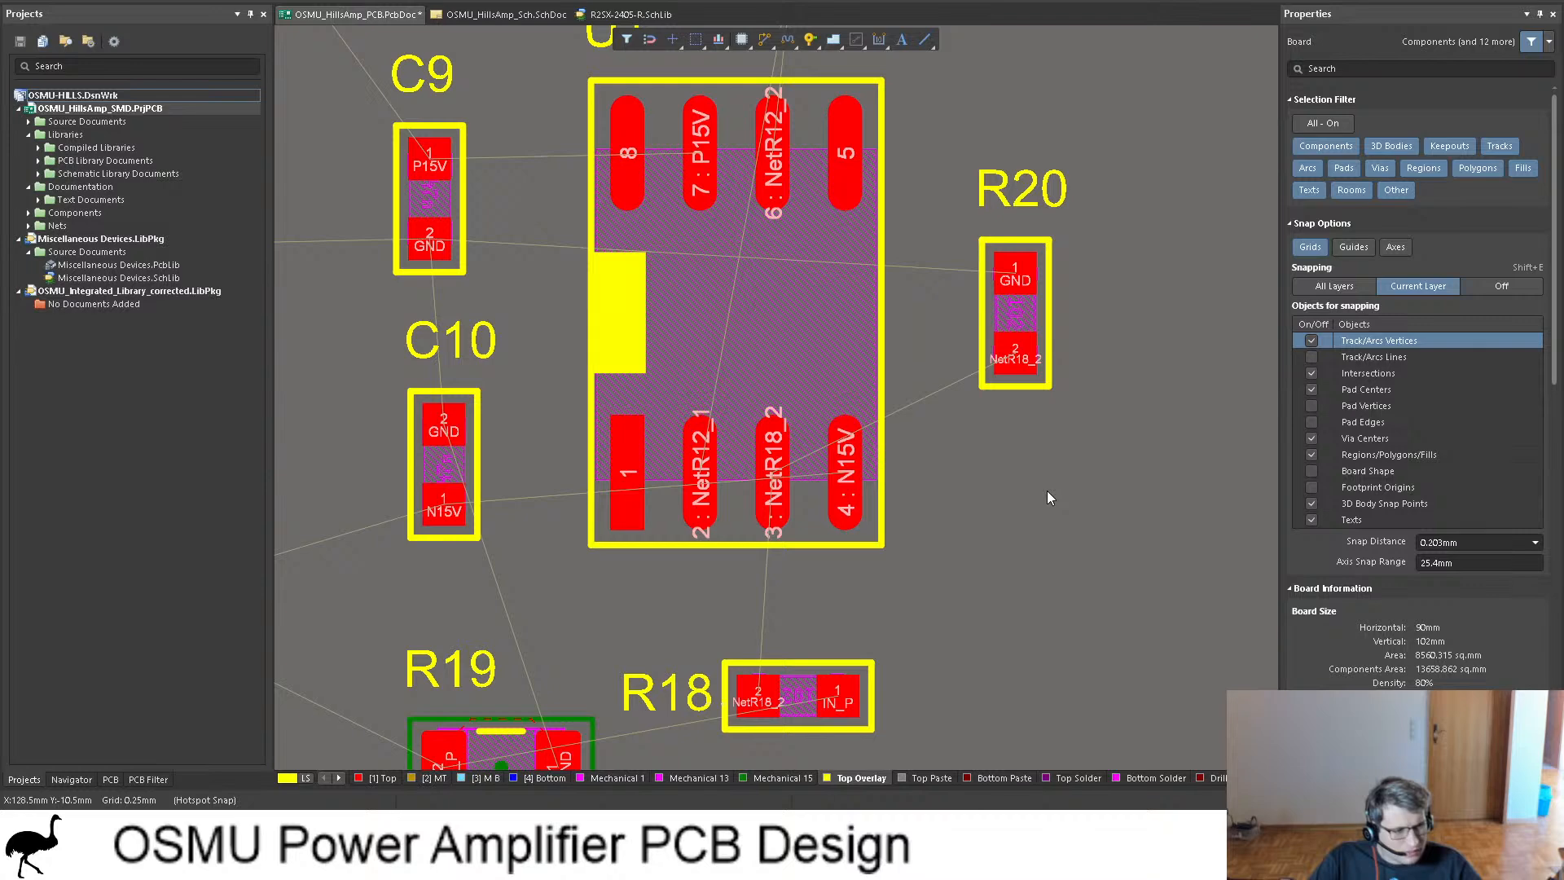
# Step: In the schematic, remove the IN_N net label from R16's input wire and park it in the free area left of R19
pyautogui.click(479, 14)
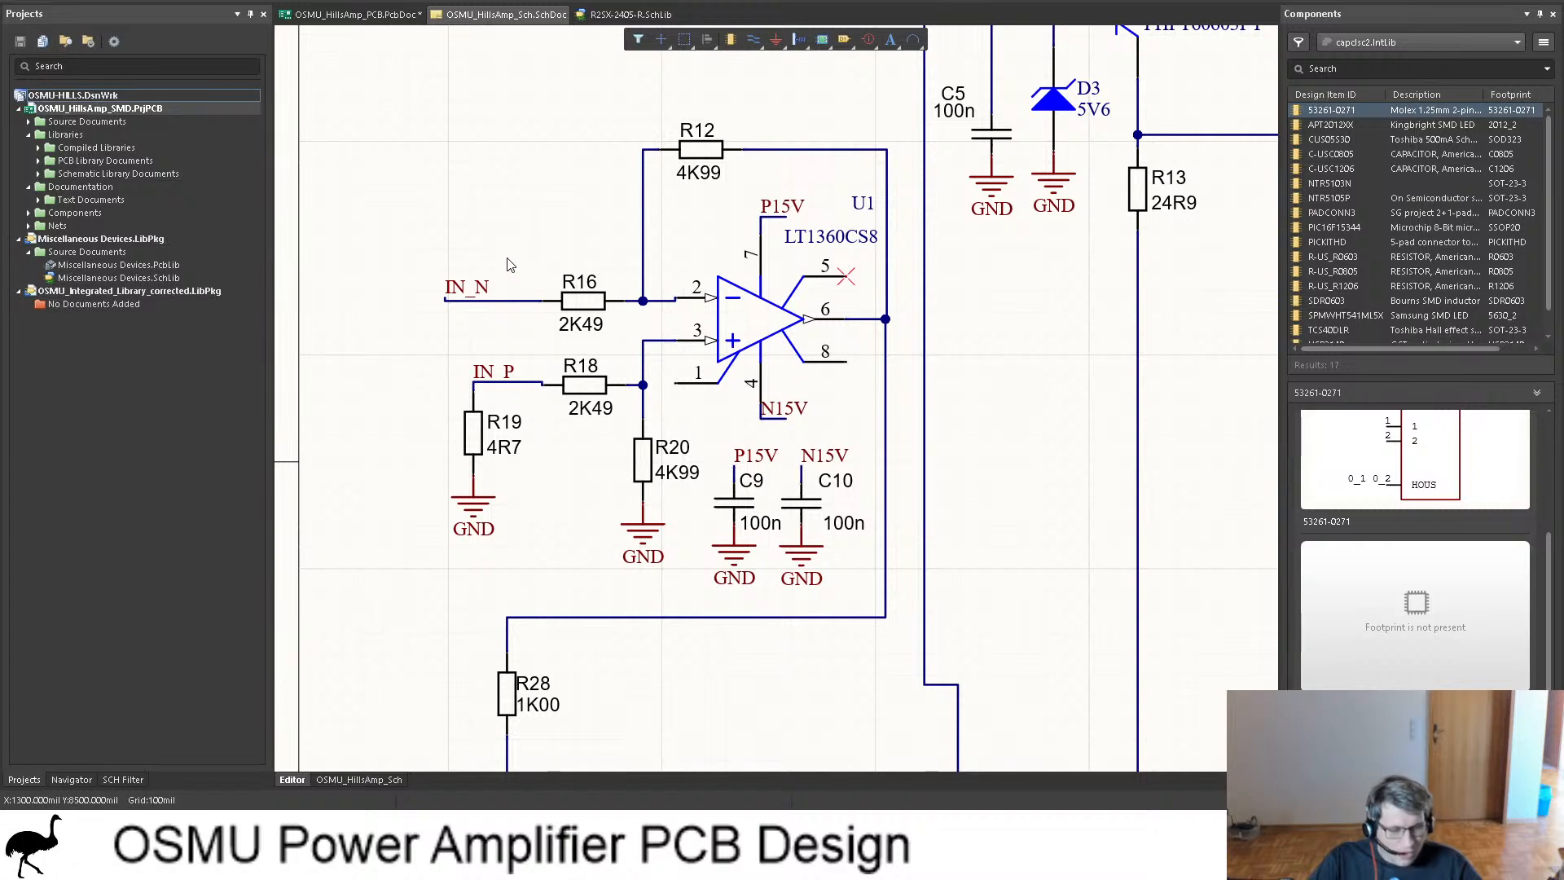
pyautogui.click(469, 291)
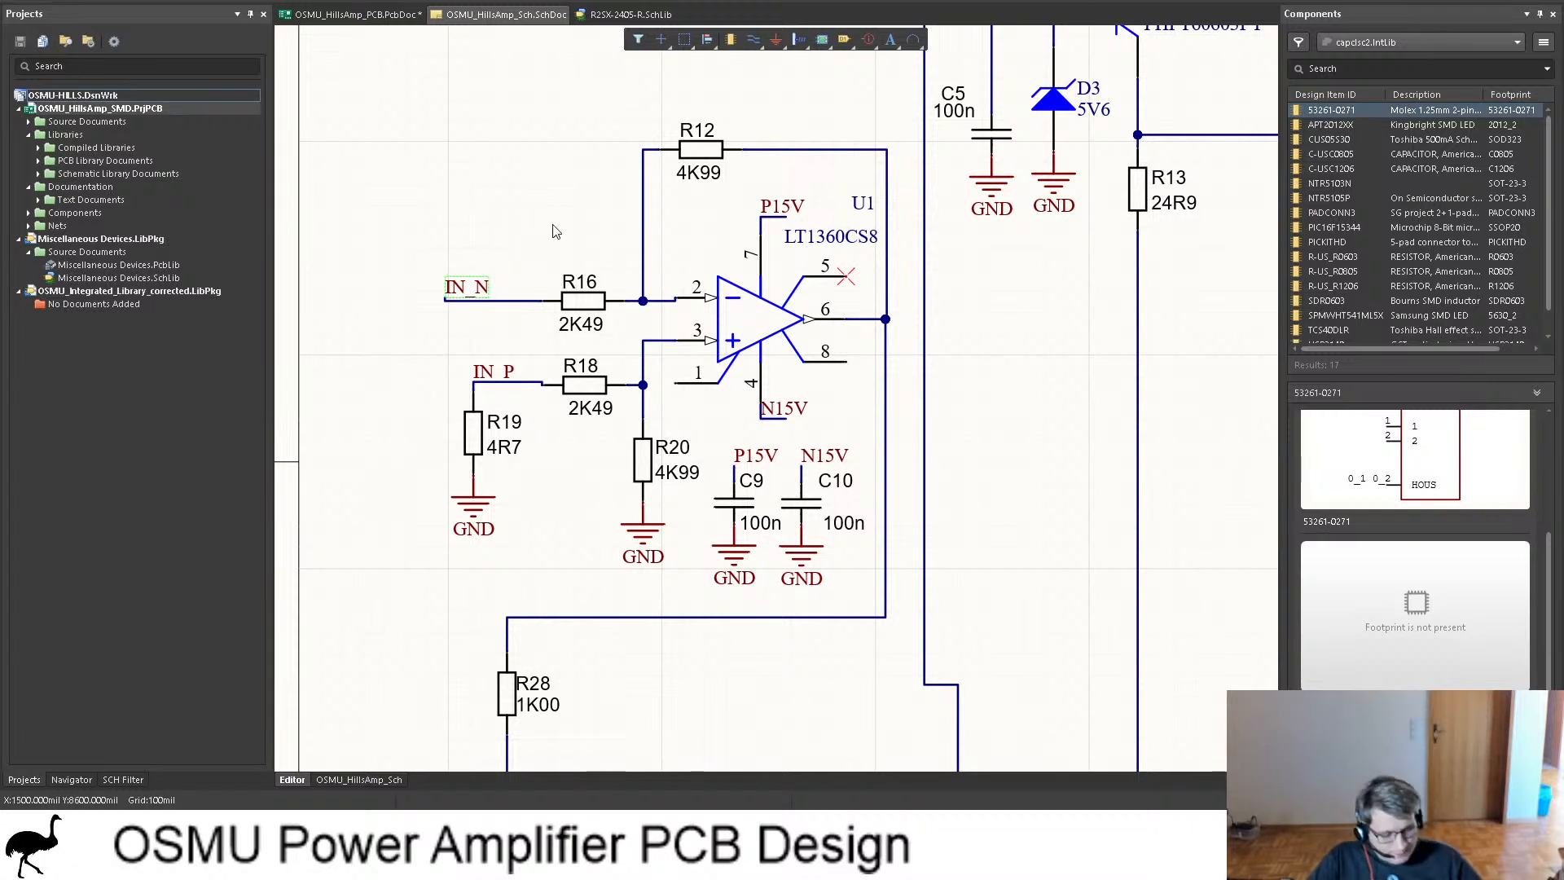
pyautogui.press('Delete')
pyautogui.hotkey('ctrl', 'v')
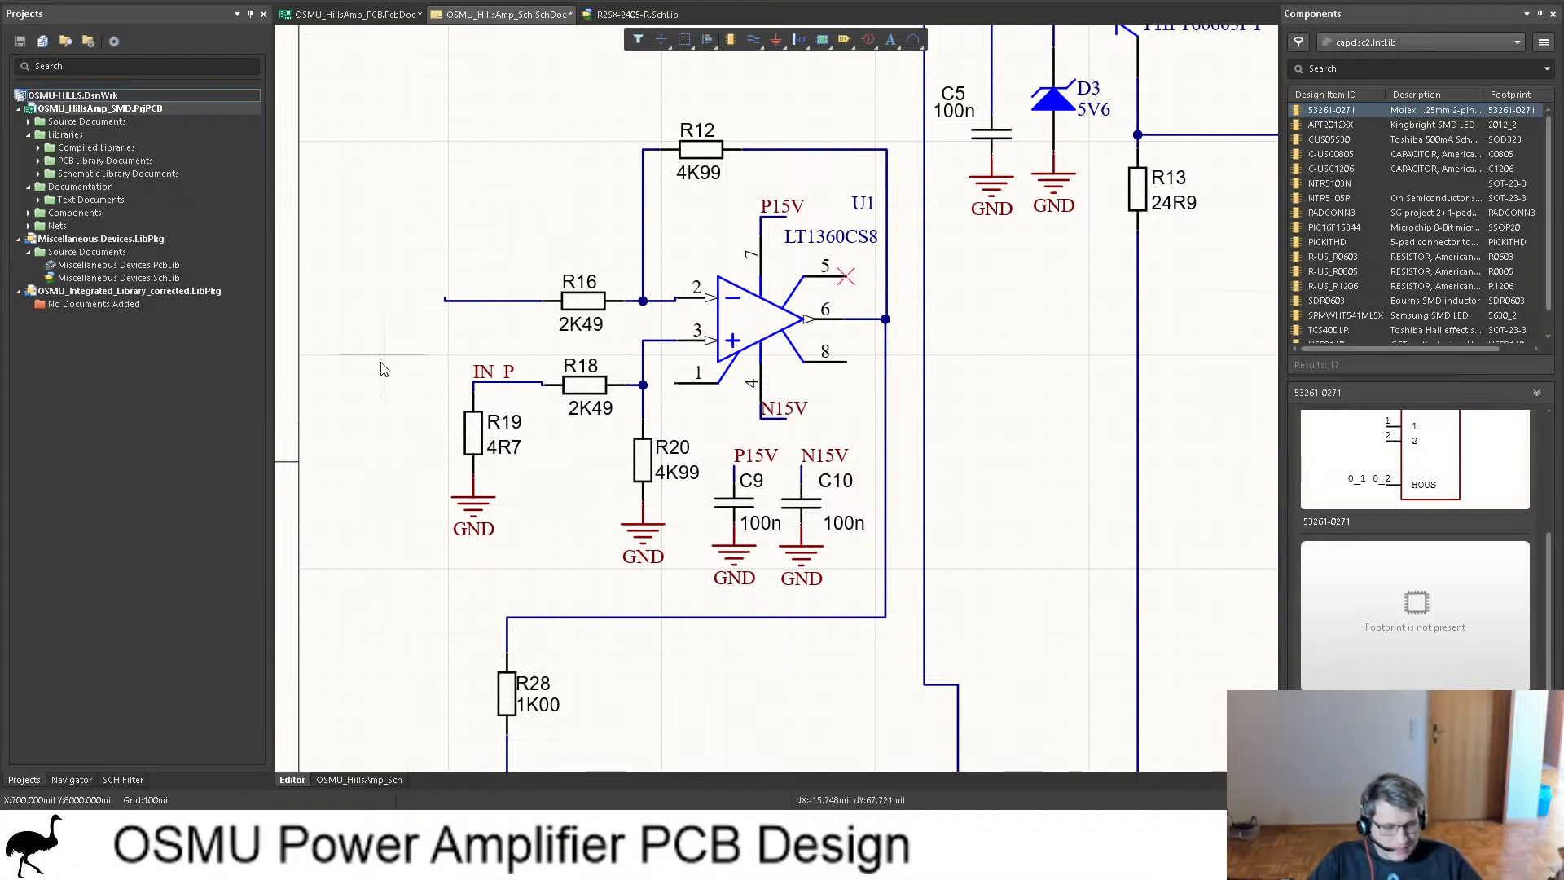
pyautogui.click(360, 383)
pyautogui.click(493, 375)
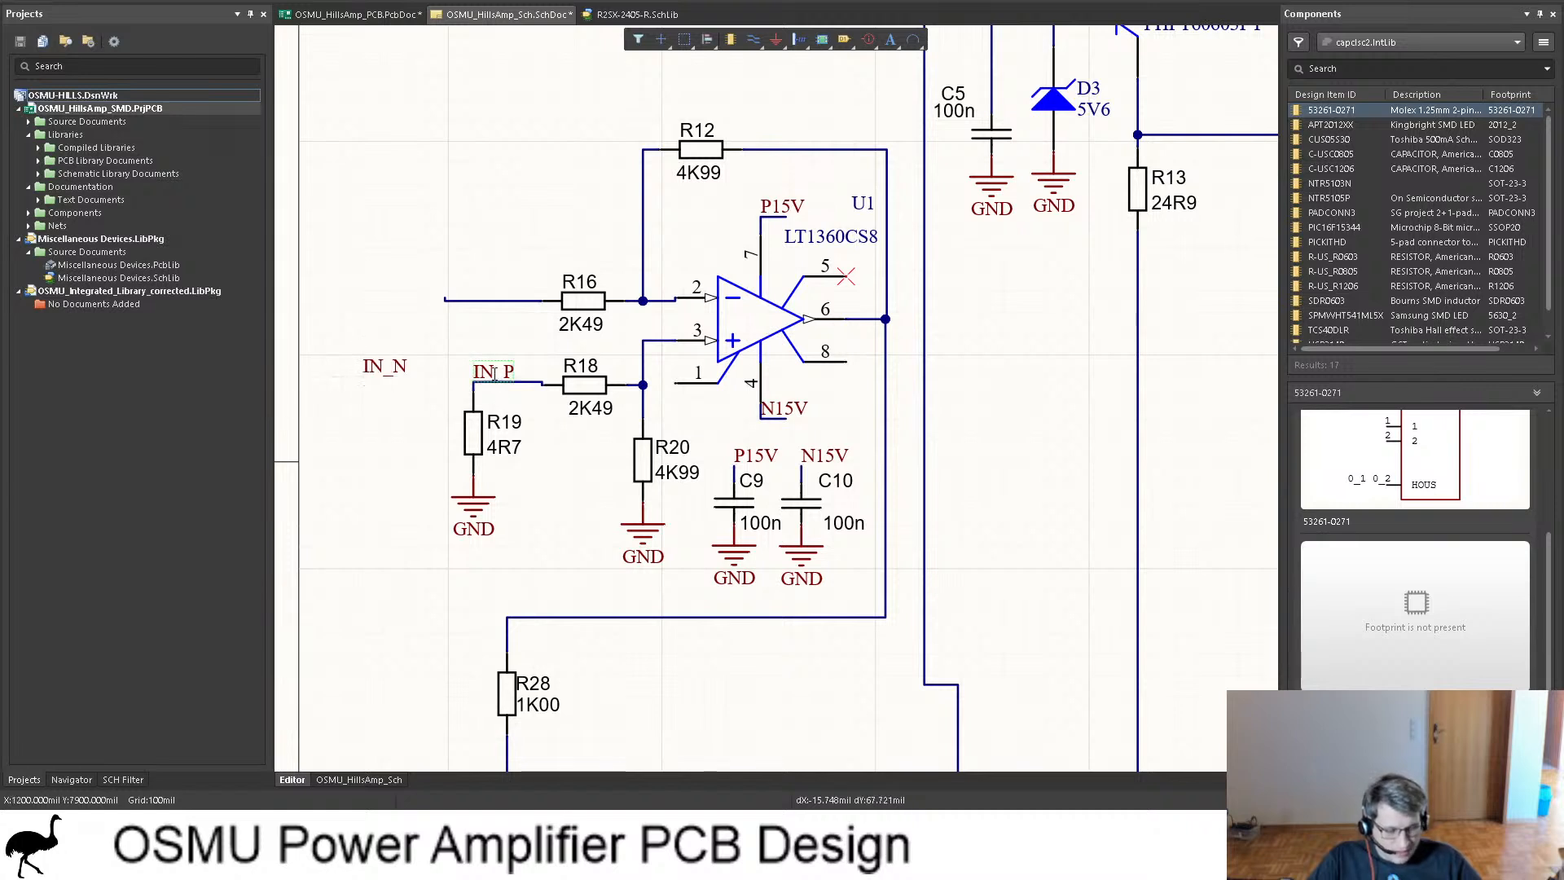
pyautogui.hotkey('ctrl', 'z')
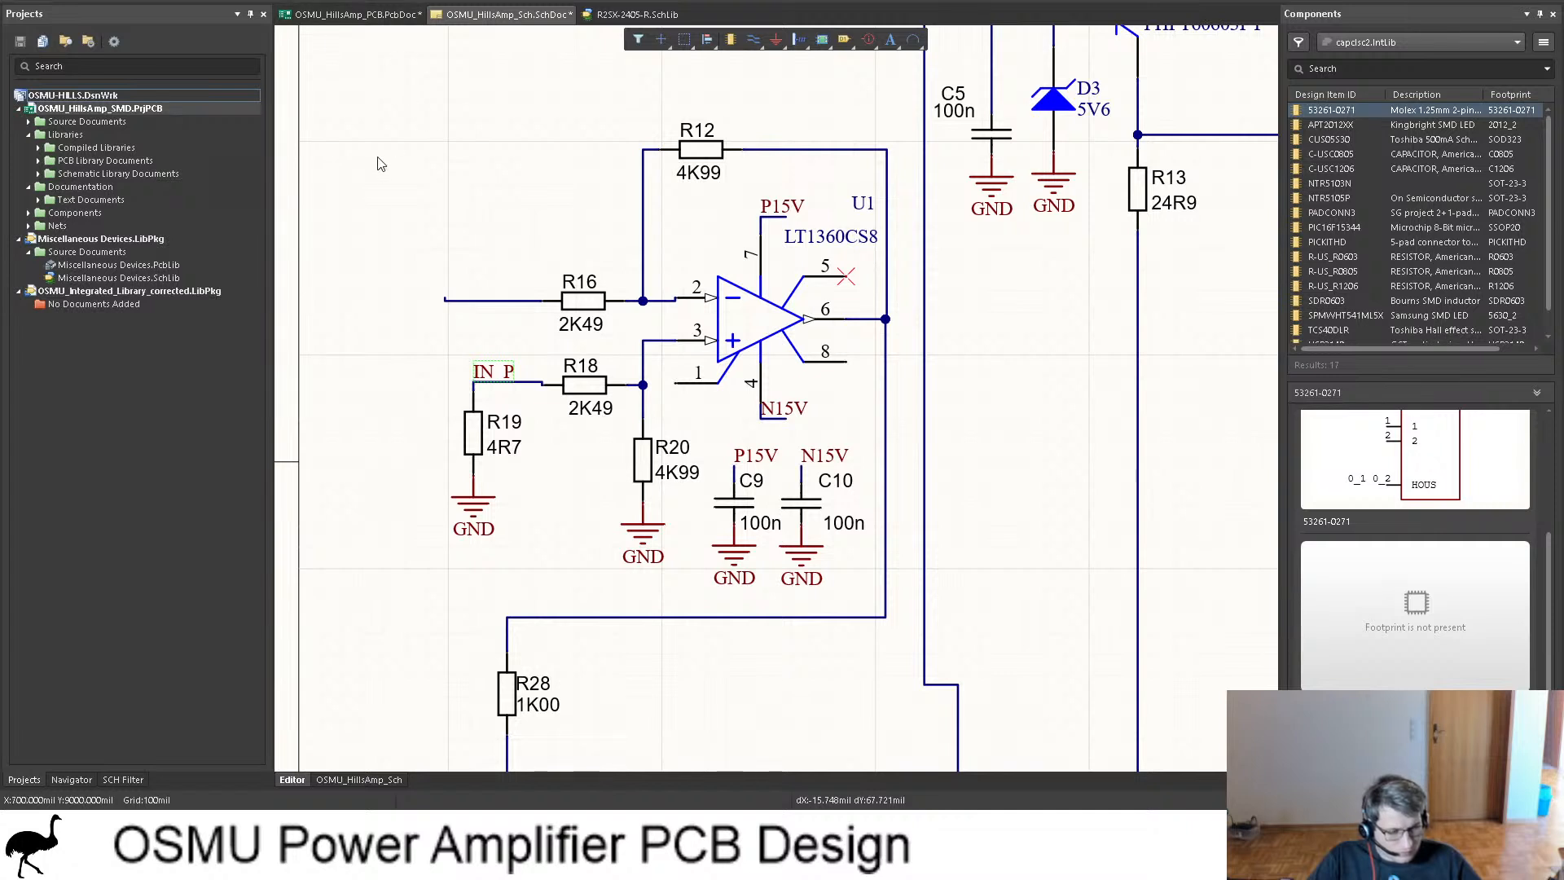
pyautogui.hotkey('ctrl', 'v')
pyautogui.click(375, 398)
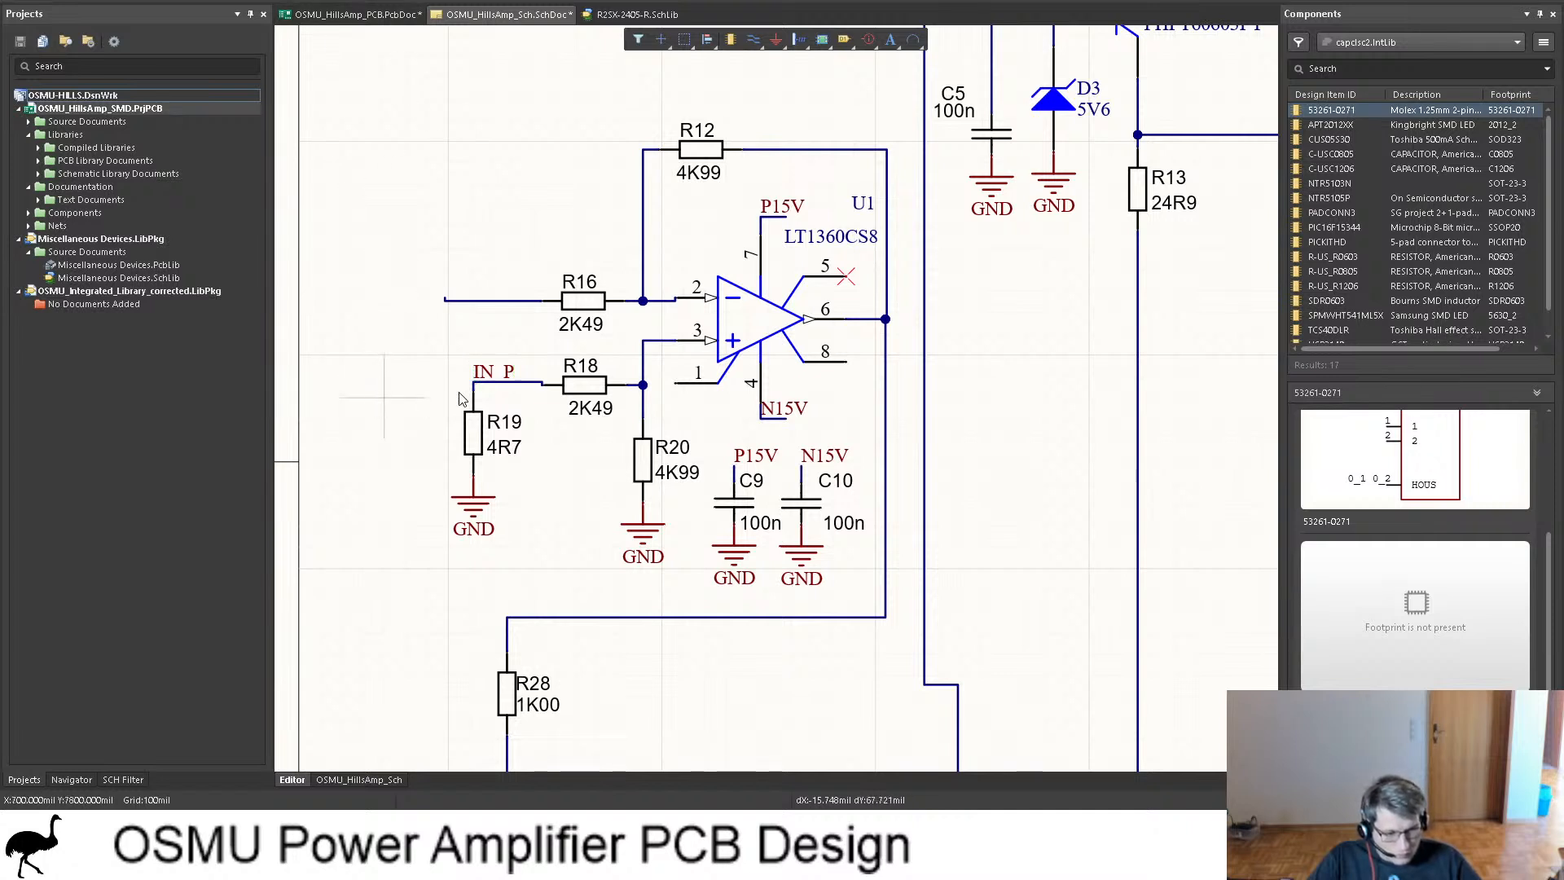
# Step: Move the IN_P net label to R16's input wire and the parked IN_N label onto the wire joining R18 and R19
pyautogui.click(481, 374)
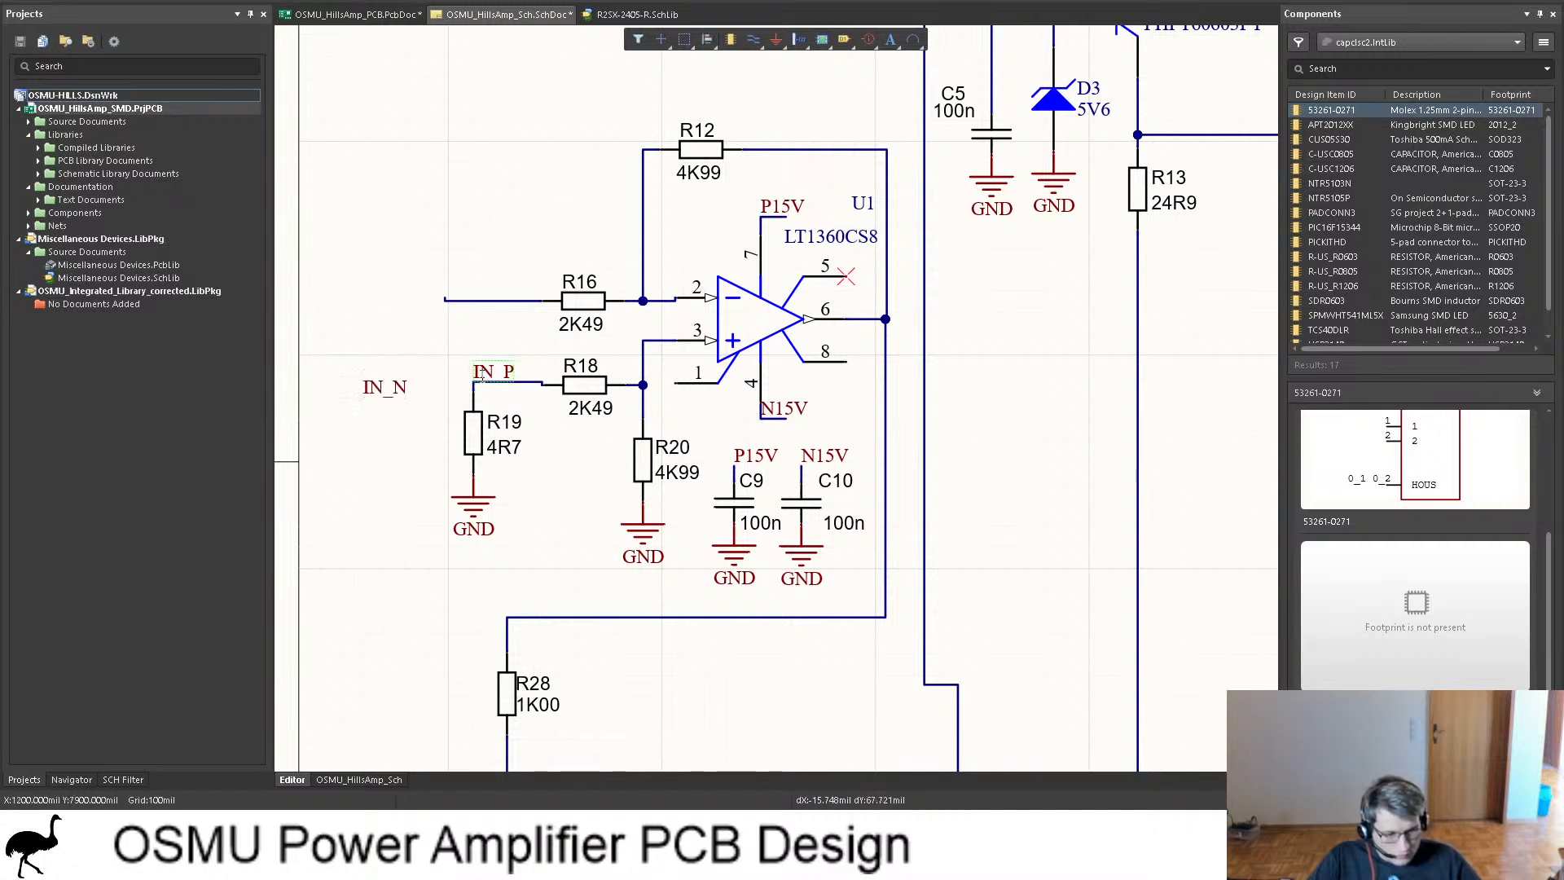
pyautogui.hotkey('ctrl', 'v')
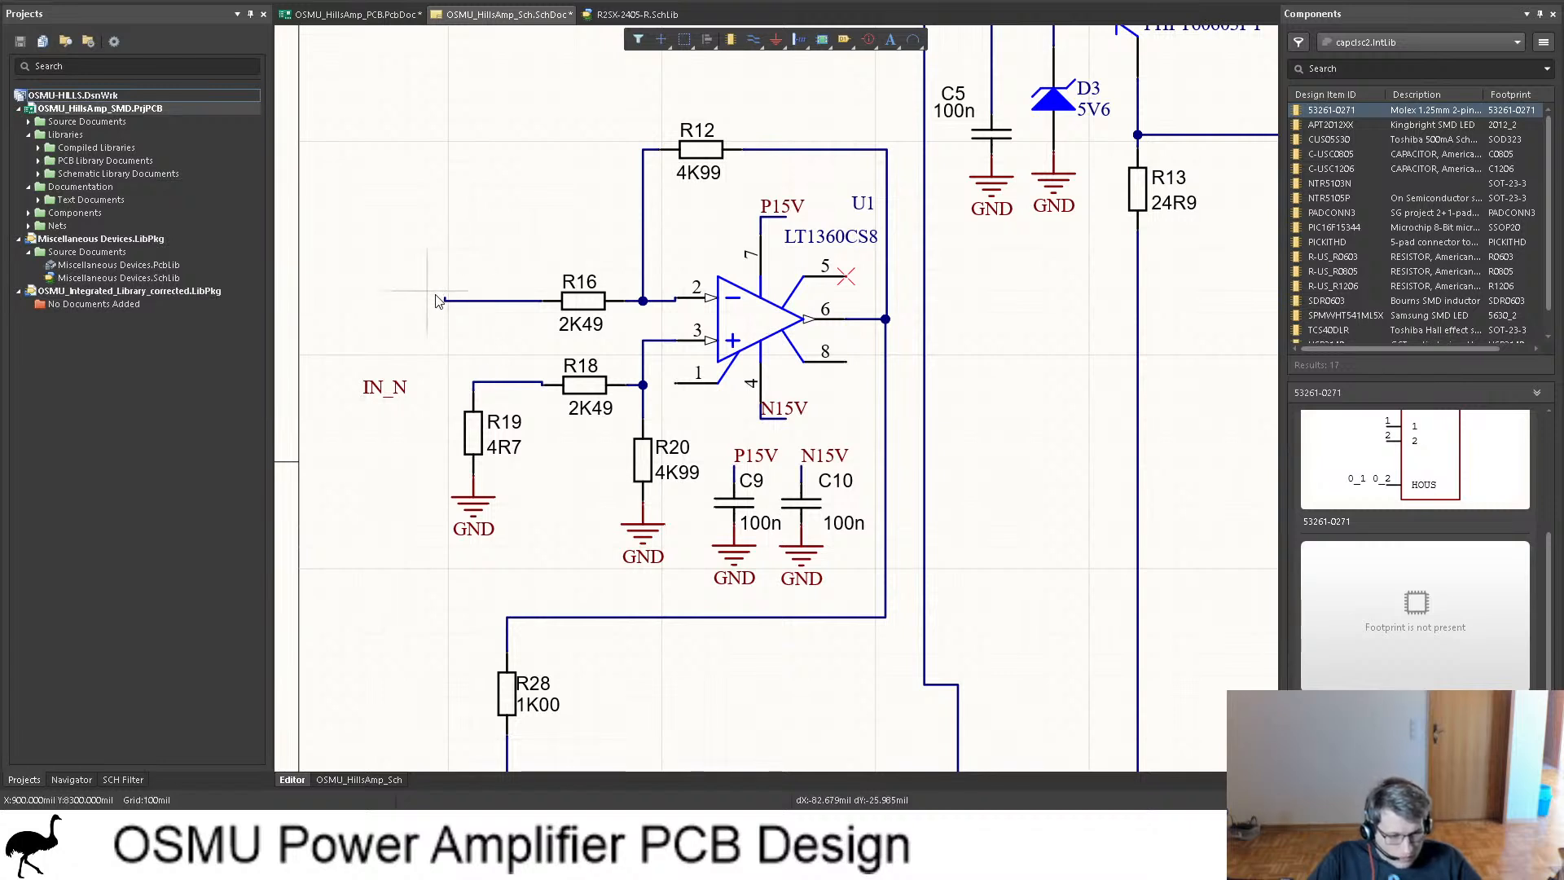
pyautogui.click(445, 301)
pyautogui.click(384, 387)
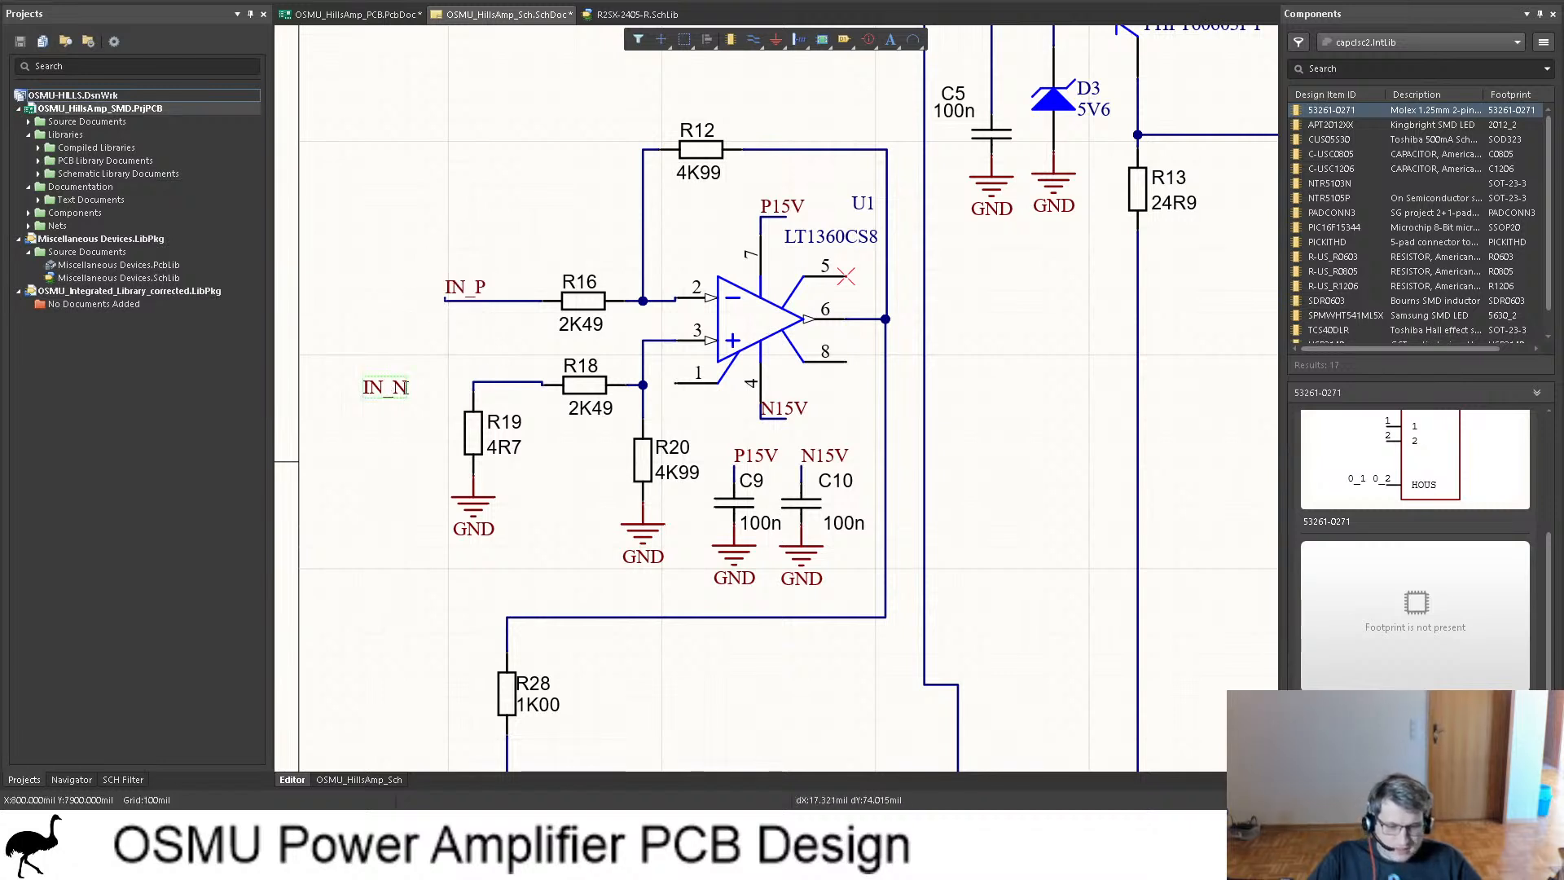
pyautogui.press('Delete')
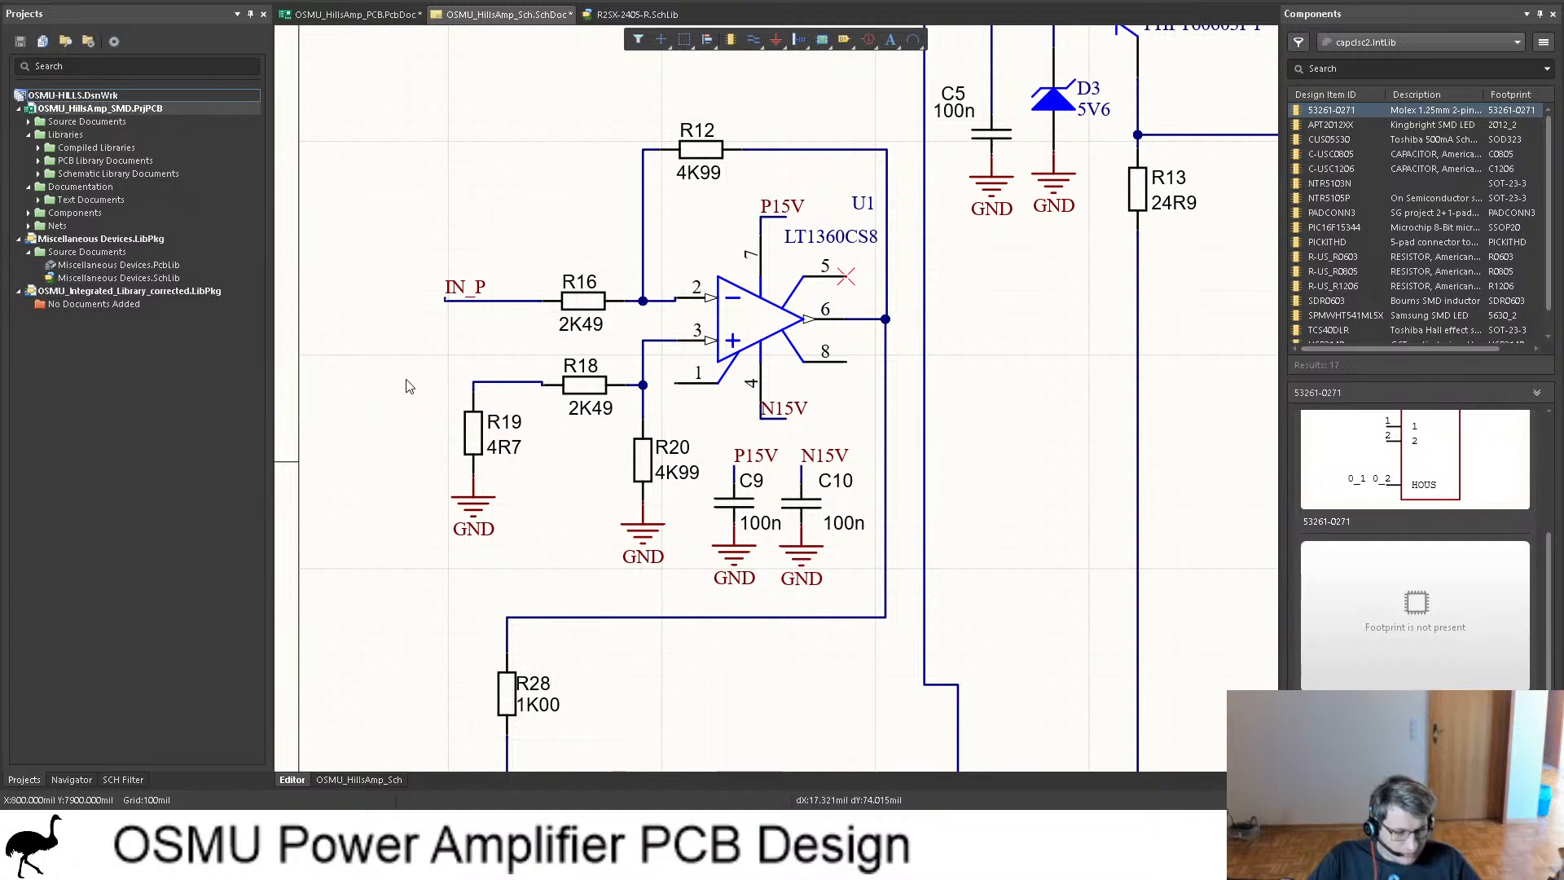
pyautogui.hotkey('ctrl', 'v')
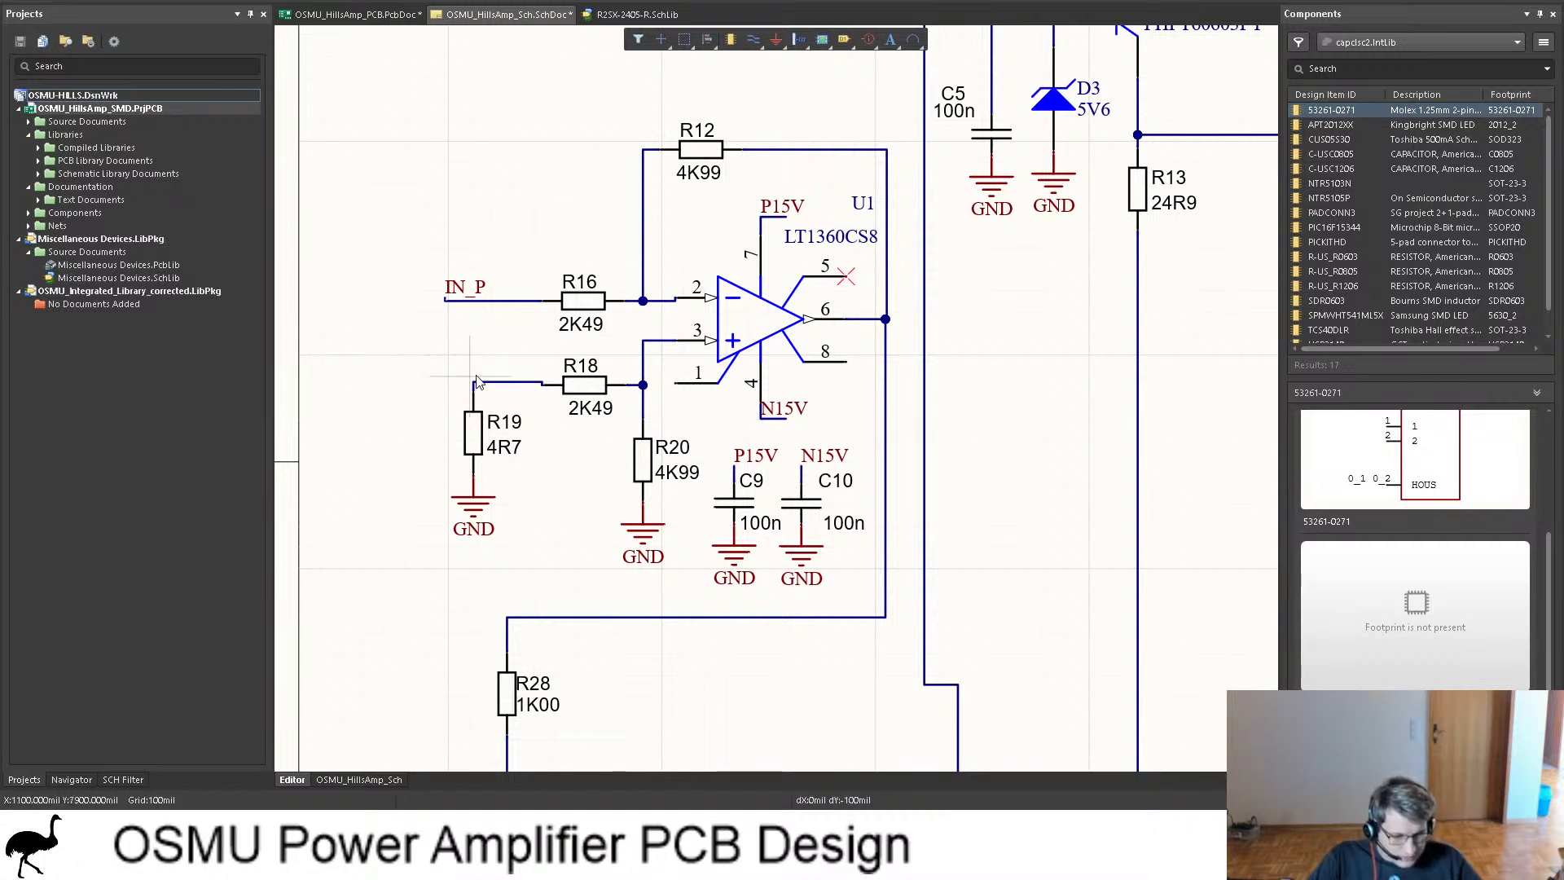
pyautogui.click(491, 381)
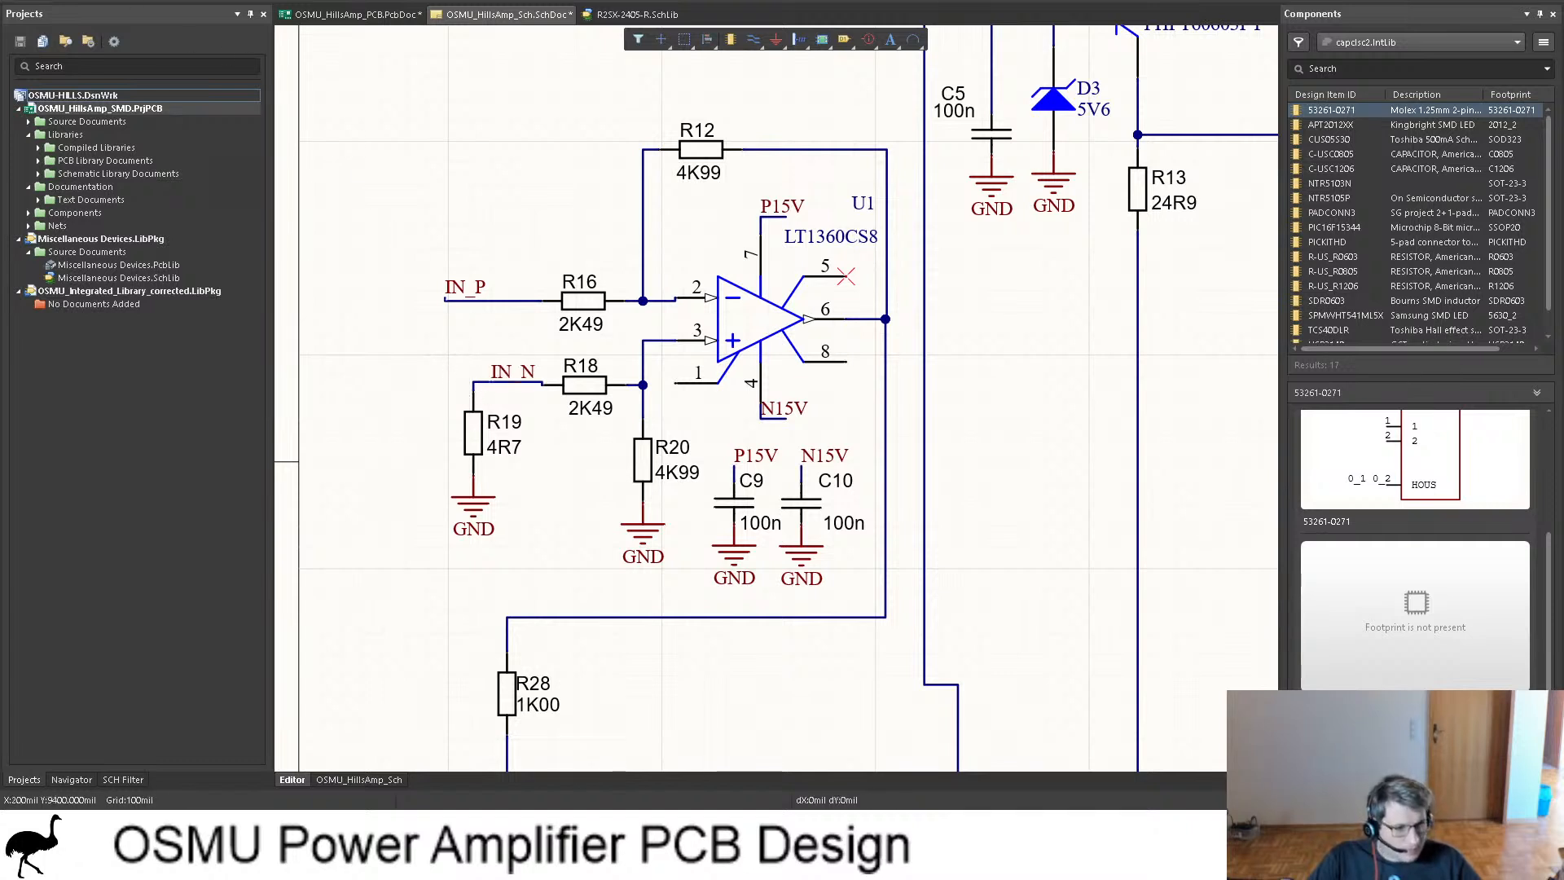
# Step: Save the schematic and update the PCB with the swapped IN_P and IN_N nets
pyautogui.hotkey('ctrl', 's')
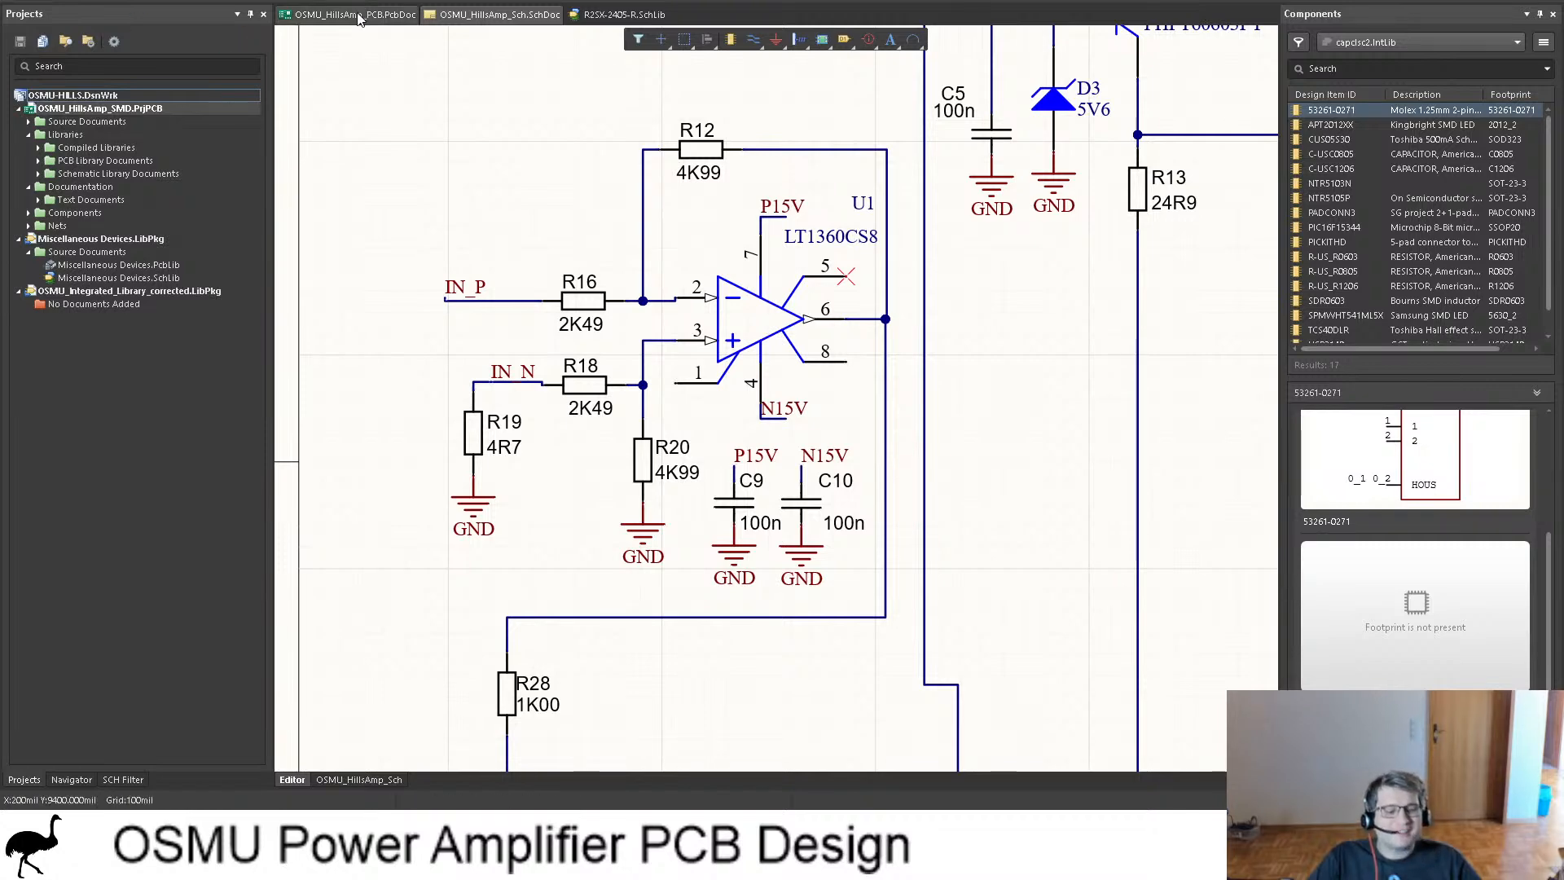
pyautogui.click(356, 16)
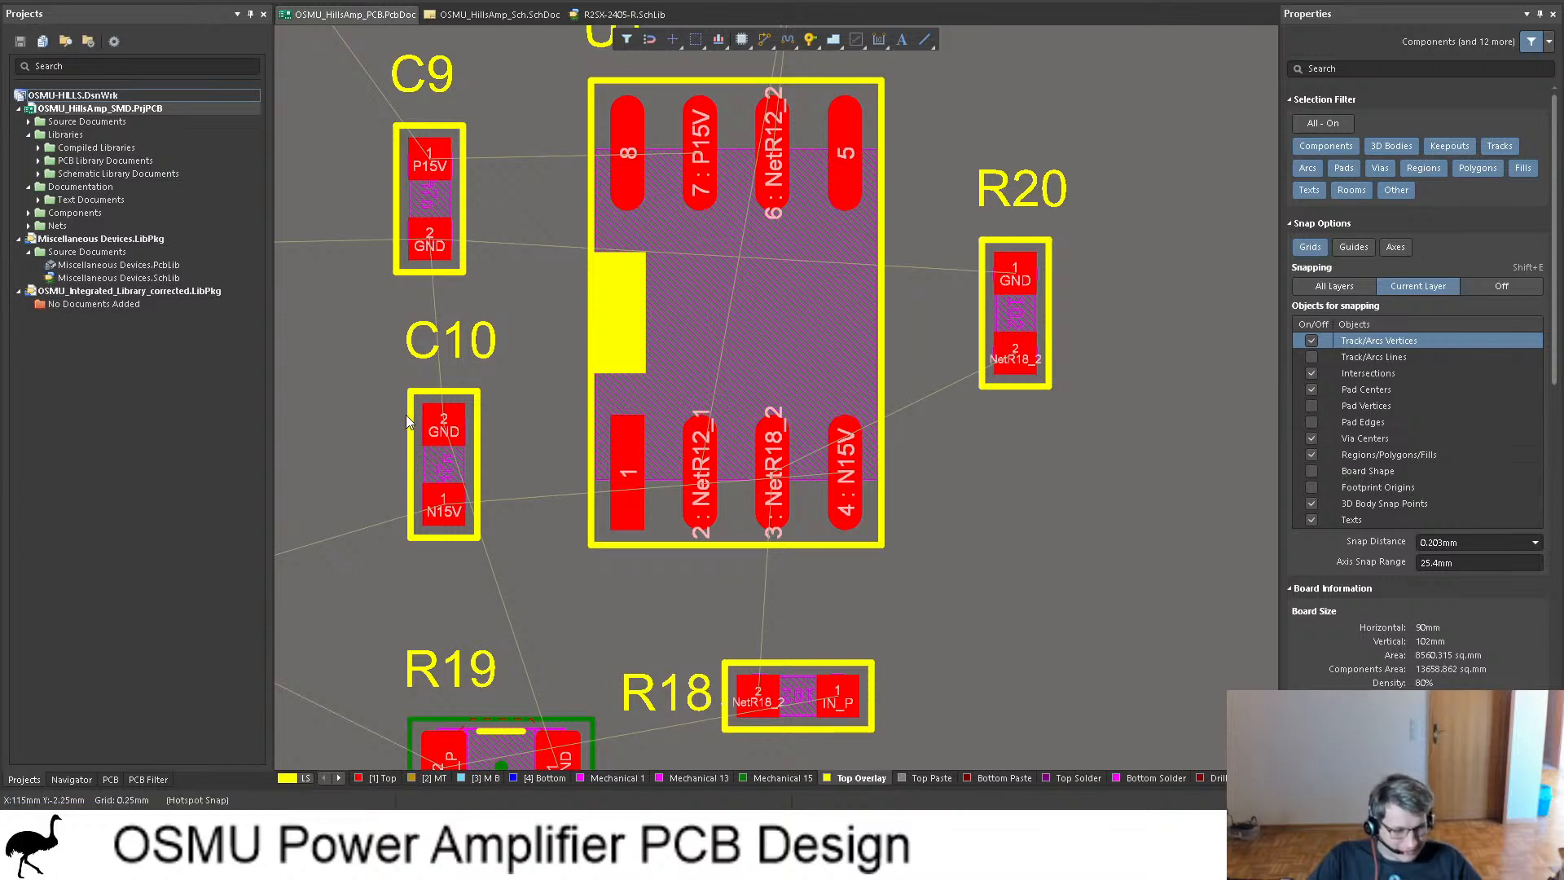
pyautogui.click(467, 579)
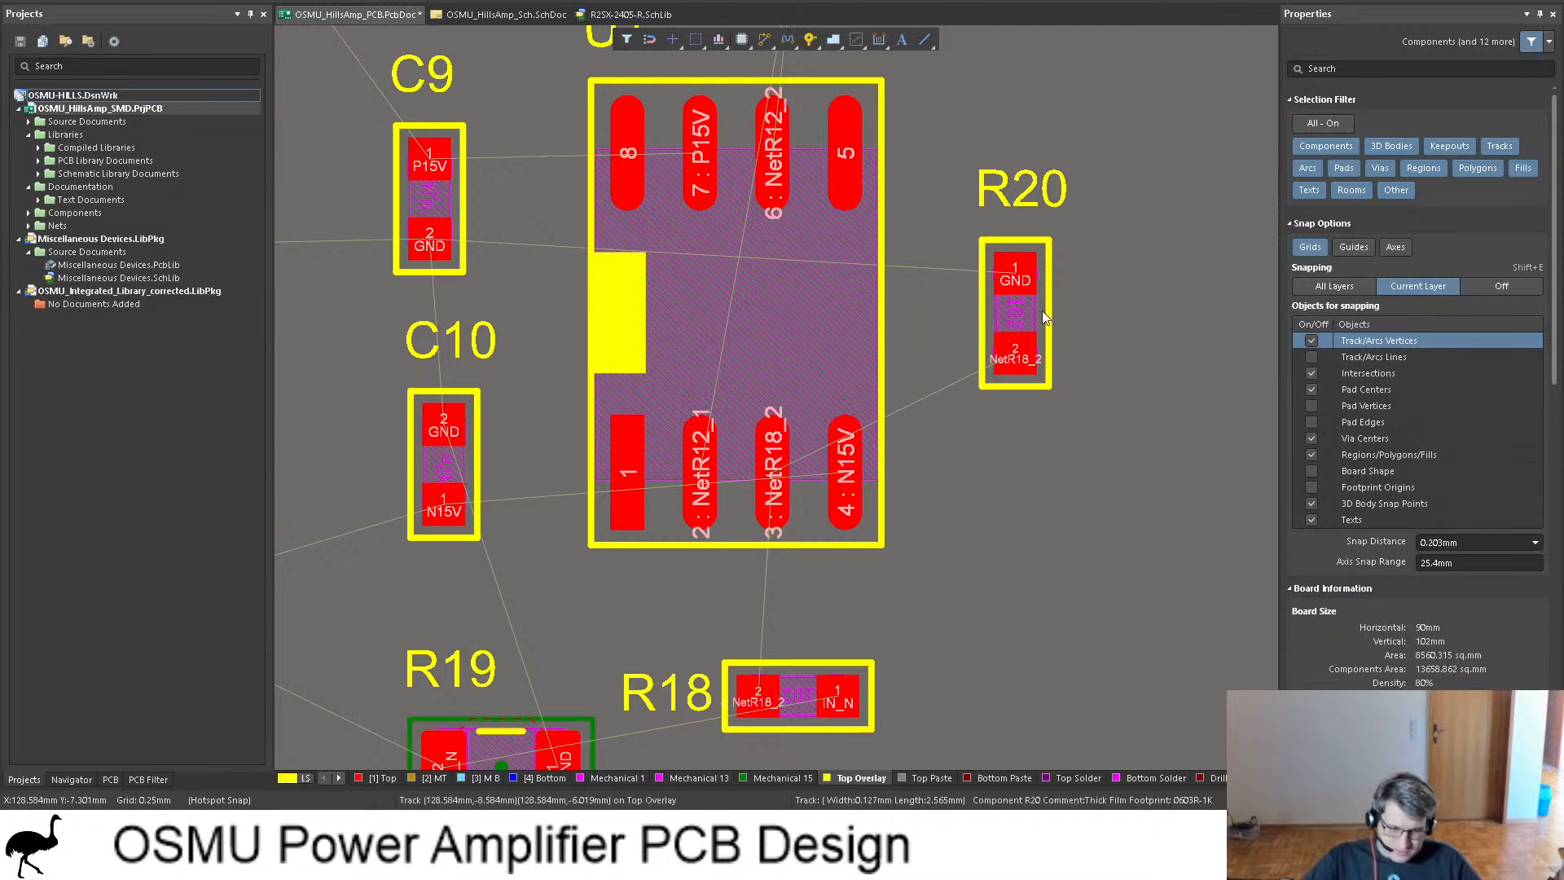
# Step: Place R12 vertically beside U1's pin 5 side with its designator rotated above it, and shift R20 outward to make room
pyautogui.scroll(3, 1046, 334)
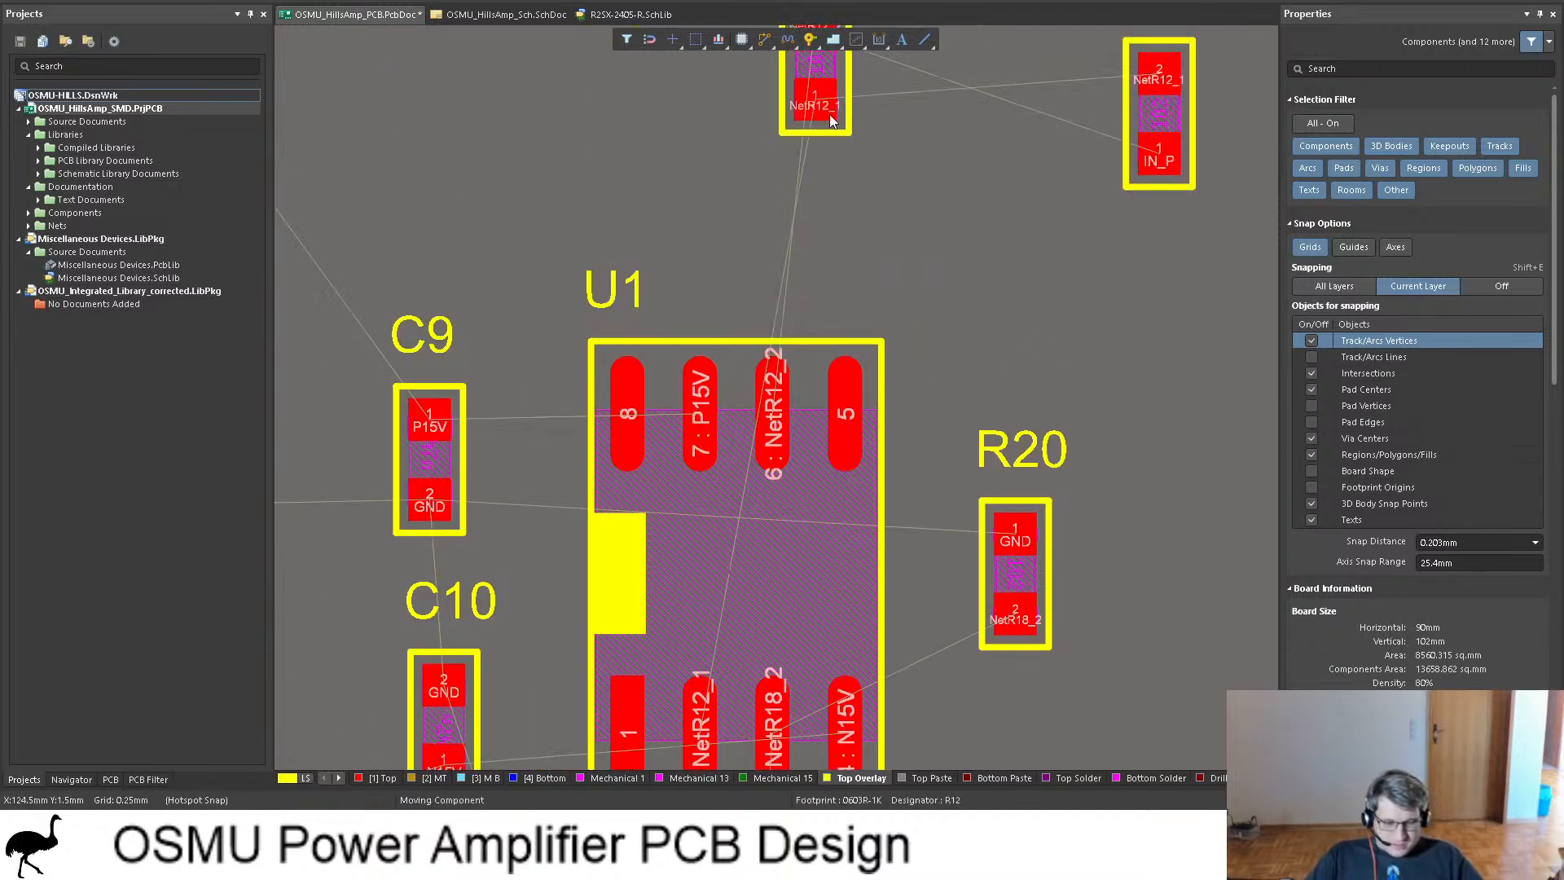
pyautogui.moveTo(815, 114); pyautogui.dragTo(958, 262)
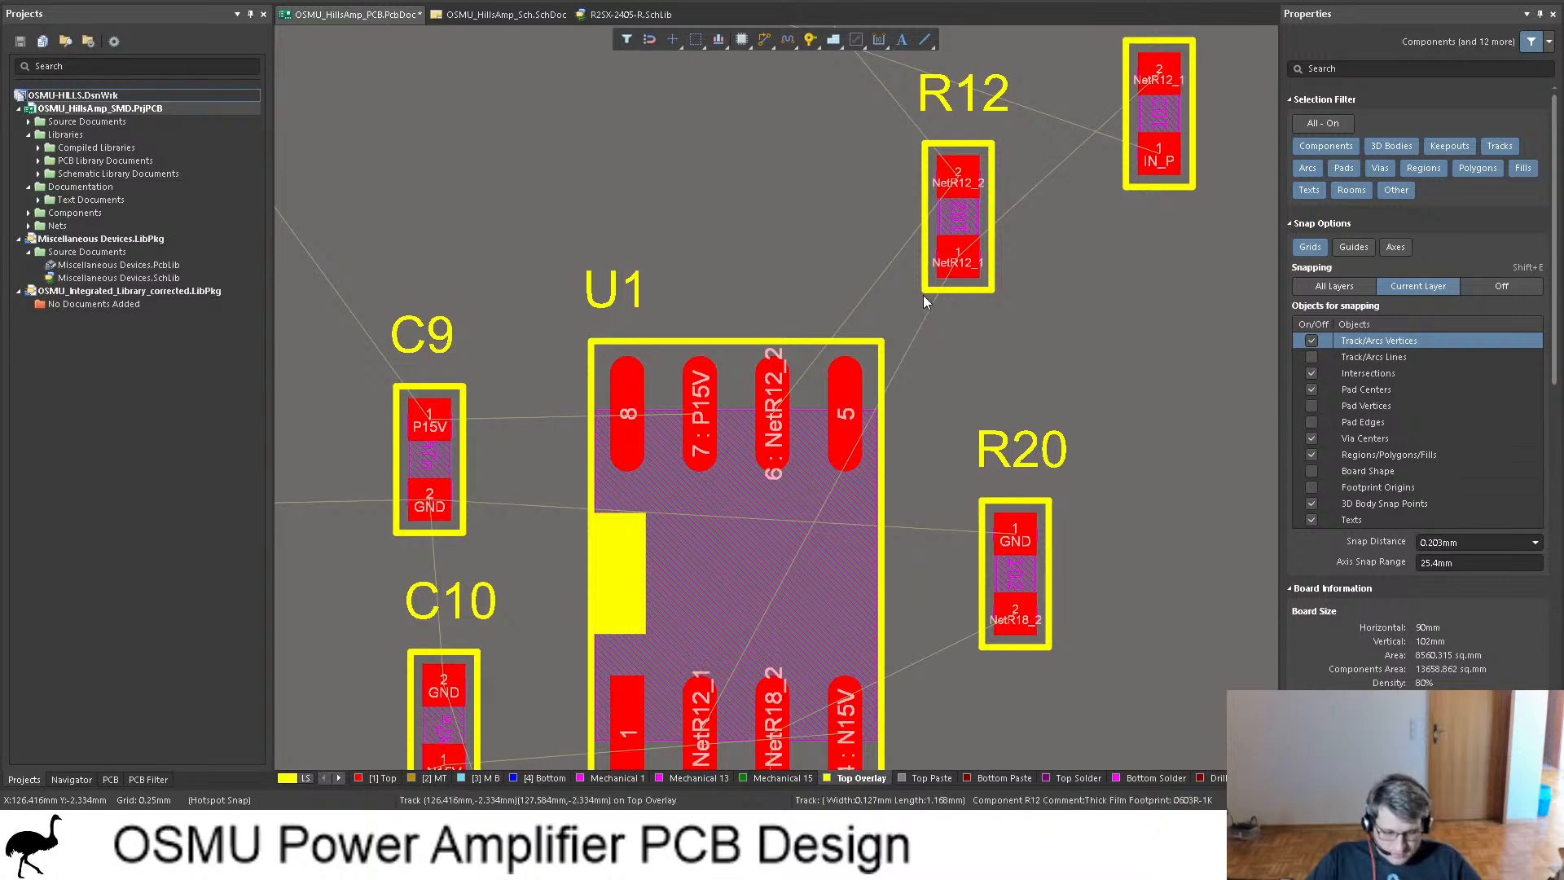
pyautogui.click(495, 16)
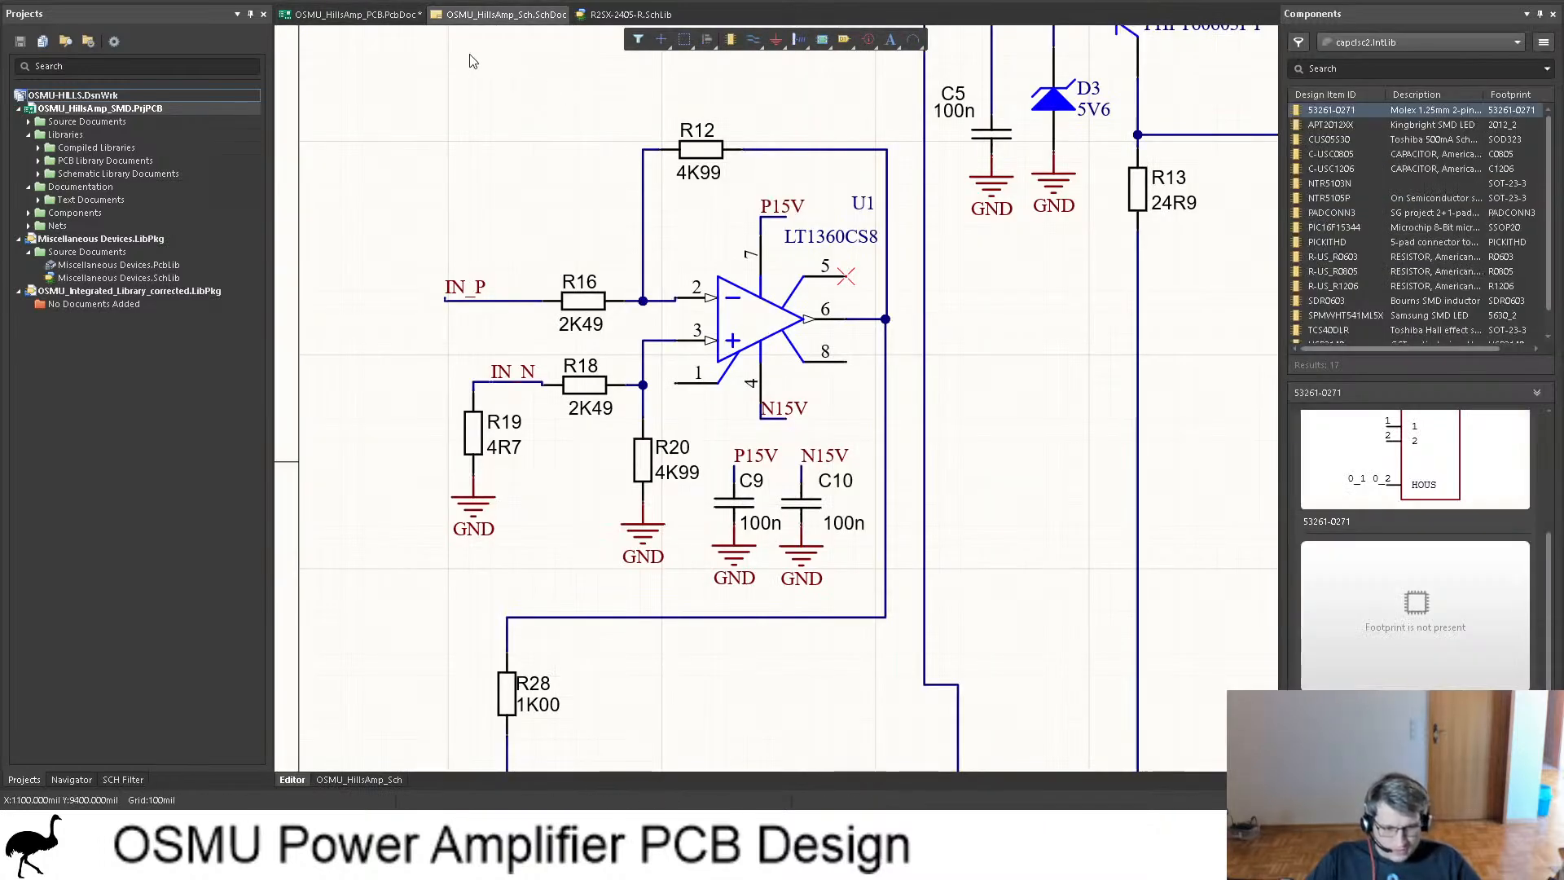
pyautogui.click(356, 16)
pyautogui.scroll(-1, 939, 234)
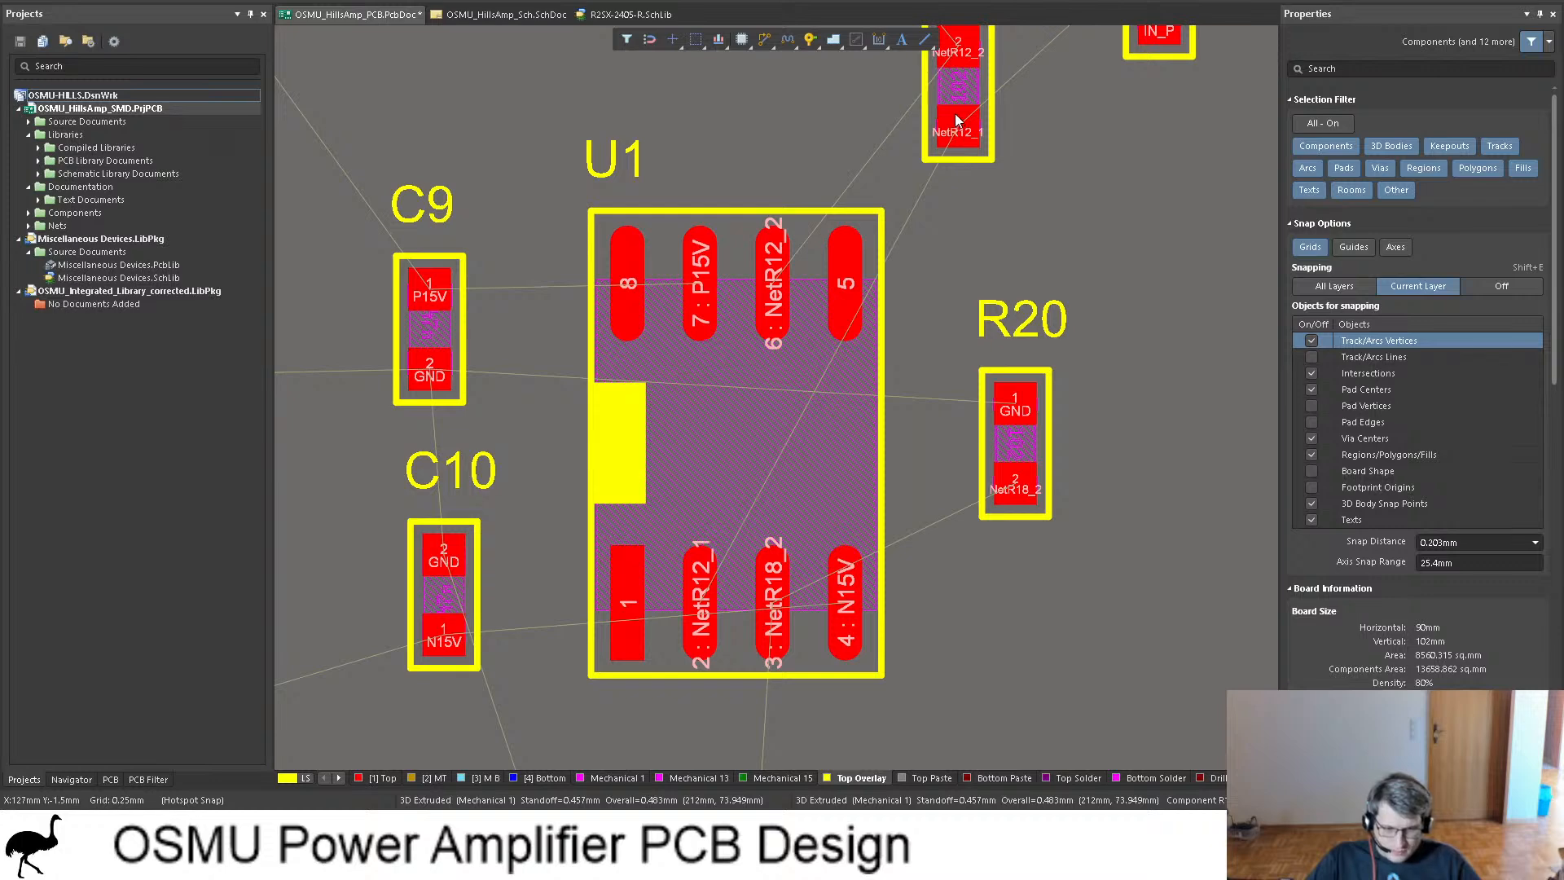
pyautogui.moveTo(955, 114); pyautogui.dragTo(939, 476)
pyautogui.moveTo(1012, 405); pyautogui.dragTo(1055, 484)
pyautogui.moveTo(938, 312)
pyautogui.mouseDown()
pyautogui.moveTo(913, 312)
pyautogui.moveTo(935, 321)
pyautogui.mouseUp()
pyautogui.press('space')
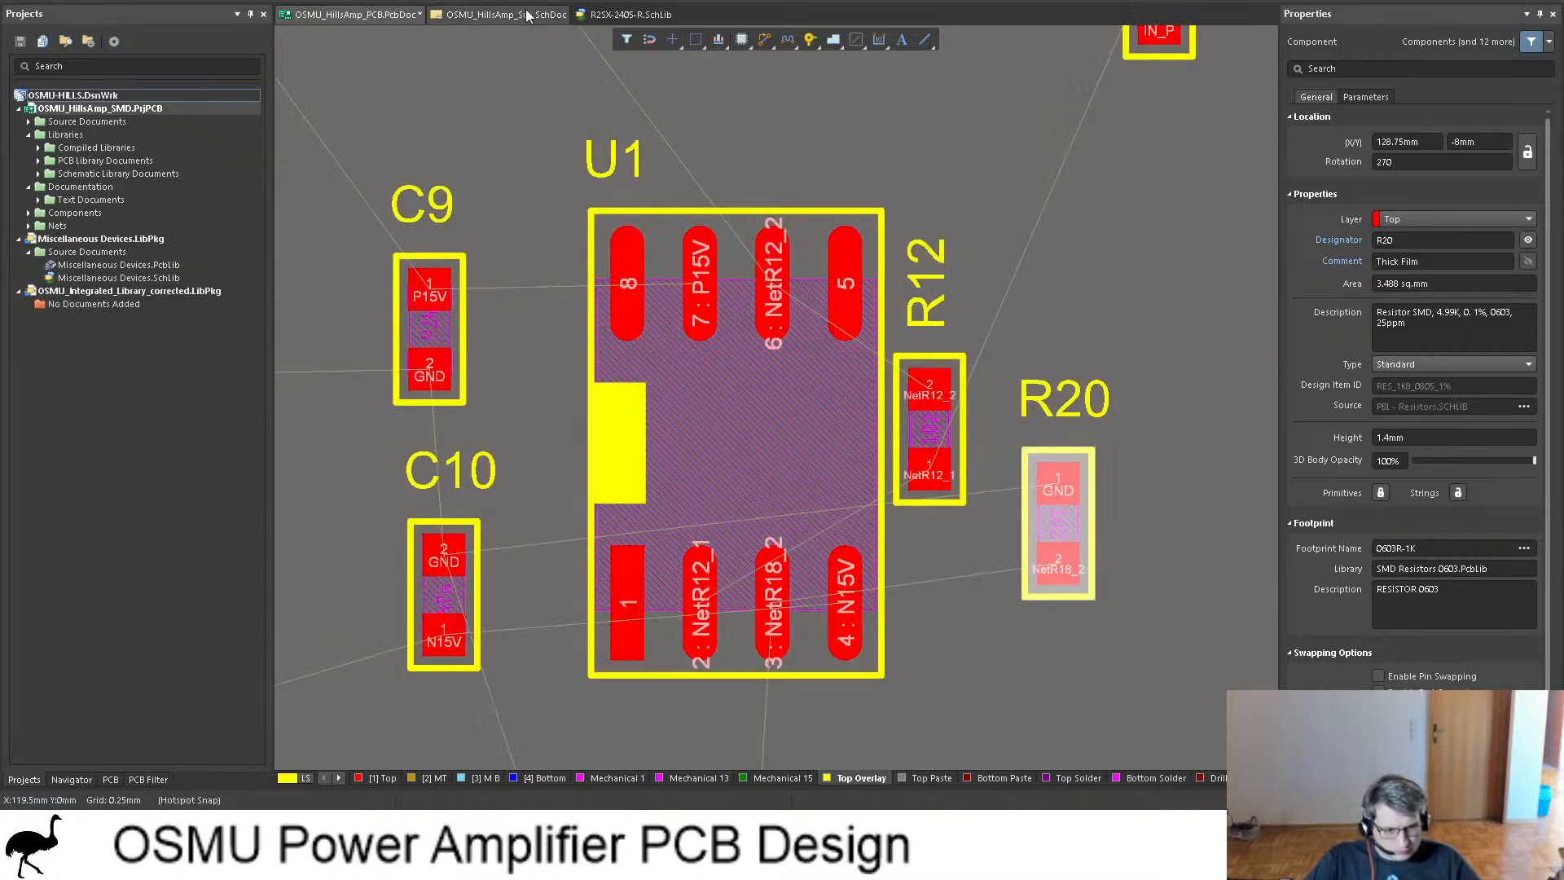
# Step: Check the schematic, and move C10 below R20 on the PCB, rotated horizontally with its N15V pad facing U1
pyautogui.click(522, 15)
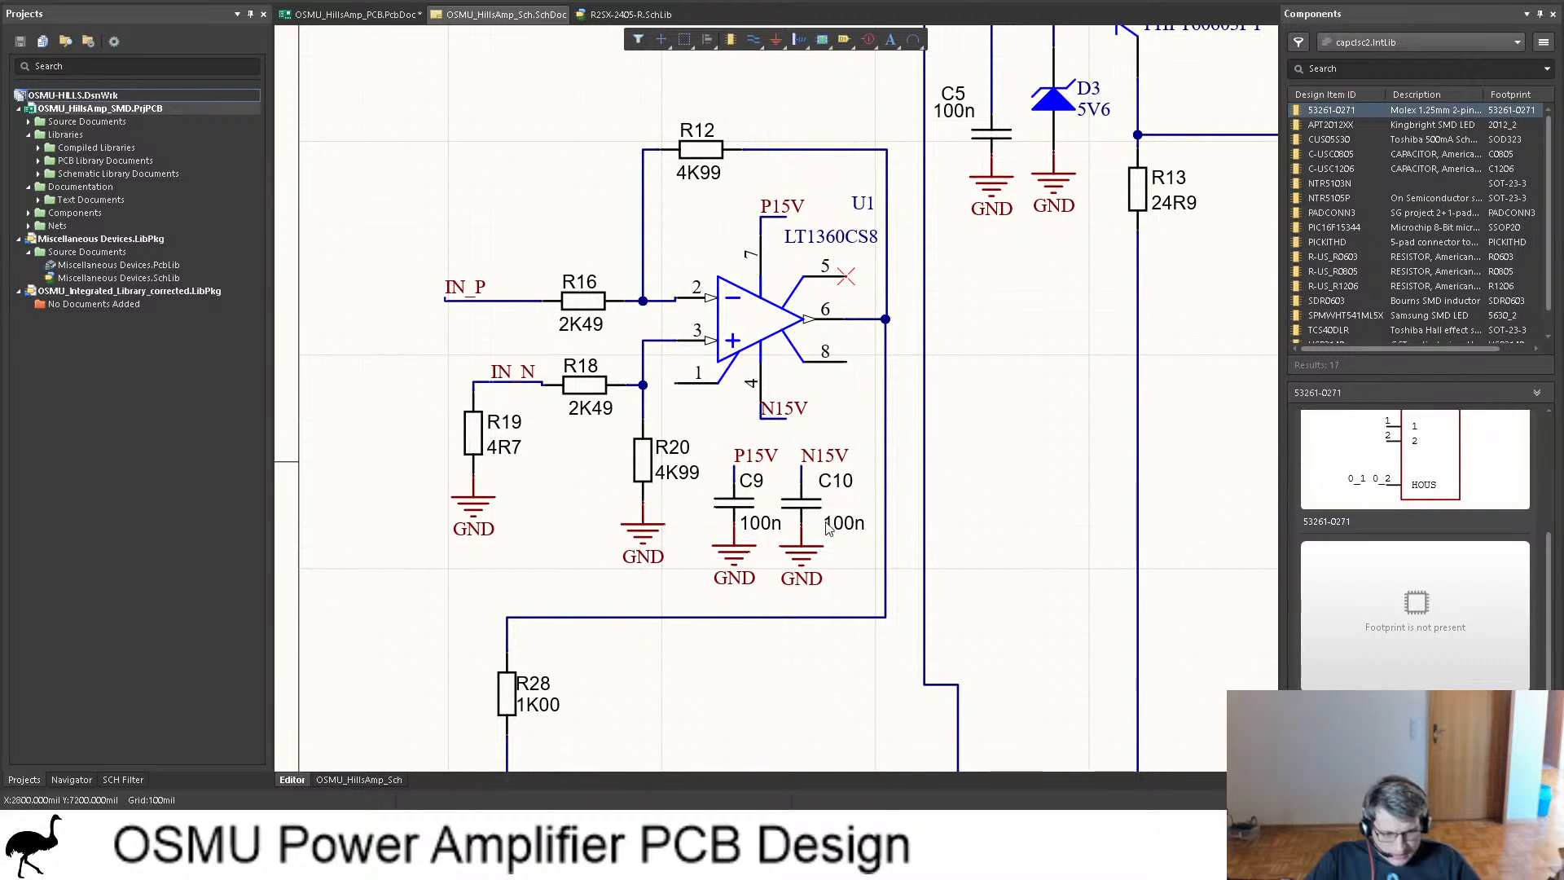
pyautogui.click(383, 14)
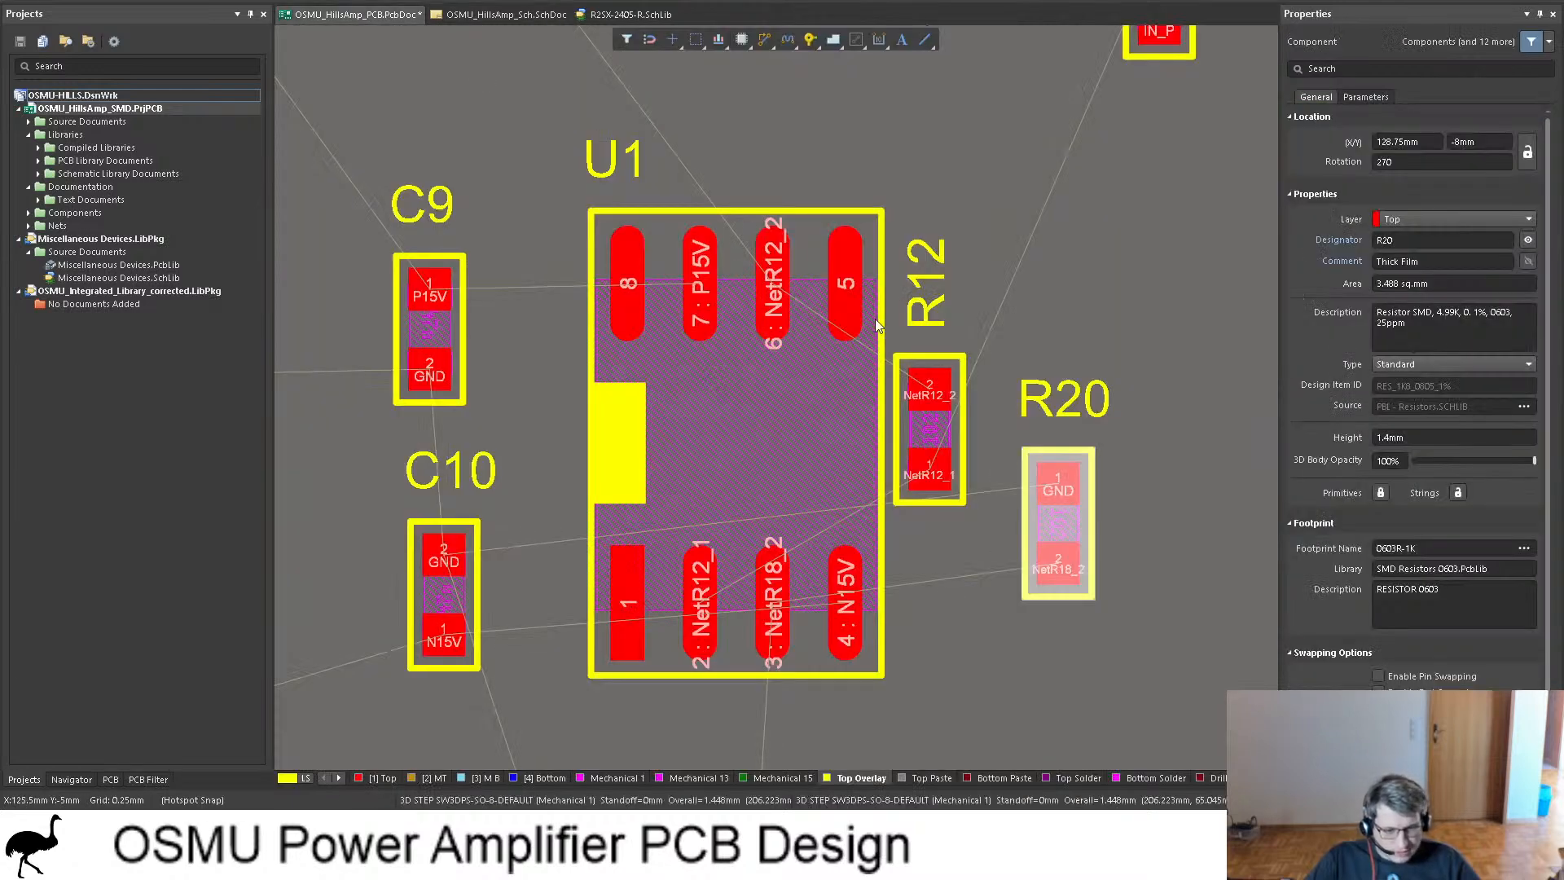
pyautogui.click(442, 607)
pyautogui.scroll(-2, 441, 595)
pyautogui.moveTo(443, 498); pyautogui.dragTo(1026, 597)
pyautogui.press('space')
pyautogui.press('space')
pyautogui.press('space')
# Step: Place the C10 designator beside its GND end and move C10 closer to U1's N15V pin
pyautogui.click(1007, 496)
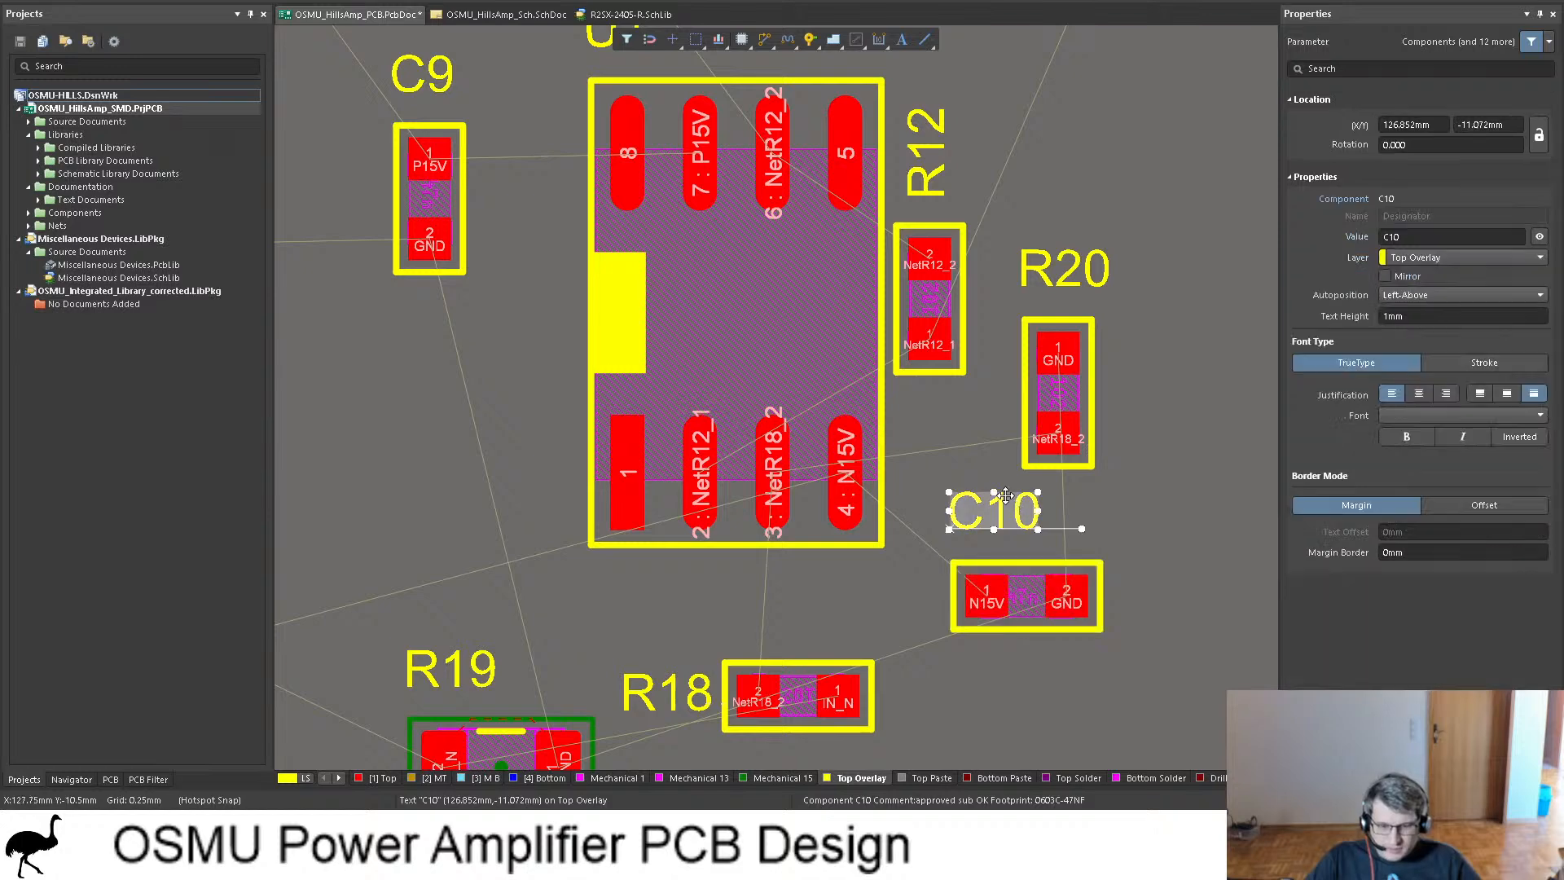
pyautogui.moveTo(999, 499); pyautogui.dragTo(1178, 582)
pyautogui.moveTo(1024, 608); pyautogui.dragTo(1025, 608)
pyautogui.click(1029, 532)
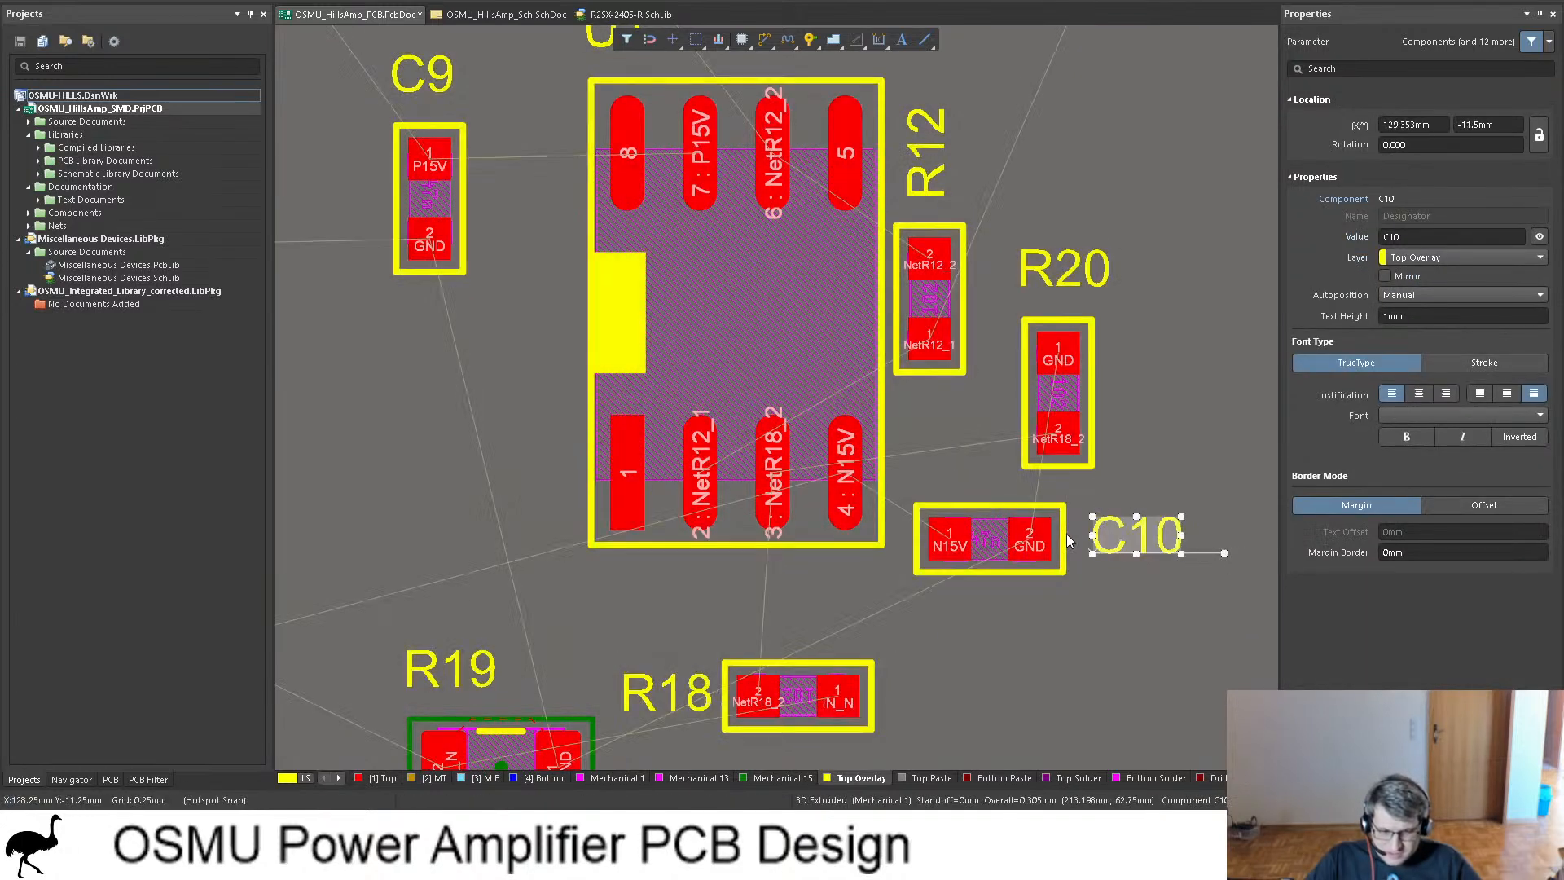
# Step: Move C9 above U1 and rotate it horizontally with the P15V pad on its right end
pyautogui.scroll(2, 1064, 531)
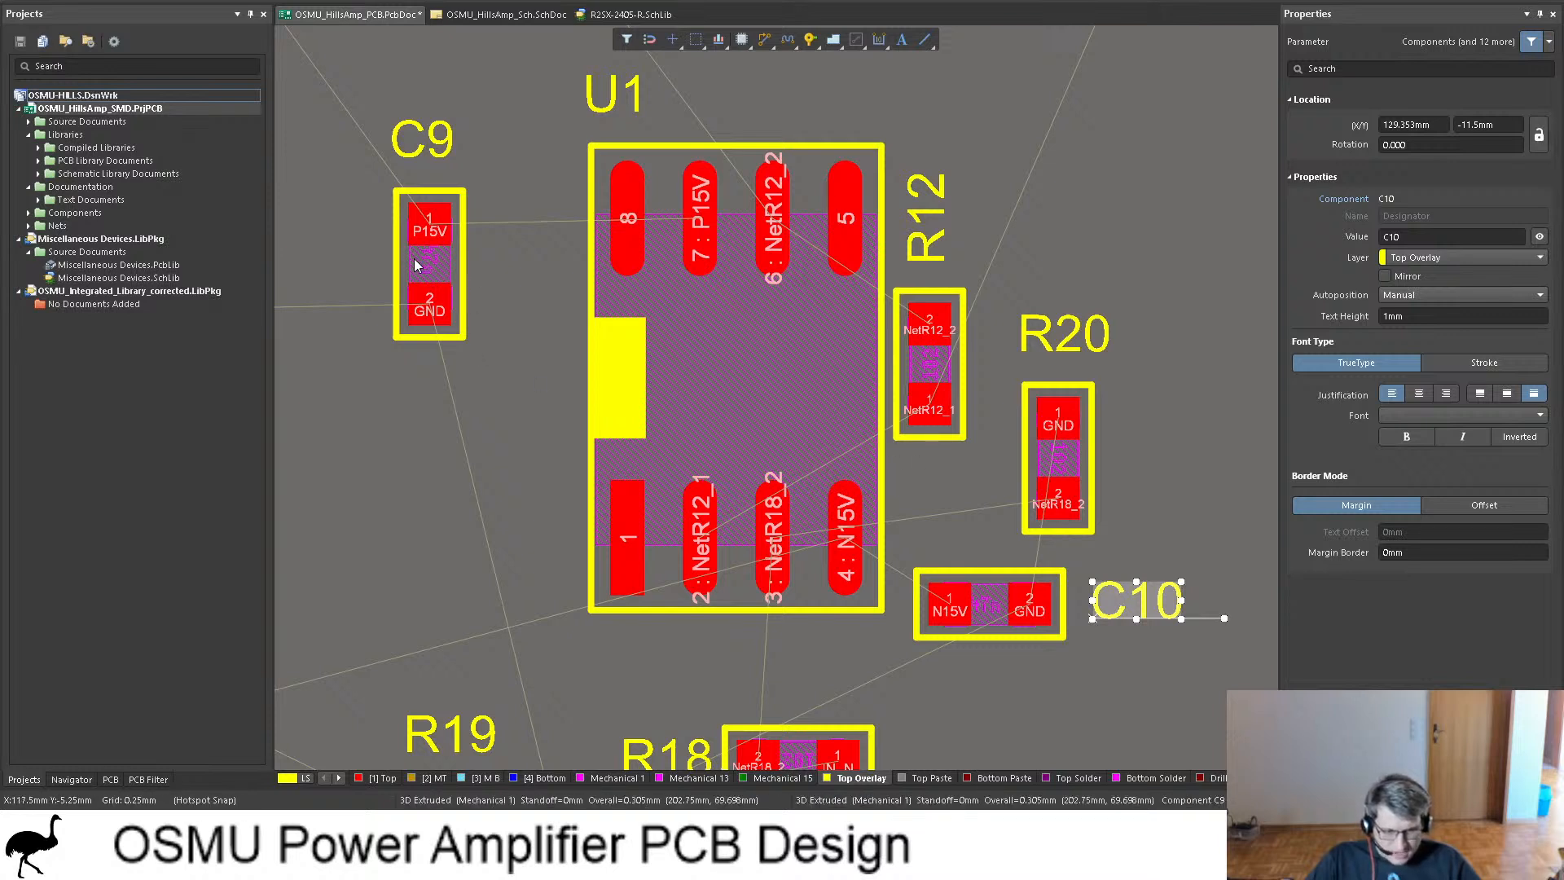
pyautogui.moveTo(418, 267); pyautogui.dragTo(772, 90)
pyautogui.press('space')
pyautogui.press('space')
pyautogui.press('space')
# Step: Move the U1 designator inside the component outline beside the pin 1 marker and rotate it vertically
pyautogui.click(615, 96)
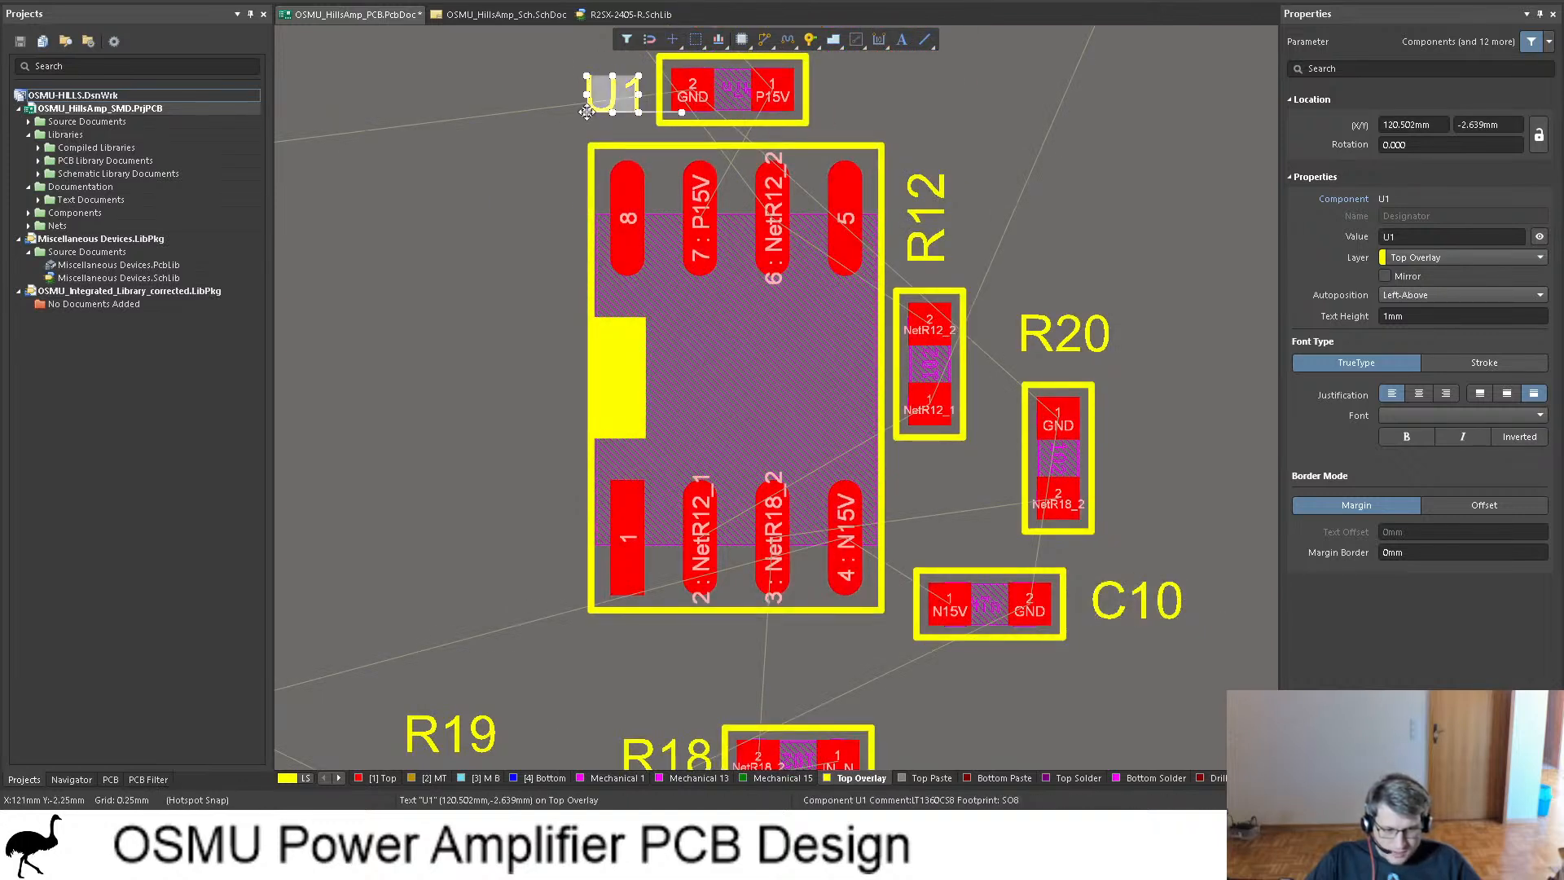
pyautogui.moveTo(615, 96); pyautogui.dragTo(712, 396)
pyautogui.press('space')
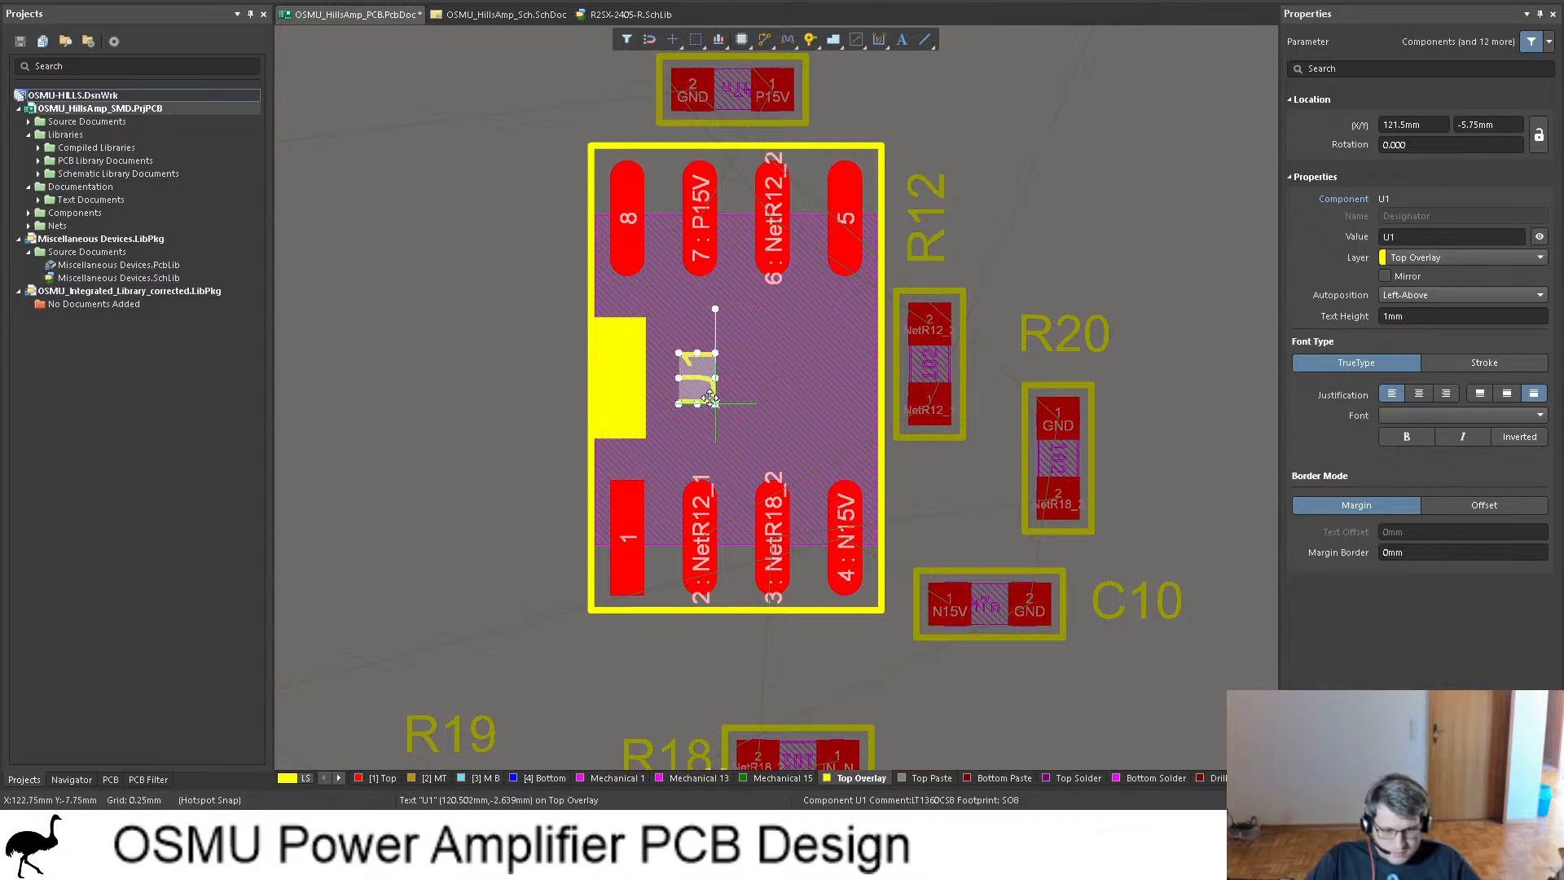
pyautogui.click(475, 325)
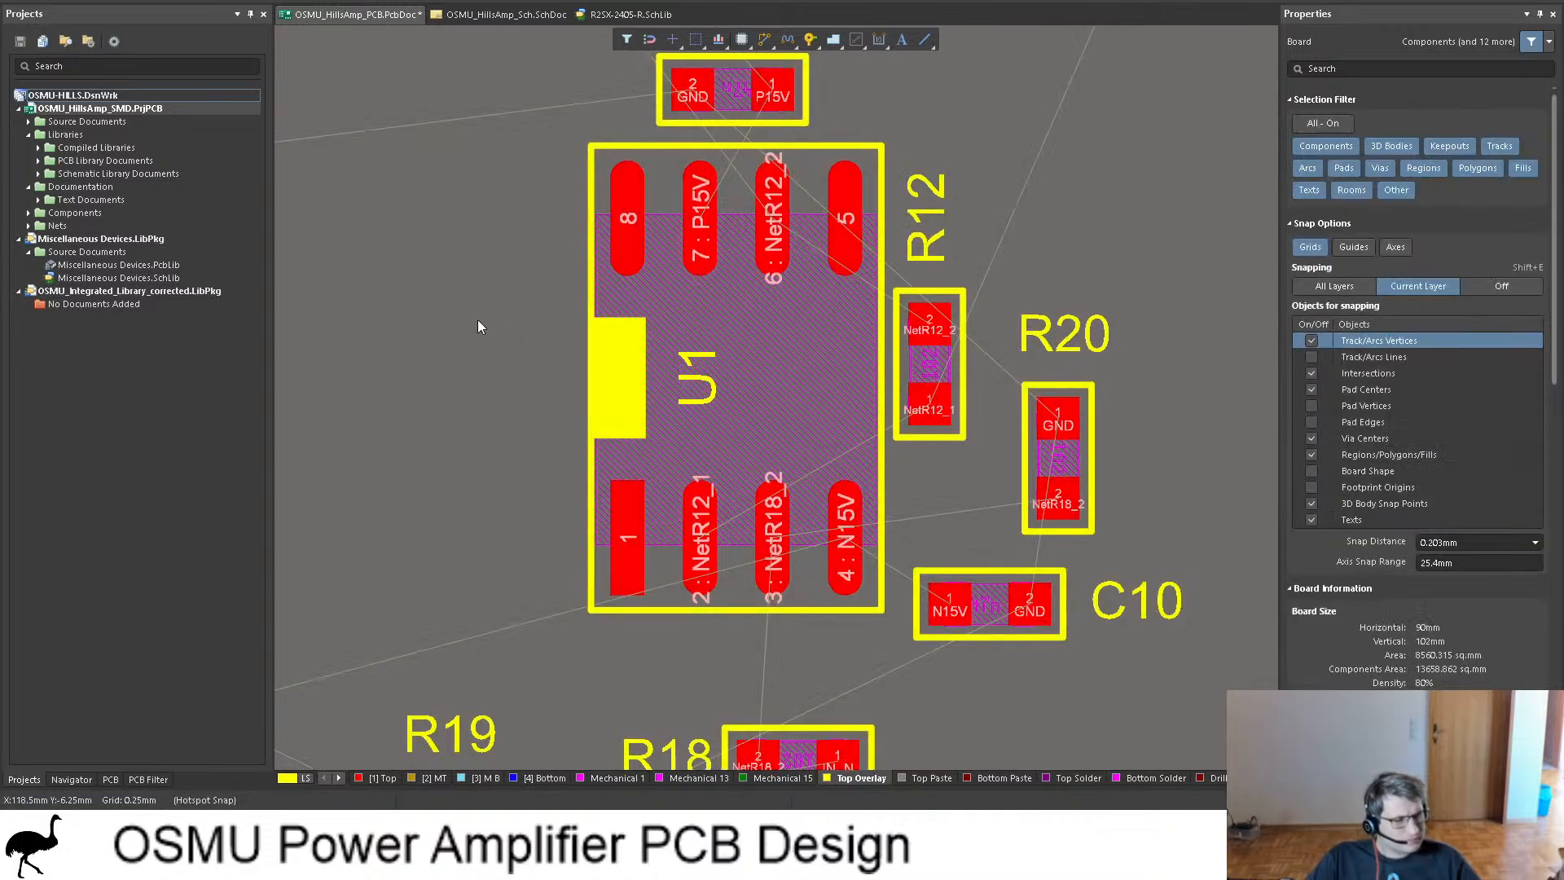
# Step: Shift C9 left so its P15V pad lines up above U1's P15V pin
pyautogui.keyDown('ctrl'); pyautogui.scroll(-1, 477, 319); pyautogui.keyUp('ctrl')
pyautogui.scroll(2, 530, 305)
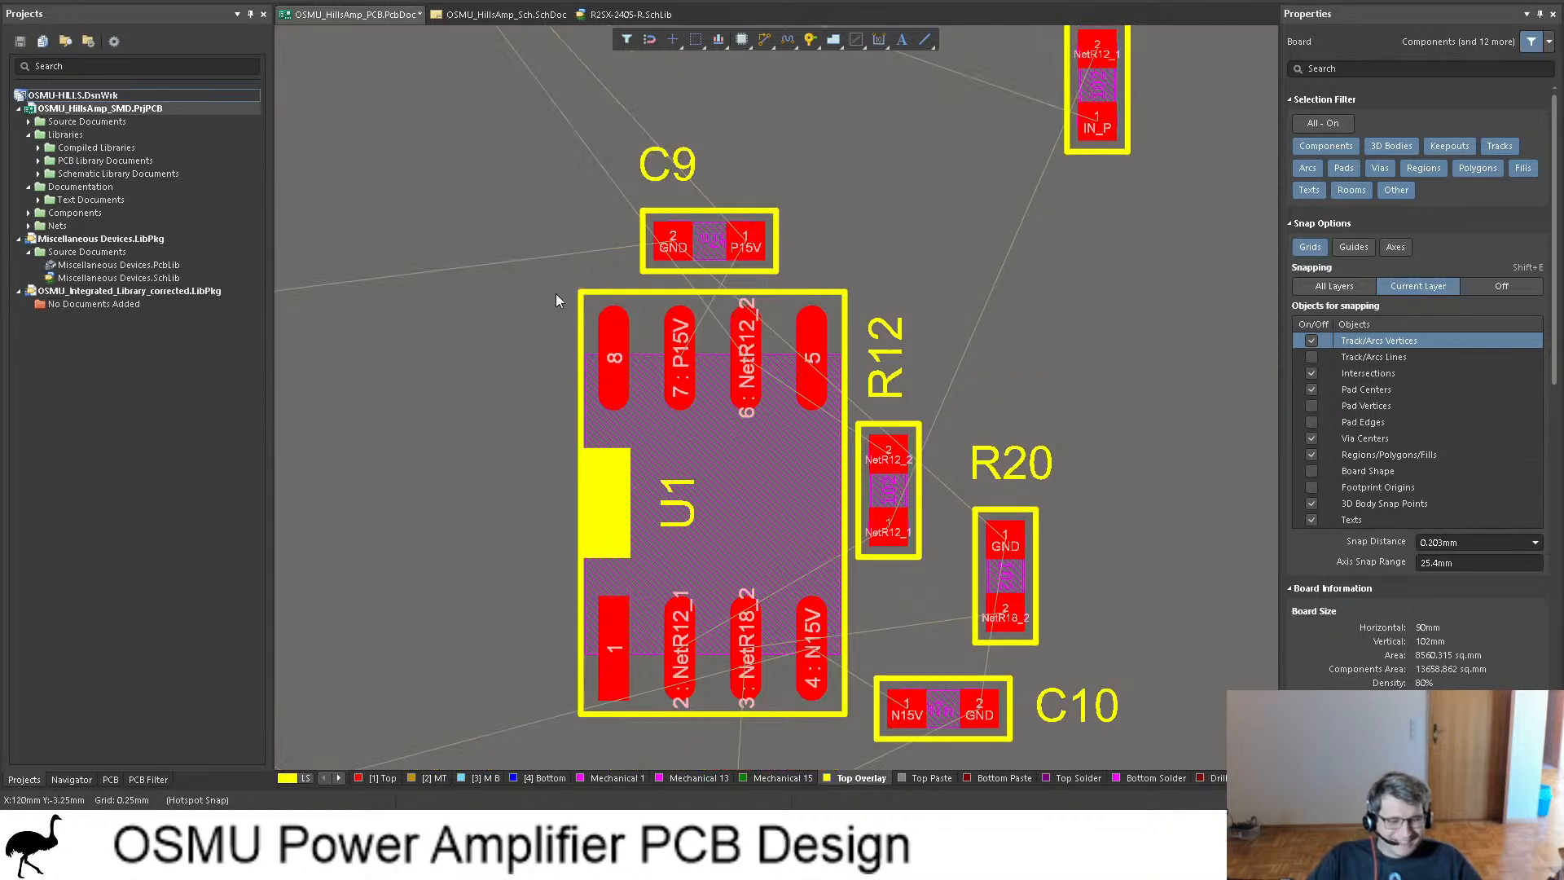
pyautogui.moveTo(672, 243); pyautogui.dragTo(622, 246)
# Step: Check the input resistors in the schematic and bring R16 down on the PCB to just below C10
pyautogui.scroll(-3, 760, 241)
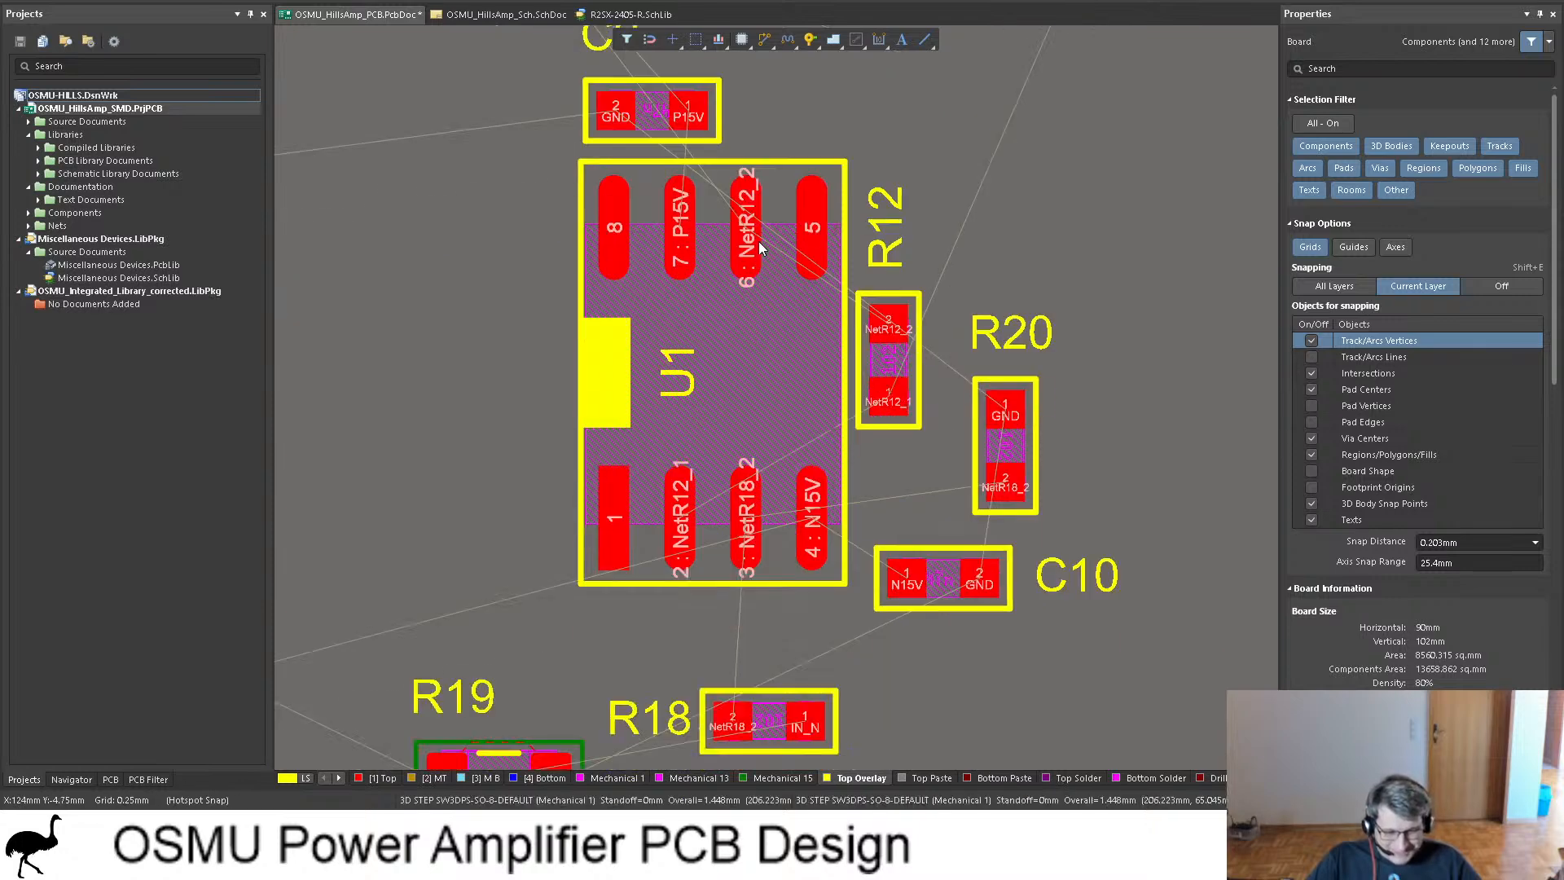
pyautogui.scroll(1, 874, 359)
pyautogui.scroll(-2, 888, 364)
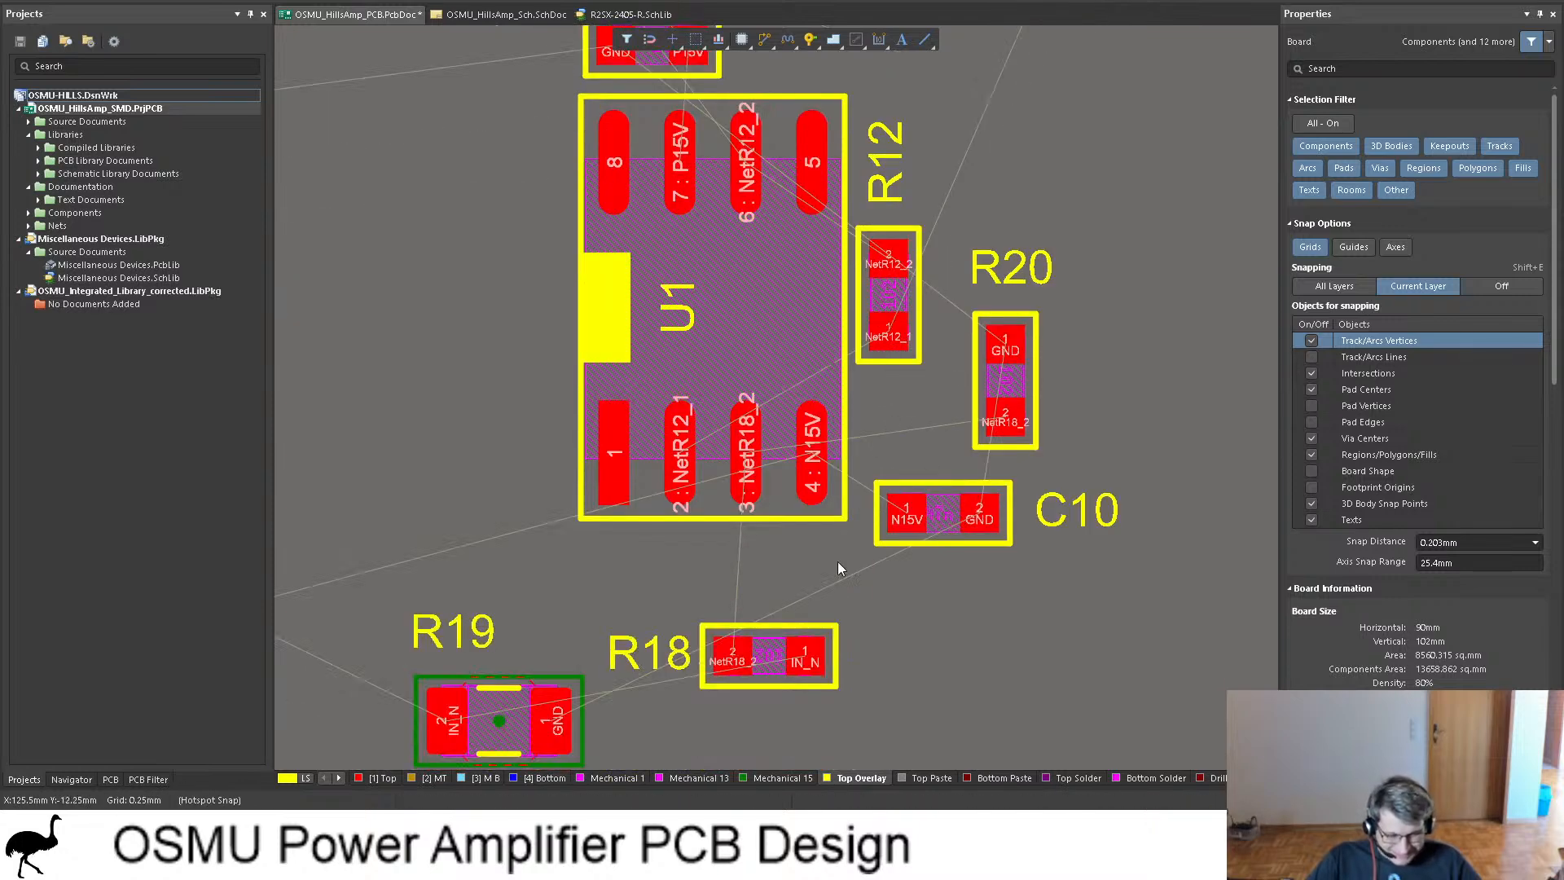
pyautogui.click(491, 16)
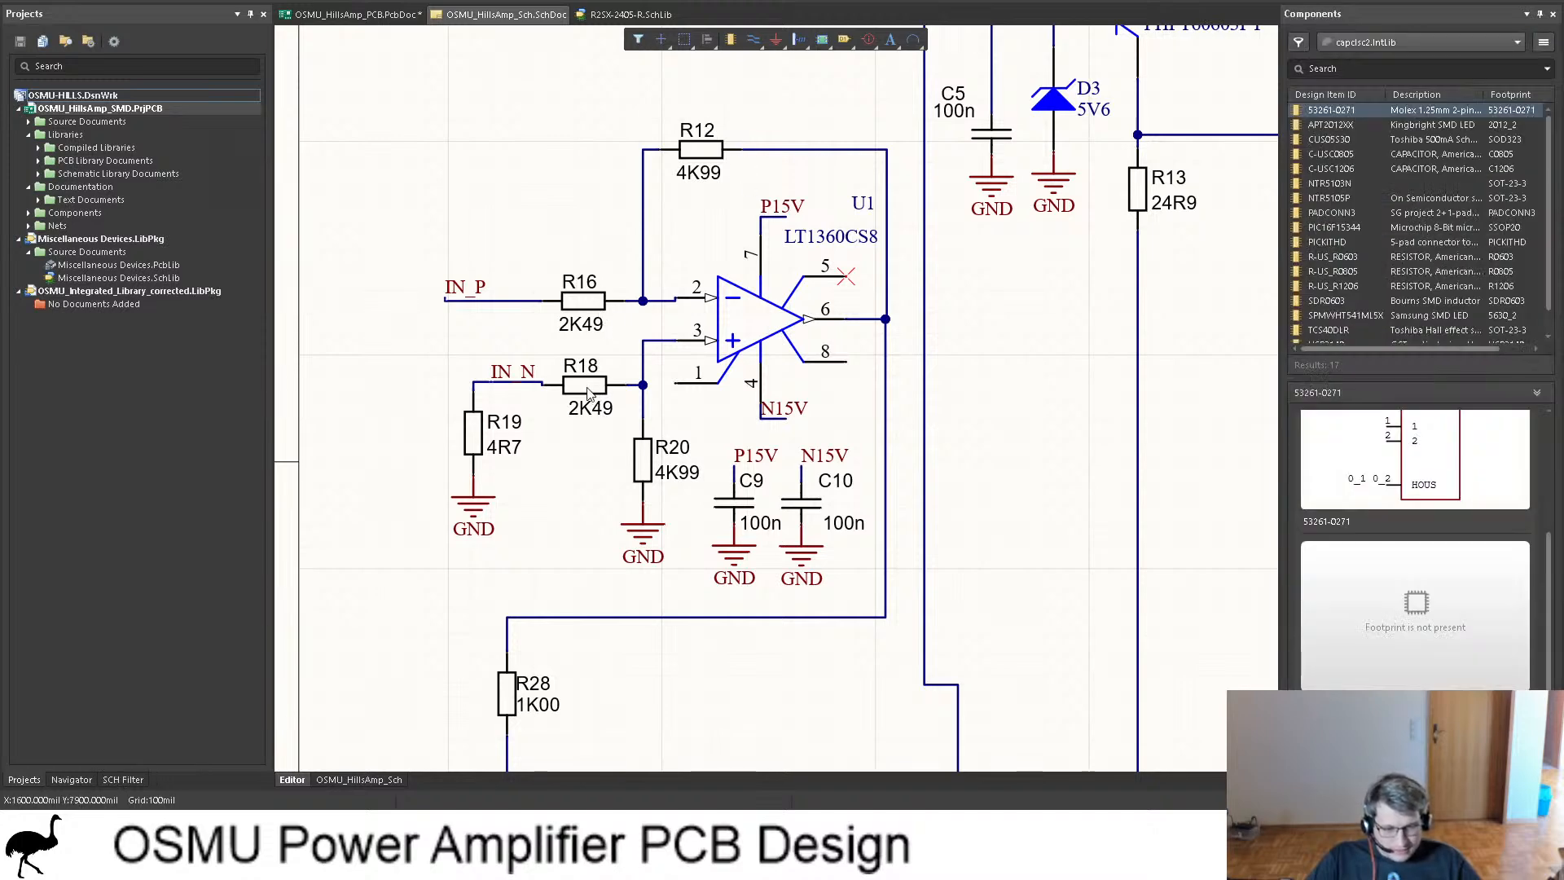
pyautogui.click(357, 15)
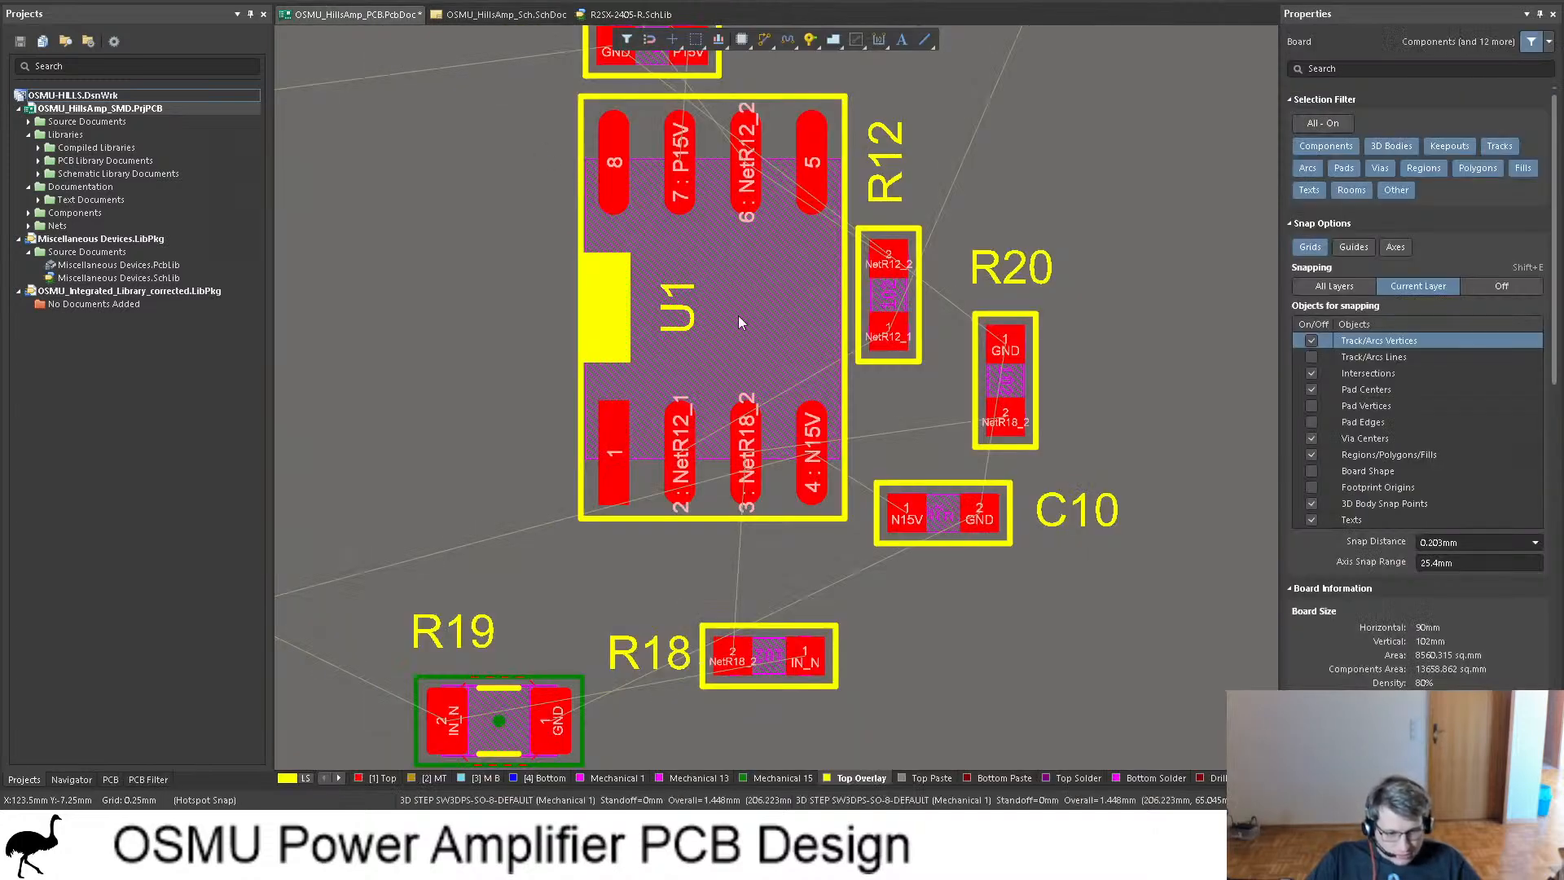
pyautogui.scroll(-2, 943, 368)
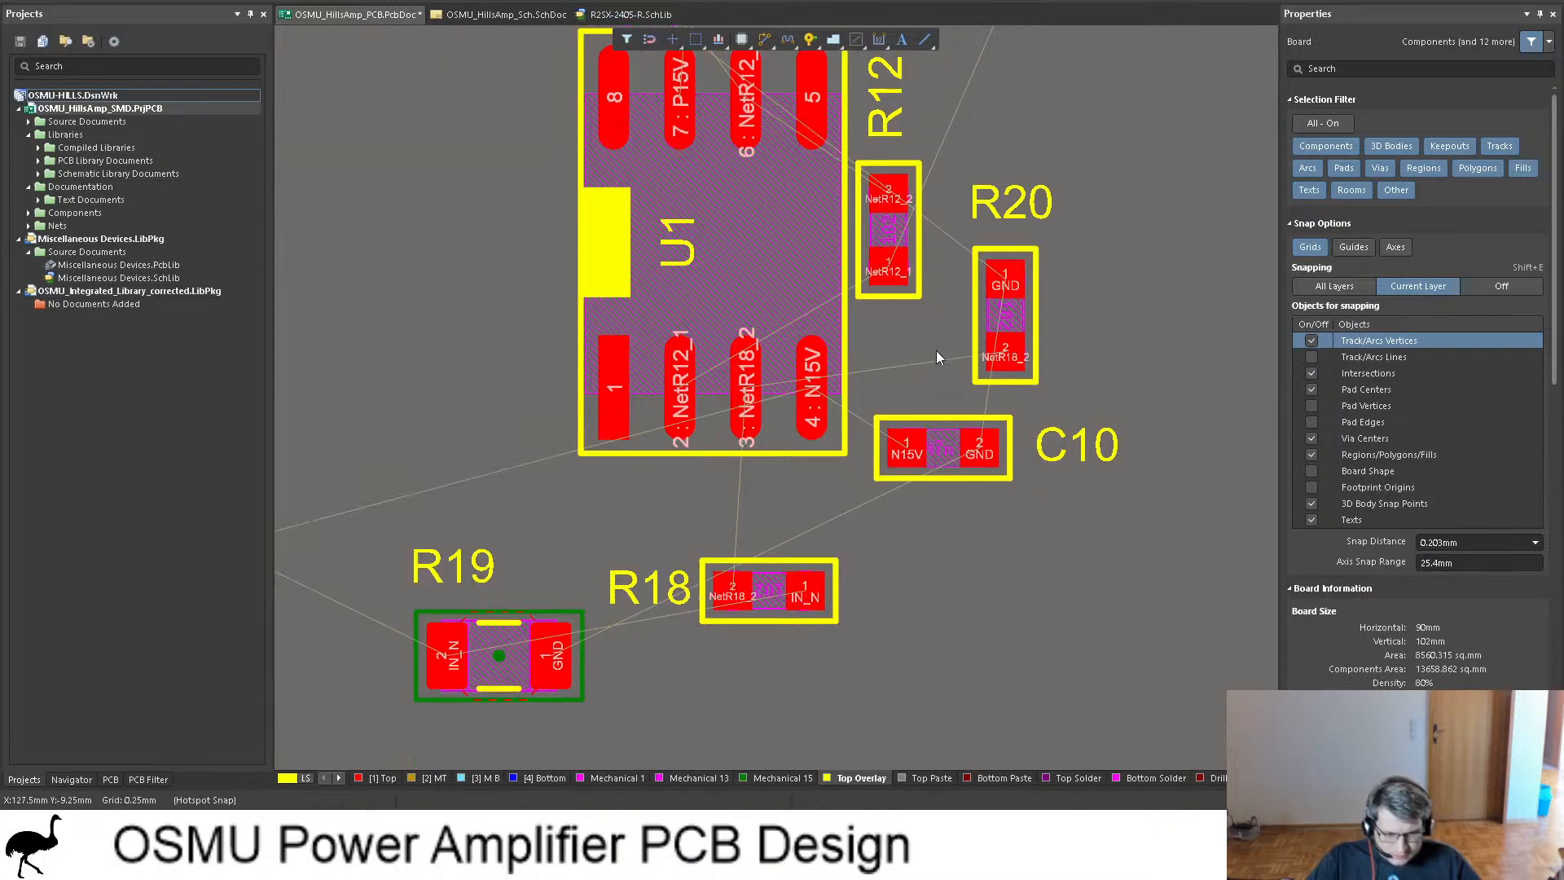
pyautogui.scroll(5, 936, 350)
pyautogui.keyDown('ctrl'); pyautogui.scroll(-2, 1032, 258); pyautogui.keyUp('ctrl')
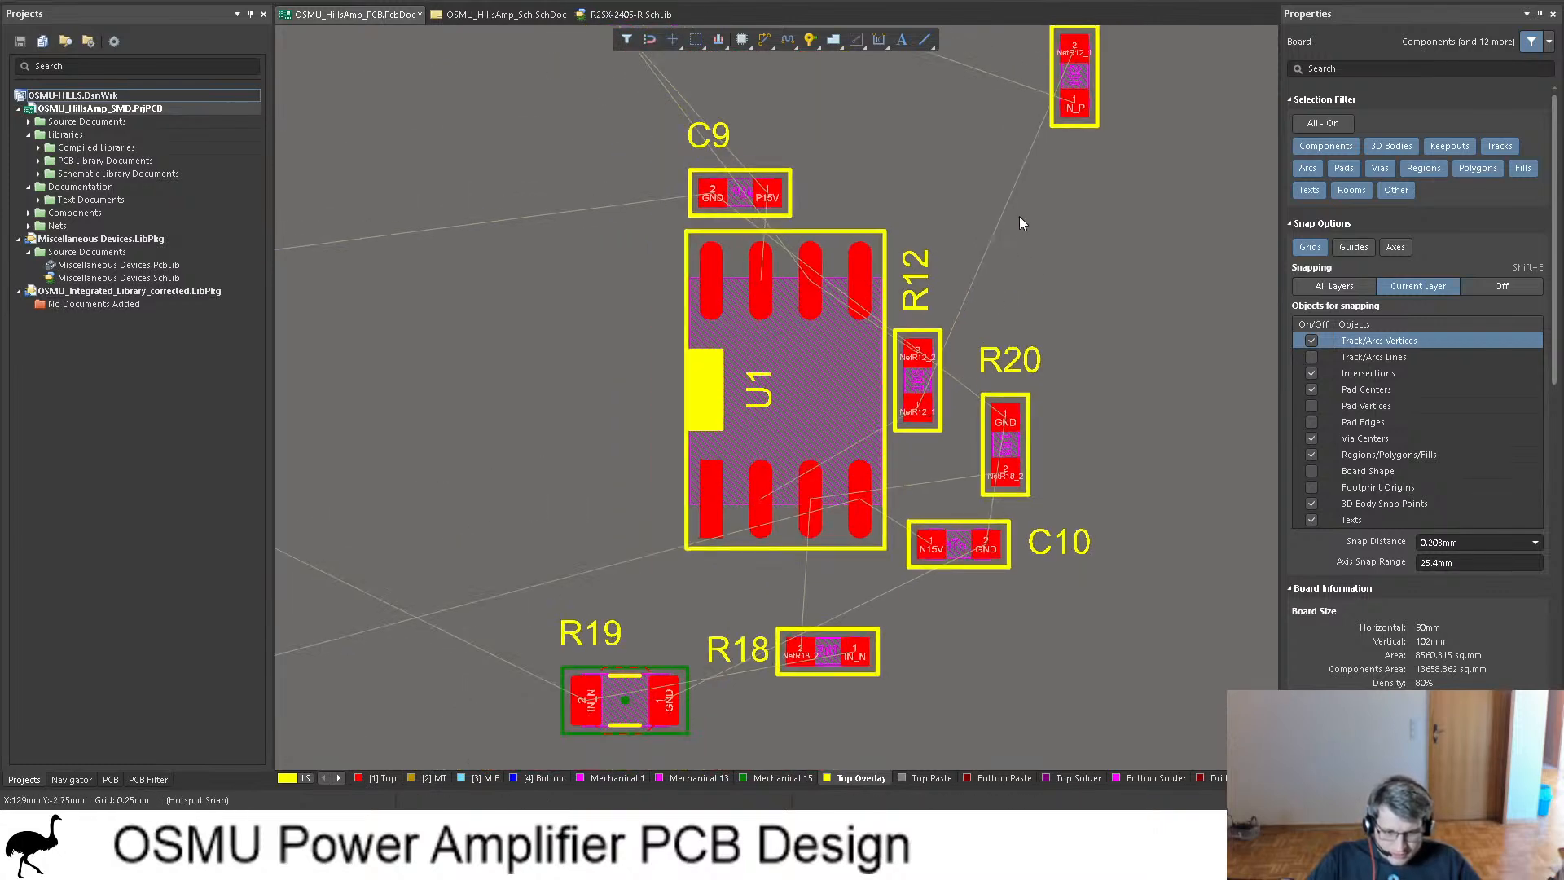
pyautogui.scroll(2, 1022, 216)
pyautogui.moveTo(1081, 128); pyautogui.dragTo(1067, 415)
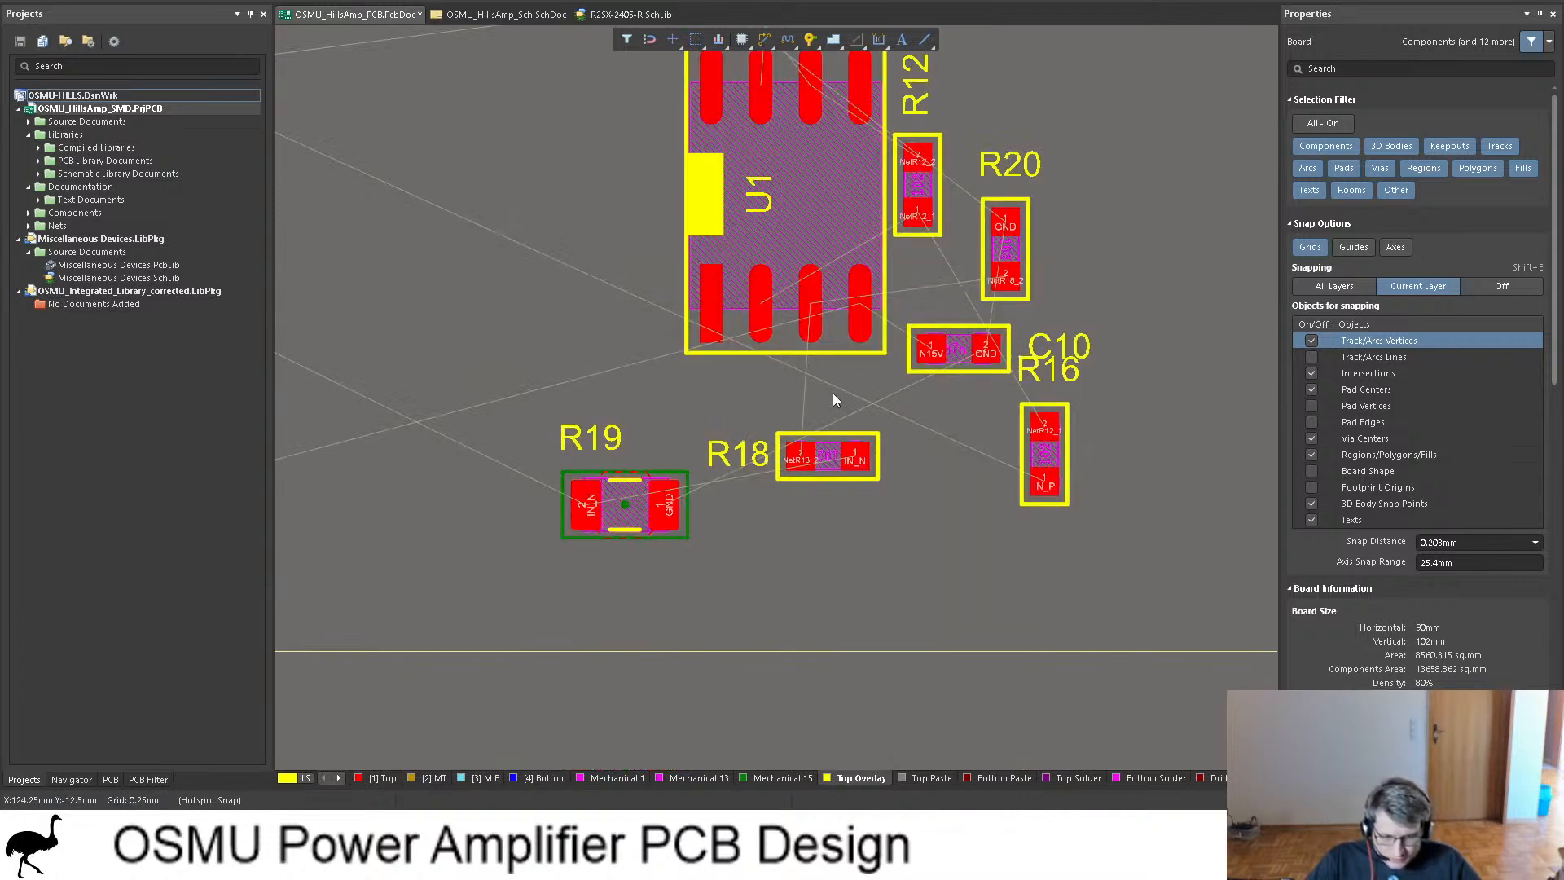
# Step: Rotate R18 vertically with its NetR18_2 pad facing U1 and place its designator along its right side
pyautogui.moveTo(839, 481)
pyautogui.mouseDown()
pyautogui.moveTo(895, 489)
pyautogui.moveTo(841, 488)
pyautogui.mouseUp()
pyautogui.press('space')
pyautogui.press('space')
pyautogui.press('space')
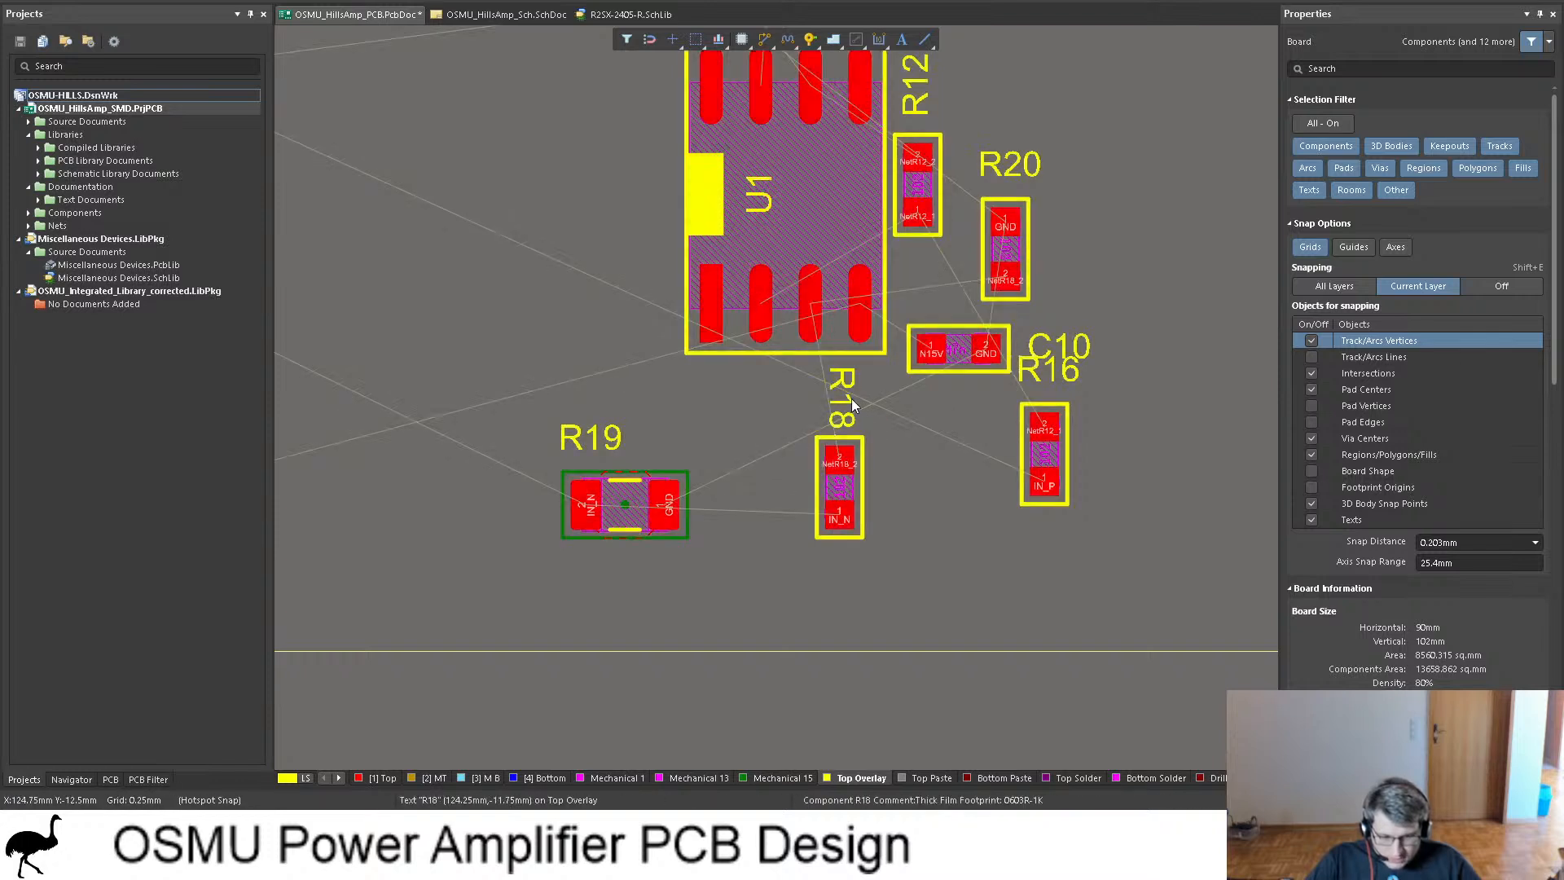
pyautogui.moveTo(852, 403); pyautogui.dragTo(880, 466)
# Step: Place R16 directly left of R18 and rotate its designator vertically along its left side
pyautogui.moveTo(1030, 457); pyautogui.dragTo(755, 488)
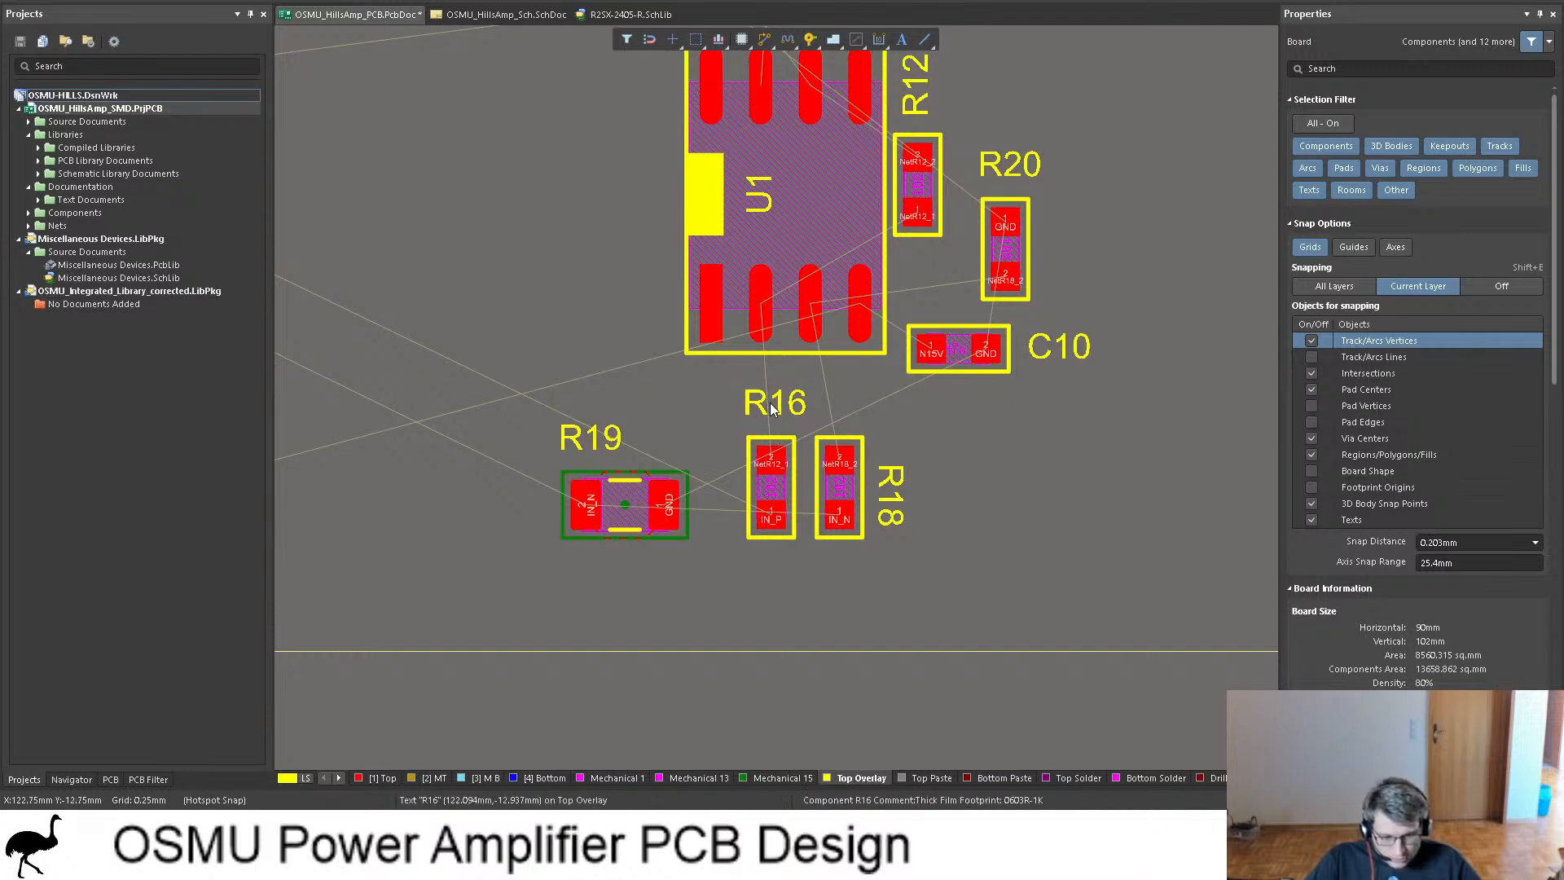
pyautogui.moveTo(771, 408); pyautogui.dragTo(736, 519)
pyautogui.press('space')
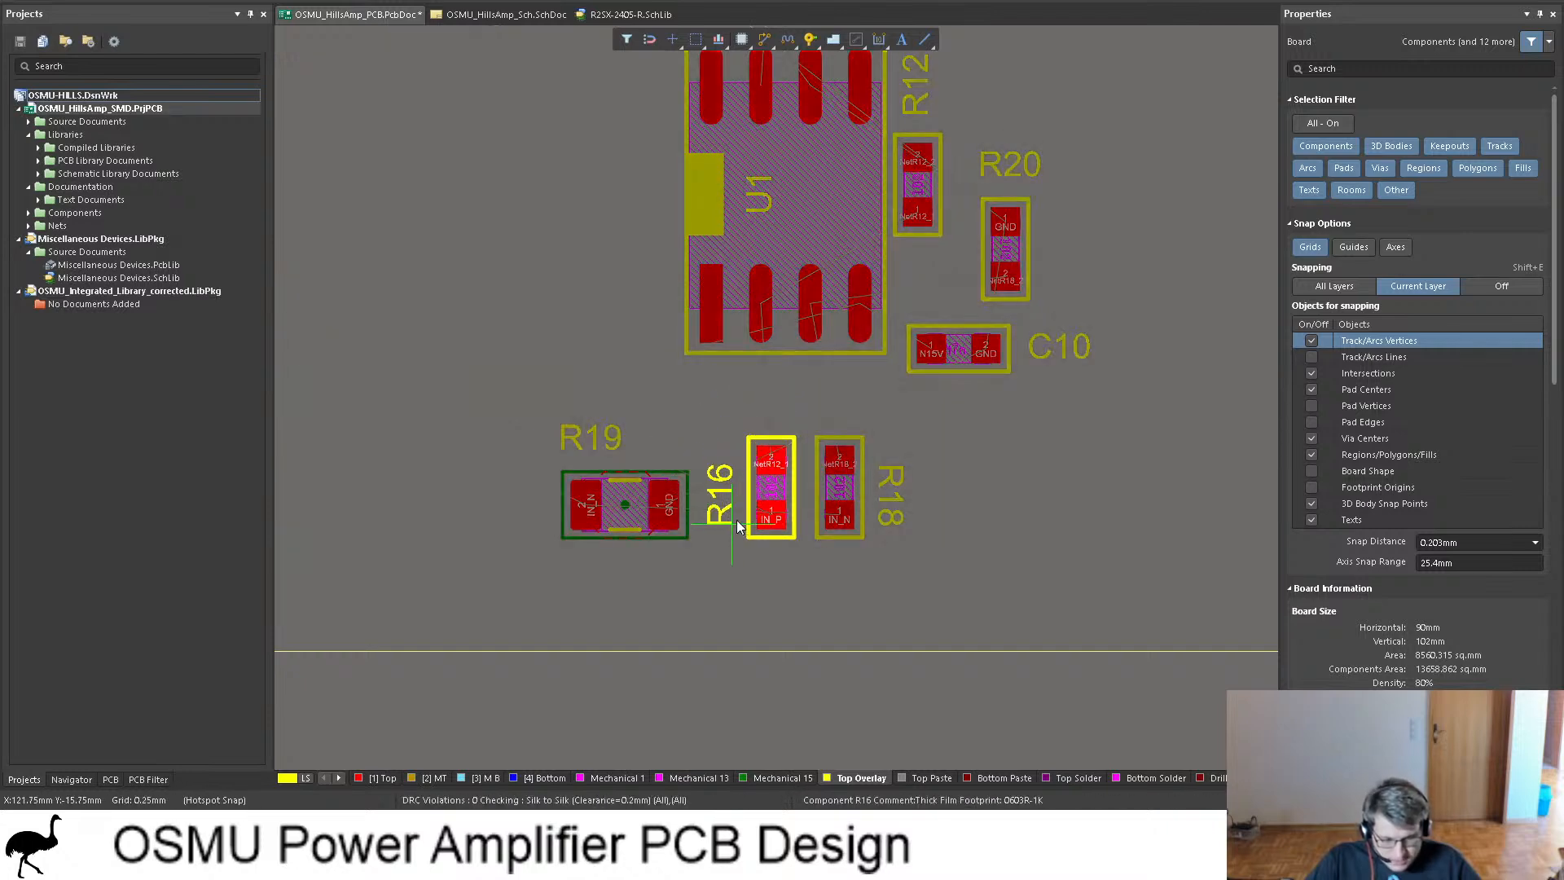
# Step: Move R19 farther away from R16, and shift R16 and R18 together up close beneath U1's input pins
pyautogui.moveTo(625, 505); pyautogui.dragTo(546, 469)
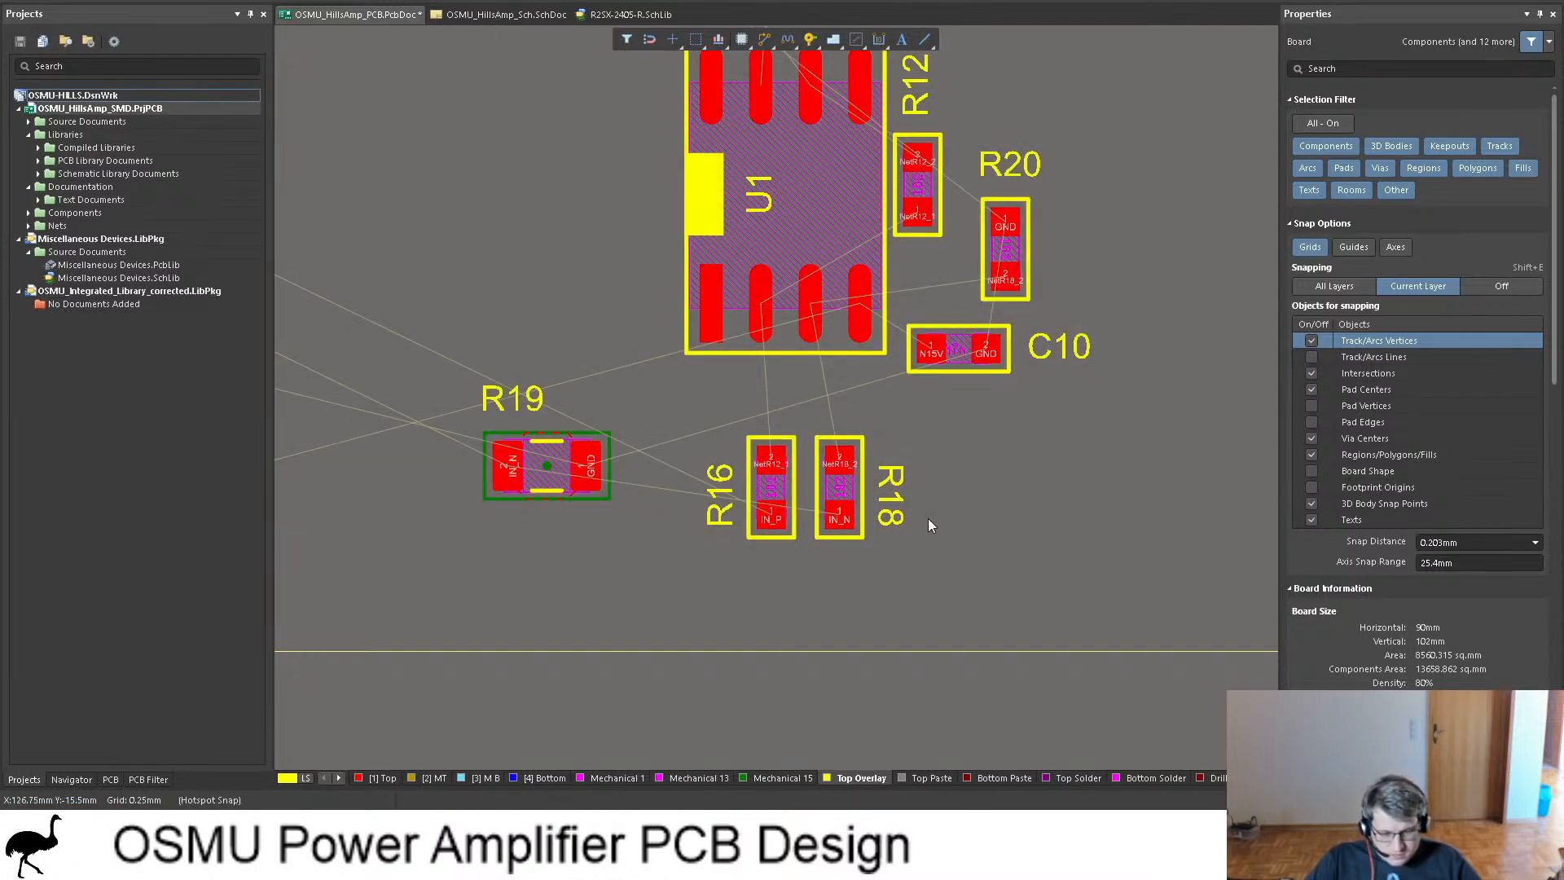
pyautogui.keyDown('ctrl'); pyautogui.scroll(2, 810, 571); pyautogui.keyUp('ctrl')
pyautogui.moveTo(894, 529); pyautogui.dragTo(736, 418)
pyautogui.moveTo(737, 413); pyautogui.dragTo(724, 324)
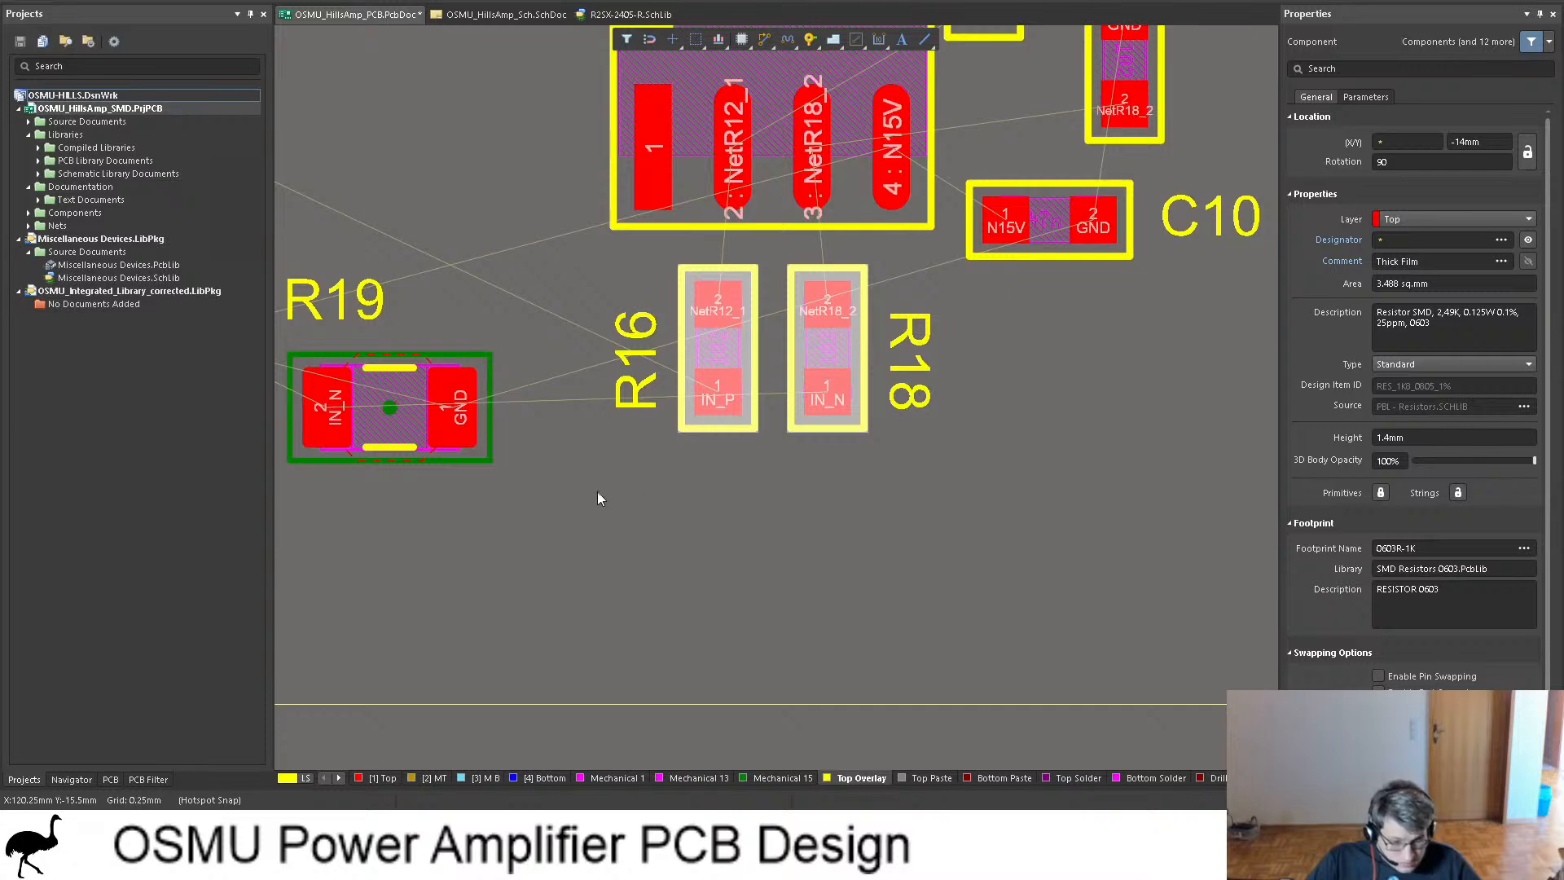
# Step: Place R19 to the right of R18, rotated vertically with its GND pad up, and its designator vertical on its right
pyautogui.moveTo(364, 398); pyautogui.dragTo(1078, 504)
pyautogui.press('space')
pyautogui.moveTo(1059, 356); pyautogui.dragTo(1003, 541)
pyautogui.press('space')
pyautogui.moveTo(1090, 455); pyautogui.dragTo(1184, 495)
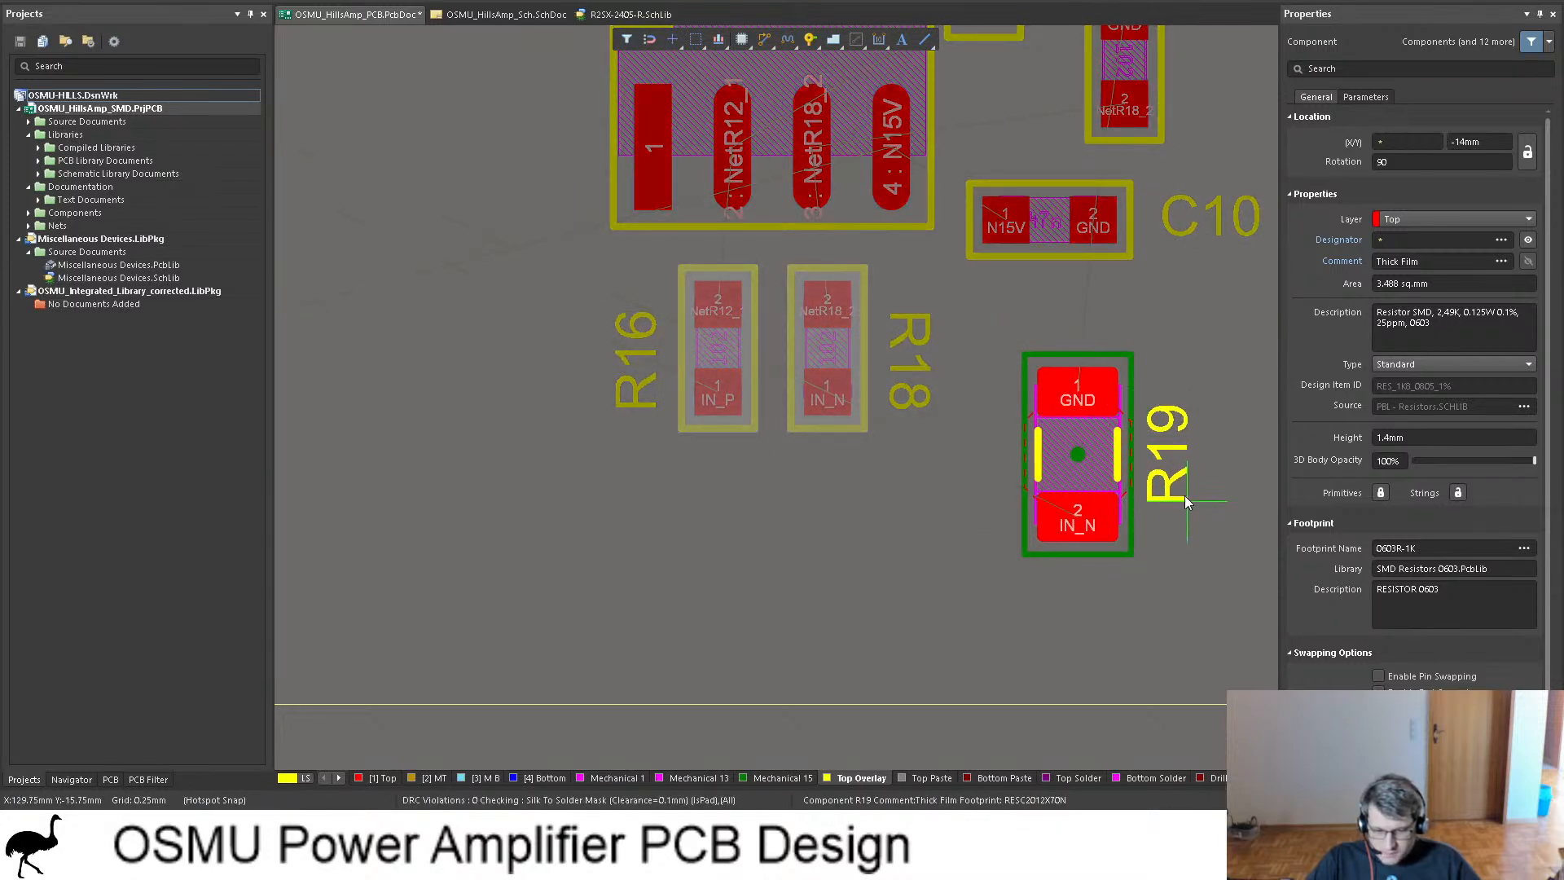
# Step: Move R19 up close beside R18 under C10, and nudge C10 slightly up and left
pyautogui.scroll(2, 1124, 448)
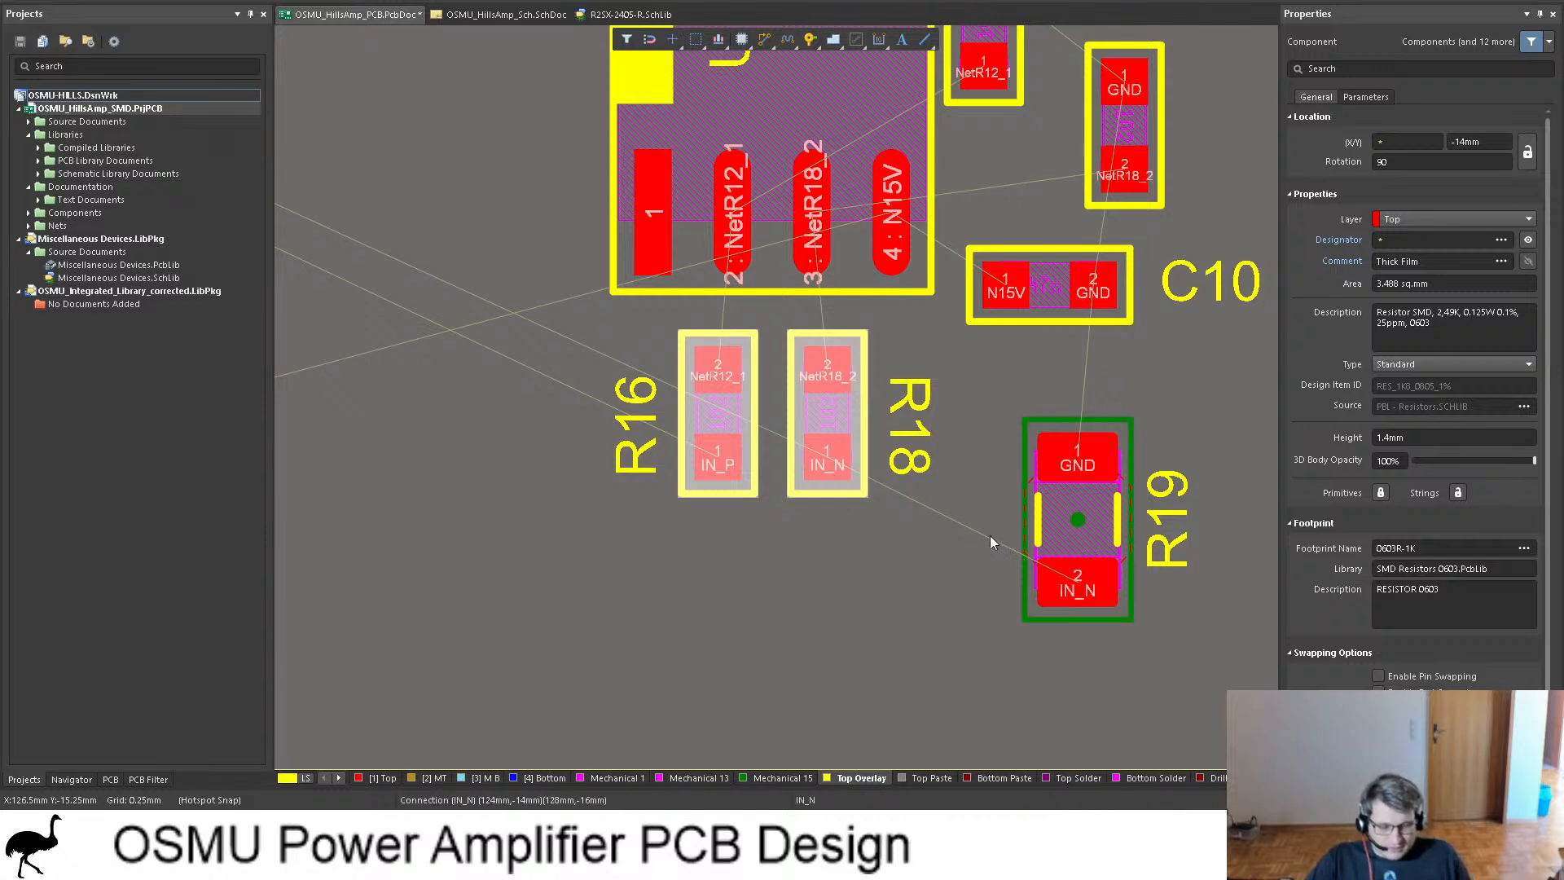
pyautogui.moveTo(1077, 520); pyautogui.dragTo(1000, 443)
pyautogui.scroll(2, 1026, 441)
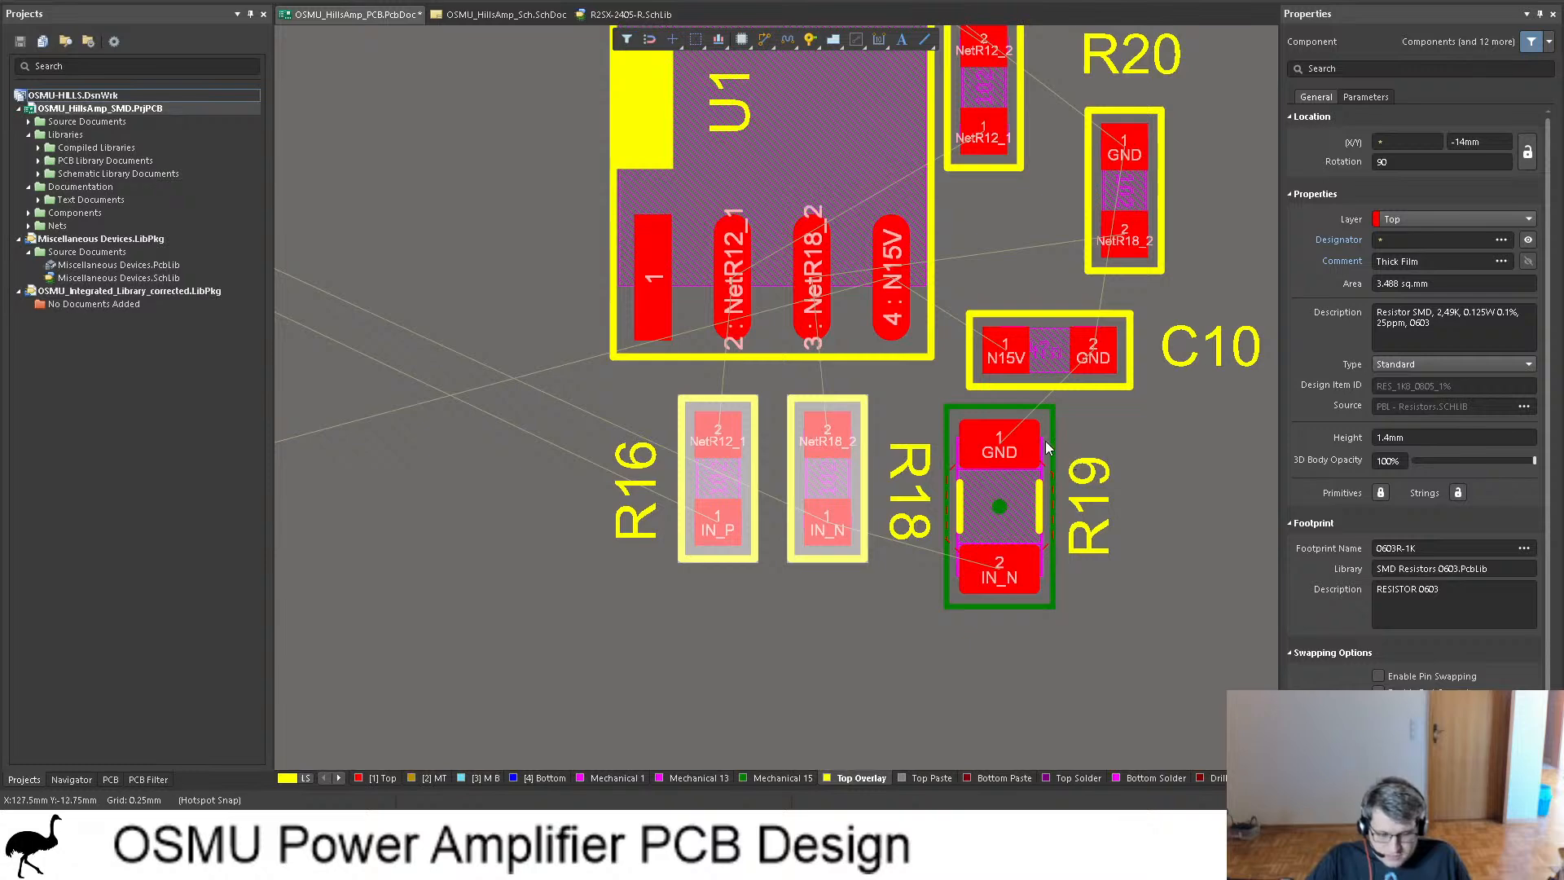
pyautogui.moveTo(1014, 363); pyautogui.dragTo(1007, 346)
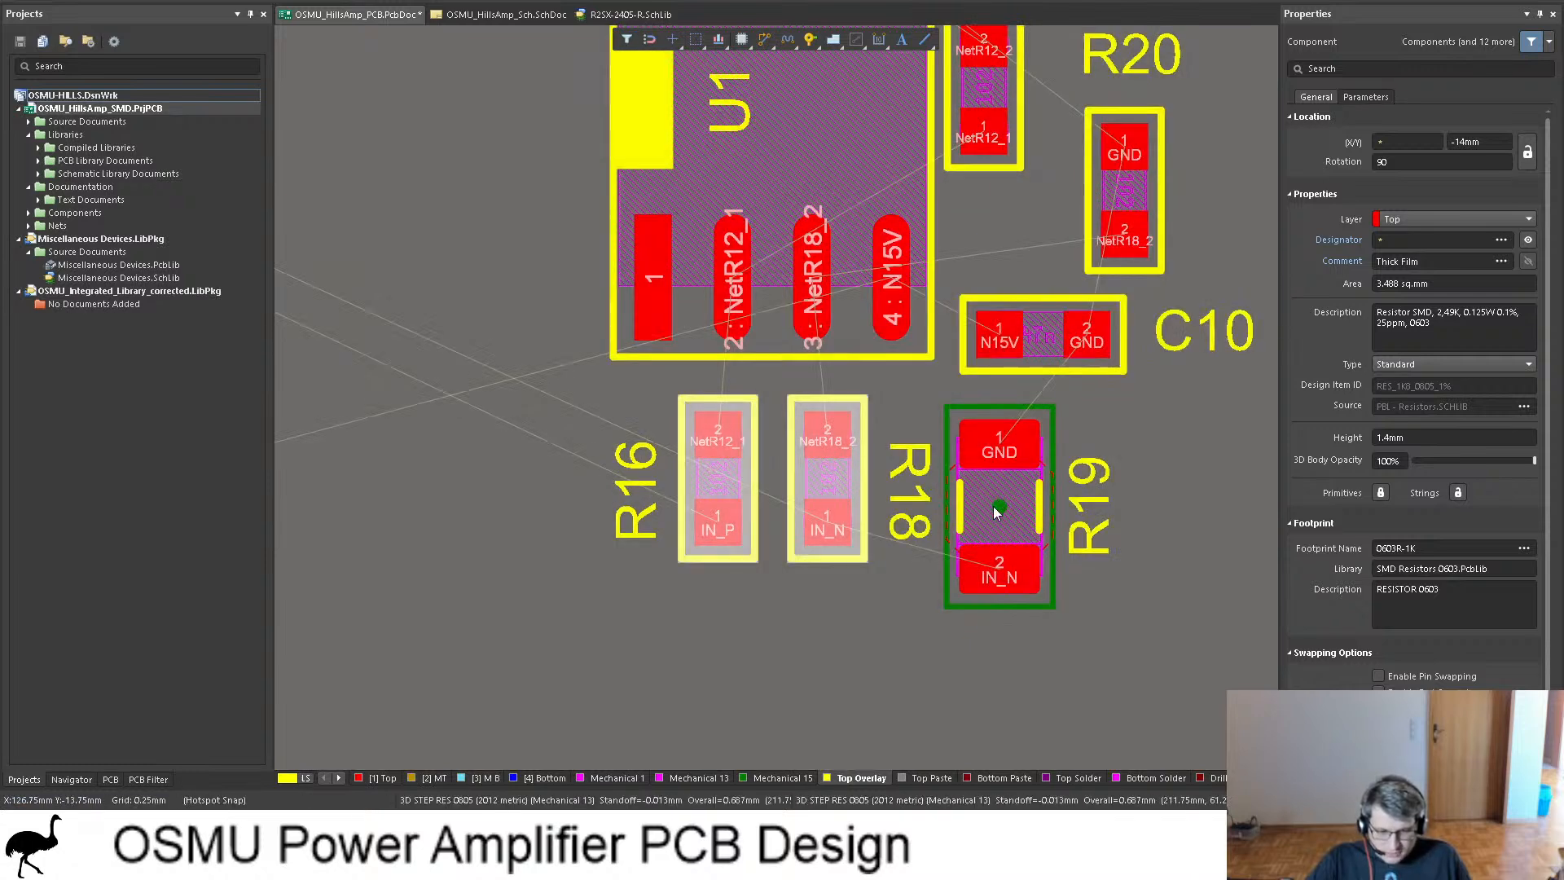
pyautogui.moveTo(1001, 517); pyautogui.dragTo(1001, 496)
pyautogui.scroll(1, 1080, 419)
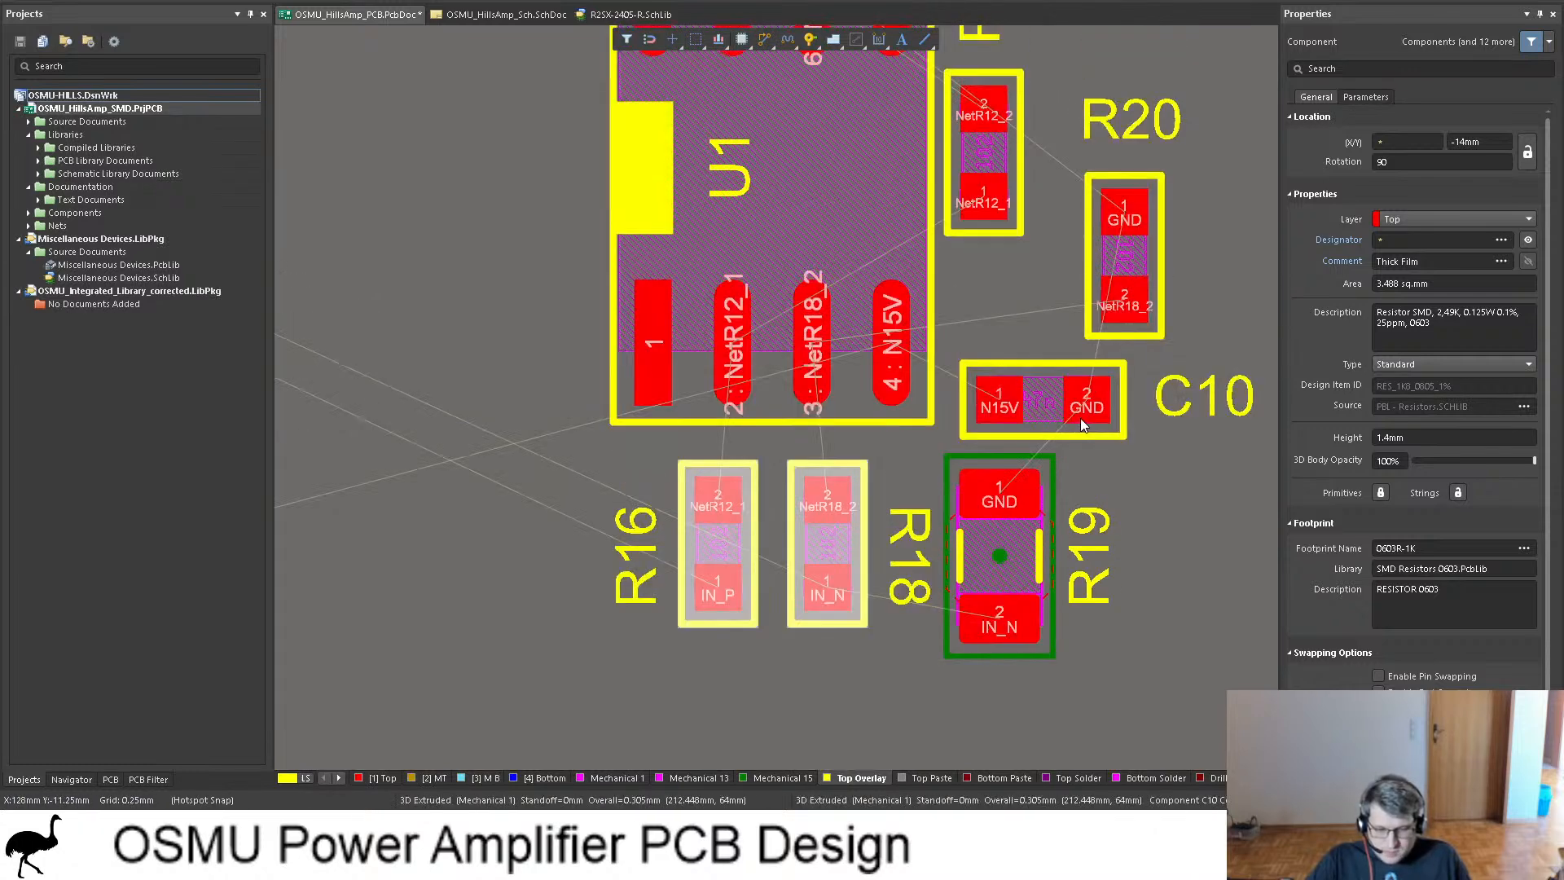
# Step: Rotate C10 vertically above R19 next to U1's N15V pin, and place its designator vertically along its right side
pyautogui.press('space')
pyautogui.moveTo(1078, 400); pyautogui.dragTo(999, 311)
pyautogui.moveTo(1005, 226); pyautogui.dragTo(1091, 425)
pyautogui.scroll(2, 1164, 413)
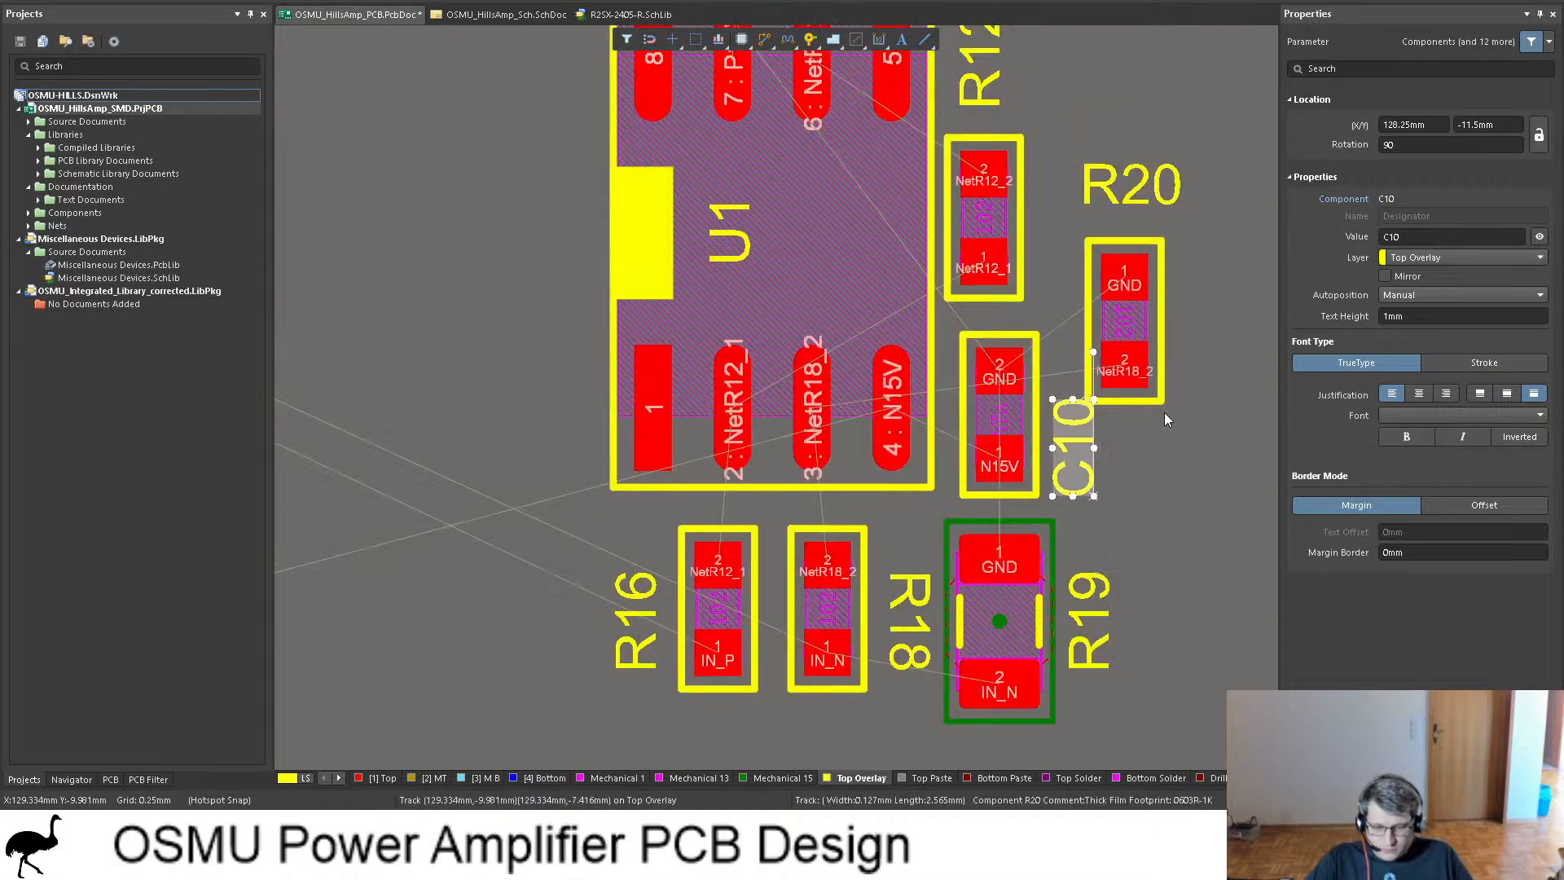
# Step: Examine how R19 and R20 connect to R18 and ground in the schematic
pyautogui.click(503, 16)
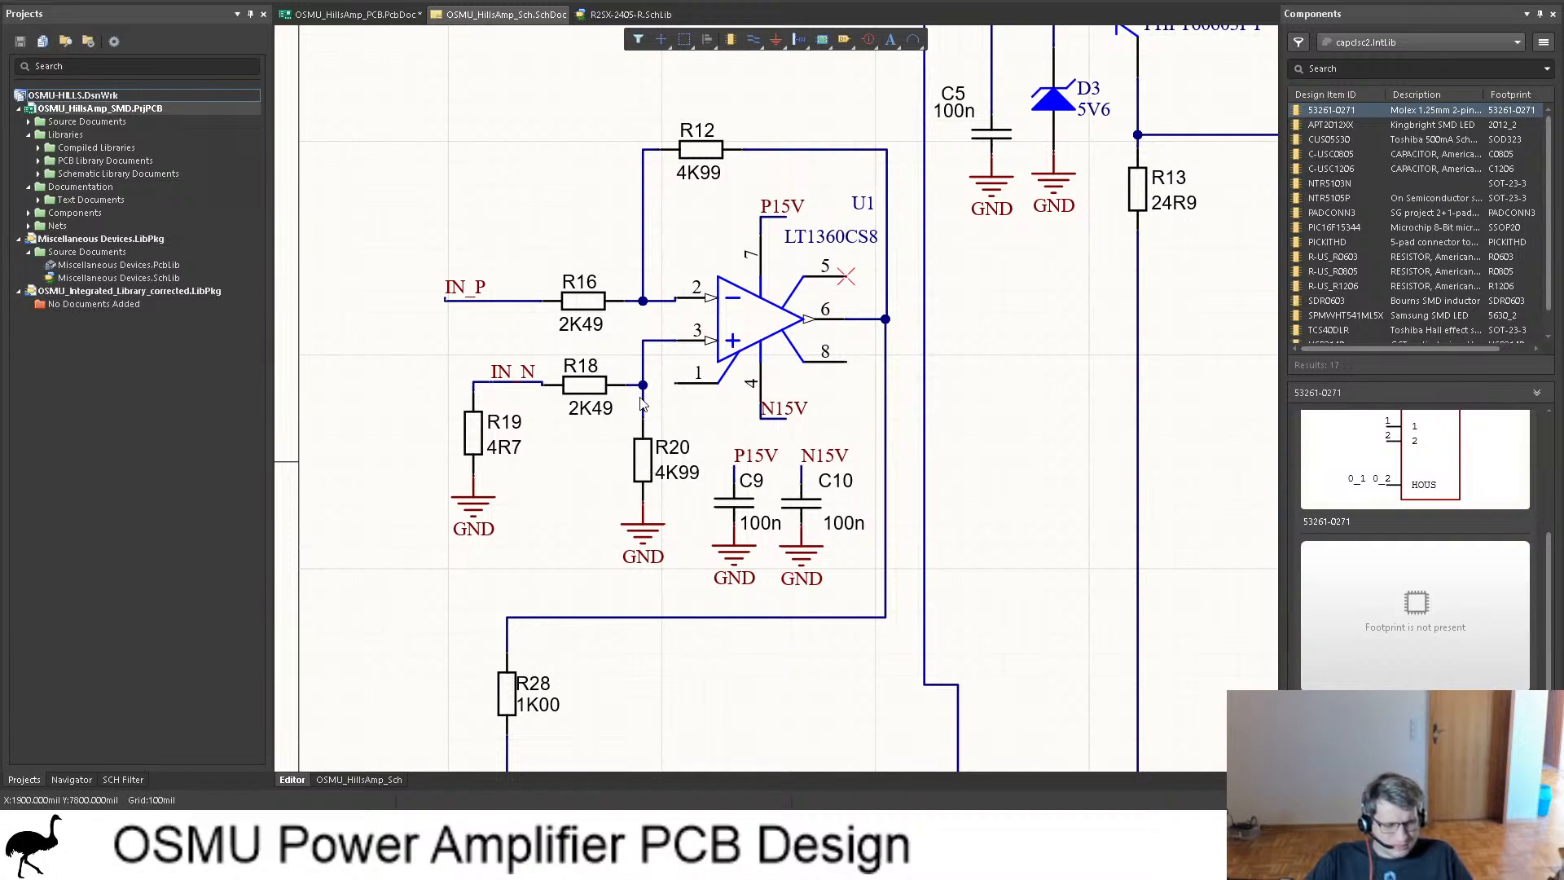
pyautogui.click(644, 461)
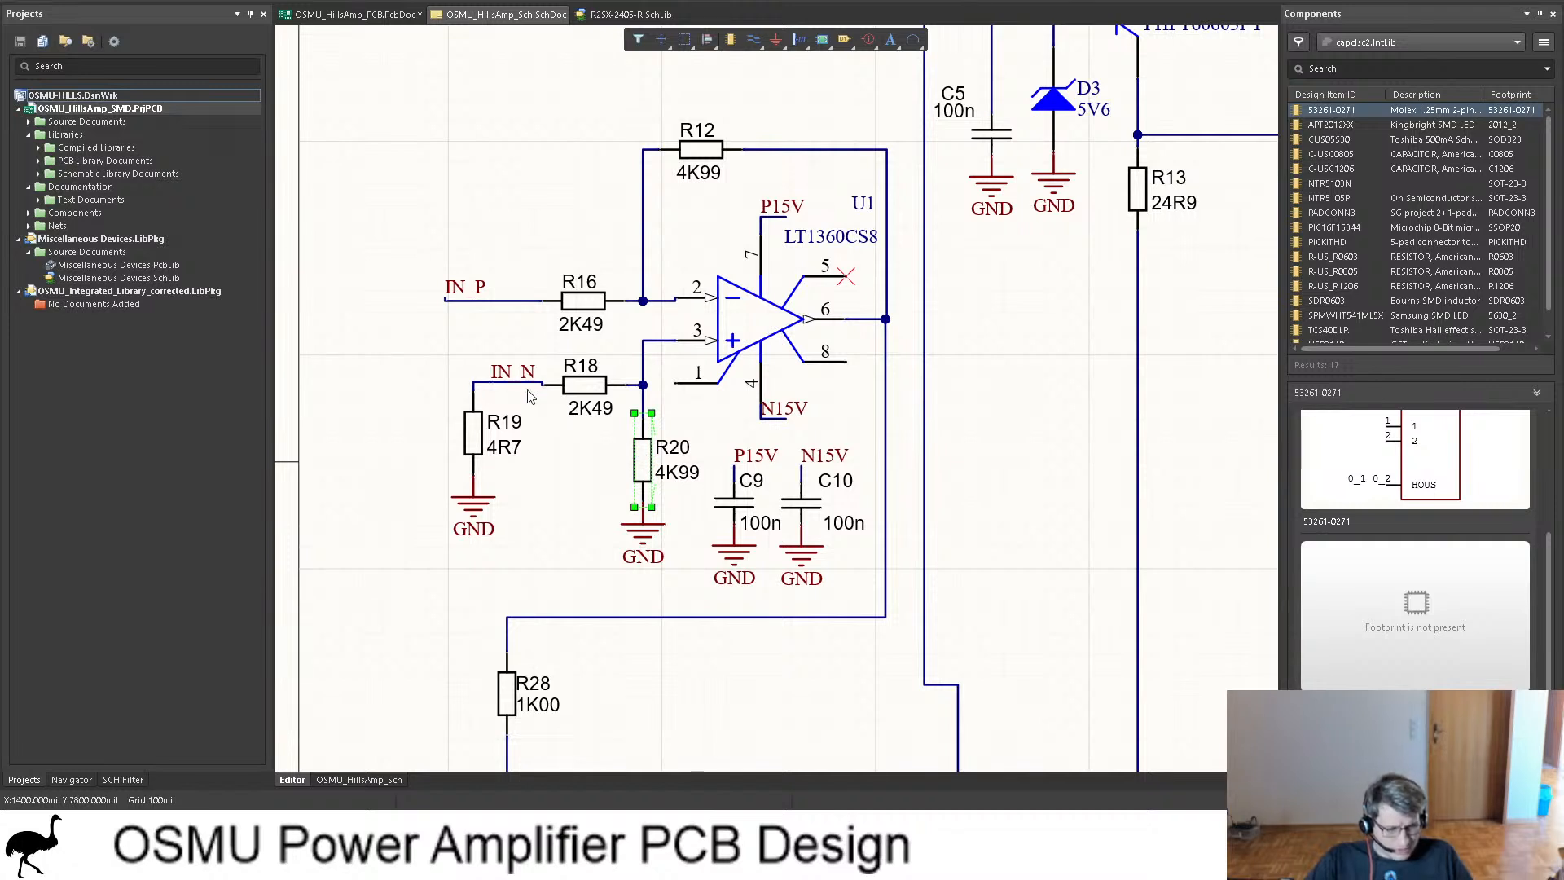
pyautogui.click(474, 442)
pyautogui.click(653, 473)
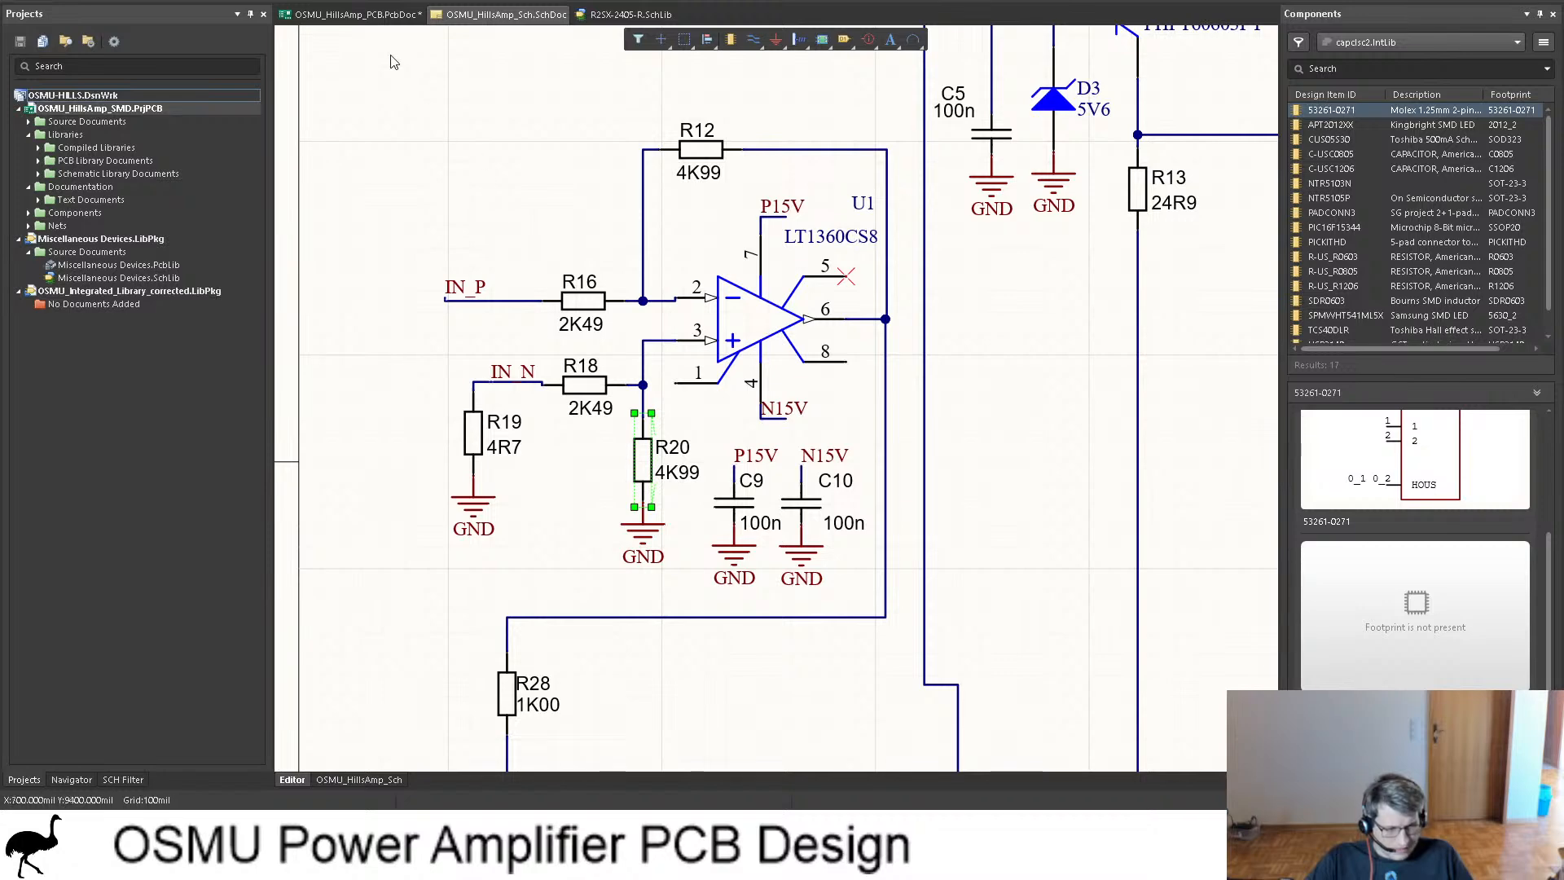
# Step: Move R20 to the left of R16 on the PCB and rotate it so its NetR18_2 pad faces up
pyautogui.click(352, 14)
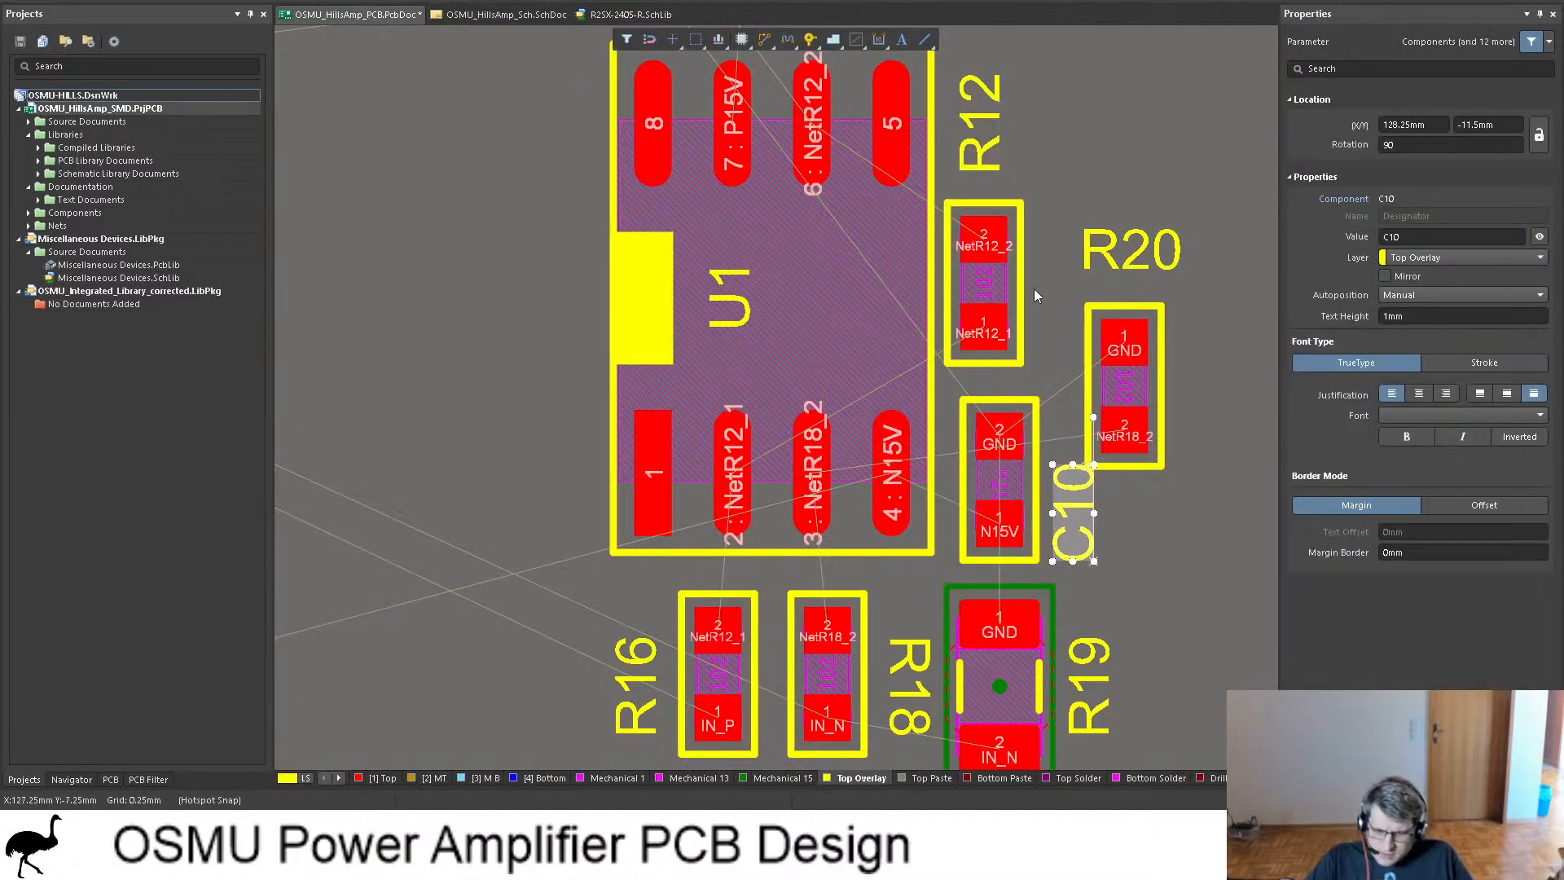
pyautogui.keyDown('ctrl'); pyautogui.scroll(-1, 1034, 288); pyautogui.keyUp('ctrl')
pyautogui.moveTo(1107, 383); pyautogui.dragTo(516, 666)
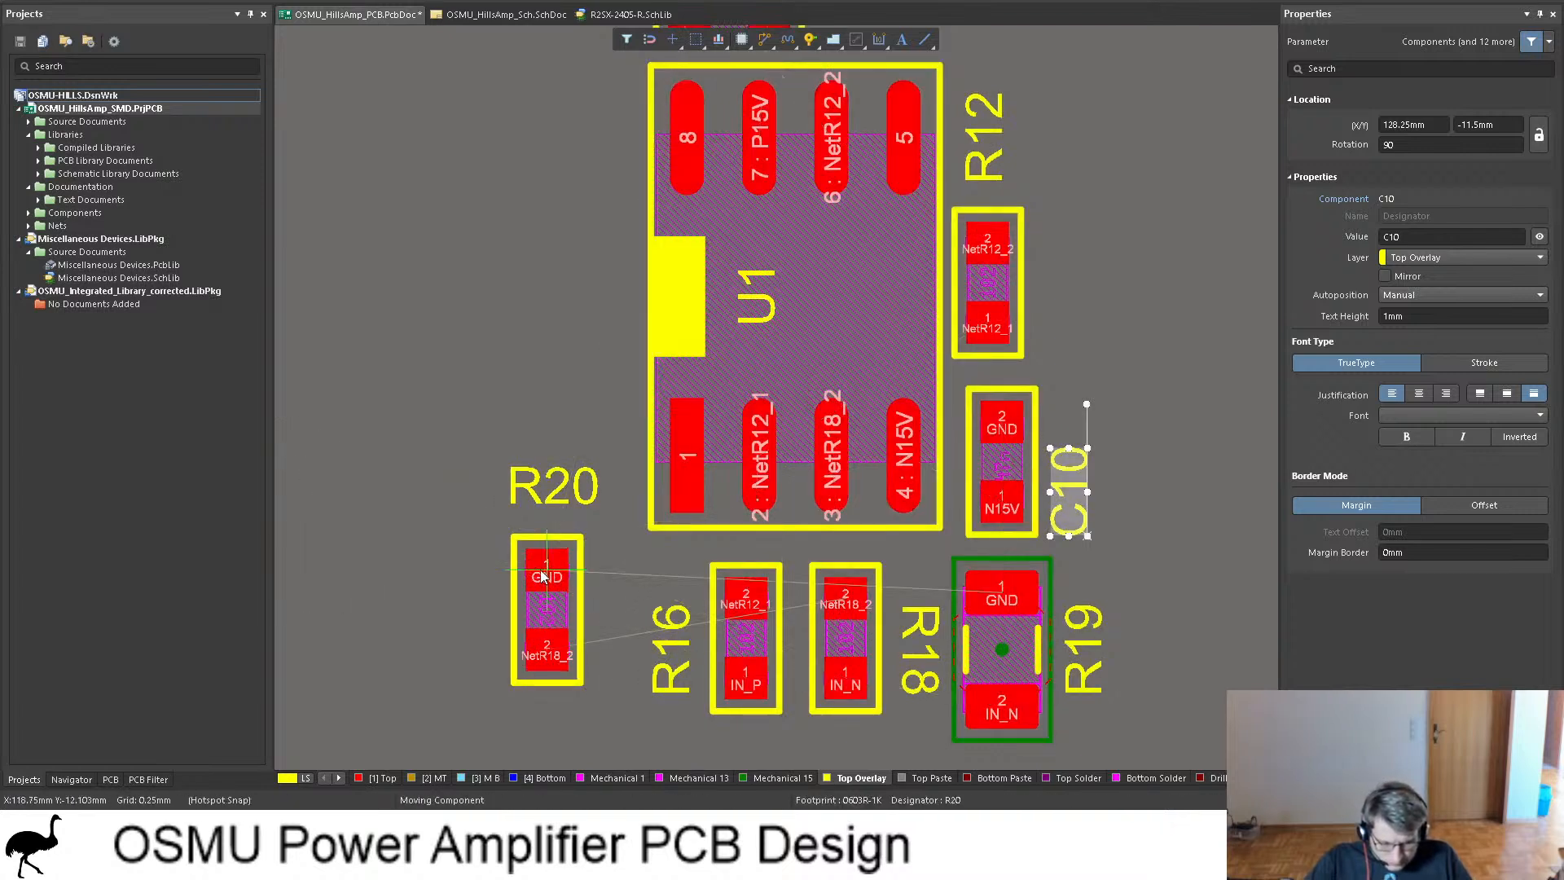
pyautogui.moveTo(550, 619); pyautogui.dragTo(559, 640)
pyautogui.press('space')
pyautogui.press('space')
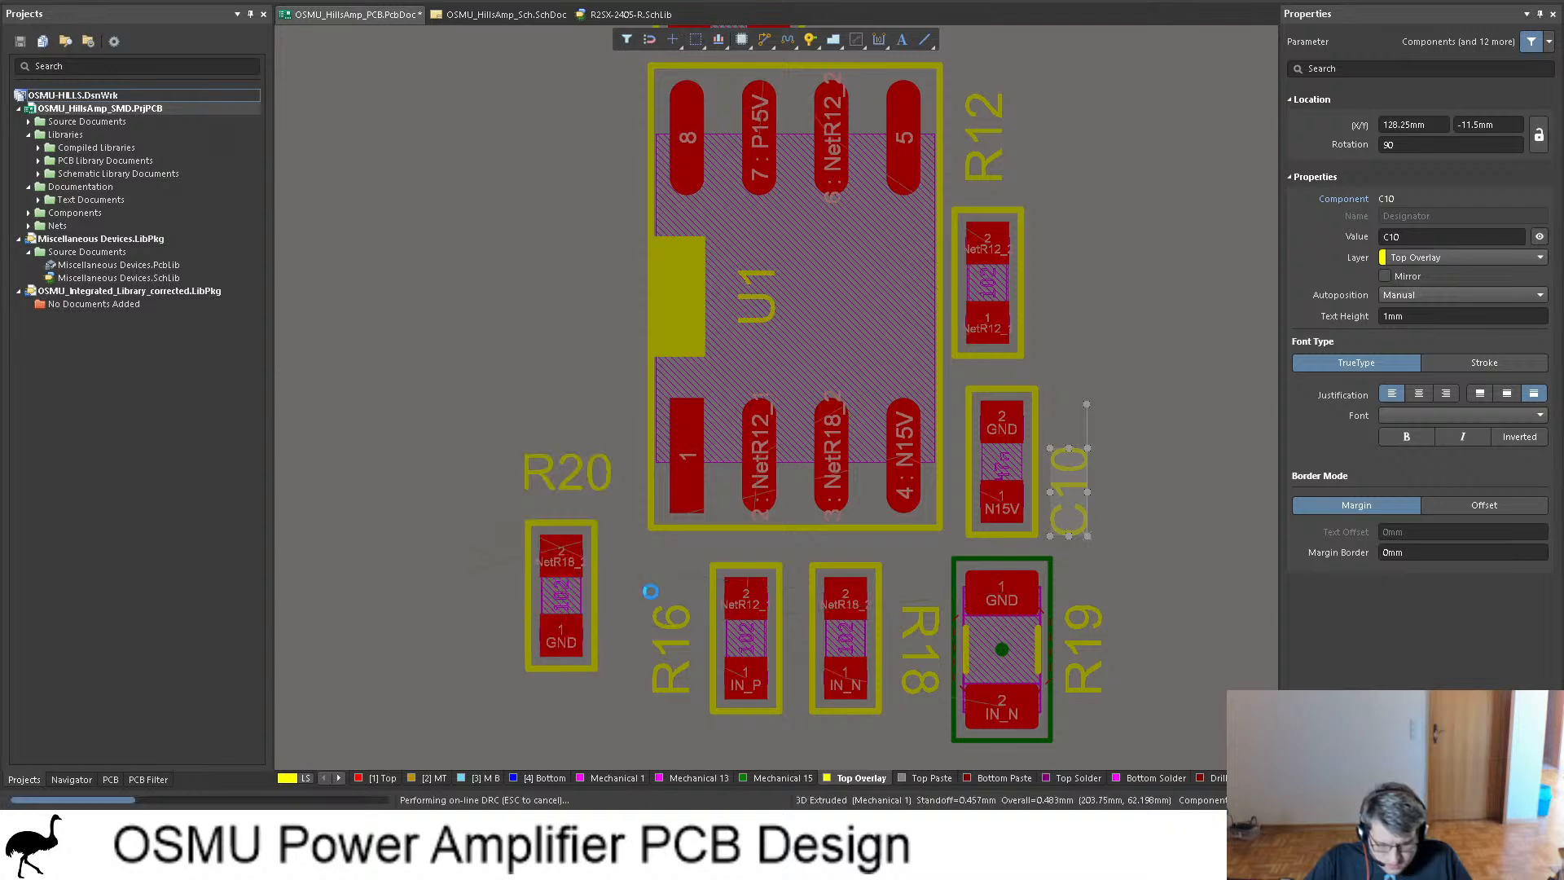
# Step: Shift R16 and R18 left under U1 so they sit closely side by side below pins 1 and 2
pyautogui.moveTo(741, 640); pyautogui.dragTo(686, 635)
pyautogui.moveTo(831, 643); pyautogui.dragTo(760, 643)
pyautogui.scroll(-2, 835, 570)
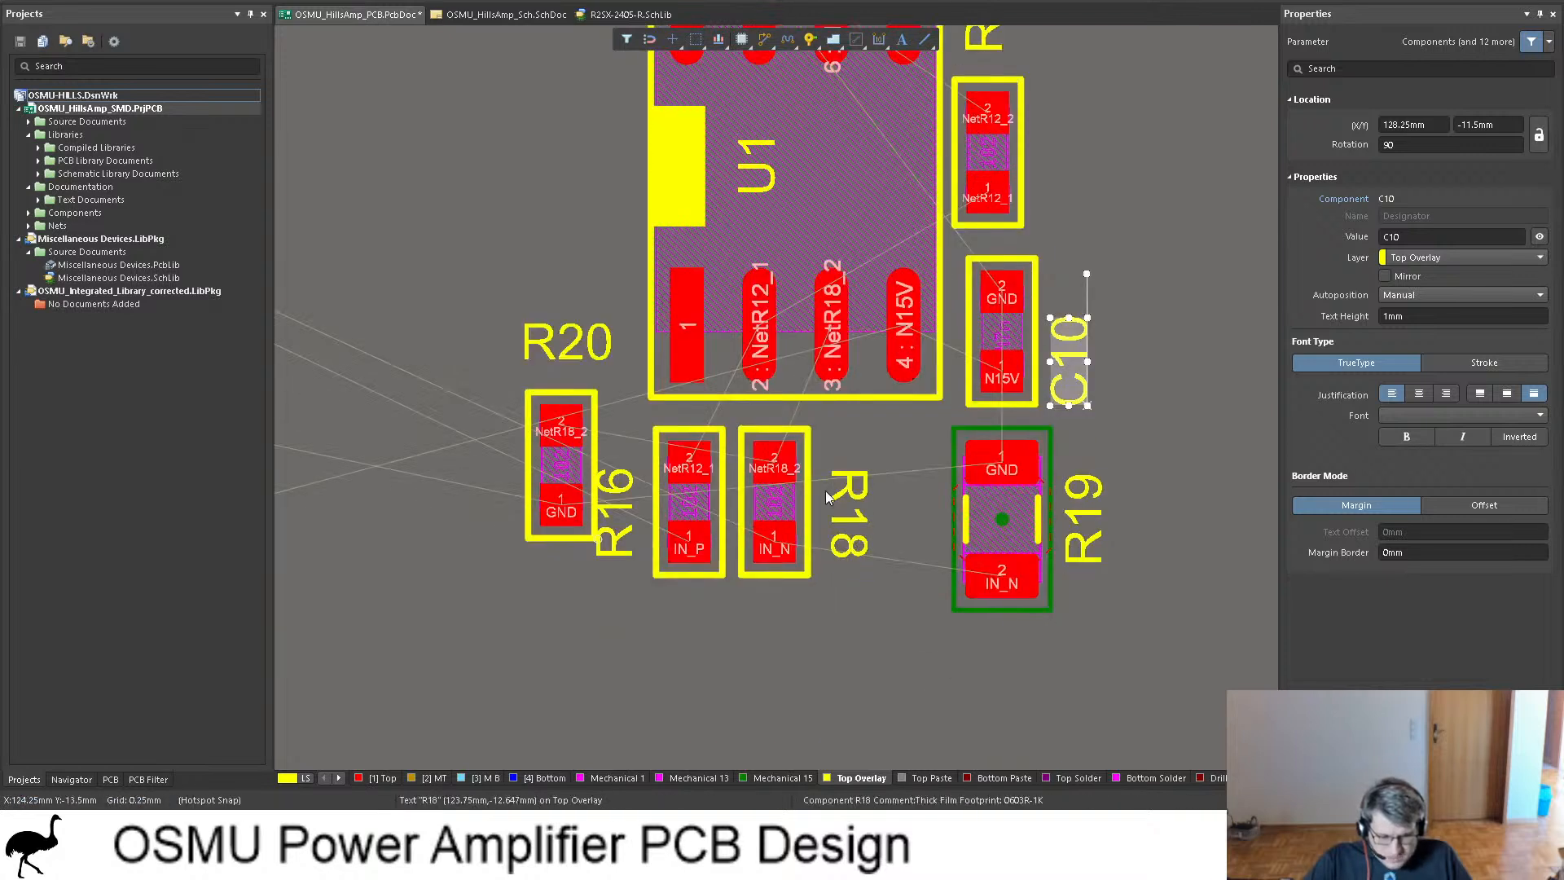
# Step: Place the R18 and R16 designators vertically below their resistors, both reading upward
pyautogui.moveTo(835, 570); pyautogui.dragTo(795, 681)
pyautogui.press('space')
pyautogui.press('space')
pyautogui.moveTo(622, 532); pyautogui.dragTo(698, 678)
# Step: Move R20 to the right of R18 and place its designator vertically below it
pyautogui.moveTo(560, 473); pyautogui.dragTo(869, 489)
pyautogui.moveTo(873, 381); pyautogui.dragTo(876, 690)
pyautogui.press('space')
pyautogui.moveTo(840, 631); pyautogui.dragTo(856, 632)
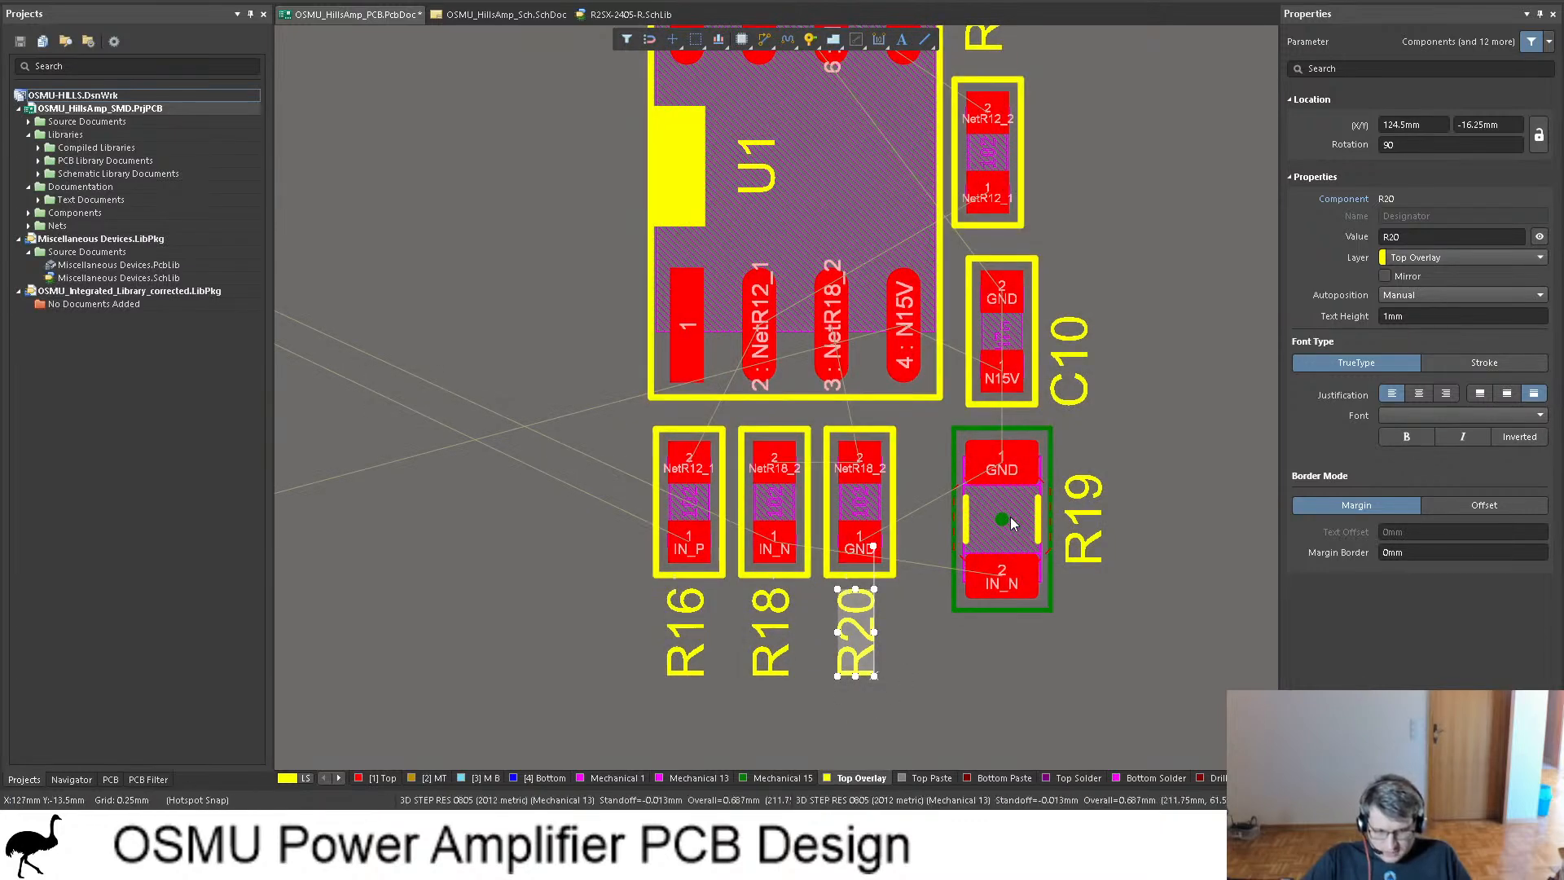
# Step: Move R19 left close beside R20 and save the PCB document
pyautogui.moveTo(1010, 521); pyautogui.dragTo(961, 523)
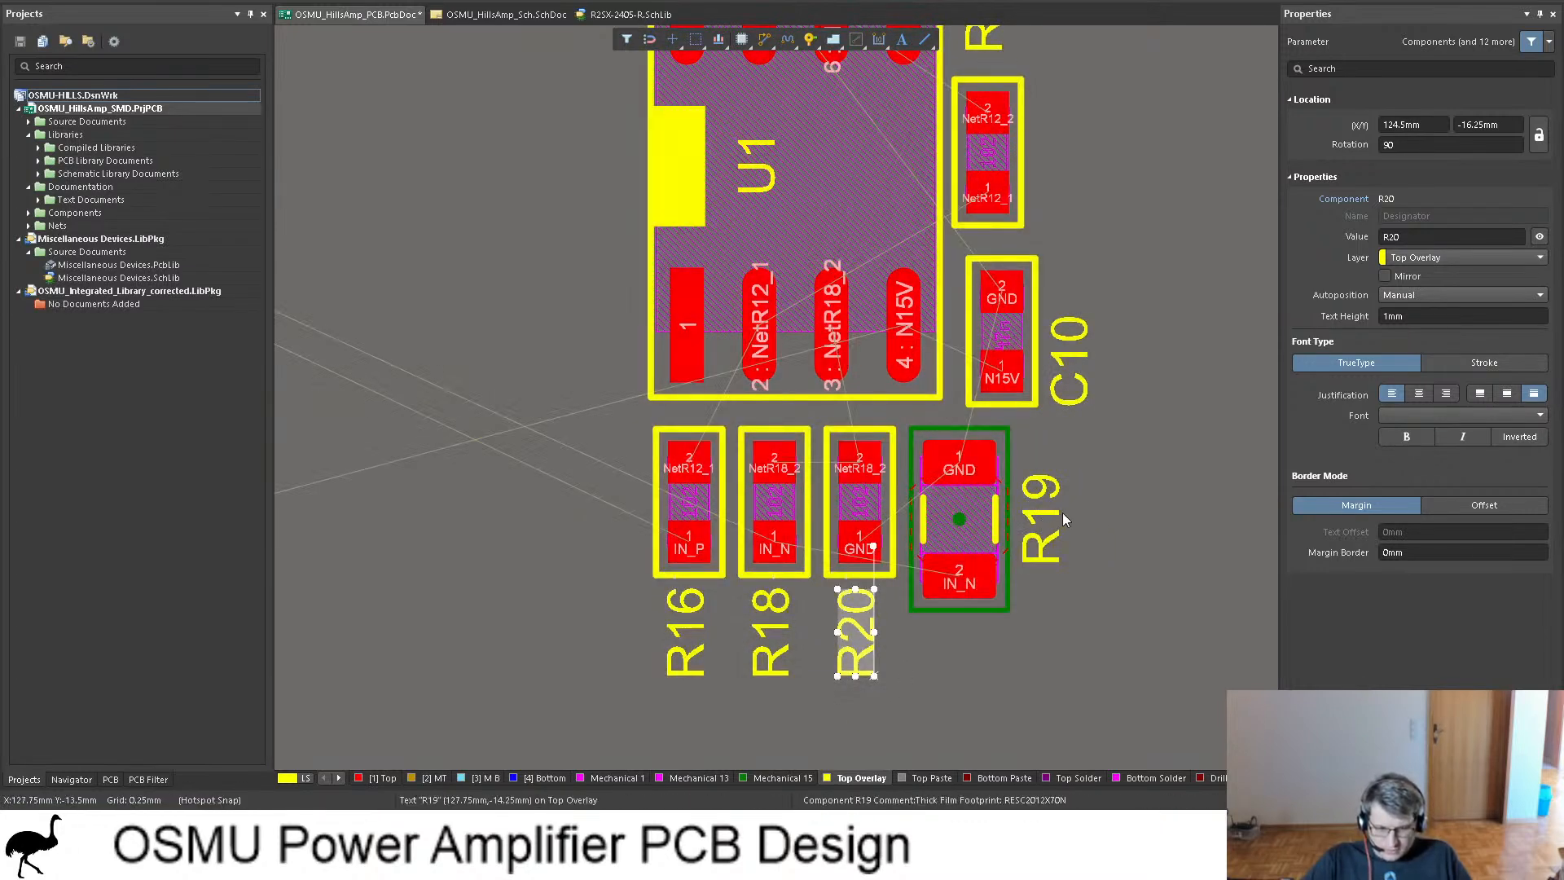
pyautogui.click(1142, 485)
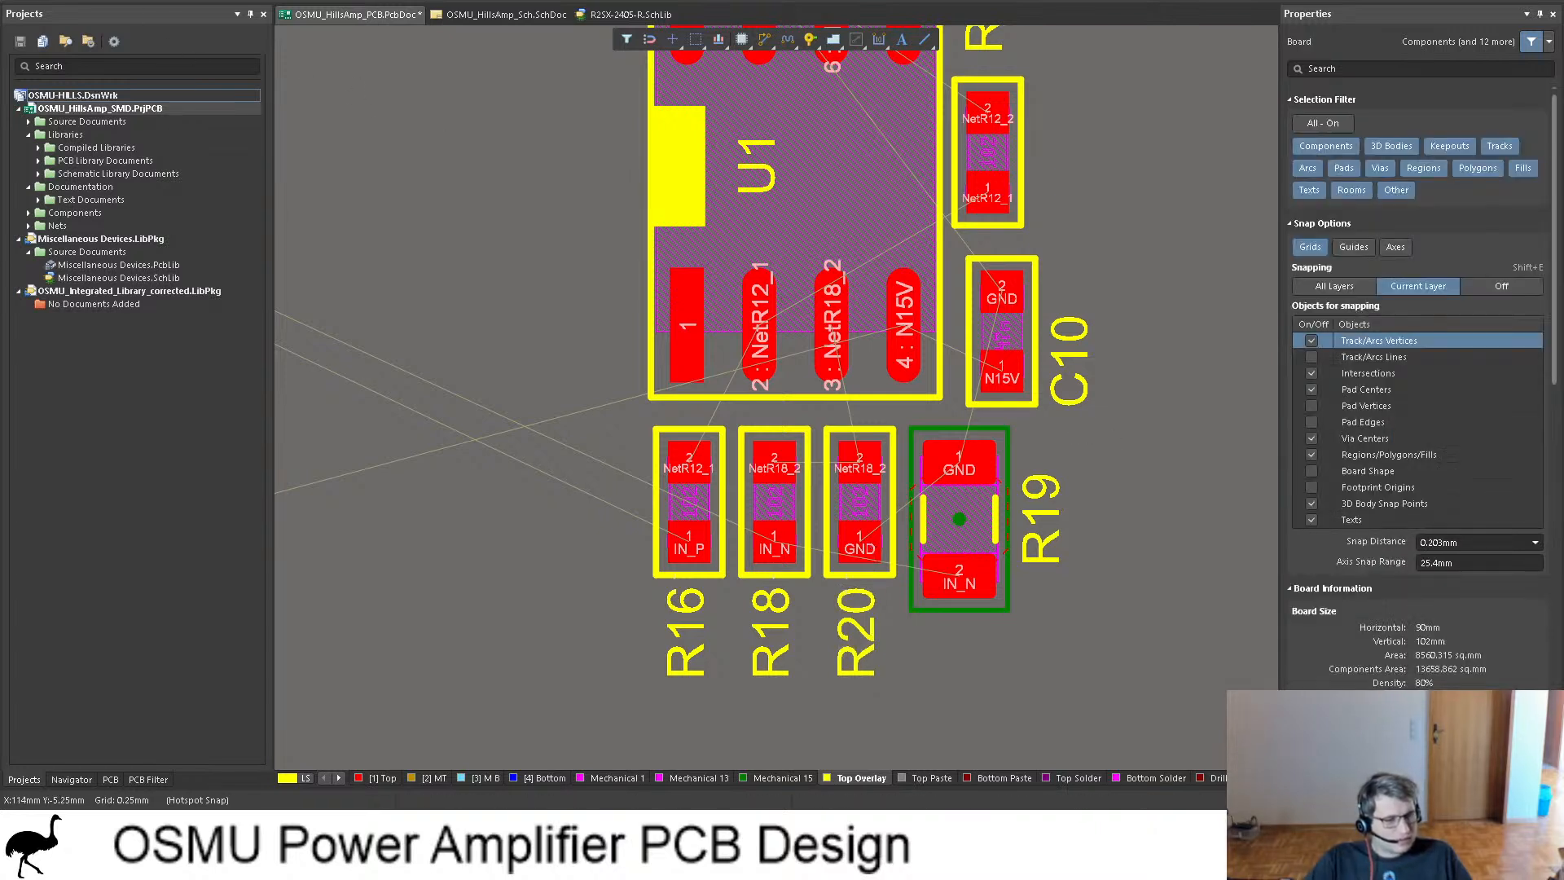
pyautogui.hotkey('ctrl', 's')
# Step: Move R12 slightly up along U1's side and shift C10 closer to U1 under R12
pyautogui.keyDown('ctrl'); pyautogui.scroll(-2, 906, 195); pyautogui.keyUp('ctrl')
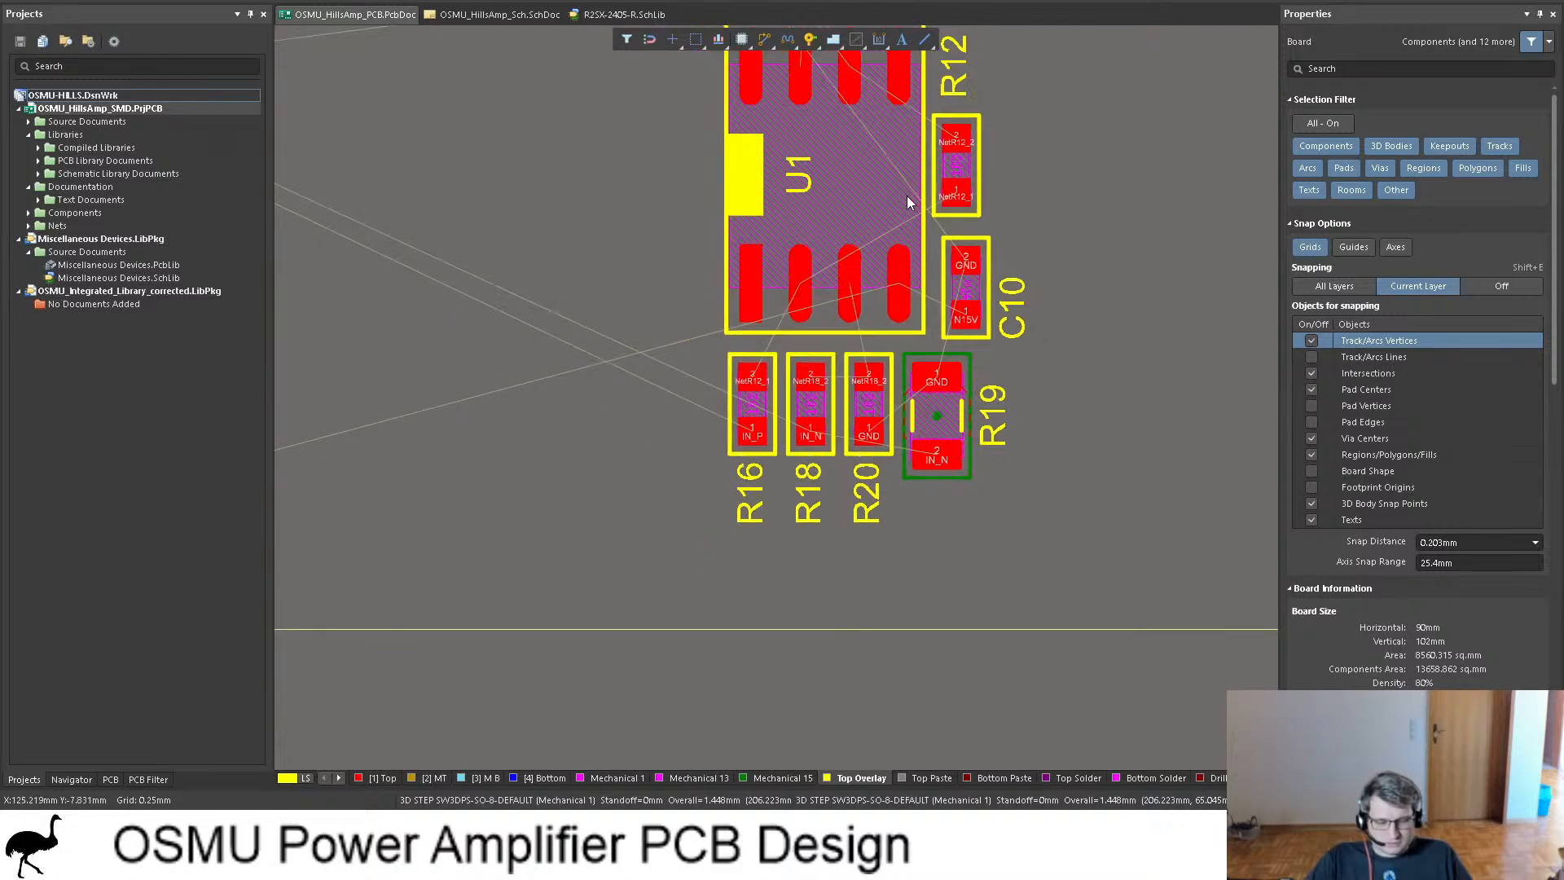
pyautogui.scroll(4, 911, 199)
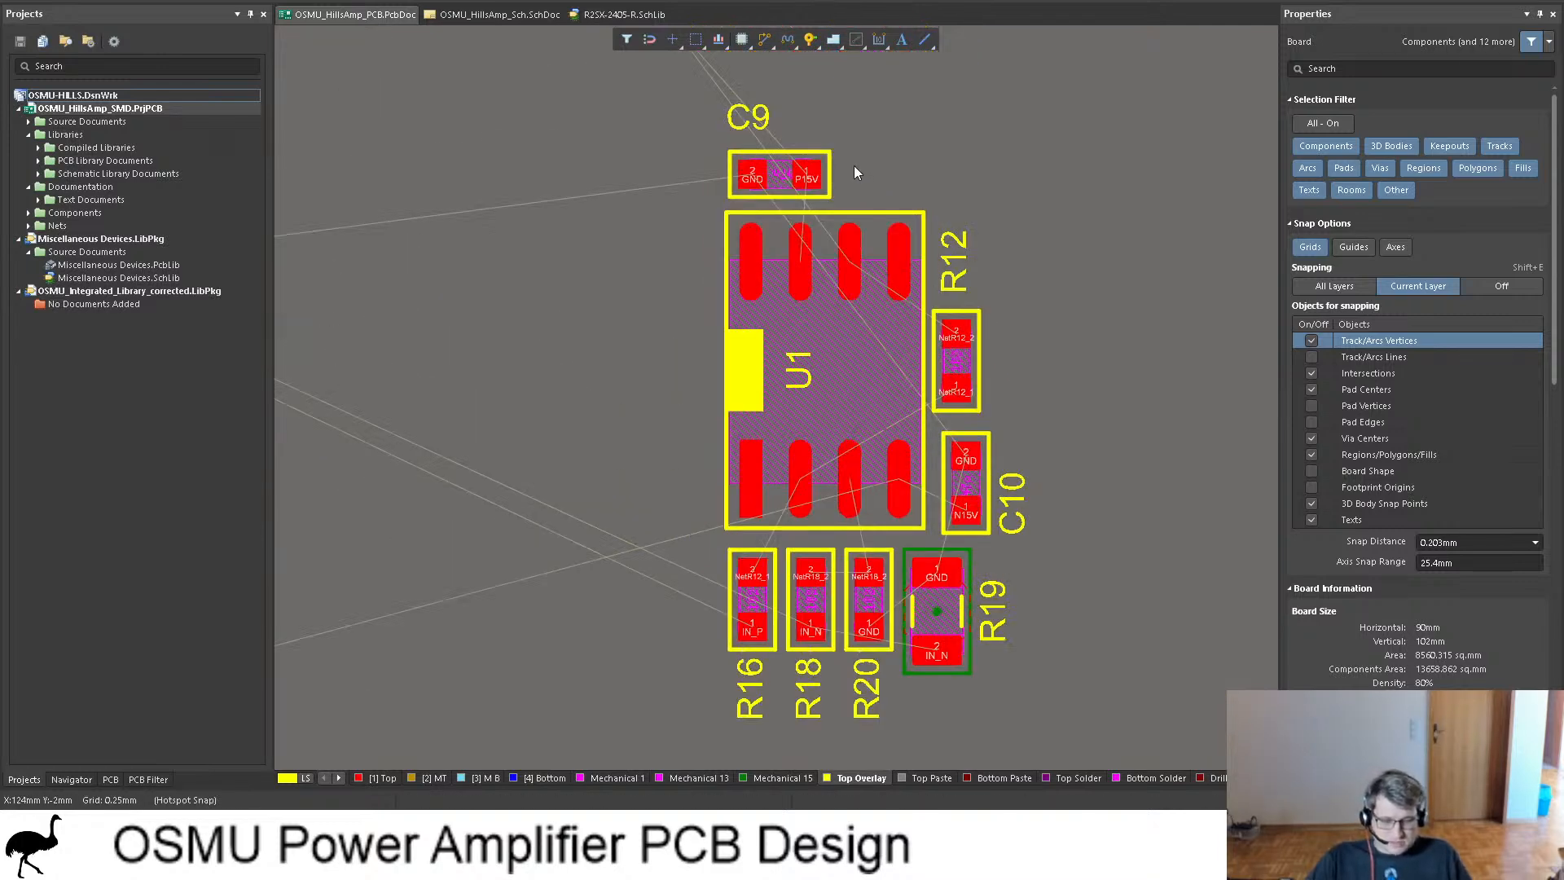
pyautogui.keyDown('ctrl'); pyautogui.scroll(2, 755, 226); pyautogui.keyUp('ctrl')
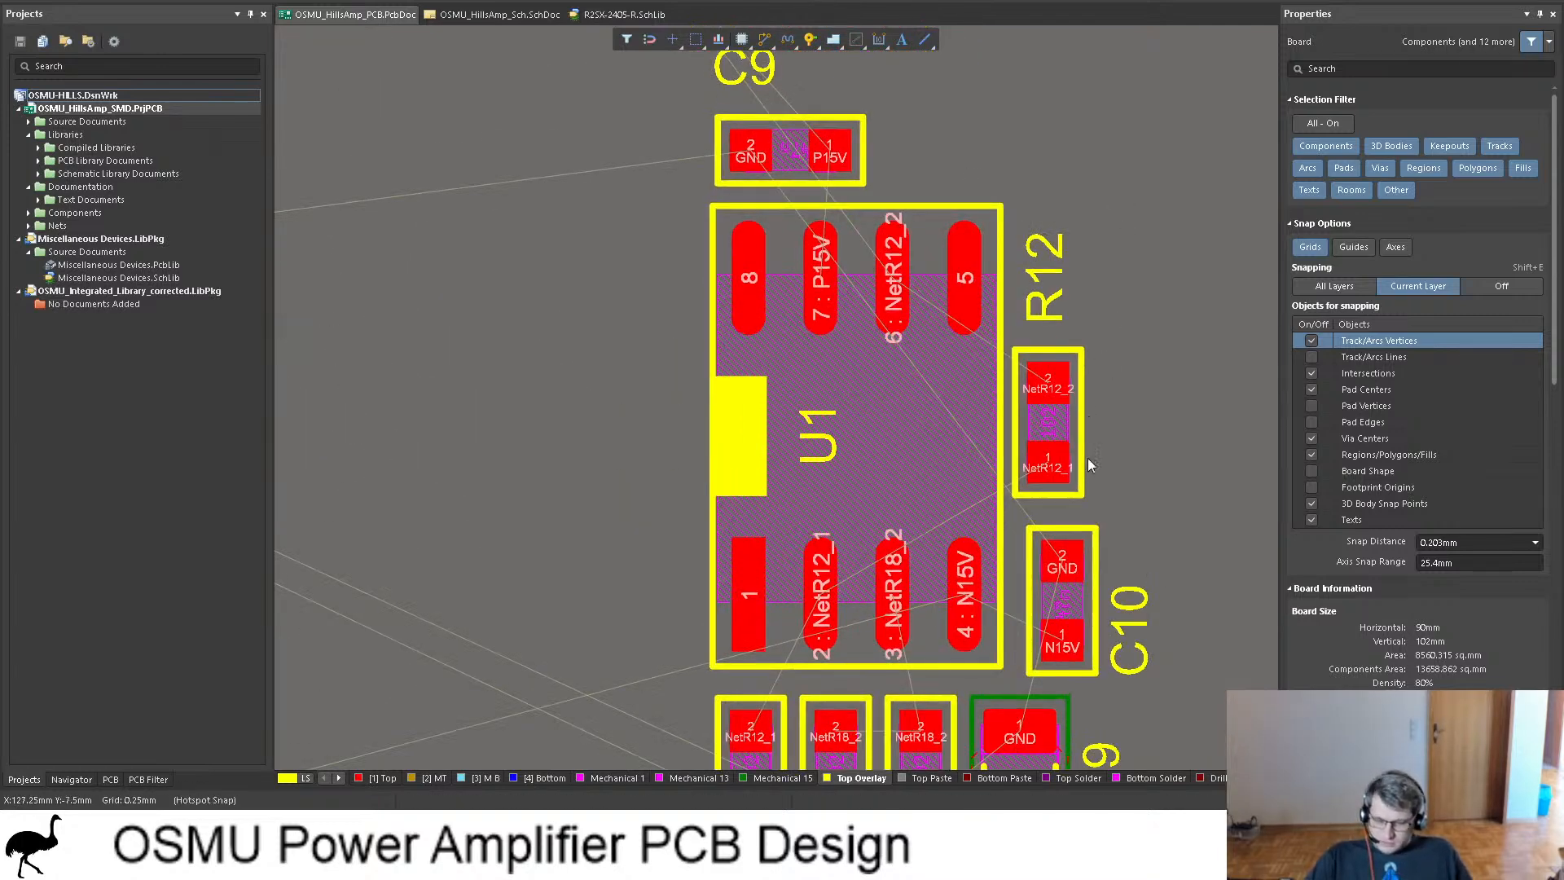
pyautogui.moveTo(1057, 460); pyautogui.dragTo(1055, 418)
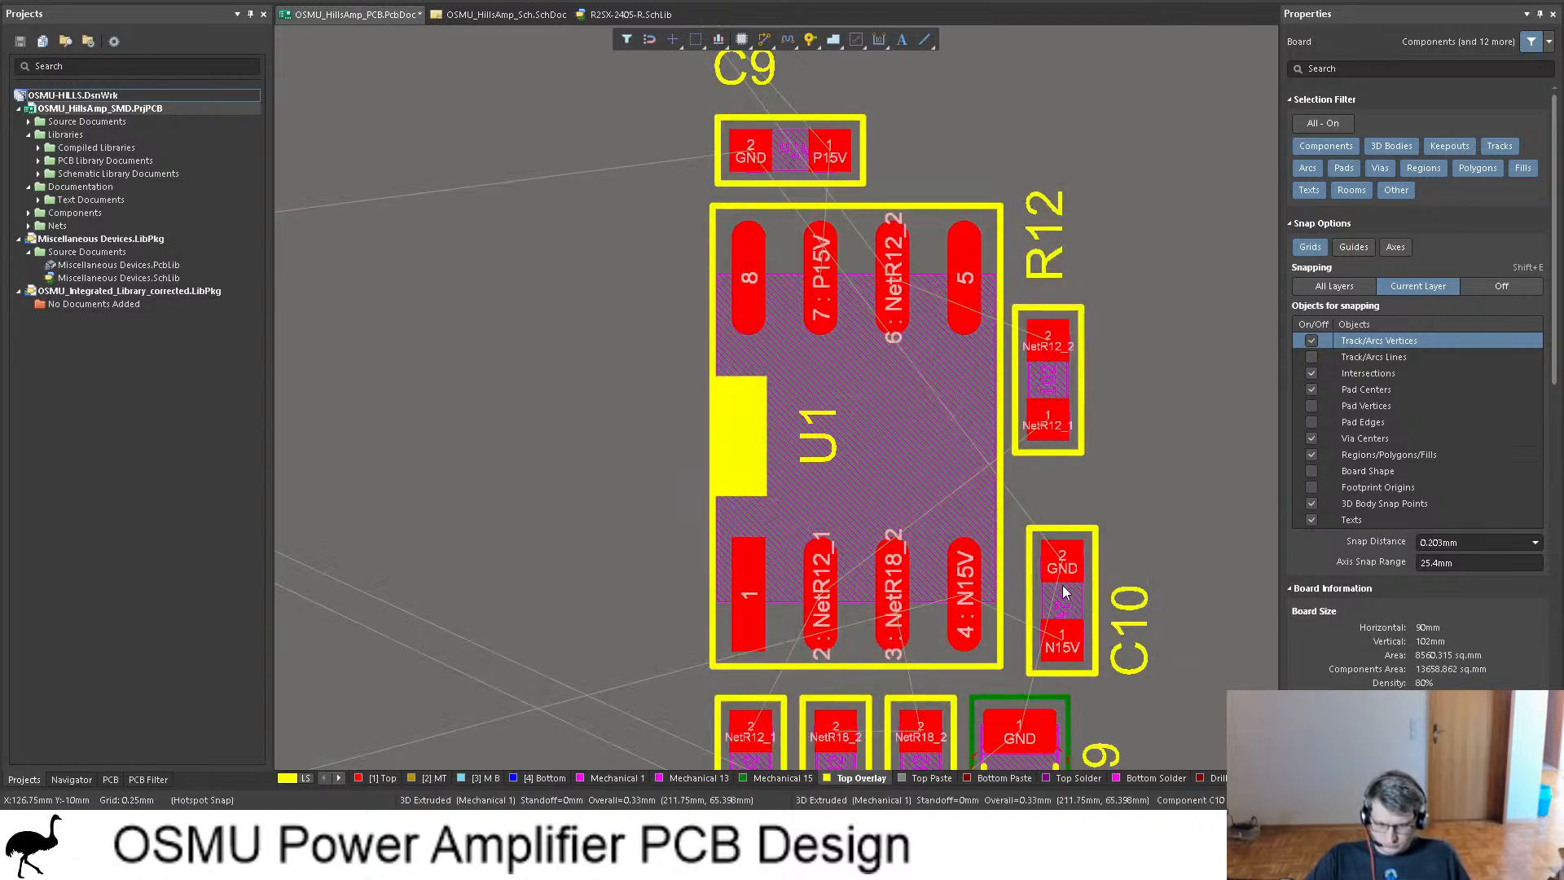
pyautogui.moveTo(1062, 594); pyautogui.dragTo(1040, 603)
pyautogui.keyDown('ctrl'); pyautogui.scroll(-4, 638, 290); pyautogui.keyUp('ctrl')
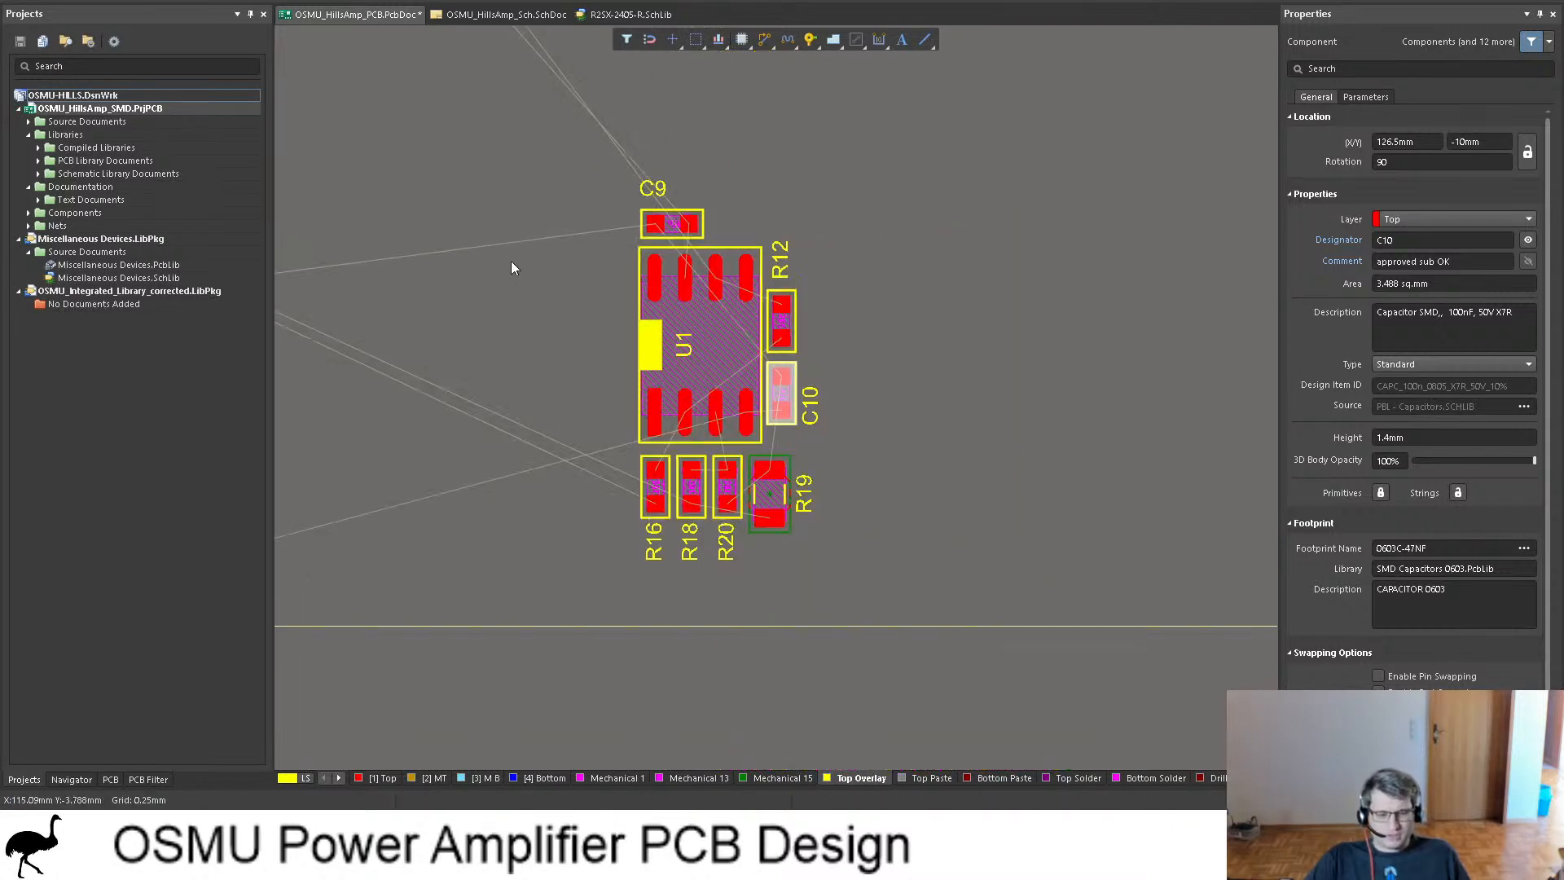
# Step: Move the whole U1 group to above the board's upper-right edge, rotated so U1's notch faces up
pyautogui.keyDown('ctrl'); pyautogui.scroll(-1, 554, 264); pyautogui.keyUp('ctrl')
pyautogui.moveTo(499, 157); pyautogui.dragTo(956, 539)
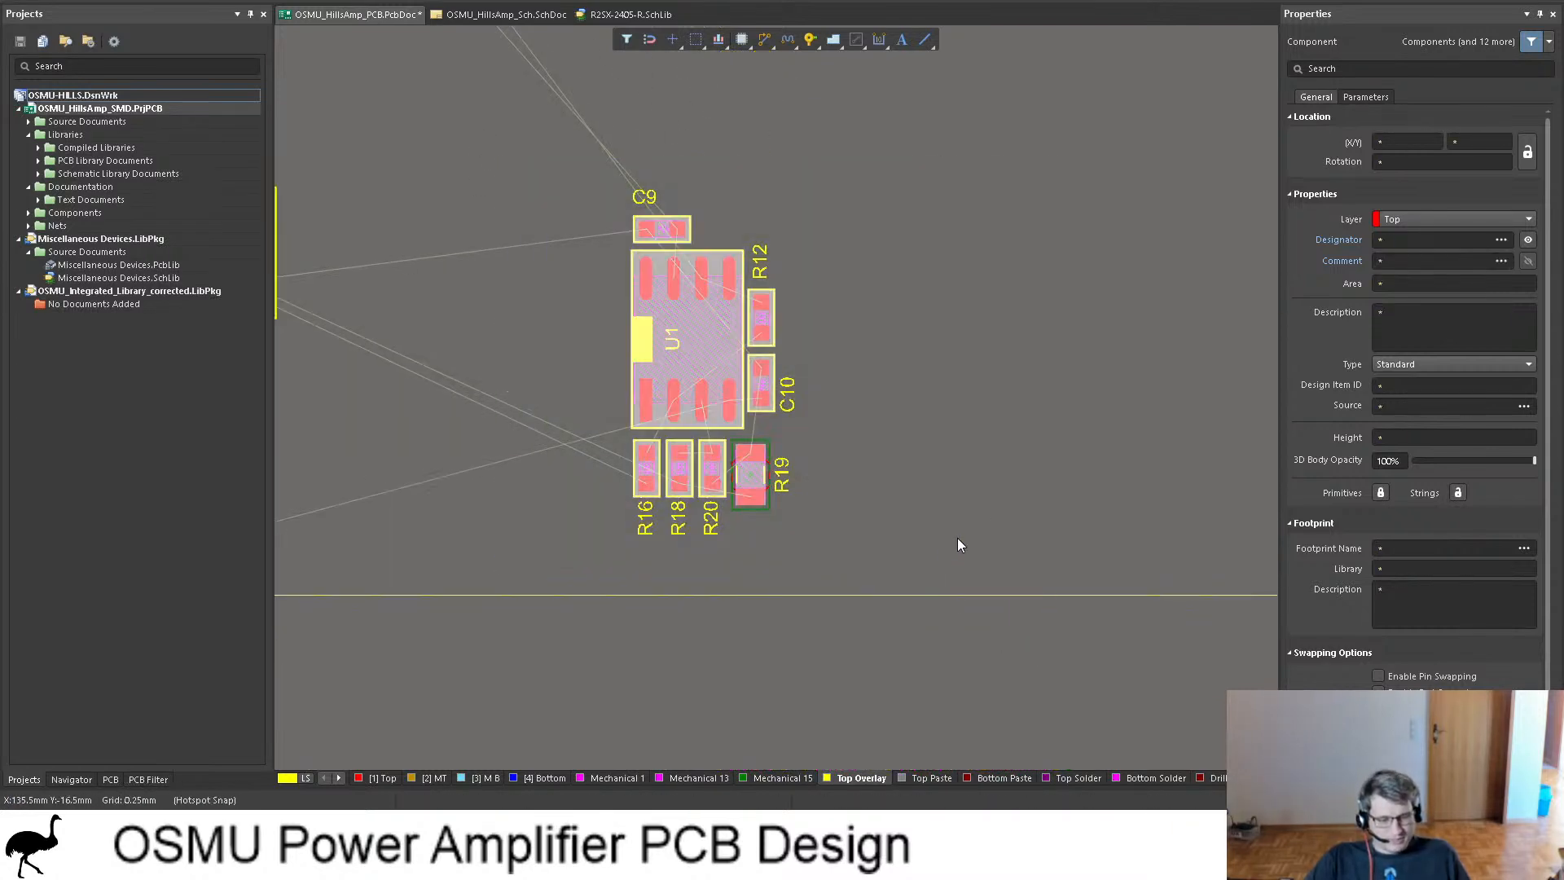
pyautogui.keyDown('ctrl'); pyautogui.scroll(-3, 1007, 471); pyautogui.keyUp('ctrl')
pyautogui.keyDown('ctrl'); pyautogui.scroll(-1, 1004, 477); pyautogui.keyUp('ctrl')
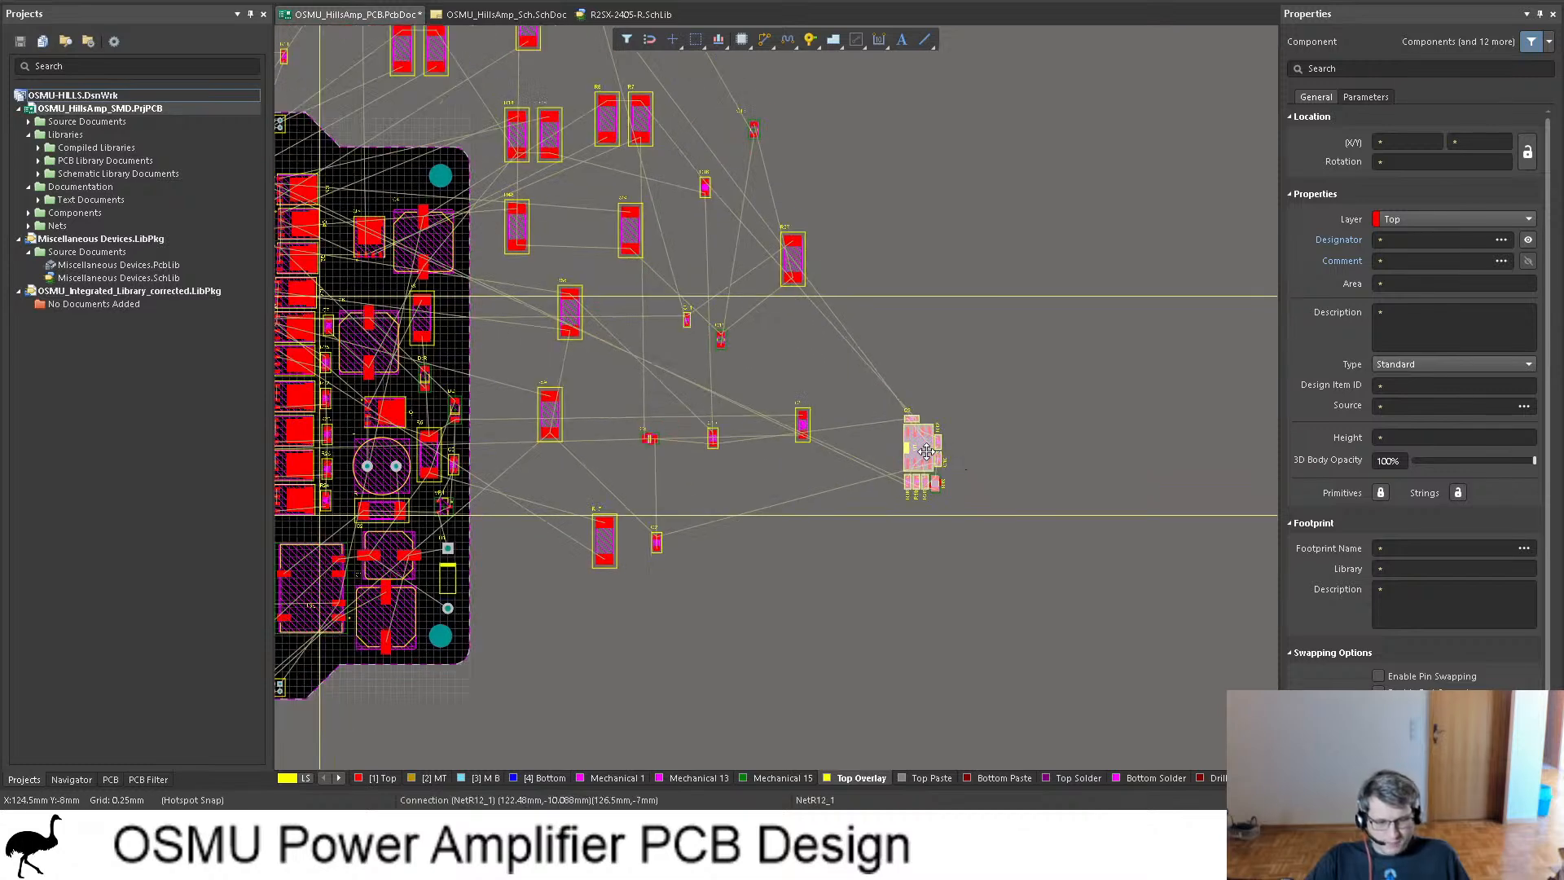
pyautogui.moveTo(900, 444); pyautogui.dragTo(807, 106)
pyautogui.press('space')
pyautogui.press('space')
pyautogui.press('space')
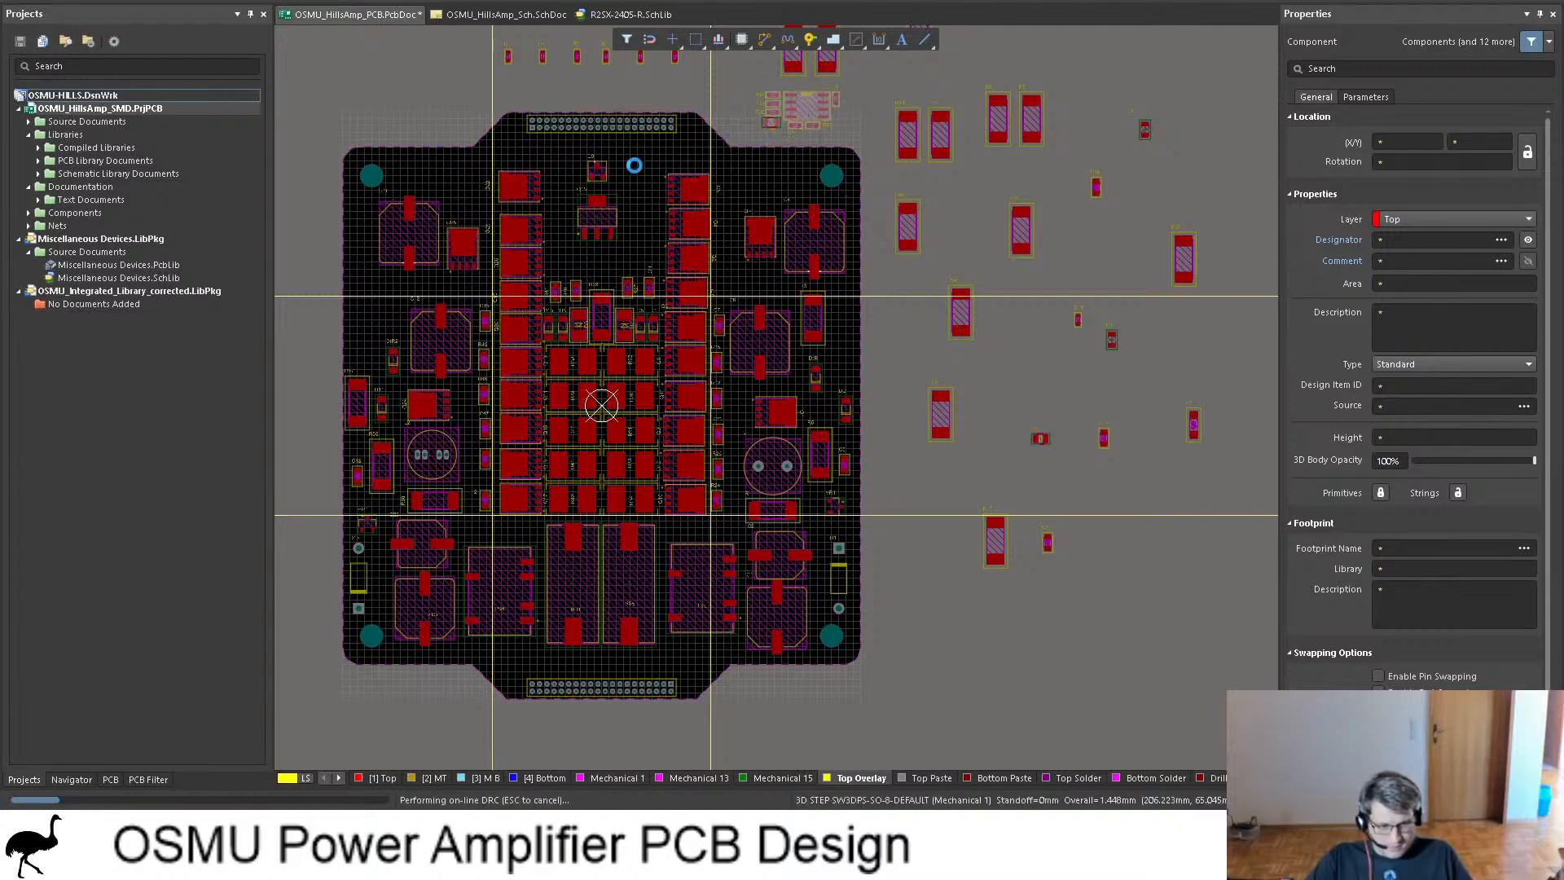
# Step: Move Q18 and D9 down on the board to free space below the upper connector
pyautogui.keyDown('ctrl'); pyautogui.scroll(4, 634, 165); pyautogui.keyUp('ctrl')
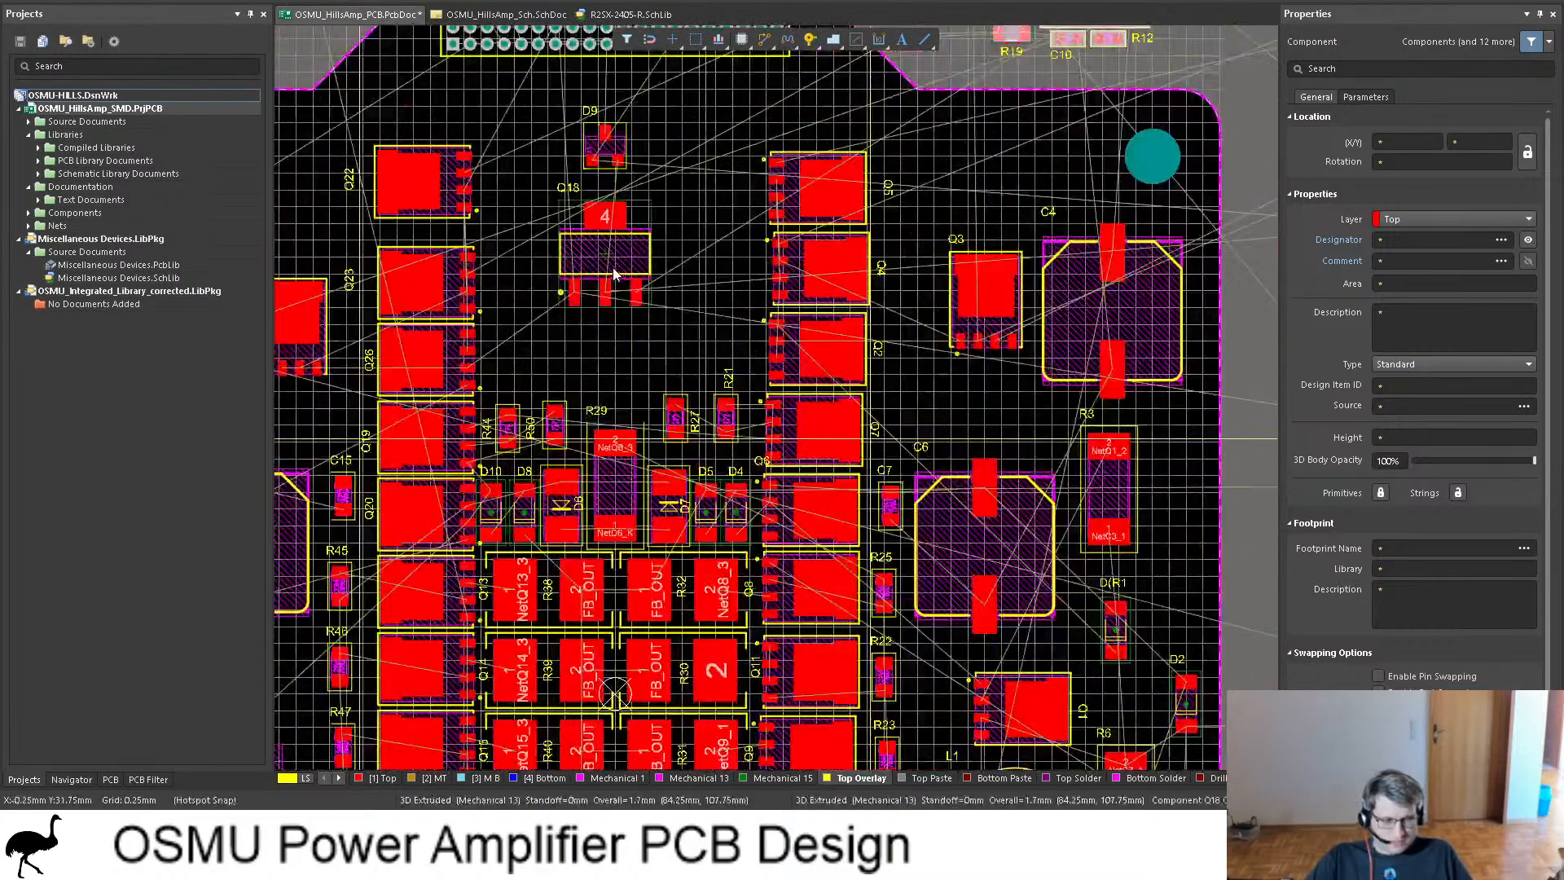
pyautogui.moveTo(611, 252); pyautogui.dragTo(630, 314)
pyautogui.moveTo(607, 142); pyautogui.dragTo(619, 207)
# Step: Move the U1 group onto the board directly below the upper connector, above D9
pyautogui.scroll(3, 822, 216)
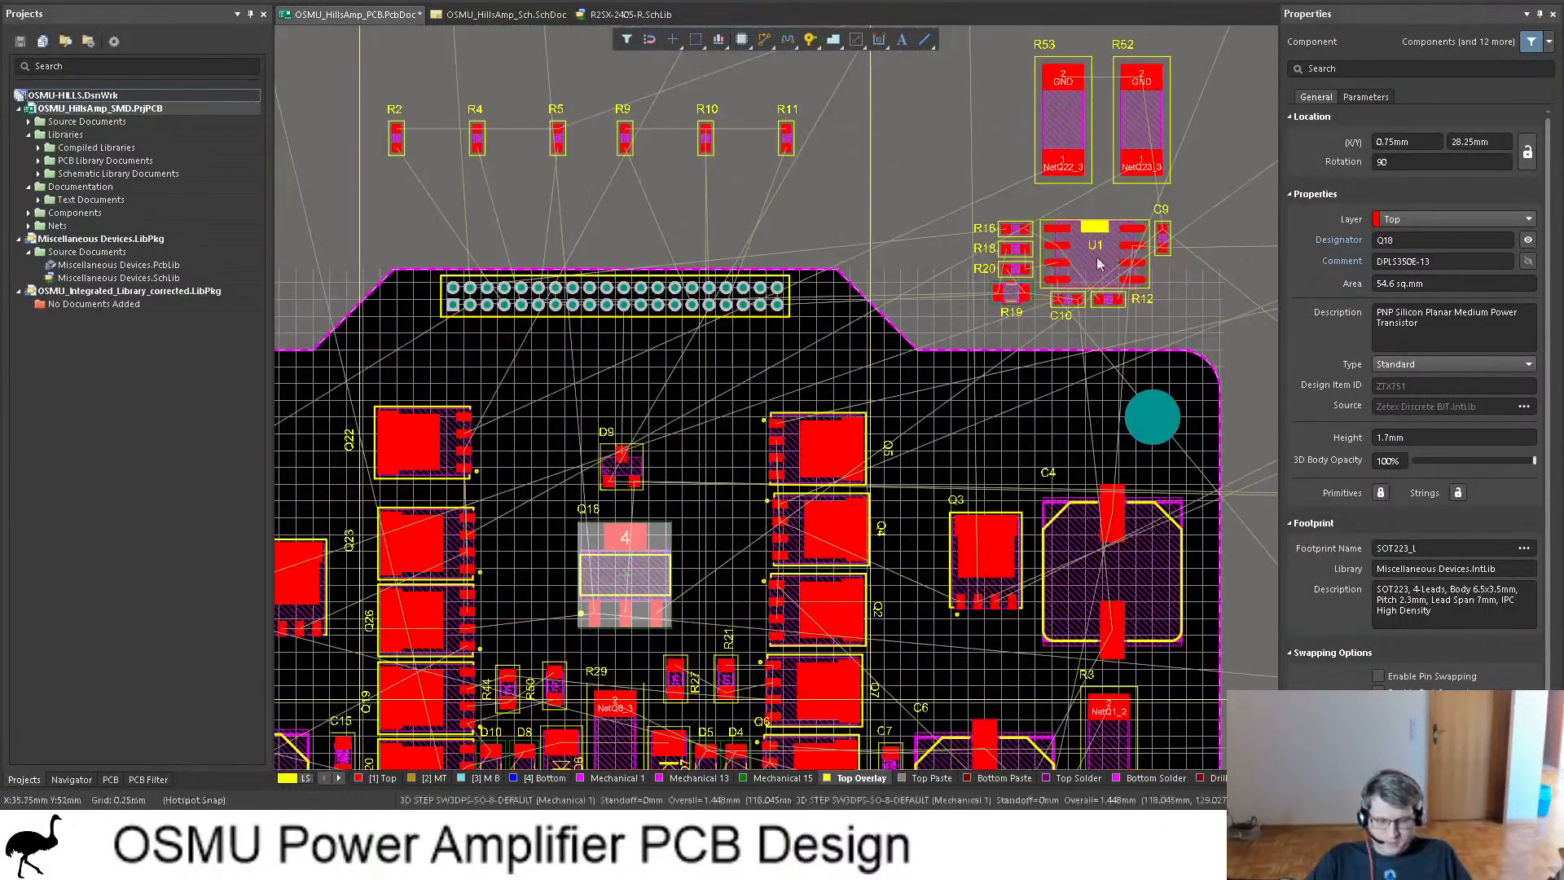
pyautogui.moveTo(974, 208); pyautogui.dragTo(1046, 340)
pyautogui.moveTo(916, 258); pyautogui.dragTo(456, 367)
pyautogui.click(836, 278)
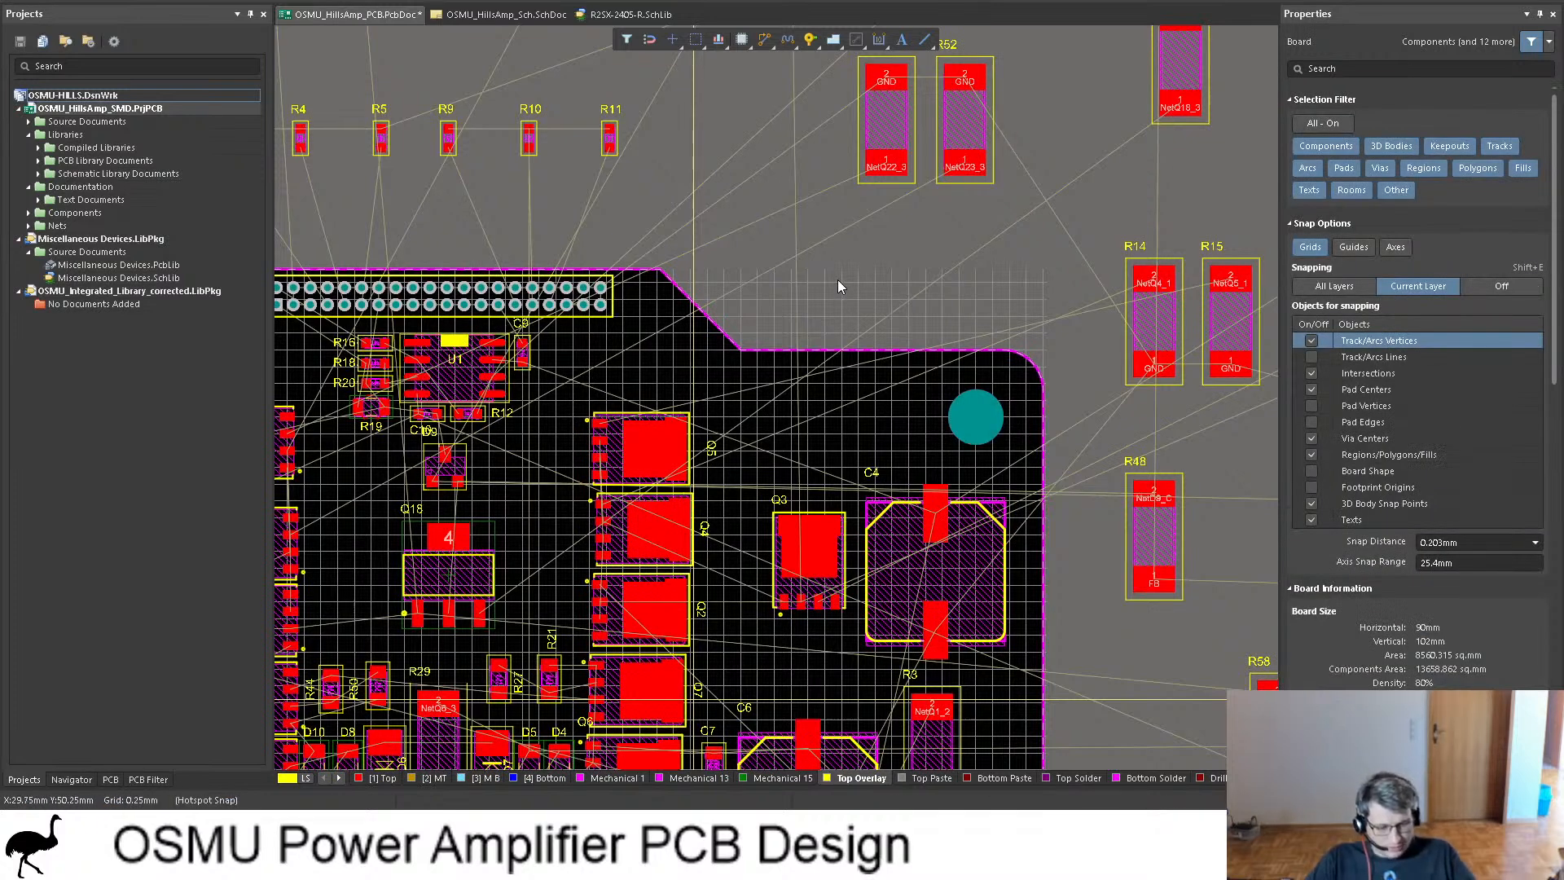
# Step: Review the board's placement in 3D and survey the remaining unplaced components around it in 2D
pyautogui.press('3')
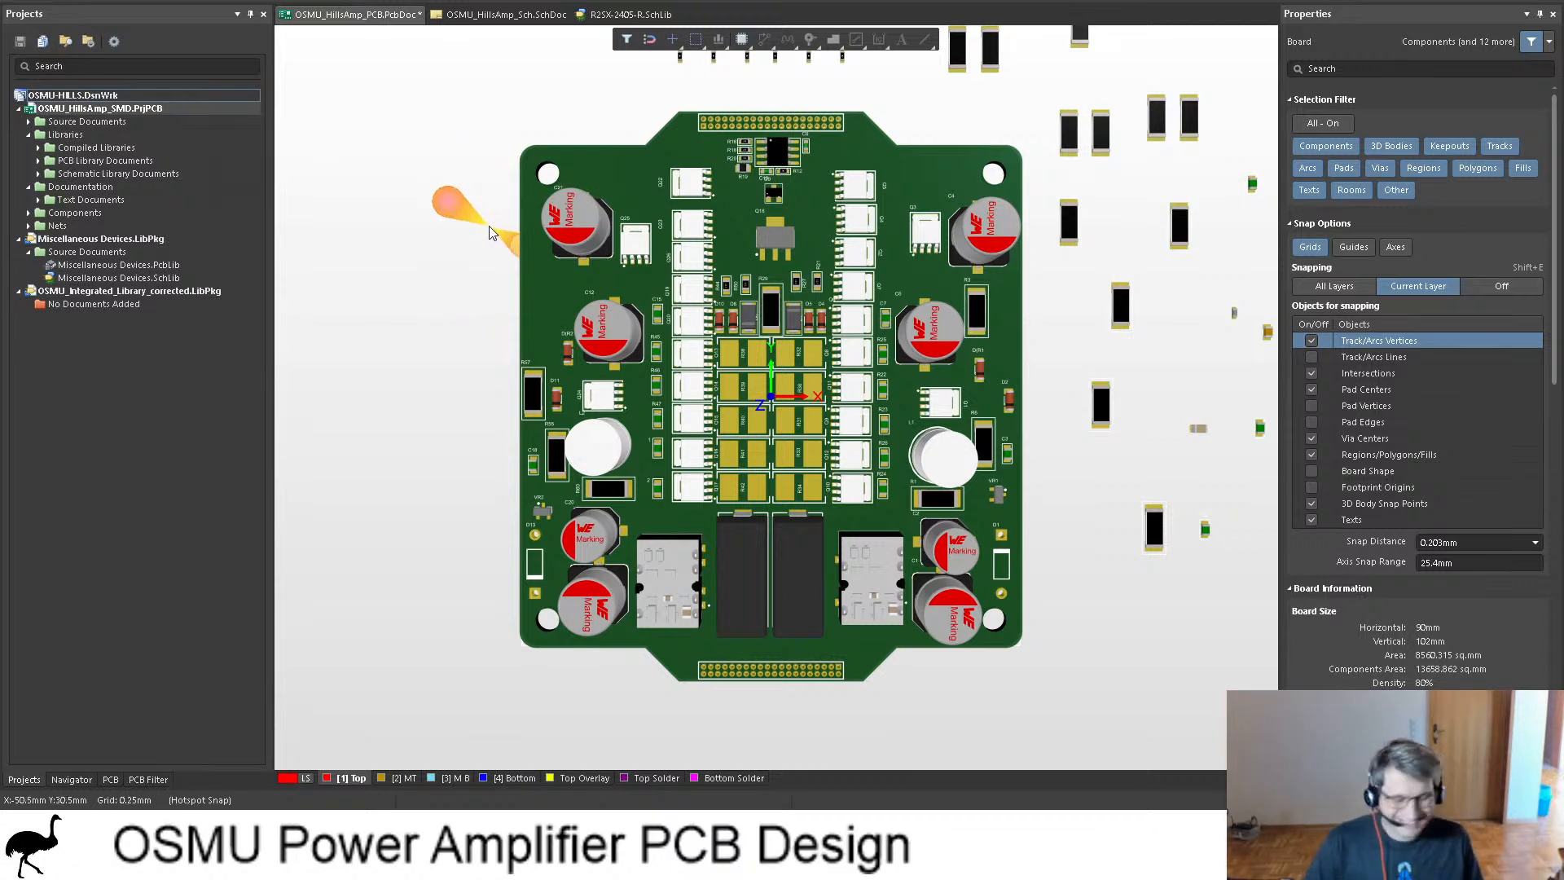
pyautogui.press('2')
pyautogui.keyDown('ctrl'); pyautogui.scroll(-3, 872, 198); pyautogui.keyUp('ctrl')
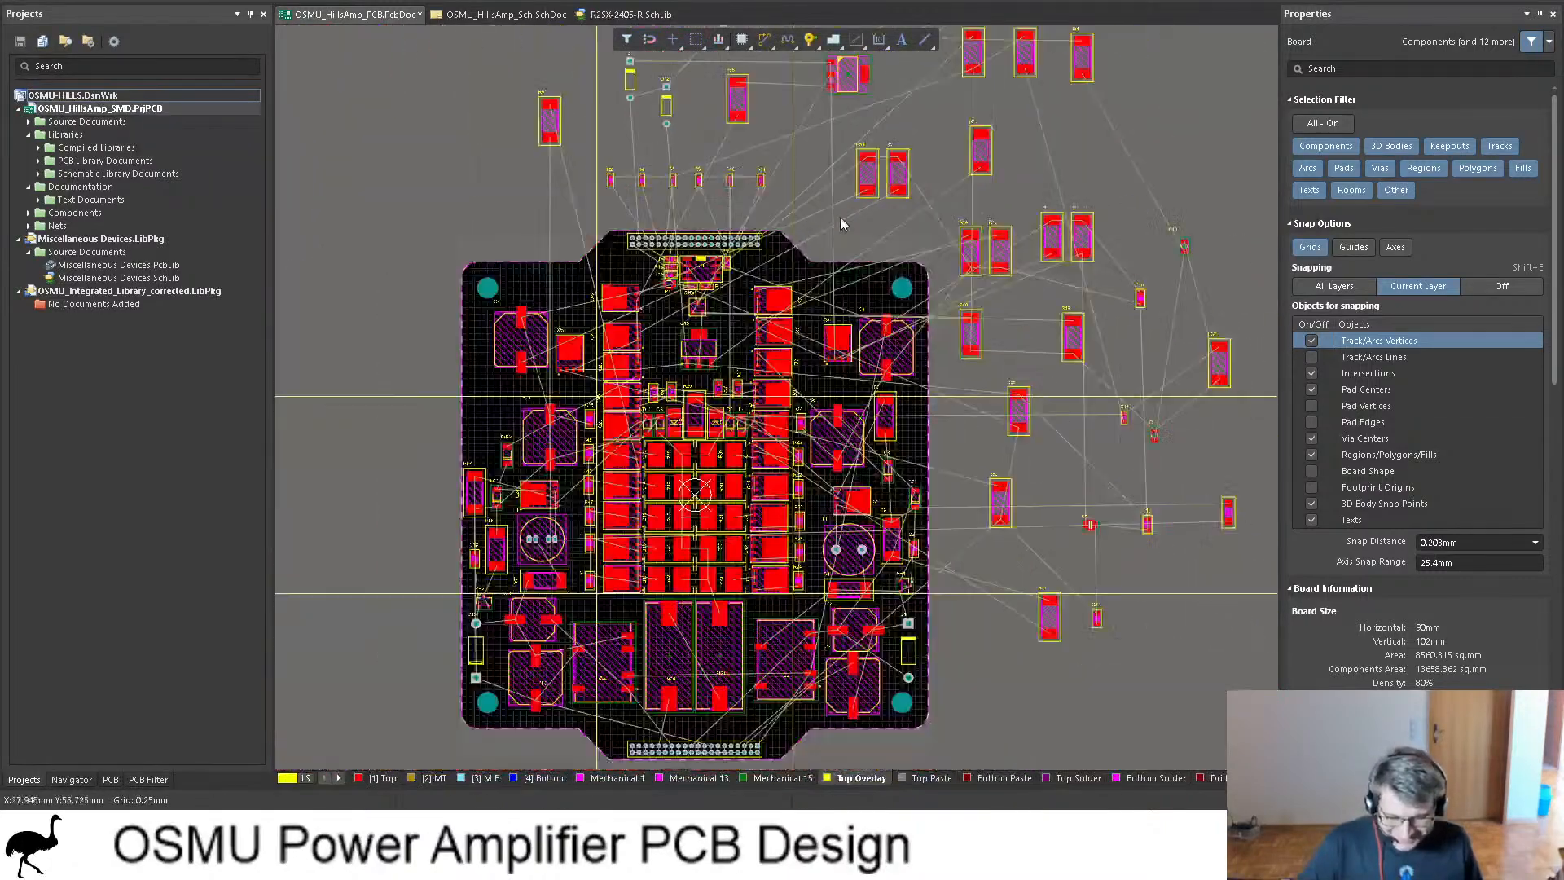
pyautogui.keyDown('ctrl'); pyautogui.scroll(-1, 839, 217); pyautogui.keyUp('ctrl')
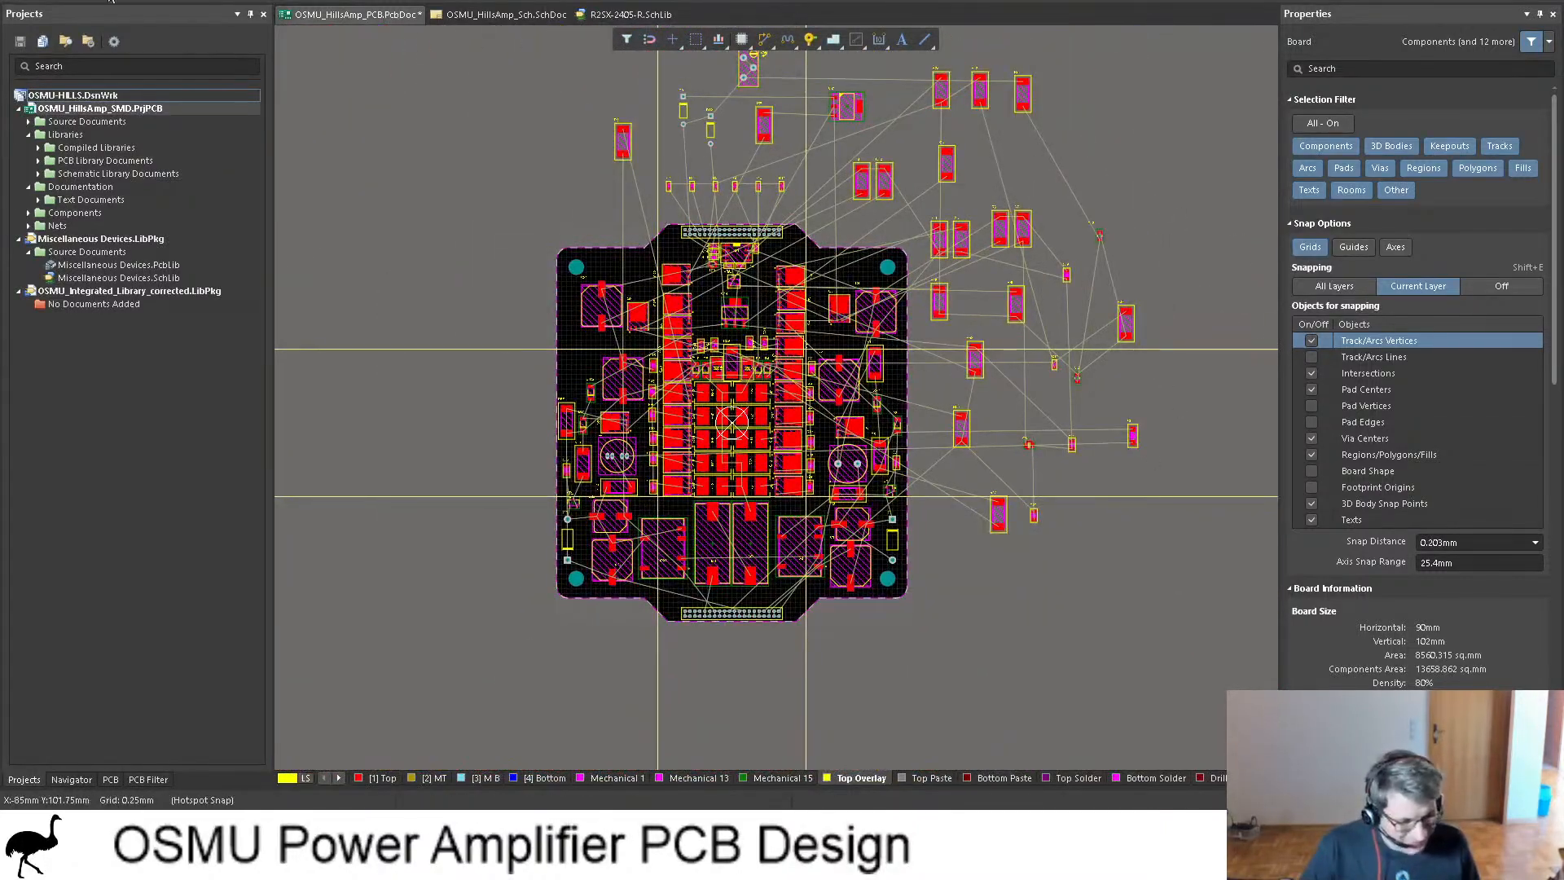
pyautogui.keyDown('ctrl'); pyautogui.scroll(5, 1024, 461); pyautogui.keyUp('ctrl')
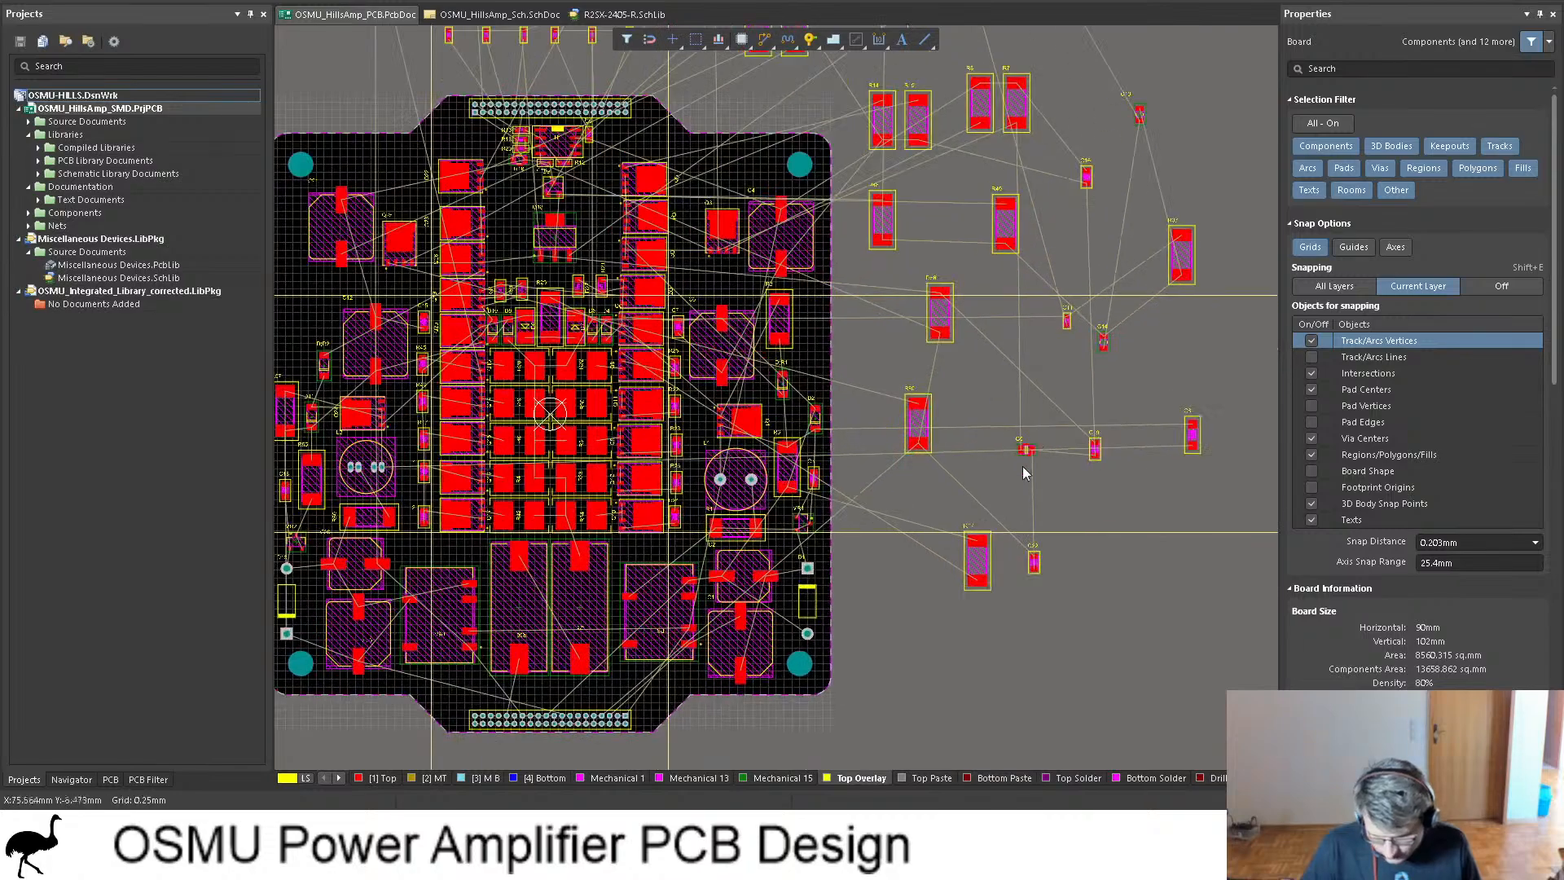
pyautogui.keyDown('ctrl'); pyautogui.scroll(-2, 908, 372); pyautogui.keyUp('ctrl')
pyautogui.scroll(9, 1108, 330)
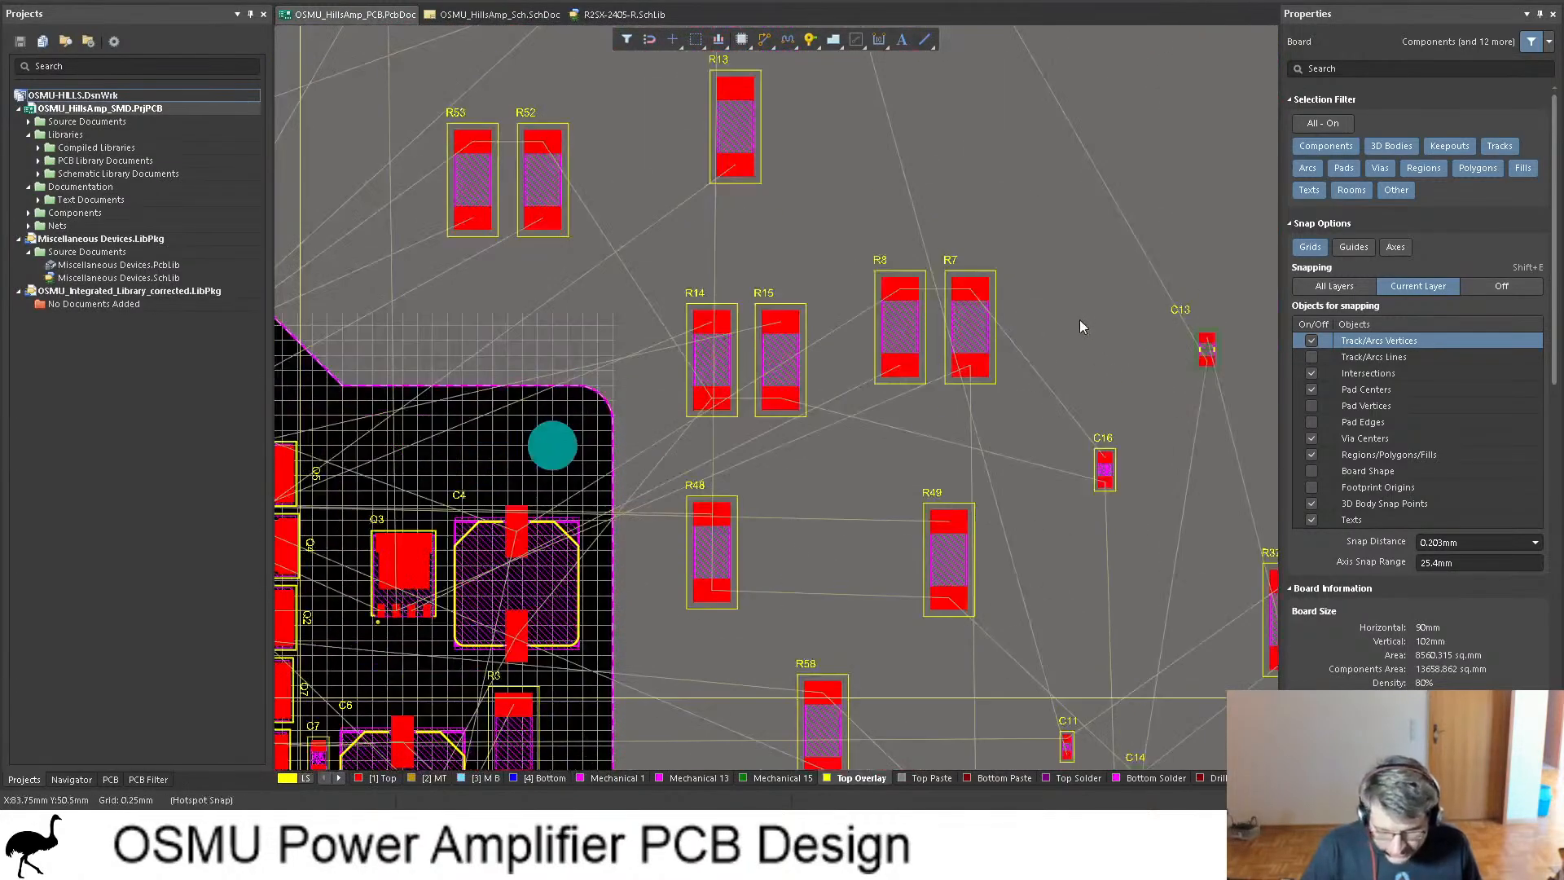
pyautogui.keyDown('ctrl'); pyautogui.scroll(-4, 1073, 308); pyautogui.keyUp('ctrl')
pyautogui.keyDown('ctrl'); pyautogui.scroll(3, 1093, 291); pyautogui.keyUp('ctrl')
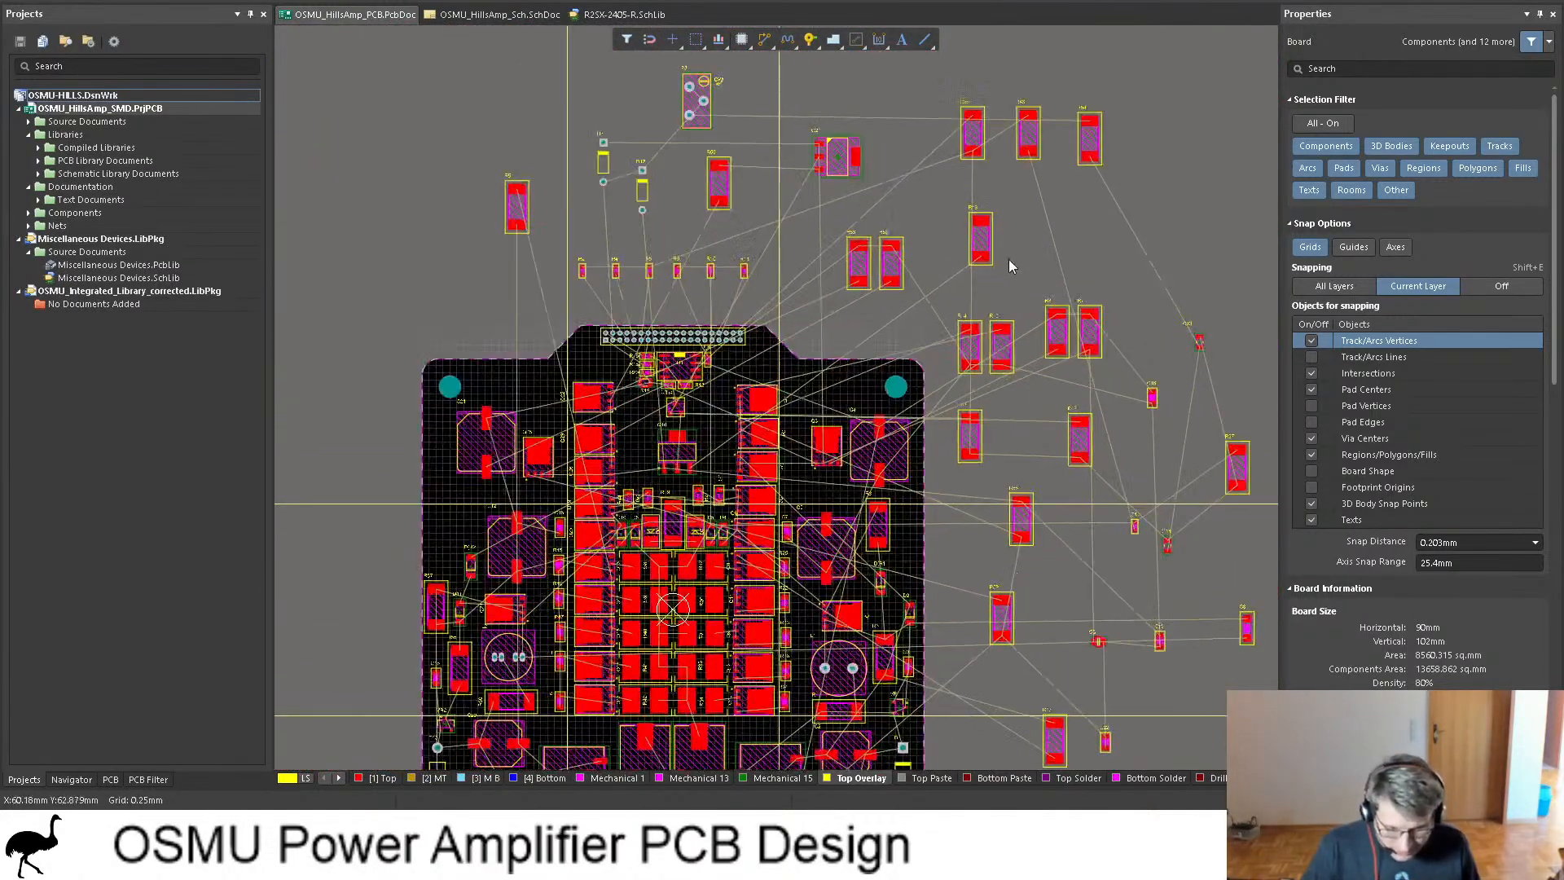
# Step: Move trimmer P3 above the board's upper-left corner, and Zener diodes D3 and D12 outside the board to the left of P3
pyautogui.moveTo(686, 102); pyautogui.dragTo(513, 298)
pyautogui.keyDown('ctrl'); pyautogui.scroll(5, 615, 147); pyautogui.keyUp('ctrl')
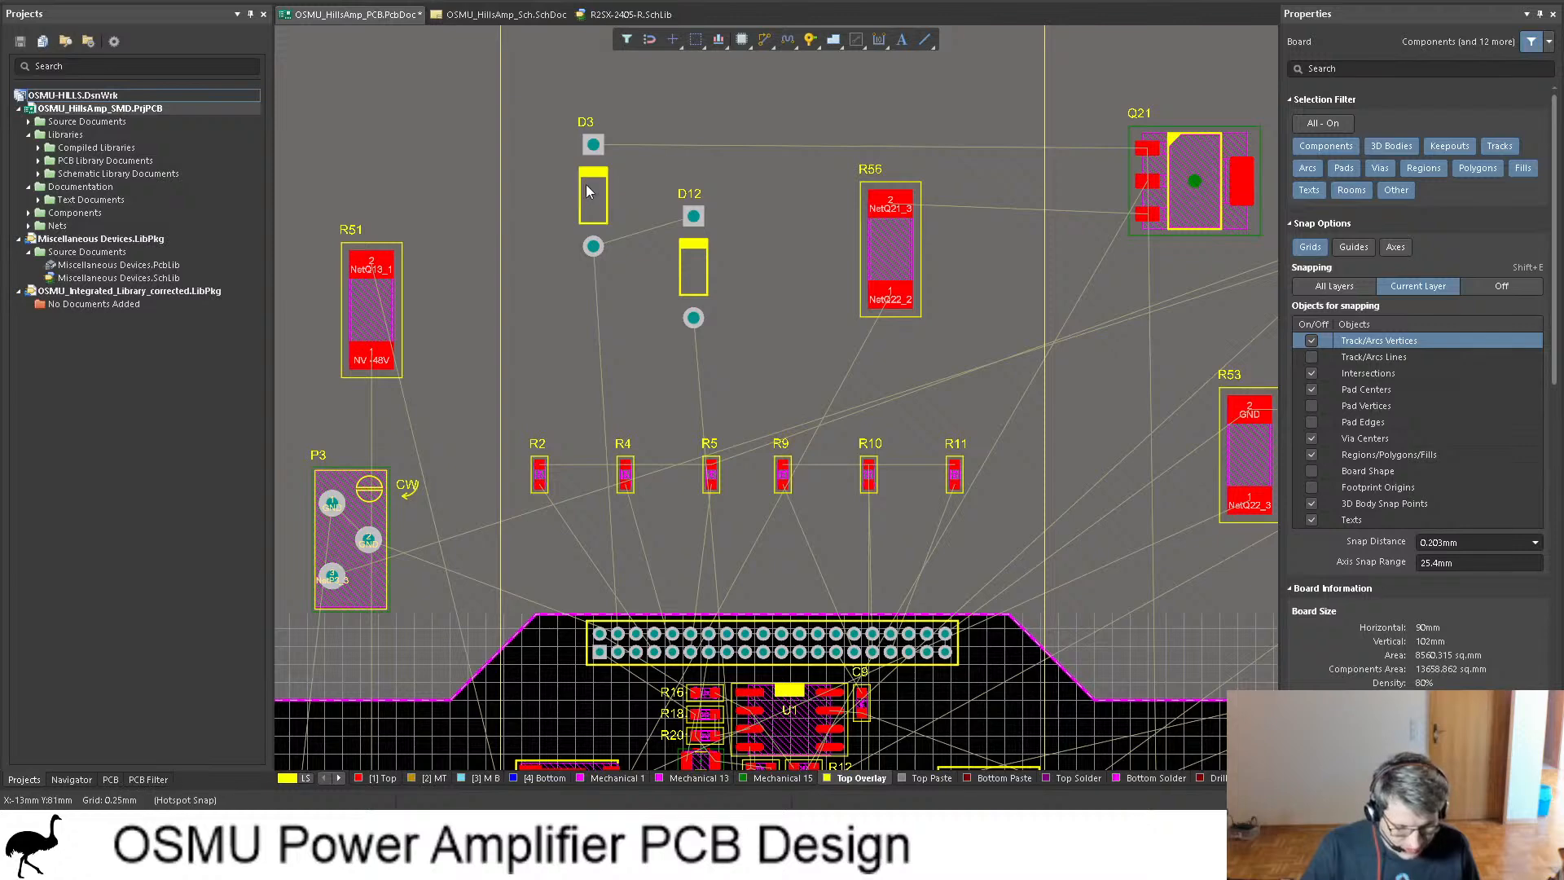
pyautogui.moveTo(547, 105); pyautogui.dragTo(774, 371)
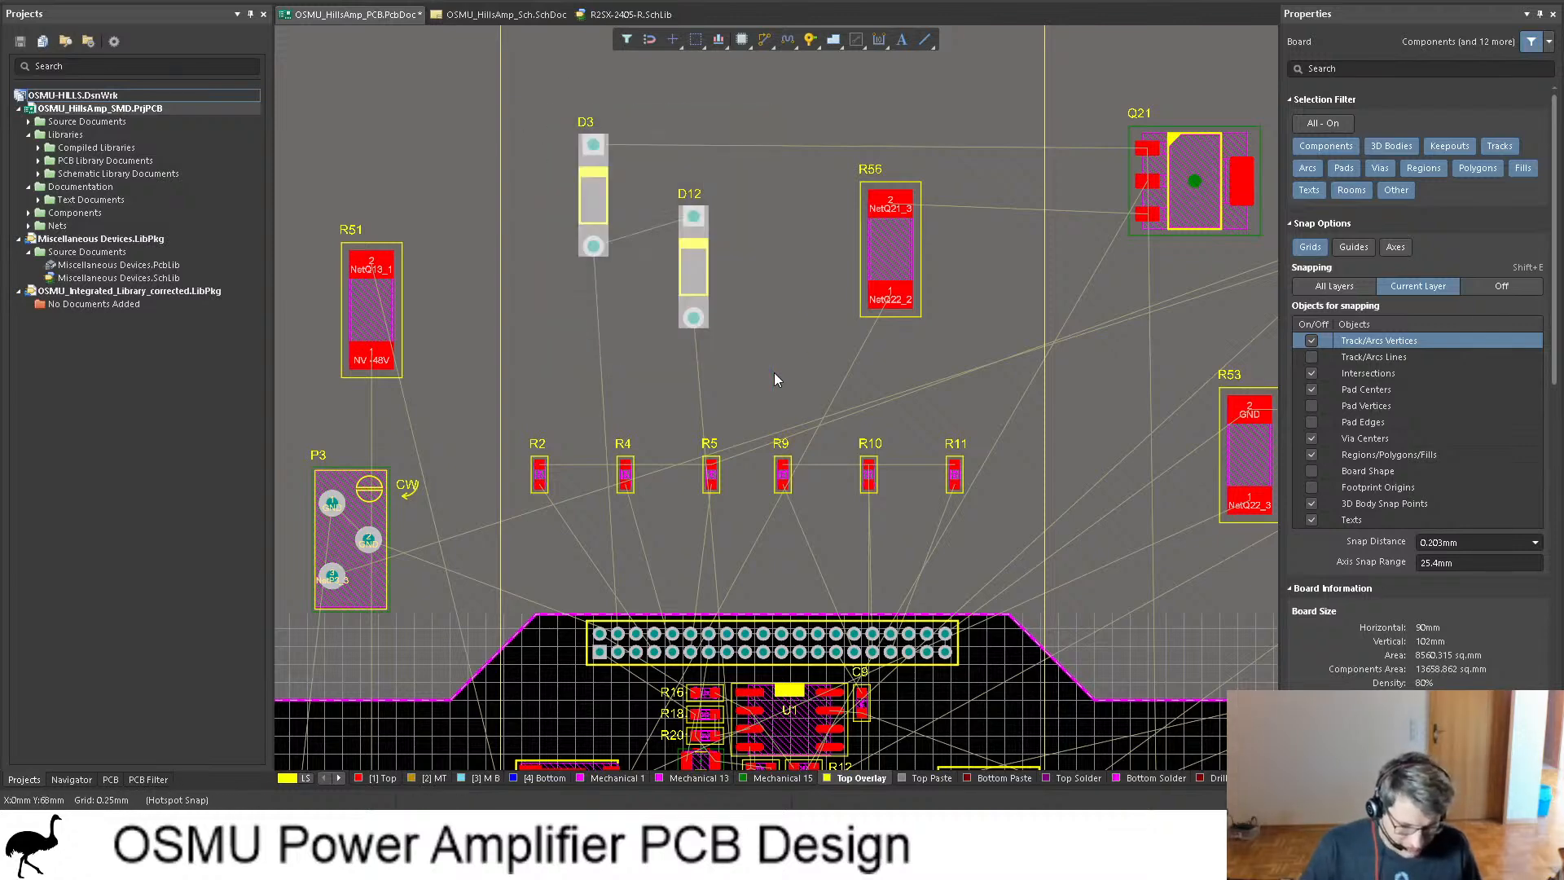
pyautogui.keyDown('ctrl'); pyautogui.scroll(-5, 785, 281); pyautogui.keyUp('ctrl')
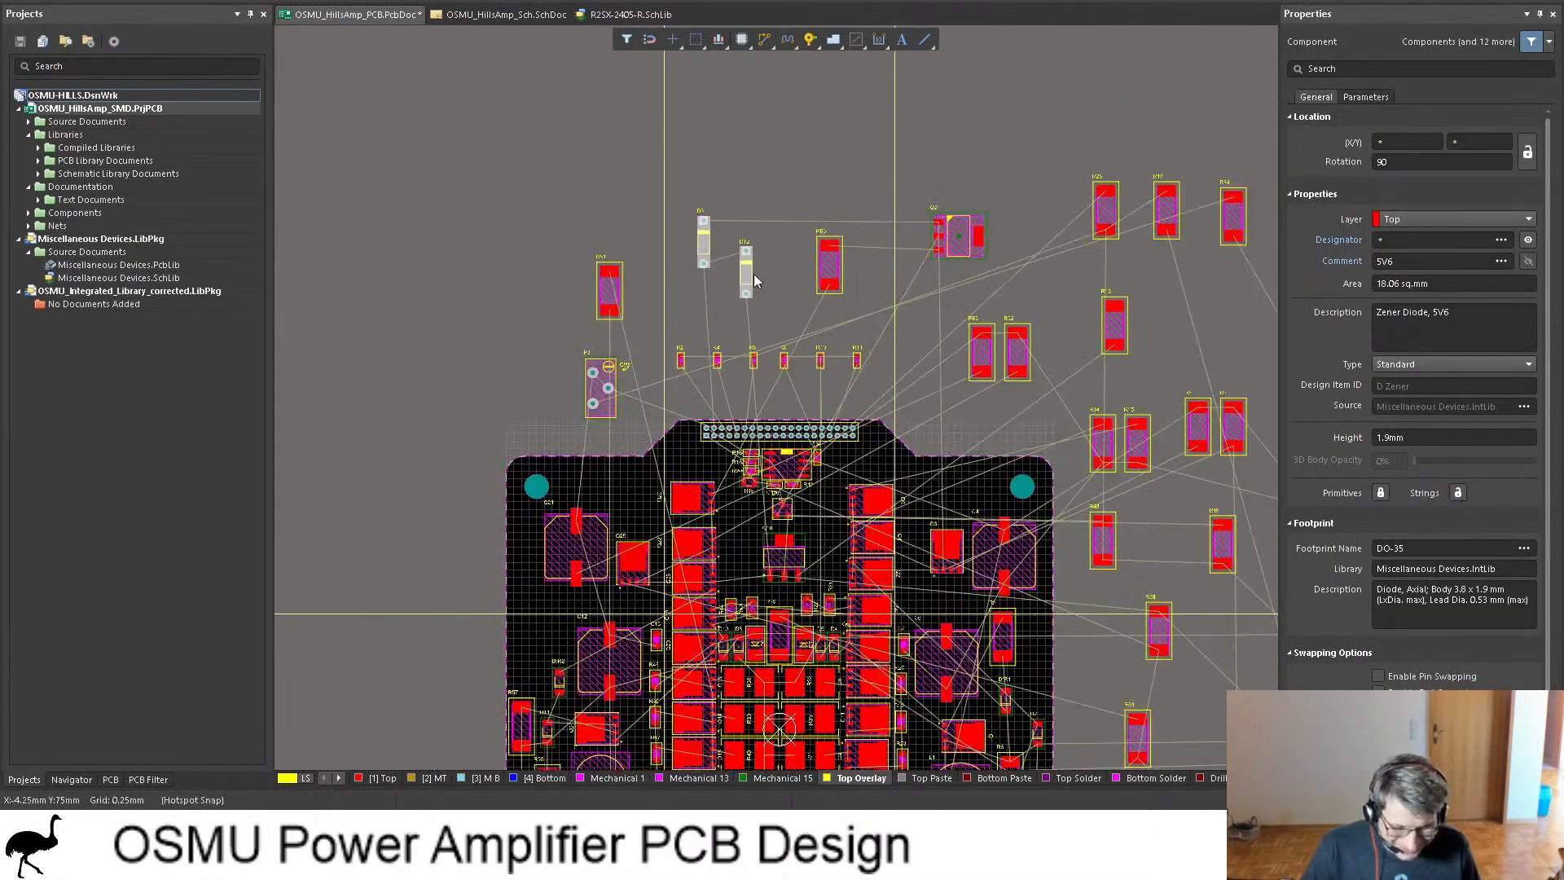
pyautogui.moveTo(746, 272); pyautogui.dragTo(444, 401)
pyautogui.keyDown('ctrl'); pyautogui.scroll(3, 604, 417); pyautogui.keyUp('ctrl')
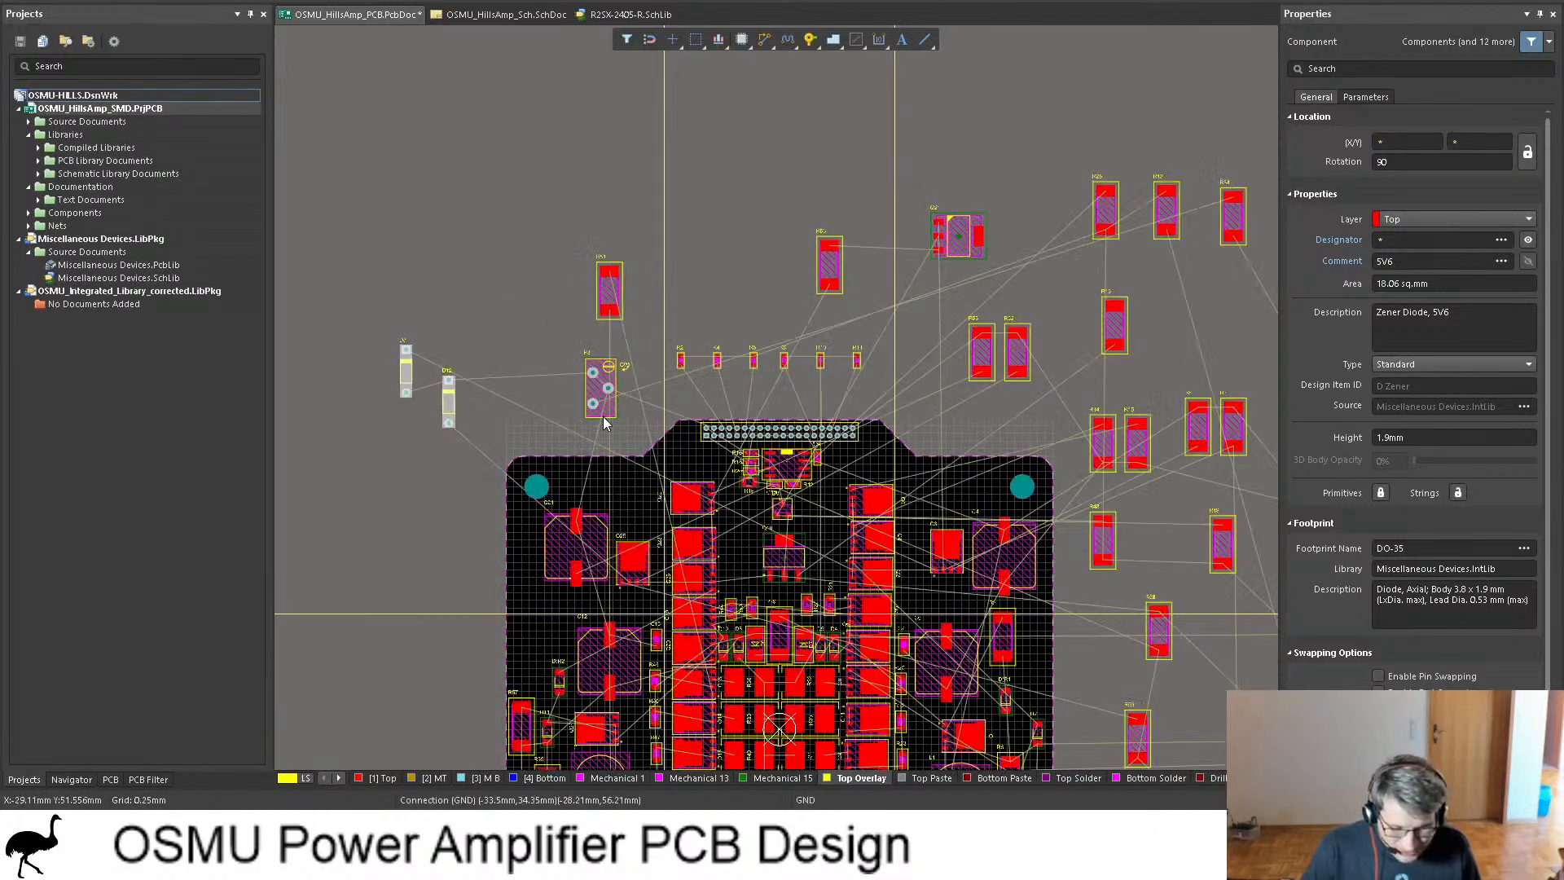
# Step: Move trimmer P3 to the right of the upper connector at the board edge, rotated horizontally
pyautogui.moveTo(599, 403); pyautogui.dragTo(1219, 468)
pyautogui.press('space')
pyautogui.moveTo(1219, 468); pyautogui.dragTo(865, 457, button='right')
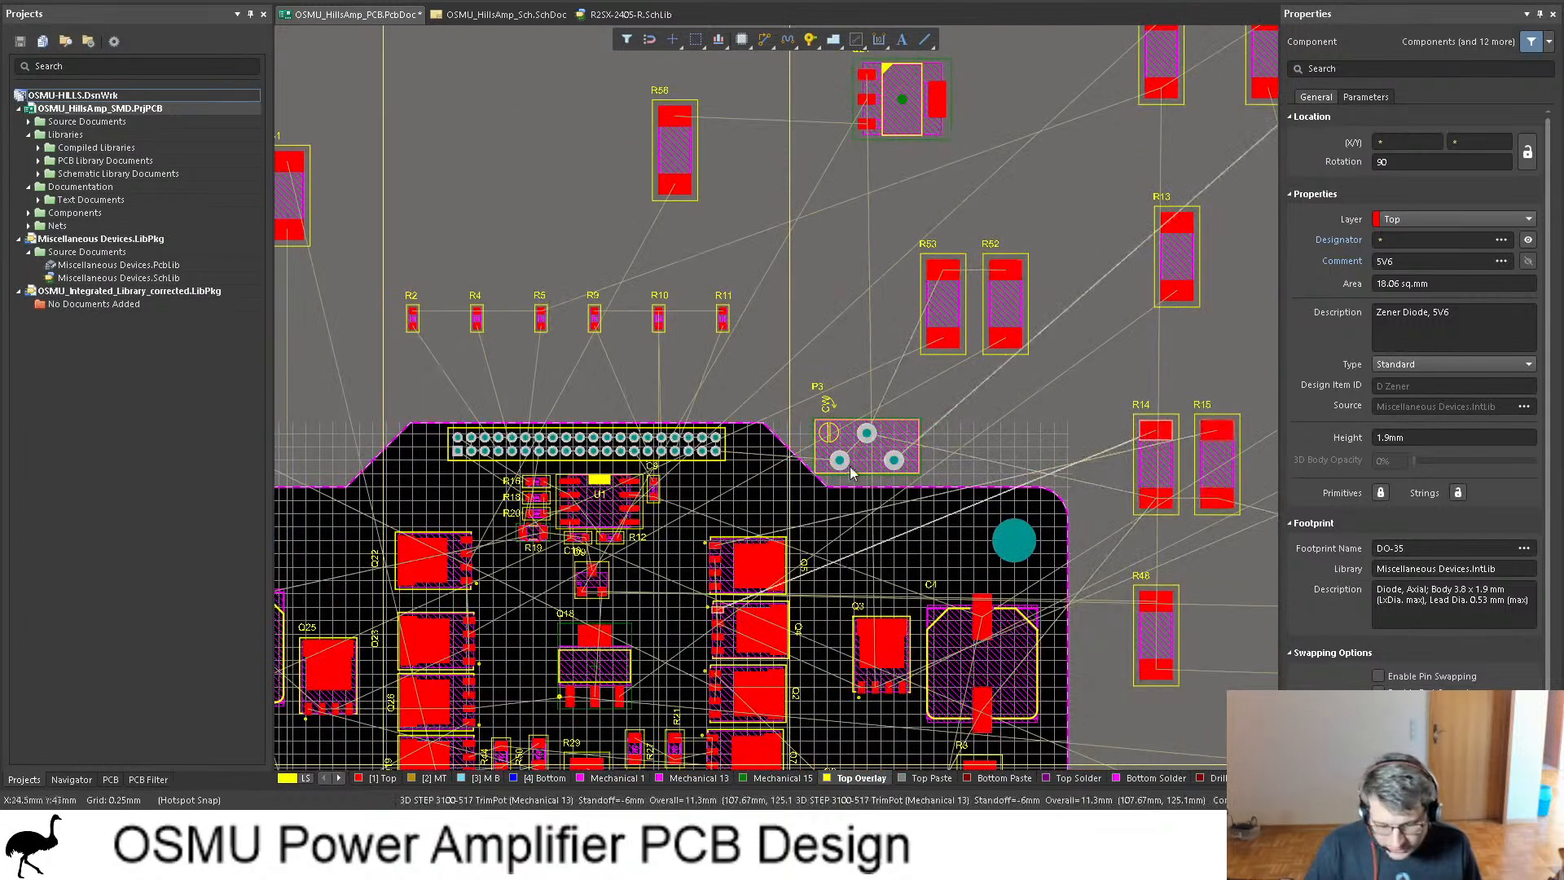
pyautogui.moveTo(865, 458); pyautogui.dragTo(884, 440)
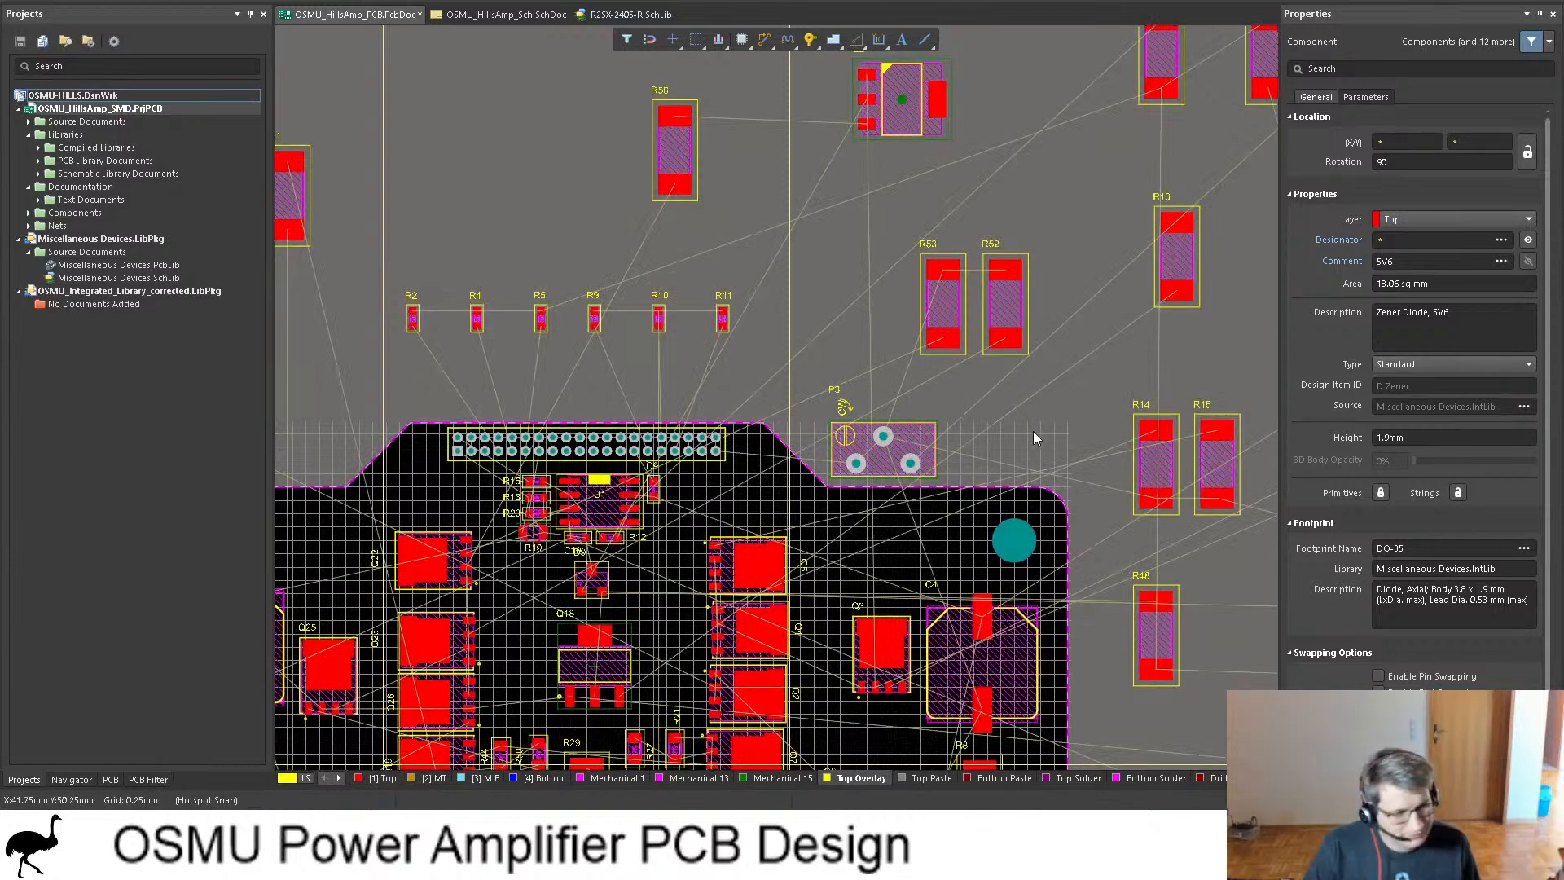
pyautogui.keyDown('ctrl'); pyautogui.scroll(-2, 995, 428); pyautogui.keyUp('ctrl')
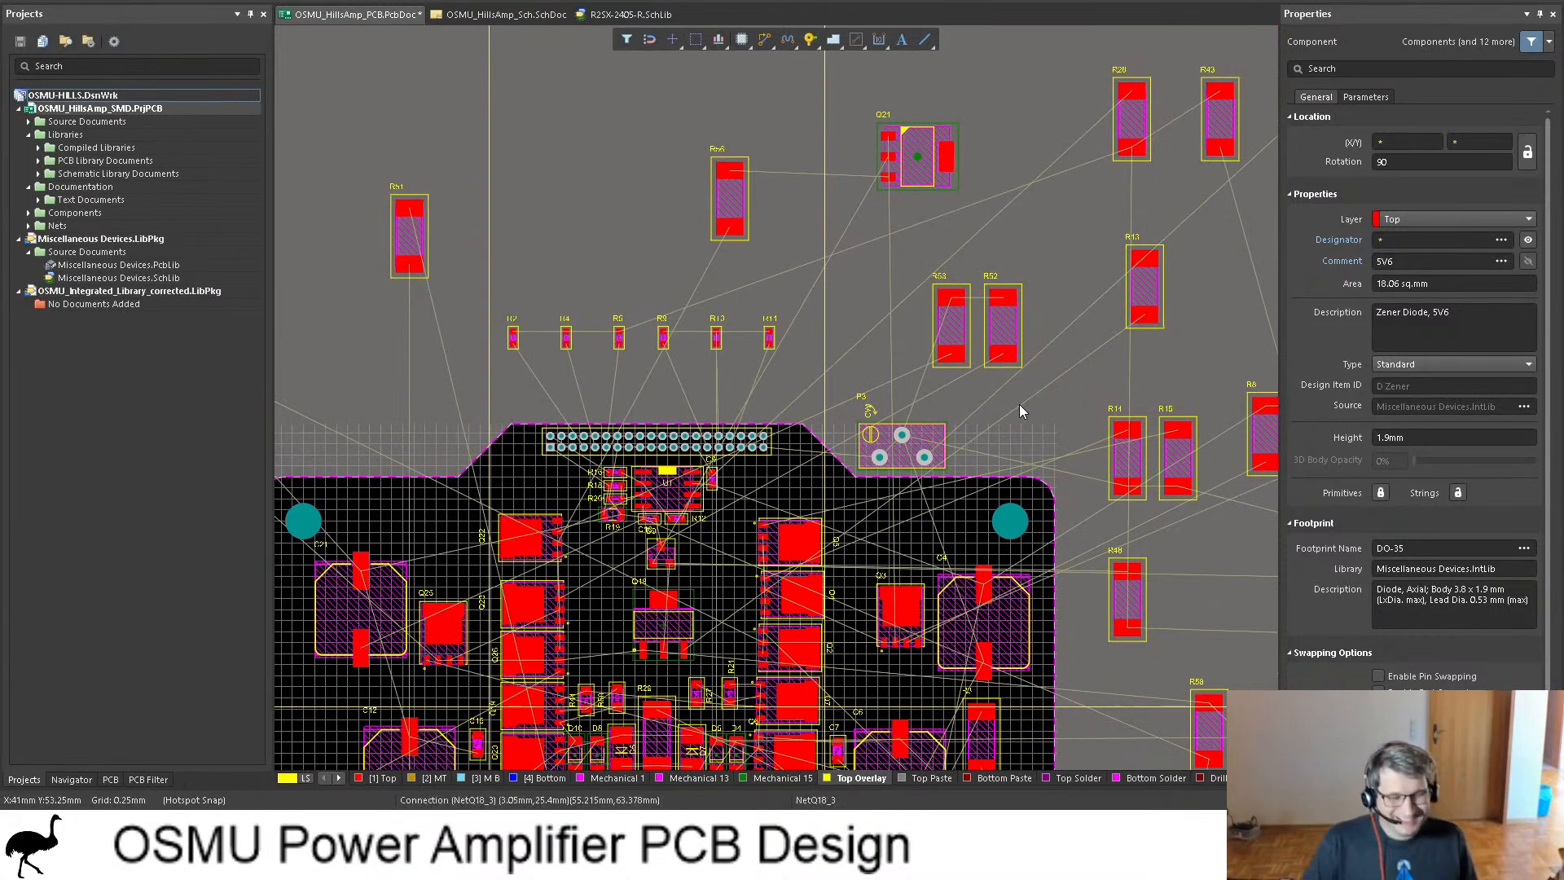
pyautogui.keyDown('ctrl'); pyautogui.scroll(-2, 1020, 407); pyautogui.keyUp('ctrl')
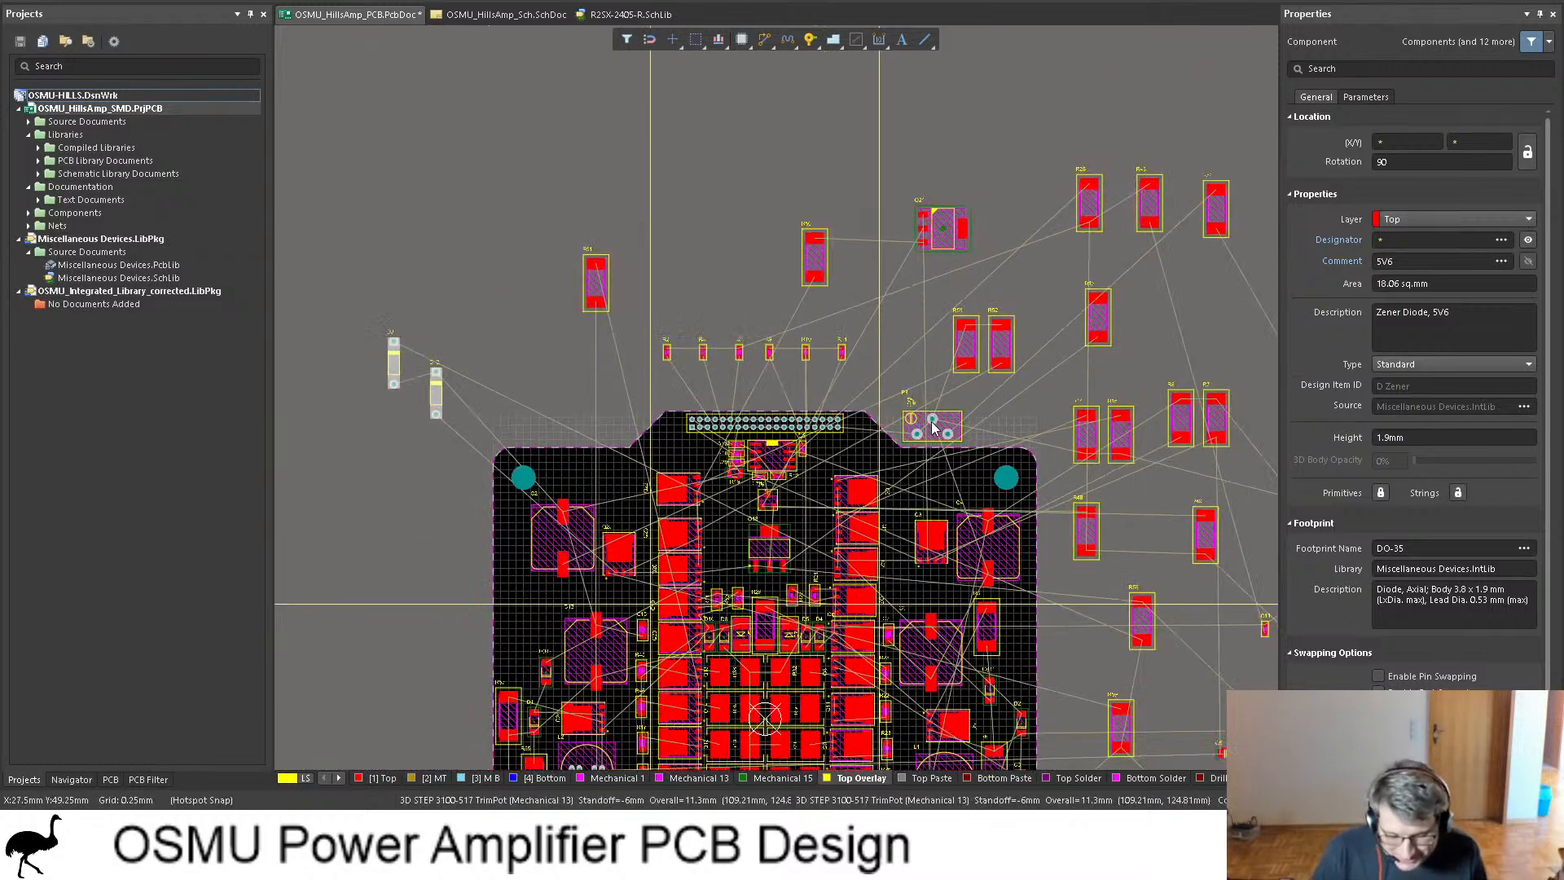
pyautogui.scroll(-2, 892, 351)
pyautogui.scroll(-1, 886, 341)
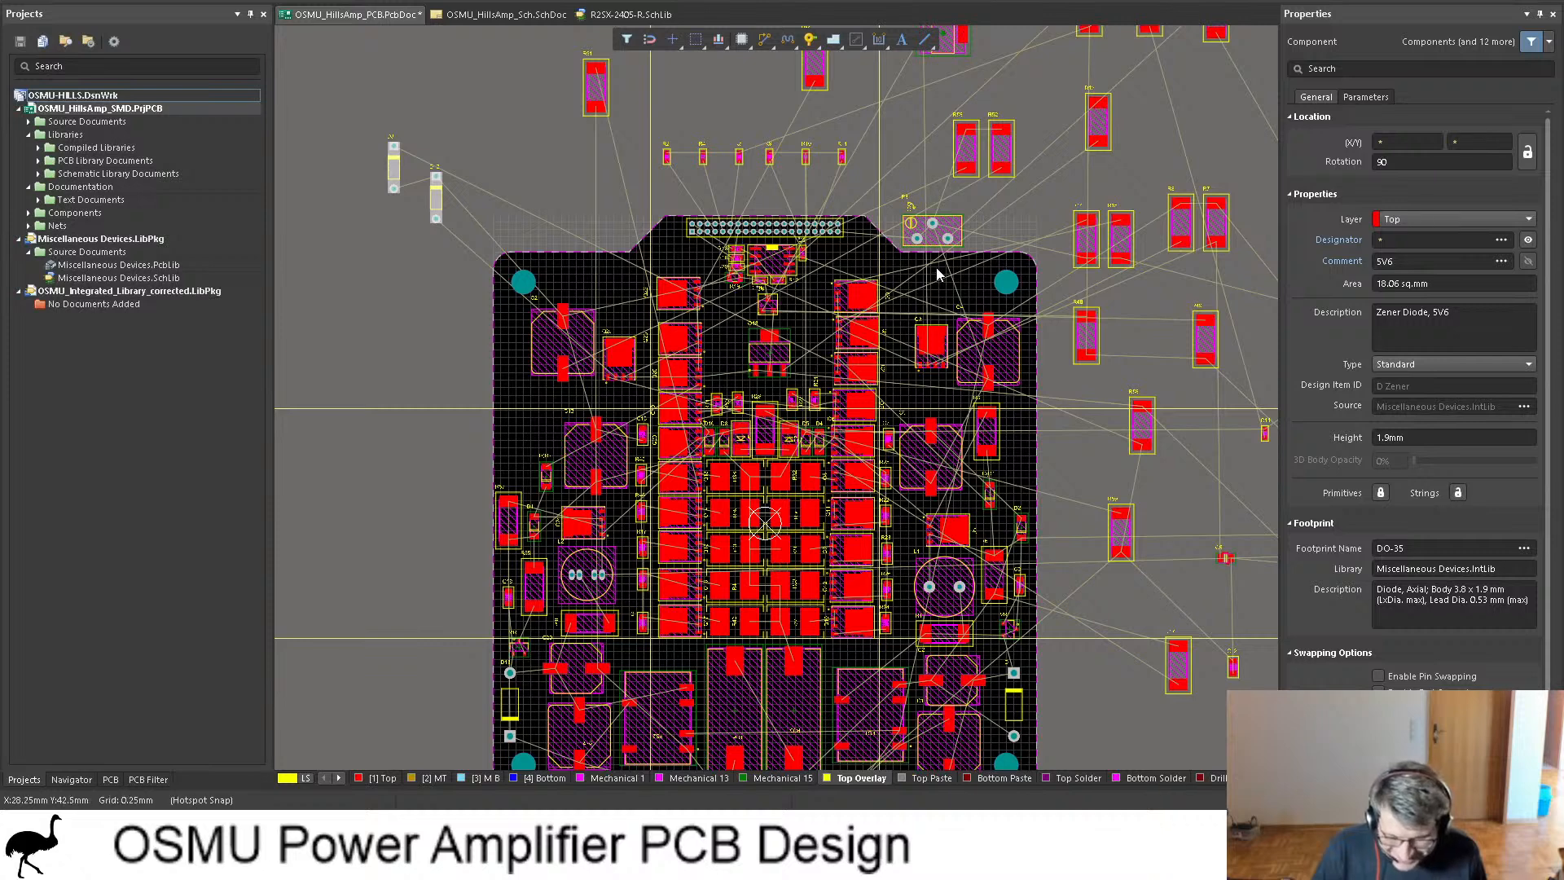
pyautogui.scroll(-2, 887, 288)
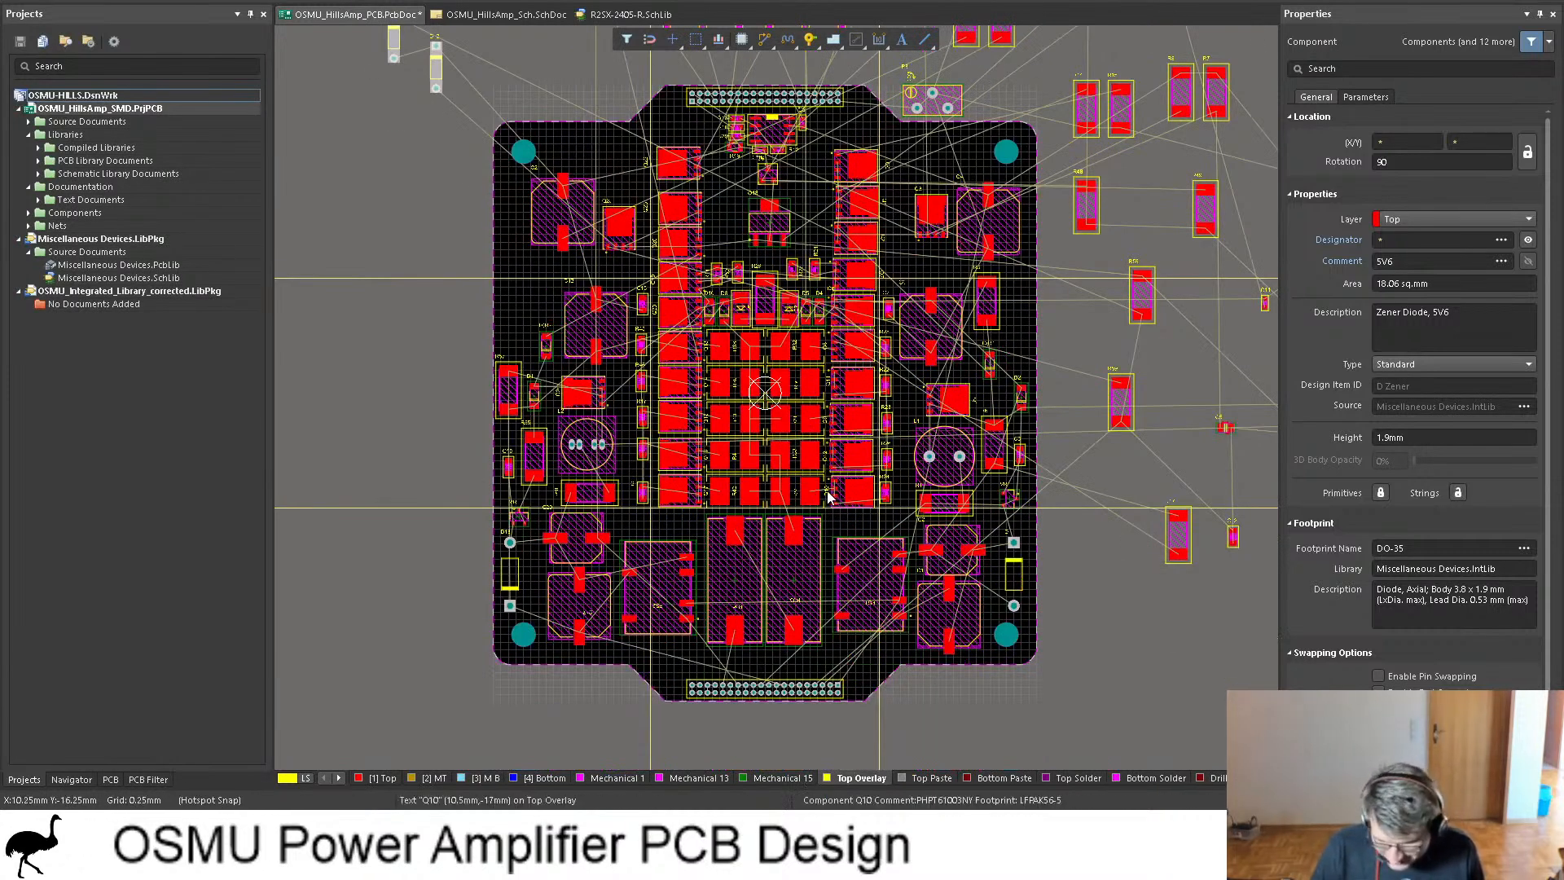
pyautogui.scroll(4, 855, 481)
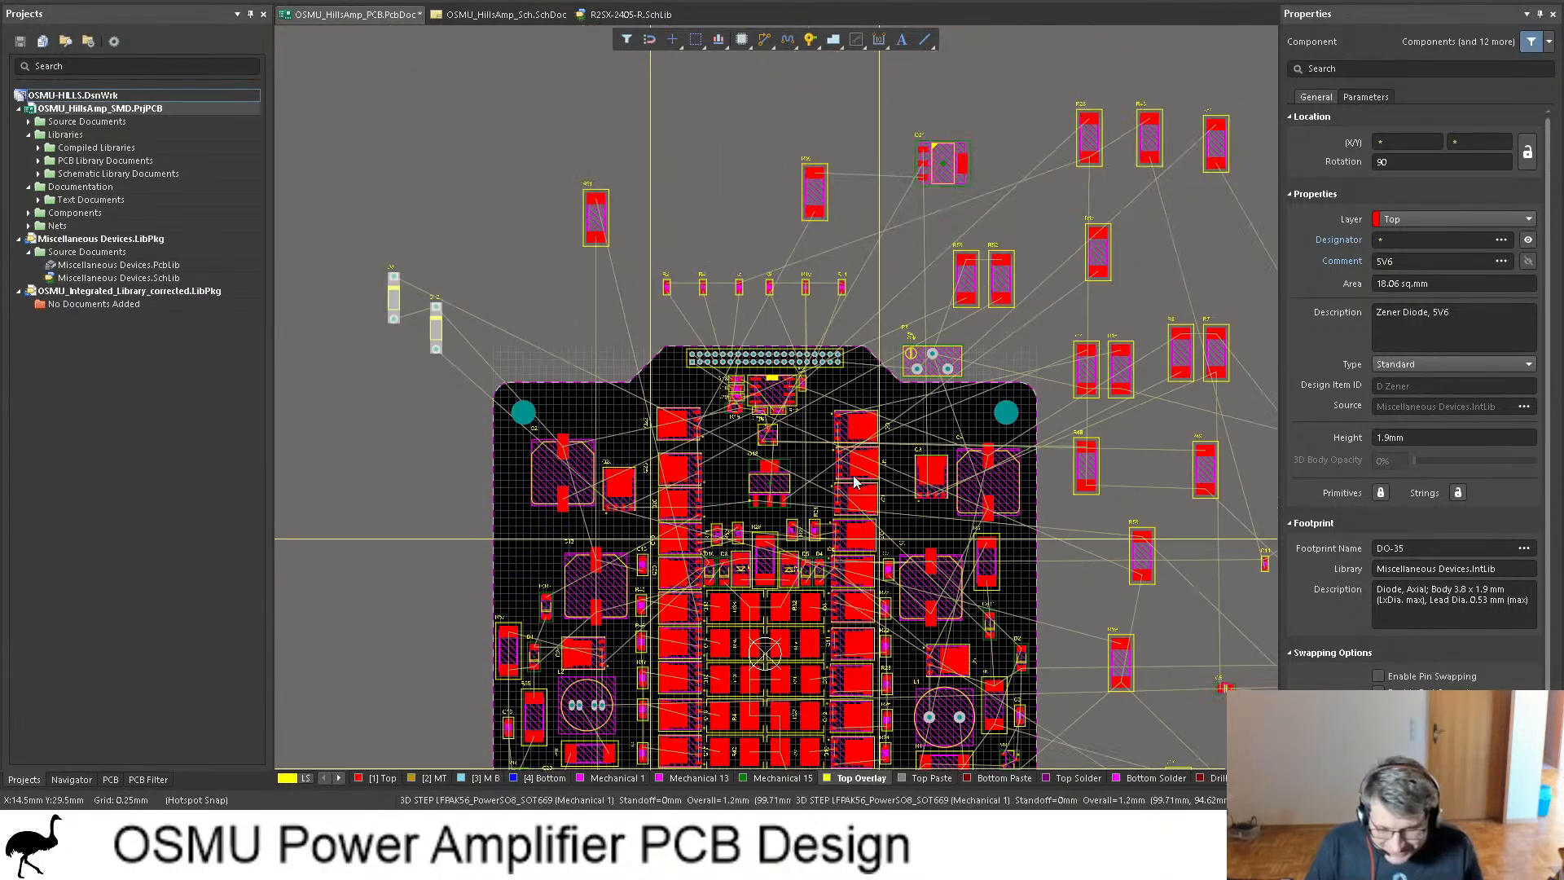
# Step: Check the board briefly in 3D and return to 2D, then examine R28 at the output of op-amp U1 in the schematic
pyautogui.press('3')
pyautogui.press('2')
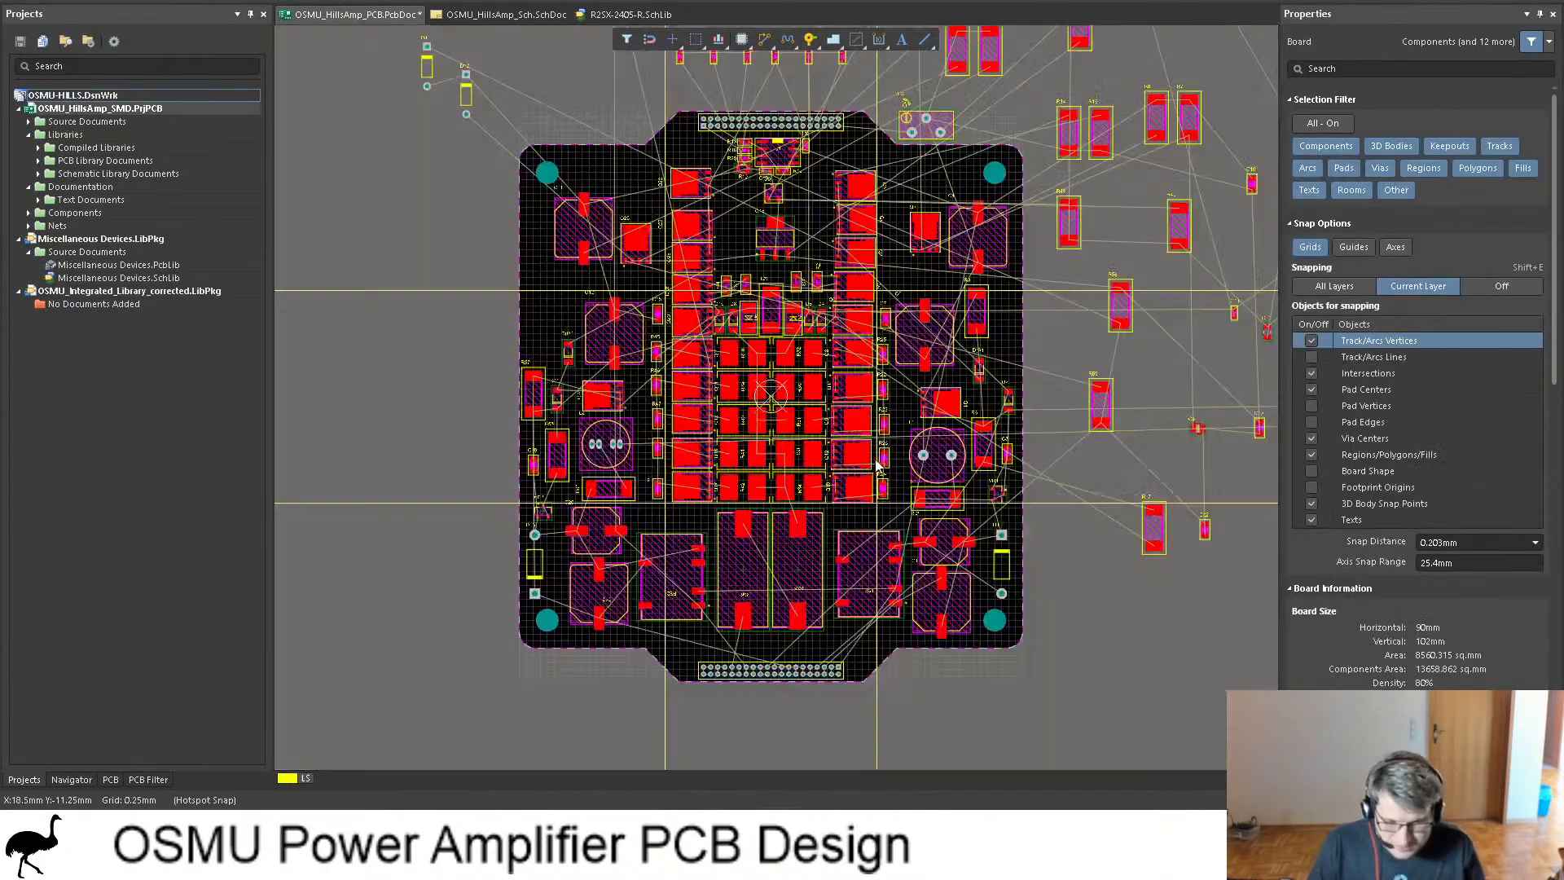
pyautogui.click(534, 14)
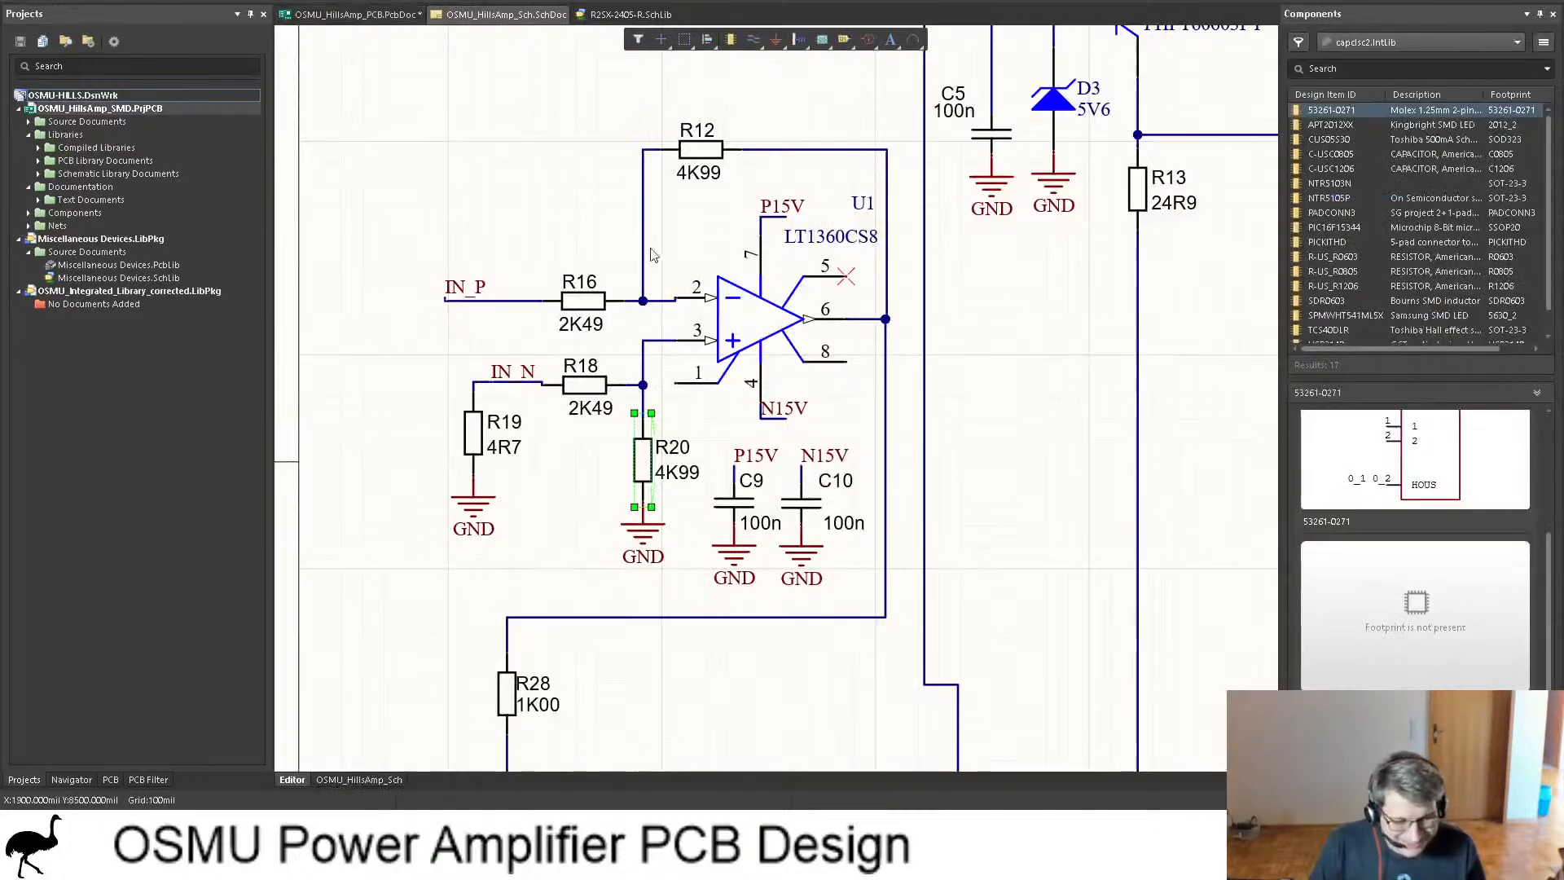
pyautogui.keyDown('ctrl'); pyautogui.scroll(-2, 720, 300); pyautogui.keyUp('ctrl')
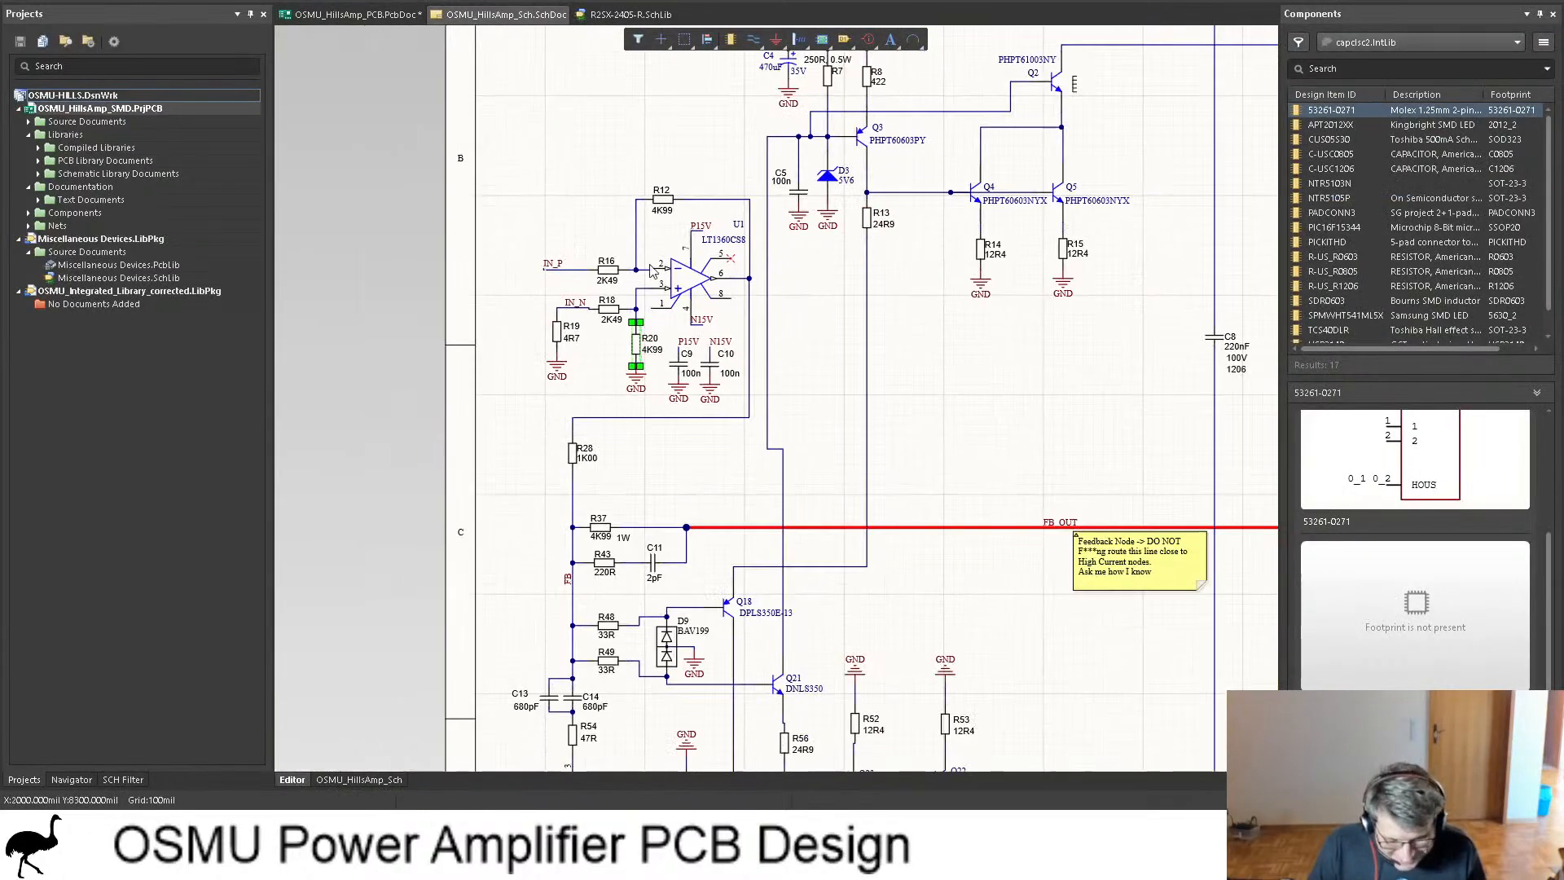
pyautogui.scroll(-2, 635, 318)
pyautogui.scroll(-1, 635, 317)
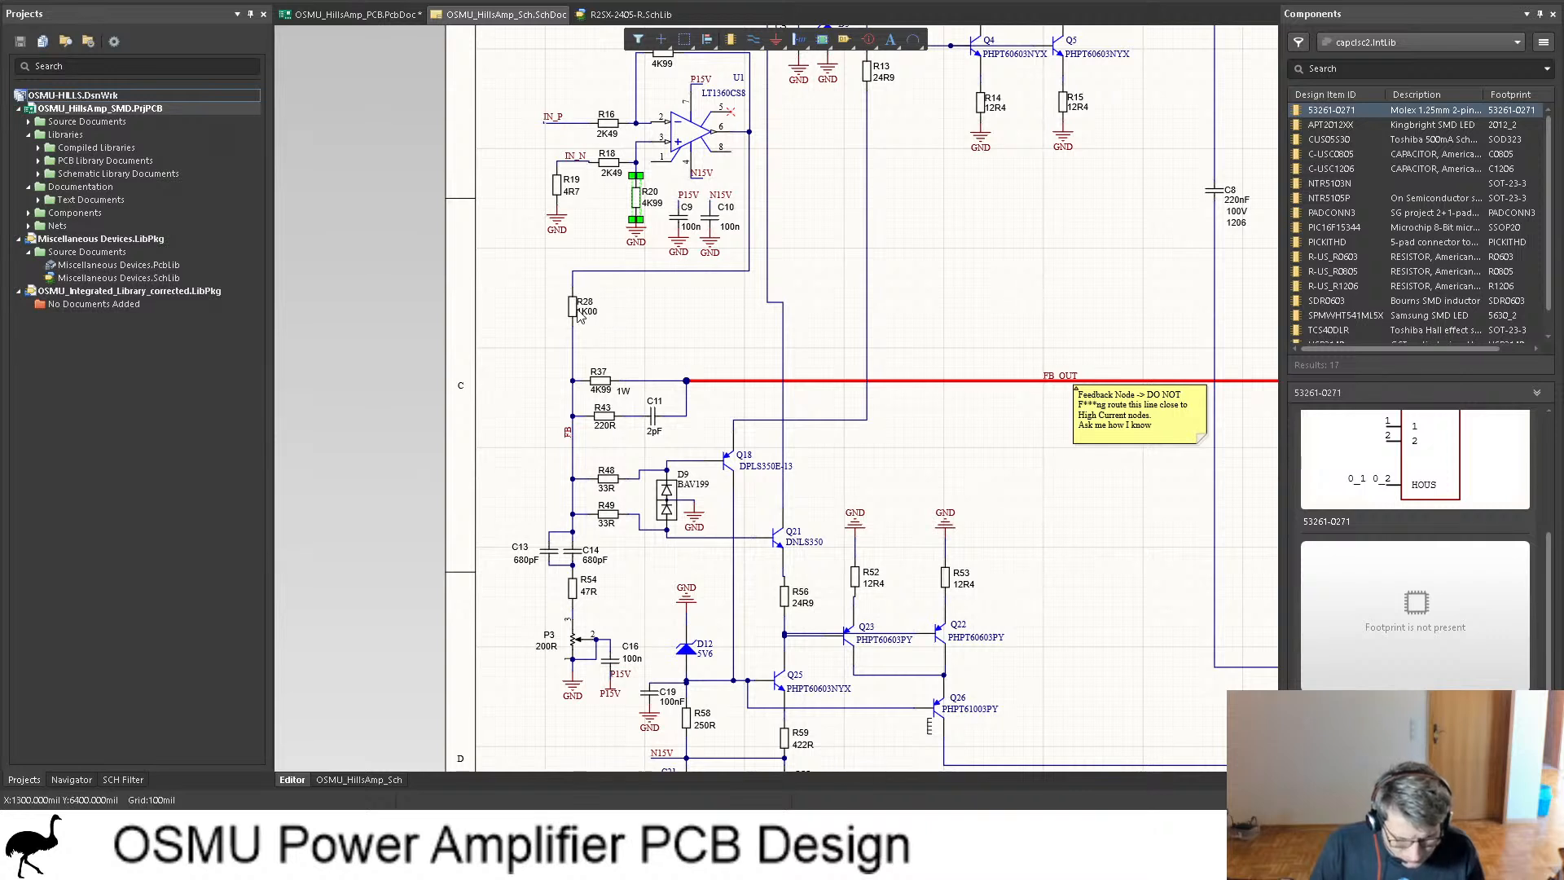
pyautogui.click(577, 316)
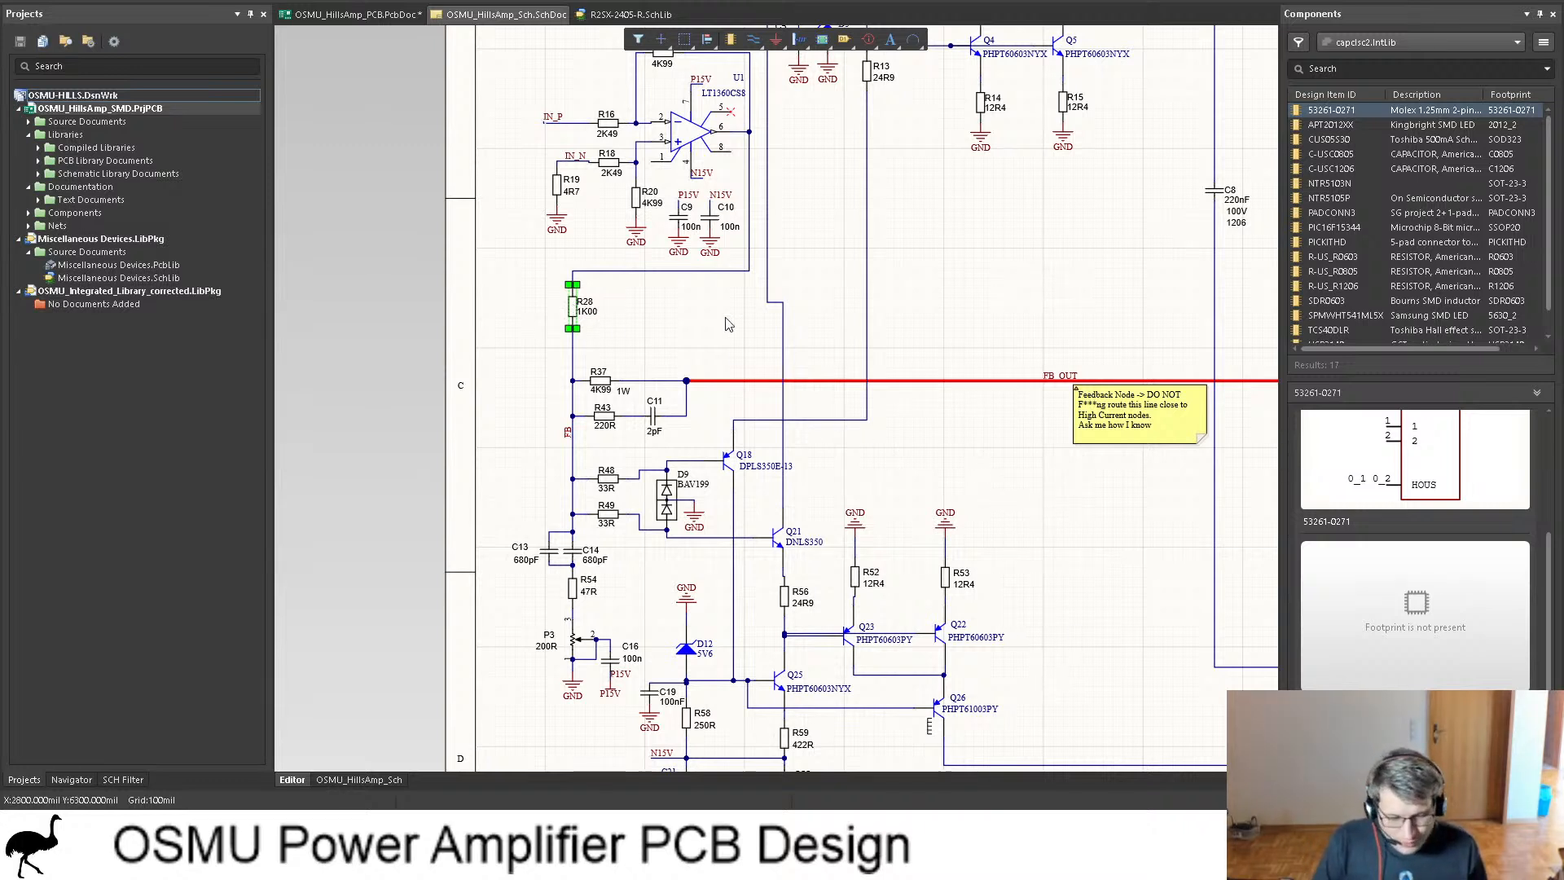
pyautogui.click(676, 303)
pyautogui.scroll(2, 618, 268)
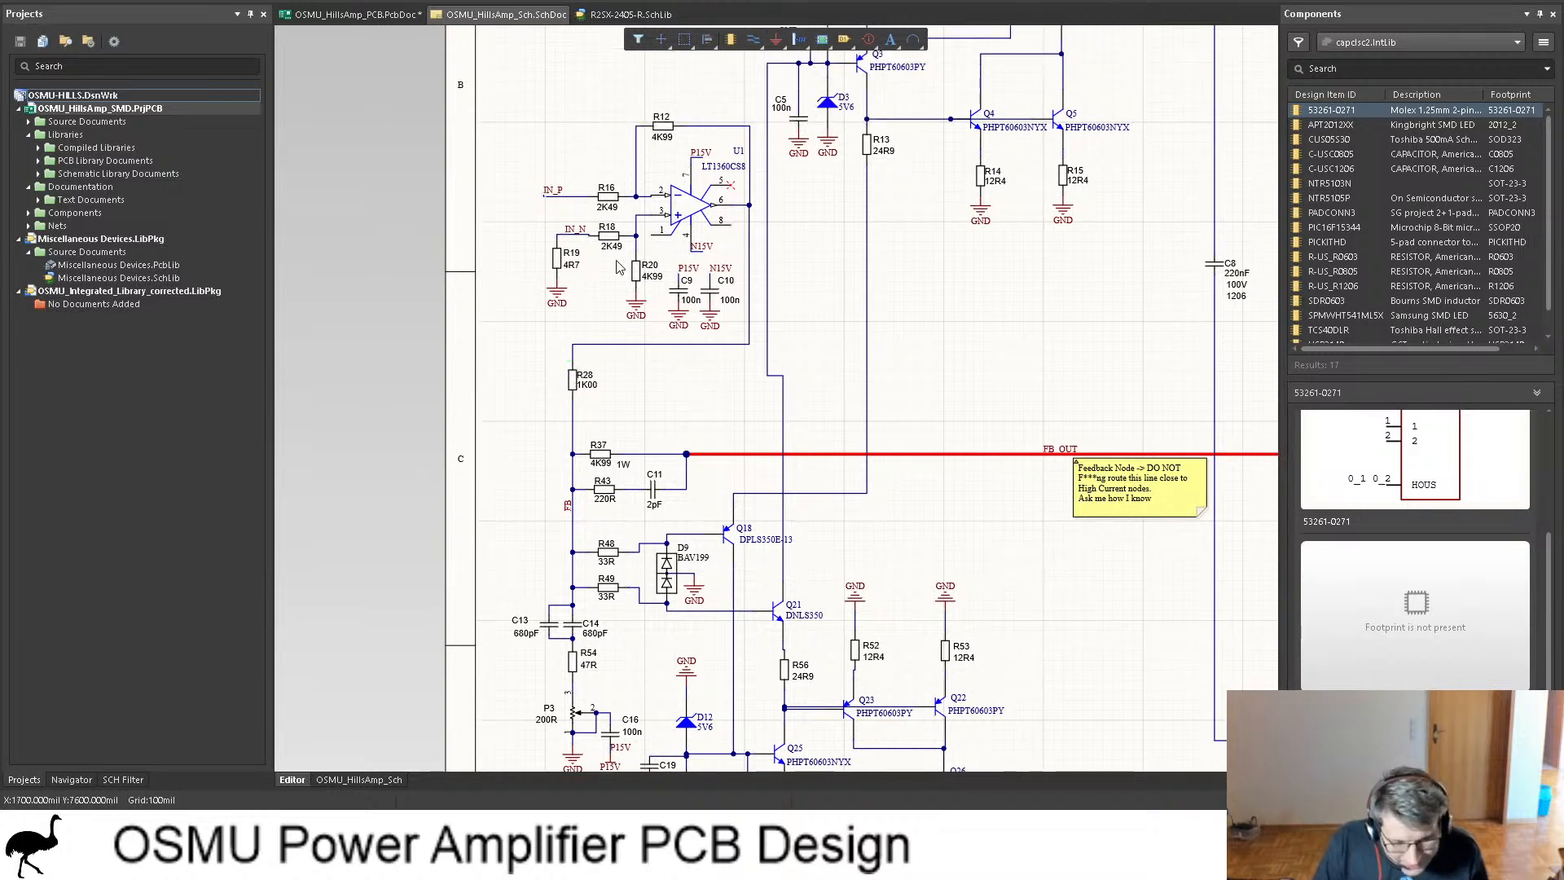
# Step: Trace the schematic's feedback network from R28 through R37, R43 and C11 down to trimmer P3, and select R37
pyautogui.scroll(-4, 546, 397)
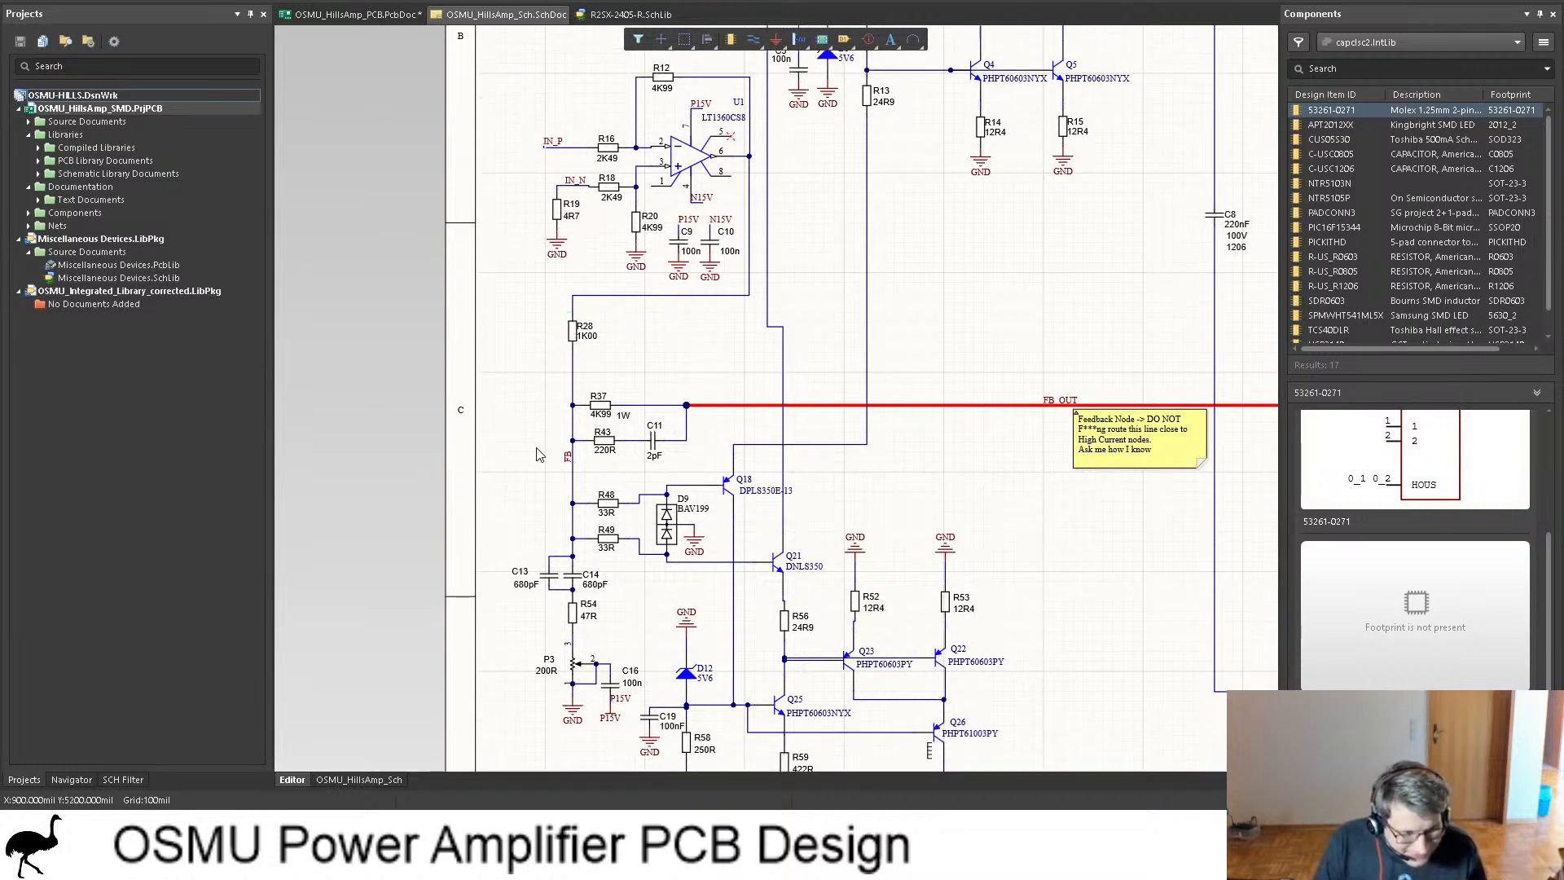
pyautogui.scroll(2, 552, 407)
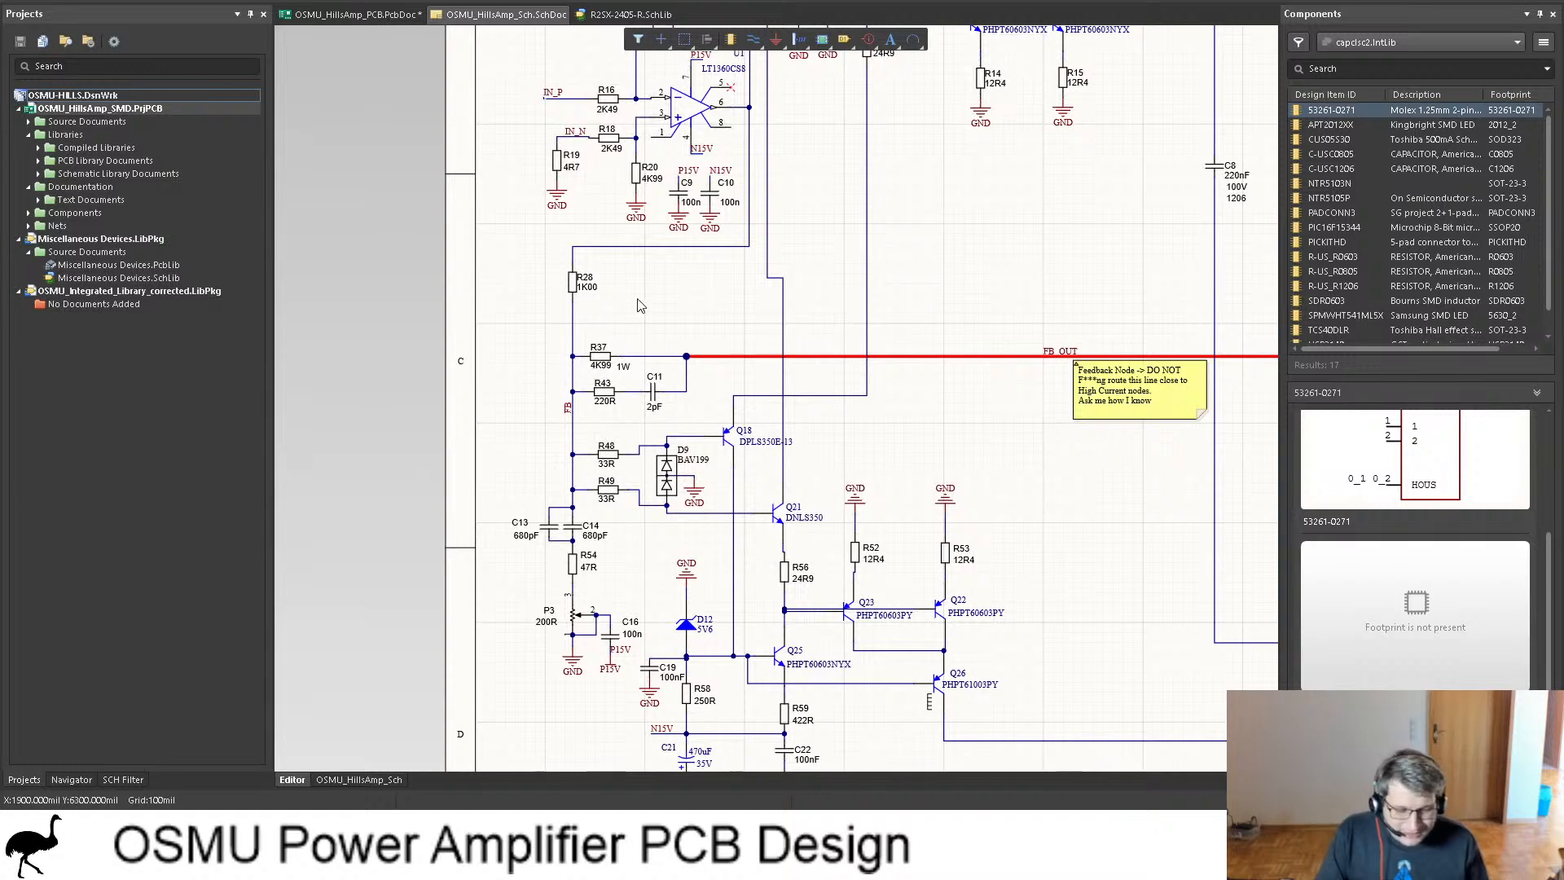
pyautogui.scroll(2, 696, 301)
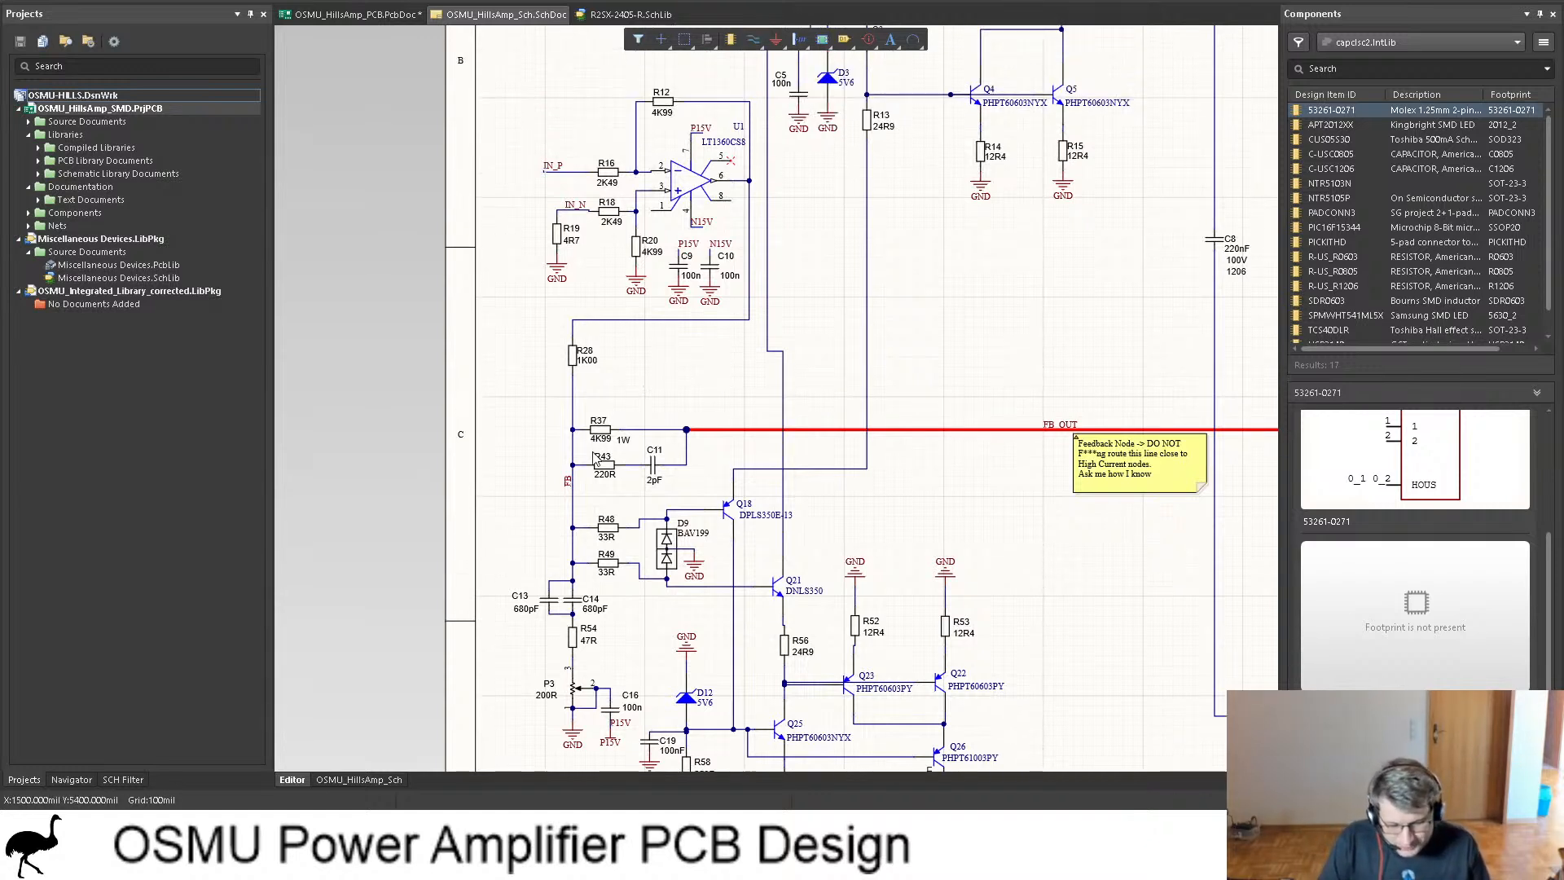
pyautogui.scroll(-3, 595, 457)
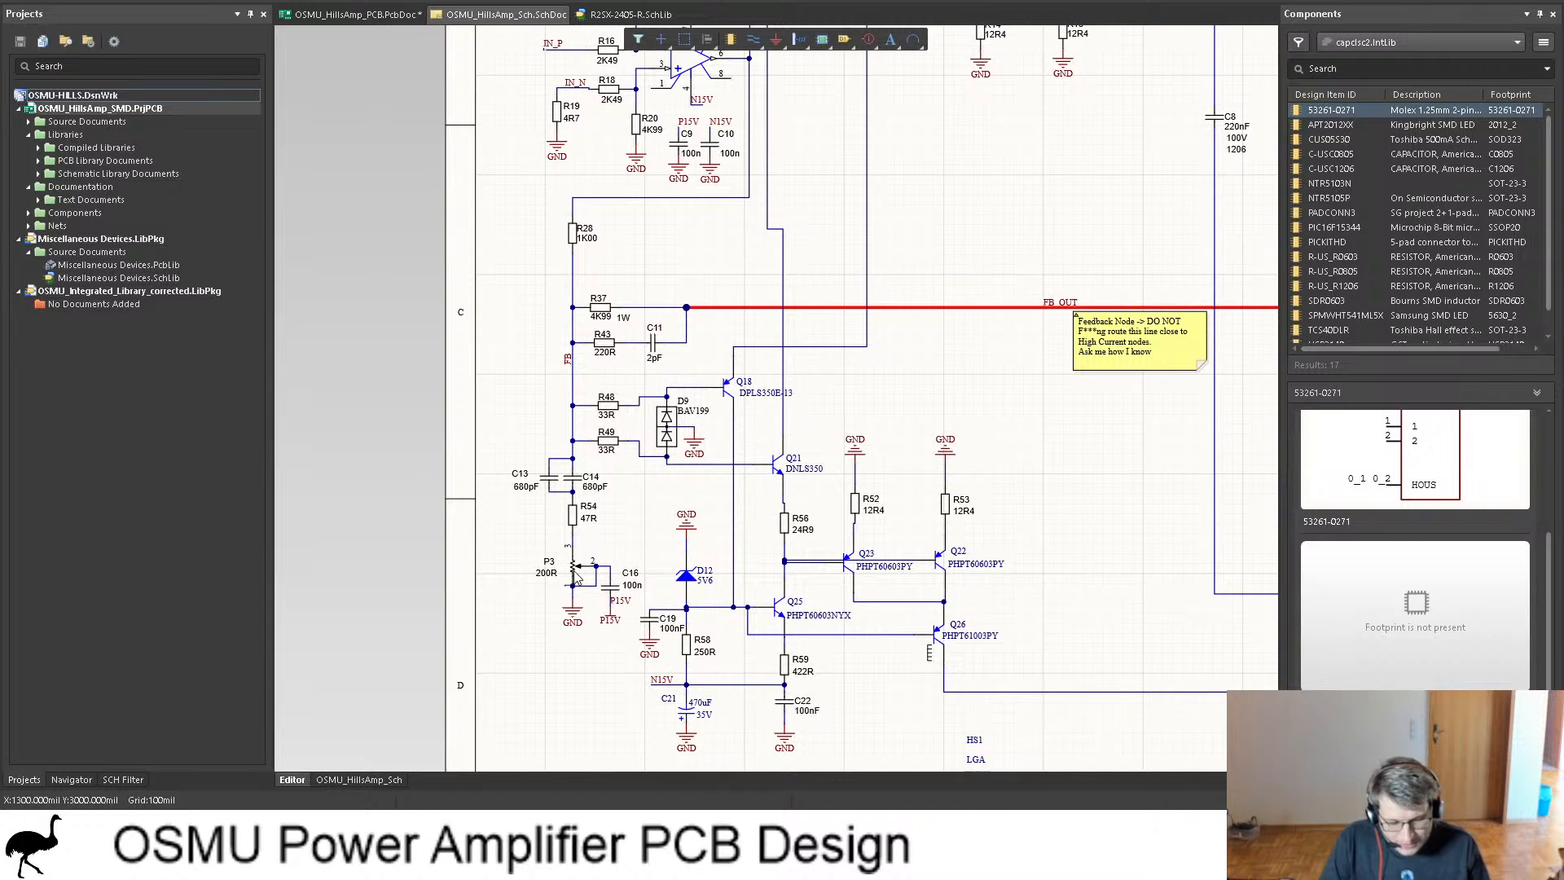
pyautogui.scroll(5, 575, 566)
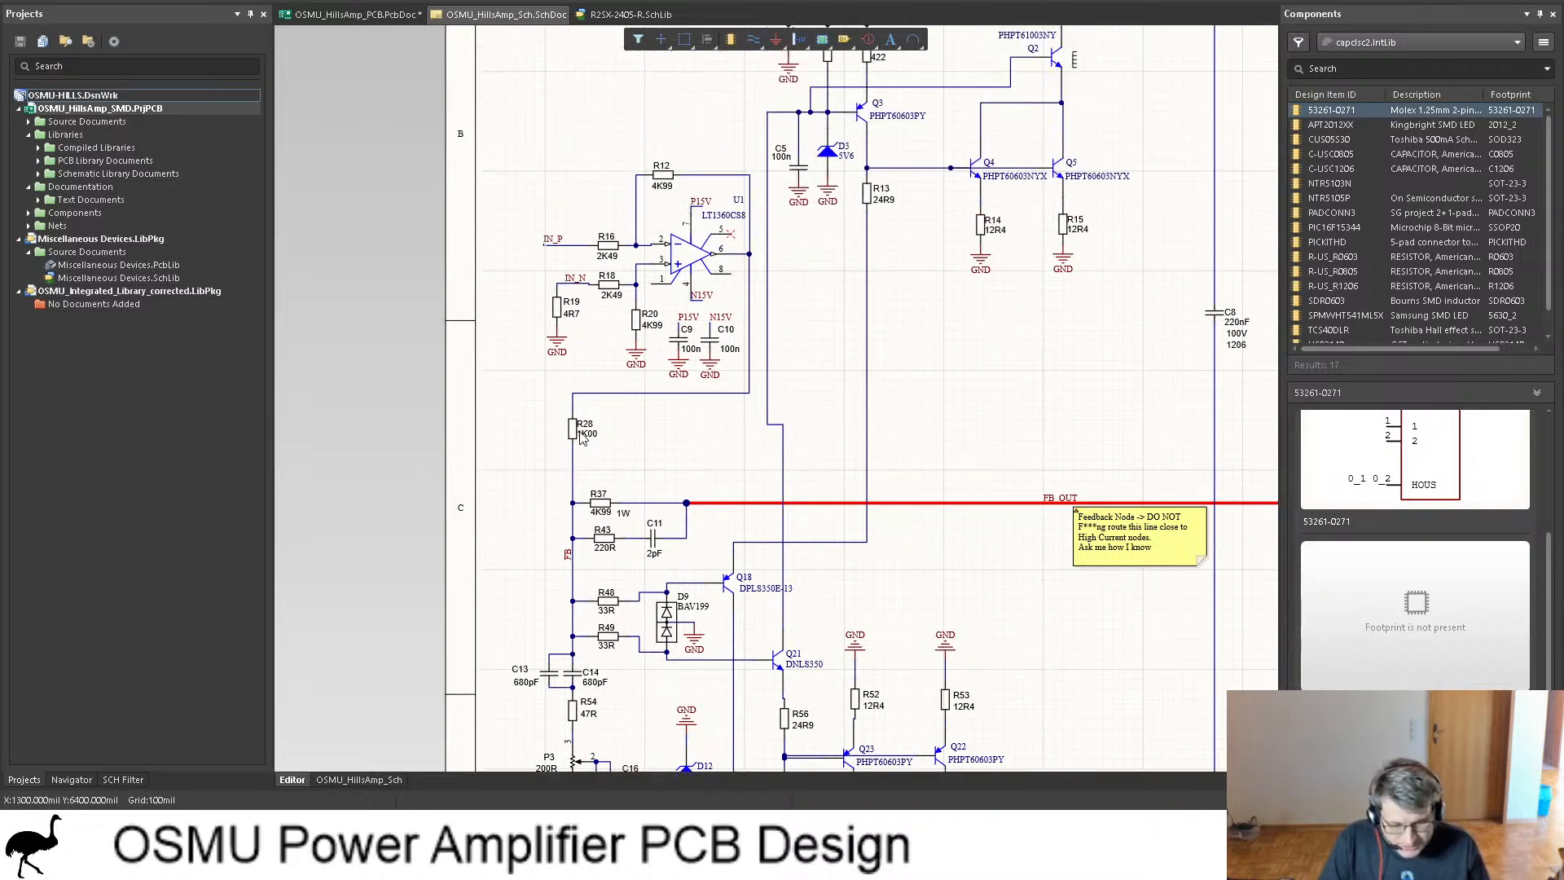
pyautogui.click(577, 438)
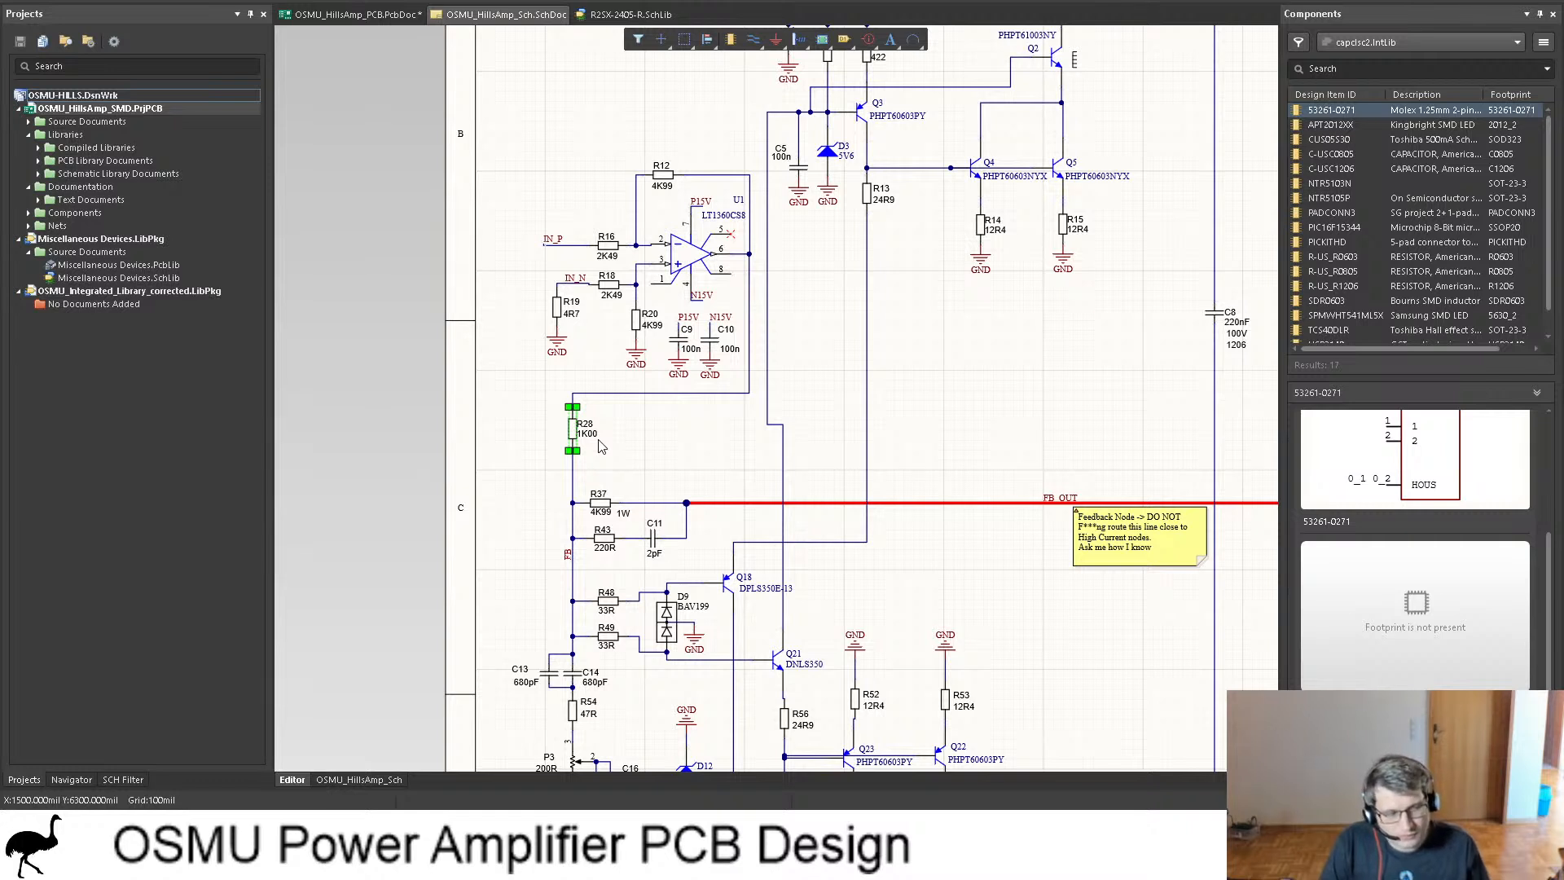
pyautogui.scroll(-2, 601, 446)
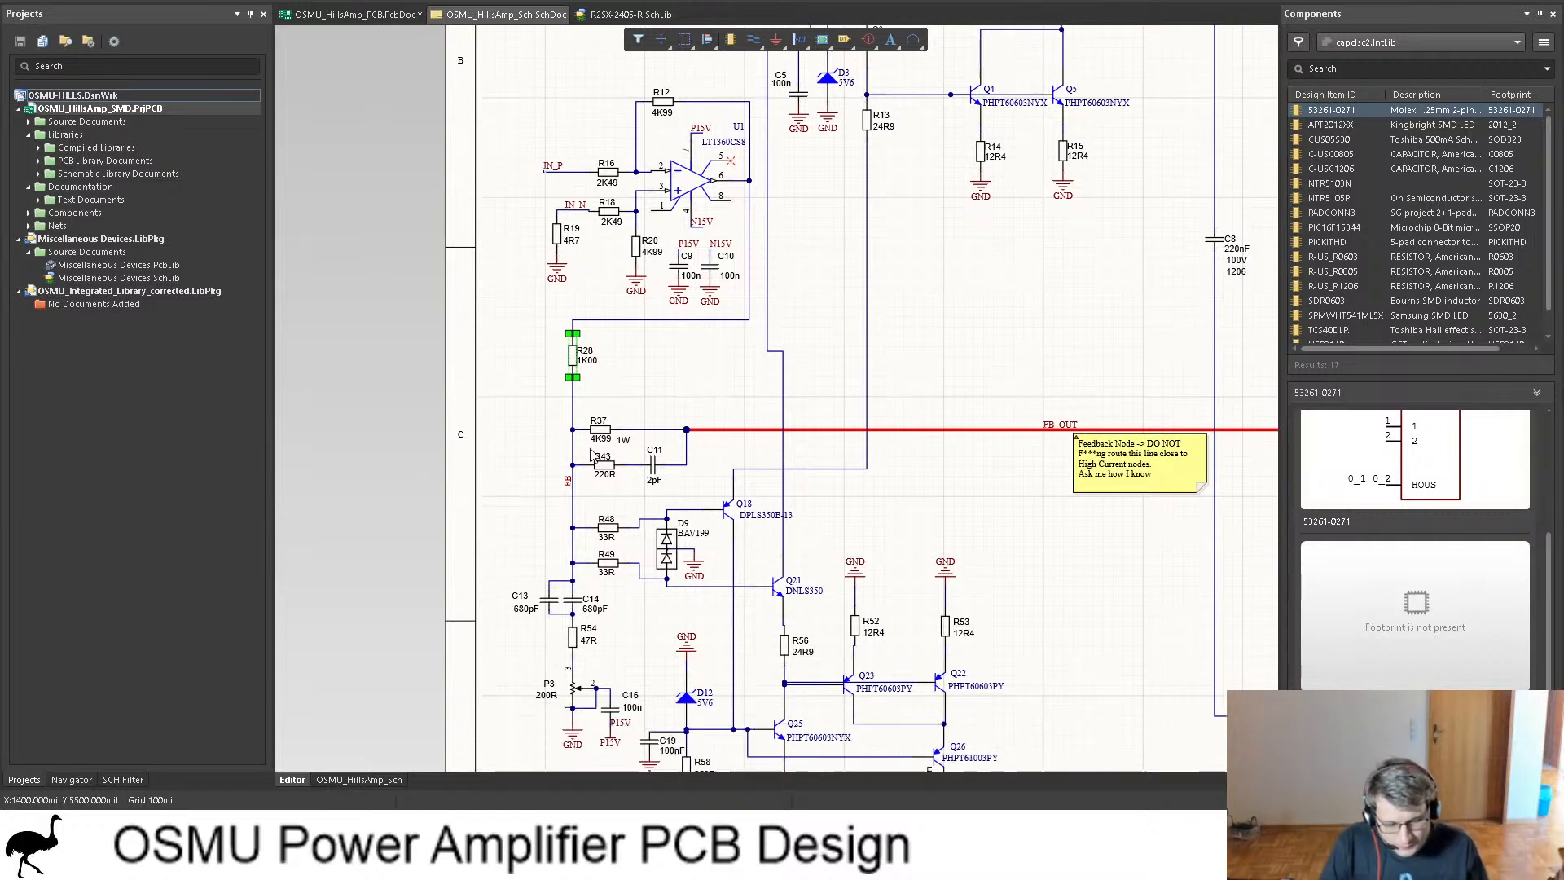
pyautogui.click(599, 430)
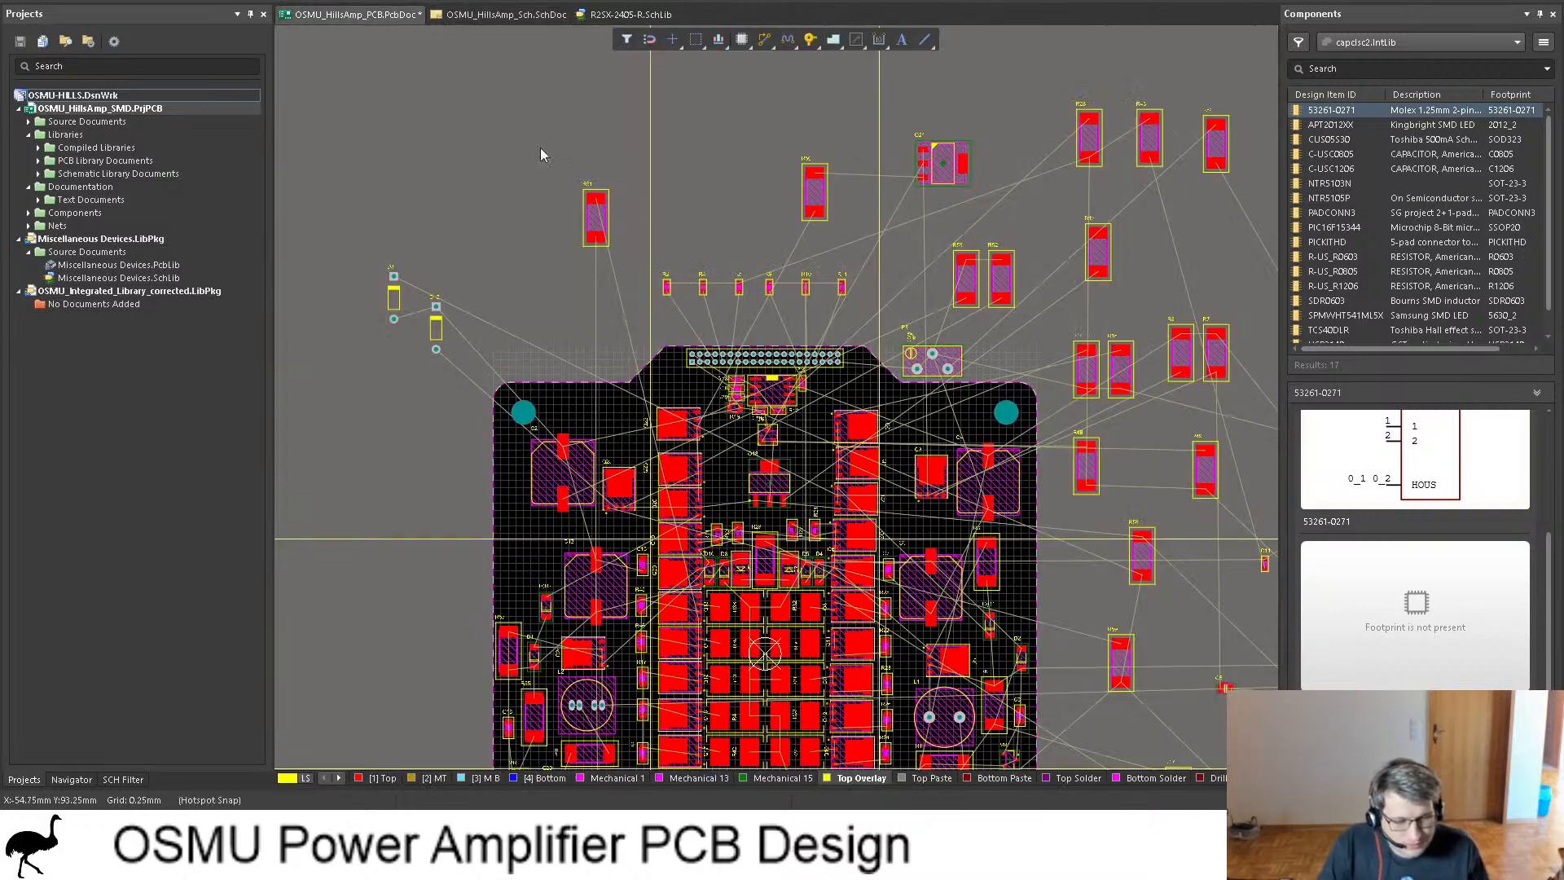
# Step: Locate Zener diodes D3 and D12 outside the PCB and examine their connections to the surrounding transistors in the schematic
pyautogui.click(350, 14)
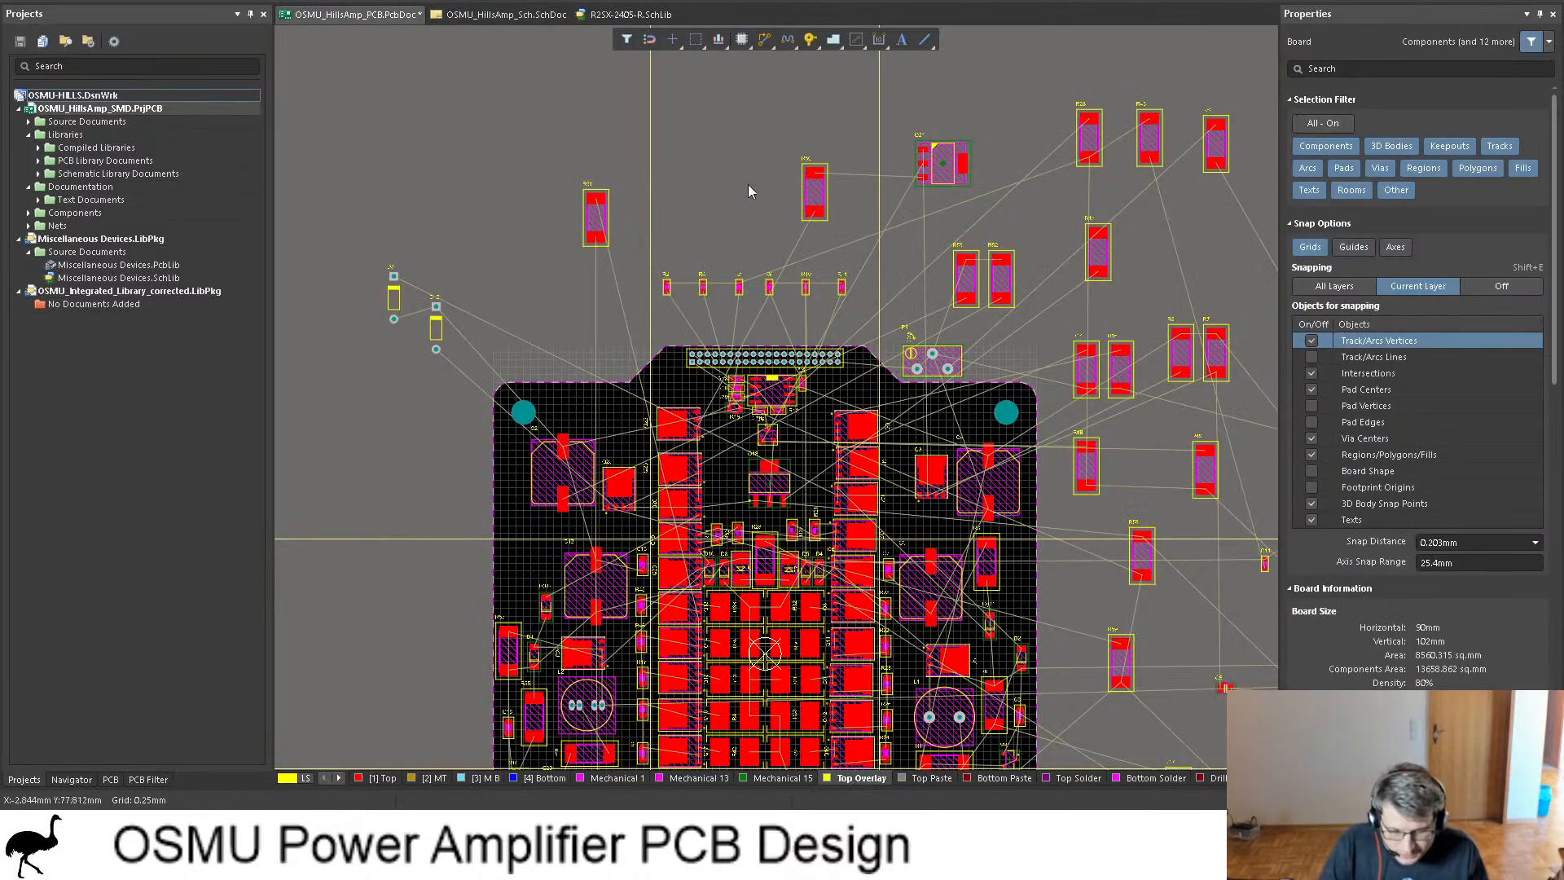
pyautogui.keyDown('ctrl'); pyautogui.scroll(-1, 748, 184); pyautogui.keyUp('ctrl')
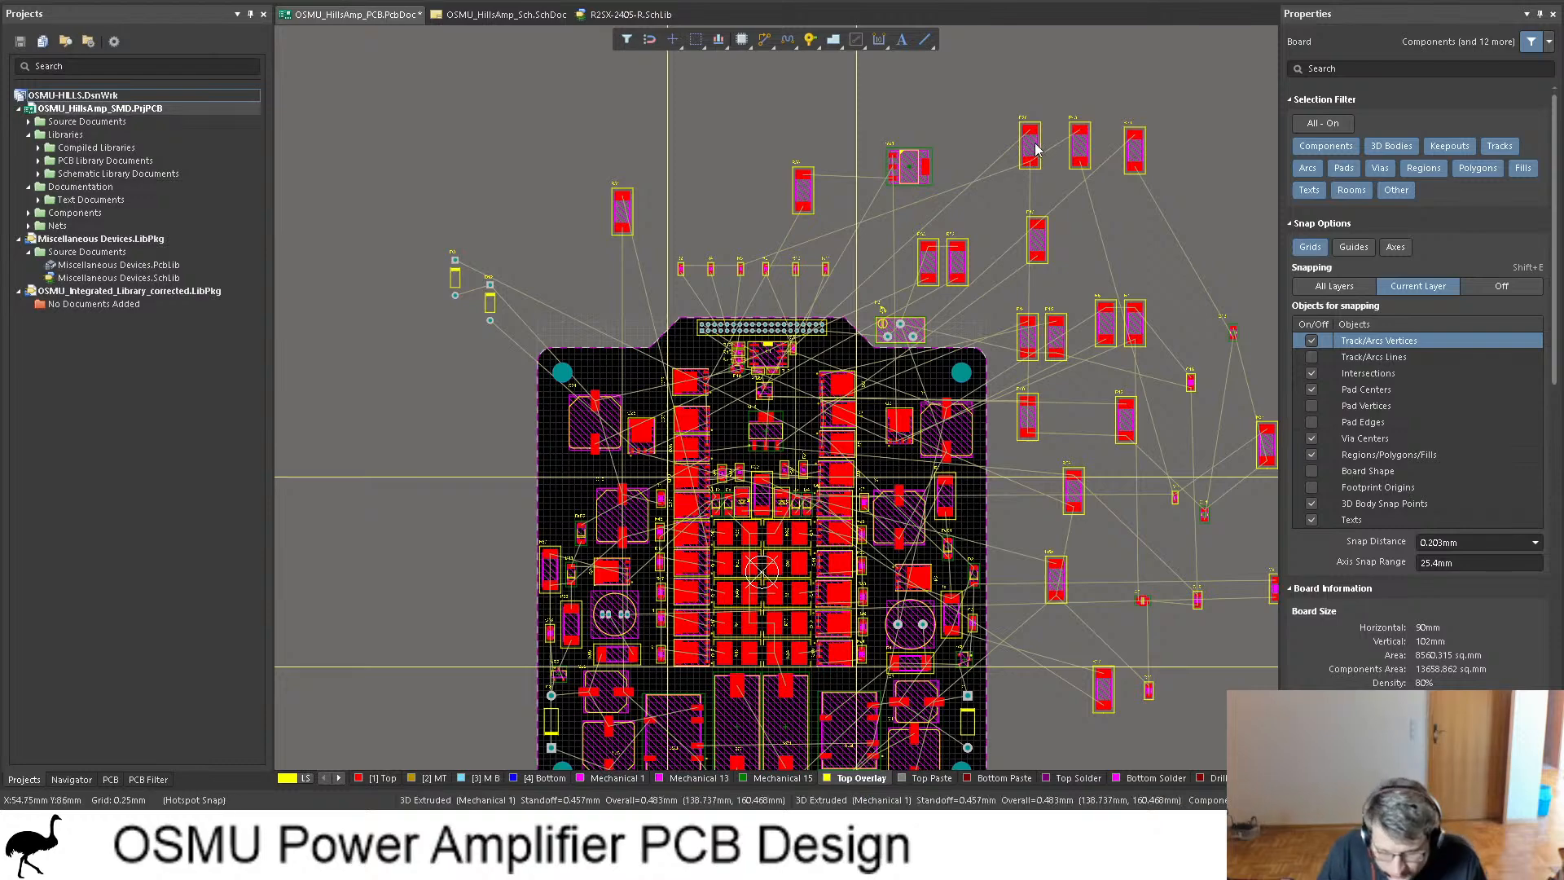
pyautogui.scroll(-2, 719, 311)
pyautogui.scroll(-1, 718, 310)
pyautogui.keyDown('ctrl'); pyautogui.scroll(4, 459, 207); pyautogui.keyUp('ctrl')
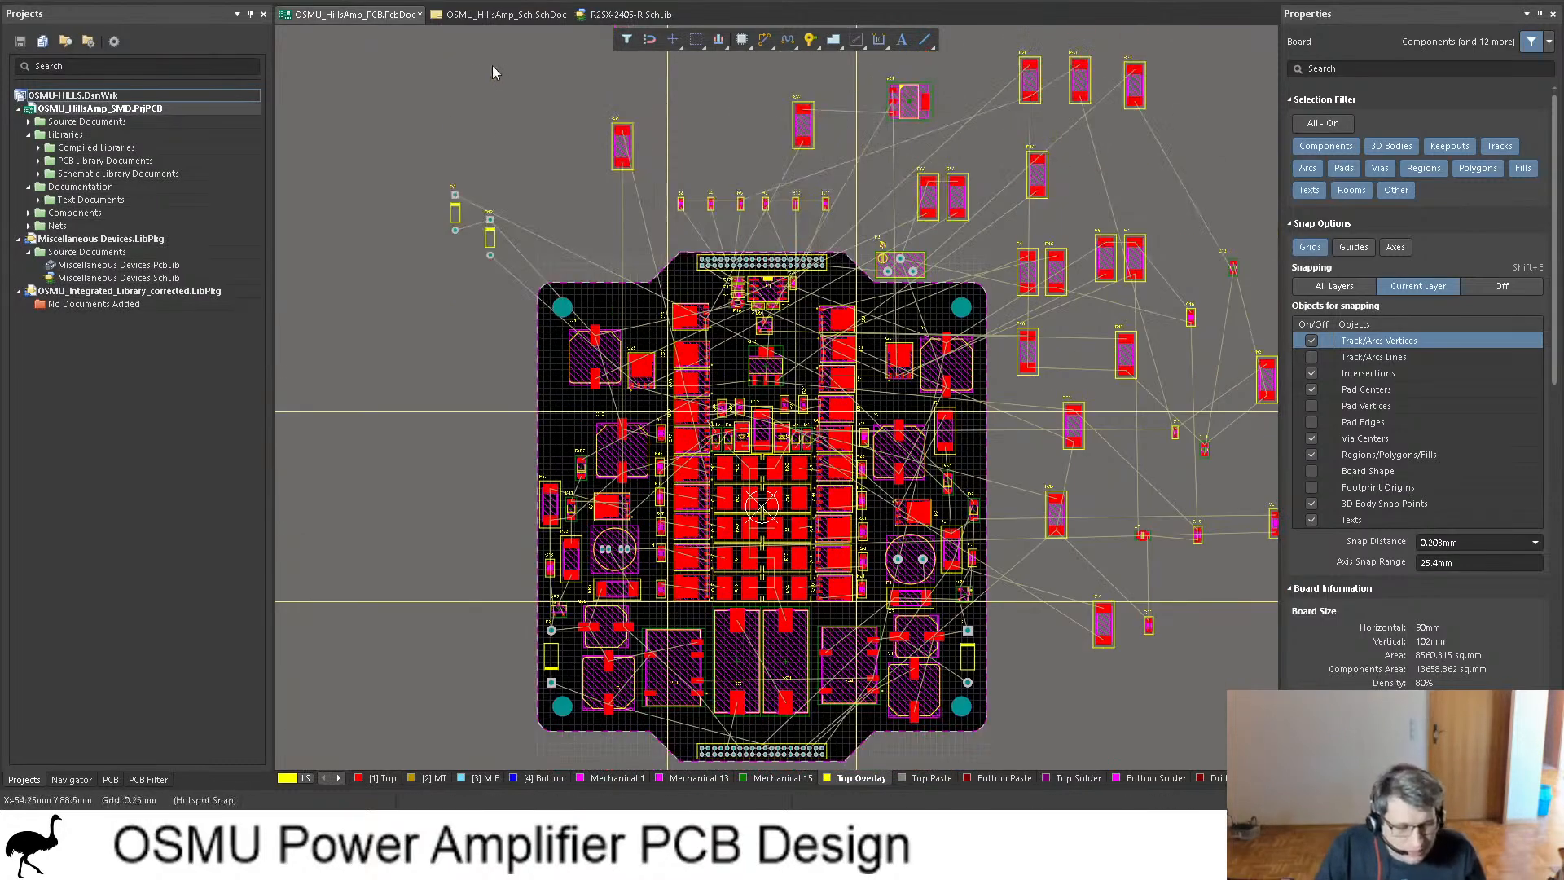
pyautogui.keyDown('ctrl'); pyautogui.scroll(1, 461, 205); pyautogui.keyUp('ctrl')
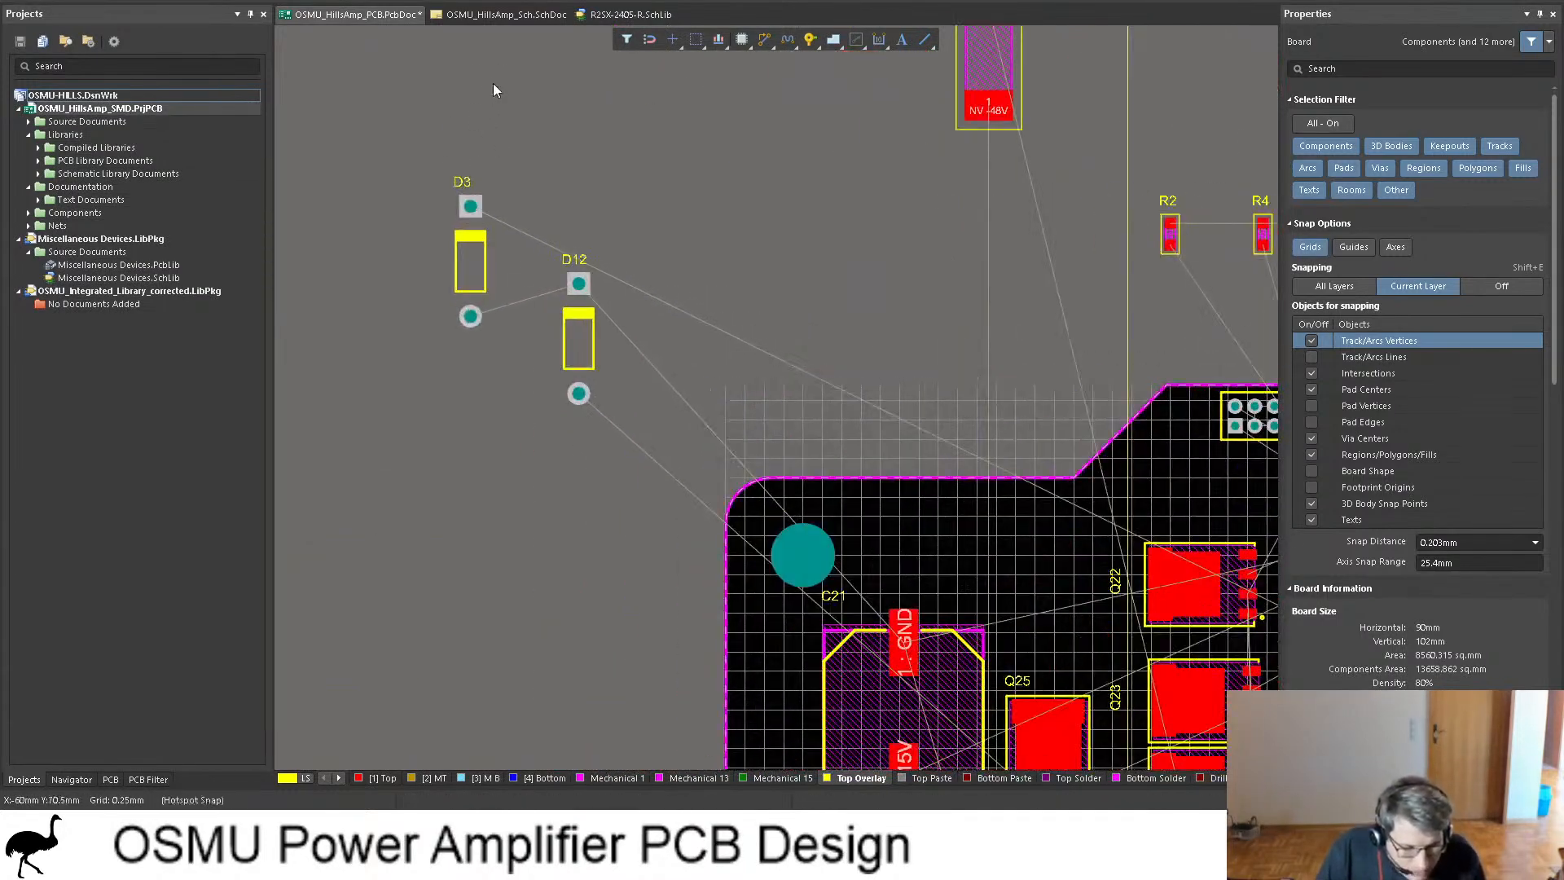
pyautogui.click(507, 15)
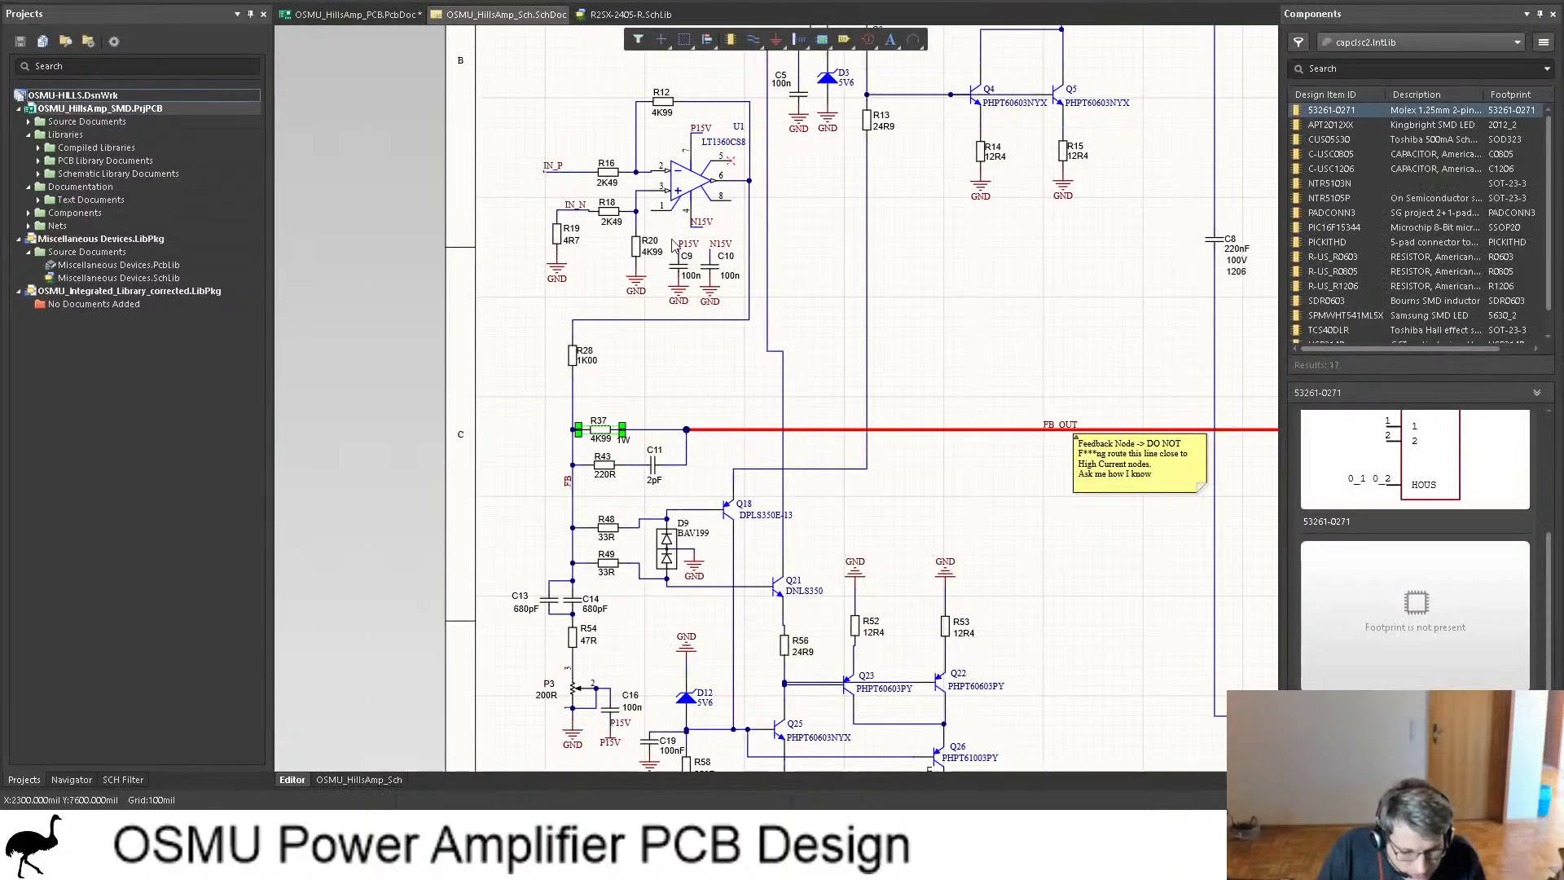
pyautogui.scroll(-2, 513, 366)
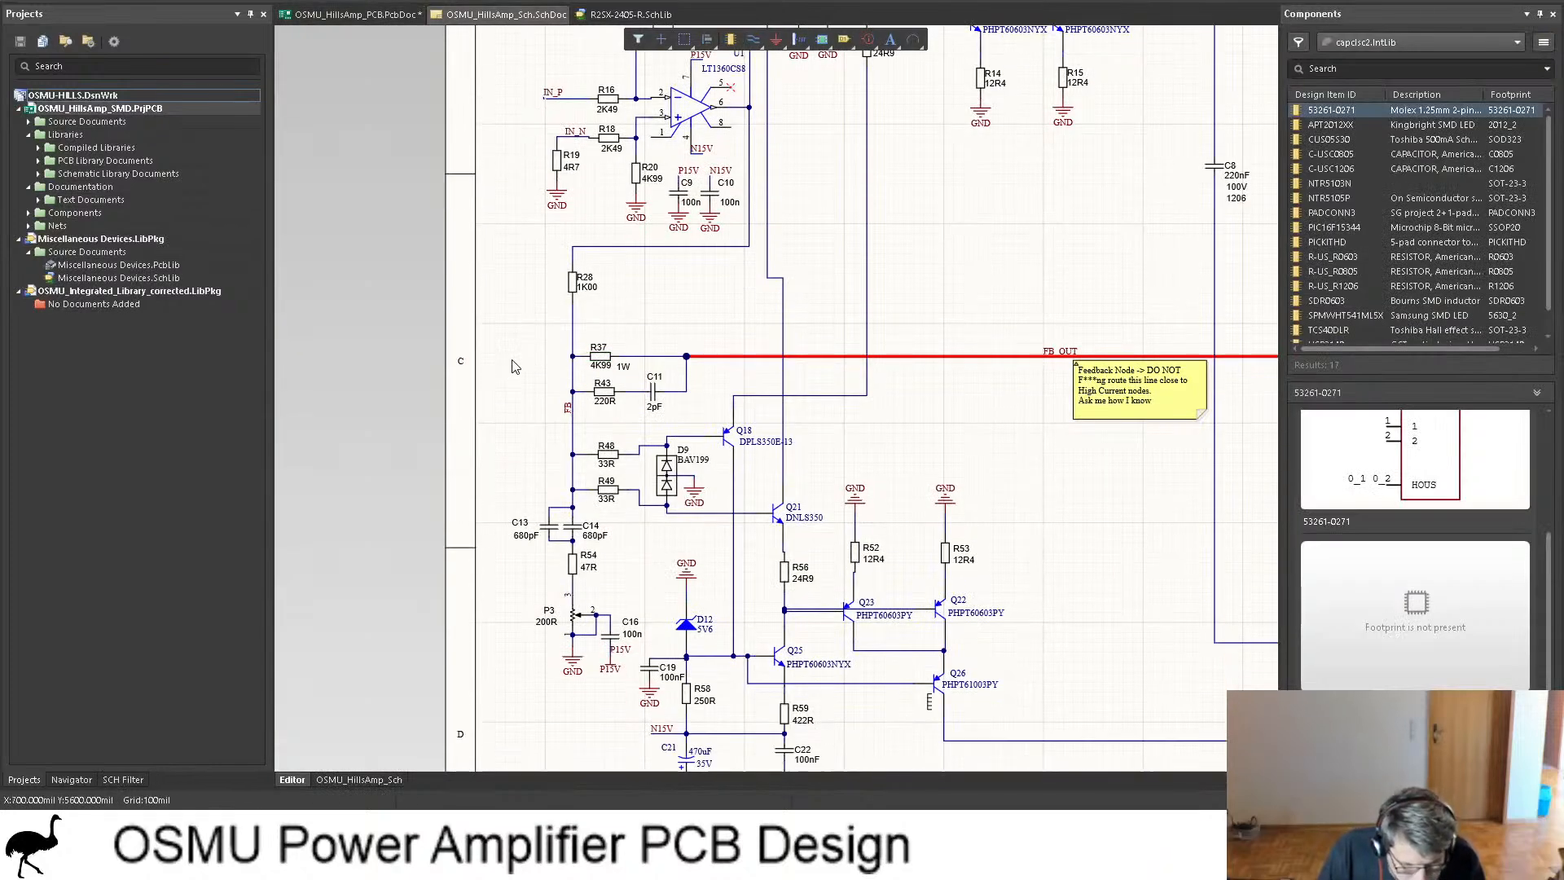
pyautogui.scroll(5, 529, 379)
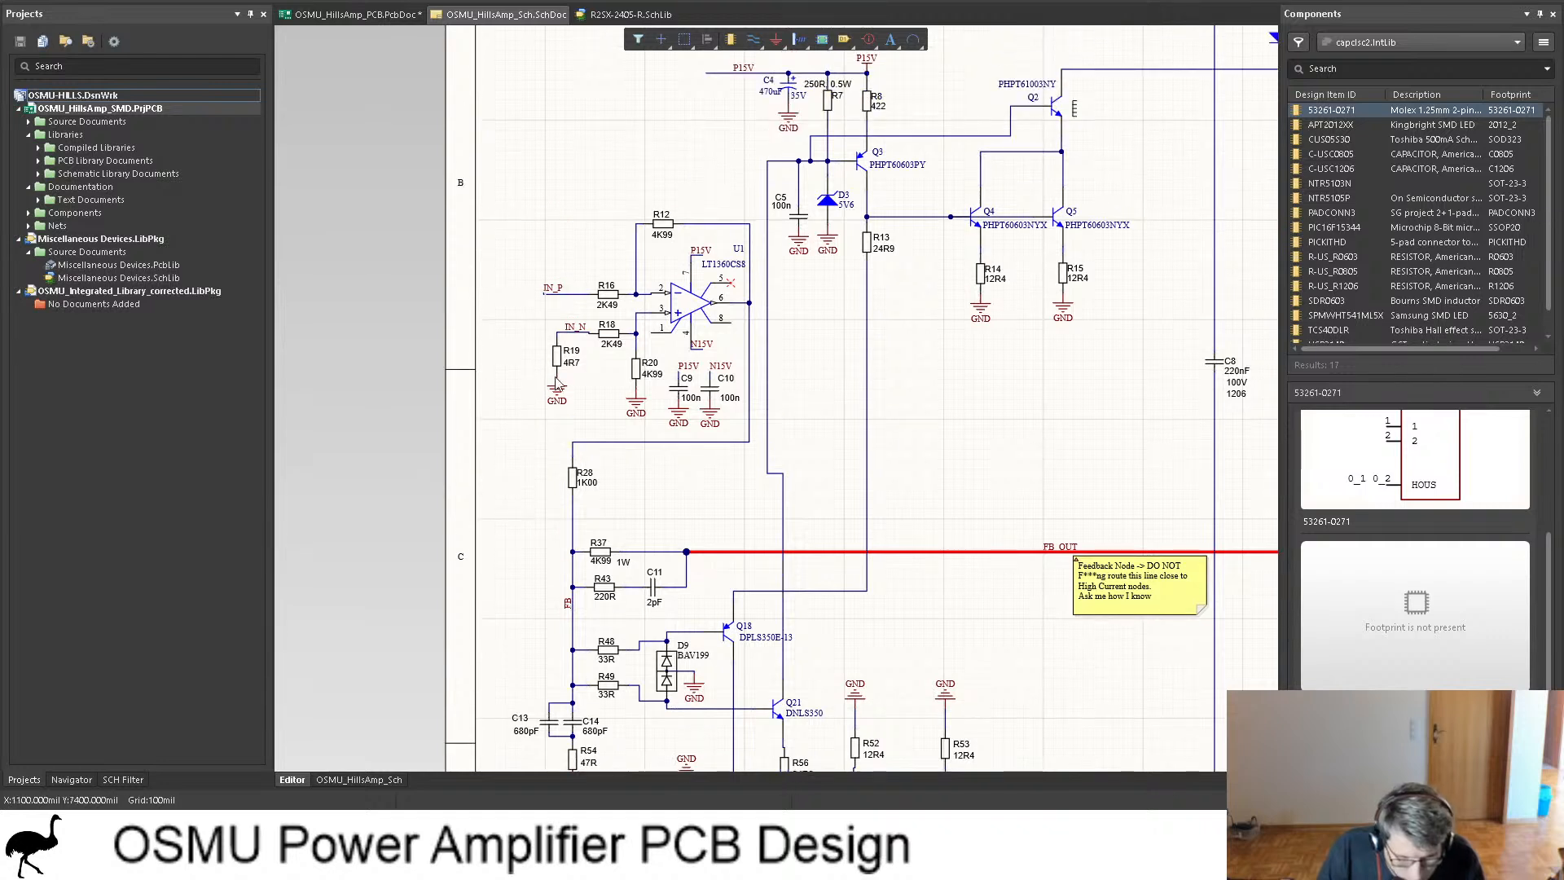
pyautogui.click(837, 206)
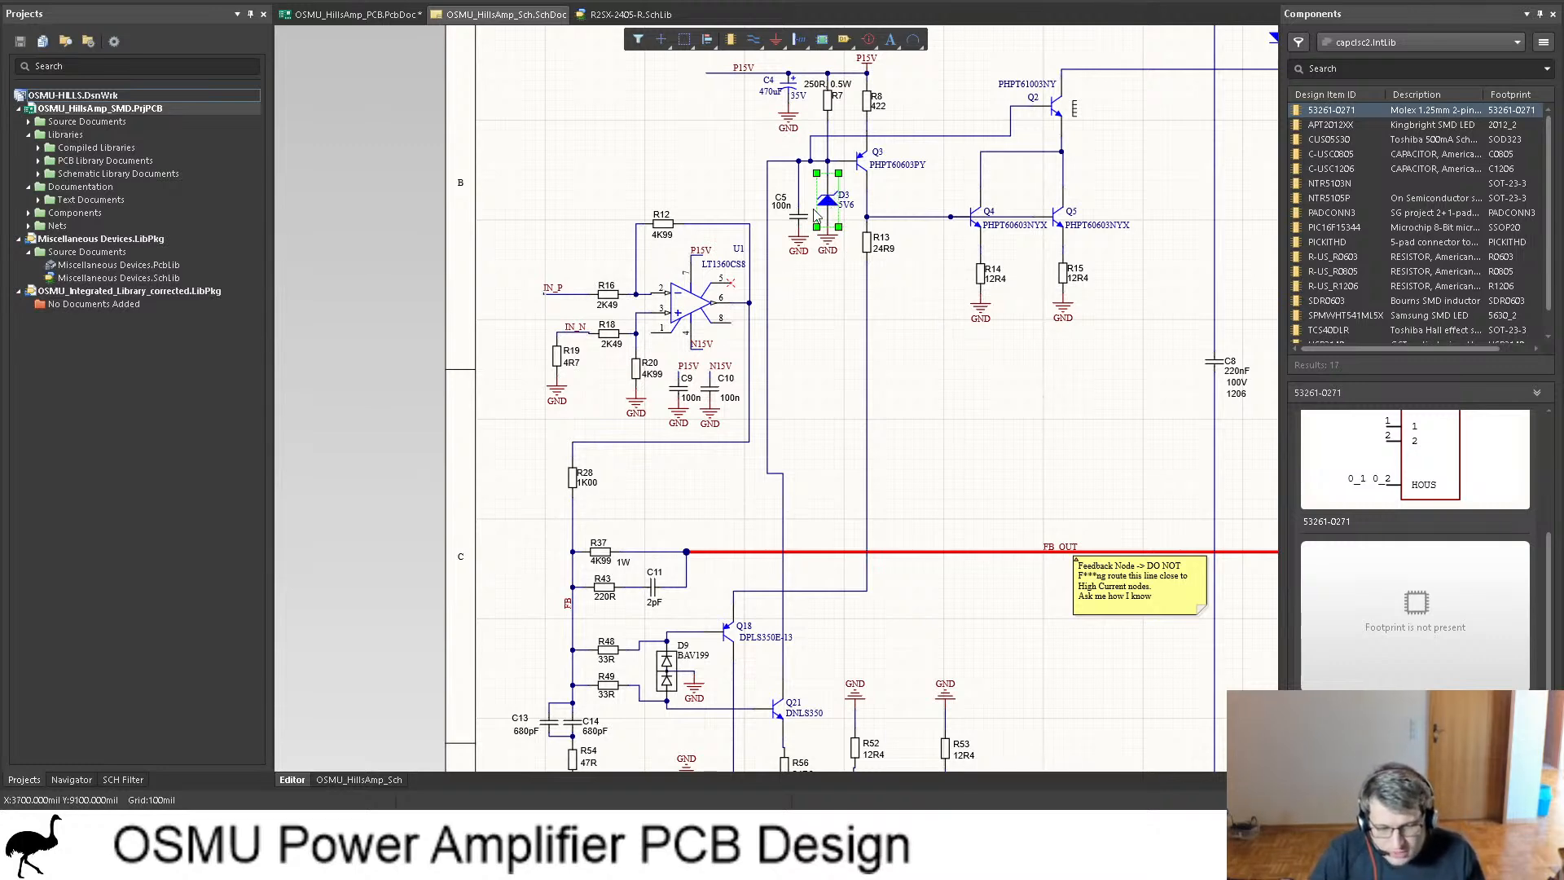
pyautogui.scroll(-7, 753, 583)
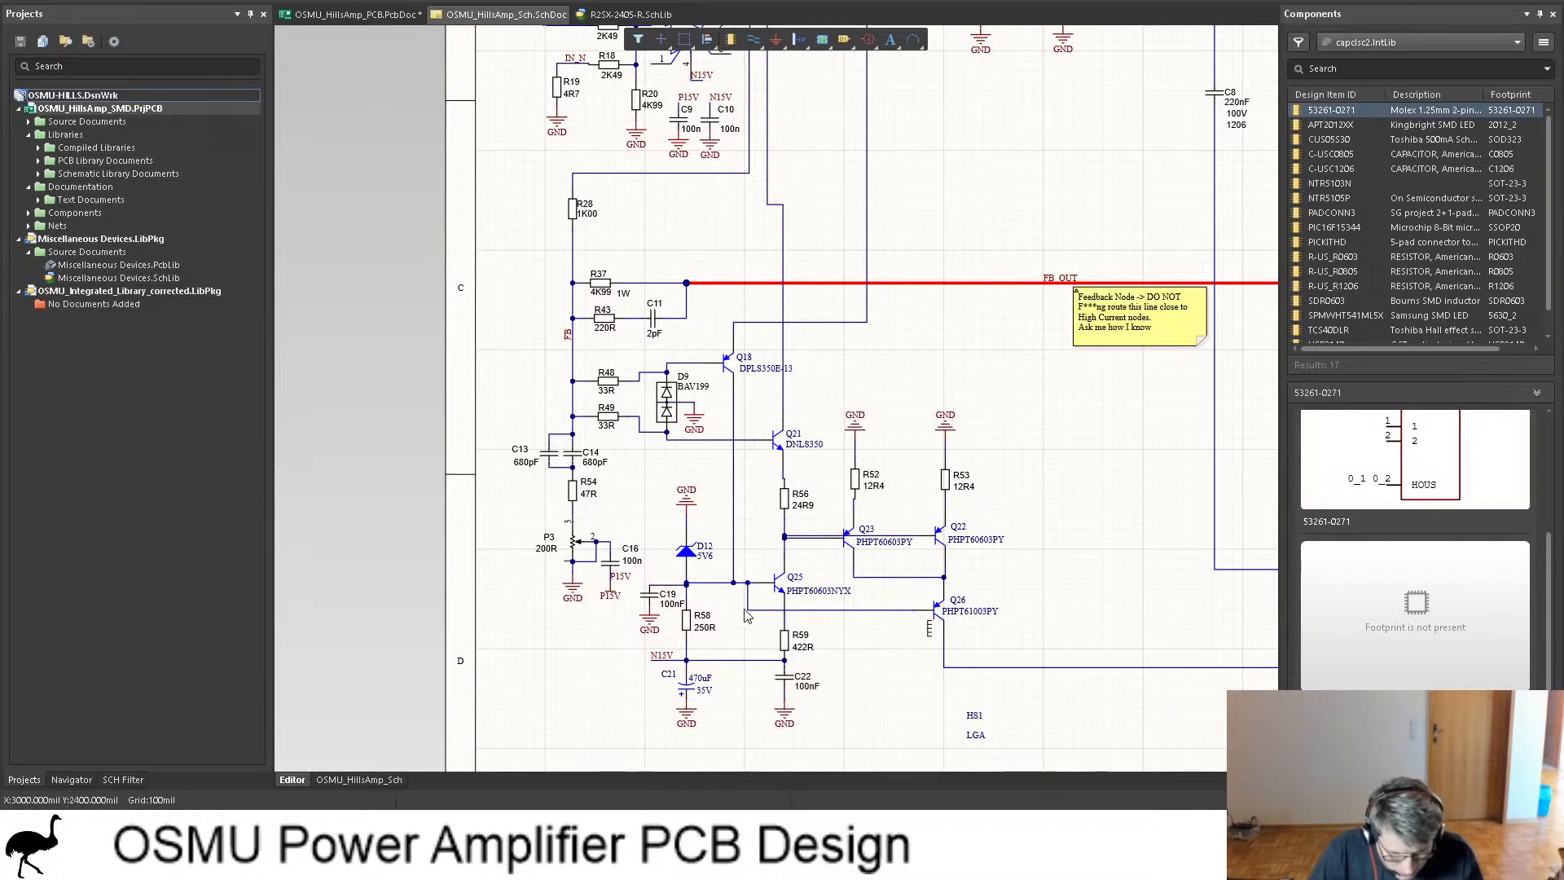
pyautogui.click(358, 14)
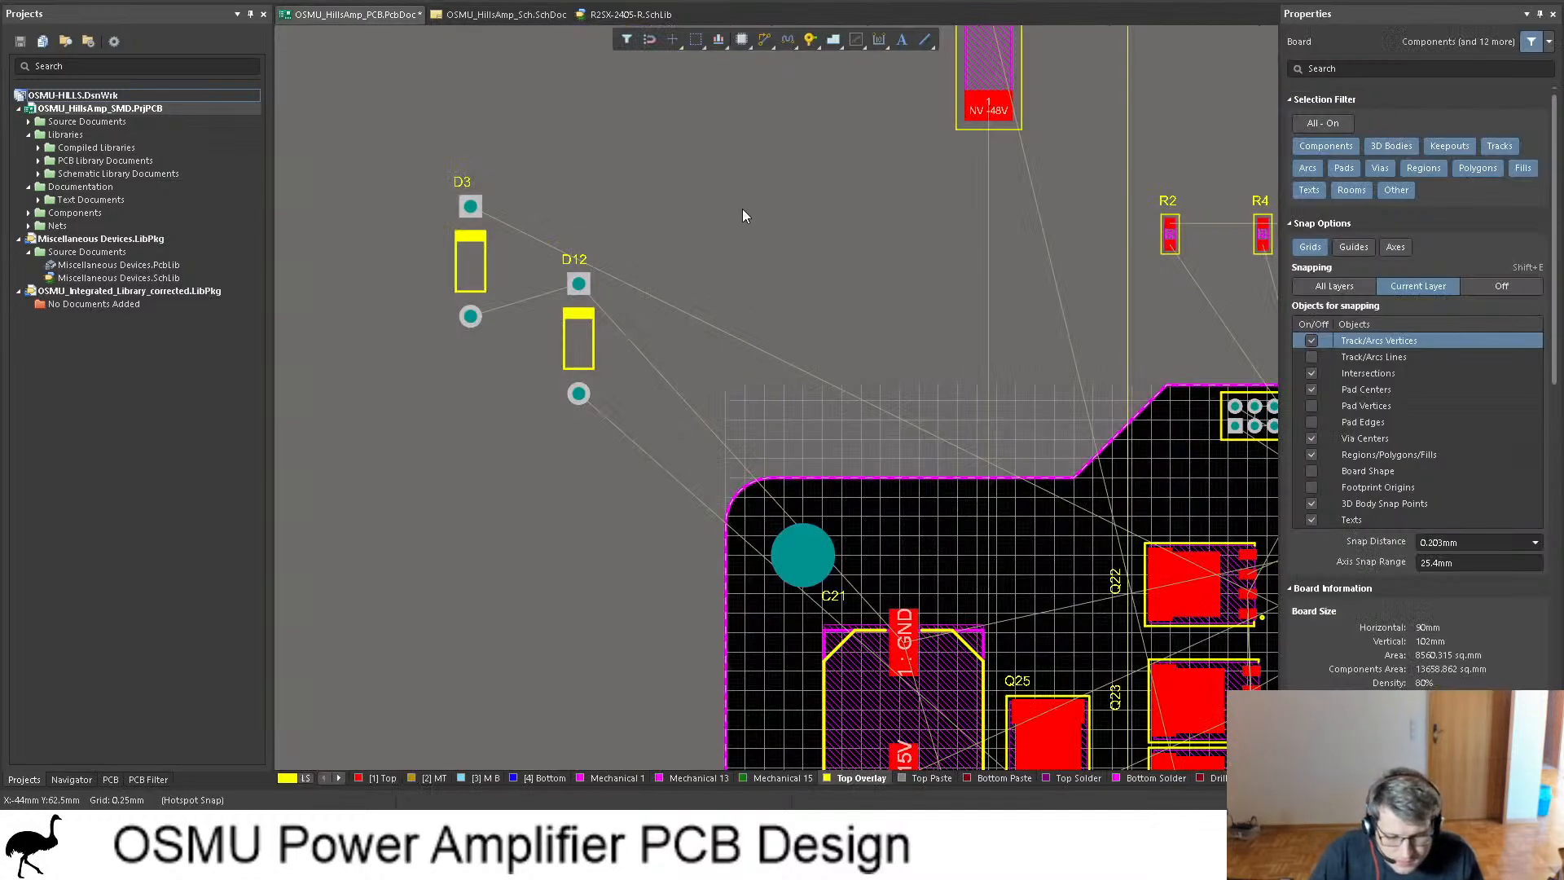
# Step: Place D12 horizontally below Q25 between C21 and C12, and D3 horizontally in the matching spot below Q3, and save the PCB
pyautogui.keyDown('ctrl'); pyautogui.scroll(-2, 723, 203); pyautogui.keyUp('ctrl')
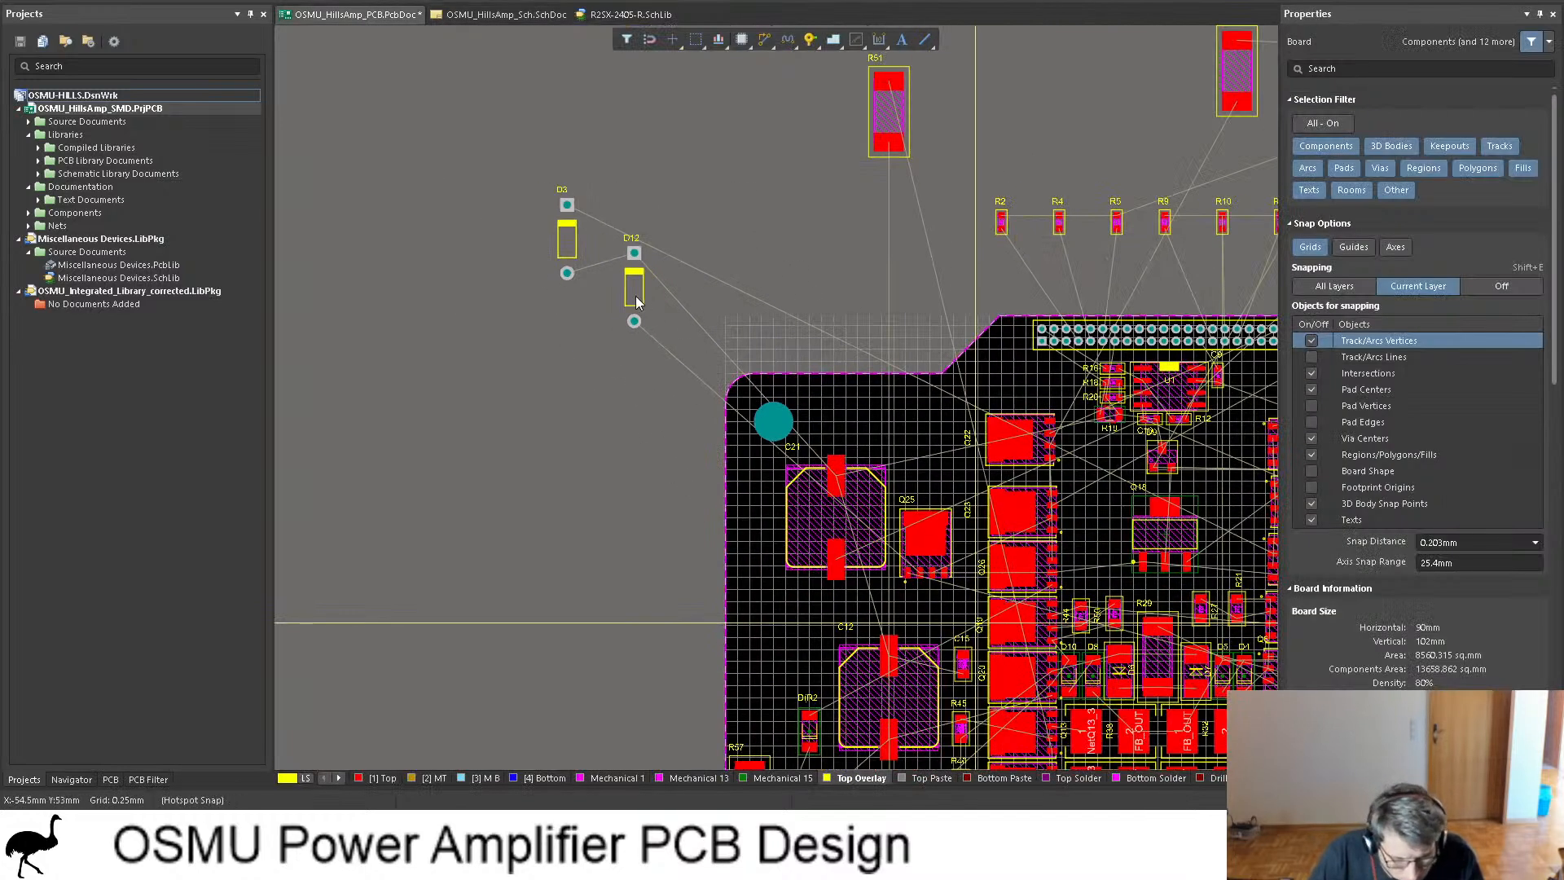
pyautogui.moveTo(627, 285); pyautogui.dragTo(893, 611)
pyautogui.press('space')
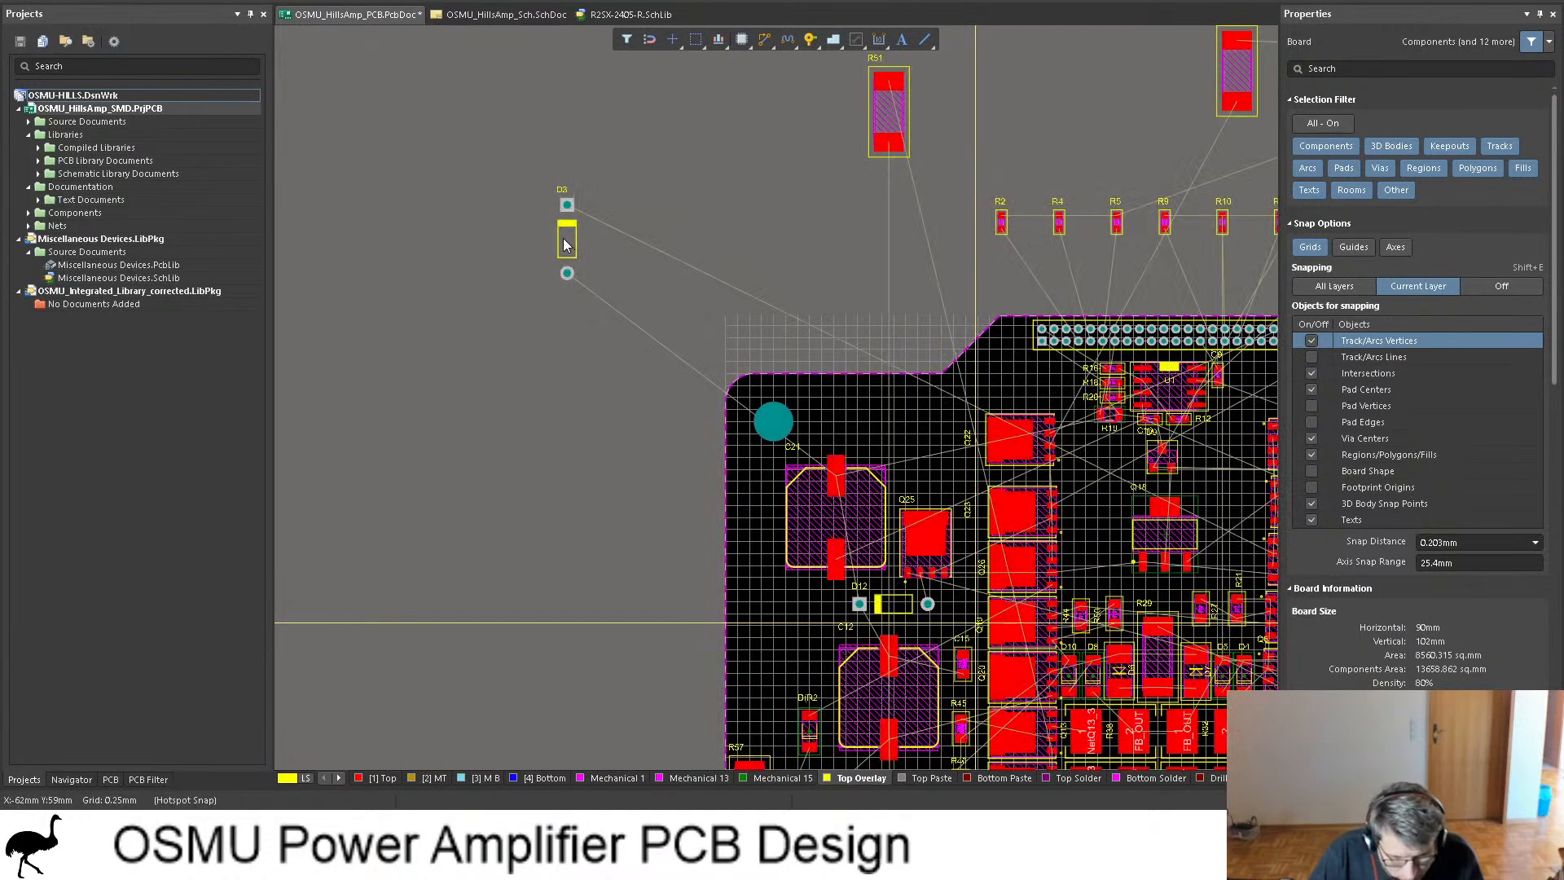
pyautogui.moveTo(567, 238); pyautogui.dragTo(851, 603)
pyautogui.keyDown('ctrl'); pyautogui.scroll(-1, 906, 568); pyautogui.keyUp('ctrl')
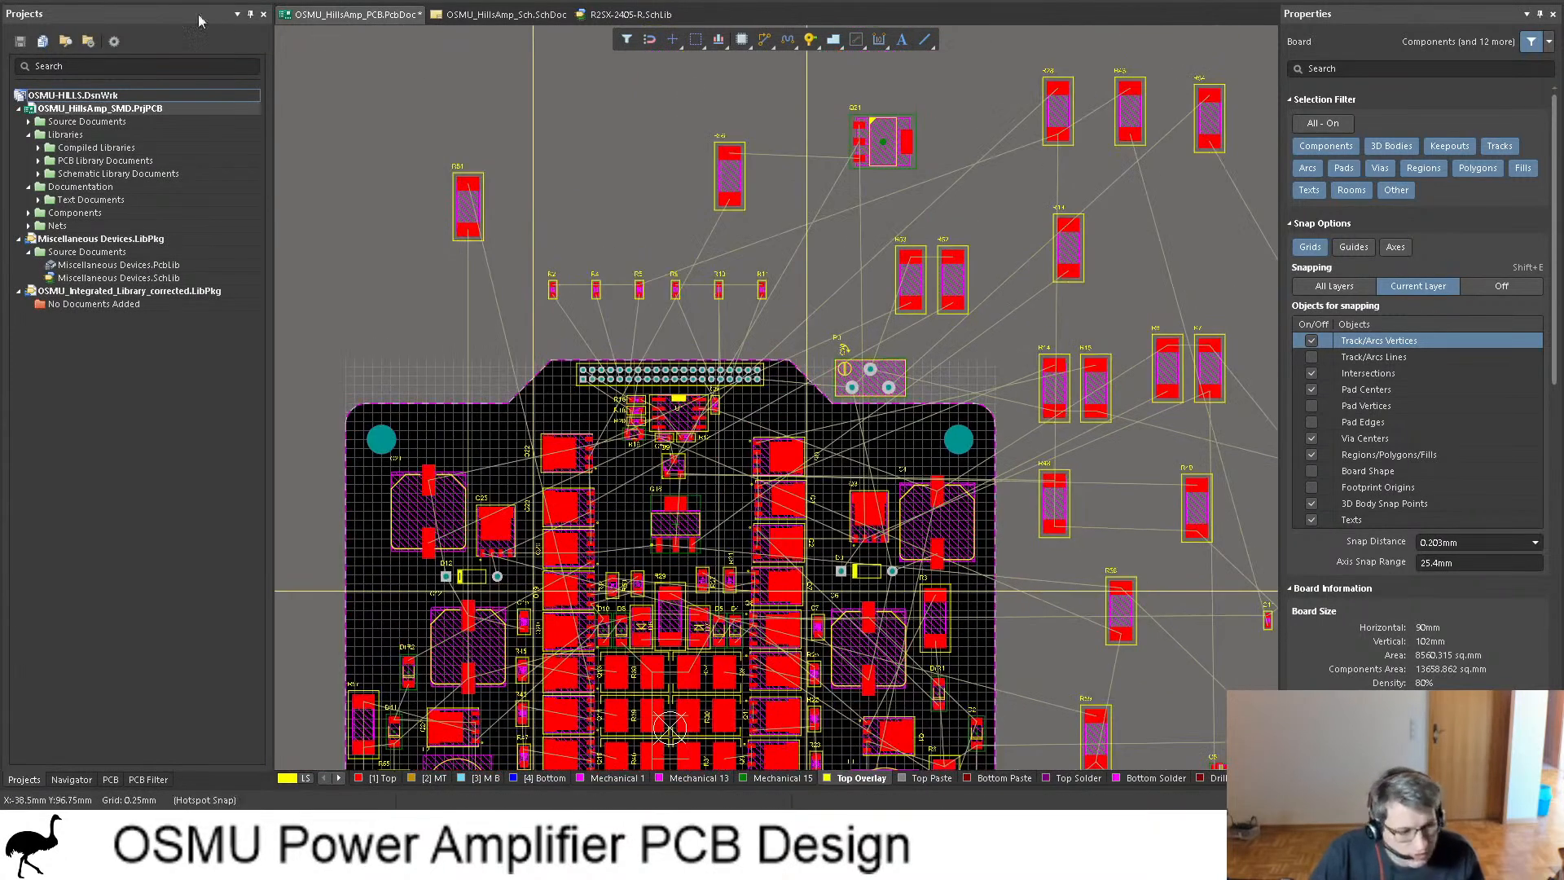
pyautogui.hotkey('ctrl', 's')
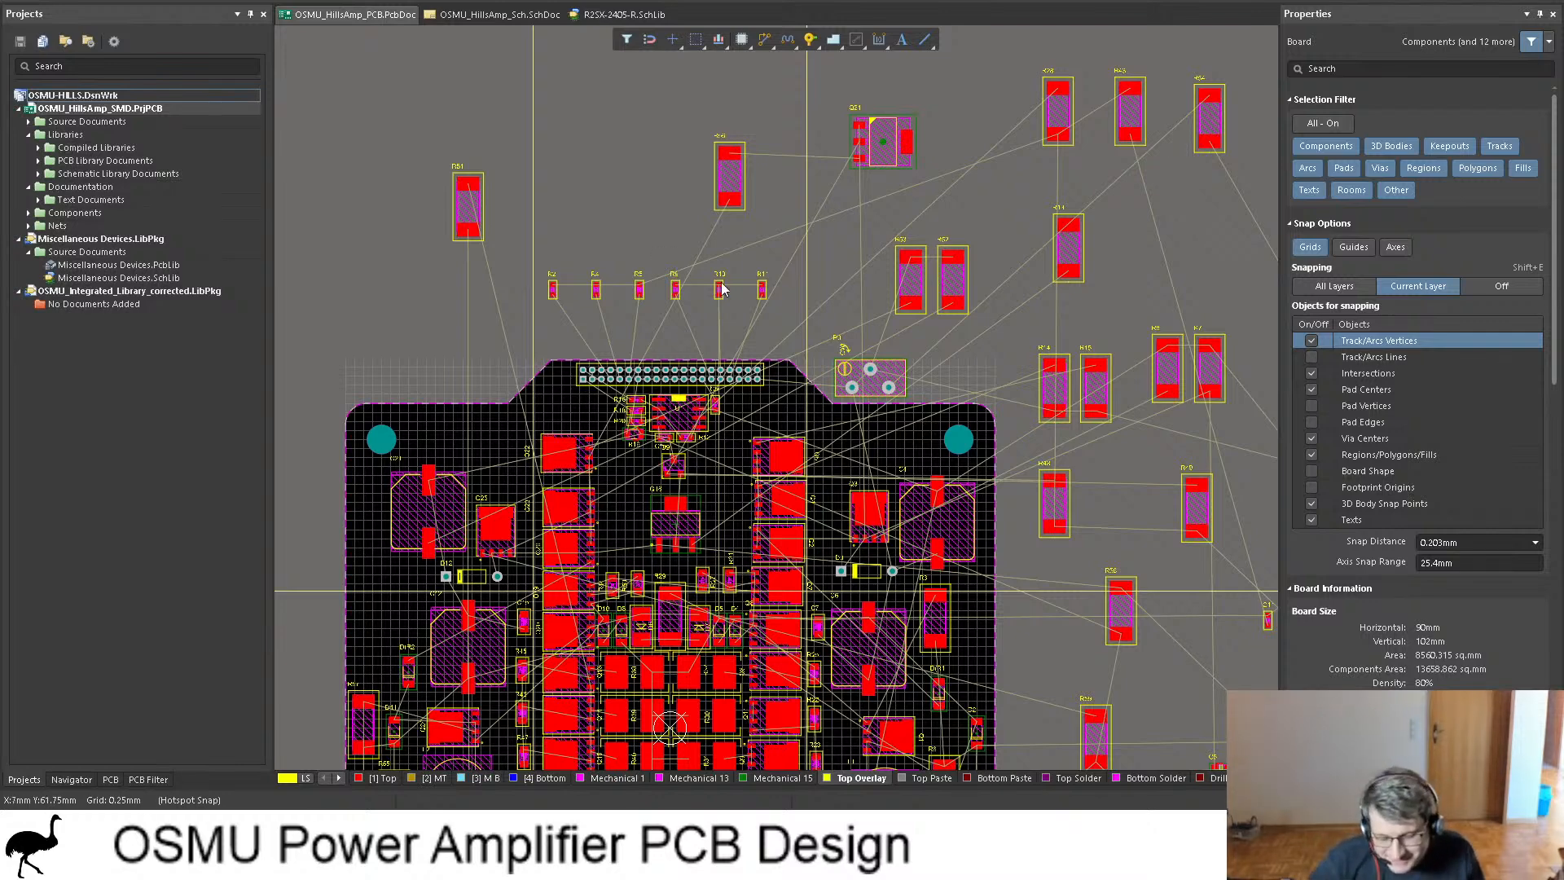
# Step: Survey the board layout and the remaining unplaced components above it and to its right
pyautogui.keyDown('ctrl'); pyautogui.scroll(-1, 648, 239); pyautogui.keyUp('ctrl')
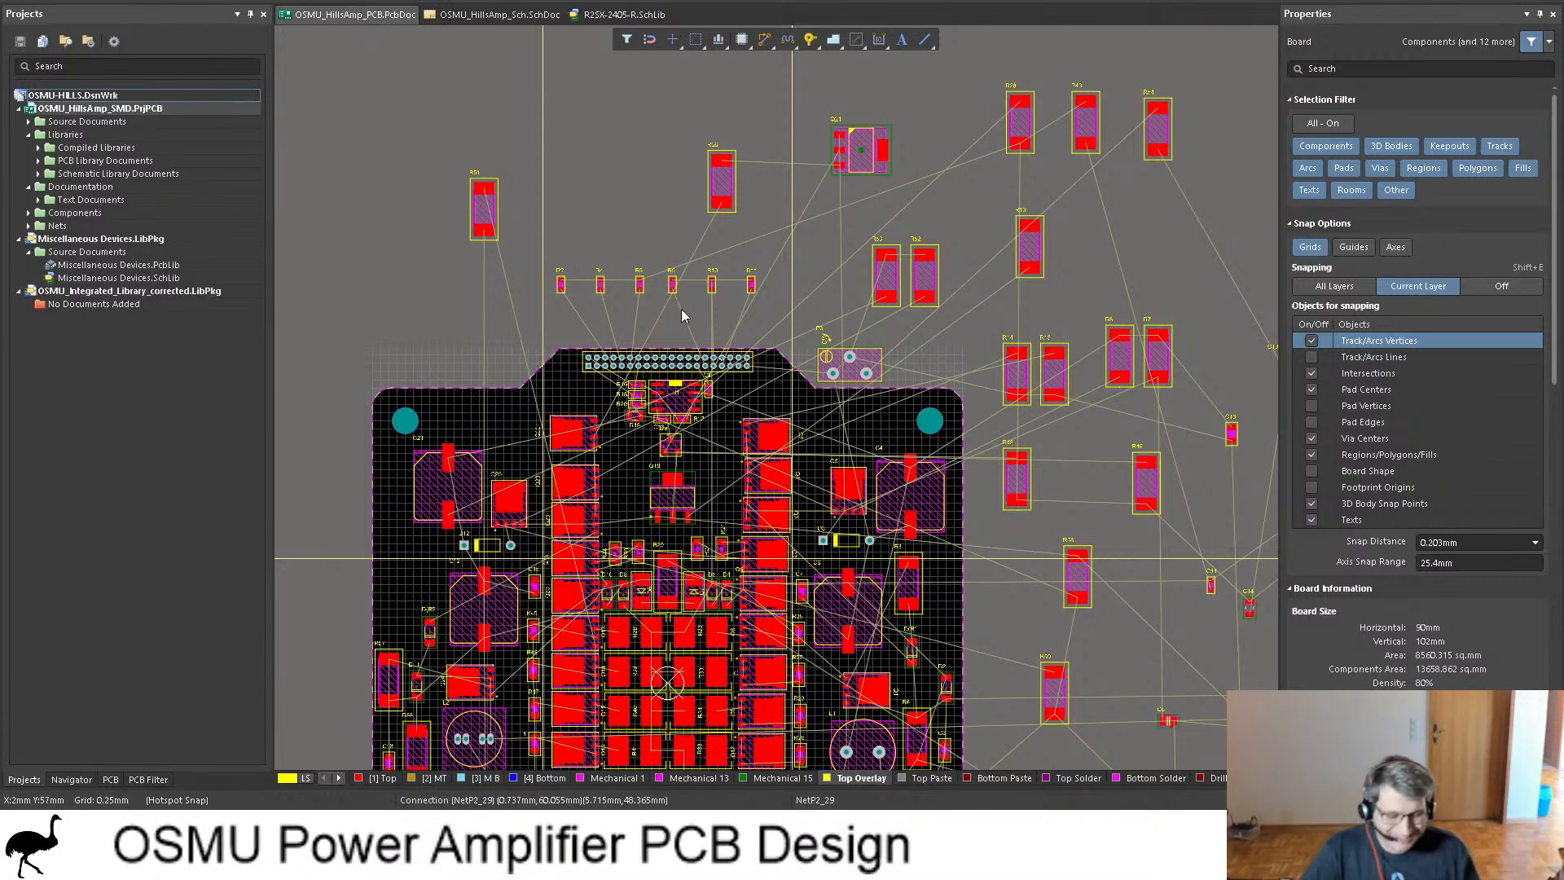
pyautogui.scroll(-3, 651, 251)
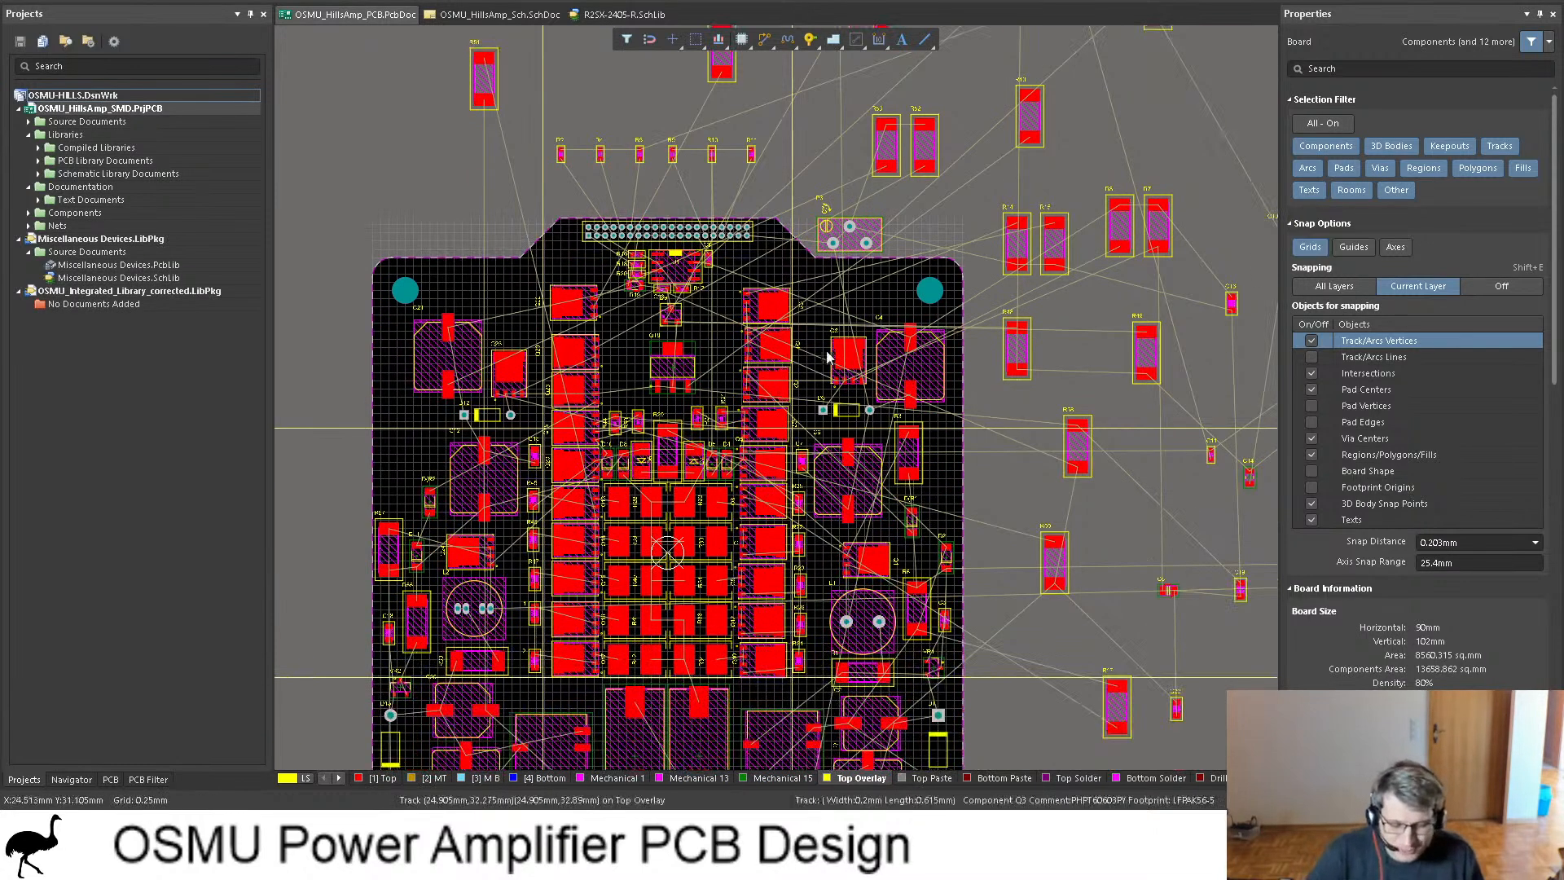
pyautogui.keyDown('shift'); pyautogui.hscroll(-2, 817, 305); pyautogui.keyUp('shift')
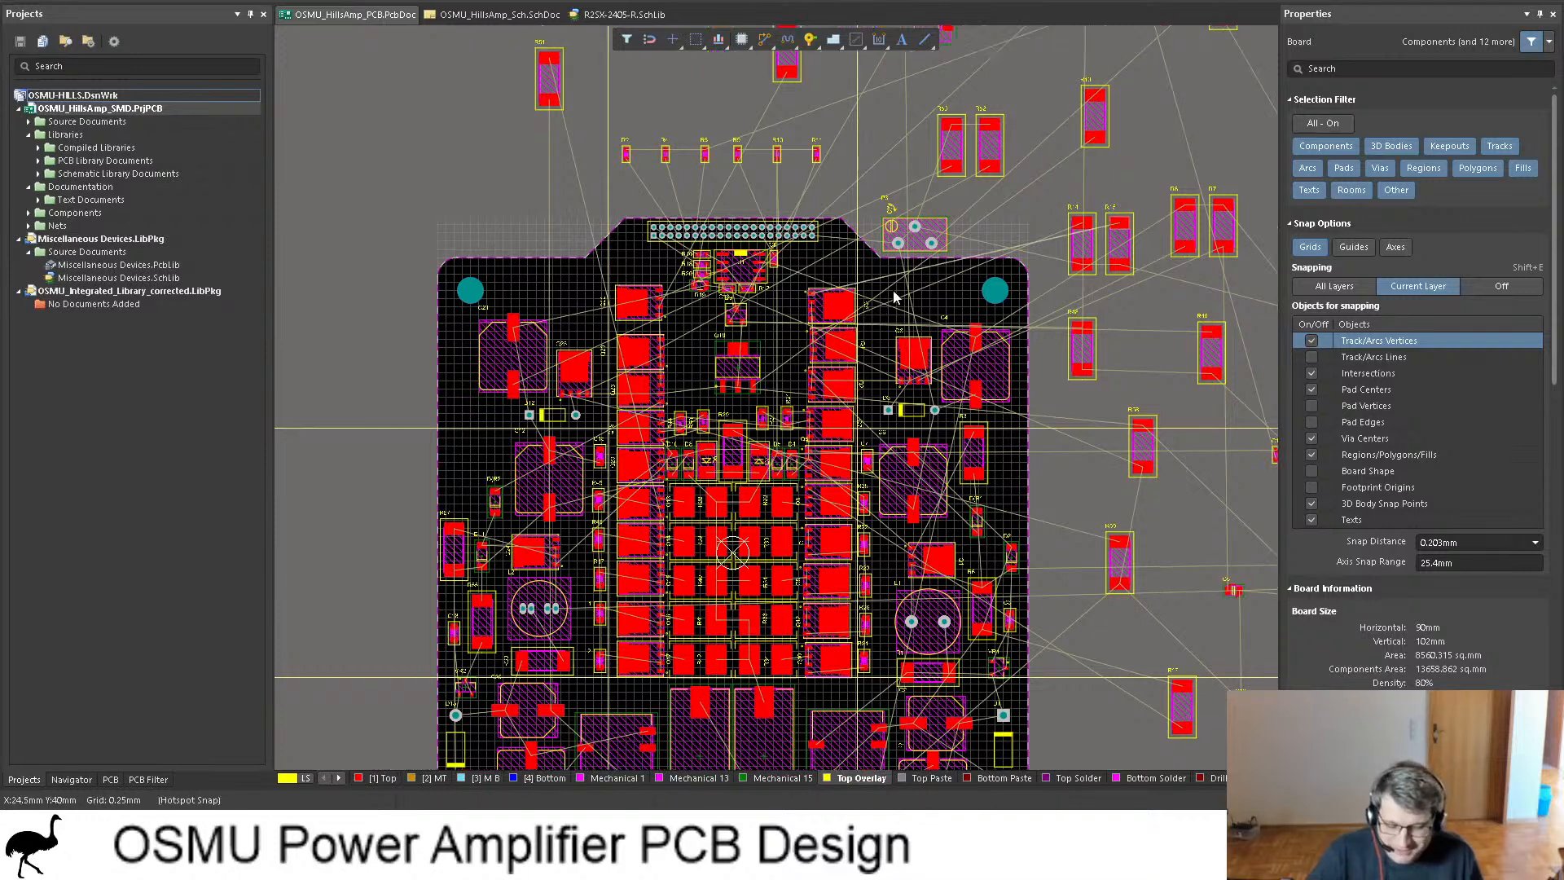
pyautogui.keyDown('ctrl'); pyautogui.scroll(-1, 792, 202); pyautogui.keyUp('ctrl')
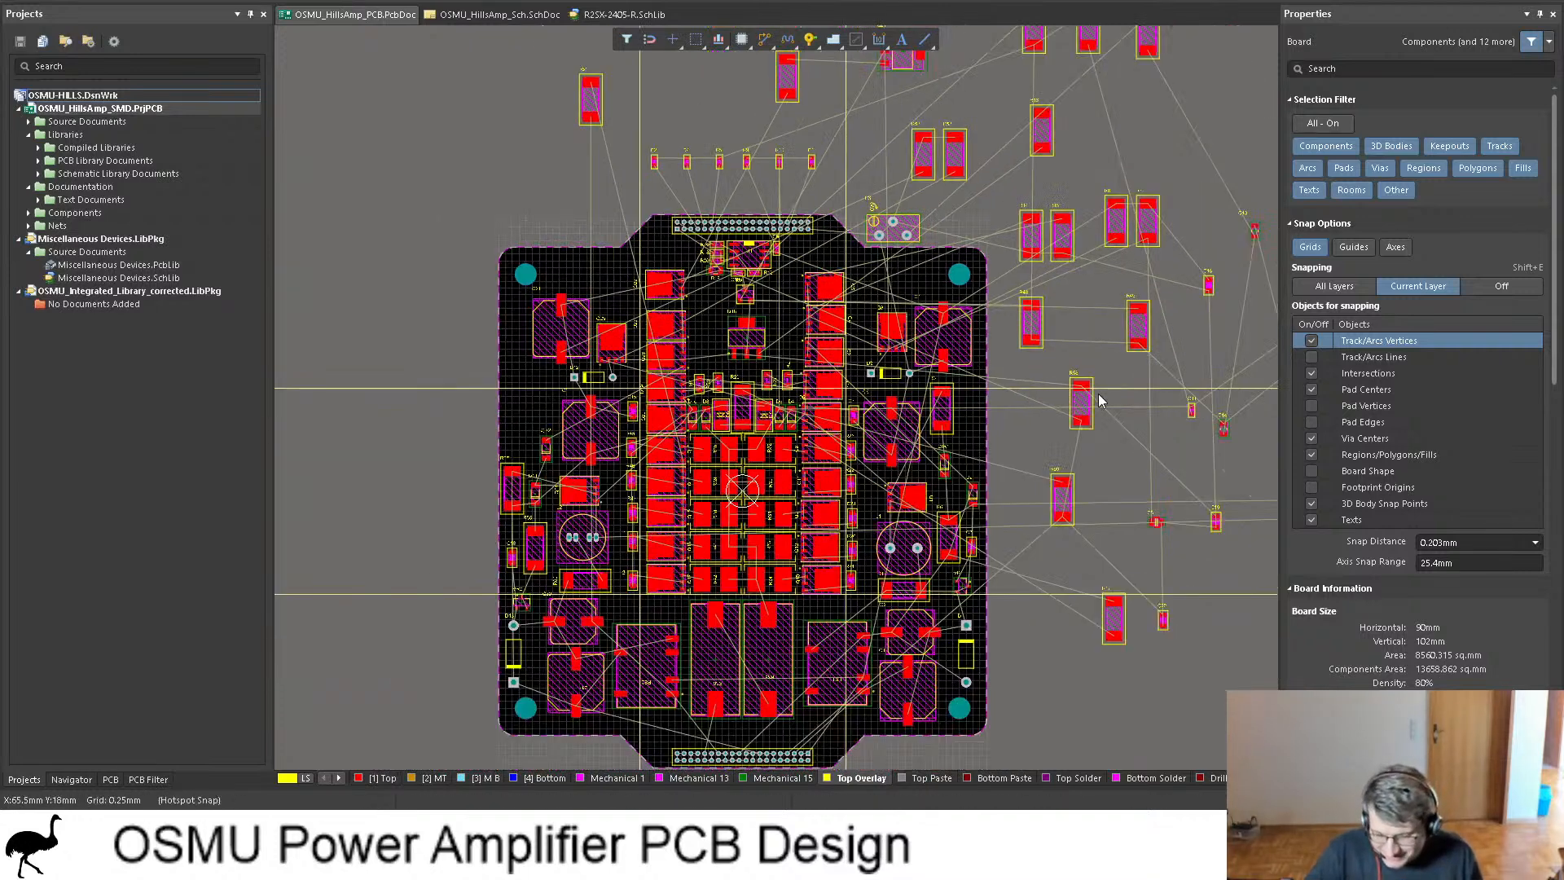
pyautogui.keyDown('shift'); pyautogui.hscroll(4, 1097, 383); pyautogui.keyUp('shift')
pyautogui.keyDown('shift'); pyautogui.hscroll(-1, 1084, 335); pyautogui.keyUp('shift')
pyautogui.keyDown('shift'); pyautogui.hscroll(-4, 1084, 335); pyautogui.keyUp('shift')
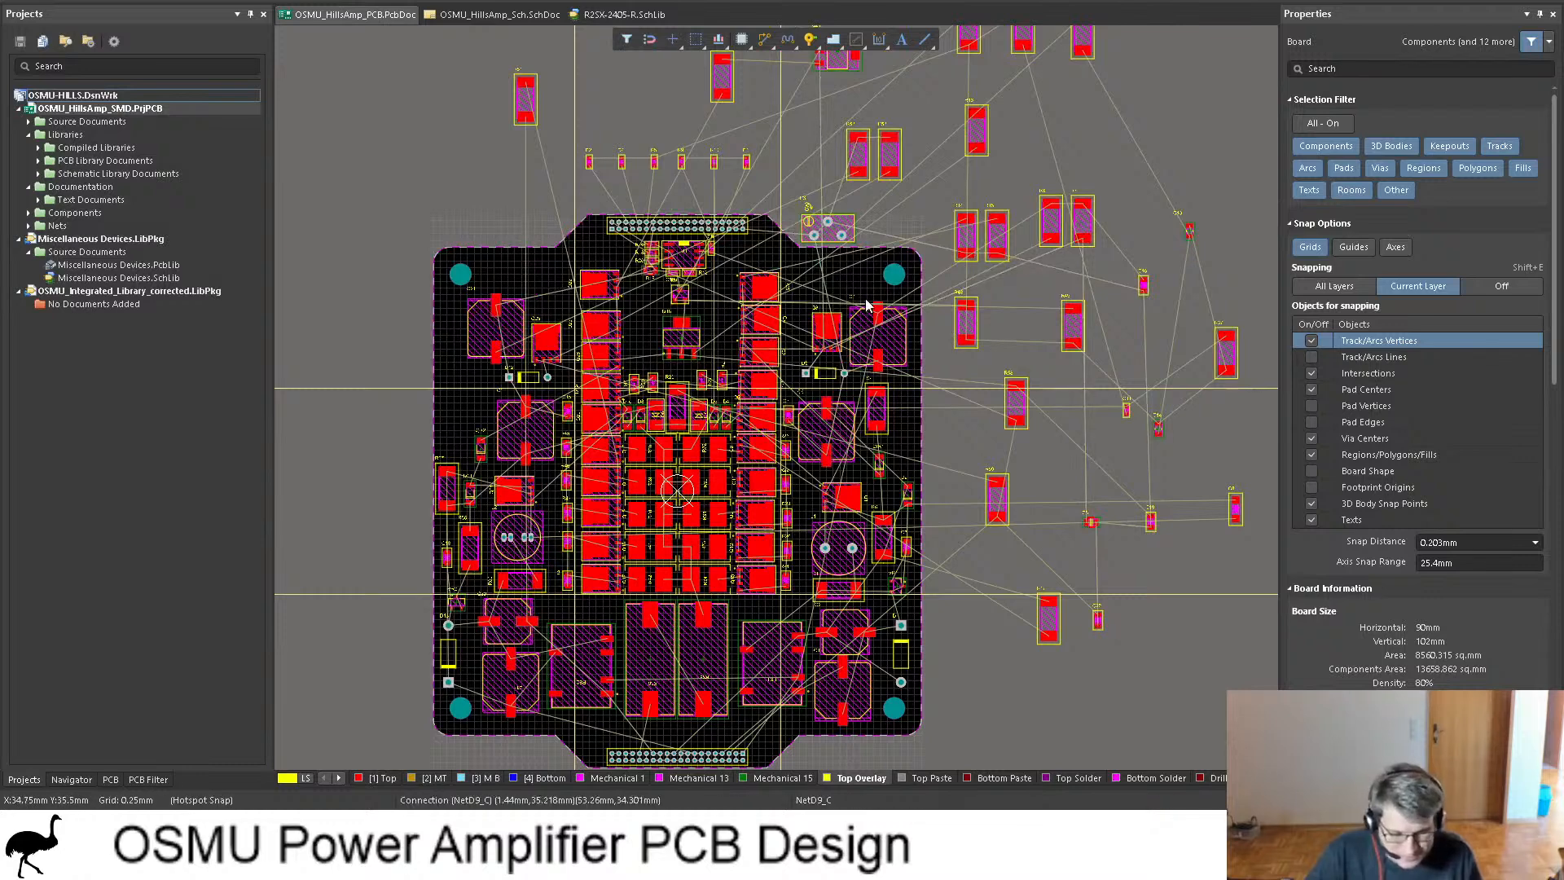
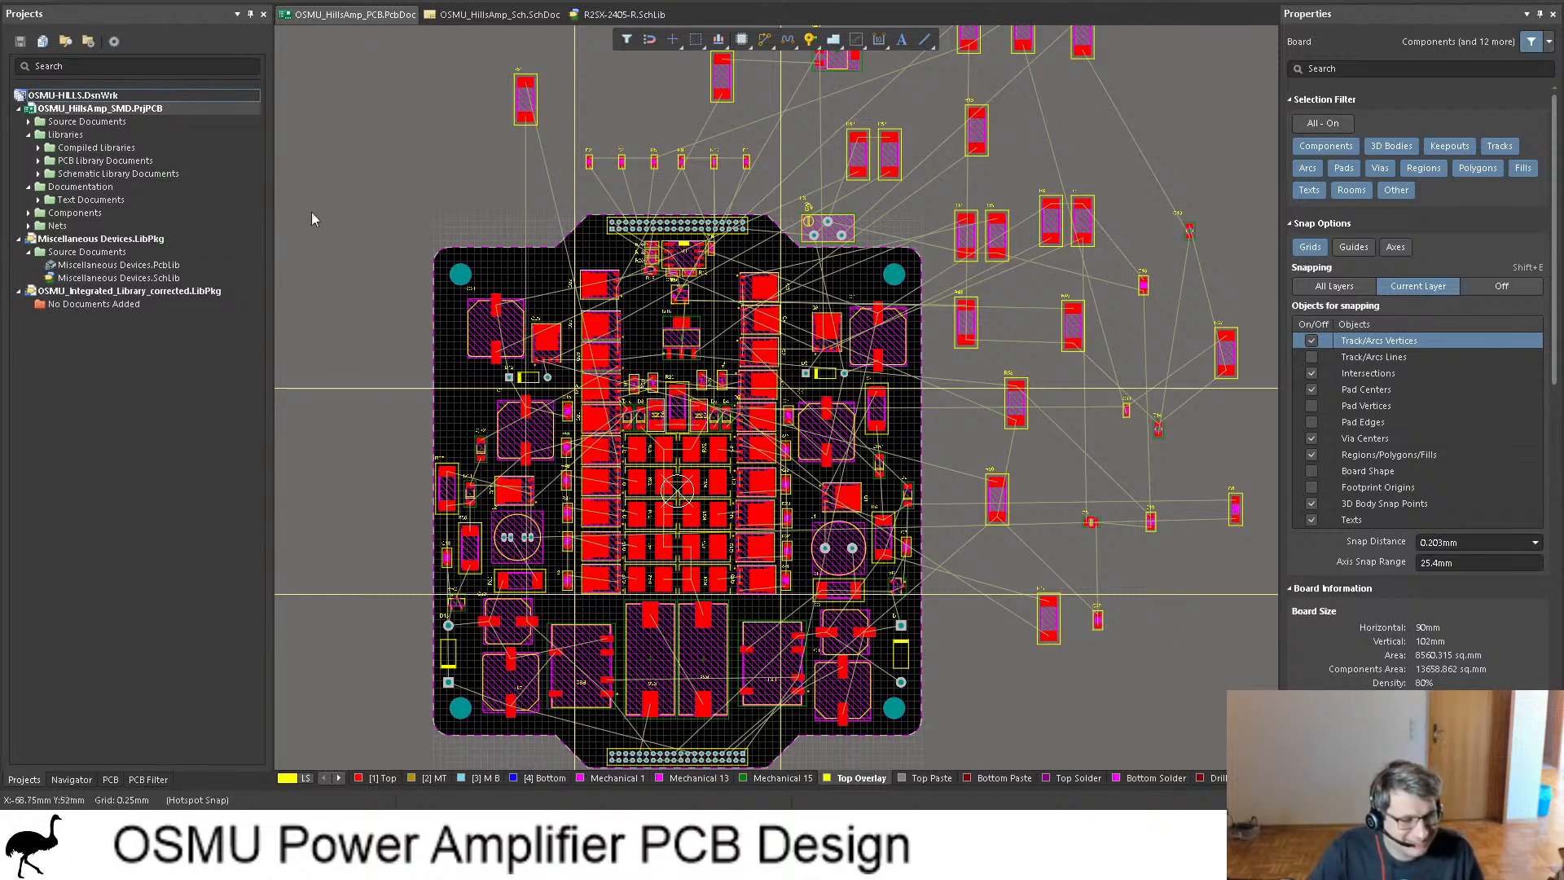
pyautogui.keyDown('ctrl'); pyautogui.scroll(-1, 440, 232); pyautogui.keyUp('ctrl')
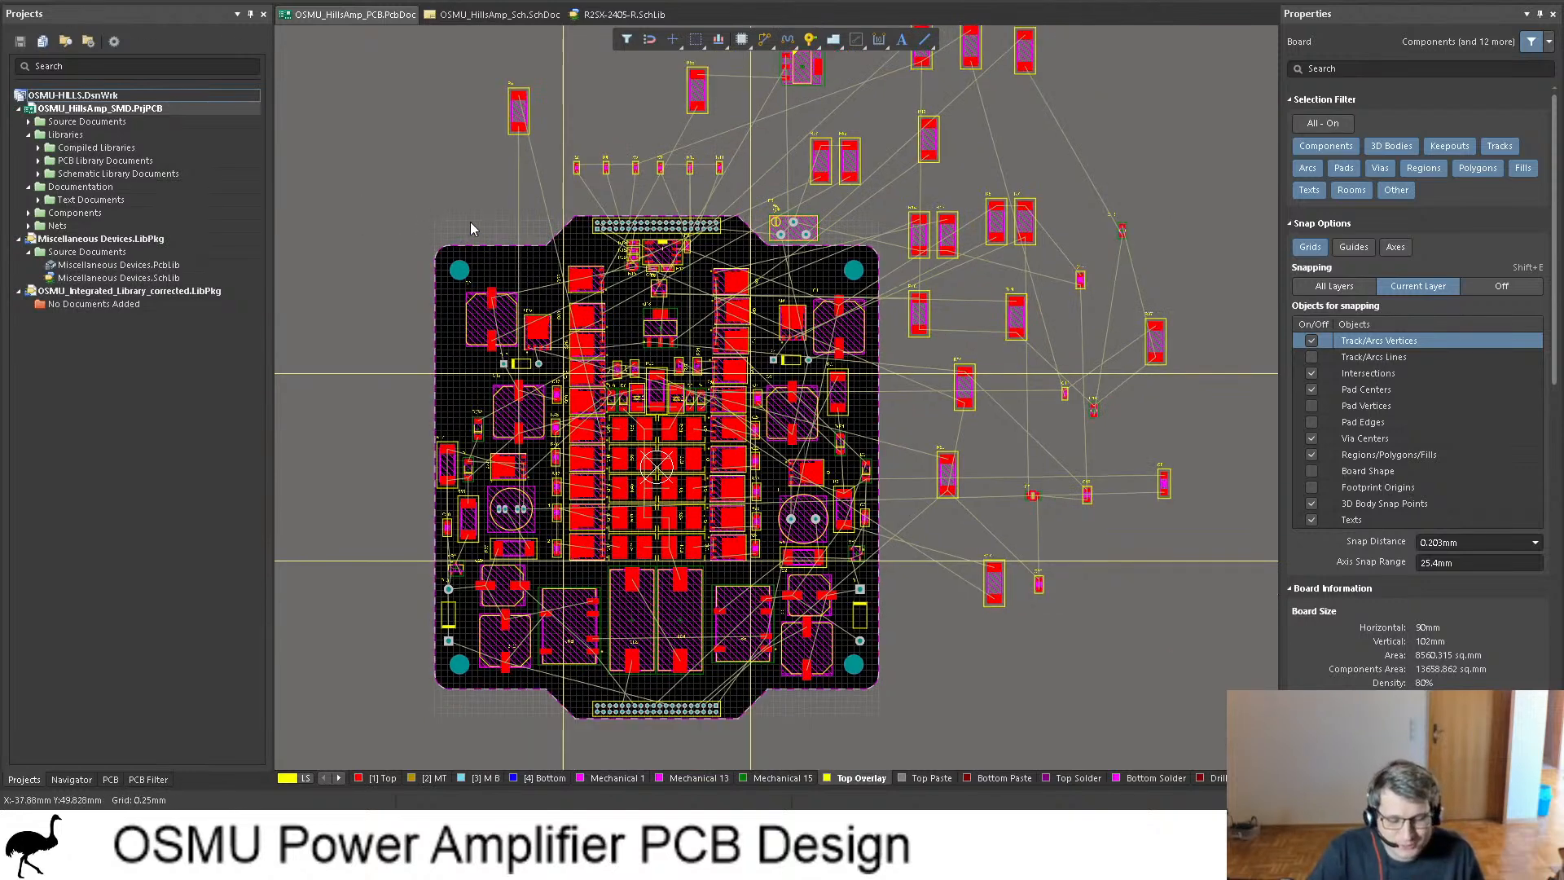
# Step: Check R51's connections to Q13 and the -48V net, and place R51 vertically at the board's left edge above R57
pyautogui.moveTo(521, 110); pyautogui.dragTo(412, 429)
pyautogui.click(411, 434)
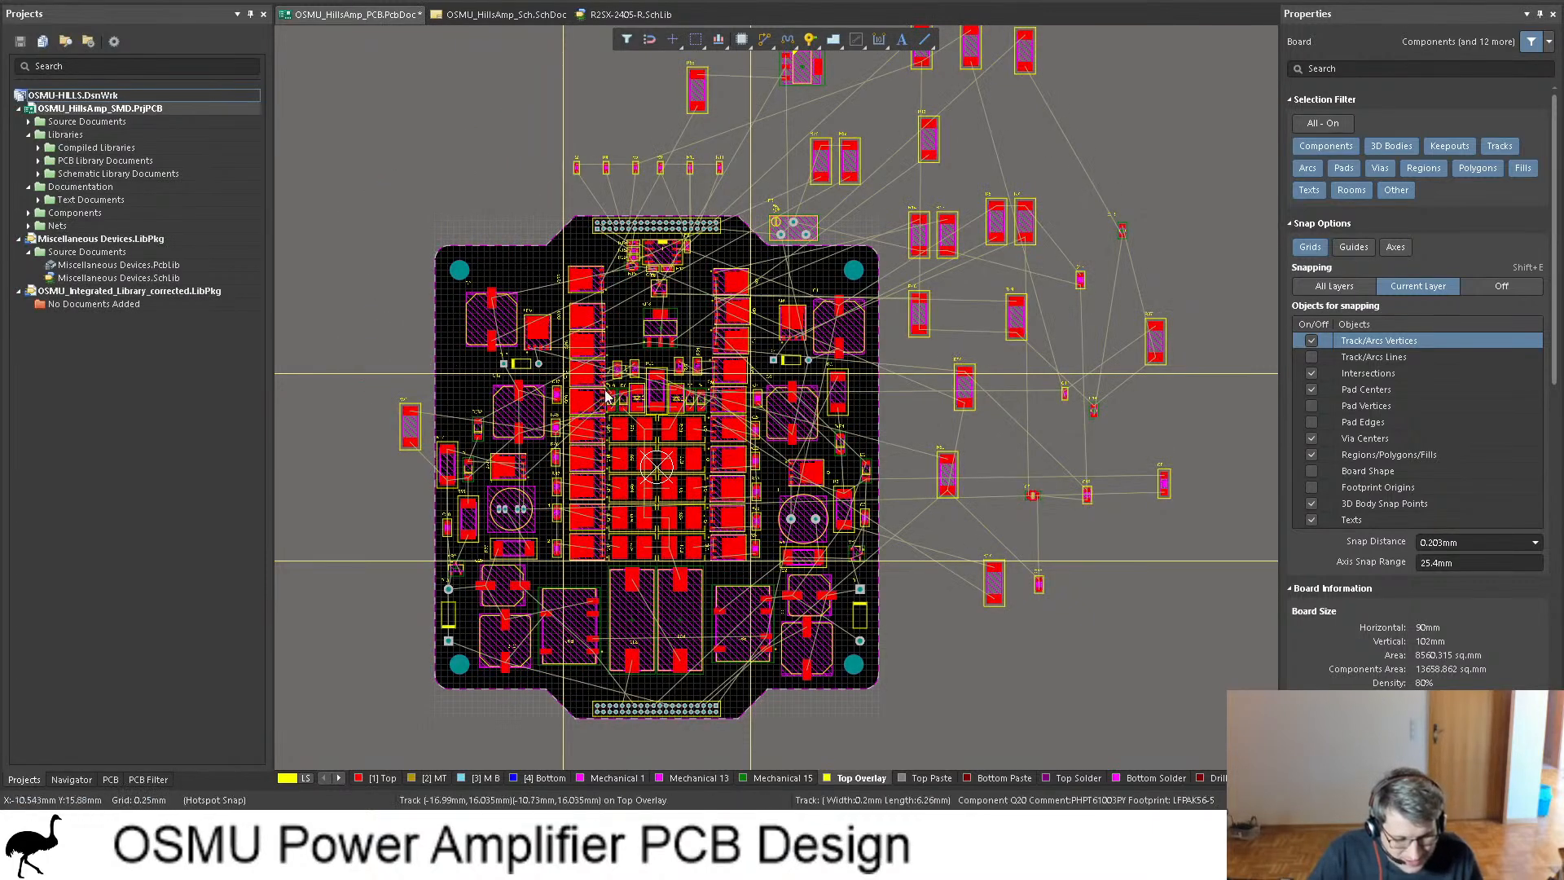
pyautogui.keyDown('ctrl'); pyautogui.scroll(3, 326, 464); pyautogui.keyUp('ctrl')
pyautogui.keyDown('ctrl'); pyautogui.scroll(3, 645, 484); pyautogui.keyUp('ctrl')
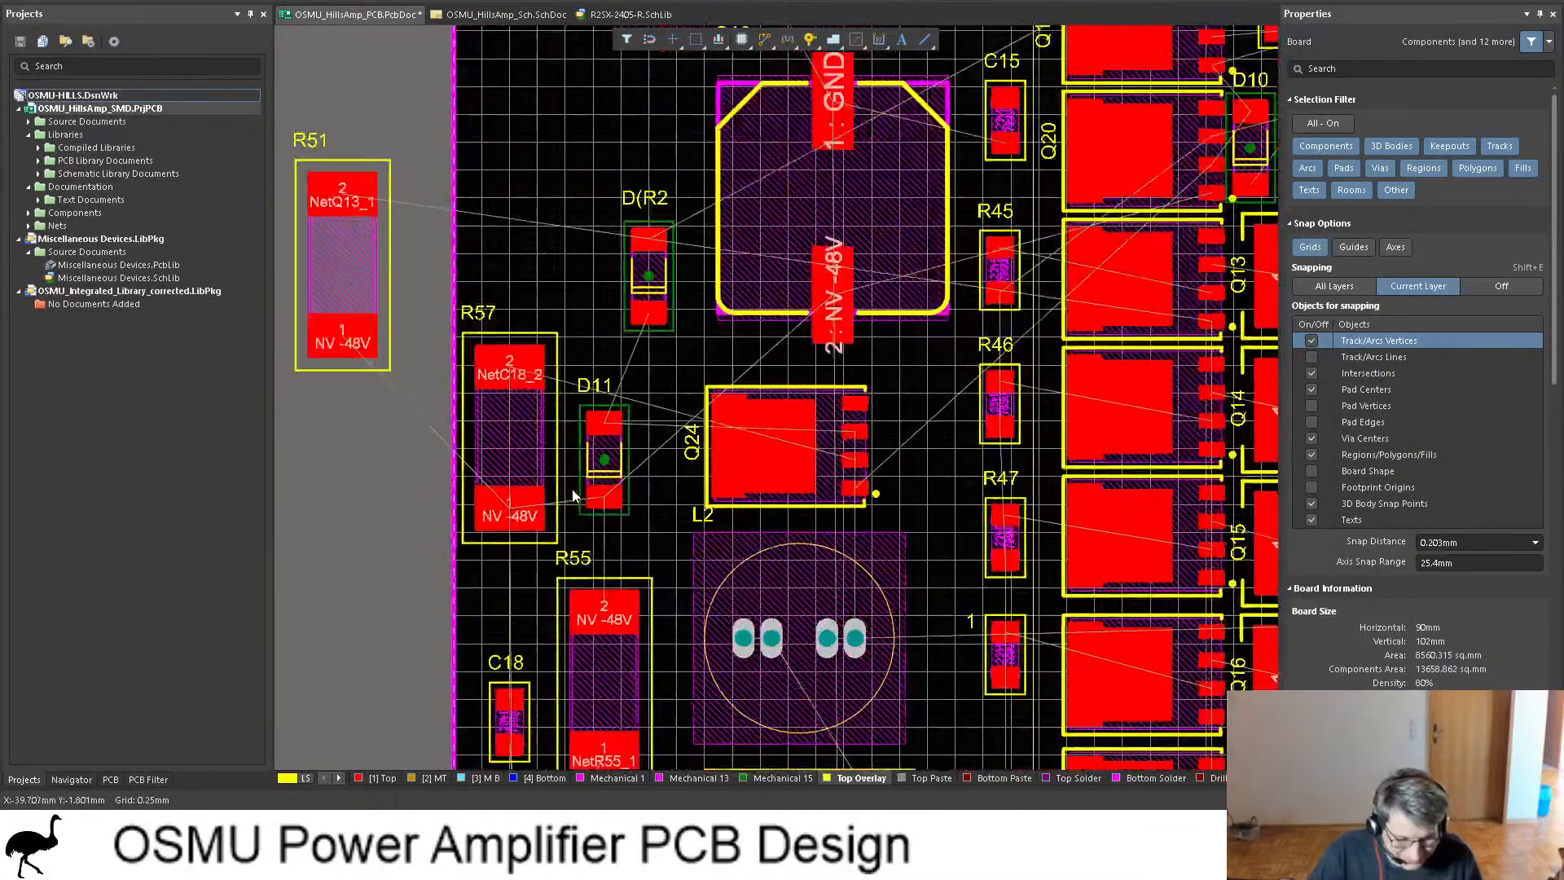
pyautogui.keyDown('ctrl'); pyautogui.scroll(-2, 592, 441); pyautogui.keyUp('ctrl')
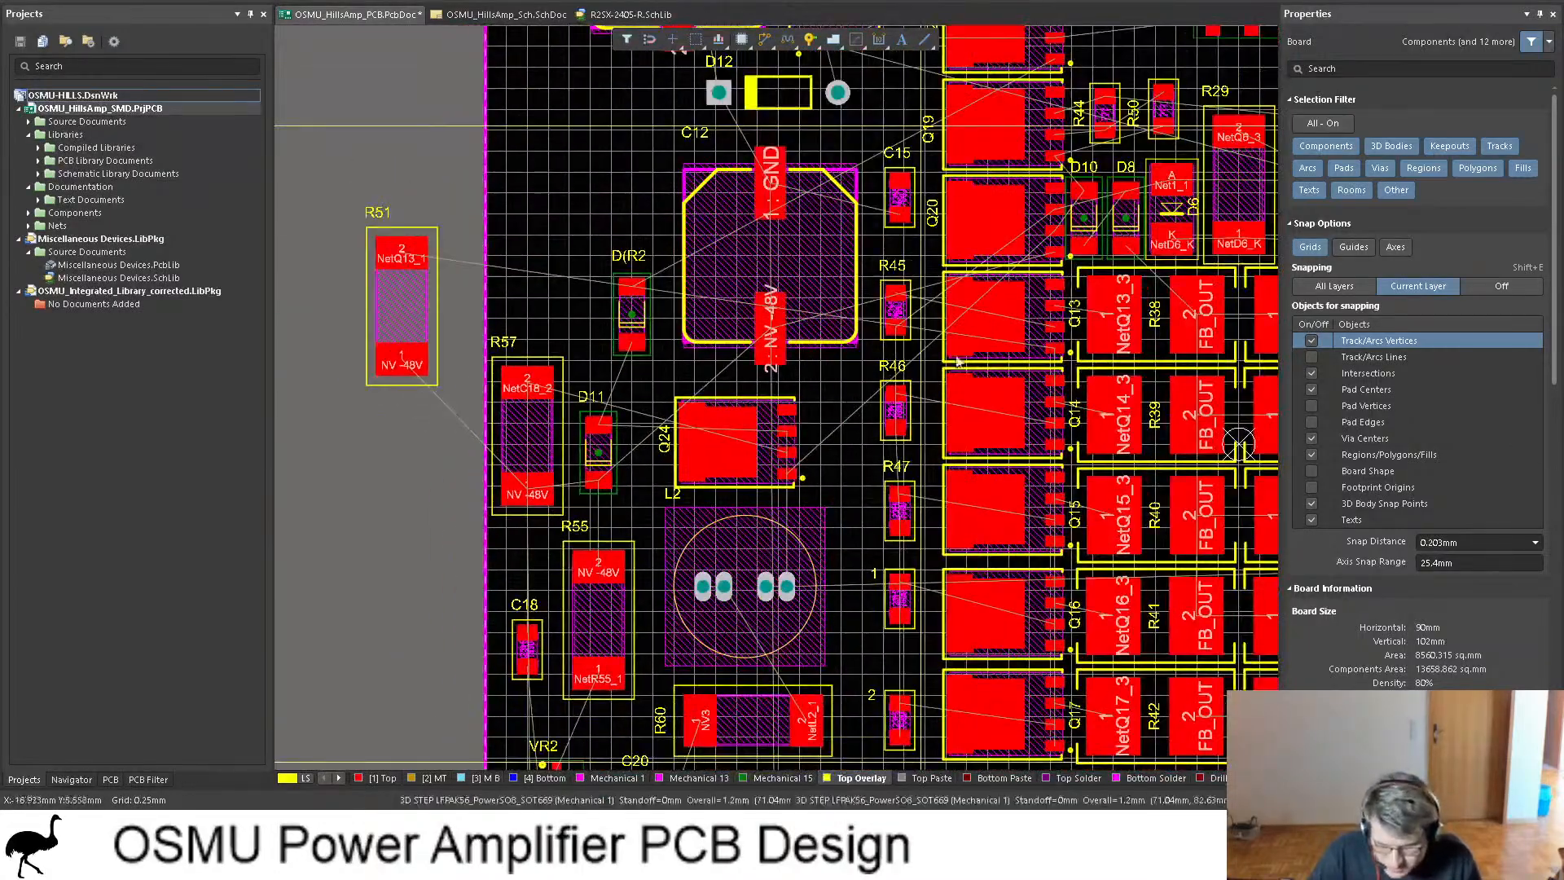
pyautogui.keyDown('ctrl'); pyautogui.scroll(2, 976, 347); pyautogui.keyUp('ctrl')
pyautogui.keyDown('ctrl'); pyautogui.scroll(3, 986, 350); pyautogui.keyUp('ctrl')
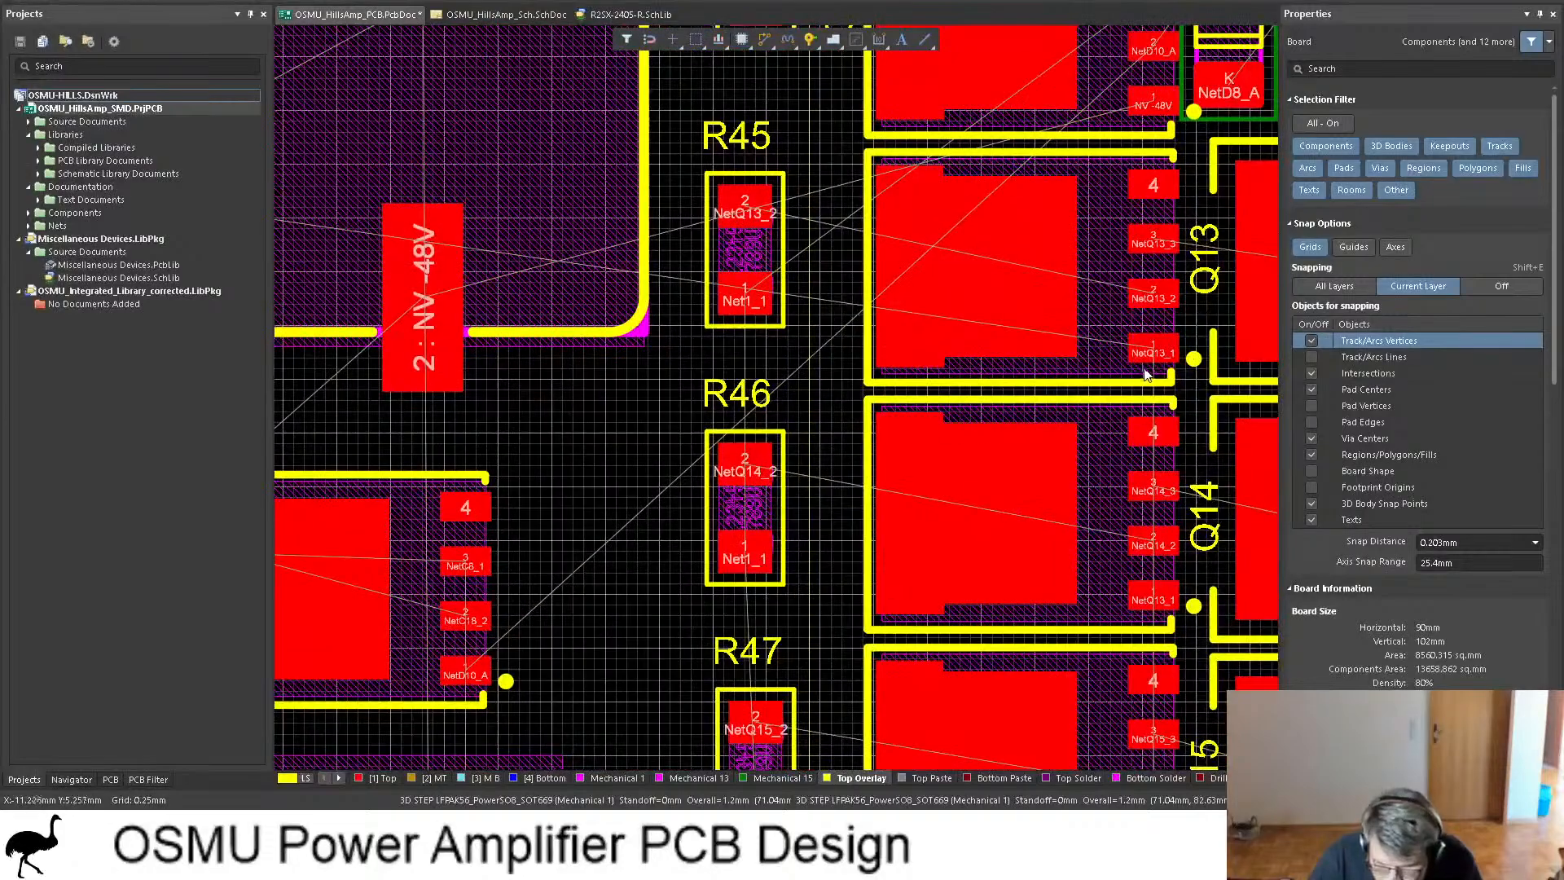
pyautogui.keyDown('ctrl'); pyautogui.scroll(-5, 1148, 350); pyautogui.keyUp('ctrl')
pyautogui.moveTo(571, 306); pyautogui.dragTo(701, 238)
pyautogui.keyDown('ctrl'); pyautogui.scroll(-4, 701, 238); pyautogui.keyUp('ctrl')
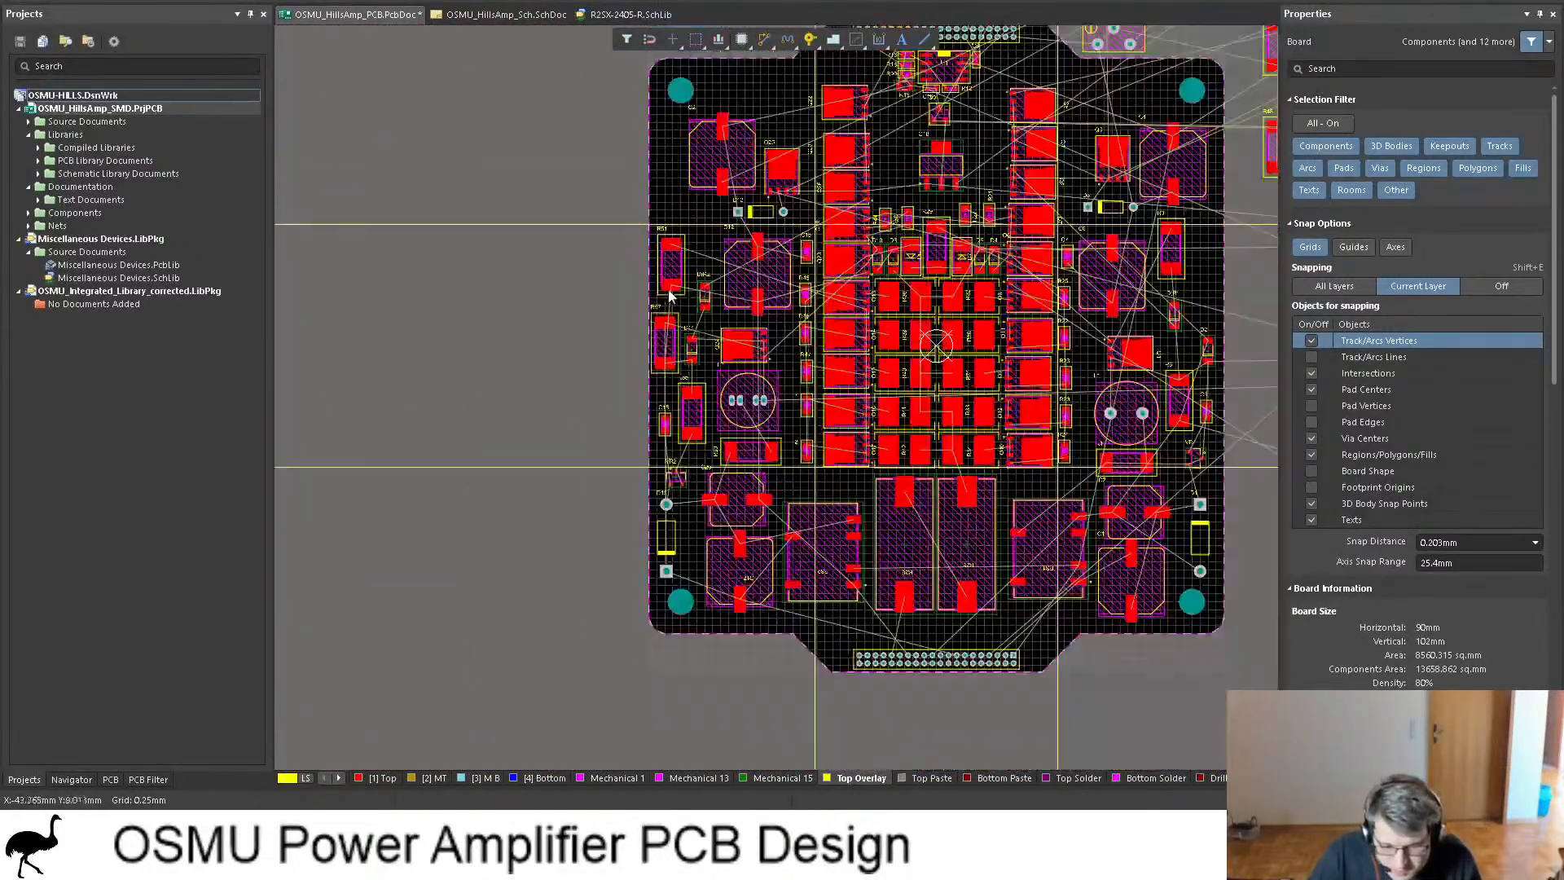
# Step: Survey the remaining unplaced components and trace Q21's connections to Q18, D9, R56 and the Q3 stage in the schematic
pyautogui.keyDown('ctrl'); pyautogui.scroll(2, 965, 326); pyautogui.keyUp('ctrl')
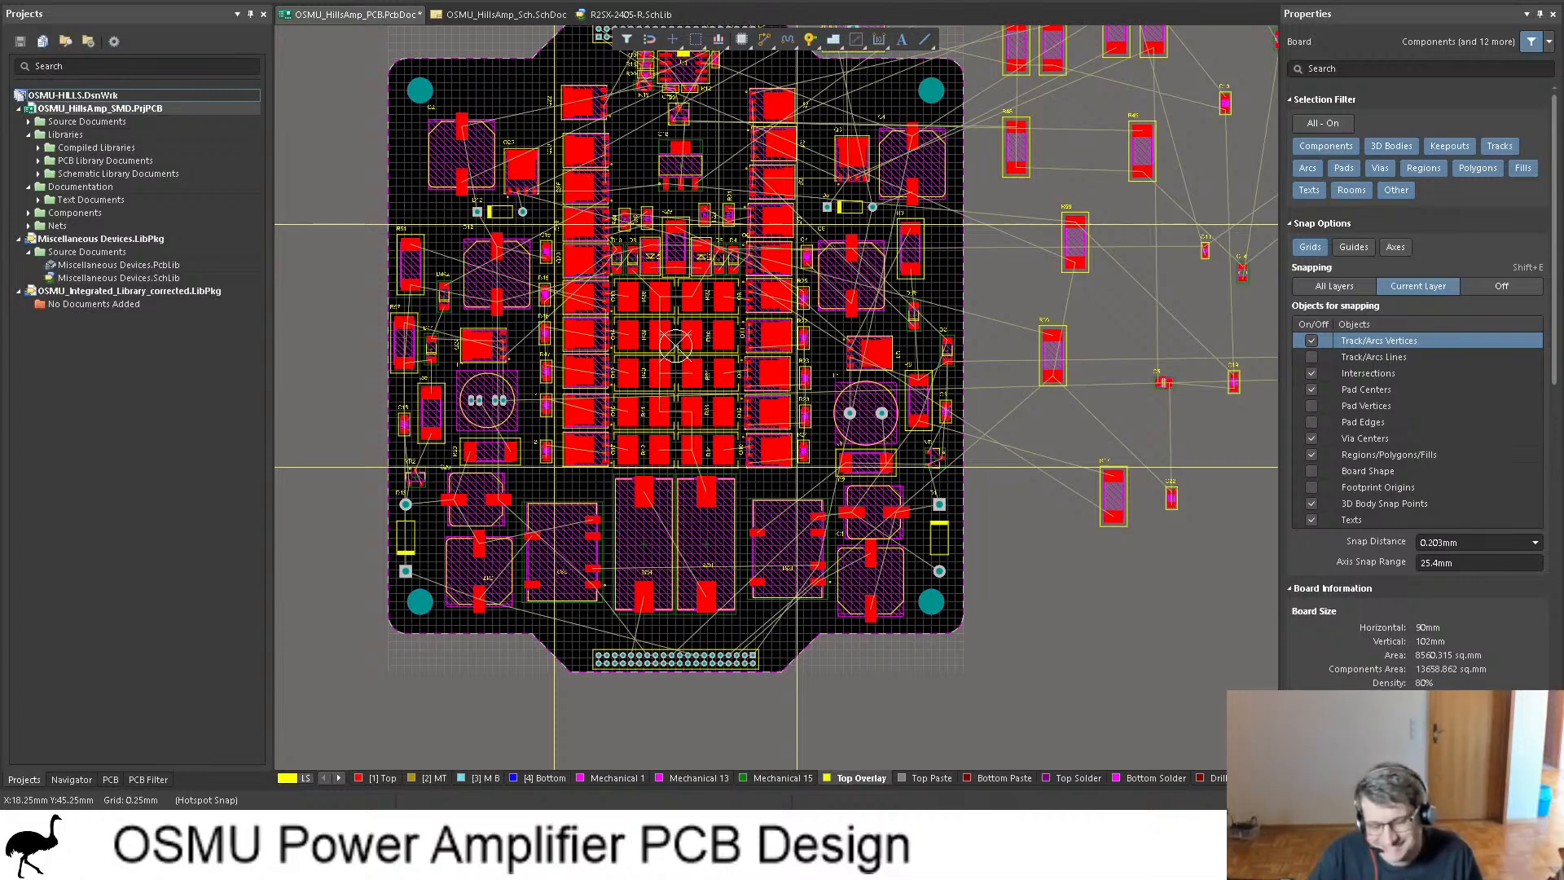
pyautogui.scroll(2, 773, 391)
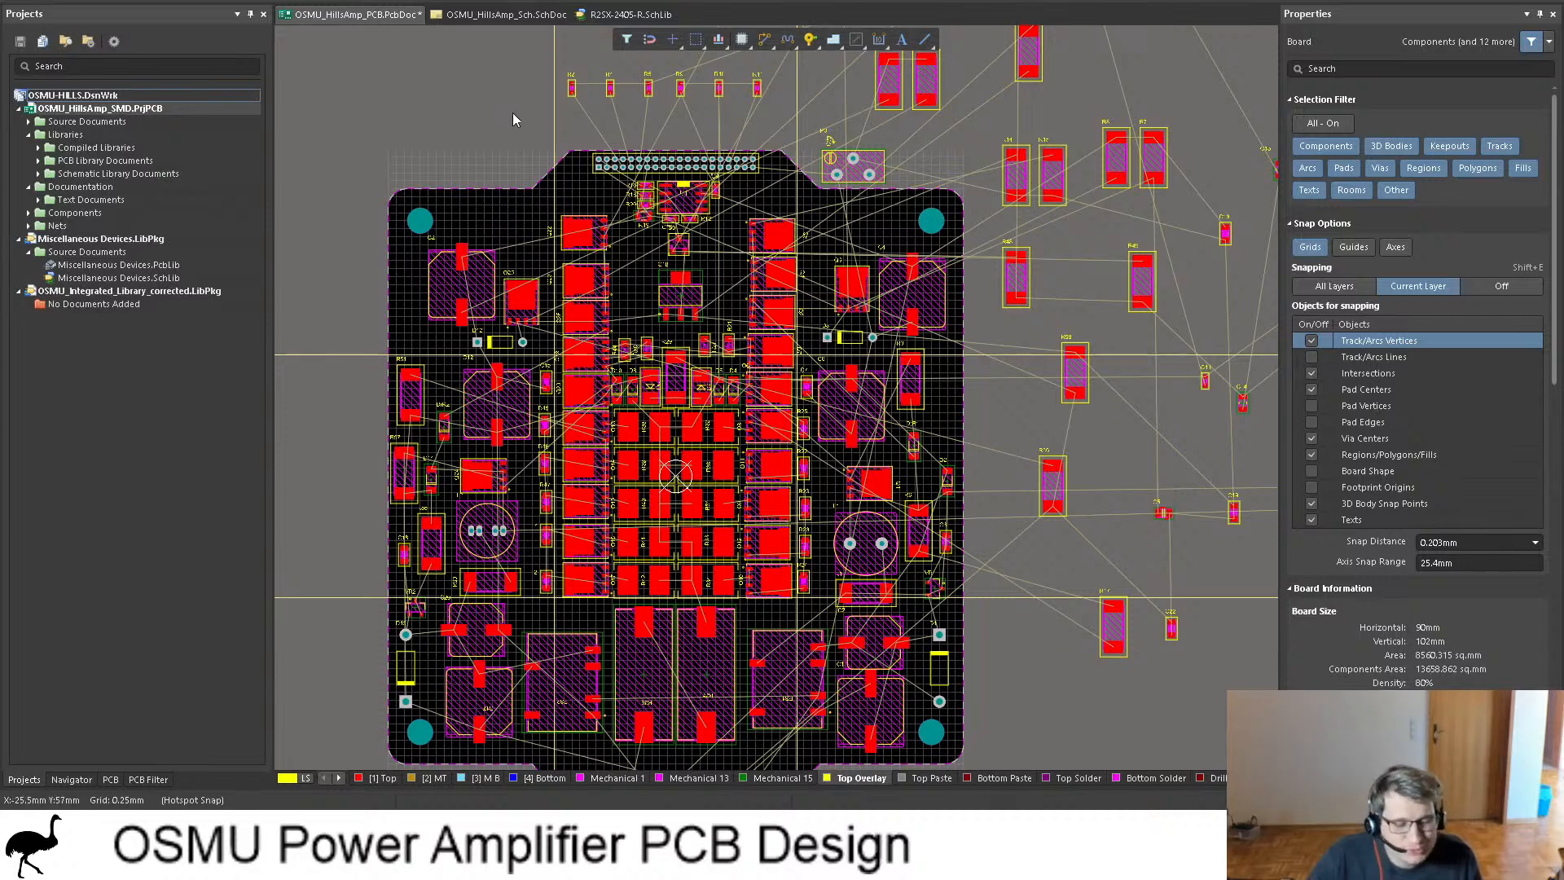
pyautogui.keyDown('ctrl'); pyautogui.scroll(-1, 743, 255); pyautogui.keyUp('ctrl')
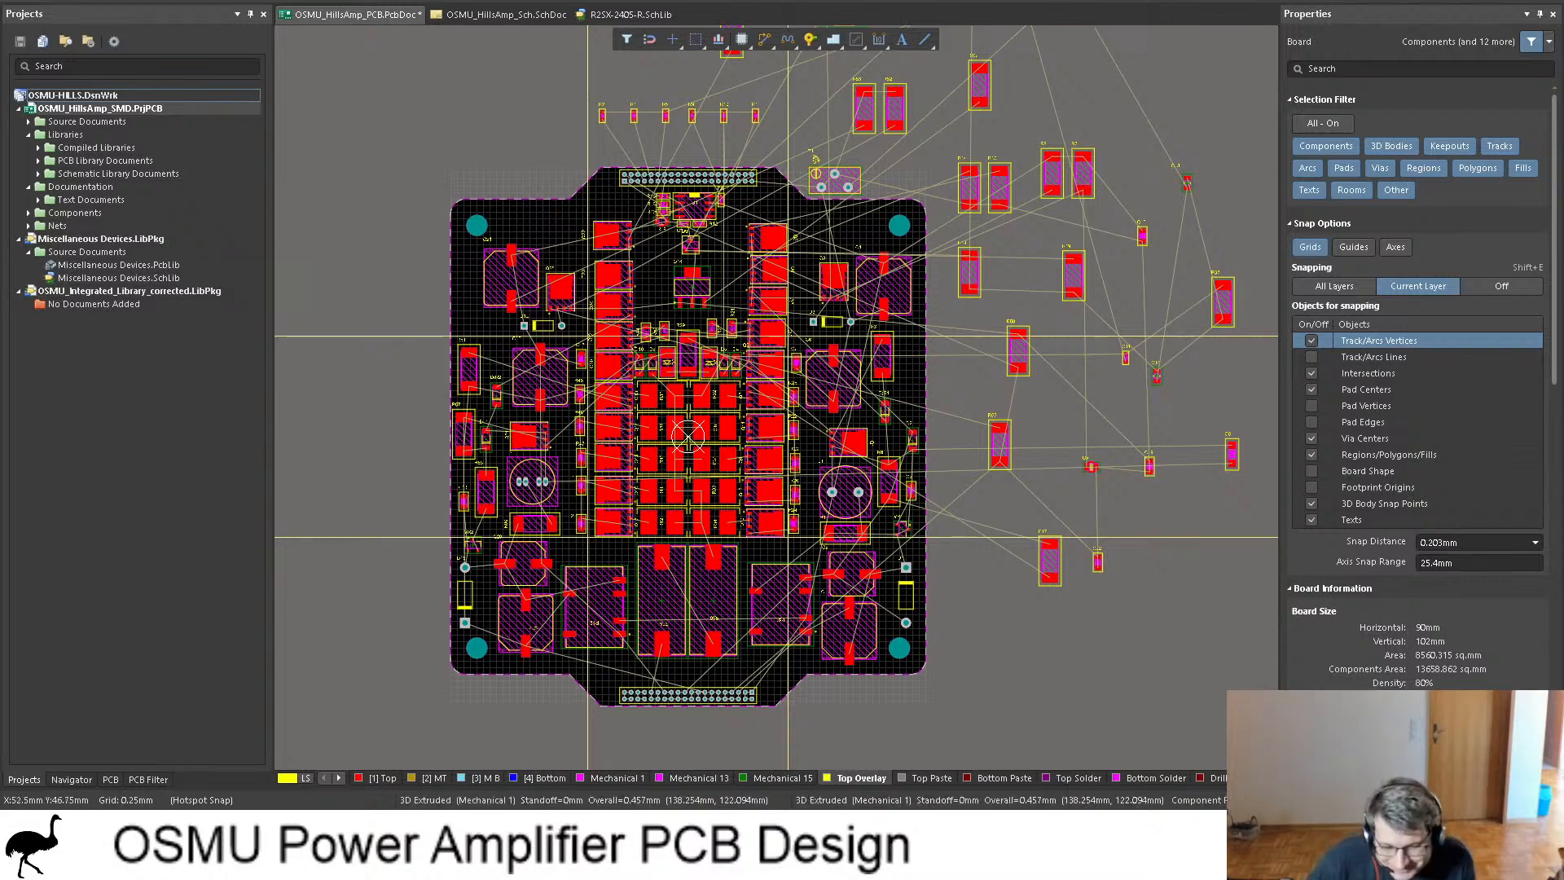
pyautogui.scroll(3, 775, 398)
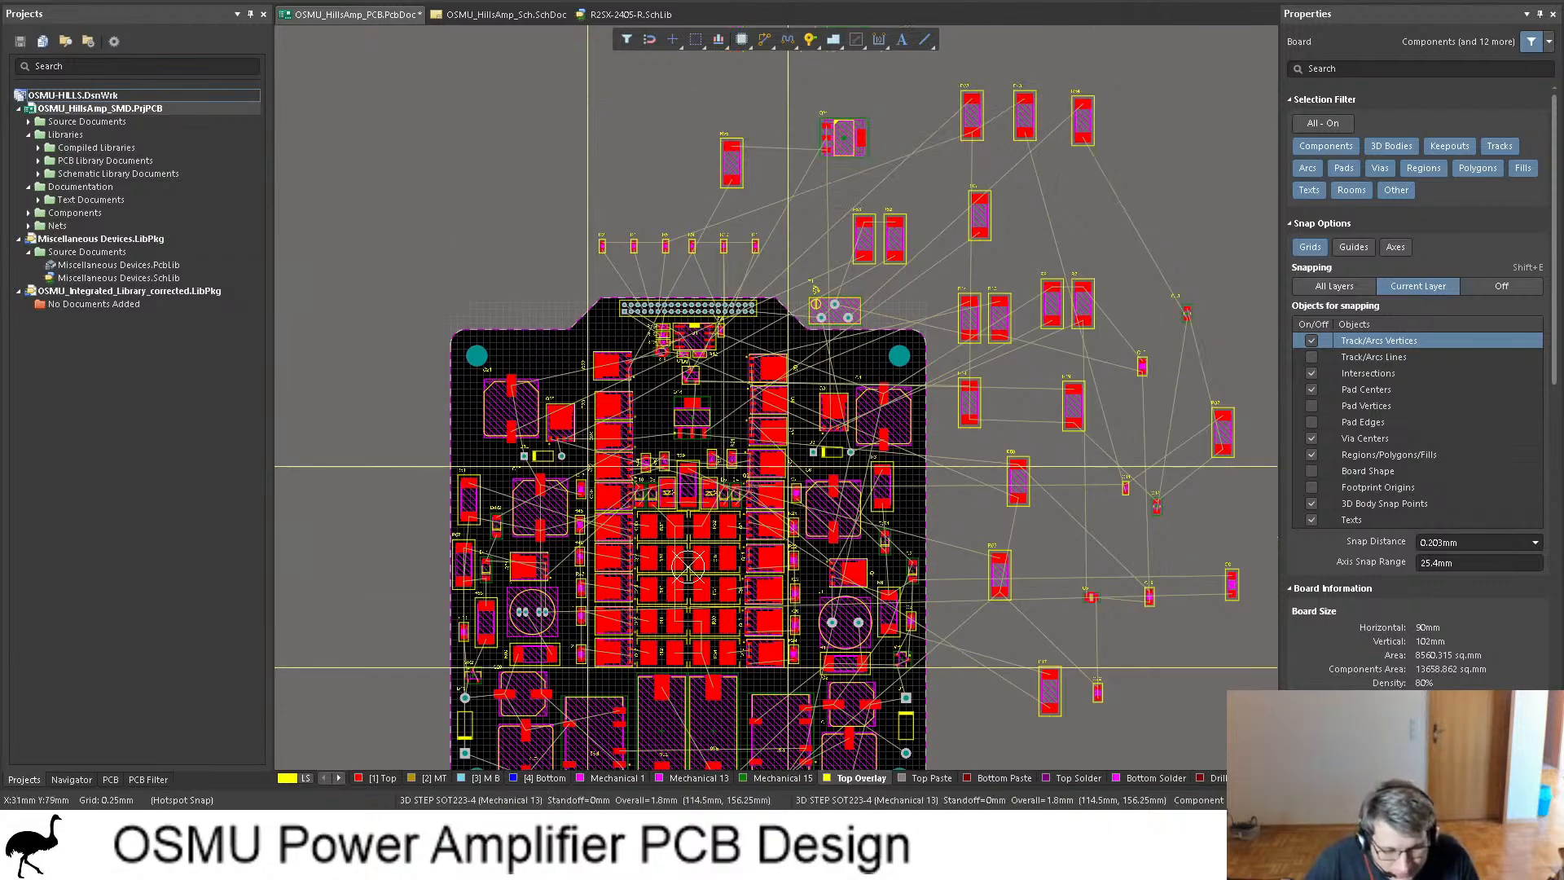
pyautogui.keyDown('ctrl'); pyautogui.scroll(3, 830, 114); pyautogui.keyUp('ctrl')
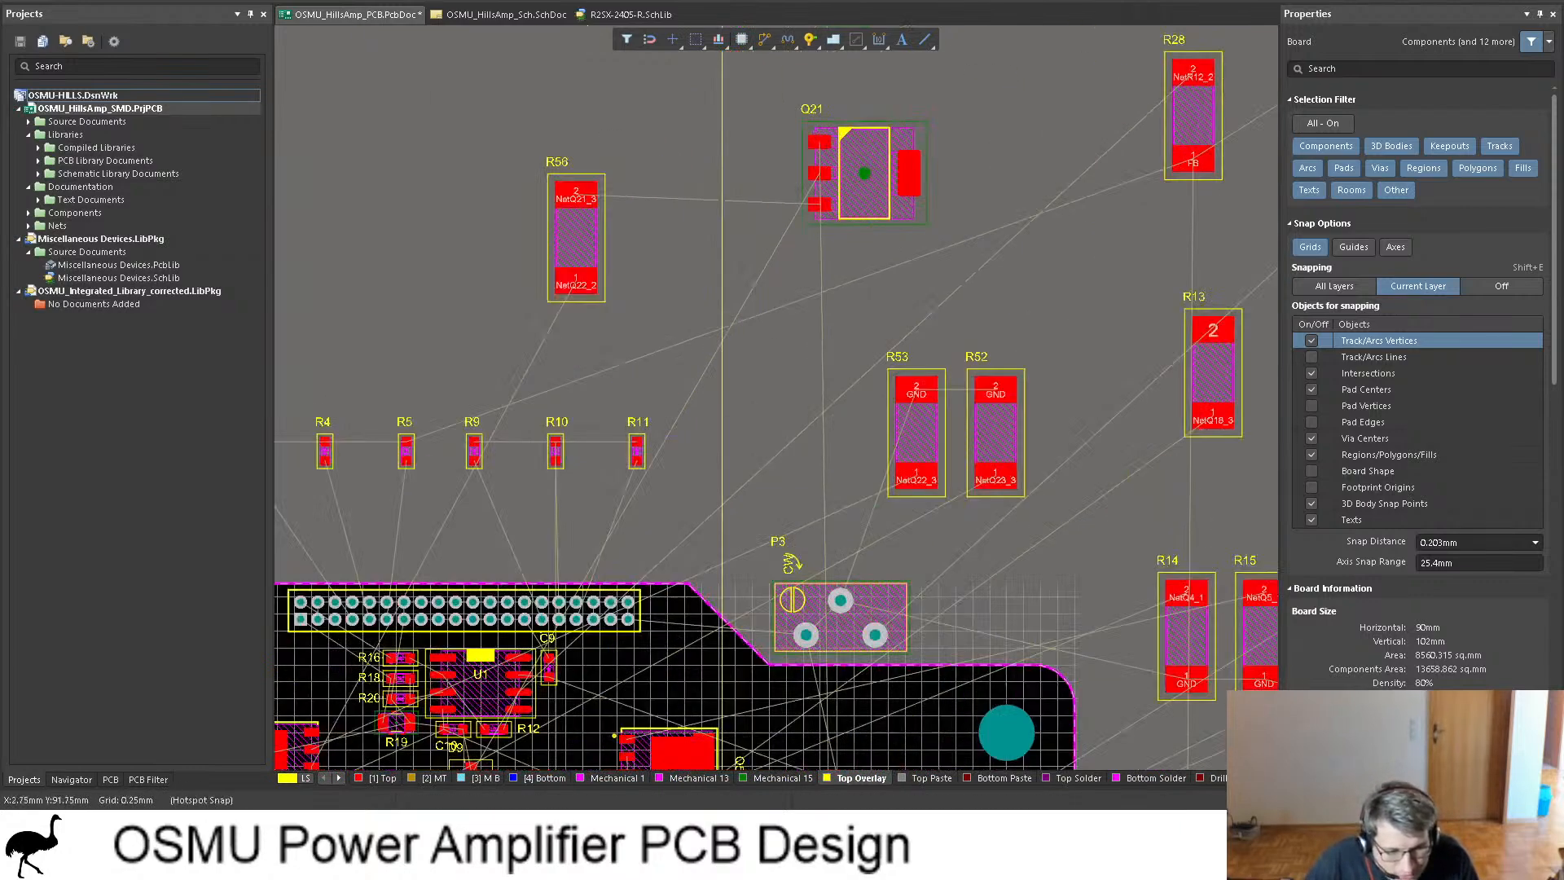
pyautogui.click(505, 14)
pyautogui.scroll(5, 1009, 339)
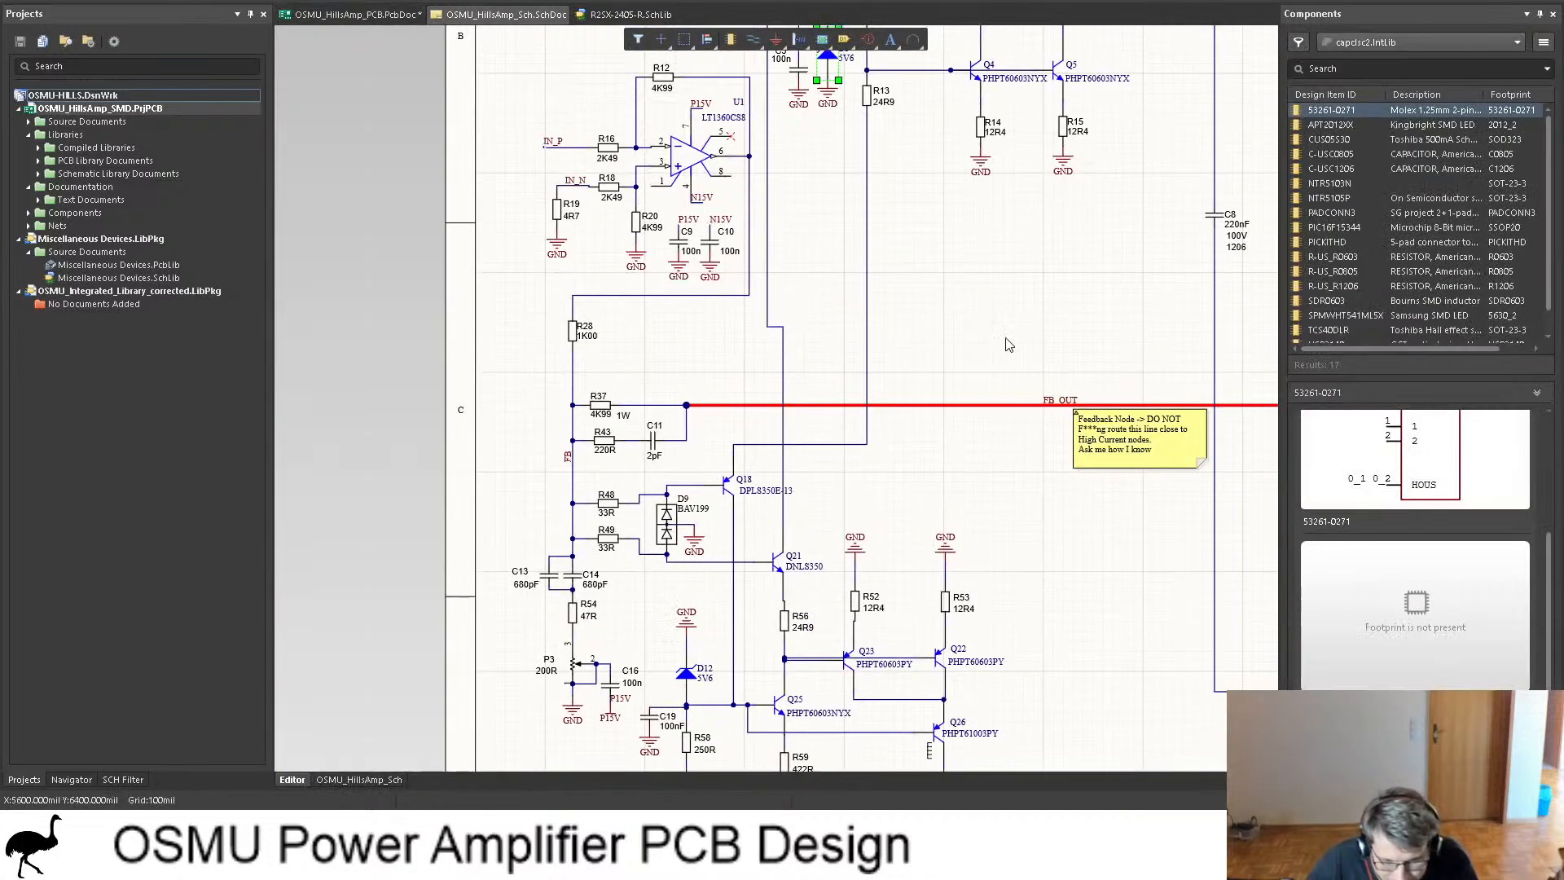
pyautogui.scroll(-6, 1006, 342)
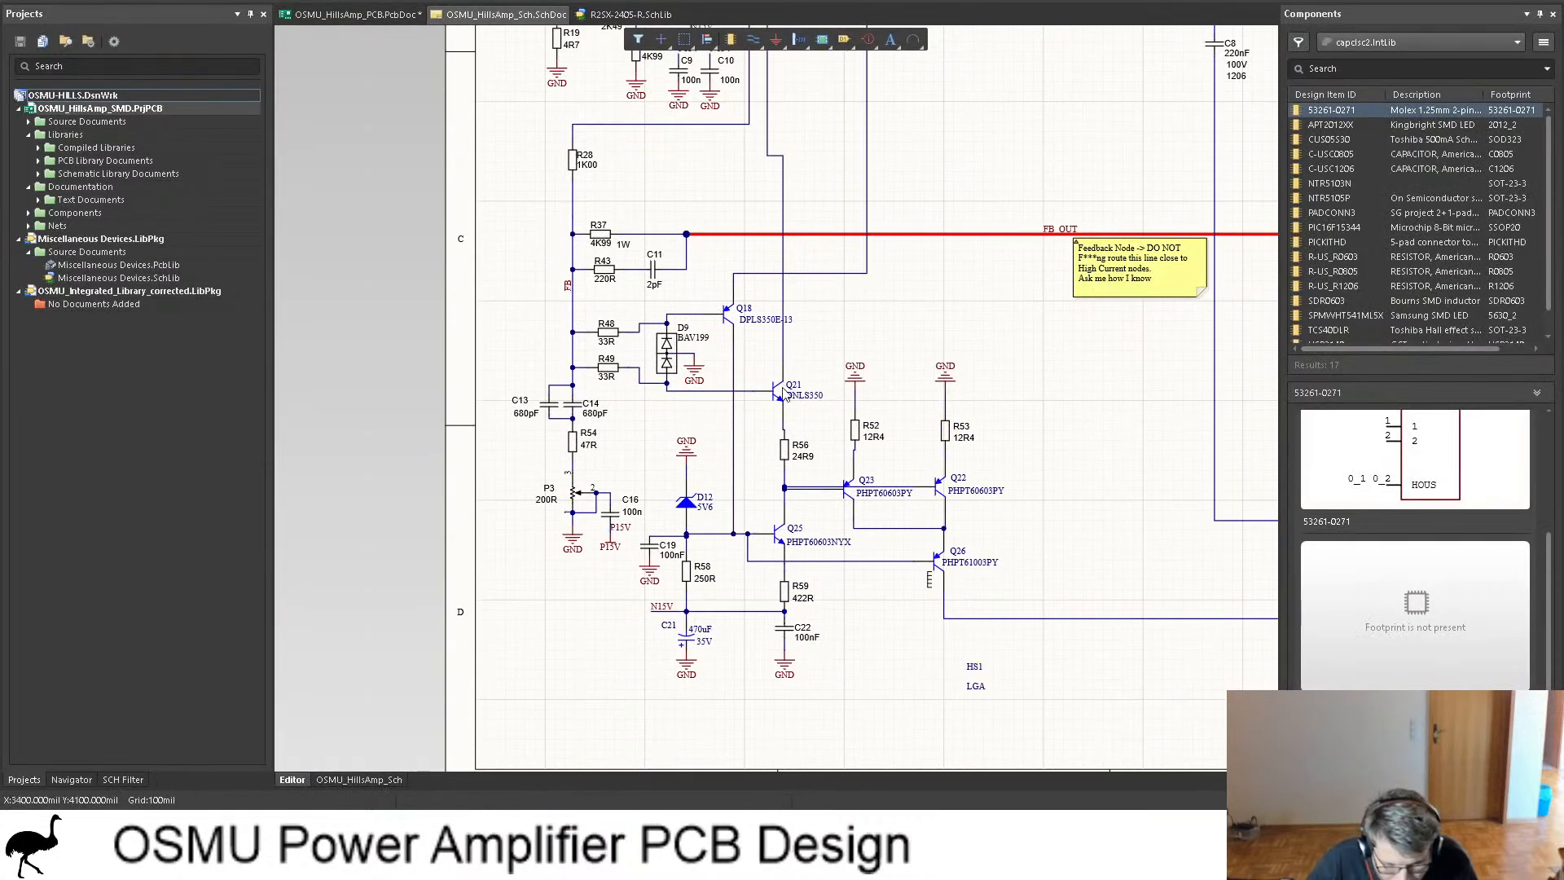
pyautogui.scroll(4, 787, 396)
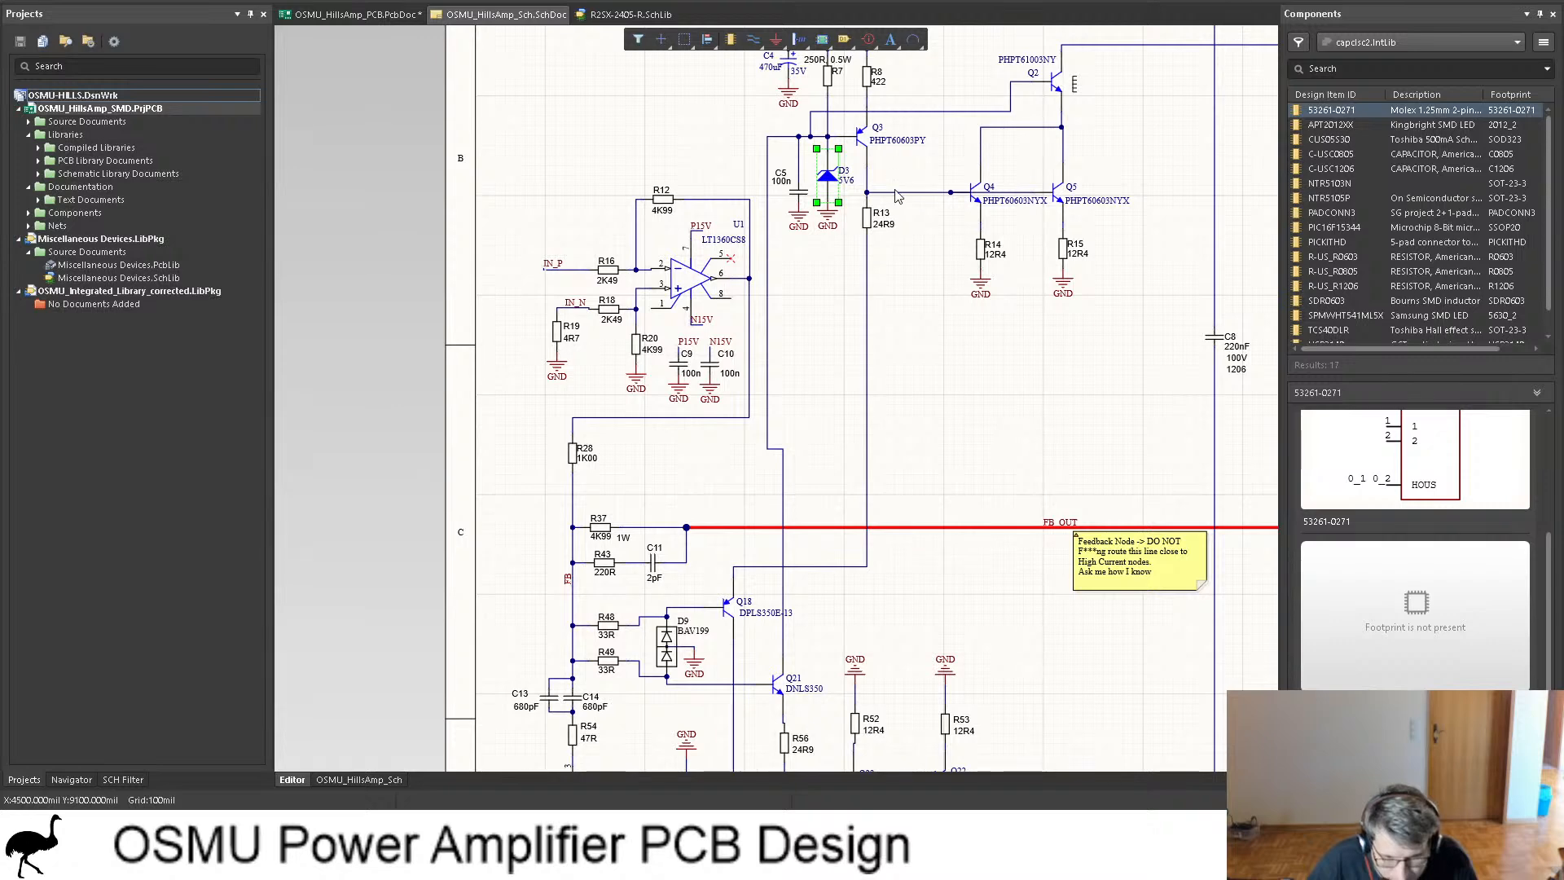
# Step: Return to the PCB and move Q21 closer to the board, just above trimmer P3
pyautogui.click(350, 13)
pyautogui.scroll(-5, 684, 244)
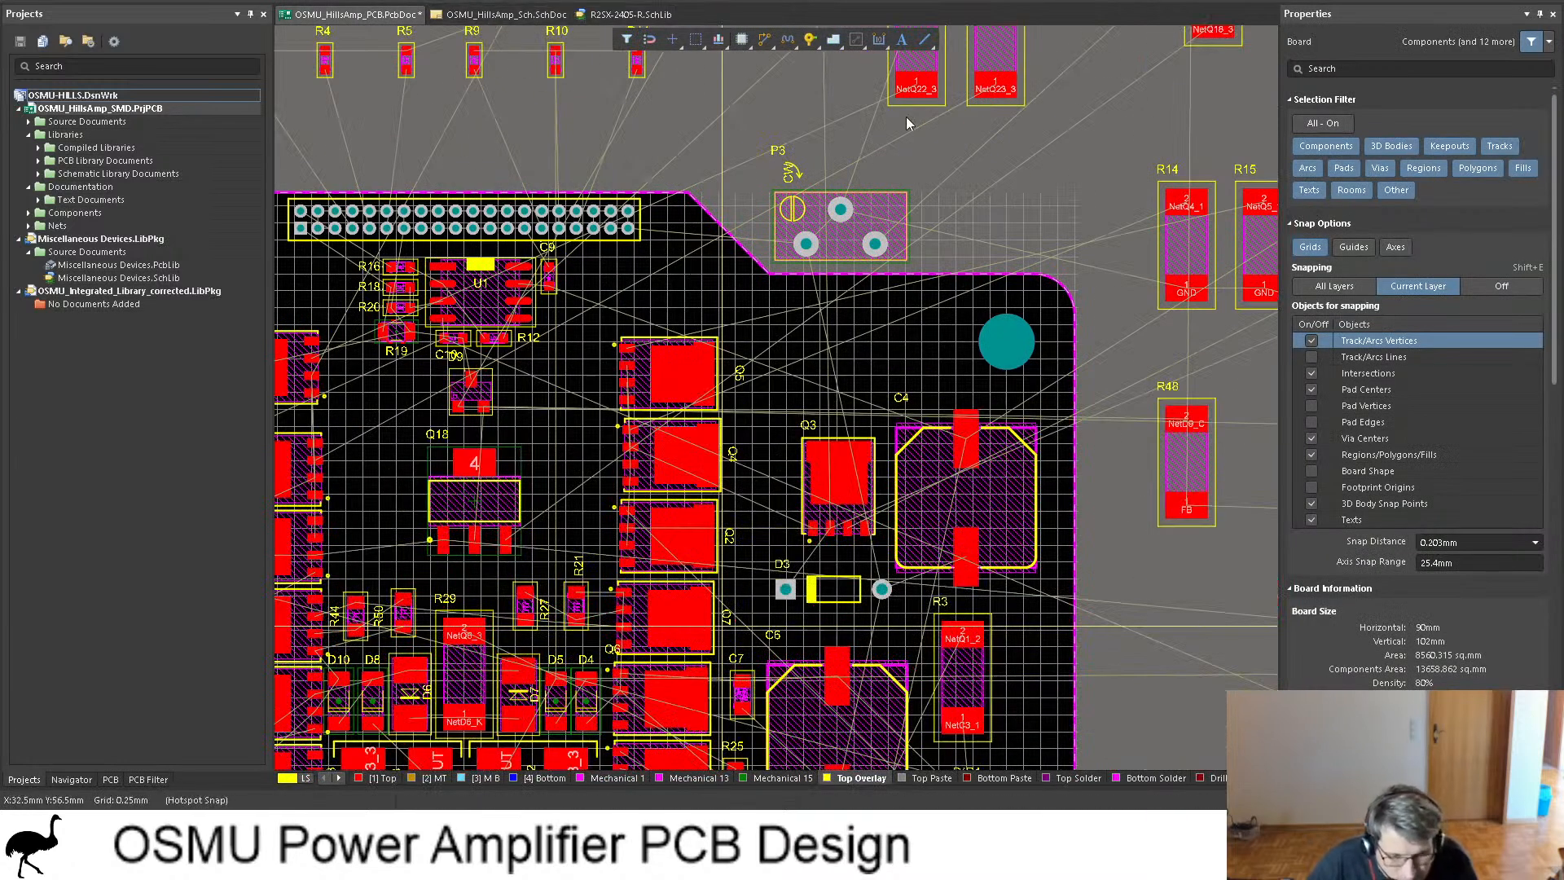
pyautogui.keyDown('ctrl'); pyautogui.scroll(-1, 917, 203); pyautogui.keyUp('ctrl')
pyautogui.keyDown('ctrl'); pyautogui.scroll(-2, 917, 203); pyautogui.keyUp('ctrl')
pyautogui.keyDown('shift'); pyautogui.hscroll(5, 1079, 276); pyautogui.keyUp('shift')
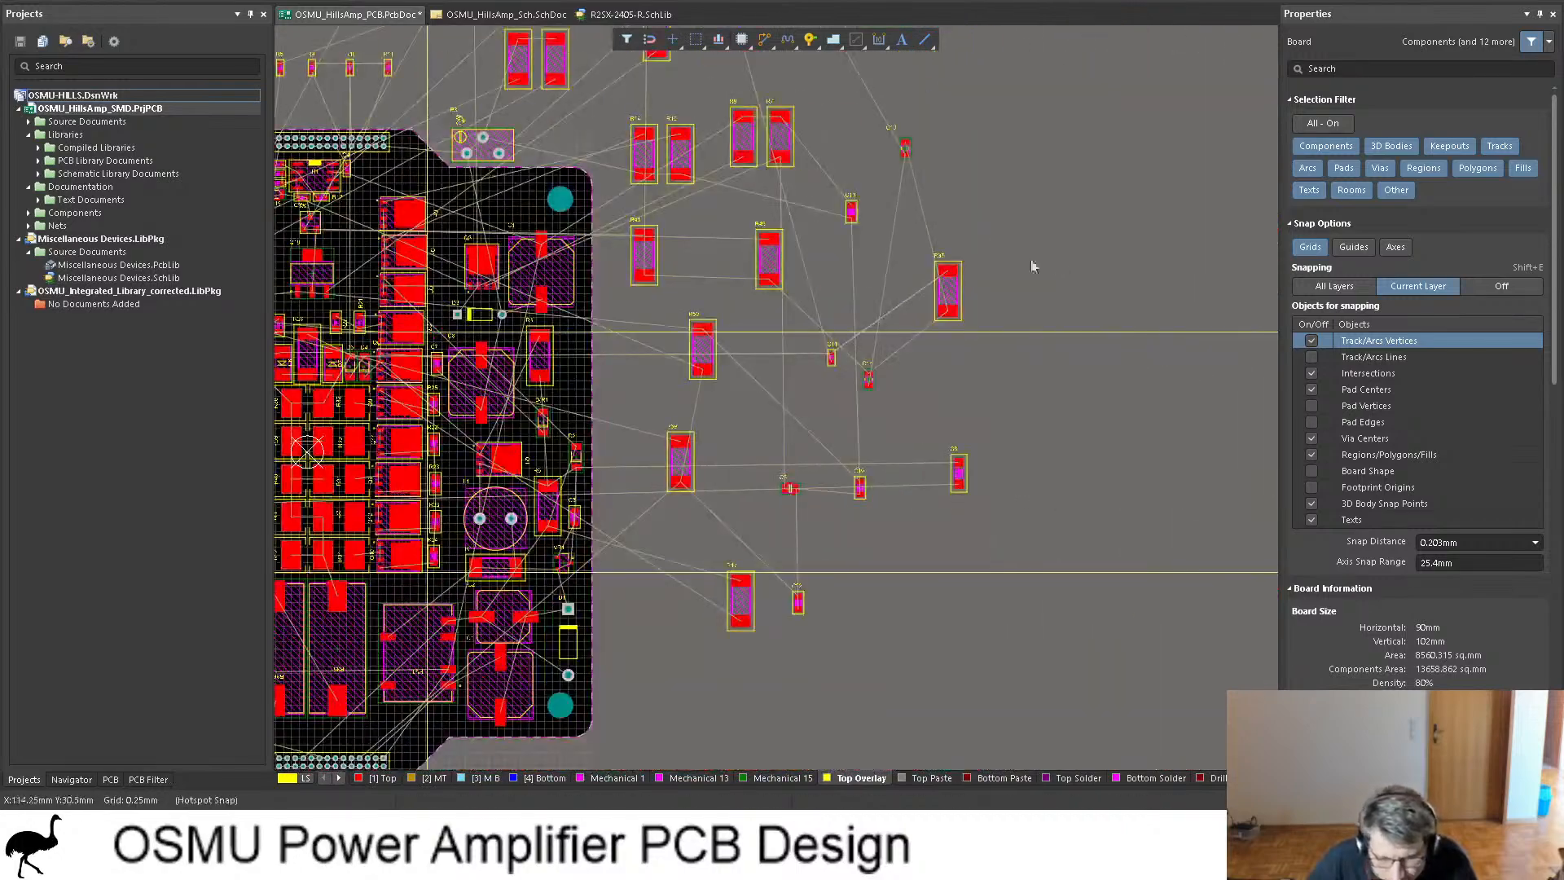
pyautogui.scroll(3, 986, 289)
pyautogui.moveTo(883, 286); pyautogui.dragTo(608, 348)
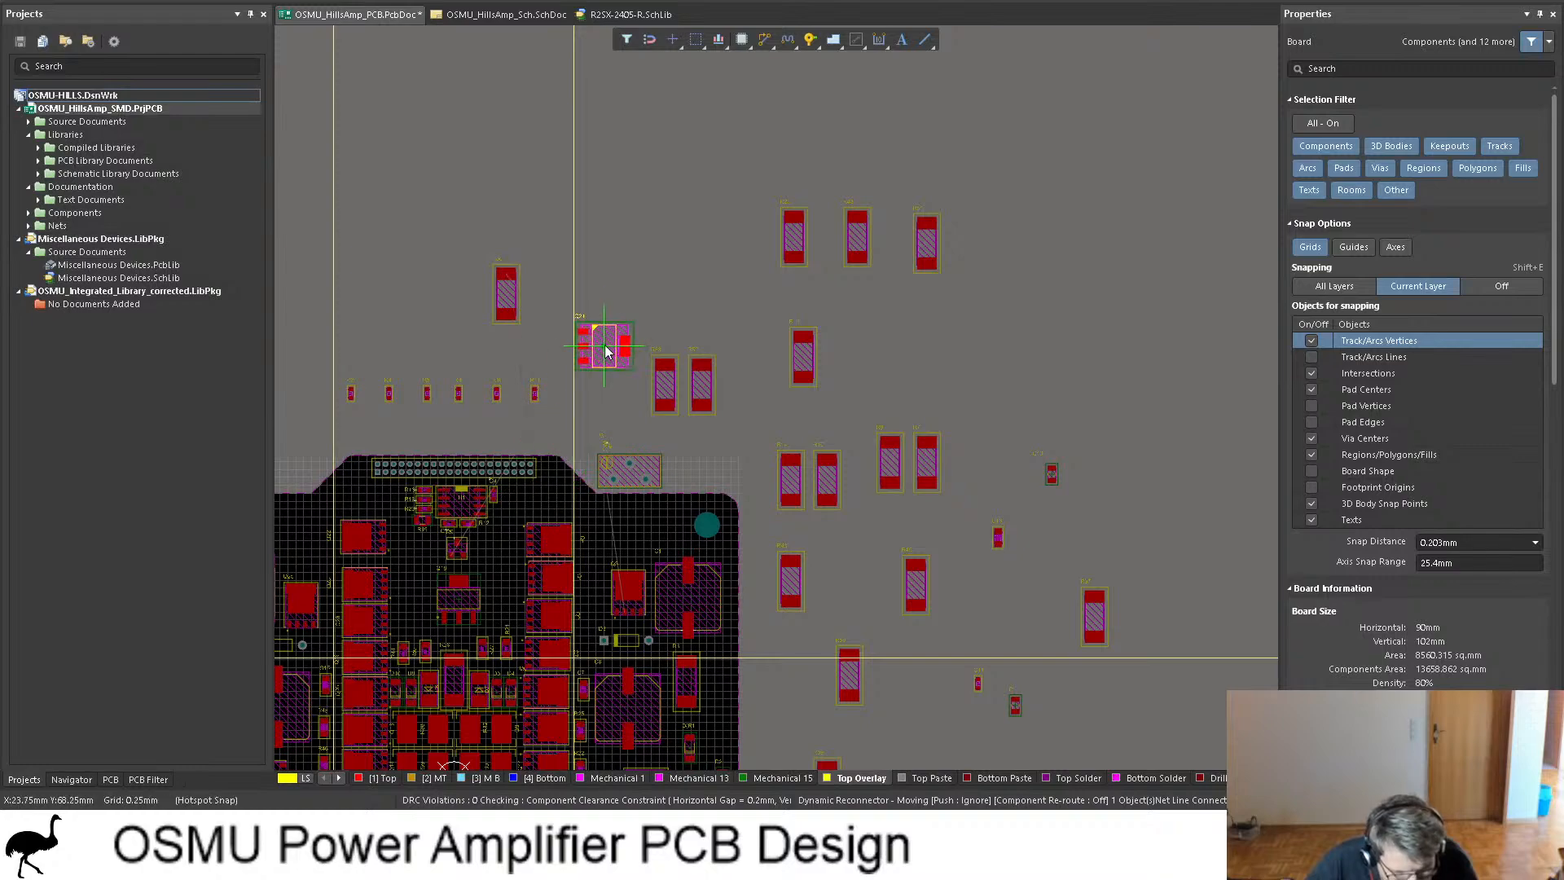
# Step: Shift Q18 left to X -5 mm and place Q21, rotated to 90 degrees, beside it at X 3 mm, Y 29.25 mm
pyautogui.keyDown('ctrl'); pyautogui.scroll(2, 463, 606); pyautogui.keyUp('ctrl')
pyautogui.keyDown('ctrl'); pyautogui.scroll(1, 462, 607); pyautogui.keyUp('ctrl')
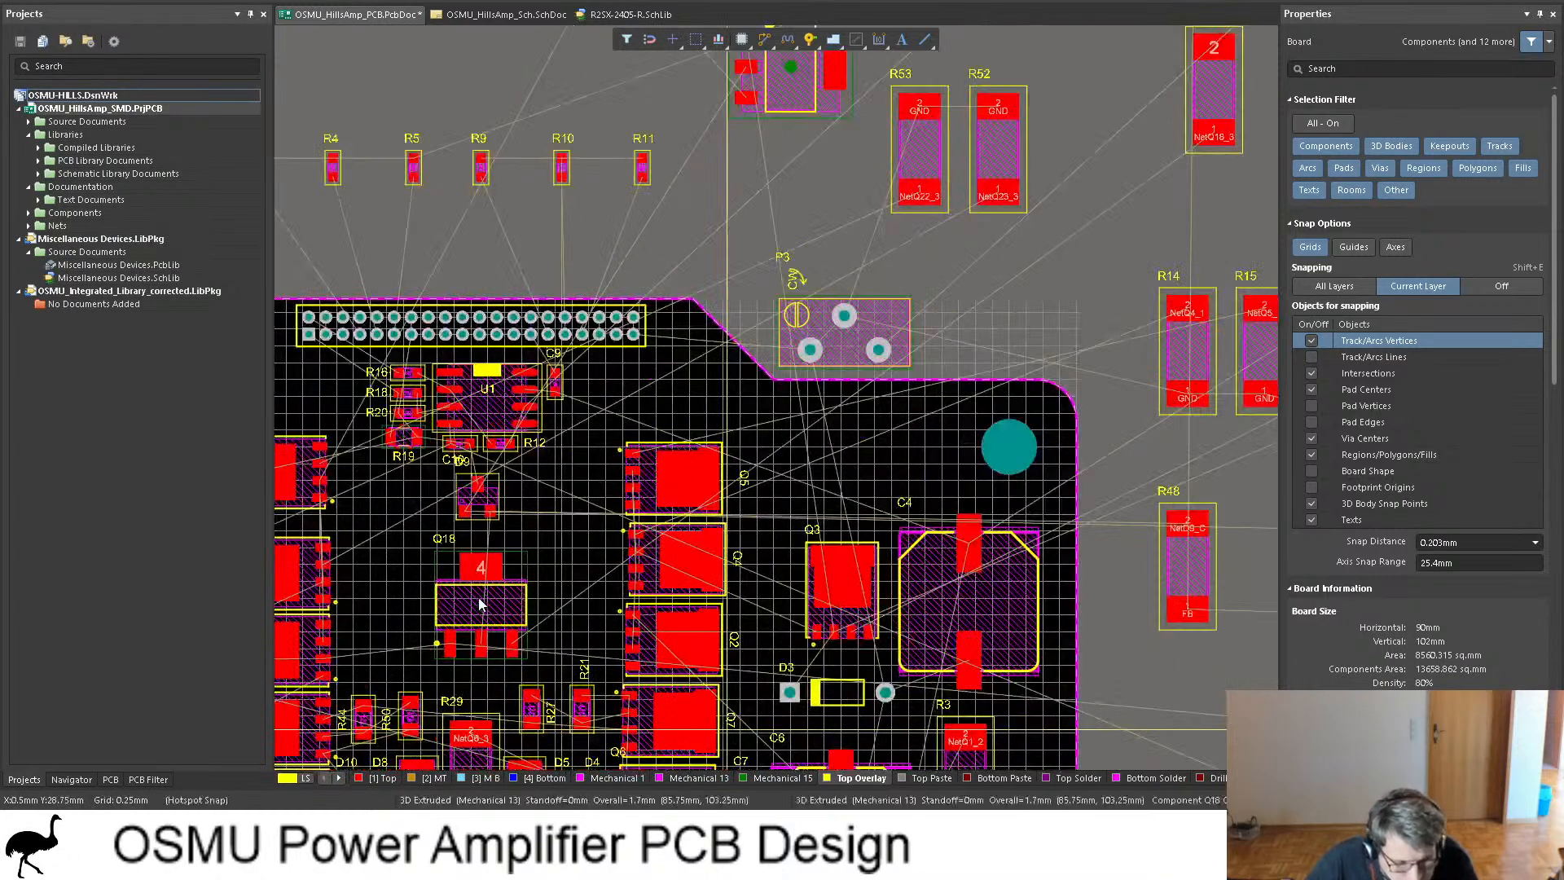
pyautogui.moveTo(474, 605); pyautogui.dragTo(407, 598)
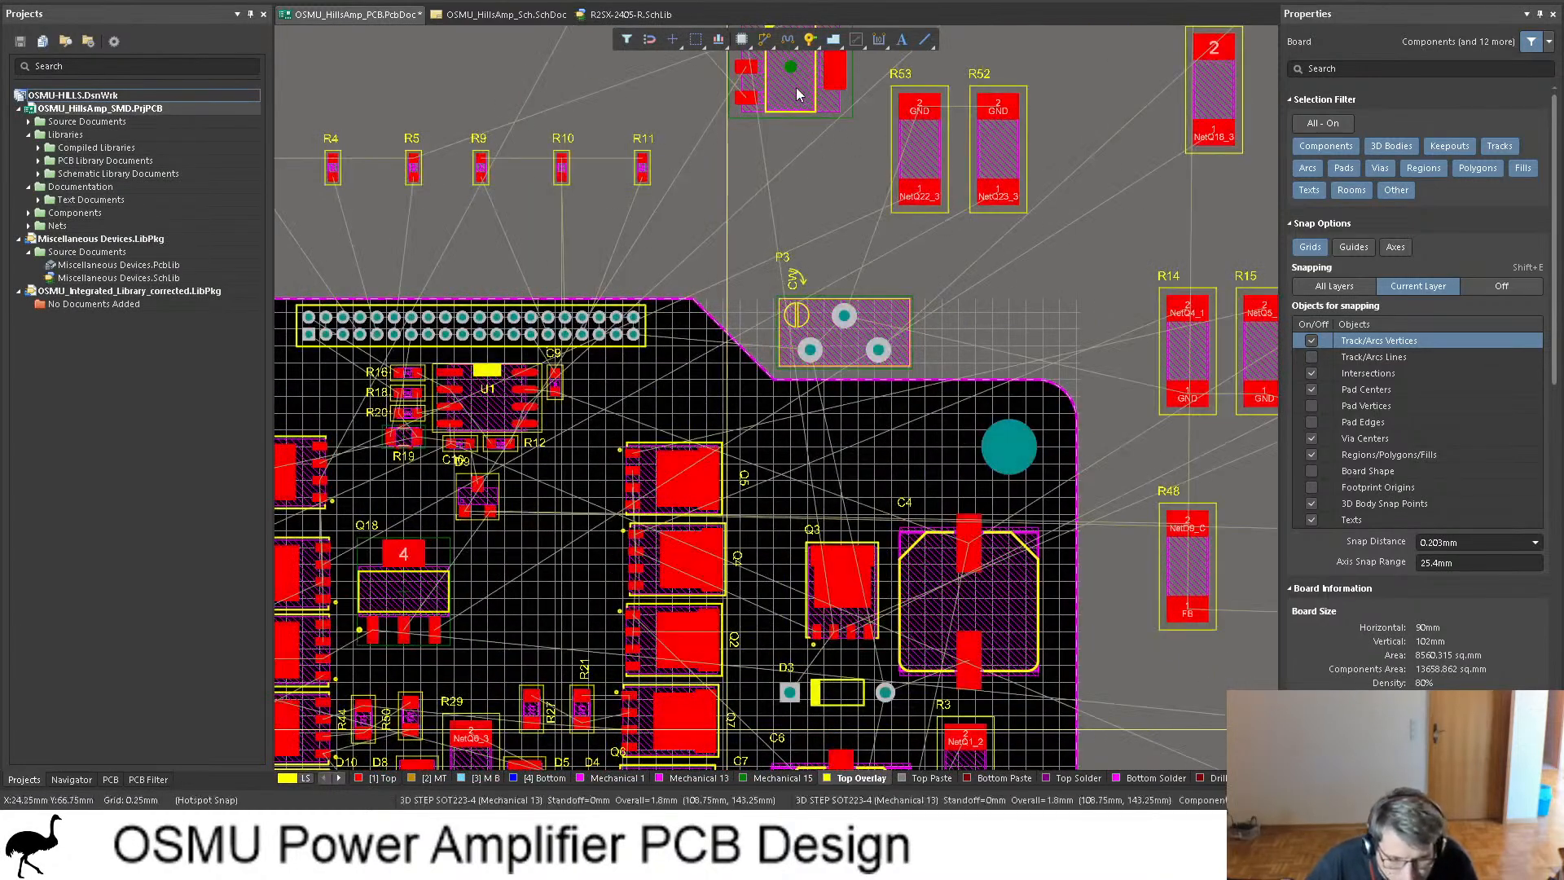
pyautogui.moveTo(795, 89); pyautogui.dragTo(520, 626)
pyautogui.press('space')
pyautogui.keyDown('ctrl'); pyautogui.scroll(4, 520, 618); pyautogui.keyUp('ctrl')
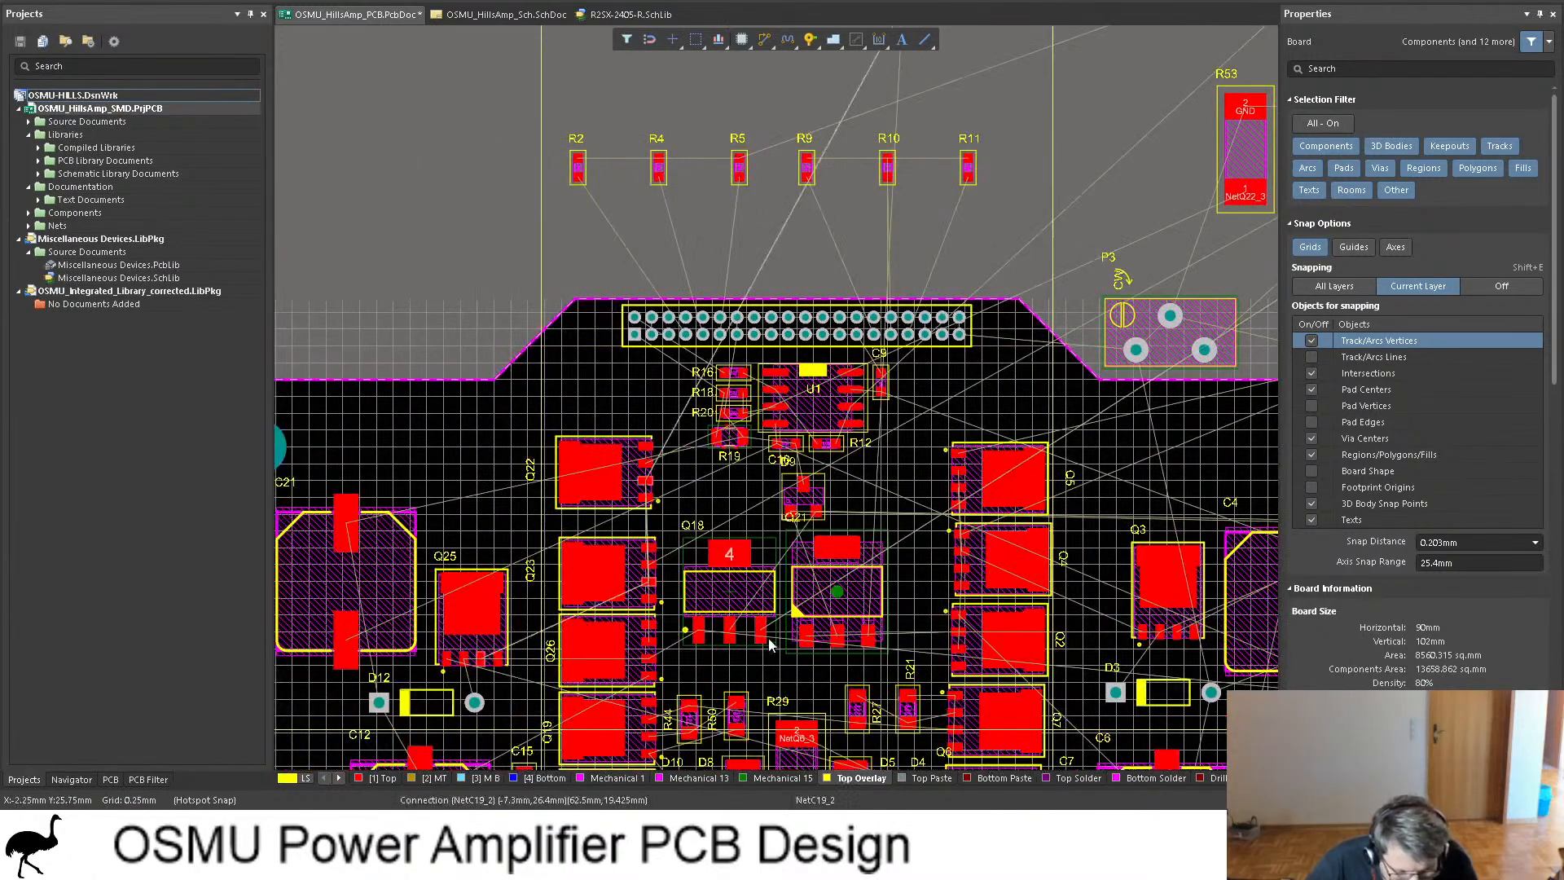
# Step: Compare the component properties of Q21 and Q18, and move the Q21 designator inside its component outline
pyautogui.keyDown('ctrl'); pyautogui.scroll(1, 797, 559); pyautogui.keyUp('ctrl')
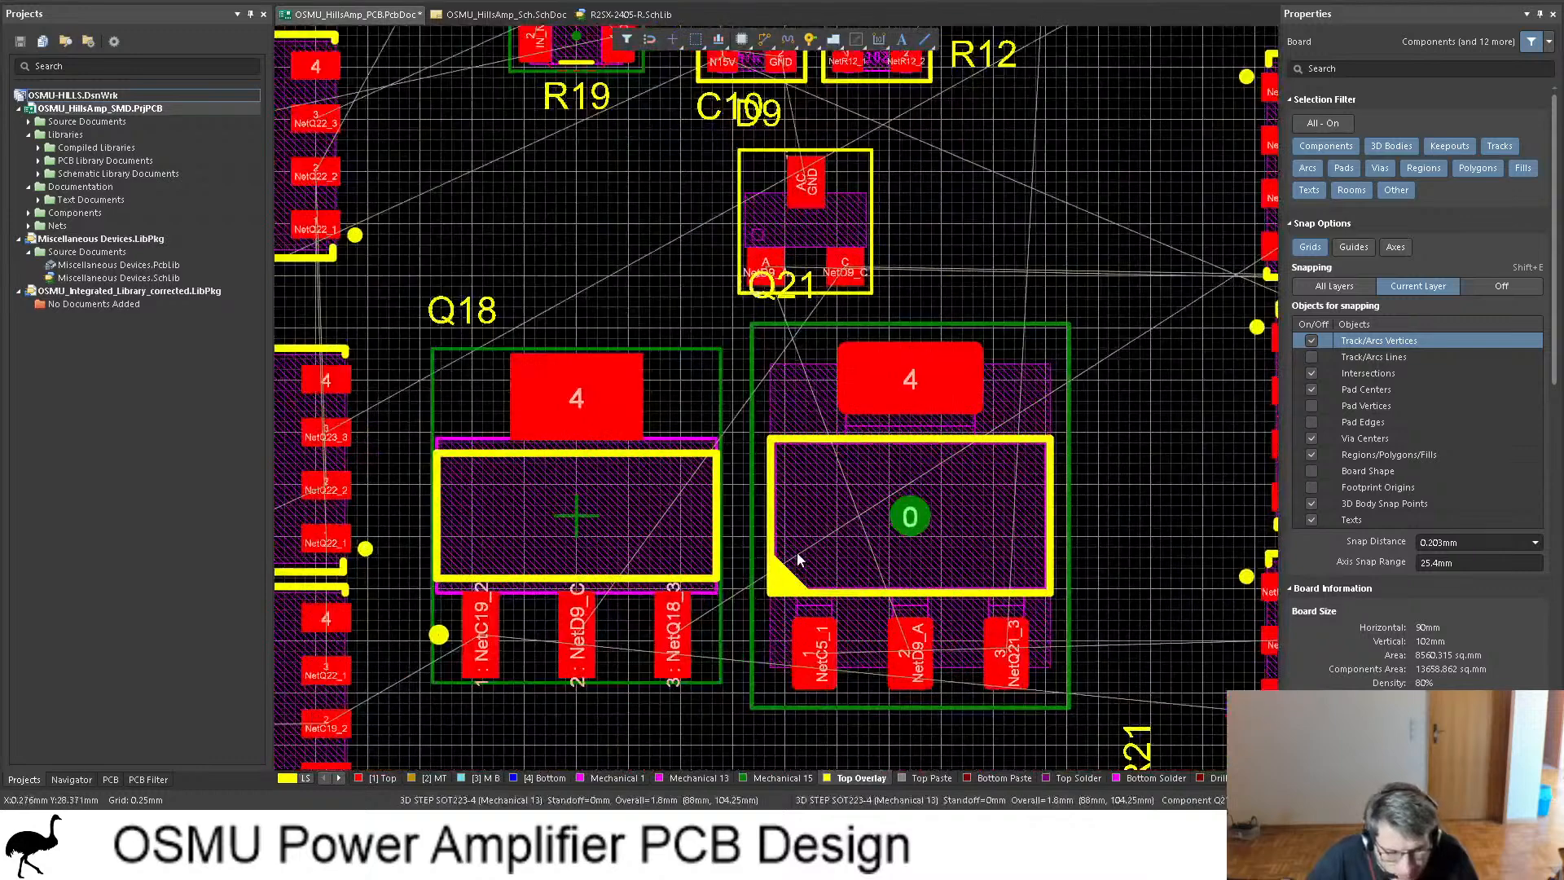
pyautogui.click(878, 495)
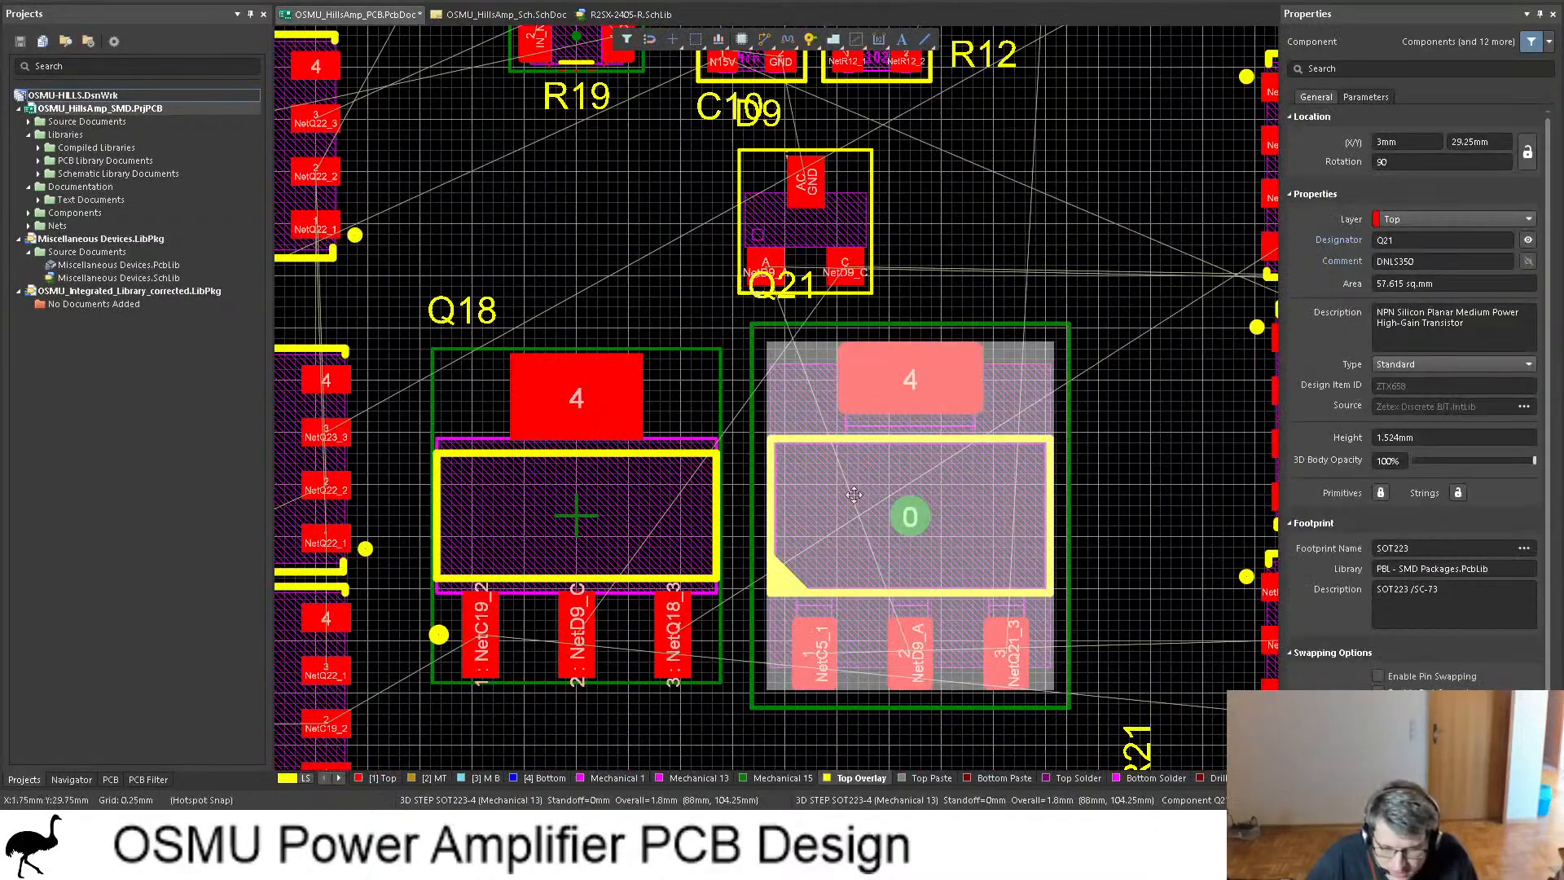
pyautogui.click(690, 535)
pyautogui.click(861, 515)
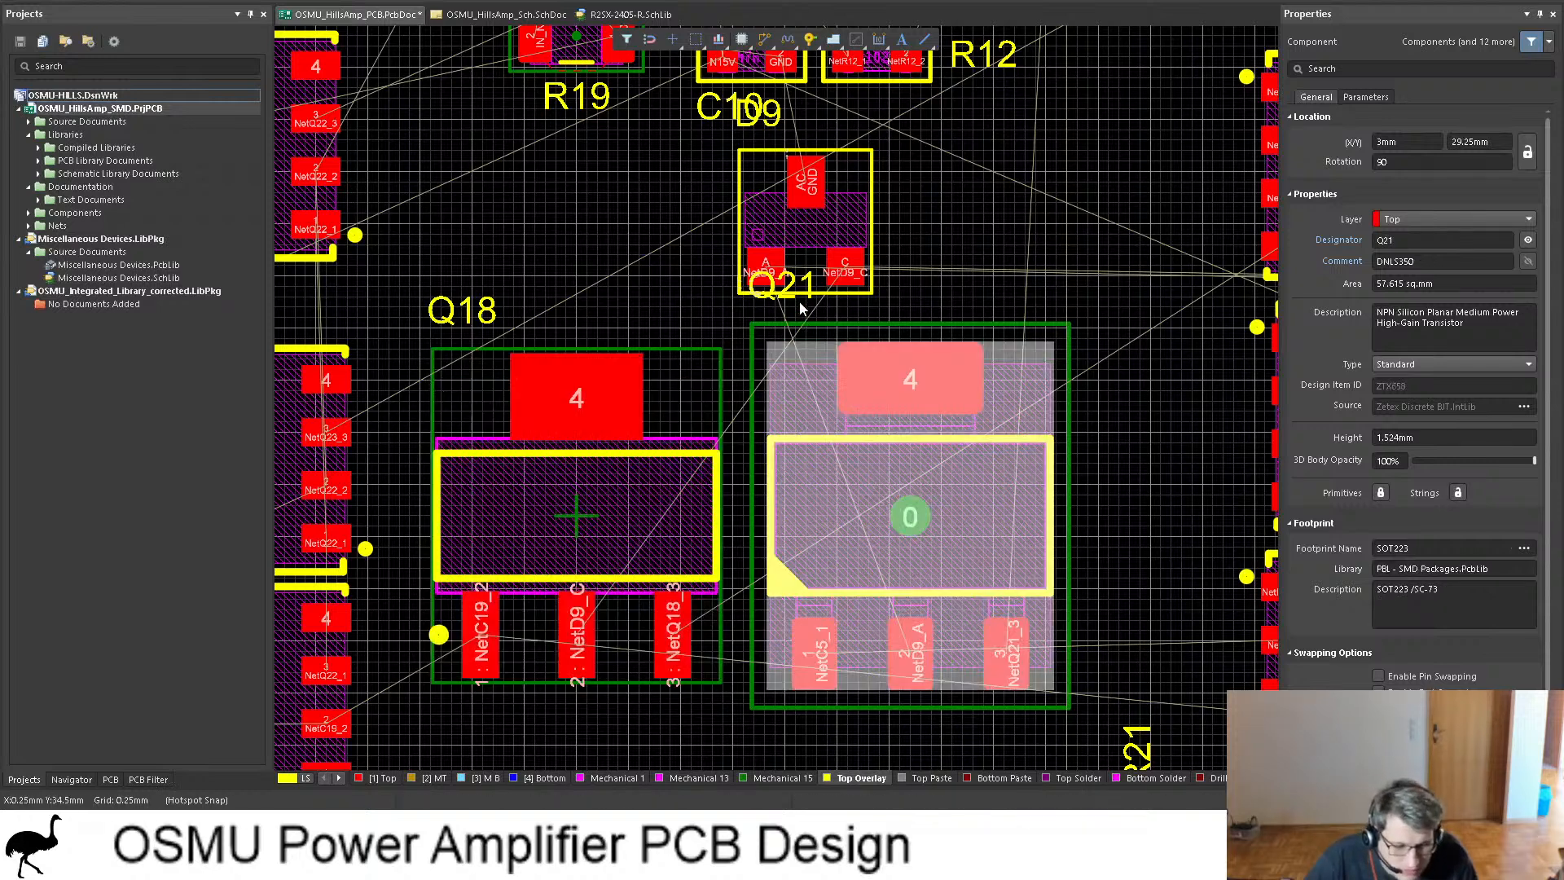
pyautogui.click(801, 297)
pyautogui.moveTo(801, 297); pyautogui.dragTo(807, 472)
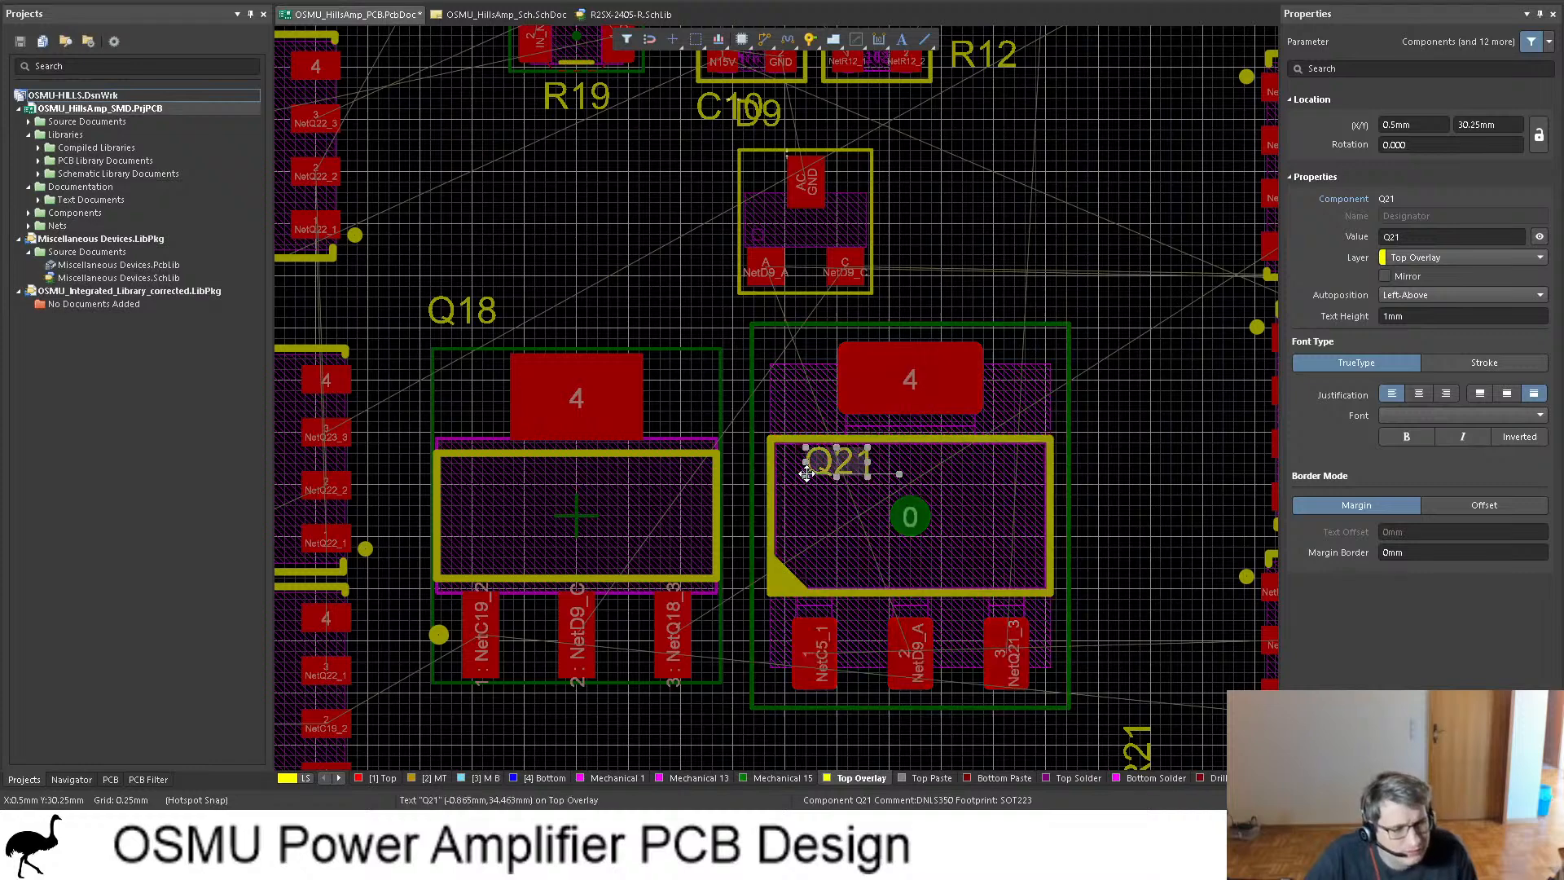
# Step: Compare the footprint properties of Q18 and Q21, and look over the whole board in 3D
pyautogui.click(648, 506)
pyautogui.click(837, 489)
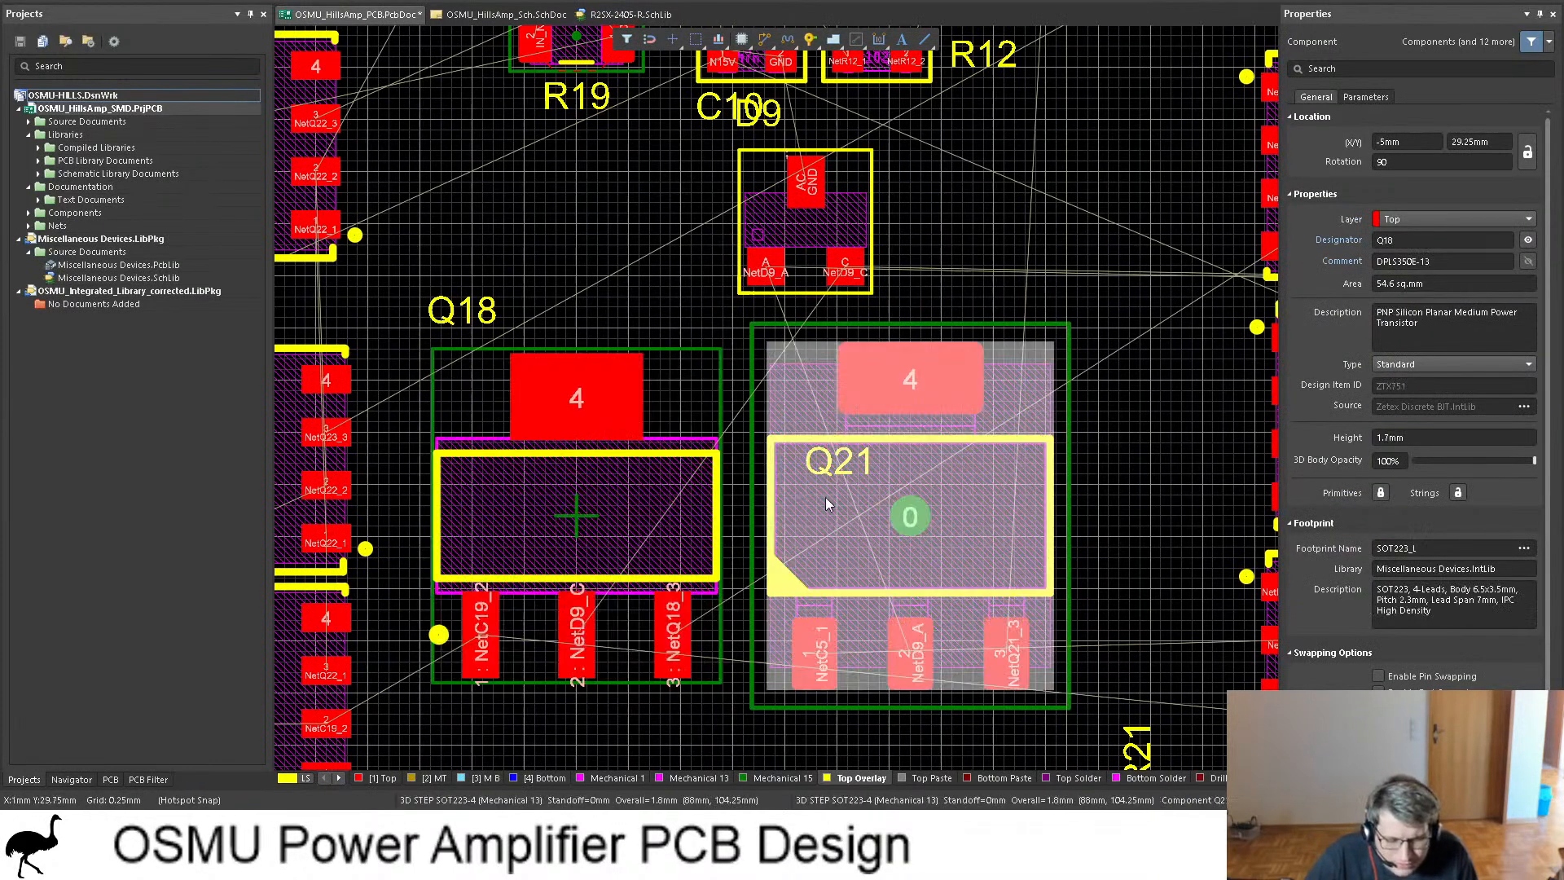
pyautogui.click(662, 548)
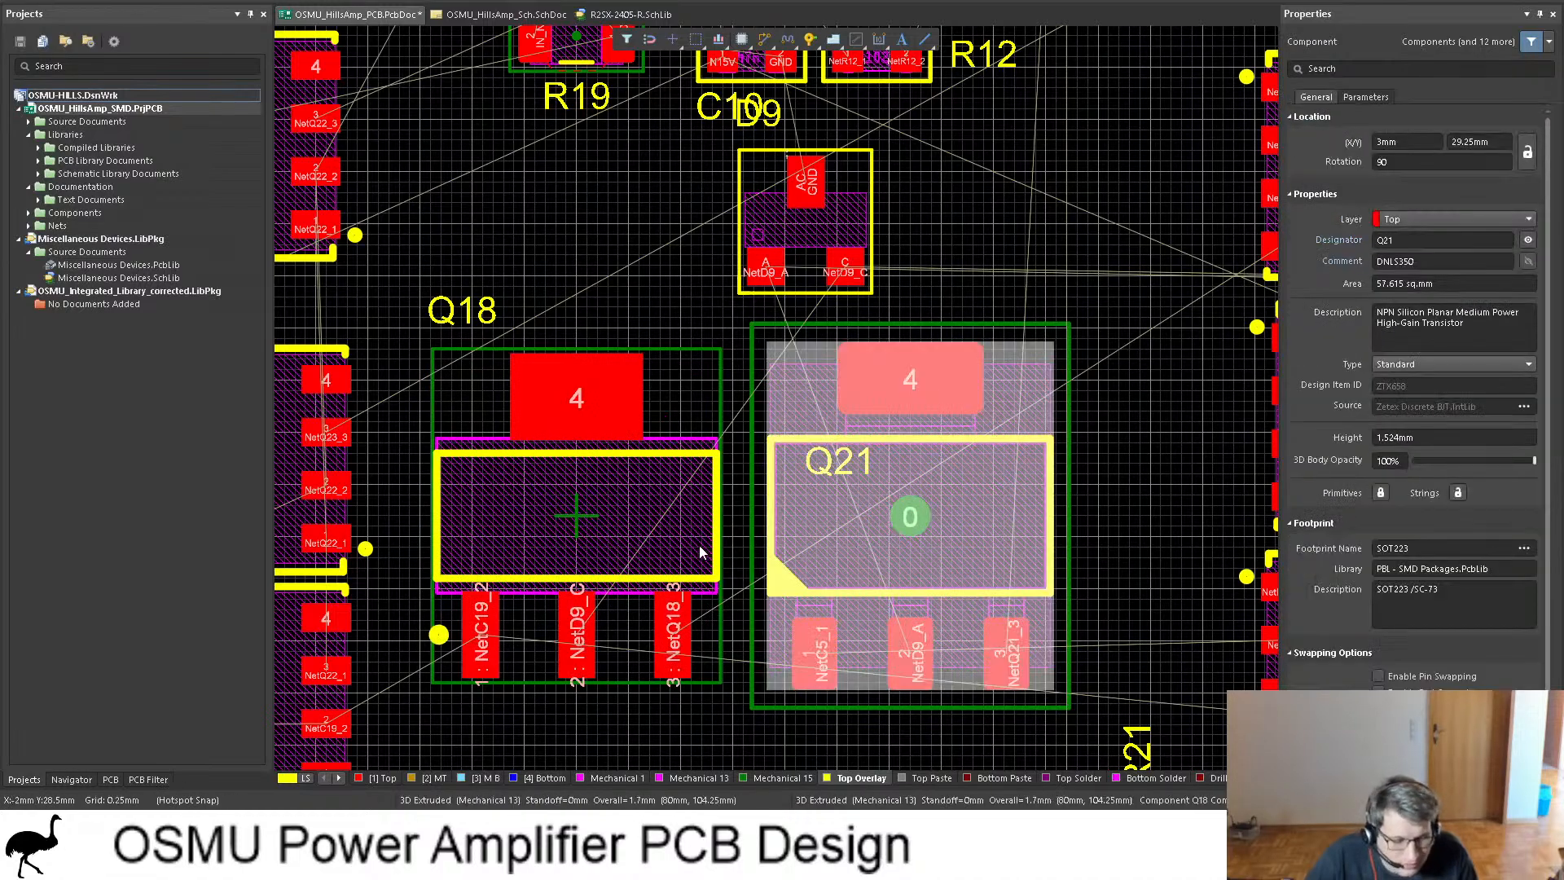
pyautogui.keyDown('ctrl'); pyautogui.scroll(-2, 774, 492); pyautogui.keyUp('ctrl')
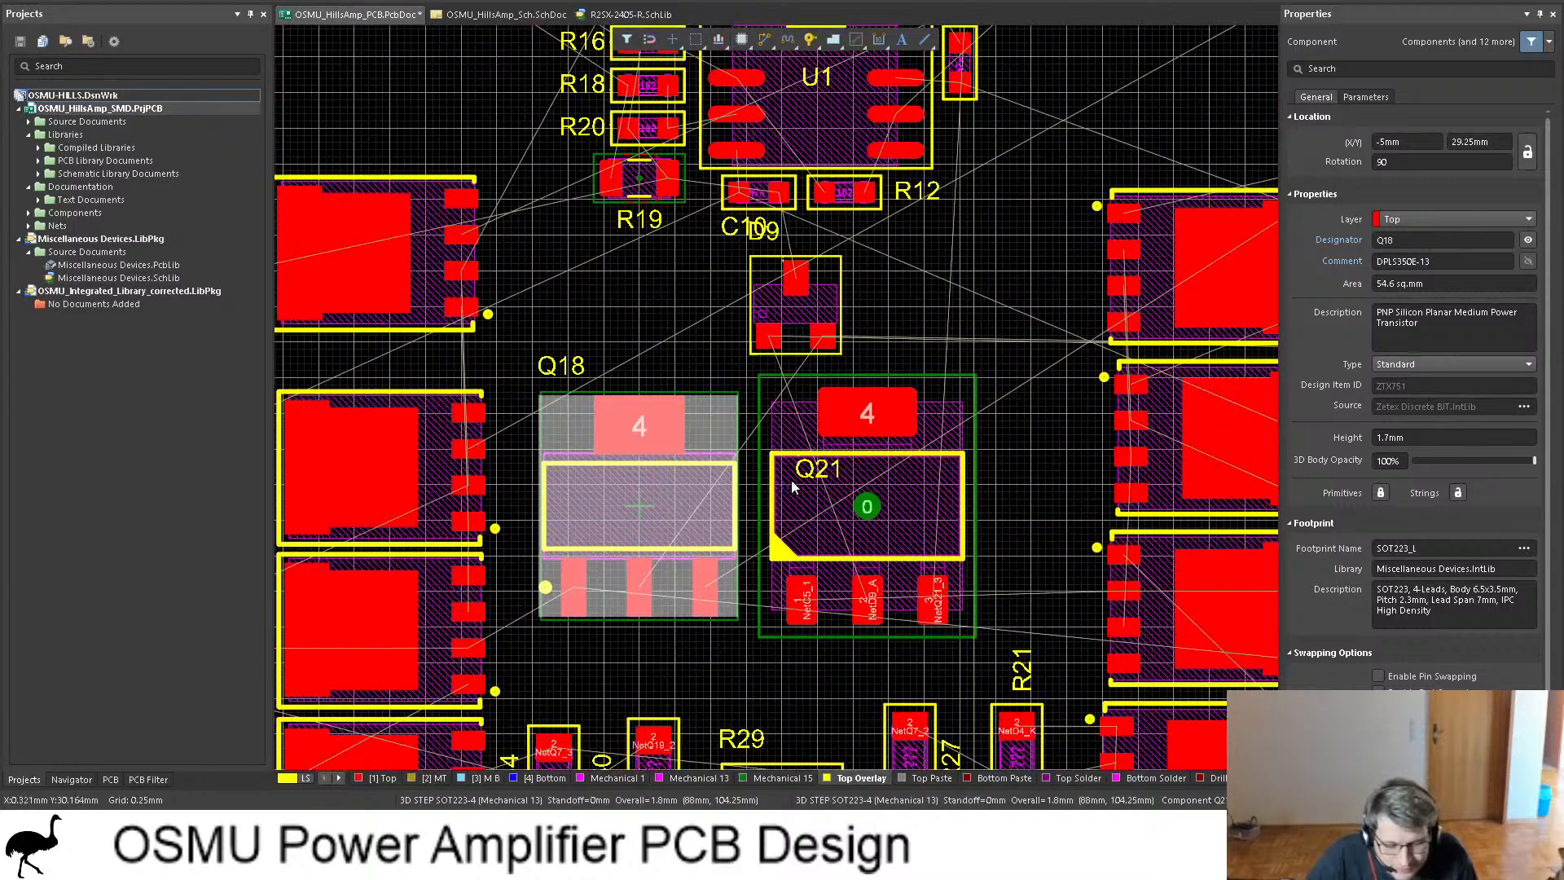
pyautogui.press('3')
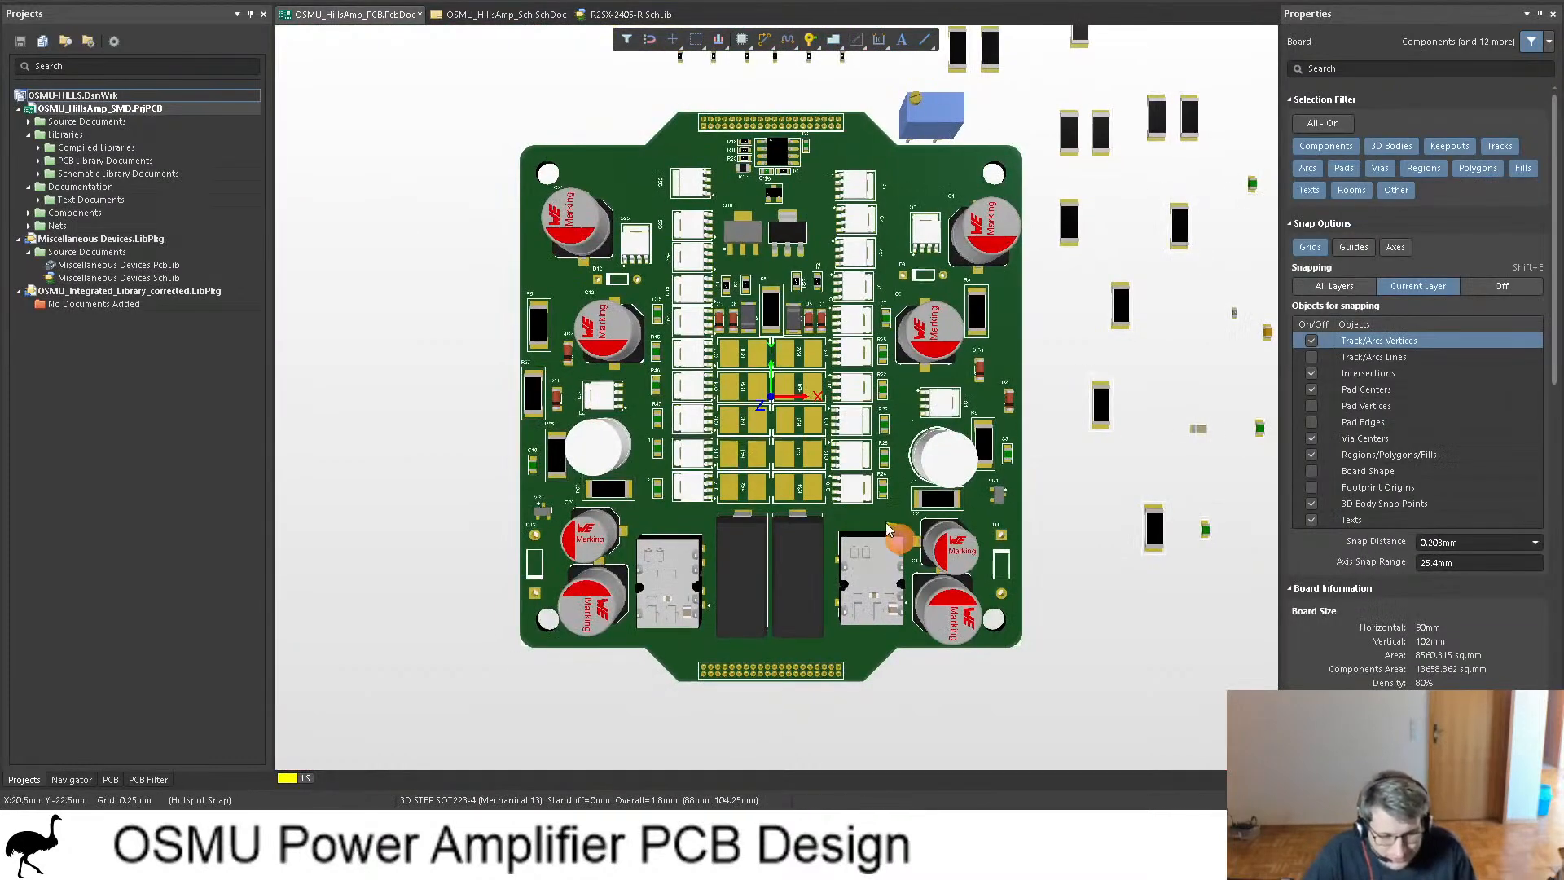
pyautogui.scroll(2, 839, 240)
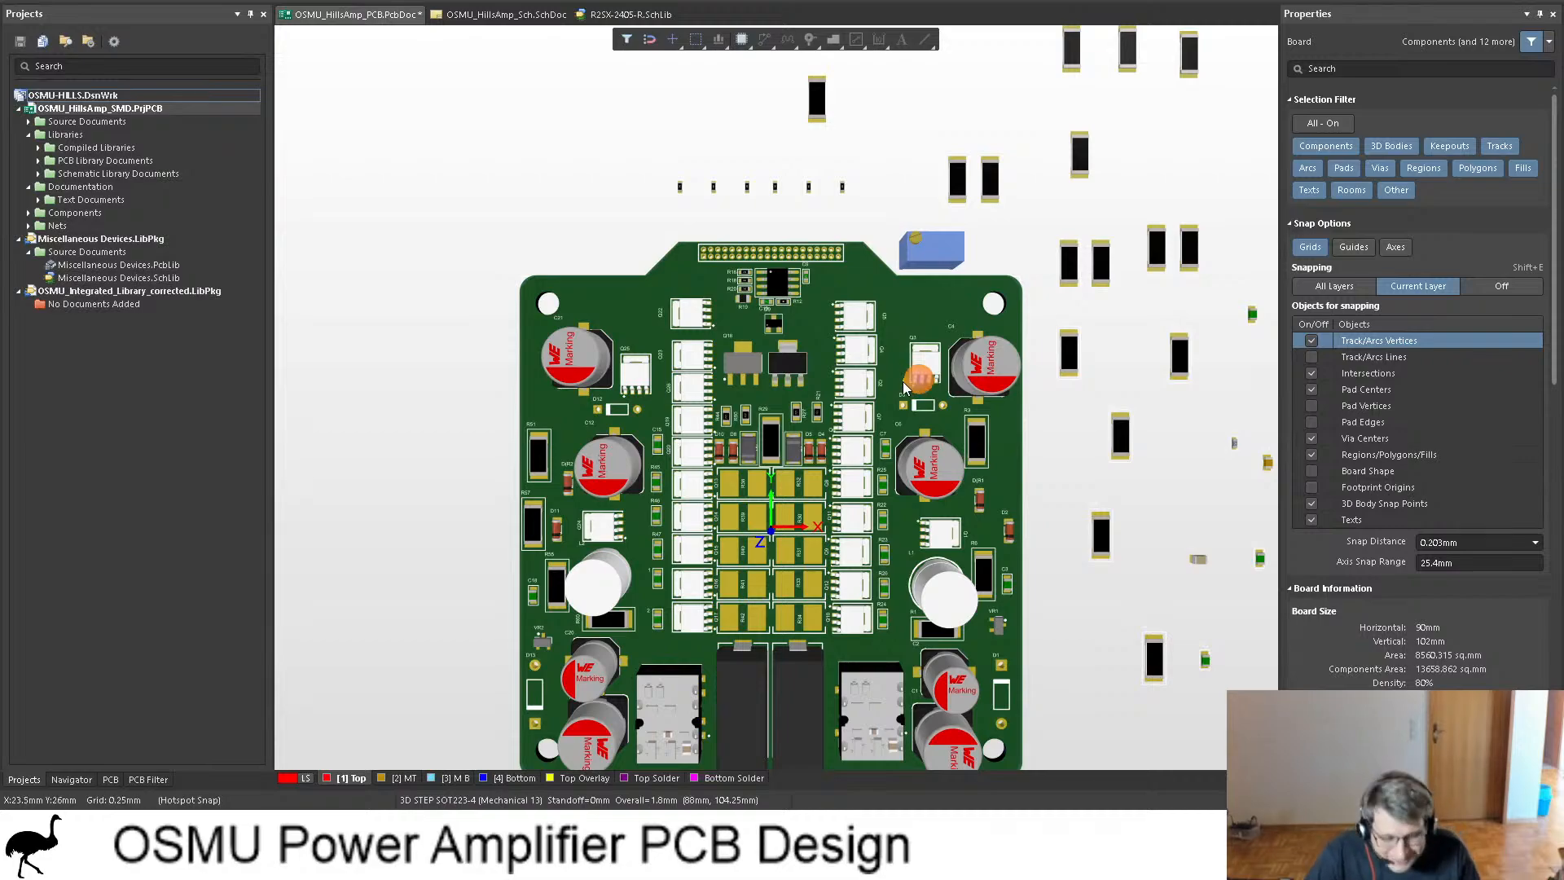
pyautogui.press('2')
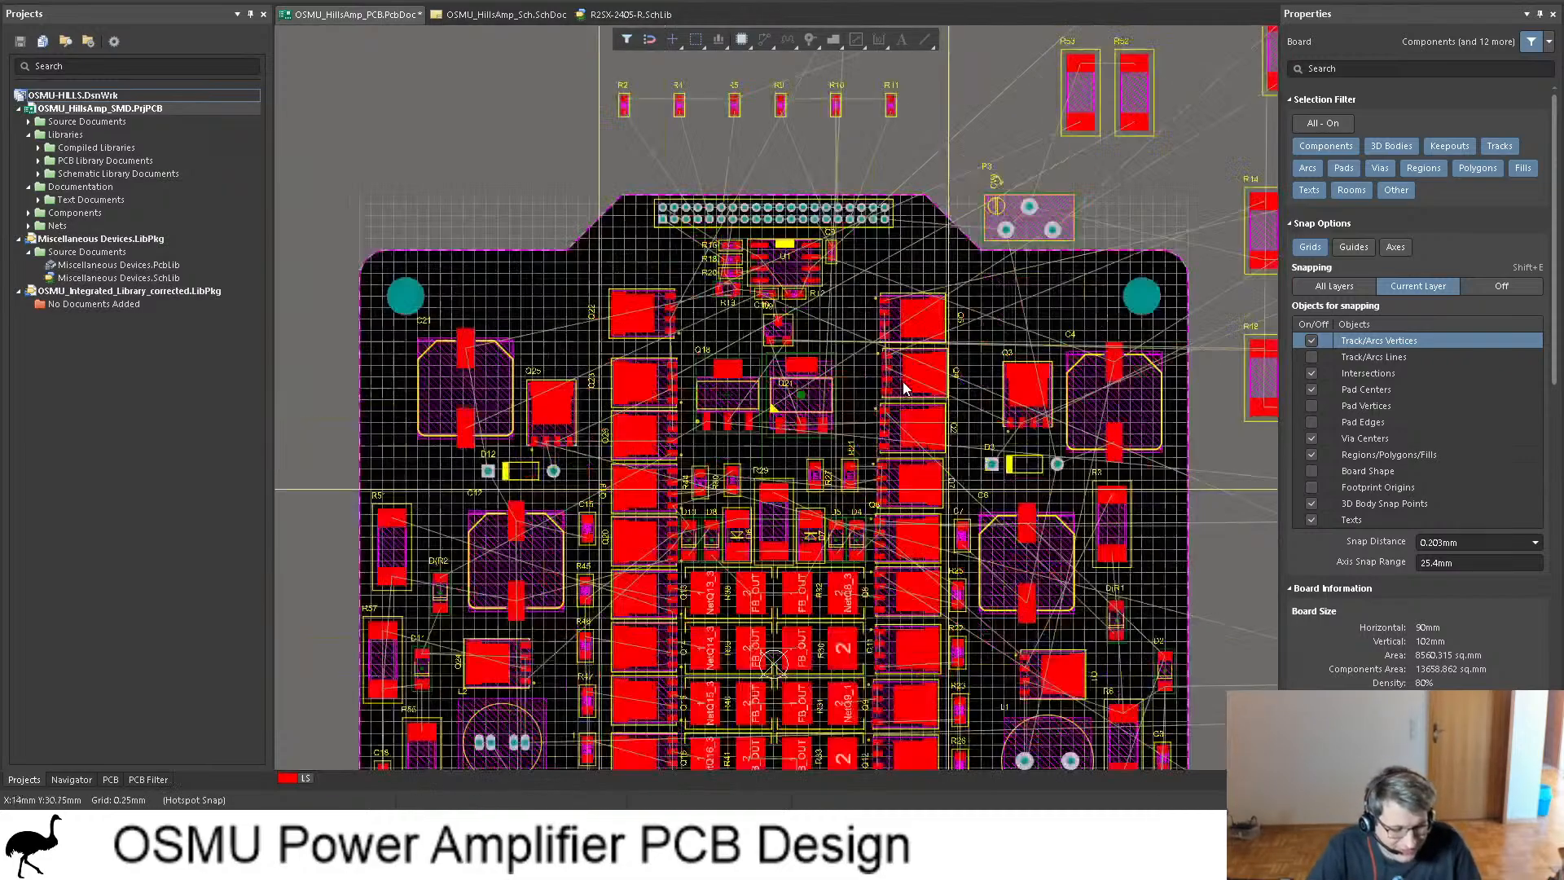
# Step: Examine the pads, outlines and 3D bodies of Q18 and Q21 up close in 2D and 3D
pyautogui.keyDown('ctrl'); pyautogui.scroll(5, 774, 367); pyautogui.keyUp('ctrl')
pyautogui.keyDown('ctrl'); pyautogui.scroll(1, 706, 528); pyautogui.keyUp('ctrl')
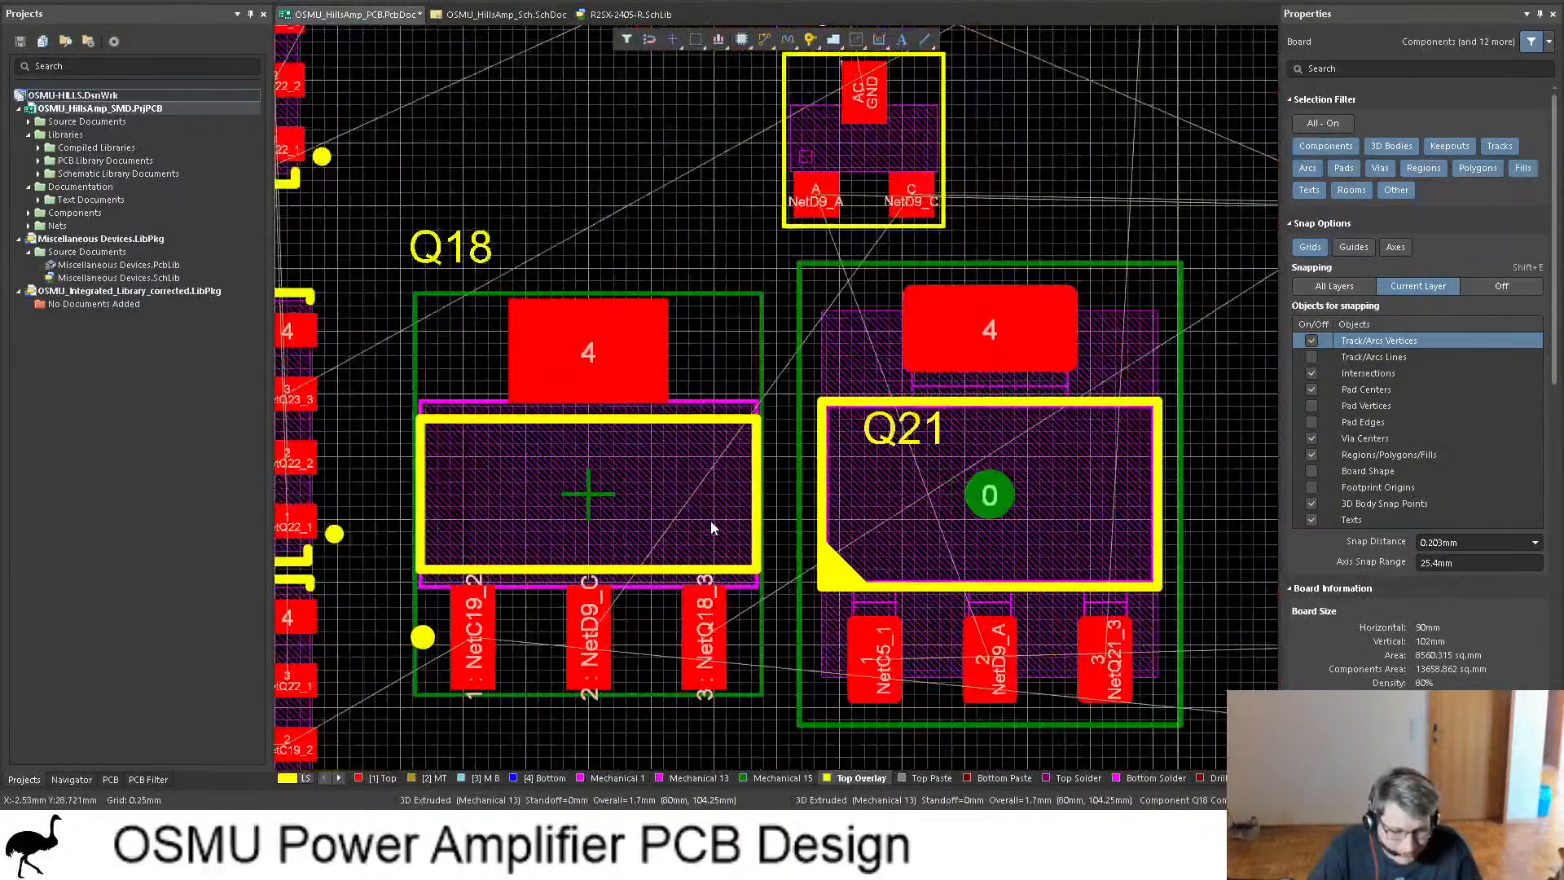
pyautogui.click(925, 481)
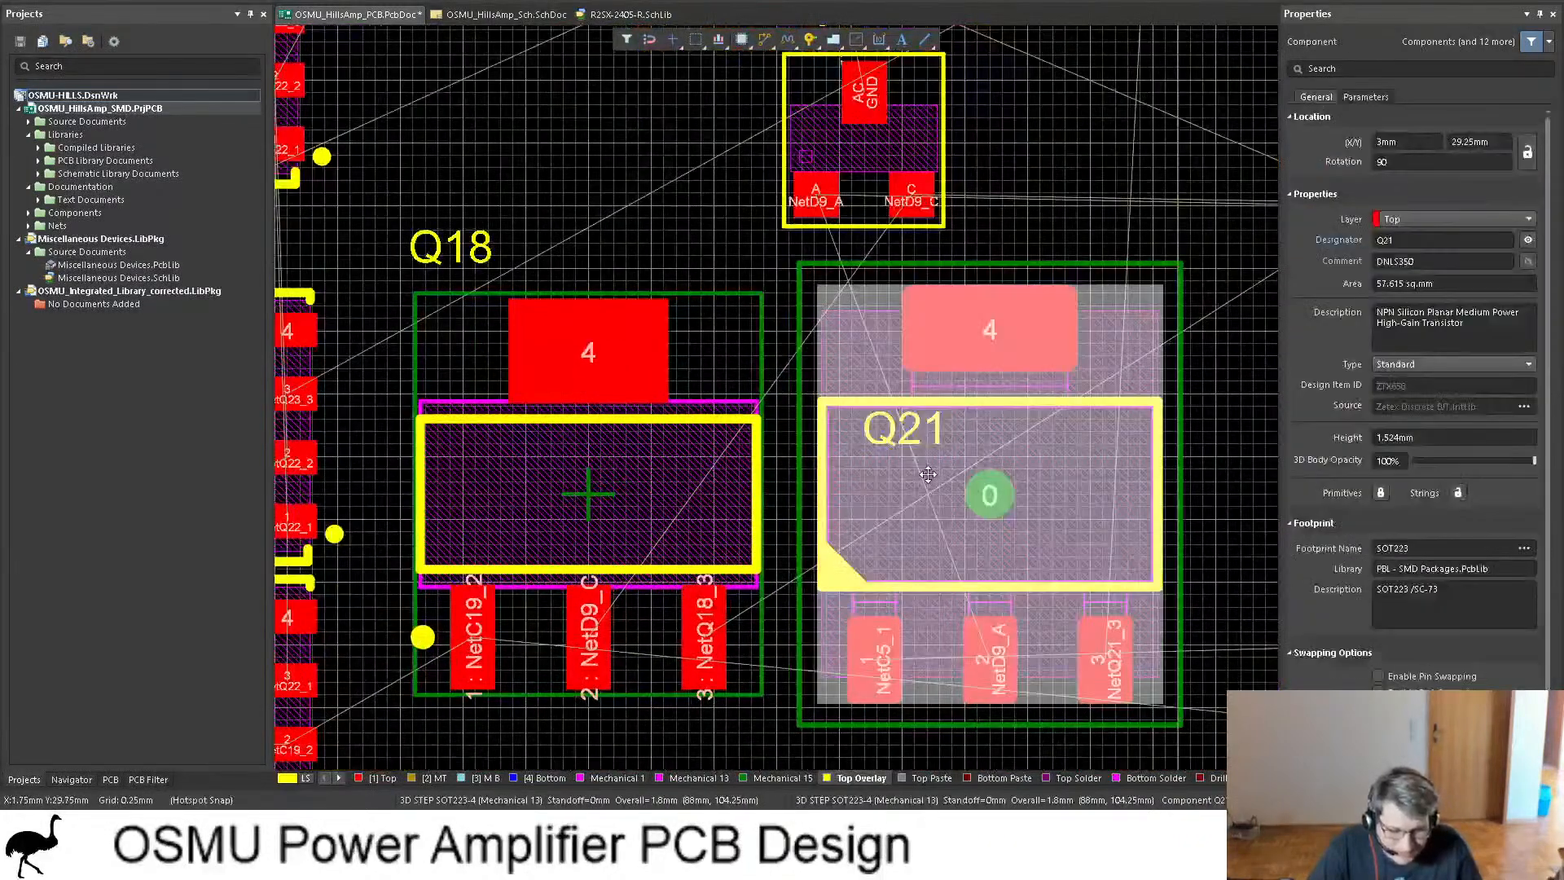
pyautogui.click(740, 511)
pyautogui.press('3')
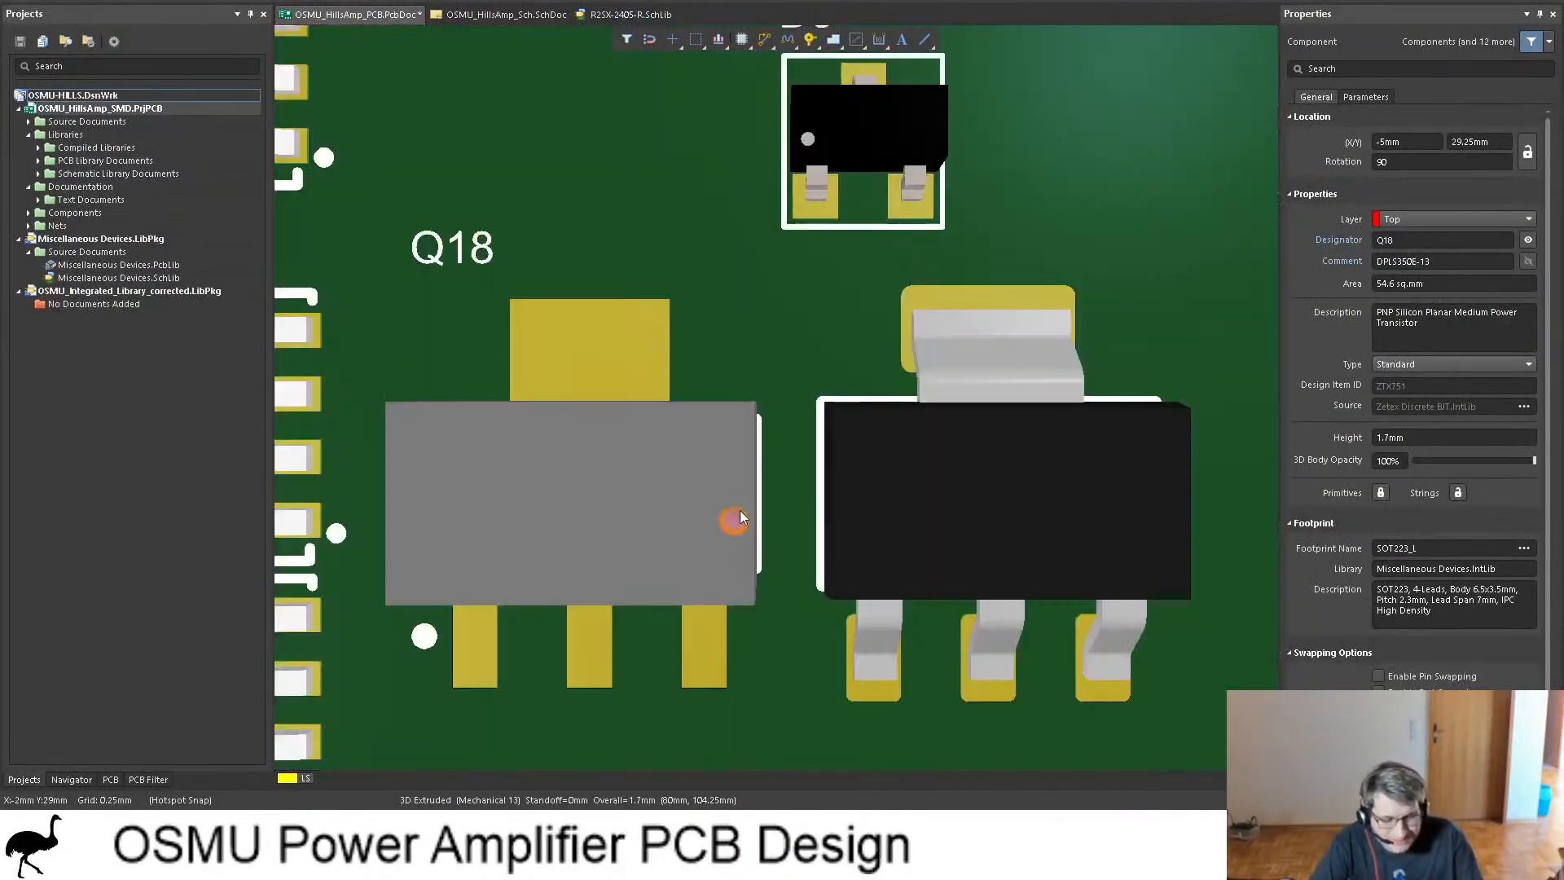
pyautogui.hotkey('ctrl', 'pagedown')
pyautogui.keyDown('ctrl'); pyautogui.scroll(4, 802, 352); pyautogui.keyUp('ctrl')
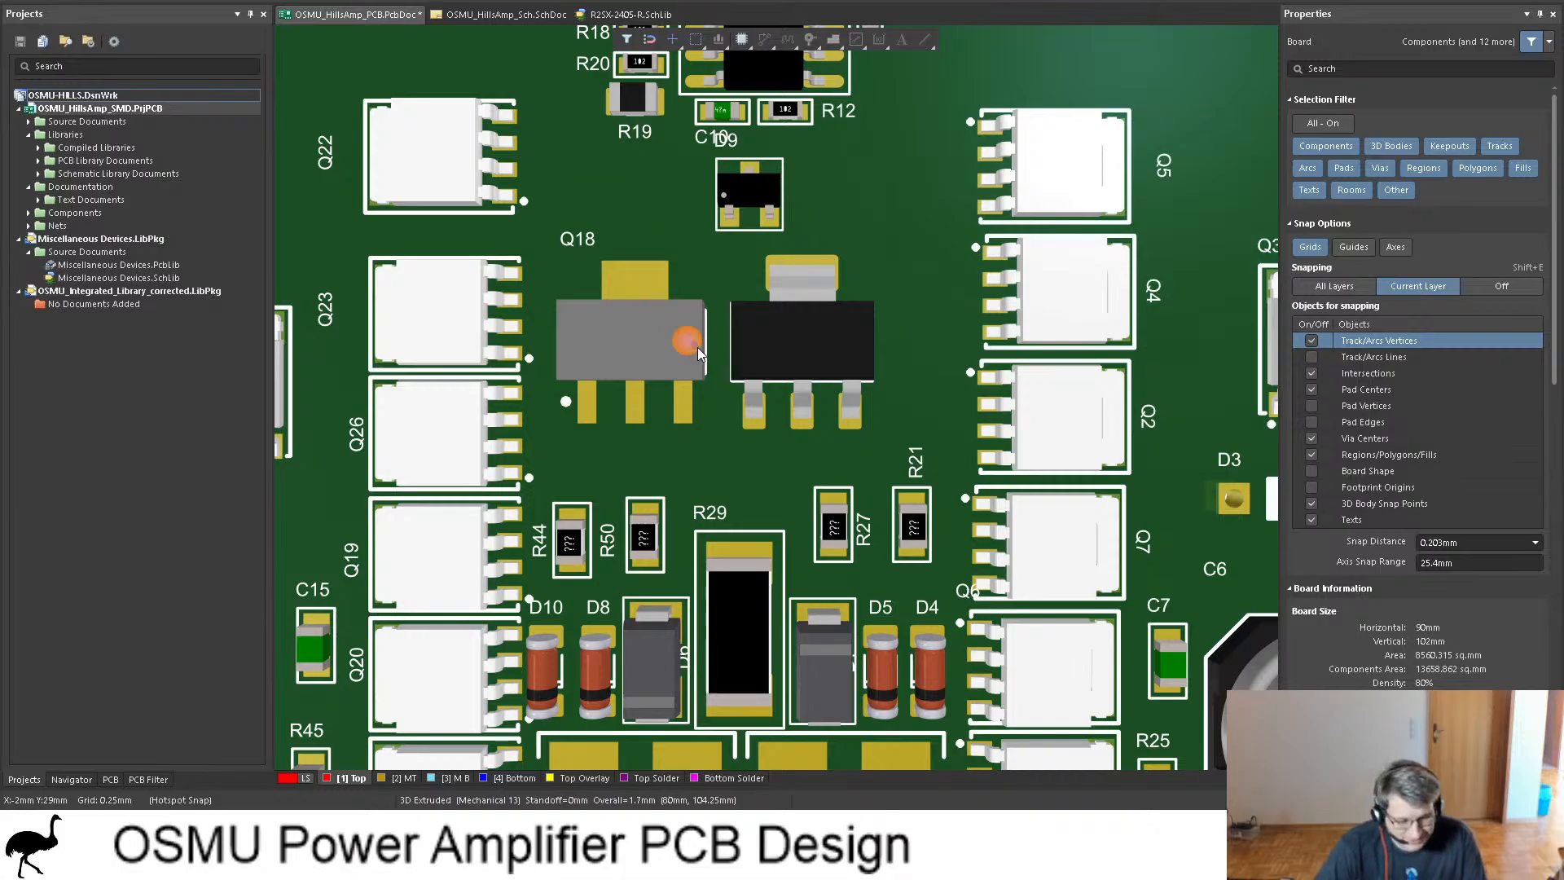
pyautogui.press('2')
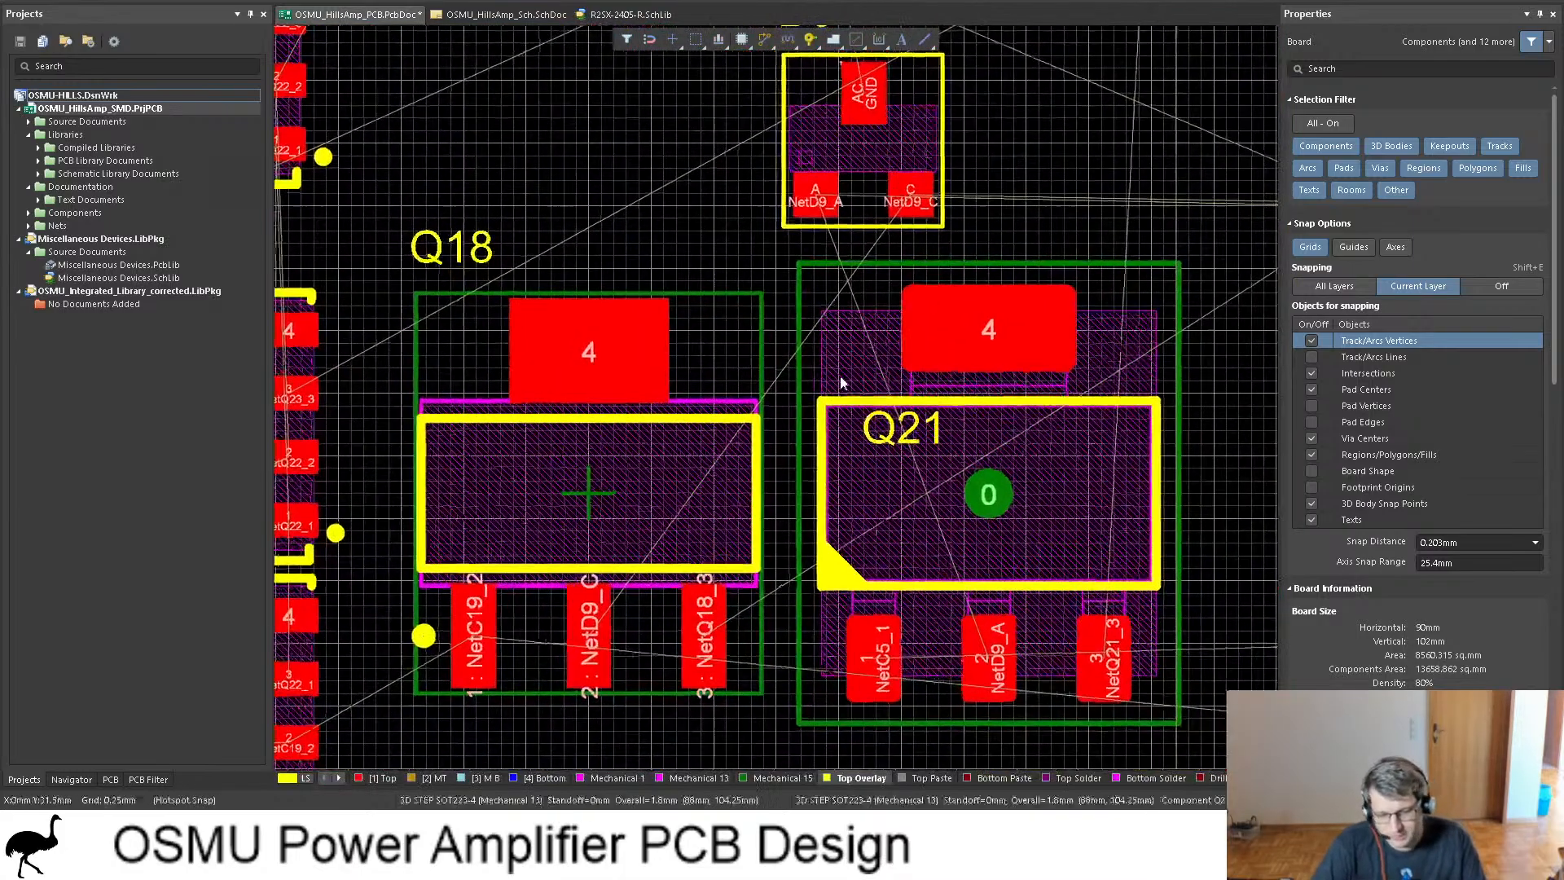
pyautogui.keyDown('ctrl'); pyautogui.scroll(-5, 841, 383); pyautogui.keyUp('ctrl')
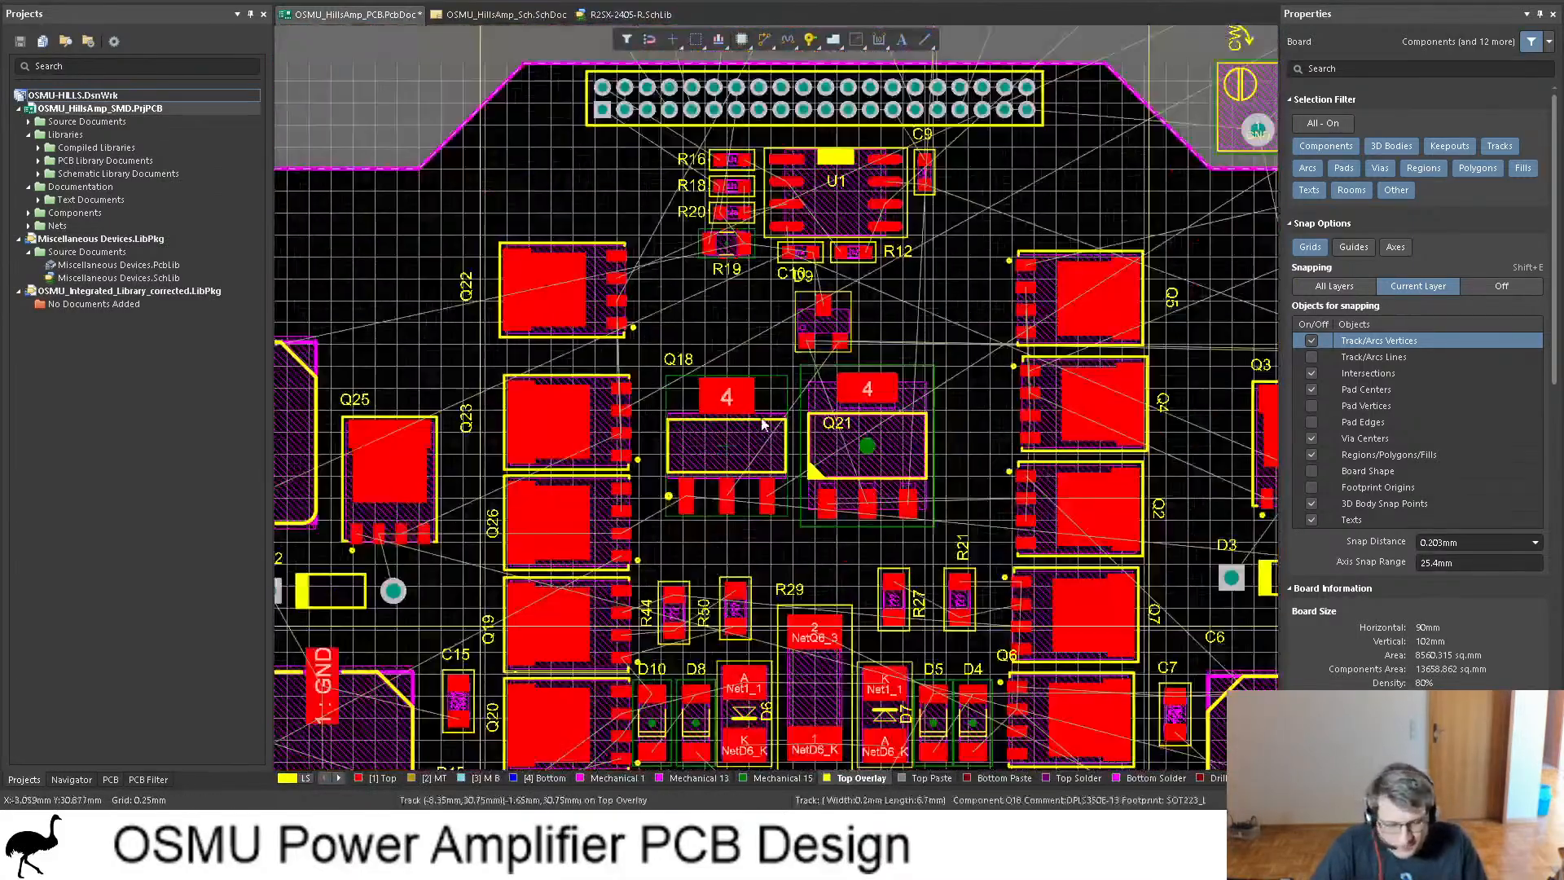
# Step: Move the Q18 designator inside its component outline and centre the Q21 designator in its outline at X 2.25 mm, Y 29 mm
pyautogui.keyDown('ctrl'); pyautogui.scroll(-3, 764, 423); pyautogui.keyUp('ctrl')
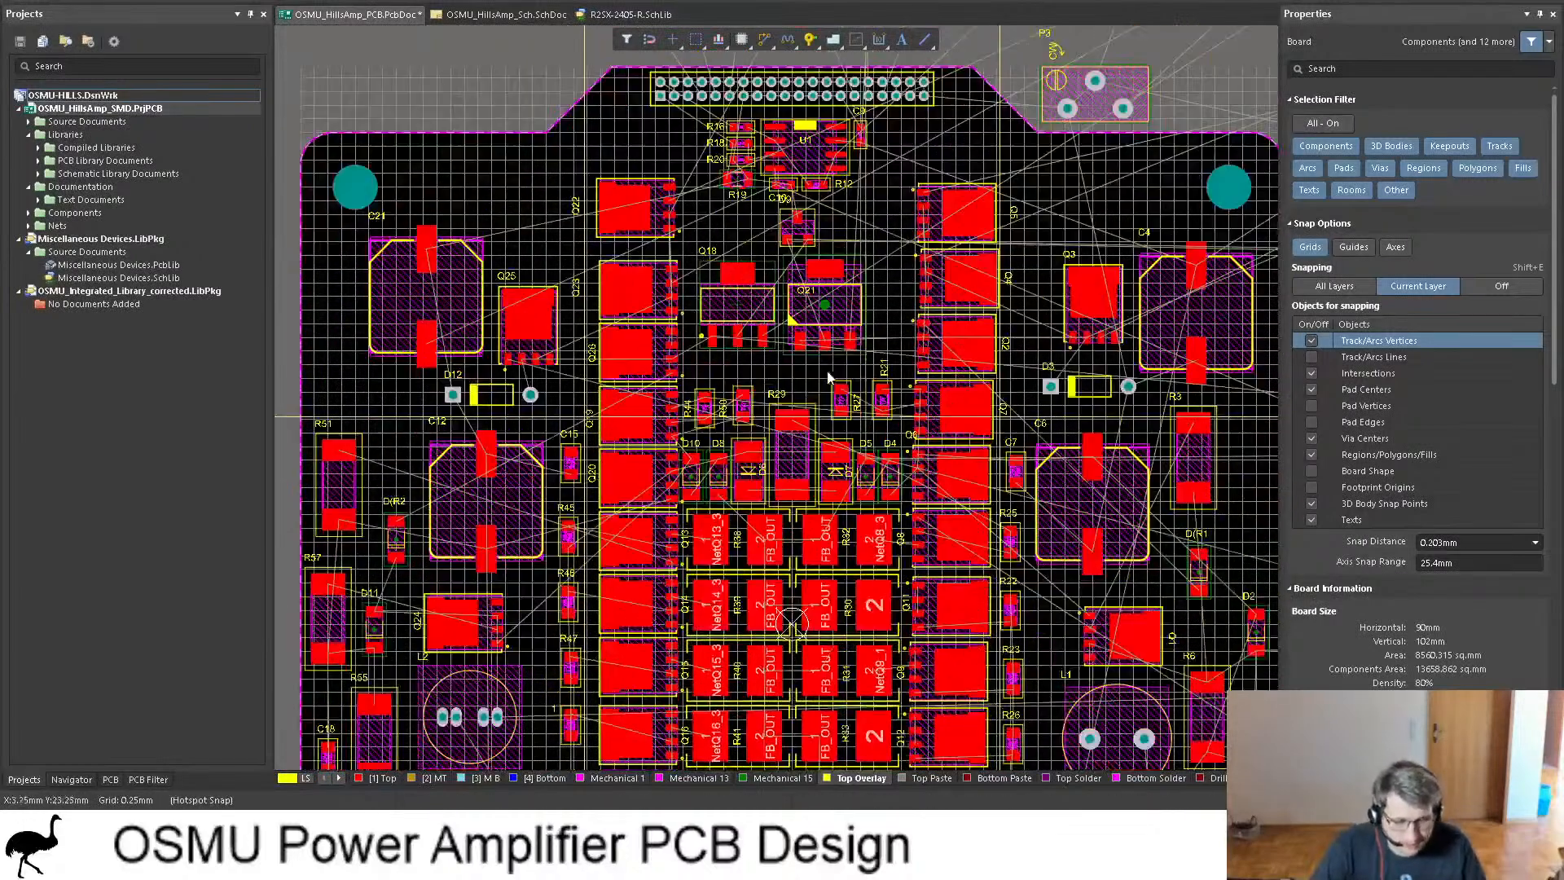
pyautogui.keyDown('ctrl'); pyautogui.scroll(5, 636, 269); pyautogui.keyUp('ctrl')
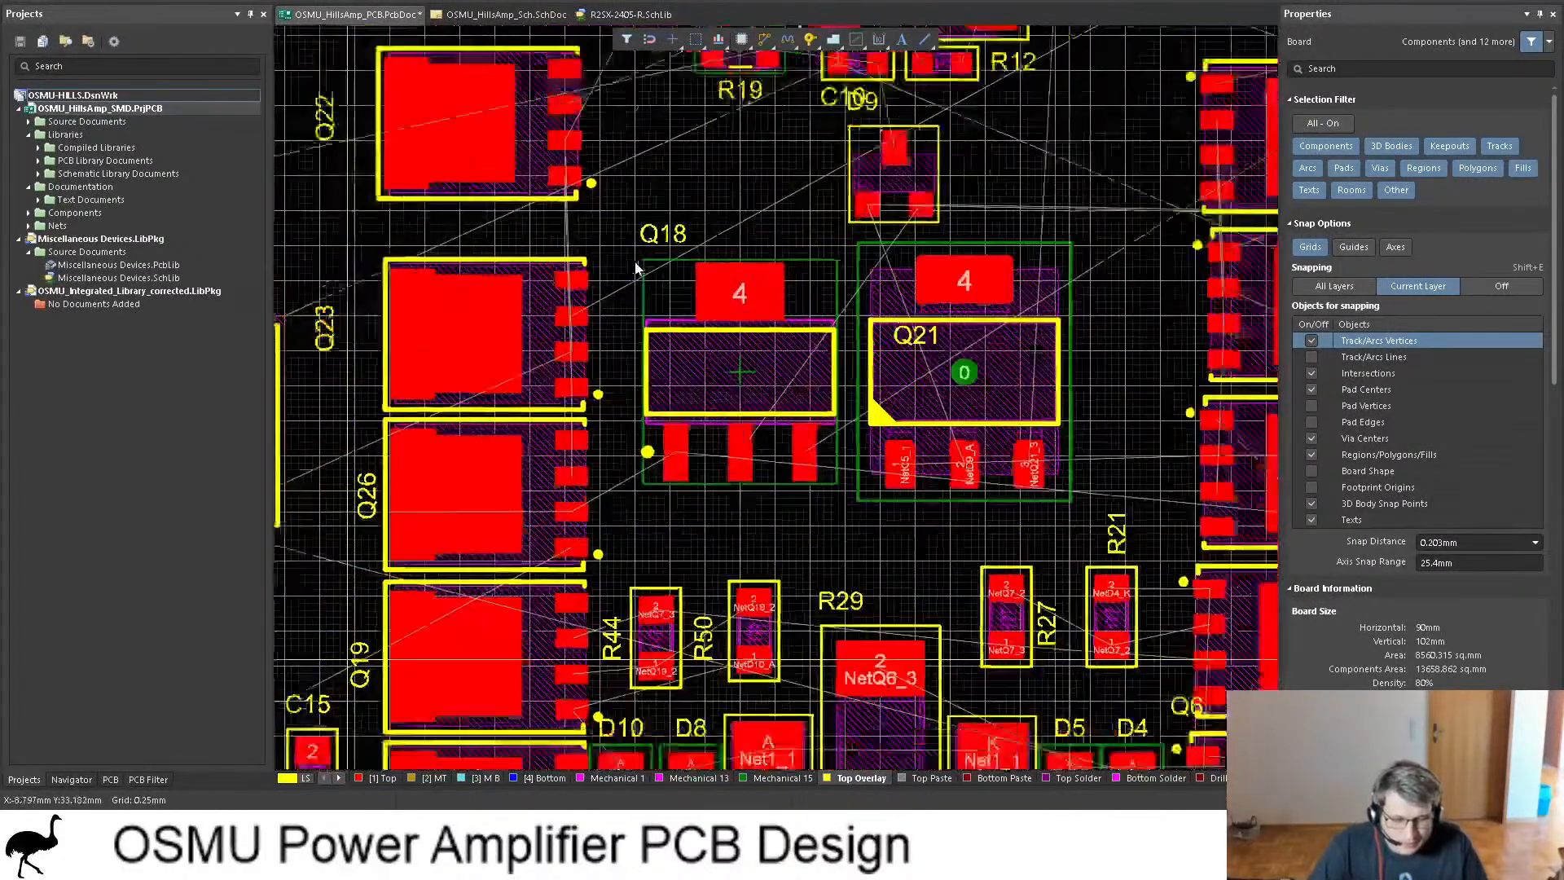
pyautogui.keyDown('ctrl'); pyautogui.scroll(1, 636, 269); pyautogui.keyUp('ctrl')
pyautogui.moveTo(665, 233); pyautogui.dragTo(726, 391)
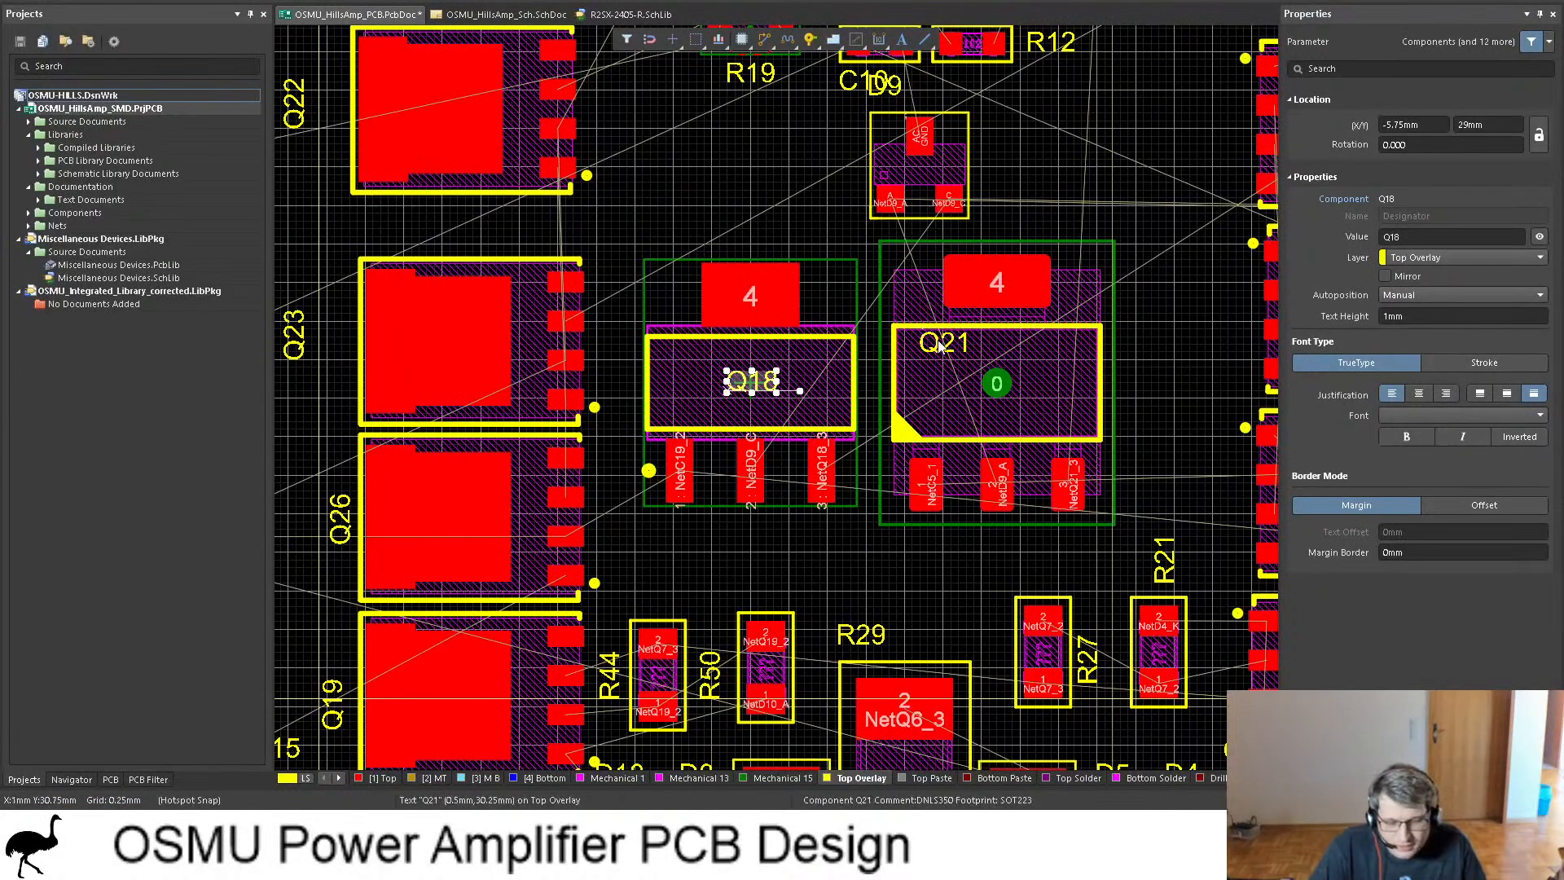
pyautogui.moveTo(935, 350); pyautogui.dragTo(975, 389)
pyautogui.keyDown('ctrl'); pyautogui.scroll(4, 816, 426); pyautogui.keyUp('ctrl')
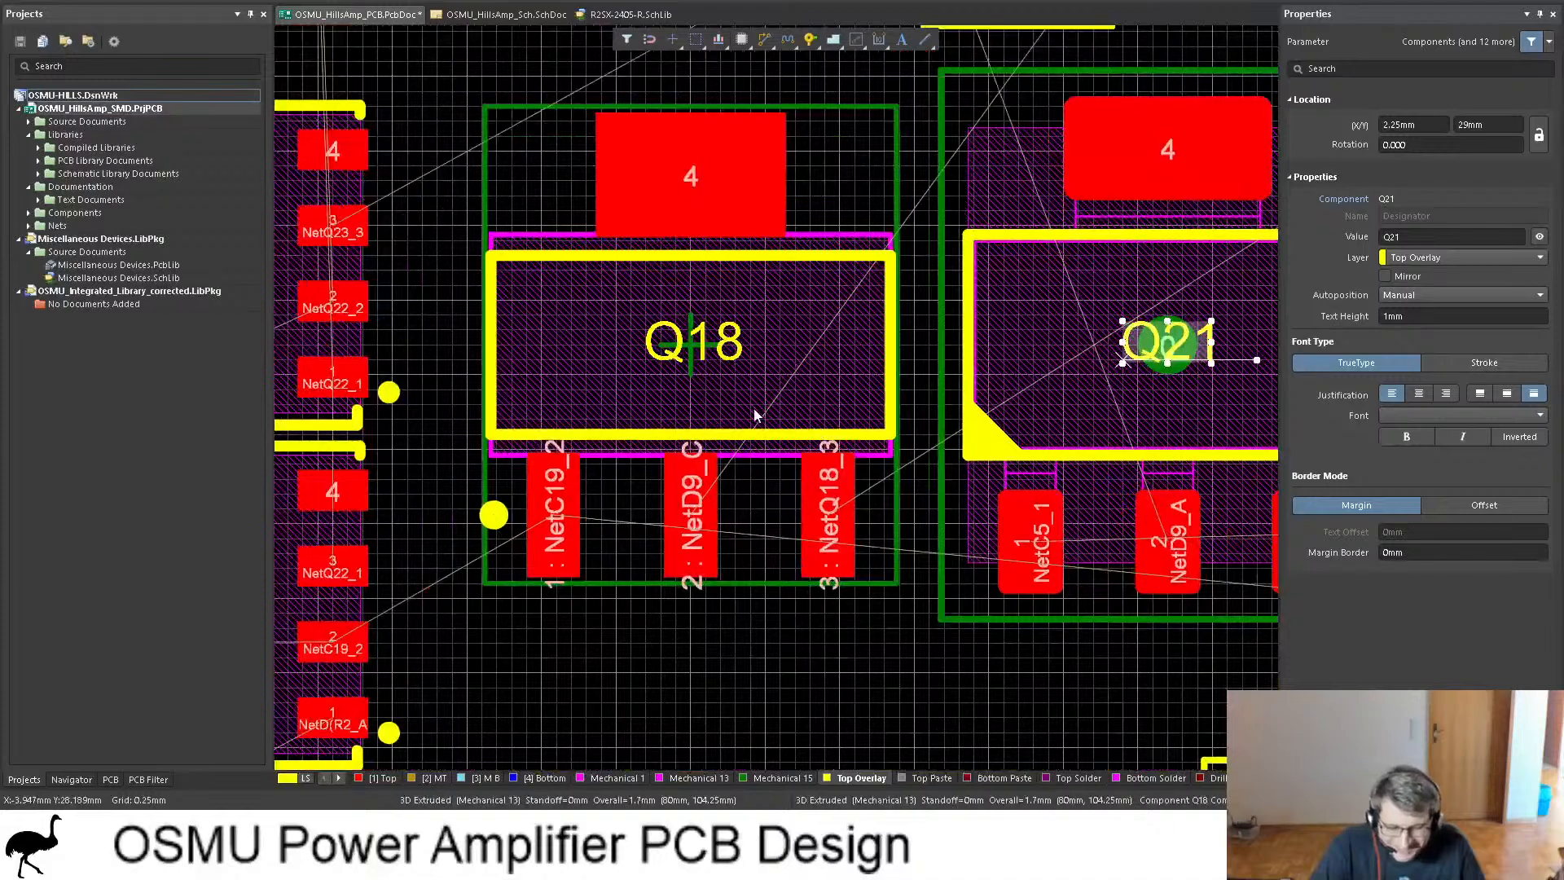
pyautogui.keyDown('ctrl'); pyautogui.scroll(1, 755, 415); pyautogui.keyUp('ctrl')
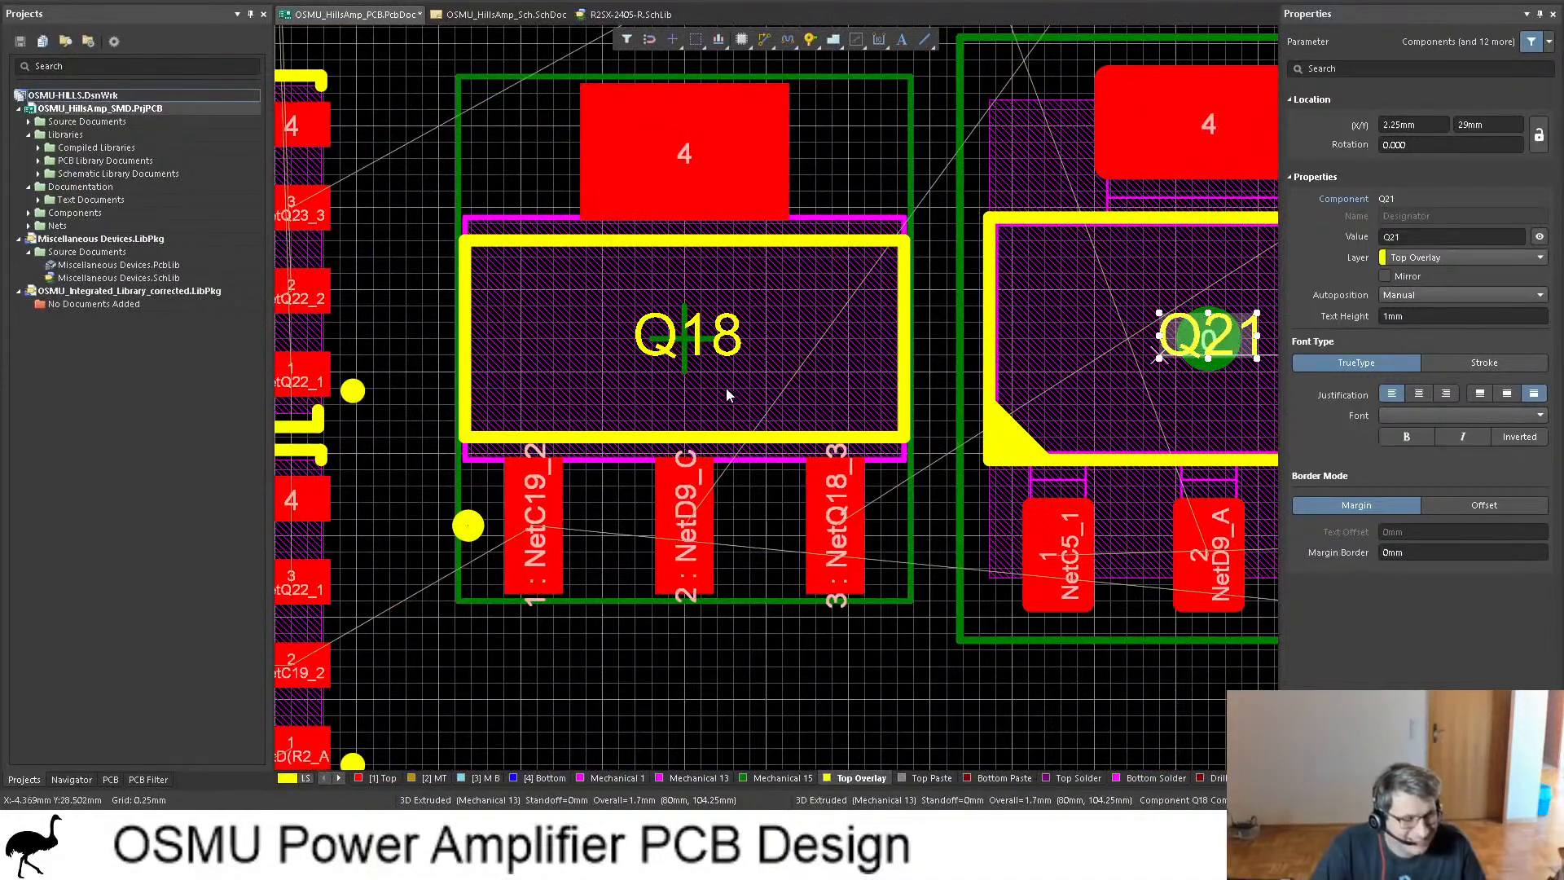
# Step: Check the footprint names and source libraries assigned to Q18 and Q21, using the component properties
pyautogui.click(823, 385)
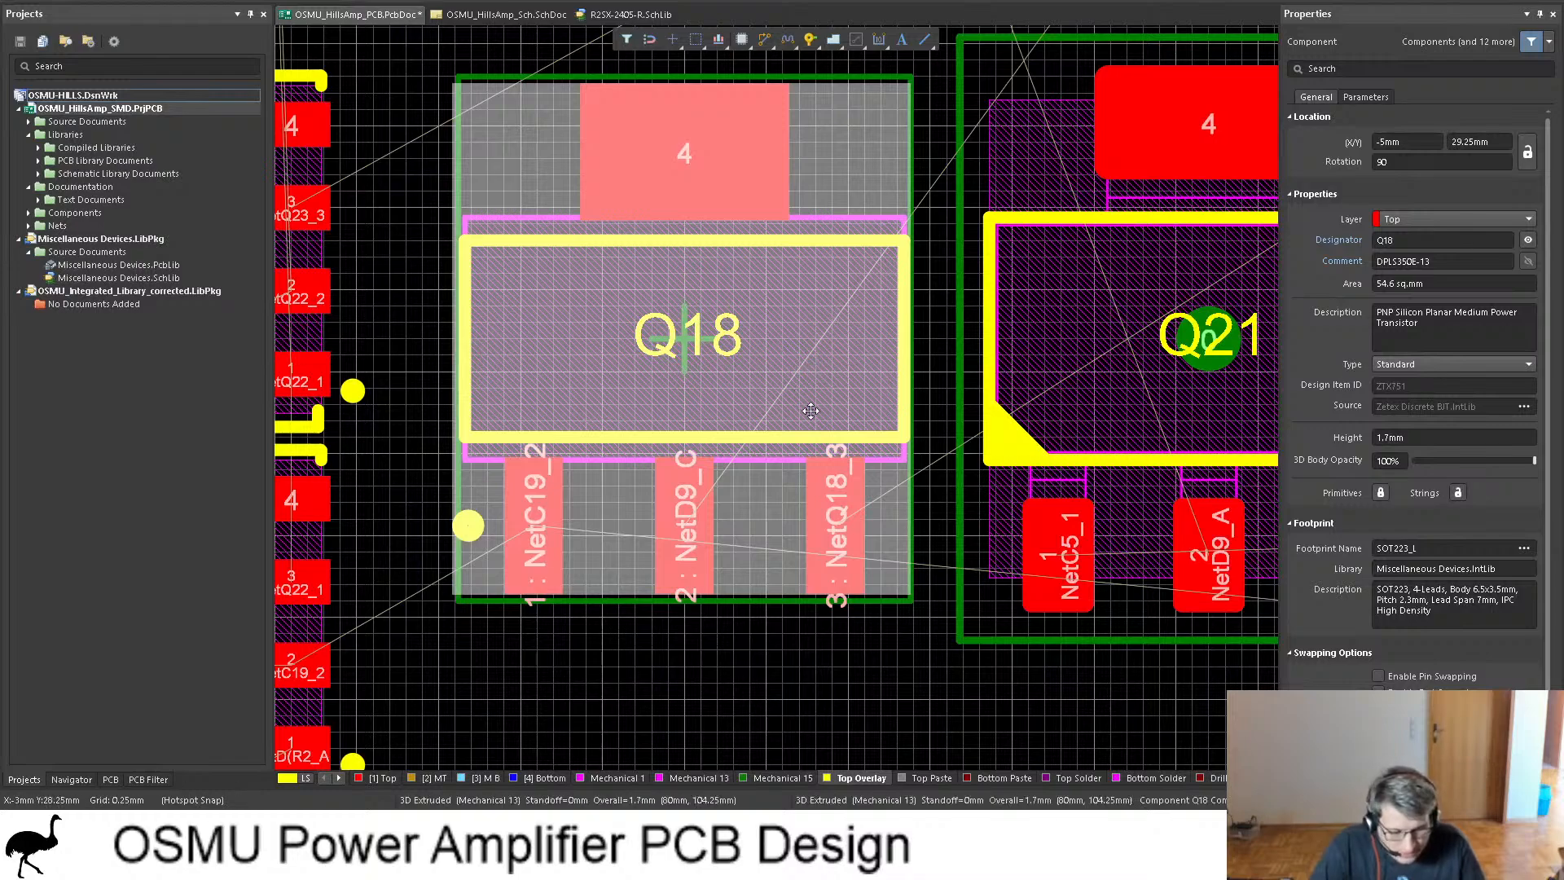
pyautogui.press('3')
pyautogui.press('2')
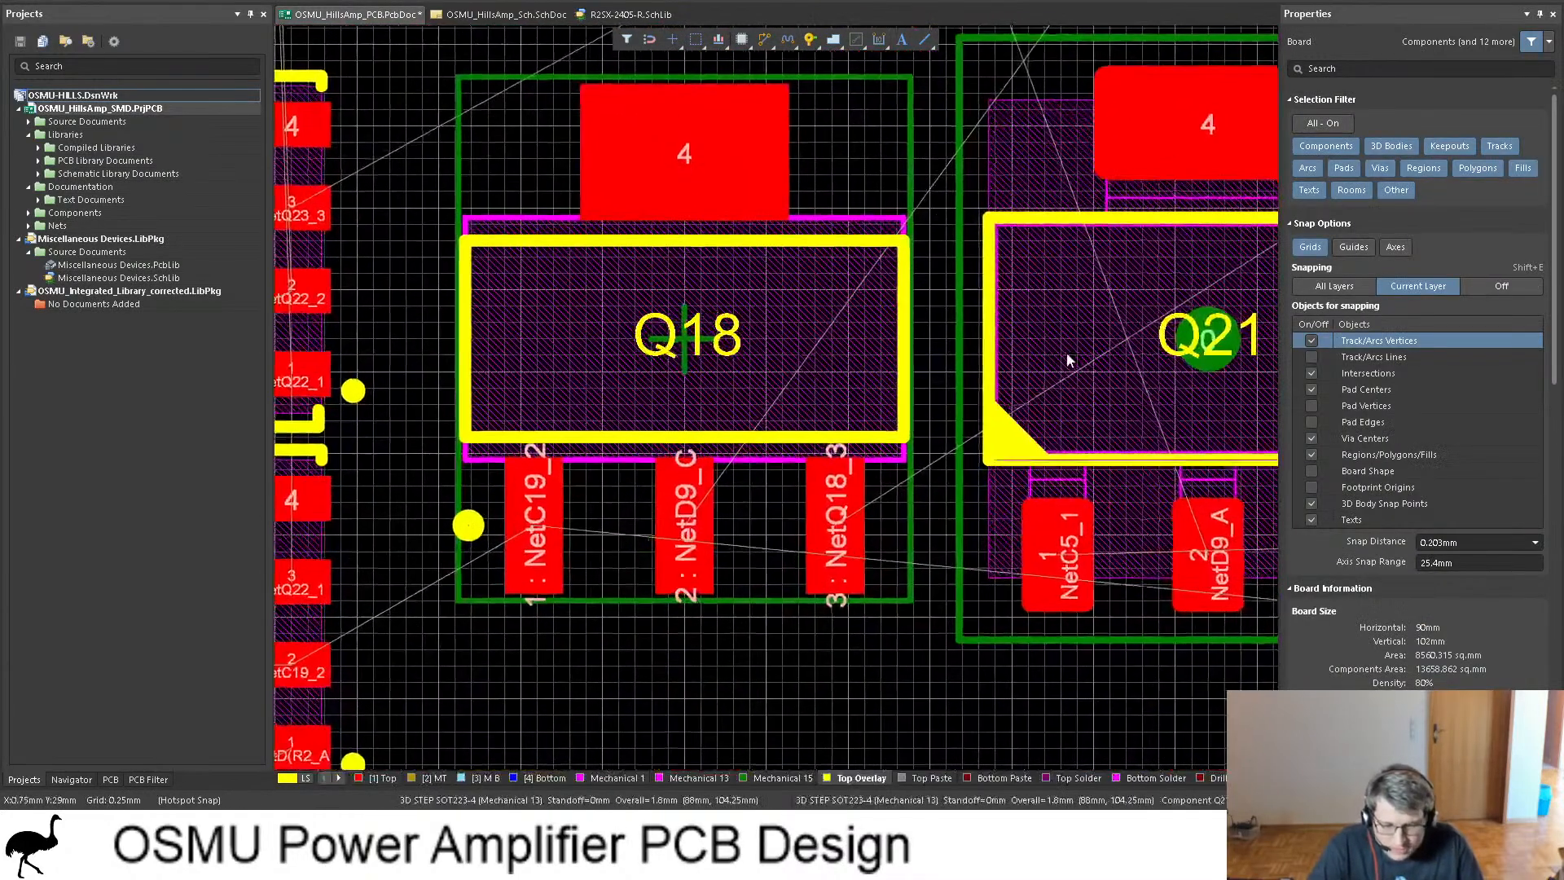
pyautogui.click(1097, 353)
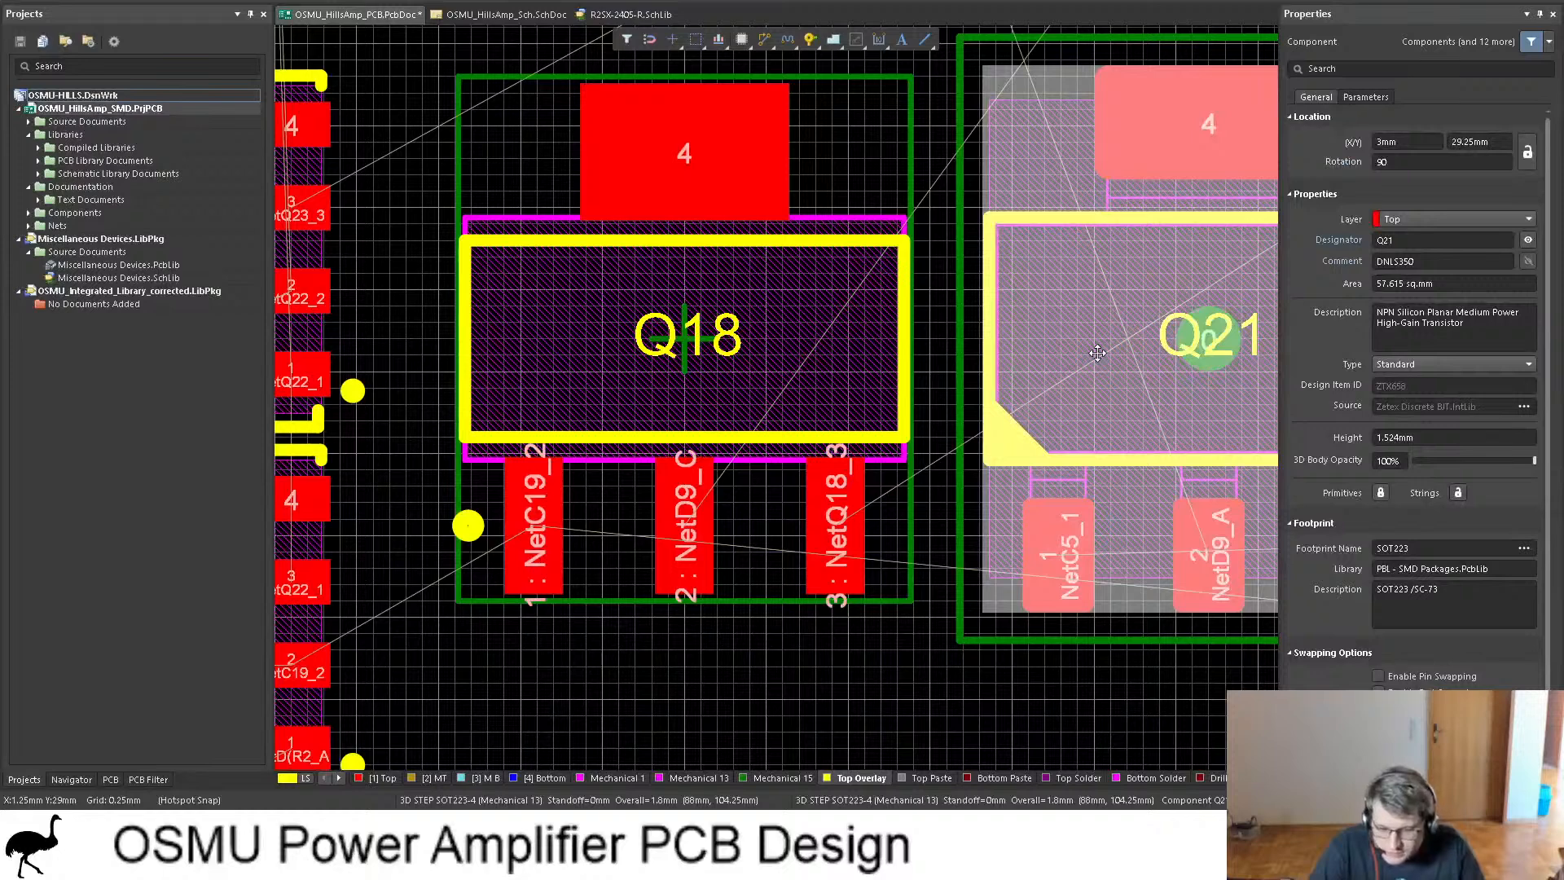
pyautogui.click(1393, 548)
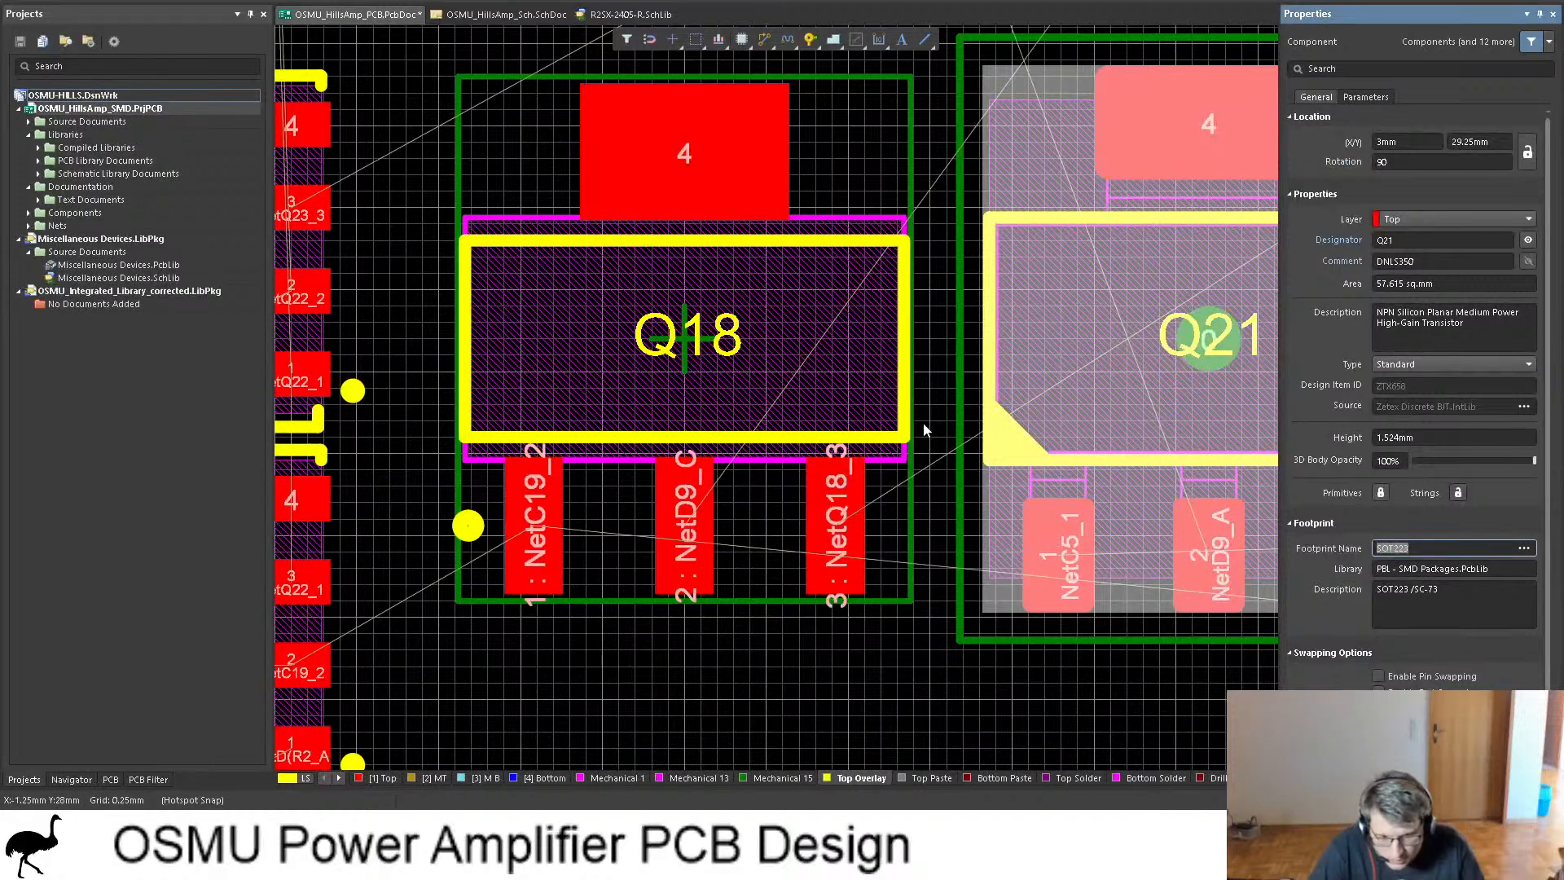
pyautogui.click(860, 381)
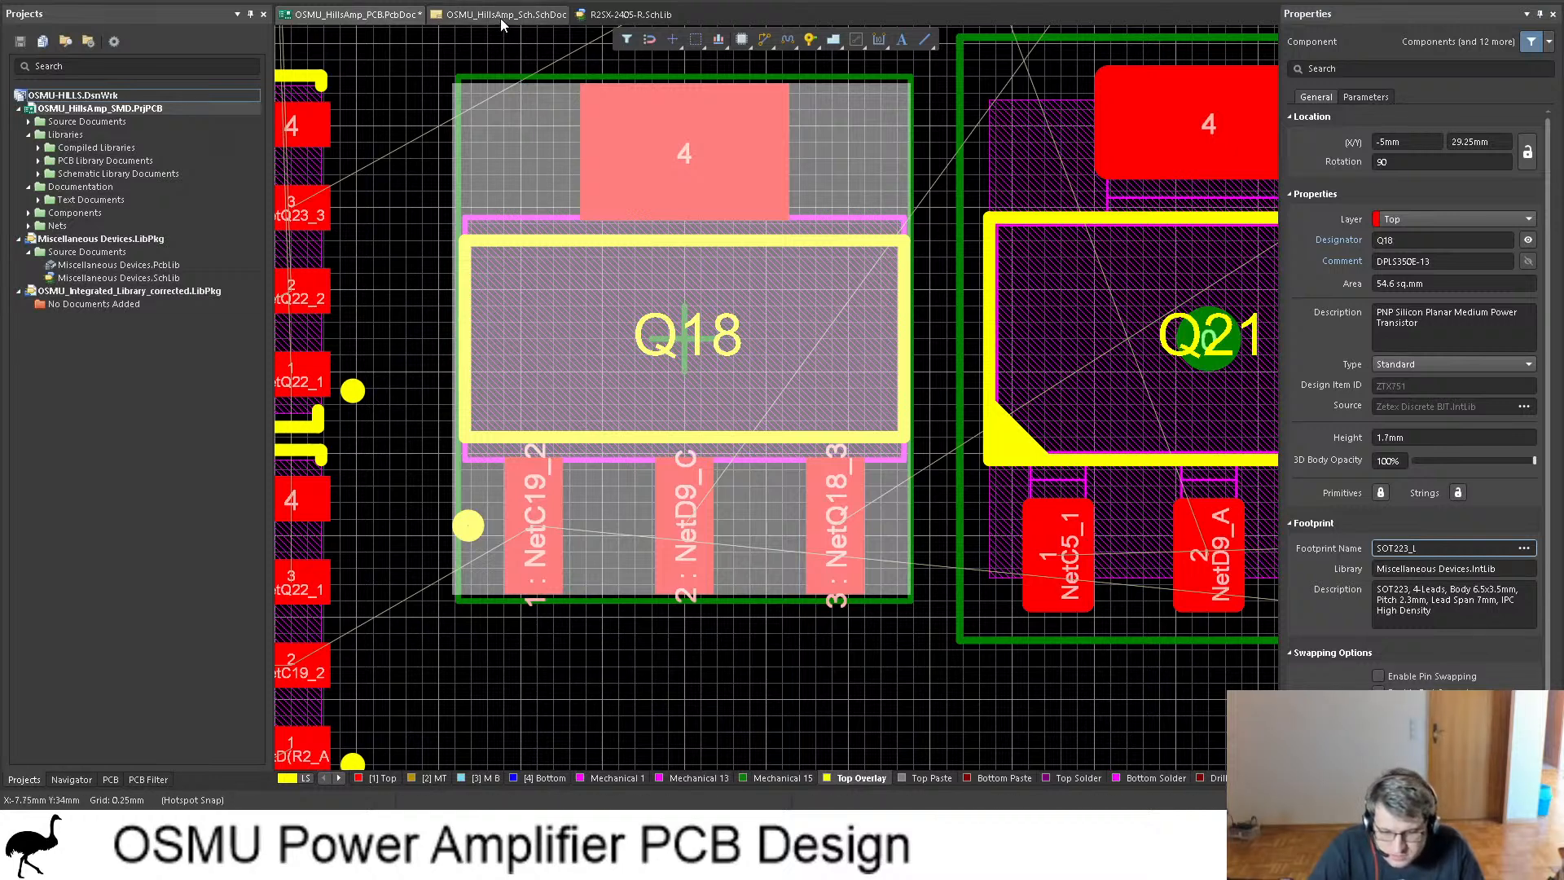
# Step: Change Q18's footprint in the schematic to SOT223 from PBL - SMD Packages.PcbLib and transfer the change to the PCB
pyautogui.click(500, 18)
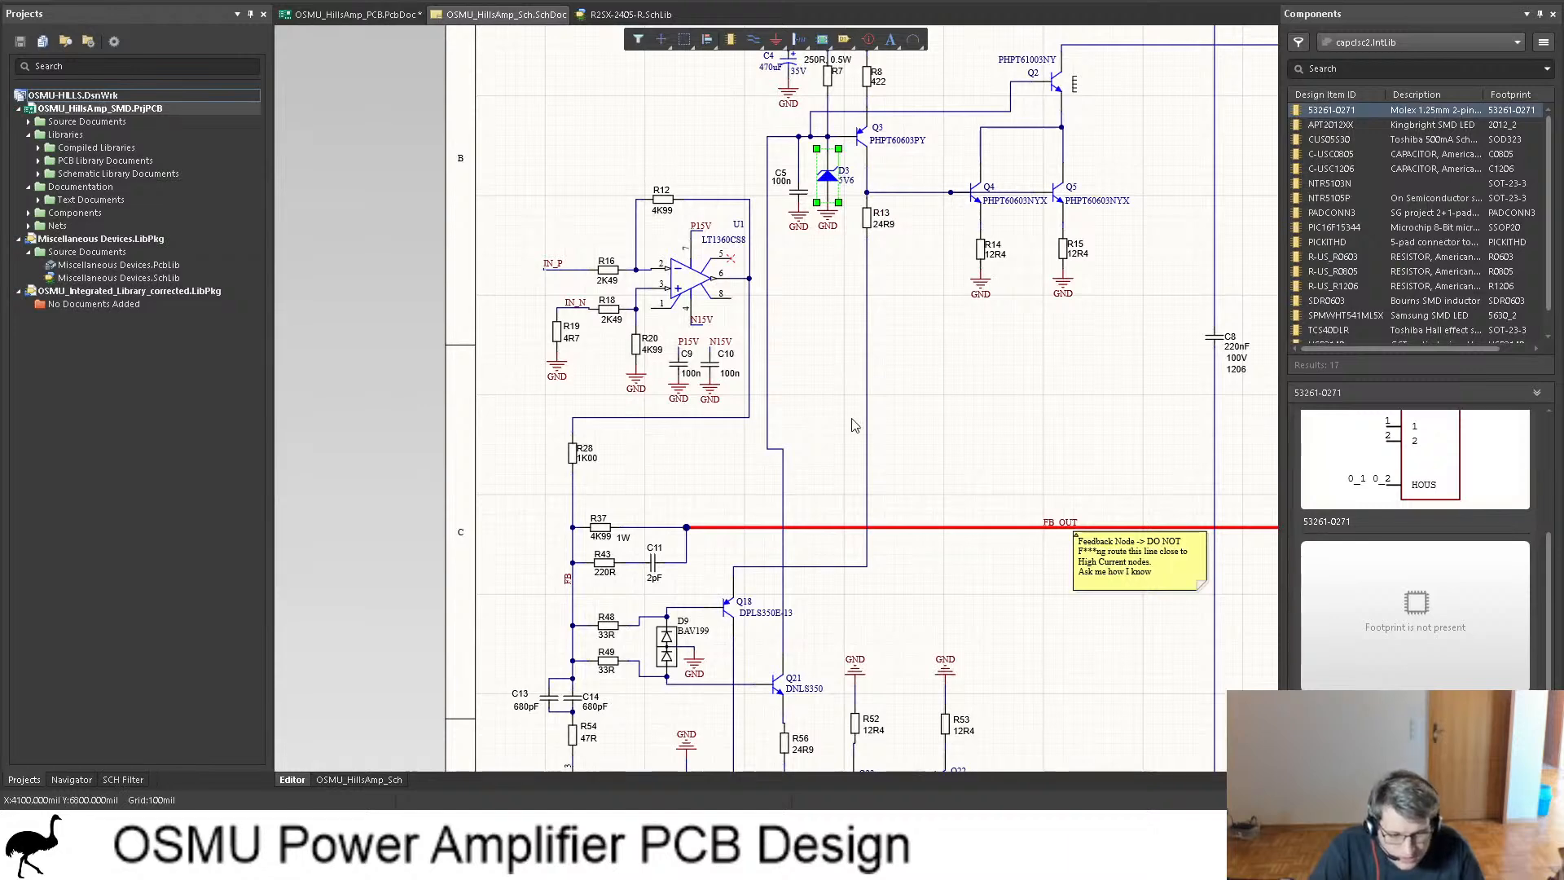
pyautogui.scroll(-1, 864, 437)
pyautogui.scroll(-3, 863, 438)
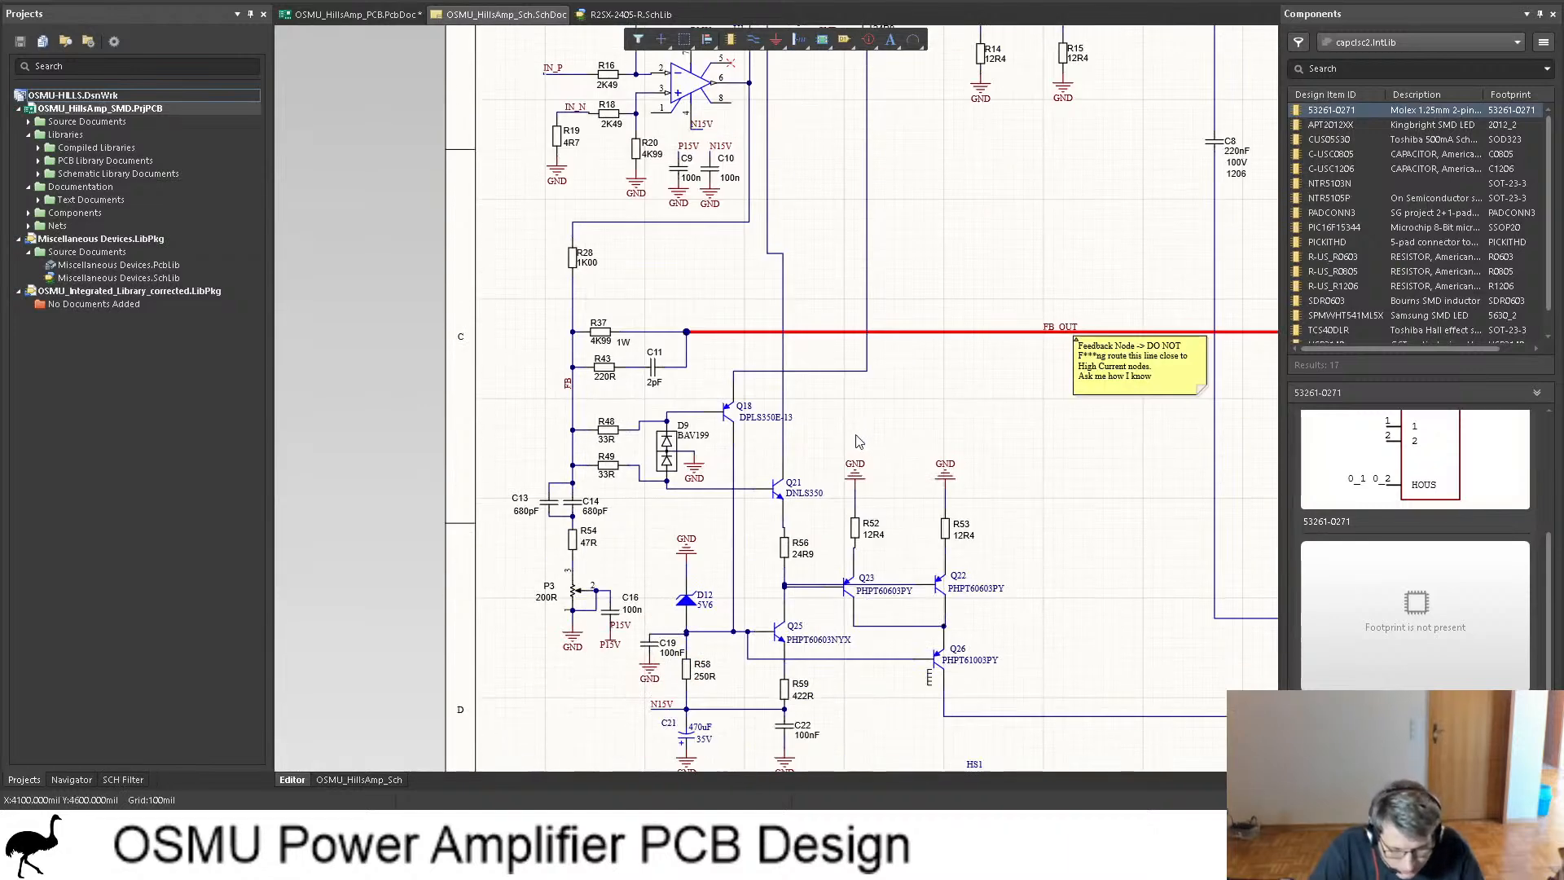
pyautogui.click(729, 415)
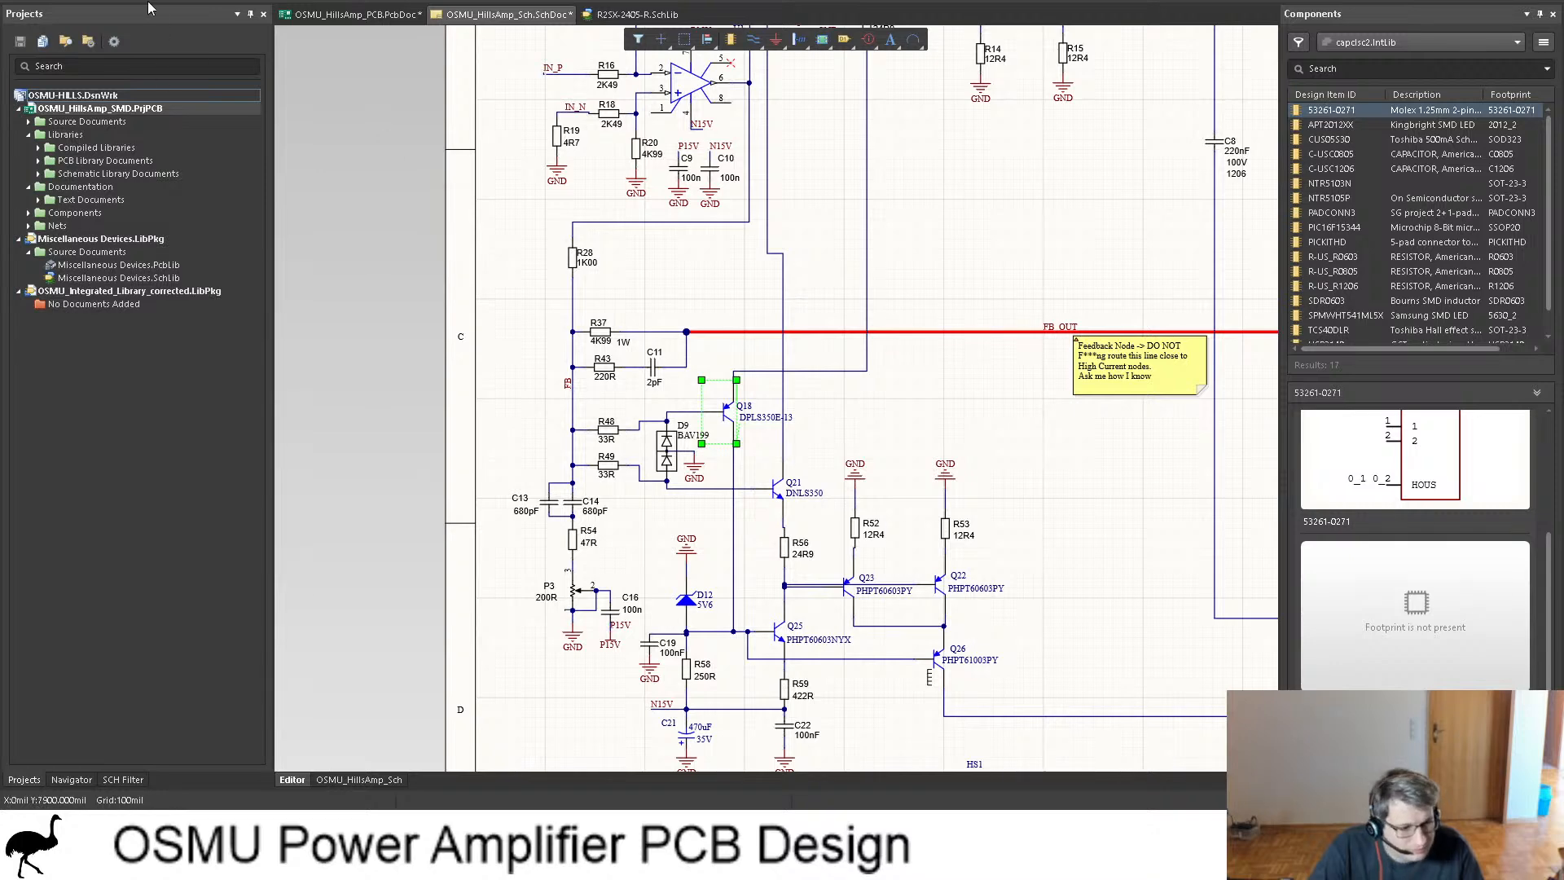
pyautogui.click(354, 14)
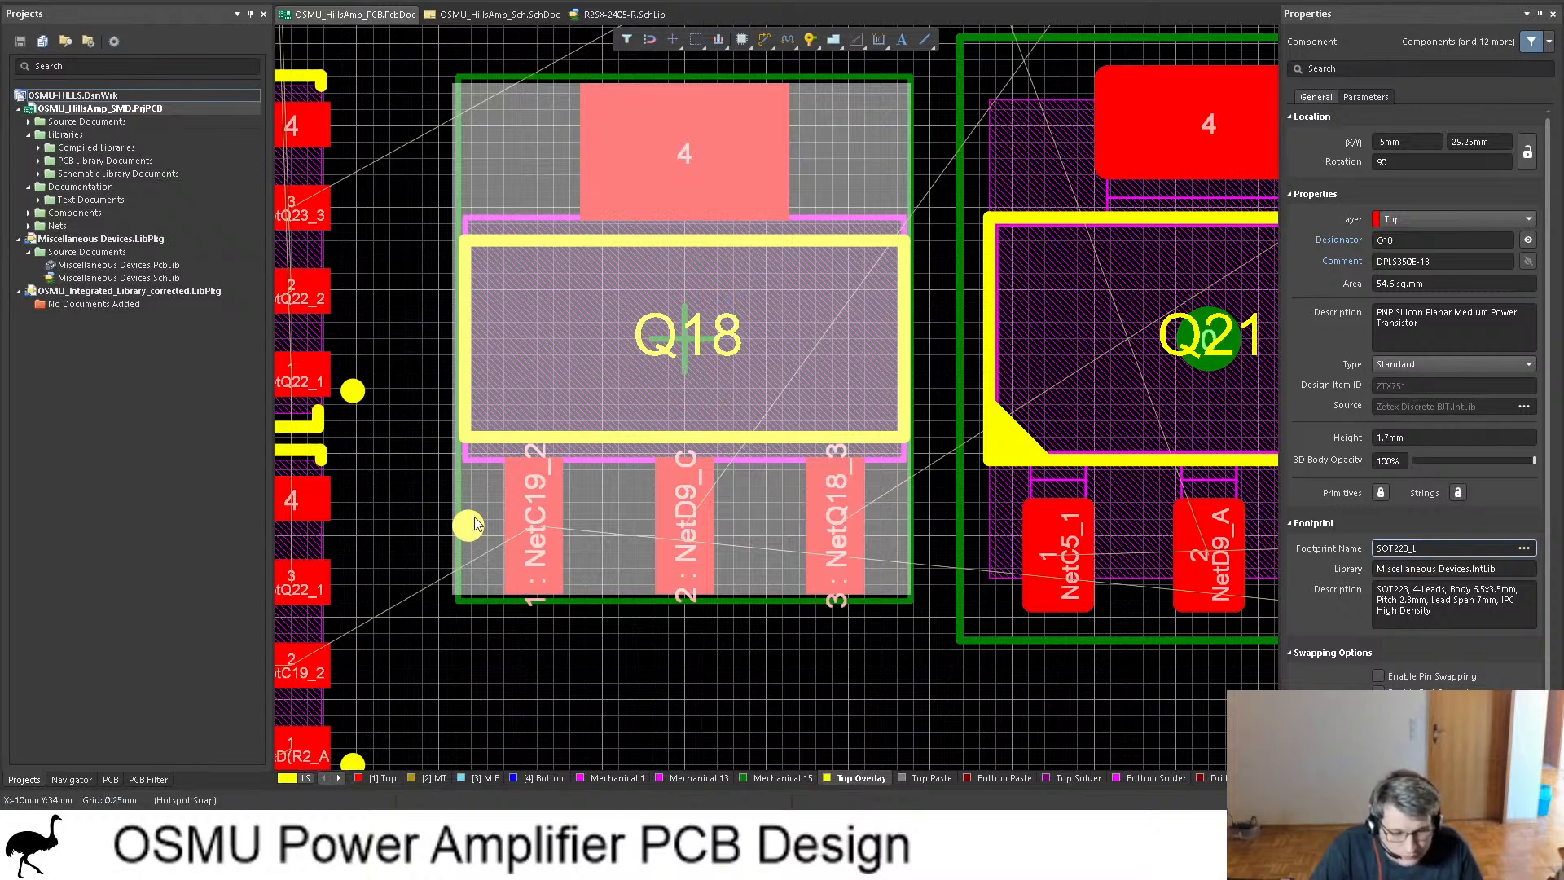
pyautogui.click(482, 604)
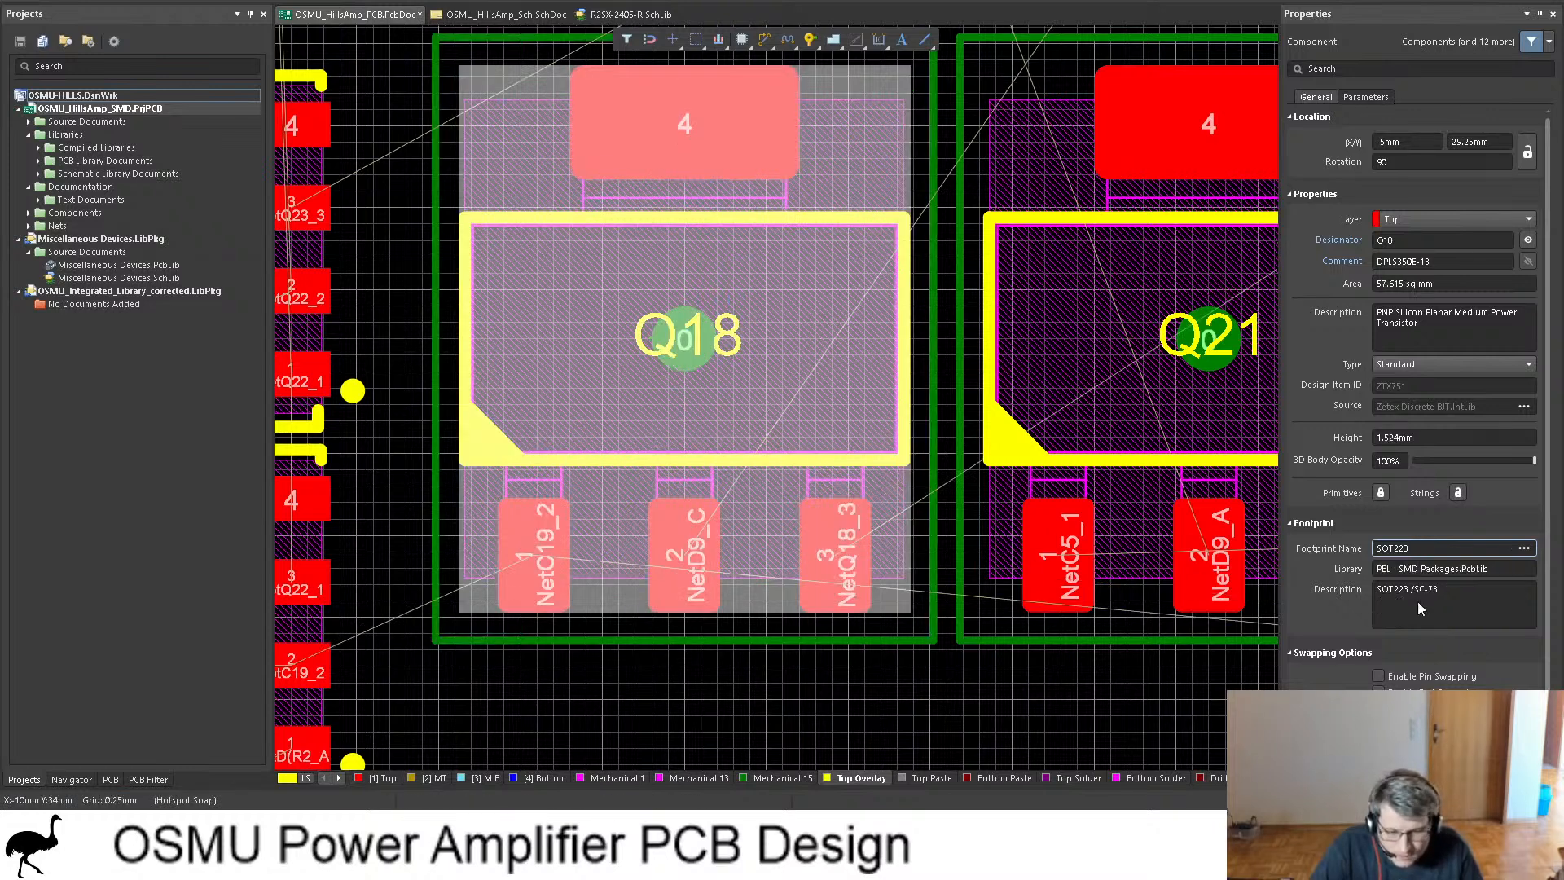
# Step: Inspect Q18's new footprint beside Q21 and the surrounding board in 3D
pyautogui.keyDown('ctrl'); pyautogui.scroll(-6, 871, 448); pyautogui.keyUp('ctrl')
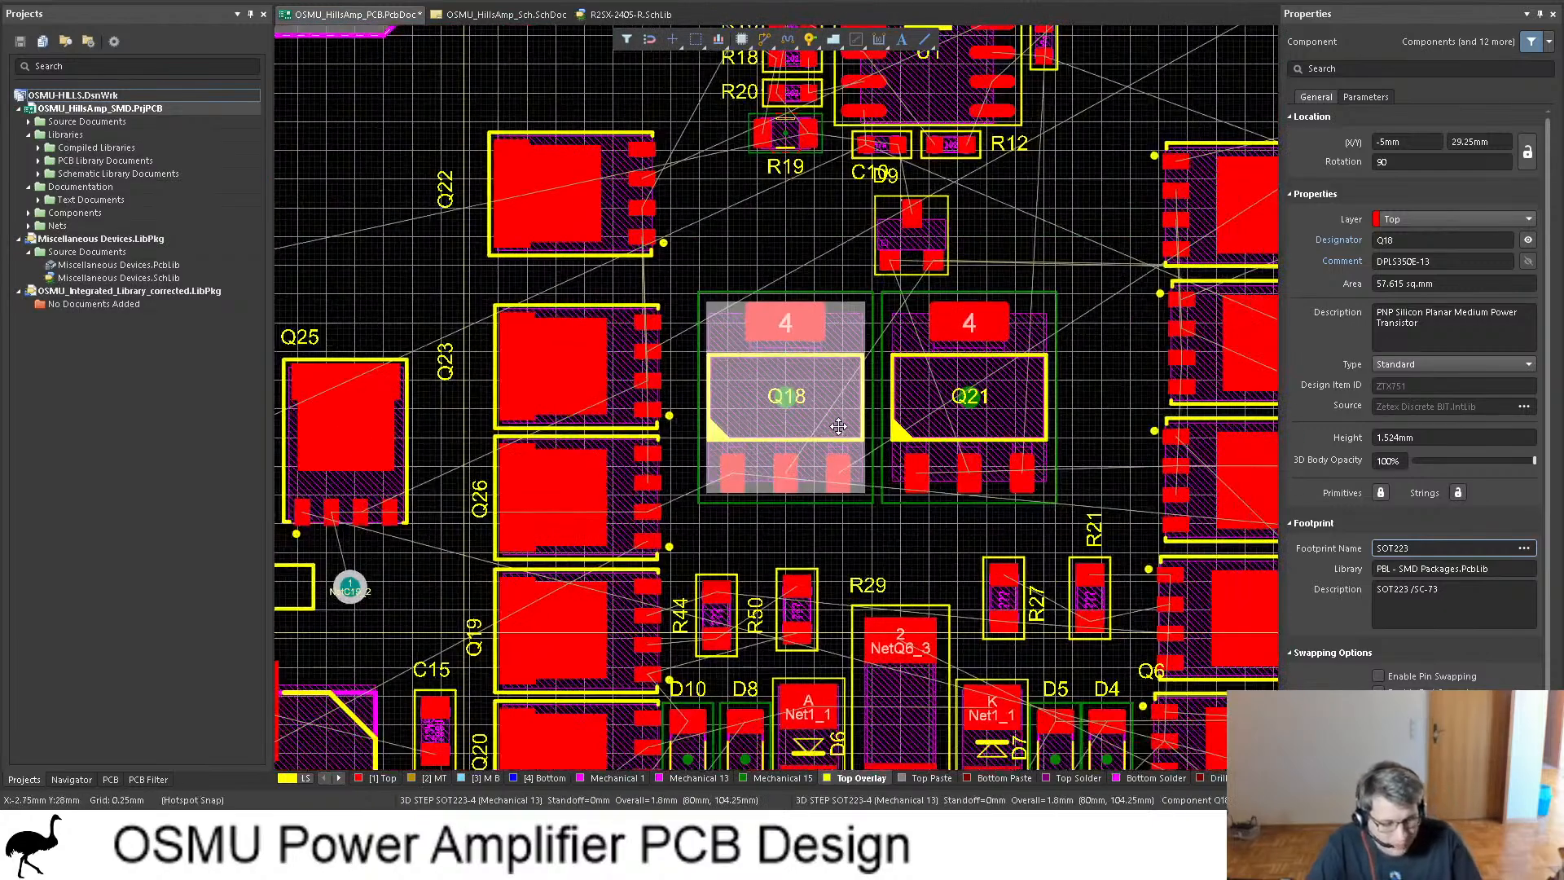
pyautogui.press('3')
pyautogui.keyDown('ctrl'); pyautogui.scroll(-5, 876, 368); pyautogui.keyUp('ctrl')
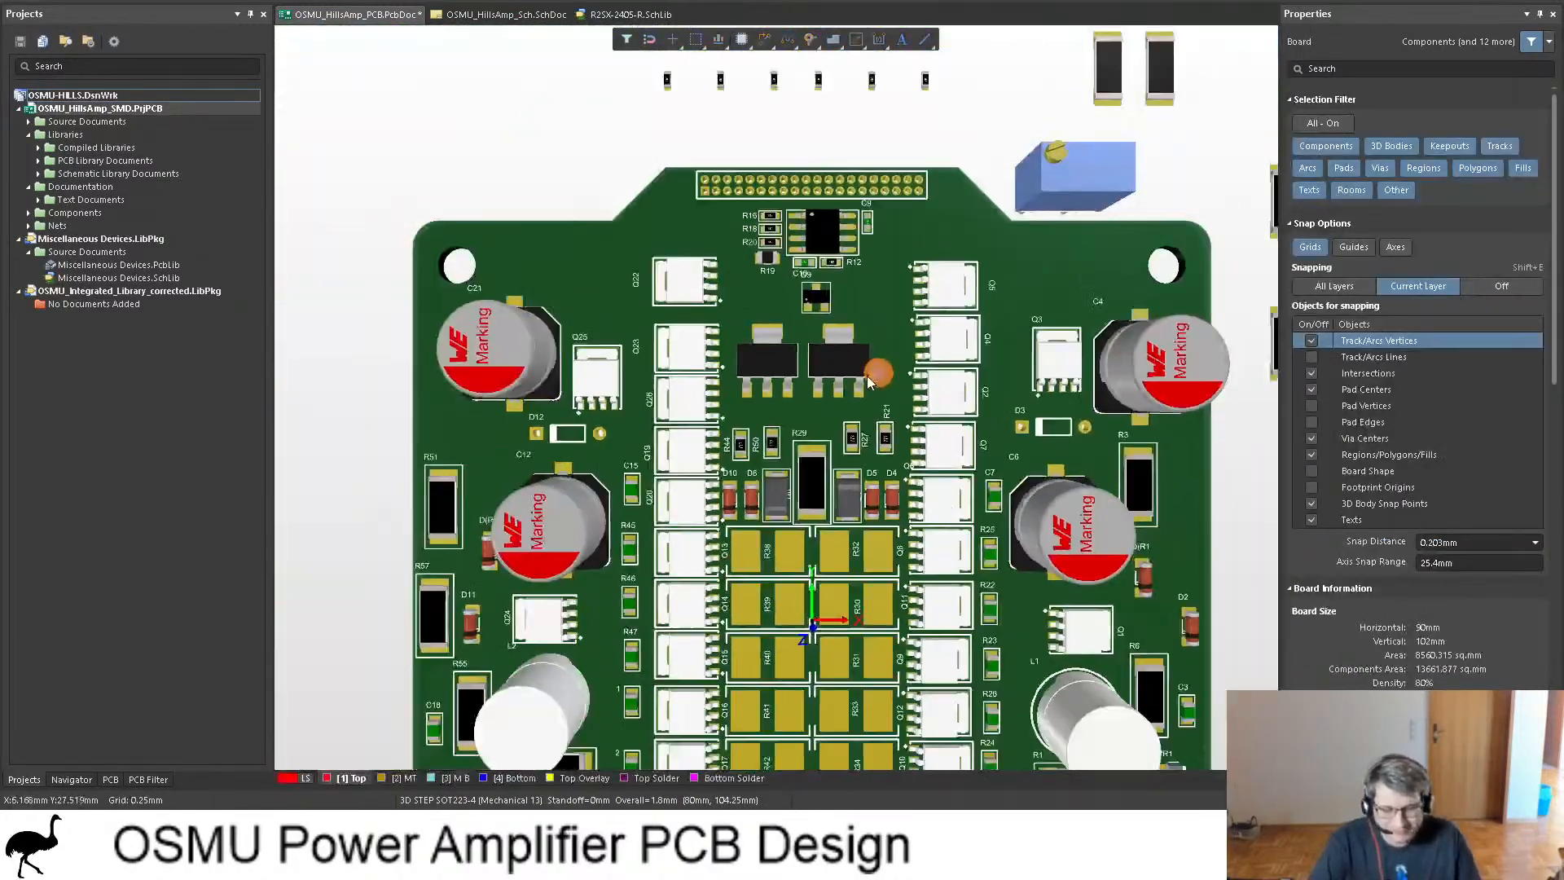
pyautogui.scroll(-3, 899, 383)
pyautogui.scroll(2, 905, 379)
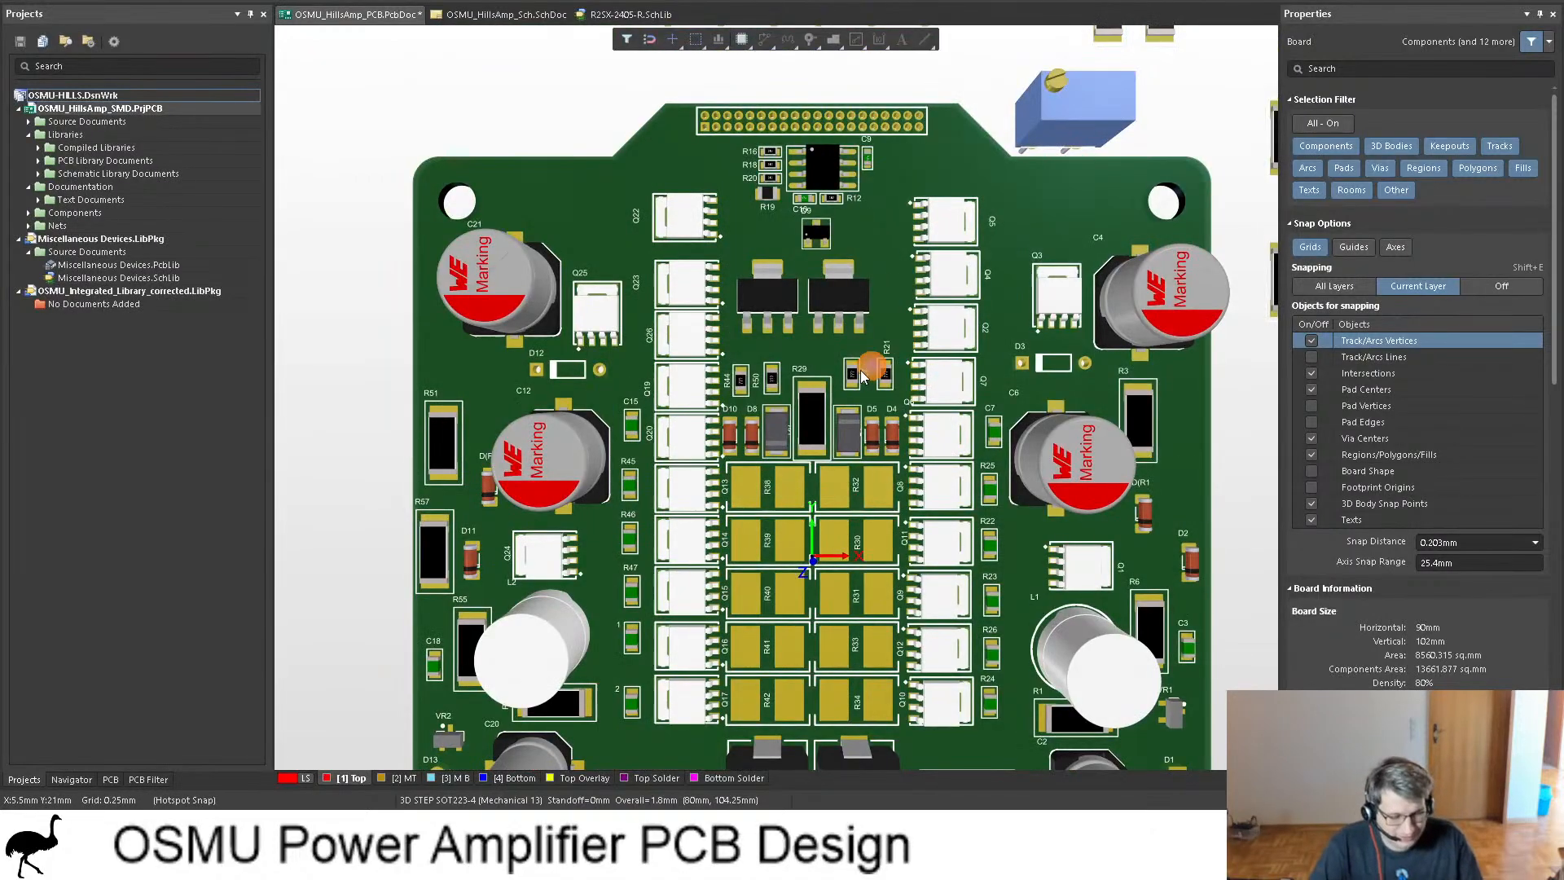
pyautogui.press('2')
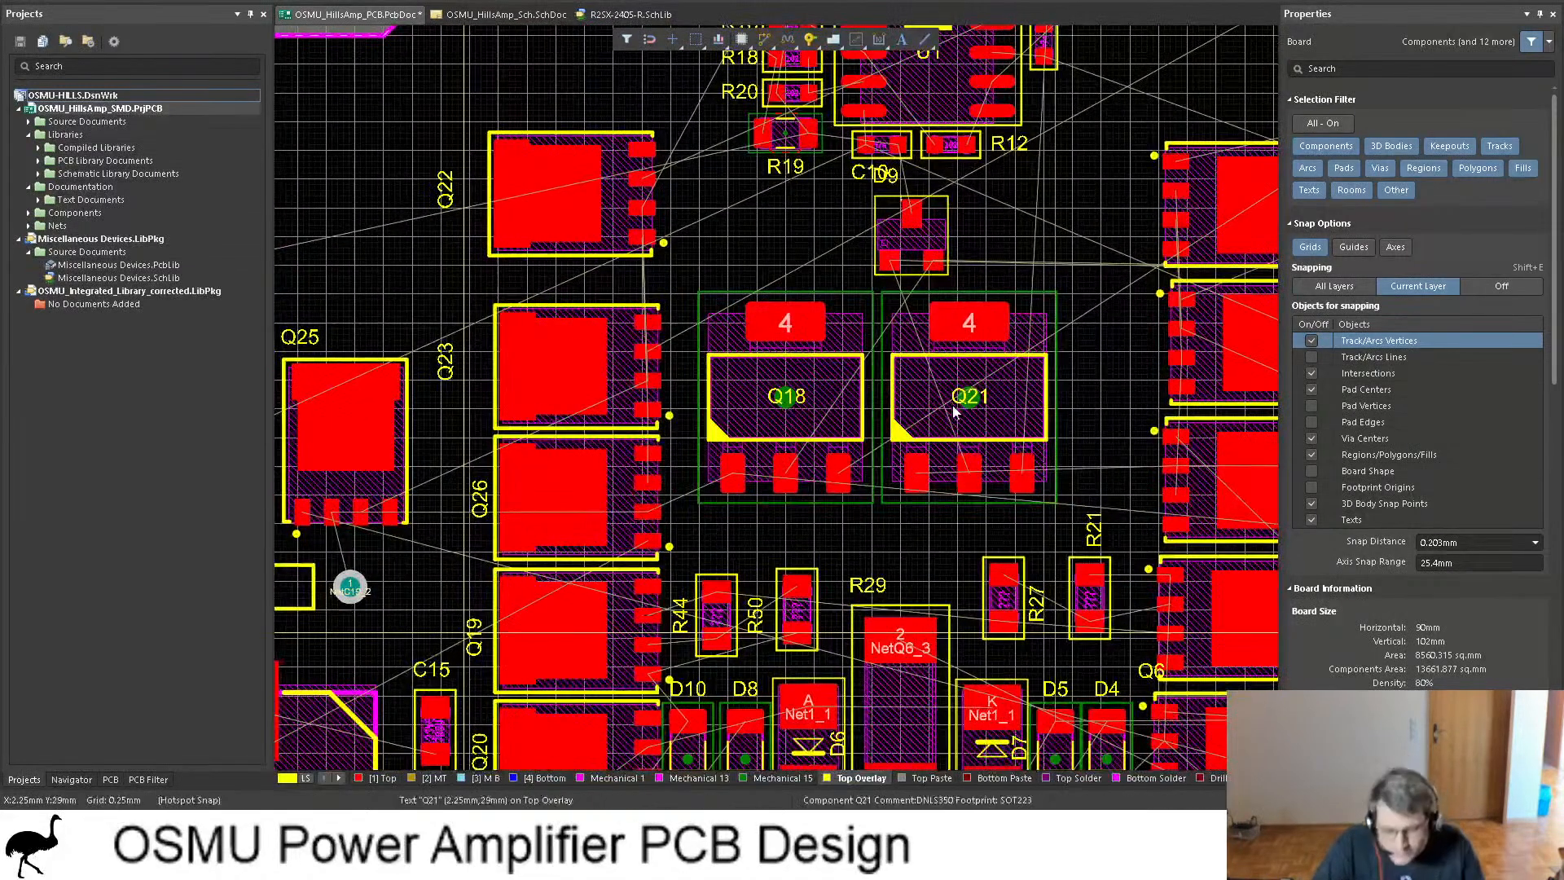
# Step: Shift Q18 and Q21 together about 1 mm right and down to Y 28 mm, and place D9 rotated 180 degrees above the gap between them
pyautogui.click(953, 407)
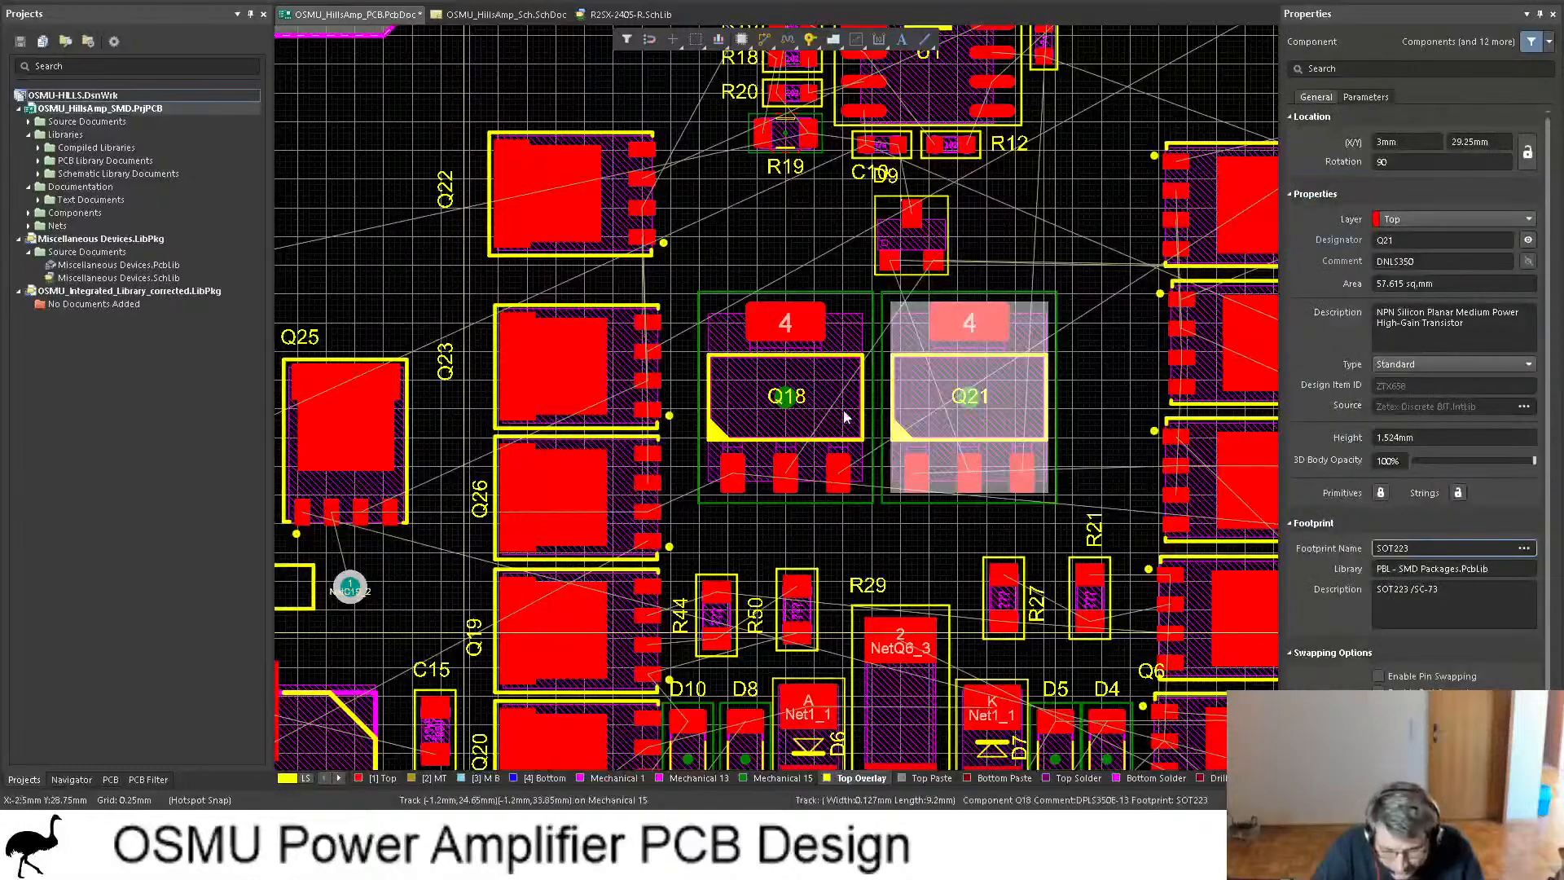
pyautogui.keyDown('shift'); pyautogui.click(771, 407); pyautogui.keyUp('shift')
pyautogui.moveTo(772, 408); pyautogui.dragTo(848, 408)
pyautogui.moveTo(913, 253); pyautogui.dragTo(916, 277)
pyautogui.press('space')
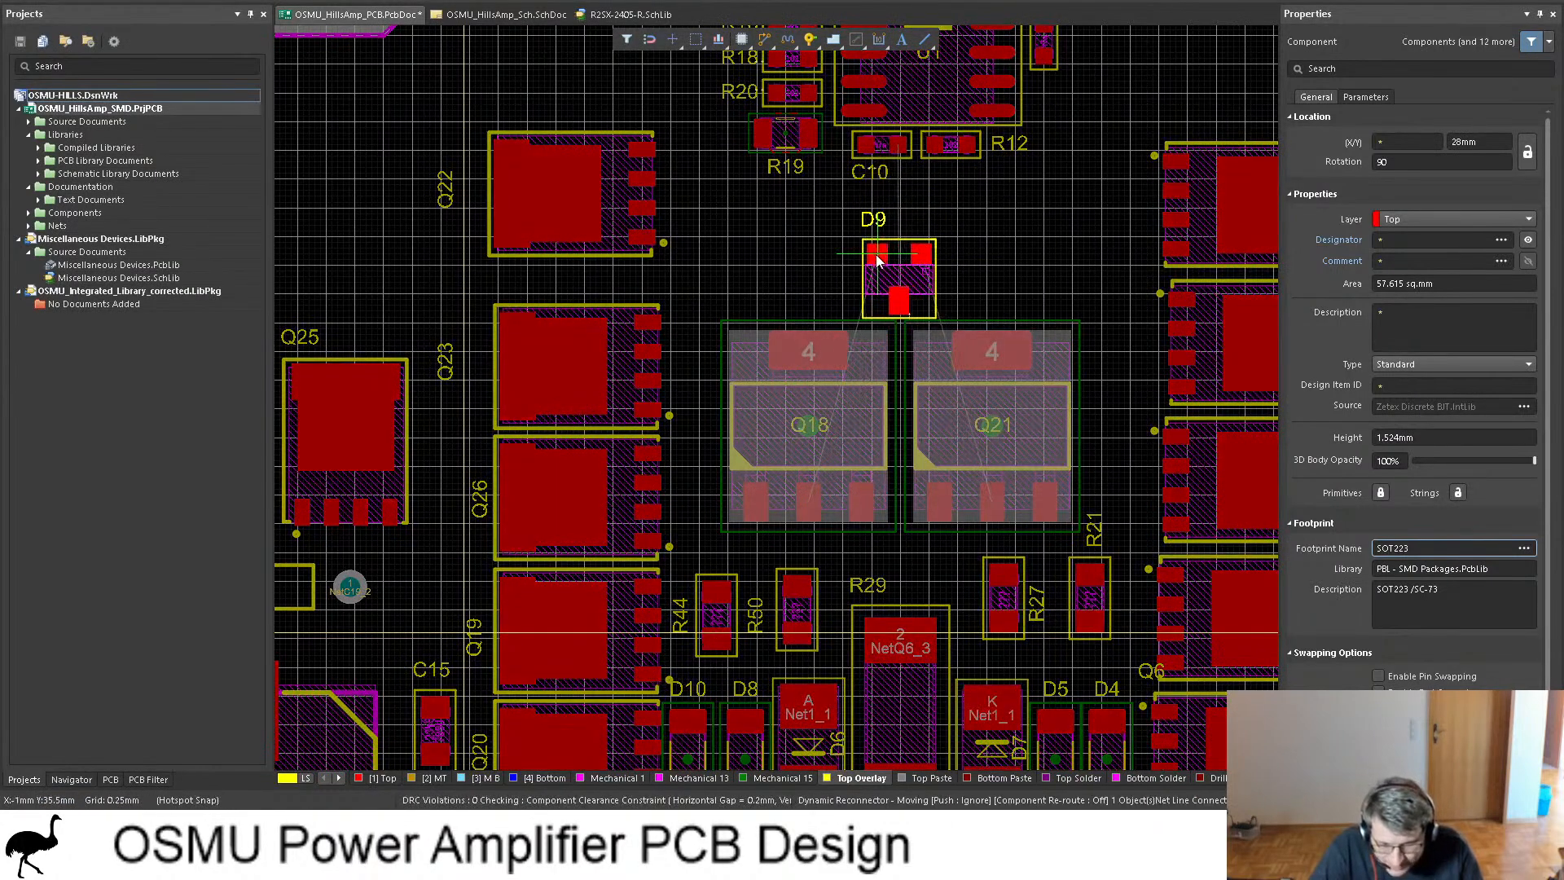
pyautogui.click(876, 267)
pyautogui.scroll(3, 987, 300)
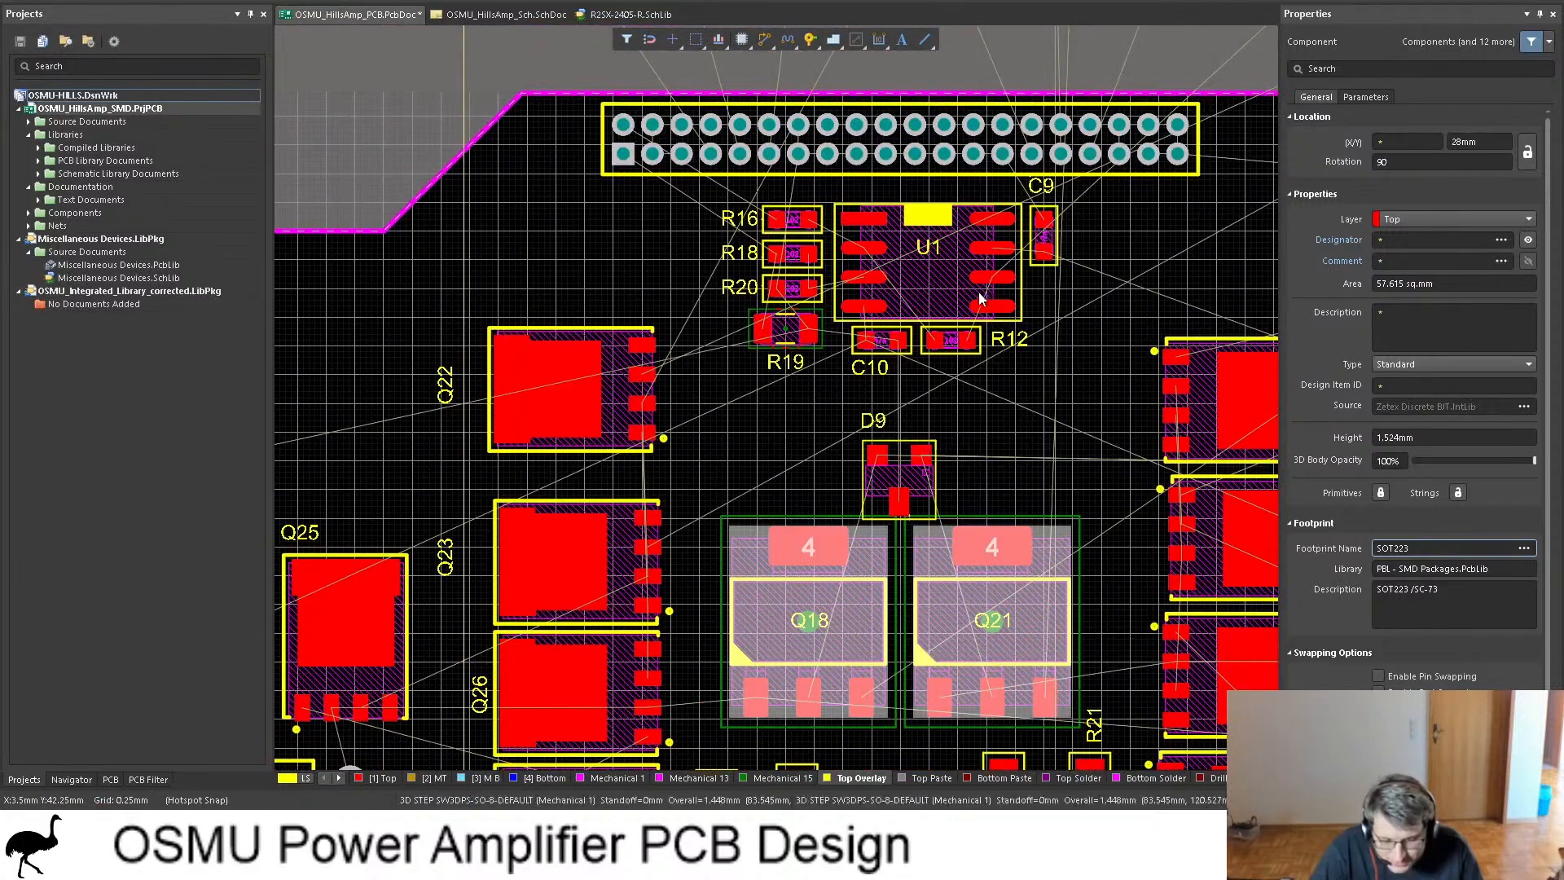
pyautogui.click(553, 67)
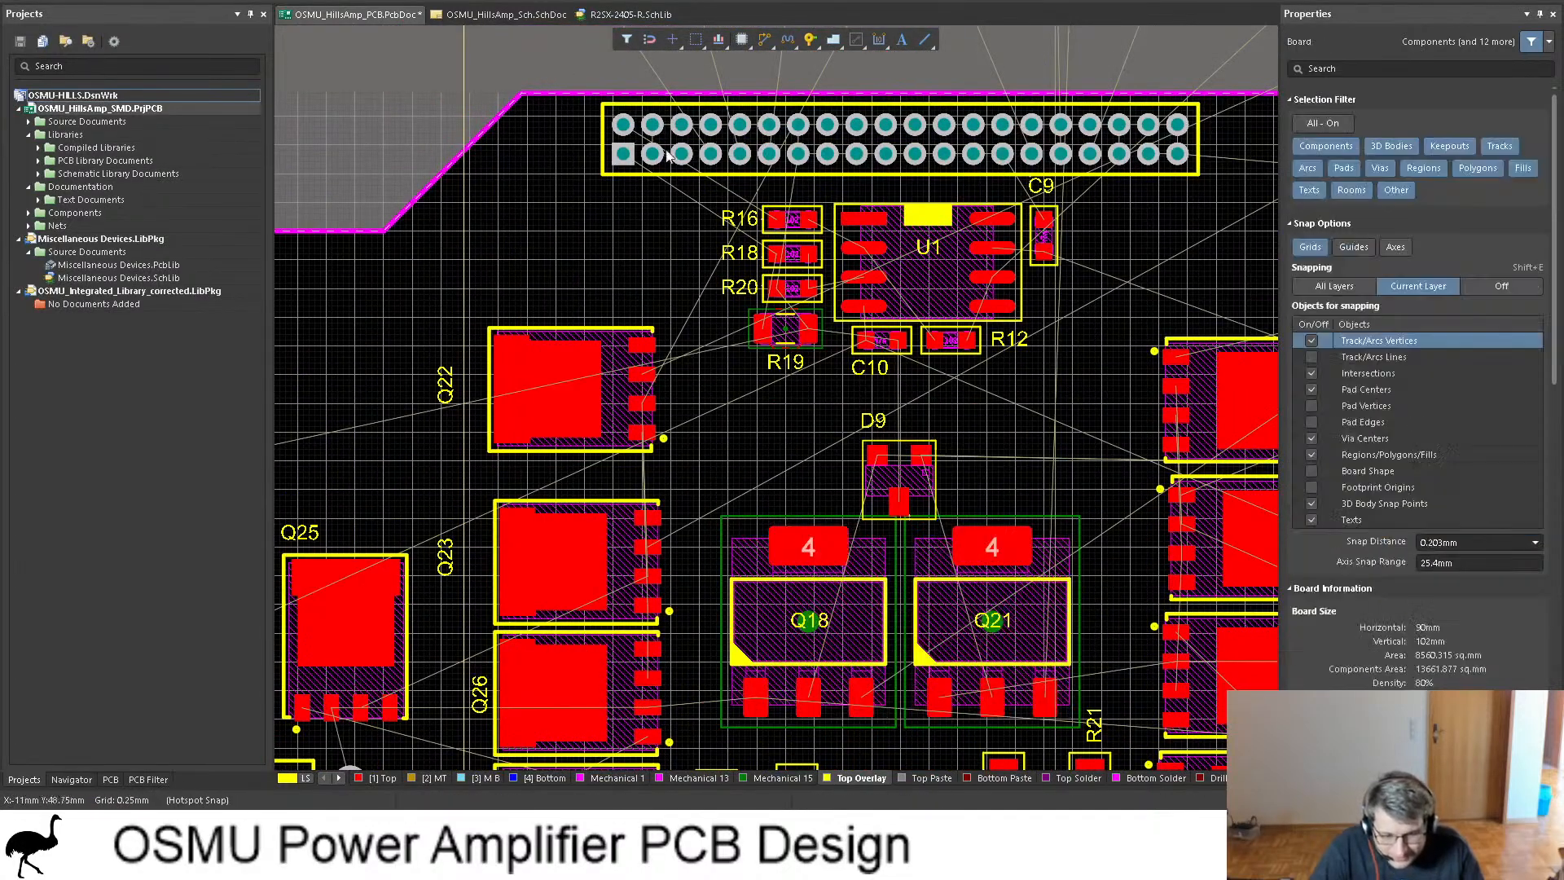
# Step: Survey the board layout in 2D and 3D, including the row of unplaced resistors R2 to R11
pyautogui.keyDown('ctrl'); pyautogui.scroll(-4, 630, 147); pyautogui.keyUp('ctrl')
pyautogui.scroll(4, 894, 259)
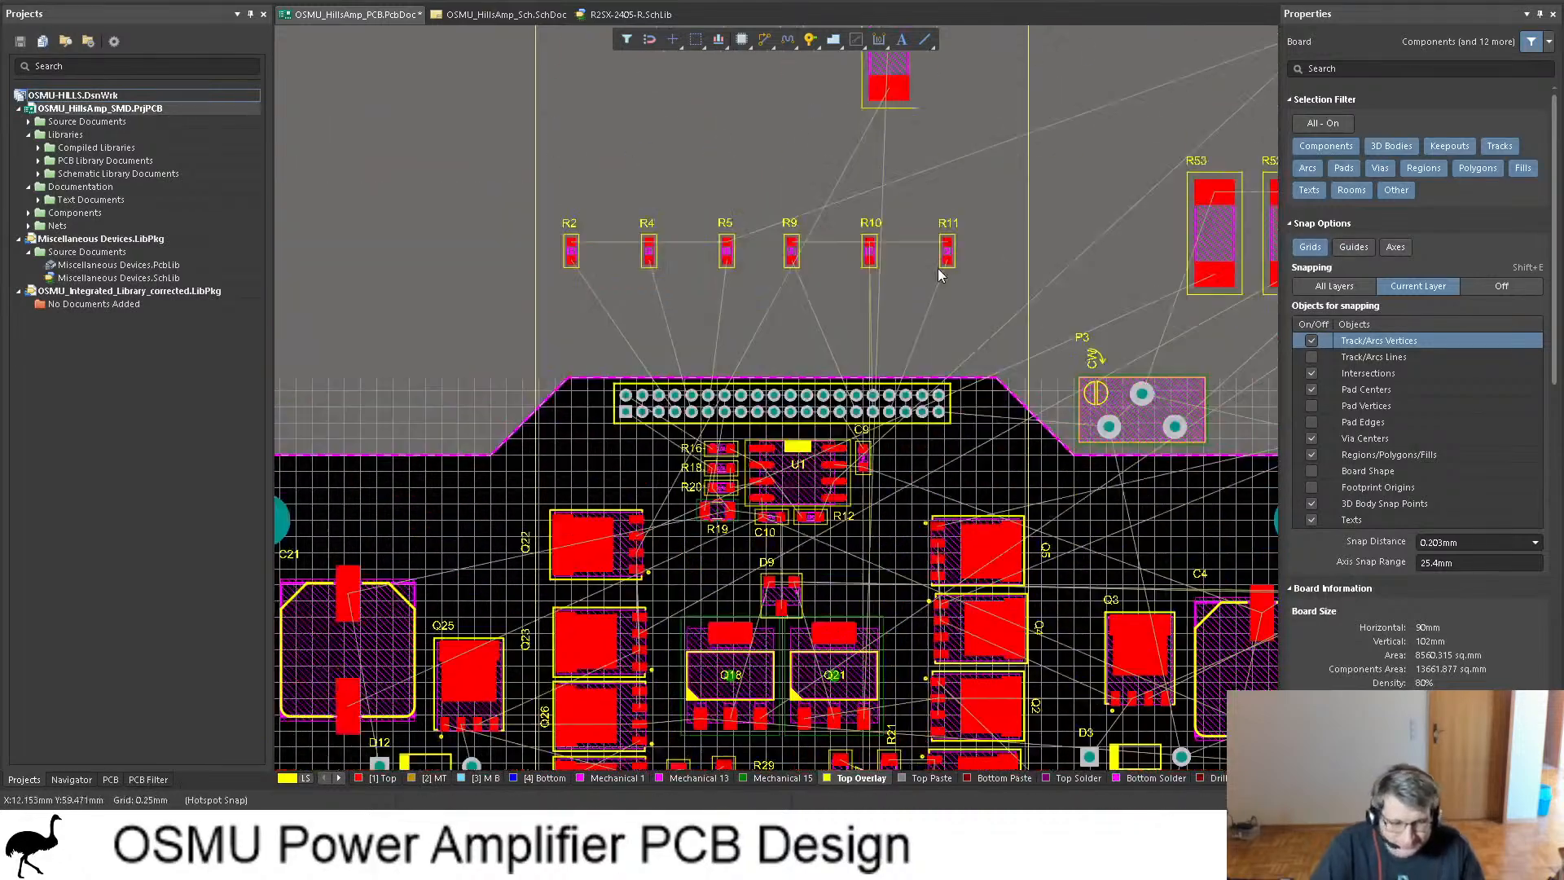
pyautogui.scroll(-6, 912, 267)
pyautogui.keyDown('ctrl'); pyautogui.scroll(-2, 922, 272); pyautogui.keyUp('ctrl')
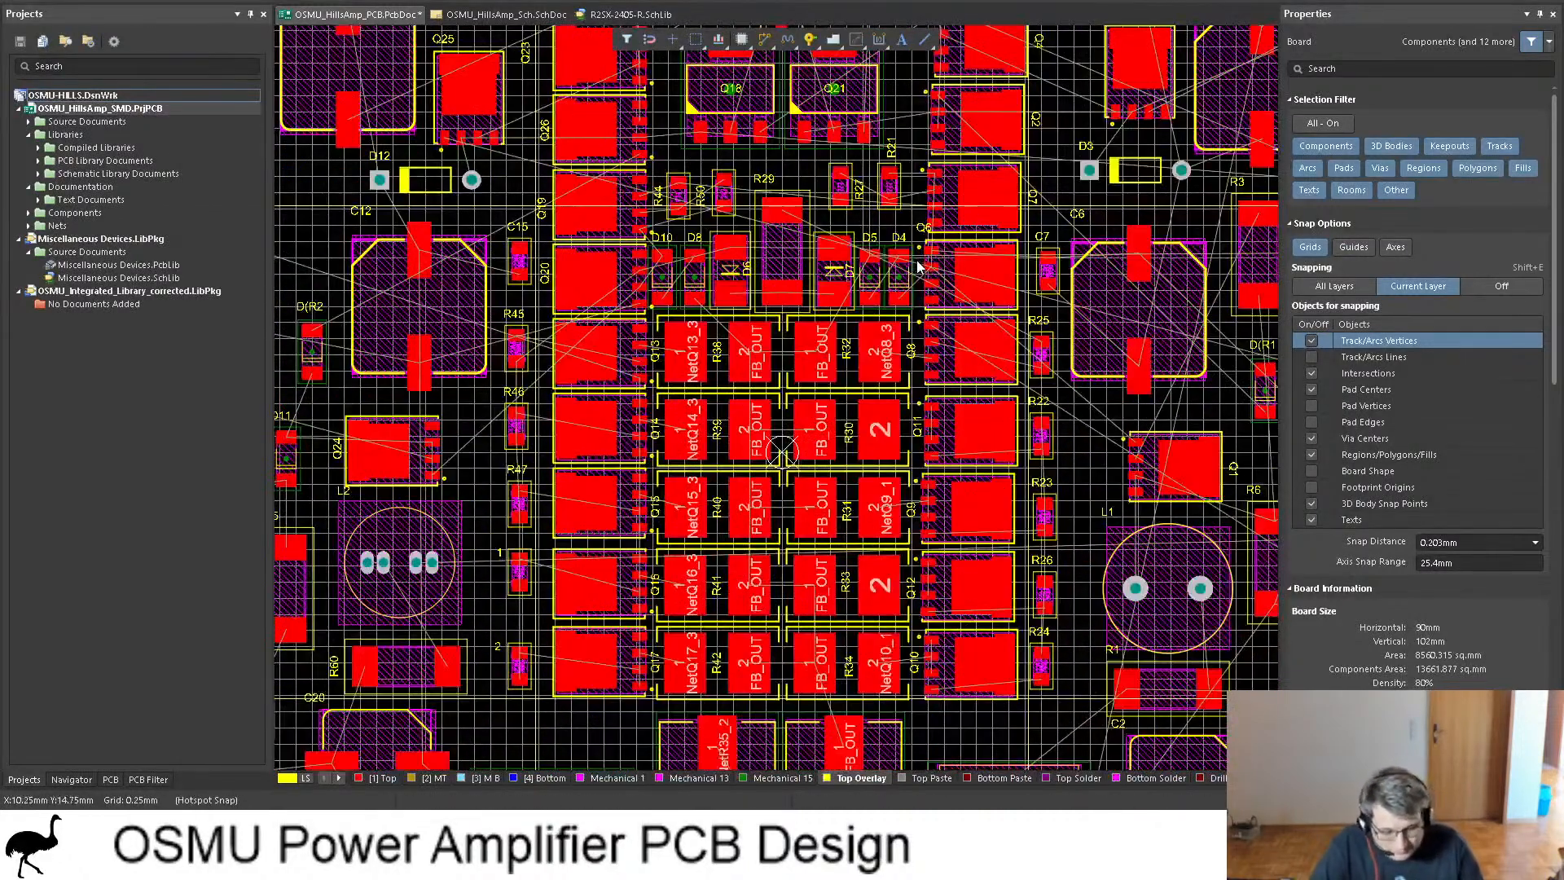
pyautogui.press('3')
pyautogui.keyDown('ctrl'); pyautogui.scroll(-4, 922, 267); pyautogui.keyUp('ctrl')
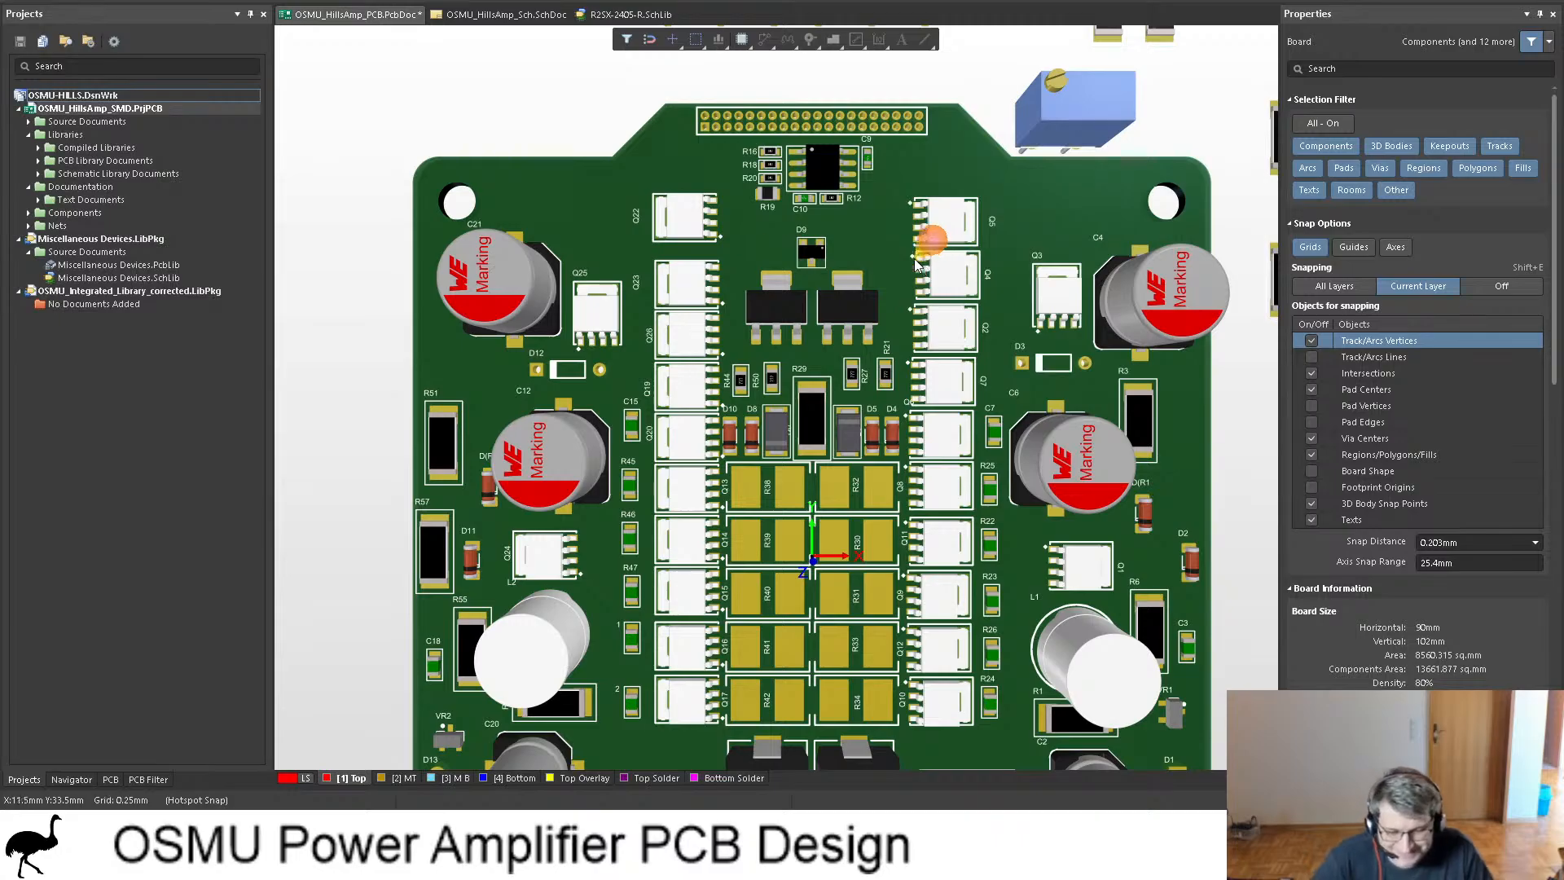
pyautogui.press('2')
pyautogui.keyDown('ctrl'); pyautogui.scroll(4, 775, 241); pyautogui.keyUp('ctrl')
pyautogui.keyDown('ctrl'); pyautogui.scroll(-3, 773, 232); pyautogui.keyUp('ctrl')
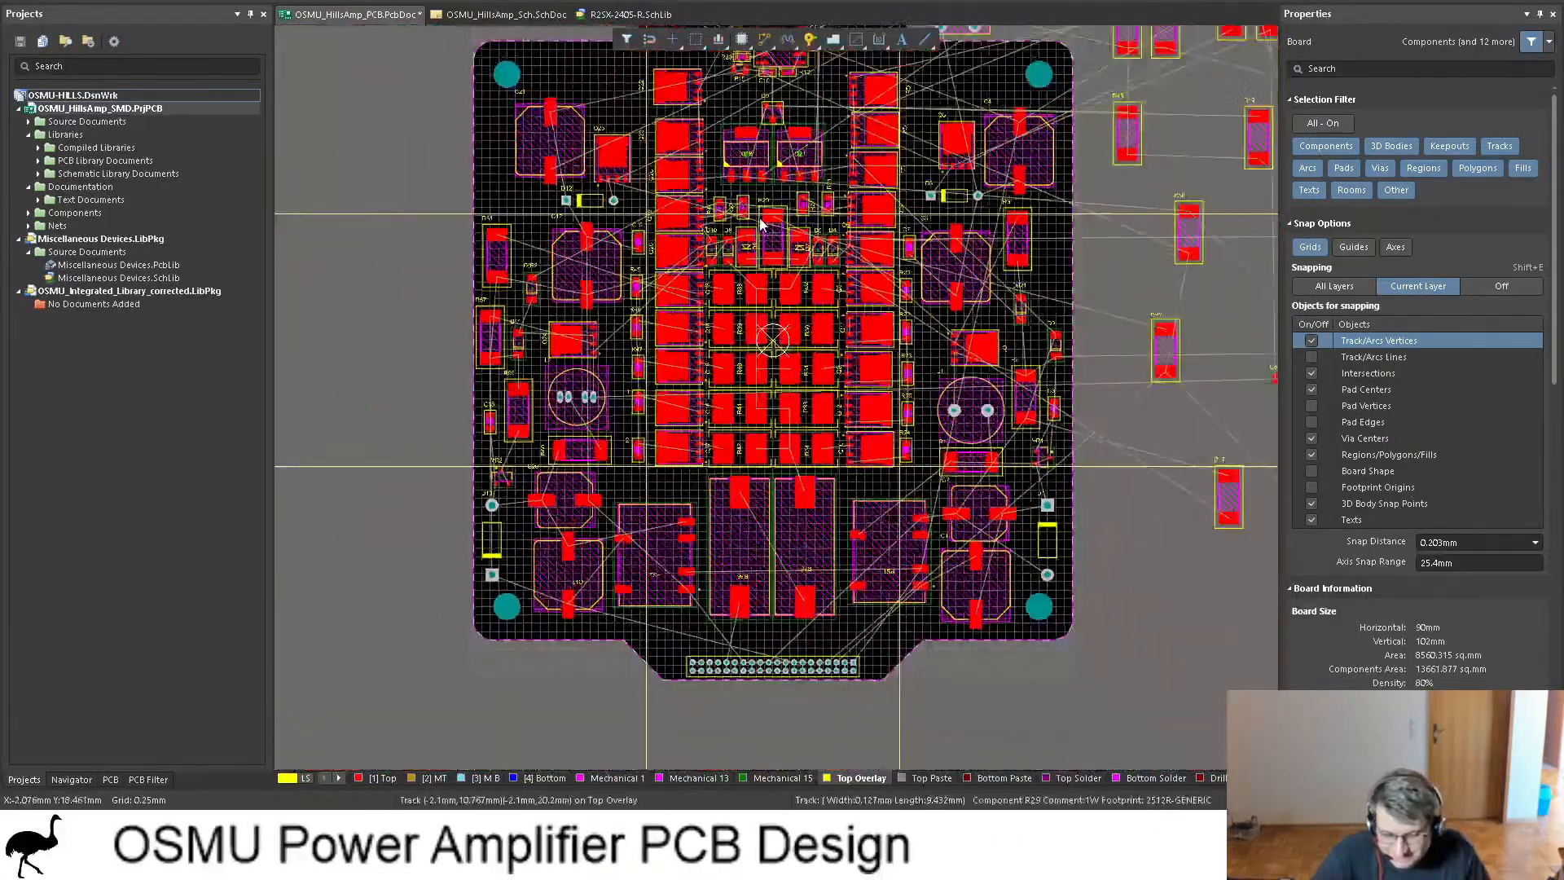
pyautogui.scroll(2, 766, 220)
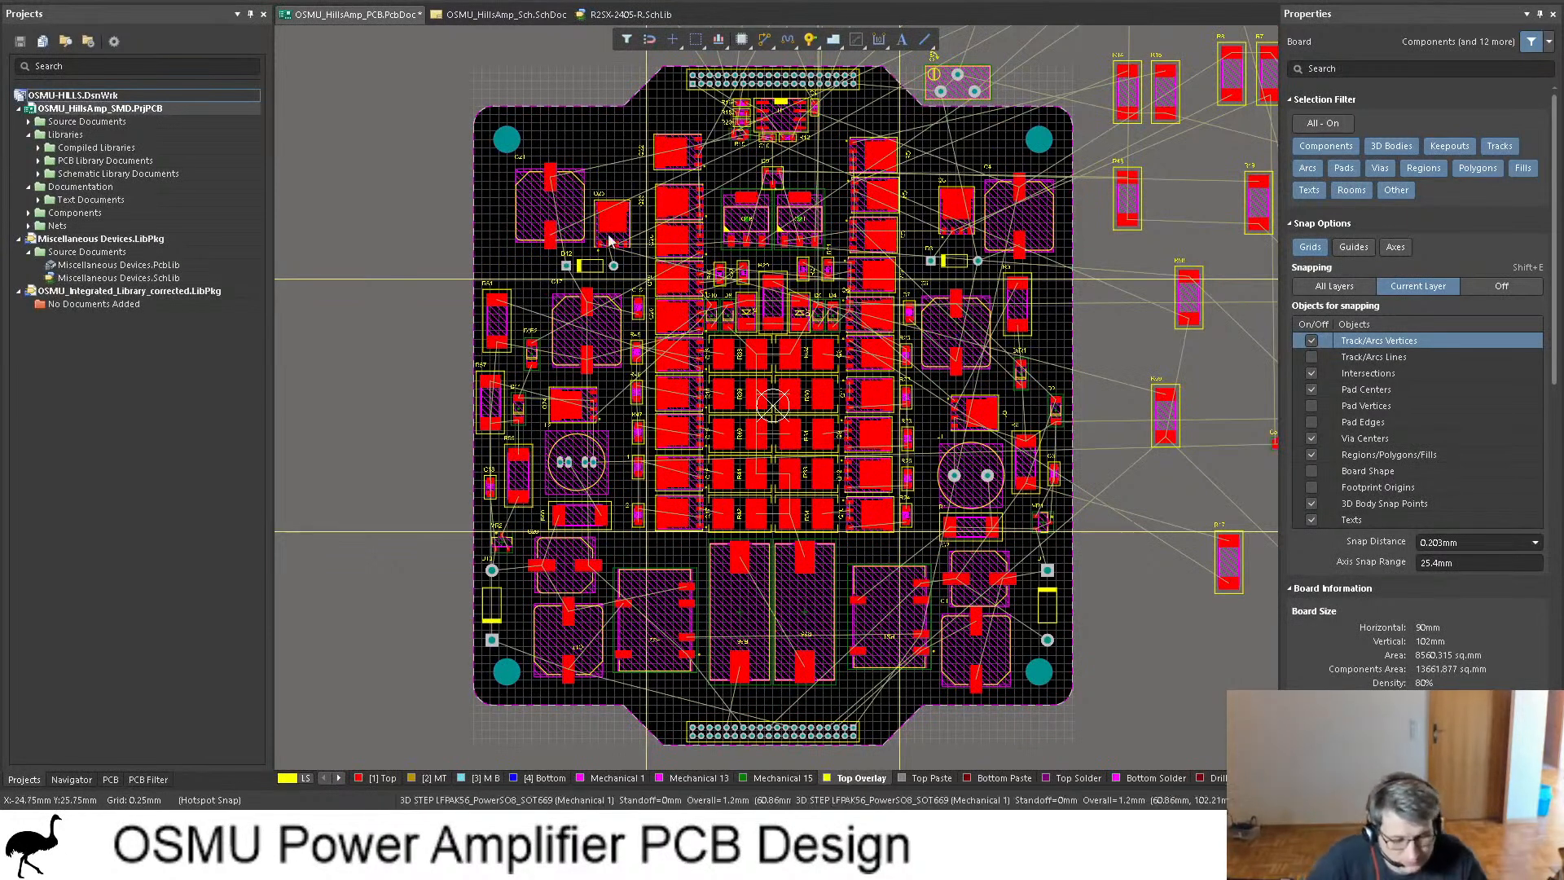
# Step: Look through the unplaced resistors and capacitors beside the board
pyautogui.scroll(-2, 904, 318)
pyautogui.keyDown('shift'); pyautogui.hscroll(2, 884, 297); pyautogui.keyUp('shift')
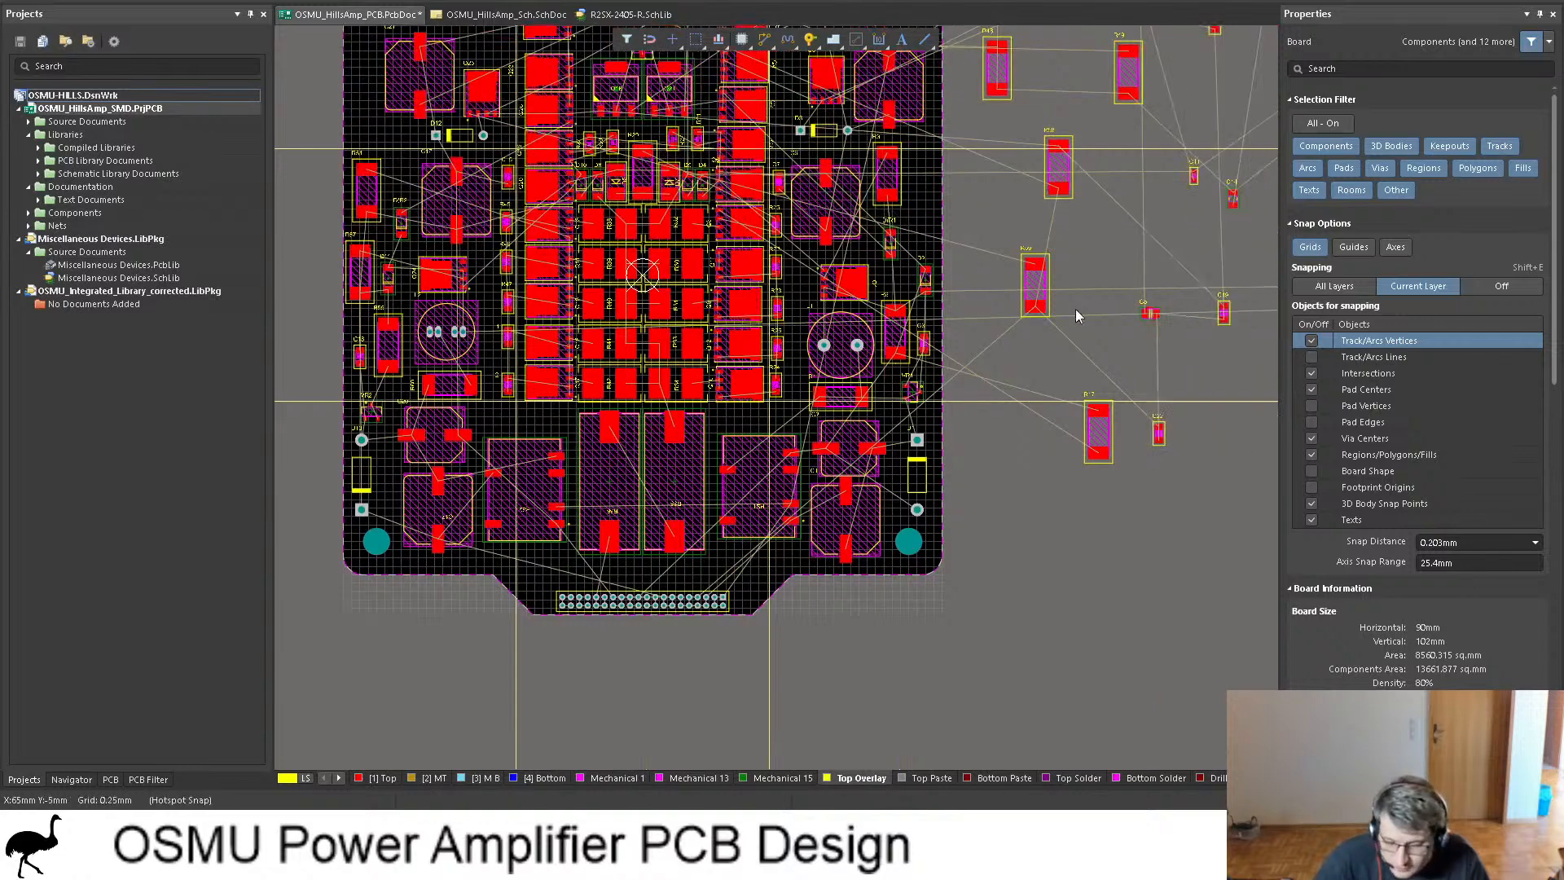
pyautogui.scroll(2, 1059, 375)
pyautogui.keyDown('ctrl'); pyautogui.scroll(1, 1172, 423); pyautogui.keyUp('ctrl')
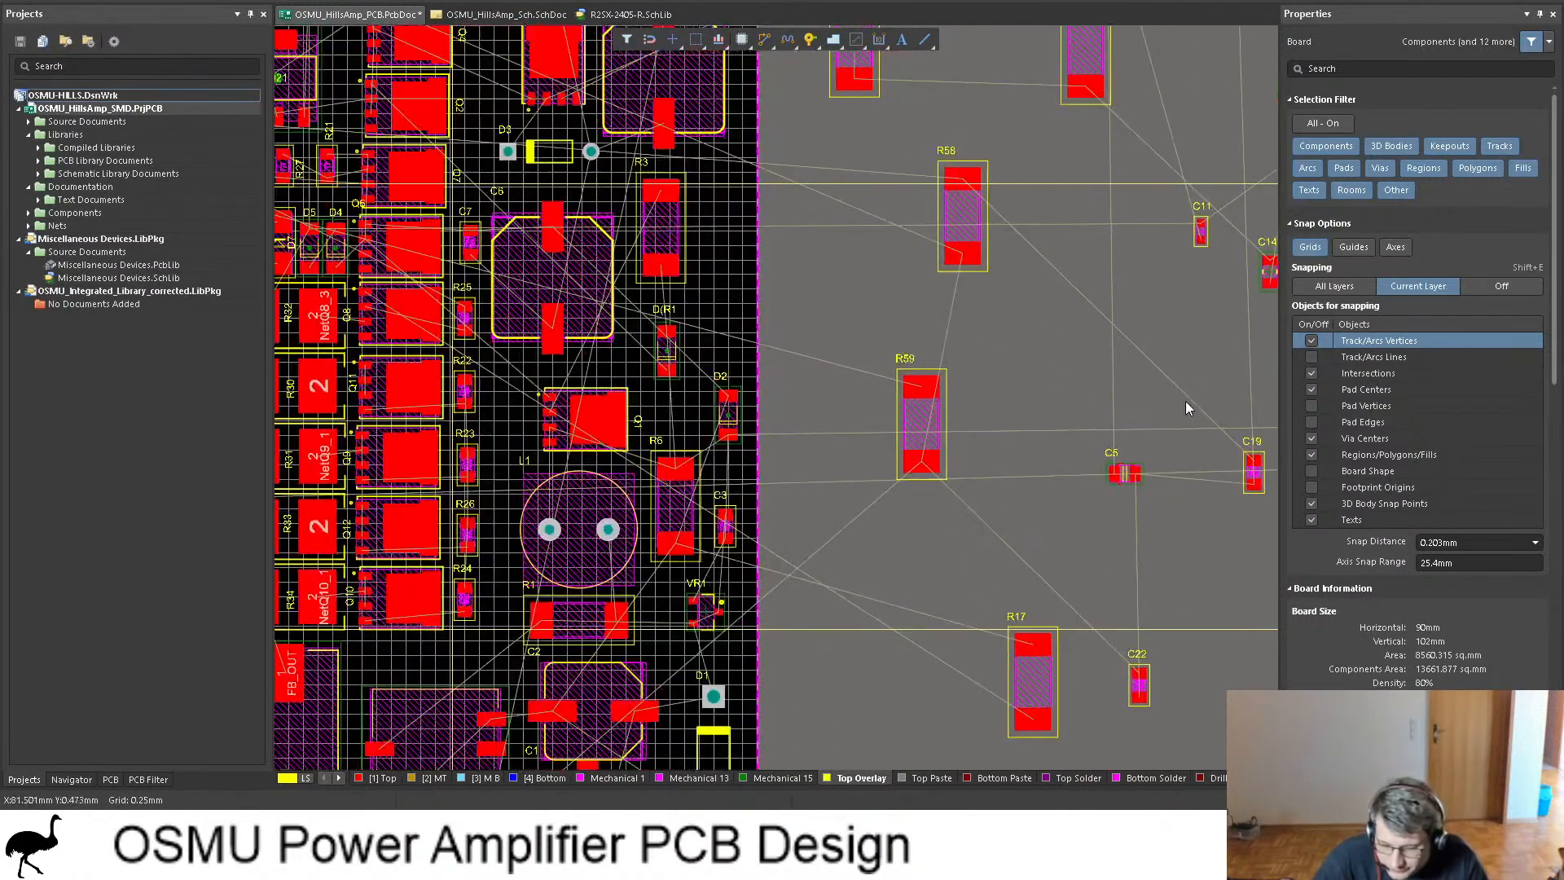
pyautogui.keyDown('ctrl'); pyautogui.scroll(2, 1144, 364); pyautogui.keyUp('ctrl')
pyautogui.keyDown('ctrl'); pyautogui.scroll(-2, 1024, 341); pyautogui.keyUp('ctrl')
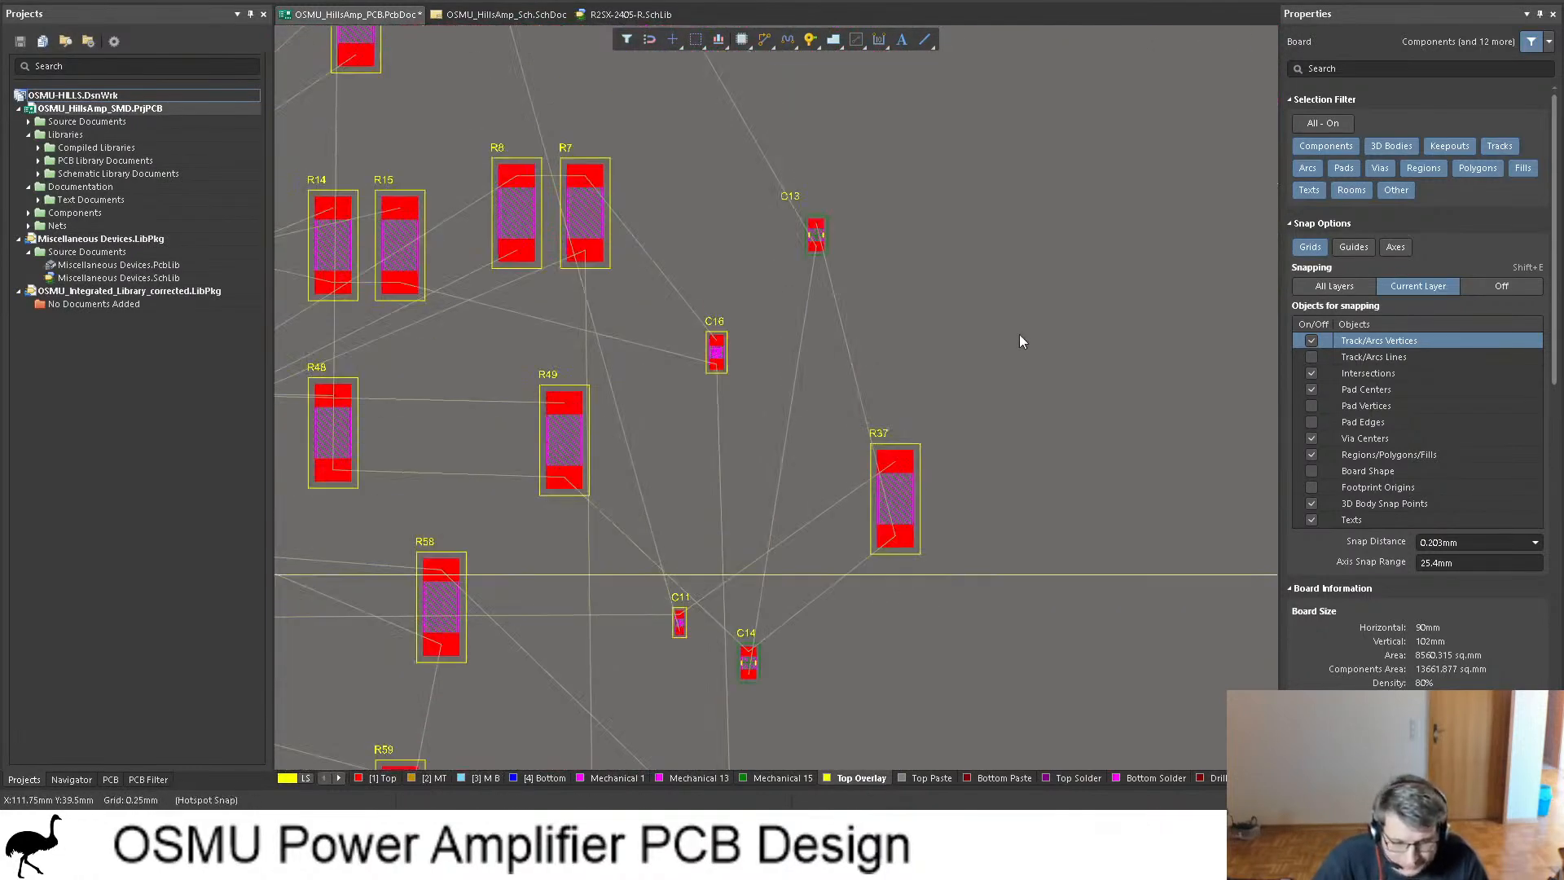
pyautogui.scroll(2, 1021, 319)
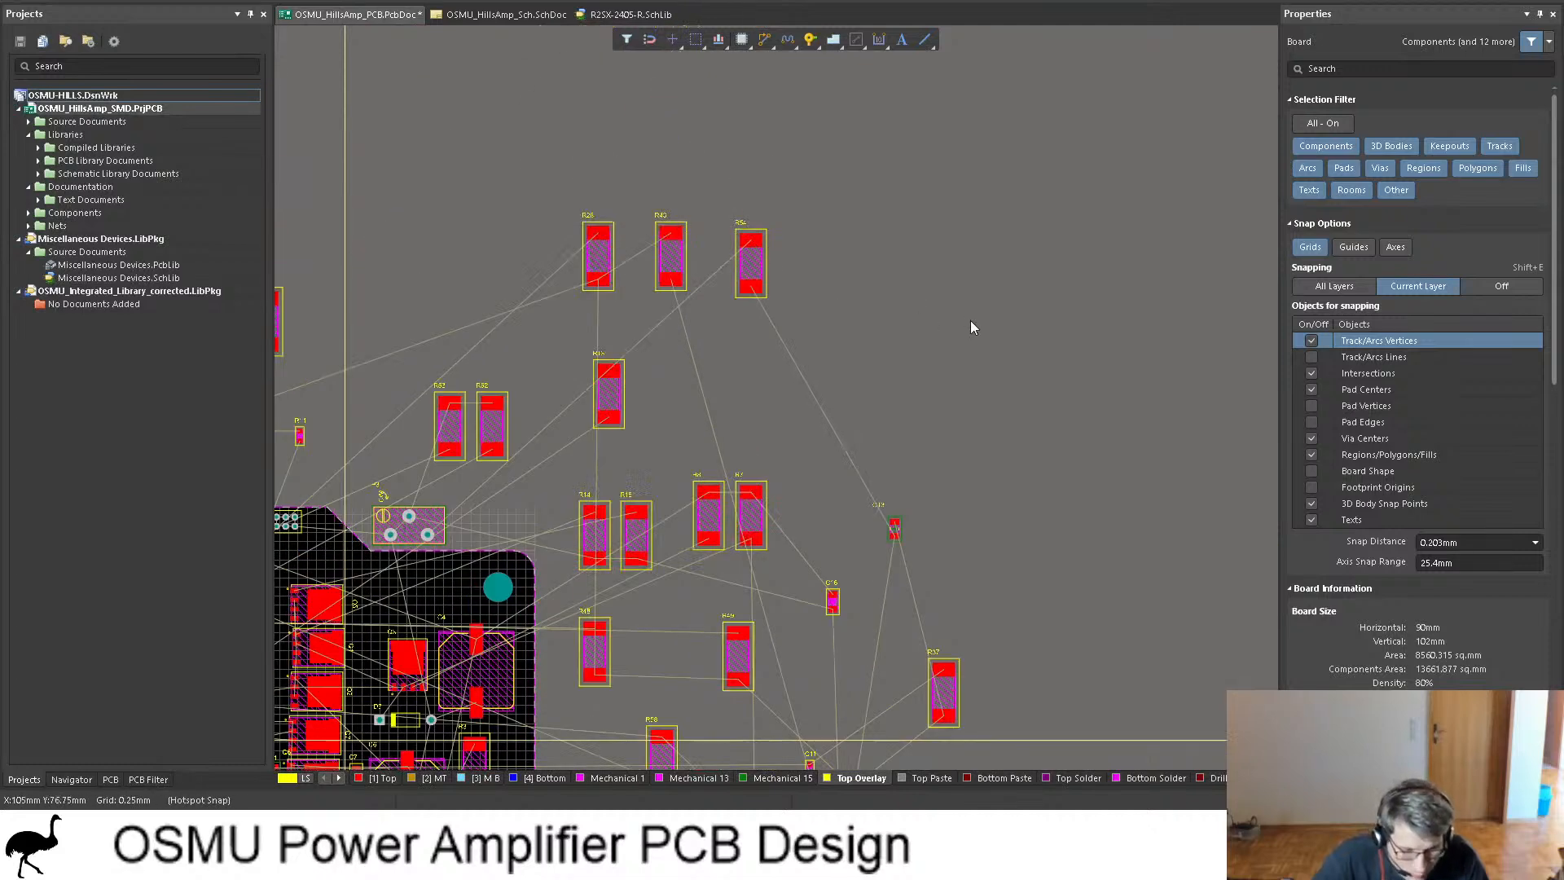
# Step: Move the three uppermost unplaced 2512R-GENERIC resistors to the area above the upper board connector, and check the properties of R5
pyautogui.keyDown('shift'); pyautogui.hscroll(-5, 970, 326); pyautogui.keyUp('shift')
pyautogui.moveTo(1145, 295); pyautogui.dragTo(424, 189)
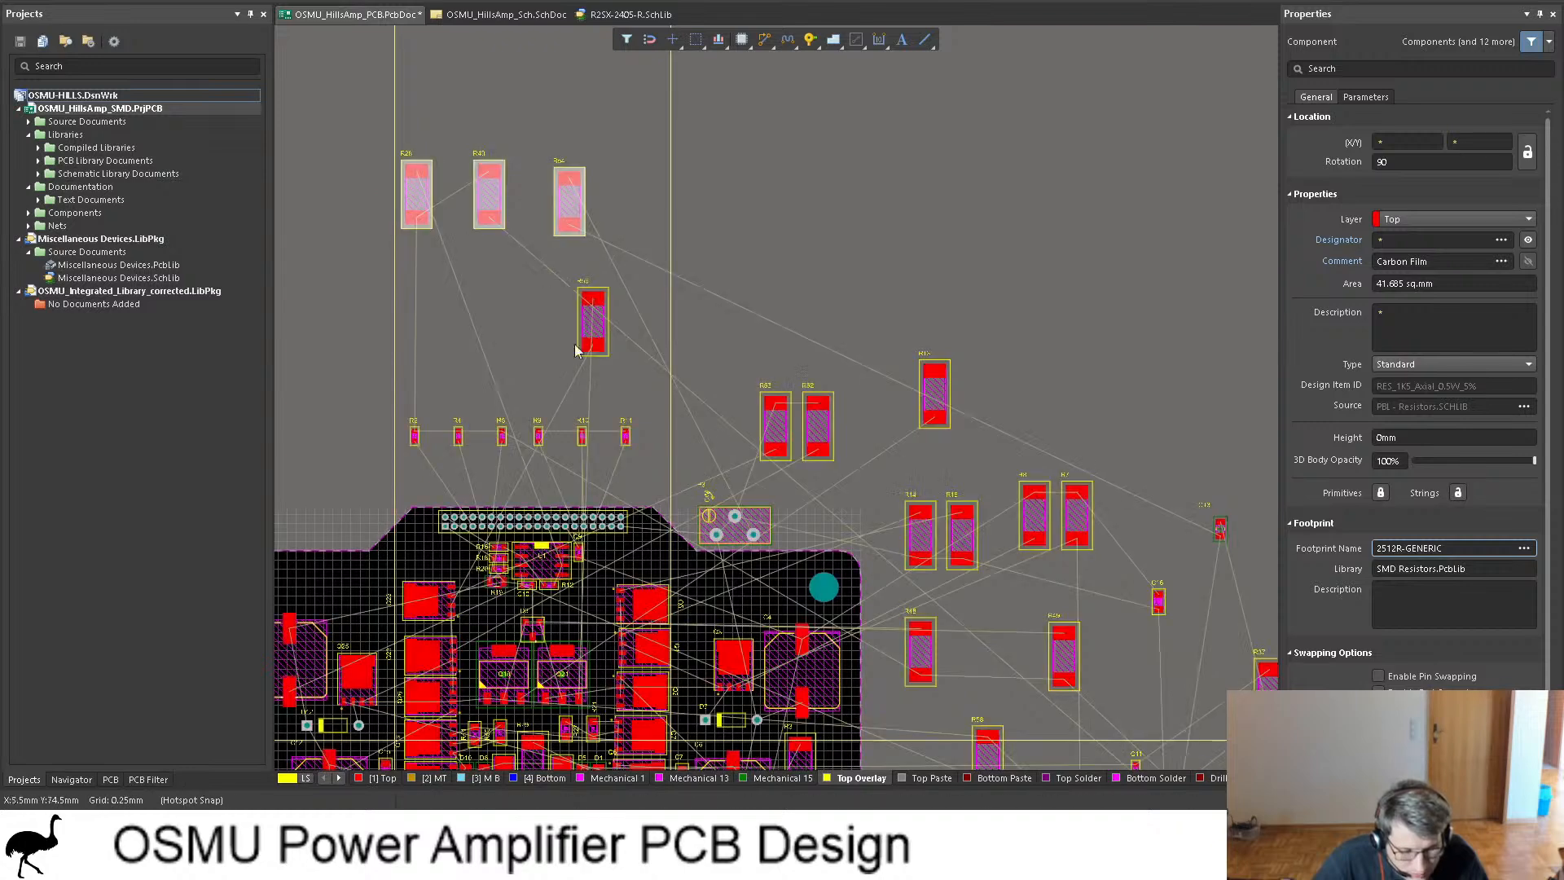
pyautogui.keyDown('ctrl'); pyautogui.scroll(3, 501, 438); pyautogui.keyUp('ctrl')
pyautogui.click(505, 440)
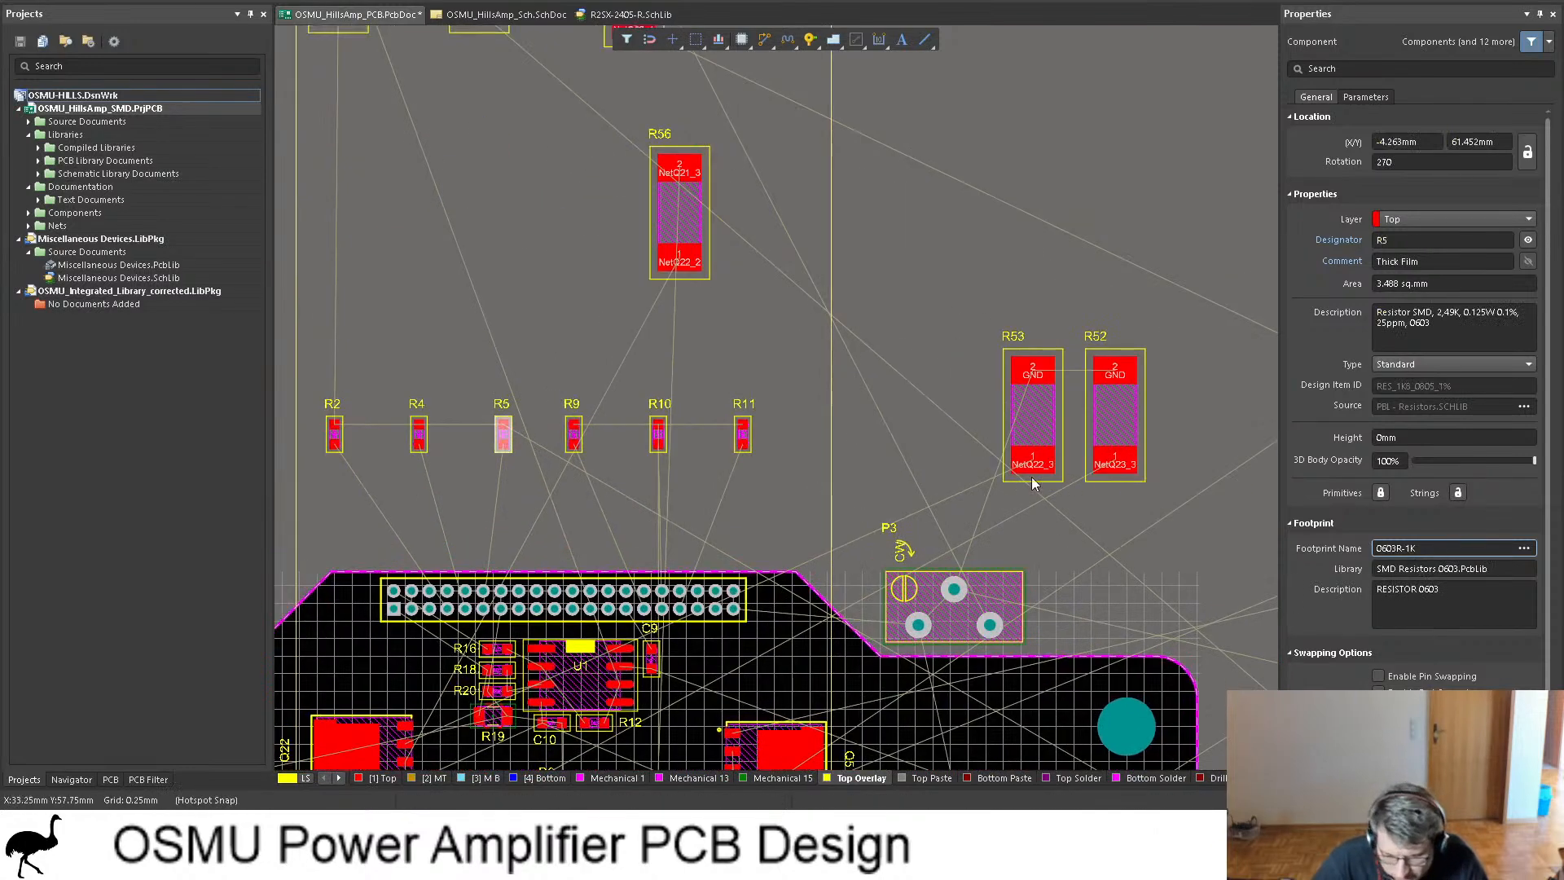
pyautogui.scroll(-10, 1032, 484)
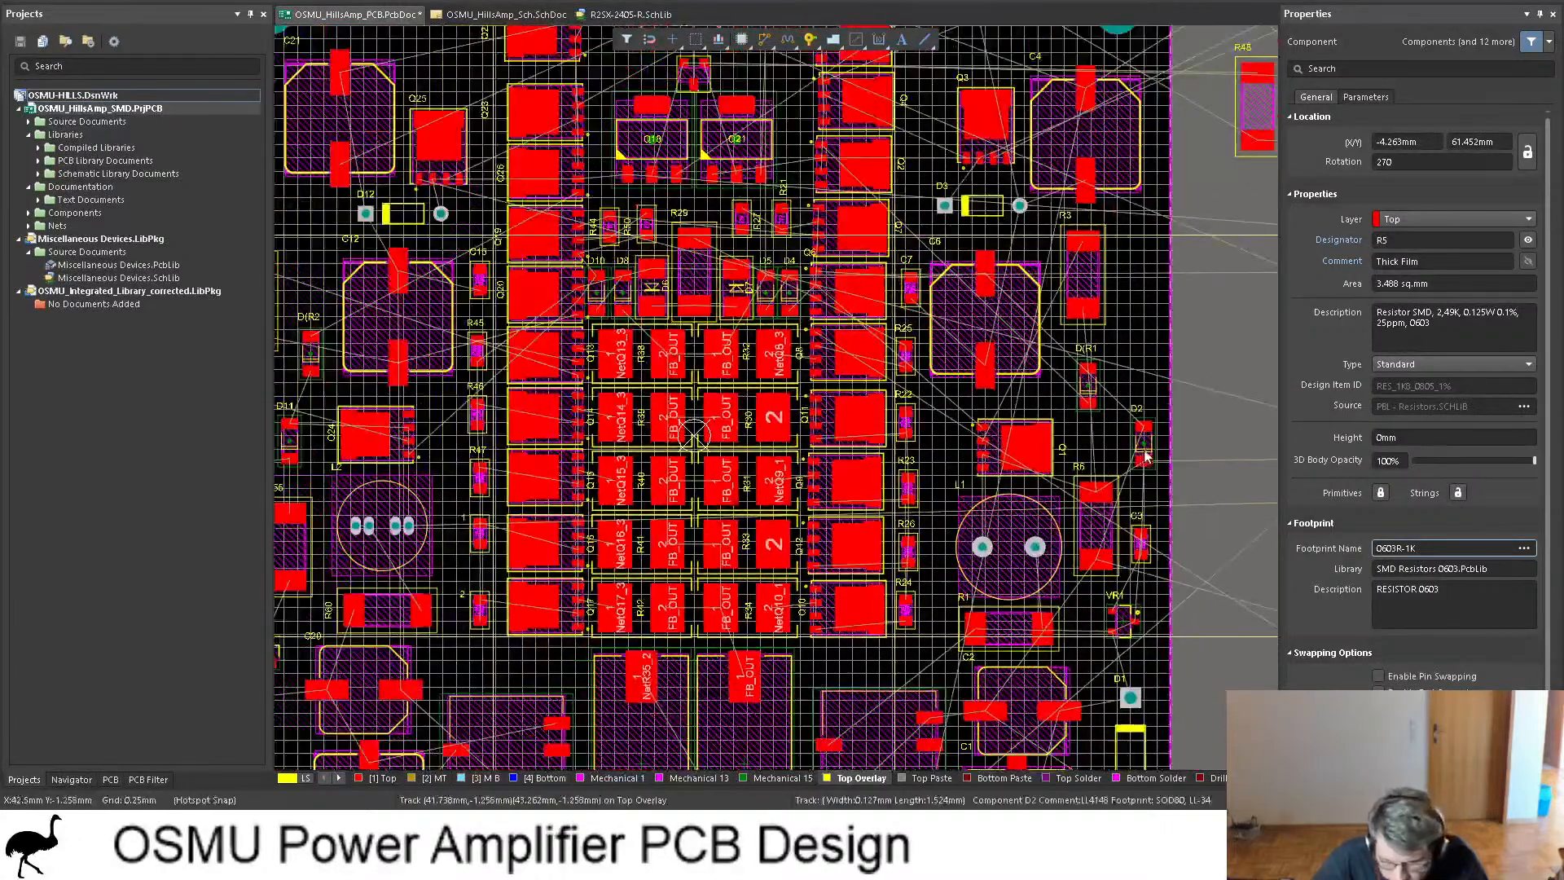
# Step: Check the footprints assigned to C3 and R46 and preview the board in 3D
pyautogui.click(1143, 547)
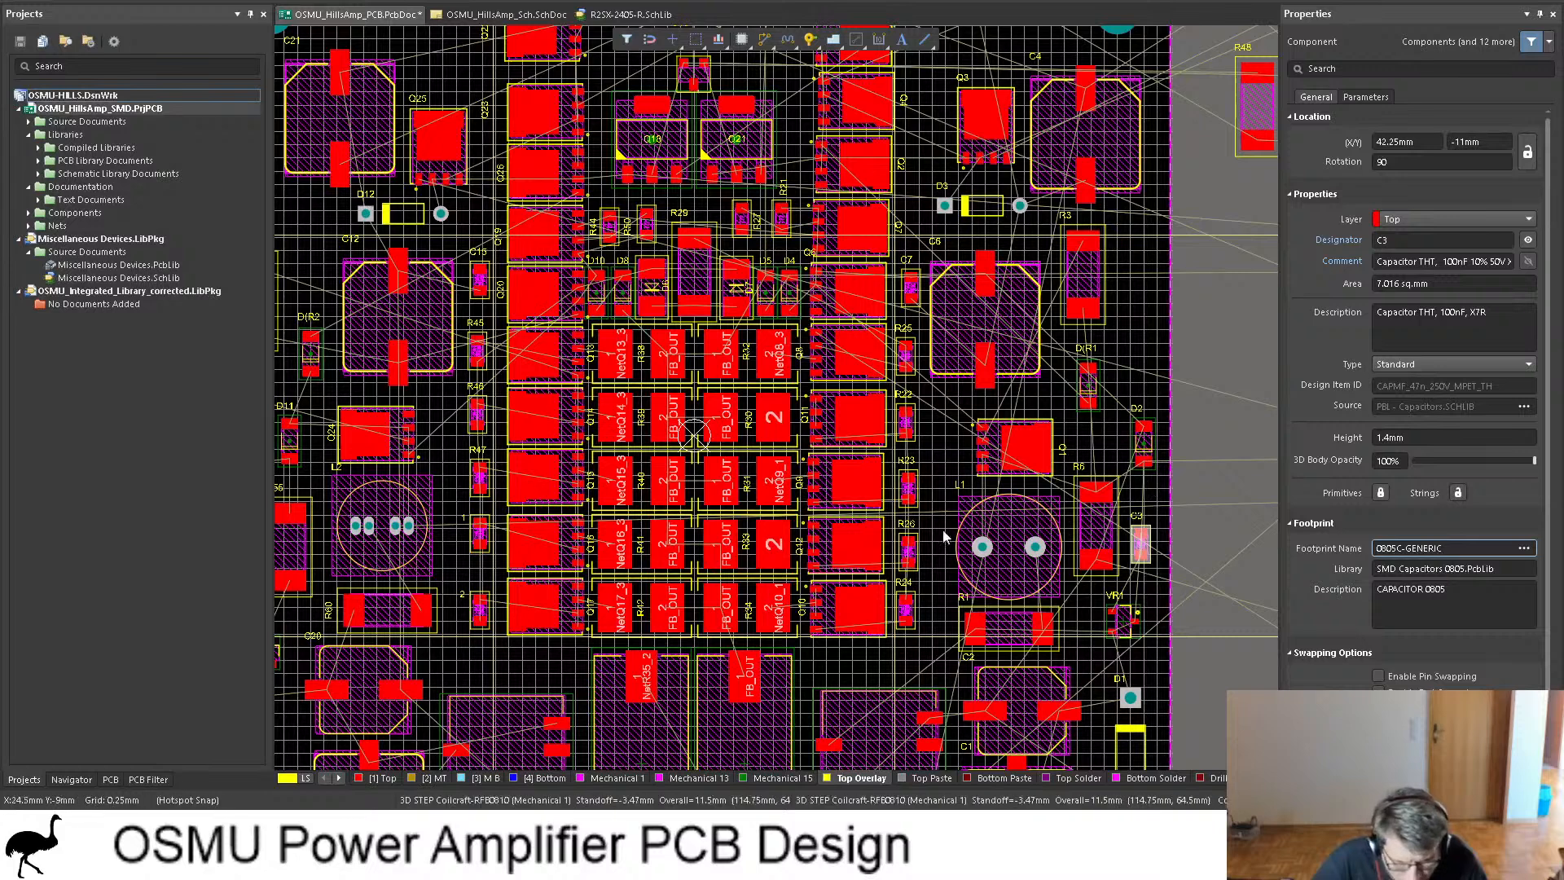
pyautogui.click(476, 414)
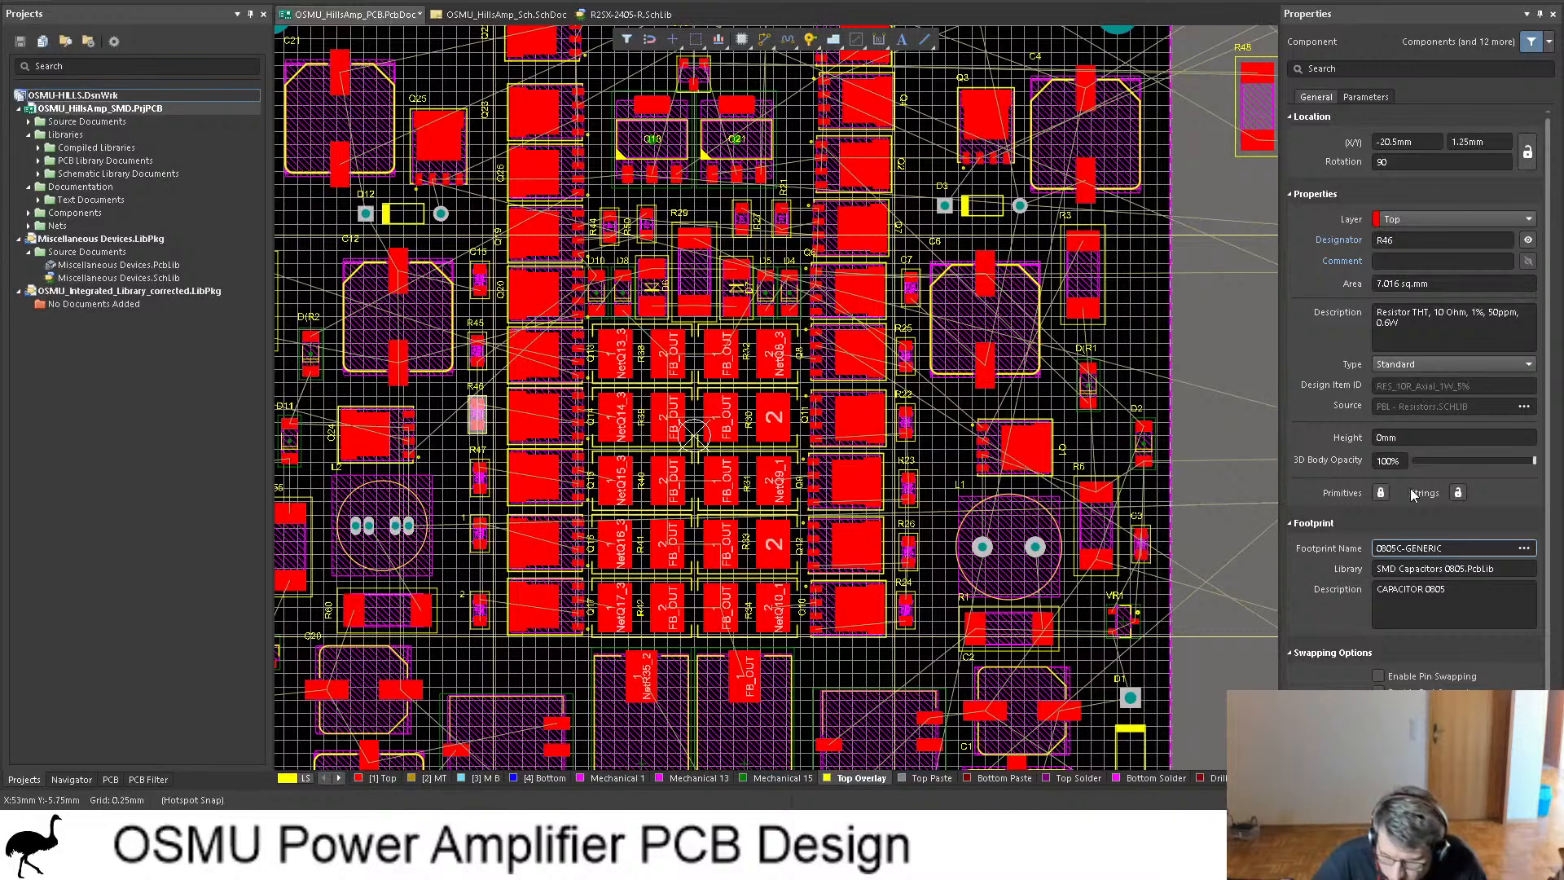
pyautogui.click(1418, 548)
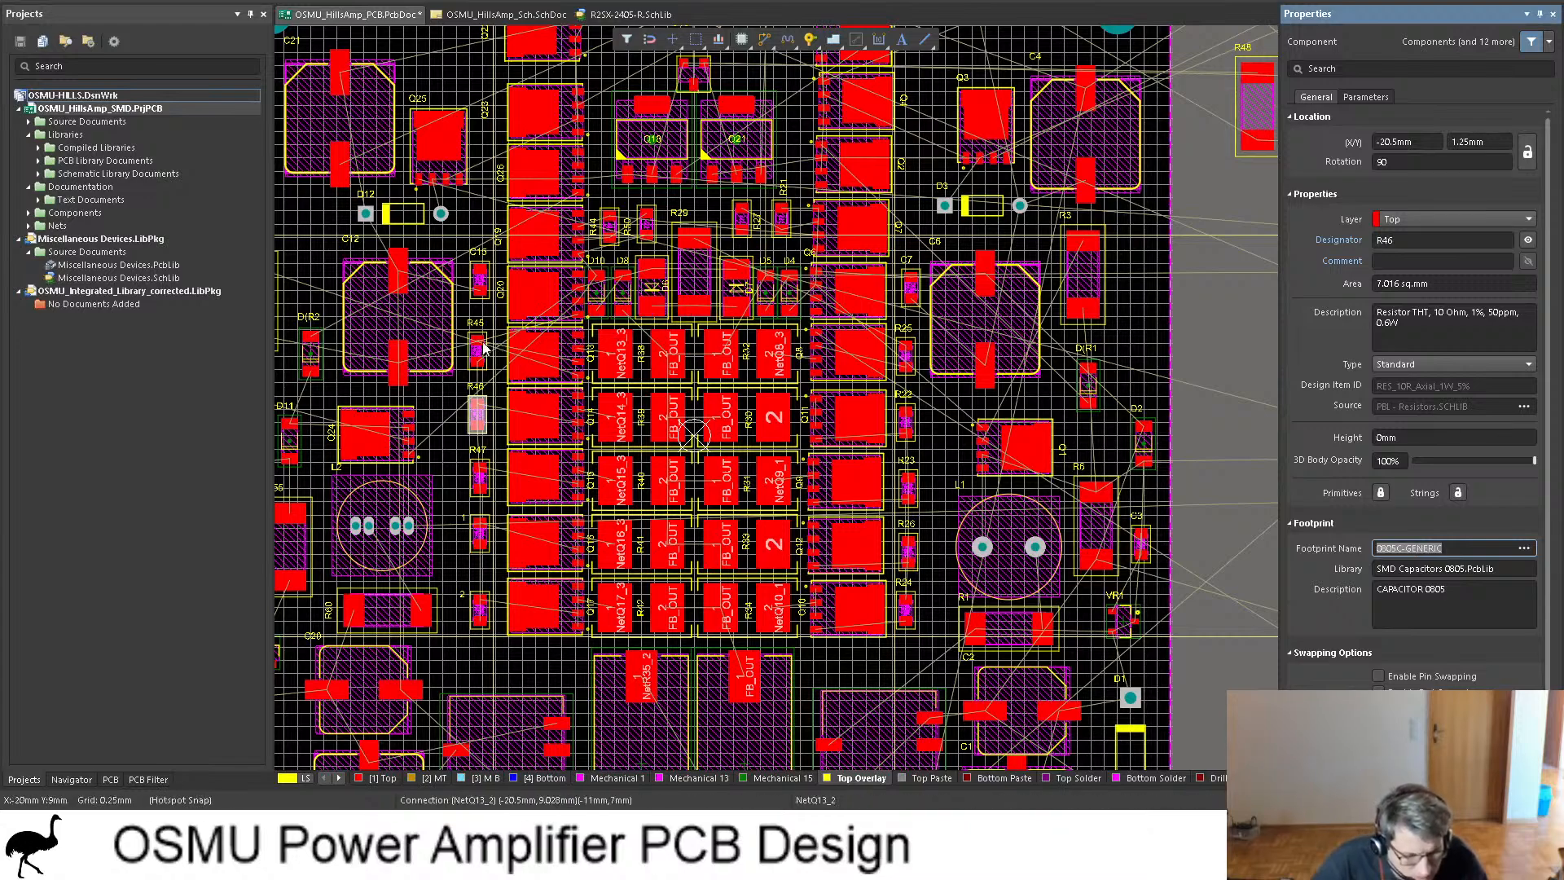
pyautogui.keyDown('shift'); pyautogui.hscroll(-5, 523, 377); pyautogui.keyUp('shift')
pyautogui.keyDown('ctrl'); pyautogui.scroll(3, 940, 348); pyautogui.keyUp('ctrl')
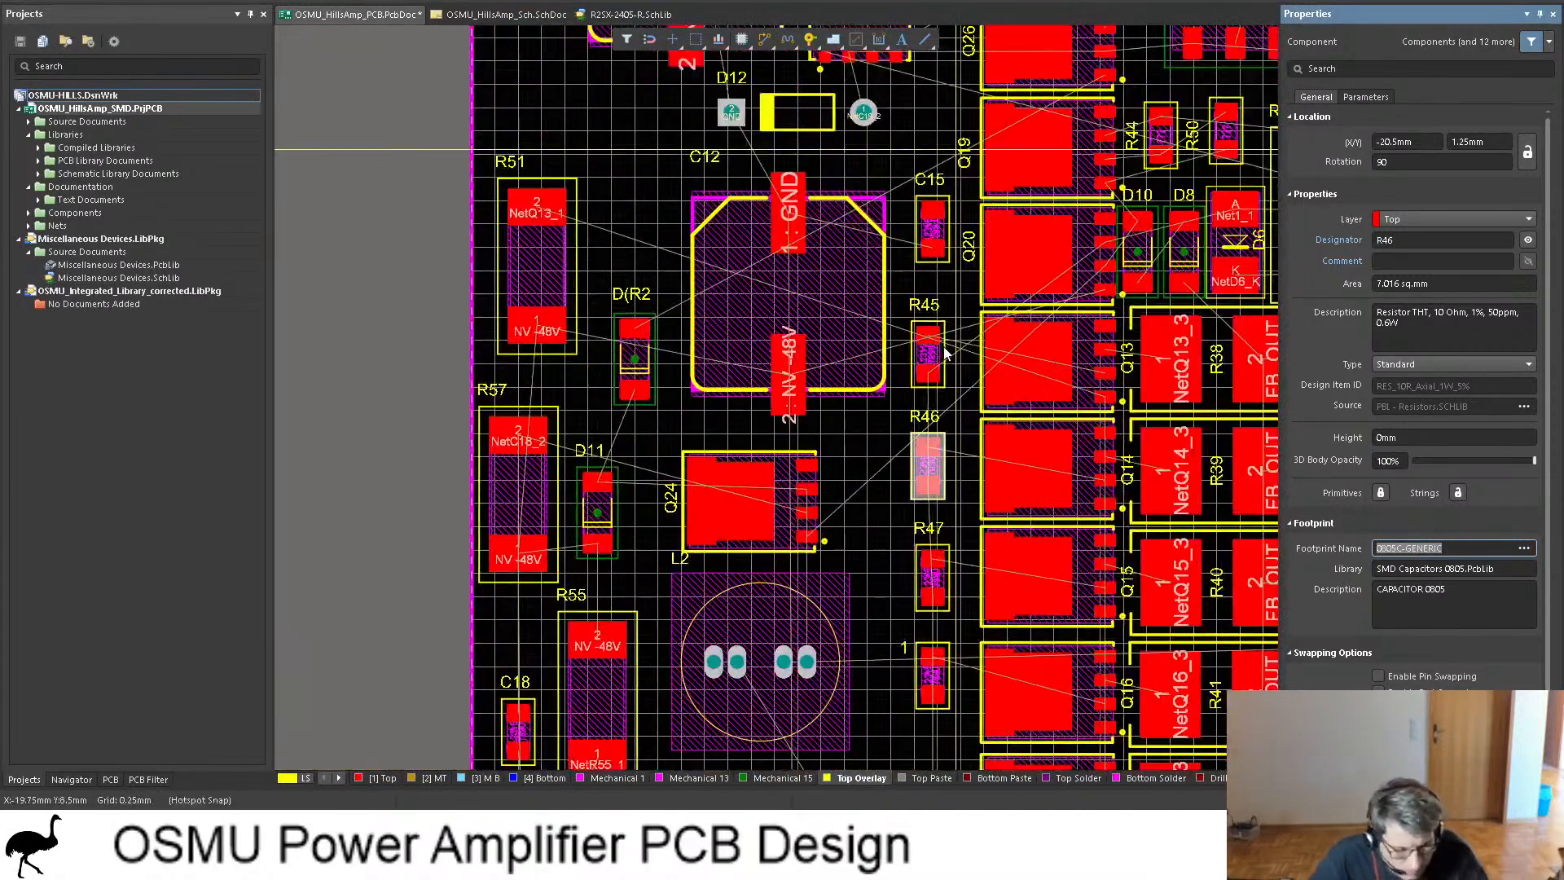
pyautogui.write('3')
pyautogui.press('Return')
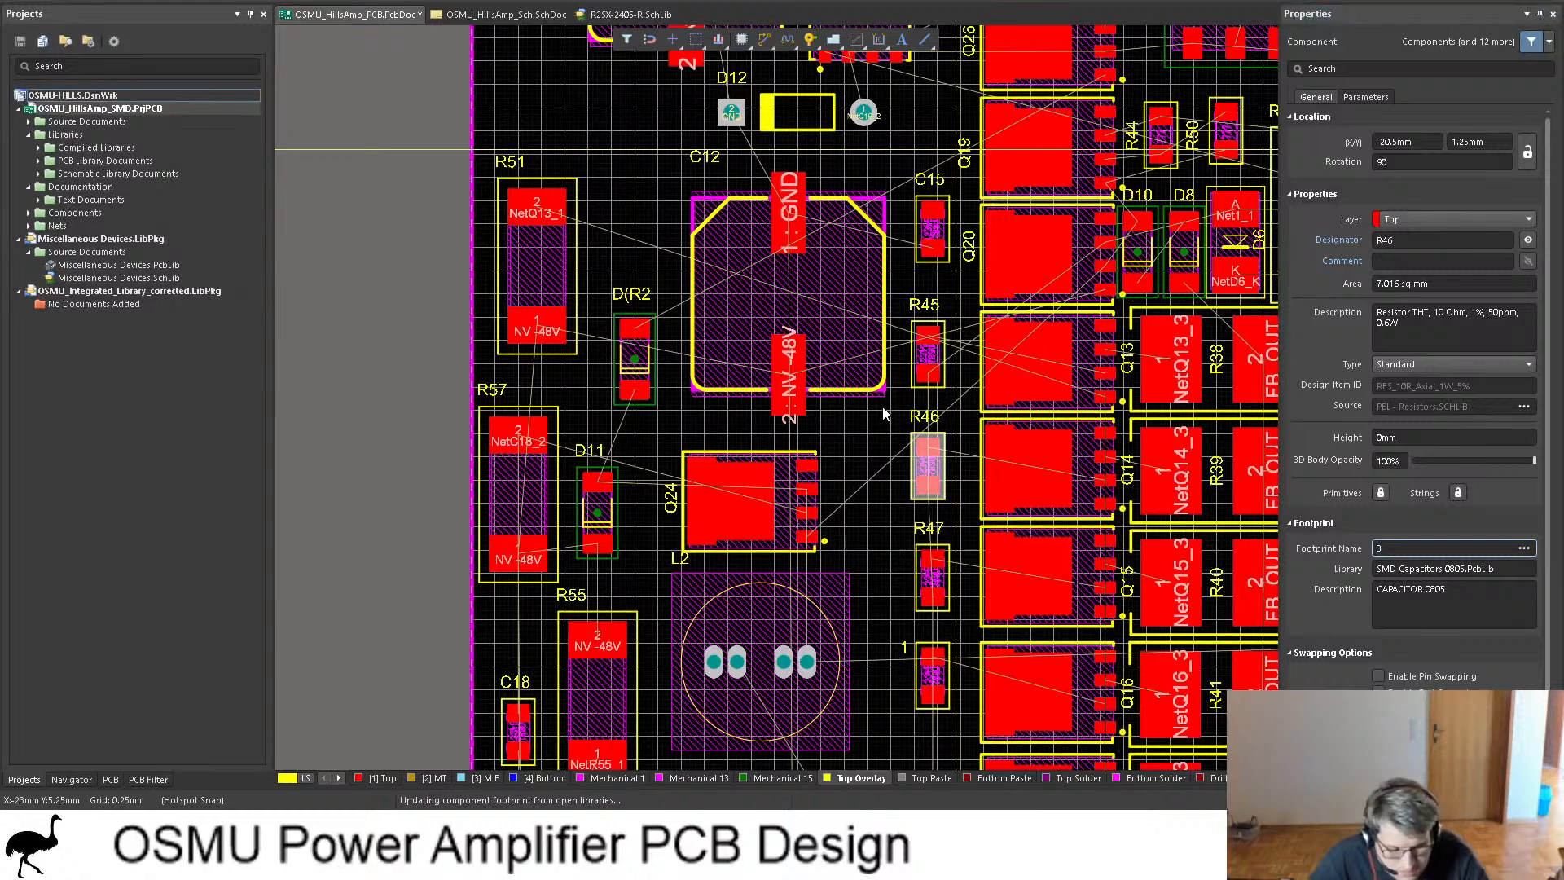
pyautogui.click(430, 417)
pyautogui.press('3')
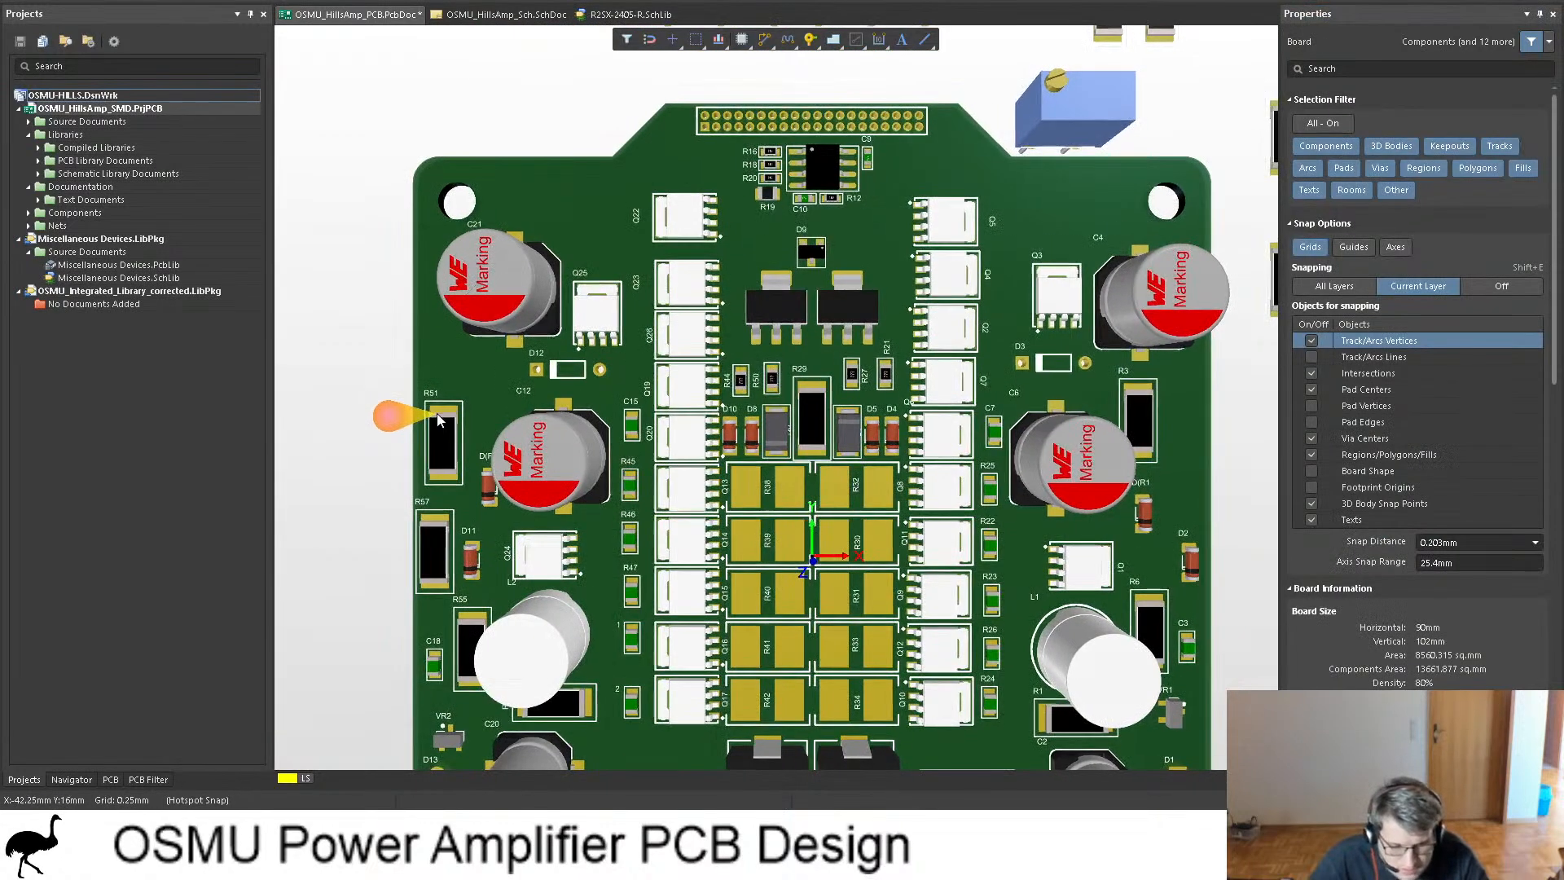
pyautogui.press('2')
# Step: Check the op-amp input resistor R16 and the feedback resistor R28 in the schematic
pyautogui.click(506, 13)
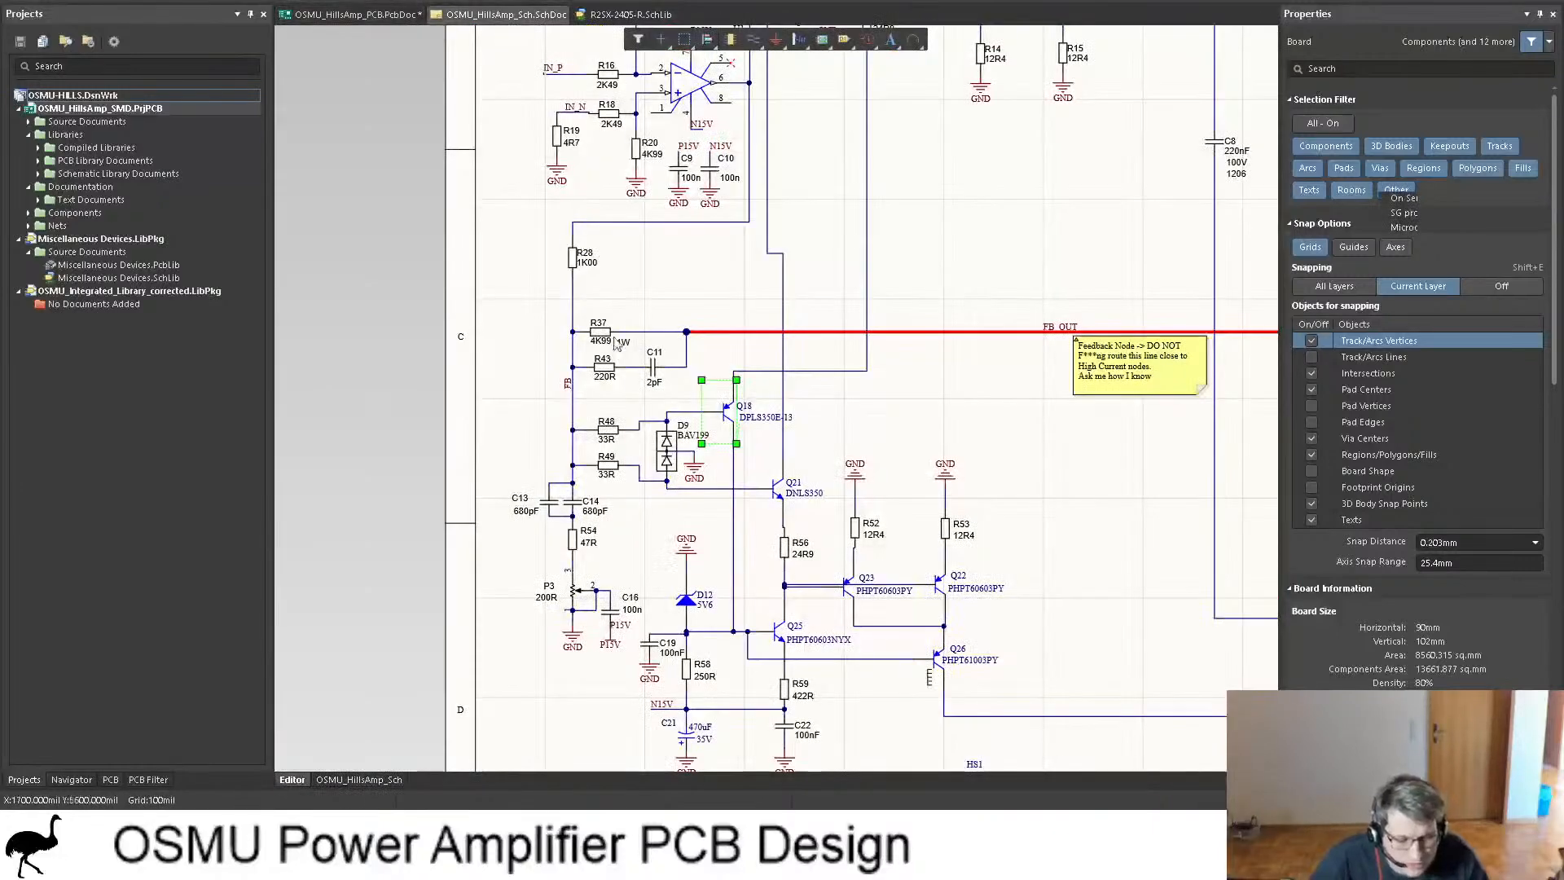
pyautogui.keyDown('ctrl'); pyautogui.scroll(3, 558, 306); pyautogui.keyUp('ctrl')
pyautogui.keyDown('ctrl'); pyautogui.scroll(-2, 599, 289); pyautogui.keyUp('ctrl')
pyautogui.scroll(2, 604, 281)
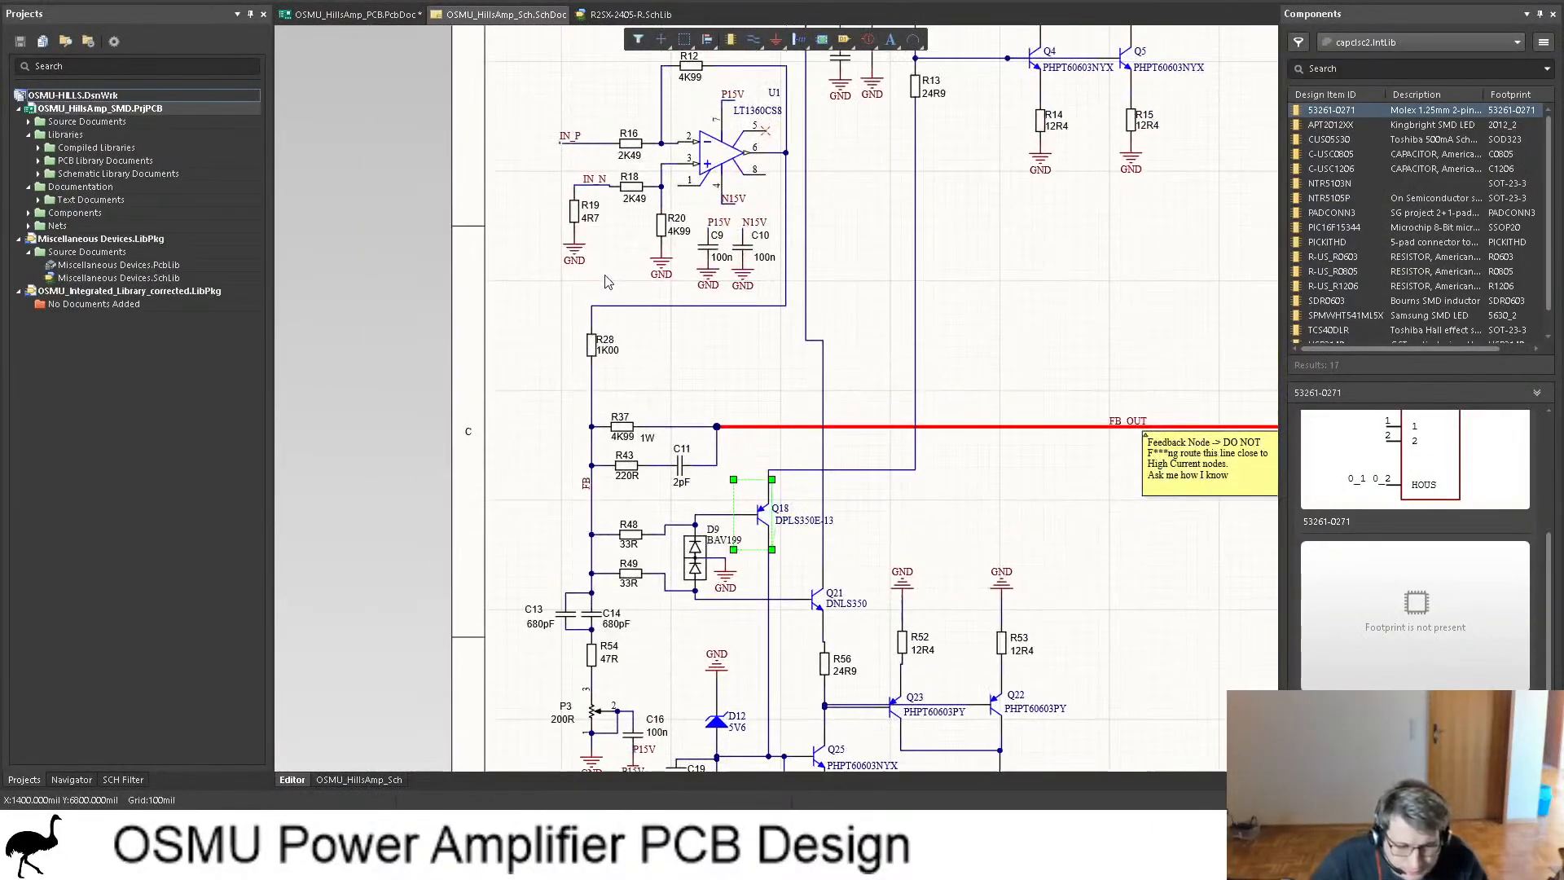
pyautogui.click(591, 345)
pyautogui.click(632, 144)
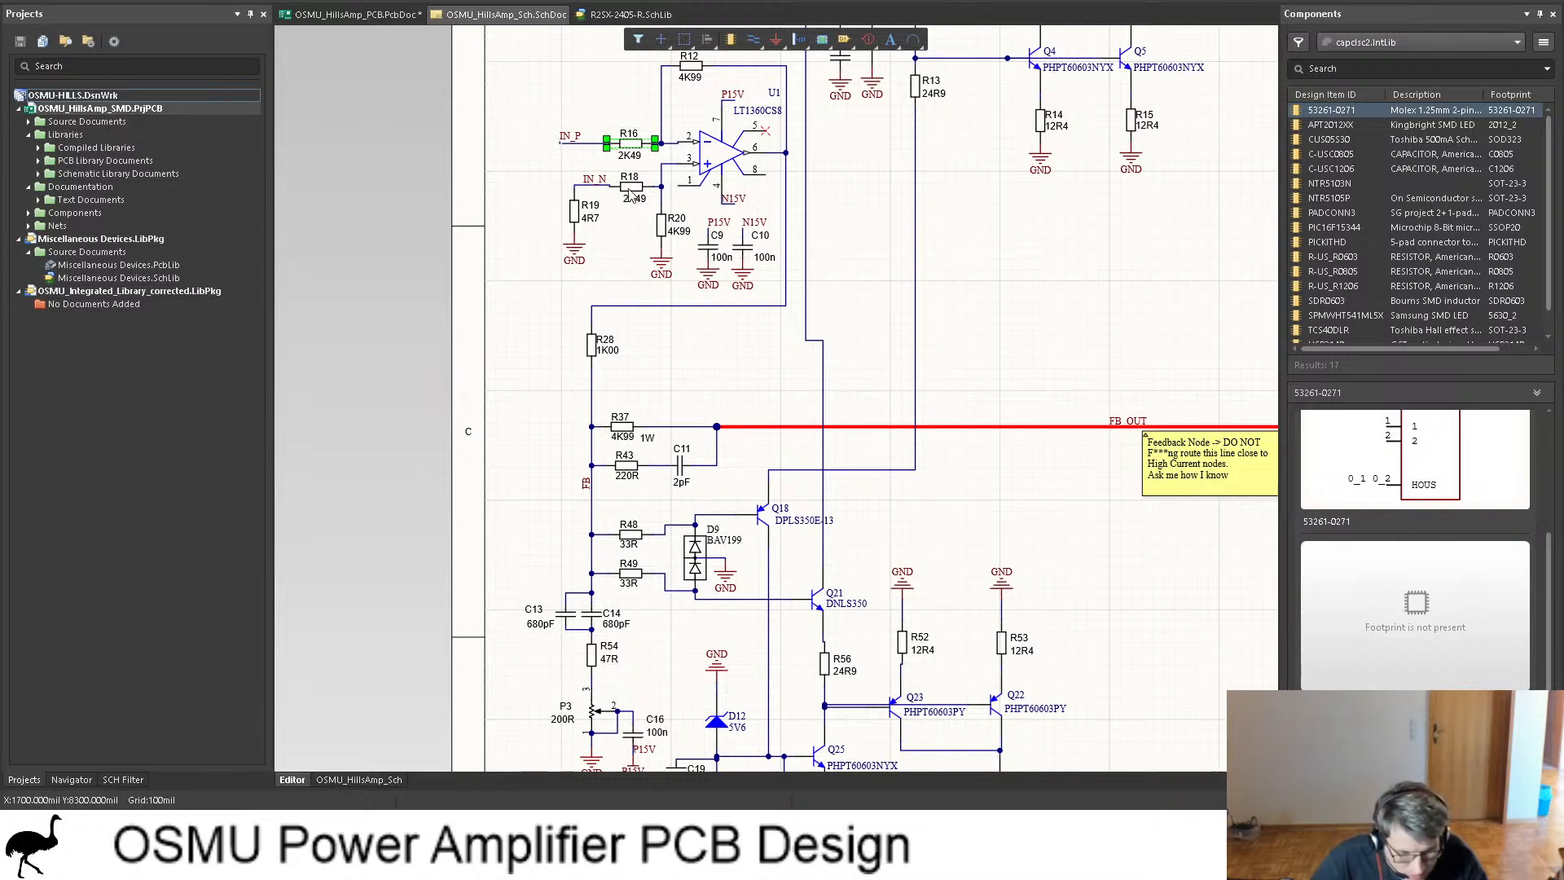
pyautogui.click(902, 637)
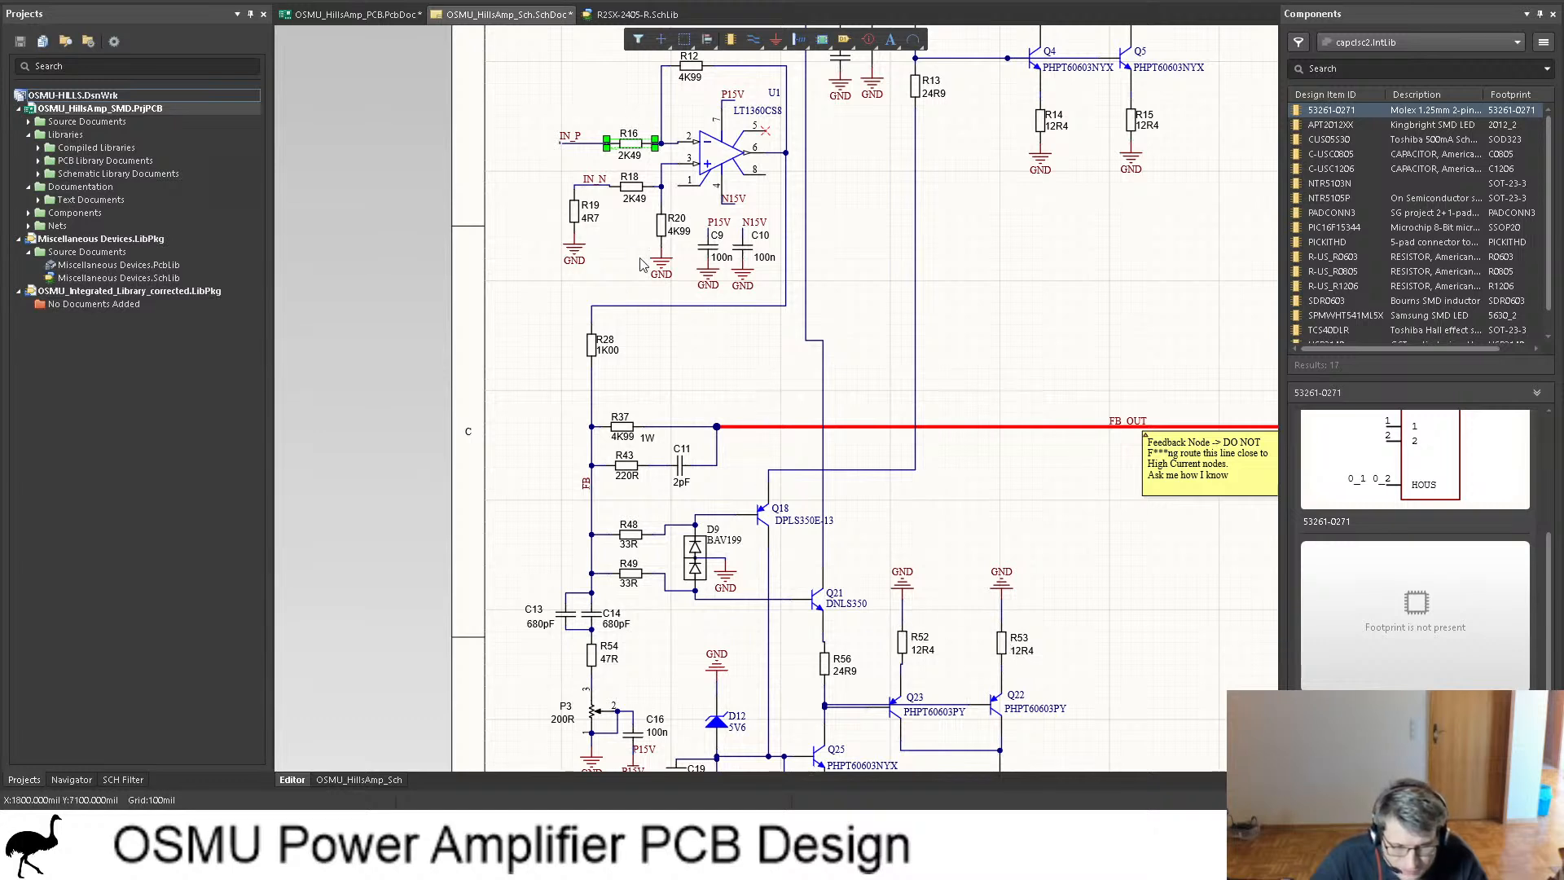
pyautogui.click(592, 346)
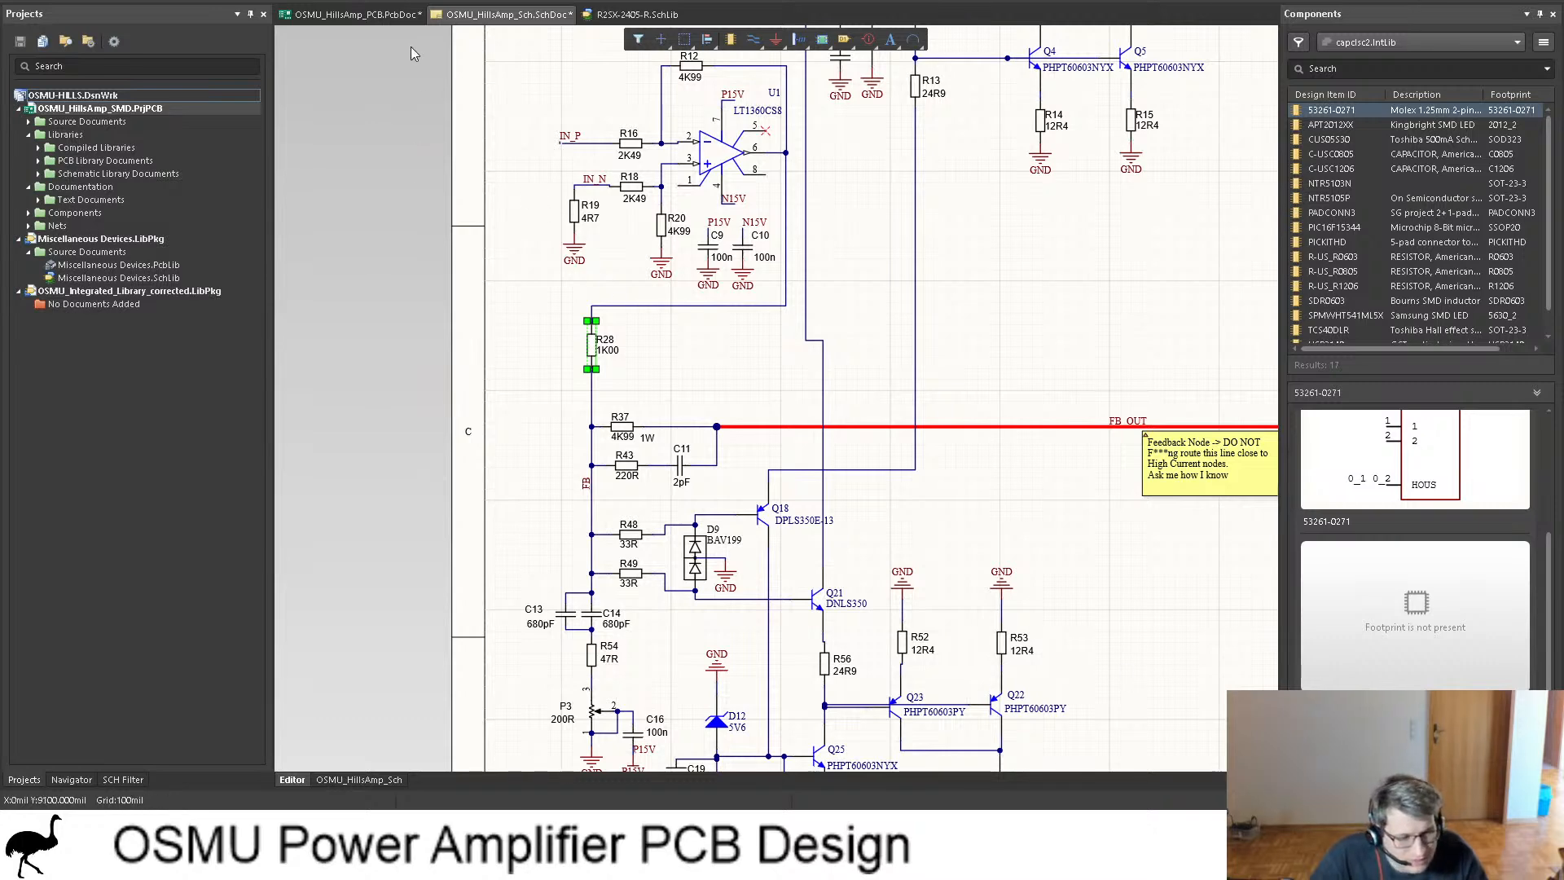
# Step: Return to the PCB and copy R46's footprint name, 0805C-GENERIC
pyautogui.click(354, 13)
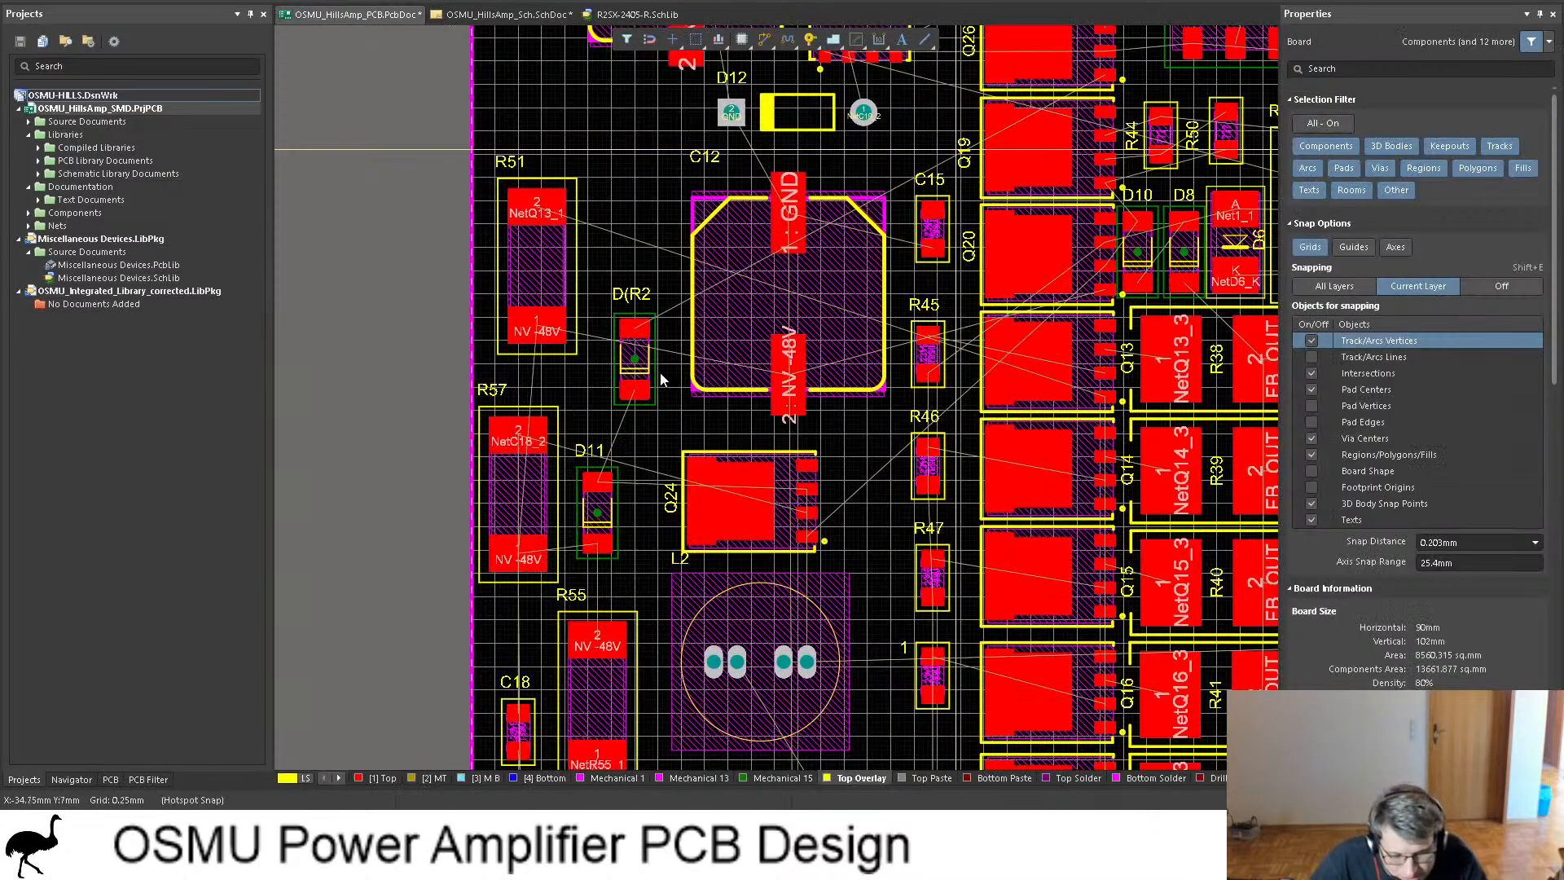
pyautogui.click(635, 359)
pyautogui.click(928, 466)
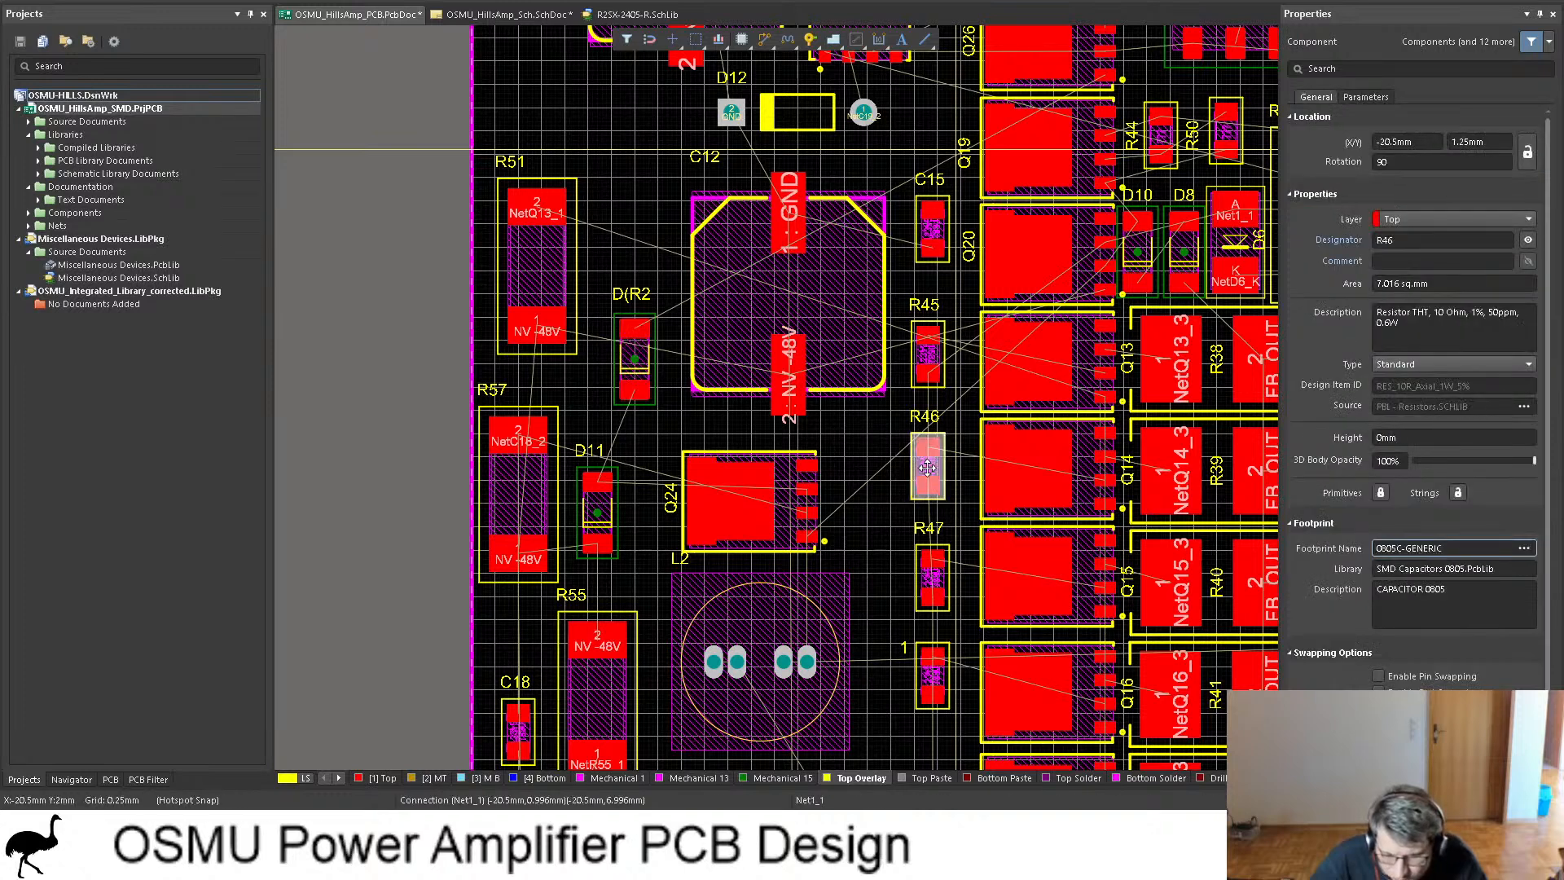
pyautogui.click(1460, 548)
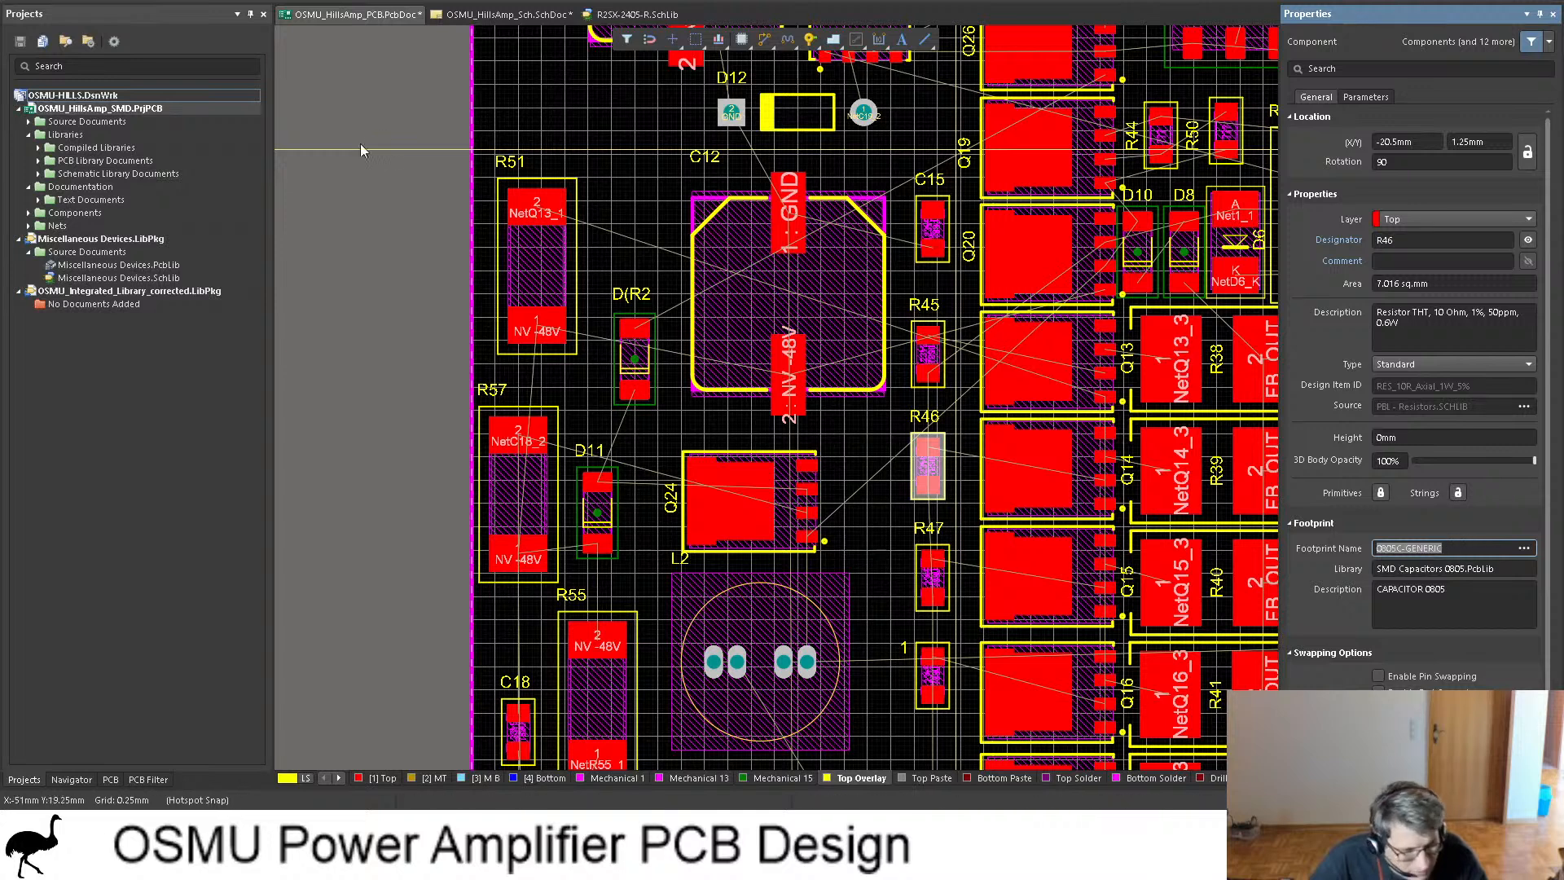
# Step: Assign the 0805C-GENERIC footprint to the feedback resistors R37, R43, R48 and R49 in the schematic
pyautogui.click(501, 14)
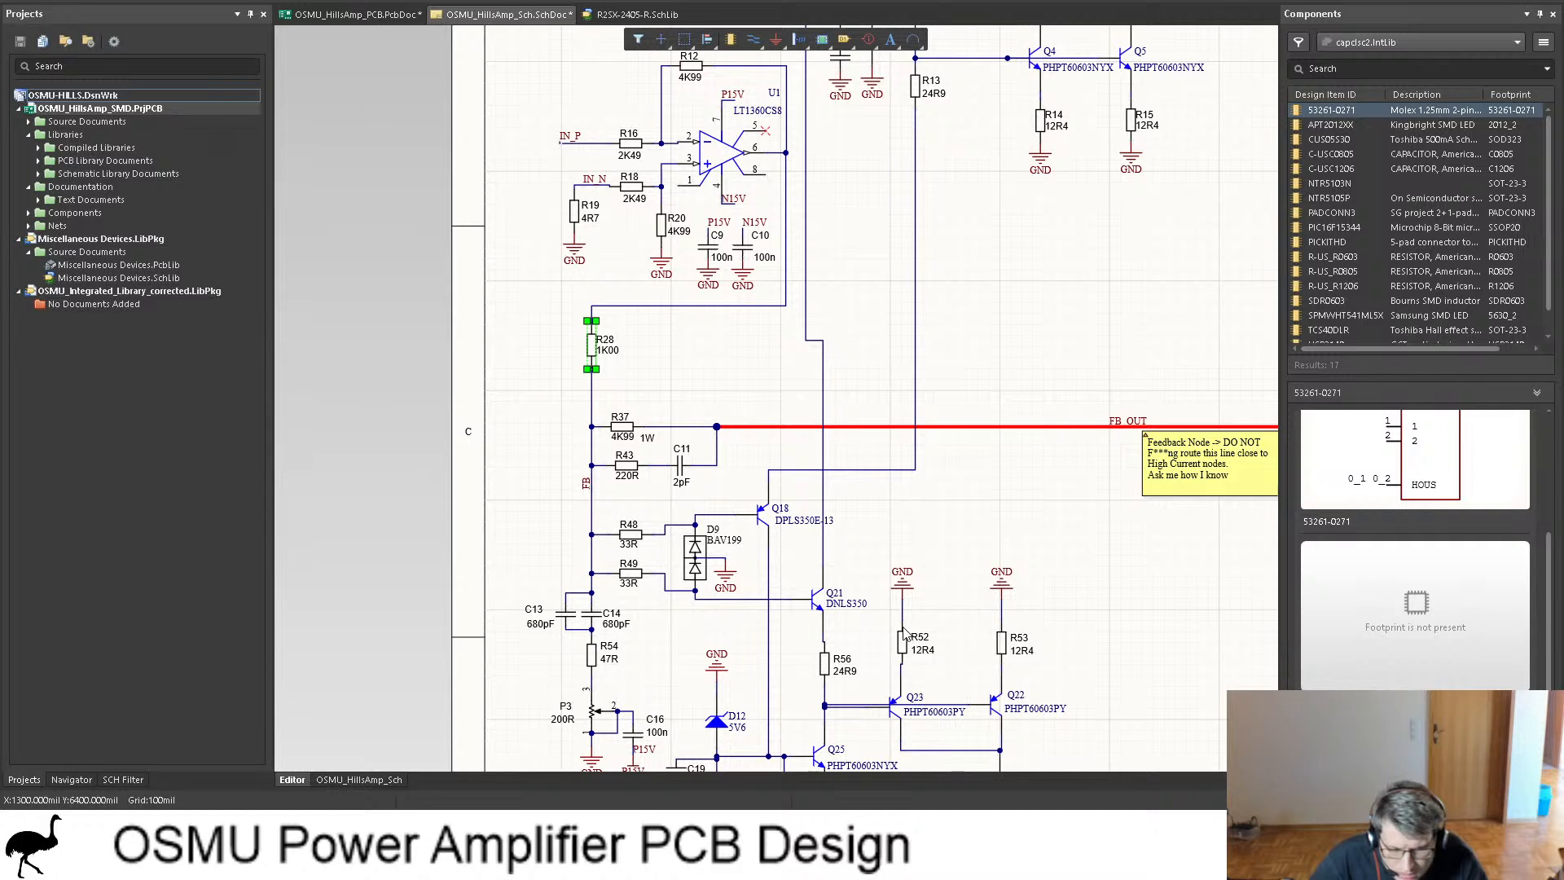
pyautogui.click(620, 427)
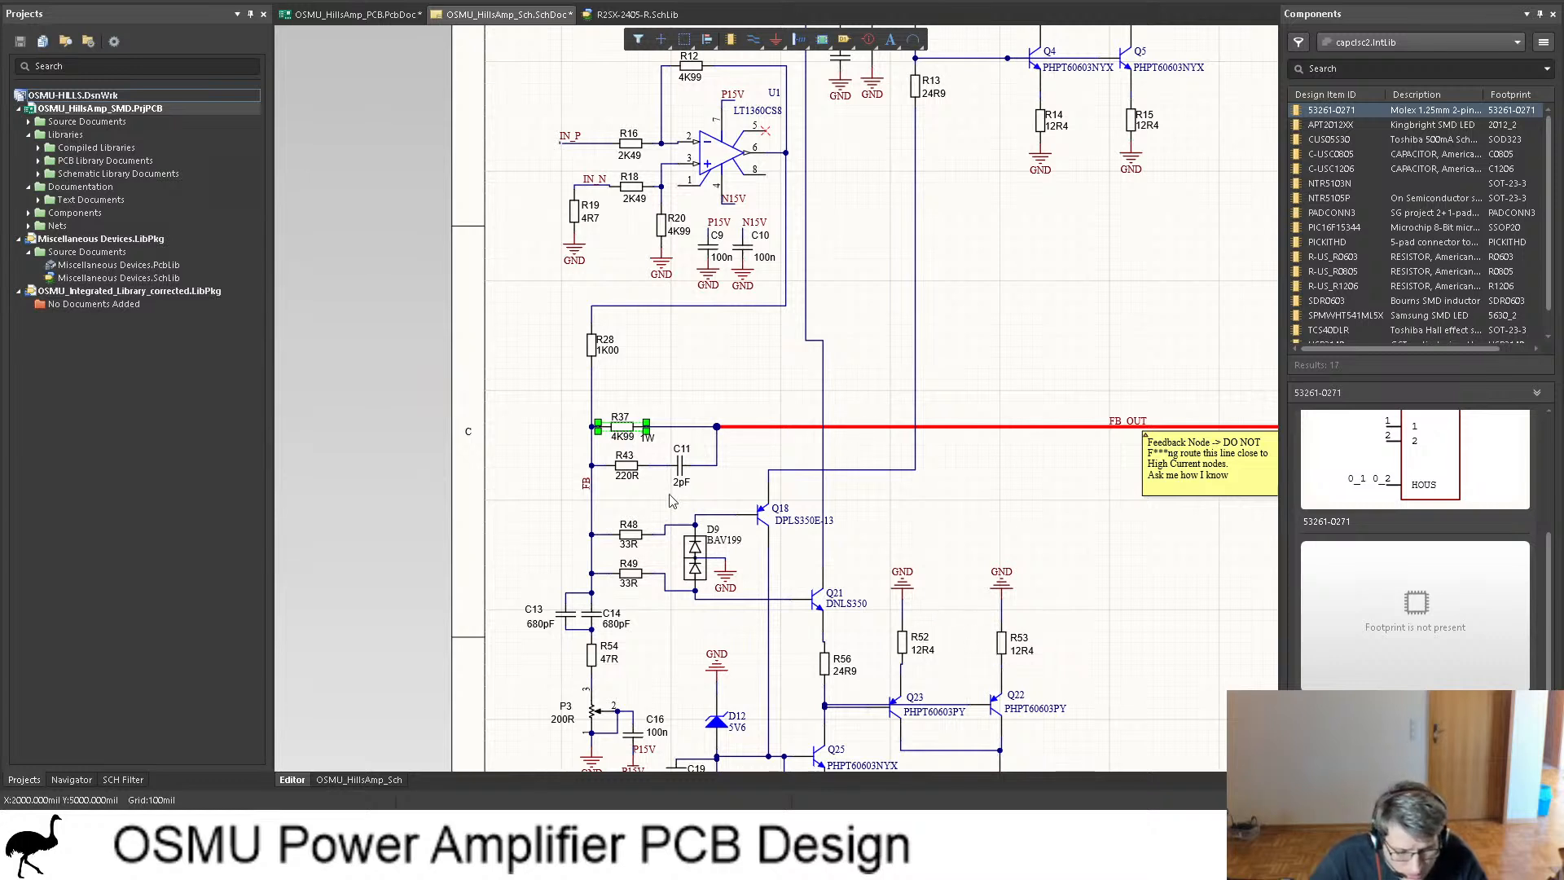
pyautogui.click(636, 471)
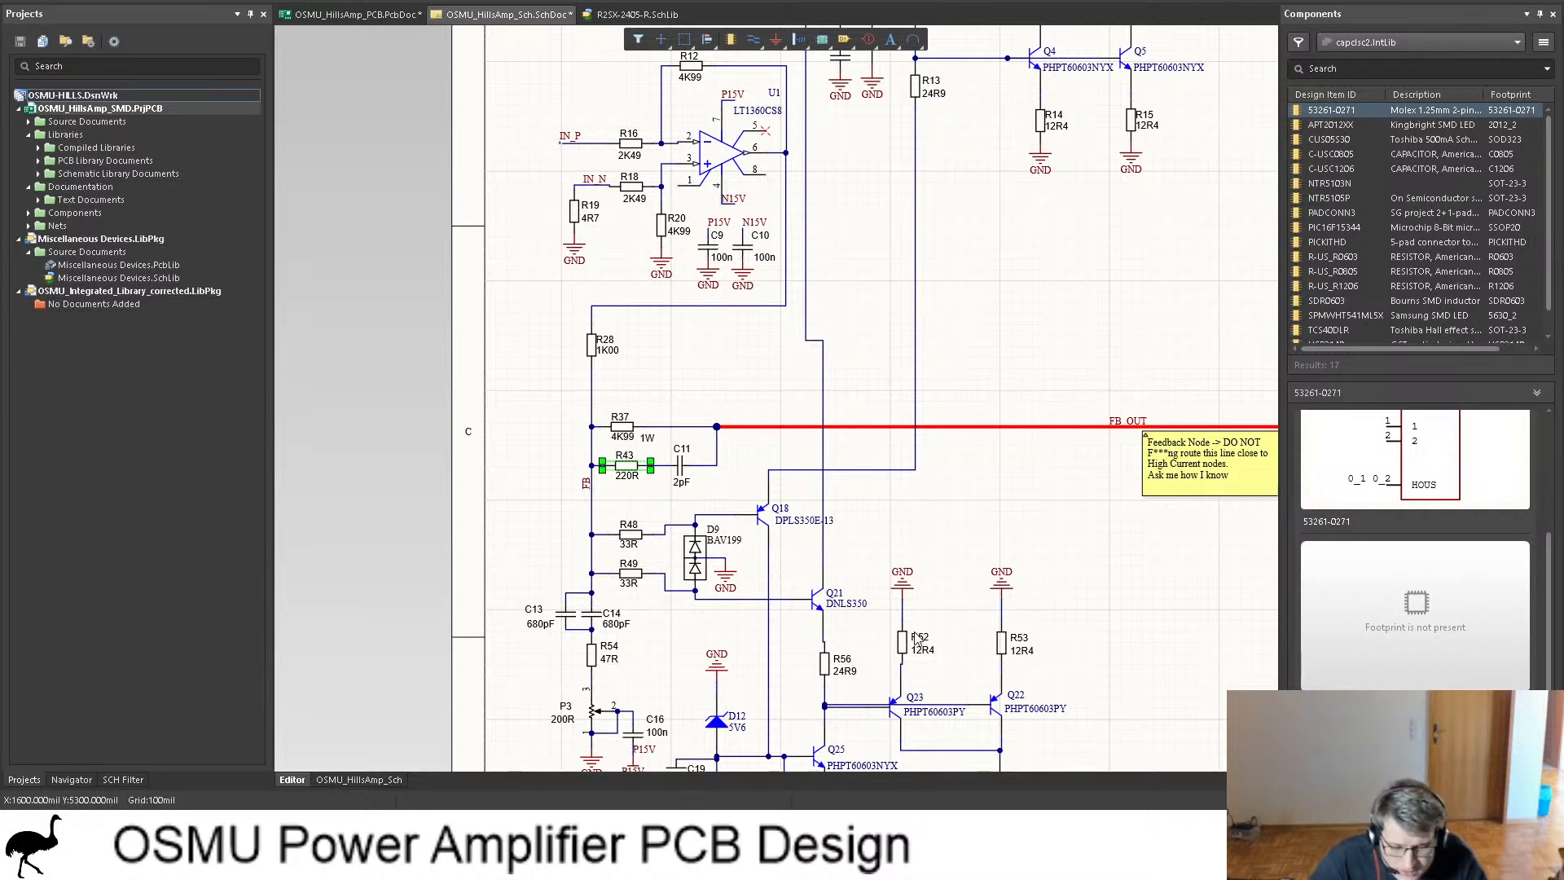
pyautogui.scroll(-1, 644, 509)
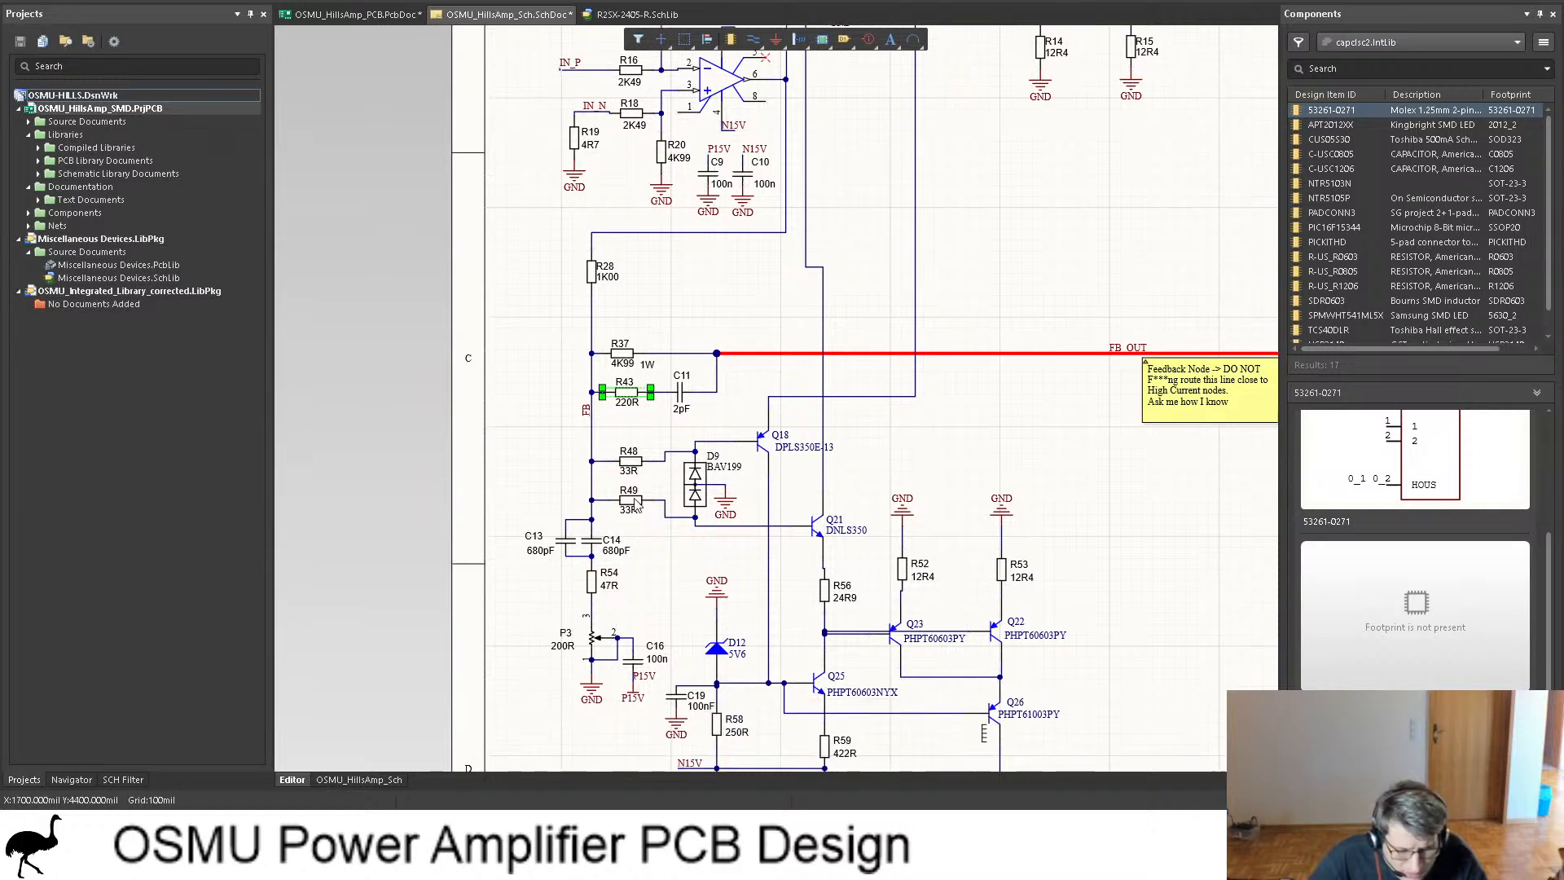
pyautogui.click(634, 466)
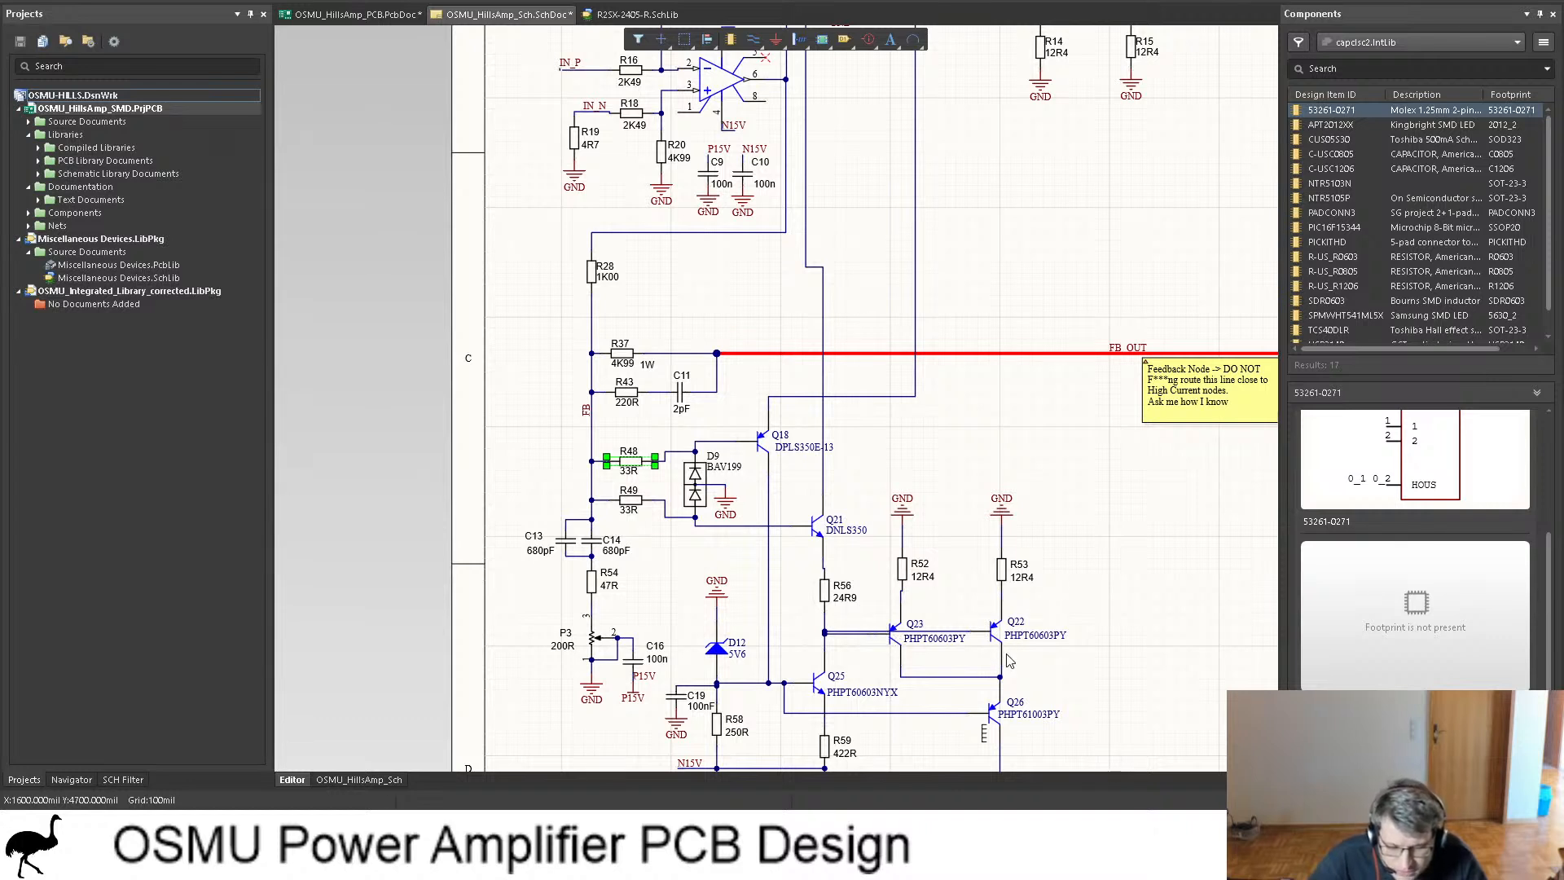
pyautogui.click(638, 506)
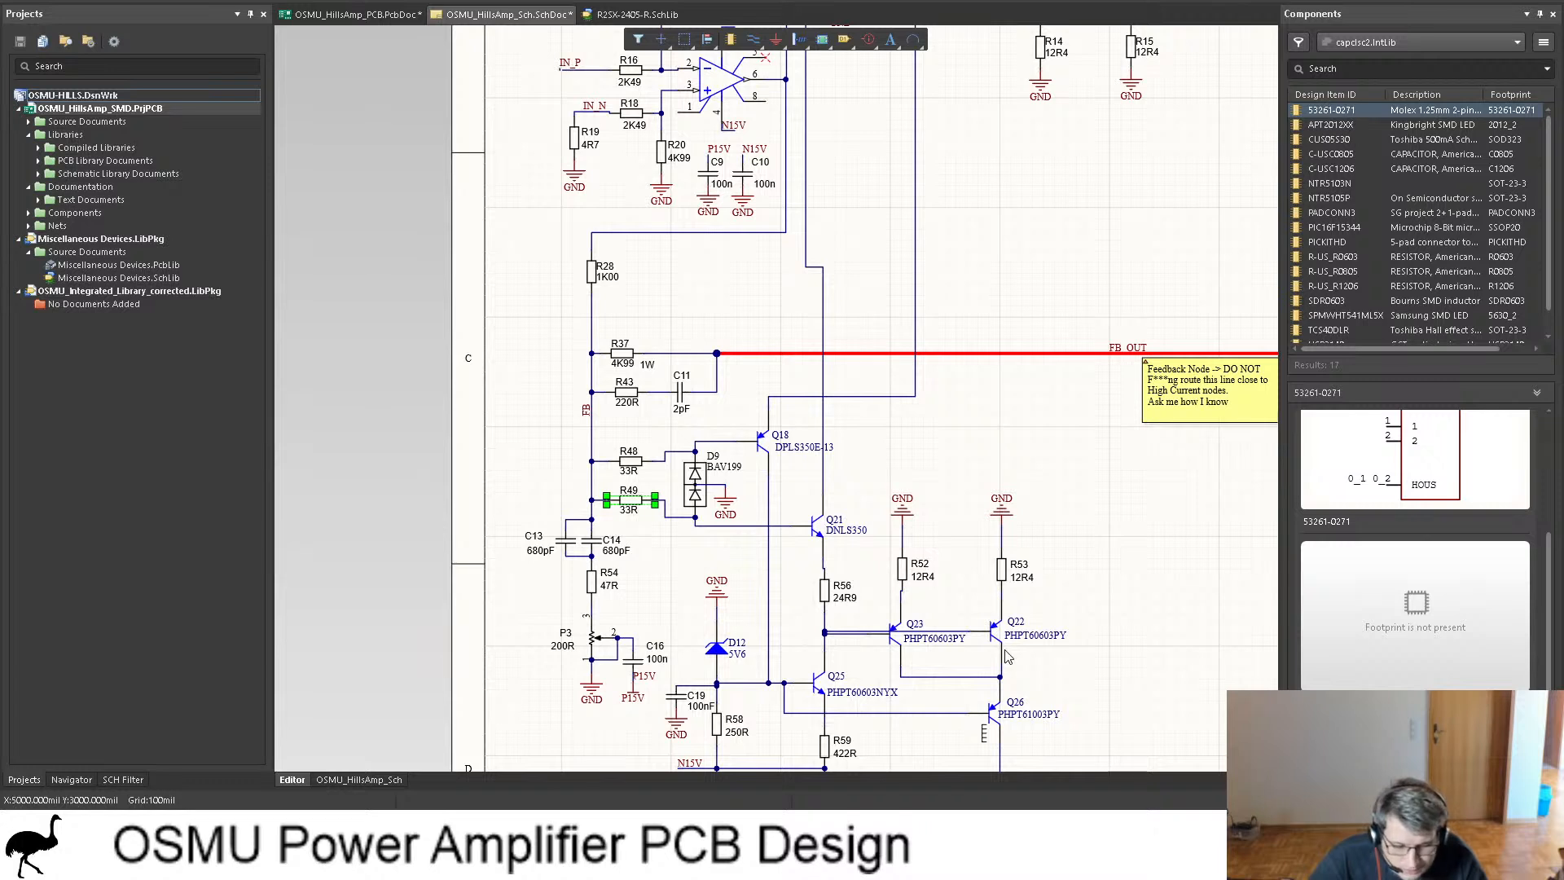
# Step: Edit R54's footprint to match the other feedback resistors, check R52, and save the documents
pyautogui.click(592, 586)
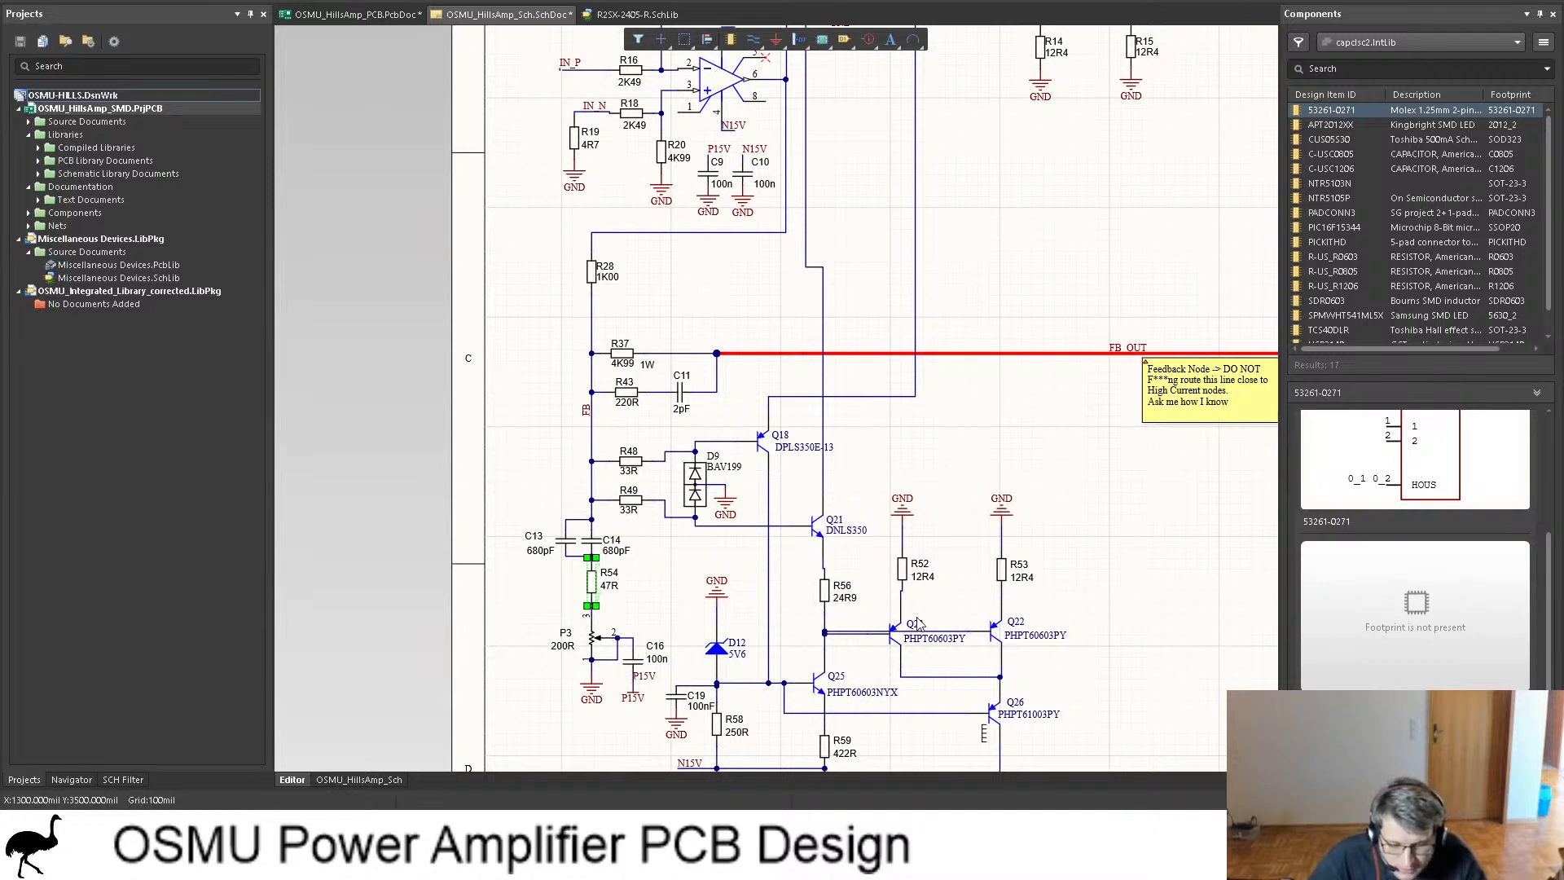
pyautogui.click(528, 605)
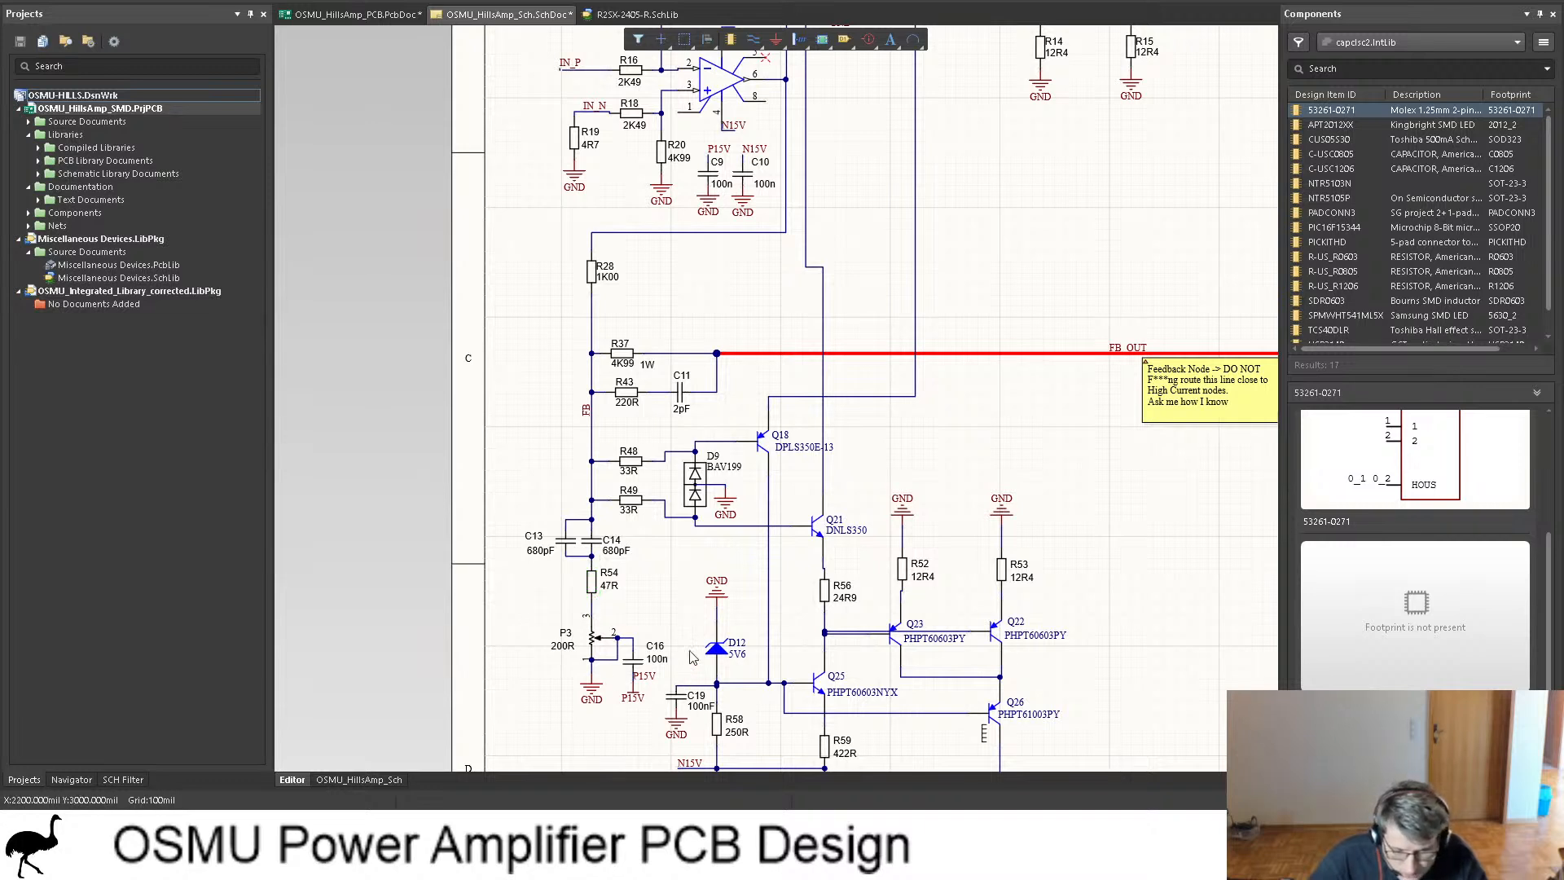
pyautogui.scroll(-2, 692, 651)
pyautogui.click(902, 449)
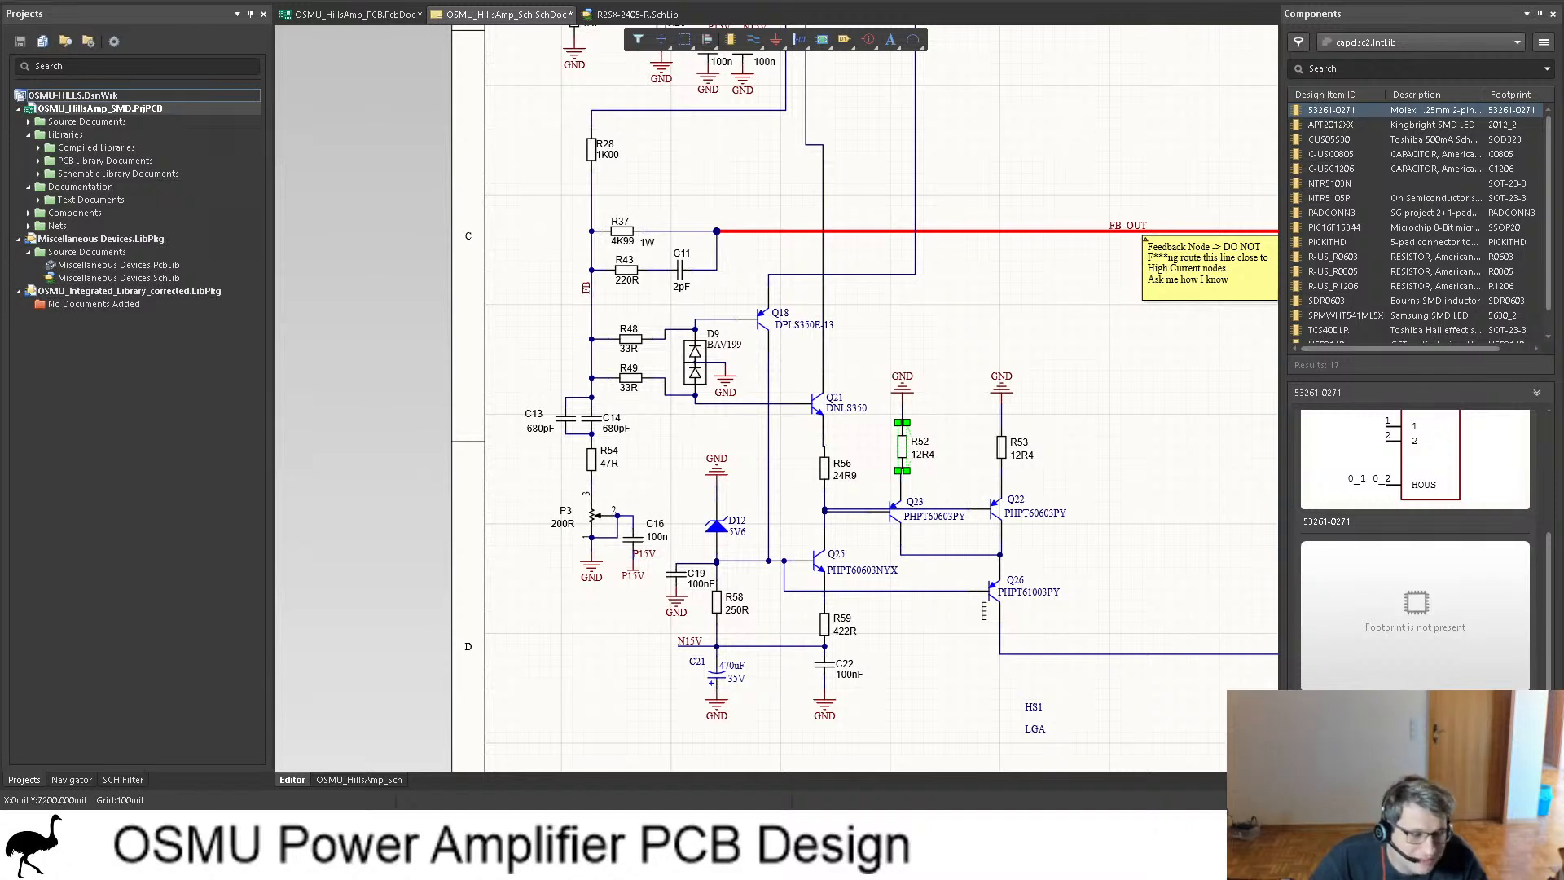
pyautogui.hotkey('ctrl', 's')
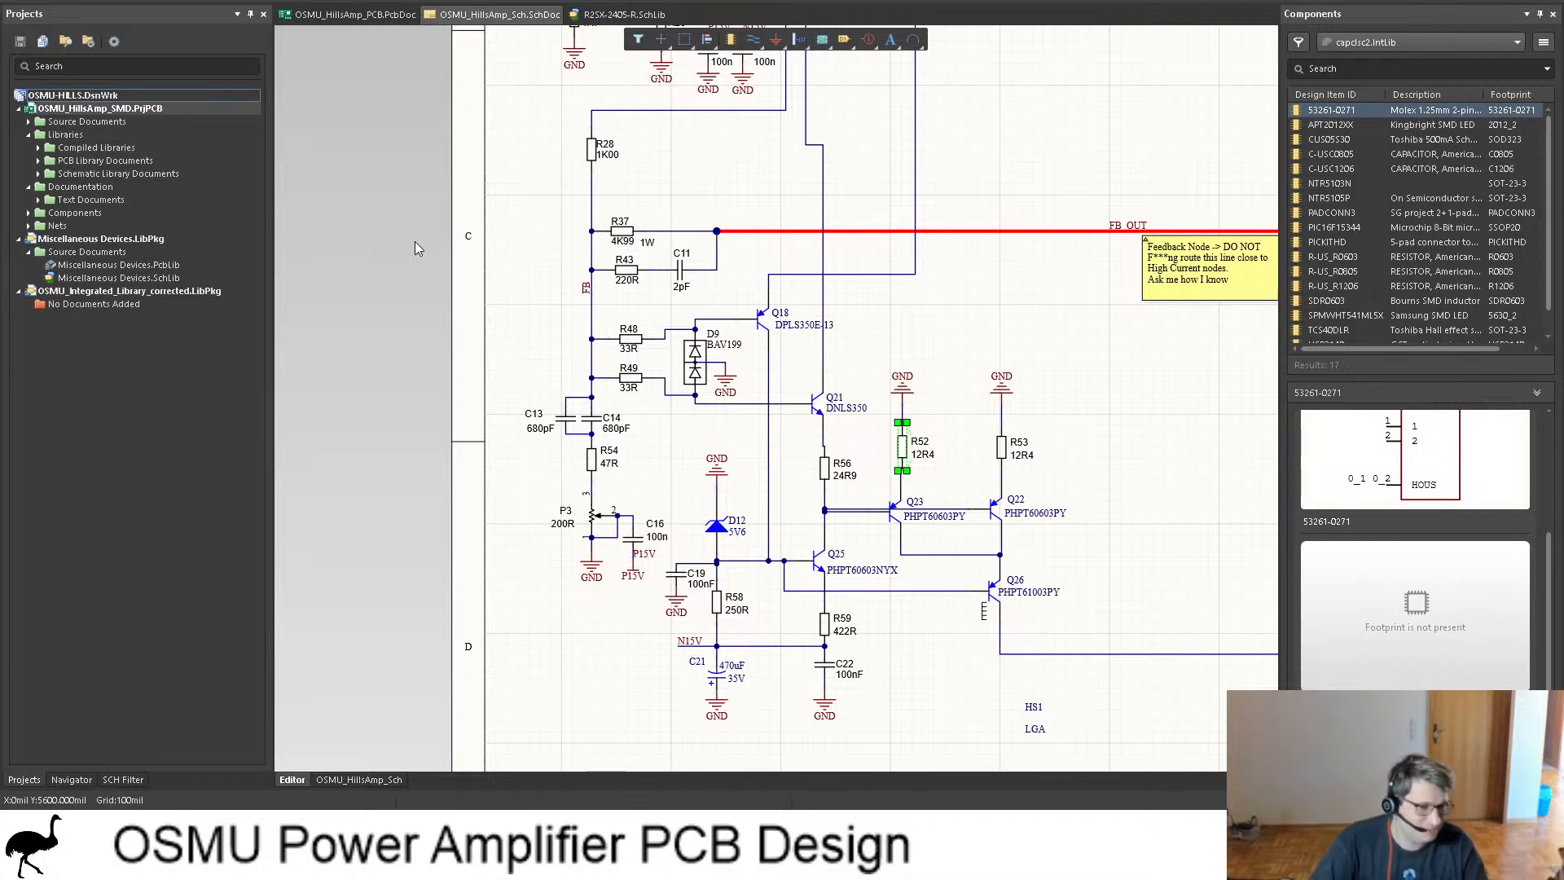
# Step: Update the PCB with the resistor footprint changes made in the schematic
pyautogui.click(355, 15)
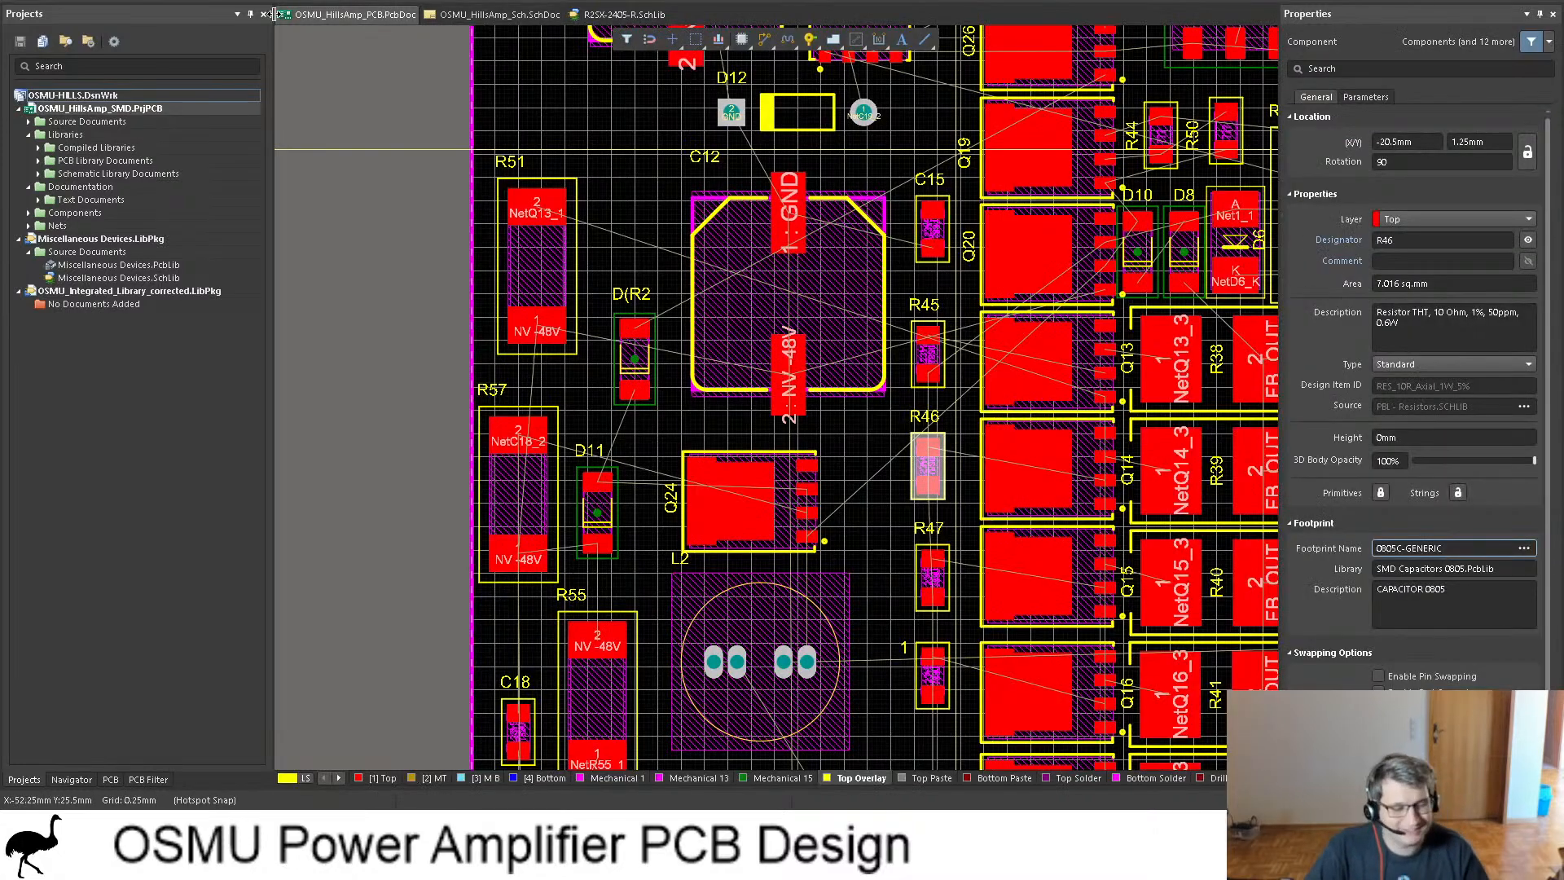
pyautogui.keyDown('ctrl'); pyautogui.scroll(-5, 405, 345); pyautogui.keyUp('ctrl')
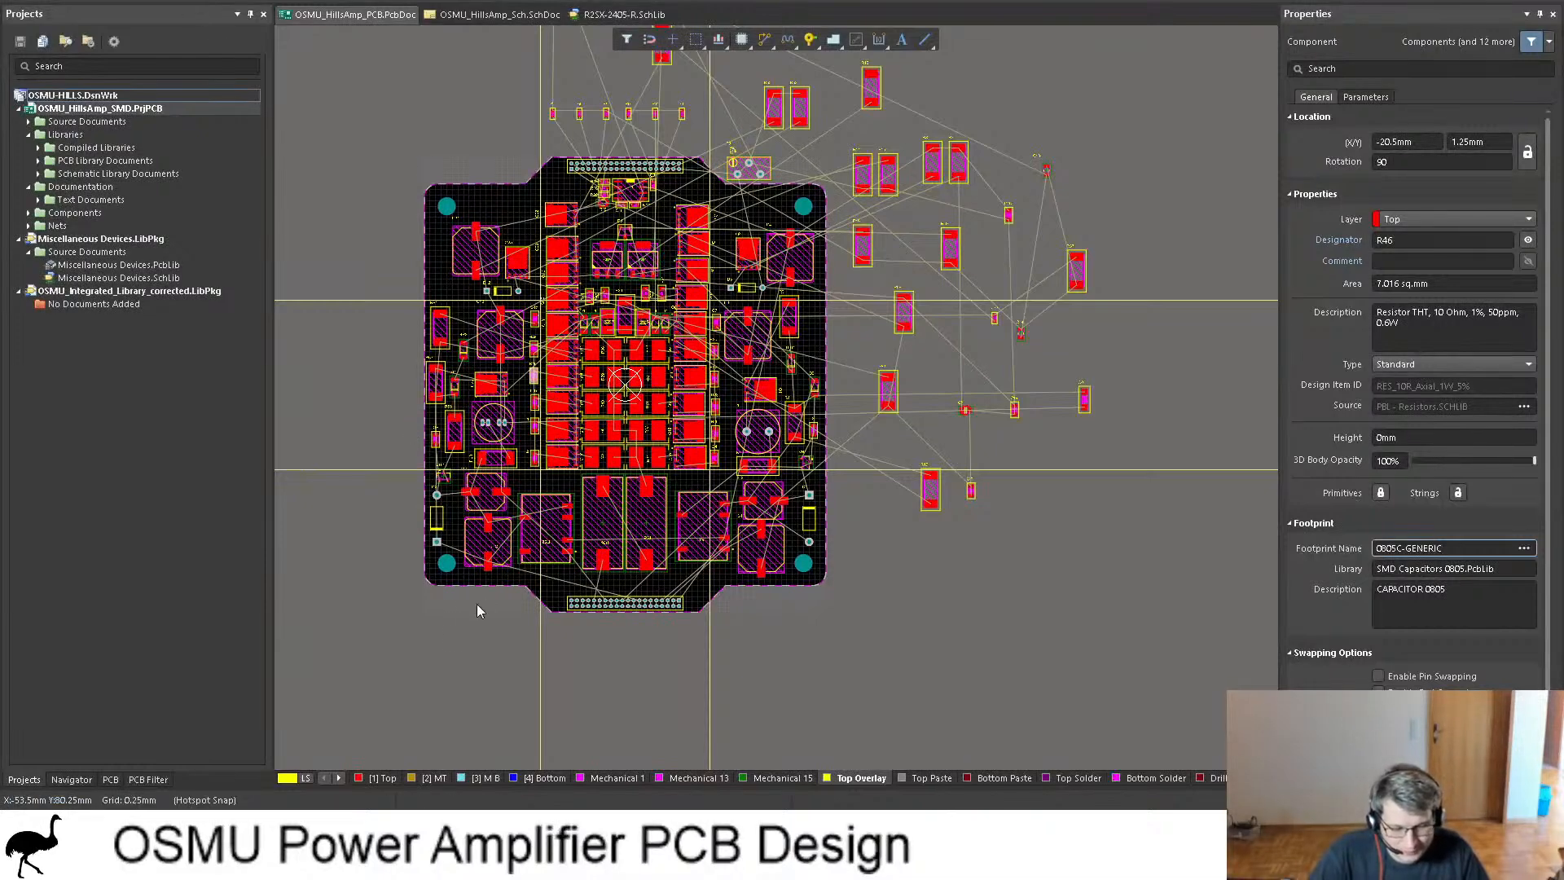
pyautogui.hotkey('ctrl', 'z')
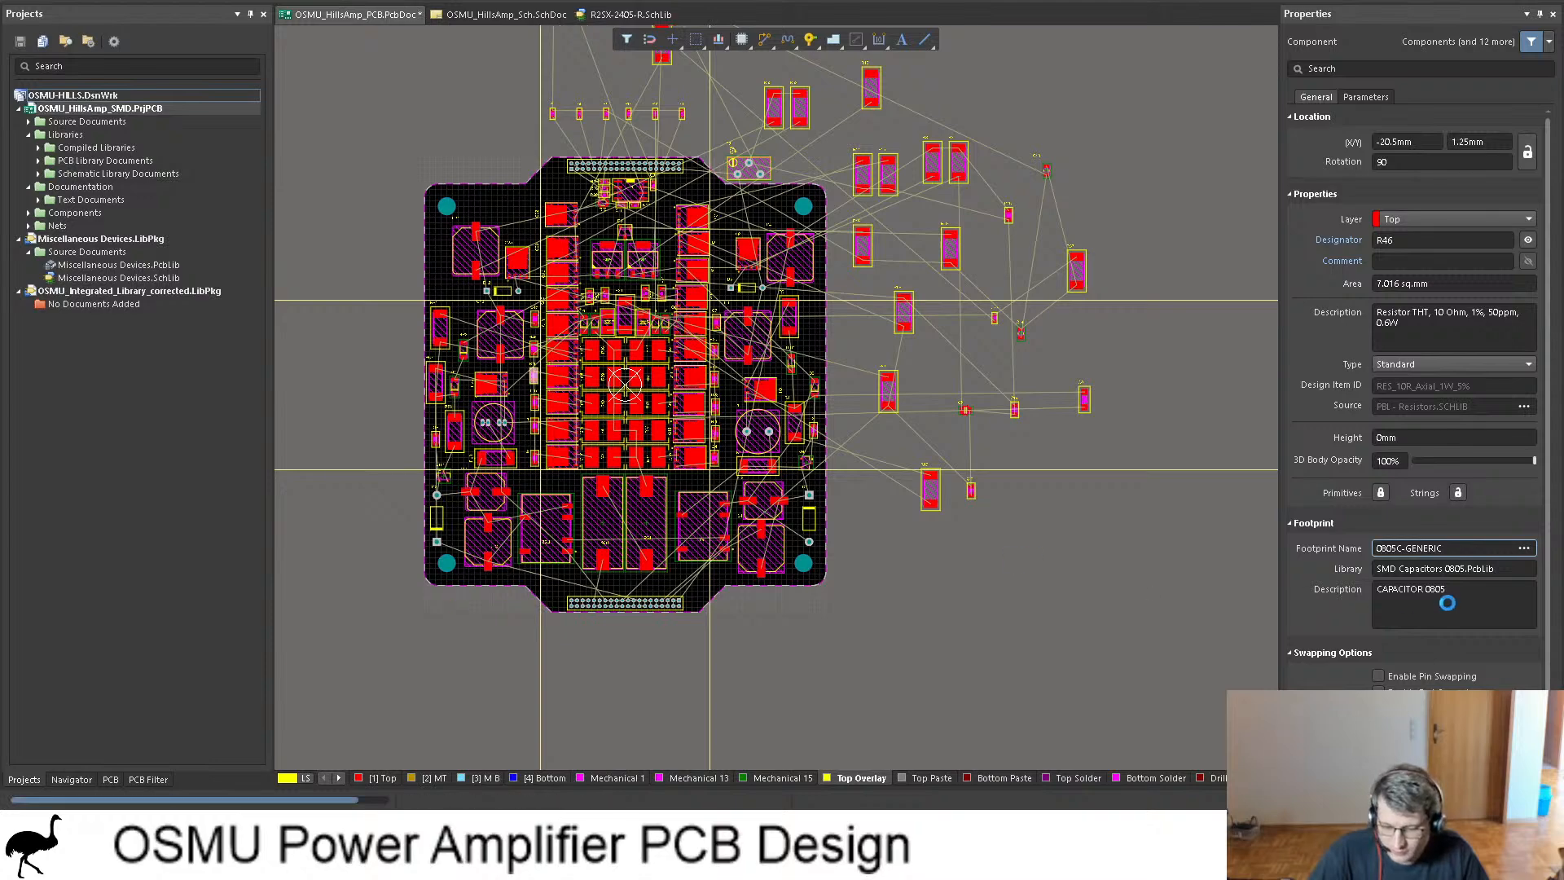
# Step: Gather C11, R49, C16 and R48 into a close horizontal row in the free area beside the board
pyautogui.scroll(2, 1109, 450)
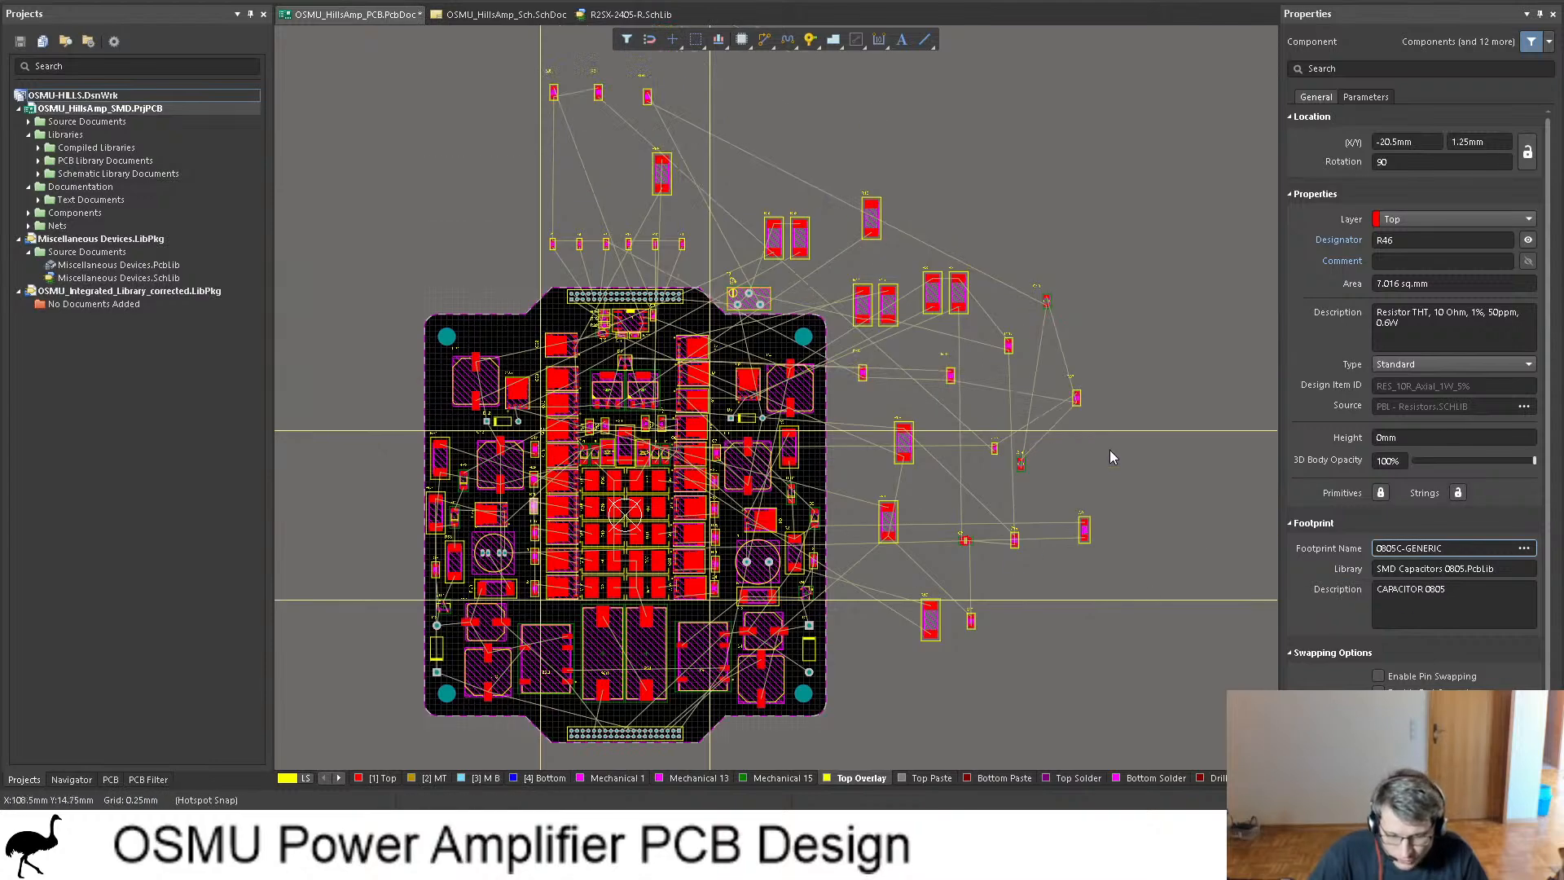
pyautogui.keyDown('ctrl'); pyautogui.scroll(4, 940, 412); pyautogui.keyUp('ctrl')
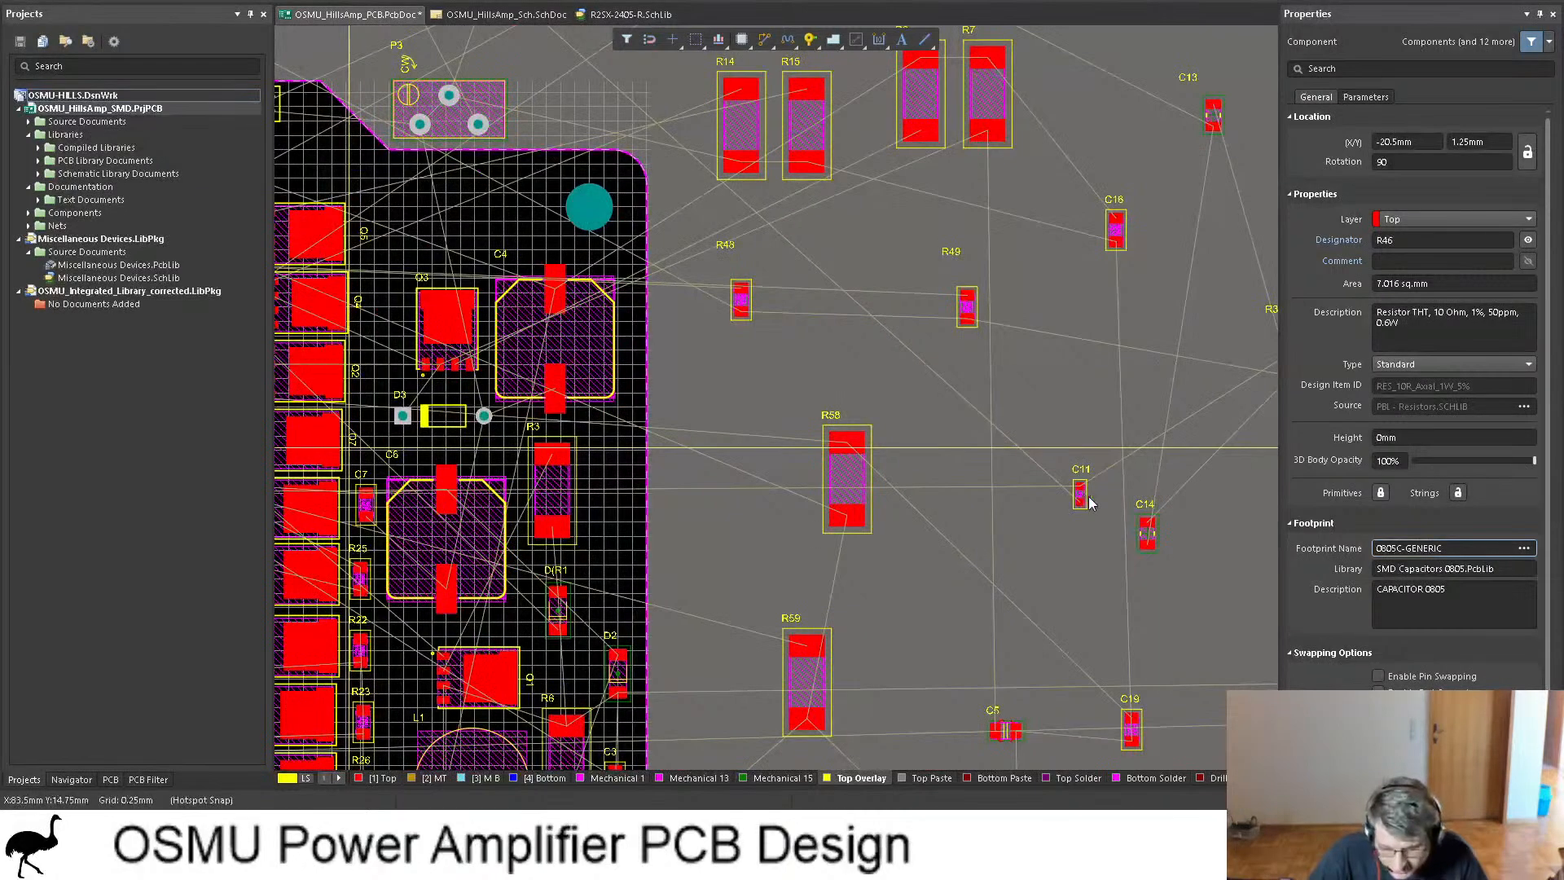
pyautogui.moveTo(1079, 503); pyautogui.dragTo(790, 313)
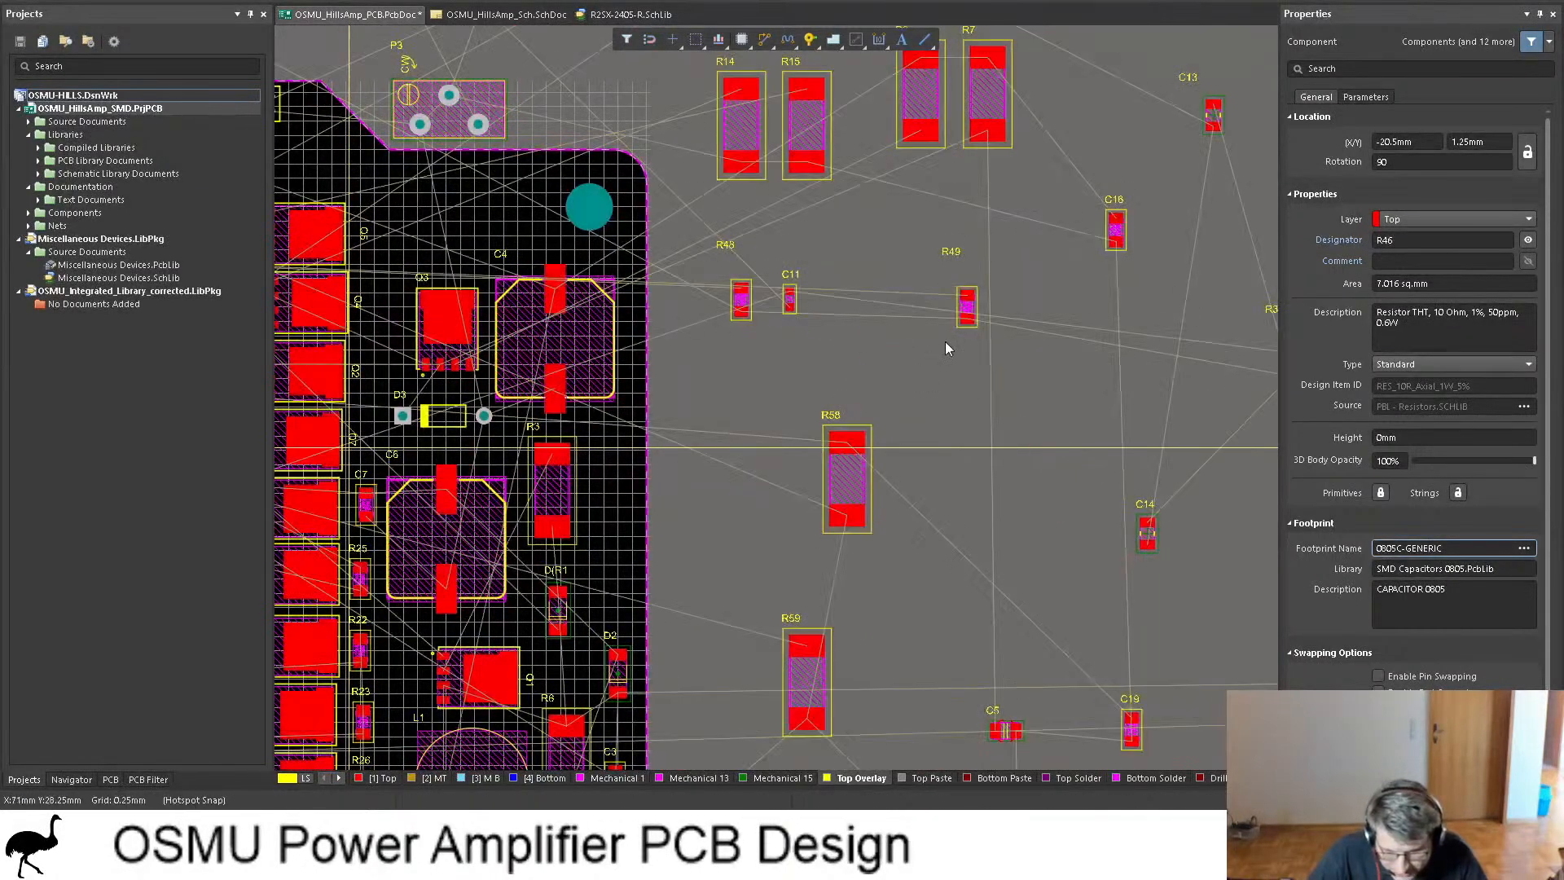
pyautogui.moveTo(962, 316); pyautogui.dragTo(843, 319)
pyautogui.click(828, 318)
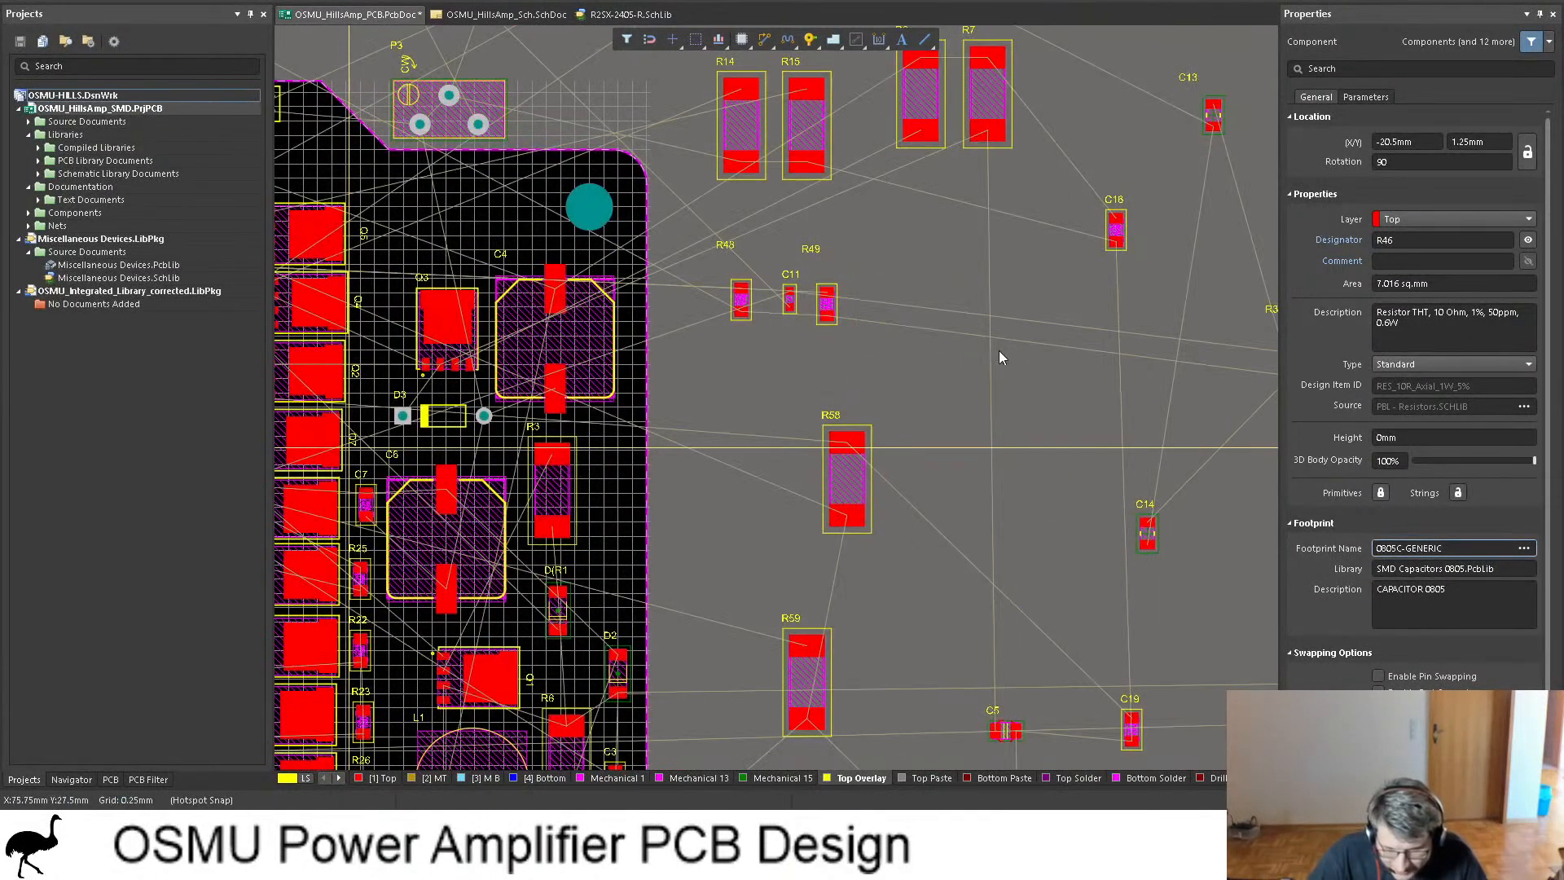
pyautogui.moveTo(1134, 251); pyautogui.dragTo(863, 309)
pyautogui.moveTo(746, 305); pyautogui.dragTo(897, 274)
# Step: Extend the row of small unplaced parts with C14, C22 and C19 after R48
pyautogui.scroll(-5, 970, 292)
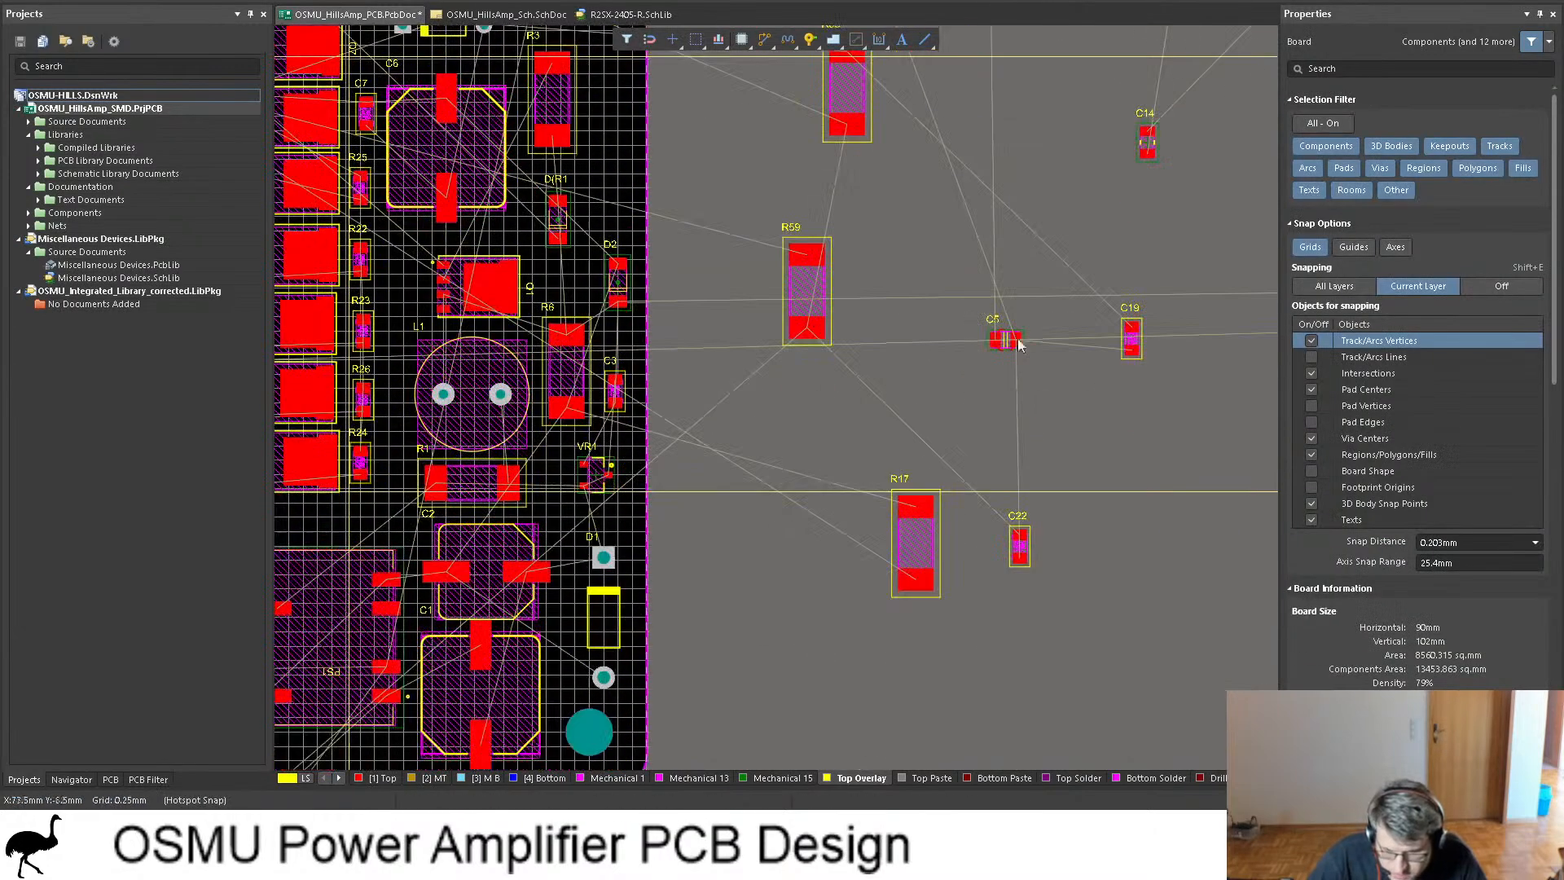
pyautogui.moveTo(1139, 360); pyautogui.dragTo(1024, 427)
pyautogui.scroll(5, 1039, 293)
pyautogui.scroll(-4, 1028, 326)
pyautogui.scroll(6, 1034, 123)
pyautogui.moveTo(1147, 648); pyautogui.dragTo(940, 440)
# Step: Move R37 to the end of the row next to C19 and place its designator directly above it
pyautogui.keyDown('shift'); pyautogui.hscroll(4, 1067, 410); pyautogui.keyUp('shift')
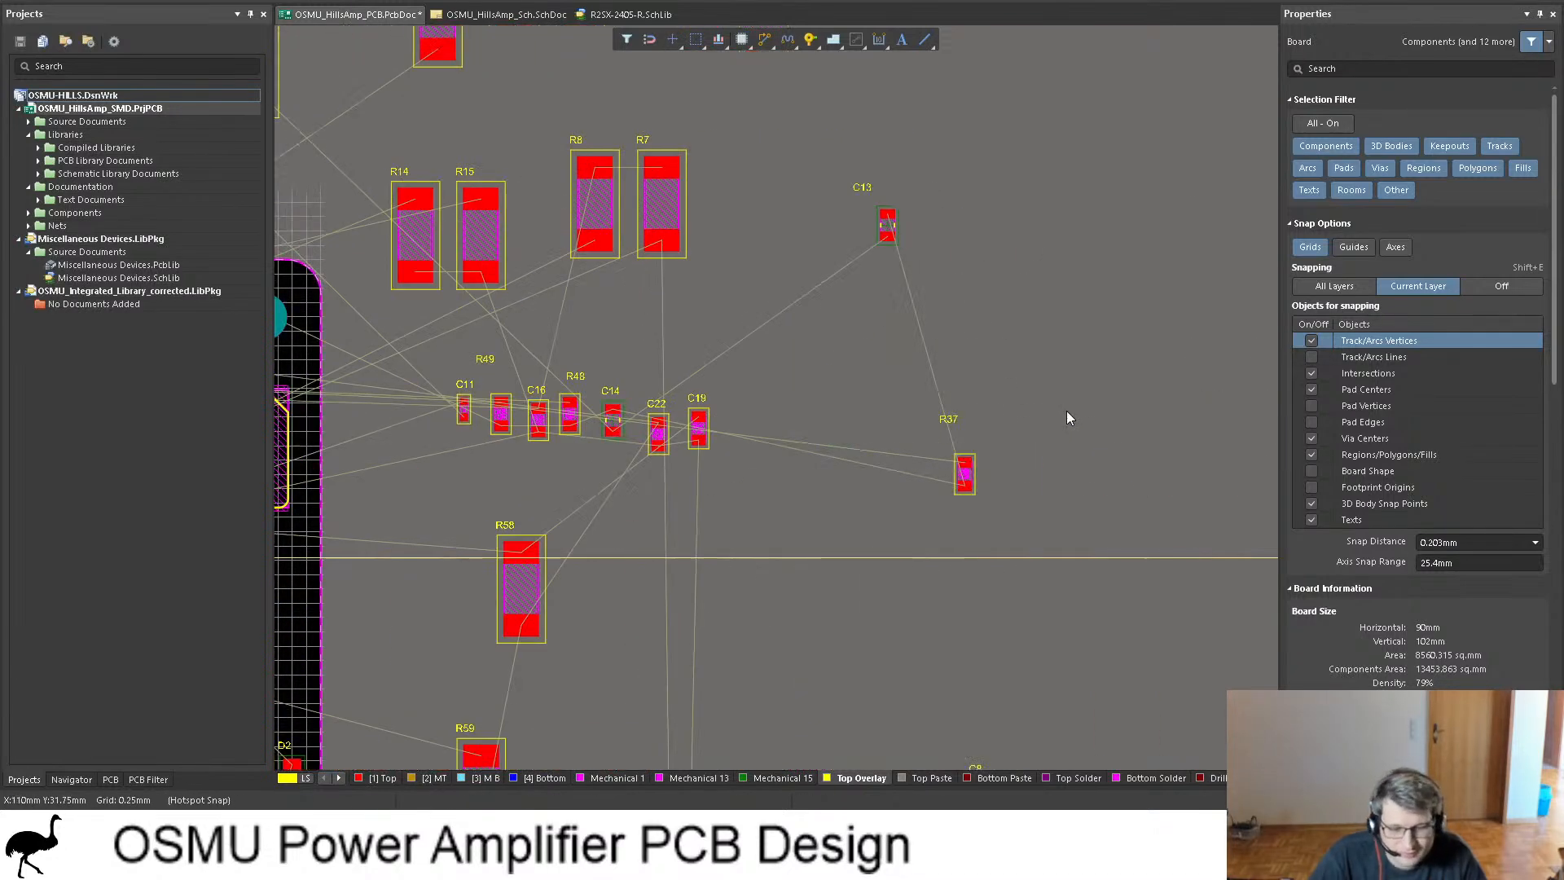
pyautogui.moveTo(964, 473); pyautogui.dragTo(736, 423)
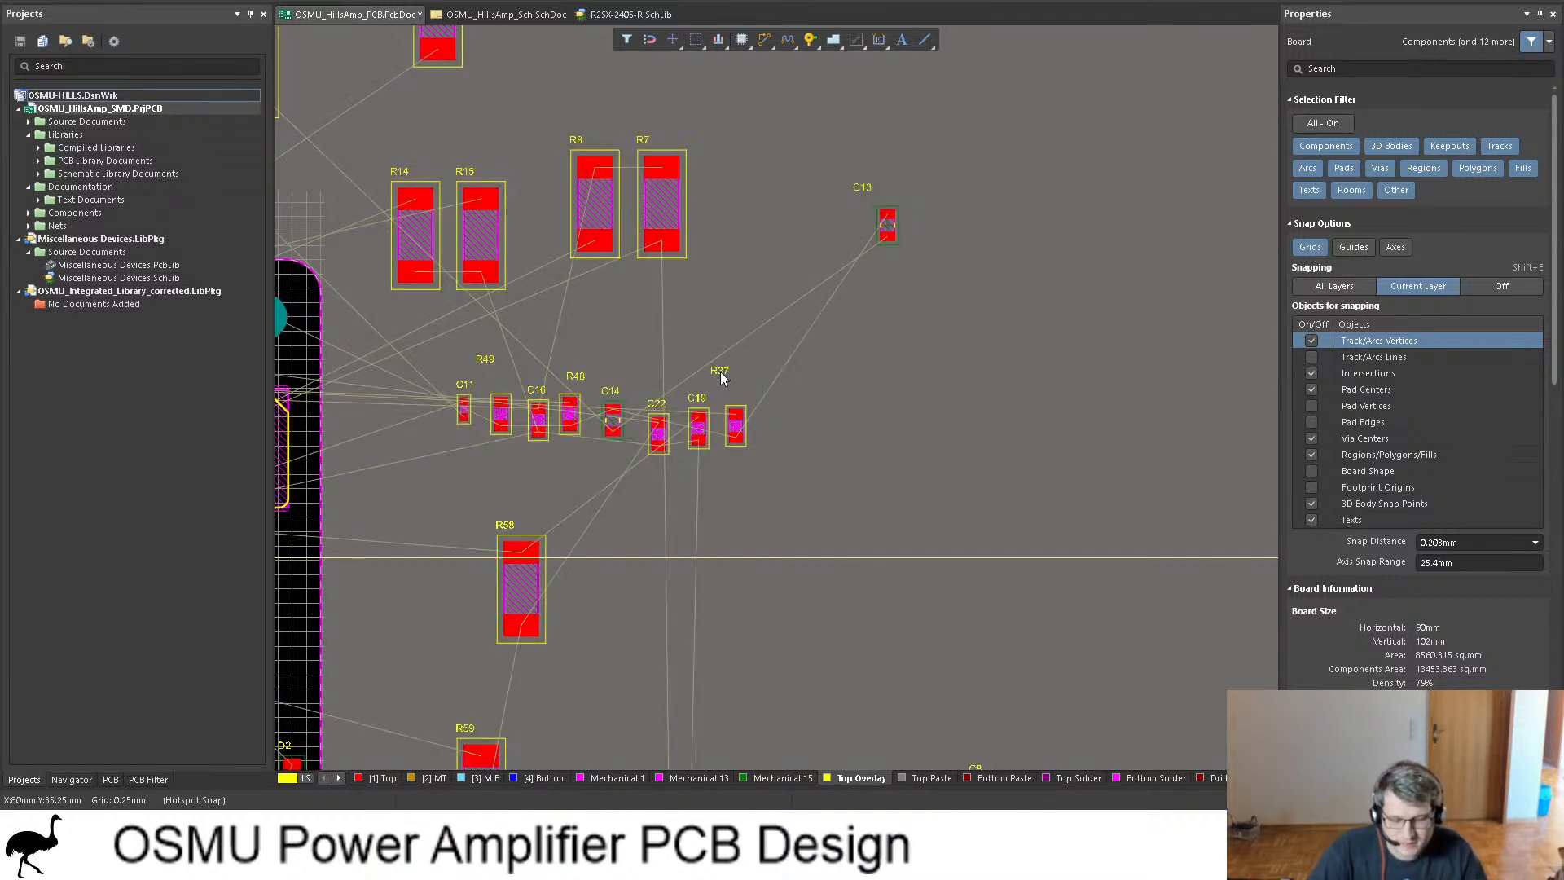
pyautogui.moveTo(720, 371); pyautogui.dragTo(736, 391)
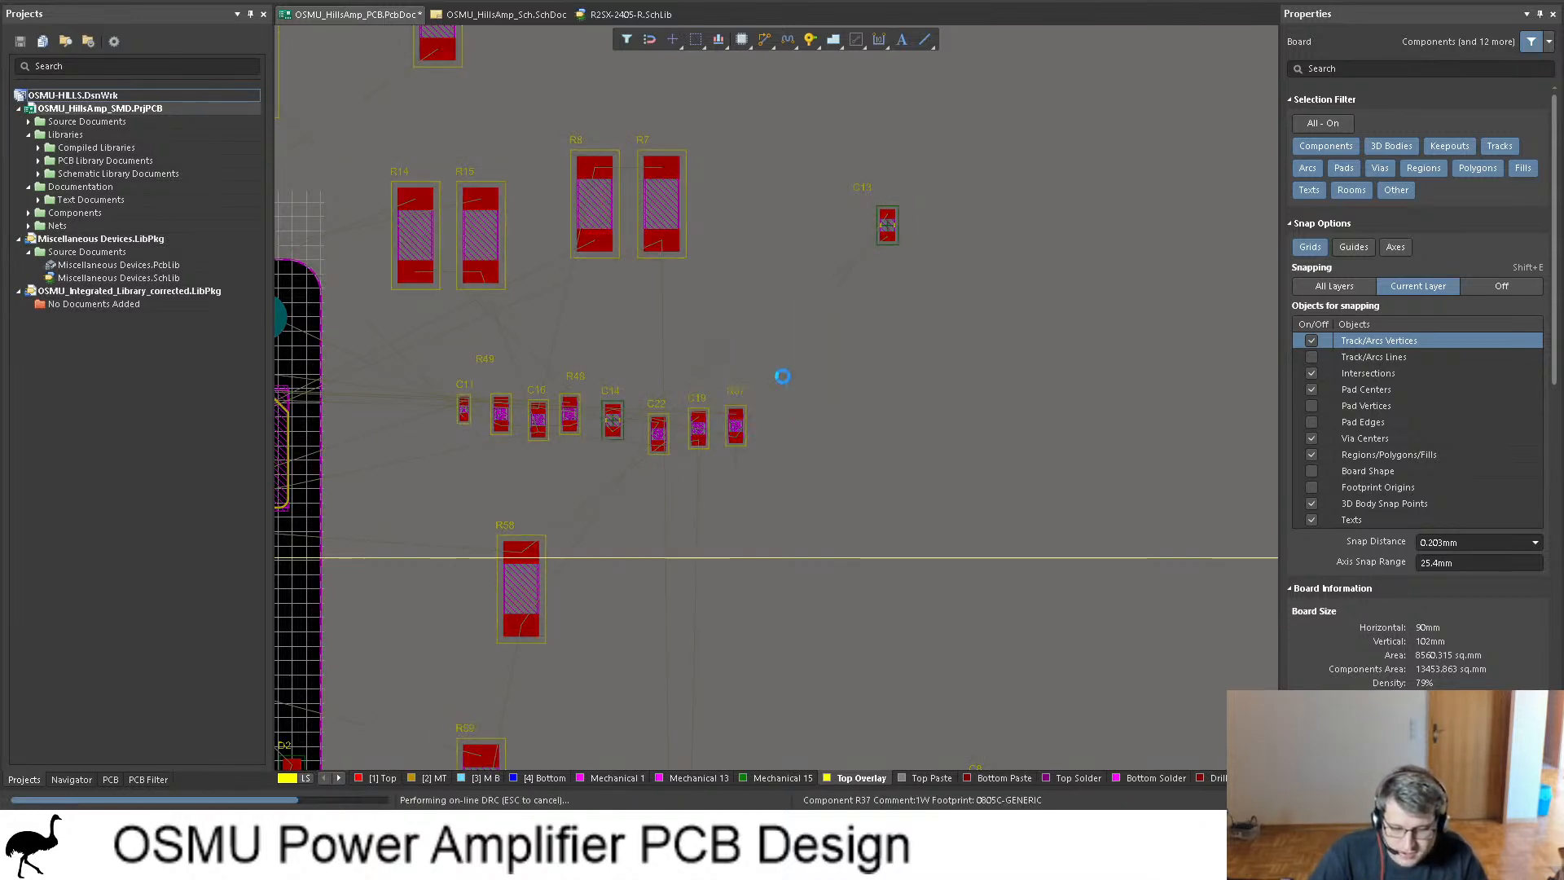
# Step: Move C13 to the end of the small-parts row beside R37 and place its designator directly above it
pyautogui.click(829, 461)
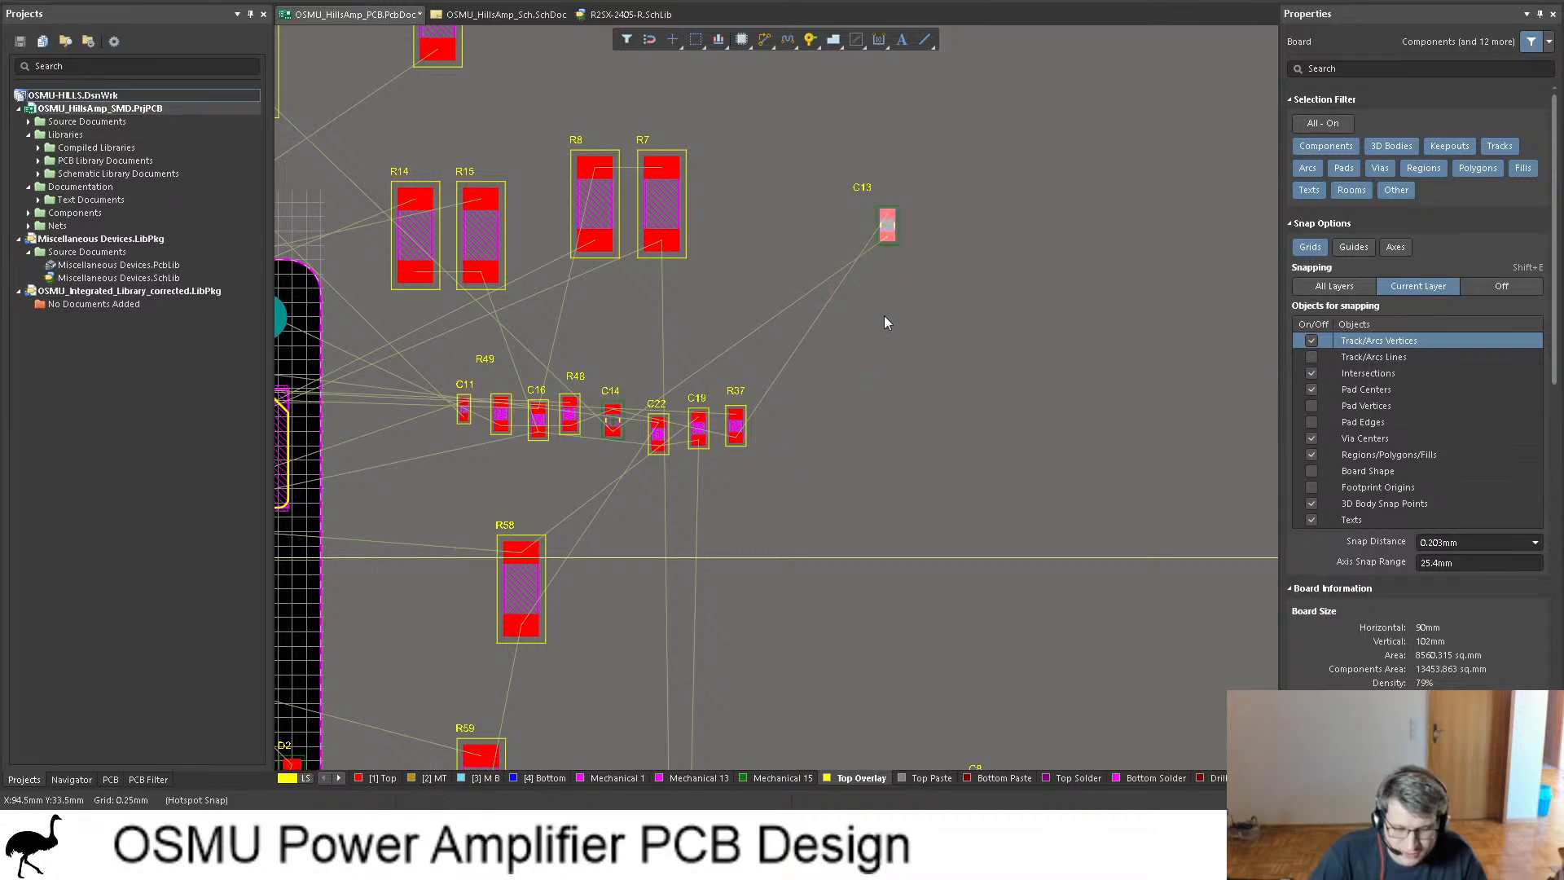
pyautogui.moveTo(887, 226); pyautogui.dragTo(794, 389)
pyautogui.click(767, 390)
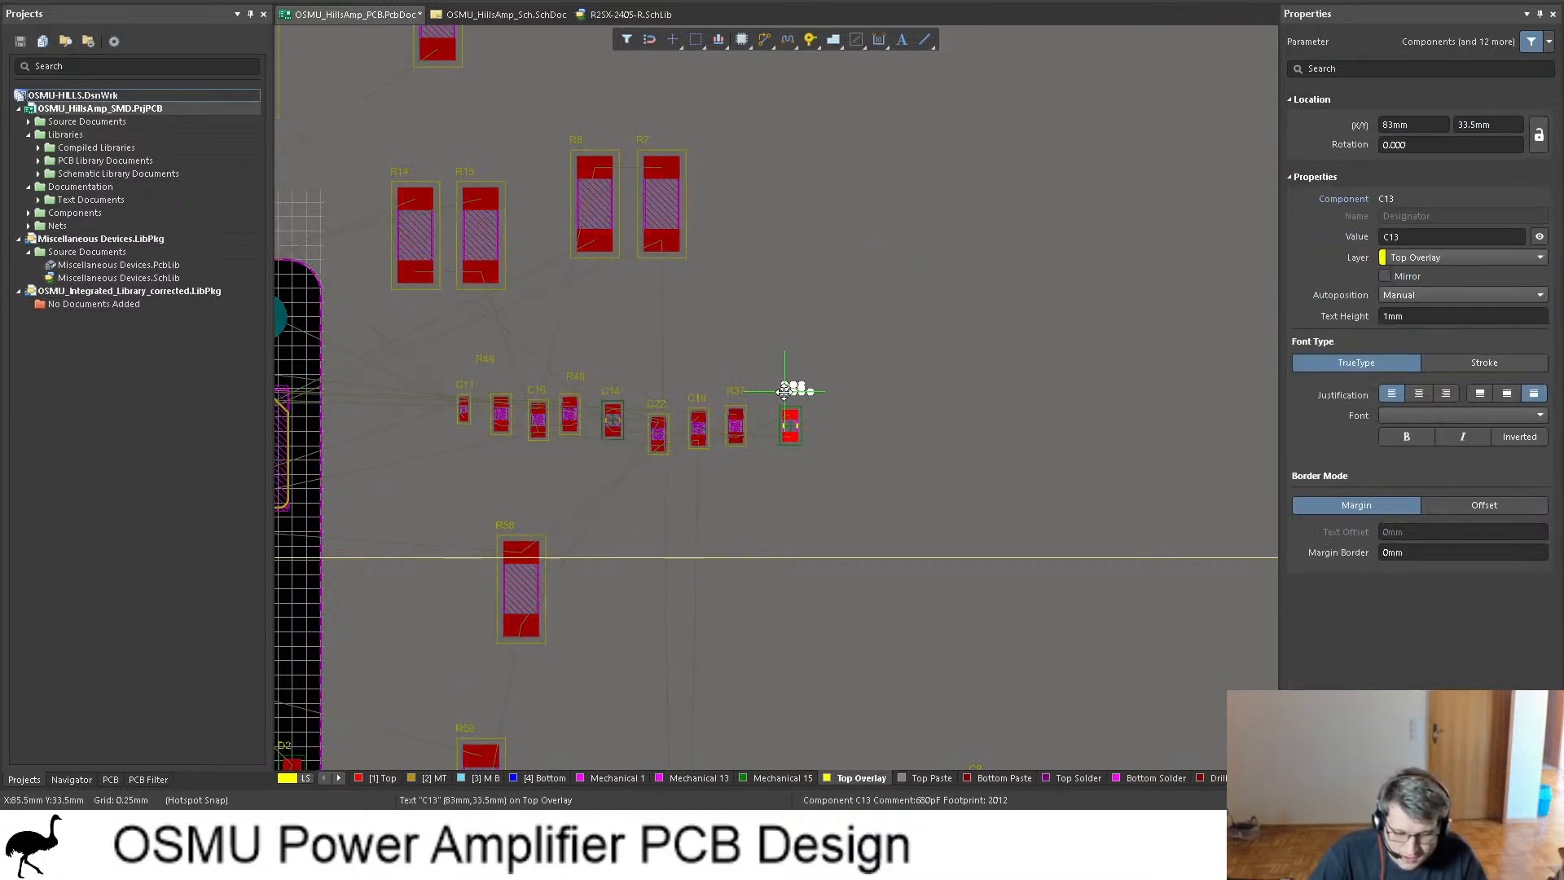
pyautogui.click(918, 403)
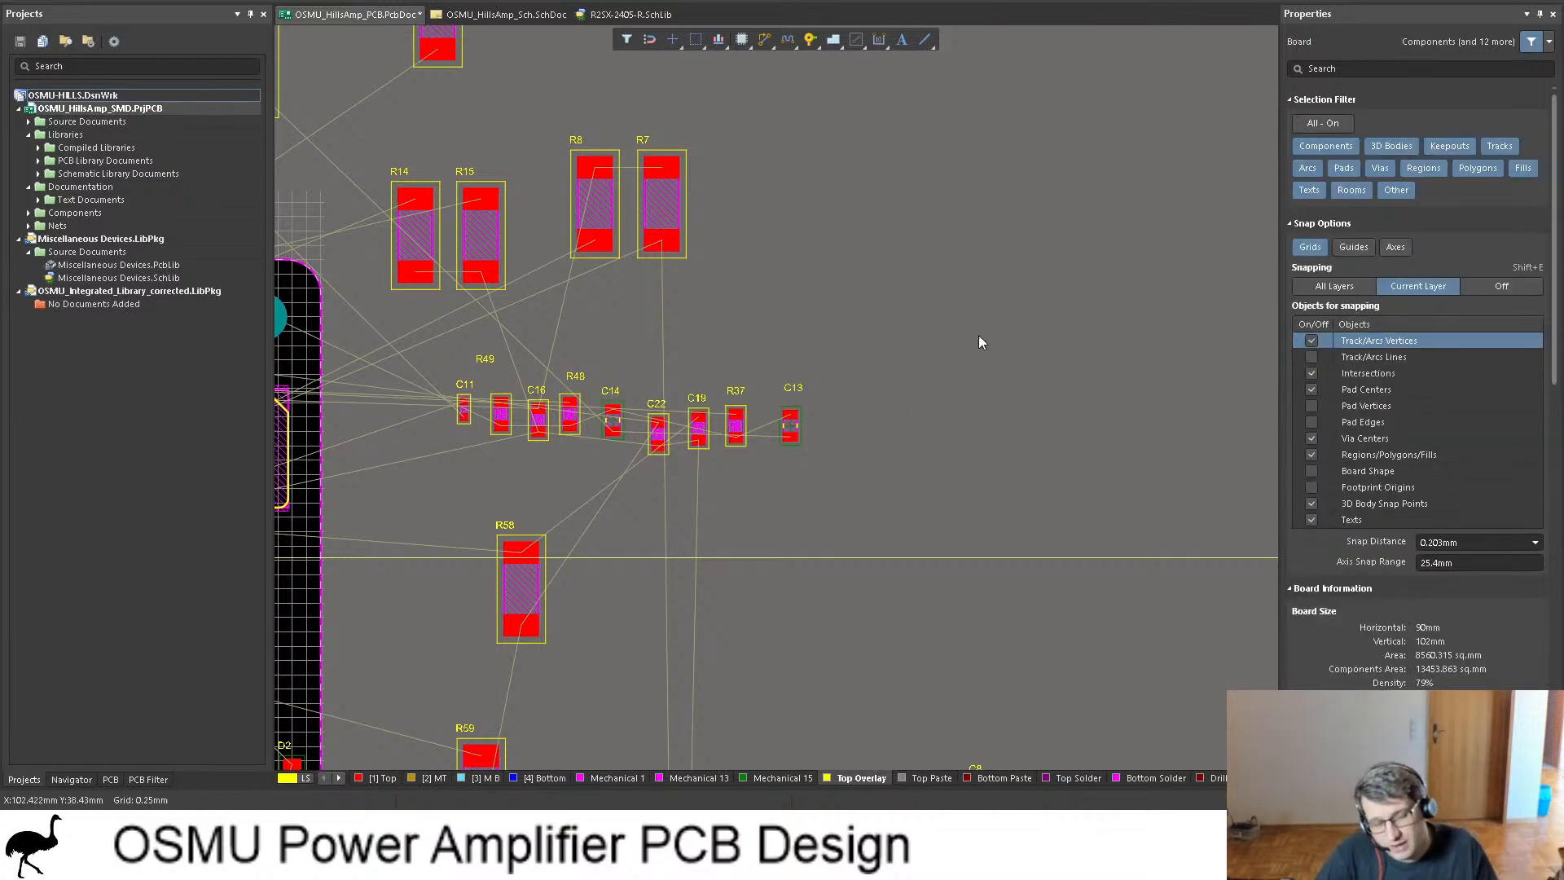
# Step: Append the small capacitor C5 to the row after C13 and bring C8 over beside R59
pyautogui.keyDown('ctrl'); pyautogui.scroll(-3, 966, 338); pyautogui.keyUp('ctrl')
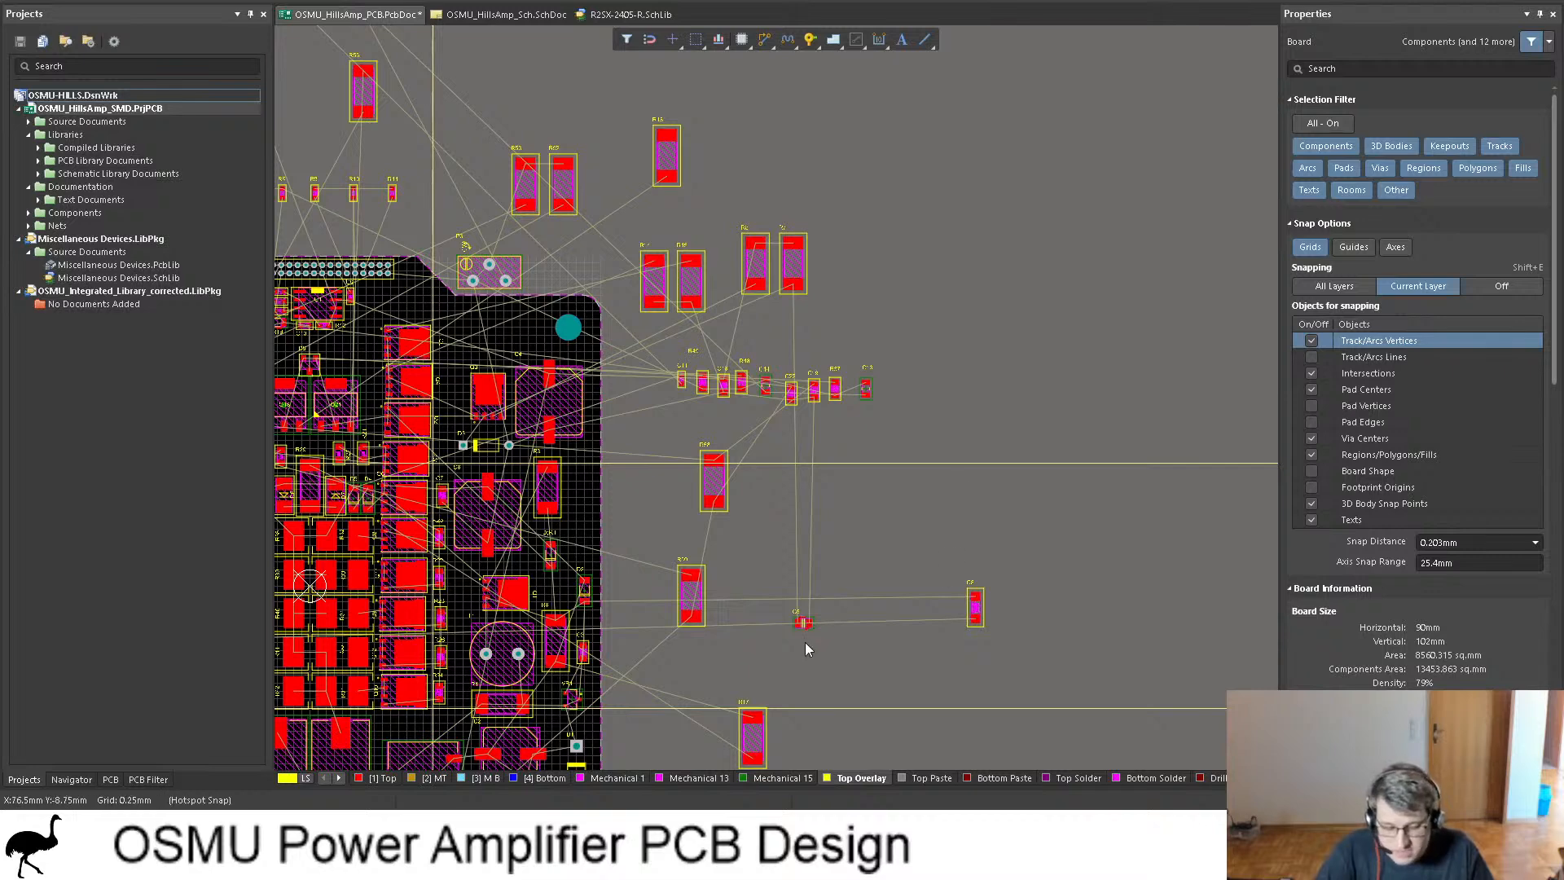
pyautogui.moveTo(803, 623); pyautogui.dragTo(765, 348)
pyautogui.scroll(-3, 951, 461)
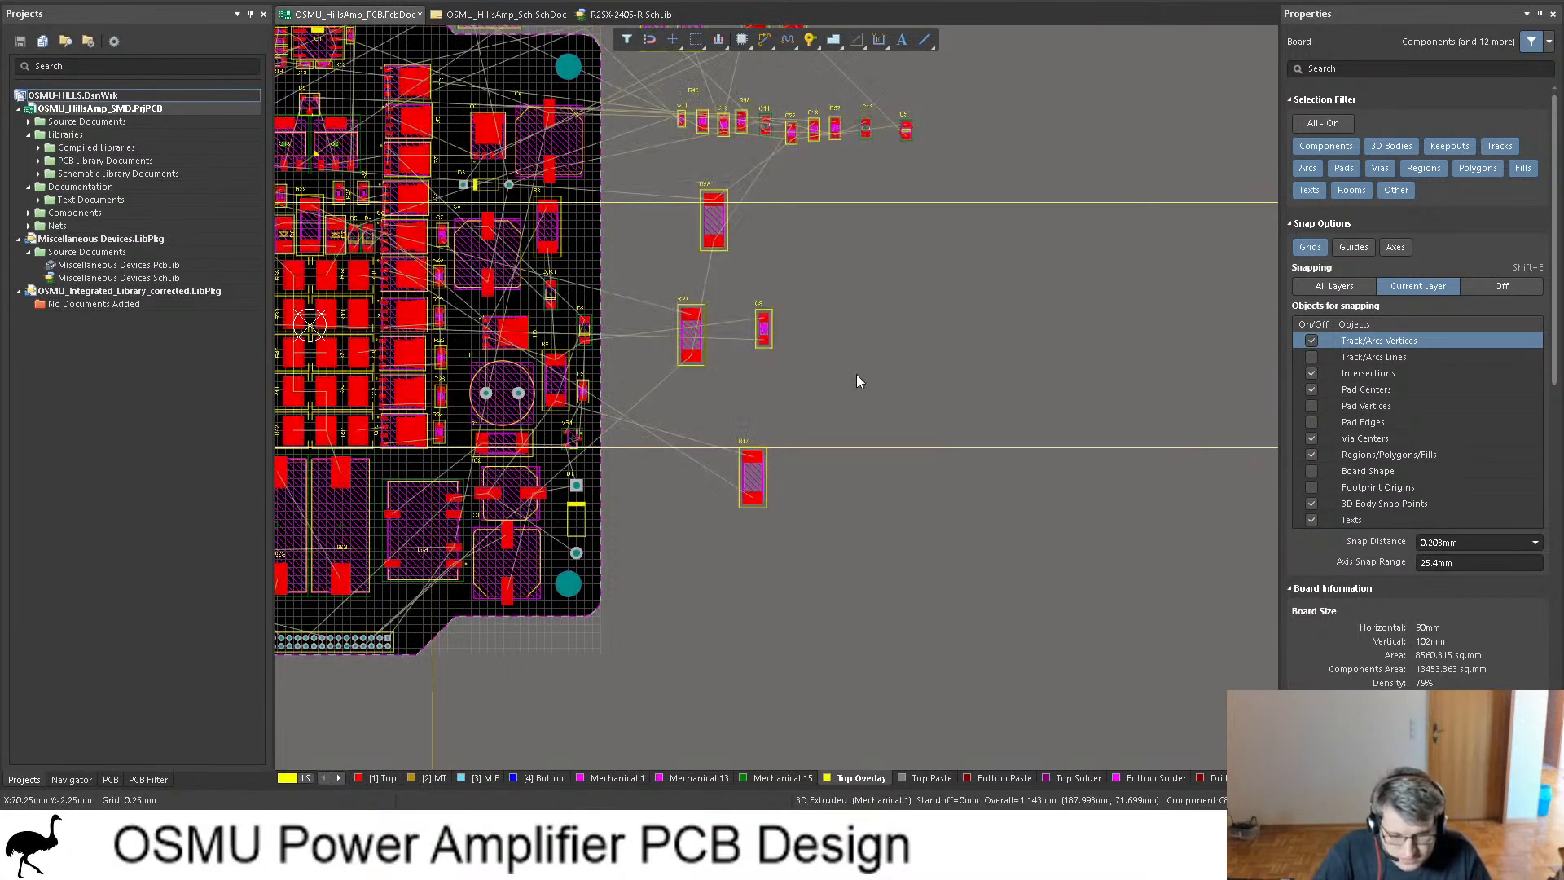
# Step: Move the whole row of small parts from C11 to C13 and C5 into the free area above the board
pyautogui.keyDown('ctrl'); pyautogui.scroll(-2, 872, 383); pyautogui.keyUp('ctrl')
pyautogui.scroll(3, 881, 395)
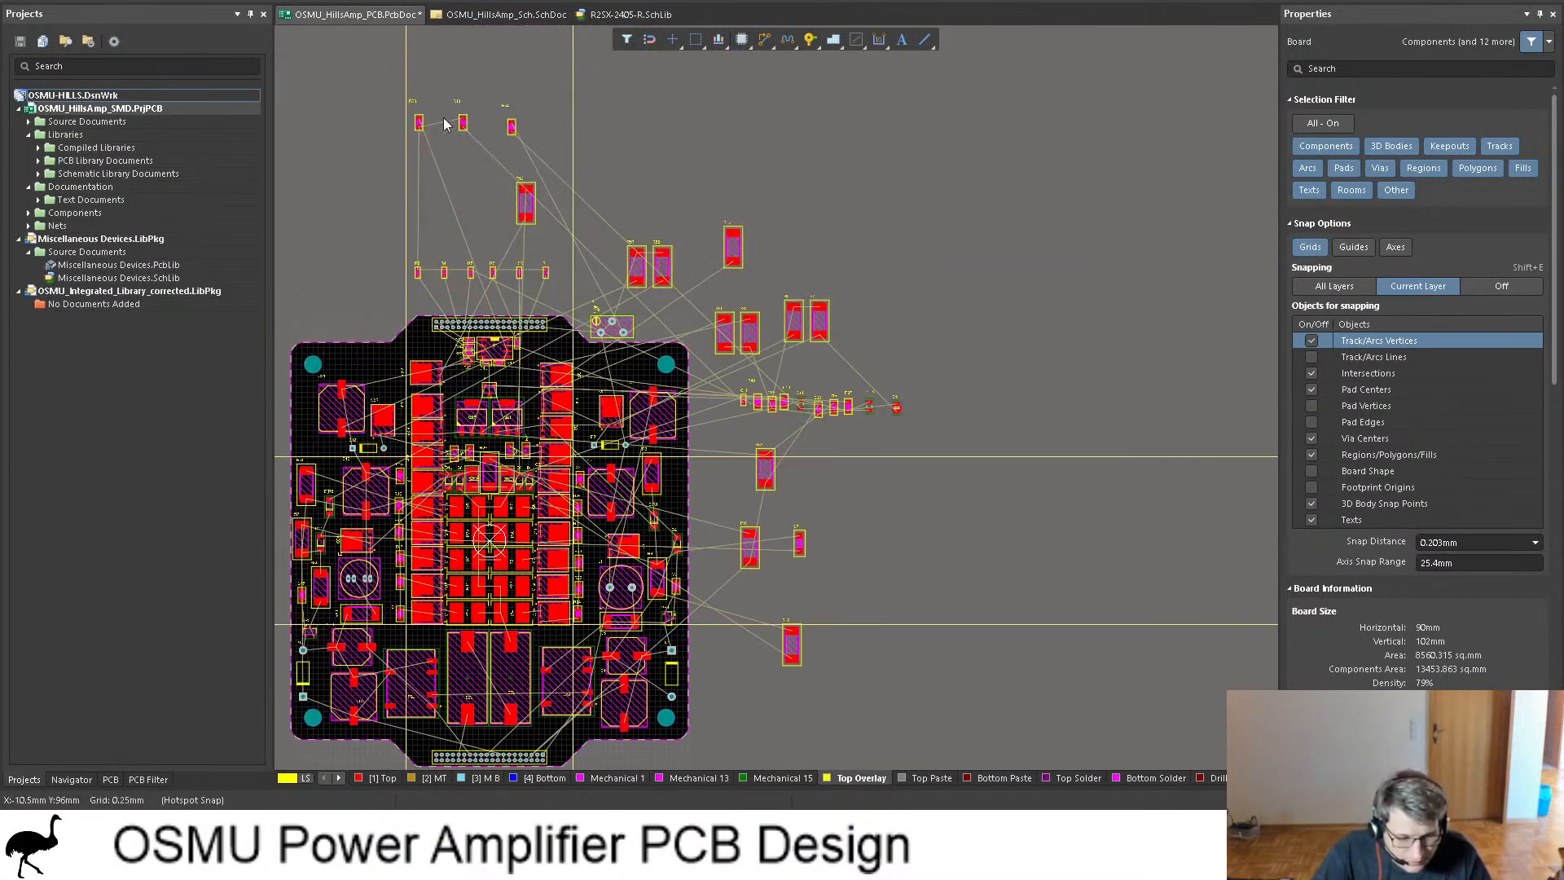
pyautogui.keyDown('ctrl'); pyautogui.scroll(3, 440, 126); pyautogui.keyUp('ctrl')
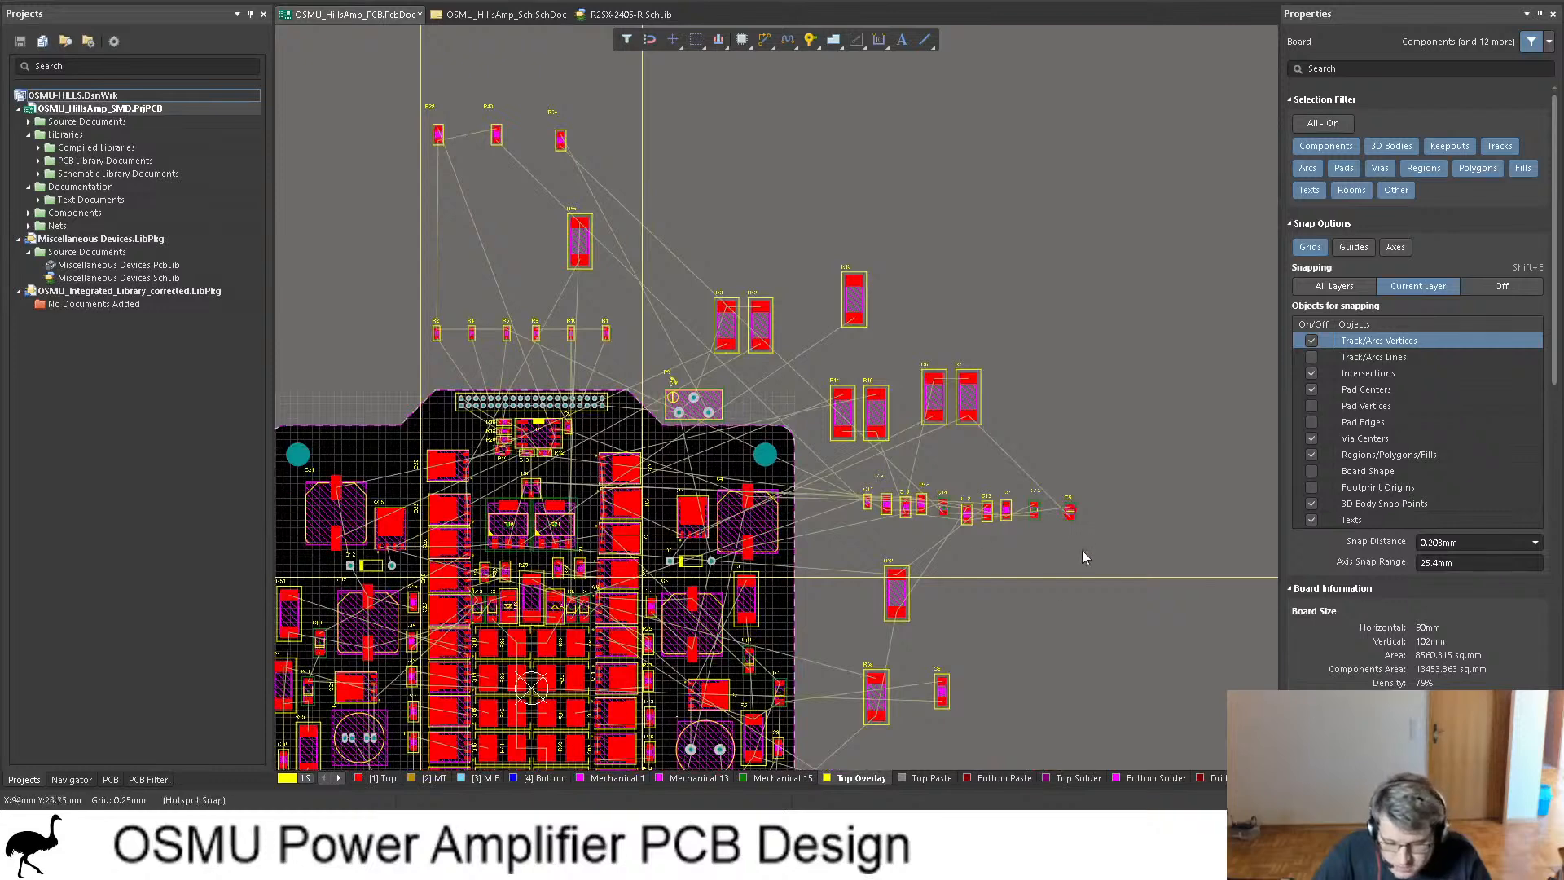
pyautogui.moveTo(1115, 534); pyautogui.dragTo(844, 482)
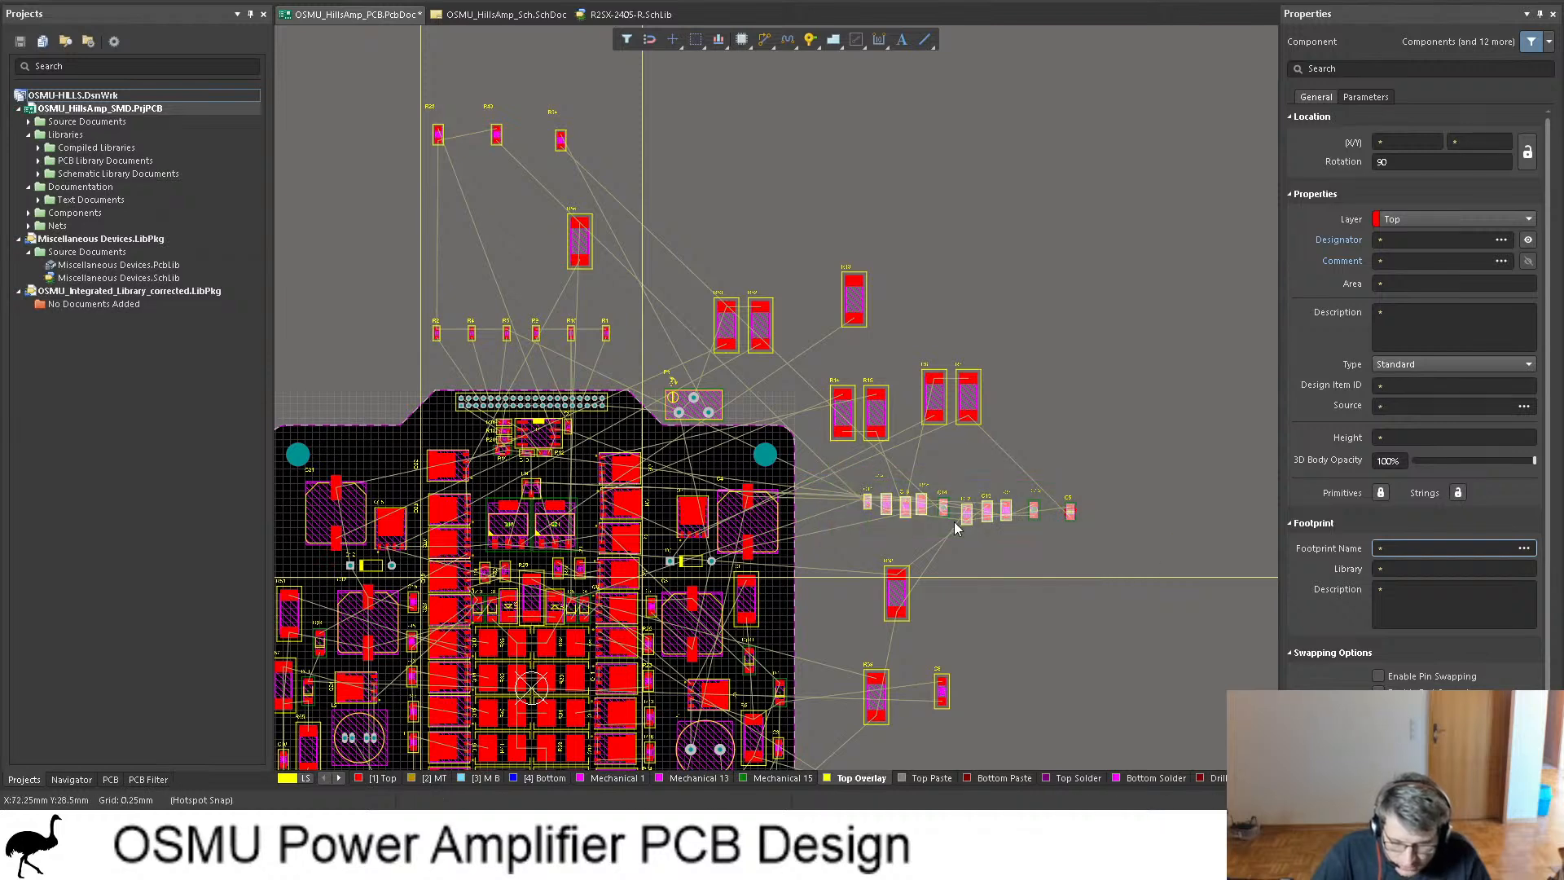
pyautogui.moveTo(968, 514); pyautogui.dragTo(755, 118)
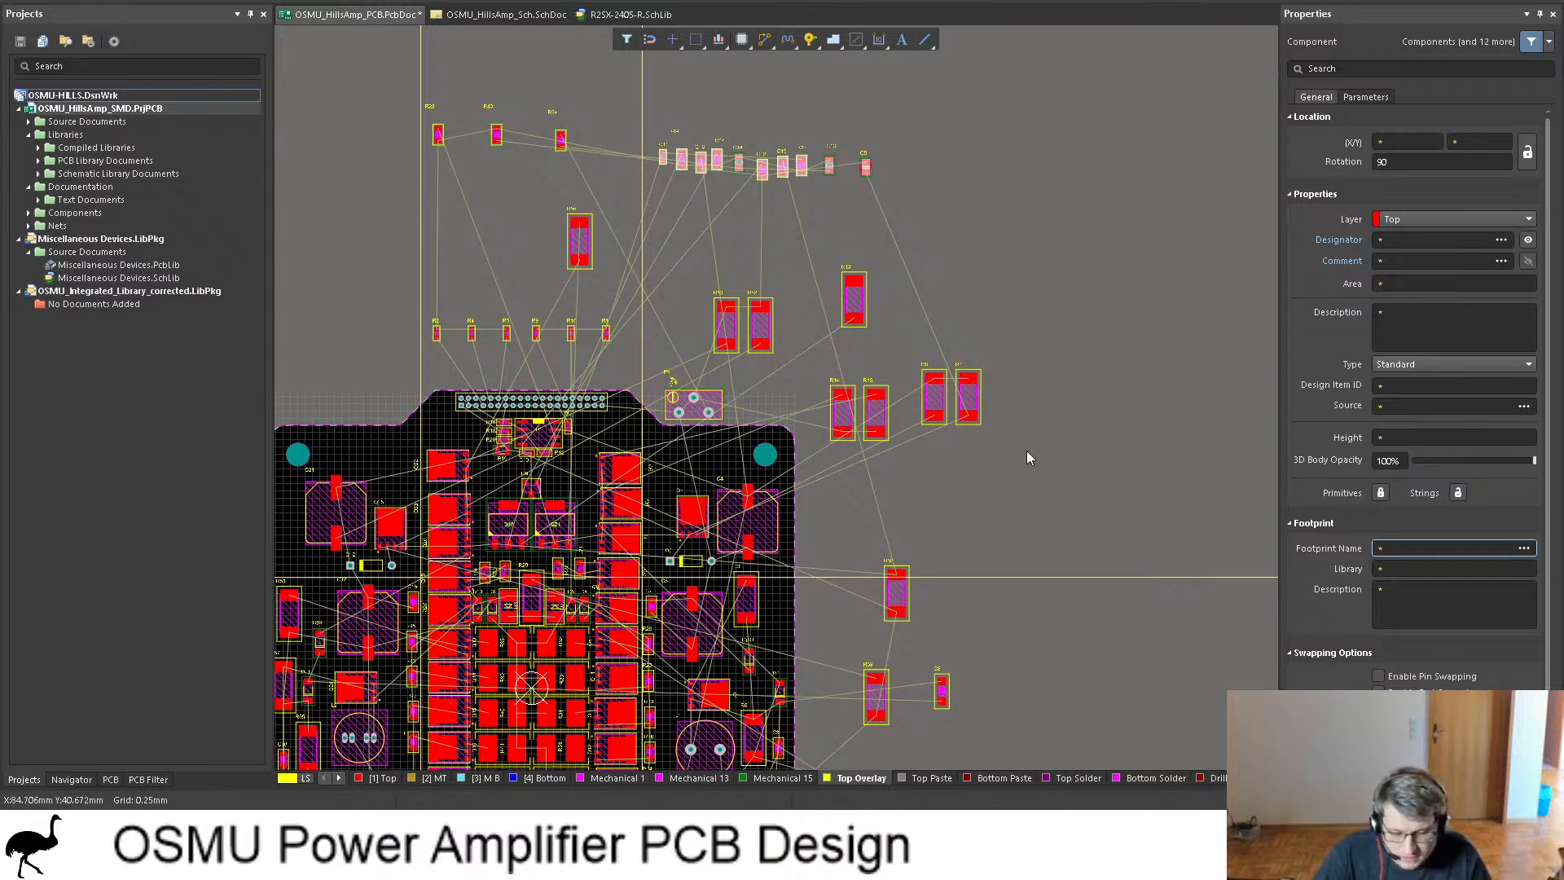
# Step: Move C8 closer to the board edge, between the board and resistor R58
pyautogui.keyDown('ctrl'); pyautogui.scroll(1, 1029, 454); pyautogui.keyUp('ctrl')
pyautogui.keyDown('ctrl'); pyautogui.scroll(1, 765, 332); pyautogui.keyUp('ctrl')
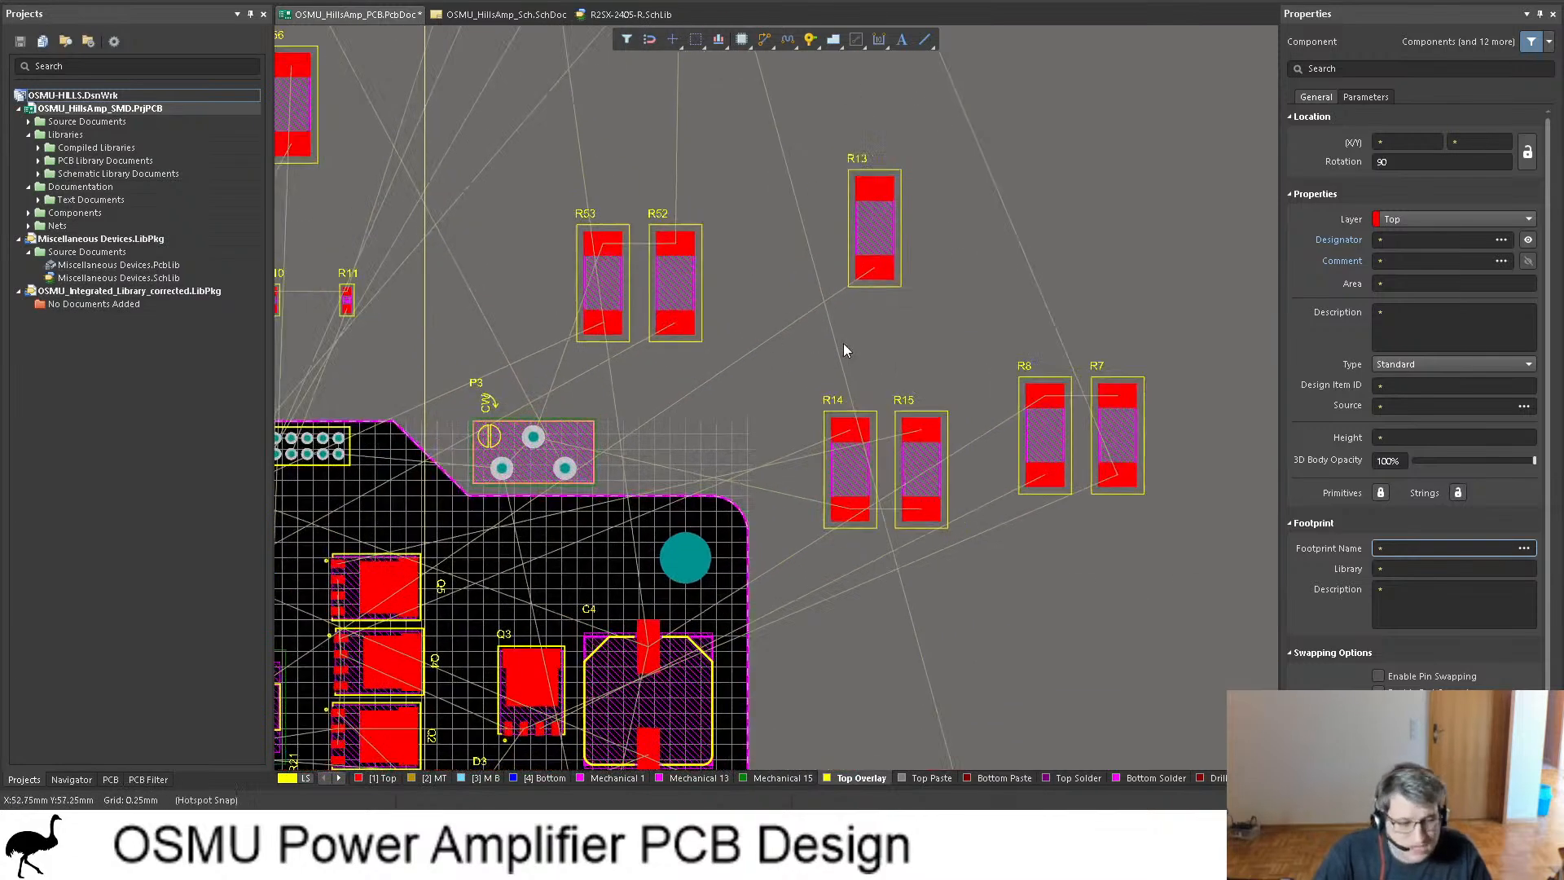
pyautogui.keyDown('ctrl'); pyautogui.scroll(-3, 970, 335); pyautogui.keyUp('ctrl')
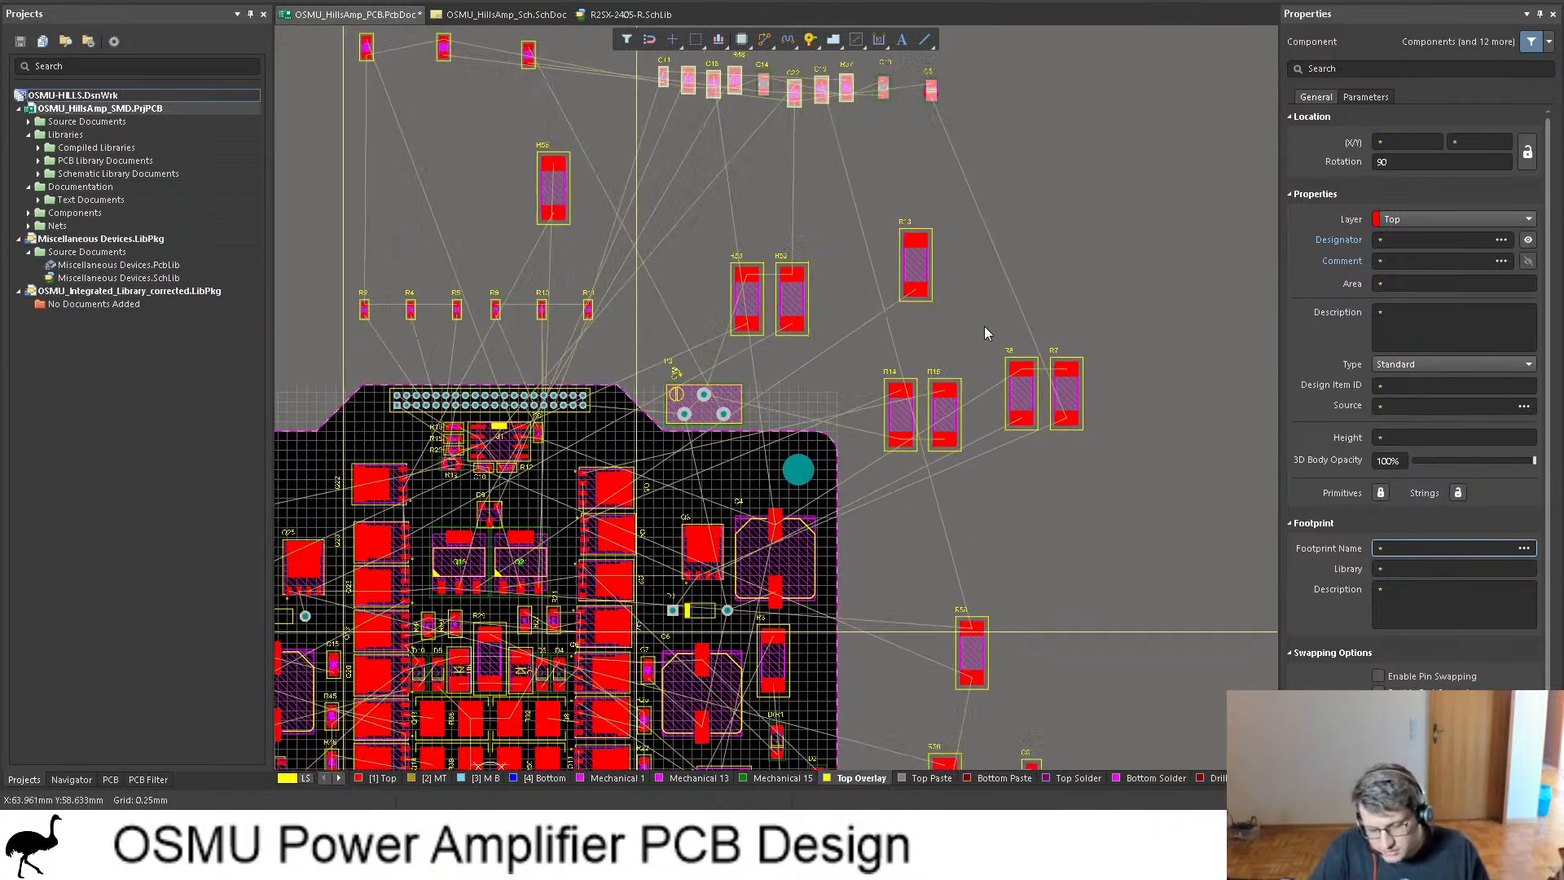
pyautogui.keyDown('ctrl'); pyautogui.scroll(3, 1028, 609); pyautogui.keyUp('ctrl')
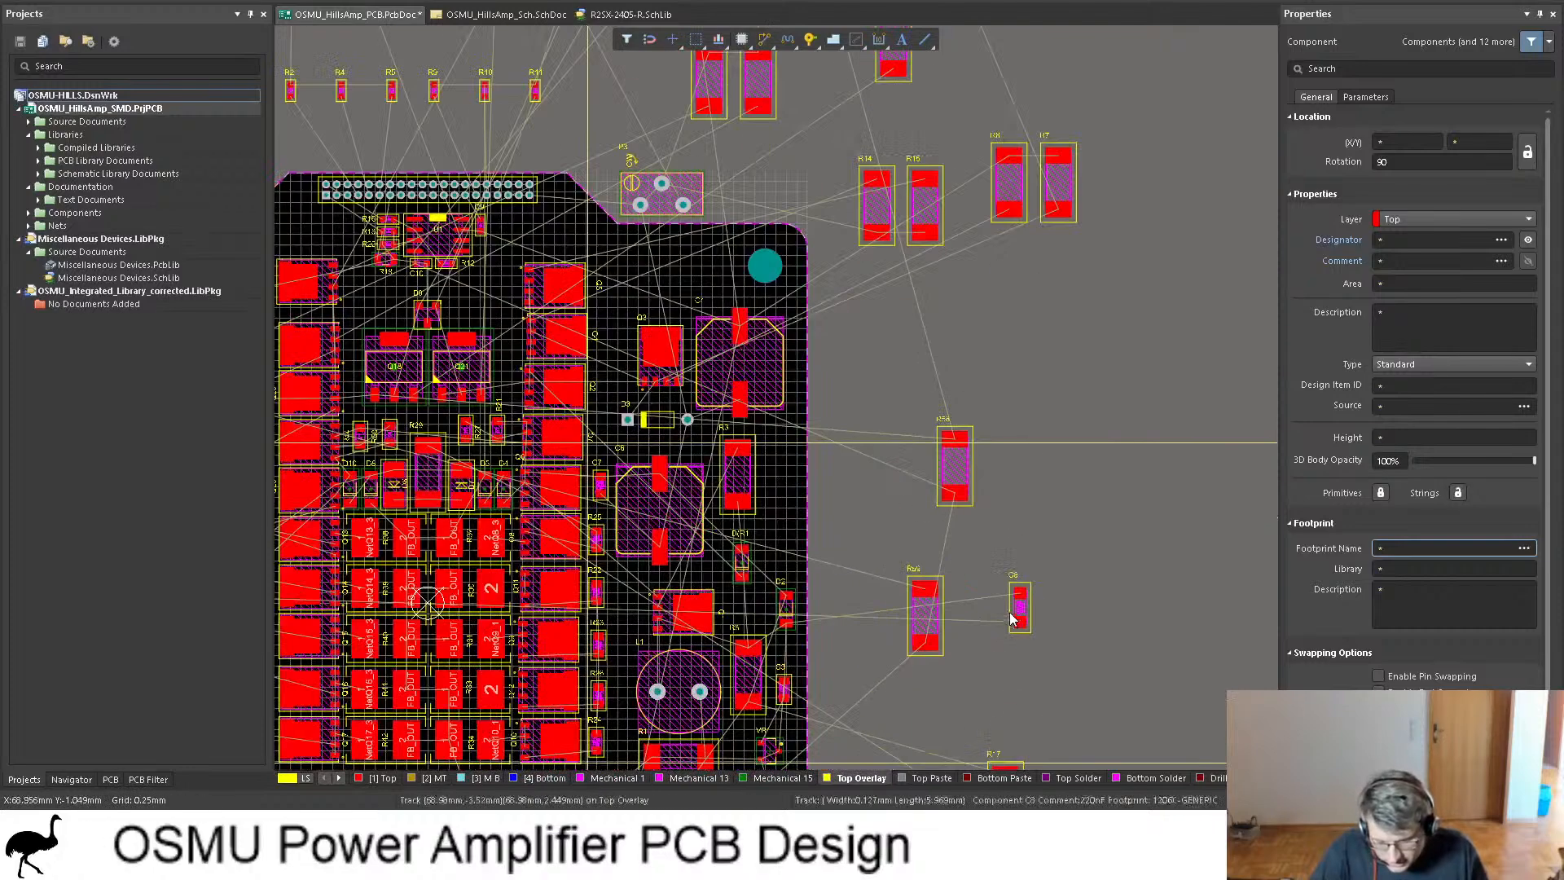
pyautogui.moveTo(1034, 604); pyautogui.dragTo(1096, 485)
# Step: Examine in the schematic which circuit nodes C8 connects between the upper and lower halves
pyautogui.click(505, 15)
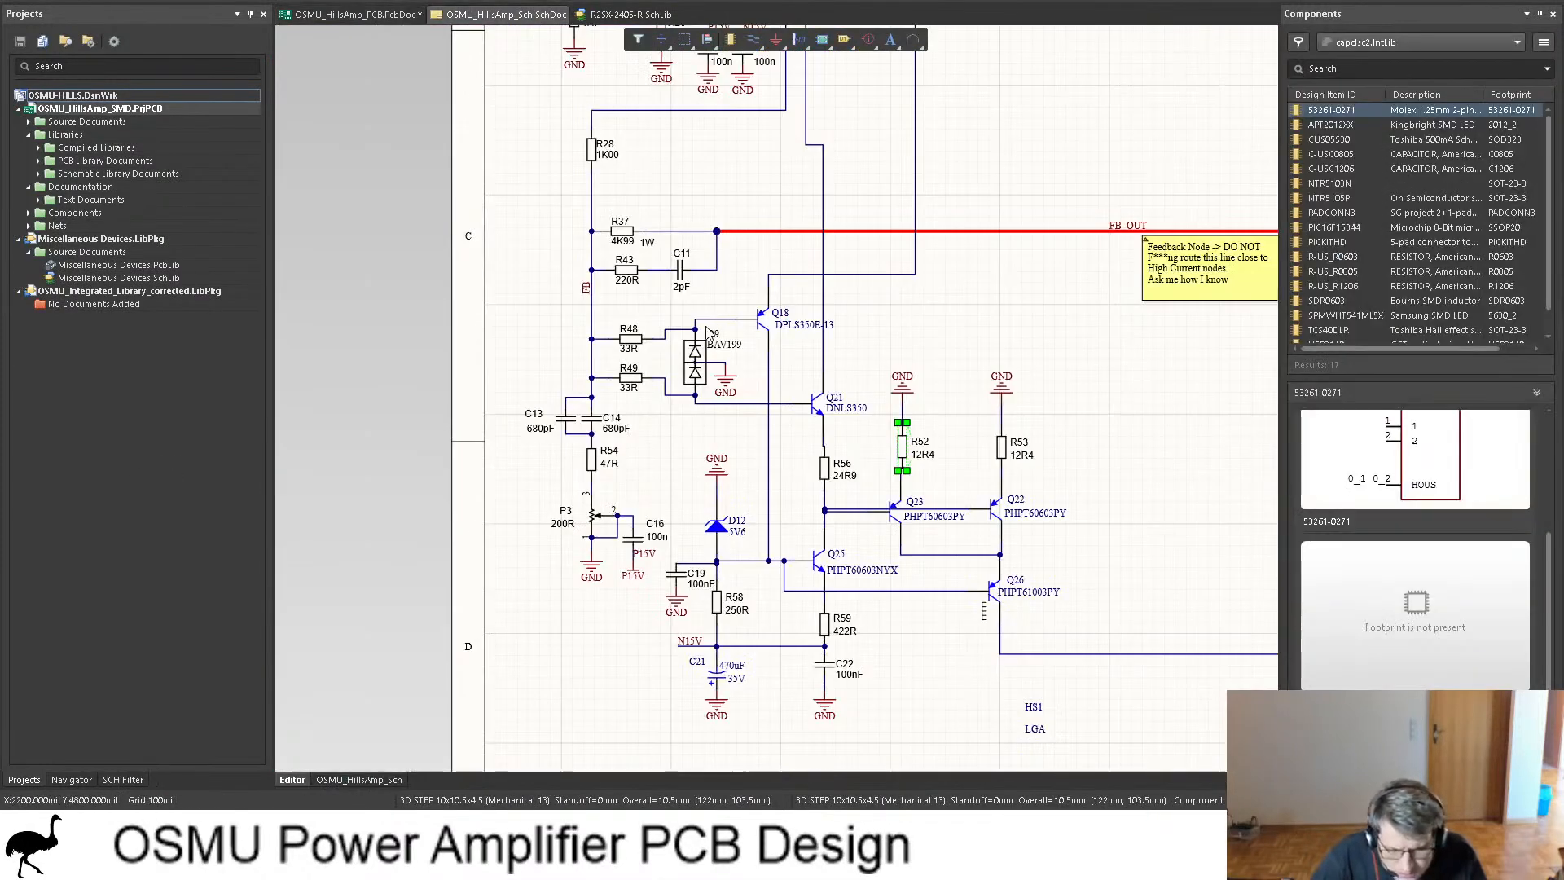
pyautogui.keyDown('ctrl'); pyautogui.scroll(-3, 708, 328); pyautogui.keyUp('ctrl')
pyautogui.keyDown('shift'); pyautogui.scroll(-3, 901, 284); pyautogui.keyUp('shift')
pyautogui.keyDown('ctrl'); pyautogui.scroll(4, 970, 126); pyautogui.keyUp('ctrl')
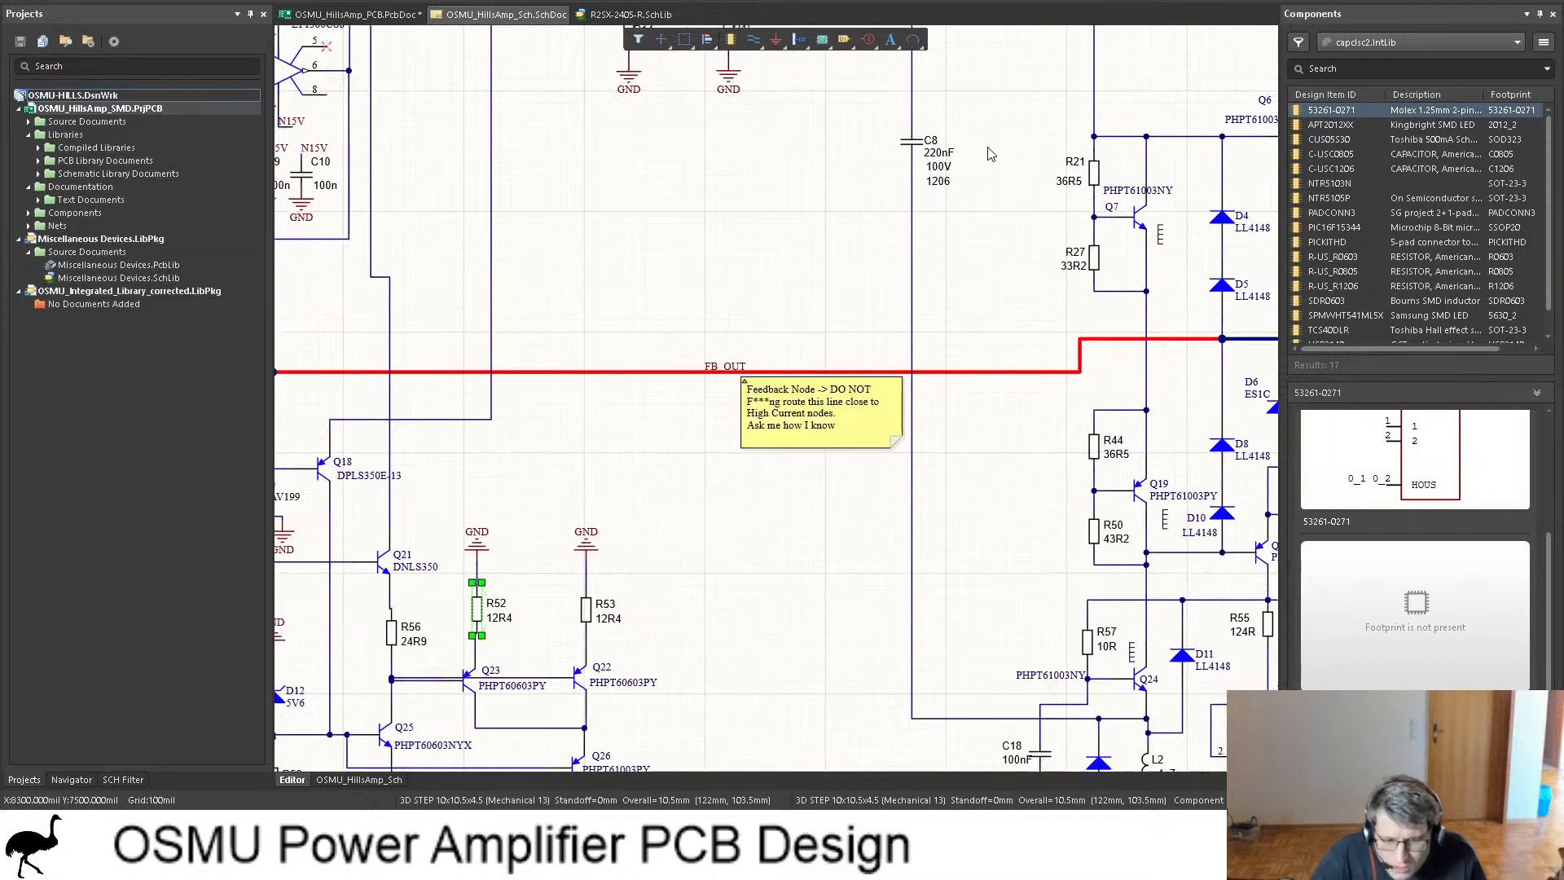
pyautogui.keyDown('ctrl'); pyautogui.scroll(-2, 967, 163); pyautogui.keyUp('ctrl')
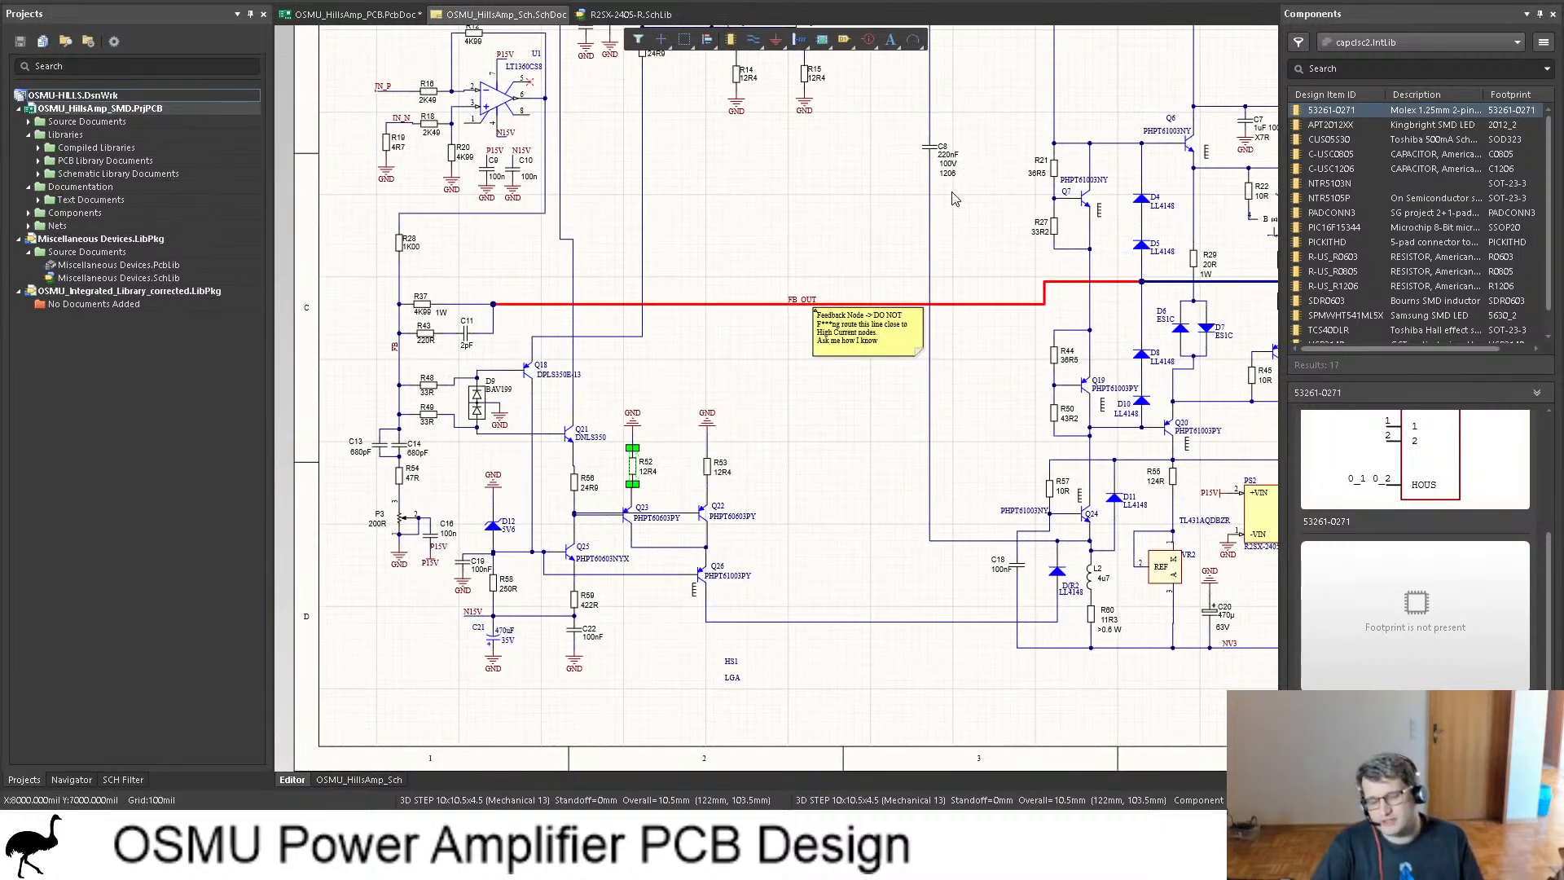
pyautogui.scroll(4, 955, 200)
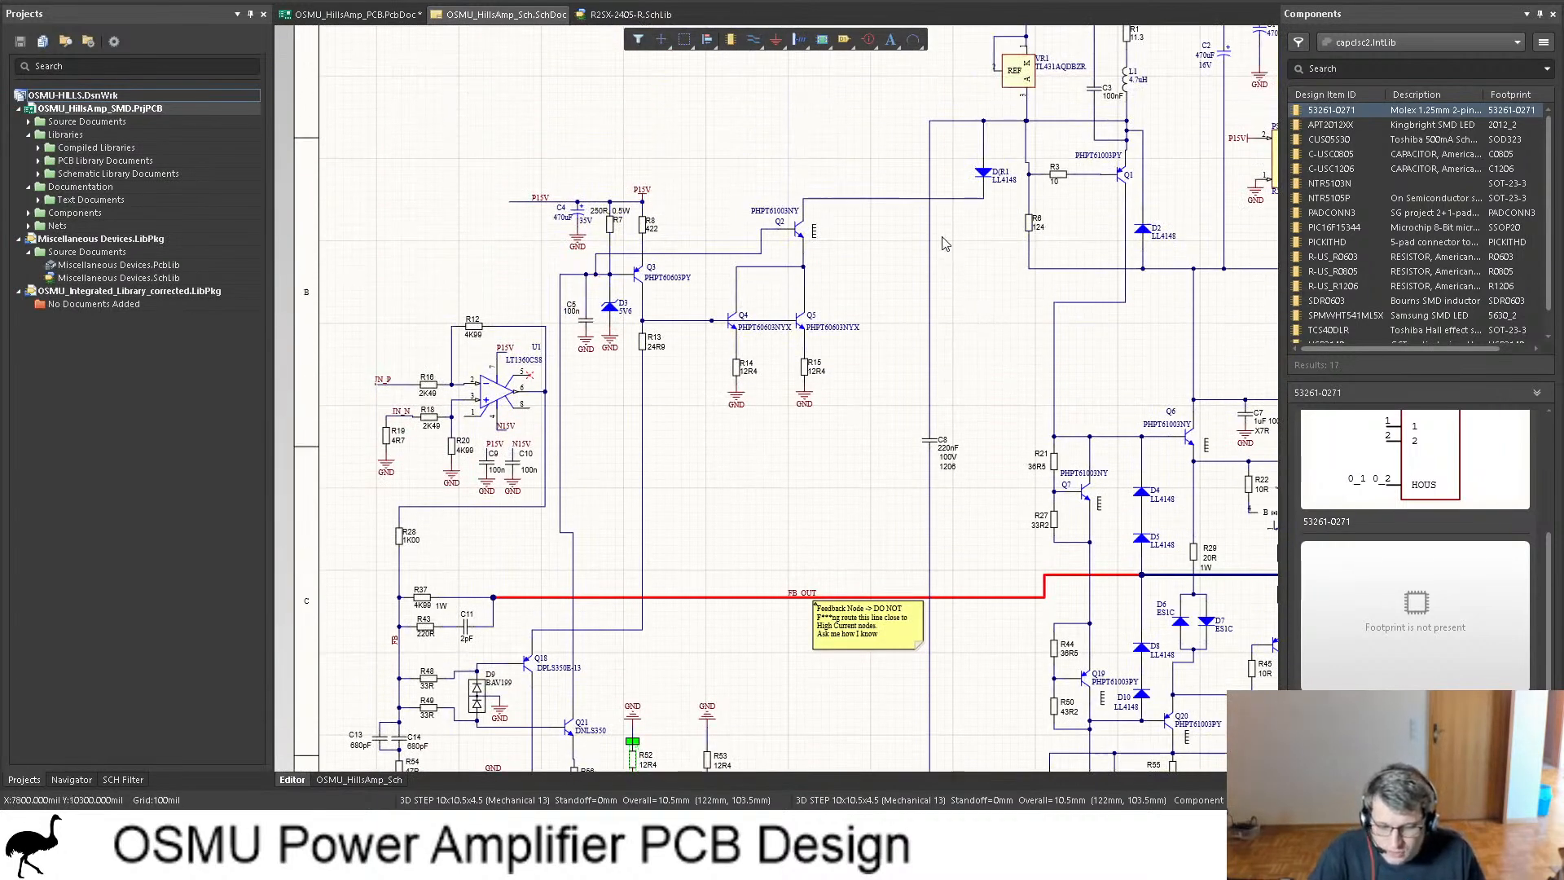
pyautogui.keyDown('ctrl'); pyautogui.scroll(-2, 945, 261); pyautogui.keyUp('ctrl')
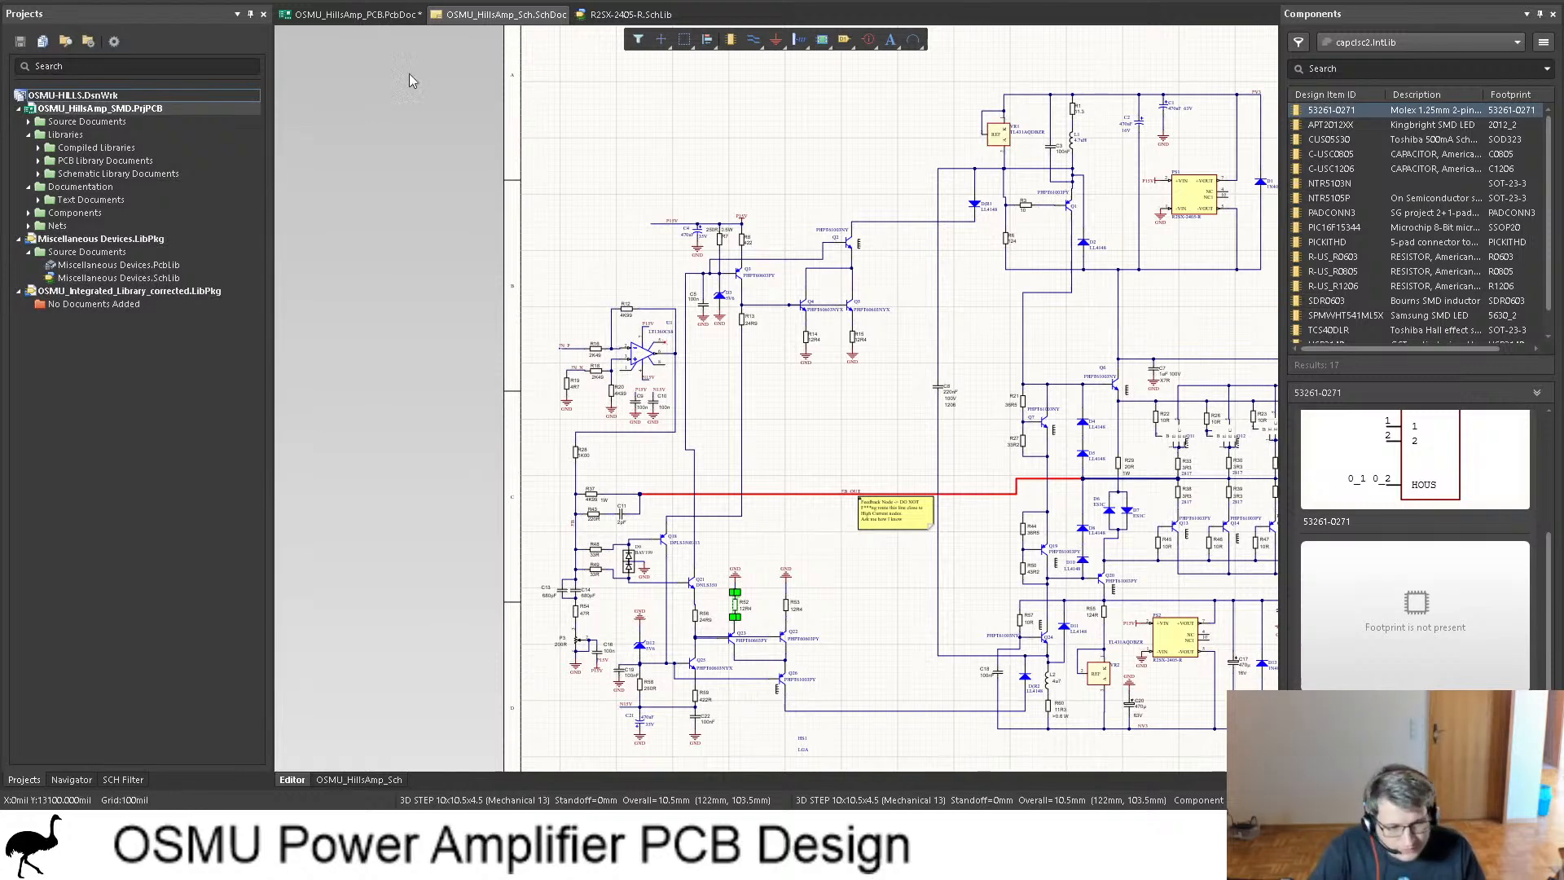
# Step: Place C8 horizontally on the PCB, centred between transistors Q18/Q21 and resistor R29
pyautogui.click(355, 15)
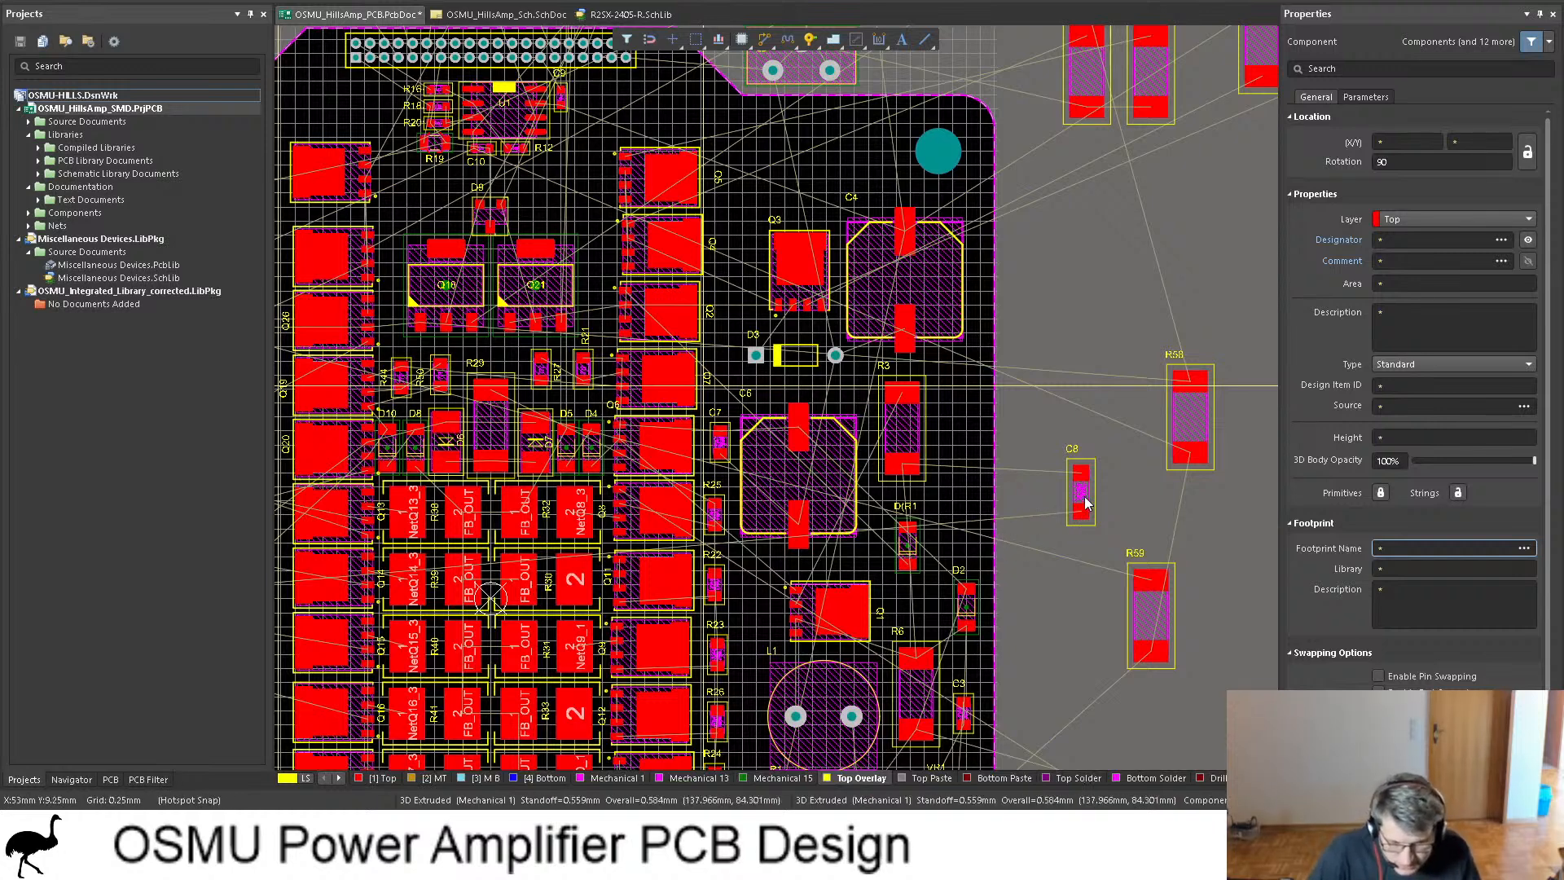
pyautogui.moveTo(1084, 511); pyautogui.dragTo(717, 513)
pyautogui.moveTo(611, 547); pyautogui.dragTo(1109, 479)
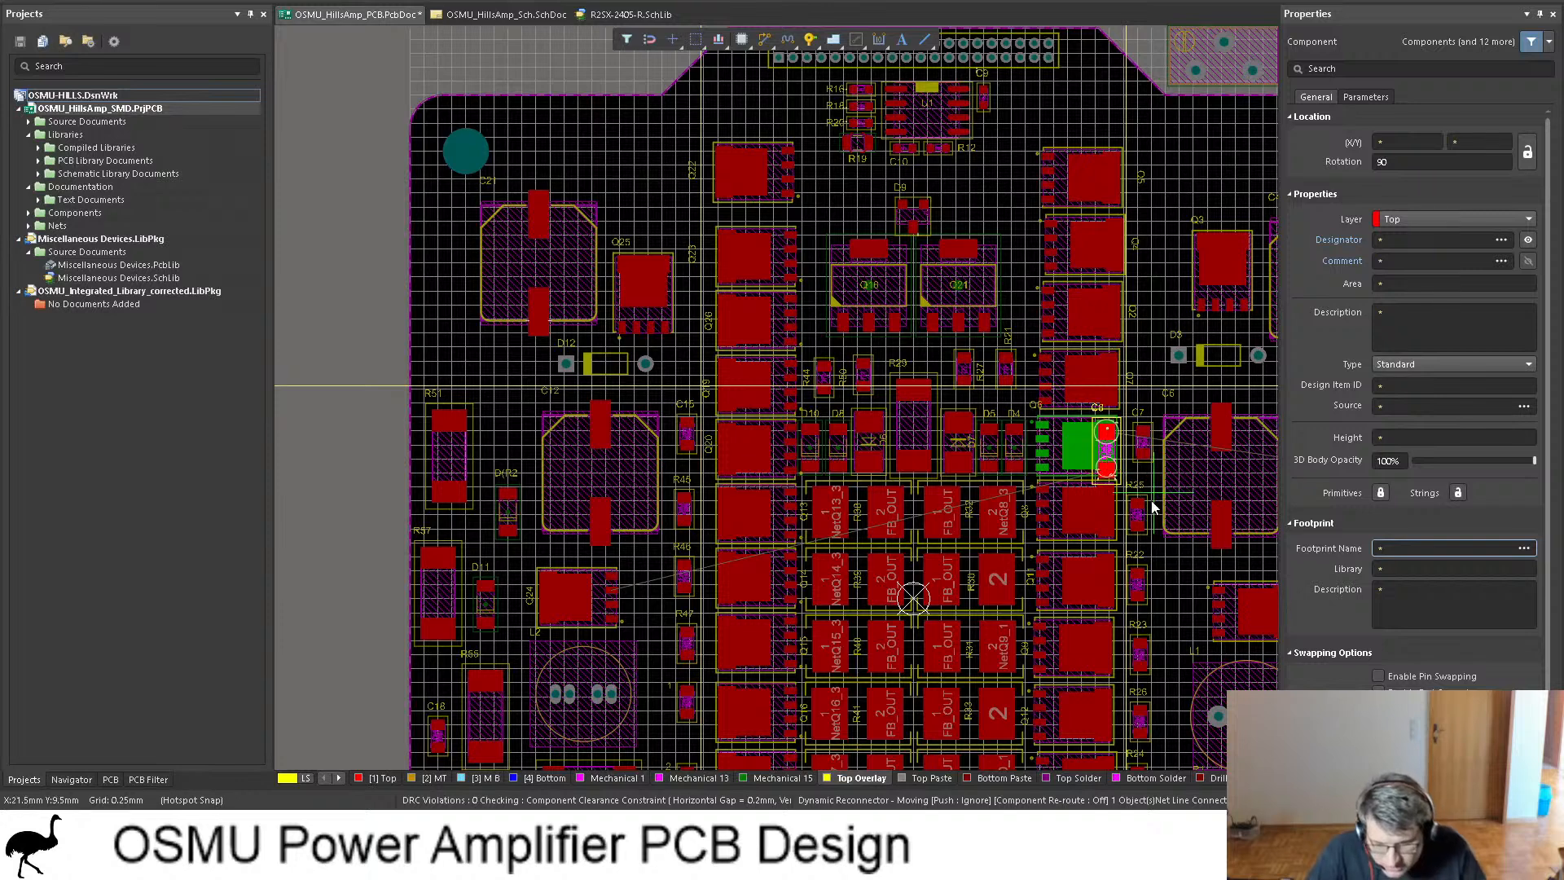
pyautogui.moveTo(1185, 511); pyautogui.dragTo(899, 364)
pyautogui.press('space')
pyautogui.press('space')
pyautogui.scroll(-3, 935, 430)
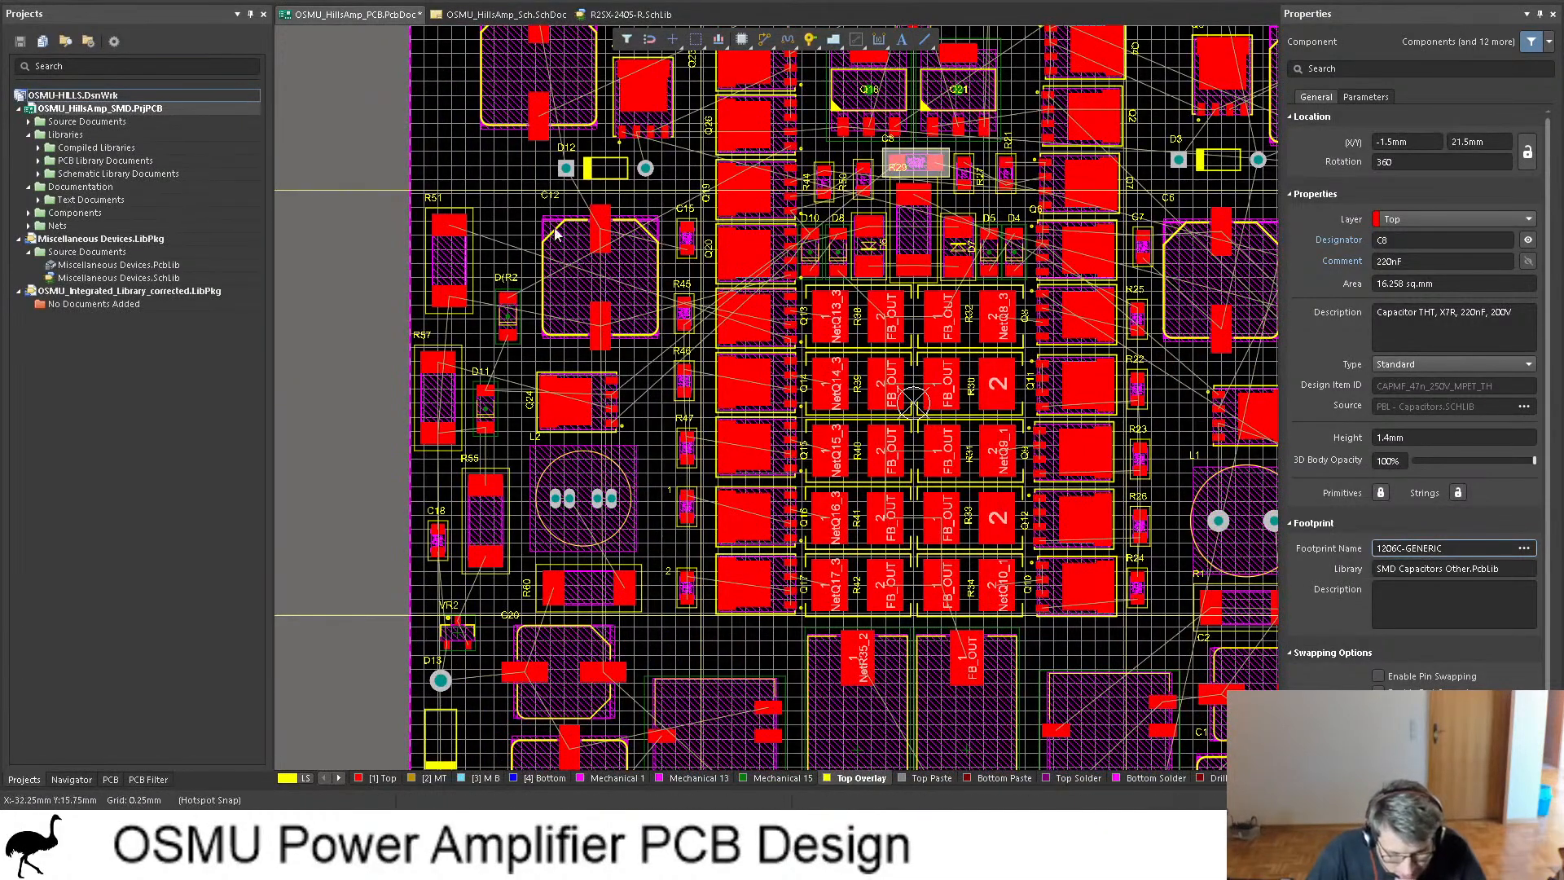
# Step: Move R29's designator off C8 and into the middle of R29's body
pyautogui.keyDown('ctrl'); pyautogui.scroll(2, 920, 167); pyautogui.keyUp('ctrl')
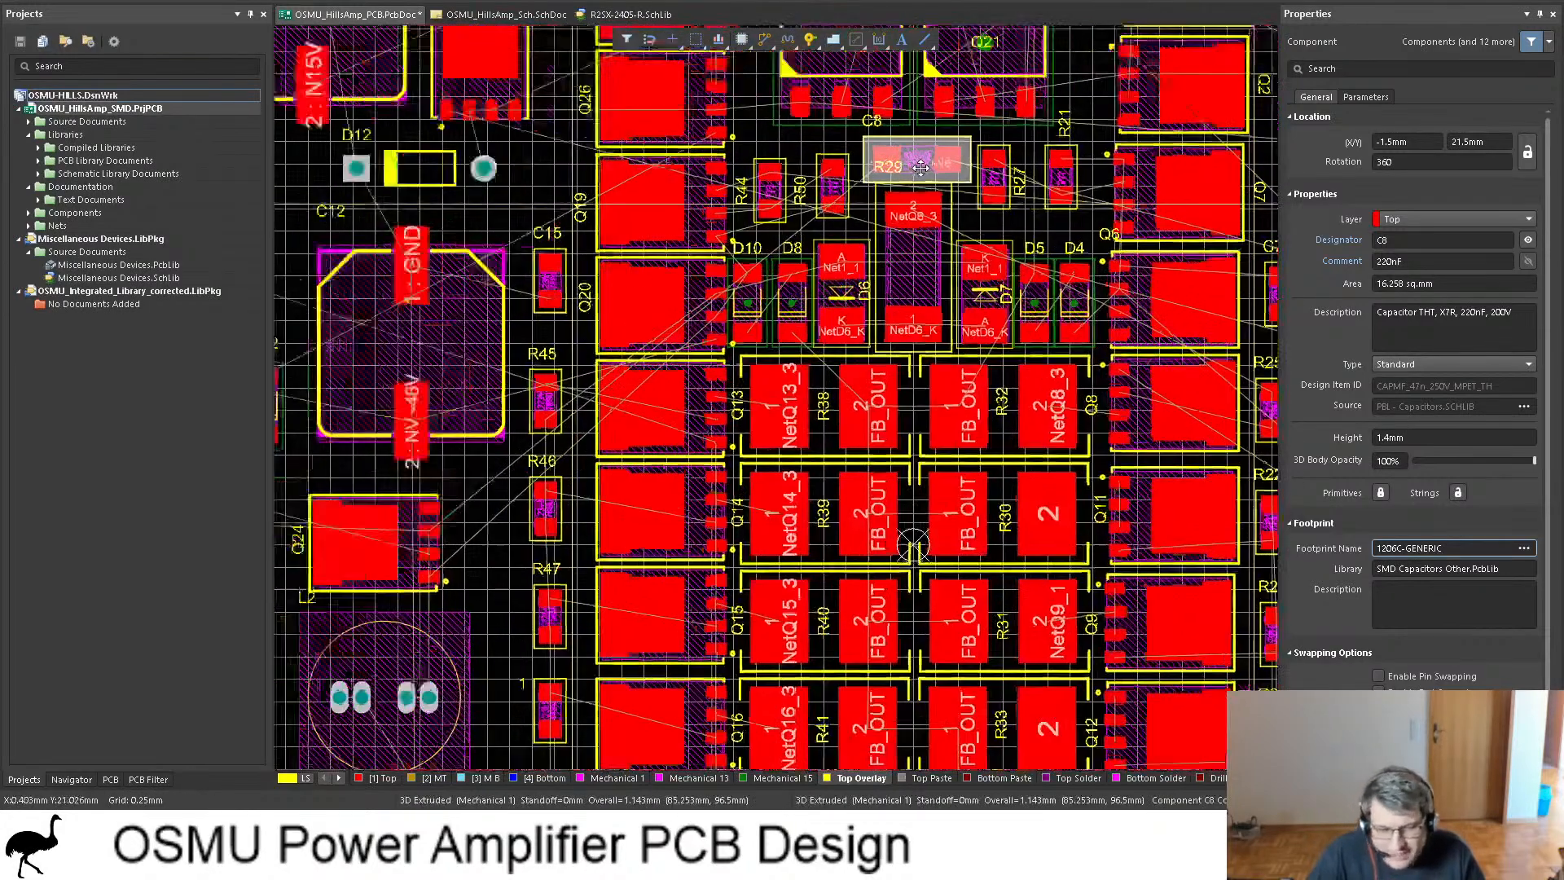
pyautogui.keyDown('ctrl'); pyautogui.scroll(3, 921, 167); pyautogui.keyUp('ctrl')
pyautogui.scroll(1, 942, 231)
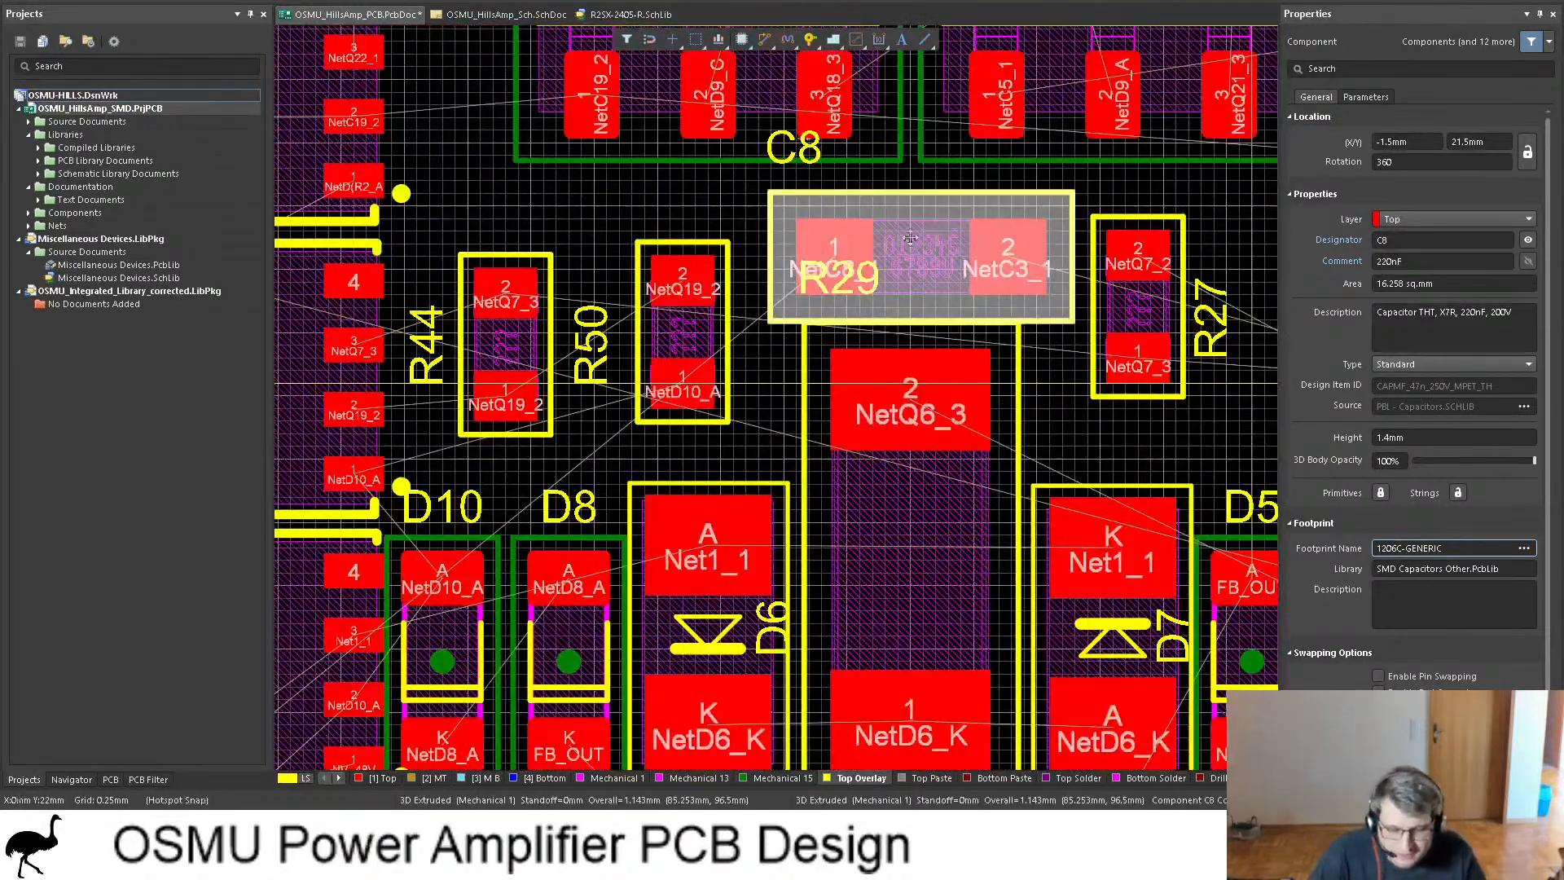
pyautogui.click(842, 286)
pyautogui.moveTo(842, 287); pyautogui.dragTo(869, 557)
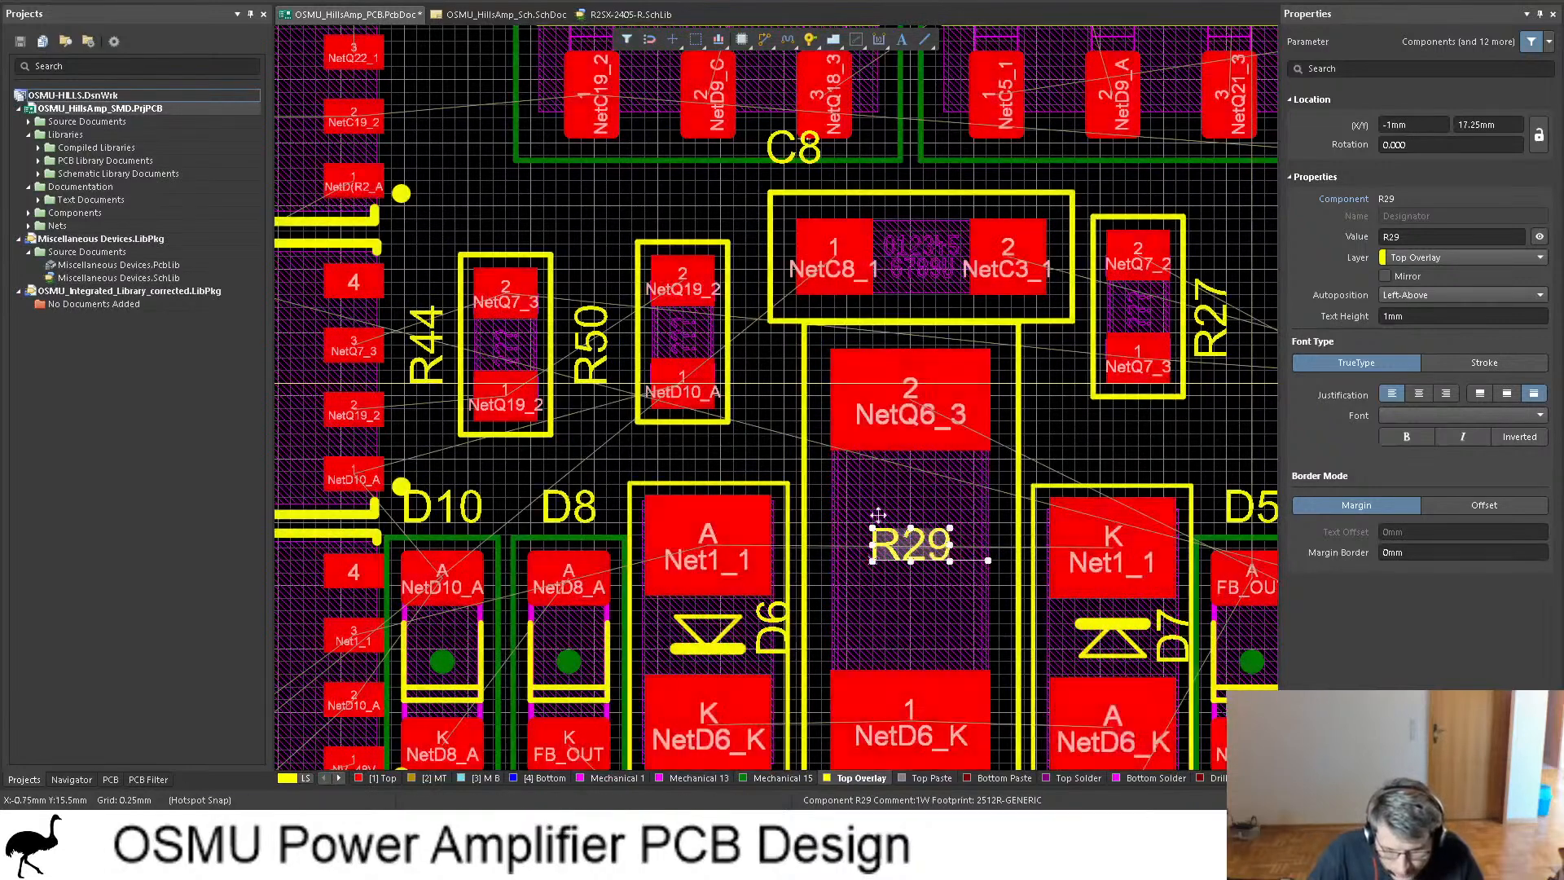
# Step: Shift C8 slightly away from R29's outline and centre its designator between its pads
pyautogui.click(915, 250)
pyautogui.moveTo(915, 250); pyautogui.dragTo(825, 244)
pyautogui.click(763, 140)
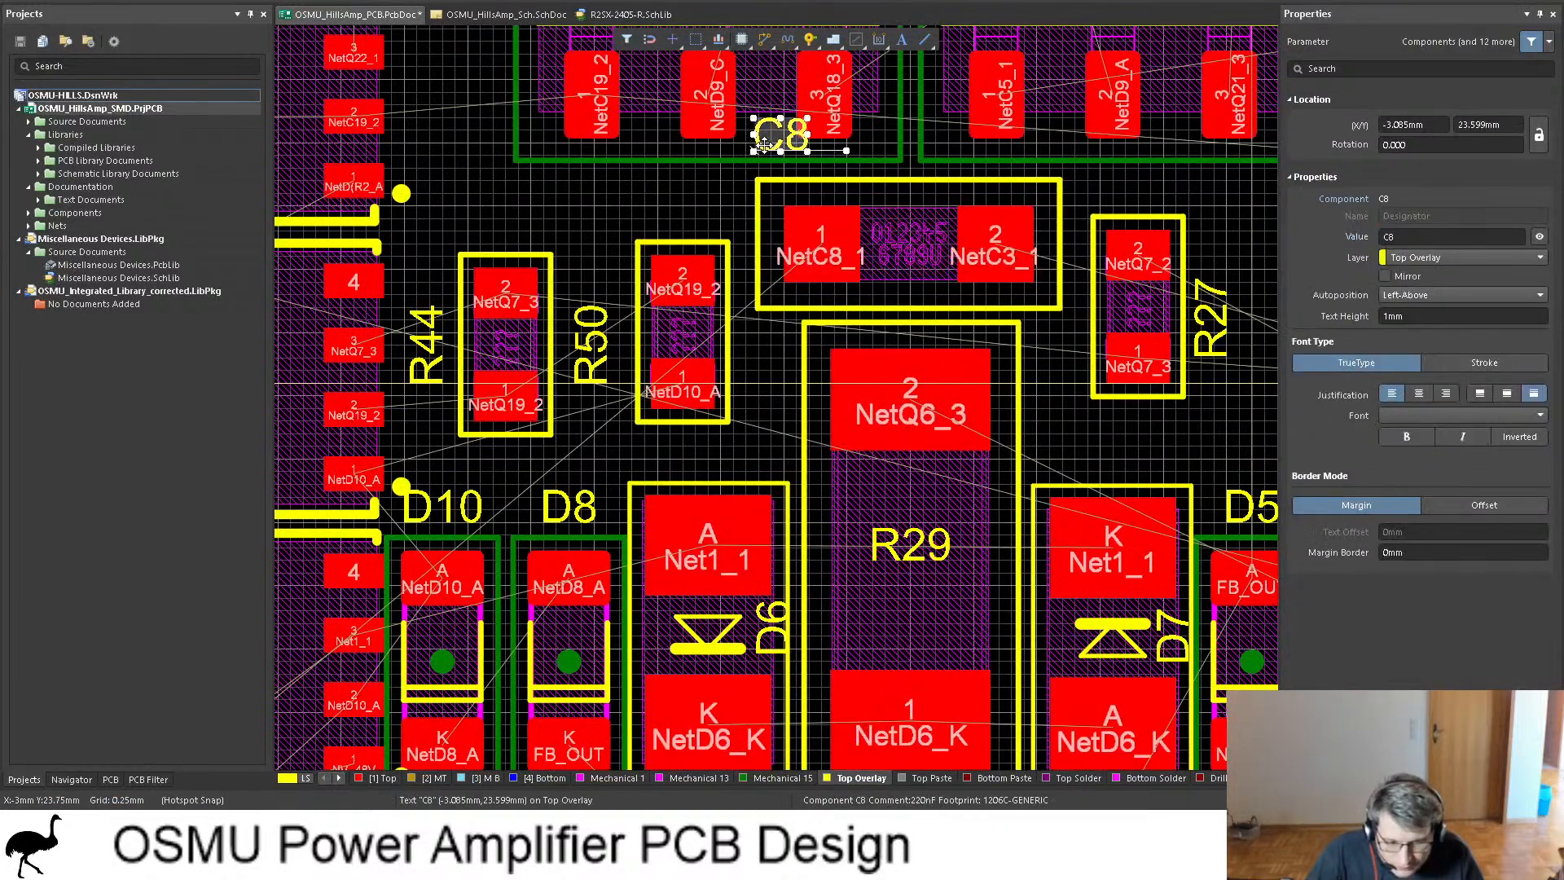
pyautogui.moveTo(763, 144); pyautogui.dragTo(885, 260)
# Step: Inspect the component placement in 3D and save the PCB document back in the 2D layout
pyautogui.keyDown('ctrl'); pyautogui.scroll(-8, 878, 281); pyautogui.keyUp('ctrl')
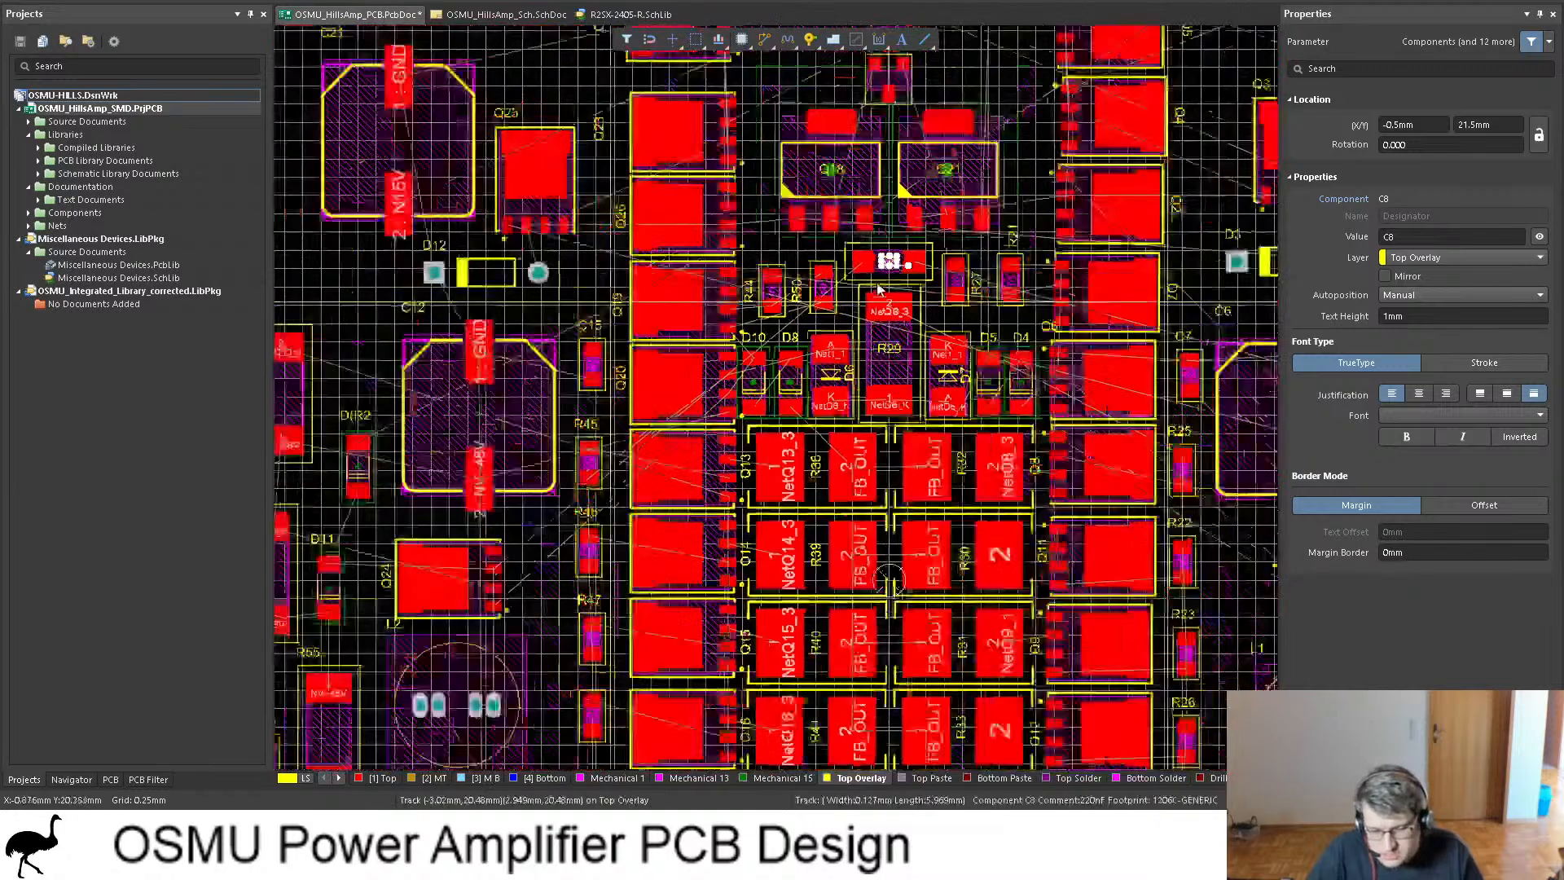
pyautogui.press('3')
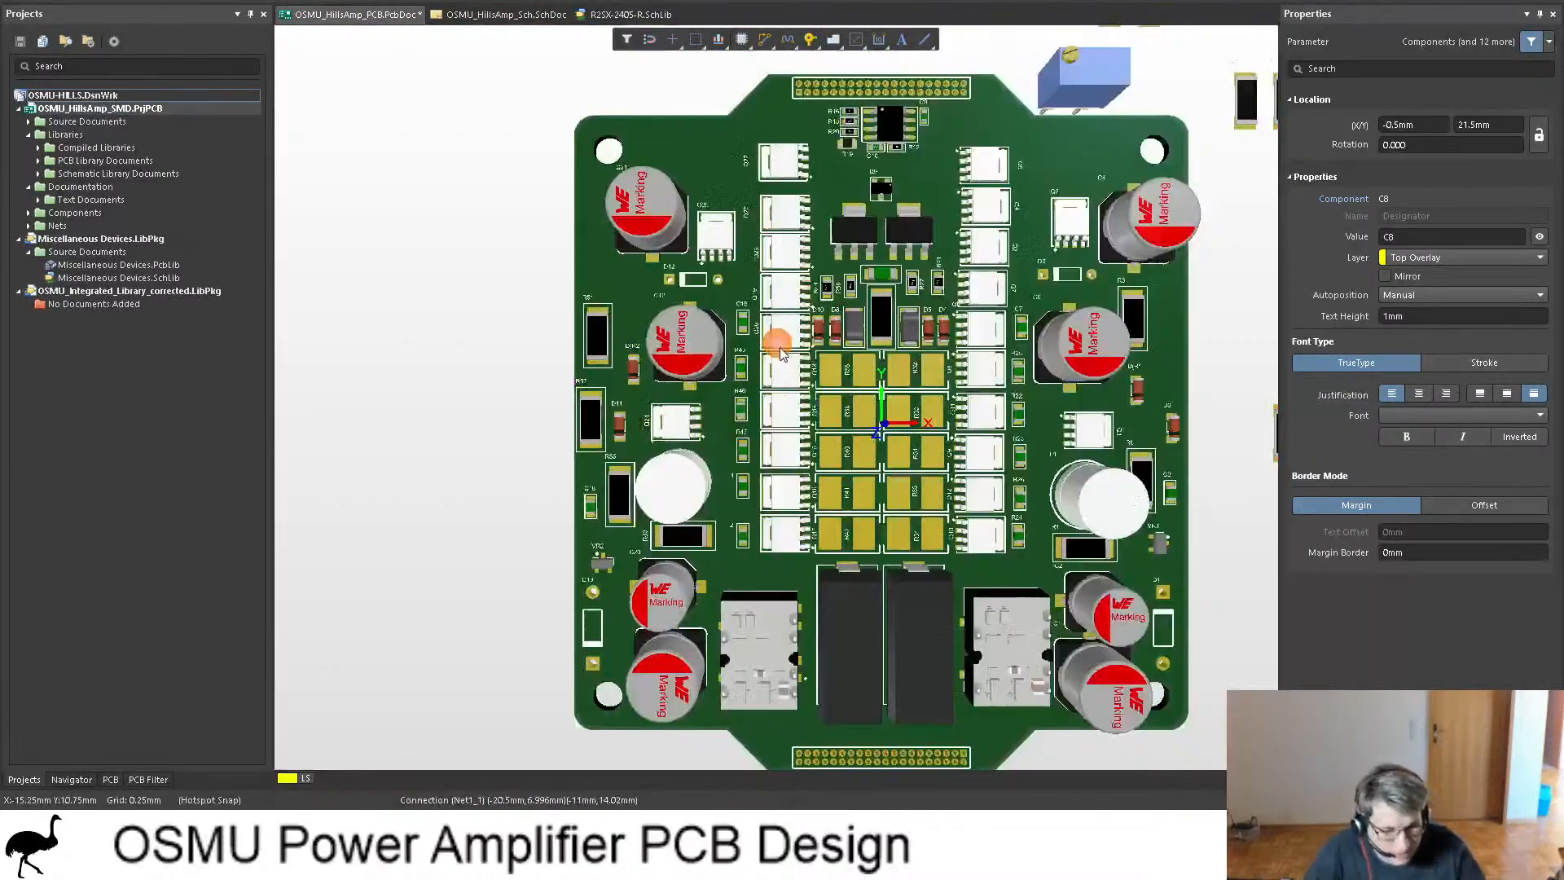
pyautogui.keyDown('ctrl'); pyautogui.scroll(3, 605, 349); pyautogui.keyUp('ctrl')
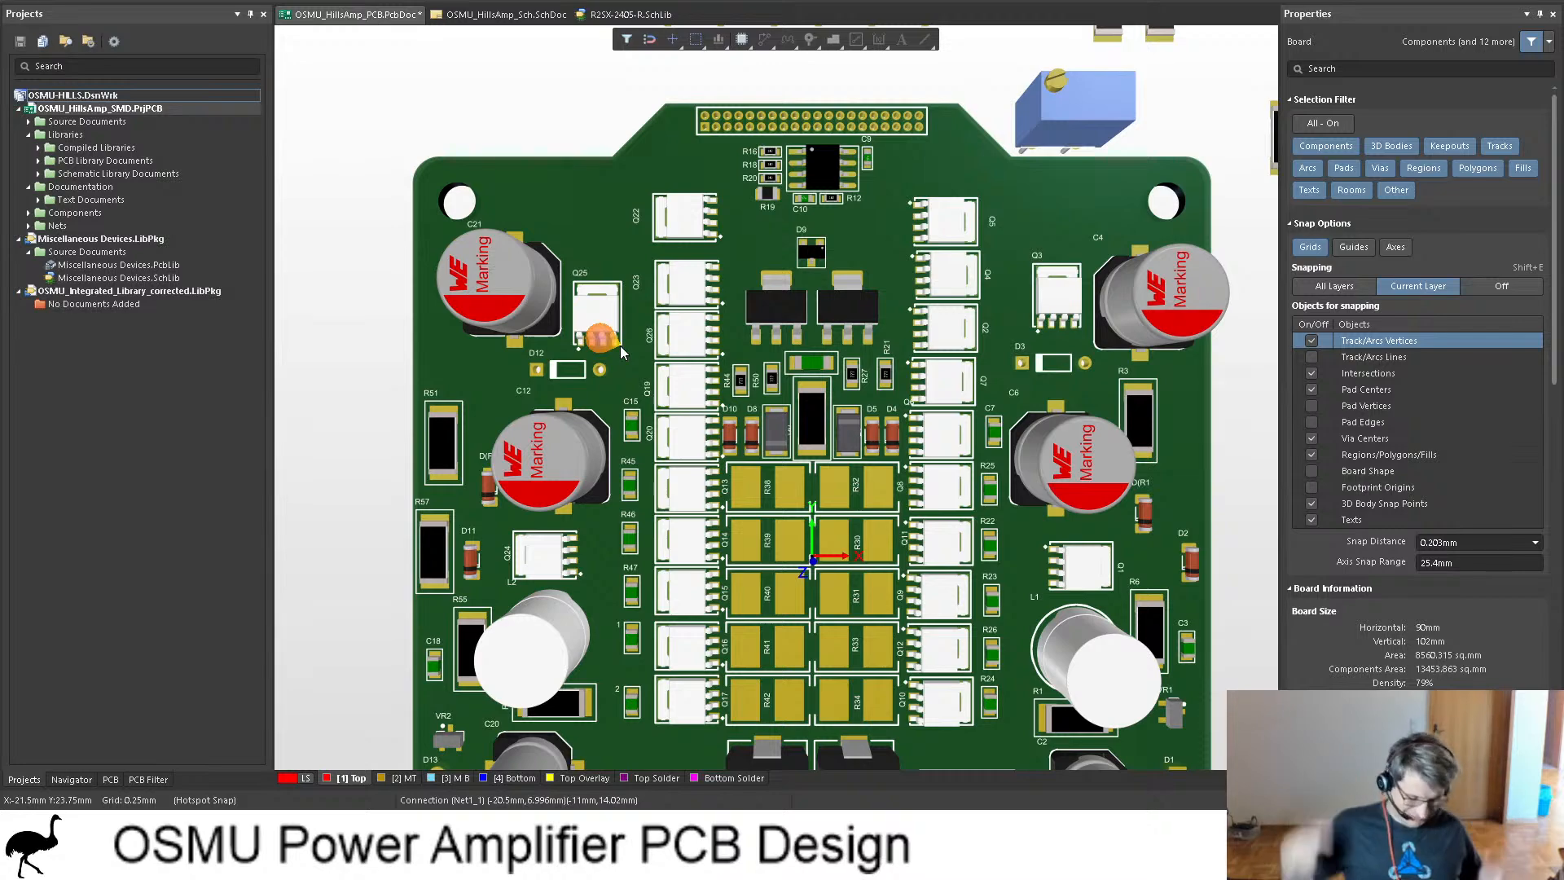
pyautogui.press('2')
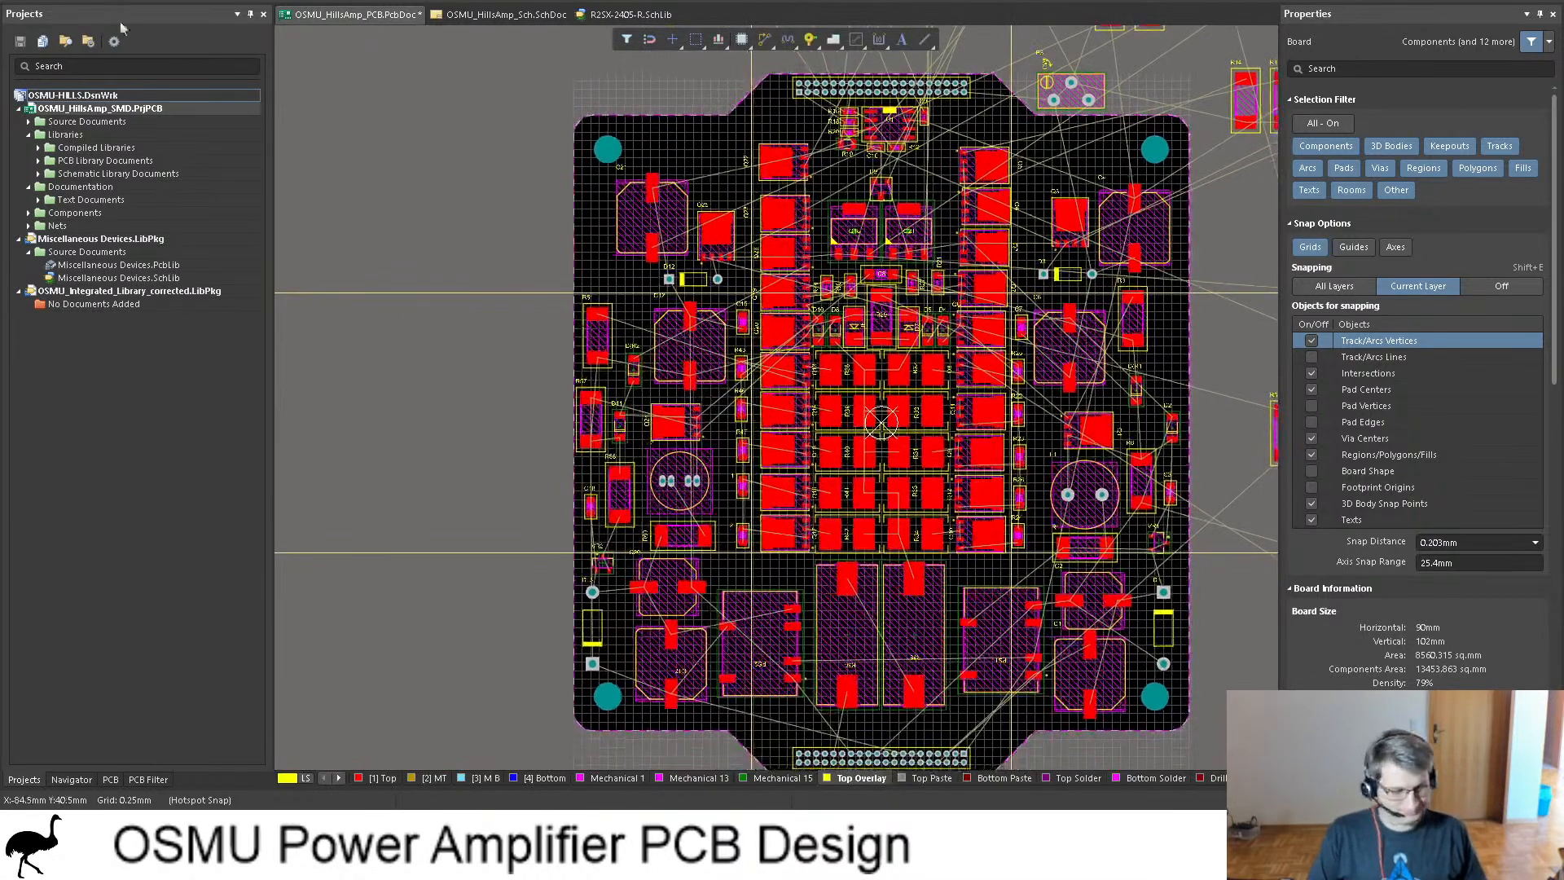
pyautogui.hotkey('ctrl', 's')
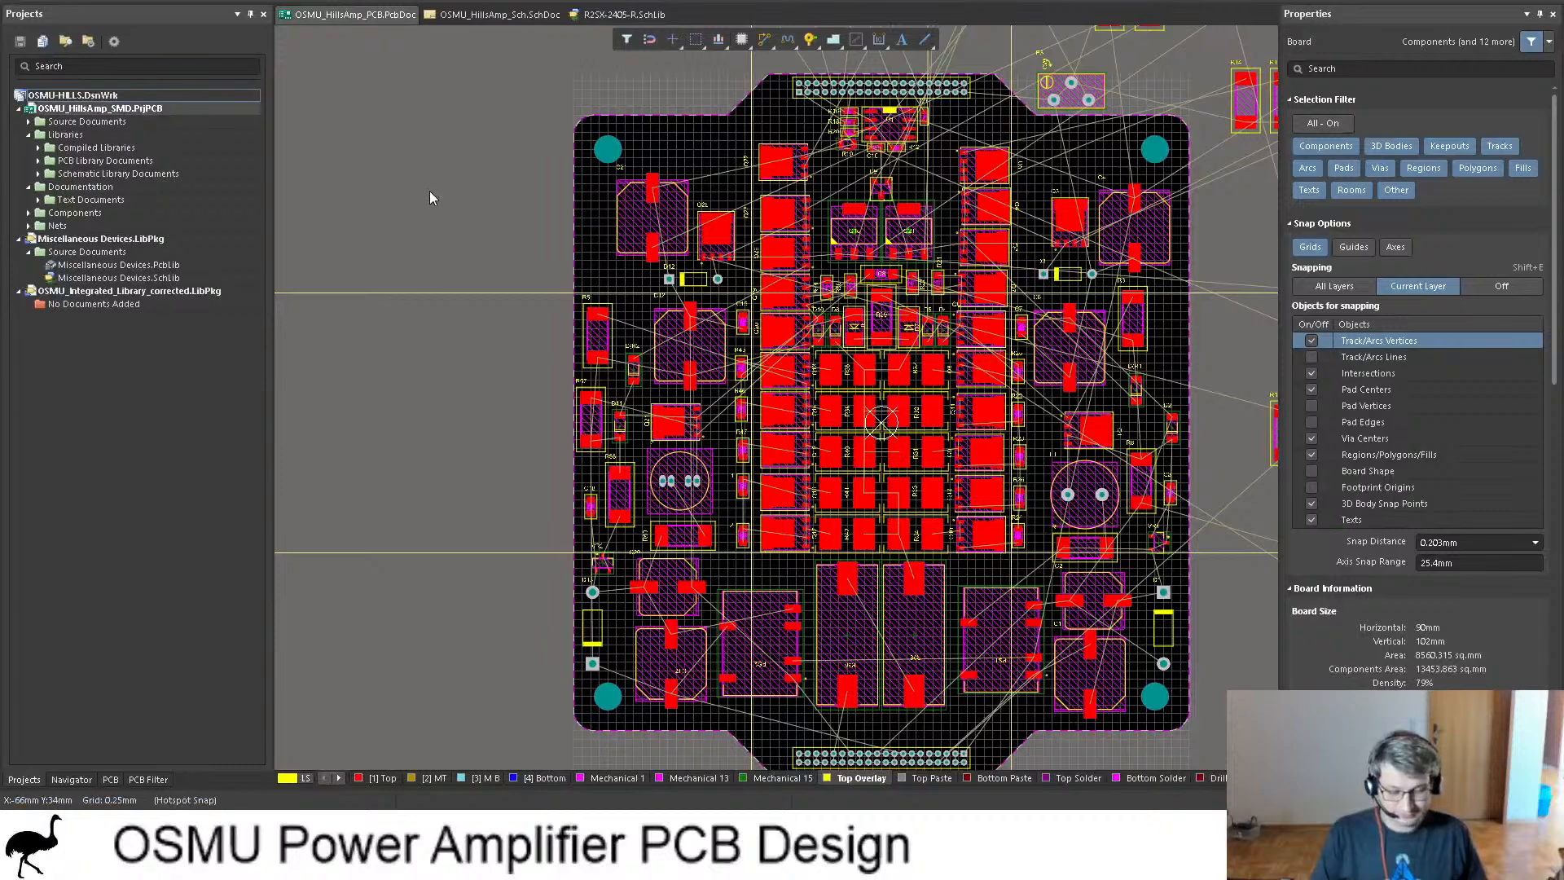
# Step: Move the large resistor above the small-resistor row to the left of that row, clearing the space above the board
pyautogui.keyDown('shift'); pyautogui.scroll(-2, 432, 190); pyautogui.keyUp('shift')
pyautogui.keyDown('shift'); pyautogui.scroll(1, 434, 192); pyautogui.keyUp('shift')
pyautogui.scroll(3, 501, 268)
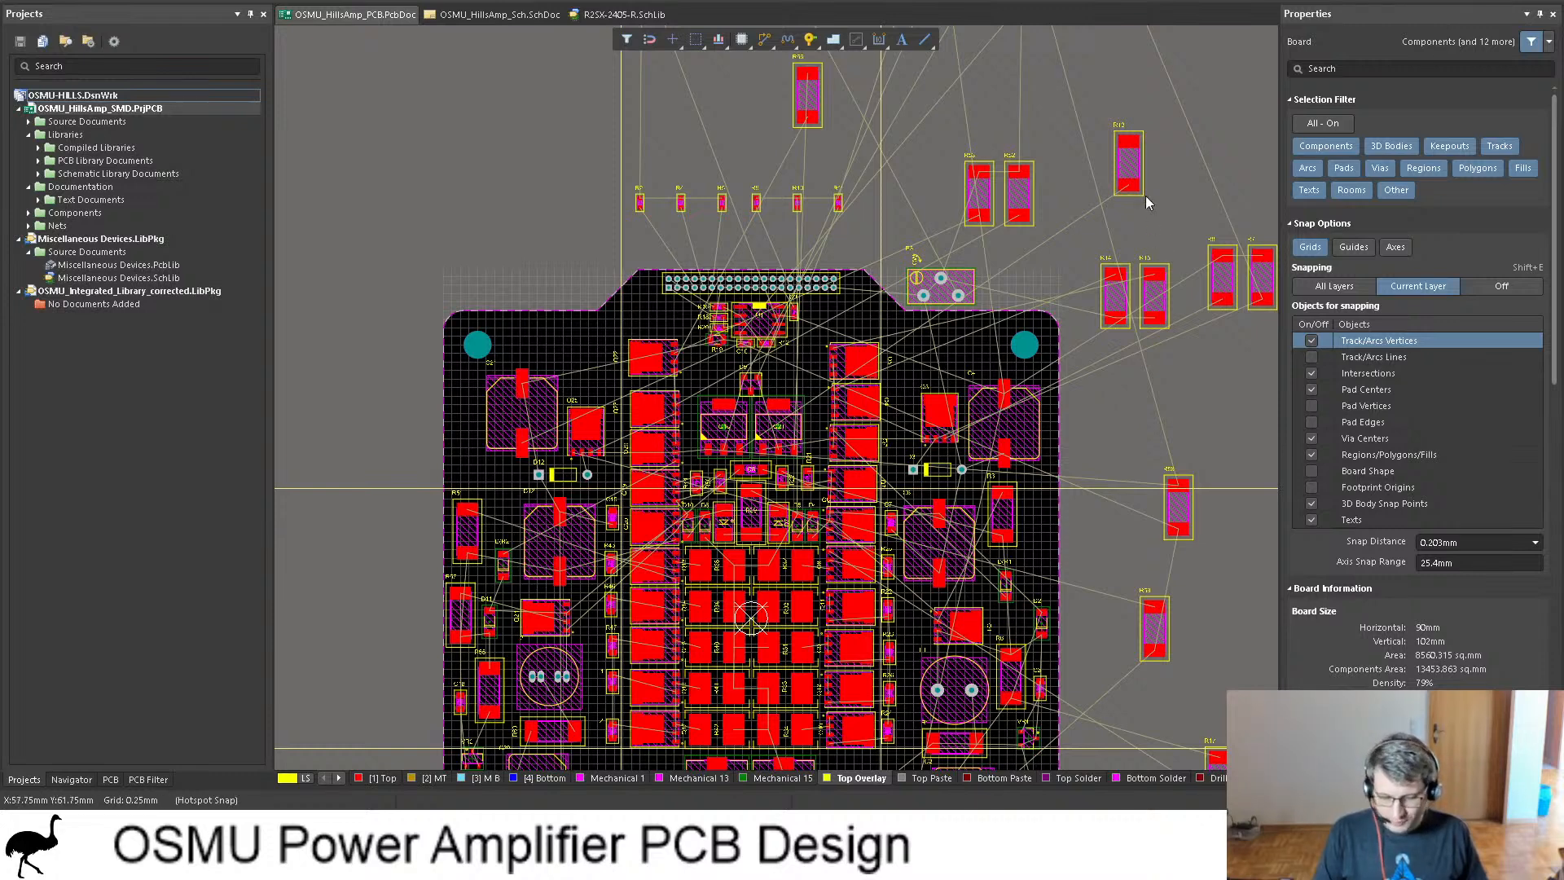
pyautogui.scroll(3, 1047, 218)
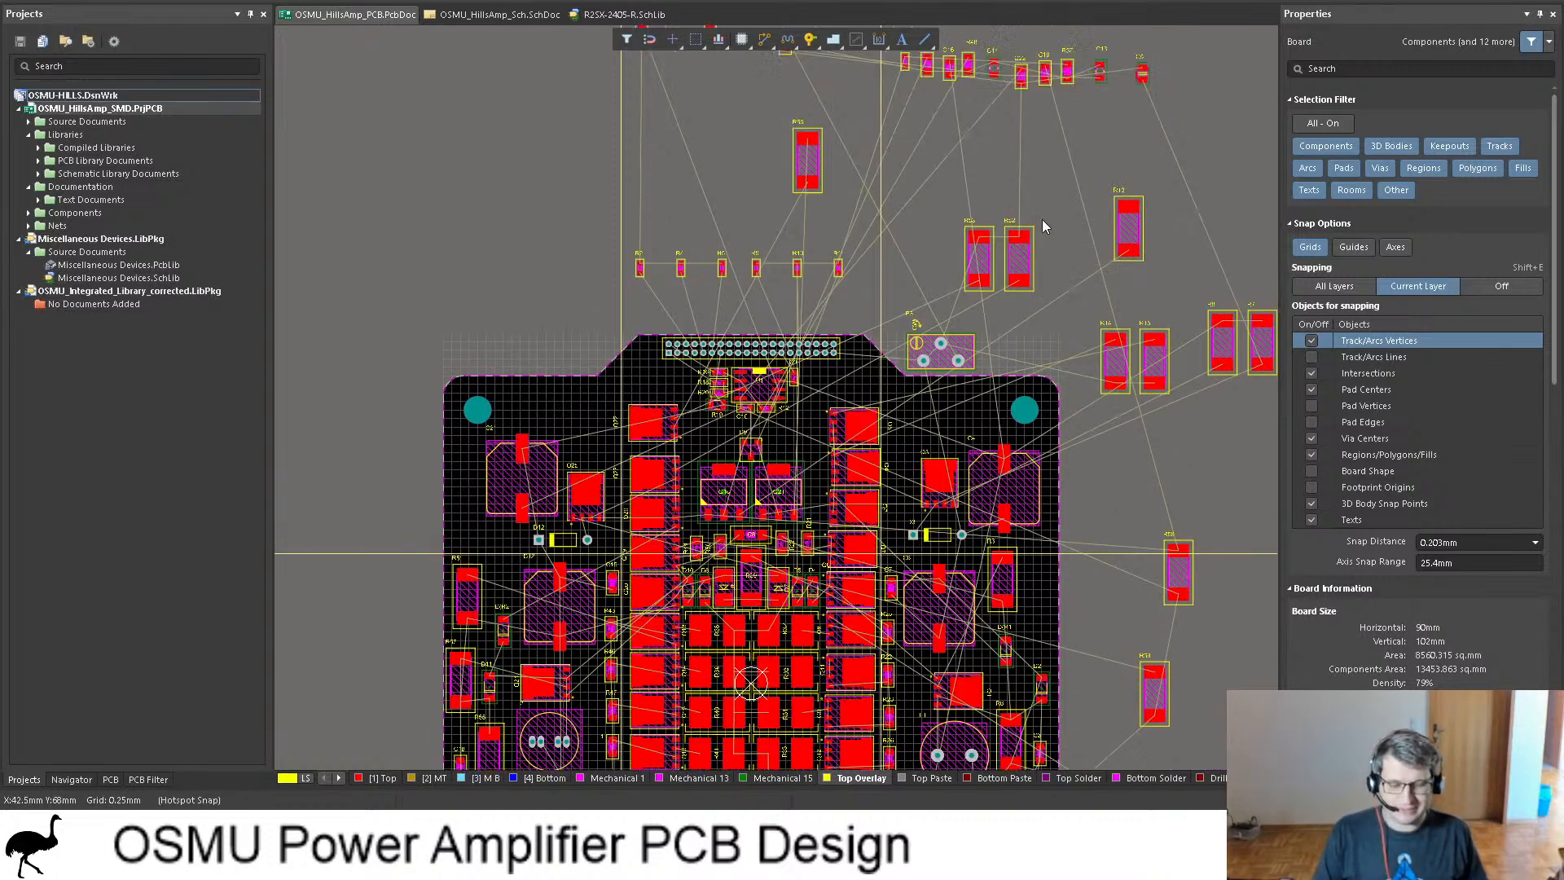
pyautogui.scroll(-1, 882, 216)
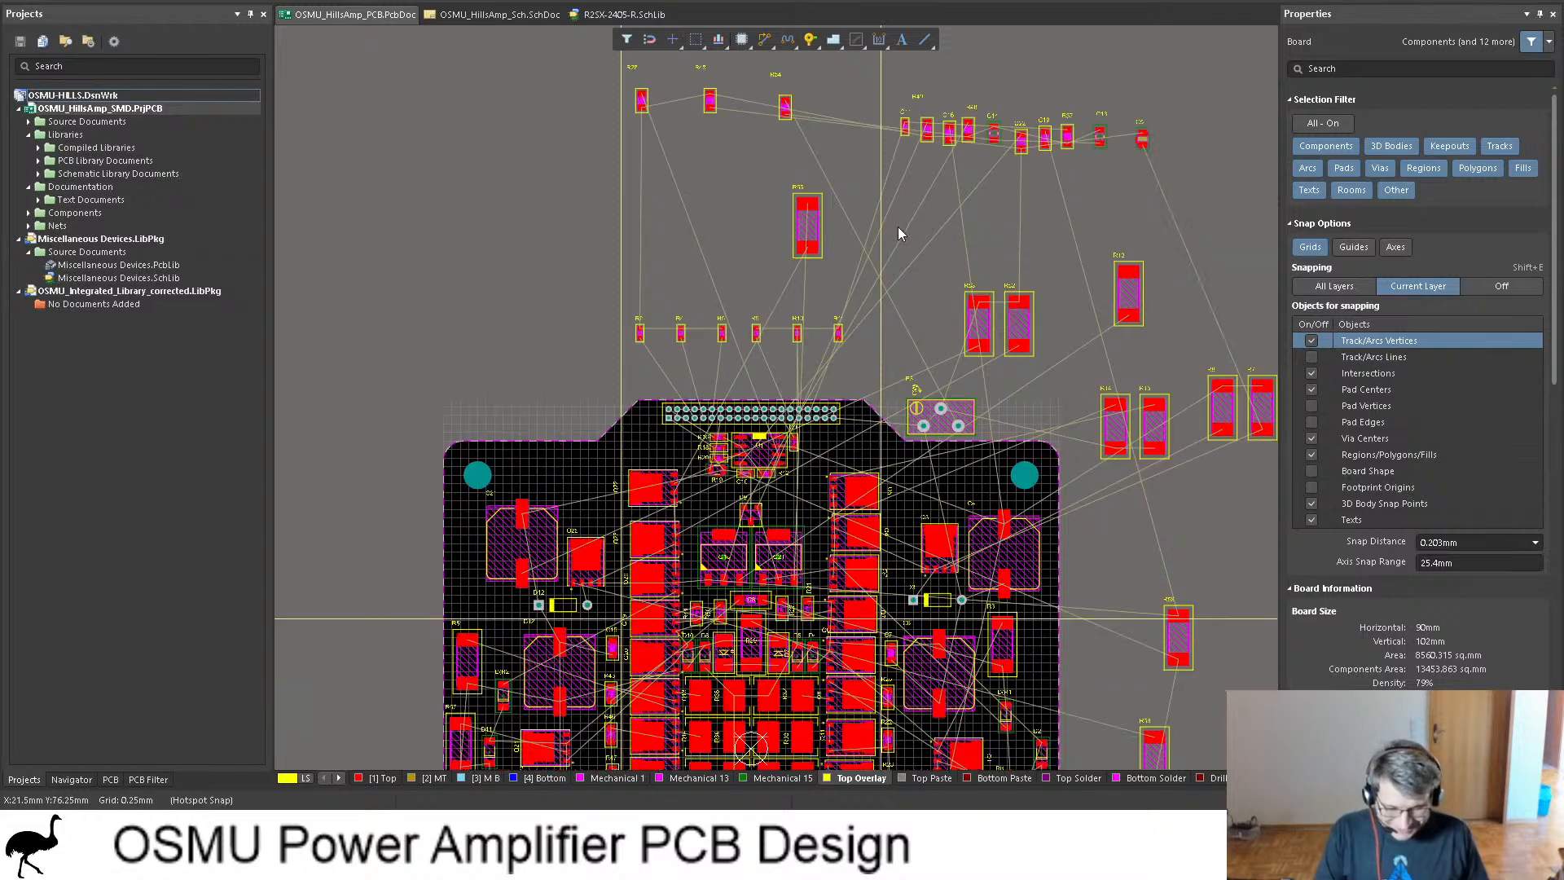
pyautogui.moveTo(813, 231); pyautogui.dragTo(547, 346)
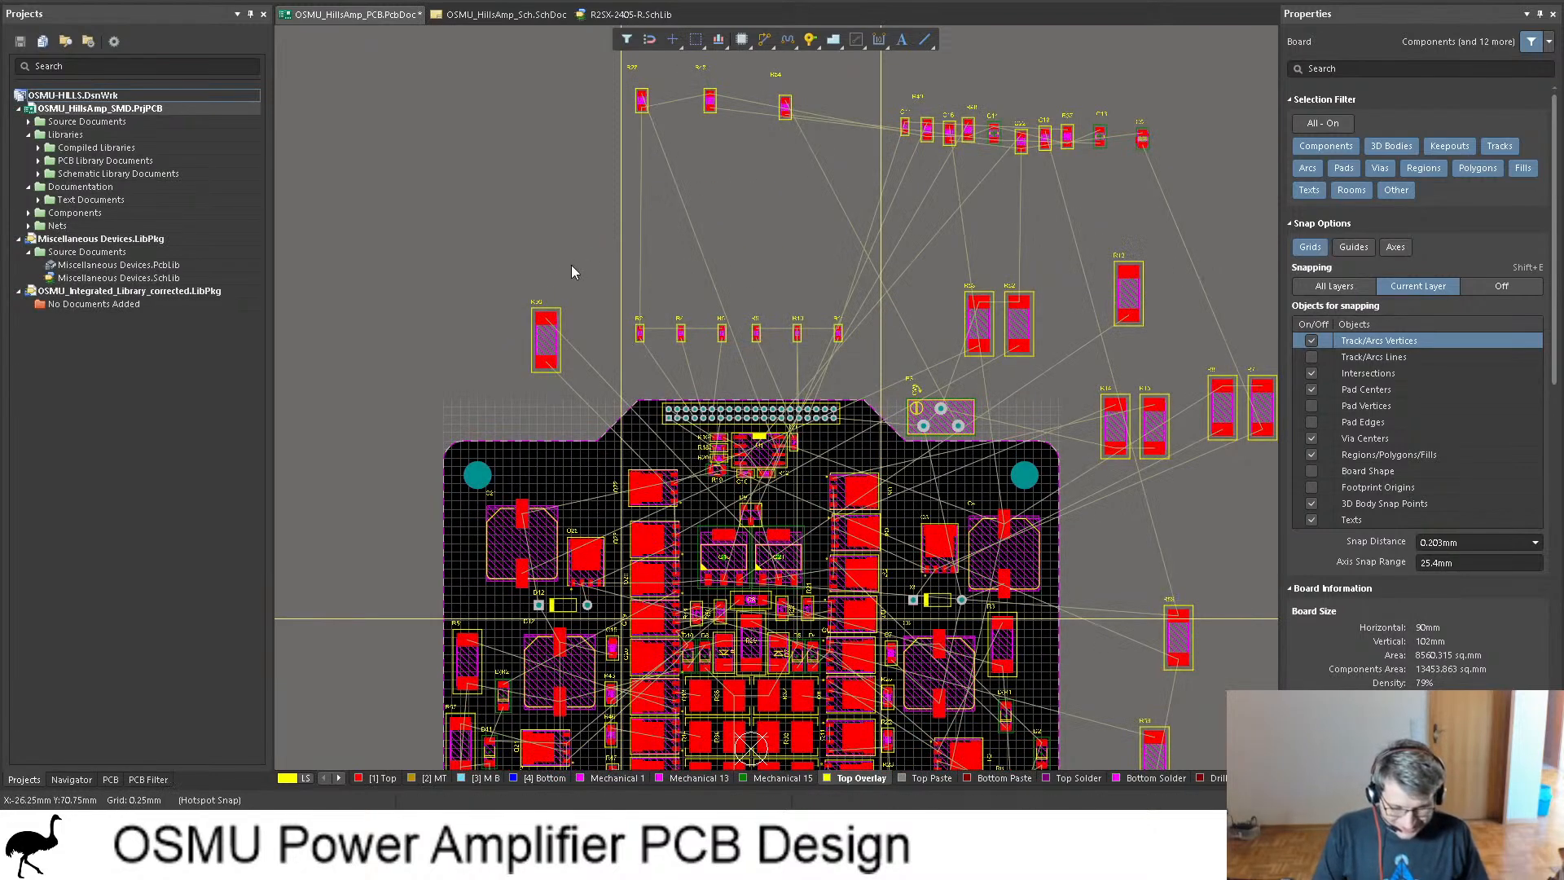
# Step: Move the three spare 0805 parts down to just above the small-resistor row, then bring the nine-part group in close beside them
pyautogui.scroll(1, 716, 221)
pyautogui.moveTo(581, 111); pyautogui.dragTo(847, 232)
pyautogui.moveTo(784, 171); pyautogui.dragTo(800, 349)
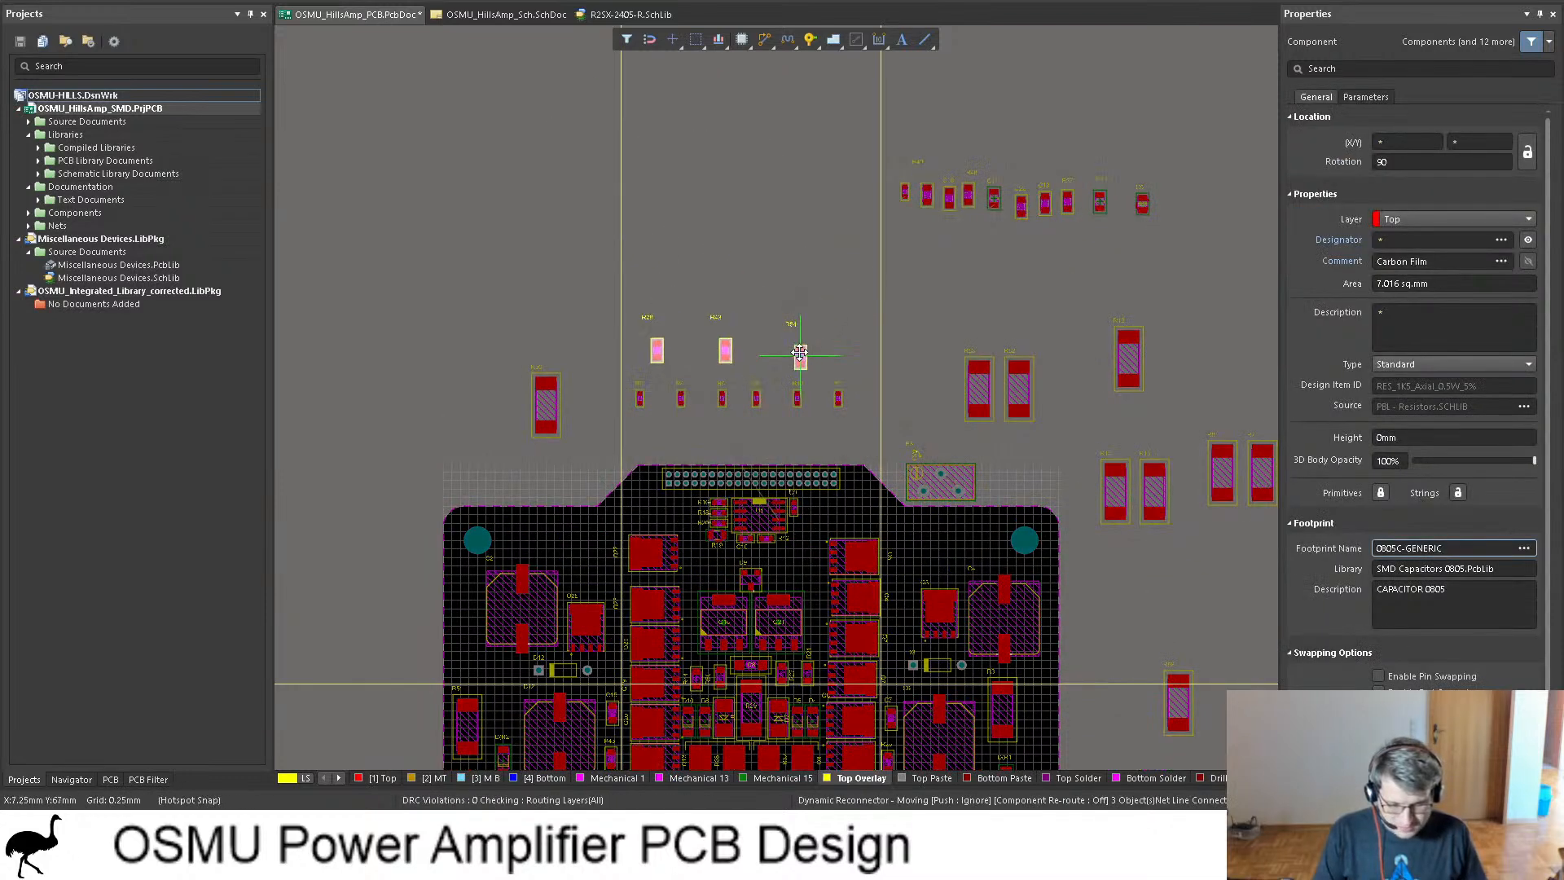
pyautogui.moveTo(1104, 265); pyautogui.dragTo(865, 295)
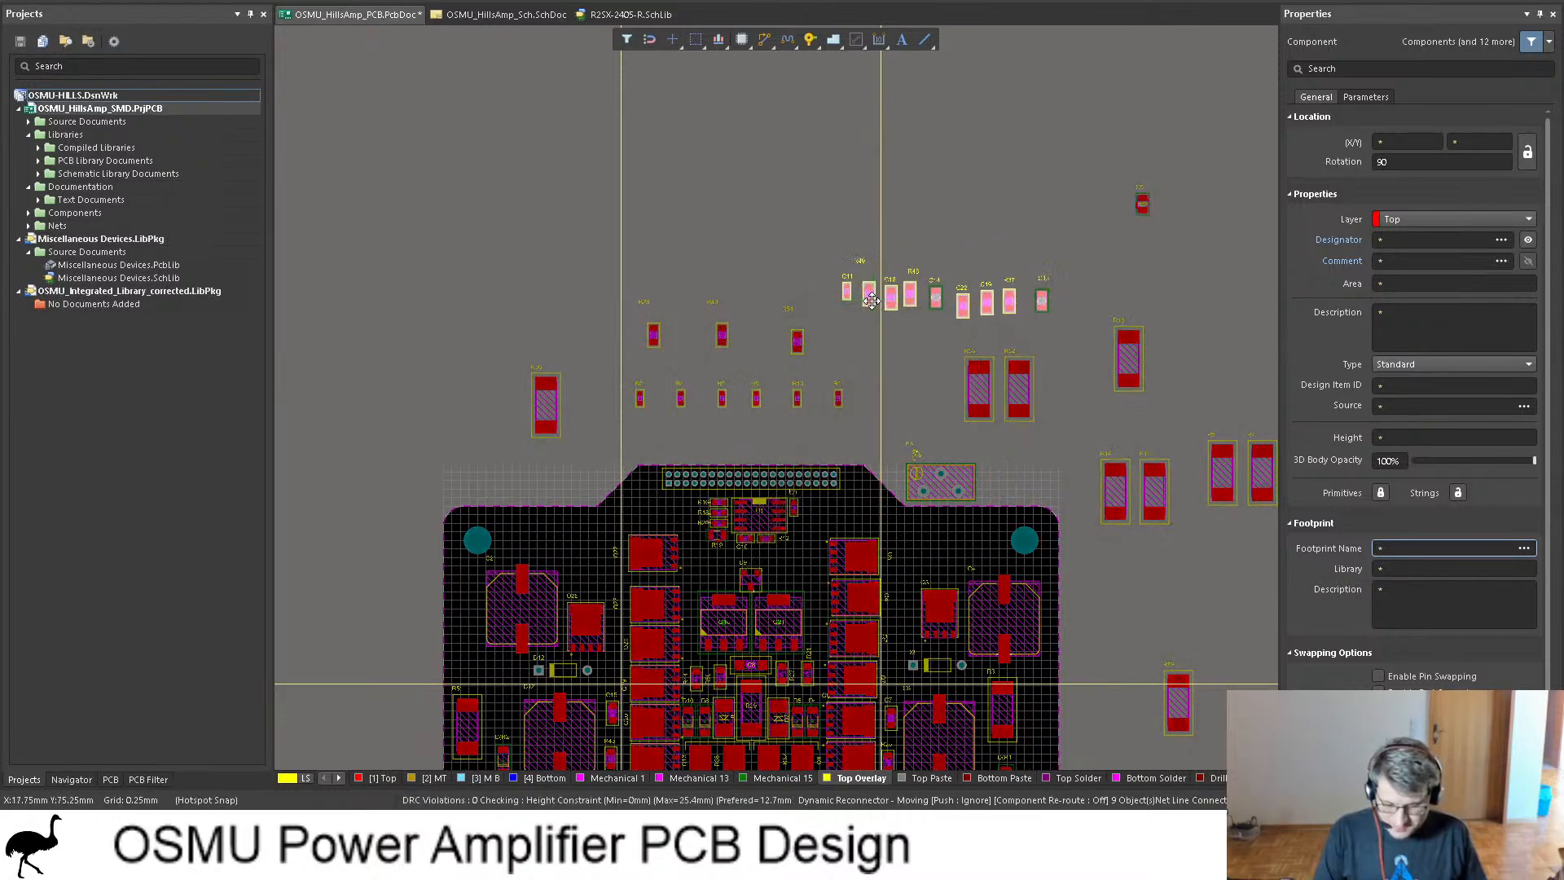
# Step: Move large resistor R13 across to the left of the small-resistor rows, above the large resistor already parked there
pyautogui.keyDown('shift'); pyautogui.scroll(-4, 1077, 309); pyautogui.keyUp('shift')
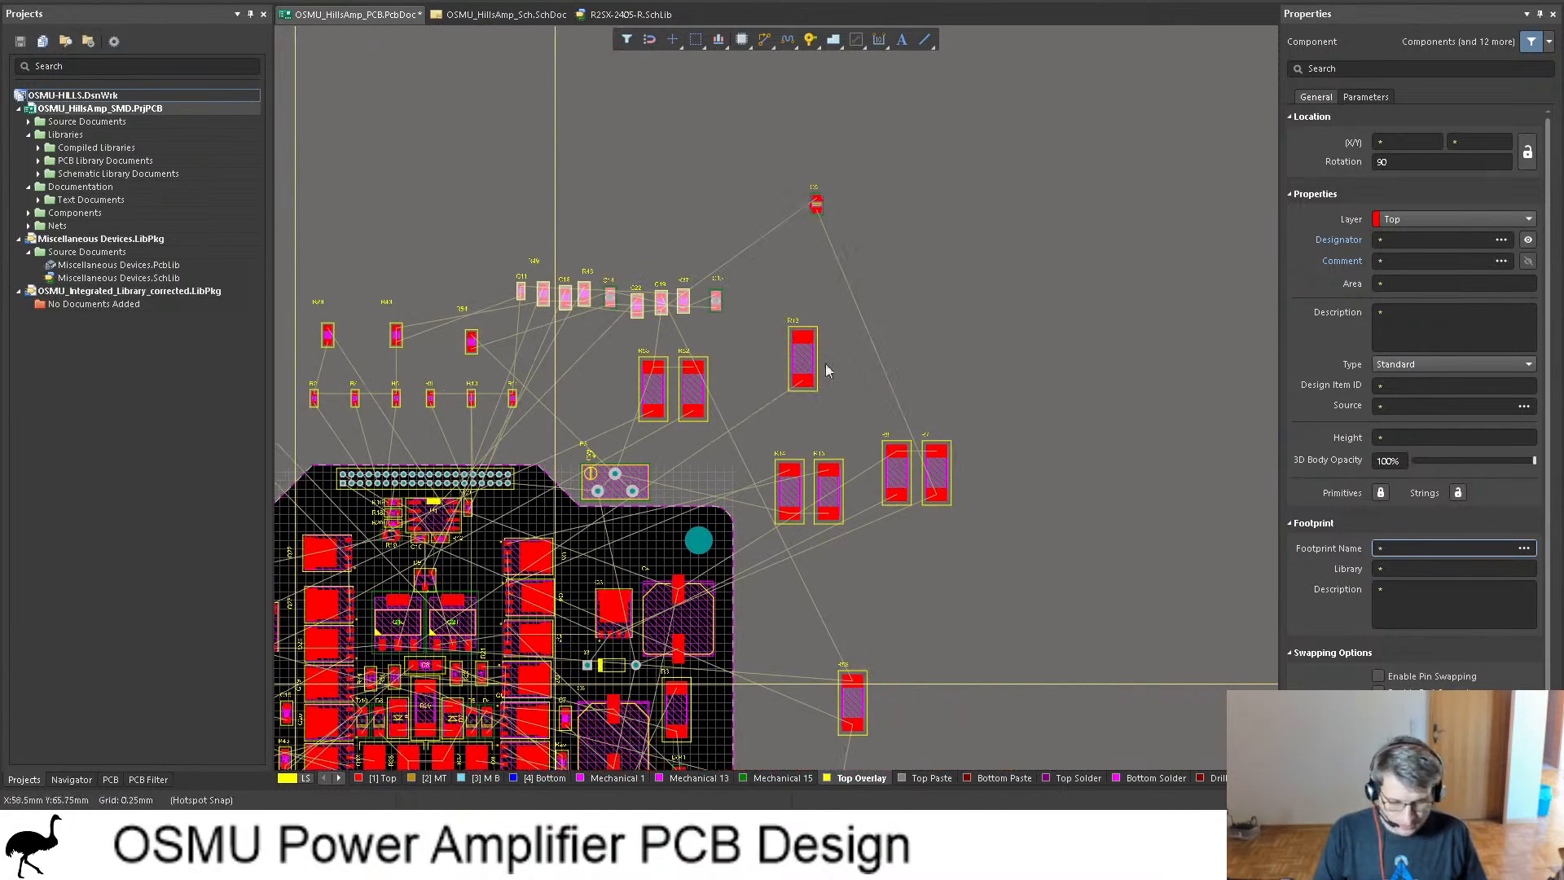
pyautogui.keyDown('shift'); pyautogui.scroll(4, 825, 365); pyautogui.keyUp('shift')
pyautogui.moveTo(1061, 365); pyautogui.dragTo(476, 250)
# Step: Check R13's pad nets on the PCB and locate R13 in the OSMU_HillsAmp_Sch schematic to examine its wiring
pyautogui.keyDown('ctrl'); pyautogui.scroll(1, 476, 250); pyautogui.keyUp('ctrl')
pyautogui.keyDown('ctrl'); pyautogui.scroll(4, 477, 250); pyautogui.keyUp('ctrl')
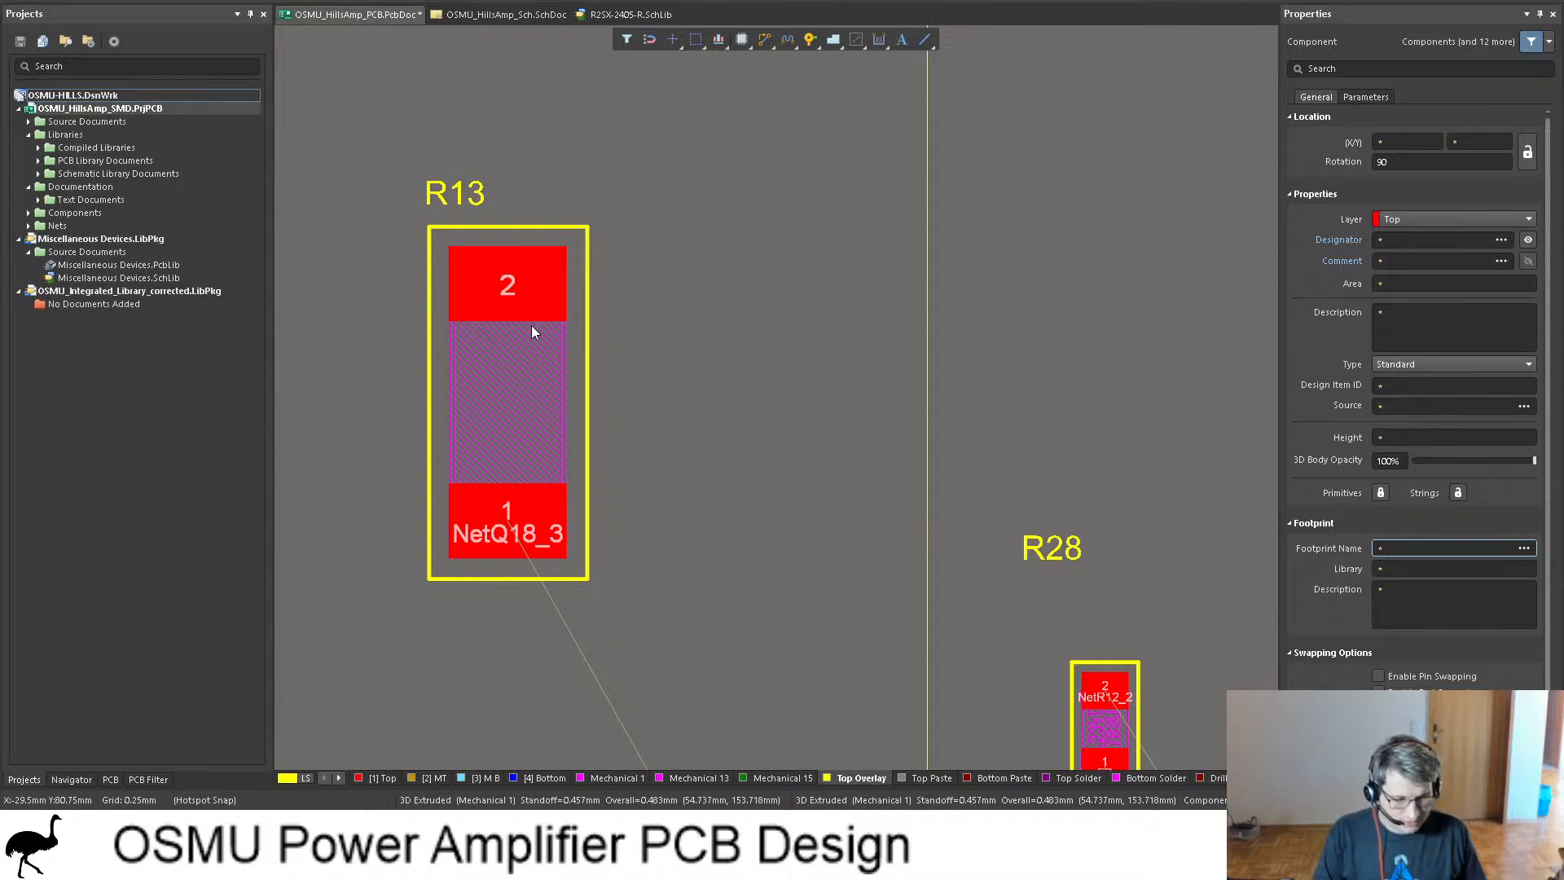
pyautogui.click(501, 14)
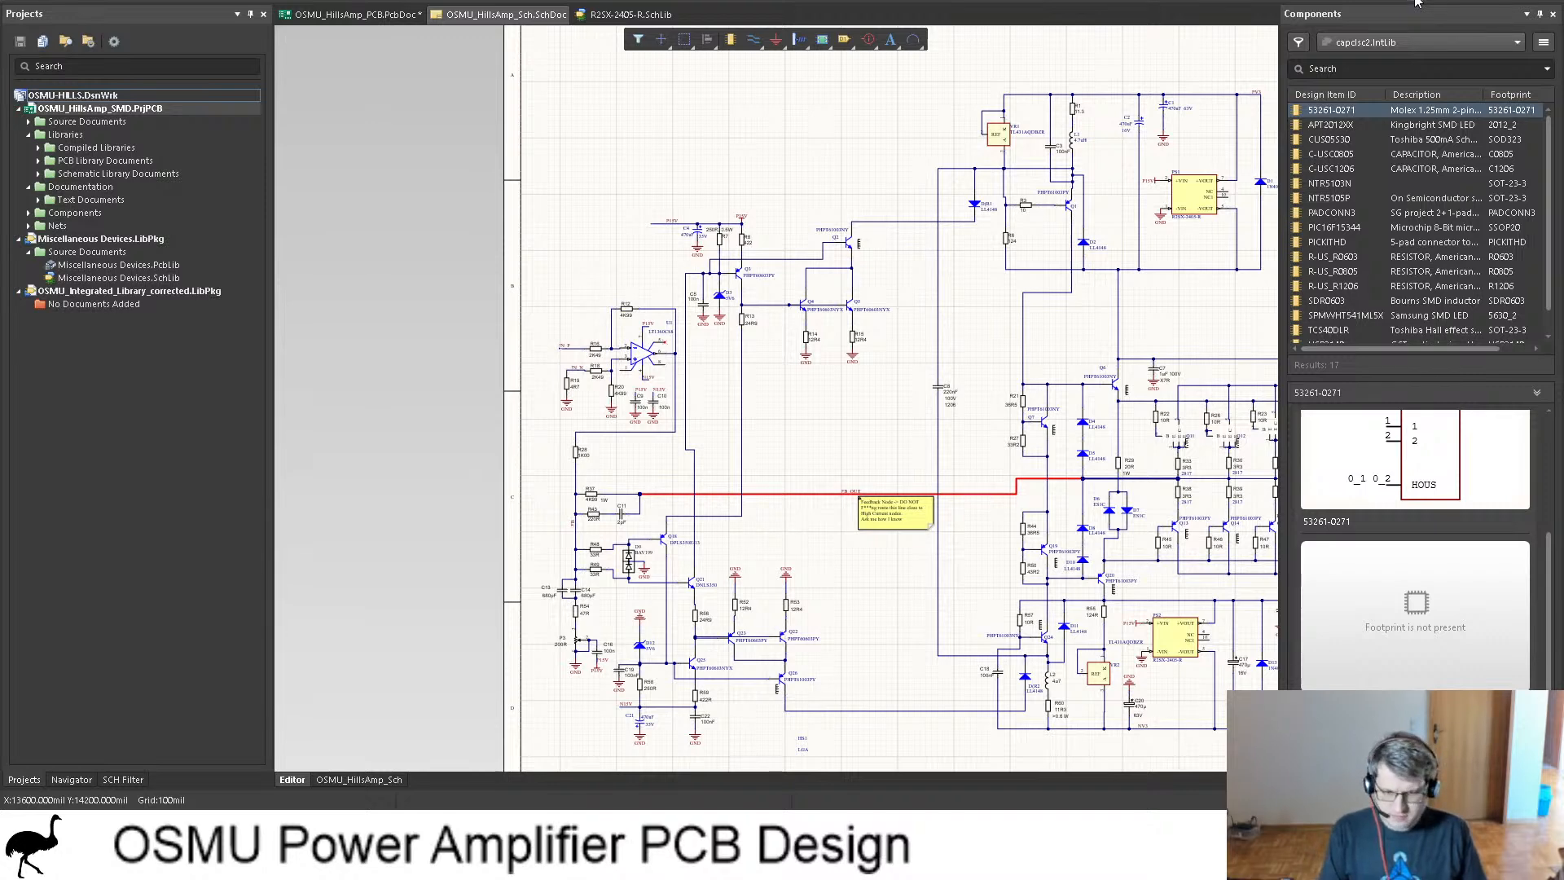
pyautogui.press('Return')
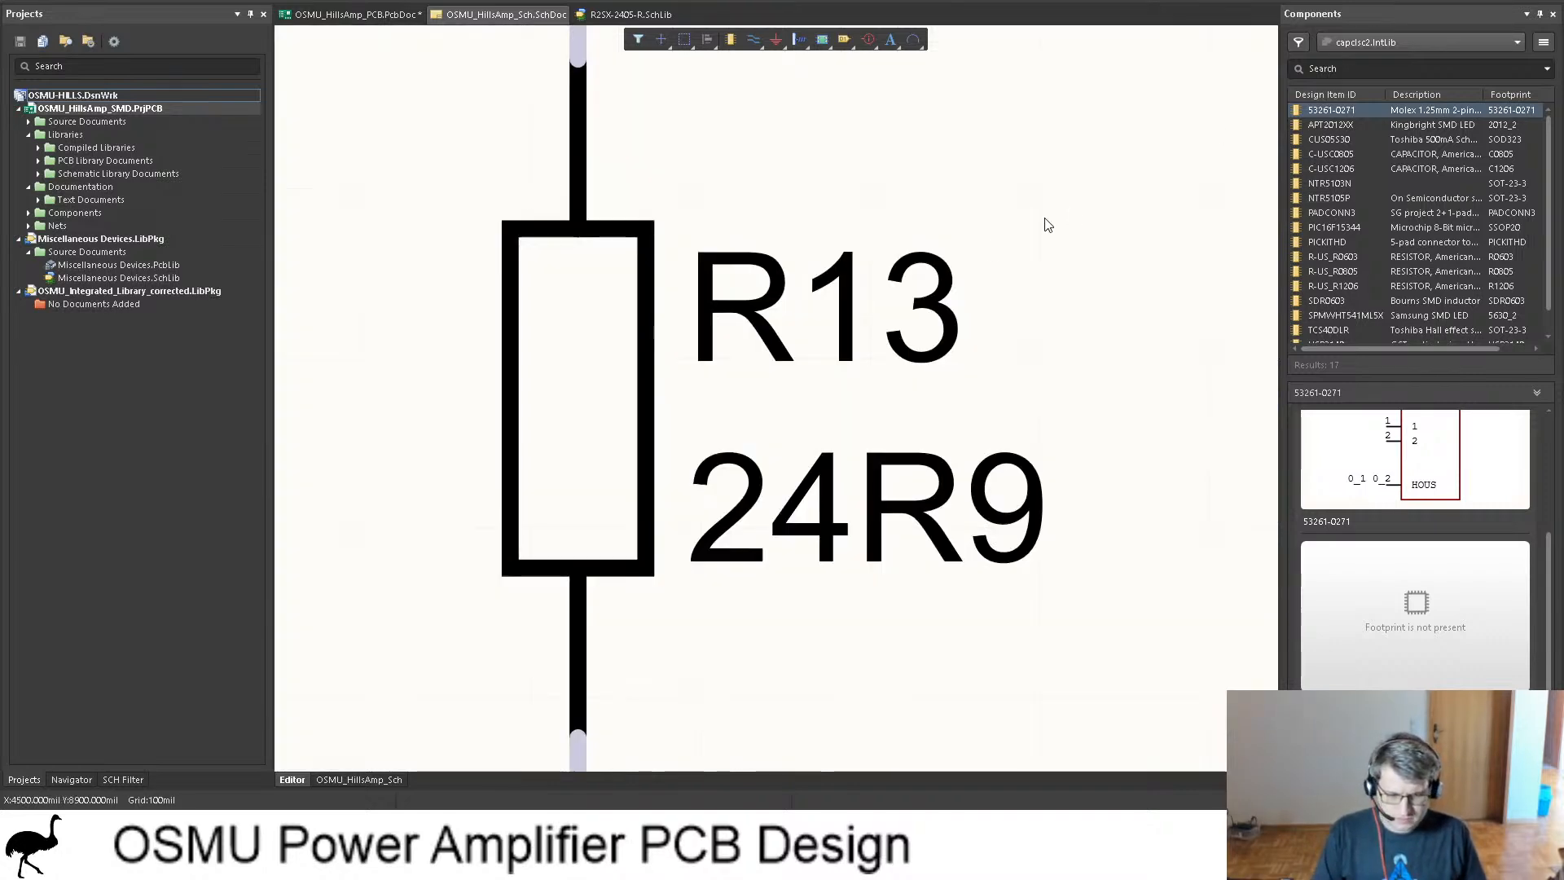
pyautogui.keyDown('ctrl'); pyautogui.scroll(-6, 1048, 225); pyautogui.keyUp('ctrl')
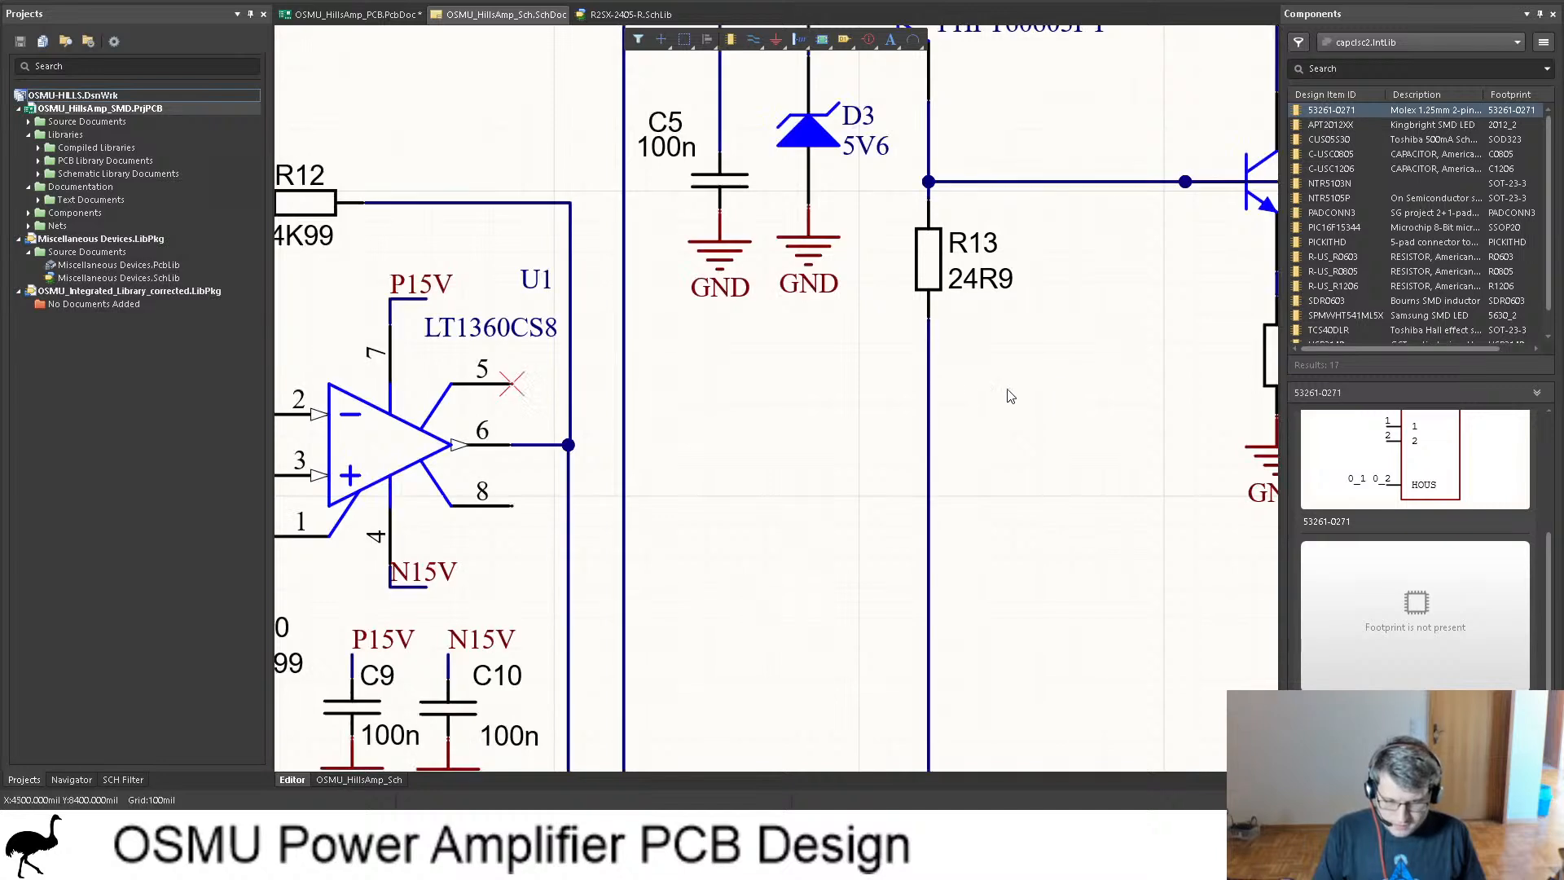
# Step: Connect R13's upper pin to the wire junction above it, keeping R13 in place, and save the schematic
pyautogui.click(929, 398)
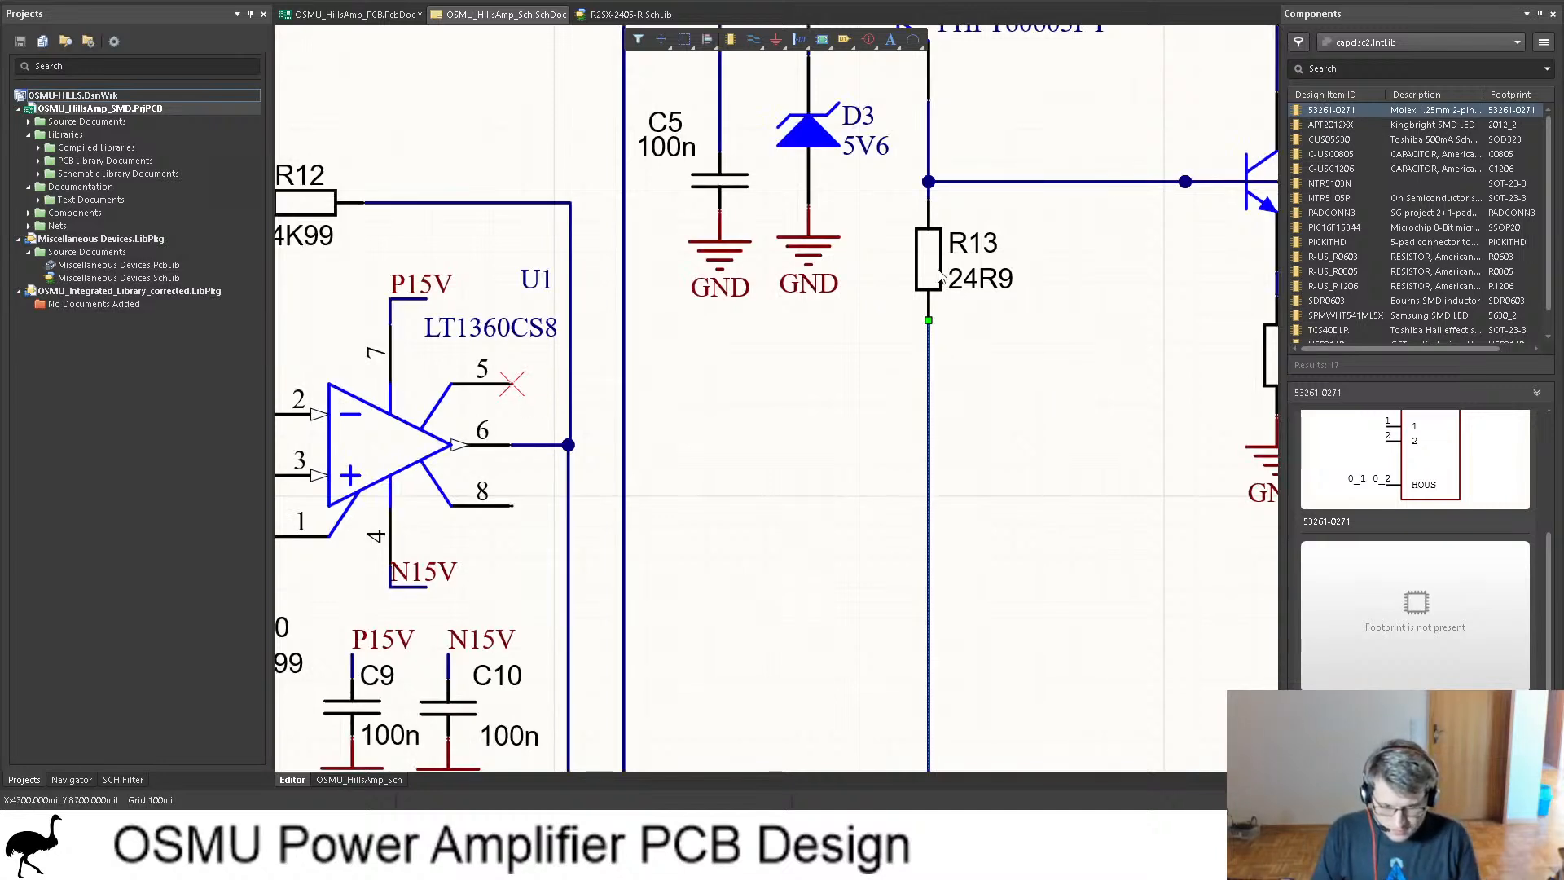
pyautogui.moveTo(939, 277); pyautogui.dragTo(931, 323)
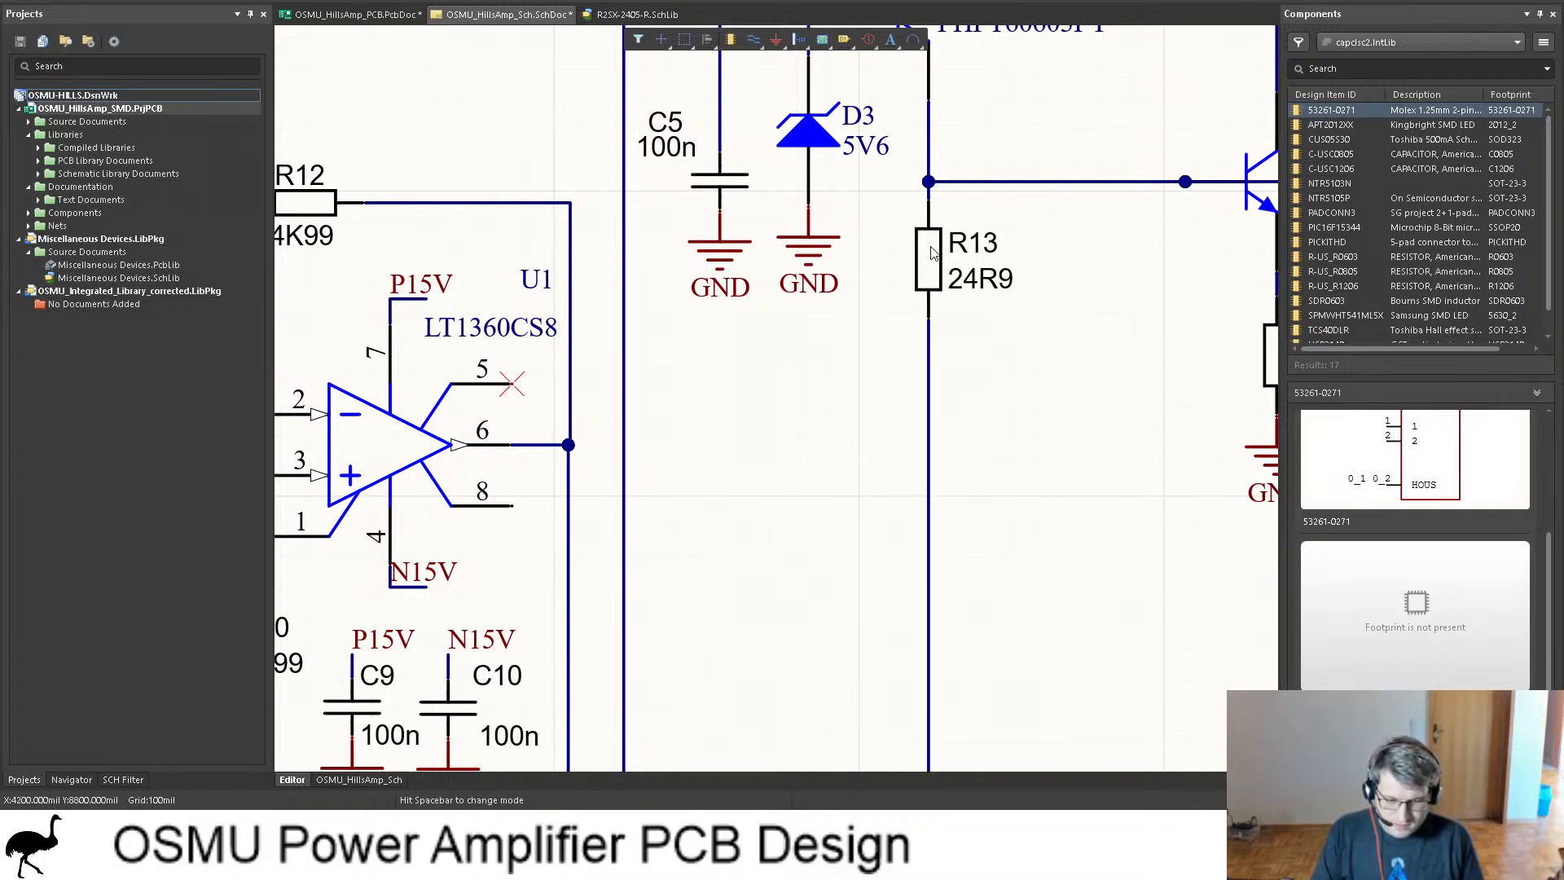
pyautogui.moveTo(931, 253); pyautogui.dragTo(931, 206)
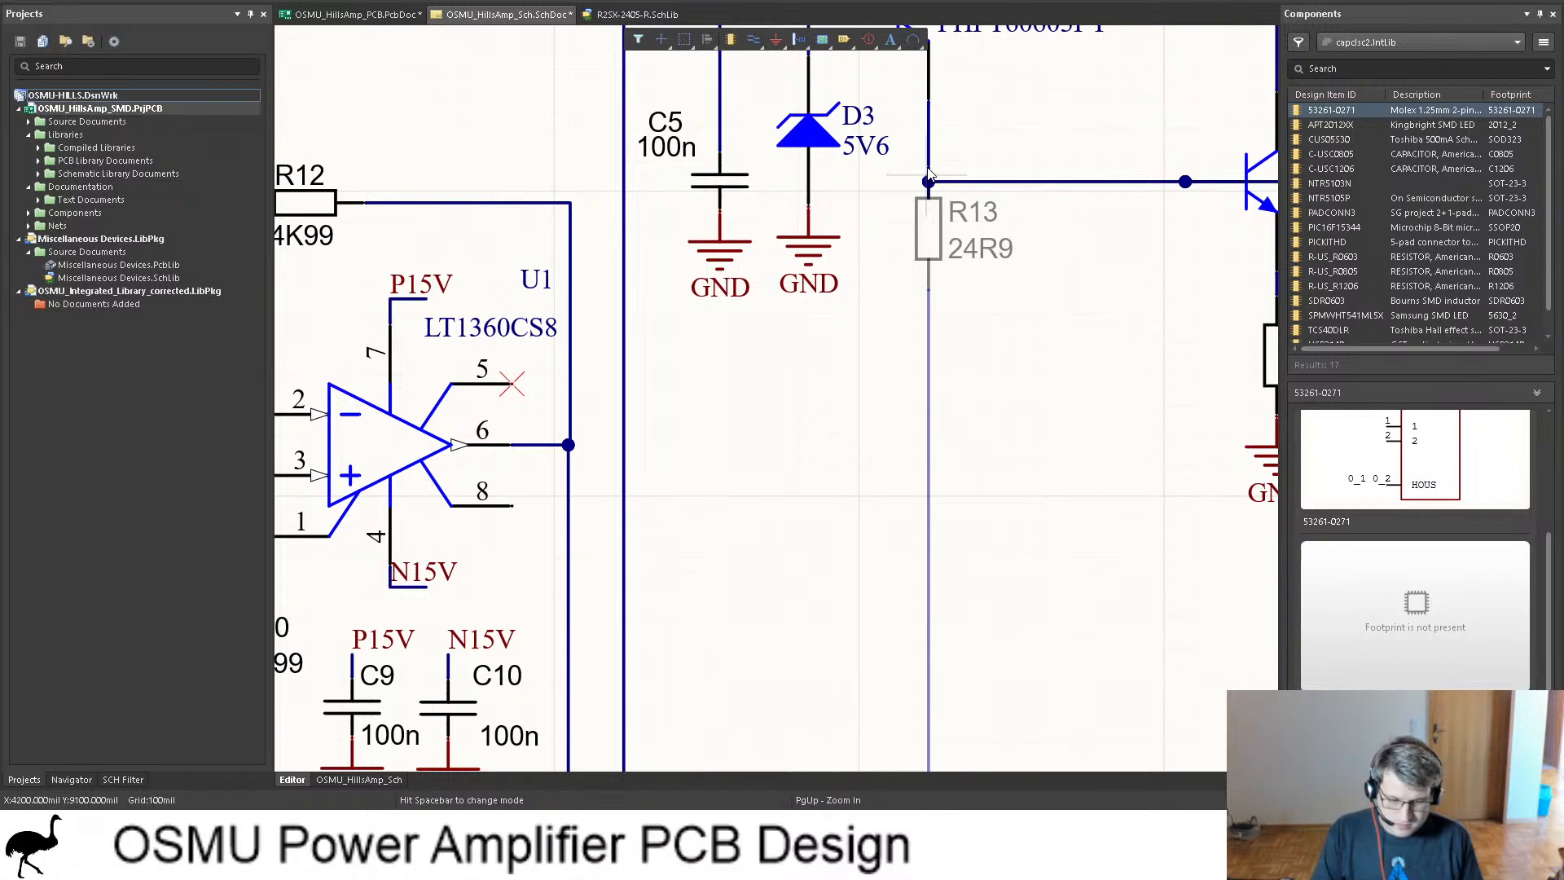
pyautogui.moveTo(955, 210); pyautogui.dragTo(958, 207)
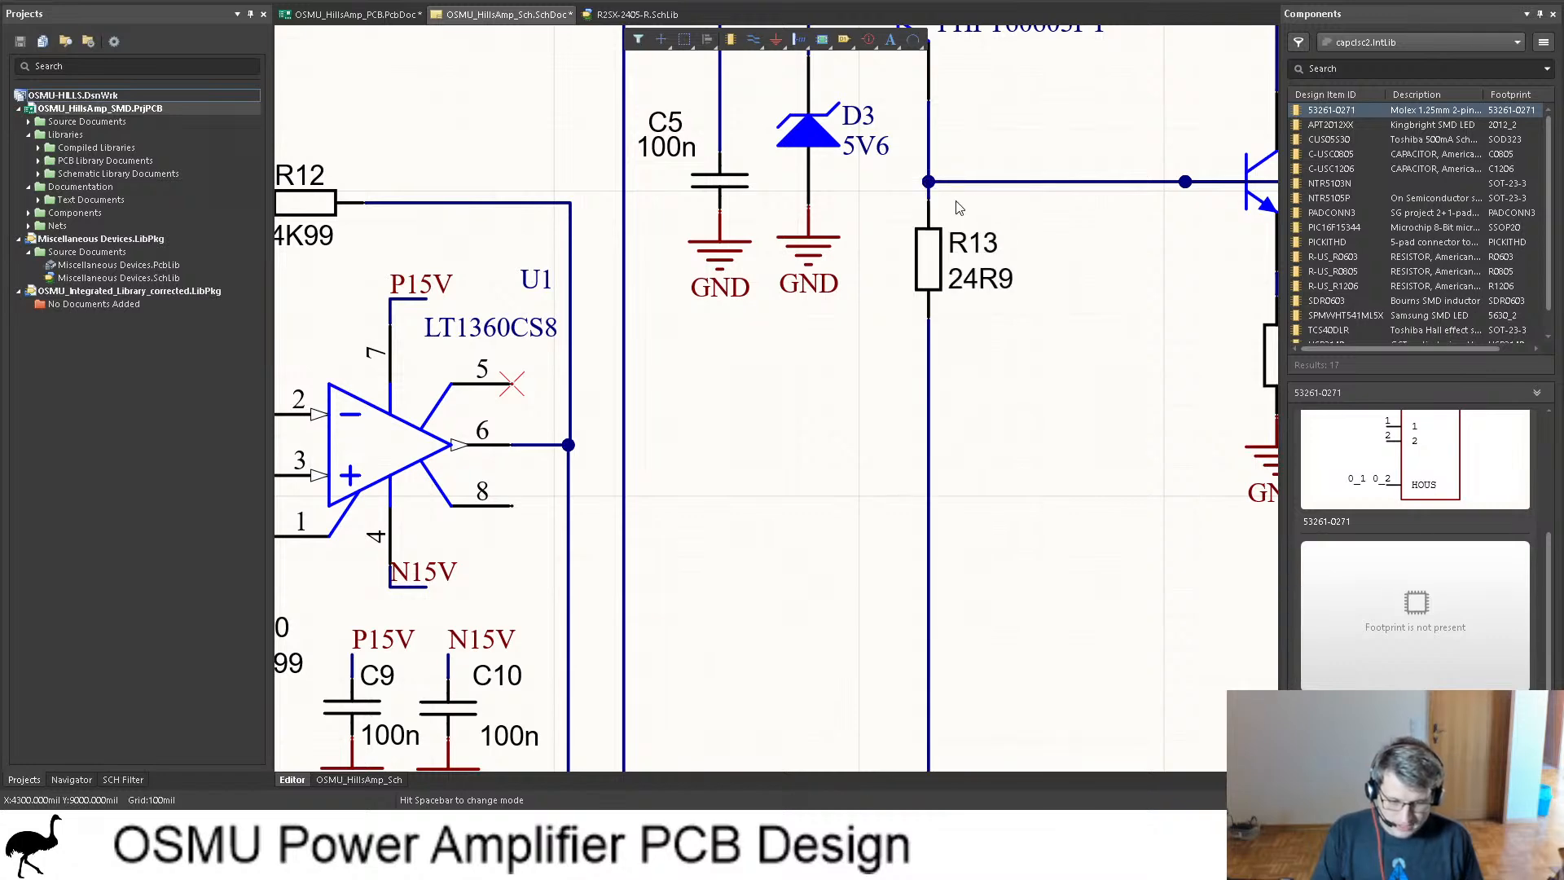
pyautogui.keyDown('ctrl'); pyautogui.scroll(3, 928, 200); pyautogui.keyUp('ctrl')
pyautogui.click(923, 196)
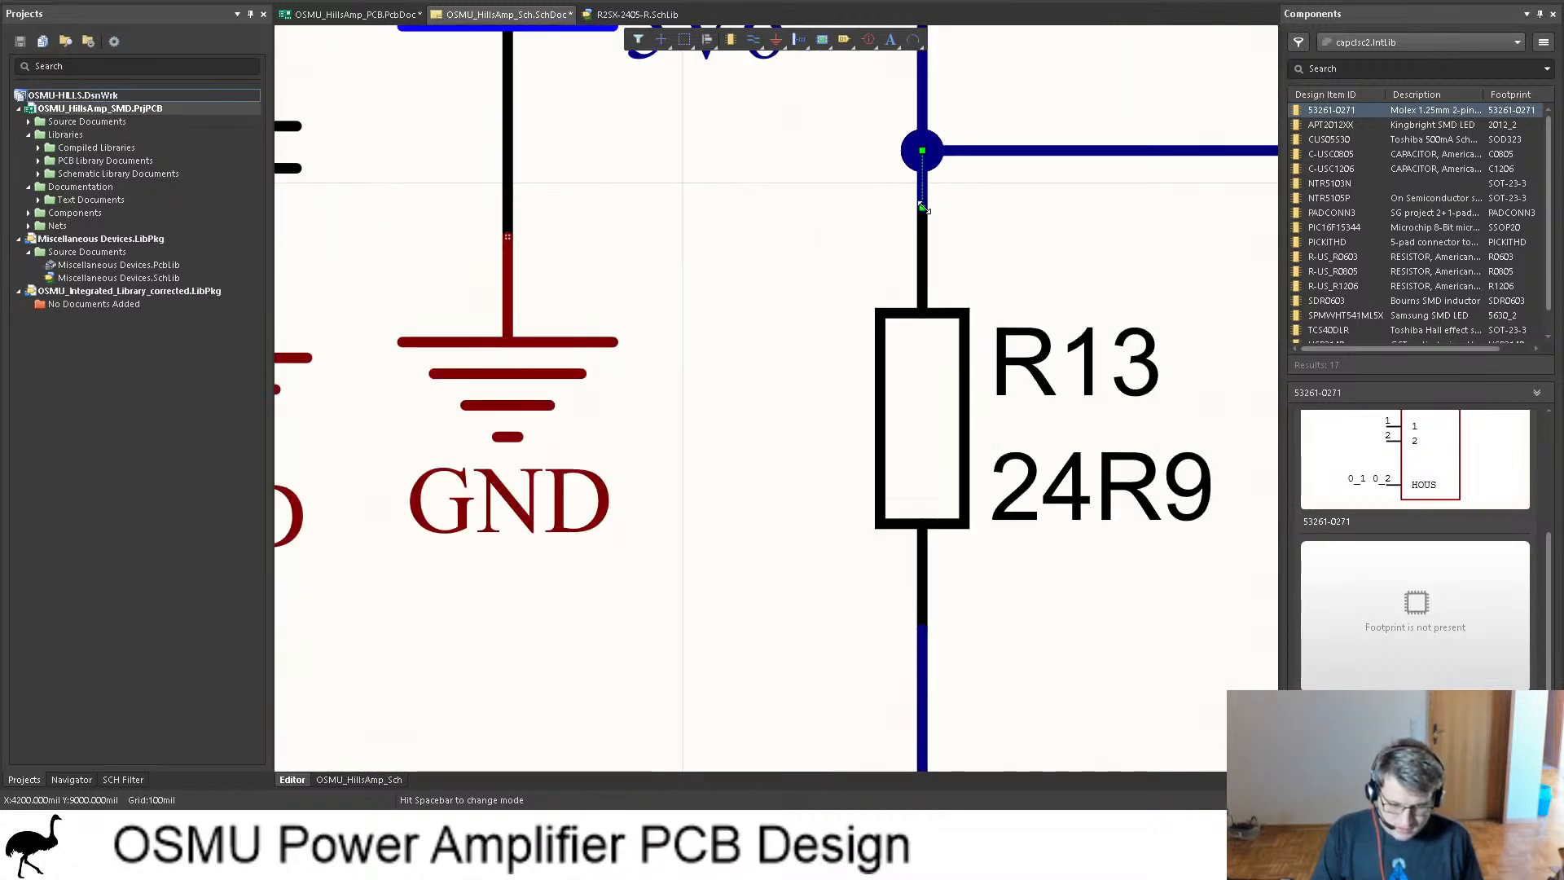
pyautogui.moveTo(923, 207); pyautogui.dragTo(945, 224)
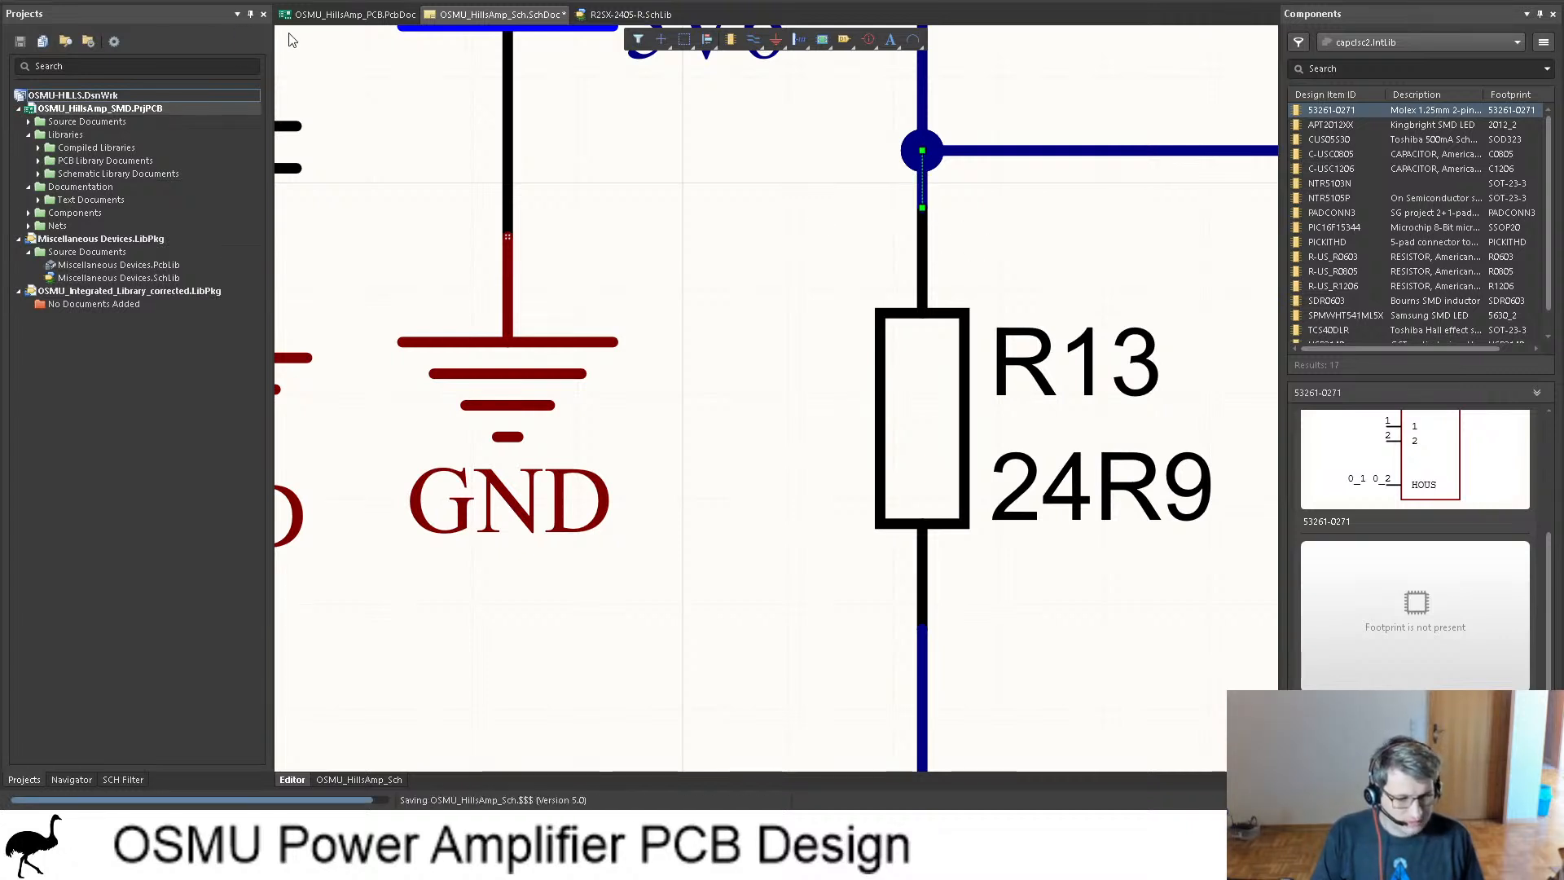
# Step: Update the PCB from the schematic so R13's pad 2 joins NetQ3_1, clear the selection and save the PCB document
pyautogui.click(350, 14)
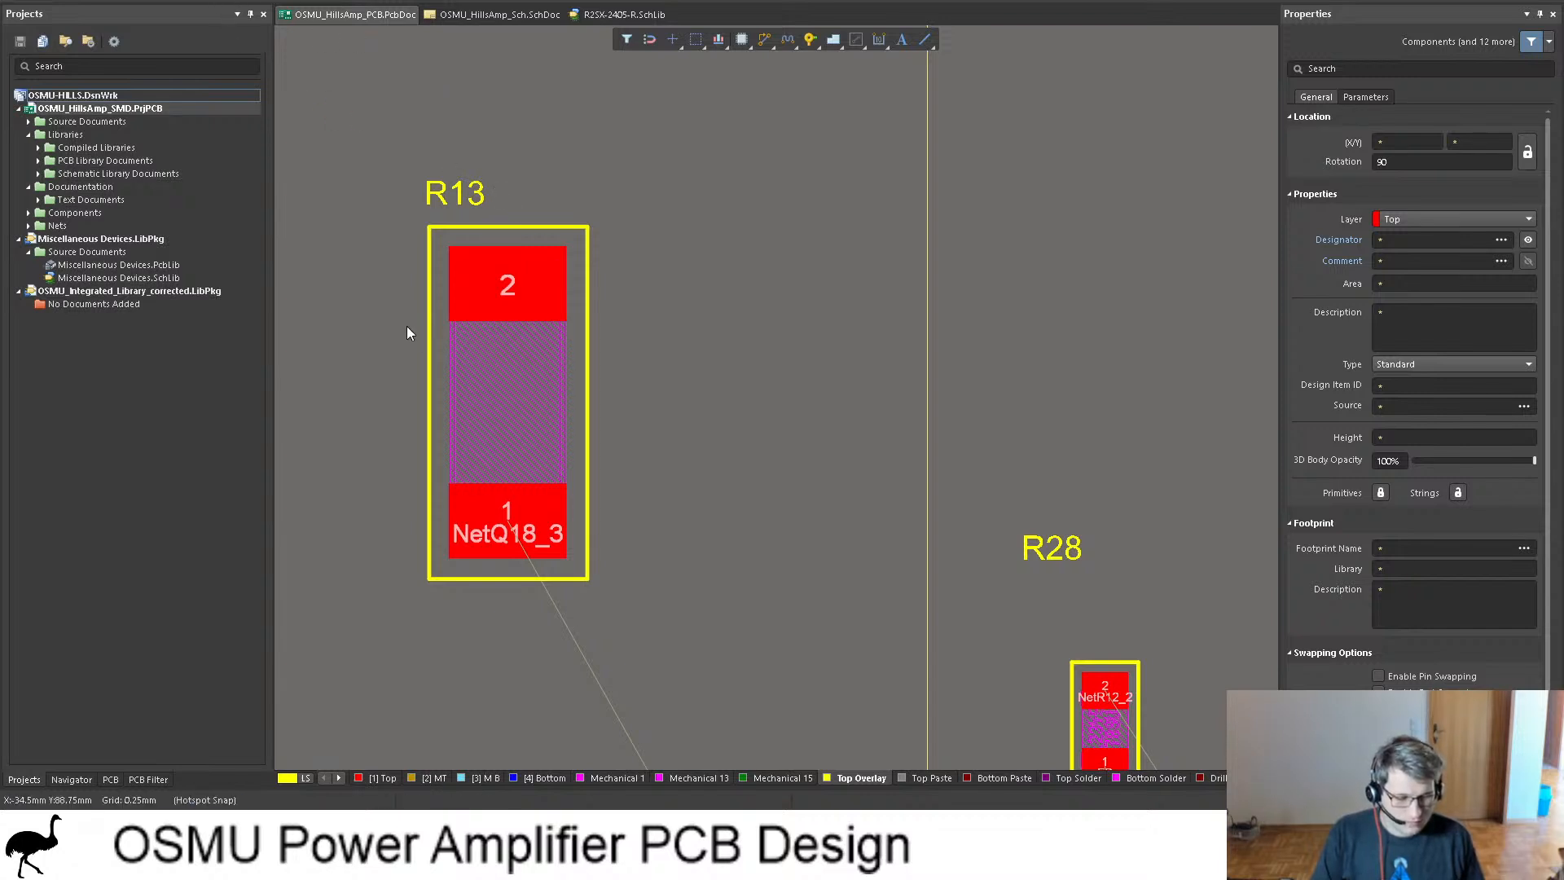
pyautogui.hotkey('ctrl', 'z')
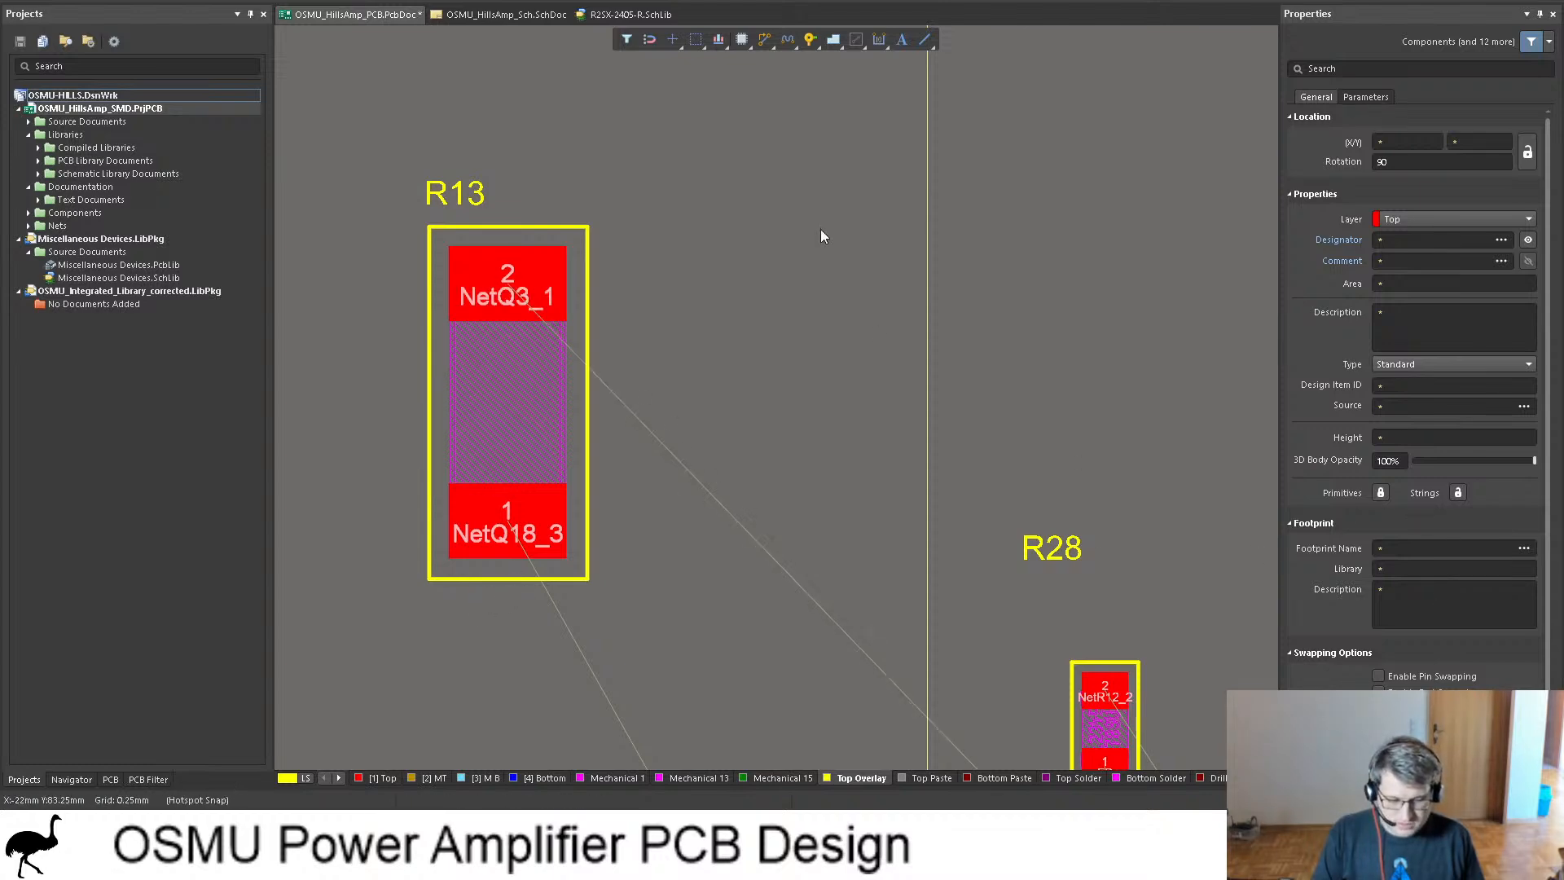
pyautogui.keyDown('ctrl'); pyautogui.scroll(-5, 803, 162); pyautogui.keyUp('ctrl')
pyautogui.keyDown('ctrl'); pyautogui.scroll(-1, 790, 164); pyautogui.keyUp('ctrl')
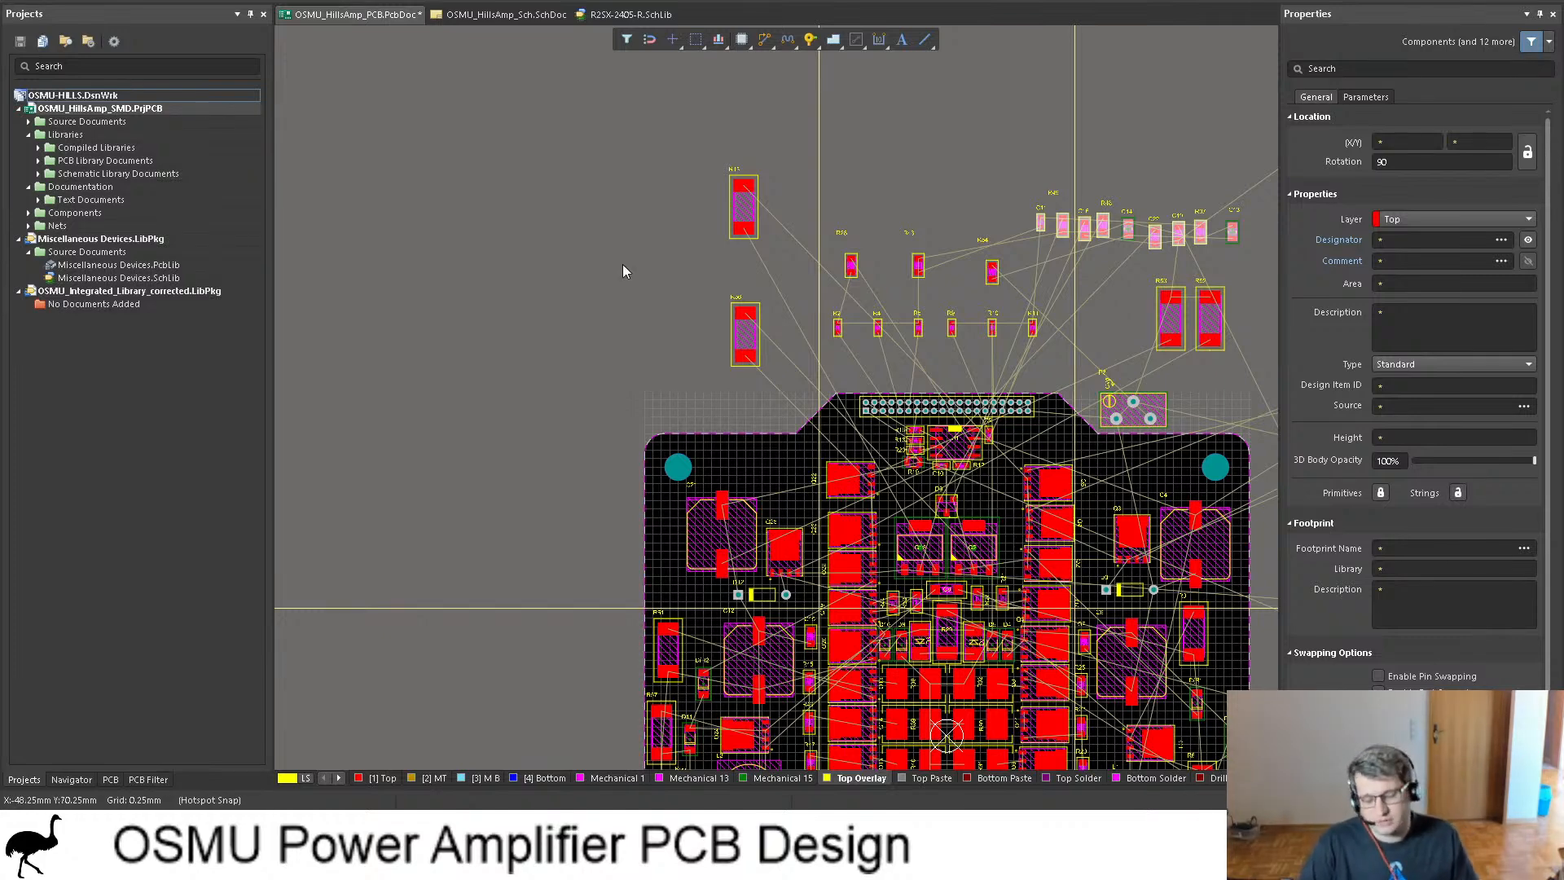
pyautogui.click(642, 228)
pyautogui.scroll(-5, 627, 260)
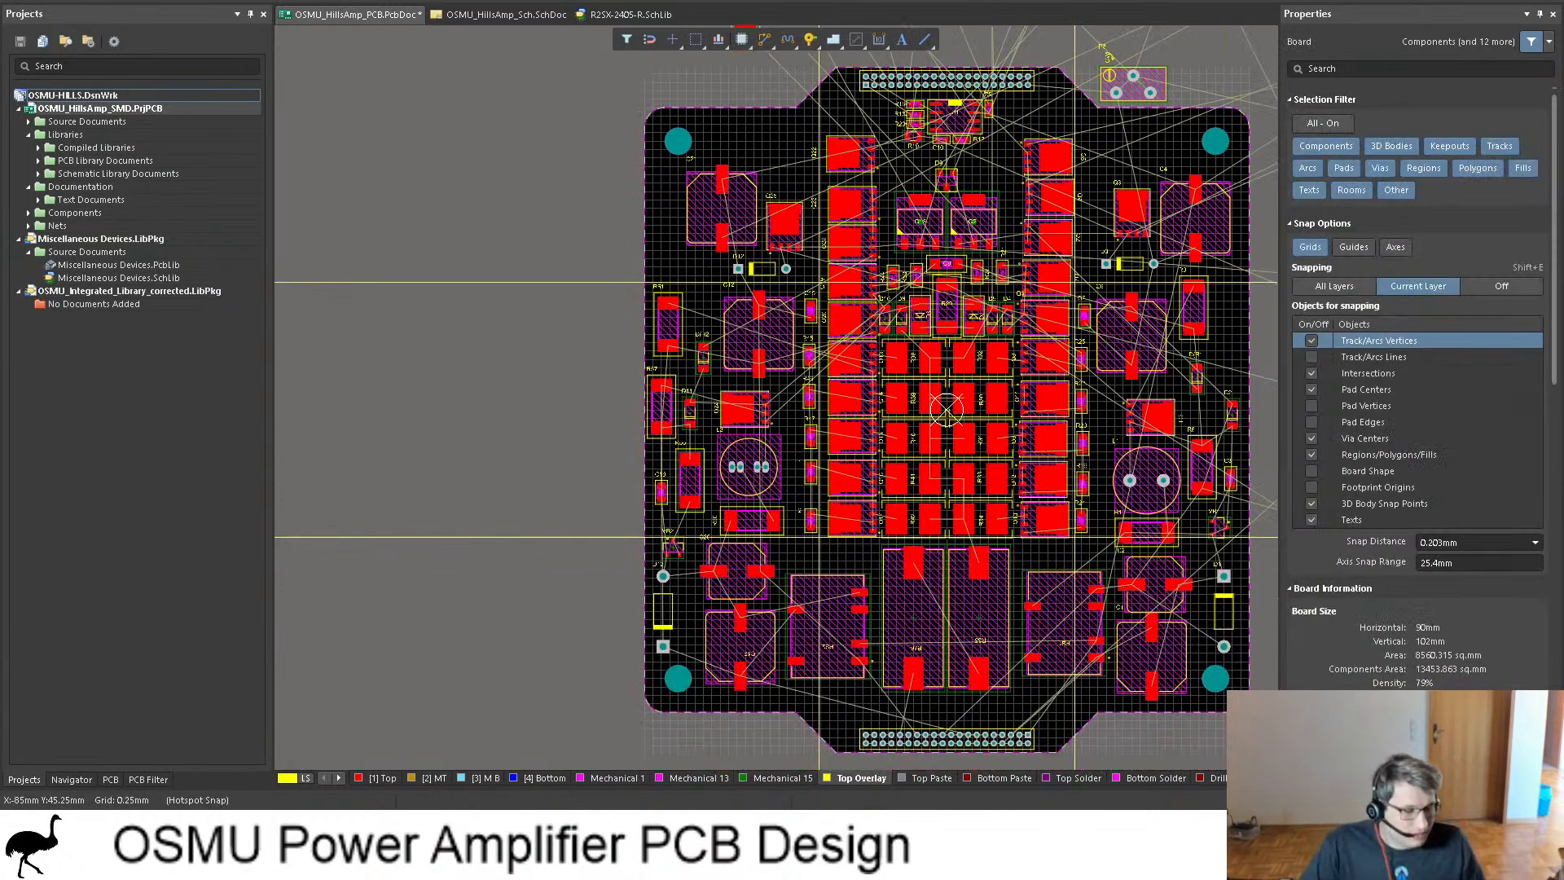
pyautogui.hotkey('ctrl', 's')
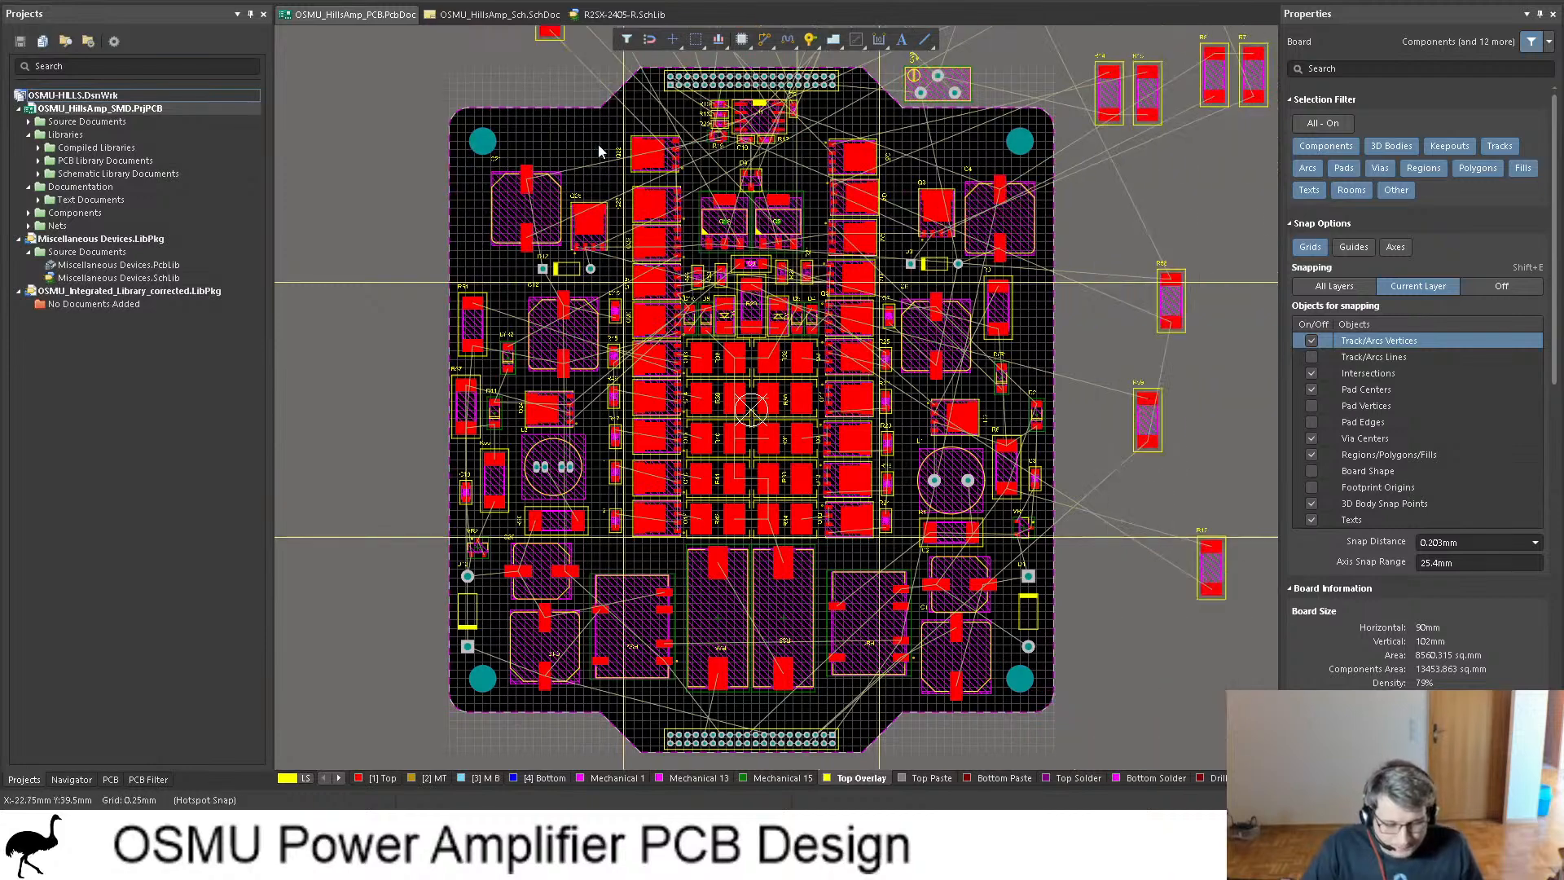
# Step: Inspect the board's component placement in 3D from the lower connector up to the op-amp area, then return to the 2D layout
pyautogui.keyDown('shift'); pyautogui.hscroll(3, 526, 138); pyautogui.keyUp('shift')
pyautogui.press('3')
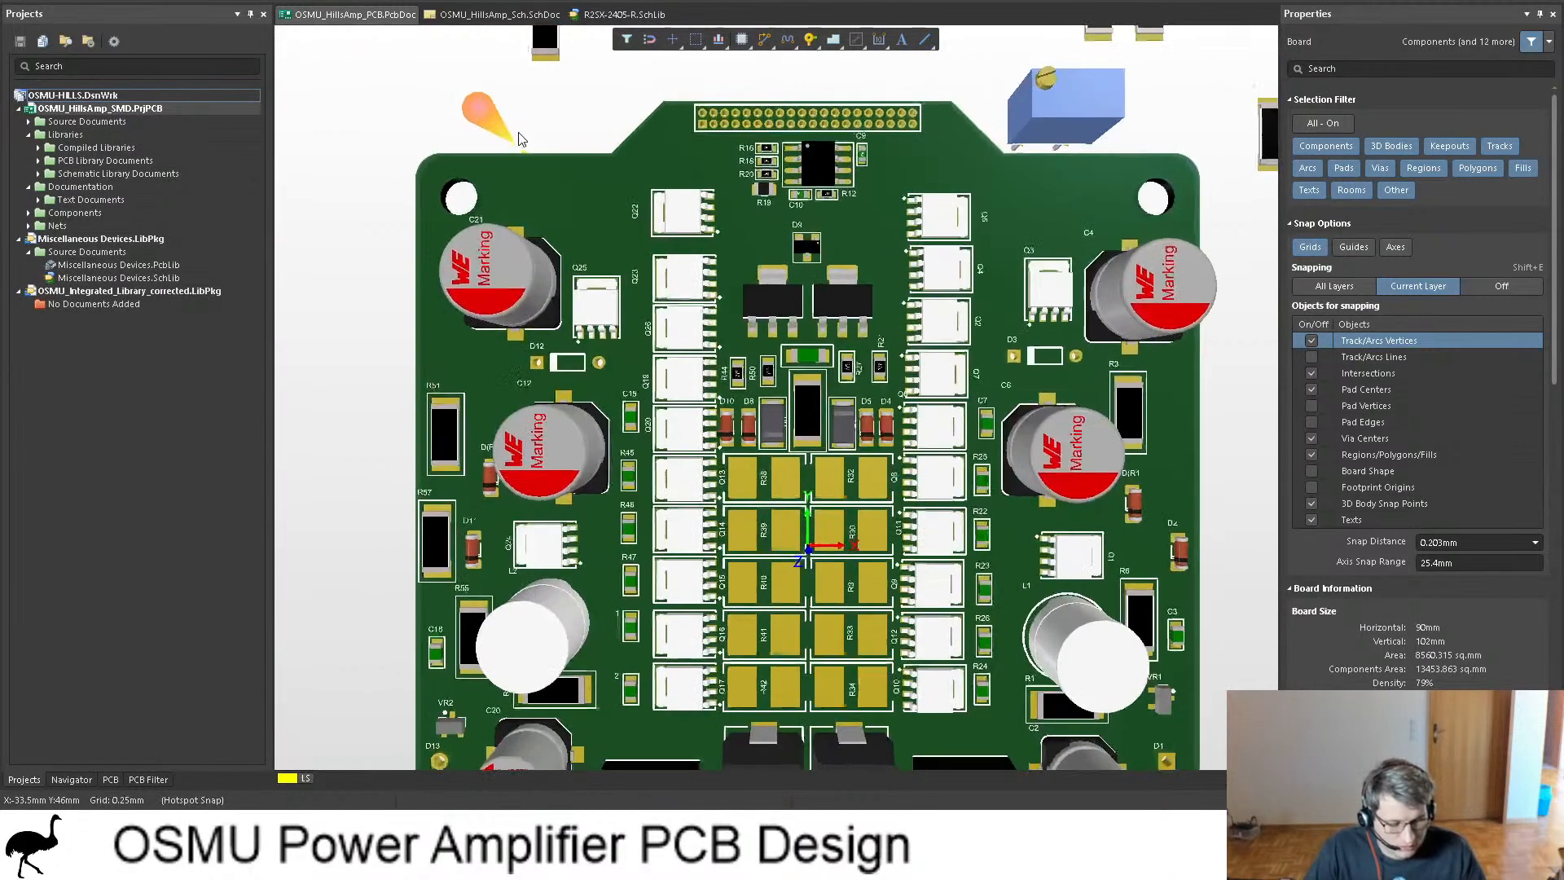
pyautogui.keyDown('ctrl'); pyautogui.scroll(-5, 936, 137); pyautogui.keyUp('ctrl')
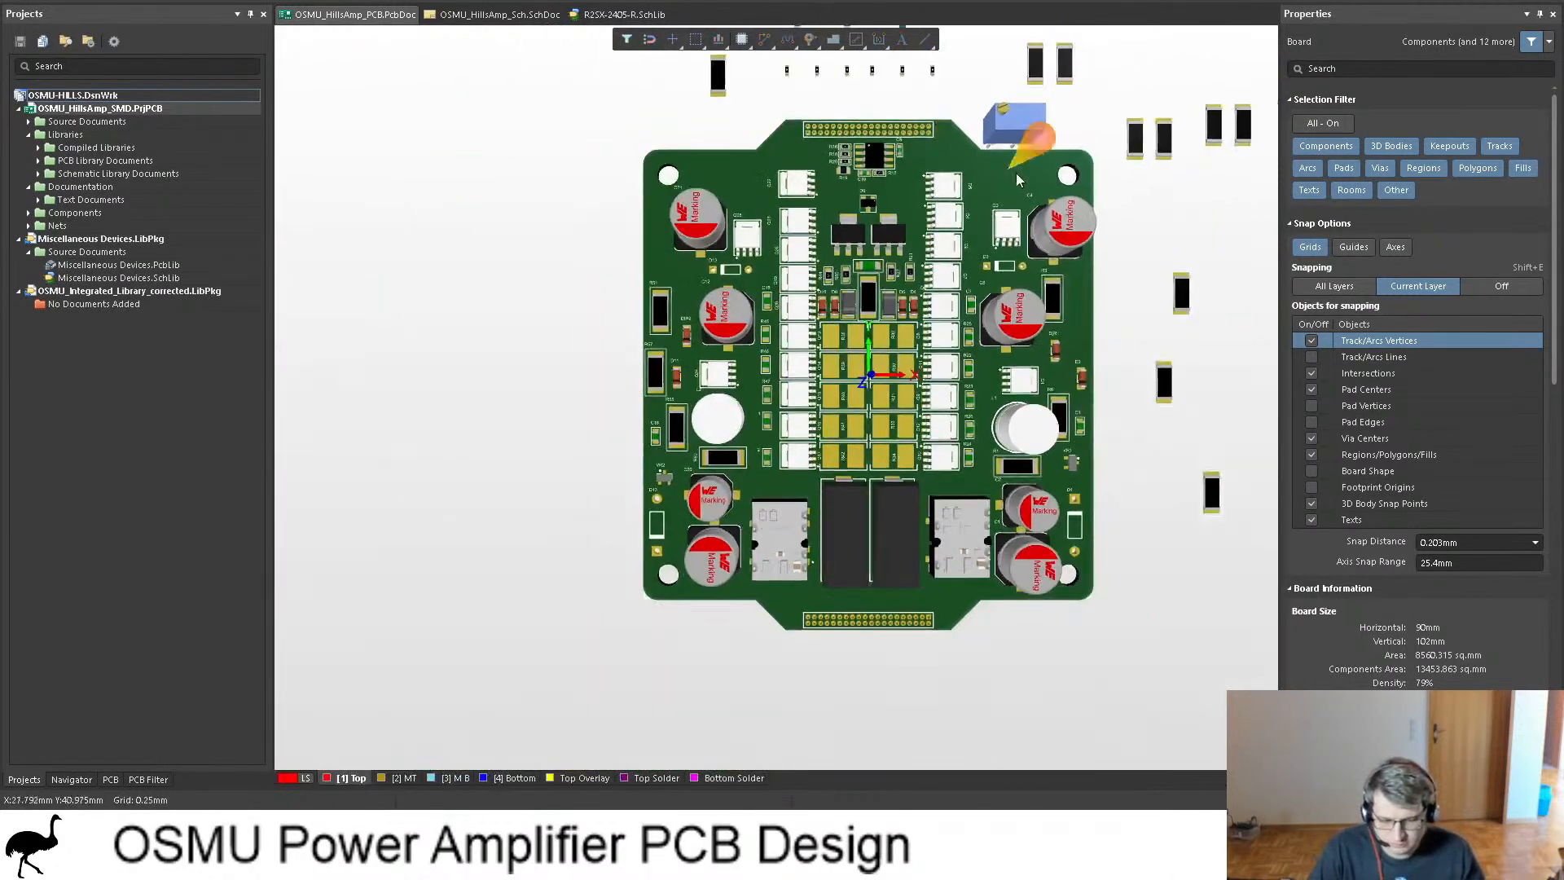
pyautogui.scroll(1, 1039, 265)
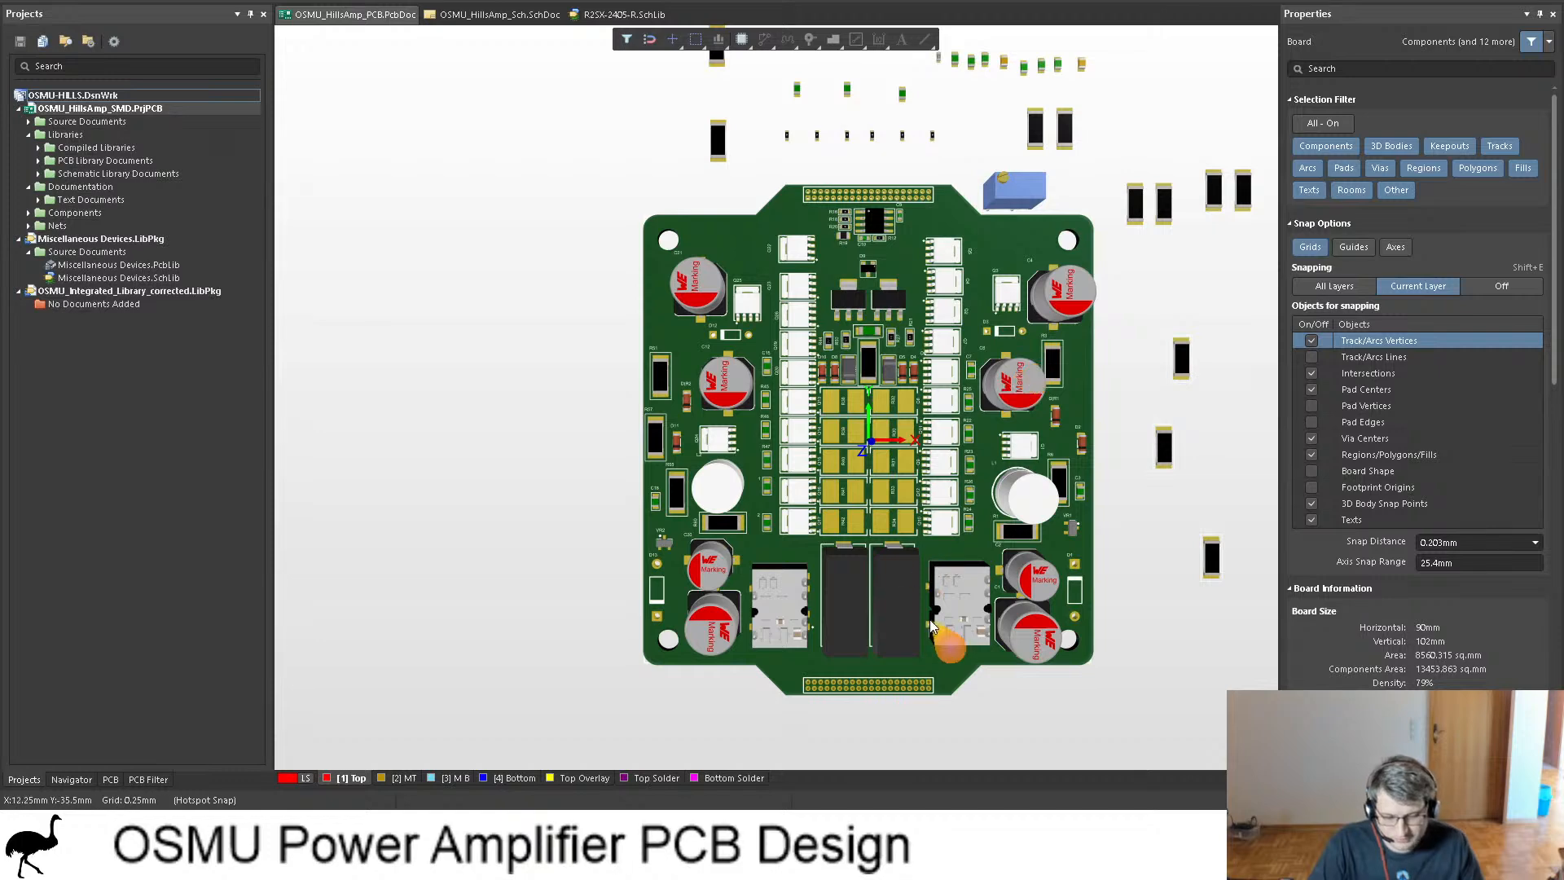
pyautogui.keyDown('ctrl'); pyautogui.scroll(5, 928, 629); pyautogui.keyUp('ctrl')
pyautogui.scroll(-3, 930, 540)
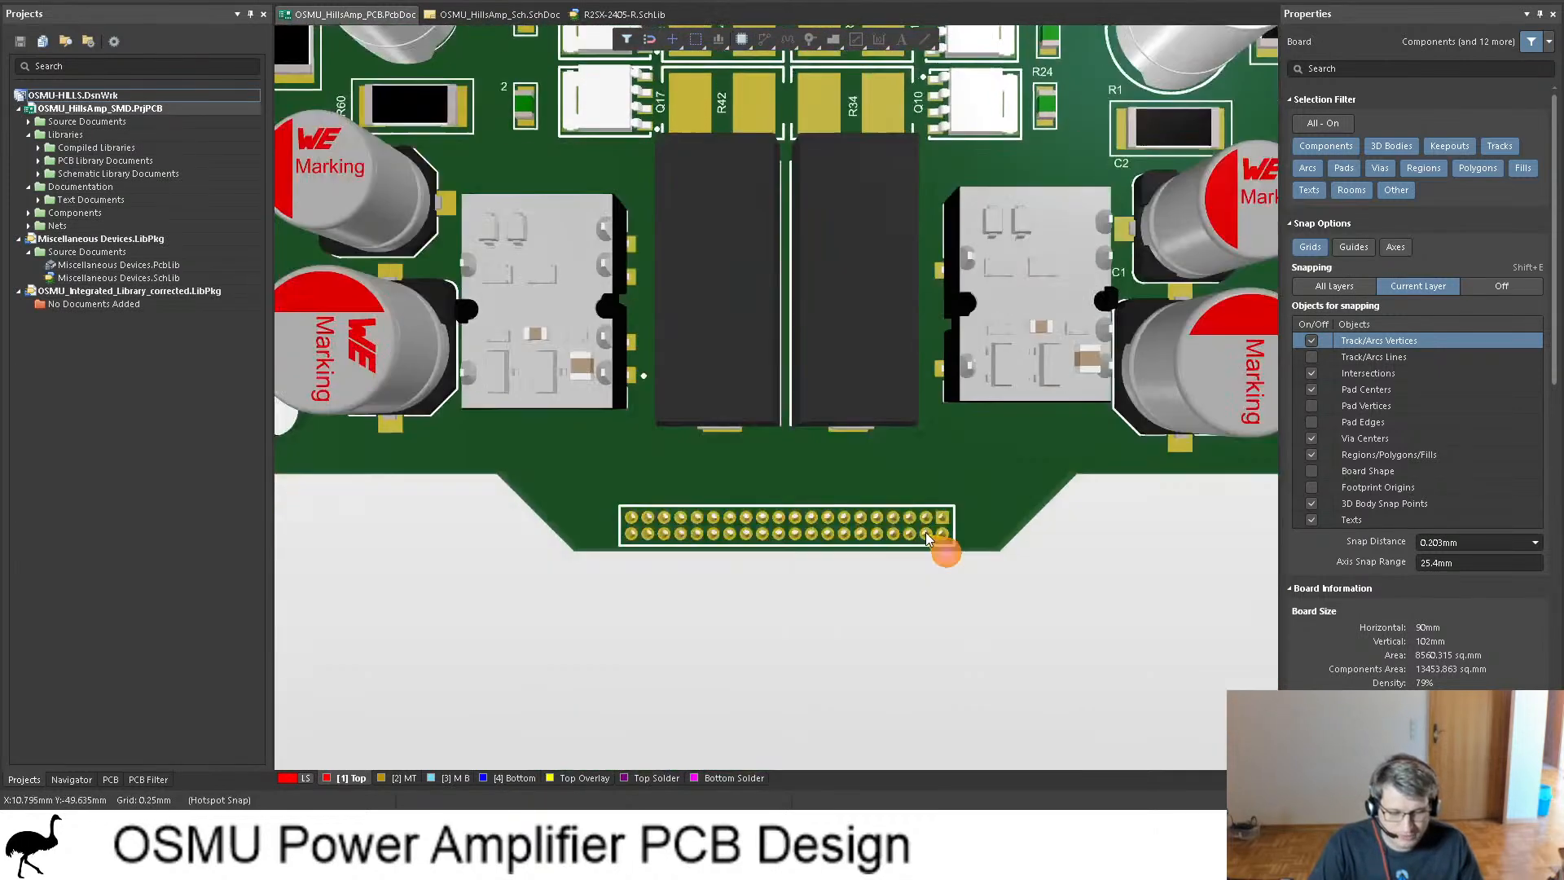
pyautogui.keyDown('ctrl'); pyautogui.scroll(-2, 821, 500); pyautogui.keyUp('ctrl')
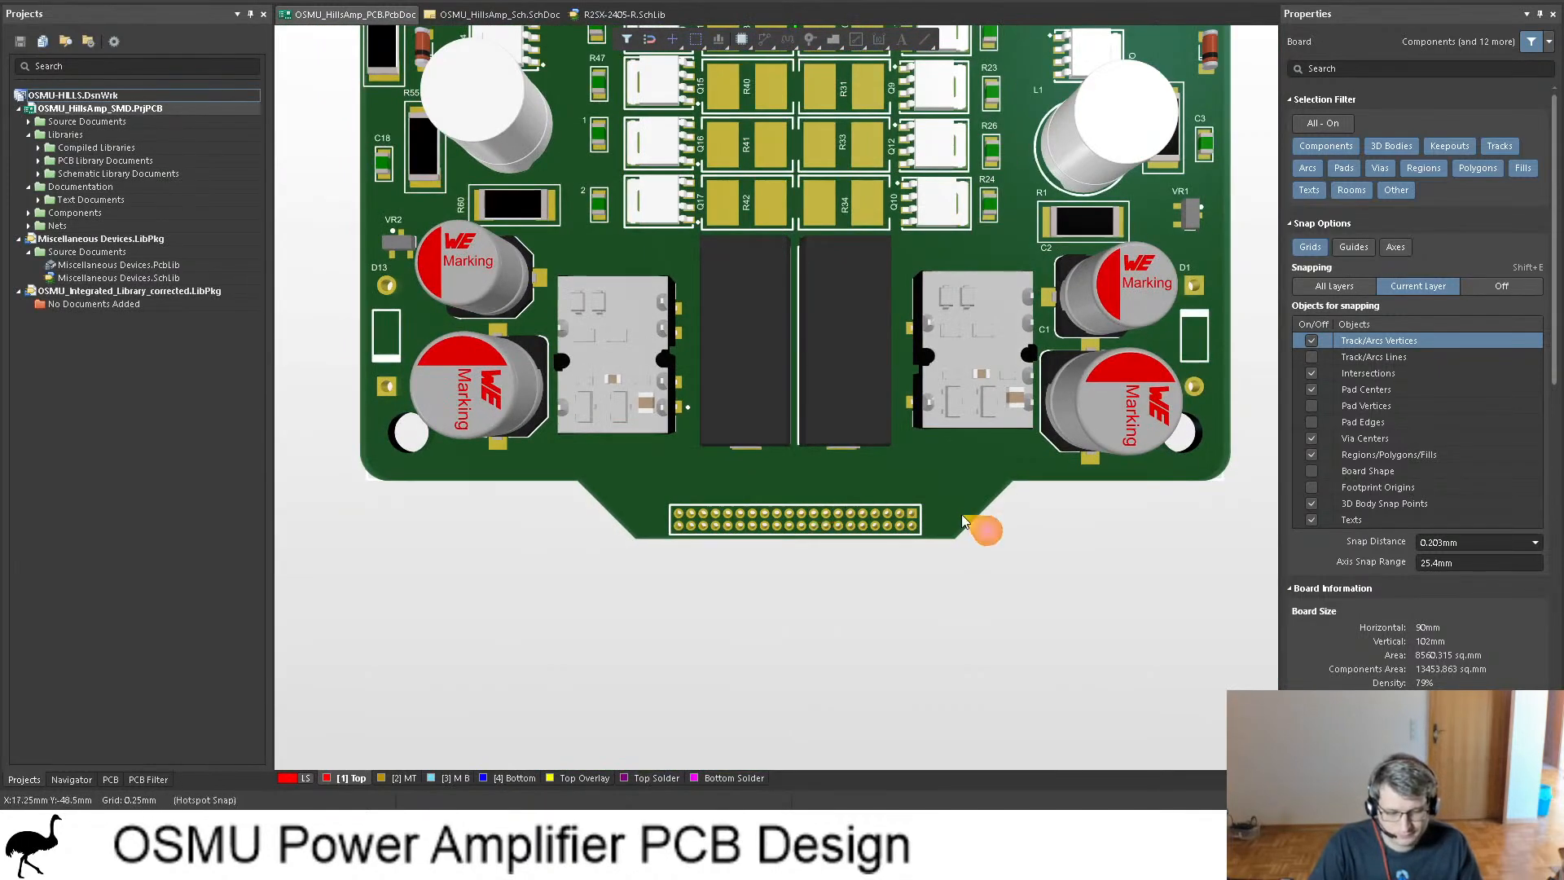
pyautogui.scroll(3, 992, 525)
pyautogui.scroll(10, 992, 525)
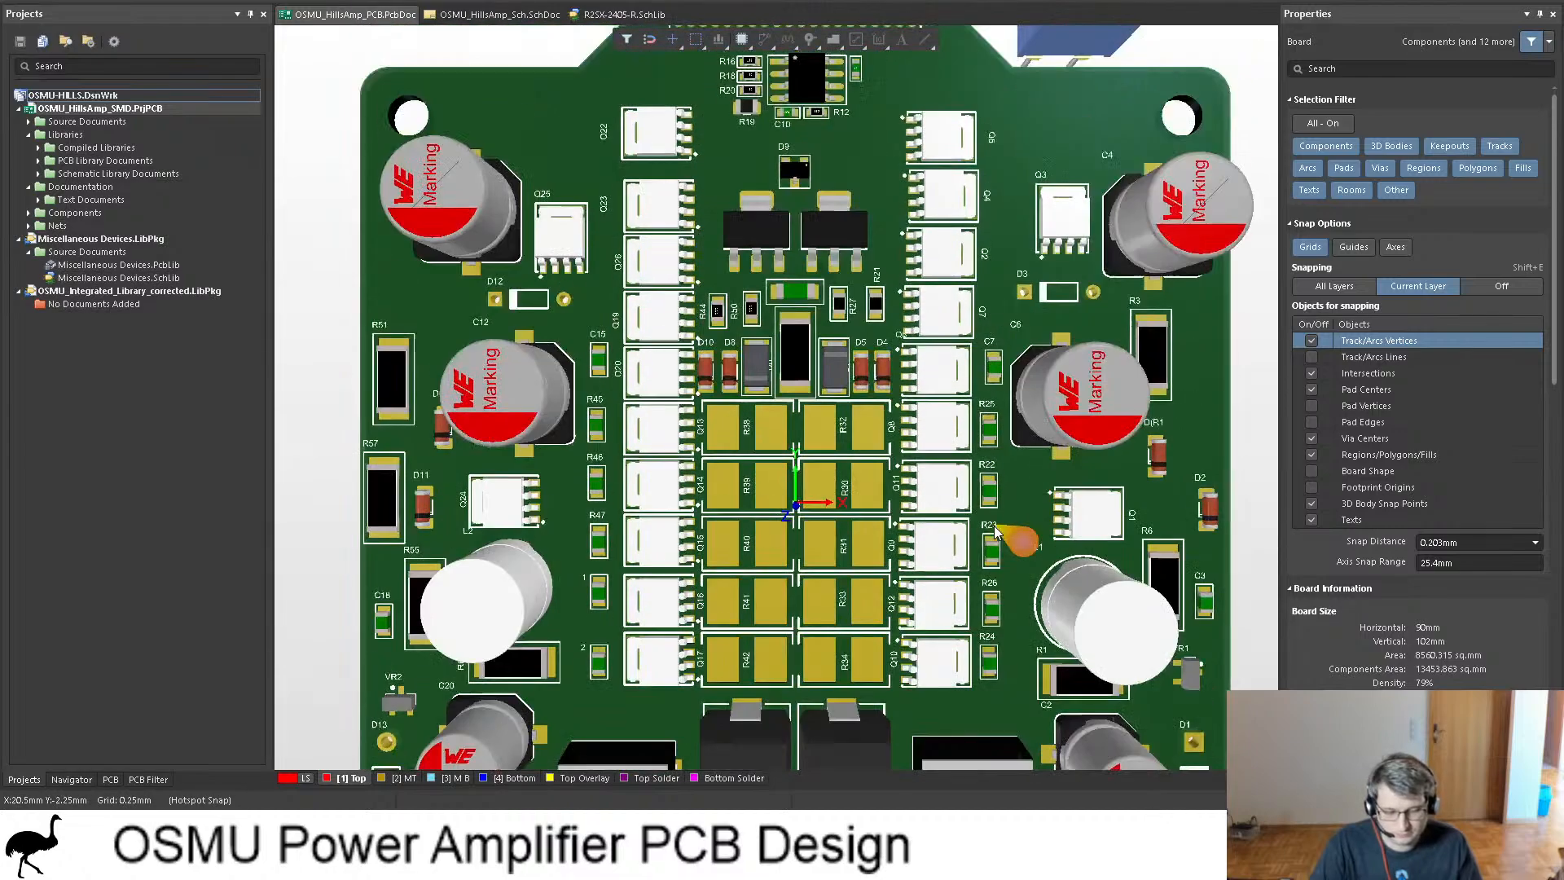
pyautogui.press('2')
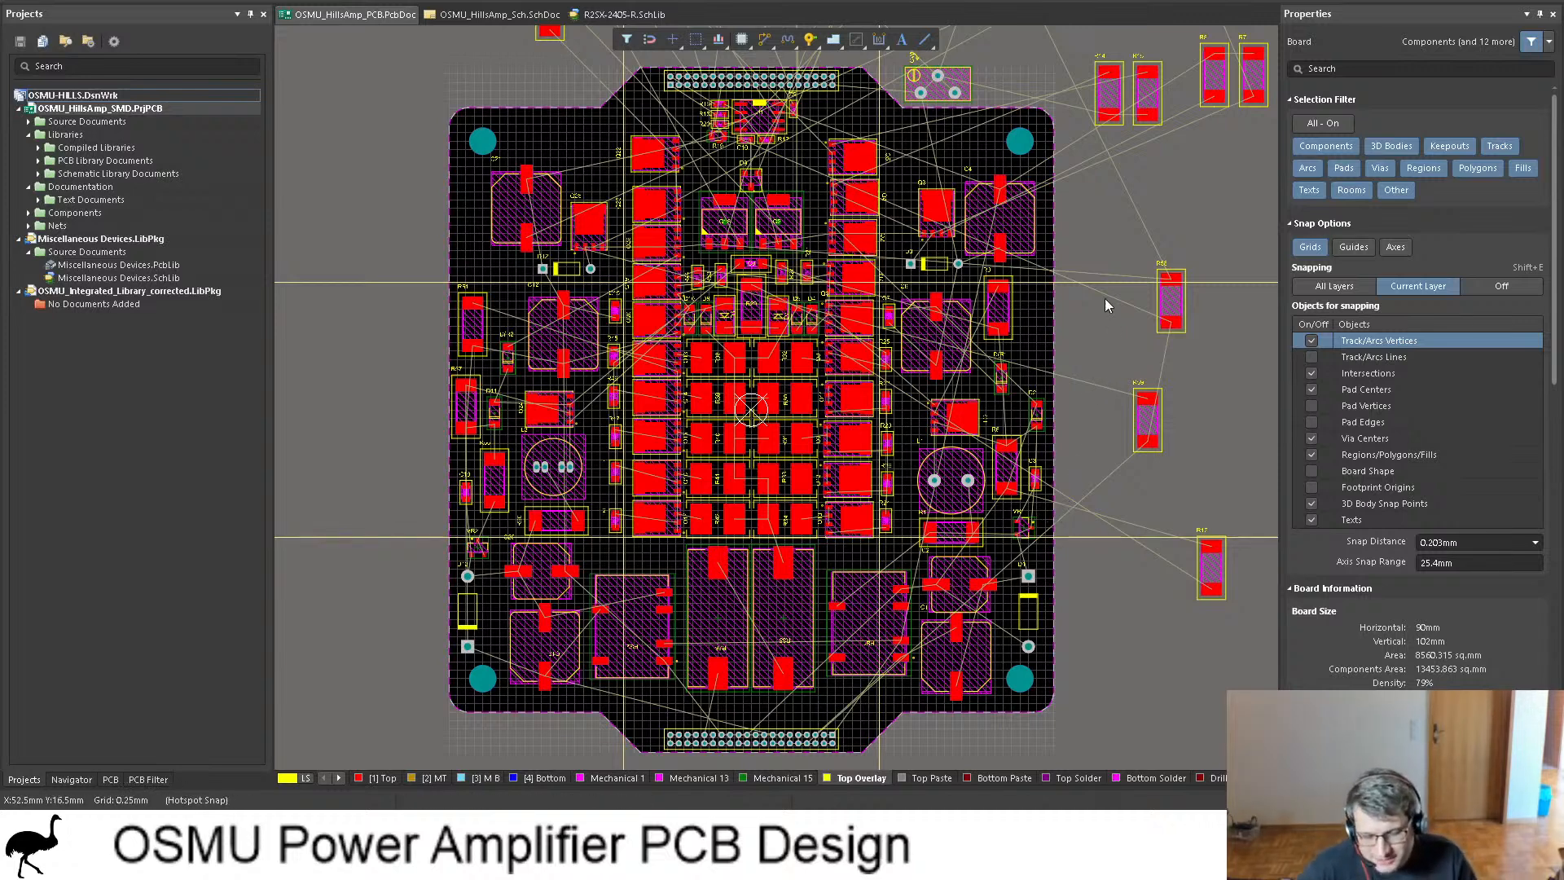
# Step: Move R13 down next to the other large resistor above the board's upper-left edge, so that both stand side by side
pyautogui.keyDown('shift'); pyautogui.hscroll(3, 1074, 269); pyautogui.keyUp('shift')
pyautogui.keyDown('ctrl'); pyautogui.scroll(-2, 1067, 268); pyautogui.keyUp('ctrl')
pyautogui.scroll(3, 1065, 279)
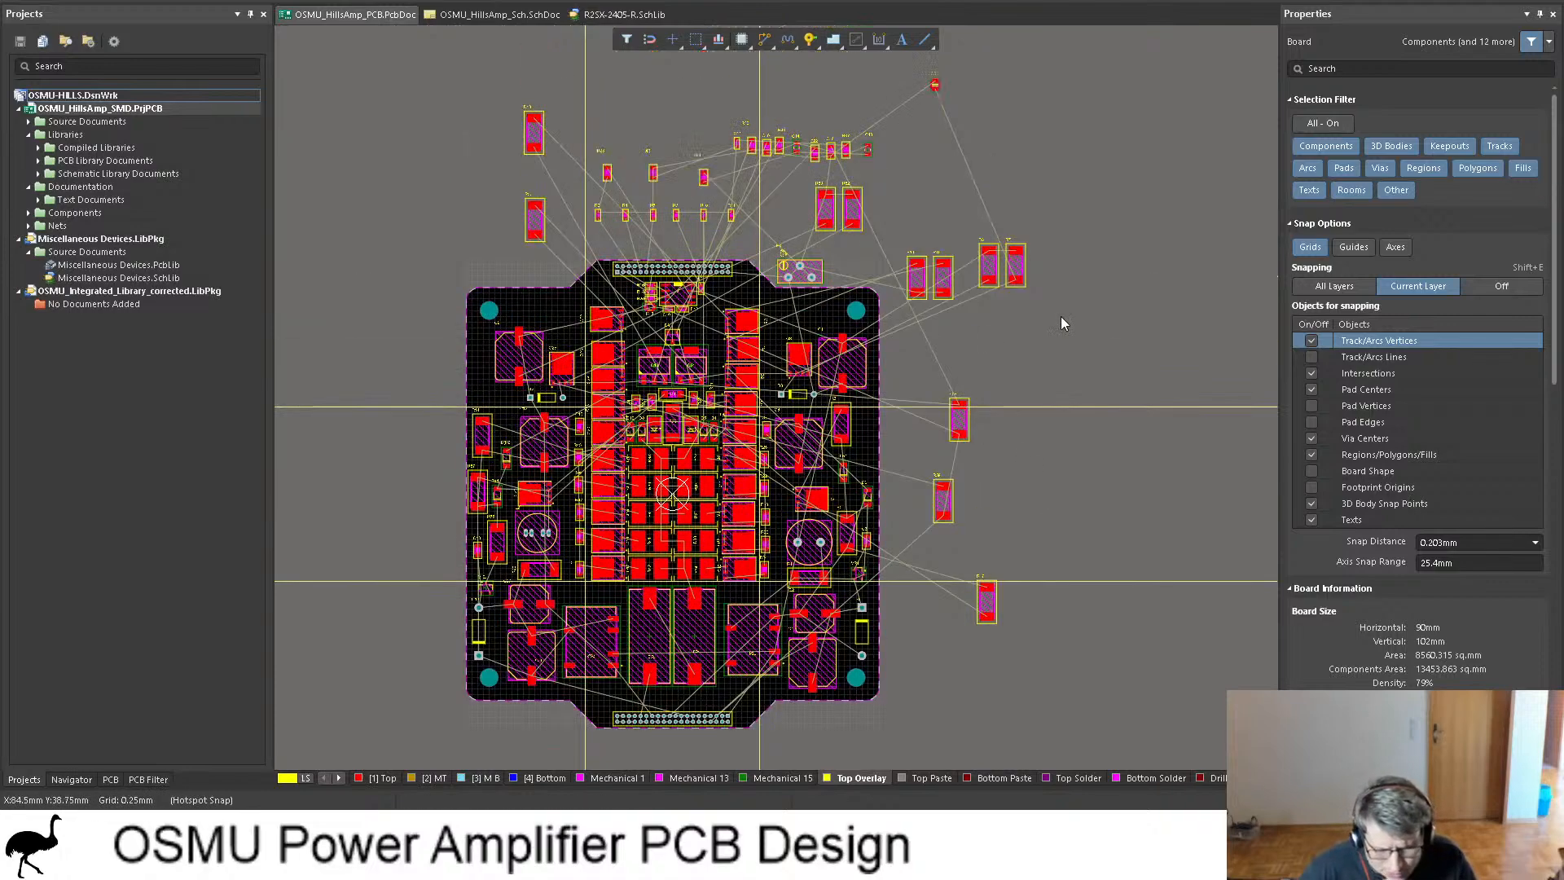
pyautogui.keyDown('ctrl'); pyautogui.scroll(4, 932, 97); pyautogui.keyUp('ctrl')
pyautogui.keyDown('ctrl'); pyautogui.scroll(-2, 956, 107); pyautogui.keyUp('ctrl')
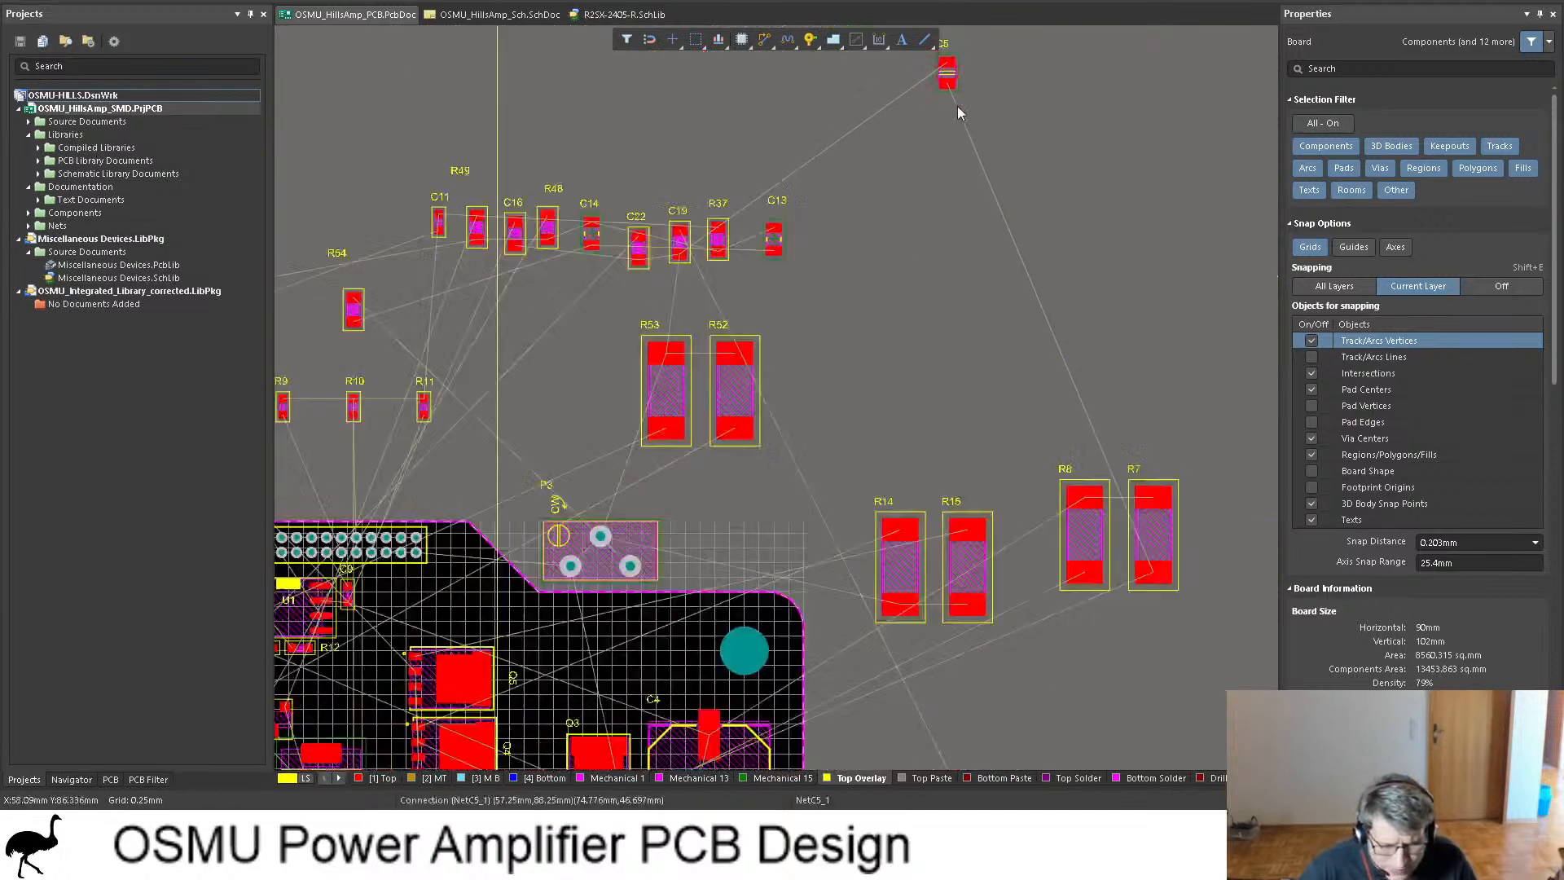
pyautogui.keyDown('shift'); pyautogui.hscroll(-4, 611, 330); pyautogui.keyUp('shift')
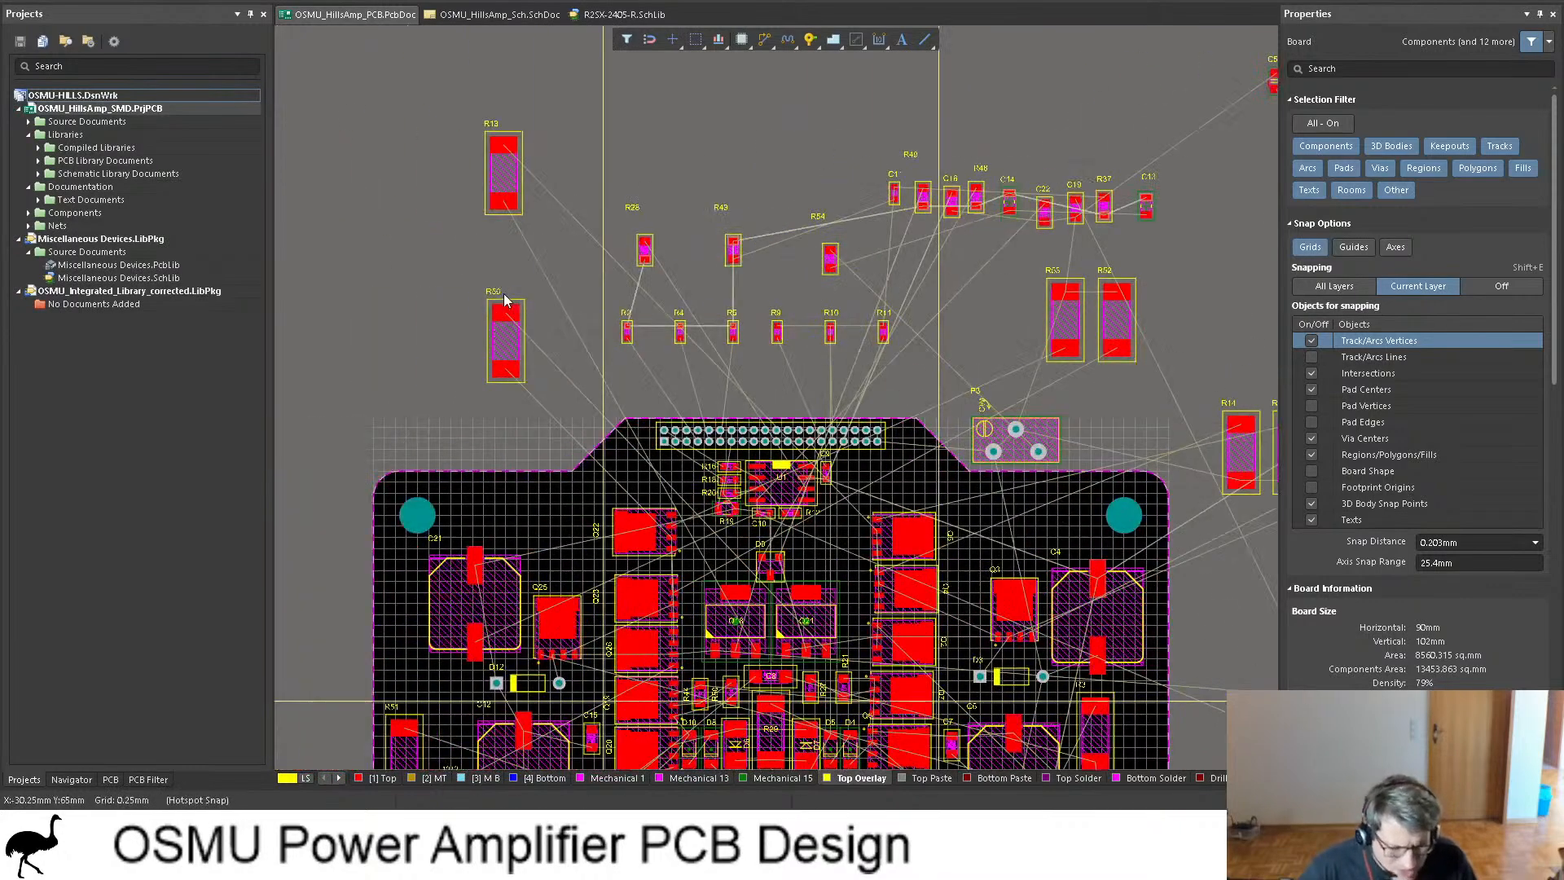
pyautogui.scroll(-3, 638, 310)
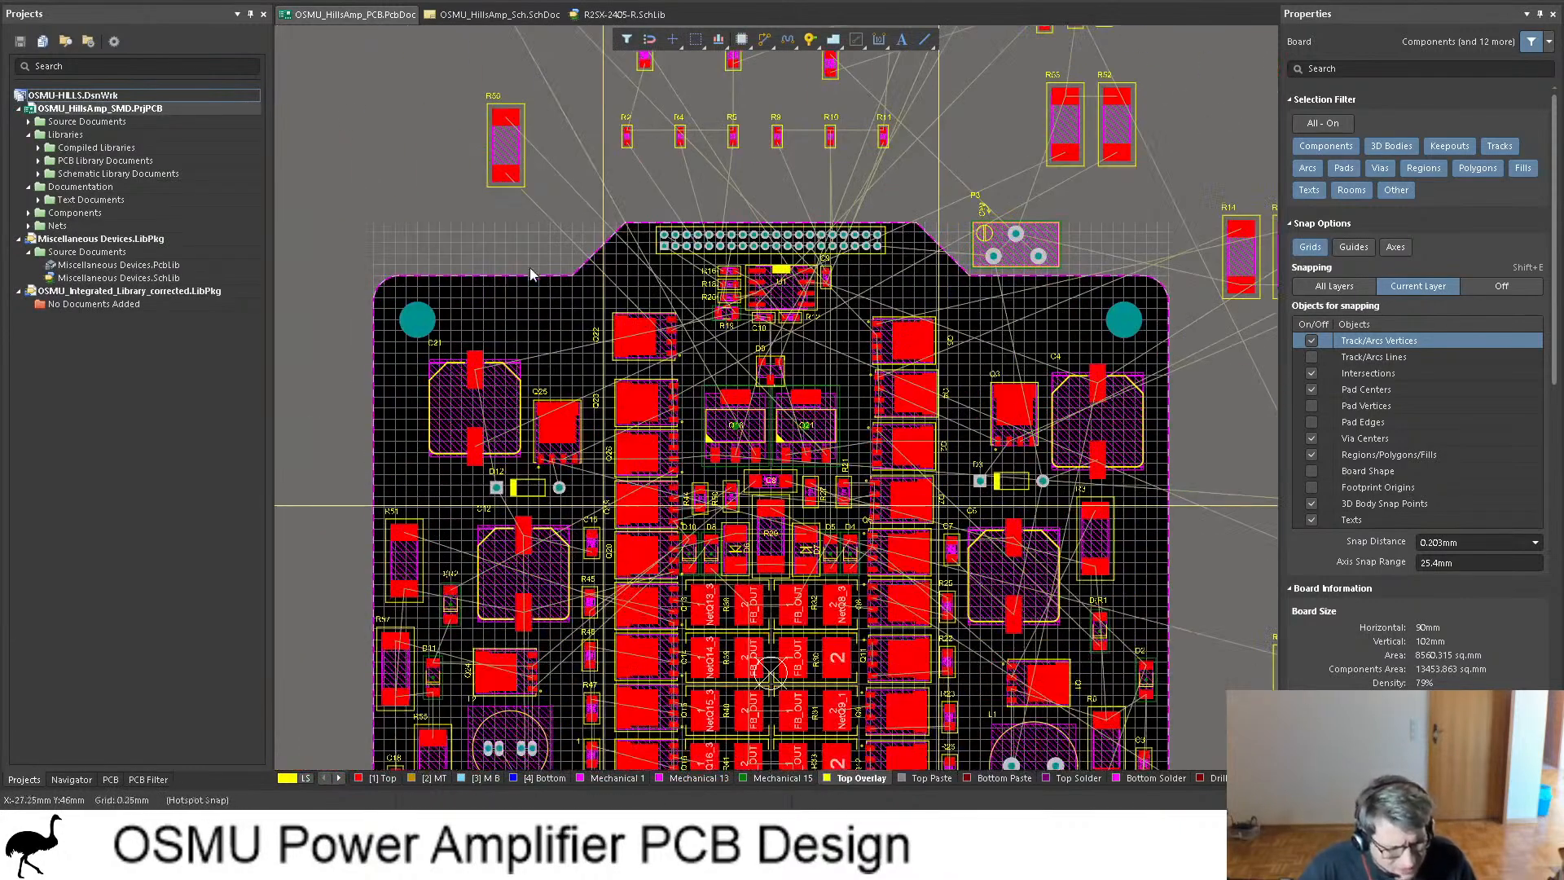
pyautogui.keyDown('ctrl'); pyautogui.scroll(-1, 544, 255); pyautogui.keyUp('ctrl')
pyautogui.moveTo(513, 50); pyautogui.dragTo(469, 112)
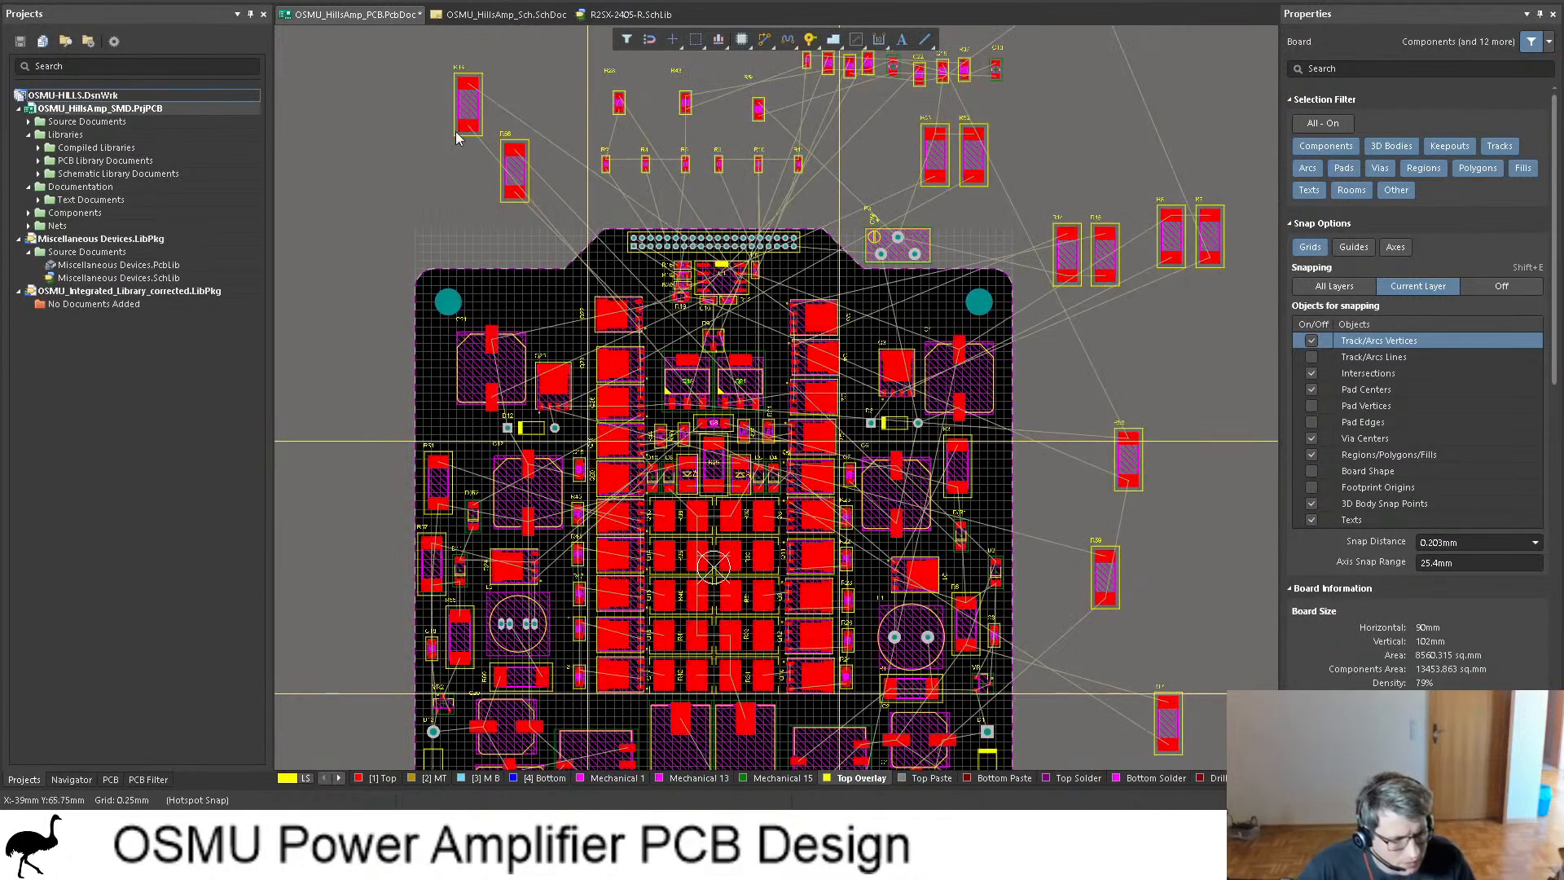
pyautogui.scroll(1, 446, 186)
pyautogui.moveTo(465, 173); pyautogui.dragTo(455, 234)
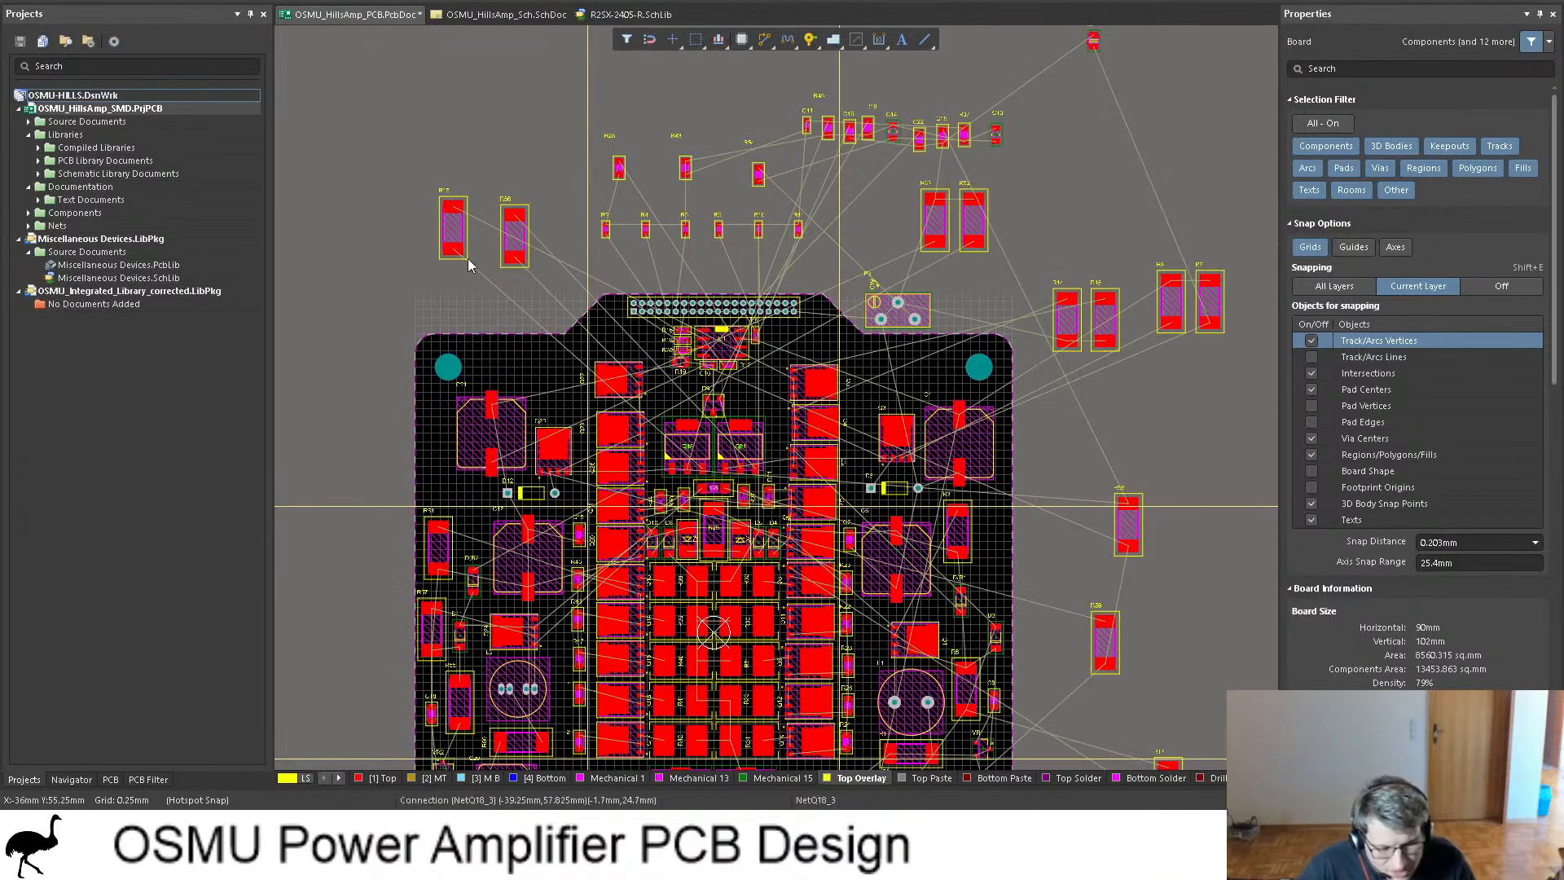
# Step: Pair the lowest large resistor outside the board's right edge with the one nearest below R14 and R15, rotating the moved part end for end
pyautogui.scroll(-3, 1051, 352)
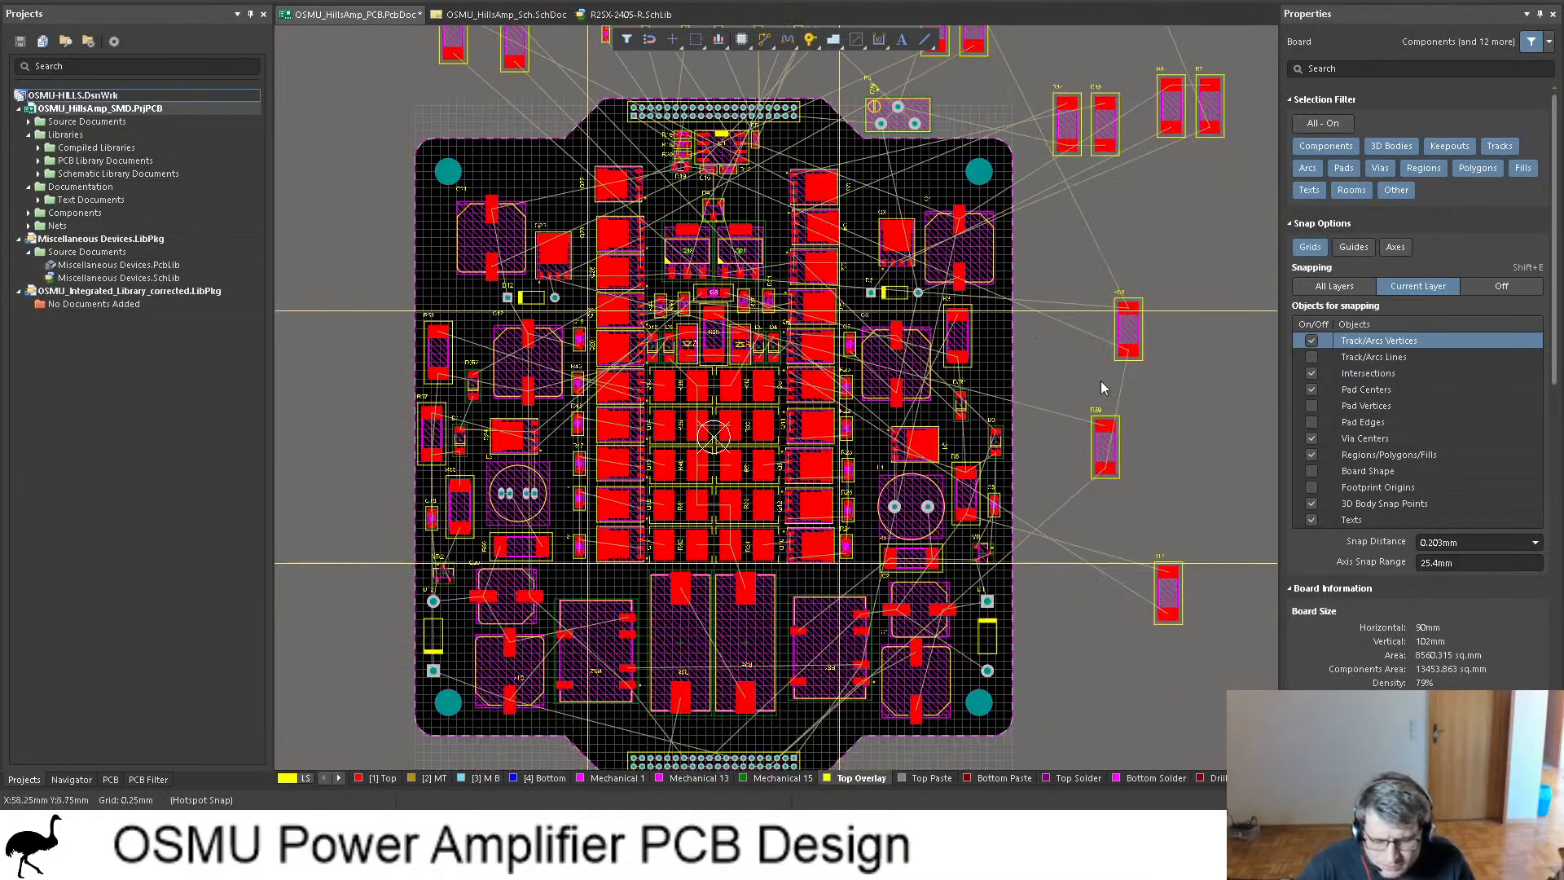
pyautogui.scroll(1, 1165, 440)
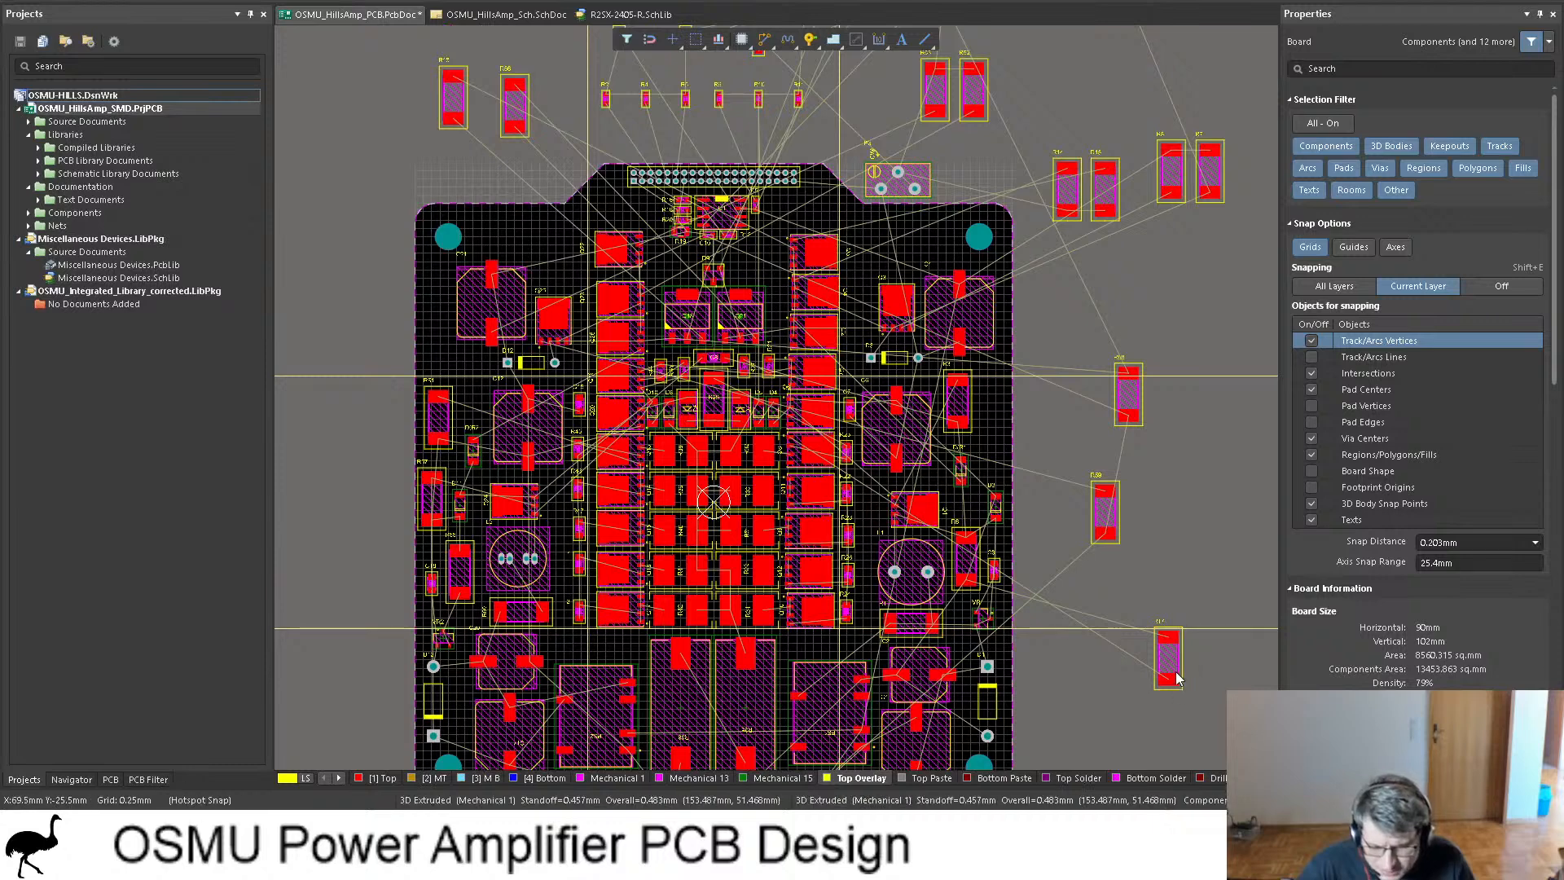
pyautogui.moveTo(1169, 664); pyautogui.dragTo(1124, 401)
pyautogui.press('space')
pyautogui.press('space')
# Step: Move R14 and R15 down beside the board's upper-right edge with a gap between them, rotating each end for end
pyautogui.moveTo(1072, 193); pyautogui.dragTo(1062, 257)
pyautogui.press('space')
pyautogui.press('space')
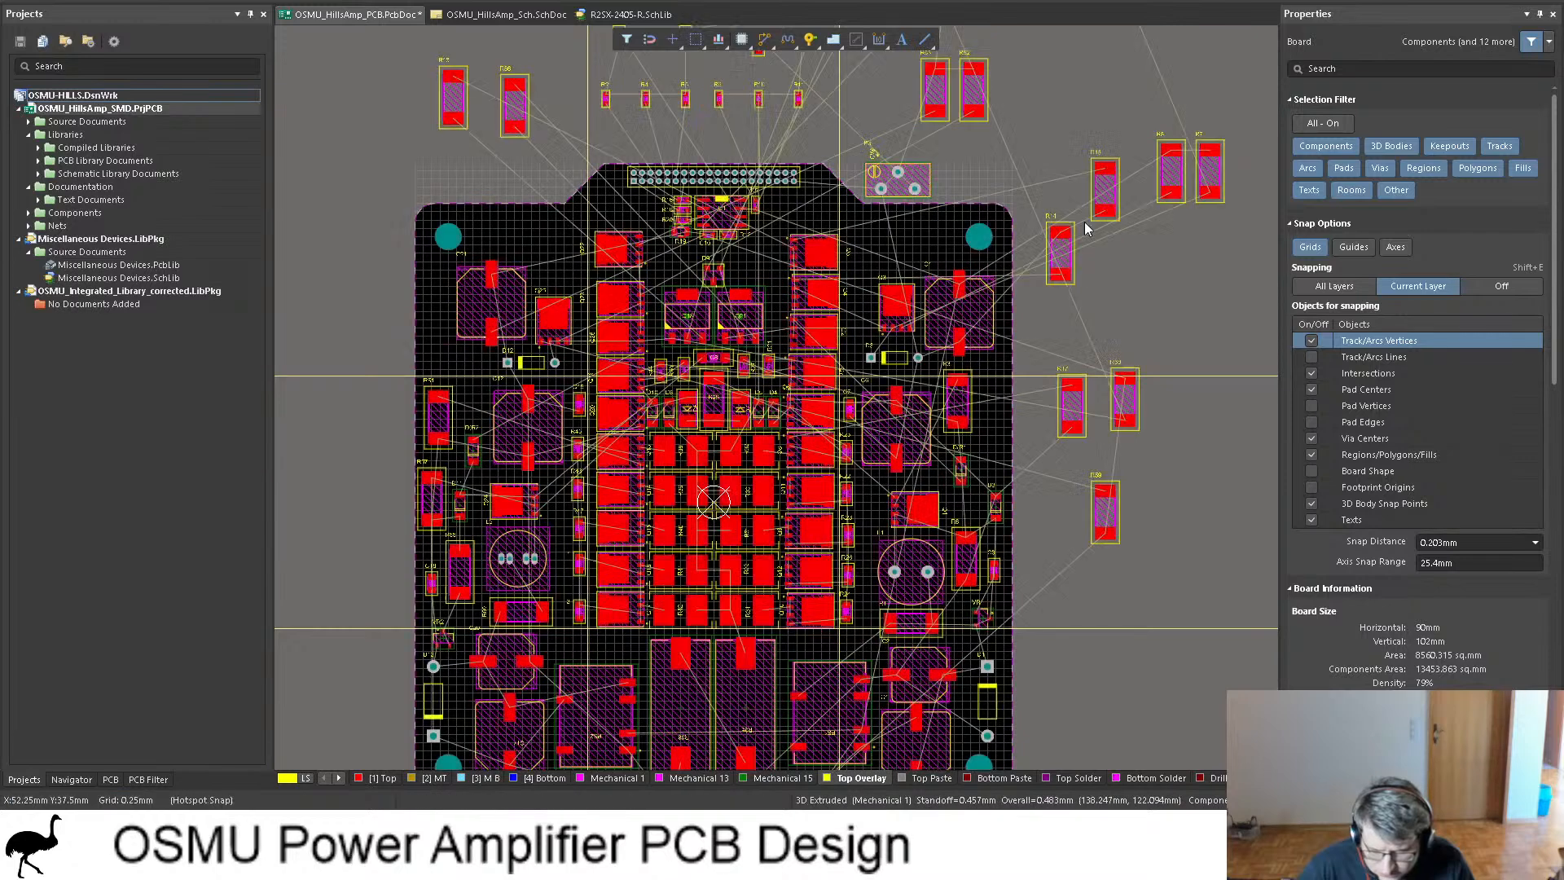
pyautogui.press('space')
pyautogui.moveTo(1105, 188); pyautogui.dragTo(1123, 257)
pyautogui.press('space')
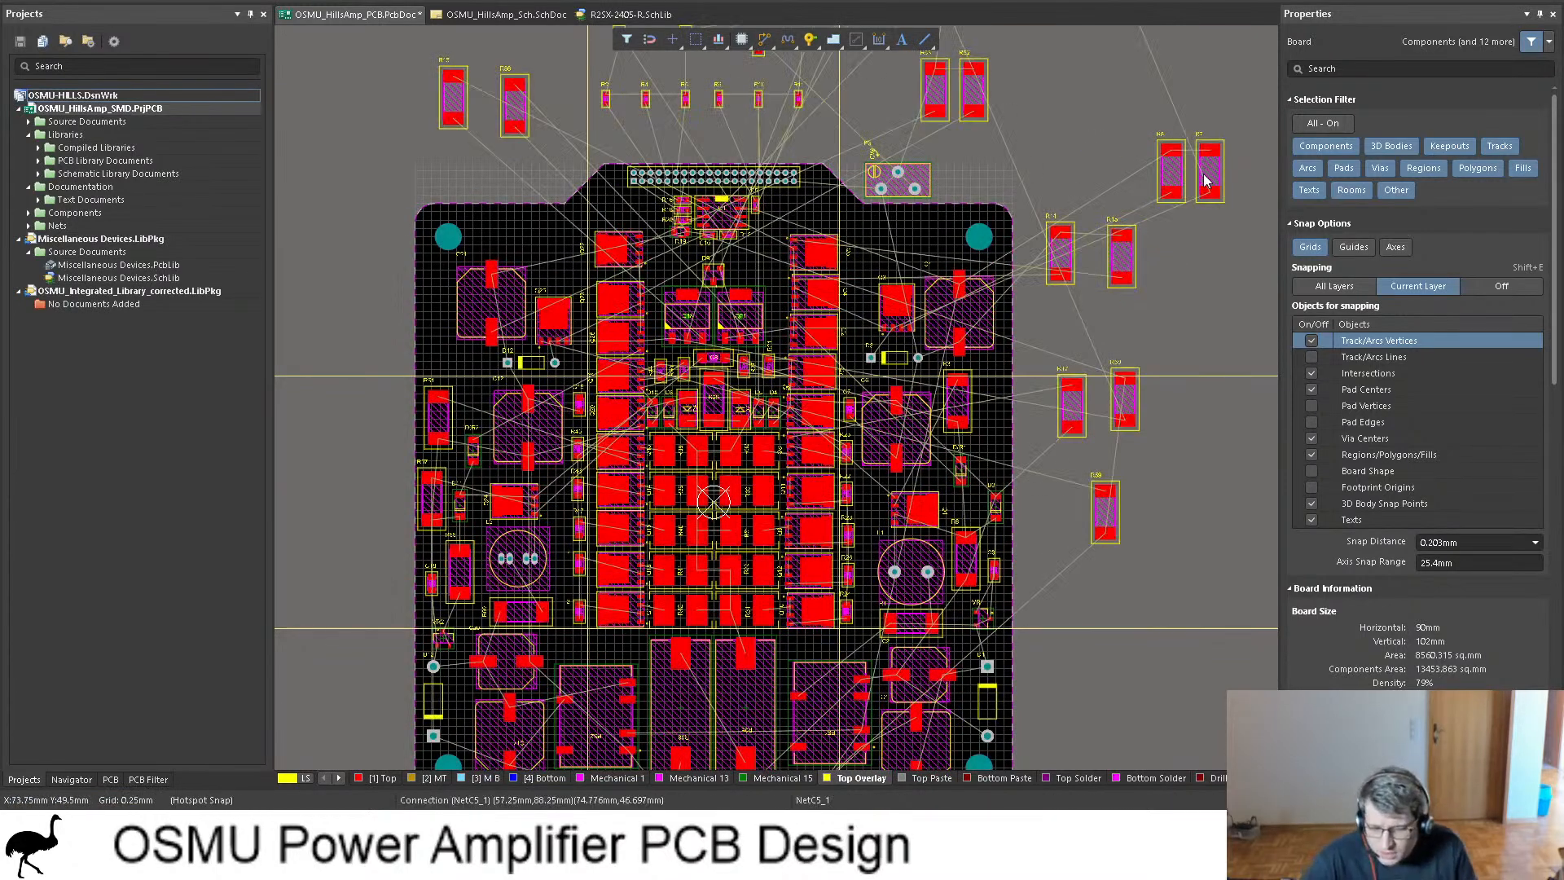
# Step: Move R13 and R56 closer to the board's upper-left edge with a wider gap between them, and save the PCB document
pyautogui.moveTo(516, 121); pyautogui.dragTo(419, 140)
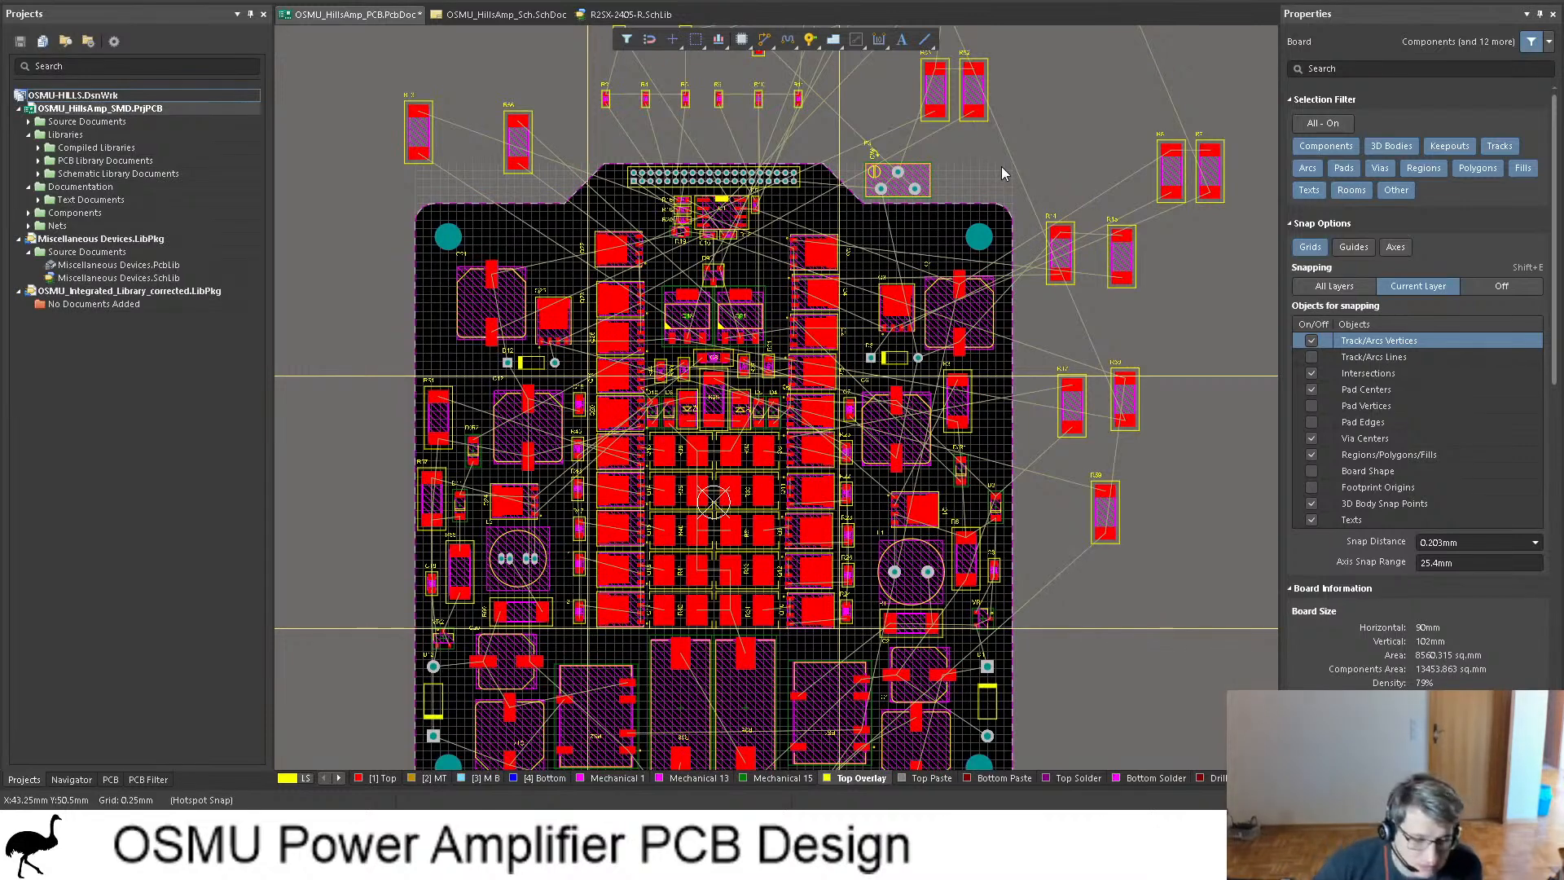
pyautogui.click(40, 39)
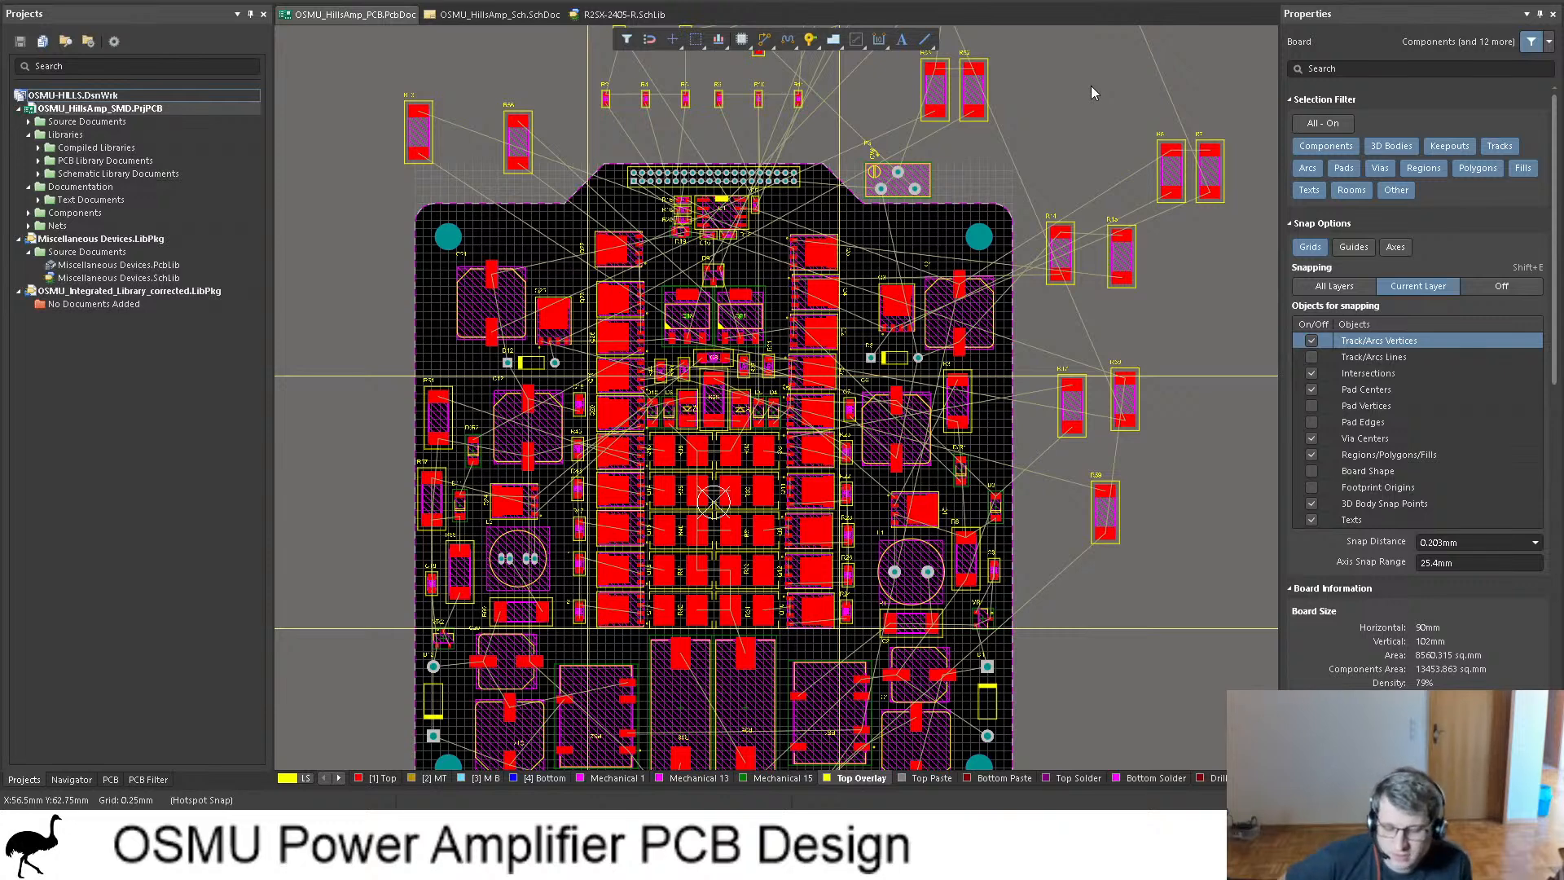
# Step: Place the R43, R28 and R54 designators directly above their resistors in the group above the connector
pyautogui.scroll(4, 809, 307)
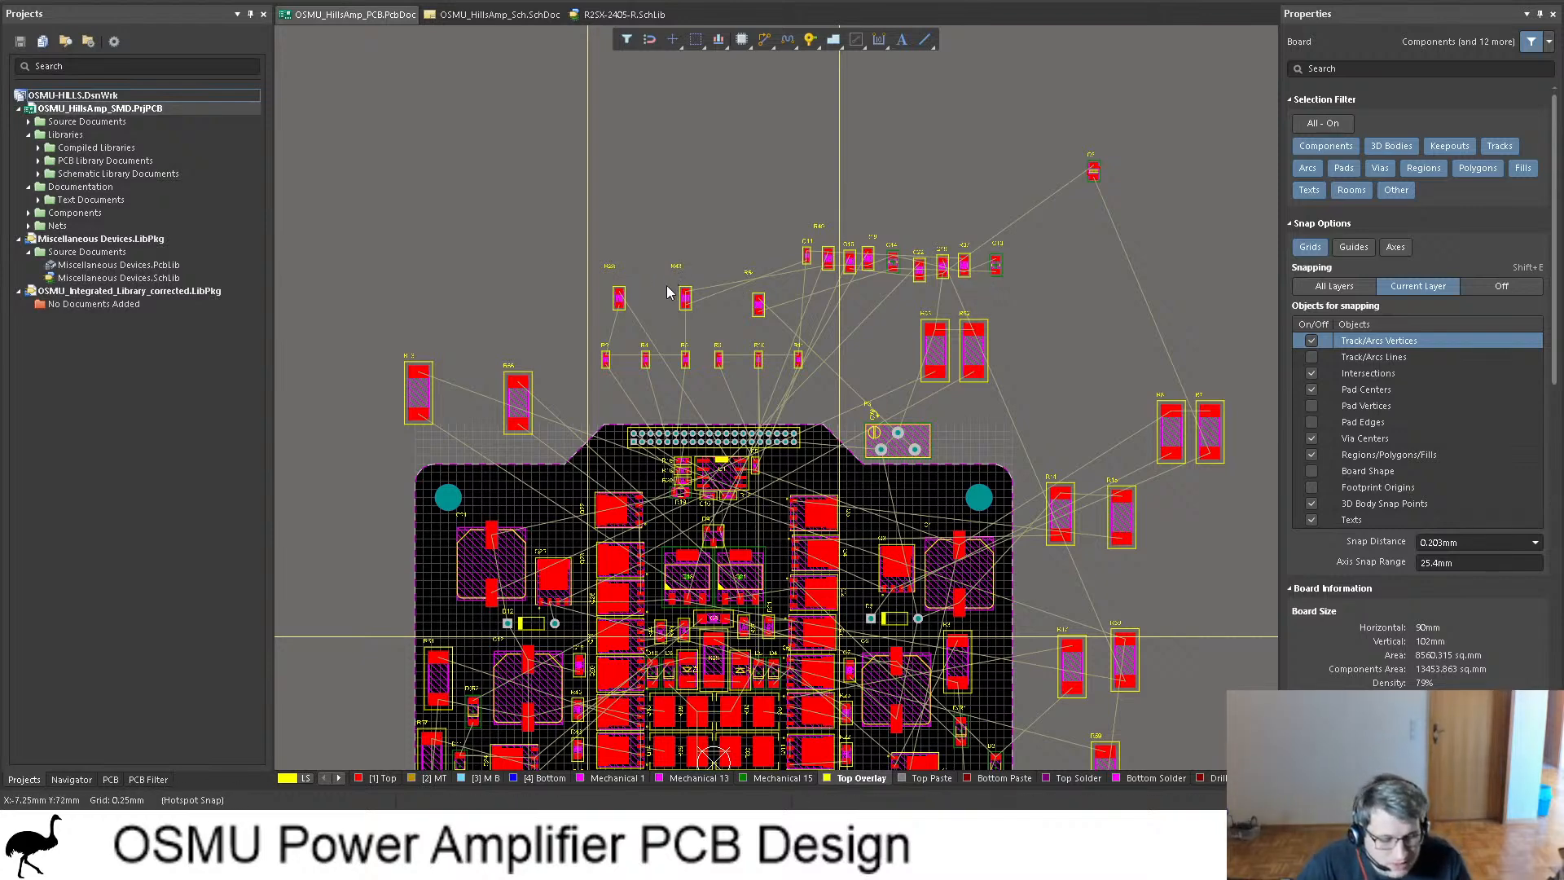
pyautogui.keyDown('ctrl'); pyautogui.scroll(2, 666, 285); pyautogui.keyUp('ctrl')
pyautogui.keyDown('ctrl'); pyautogui.scroll(3, 664, 285); pyautogui.keyUp('ctrl')
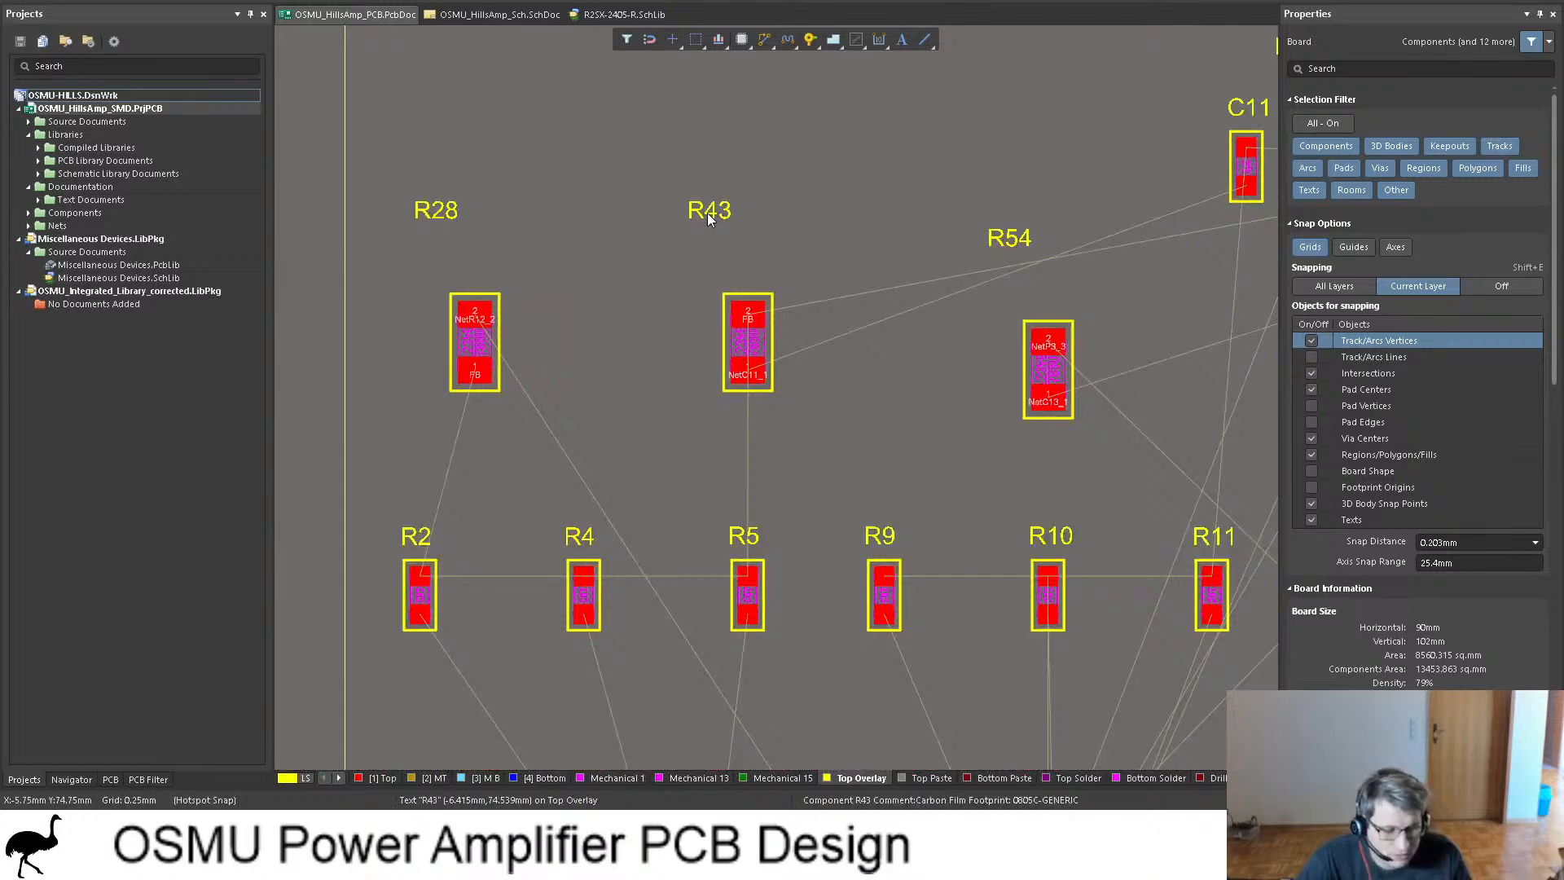
pyautogui.moveTo(736, 259); pyautogui.dragTo(735, 274)
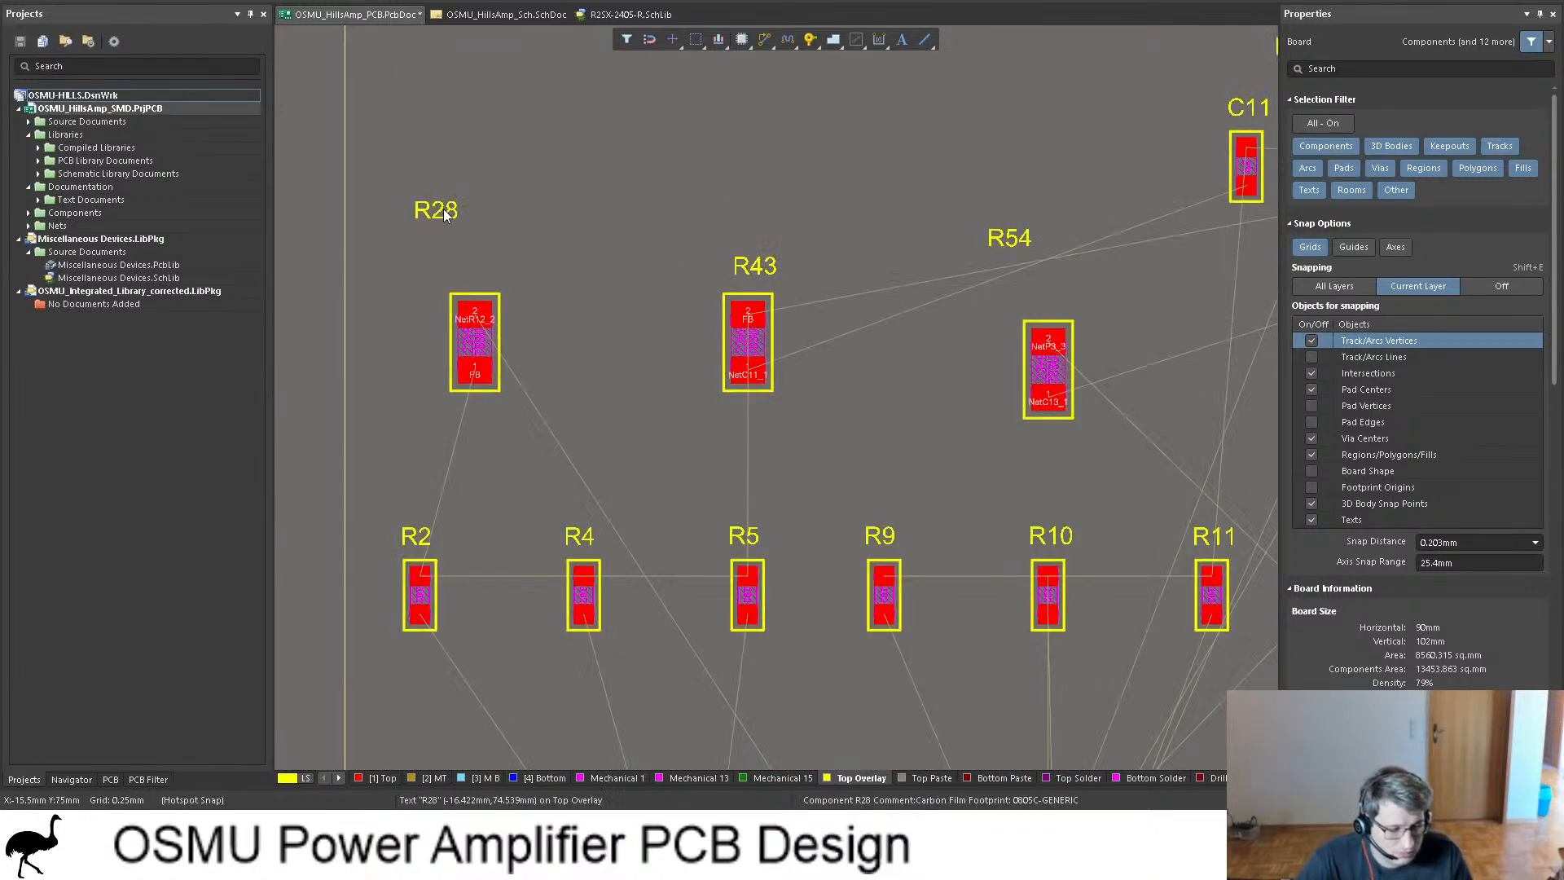
pyautogui.moveTo(444, 211); pyautogui.dragTo(453, 285)
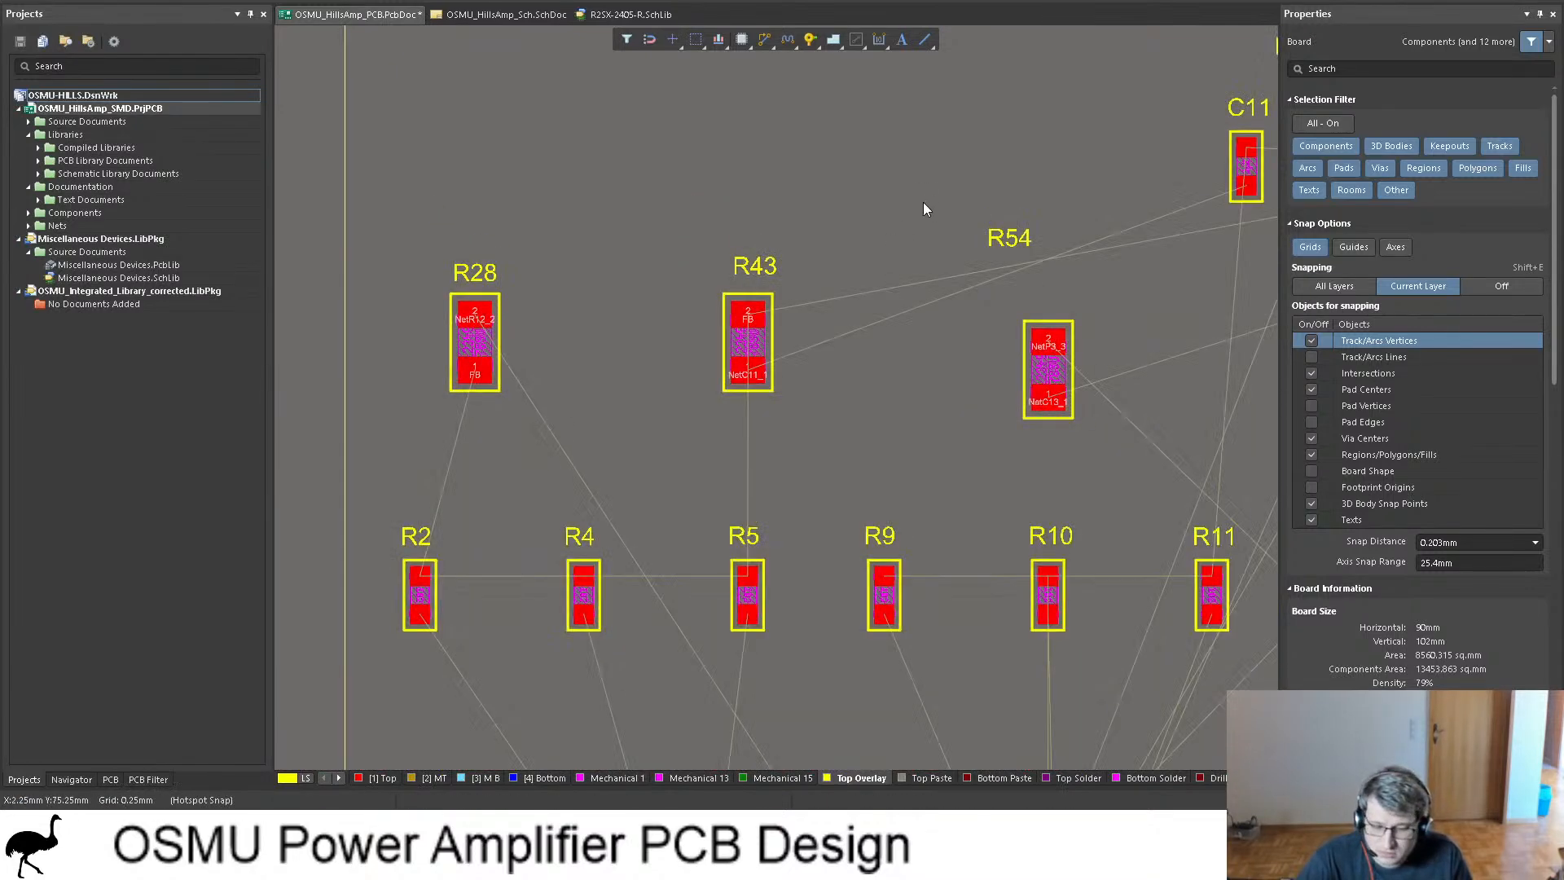
pyautogui.moveTo(1008, 237); pyautogui.dragTo(1031, 315)
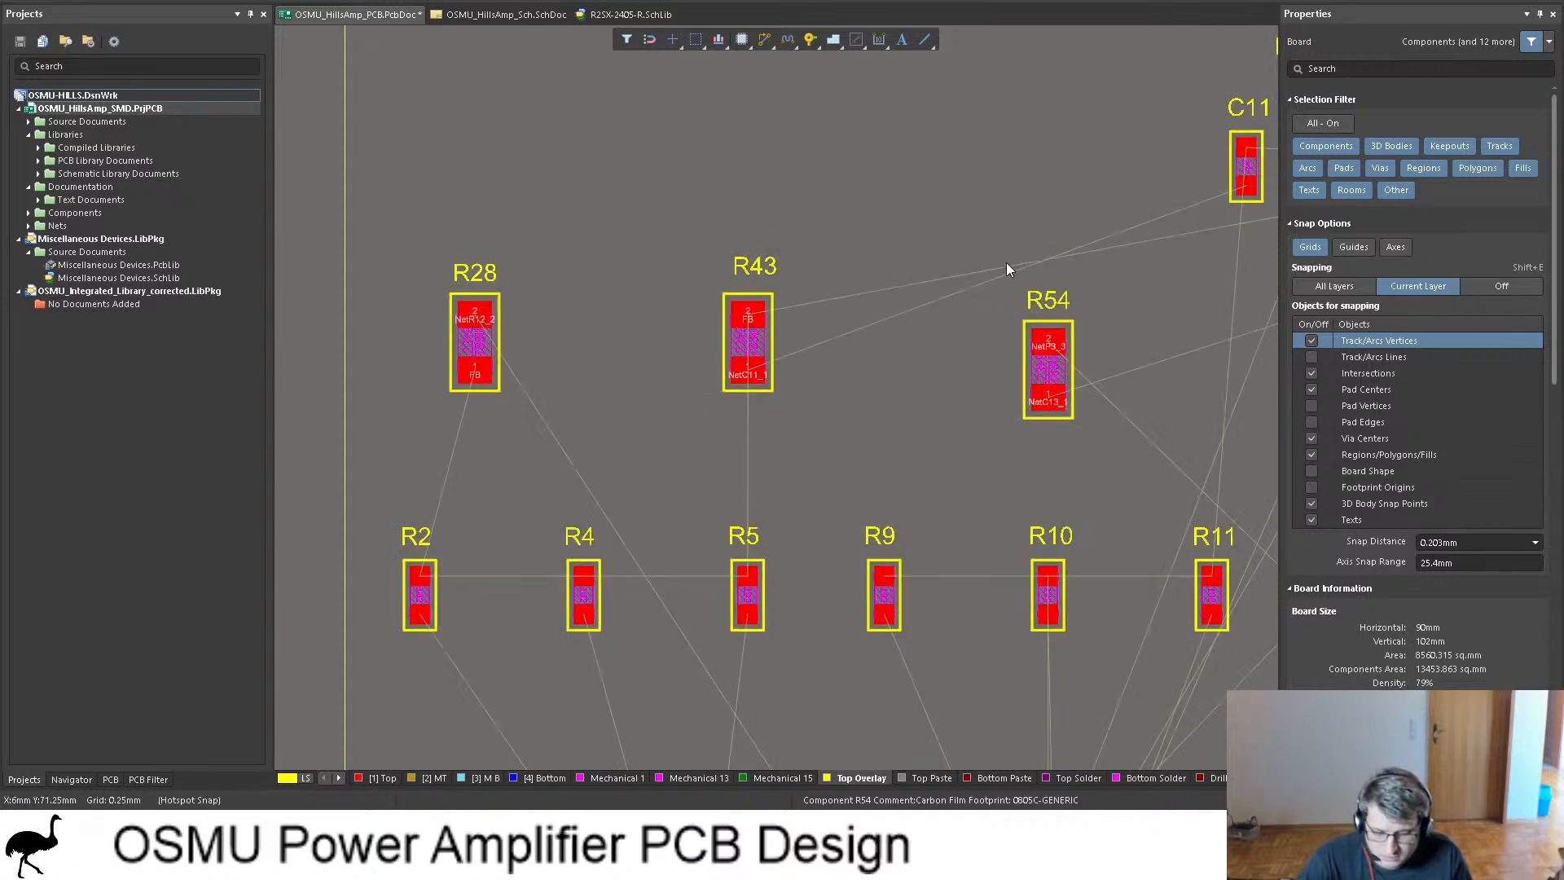
# Step: Tidy the designators of the upper row of small parts, including R48 and C14, so that each sits directly above its component
pyautogui.keyDown('ctrl'); pyautogui.scroll(-3, 970, 244); pyautogui.keyUp('ctrl')
pyautogui.moveTo(1119, 142); pyautogui.dragTo(1141, 184)
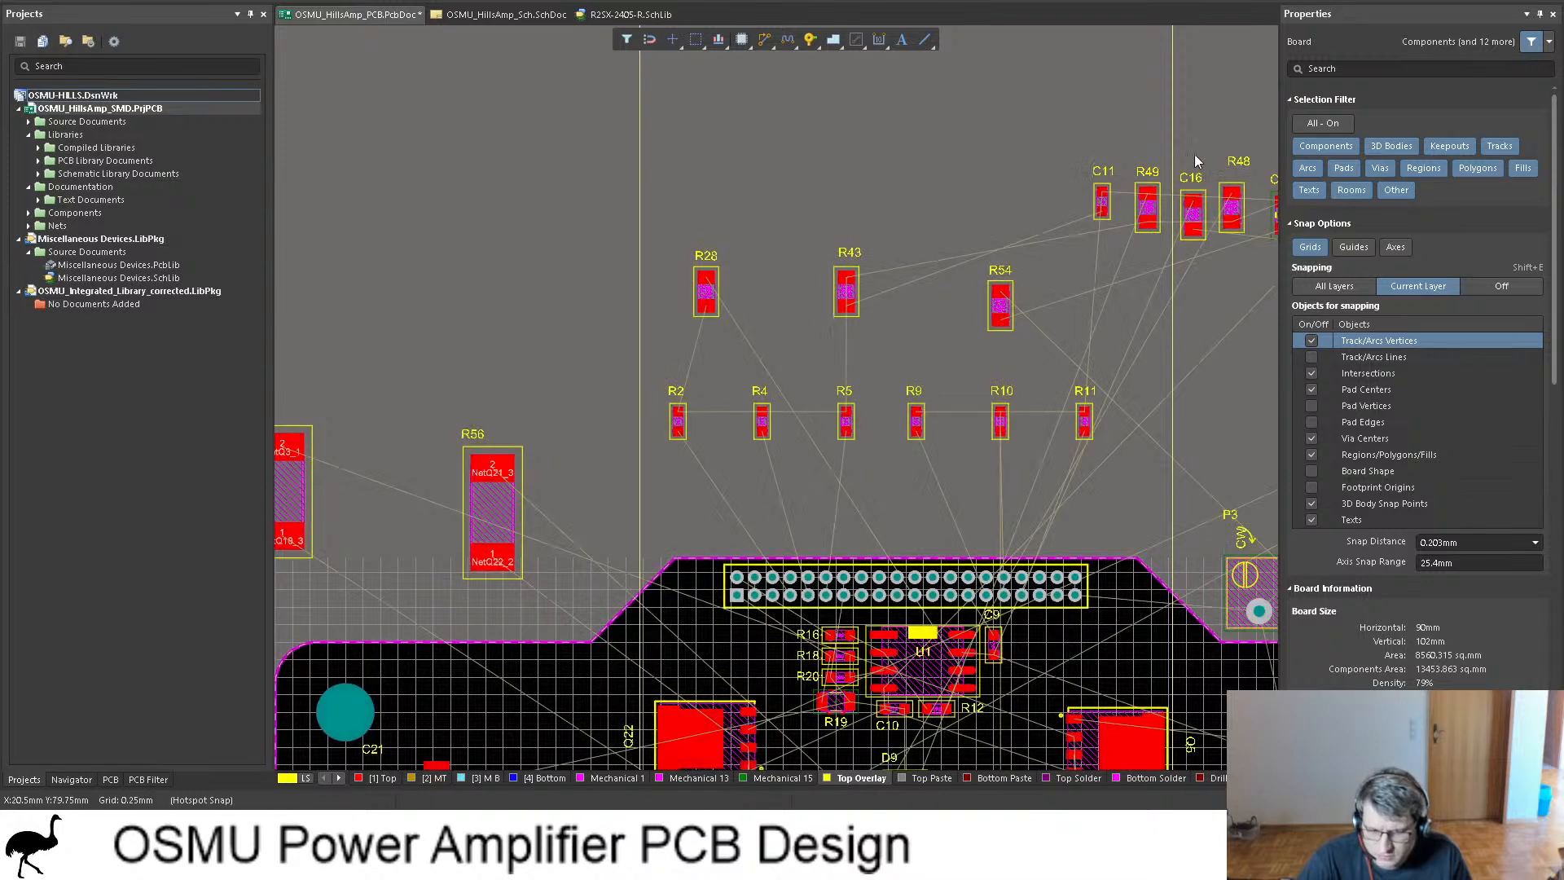
pyautogui.keyDown('shift'); pyautogui.scroll(-3, 1171, 168); pyautogui.keyUp('shift')
pyautogui.keyDown('ctrl'); pyautogui.scroll(6, 852, 184); pyautogui.keyUp('ctrl')
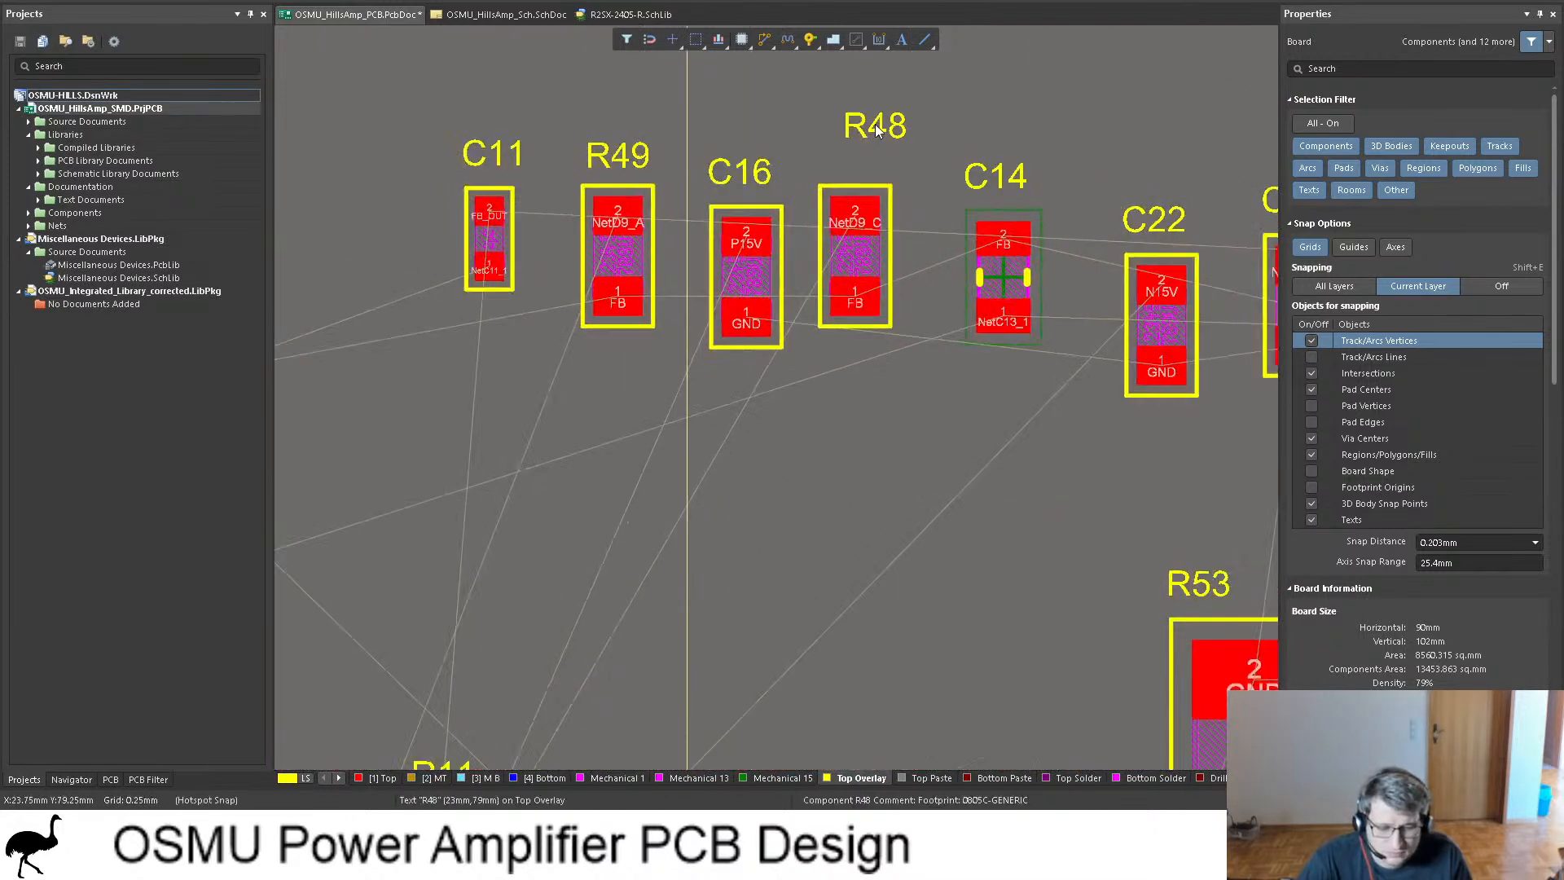
pyautogui.moveTo(875, 124); pyautogui.dragTo(824, 175)
pyautogui.keyDown('shift'); pyautogui.scroll(-4, 838, 173); pyautogui.keyUp('shift')
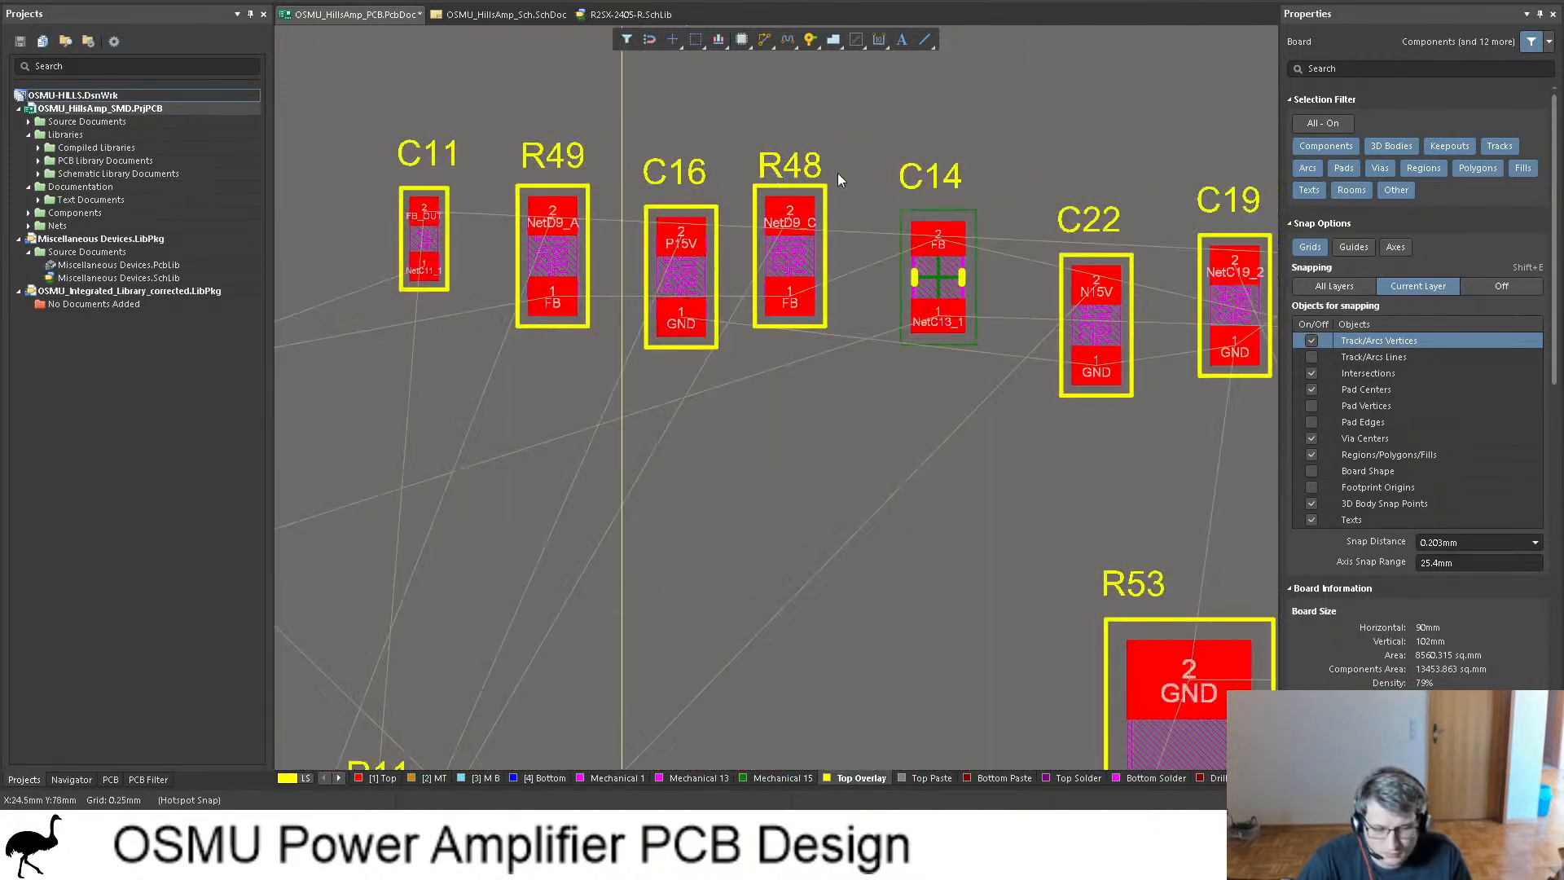
pyautogui.moveTo(925, 166); pyautogui.dragTo(927, 196)
pyautogui.moveTo(1137, 167); pyautogui.dragTo(1061, 213)
# Step: Move C5 to the end of the row of small parts above the board, next to C13
pyautogui.keyDown('ctrl'); pyautogui.scroll(-3, 938, 221); pyautogui.keyUp('ctrl')
pyautogui.keyDown('ctrl'); pyautogui.scroll(-4, 938, 221); pyautogui.keyUp('ctrl')
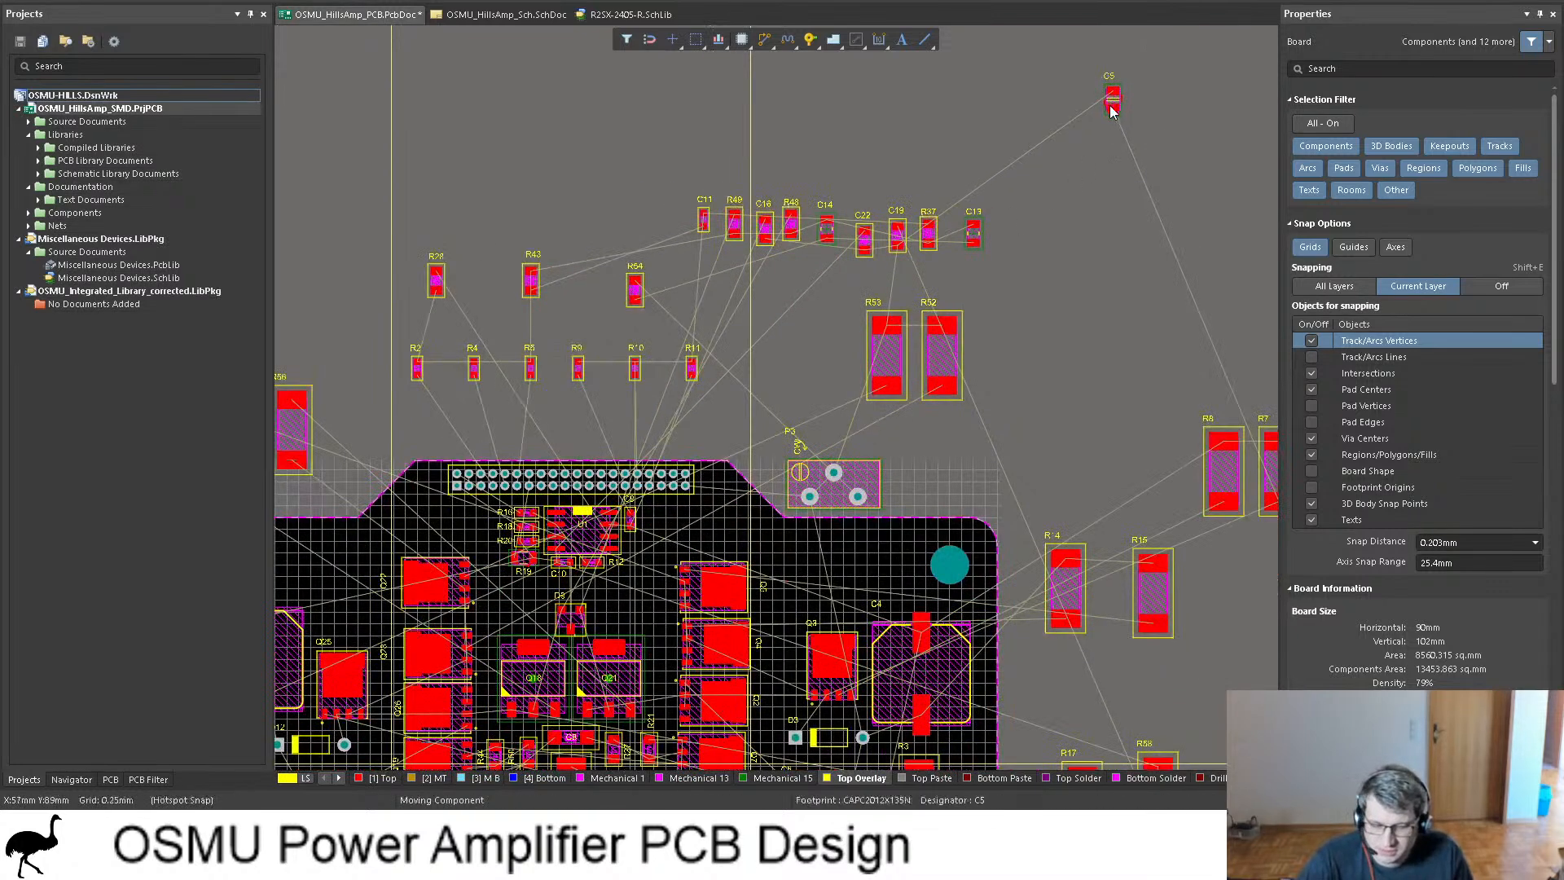
pyautogui.moveTo(1111, 100); pyautogui.dragTo(1028, 249)
pyautogui.keyDown('shift'); pyautogui.hscroll(4, 1054, 265); pyautogui.keyUp('shift')
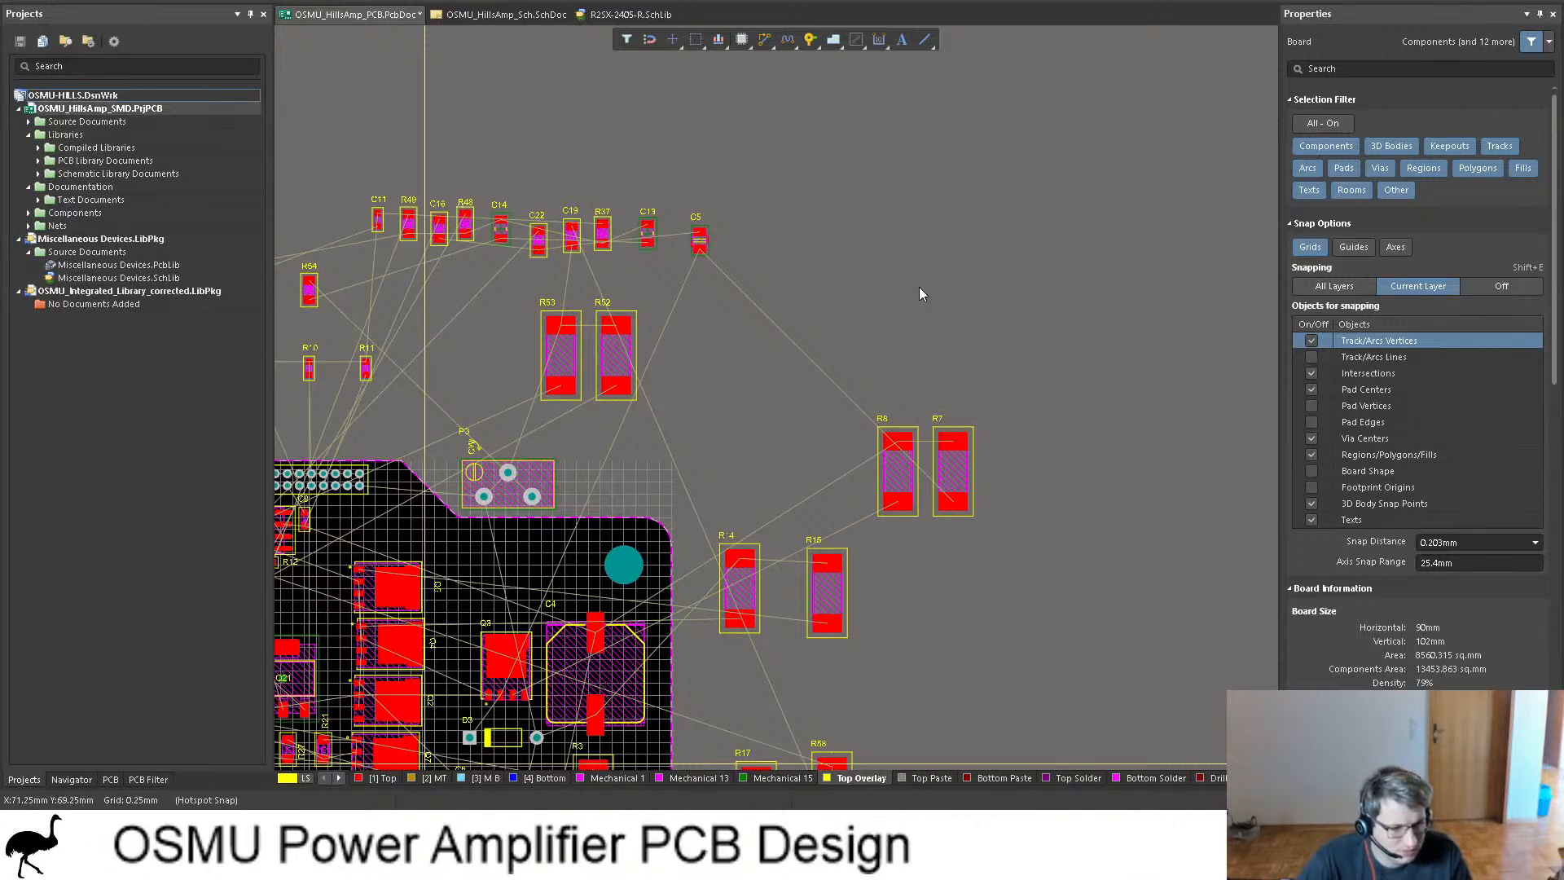
# Step: Move R7 and R8 as a pair, R15, and the three large resistors below it closer to the board's right edge
pyautogui.keyDown('shift'); pyautogui.hscroll(-3, 935, 294); pyautogui.keyUp('shift')
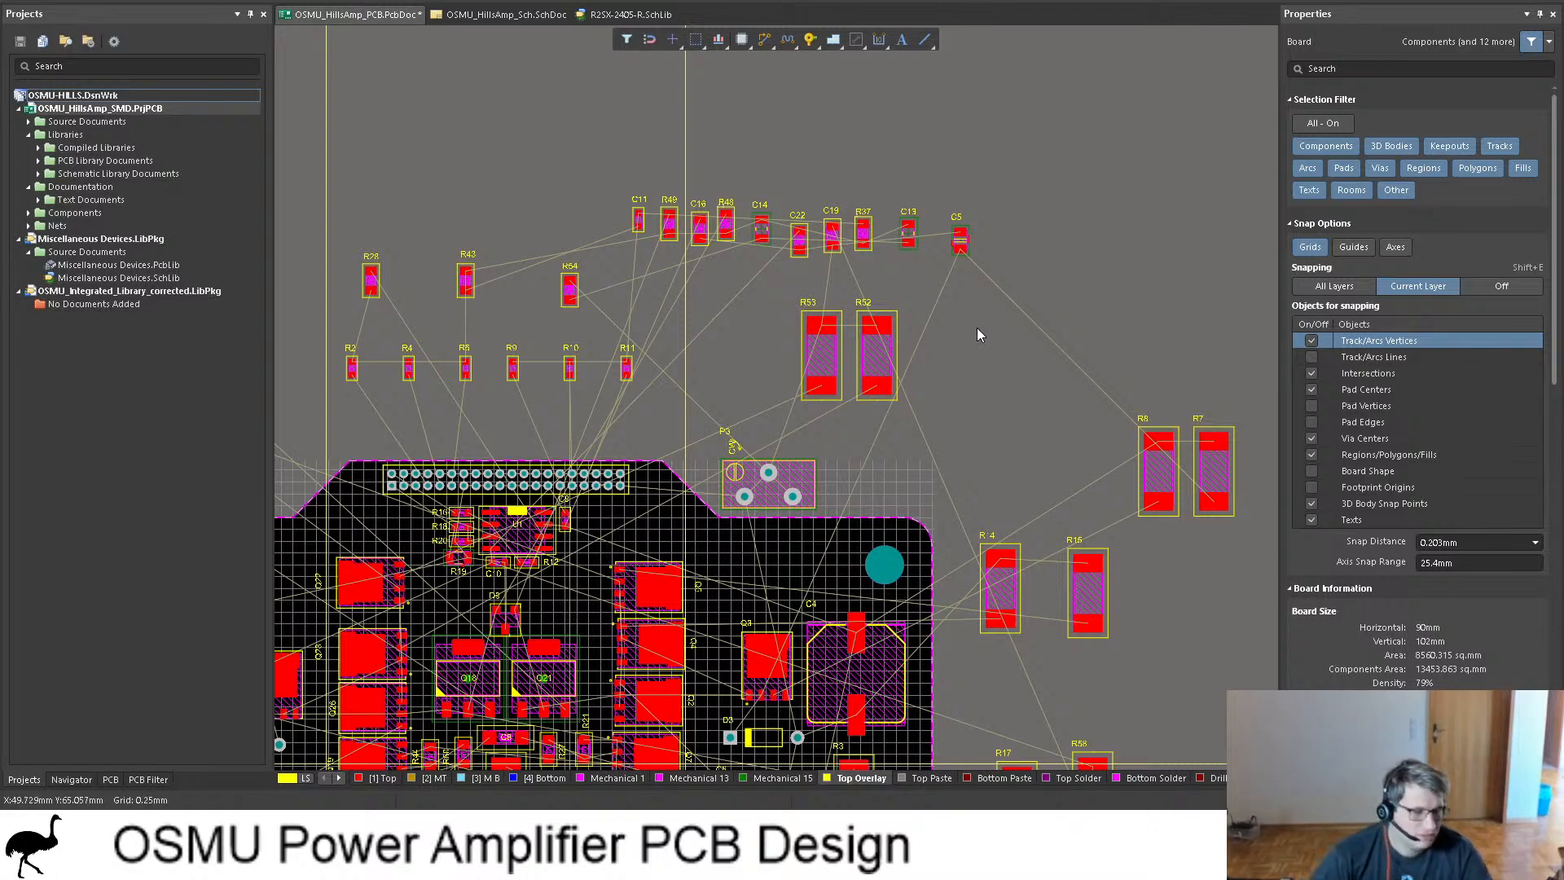
pyautogui.keyDown('ctrl'); pyautogui.scroll(-2, 977, 330); pyautogui.keyUp('ctrl')
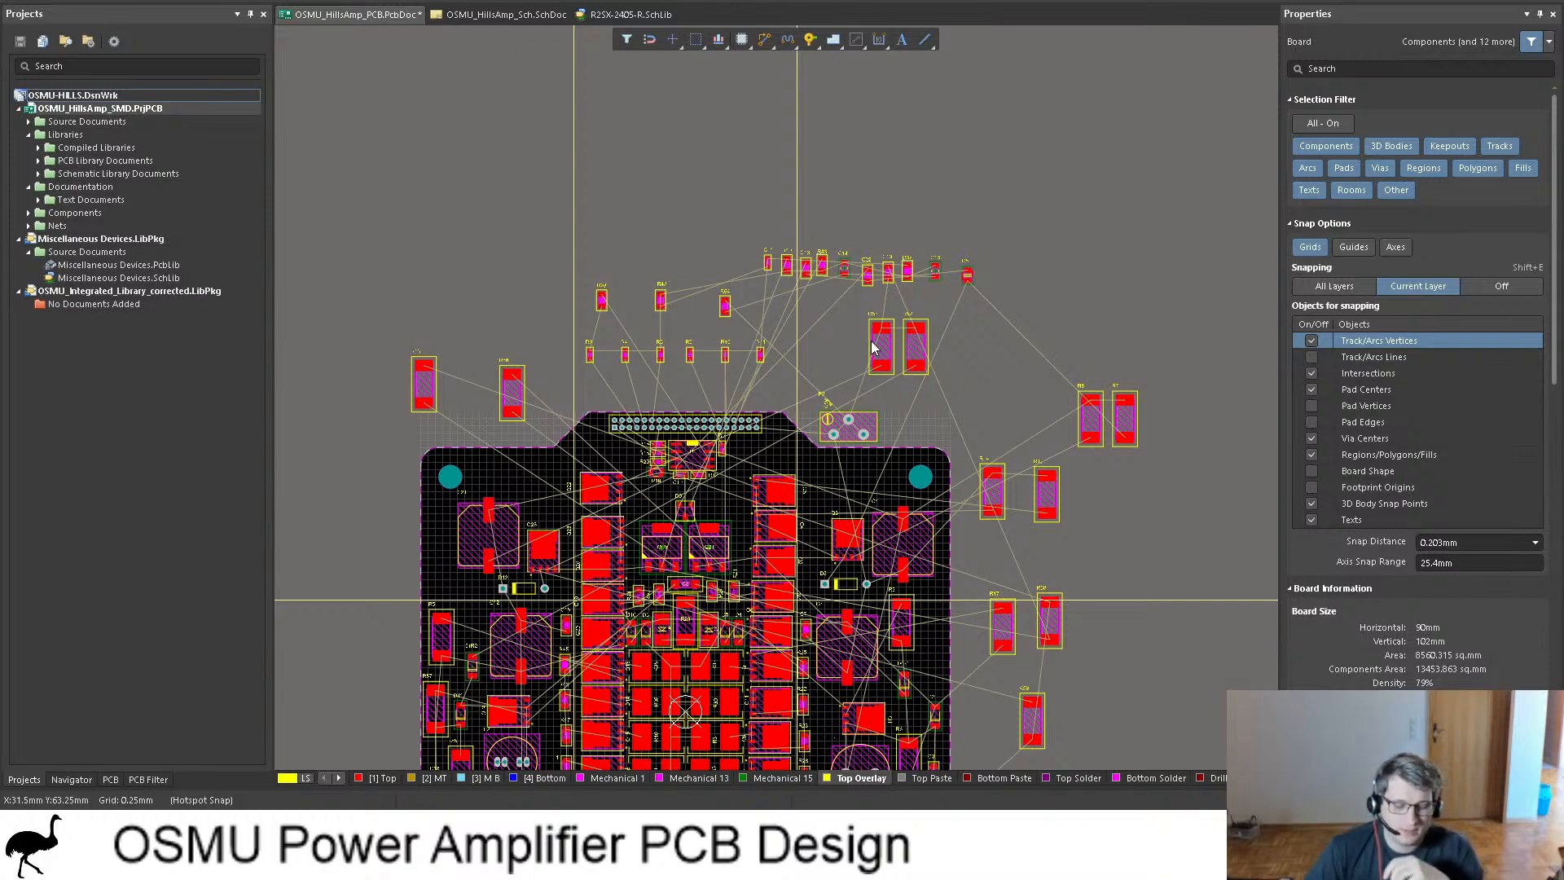
pyautogui.scroll(-3, 978, 299)
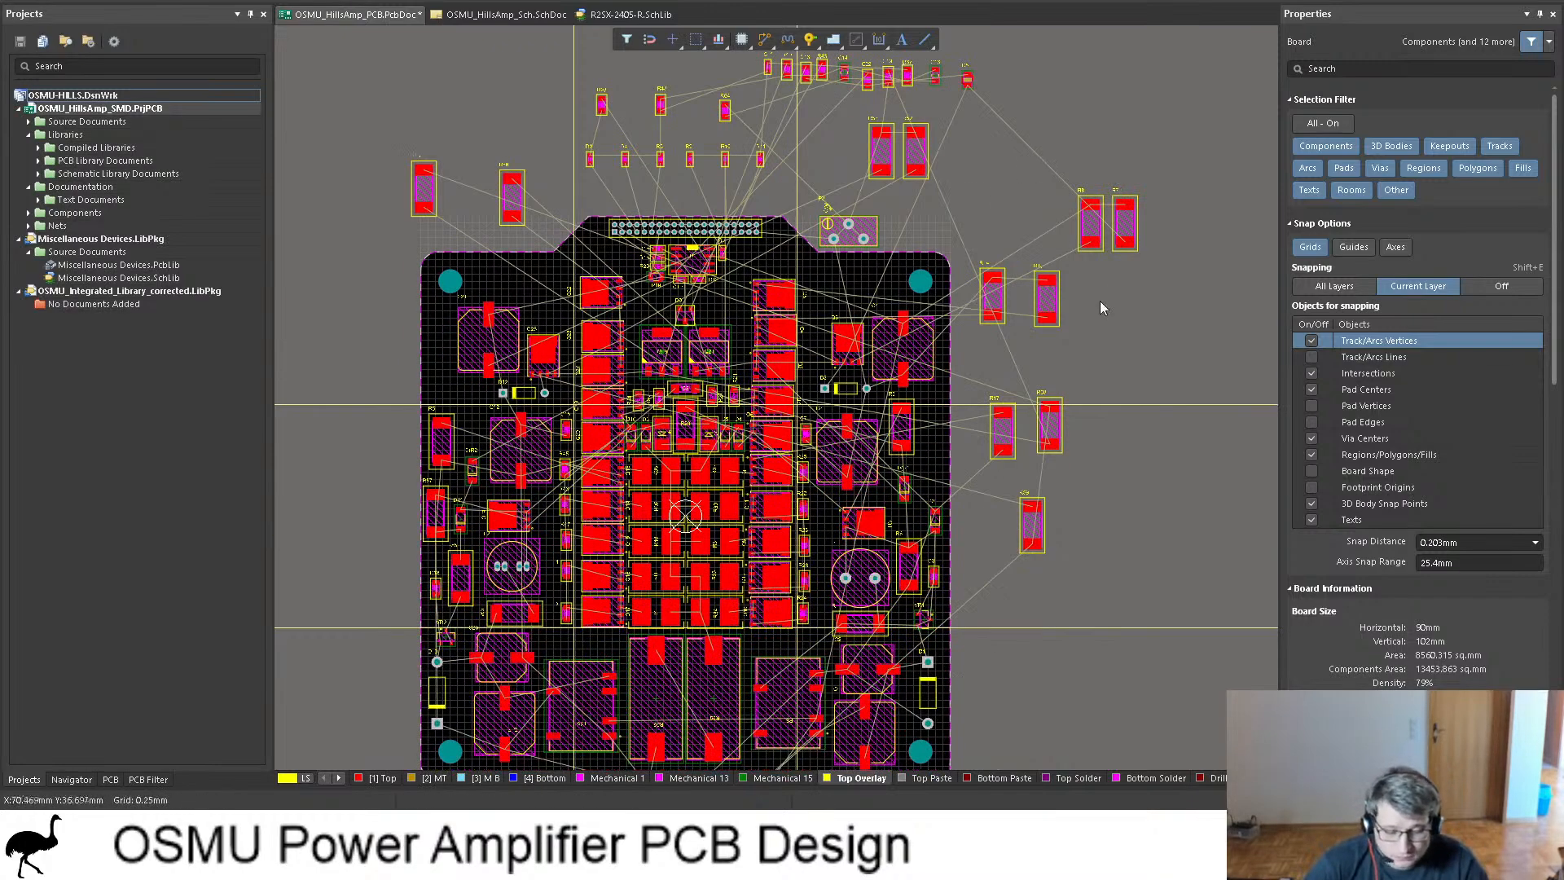
pyautogui.keyDown('ctrl'); pyautogui.scroll(2, 1099, 303); pyautogui.keyUp('ctrl')
pyautogui.moveTo(1208, 215); pyautogui.dragTo(1025, 144)
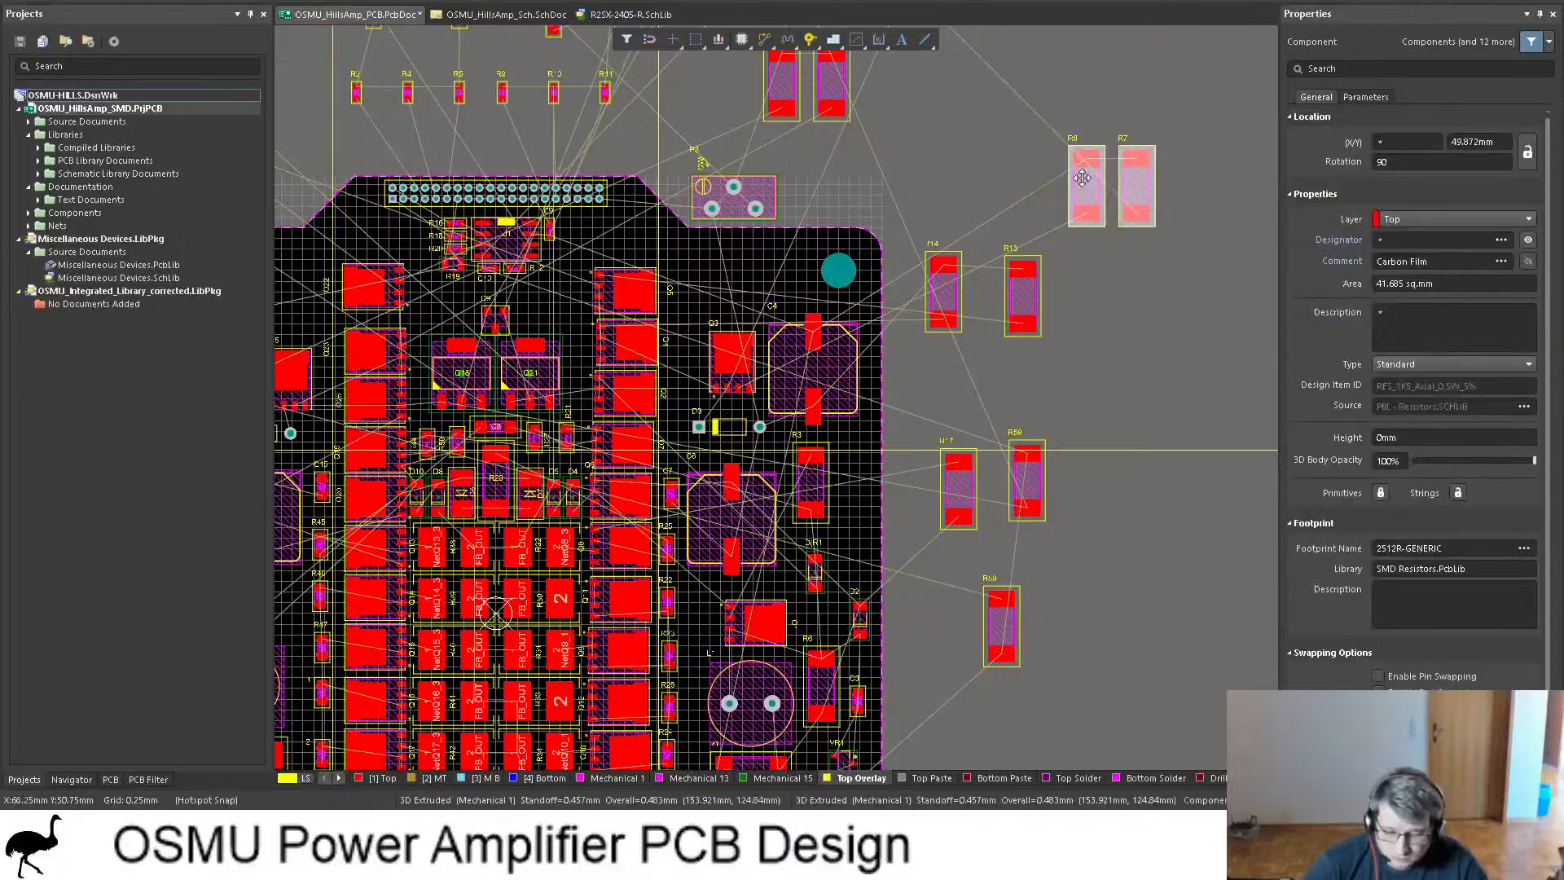
pyautogui.moveTo(1086, 186); pyautogui.dragTo(944, 154)
pyautogui.moveTo(1016, 297); pyautogui.dragTo(990, 288)
pyautogui.moveTo(1029, 488); pyautogui.dragTo(1006, 400)
pyautogui.moveTo(968, 481); pyautogui.dragTo(935, 401)
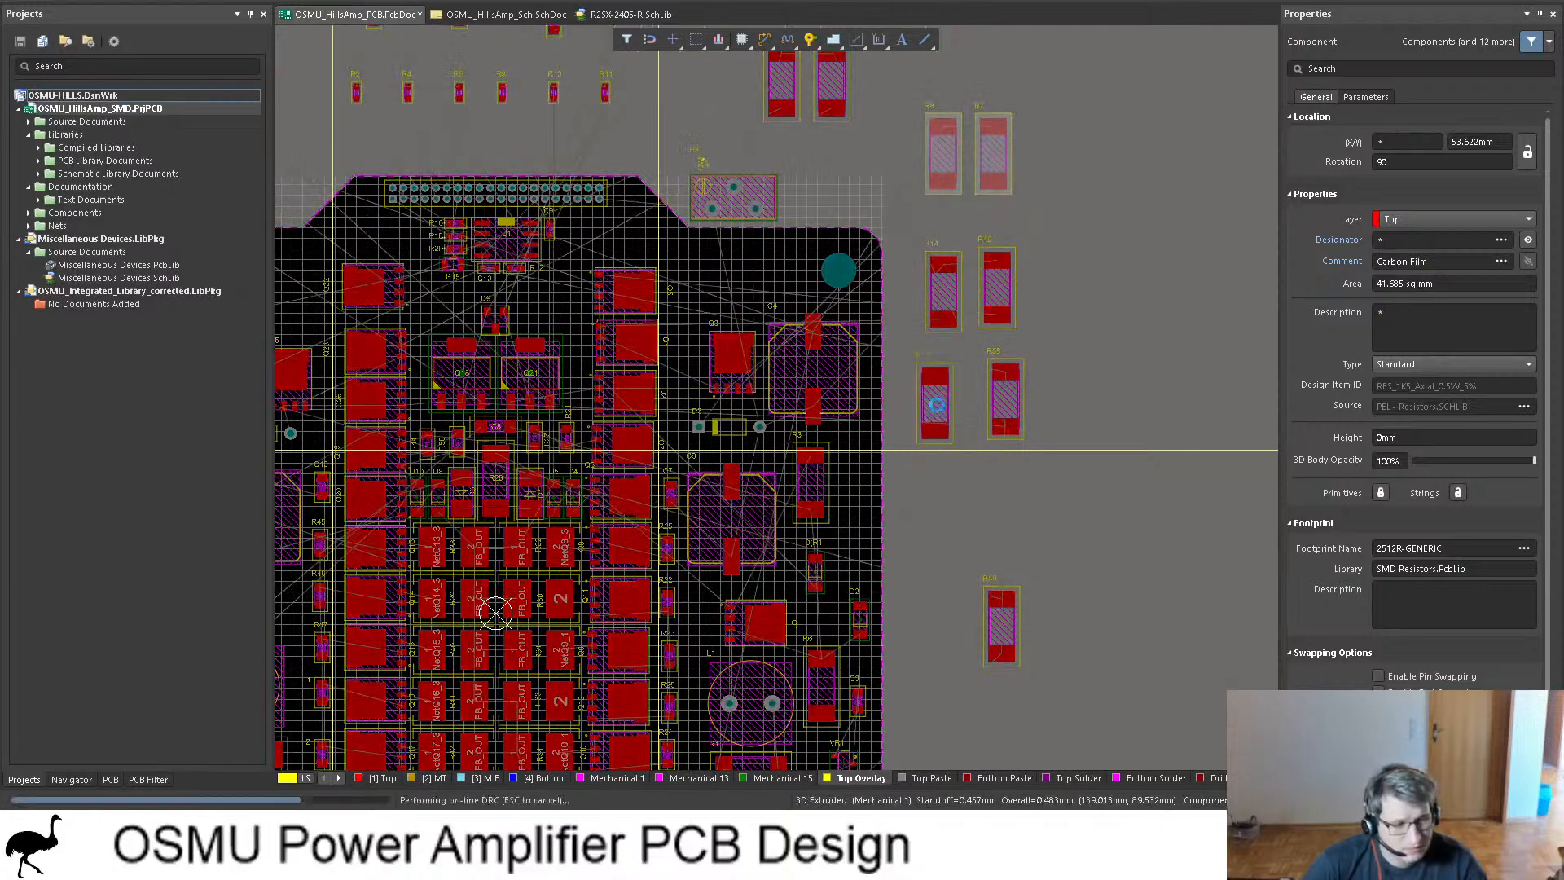
pyautogui.moveTo(1001, 624); pyautogui.dragTo(936, 537)
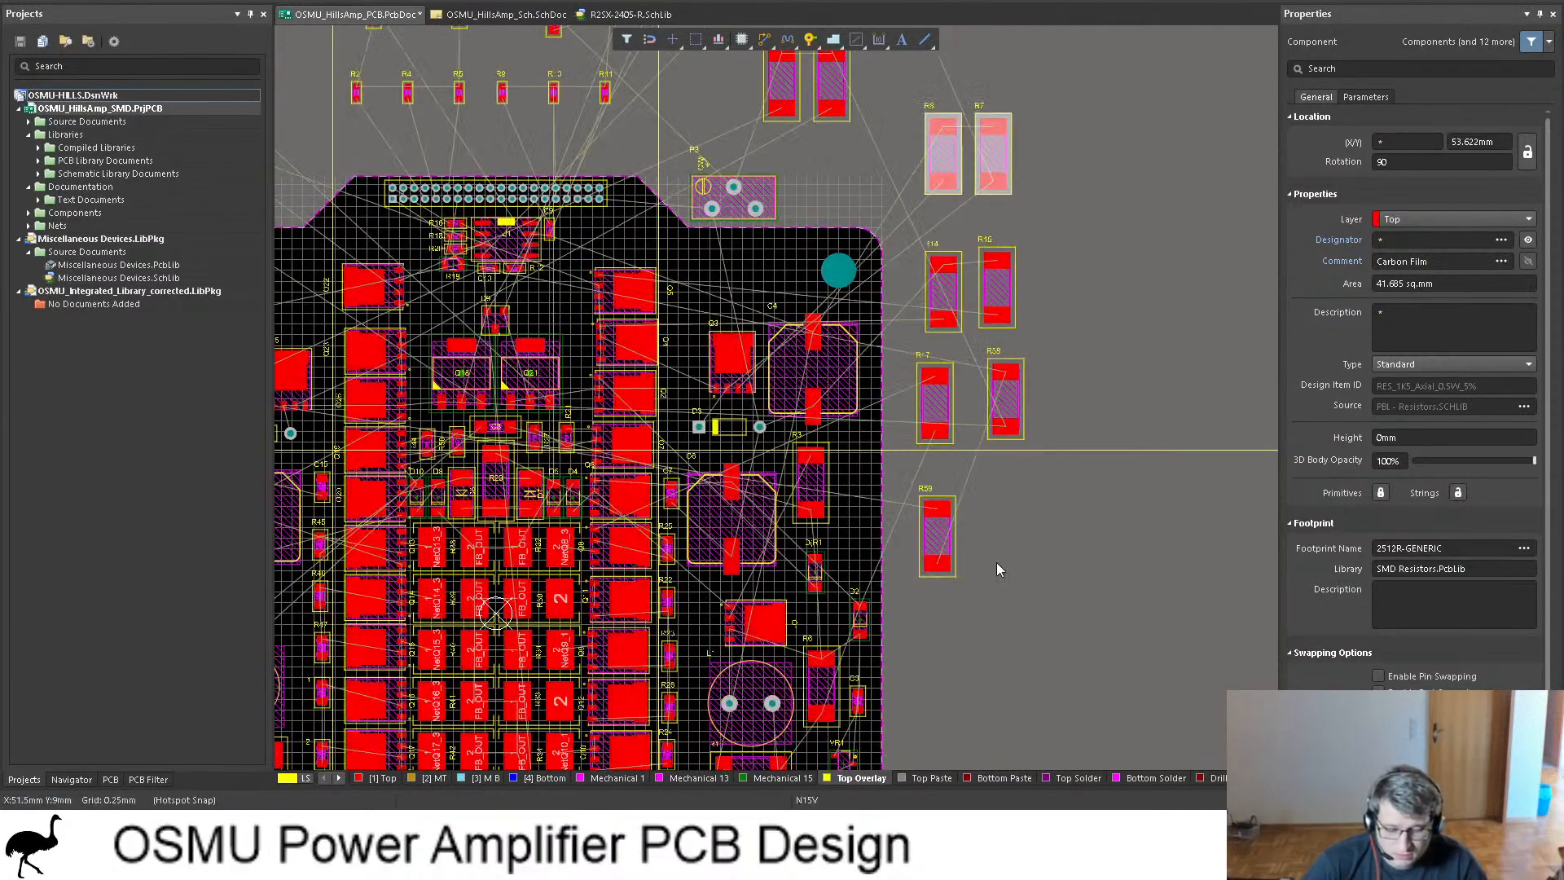
# Step: Move R56 onto the board between U1 and Q5, above Q21
pyautogui.keyDown('shift'); pyautogui.scroll(4, 1059, 527); pyautogui.keyUp('shift')
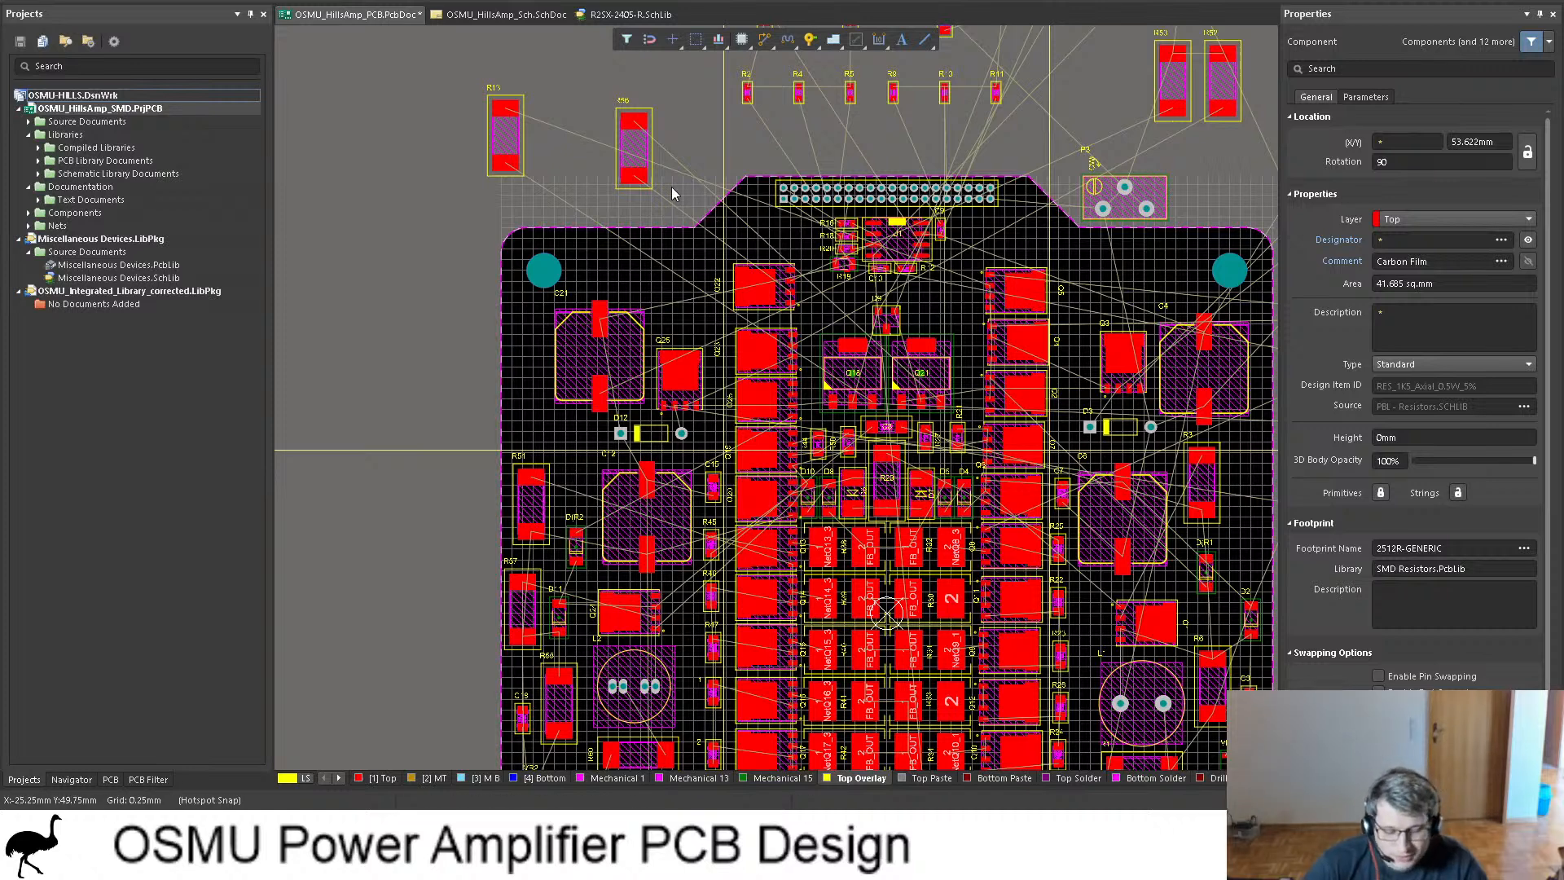
pyautogui.click(651, 163)
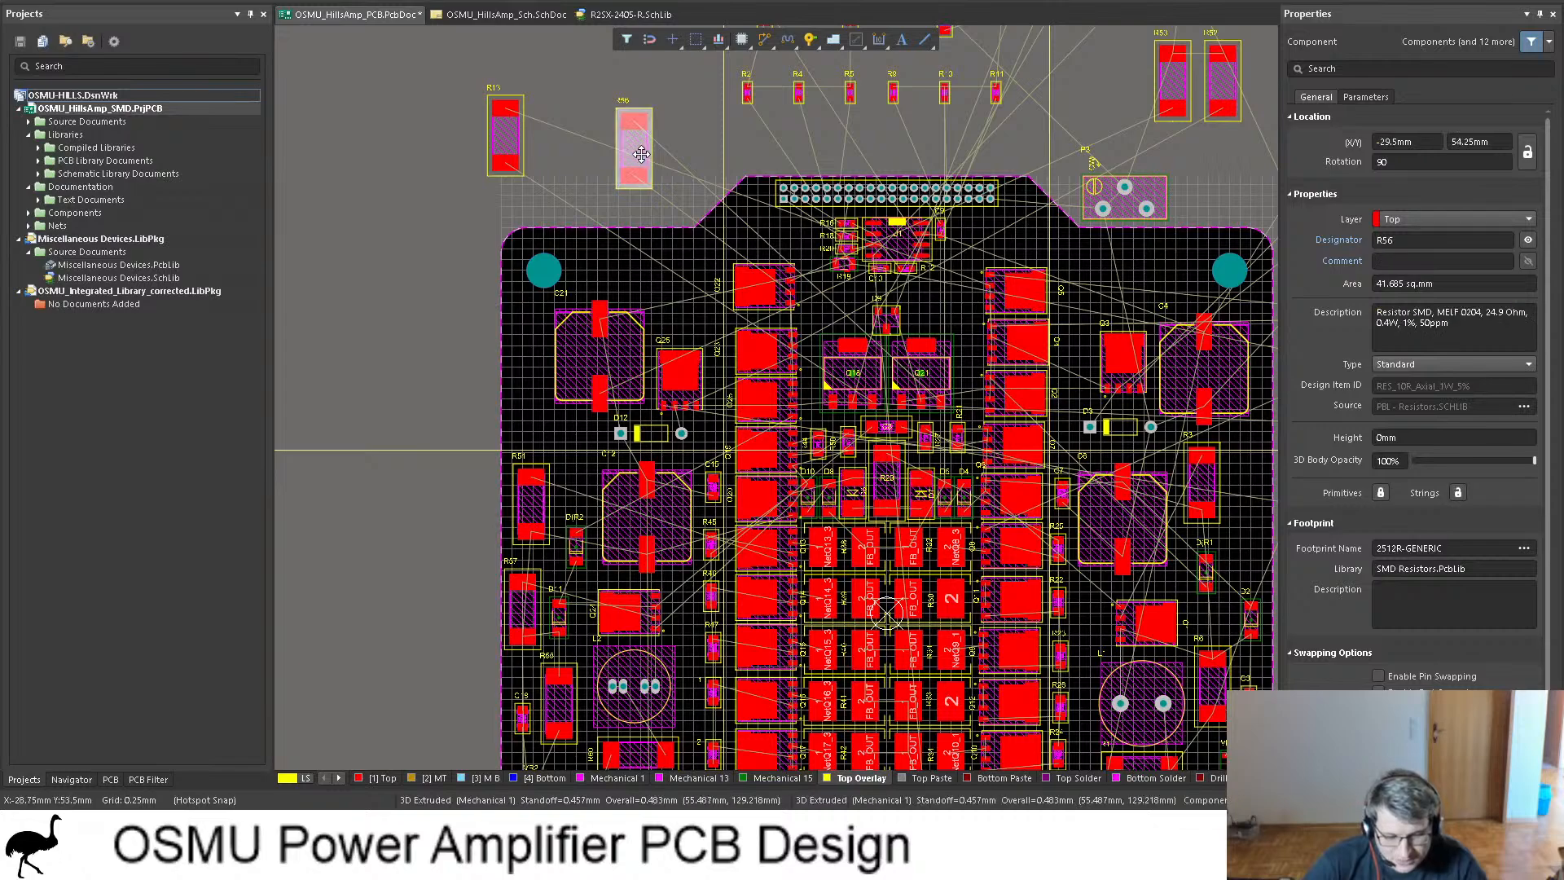
pyautogui.moveTo(652, 163); pyautogui.dragTo(938, 326)
pyautogui.keyDown('ctrl'); pyautogui.scroll(1, 938, 326); pyautogui.keyUp('ctrl')
pyautogui.keyDown('ctrl'); pyautogui.scroll(2, 940, 328); pyautogui.keyUp('ctrl')
pyautogui.keyDown('ctrl'); pyautogui.scroll(-1, 941, 329); pyautogui.keyUp('ctrl')
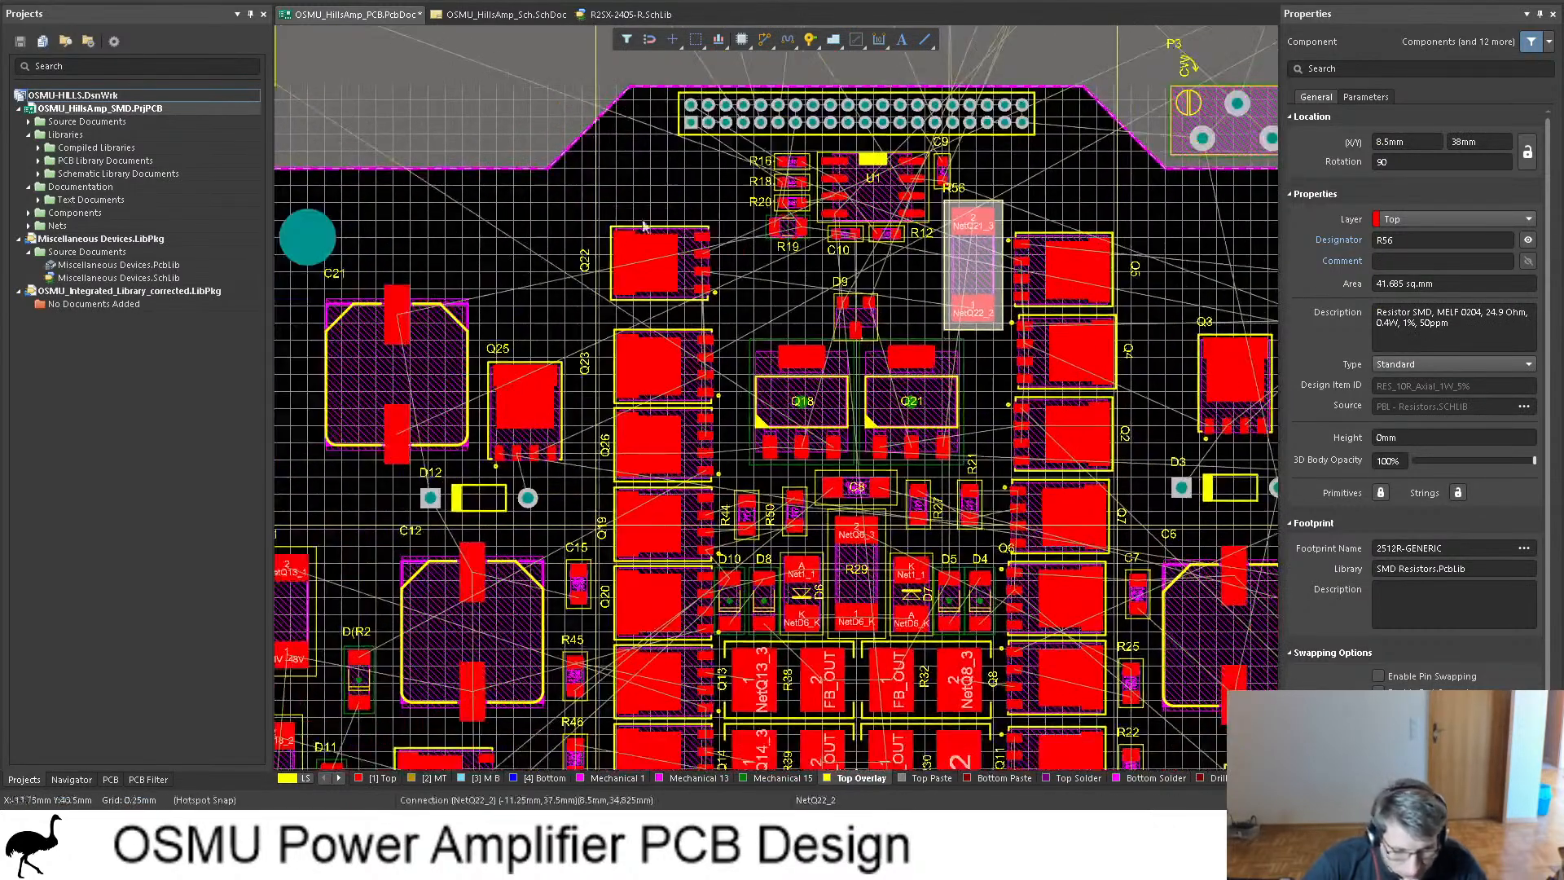
# Step: Move R13 onto the board between Q22 and R19, opposite R56
pyautogui.scroll(2, 547, 193)
pyautogui.keyDown('shift'); pyautogui.scroll(1, 437, 212); pyautogui.keyUp('shift')
pyautogui.keyDown('shift'); pyautogui.scroll(1, 438, 218); pyautogui.keyUp('shift')
pyautogui.moveTo(442, 159); pyautogui.dragTo(938, 408)
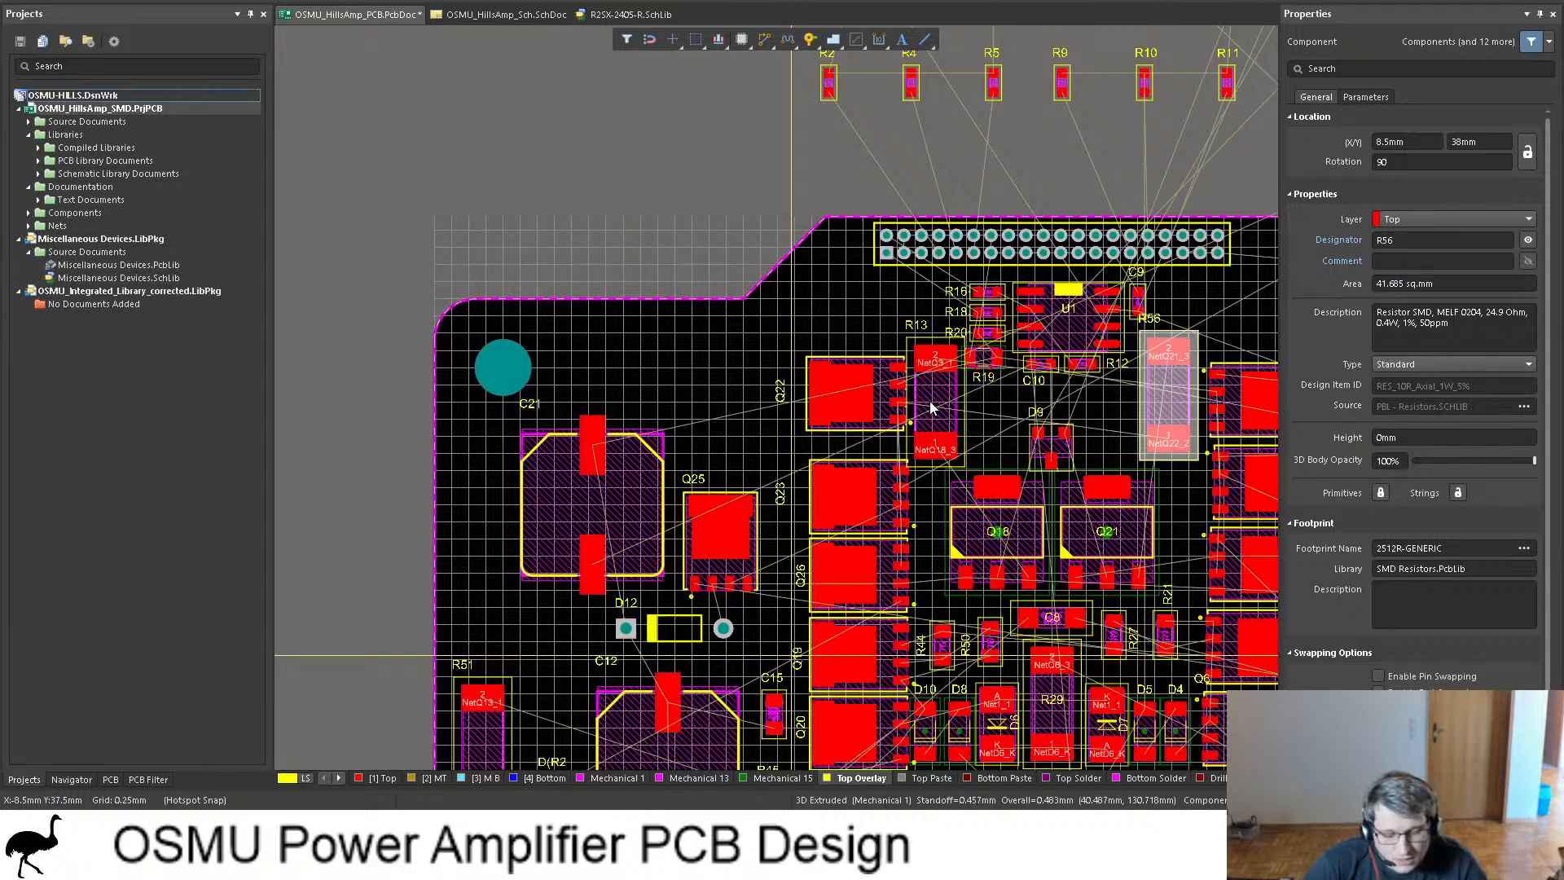
pyautogui.keyDown('shift'); pyautogui.scroll(-5, 922, 394); pyautogui.keyUp('shift')
pyautogui.moveTo(842, 397); pyautogui.dragTo(842, 397)
# Step: Rotate R56 end for end to 270 degrees and shift it slightly down between U1 and Q5
pyautogui.keyDown('ctrl'); pyautogui.scroll(5, 842, 396); pyautogui.keyUp('ctrl')
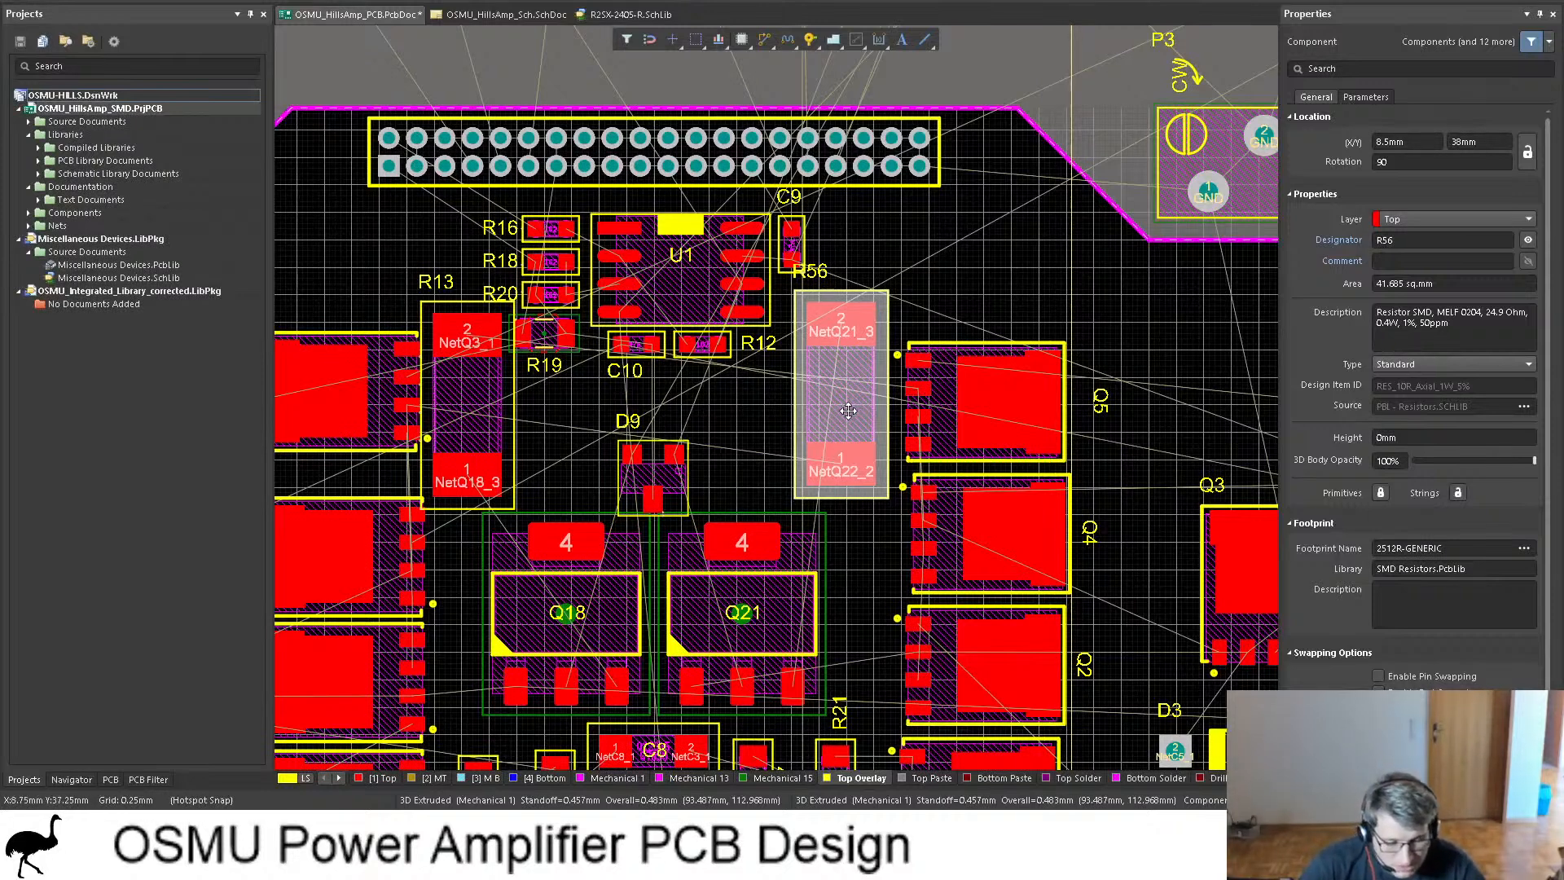
pyautogui.moveTo(850, 399)
pyautogui.mouseDown()
pyautogui.moveTo(831, 378)
pyautogui.moveTo(829, 416)
pyautogui.moveTo(796, 423)
pyautogui.moveTo(836, 421)
pyautogui.mouseUp()
pyautogui.press('space')
pyautogui.press('space')
pyautogui.press('space')
pyautogui.hotkey('shift', 'space')
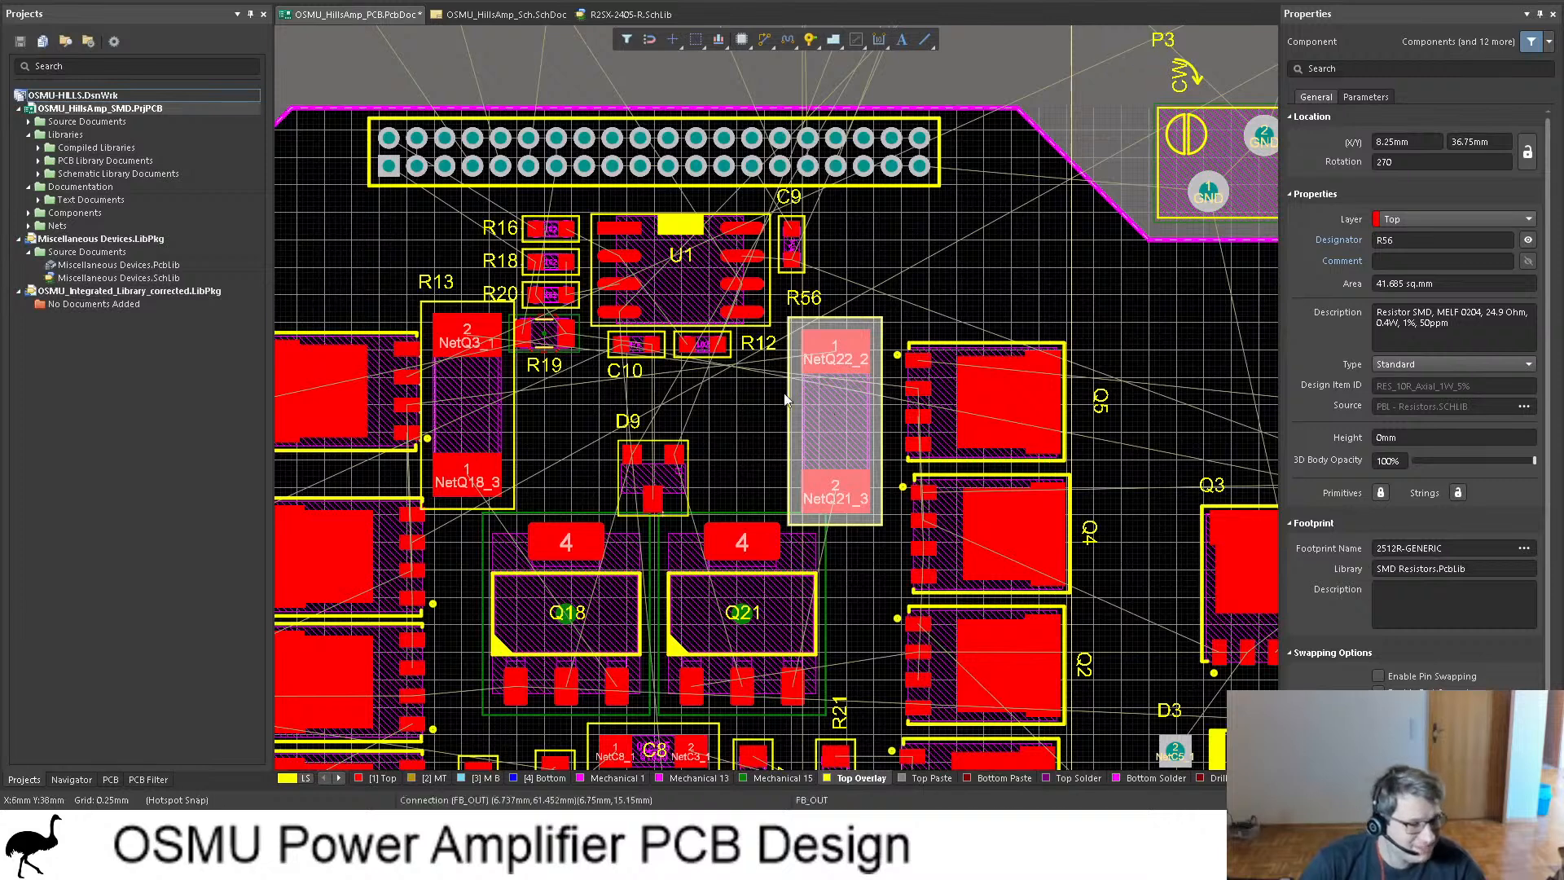
# Step: Move R13 and R56 up to opposite ends of the pin header, above Q22 and Q5
pyautogui.click(509, 423)
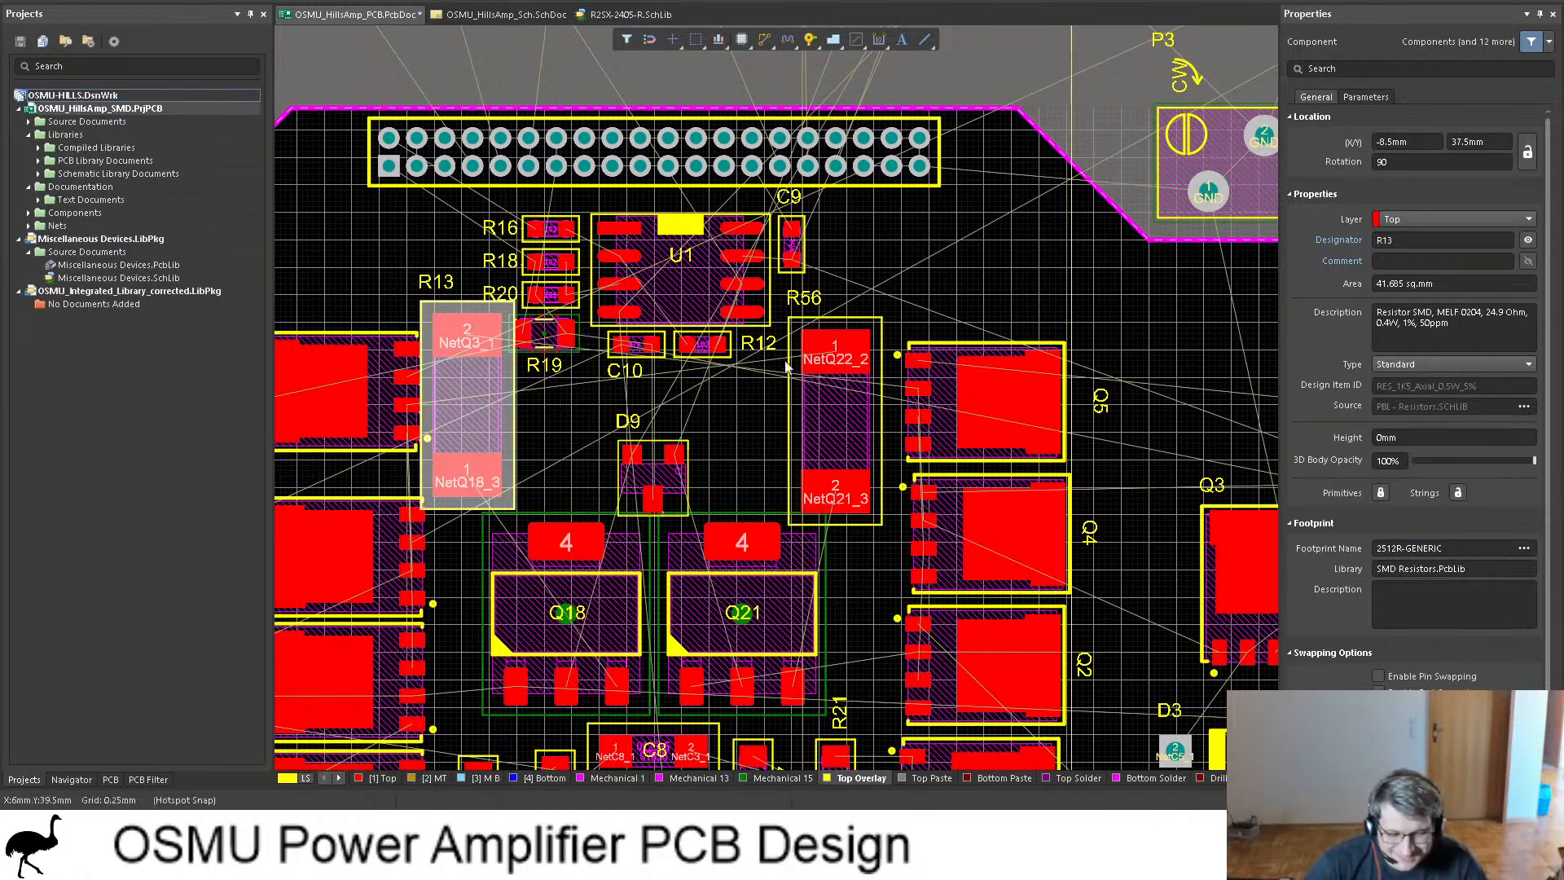
pyautogui.hscroll(2, 785, 361)
pyautogui.hscroll(-3, 786, 363)
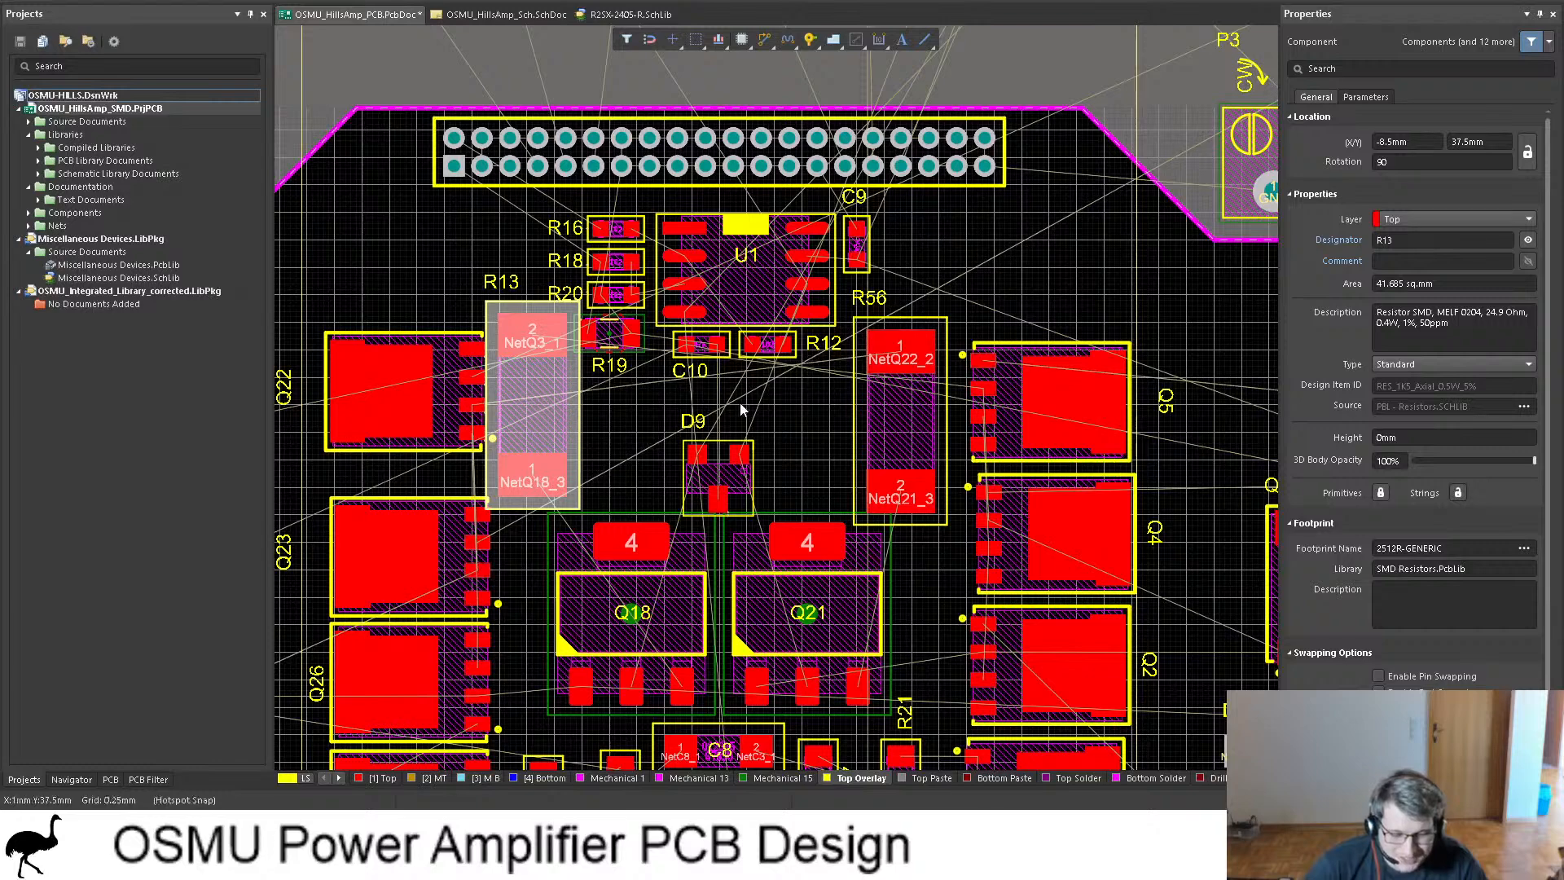
pyautogui.moveTo(543, 396); pyautogui.dragTo(355, 201)
pyautogui.click(893, 429)
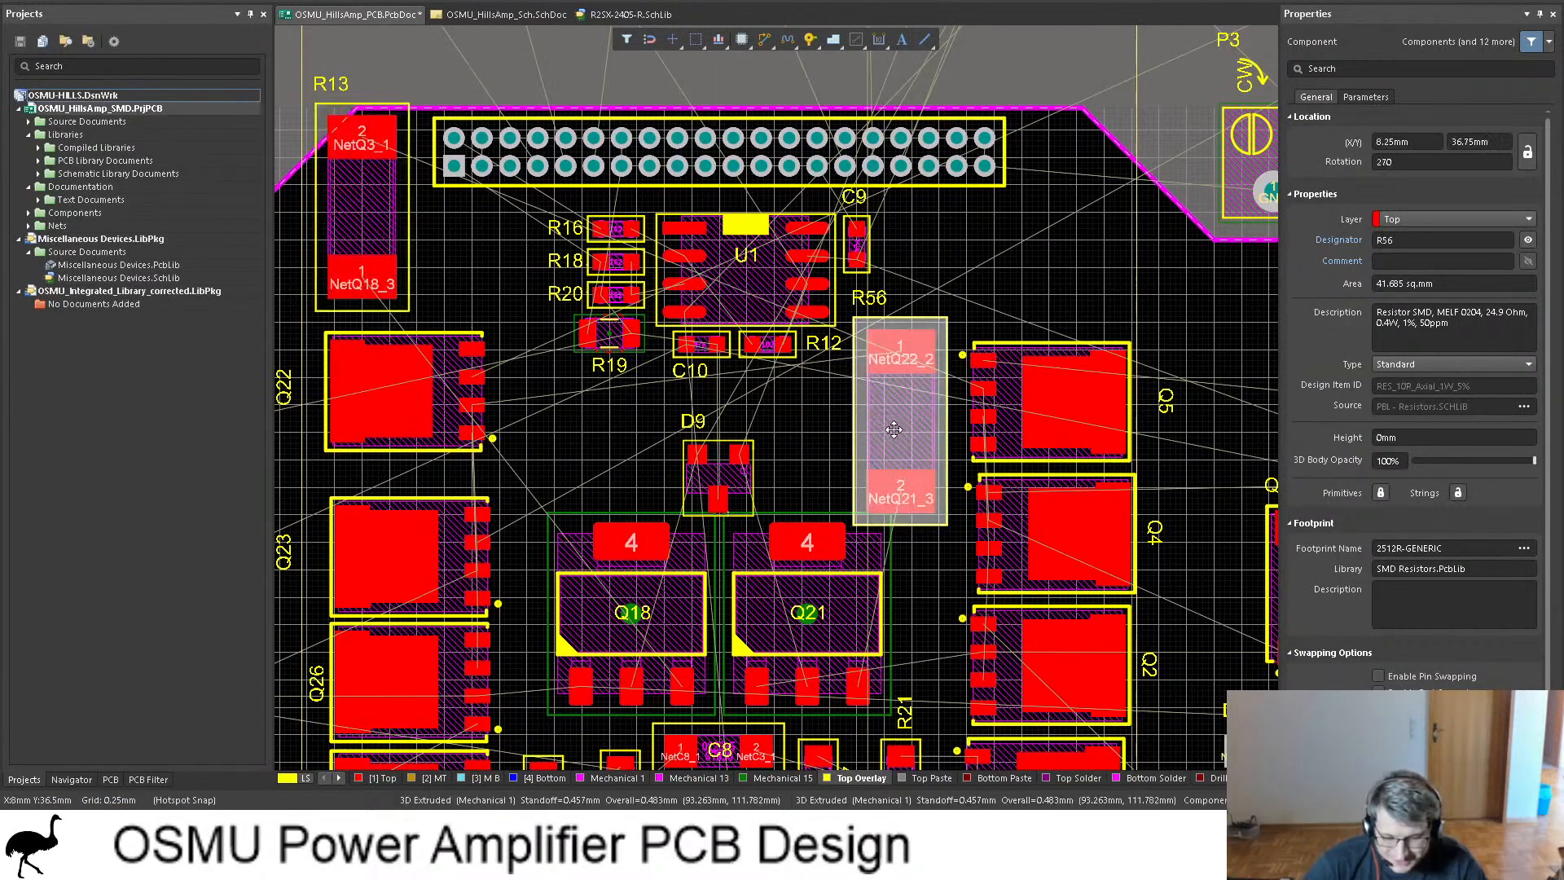
pyautogui.moveTo(893, 429); pyautogui.dragTo(1069, 222)
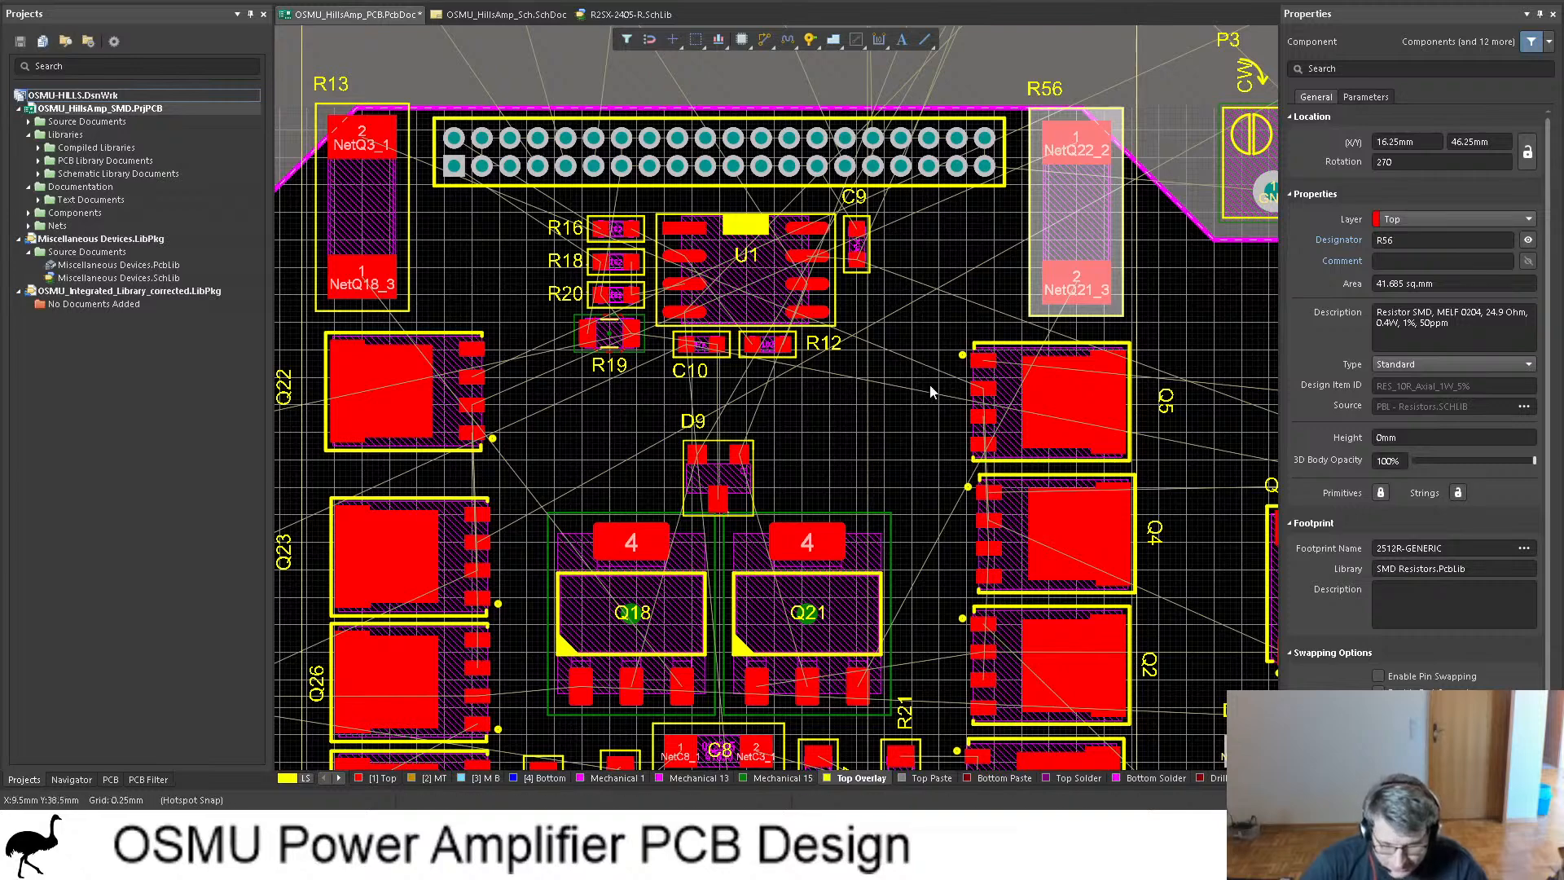
# Step: Examine the schematic from R13 and Q3 down through Q18 and Q21 to R56 and its surrounding transistors
pyautogui.scroll(2, 733, 244)
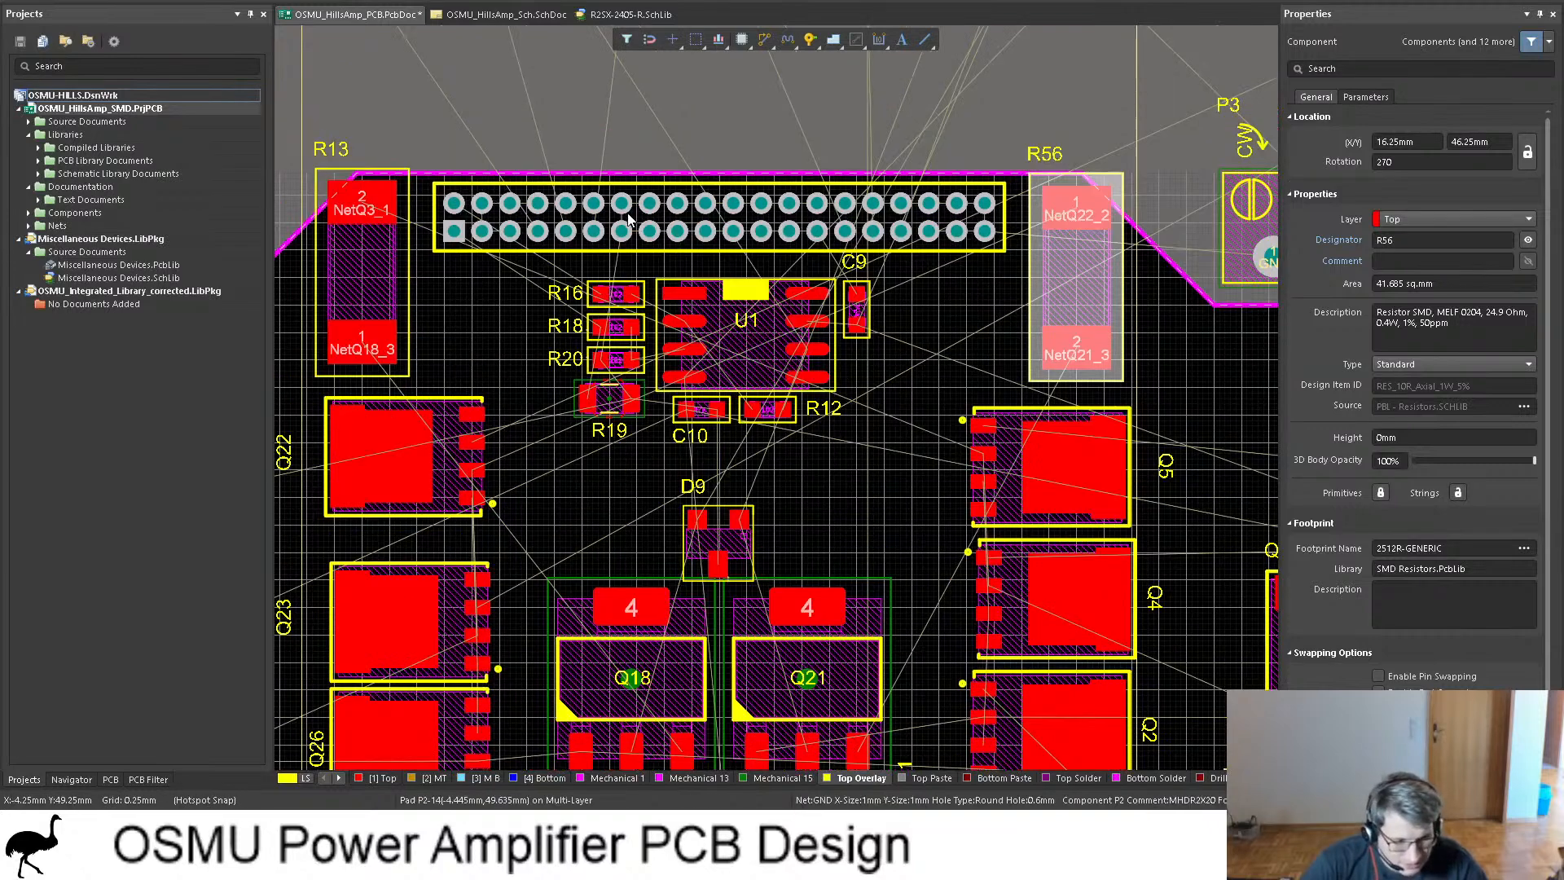
pyautogui.click(480, 16)
pyautogui.keyDown('ctrl'); pyautogui.scroll(-3, 750, 307); pyautogui.keyUp('ctrl')
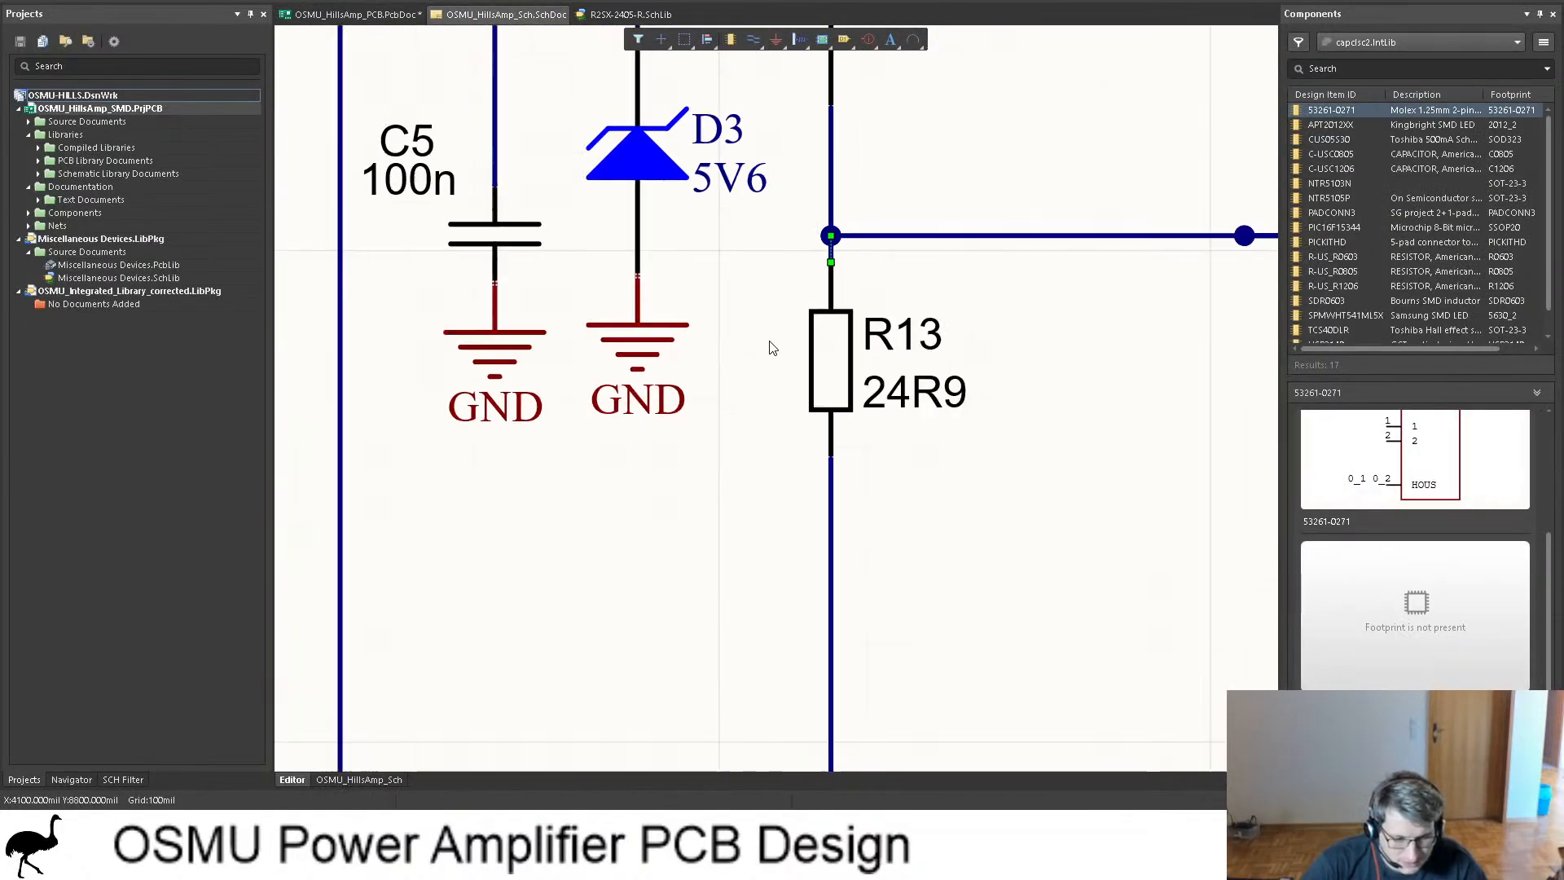
pyautogui.keyDown('ctrl'); pyautogui.scroll(-5, 772, 348); pyautogui.keyUp('ctrl')
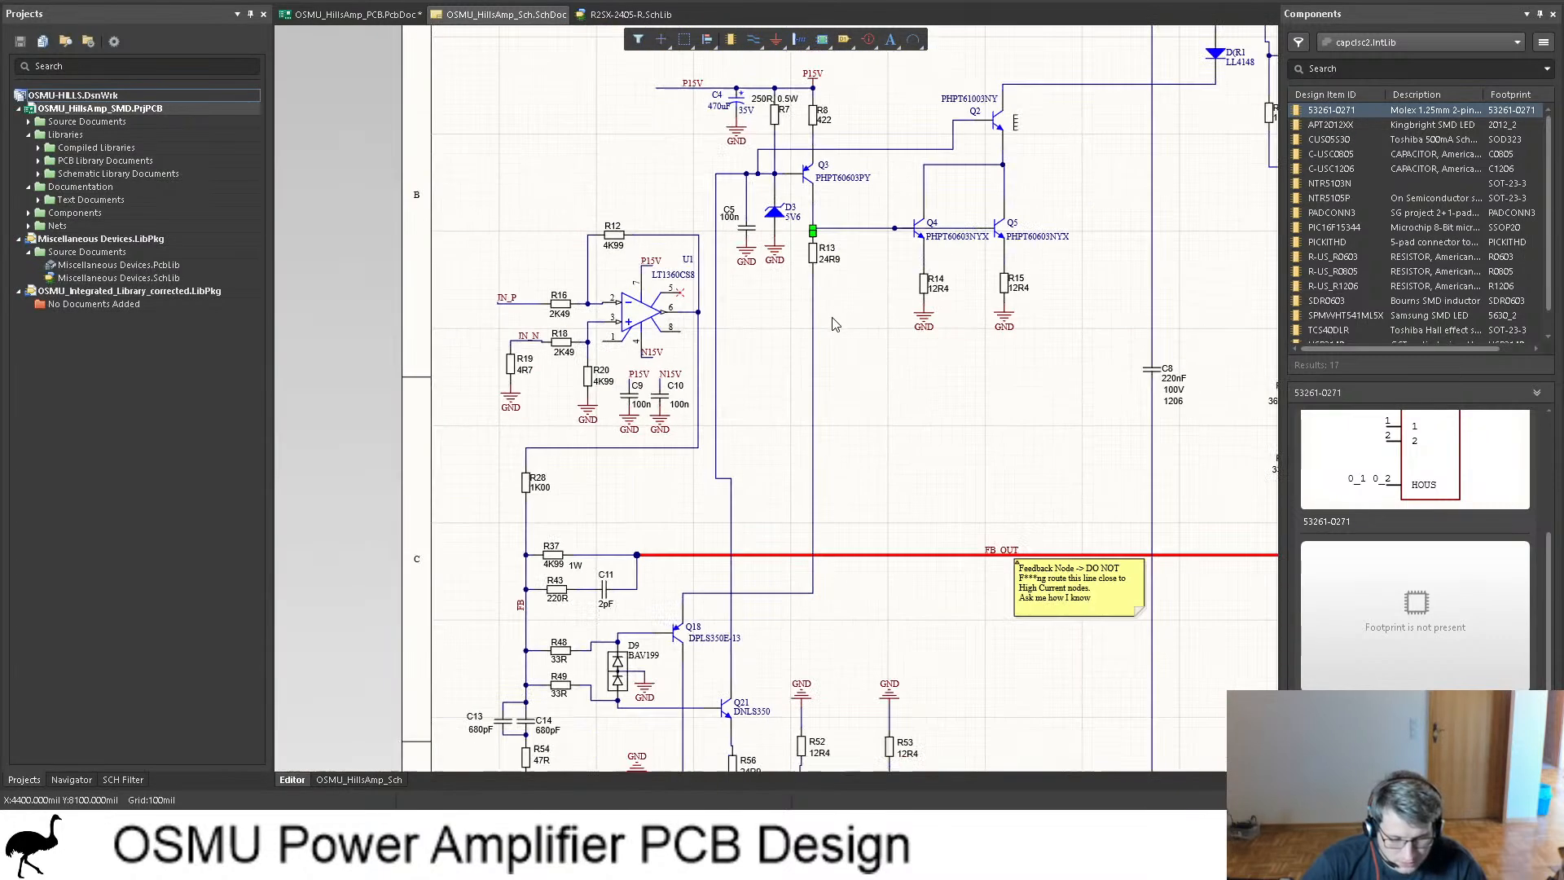
pyautogui.scroll(3, 802, 260)
pyautogui.keyDown('ctrl'); pyautogui.scroll(1, 817, 335); pyautogui.keyUp('ctrl')
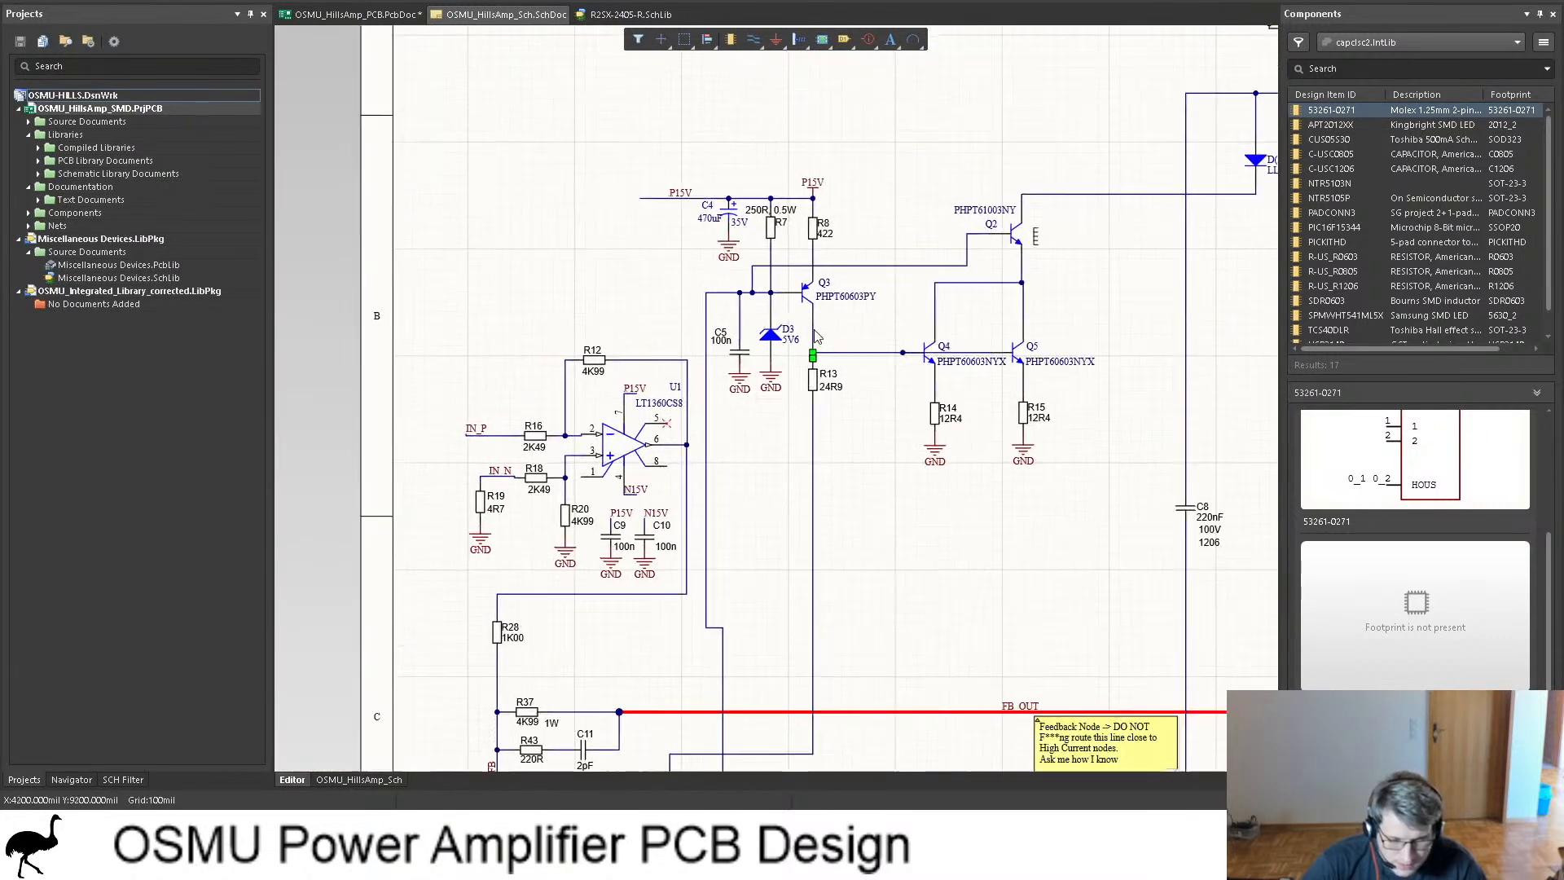
pyautogui.keyDown('ctrl'); pyautogui.scroll(2, 817, 335); pyautogui.keyUp('ctrl')
pyautogui.scroll(-6, 819, 330)
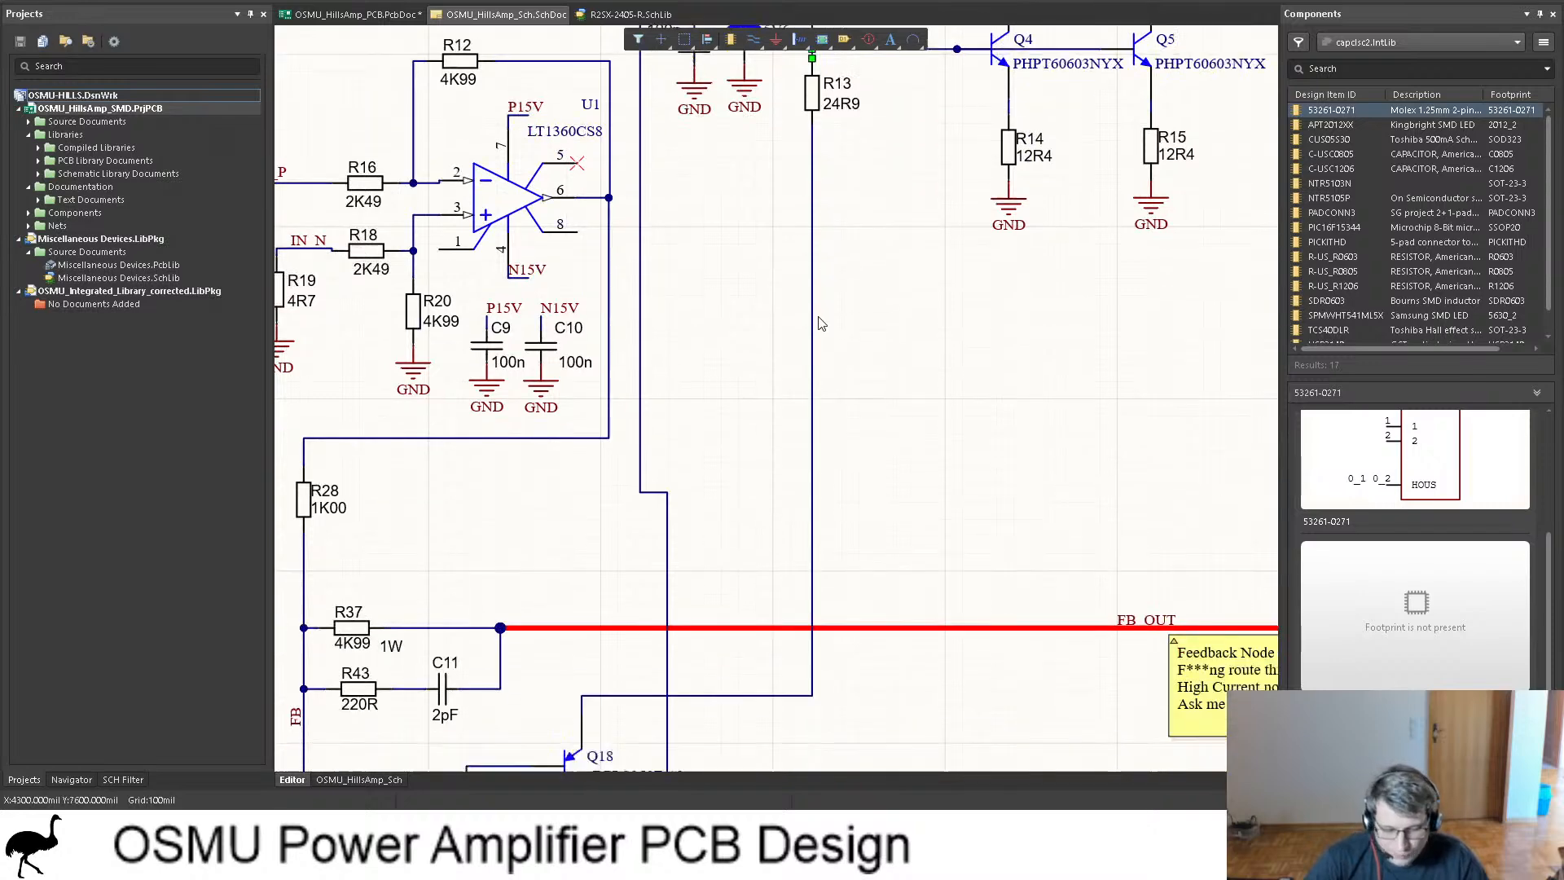
pyautogui.scroll(-12, 821, 323)
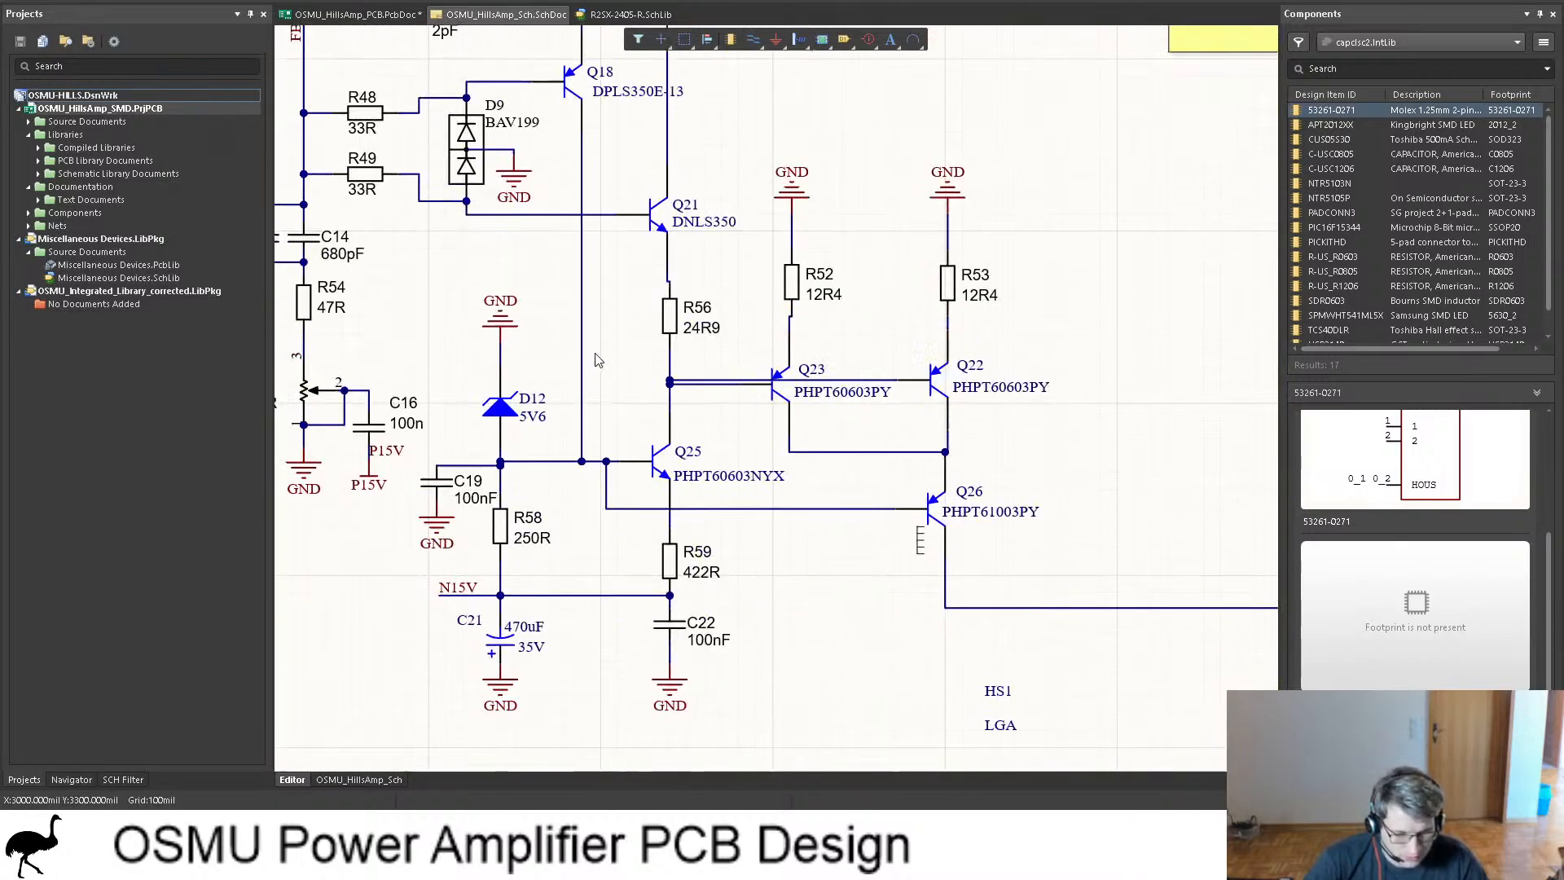
pyautogui.scroll(-2, 599, 355)
pyautogui.scroll(2, 608, 349)
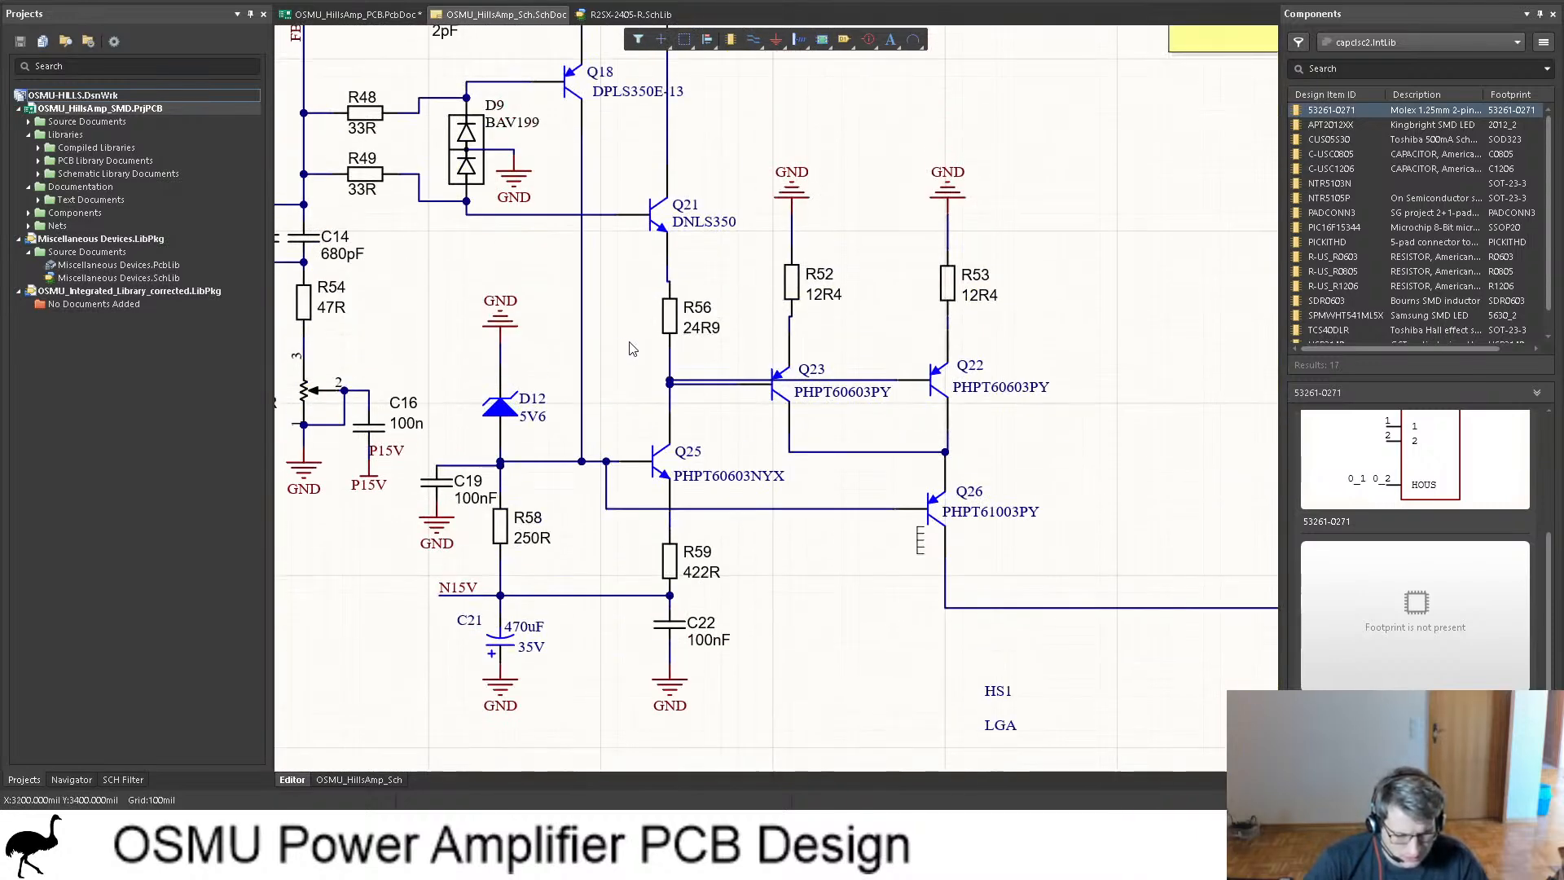
# Step: Trace the schematic from R56 and Q25 back up to Q3, and select R13 to examine its connections to Q4 and Q5
pyautogui.scroll(9, 631, 349)
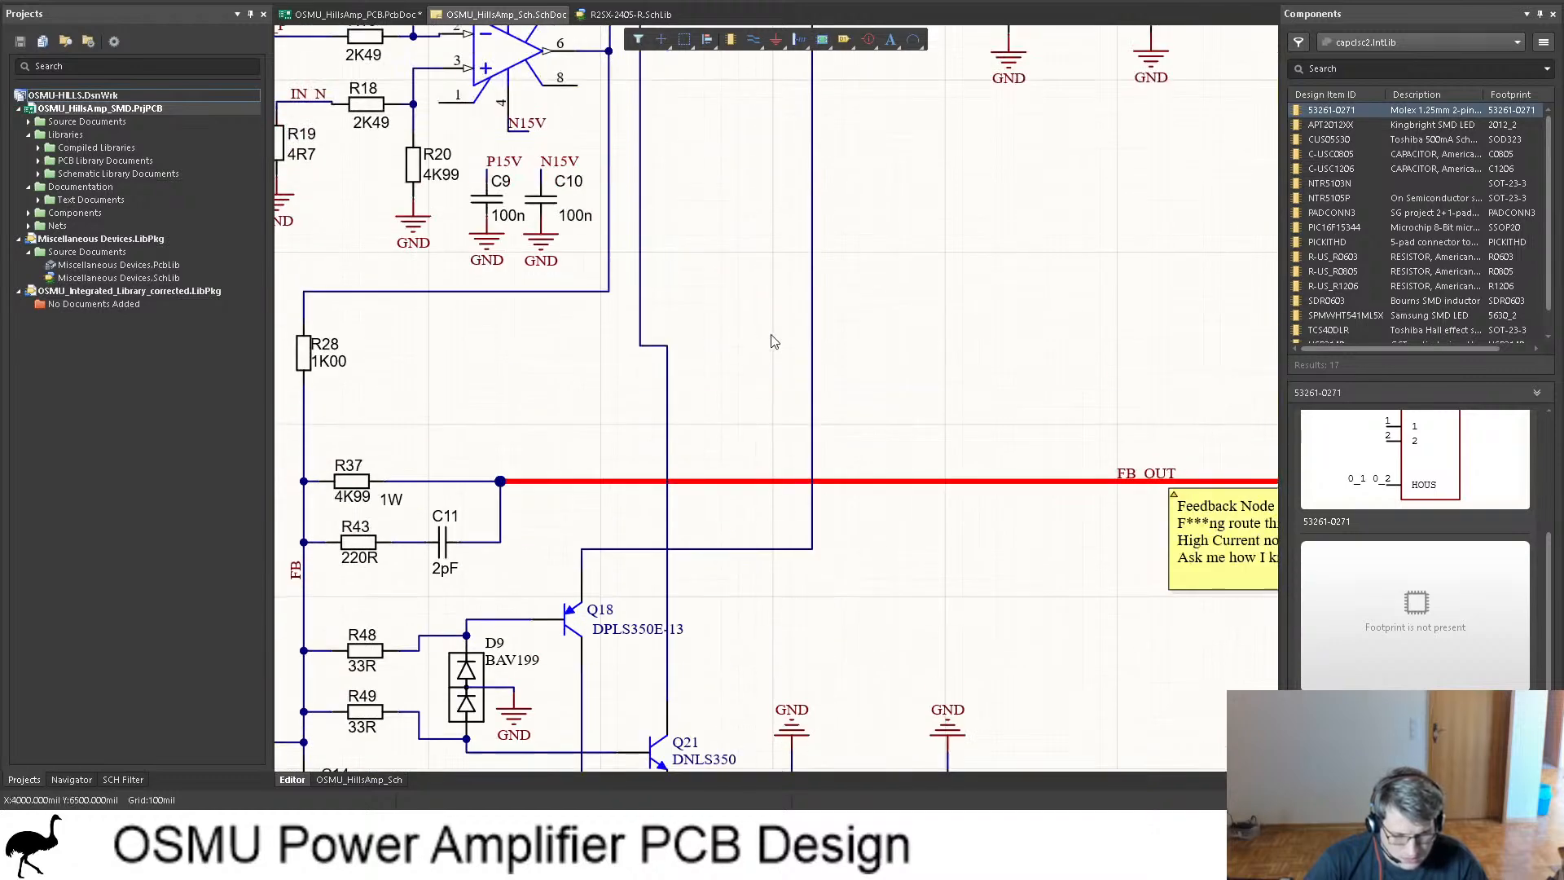
pyautogui.scroll(9, 774, 342)
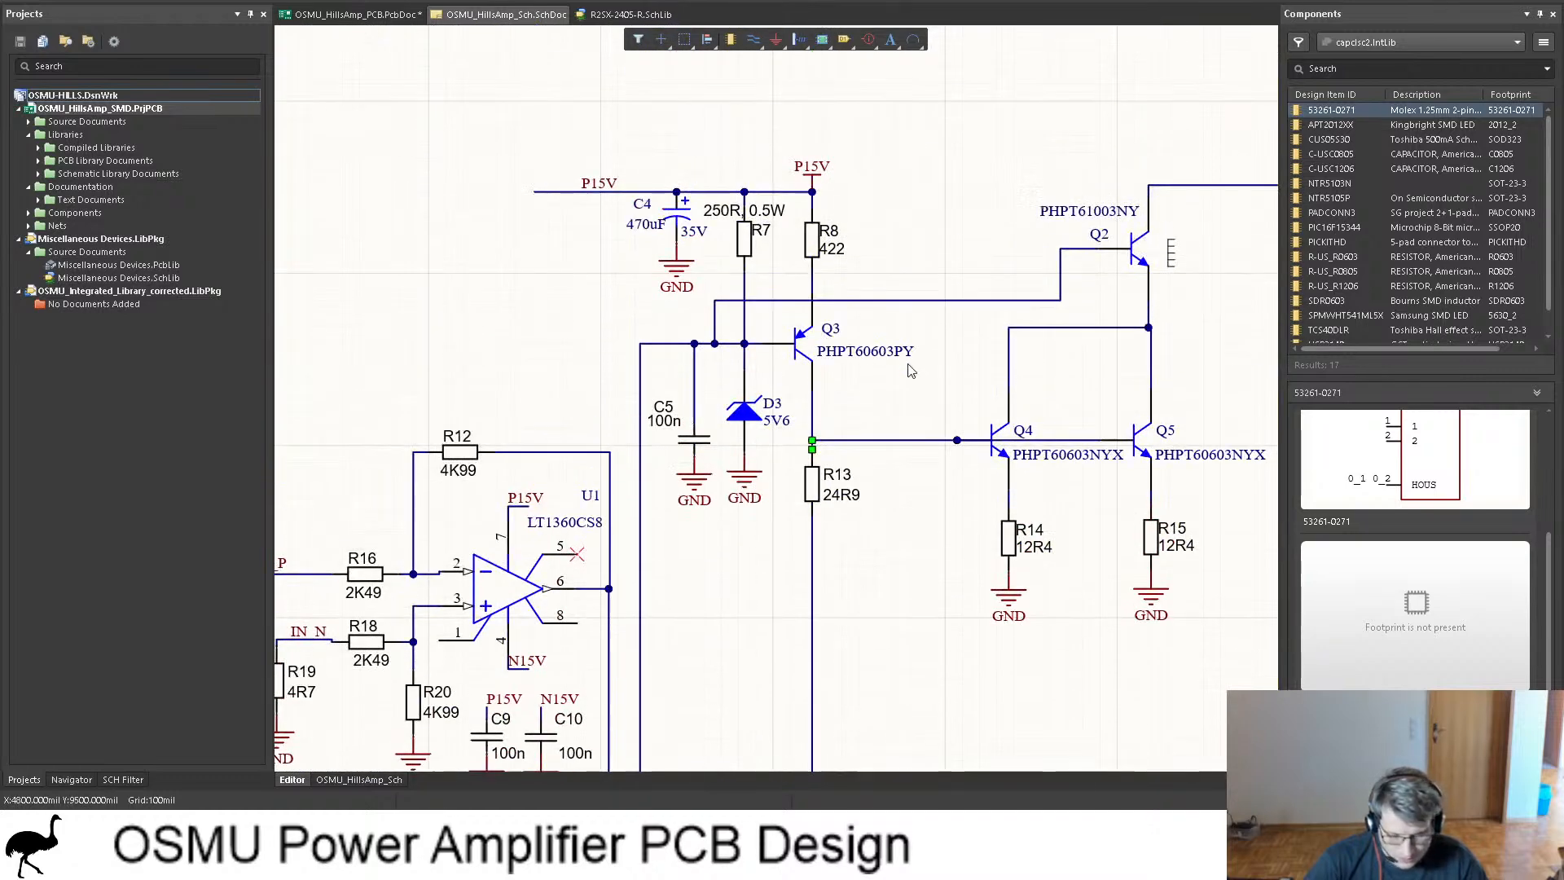
pyautogui.keyDown('ctrl'); pyautogui.scroll(-1, 911, 371); pyautogui.keyUp('ctrl')
pyautogui.keyDown('ctrl'); pyautogui.scroll(-2, 877, 341); pyautogui.keyUp('ctrl')
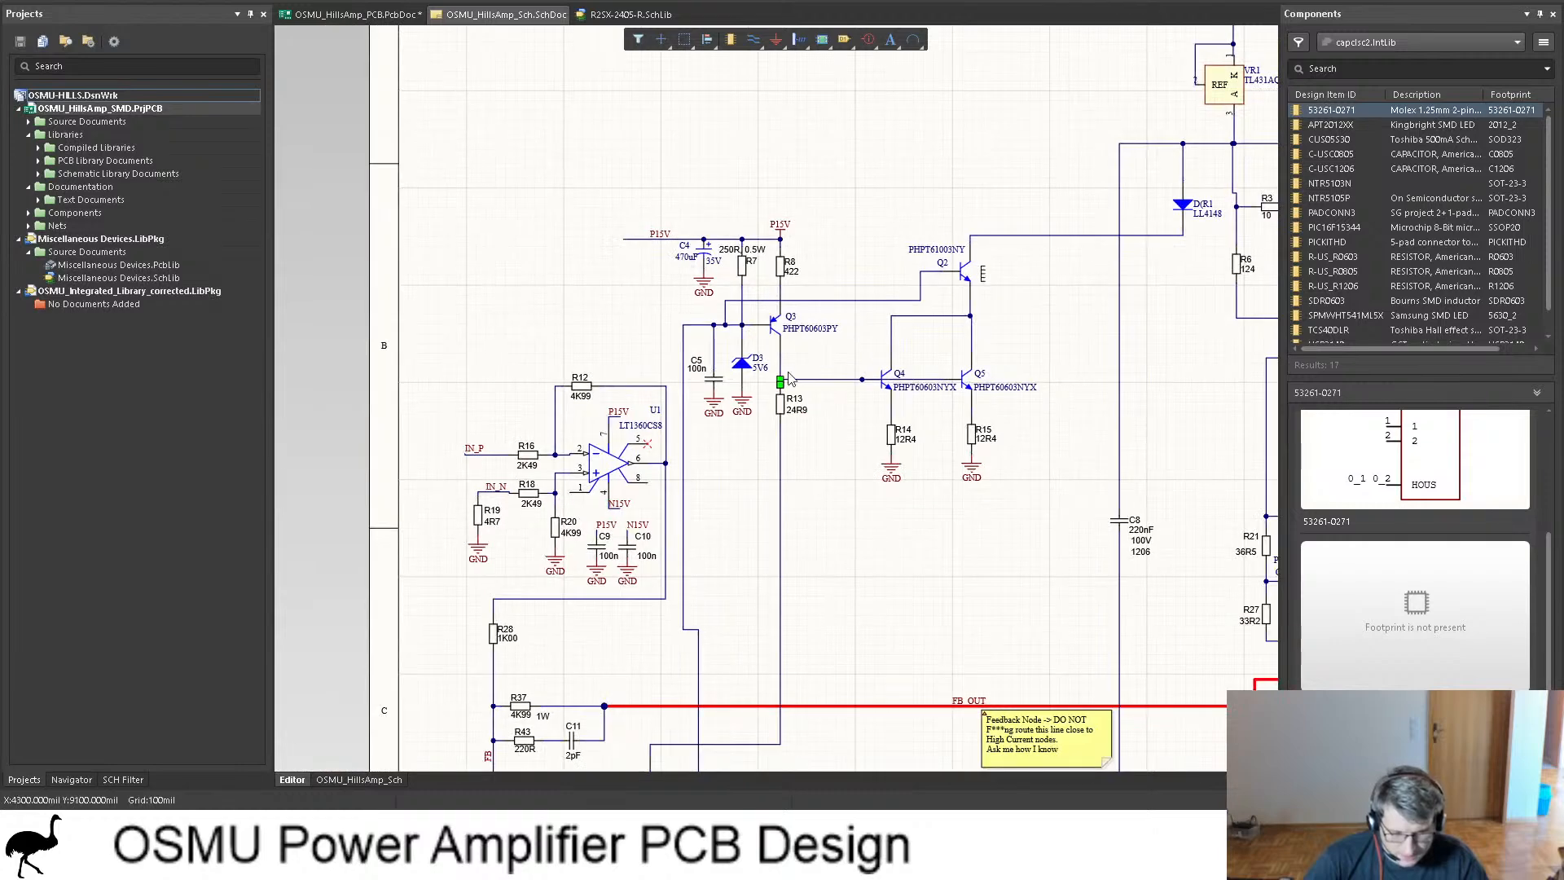
pyautogui.scroll(-3, 786, 367)
pyautogui.scroll(-1, 562, 609)
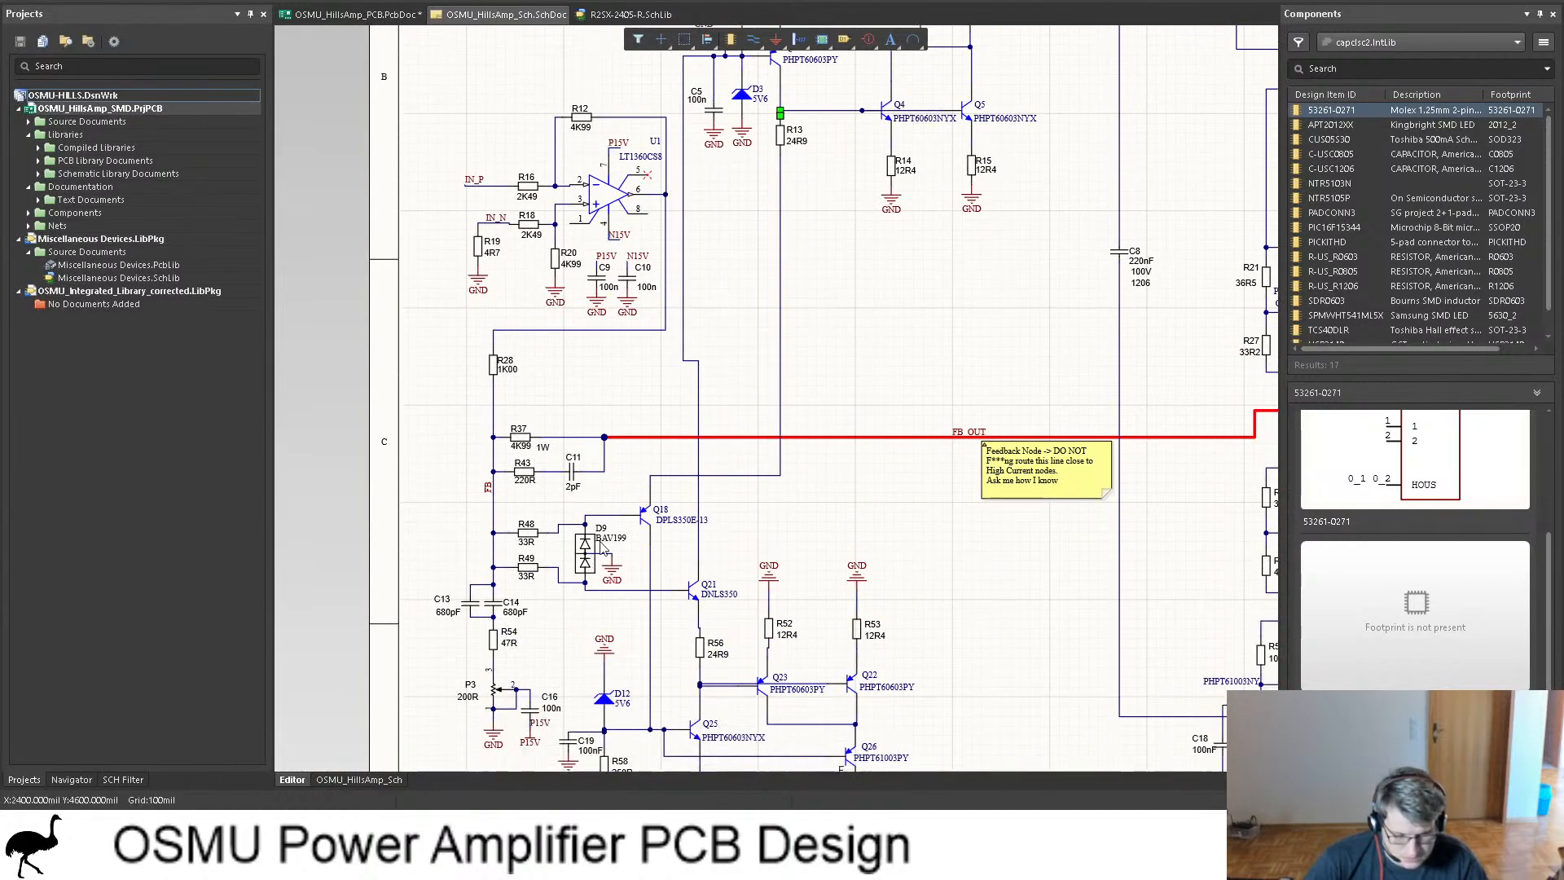
pyautogui.scroll(2, 684, 511)
pyautogui.keyDown('ctrl'); pyautogui.scroll(3, 766, 217); pyautogui.keyUp('ctrl')
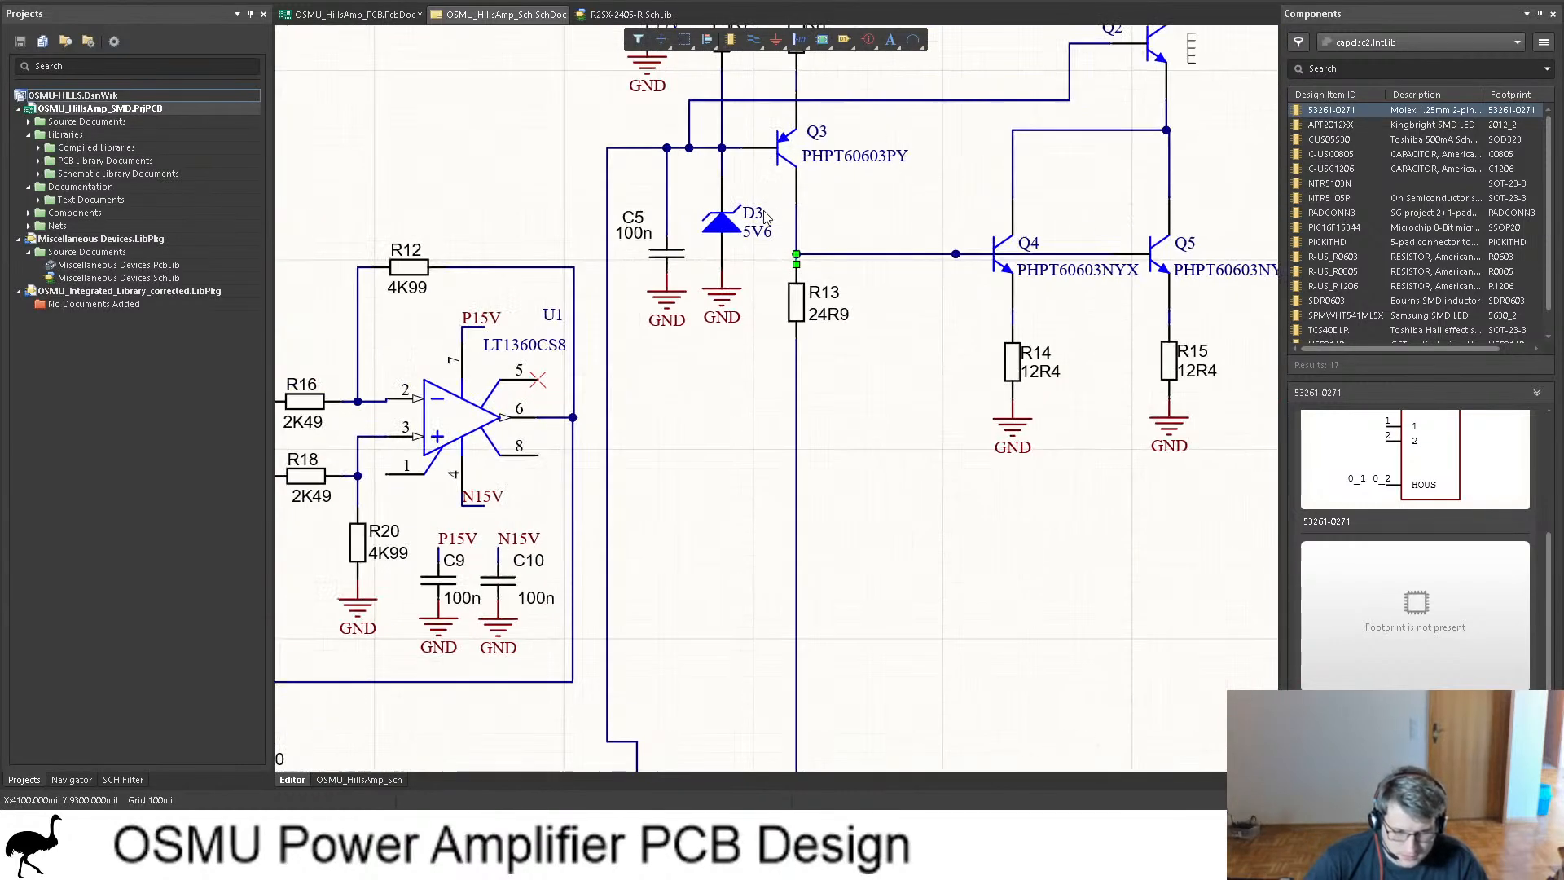
pyautogui.click(799, 313)
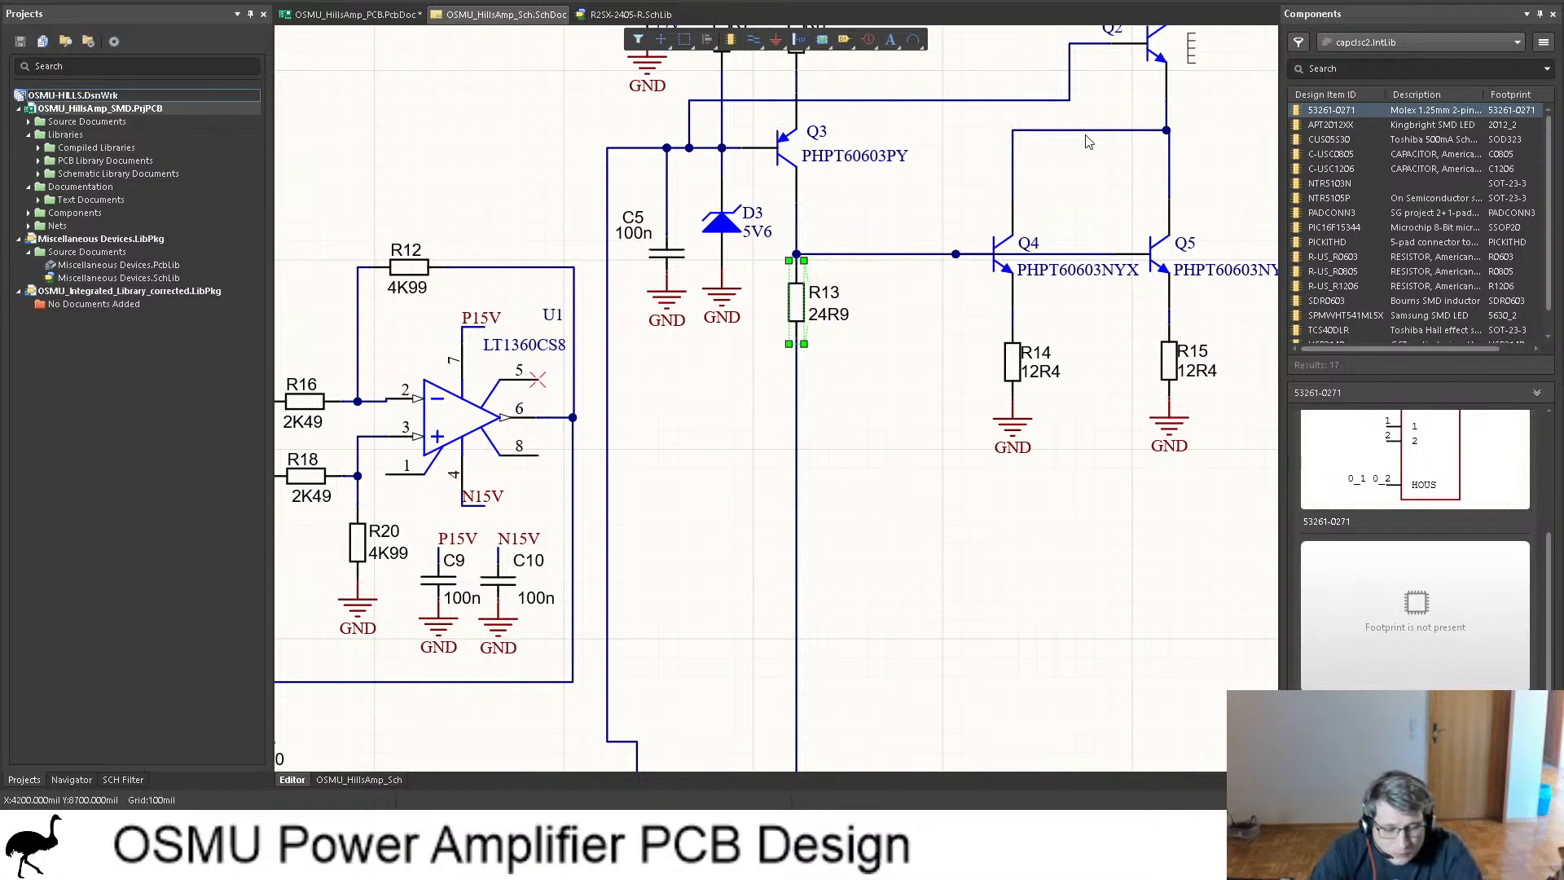
# Step: On the PCB, move the lowest unplaced 2512 resistor up beside the other 2512 resistors outside the board's right edge, and select that group
pyautogui.click(324, 24)
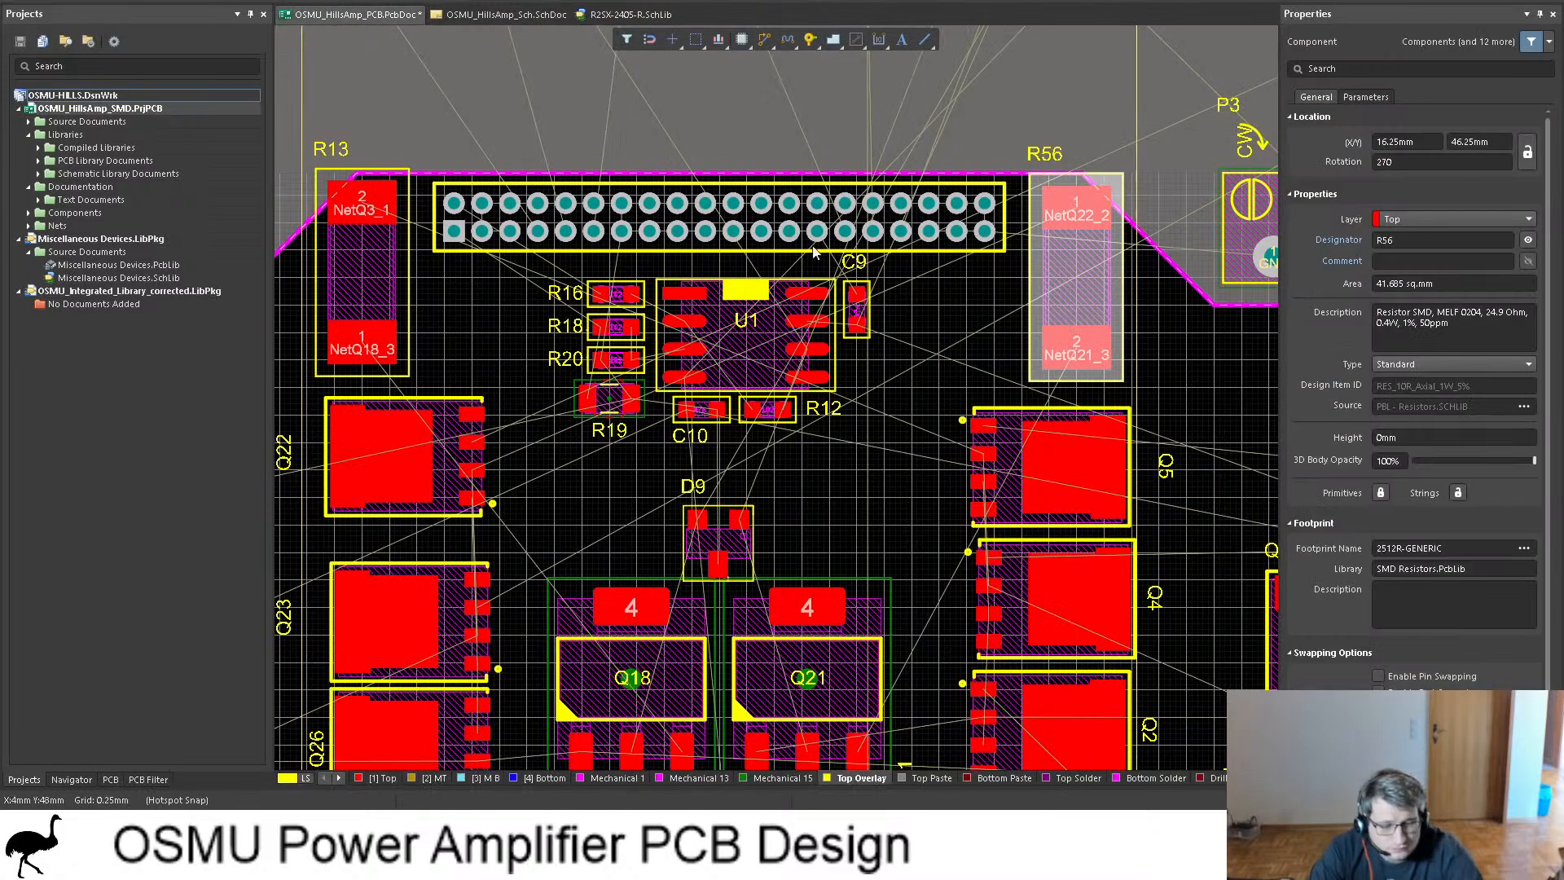
pyautogui.keyDown('ctrl'); pyautogui.scroll(-3, 730, 336); pyautogui.keyUp('ctrl')
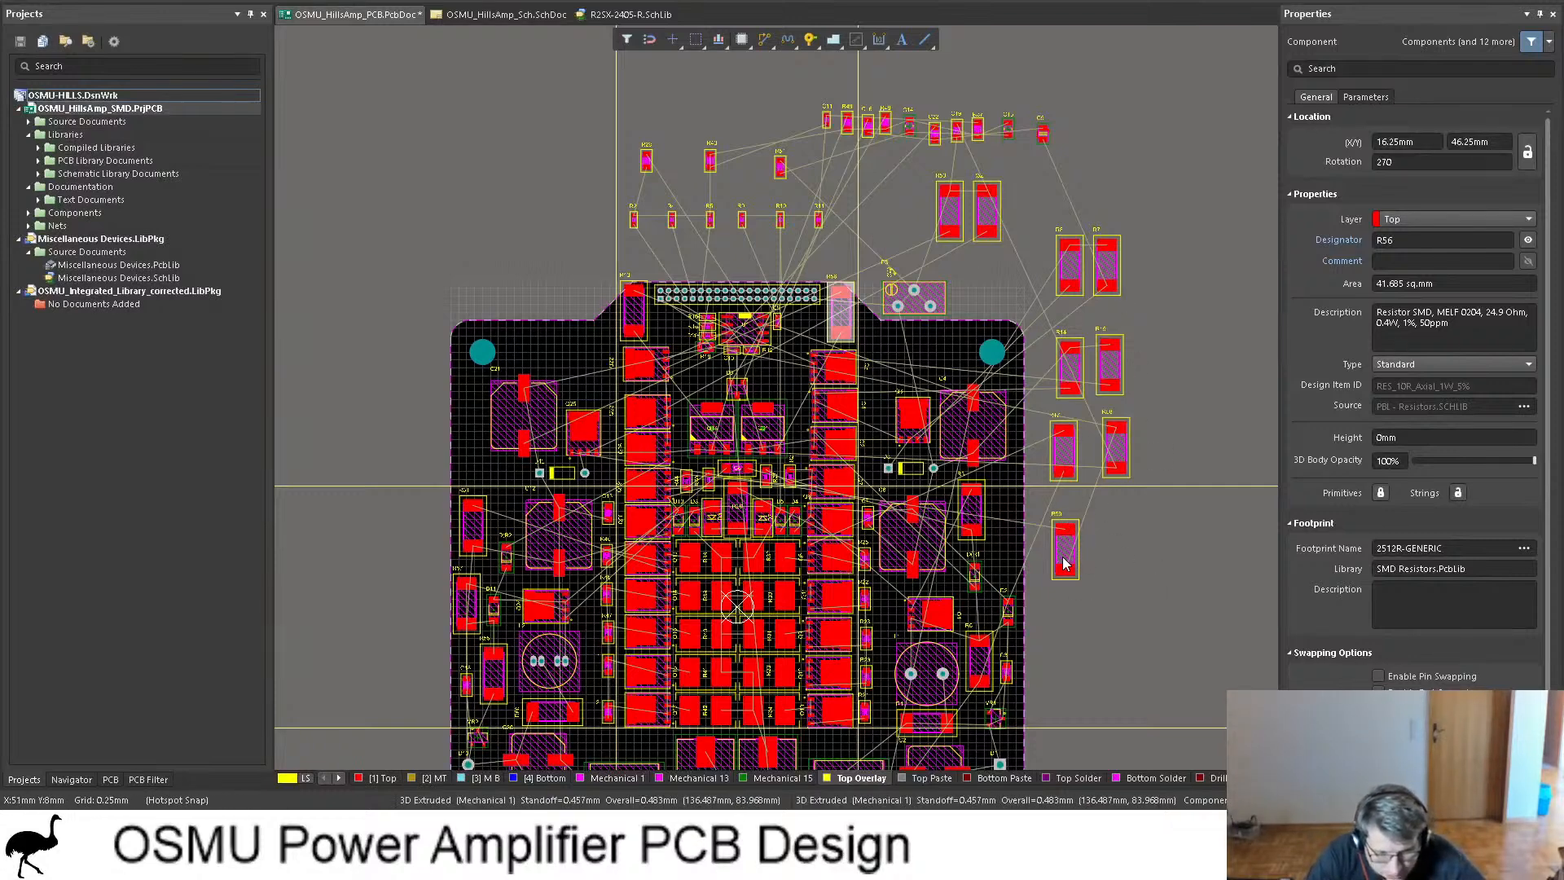
pyautogui.moveTo(1065, 550); pyautogui.dragTo(1158, 398)
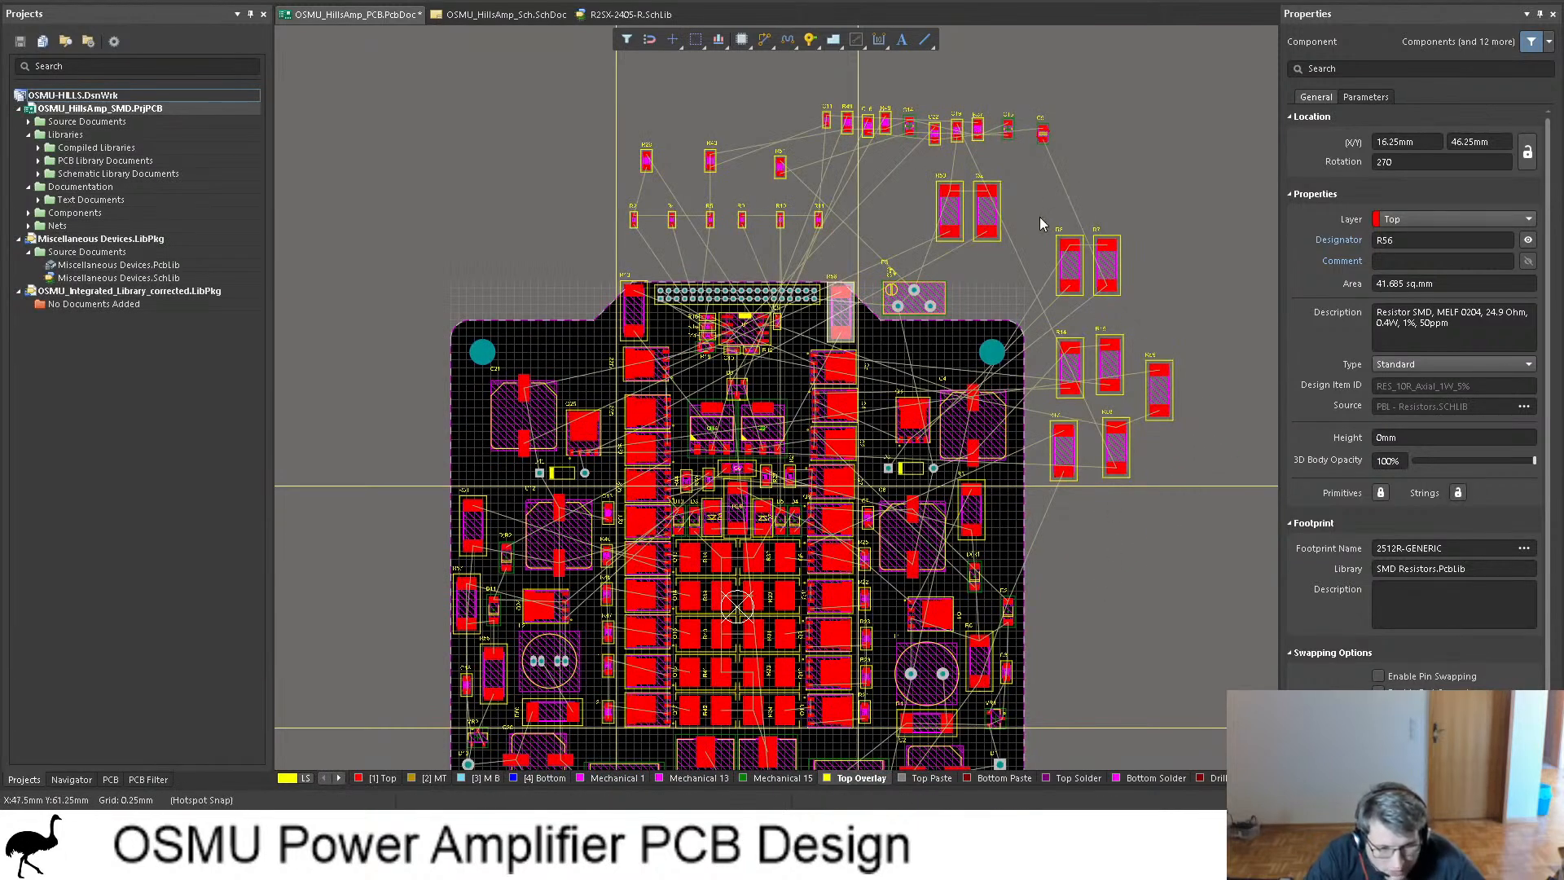
pyautogui.moveTo(1039, 217); pyautogui.dragTo(1221, 511)
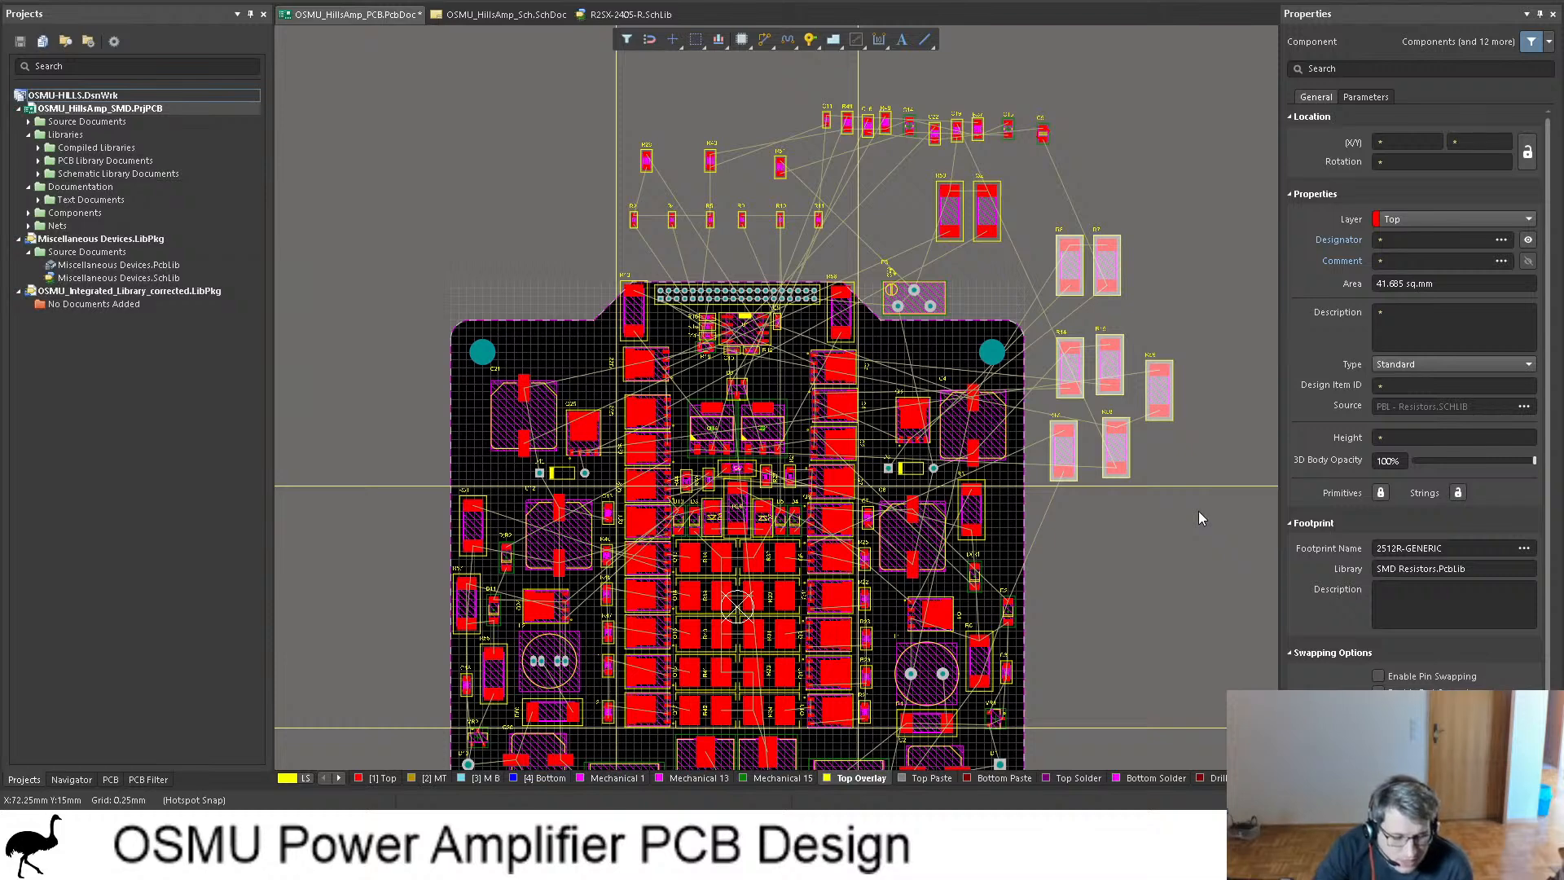
pyautogui.scroll(-3, 623, 575)
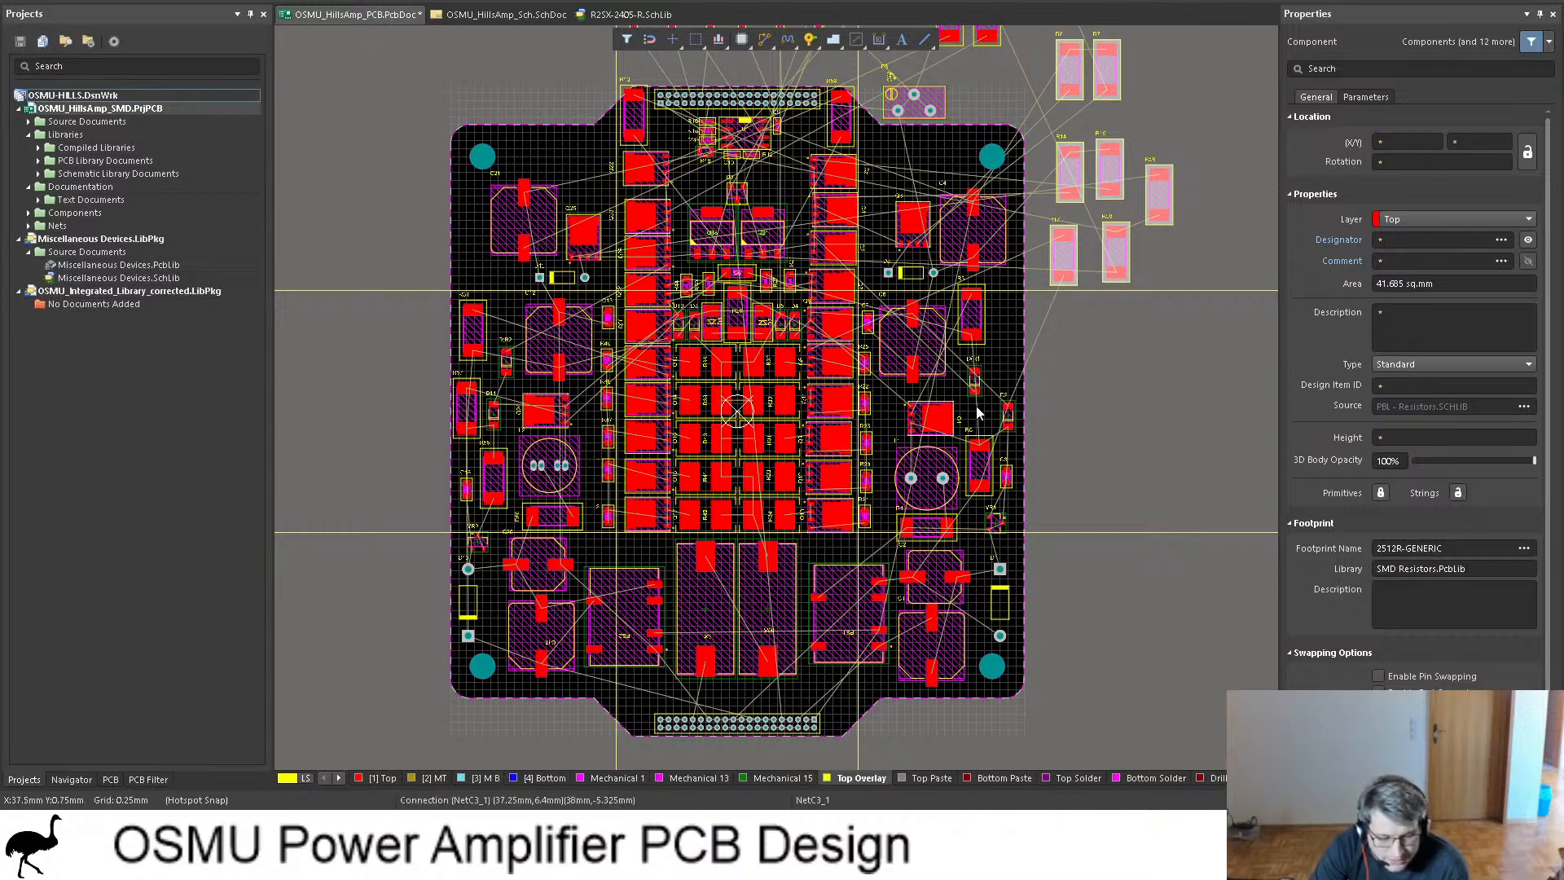
pyautogui.click(394, 214)
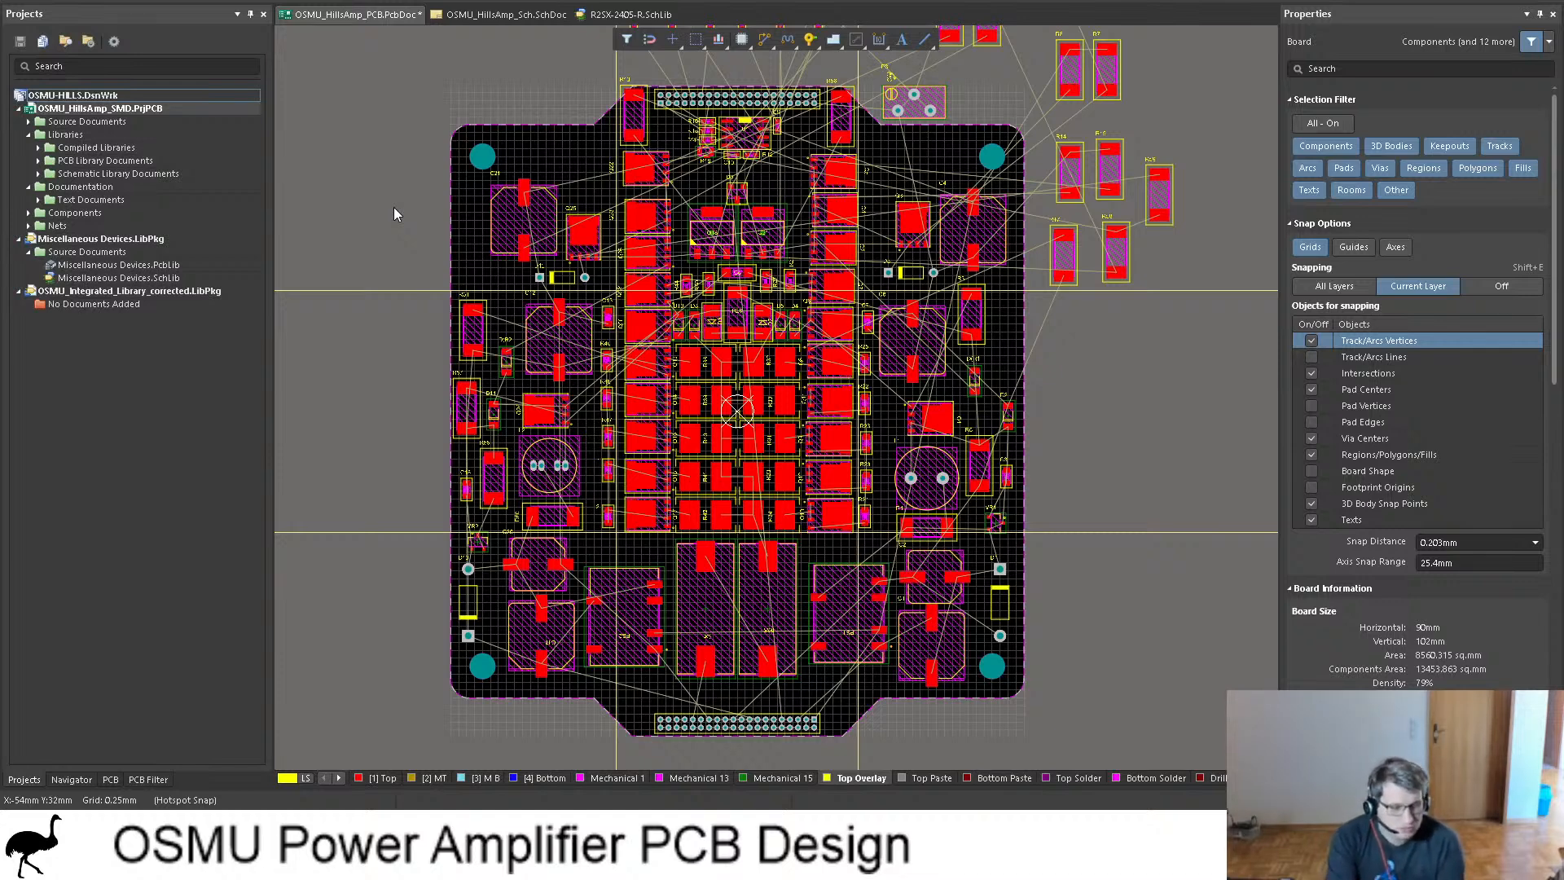
# Step: Review the overall component placement on the board, and switch to the 3D view to examine it with the unplaced parts
pyautogui.scroll(3, 486, 297)
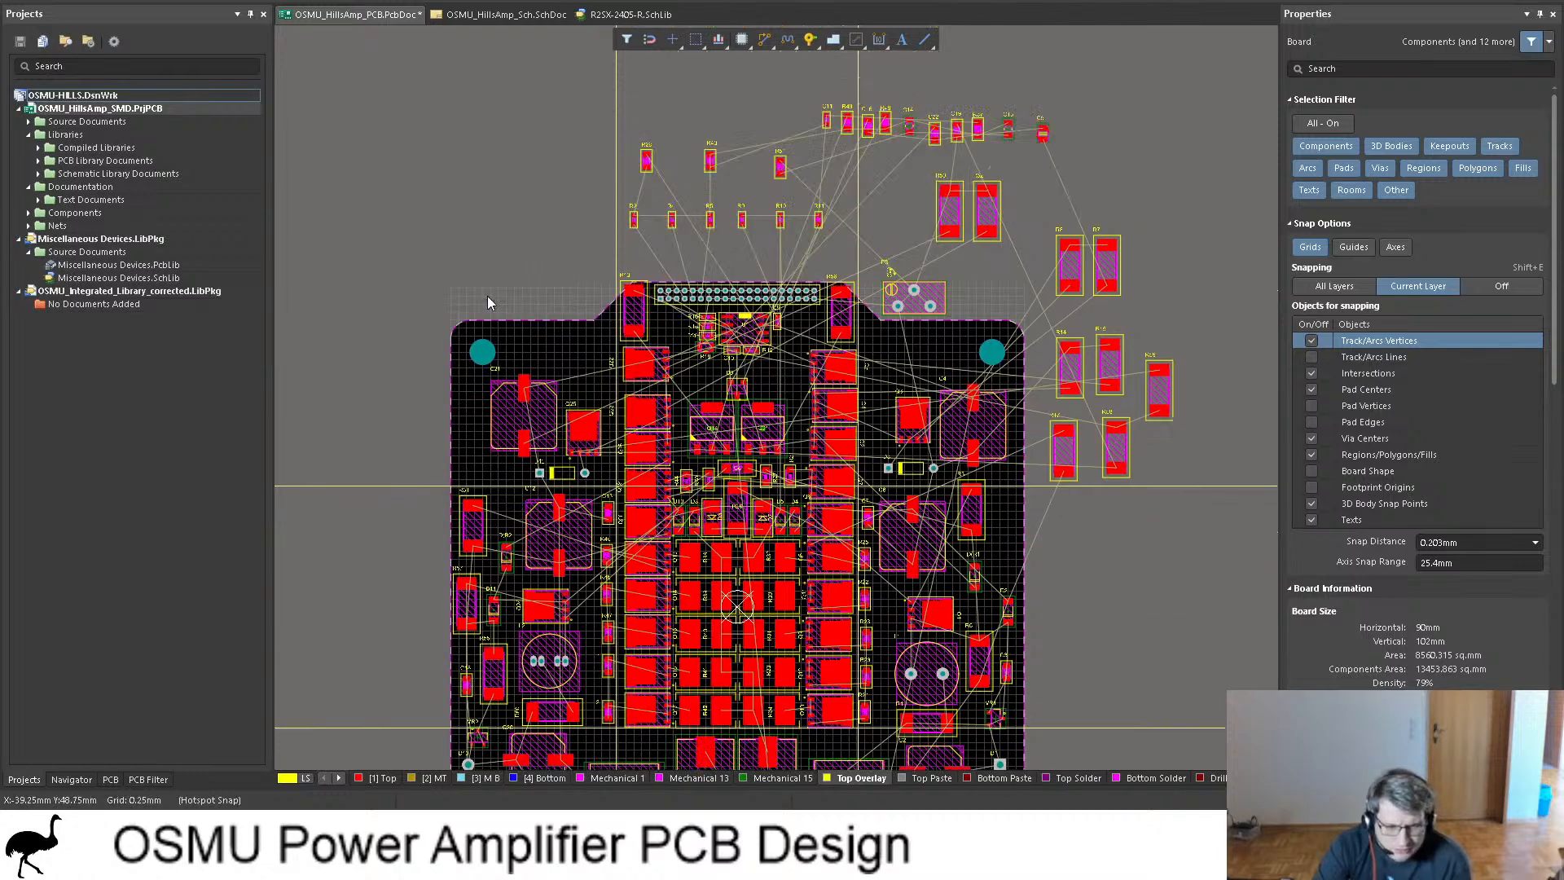
pyautogui.scroll(-1, 484, 300)
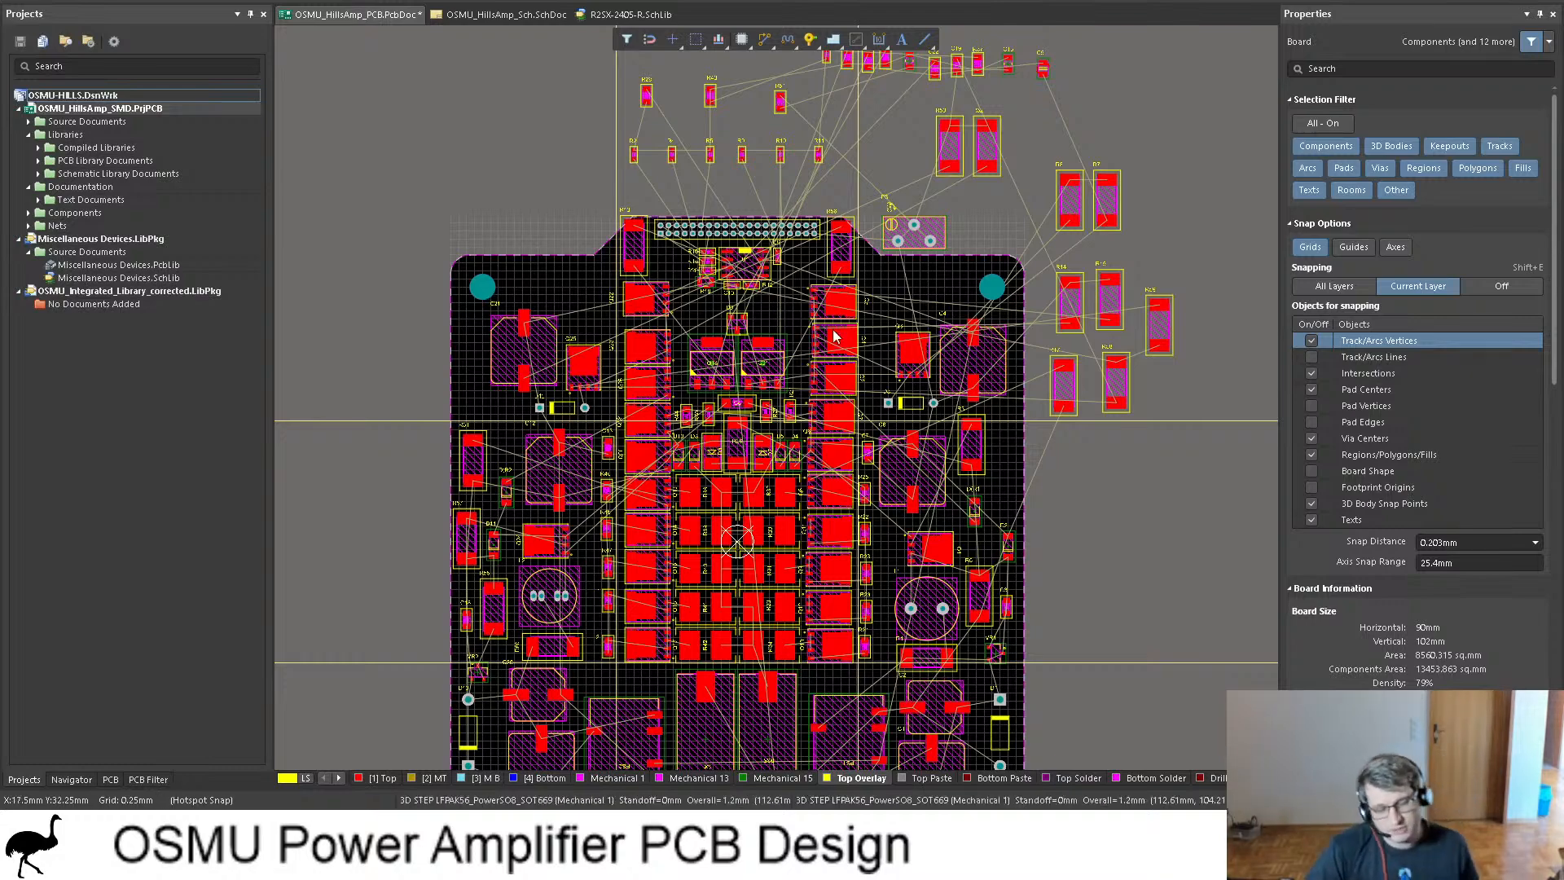
pyautogui.scroll(-3, 424, 358)
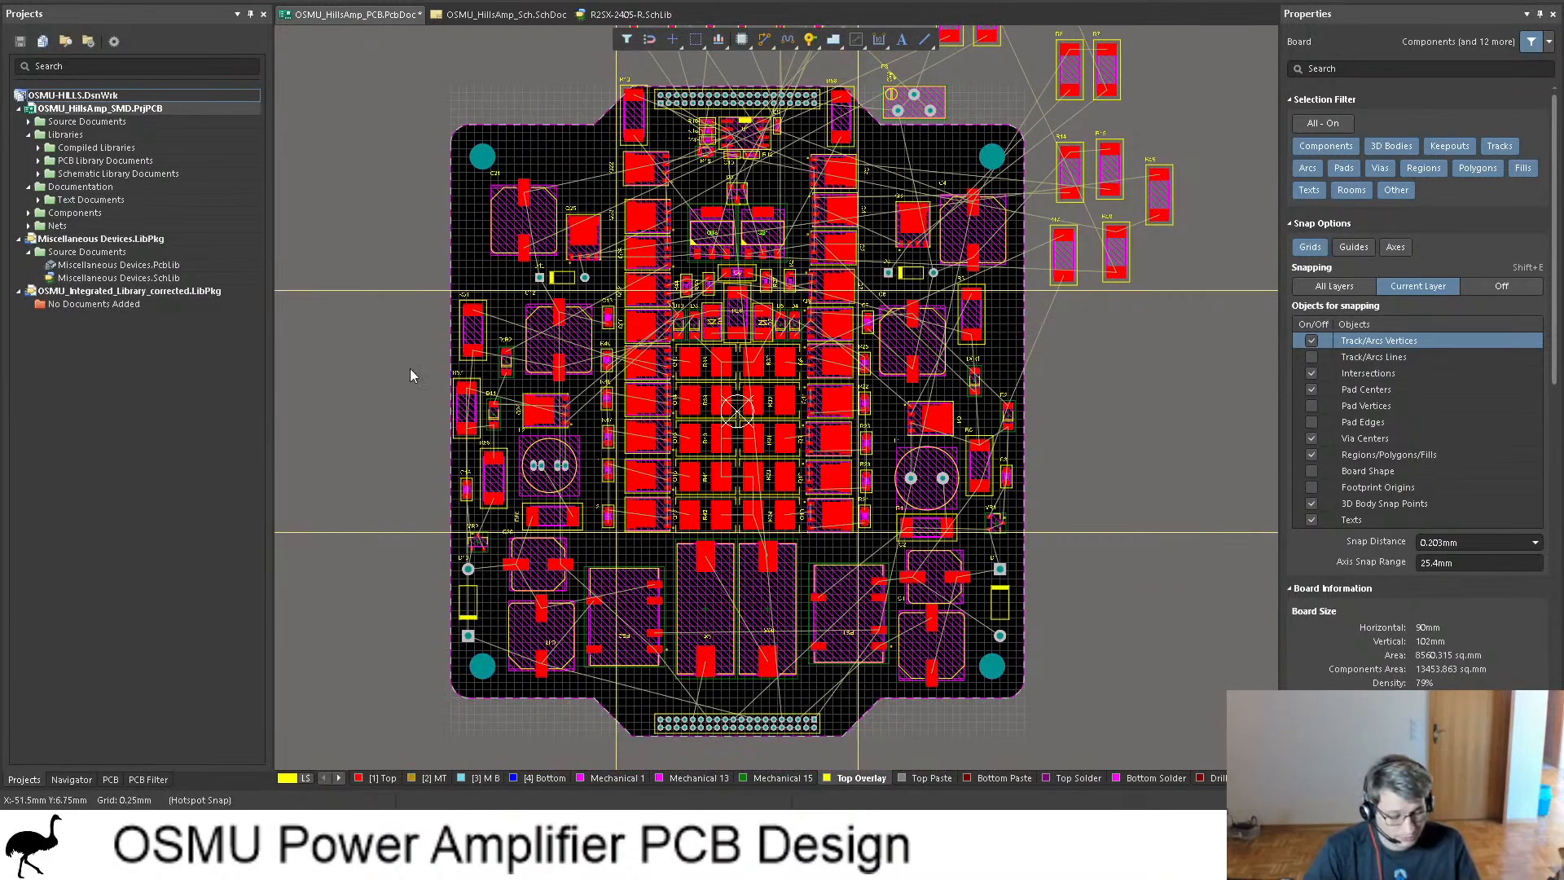
pyautogui.press('3')
pyautogui.keyDown('ctrl'); pyautogui.scroll(-3, 472, 359); pyautogui.keyUp('ctrl')
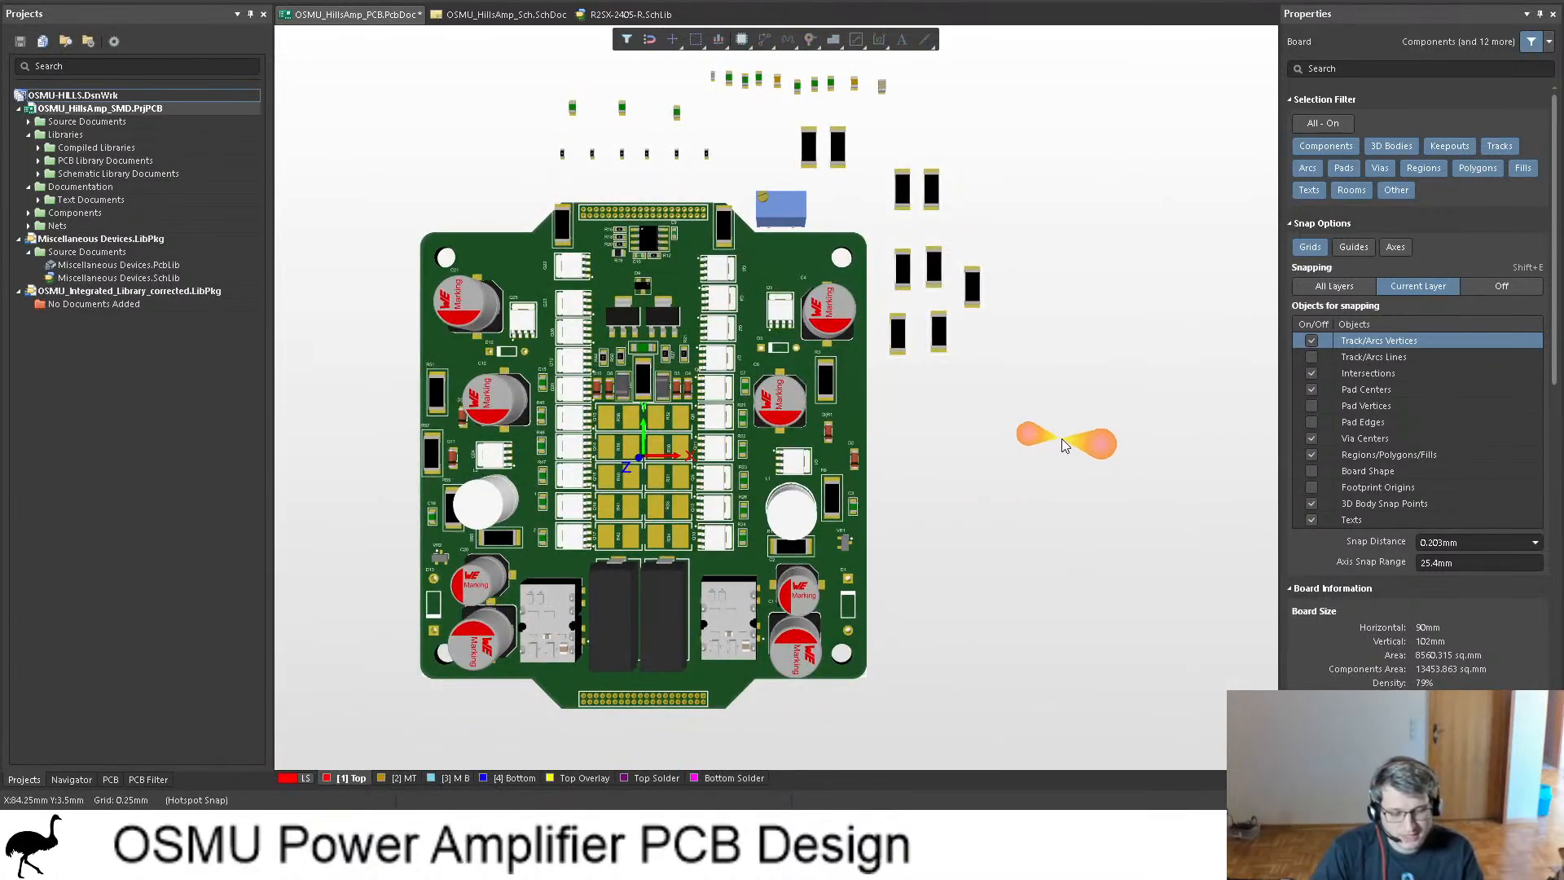
pyautogui.keyDown('shift'); pyautogui.hscroll(-2, 1062, 438); pyautogui.keyUp('shift')
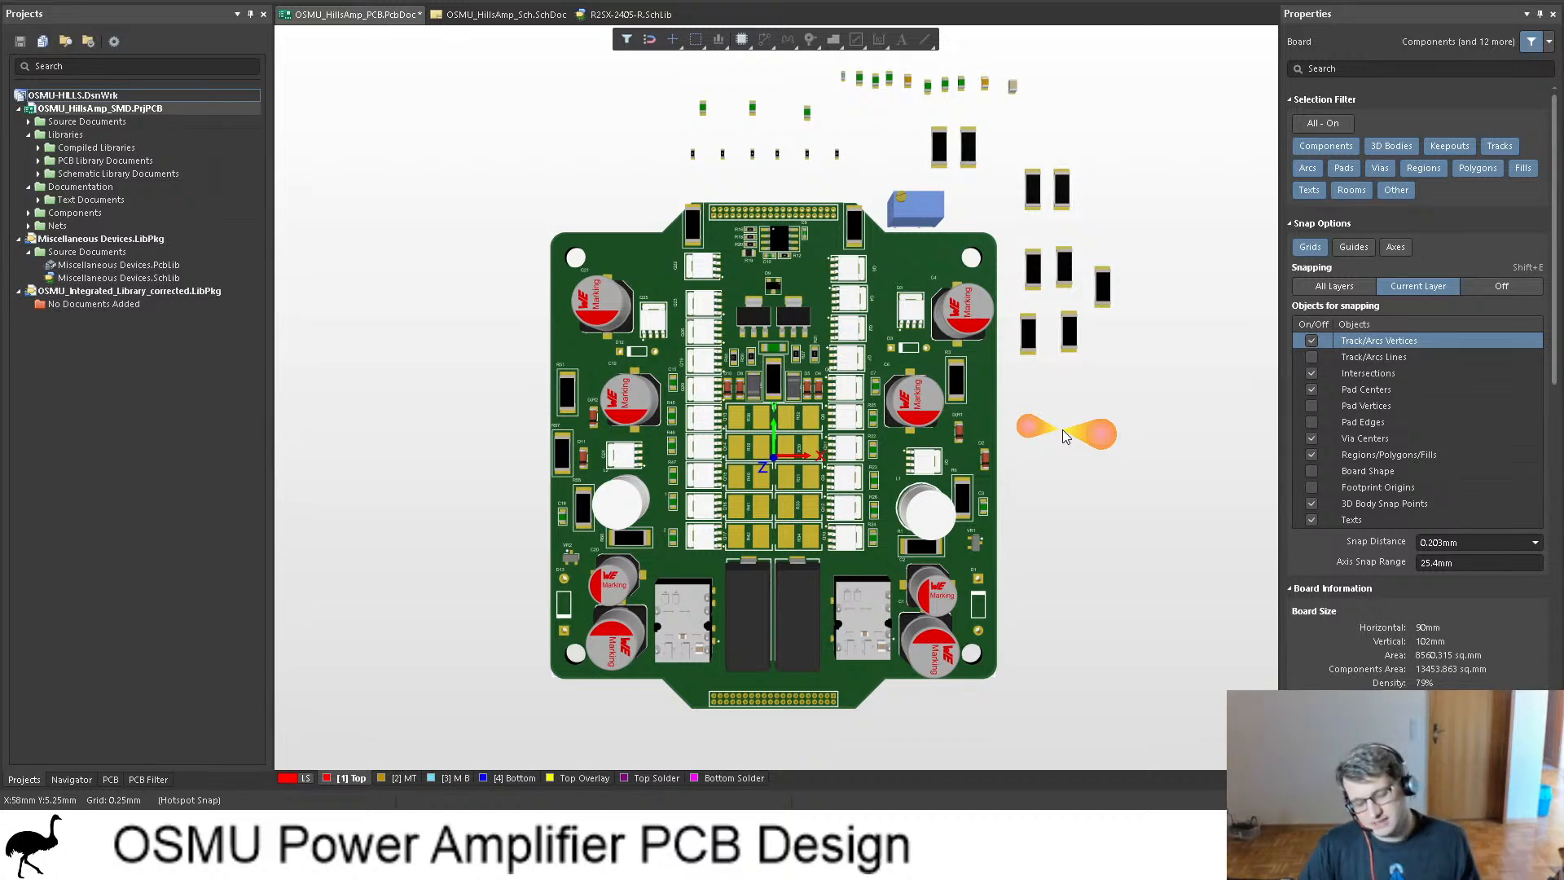
pyautogui.keyDown('ctrl'); pyautogui.scroll(-2, 1069, 442); pyautogui.keyUp('ctrl')
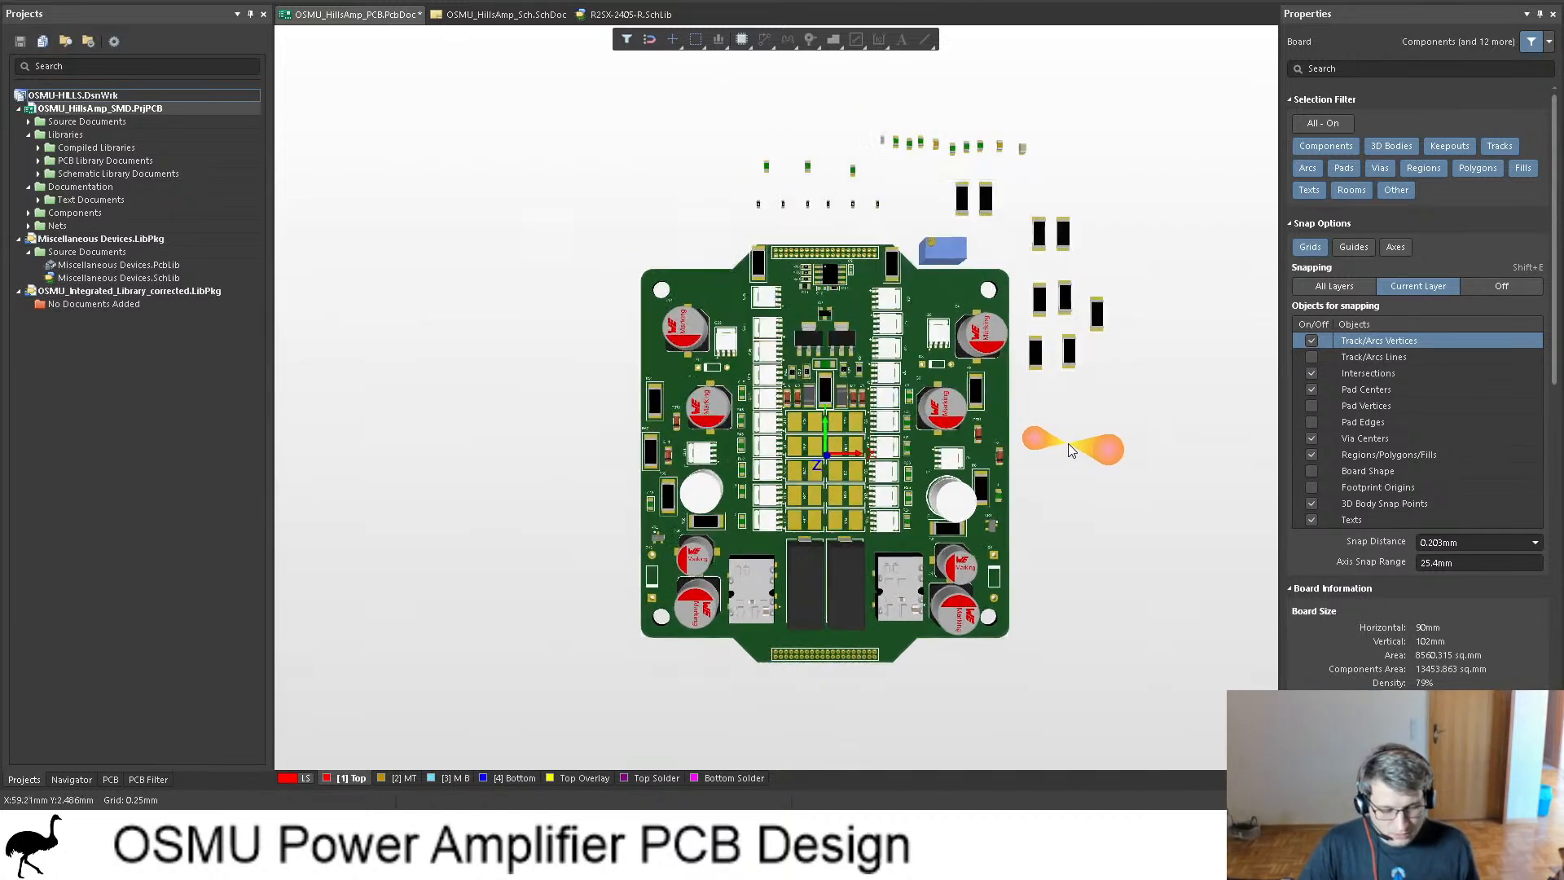
pyautogui.keyDown('ctrl'); pyautogui.scroll(4, 1068, 443); pyautogui.keyUp('ctrl')
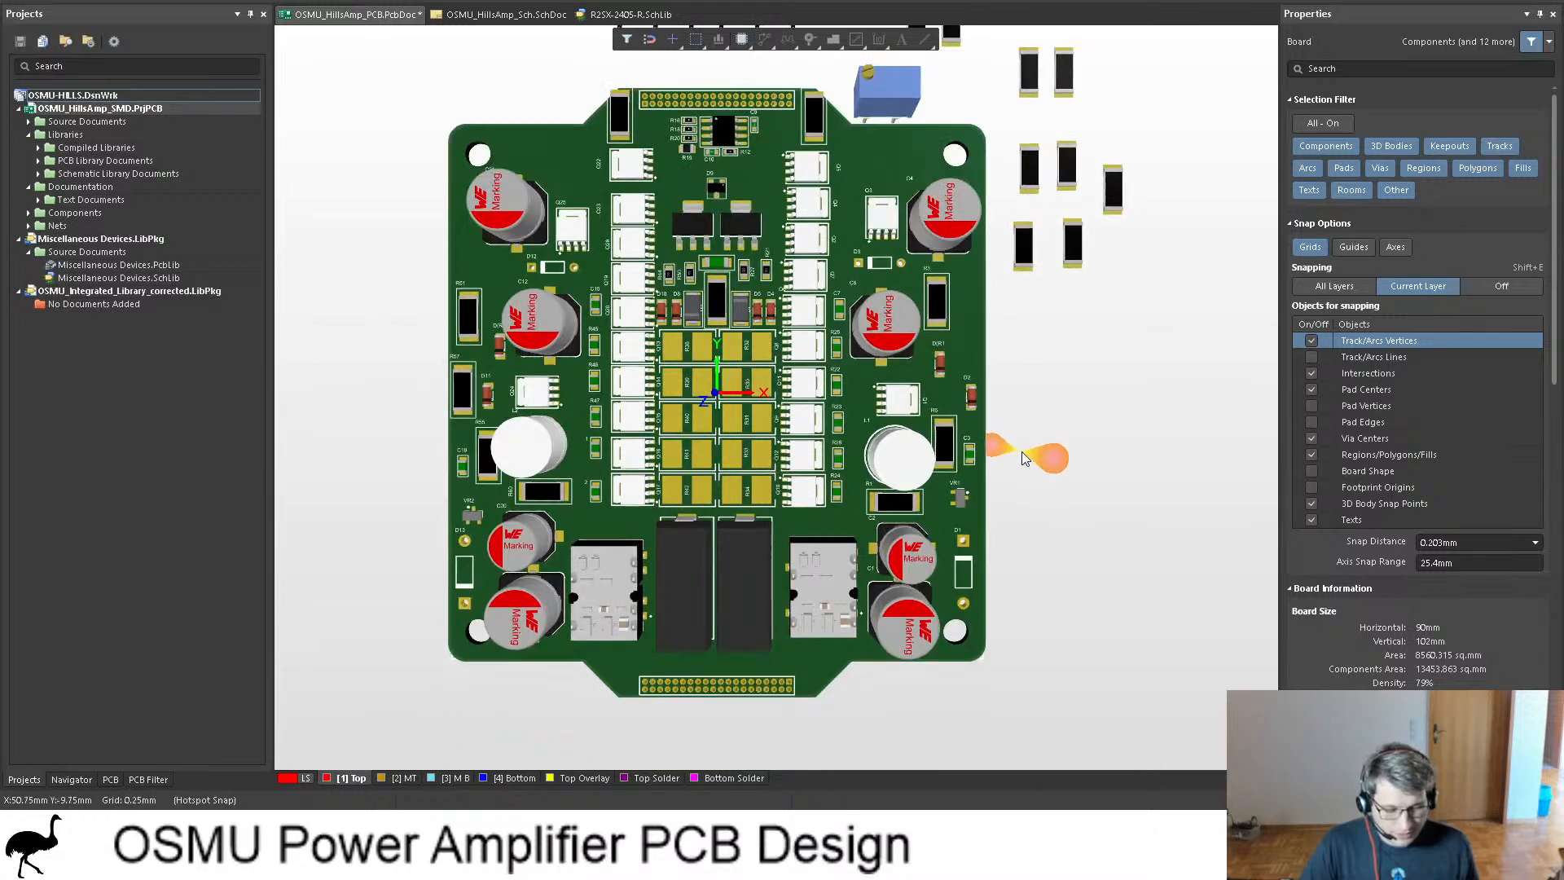
pyautogui.moveTo(1023, 455); pyautogui.dragTo(1093, 453, button='right')
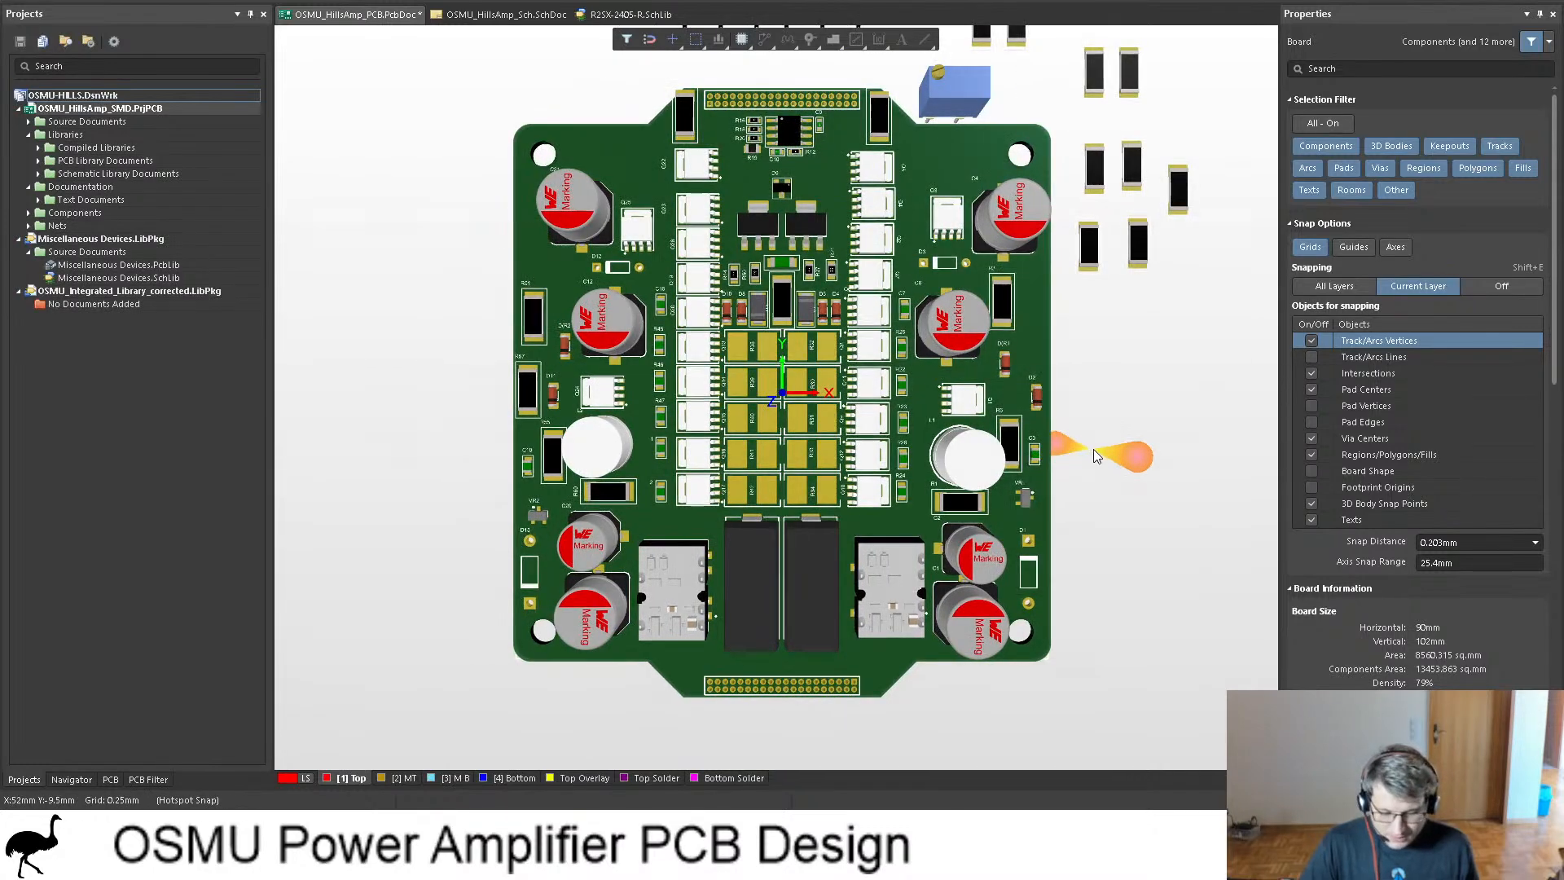